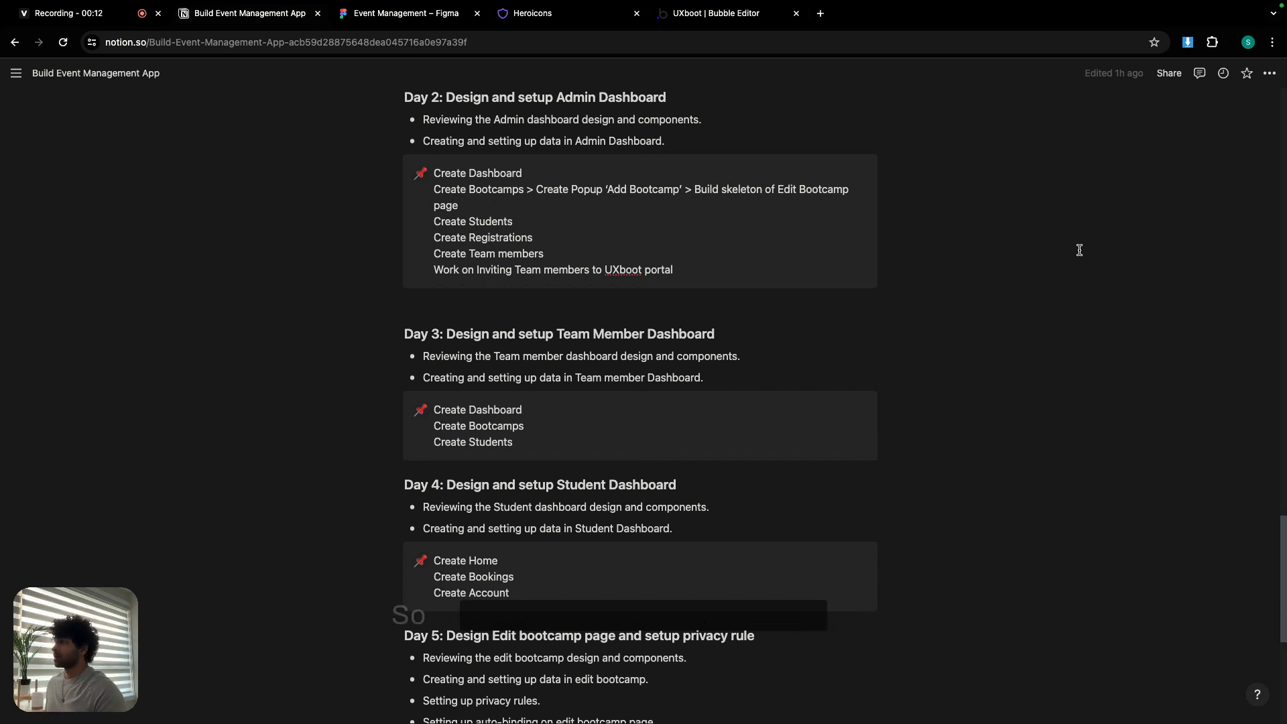
- Switch to the Event Management Figma file showing the Admin Dashboard design
{"action": "left_click", "coordinate": [407, 13]}
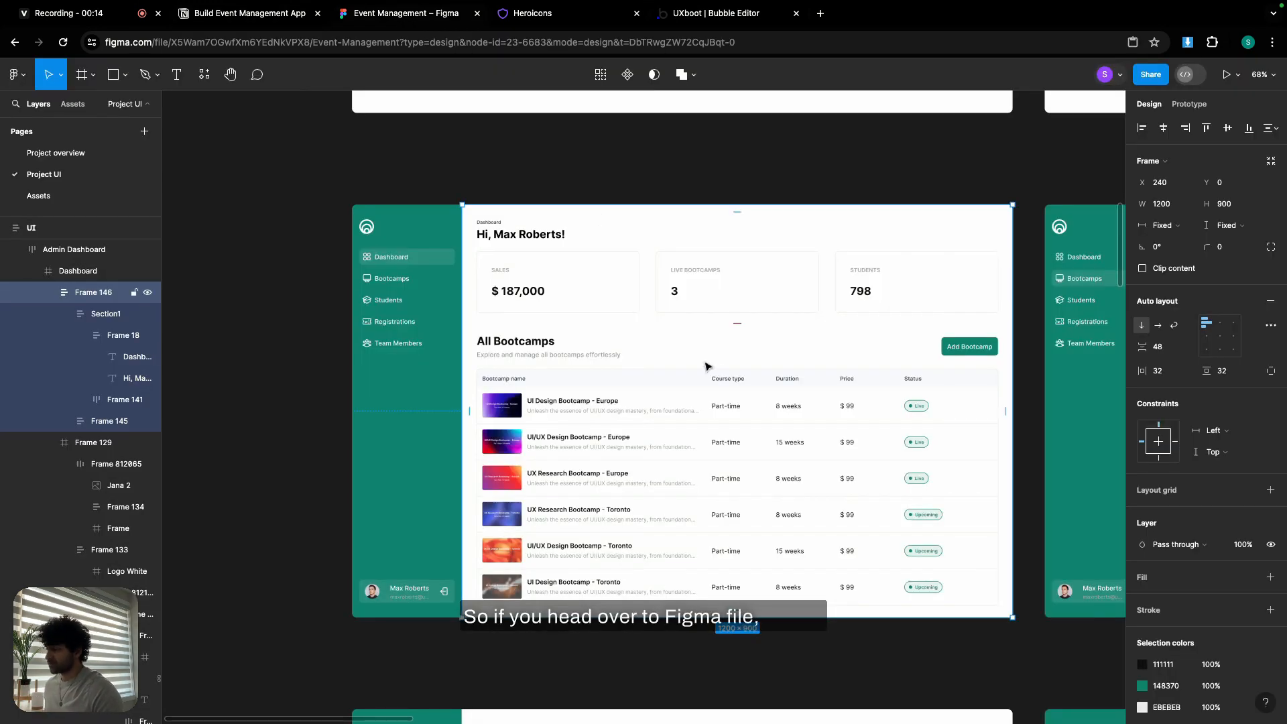
- Scroll across the Figma admin dashboard frames, then switch to the Bubble editor's Sign Up page
{"action": "left_click", "coordinate": [247, 423]}
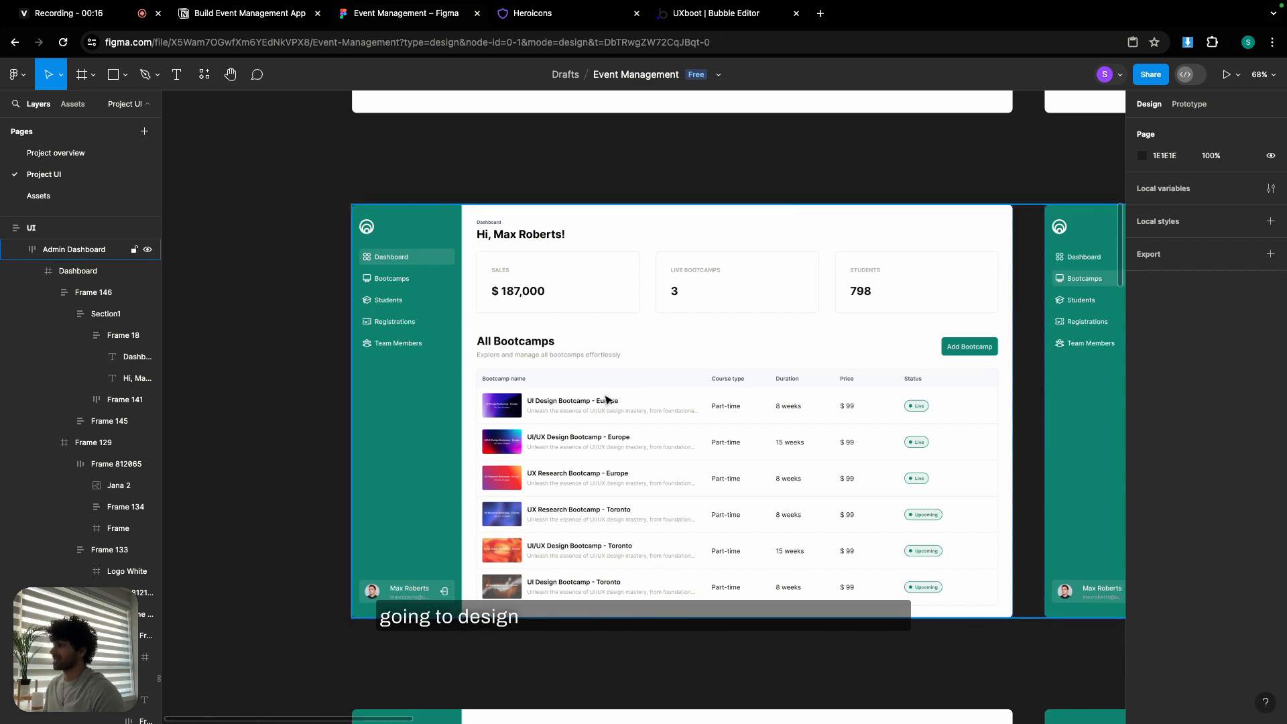
{"action": "scroll", "coordinate": [607, 400], "scroll_direction": "right", "scroll_amount": 10}
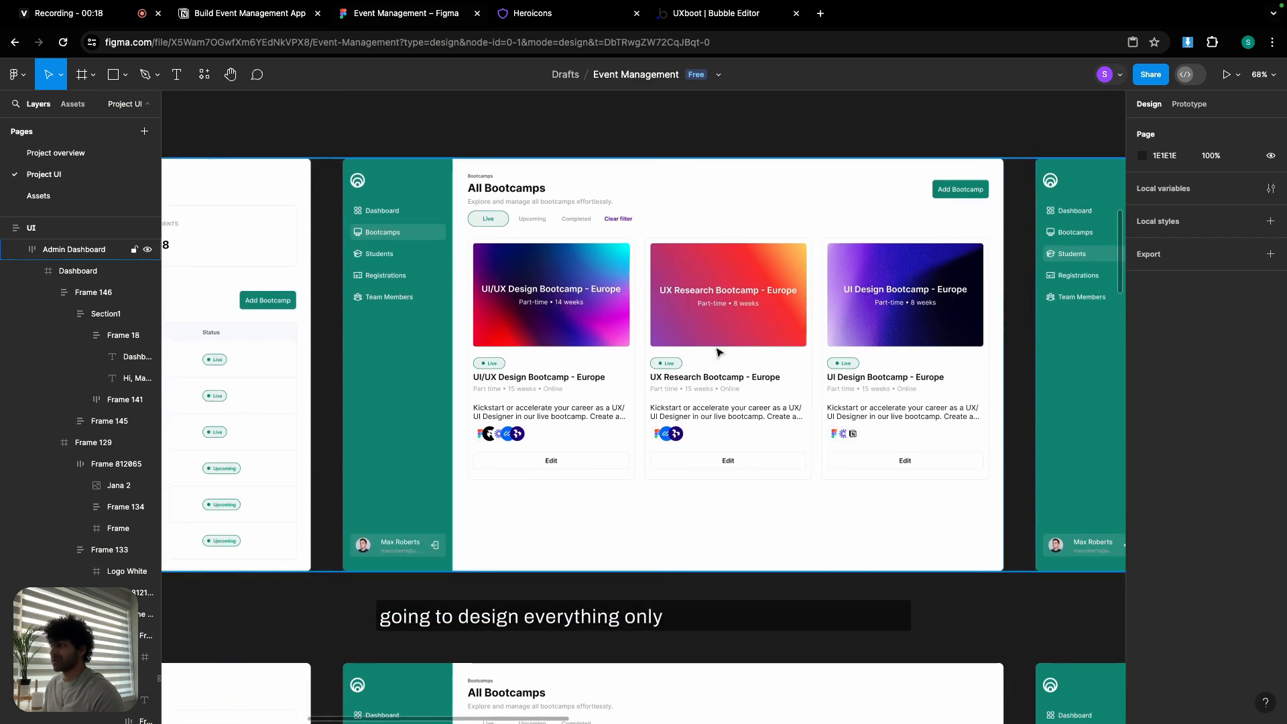
{"action": "scroll", "coordinate": [717, 352], "scroll_direction": "right", "scroll_amount": 15}
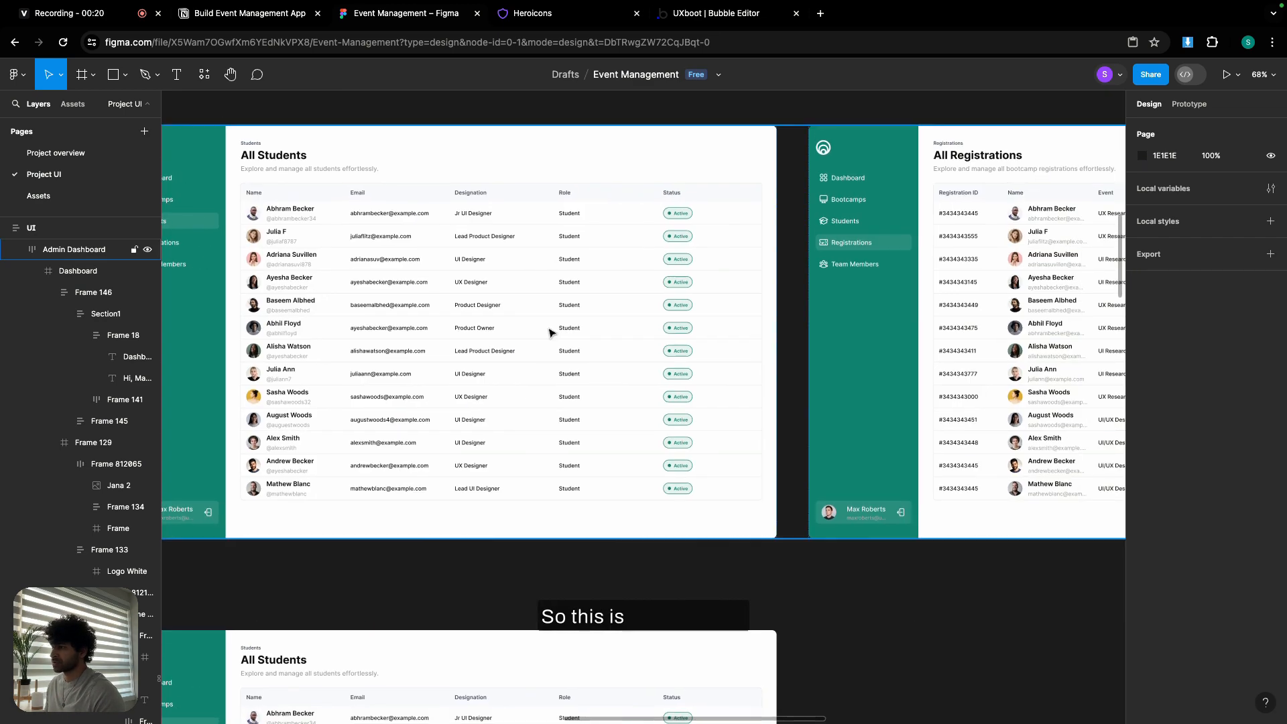
{"action": "scroll", "coordinate": [761, 332], "scroll_direction": "right", "scroll_amount": 15}
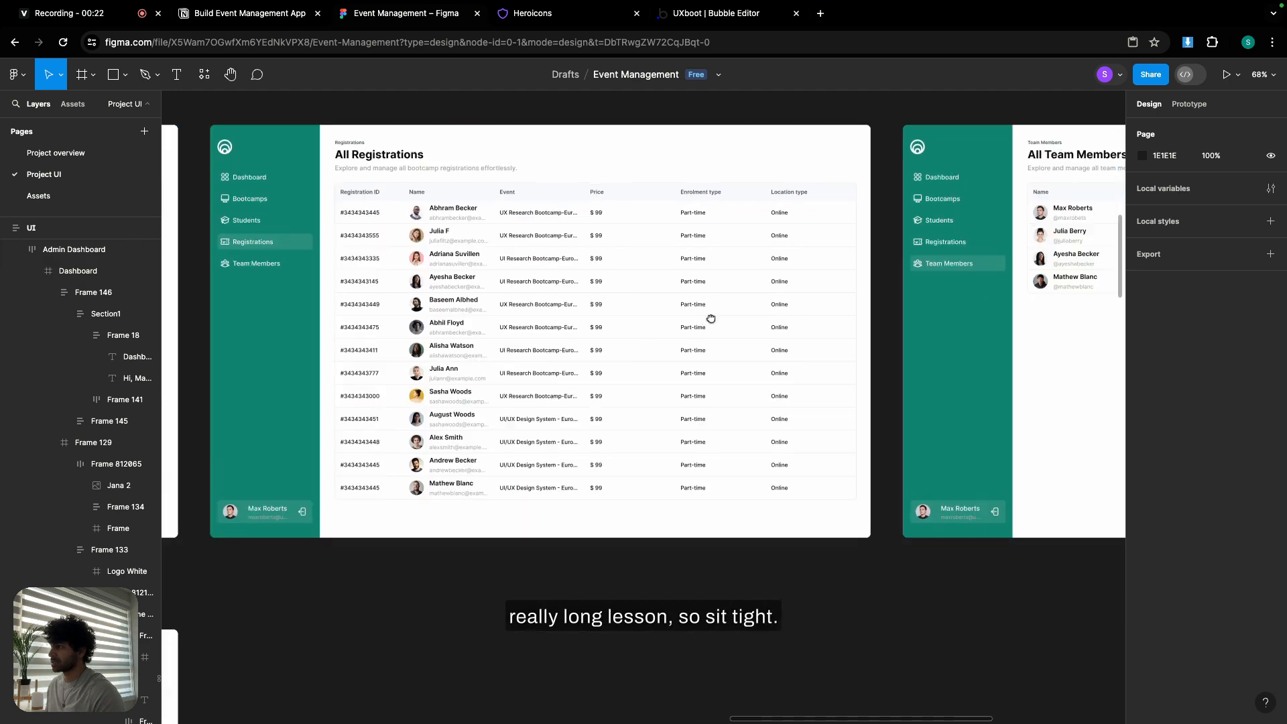
{"action": "scroll", "coordinate": [973, 347], "scroll_direction": "right", "scroll_amount": 8}
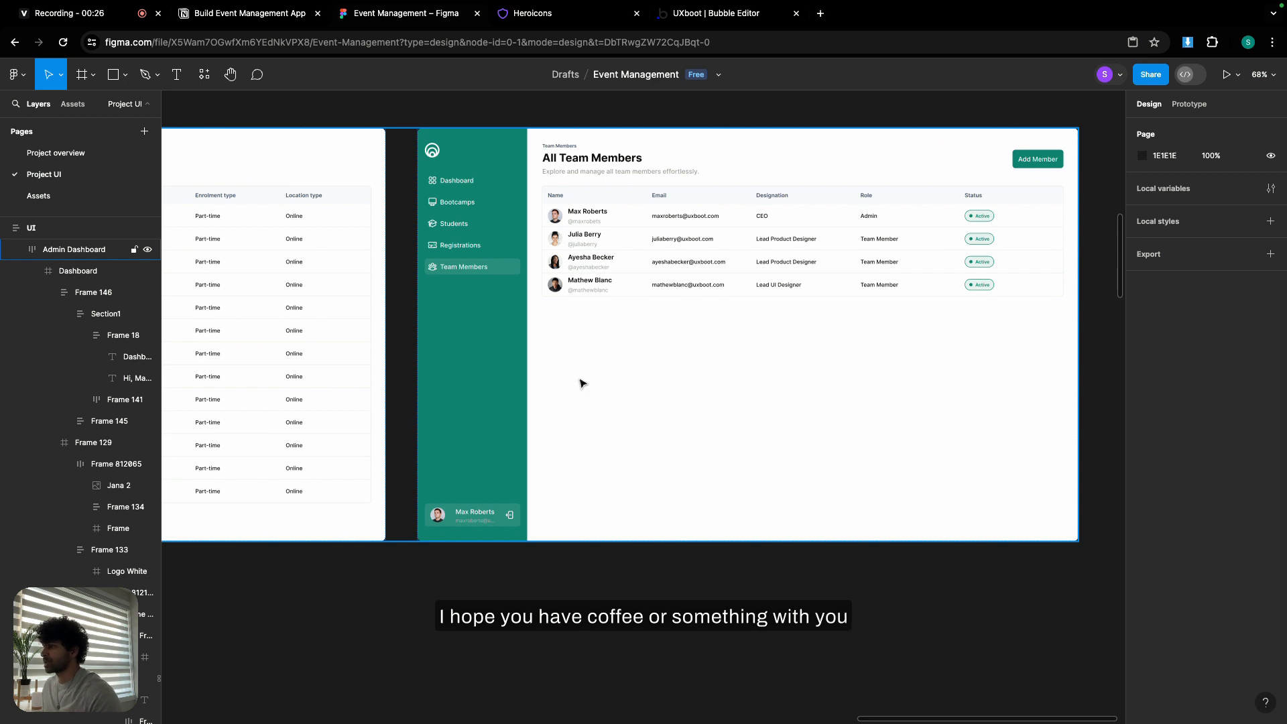
{"action": "scroll", "coordinate": [581, 383], "scroll_direction": "left", "scroll_amount": 20}
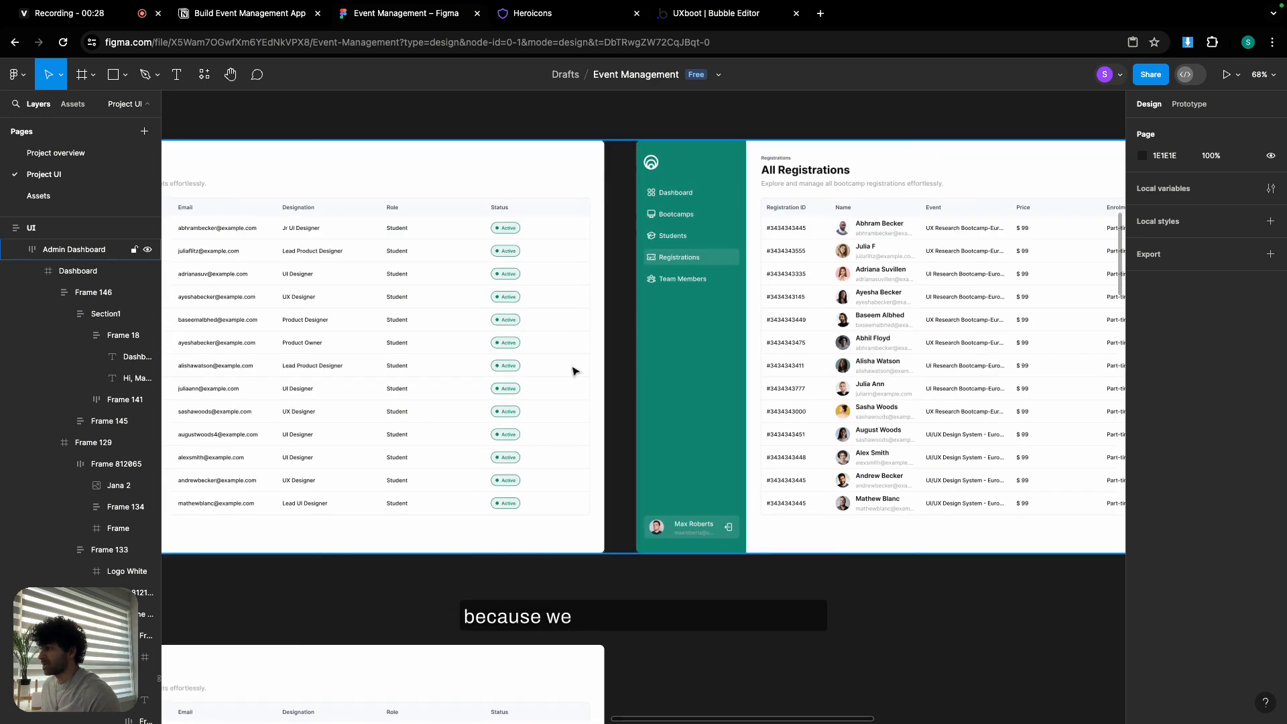
{"action": "scroll", "coordinate": [575, 371], "scroll_direction": "left", "scroll_amount": 8}
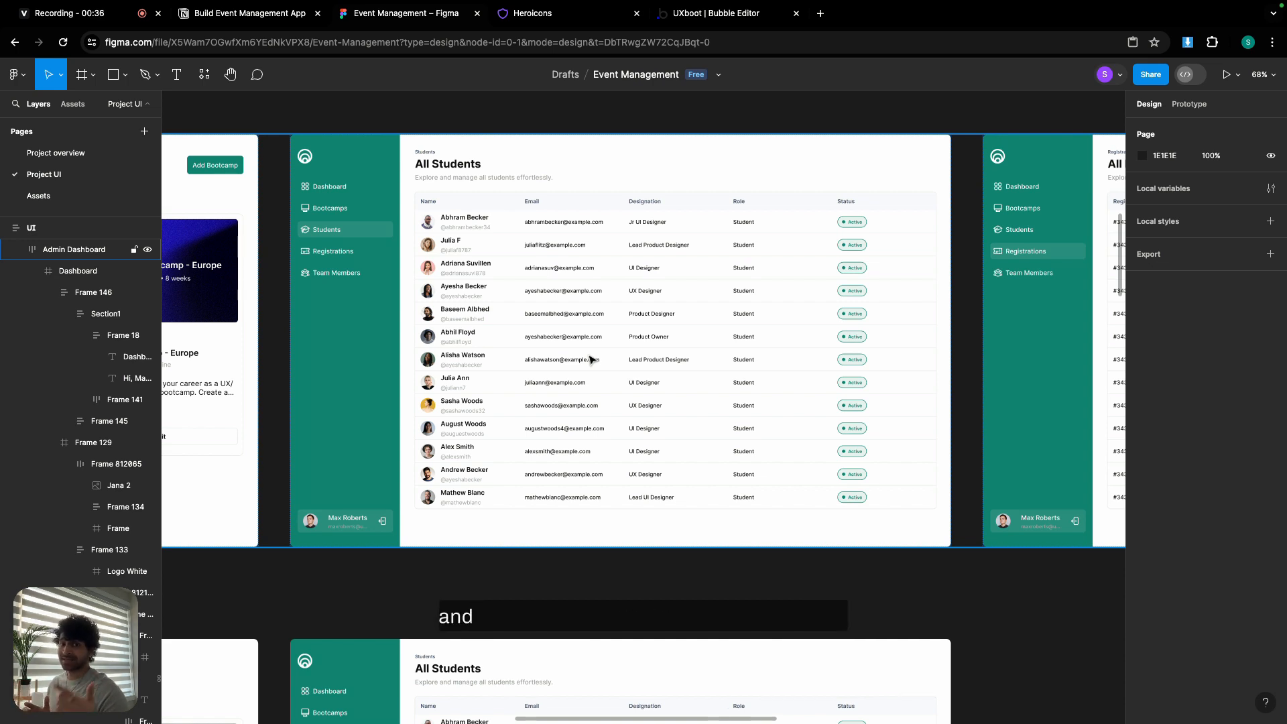
{"action": "scroll", "coordinate": [672, 336], "scroll_direction": "left", "scroll_amount": 15}
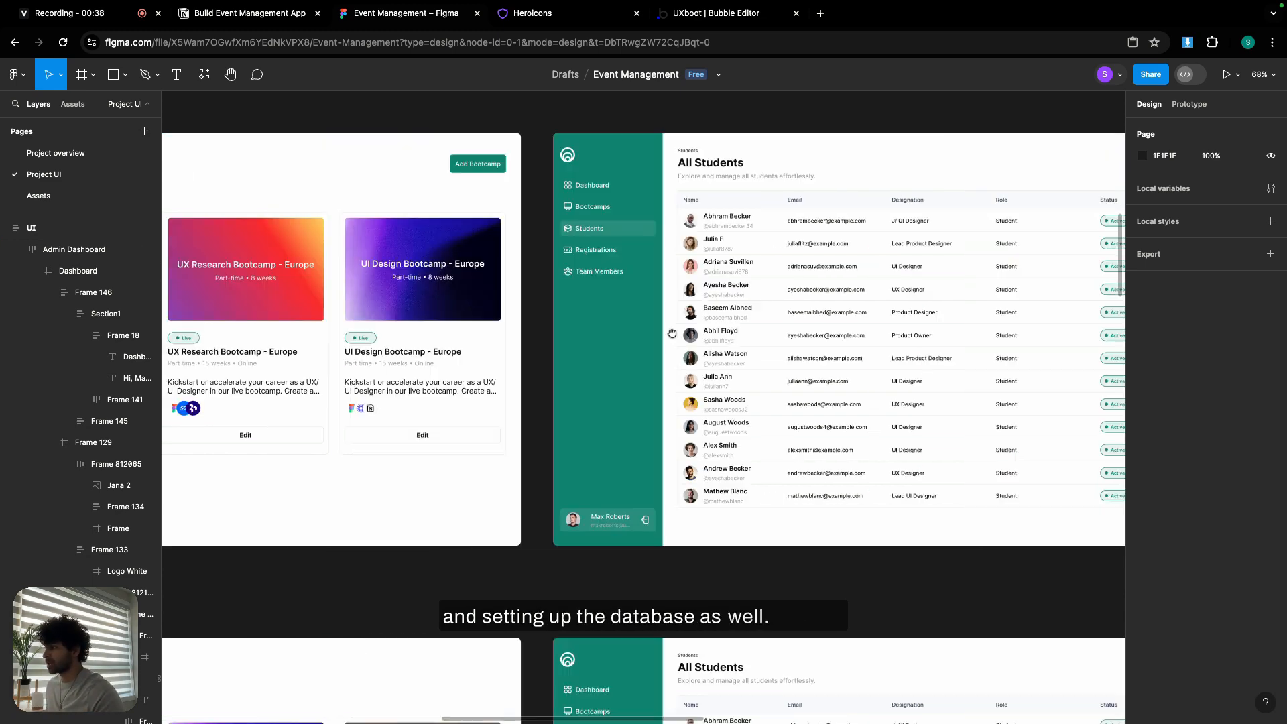
{"action": "scroll", "coordinate": [894, 316], "scroll_direction": "left", "scroll_amount": 10}
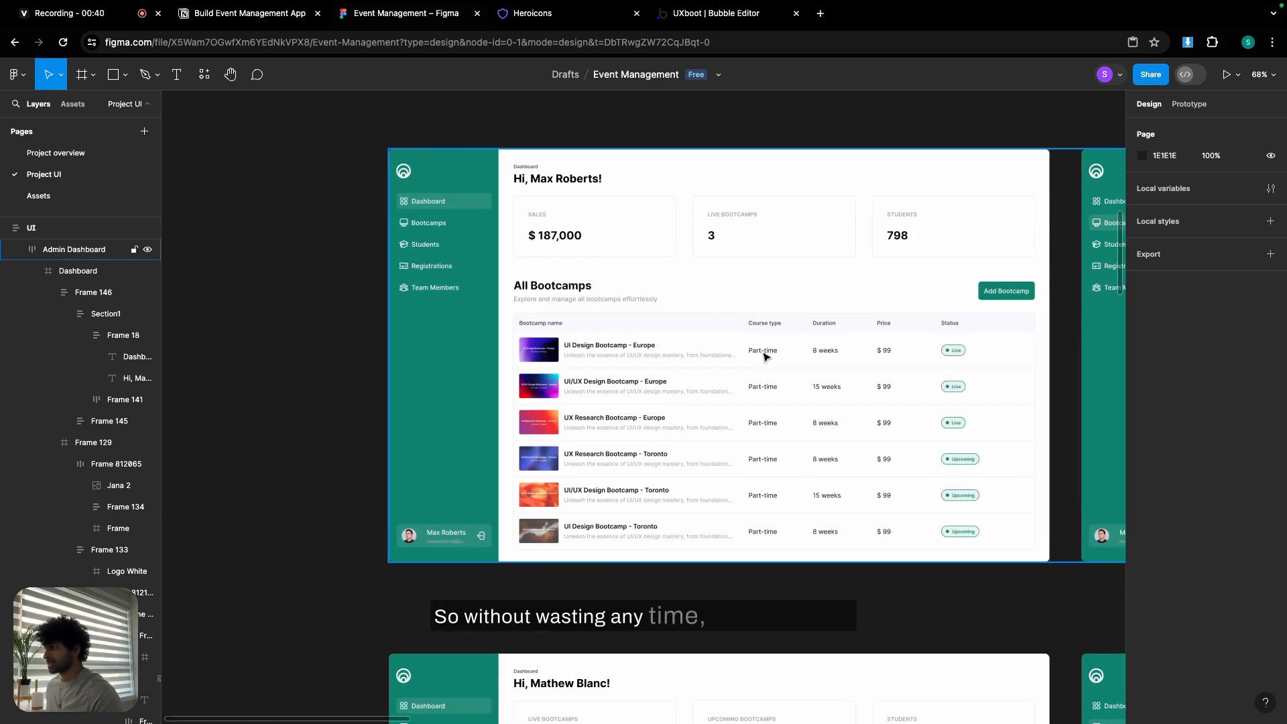
{"action": "left_click", "coordinate": [703, 19]}
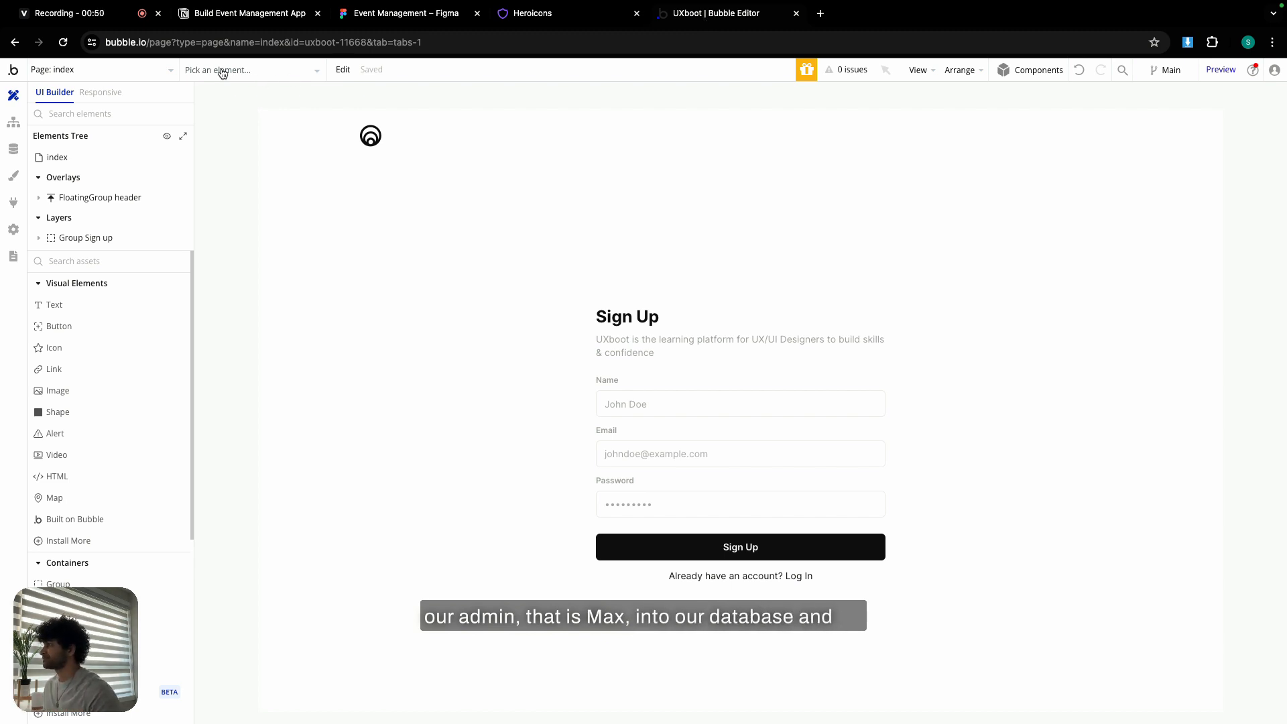
- Create a blank page called 'test' using the page list's 'Add a new page' option
{"action": "left_click", "coordinate": [148, 69]}
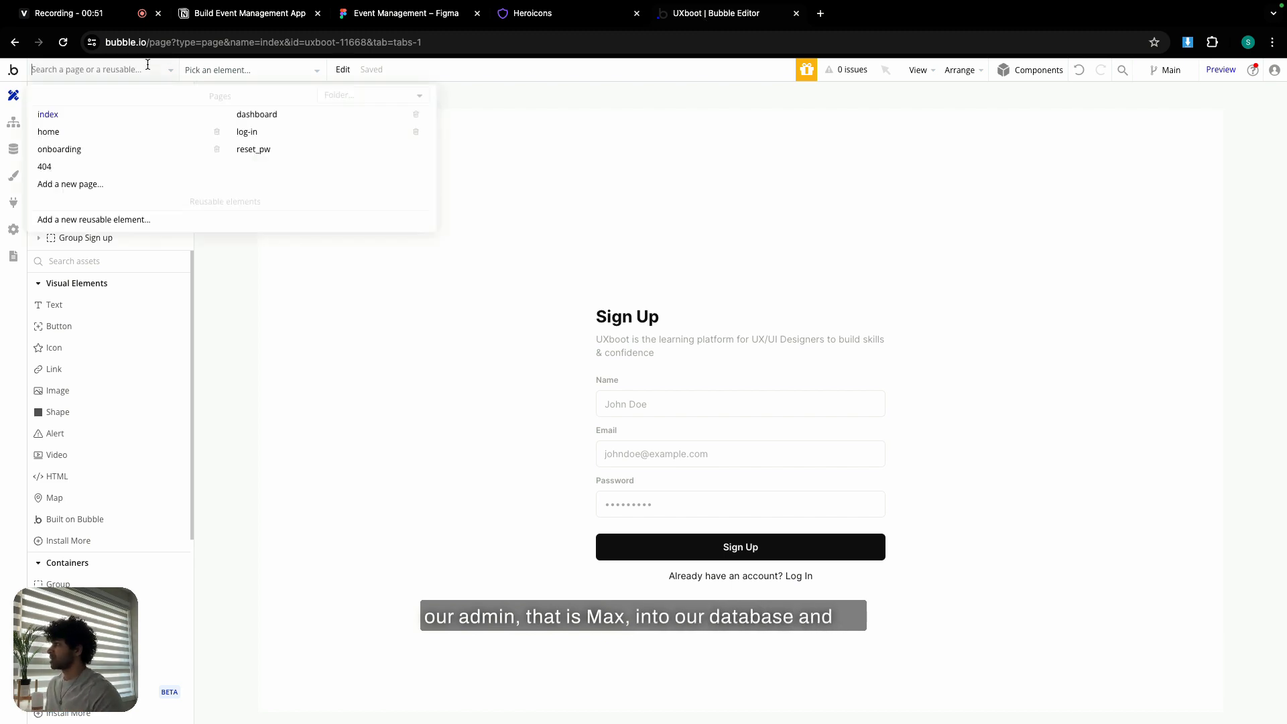
{"action": "left_click", "coordinate": [88, 184]}
{"action": "type", "text": "test"}
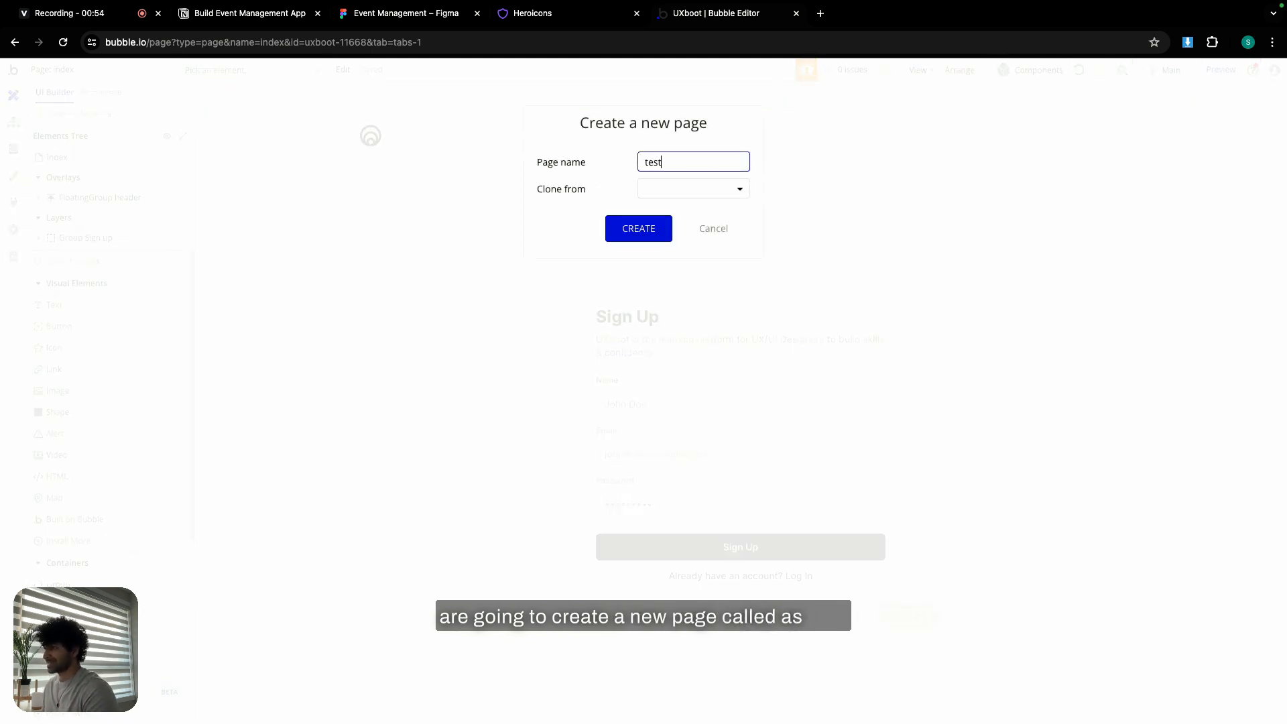
{"action": "left_click", "coordinate": [614, 221]}
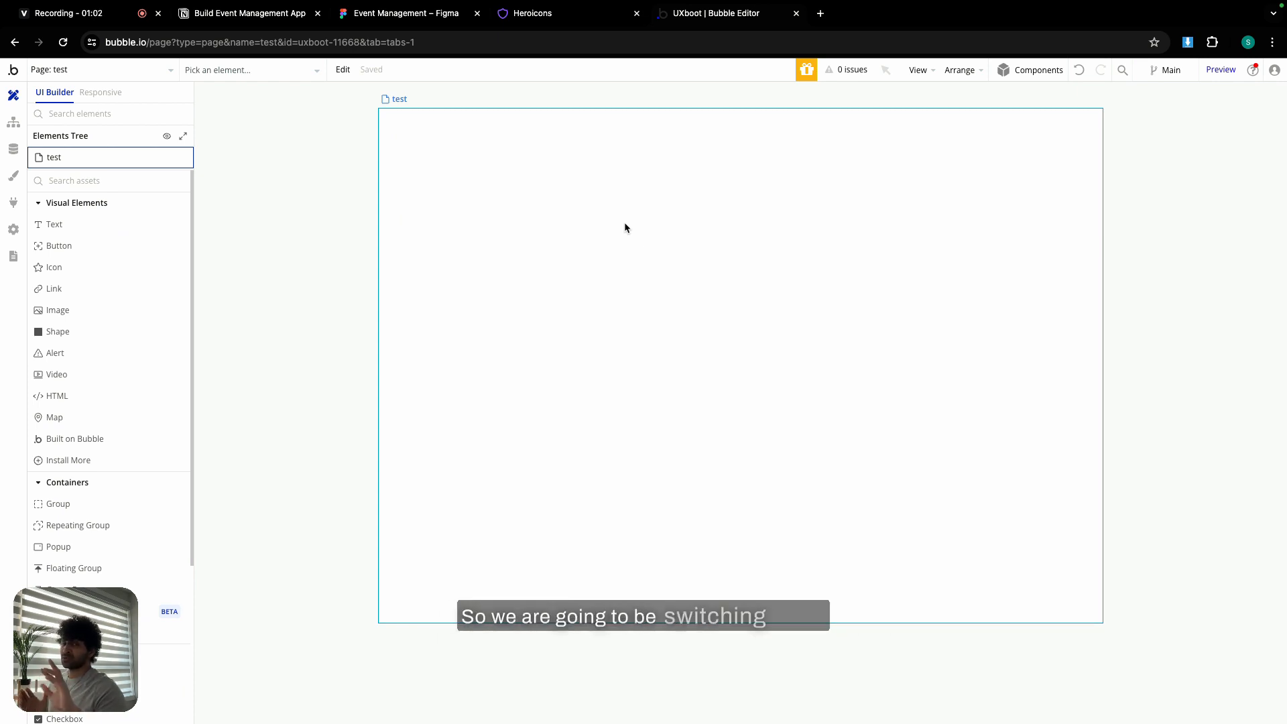
- Set the test page's container layout to Column with a 1440 px builder width
{"action": "double_click", "coordinate": [625, 228]}
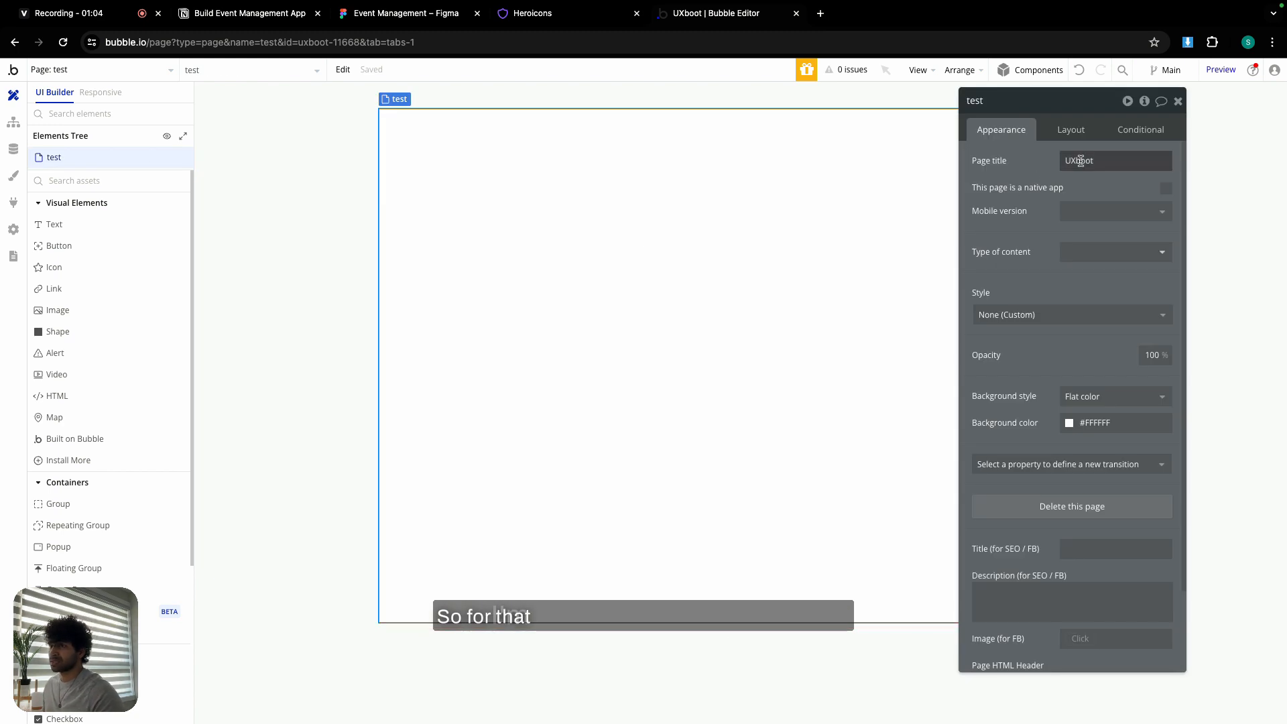
{"action": "left_click", "coordinate": [1067, 131]}
{"action": "left_click", "coordinate": [1090, 158]}
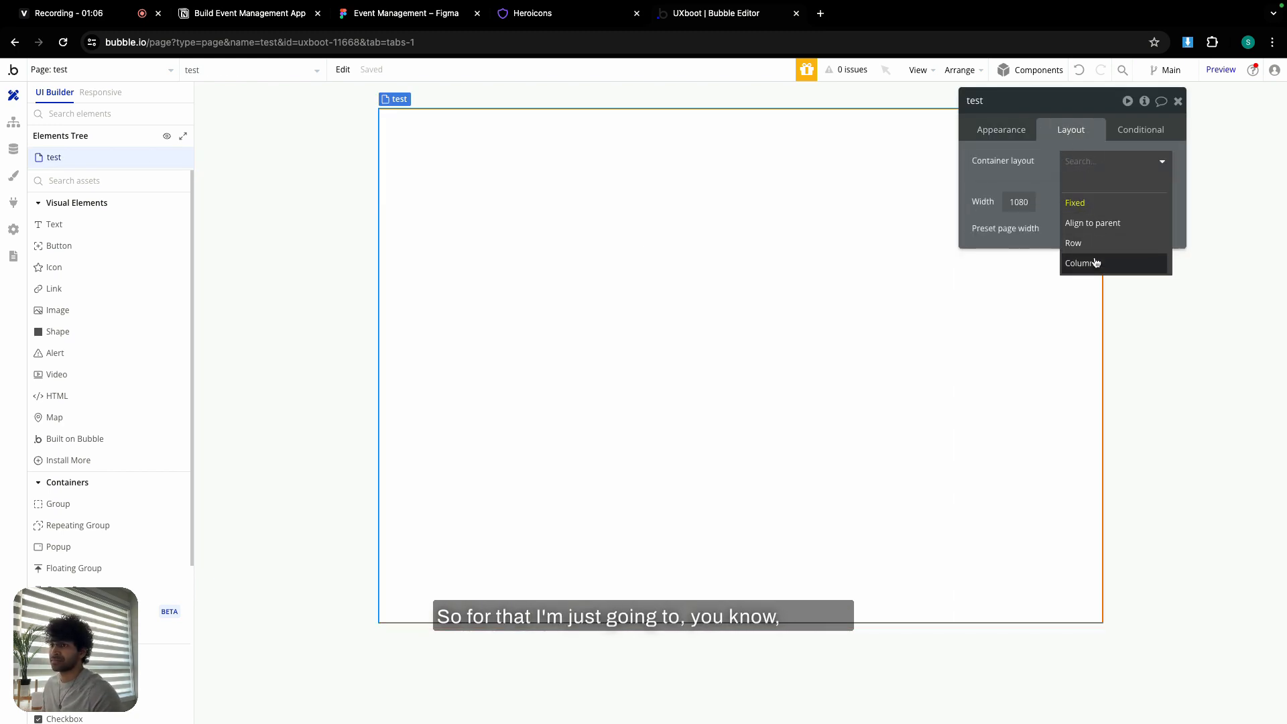
{"action": "left_click", "coordinate": [1146, 261]}
{"action": "double_click", "coordinate": [1156, 299]}
{"action": "type", "text": "14"}
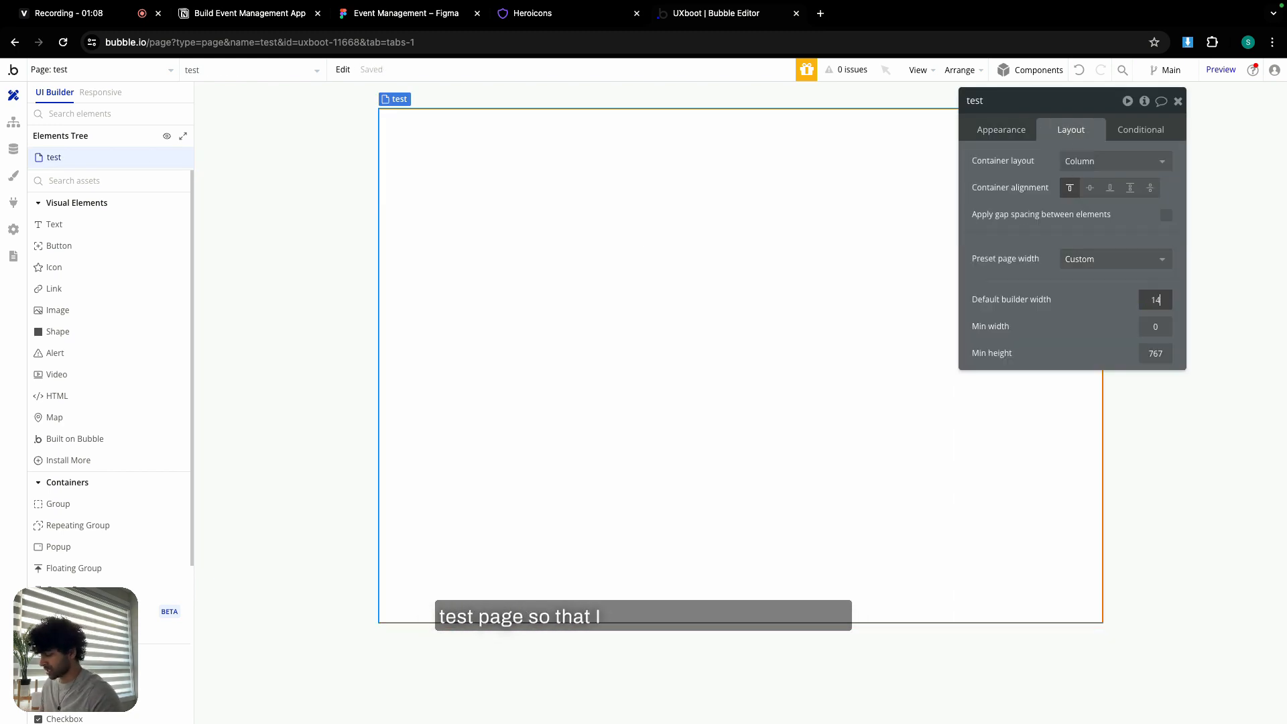
{"action": "type", "text": "40"}
{"action": "key", "text": "Return"}
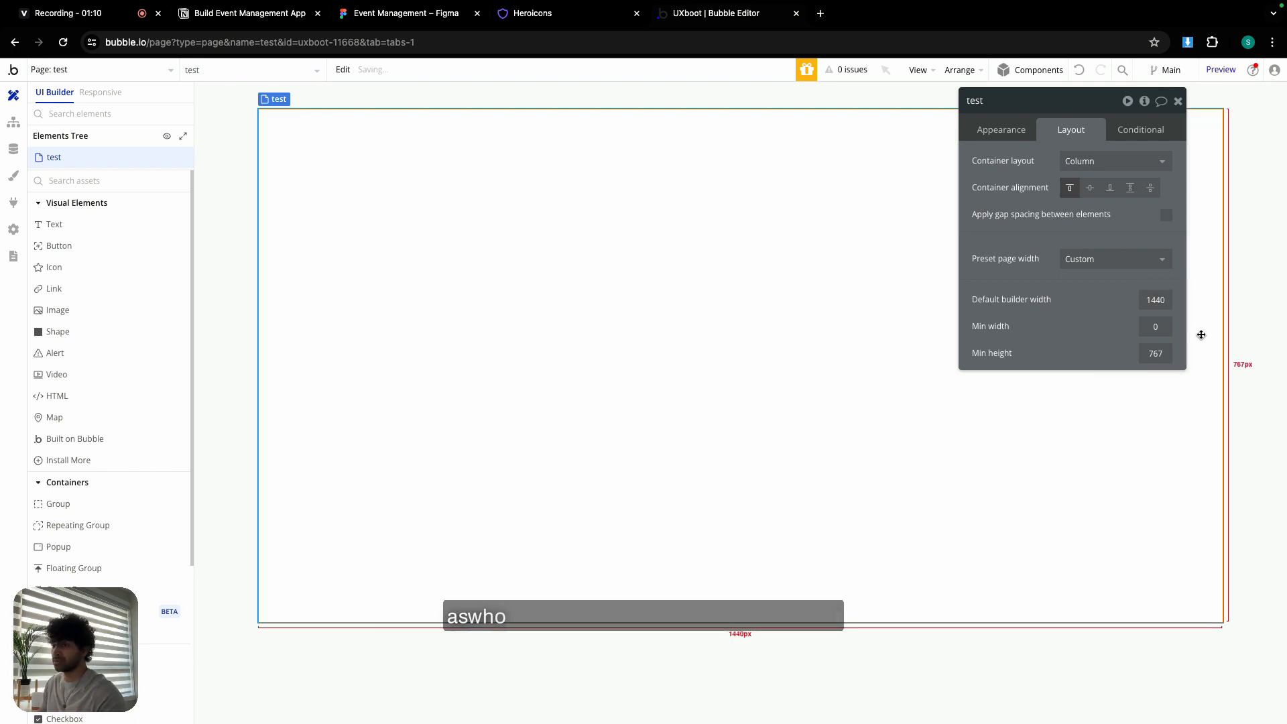
{"action": "left_click", "coordinate": [1178, 102]}
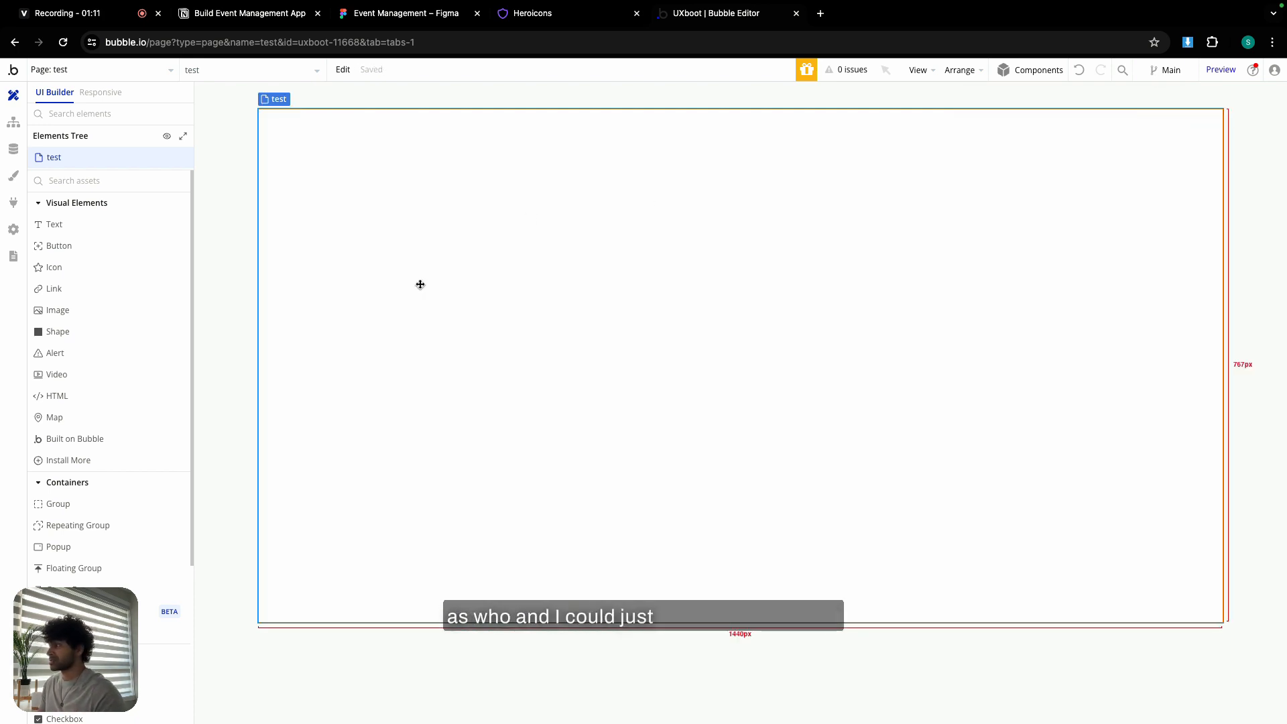
- Draw Group A at 410 px fixed width and 400 px minimum height, centred horizontally
{"action": "left_click", "coordinate": [94, 504]}
{"action": "left_click_drag", "start_coordinate": [618, 159], "coordinate": [841, 436]}
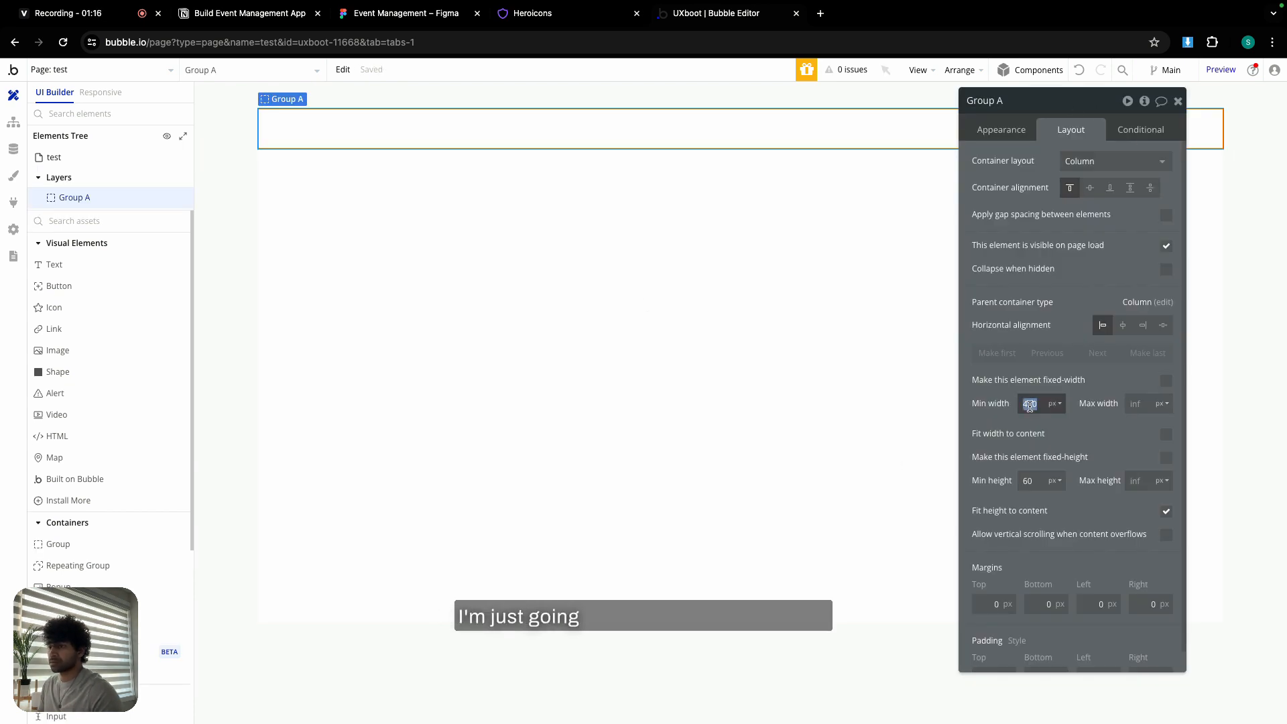
{"action": "left_click", "coordinate": [1167, 378]}
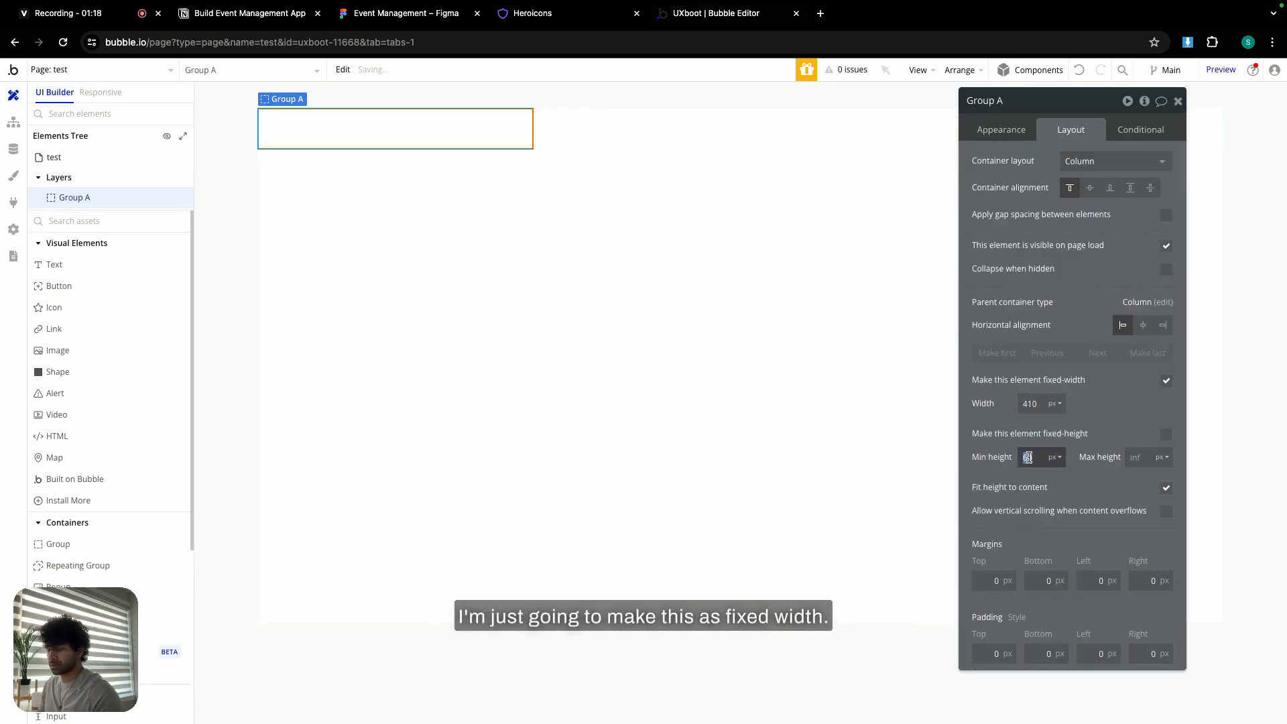
{"action": "type", "text": "400"}
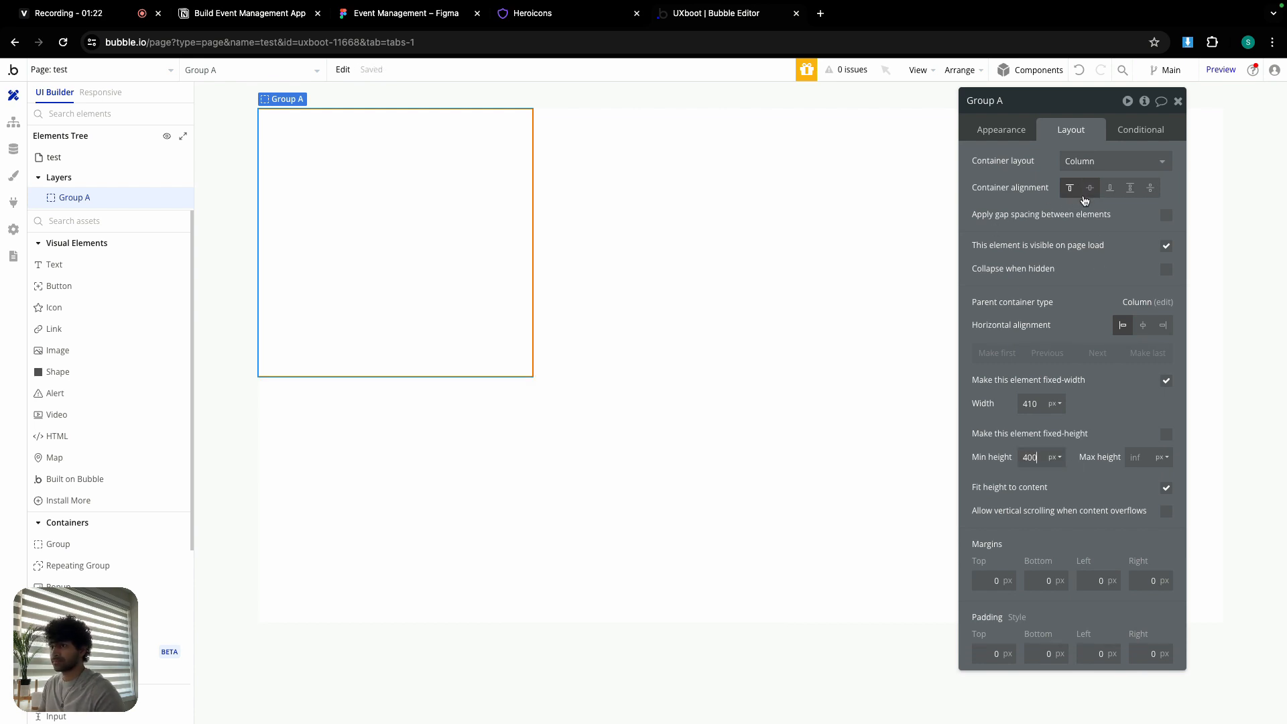
{"action": "left_click", "coordinate": [868, 273]}
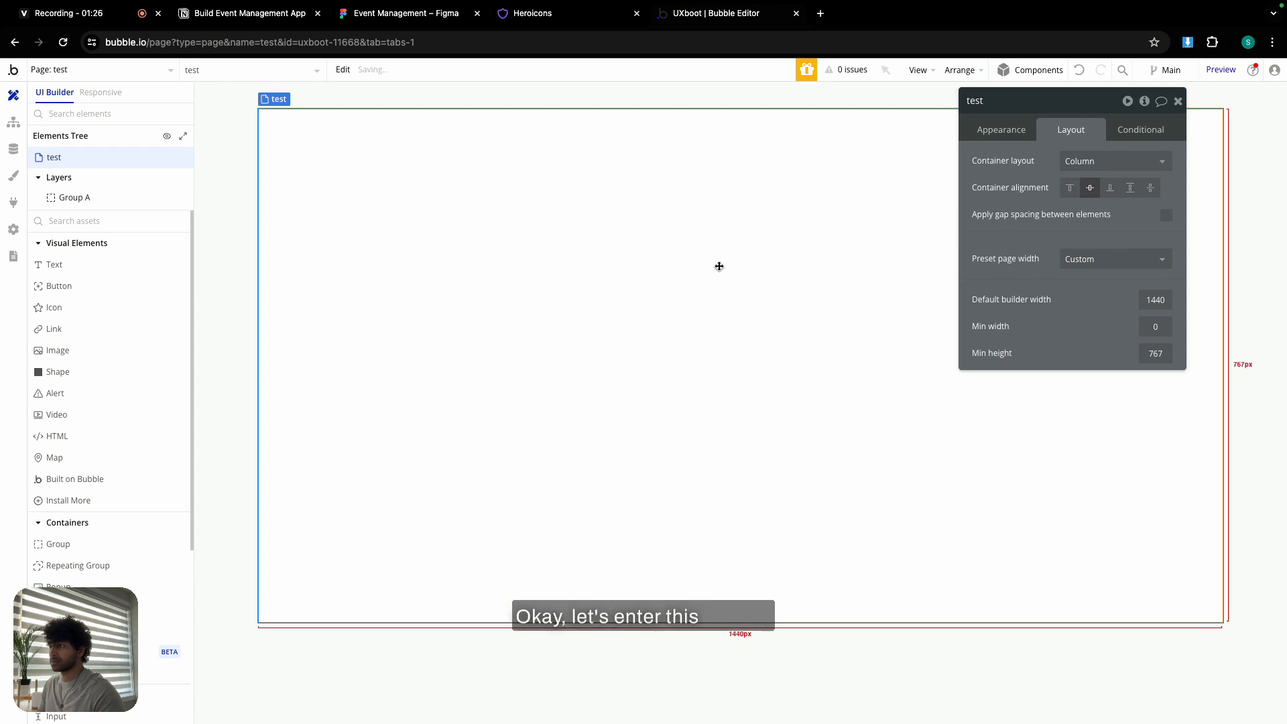
{"action": "left_click", "coordinate": [474, 279]}
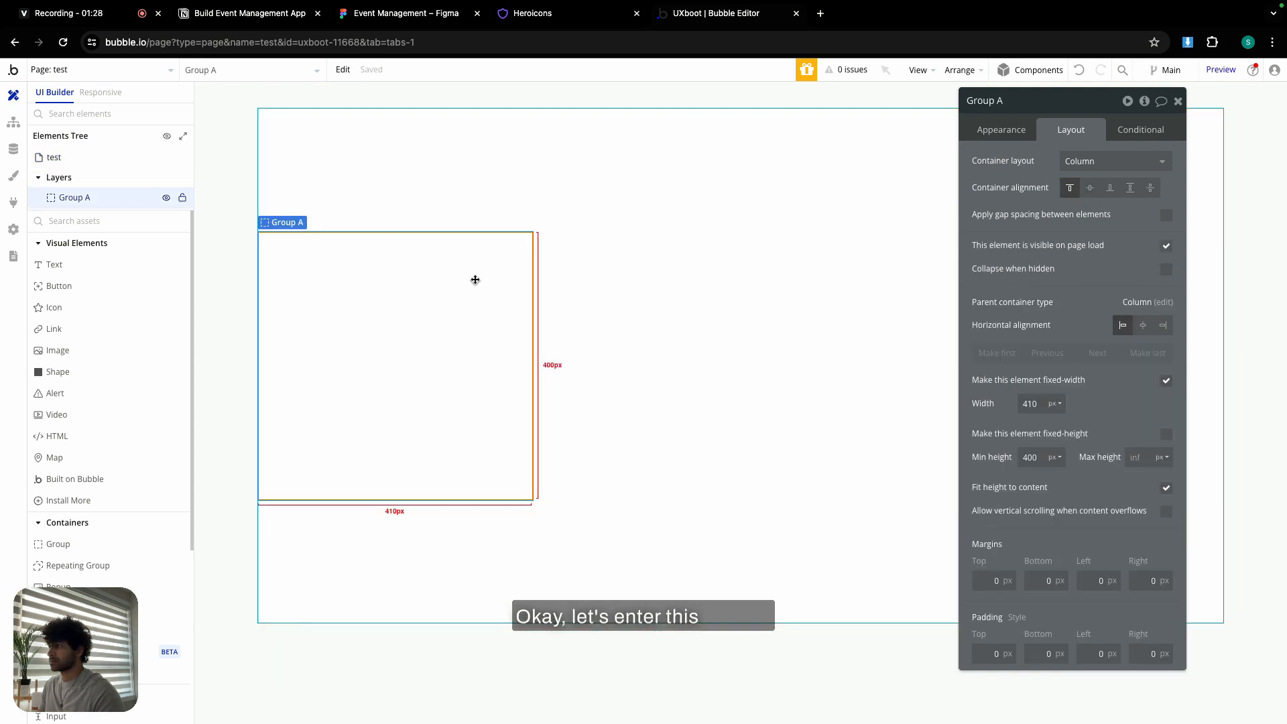
{"action": "left_click", "coordinate": [1145, 326]}
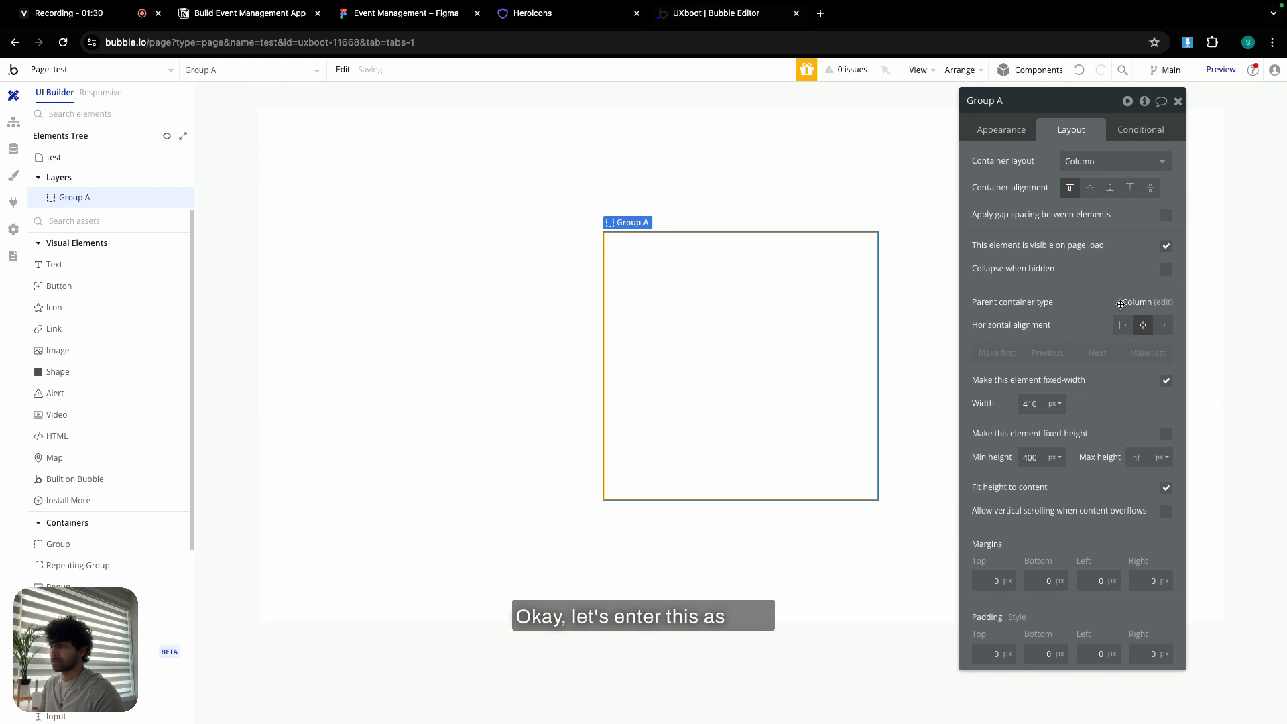
{"action": "left_click_drag", "start_coordinate": [53, 264], "coordinate": [645, 290]}
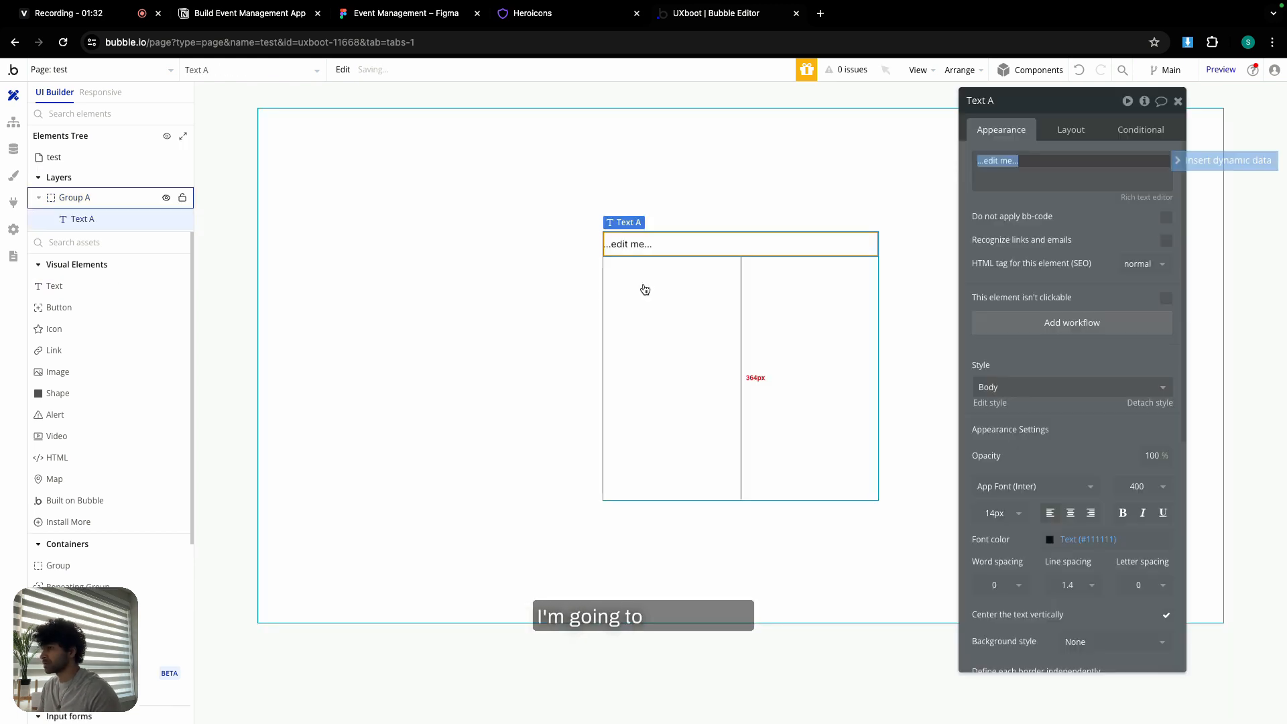
{"action": "type", "text": "Email:"}
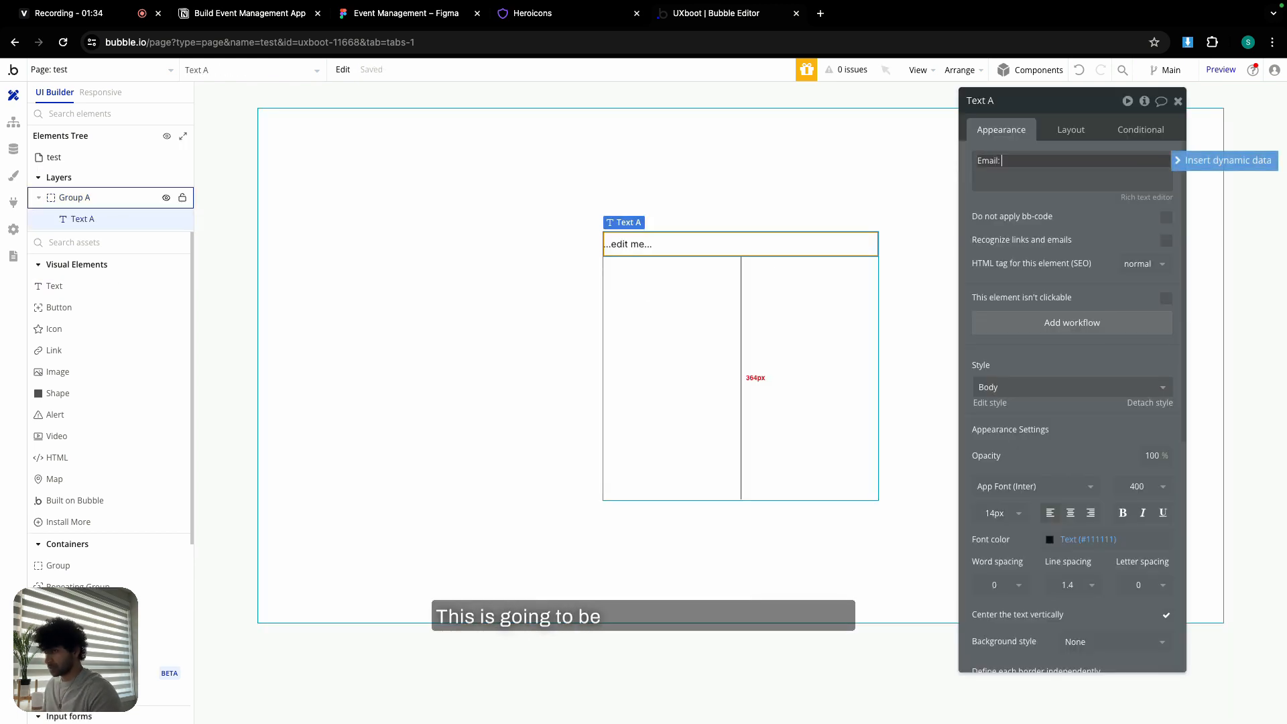
{"action": "left_click", "coordinate": [1225, 160]}
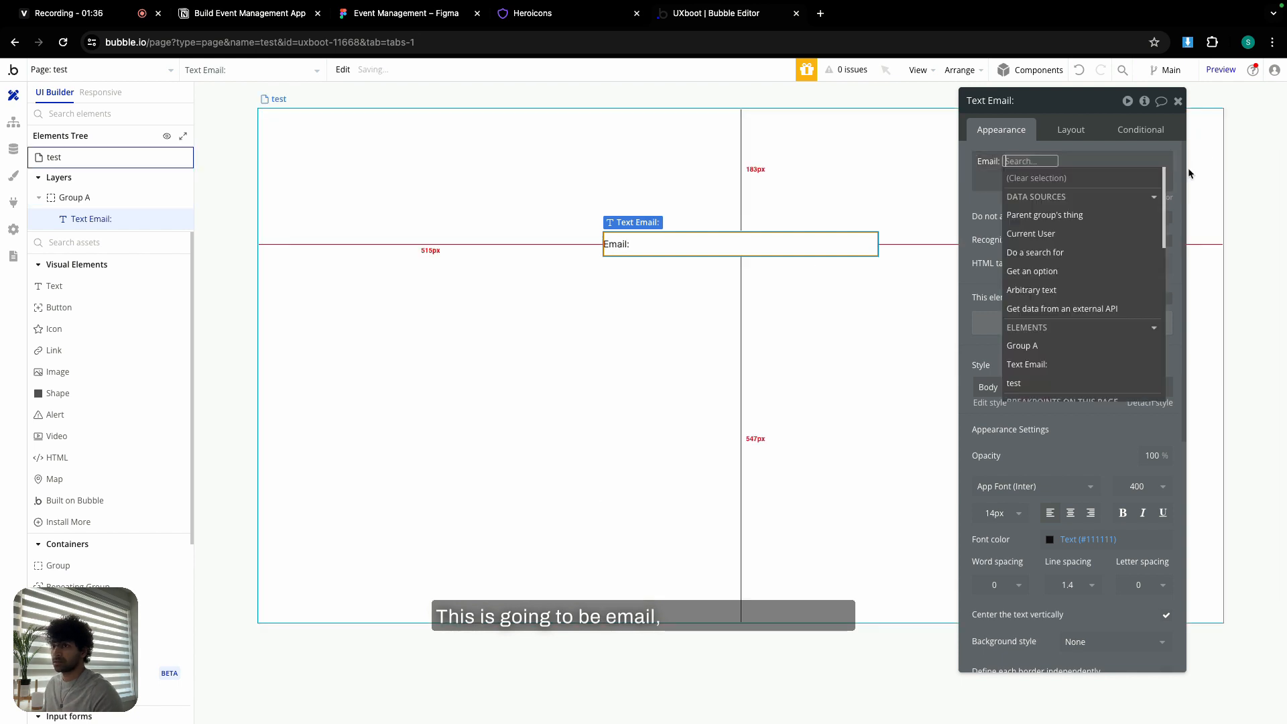
{"action": "left_click", "coordinate": [1067, 236]}
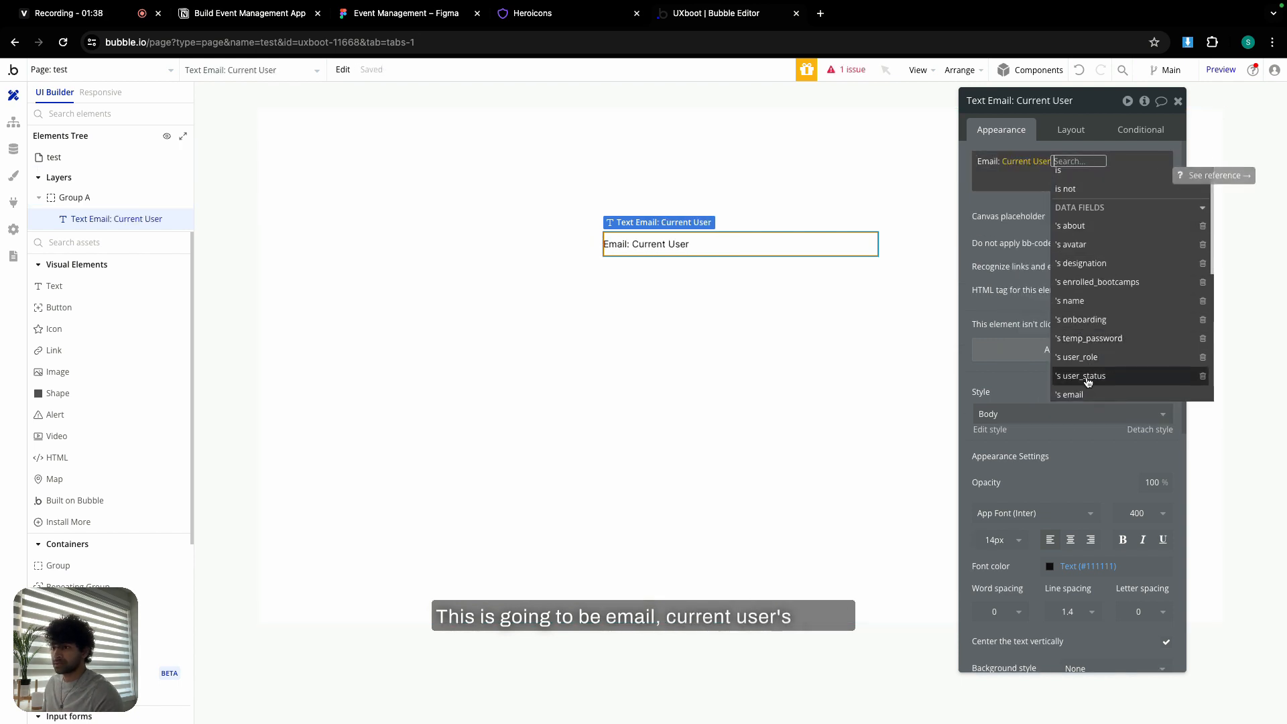
{"action": "left_click", "coordinate": [1090, 390]}
{"action": "left_click", "coordinate": [879, 262]}
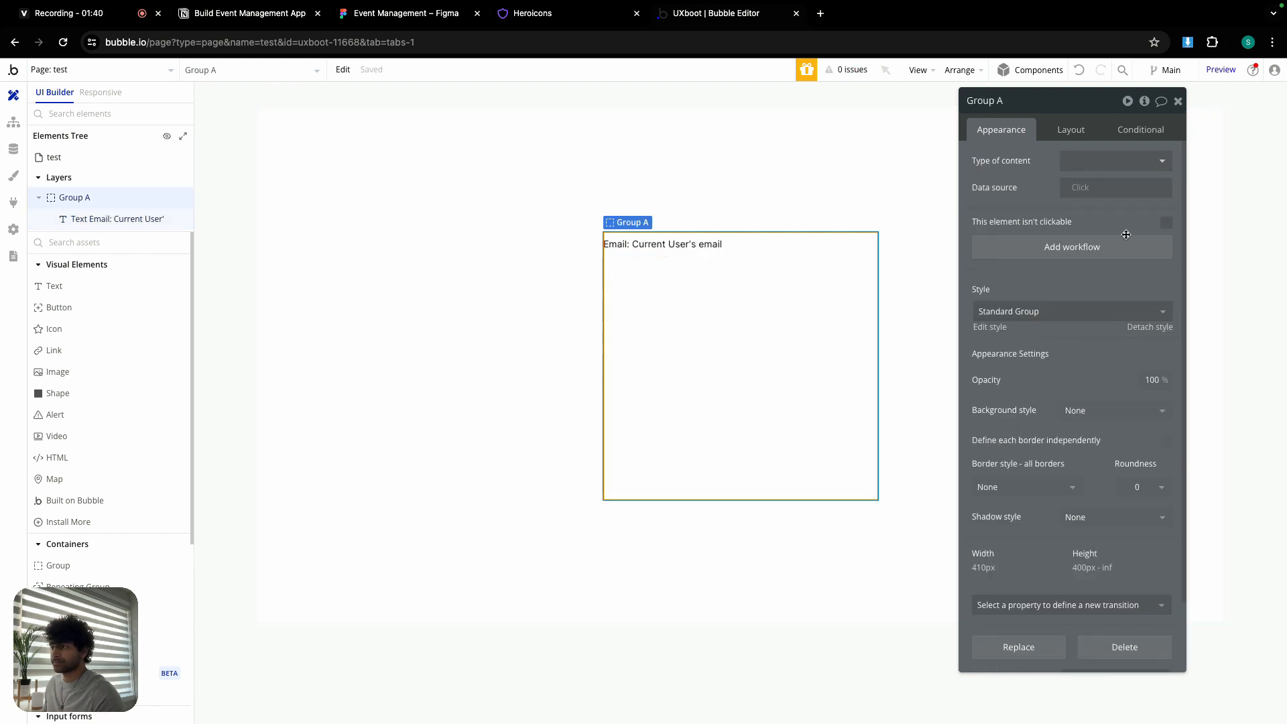
- Make Group A non-clickable with 24 px row gap spacing, and add a button inside it
{"action": "left_click", "coordinate": [1165, 222]}
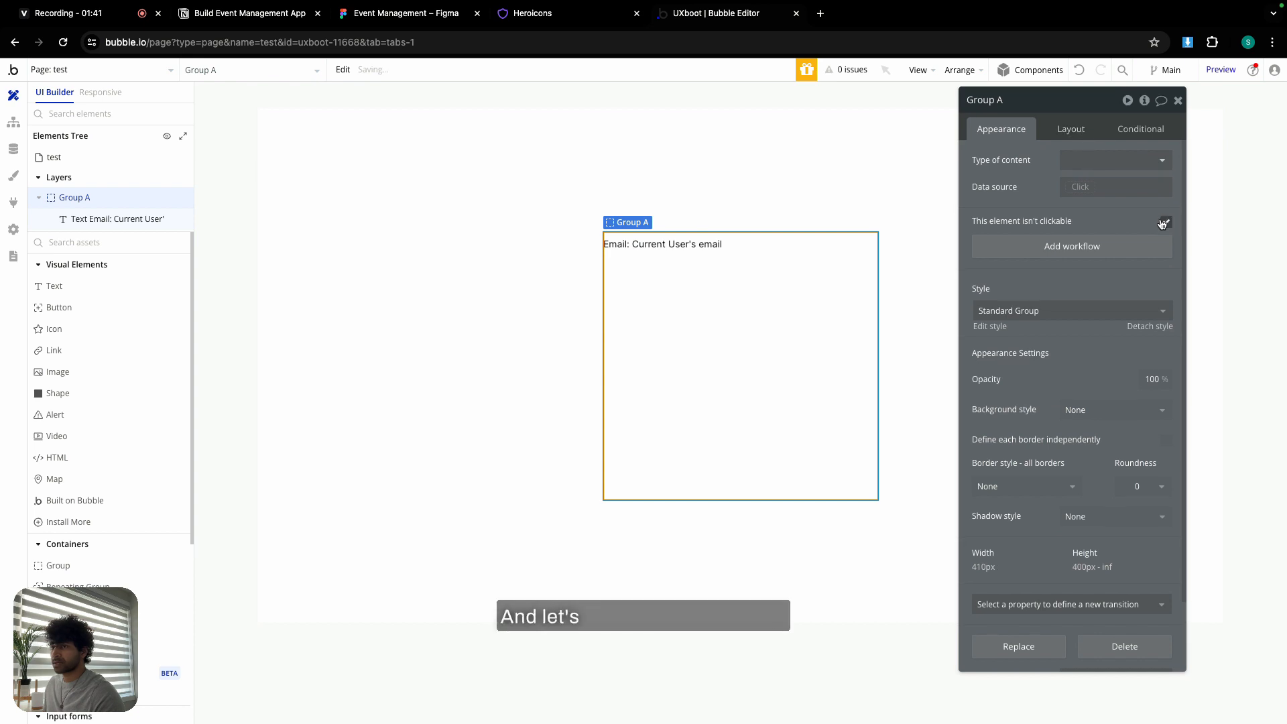
{"action": "left_click", "coordinate": [1076, 131]}
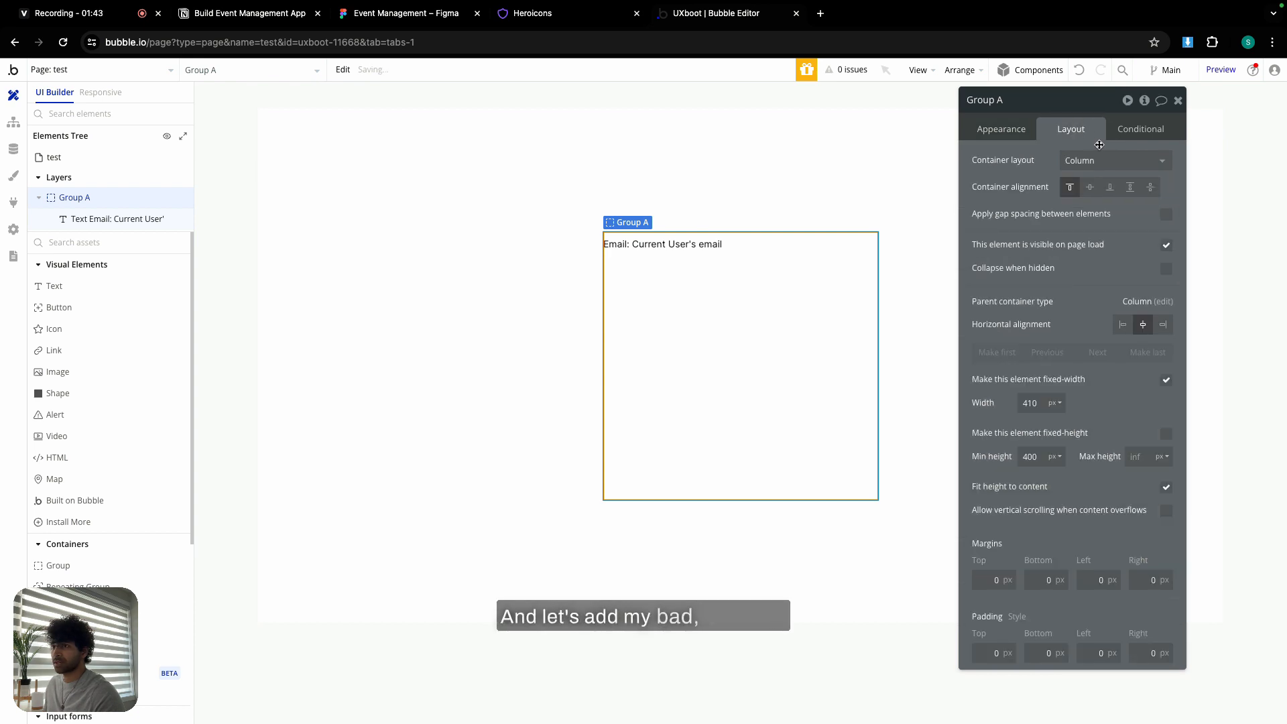
{"action": "left_click", "coordinate": [1167, 215]}
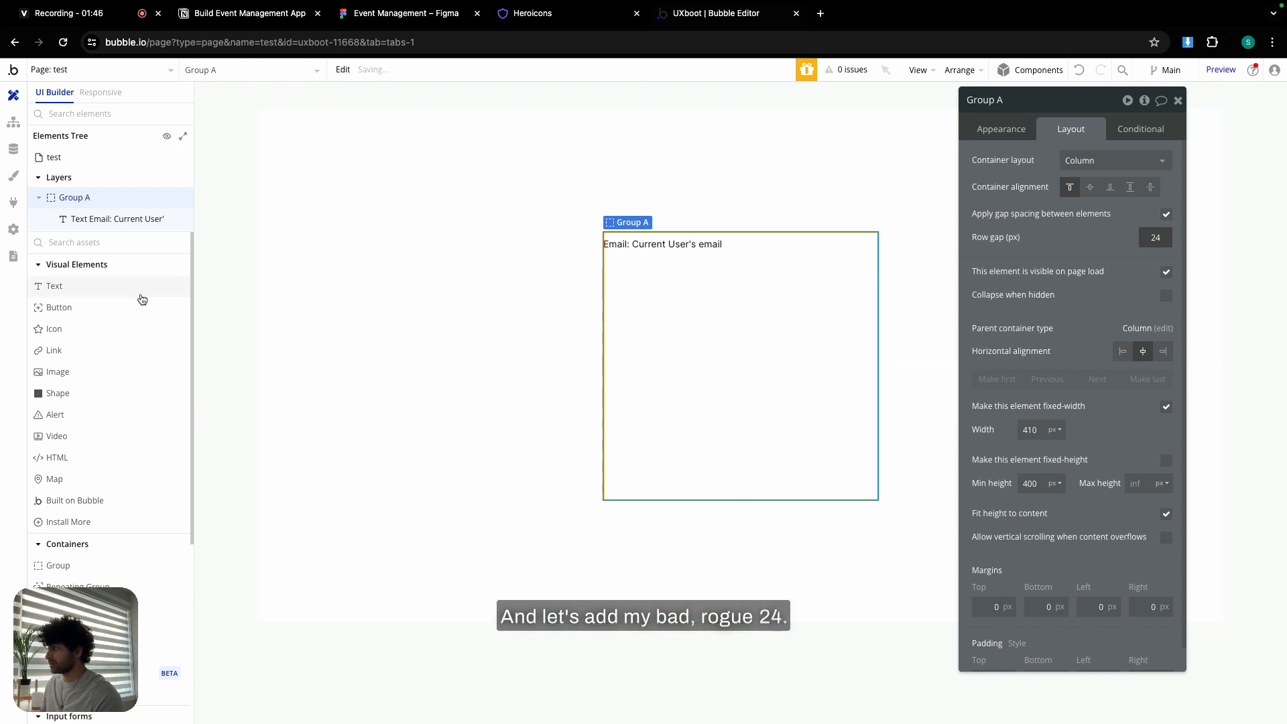
{"action": "left_click_drag", "start_coordinate": [141, 303], "coordinate": [649, 350]}
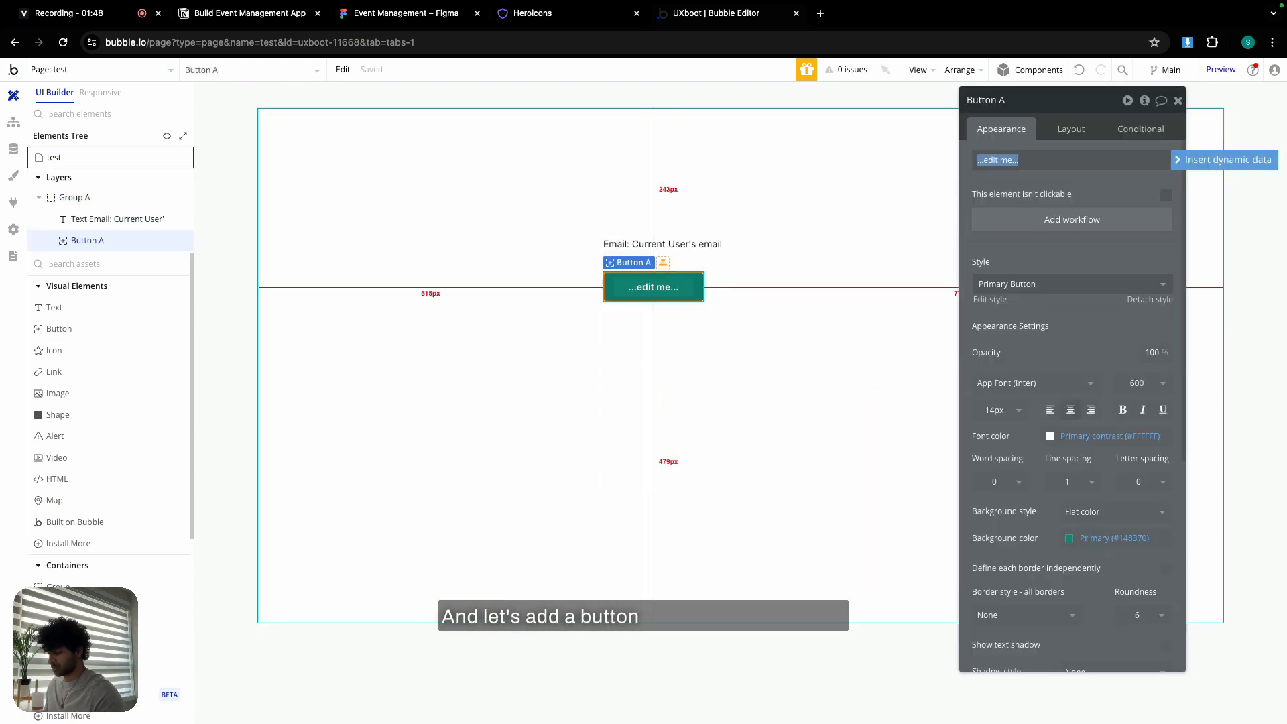
- Label the button 'Logout', remove its fixed width, and set min width 0 and min height 40 px
{"action": "type", "text": "Logout"}
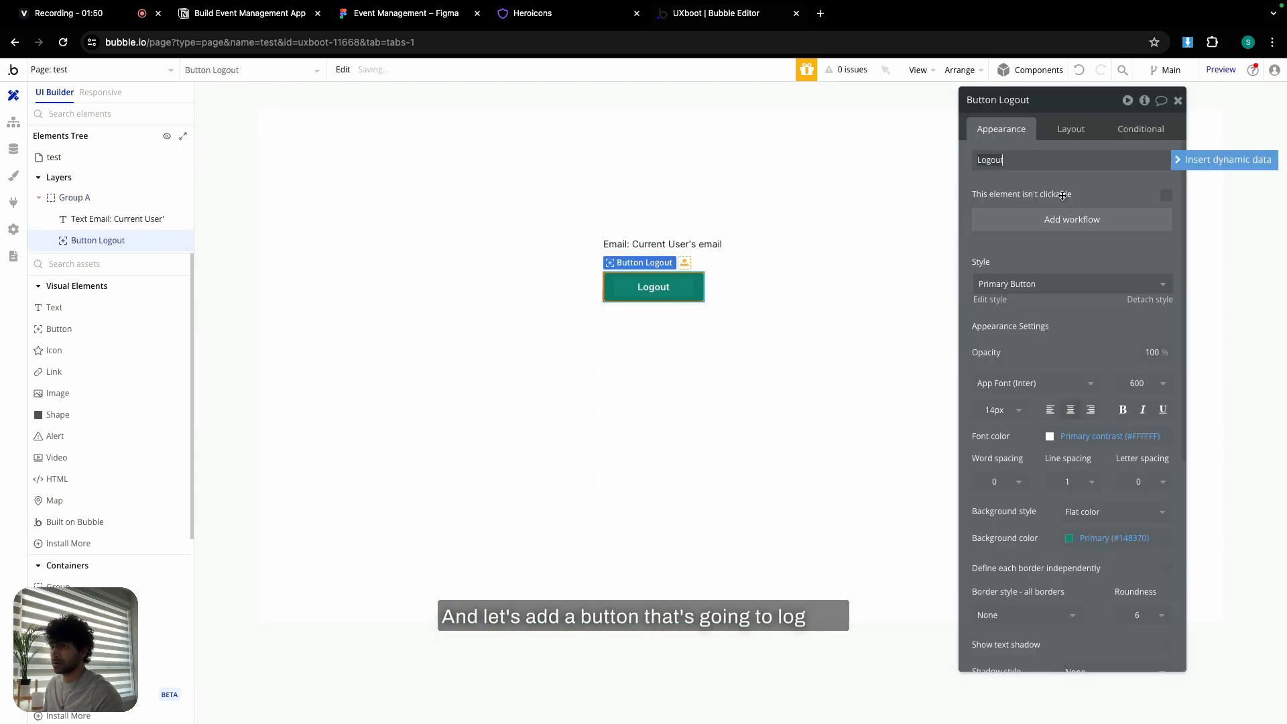
{"action": "left_click", "coordinate": [1071, 129]}
{"action": "left_click", "coordinate": [1167, 289]}
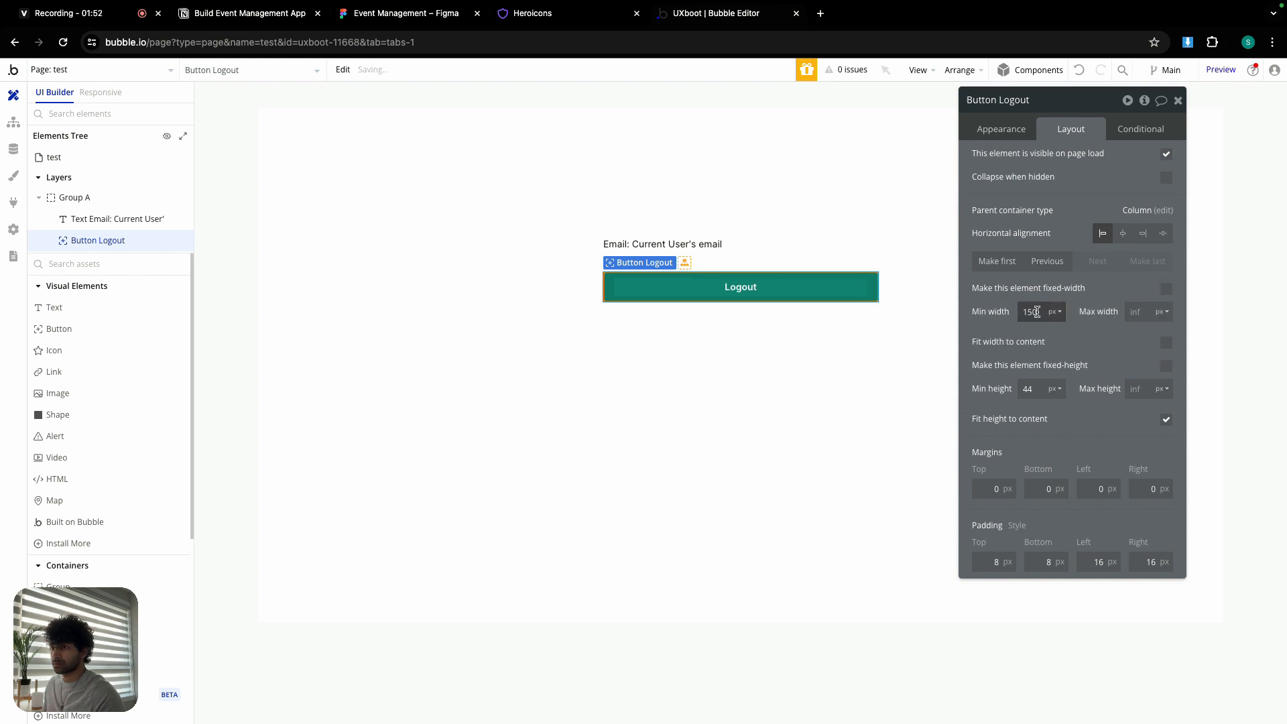
{"action": "type", "text": "0"}
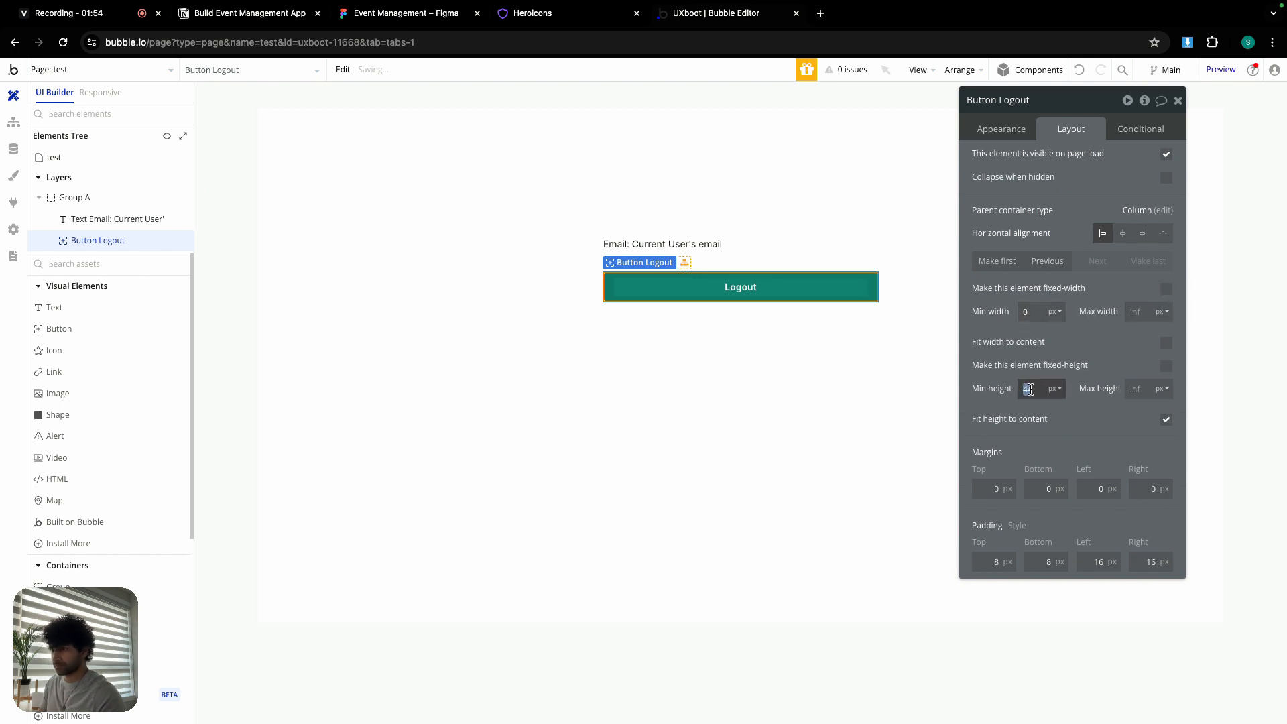
{"action": "type", "text": "40"}
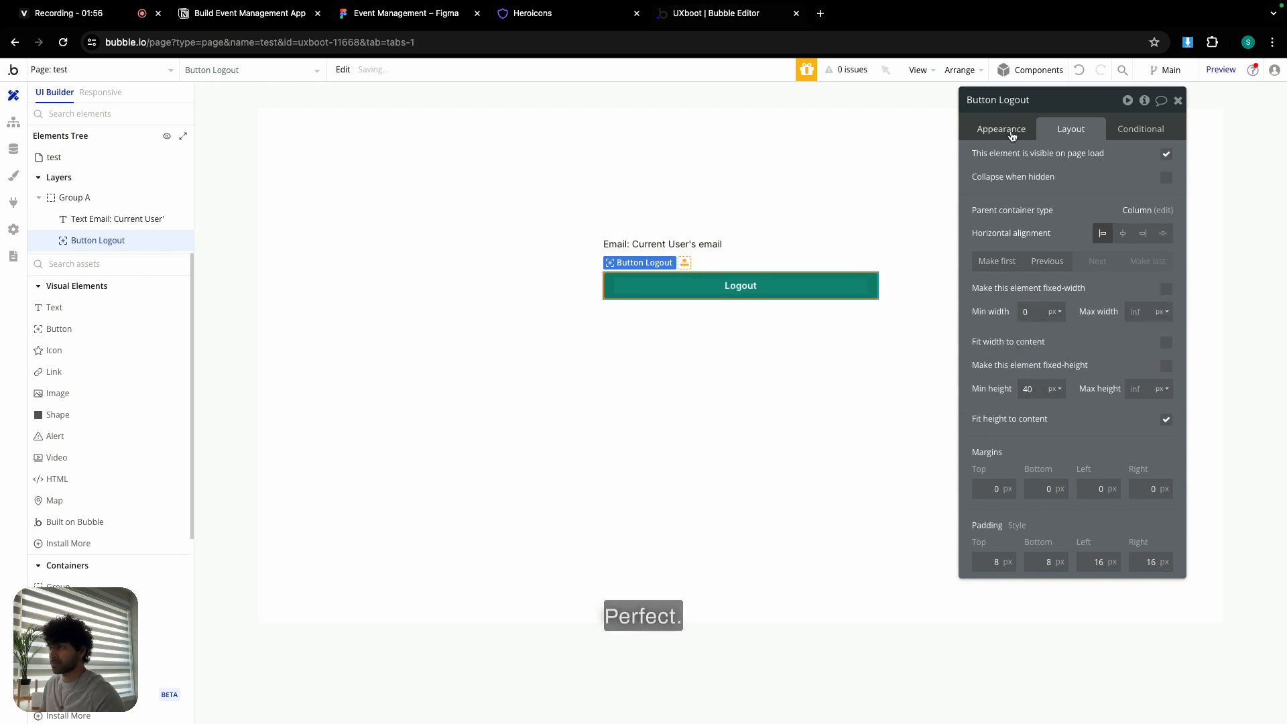
{"action": "left_click", "coordinate": [1002, 129]}
- Give the Logout button a workflow that logs the user out, then goes to the log-in page
{"action": "left_click", "coordinate": [1036, 221]}
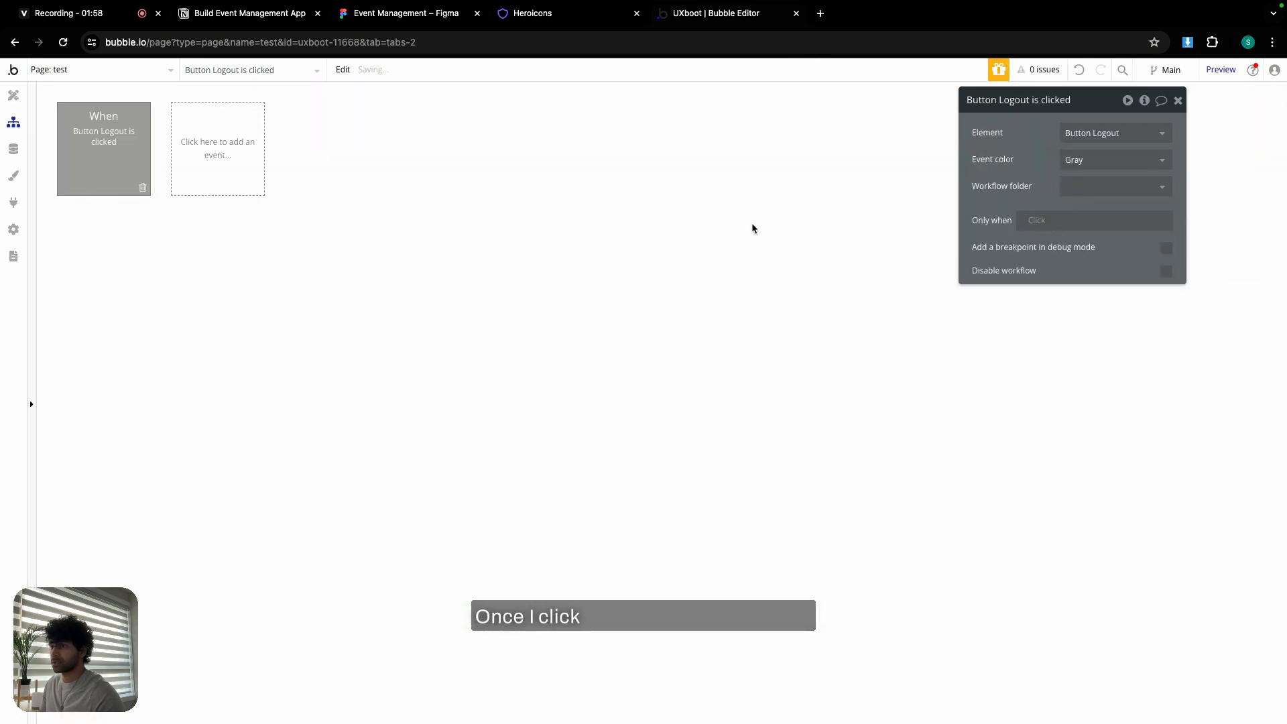
{"action": "left_click", "coordinate": [132, 236]}
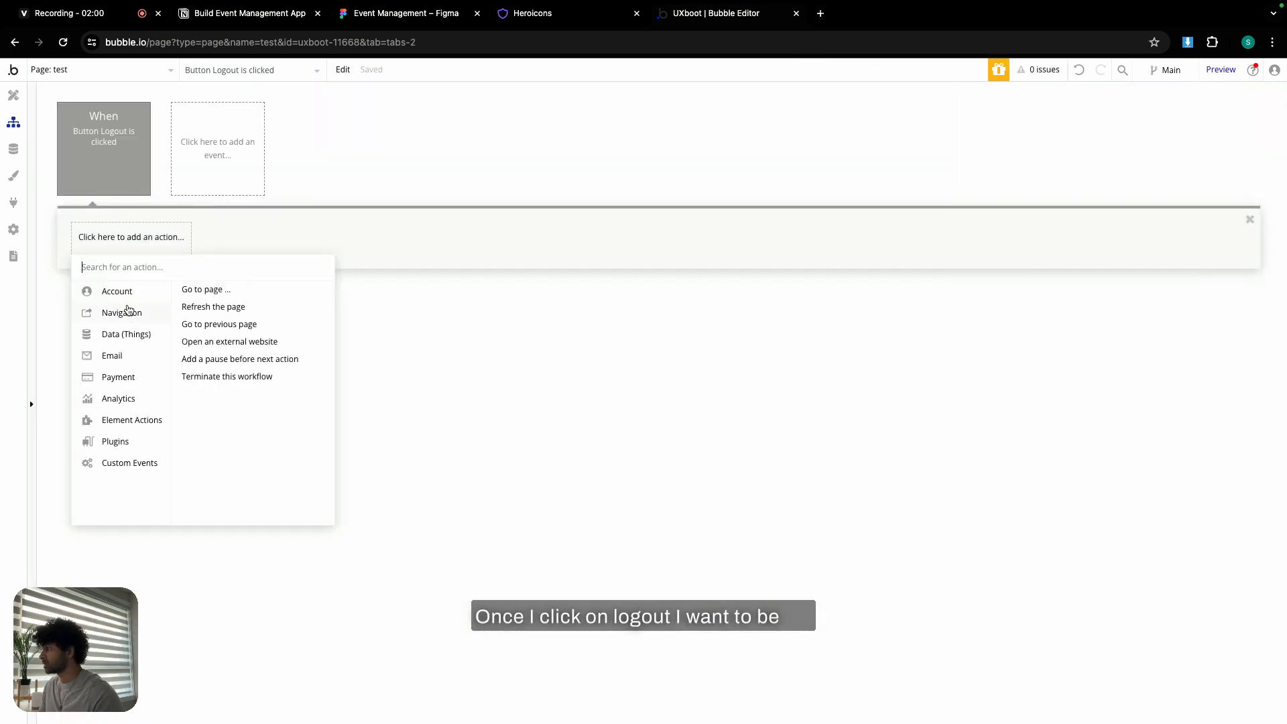
{"action": "mouse_move", "coordinate": [124, 299]}
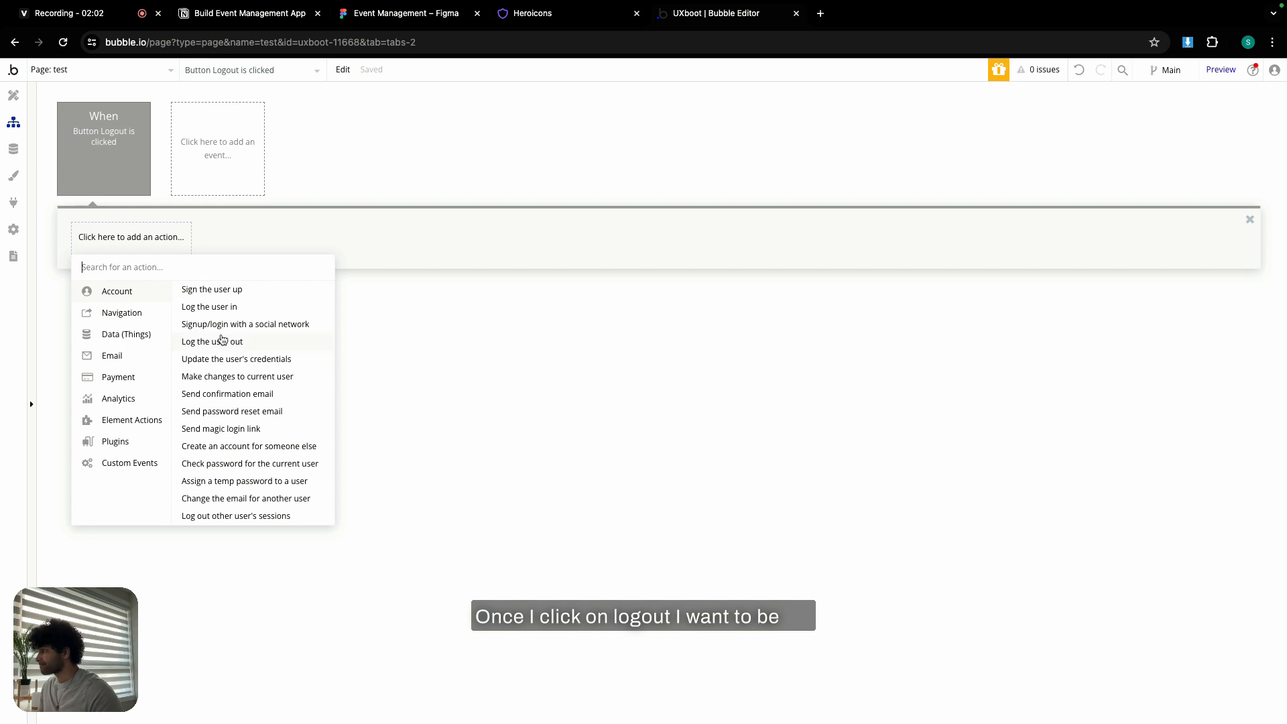
{"action": "left_click", "coordinate": [222, 340]}
{"action": "left_click", "coordinate": [215, 241]}
{"action": "mouse_move", "coordinate": [211, 315]}
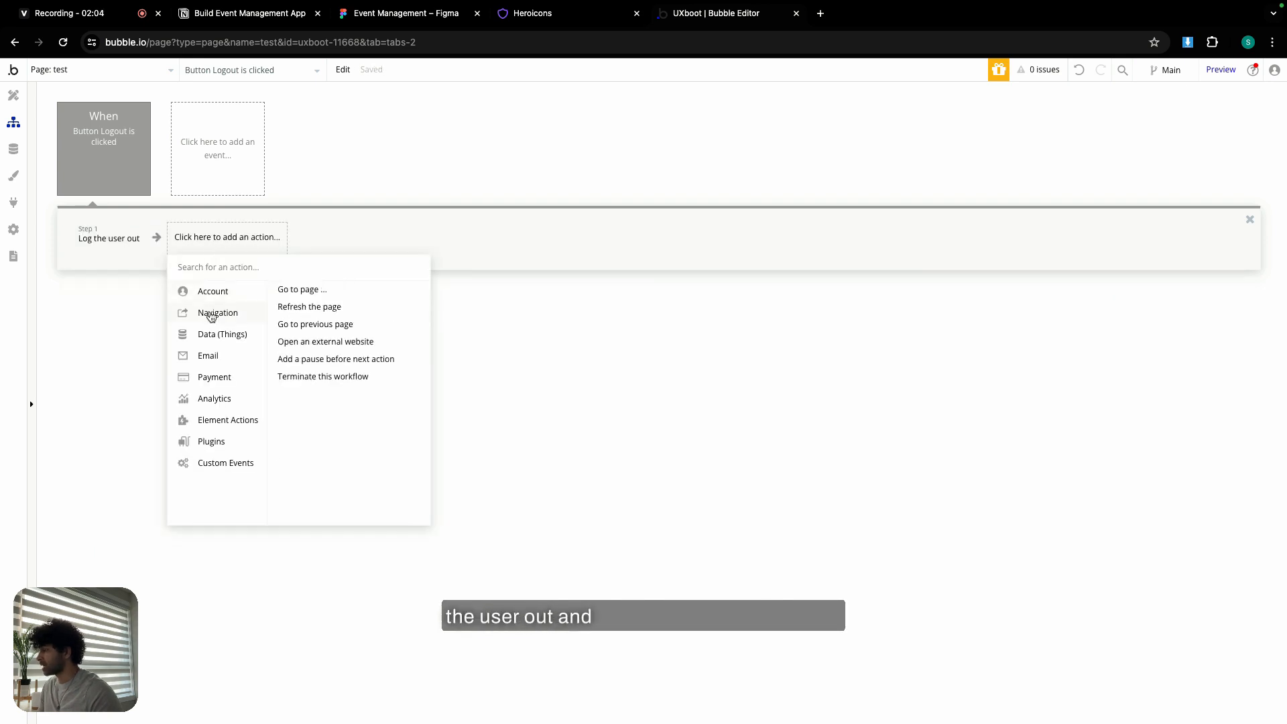
{"action": "left_click", "coordinate": [313, 293]}
{"action": "left_click", "coordinate": [1066, 132]}
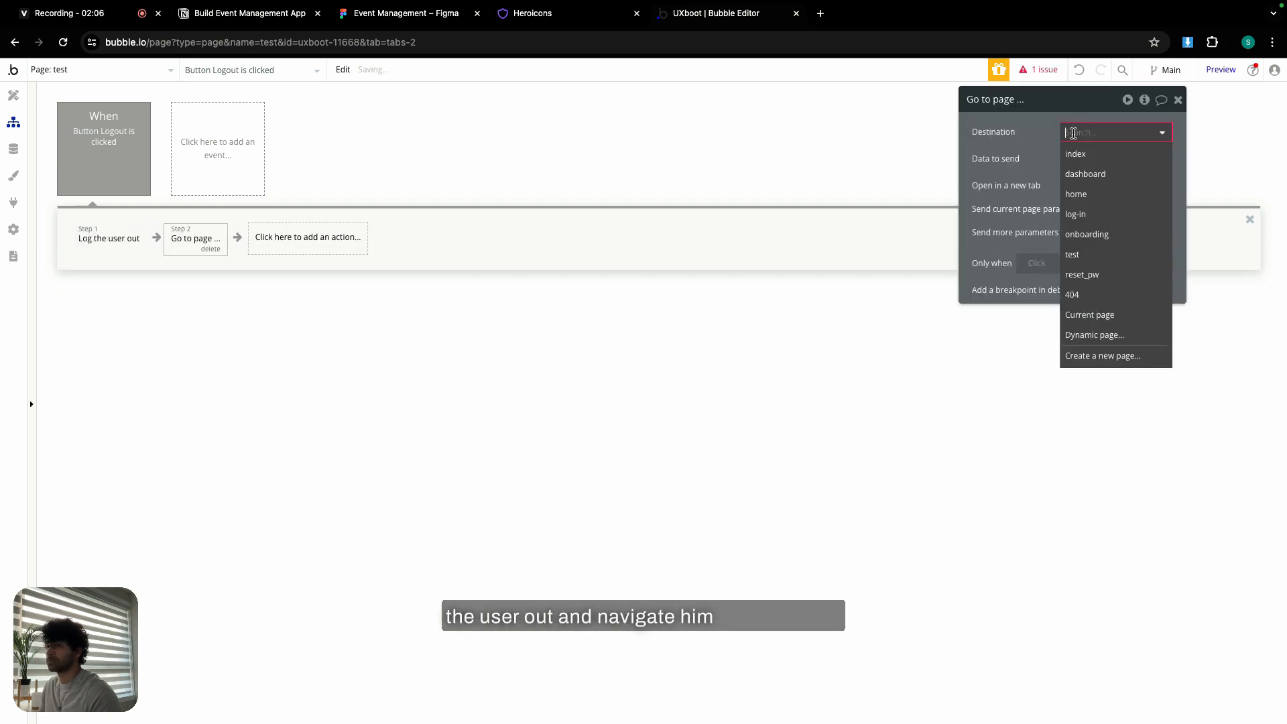
{"action": "left_click", "coordinate": [1099, 213]}
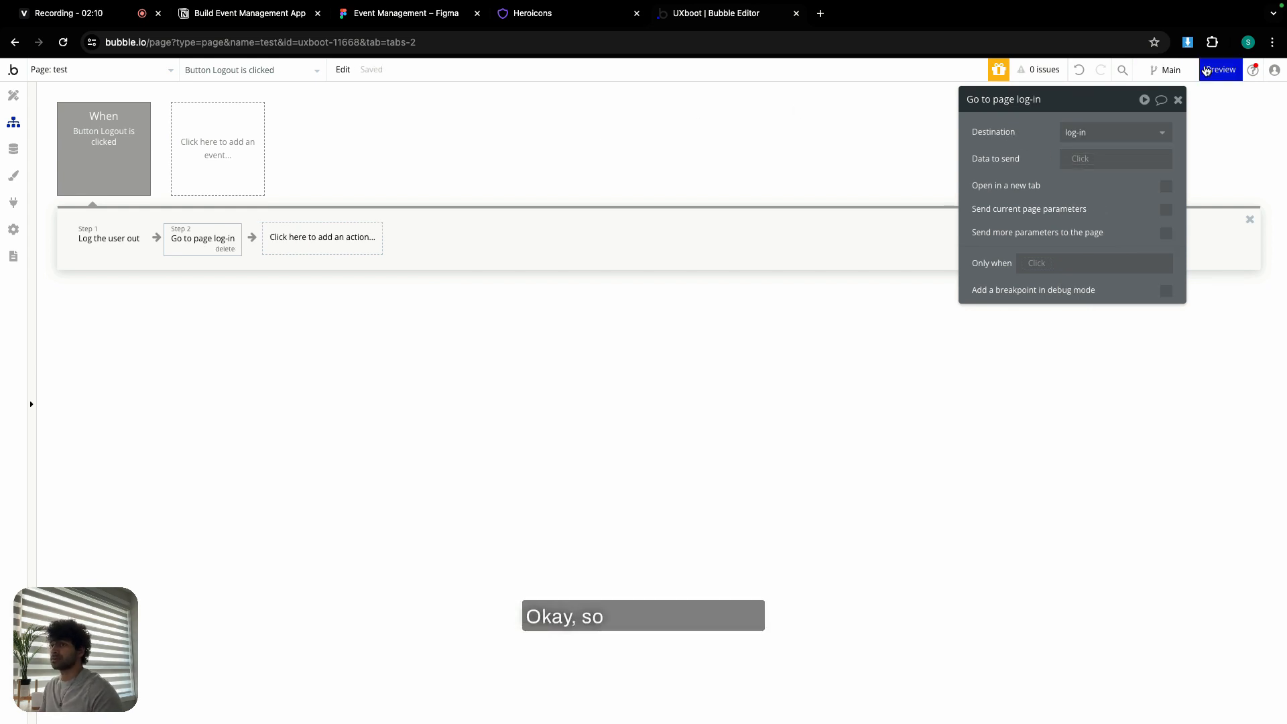
- Preview the test page with debug_mode set to false and try the Logout button
{"action": "left_click", "coordinate": [1221, 69]}
{"action": "left_click", "coordinate": [450, 42]}
{"action": "double_click", "coordinate": [449, 41]}
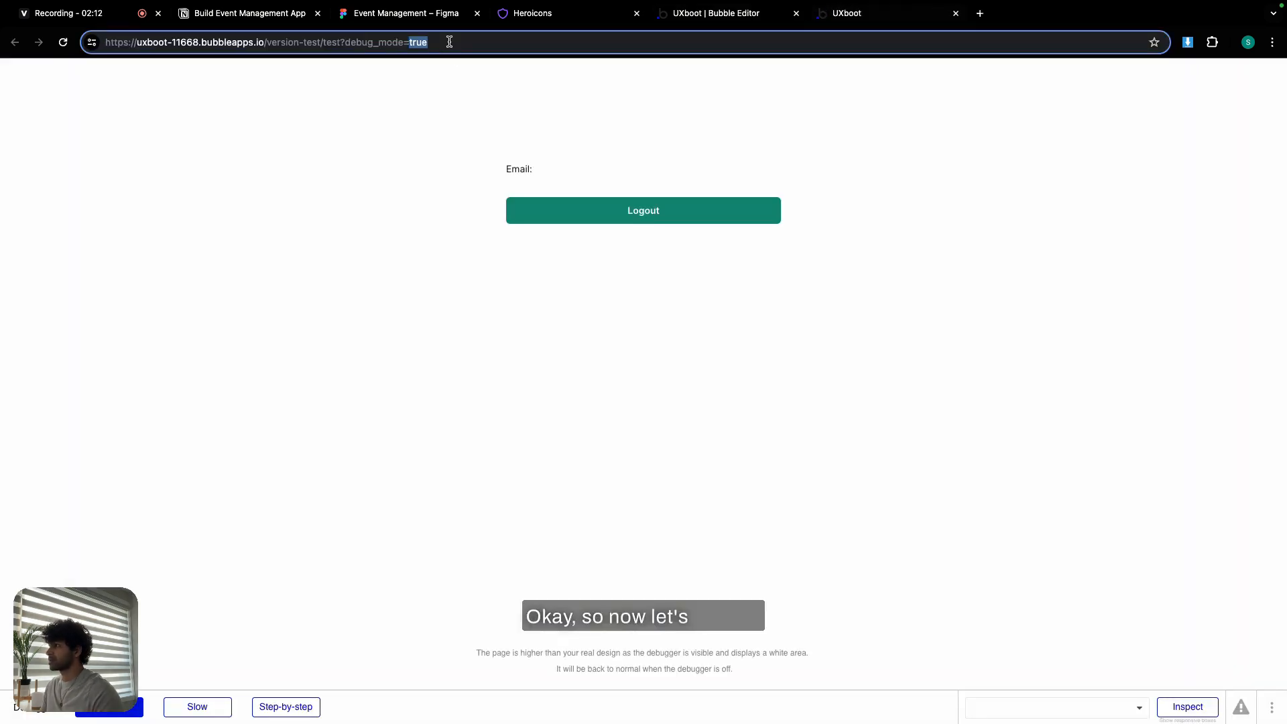
{"action": "type", "text": "false"}
{"action": "key", "text": "Return"}
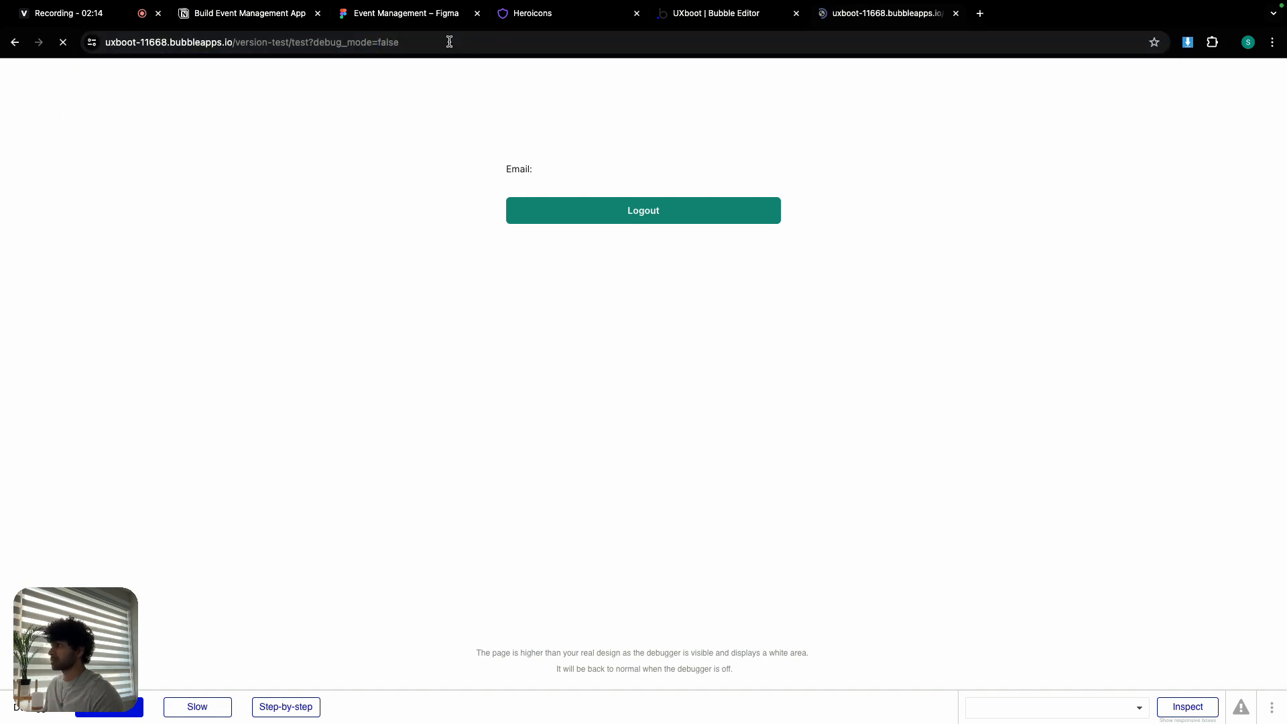
{"action": "left_click", "coordinate": [679, 307]}
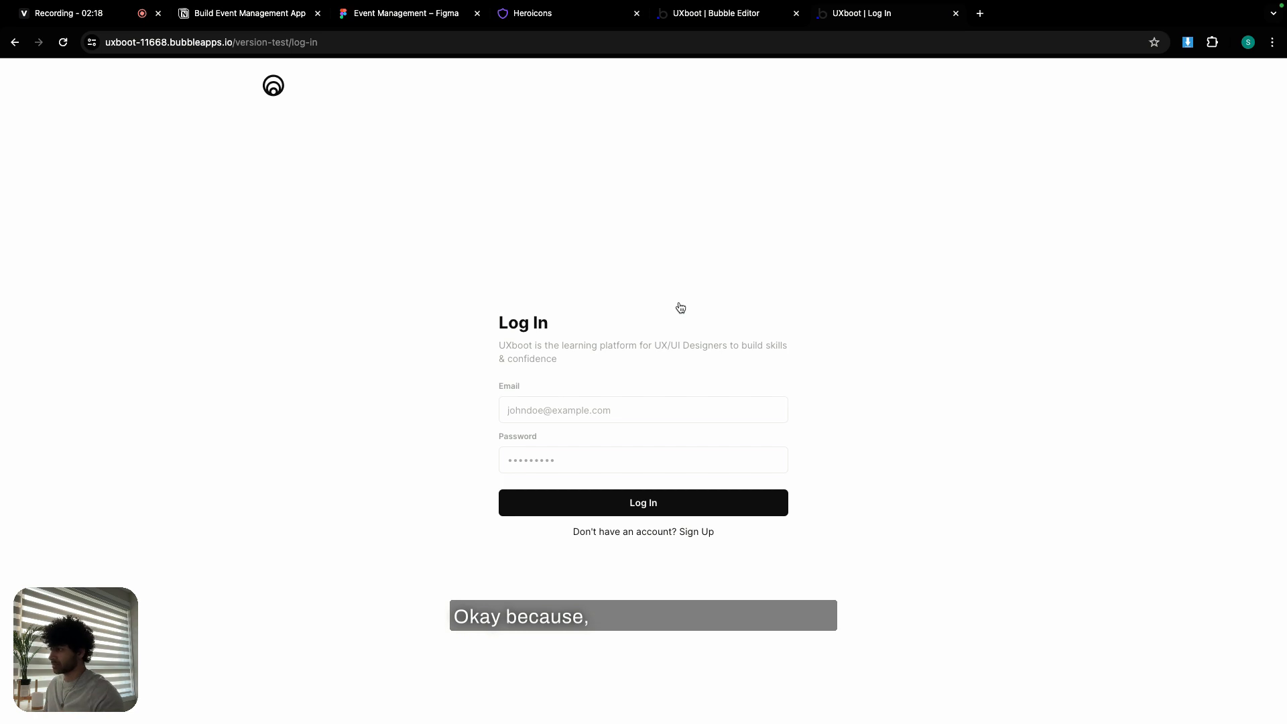
- Sign up a new test account in the preview, entering a name, email and password
{"action": "left_click", "coordinate": [658, 534]}
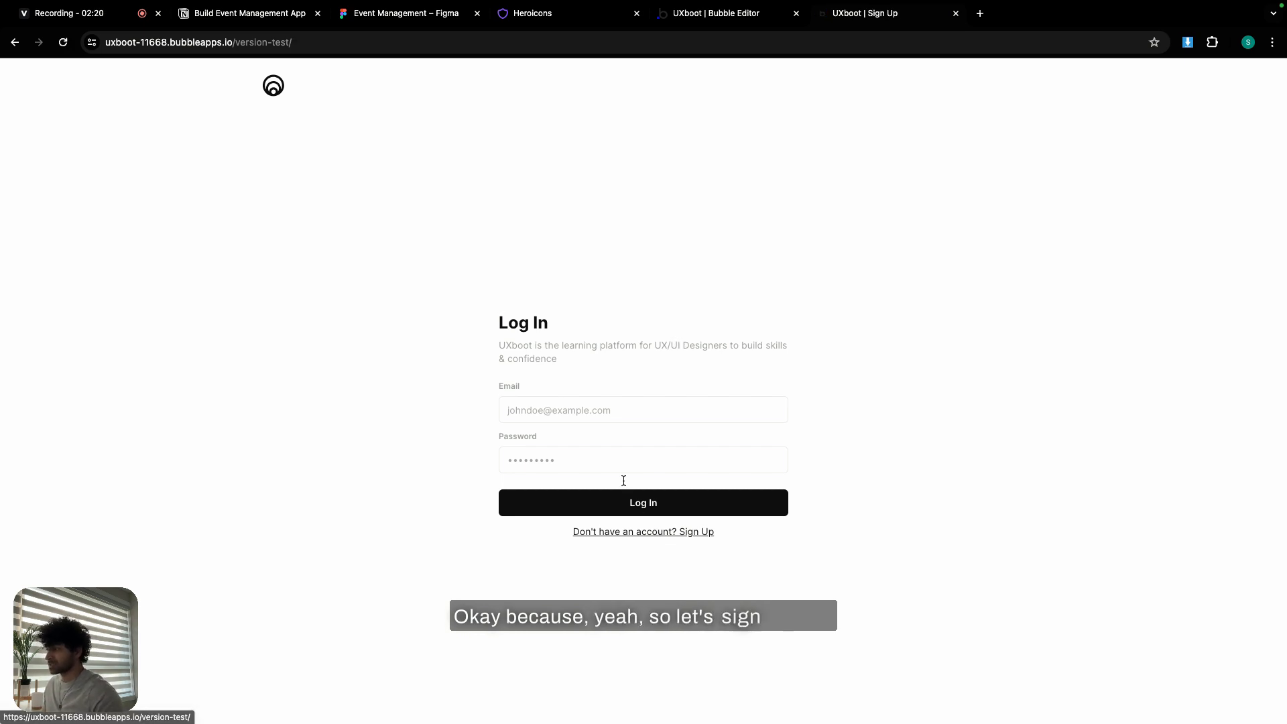
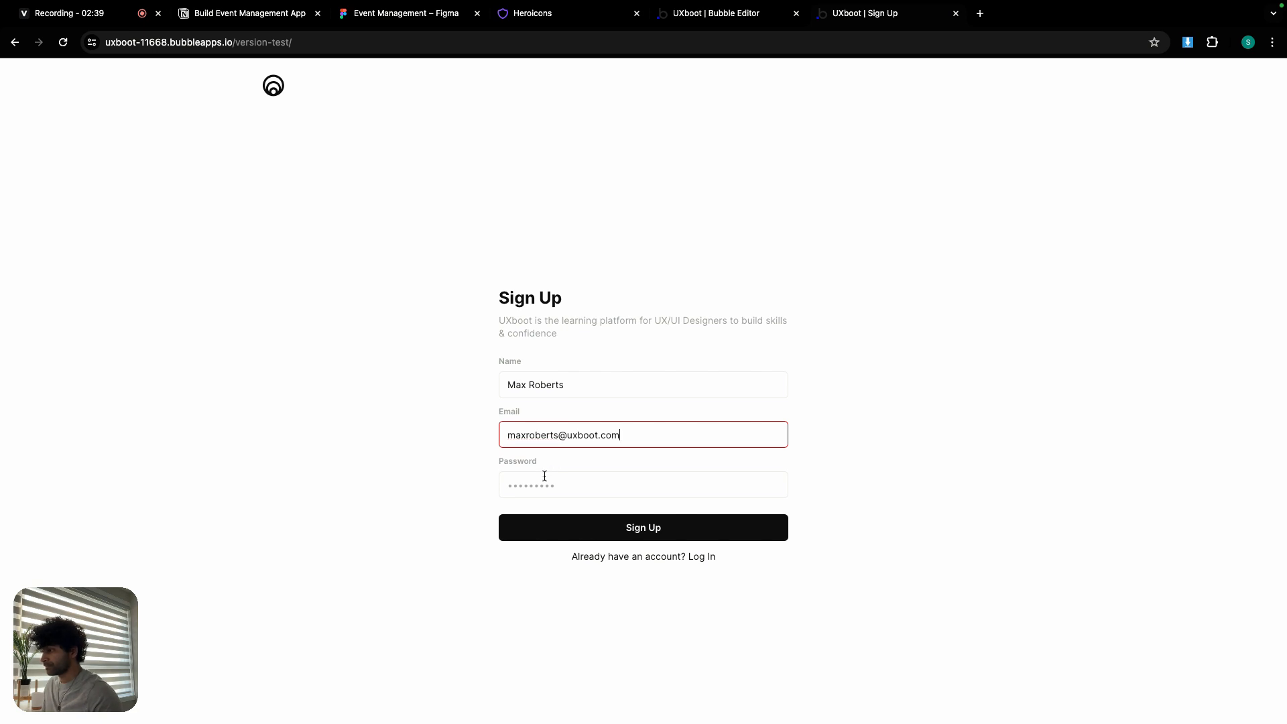
{"action": "left_click", "coordinate": [544, 476]}
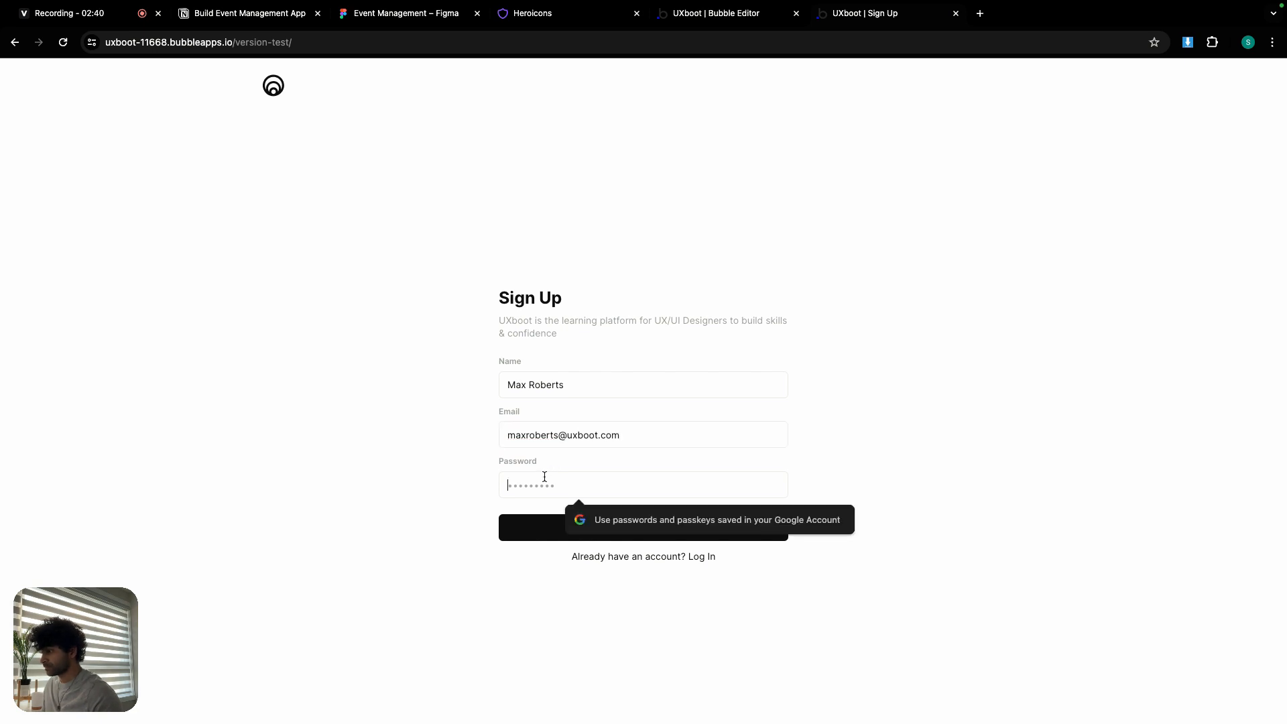
{"action": "type", "text": "pass"}
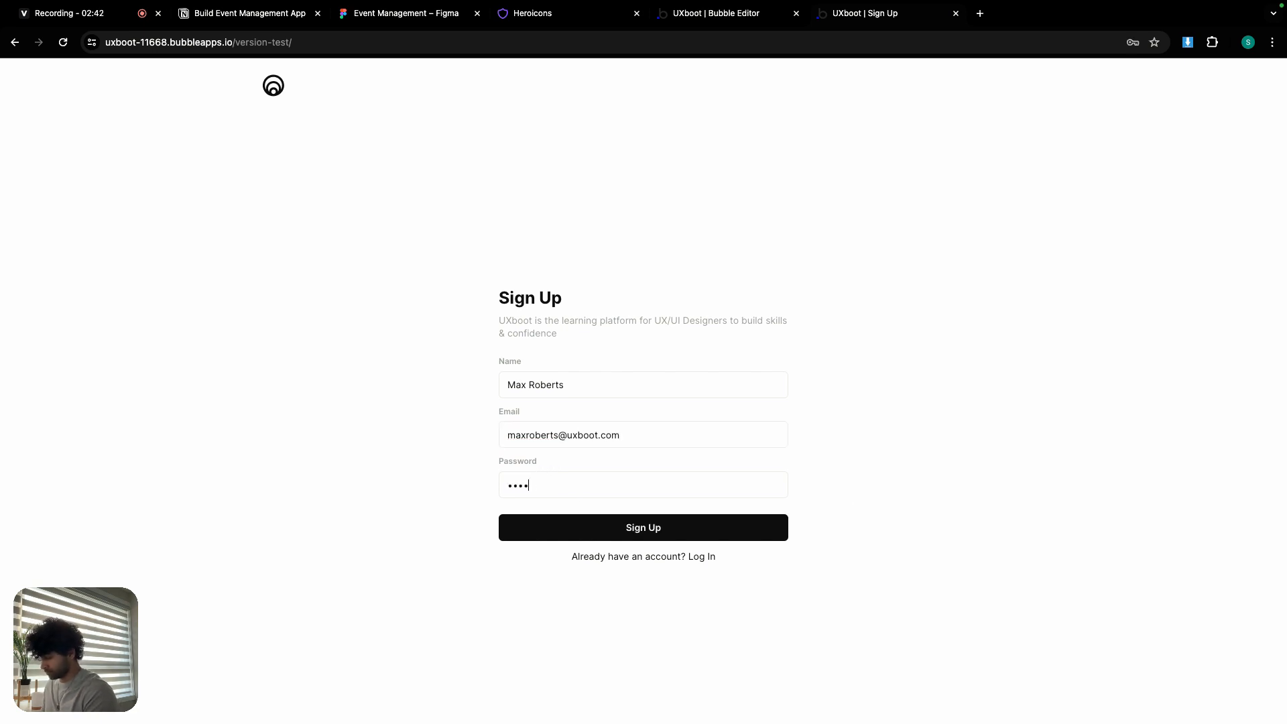
{"action": "type", "text": "wor"}
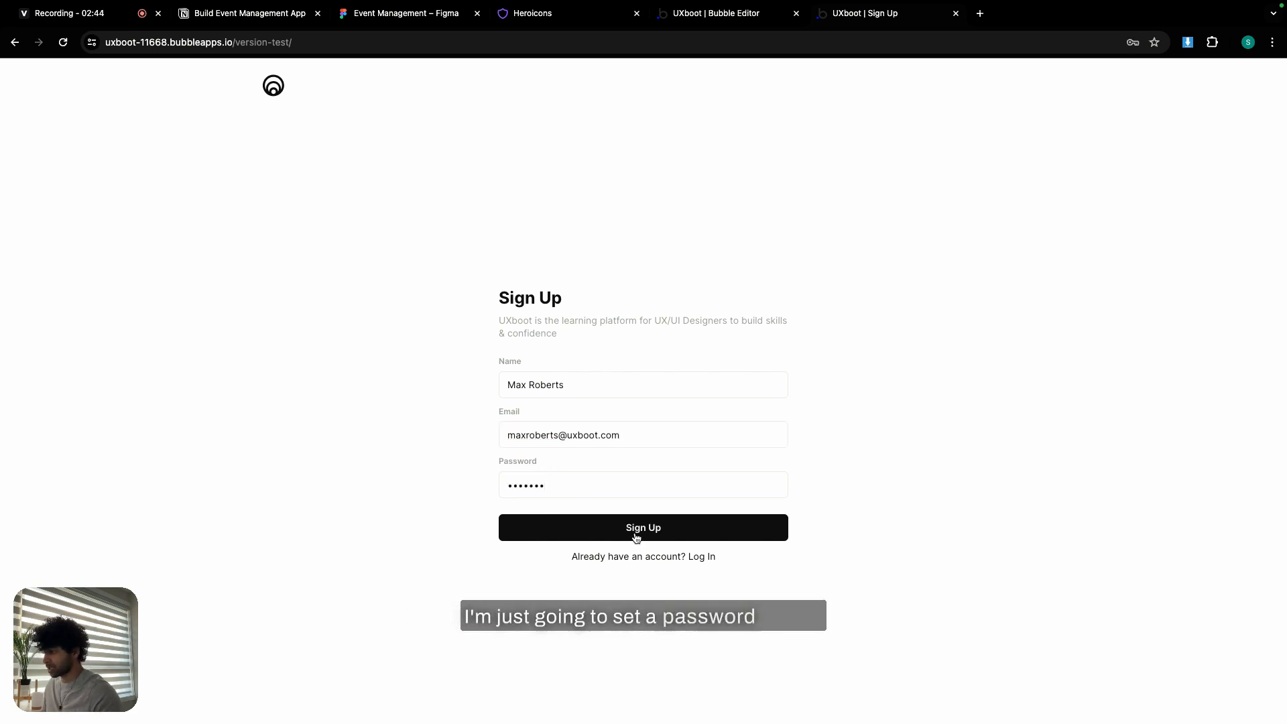
{"action": "left_click", "coordinate": [640, 533]}
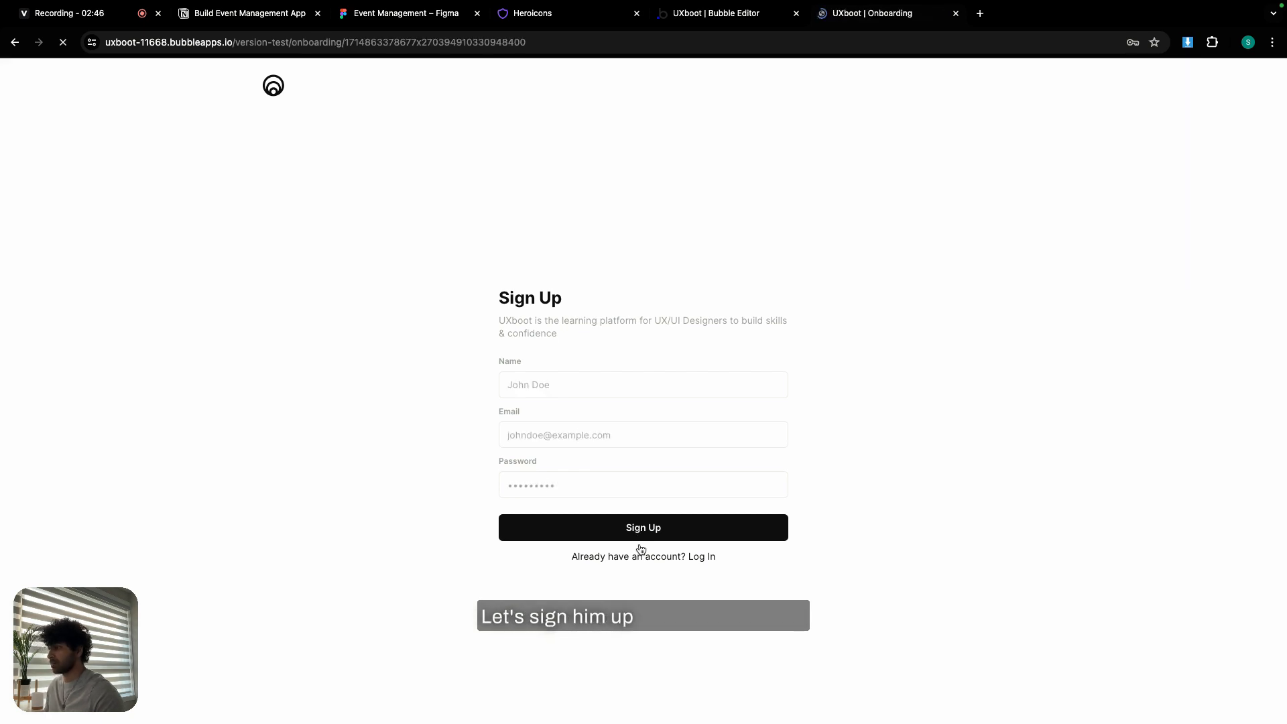
- Complete onboarding with an uploaded avatar picture and the title 'CEO'
{"action": "left_click", "coordinate": [525, 329]}
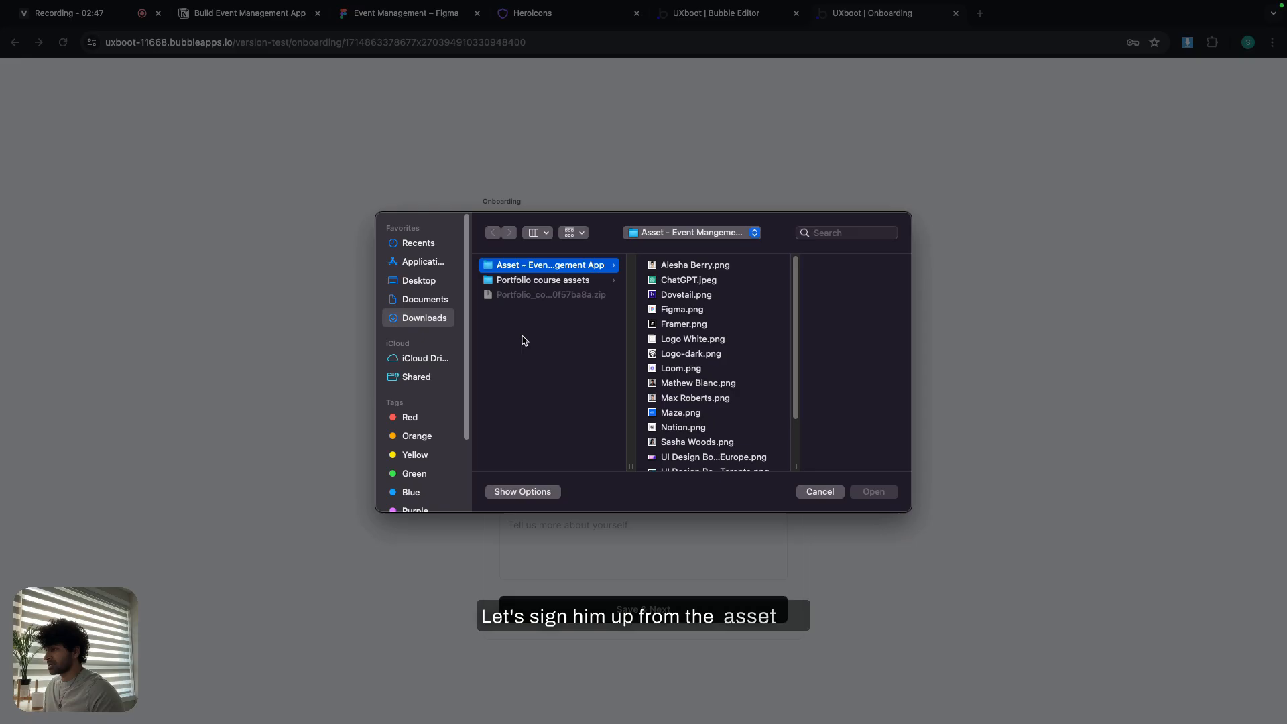
{"action": "double_click", "coordinate": [677, 399]}
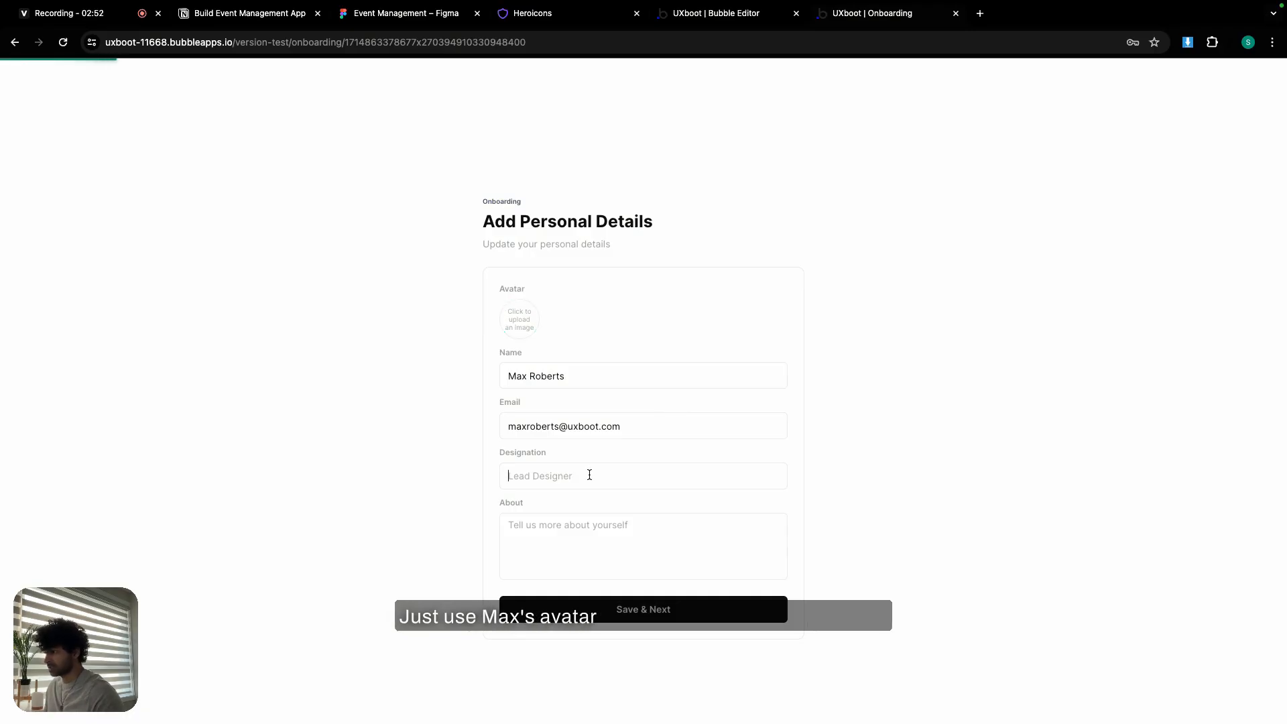
{"action": "type", "text": "CEO"}
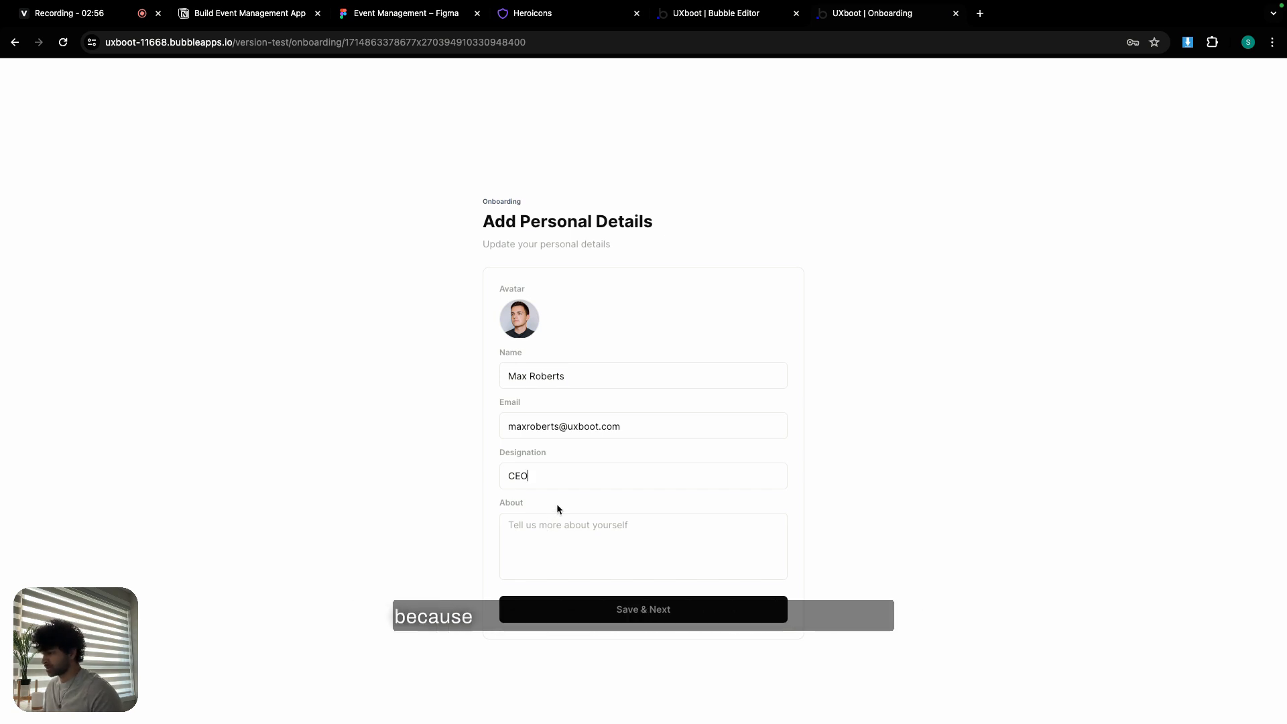
{"action": "left_click", "coordinate": [637, 610]}
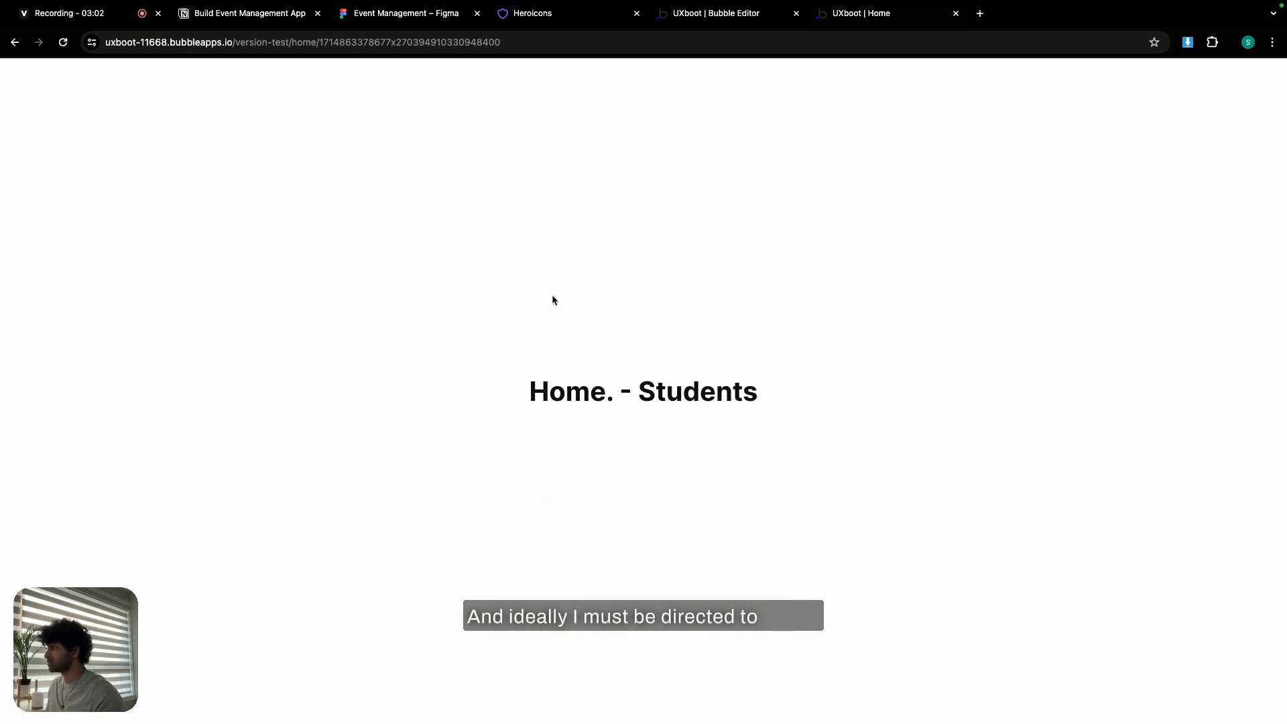
- Load the /test page from the address bar, log out, and return to the Bubble editor
{"action": "triple_click", "coordinate": [542, 42]}
{"action": "left_click", "coordinate": [547, 41]}
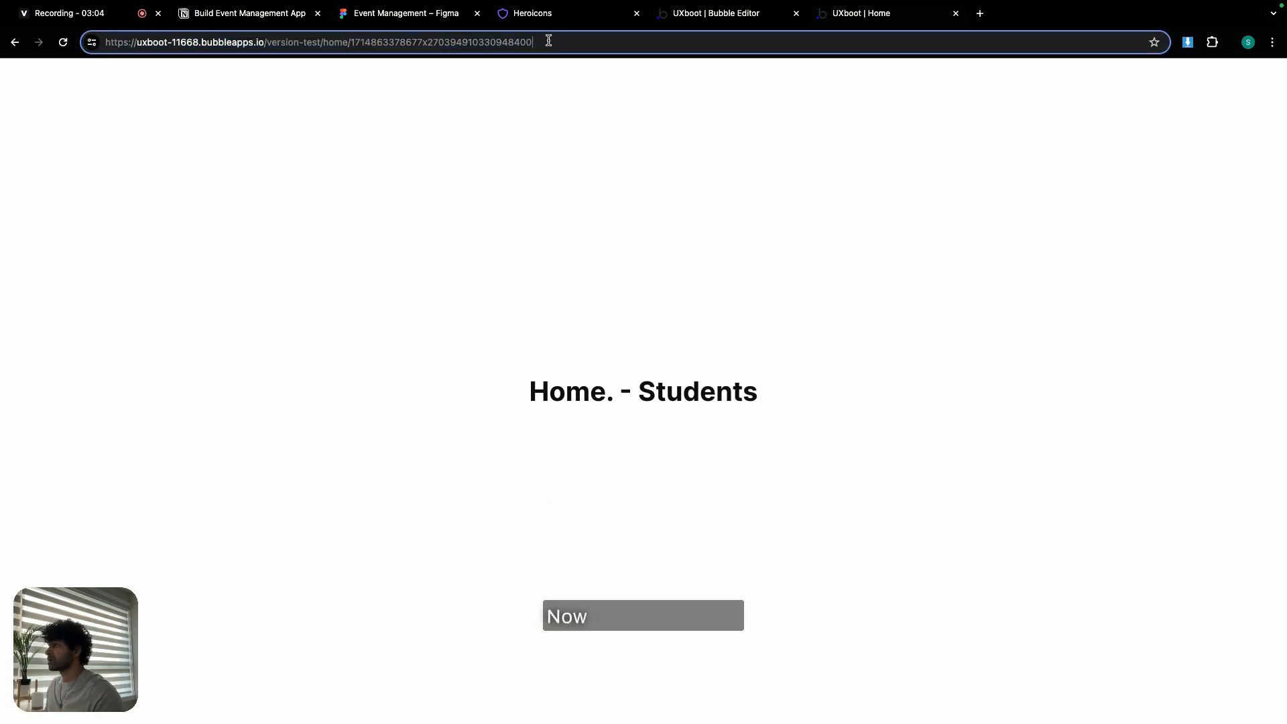
{"action": "double_click", "coordinate": [464, 42]}
{"action": "left_click_drag", "start_coordinate": [347, 46], "coordinate": [336, 49]}
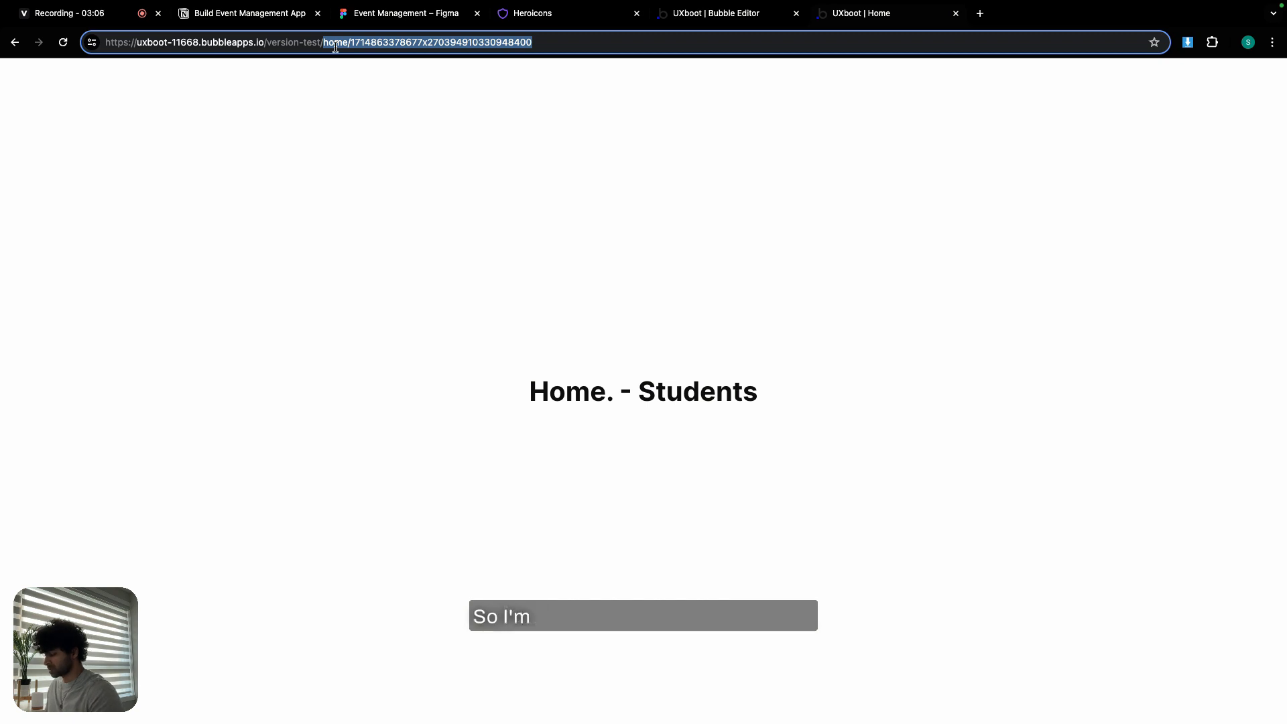
{"action": "type", "text": "test"}
{"action": "key", "text": "Return"}
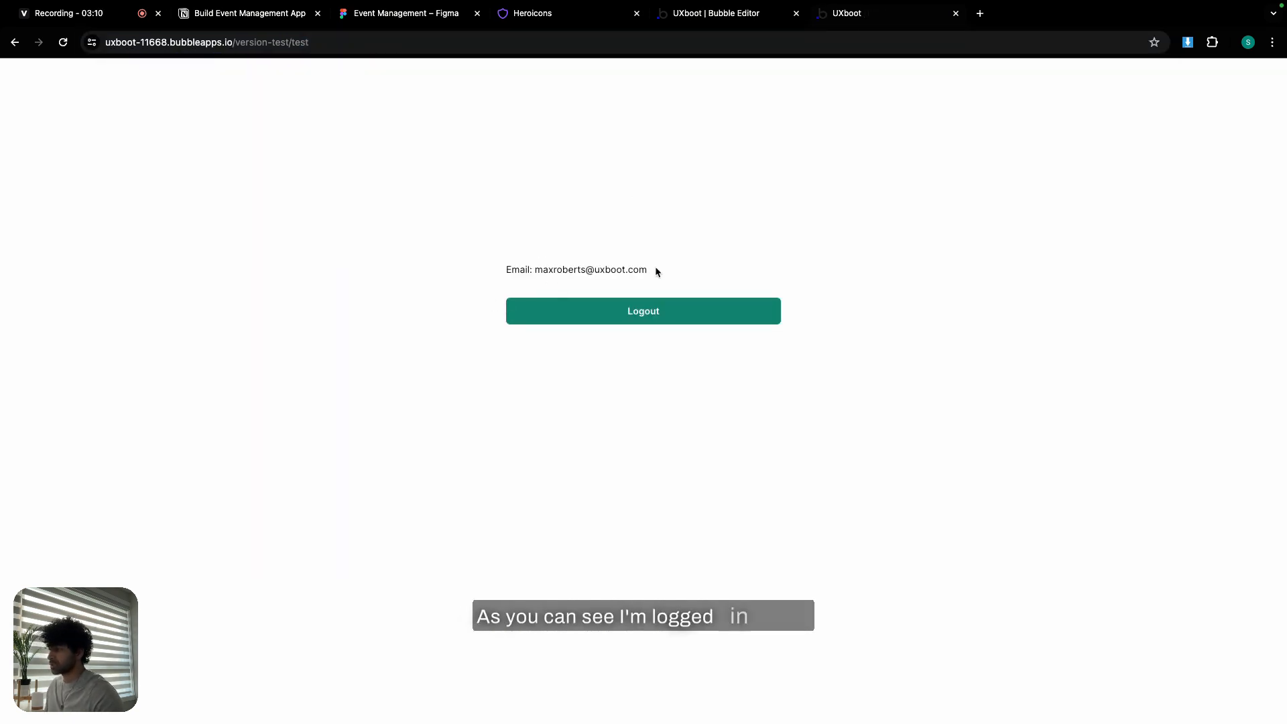
{"action": "left_click", "coordinate": [667, 306]}
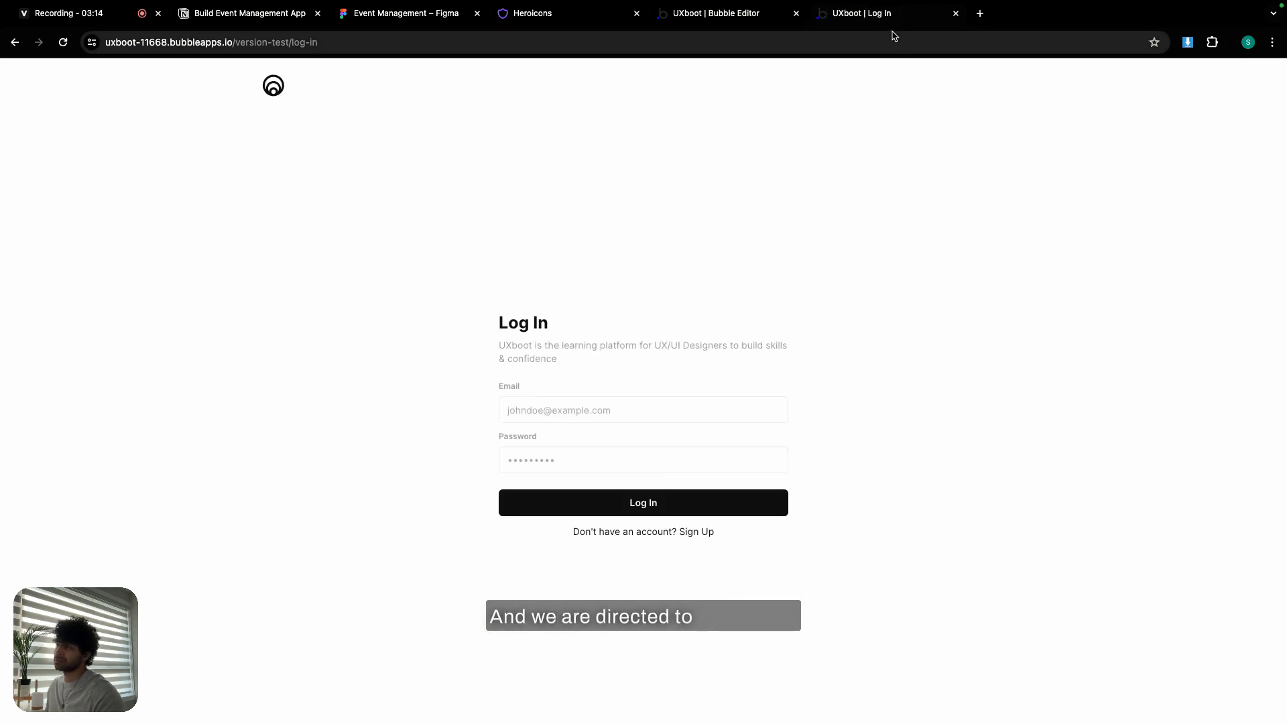
{"action": "left_click", "coordinate": [709, 16]}
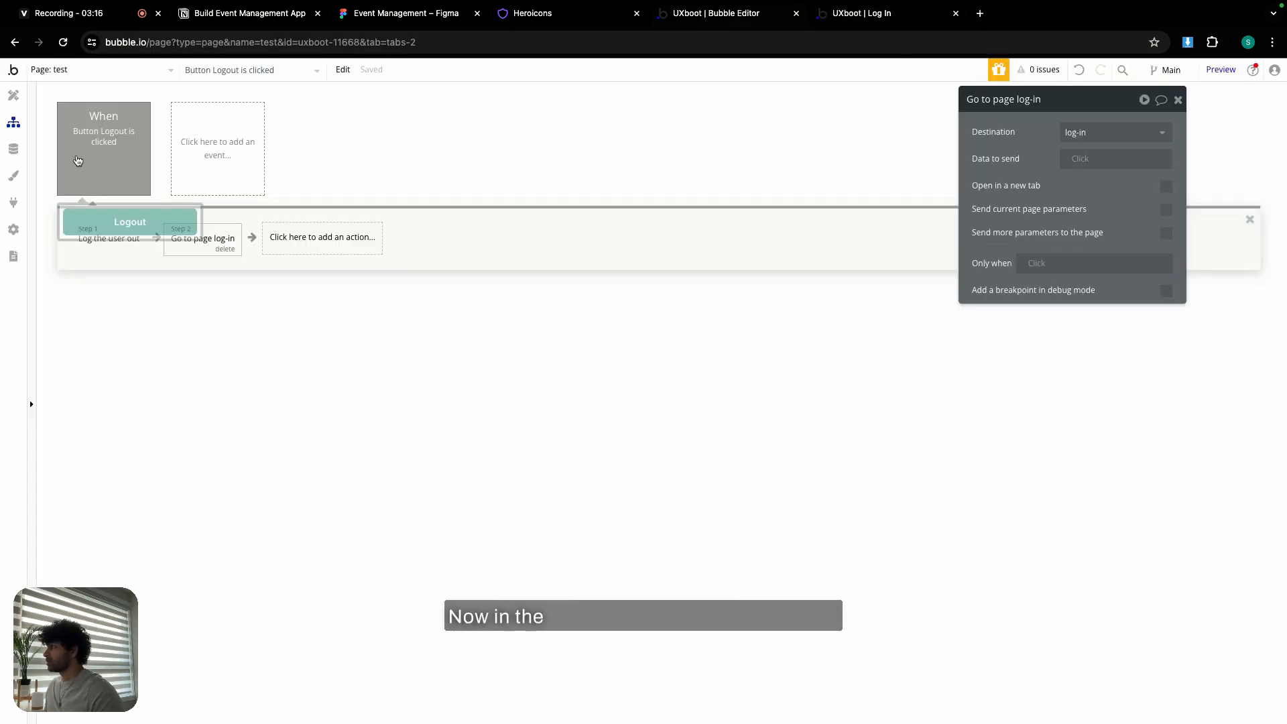
- Set the test user's User_role to Admin in App data's All Users and save it
{"action": "left_click", "coordinate": [13, 149]}
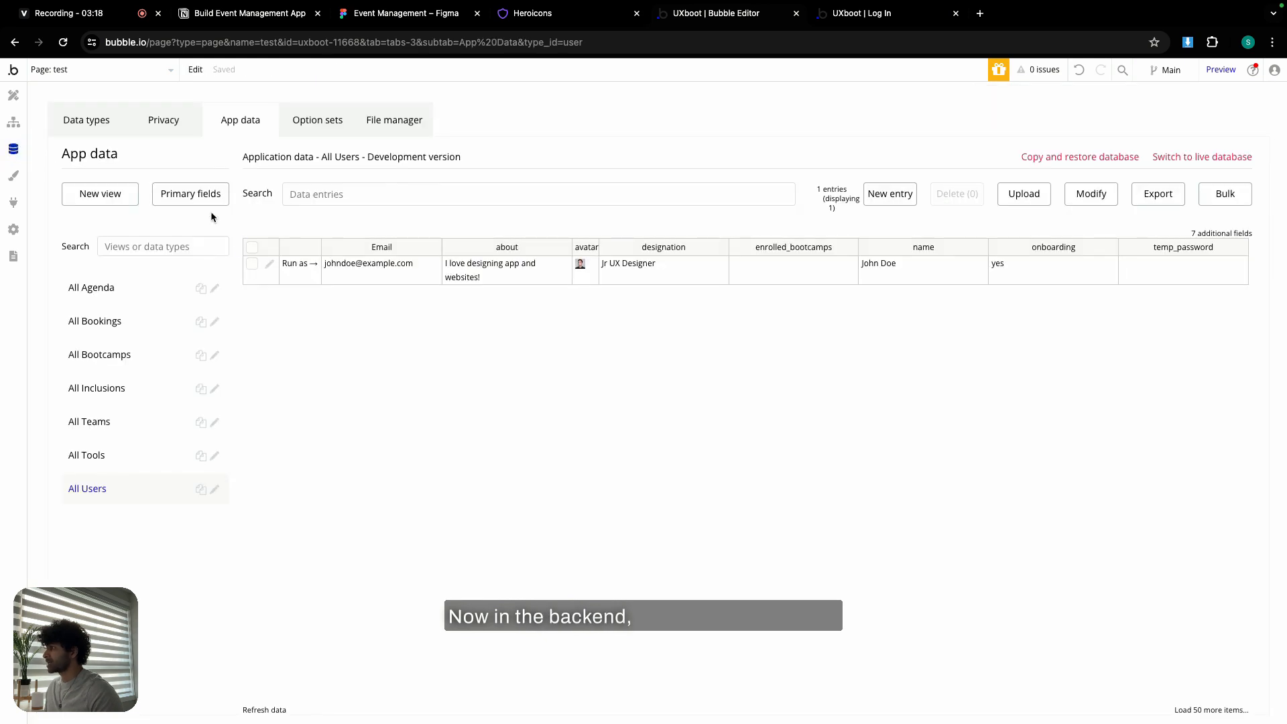
{"action": "key", "text": "super+shift+r"}
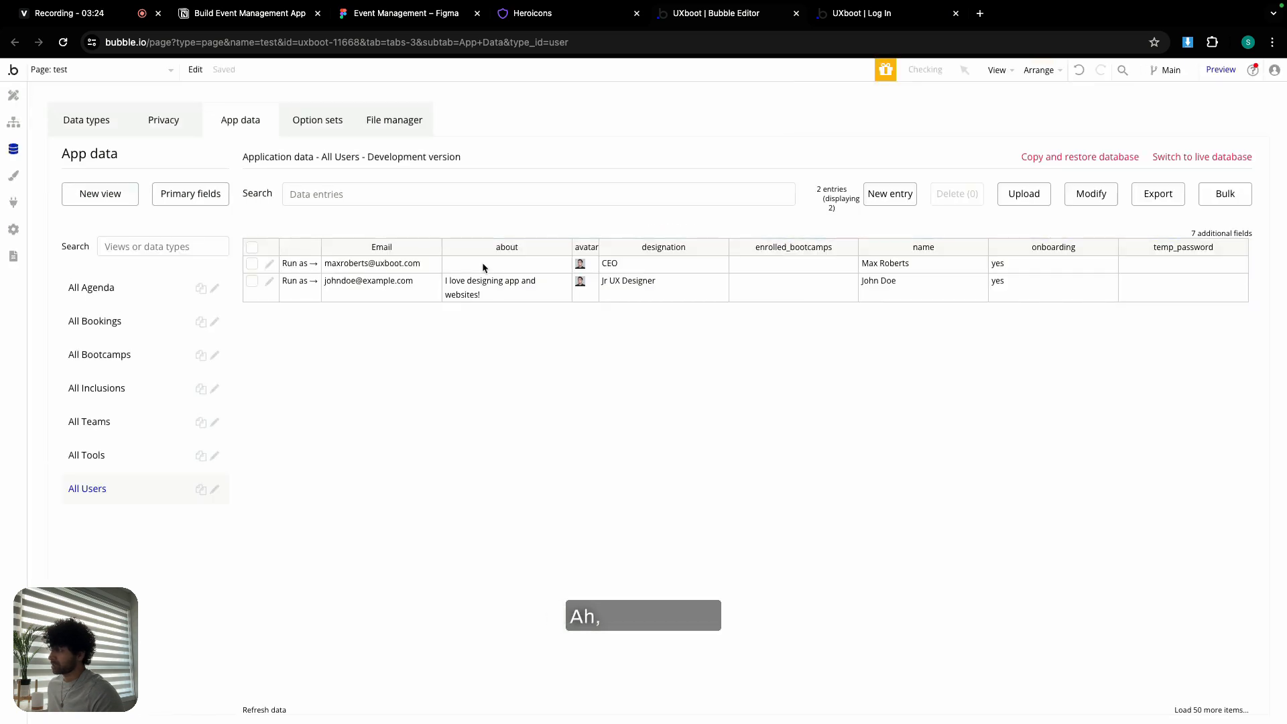
{"action": "left_click", "coordinate": [271, 268]}
{"action": "left_click", "coordinate": [463, 225]}
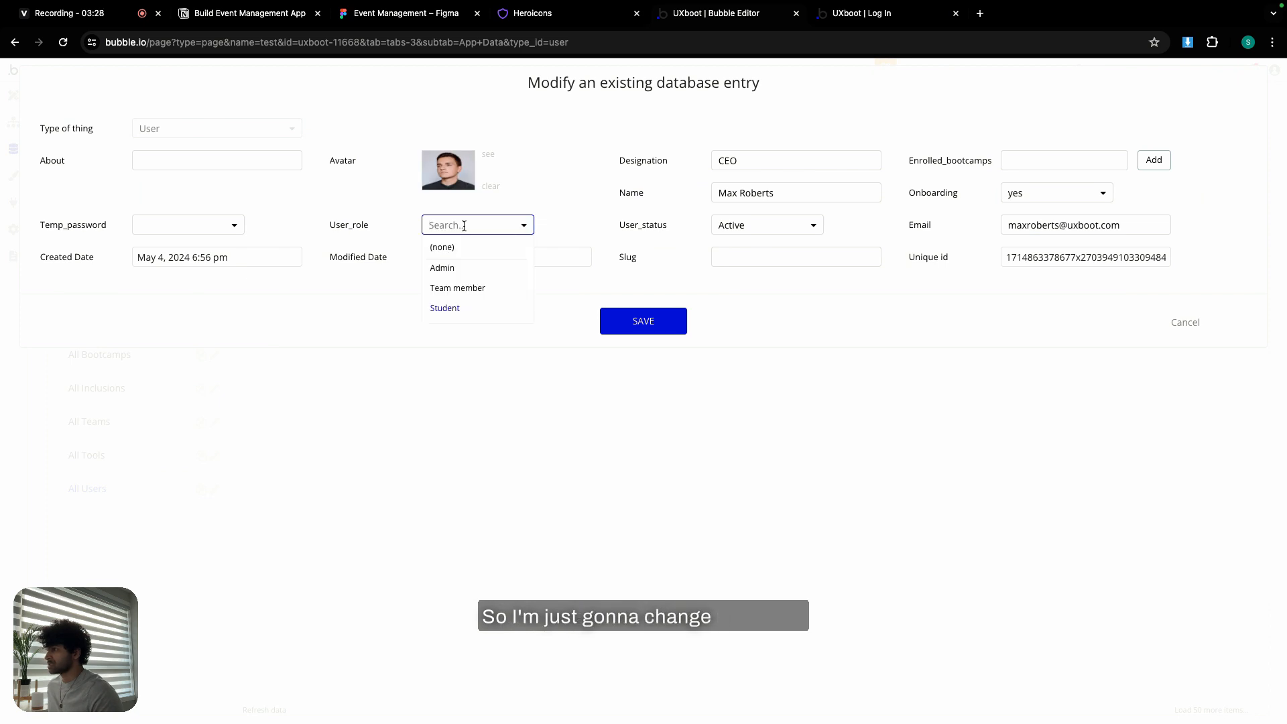
{"action": "left_click", "coordinate": [451, 268]}
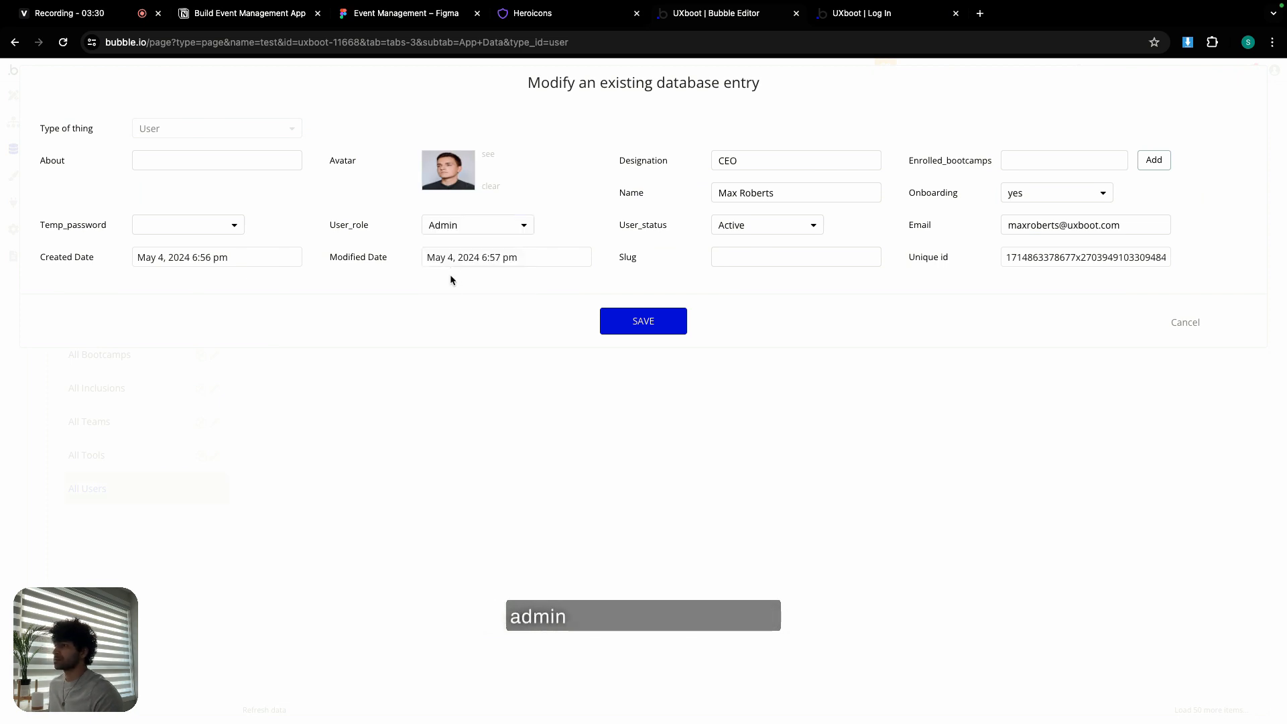
{"action": "left_click", "coordinate": [654, 325]}
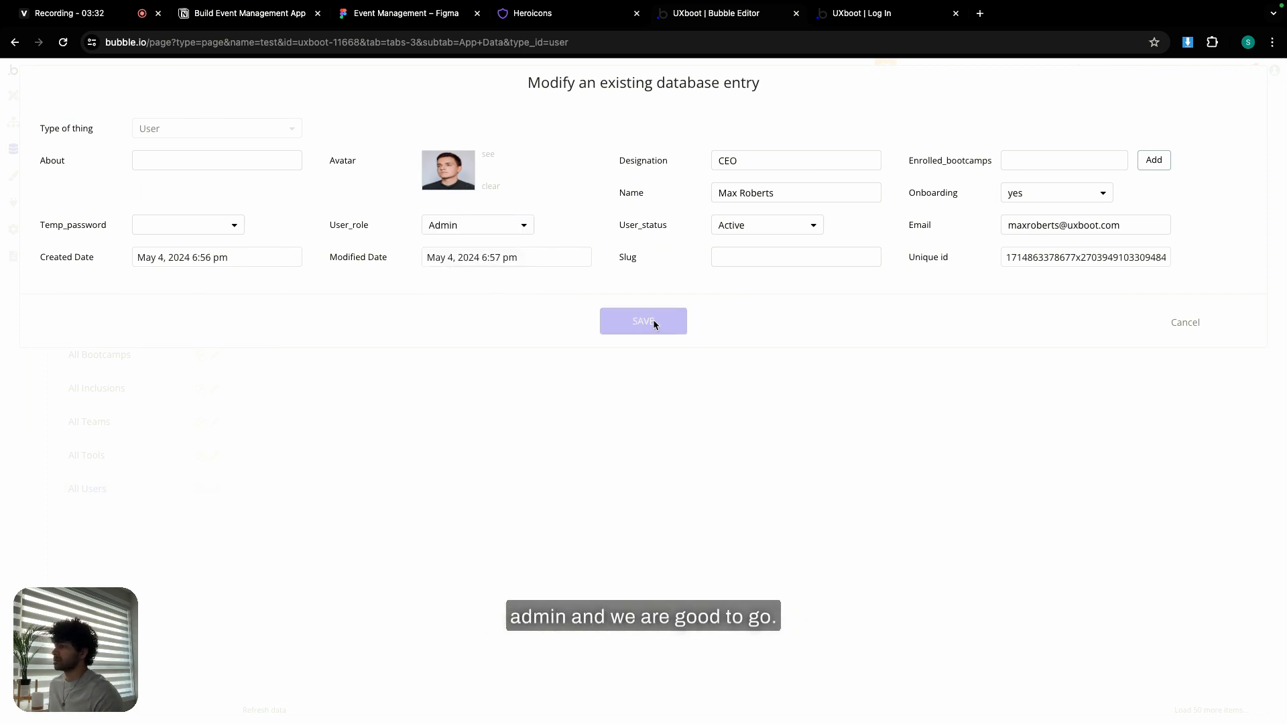
{"action": "left_click", "coordinate": [651, 236]}
- Run as the updated user, close the previews, re-save the user record, and return to Design
{"action": "left_click", "coordinate": [297, 263]}
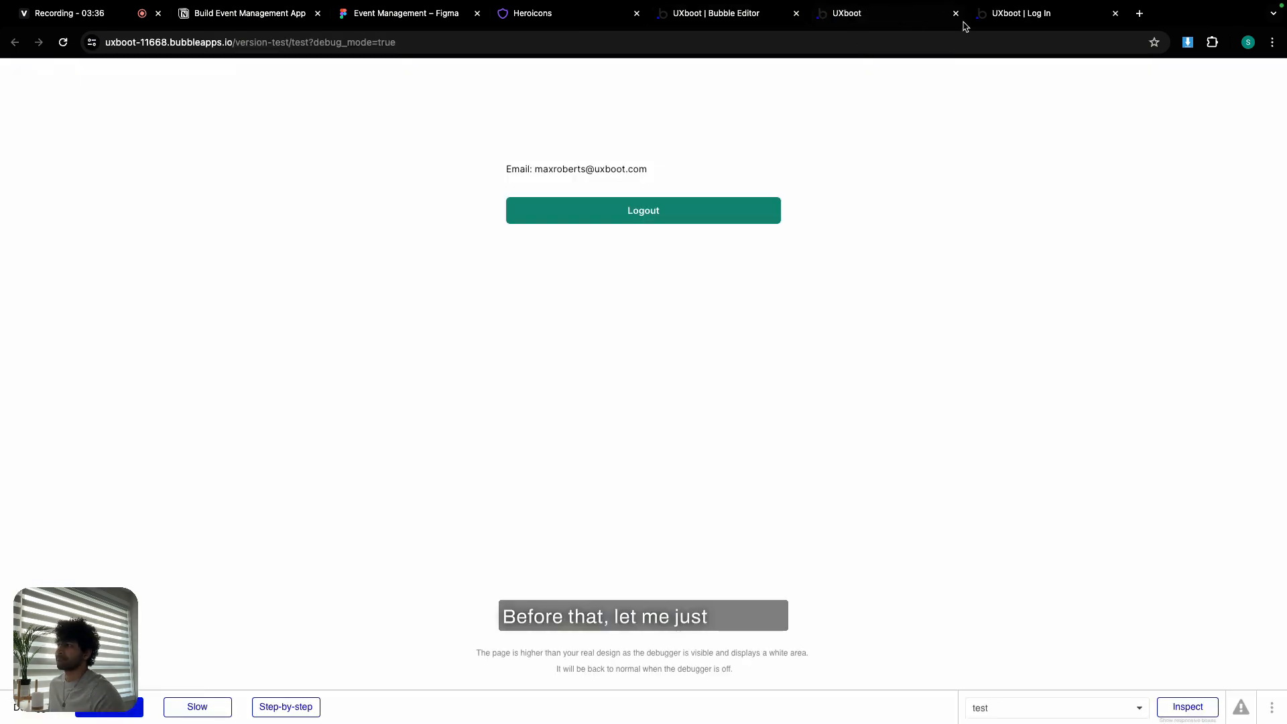
{"action": "left_click", "coordinate": [1115, 13]}
{"action": "left_click", "coordinate": [958, 16]}
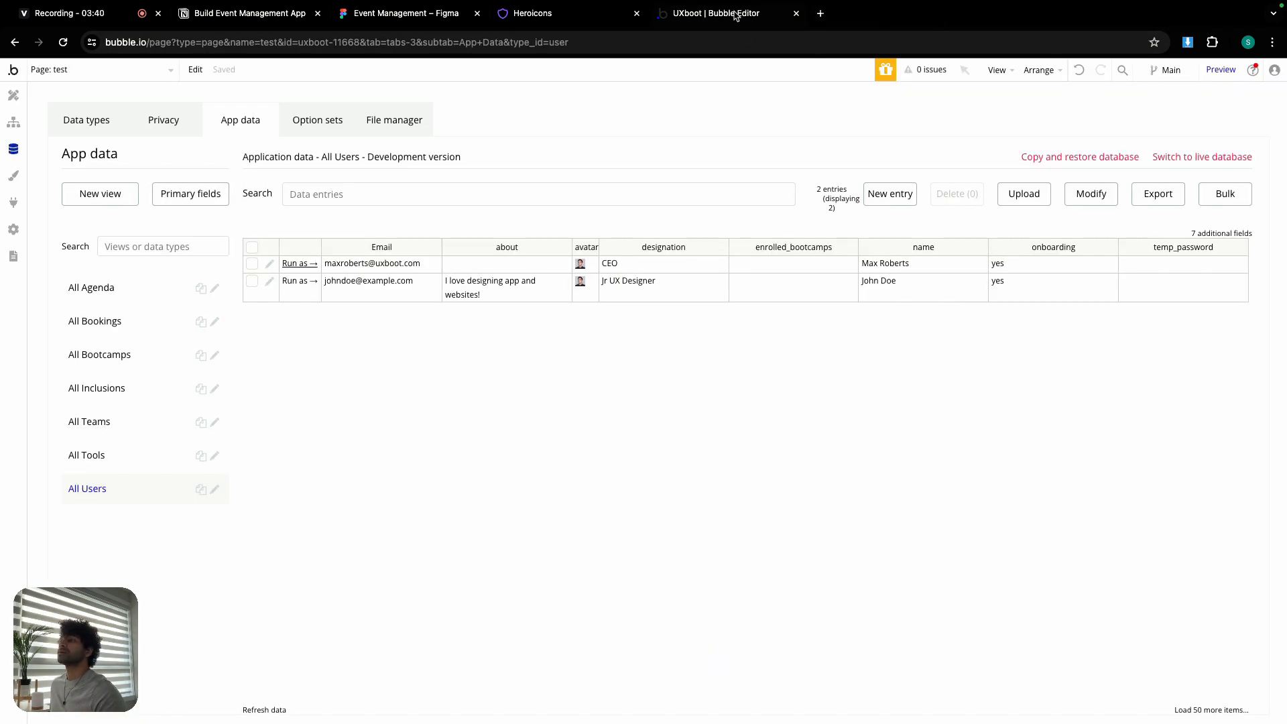
{"action": "left_click", "coordinate": [270, 263]}
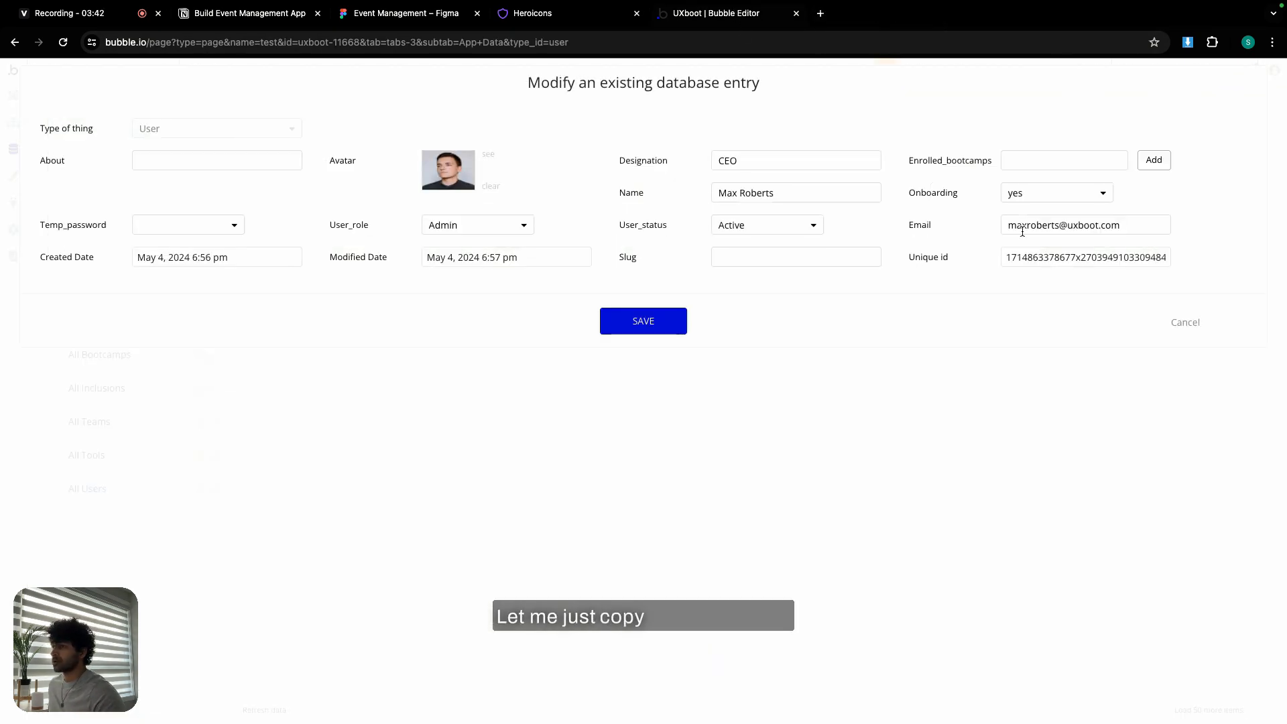
{"action": "double_click", "coordinate": [1042, 226]}
{"action": "triple_click", "coordinate": [1042, 226]}
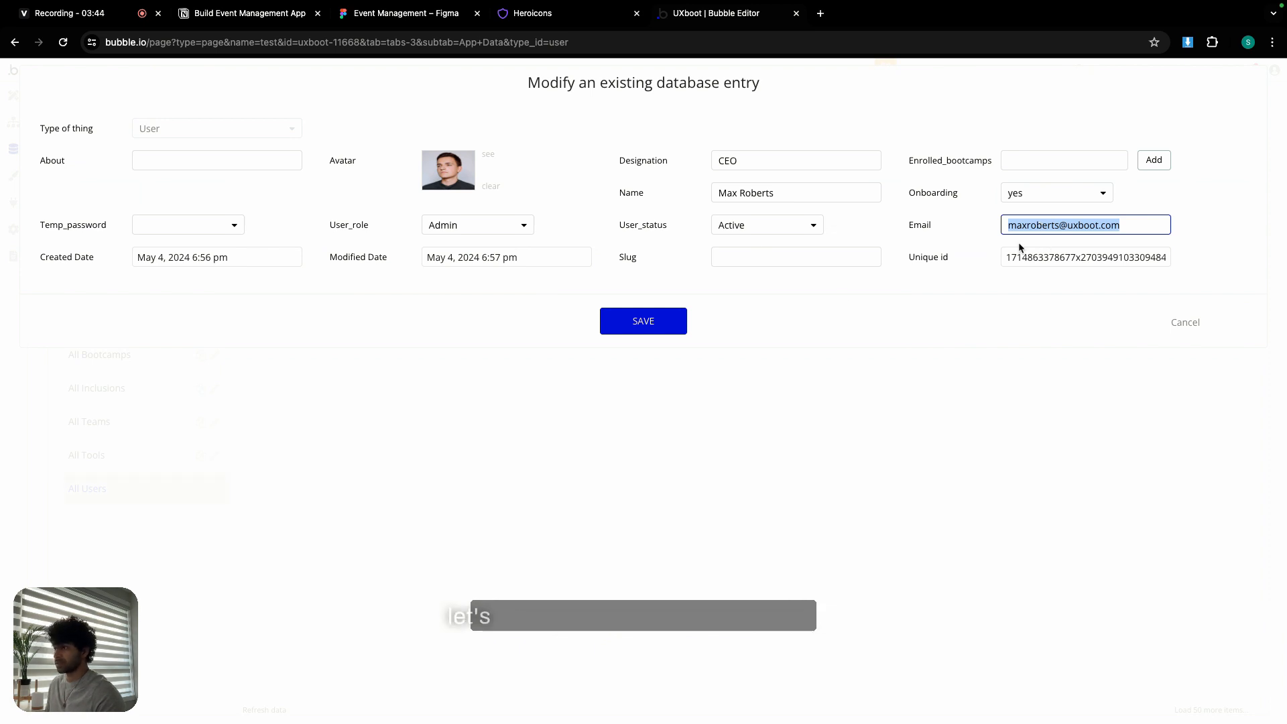
{"action": "left_click", "coordinate": [638, 328]}
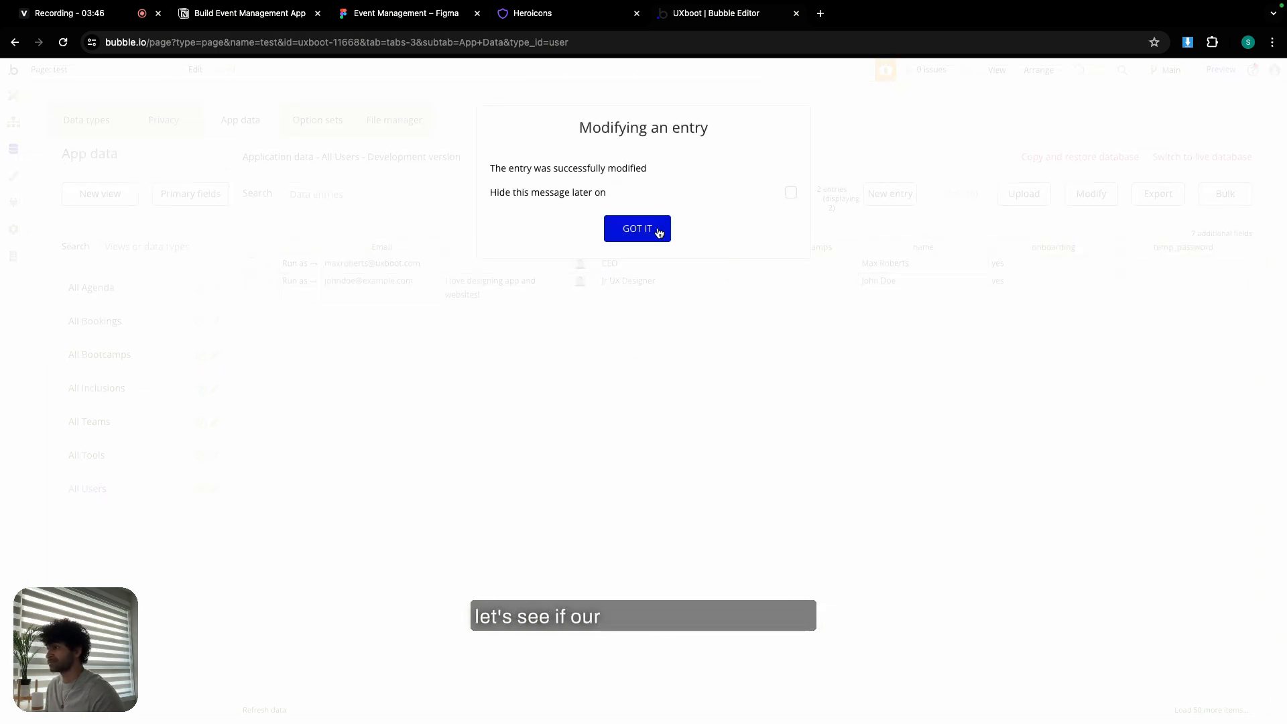
{"action": "left_click", "coordinate": [654, 230]}
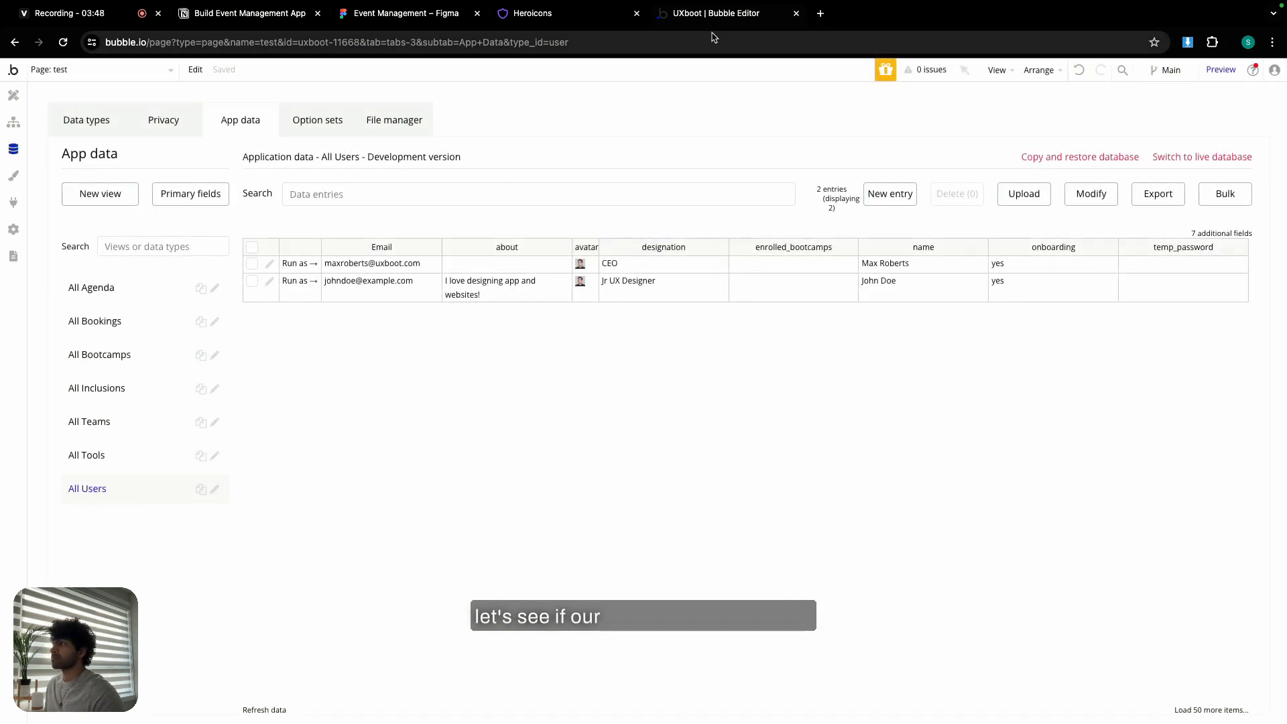
{"action": "left_click", "coordinate": [16, 95]}
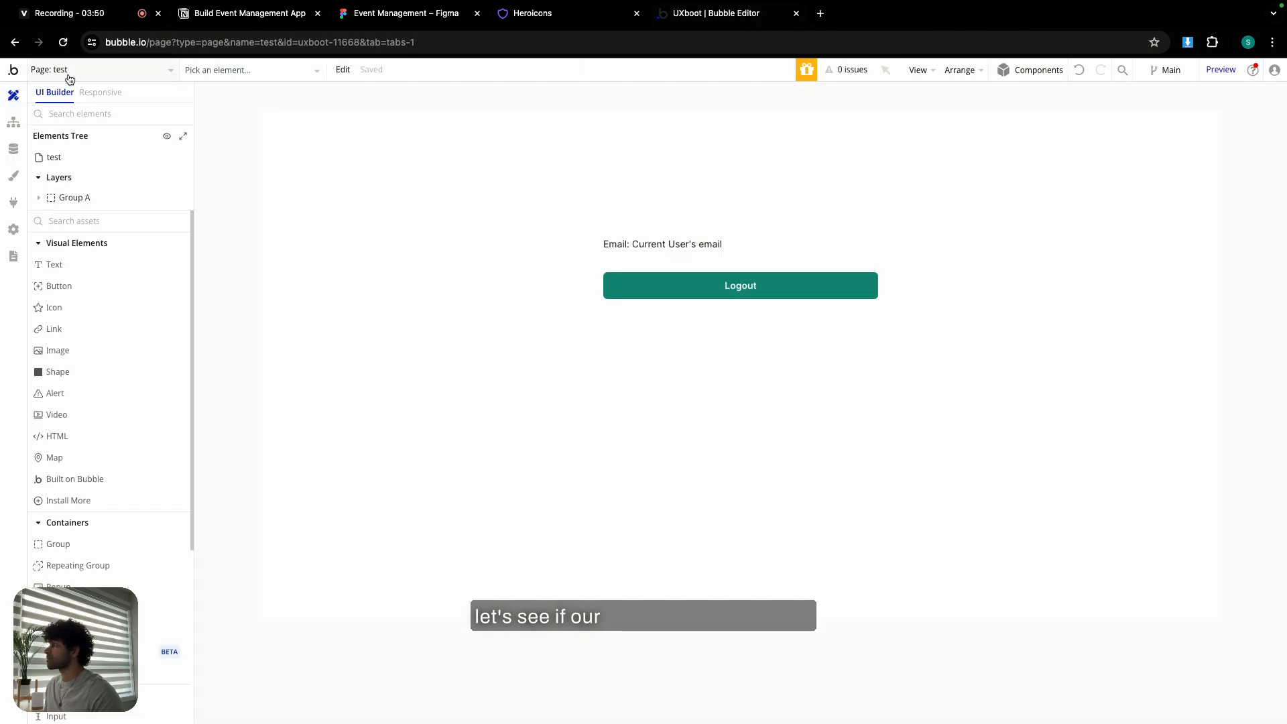
- Preview the log-in page with debug_mode set to false in the URL
{"action": "left_click", "coordinate": [68, 71]}
{"action": "left_click", "coordinate": [273, 136]}
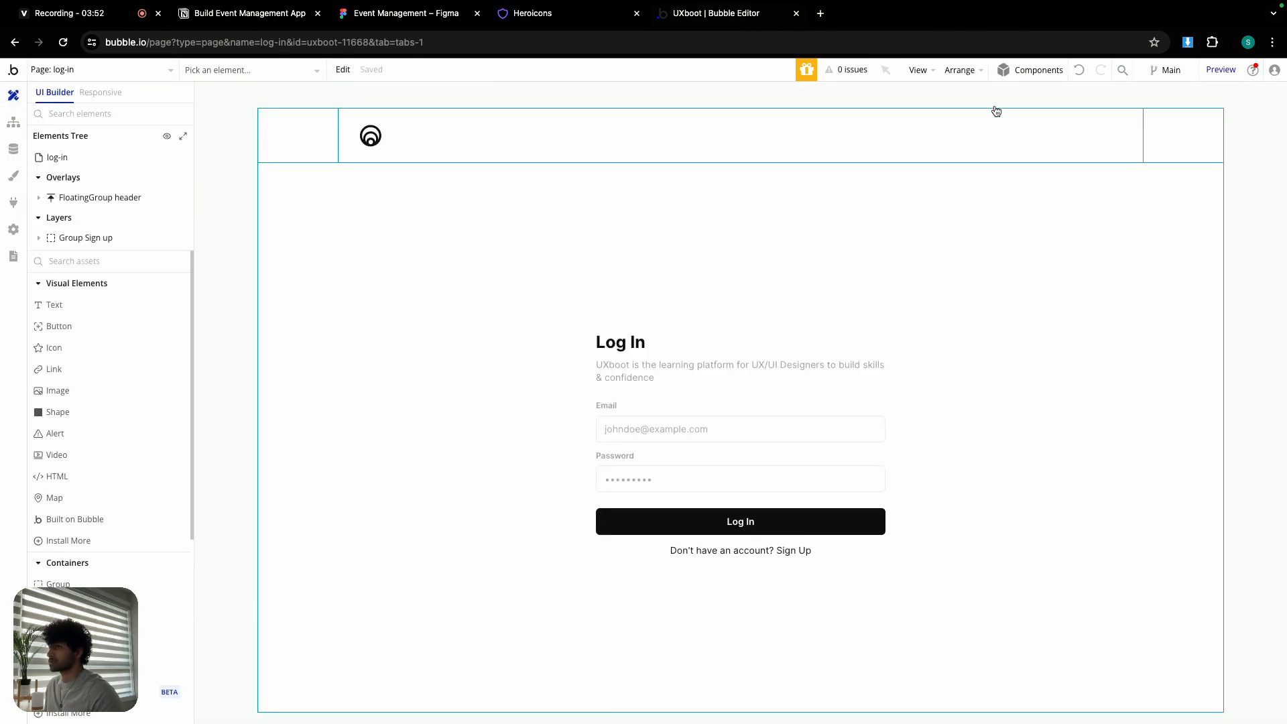
{"action": "left_click", "coordinate": [1221, 70]}
{"action": "double_click", "coordinate": [463, 40]}
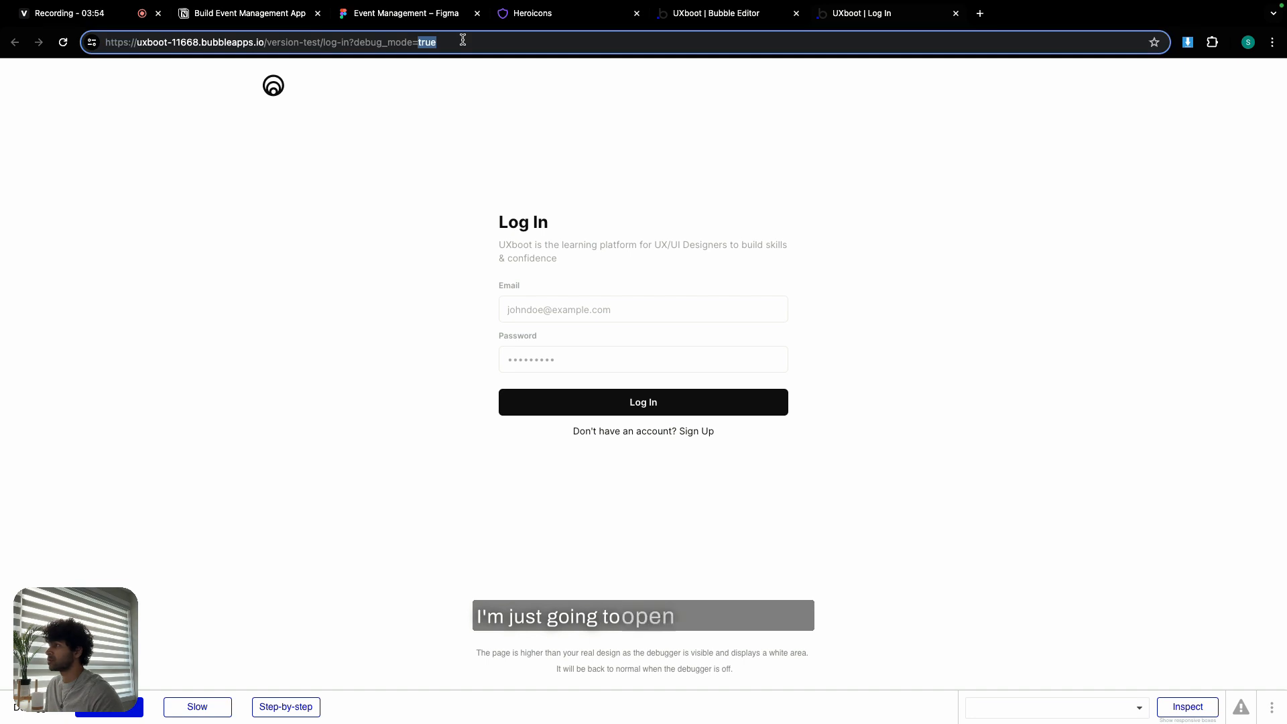
{"action": "type", "text": "false"}
{"action": "key", "text": "Return"}
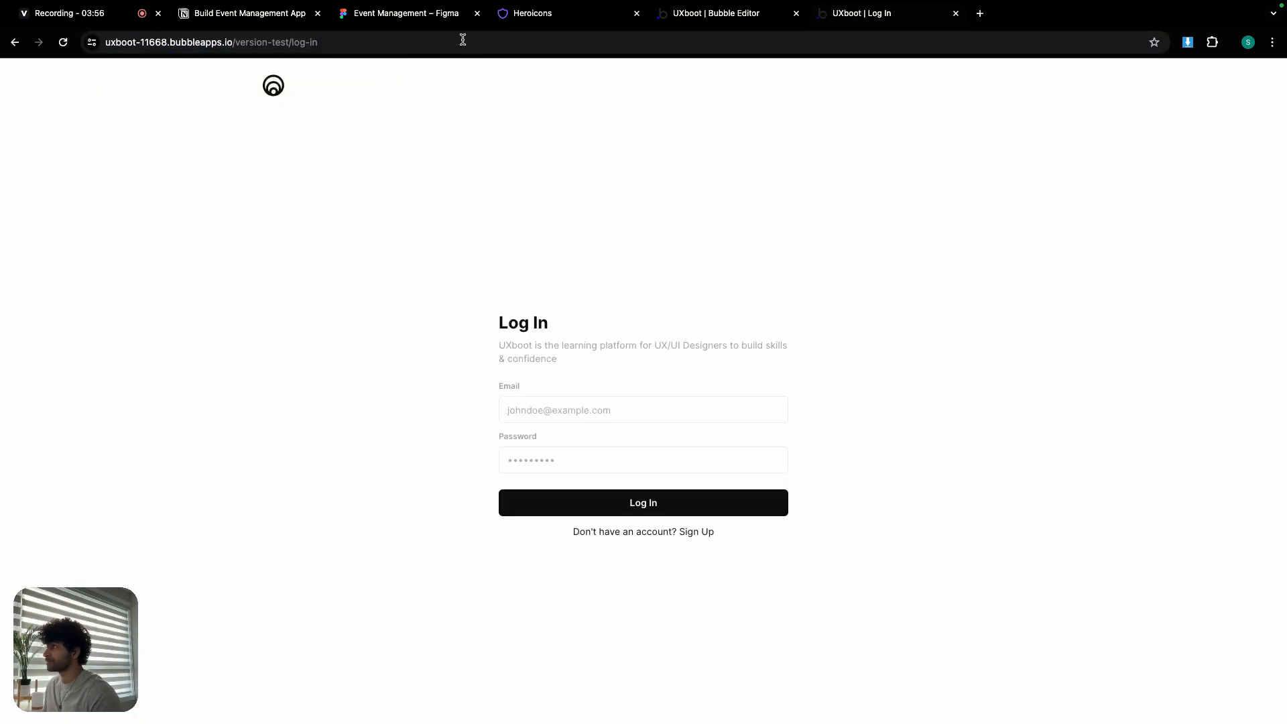
- Enter the admin password and log in to reach the dashboard
{"action": "left_click", "coordinate": [581, 450]}
{"action": "type", "text": "•••"}
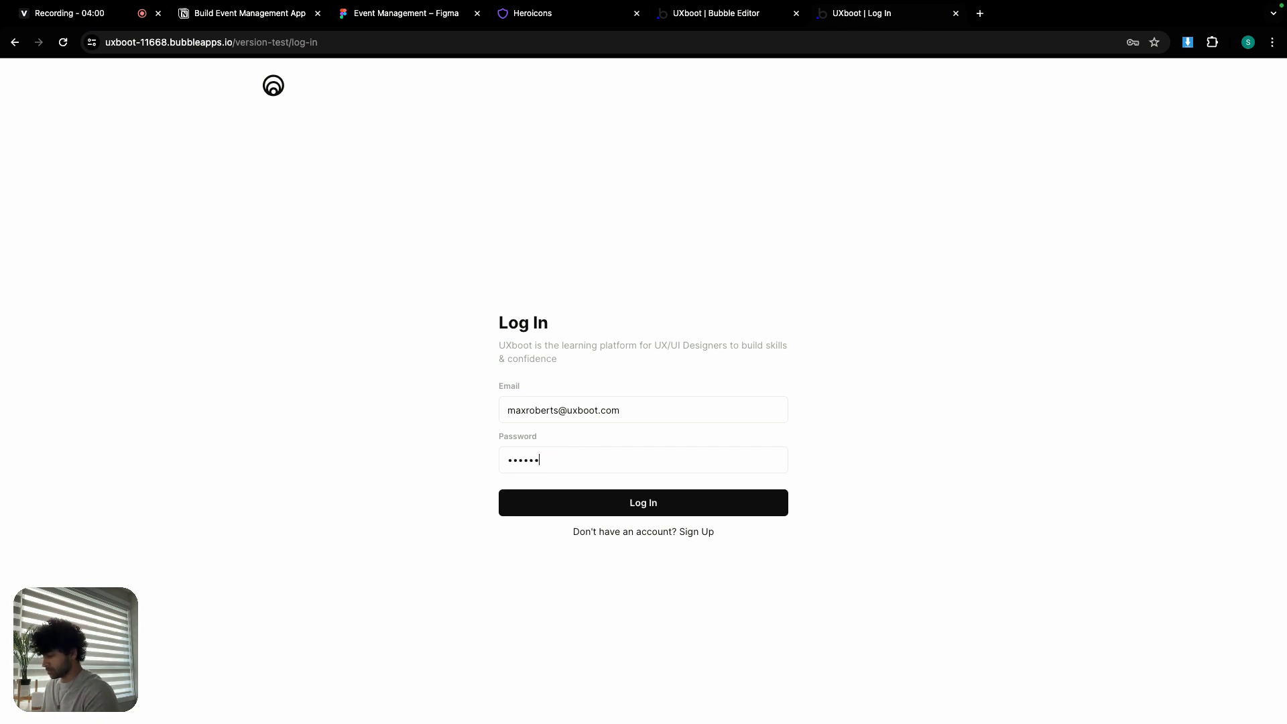
{"action": "left_click", "coordinate": [659, 502]}
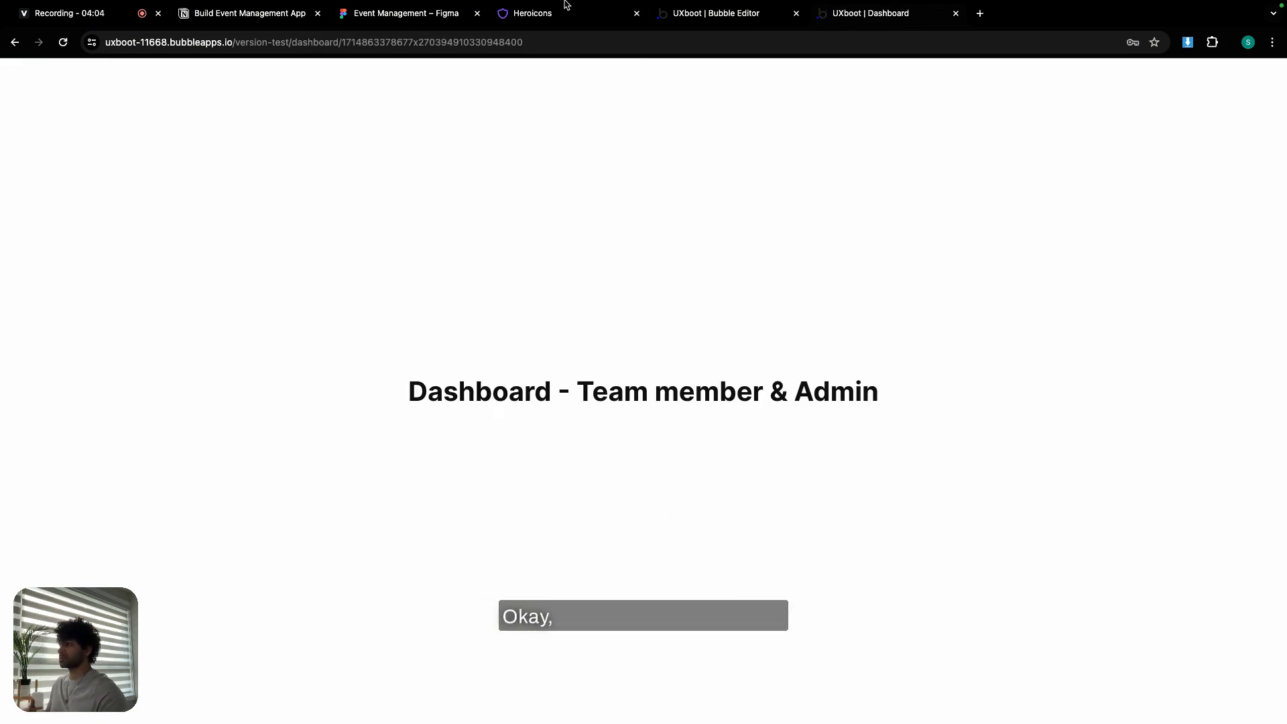
- Zoom into the Admin Dashboard frame in Figma for reference
{"action": "left_click", "coordinate": [392, 15]}
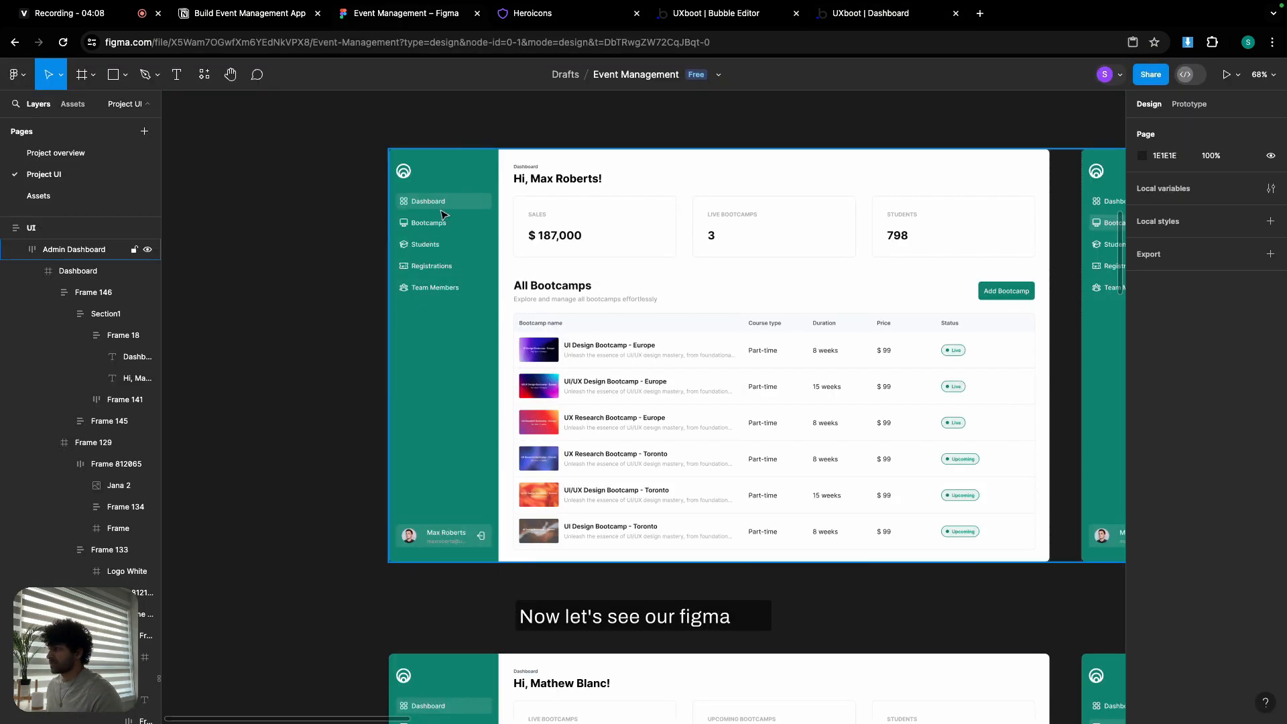
{"action": "scroll", "coordinate": [442, 215], "scroll_direction": "up", "scroll_amount": 5}
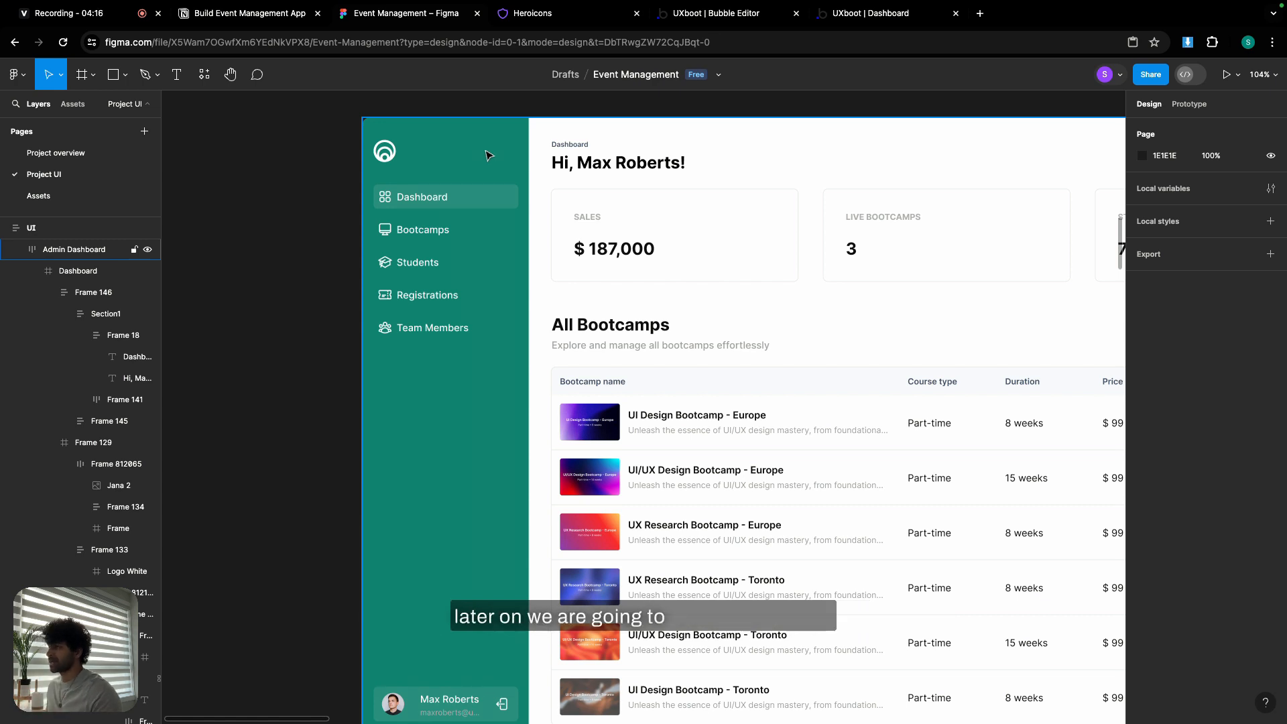
{"action": "left_click", "coordinate": [768, 14]}
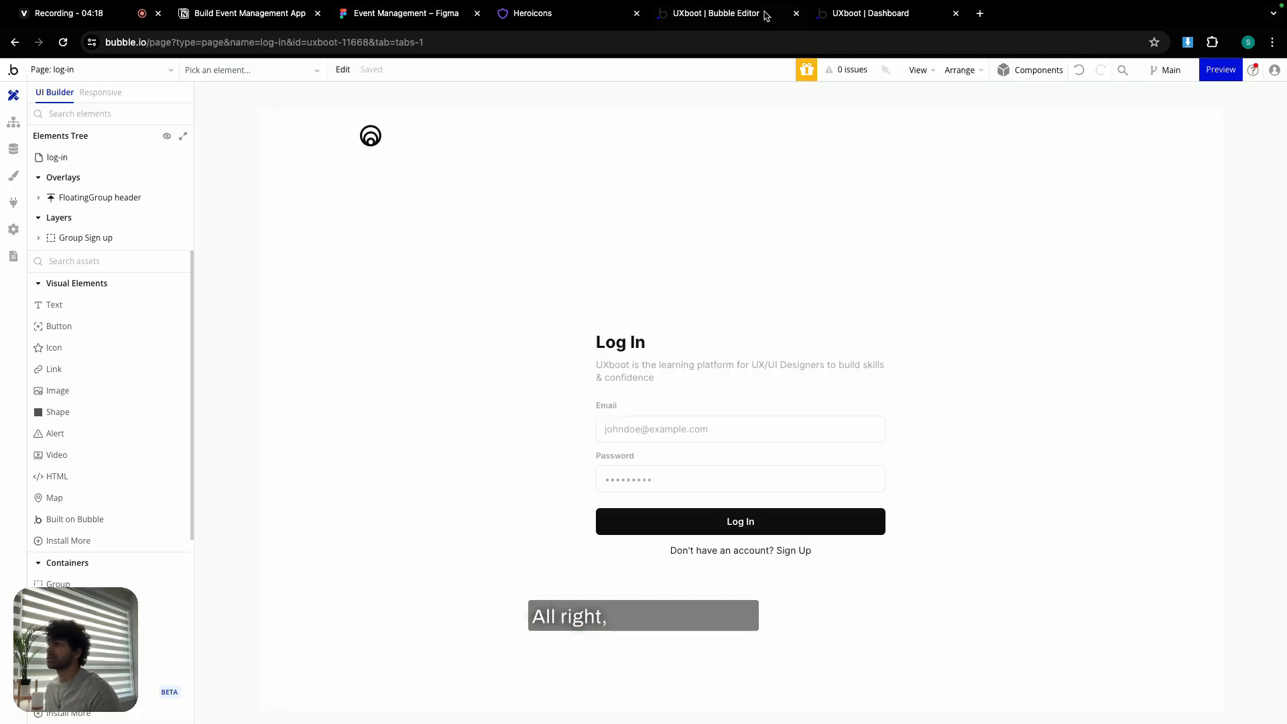
- Delete the placeholder heading from the Bubble dashboard page
{"action": "left_click", "coordinate": [117, 70]}
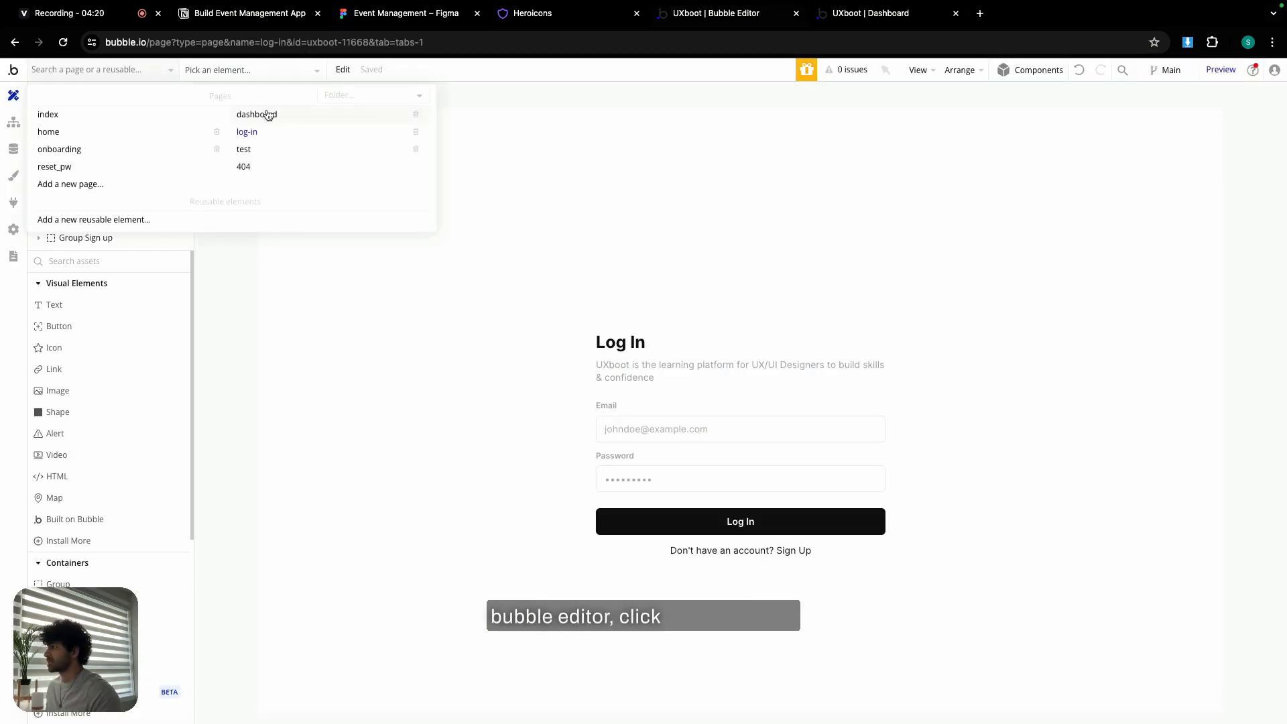
{"action": "left_click", "coordinate": [257, 115]}
{"action": "left_click", "coordinate": [674, 383]}
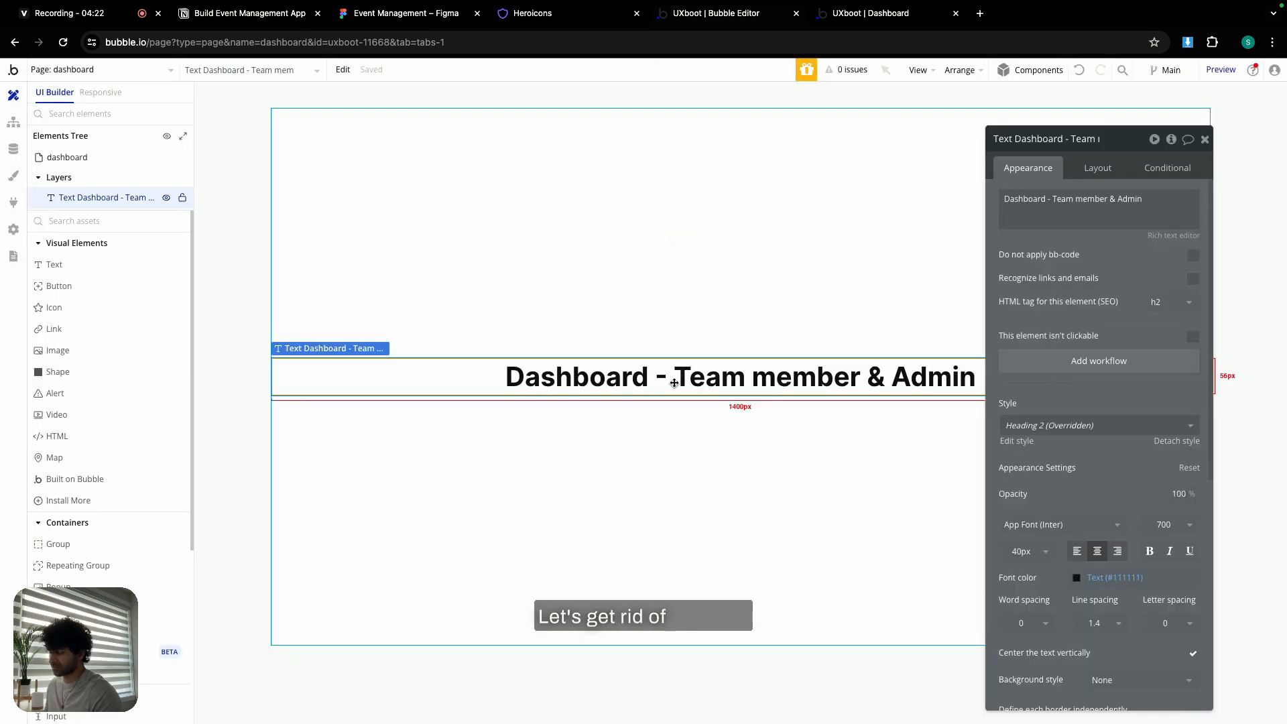
{"action": "key", "text": "Delete"}
{"action": "left_click", "coordinate": [415, 16]}
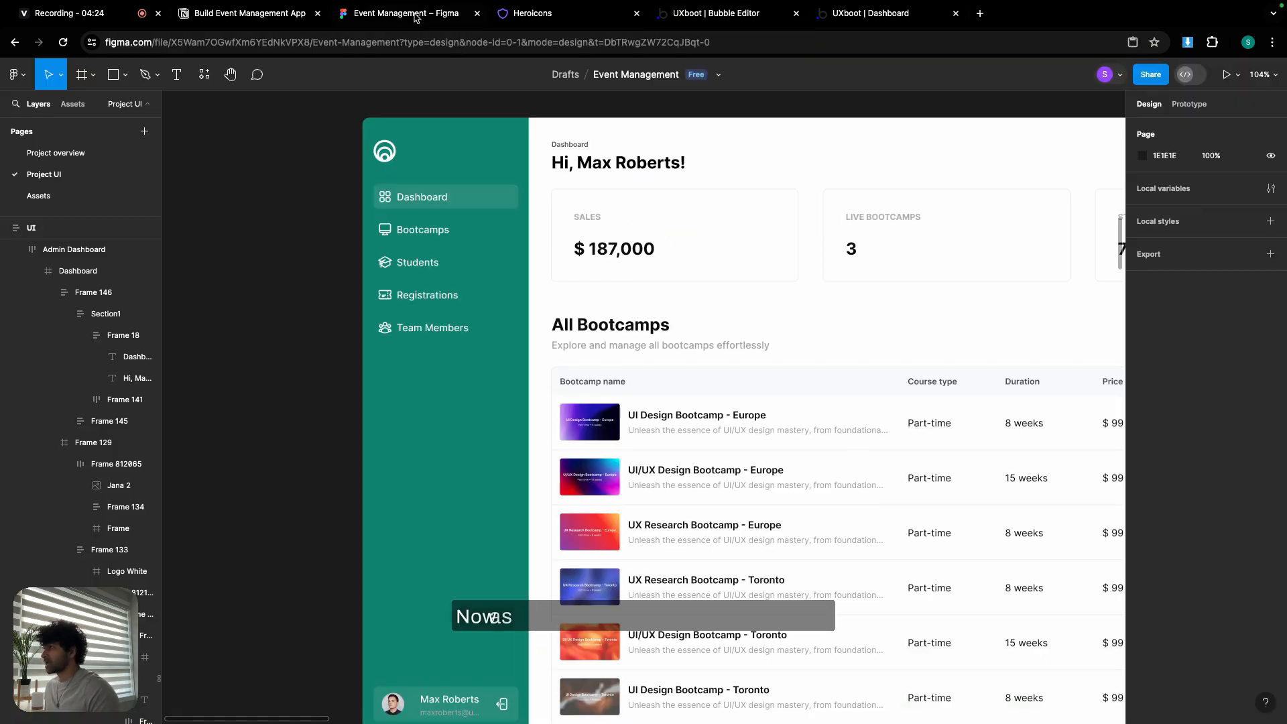
- After checking Figma's teal sidebar frame, draw a floating group onto the dashboard page
{"action": "left_click", "coordinate": [495, 401]}
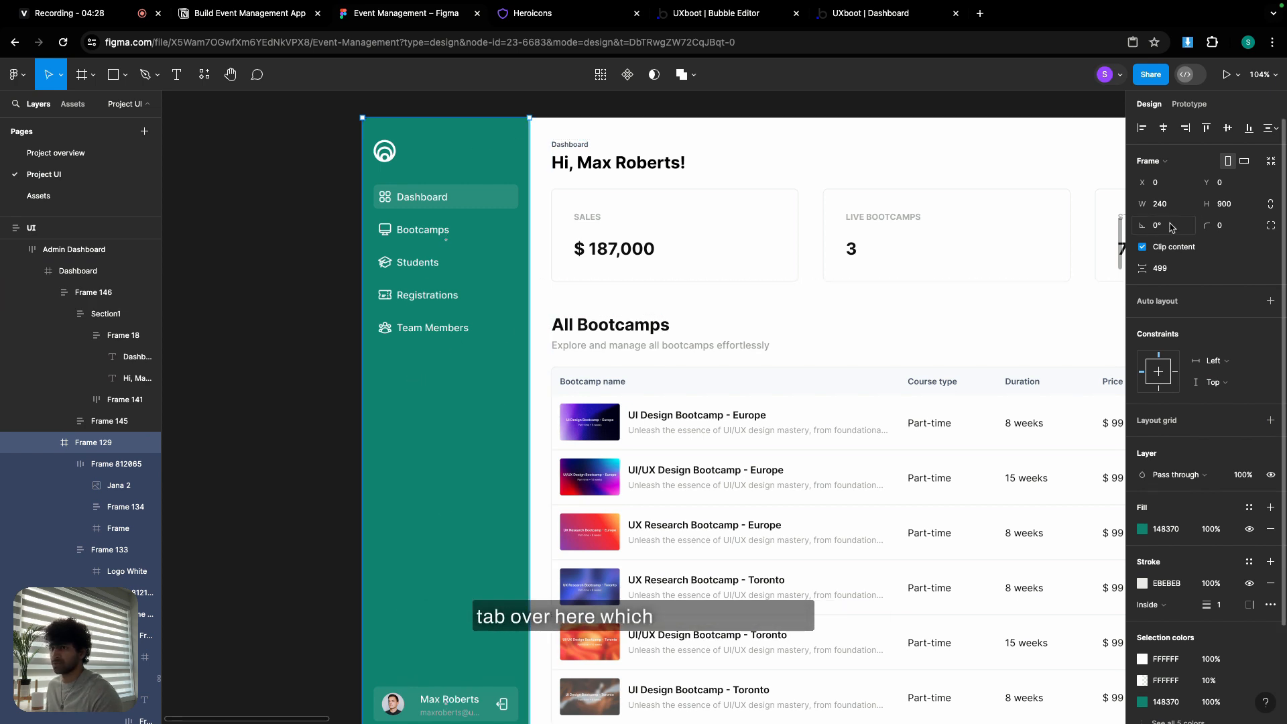
{"action": "left_click", "coordinate": [741, 18]}
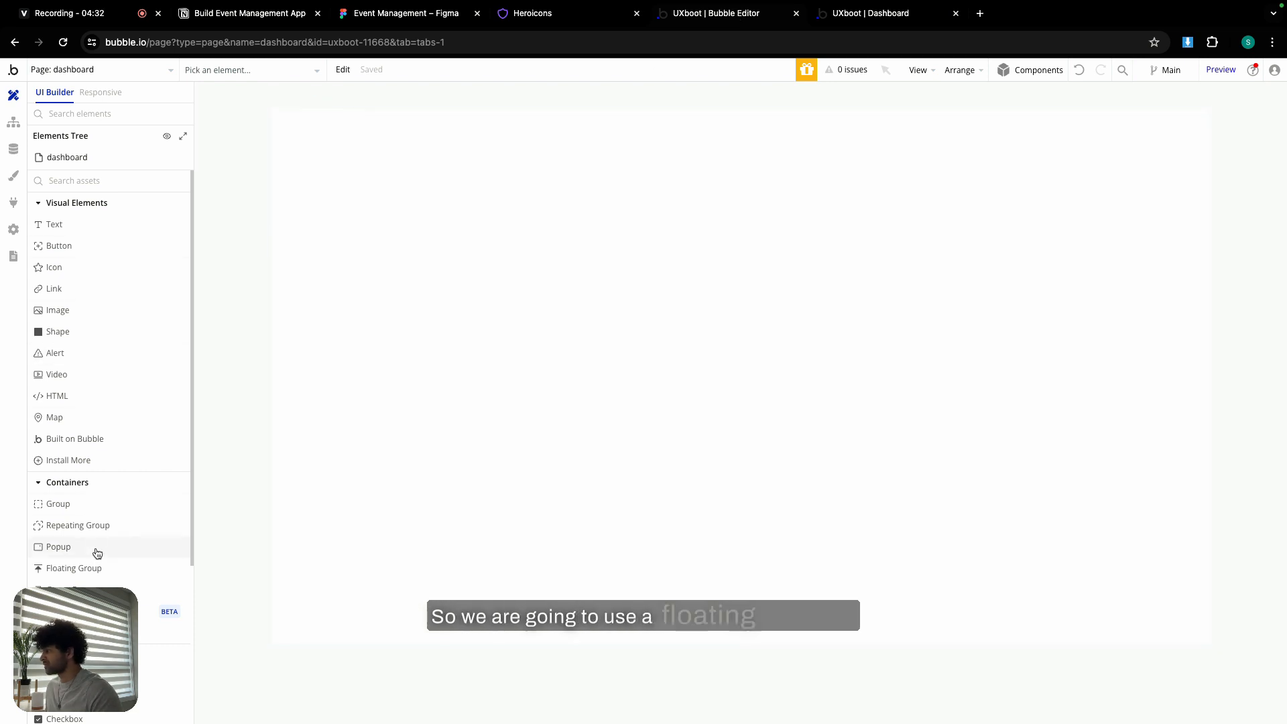
{"action": "left_click", "coordinate": [86, 573]}
{"action": "left_click_drag", "start_coordinate": [301, 134], "coordinate": [420, 344]}
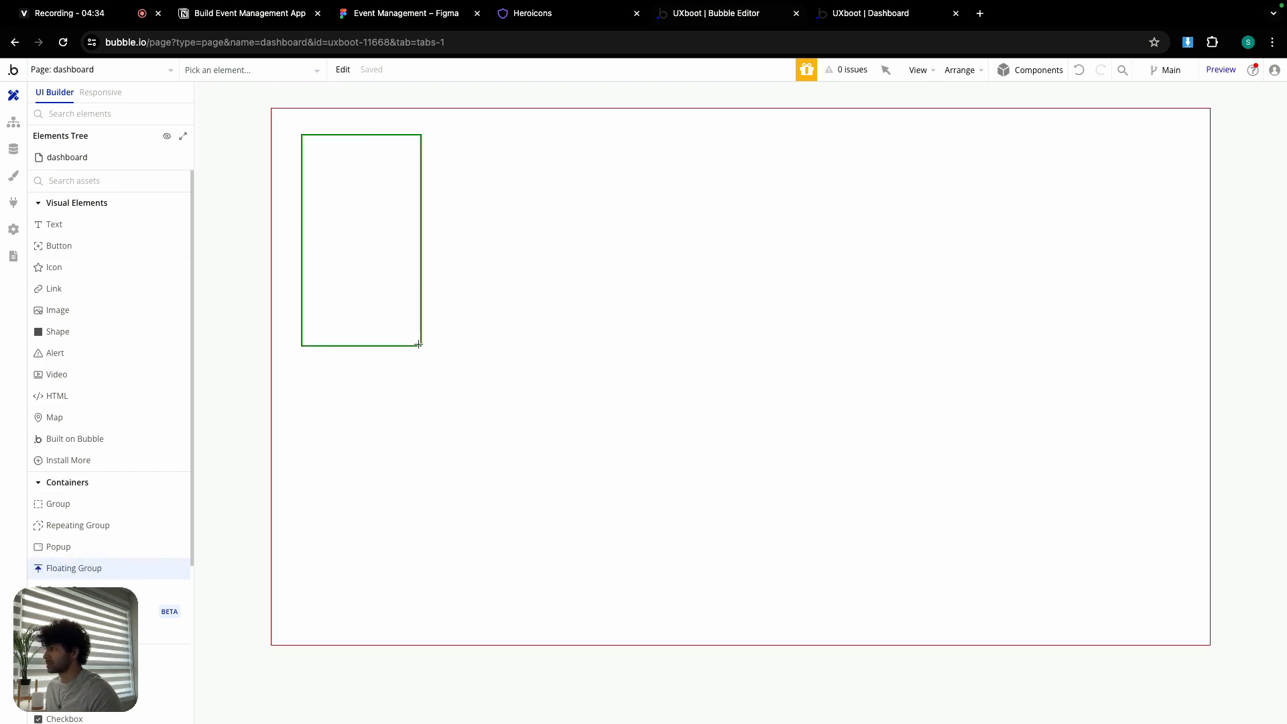
{"action": "left_click", "coordinate": [574, 272]}
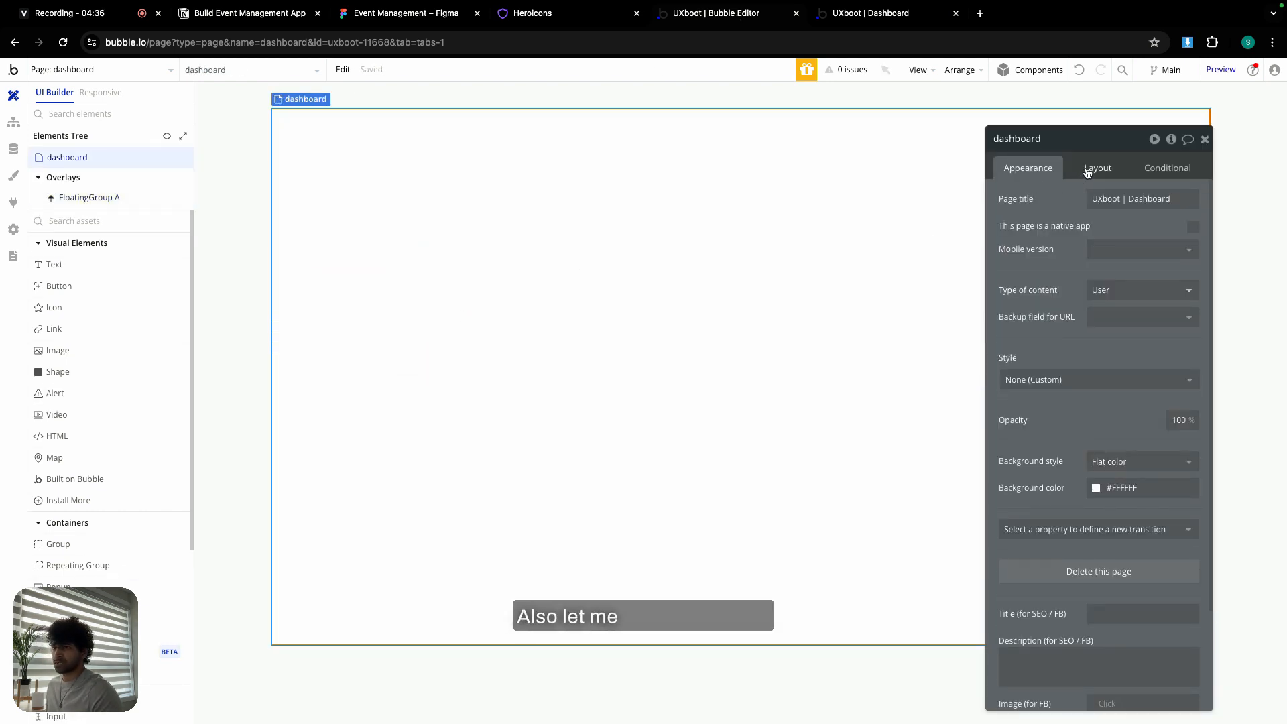
{"action": "left_click", "coordinate": [1088, 168]}
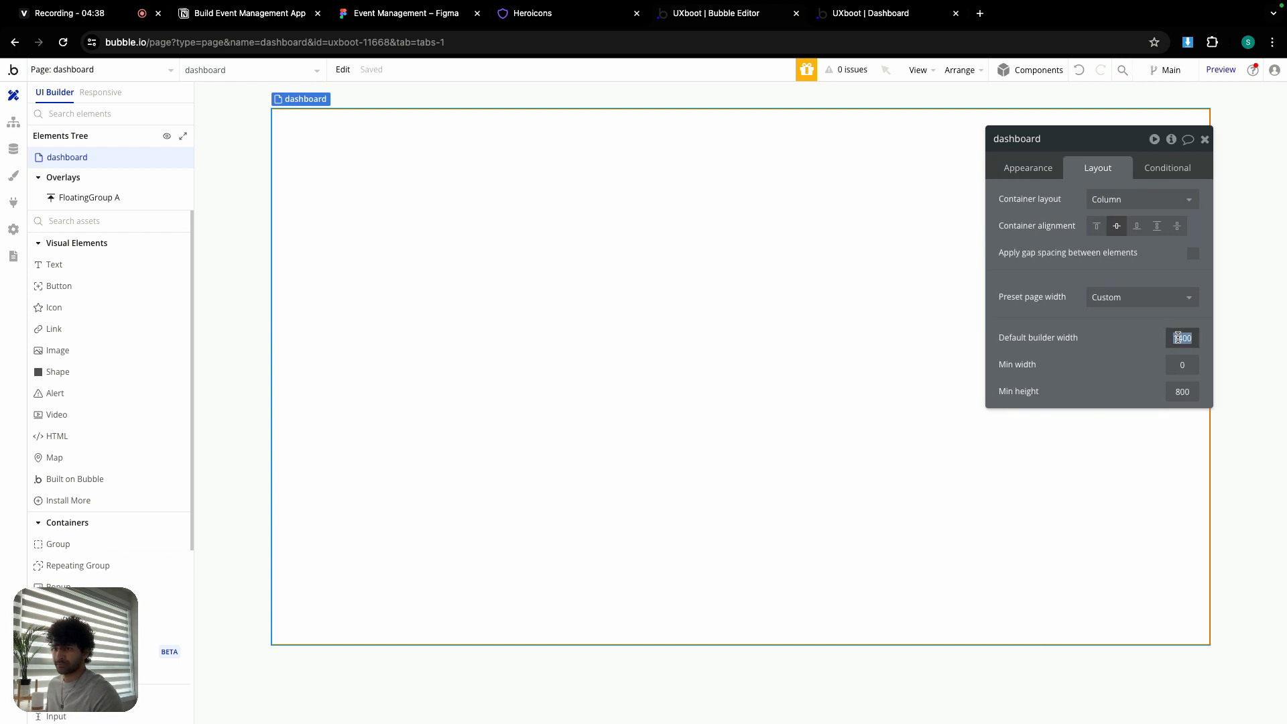
- Set the page builder width to 1440 and rename the group to FloatingGroup nav
{"action": "type", "text": "144"}
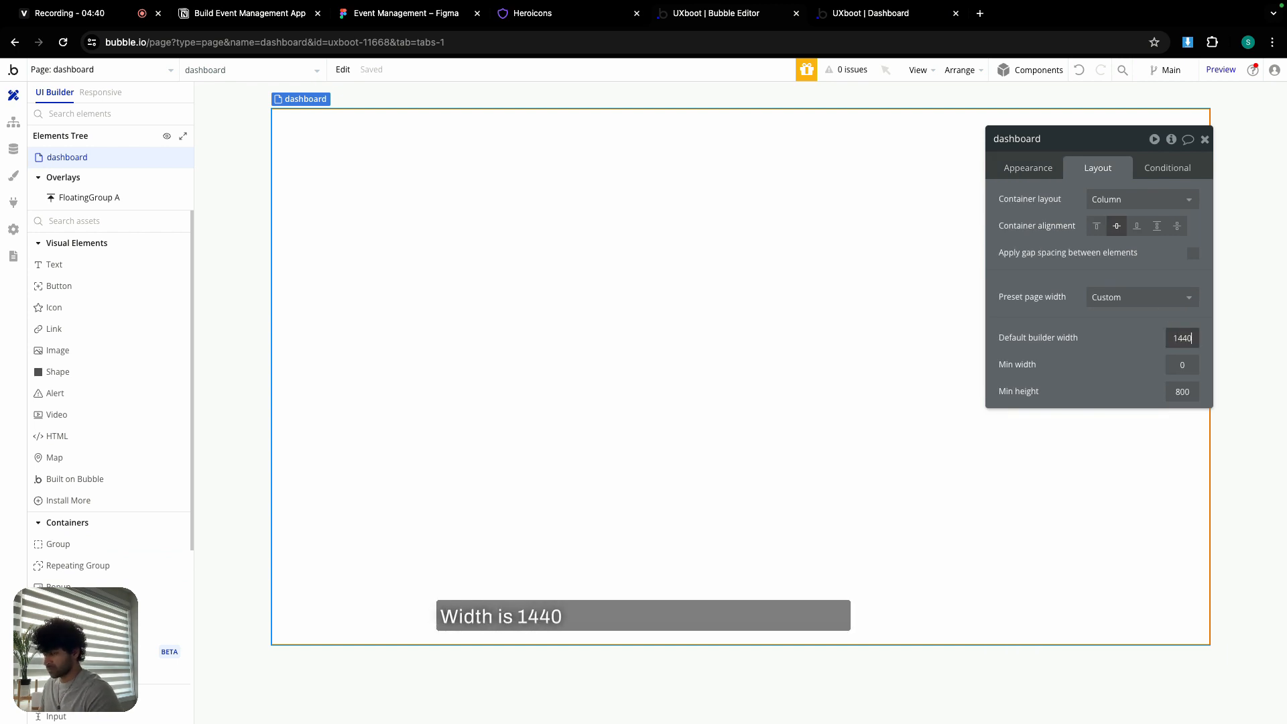
{"action": "type", "text": "0"}
{"action": "key", "text": "Return"}
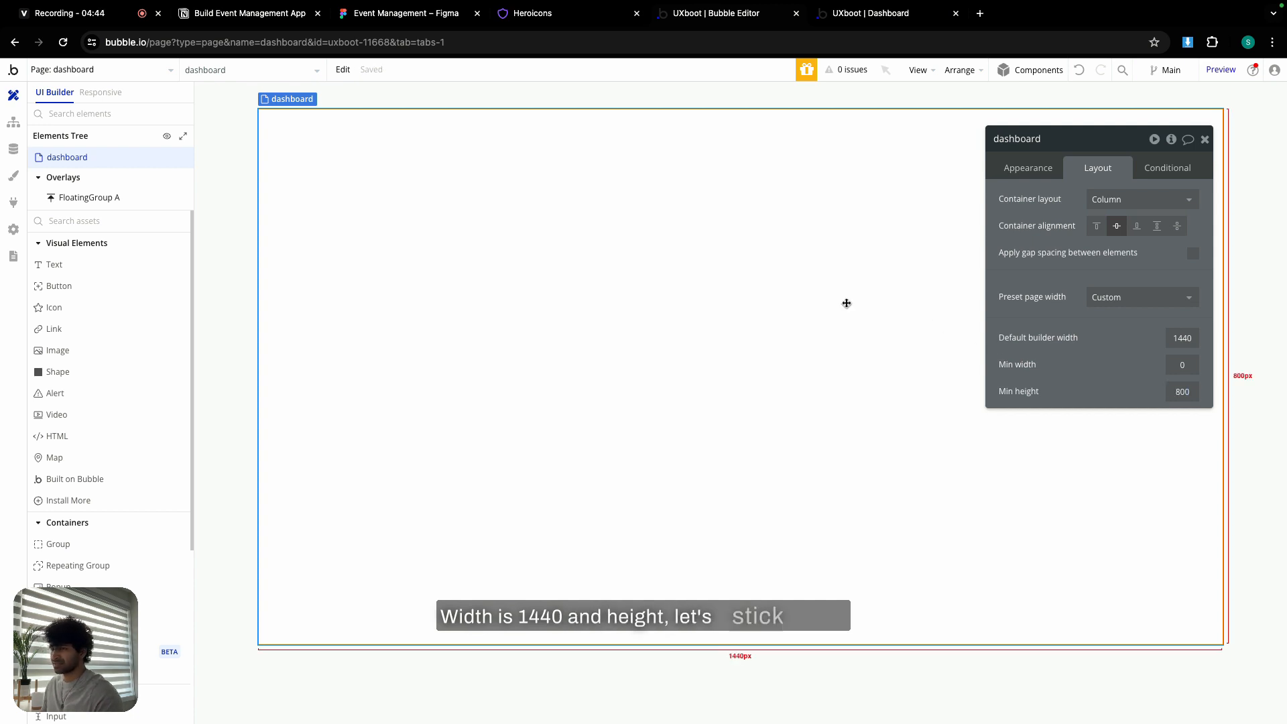
{"action": "left_click", "coordinate": [330, 236]}
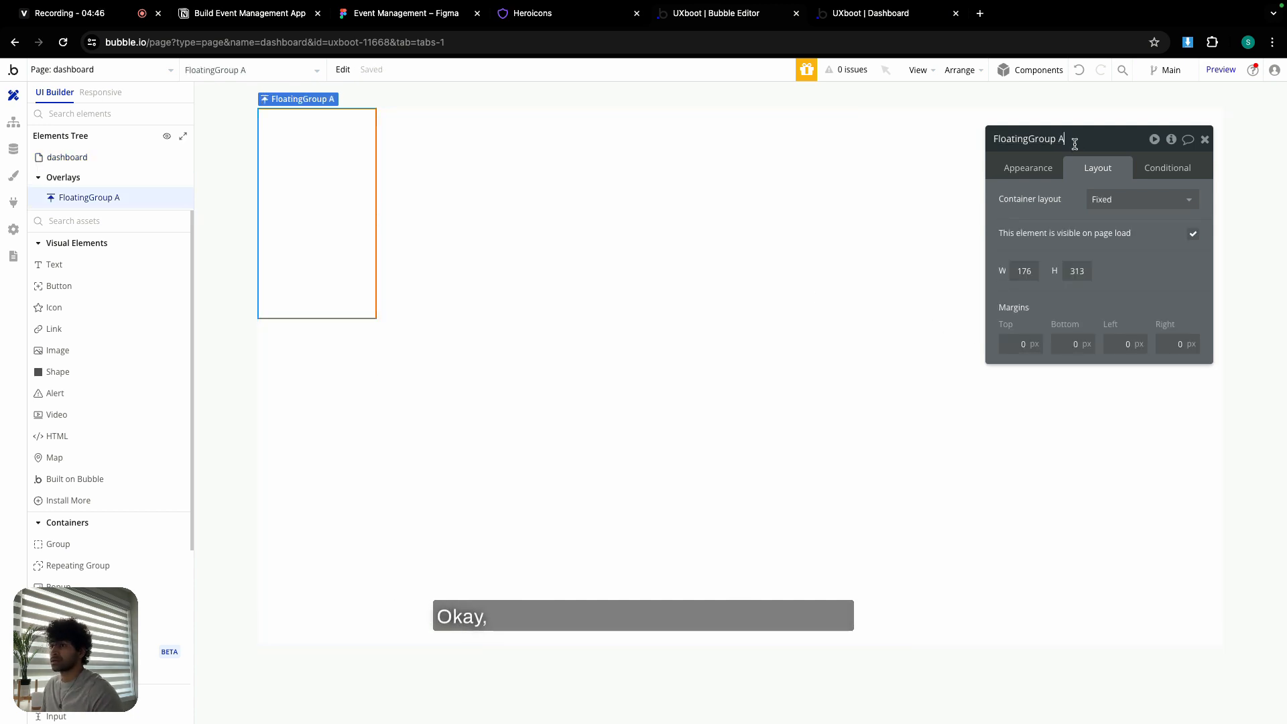
{"action": "key", "text": "shift+Left"}
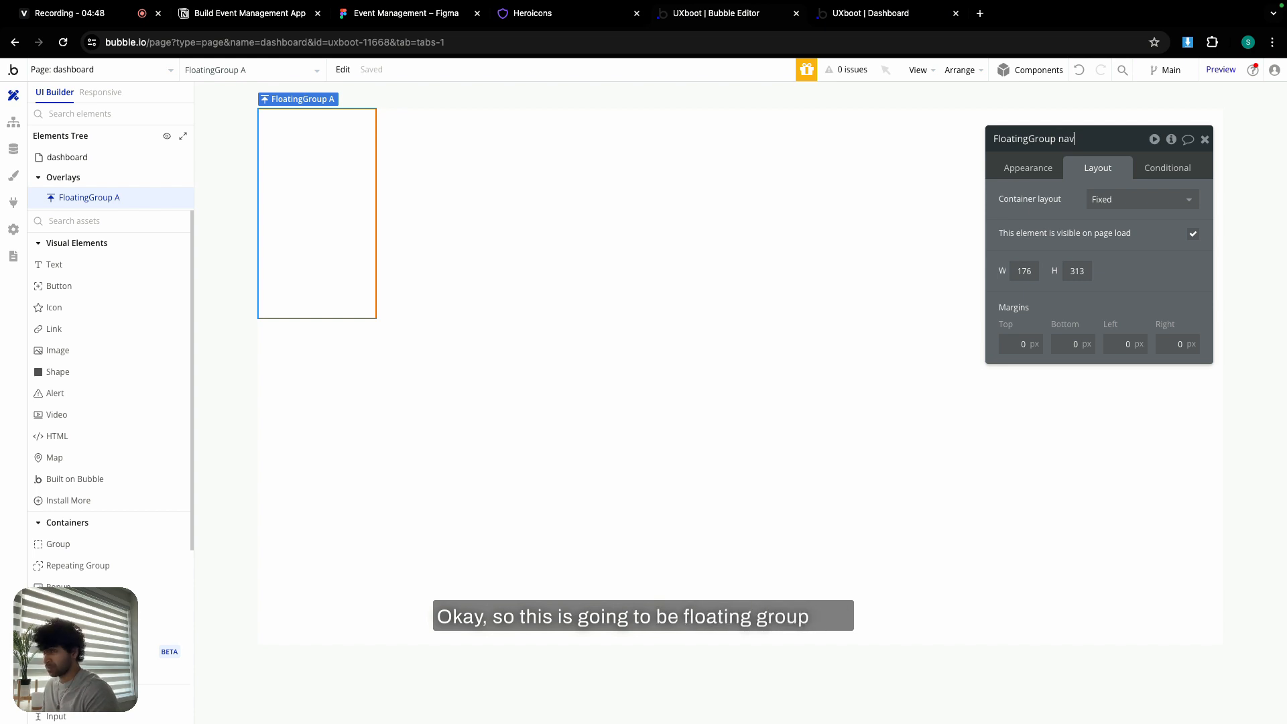
{"action": "type", "text": "nav"}
- Give FloatingGroup nav a Column layout, width 240 and minimum height 0
{"action": "left_click", "coordinate": [1136, 201]}
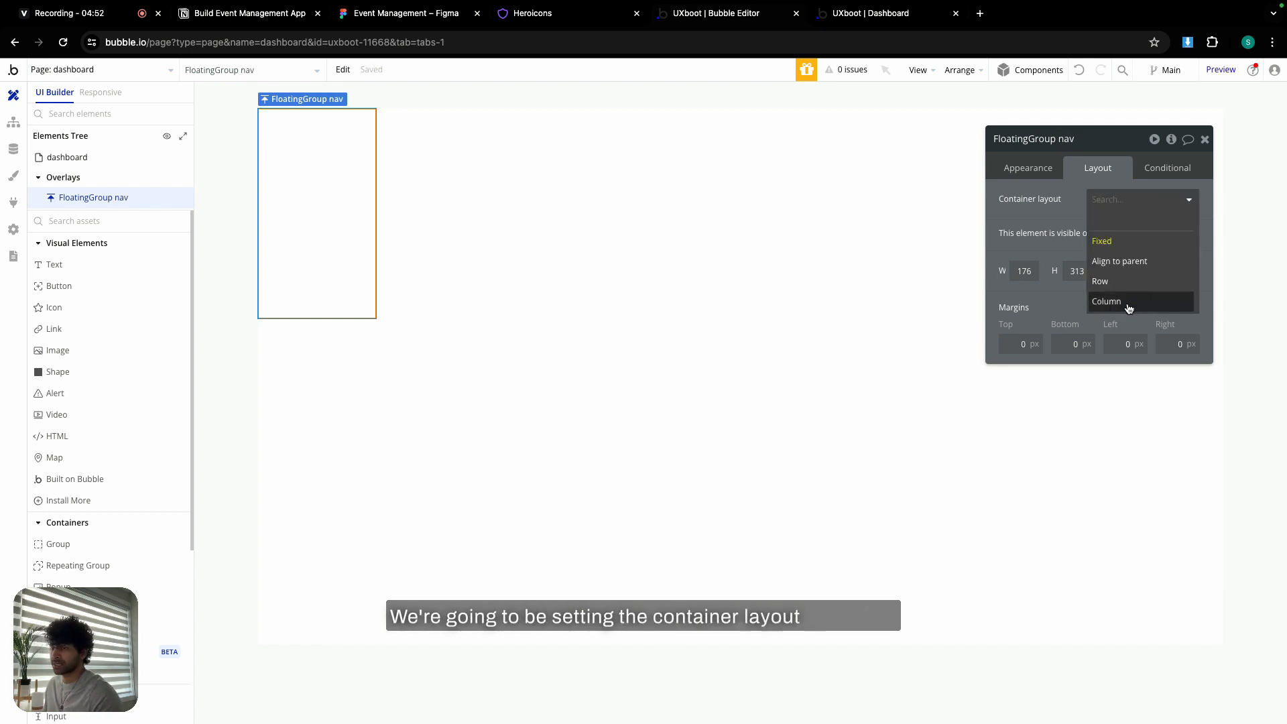
{"action": "left_click", "coordinate": [1130, 305]}
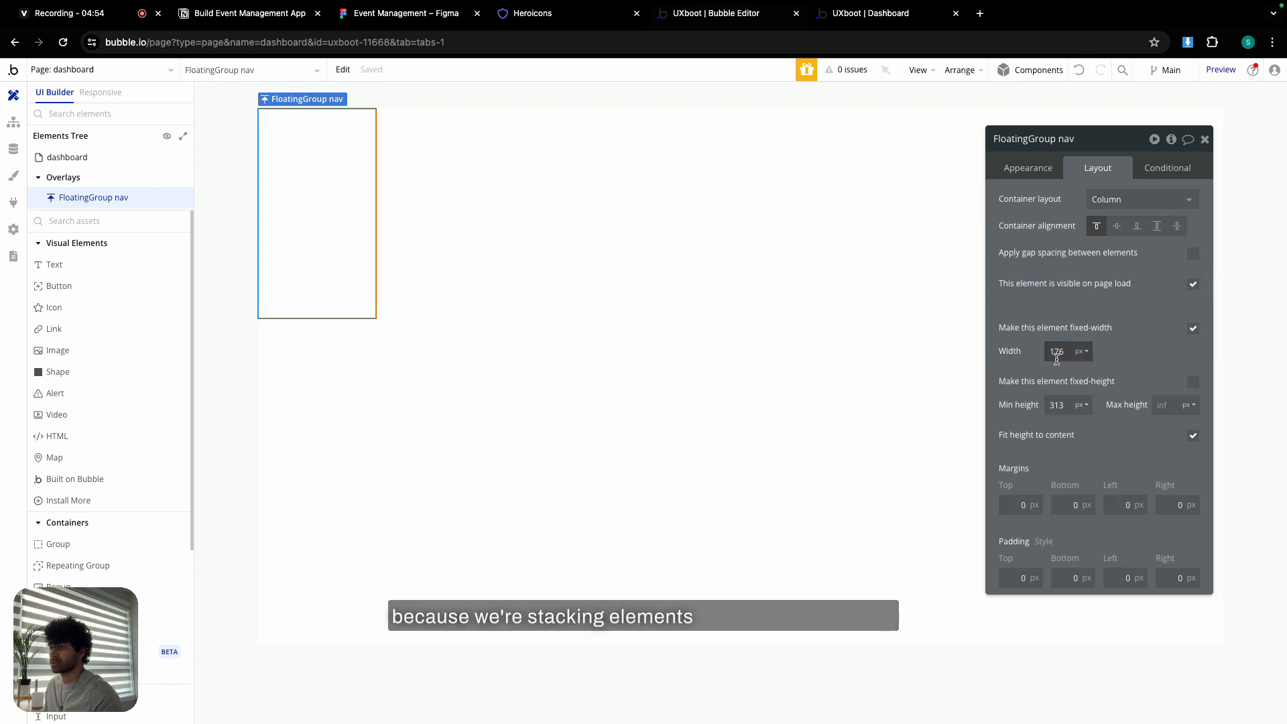
{"action": "type", "text": "2"}
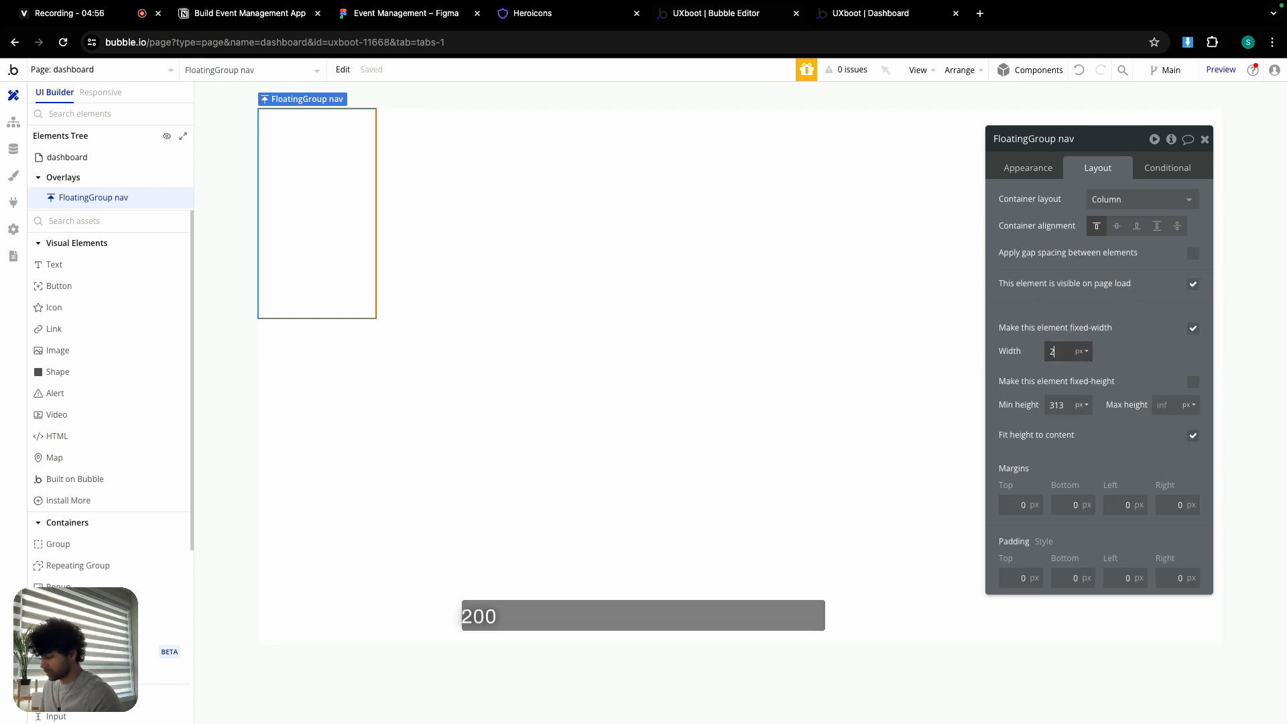
{"action": "type", "text": "40"}
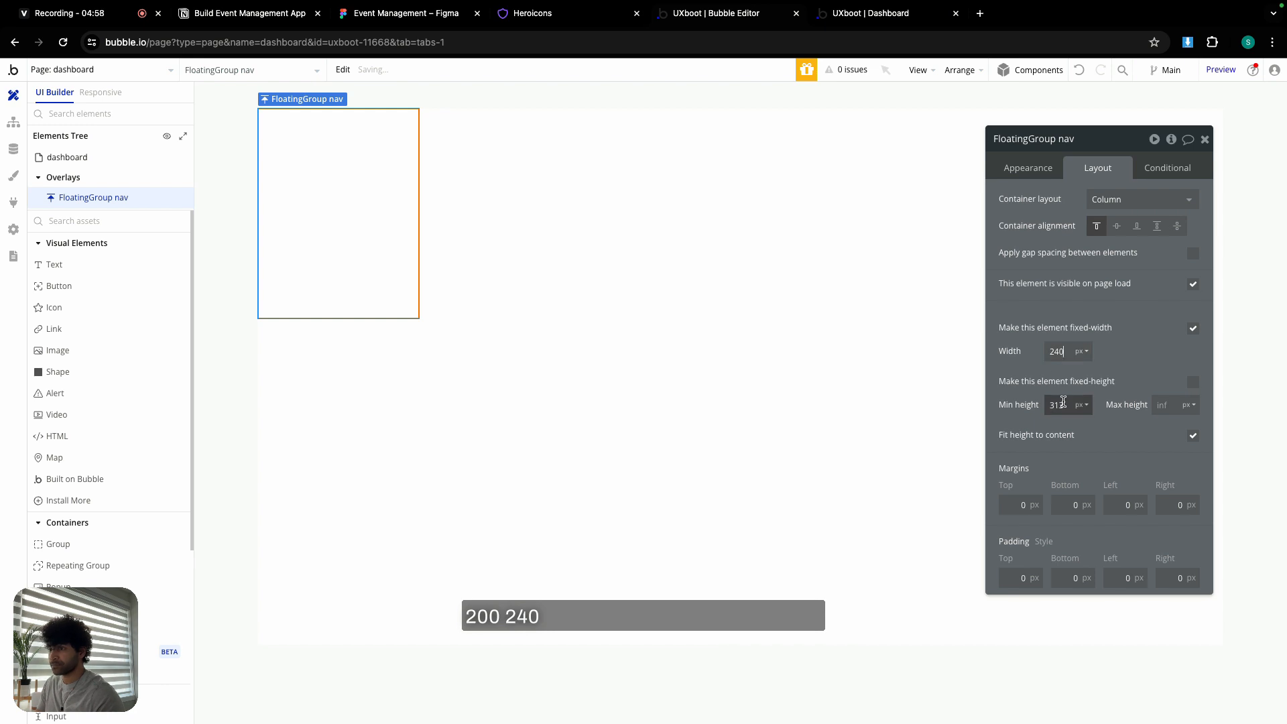
{"action": "type", "text": "0"}
{"action": "left_click", "coordinate": [1193, 436]}
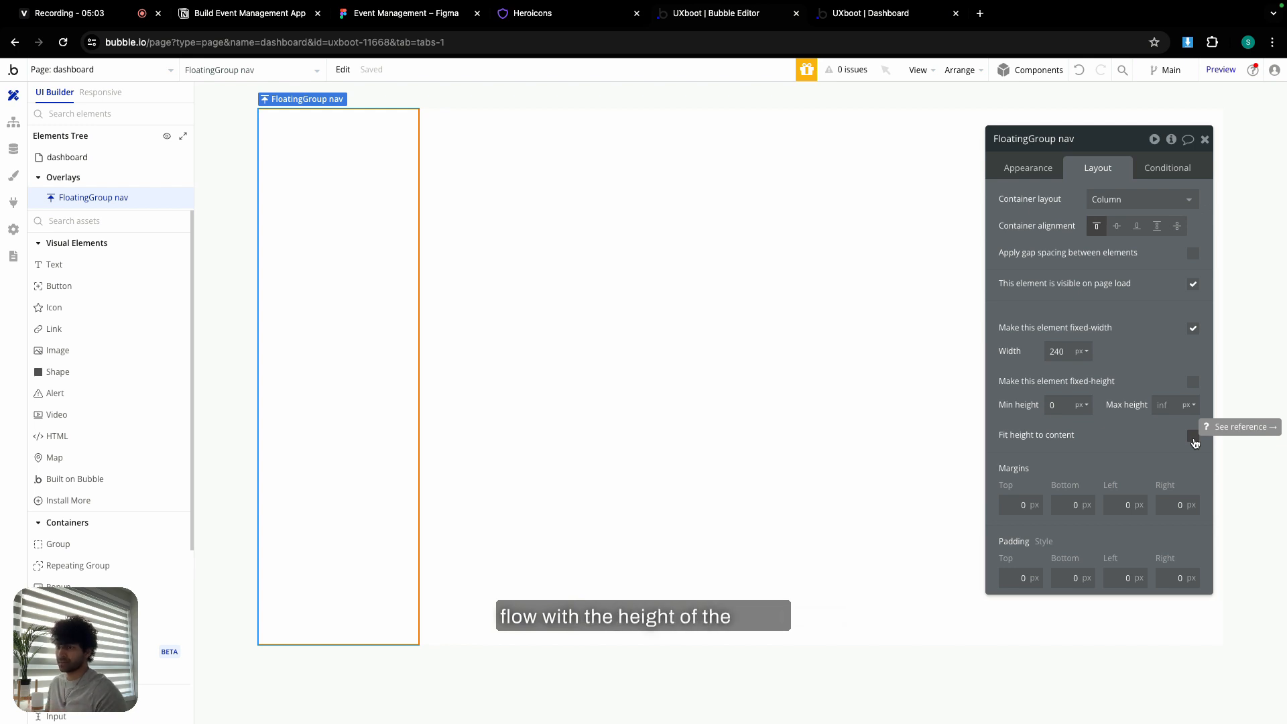
- Fill FloatingGroup nav's background with the teal Primary colour
{"action": "left_click", "coordinate": [1031, 175]}
{"action": "left_click", "coordinate": [1105, 569]}
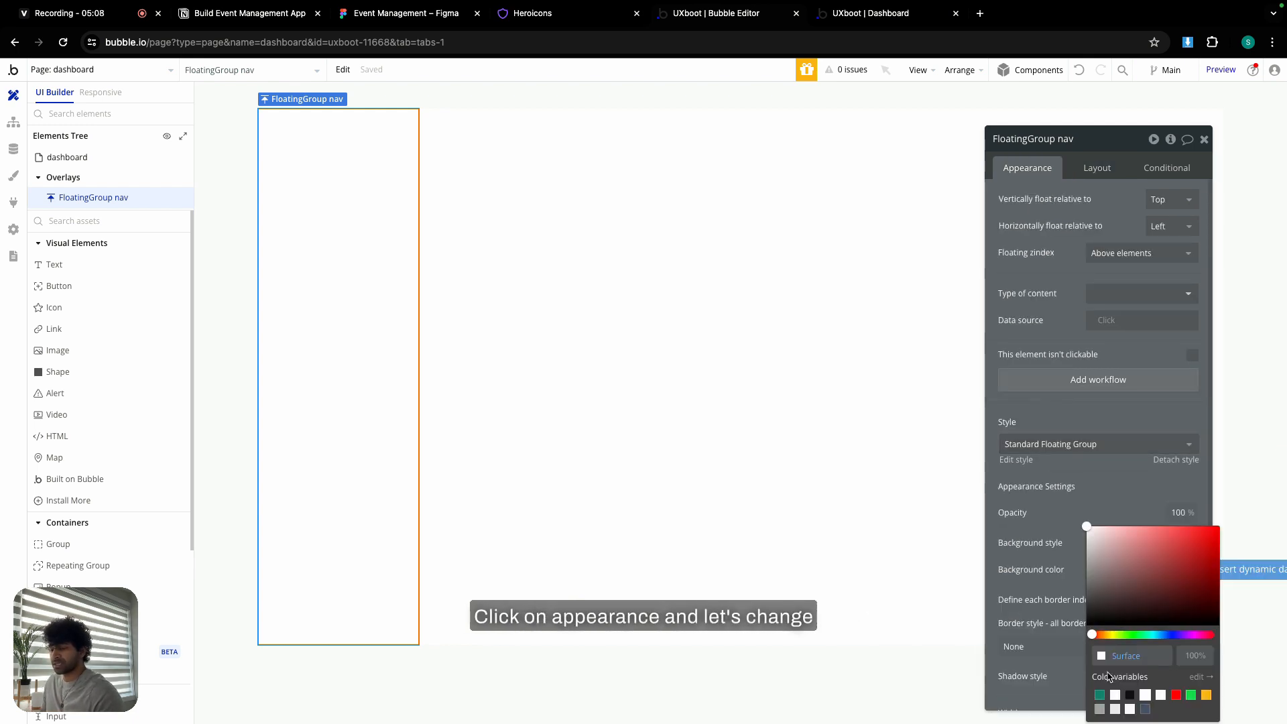
{"action": "left_click", "coordinate": [1100, 696]}
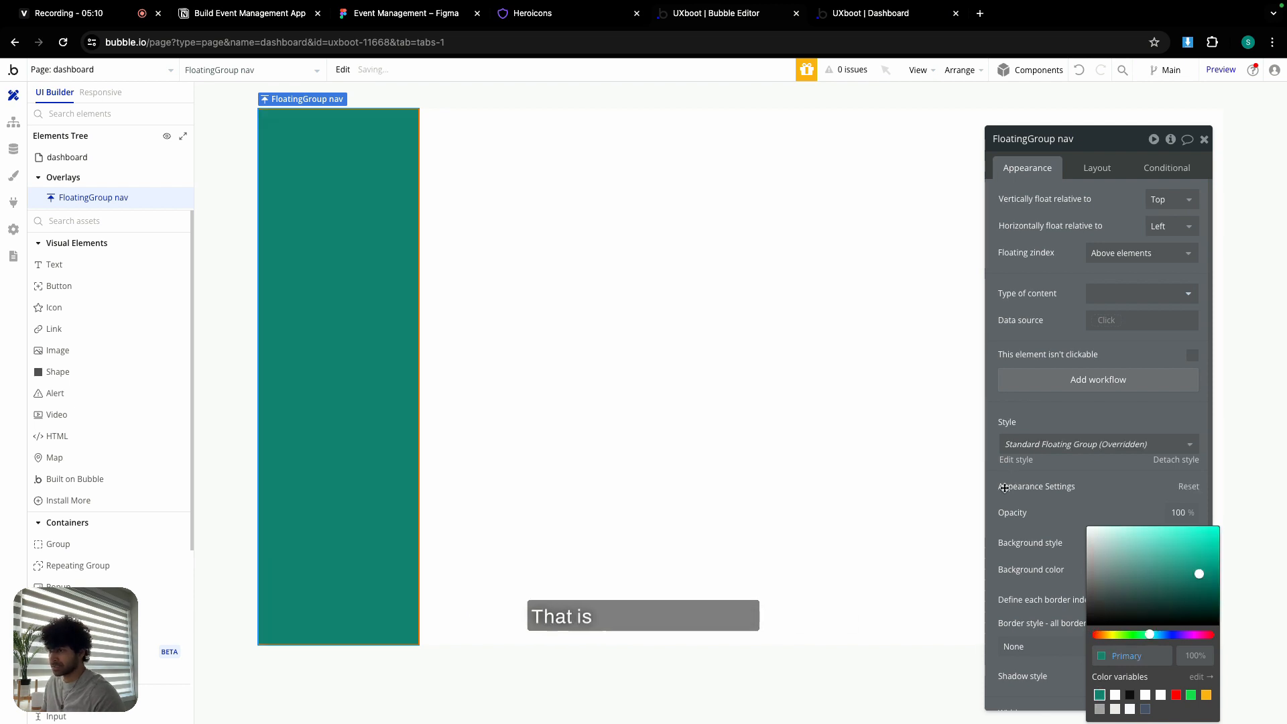
{"action": "left_click", "coordinate": [1050, 416]}
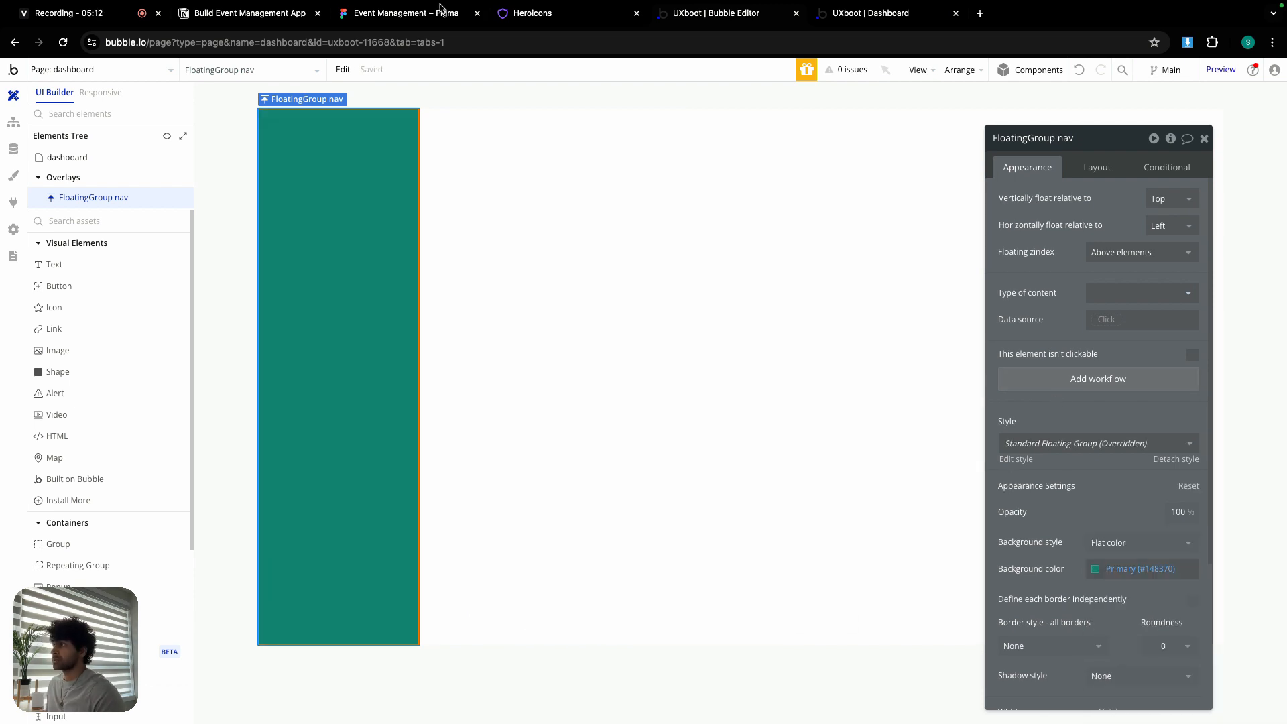
{"action": "left_click", "coordinate": [409, 14]}
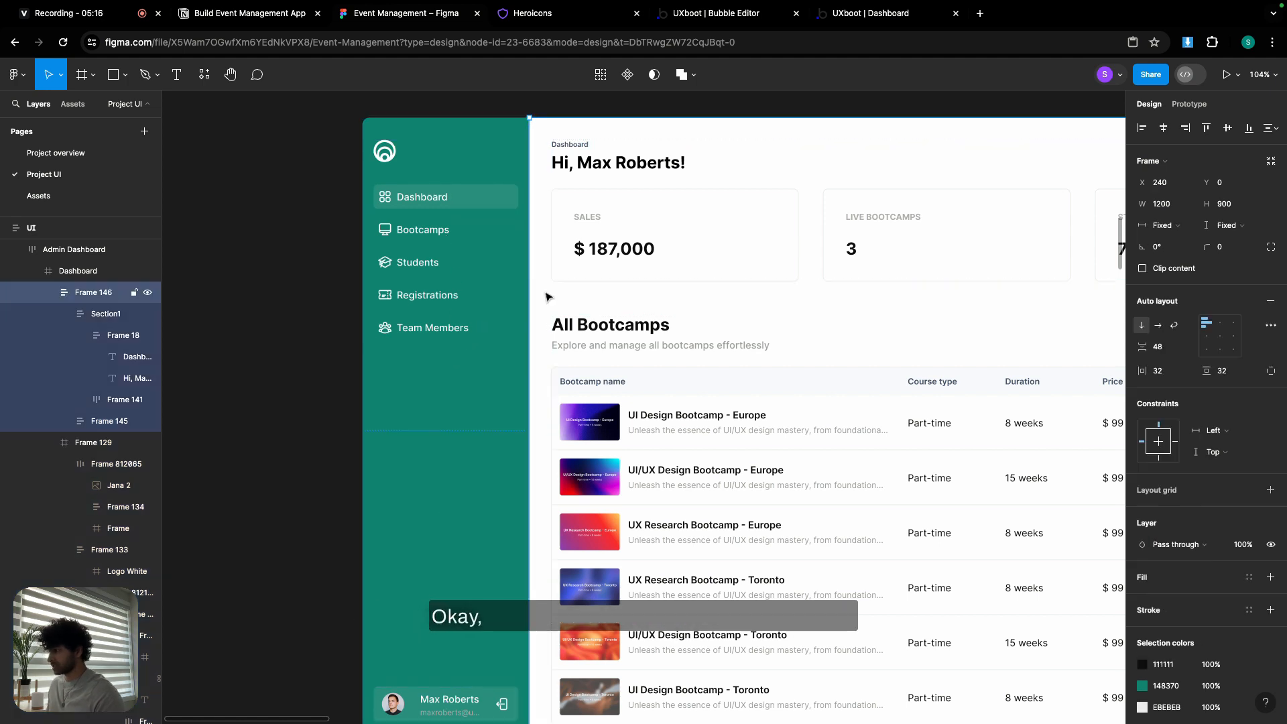
- Inspect the Figma nav-items frame's 32 px top and 16 px side padding
{"action": "left_click", "coordinate": [473, 289]}
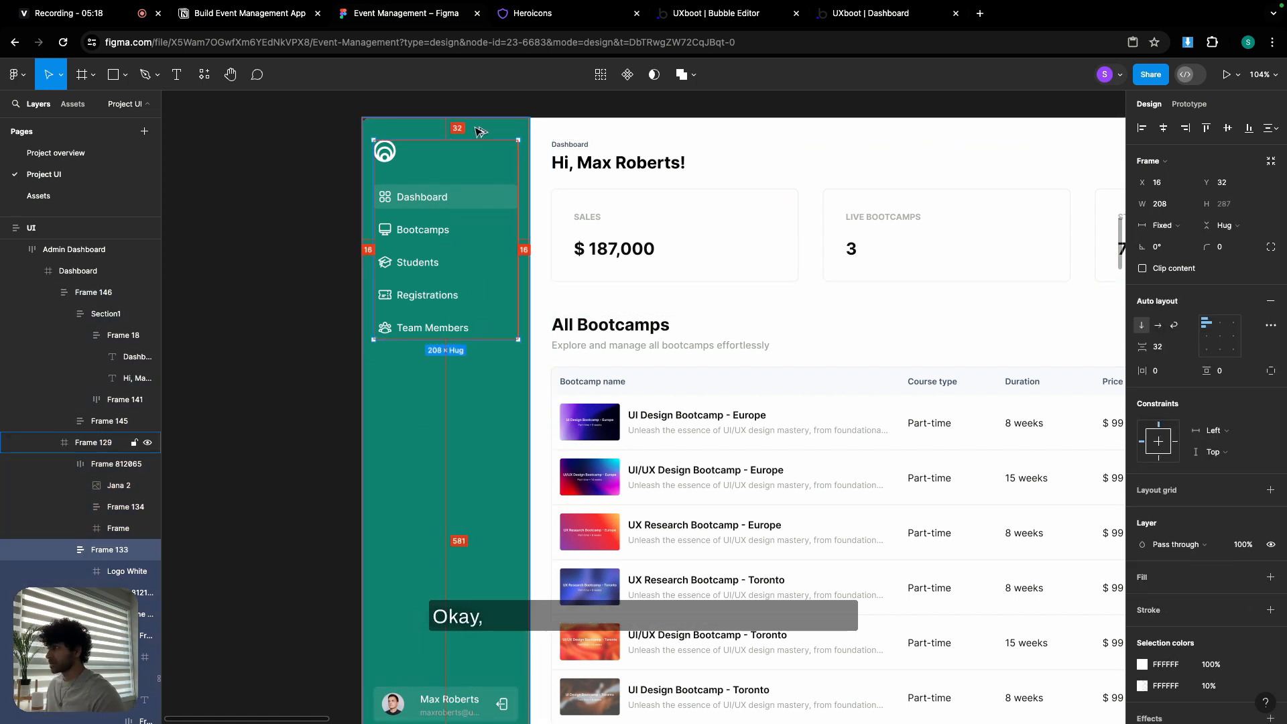
{"action": "scroll", "coordinate": [478, 134], "scroll_direction": "down", "scroll_amount": 1}
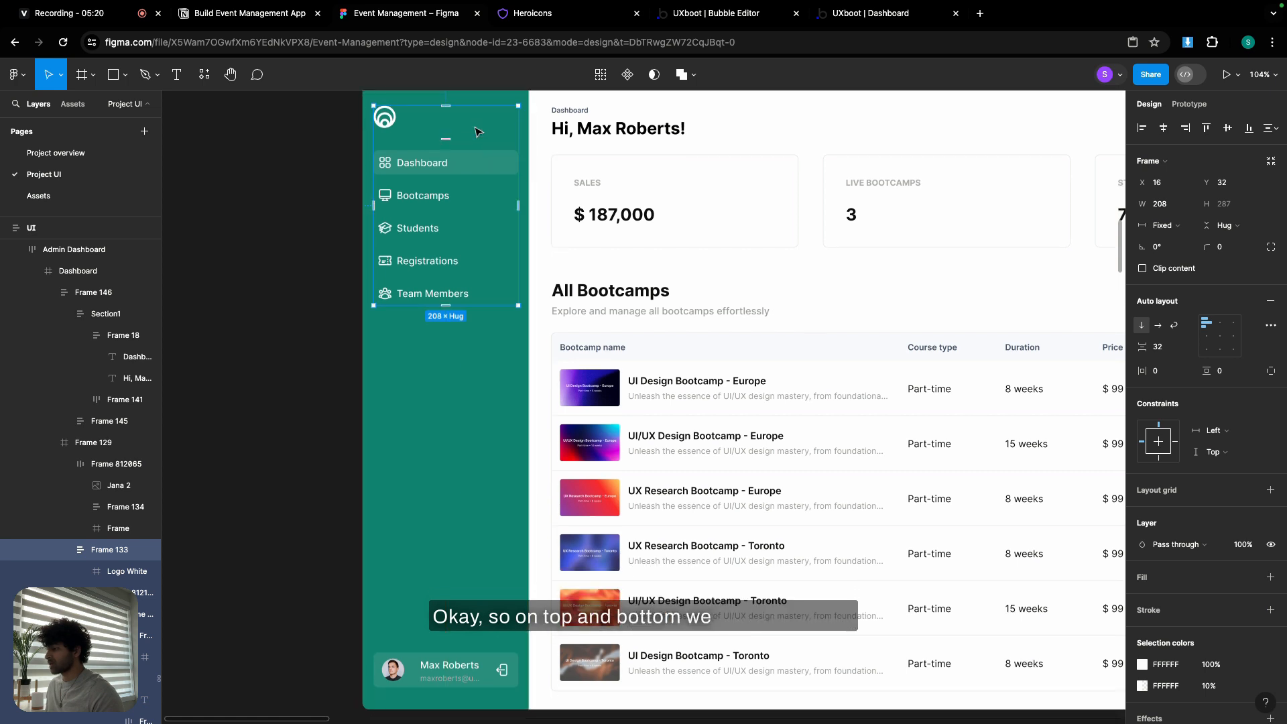
{"action": "scroll", "coordinate": [473, 154], "scroll_direction": "up", "scroll_amount": 3}
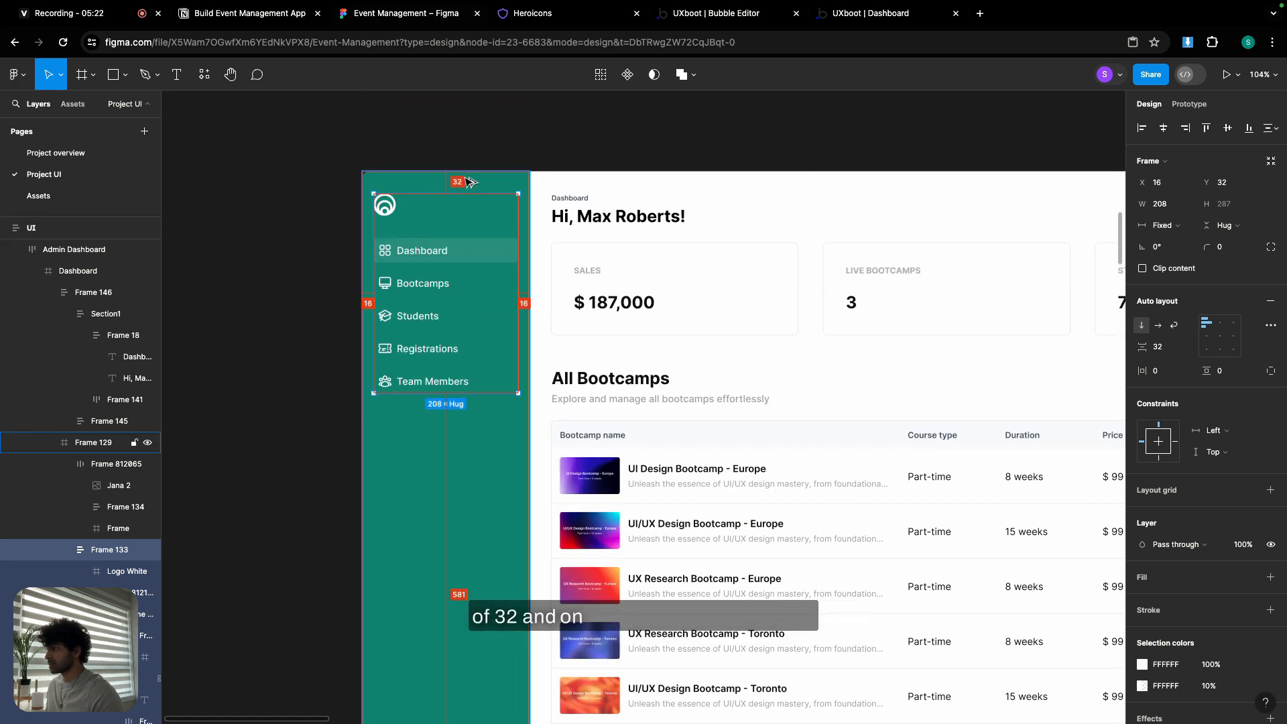
{"action": "left_click", "coordinate": [681, 16]}
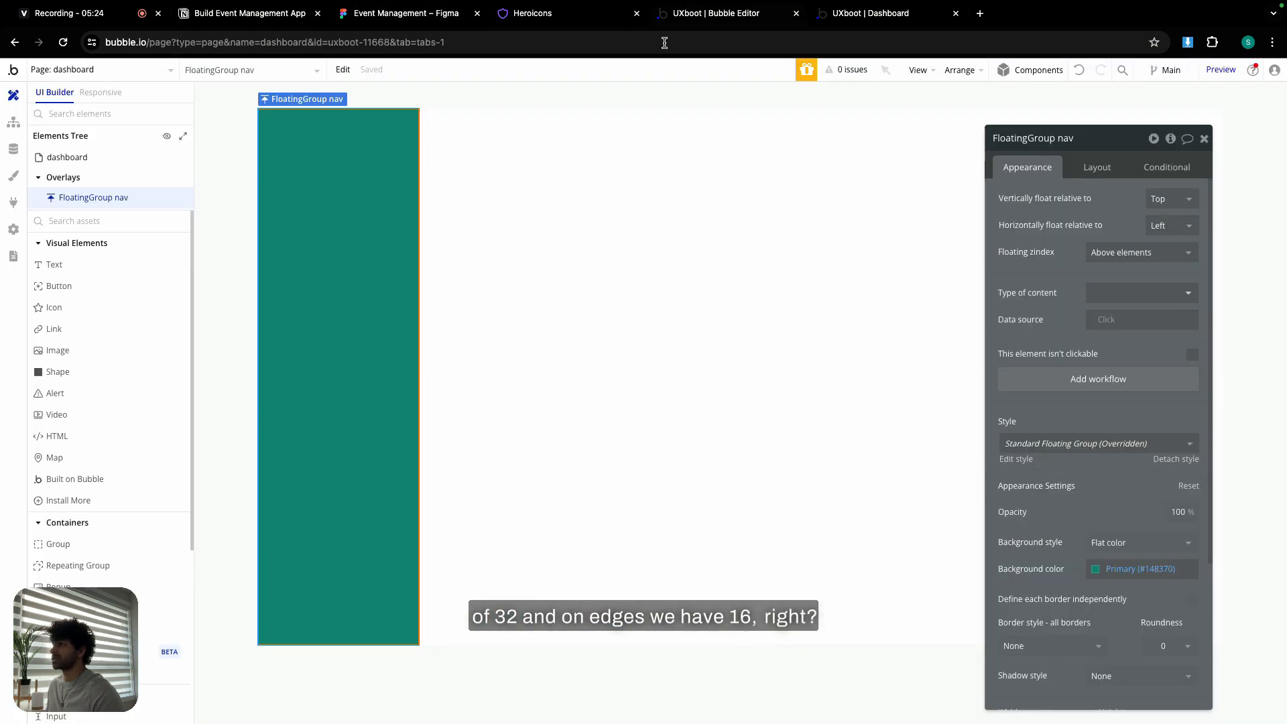
- Give FloatingGroup nav 32 px top/bottom and 16 px left/right padding
{"action": "scroll", "coordinate": [1137, 521], "scroll_direction": "down", "scroll_amount": 3}
{"action": "left_click", "coordinate": [1098, 167]}
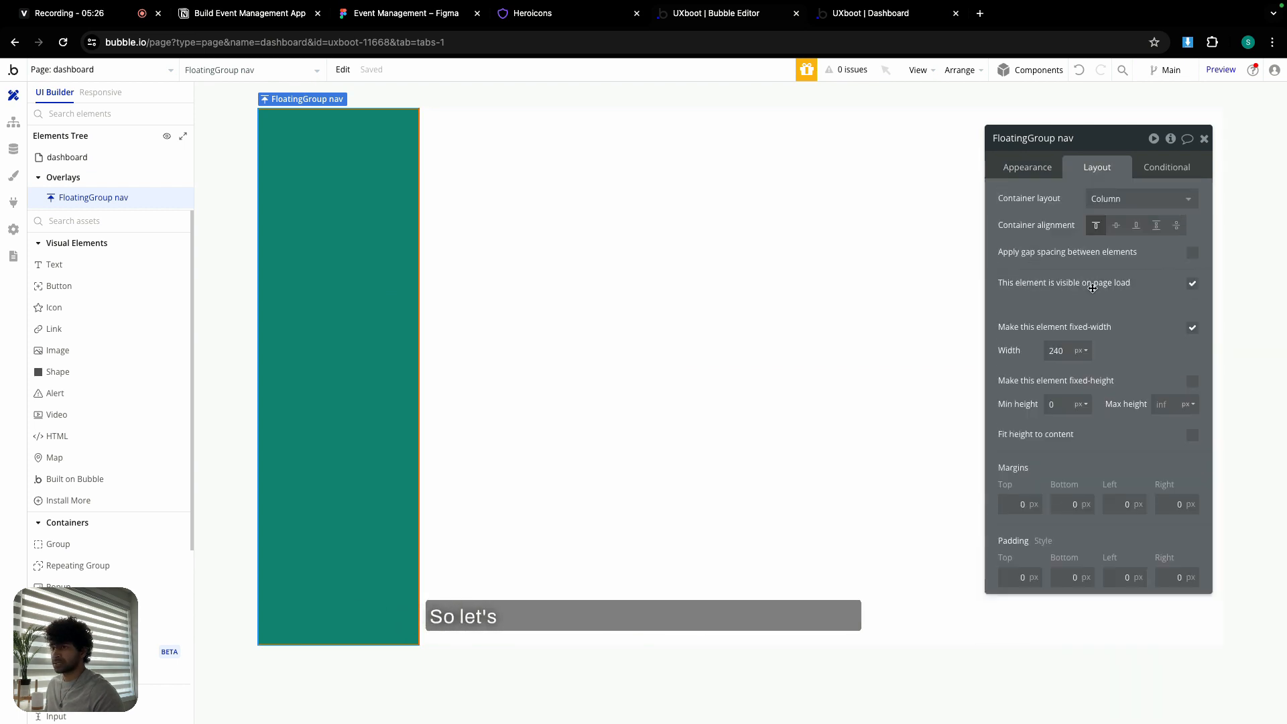
{"action": "type", "text": "3"}
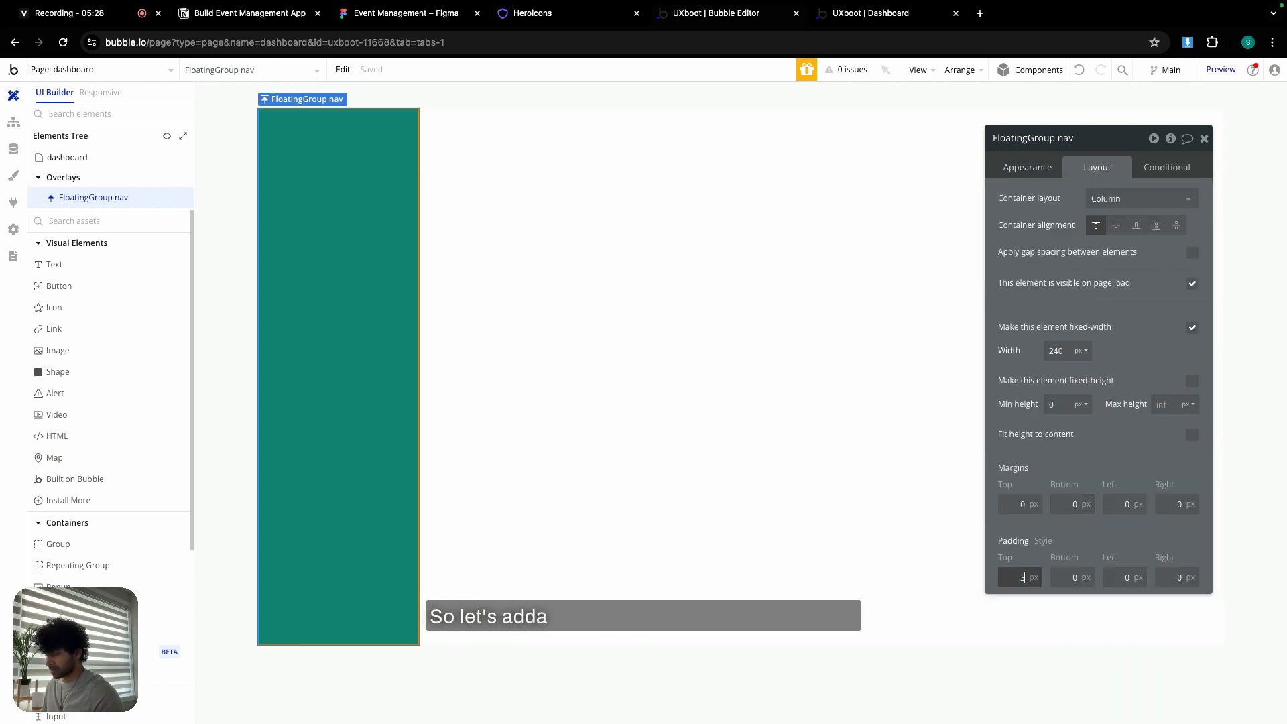
{"action": "type", "text": "2"}
{"action": "key", "text": "Tab"}
{"action": "type", "text": "32"}
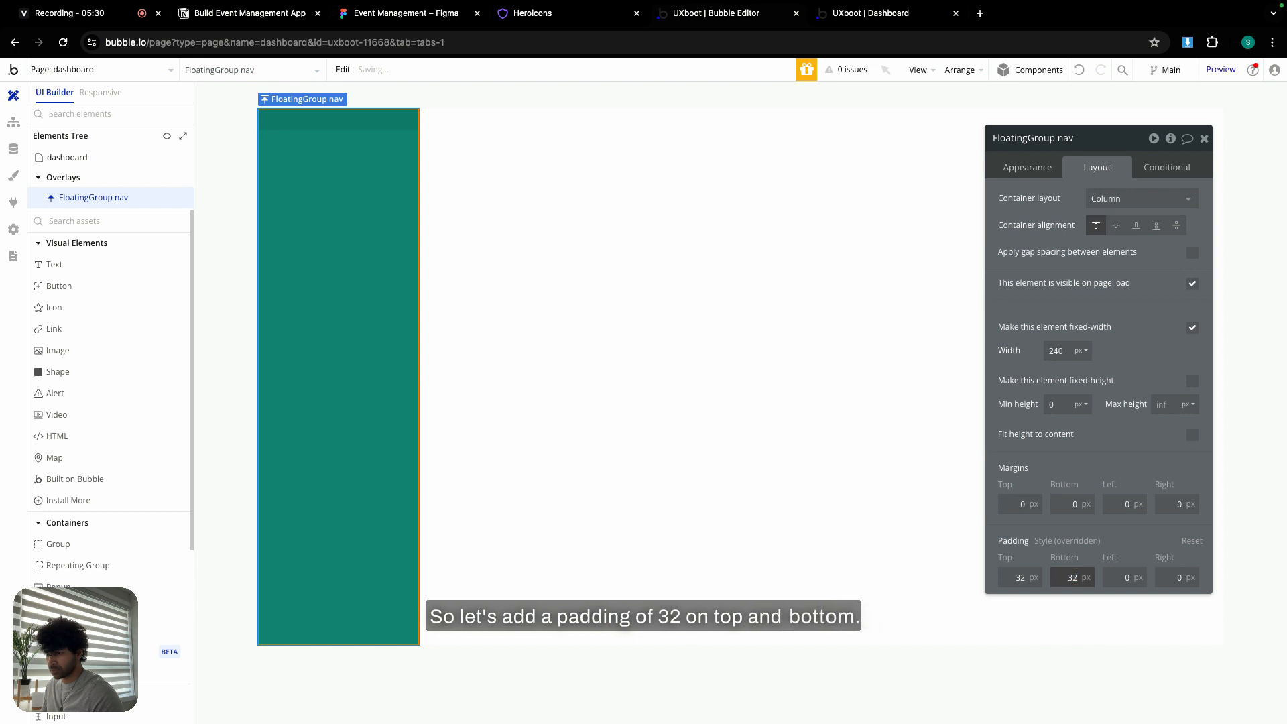
{"action": "left_click", "coordinate": [1115, 577]}
{"action": "type", "text": "1"}
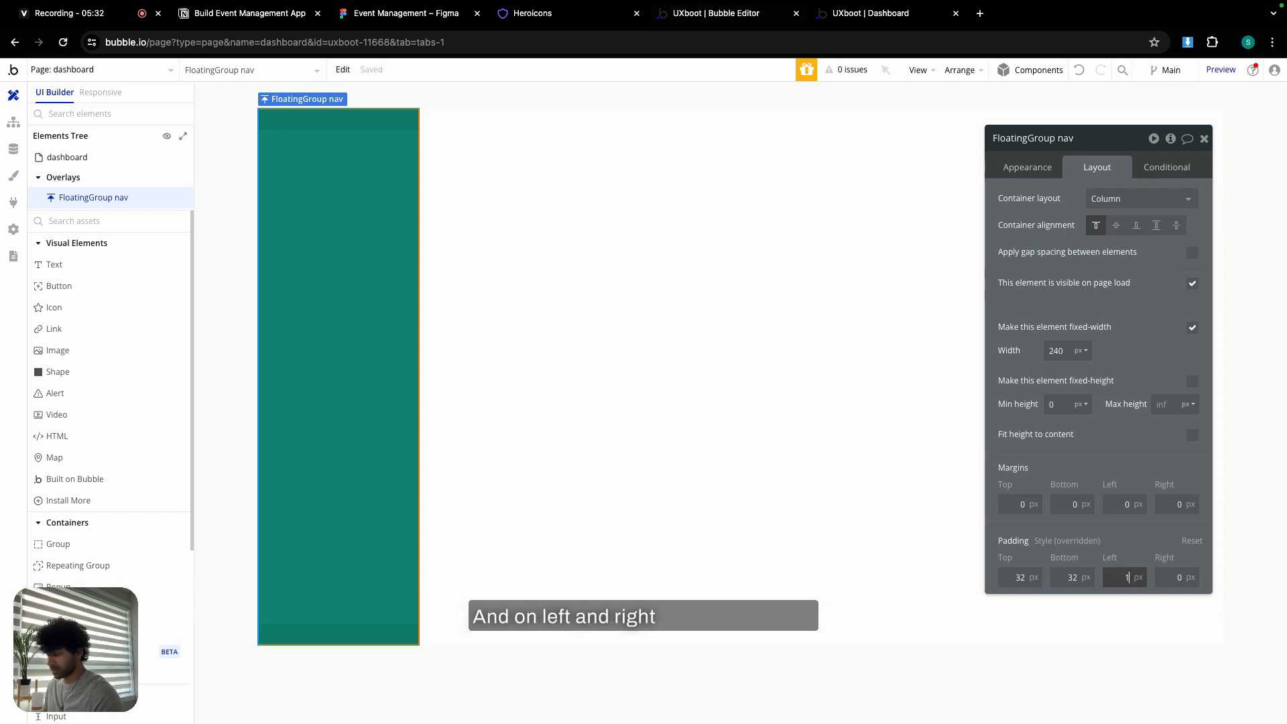
{"action": "type", "text": "6"}
{"action": "key", "text": "Tab"}
{"action": "left_click", "coordinate": [1141, 543]}
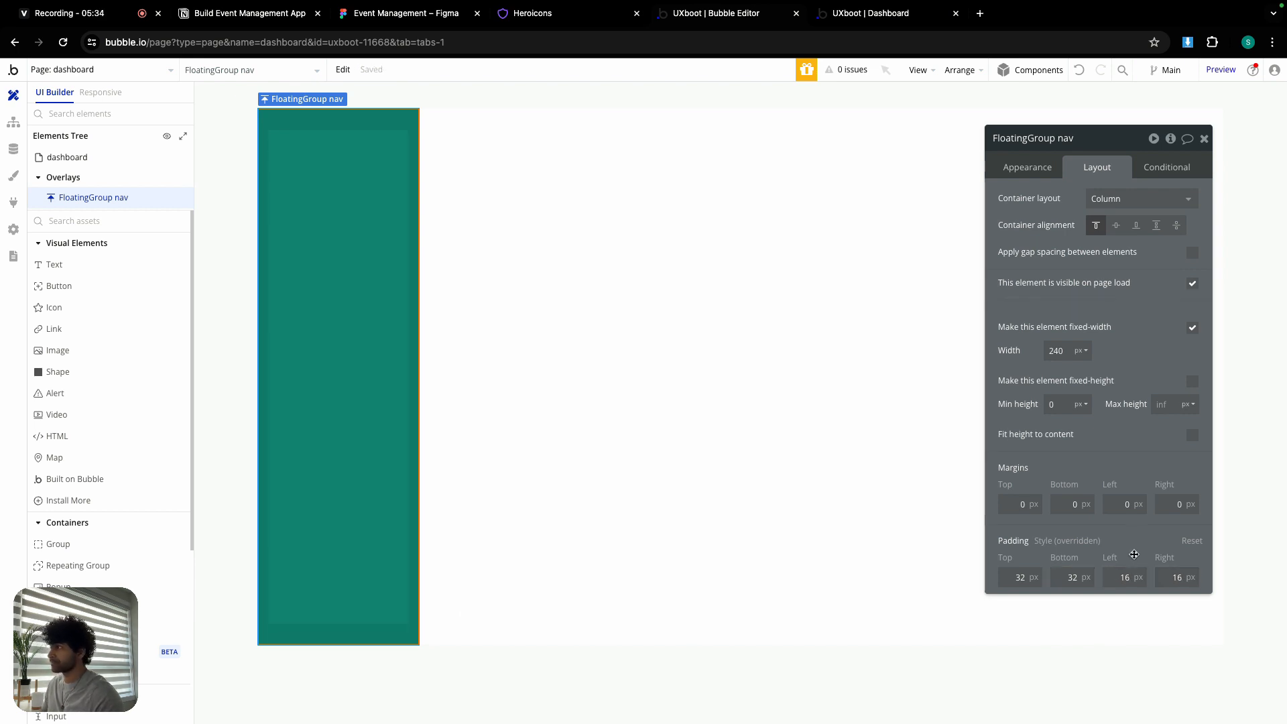
- Draw Image A at the top of the nav group, checking the Figma Dashboard item
{"action": "left_click", "coordinate": [63, 350]}
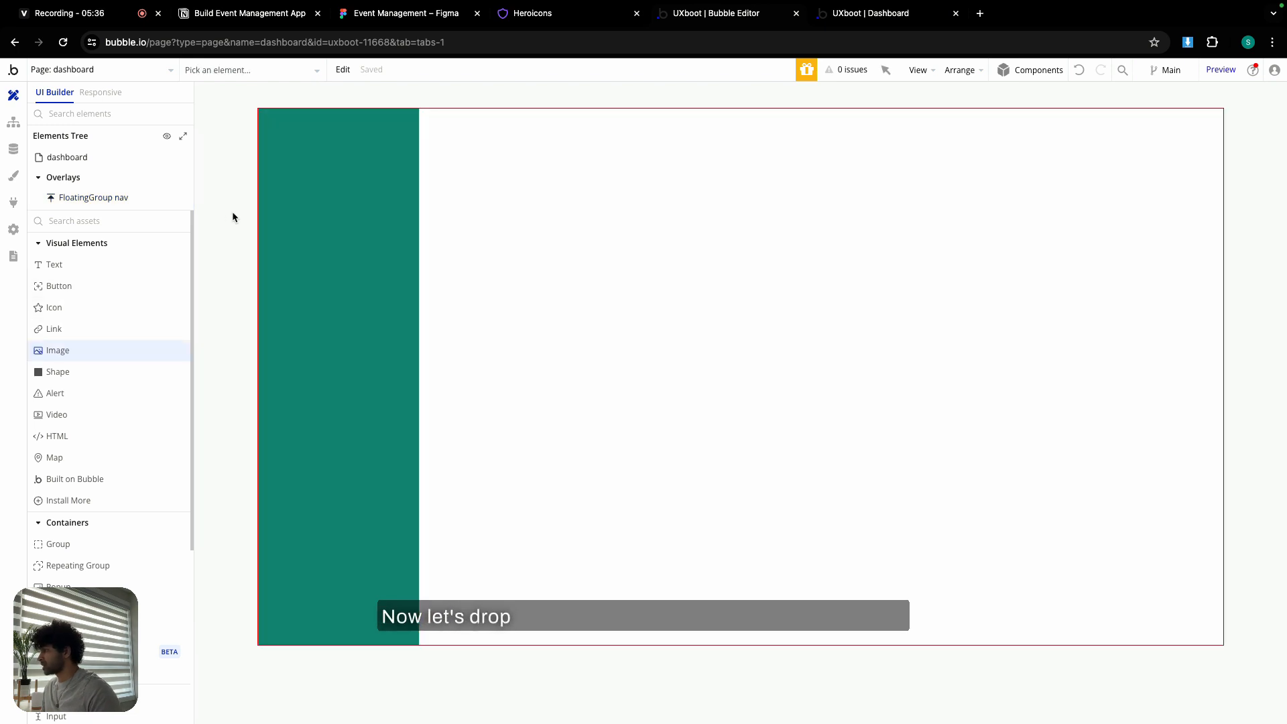
{"action": "left_click_drag", "start_coordinate": [277, 142], "coordinate": [301, 167]}
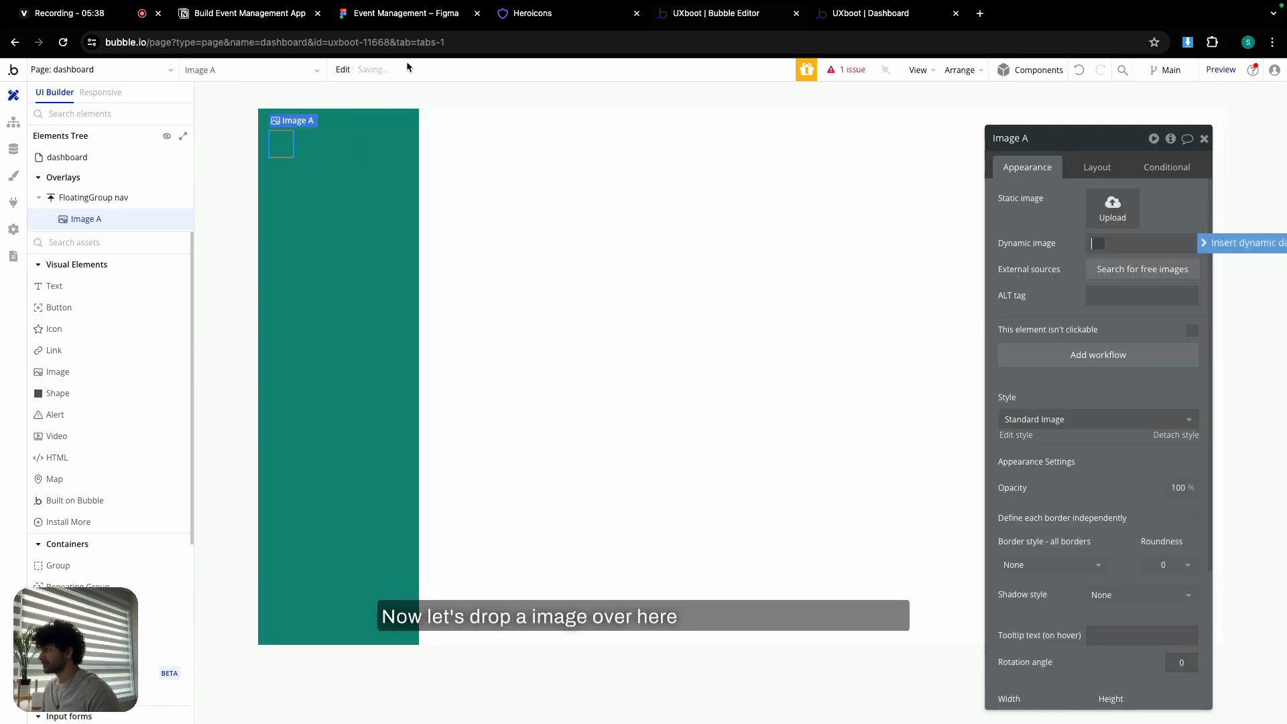
{"action": "left_click", "coordinate": [407, 13]}
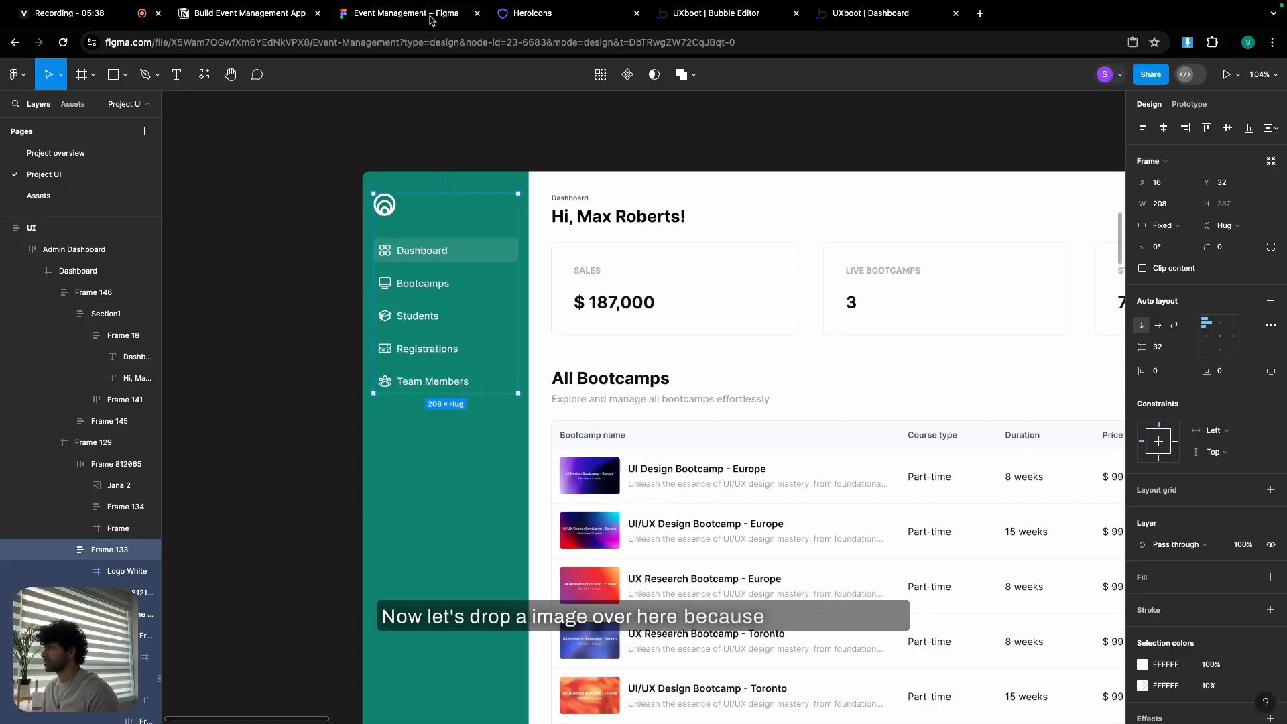
{"action": "left_click", "coordinate": [453, 254]}
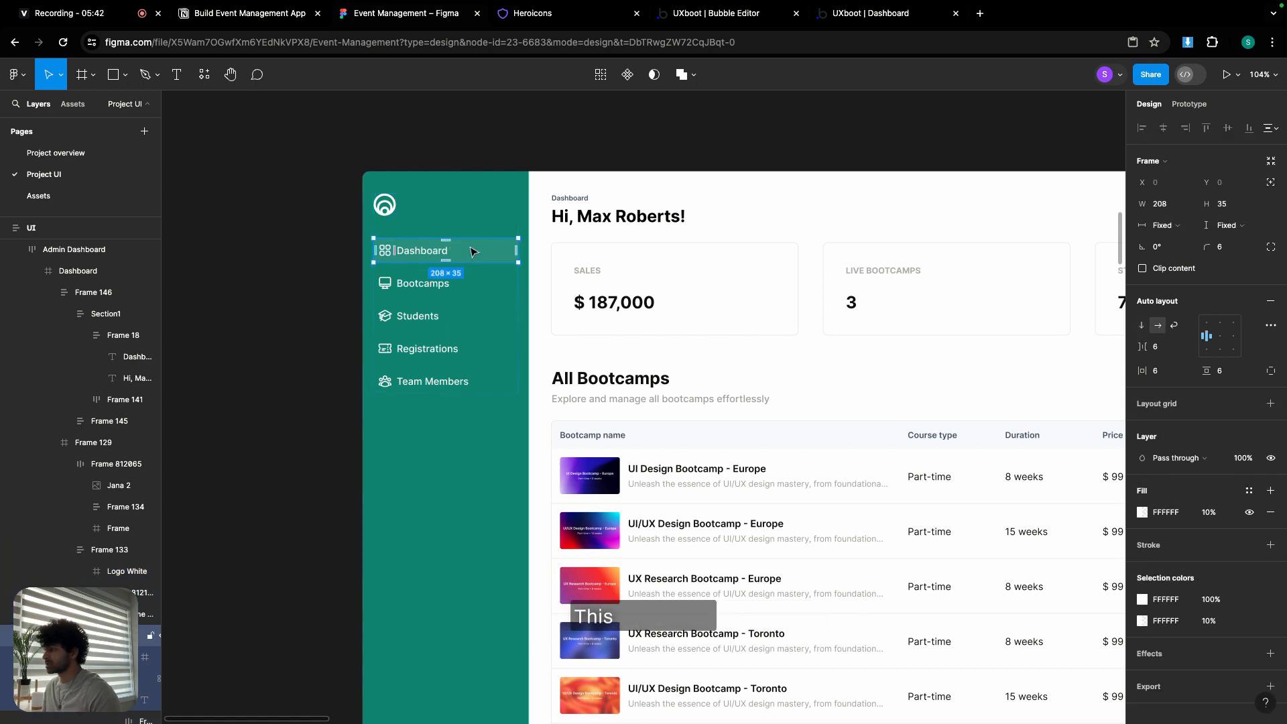
{"action": "left_click", "coordinate": [717, 13]}
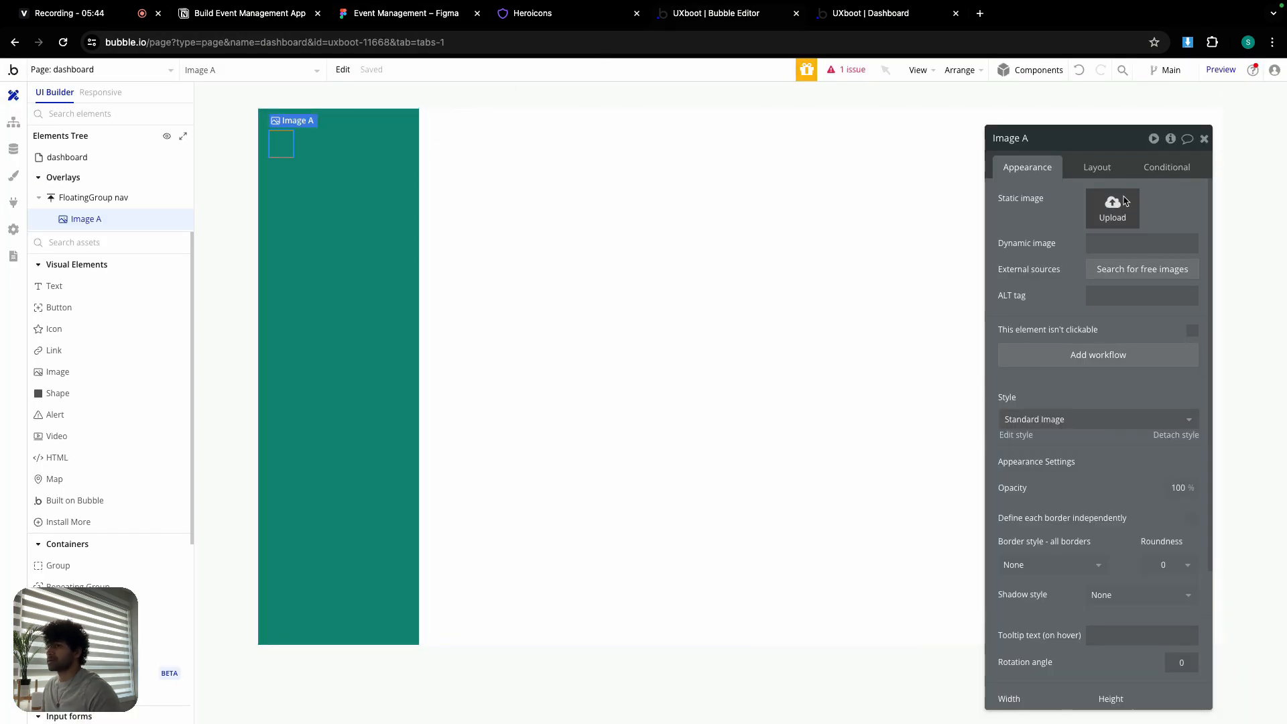
- Upload Logo White.png into Image A at 32 px wide with fixed aspect ratio
{"action": "left_click", "coordinate": [1108, 209]}
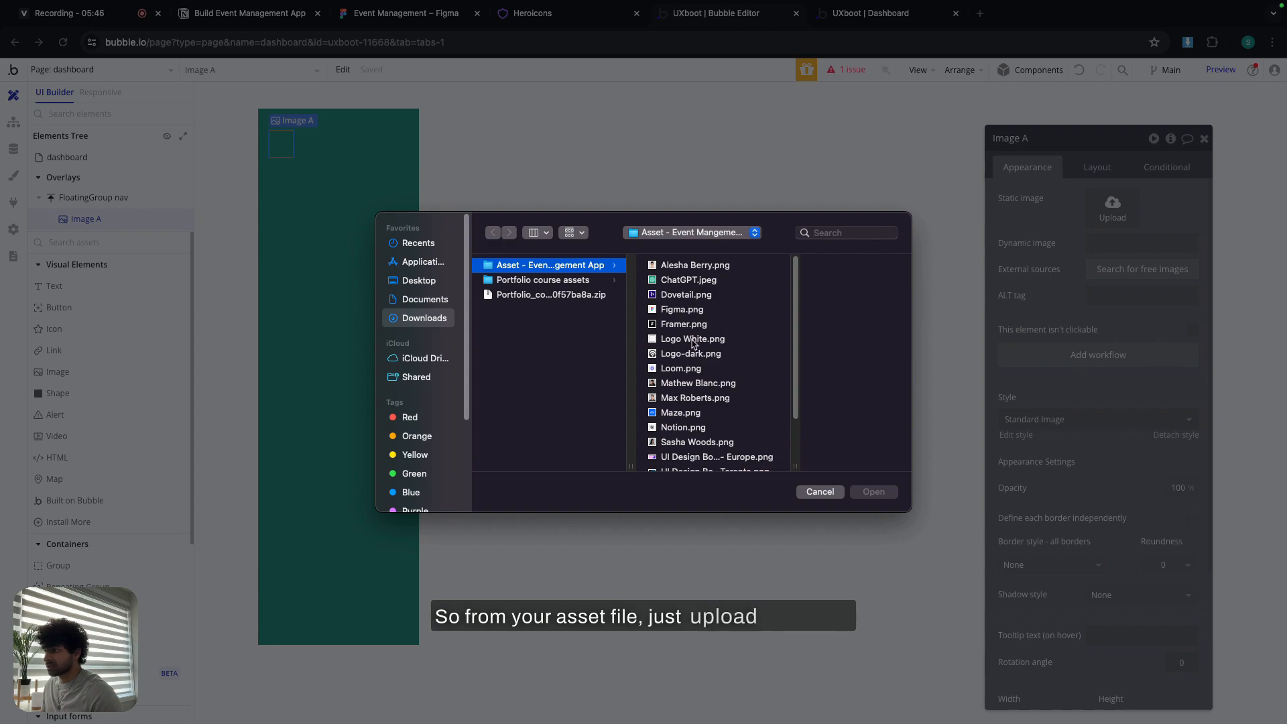
{"action": "double_click", "coordinate": [693, 339]}
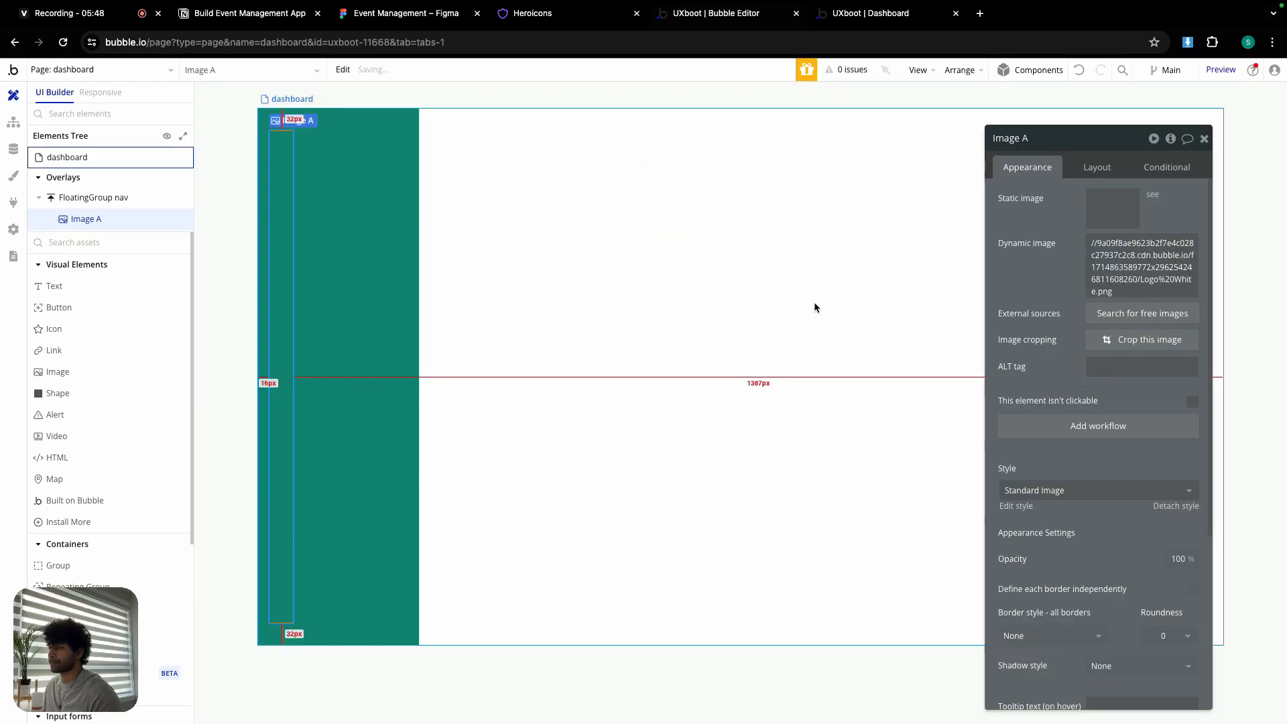
{"action": "left_click", "coordinate": [1097, 167]}
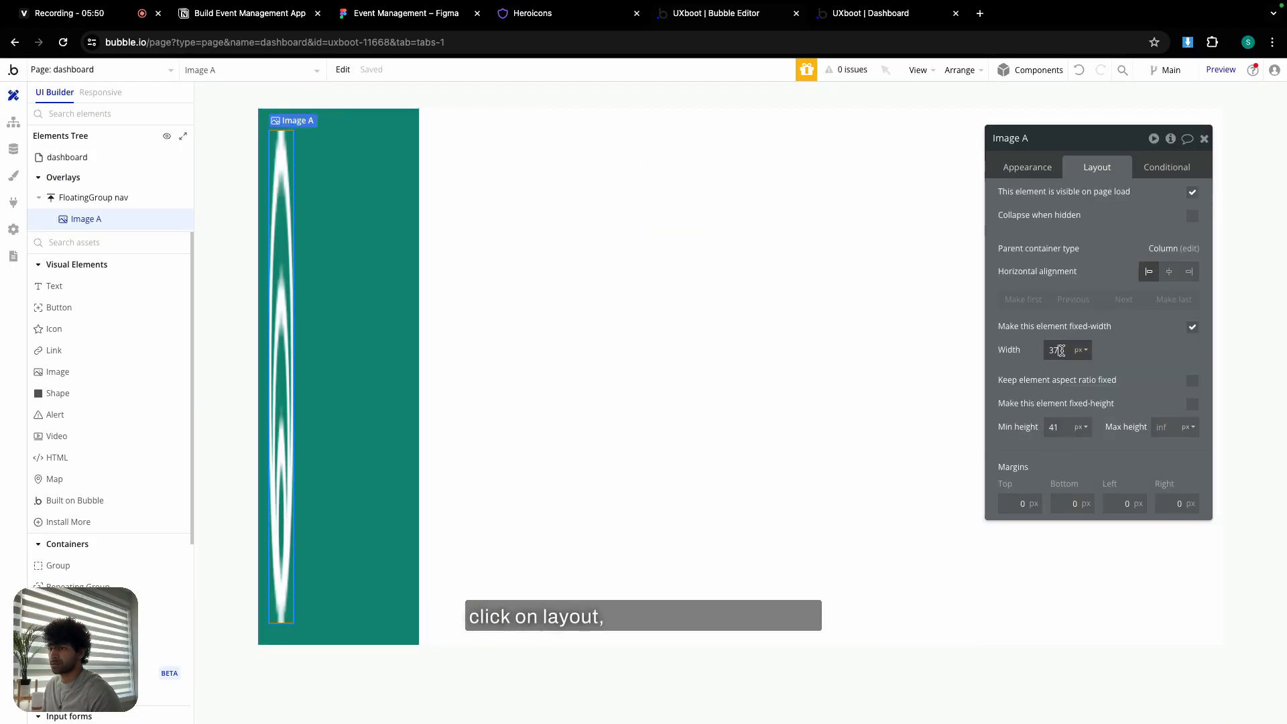
{"action": "type", "text": "32"}
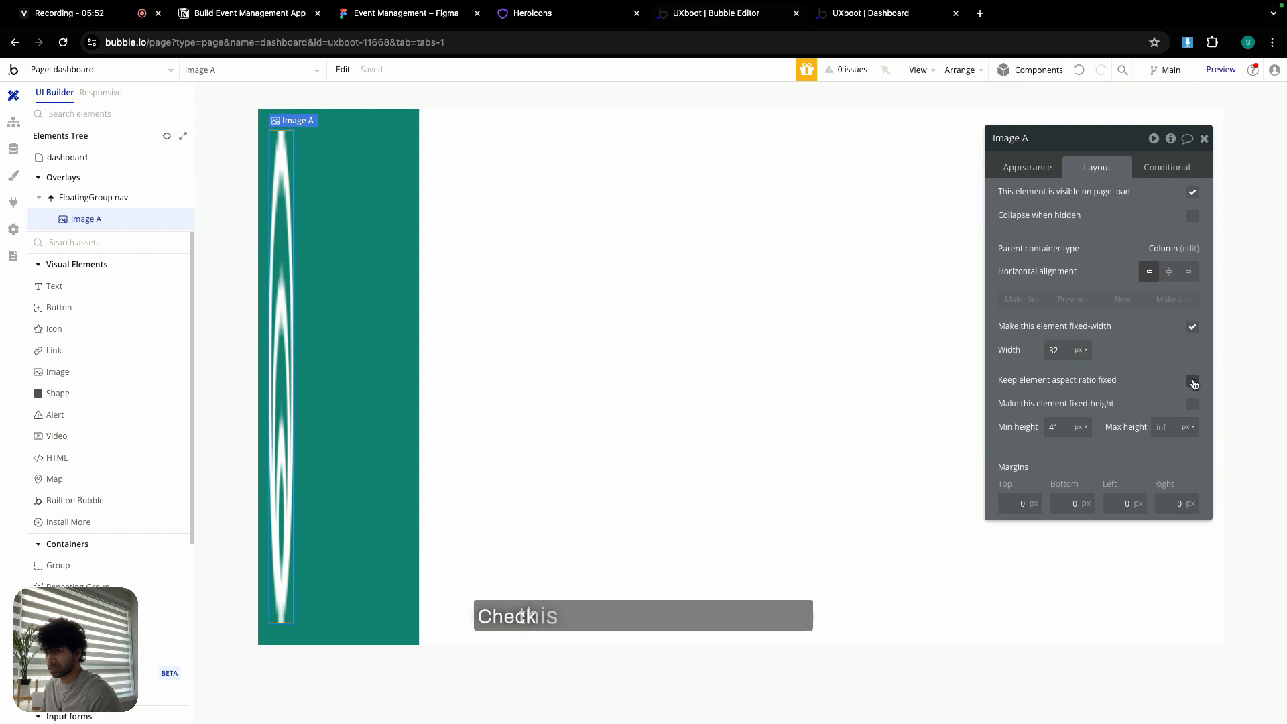
{"action": "left_click", "coordinate": [1193, 381]}
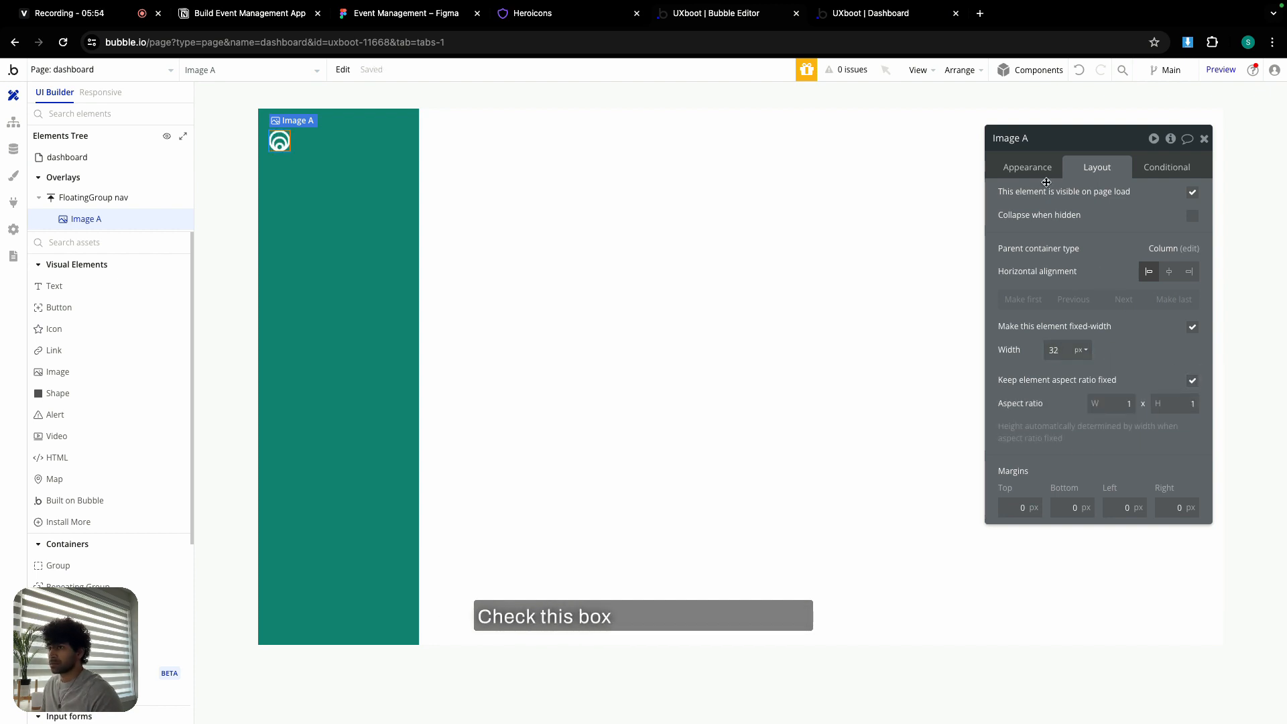
- Enable gap spacing on FloatingGroup nav with a 24 px row gap
{"action": "left_click", "coordinate": [374, 219]}
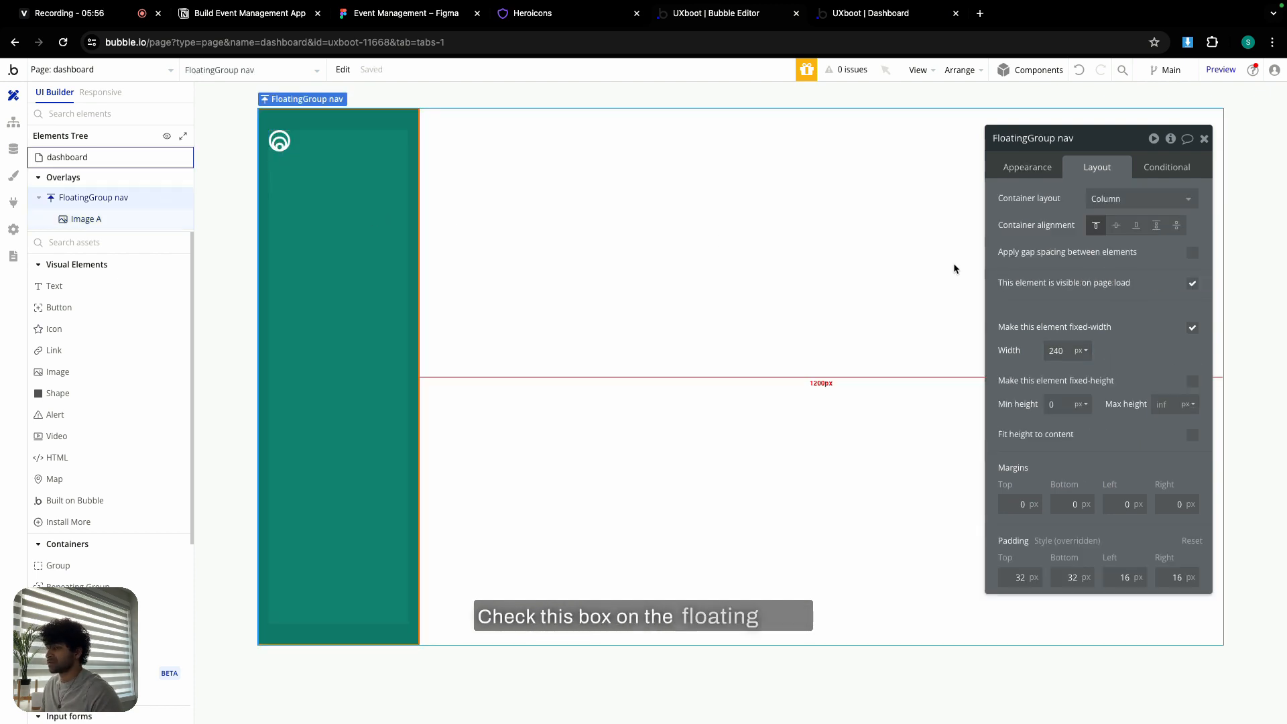
{"action": "left_click", "coordinate": [1193, 253]}
{"action": "left_click", "coordinate": [1182, 275]}
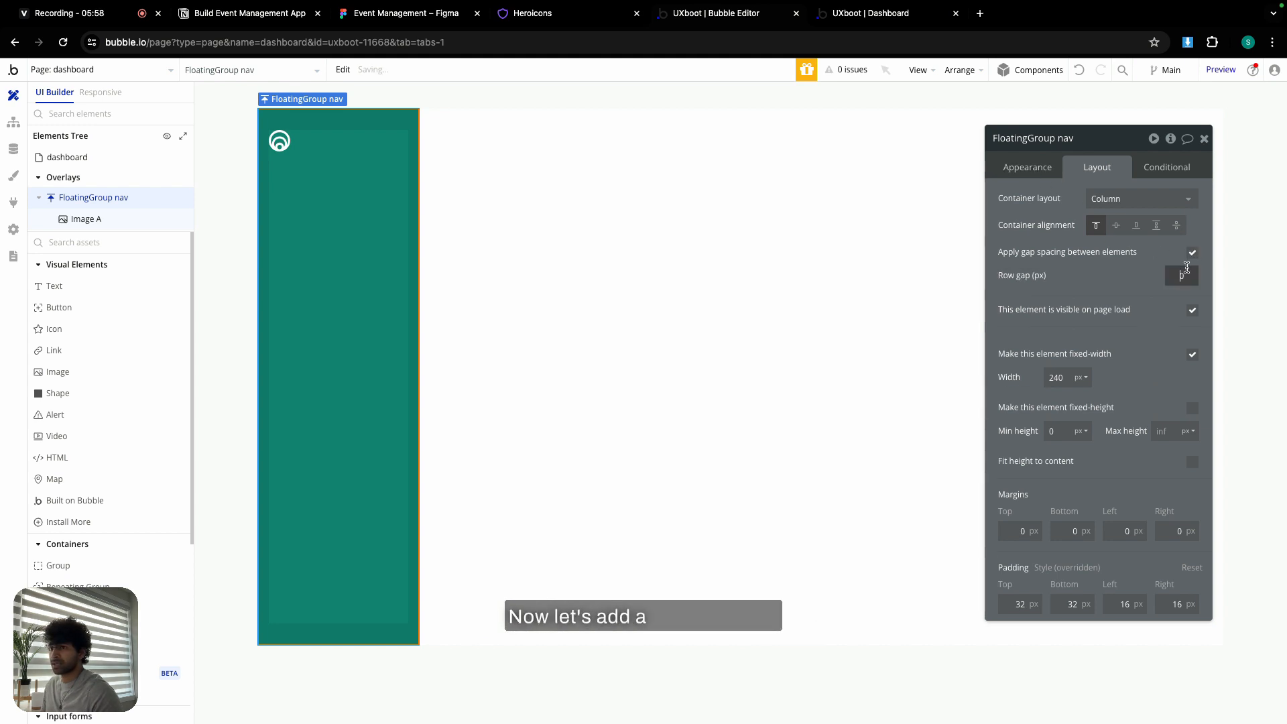
{"action": "type", "text": "24"}
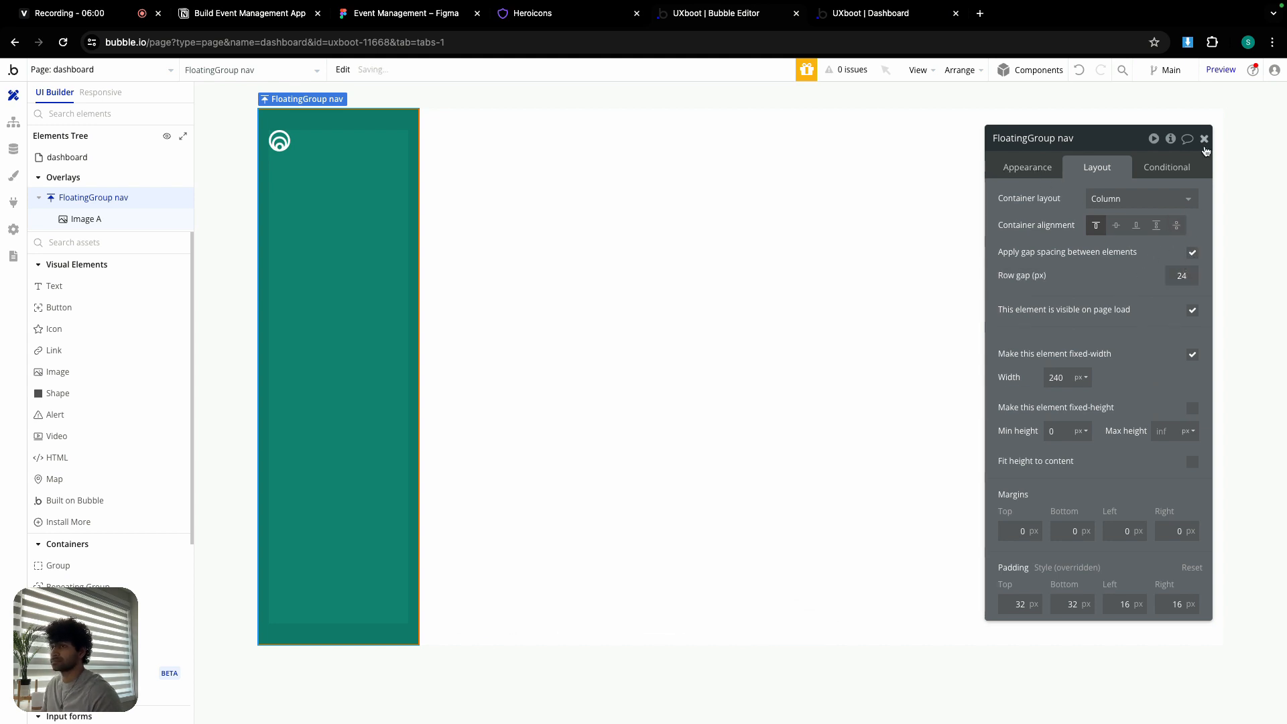
{"action": "left_click", "coordinate": [1205, 138]}
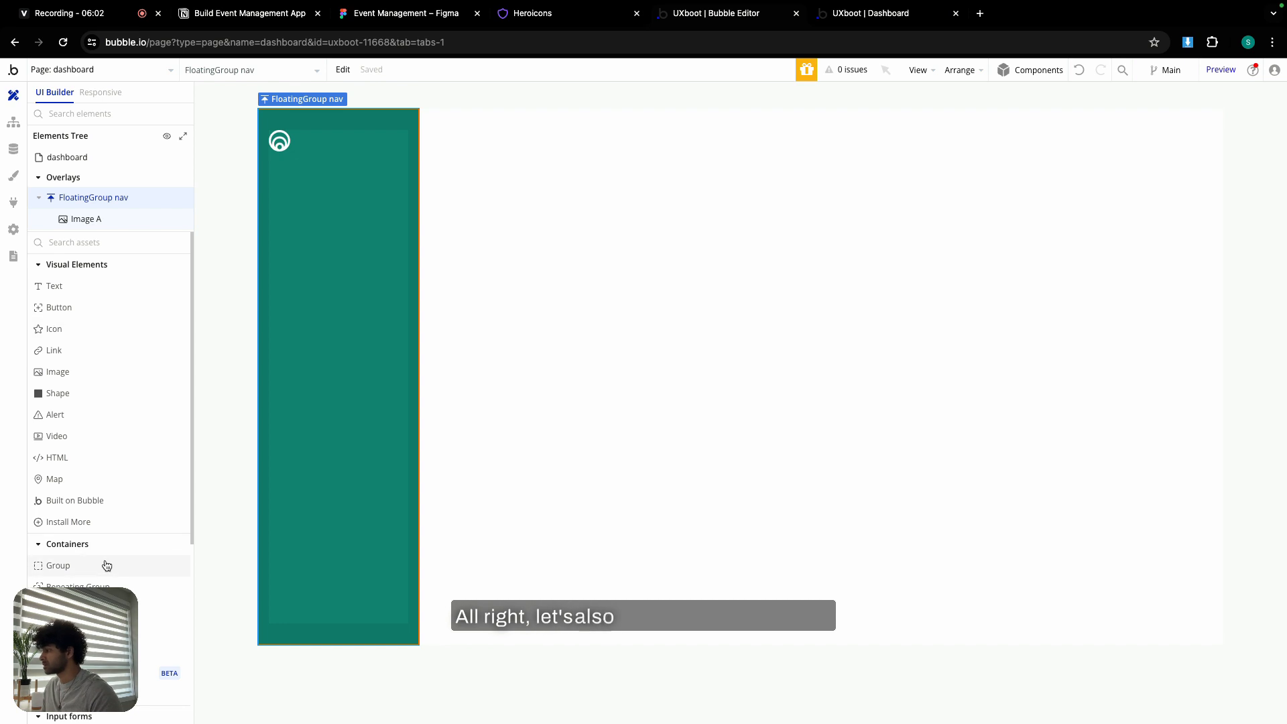
- Add a group named nav dashboard below the logo, min width 0 and min height 35
{"action": "left_click_drag", "start_coordinate": [103, 563], "coordinate": [275, 177]}
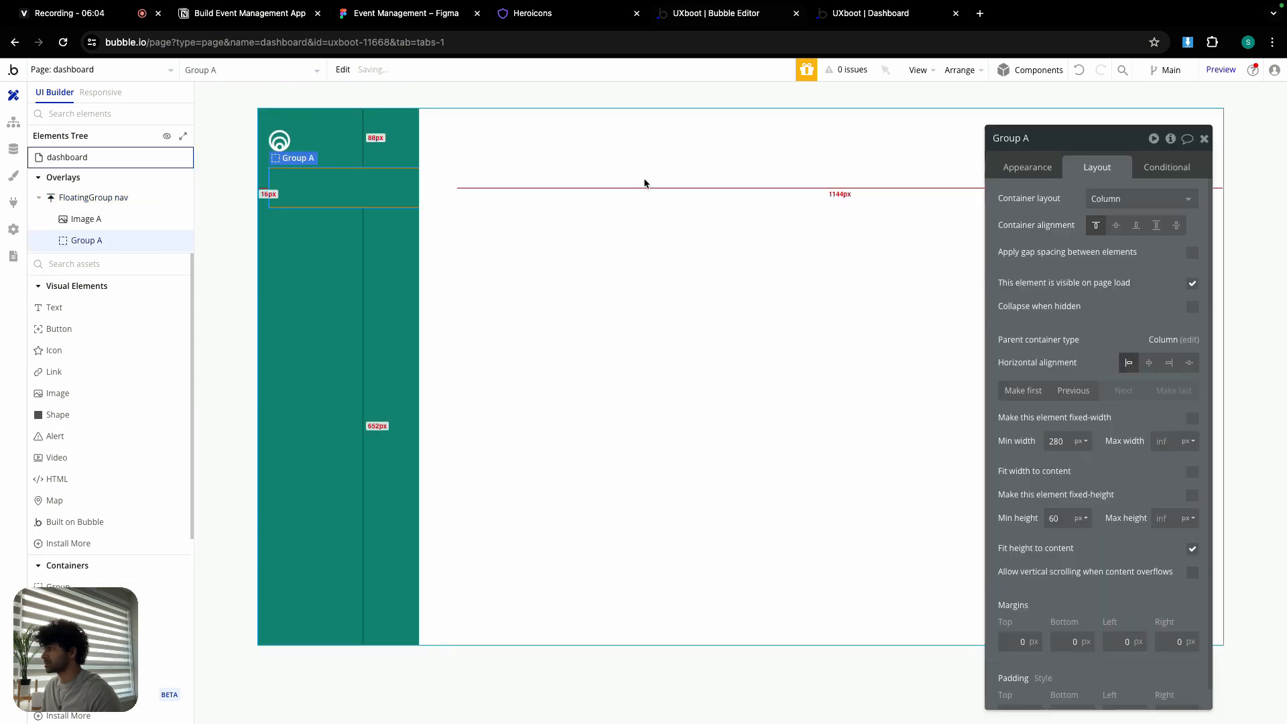
{"action": "left_click", "coordinate": [1025, 137]}
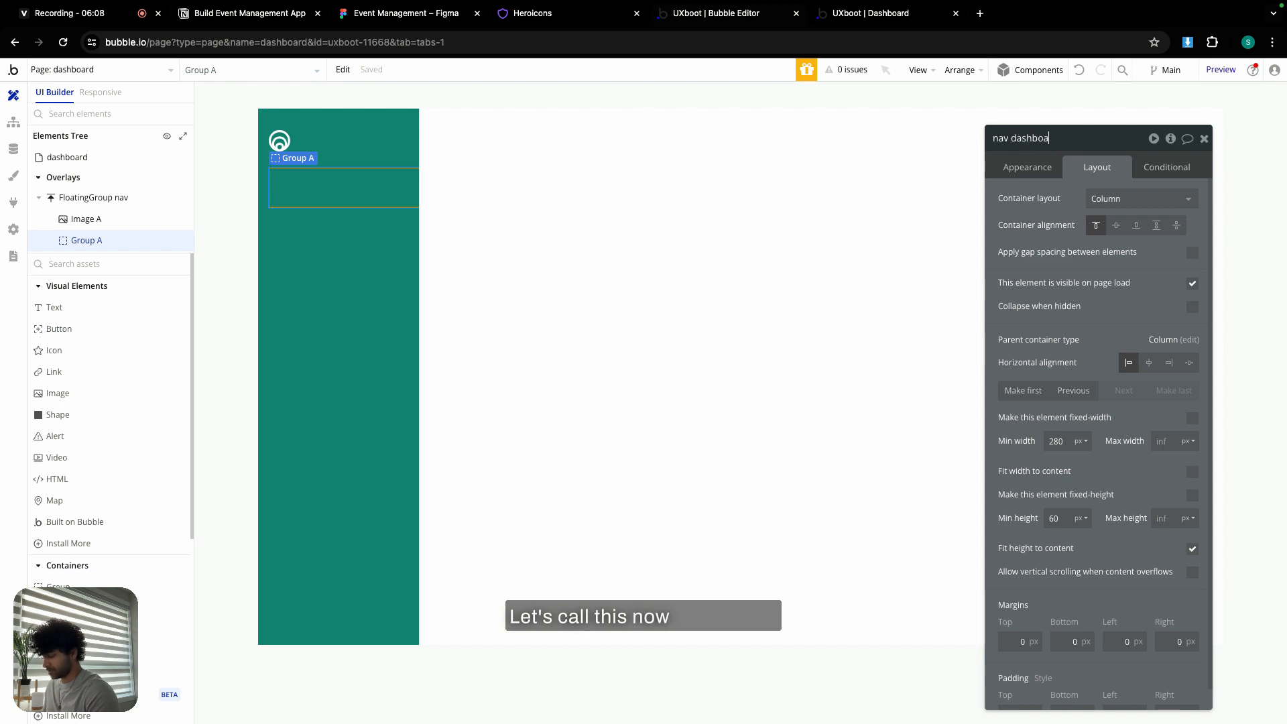
{"action": "type", "text": "nav dashboard"}
{"action": "left_click", "coordinate": [1063, 440]}
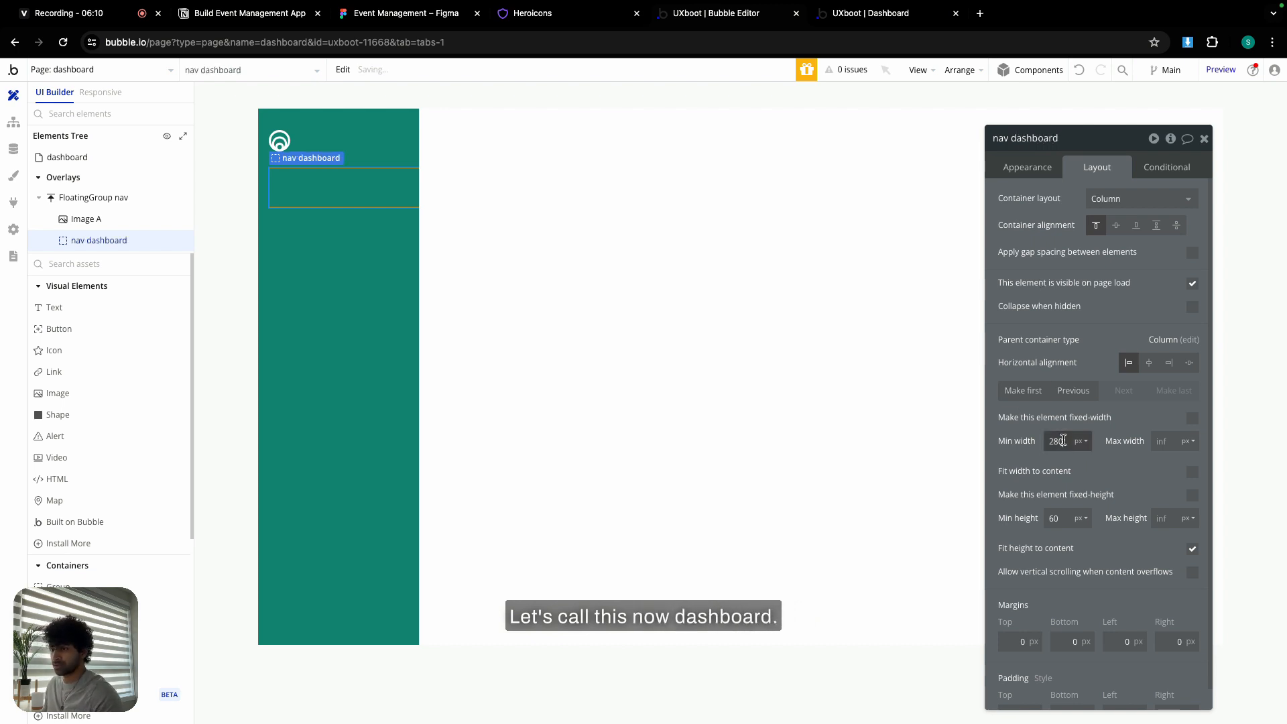
{"action": "type", "text": "0"}
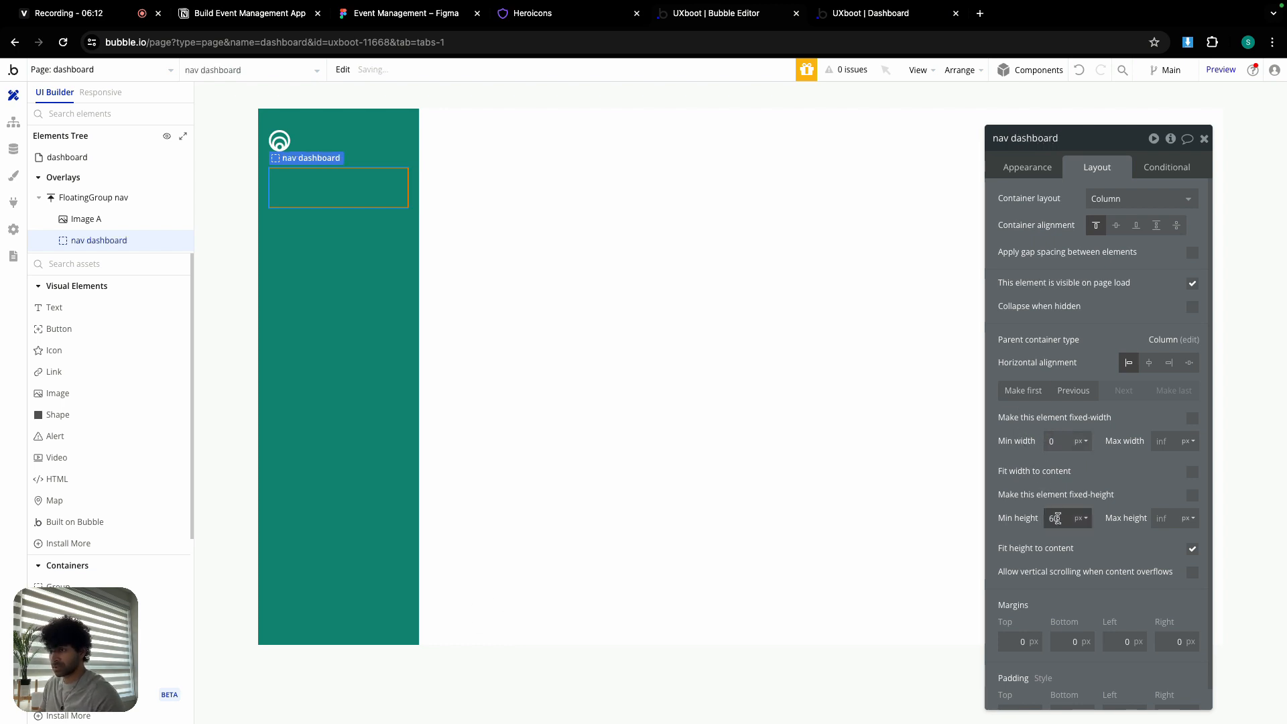
{"action": "type", "text": "3"}
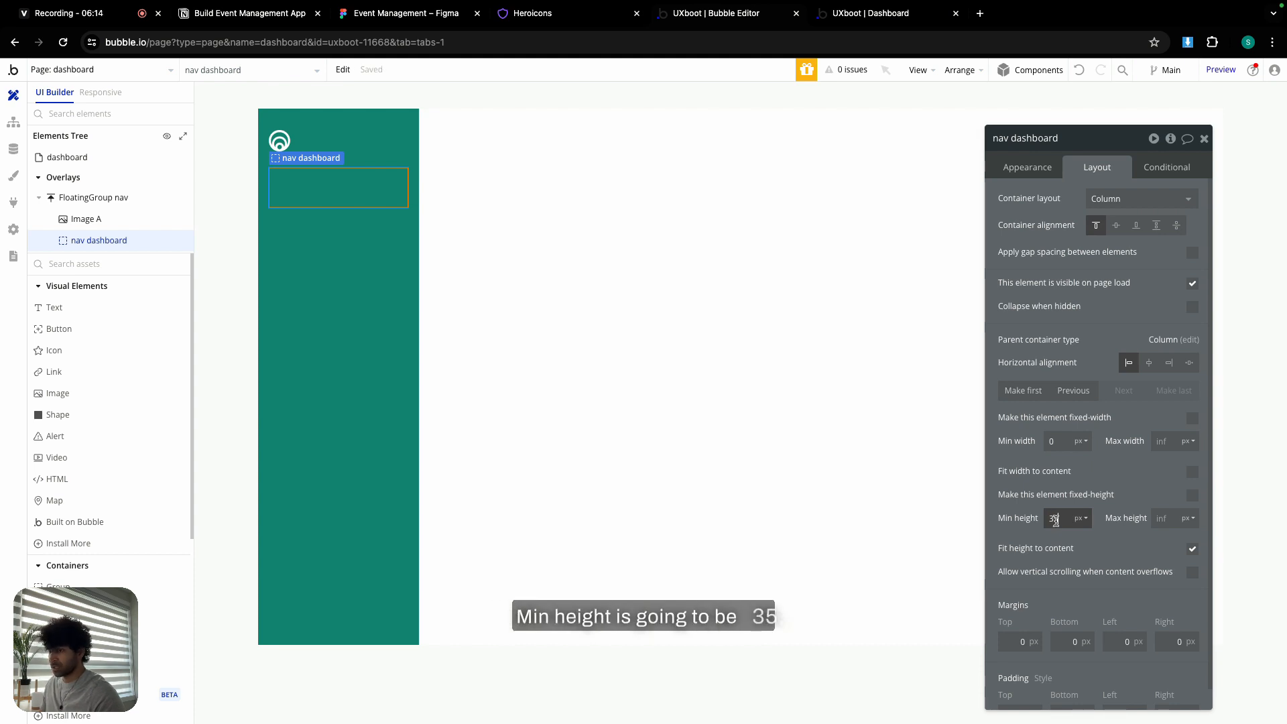
{"action": "type", "text": "5"}
- Compare with the Figma Dashboard nav item and look up its icon on Heroicons
{"action": "left_click", "coordinate": [375, 14]}
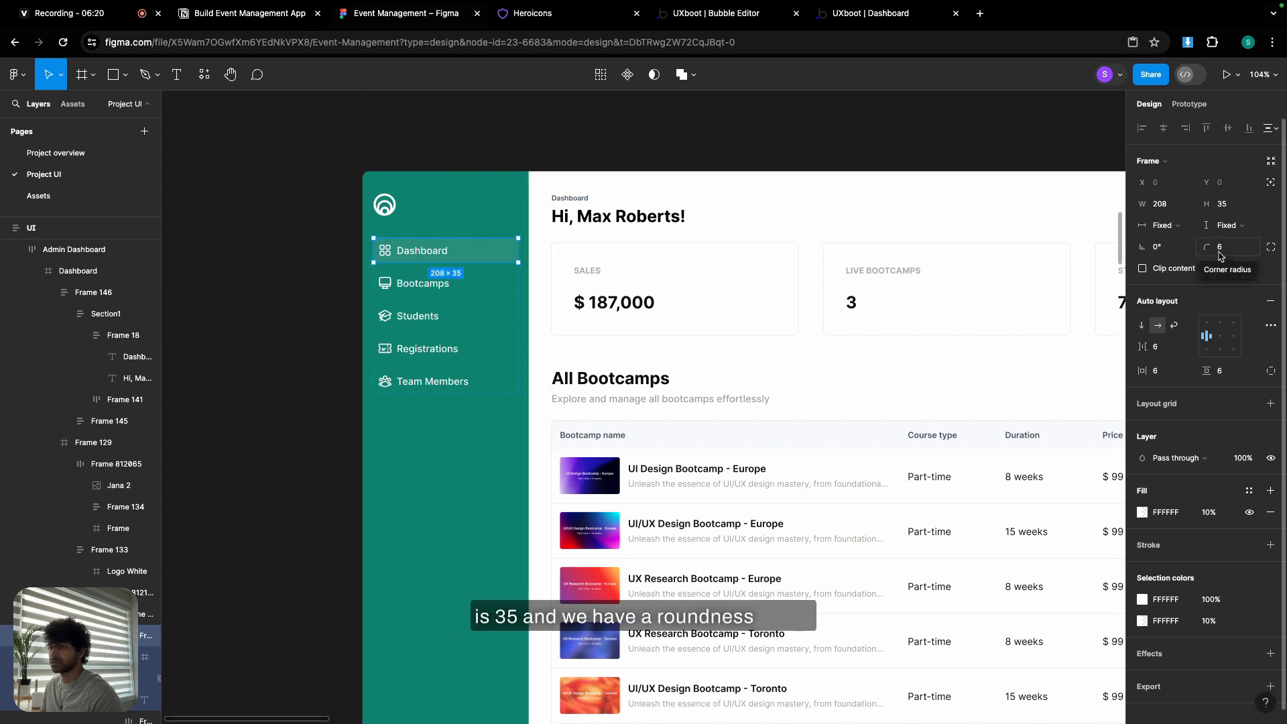
{"action": "left_click", "coordinate": [546, 15]}
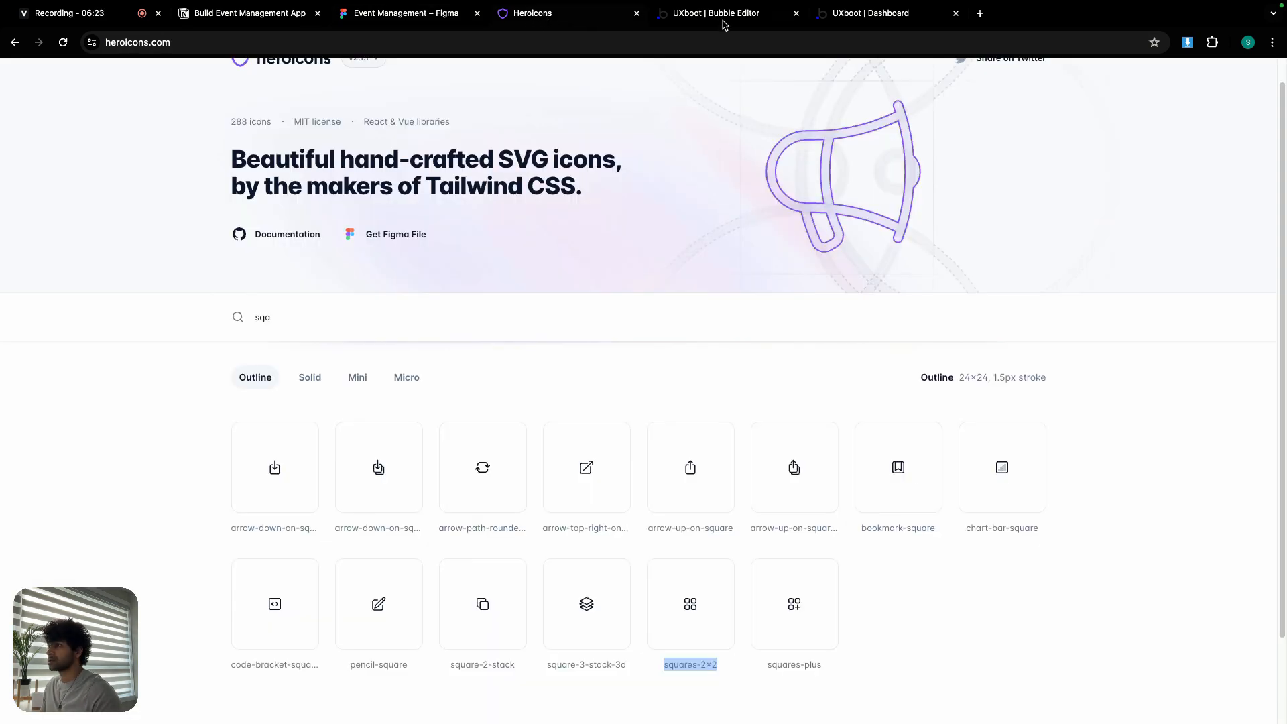
{"action": "left_click", "coordinate": [726, 16]}
{"action": "scroll", "coordinate": [1025, 302], "scroll_direction": "down", "scroll_amount": 1}
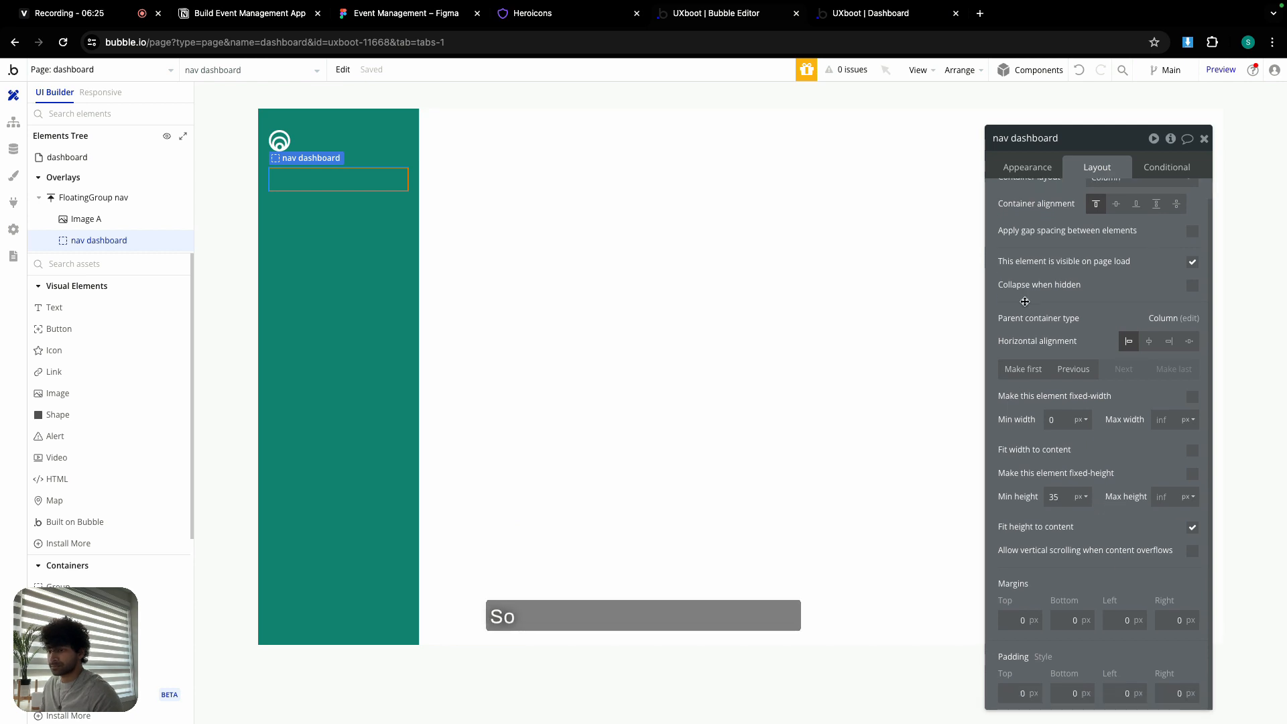
- Give nav dashboard a flat Primary (#148370) background with roundness 6
{"action": "left_click", "coordinate": [1035, 175]}
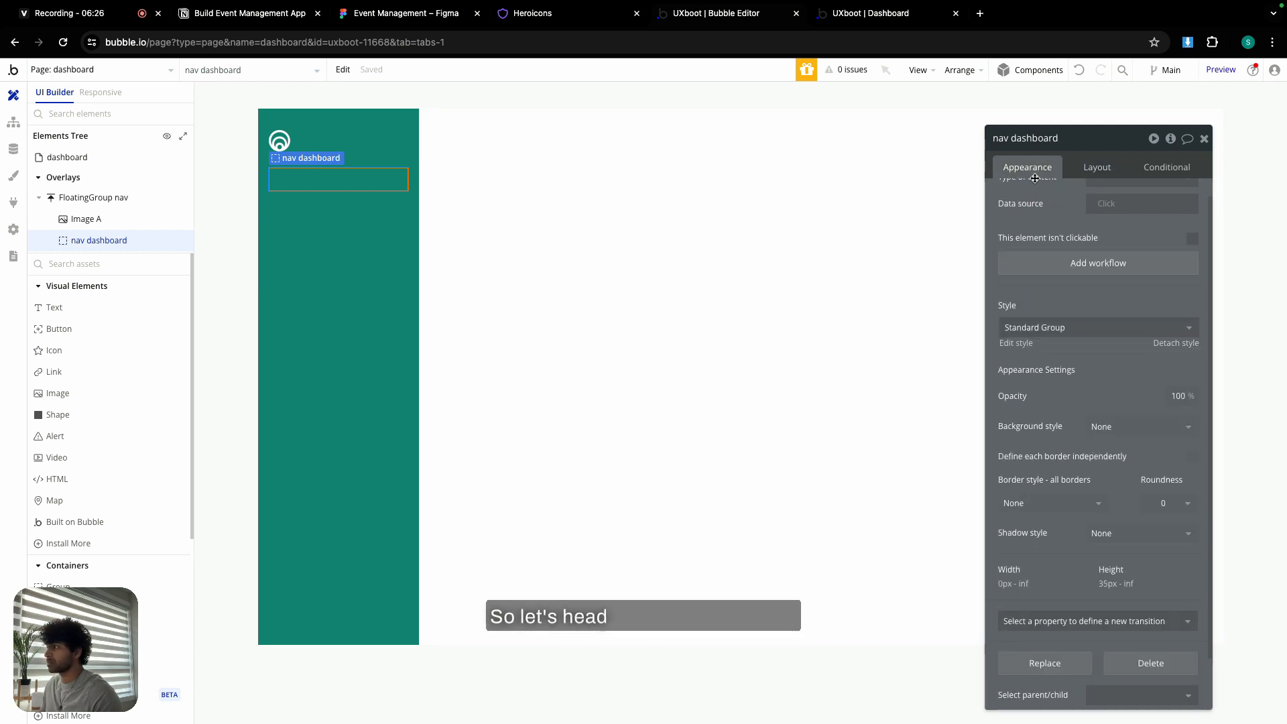
{"action": "left_click", "coordinate": [1132, 427]}
{"action": "left_click", "coordinate": [1119, 489]}
{"action": "left_click", "coordinate": [1140, 453]}
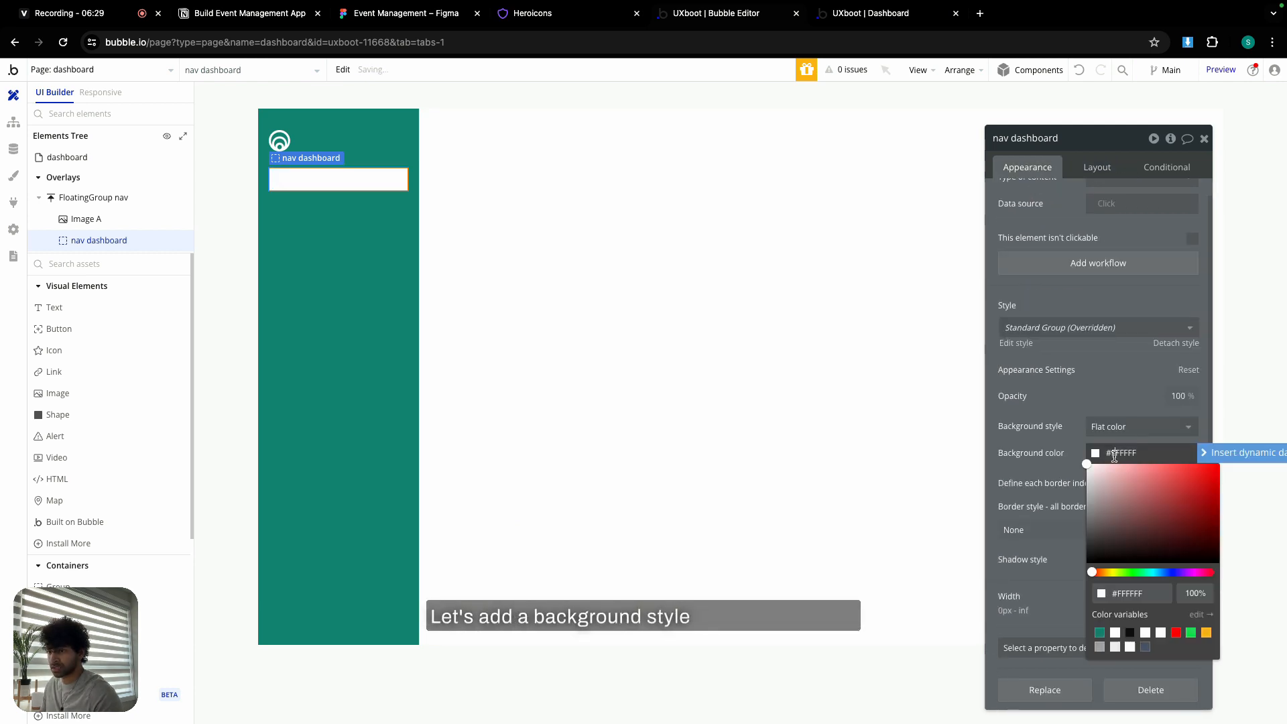
{"action": "left_click", "coordinate": [1100, 631]}
{"action": "left_click", "coordinate": [1051, 441]}
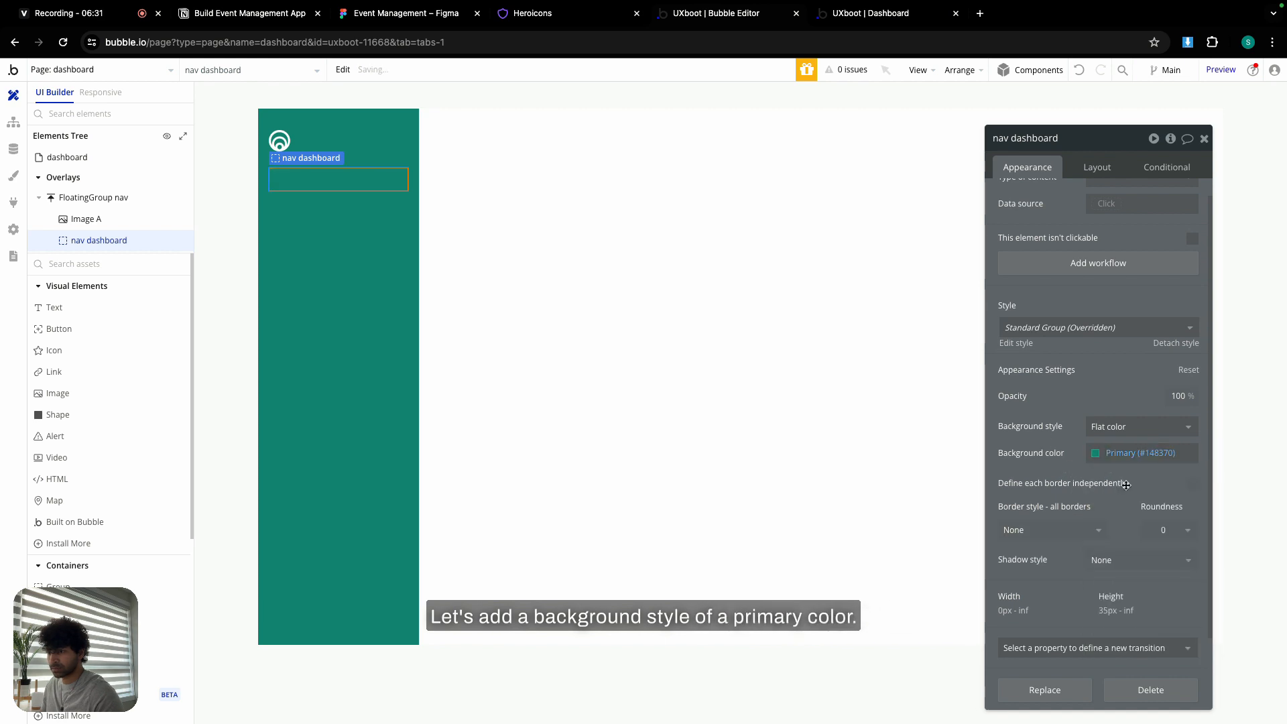
{"action": "double_click", "coordinate": [1159, 531]}
{"action": "type", "text": "6"}
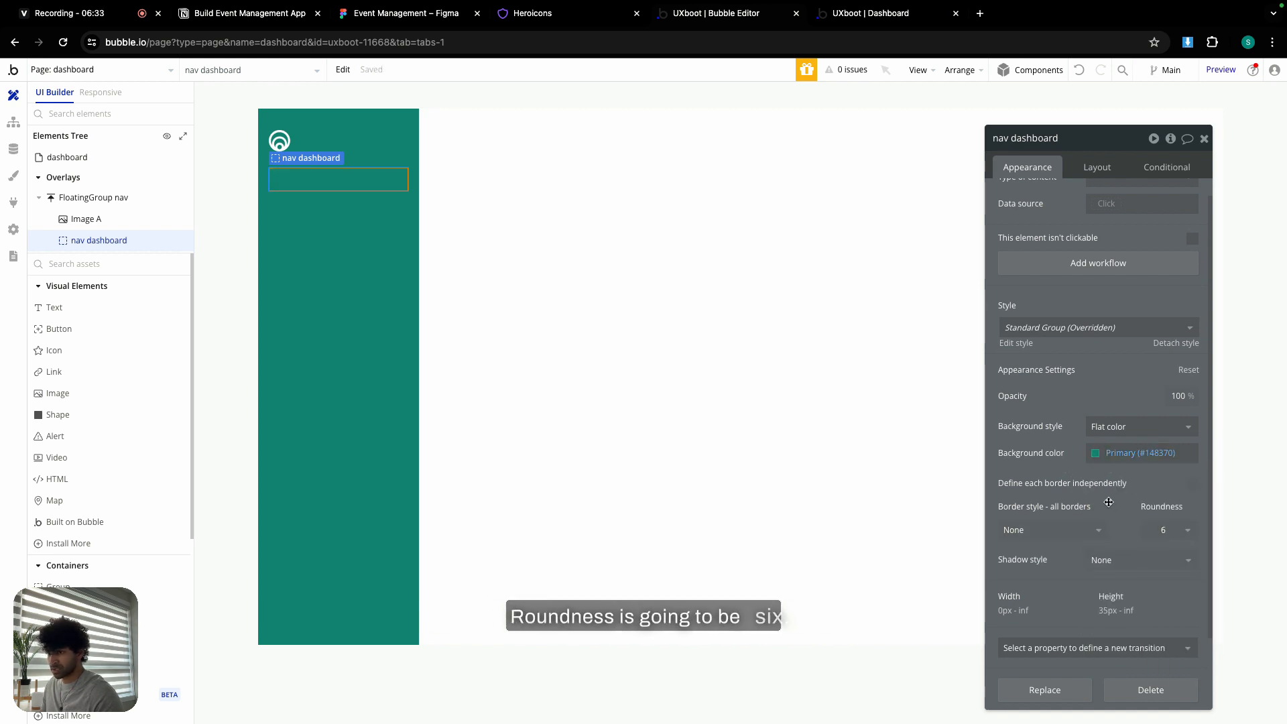
{"action": "left_click", "coordinate": [1098, 168]}
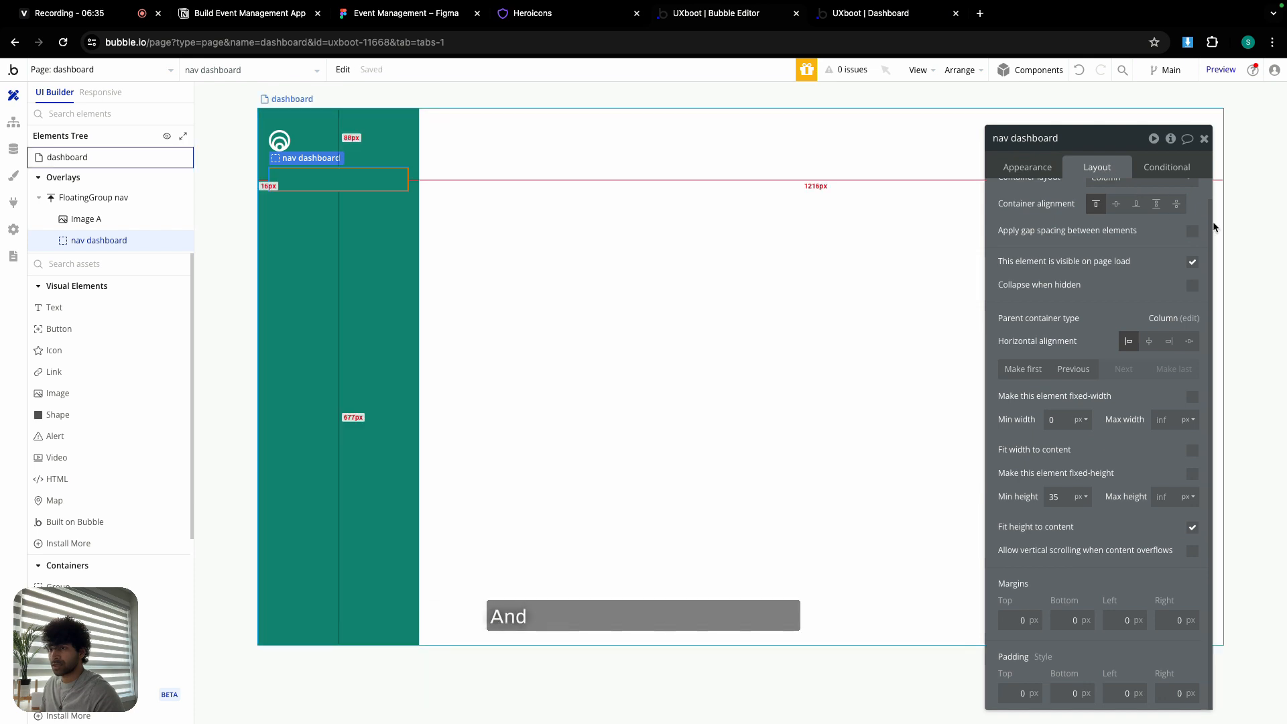
- Give nav dashboard a 6 px row gap and 6 px padding on every side
{"action": "left_click", "coordinate": [1193, 230]}
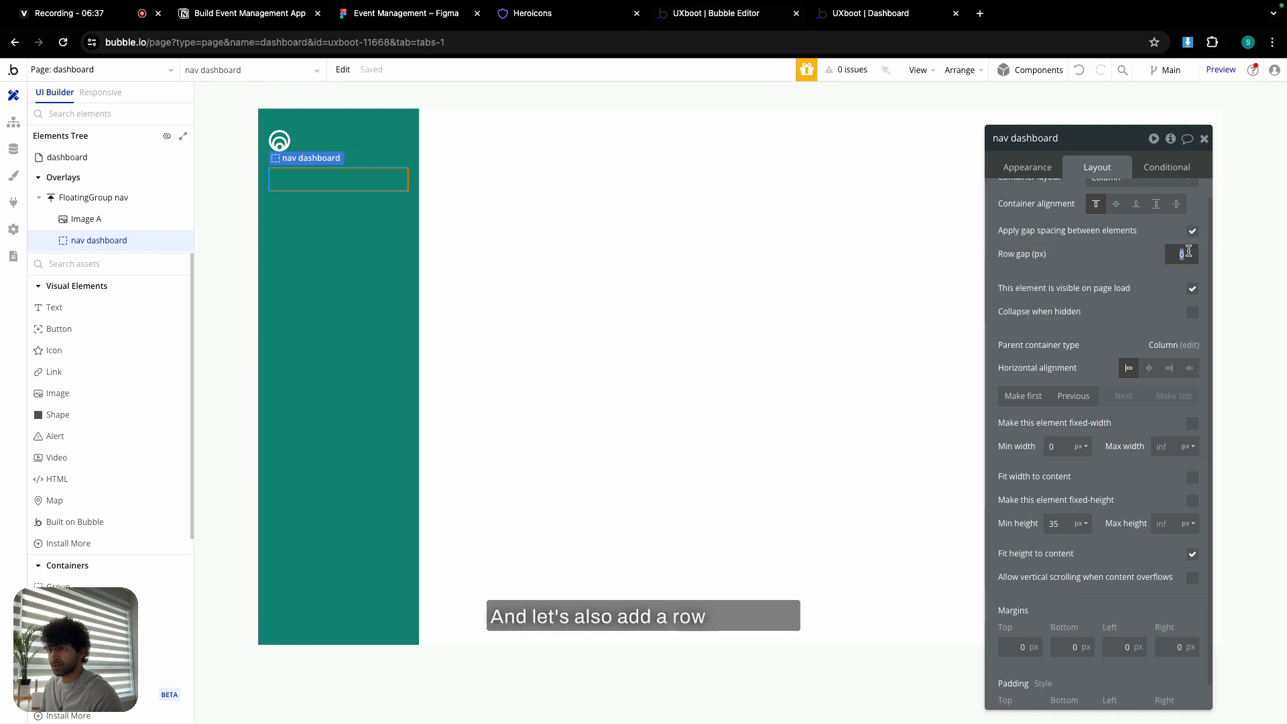
{"action": "type", "text": "6"}
{"action": "scroll", "coordinate": [1120, 442], "scroll_direction": "down", "scroll_amount": 1}
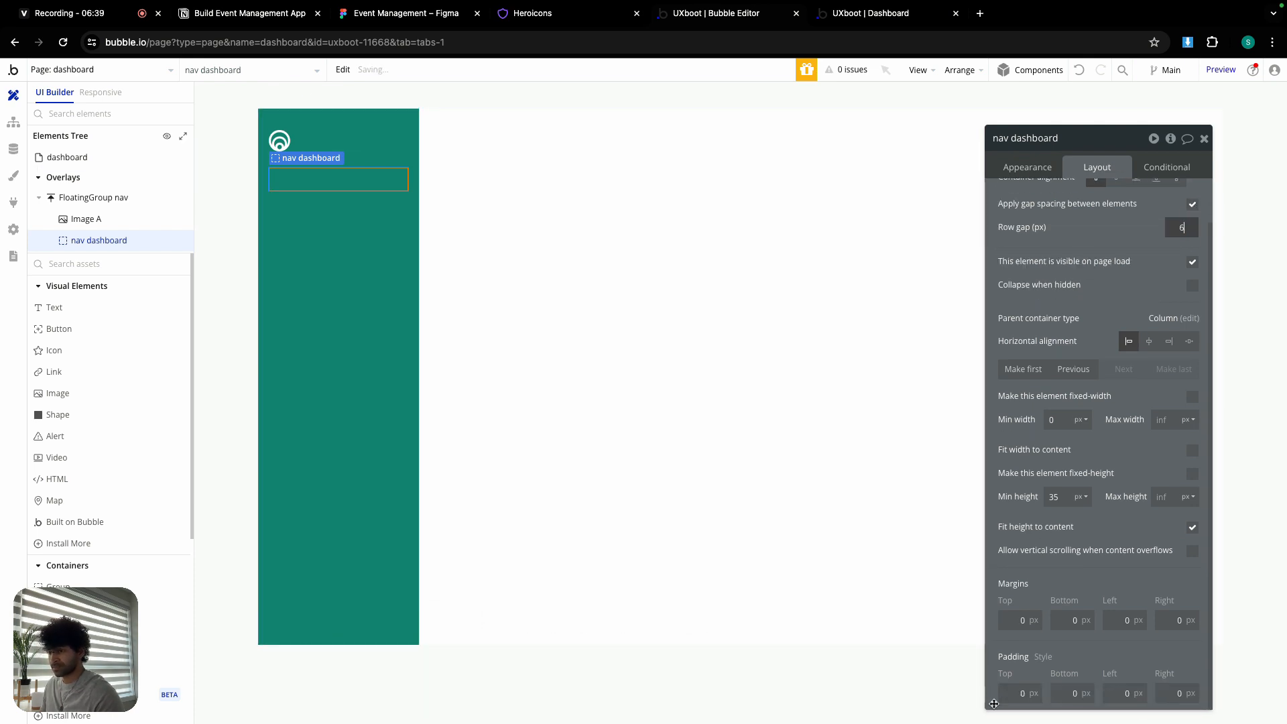
{"action": "left_click", "coordinate": [1012, 694]}
{"action": "type", "text": "6"}
{"action": "left_click", "coordinate": [1074, 695]}
{"action": "type", "text": "6"}
{"action": "left_click", "coordinate": [1120, 694]}
{"action": "type", "text": "6"}
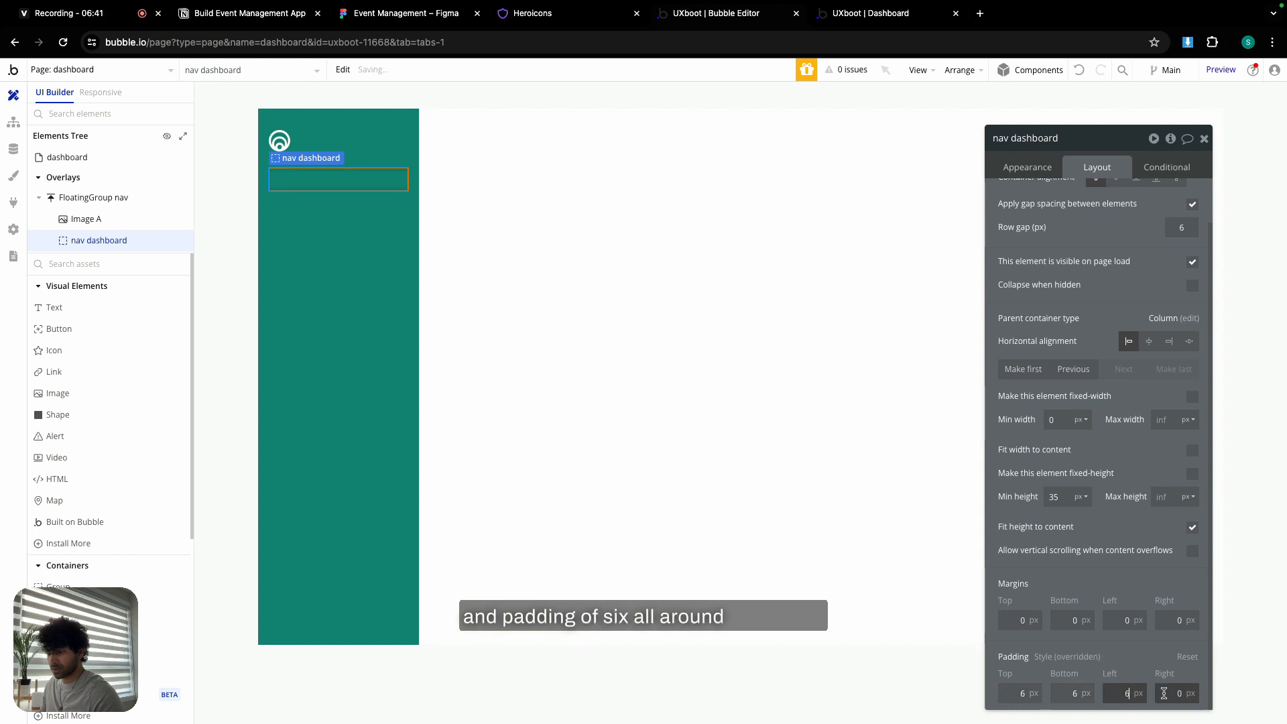
{"action": "left_click", "coordinate": [1165, 694]}
{"action": "type", "text": "6"}
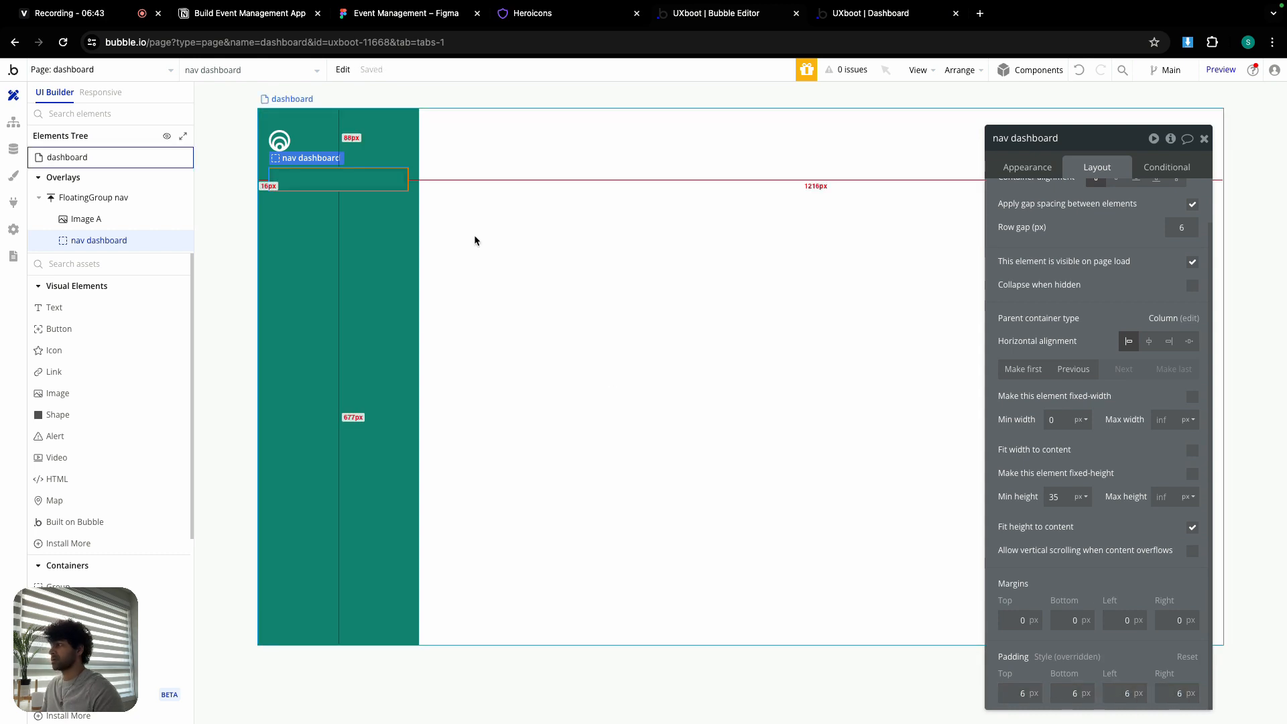
- Check the Dashboard item in Figma and its icon on Heroicons, then return to Bubble
{"action": "left_click", "coordinate": [417, 13]}
{"action": "scroll", "coordinate": [392, 262], "scroll_direction": "up", "scroll_amount": 3}
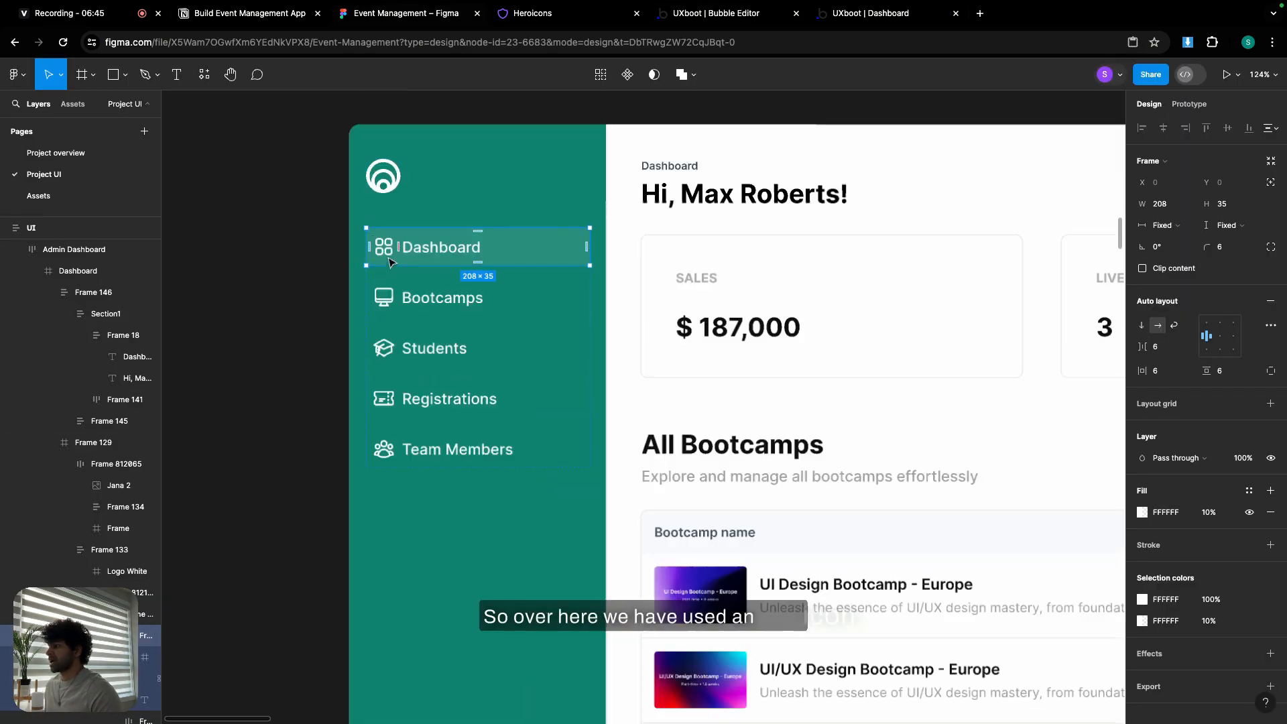
{"action": "scroll", "coordinate": [392, 262], "scroll_direction": "up", "scroll_amount": 3}
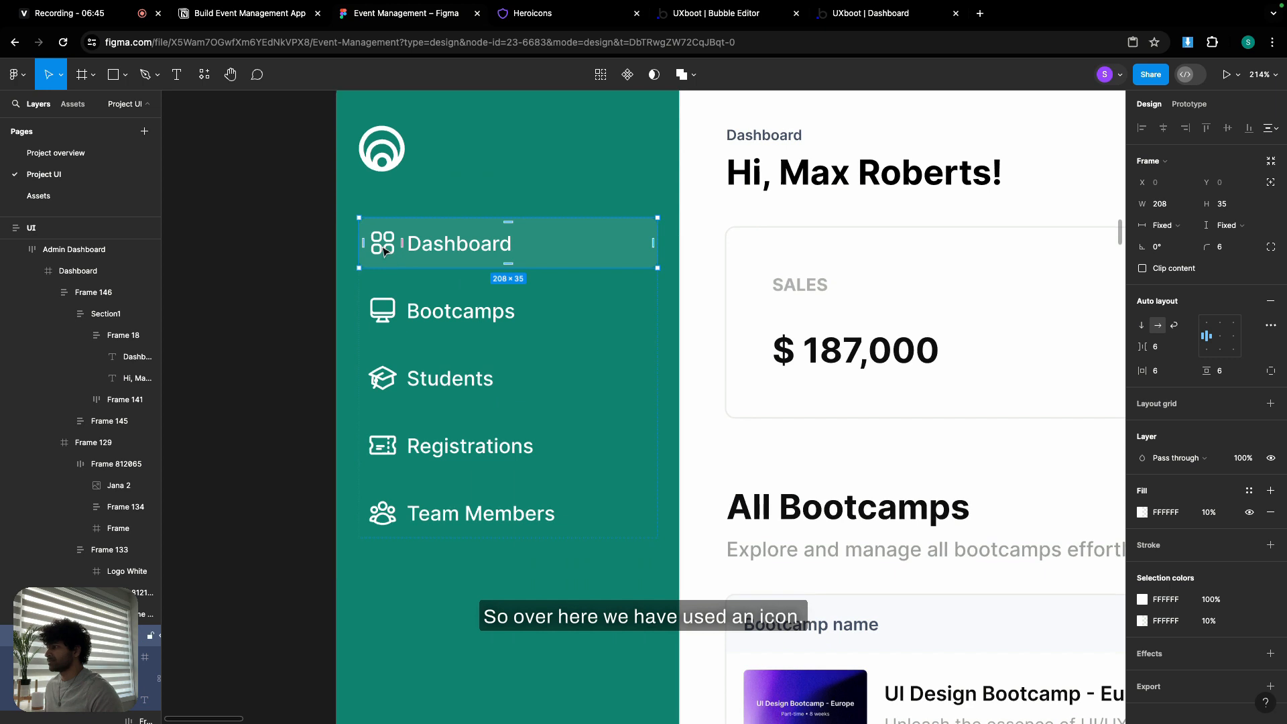
{"action": "left_click", "coordinate": [563, 19]}
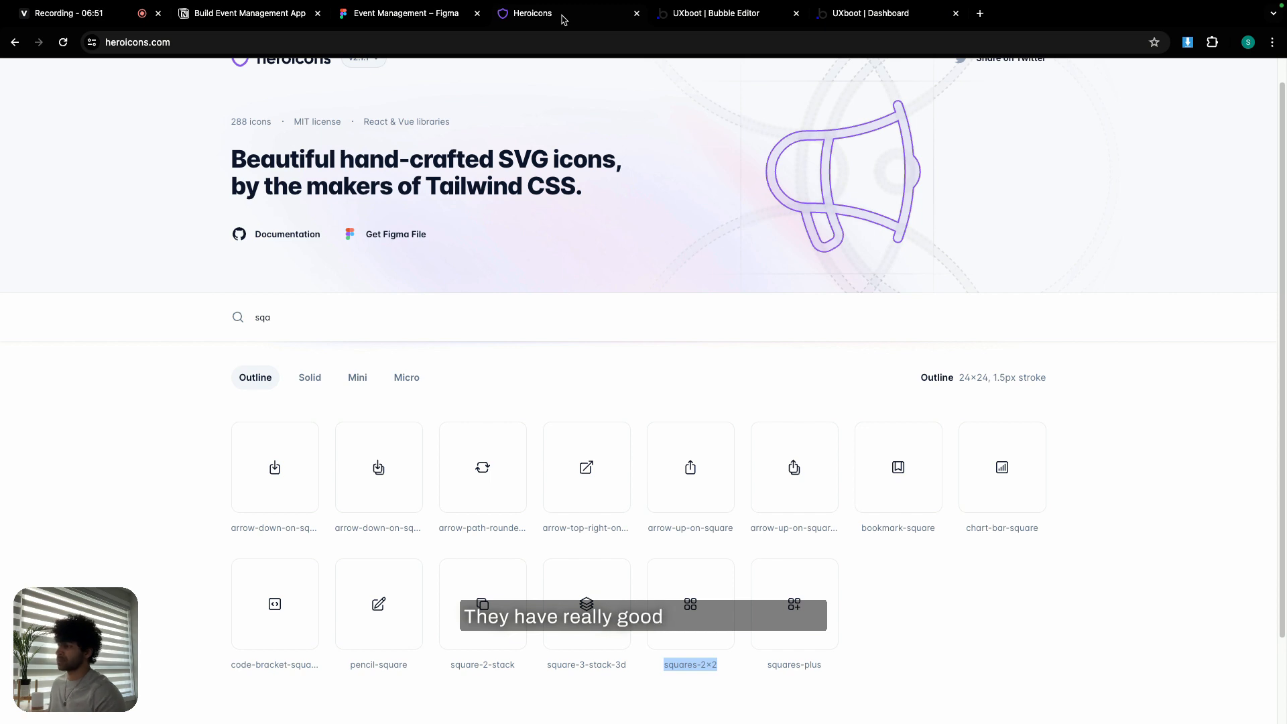
{"action": "left_click", "coordinate": [748, 10]}
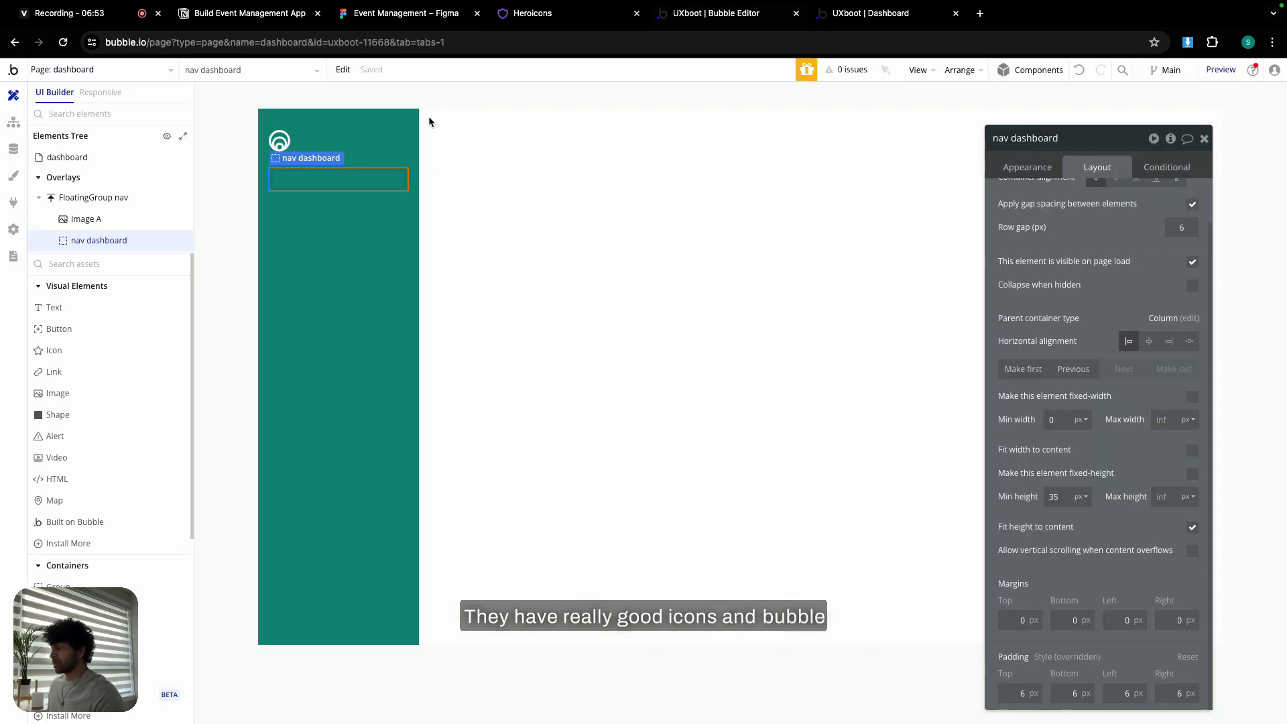
- Find 'heroicons' among the plugins, install the Minimum Studio Heroicons plugin, and return to Design
{"action": "left_click", "coordinate": [13, 203]}
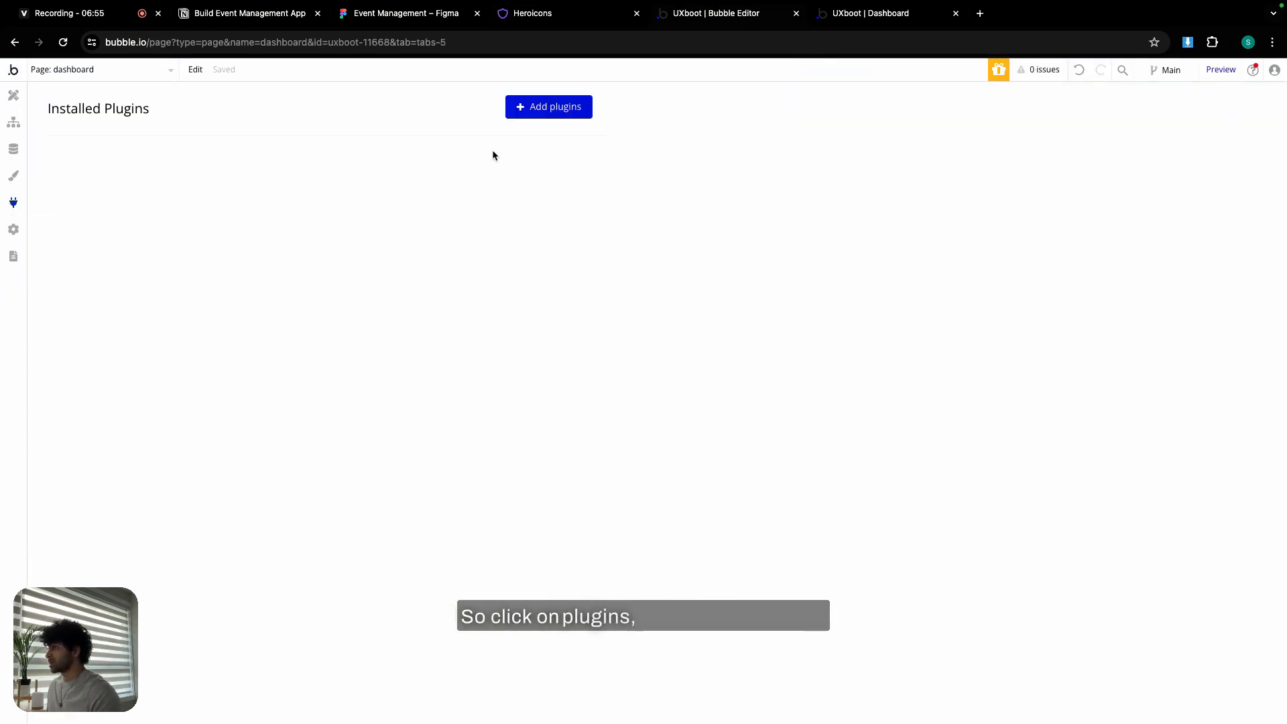
{"action": "left_click", "coordinate": [528, 113]}
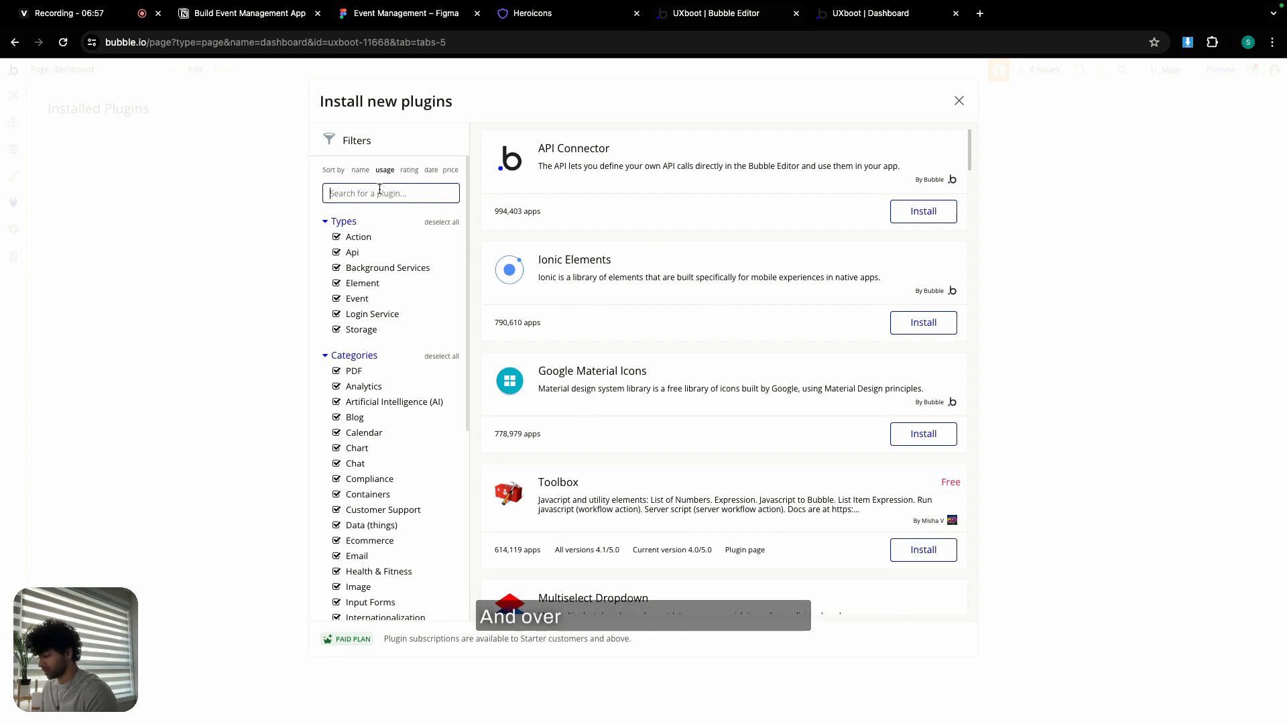
{"action": "type", "text": "heroicons"}
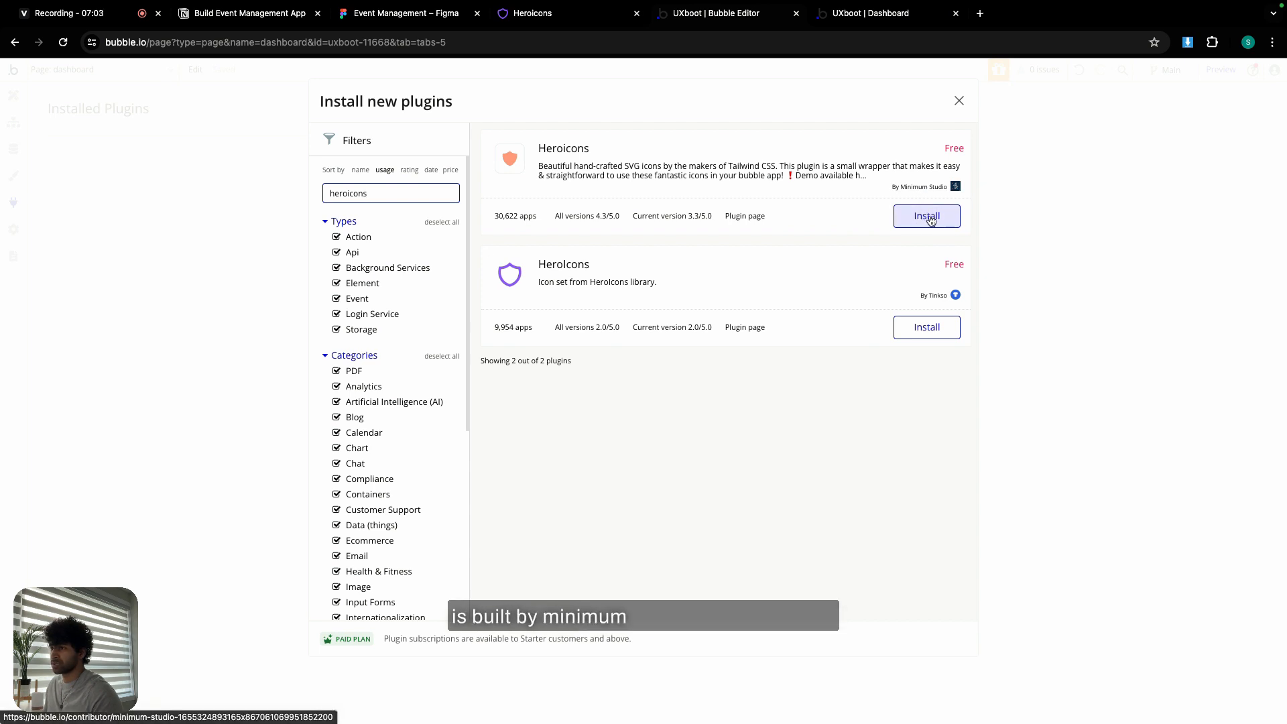
{"action": "left_click", "coordinate": [929, 218]}
{"action": "left_click", "coordinate": [958, 104]}
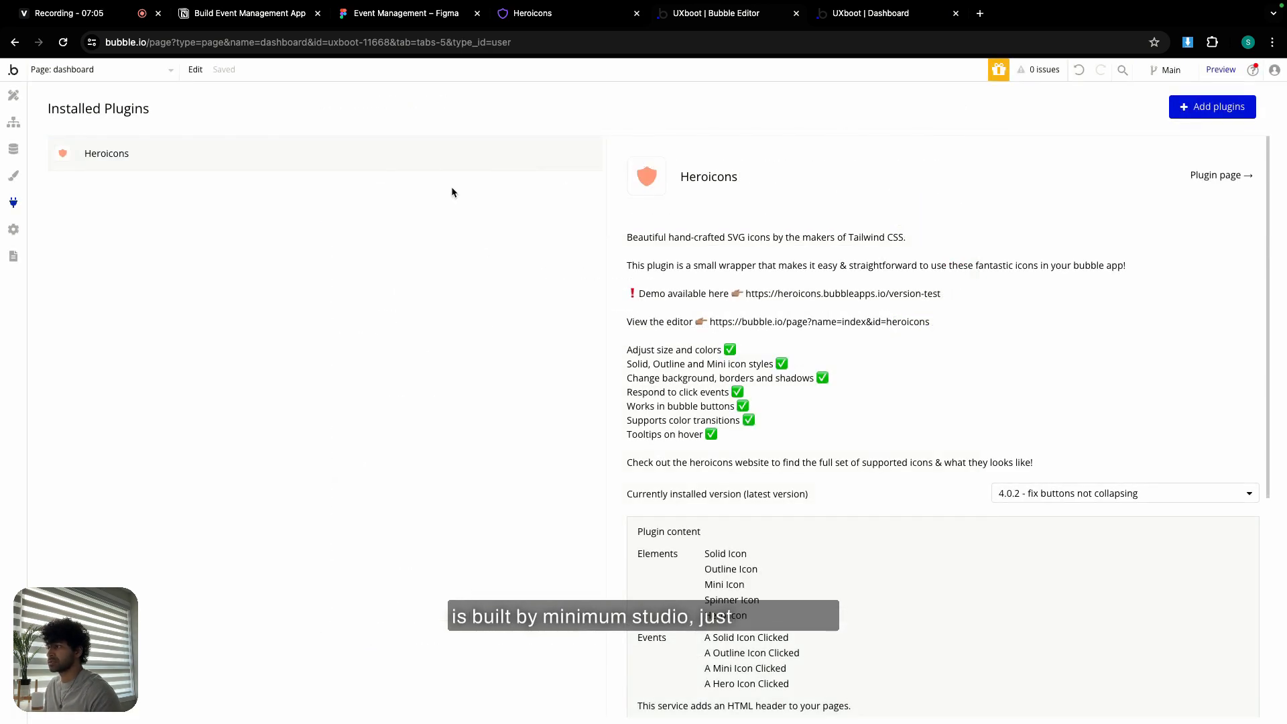
{"action": "left_click", "coordinate": [13, 96]}
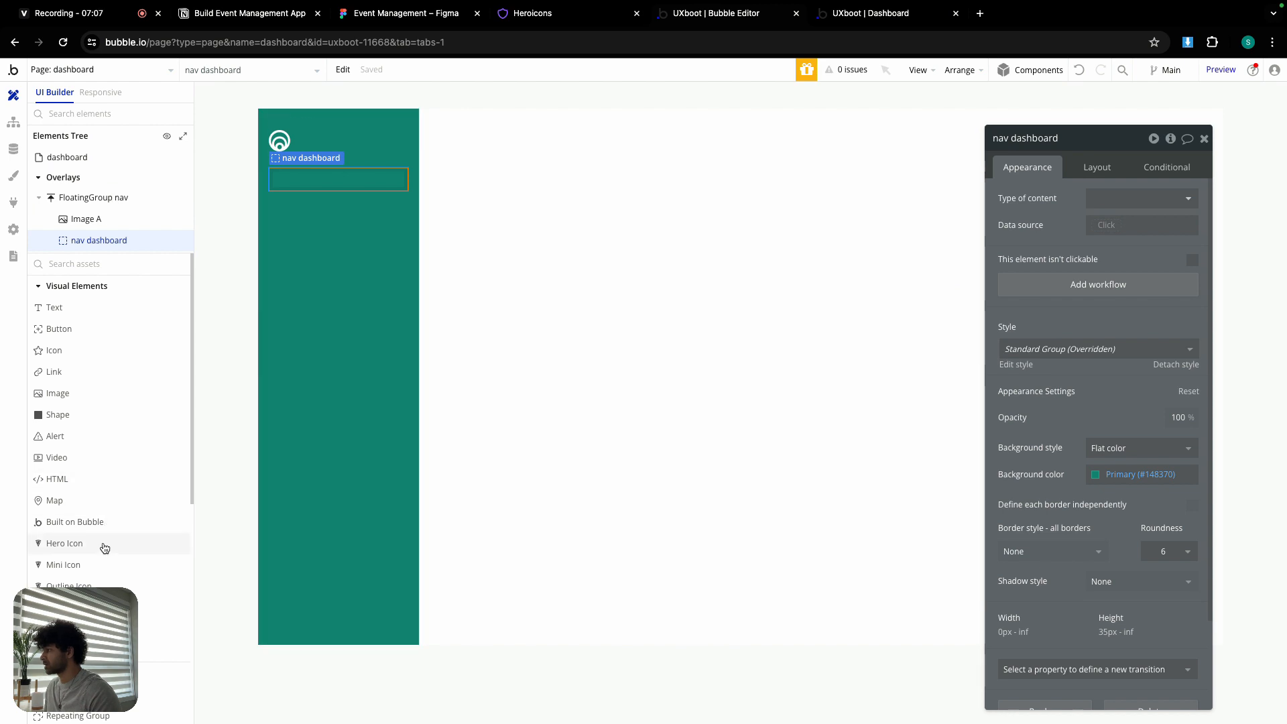
- Drop an Outline Icon into the nav dashboard group, then bring up the Heroicons website
{"action": "scroll", "coordinate": [94, 566], "scroll_direction": "down", "scroll_amount": 1}
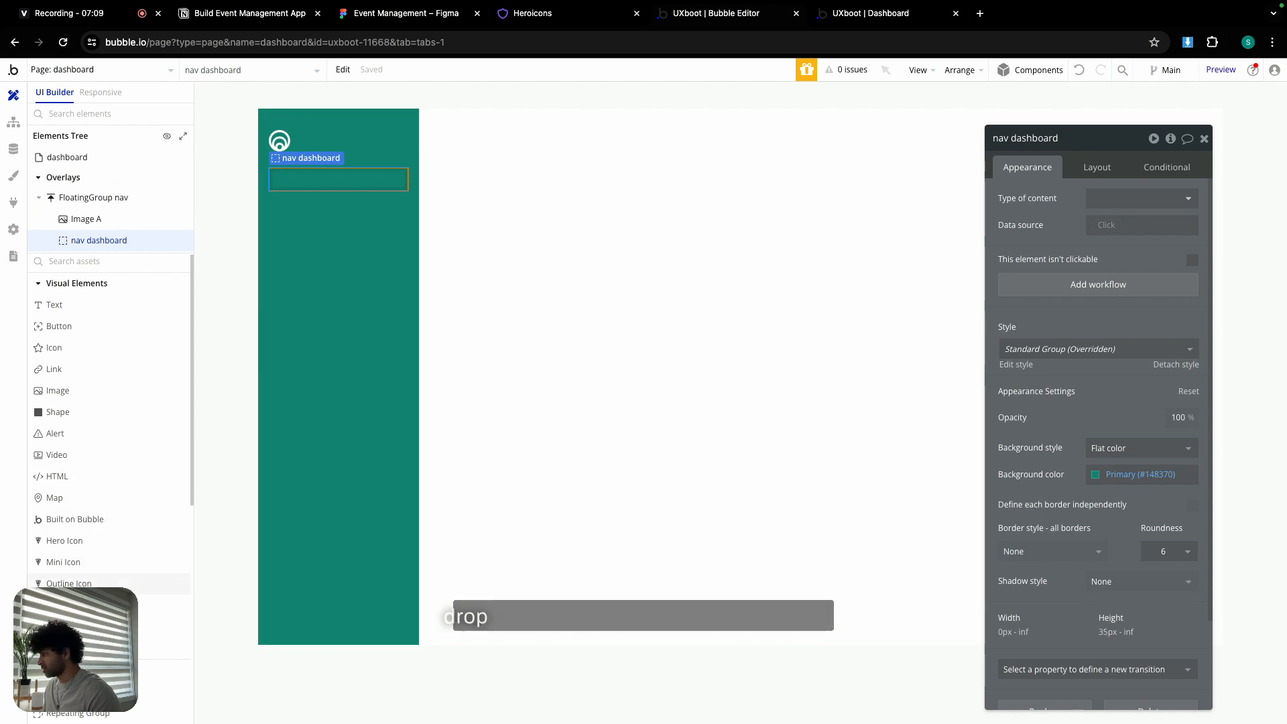
{"action": "left_click_drag", "start_coordinate": [69, 583], "coordinate": [295, 180]}
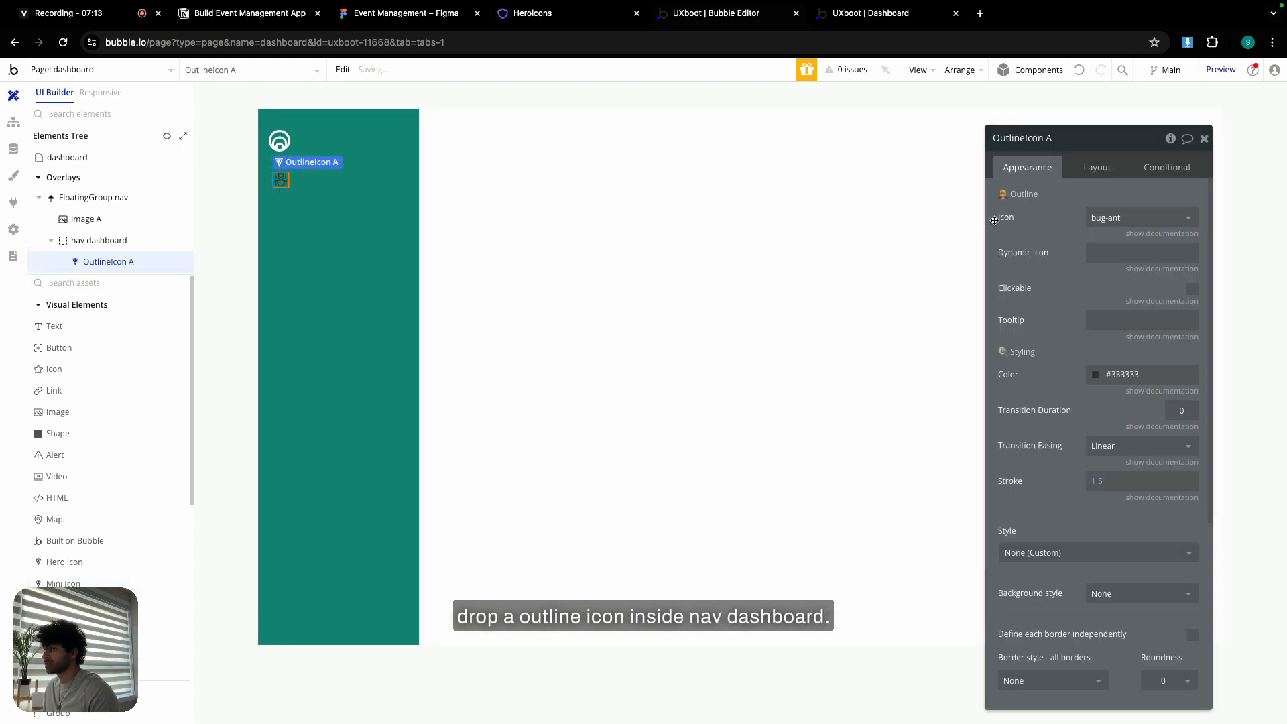
{"action": "left_click", "coordinate": [529, 13]}
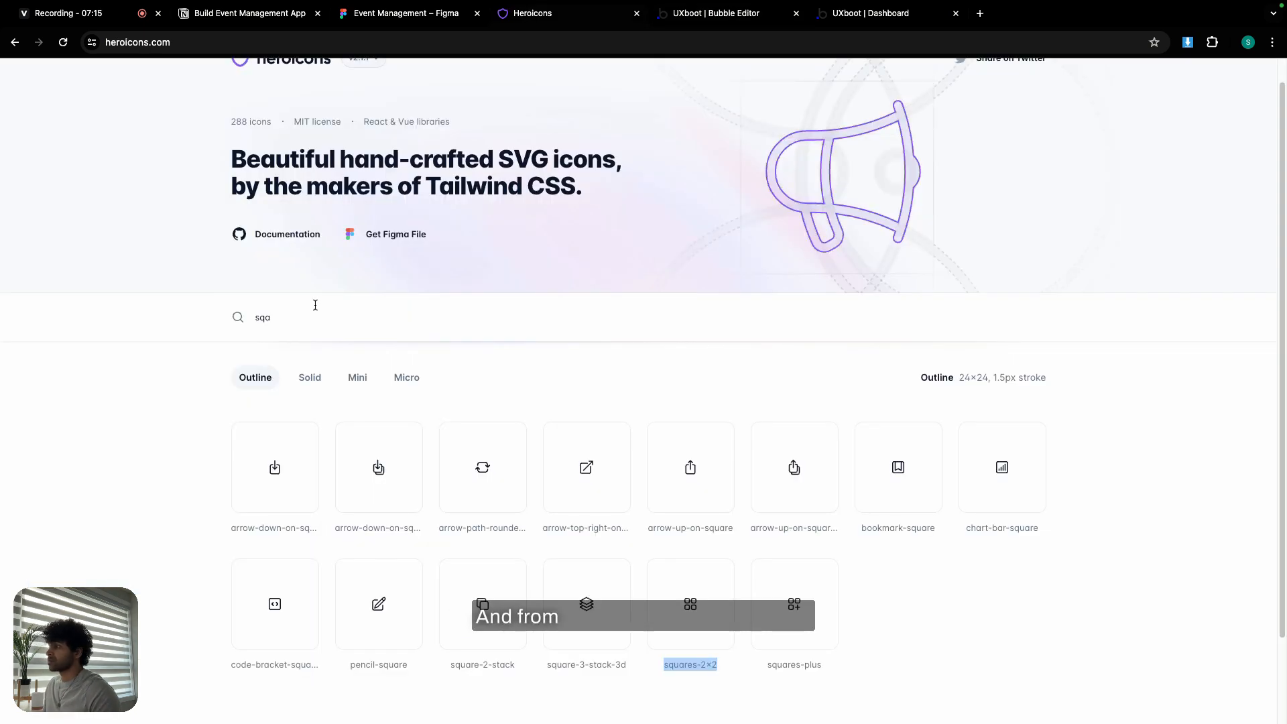
- Search Heroicons for 'sqa' and copy the squares-2x2 icon name back to Bubble
{"action": "key", "text": "super+a"}
{"action": "type", "text": "s"}
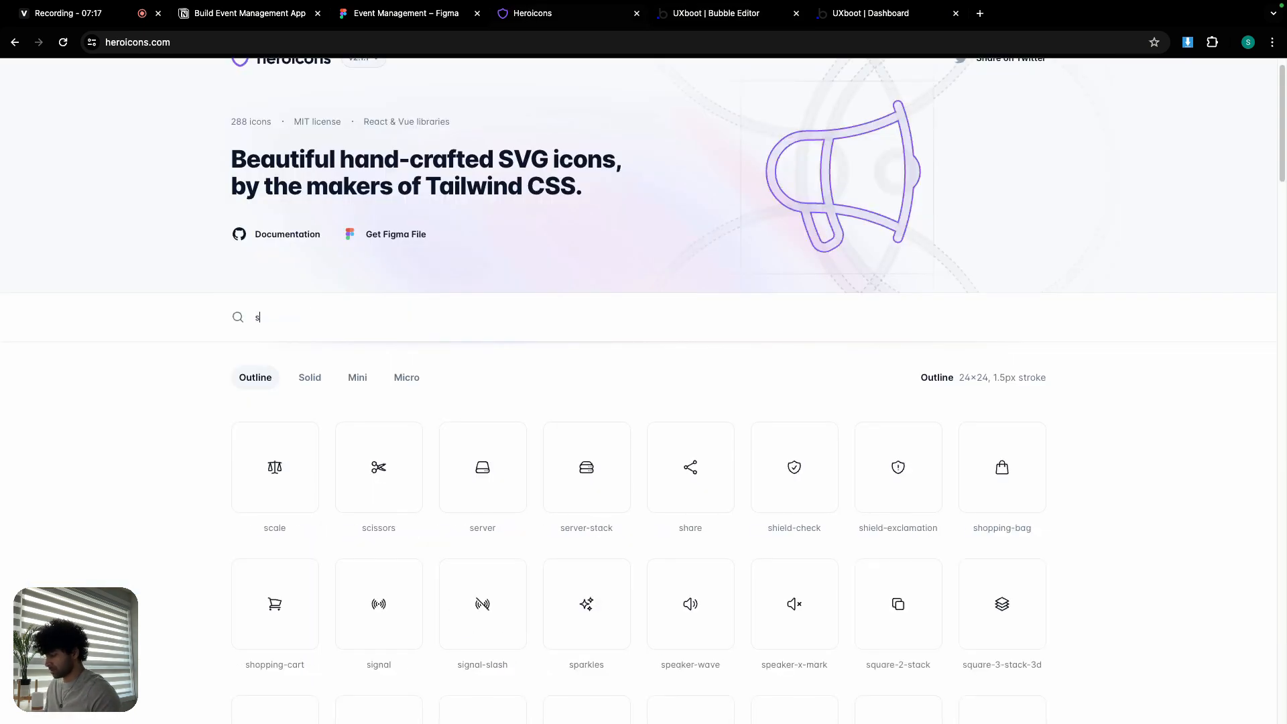
{"action": "type", "text": "qa"}
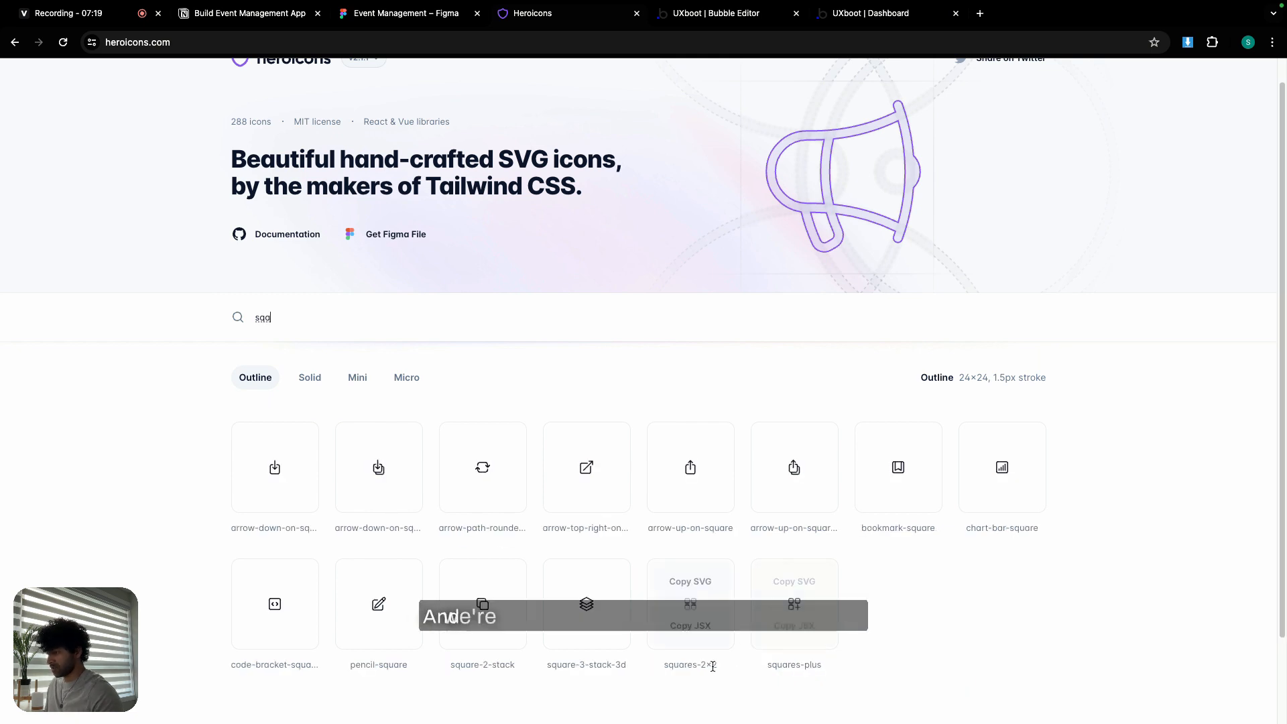
{"action": "triple_click", "coordinate": [699, 665]}
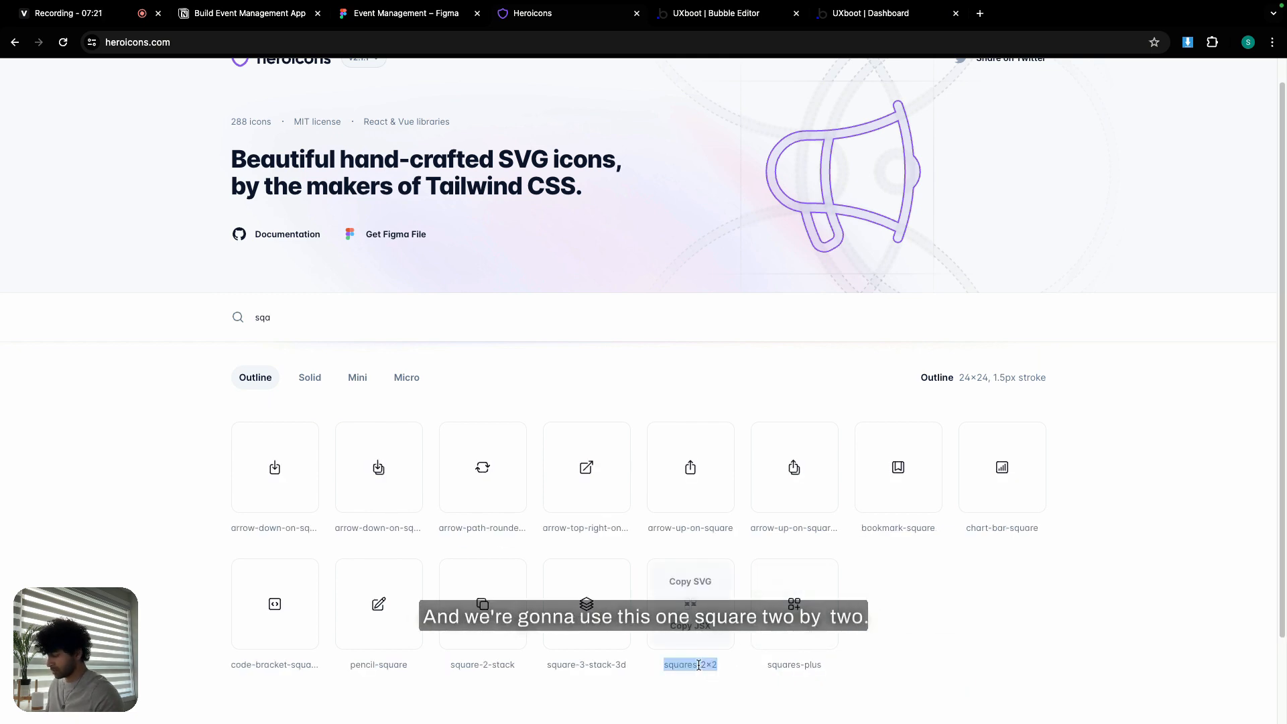
{"action": "left_click", "coordinate": [741, 14]}
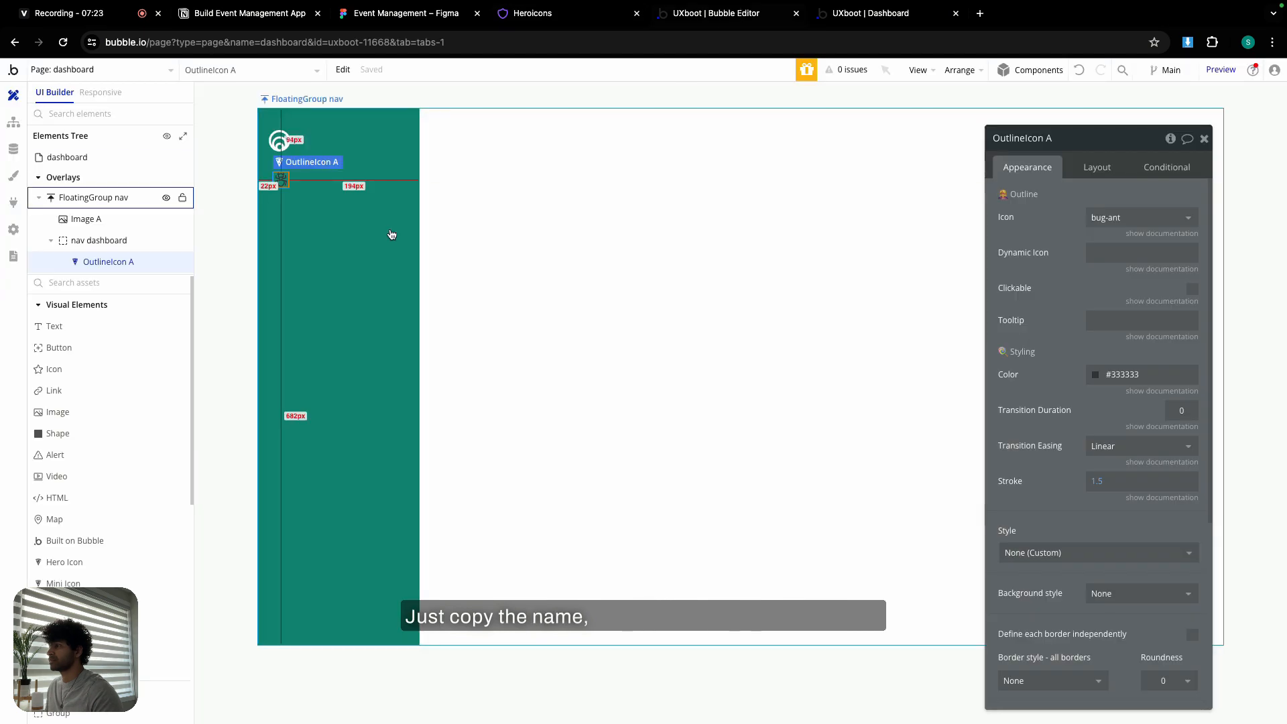
- Set OutlineIcon A to squares-2x2 in Primary contrast white, sized 21 × 21 px
{"action": "left_click", "coordinate": [1111, 218]}
{"action": "type", "text": "squares-2x2"}
{"action": "left_click", "coordinate": [1127, 260]}
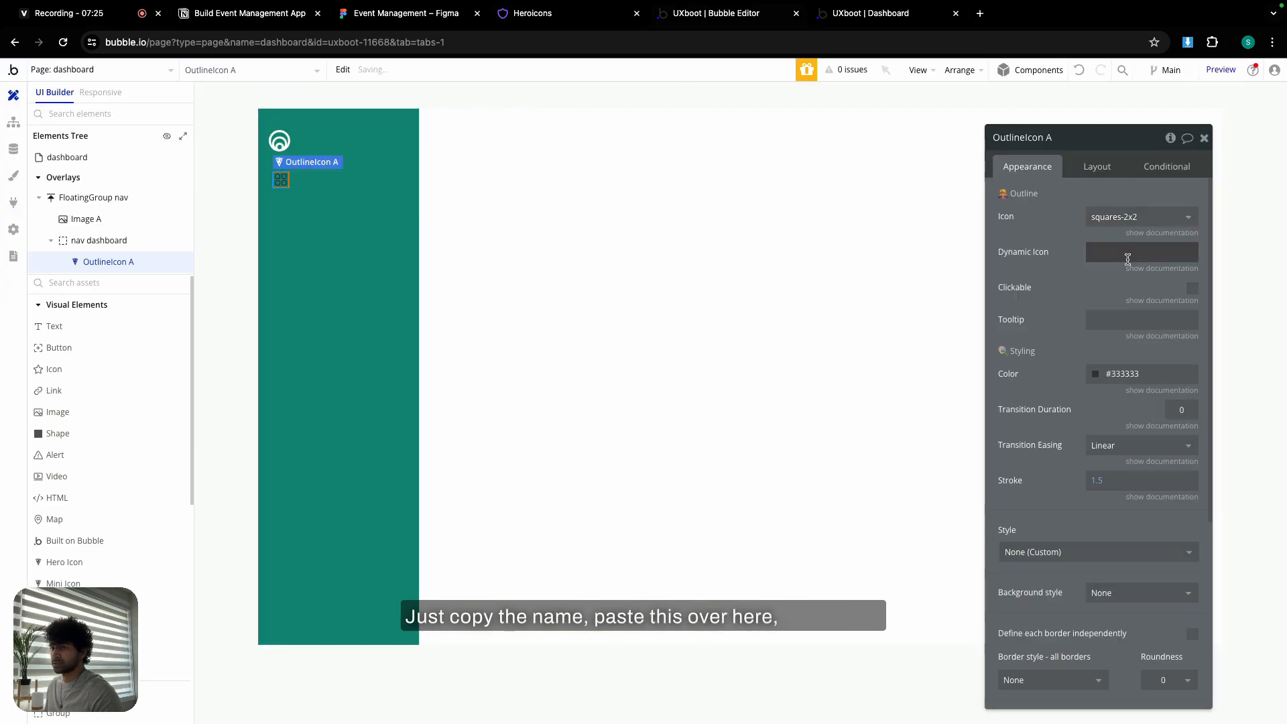
{"action": "left_click", "coordinate": [1115, 374]}
{"action": "left_click", "coordinate": [1115, 554]}
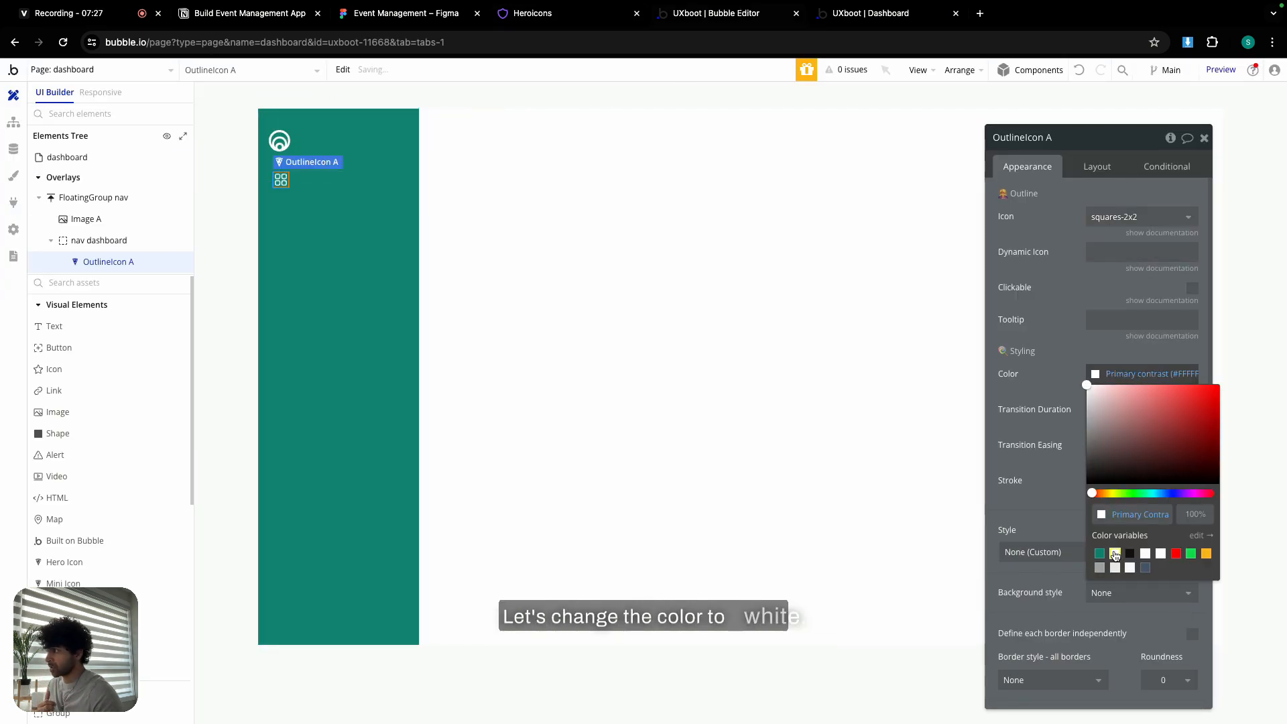
{"action": "left_click", "coordinate": [1097, 172]}
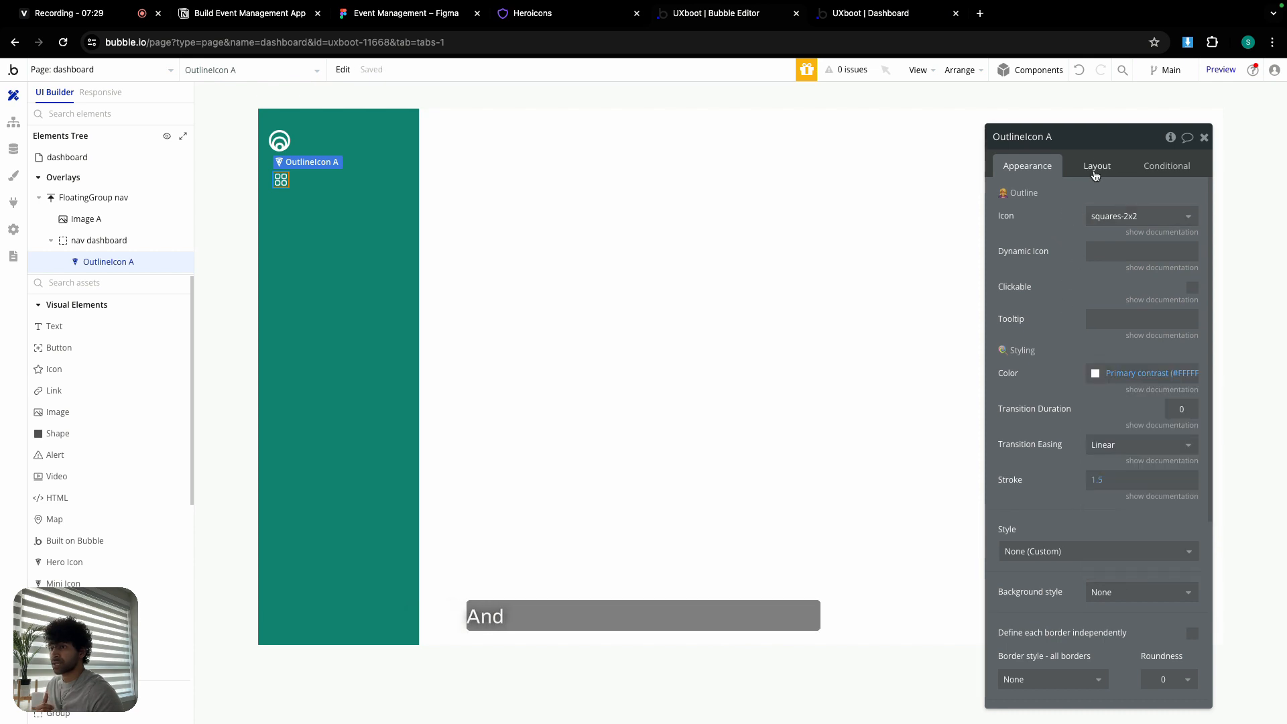
{"action": "left_click", "coordinate": [1097, 166]}
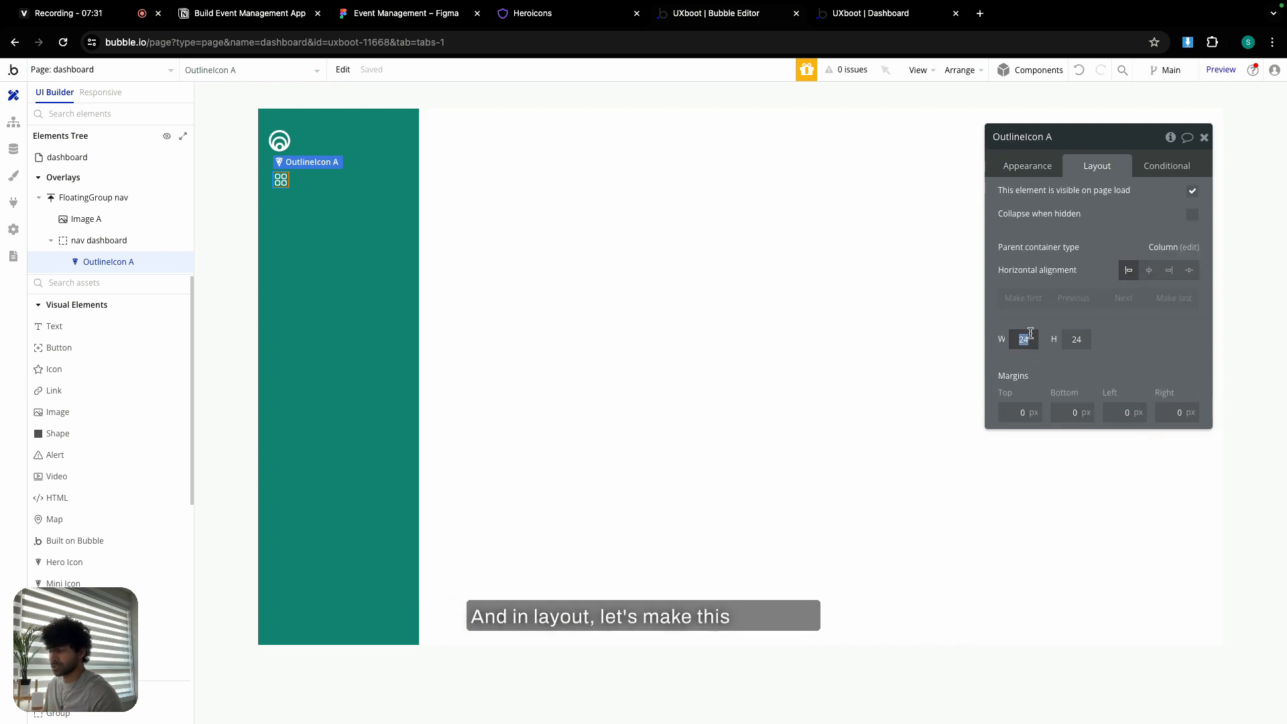
{"action": "left_click", "coordinate": [1077, 338]}
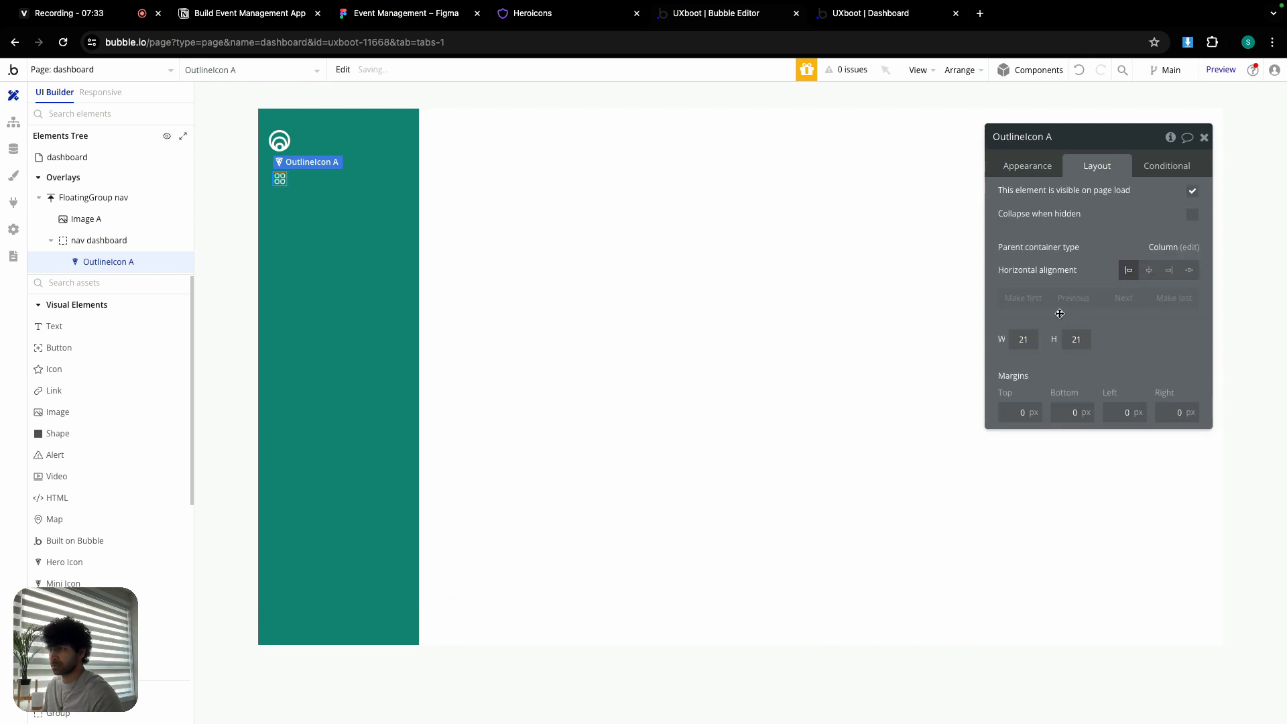
{"action": "left_click", "coordinate": [83, 327]}
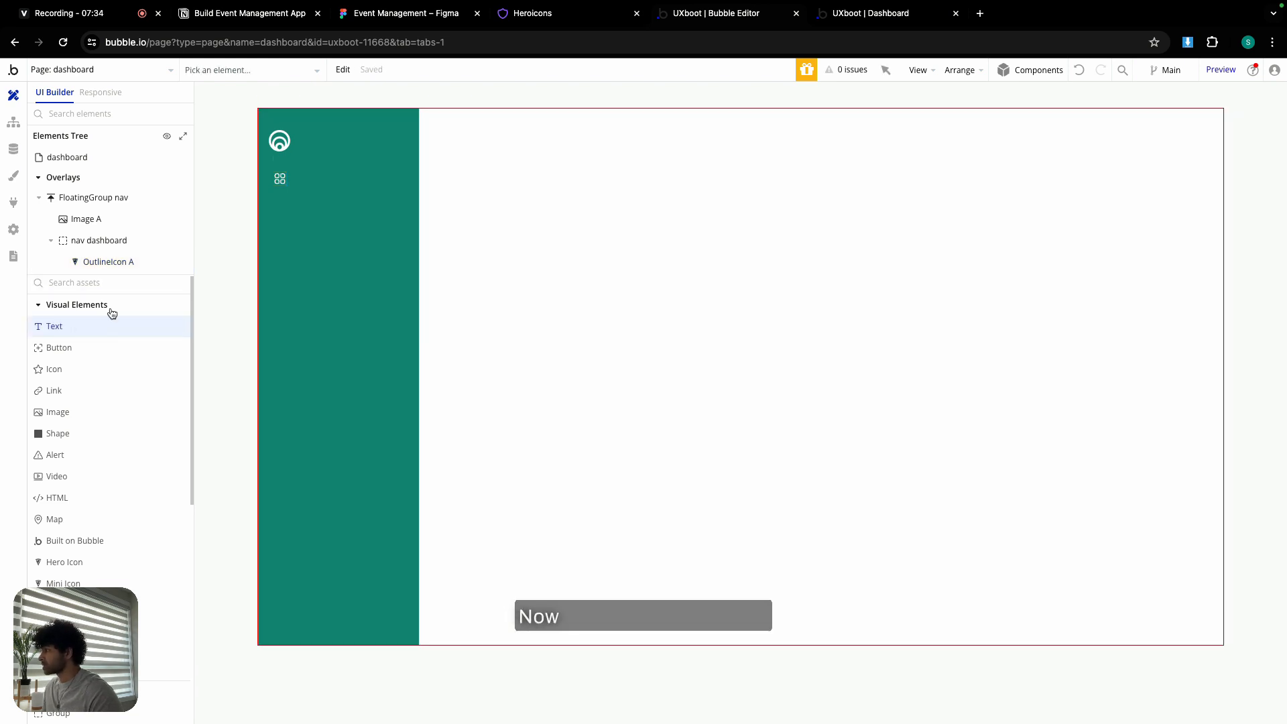
- Drop Text A into nav dashboard and change the group's container layout from Column to Row
{"action": "left_click", "coordinate": [305, 179]}
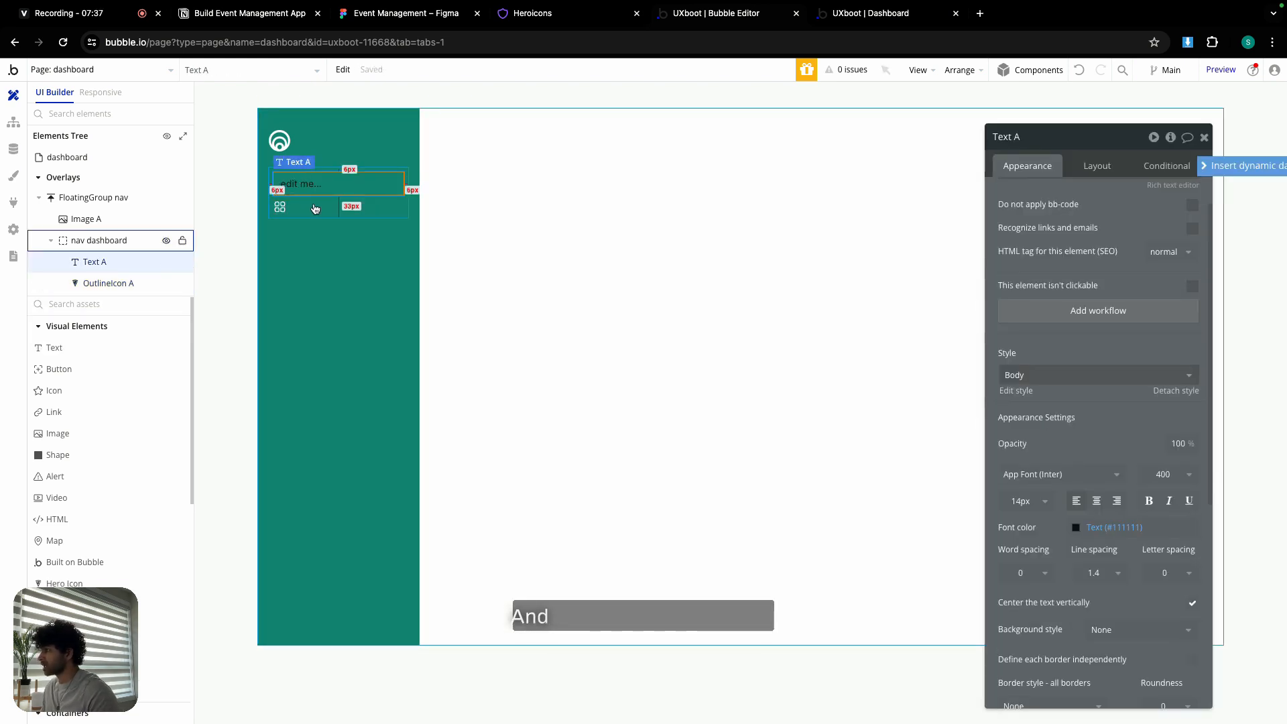
{"action": "left_click", "coordinate": [315, 204]}
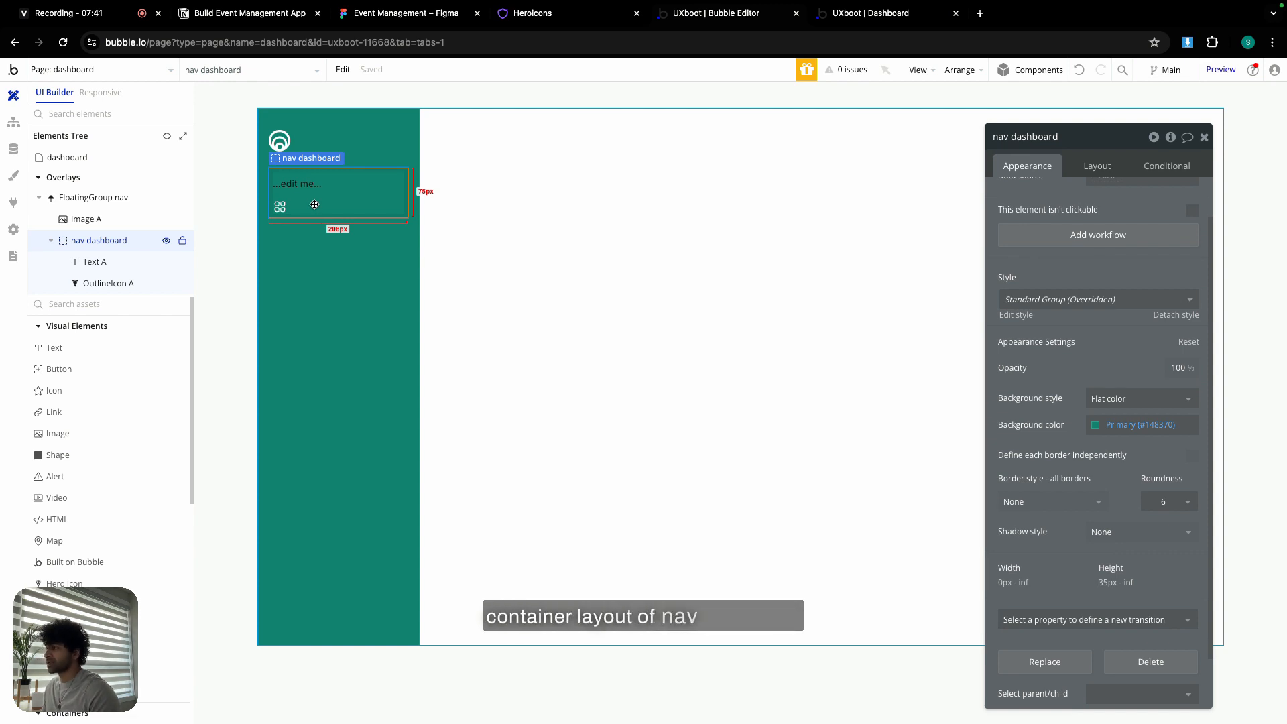
{"action": "left_click", "coordinate": [1097, 165]}
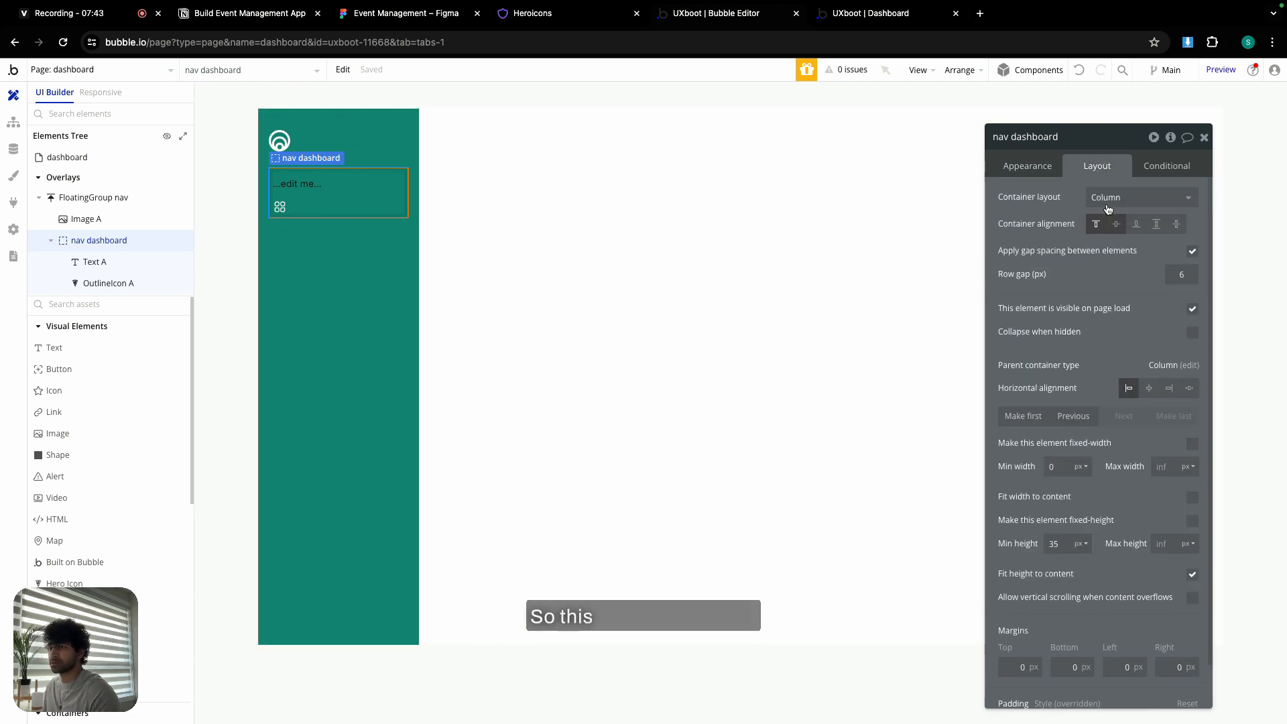
{"action": "left_click", "coordinate": [1108, 210]}
{"action": "left_click", "coordinate": [1119, 277]}
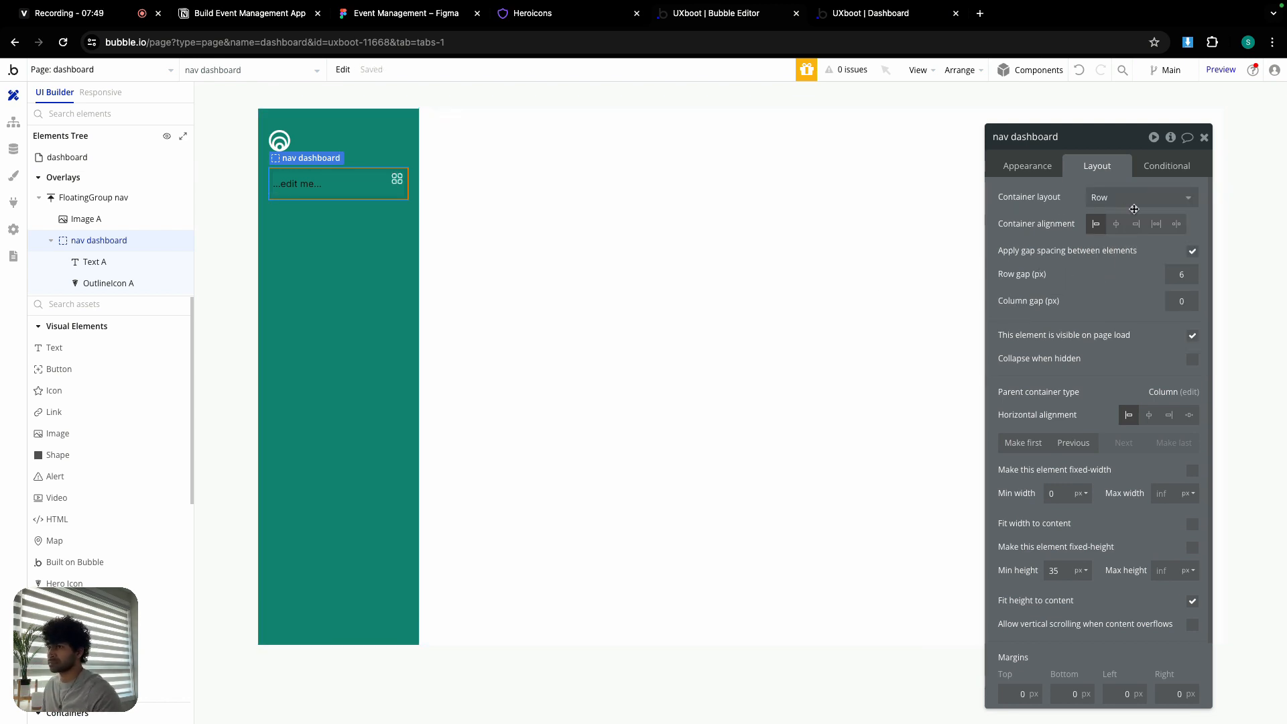
{"action": "left_click", "coordinate": [328, 186]}
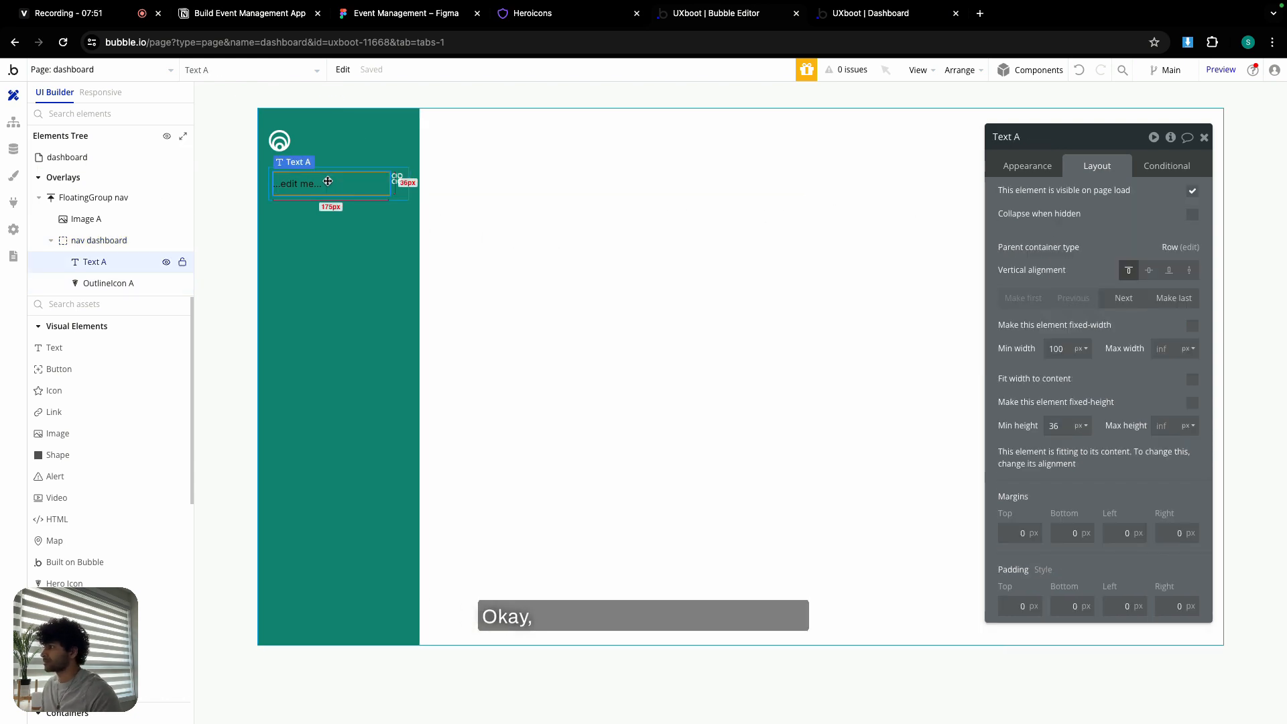
- Change the text to 'Dashboard' in semi-bold white
{"action": "left_click", "coordinate": [1028, 165]}
{"action": "left_click_drag", "start_coordinate": [1005, 197], "coordinate": [1053, 200]}
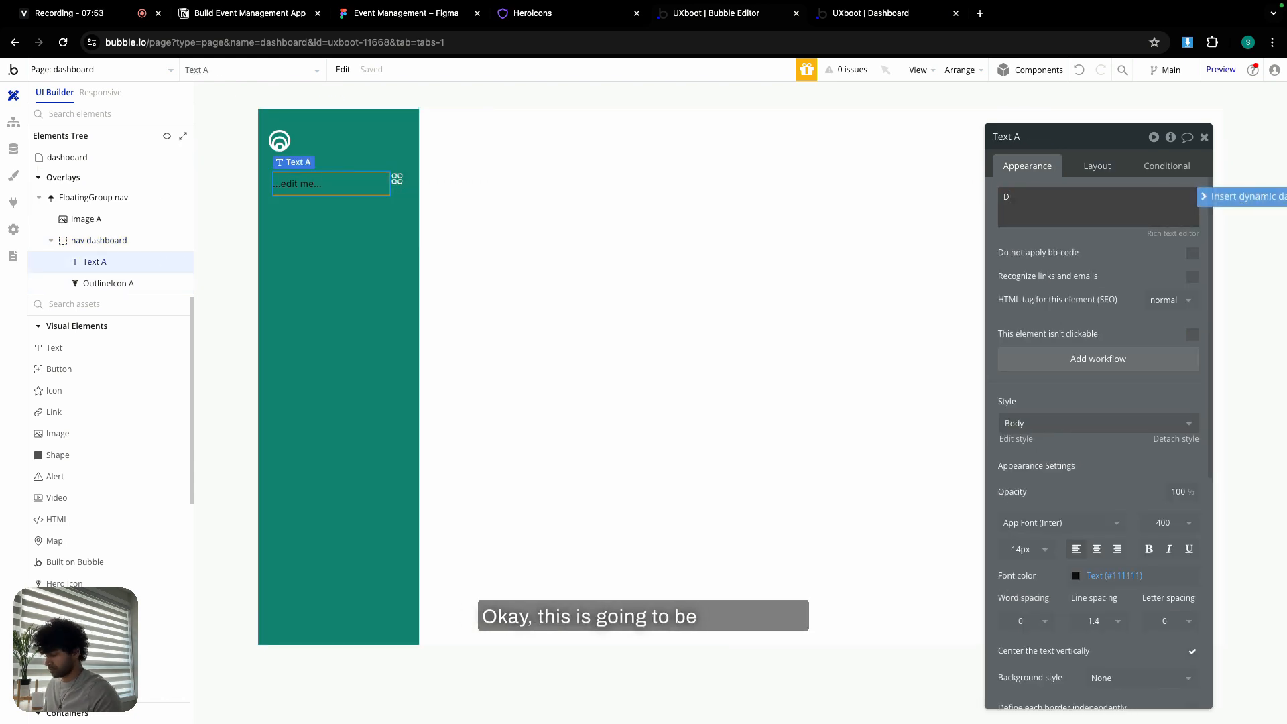
{"action": "type", "text": "Dashboard"}
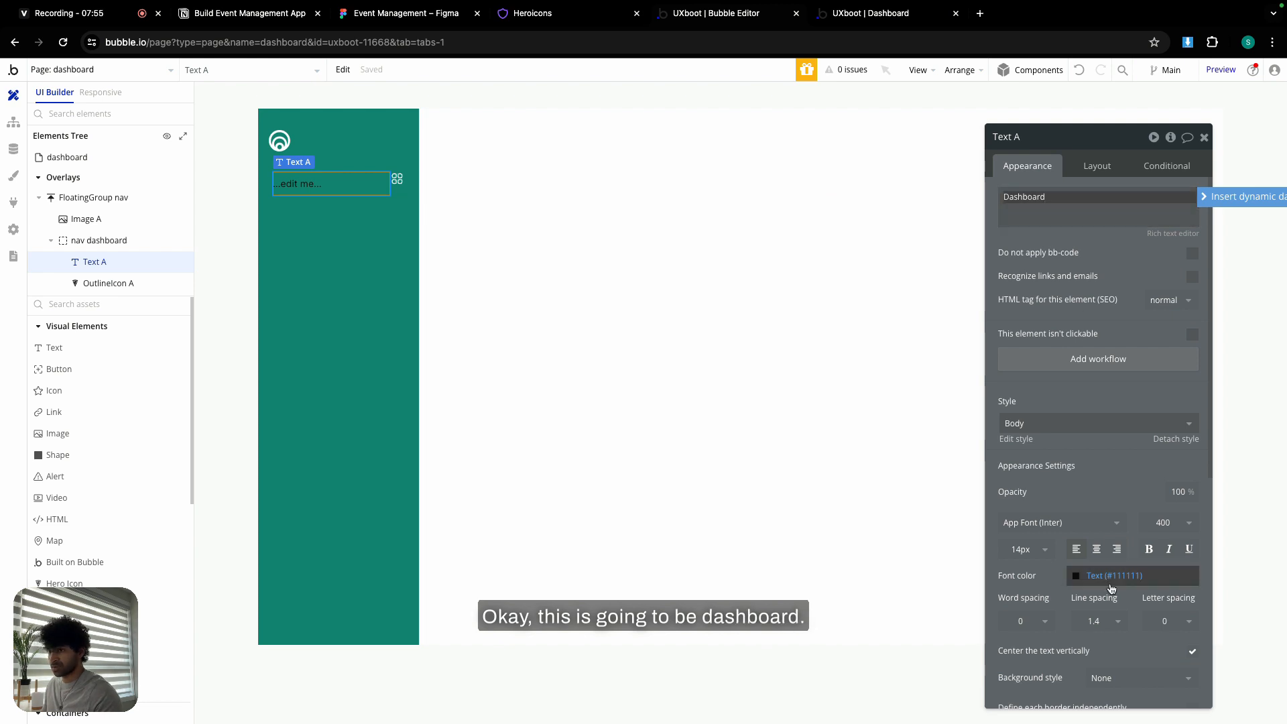
{"action": "left_click", "coordinate": [1163, 522]}
{"action": "left_click", "coordinate": [1162, 664]}
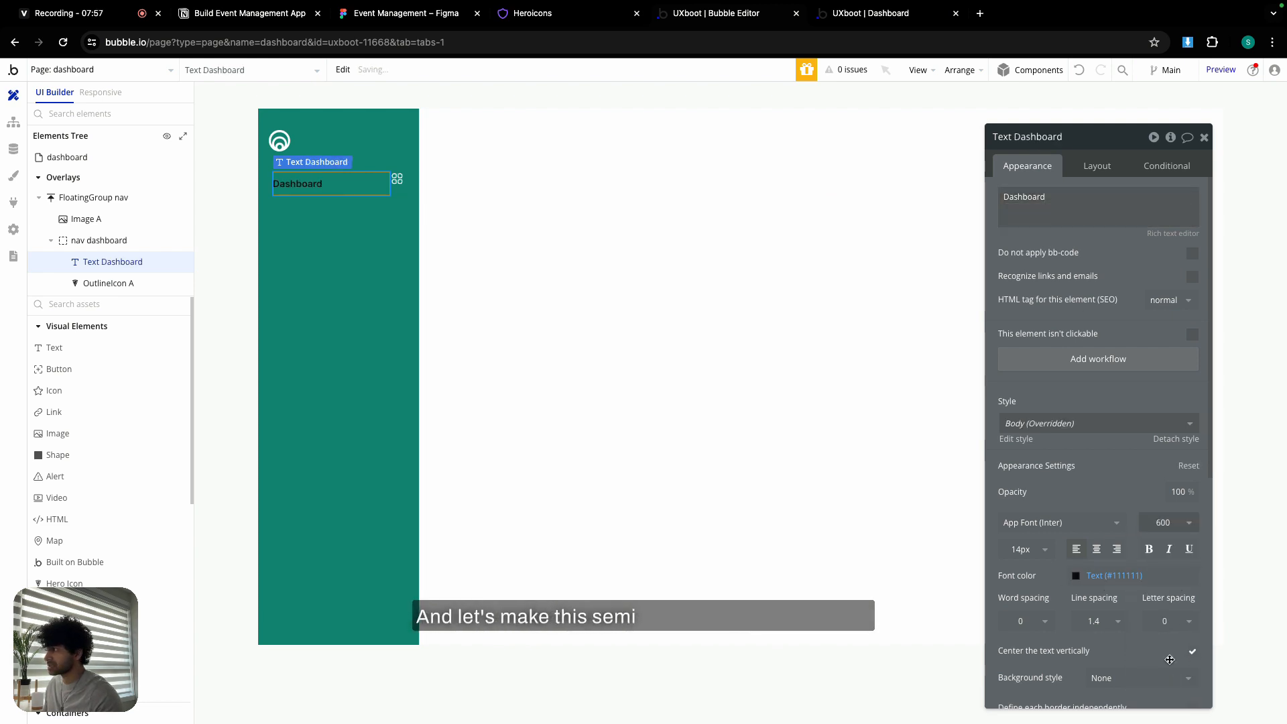
{"action": "left_click", "coordinate": [1118, 578]}
{"action": "left_click", "coordinate": [1095, 695]}
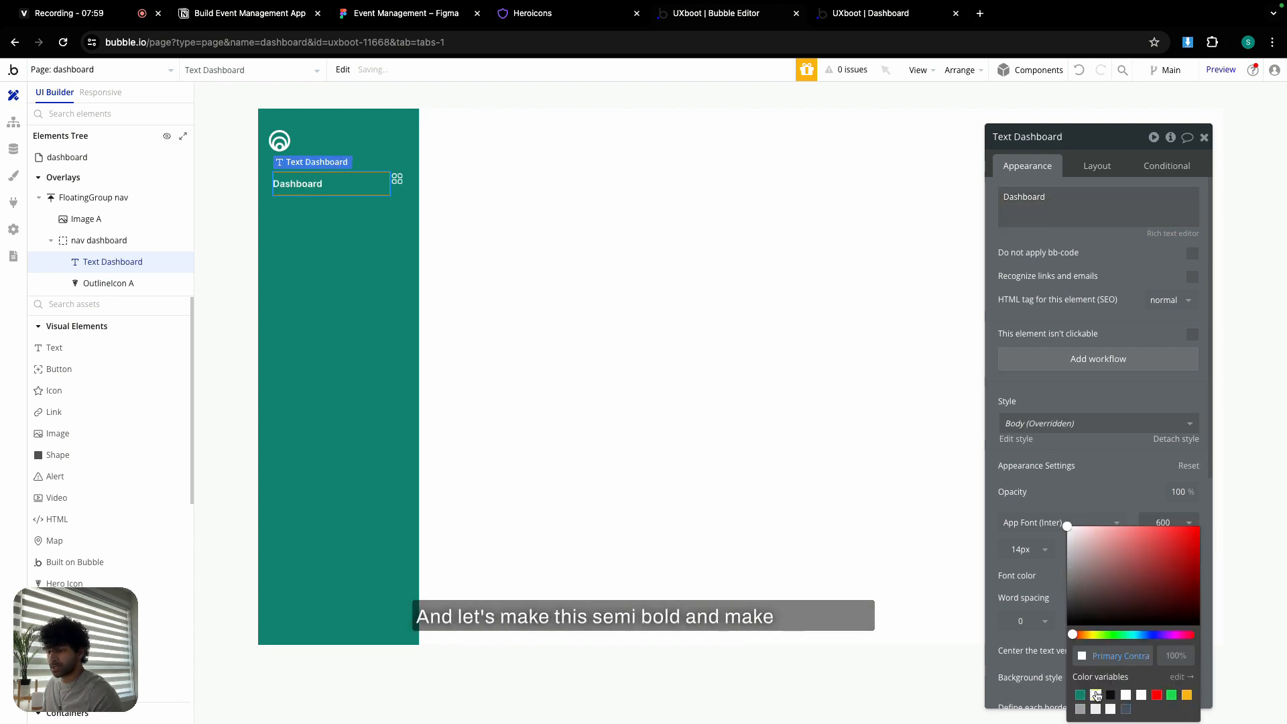
- Set the label's minimum width and height to 0 and make it last, after the icon
{"action": "left_click", "coordinate": [1097, 166]}
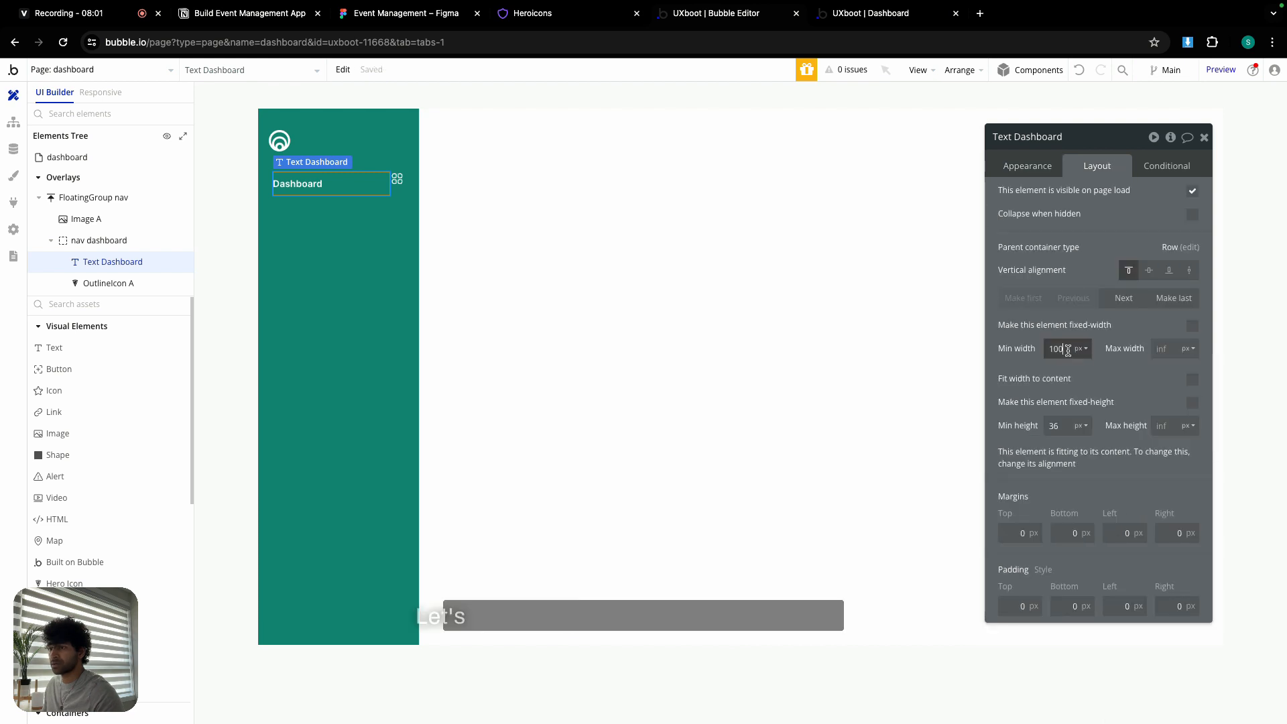
{"action": "double_click", "coordinate": [1057, 349]}
{"action": "type", "text": "0"}
{"action": "double_click", "coordinate": [1054, 425]}
{"action": "type", "text": "0"}
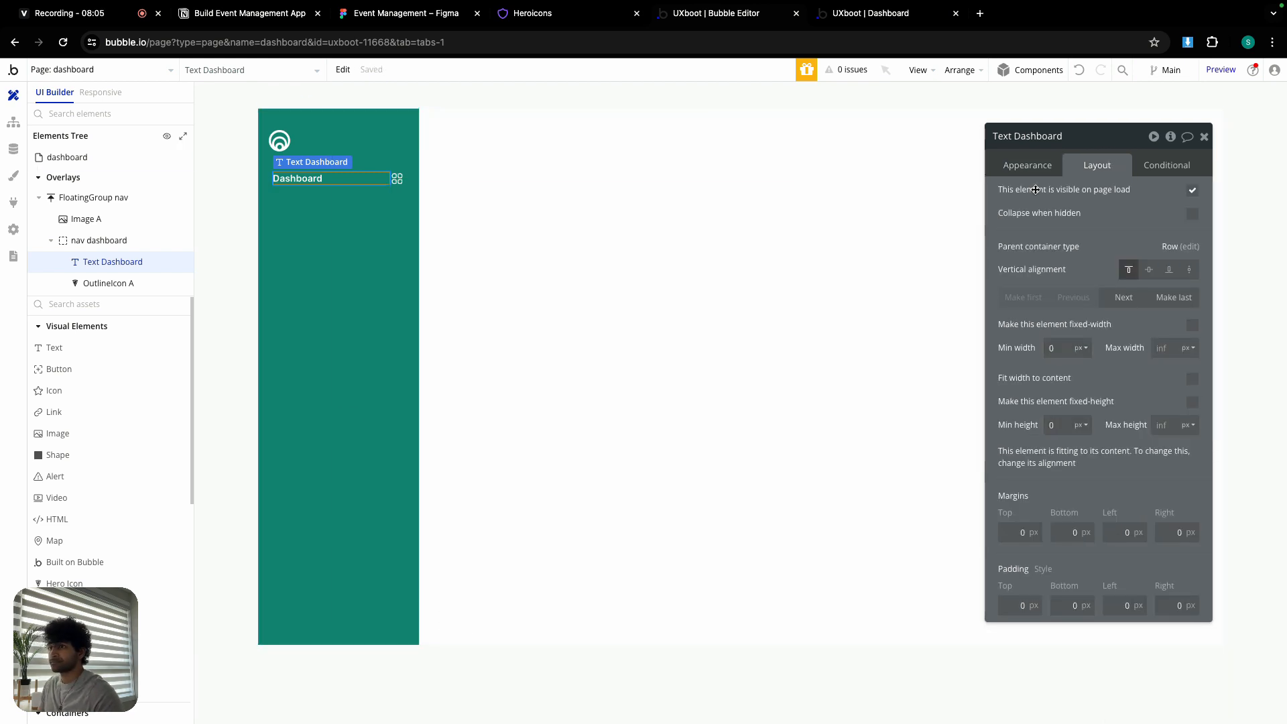
{"action": "left_click", "coordinate": [1174, 298]}
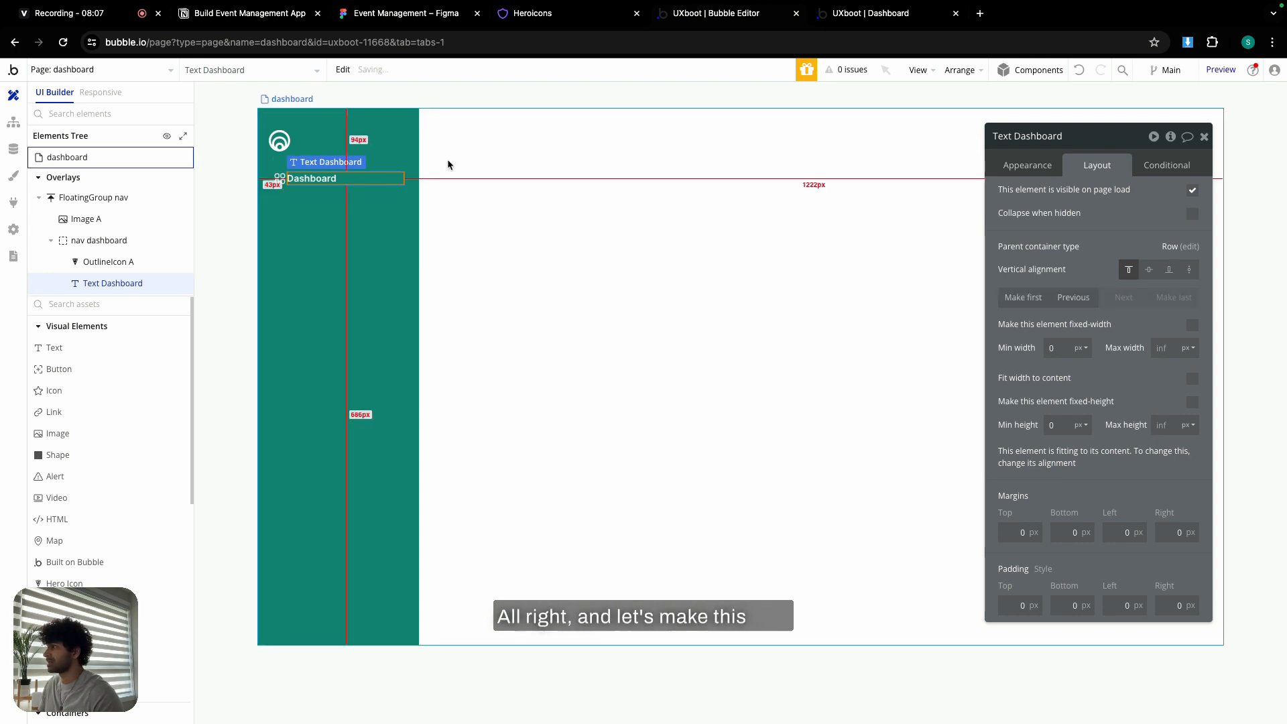
{"action": "left_click", "coordinate": [306, 192]}
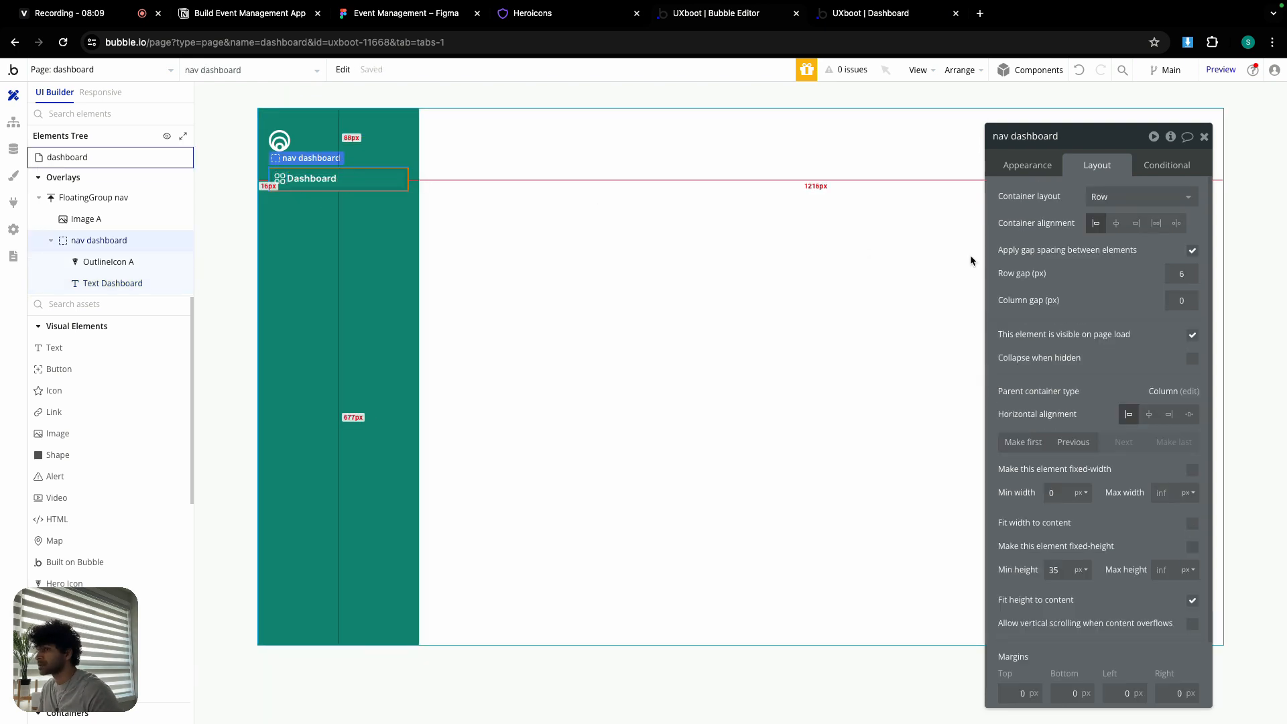
- Give nav dashboard a 6 px column gap between icon and label
{"action": "double_click", "coordinate": [1186, 274]}
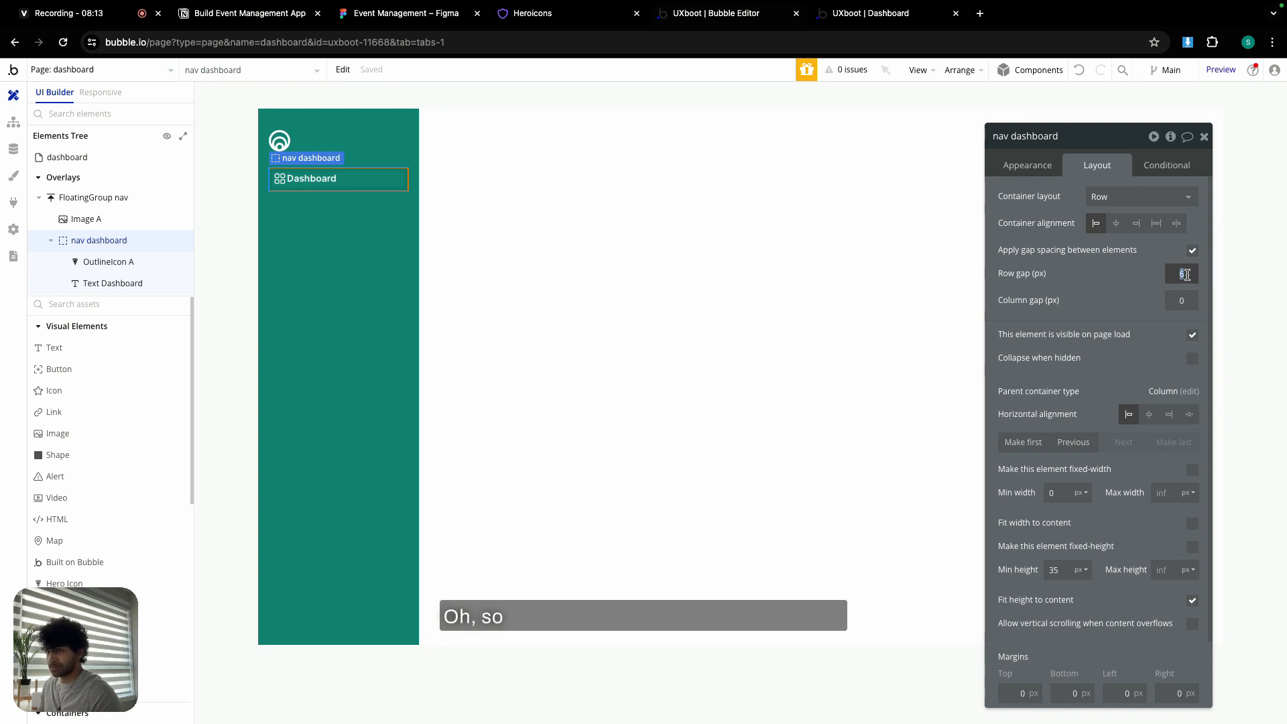
{"action": "double_click", "coordinate": [1186, 301]}
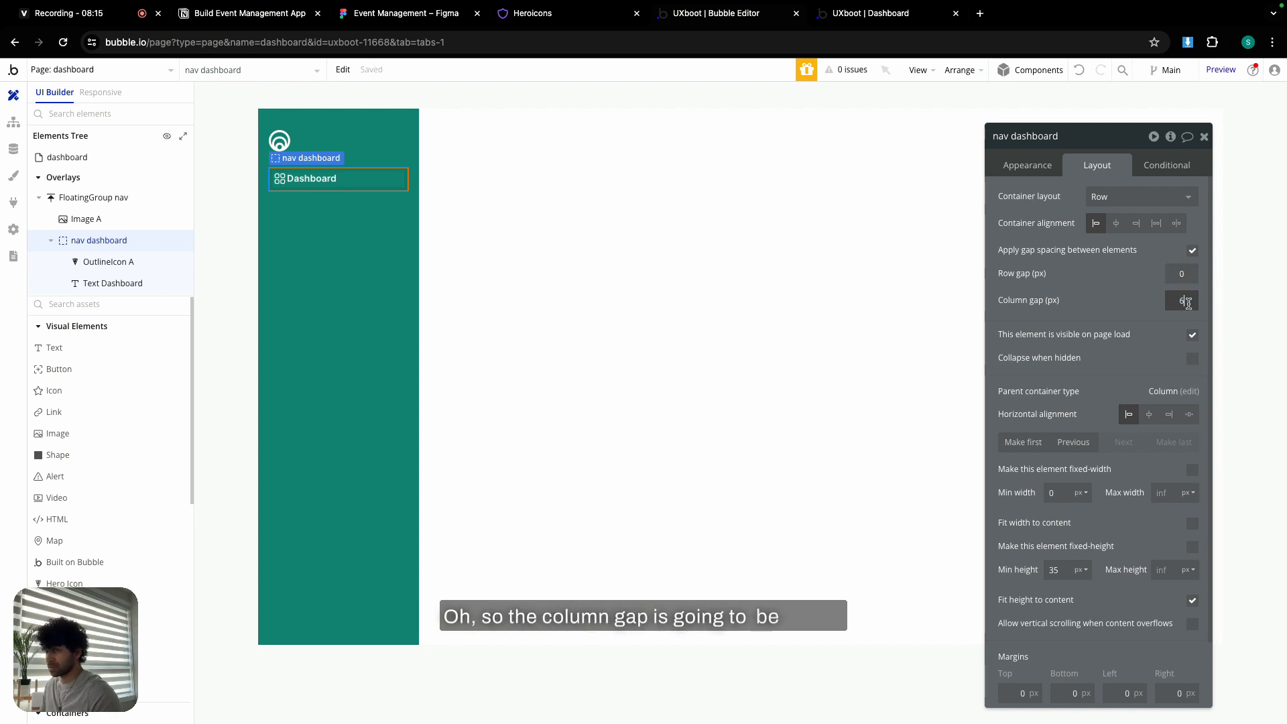
{"action": "type", "text": "6"}
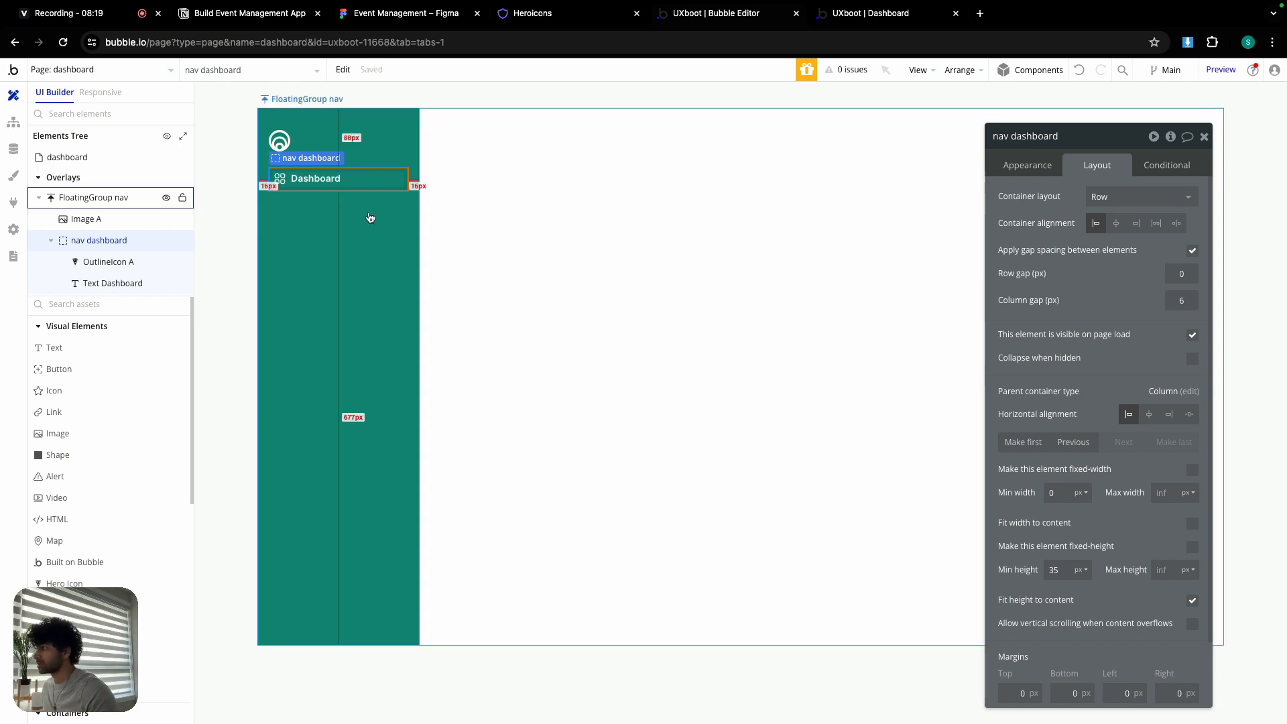
{"action": "left_click", "coordinate": [336, 195]}
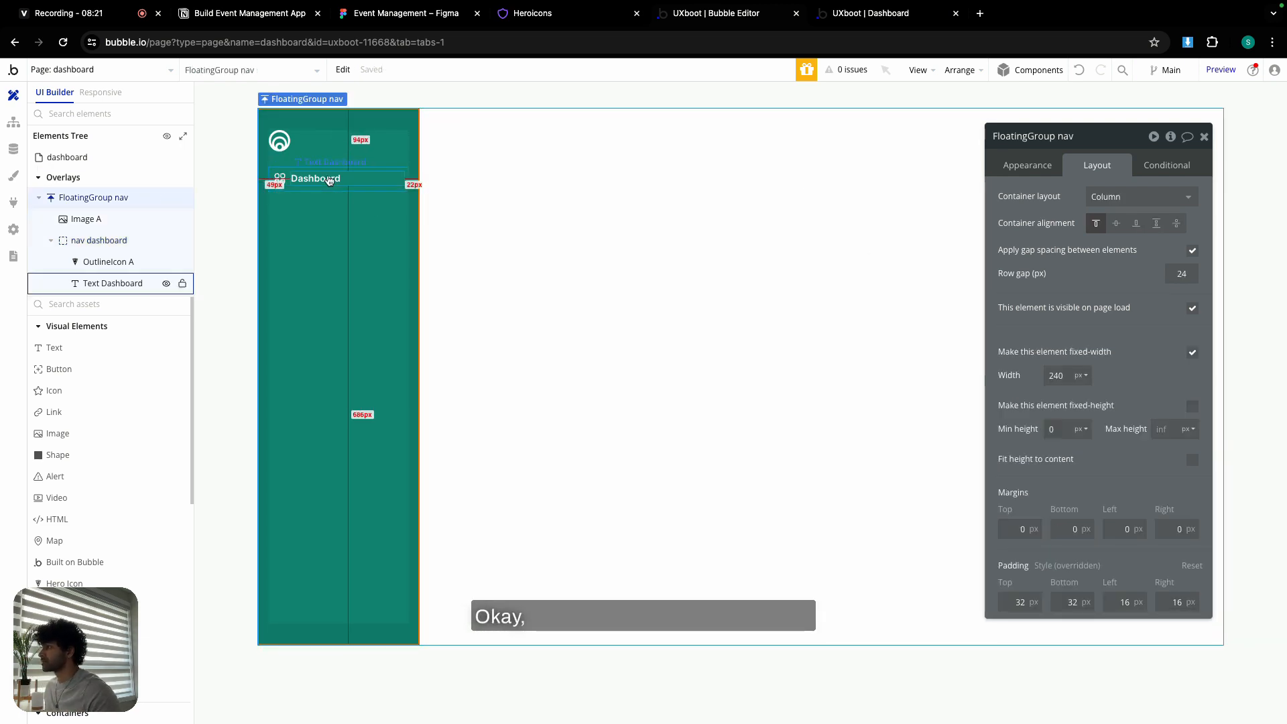
- Centre the Dashboard label vertically within the nav item
{"action": "left_click", "coordinate": [339, 179]}
{"action": "left_click", "coordinate": [1151, 270]}
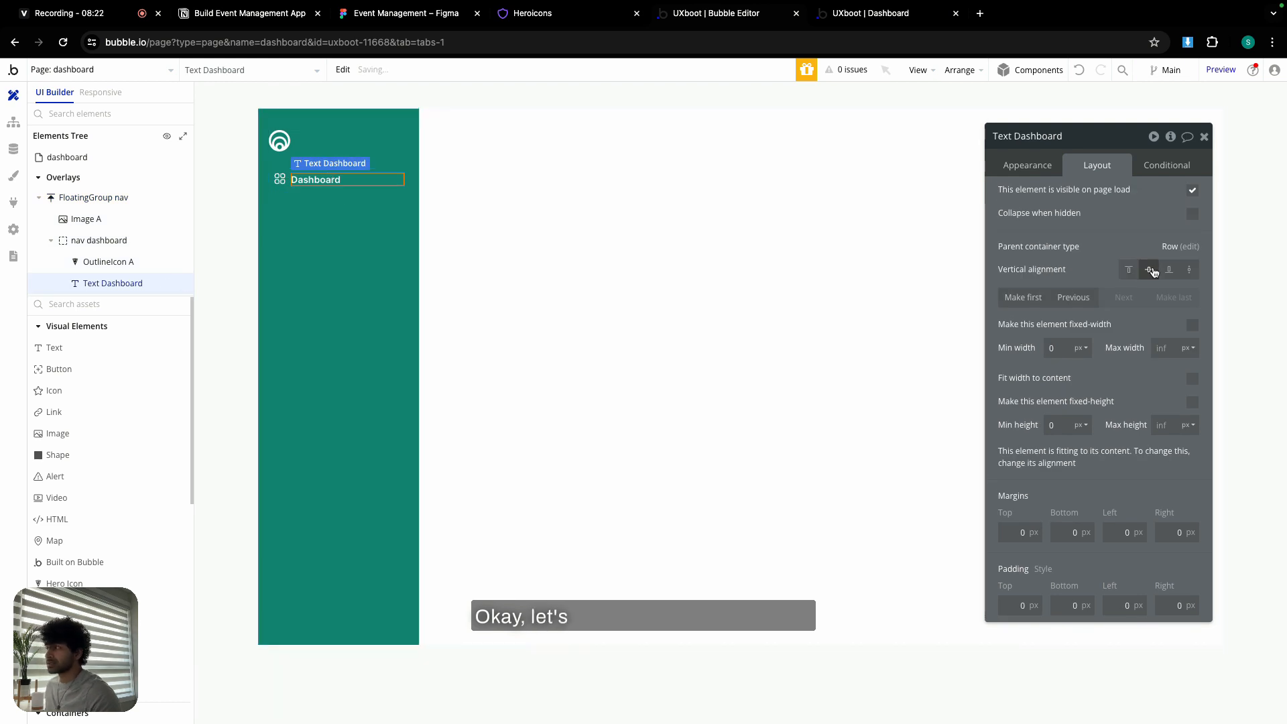
{"action": "left_click", "coordinate": [280, 180]}
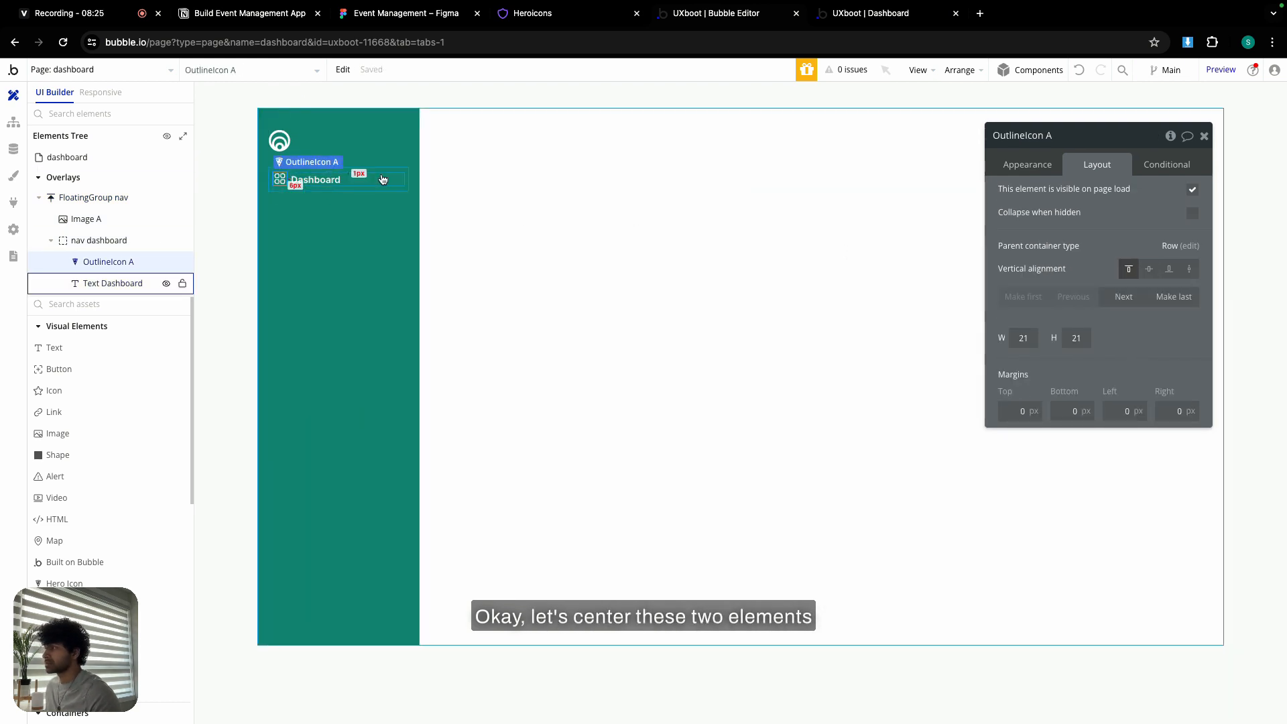
{"action": "left_click", "coordinate": [344, 189]}
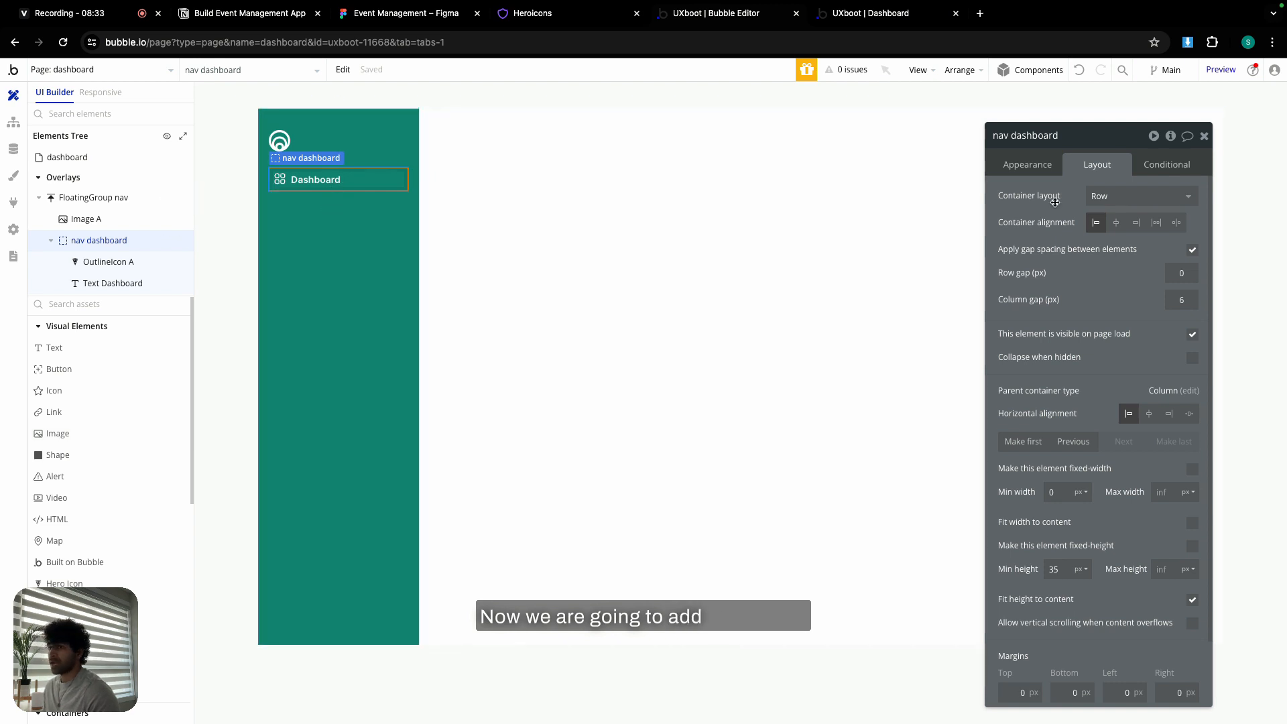
{"action": "left_click", "coordinate": [1034, 165]}
- Create a nav dashboard click workflow with a Navigation › Go to page action
{"action": "left_click", "coordinate": [1095, 281]}
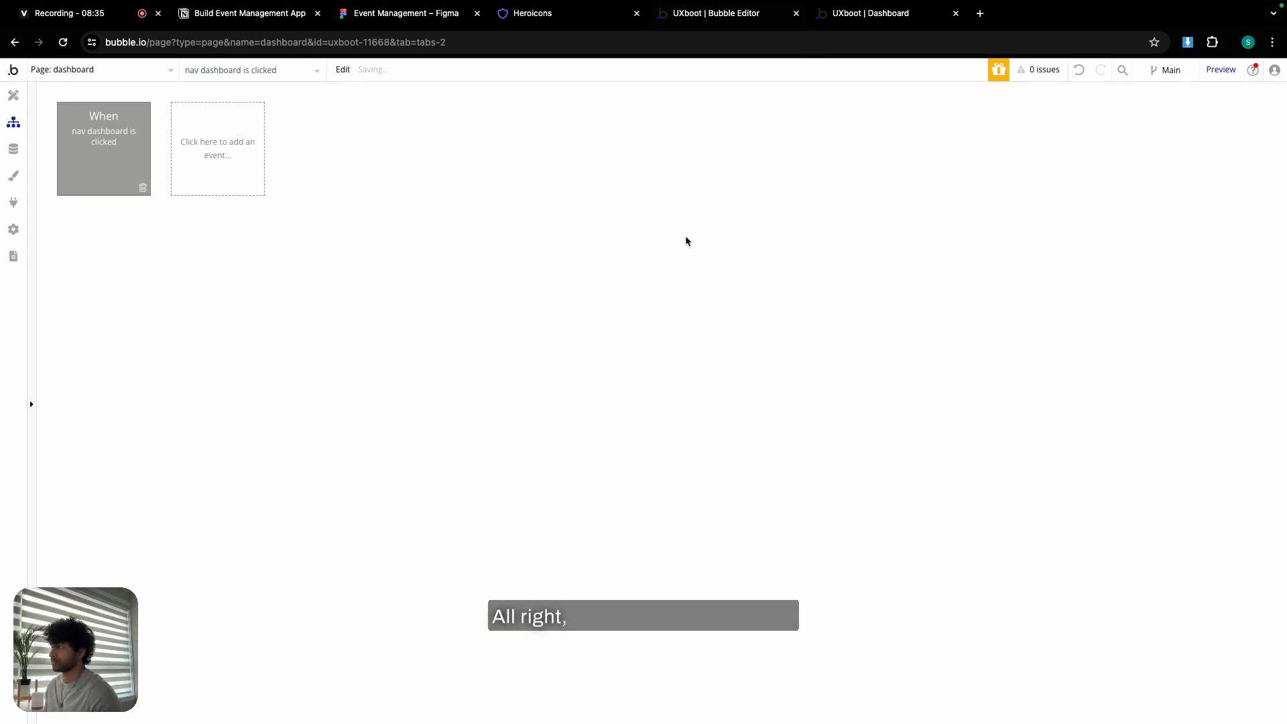
{"action": "left_click", "coordinate": [92, 244]}
{"action": "mouse_move", "coordinate": [121, 313]}
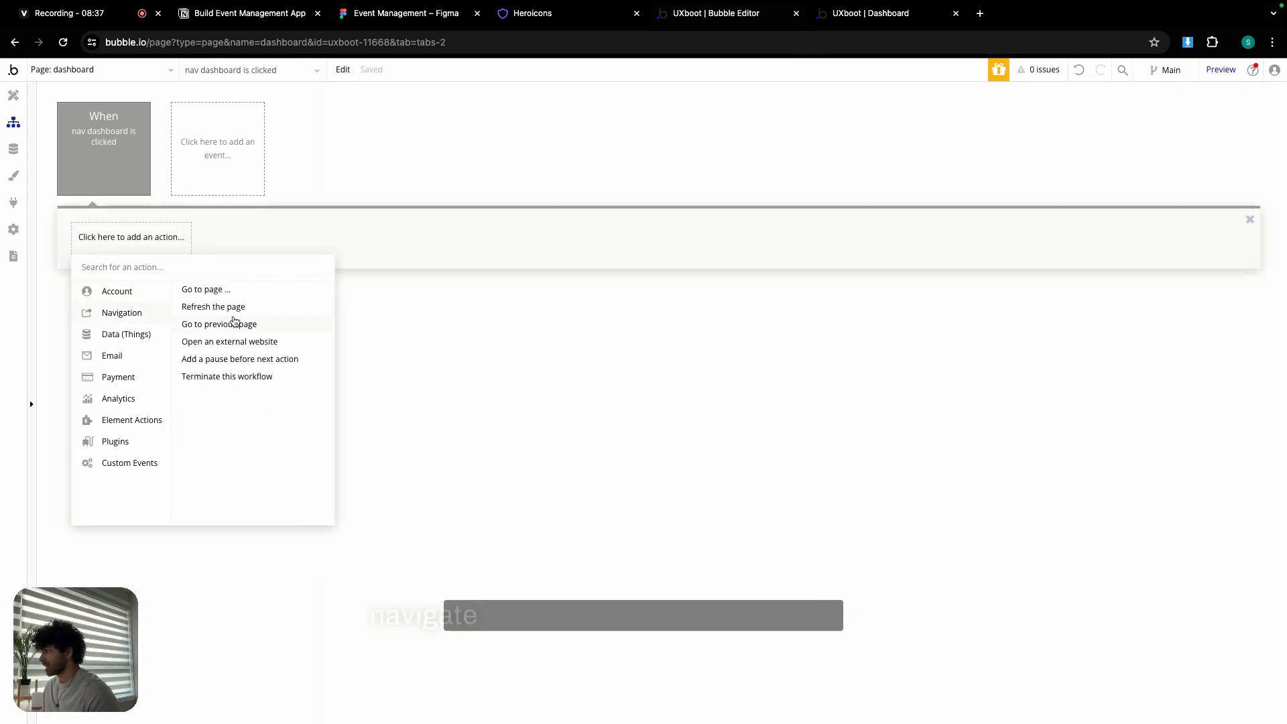
{"action": "left_click", "coordinate": [230, 289]}
- Set the Go to page destination to dashboard, sending Current User as data
{"action": "left_click", "coordinate": [1124, 168]}
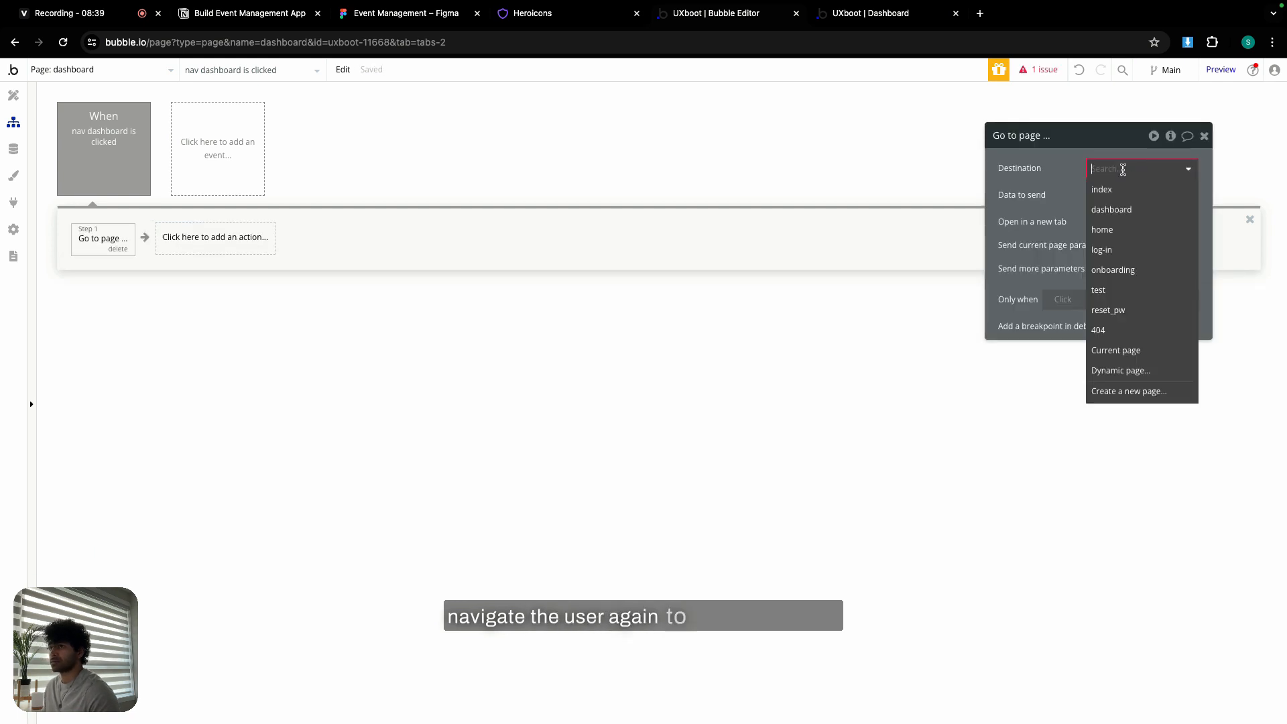
{"action": "left_click", "coordinate": [1121, 210]}
{"action": "left_click", "coordinate": [1113, 195]}
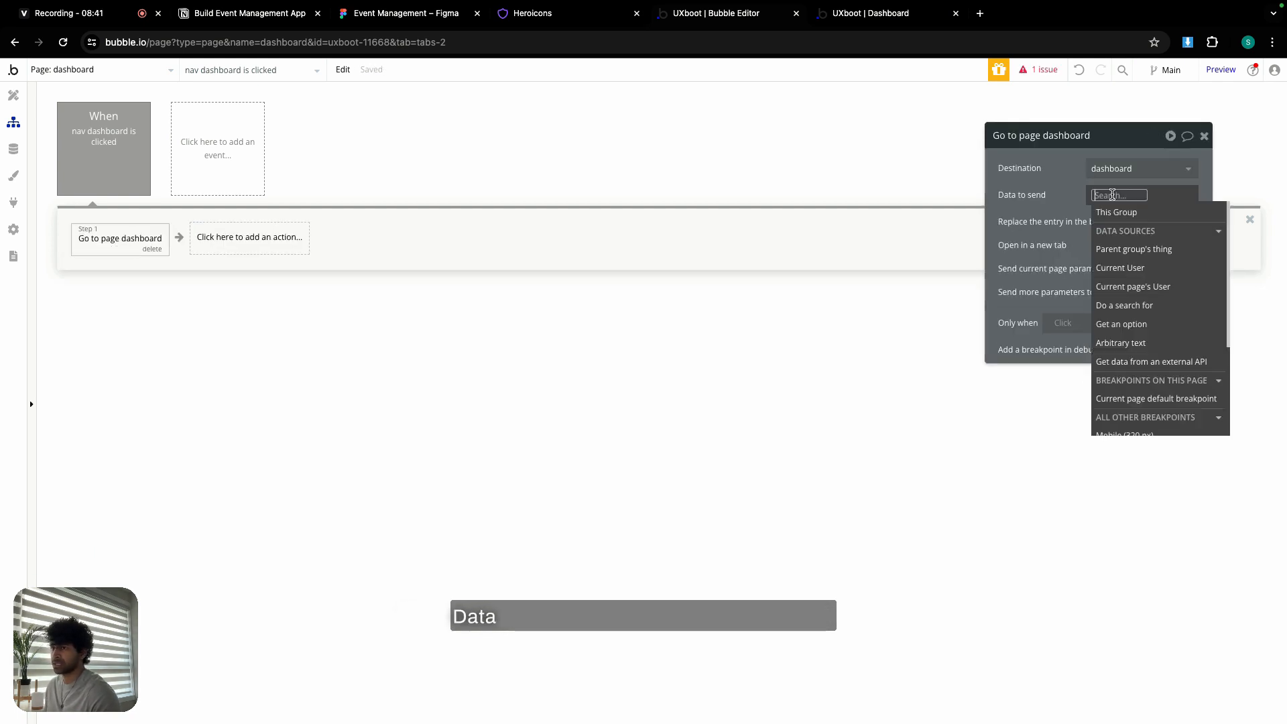
{"action": "left_click", "coordinate": [1120, 267]}
{"action": "left_click", "coordinate": [1078, 195]}
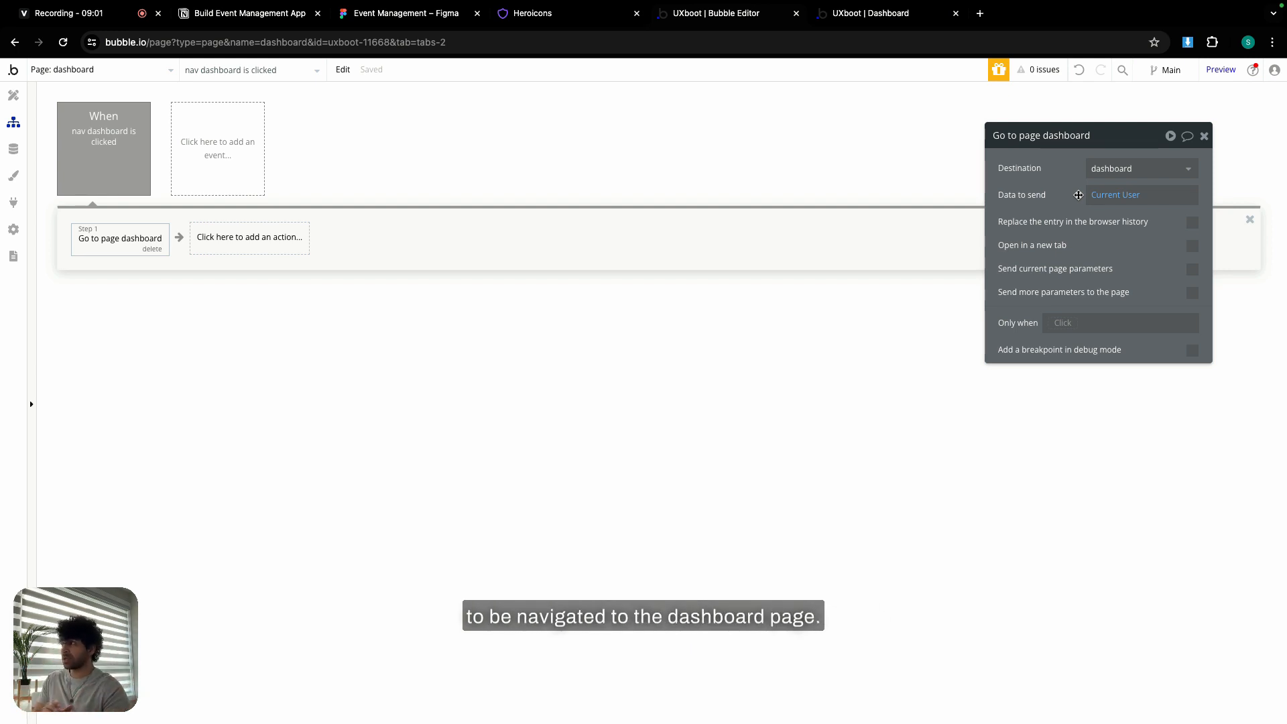
{"action": "left_click", "coordinate": [448, 16]}
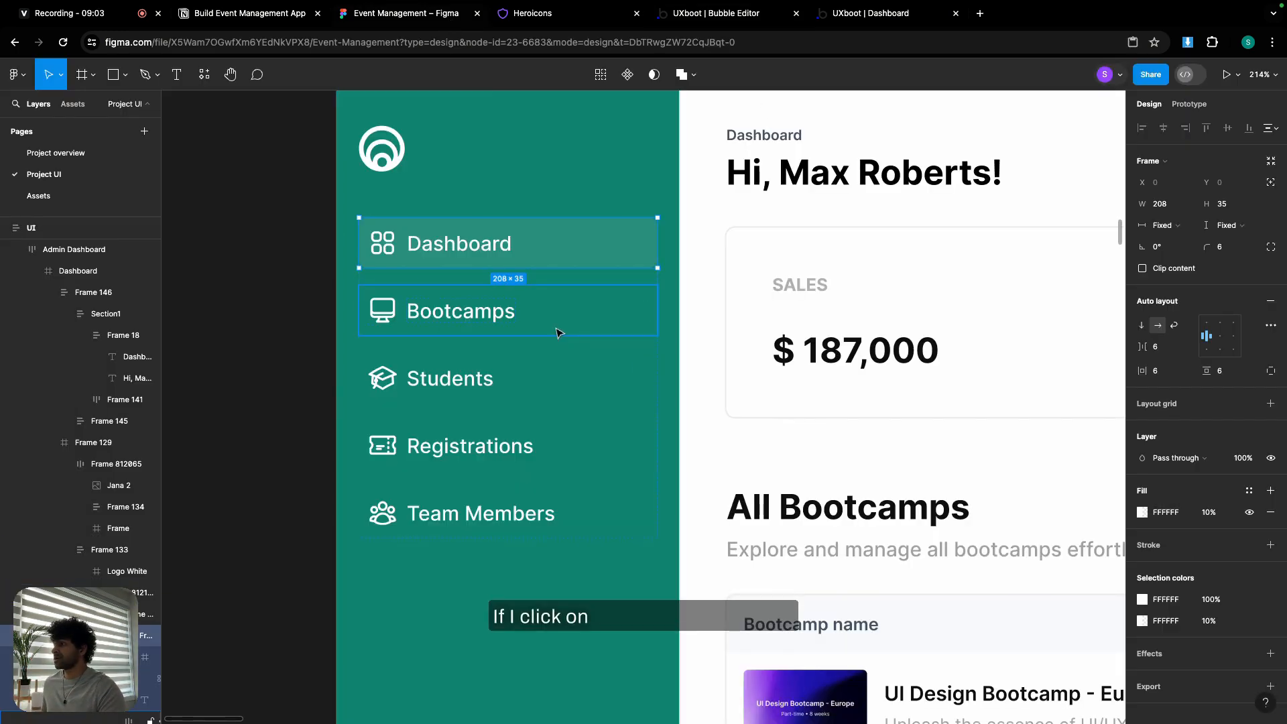
- Pan and zoom the Figma canvas to review the sidebar and Bootcamps page designs
{"action": "scroll", "coordinate": [557, 329], "scroll_direction": "down", "scroll_amount": 5}
{"action": "left_click_drag", "start_coordinate": [904, 363], "coordinate": [410, 328]}
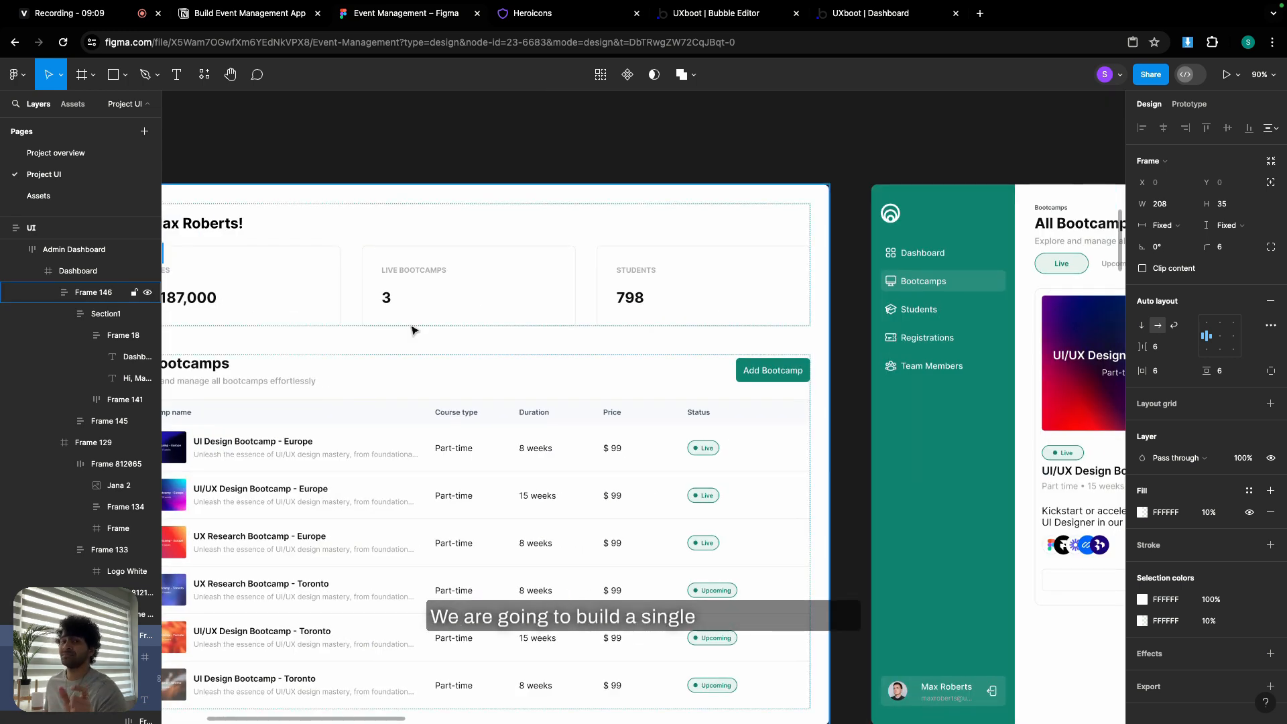
{"action": "scroll", "coordinate": [412, 330], "scroll_direction": "down", "scroll_amount": 4}
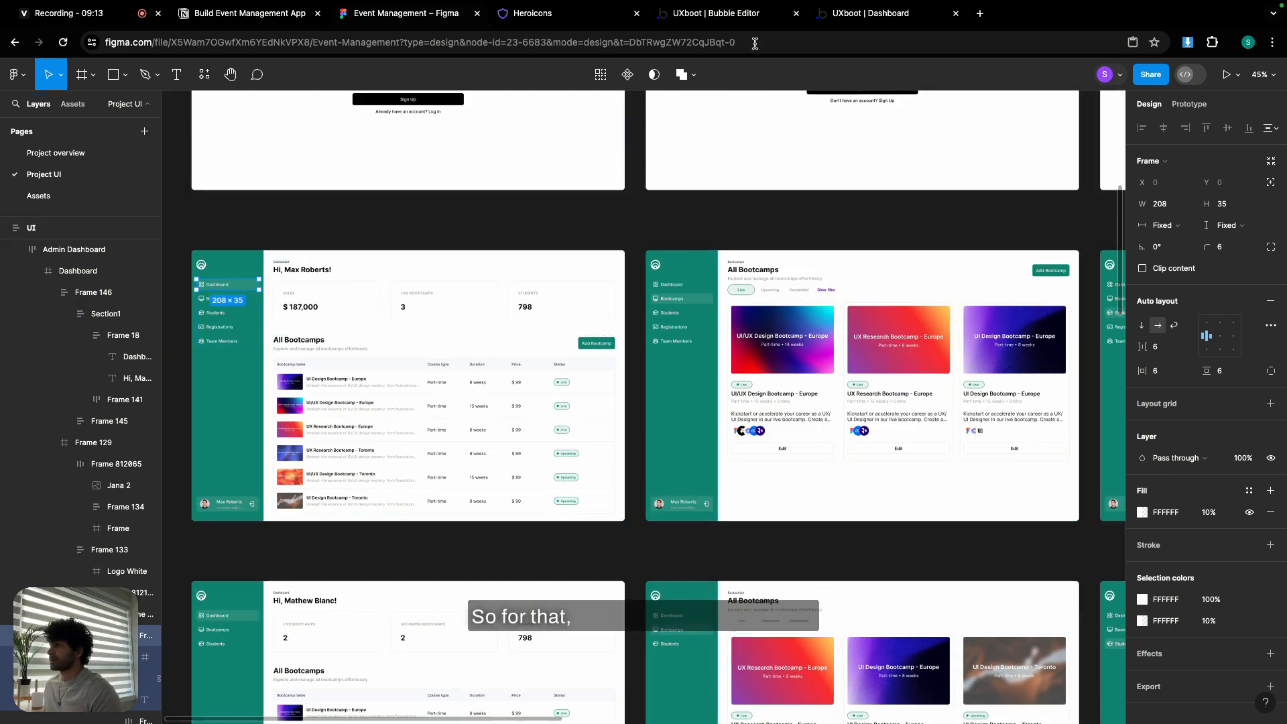
{"action": "scroll", "coordinate": [405, 118], "scroll_direction": "up", "scroll_amount": 5}
{"action": "scroll", "coordinate": [405, 118], "scroll_direction": "right", "scroll_amount": 5}
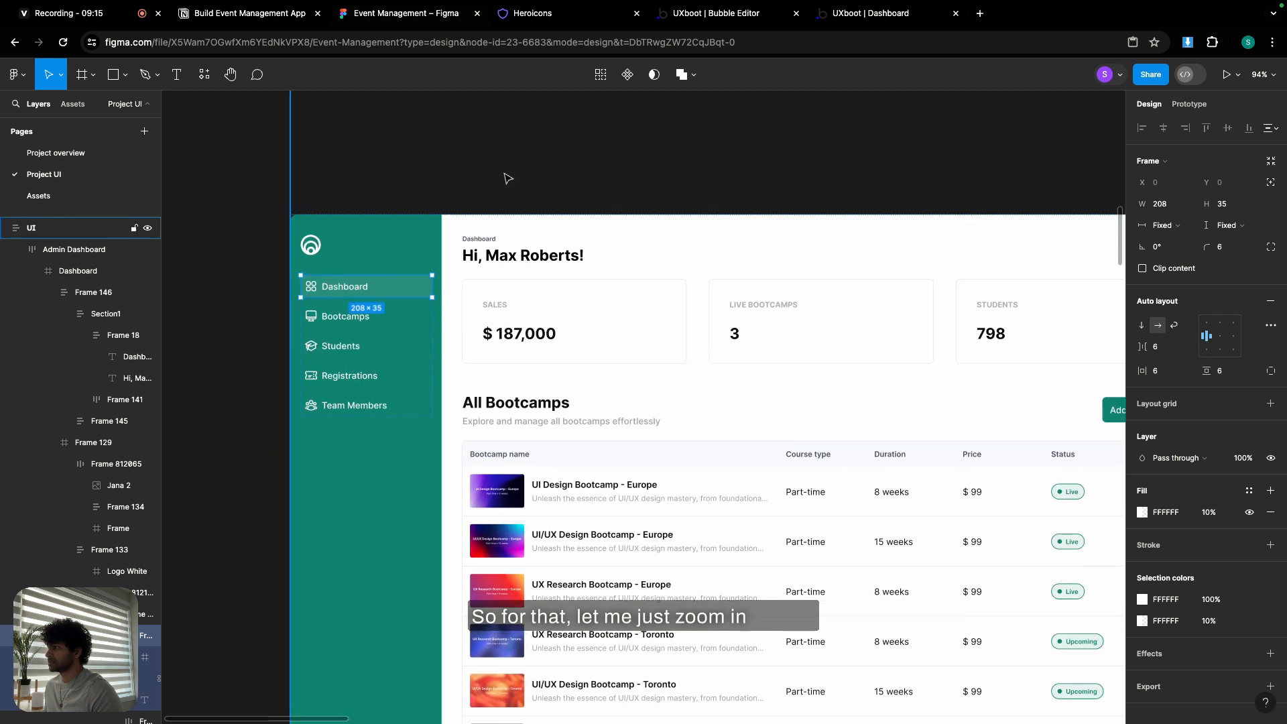
{"action": "left_click", "coordinate": [753, 13]}
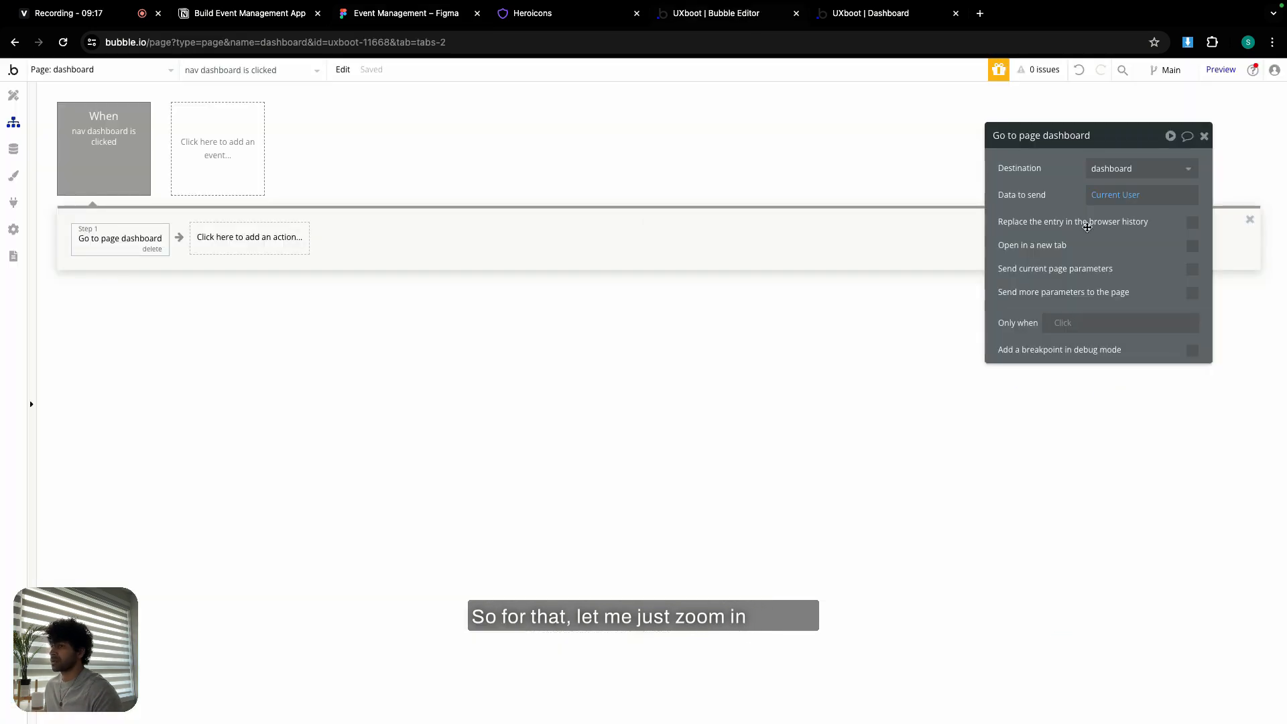
- Have the dashboard navigation also send URL parameter v = dashboard-a
{"action": "left_click", "coordinate": [1193, 295]}
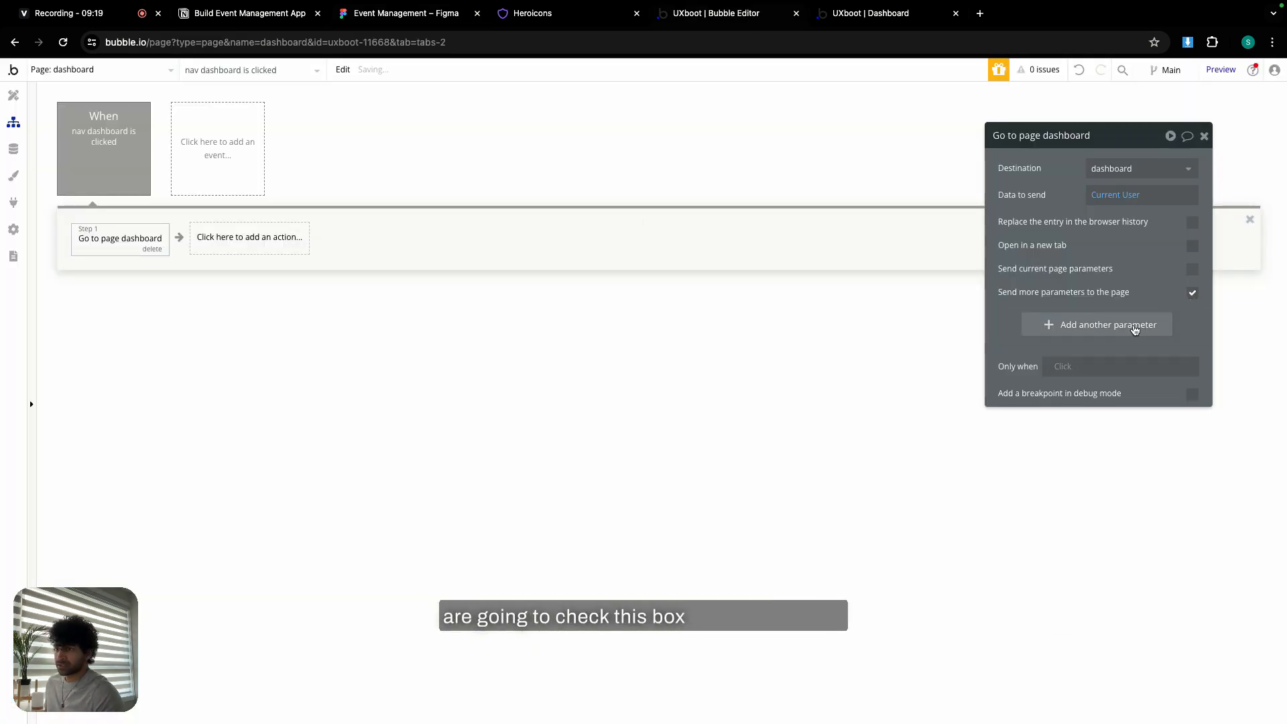
{"action": "left_click", "coordinate": [1135, 330]}
{"action": "left_click", "coordinate": [1040, 322]}
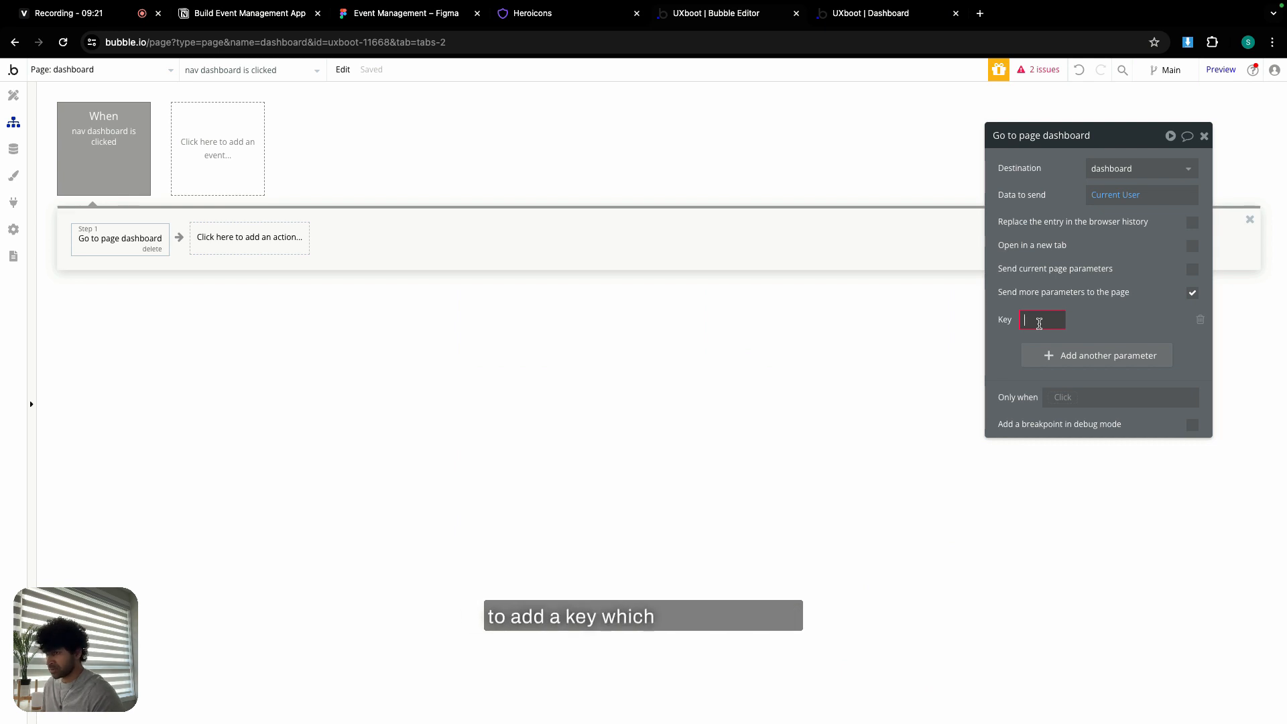
{"action": "type", "text": "v"}
{"action": "left_click", "coordinate": [1142, 321]}
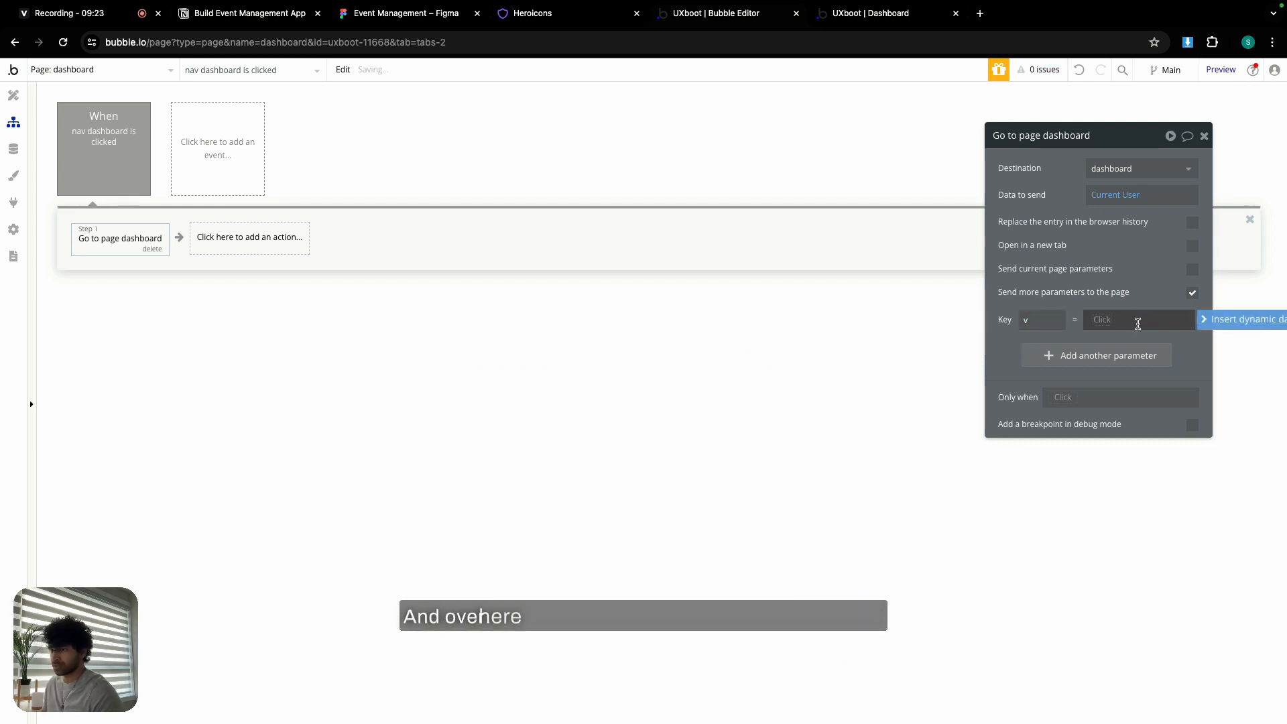
{"action": "type", "text": "d"}
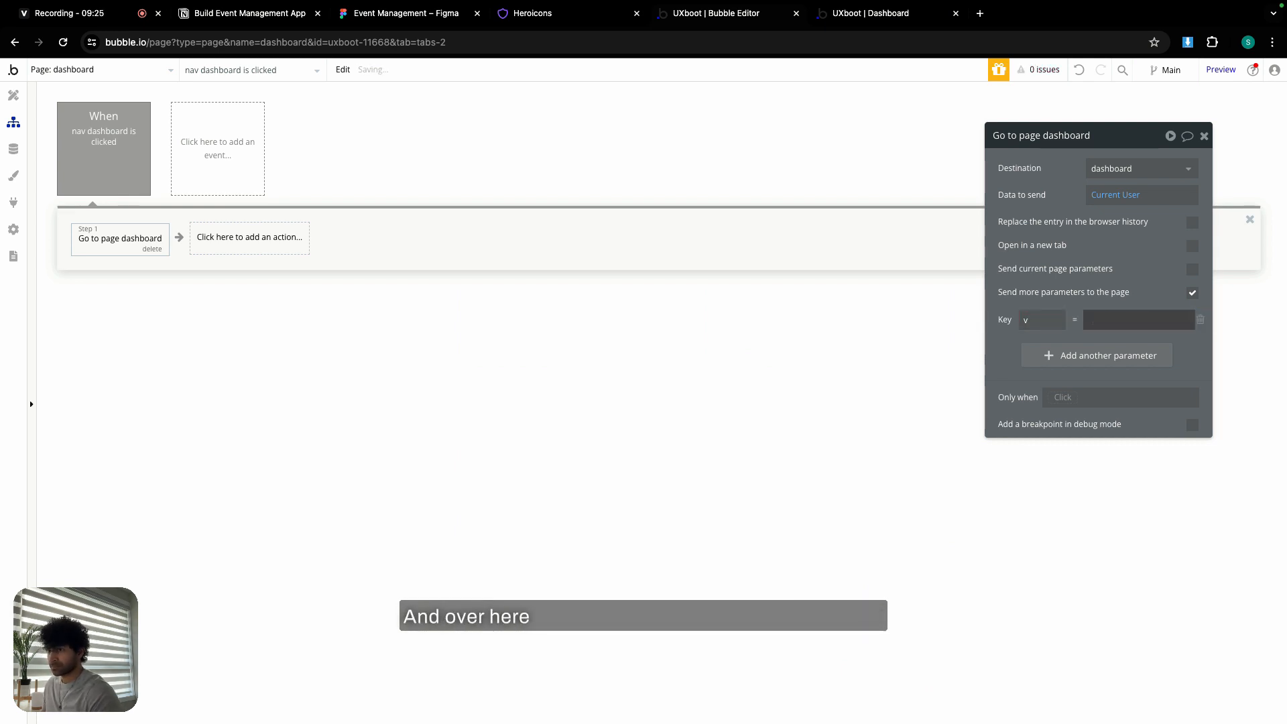
{"action": "left_click", "coordinate": [1122, 320]}
{"action": "type", "text": "dash"}
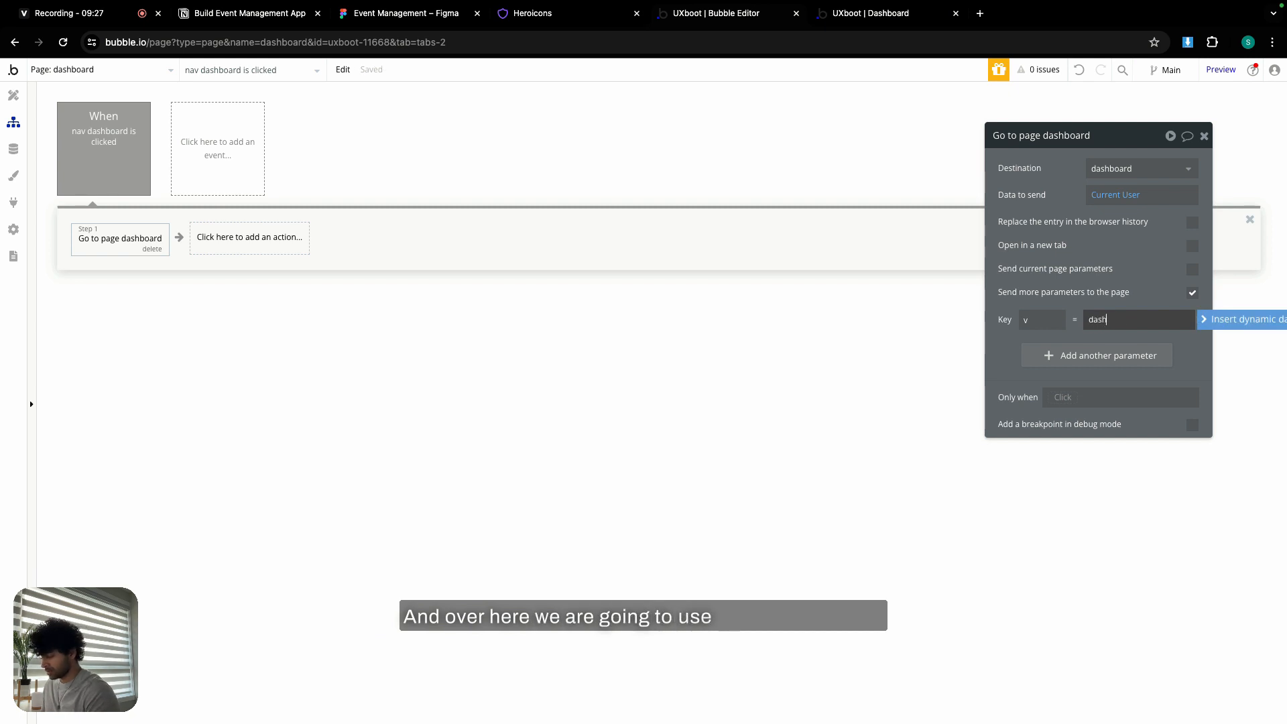
{"action": "type", "text": "board-"}
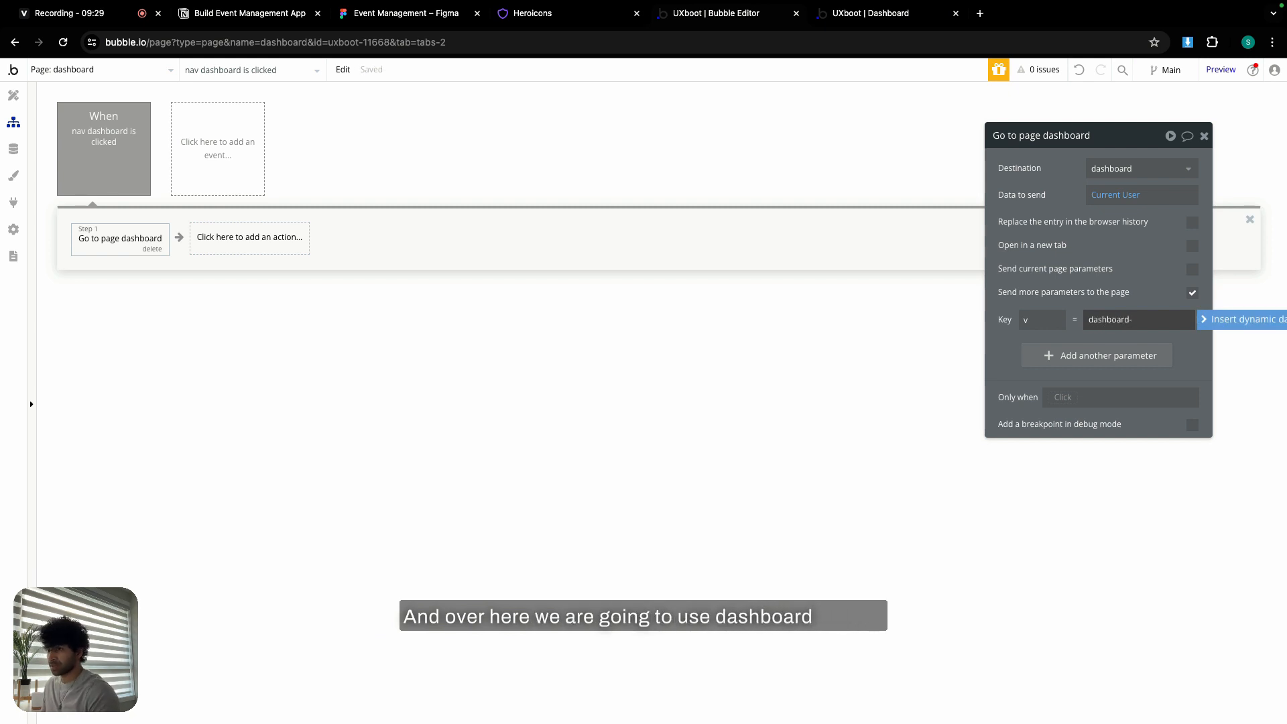
{"action": "type", "text": "a"}
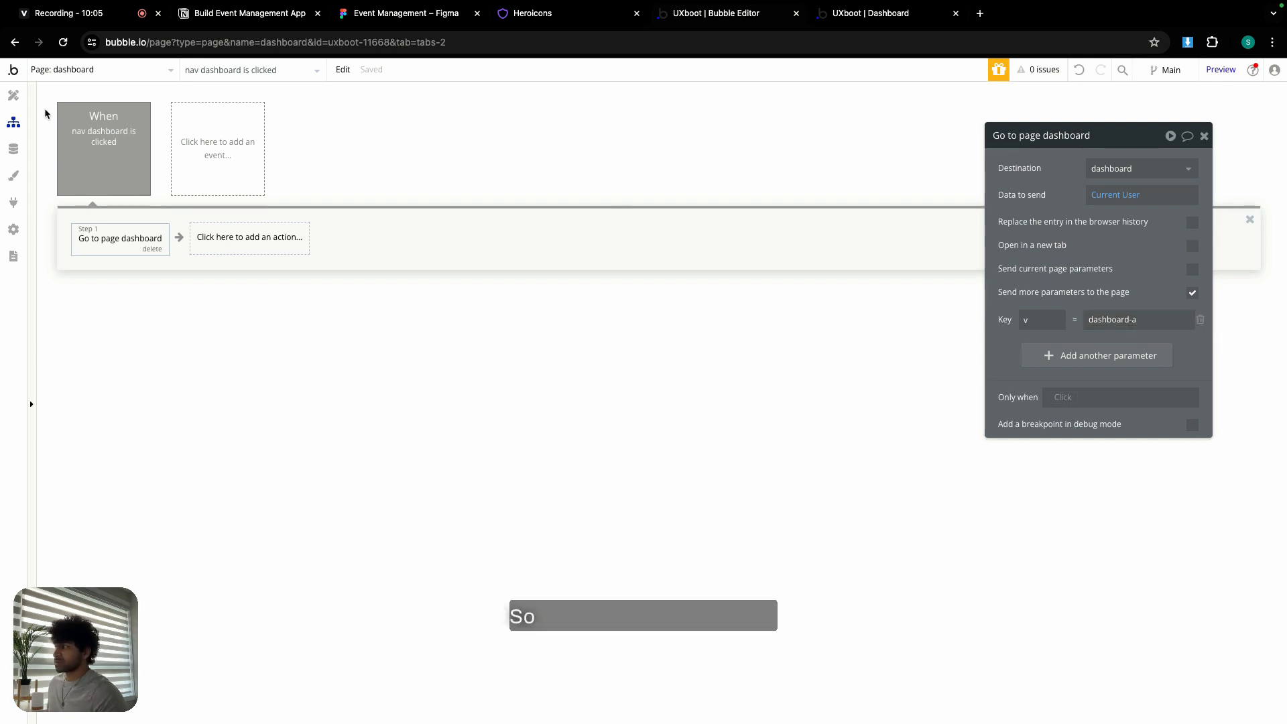
{"action": "left_click", "coordinate": [13, 95]}
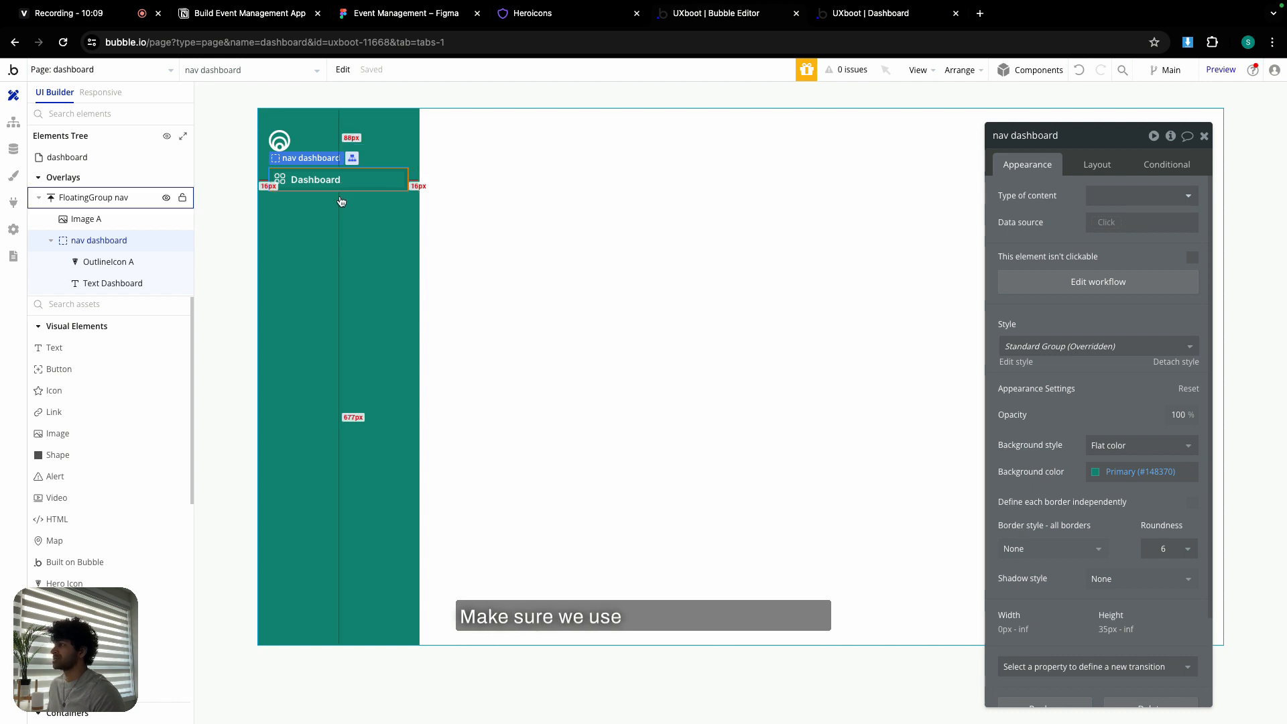
- Add a condition on the nav dashboard group: when Get v from page URL is dashboard-a
{"action": "left_click", "coordinate": [1172, 168]}
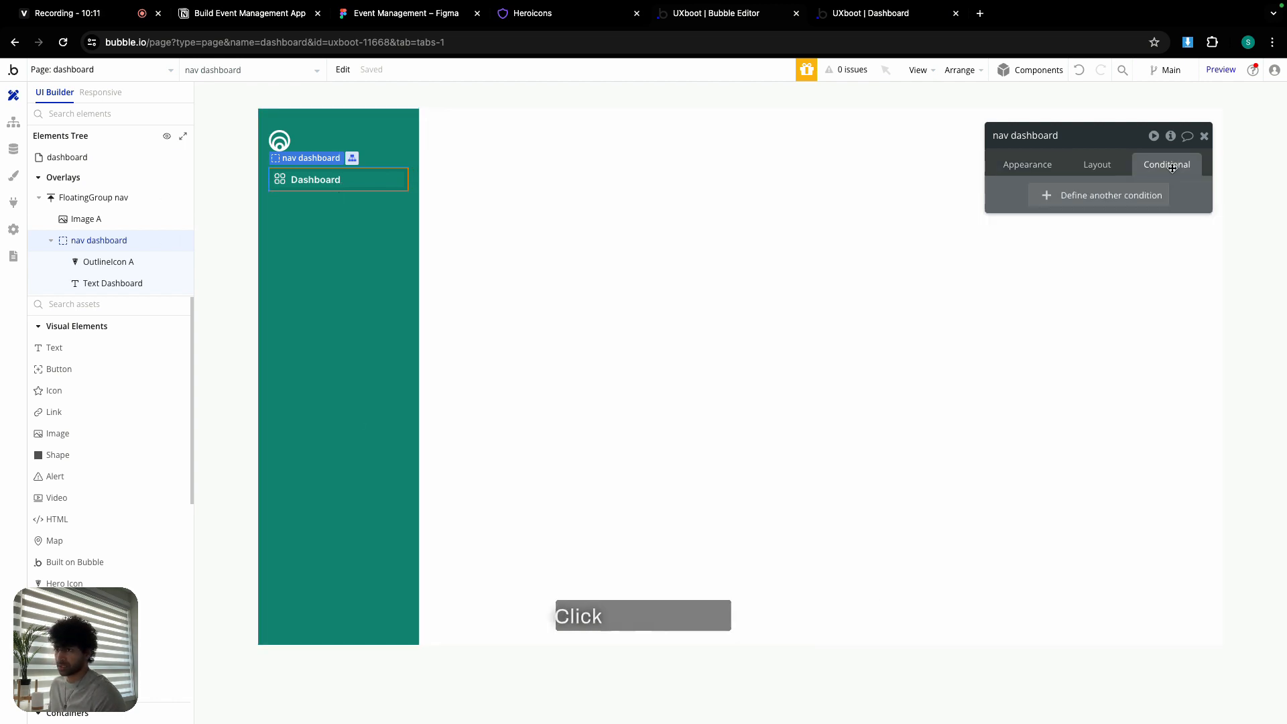
{"action": "left_click", "coordinate": [1105, 195]}
{"action": "left_click", "coordinate": [1047, 205]}
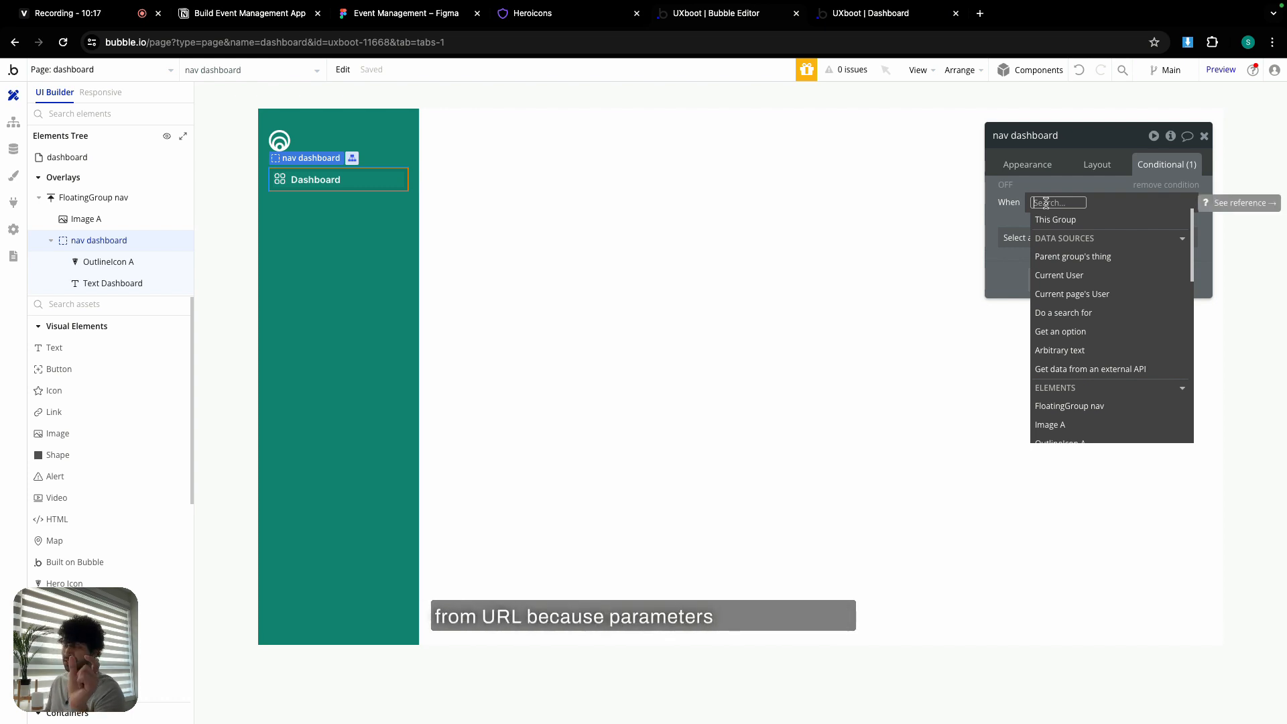
{"action": "type", "text": "get"}
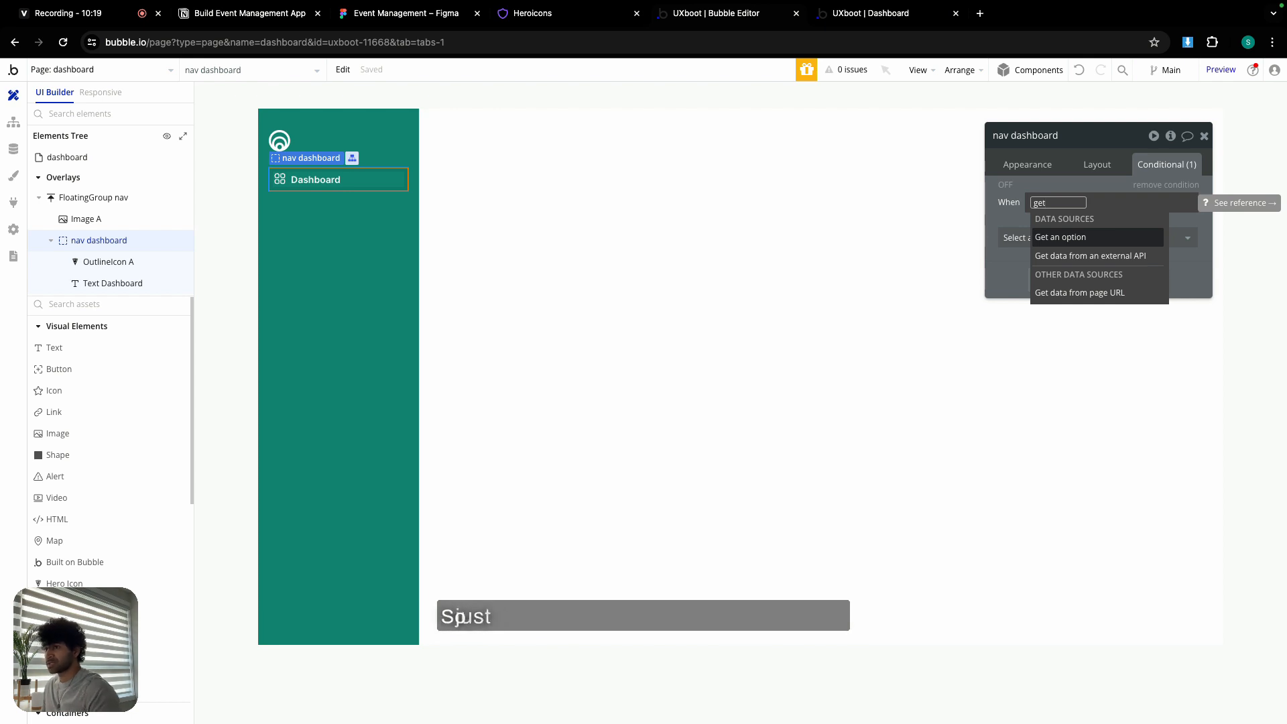
{"action": "left_click", "coordinate": [1085, 293]}
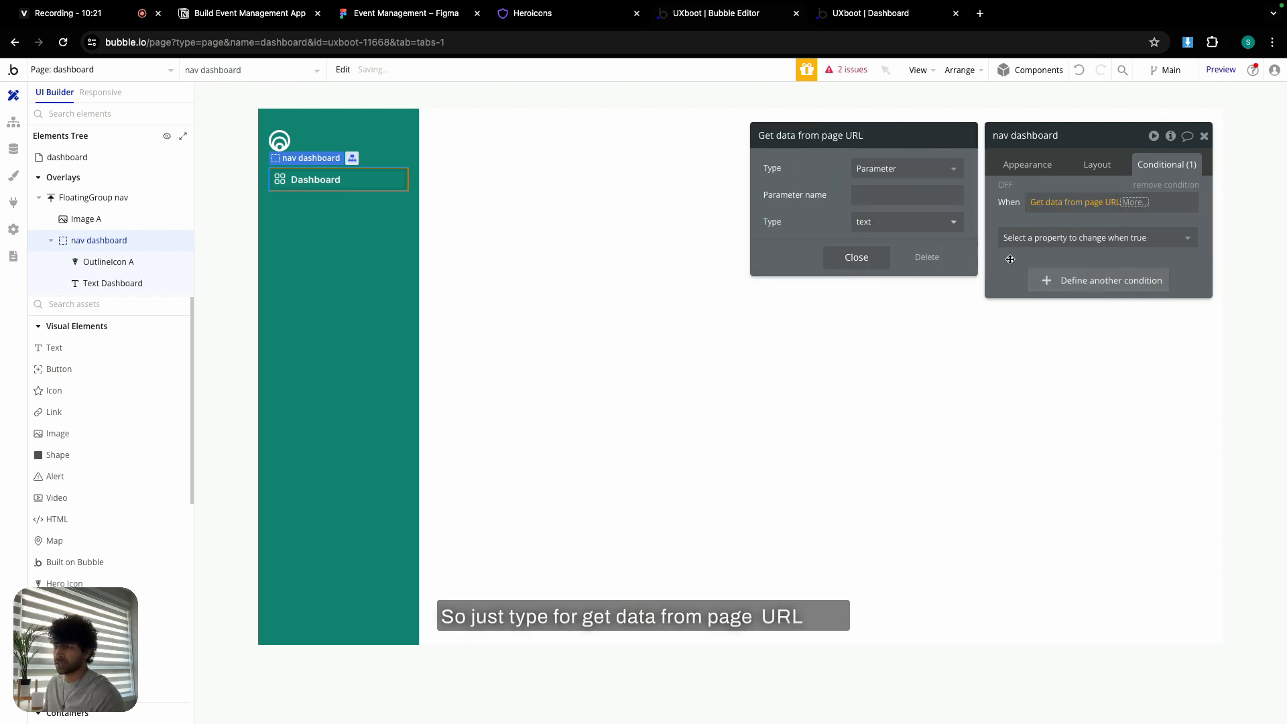
{"action": "left_click", "coordinate": [890, 195]}
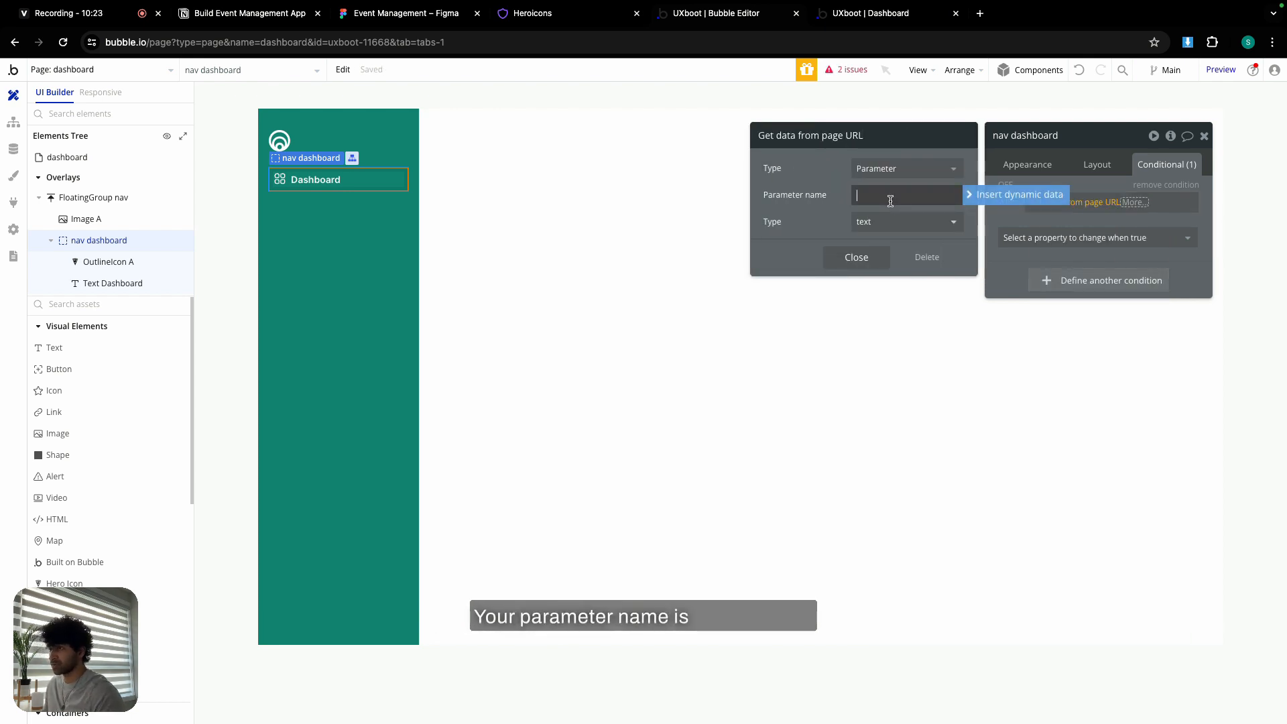
{"action": "type", "text": "v"}
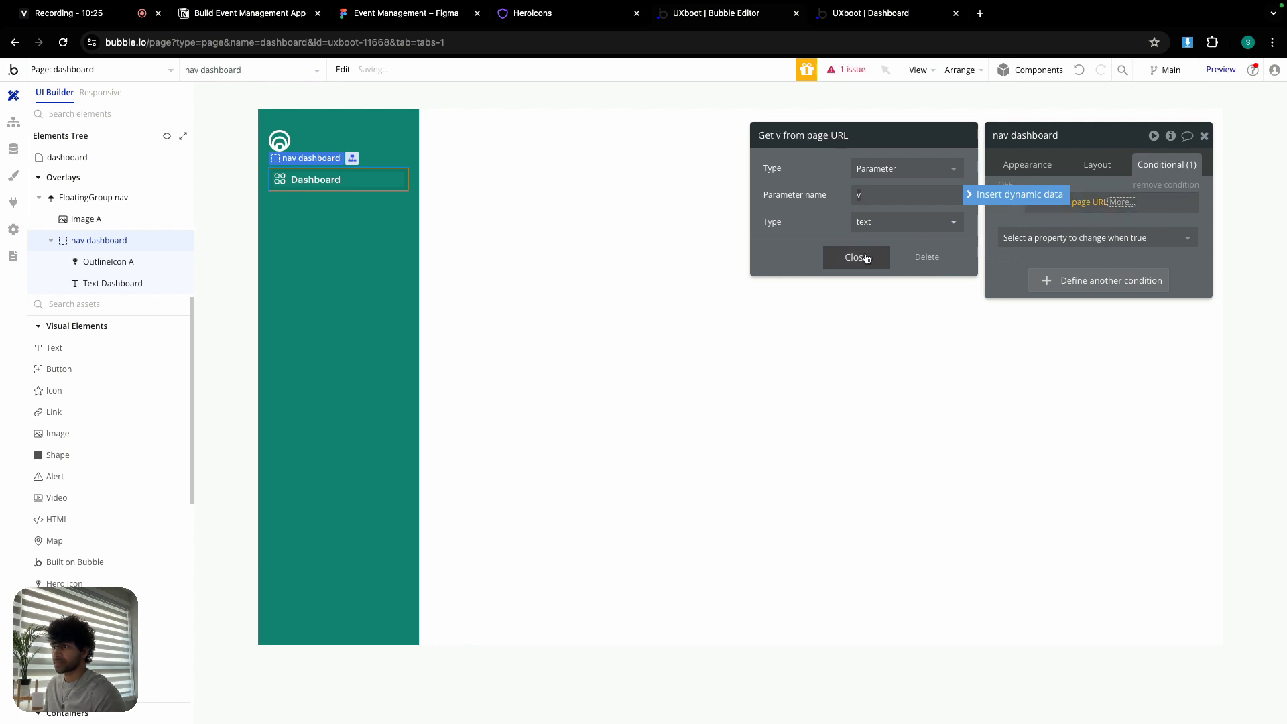
{"action": "left_click", "coordinate": [864, 259]}
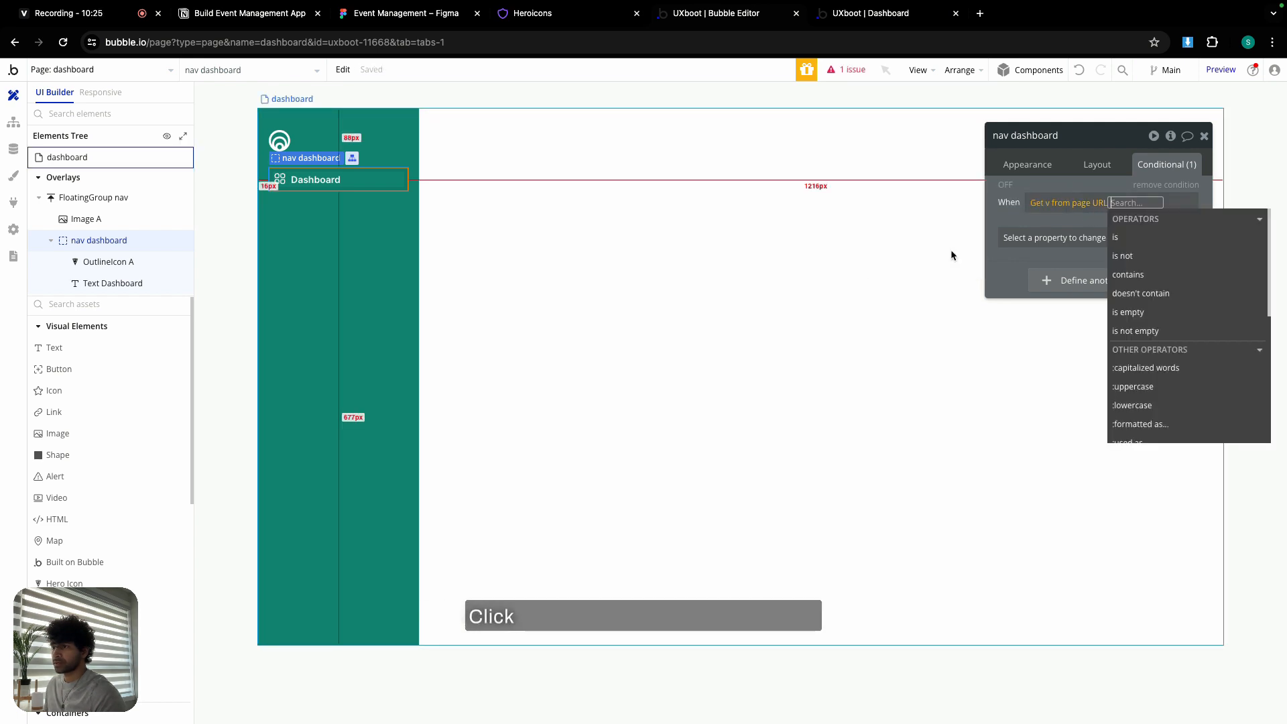
{"action": "left_click", "coordinate": [1116, 237]}
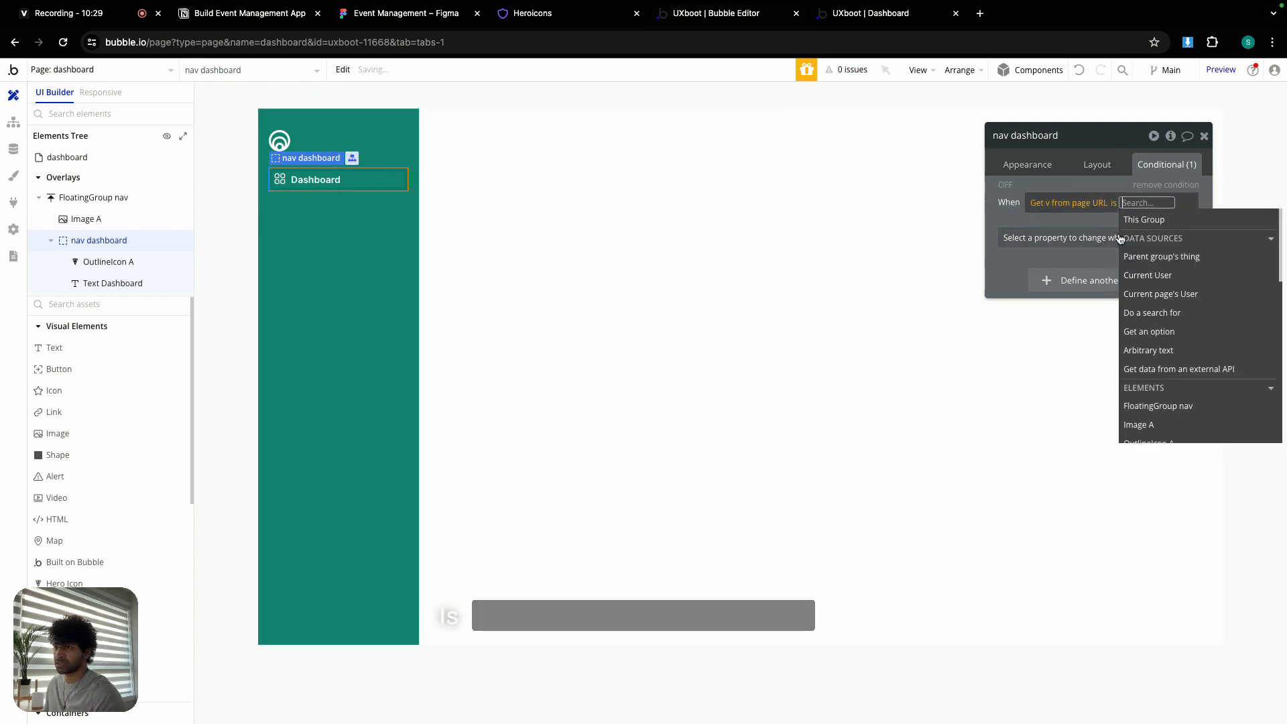
{"action": "type", "text": "dashboard-a"}
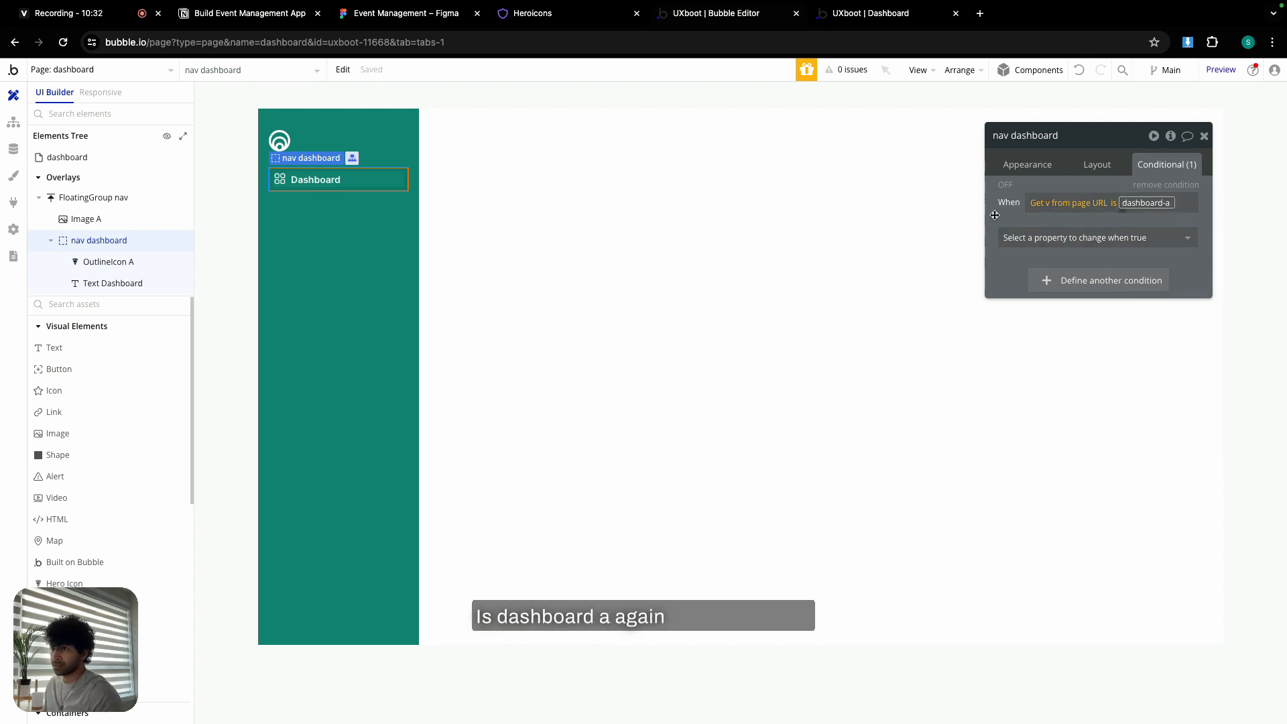
{"action": "key", "text": "Return"}
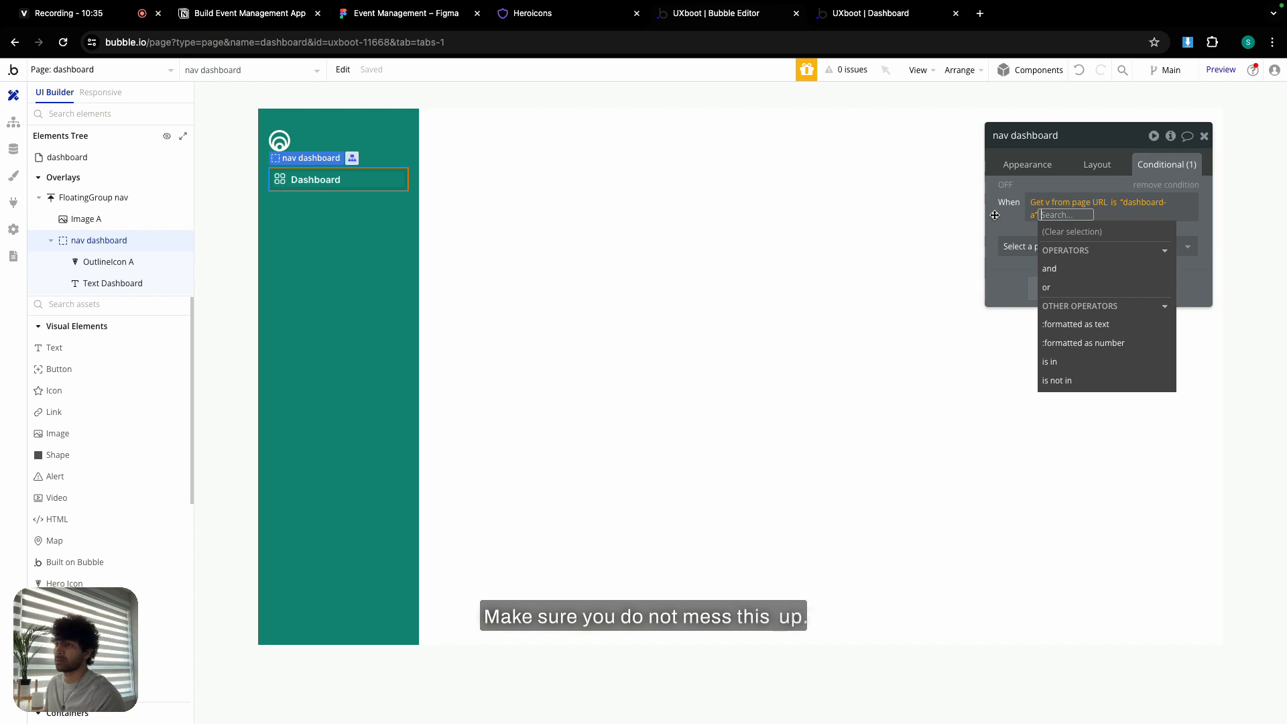
{"action": "left_click", "coordinate": [995, 215]}
- Make that condition set the background to Primary contrast at 10% opacity
{"action": "left_click", "coordinate": [1062, 241]}
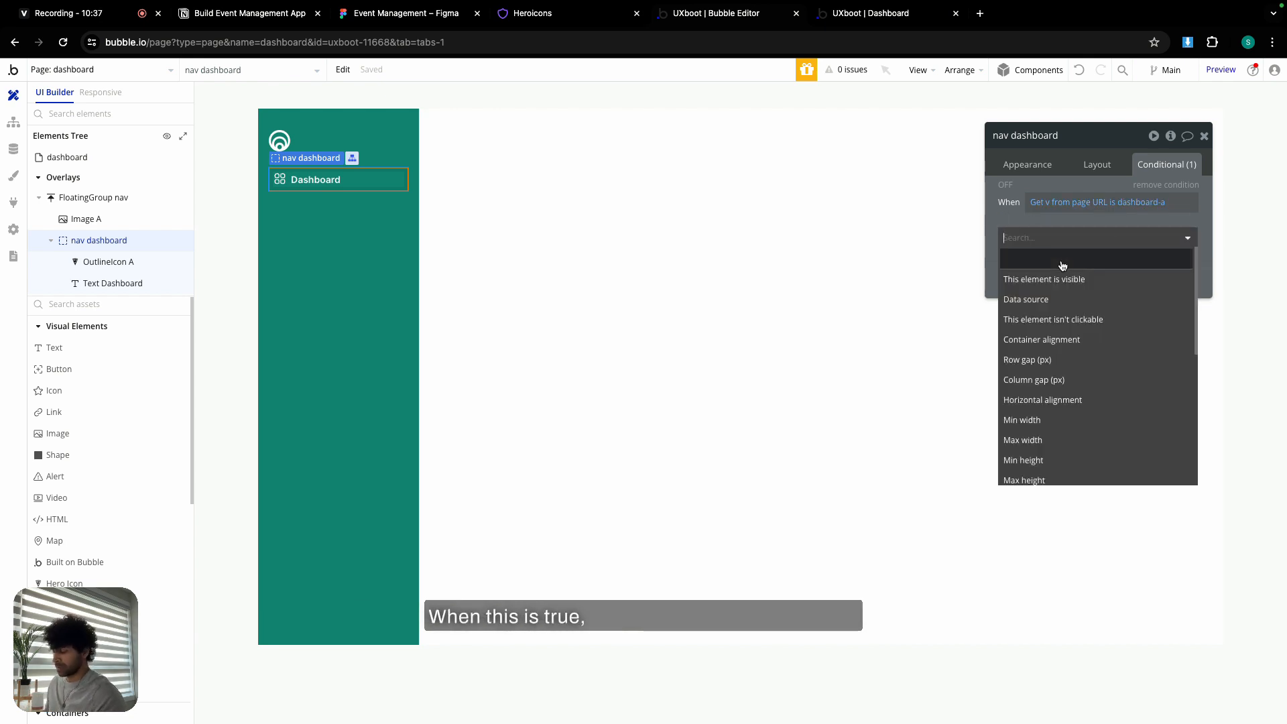
{"action": "type", "text": "back"}
{"action": "left_click", "coordinate": [1097, 301]}
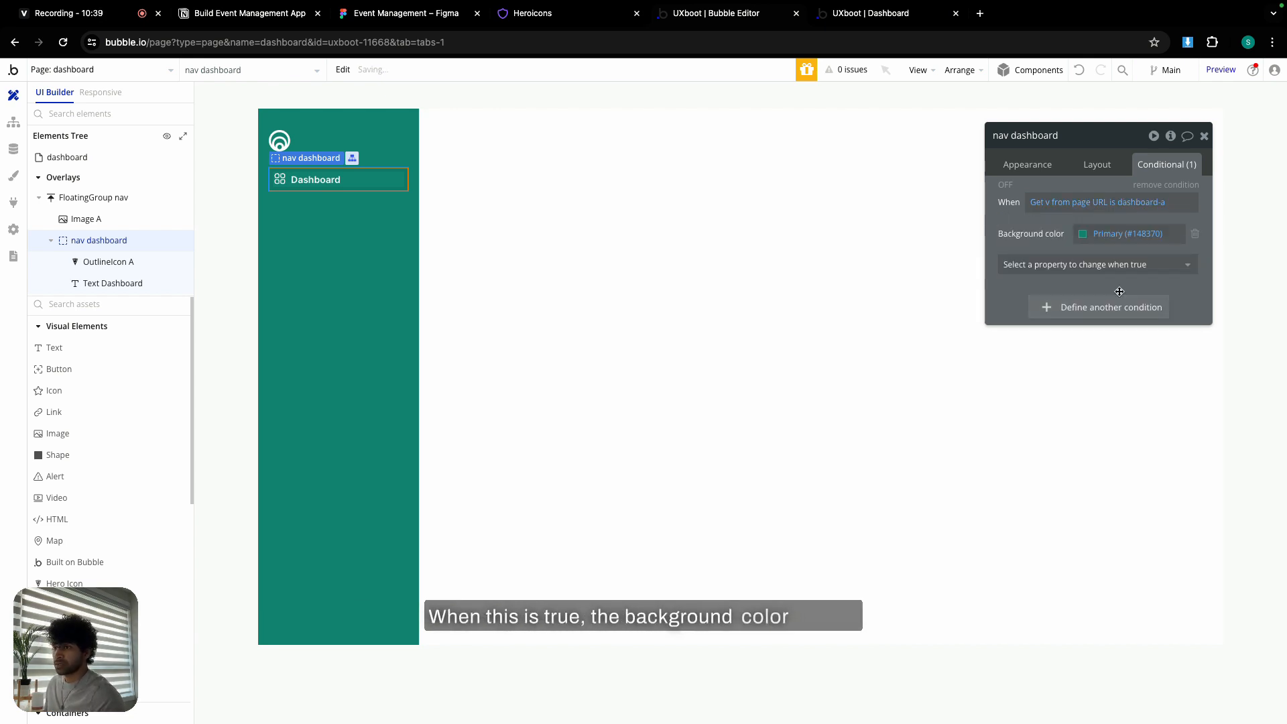
{"action": "left_click", "coordinate": [1124, 234]}
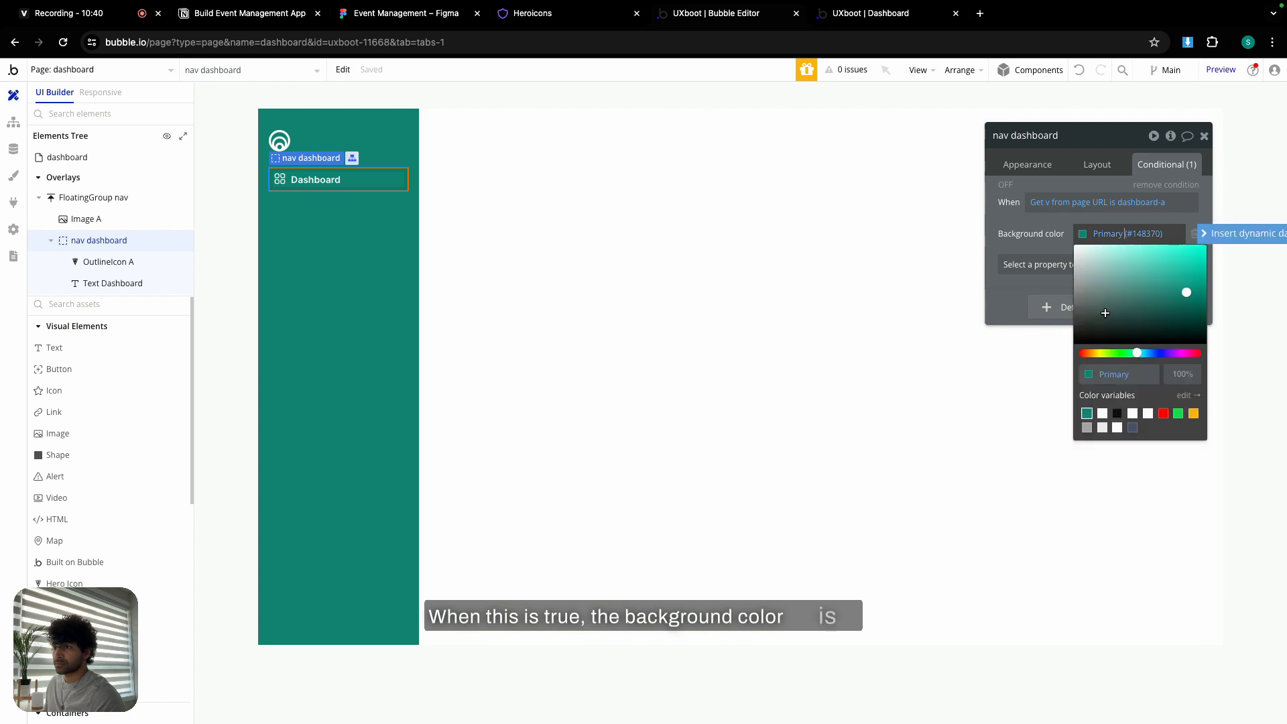
{"action": "left_click", "coordinate": [1102, 413]}
{"action": "left_click", "coordinate": [1177, 374]}
{"action": "type", "text": "10"}
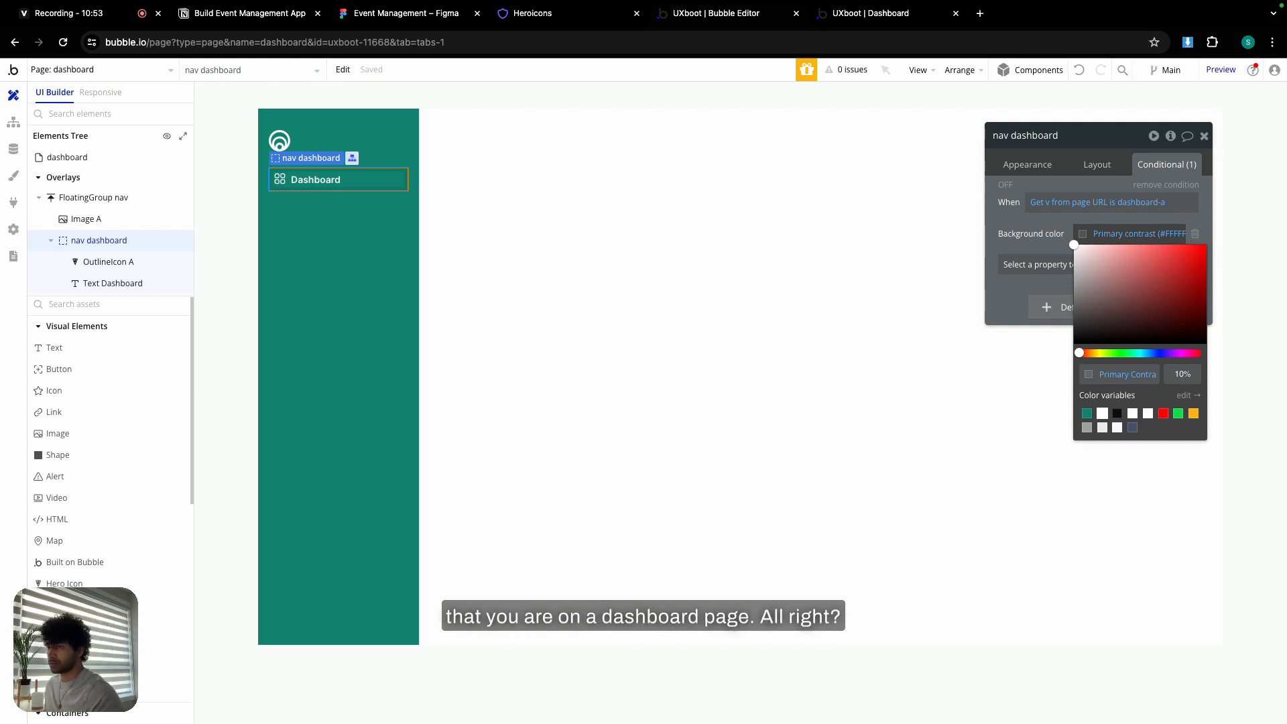
{"action": "left_click", "coordinate": [1119, 136]}
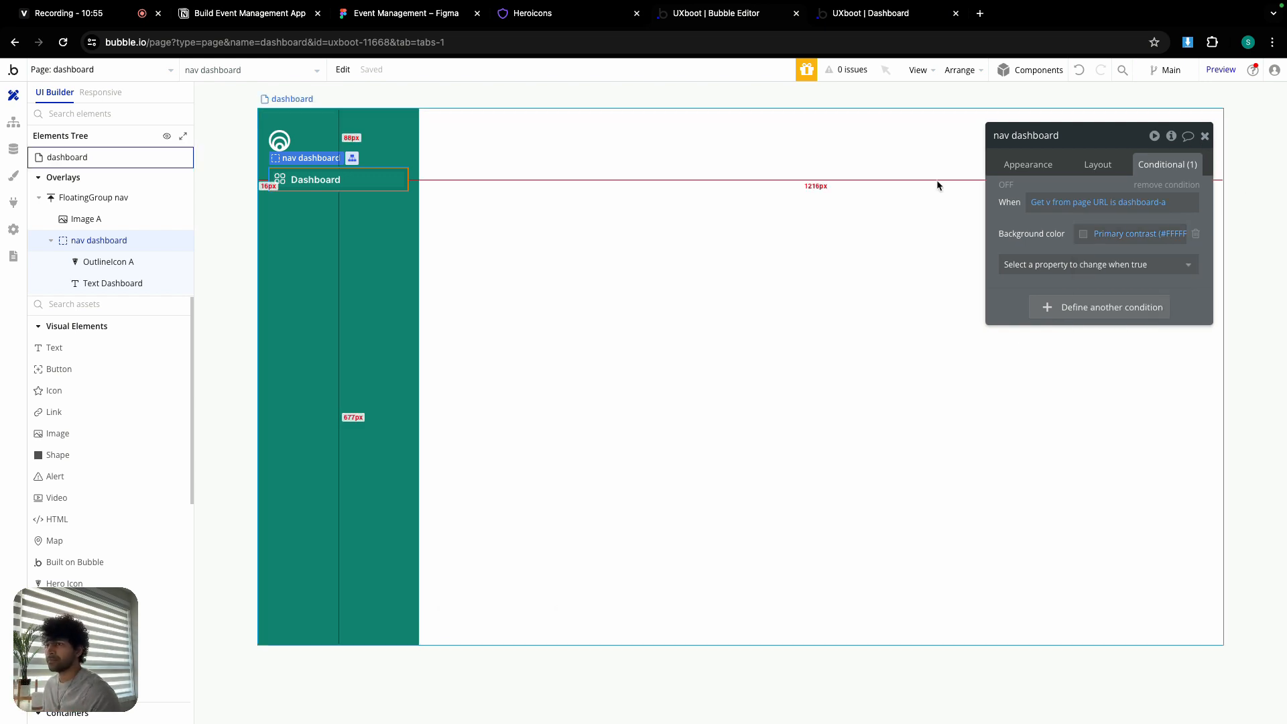
{"action": "left_click", "coordinate": [1206, 136]}
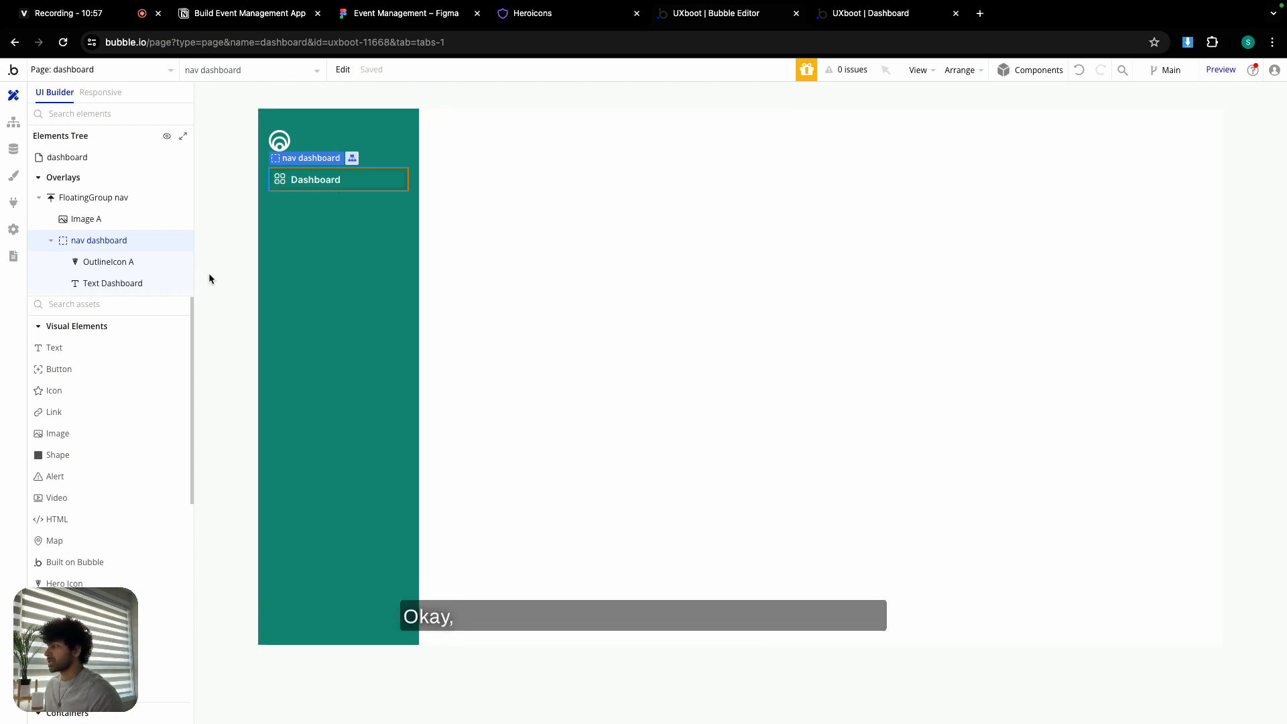
- Draw a new Group on the dashboard page and name it dashboard-a
{"action": "scroll", "coordinate": [96, 405], "scroll_direction": "down", "scroll_amount": 8}
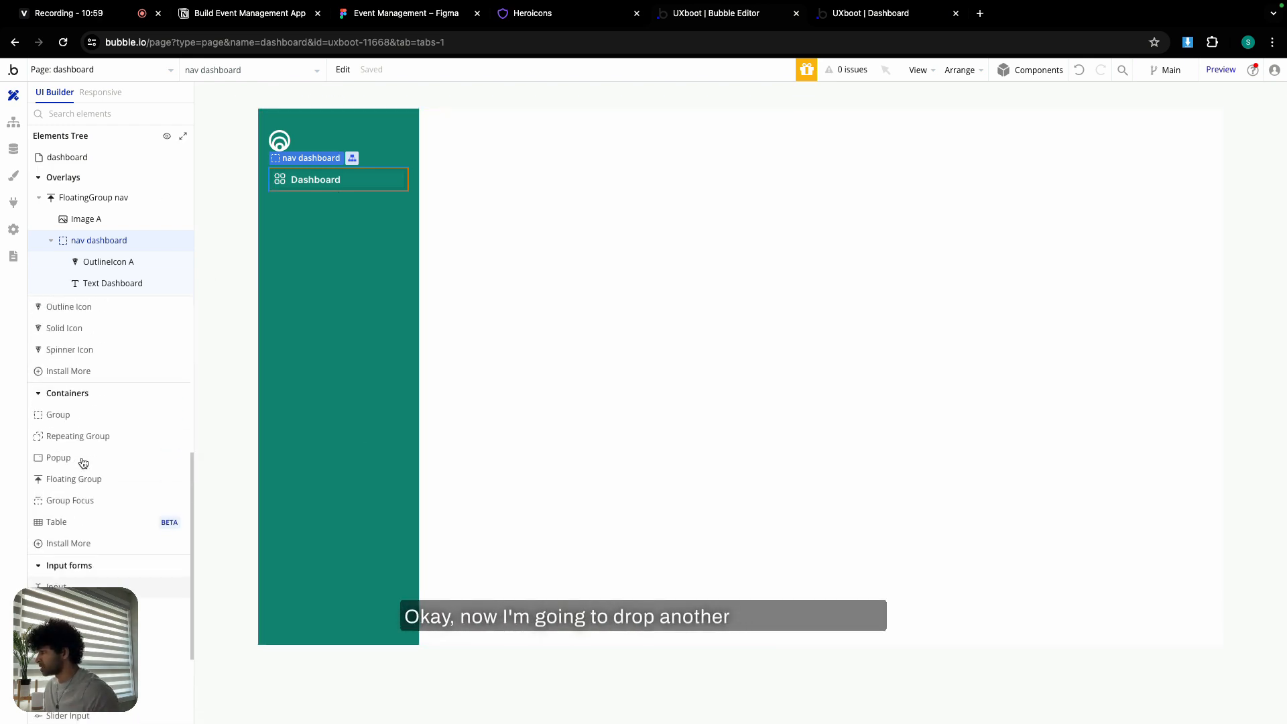
{"action": "left_click", "coordinate": [61, 417]}
{"action": "left_click_drag", "start_coordinate": [452, 135], "coordinate": [867, 454]}
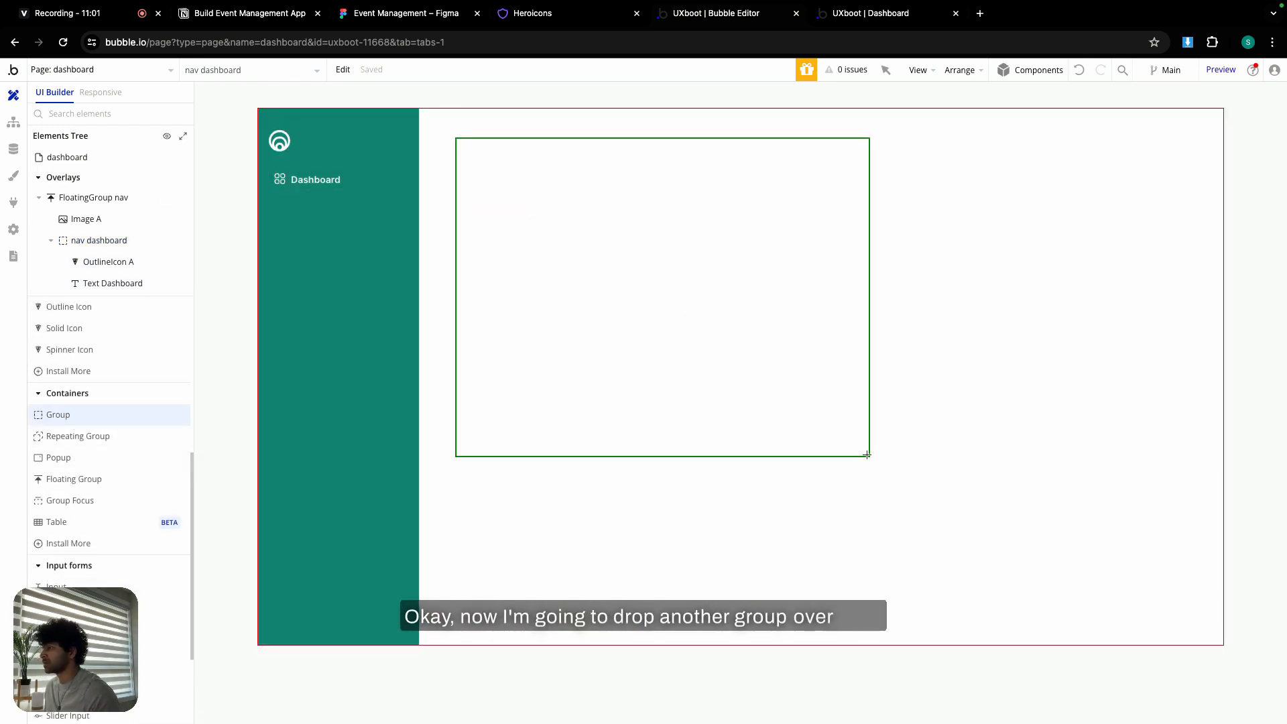
{"action": "double_click", "coordinate": [1045, 136]}
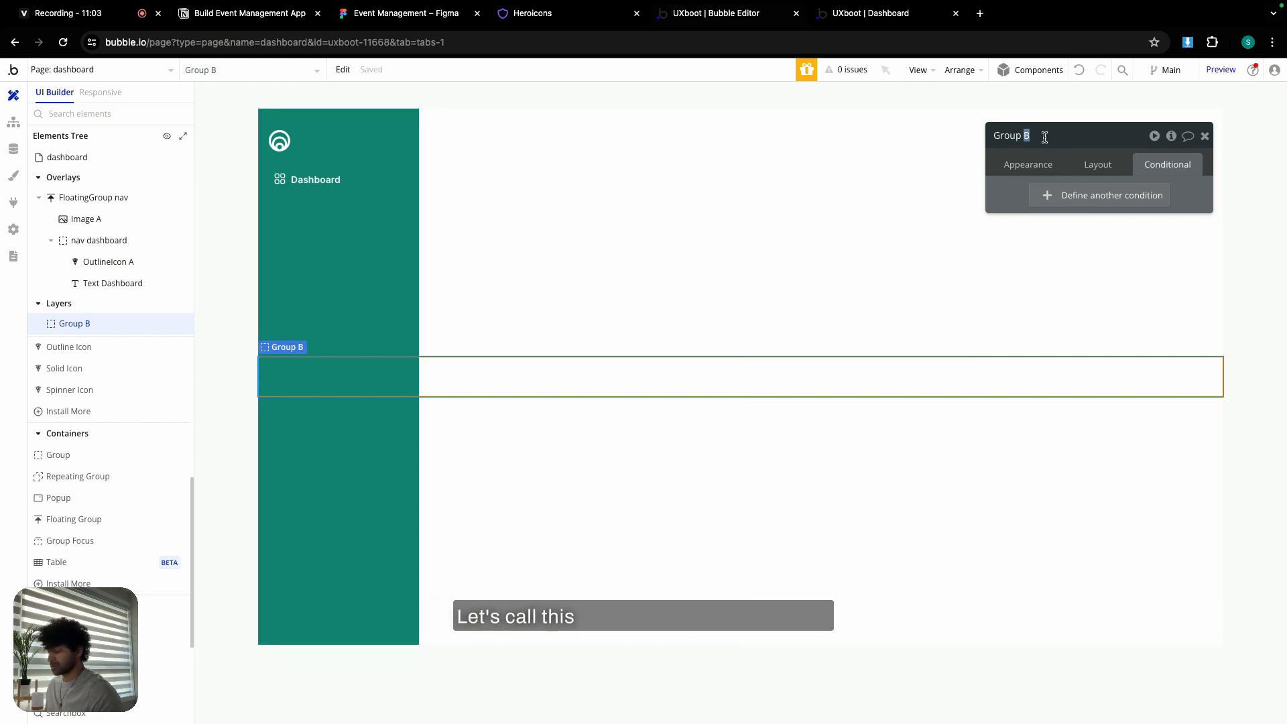
{"action": "type", "text": "dashboard-a"}
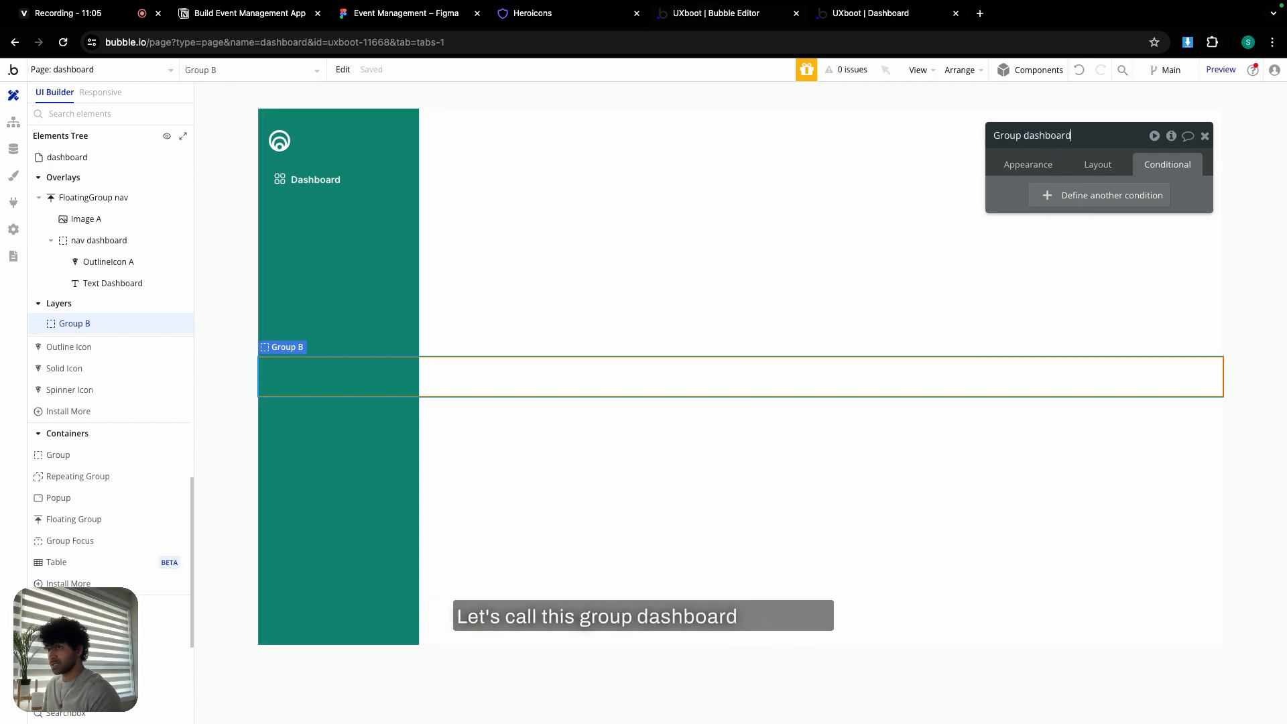
{"action": "left_click", "coordinate": [1035, 171]}
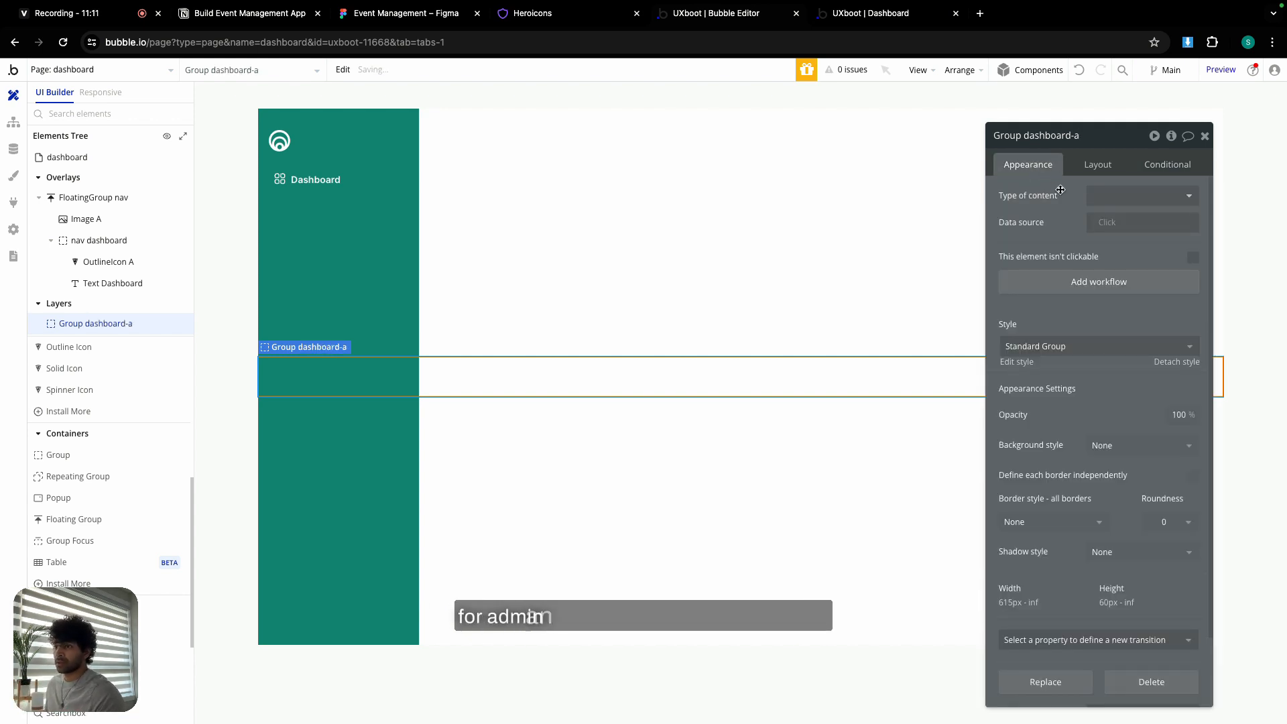
- Set the group's min width and min height to 0, full page height, and left margin 240
{"action": "left_click", "coordinate": [1090, 167]}
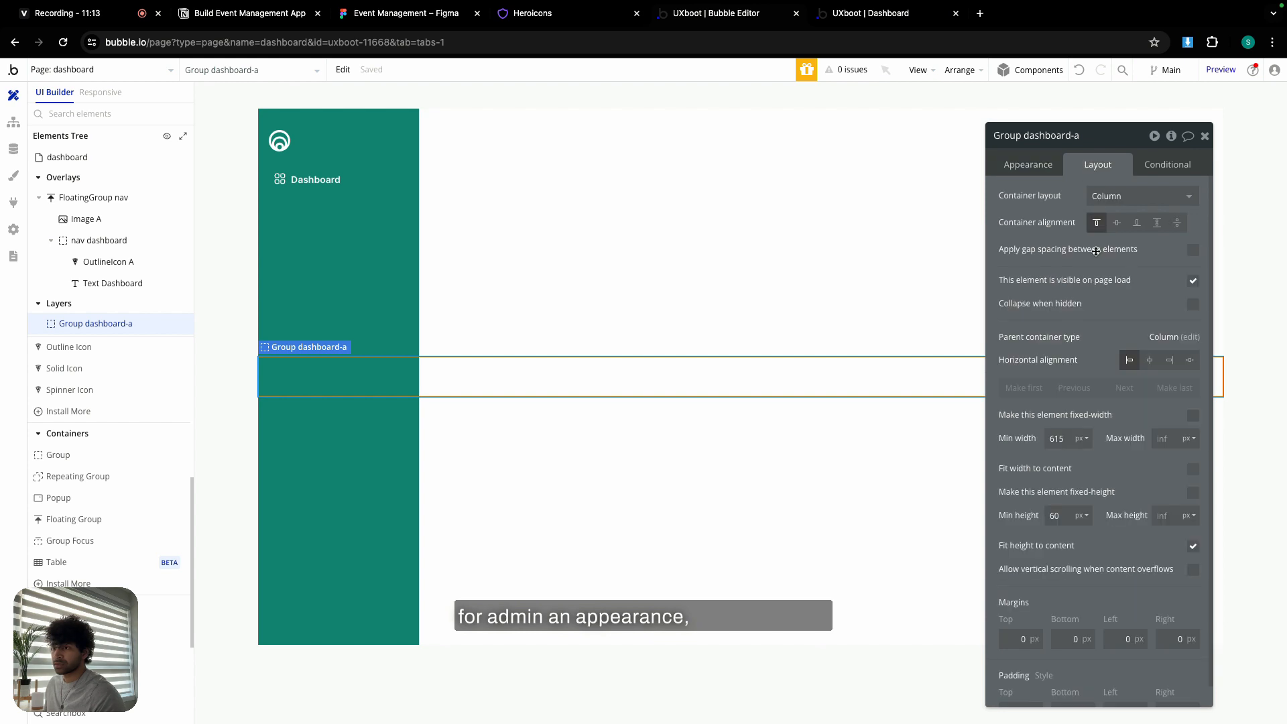
{"action": "left_click", "coordinate": [1062, 436]}
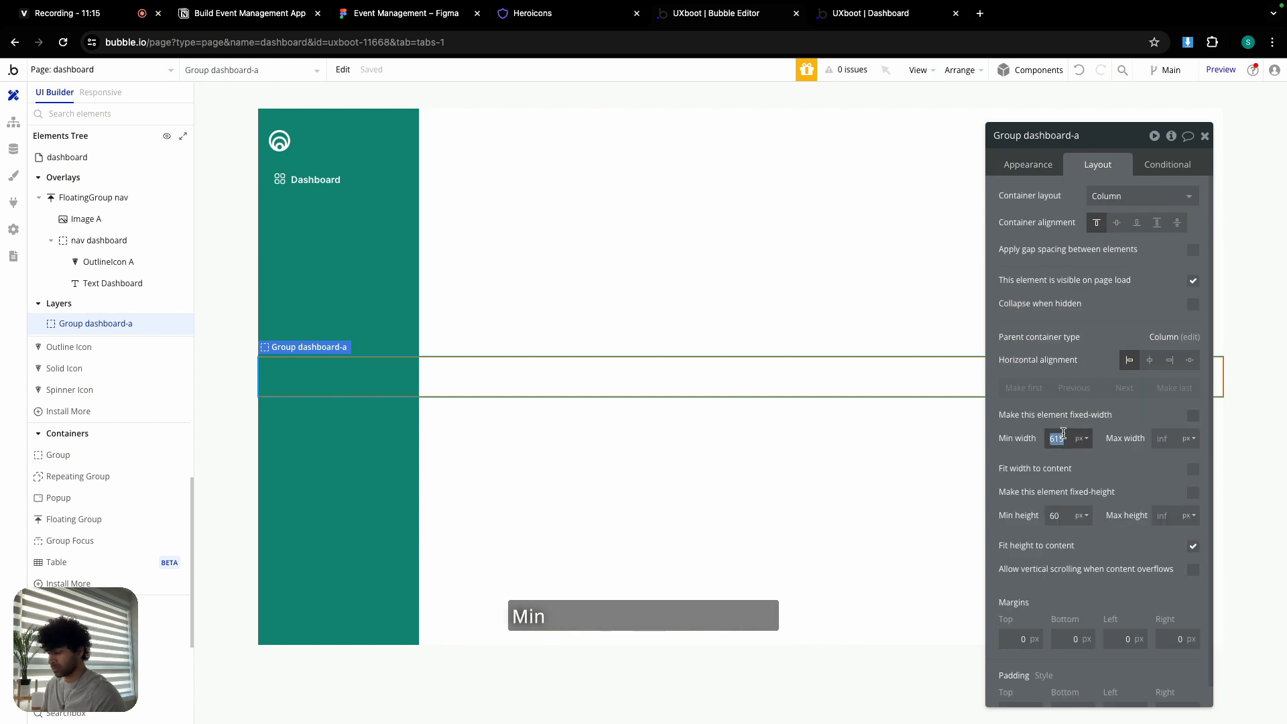
{"action": "type", "text": "0"}
{"action": "left_click", "coordinate": [1063, 515]}
{"action": "type", "text": "0"}
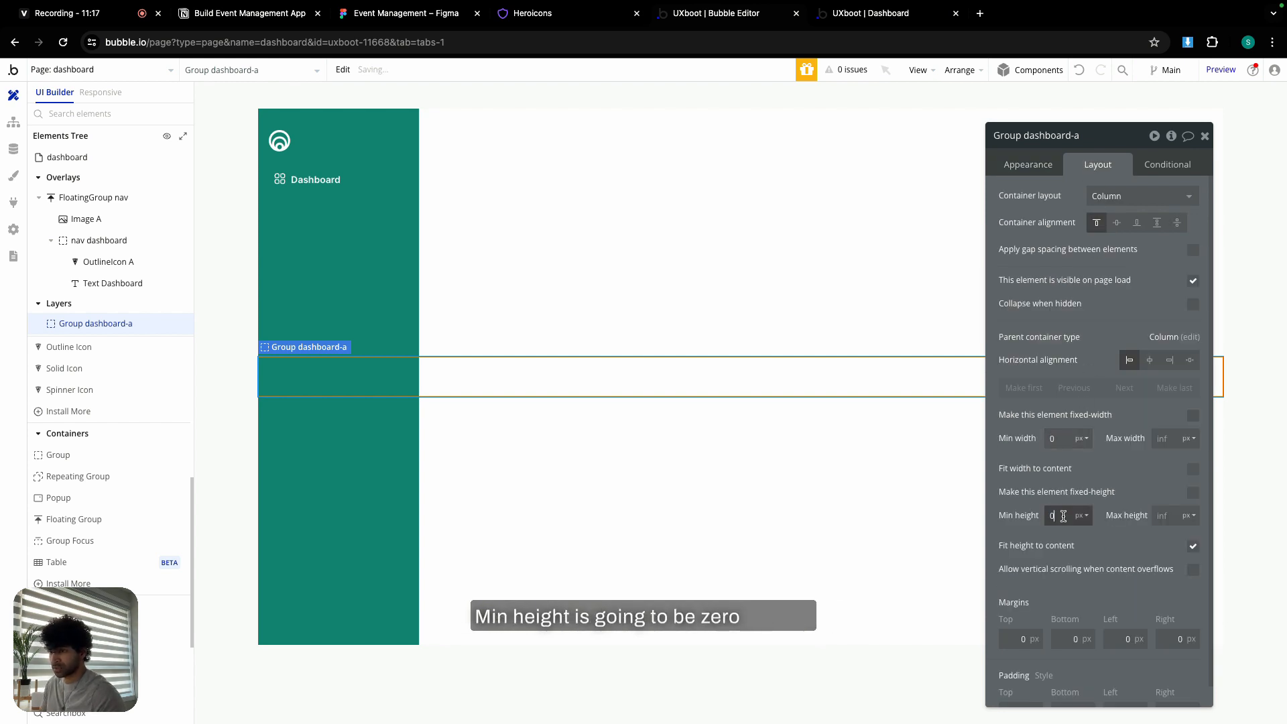
{"action": "left_click", "coordinate": [1193, 546]}
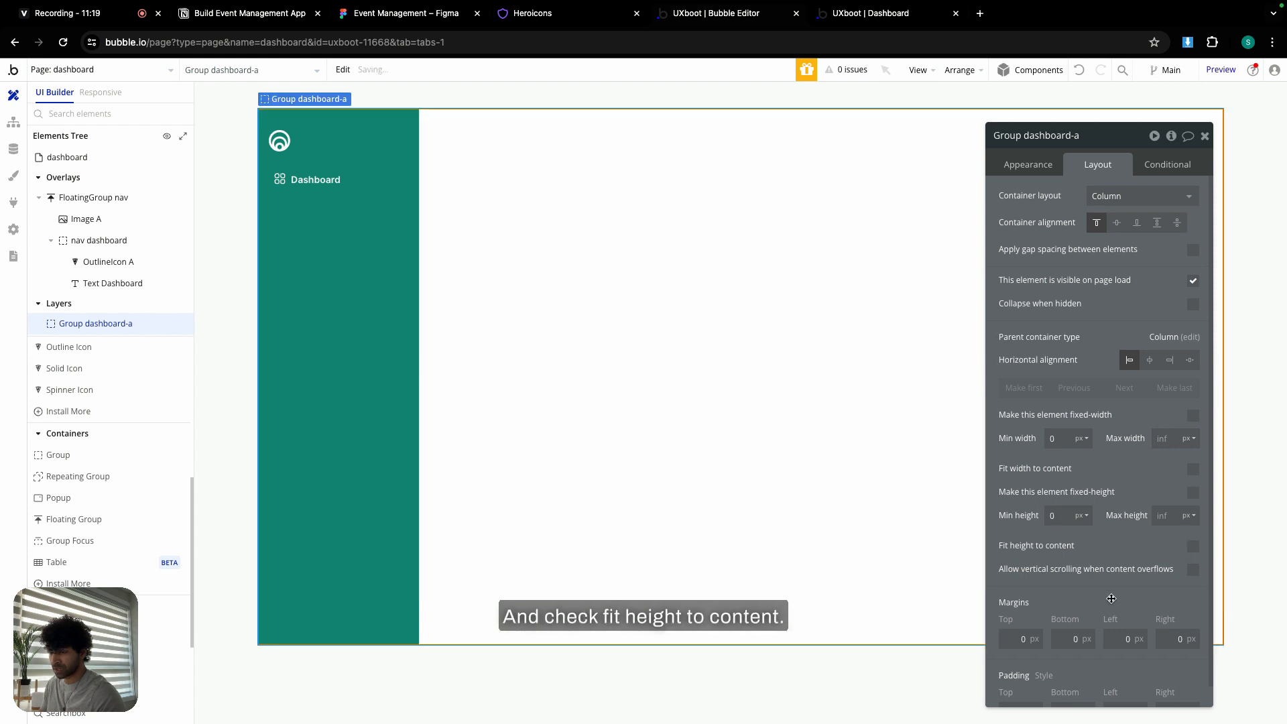
{"action": "scroll", "coordinate": [1111, 611], "scroll_direction": "down", "scroll_amount": 1}
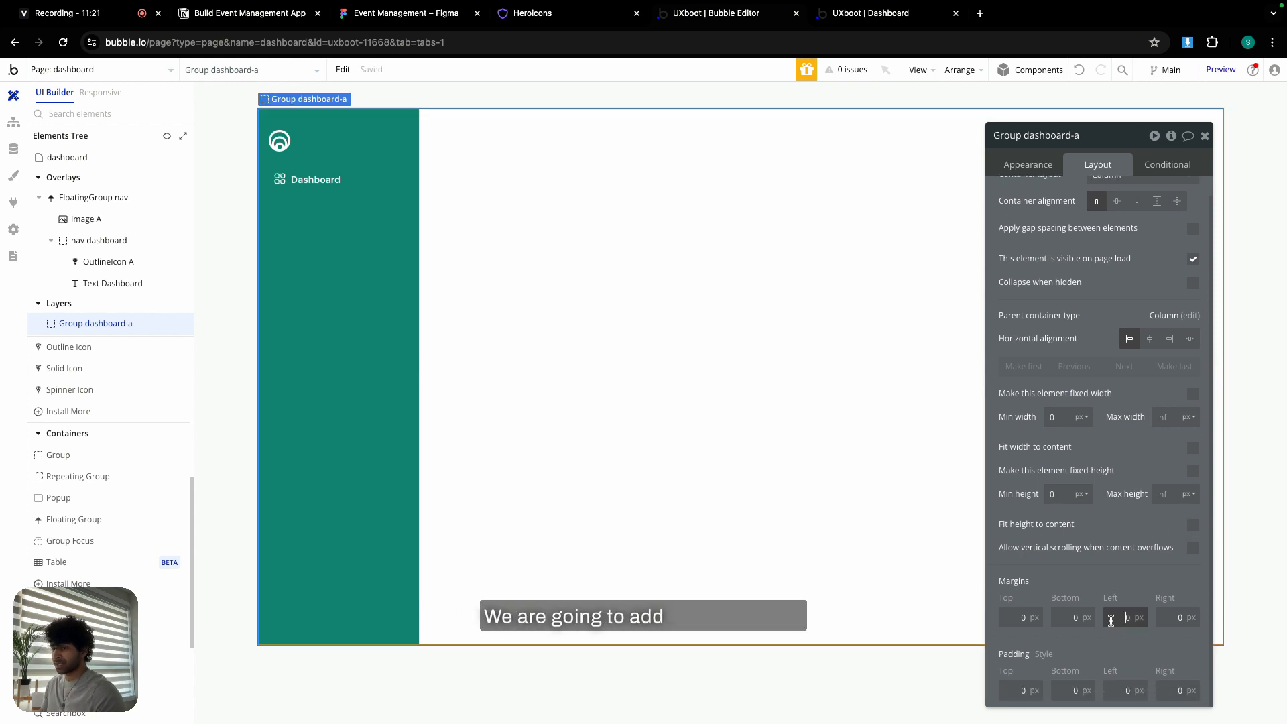
{"action": "type", "text": "240"}
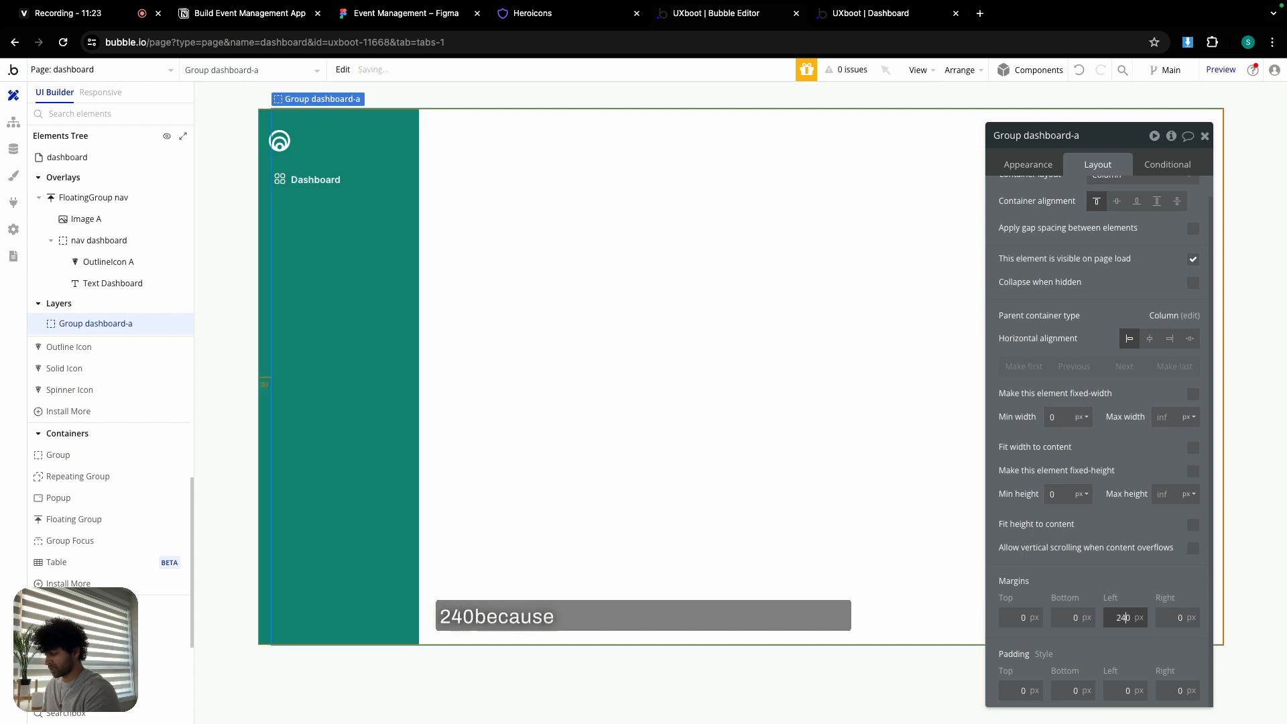
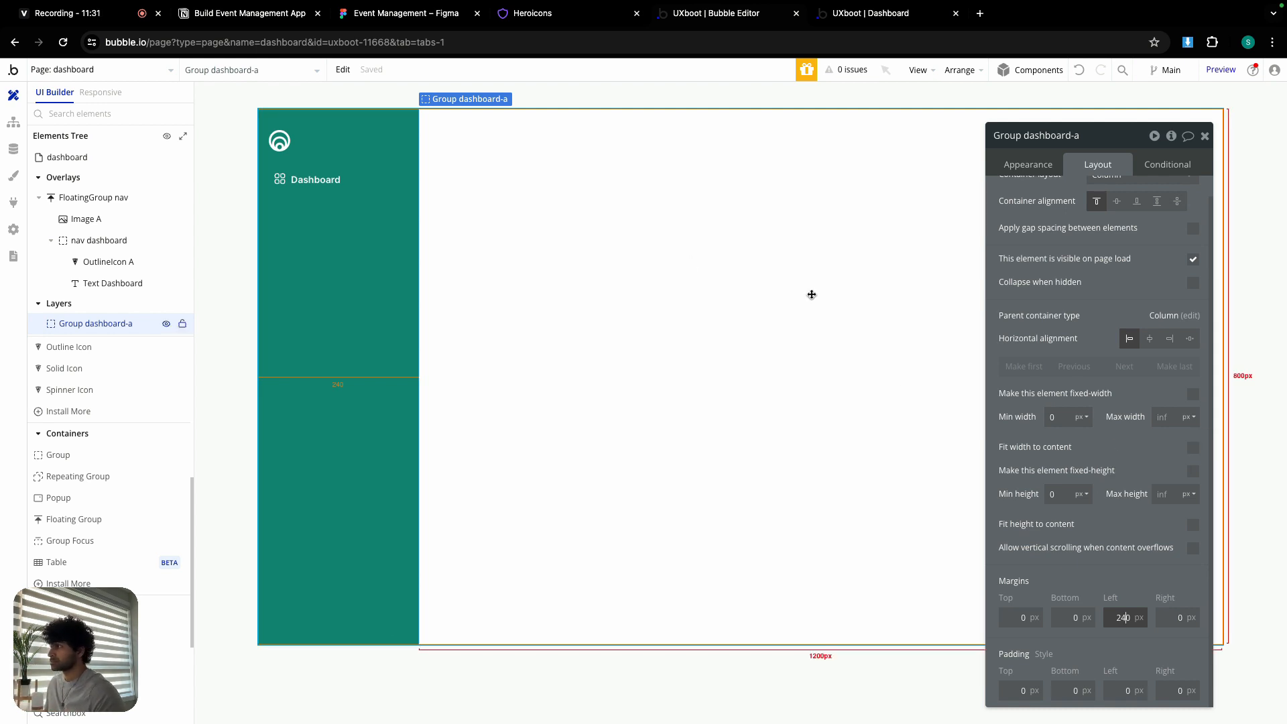
- Give Group dashboard-a 32 px padding on the top, bottom, left and right
{"action": "left_click", "coordinate": [1016, 690]}
{"action": "type", "text": "32"}
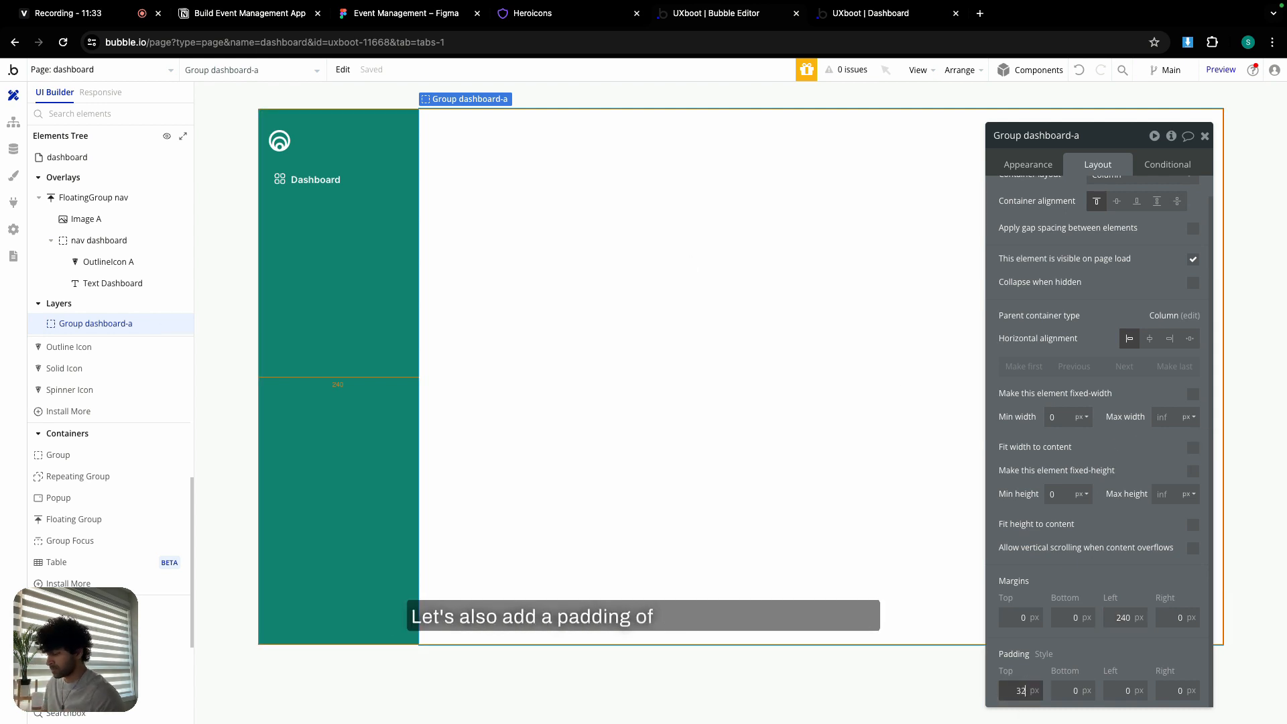
{"action": "left_click", "coordinate": [1073, 690]}
{"action": "type", "text": "32"}
{"action": "left_click", "coordinate": [1128, 691]}
{"action": "type", "text": "32"}
{"action": "left_click", "coordinate": [1178, 691]}
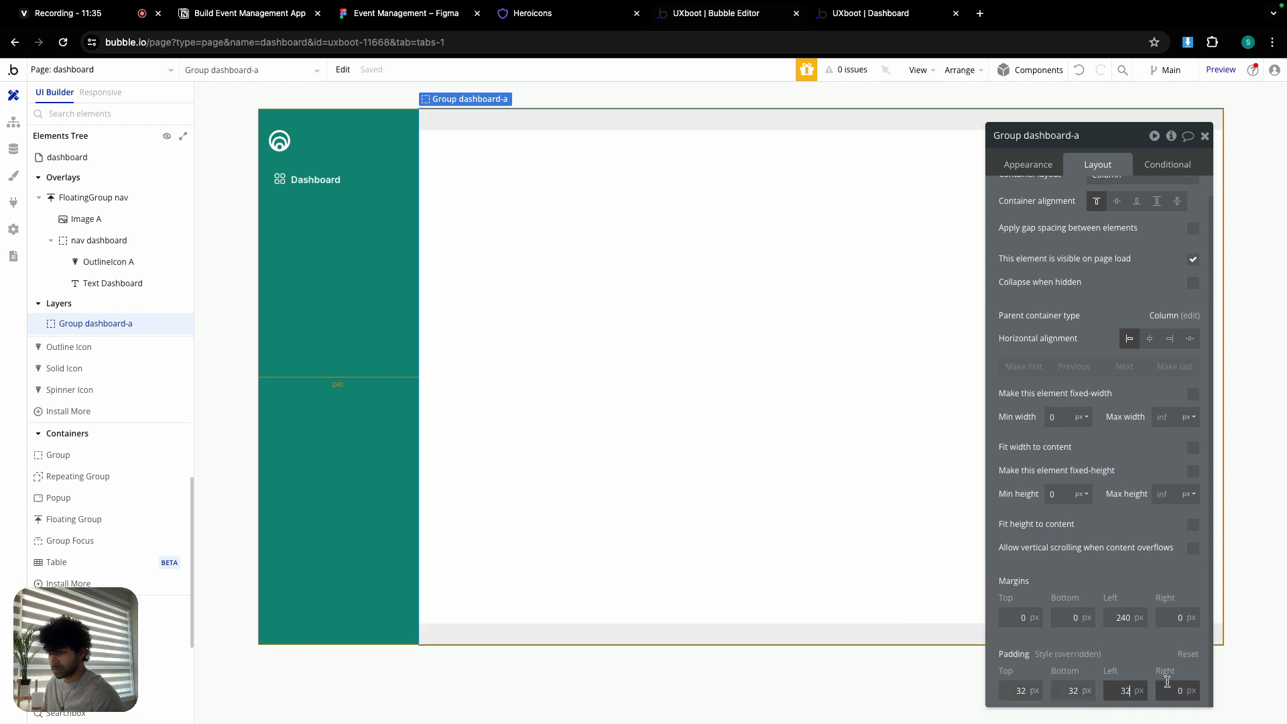
{"action": "type", "text": "32"}
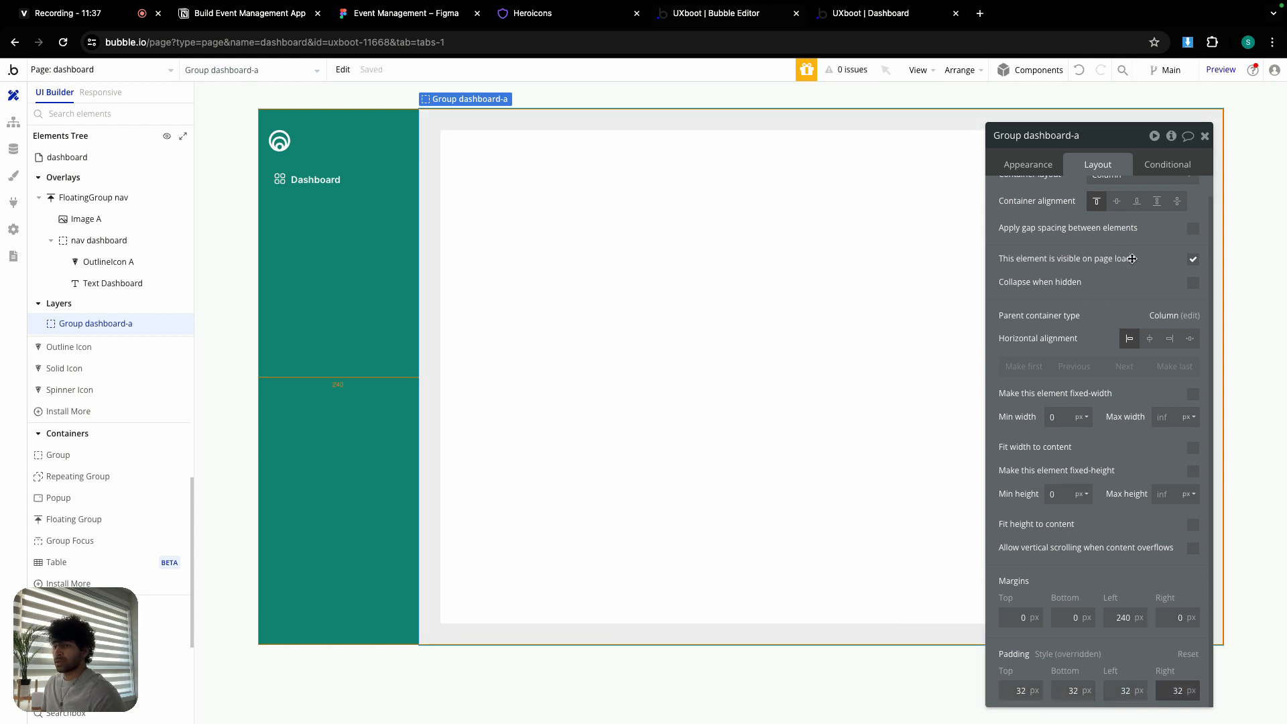
- Make the group hidden on page load and collapsed when hidden
{"action": "left_click", "coordinate": [1194, 260]}
{"action": "left_click", "coordinate": [1195, 314]}
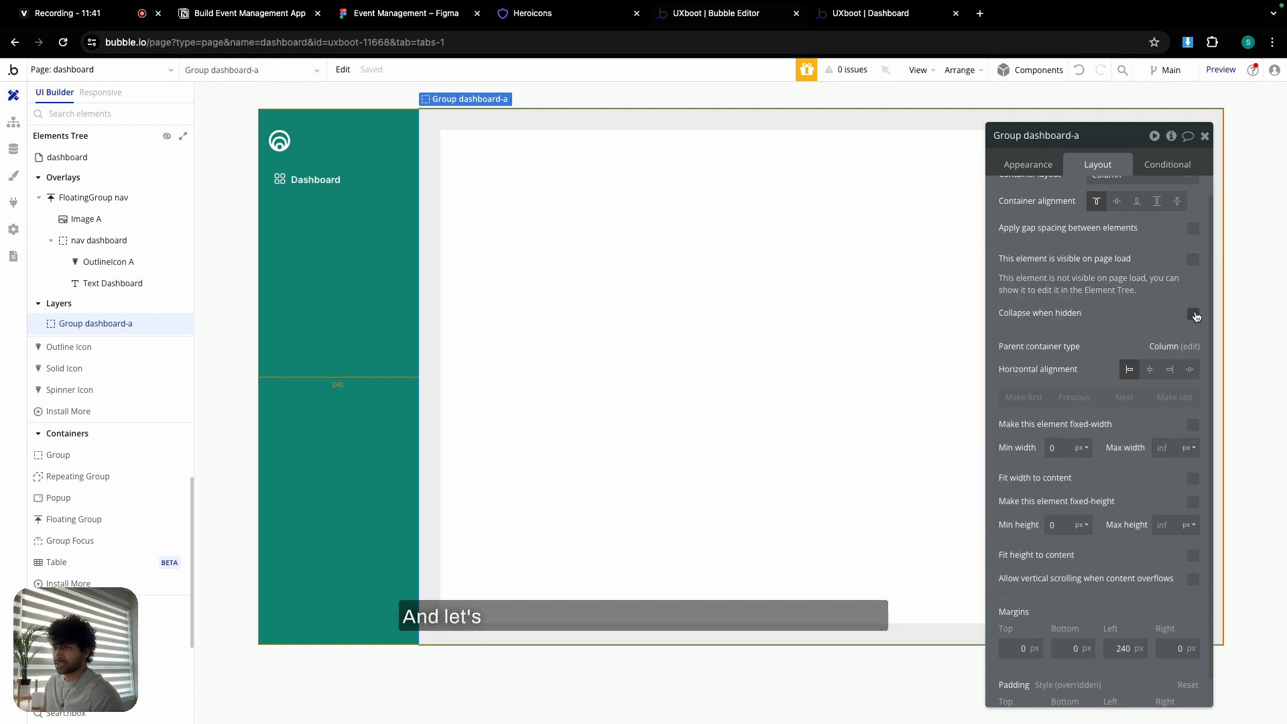
{"action": "left_click", "coordinate": [1205, 136]}
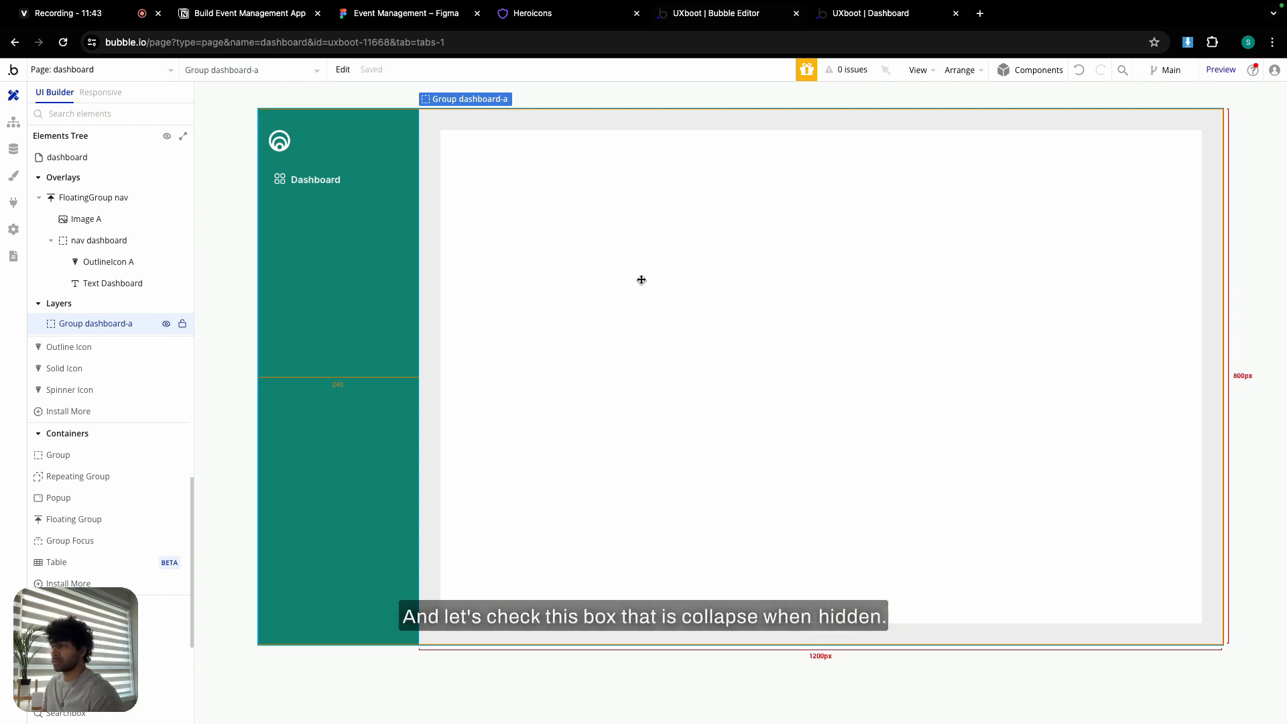
- Place a text element inside dashboard-a reading 'Group Dashboard'
{"action": "scroll", "coordinate": [86, 461], "scroll_direction": "up", "scroll_amount": 5}
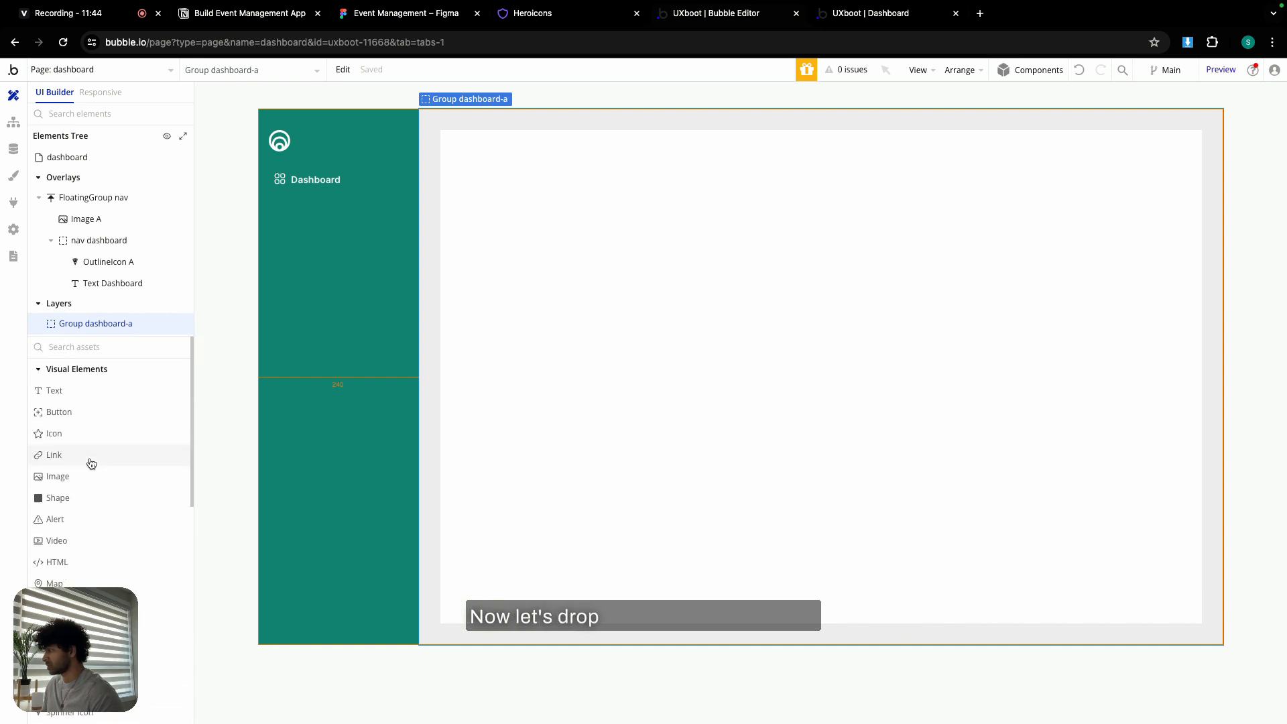
{"action": "left_click", "coordinate": [74, 394]}
{"action": "left_click", "coordinate": [516, 283]}
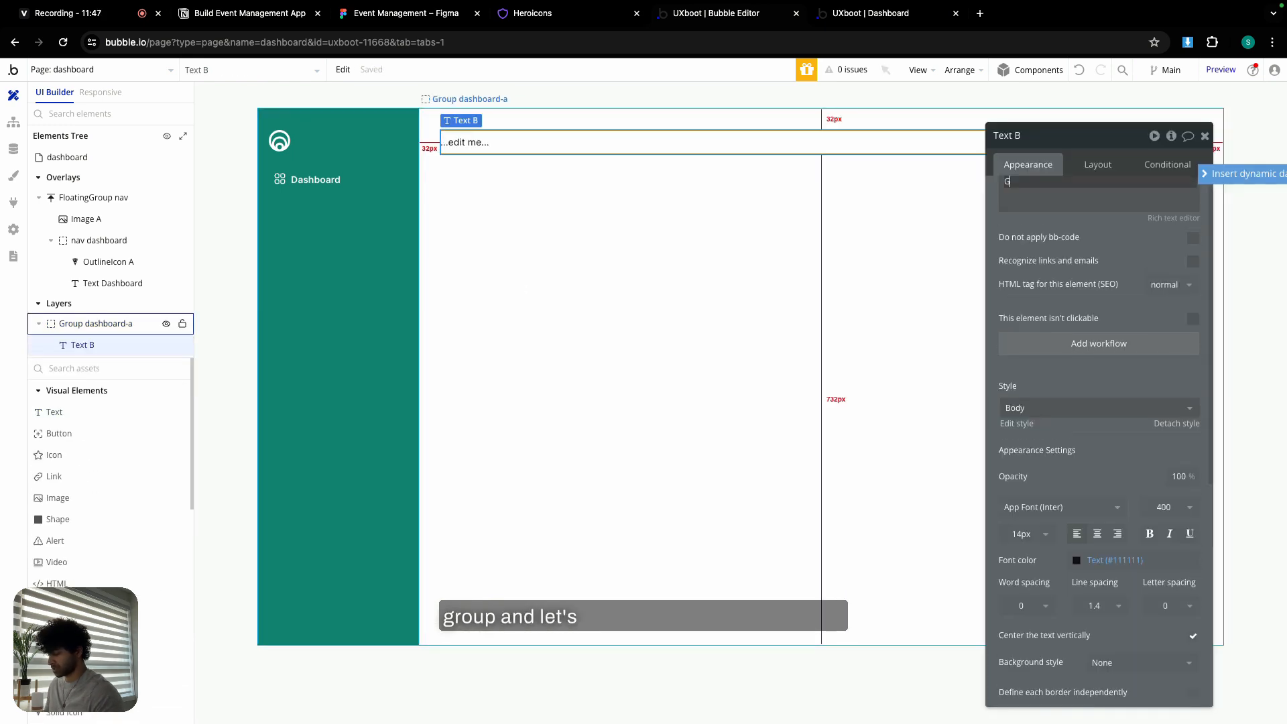
{"action": "type", "text": "Group Dahboa"}
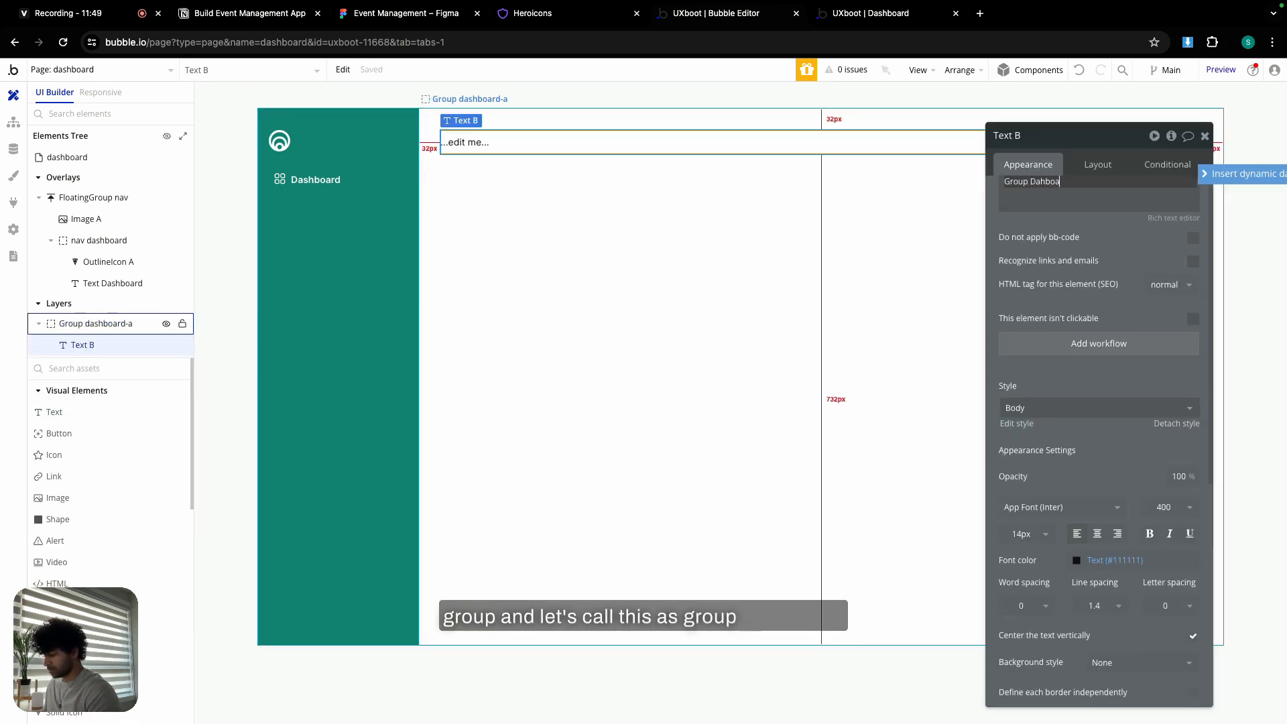
{"action": "type", "text": "rd"}
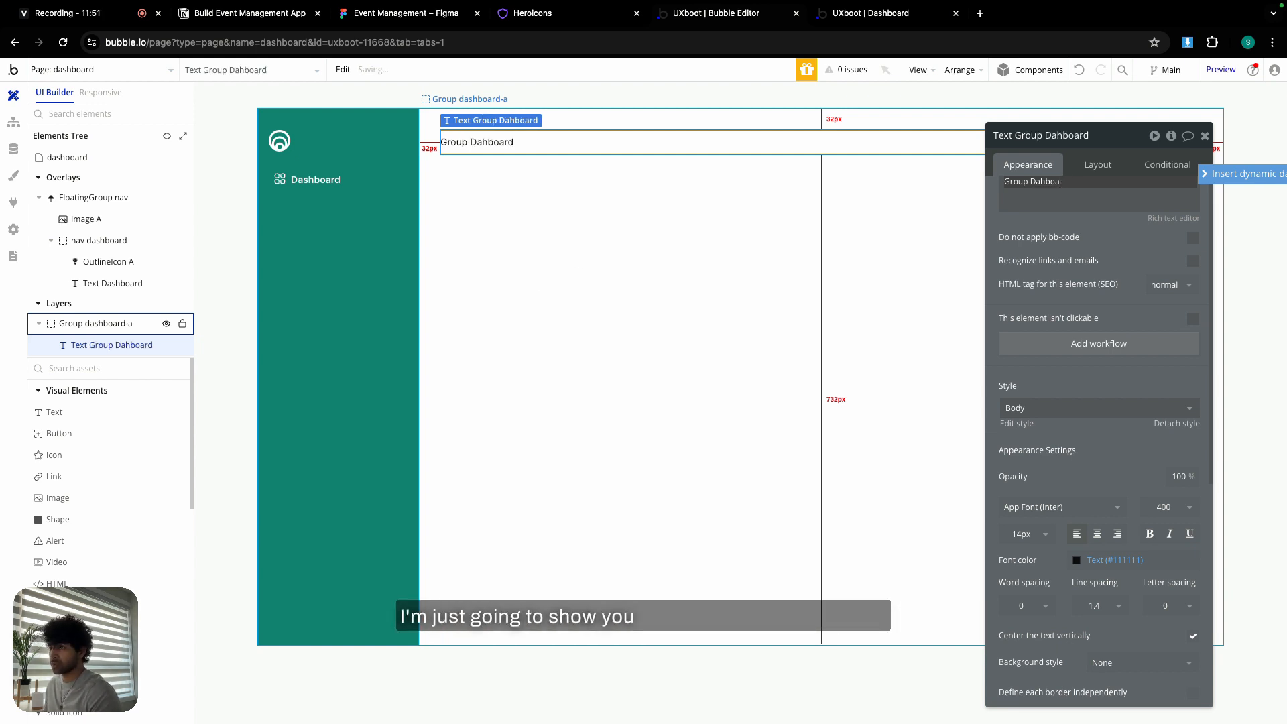
{"action": "key", "text": "BackSpace"}
{"action": "type", "text": "shboa"}
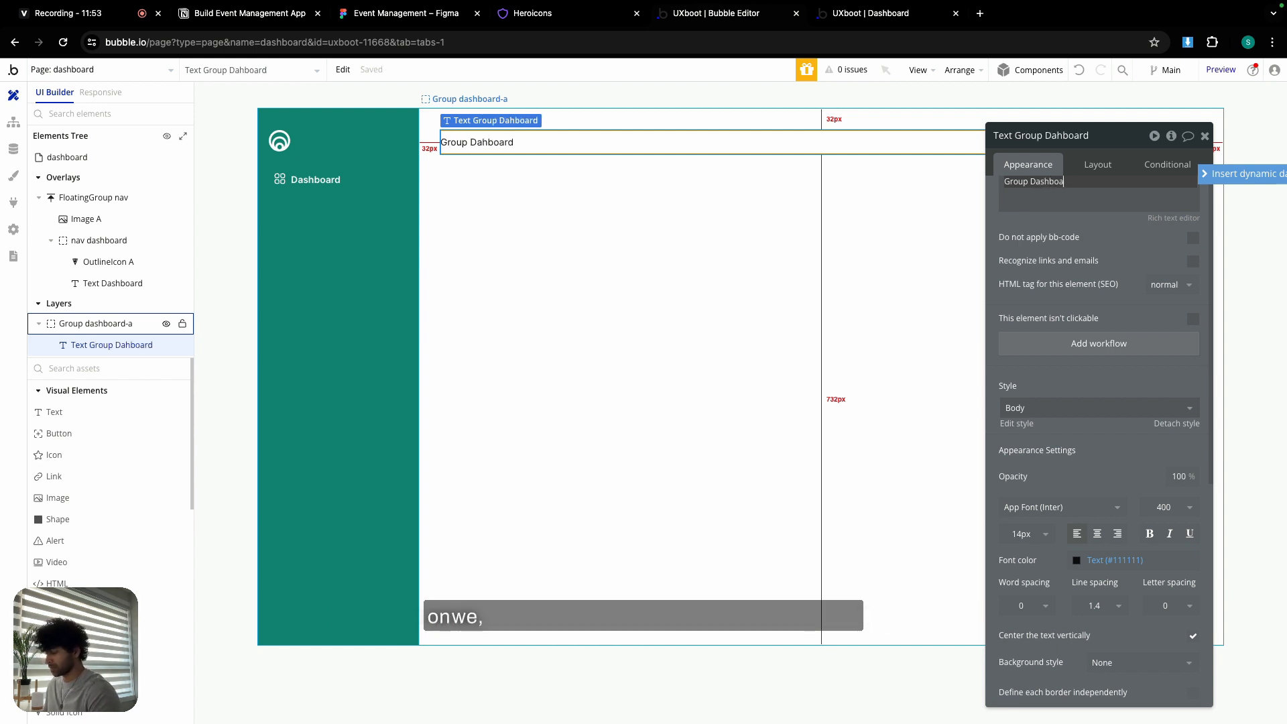
{"action": "type", "text": "rd"}
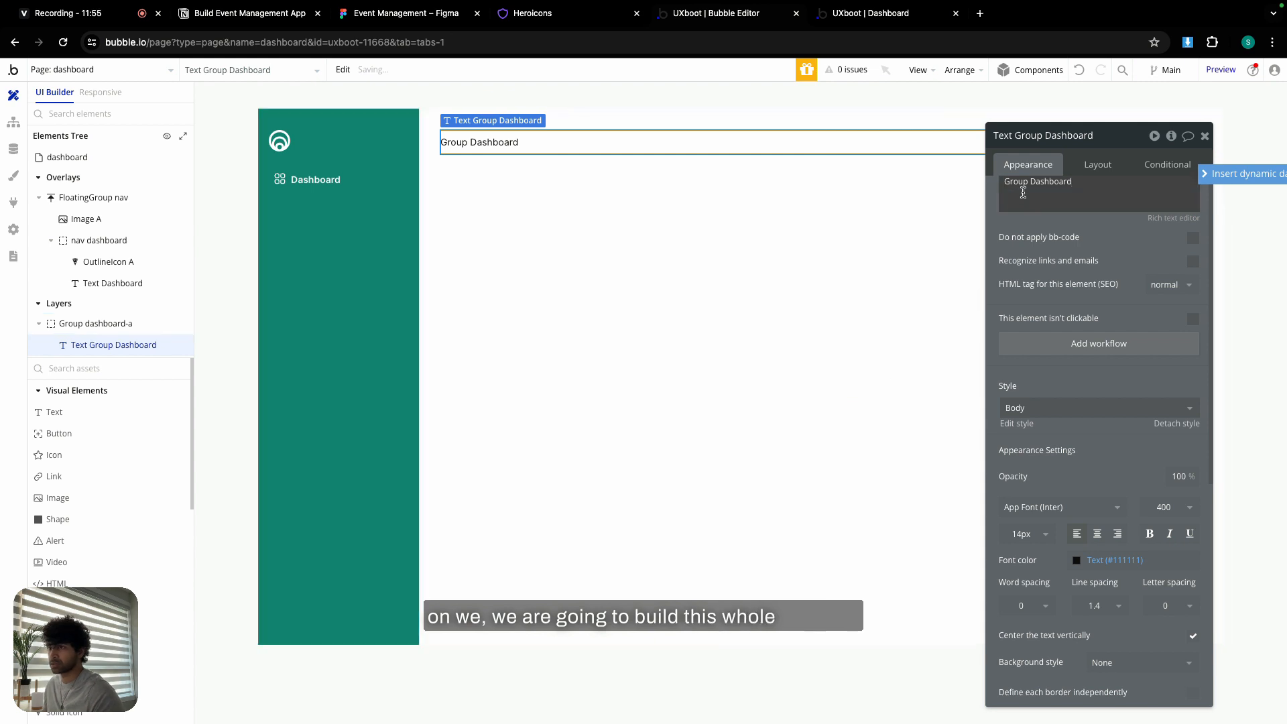
- Apply the Heading 5 style to the heading and set its minimum height to 0
{"action": "left_click", "coordinate": [1070, 408]}
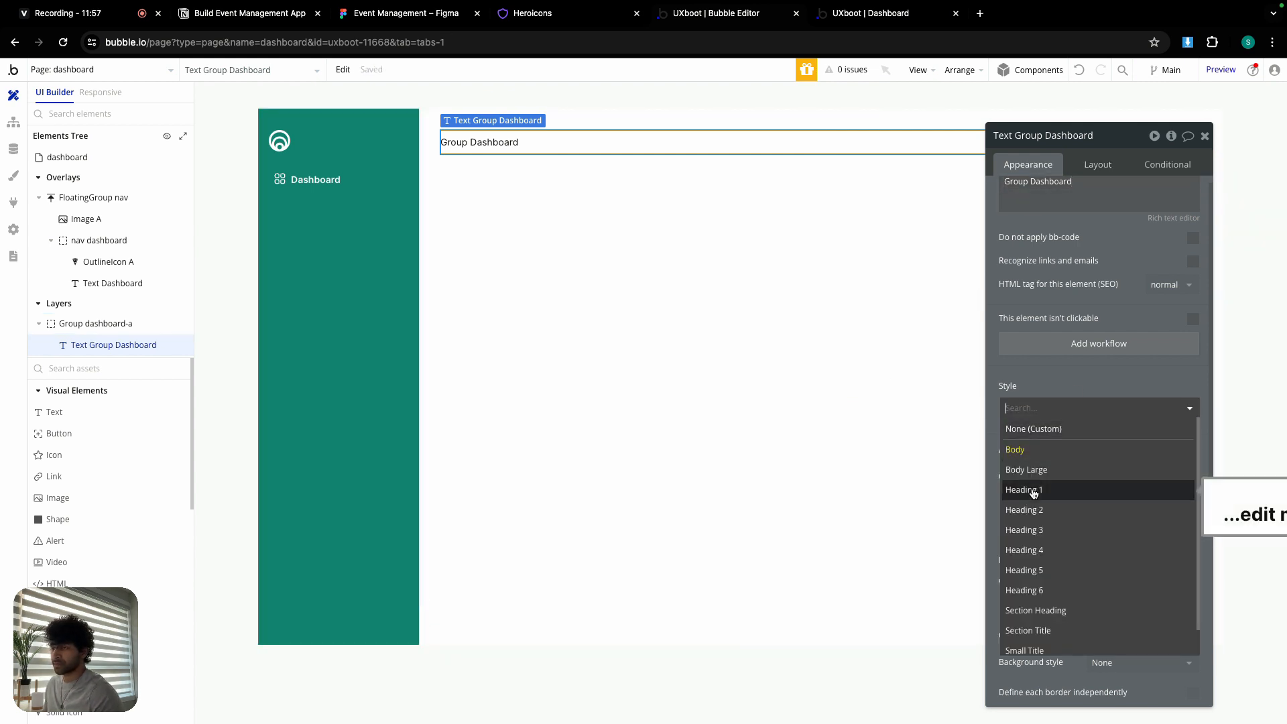
{"action": "left_click", "coordinate": [1053, 571]}
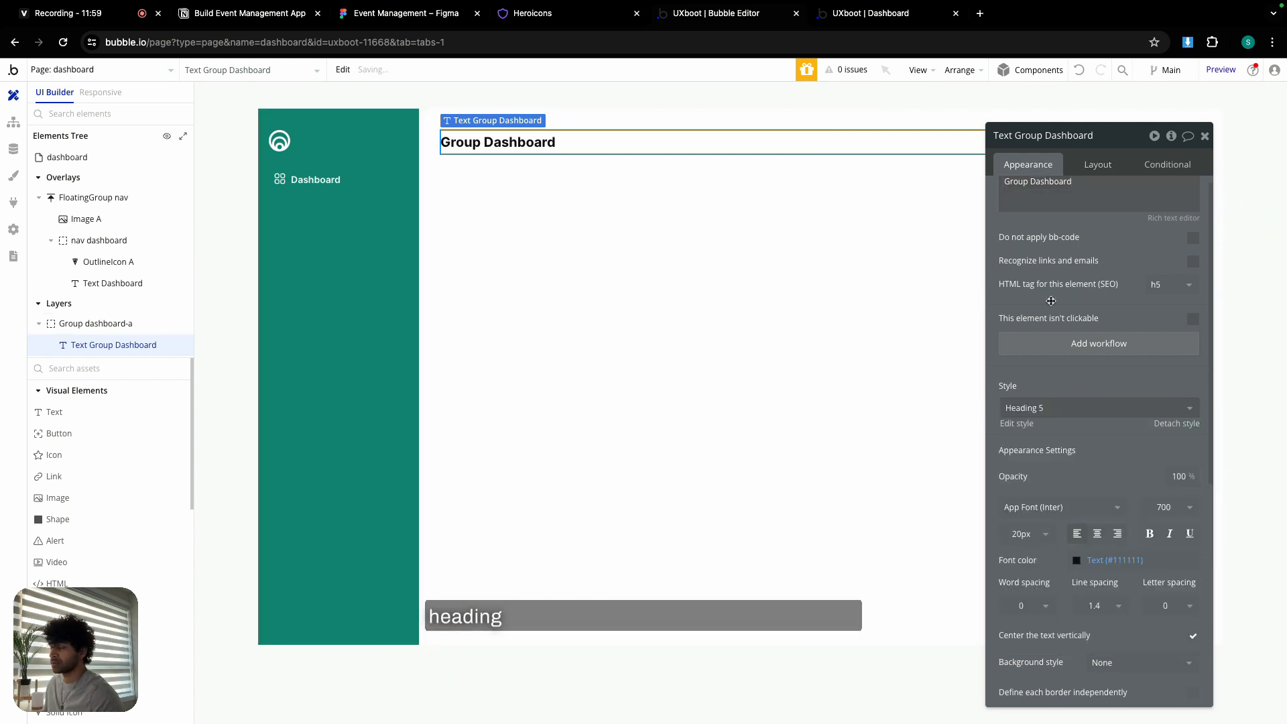
{"action": "left_click", "coordinate": [1097, 164]}
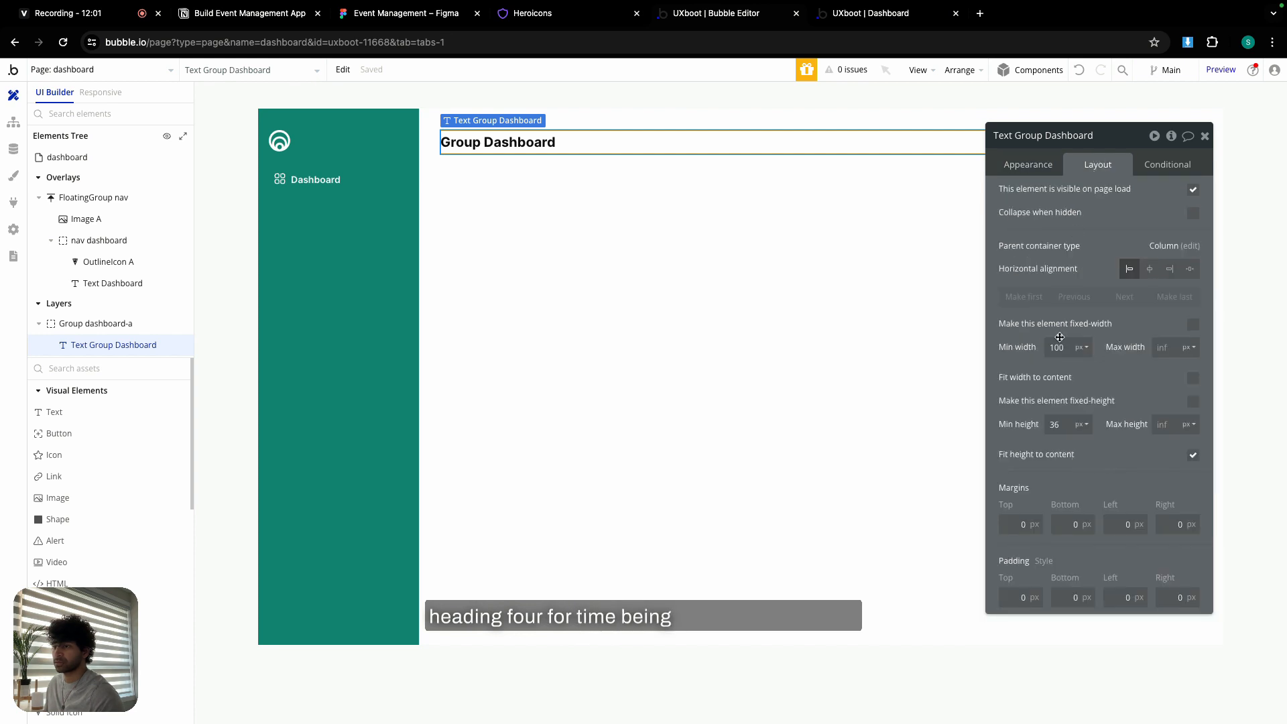
{"action": "double_click", "coordinate": [1057, 423]}
{"action": "type", "text": "0"}
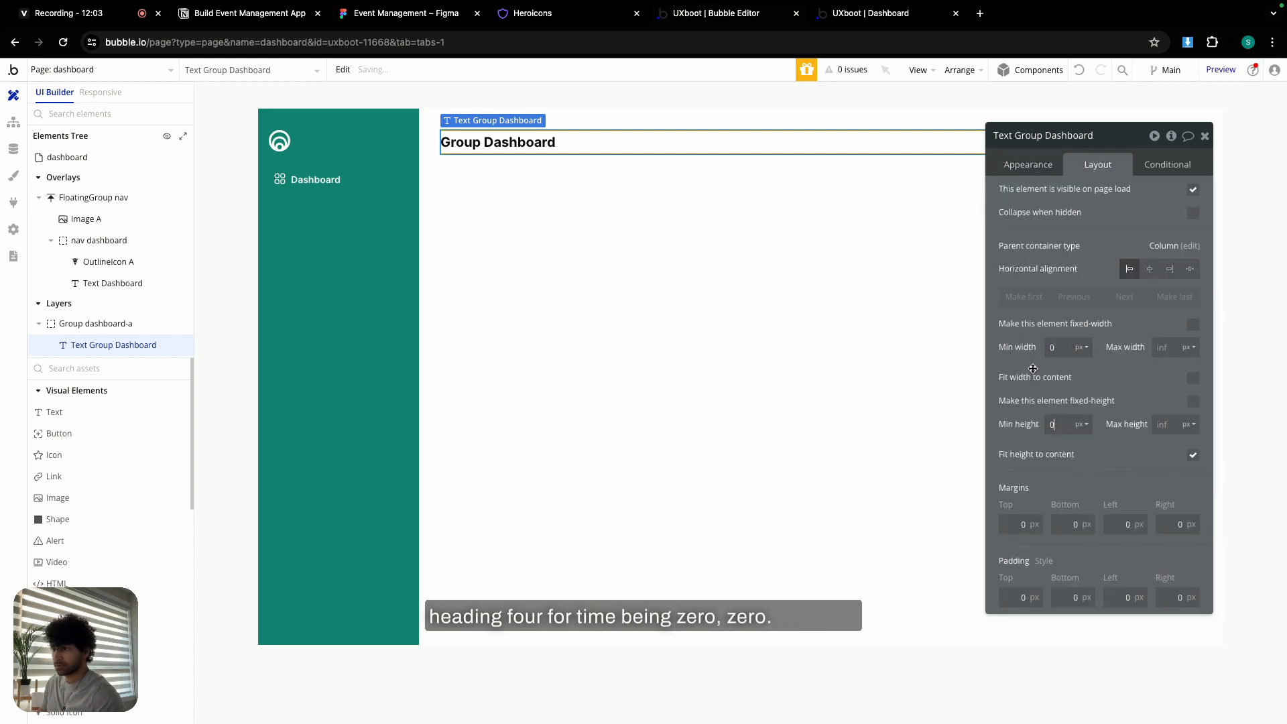
{"action": "left_click", "coordinate": [711, 214]}
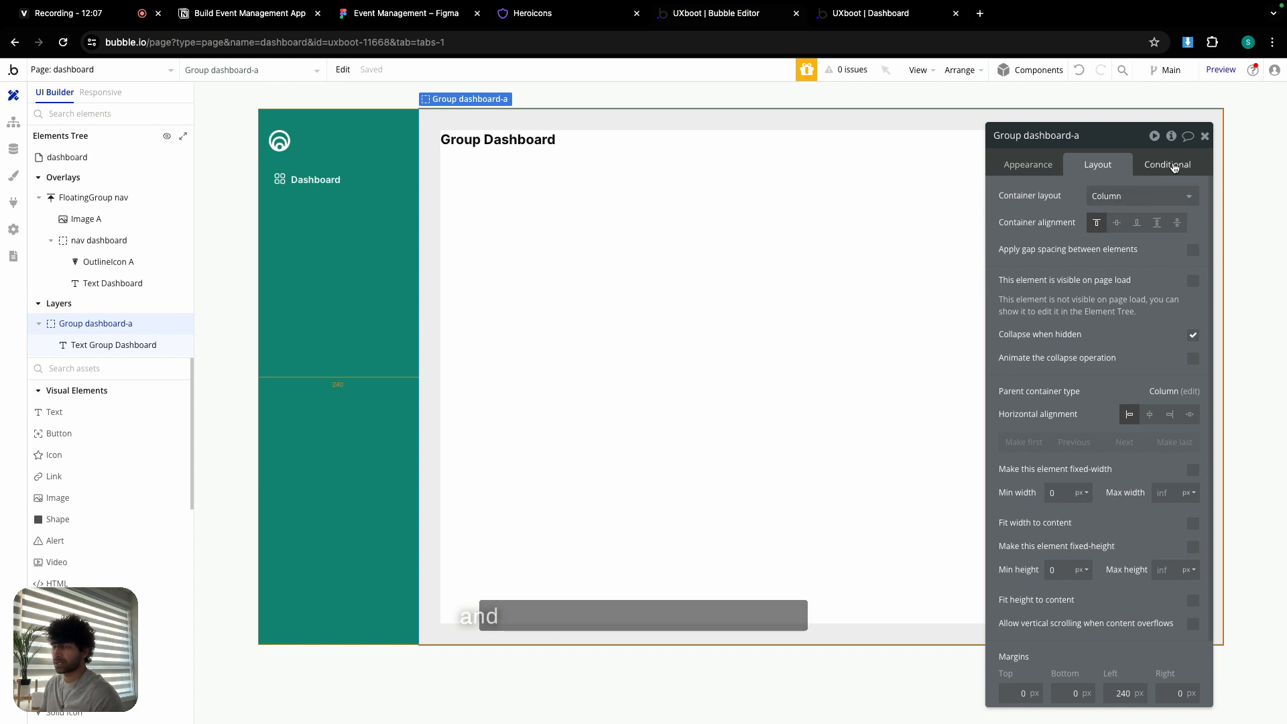
- Copy the URL parameter condition expression from the nav dashboard item
{"action": "left_click", "coordinate": [368, 172]}
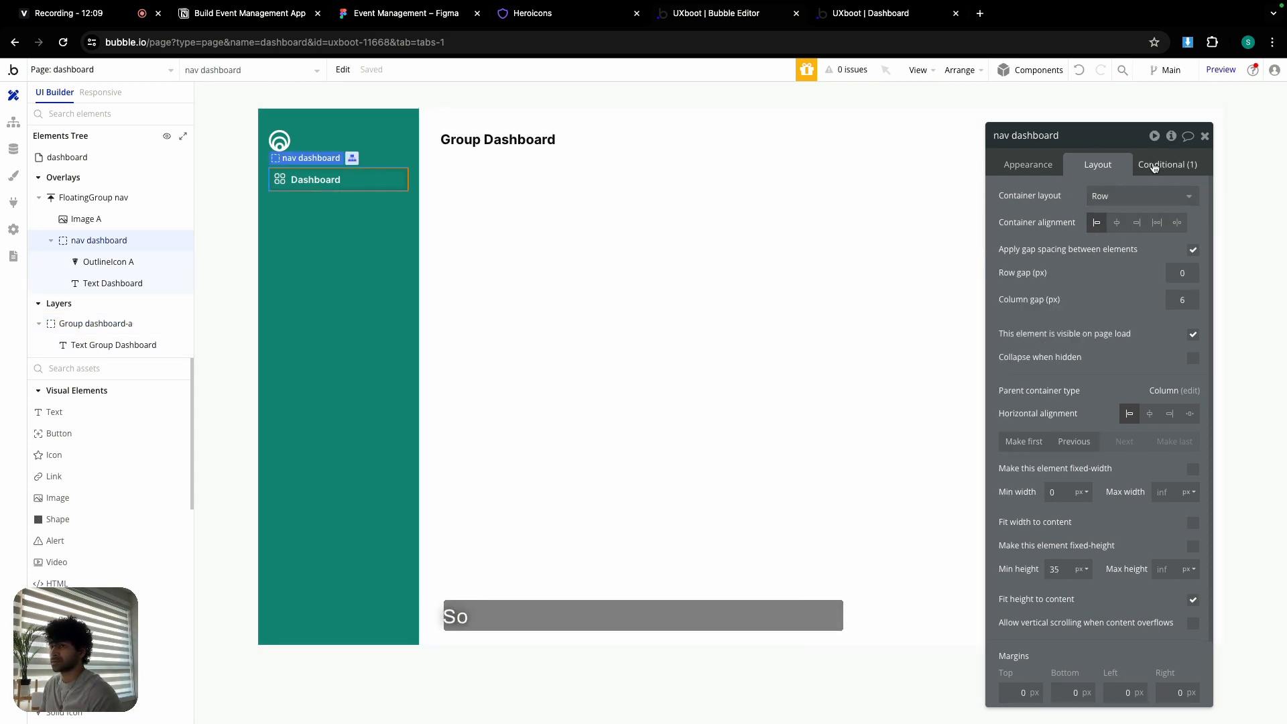
{"action": "left_click", "coordinate": [1167, 164]}
{"action": "right_click", "coordinate": [1054, 206]}
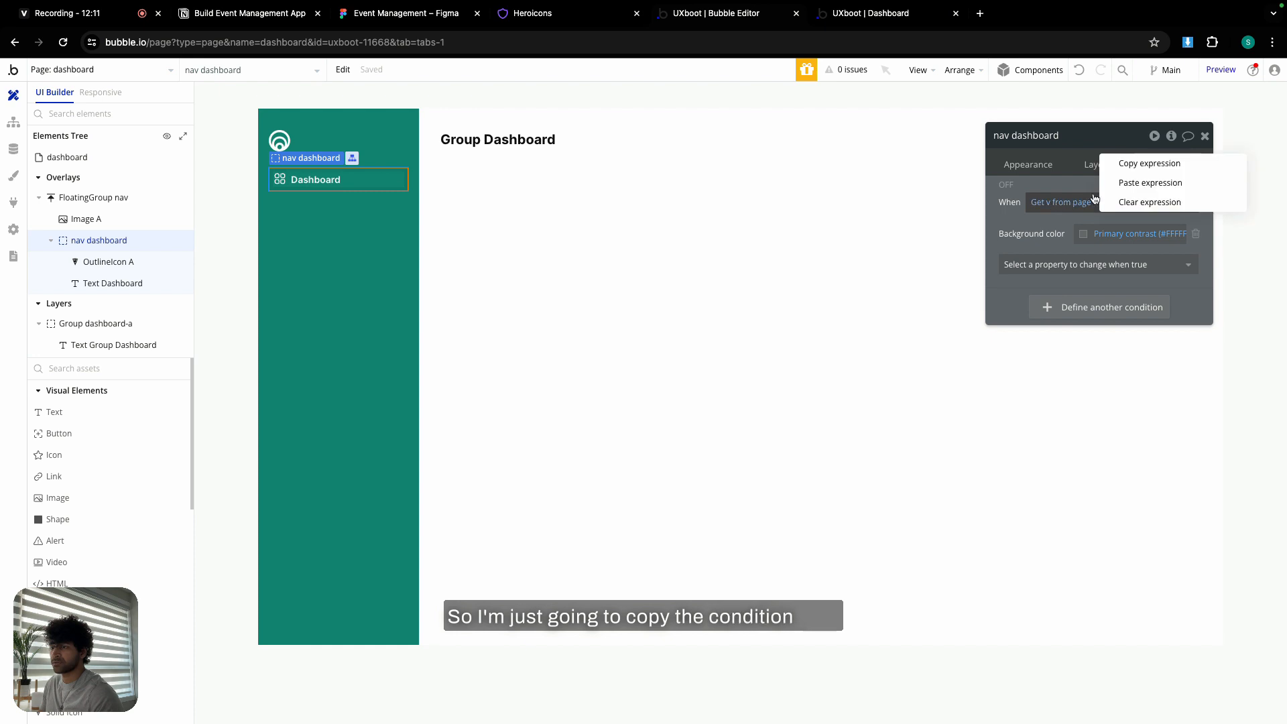
{"action": "left_click", "coordinate": [1140, 164]}
- Paste that v = dashboard-a condition onto dashboard-a, making the group visible when true
{"action": "left_click", "coordinate": [710, 190]}
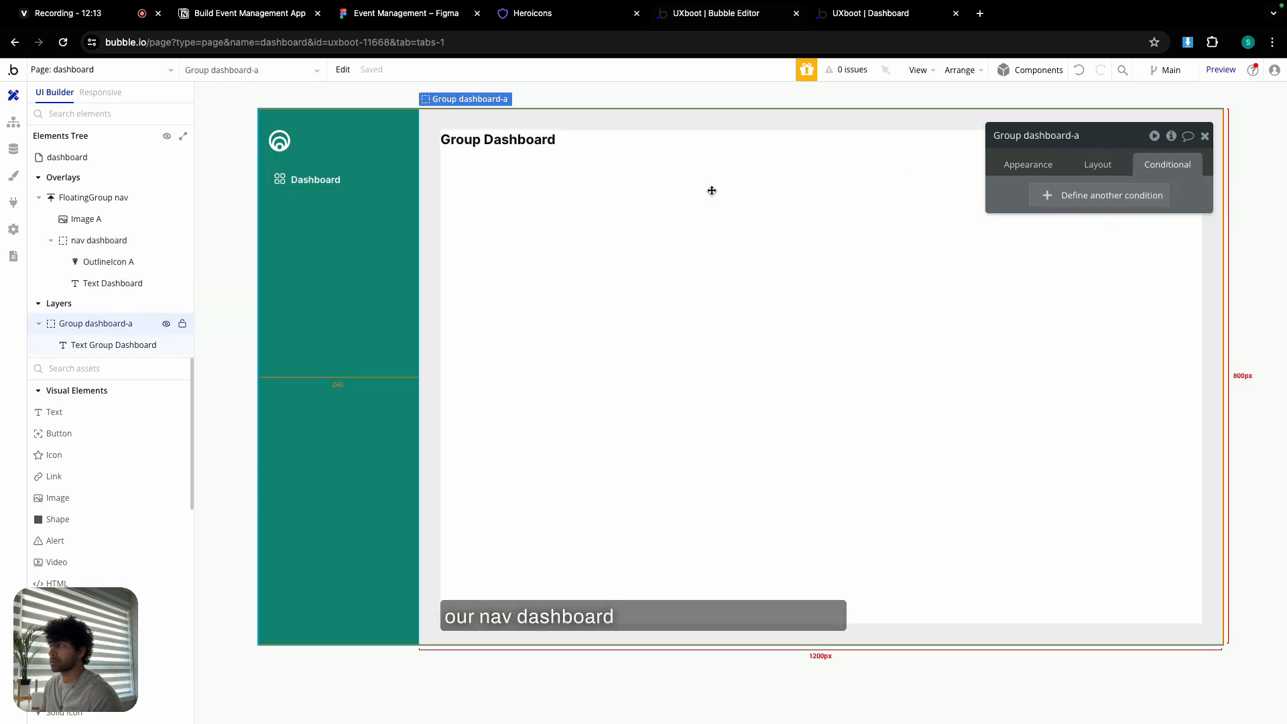
{"action": "left_click", "coordinate": [1078, 193]}
{"action": "right_click", "coordinate": [1052, 202]}
{"action": "left_click", "coordinate": [1122, 185]}
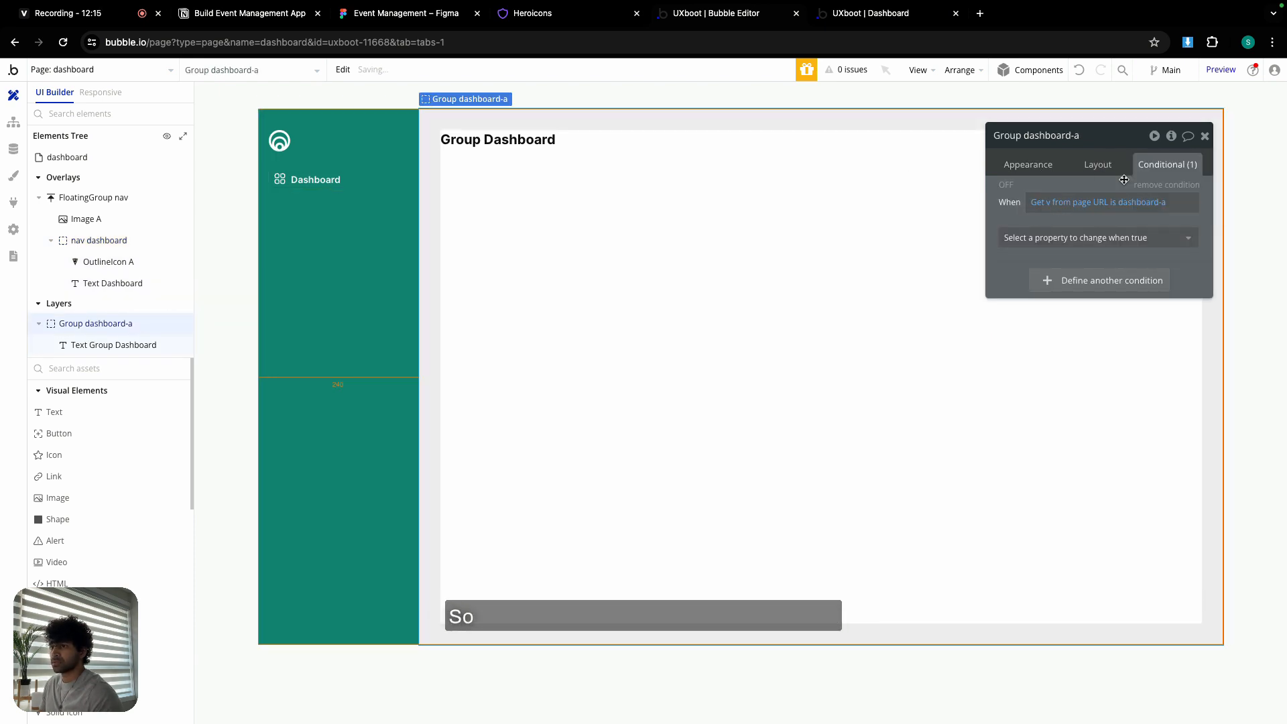
{"action": "left_click", "coordinate": [1093, 238]}
{"action": "left_click", "coordinate": [1079, 278]}
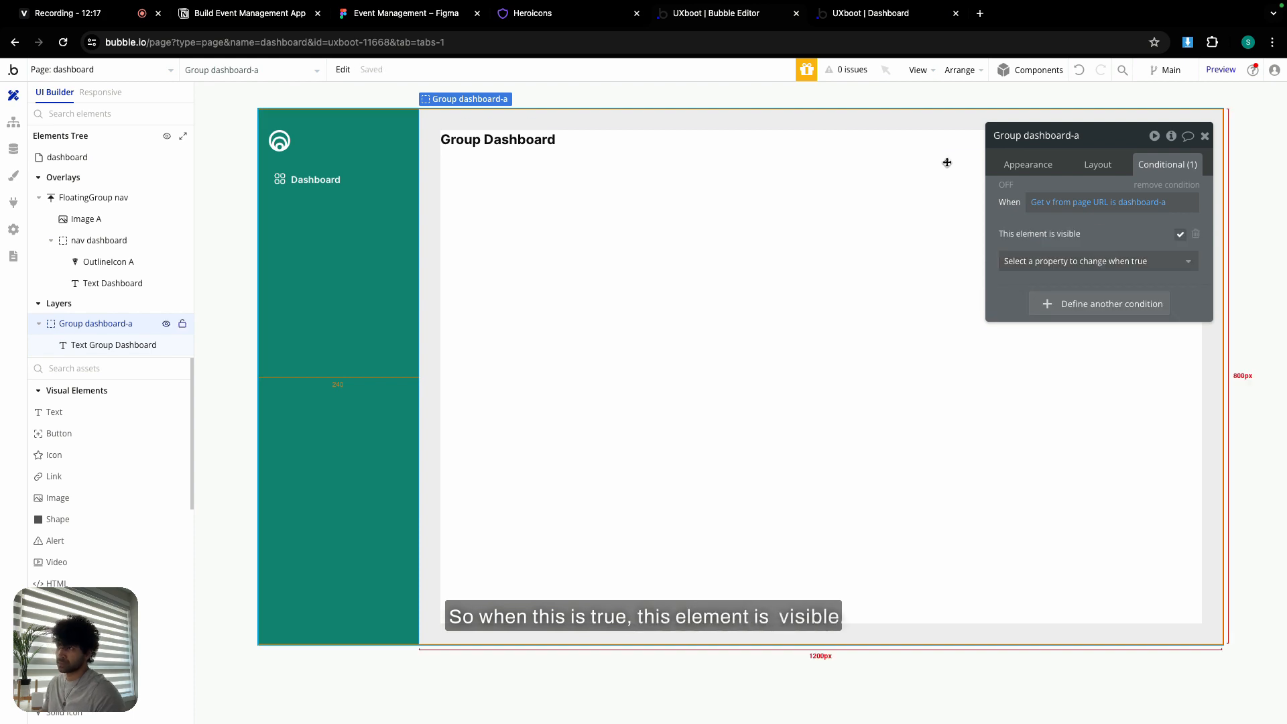
{"action": "left_click", "coordinate": [871, 13]}
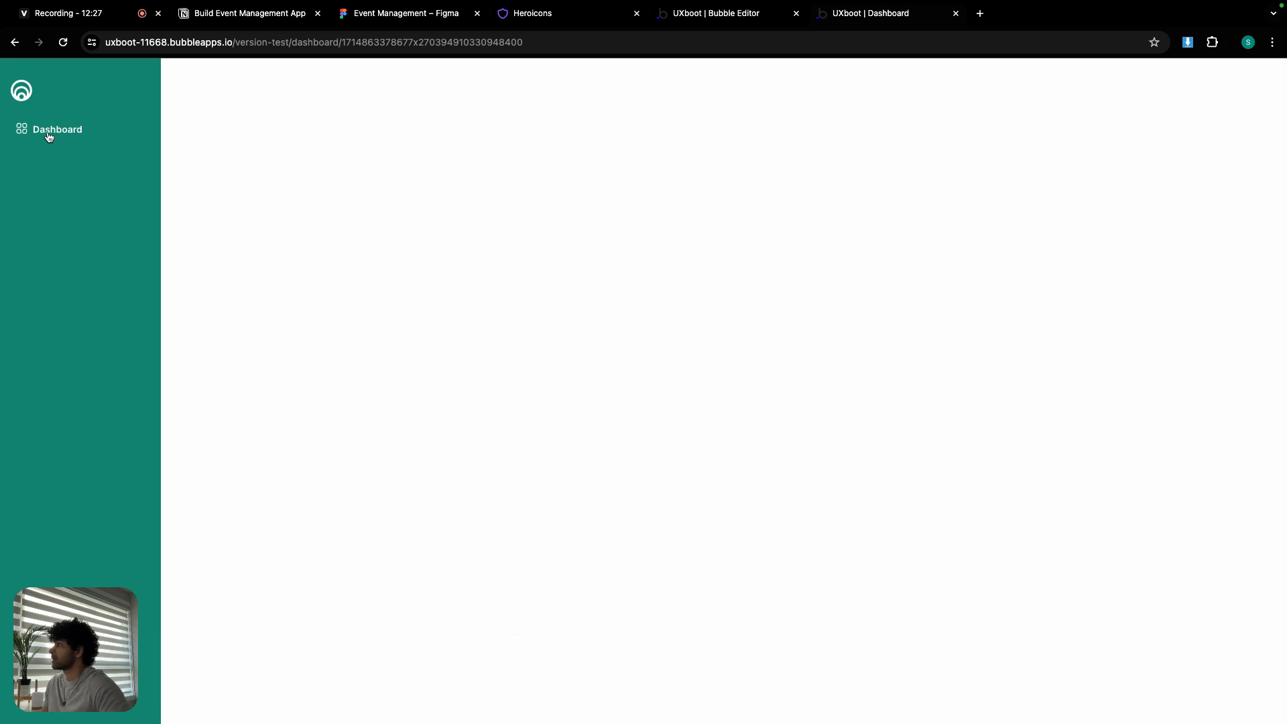
- In the preview, open Dashboard and highlight the v=dashboard-a parameter in the address bar
{"action": "left_click", "coordinate": [96, 135]}
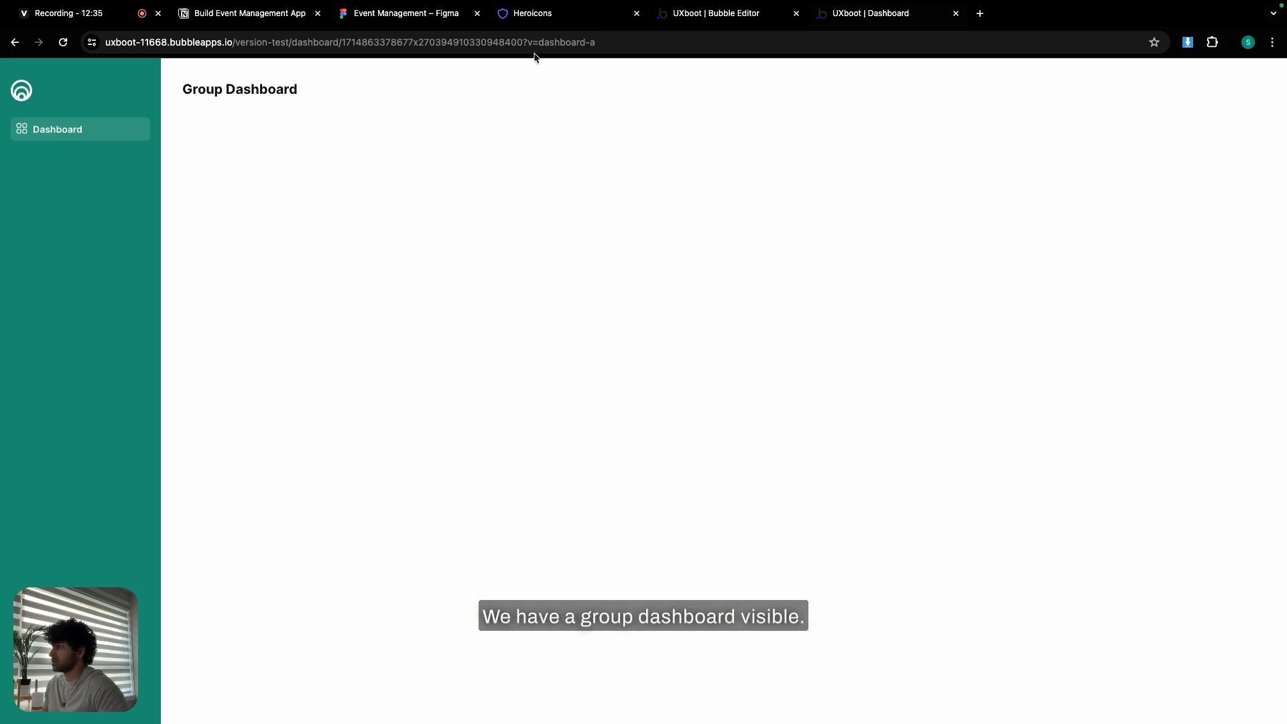
{"action": "double_click", "coordinate": [609, 41]}
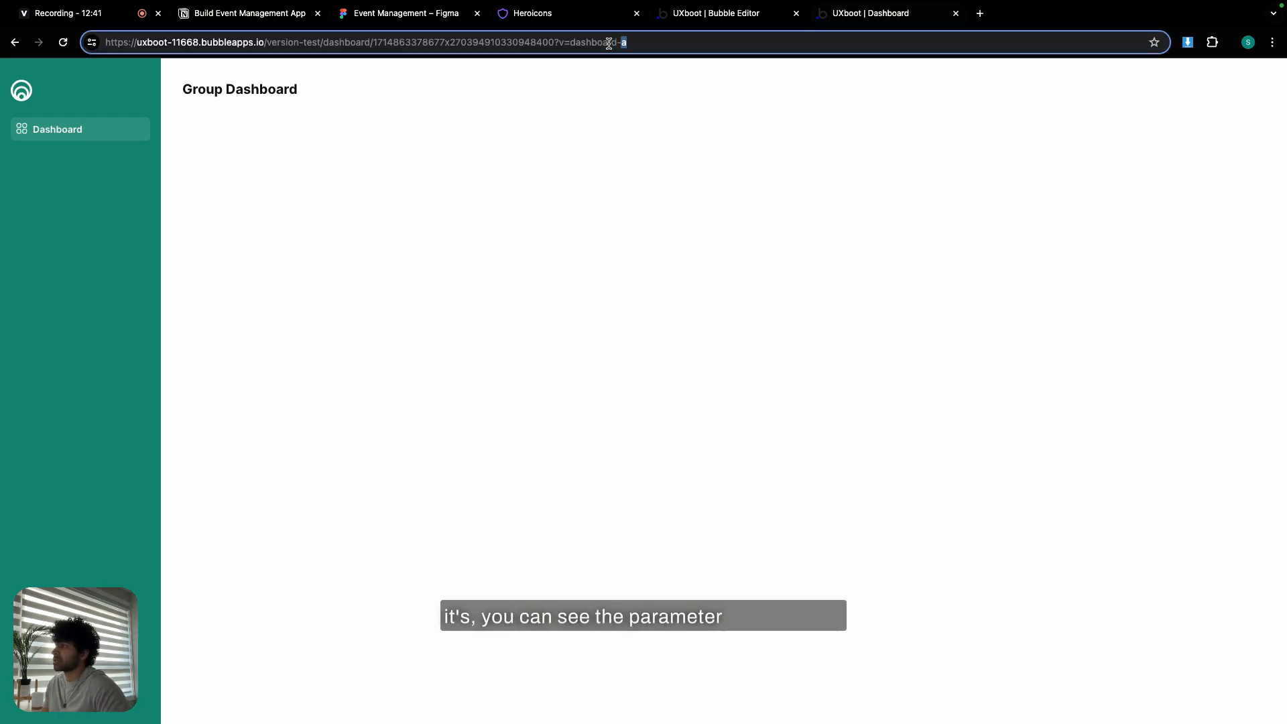
{"action": "left_click_drag", "start_coordinate": [637, 43], "coordinate": [566, 45]}
{"action": "left_click", "coordinate": [566, 86]}
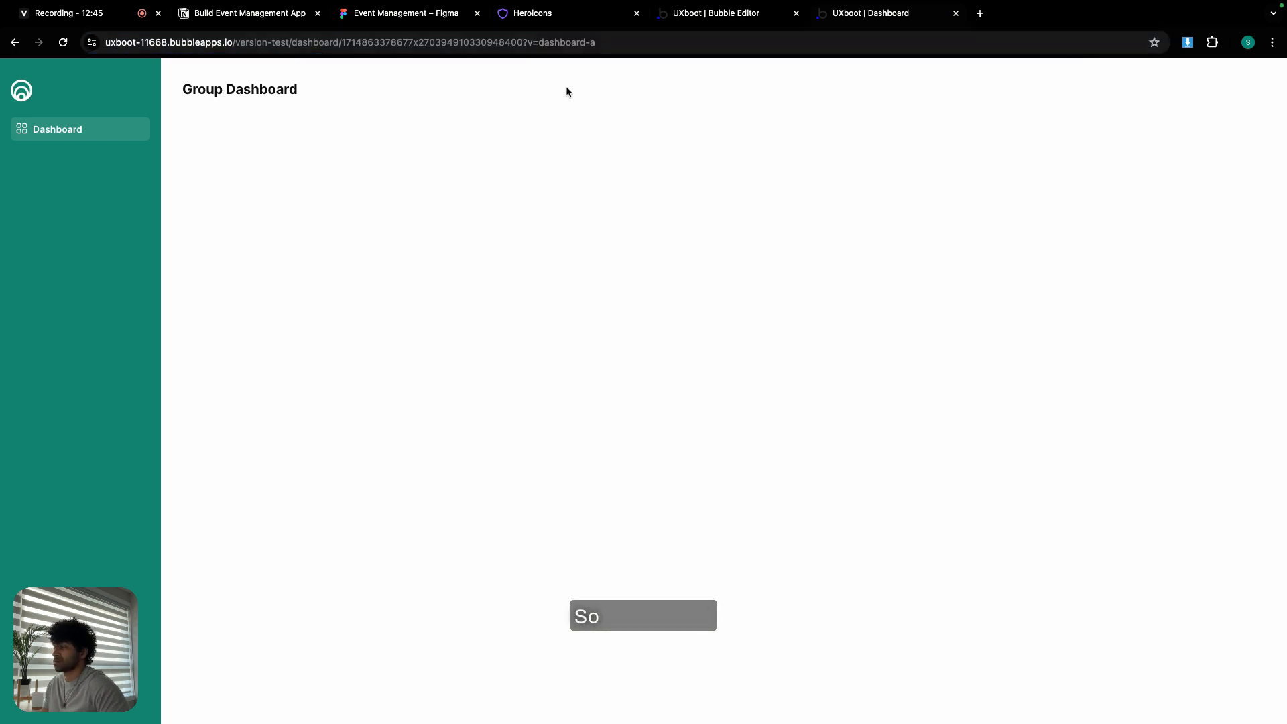
- Copy nav dashboard with its workflows and paste it with workflows into FloatingGroup nav
{"action": "left_click", "coordinate": [697, 22]}
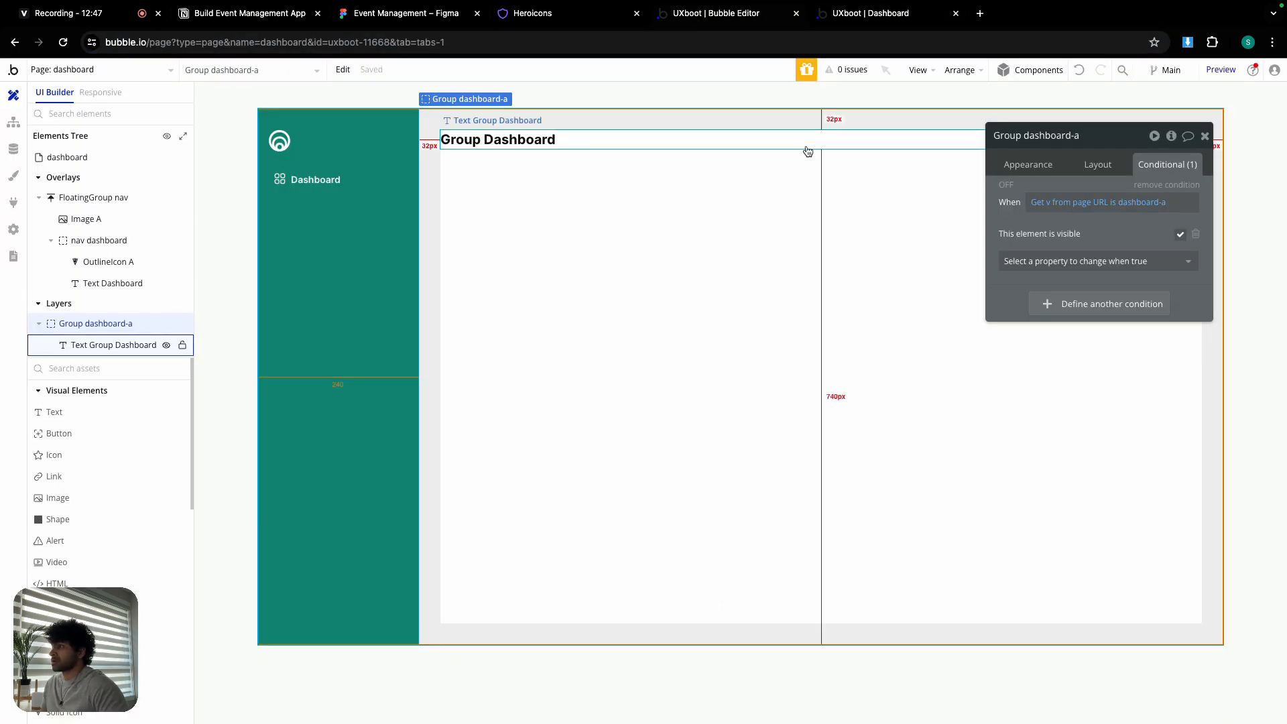
{"action": "left_click", "coordinate": [1205, 136]}
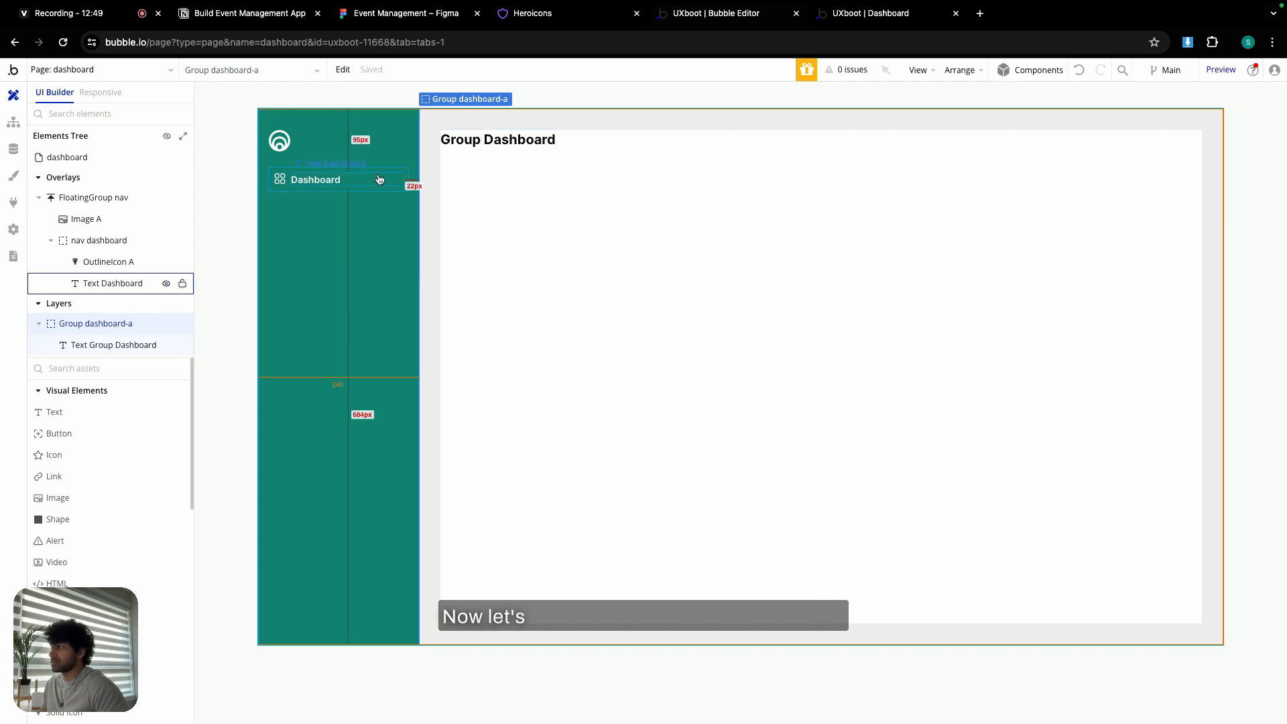
{"action": "double_click", "coordinate": [360, 189]}
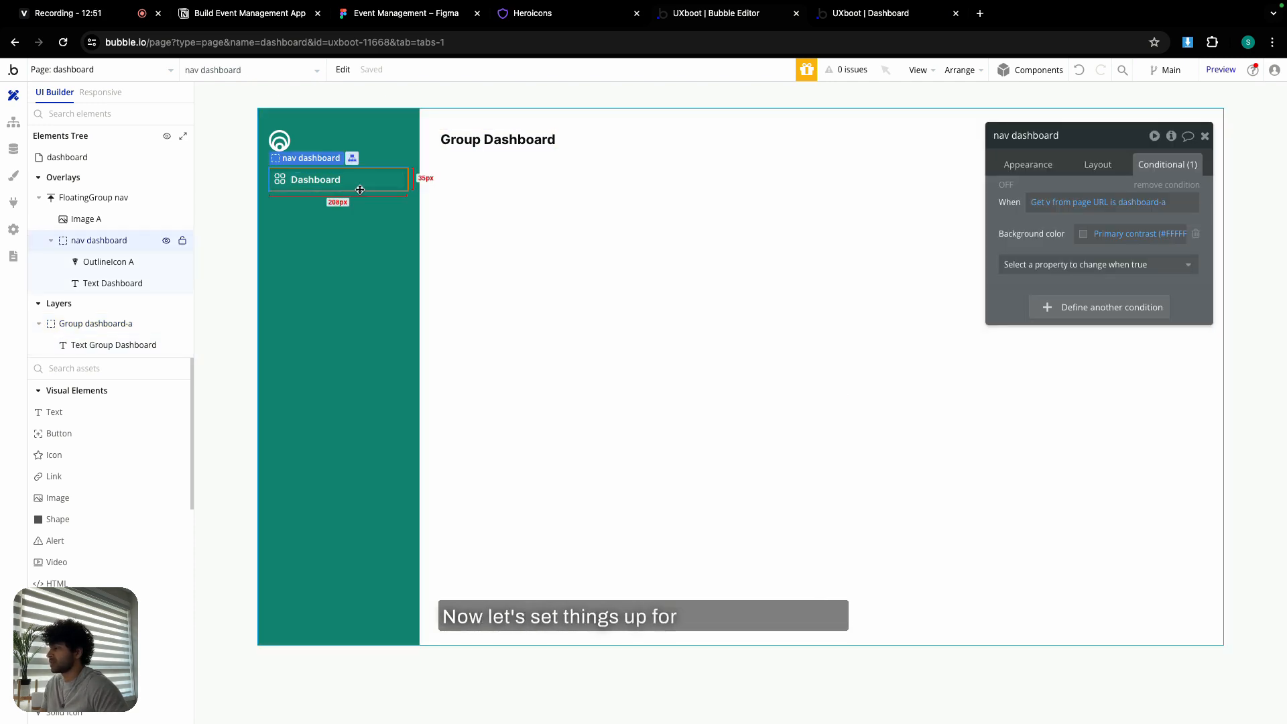
{"action": "left_click", "coordinate": [347, 78]}
{"action": "mouse_move", "coordinate": [376, 239]}
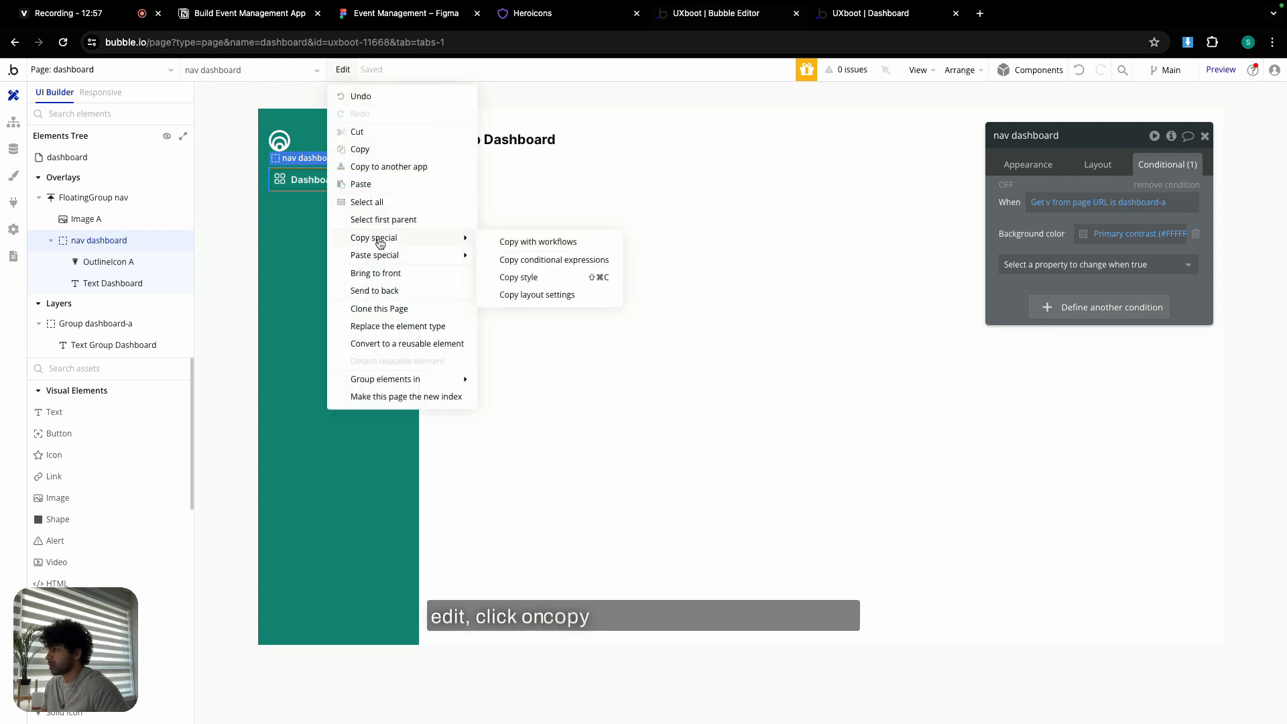
{"action": "left_click", "coordinate": [530, 244]}
{"action": "left_click", "coordinate": [338, 199]}
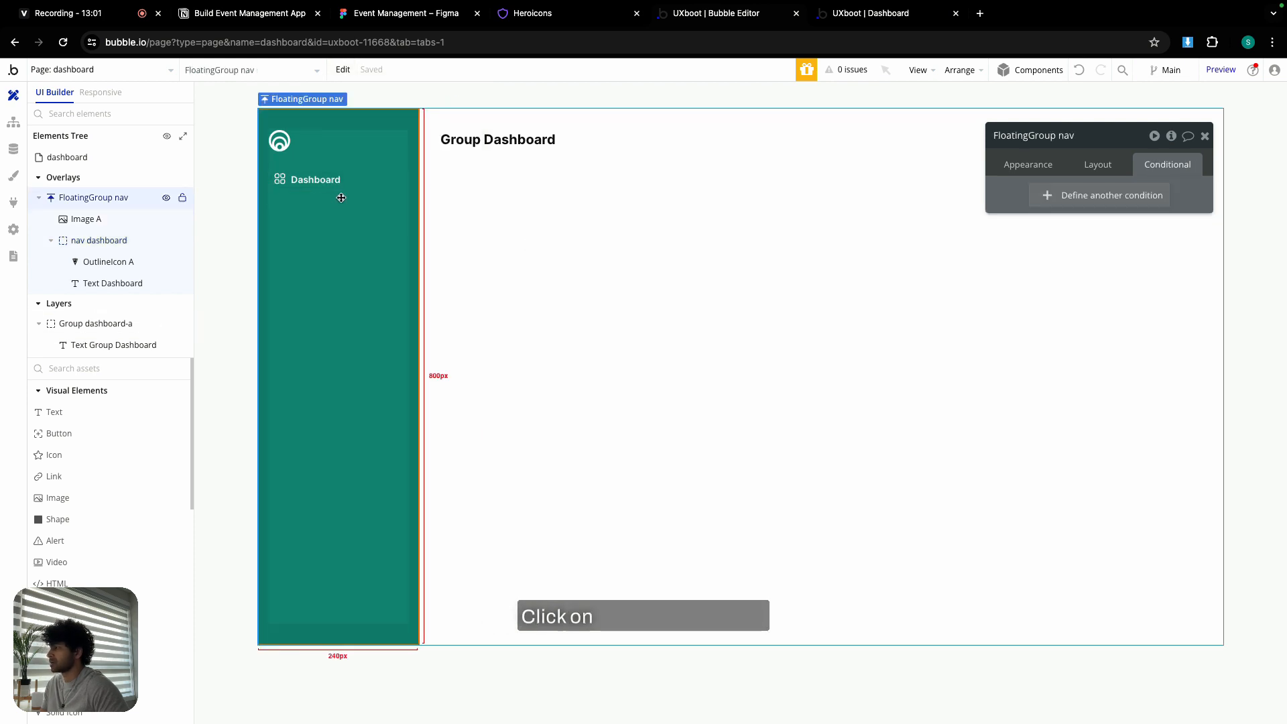
{"action": "left_click", "coordinate": [343, 70]}
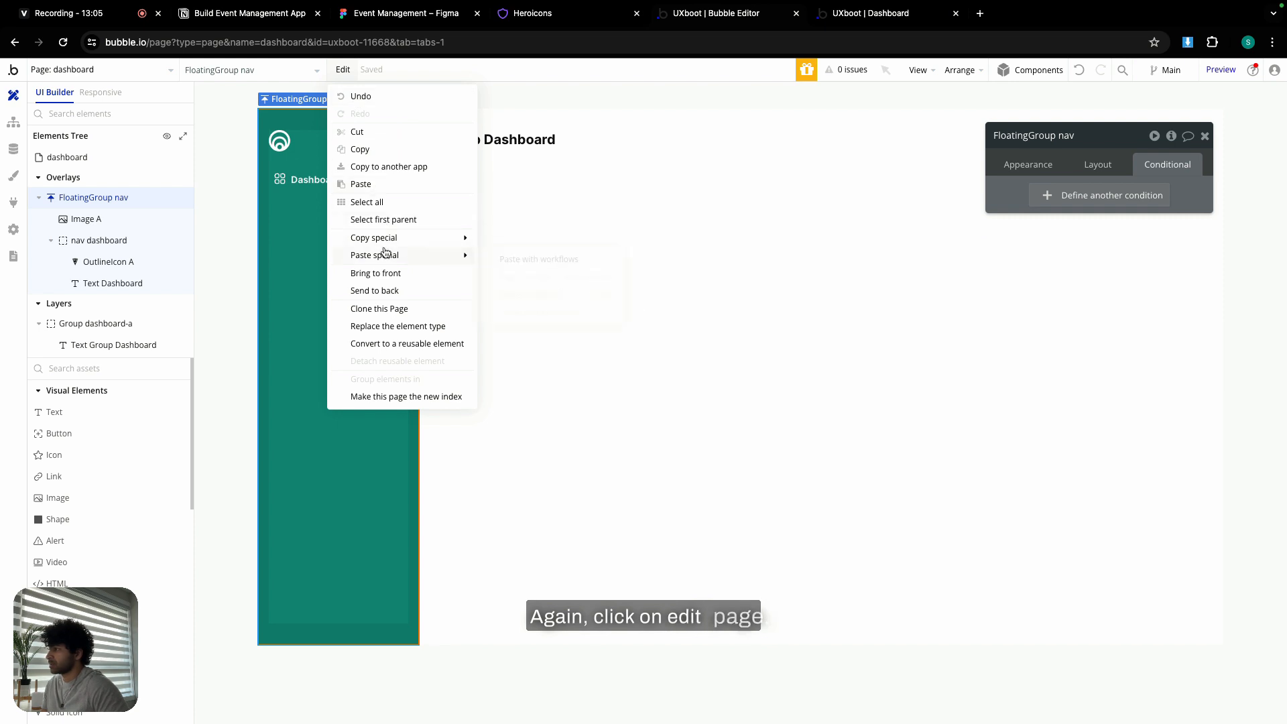
{"action": "mouse_move", "coordinate": [384, 256]}
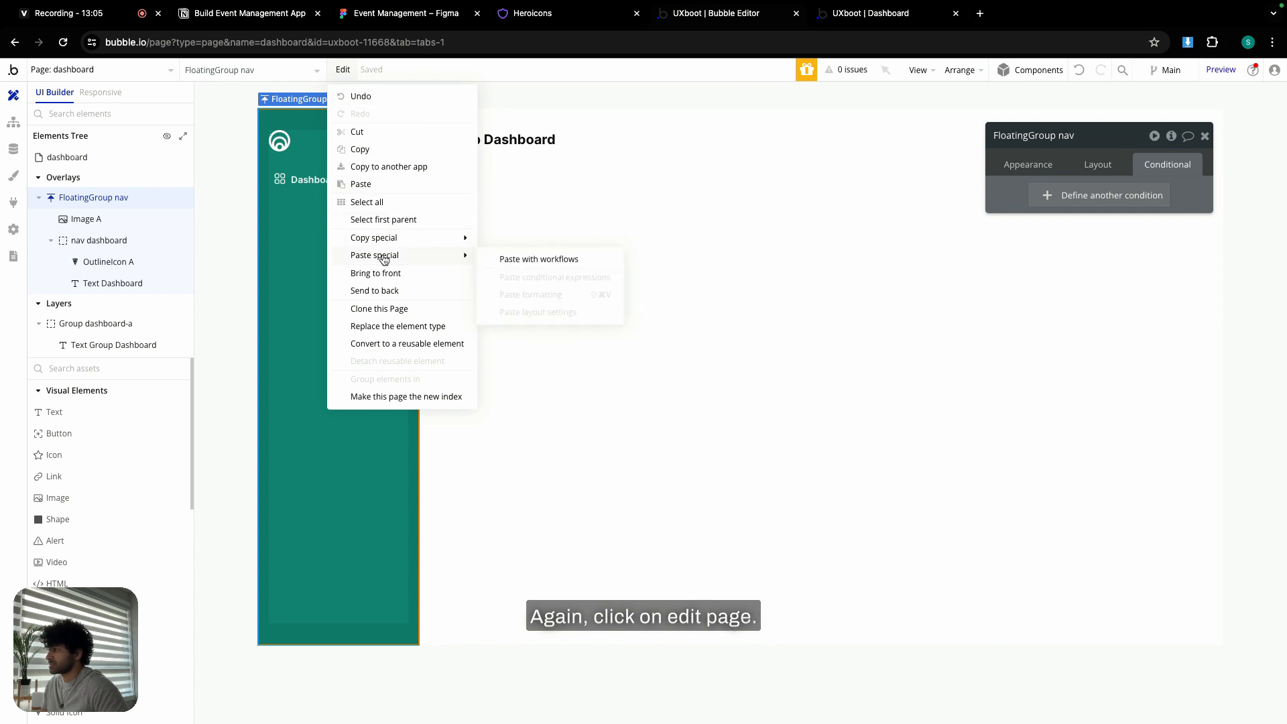
{"action": "left_click", "coordinate": [530, 262]}
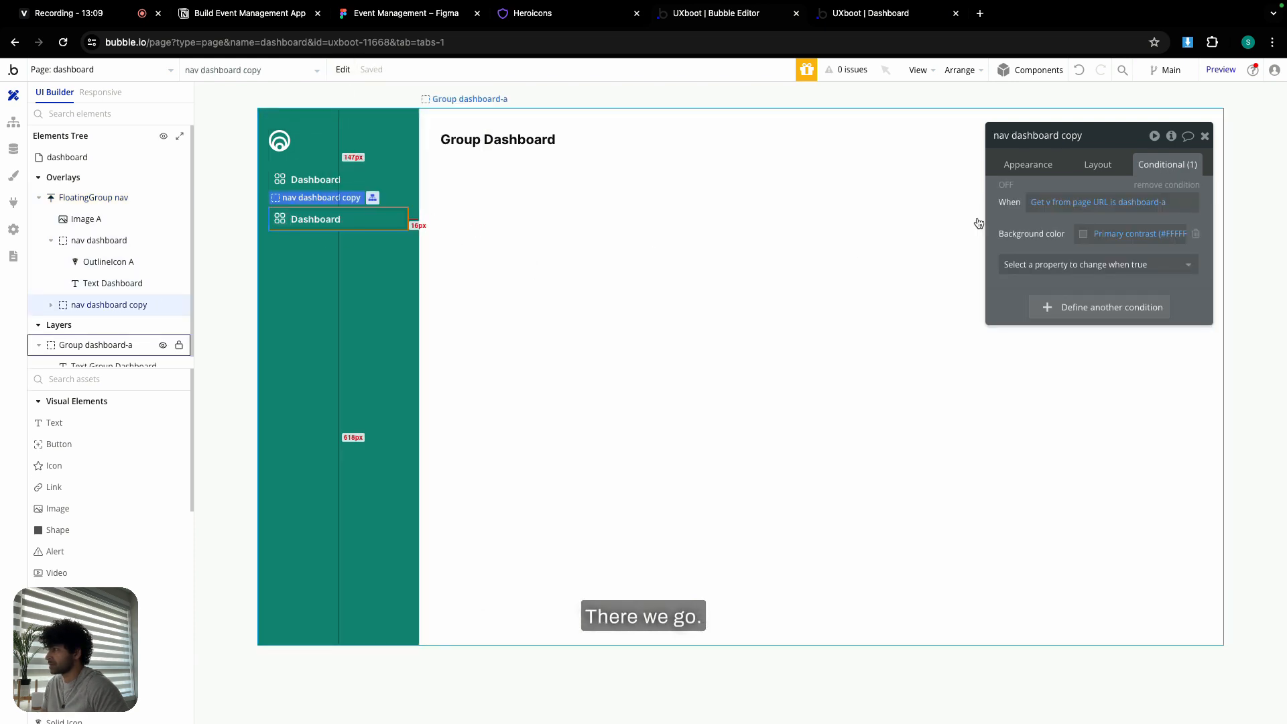
- Rename the copy to nav bootcamp and change its label text to Bootcamp
{"action": "double_click", "coordinate": [1072, 135]}
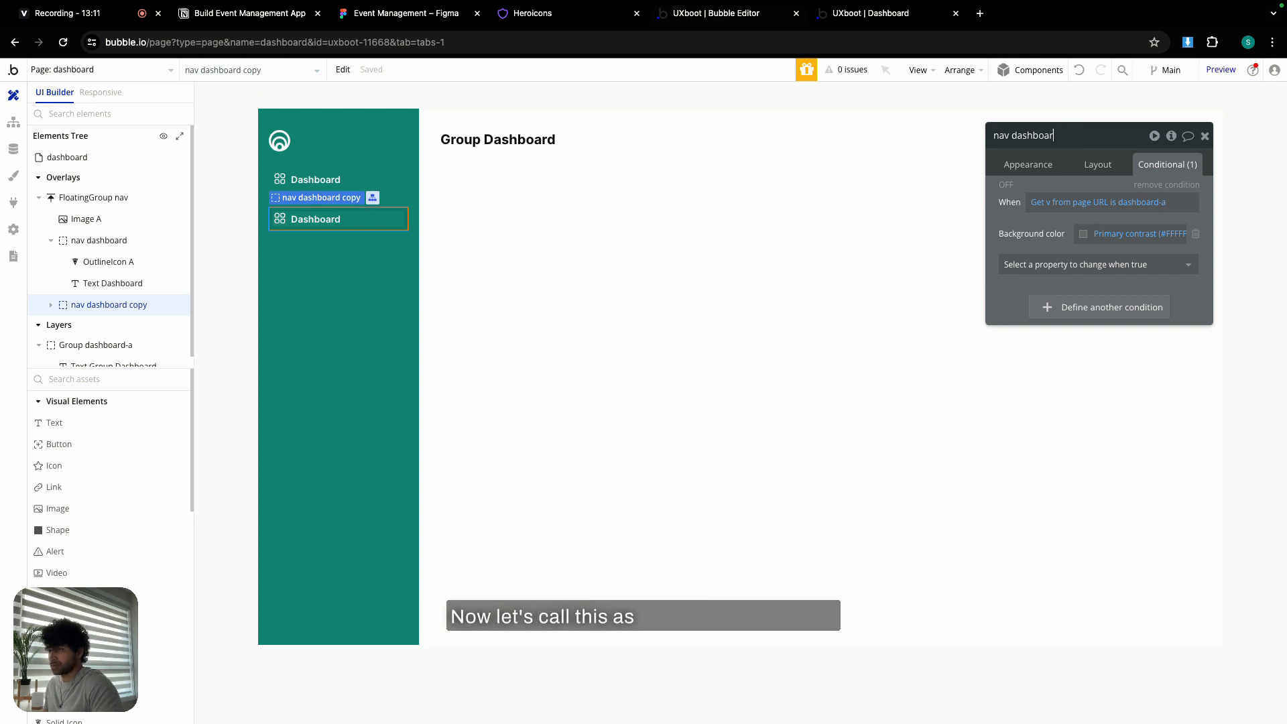
{"action": "key", "text": "BackSpace"}
{"action": "key", "text": "BackSpace"}
{"action": "key", "text": "BackSpace"}
{"action": "key", "text": "BackSpace"}
{"action": "key", "text": "BackSpace"}
{"action": "key", "text": "BackSpace"}
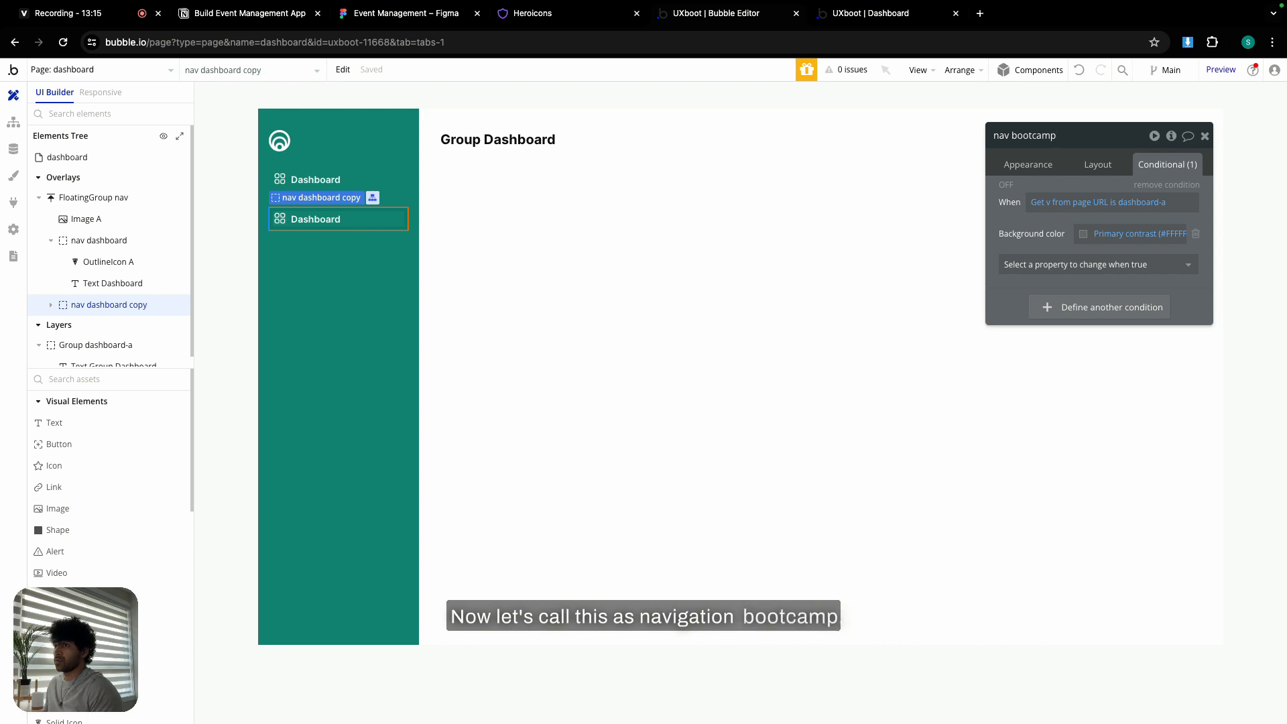
{"action": "left_click", "coordinate": [339, 226]}
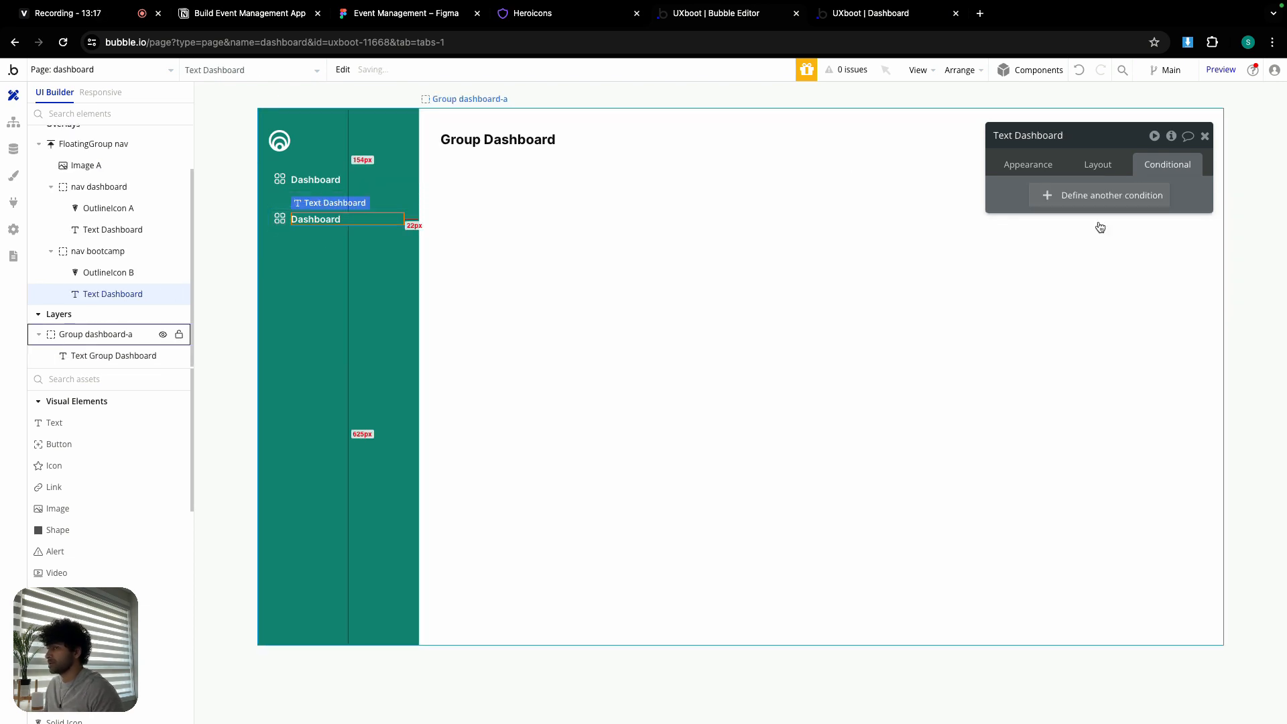
{"action": "left_click", "coordinate": [1028, 164]}
{"action": "triple_click", "coordinate": [1073, 194]}
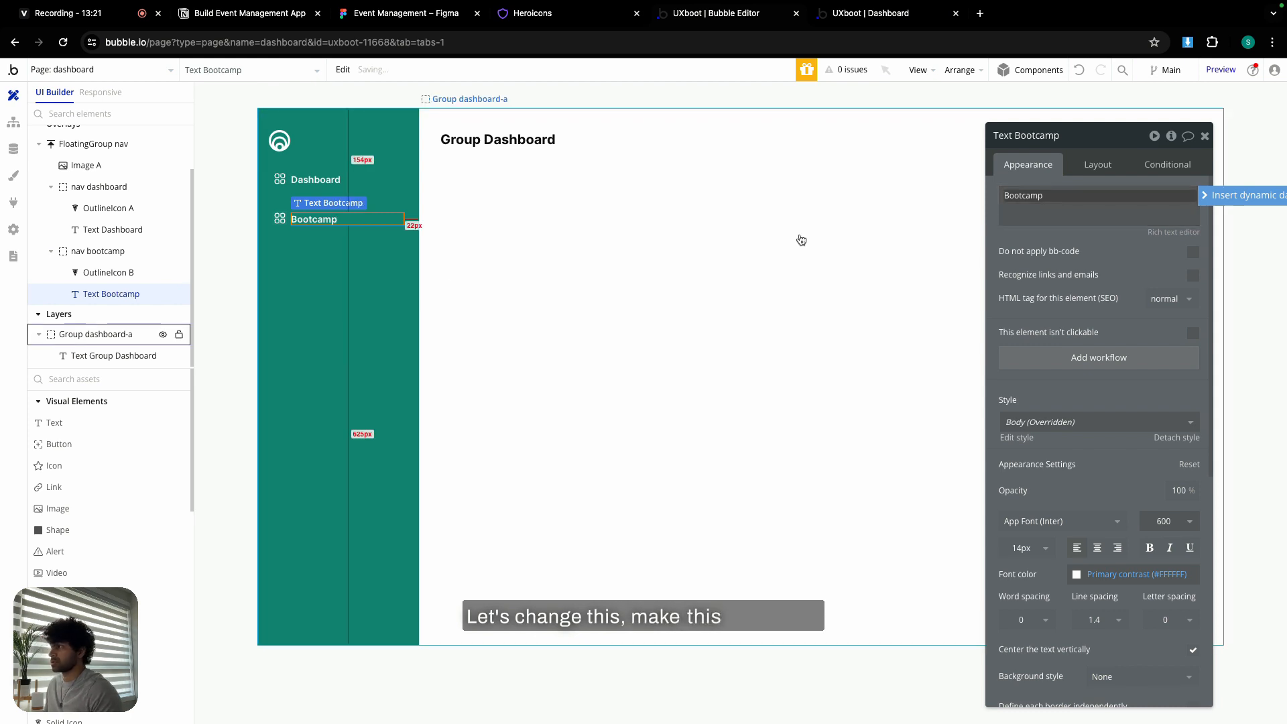
- Check the Bootcamps icon in Figma and copy the computer-desktop name from Heroicons
{"action": "left_click", "coordinate": [388, 15]}
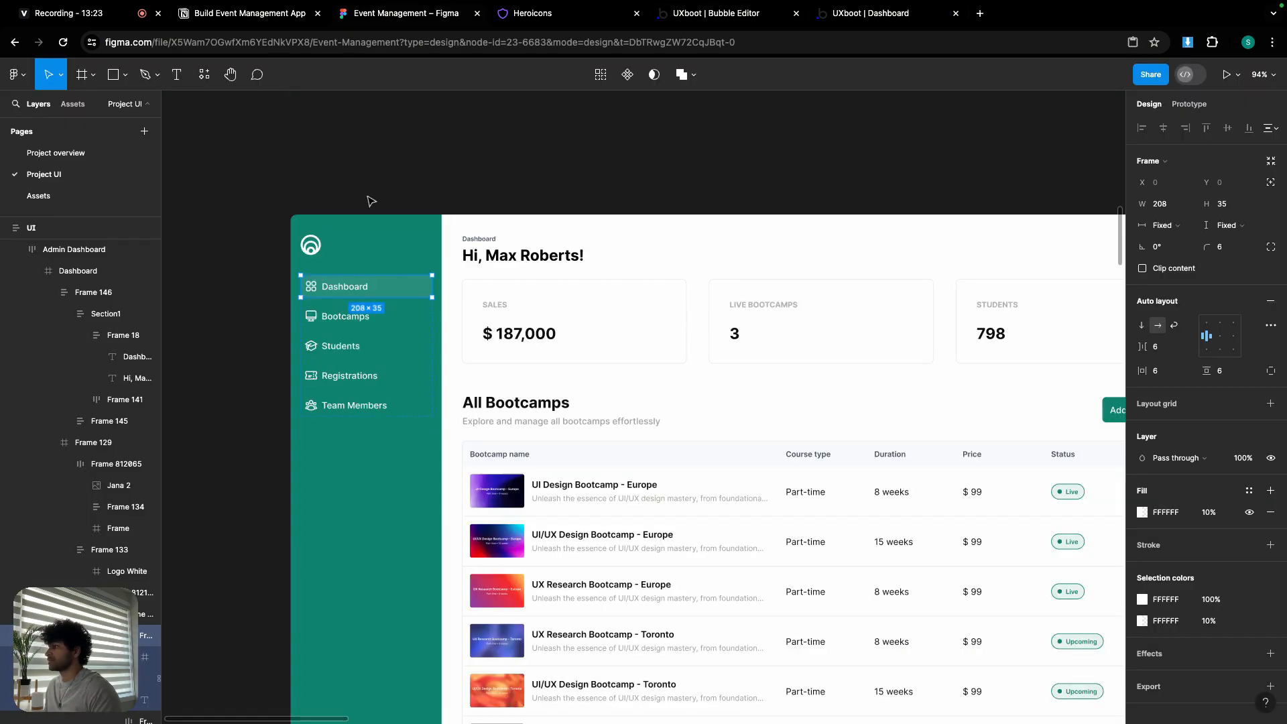
{"action": "scroll", "coordinate": [305, 319], "scroll_direction": "up", "scroll_amount": 5}
{"action": "double_click", "coordinate": [318, 317]}
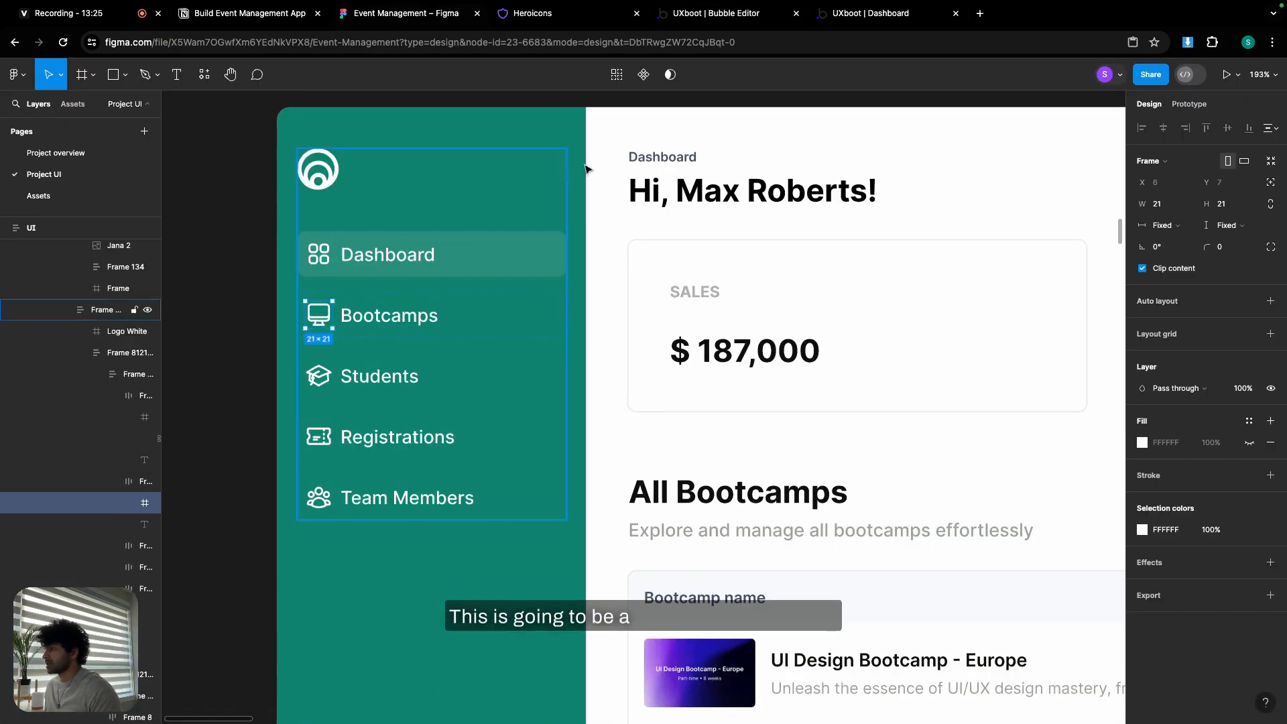
{"action": "left_click", "coordinate": [580, 15]}
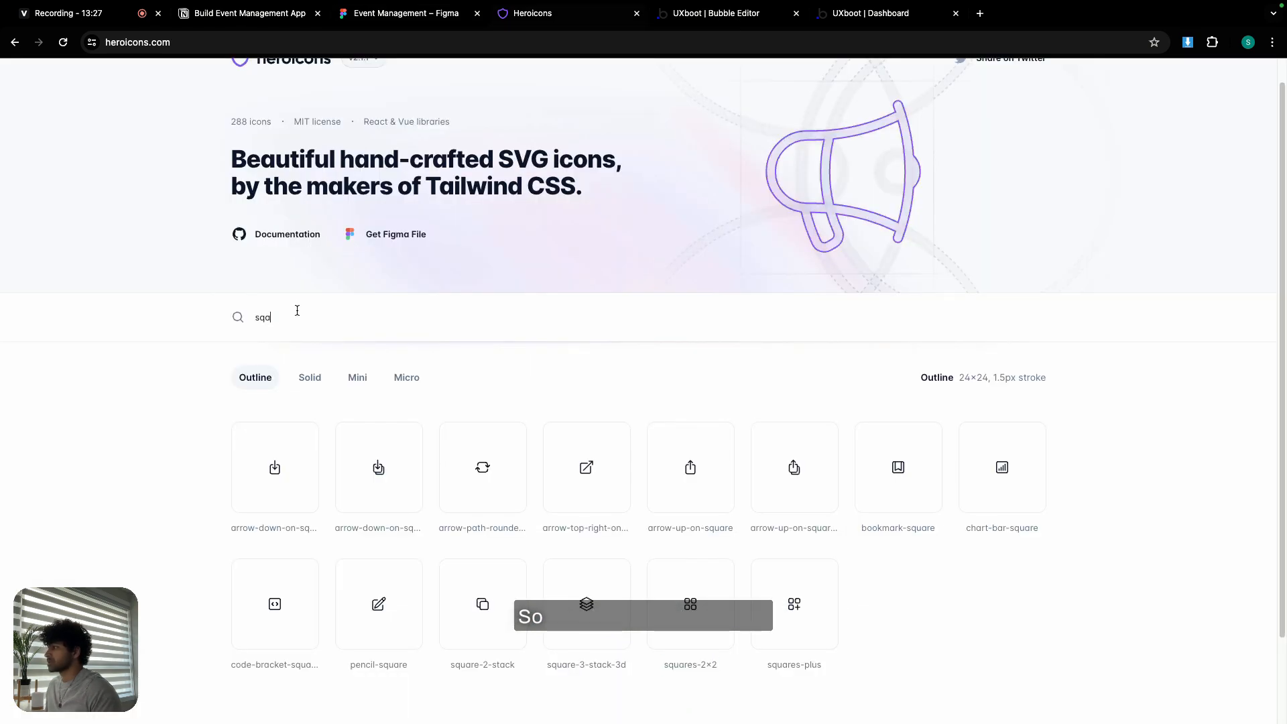
{"action": "type", "text": "com"}
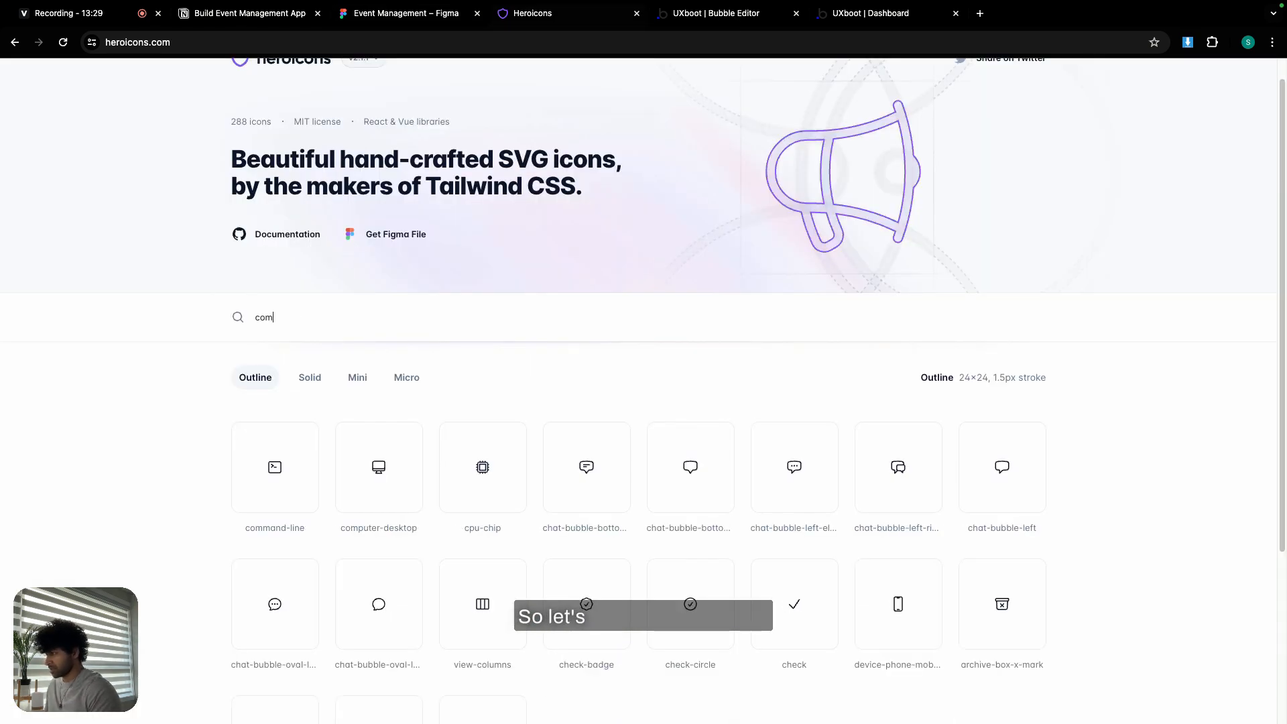
{"action": "mouse_move", "coordinate": [386, 510]}
{"action": "triple_click", "coordinate": [387, 527]}
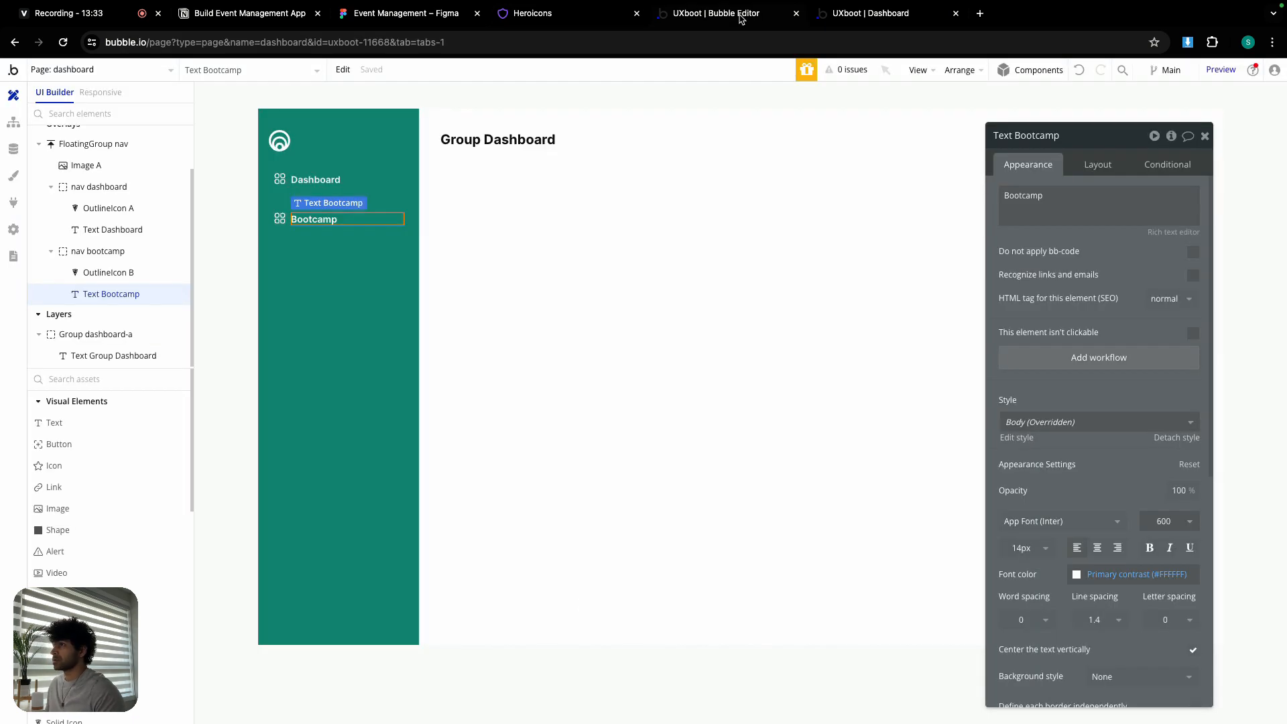
- Set the Bootcamp item's icon to computer-desktop and reselect the nav bootcamp group
{"action": "left_click", "coordinate": [285, 220]}
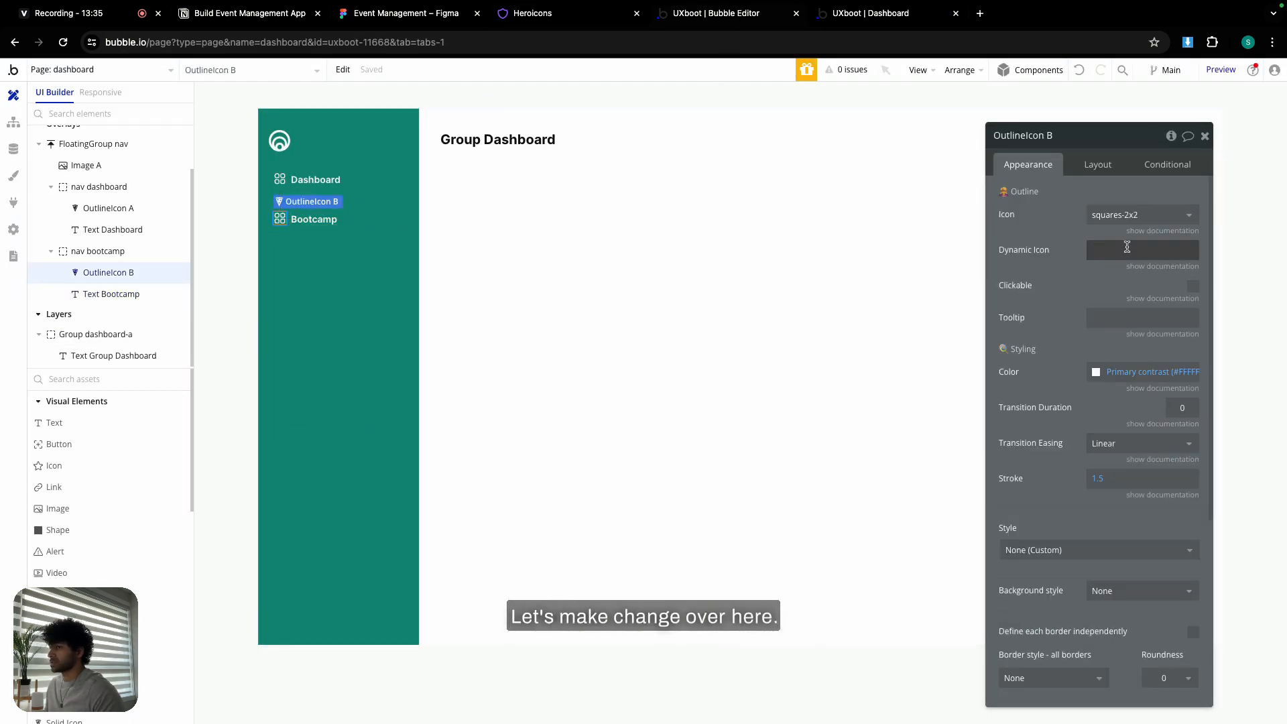
{"action": "left_click", "coordinate": [1129, 215]}
{"action": "key", "text": "ctrl+v"}
{"action": "left_click", "coordinate": [1132, 261]}
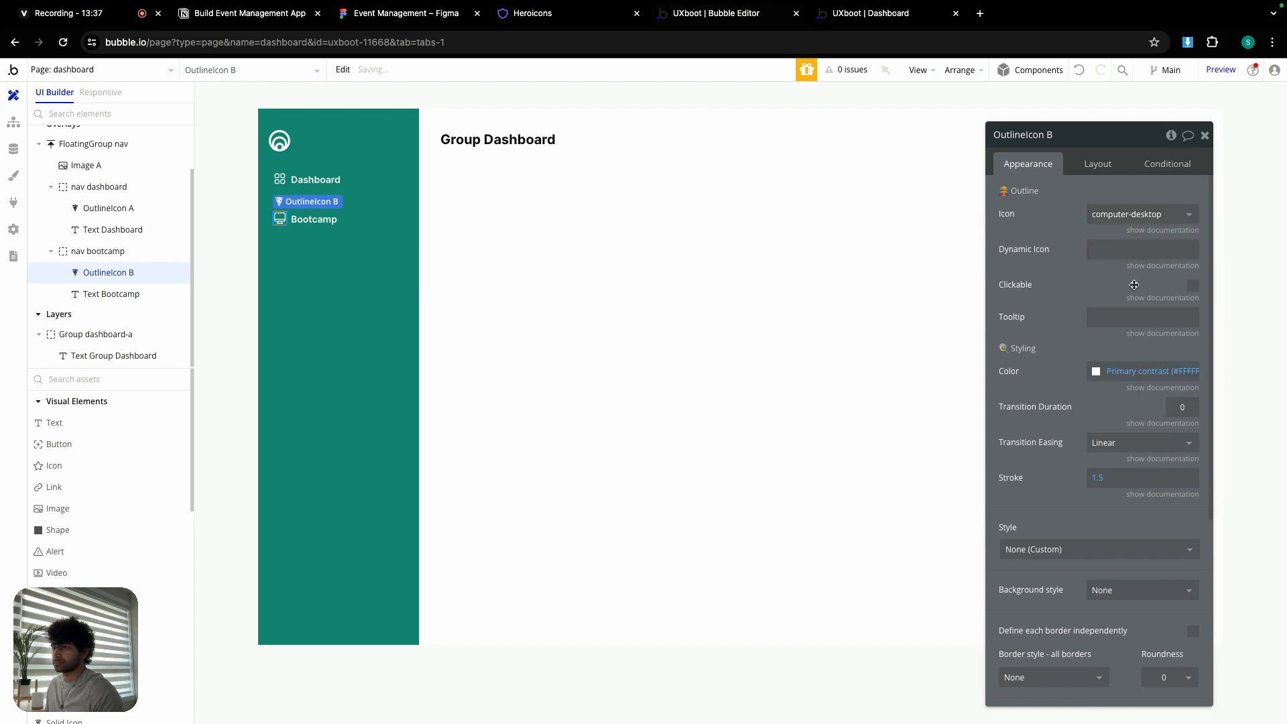
{"action": "left_click", "coordinate": [326, 234]}
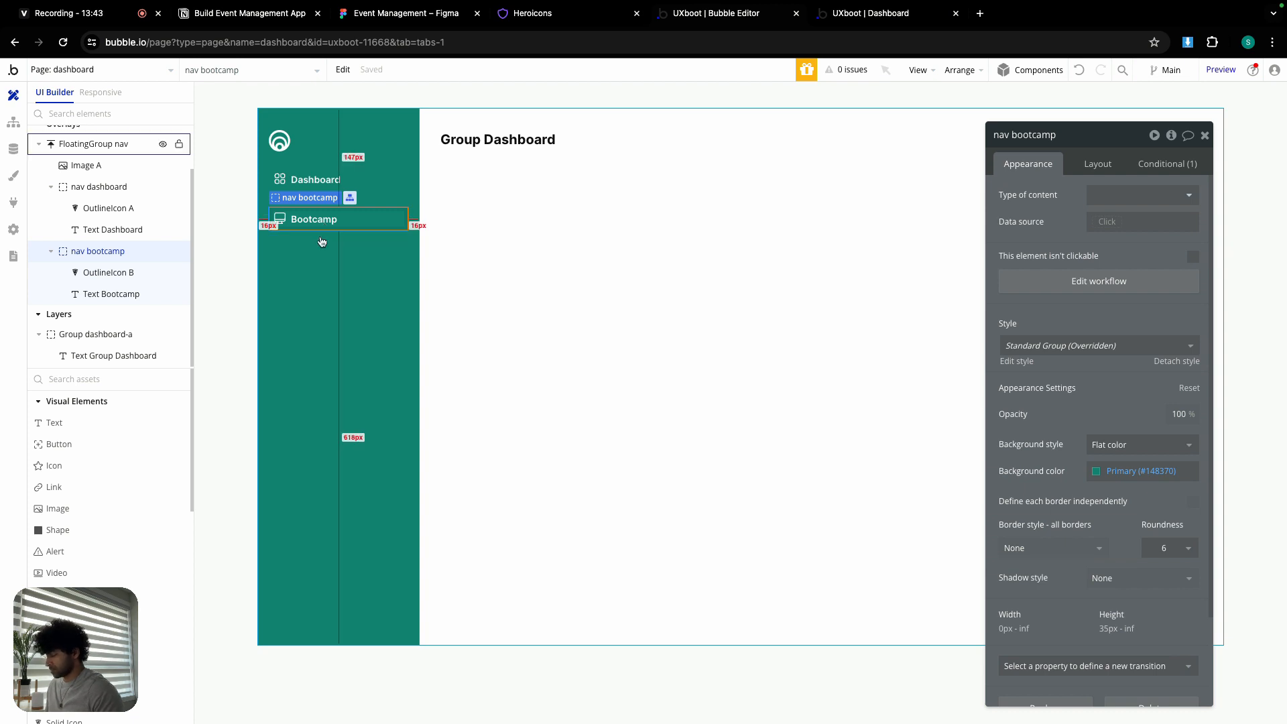
{"action": "left_click", "coordinate": [322, 243]}
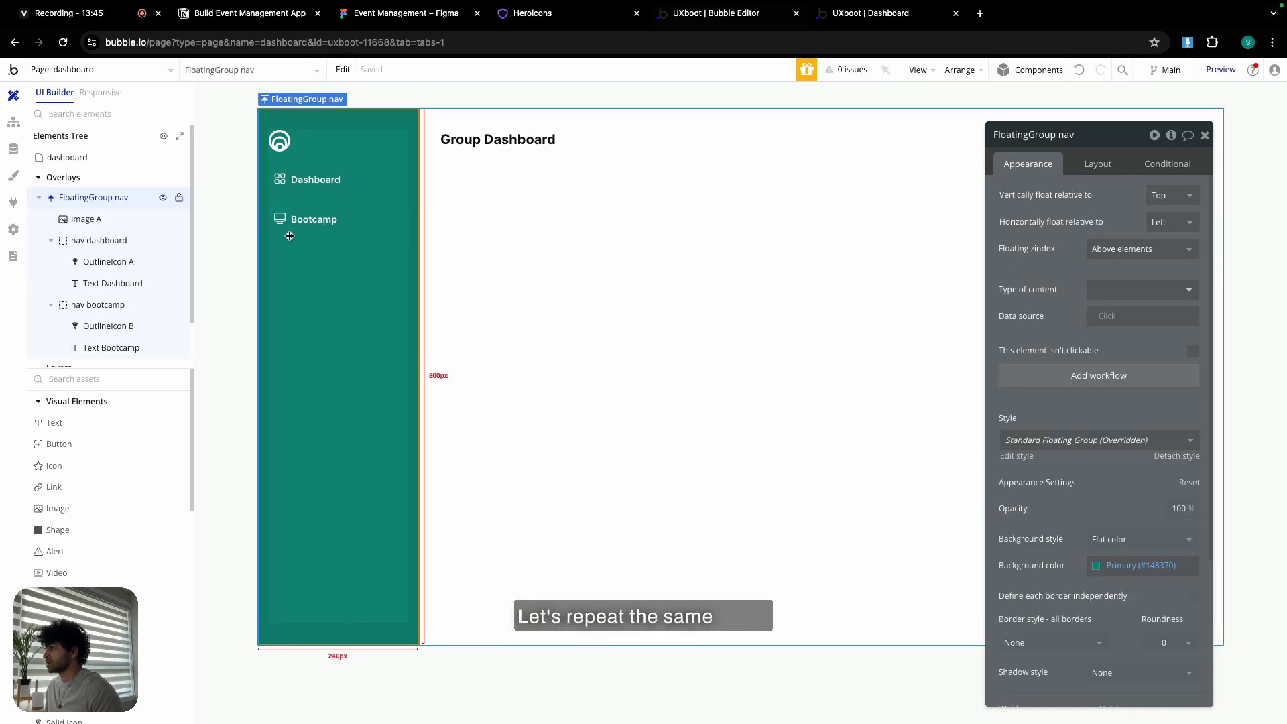
{"action": "left_click", "coordinate": [322, 234]}
- Duplicate nav bootcamp with its workflows into the nav column below Bootcamp
{"action": "left_click", "coordinate": [342, 70]}
{"action": "mouse_move", "coordinate": [384, 243]}
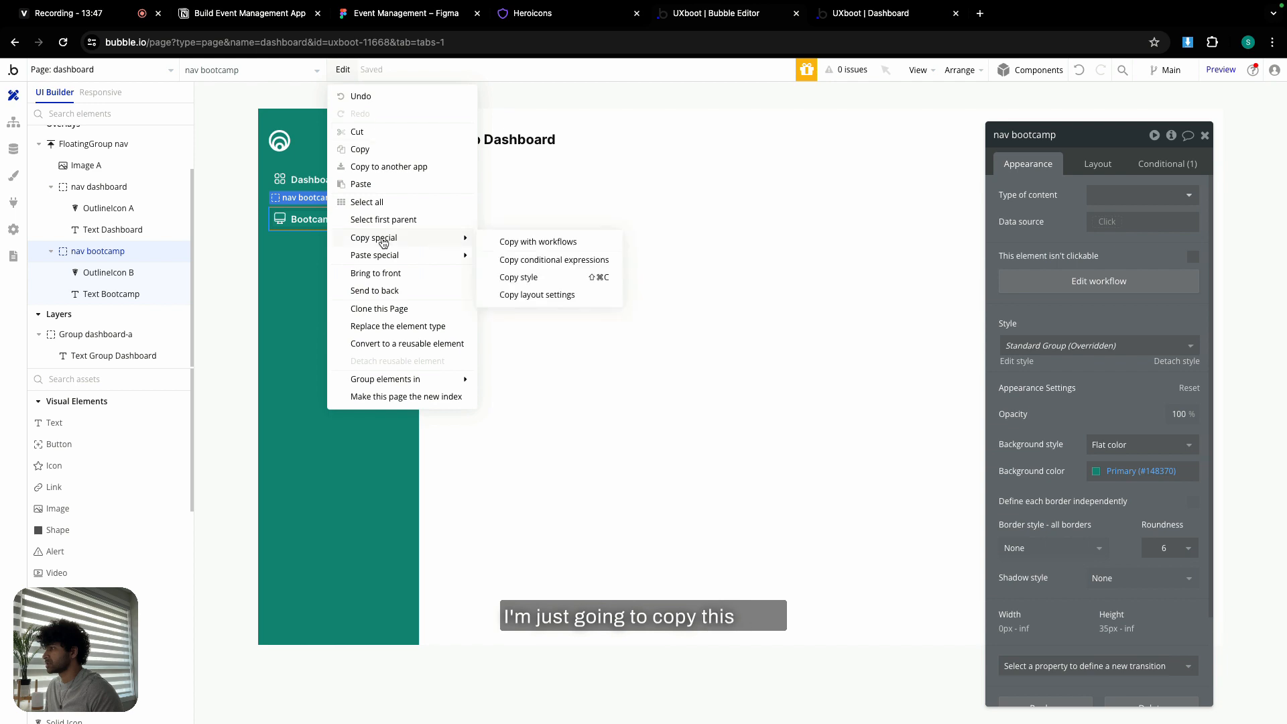
{"action": "left_click", "coordinate": [524, 242]}
{"action": "left_click", "coordinate": [356, 244]}
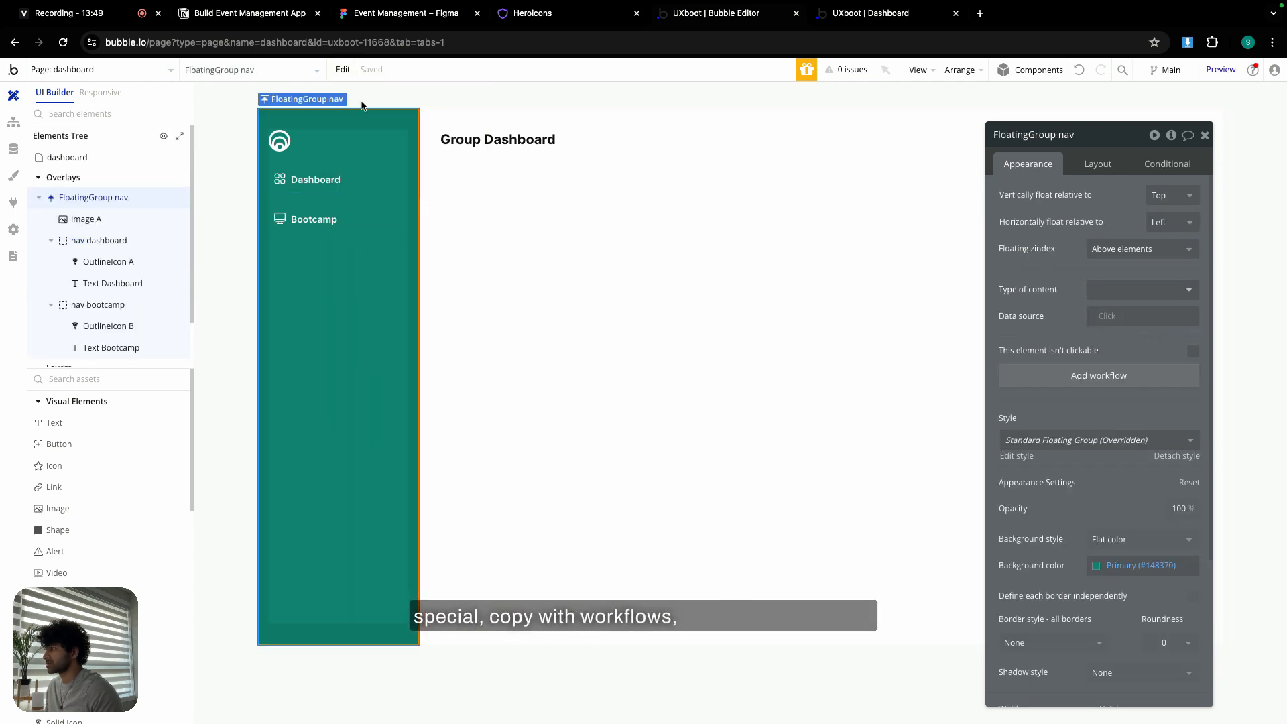
{"action": "left_click", "coordinate": [343, 70]}
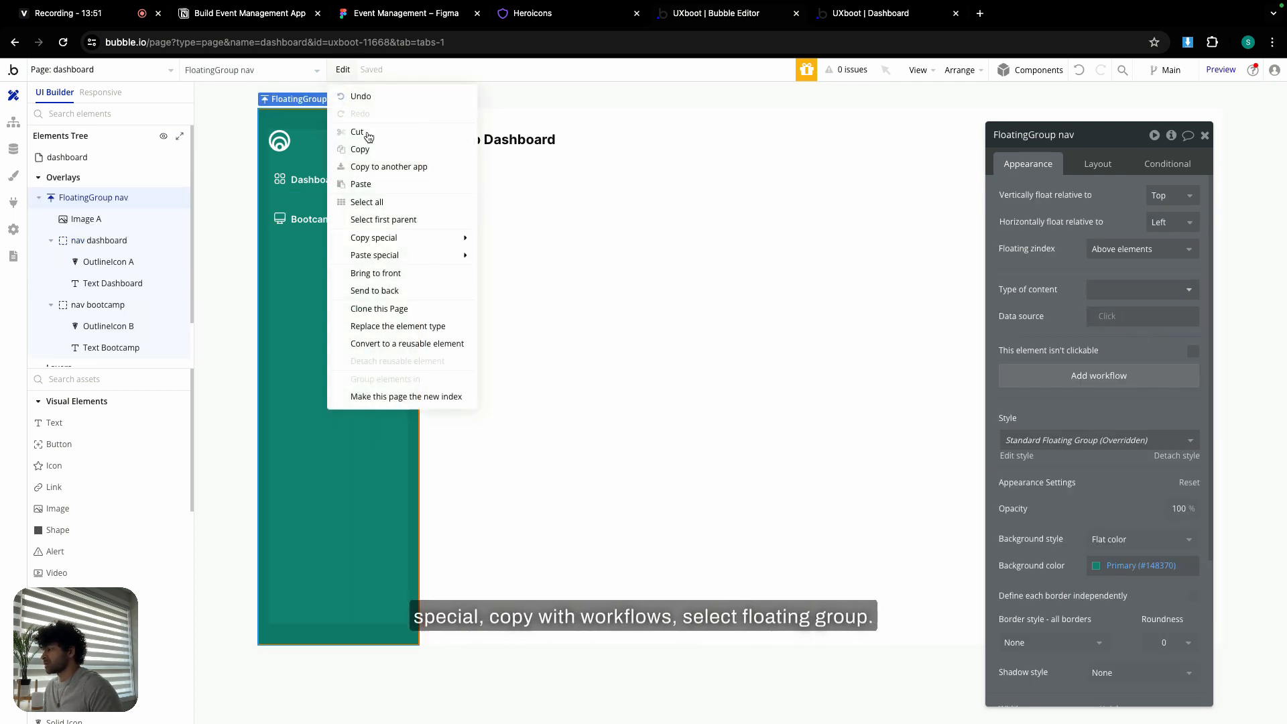
{"action": "mouse_move", "coordinate": [387, 261]}
{"action": "left_click", "coordinate": [527, 260]}
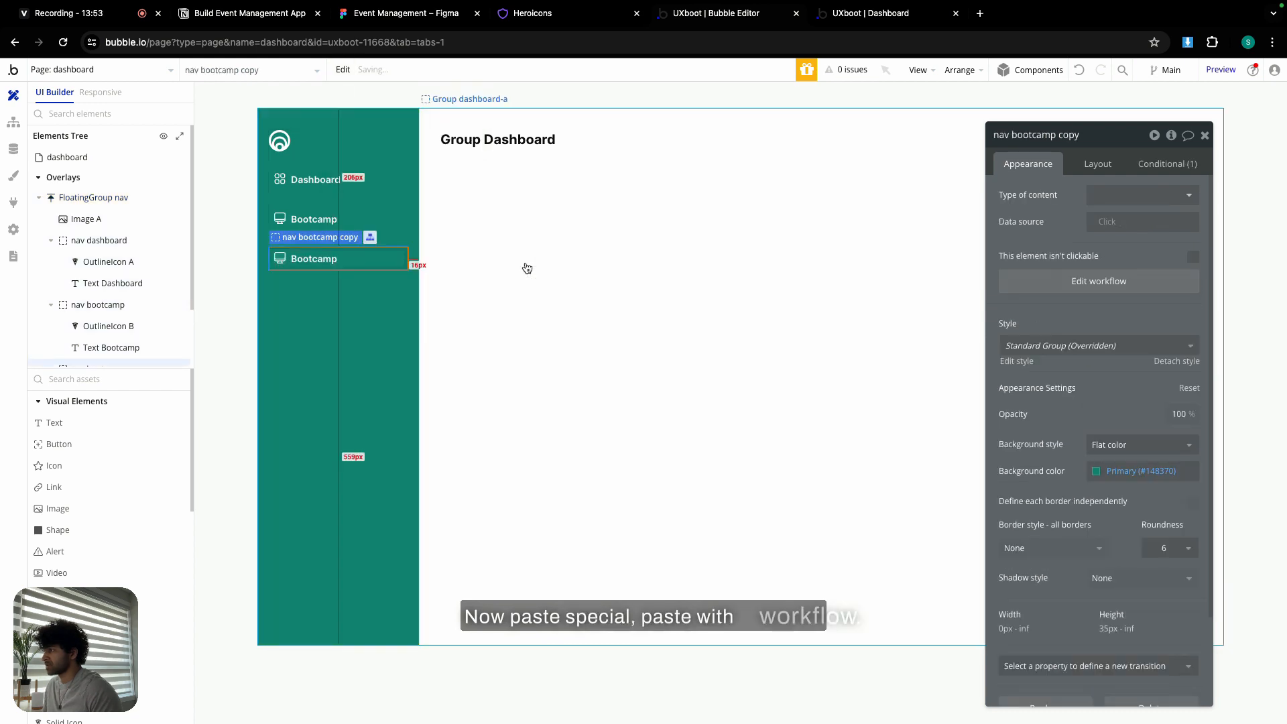
{"action": "left_click", "coordinate": [330, 262]}
- Relabel the new copy as Students
{"action": "left_click", "coordinate": [386, 13]}
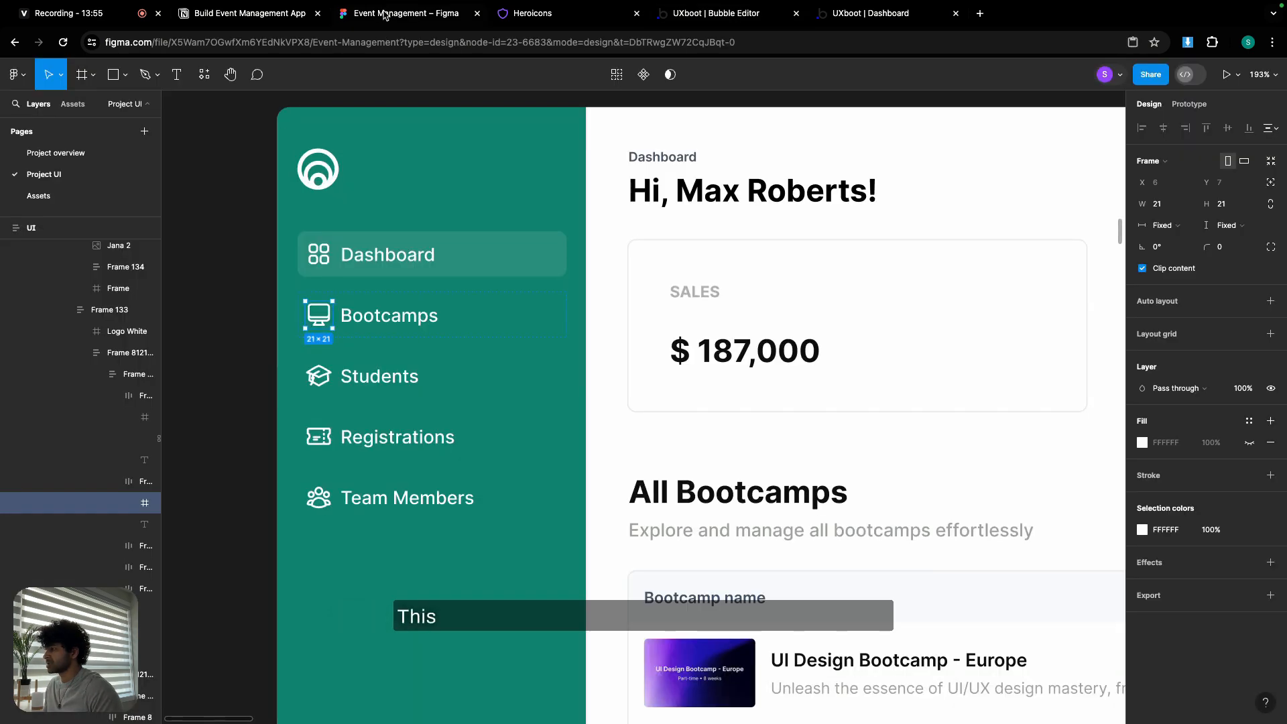
{"action": "left_click", "coordinate": [522, 13]}
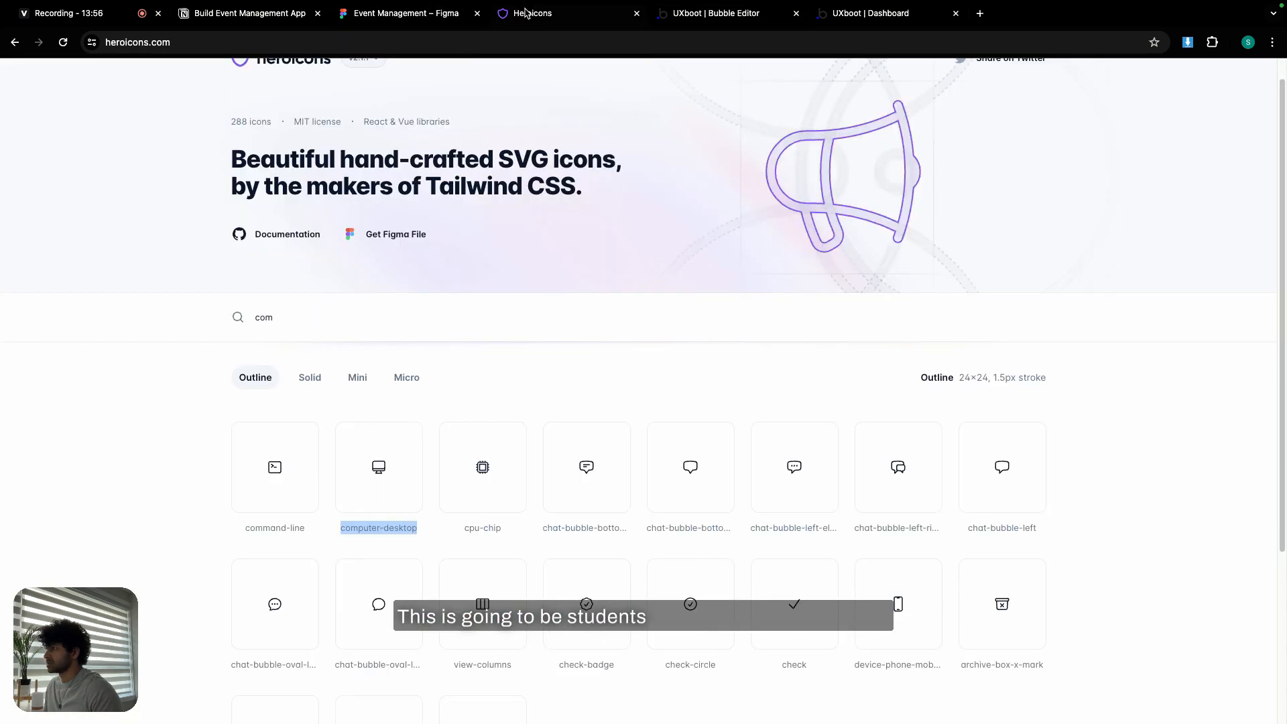
{"action": "left_click", "coordinate": [714, 12]}
{"action": "left_click", "coordinate": [314, 259]}
{"action": "triple_click", "coordinate": [1113, 196]}
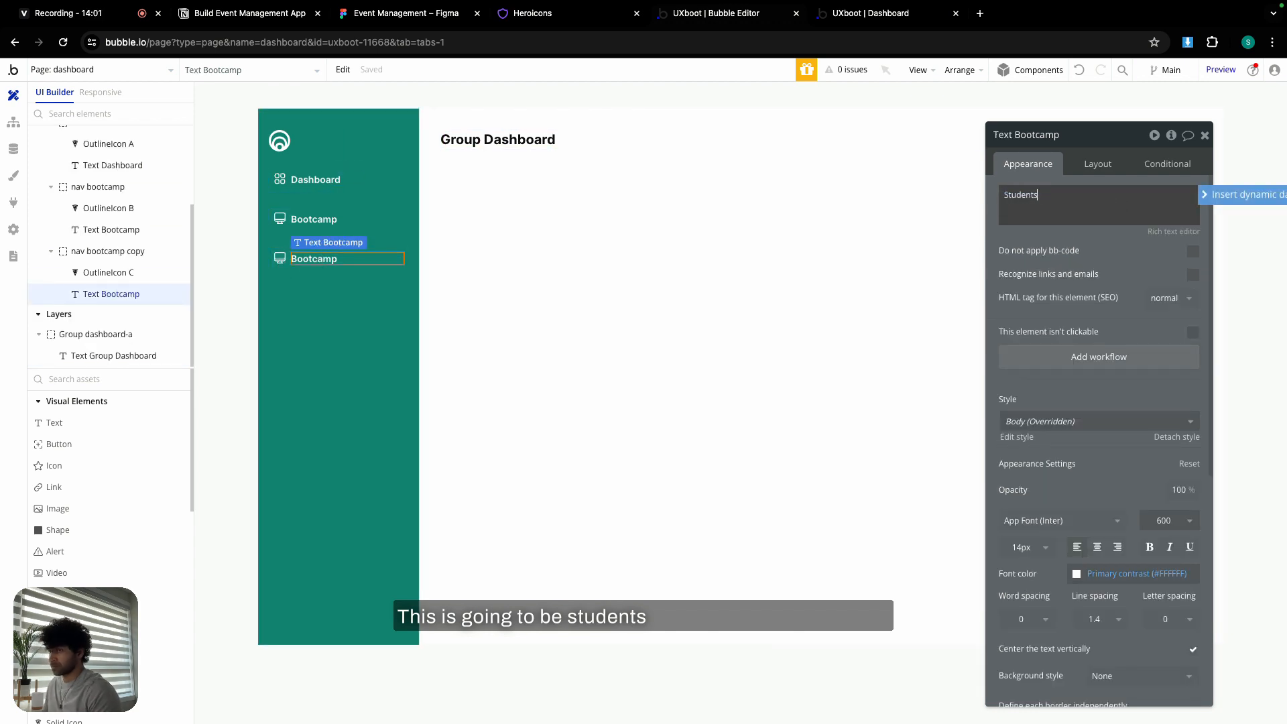
- Search the icon library for 'cap' and copy the academic-cap icon name
{"action": "left_click", "coordinate": [570, 18]}
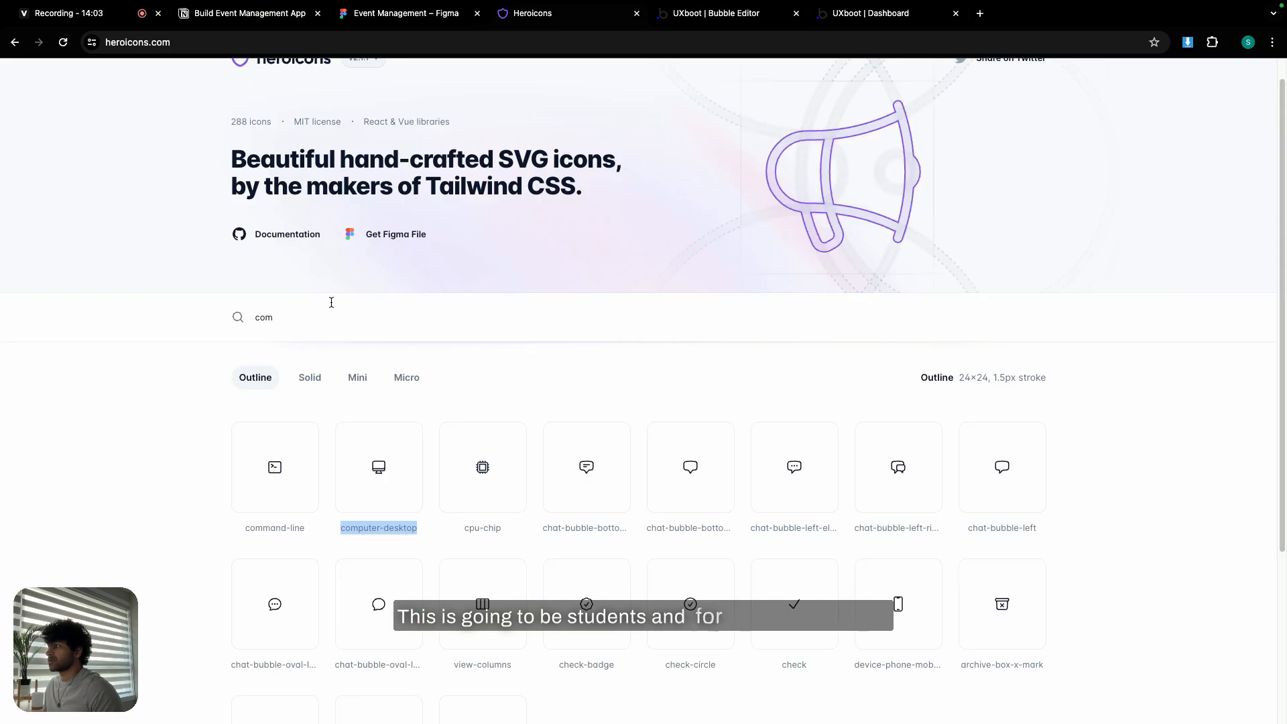
{"action": "triple_click", "coordinate": [329, 304]}
{"action": "type", "text": "stud"}
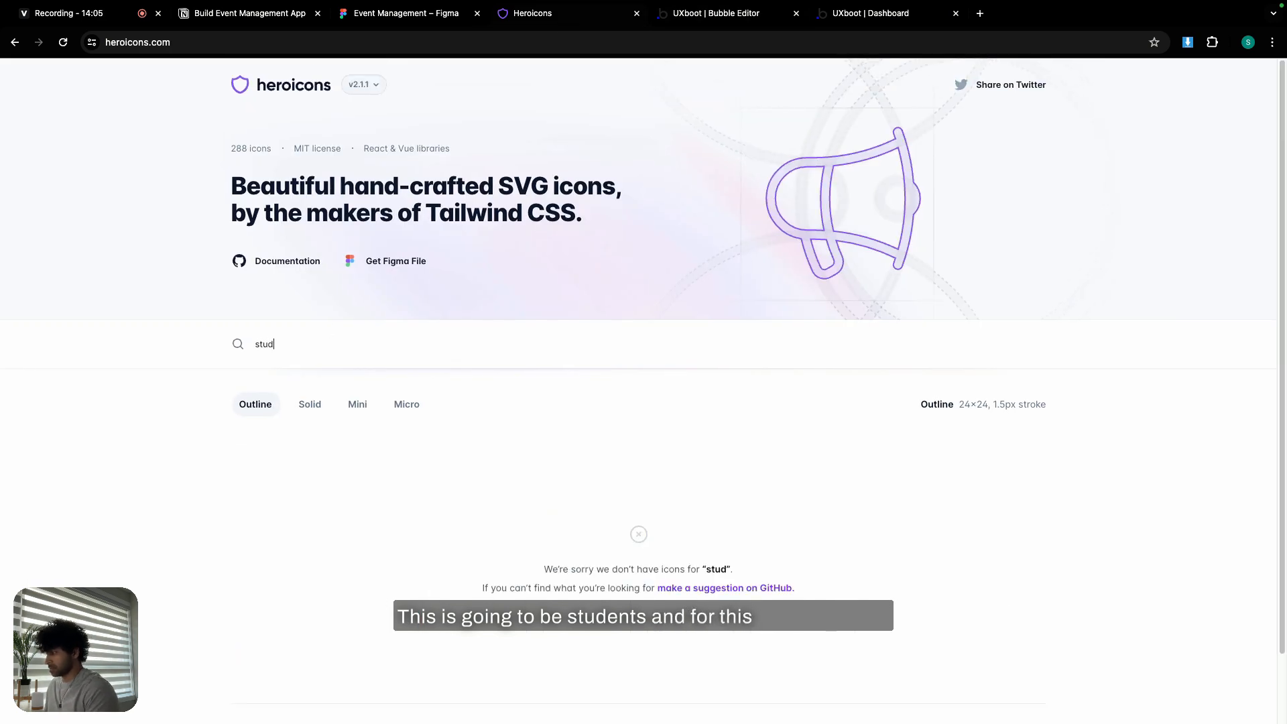
{"action": "key", "text": "BackSpace"}
{"action": "key", "text": "BackSpace"}
{"action": "key", "text": "BackSpace"}
{"action": "key", "text": "BackSpace"}
{"action": "type", "text": "cap"}
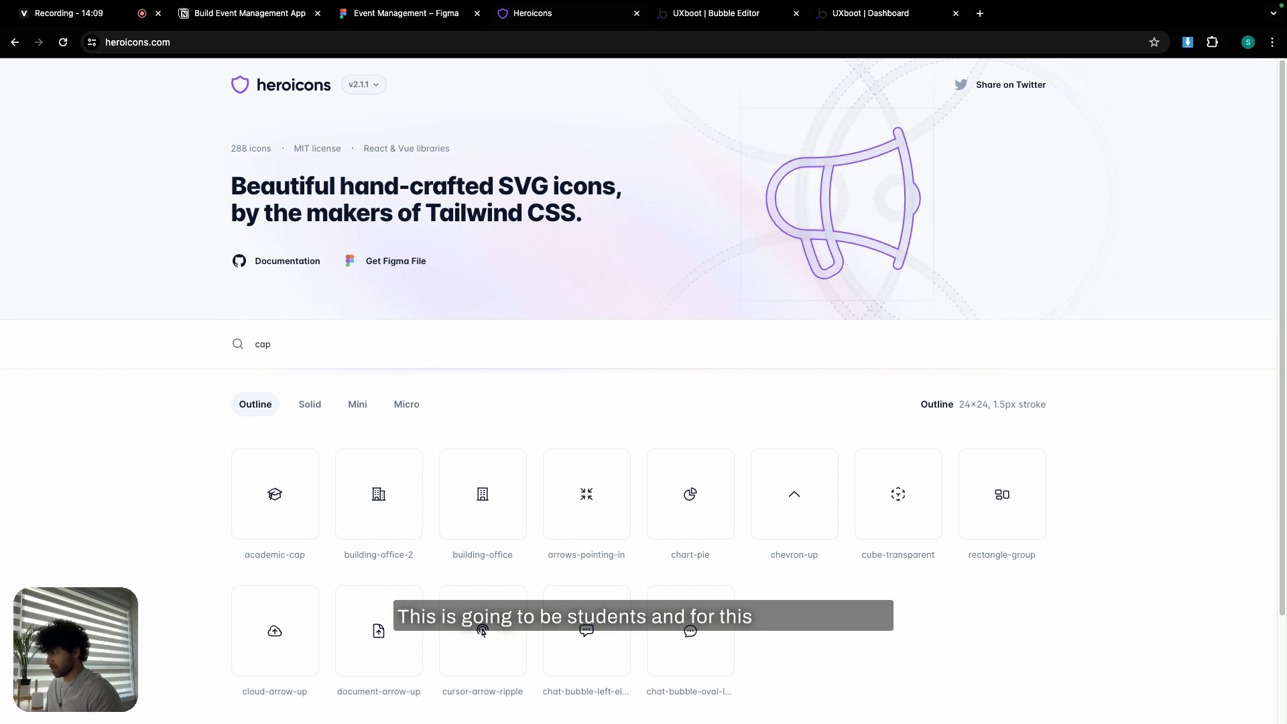
{"action": "triple_click", "coordinate": [297, 555]}
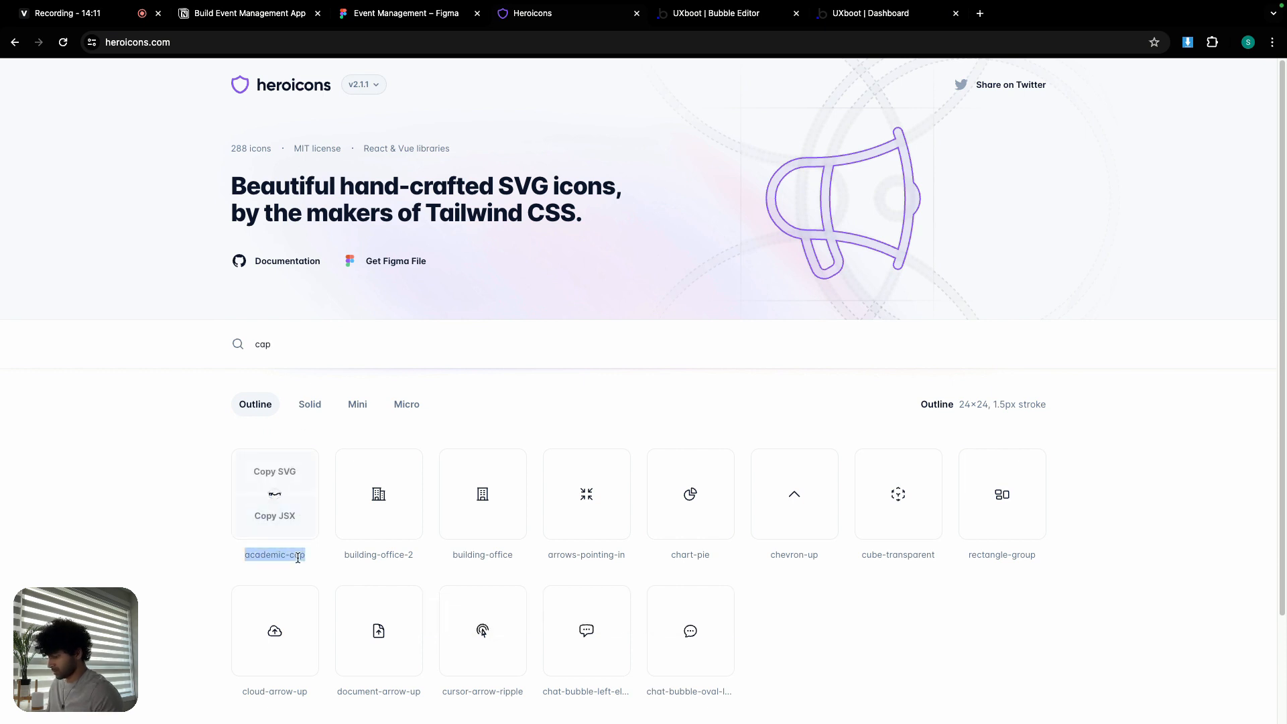
- Set the Students item's icon to academic-cap
{"action": "left_click", "coordinate": [687, 6]}
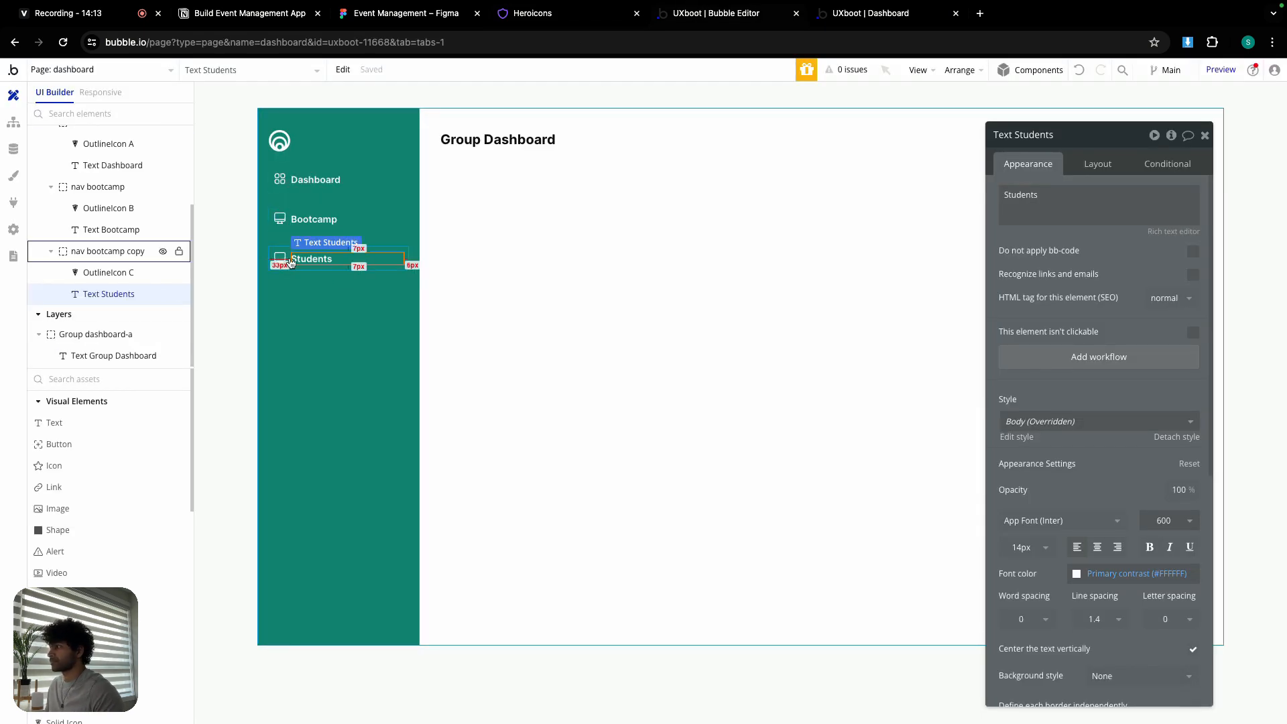
{"action": "left_click", "coordinate": [107, 273]}
{"action": "left_click", "coordinate": [1140, 214]}
{"action": "key", "text": "ctrl+v"}
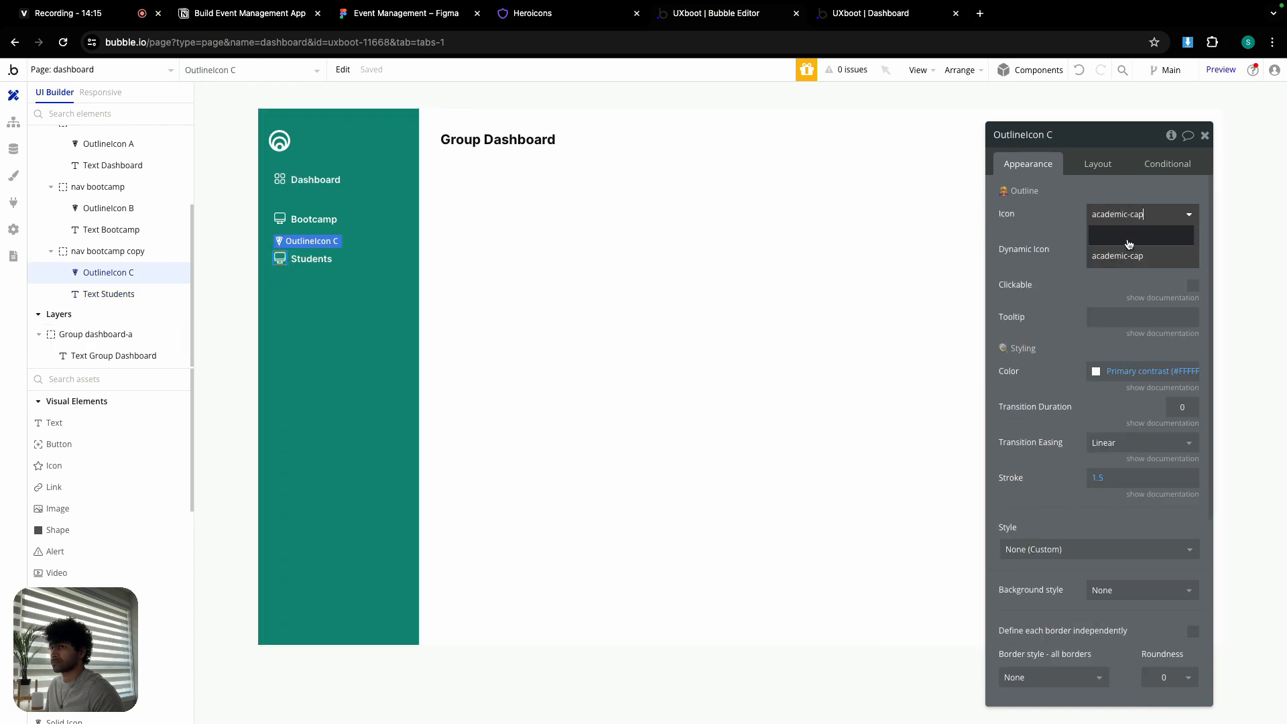
{"action": "left_click", "coordinate": [1129, 248]}
{"action": "left_click", "coordinate": [350, 268]}
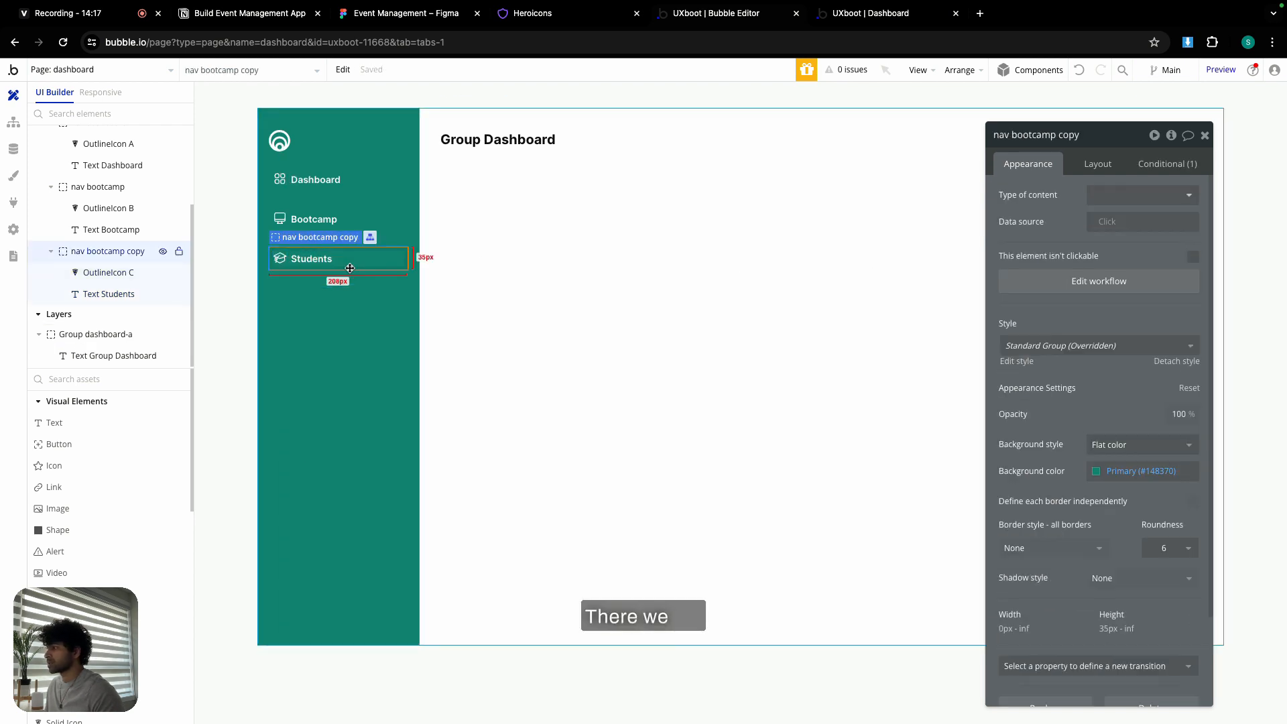
- Copy the Students item with workflows and paste it into the nav column
{"action": "left_click", "coordinate": [350, 76]}
{"action": "mouse_move", "coordinate": [394, 239]}
{"action": "left_click", "coordinate": [500, 243]}
{"action": "left_click", "coordinate": [299, 307]}
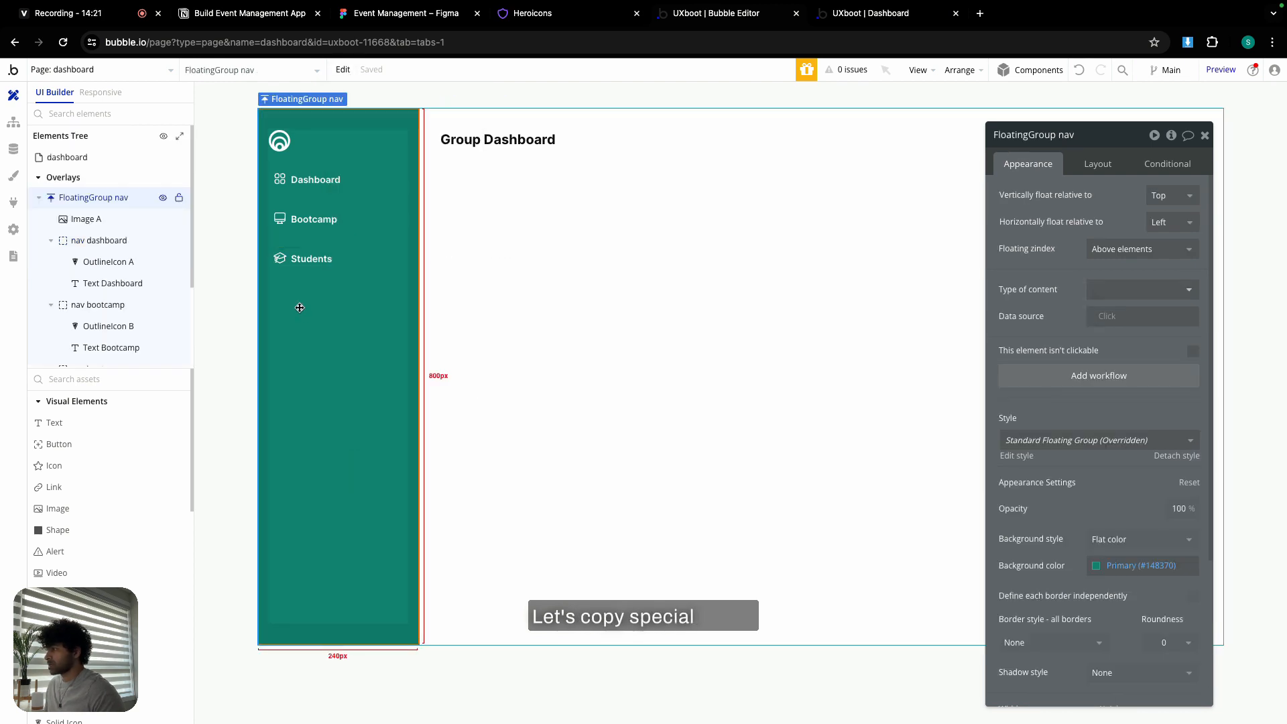
{"action": "left_click", "coordinate": [343, 69]}
{"action": "mouse_move", "coordinate": [407, 259]}
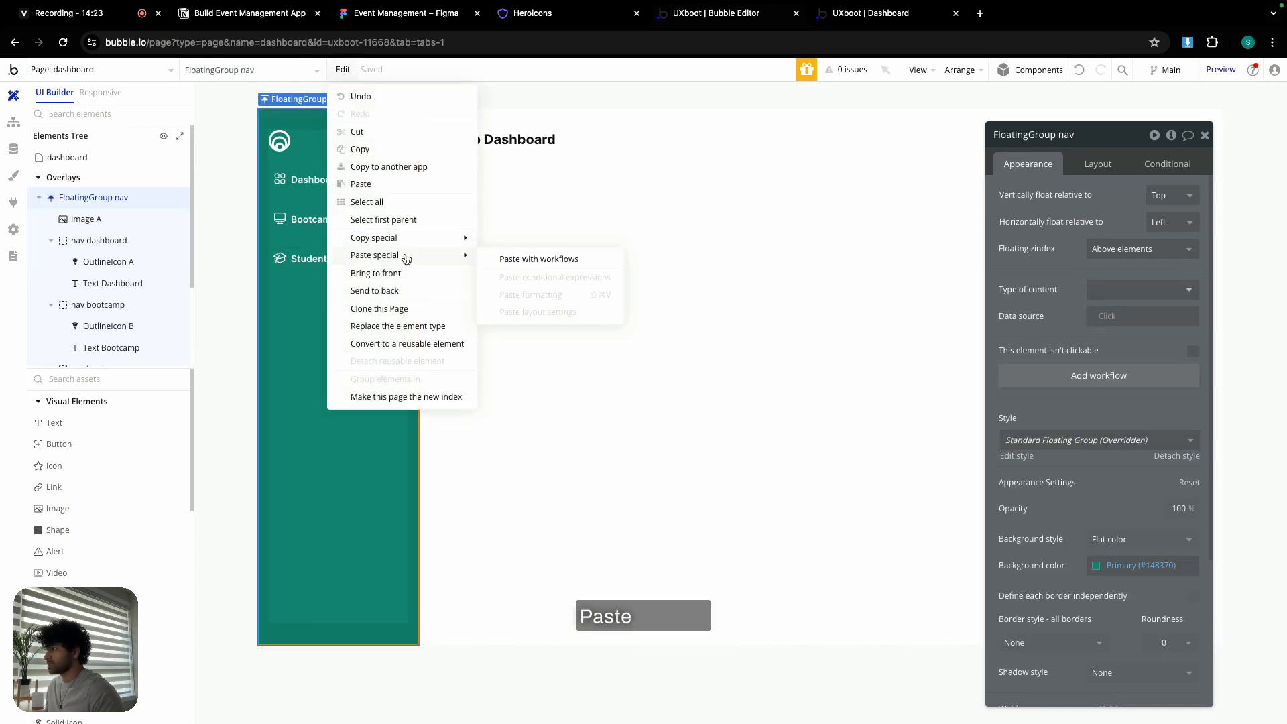
{"action": "left_click", "coordinate": [548, 261]}
- Relabel the new nav item as Registrations
{"action": "left_click", "coordinate": [406, 21]}
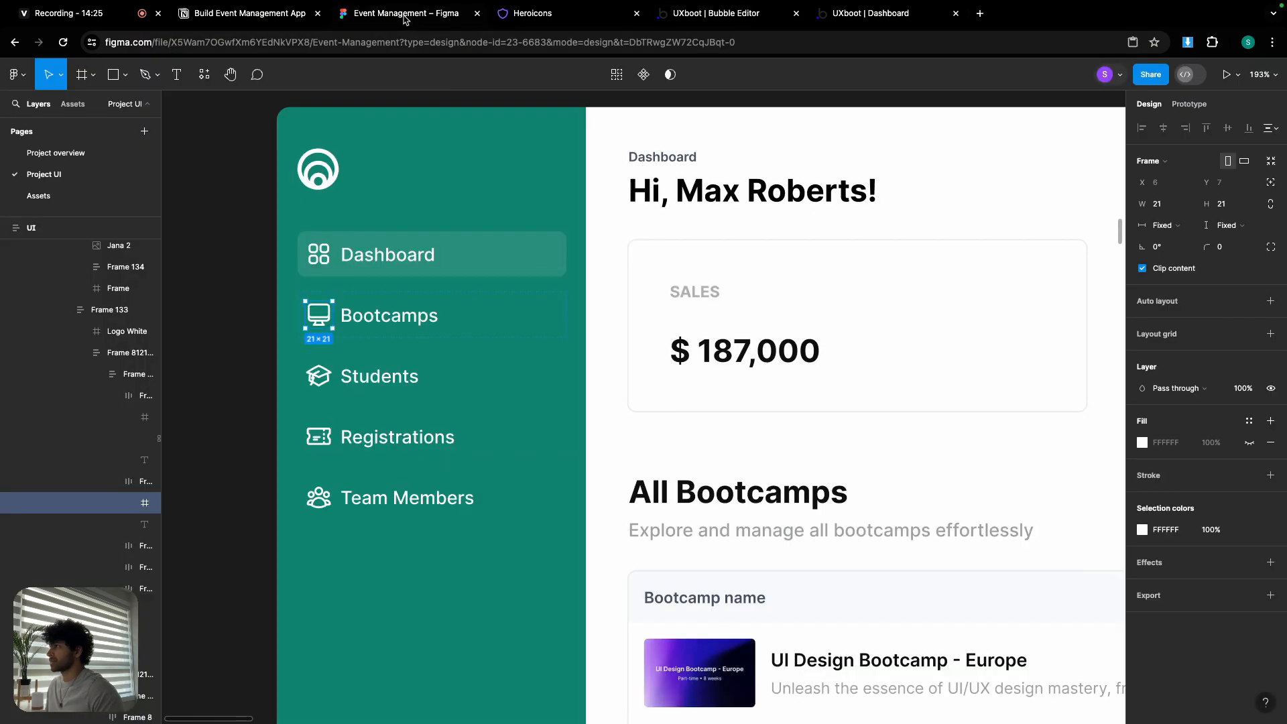
{"action": "left_click", "coordinate": [605, 20]}
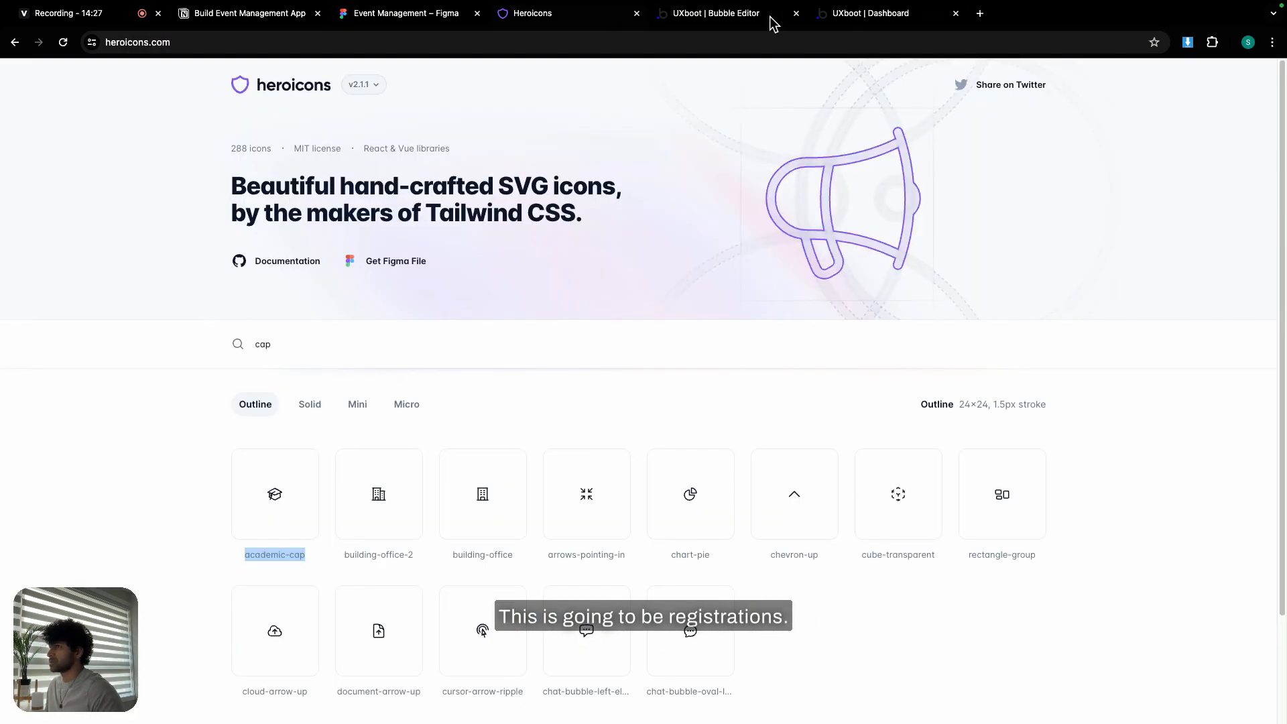
{"action": "left_click", "coordinate": [744, 20]}
{"action": "left_click", "coordinate": [370, 295]}
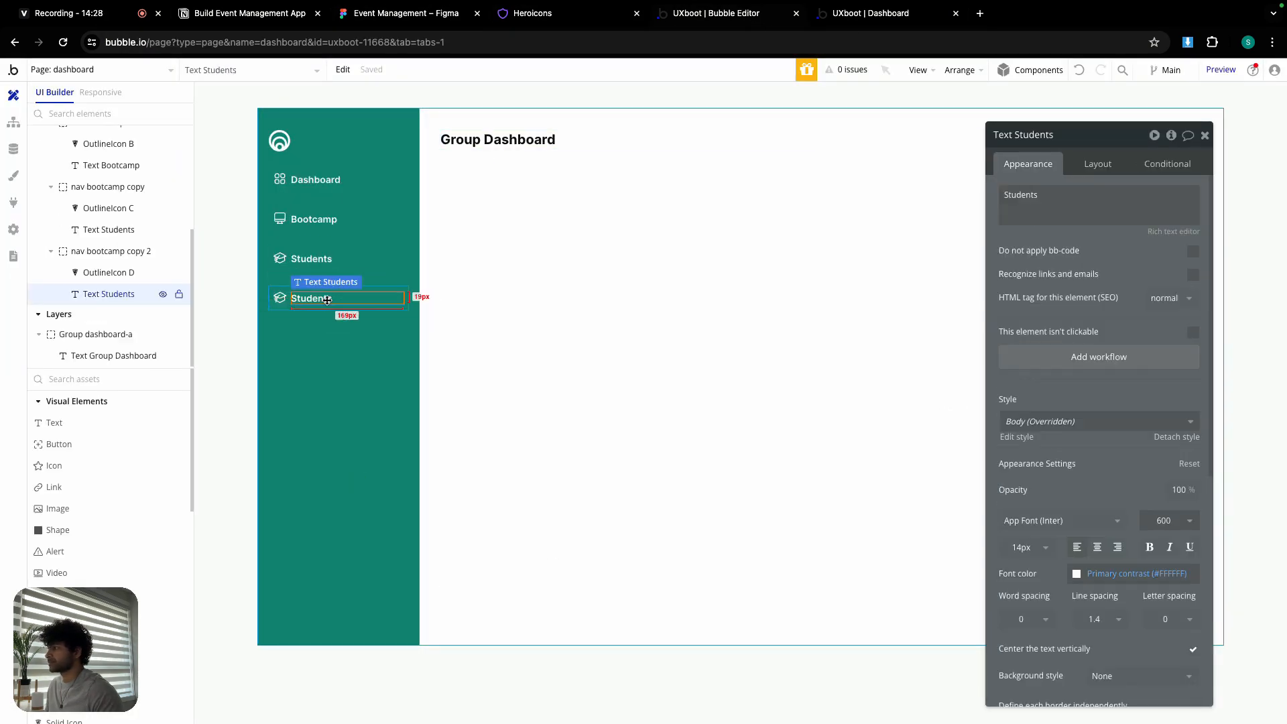
{"action": "double_click", "coordinate": [1036, 196]}
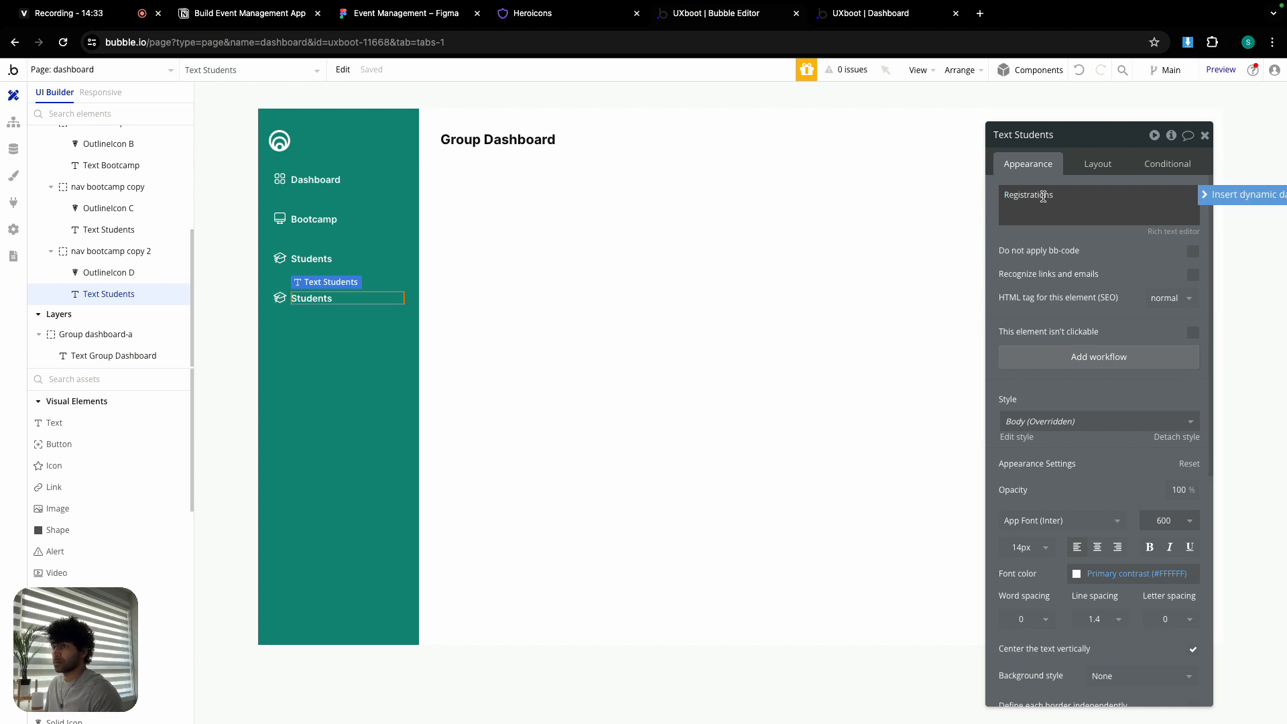
- Find the ticket icon and set it as the Registrations item's icon
{"action": "left_click", "coordinate": [536, 20]}
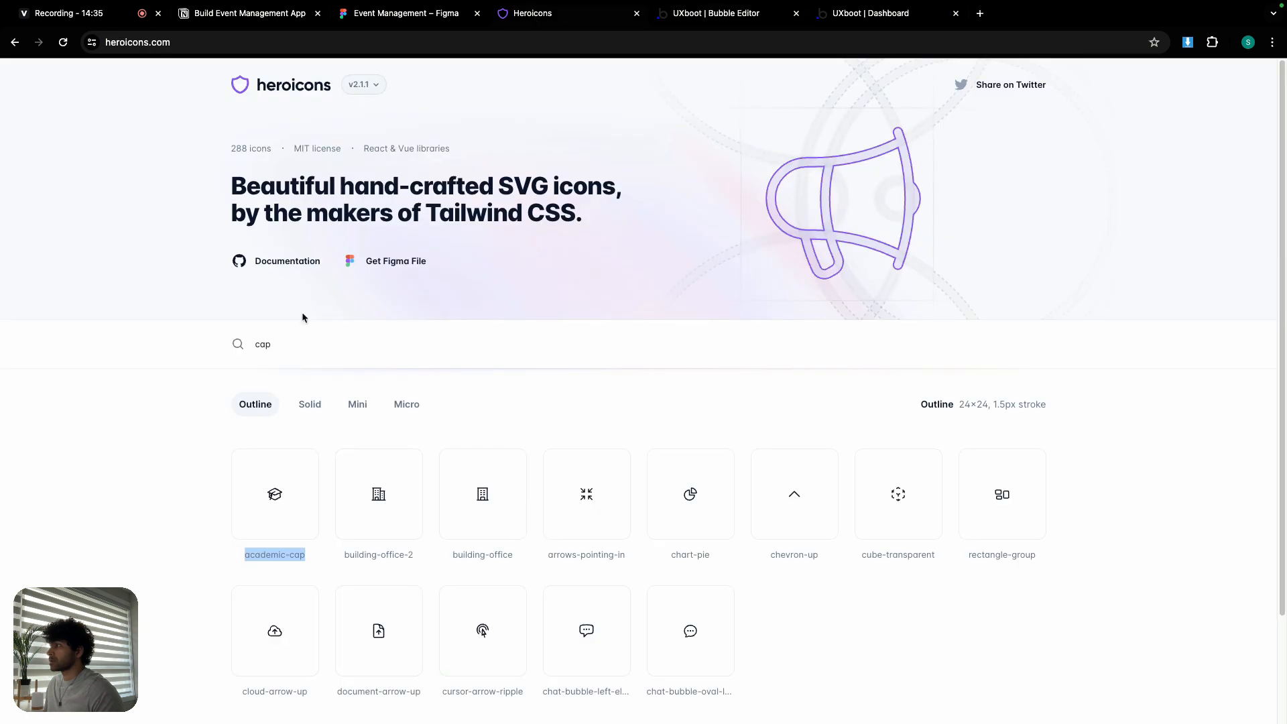
{"action": "type", "text": "tic"}
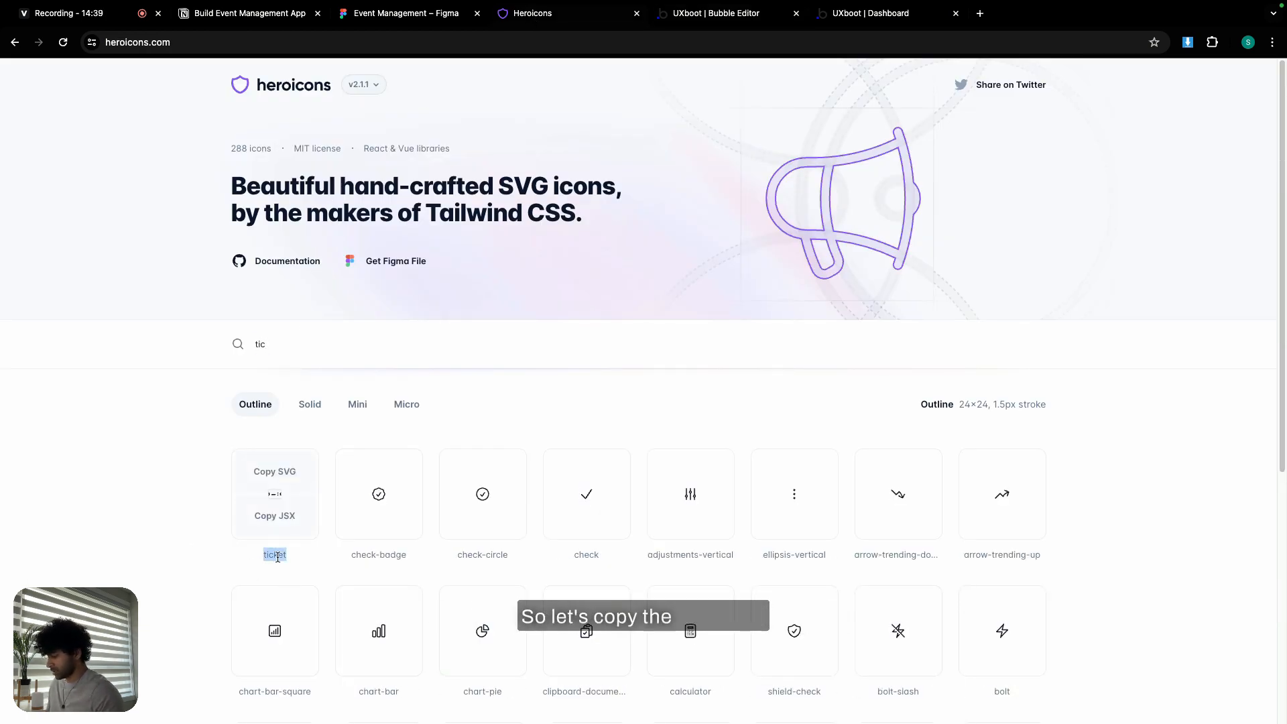
{"action": "left_click", "coordinate": [703, 19]}
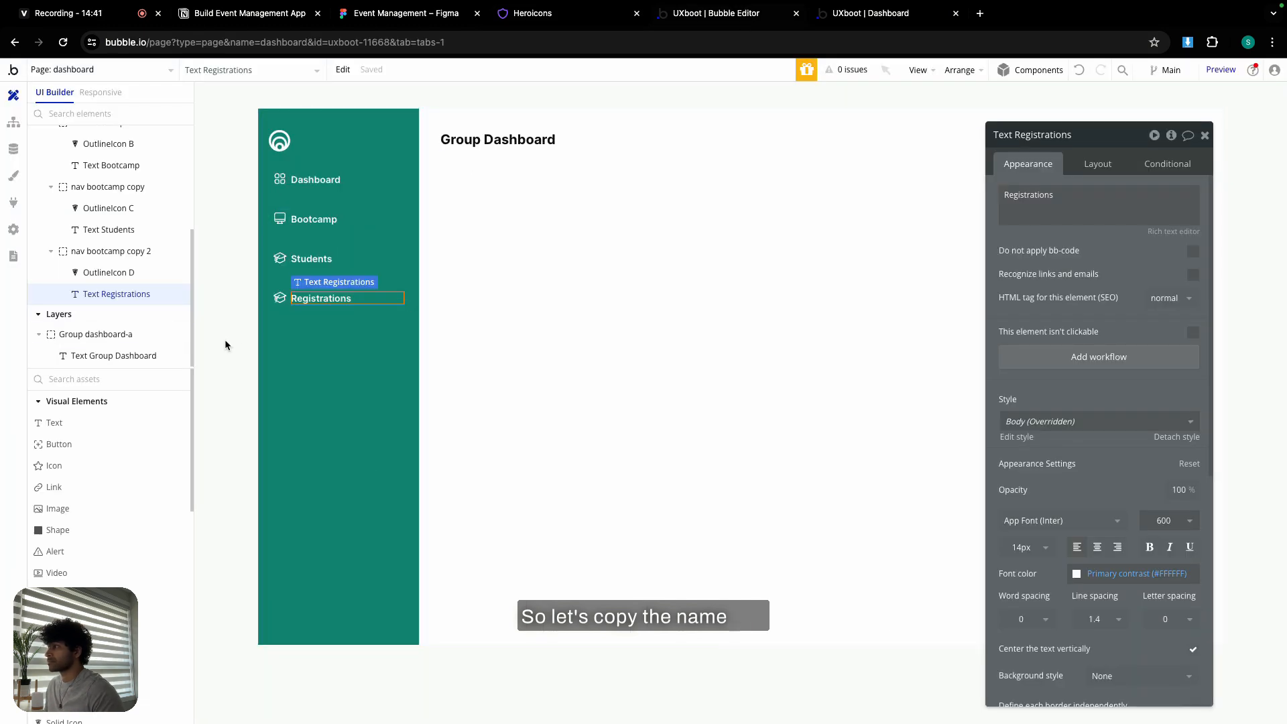
{"action": "left_click", "coordinate": [281, 298]}
{"action": "left_click", "coordinate": [1140, 214]}
{"action": "type", "text": "ticket"}
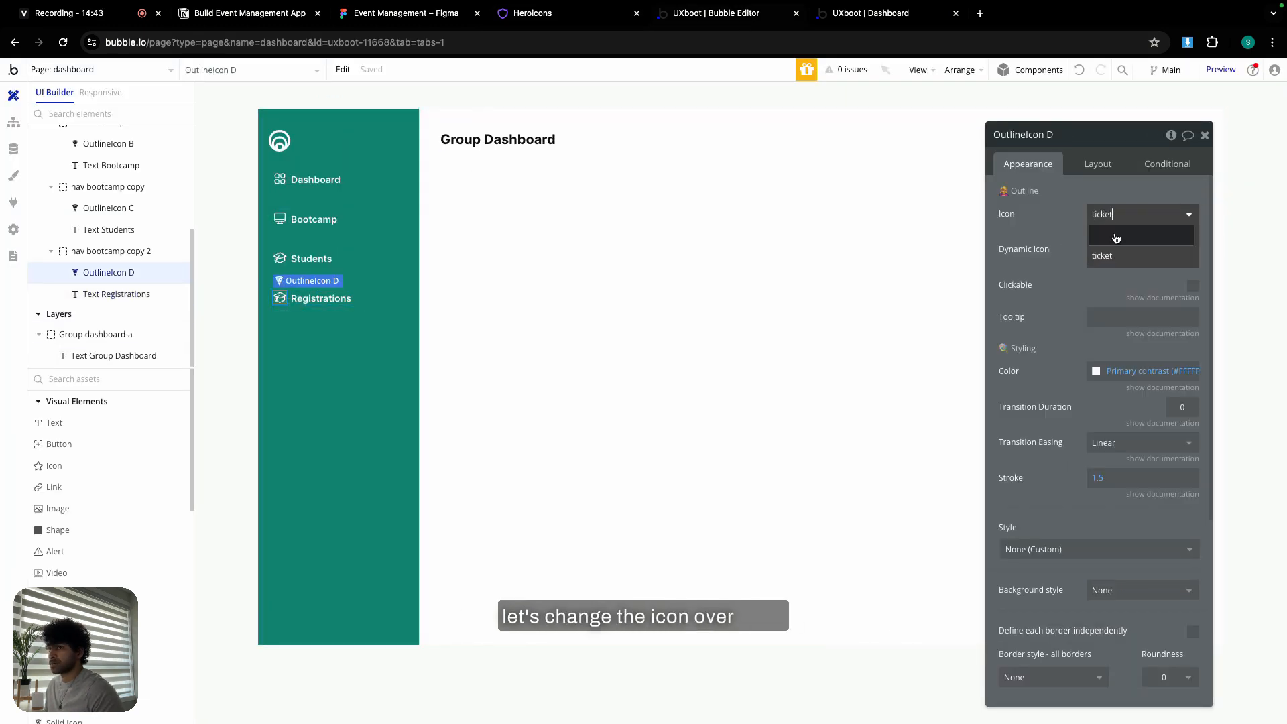
{"action": "left_click", "coordinate": [1125, 254]}
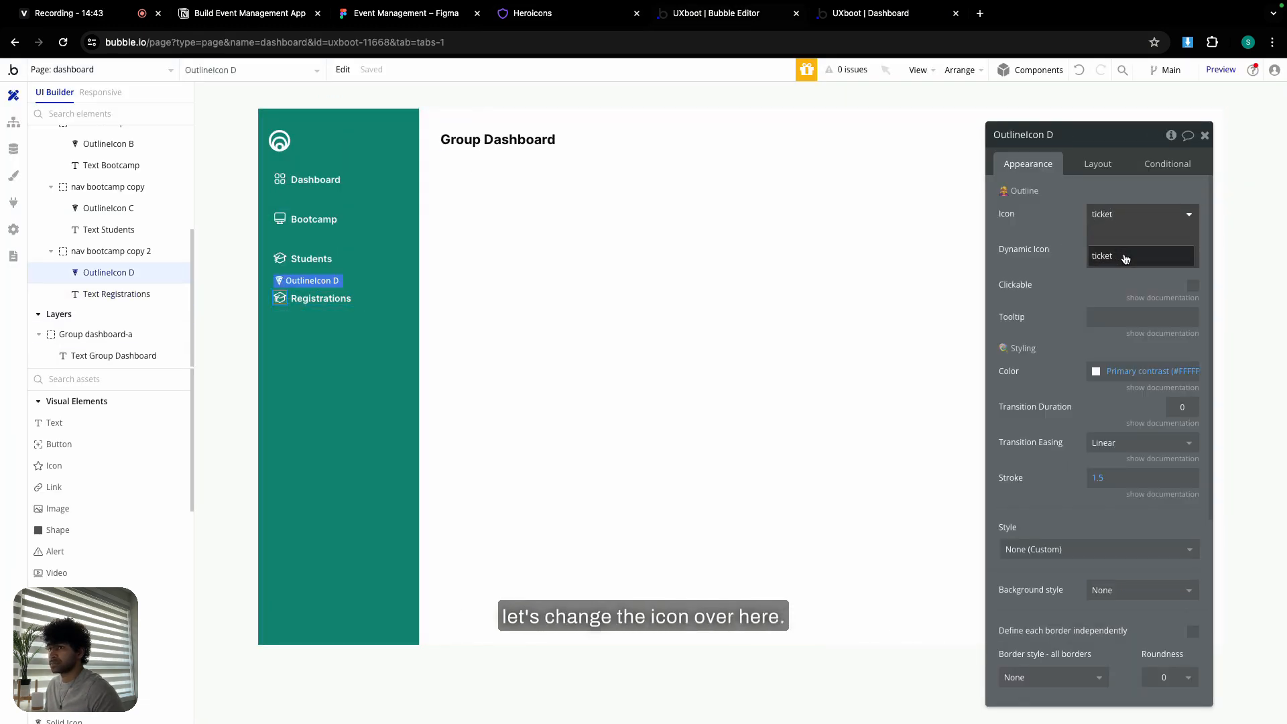
{"action": "left_click", "coordinate": [369, 309]}
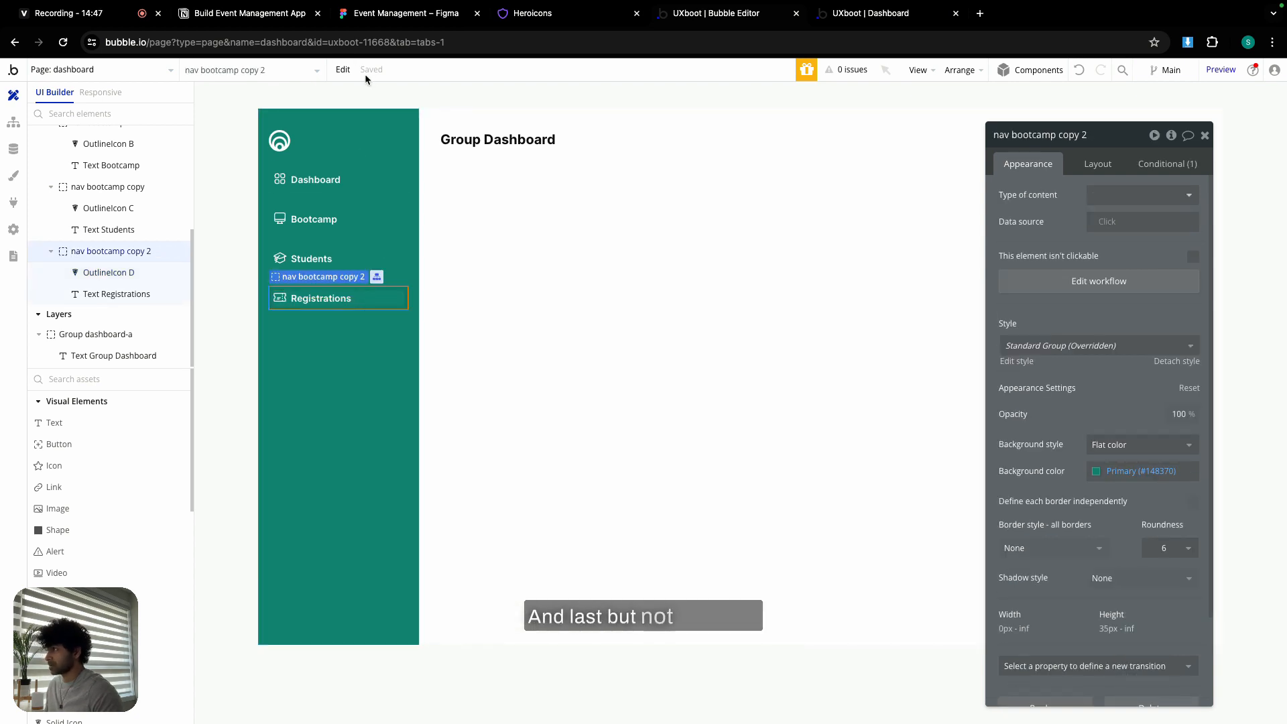
- Copy the Registrations item with workflows and paste a new nav item below it
{"action": "left_click", "coordinate": [345, 69]}
{"action": "mouse_move", "coordinate": [401, 239]}
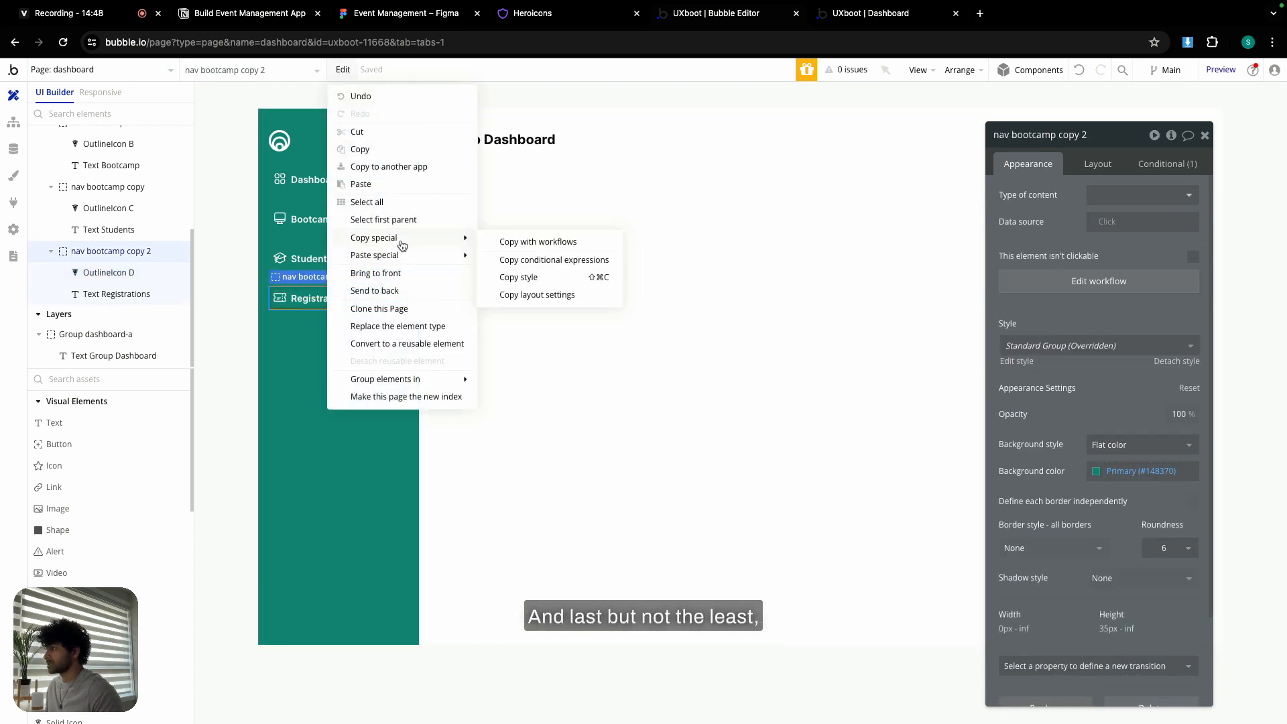
{"action": "left_click", "coordinate": [528, 243]}
{"action": "left_click", "coordinate": [296, 351]}
{"action": "left_click", "coordinate": [343, 69]}
{"action": "mouse_move", "coordinate": [386, 258]}
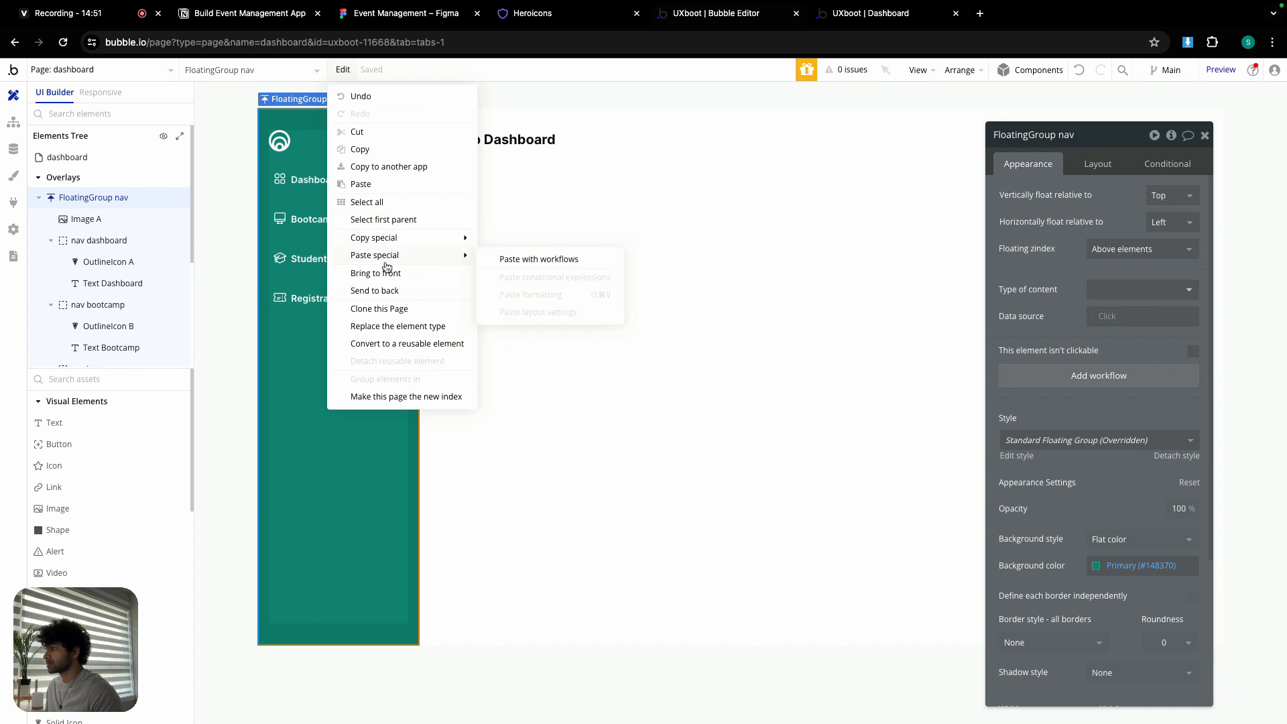
{"action": "left_click", "coordinate": [520, 259]}
- Relabel the new item 'Team Members' and copy the user-group icon name
{"action": "double_click", "coordinate": [321, 338]}
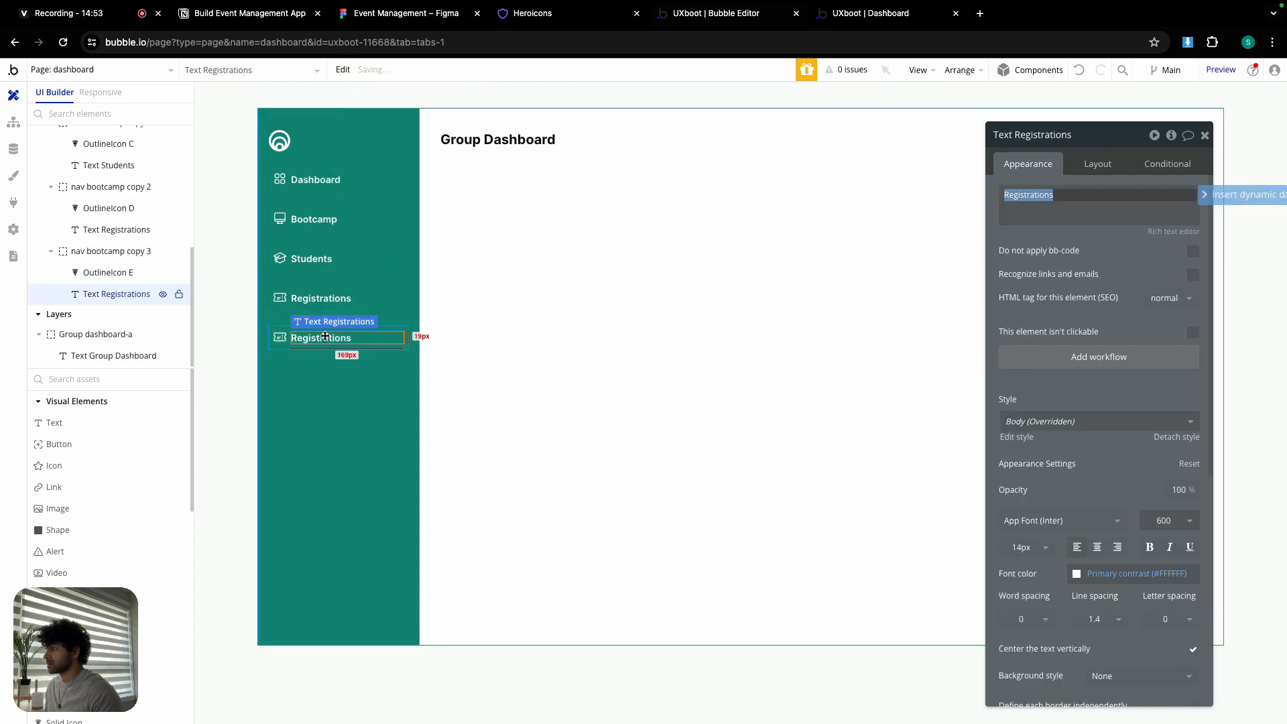
{"action": "type", "text": "Team"}
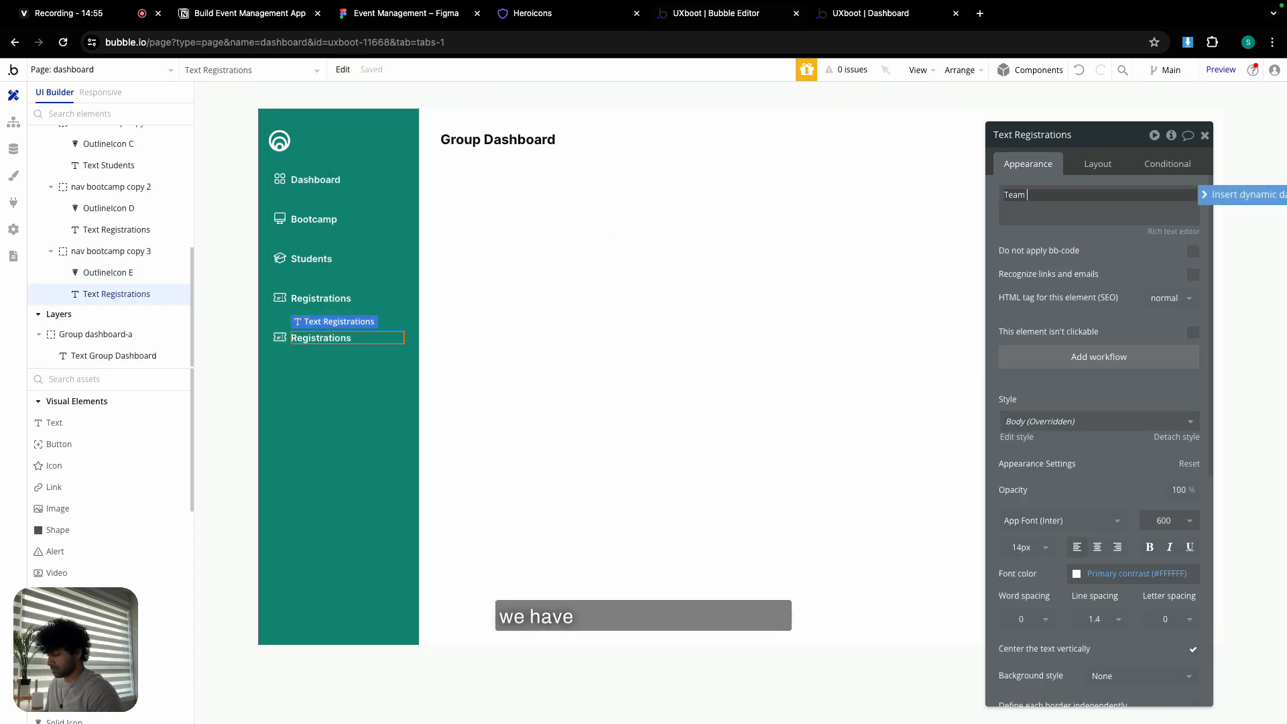
{"action": "type", "text": " Members"}
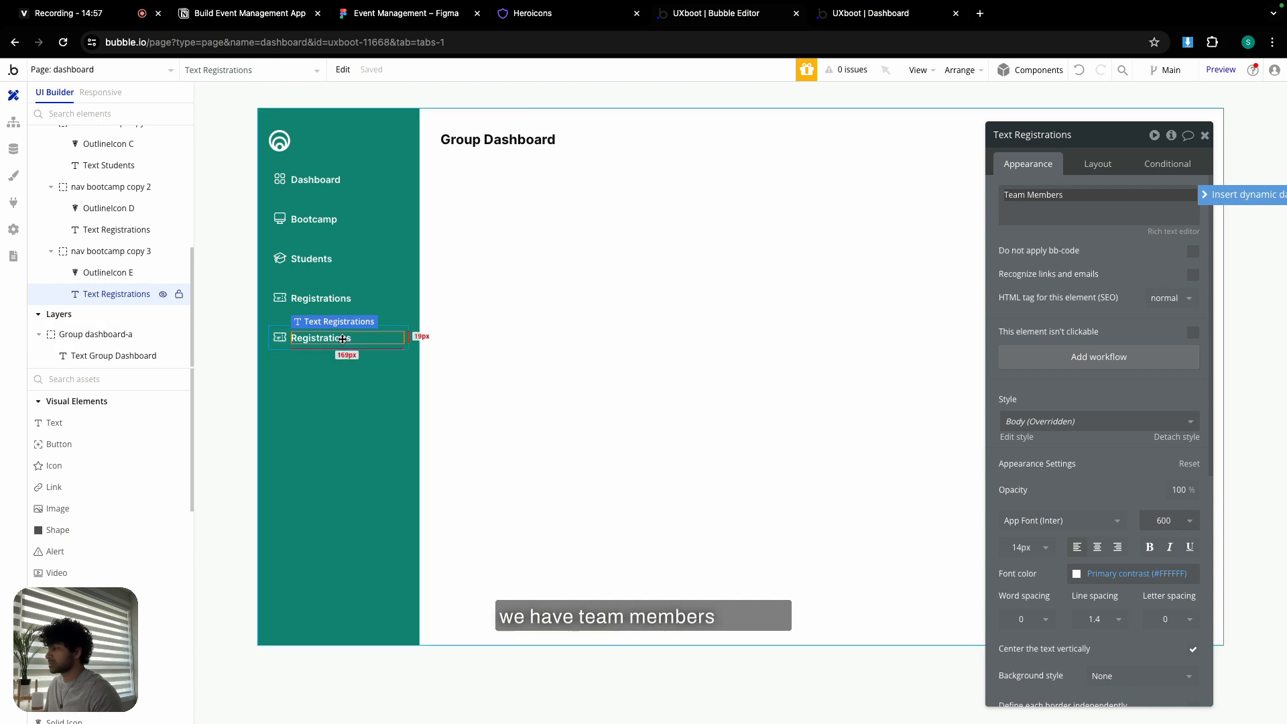
{"action": "left_click", "coordinate": [535, 14]}
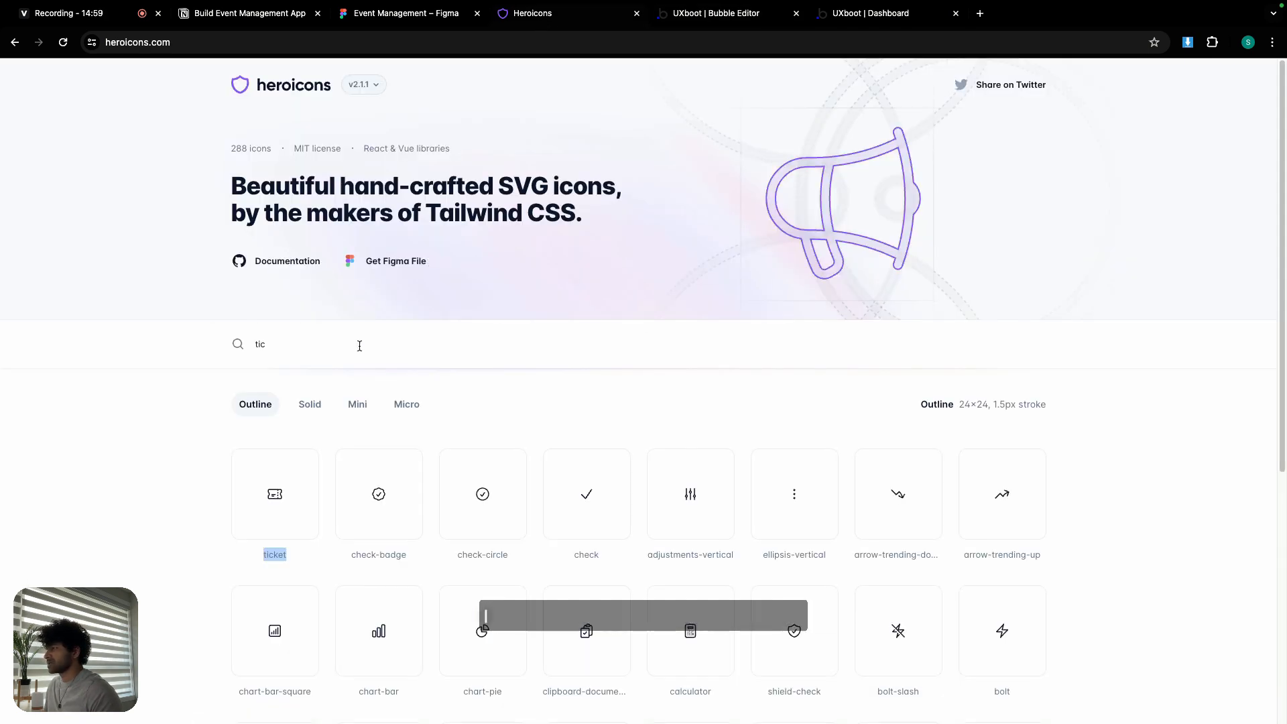
{"action": "type", "text": "user"}
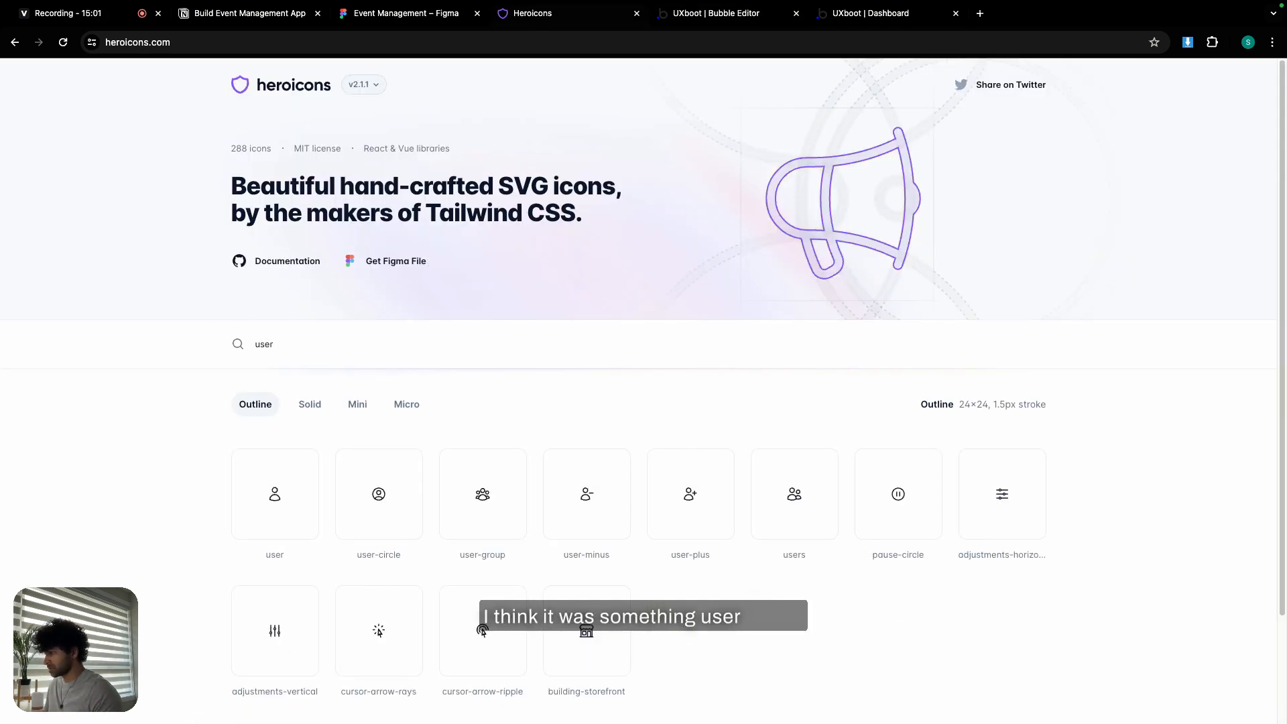
{"action": "double_click", "coordinate": [500, 554]}
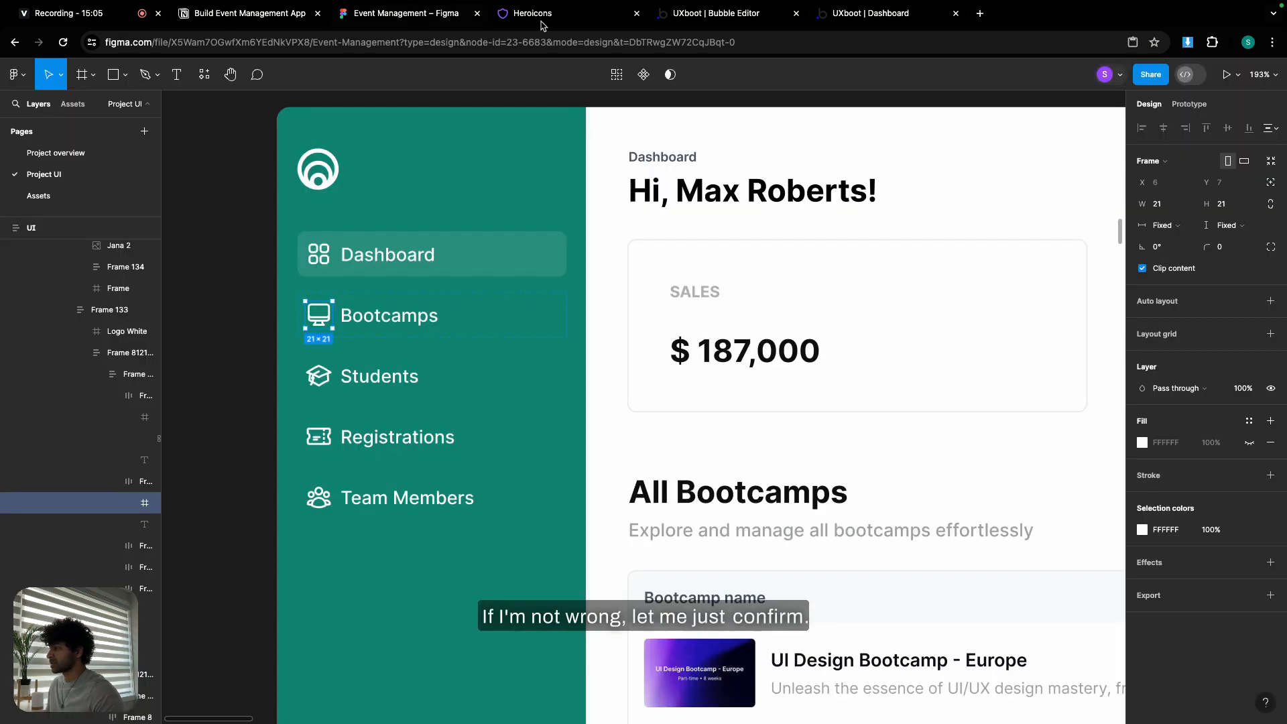
- Give the Team Members item the user-group icon
{"action": "left_click", "coordinate": [551, 14]}
{"action": "left_click", "coordinate": [716, 13]}
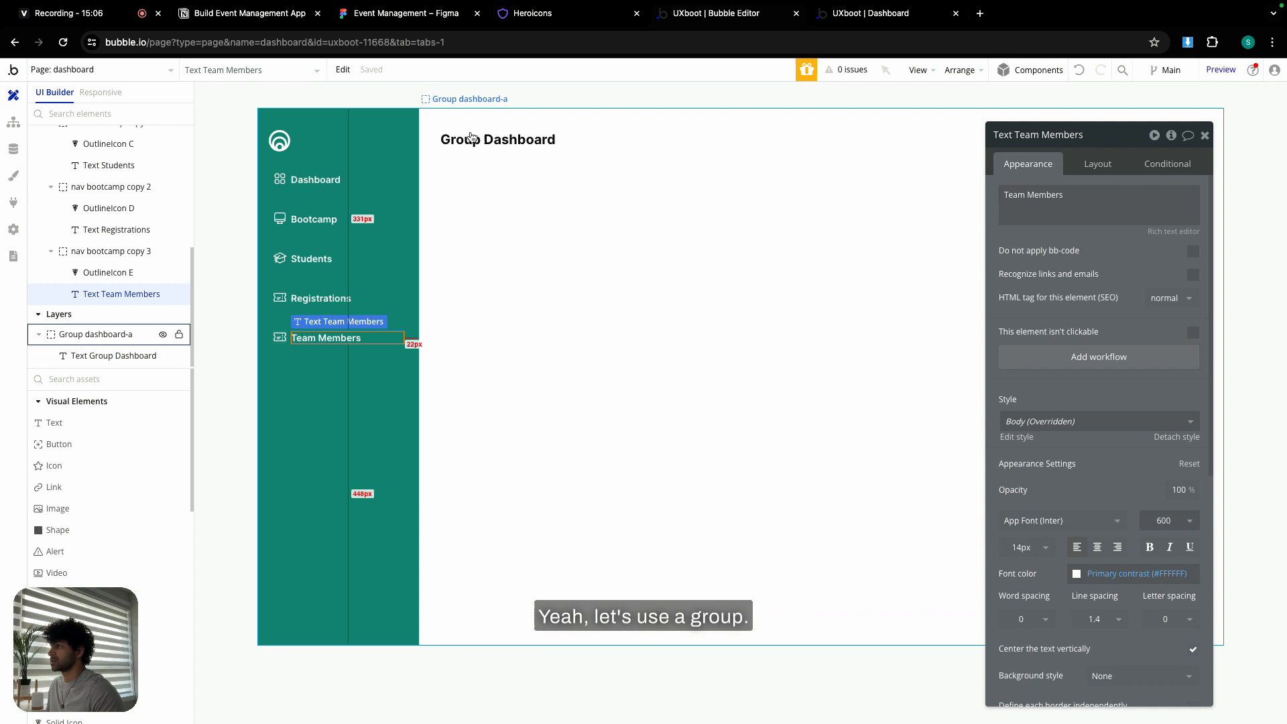
{"action": "left_click", "coordinate": [285, 334]}
{"action": "left_click", "coordinate": [1140, 214]}
{"action": "type", "text": "user-group"}
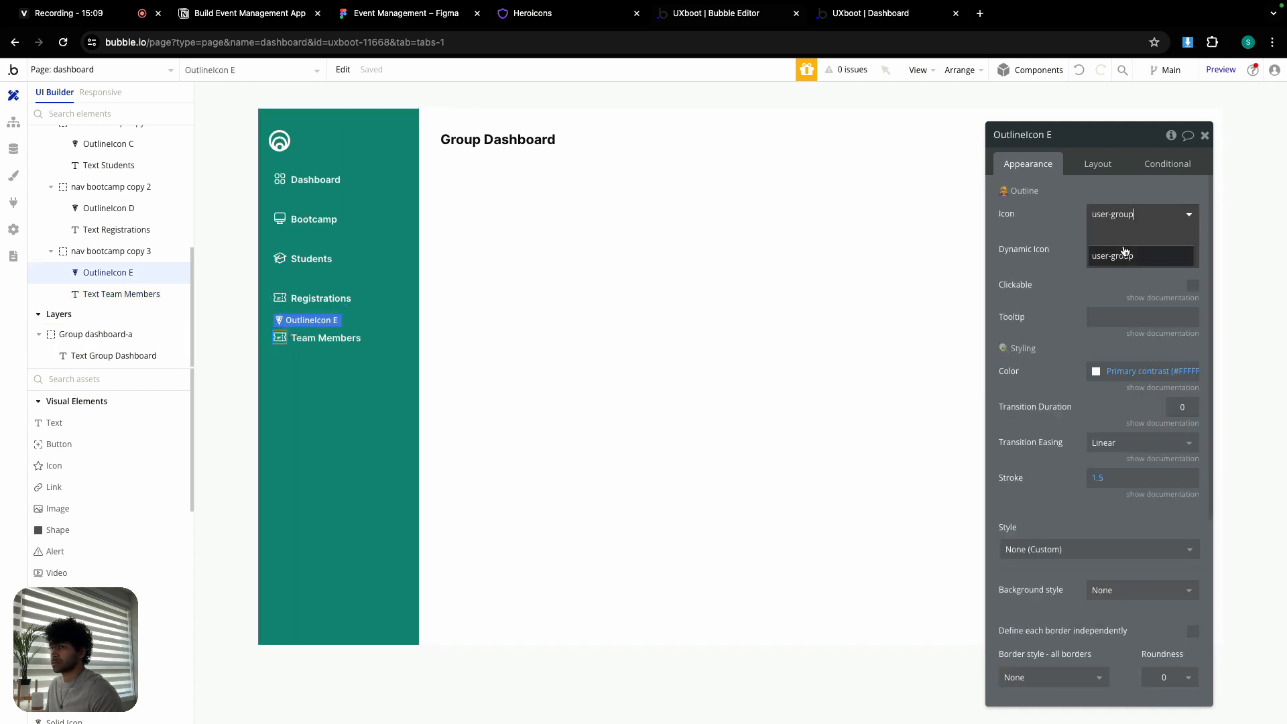
{"action": "left_click", "coordinate": [1124, 253]}
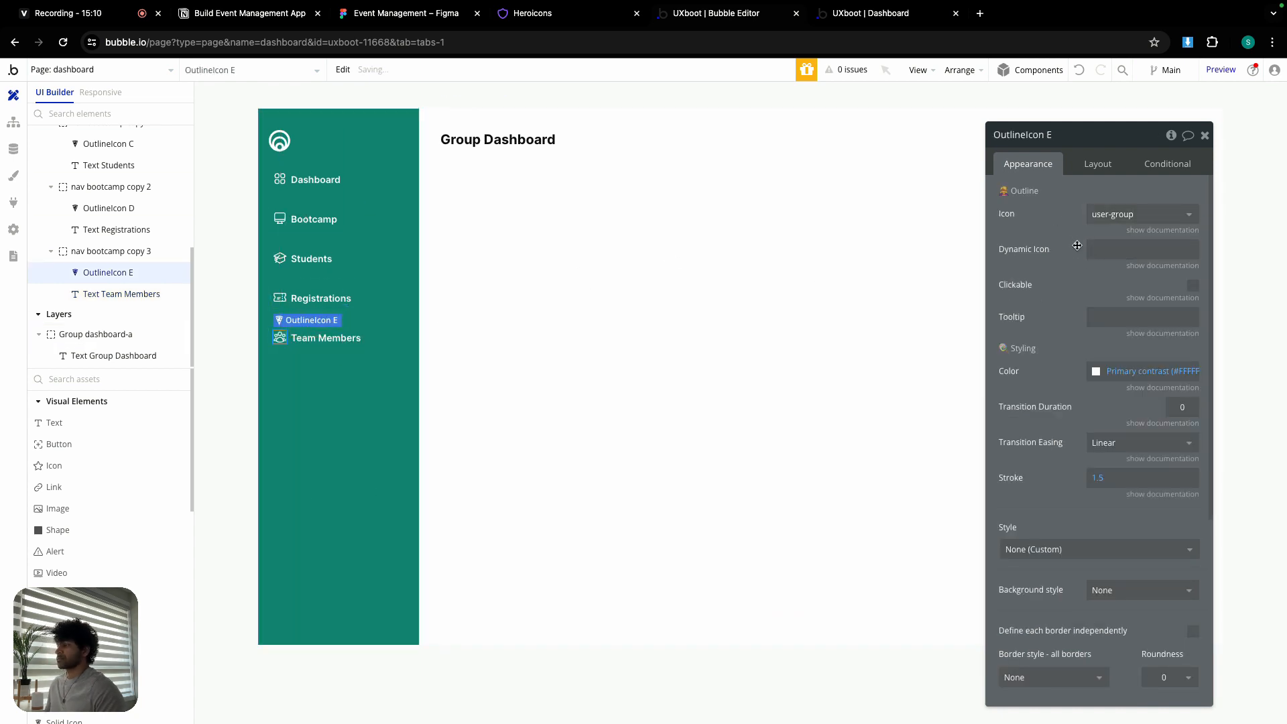
{"action": "left_click", "coordinate": [1205, 135]}
{"action": "double_click", "coordinate": [692, 230]}
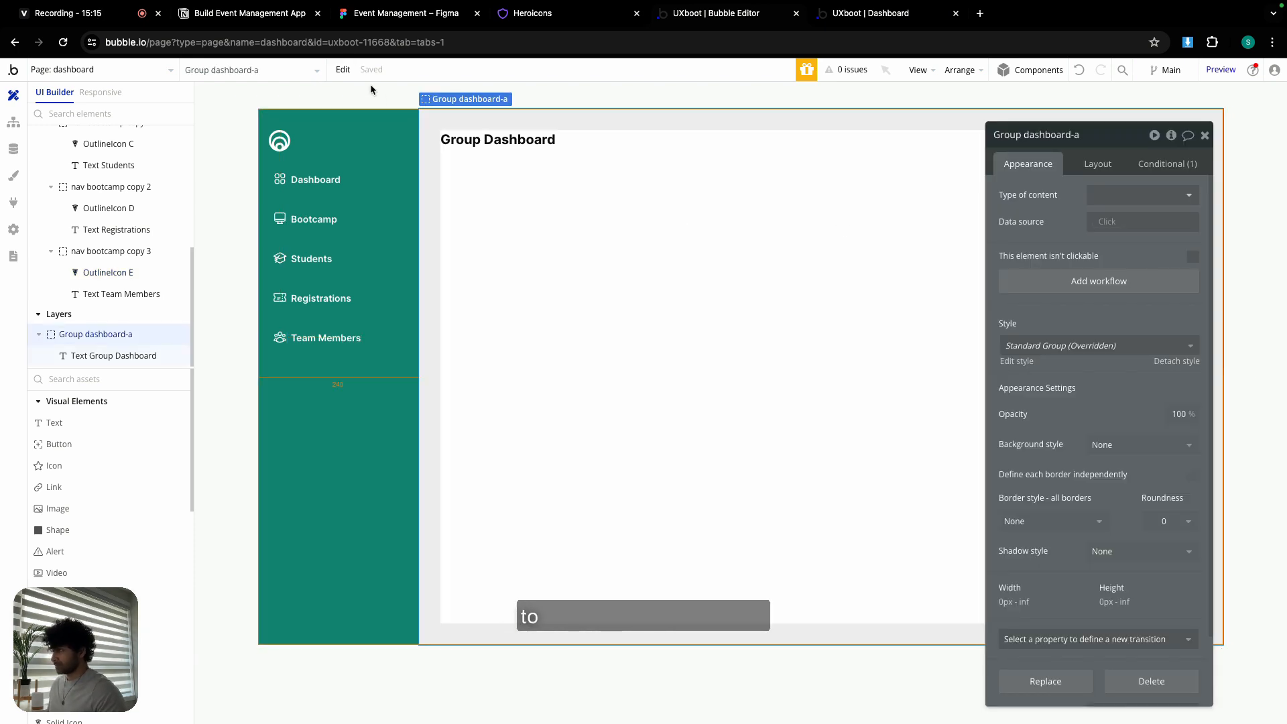
- Copy Group dashboard-a's conditionals, hide it, and paste them onto the dashboard page, undoing a mistaken paste
{"action": "left_click", "coordinate": [343, 69]}
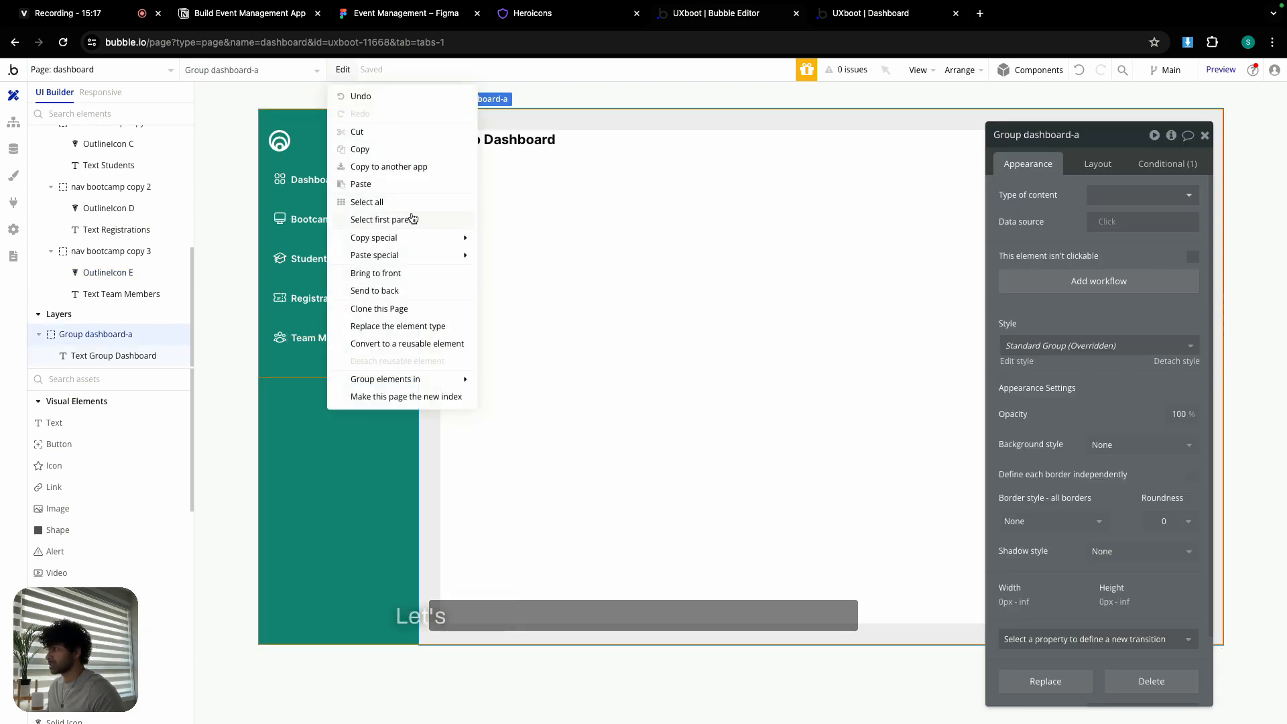
{"action": "mouse_move", "coordinate": [403, 240]}
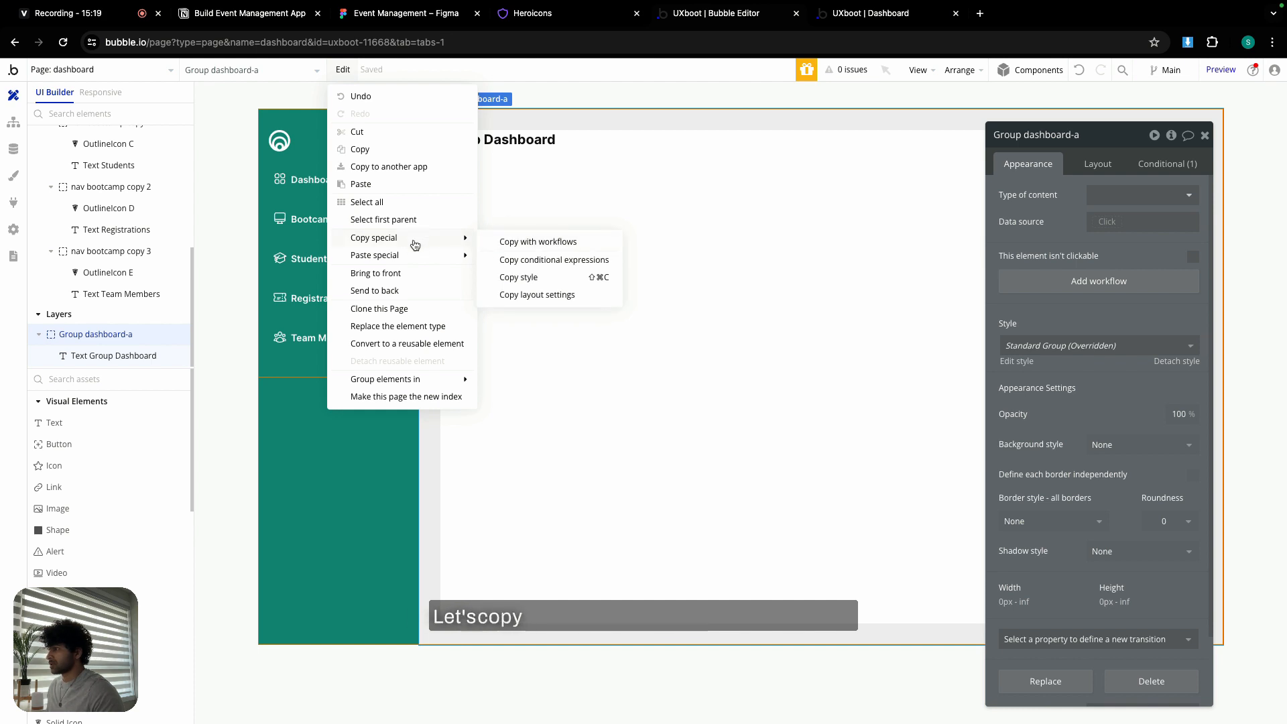
{"action": "left_click", "coordinate": [568, 260]}
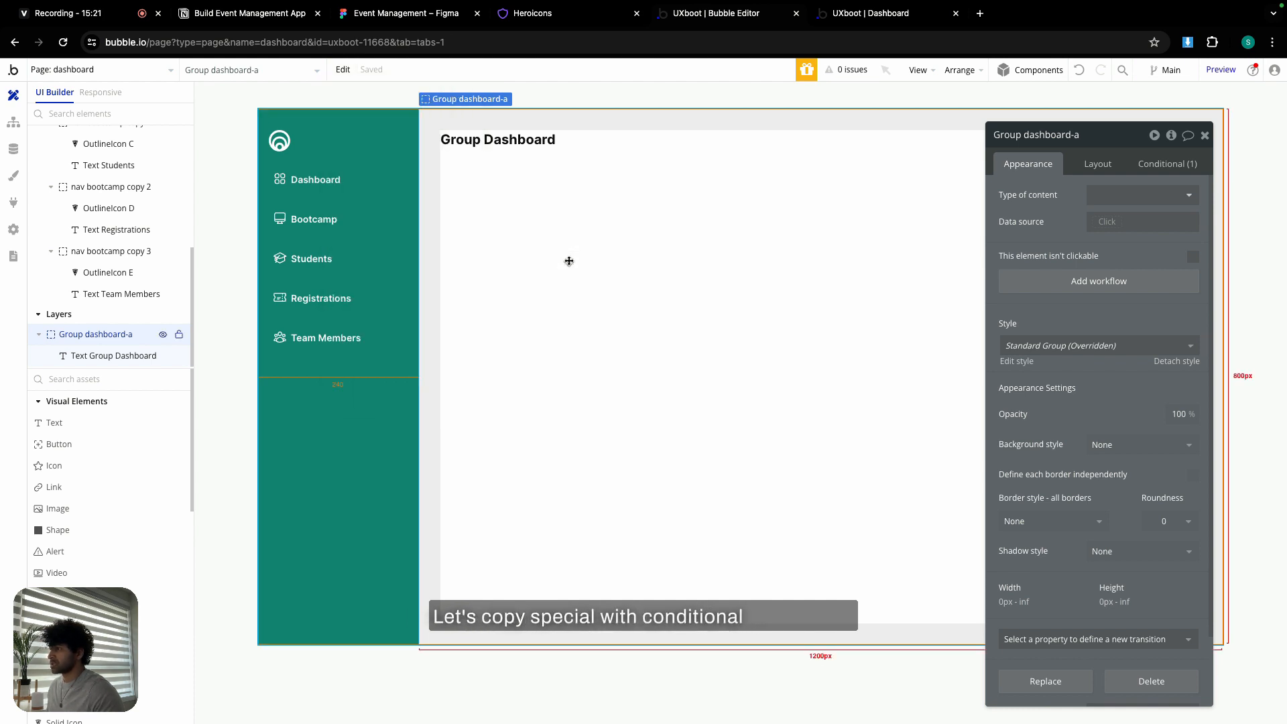
{"action": "left_click", "coordinate": [163, 334]}
{"action": "left_click", "coordinate": [537, 245]}
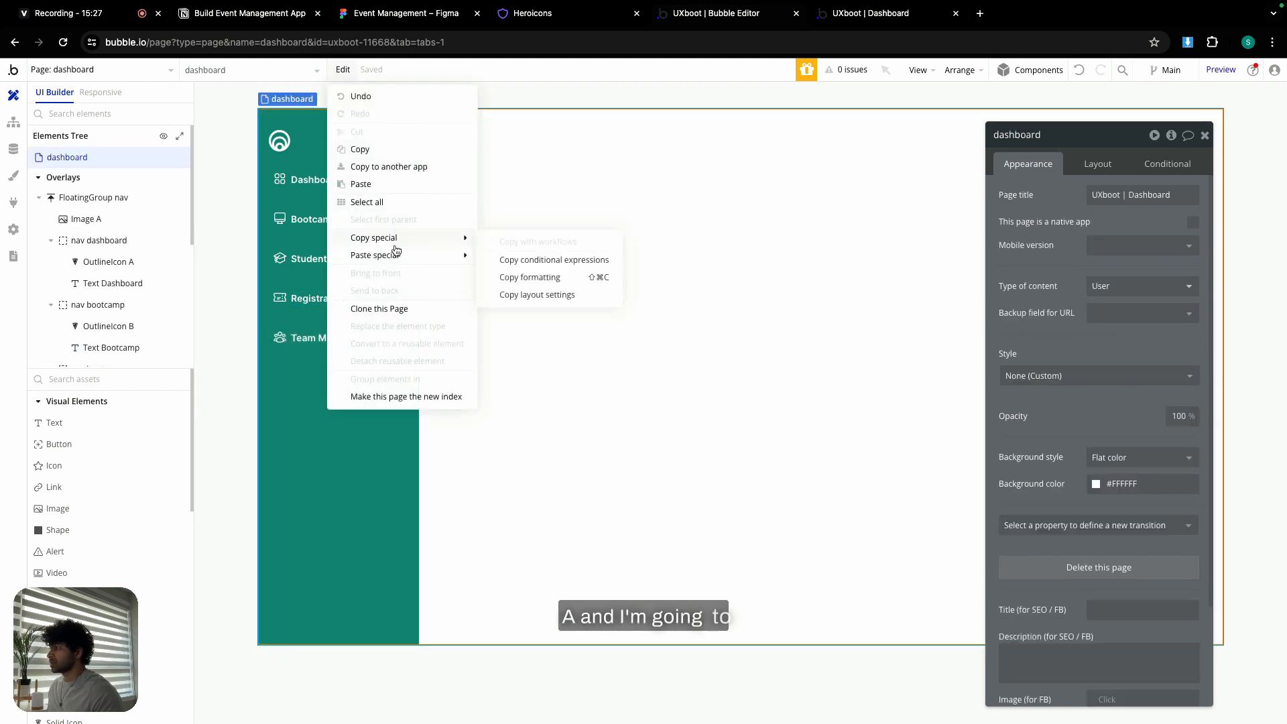
{"action": "mouse_move", "coordinate": [398, 257]}
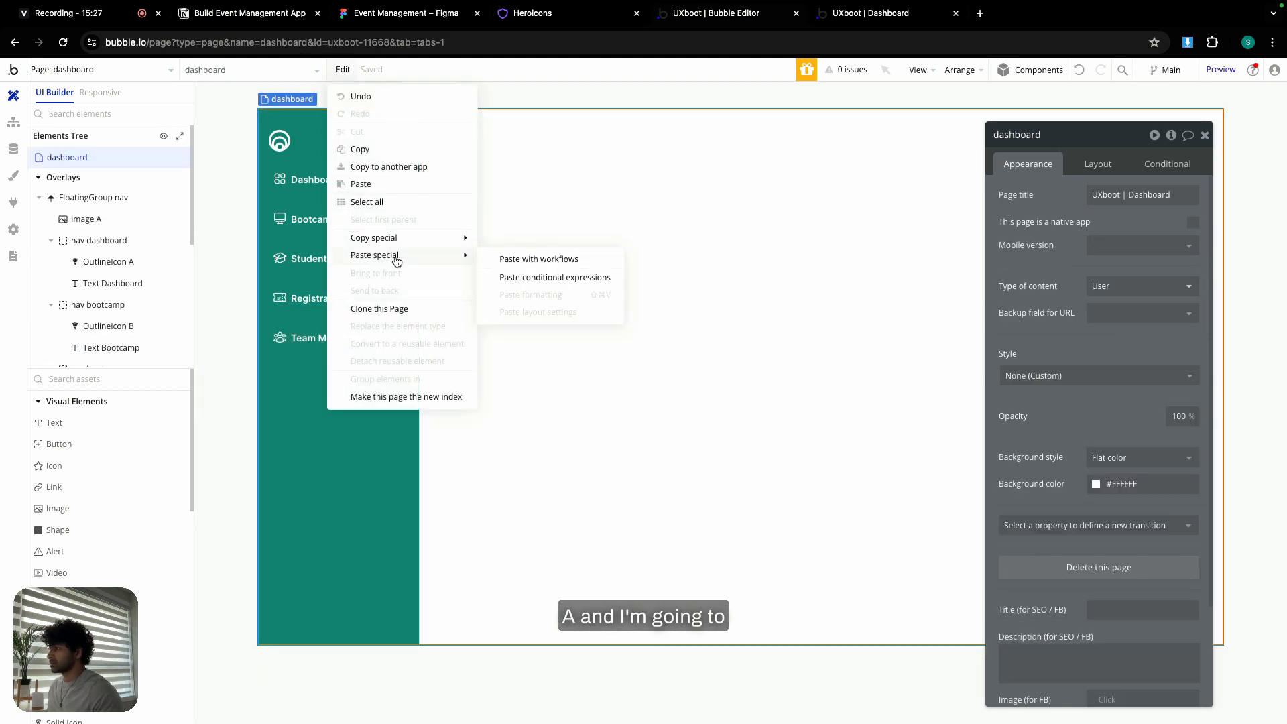
{"action": "left_click", "coordinate": [515, 267]}
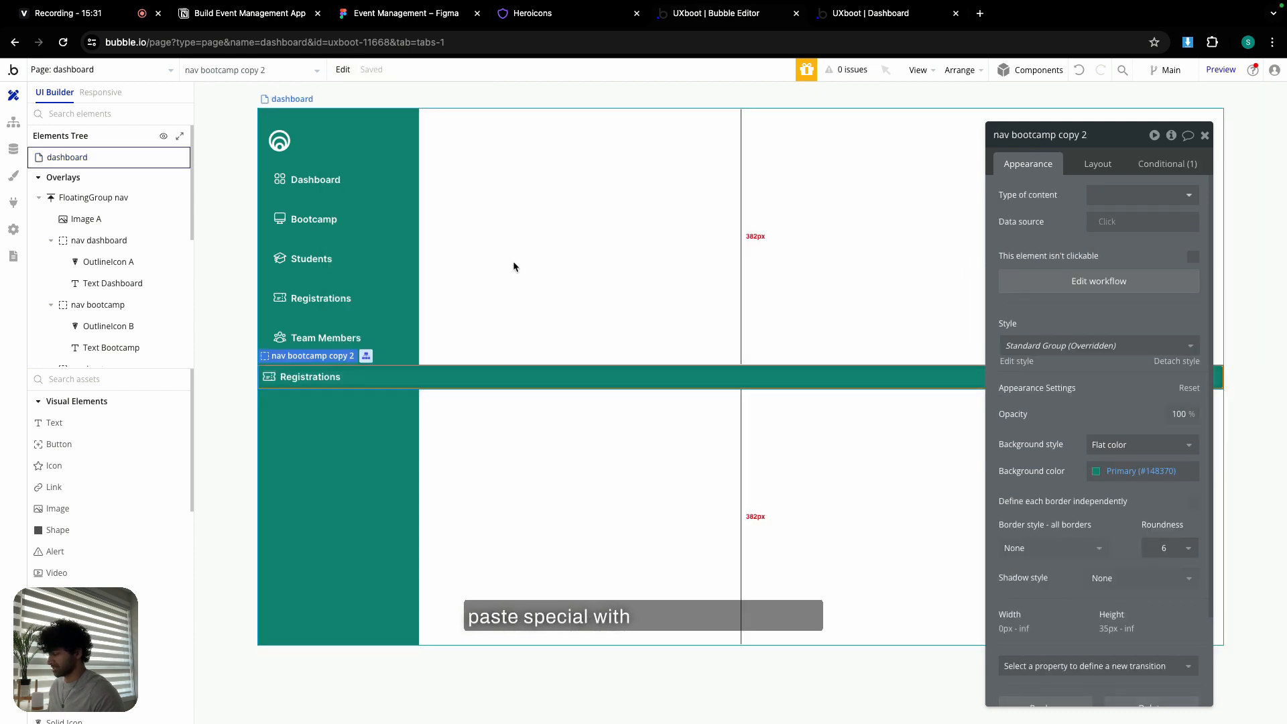
{"action": "key", "text": "ctrl+z"}
{"action": "mouse_move", "coordinate": [342, 69]}
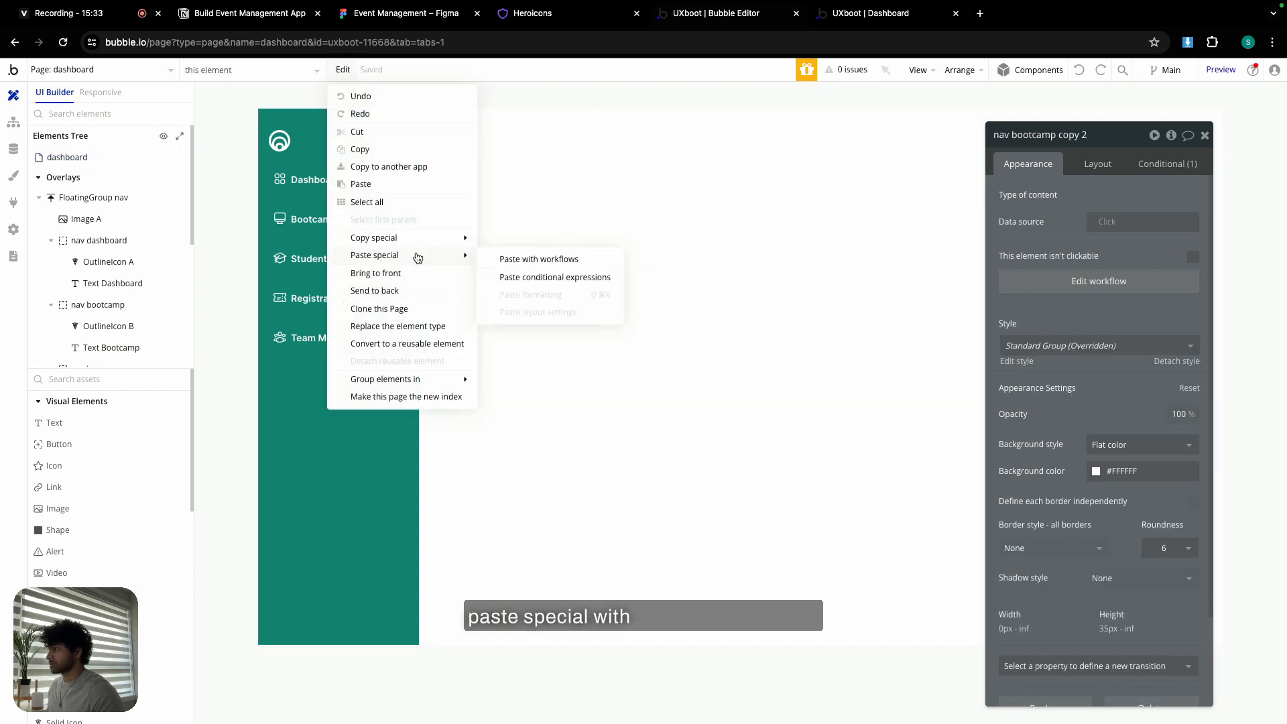
{"action": "left_click", "coordinate": [522, 279]}
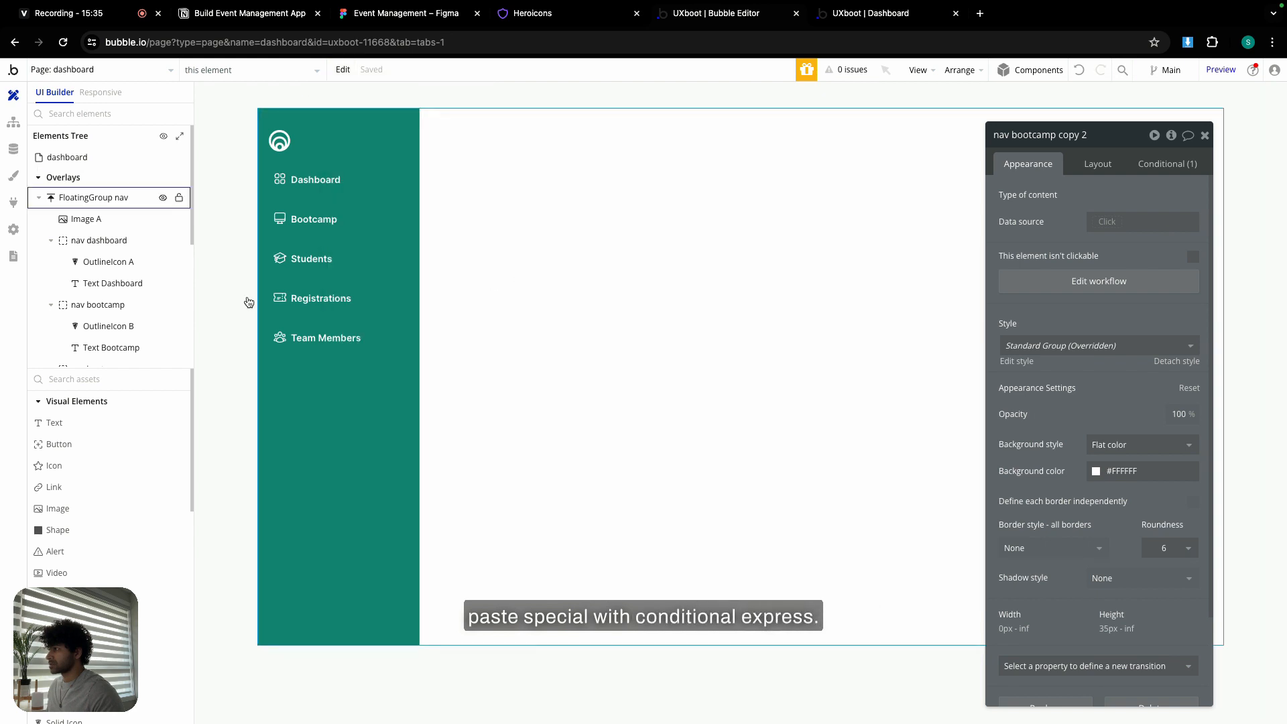
- Reselect Group dashboard-a, copy its conditionals again, hide it, and paste them onto the page
{"action": "left_click", "coordinate": [39, 199]}
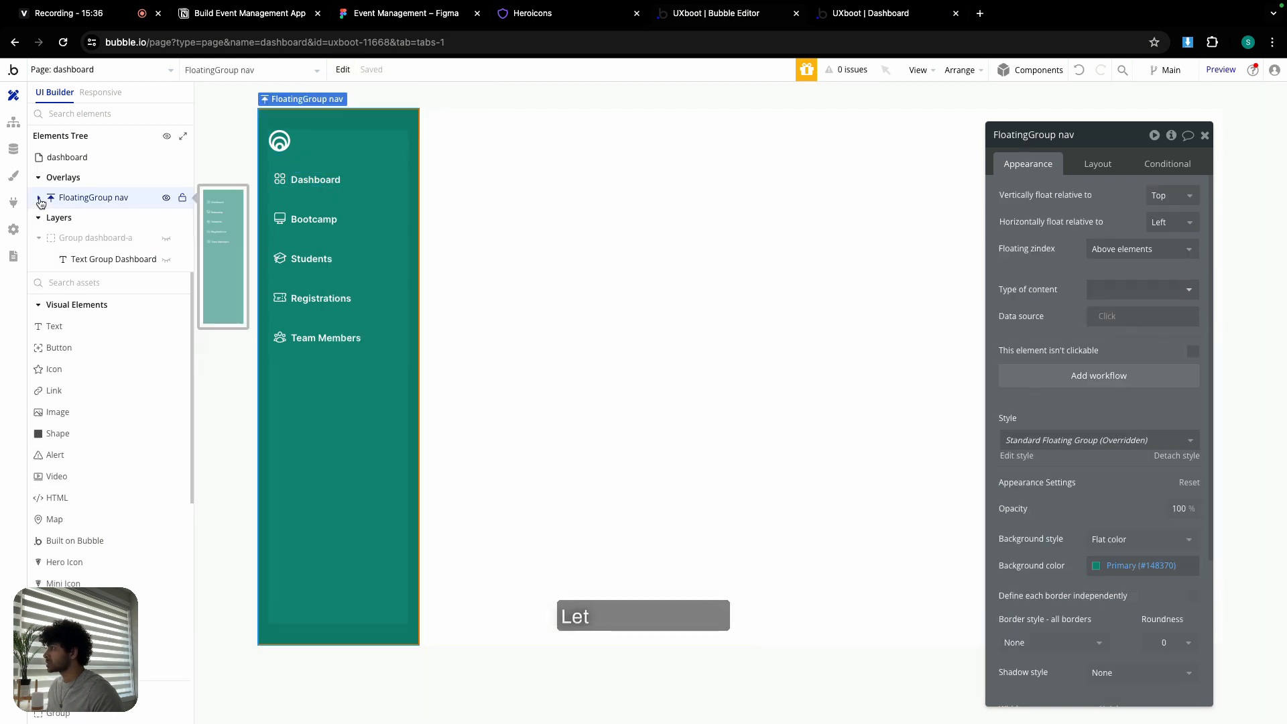
{"action": "left_click", "coordinate": [41, 239]}
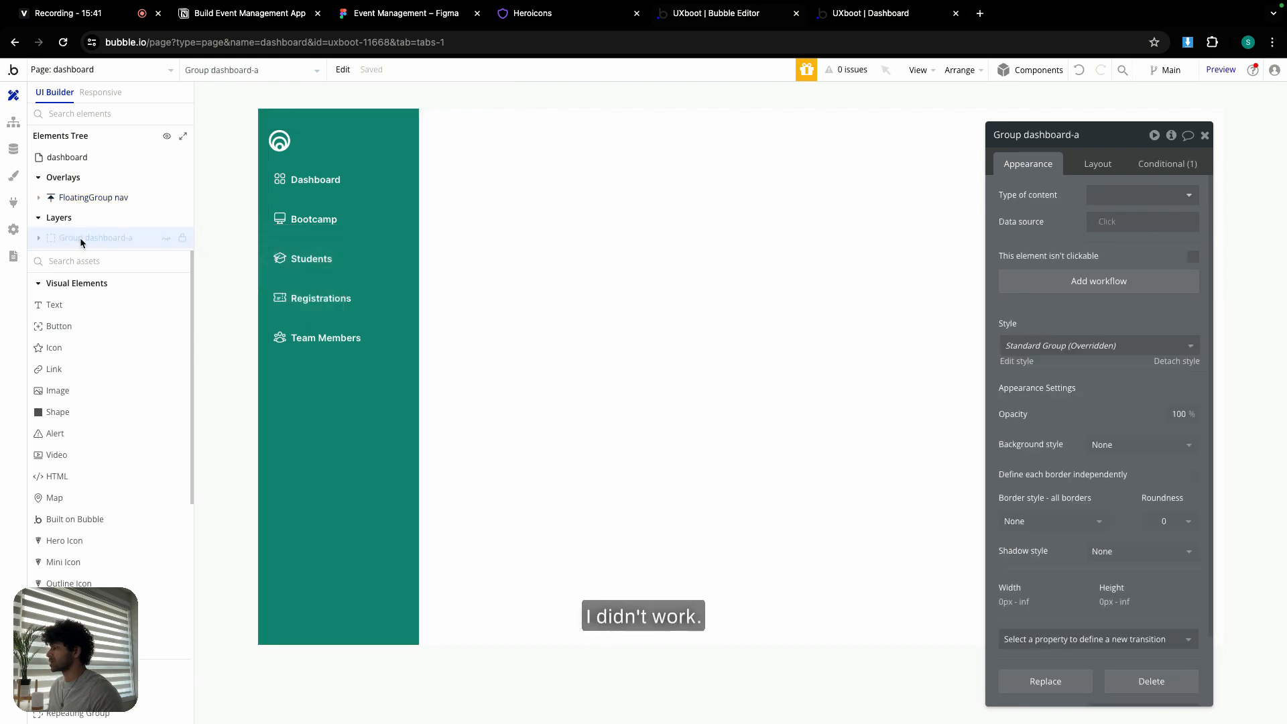
{"action": "left_click", "coordinate": [166, 238]}
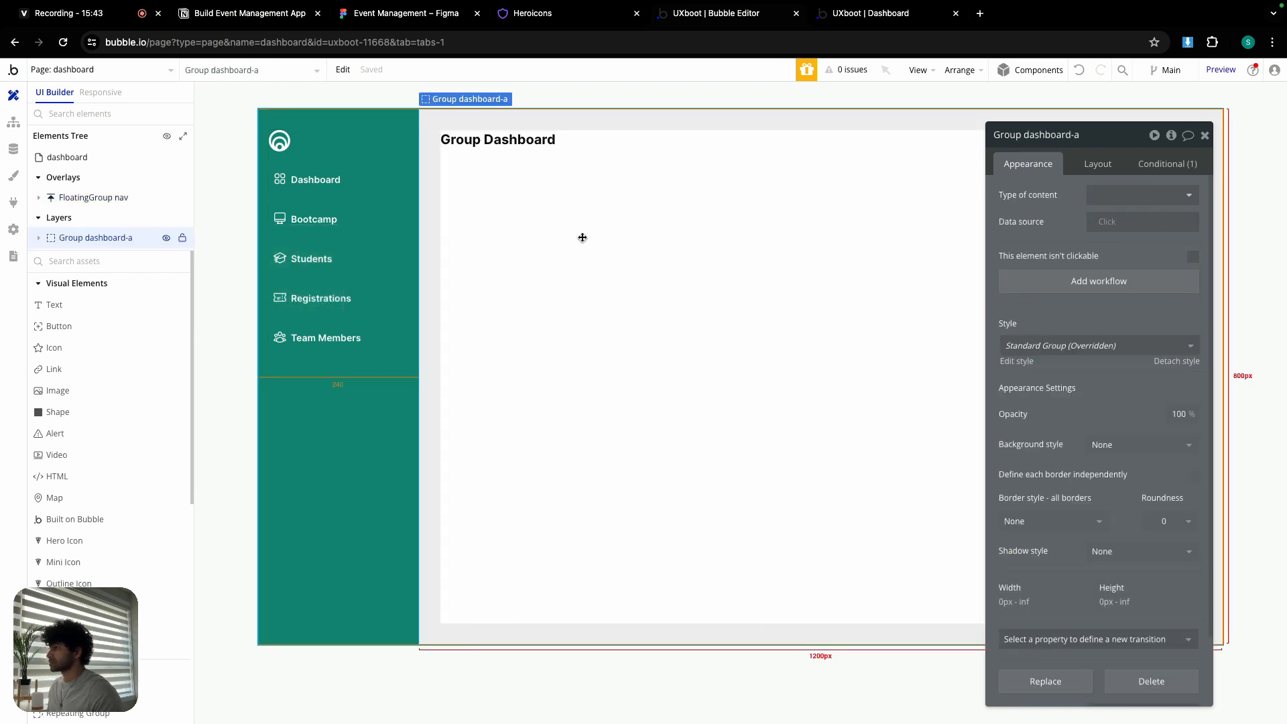
{"action": "left_click", "coordinate": [343, 70]}
{"action": "mouse_move", "coordinate": [396, 239]}
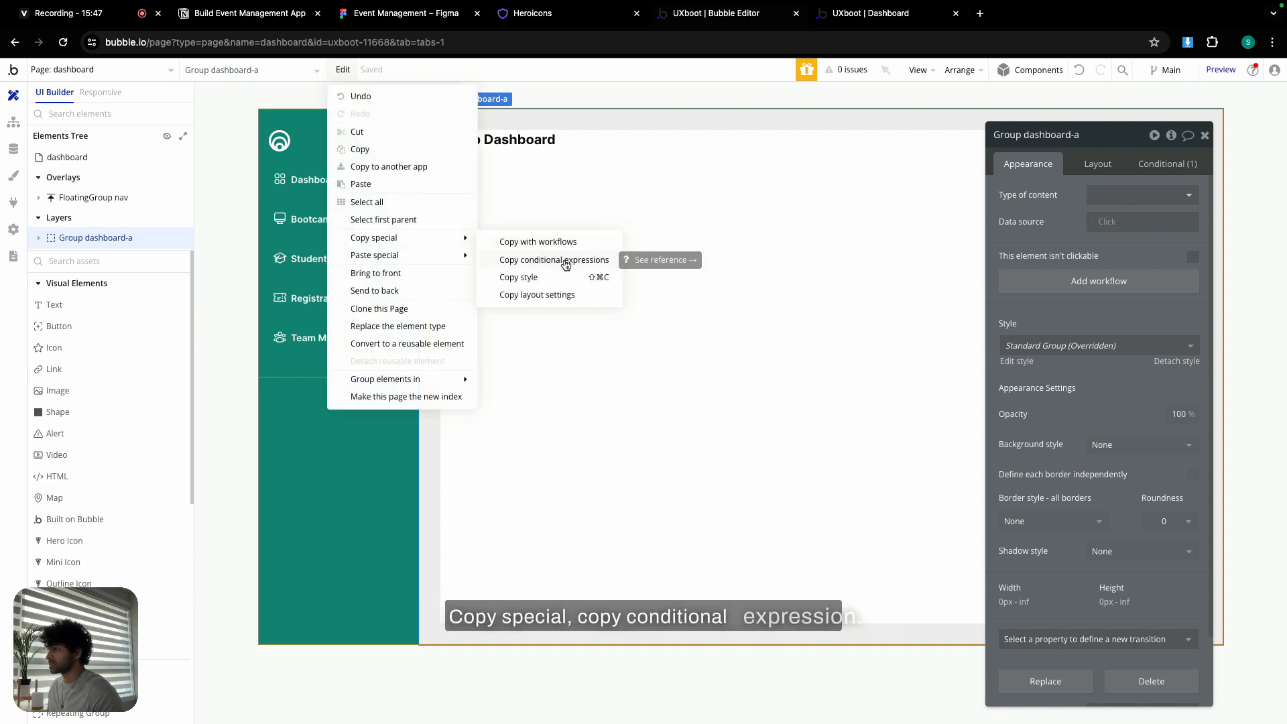
{"action": "left_click", "coordinate": [566, 262]}
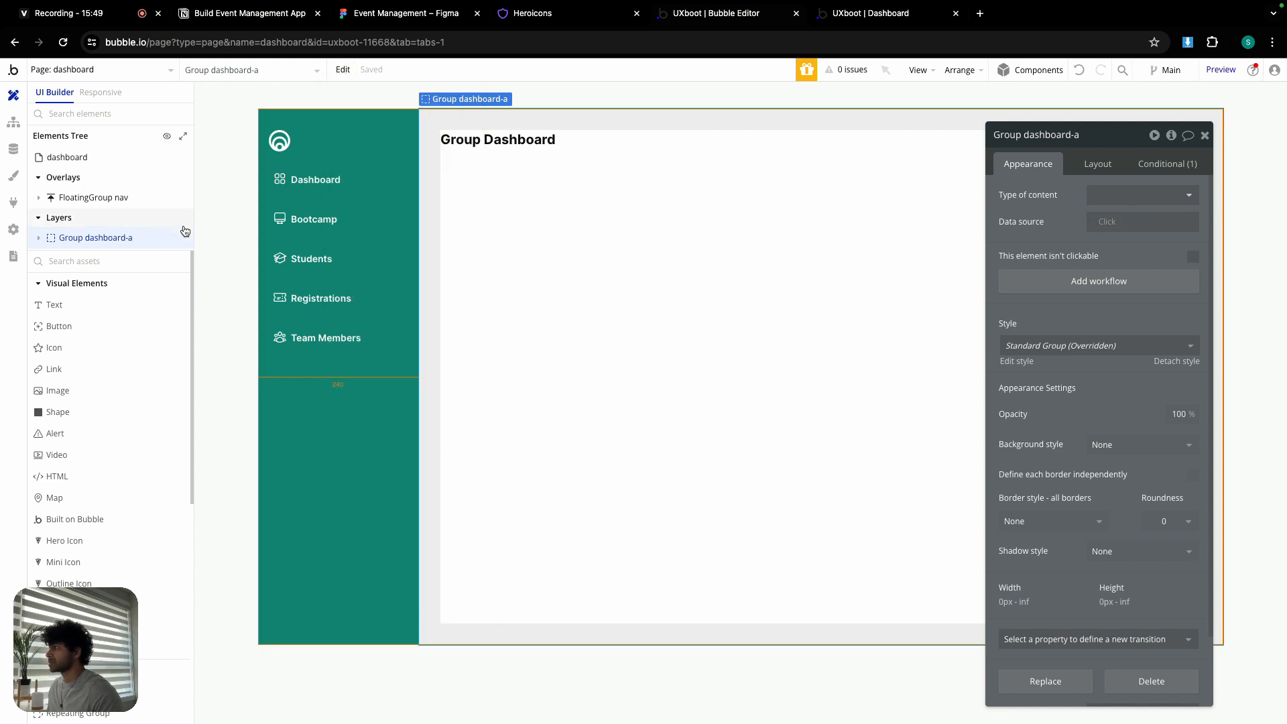
{"action": "left_click", "coordinate": [167, 238]}
{"action": "left_click", "coordinate": [678, 253]}
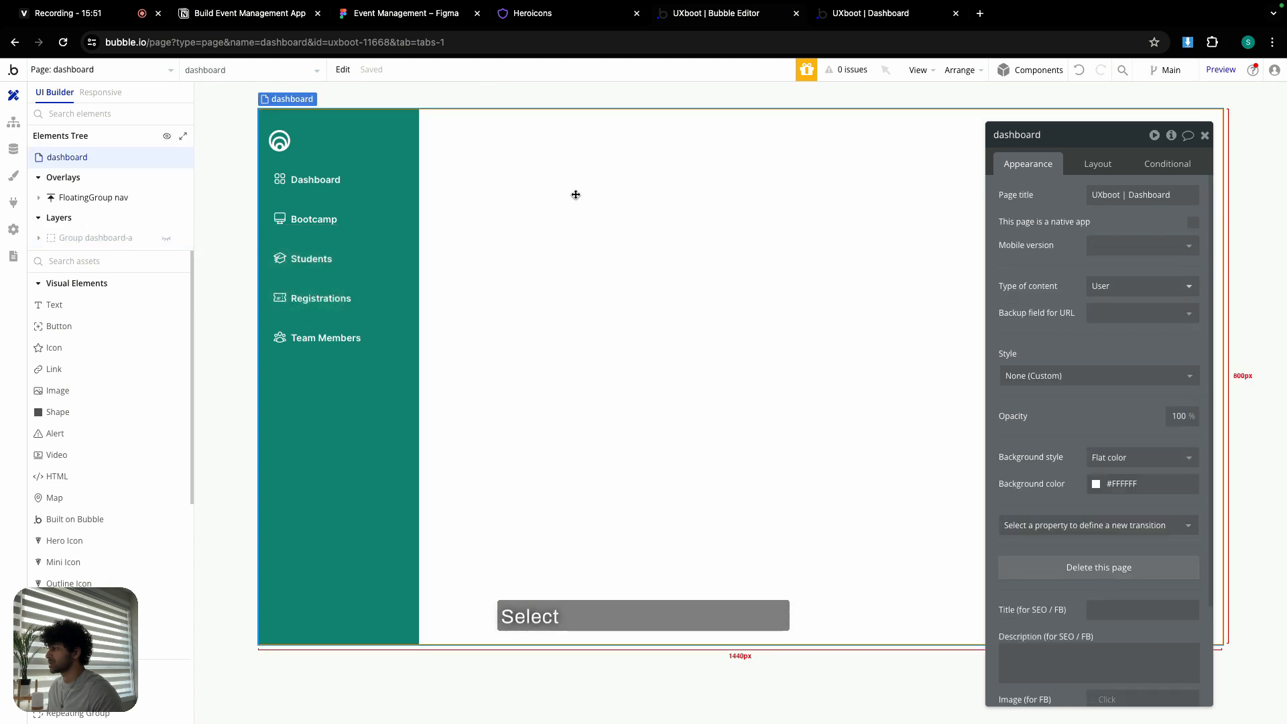
{"action": "left_click", "coordinate": [343, 70]}
{"action": "mouse_move", "coordinate": [389, 255]}
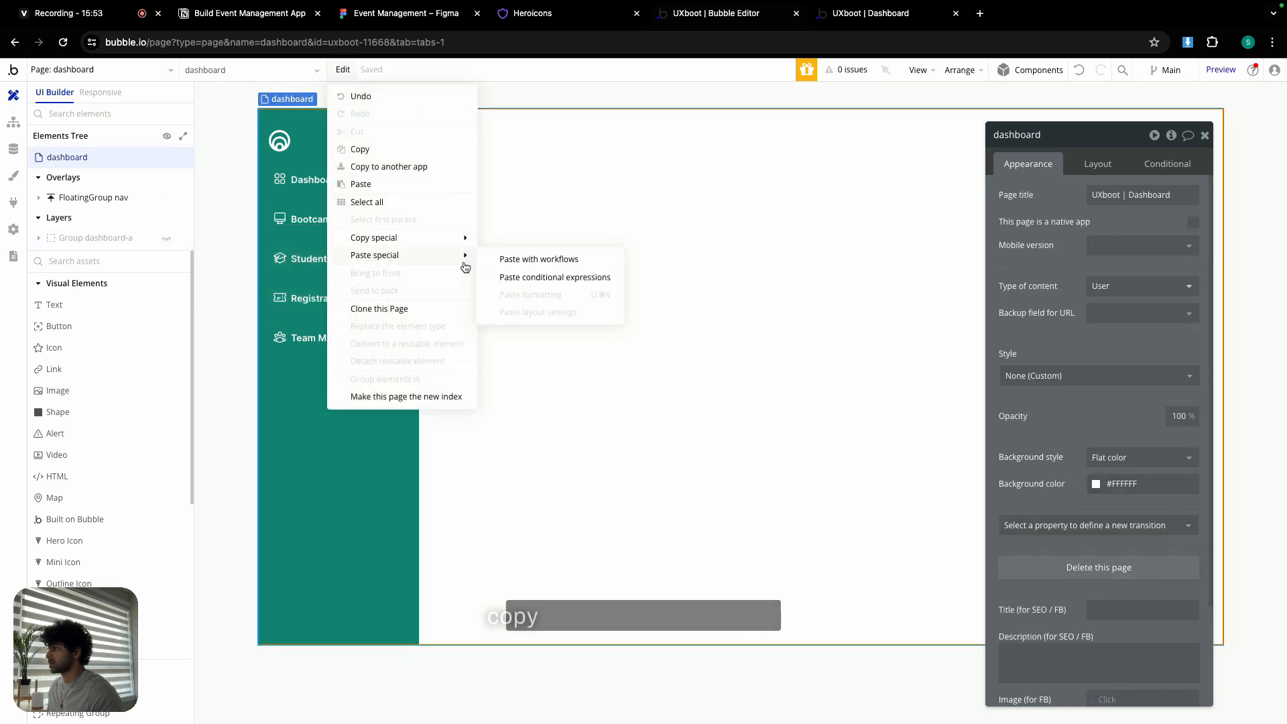
{"action": "left_click", "coordinate": [557, 281]}
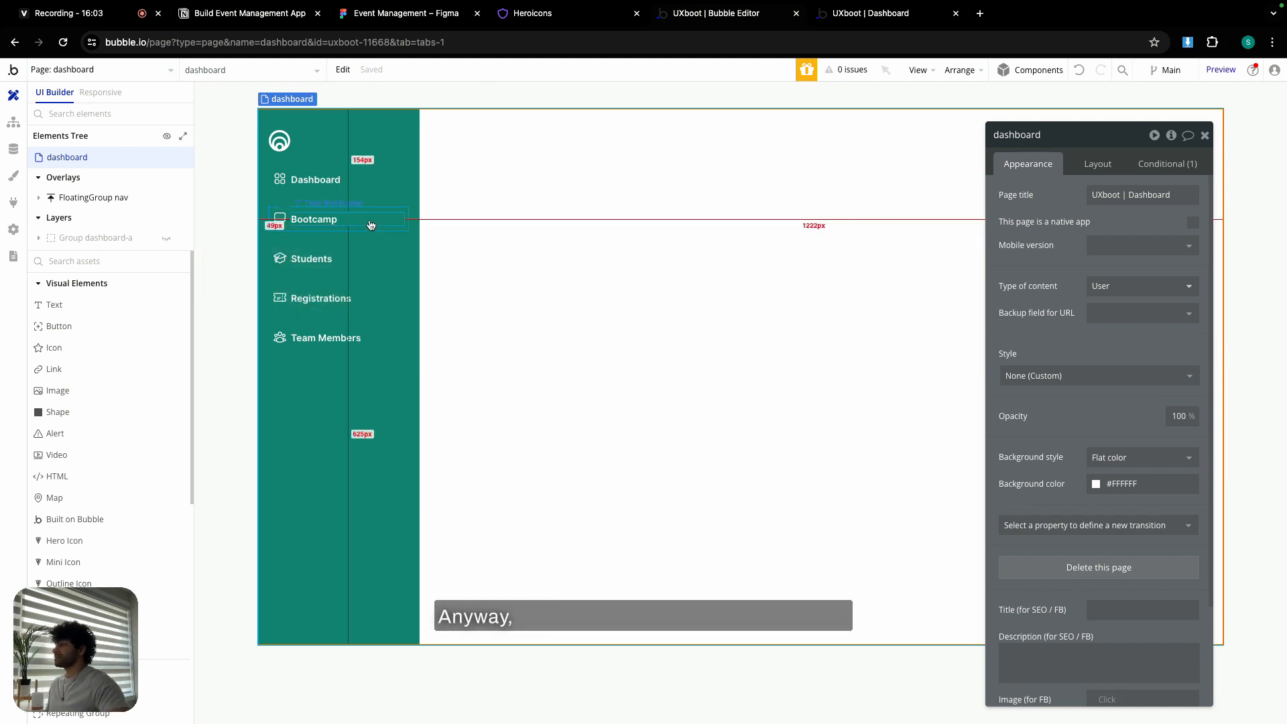
- Copy Group dashboard-a together with its workflows and hide the original
{"action": "left_click", "coordinate": [166, 240]}
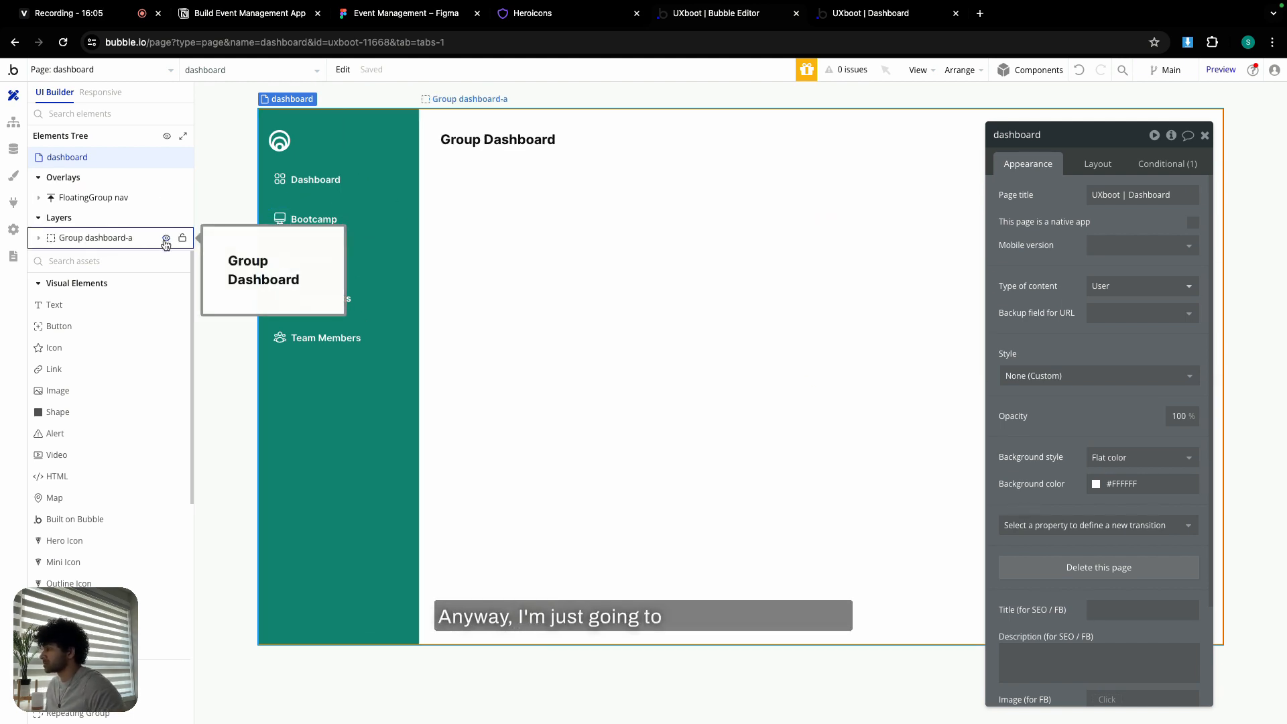
{"action": "left_click", "coordinate": [489, 212]}
{"action": "left_click", "coordinate": [340, 69]}
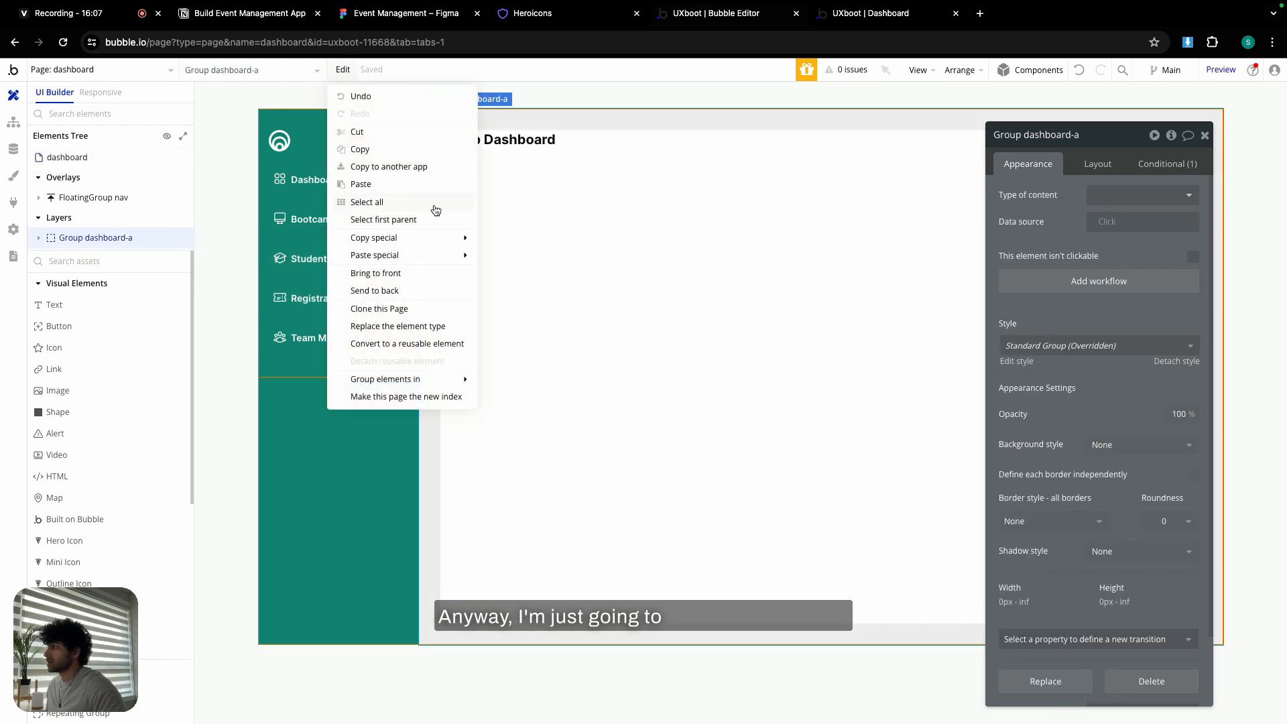
{"action": "mouse_move", "coordinate": [413, 245]}
{"action": "left_click", "coordinate": [530, 242]}
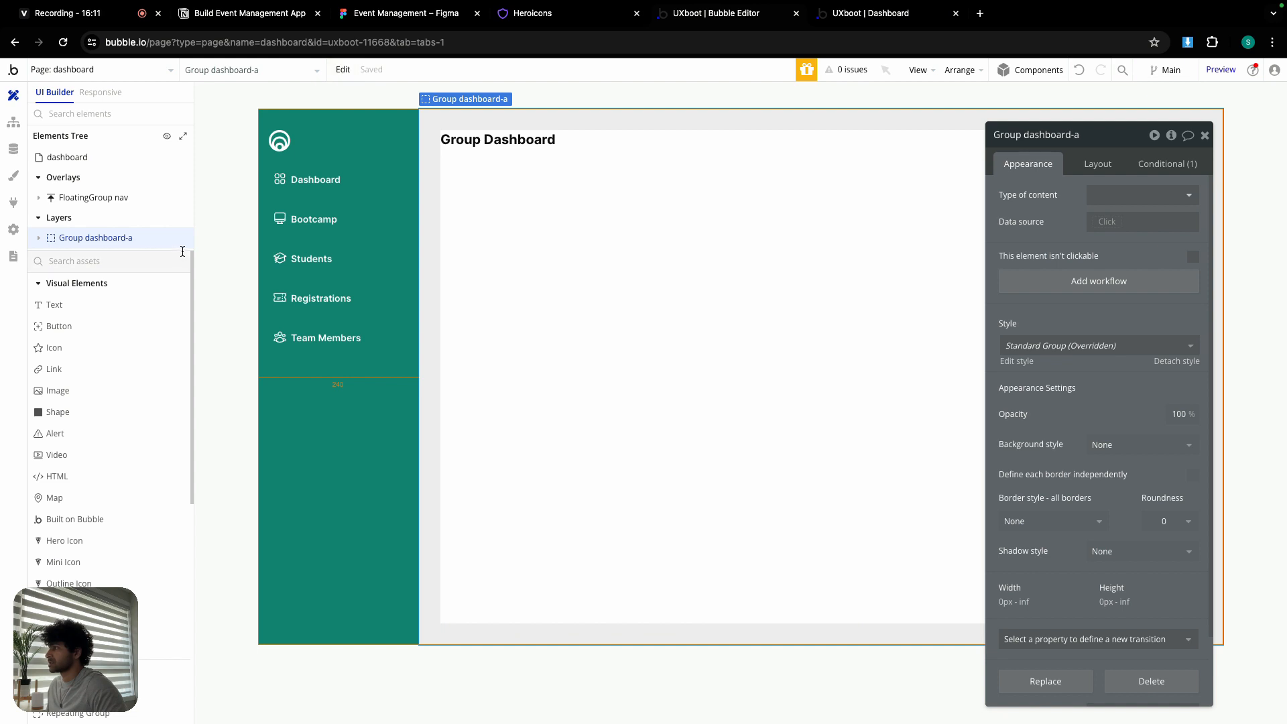
{"action": "left_click", "coordinate": [165, 238]}
{"action": "left_click", "coordinate": [342, 69]}
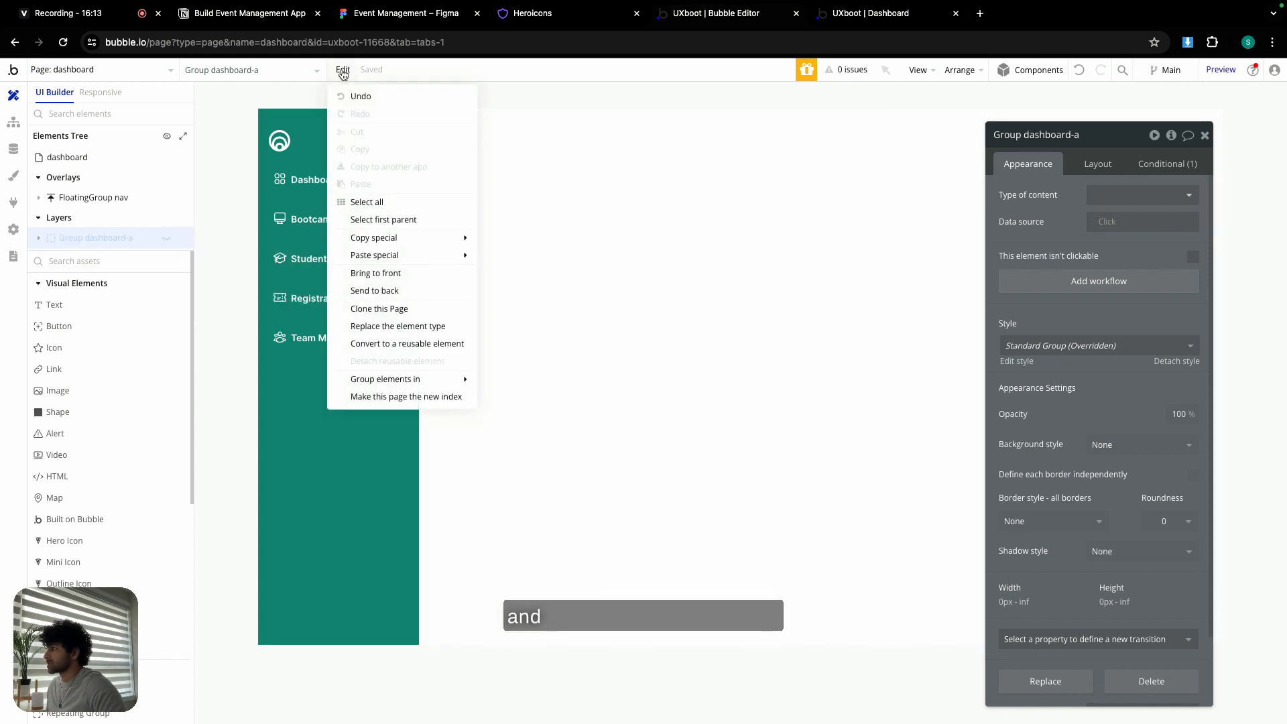
- Paste the dashboard group with its workflows and rename the copy Group bootcamp
{"action": "mouse_move", "coordinate": [414, 256]}
{"action": "left_click", "coordinate": [508, 252]}
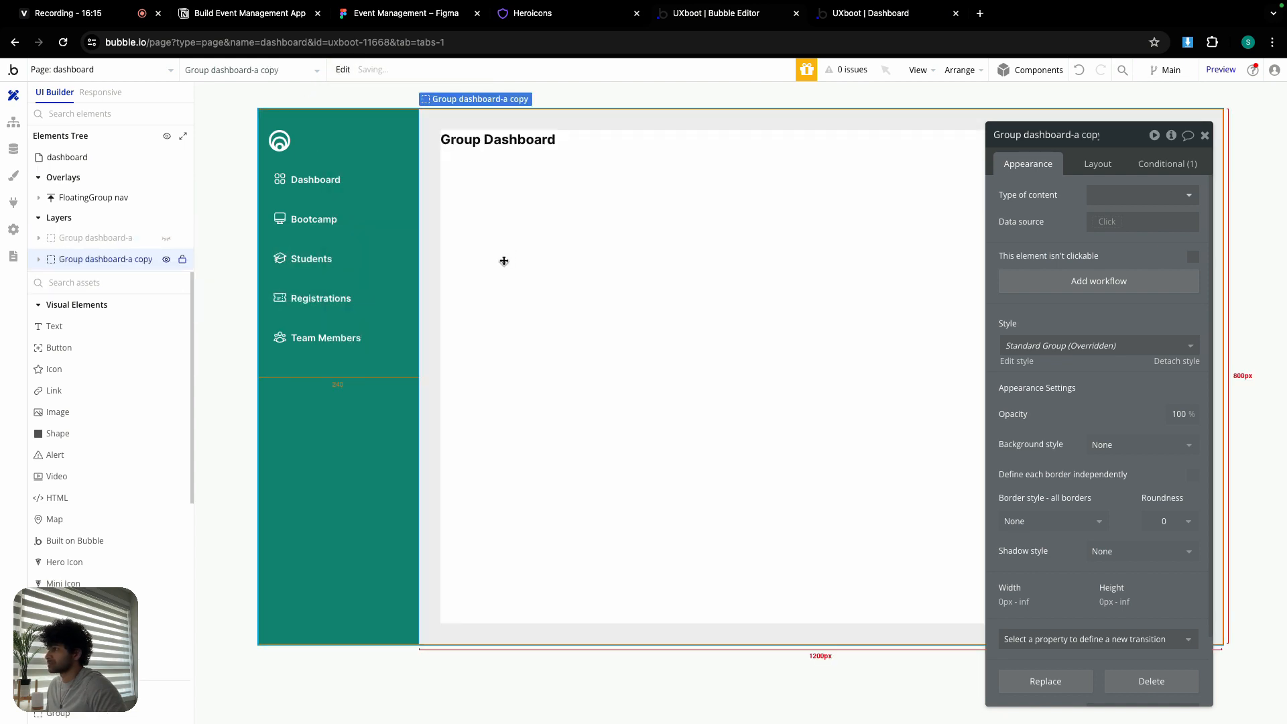
{"action": "double_click", "coordinate": [1087, 136]}
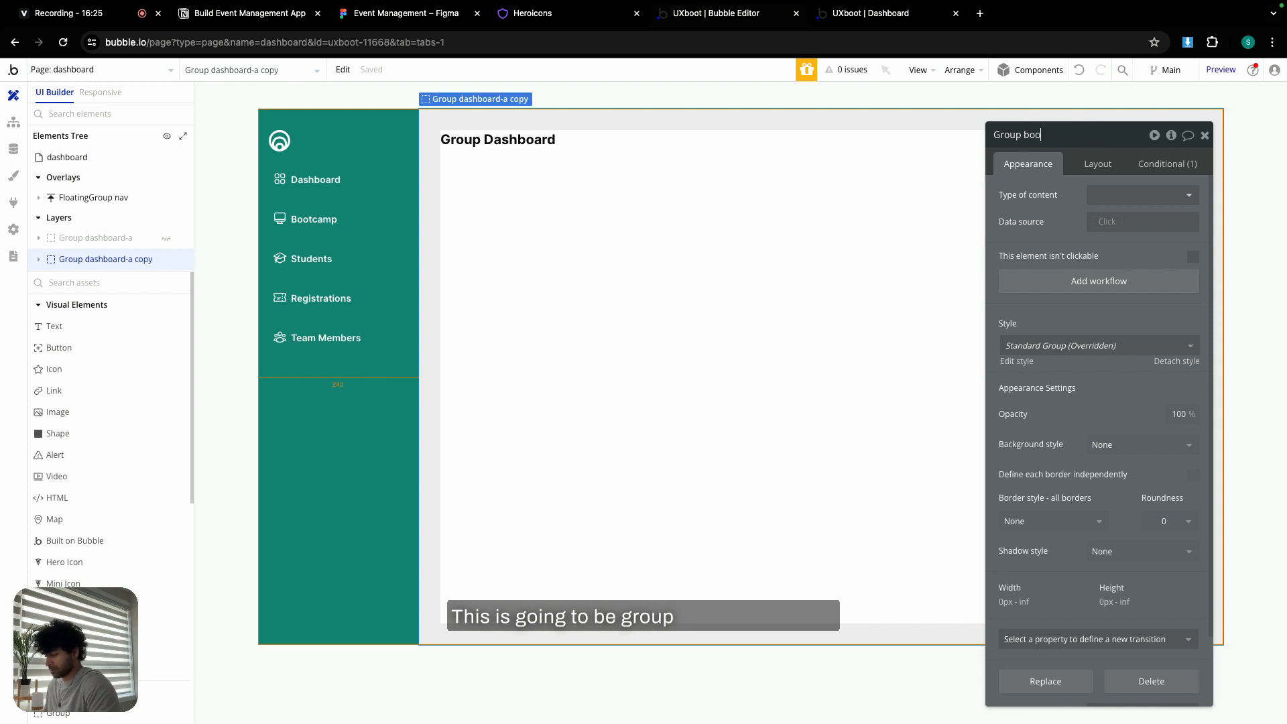
- Change the duplicate's heading text to 'Group Bootcamp'
{"action": "left_click", "coordinate": [495, 142]}
{"action": "triple_click", "coordinate": [1060, 195]}
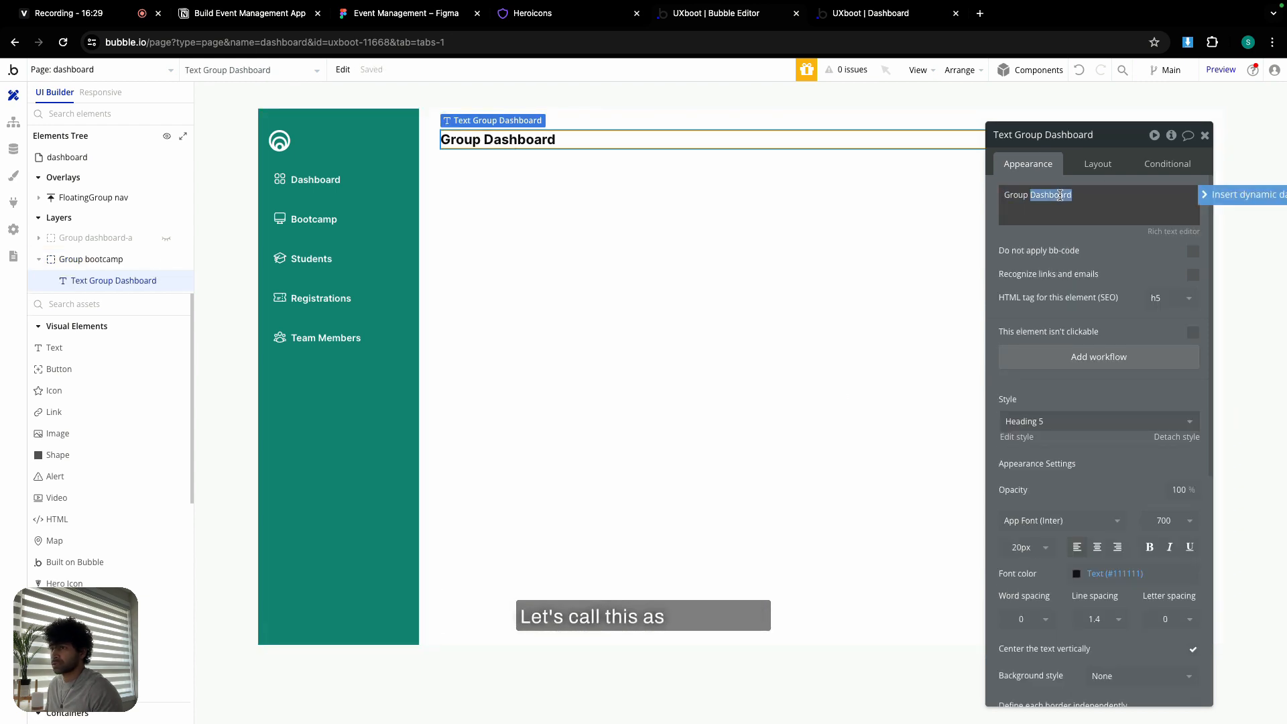
{"action": "type", "text": "Group Bootcamp"}
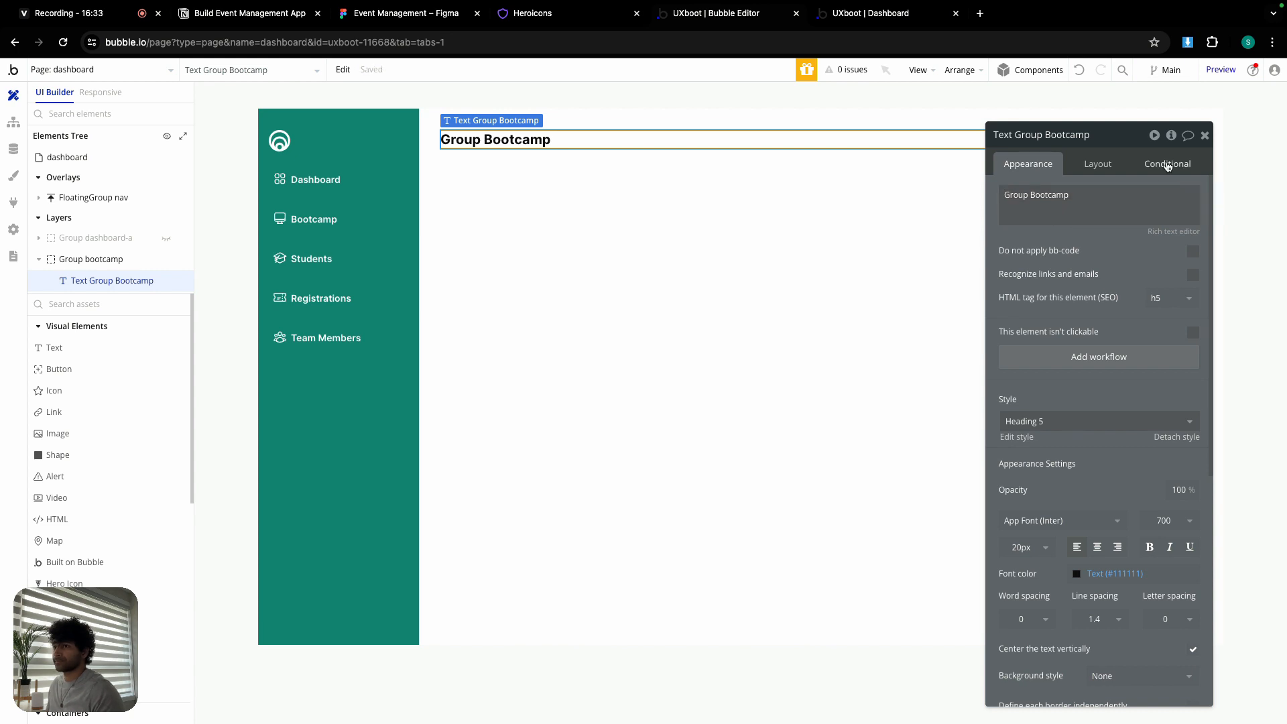
{"action": "left_click", "coordinate": [322, 233]}
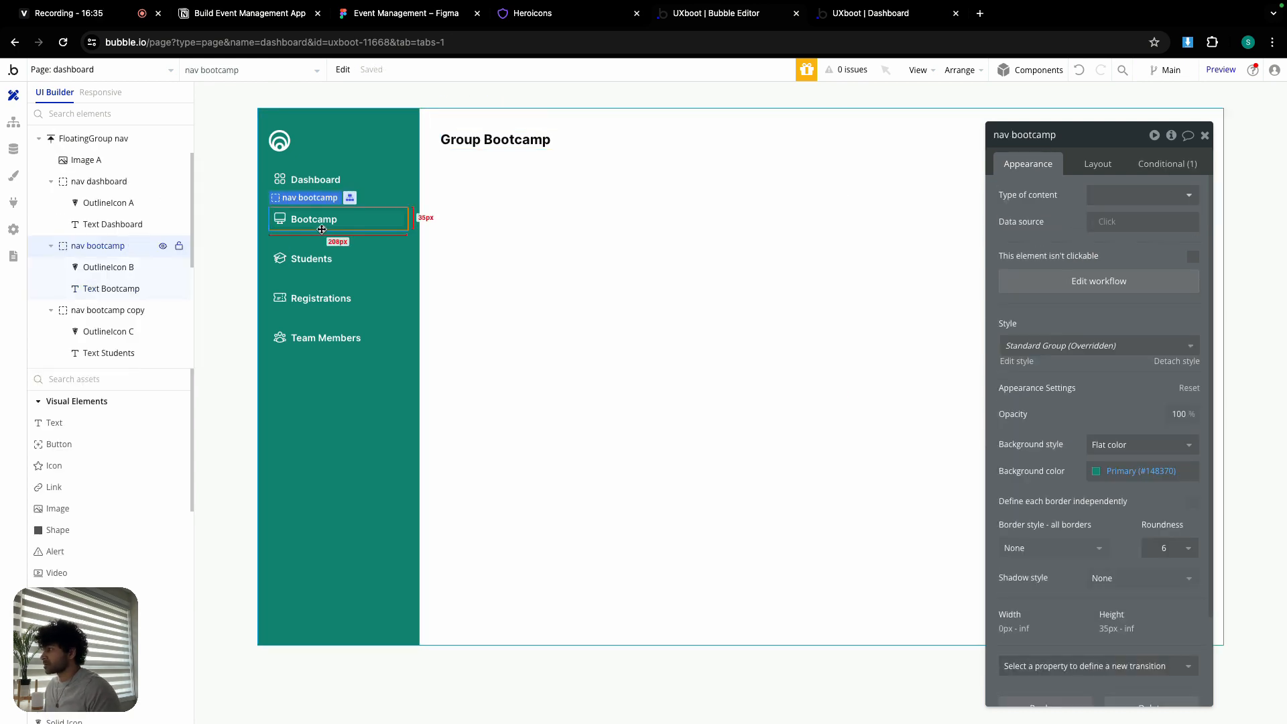
- Set the Bootcamp nav item's highlight condition to URL v is bootcamp
{"action": "left_click", "coordinate": [1160, 164]}
{"action": "left_click", "coordinate": [1146, 202]}
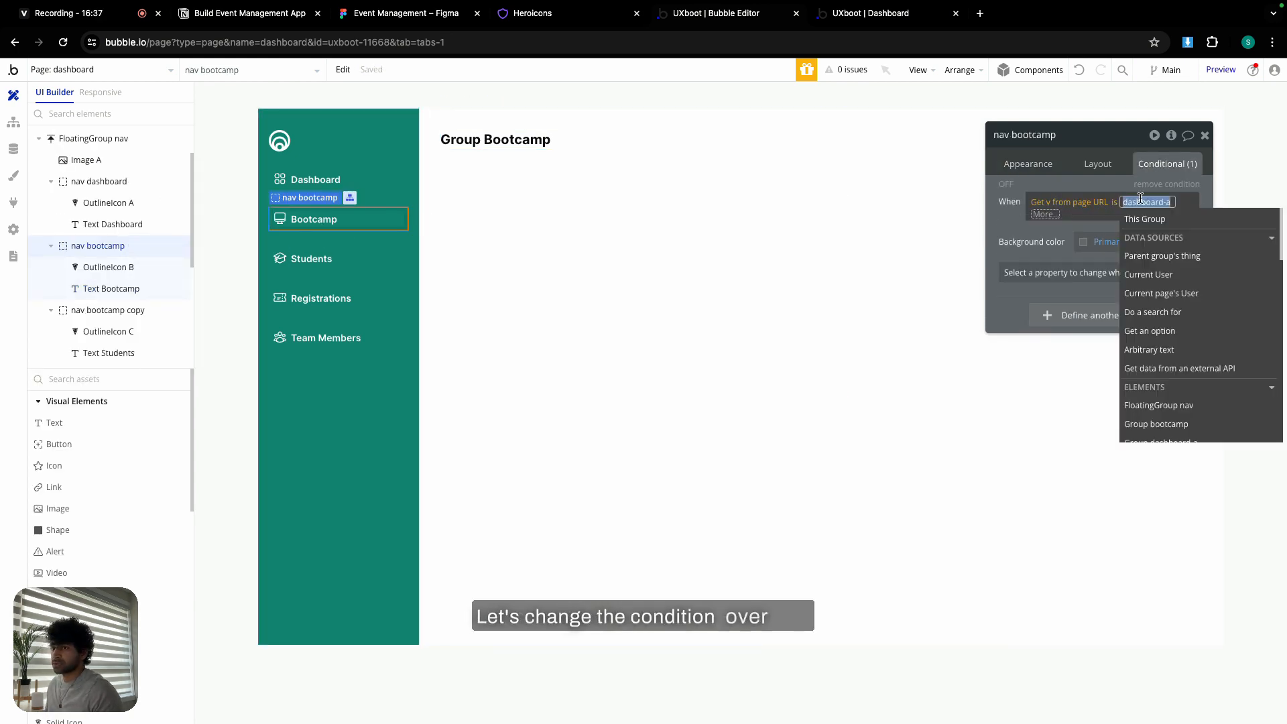
{"action": "type", "text": "bootcamp"}
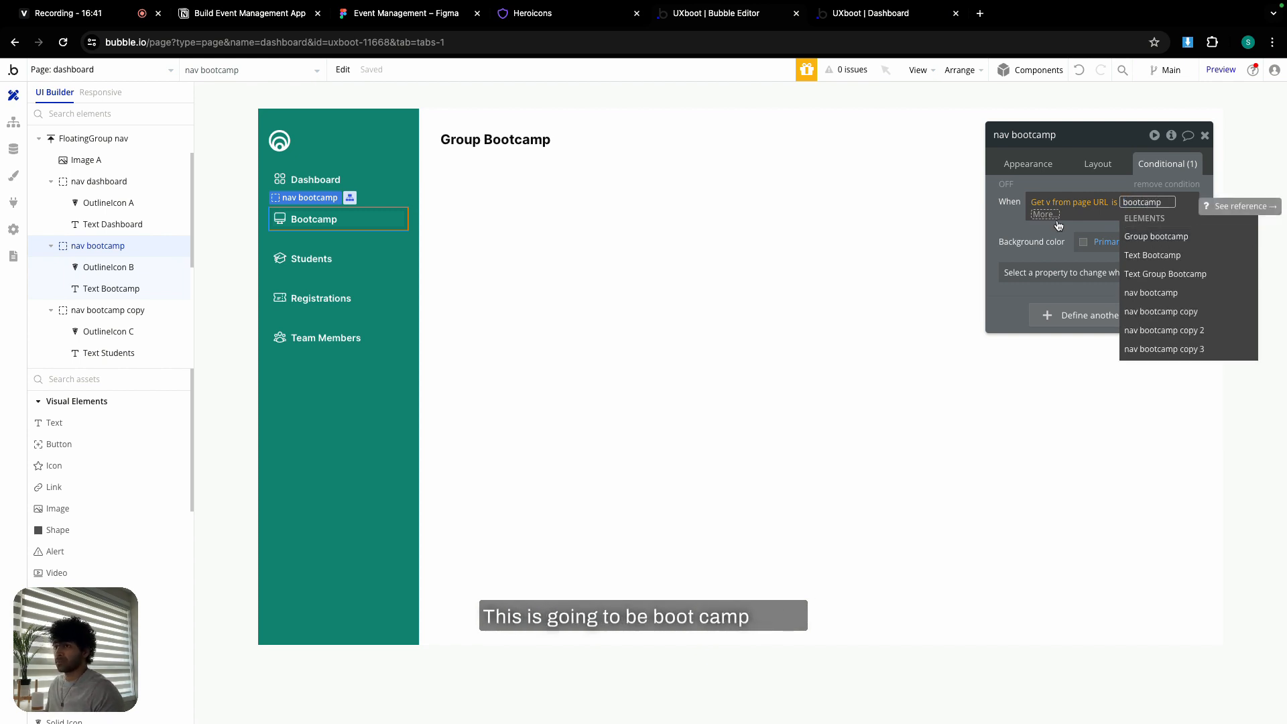
{"action": "left_click", "coordinate": [1006, 226]}
{"action": "left_click", "coordinate": [1006, 226]}
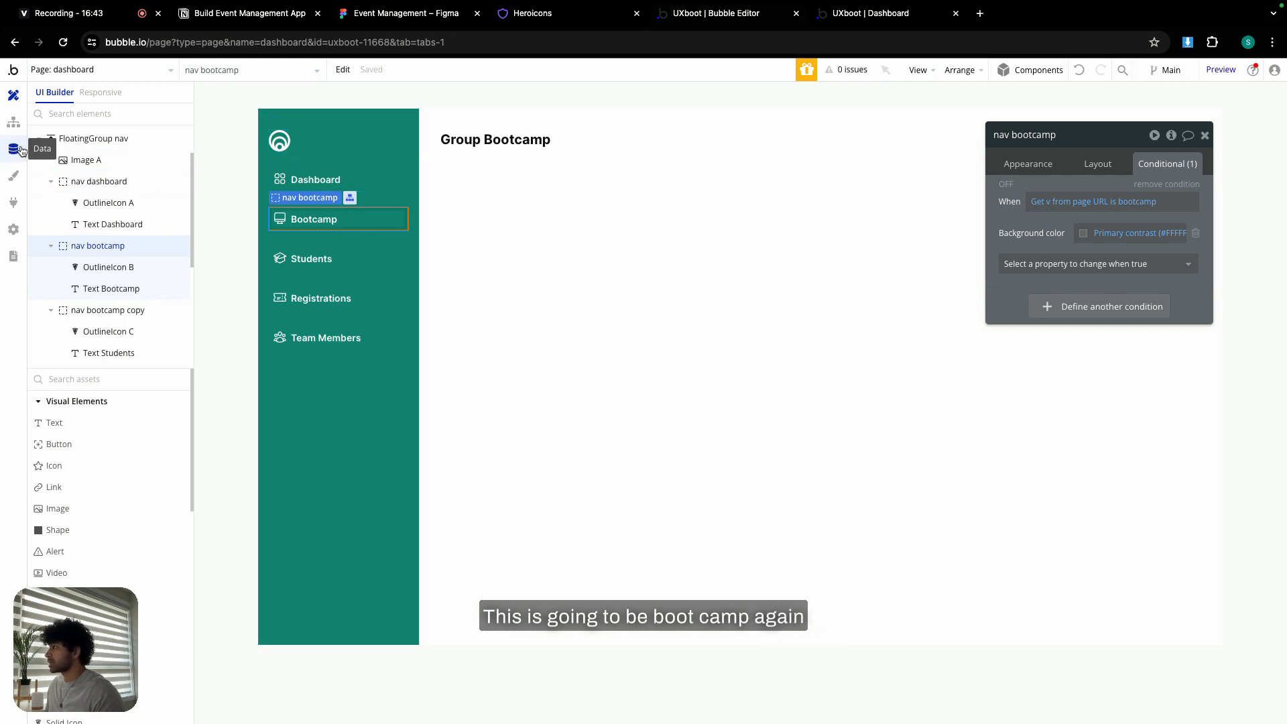
{"action": "left_click", "coordinate": [1036, 164]}
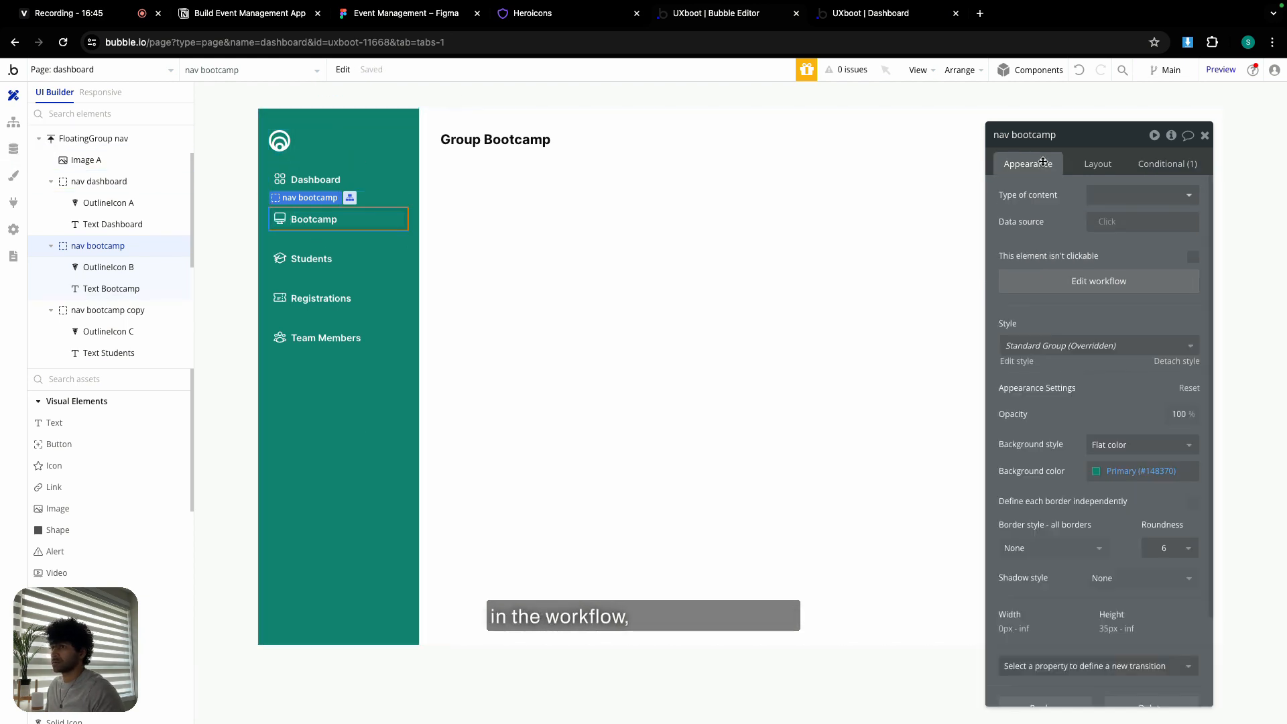
- Make the Bootcamp item's Go to page dashboard step send v=bootcamp
{"action": "left_click", "coordinate": [1085, 280]}
{"action": "left_click", "coordinate": [138, 243]}
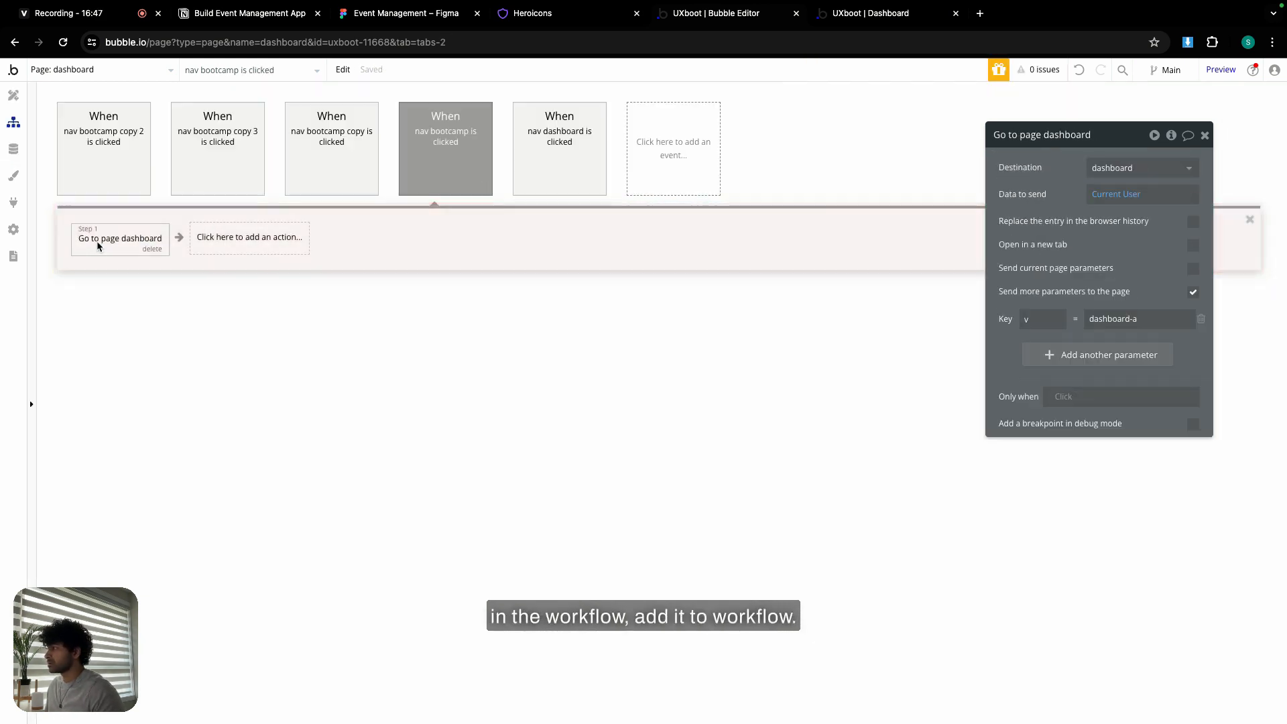
{"action": "triple_click", "coordinate": [1113, 319]}
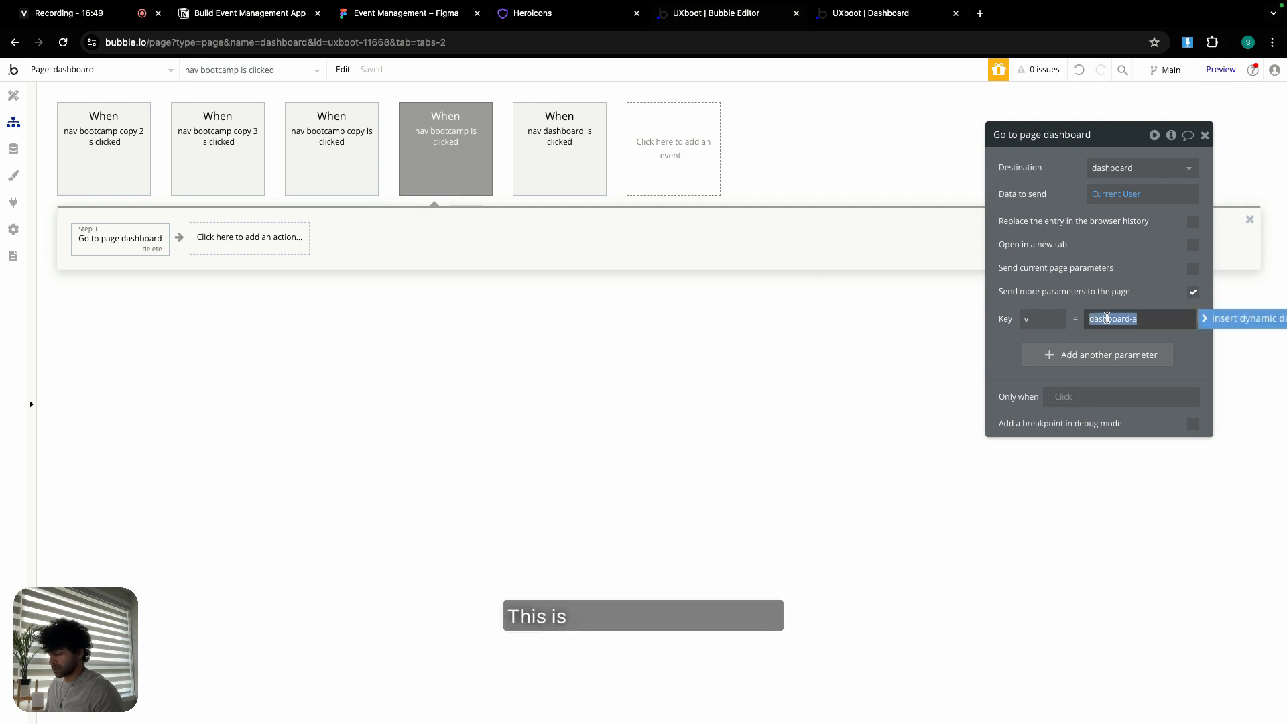
{"action": "type", "text": "bootcamp"}
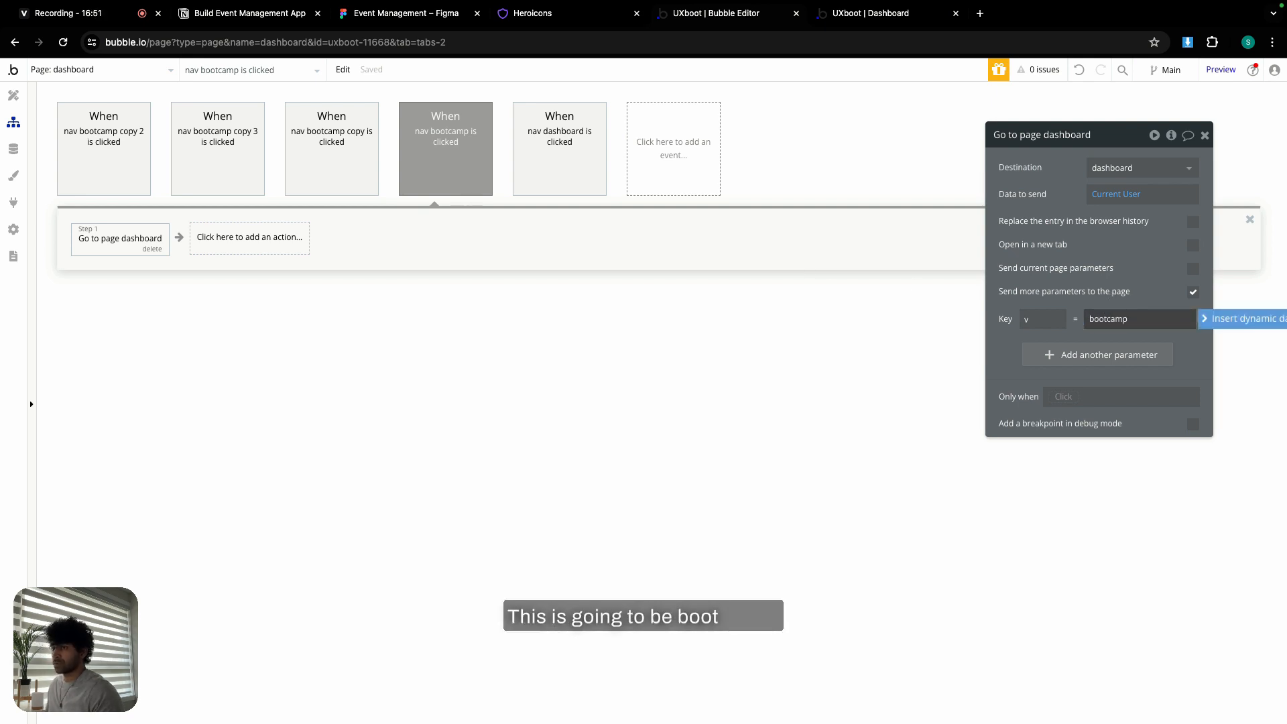
{"action": "left_click", "coordinate": [1011, 353]}
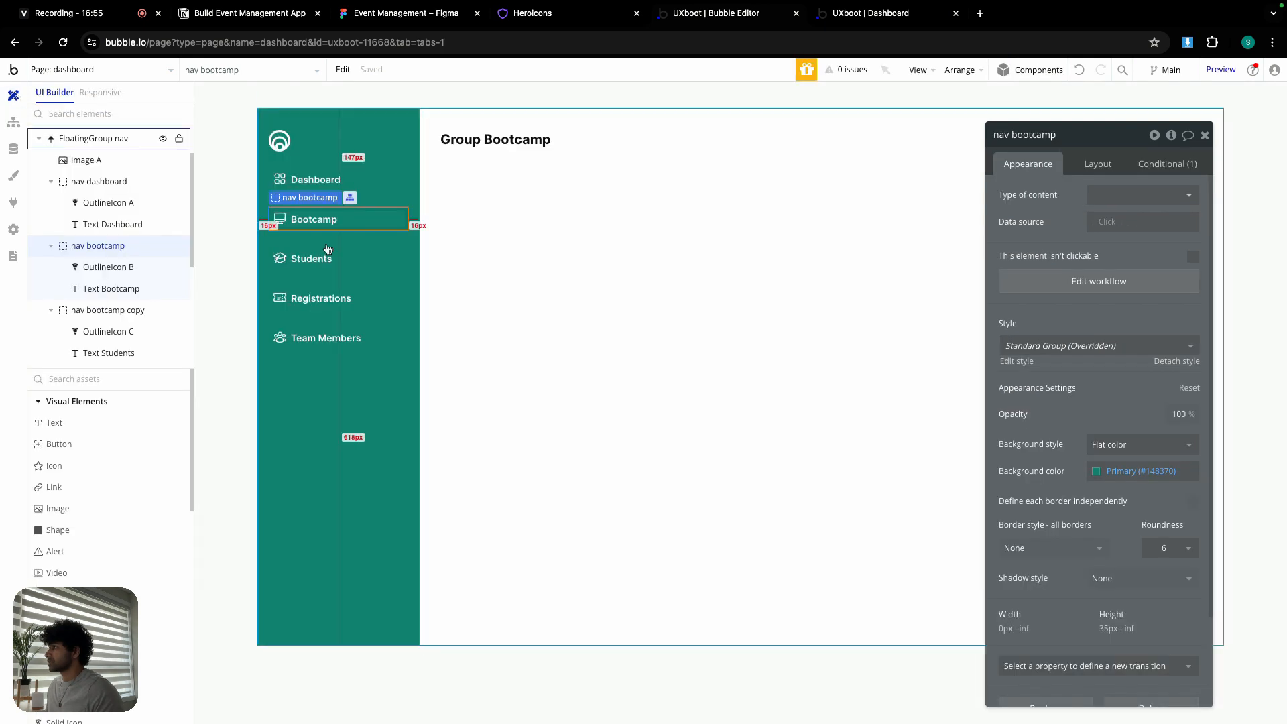
- Rename the Students tab group to 'nav students'
{"action": "left_click", "coordinate": [107, 354]}
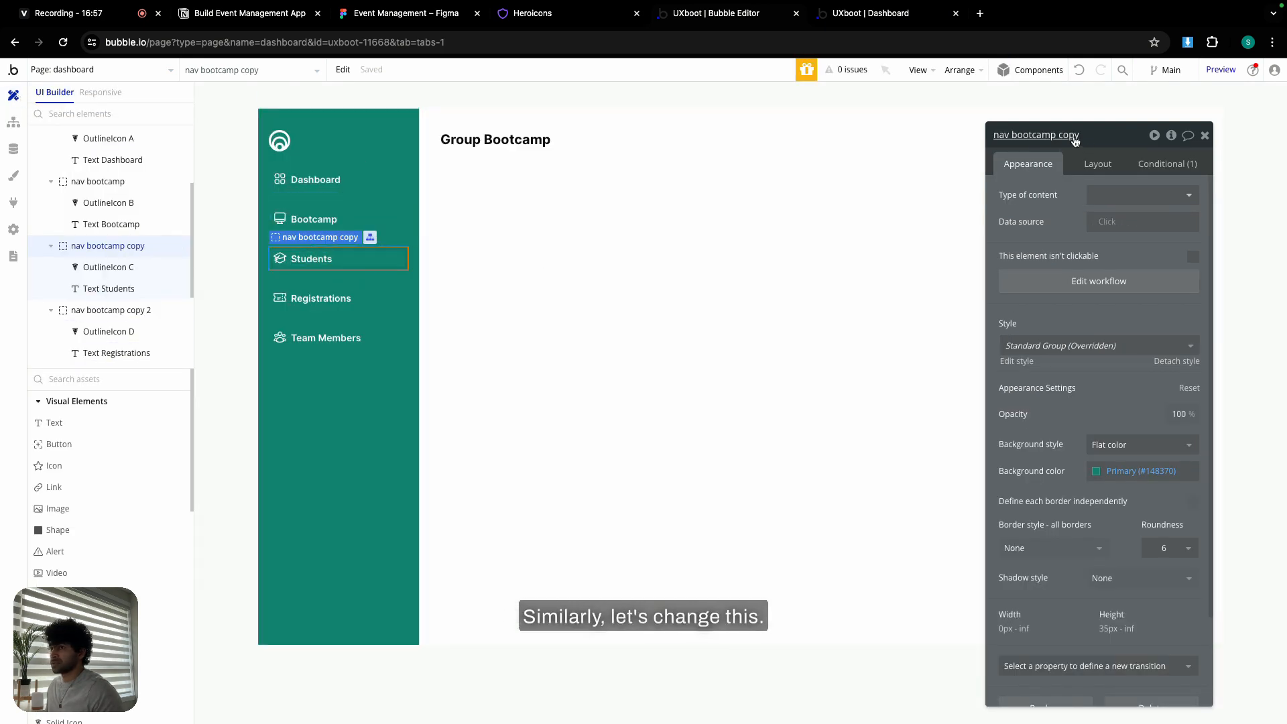
{"action": "left_click", "coordinate": [368, 214]}
{"action": "left_click", "coordinate": [369, 214]}
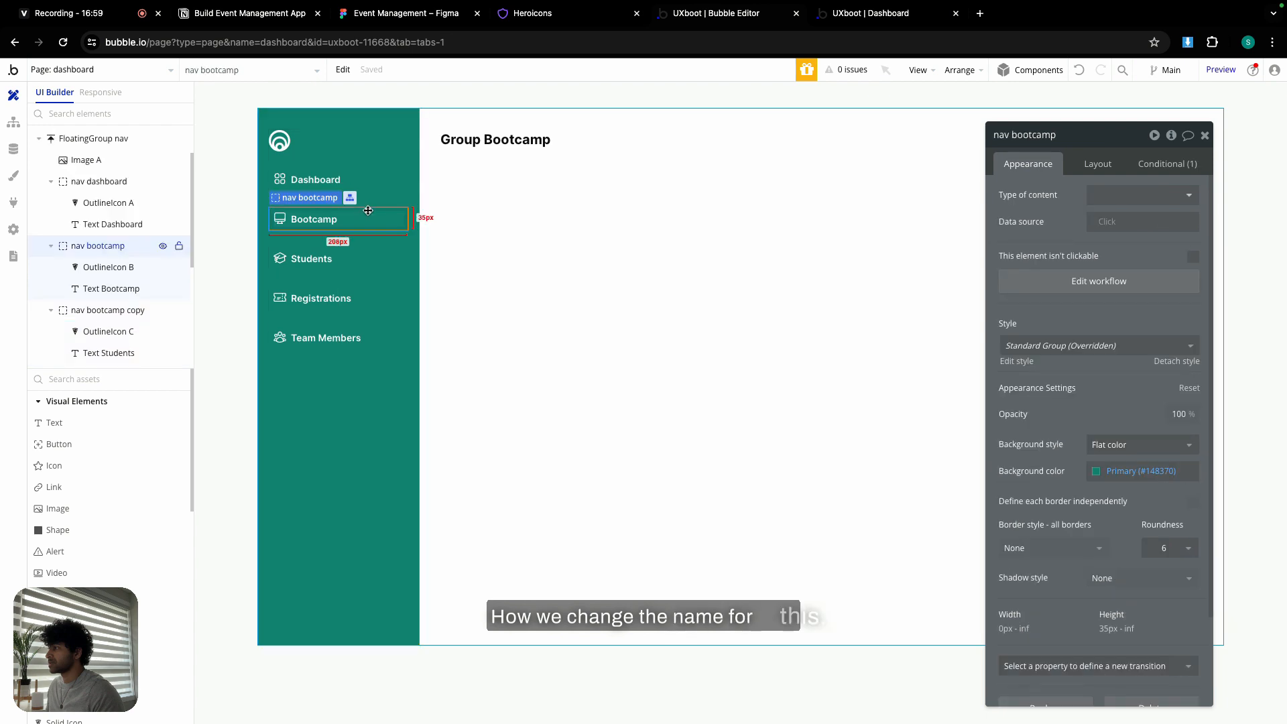
{"action": "left_click", "coordinate": [362, 259]}
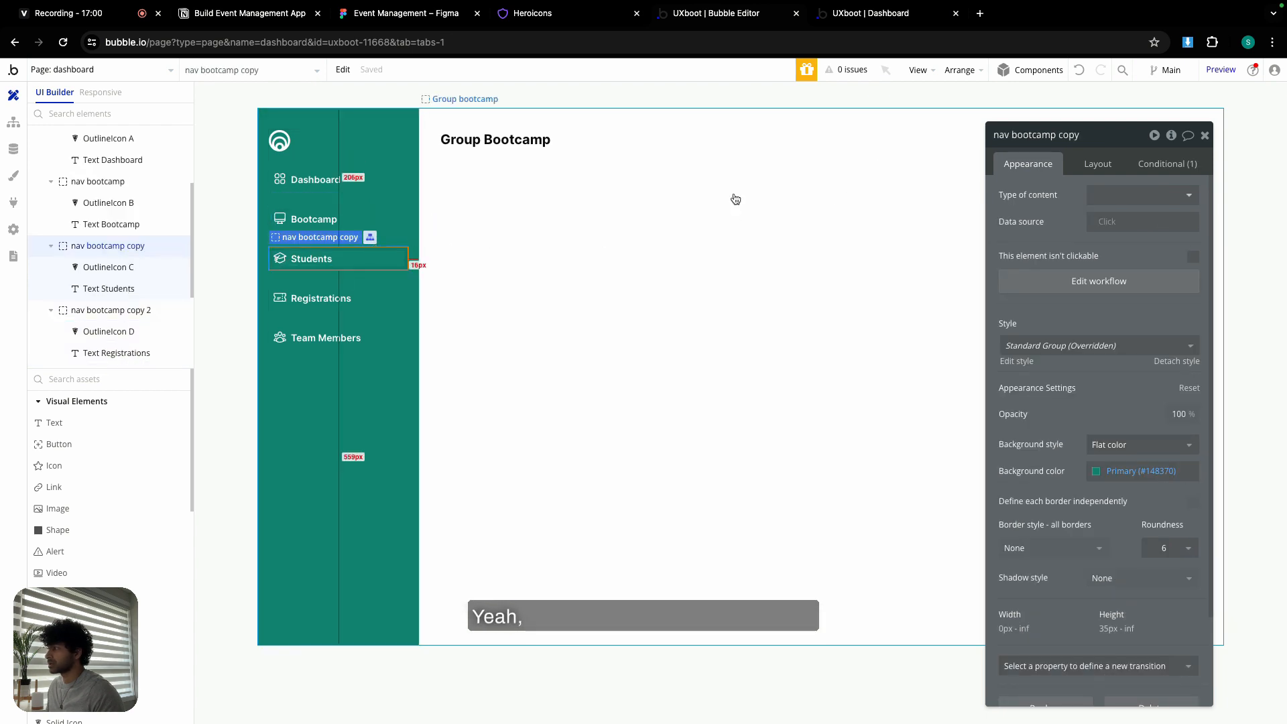
{"action": "double_click", "coordinate": [1071, 134]}
{"action": "key", "text": "BackSpace"}
{"action": "key", "text": "BackSpace"}
{"action": "key", "text": "BackSpace"}
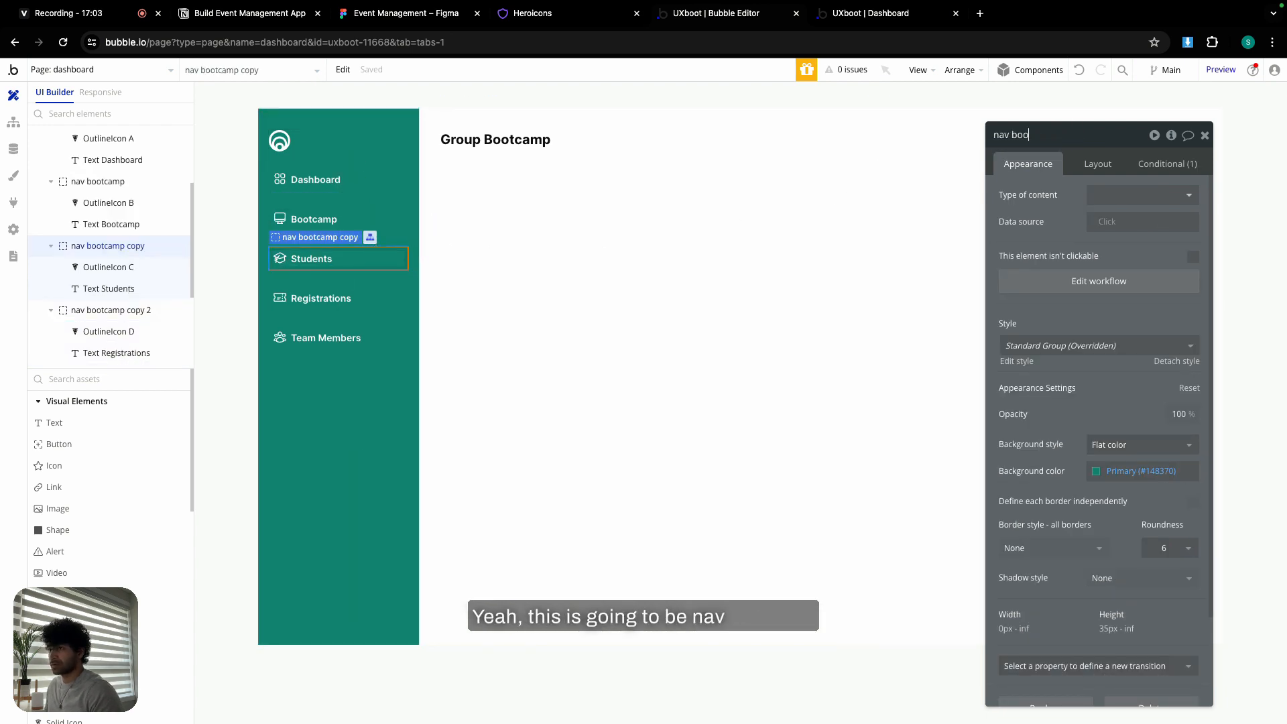
{"action": "type", "text": "studen"}
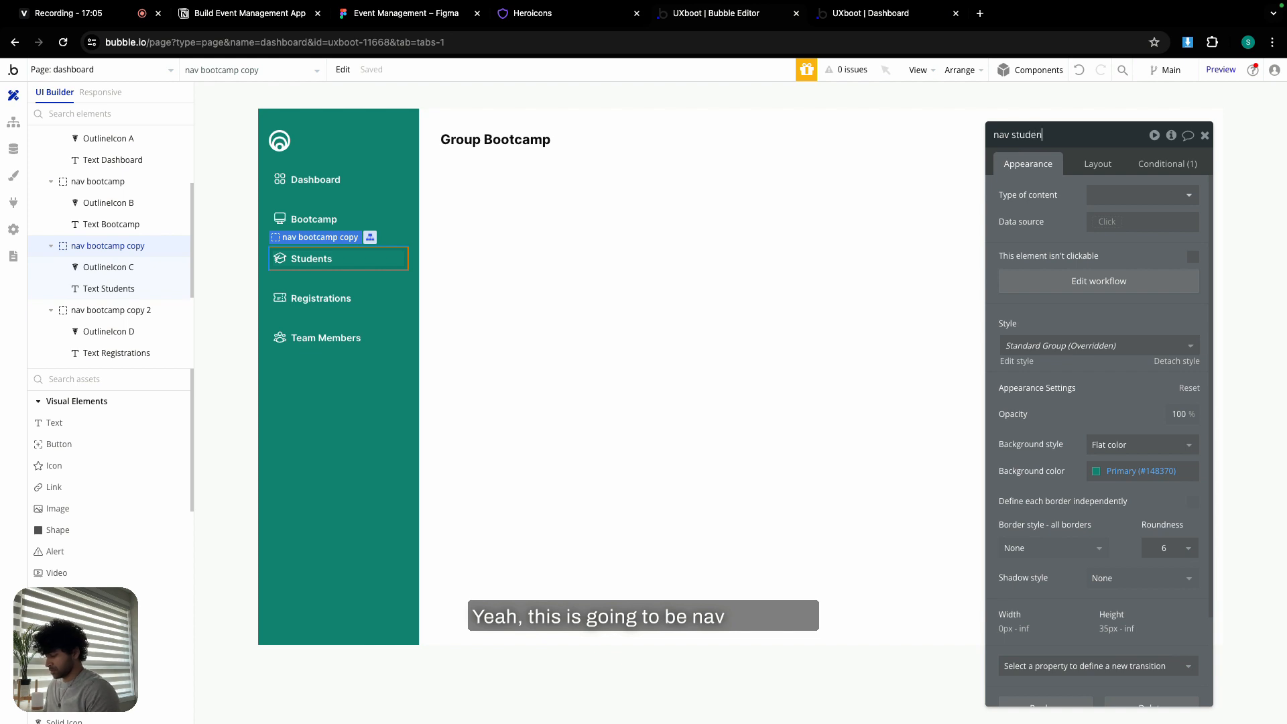
{"action": "type", "text": "ts"}
{"action": "key", "text": "Return"}
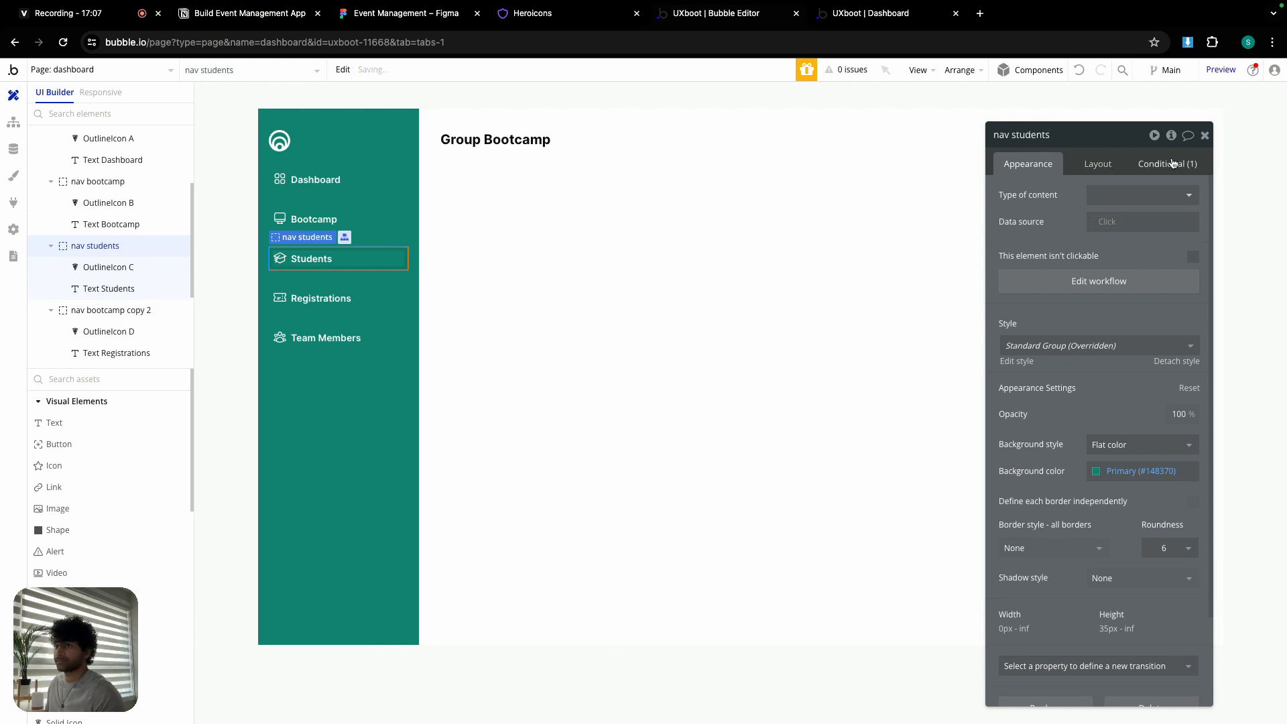
- Highlight nav students when the URL's v is students
{"action": "left_click", "coordinate": [1172, 164]}
{"action": "left_click", "coordinate": [1140, 202]}
{"action": "type", "text": "stud"}
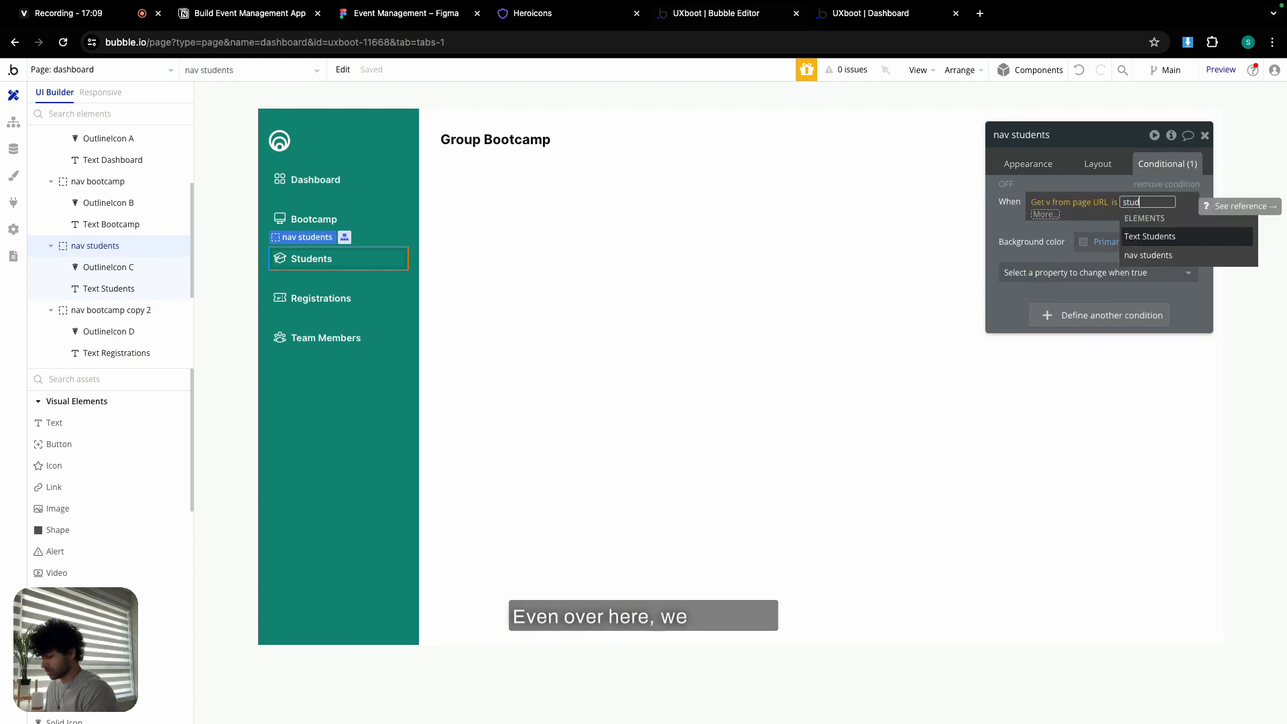
{"action": "type", "text": "ents"}
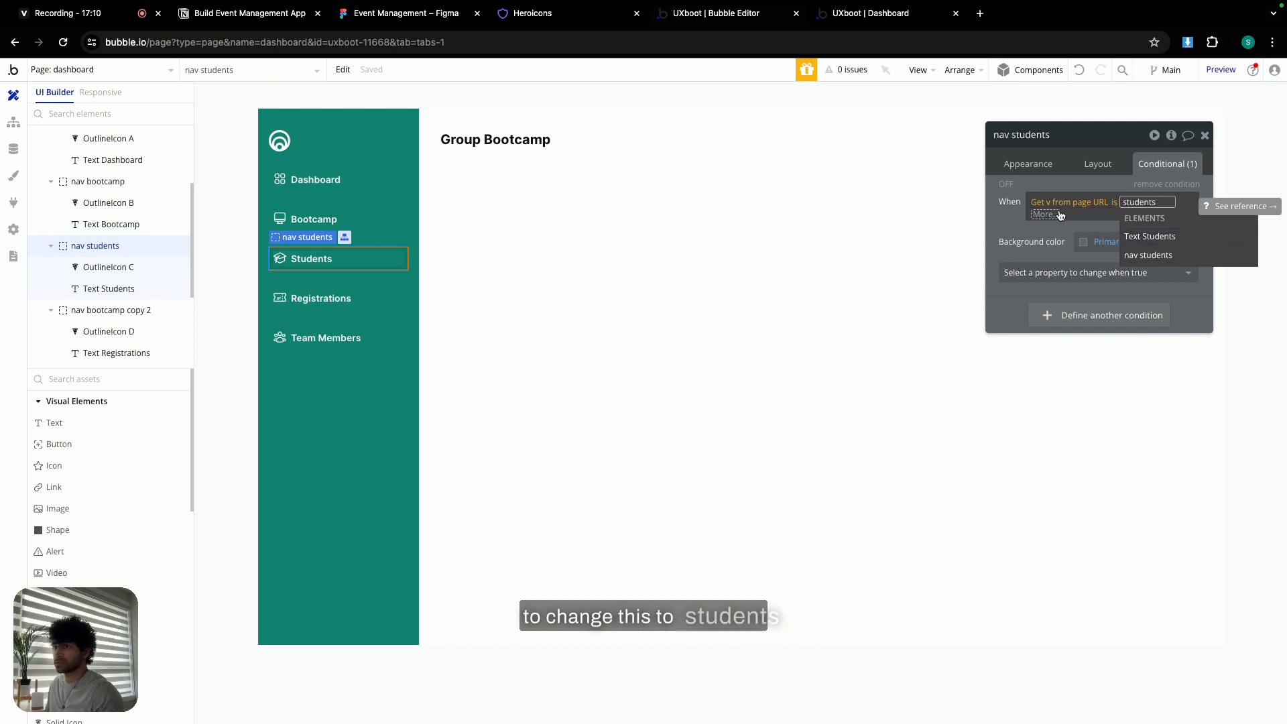
{"action": "key", "text": "Return"}
{"action": "left_click", "coordinate": [1007, 213]}
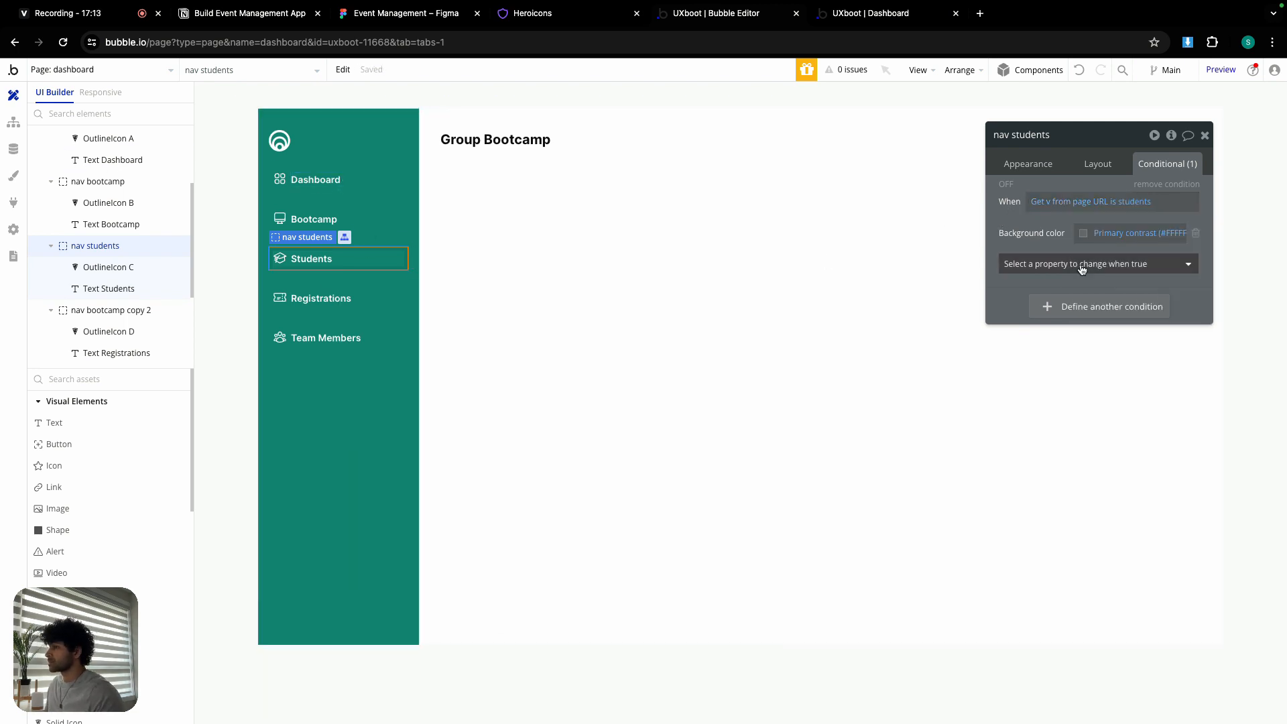
{"action": "left_click", "coordinate": [1029, 163]}
- Make the Students tab's Go to page dashboard step send v=students
{"action": "left_click", "coordinate": [1107, 284]}
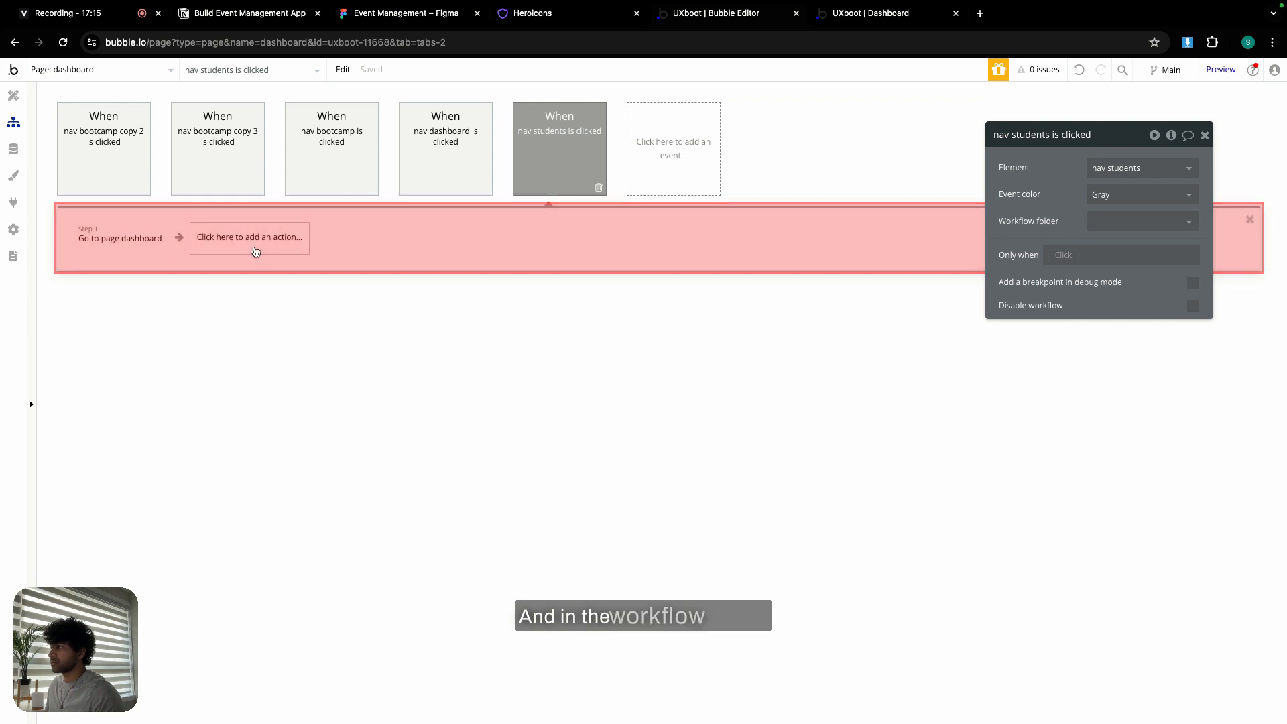
{"action": "left_click", "coordinate": [120, 238]}
{"action": "triple_click", "coordinate": [1129, 318]}
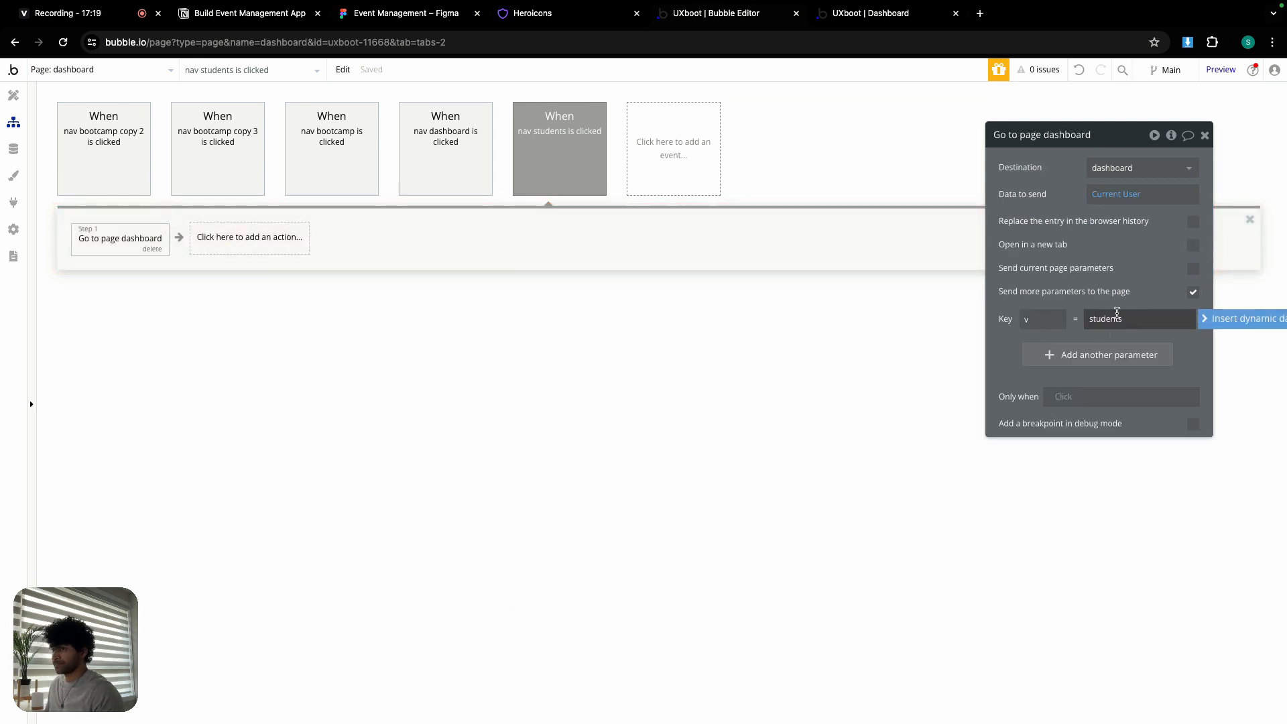
{"action": "left_click", "coordinate": [1068, 299]}
{"action": "mouse_move", "coordinate": [543, 139]}
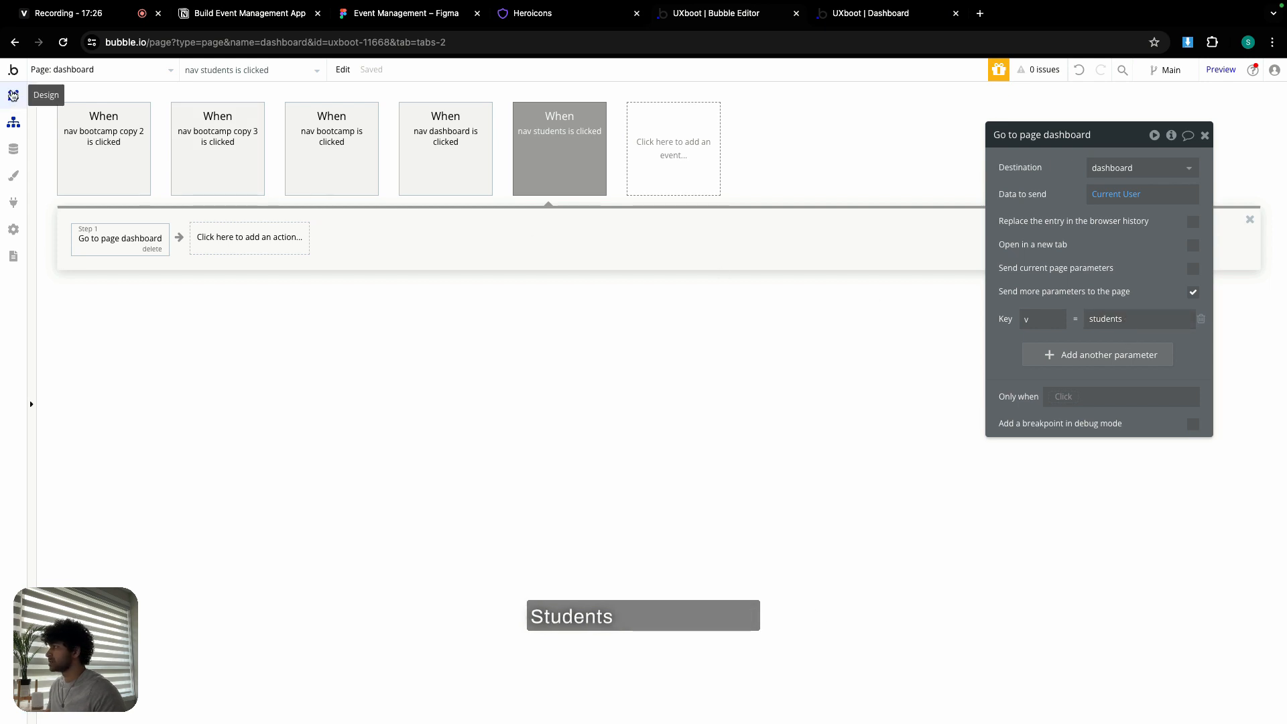
{"action": "left_click", "coordinate": [13, 95]}
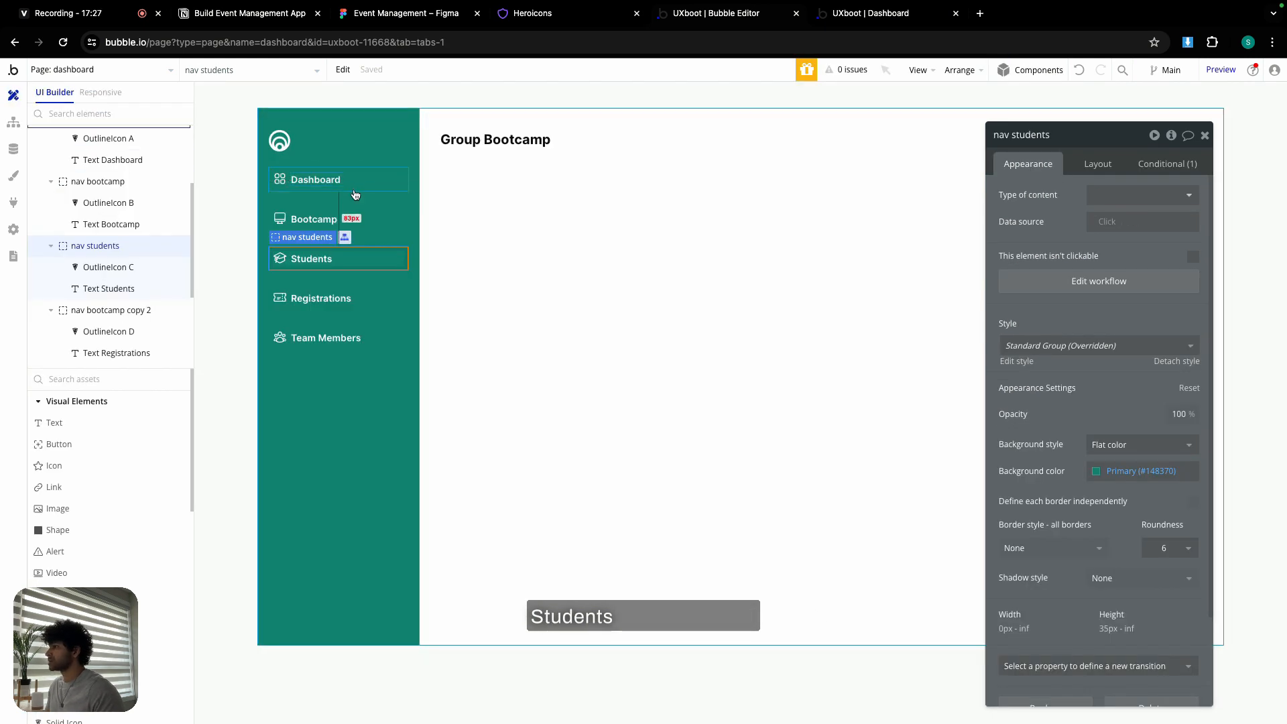
- Rename the Registrations tab group to 'nav registrations'
{"action": "left_click", "coordinate": [108, 310]}
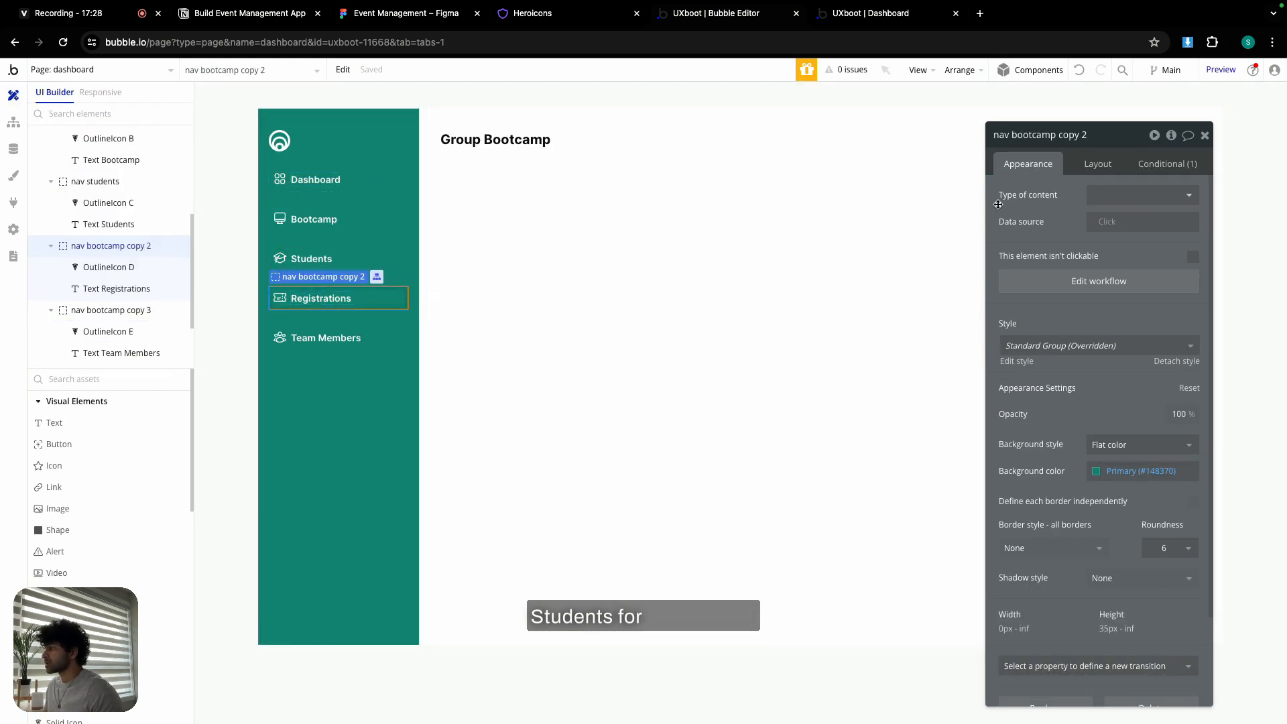
{"action": "left_click", "coordinate": [1079, 140]}
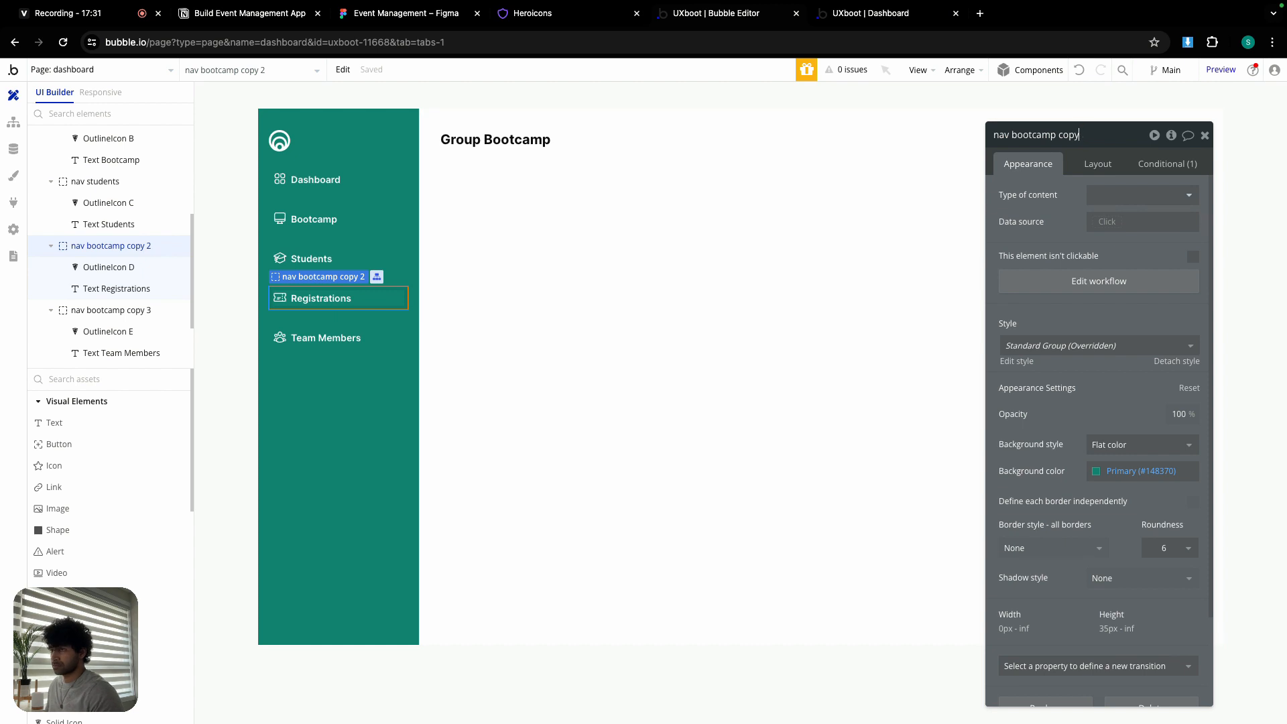
{"action": "key", "text": "BackSpace"}
{"action": "key", "text": "BackSpace"}
{"action": "key", "text": "BackSpace"}
{"action": "key", "text": "BackSpace"}
{"action": "key", "text": "BackSpace"}
{"action": "key", "text": "BackSpace"}
{"action": "key", "text": "BackSpace"}
{"action": "key", "text": "BackSpace"}
{"action": "key", "text": "BackSpace"}
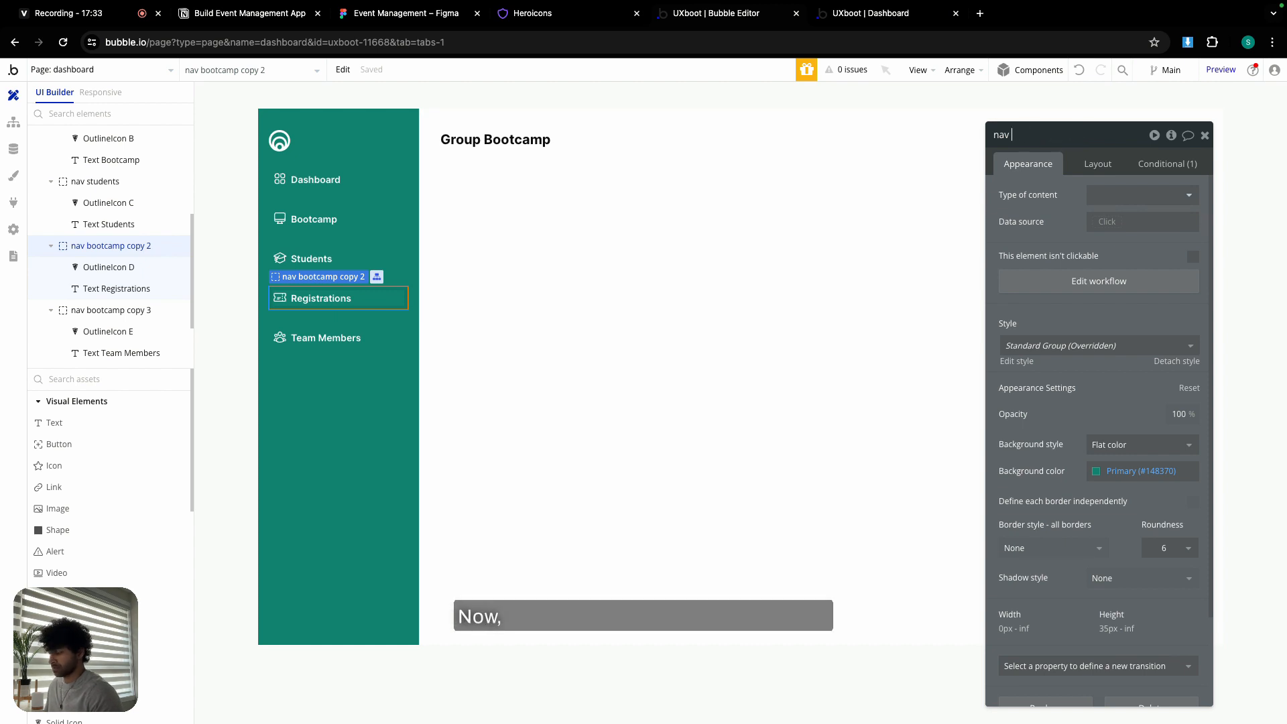
{"action": "type", "text": "registrat"}
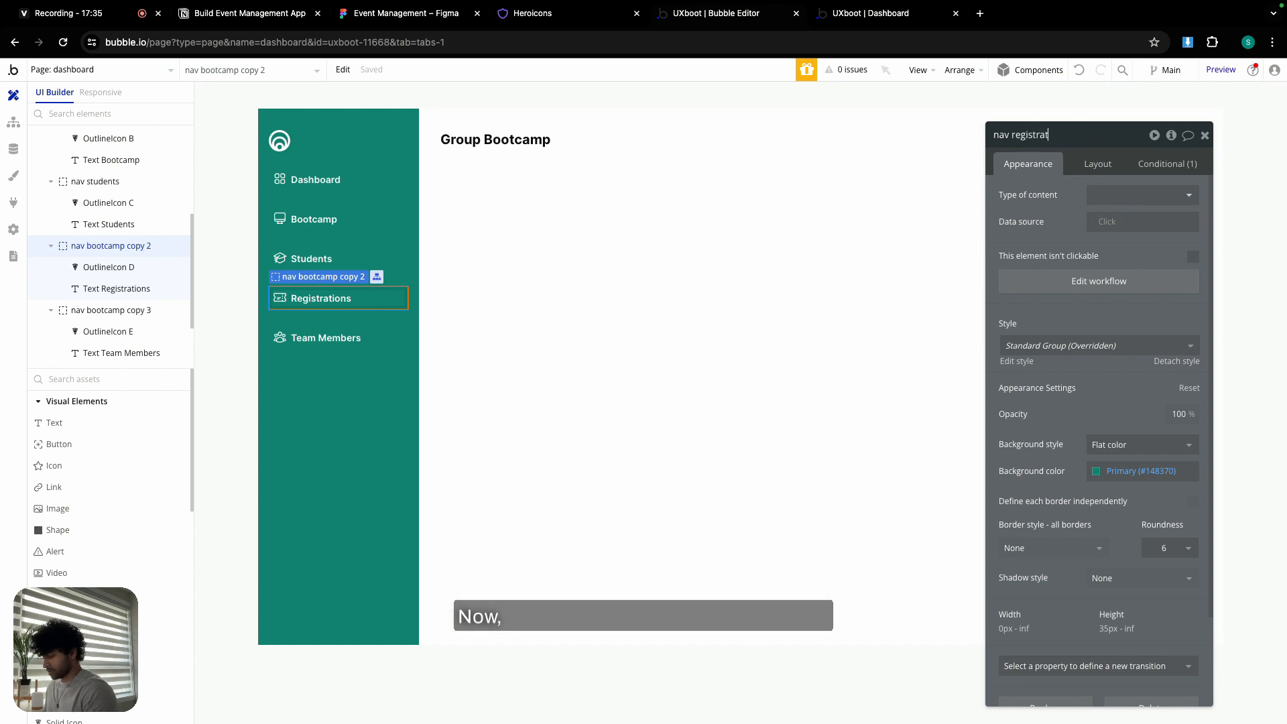
{"action": "type", "text": "ions"}
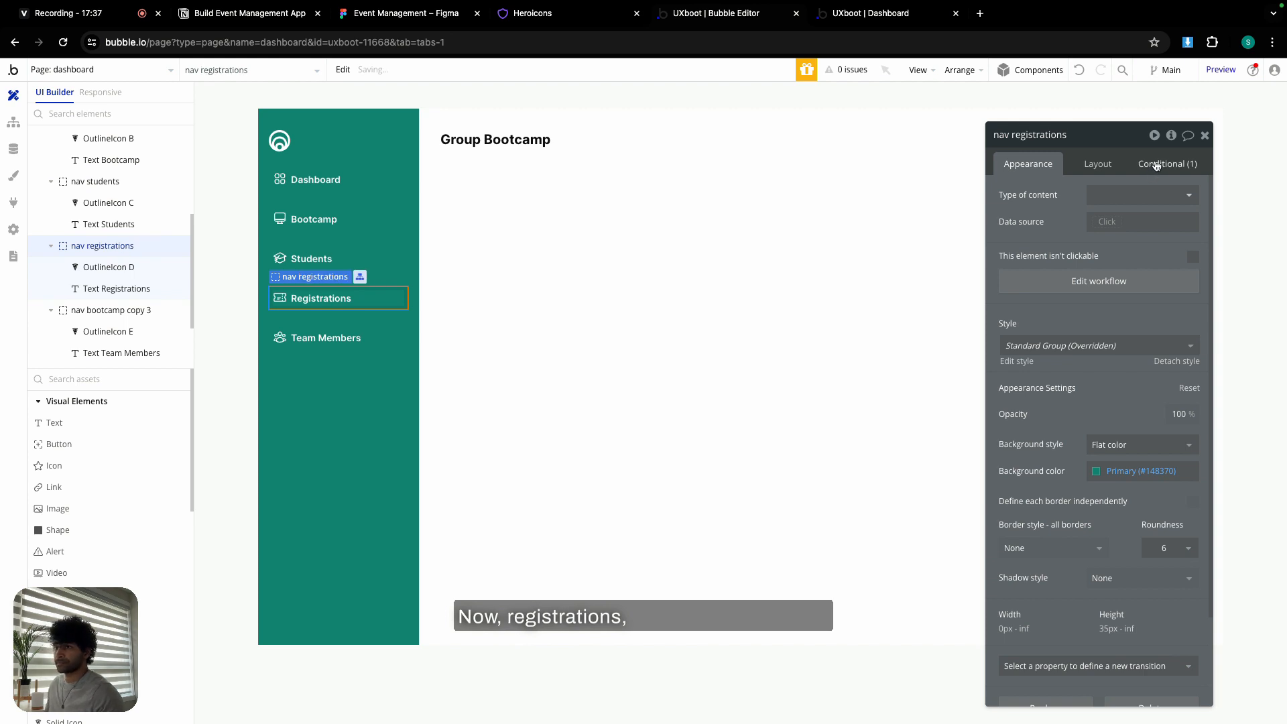
- Highlight nav registrations when the URL's v is register
{"action": "left_click", "coordinate": [1168, 164]}
{"action": "left_click", "coordinate": [1147, 202]}
{"action": "type", "text": "regist"}
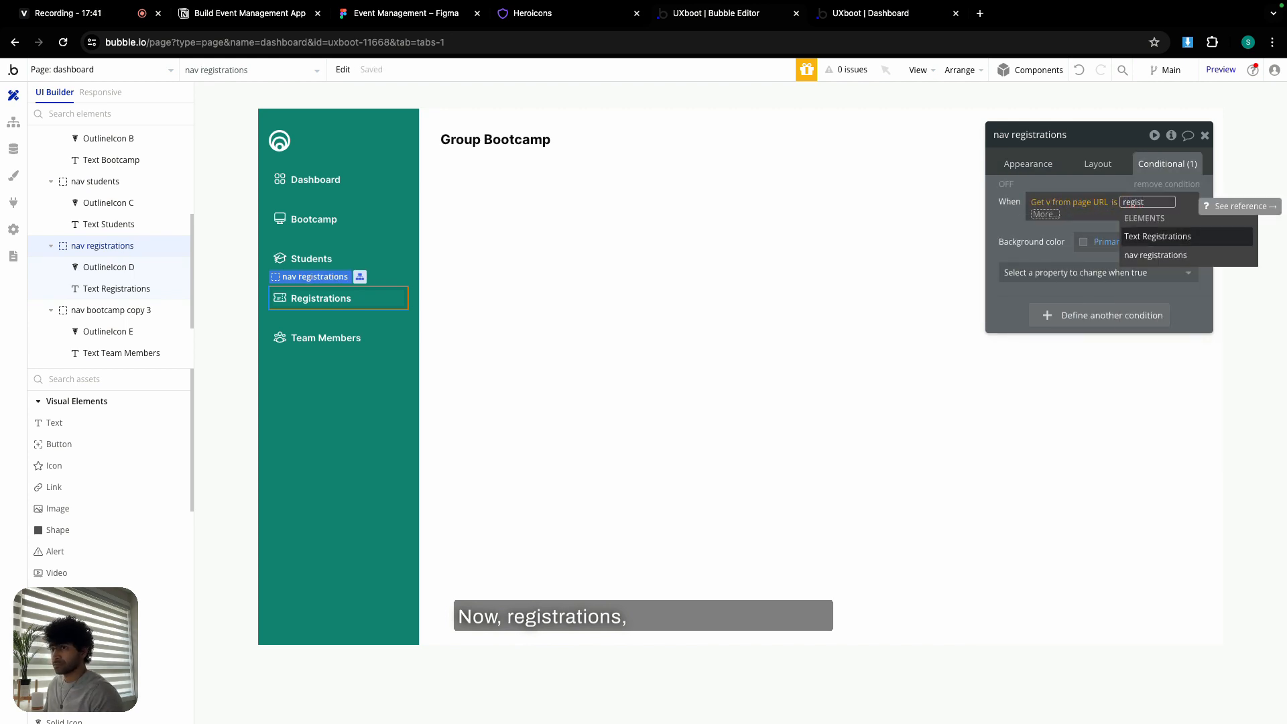
{"action": "type", "text": "er"}
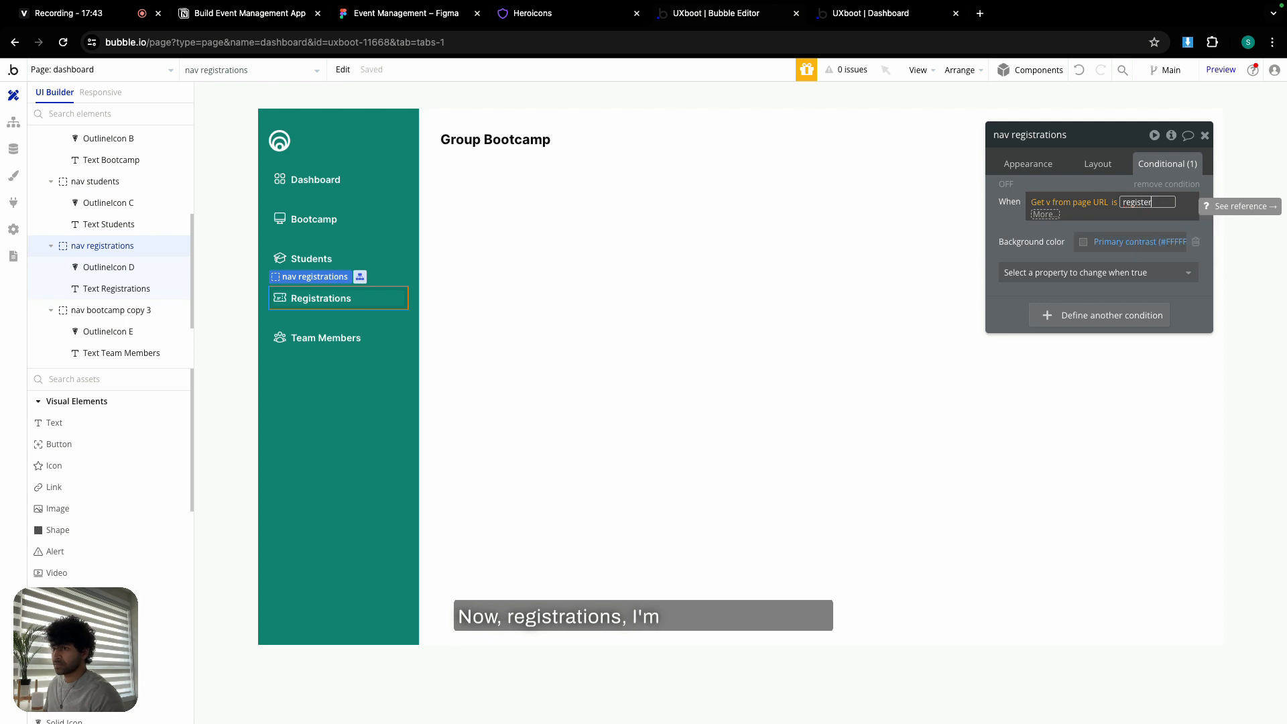
{"action": "left_click", "coordinate": [1007, 221]}
{"action": "left_click", "coordinate": [1007, 221]}
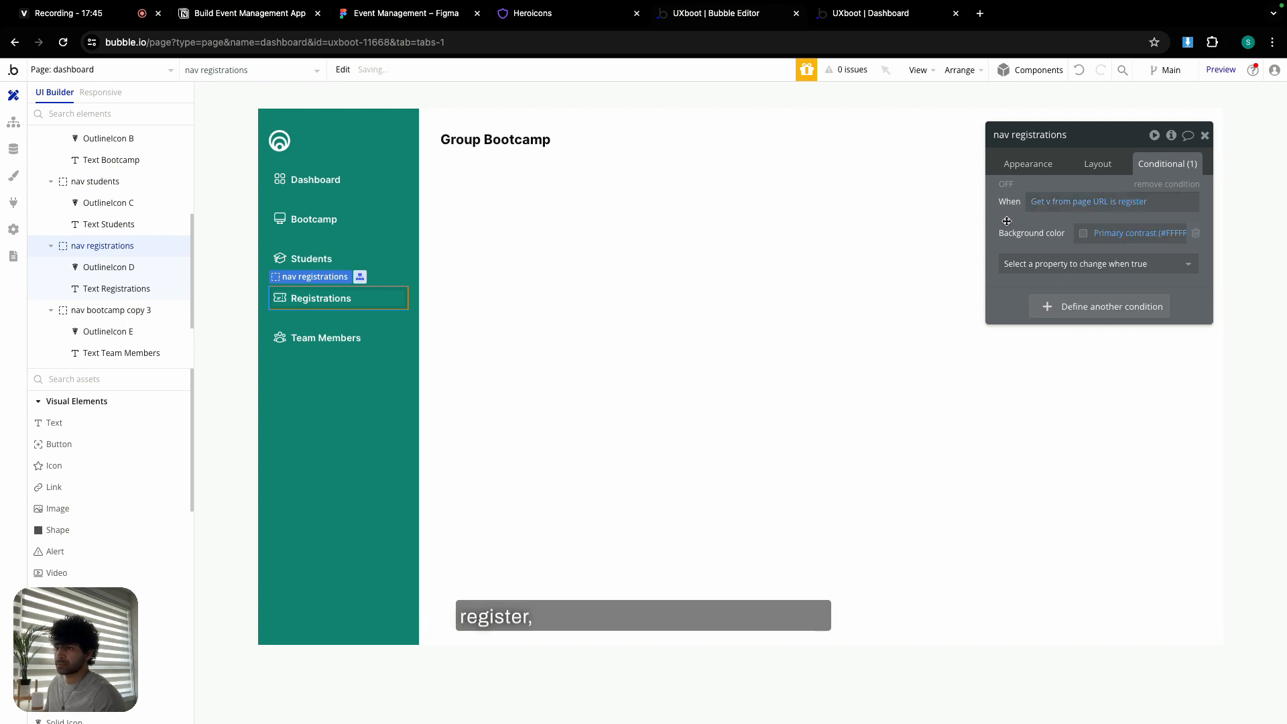
{"action": "left_click", "coordinate": [1028, 164]}
- Make the Registrations tab's Go to page dashboard step send v=register
{"action": "left_click", "coordinate": [1072, 278]}
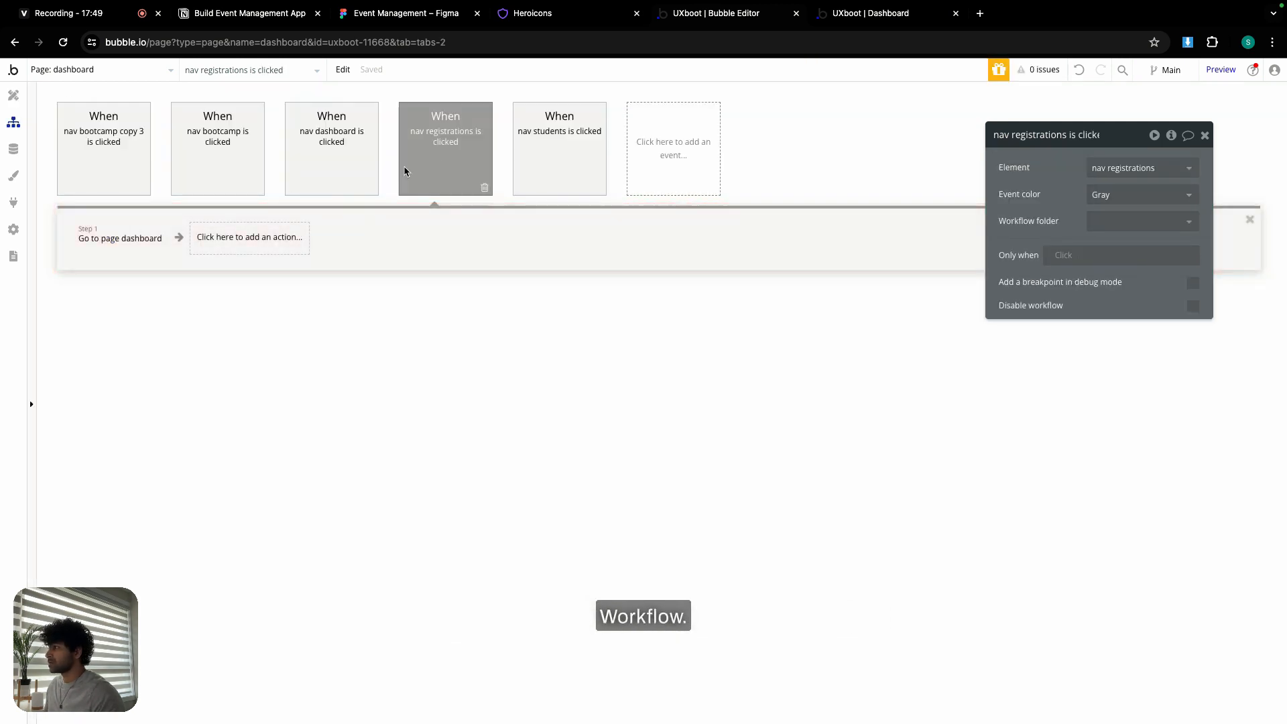
{"action": "left_click", "coordinate": [140, 244]}
{"action": "left_click", "coordinate": [1113, 319]}
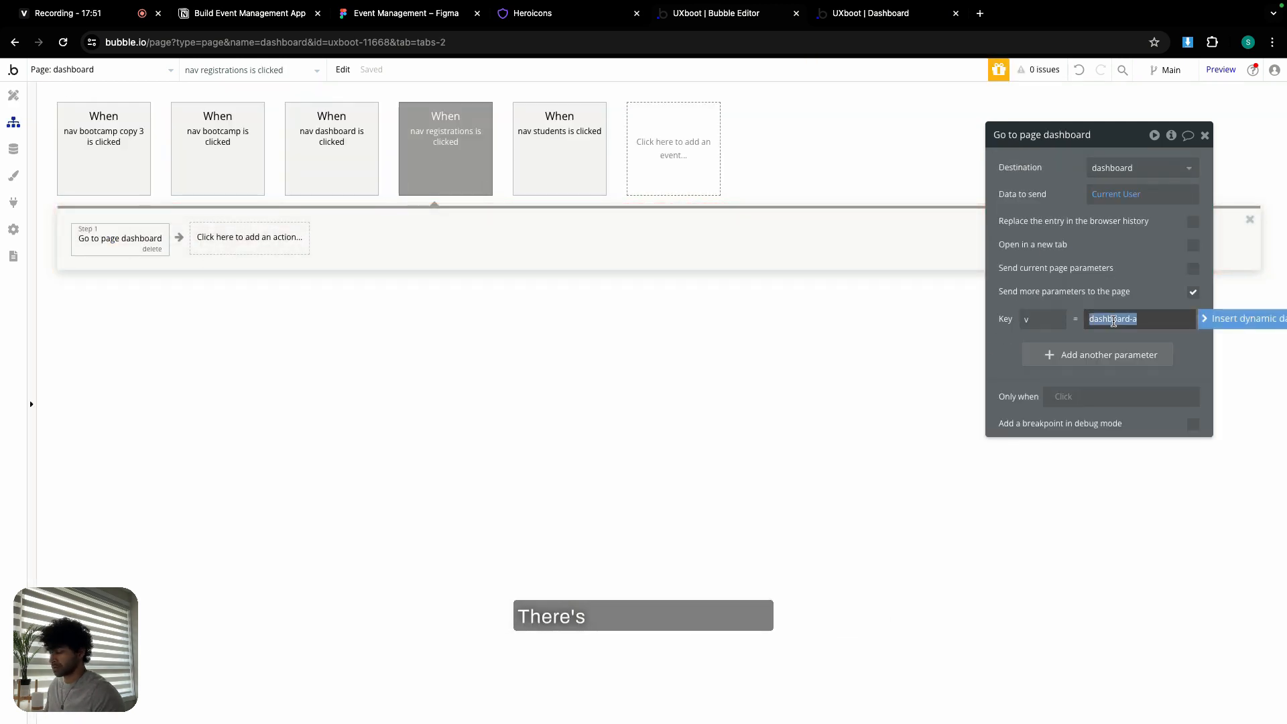
{"action": "type", "text": "register"}
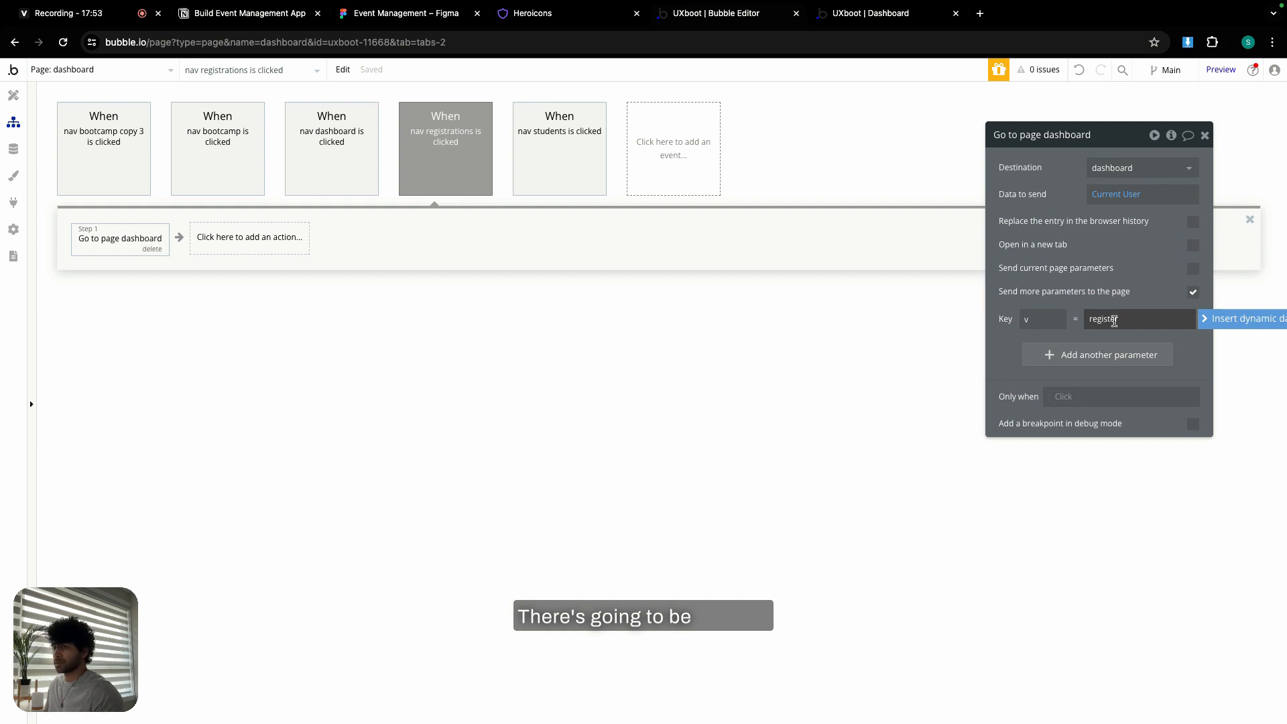
{"action": "left_click", "coordinate": [947, 353]}
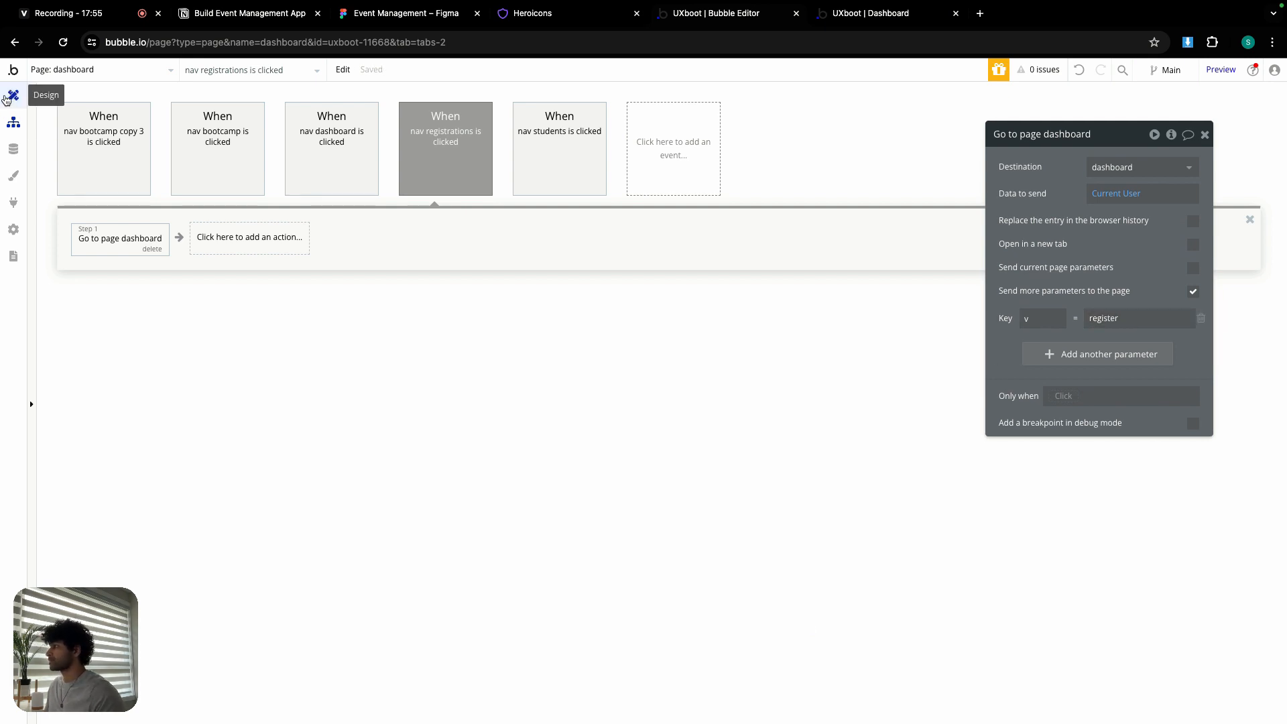
{"action": "left_click", "coordinate": [13, 97]}
{"action": "left_click", "coordinate": [300, 331]}
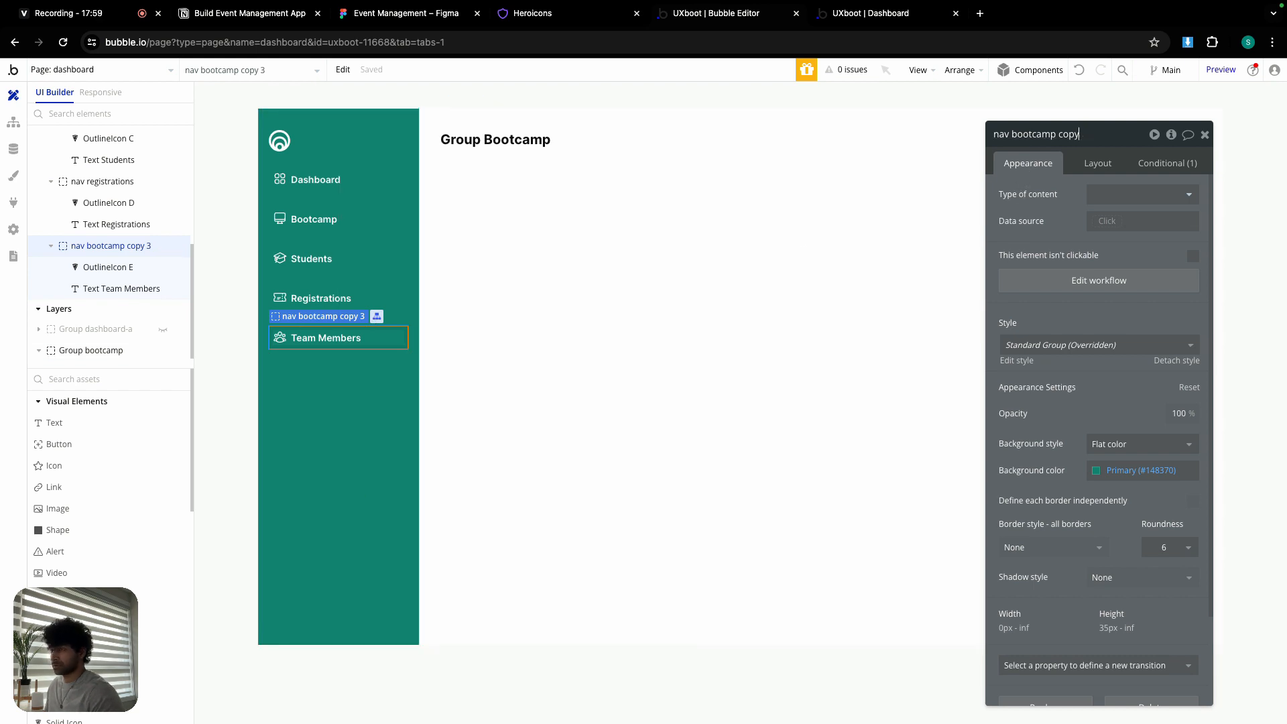
- Rename the item 'nav team member' and highlight it when the URL's v is tm
{"action": "key", "text": "BackSpace"}
{"action": "key", "text": "BackSpace"}
{"action": "key", "text": "BackSpace"}
{"action": "key", "text": "BackSpace"}
{"action": "key", "text": "BackSpace"}
{"action": "key", "text": "BackSpace"}
{"action": "key", "text": "BackSpace"}
{"action": "key", "text": "BackSpace"}
{"action": "key", "text": "BackSpace"}
{"action": "key", "text": "BackSpace"}
{"action": "key", "text": "BackSpace"}
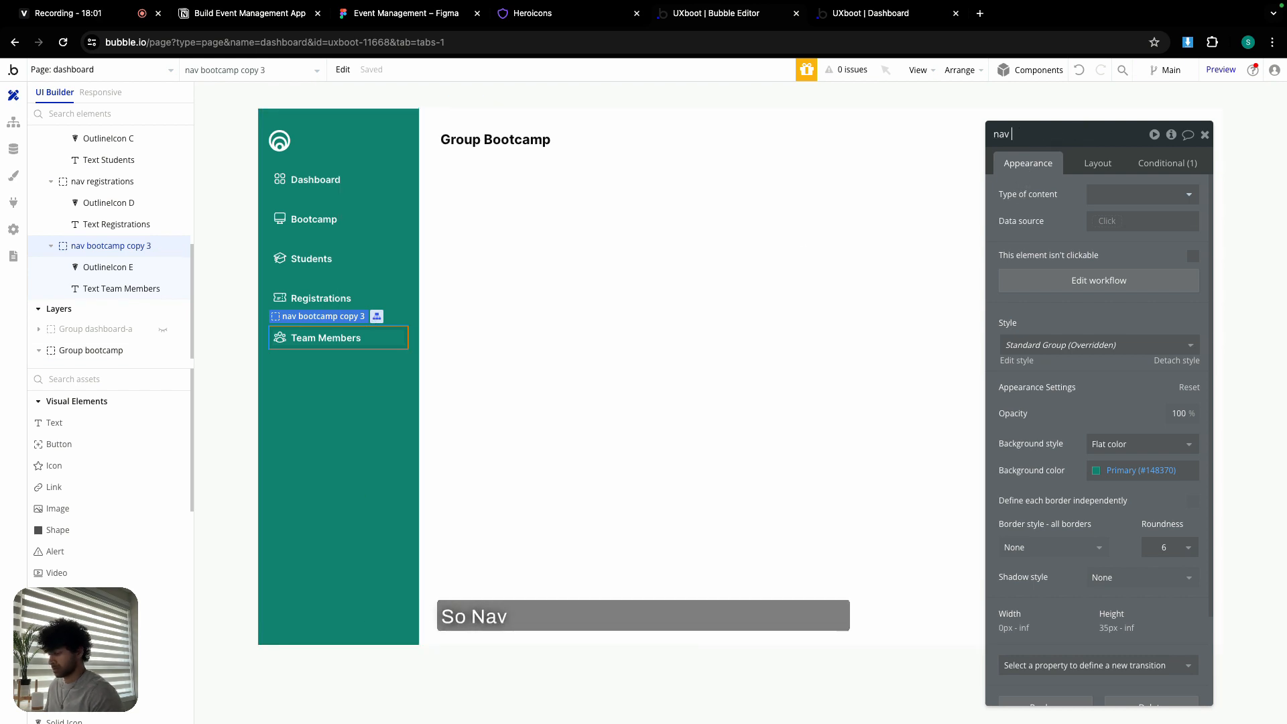
{"action": "type", "text": "team membe"}
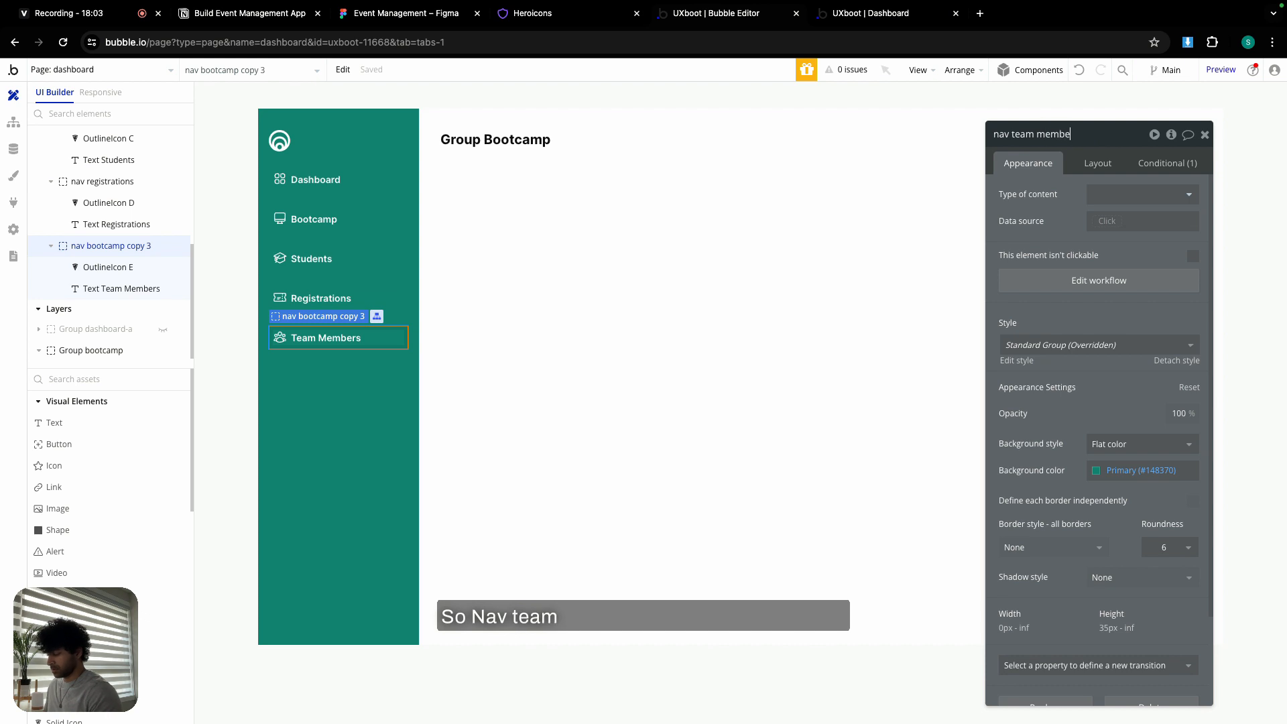
{"action": "type", "text": "r"}
{"action": "left_click", "coordinate": [1166, 163]}
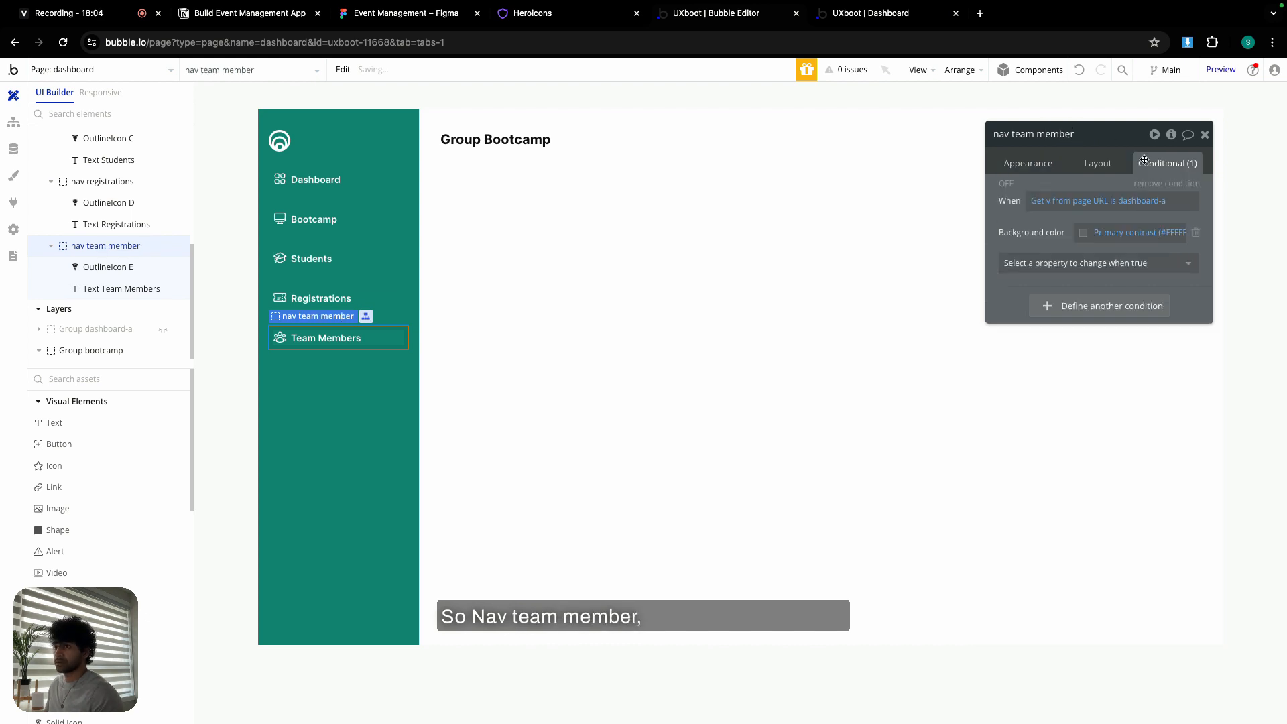
{"action": "left_click", "coordinate": [1146, 201]}
{"action": "type", "text": "tm"}
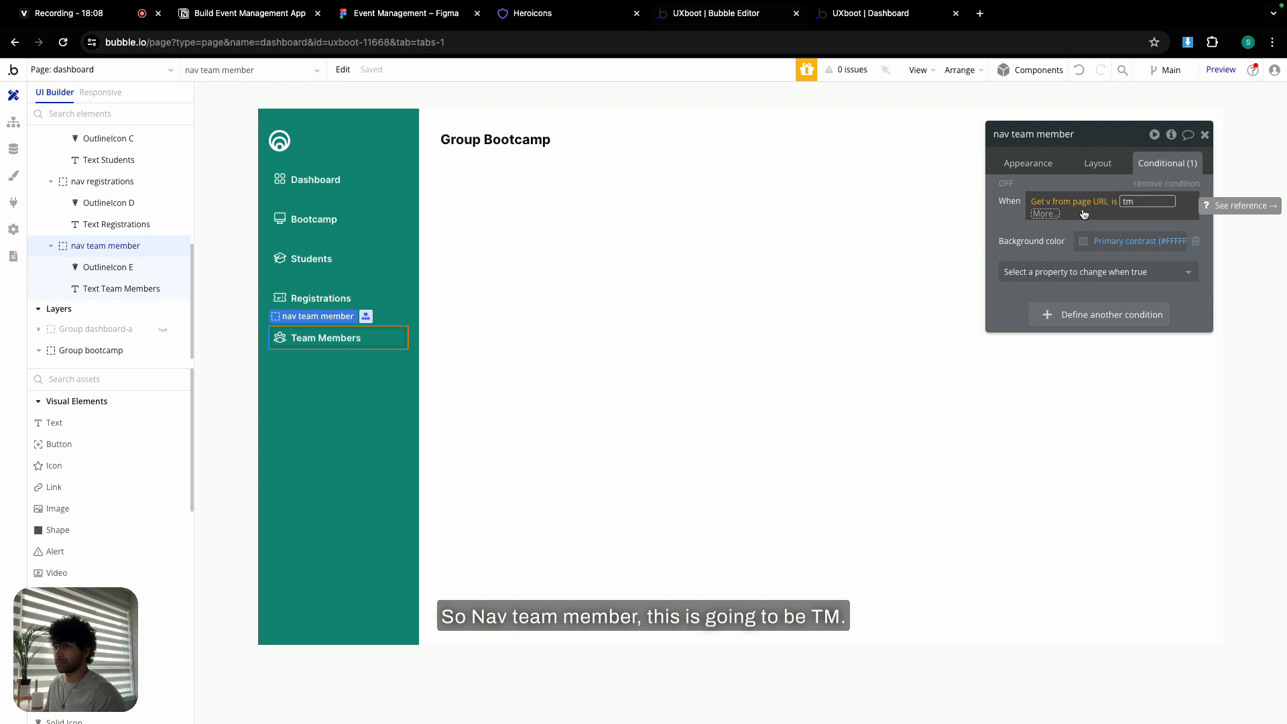
{"action": "left_click", "coordinate": [1010, 216]}
{"action": "left_click", "coordinate": [1011, 216]}
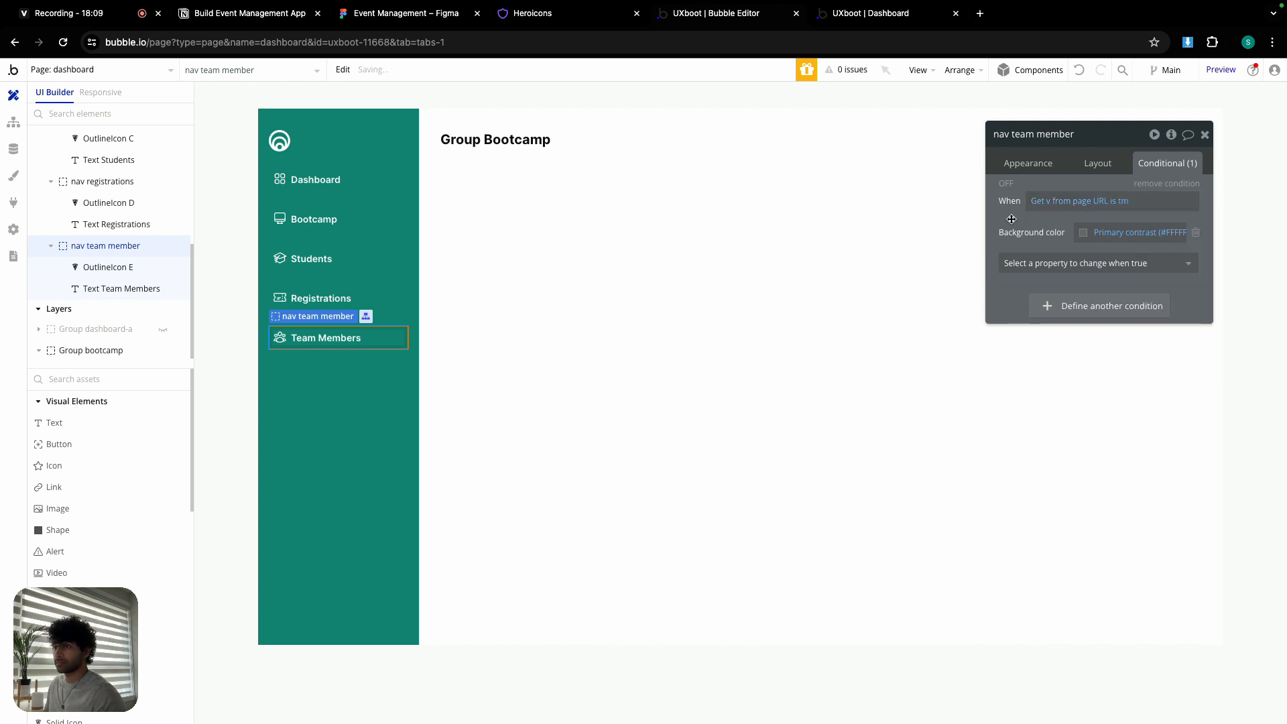
{"action": "left_click", "coordinate": [1050, 165]}
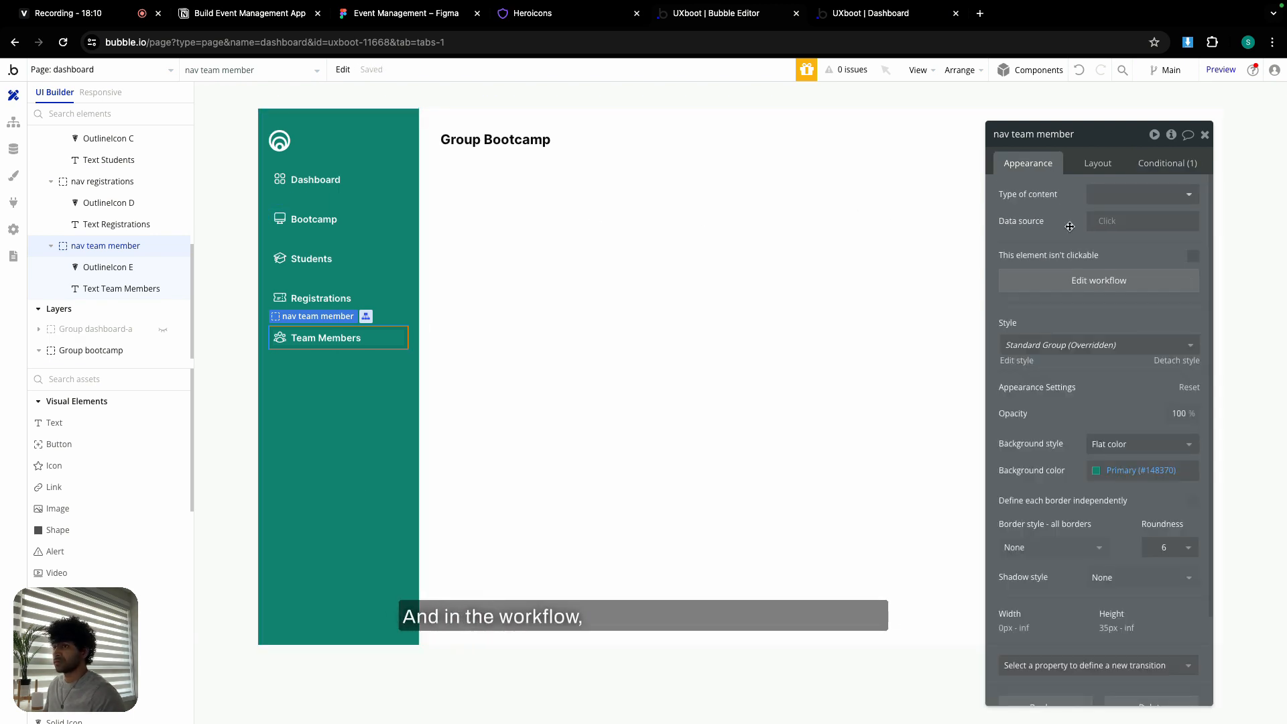
- Make the Team Members item's Go to page dashboard step send v=tm
{"action": "left_click", "coordinate": [1073, 282]}
{"action": "left_click", "coordinate": [120, 238]}
{"action": "triple_click", "coordinate": [1098, 319]}
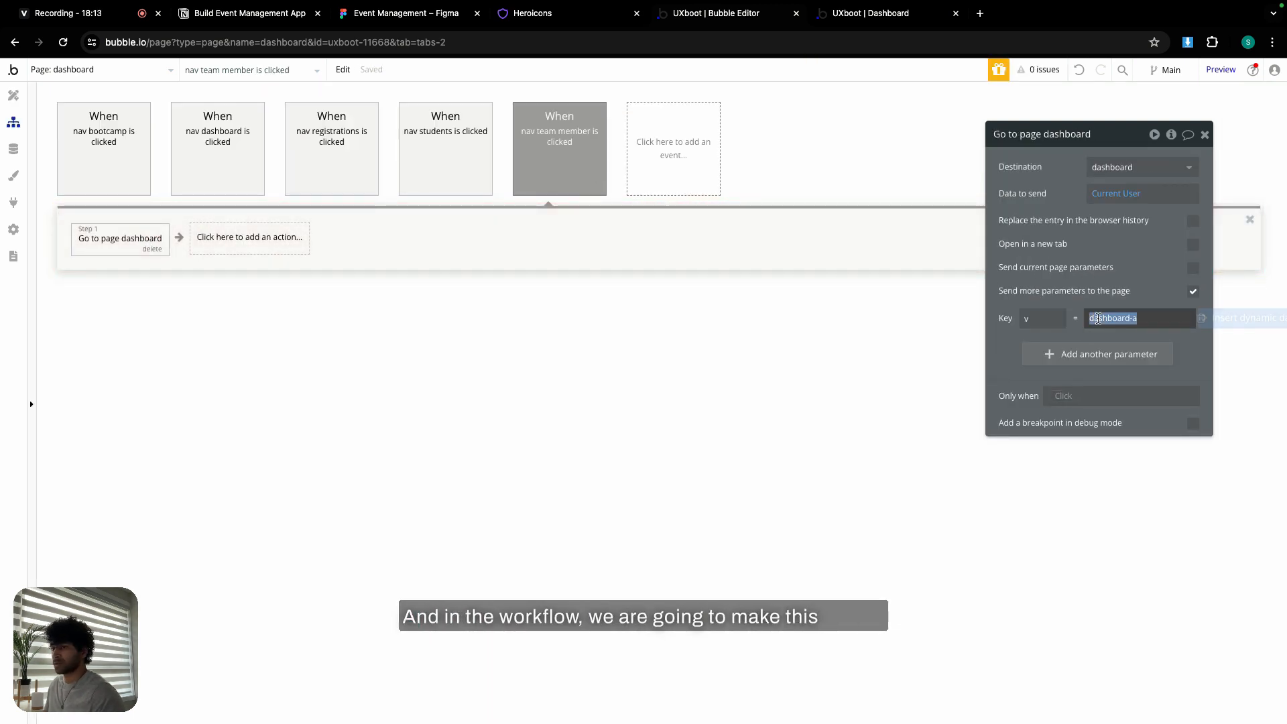
{"action": "type", "text": "tm"}
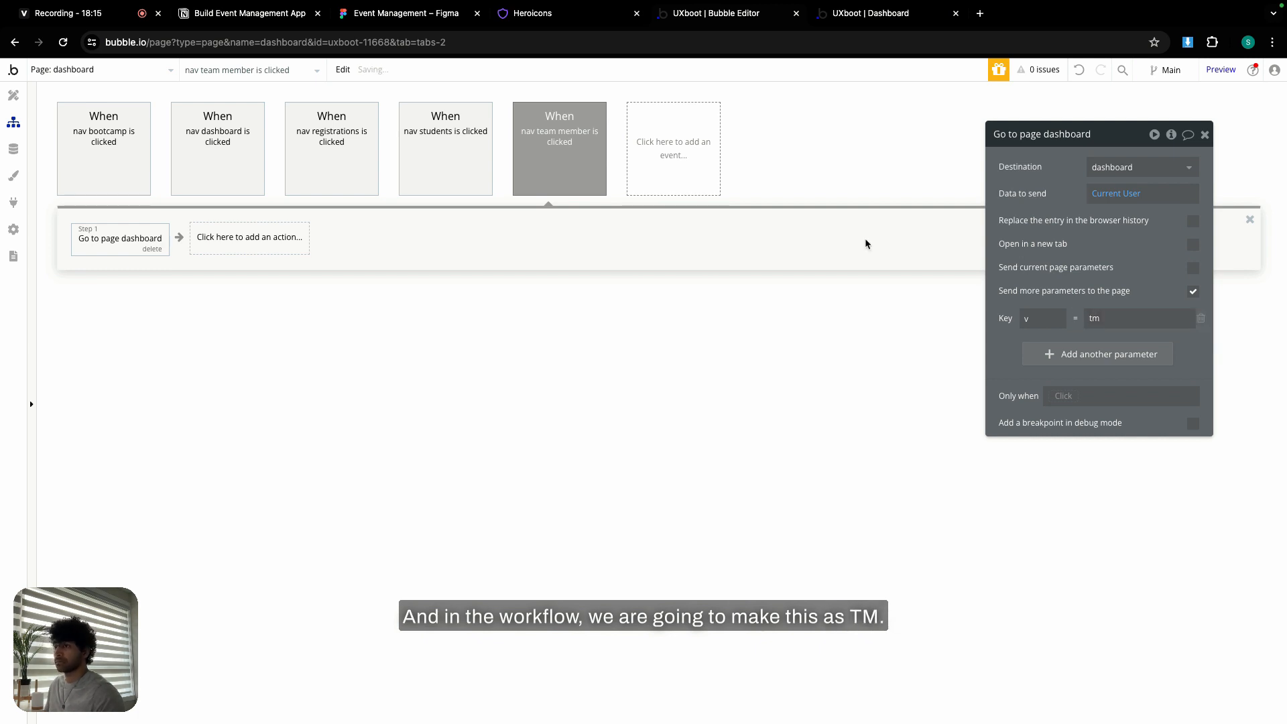
{"action": "left_click", "coordinate": [10, 97]}
{"action": "left_click", "coordinate": [647, 258]}
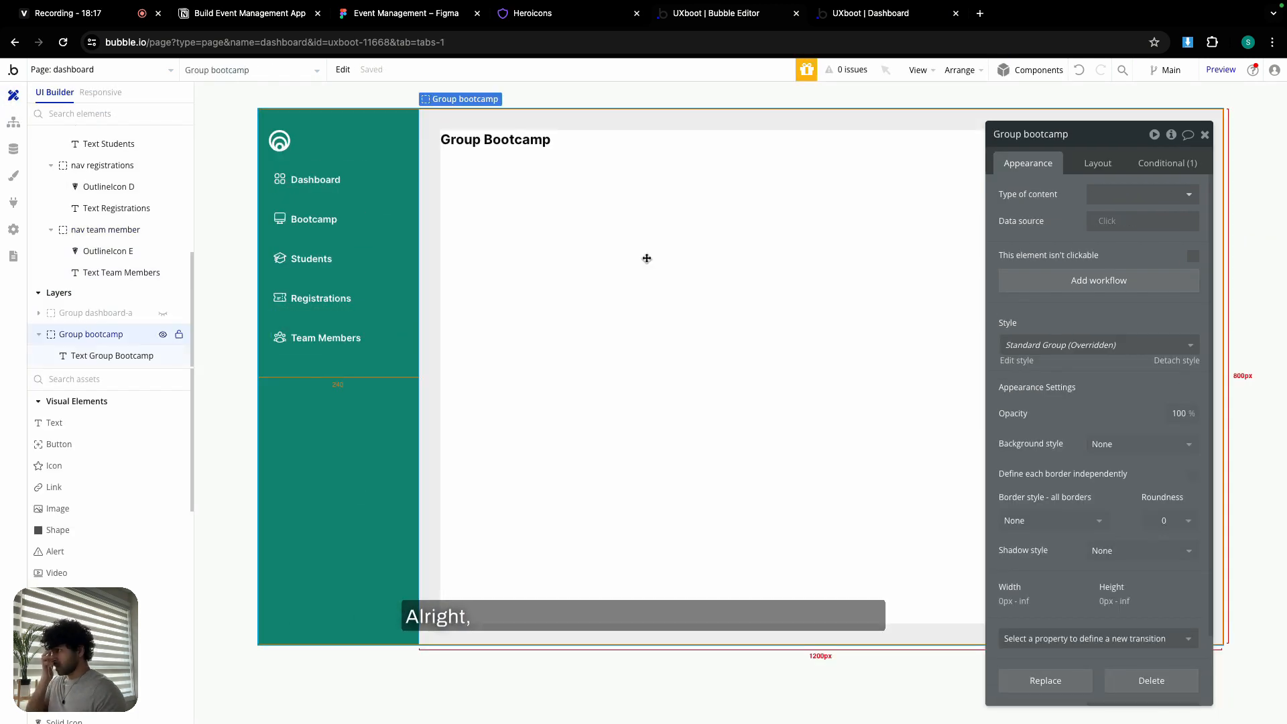
- Copy Group bootcamp together with its workflows
{"action": "left_click", "coordinate": [340, 71]}
{"action": "mouse_move", "coordinate": [469, 240]}
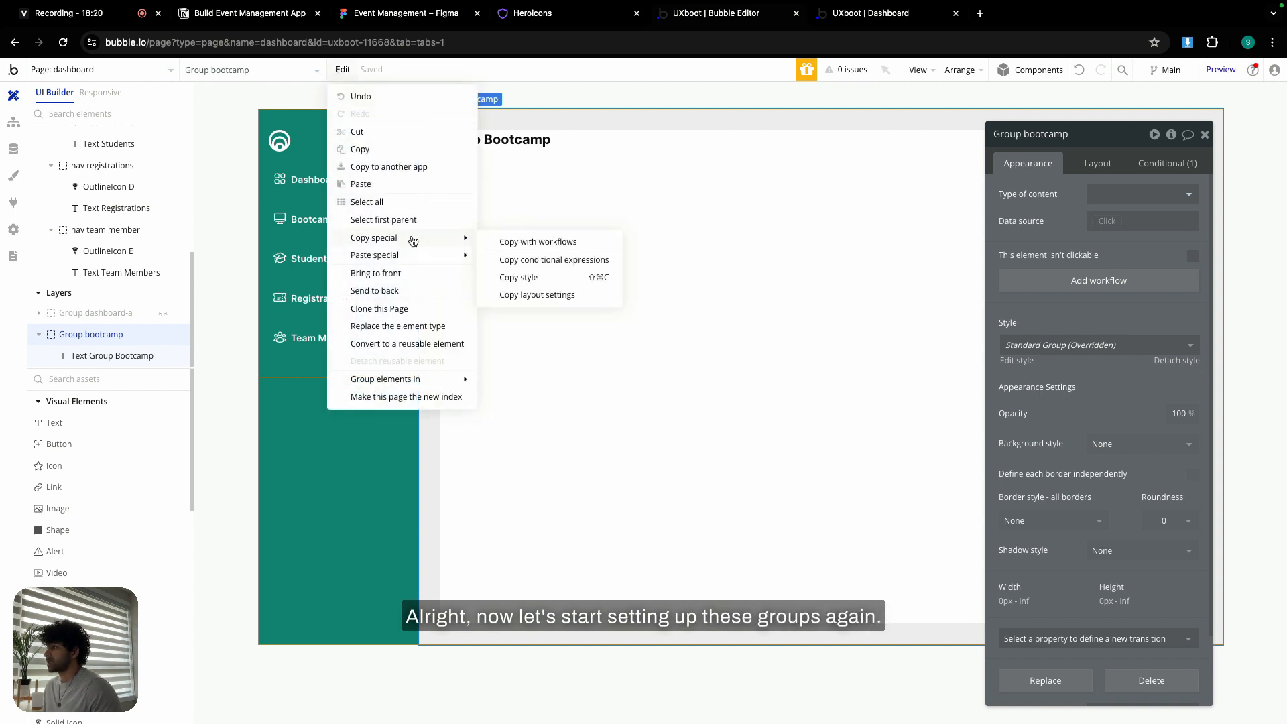
{"action": "left_click", "coordinate": [539, 241]}
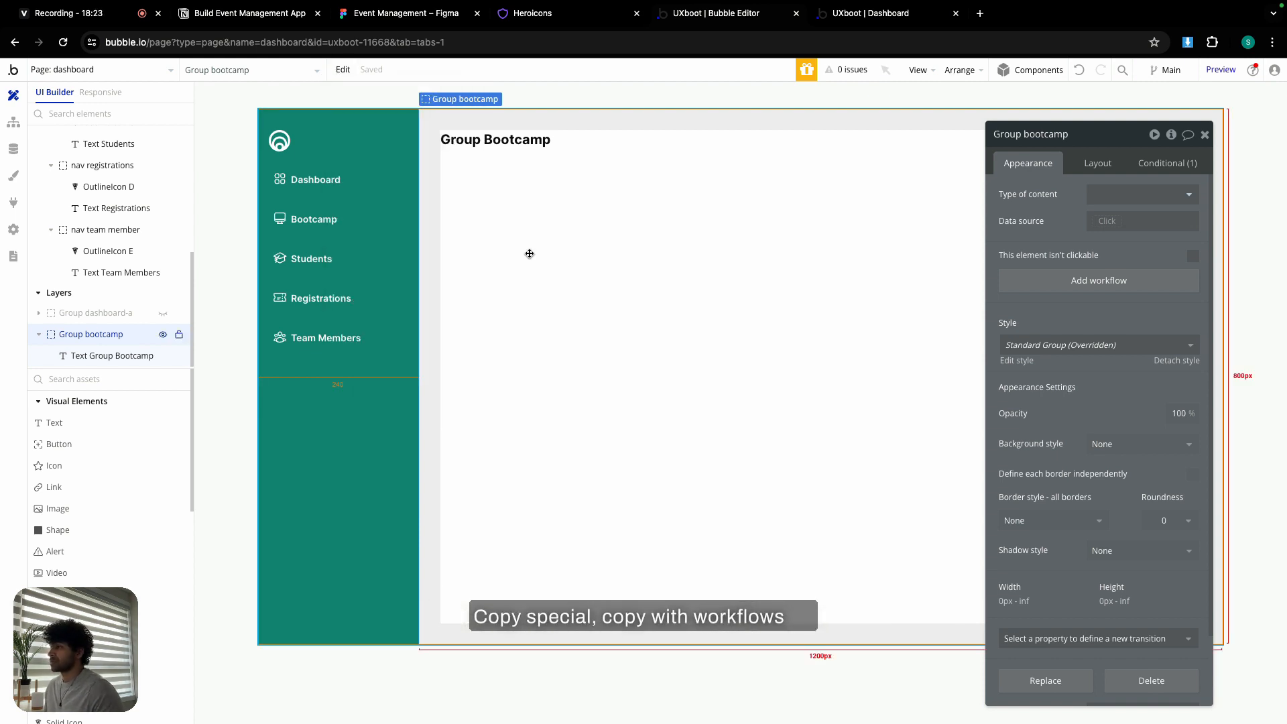
- Make Group bootcamp visible only when the URL's v is bootcamp, then hide it in the editor
{"action": "left_click", "coordinate": [1168, 163]}
{"action": "left_click", "coordinate": [1148, 201]}
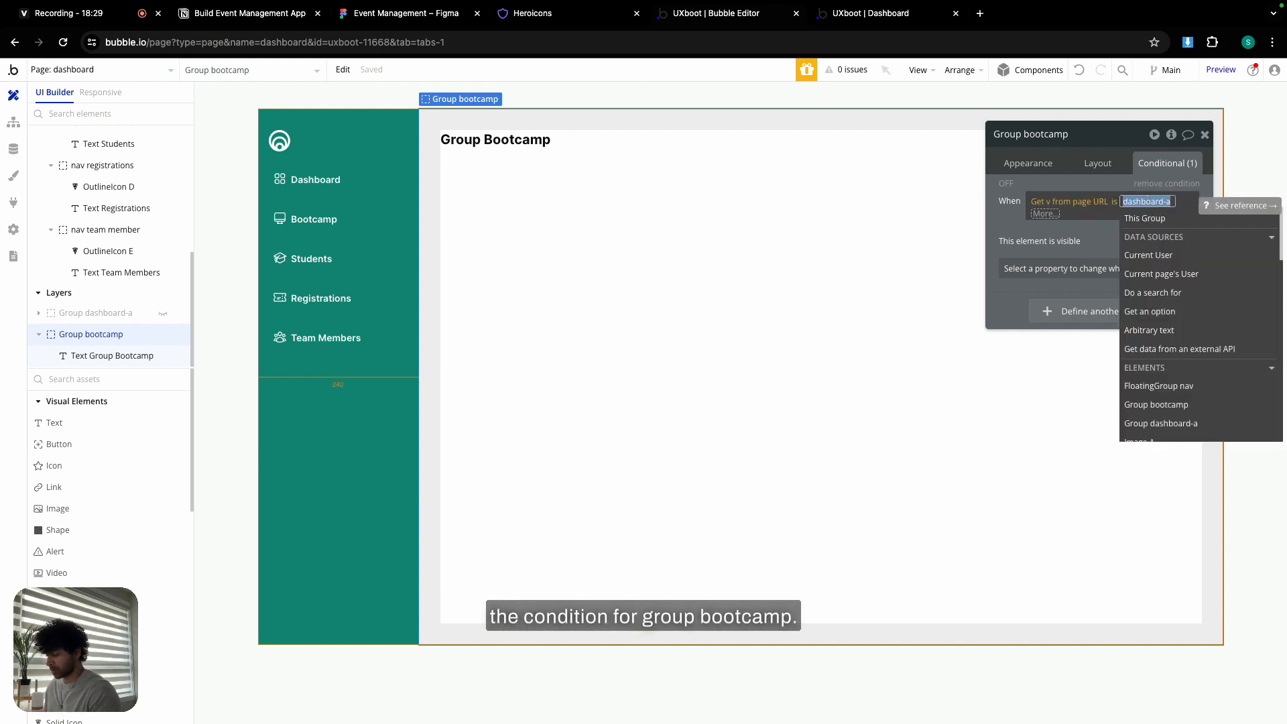
{"action": "type", "text": "bootcamp"}
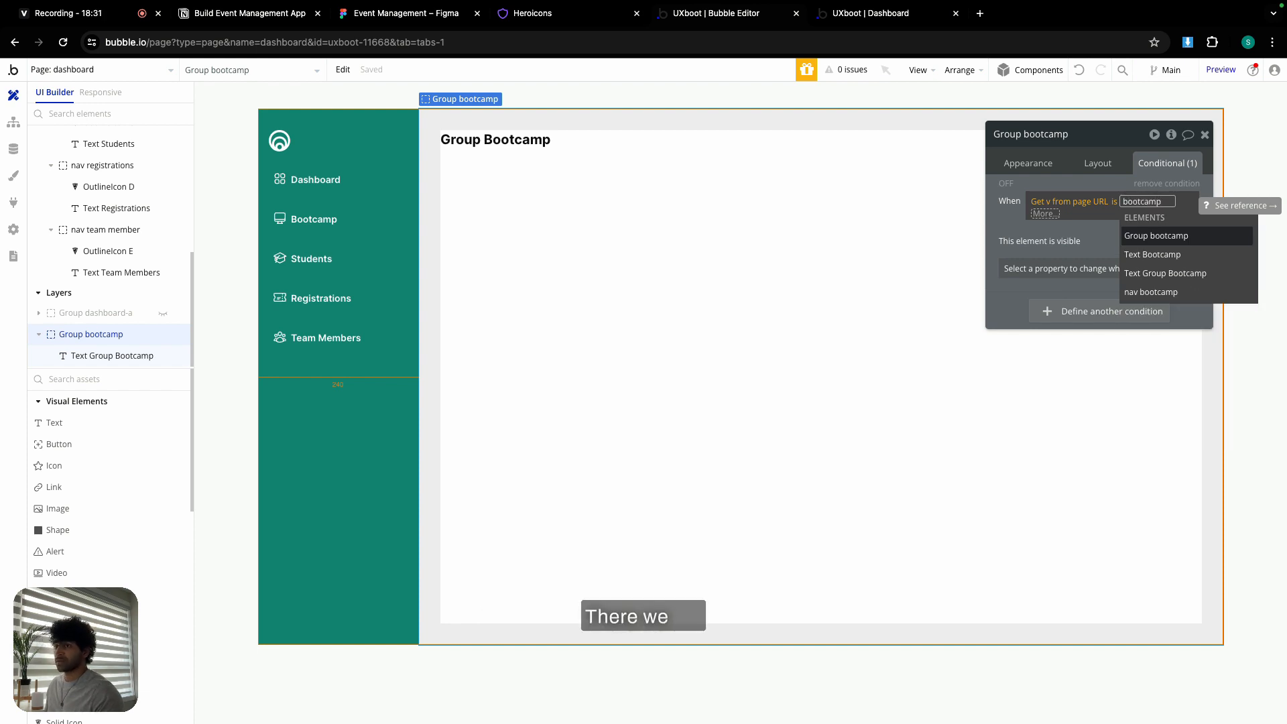
{"action": "left_click", "coordinate": [1004, 215]}
{"action": "left_click", "coordinate": [1003, 218]}
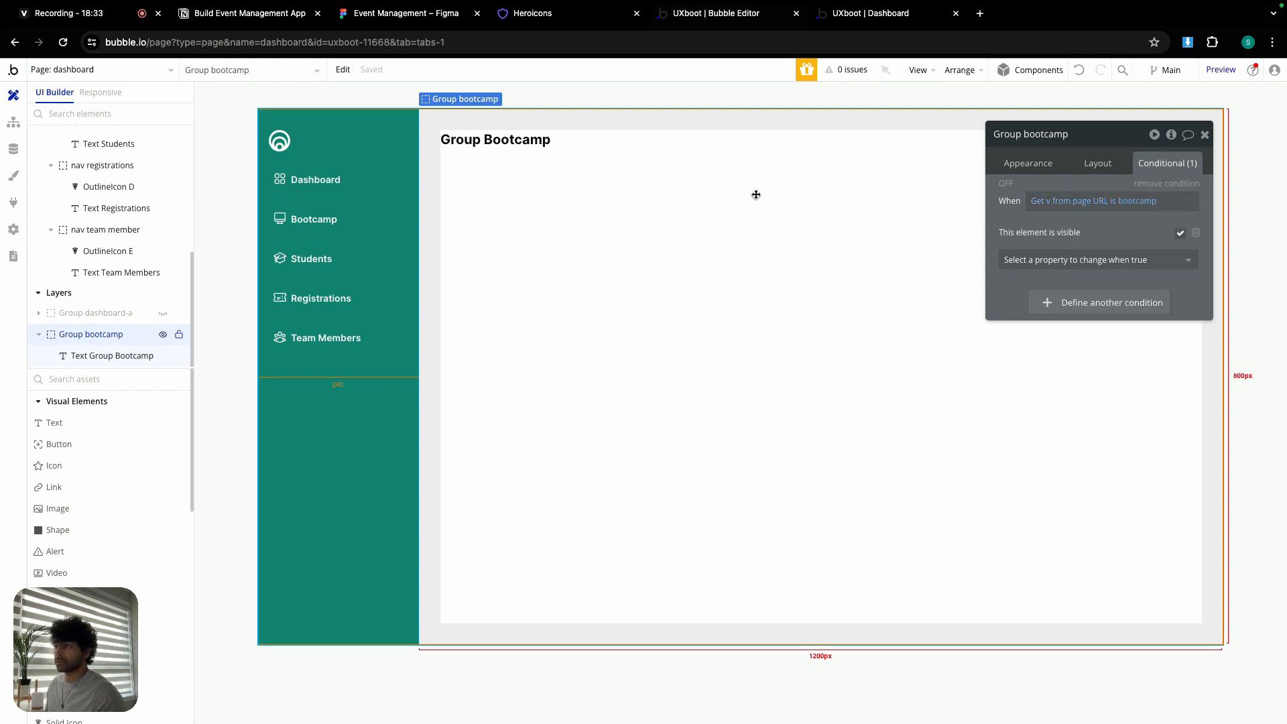
{"action": "left_click", "coordinate": [162, 334]}
{"action": "left_click", "coordinate": [538, 279]}
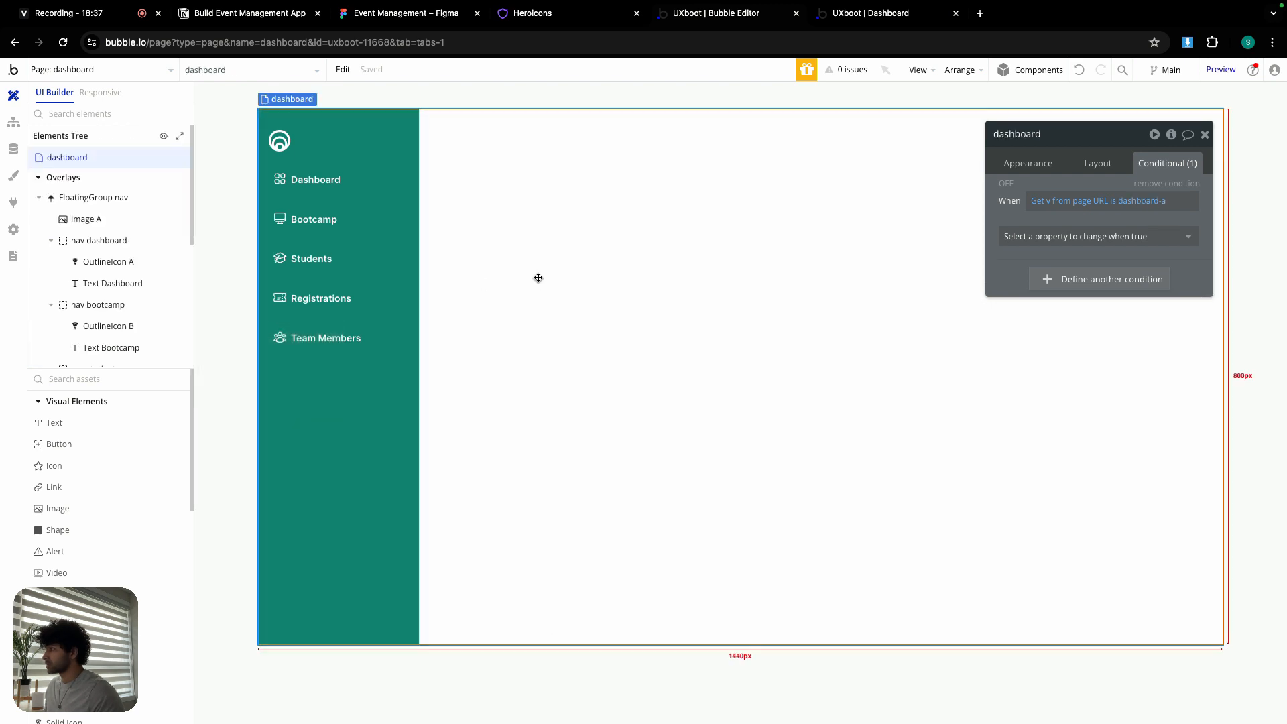
- Paste the copied group with its workflows and rename it Group students
{"action": "left_click", "coordinate": [343, 69]}
{"action": "mouse_move", "coordinate": [400, 257]}
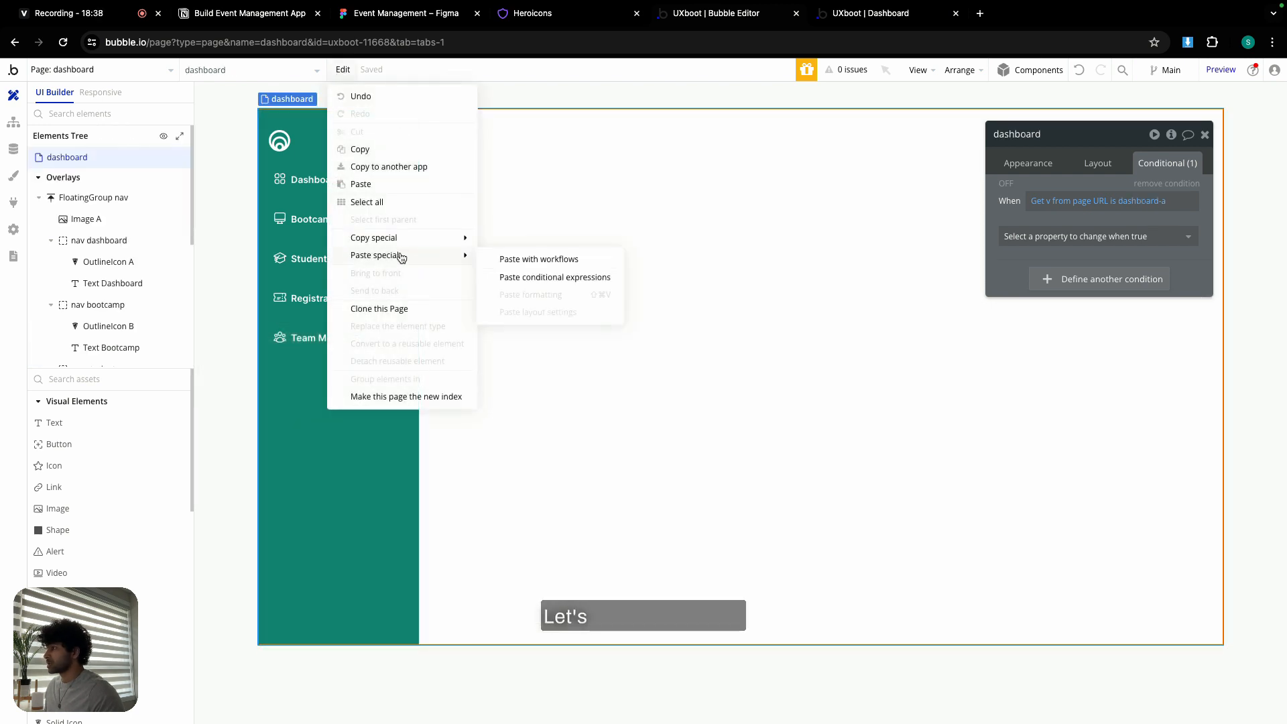
{"action": "left_click", "coordinate": [519, 259]}
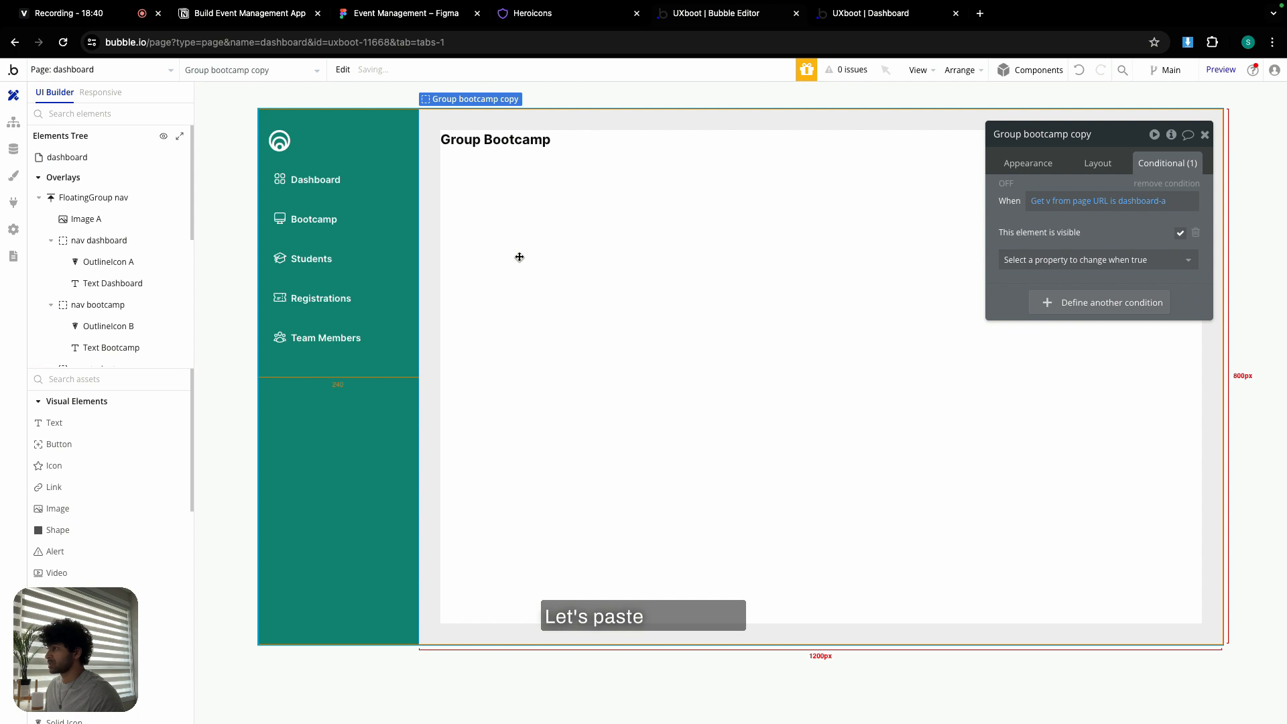
{"action": "double_click", "coordinate": [1082, 134]}
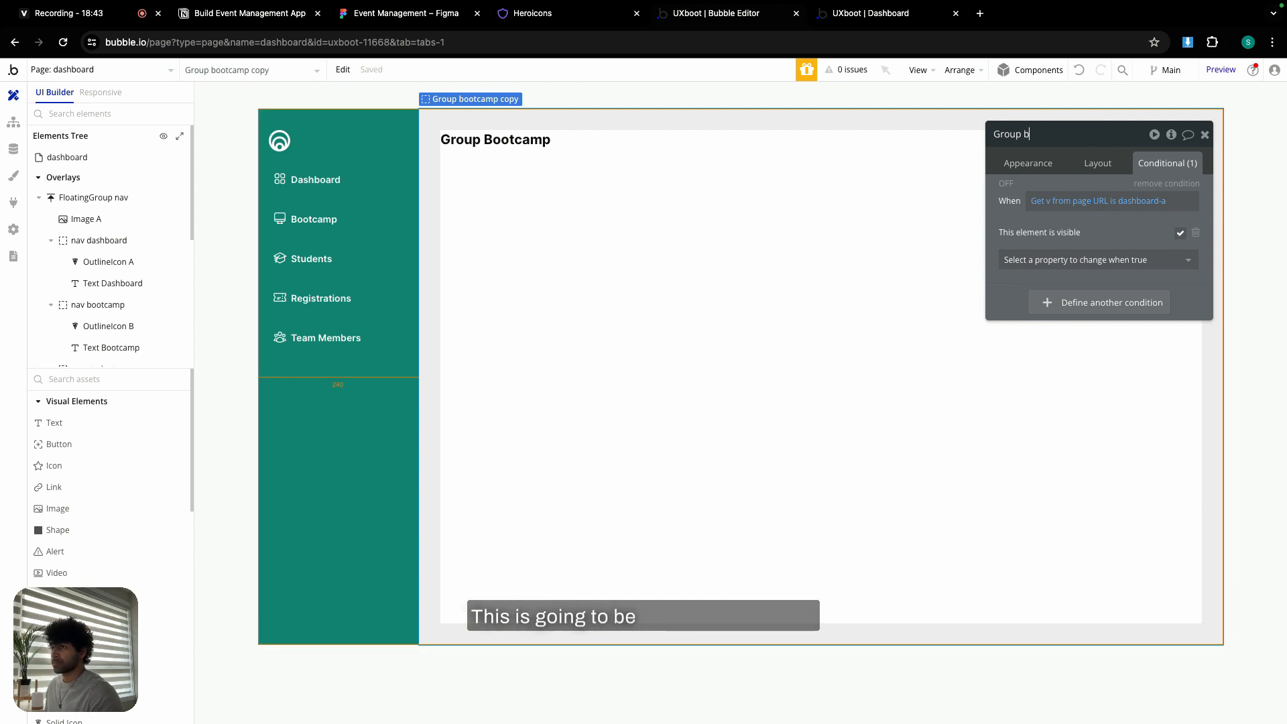
{"action": "type", "text": "students"}
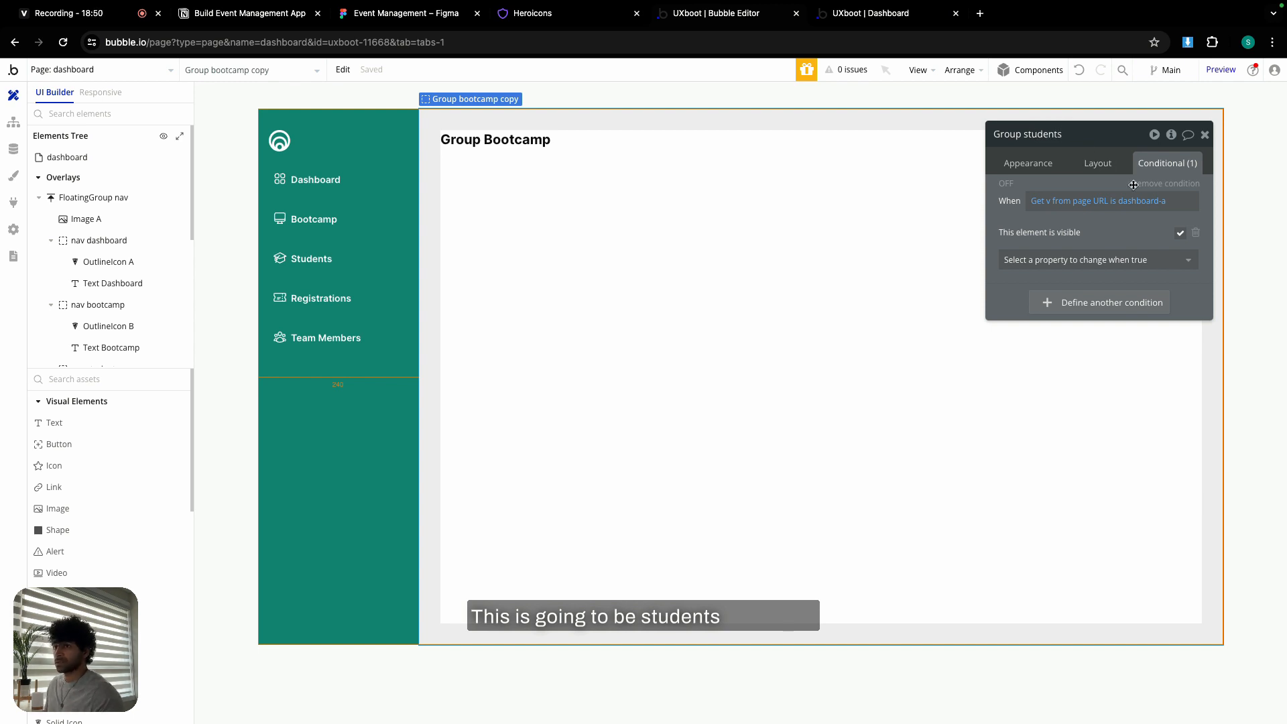
- Make Group students visible only when the URL's v is students
{"action": "left_click", "coordinate": [1139, 200]}
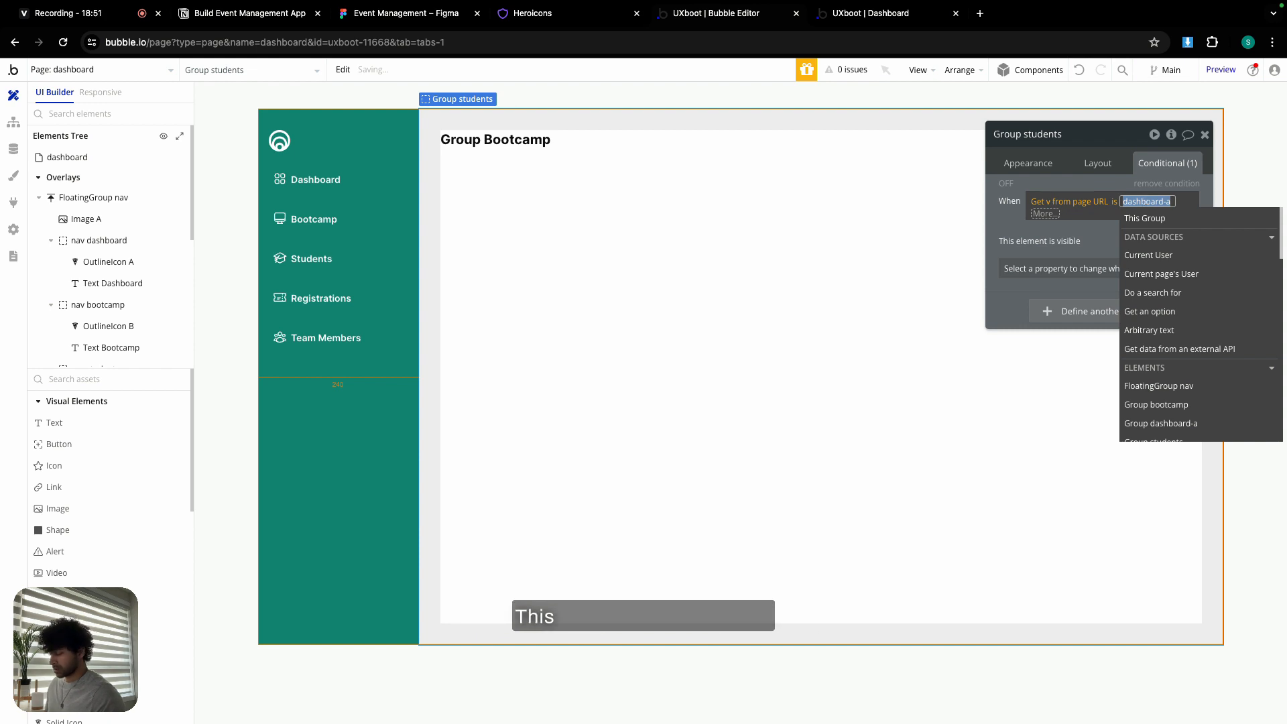
{"action": "type", "text": "students"}
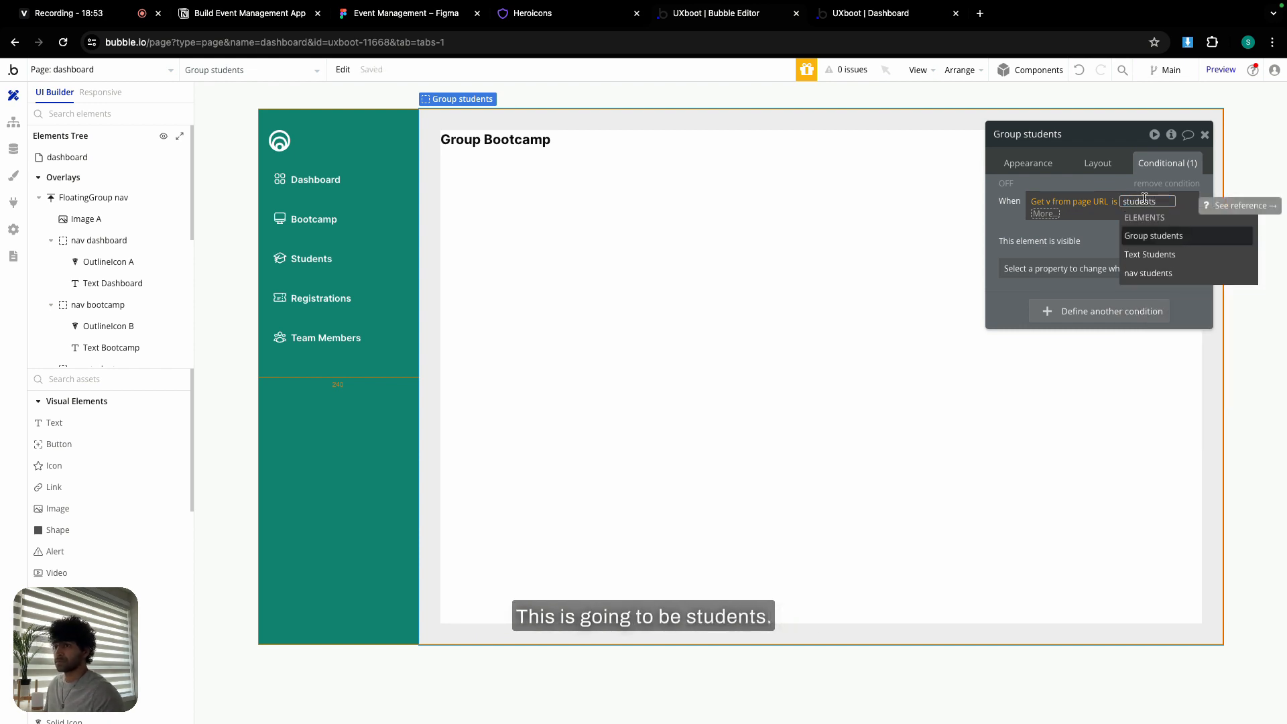
{"action": "key", "text": "Return"}
{"action": "left_click", "coordinate": [590, 173]}
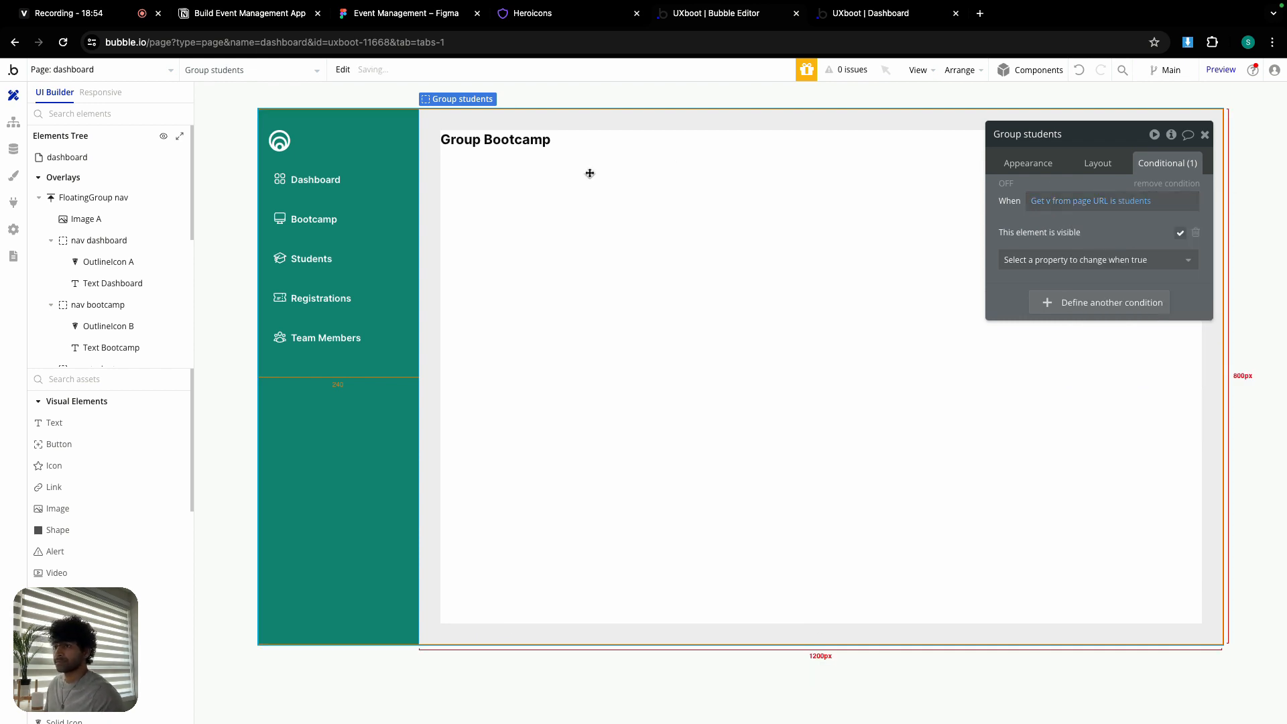
{"action": "left_click", "coordinate": [366, 255]}
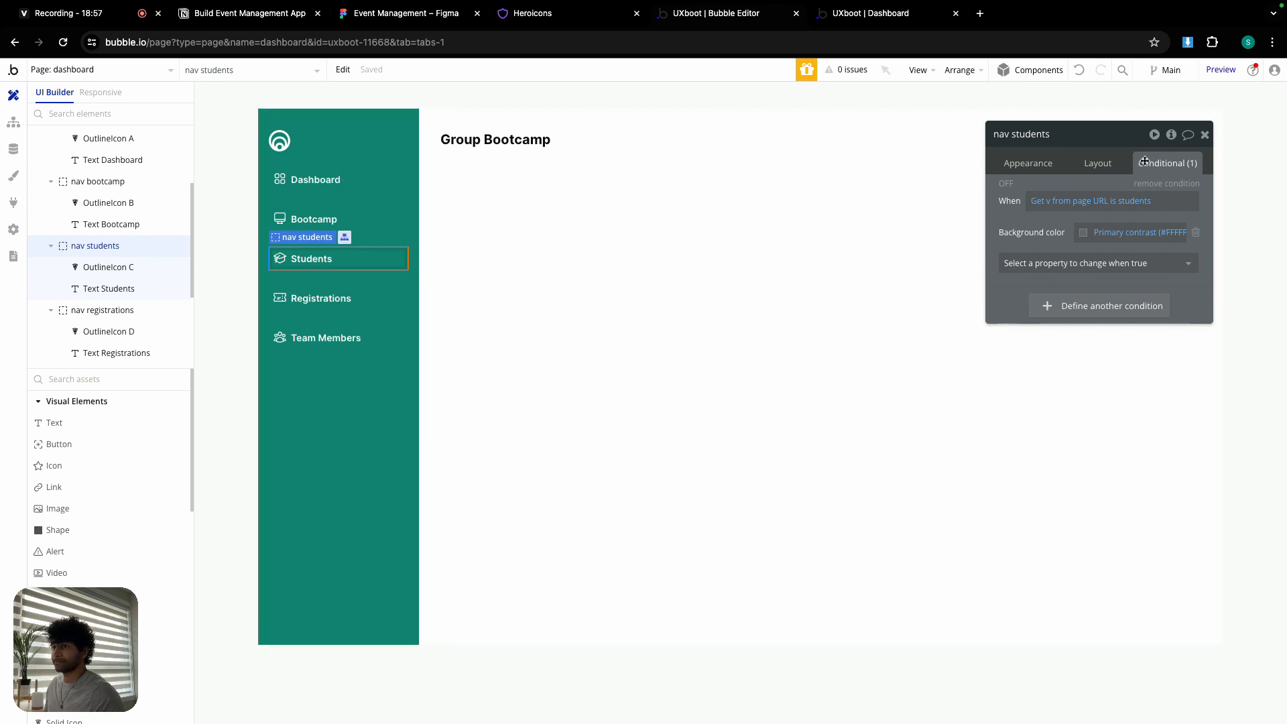
{"action": "left_click", "coordinate": [490, 208]}
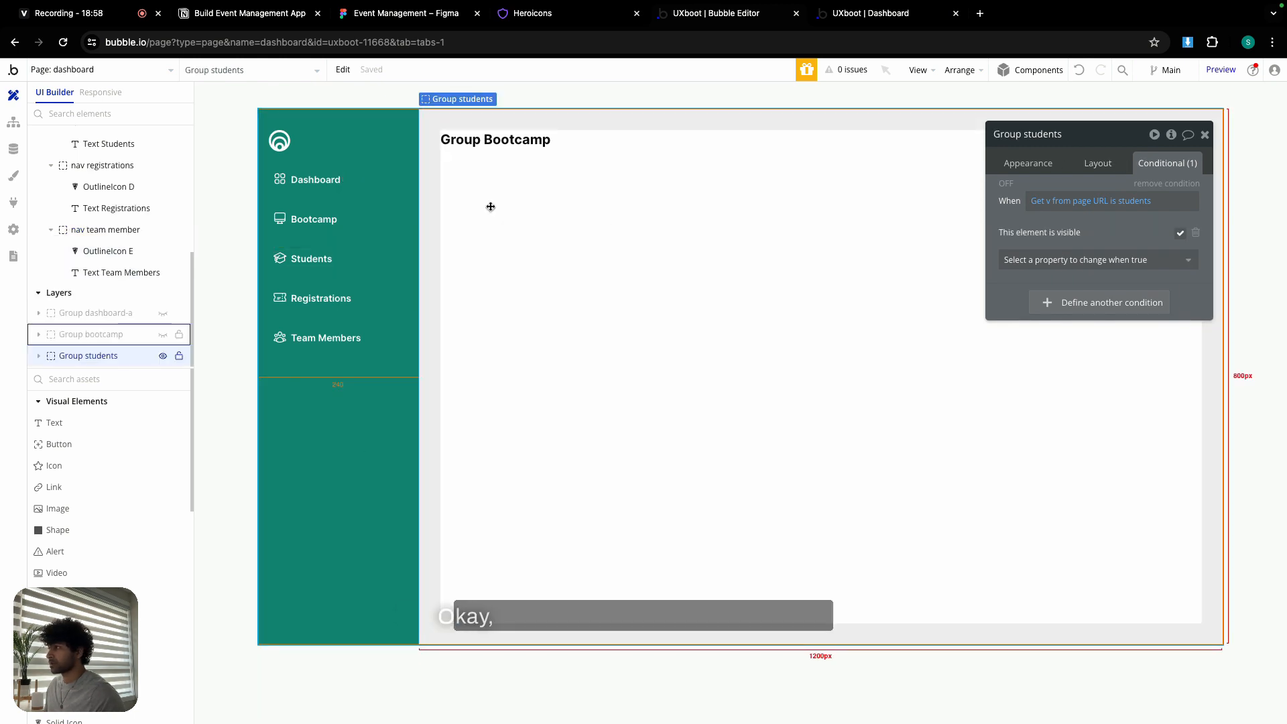
- Change the group's heading text to 'Group Students'
{"action": "left_click", "coordinate": [517, 149]}
{"action": "left_click", "coordinate": [1027, 163]}
{"action": "triple_click", "coordinate": [1055, 193]}
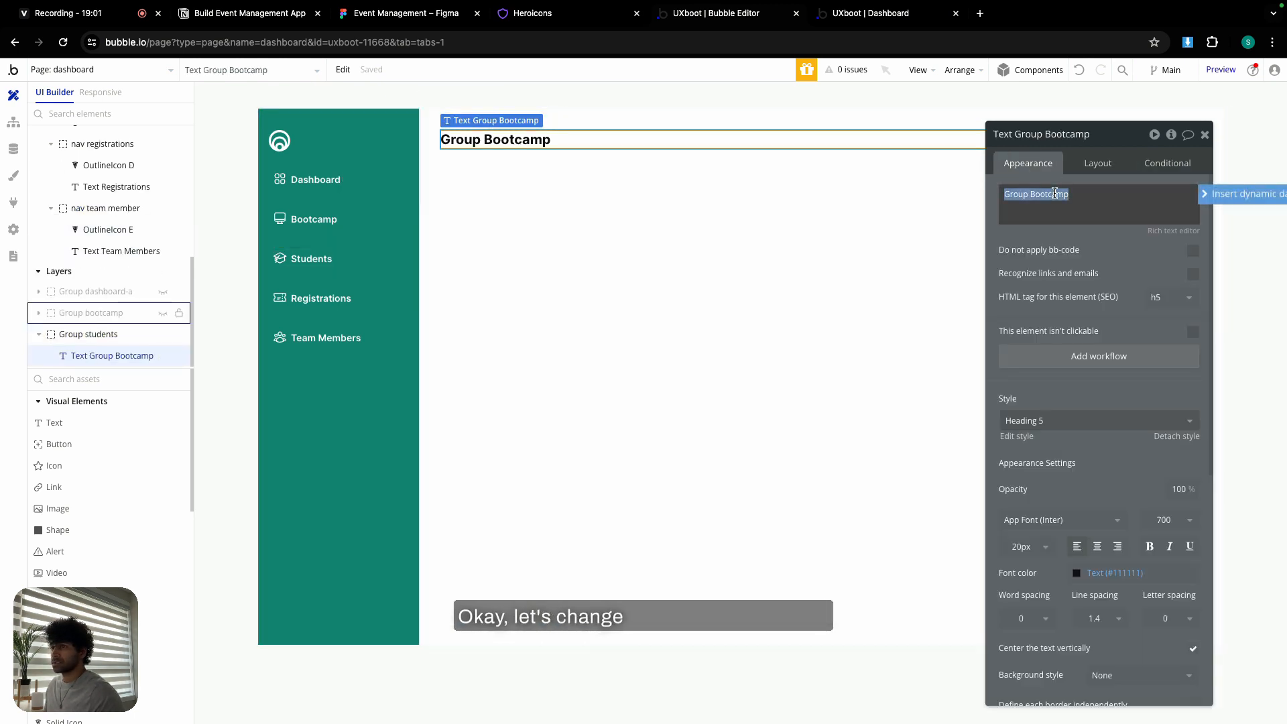
{"action": "left_click", "coordinate": [1055, 194]}
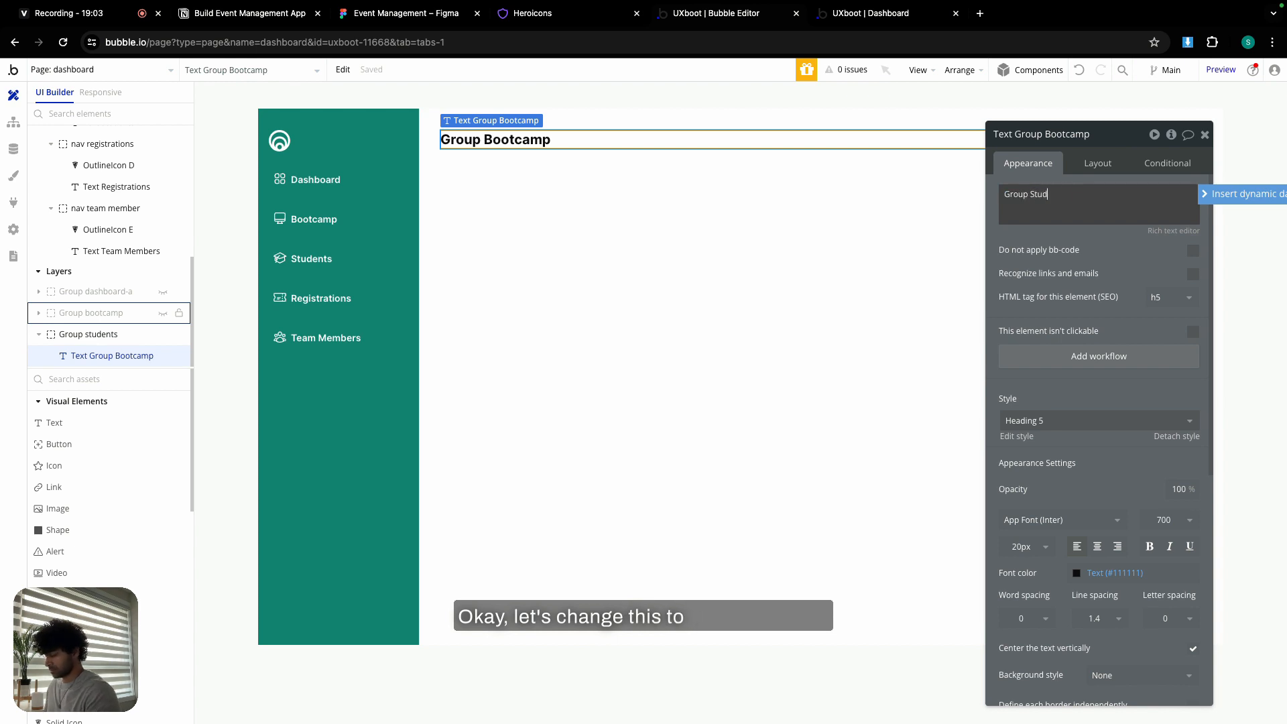
{"action": "type", "text": "Students"}
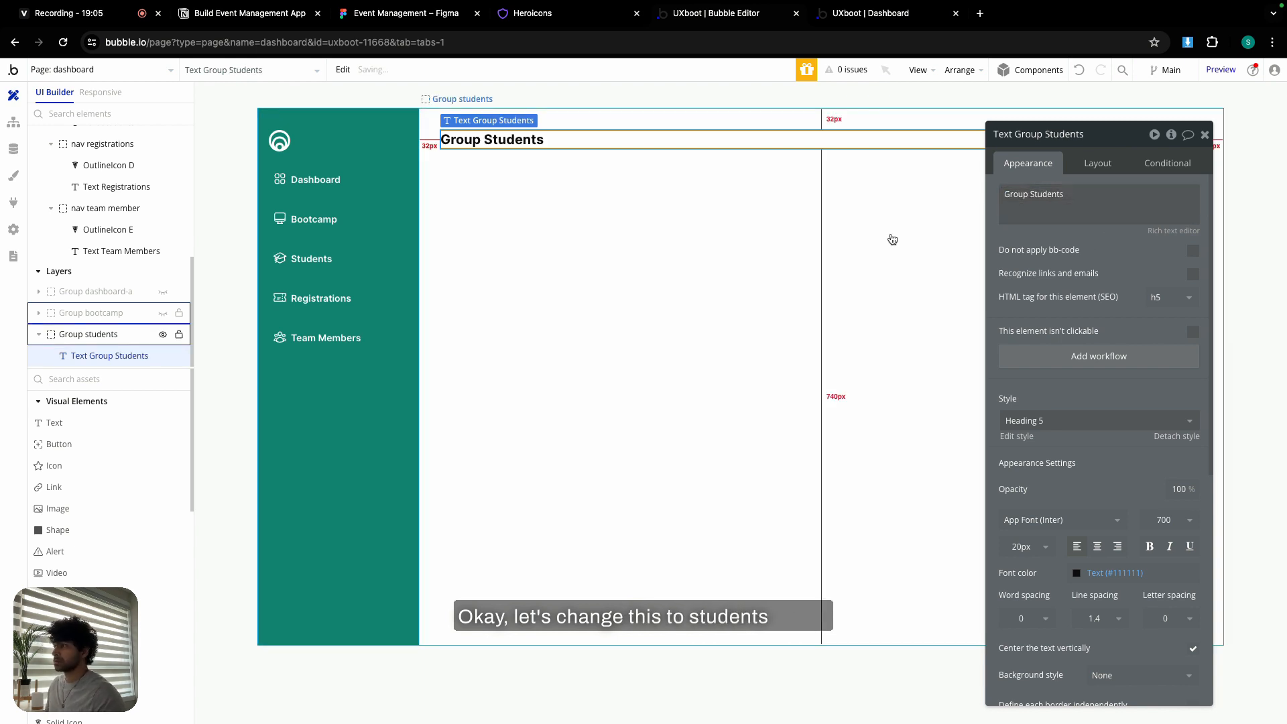
{"action": "left_click", "coordinate": [676, 260]}
- Copy Group students with its workflows and hide the bootcamp and students groups in the editor
{"action": "right_click", "coordinate": [558, 232]}
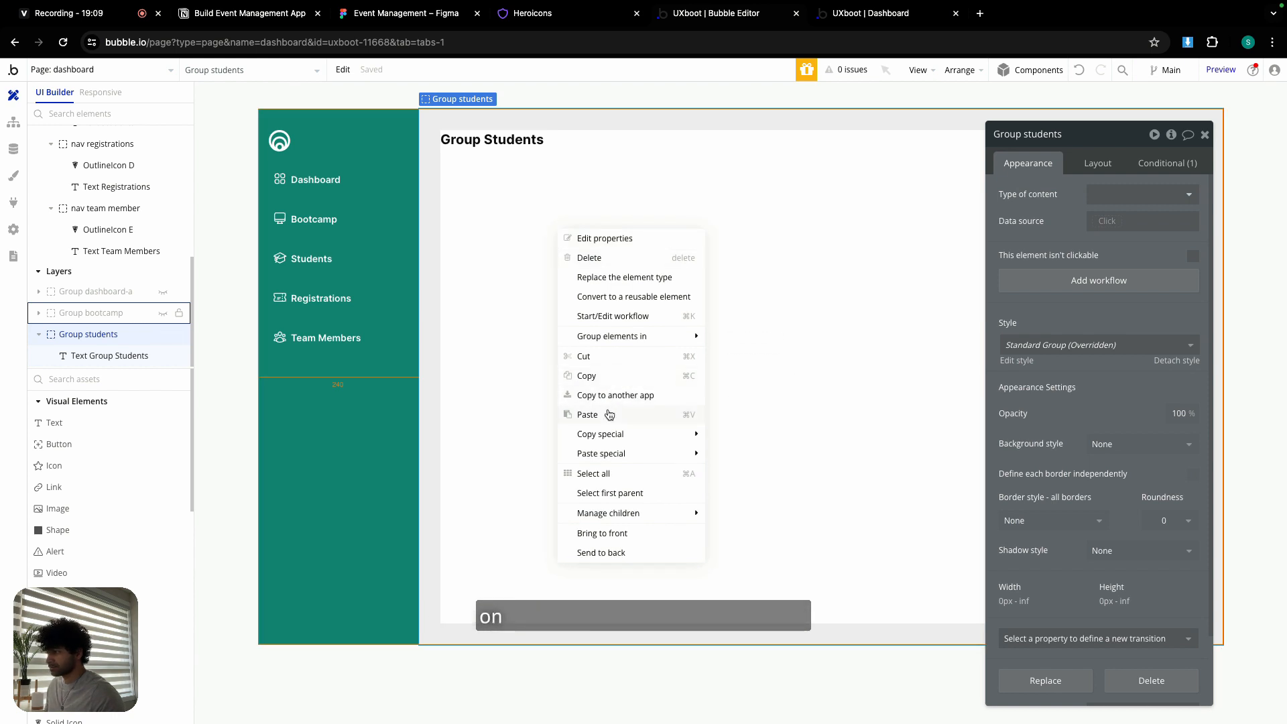
{"action": "mouse_move", "coordinate": [590, 434]}
{"action": "left_click", "coordinate": [747, 433]}
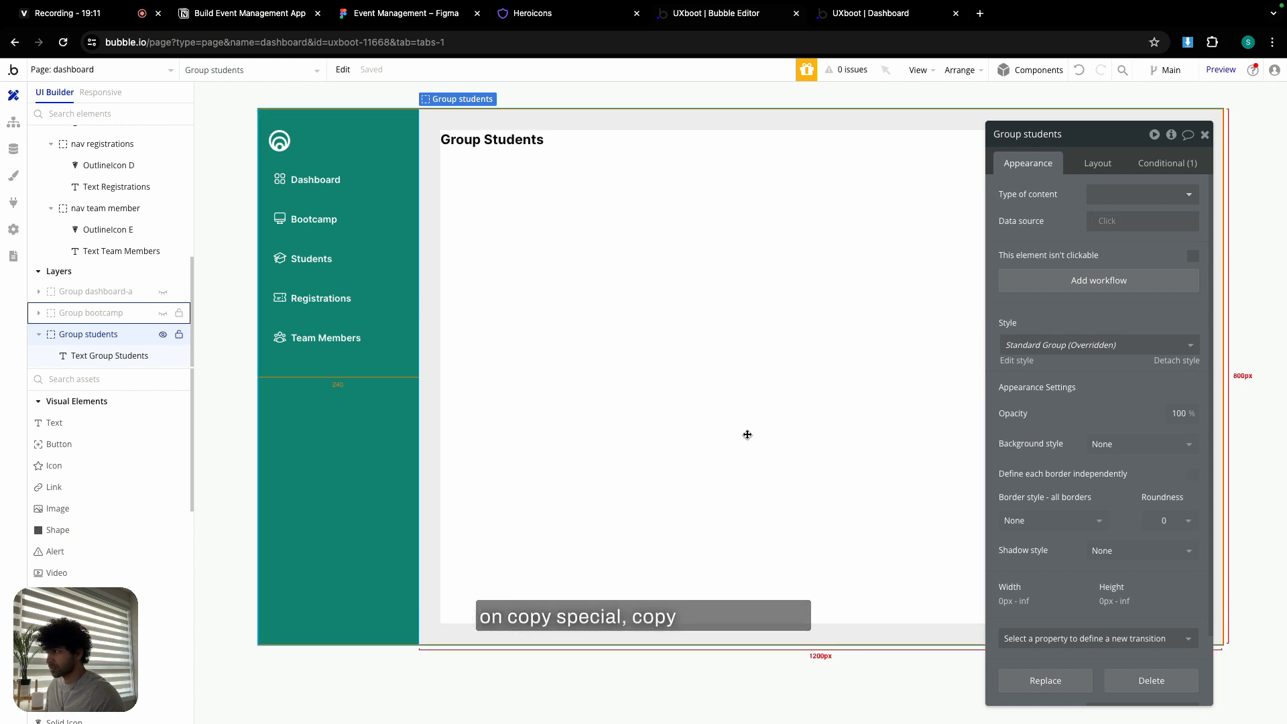
{"action": "left_click", "coordinate": [163, 312]}
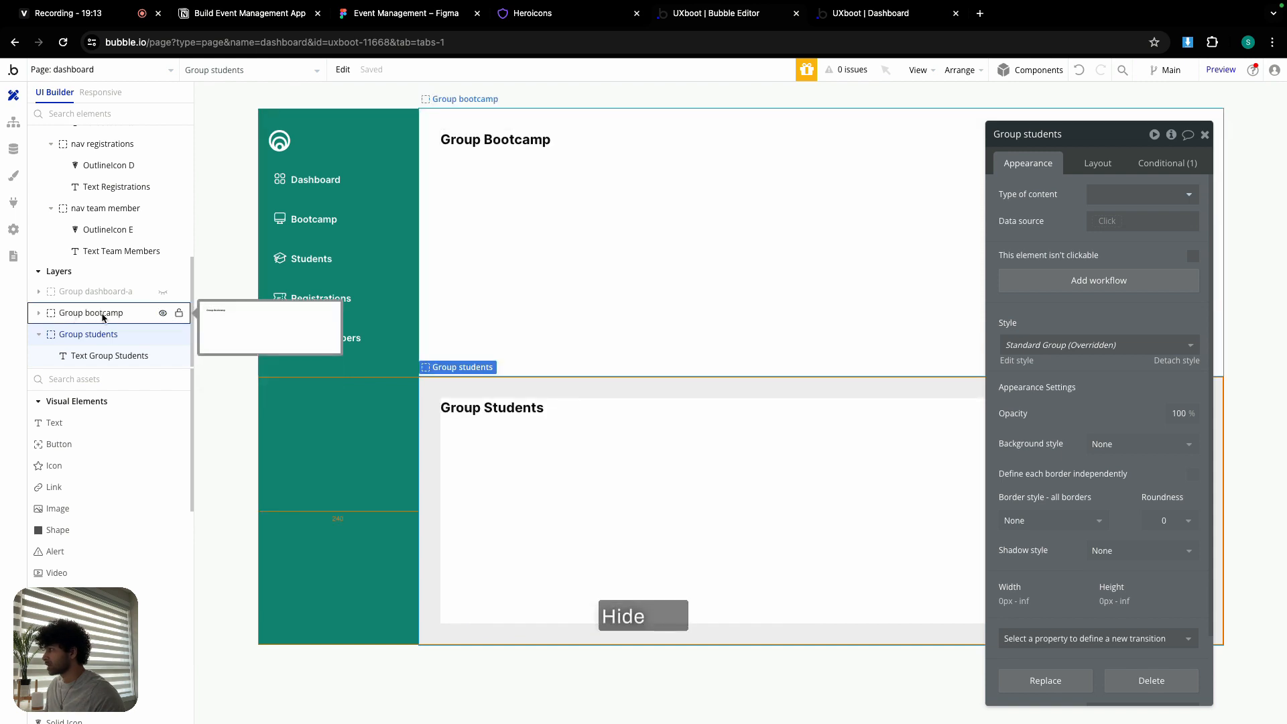
{"action": "left_click", "coordinate": [162, 313]}
{"action": "left_click", "coordinate": [163, 335]}
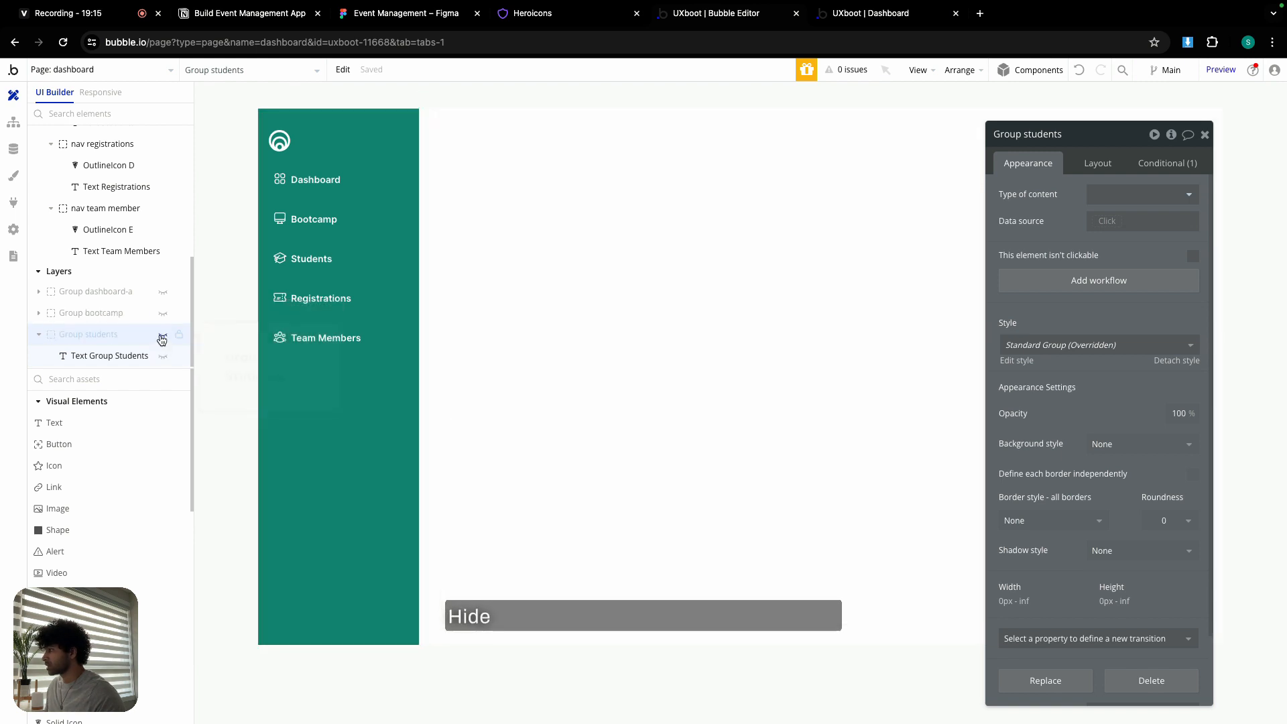
{"action": "left_click", "coordinate": [38, 334]}
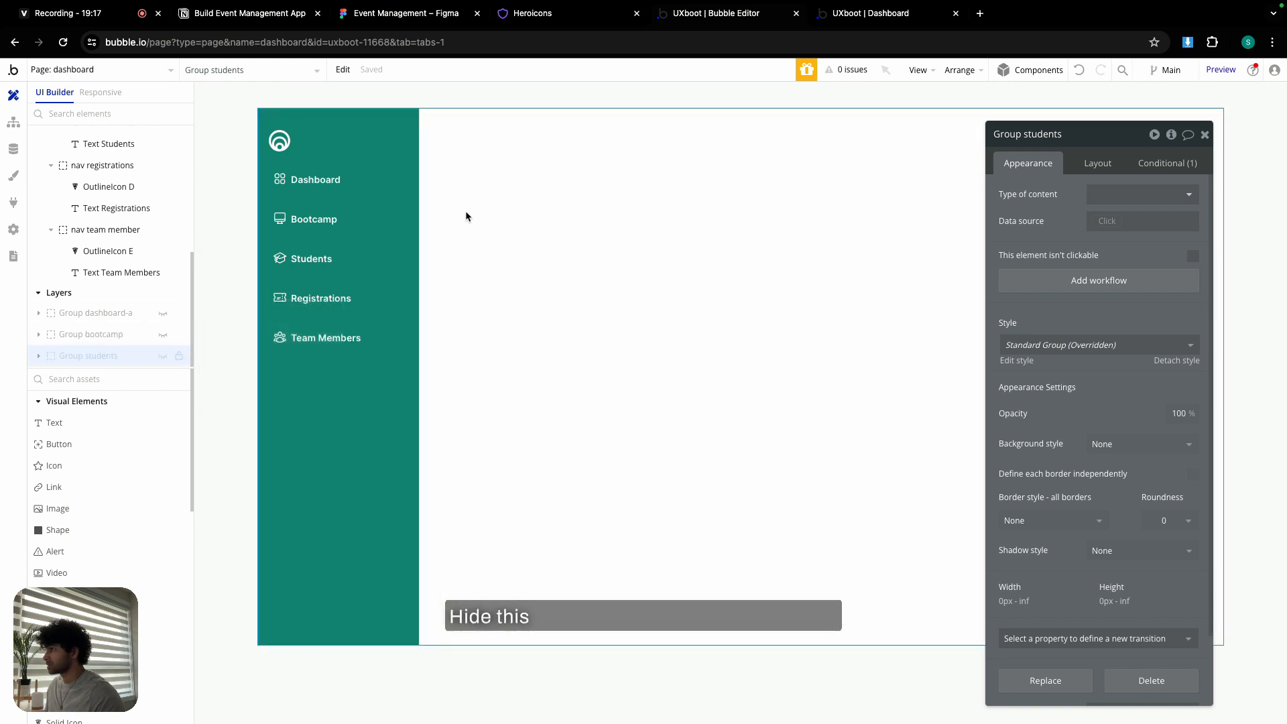
- Paste the copied group with workflows onto the page and rename it Group registrations
{"action": "right_click", "coordinate": [510, 189]}
{"action": "mouse_move", "coordinate": [649, 313]}
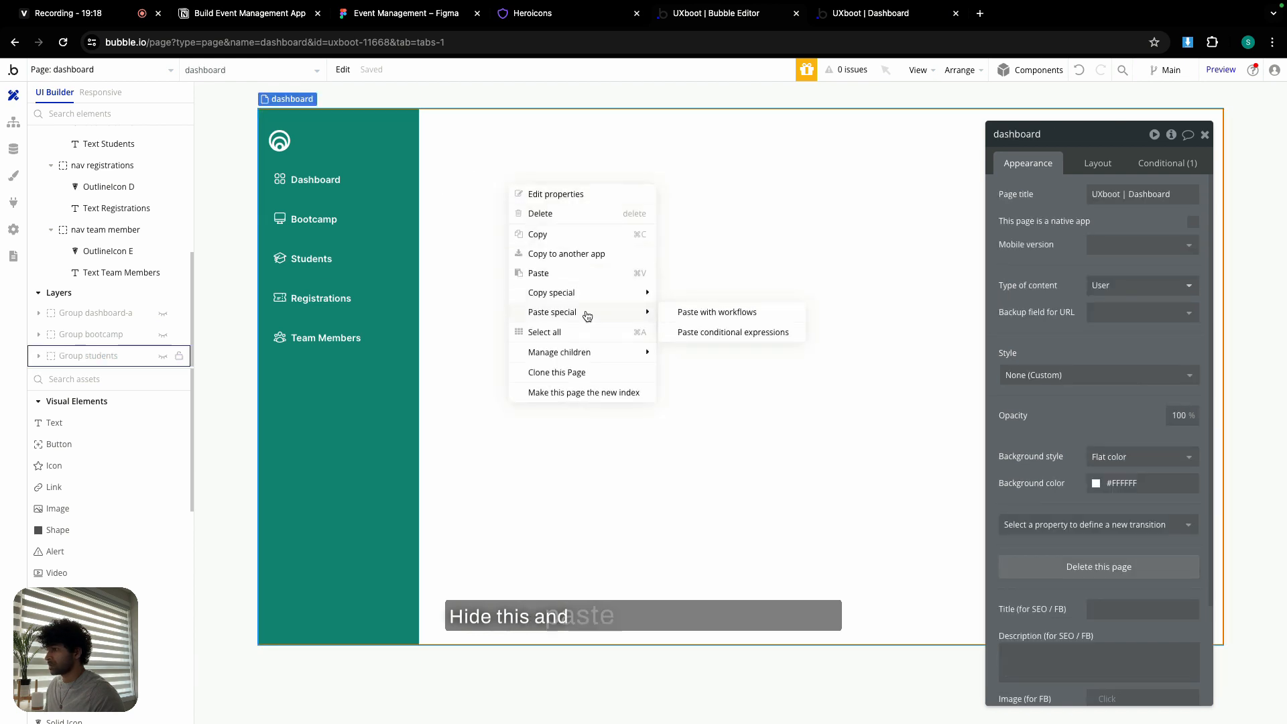
{"action": "left_click", "coordinate": [754, 317]}
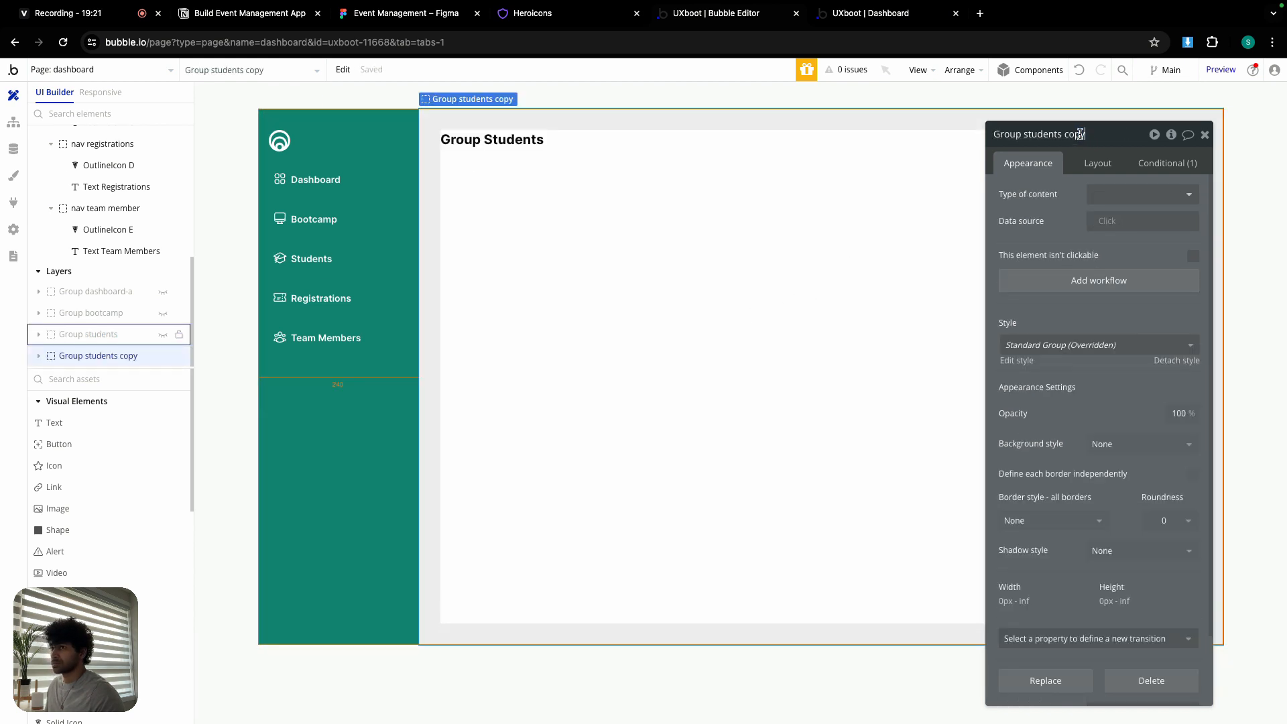
{"action": "key", "text": "BackSpace"}
{"action": "key", "text": "BackSpace"}
{"action": "key", "text": "BackSpace"}
{"action": "key", "text": "BackSpace"}
{"action": "key", "text": "BackSpace"}
{"action": "key", "text": "BackSpace"}
{"action": "key", "text": "BackSpace"}
{"action": "key", "text": "BackSpace"}
{"action": "key", "text": "BackSpace"}
{"action": "key", "text": "BackSpace"}
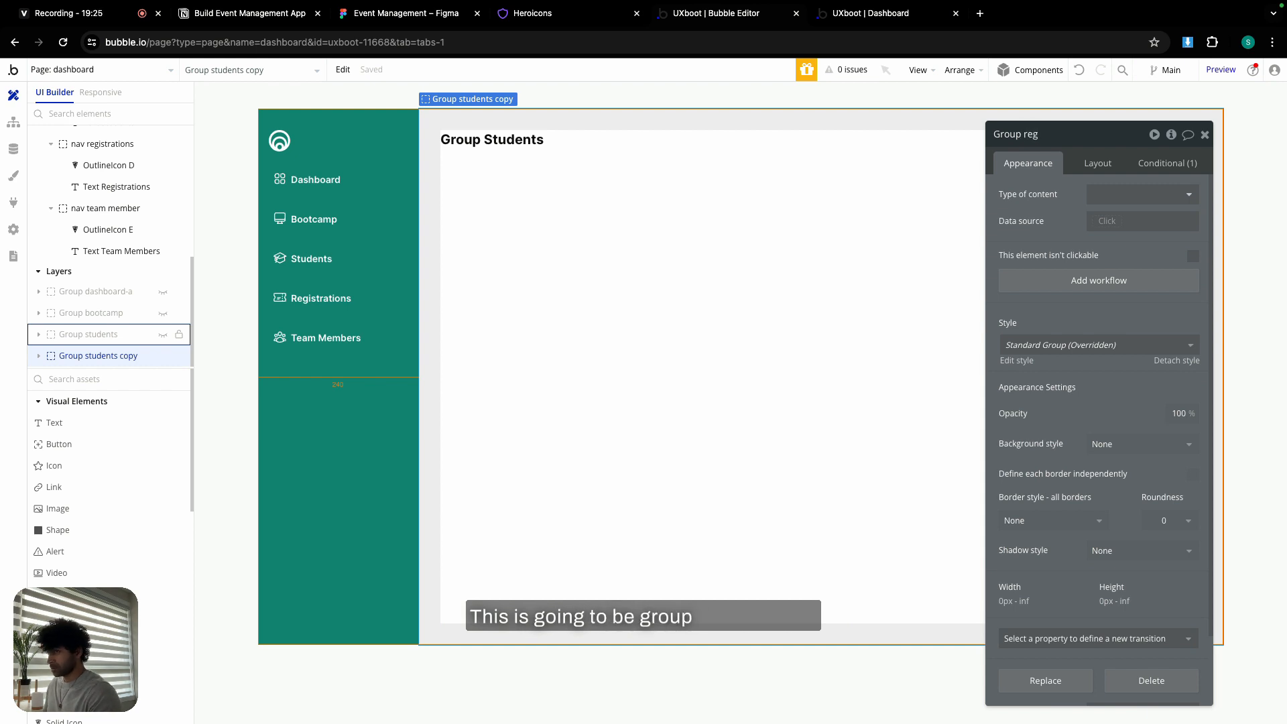
{"action": "type", "text": "registerations"}
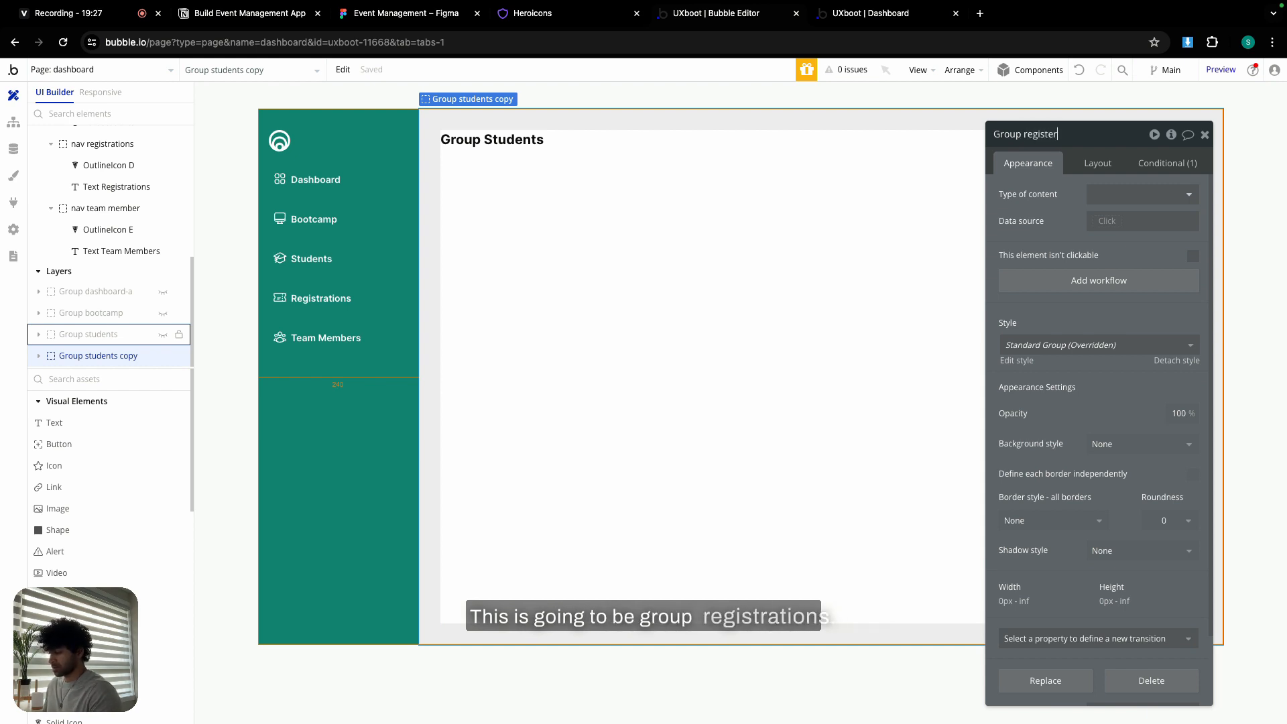
{"action": "right_click", "coordinate": [1071, 135]}
{"action": "left_click", "coordinate": [1078, 139]}
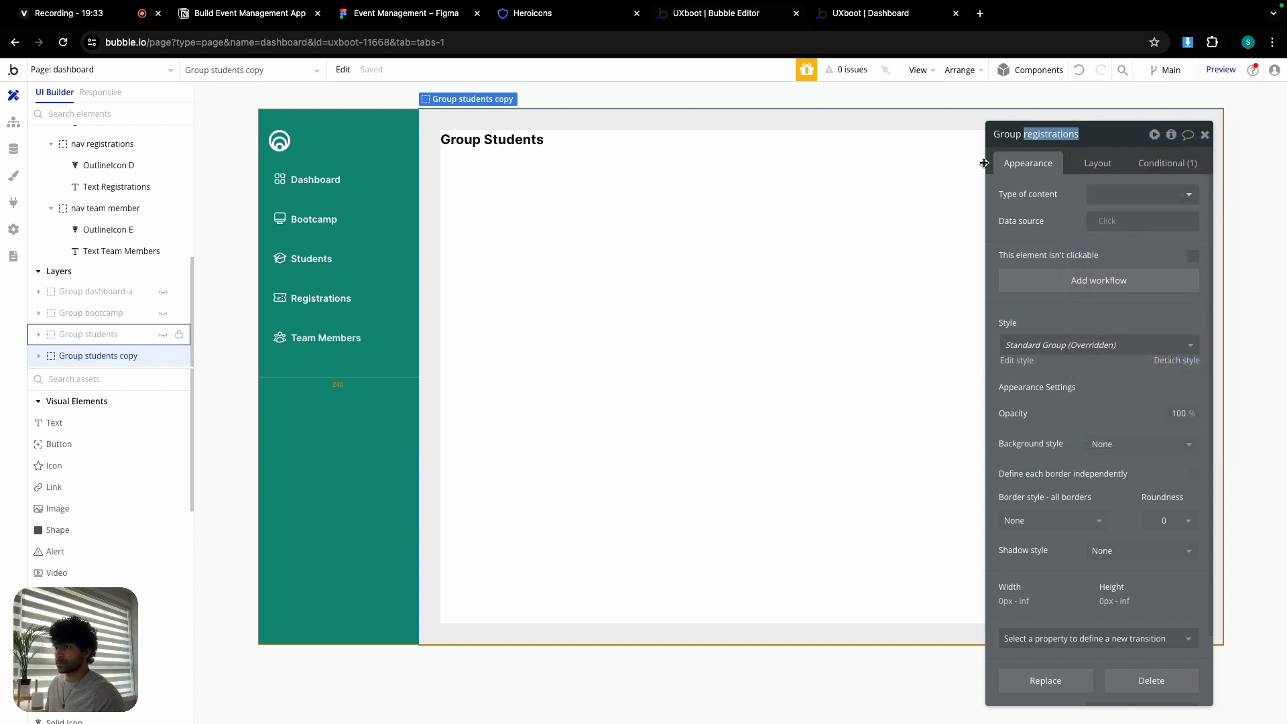
- Change the copied heading text to 'Group Registrations'
{"action": "left_click", "coordinate": [492, 140]}
{"action": "triple_click", "coordinate": [1058, 195]}
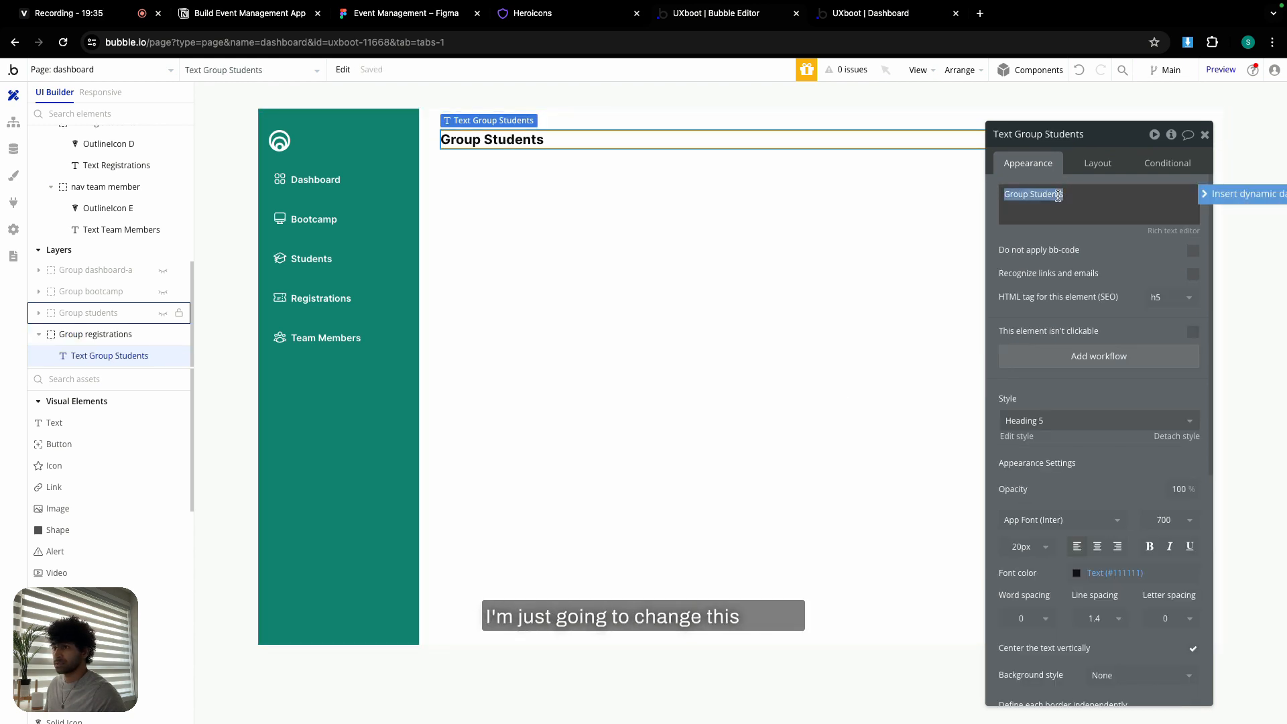
{"action": "double_click", "coordinate": [1058, 195]}
{"action": "type", "text": "registrations"}
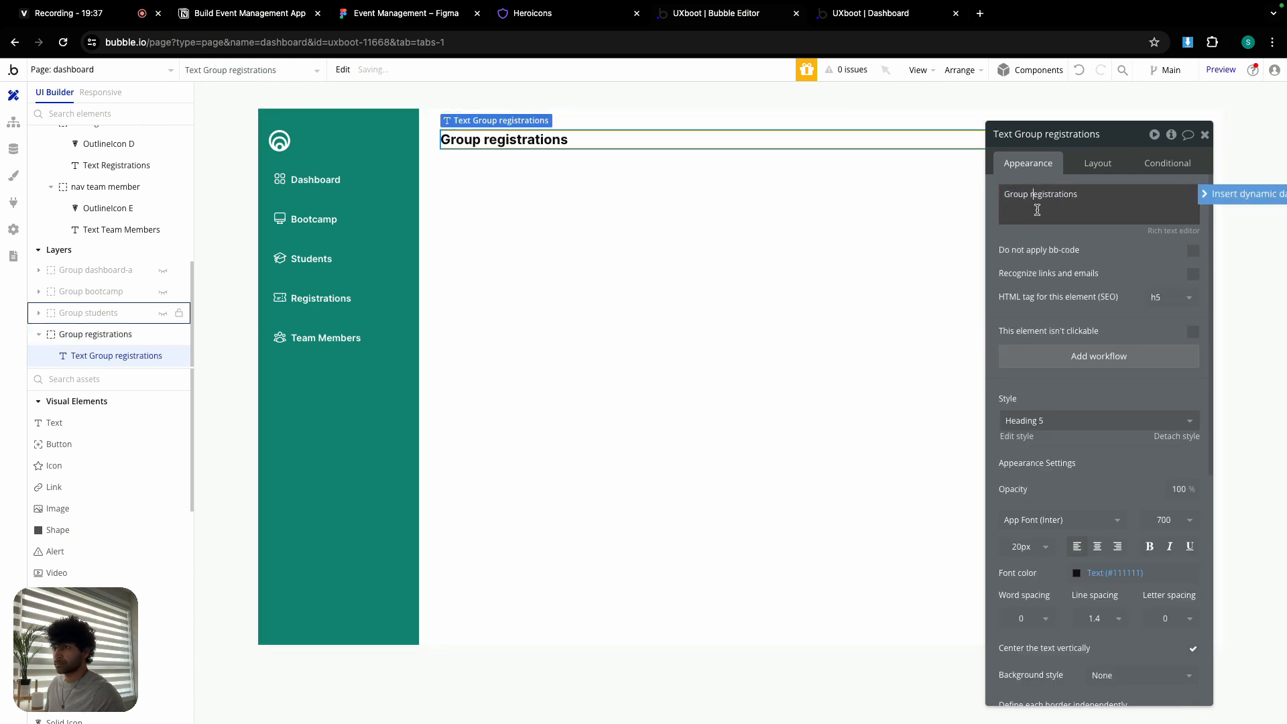
{"action": "left_click", "coordinate": [1034, 195]}
{"action": "key", "text": "BackSpace"}
{"action": "type", "text": "R"}
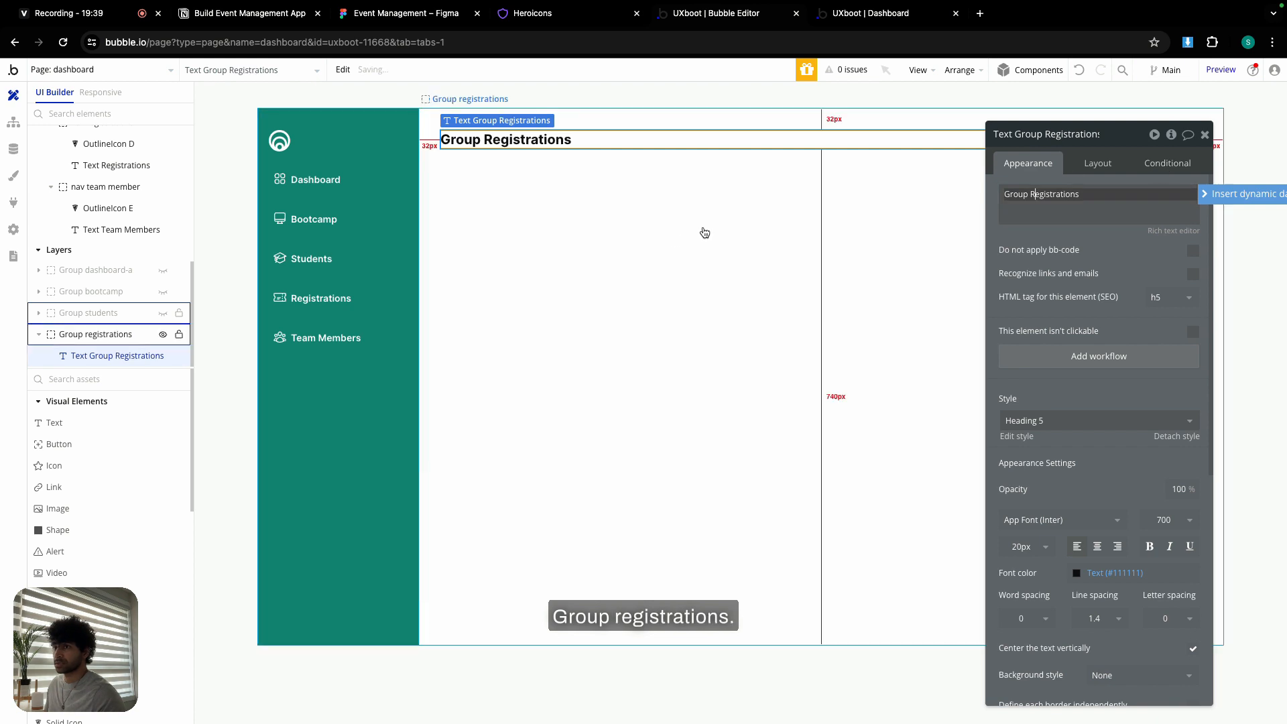
- Set the group's visibility condition so the URL's v value must equal register
{"action": "left_click", "coordinate": [704, 232]}
{"action": "left_click", "coordinate": [1183, 165]}
{"action": "left_click", "coordinate": [1140, 201]}
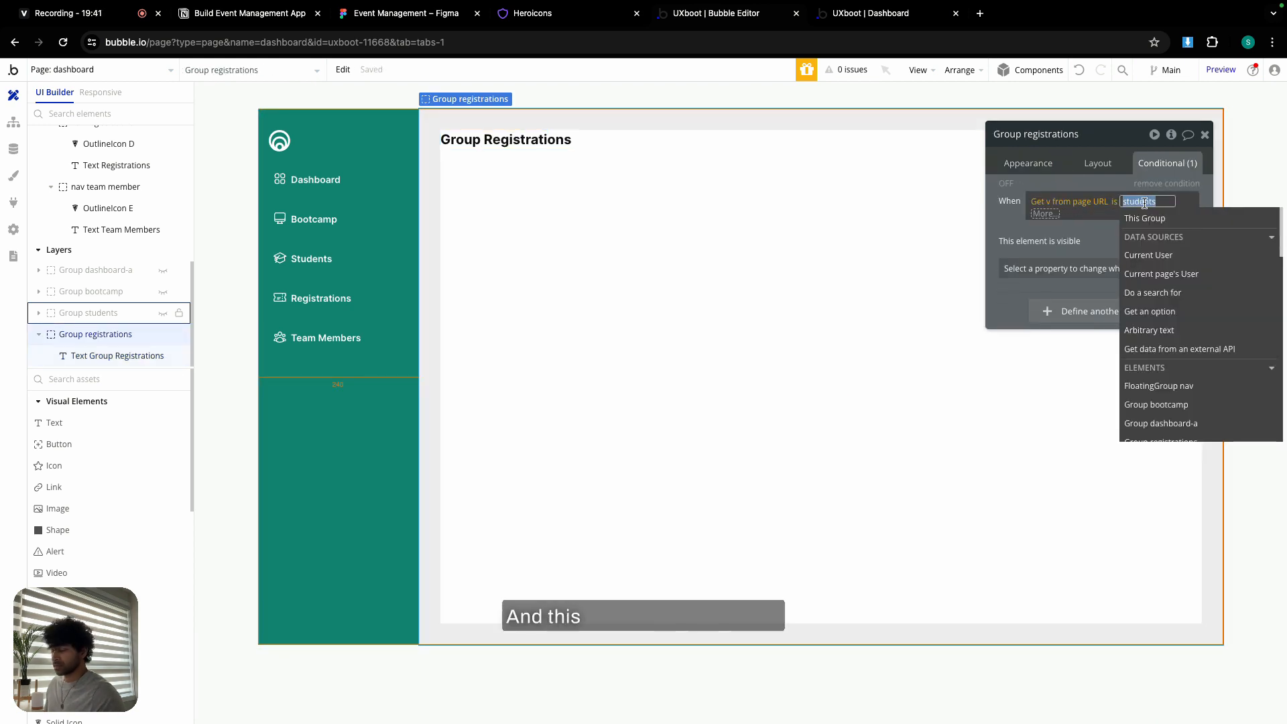
{"action": "type", "text": "register"}
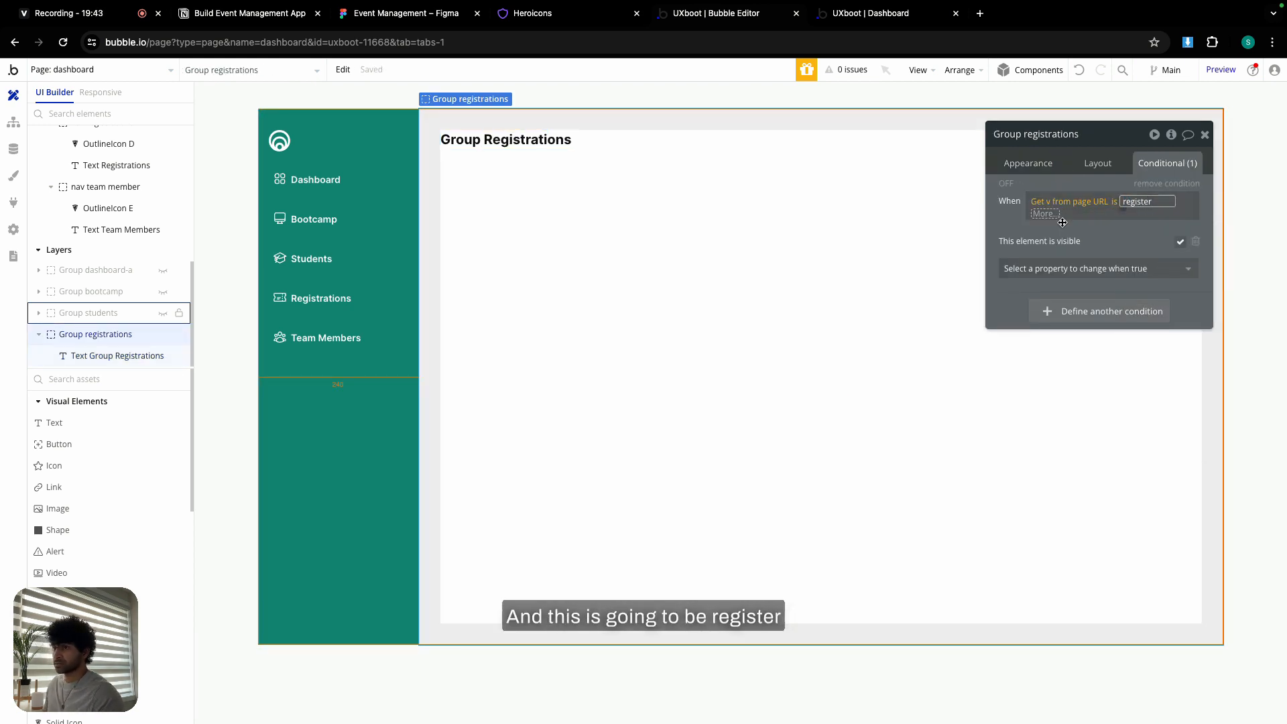
{"action": "left_click", "coordinate": [997, 220]}
{"action": "left_click", "coordinate": [993, 230]}
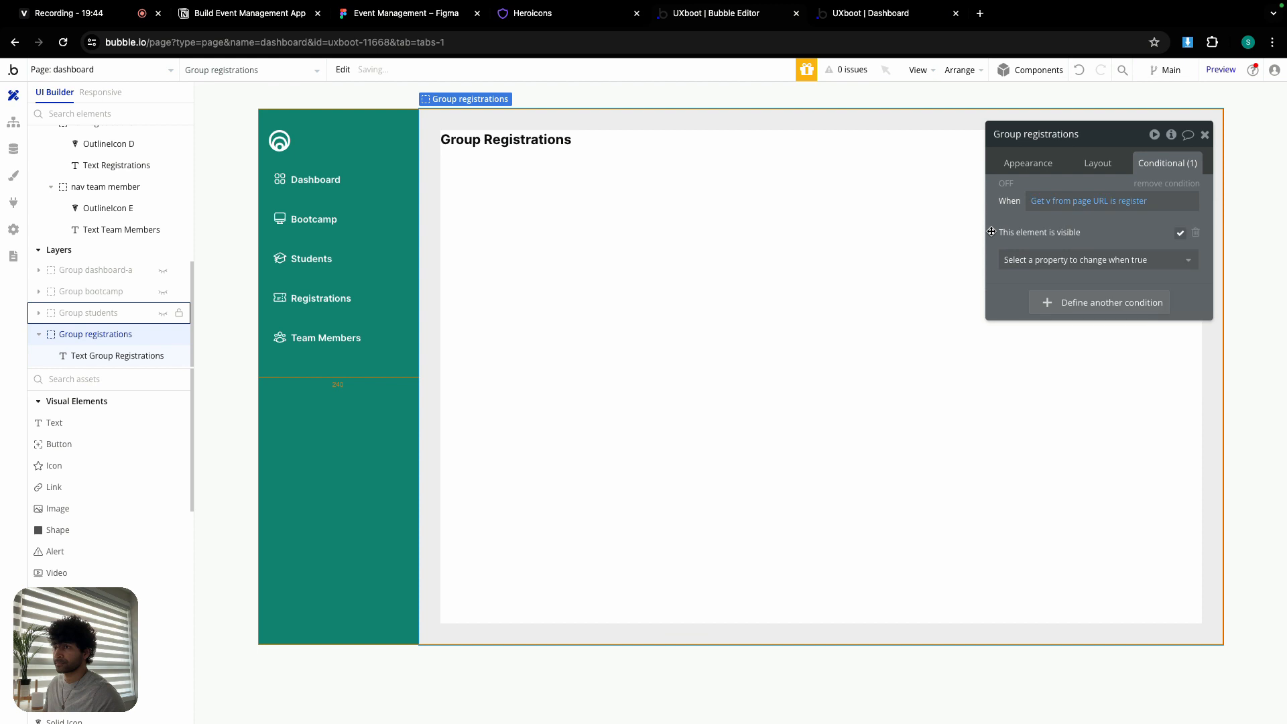
{"action": "right_click", "coordinate": [598, 236]}
- Copy Group registrations with workflows, hide it, and paste the copy onto the dashboard page
{"action": "mouse_move", "coordinate": [649, 440]}
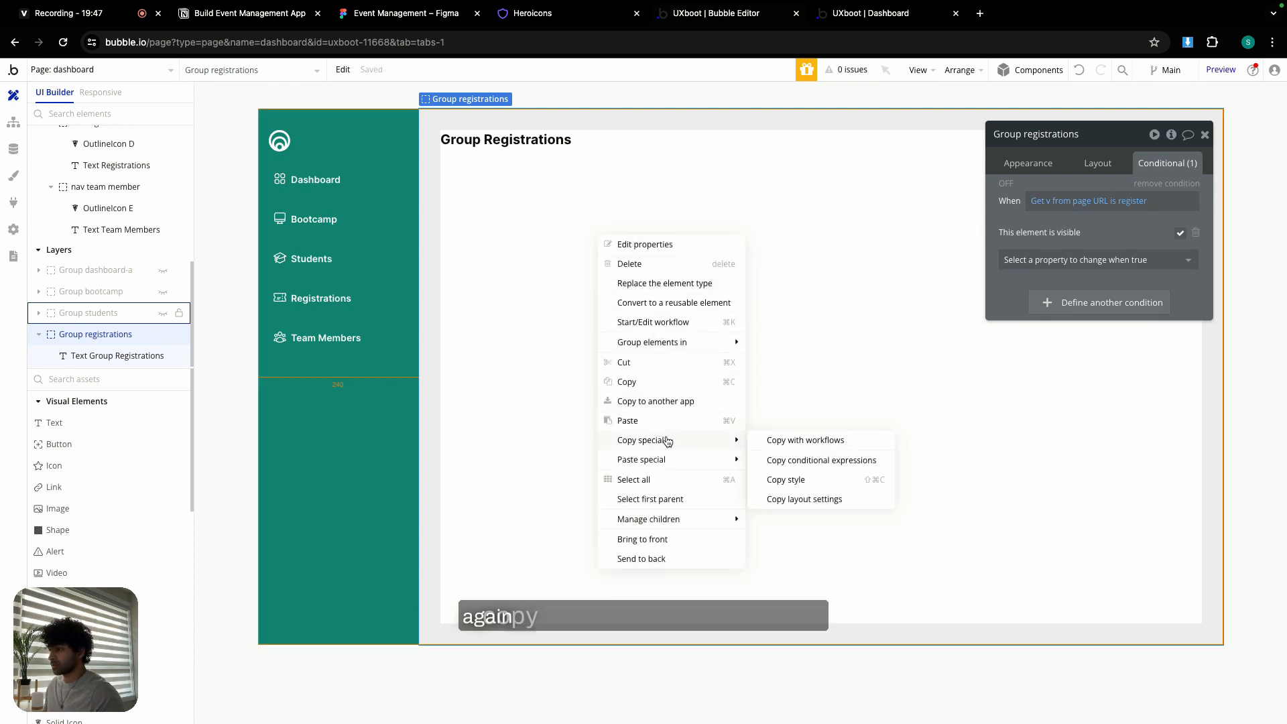
{"action": "left_click", "coordinate": [792, 440]}
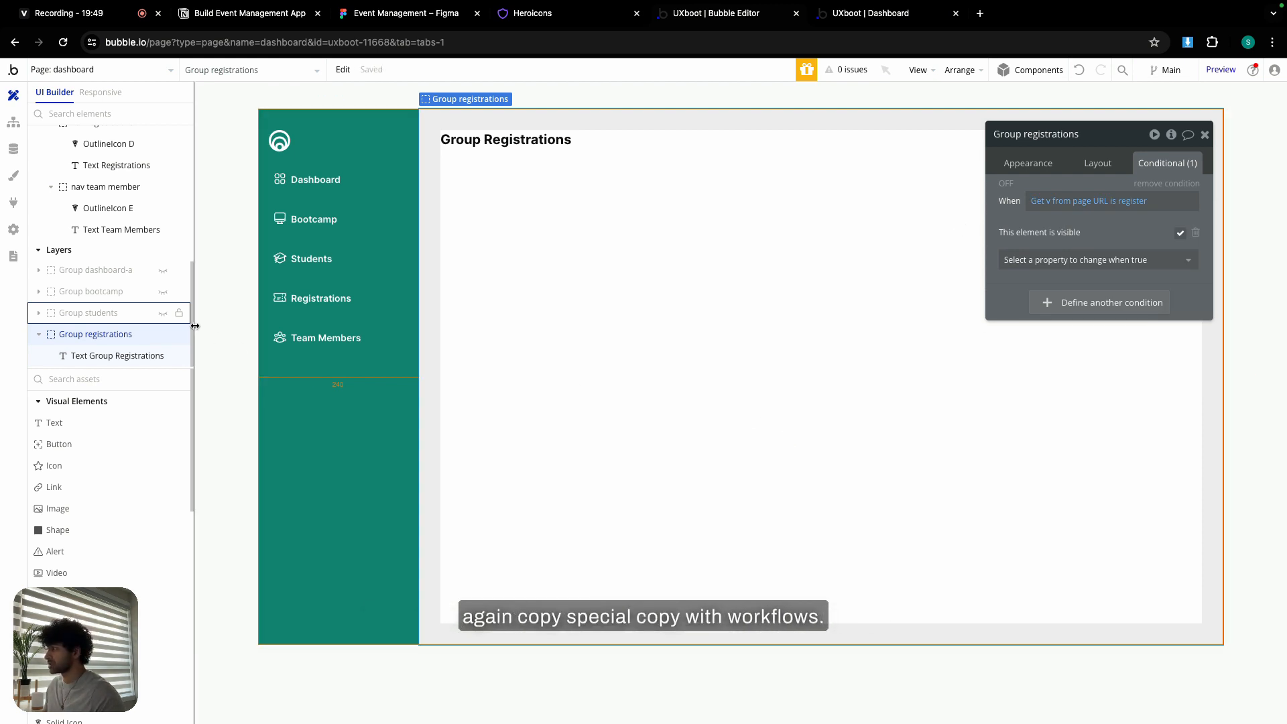
{"action": "left_click", "coordinate": [163, 334]}
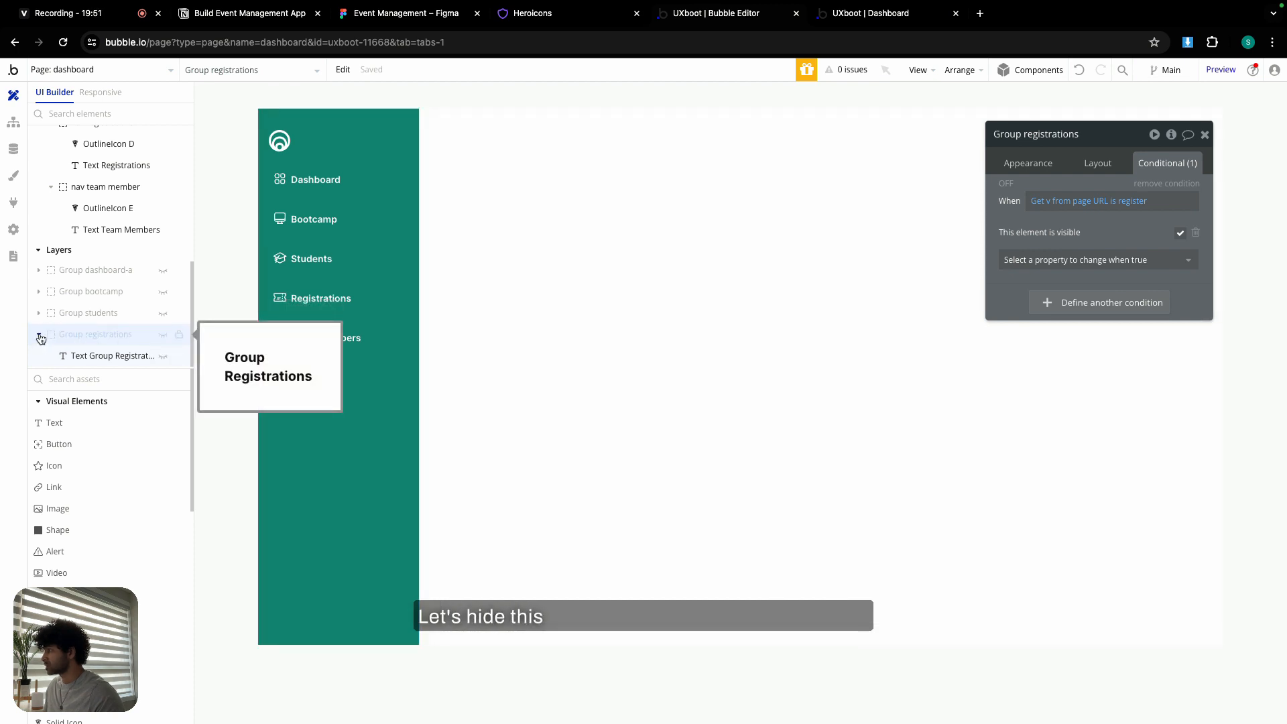
{"action": "left_click", "coordinate": [512, 207]}
{"action": "right_click", "coordinate": [512, 210]}
{"action": "mouse_move", "coordinate": [581, 337]}
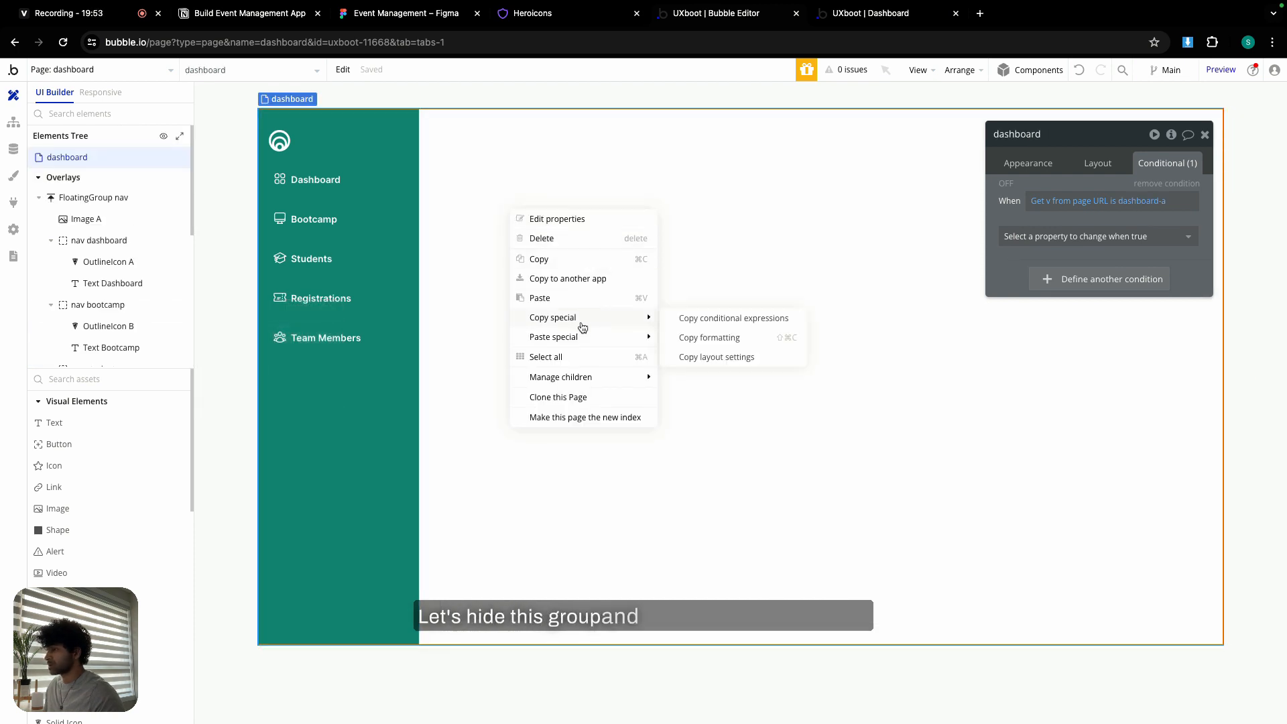
{"action": "left_click", "coordinate": [746, 337]}
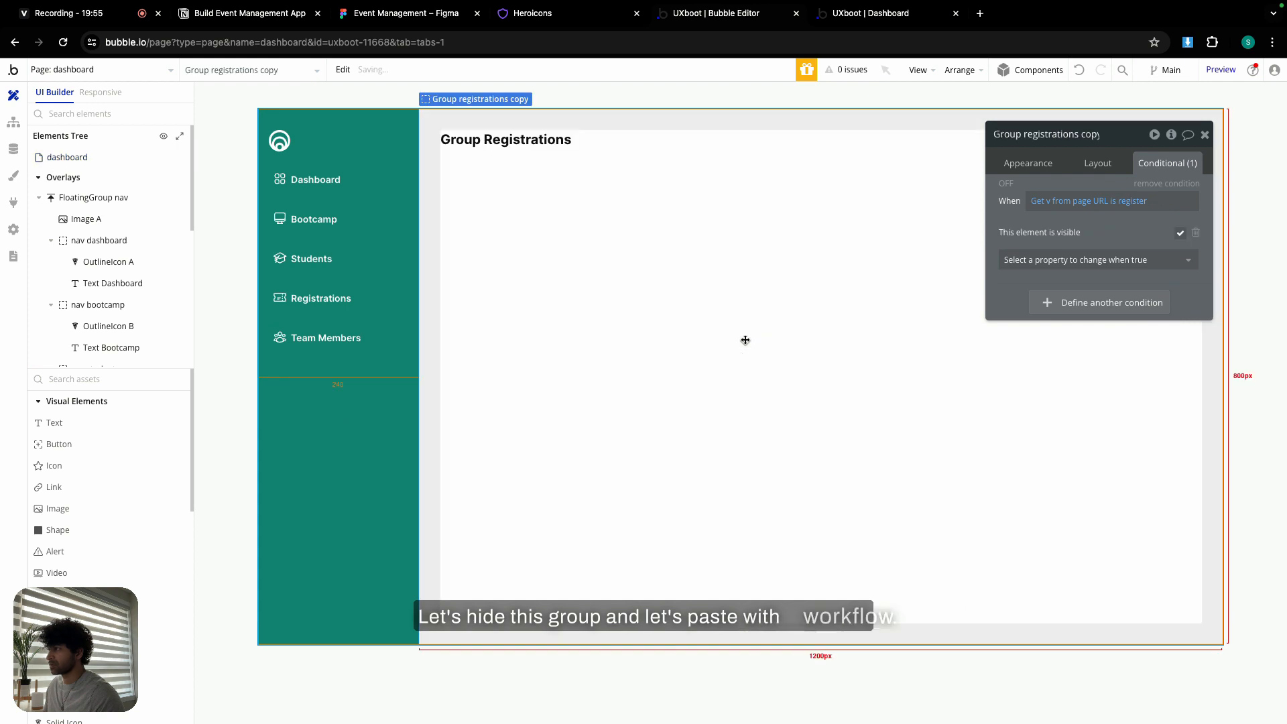
- Rename the copy Group team members and change its condition value to tm
{"action": "double_click", "coordinate": [1093, 135]}
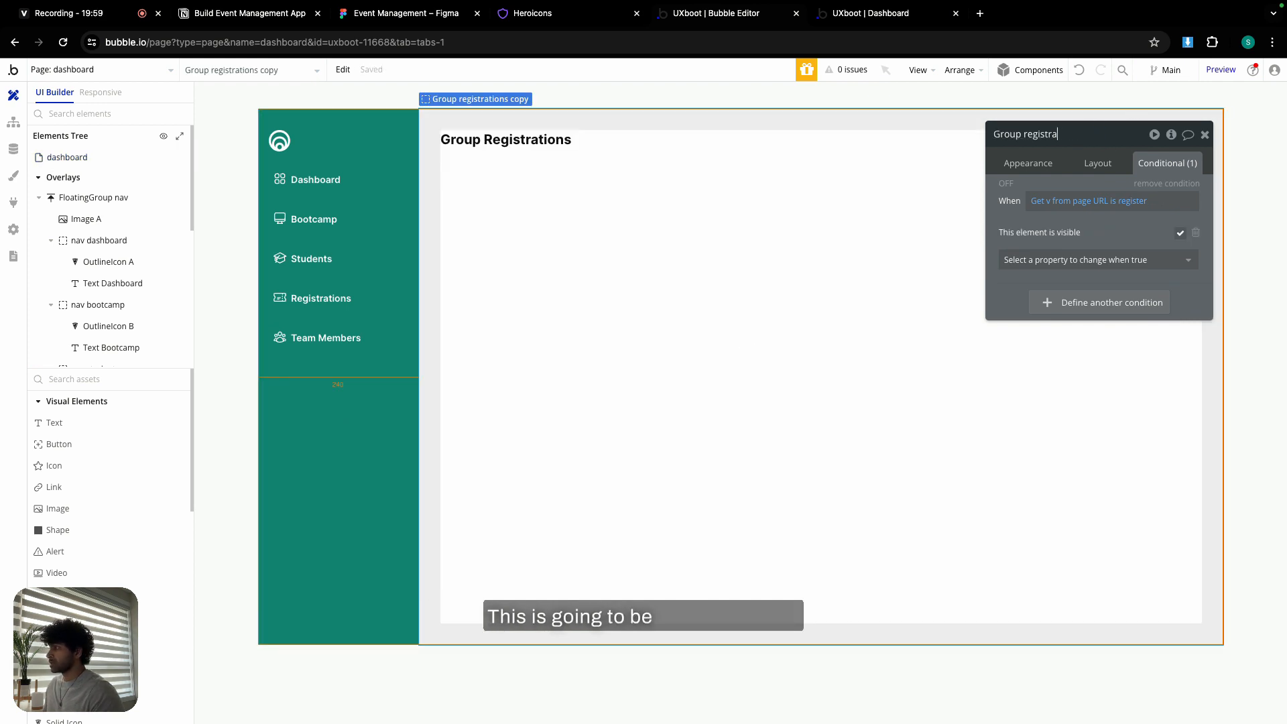
{"action": "key", "text": "BackSpace"}
{"action": "key", "text": "BackSpace"}
{"action": "key", "text": "BackSpace"}
{"action": "key", "text": "BackSpace"}
{"action": "key", "text": "BackSpace"}
{"action": "key", "text": "BackSpace"}
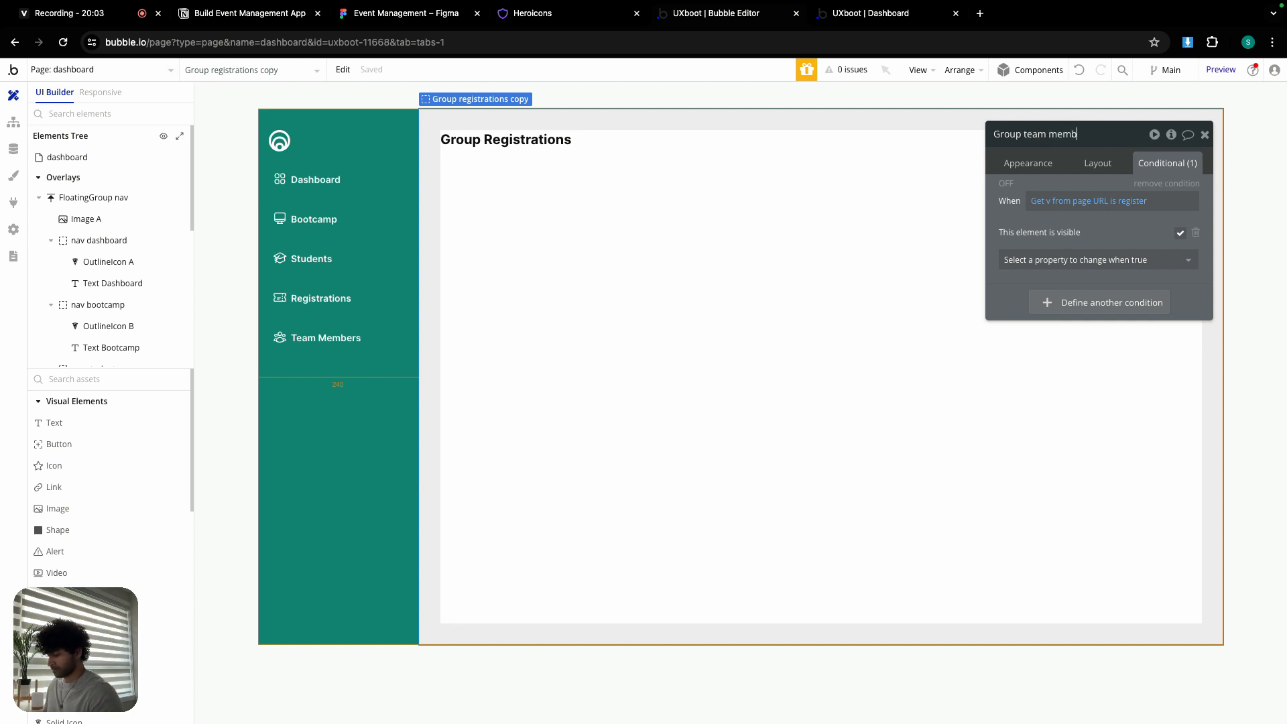
{"action": "left_click", "coordinate": [1133, 201]}
{"action": "type", "text": "tm"}
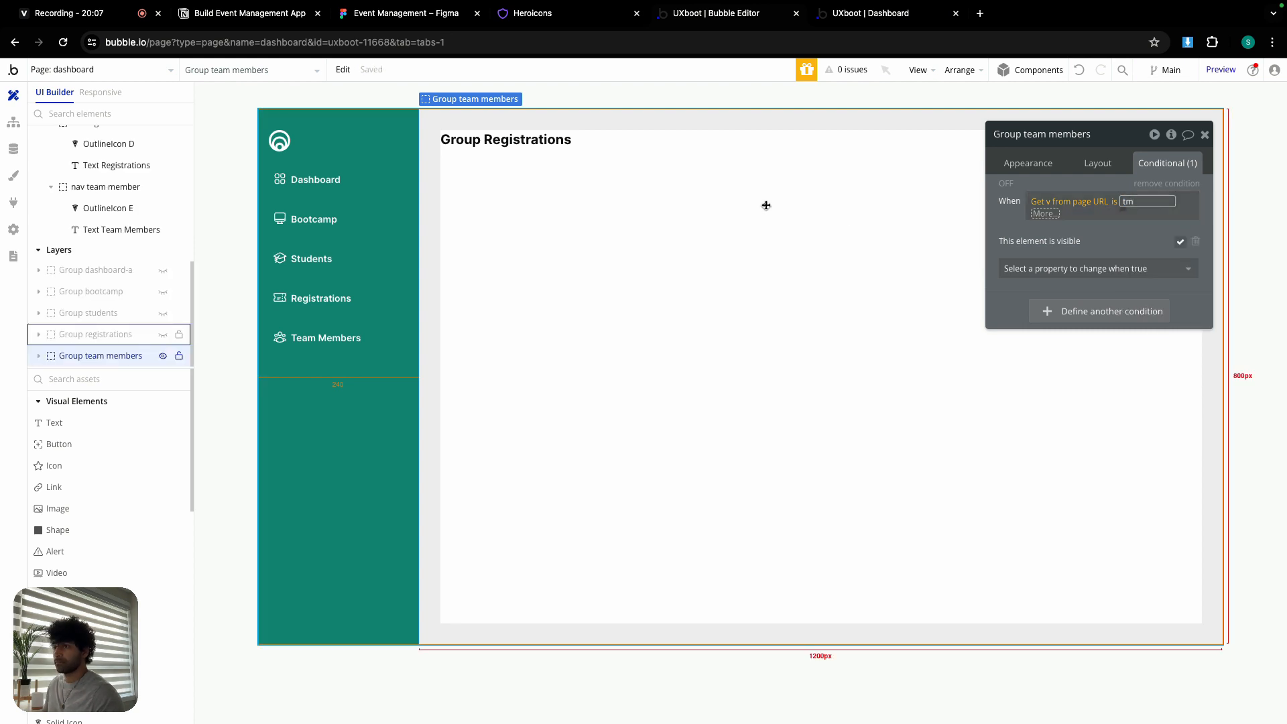
{"action": "key", "text": "Return"}
{"action": "left_click", "coordinate": [632, 158]}
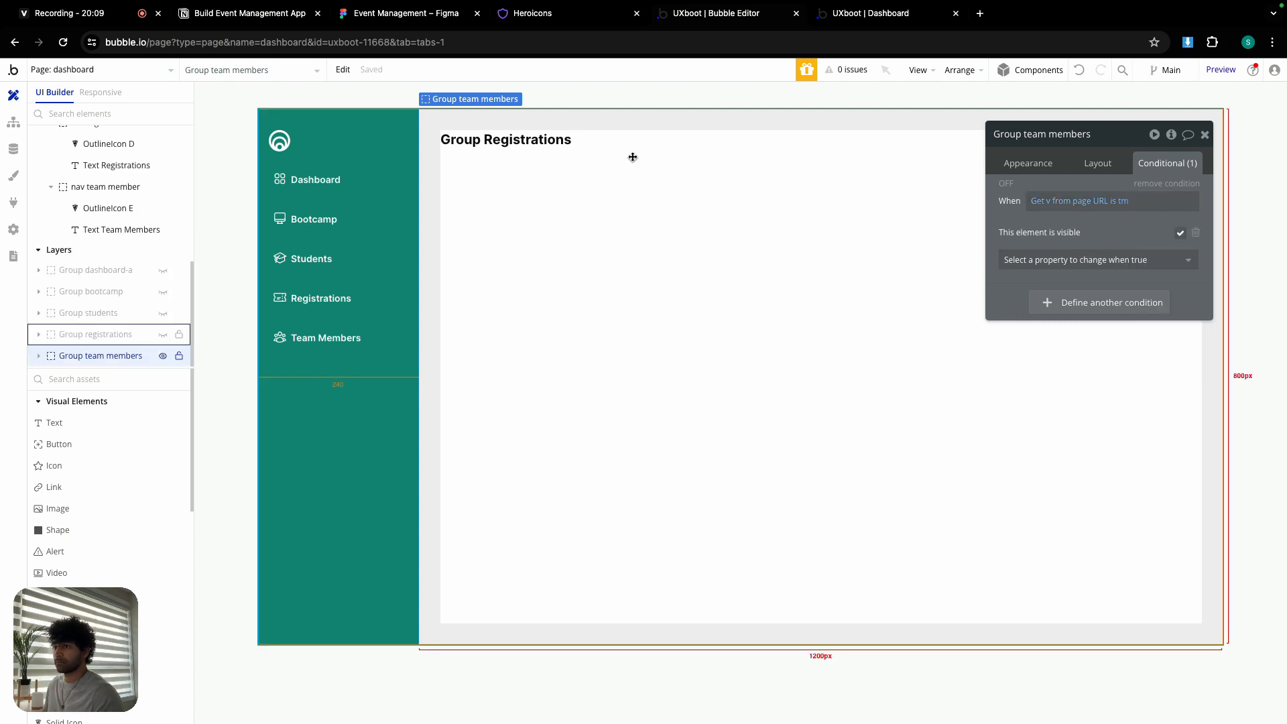
- Change the heading text to 'Group Team Members' and check the Team Members nav item's conditions
{"action": "left_click", "coordinate": [631, 141]}
{"action": "left_click", "coordinate": [1028, 163]}
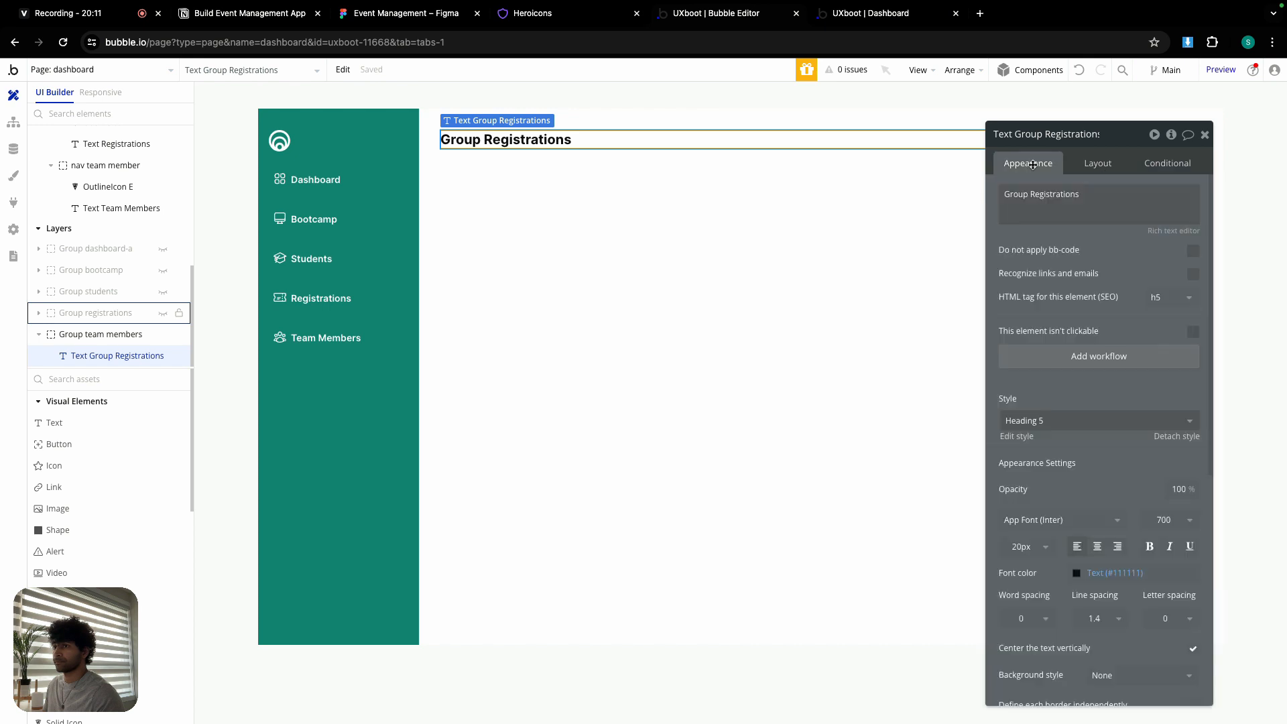
{"action": "triple_click", "coordinate": [1061, 195]}
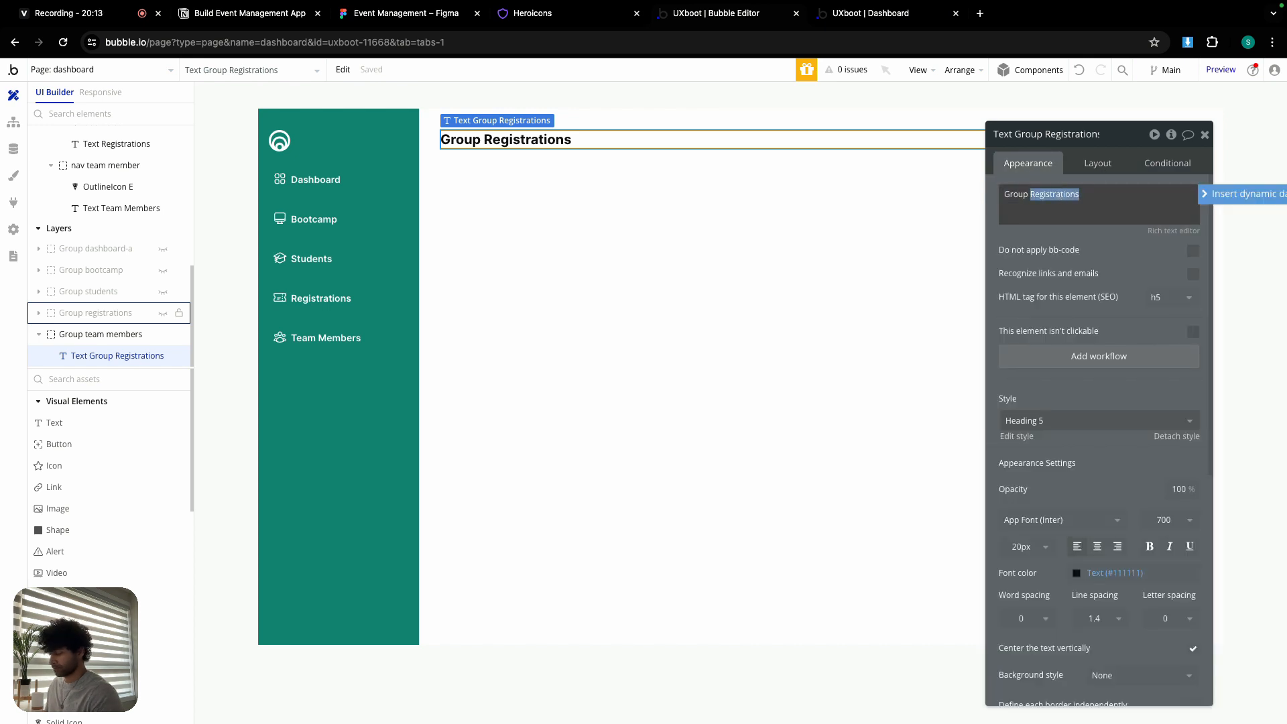
{"action": "type", "text": "Team Members"}
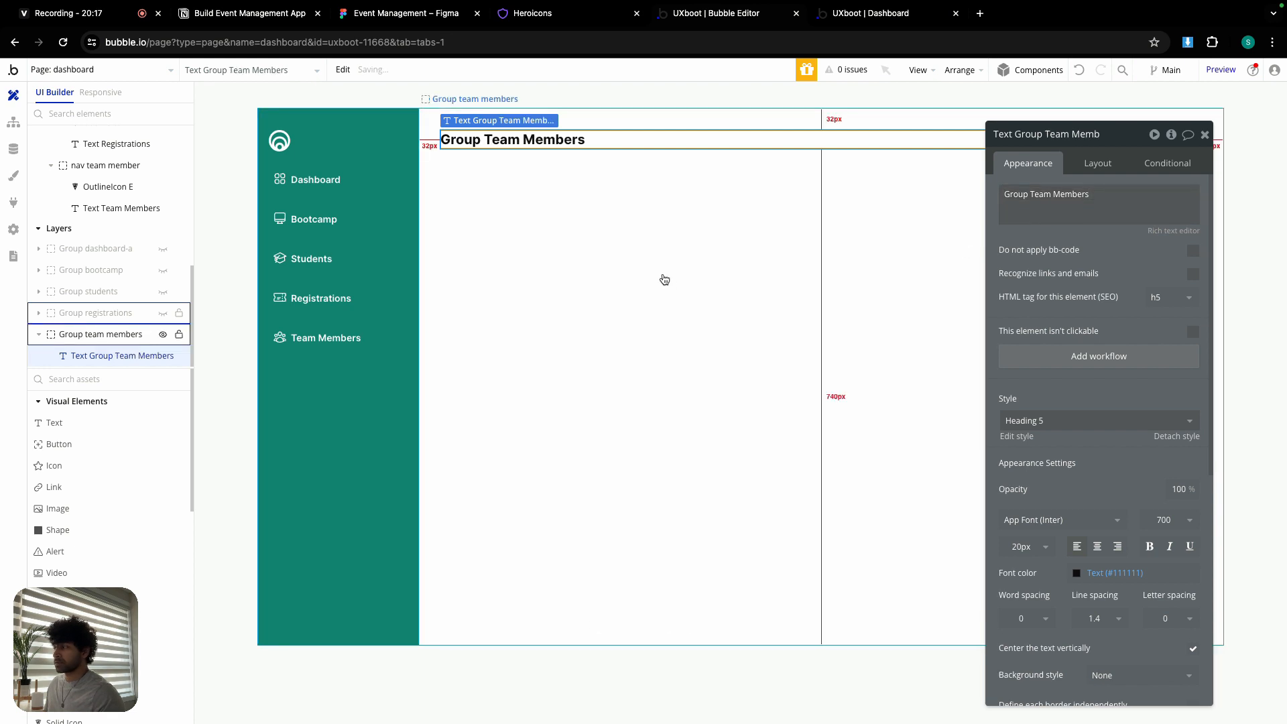
{"action": "left_click", "coordinate": [342, 334]}
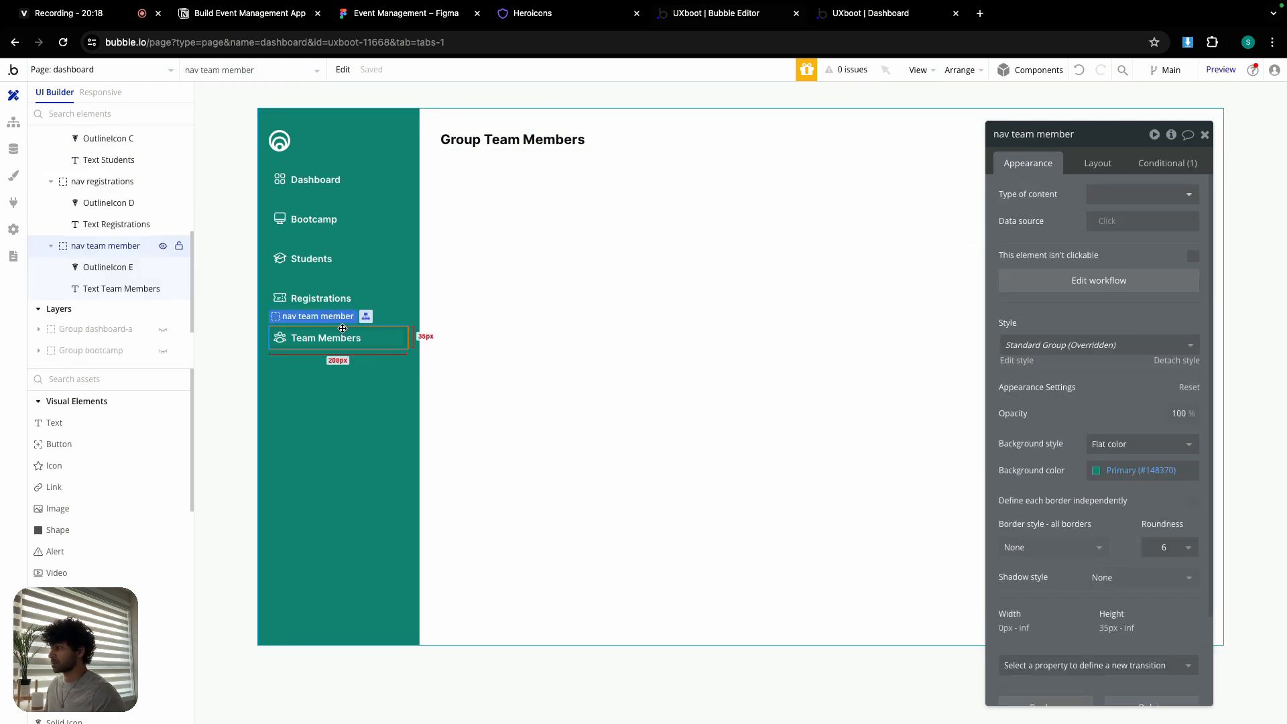
{"action": "left_click", "coordinate": [1158, 163]}
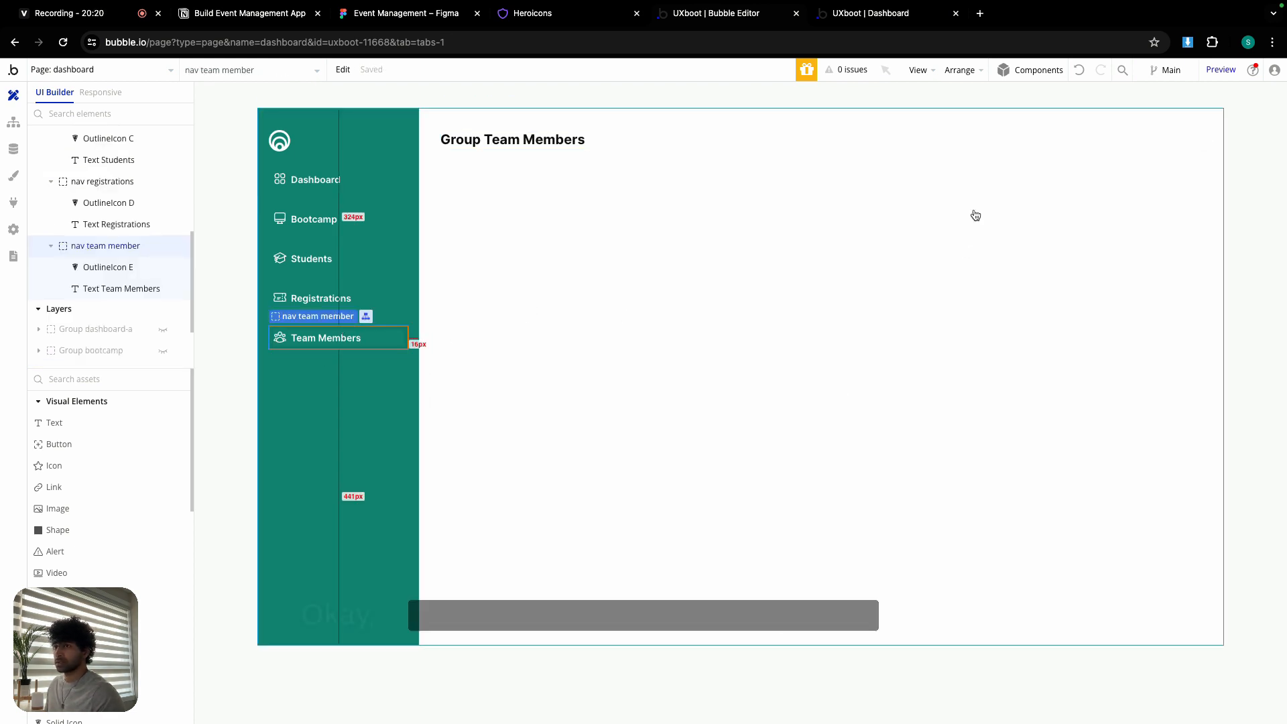
{"action": "left_click", "coordinate": [529, 305]}
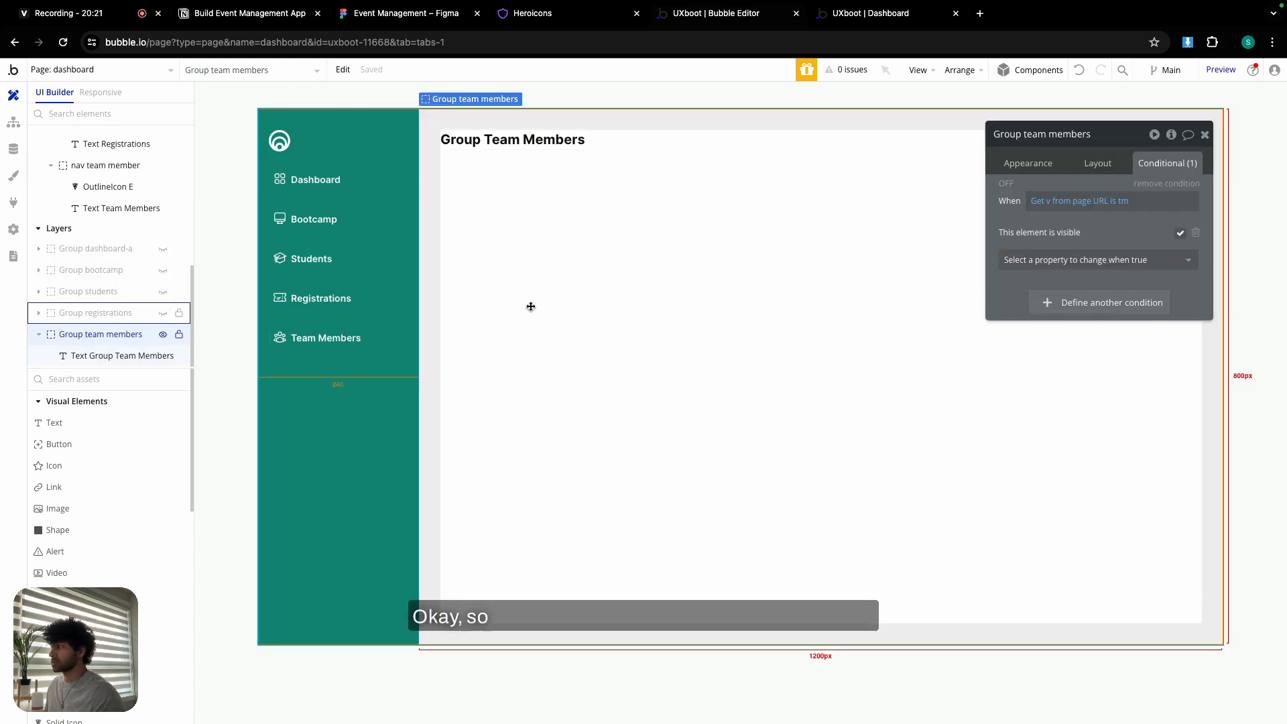
- Wrap the Dashboard, Bootcamp, Students, Registrations and Team Members nav items in a column container
{"action": "left_click", "coordinate": [325, 188]}
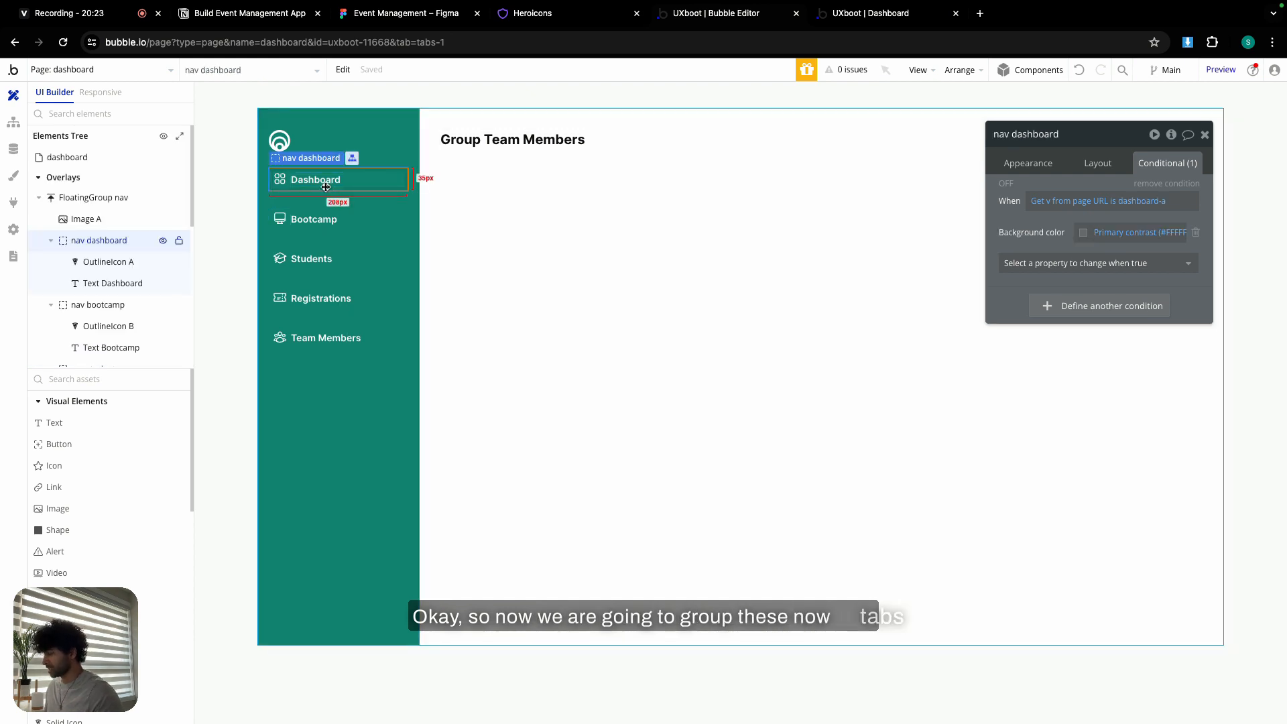
{"action": "left_click", "coordinate": [322, 215], "text": "shift"}
{"action": "left_click", "coordinate": [316, 248], "text": "shift"}
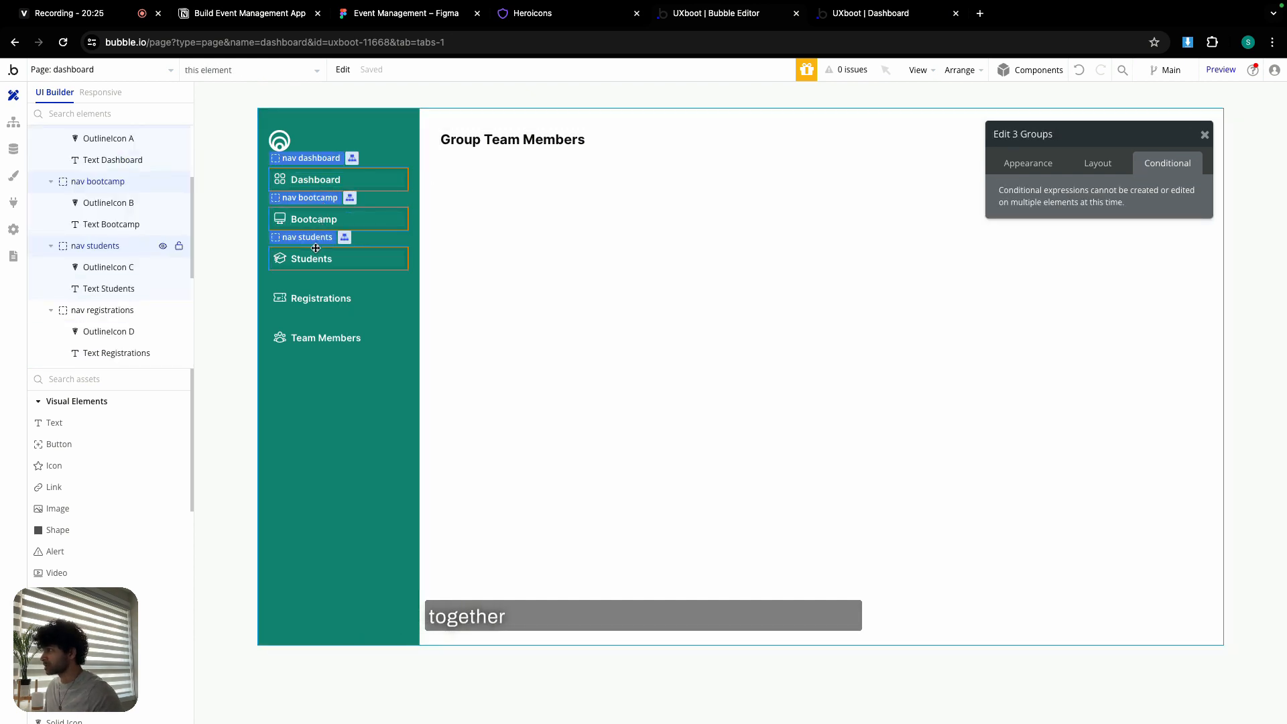
{"action": "left_click", "coordinate": [313, 289], "text": "shift"}
{"action": "left_click", "coordinate": [313, 332], "text": "shift"}
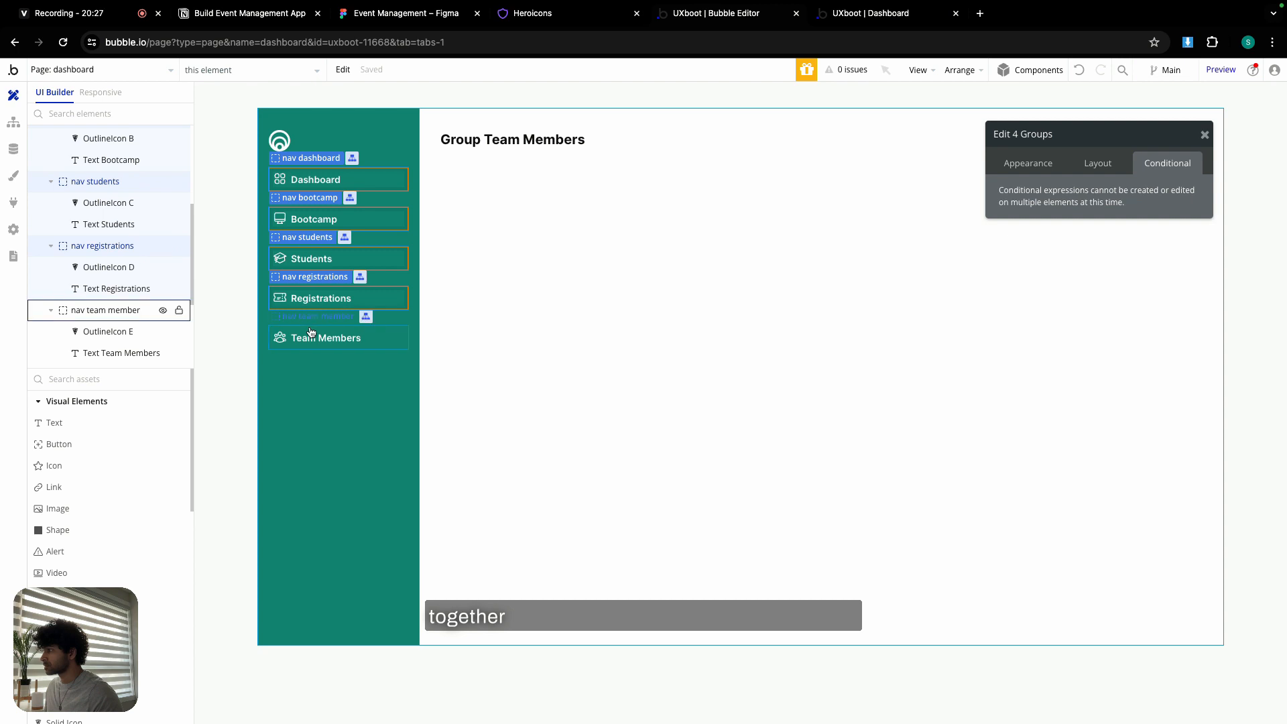
{"action": "right_click", "coordinate": [312, 330]}
{"action": "mouse_move", "coordinate": [361, 417]}
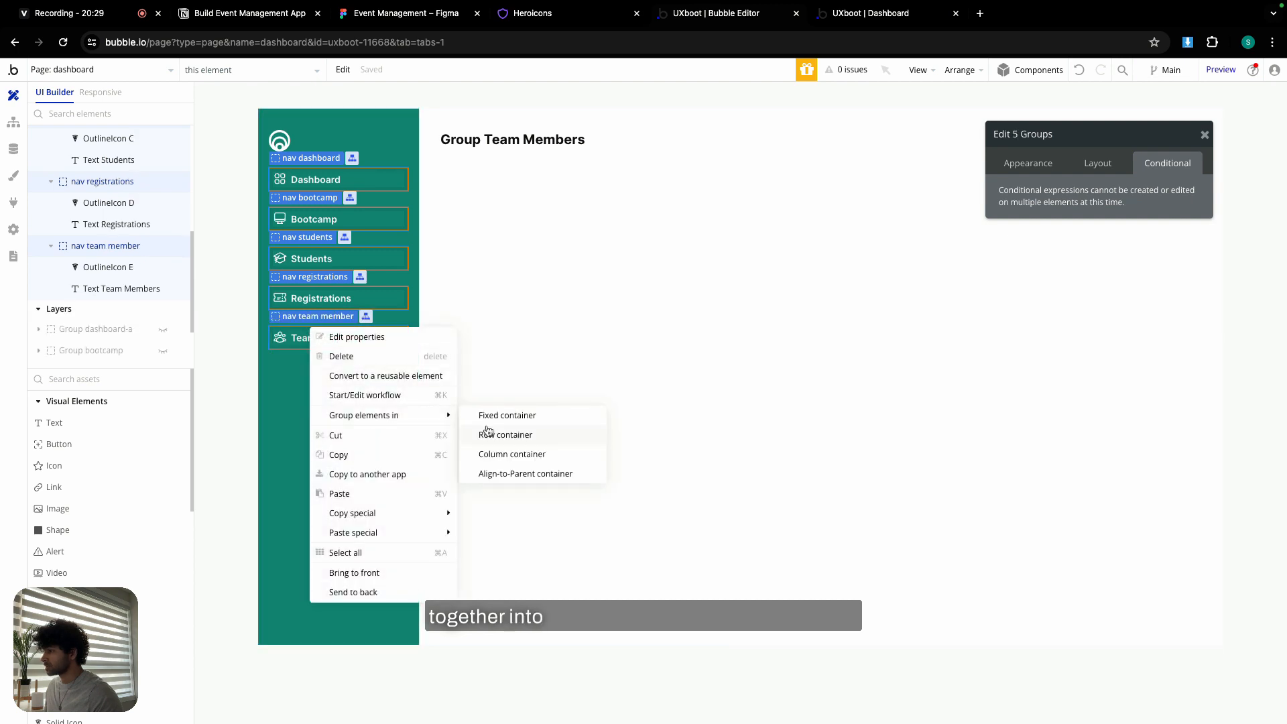
{"action": "left_click", "coordinate": [498, 456]}
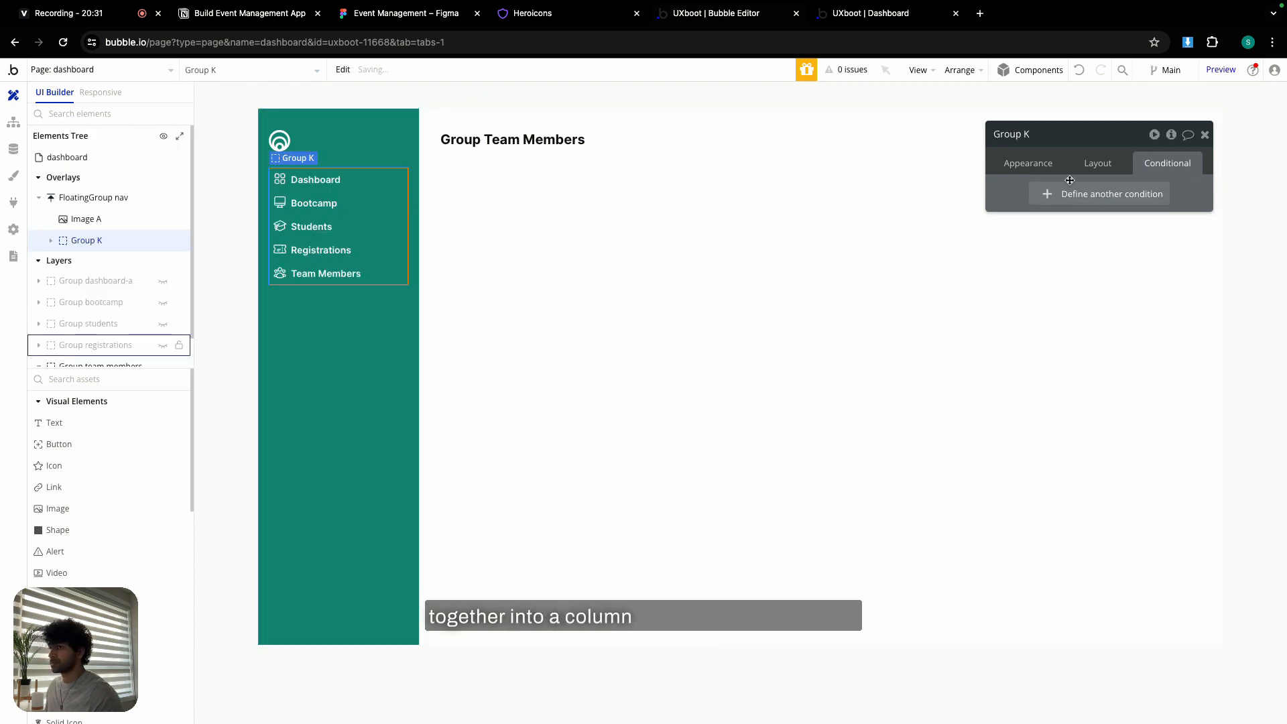
- Enable gap spacing on the new column with a 12 px row gap, matching the Figma nav frame
{"action": "left_click", "coordinate": [1097, 162]}
{"action": "left_click", "coordinate": [1191, 249]}
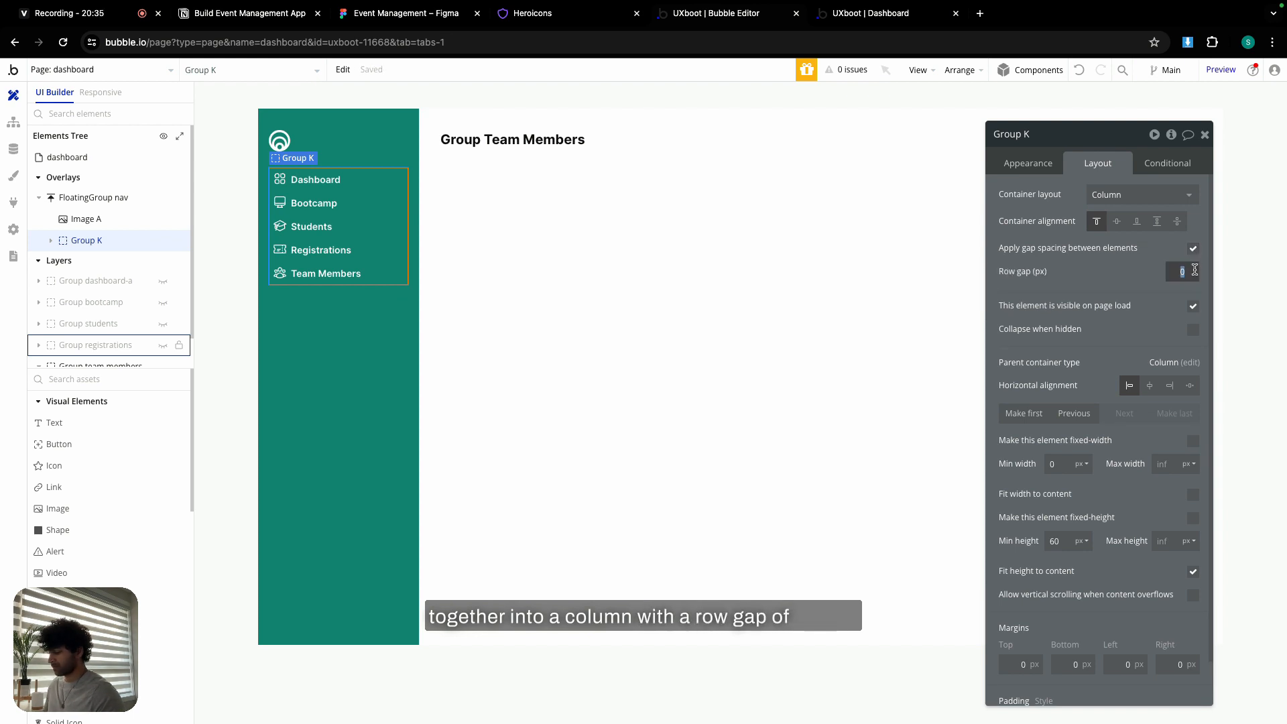
{"action": "type", "text": "12"}
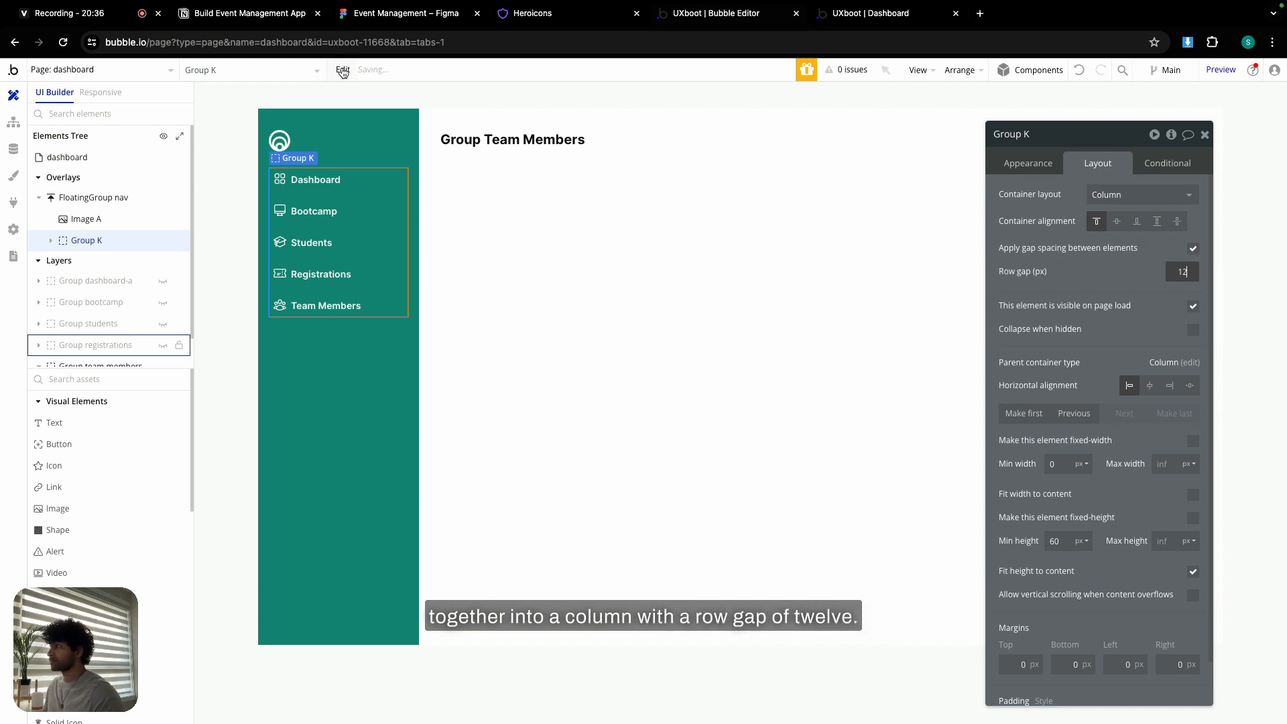
{"action": "left_click", "coordinate": [401, 13]}
{"action": "left_click", "coordinate": [455, 289]}
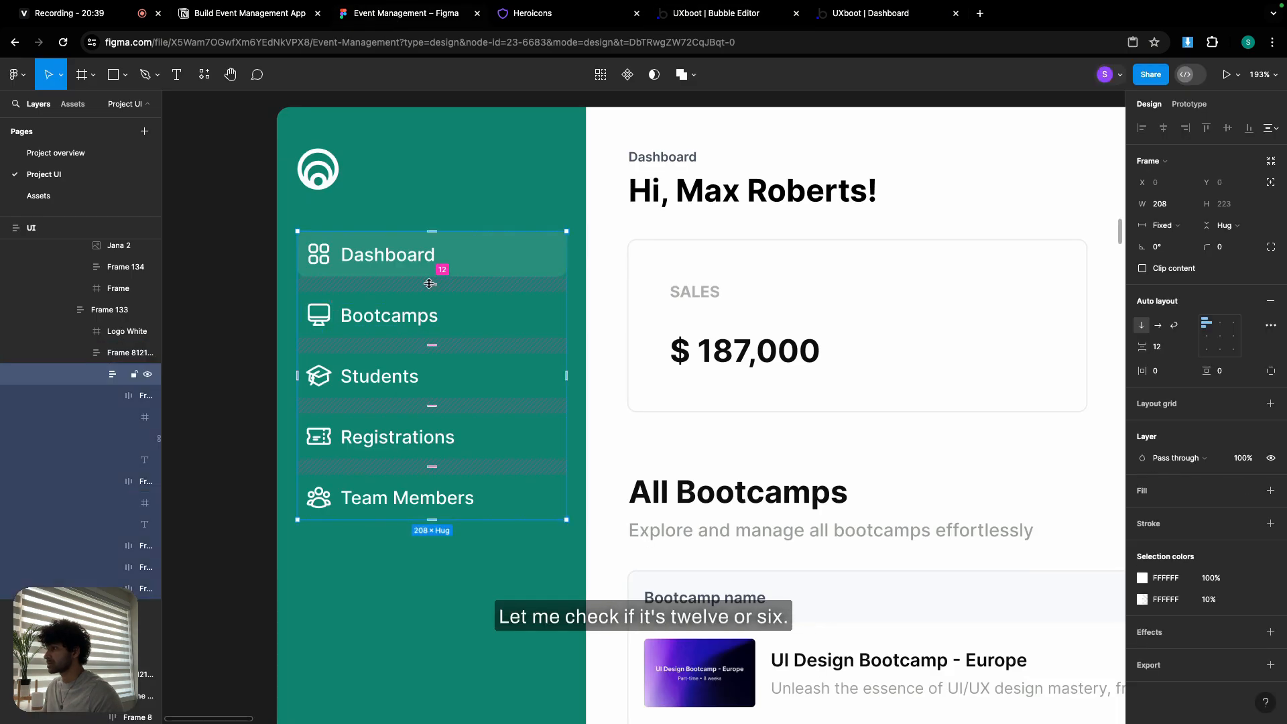
{"action": "left_click", "coordinate": [708, 12]}
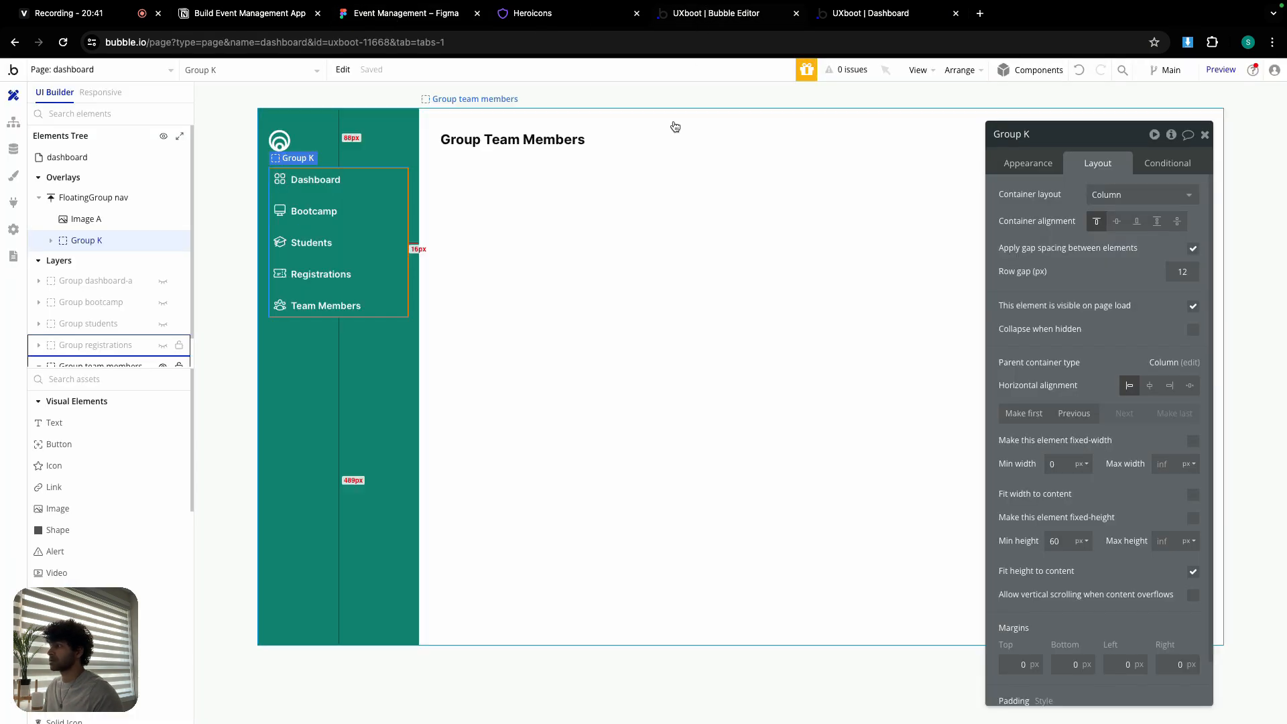
- Rename Group K to 'Group nav tabs', review Group team members' condition, then go to the preview
{"action": "double_click", "coordinate": [1030, 136]}
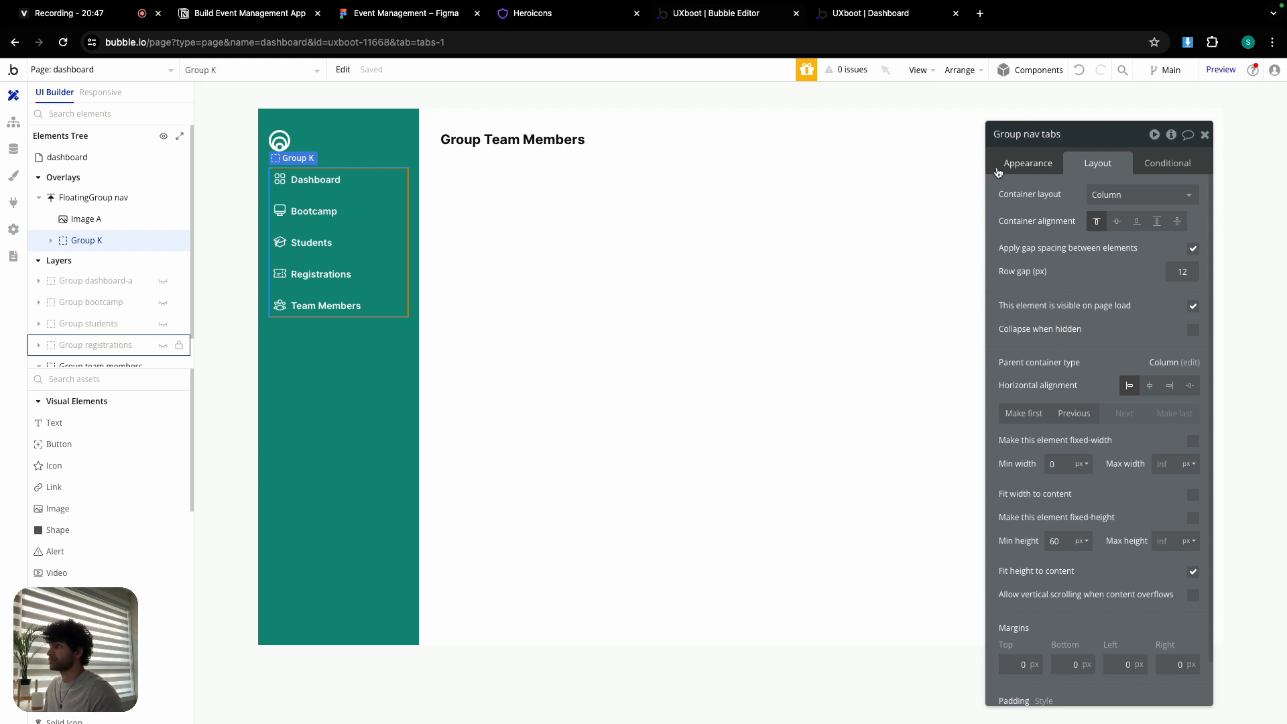
{"action": "left_click", "coordinate": [692, 229]}
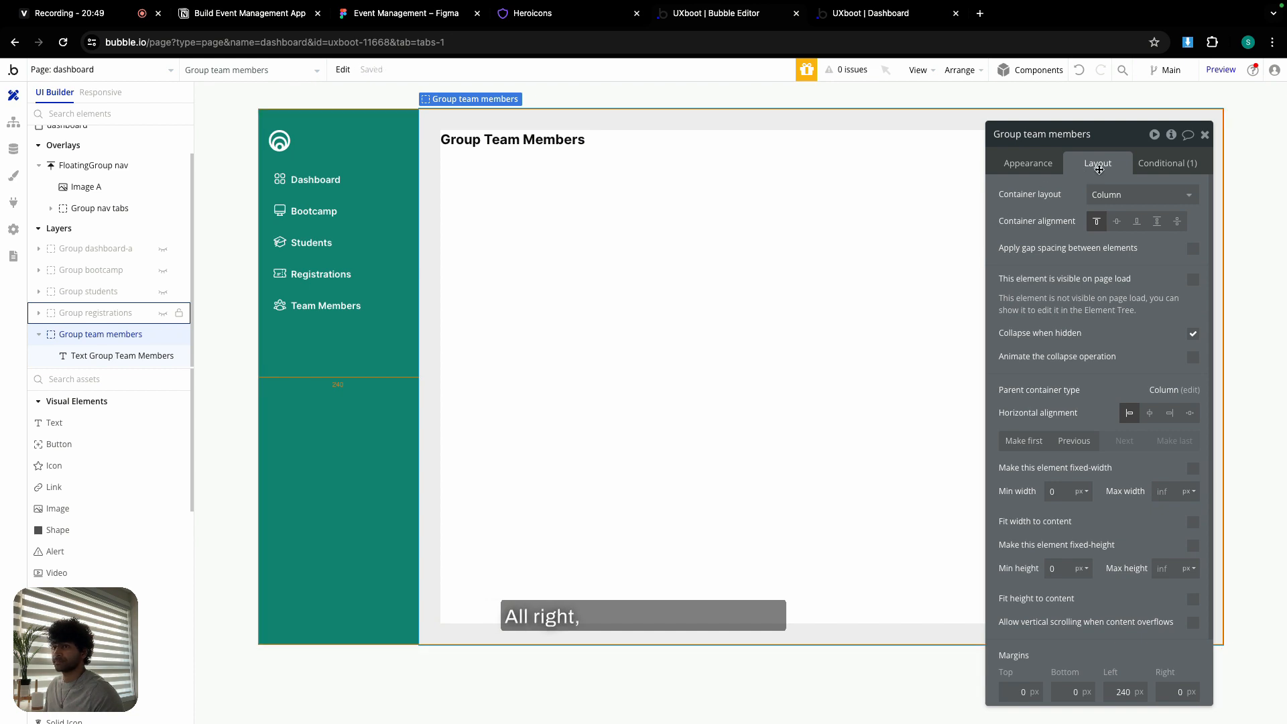
{"action": "left_click", "coordinate": [1145, 165]}
{"action": "left_click", "coordinate": [843, 20]}
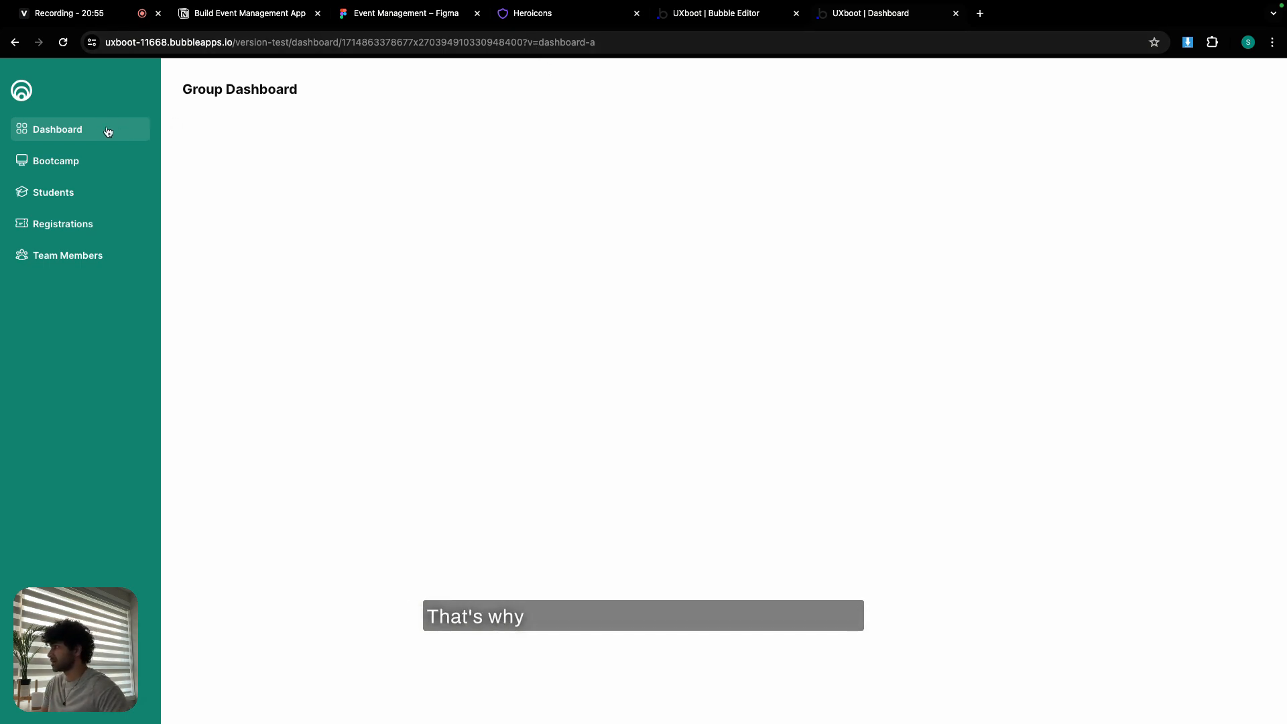
- Test the Bootcamp, Students, Registrations and Team Members tabs in the preview, ending on Dashboard
{"action": "left_click", "coordinate": [89, 167]}
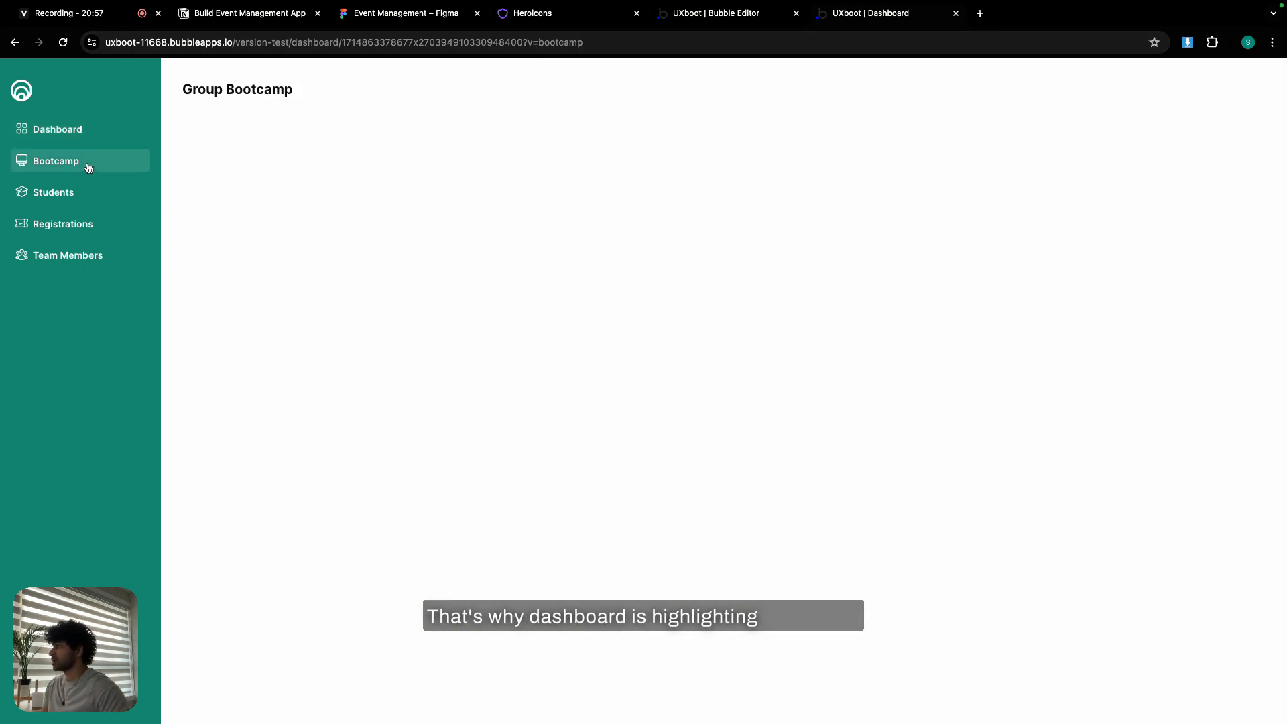
{"action": "left_click", "coordinate": [89, 197]}
{"action": "left_click", "coordinate": [90, 225]}
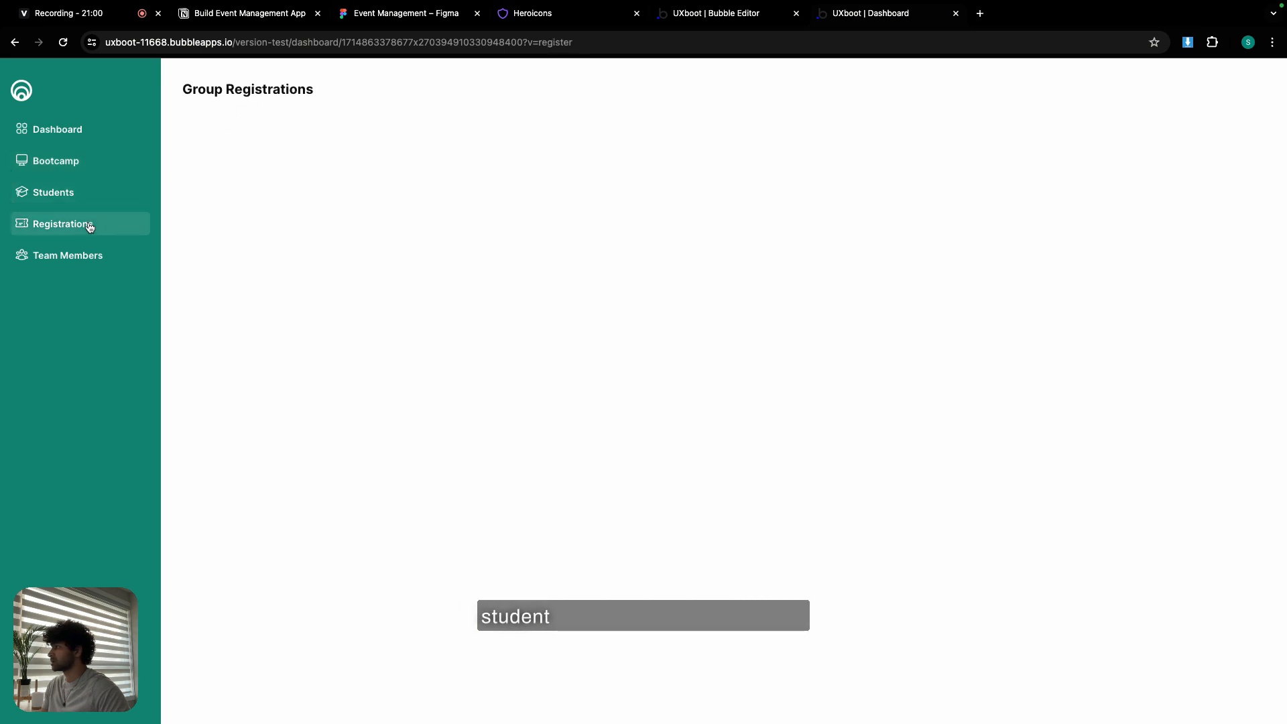
{"action": "left_click", "coordinate": [102, 259]}
{"action": "left_click", "coordinate": [78, 128]}
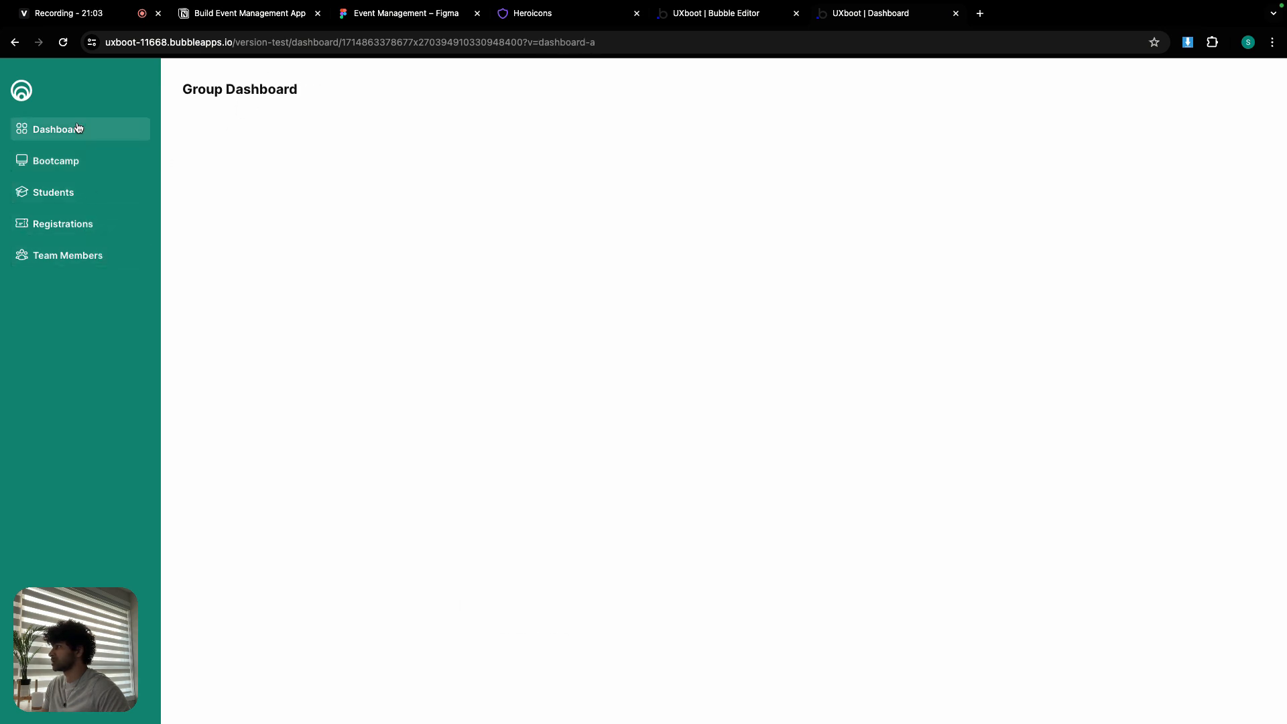
{"action": "left_click", "coordinate": [417, 14]}
- Inspect the Figma header's Section1, Frame 18, greeting heading and Frame 141 stats card row
{"action": "scroll", "coordinate": [657, 246], "scroll_direction": "down", "scroll_amount": 3}
{"action": "scroll", "coordinate": [657, 245], "scroll_direction": "down", "scroll_amount": 2}
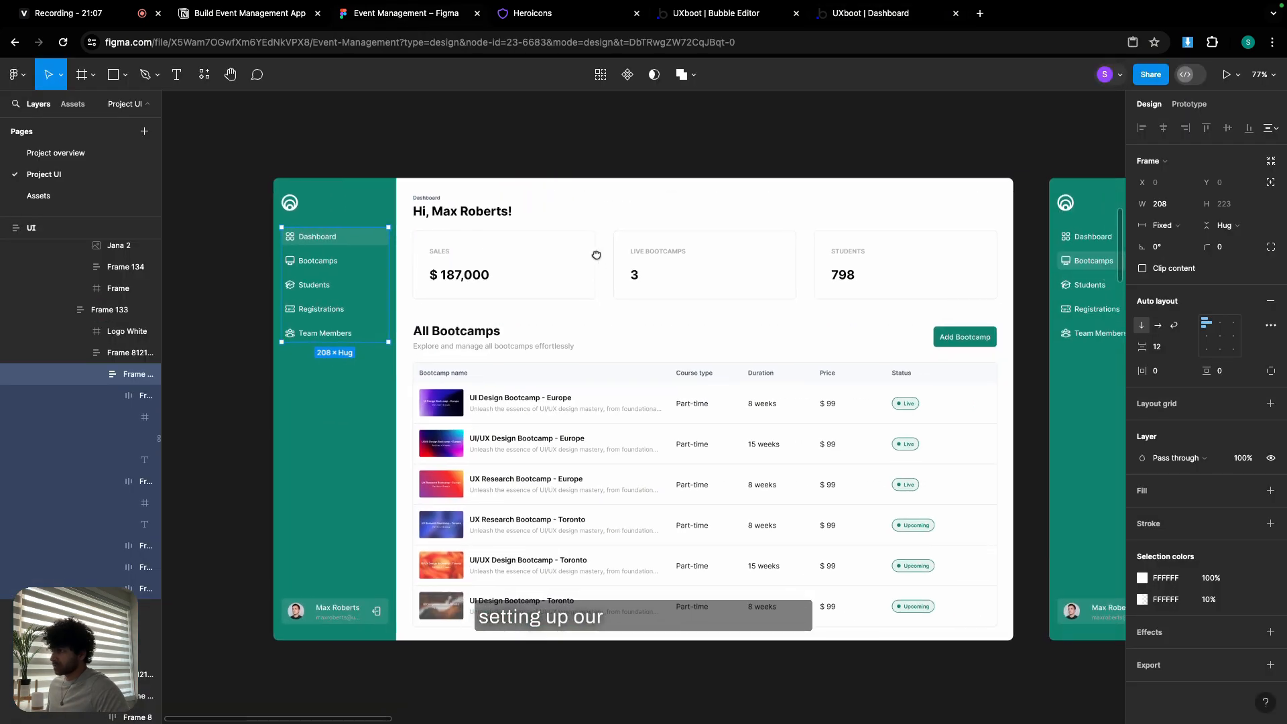
{"action": "scroll", "coordinate": [529, 214], "scroll_direction": "up", "scroll_amount": 5}
{"action": "left_click", "coordinate": [526, 212]}
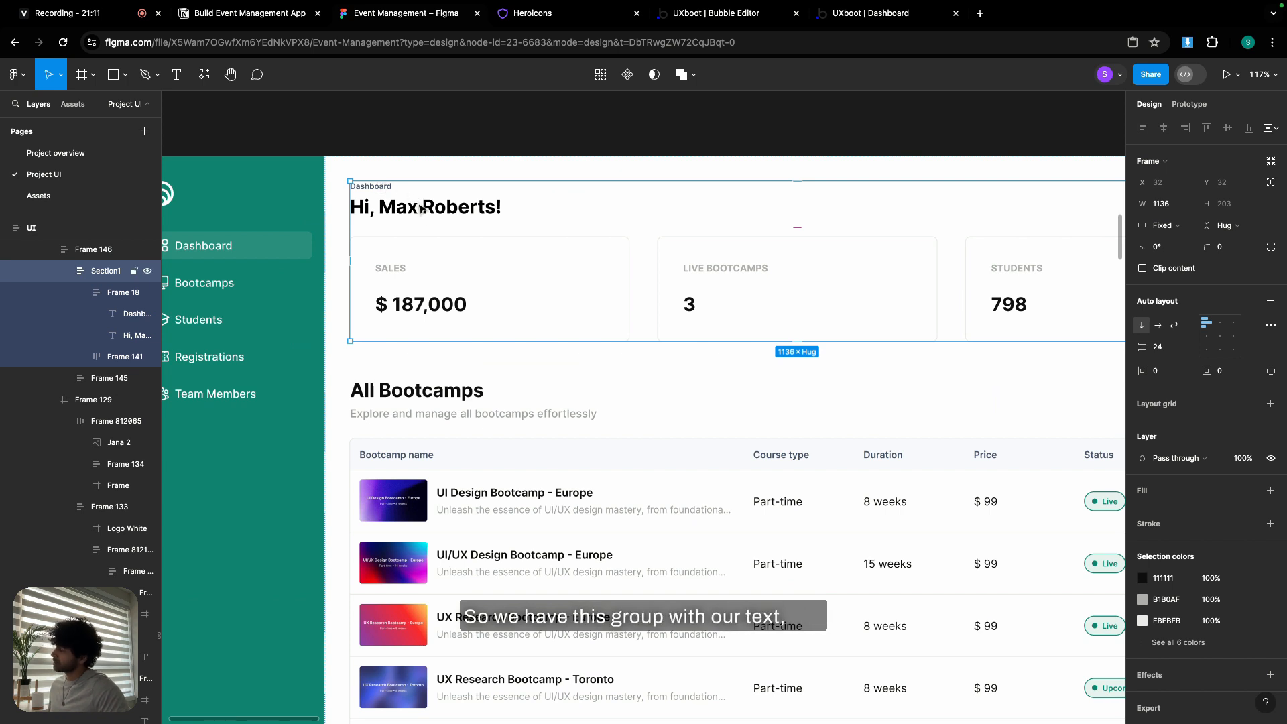
{"action": "left_click", "coordinate": [429, 212]}
{"action": "left_click", "coordinate": [428, 212]}
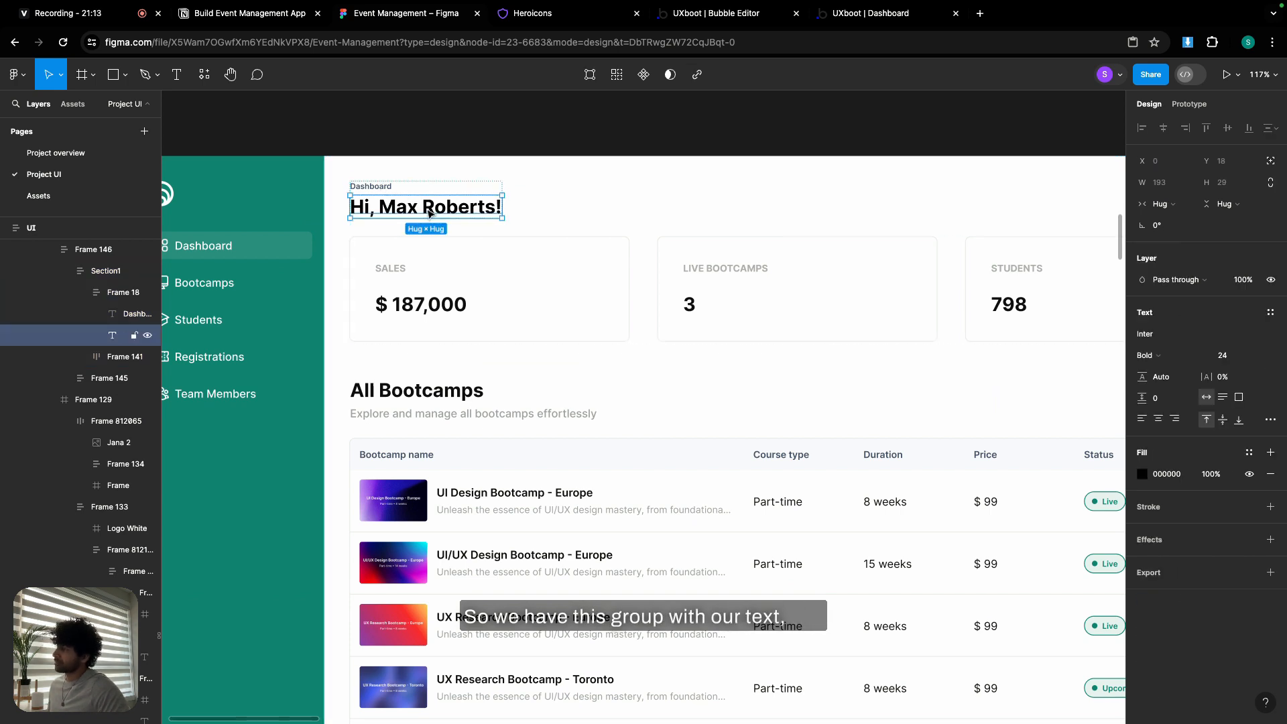
{"action": "left_click", "coordinate": [578, 230]}
{"action": "left_click", "coordinate": [583, 269]}
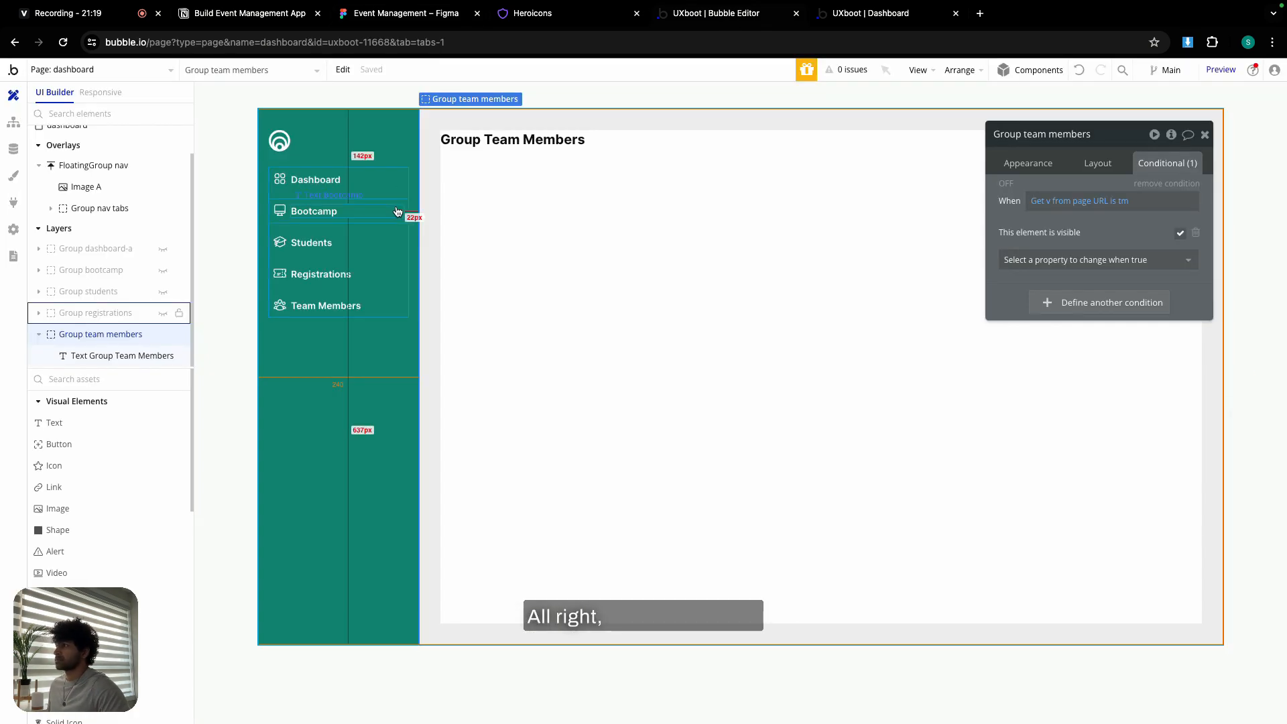
- Hide Group team members, show Group dashboard-a, and select its Group Dashboard heading
{"action": "left_click", "coordinate": [163, 333]}
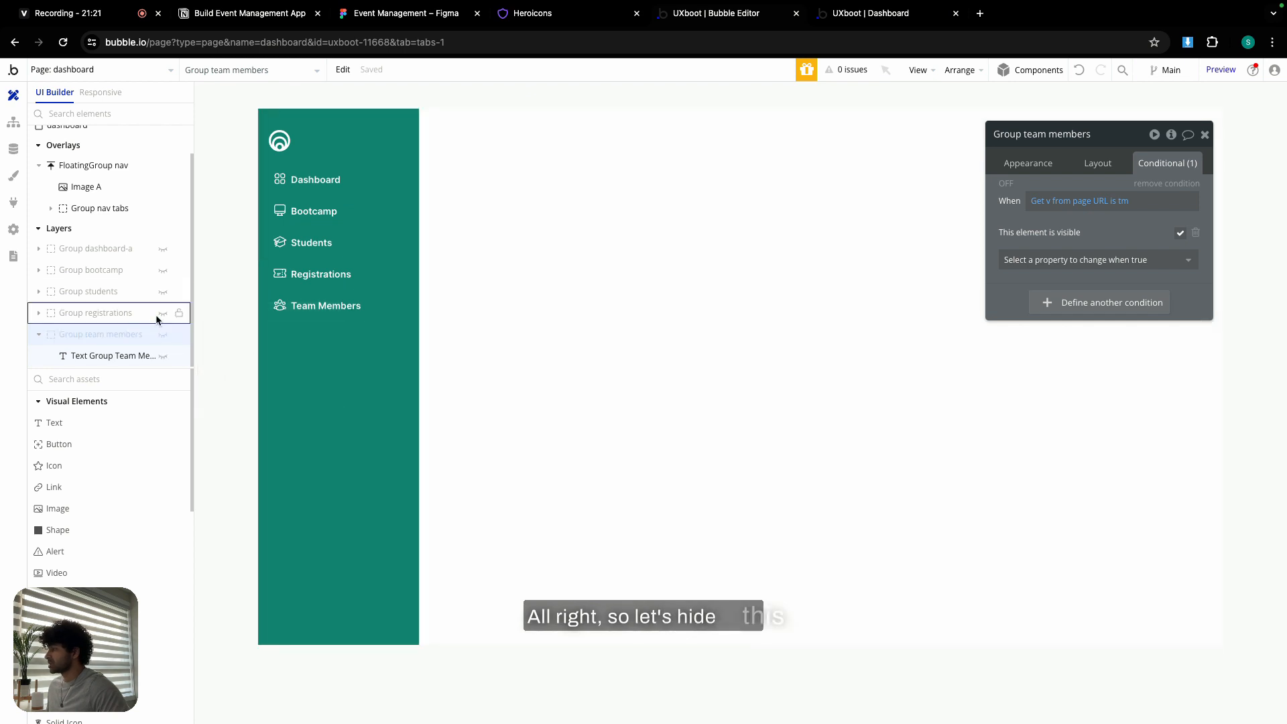
{"action": "left_click", "coordinate": [39, 334]}
{"action": "left_click", "coordinate": [163, 270]}
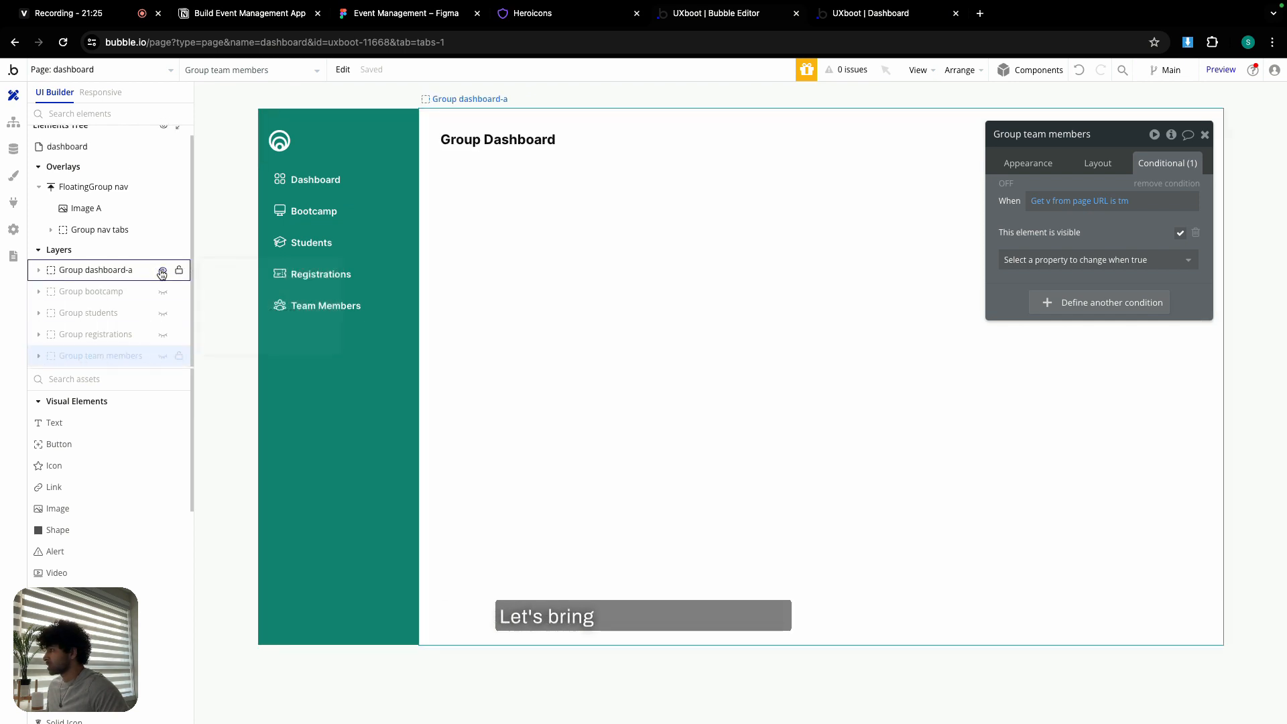
{"action": "left_click", "coordinate": [493, 153]}
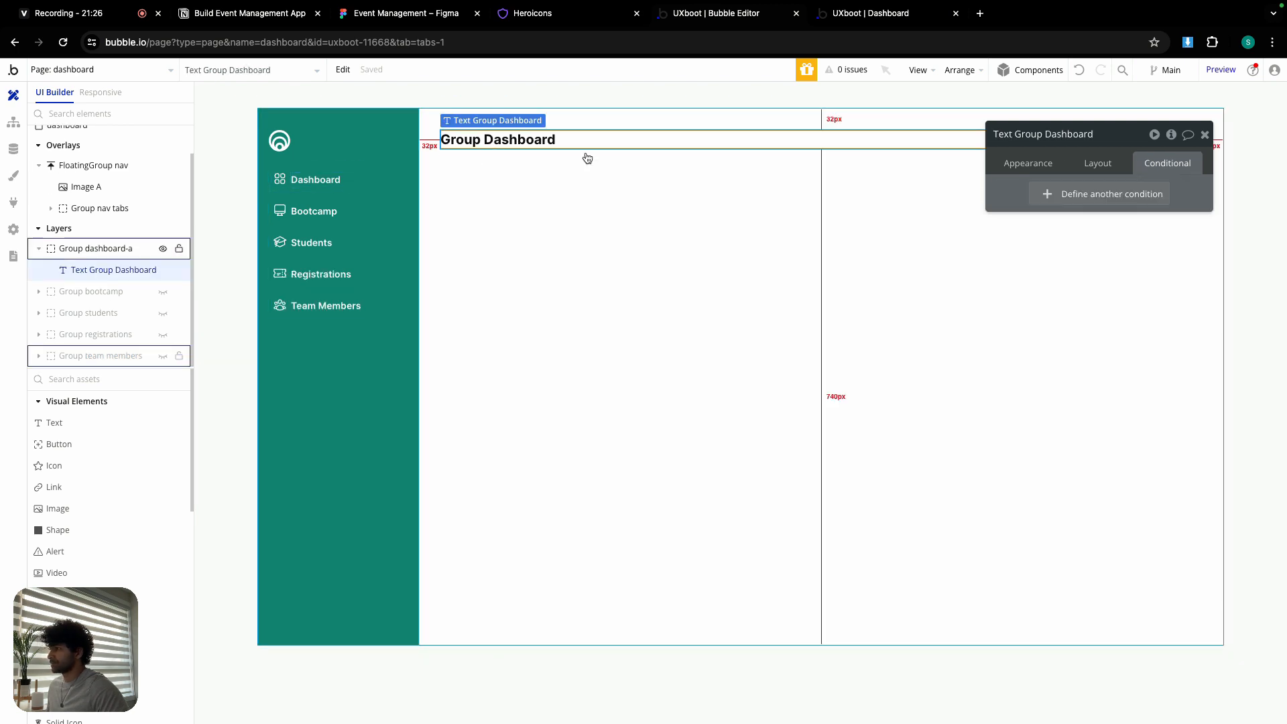
{"action": "left_click", "coordinate": [1011, 162]}
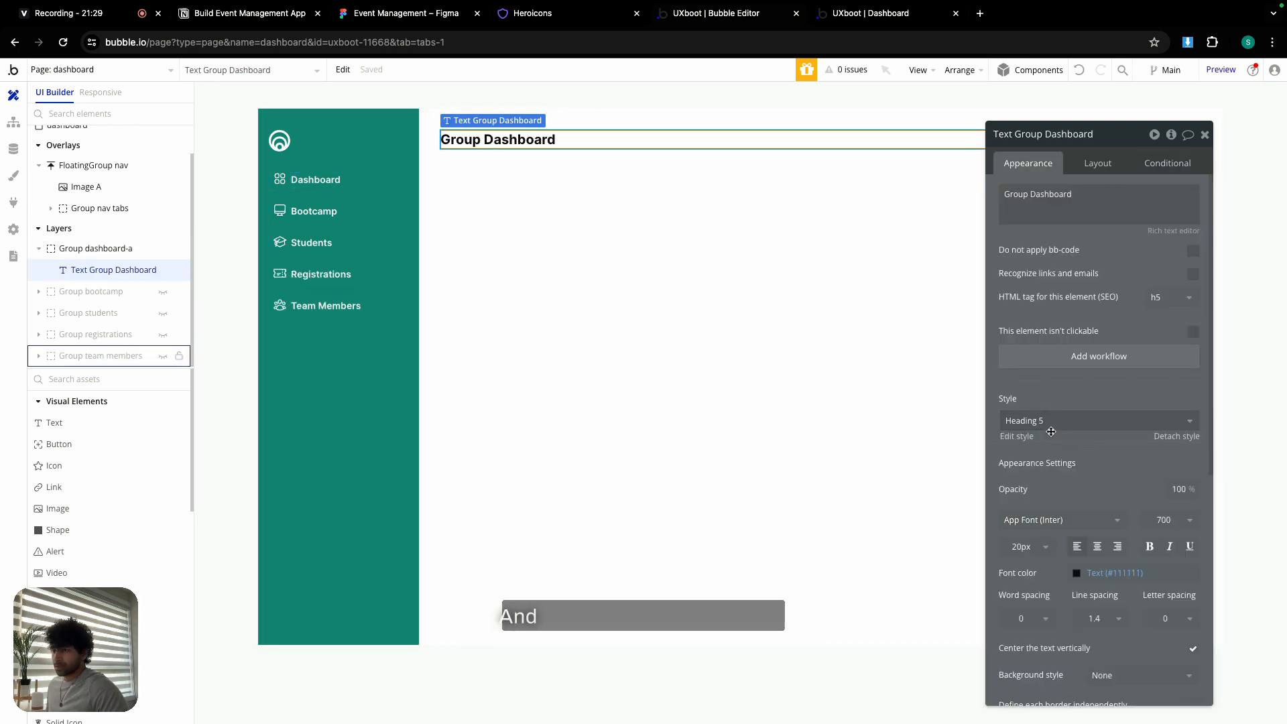
- Set the heading to 'Hi Current User's name!' and place a new Text element beneath it
{"action": "triple_click", "coordinate": [1084, 210]}
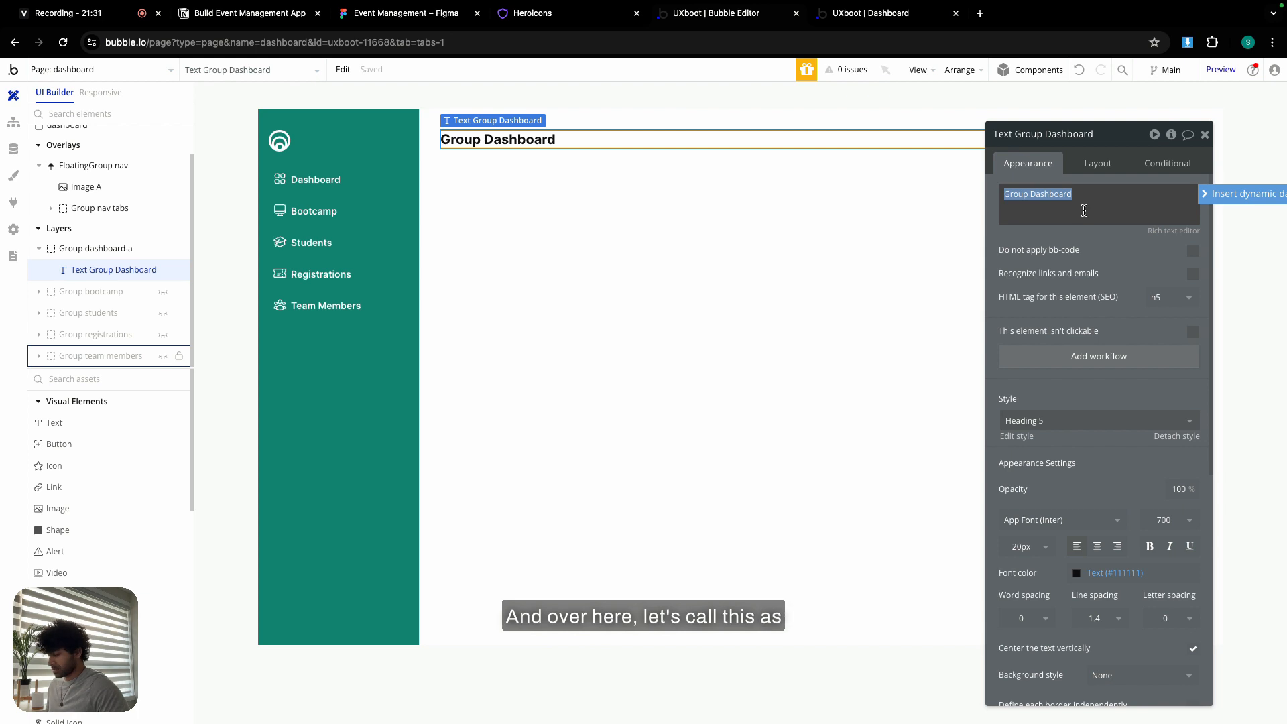
{"action": "type", "text": "Hi"}
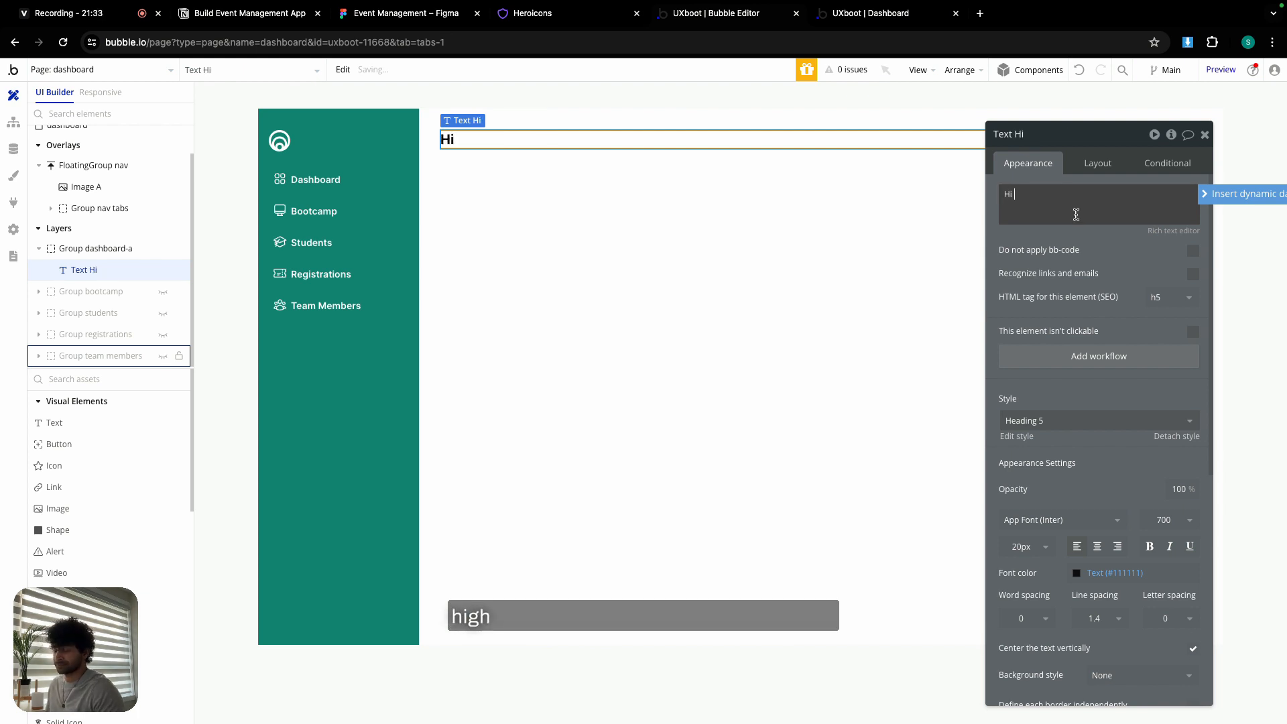
{"action": "left_click", "coordinate": [1233, 194]}
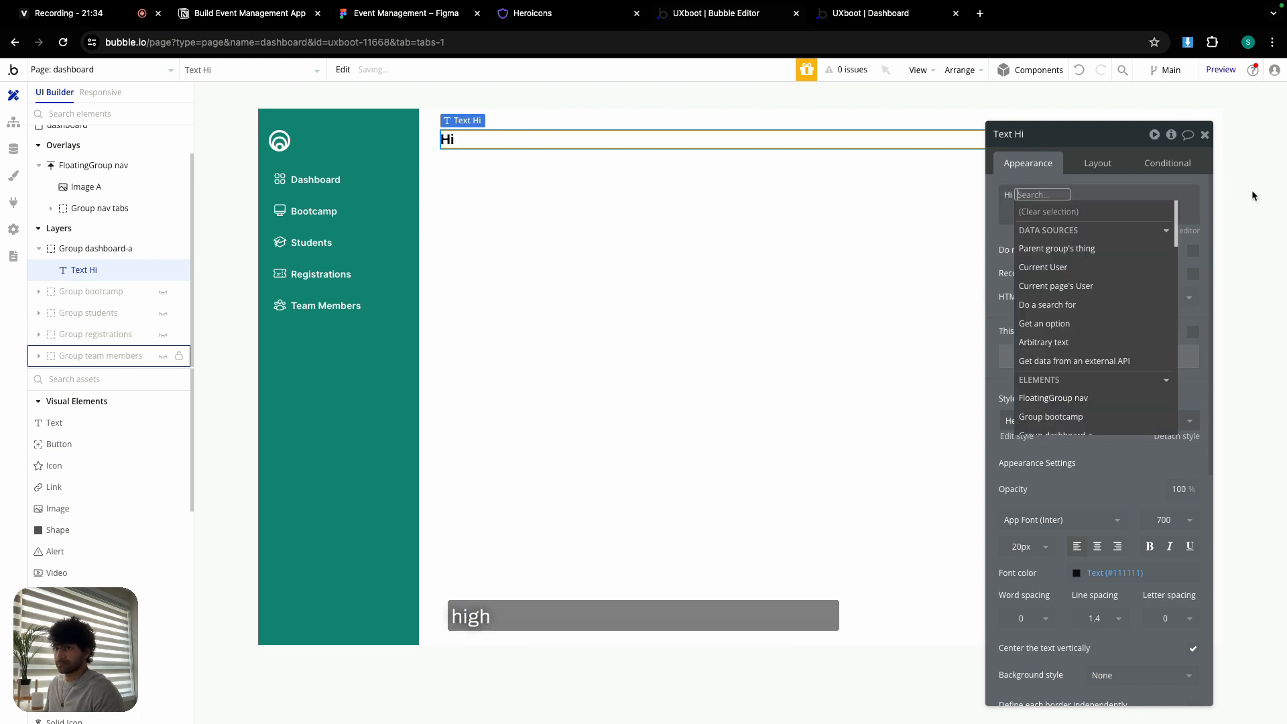
{"action": "left_click", "coordinate": [1075, 267]}
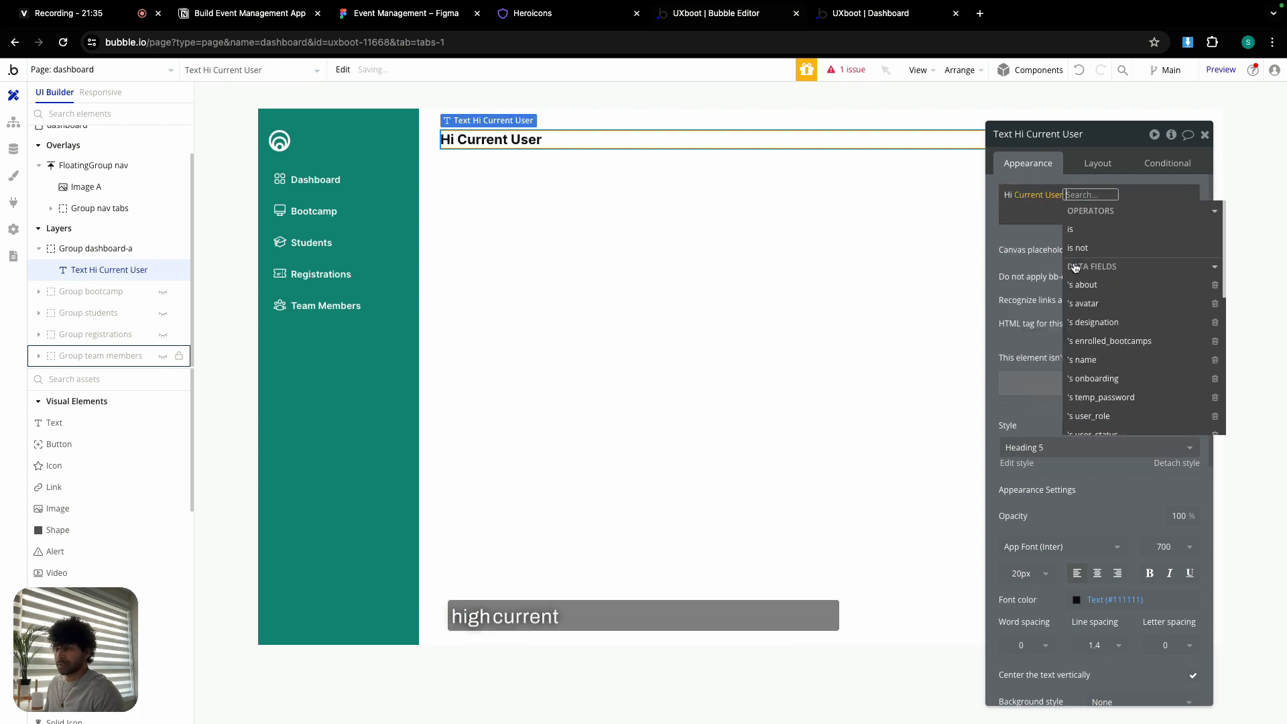
{"action": "left_click", "coordinate": [1084, 360]}
{"action": "left_click", "coordinate": [1058, 212]}
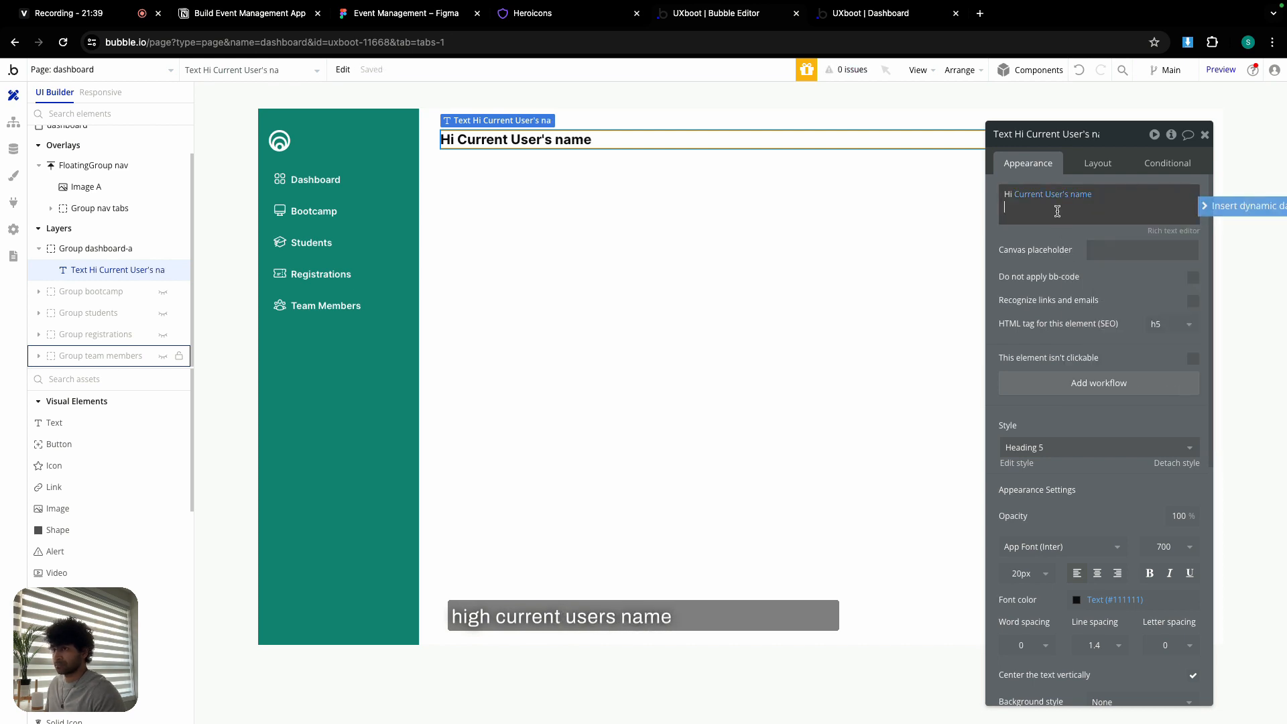
{"action": "type", "text": "!"}
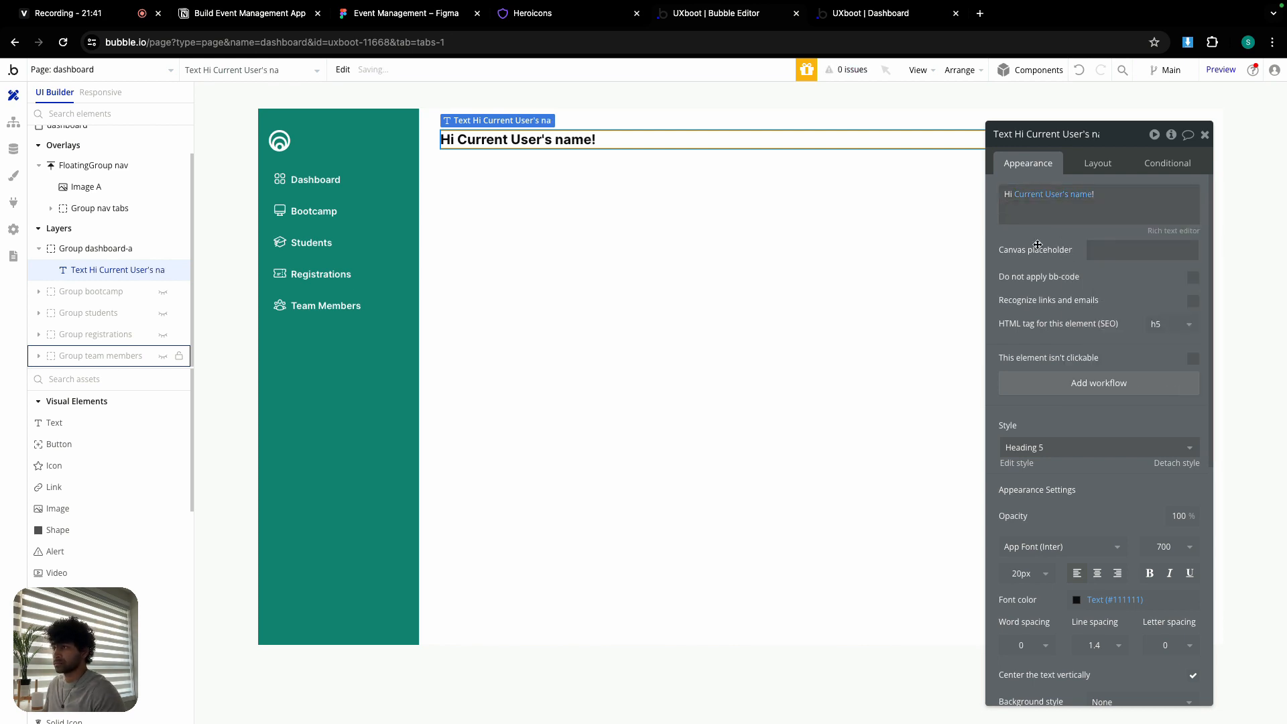
{"action": "left_click", "coordinate": [40, 422]}
{"action": "left_click", "coordinate": [436, 259]}
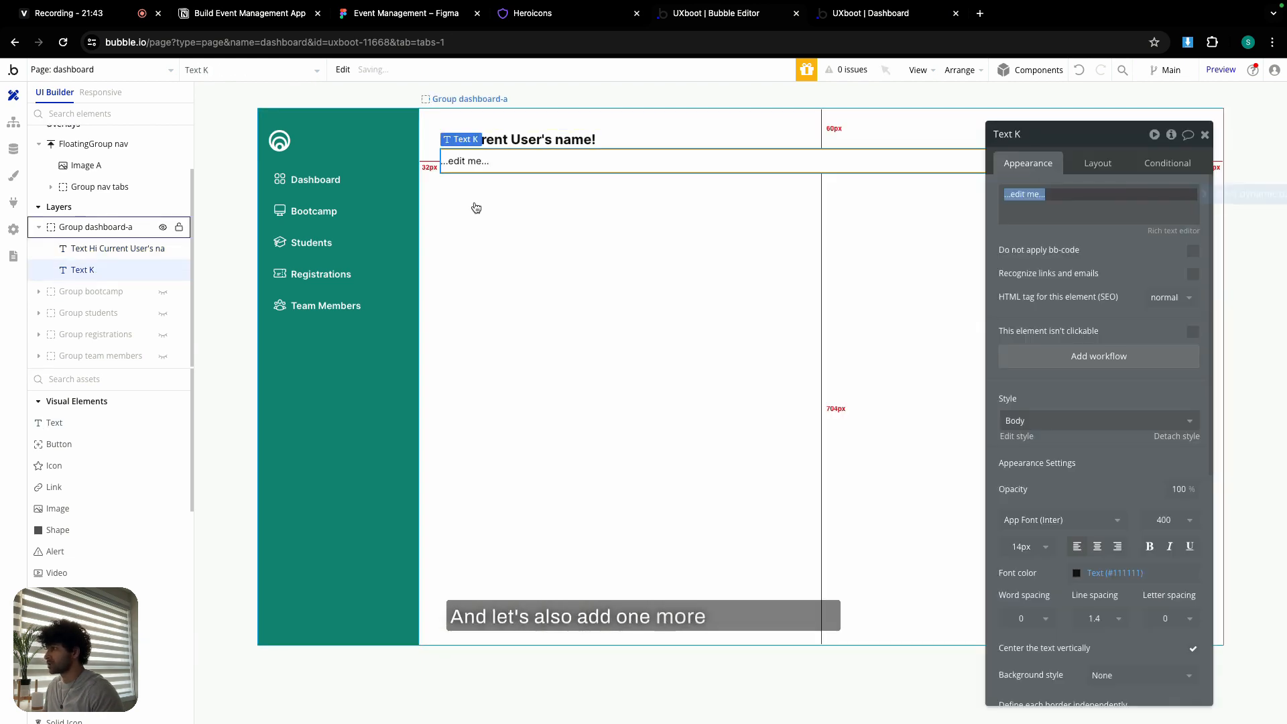
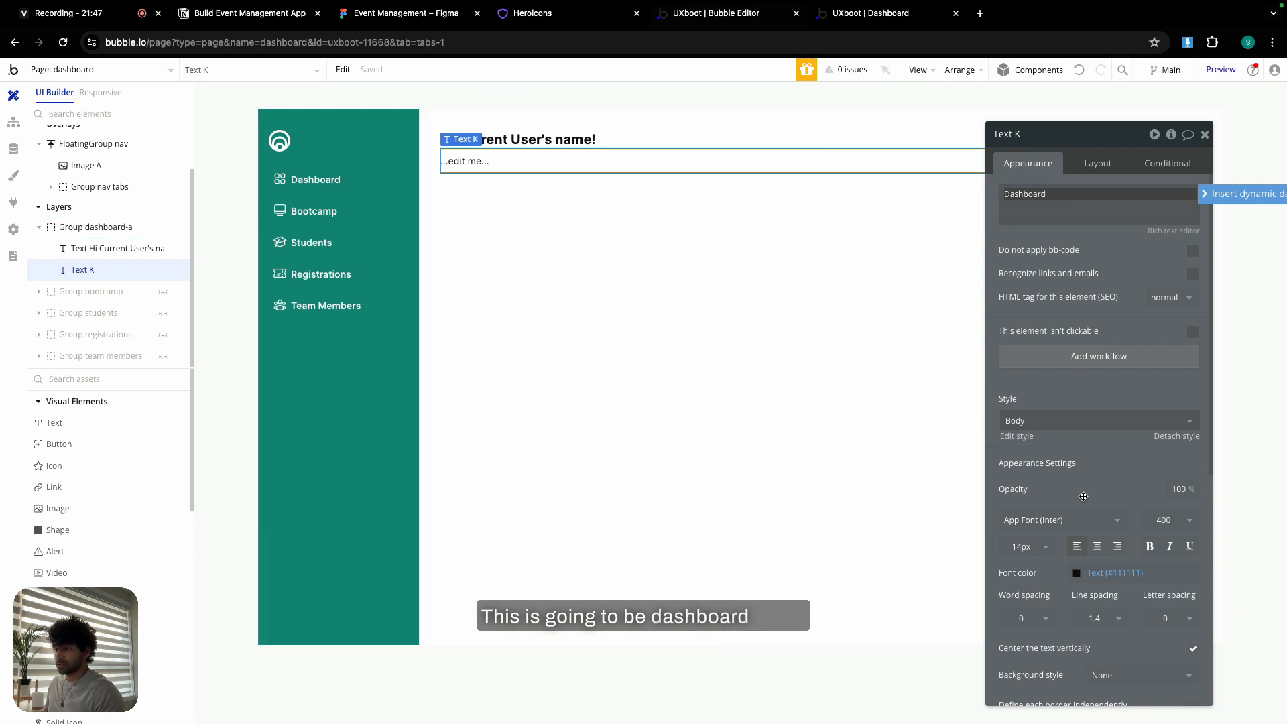
- Check the Dashboard label's text styling in the Figma design and pin the Heroicons tab
{"action": "left_click", "coordinate": [423, 19]}
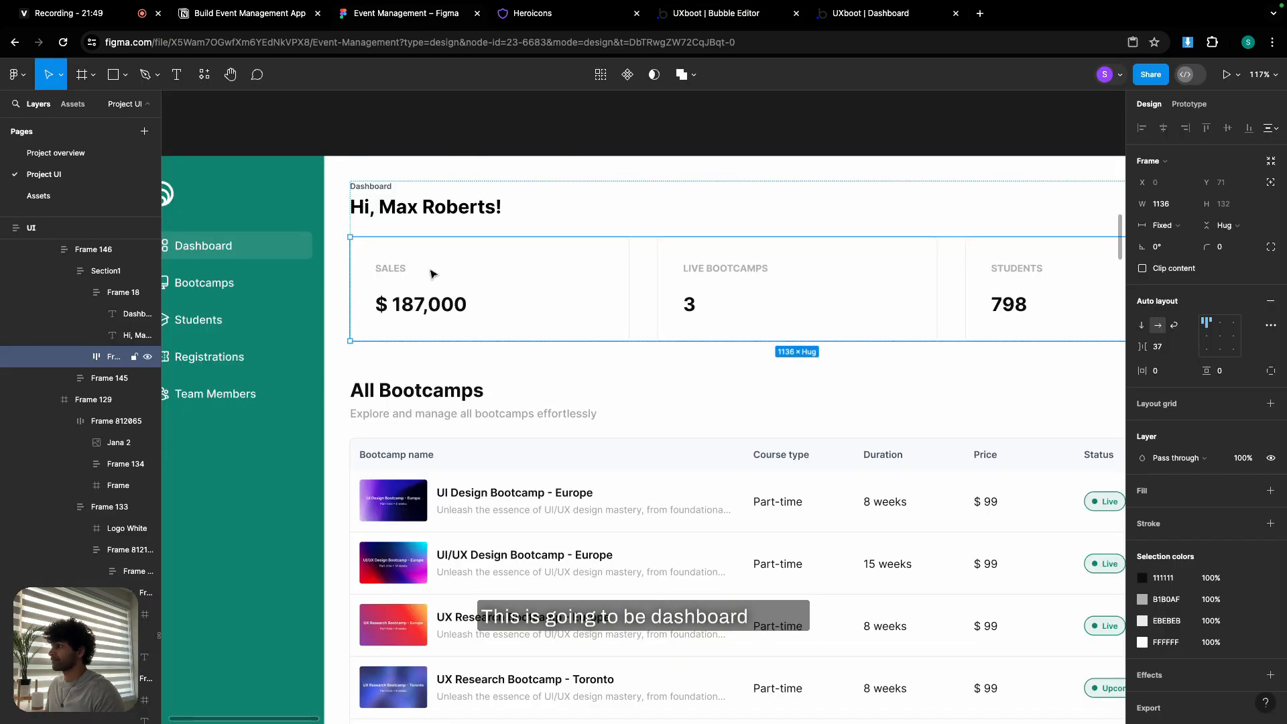
{"action": "left_click", "coordinate": [377, 189]}
{"action": "left_click", "coordinate": [377, 189]}
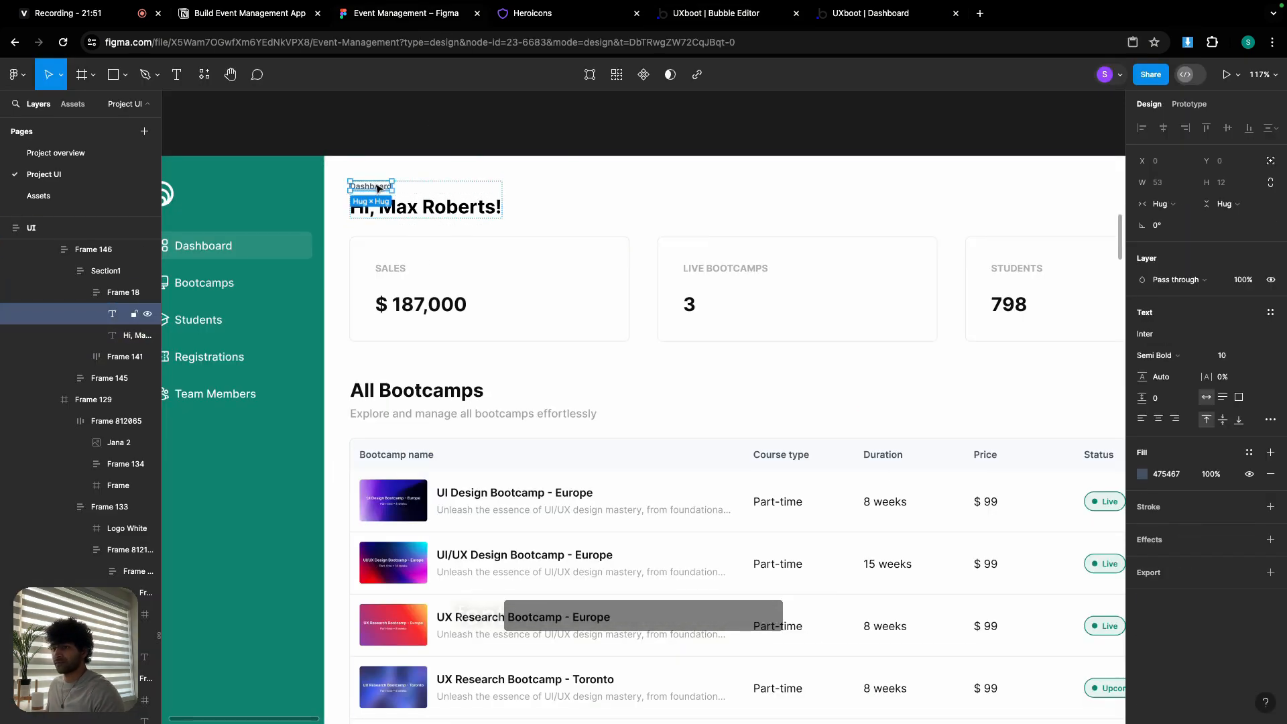
{"action": "right_click", "coordinate": [566, 17]}
{"action": "left_click", "coordinate": [599, 116]}
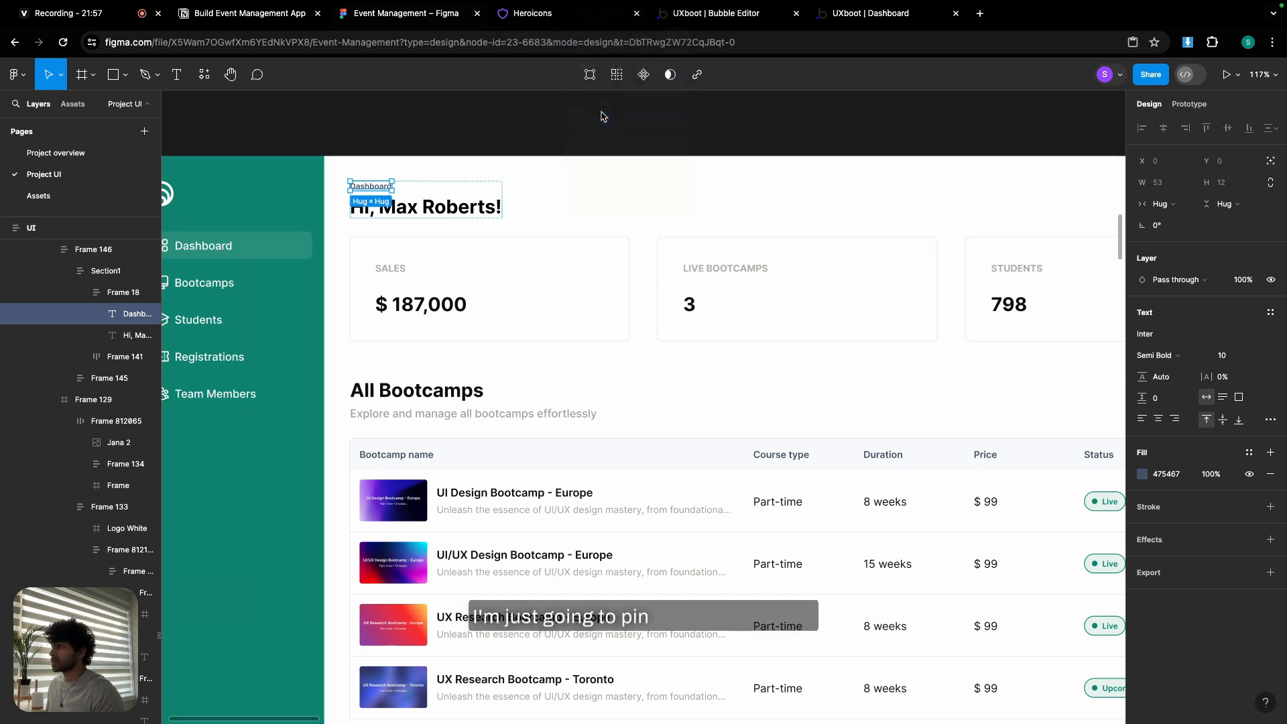
{"action": "left_click", "coordinate": [579, 16]}
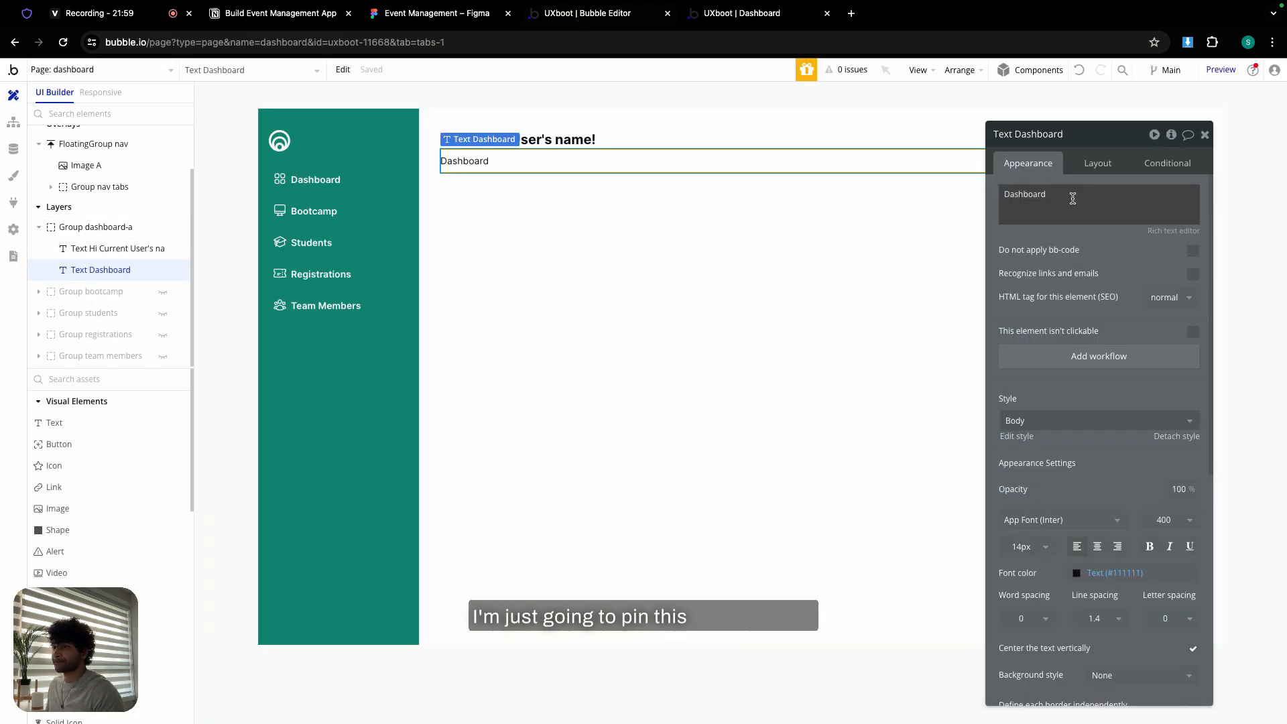
- Style the Dashboard label at 10px, weight 600, in the Table header colour (#475467)
{"action": "left_click", "coordinate": [1032, 548]}
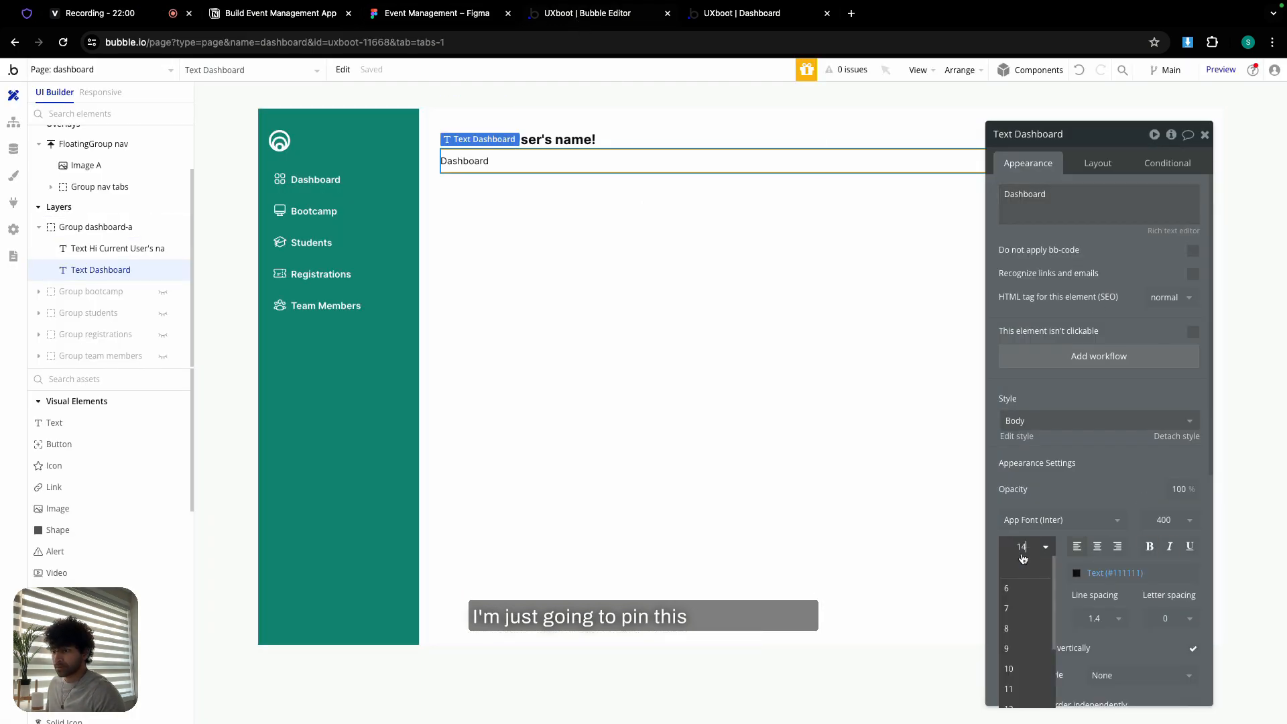
{"action": "left_click", "coordinate": [1026, 668]}
{"action": "left_click", "coordinate": [1164, 525]}
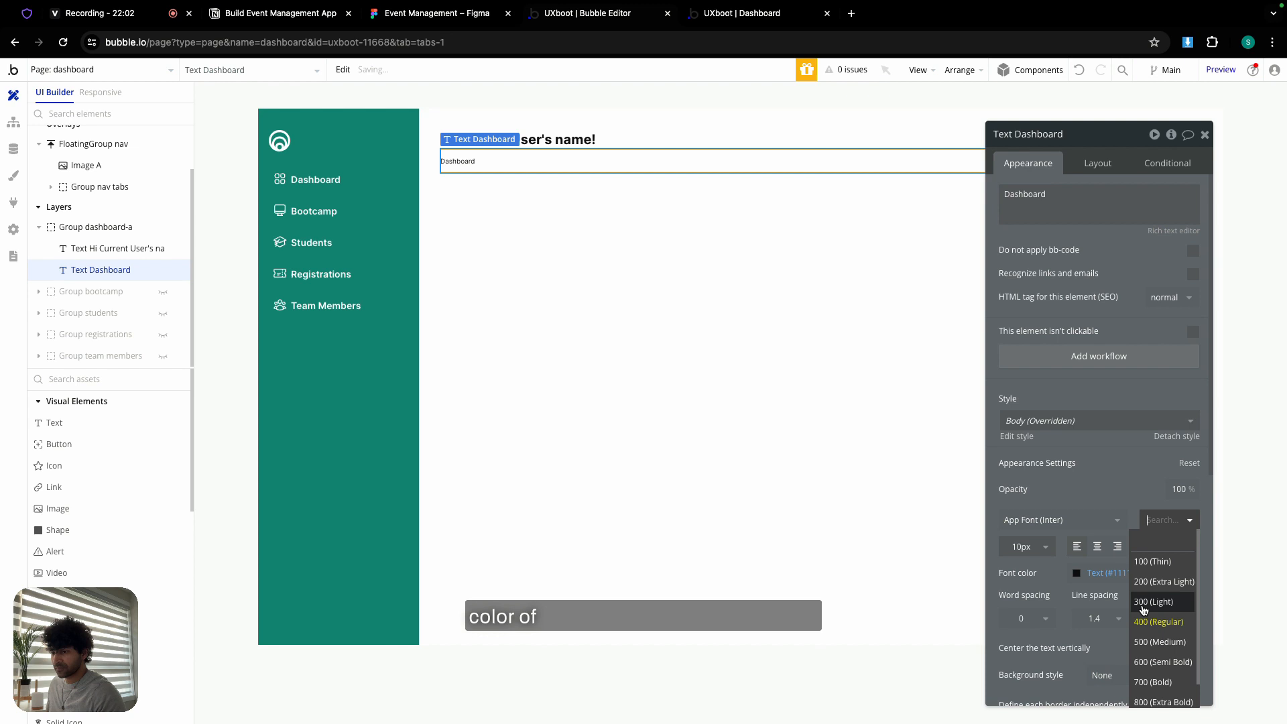
{"action": "left_click", "coordinate": [1153, 662]}
{"action": "left_click", "coordinate": [1106, 574]}
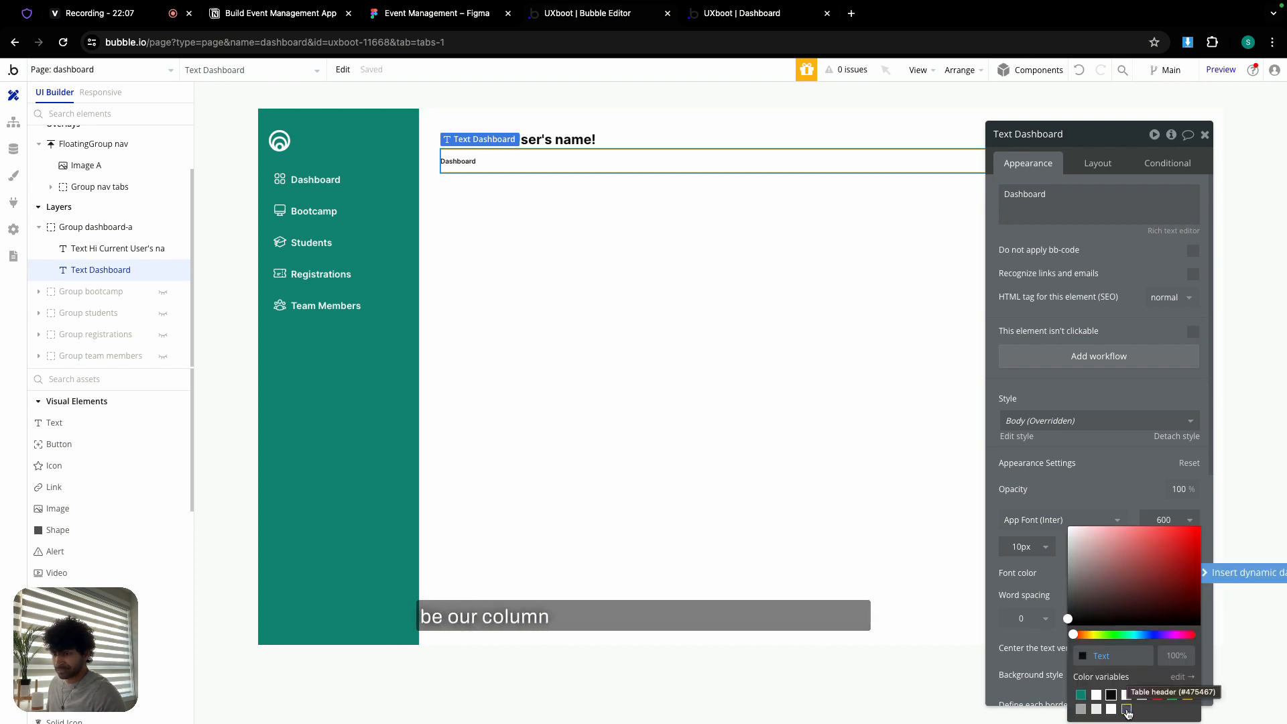
{"action": "left_click", "coordinate": [1127, 710]}
{"action": "left_click", "coordinate": [1097, 485]}
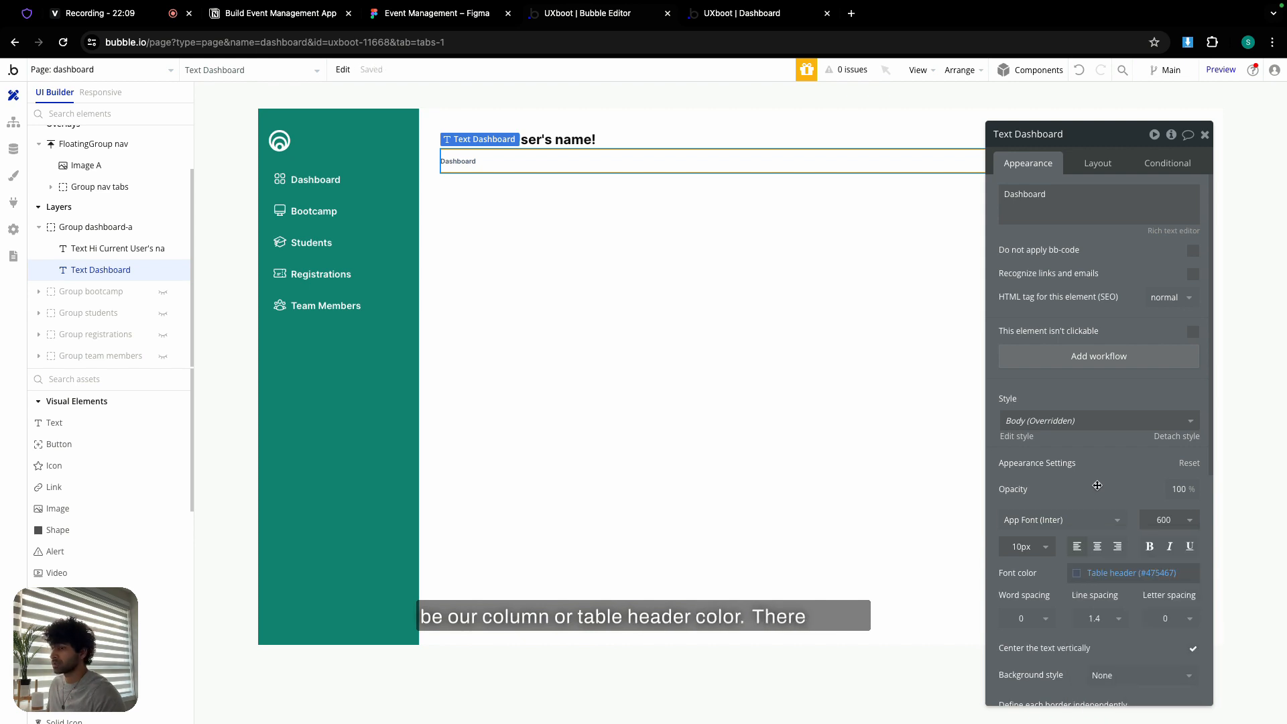
- Set the Dashboard label's minimum width and height to 0
{"action": "left_click", "coordinate": [1098, 163]}
{"action": "left_click", "coordinate": [1063, 346]}
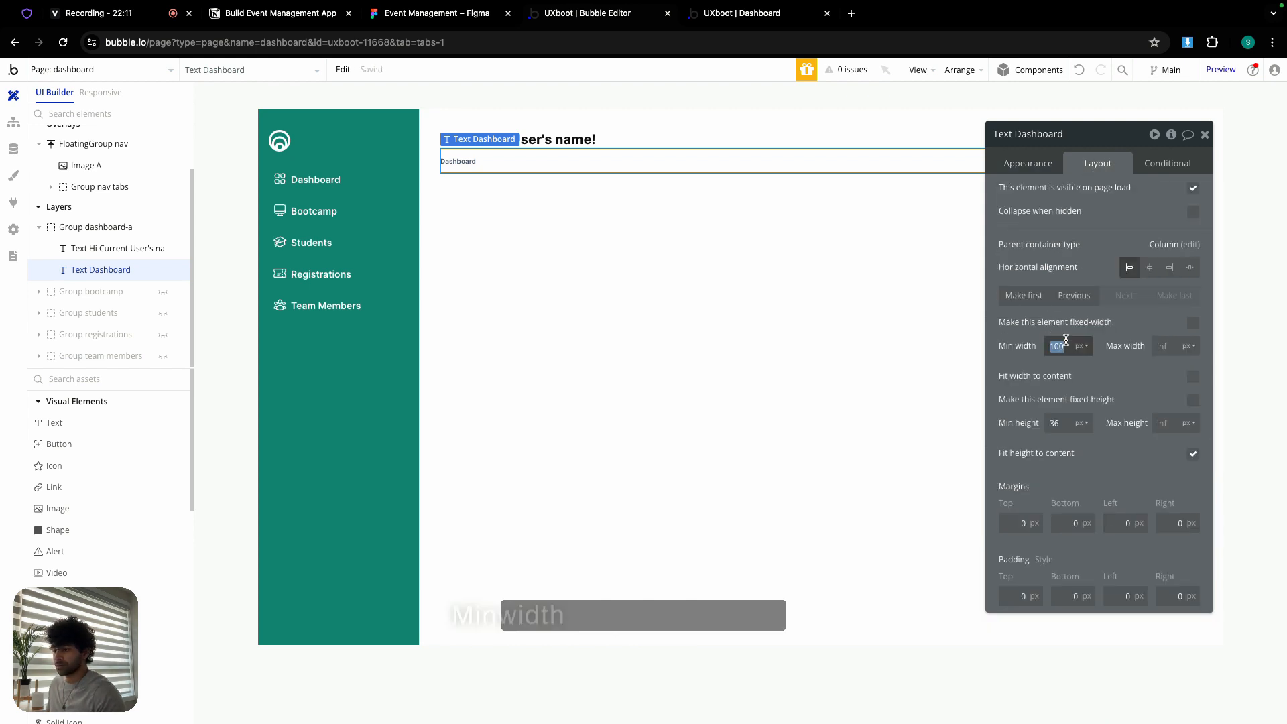
{"action": "double_click", "coordinate": [1056, 423]}
{"action": "type", "text": "0"}
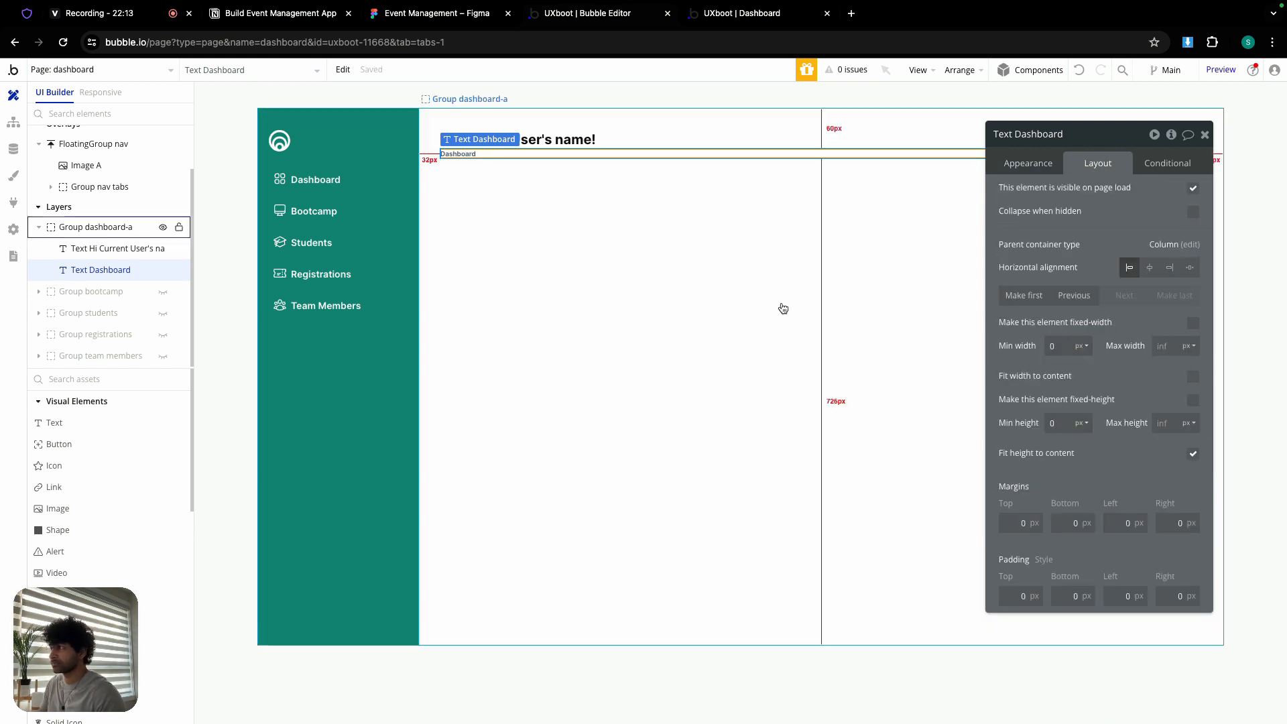
- Check the header frame's auto layout spacing in Figma, then reselect the Dashboard label
{"action": "left_click", "coordinate": [517, 213]}
{"action": "key", "text": "ctrl+shift+Tab"}
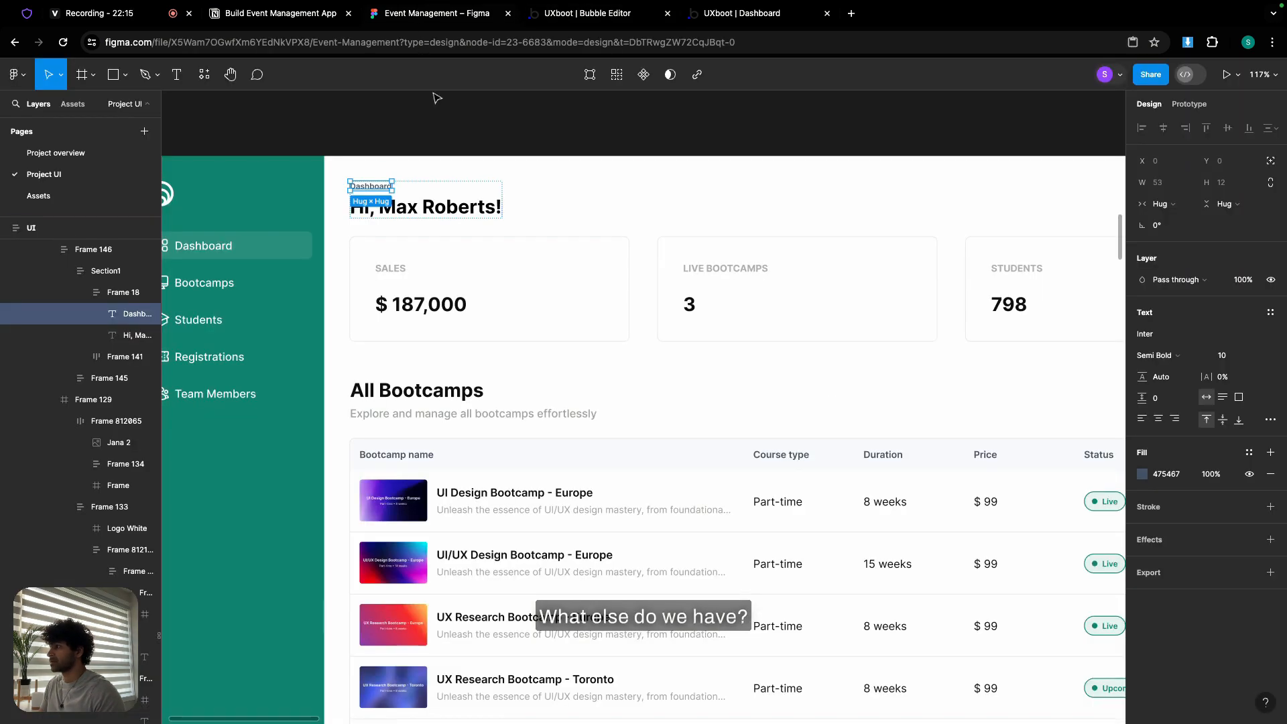
{"action": "left_click", "coordinate": [411, 199]}
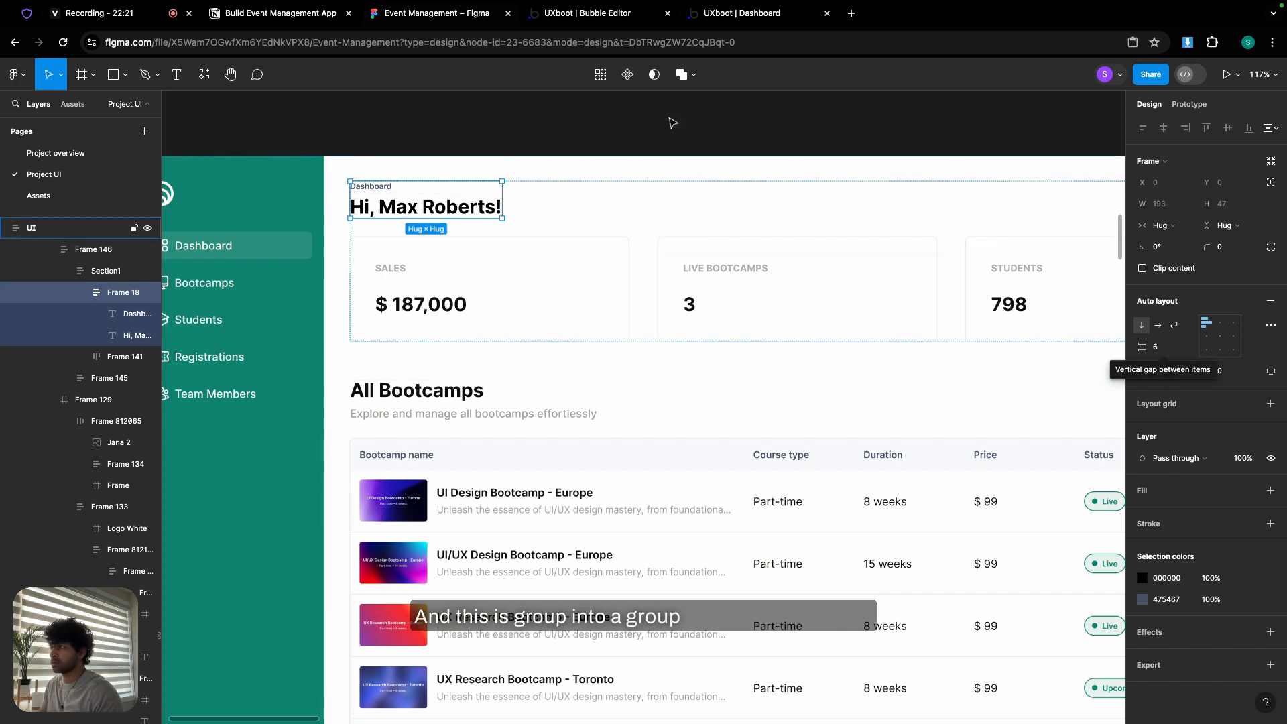
{"action": "key", "text": "ctrl+Tab"}
{"action": "left_click", "coordinate": [472, 154]}
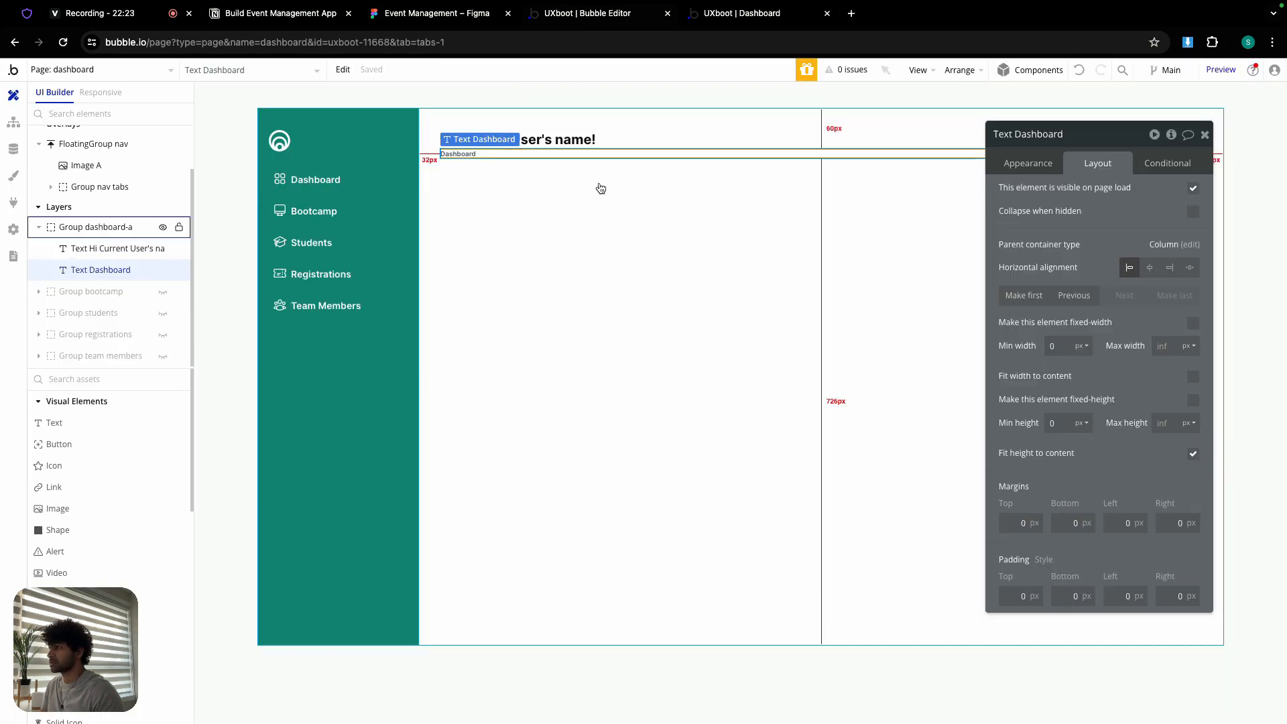
- Move the Dashboard label above the greeting and group both in a column with 6px gap and 0 minimum height
{"action": "left_click", "coordinate": [1043, 297]}
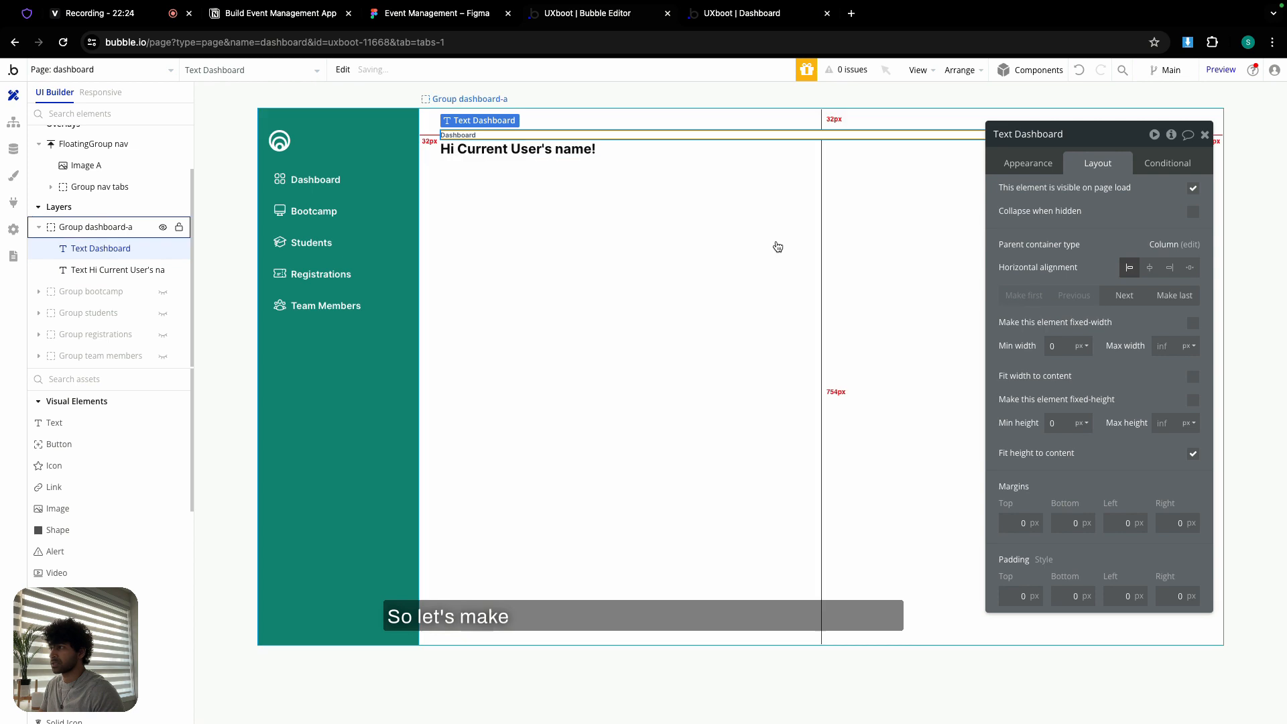
{"action": "left_click", "coordinate": [534, 153], "text": "shift"}
{"action": "right_click", "coordinate": [533, 153]}
{"action": "mouse_move", "coordinate": [624, 237]}
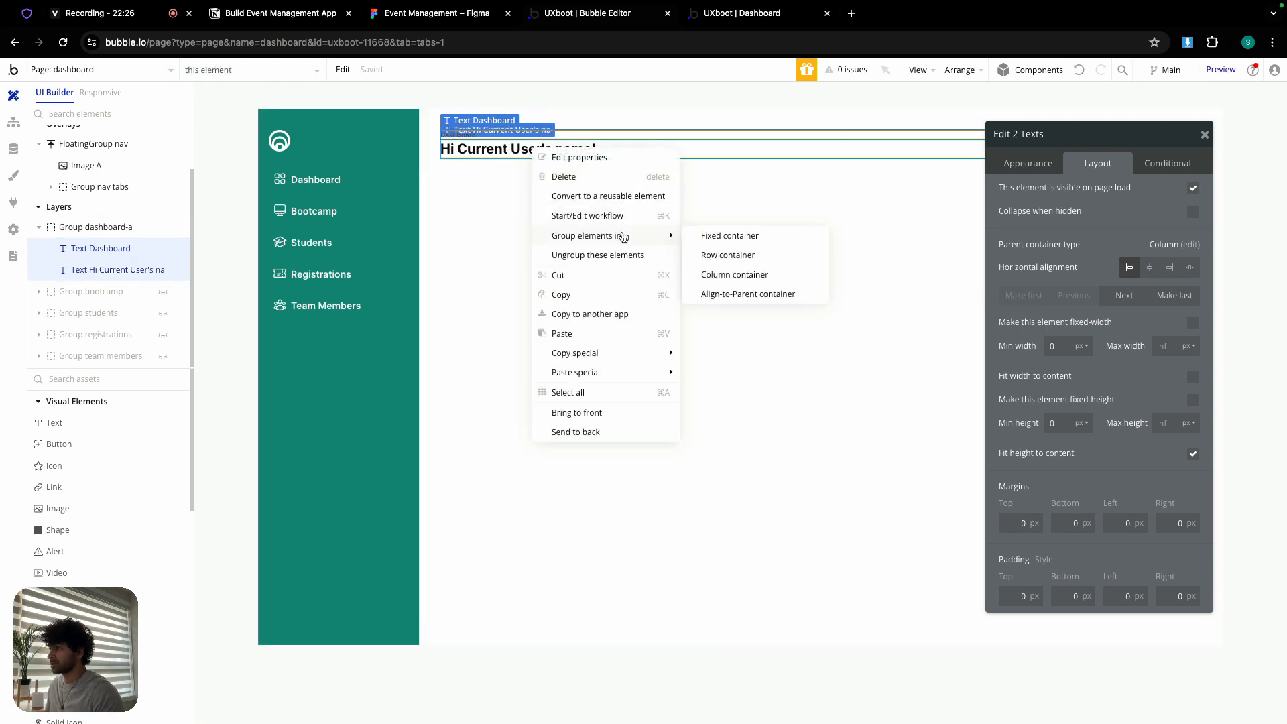
{"action": "left_click", "coordinate": [760, 274]}
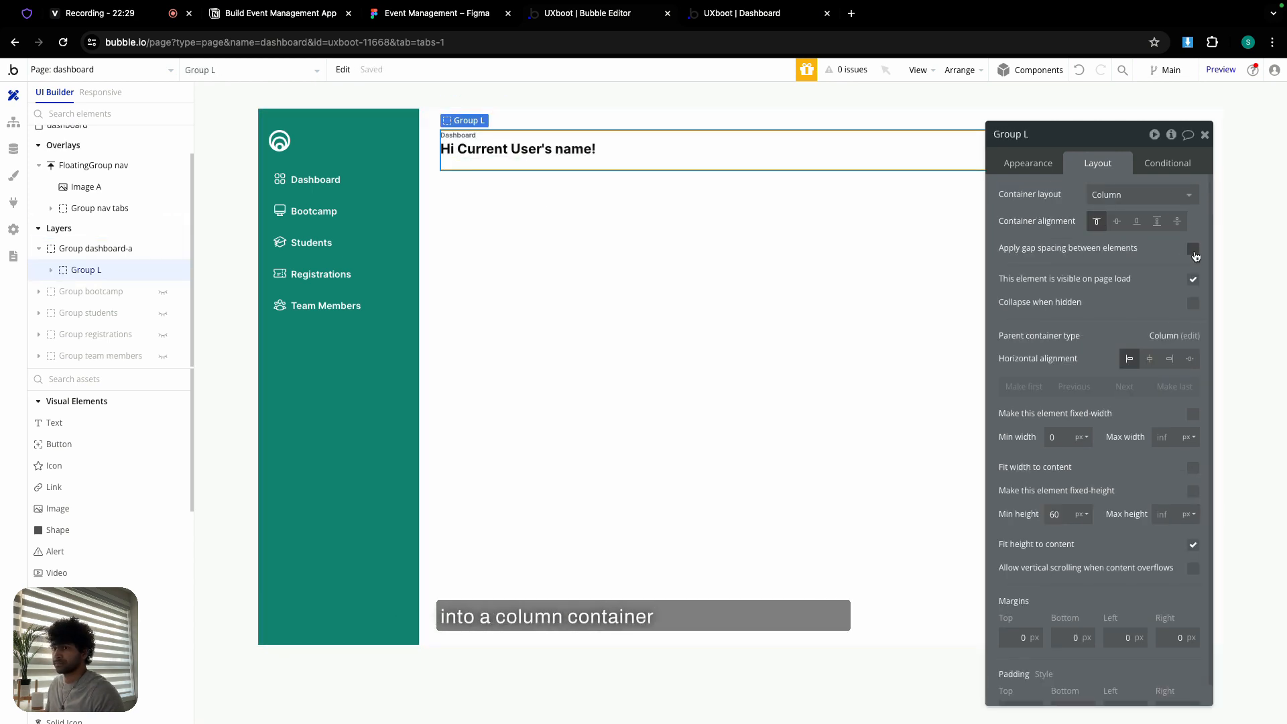
{"action": "left_click", "coordinate": [1194, 248]}
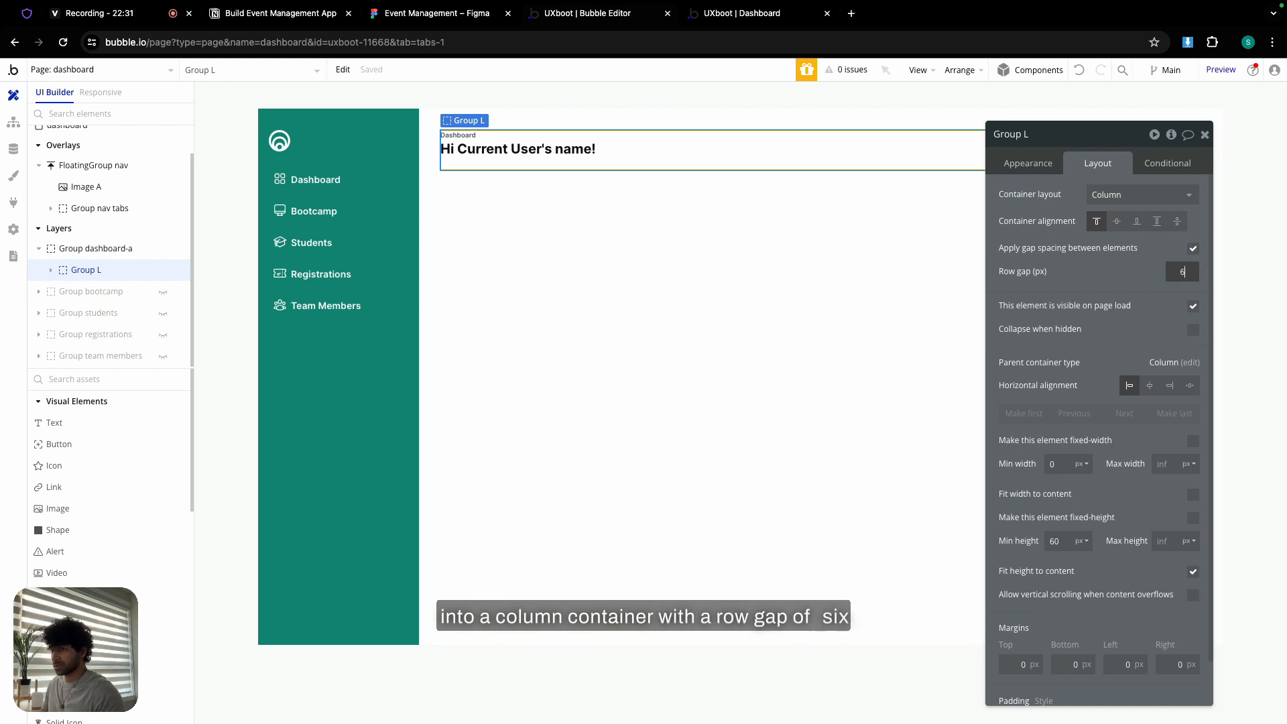
{"action": "double_click", "coordinate": [1058, 540]}
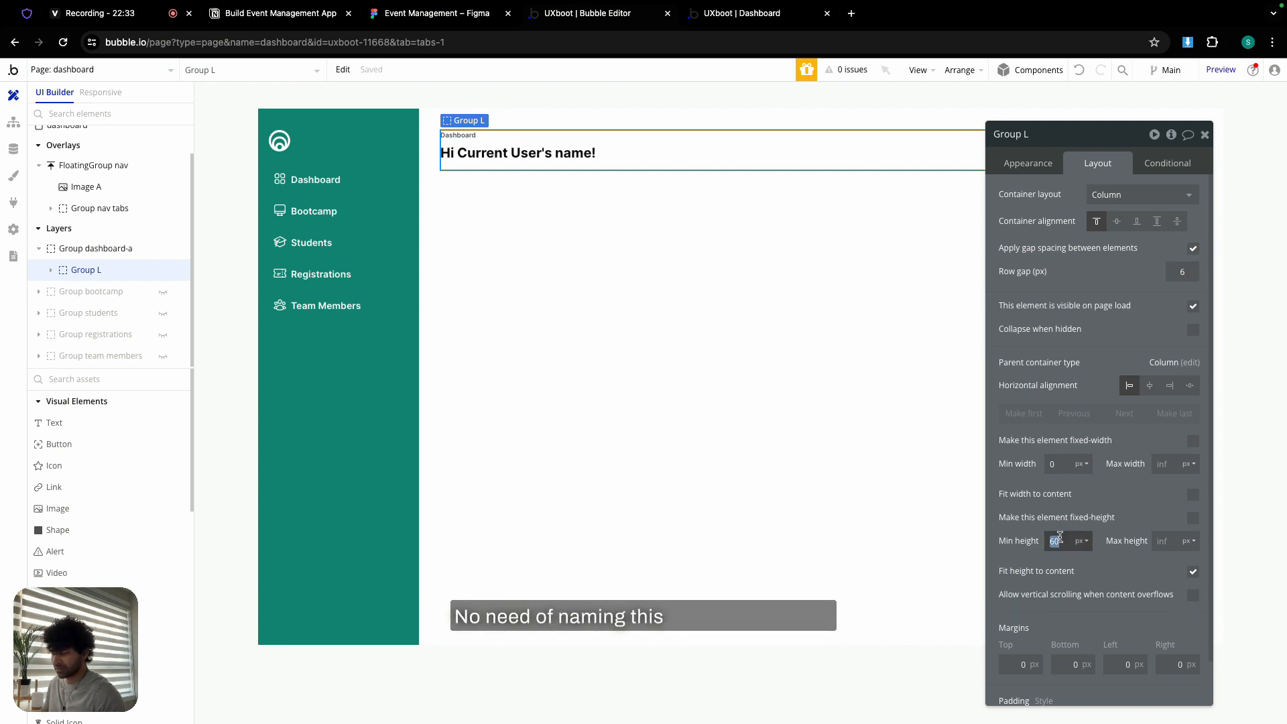
{"action": "type", "text": "0"}
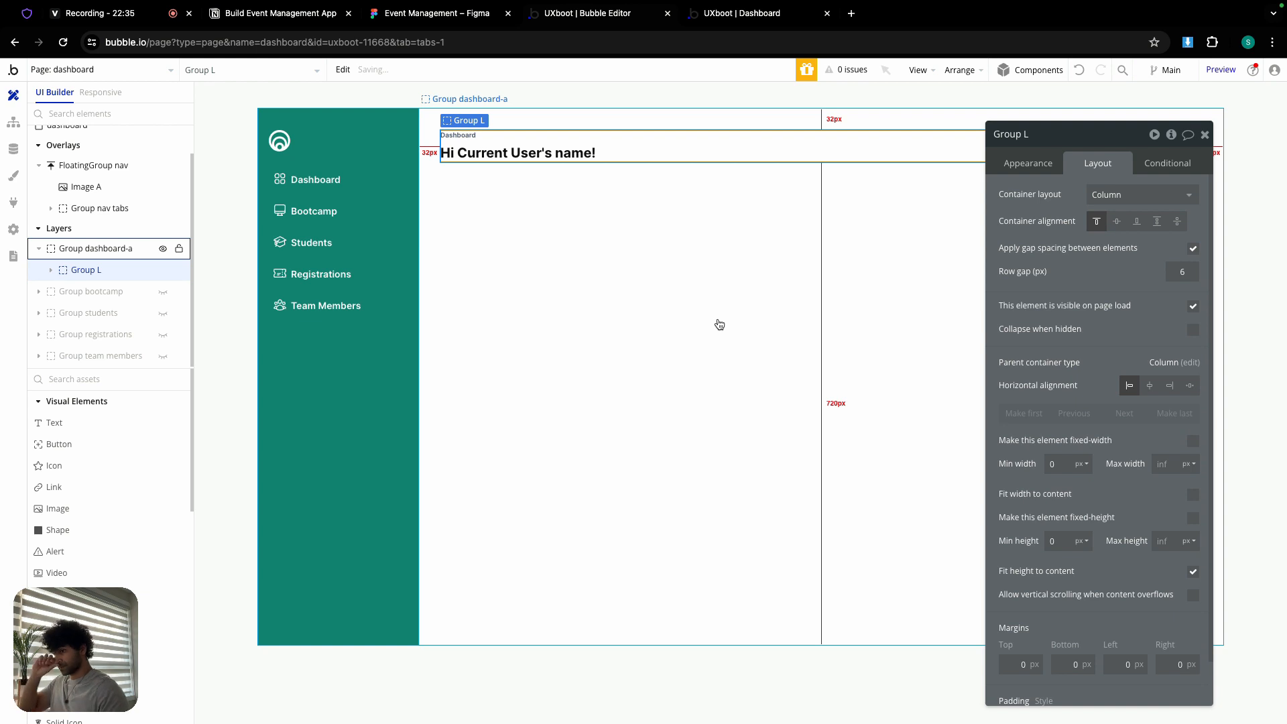
- Give Group dashboard-a a 48px row gap
{"action": "left_click", "coordinate": [664, 263]}
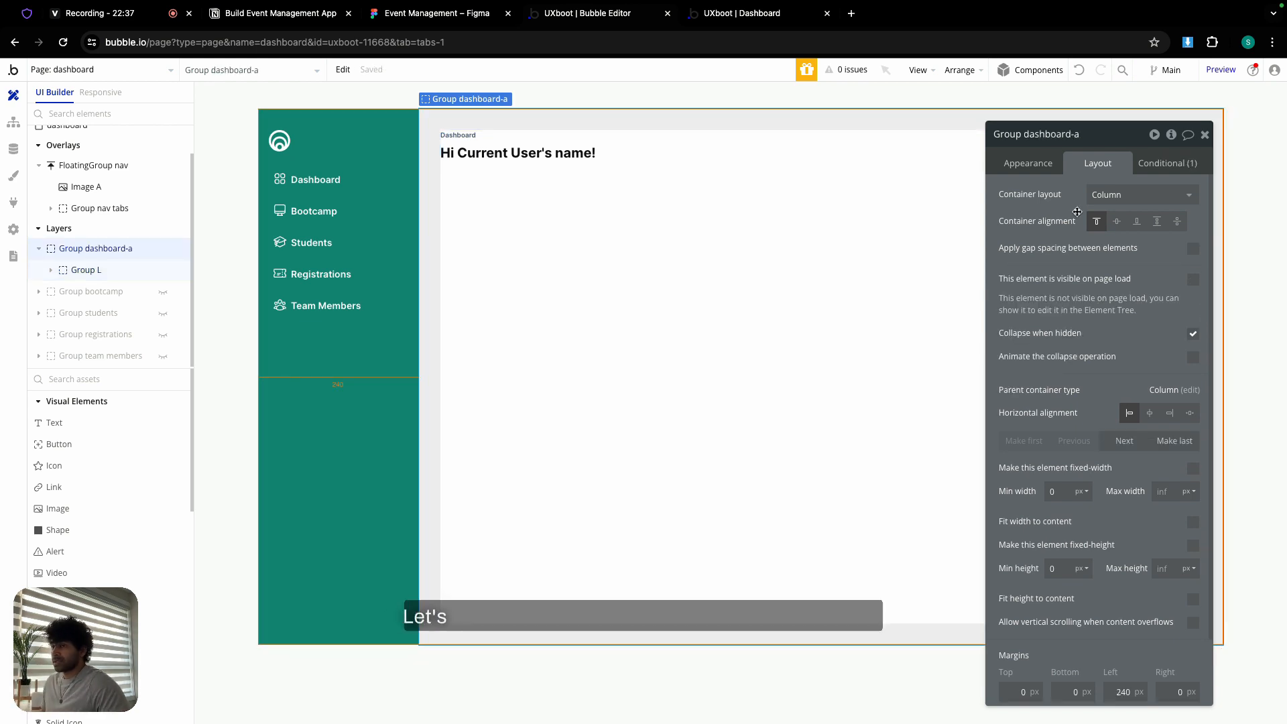
{"action": "left_click", "coordinate": [1193, 250]}
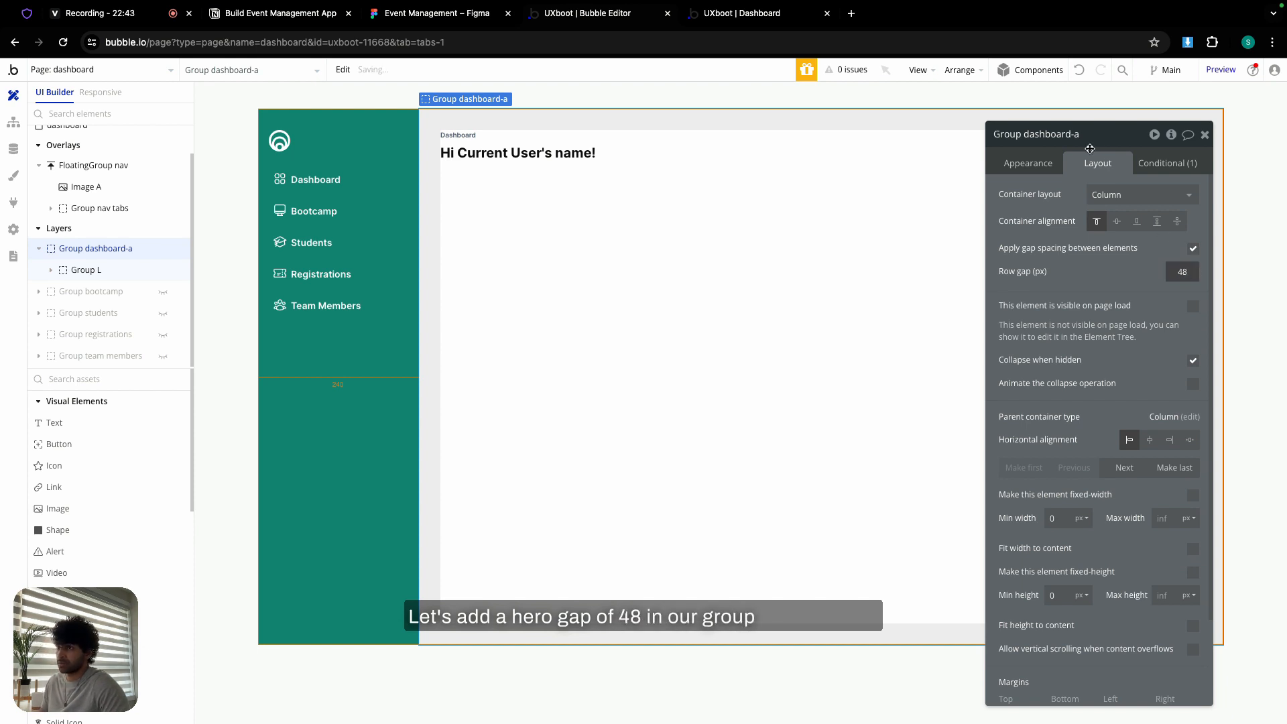
{"action": "left_click", "coordinate": [1203, 136]}
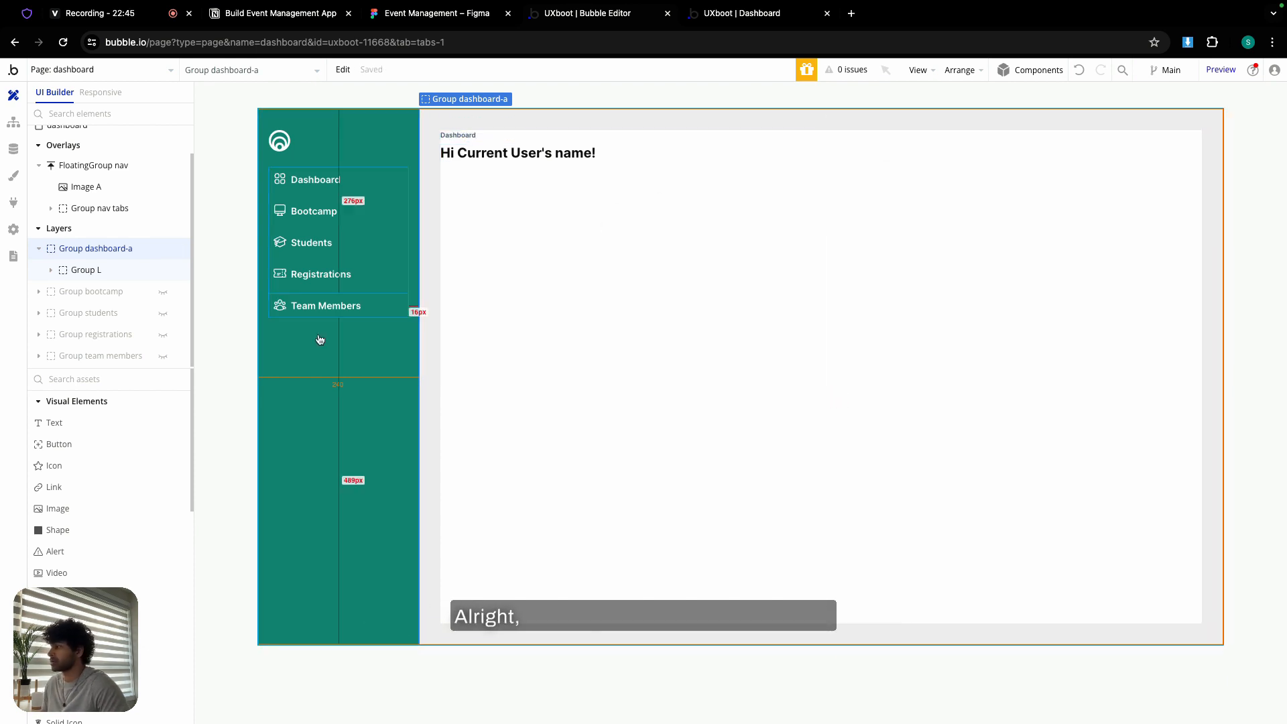
- Add a new text element below the greeting, referencing the SALES label in Figma
{"action": "left_click", "coordinate": [126, 424]}
{"action": "left_click", "coordinate": [468, 299]}
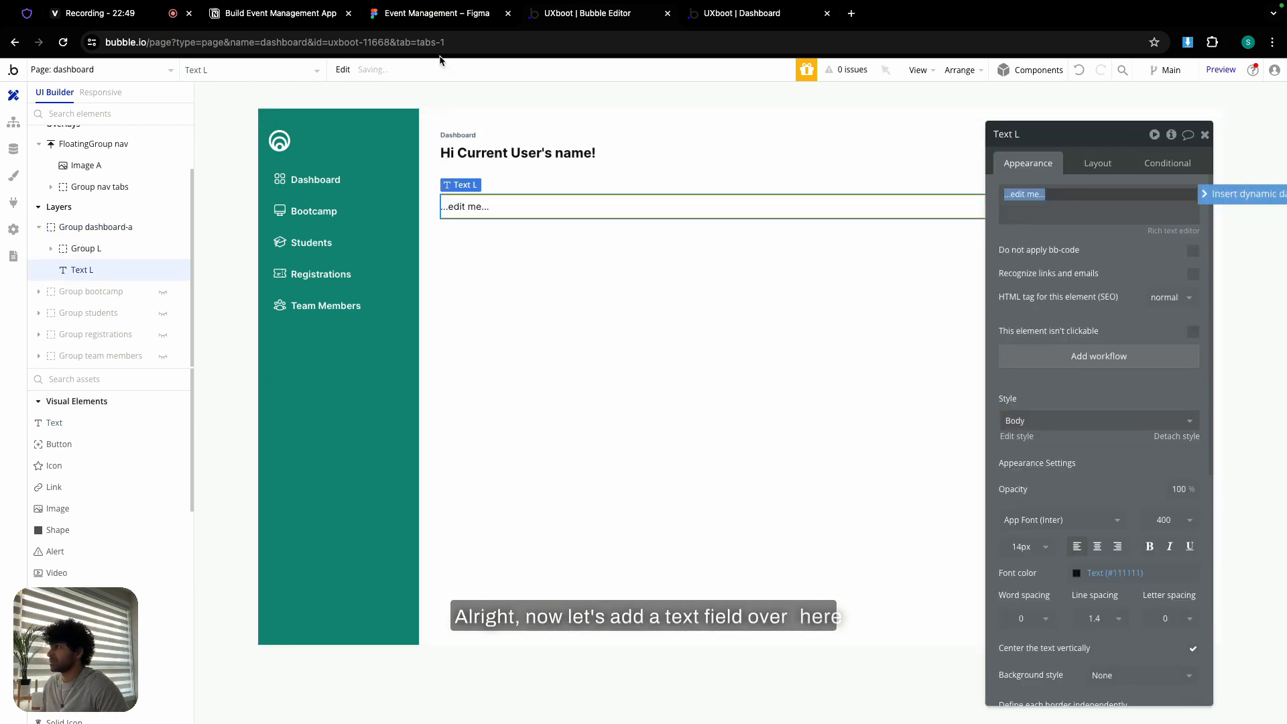
{"action": "left_click", "coordinate": [443, 19]}
{"action": "left_click", "coordinate": [390, 270]}
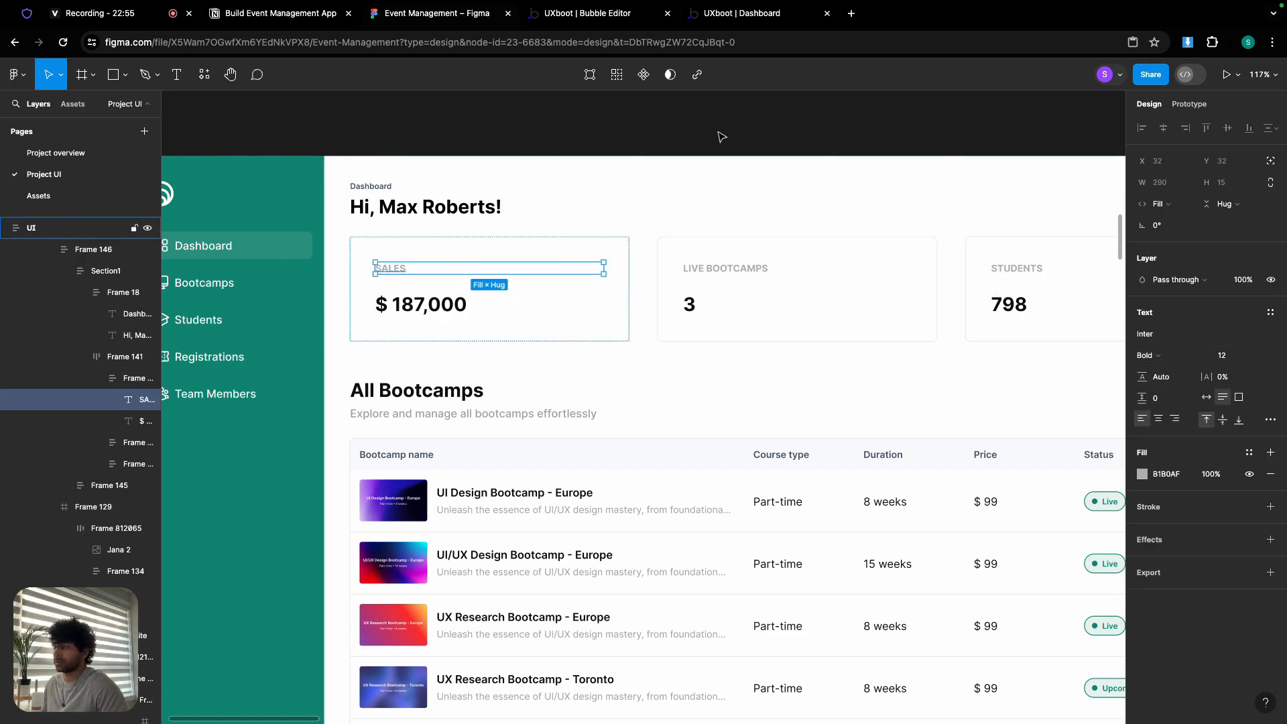
{"action": "left_click", "coordinate": [615, 15]}
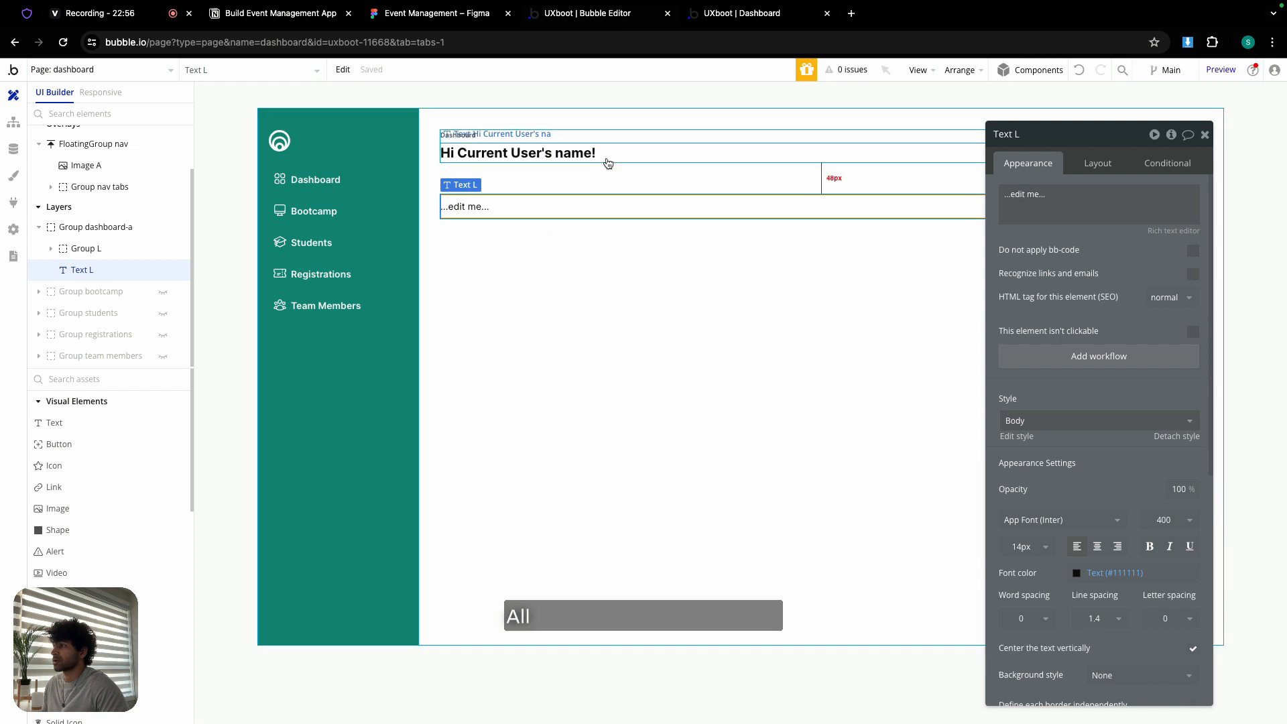
- Make the new text read SALES at 12px, weight 600, in the grey Secondary Color
{"action": "left_click", "coordinate": [1034, 211]}
{"action": "type", "text": "SALES"}
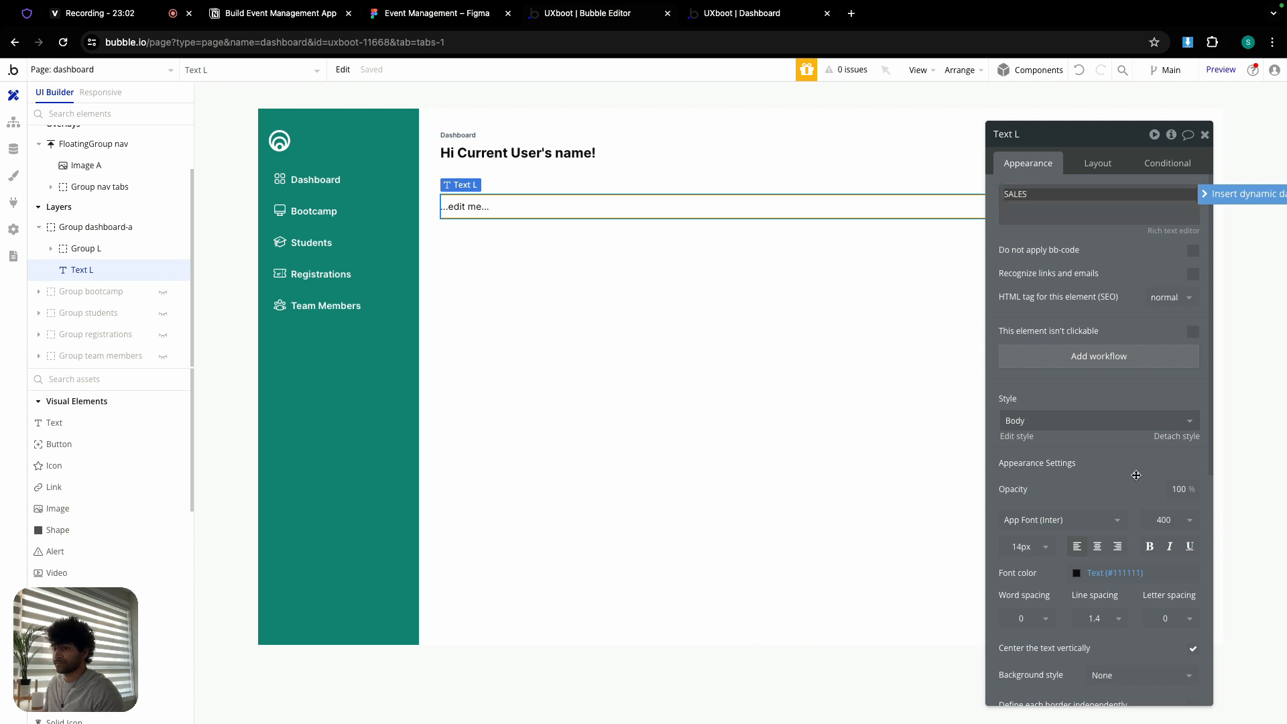
{"action": "left_click", "coordinate": [1021, 546]}
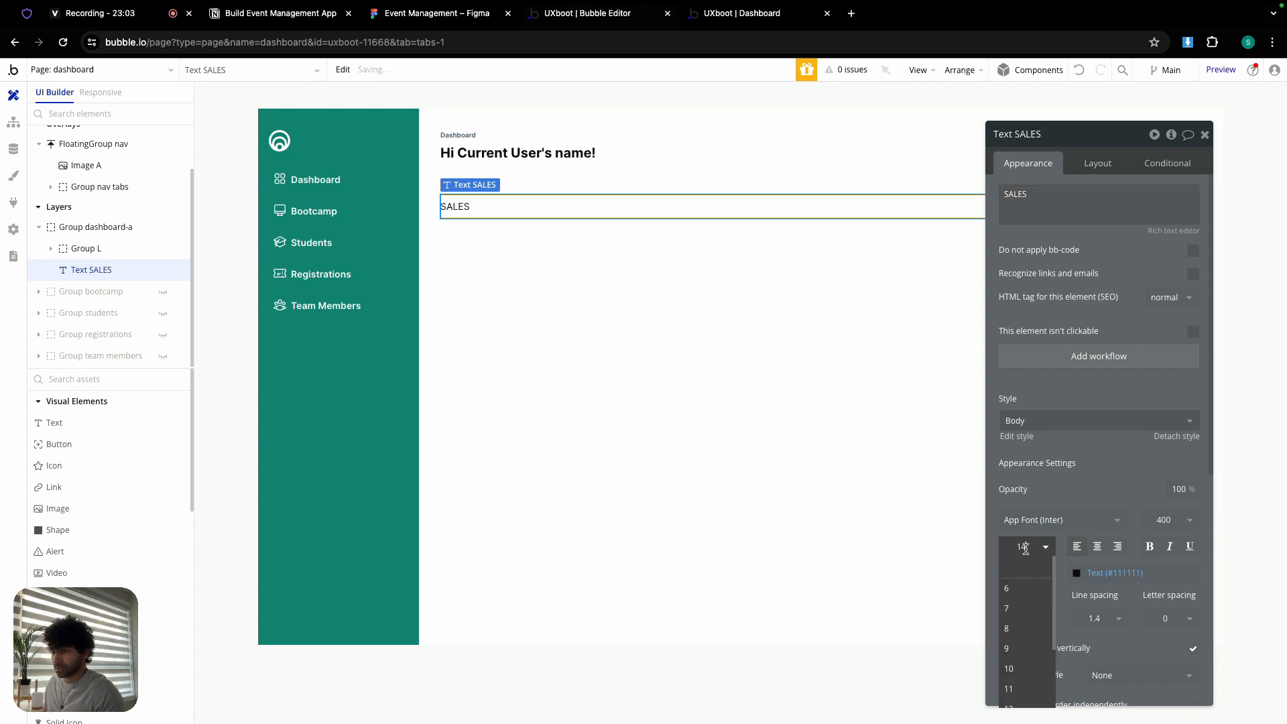
{"action": "left_click", "coordinate": [1016, 707]}
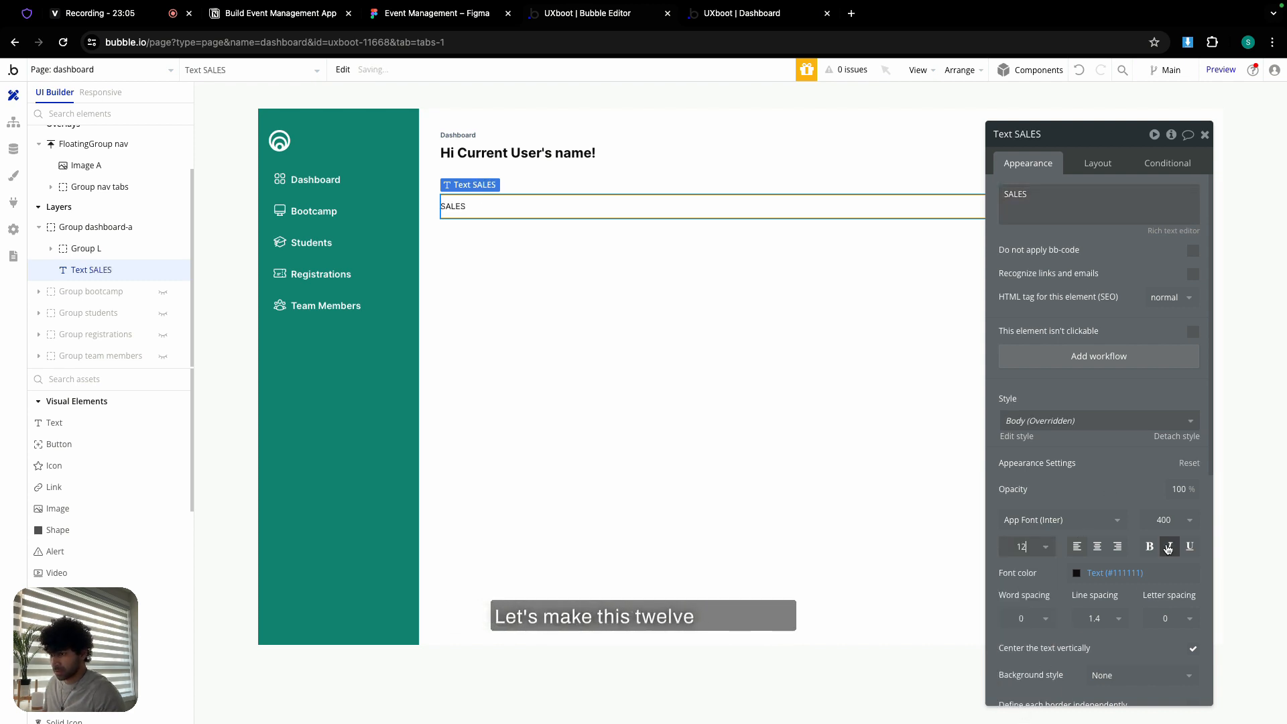
{"action": "left_click", "coordinate": [1172, 527]}
{"action": "left_click", "coordinate": [1163, 647]}
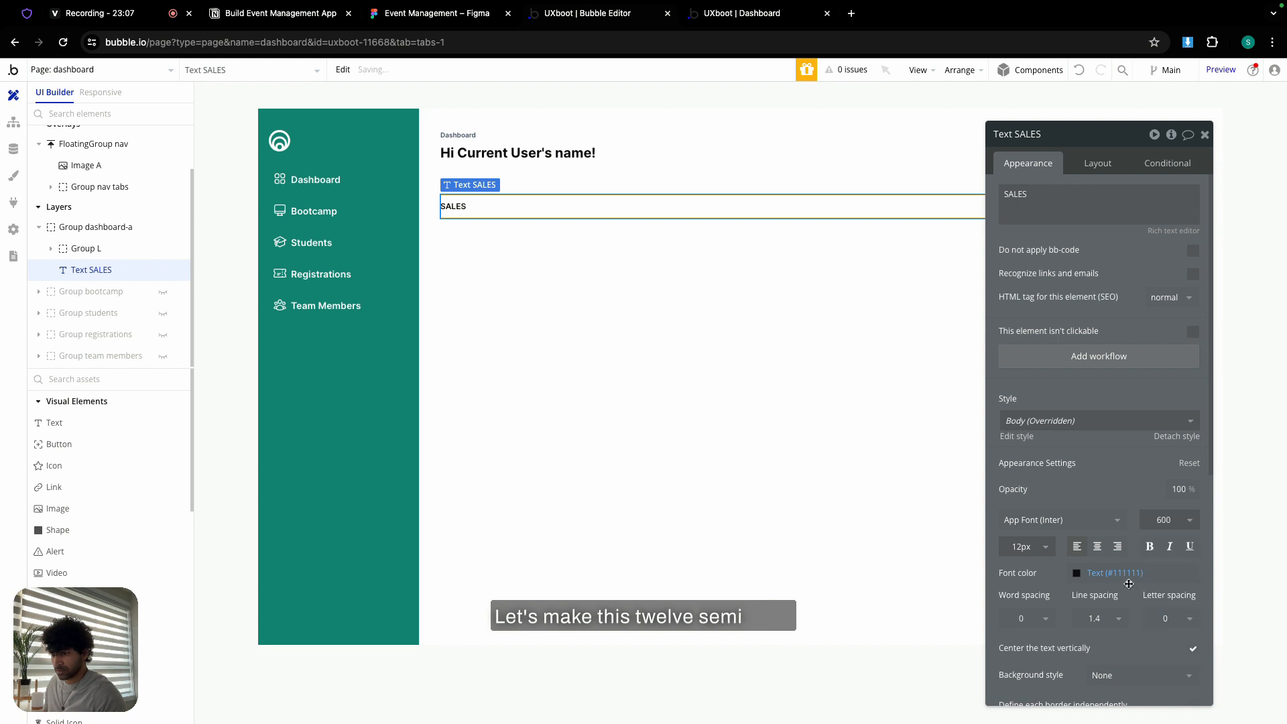
{"action": "left_click", "coordinate": [1113, 572]}
{"action": "left_click", "coordinate": [1081, 708]}
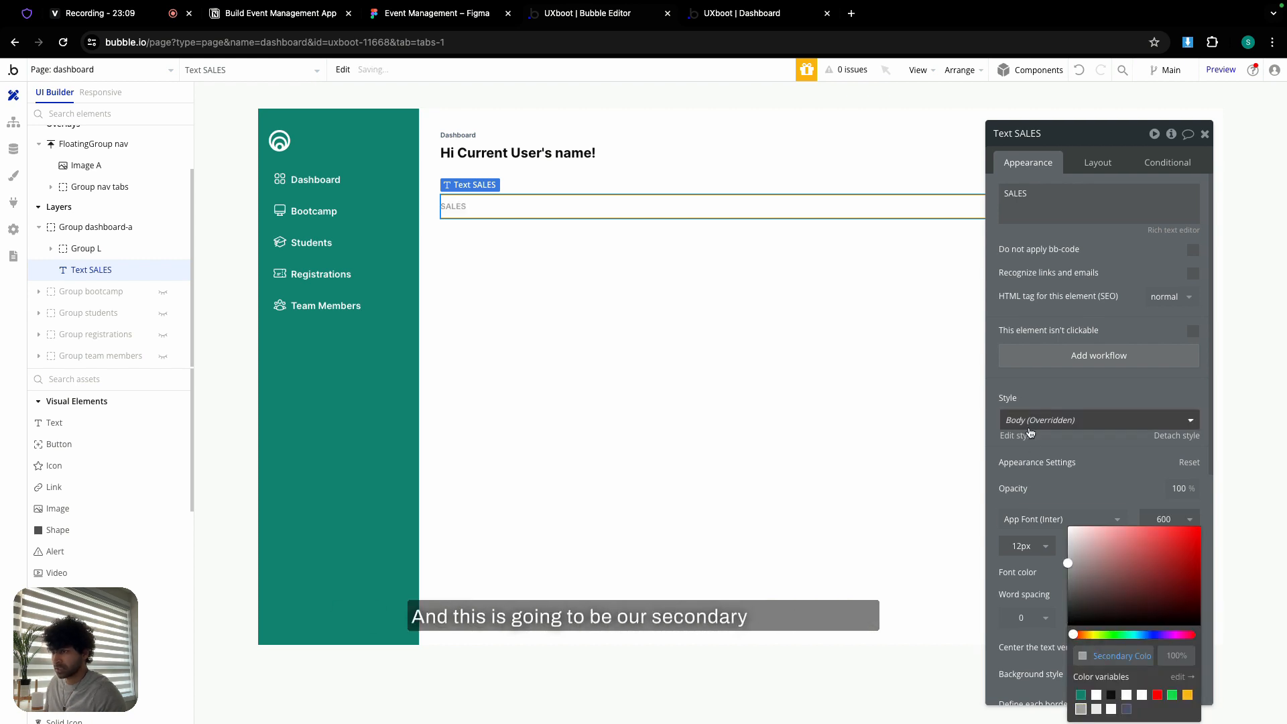
- Set the SALES label's minimum width and height to 0, then select the greeting heading
{"action": "left_click", "coordinate": [1097, 162]}
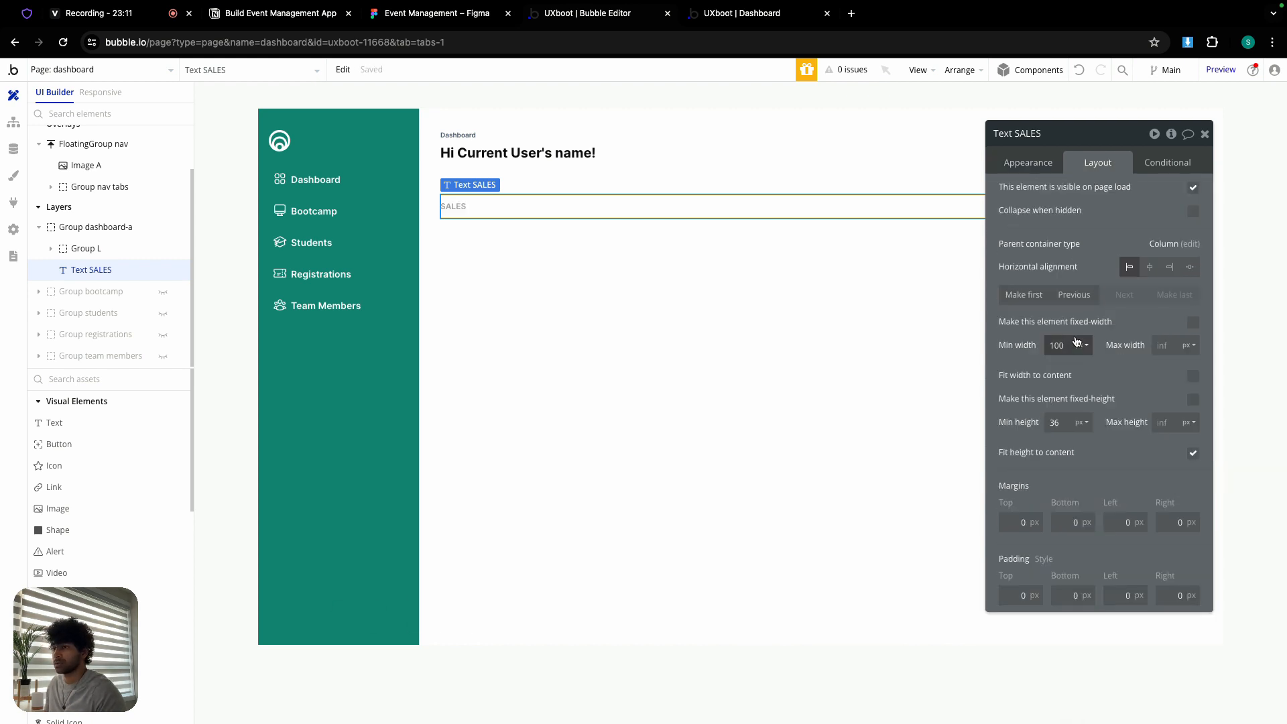
{"action": "type", "text": "0"}
{"action": "key", "text": "Tab"}
{"action": "type", "text": "0"}
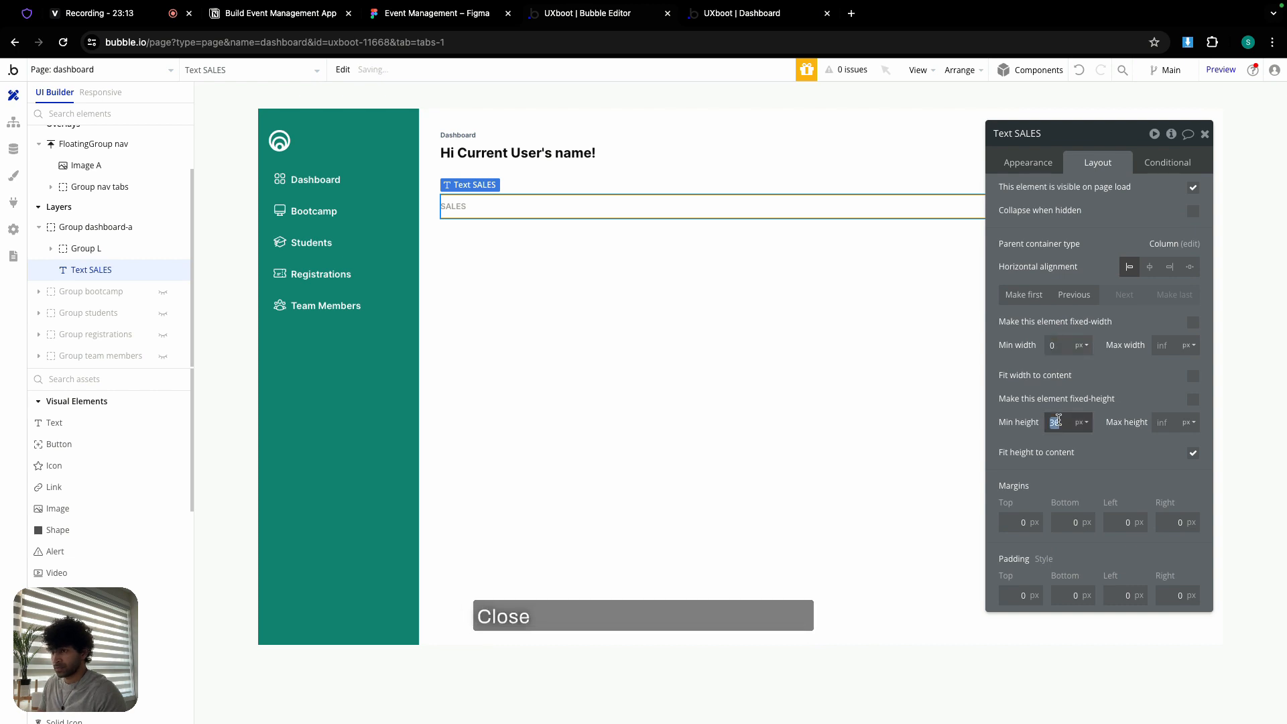
{"action": "left_click", "coordinate": [520, 240]}
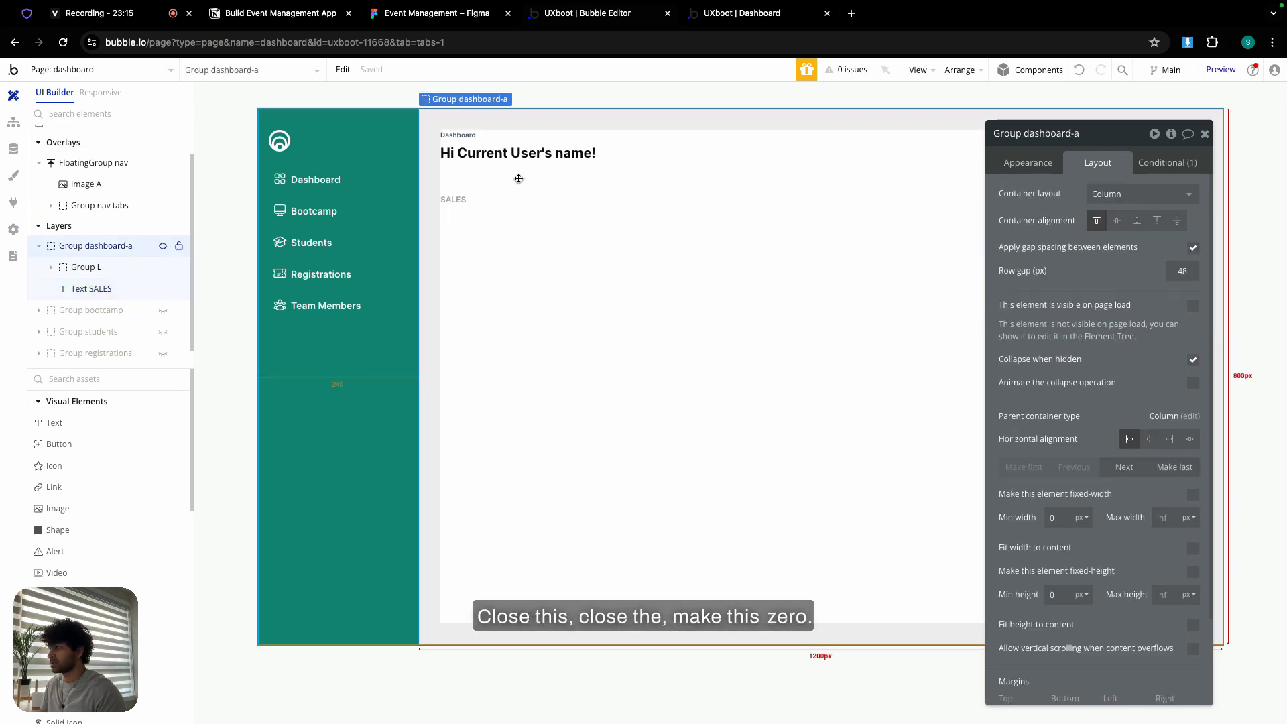
{"action": "left_click", "coordinate": [520, 153]}
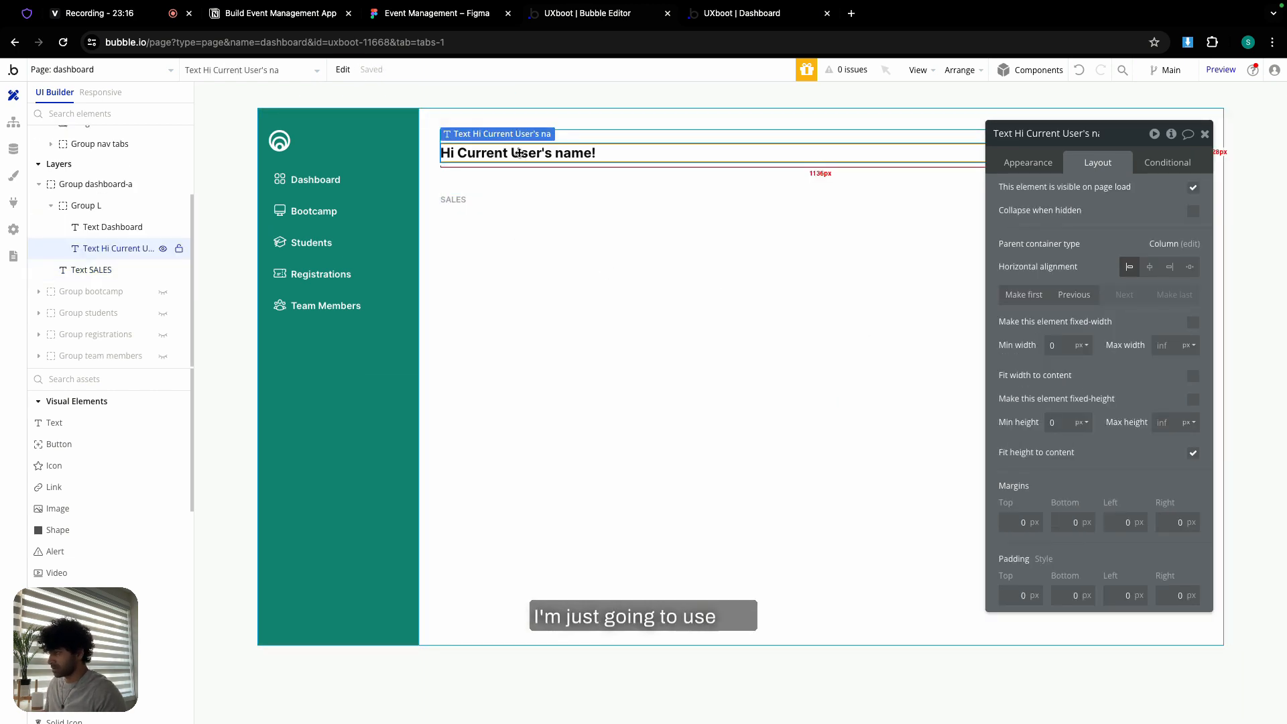
- Paste a copy of the greeting heading into the dashboard group and change its text to $ 40,000
{"action": "left_click", "coordinate": [495, 233]}
{"action": "right_click", "coordinate": [498, 234]}
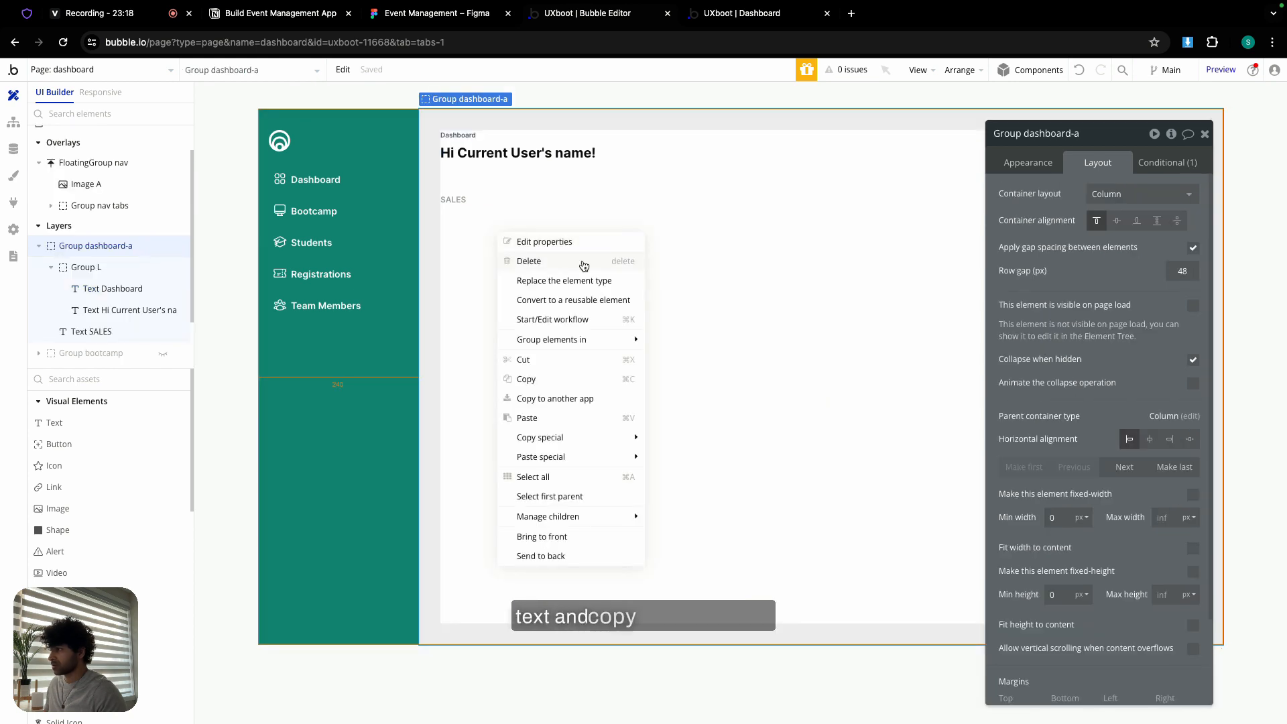
{"action": "left_click", "coordinate": [562, 418]}
{"action": "left_click", "coordinate": [1027, 162]}
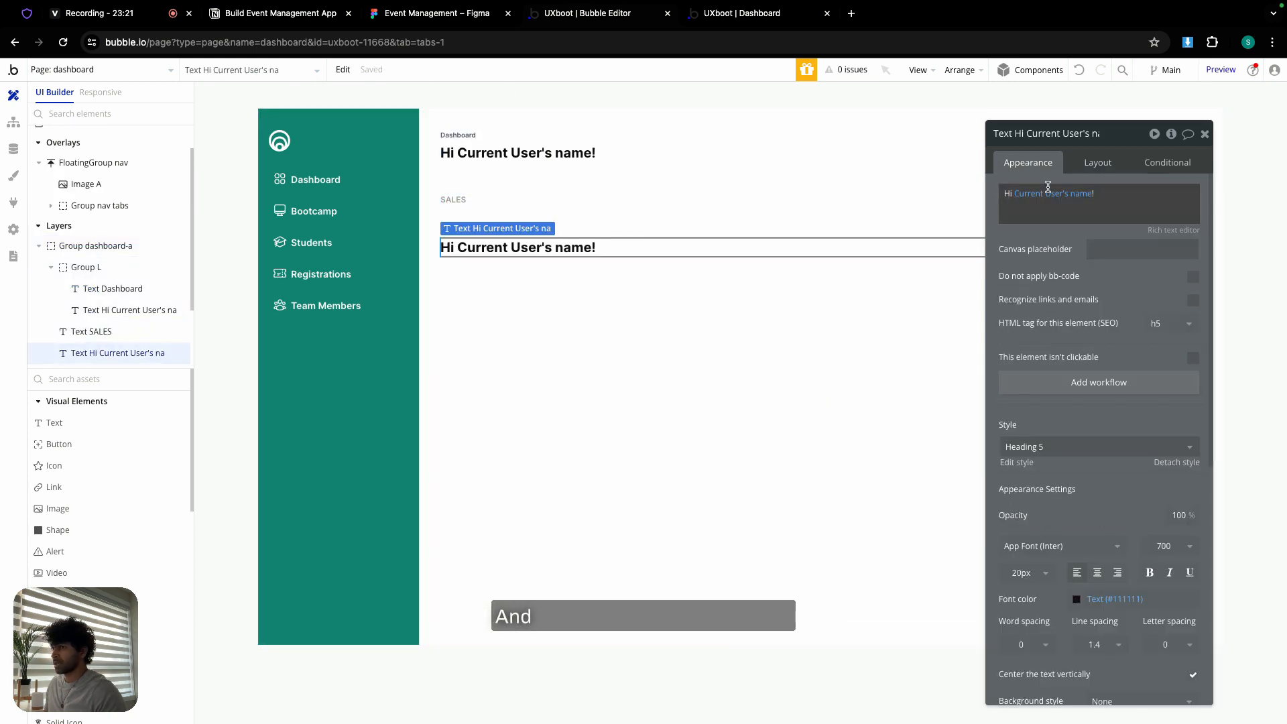
{"action": "left_click", "coordinate": [1062, 201]}
{"action": "key", "text": "BackSpace"}
{"action": "key", "text": "BackSpace"}
{"action": "key", "text": "BackSpace"}
{"action": "key", "text": "BackSpace"}
{"action": "key", "text": "BackSpace"}
{"action": "key", "text": "BackSpace"}
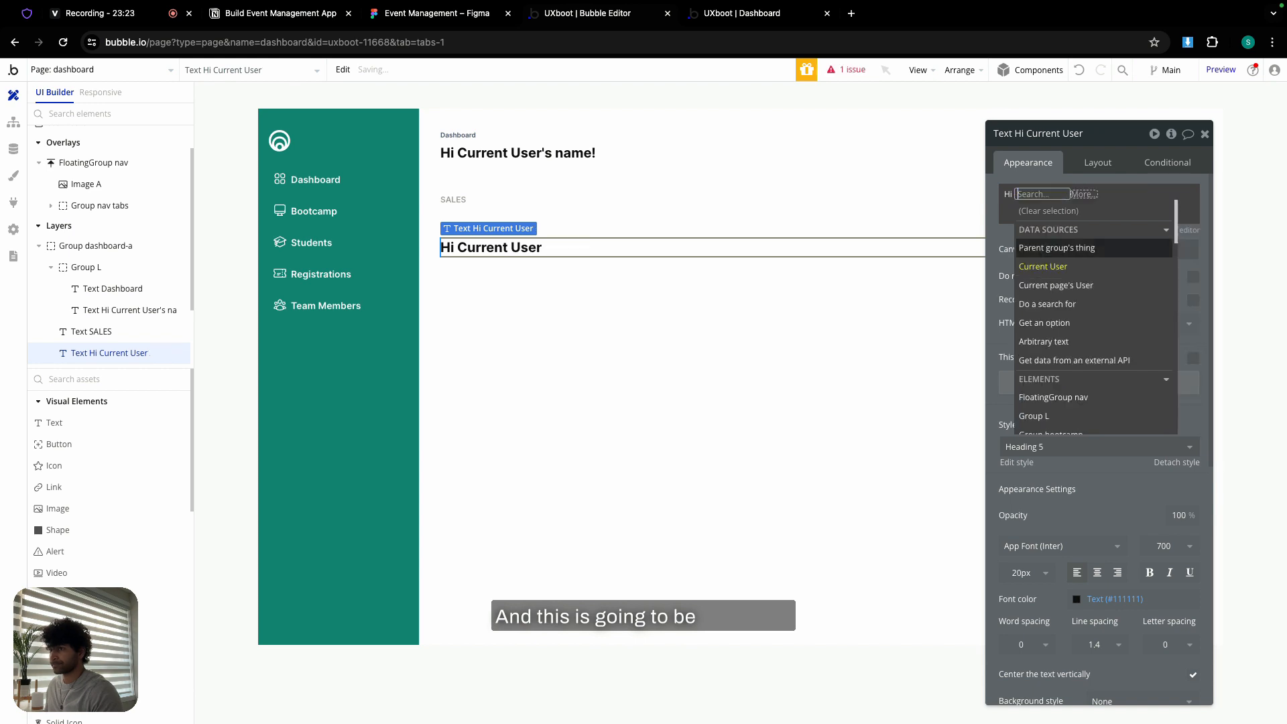
{"action": "type", "text": "$"}
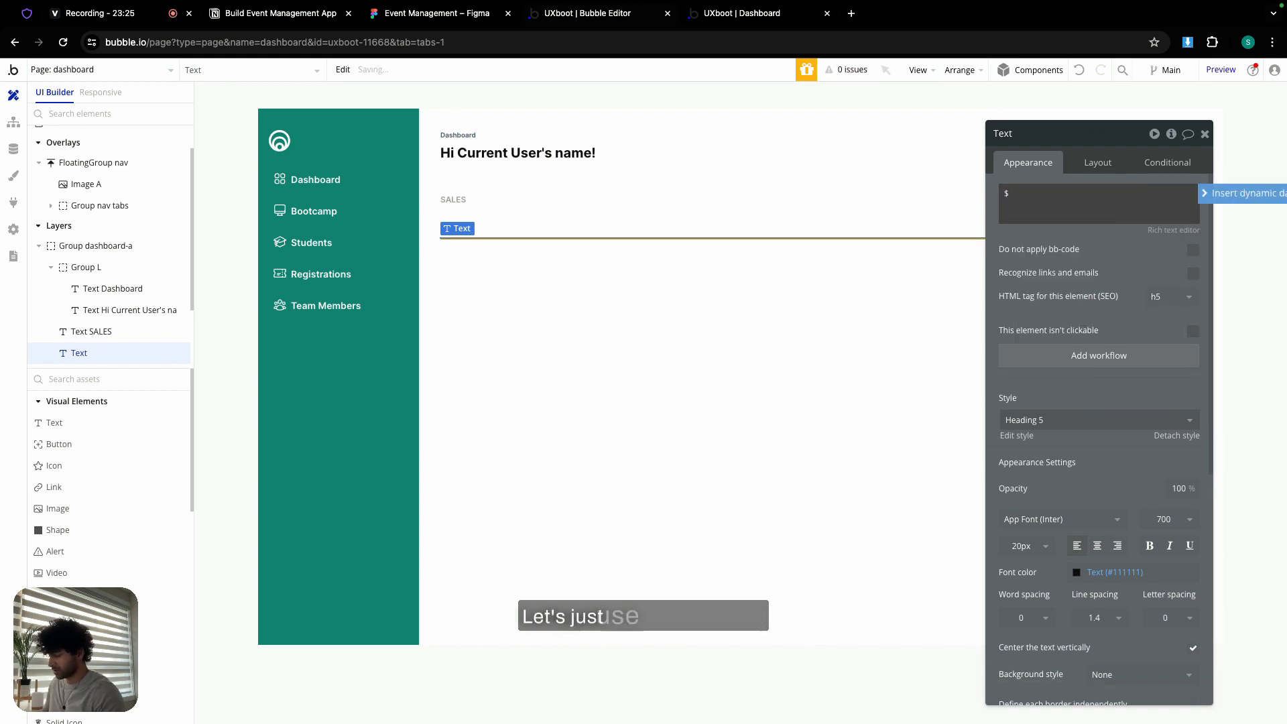
{"action": "type", "text": " 40,00"}
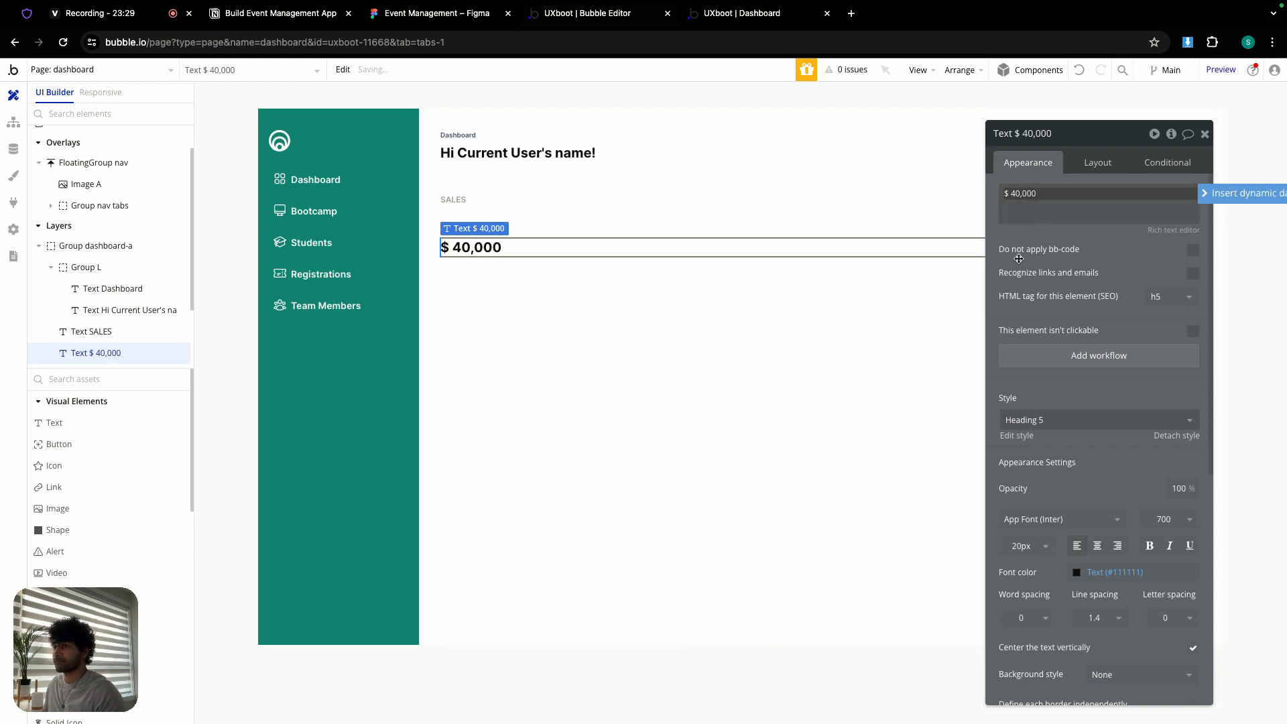
{"action": "left_click", "coordinate": [1110, 166]}
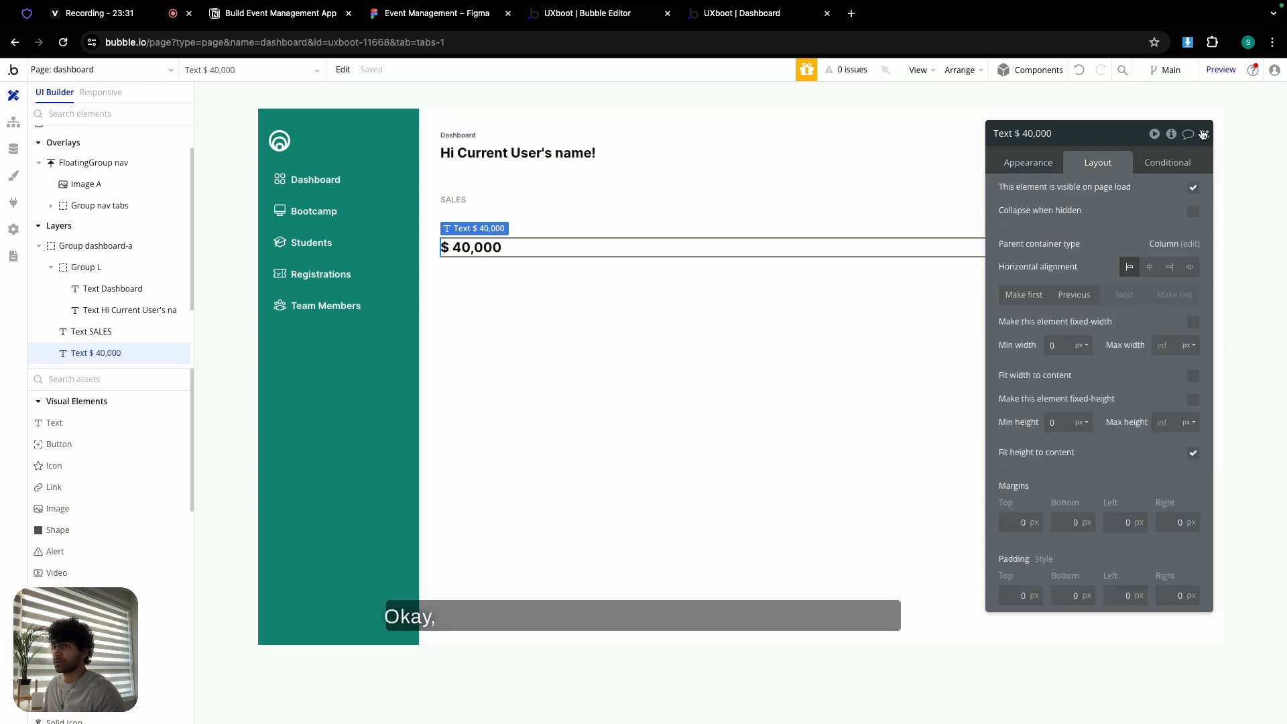
- Select the SALES label and the $ 40,000 text together
{"action": "left_click", "coordinate": [586, 297]}
{"action": "left_click", "coordinate": [475, 203]}
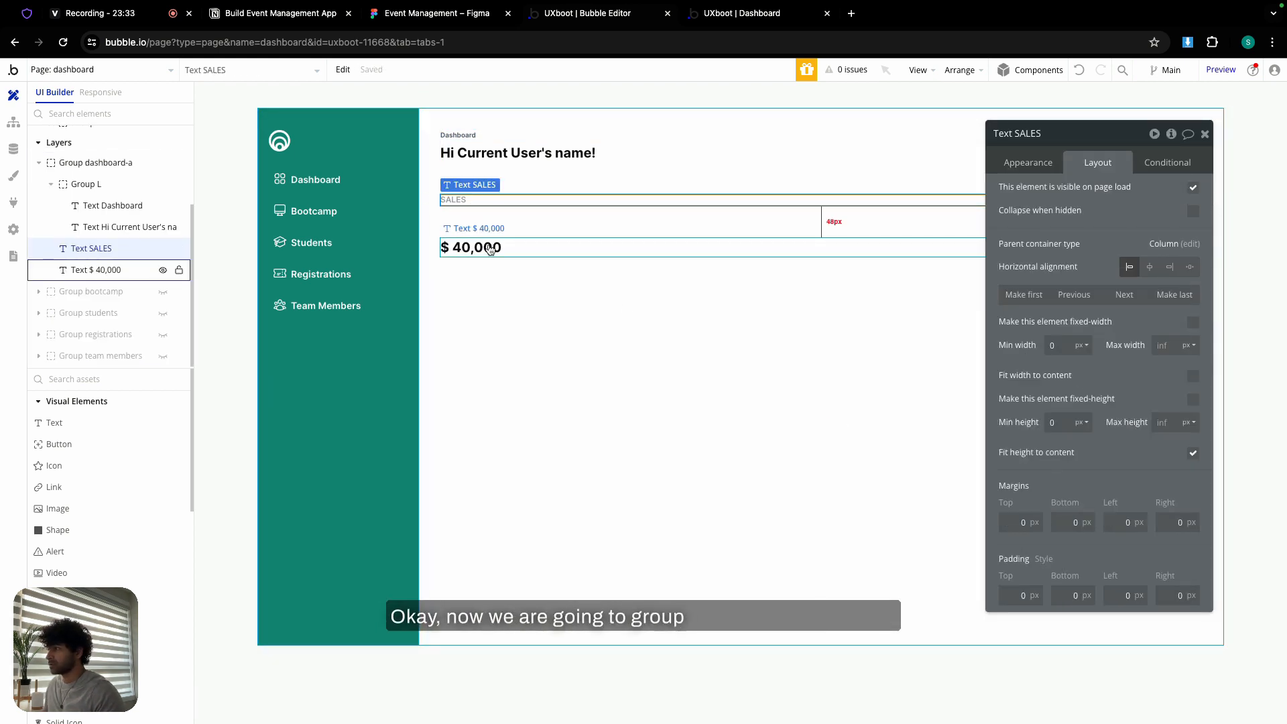
{"action": "left_click", "coordinate": [488, 248], "text": "shift"}
{"action": "right_click", "coordinate": [490, 247]}
- Group SALES and $ 40,000 in a column container with row spacing enabled
{"action": "mouse_move", "coordinate": [551, 336]}
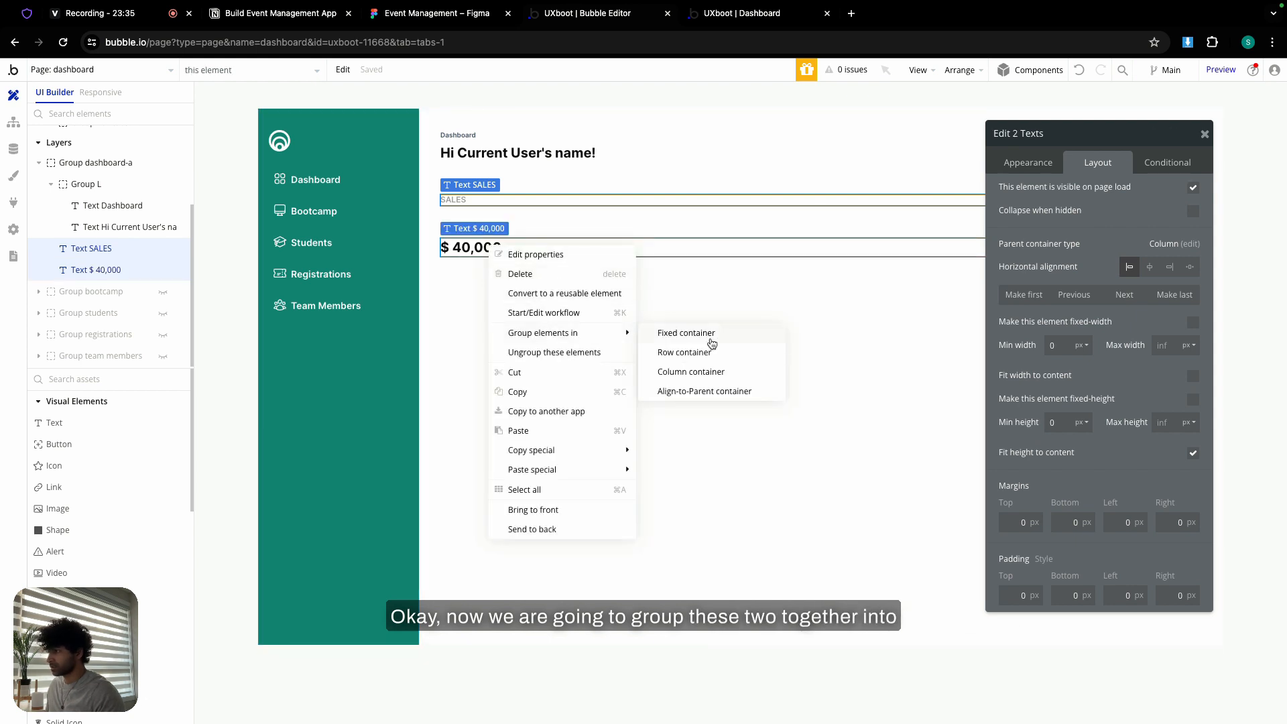
{"action": "left_click", "coordinate": [708, 372]}
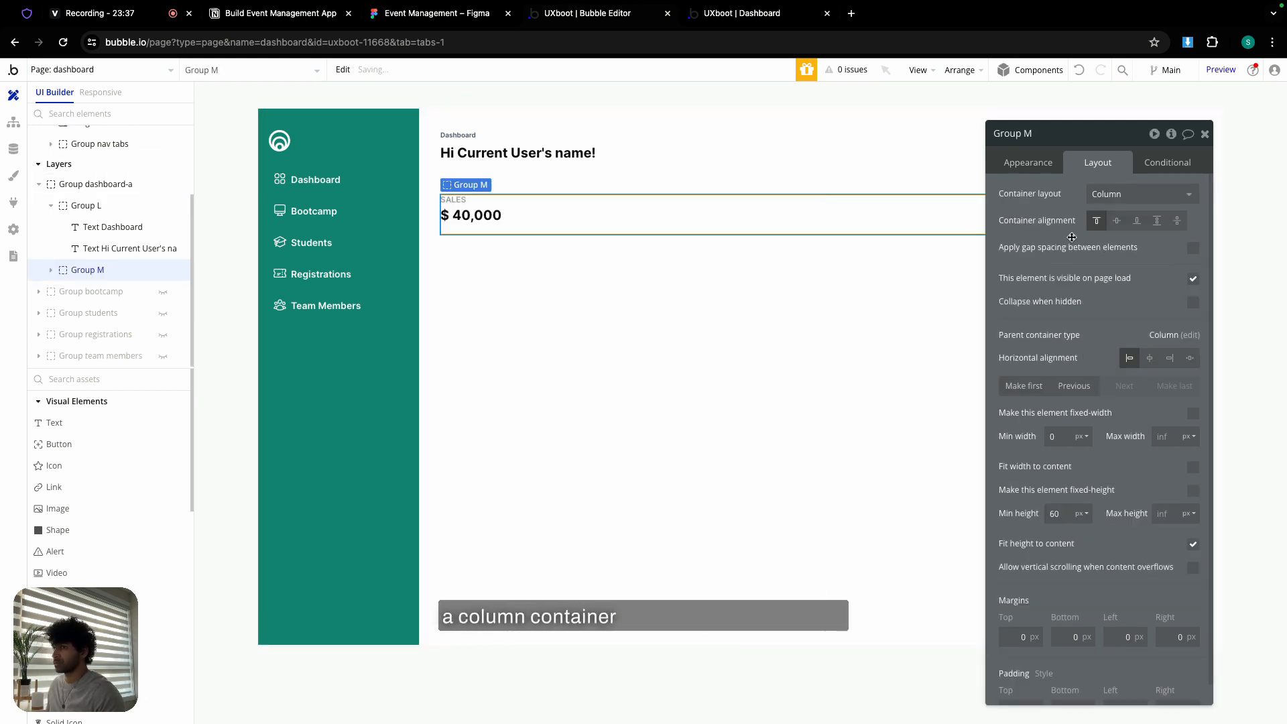
{"action": "left_click", "coordinate": [1192, 248]}
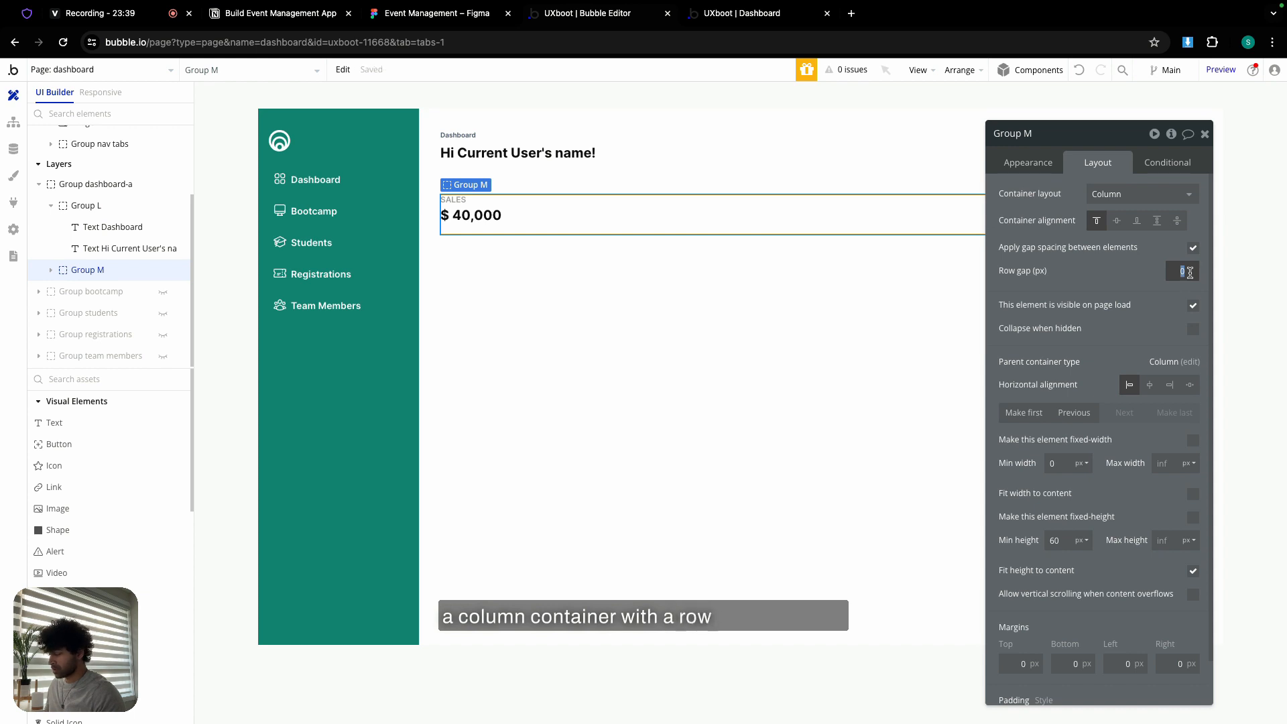
{"action": "scroll", "coordinate": [1108, 321], "scroll_direction": "down", "scroll_amount": 1}
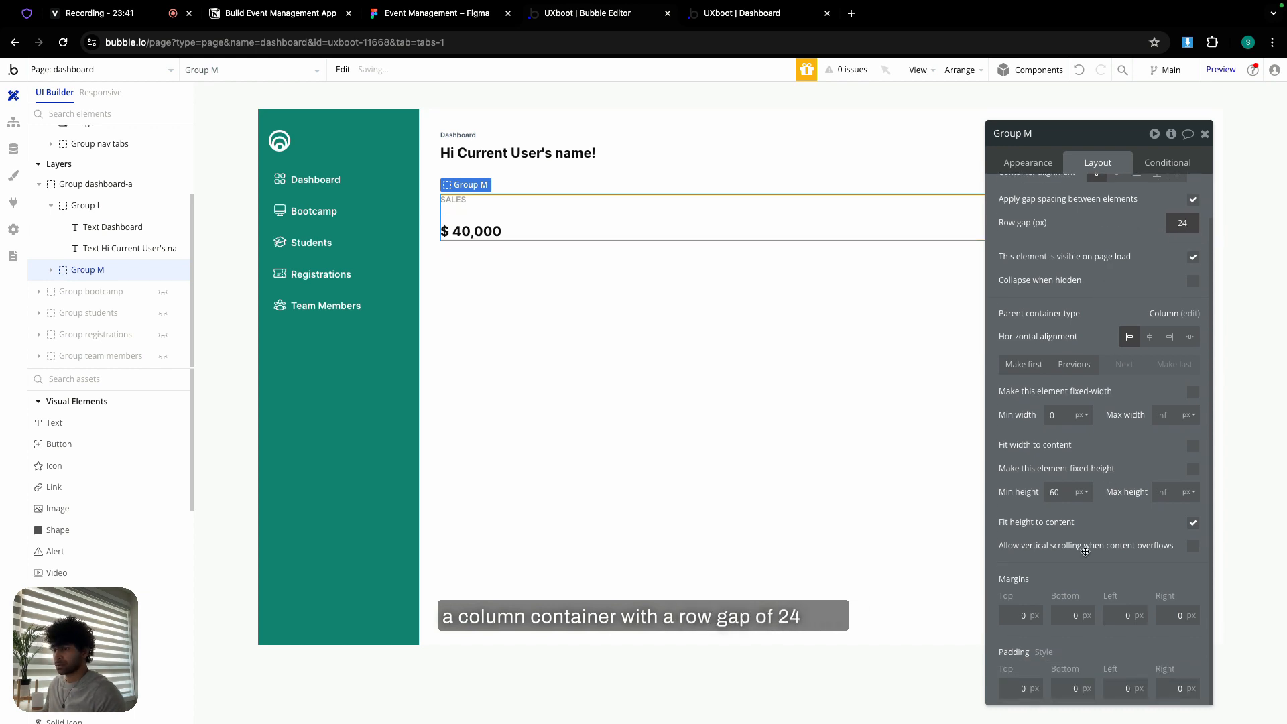
{"action": "type", "text": "0"}
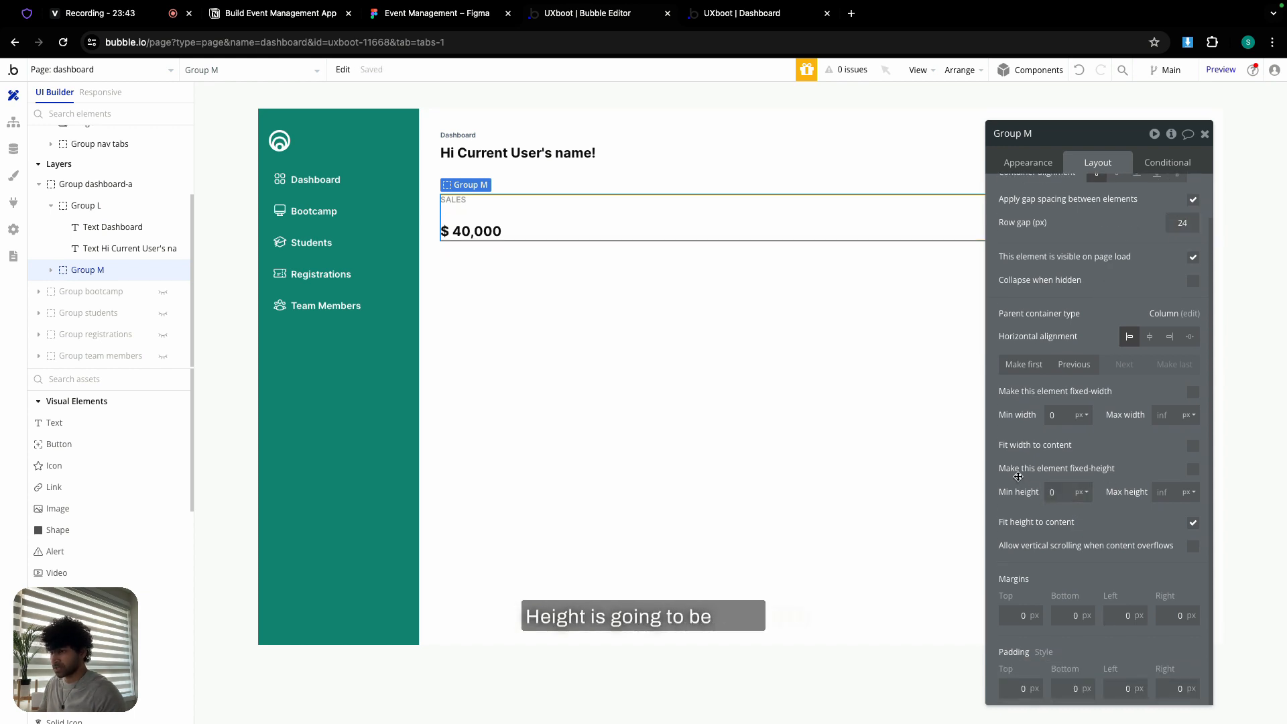
- Check the sales card's spacing in Figma and give the card 32px padding on all sides
{"action": "left_click", "coordinate": [468, 14]}
{"action": "left_click", "coordinate": [513, 252]}
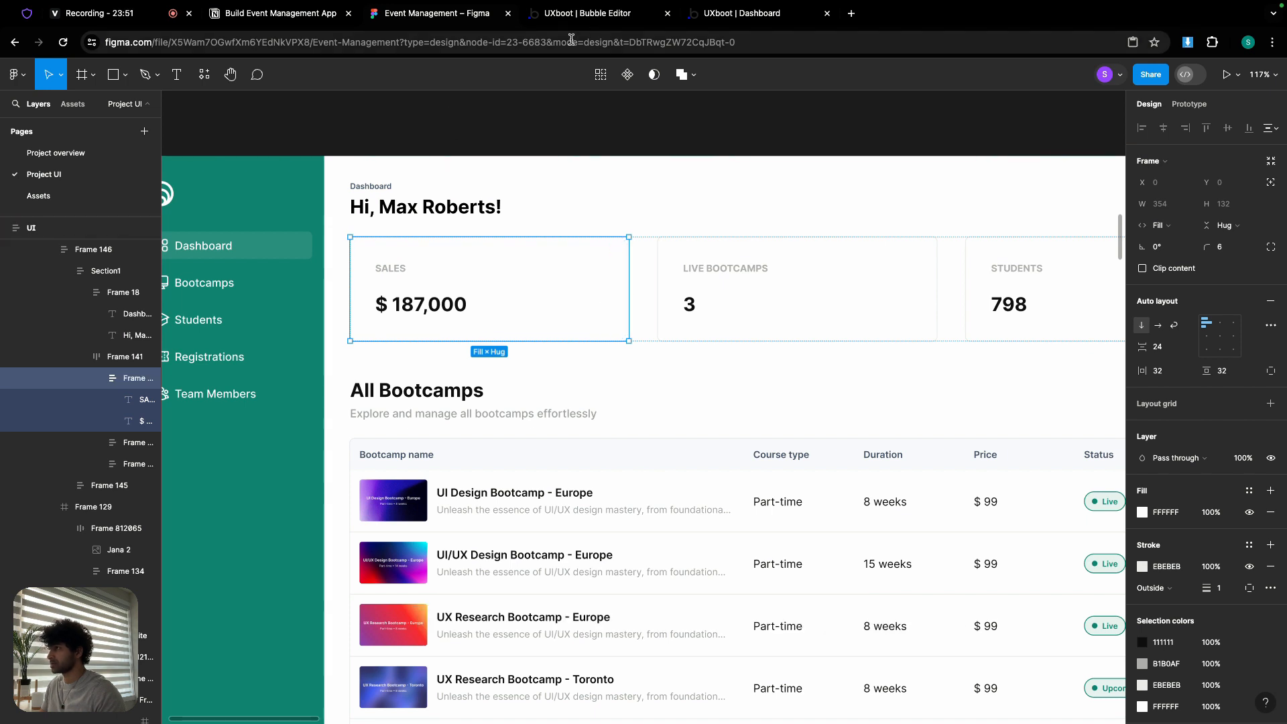
{"action": "left_click", "coordinate": [587, 15]}
{"action": "left_click", "coordinate": [1026, 688]}
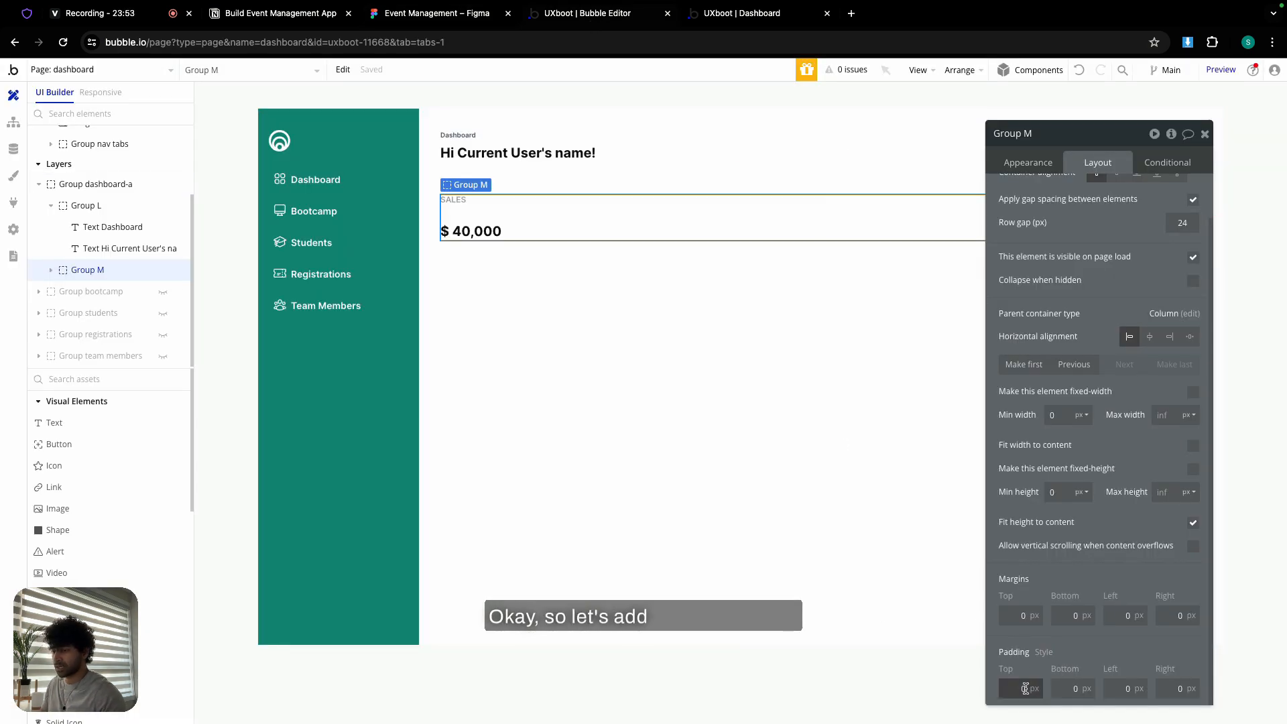
{"action": "type", "text": "32"}
{"action": "left_click", "coordinate": [1064, 691]}
{"action": "type", "text": "32"}
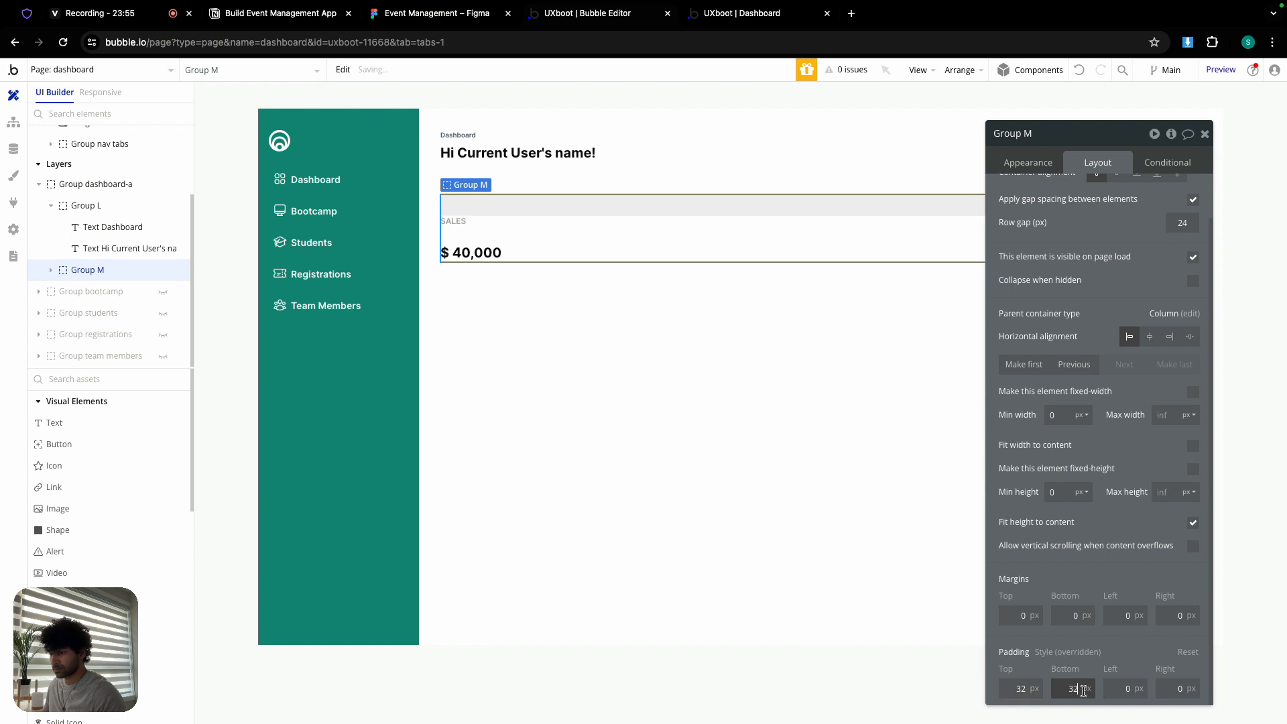
{"action": "left_click", "coordinate": [1126, 689]}
{"action": "type", "text": "32"}
{"action": "left_click", "coordinate": [1175, 691]}
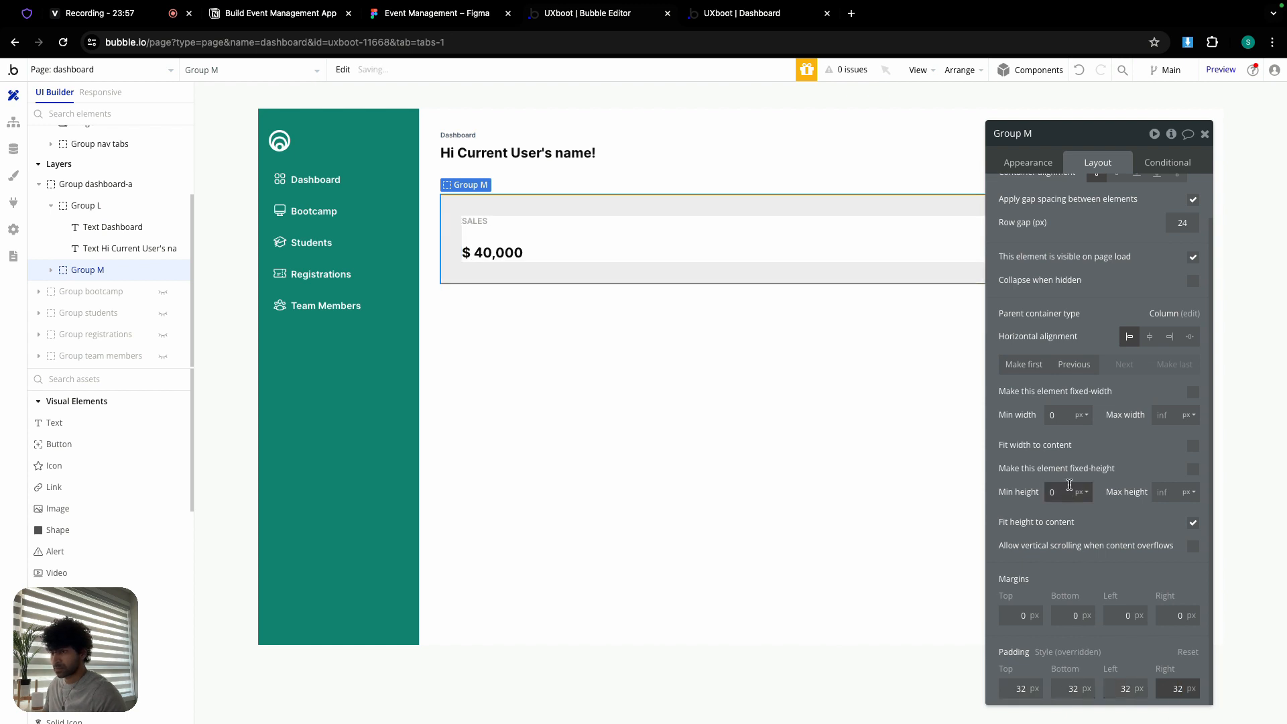
- Give the card a solid light grey #EBEBEB border with roundness 6
{"action": "left_click", "coordinate": [1027, 163]}
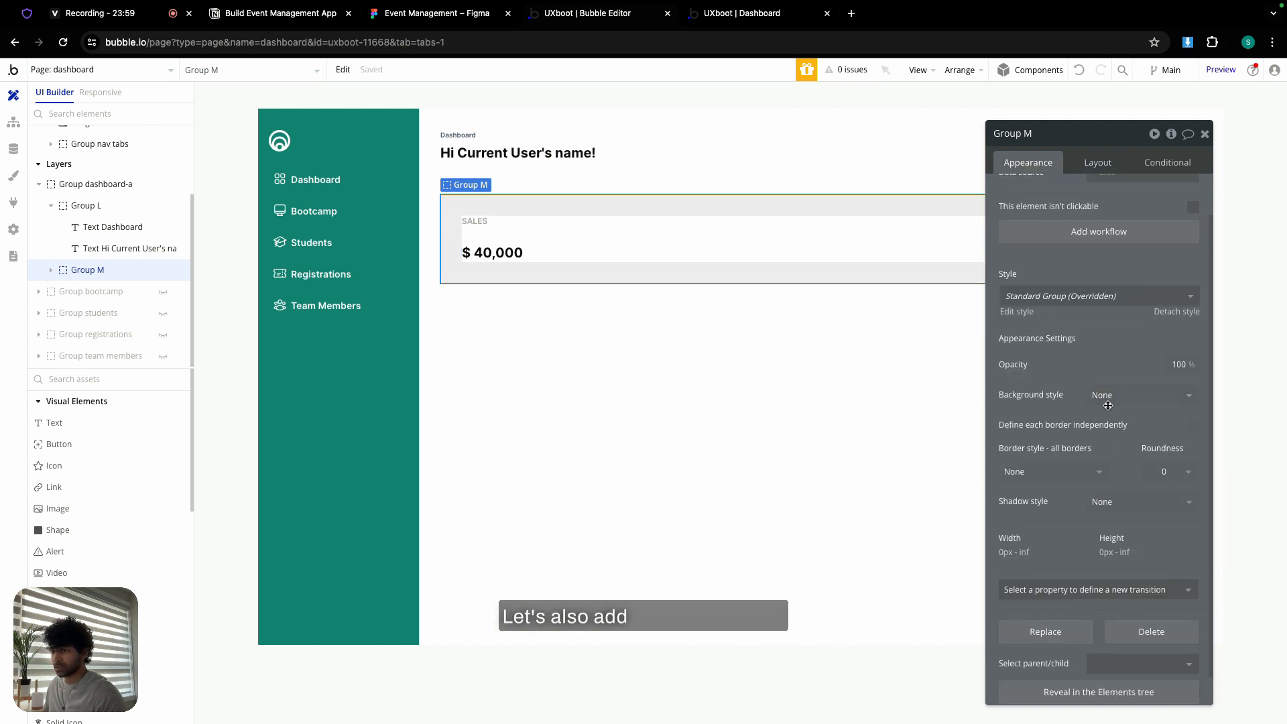
{"action": "left_click", "coordinate": [1051, 472]}
{"action": "left_click", "coordinate": [1014, 531]}
{"action": "left_click", "coordinate": [1079, 524]}
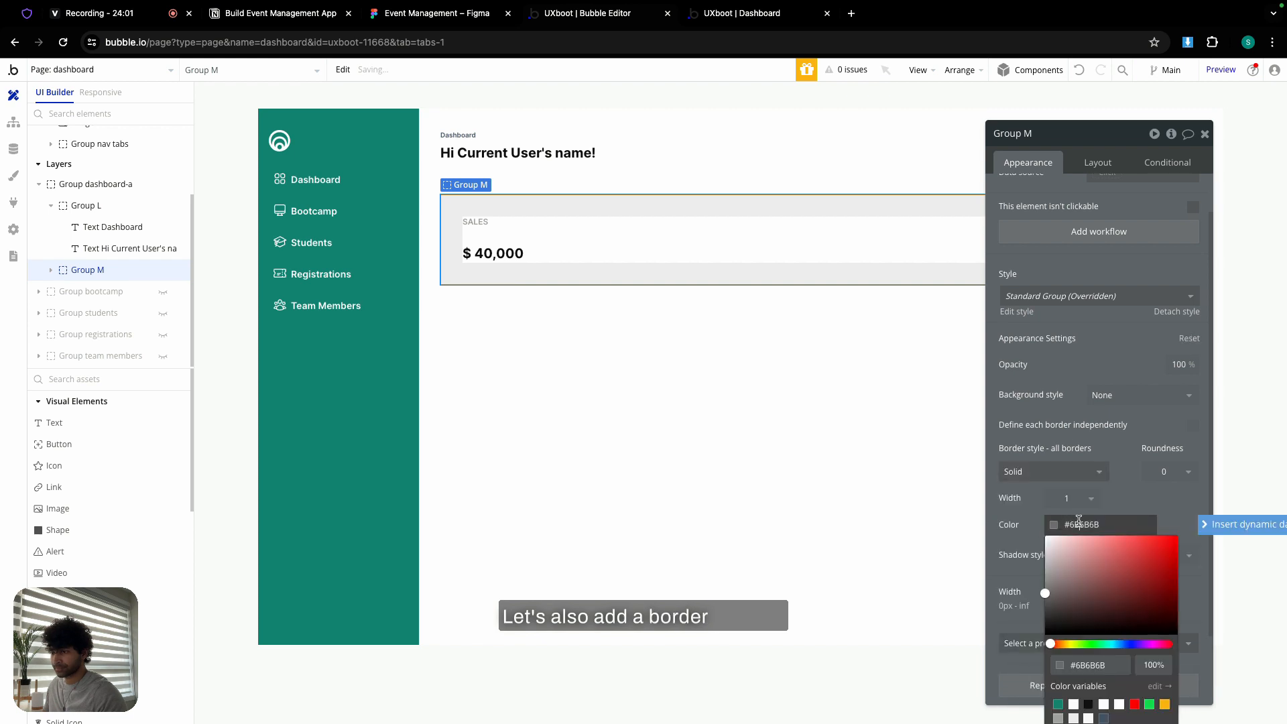
{"action": "left_click", "coordinate": [1075, 718]}
{"action": "left_click", "coordinate": [1166, 472]}
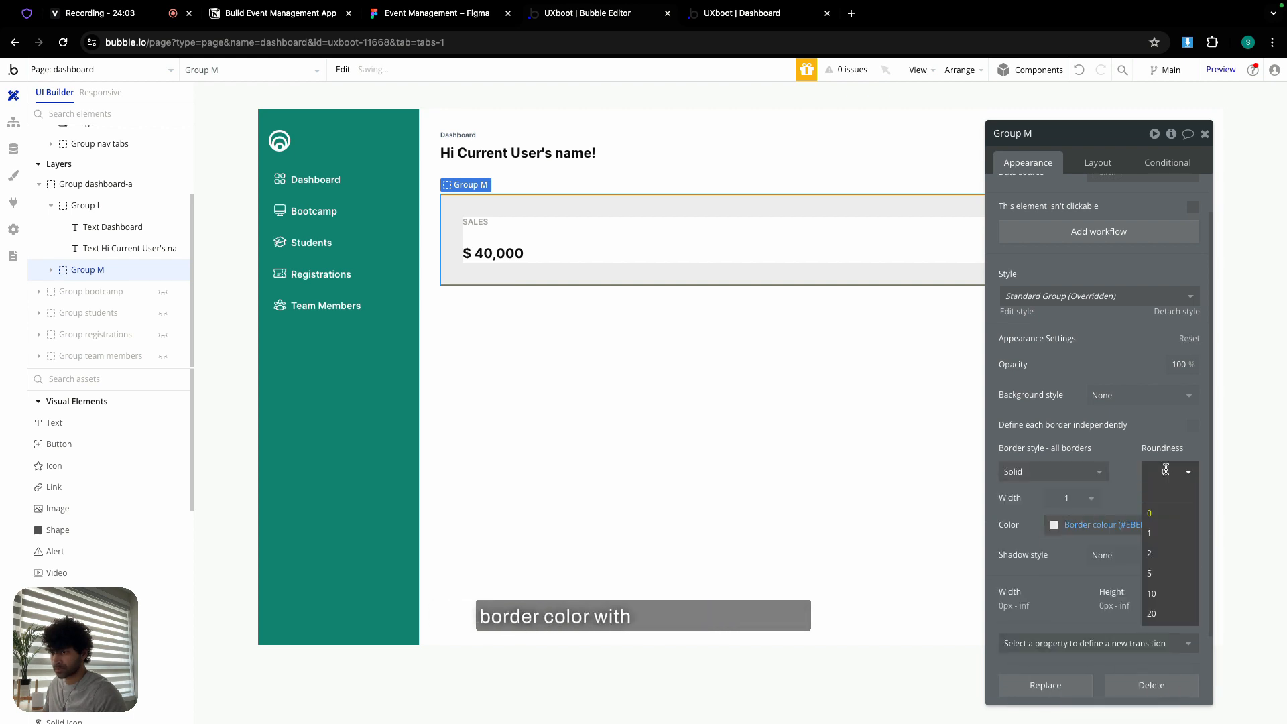
{"action": "left_click", "coordinate": [1123, 458]}
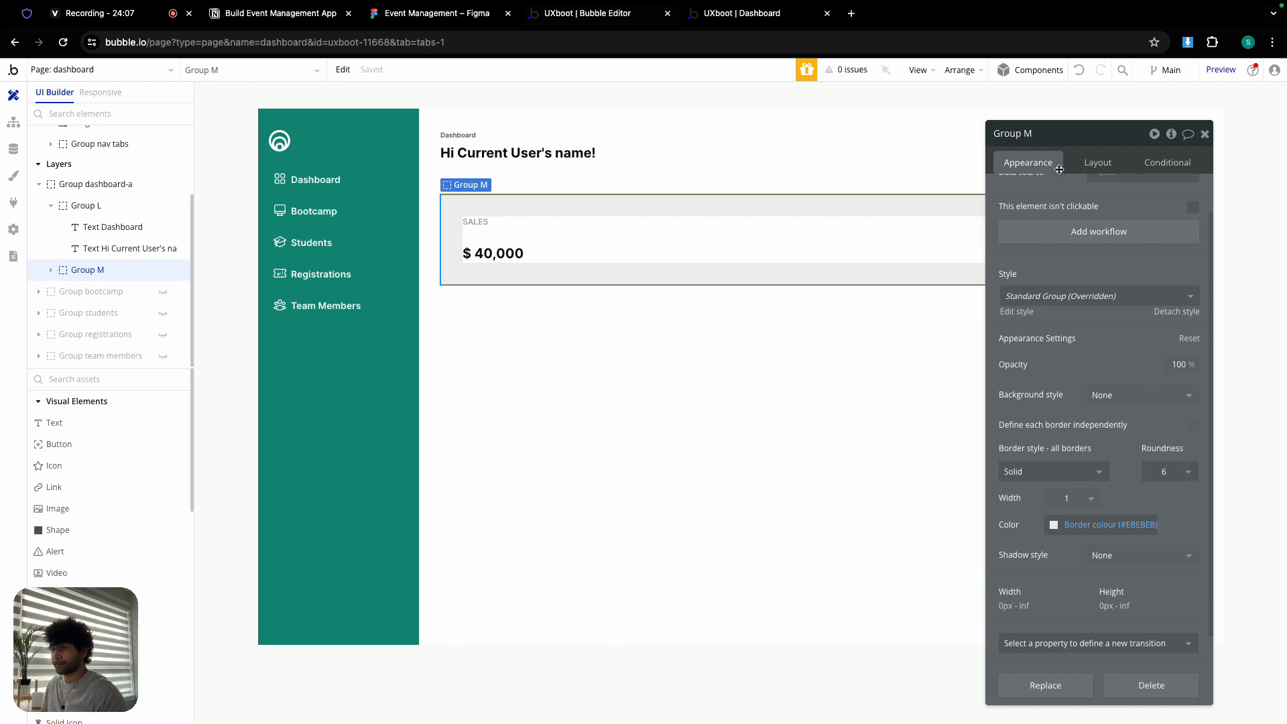
- Rename the card group to Group card1
{"action": "double_click", "coordinate": [1027, 132]}
{"action": "type", "text": "card1"}
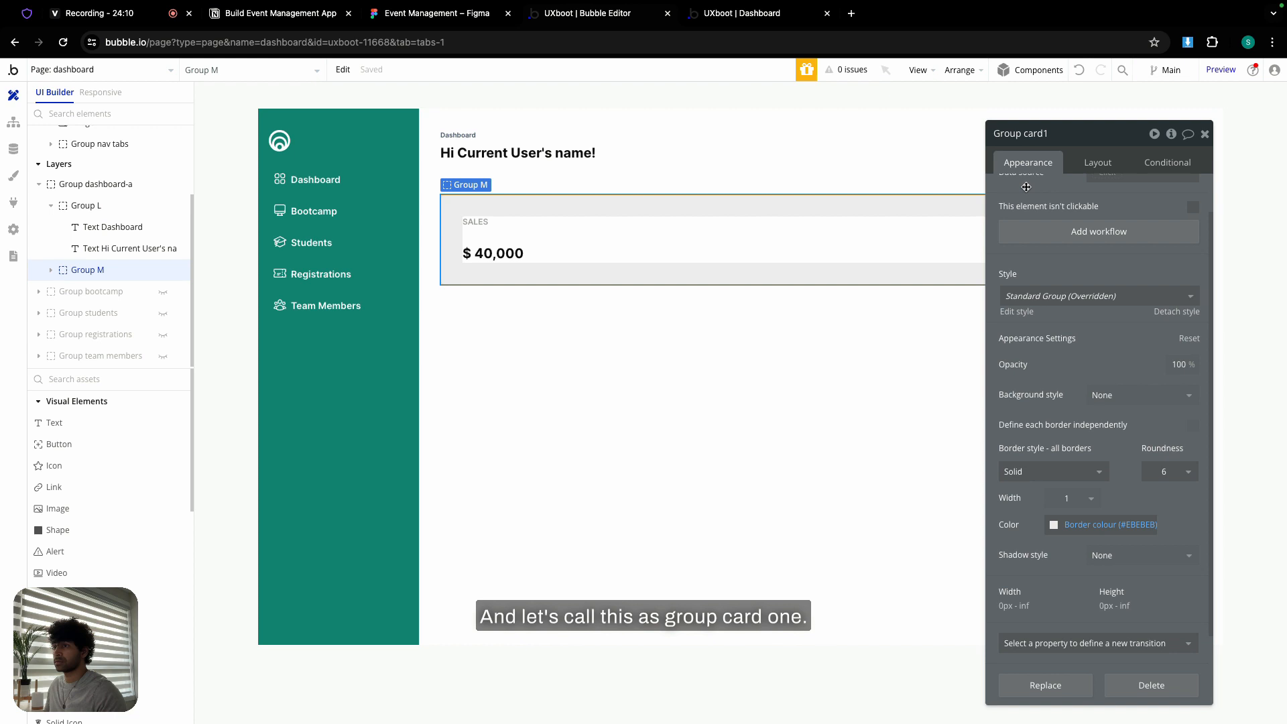
{"action": "key", "text": "Return"}
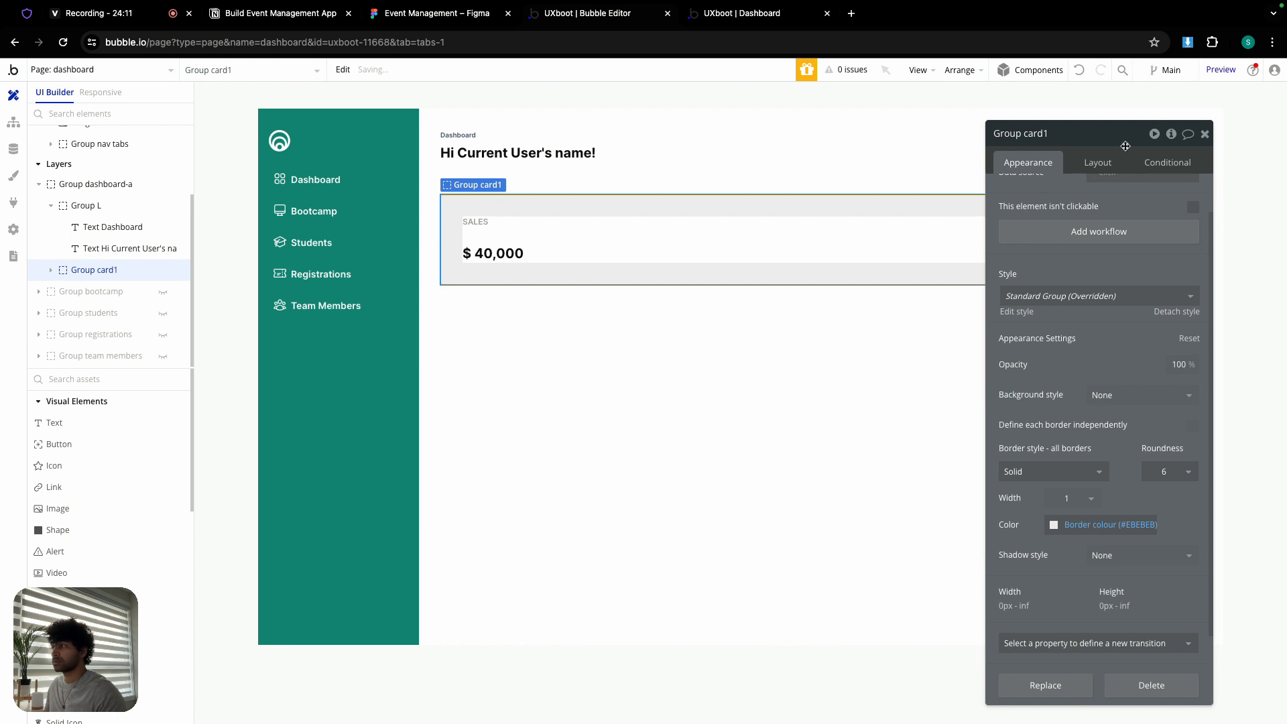
{"action": "left_click", "coordinate": [1205, 136]}
{"action": "double_click", "coordinate": [761, 369]}
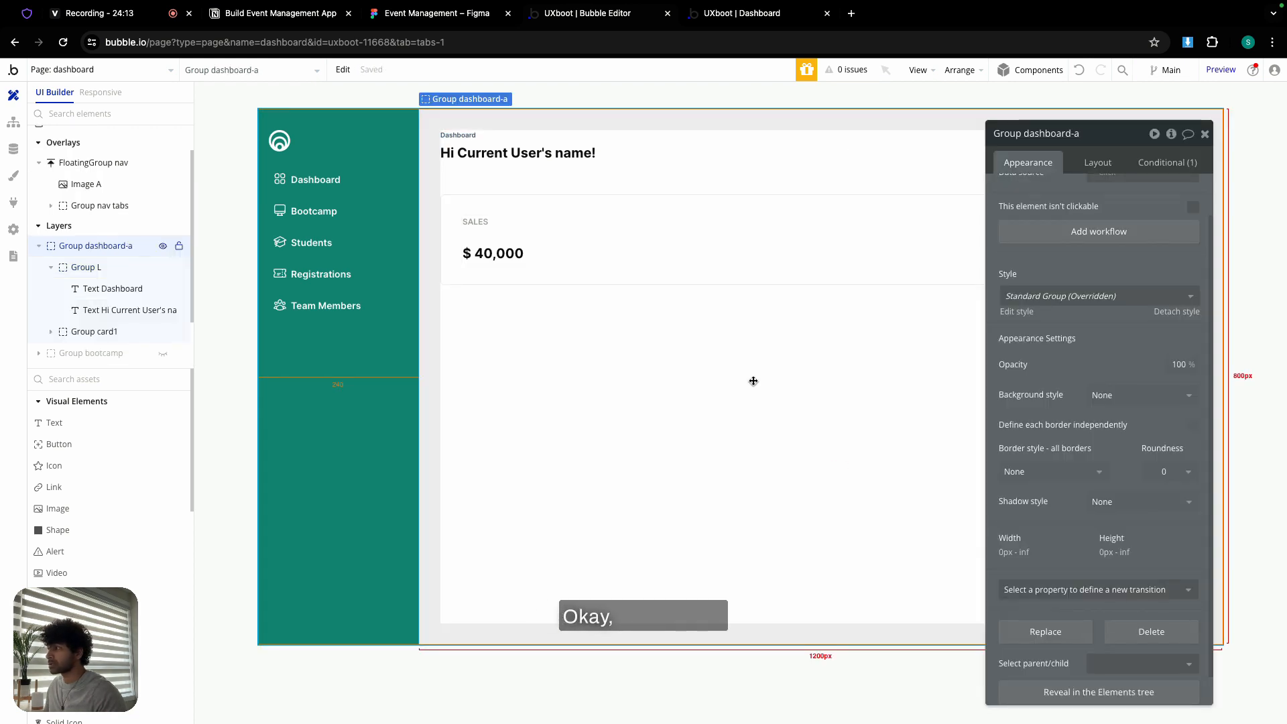
- Duplicate the sales card twice inside the dashboard container, undoing an accidental container paste
{"action": "left_click", "coordinate": [720, 272]}
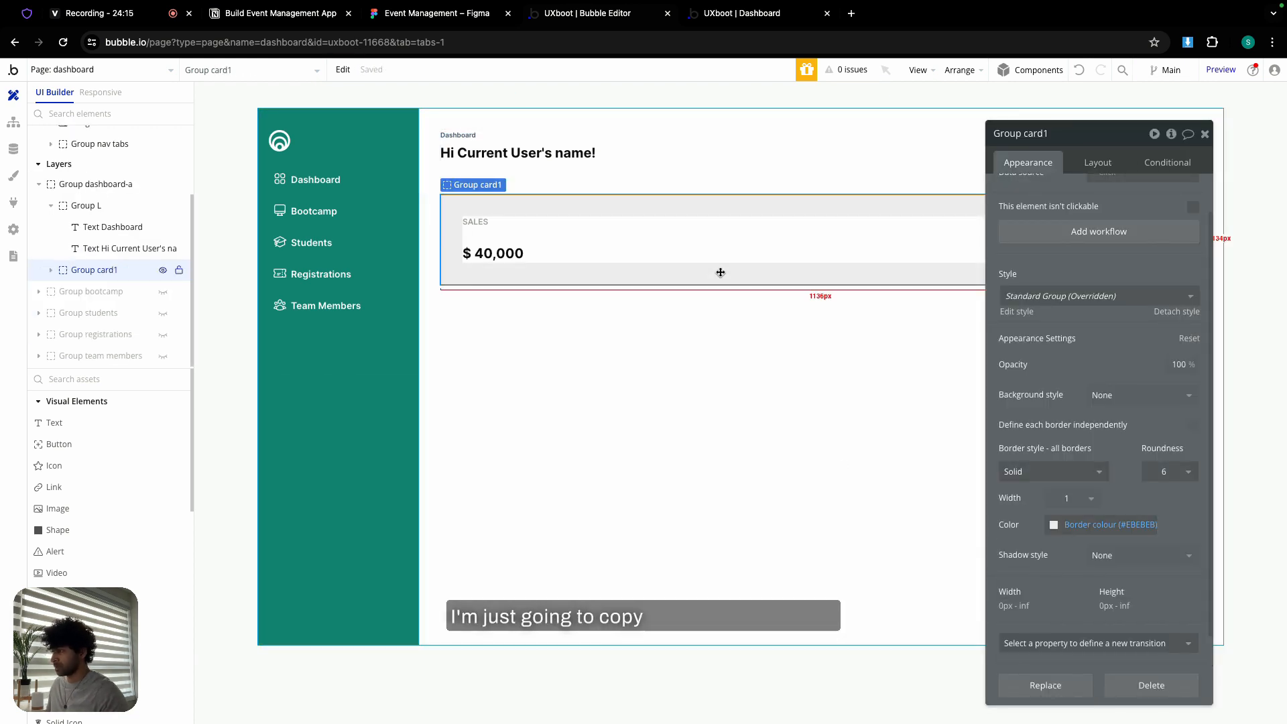
{"action": "key", "text": "ctrl+c"}
{"action": "key", "text": "ctrl+v"}
{"action": "left_click", "coordinate": [657, 440]}
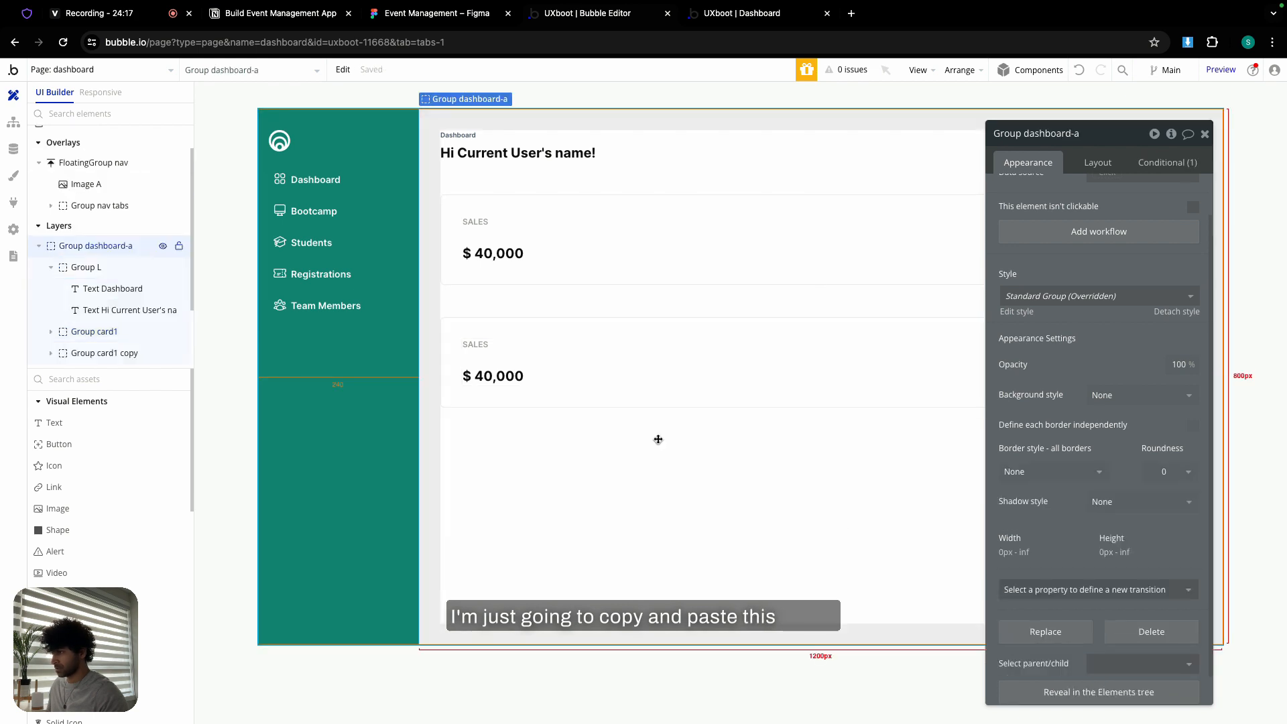
{"action": "key", "text": "ctrl+c"}
{"action": "key", "text": "ctrl+v"}
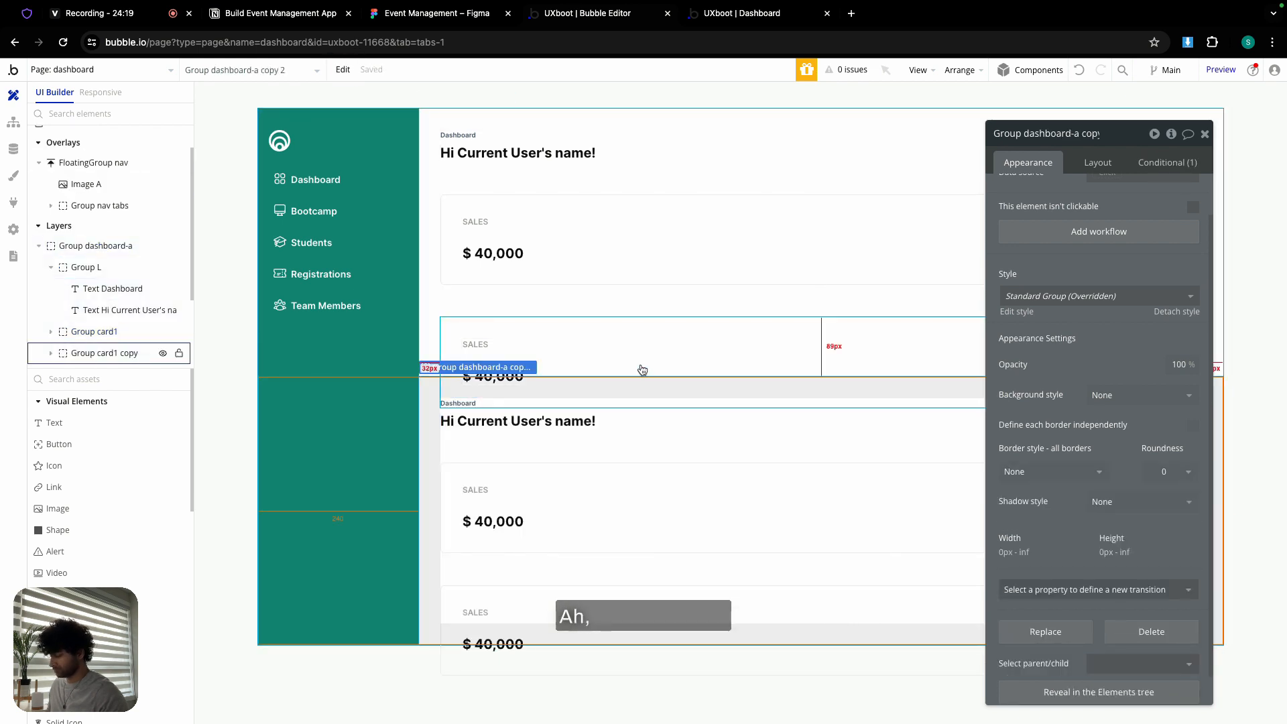
{"action": "key", "text": "ctrl+z"}
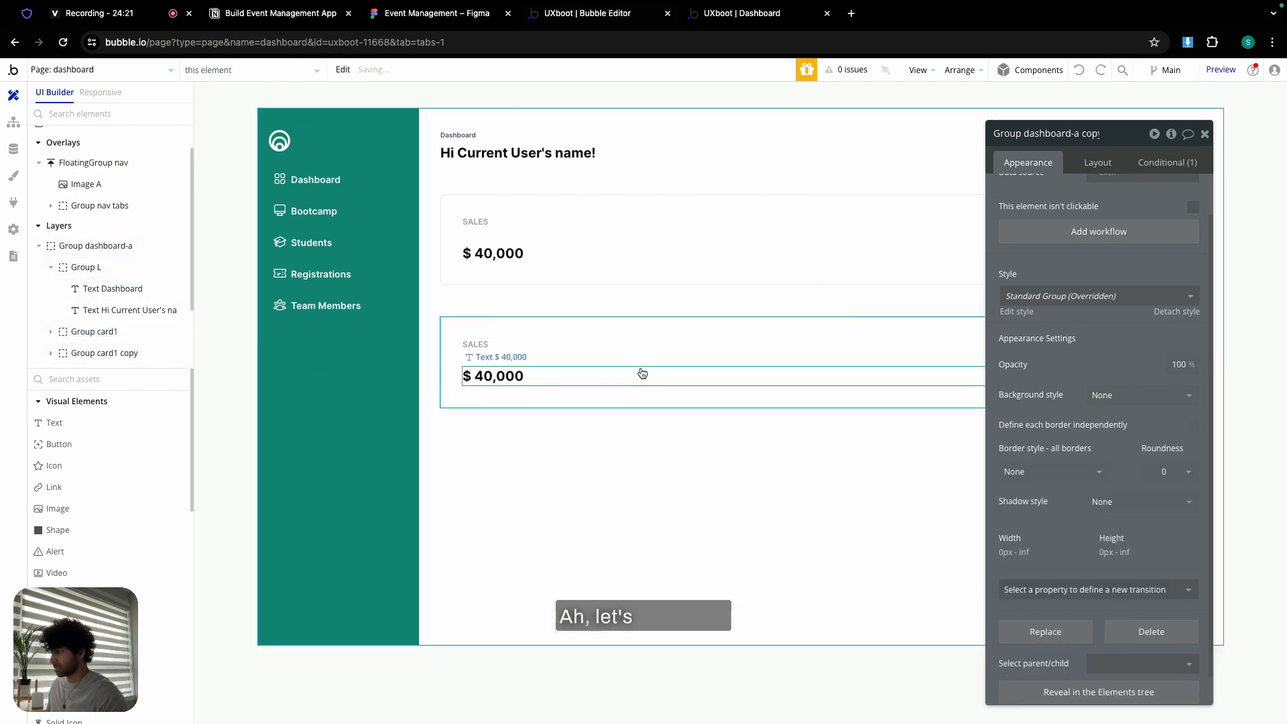
{"action": "left_click", "coordinate": [637, 329]}
{"action": "key", "text": "ctrl+c"}
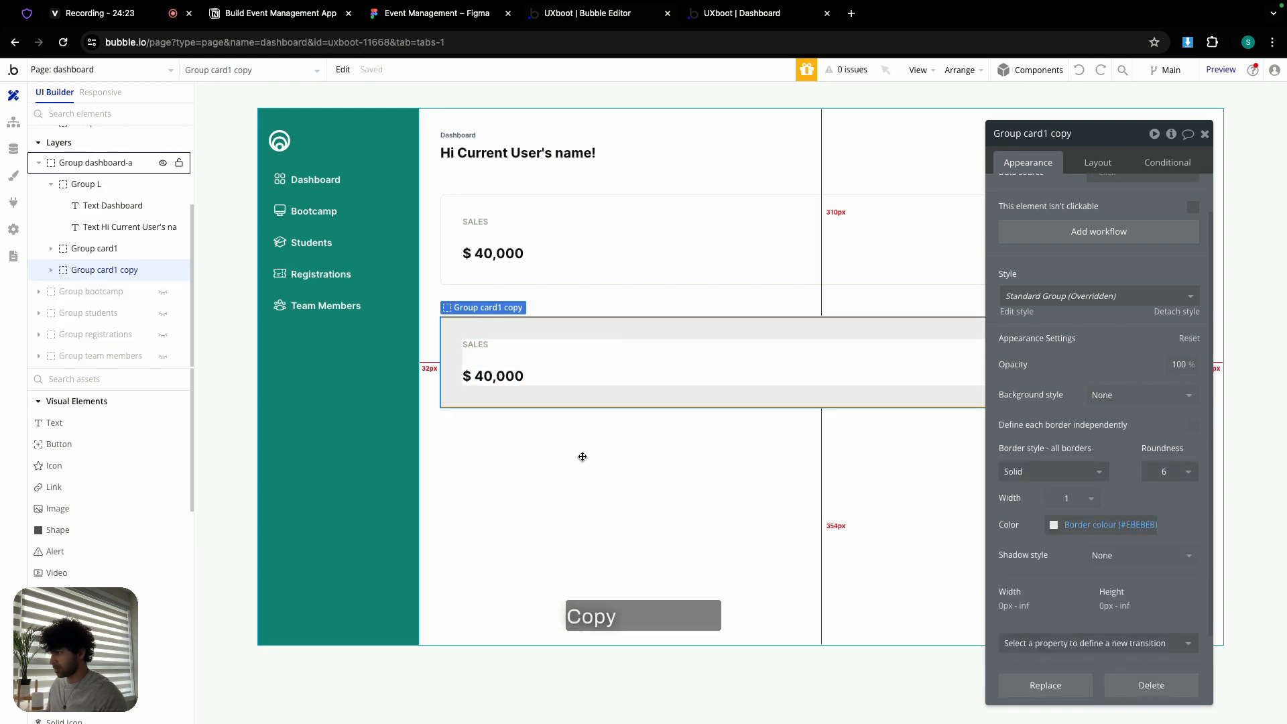
{"action": "left_click", "coordinate": [583, 456]}
{"action": "key", "text": "ctrl+v"}
- Rename the middle card Group card2 and change its texts to LIVE BOOTCAMPS and 4
{"action": "left_click", "coordinate": [551, 330]}
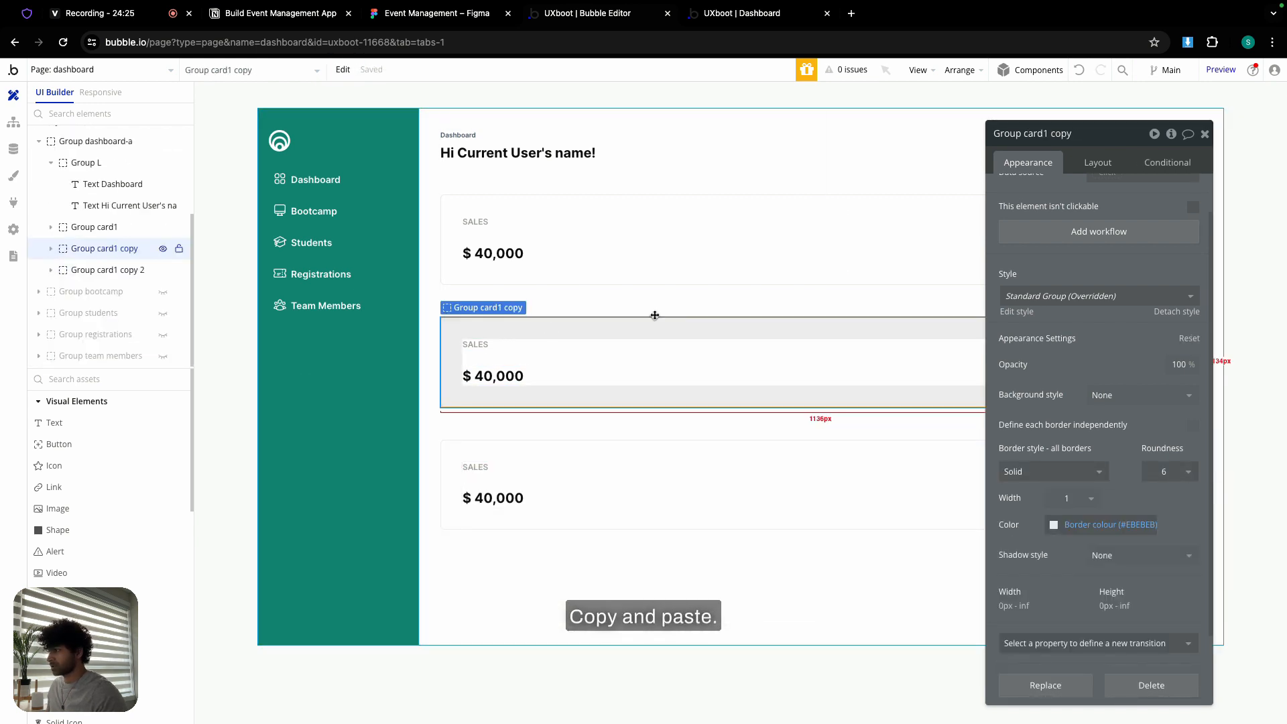
{"action": "double_click", "coordinate": [1076, 132]}
{"action": "key", "text": "BackSpace"}
{"action": "key", "text": "BackSpace"}
{"action": "key", "text": "BackSpace"}
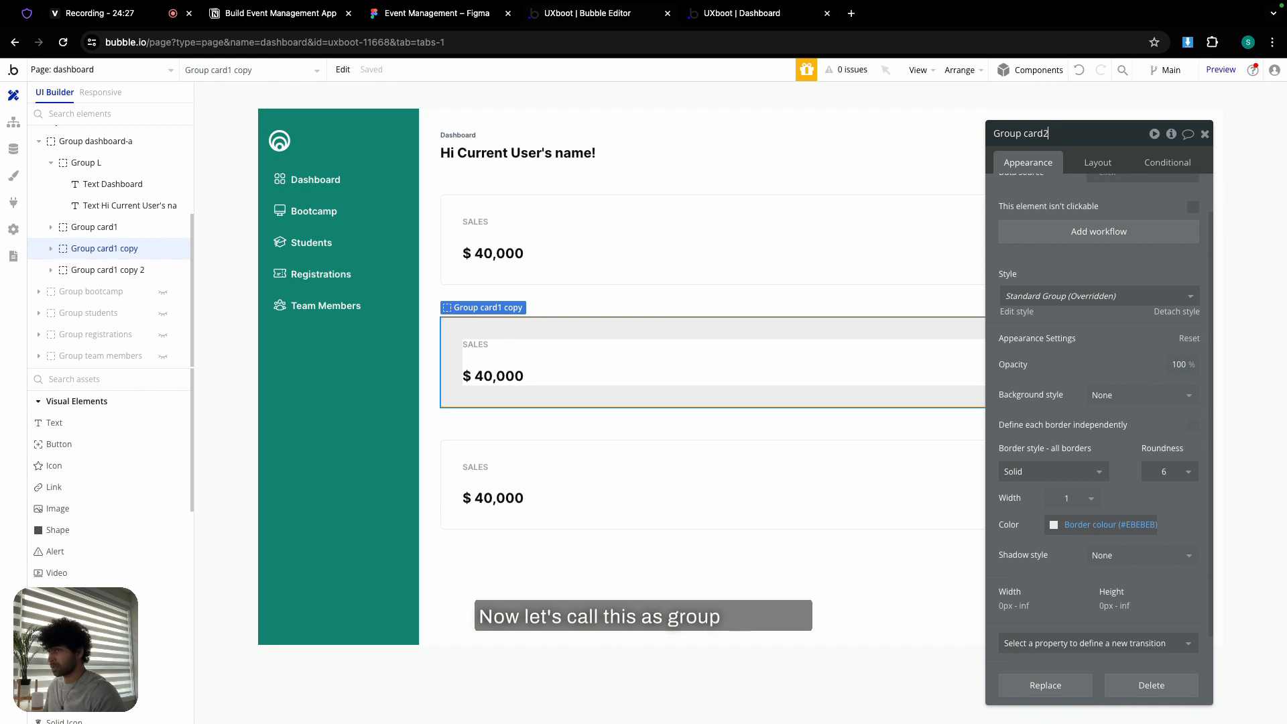
{"action": "type", "text": "2"}
{"action": "left_click", "coordinate": [459, 17]}
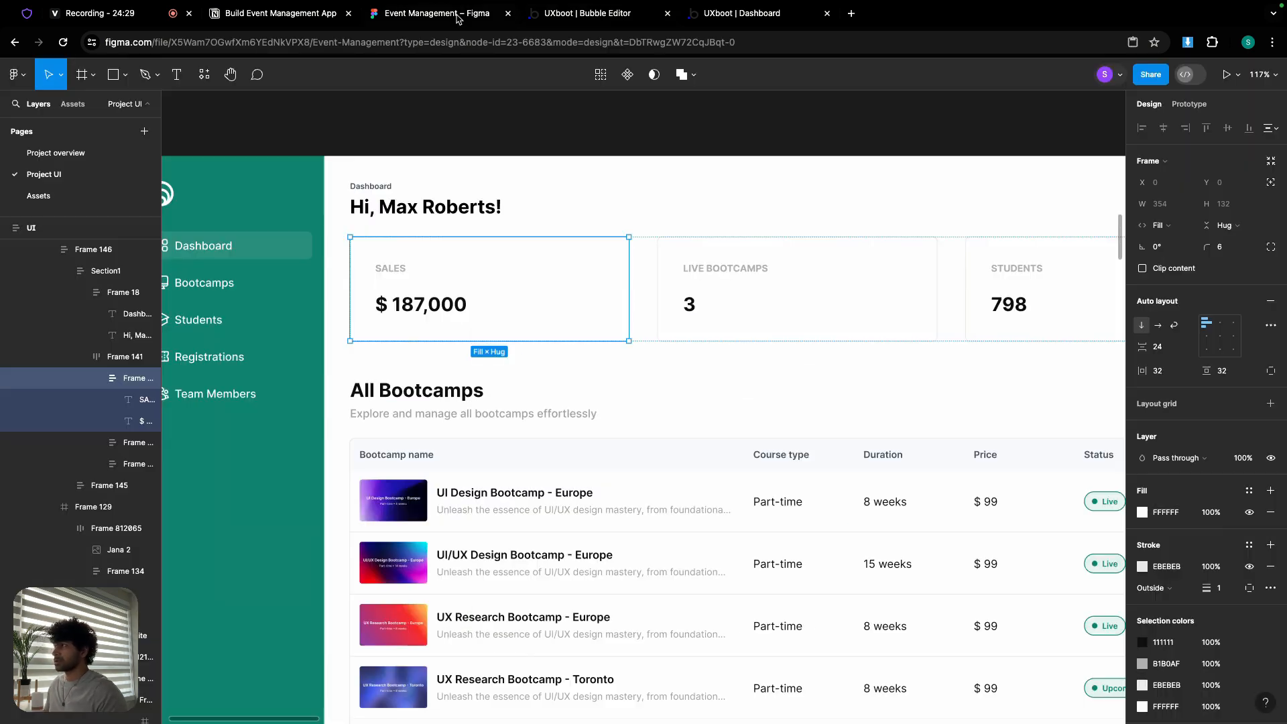
{"action": "left_click", "coordinate": [565, 16]}
{"action": "left_click", "coordinate": [476, 344]}
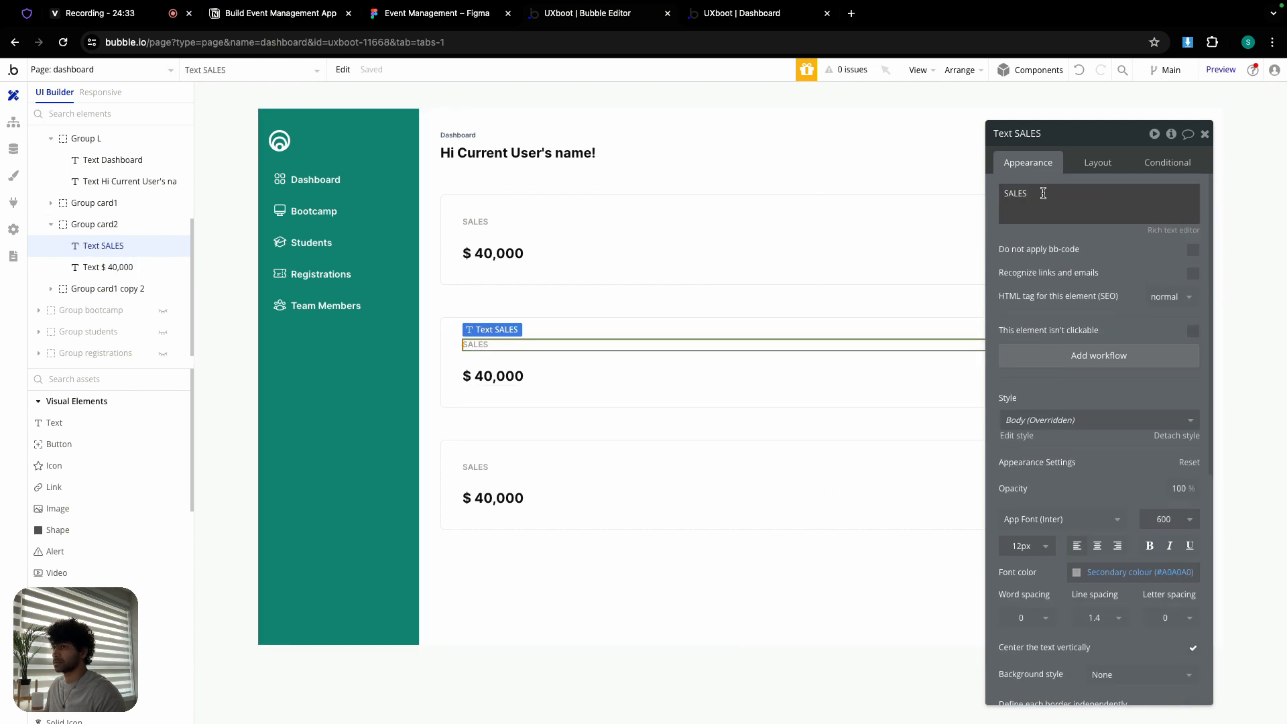
{"action": "double_click", "coordinate": [1043, 193]}
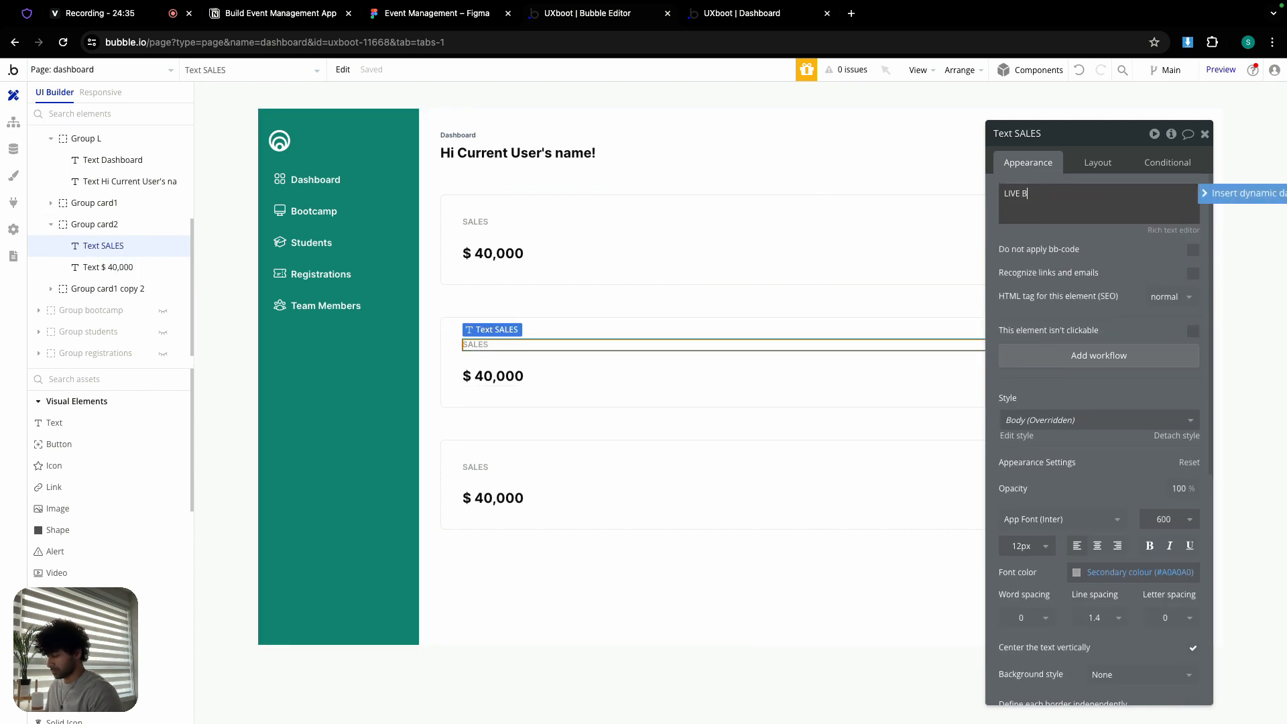
{"action": "type", "text": "LIVE BOOTCA"}
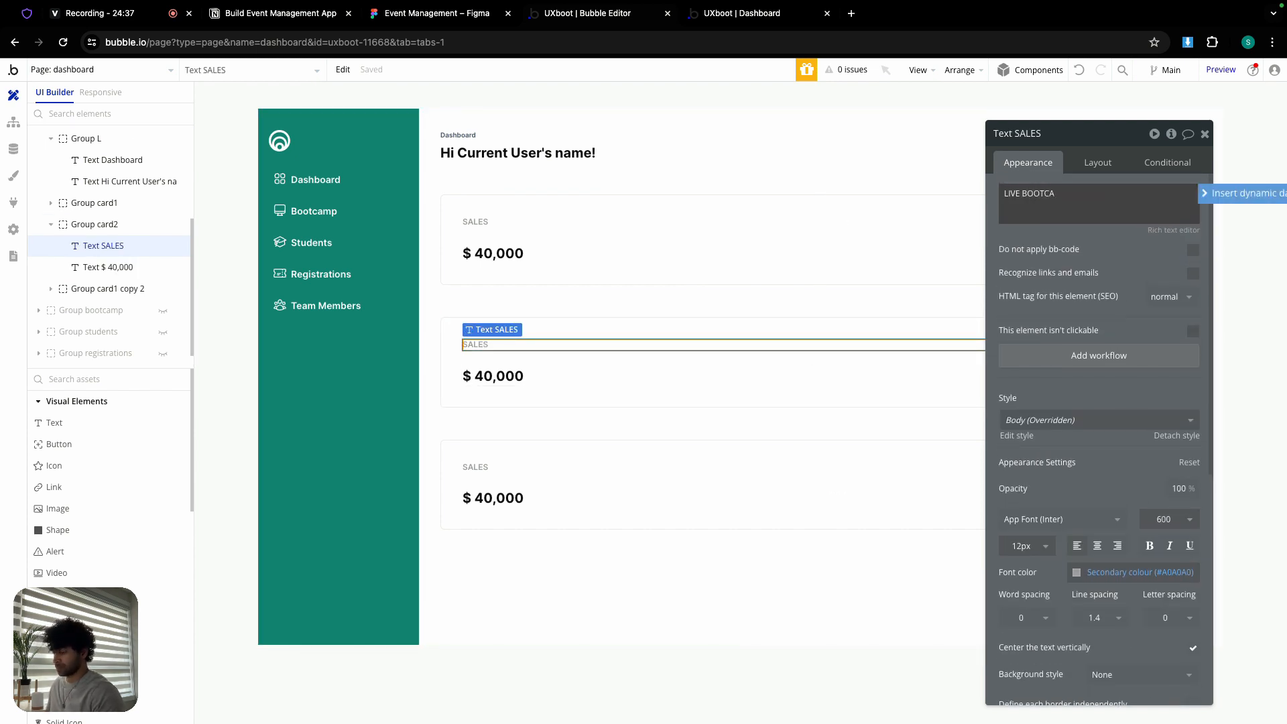
{"action": "type", "text": "MPS"}
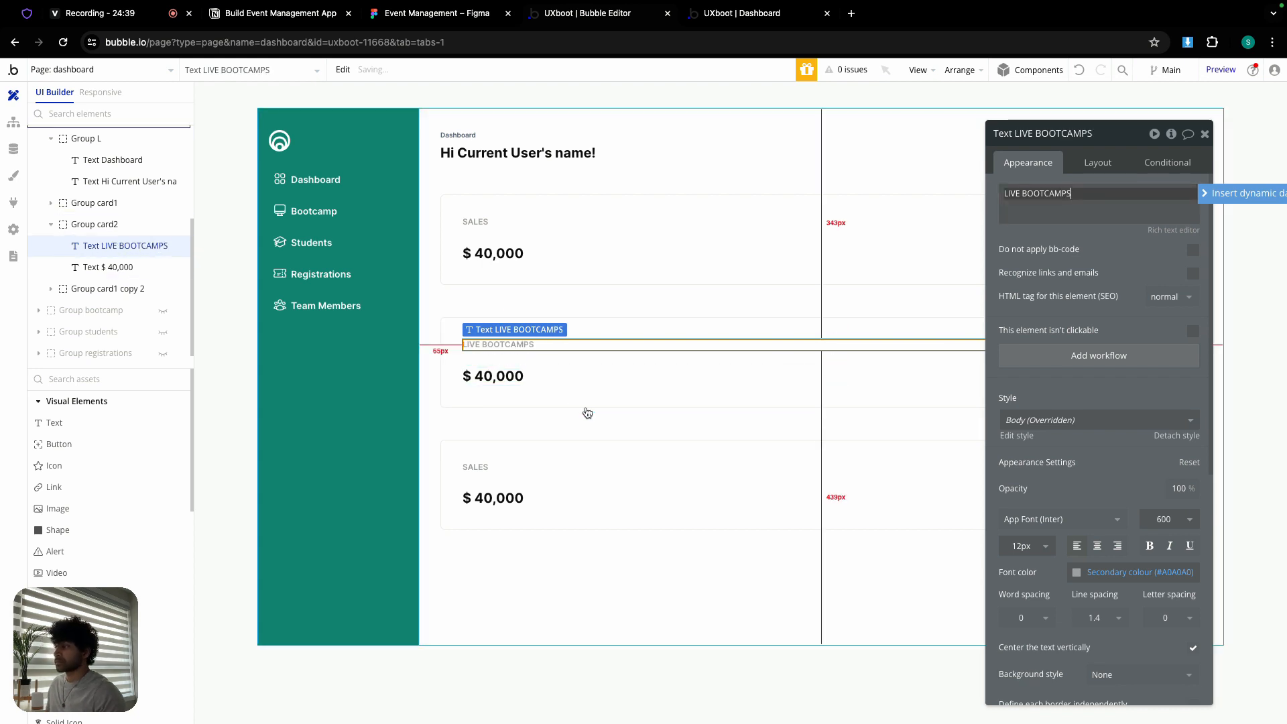
{"action": "left_click", "coordinate": [583, 377]}
{"action": "double_click", "coordinate": [1036, 195]}
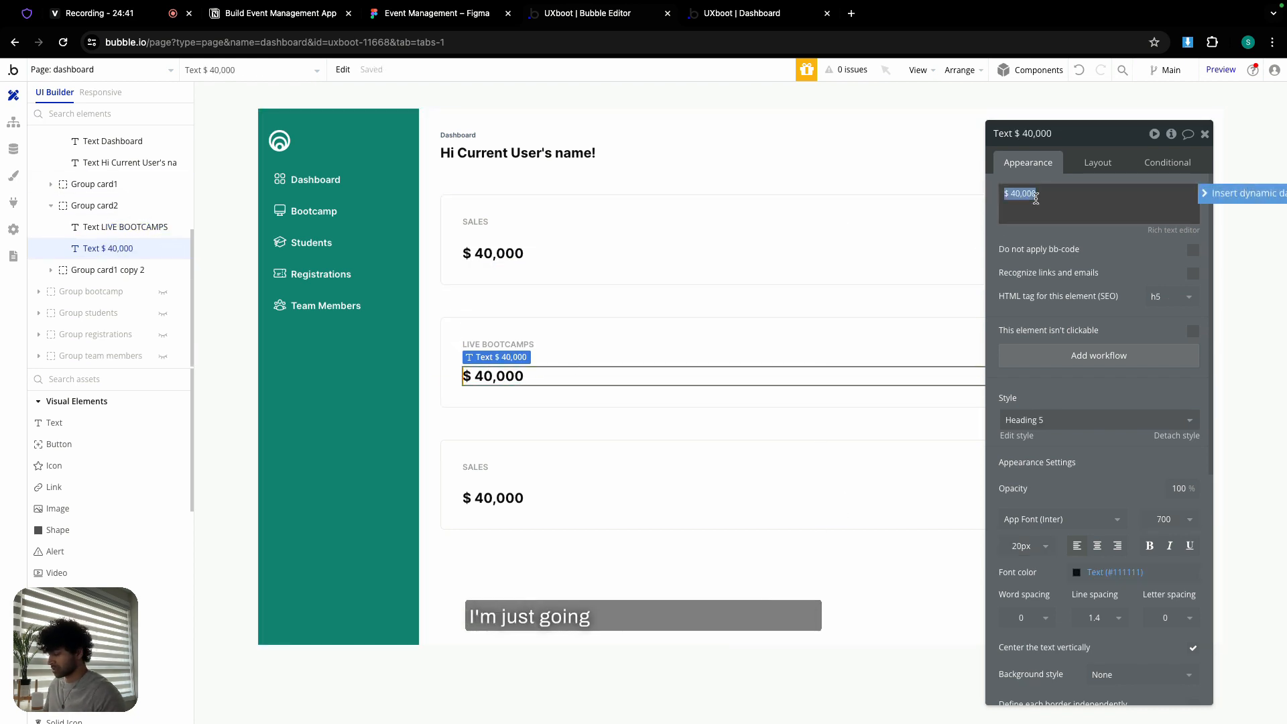
{"action": "type", "text": "4"}
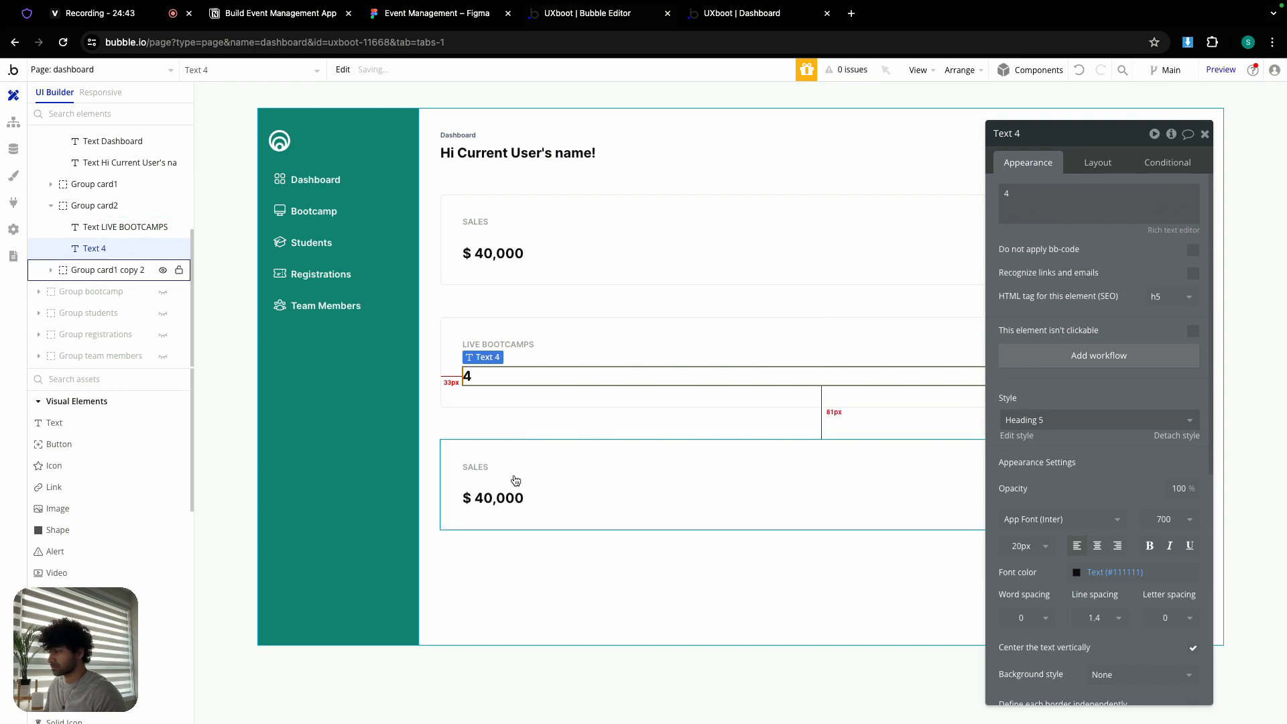
- Rename the third card Group card3, checking its design in Figma
{"action": "left_click", "coordinate": [479, 467]}
{"action": "left_click", "coordinate": [534, 449]}
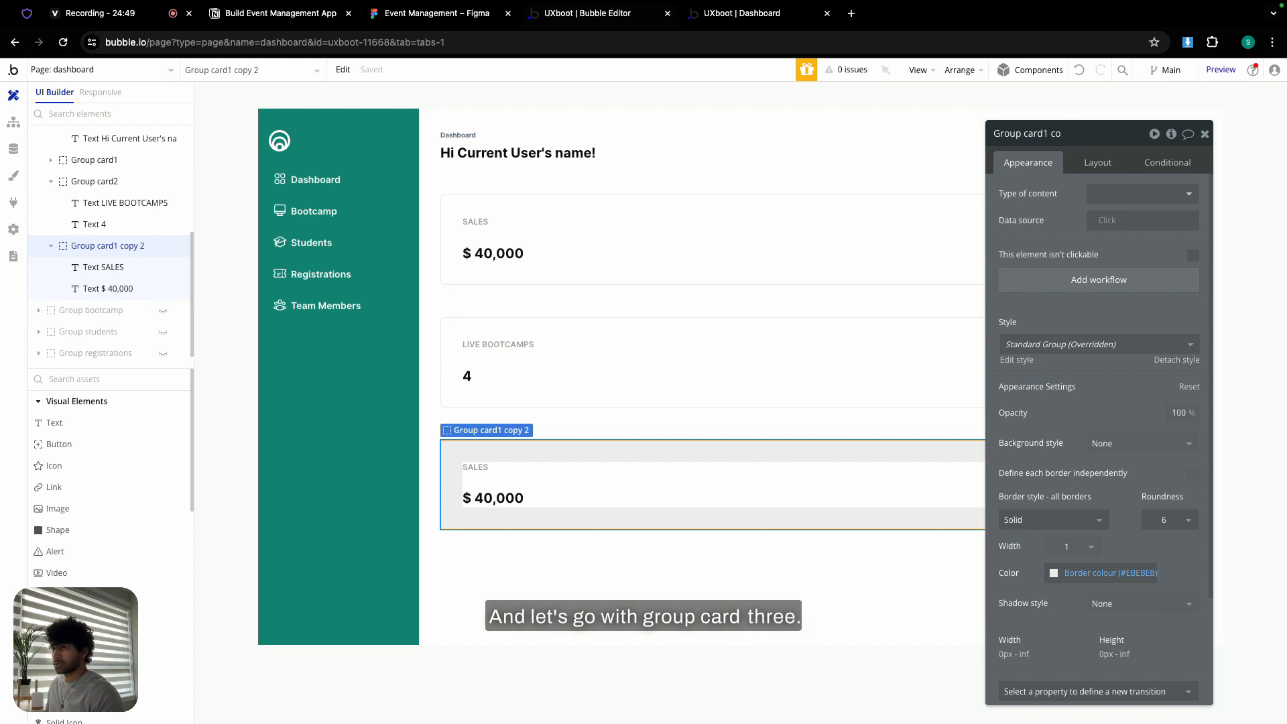
{"action": "type", "text": "3"}
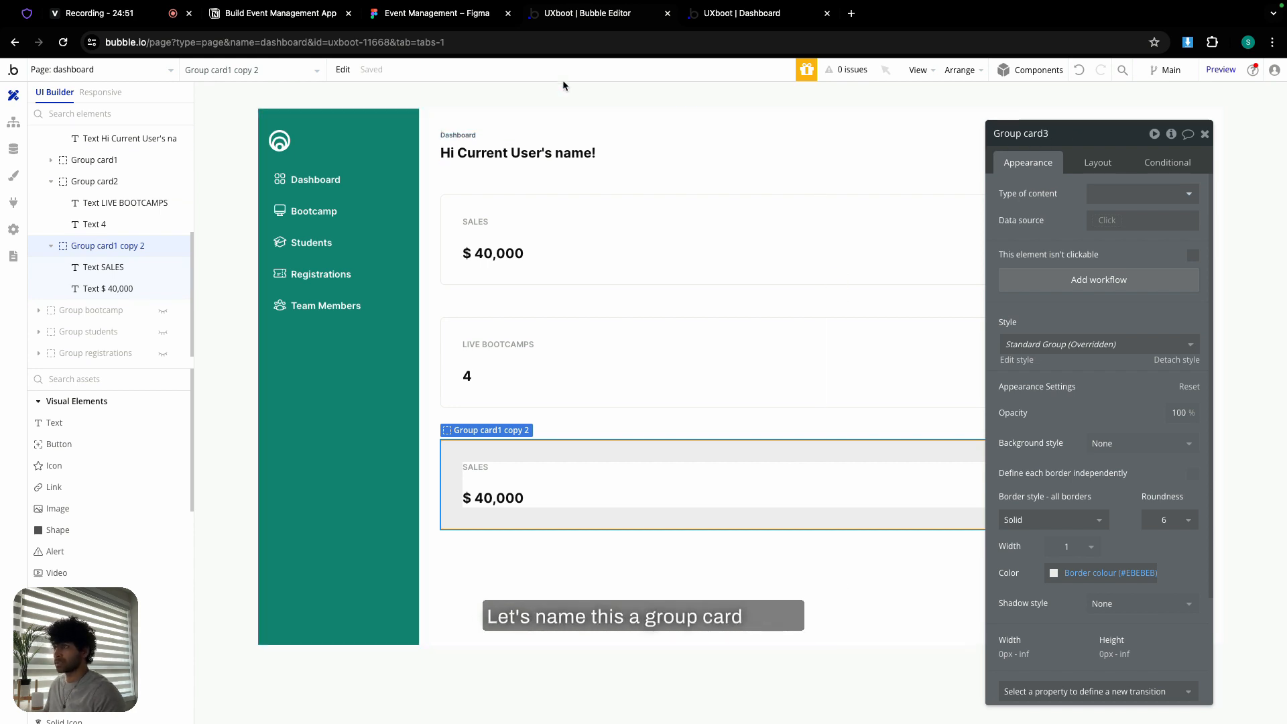
{"action": "left_click", "coordinate": [453, 19]}
{"action": "scroll", "coordinate": [664, 333], "scroll_direction": "right", "scroll_amount": 10}
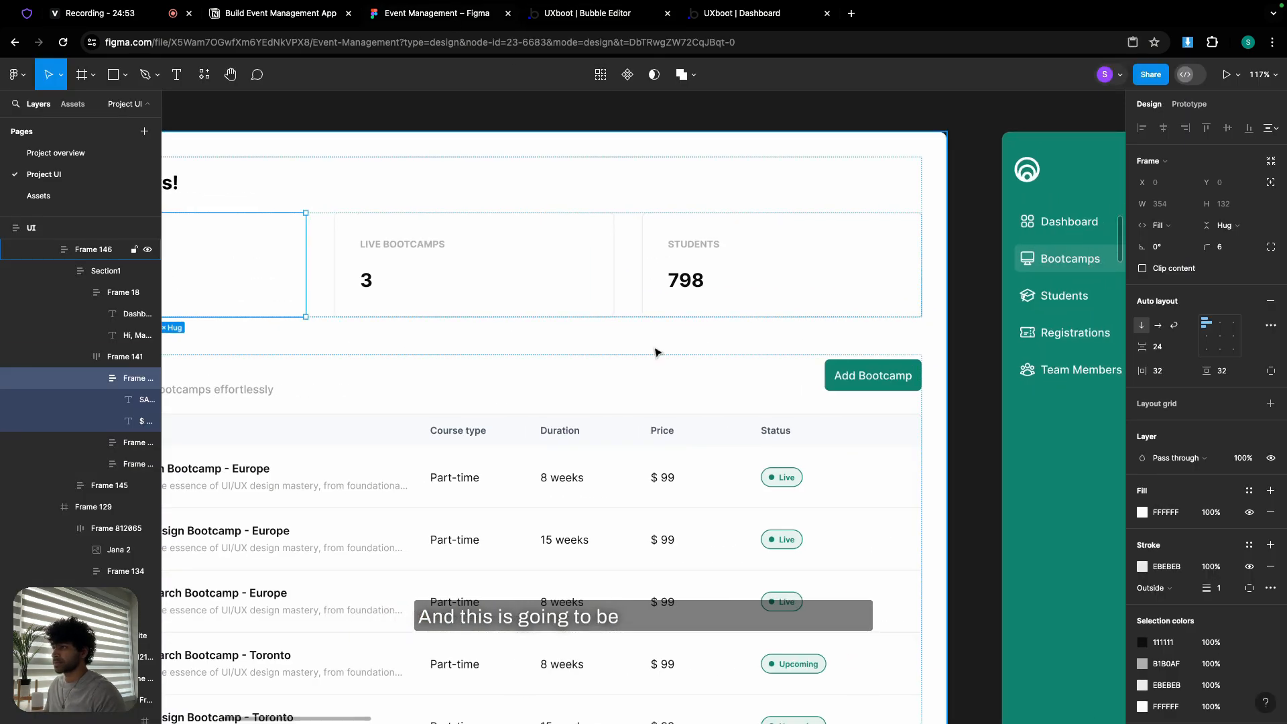
{"action": "left_click", "coordinate": [594, 16]}
- Change the third card's texts to STUDENTS and 1987
{"action": "left_click", "coordinate": [477, 467]}
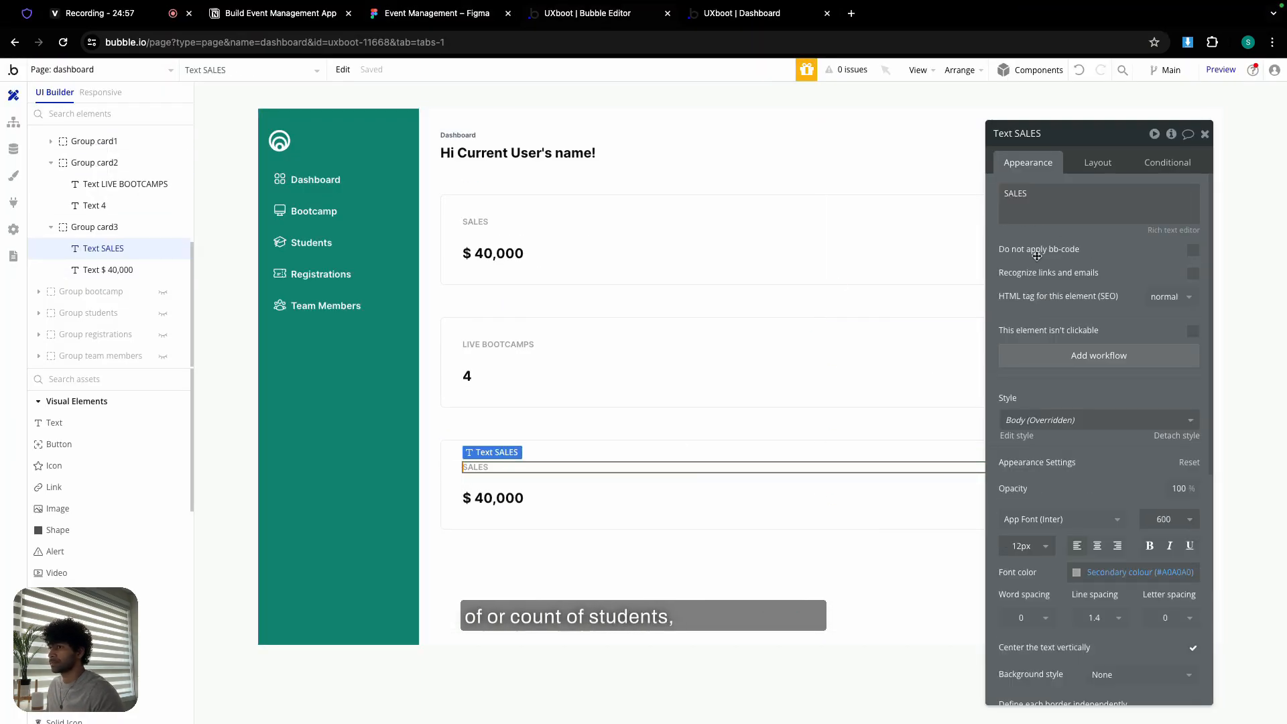
{"action": "triple_click", "coordinate": [1050, 197]}
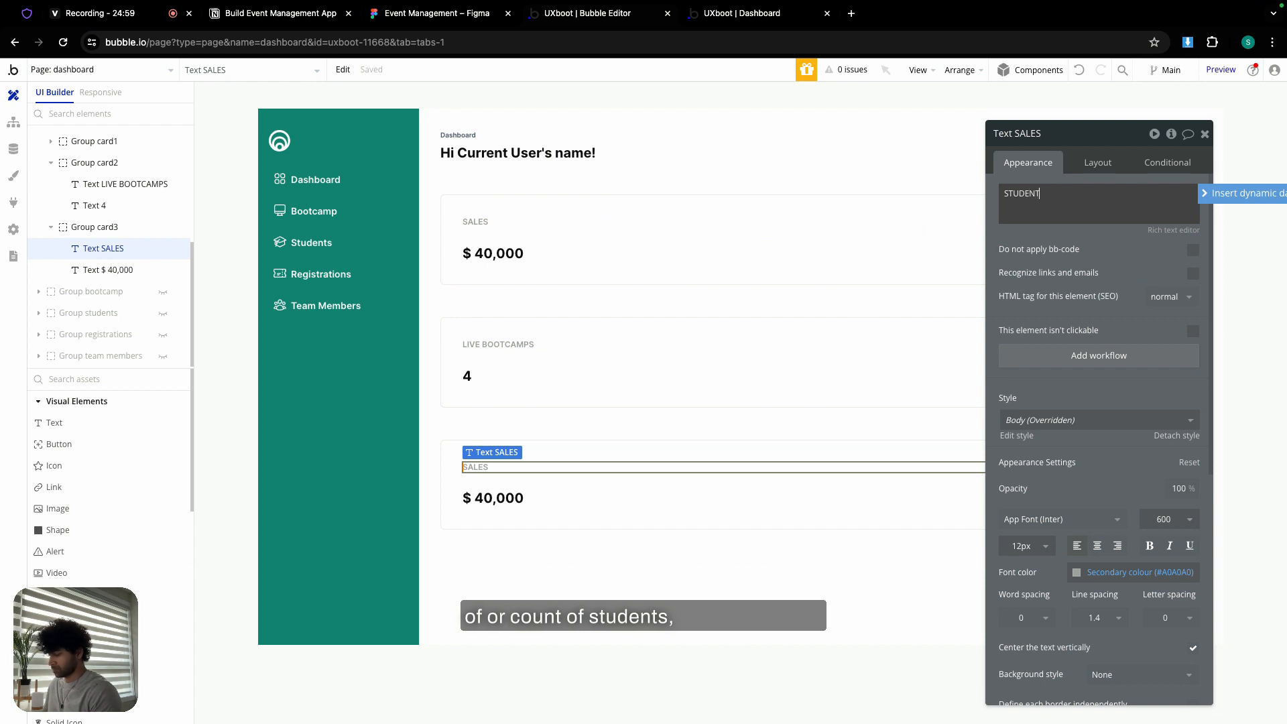
{"action": "type", "text": "STUDENTS"}
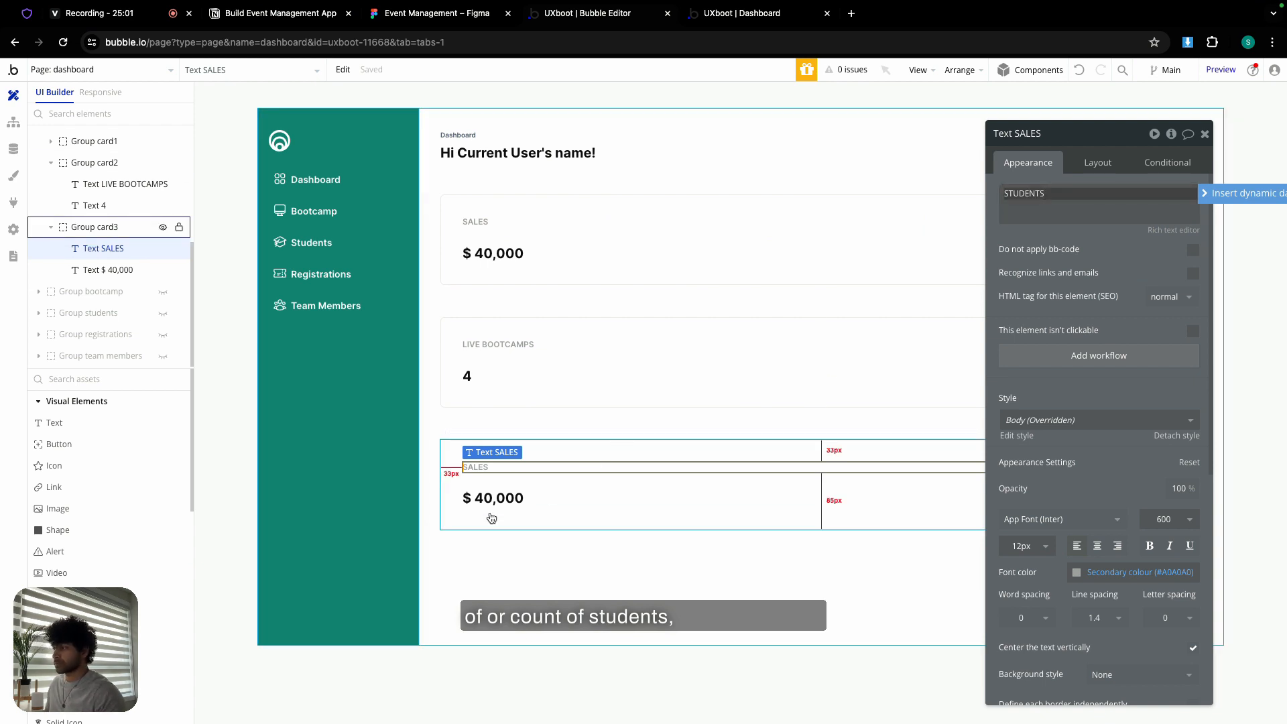
{"action": "left_click", "coordinate": [492, 500]}
{"action": "triple_click", "coordinate": [1086, 199]}
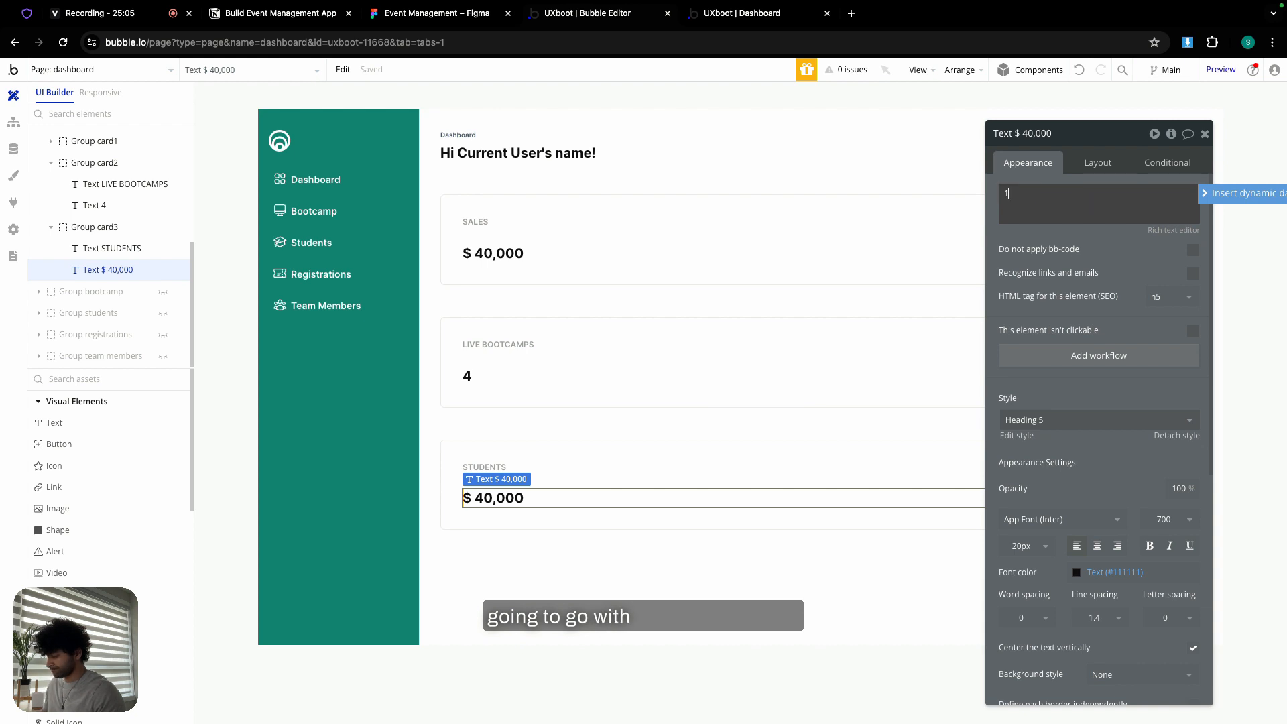
{"action": "type", "text": "1987"}
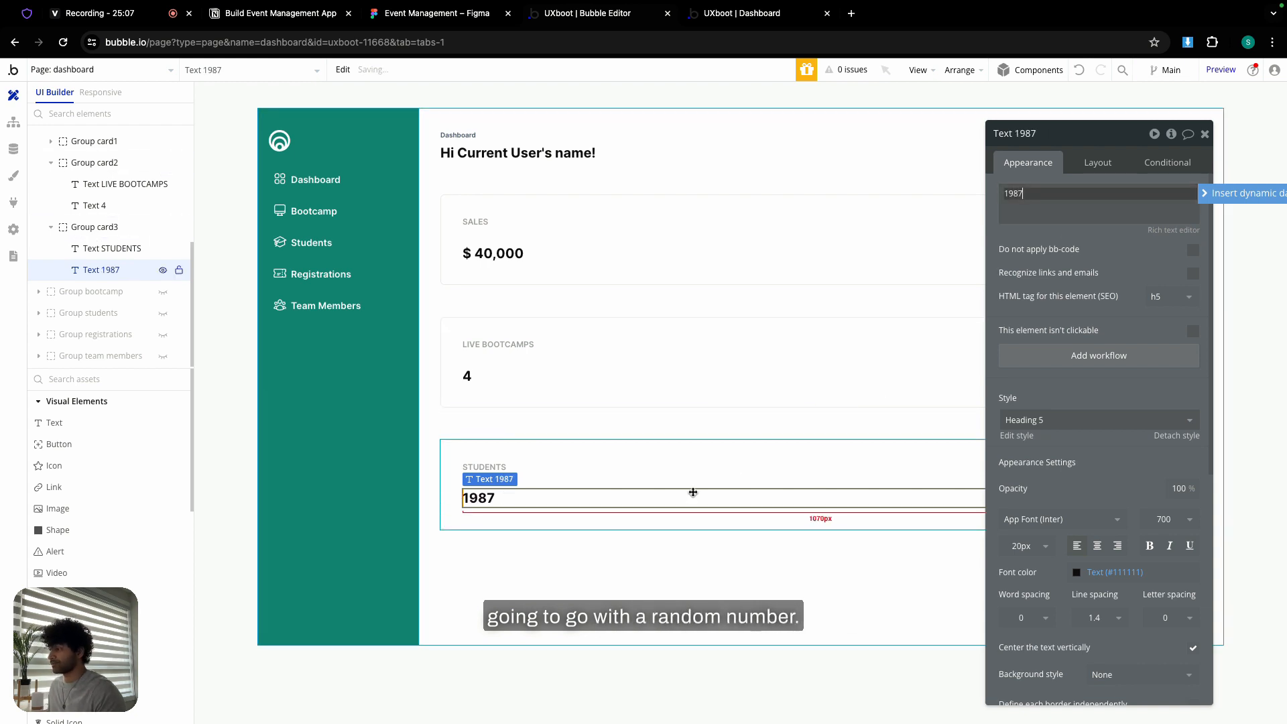
{"action": "left_click", "coordinate": [628, 583]}
{"action": "left_click", "coordinate": [546, 452]}
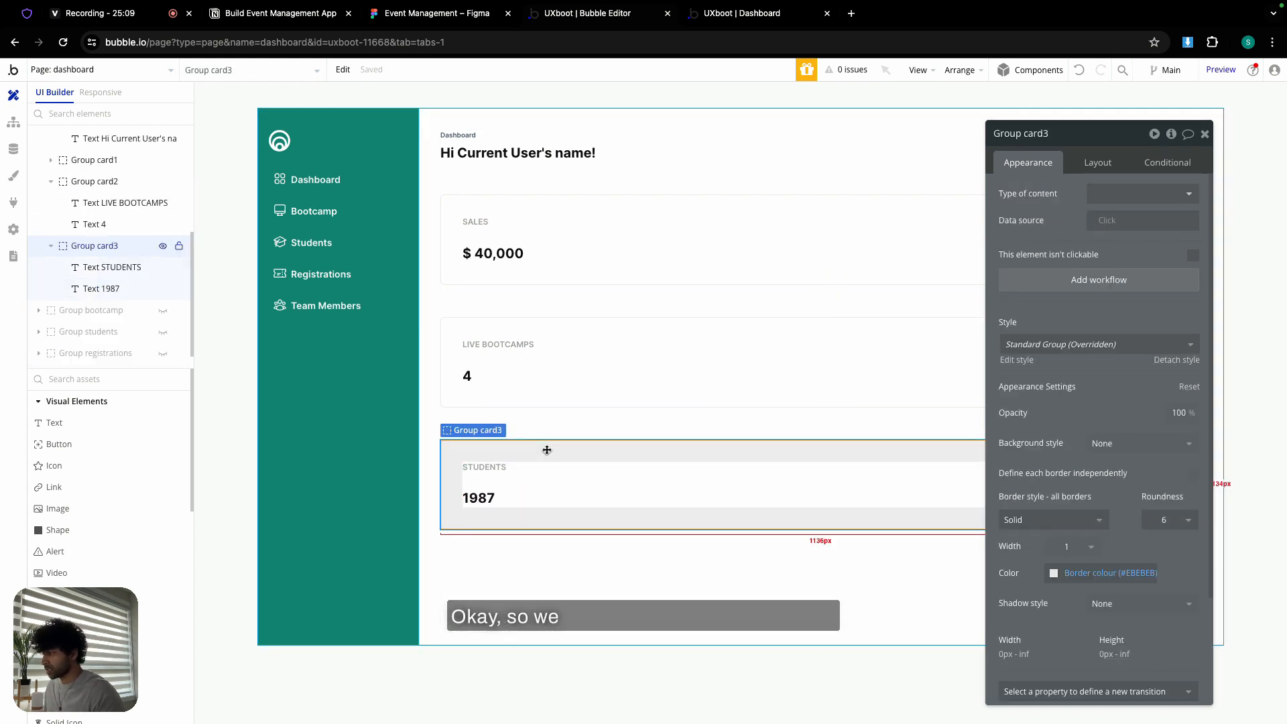
- Group the three stat cards into a row container with 21 px column and 12 px row gaps
{"action": "left_click", "coordinate": [543, 331], "text": "shift"}
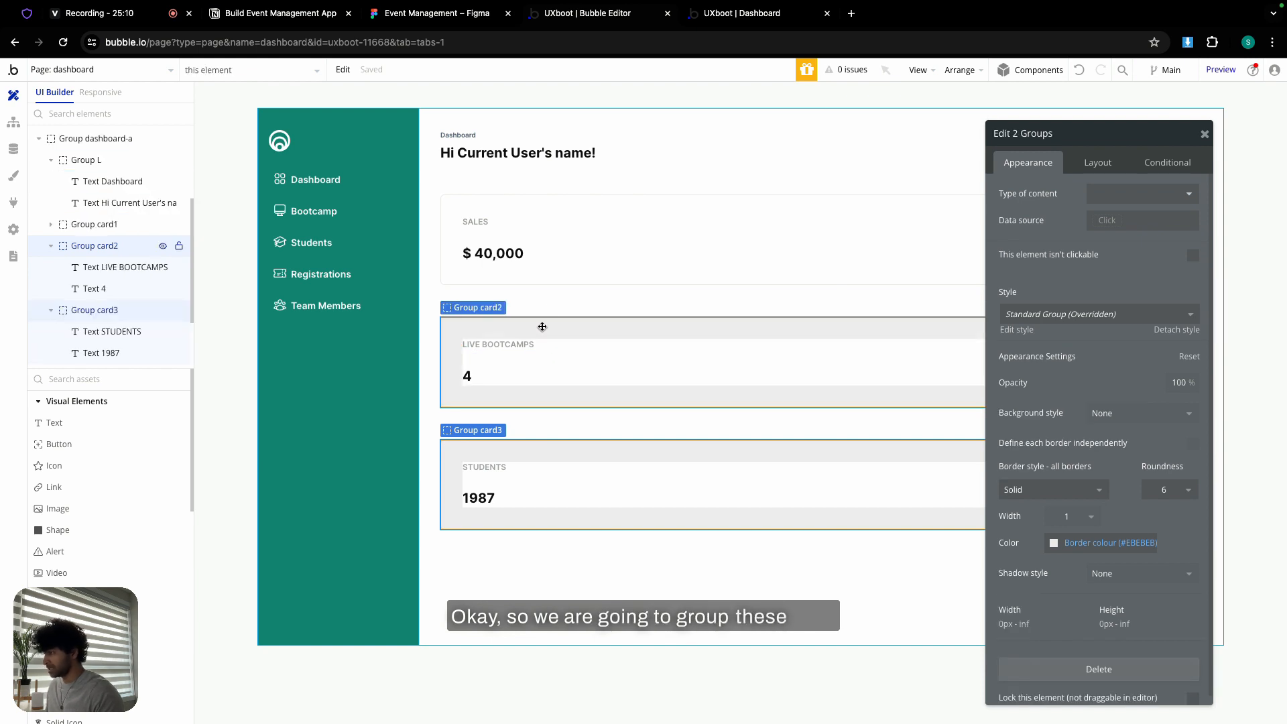
{"action": "left_click", "coordinate": [566, 205], "text": "shift"}
{"action": "right_click", "coordinate": [568, 205]}
{"action": "mouse_move", "coordinate": [627, 297]}
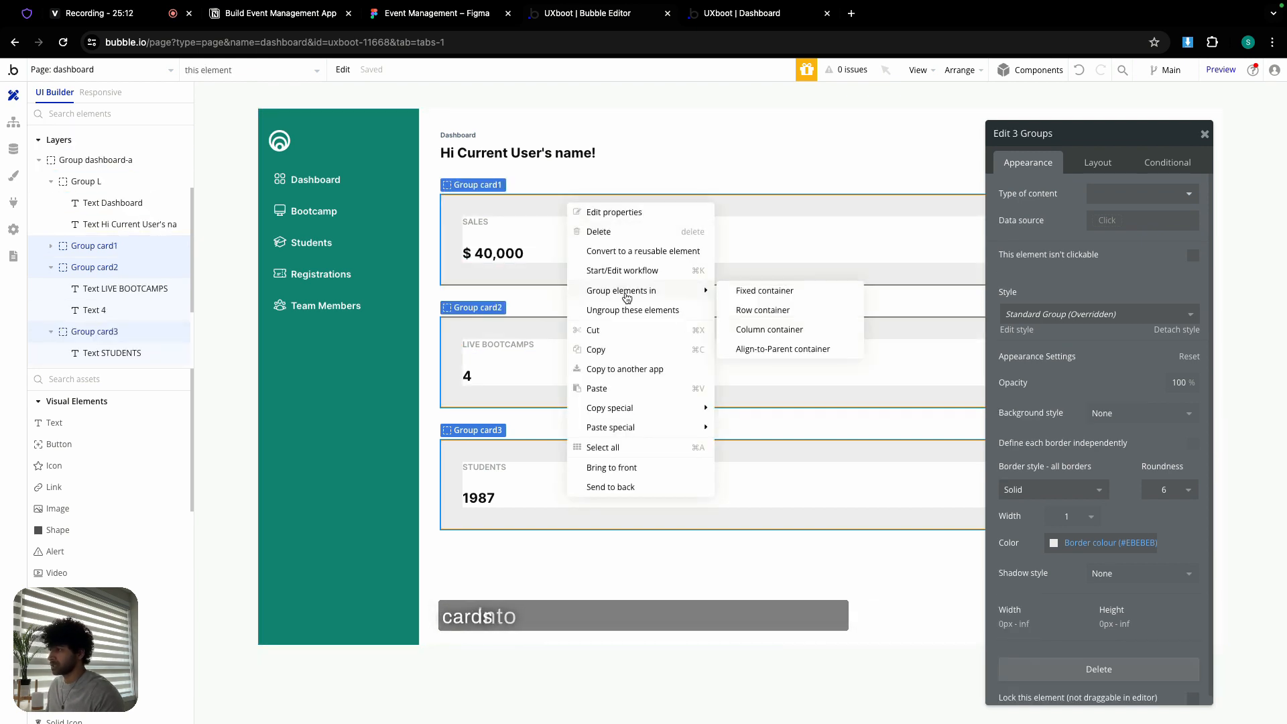
{"action": "left_click", "coordinate": [765, 310]}
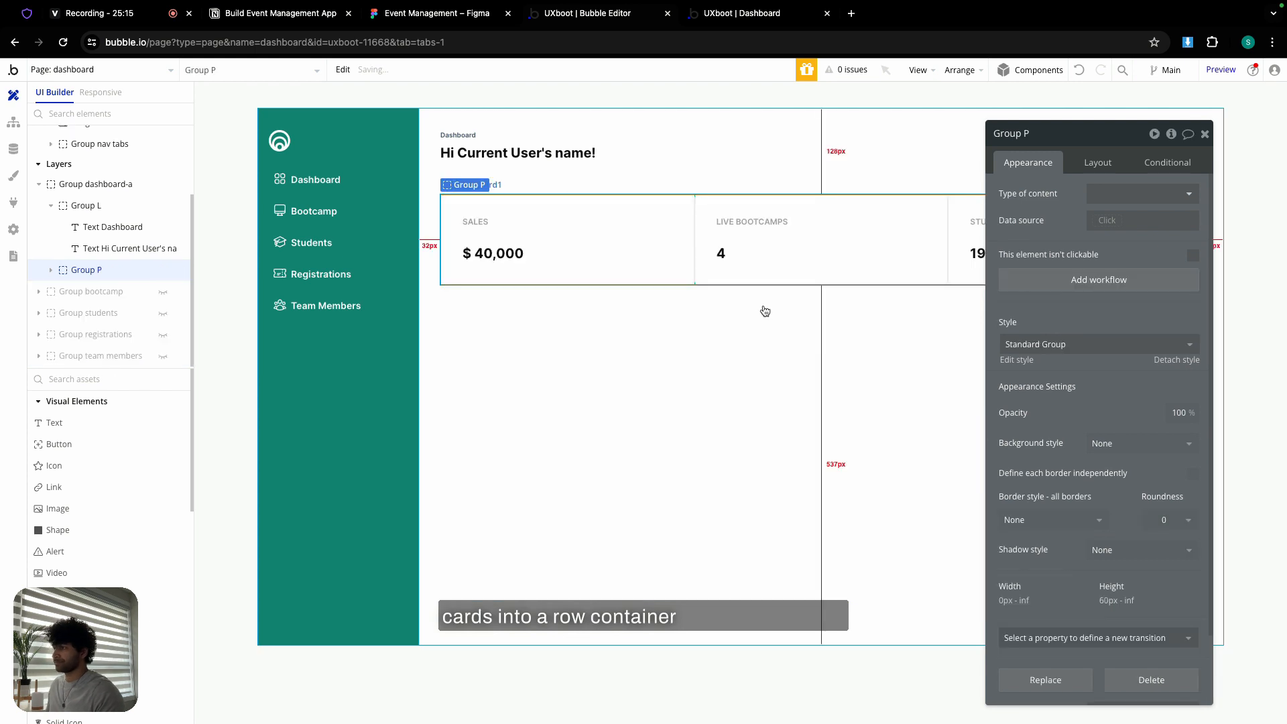
{"action": "left_click", "coordinate": [1097, 164]}
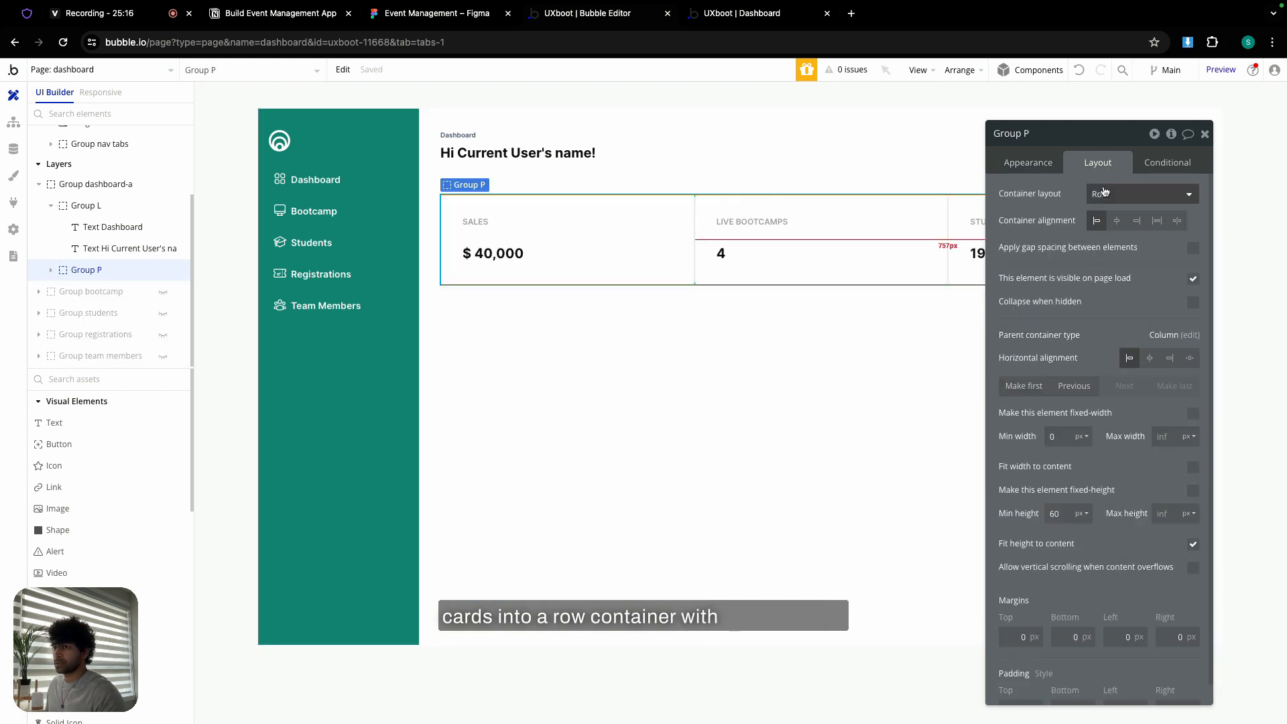
{"action": "left_click", "coordinate": [1192, 250]}
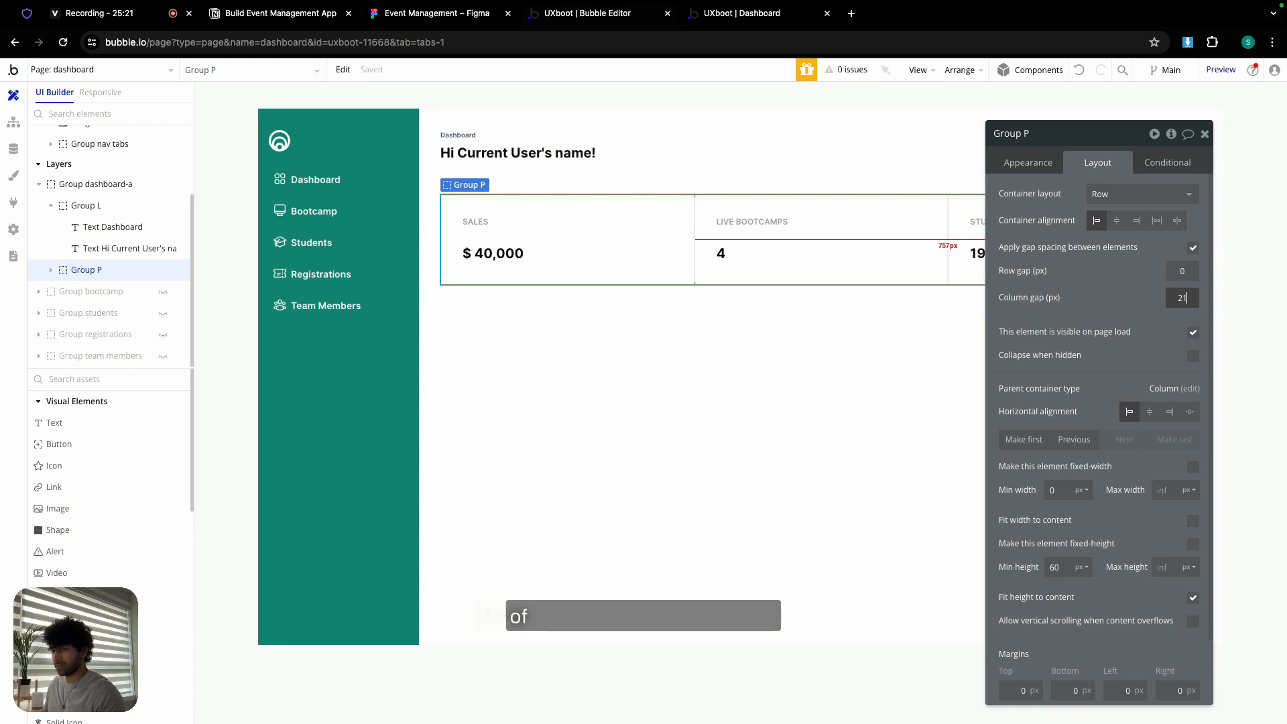
{"action": "double_click", "coordinate": [1193, 273]}
{"action": "type", "text": "12"}
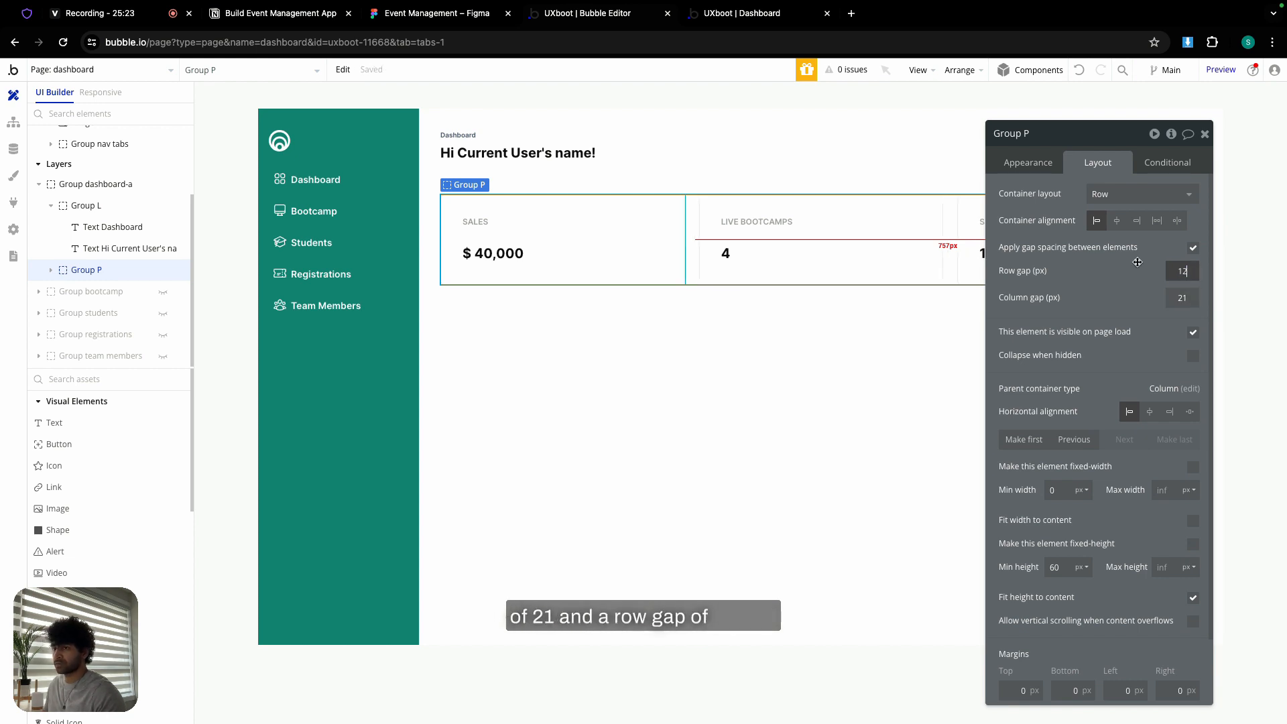
{"action": "left_click", "coordinate": [1138, 262]}
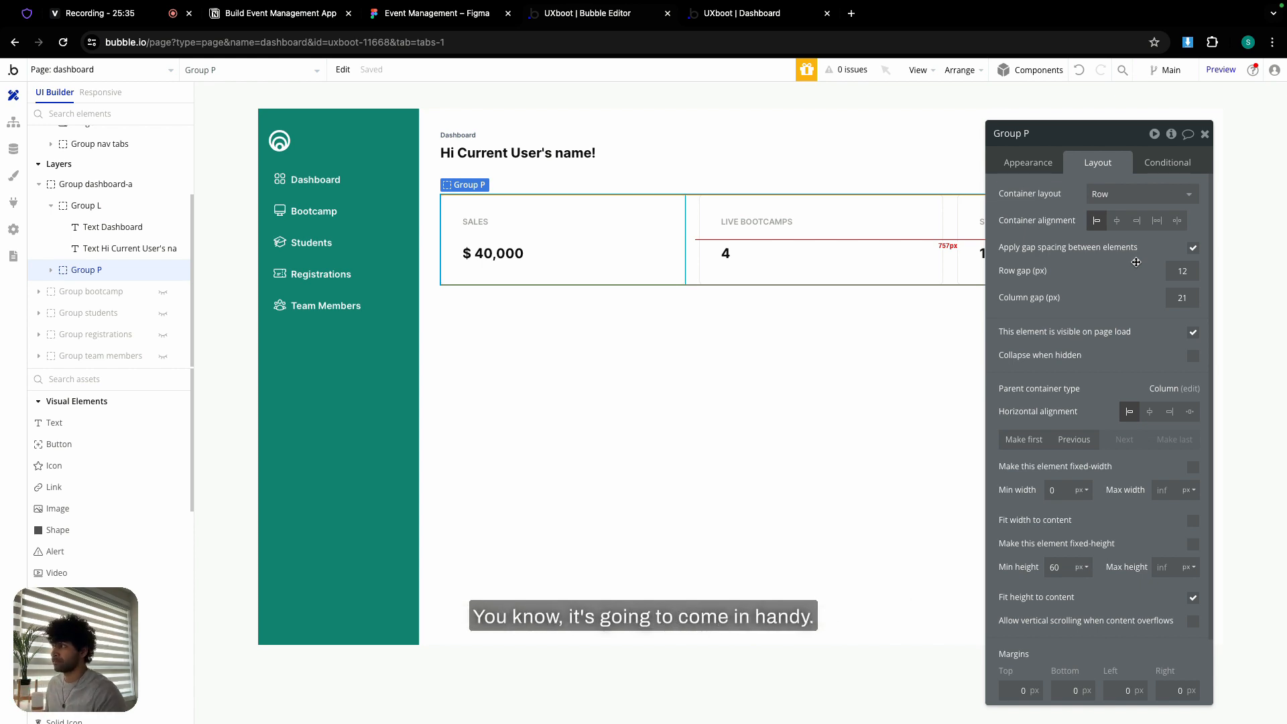
- Rename the new row container to 'Group card row' and reselect it
{"action": "left_click", "coordinate": [1034, 144]}
{"action": "key", "text": "BackSpace"}
{"action": "type", "text": "ca"}
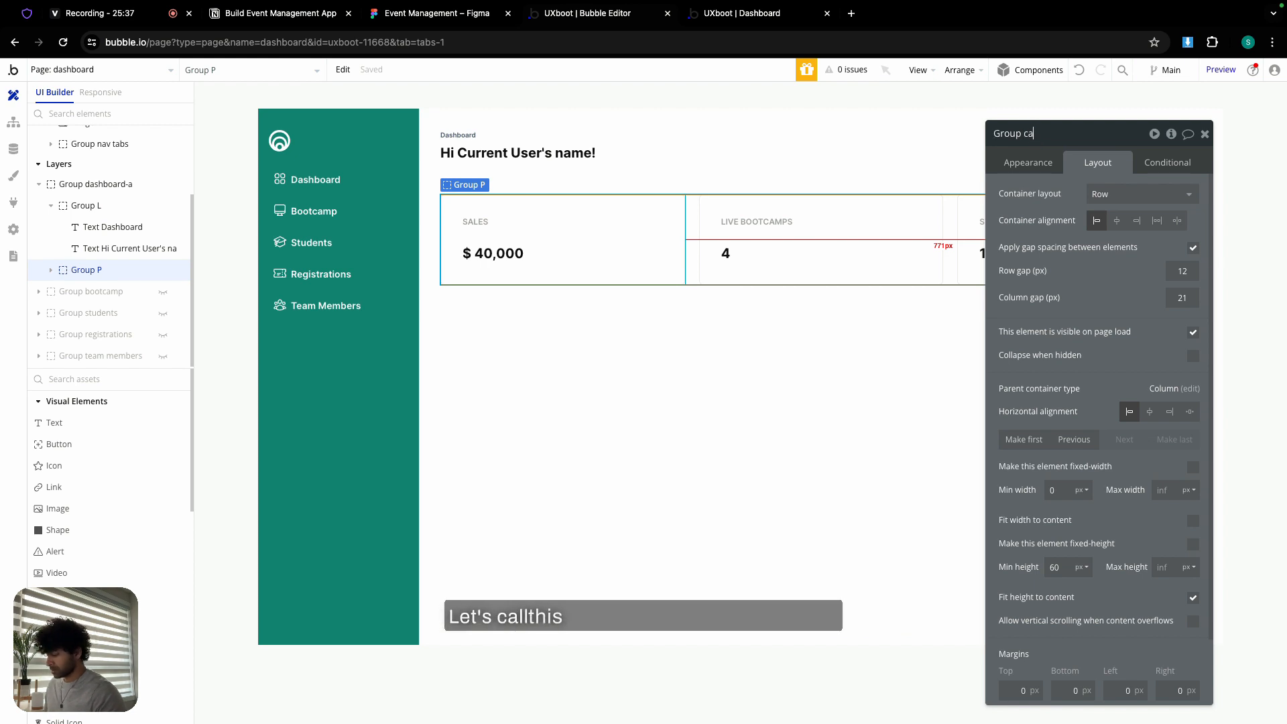
{"action": "type", "text": "rd hold"}
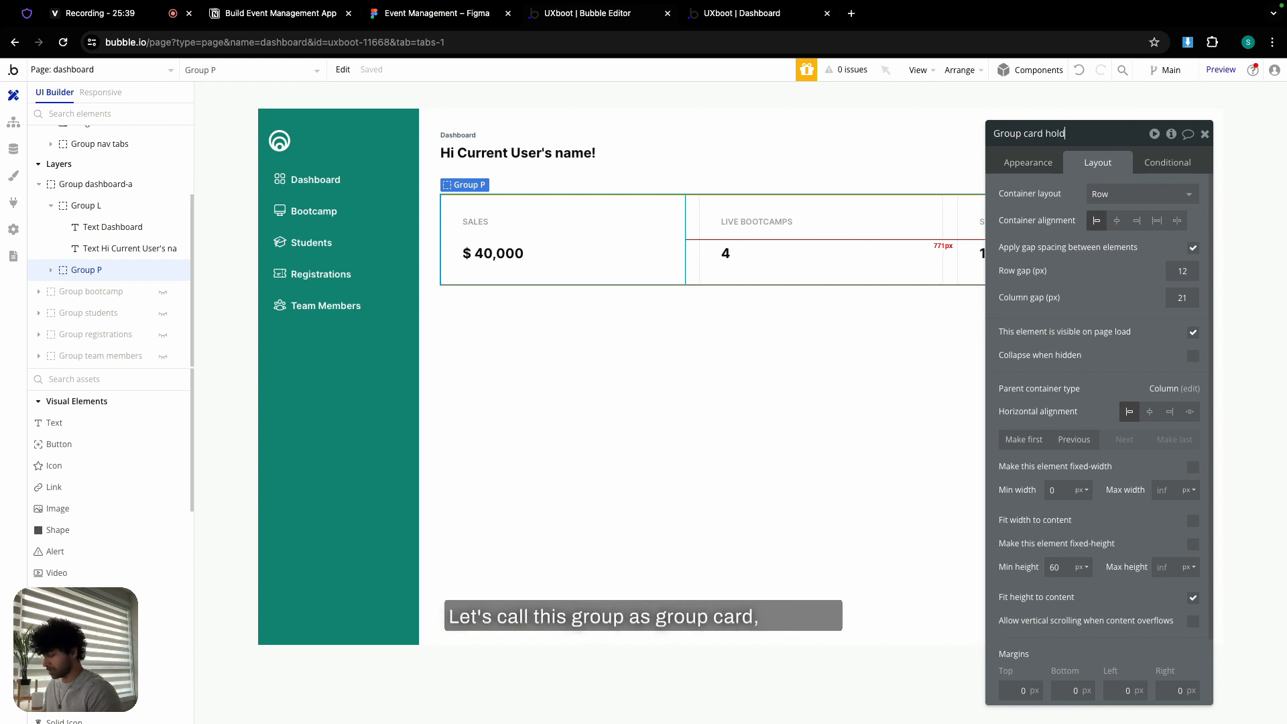
{"action": "type", "text": "o"}
{"action": "key", "text": "BackSpace"}
{"action": "key", "text": "BackSpace"}
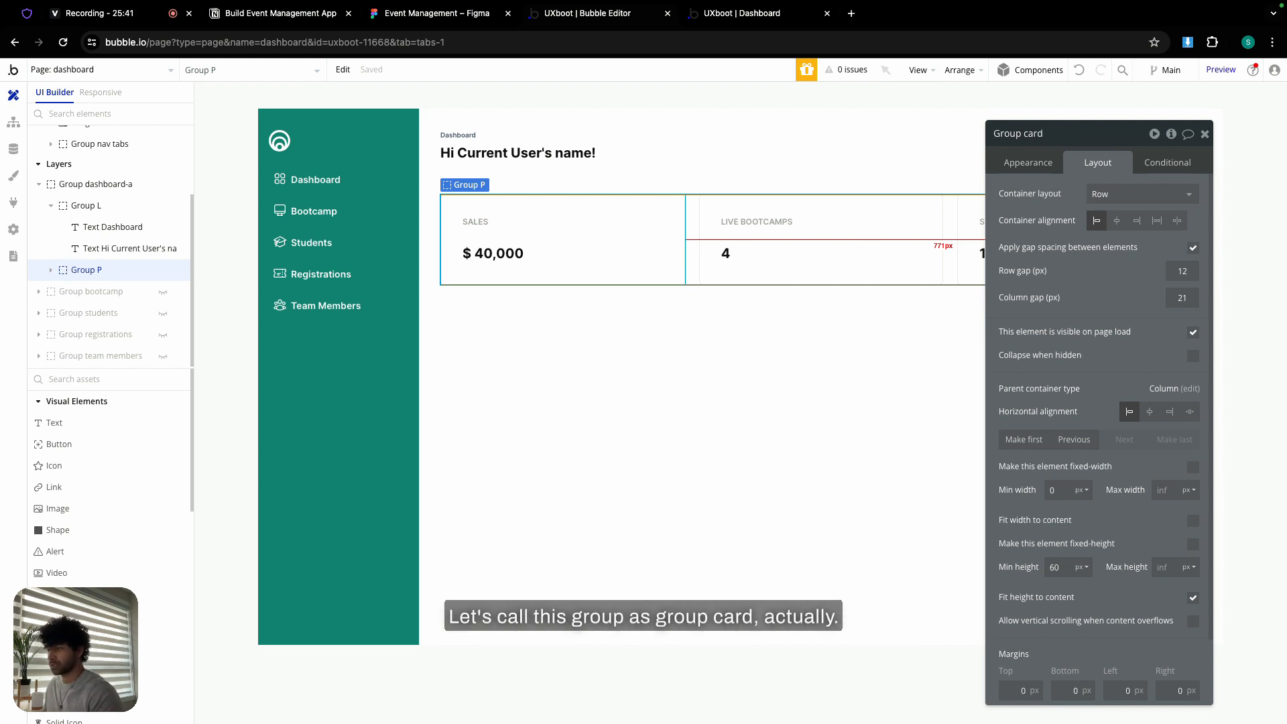
{"action": "type", "text": "row"}
{"action": "left_click", "coordinate": [1206, 135]}
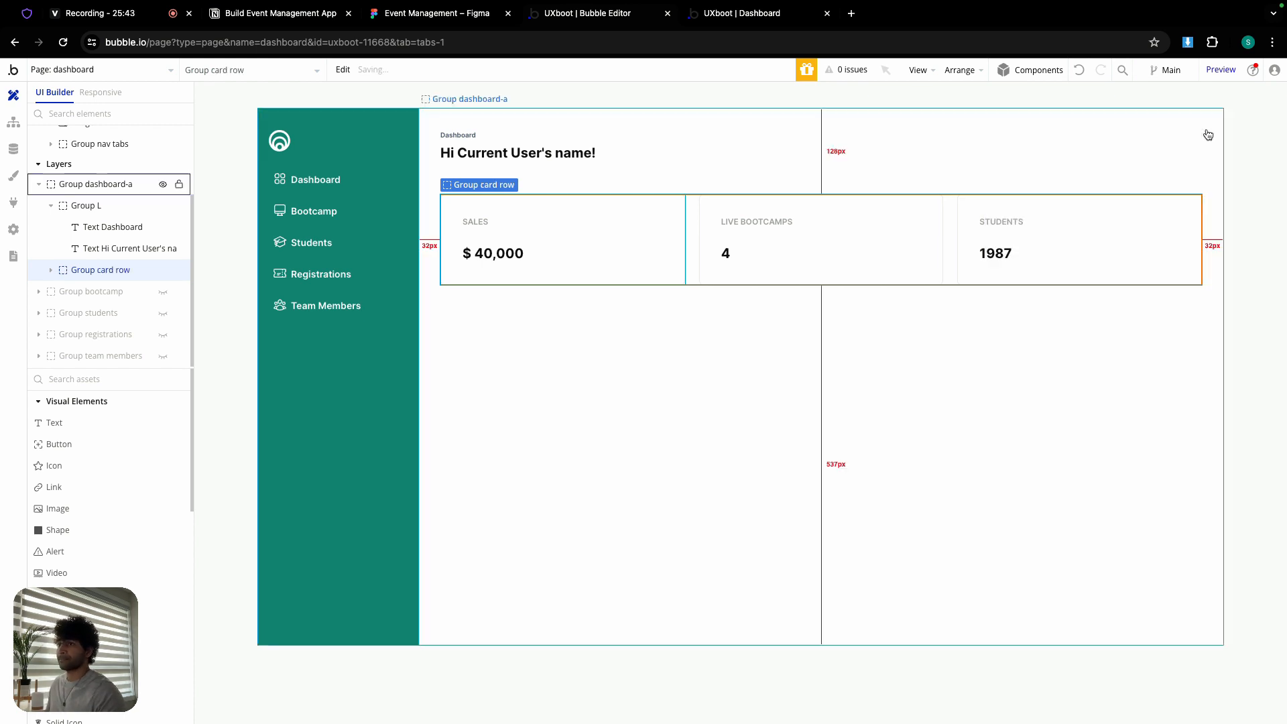
{"action": "double_click", "coordinate": [666, 368]}
{"action": "left_click", "coordinate": [697, 243]}
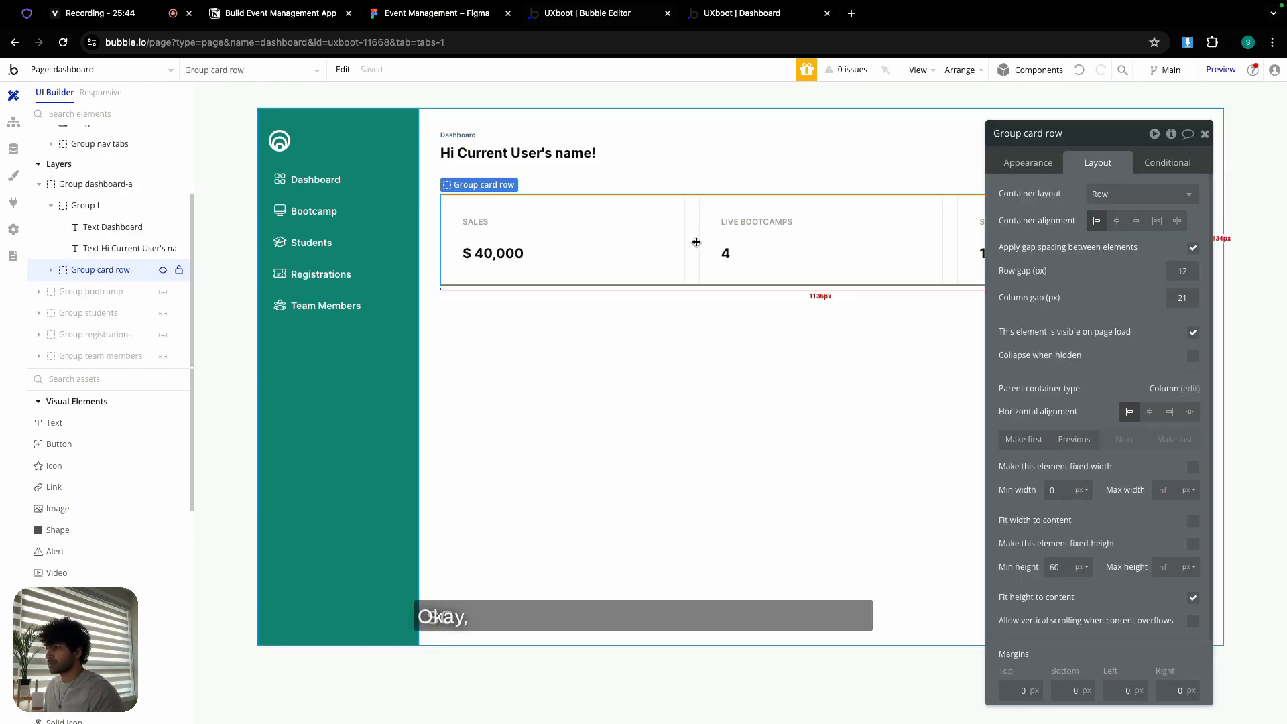
- Wrap the greeting header and card row in a column container with a 24 px row gap
{"action": "left_click", "coordinate": [637, 147], "text": "shift"}
{"action": "right_click", "coordinate": [637, 146]}
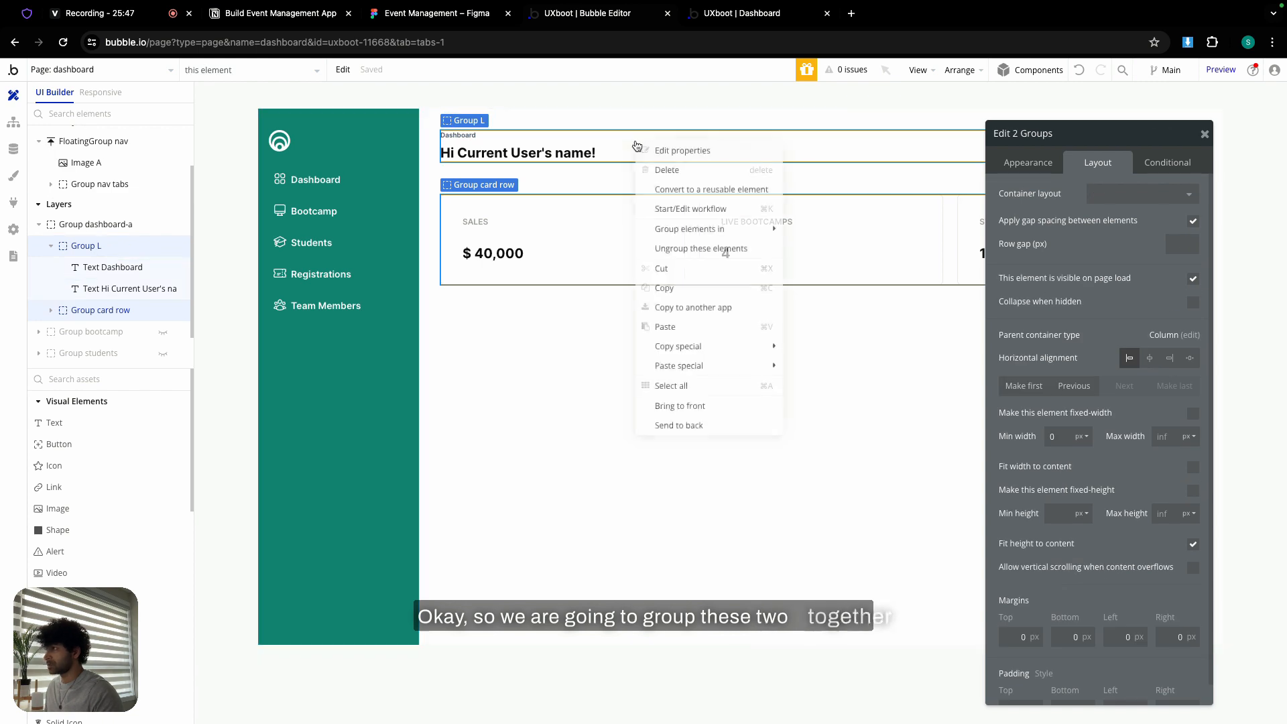
{"action": "mouse_move", "coordinate": [698, 232]}
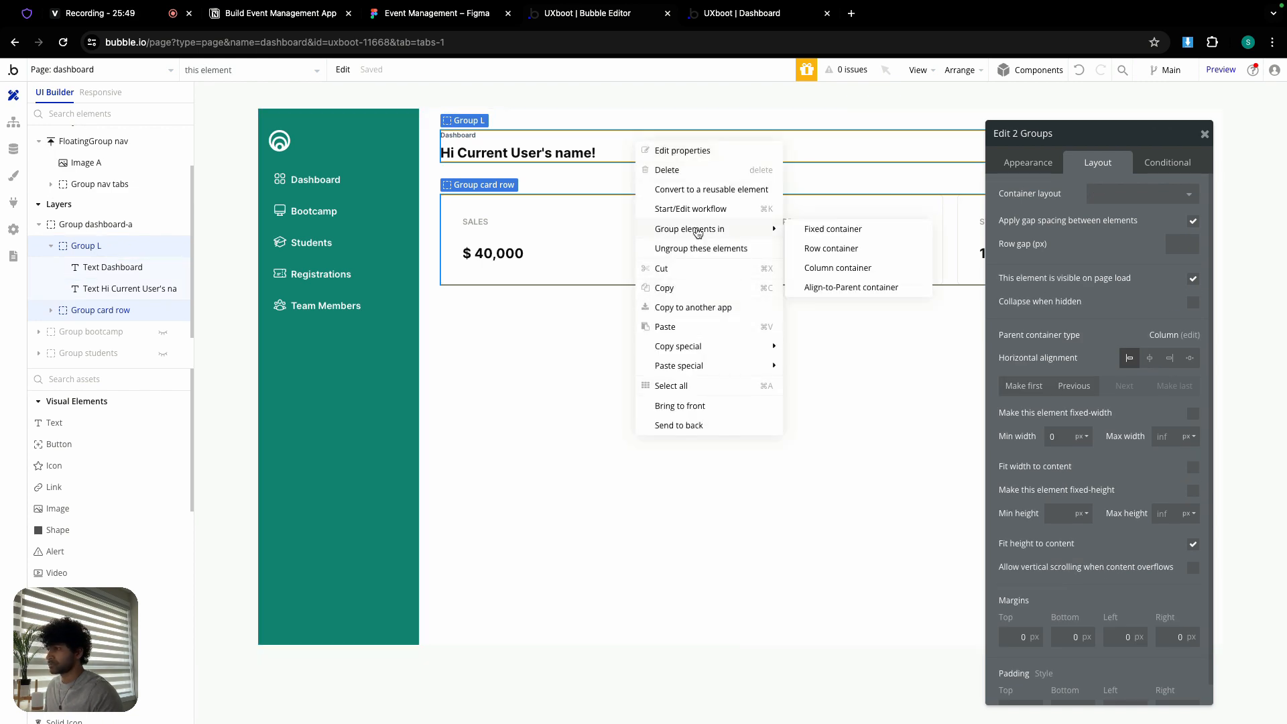
{"action": "left_click", "coordinate": [829, 268]}
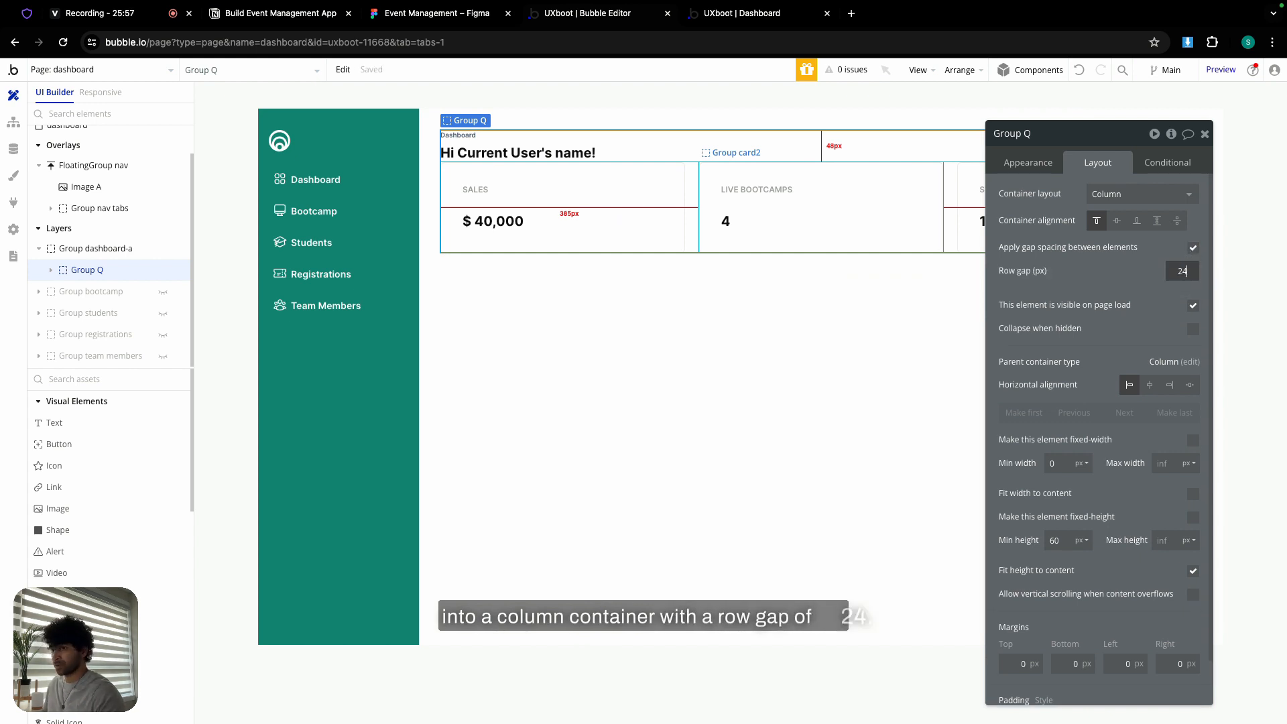
{"action": "left_click", "coordinate": [1060, 536]}
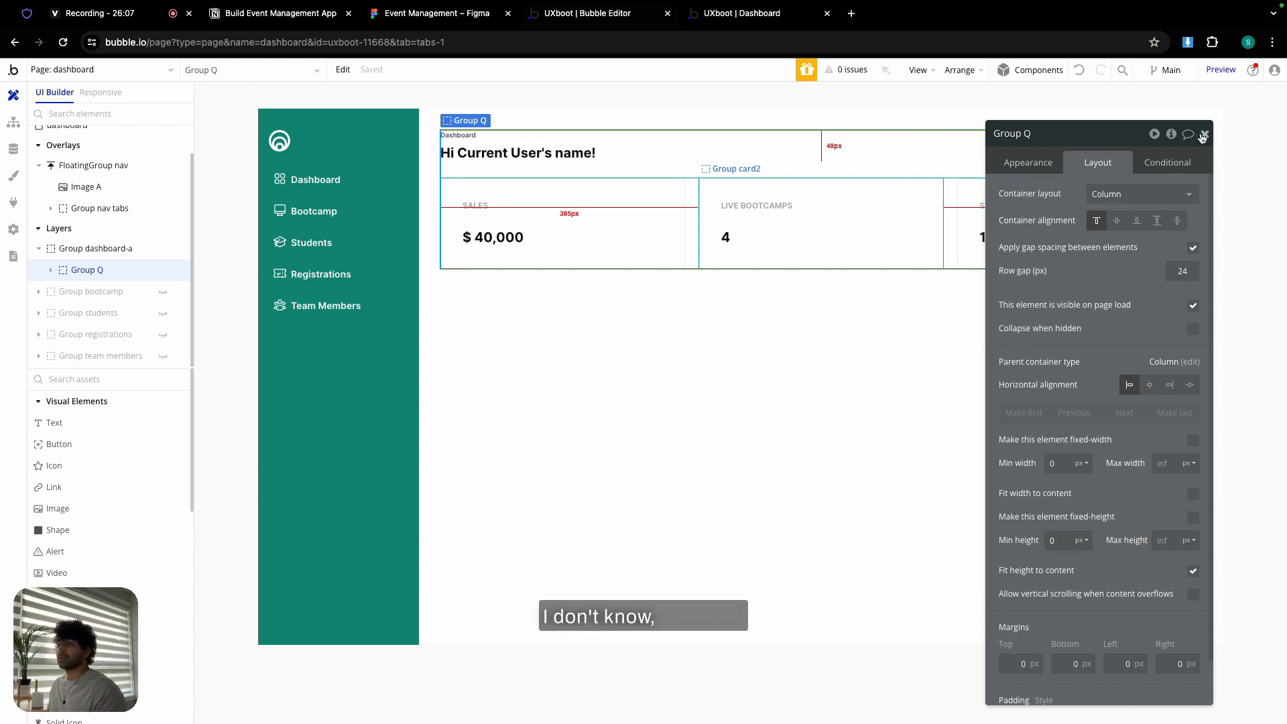
- Rename the column container from Group Q to 'Group section 1'
{"action": "double_click", "coordinate": [1095, 135]}
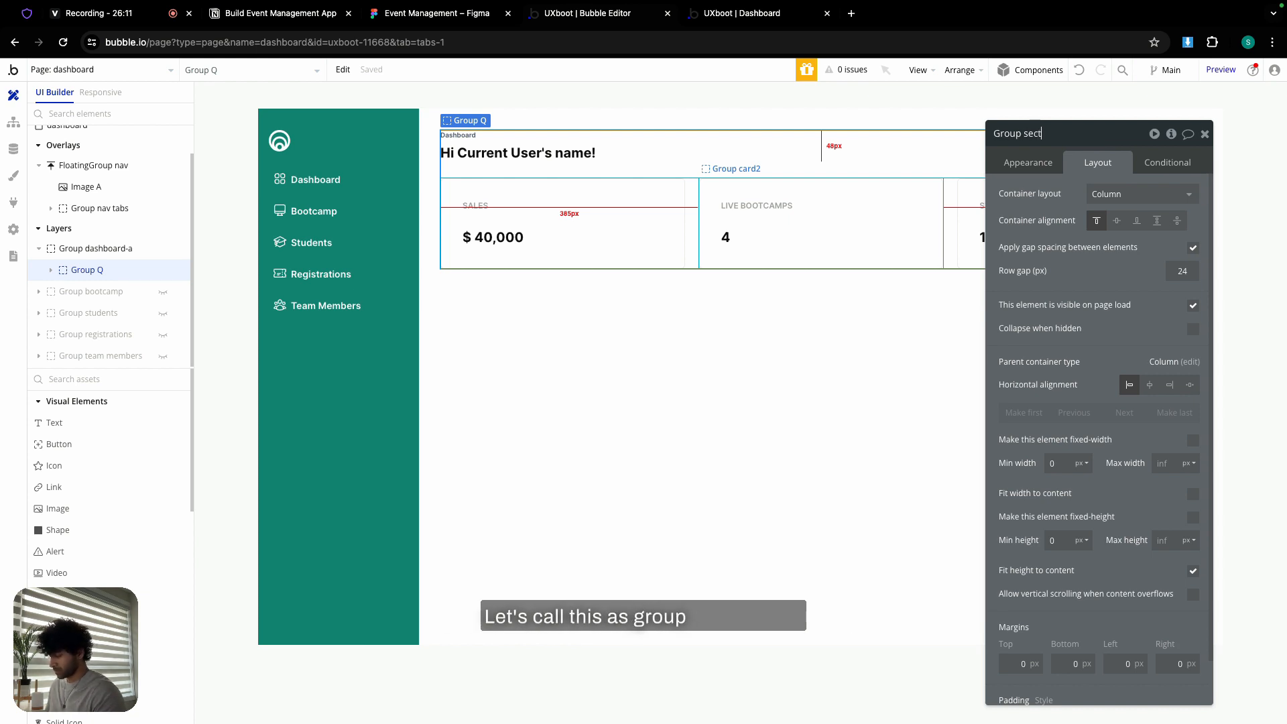
{"action": "type", "text": "section 1"}
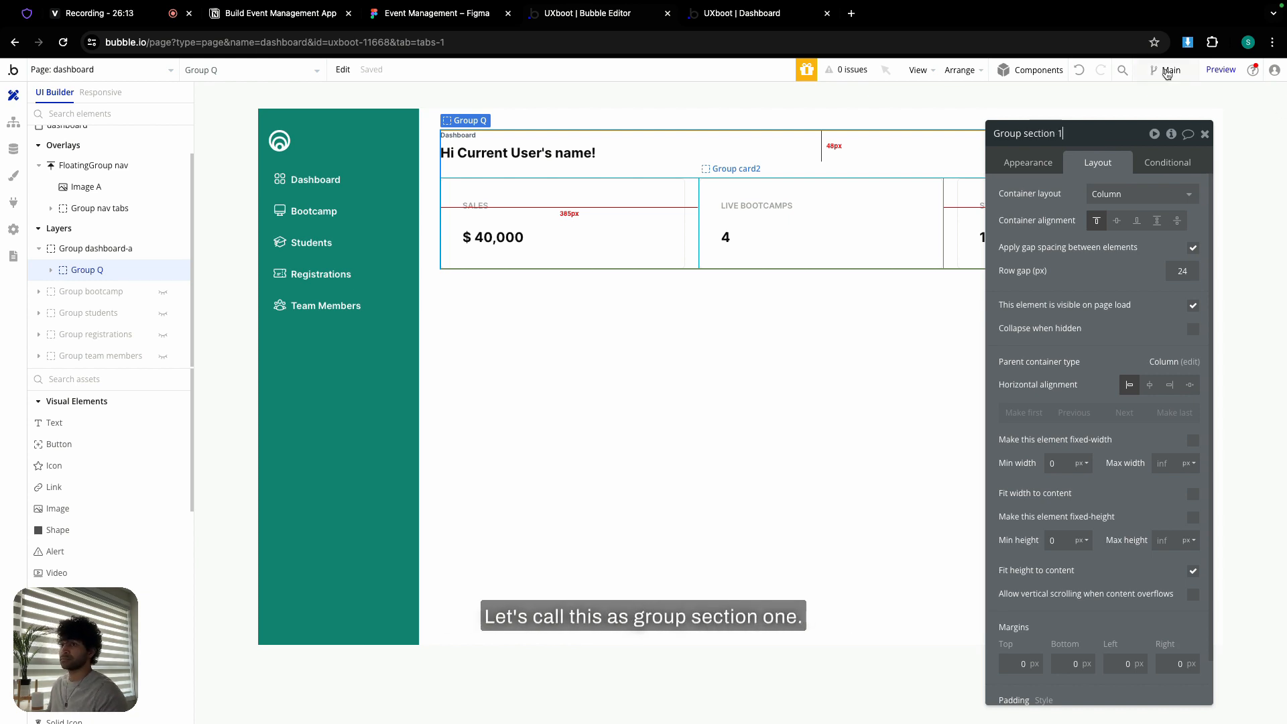
{"action": "key", "text": "Return"}
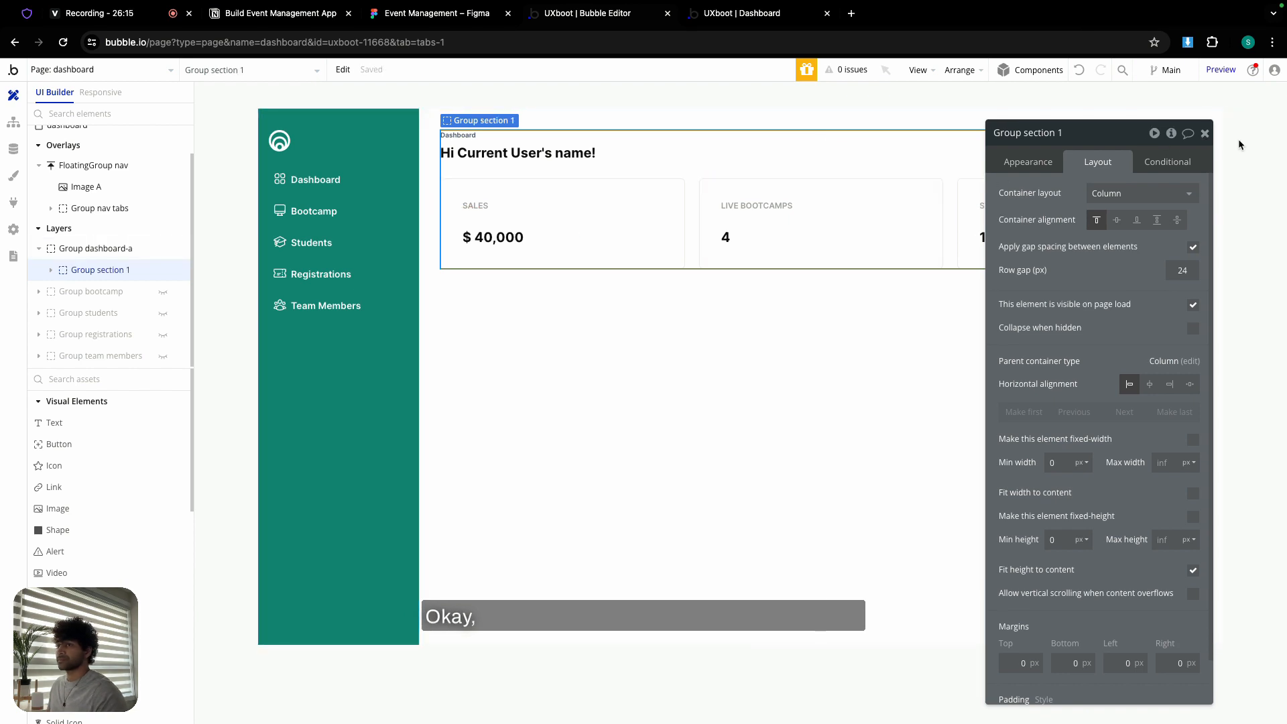
{"action": "left_click", "coordinate": [1205, 133]}
- Inspect the All Bootcamps title row frame in Figma, then bring up Bubble's page list
{"action": "left_click", "coordinate": [435, 14]}
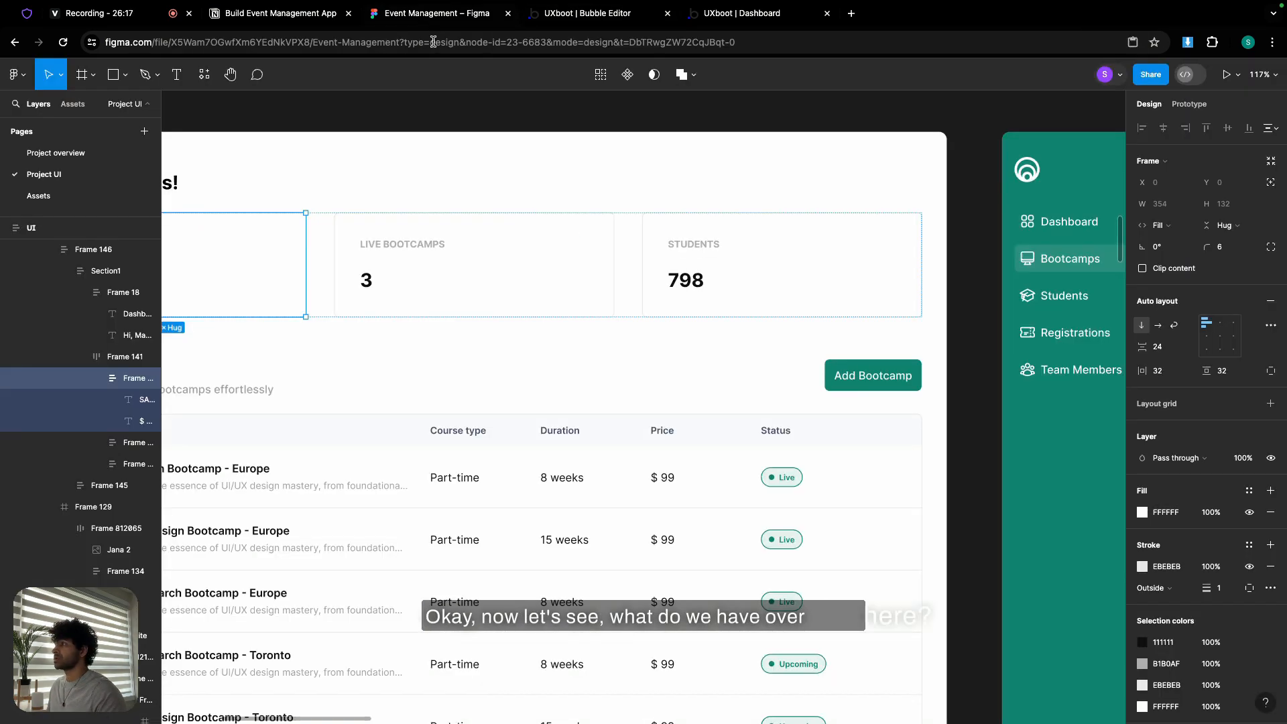
{"action": "scroll", "coordinate": [603, 321], "scroll_direction": "down", "scroll_amount": 5}
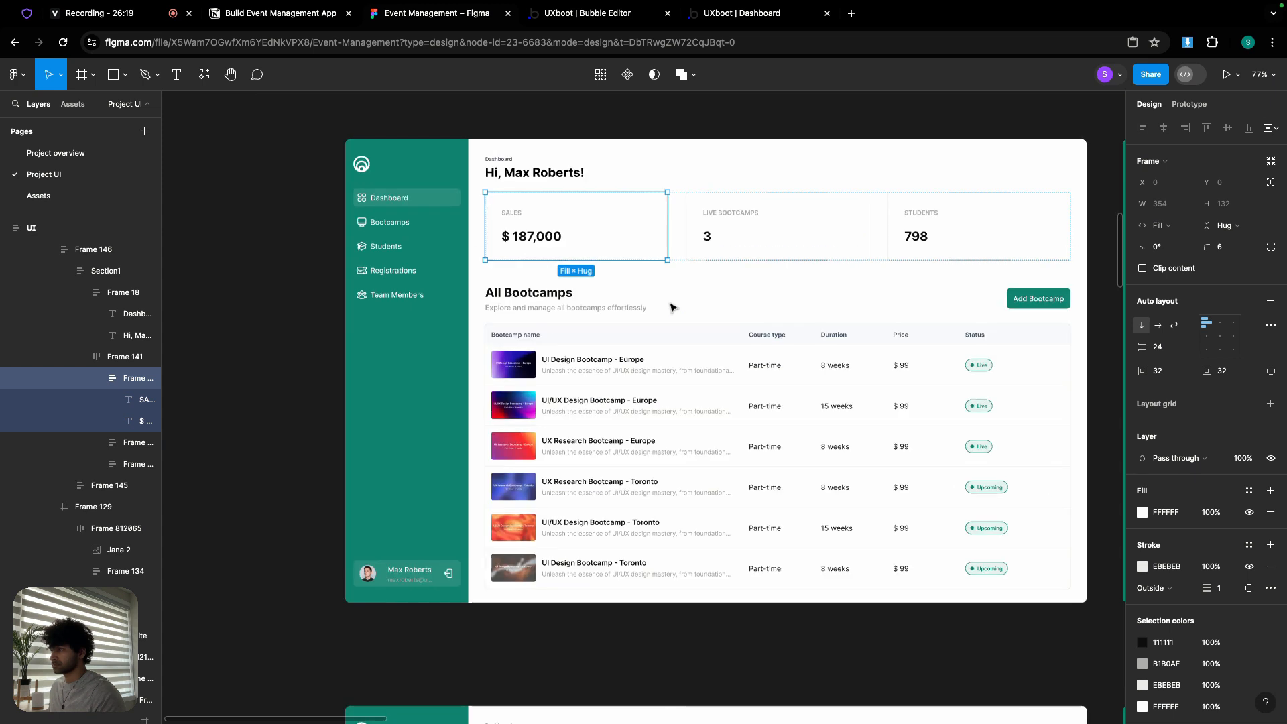
{"action": "left_click", "coordinate": [669, 360]}
{"action": "left_click", "coordinate": [683, 311]}
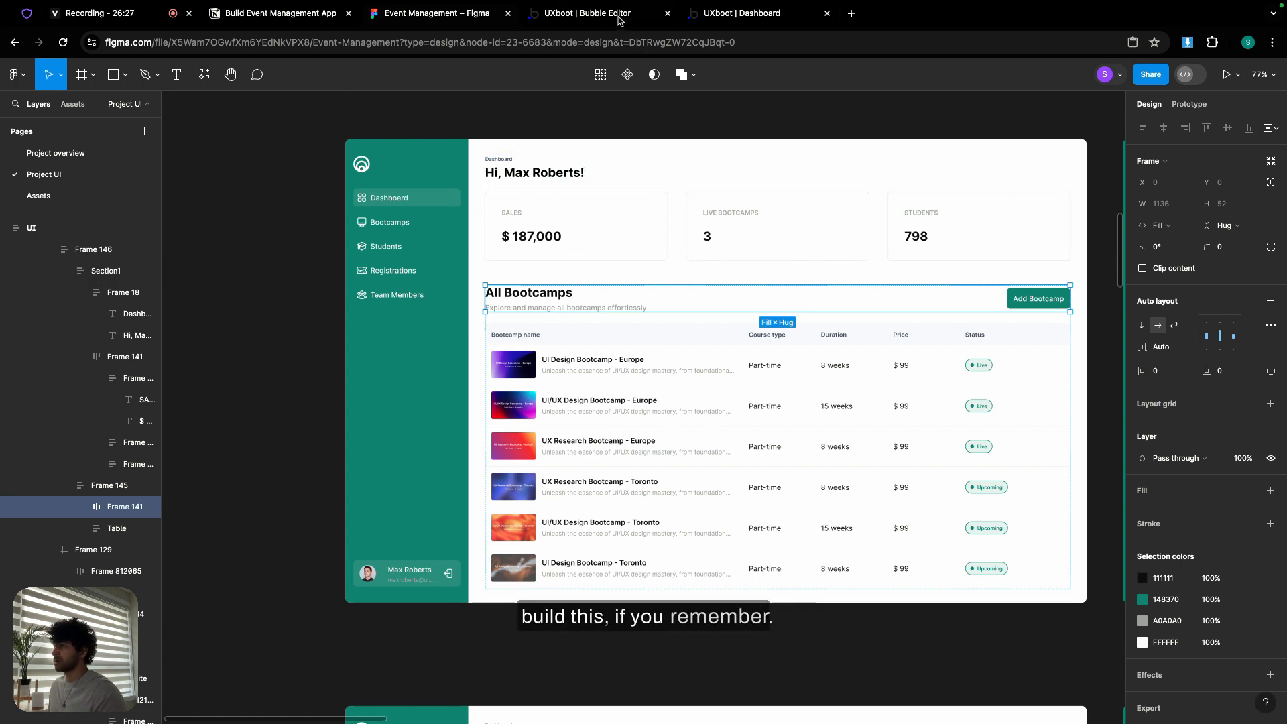
{"action": "left_click", "coordinate": [619, 22]}
{"action": "left_click", "coordinate": [98, 69]}
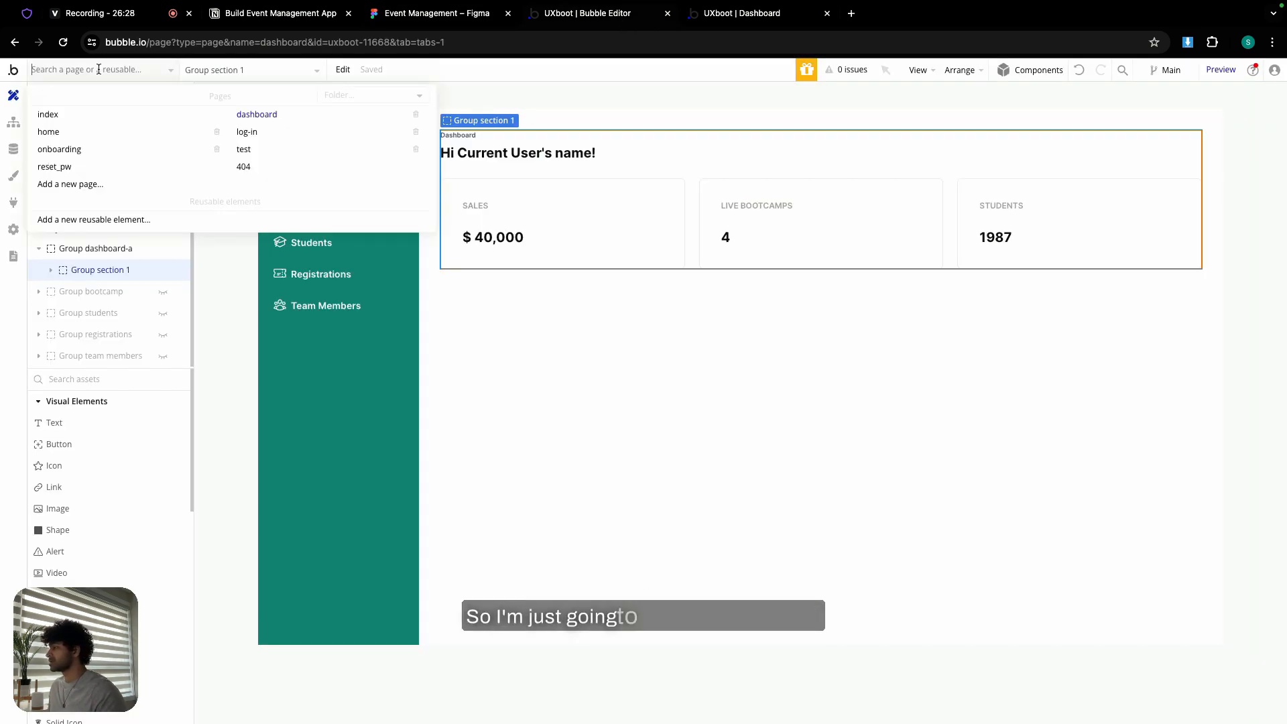
- Select the Sign Up heading group (Group F) on the index page, then return to dashboard
{"action": "left_click", "coordinate": [109, 121]}
{"action": "double_click", "coordinate": [637, 330]}
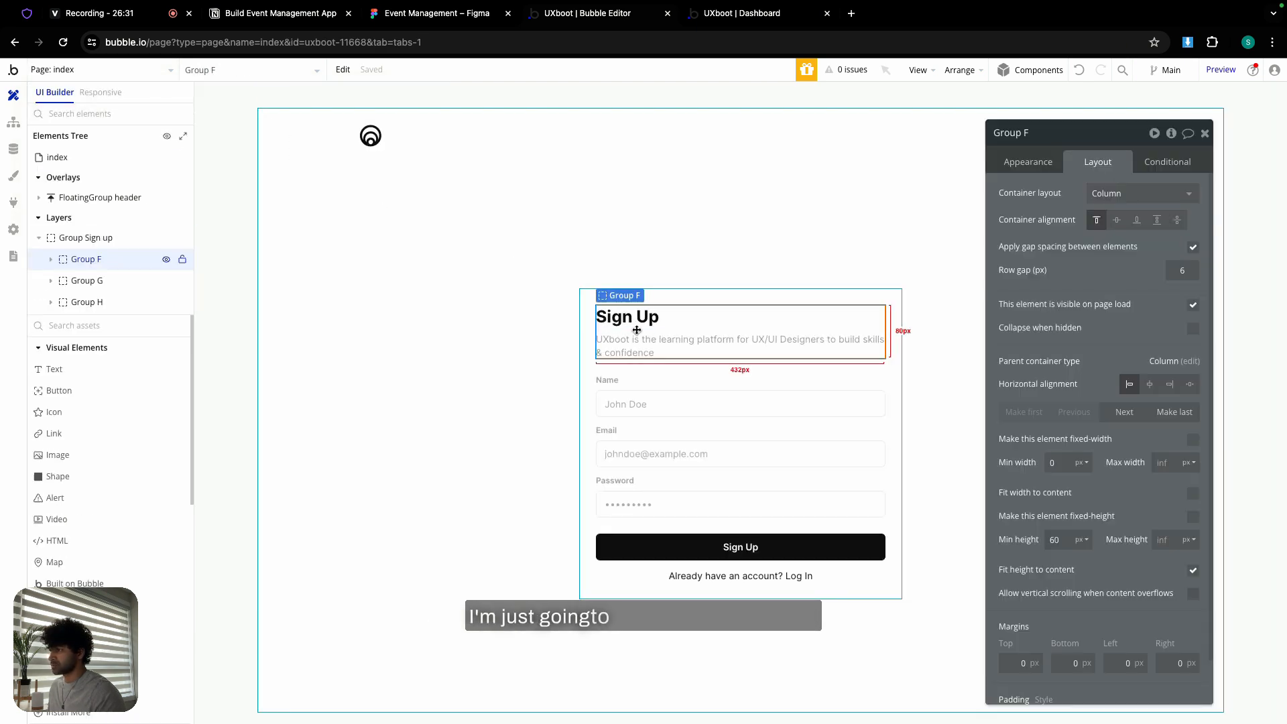
{"action": "left_click", "coordinate": [116, 71]}
{"action": "left_click", "coordinate": [287, 117]}
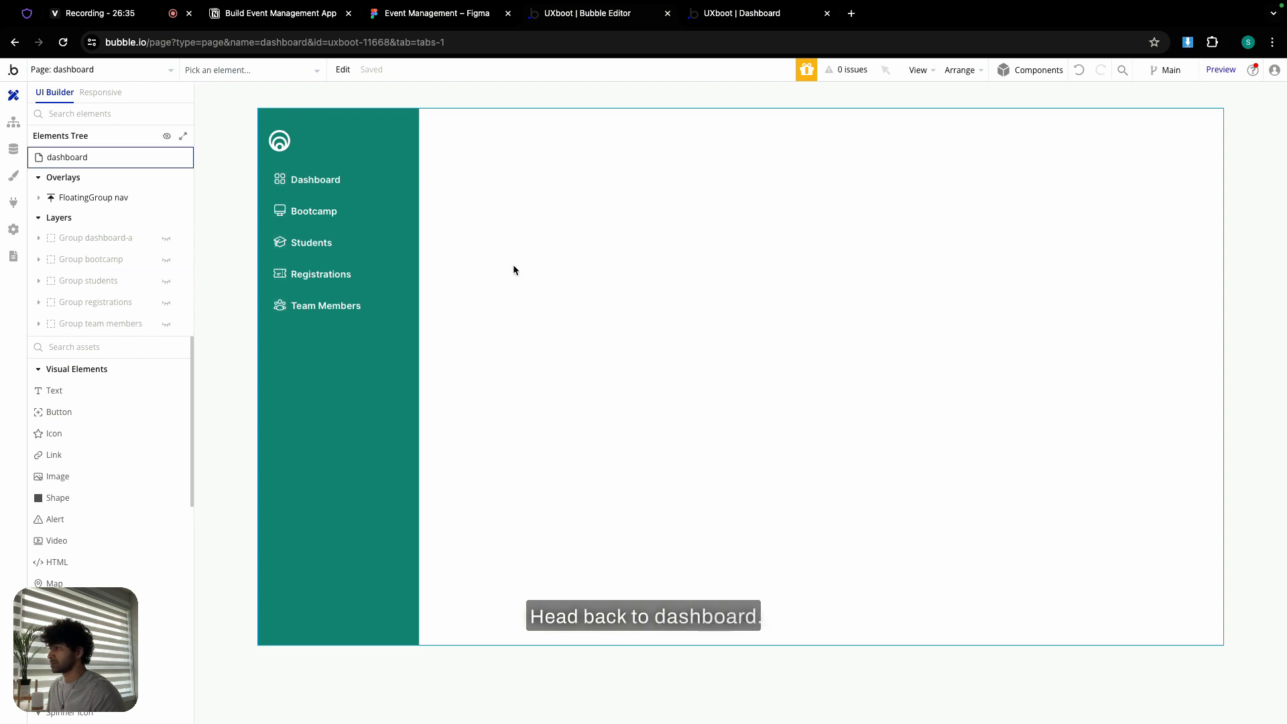
- Unhide Group dashboard-a and paste the Sign Up group into it below the stat cards
{"action": "left_click", "coordinate": [165, 239]}
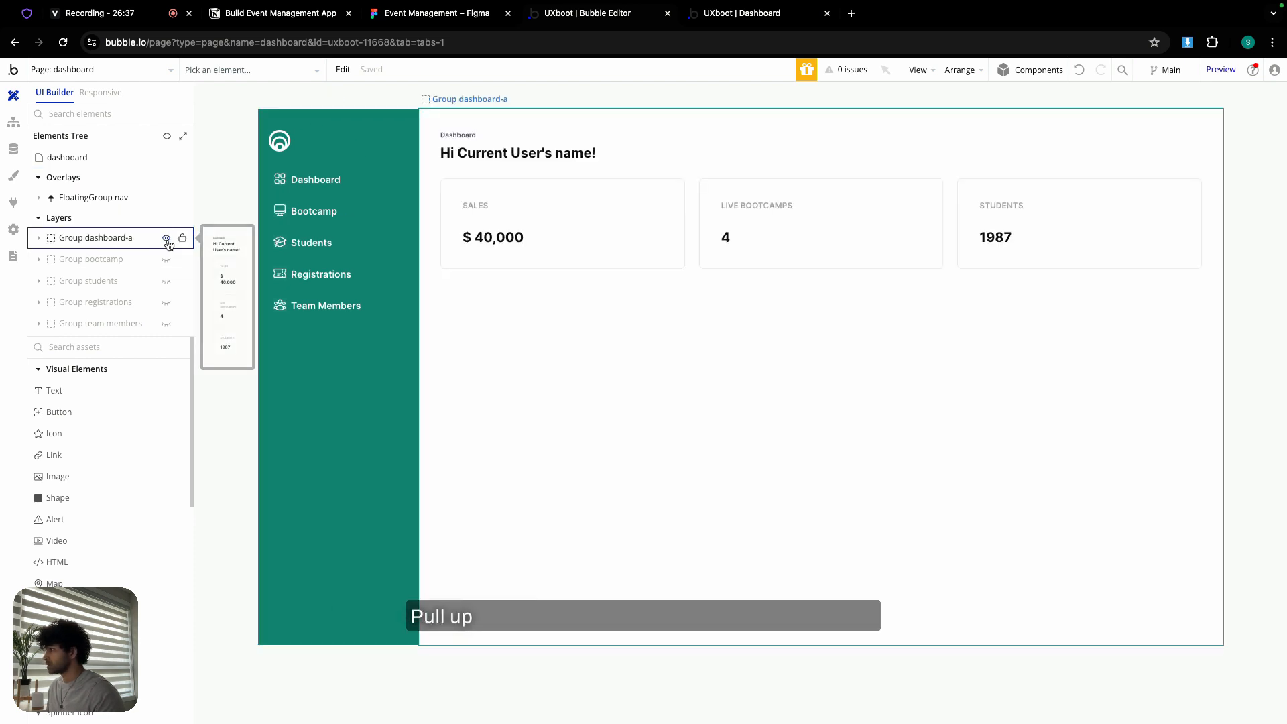
{"action": "double_click", "coordinate": [520, 342]}
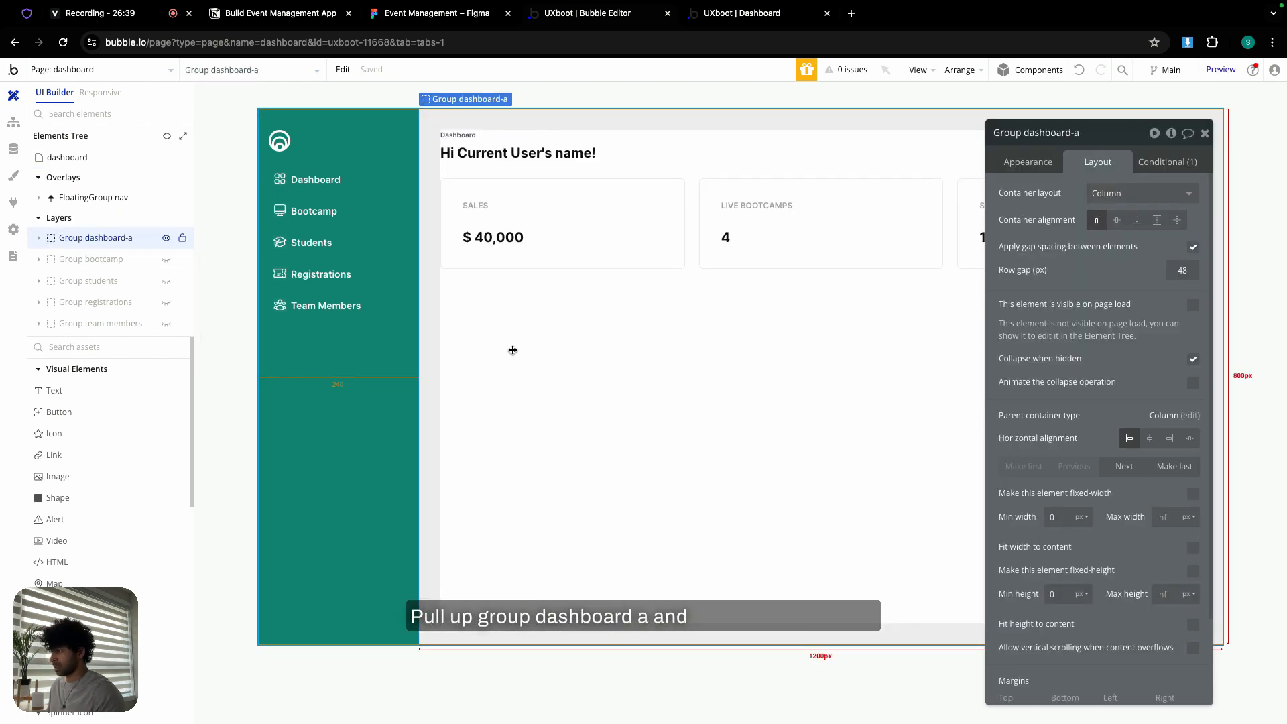
{"action": "right_click", "coordinate": [514, 335]}
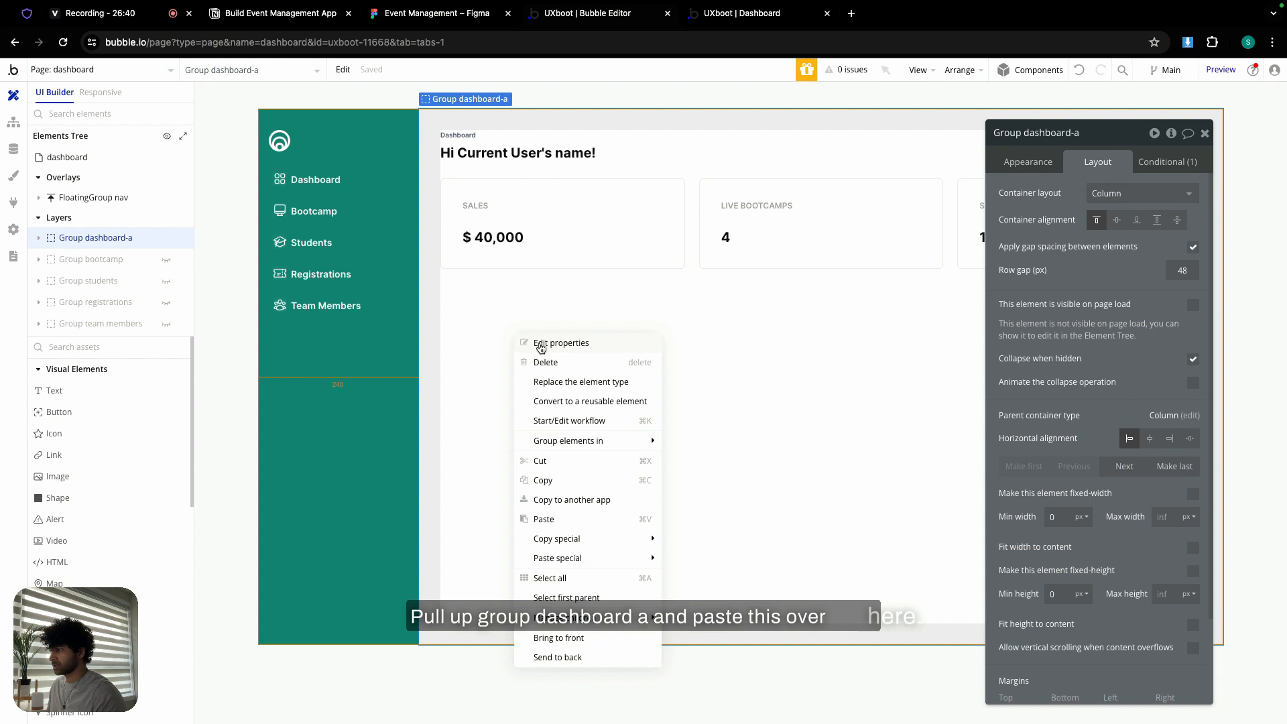
{"action": "left_click", "coordinate": [568, 520]}
{"action": "left_click", "coordinate": [568, 340]}
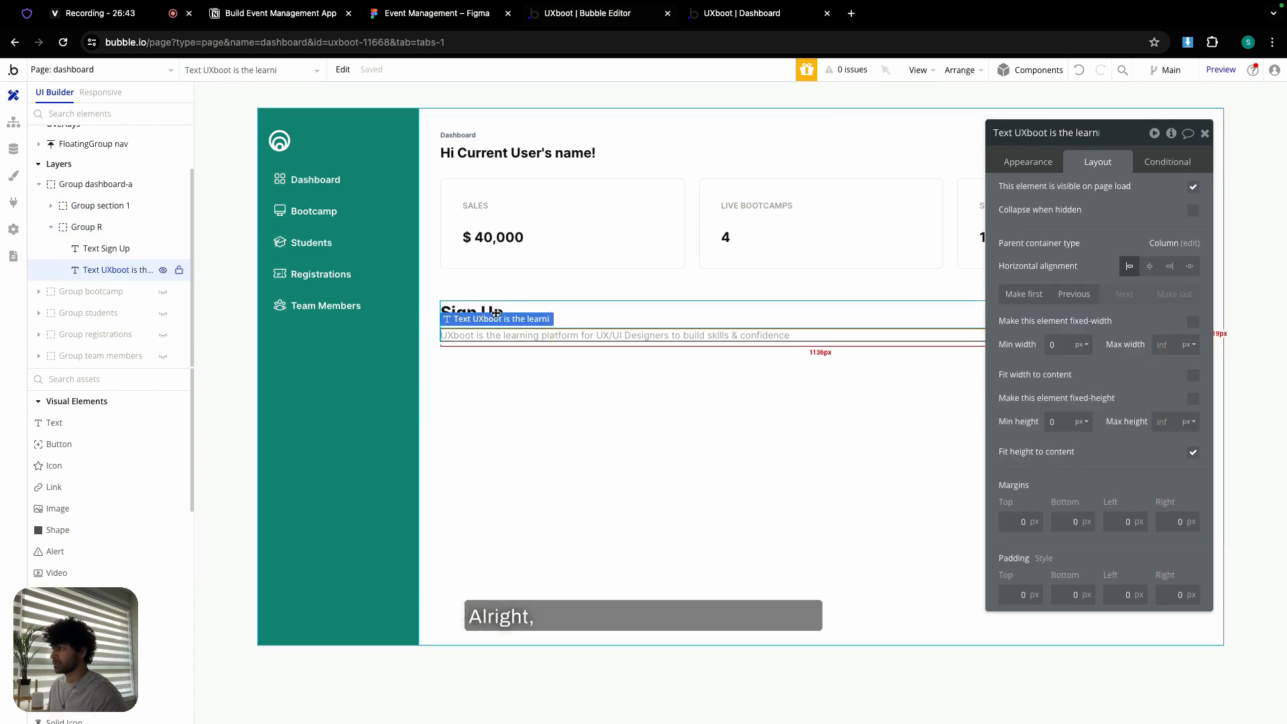
- Give the Sign Up heading the Heading 5 style and change its wording to 'All Bootcamps'
{"action": "left_click", "coordinate": [1028, 162]}
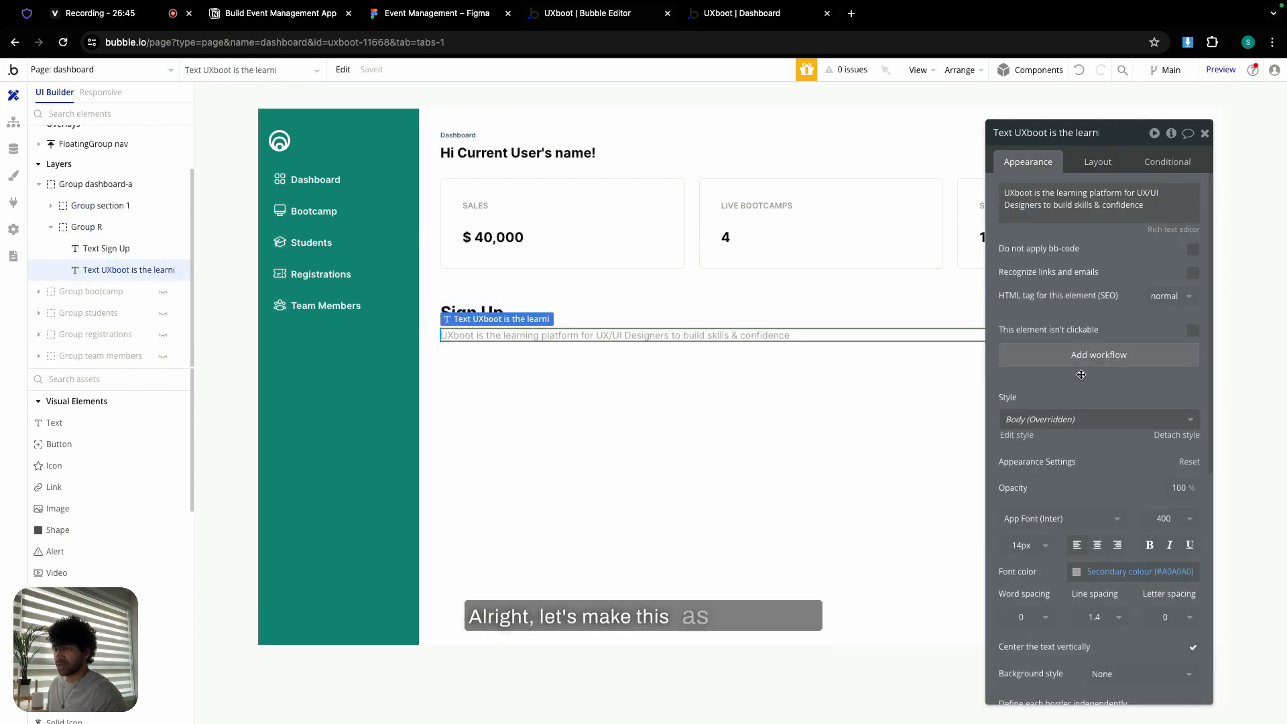
{"action": "left_click", "coordinate": [1076, 420]}
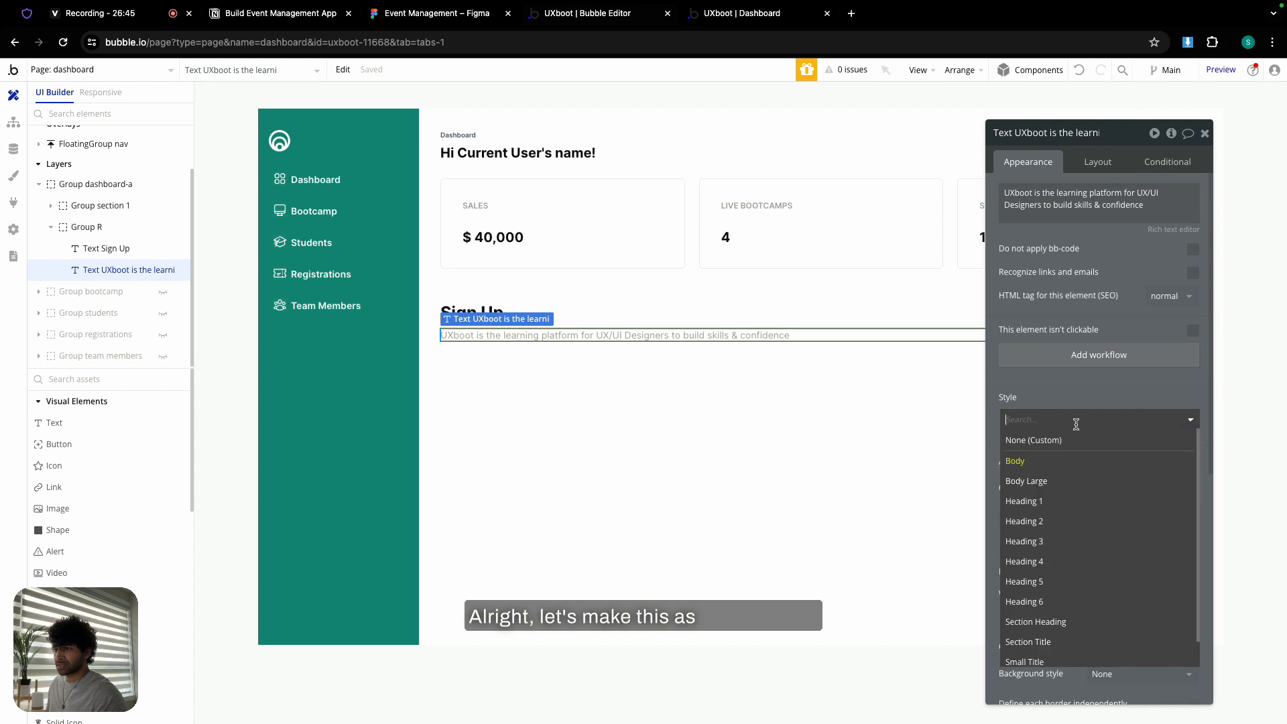
{"action": "left_click", "coordinate": [1056, 567]}
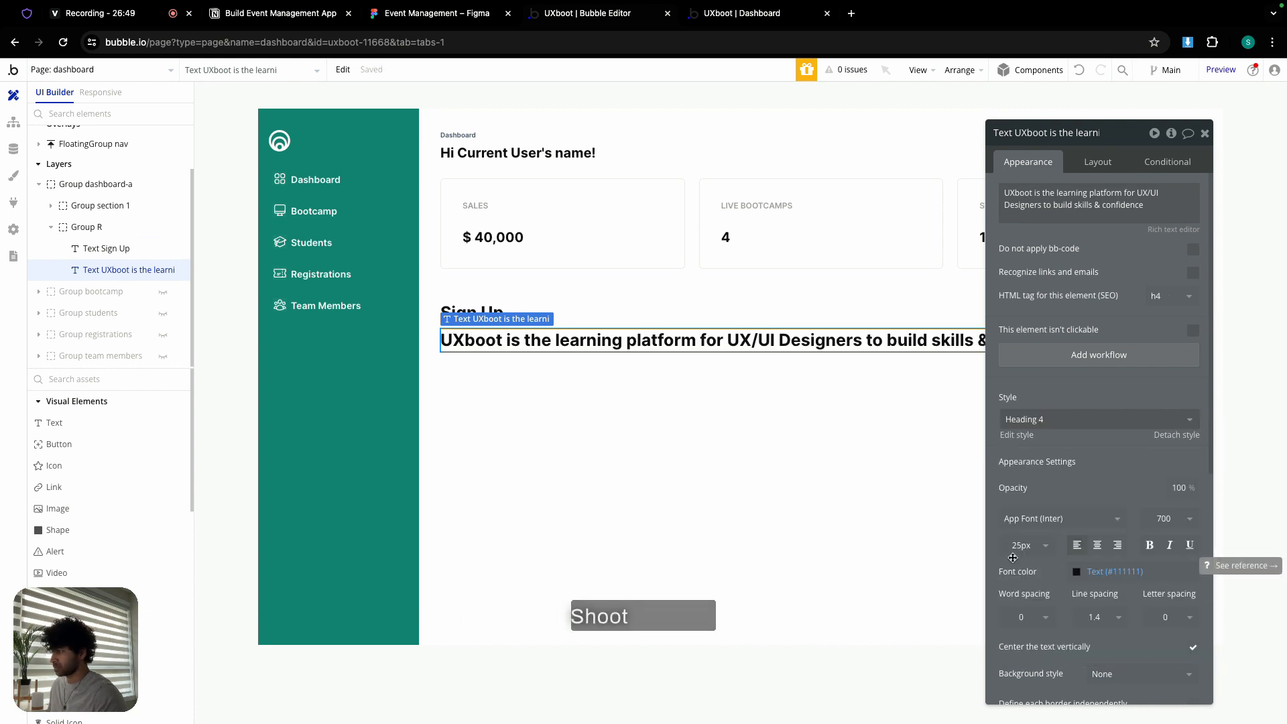
{"action": "left_click", "coordinate": [1079, 70]}
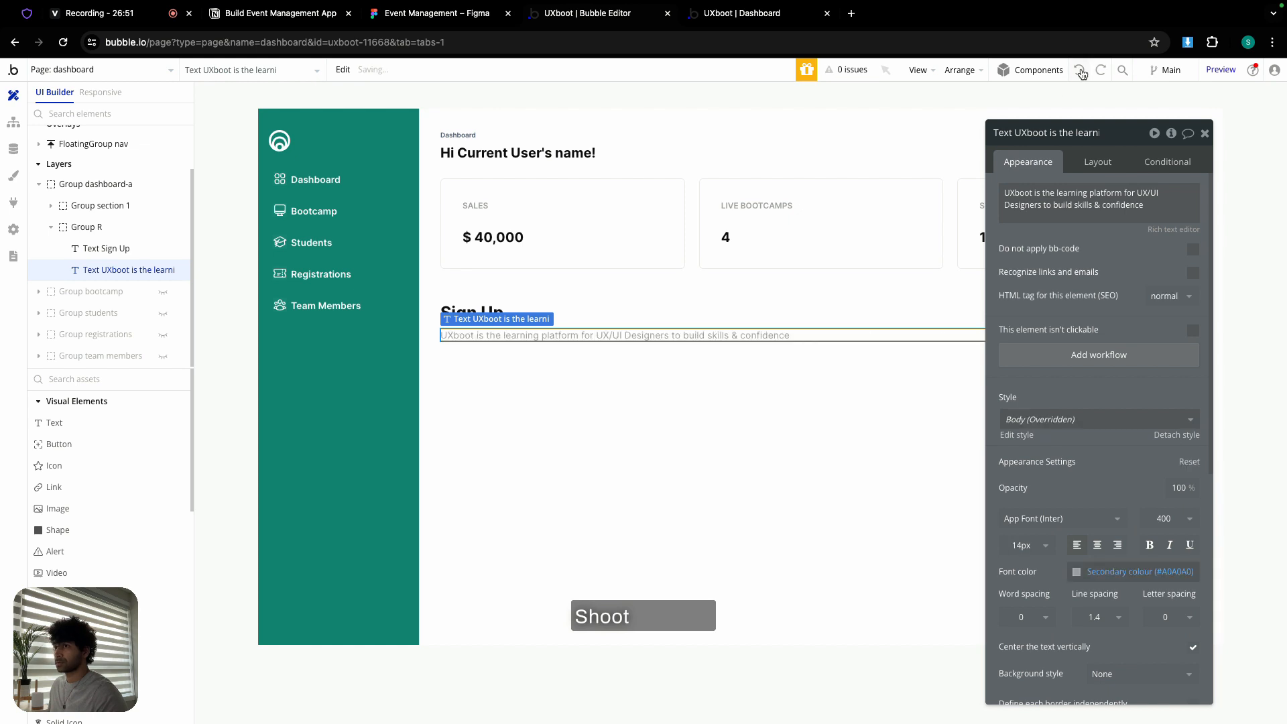
{"action": "left_click", "coordinate": [583, 310]}
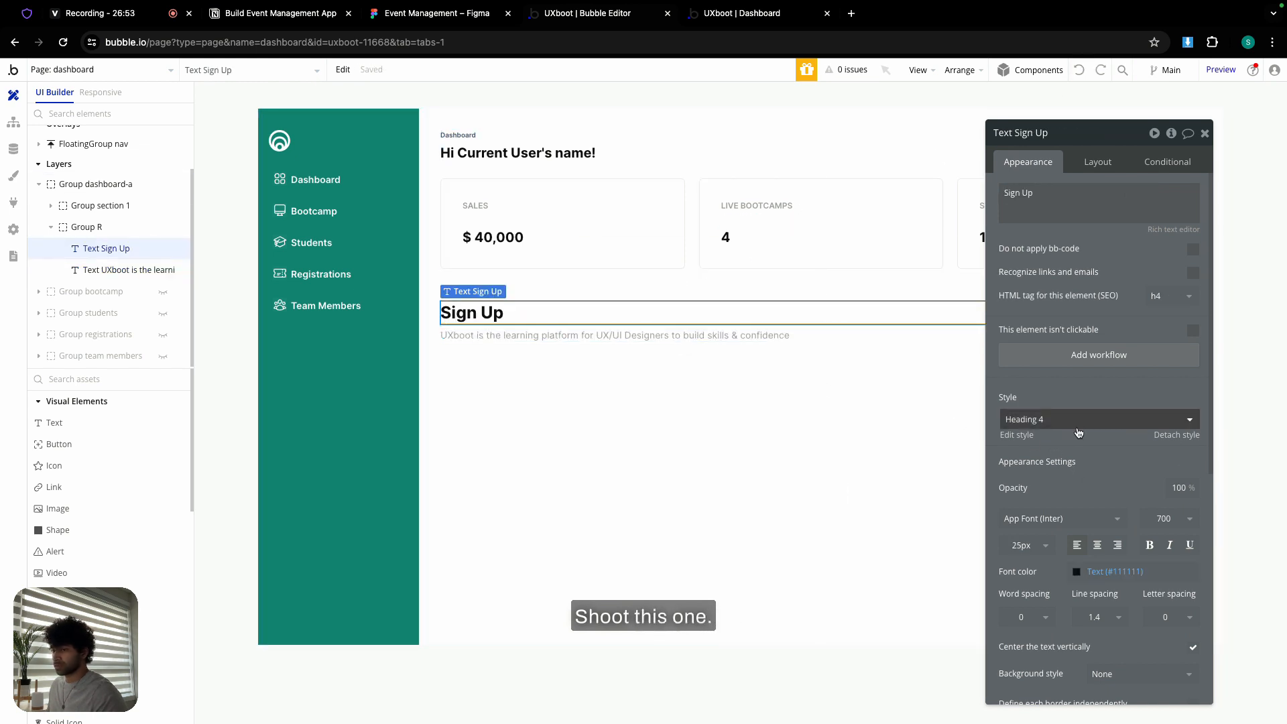
{"action": "left_click", "coordinate": [1099, 419]}
{"action": "left_click", "coordinate": [1047, 575]}
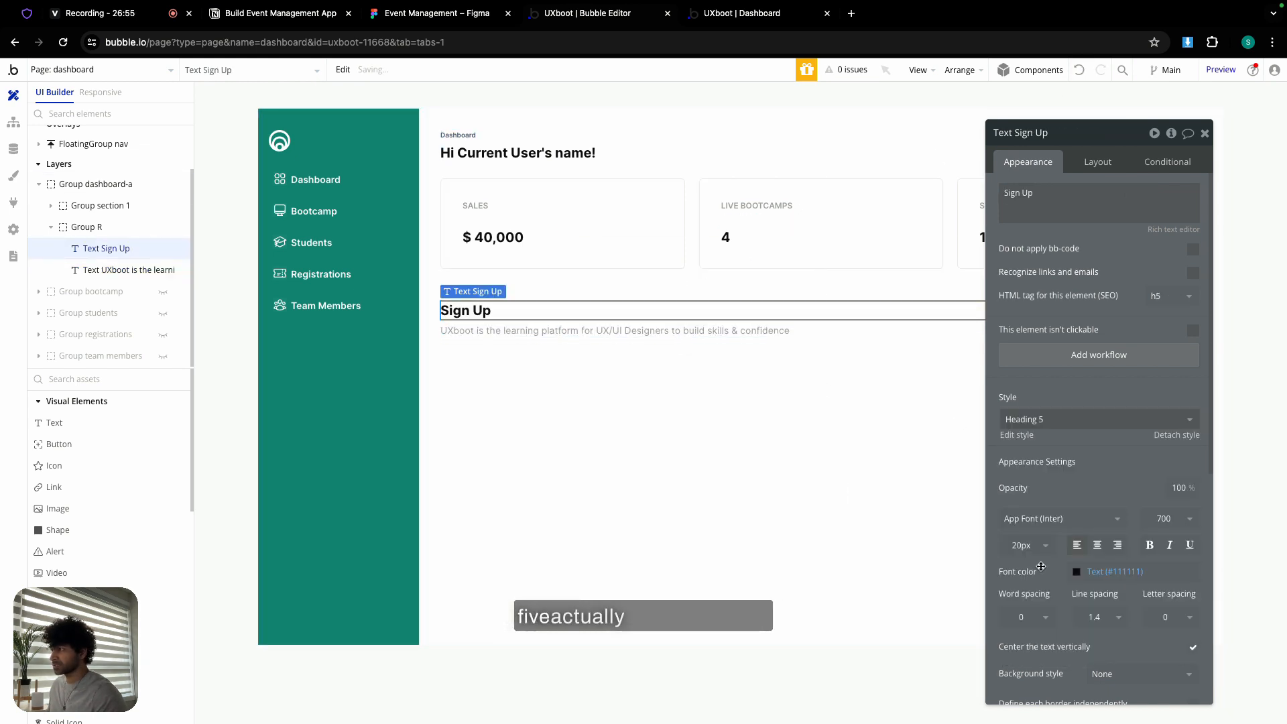
{"action": "triple_click", "coordinate": [1062, 202]}
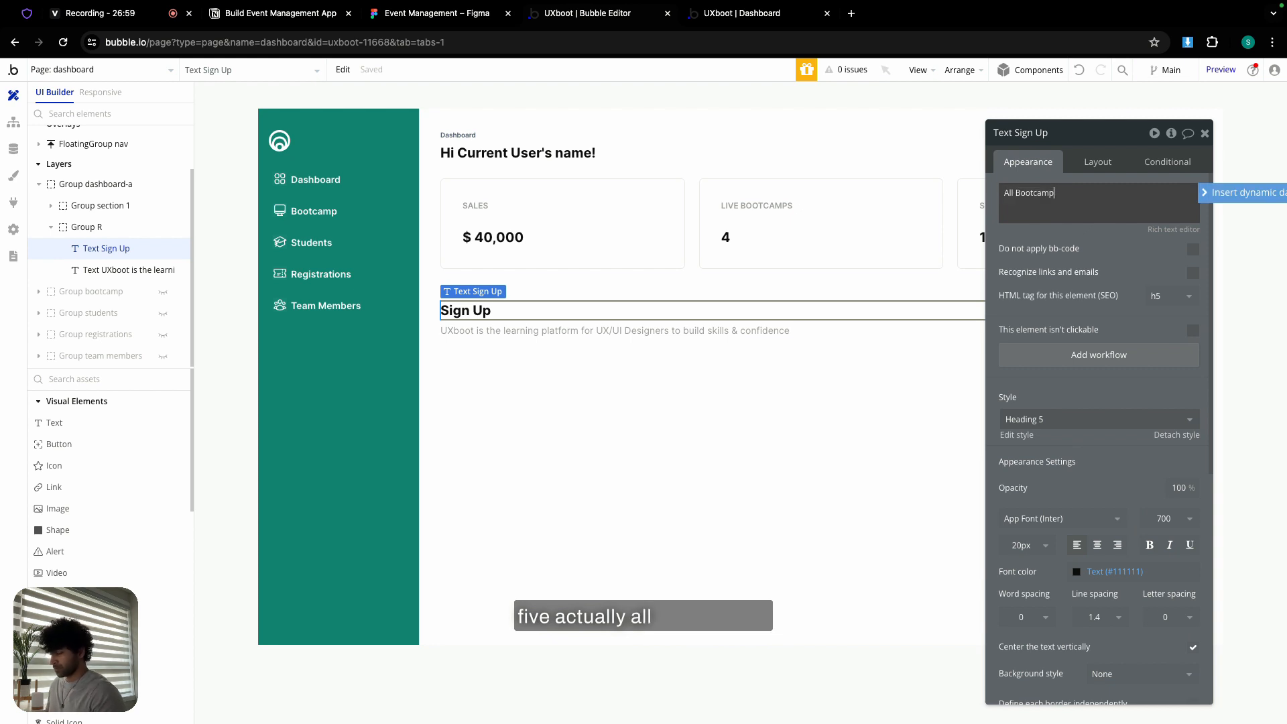
- Replace the description with the Figma subtitle 'Explore and manage all bootcamps effortlessly.'
{"action": "left_click", "coordinate": [427, 15]}
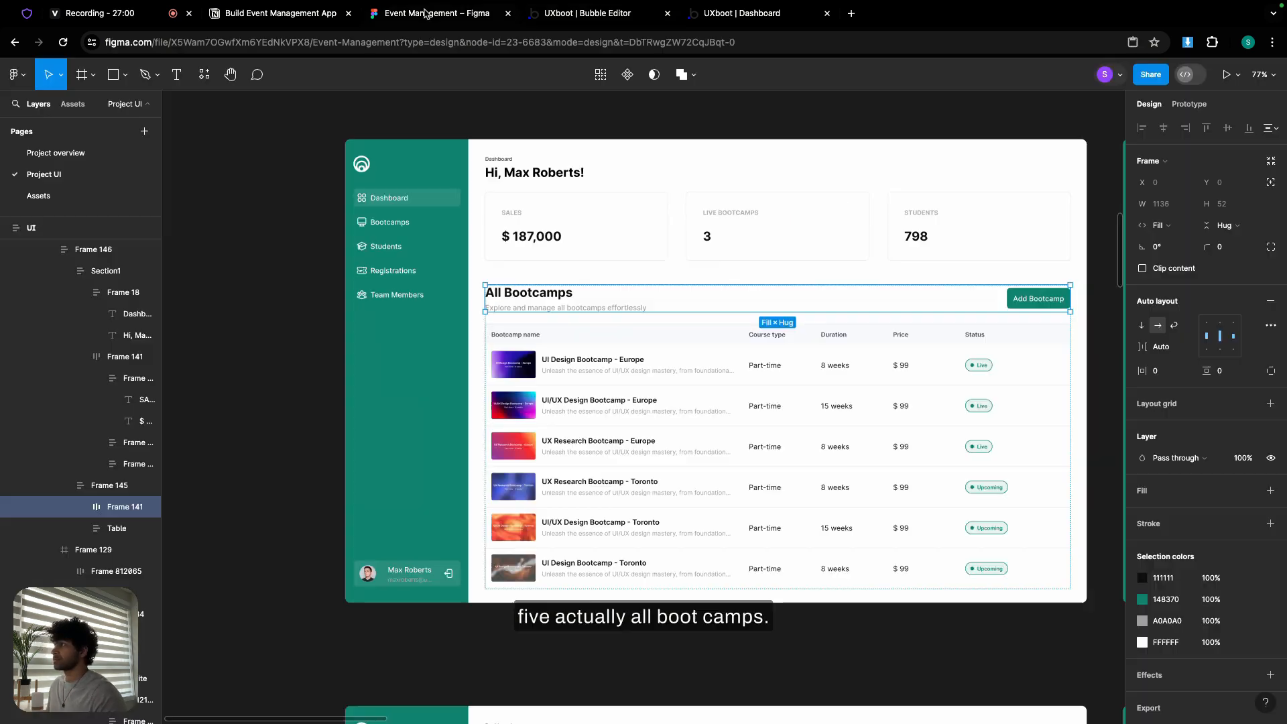
{"action": "double_click", "coordinate": [556, 308]}
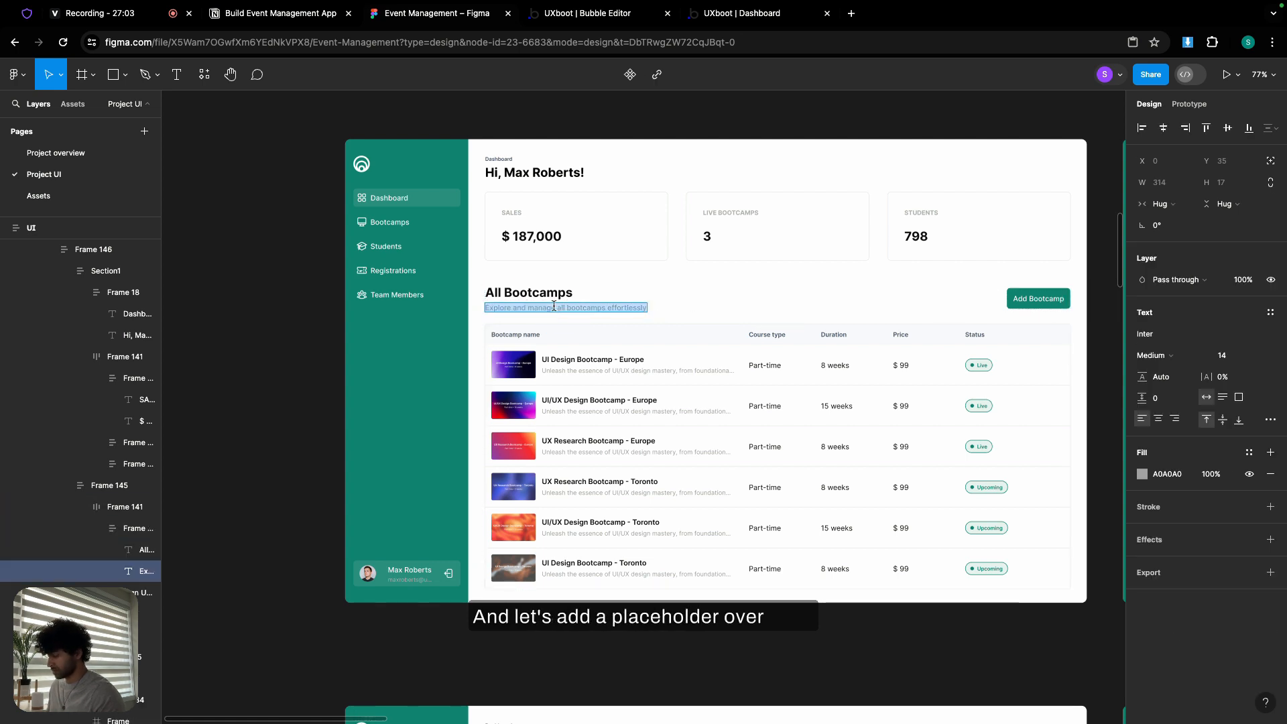
{"action": "left_click", "coordinate": [545, 20]}
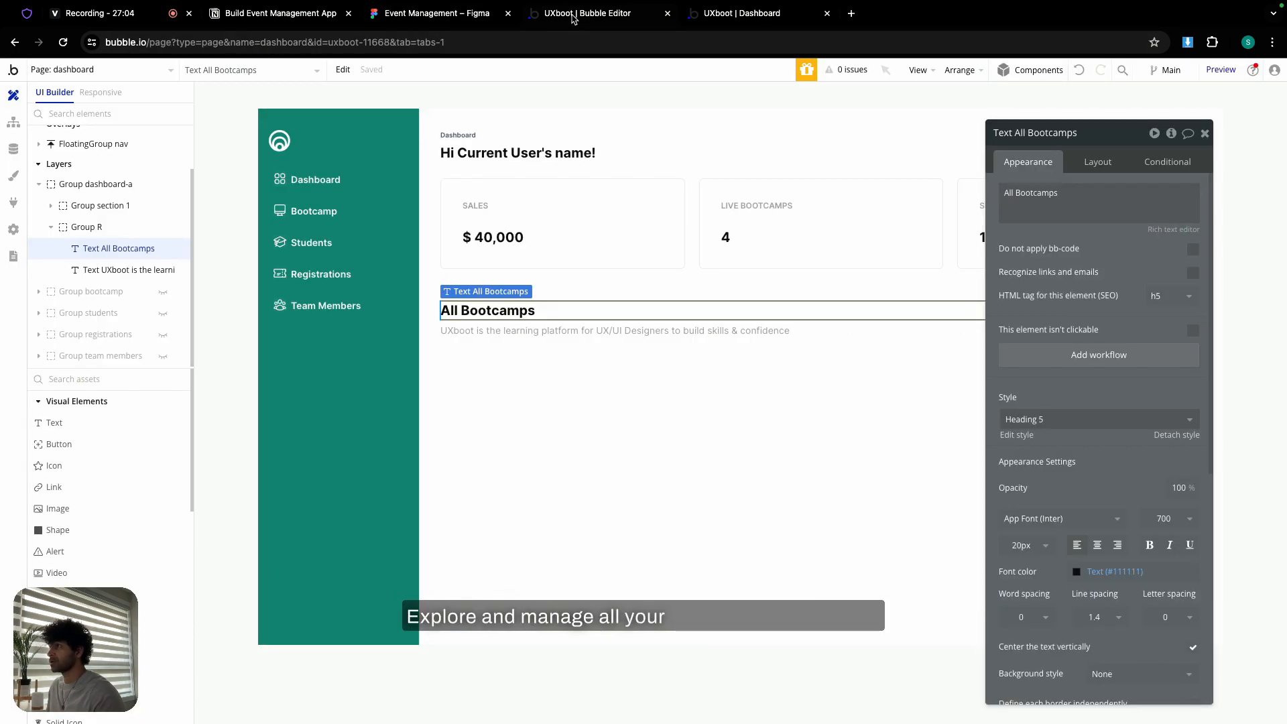
{"action": "left_click", "coordinate": [621, 332]}
{"action": "left_click", "coordinate": [1033, 199]}
{"action": "key", "text": "ctrl+a"}
{"action": "type", "text": "Explore and manage all bootcamps effortlessly."}
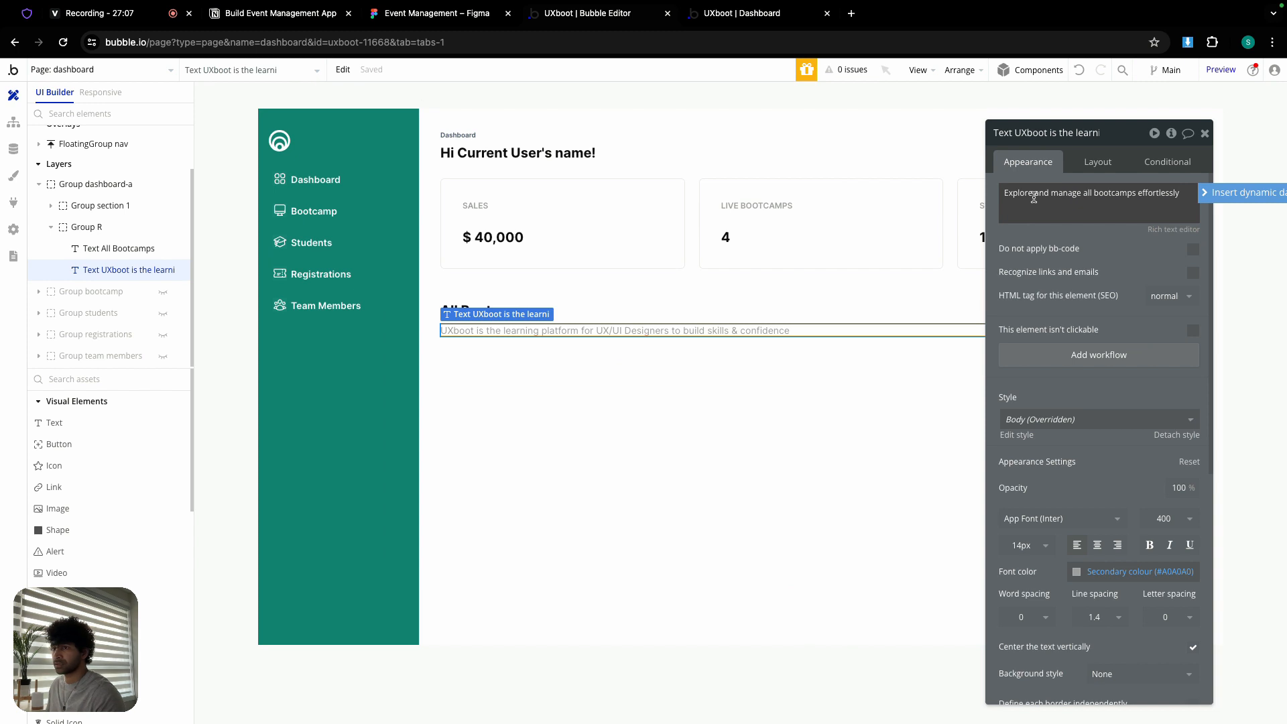
{"action": "left_click", "coordinate": [1025, 233]}
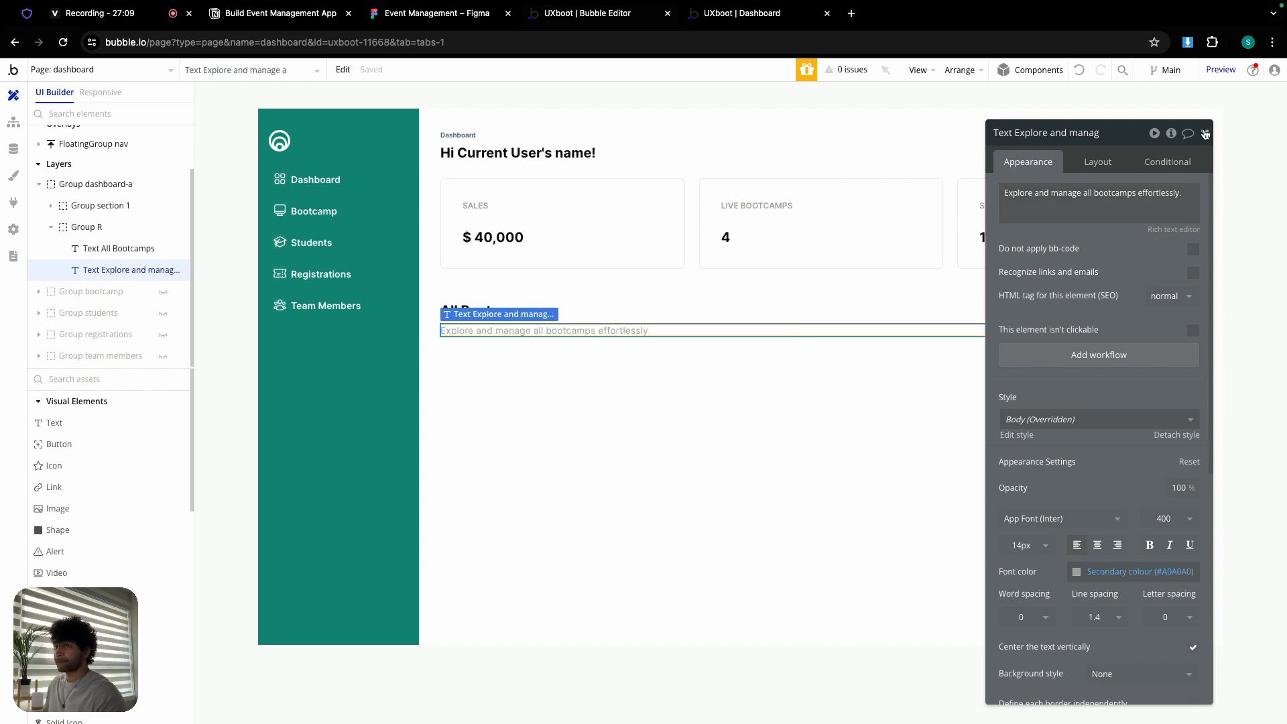
{"action": "left_click", "coordinate": [1205, 133]}
{"action": "double_click", "coordinate": [742, 401]}
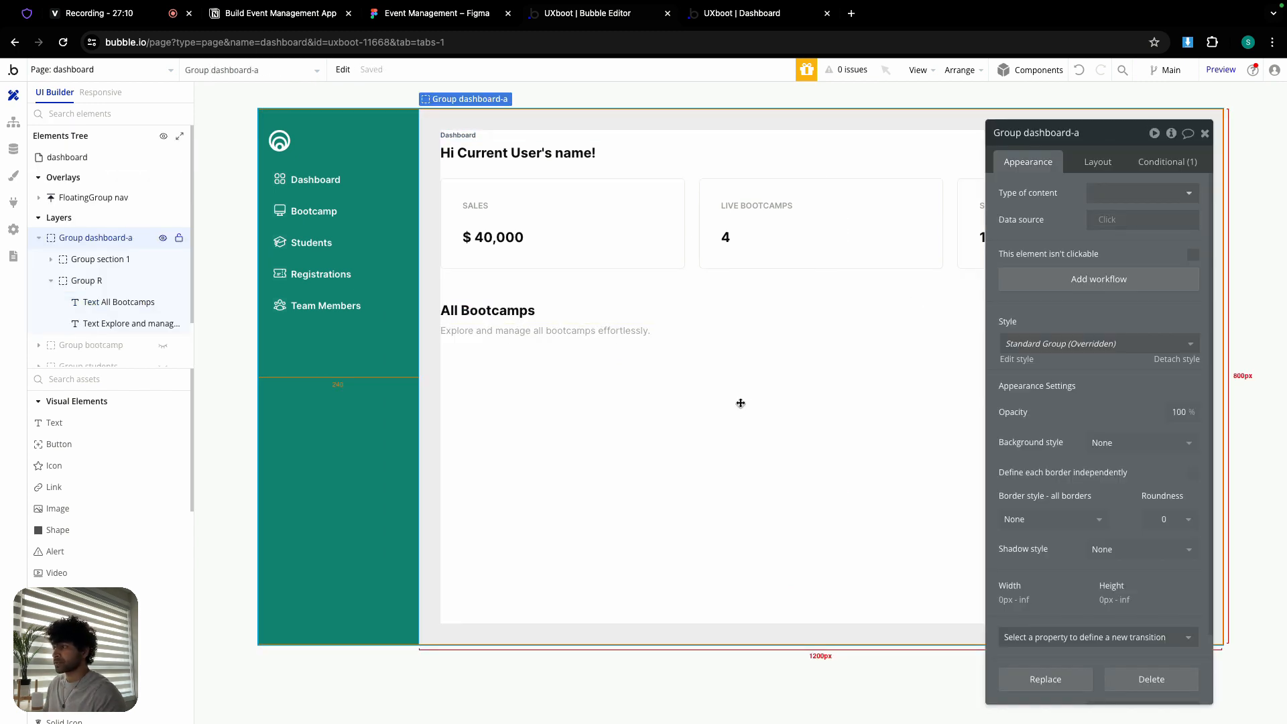
- Add a button labelled 'Add Bootcamp' under the All Bootcamps heading
{"action": "left_click", "coordinate": [65, 445]}
{"action": "left_click", "coordinate": [497, 382]}
{"action": "type", "text": "A"}
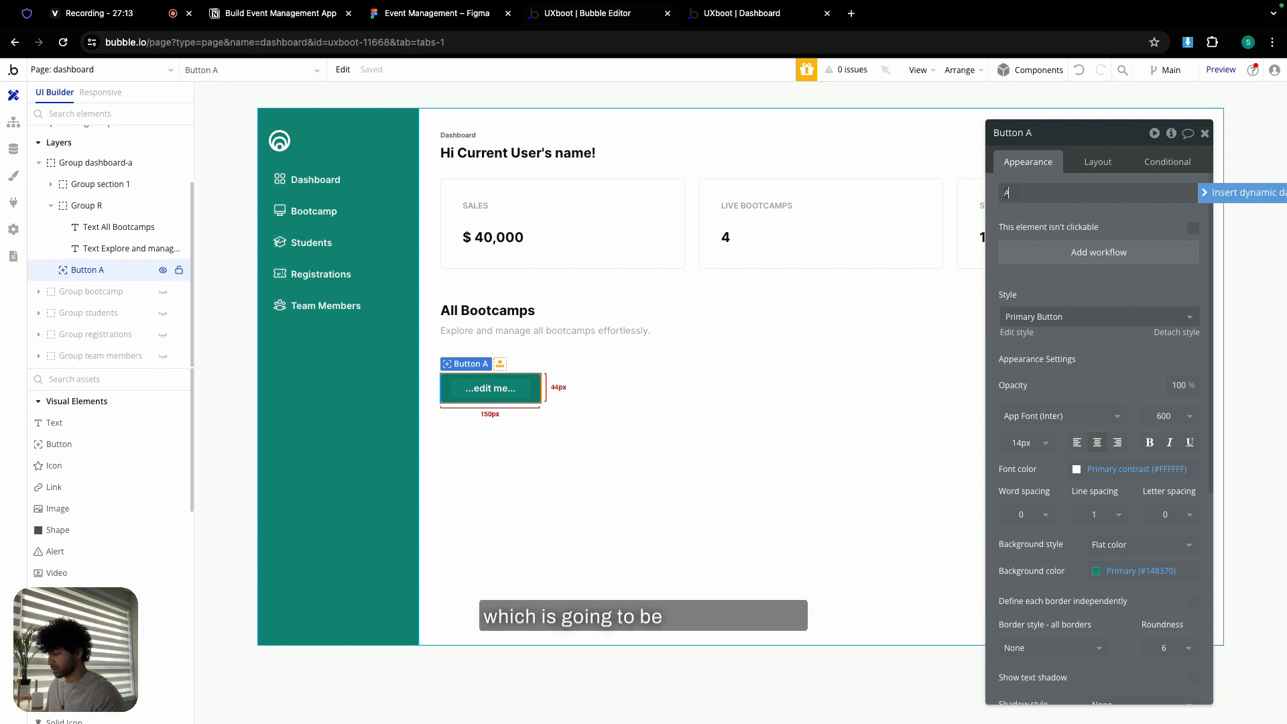
{"action": "type", "text": "dd Bootcam"}
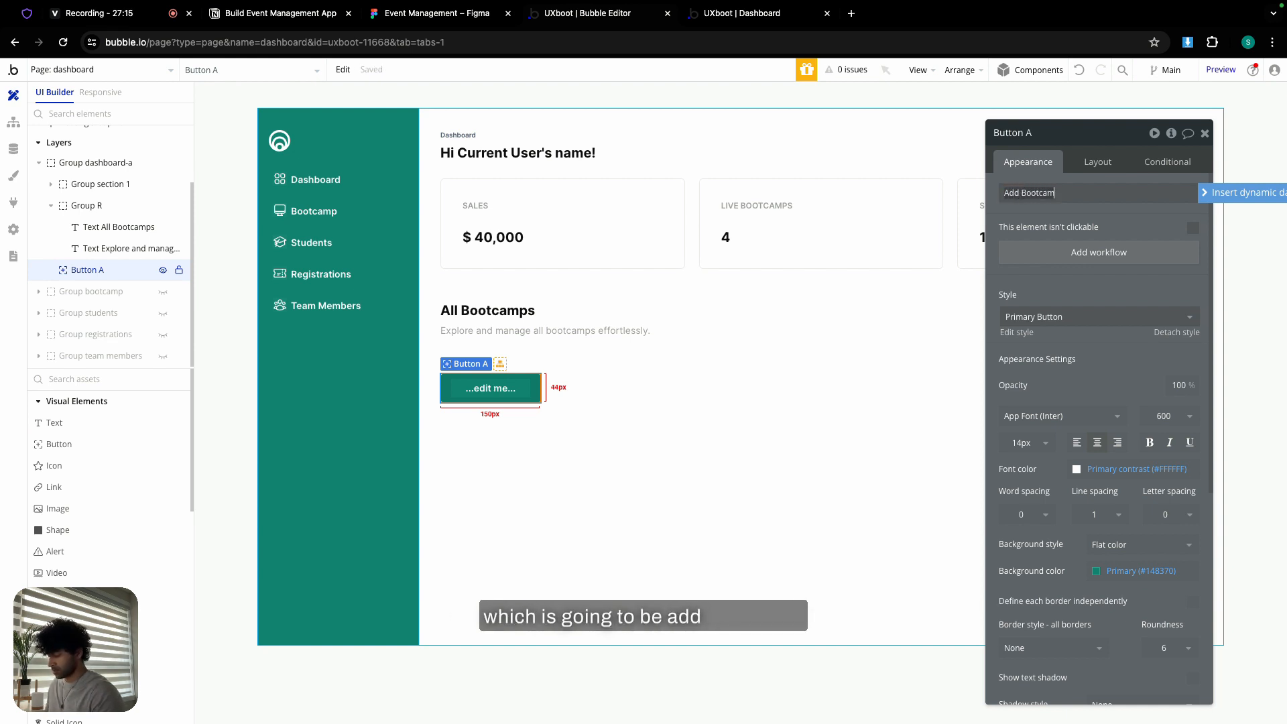
{"action": "type", "text": "p"}
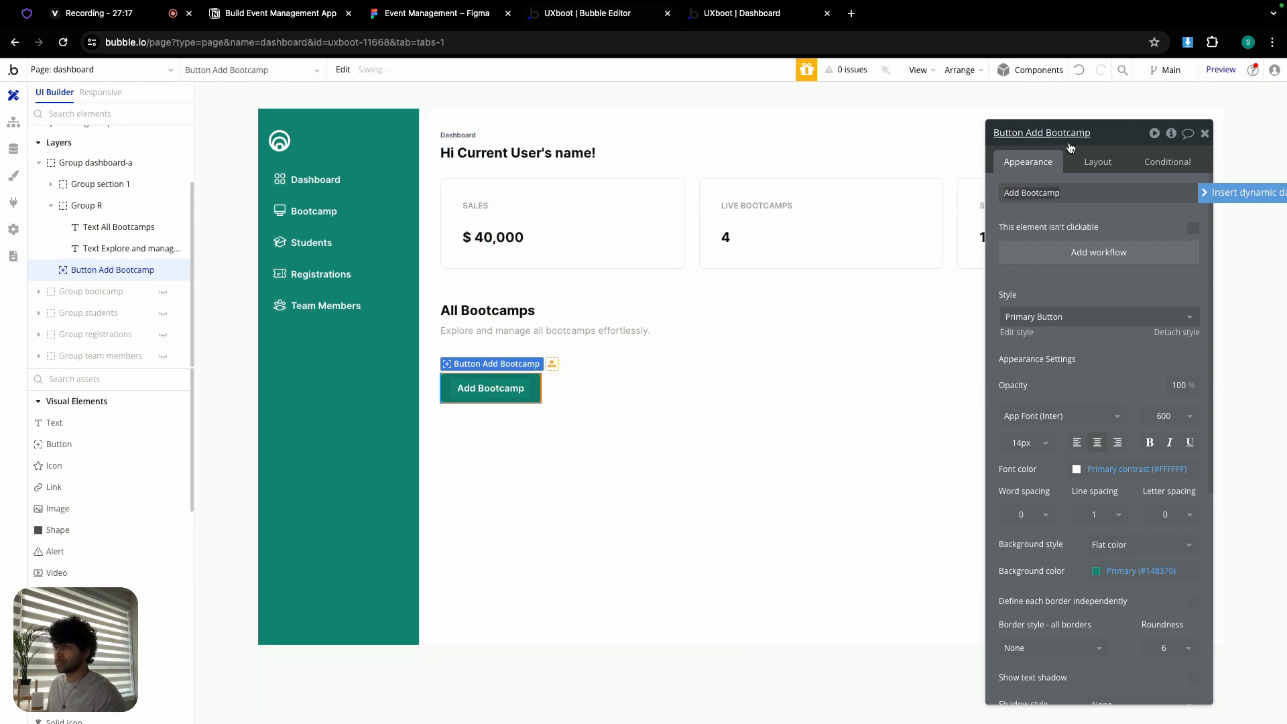
- Make the button fit its content width with a 40 px minimum height
{"action": "left_click", "coordinate": [1098, 163]}
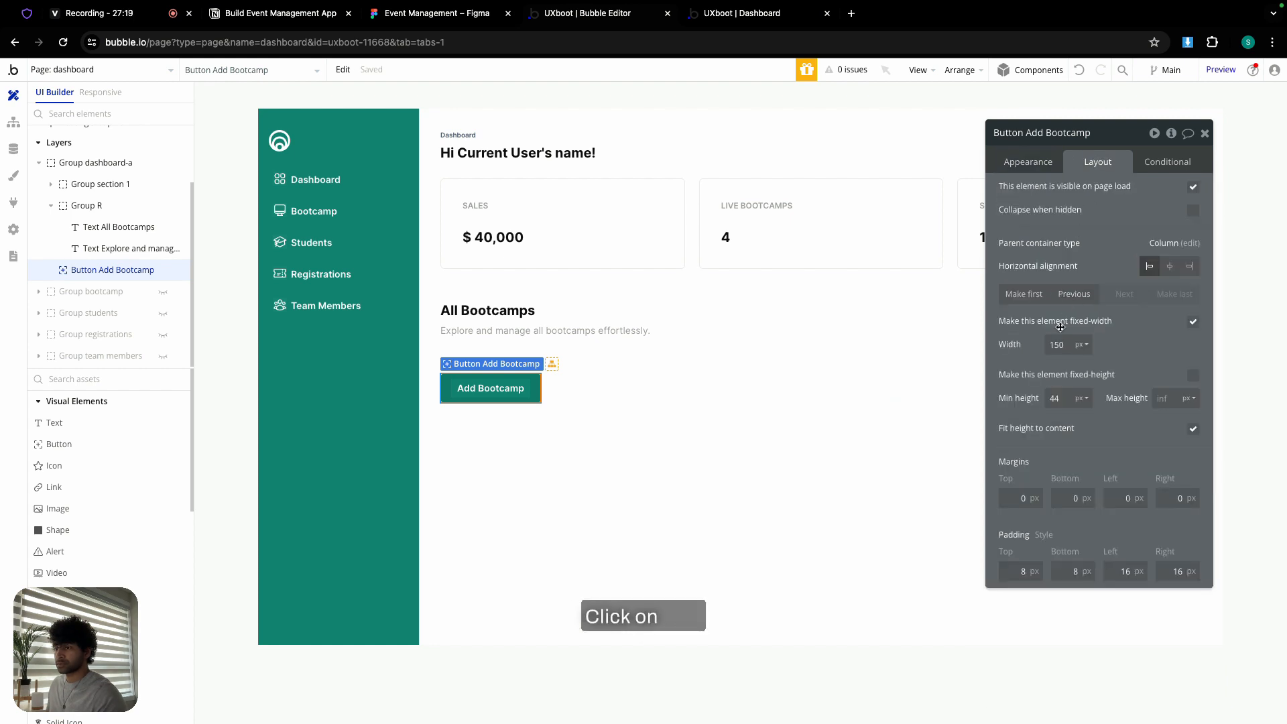
{"action": "left_click", "coordinate": [1194, 323]}
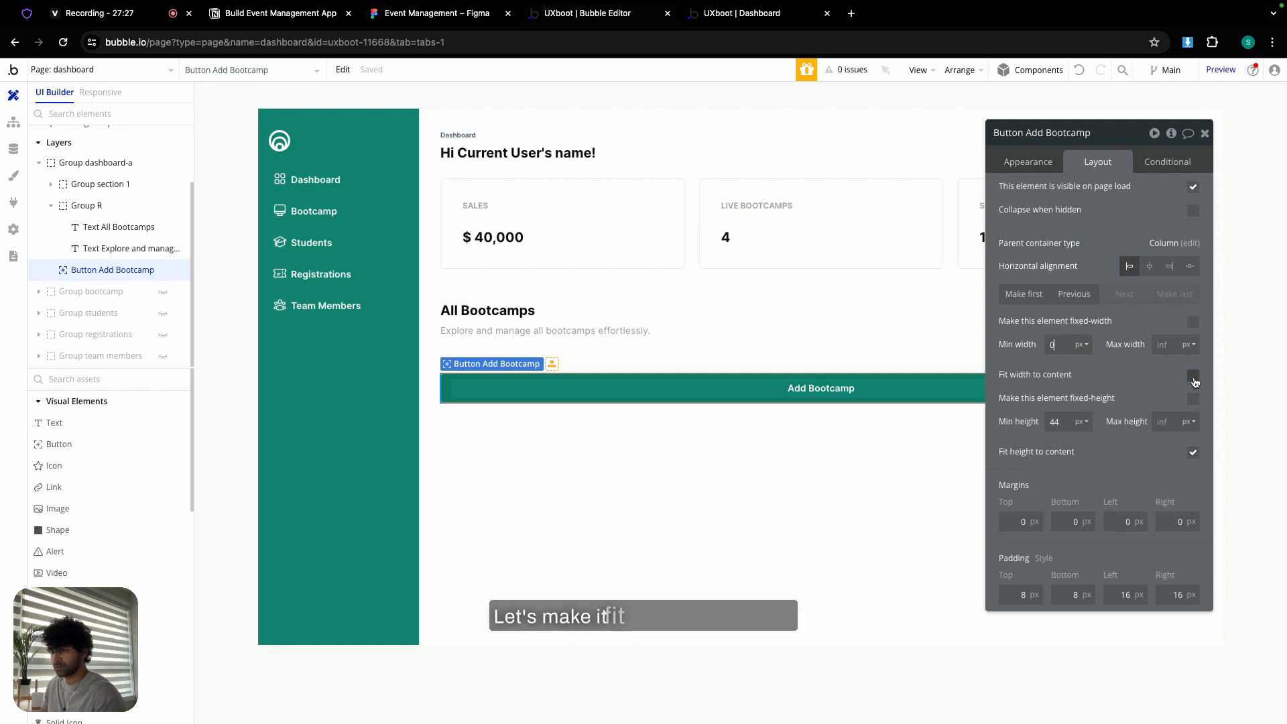
{"action": "left_click", "coordinate": [1193, 376]}
{"action": "double_click", "coordinate": [1071, 421]}
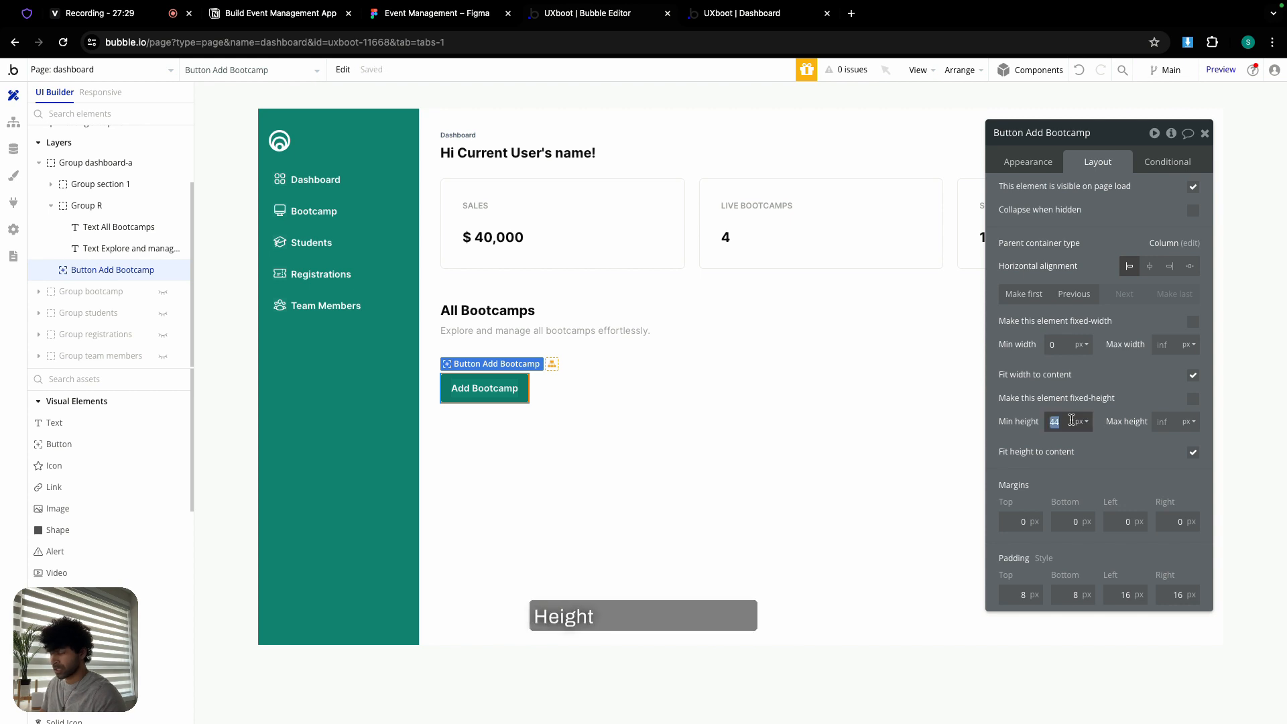
{"action": "type", "text": "4"}
{"action": "key", "text": "Return"}
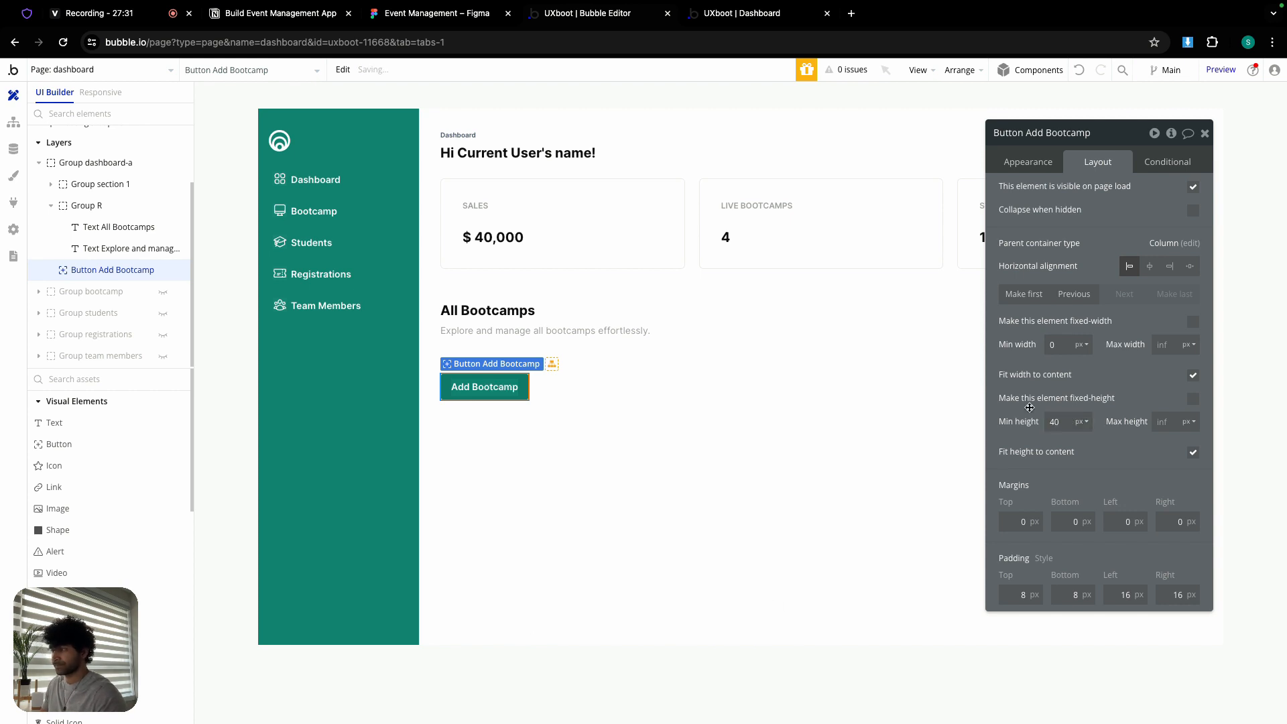
- Group the heading texts and Add Bootcamp button into a space-between row with a 12 px gap
{"action": "left_click", "coordinate": [577, 321], "text": "shift"}
{"action": "right_click", "coordinate": [577, 322]}
{"action": "mouse_move", "coordinate": [629, 411]}
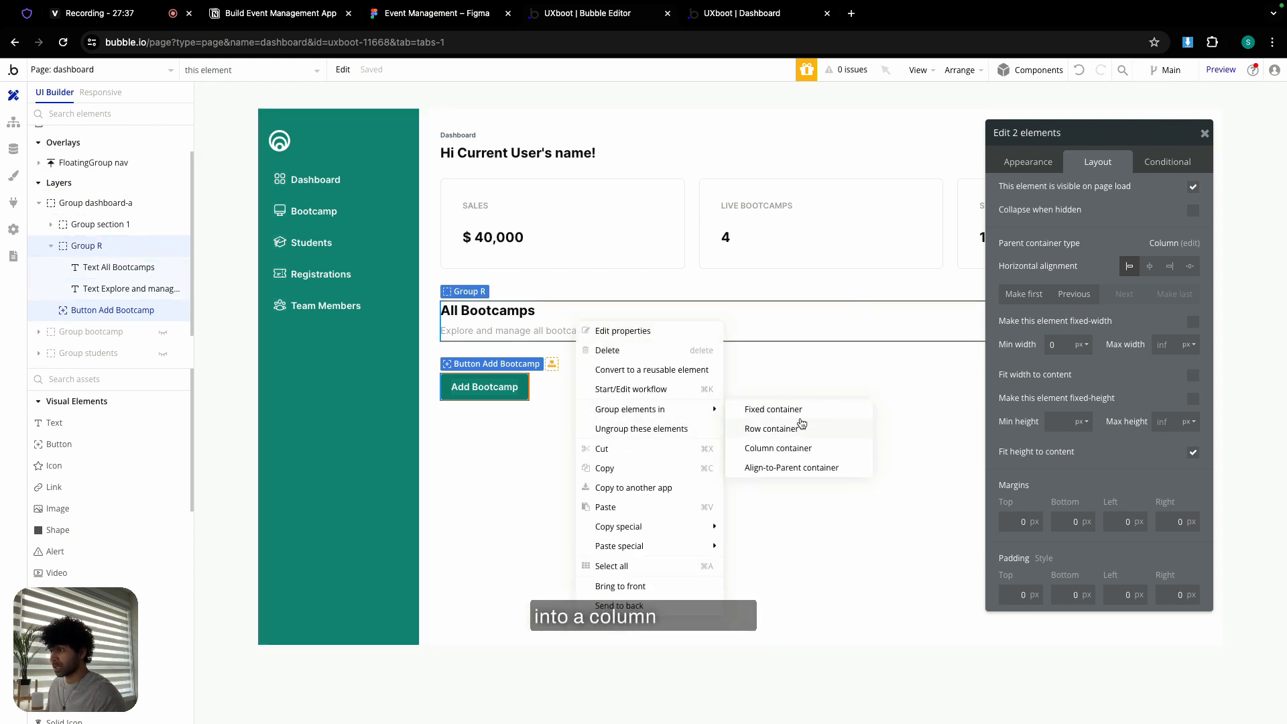
{"action": "left_click", "coordinate": [771, 429]}
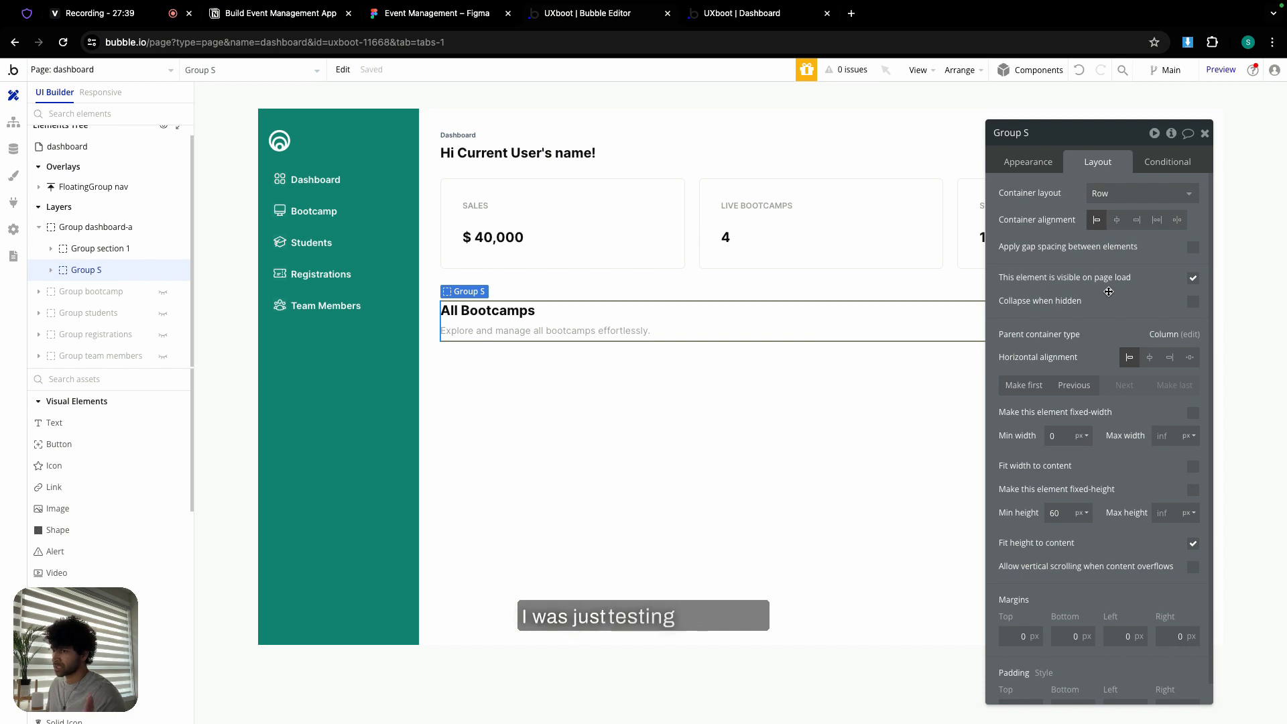
{"action": "left_click", "coordinate": [1194, 246]}
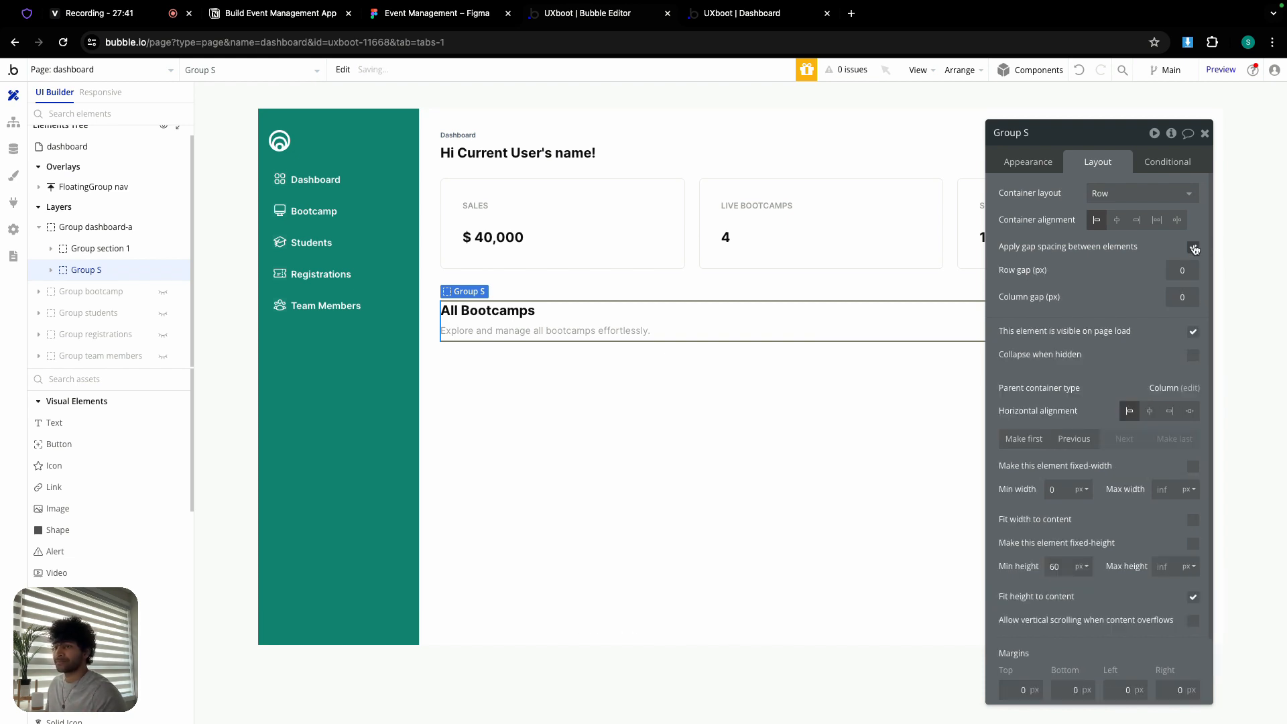
{"action": "left_click", "coordinate": [1184, 271]}
{"action": "type", "text": "1"}
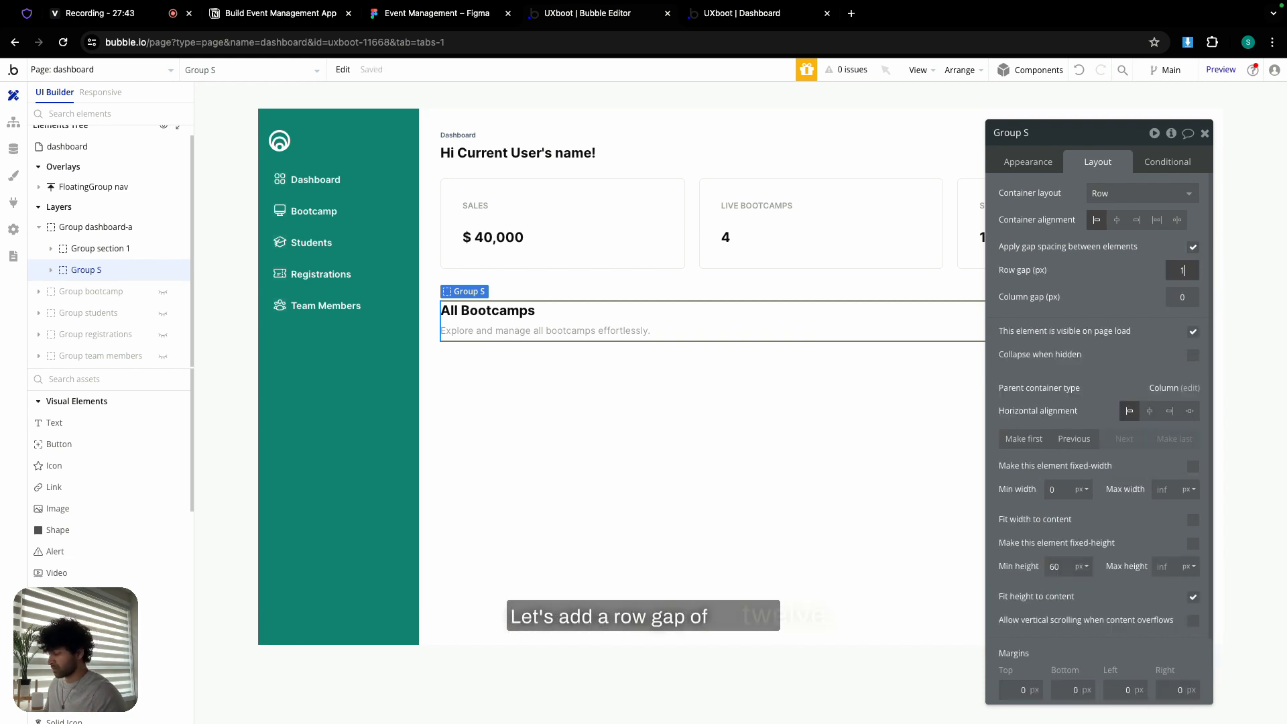
{"action": "type", "text": "2"}
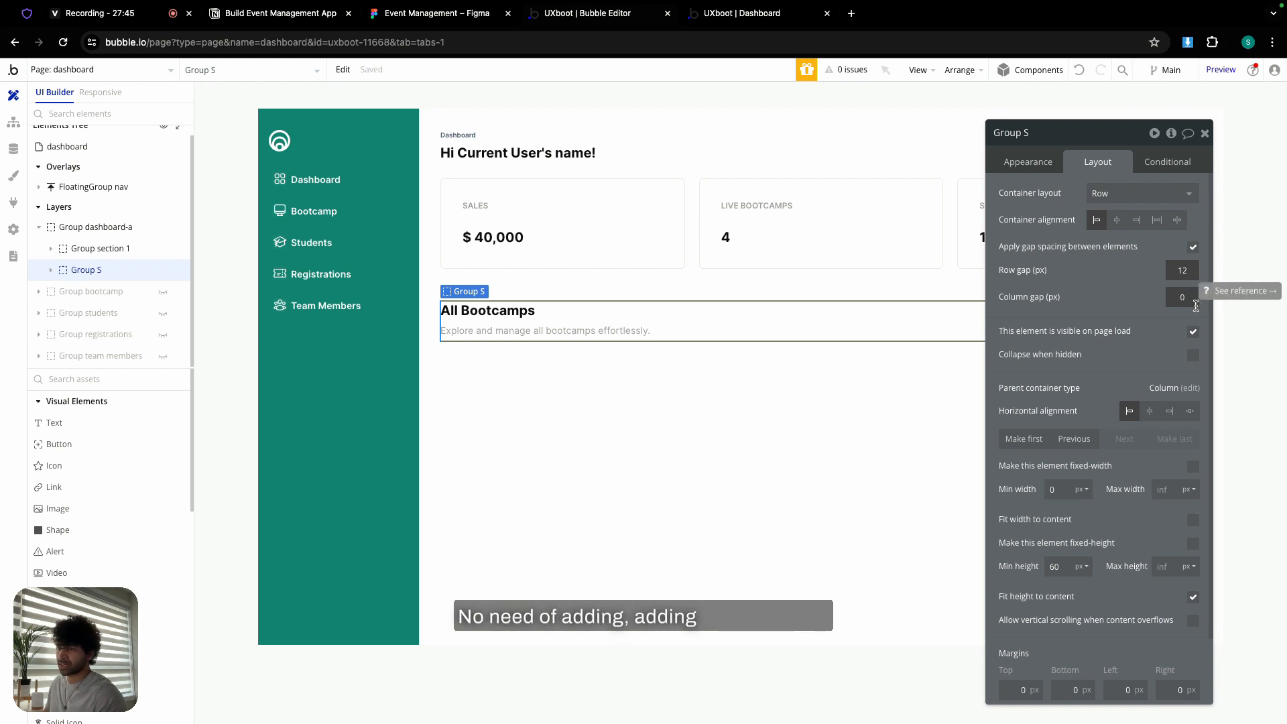
{"action": "left_click", "coordinate": [1180, 224]}
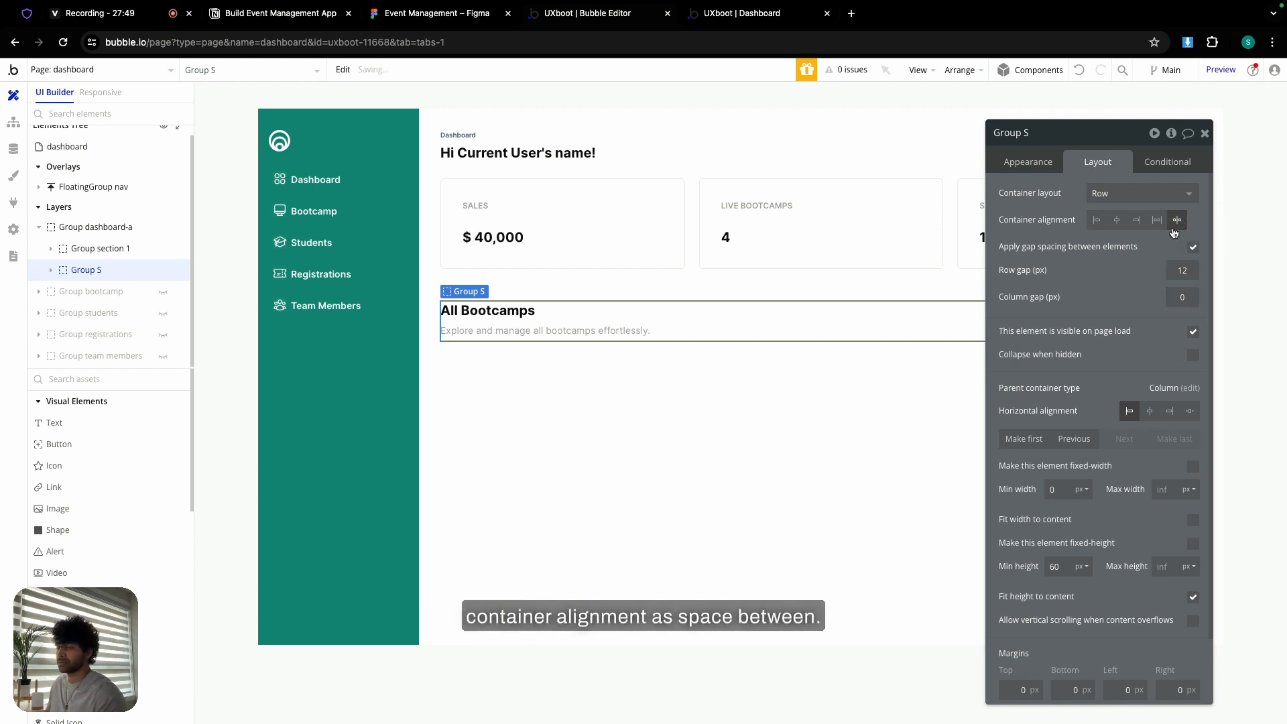
{"action": "left_click_drag", "start_coordinate": [1104, 130], "coordinate": [791, 106]}
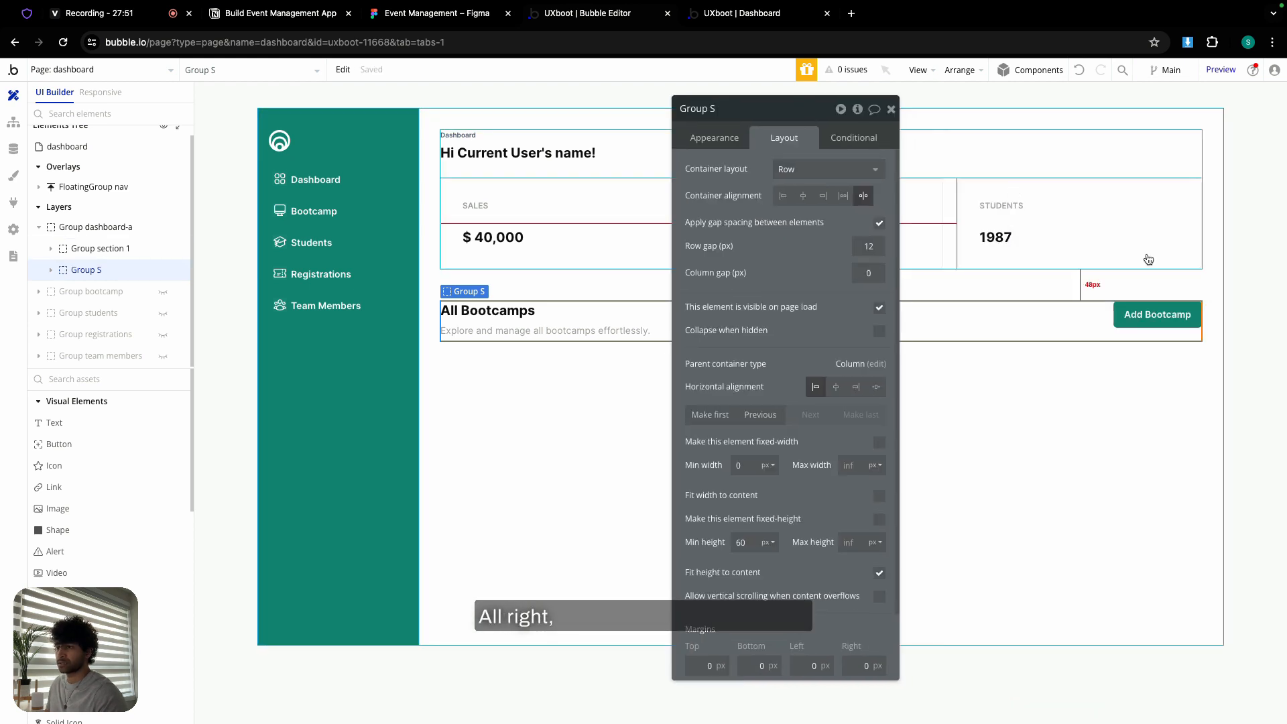
- Vertically centre the heading texts inside Group R
{"action": "left_click", "coordinate": [1158, 315]}
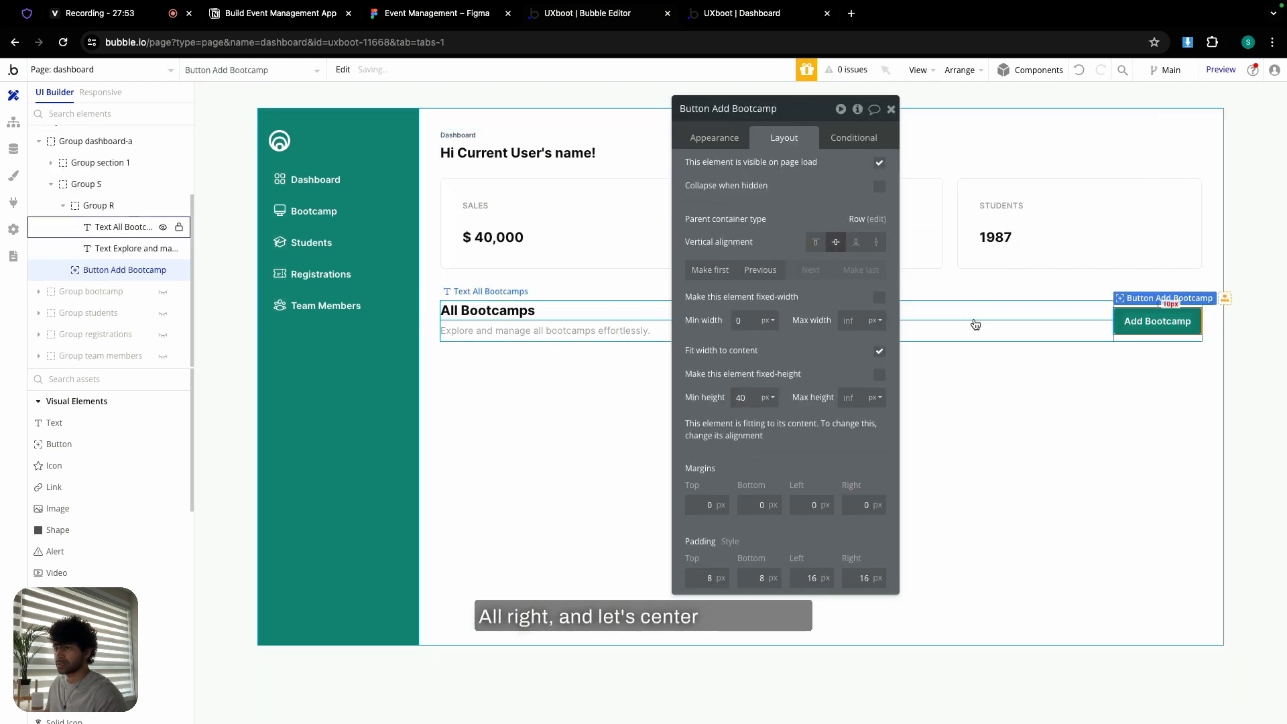
{"action": "left_click", "coordinate": [972, 324]}
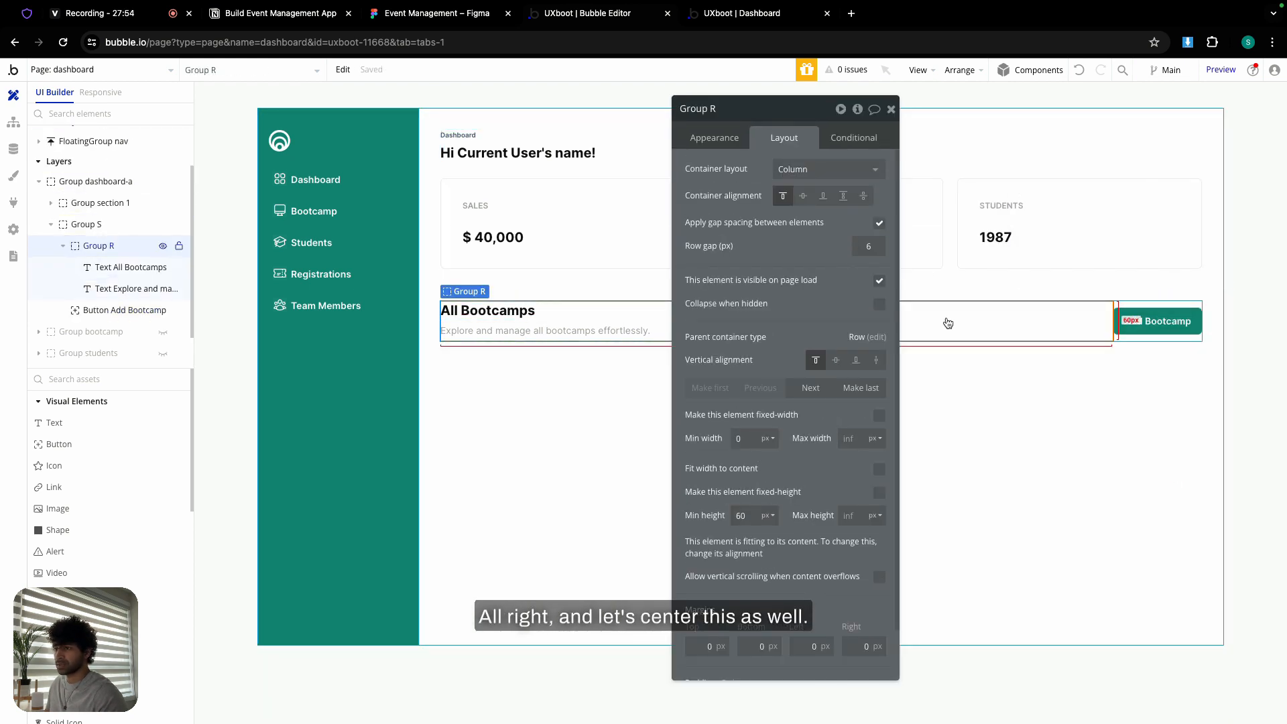
{"action": "left_click", "coordinate": [803, 196]}
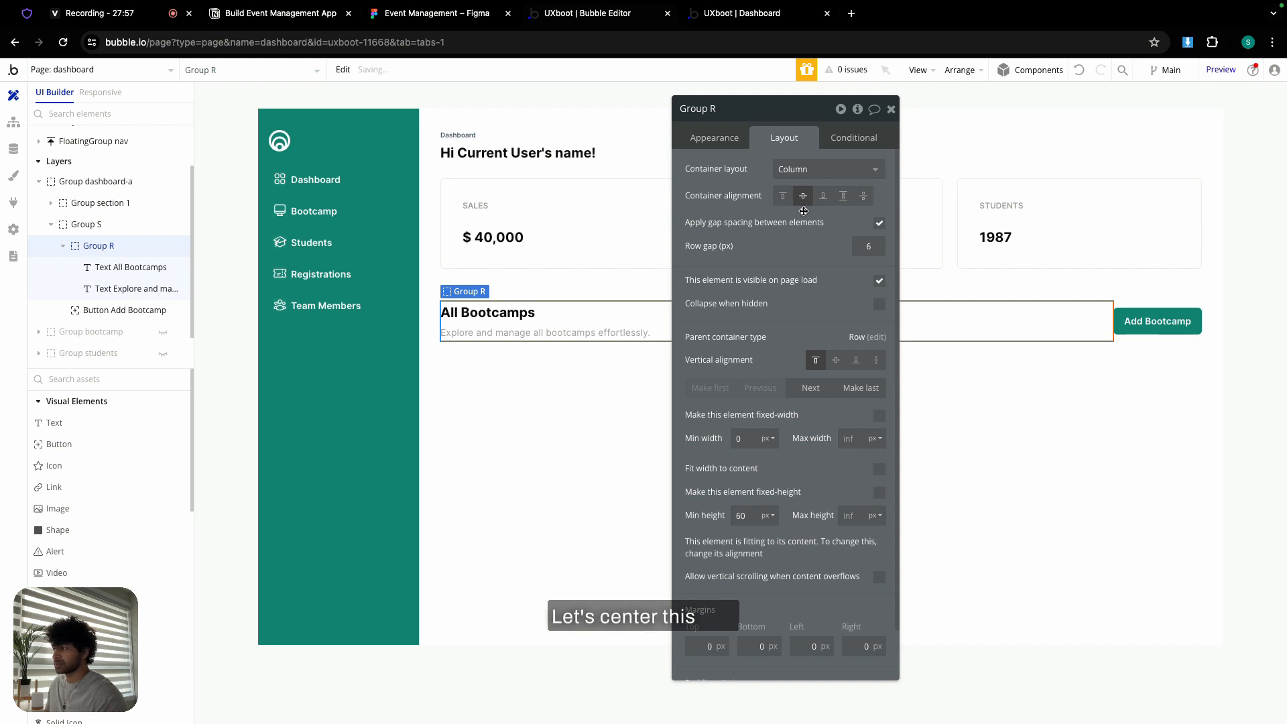
- Rename the heading row 'Group title' with 0 minimum height, and check the Figma design
{"action": "left_click", "coordinate": [1118, 340]}
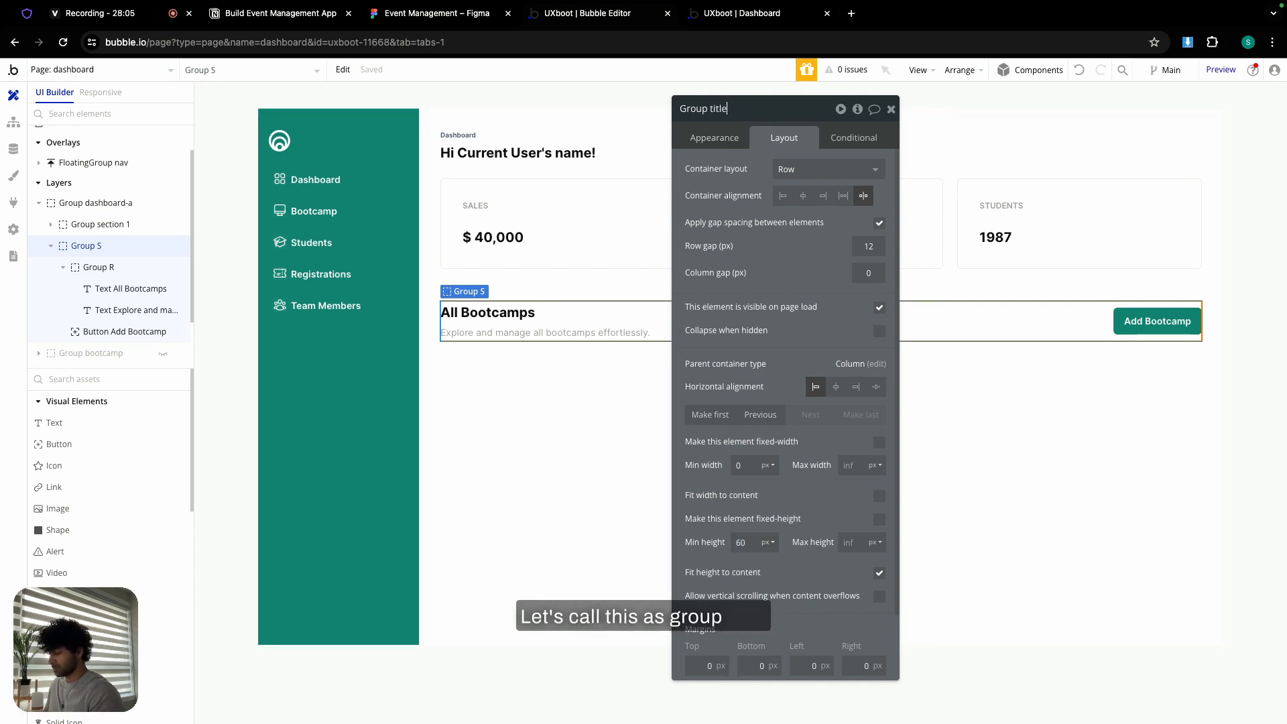
{"action": "left_click", "coordinate": [749, 545]}
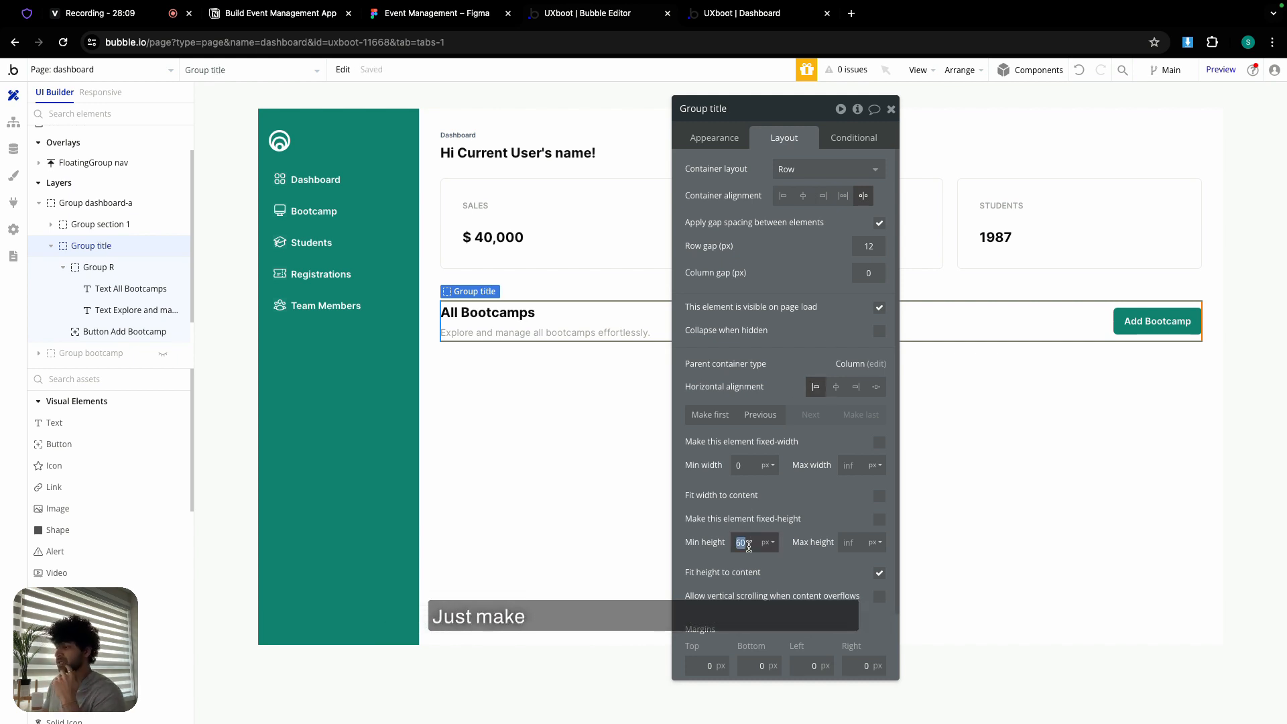
{"action": "left_click", "coordinate": [710, 531]}
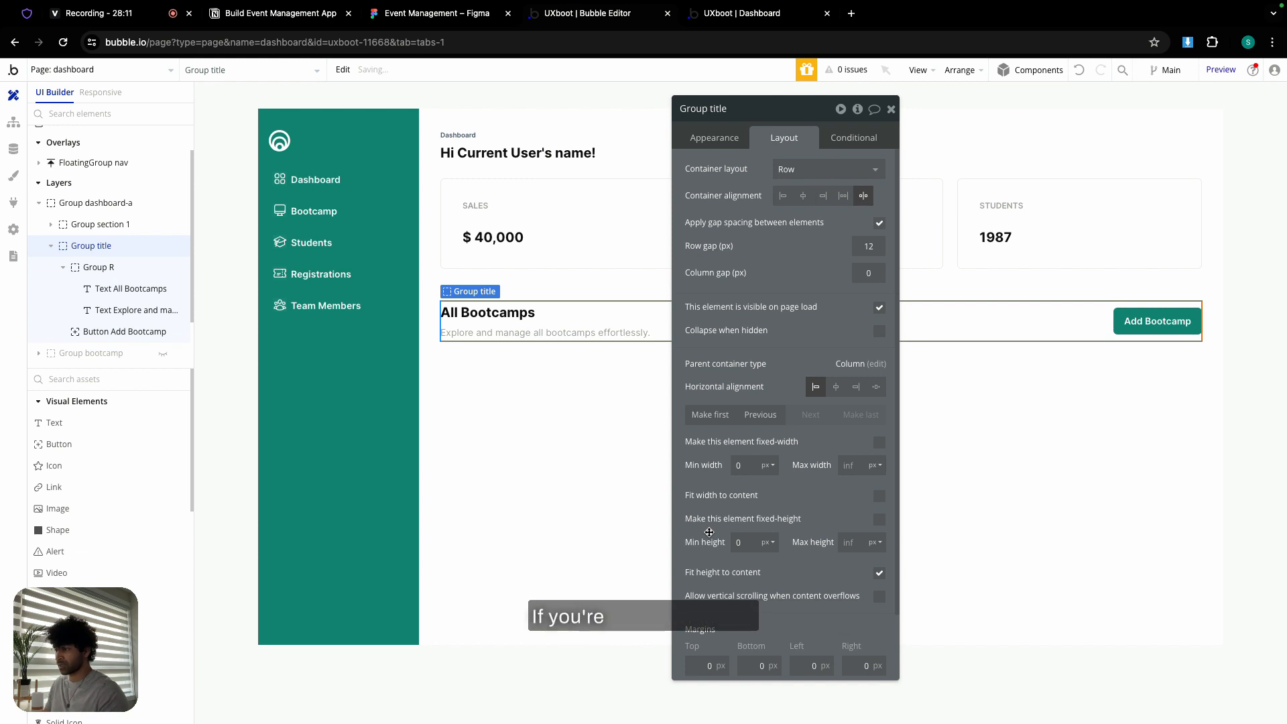
{"action": "left_click", "coordinate": [892, 109]}
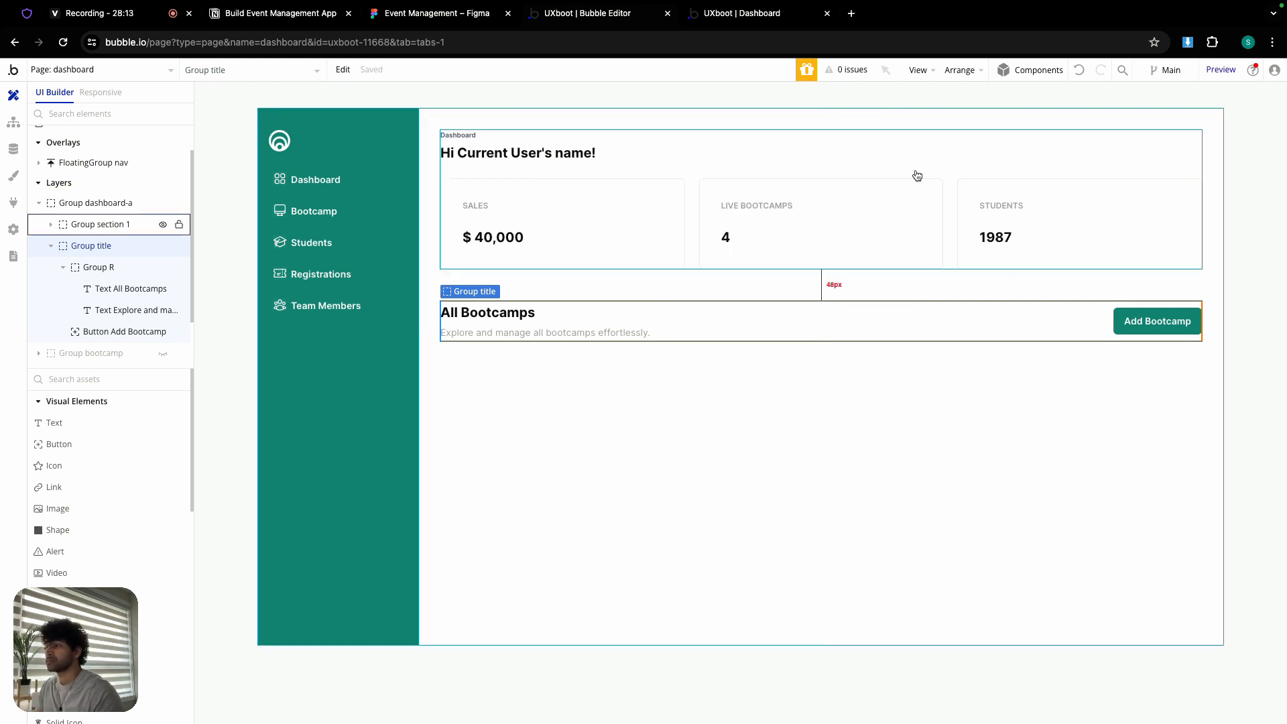
{"action": "double_click", "coordinate": [893, 380]}
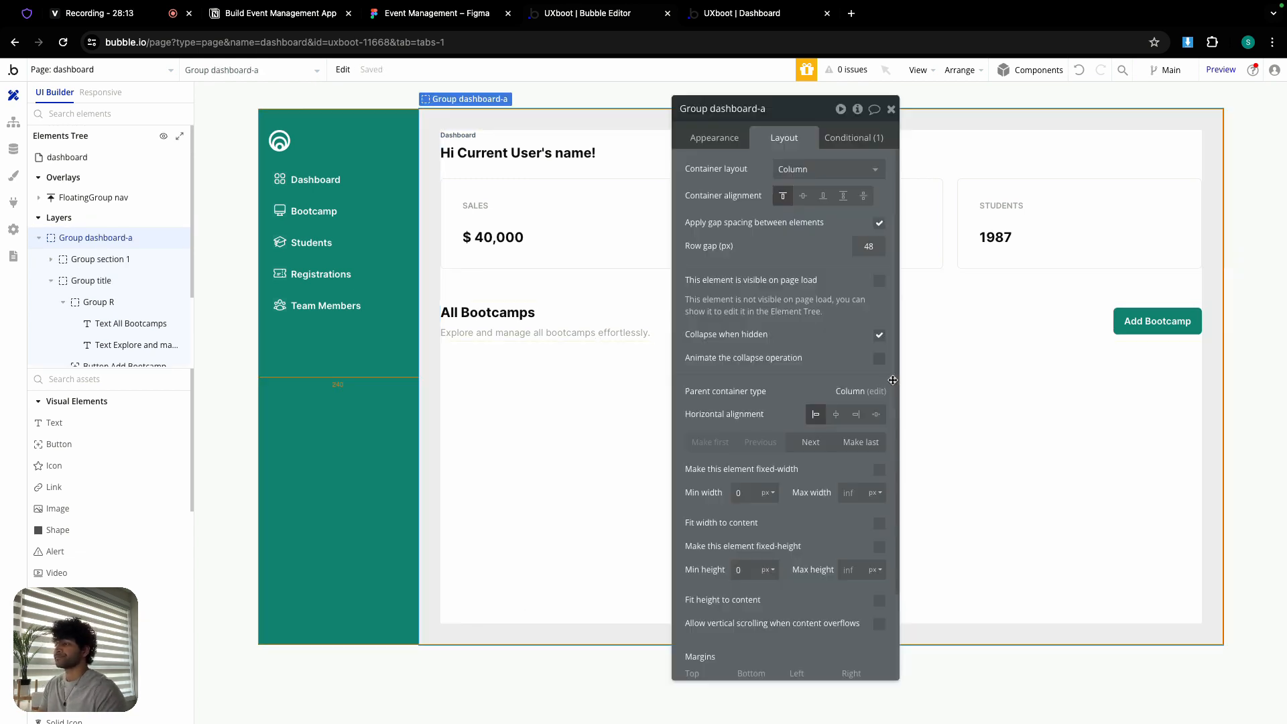
{"action": "left_click", "coordinate": [892, 109]}
{"action": "left_click", "coordinate": [451, 9]}
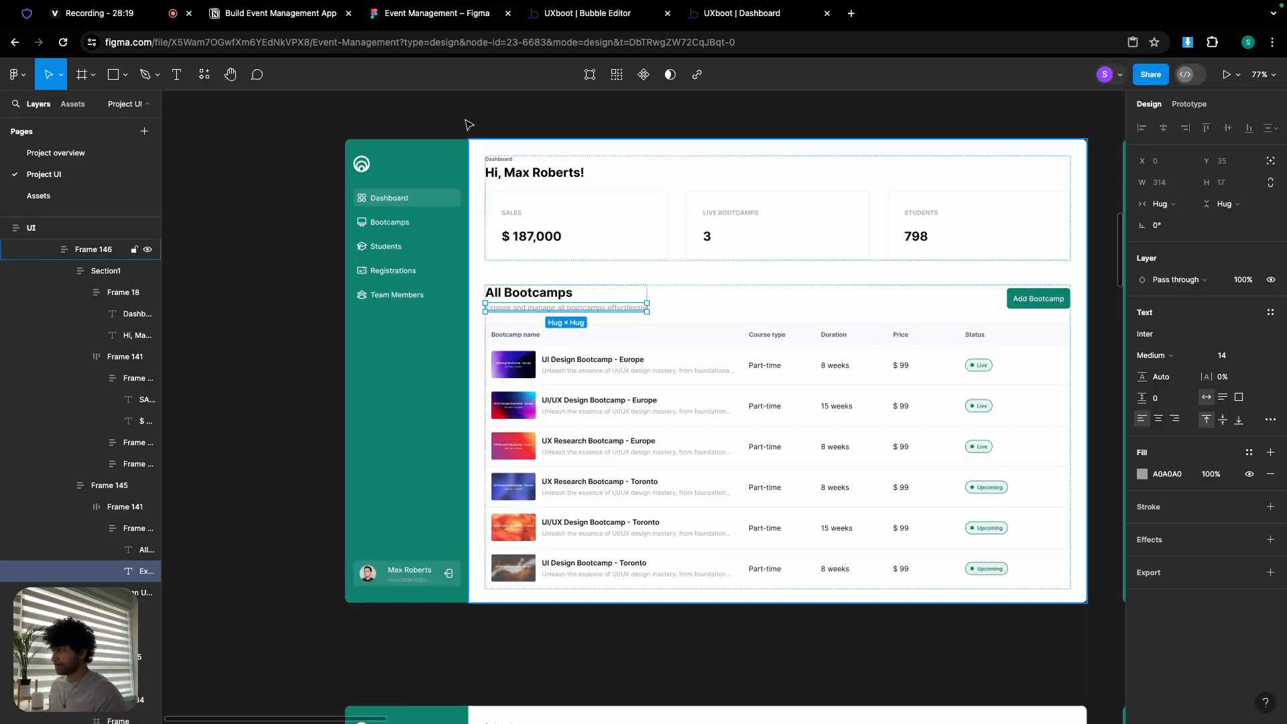
{"action": "left_click", "coordinate": [584, 12]}
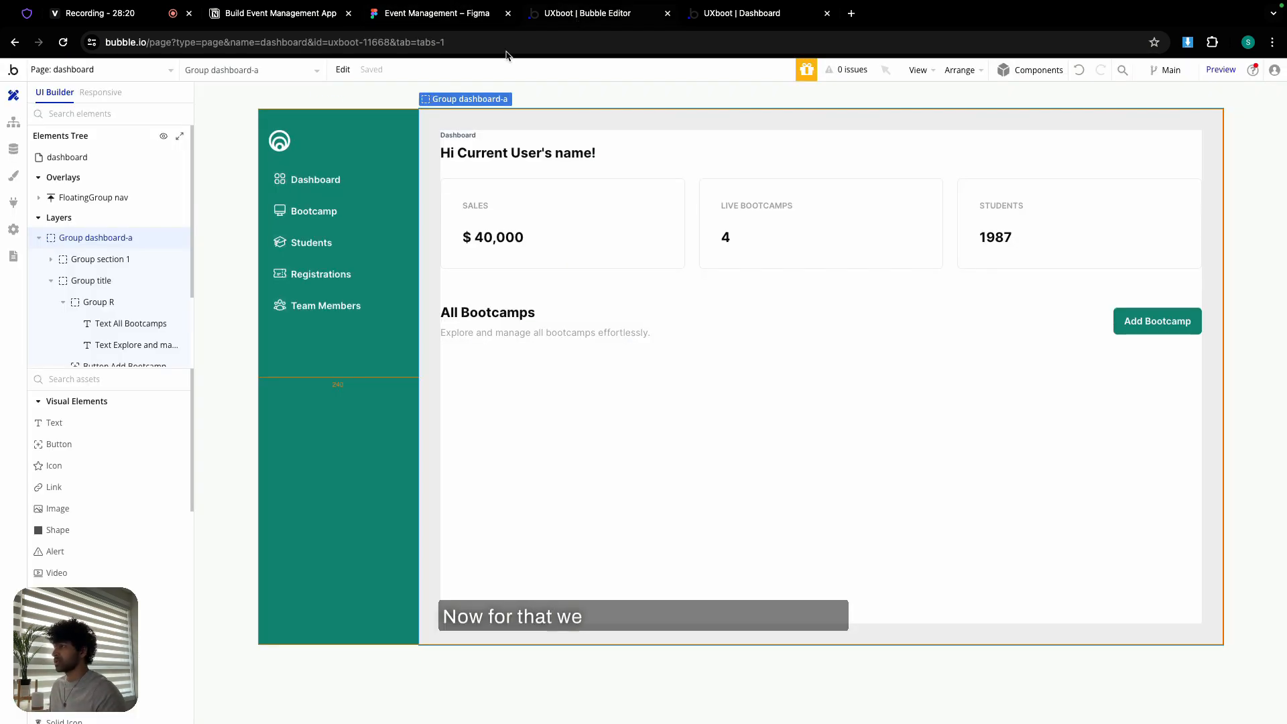
- Create a new option set named Test OS in the Data tab
{"action": "left_click", "coordinate": [14, 149]}
{"action": "left_click", "coordinate": [307, 123]}
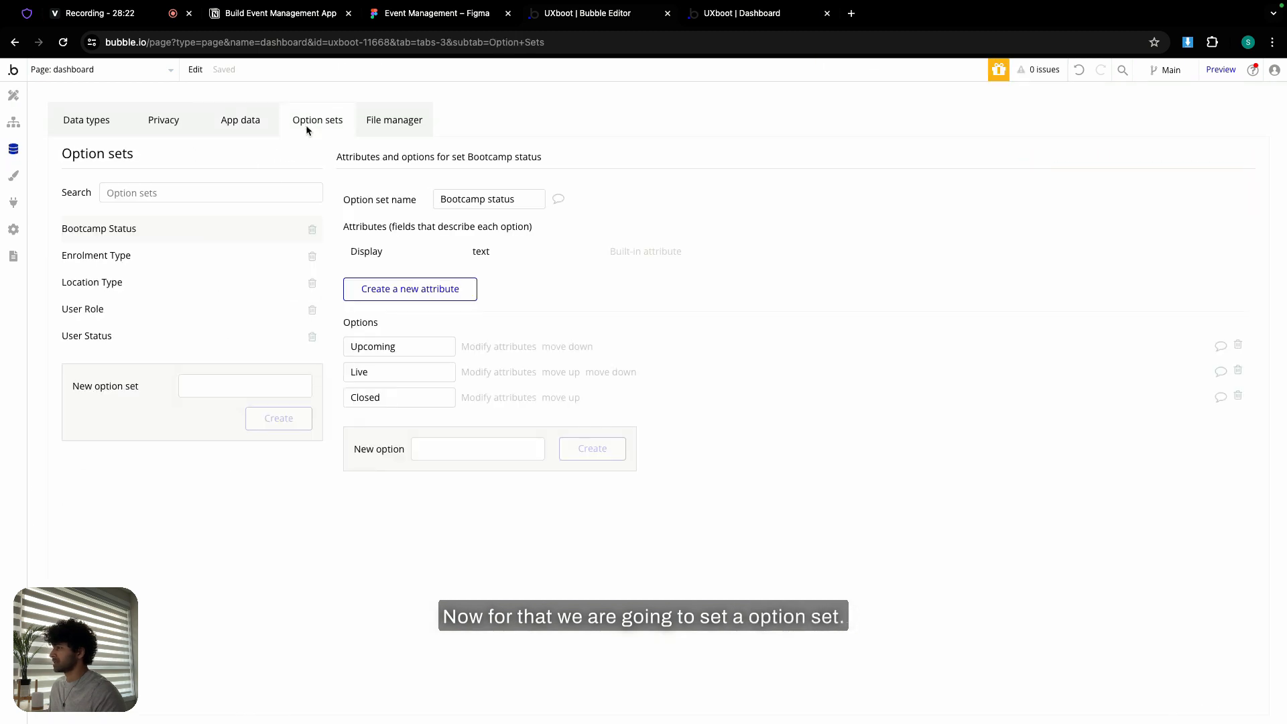
{"action": "left_click", "coordinate": [248, 388]}
{"action": "type", "text": "test"}
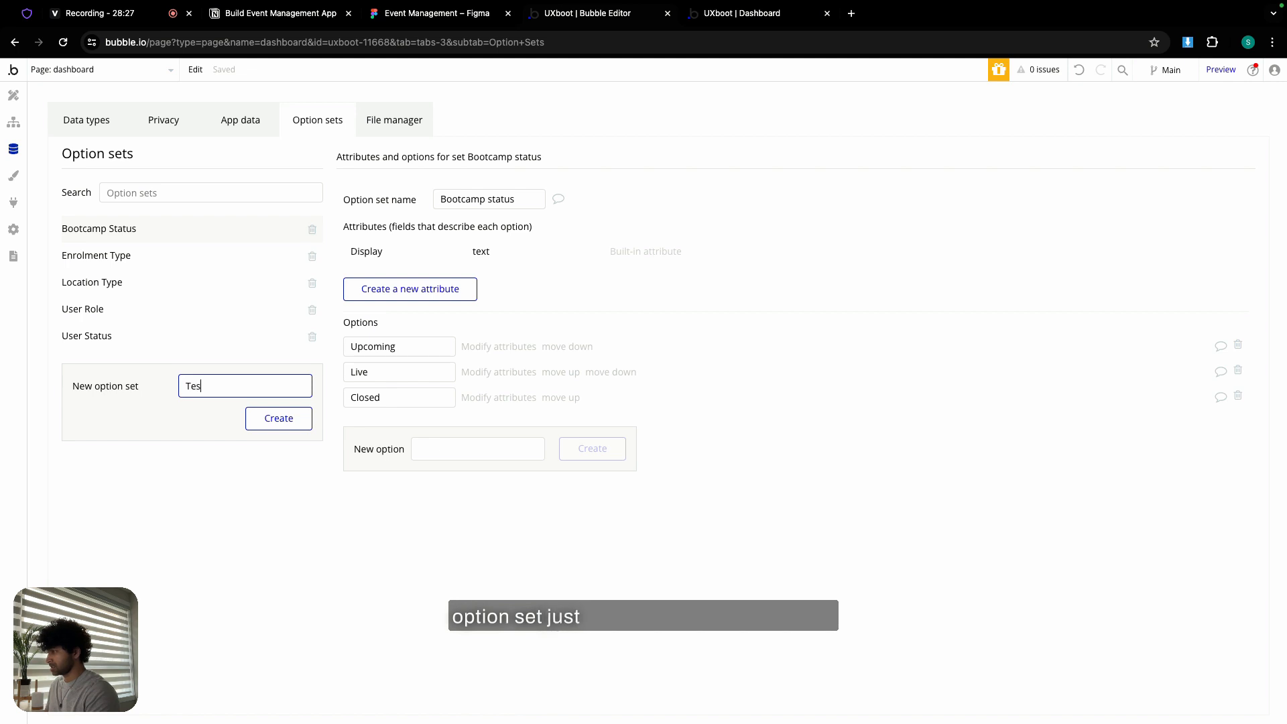
{"action": "type", "text": " OS"}
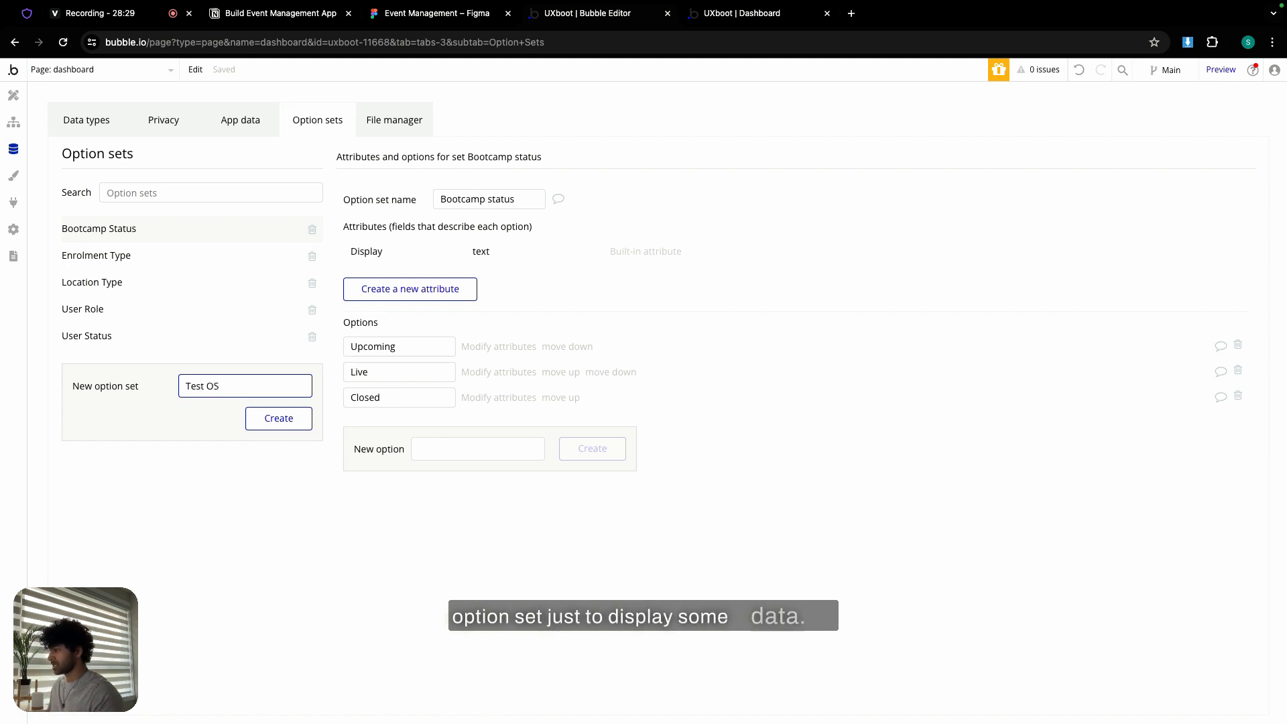
{"action": "left_click", "coordinate": [286, 422]}
- Add options 1, 2, 3, 4 and 5 to Test OS, then go back to Design
{"action": "type", "text": "1"}
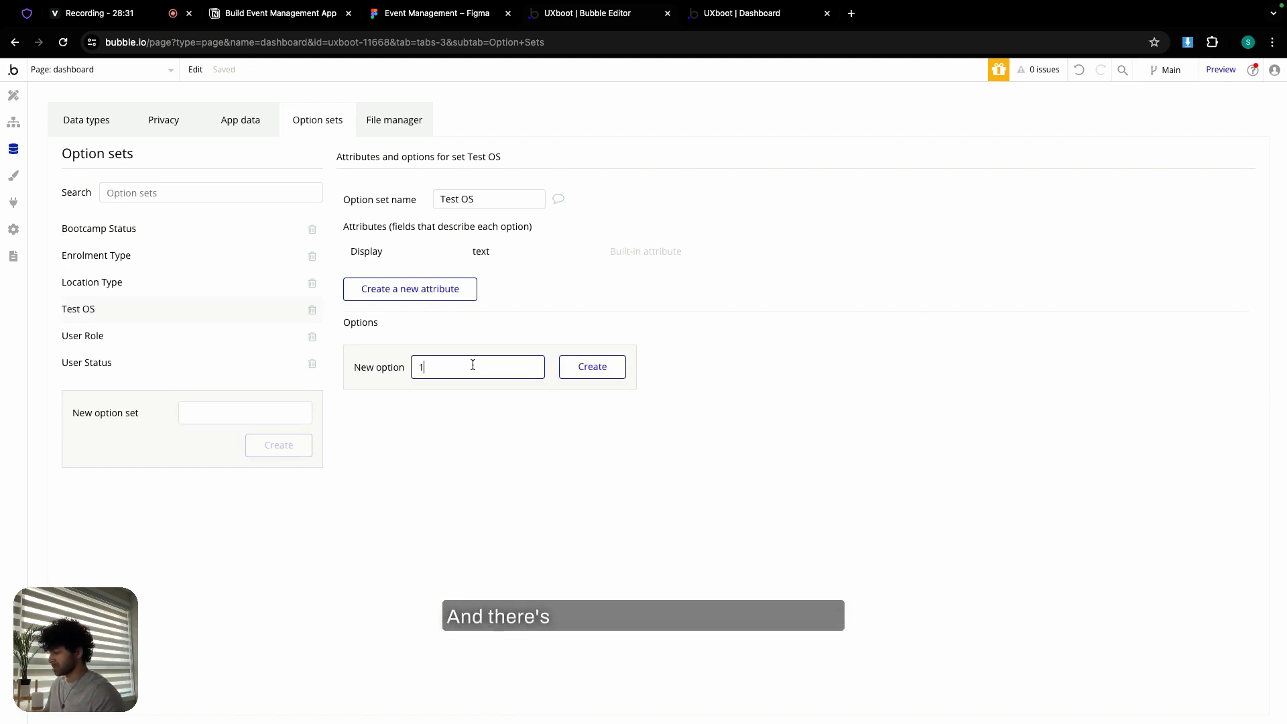
{"action": "left_click", "coordinate": [569, 364]}
{"action": "type", "text": "2"}
{"action": "left_click", "coordinate": [594, 398]}
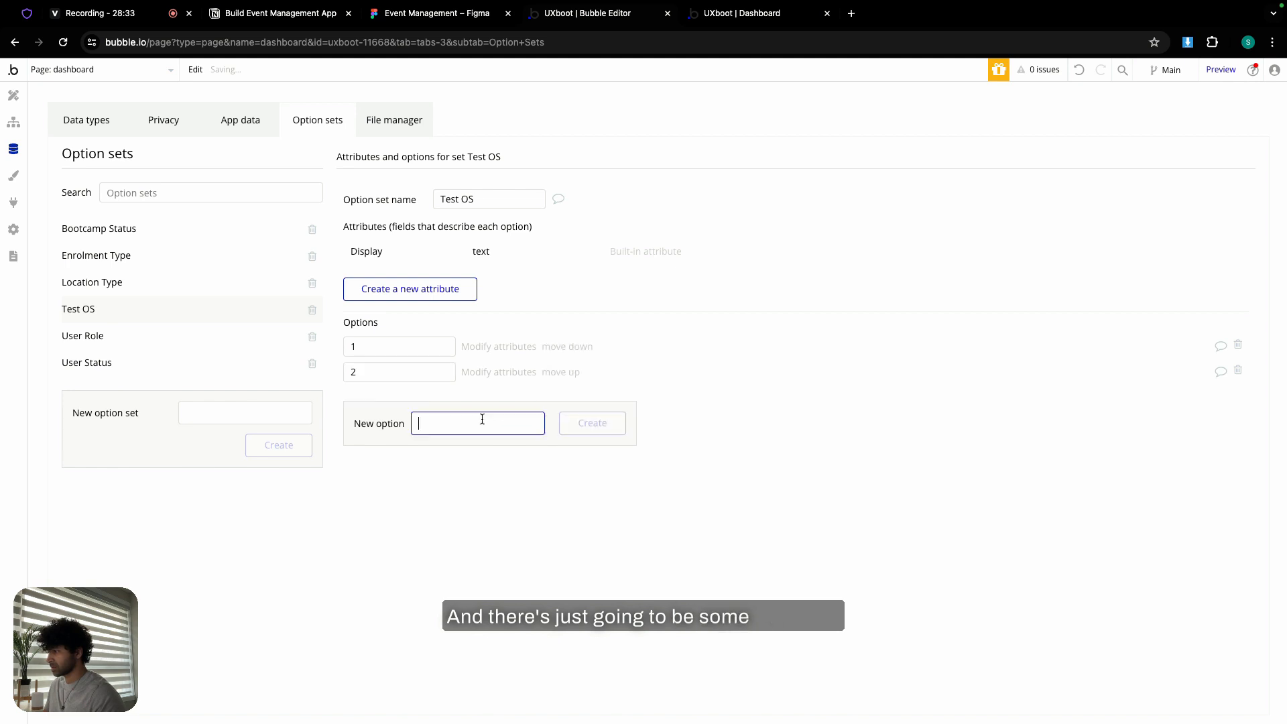
{"action": "type", "text": "3"}
{"action": "left_click", "coordinate": [572, 426]}
{"action": "type", "text": "4"}
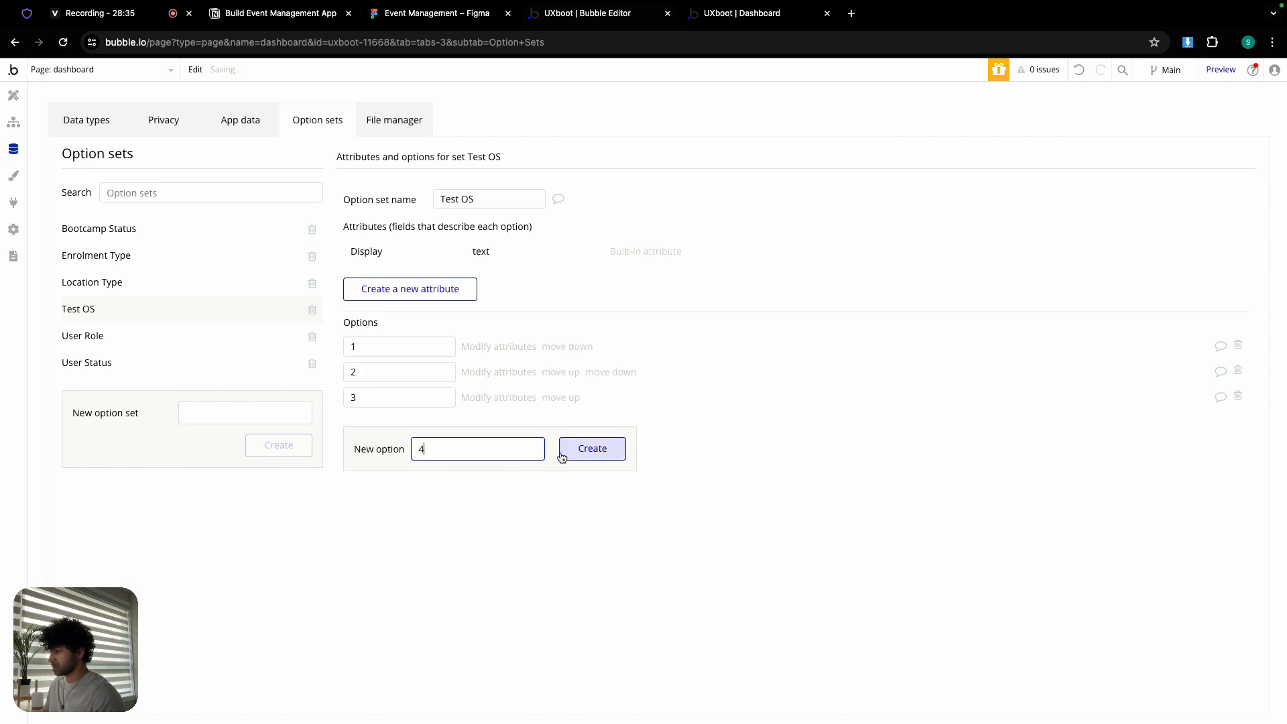
{"action": "left_click", "coordinate": [568, 452]}
{"action": "type", "text": "5"}
{"action": "left_click", "coordinate": [591, 480]}
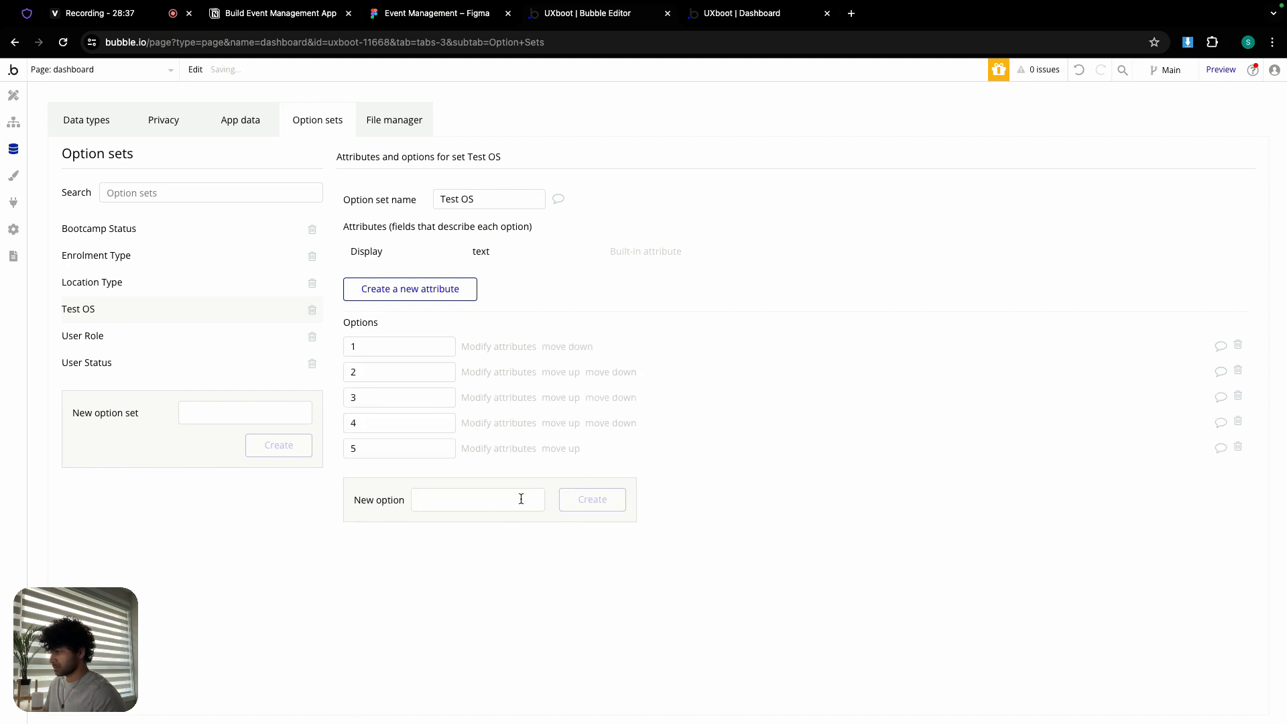
{"action": "left_click", "coordinate": [13, 95]}
- Place a new table below the All Bootcamps heading
{"action": "scroll", "coordinate": [127, 469], "scroll_direction": "down", "scroll_amount": 4}
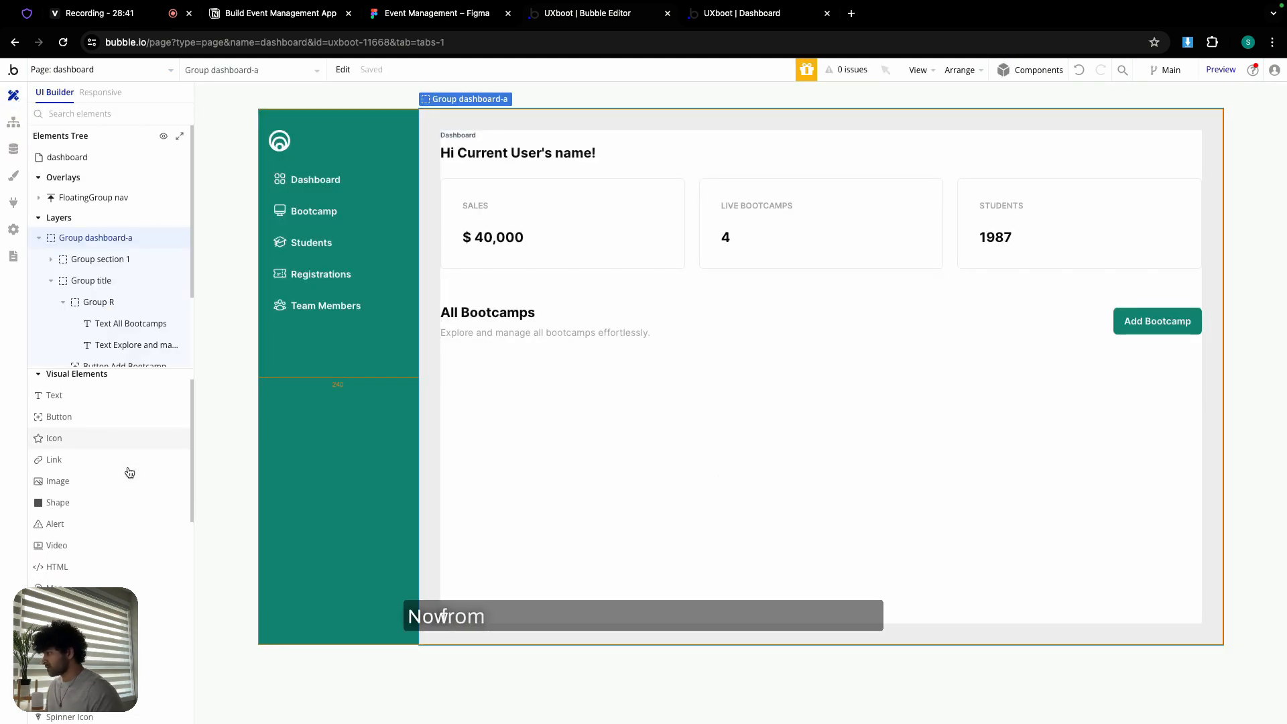
{"action": "scroll", "coordinate": [118, 489], "scroll_direction": "down", "scroll_amount": 5}
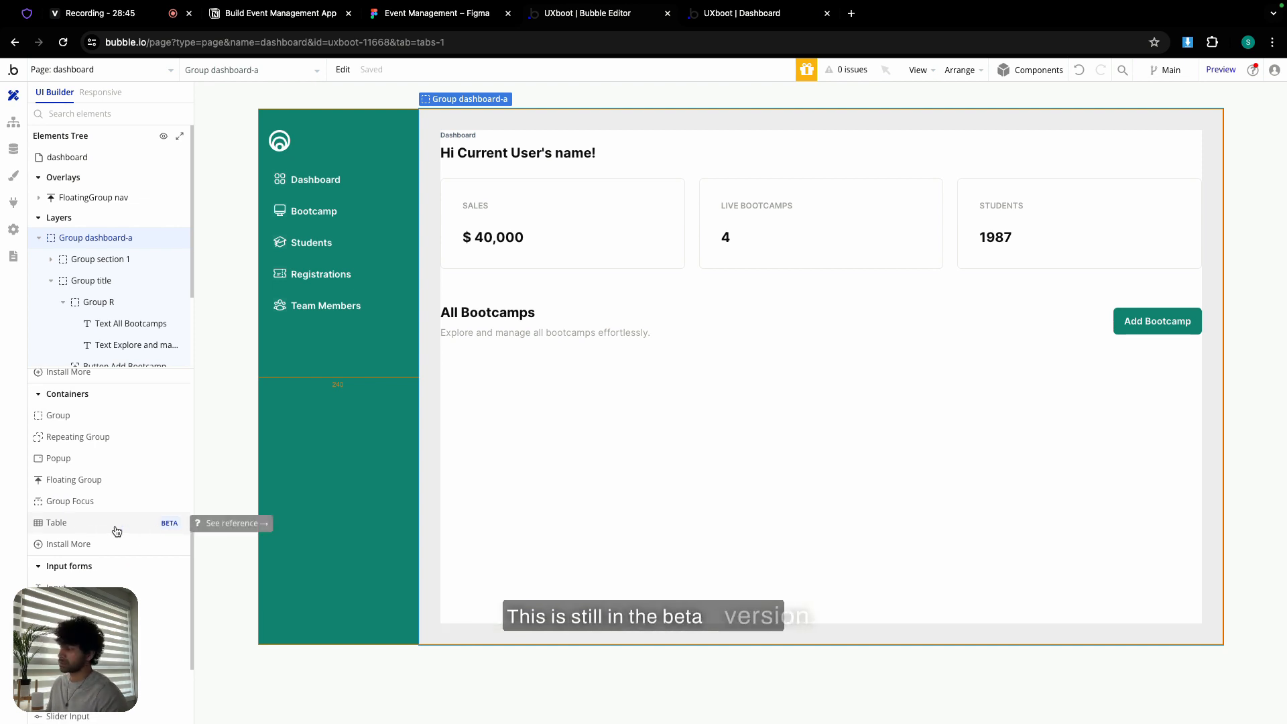
{"action": "left_click_drag", "start_coordinate": [117, 531], "coordinate": [585, 389]}
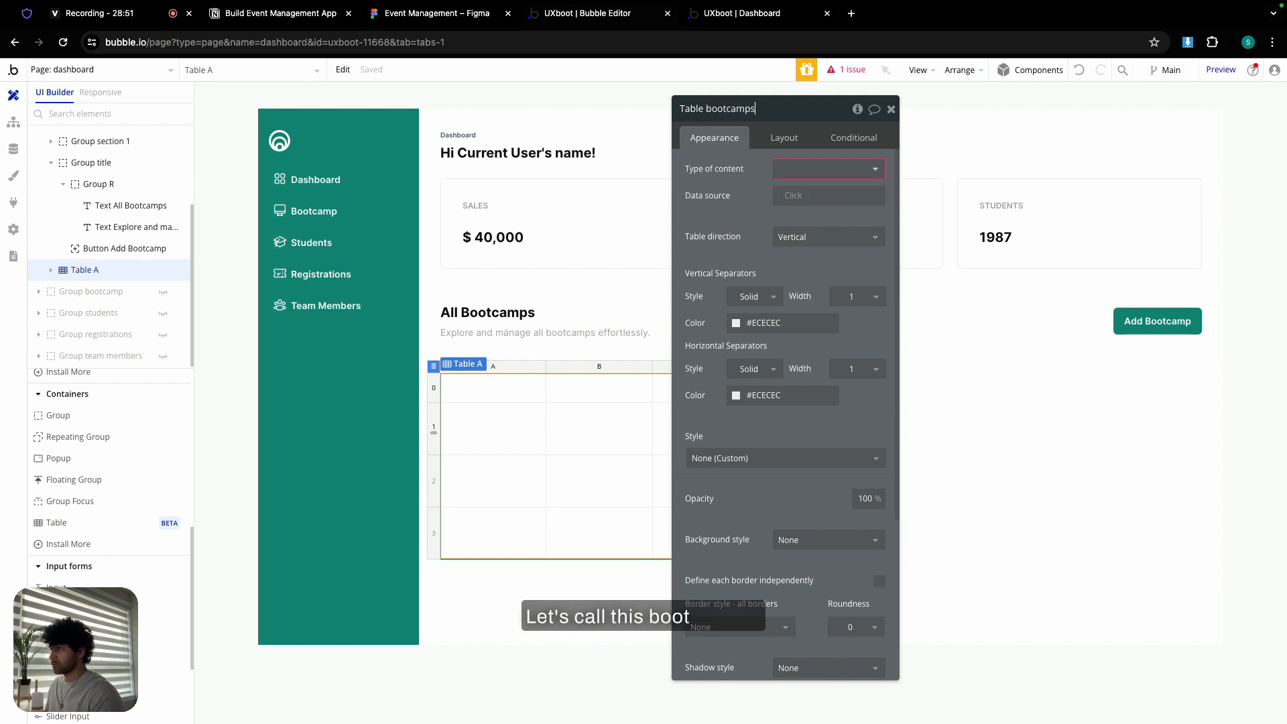
- Let the table stretch with 0 minimum sizes, then show its vertical separator colour choices
{"action": "left_click", "coordinate": [786, 138]}
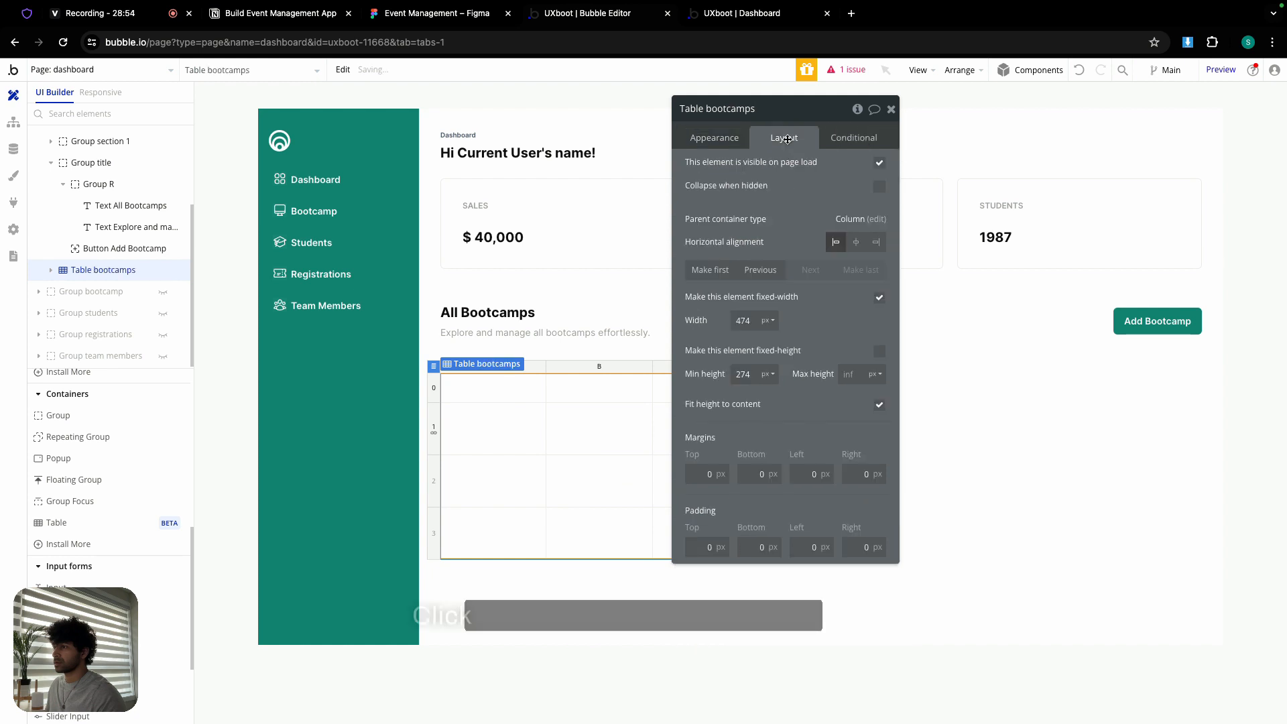
{"action": "left_click", "coordinate": [880, 298]}
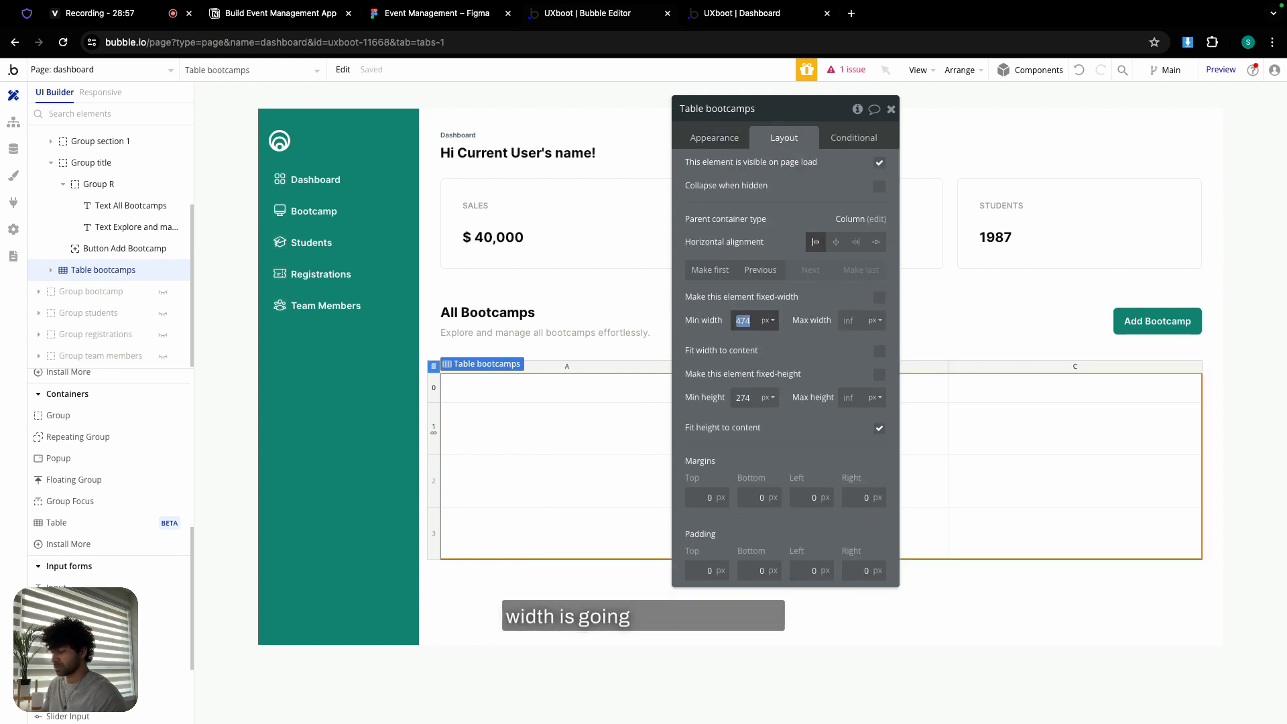
{"action": "type", "text": "0"}
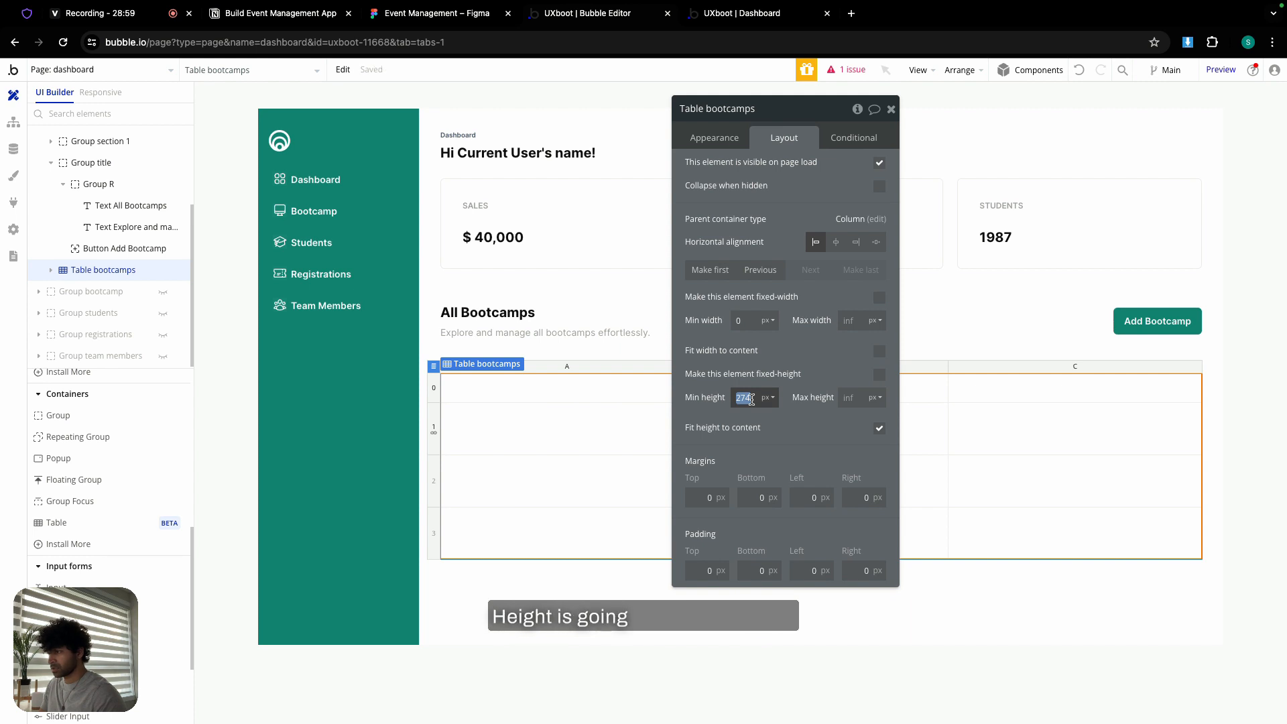
{"action": "type", "text": "0"}
{"action": "left_click", "coordinate": [880, 430]}
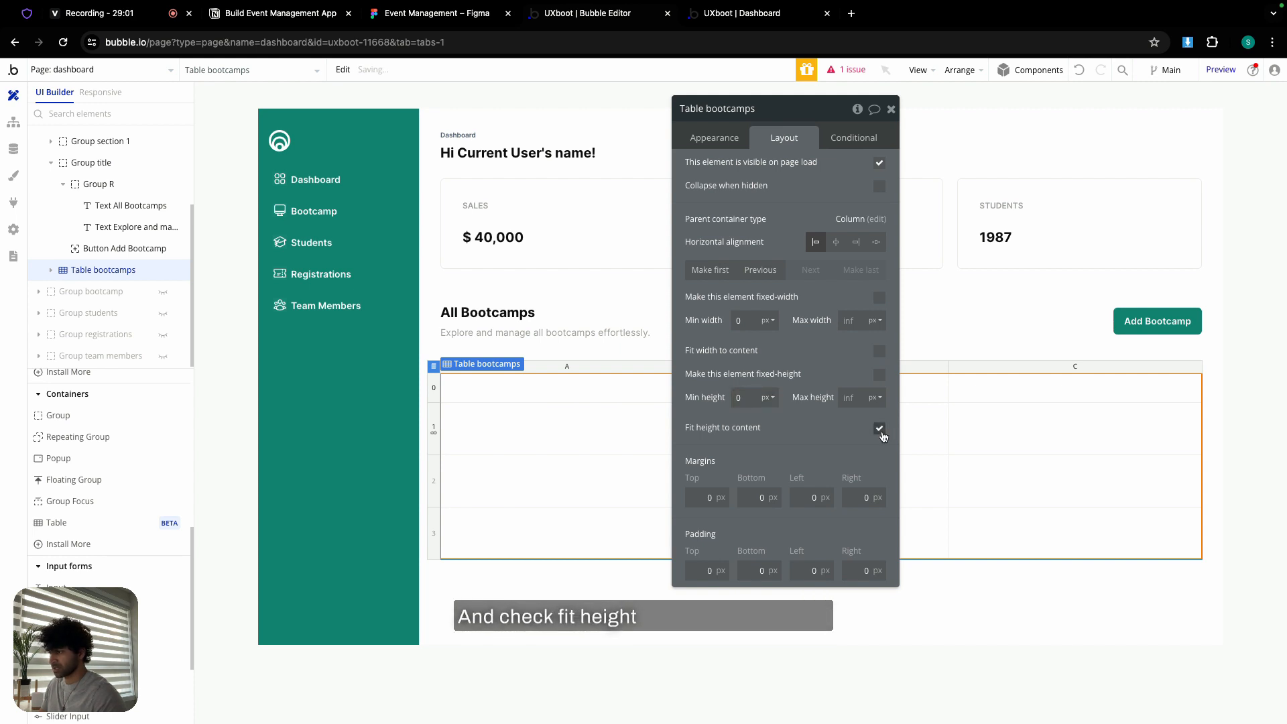
{"action": "left_click", "coordinate": [728, 141]}
{"action": "left_click", "coordinate": [773, 322]}
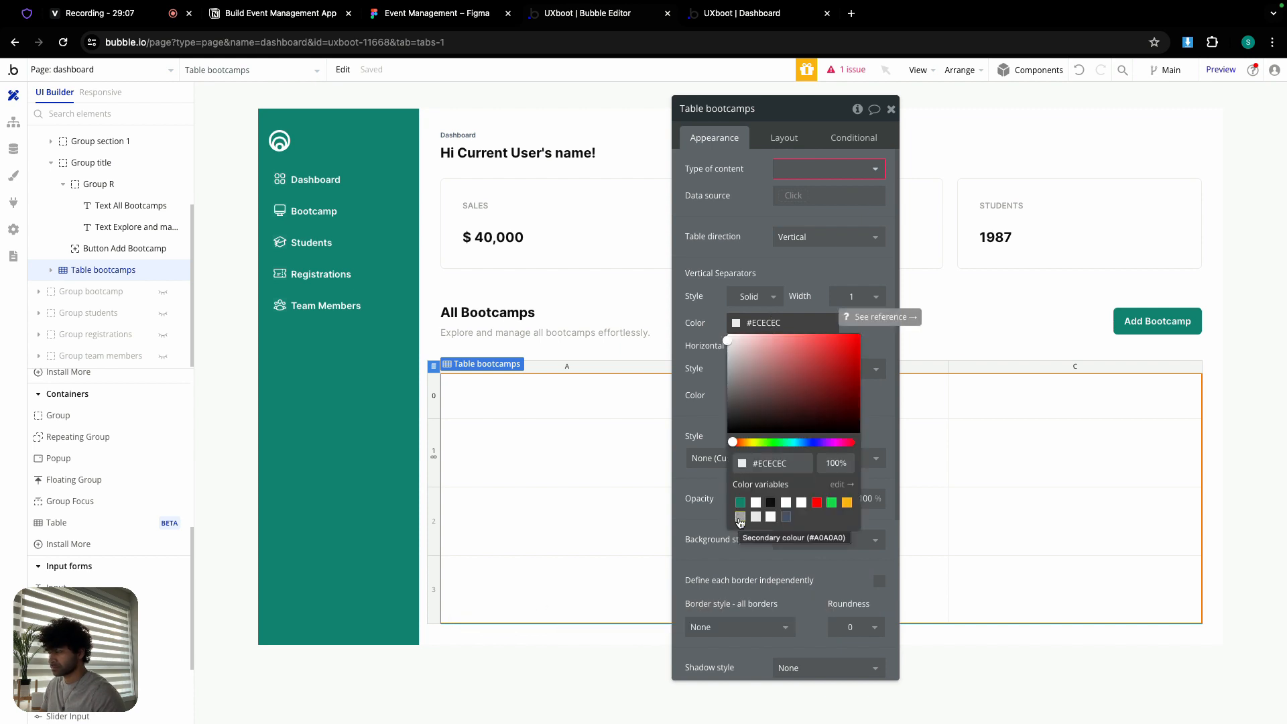
- Remove the table's vertical separators and colour its horizontal separators Border colour (#EBEBEB)
{"action": "left_click", "coordinate": [697, 315]}
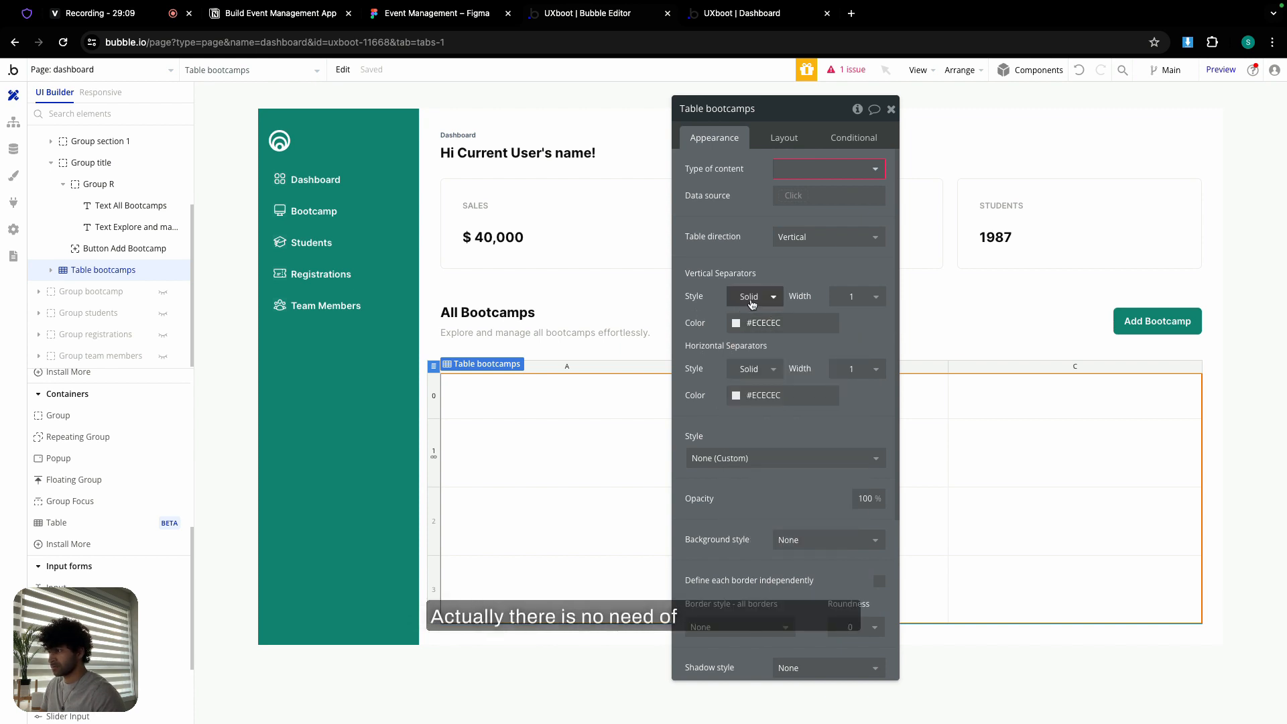
{"action": "left_click_drag", "start_coordinate": [793, 110], "coordinate": [765, 107]}
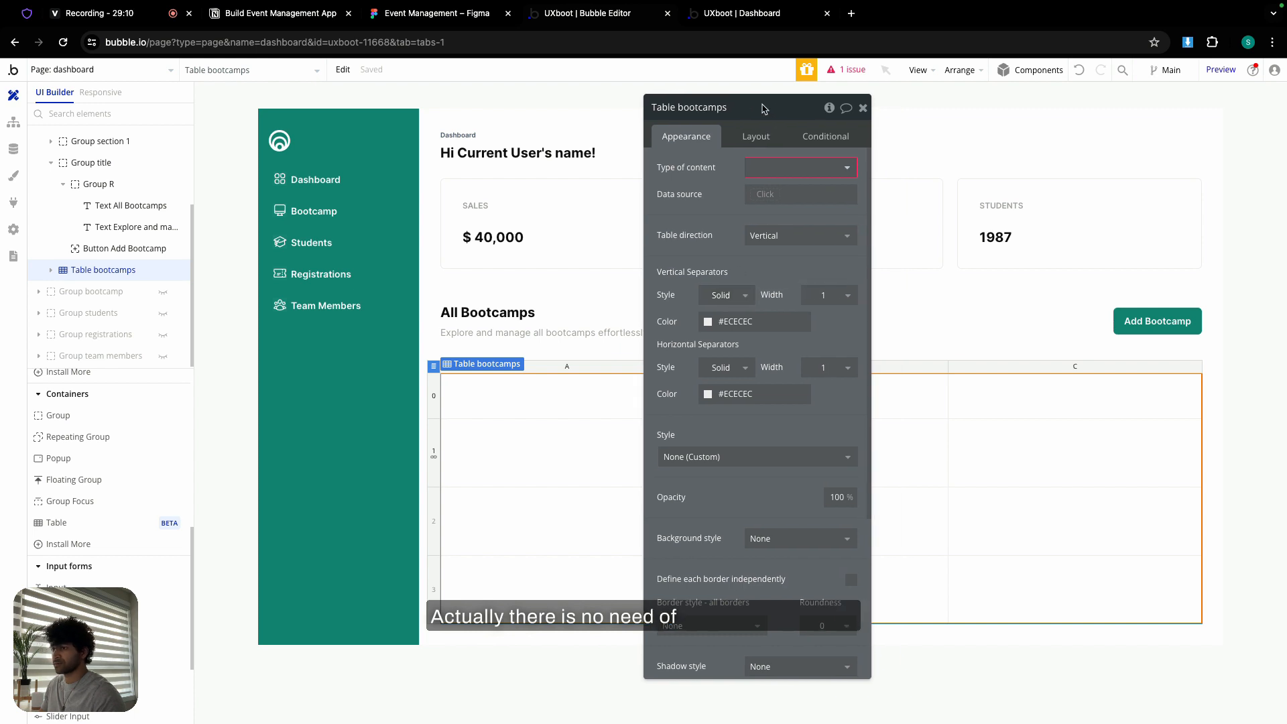
{"action": "left_click", "coordinate": [743, 299]}
{"action": "left_click", "coordinate": [736, 336]}
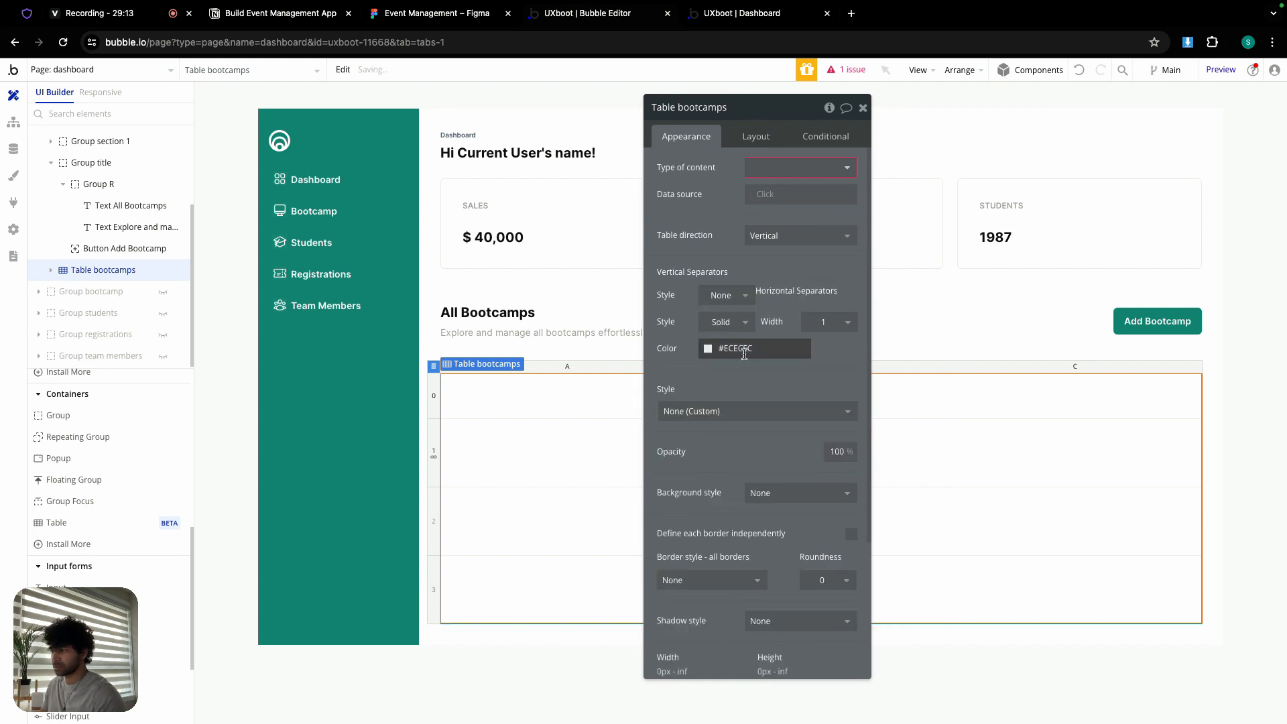
{"action": "left_click", "coordinate": [743, 348]}
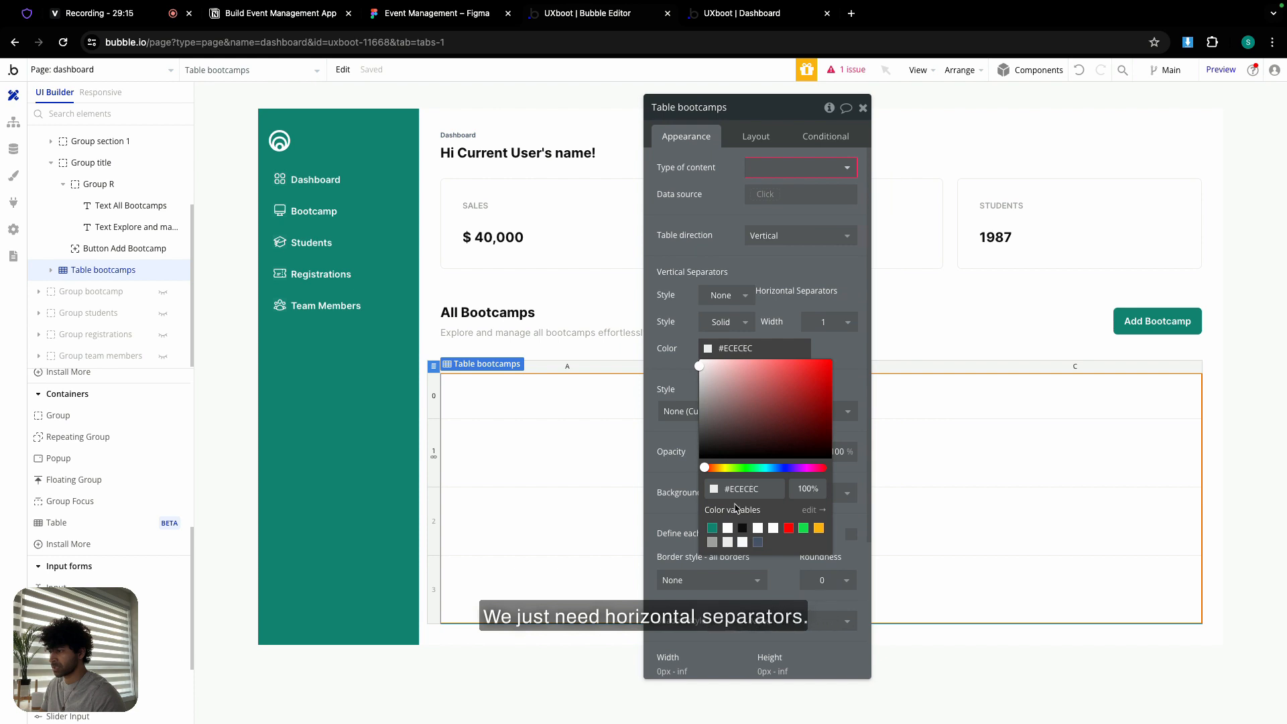
{"action": "left_click", "coordinate": [727, 542]}
{"action": "left_click", "coordinate": [657, 353]}
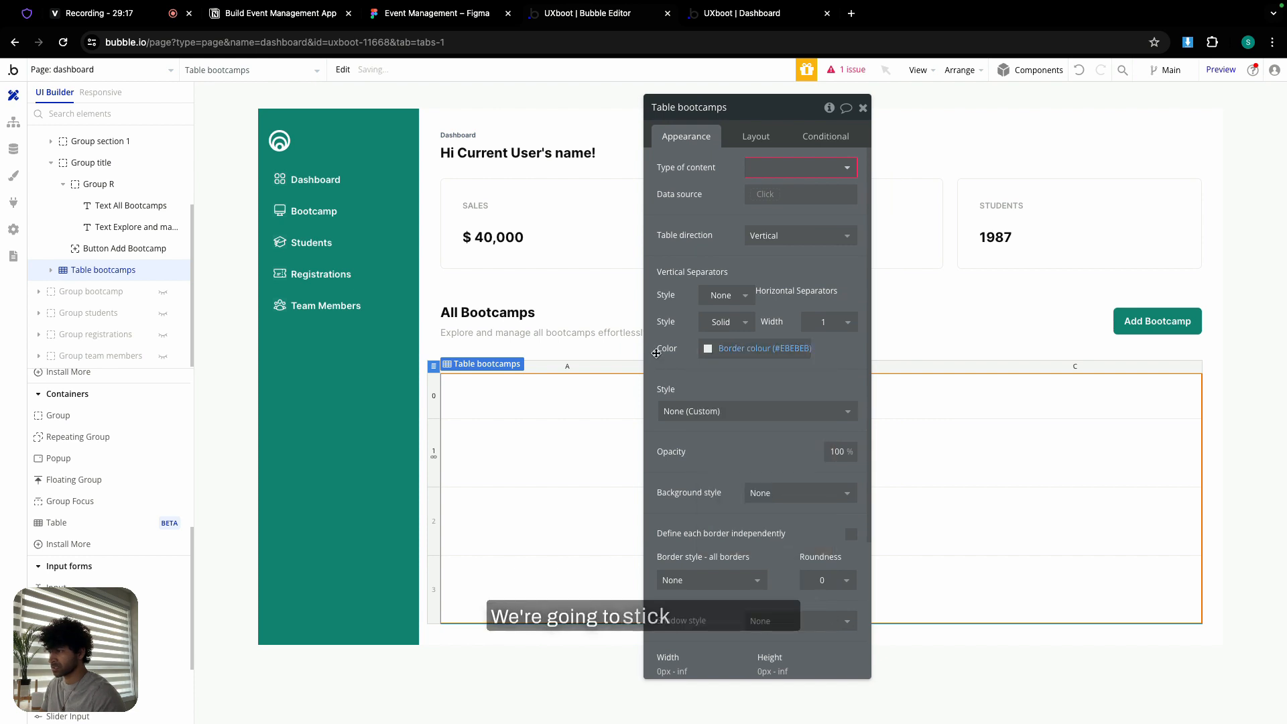
- Check the Figma design and set the table's roundness to 6
{"action": "left_click", "coordinate": [404, 15]}
{"action": "scroll", "coordinate": [628, 381], "scroll_direction": "up", "scroll_amount": 5}
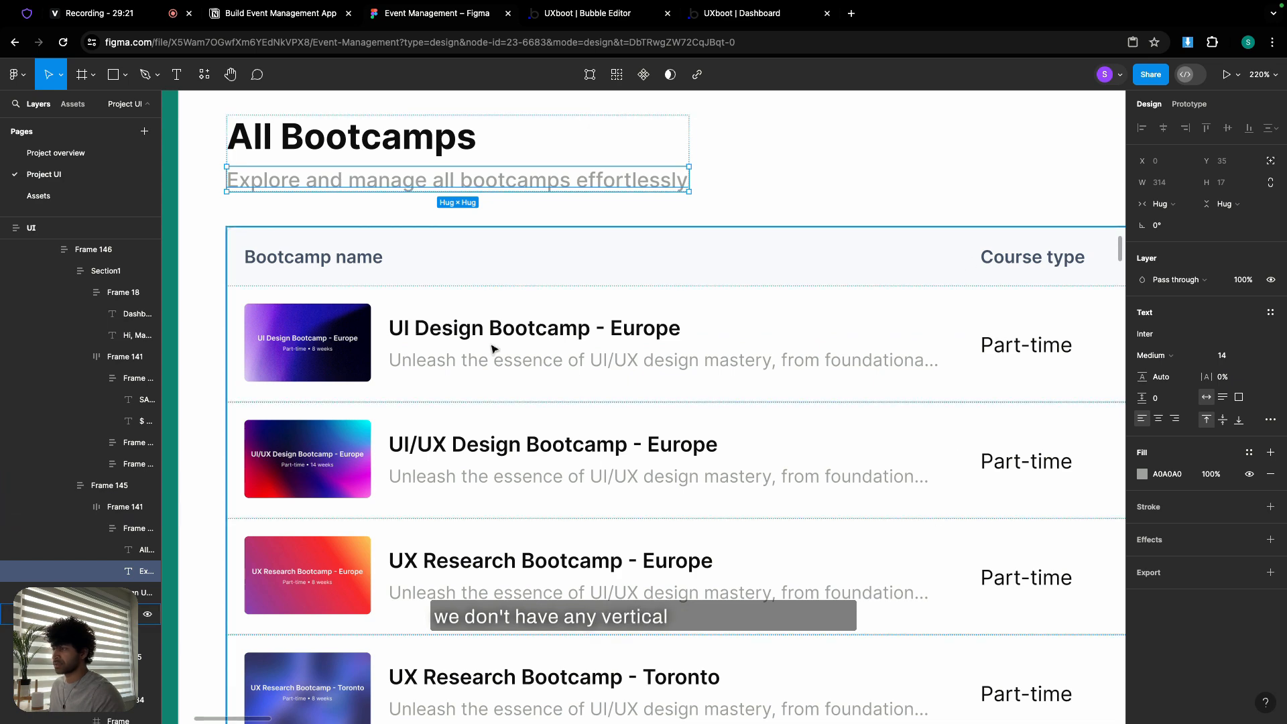
{"action": "scroll", "coordinate": [492, 349], "scroll_direction": "down", "scroll_amount": 5}
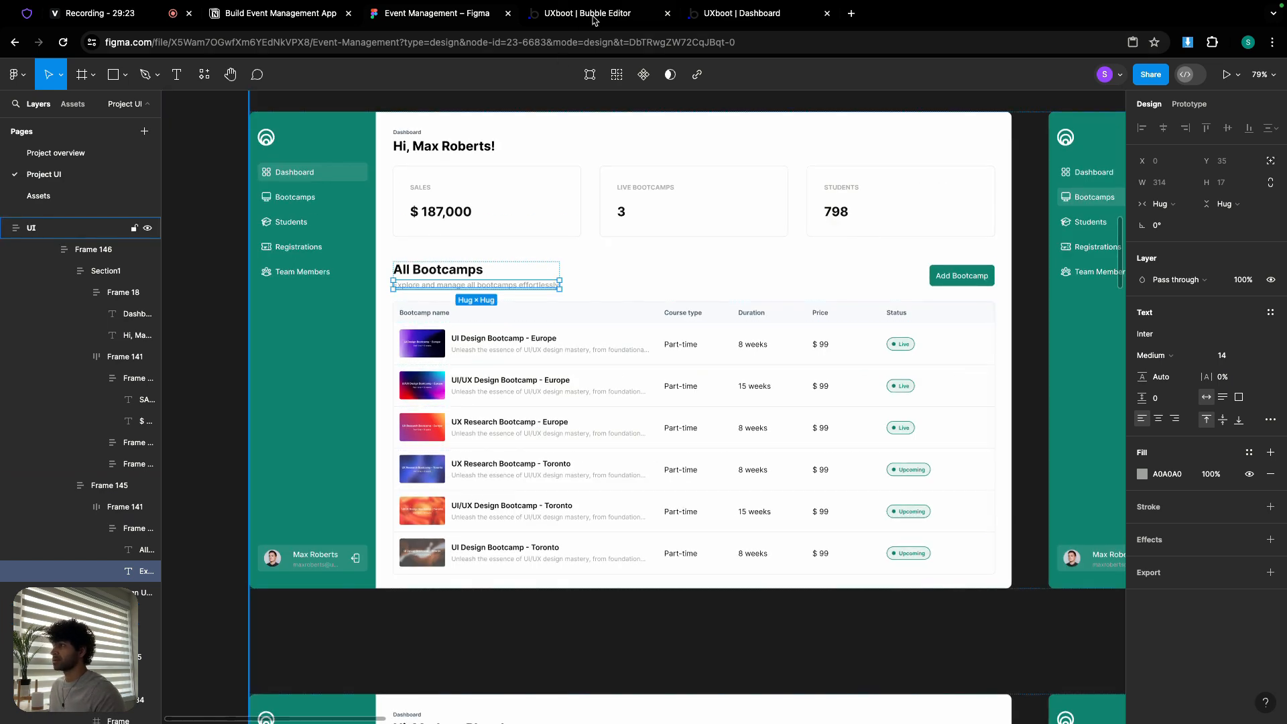
{"action": "left_click", "coordinate": [592, 17]}
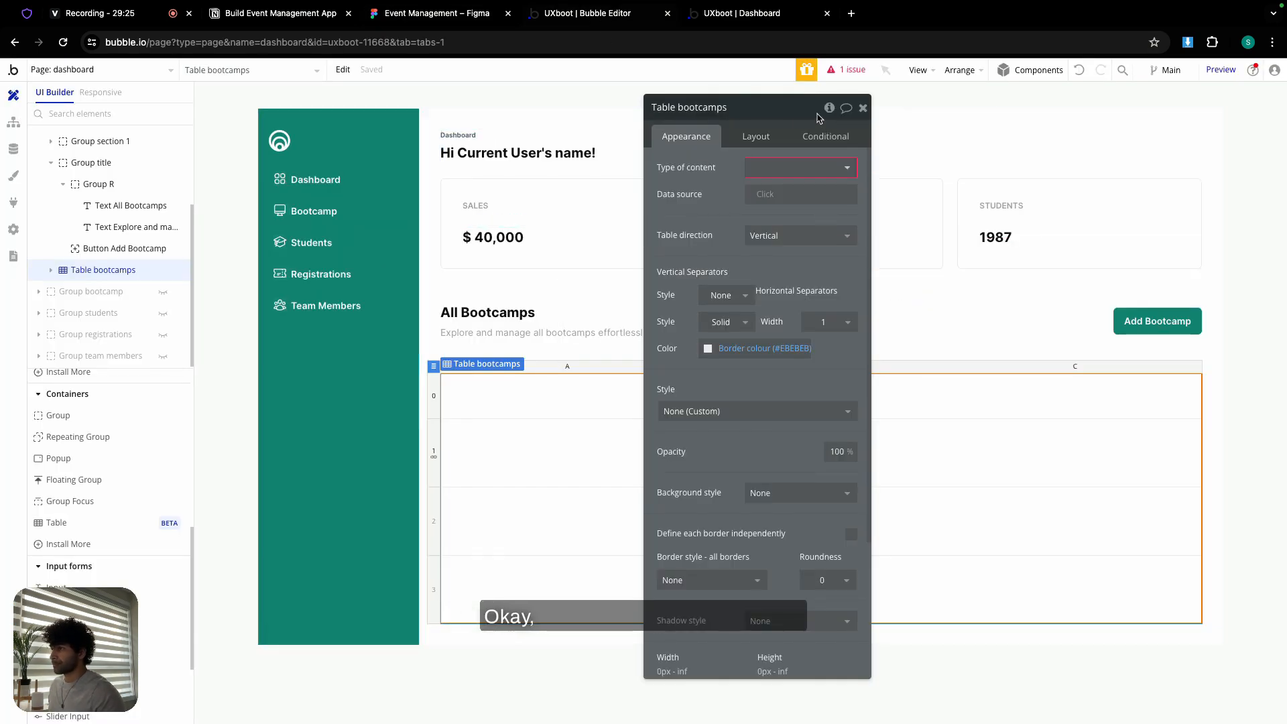
{"action": "scroll", "coordinate": [778, 436], "scroll_direction": "down", "scroll_amount": 3}
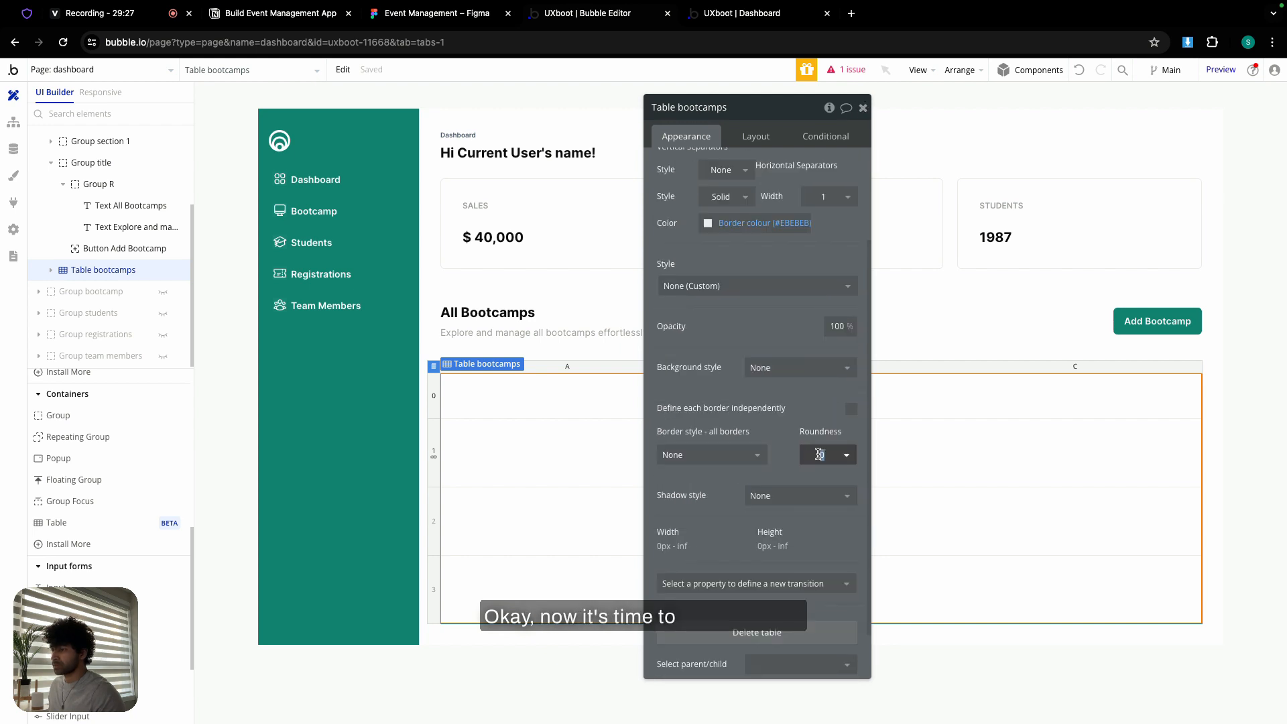
{"action": "type", "text": "6"}
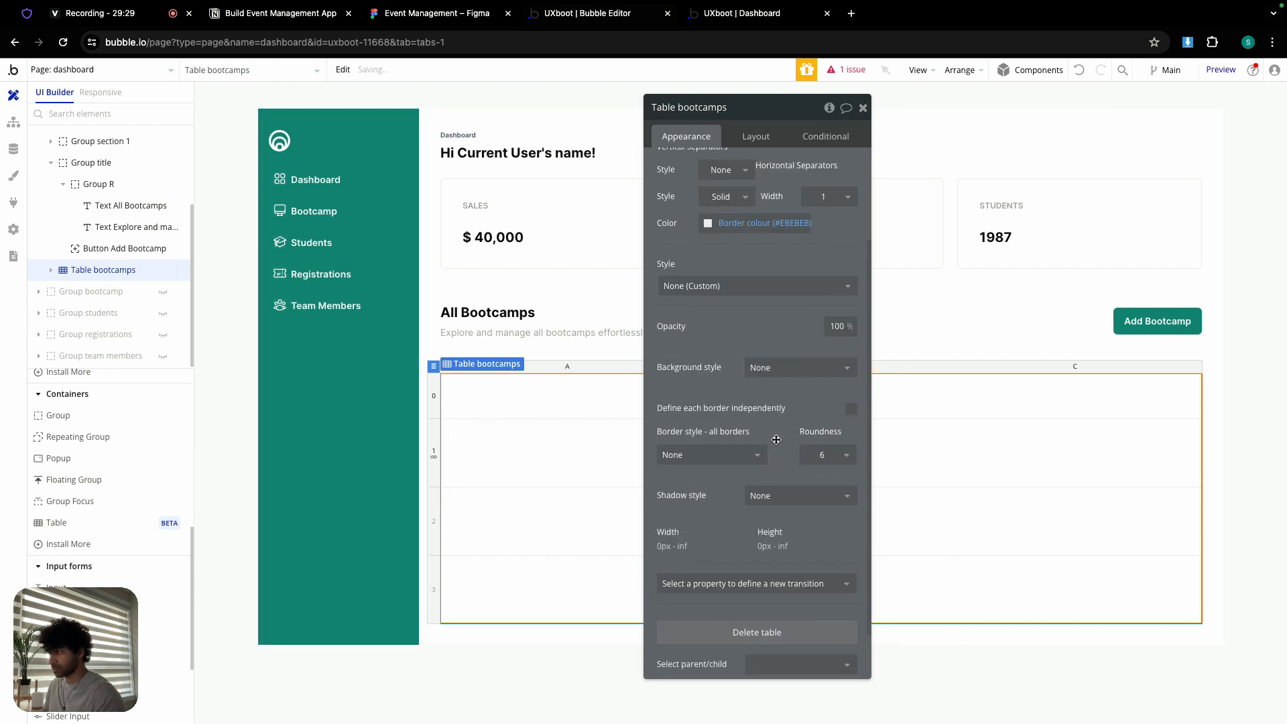
{"action": "left_click", "coordinate": [863, 108]}
- Give header Row 0 a flat colour background using Table Bg
{"action": "left_click", "coordinate": [456, 392]}
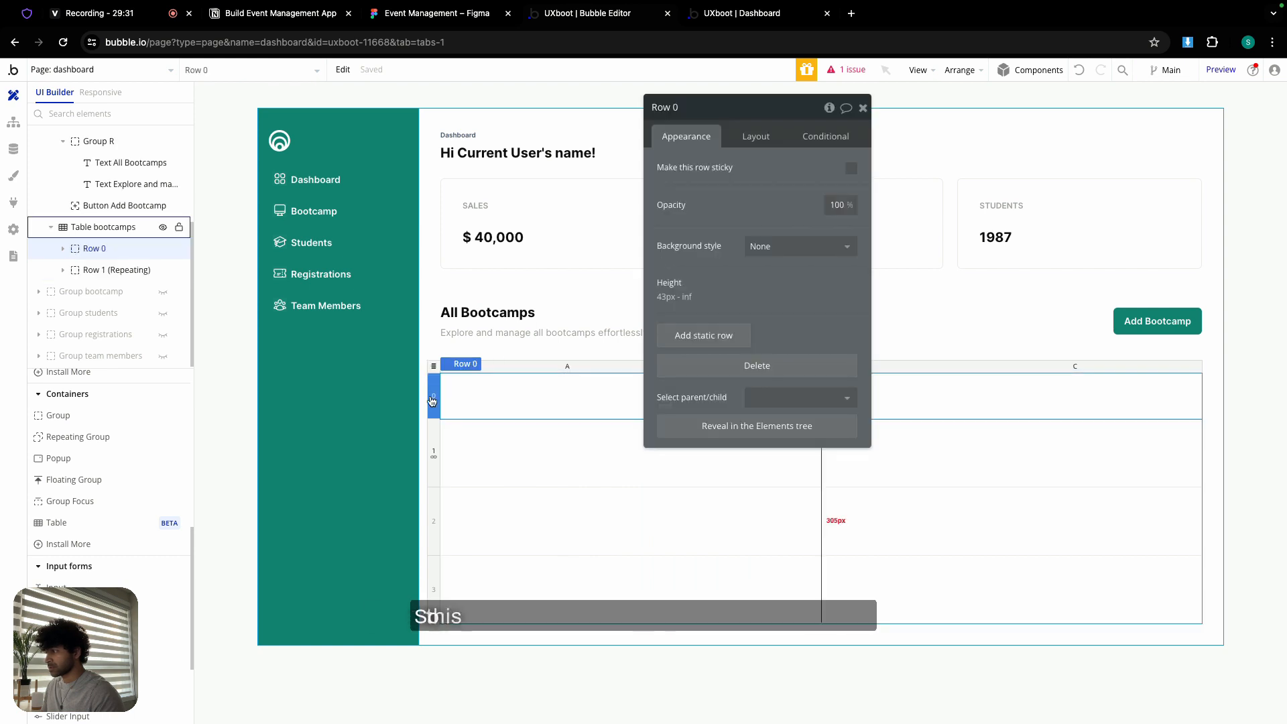
{"action": "left_click", "coordinate": [776, 246]}
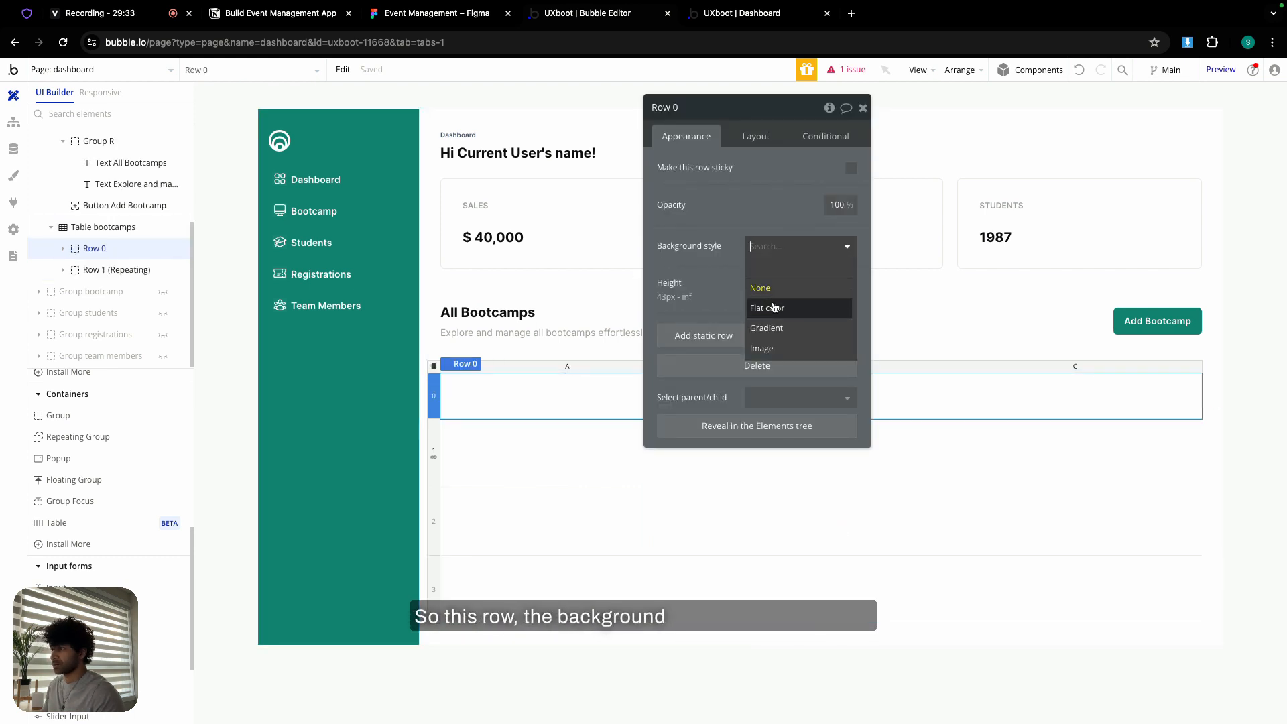
{"action": "left_click", "coordinate": [774, 308]}
{"action": "left_click", "coordinate": [764, 272]}
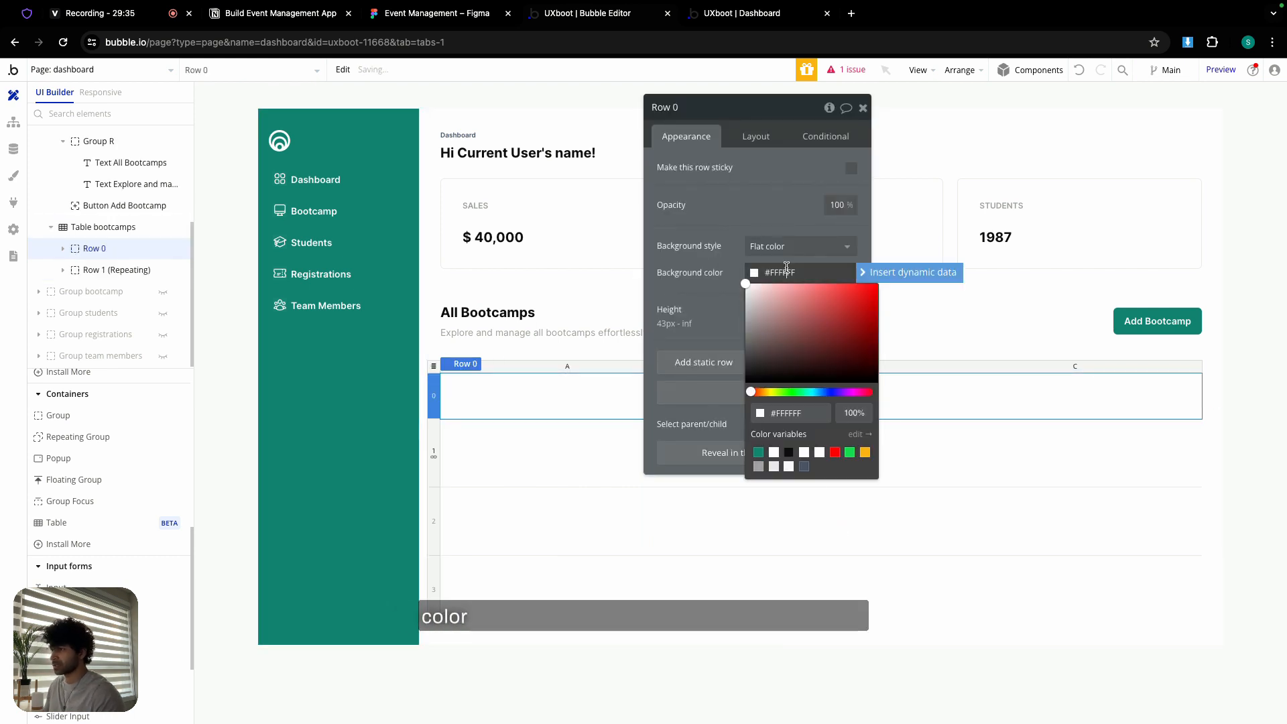
{"action": "left_click", "coordinate": [790, 467]}
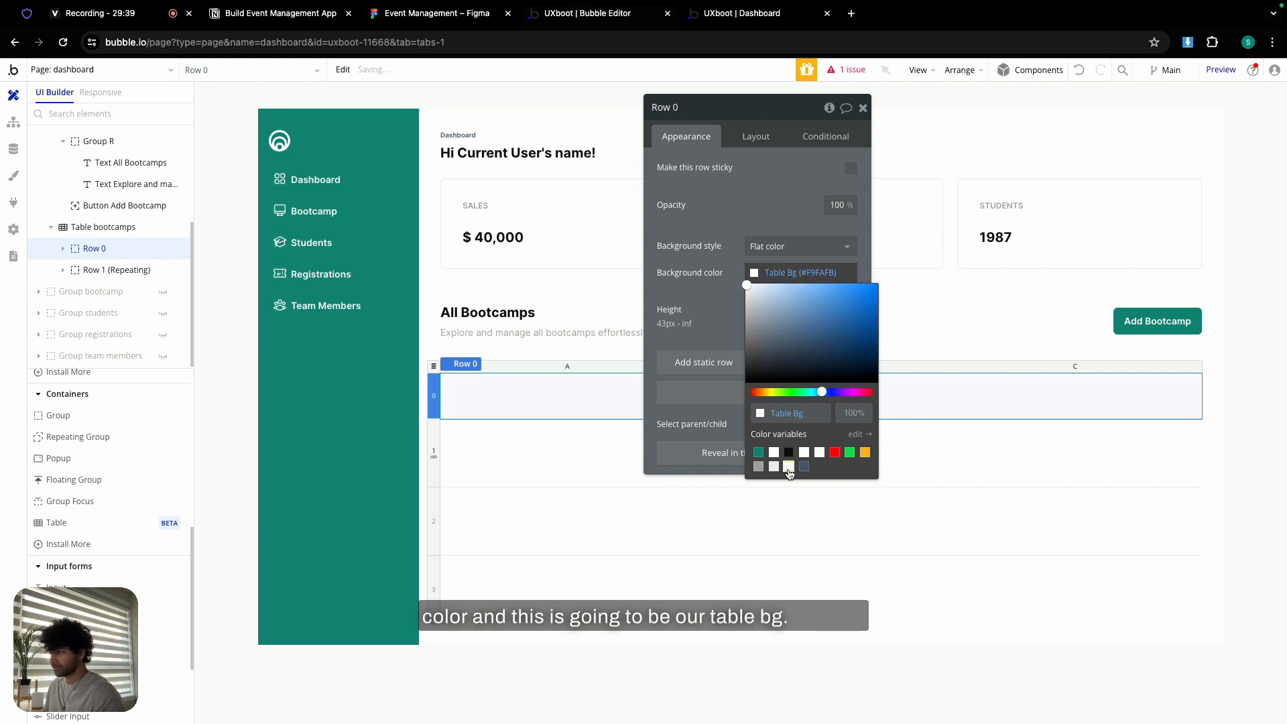
{"action": "left_click", "coordinate": [715, 317]}
{"action": "left_click", "coordinate": [863, 108]}
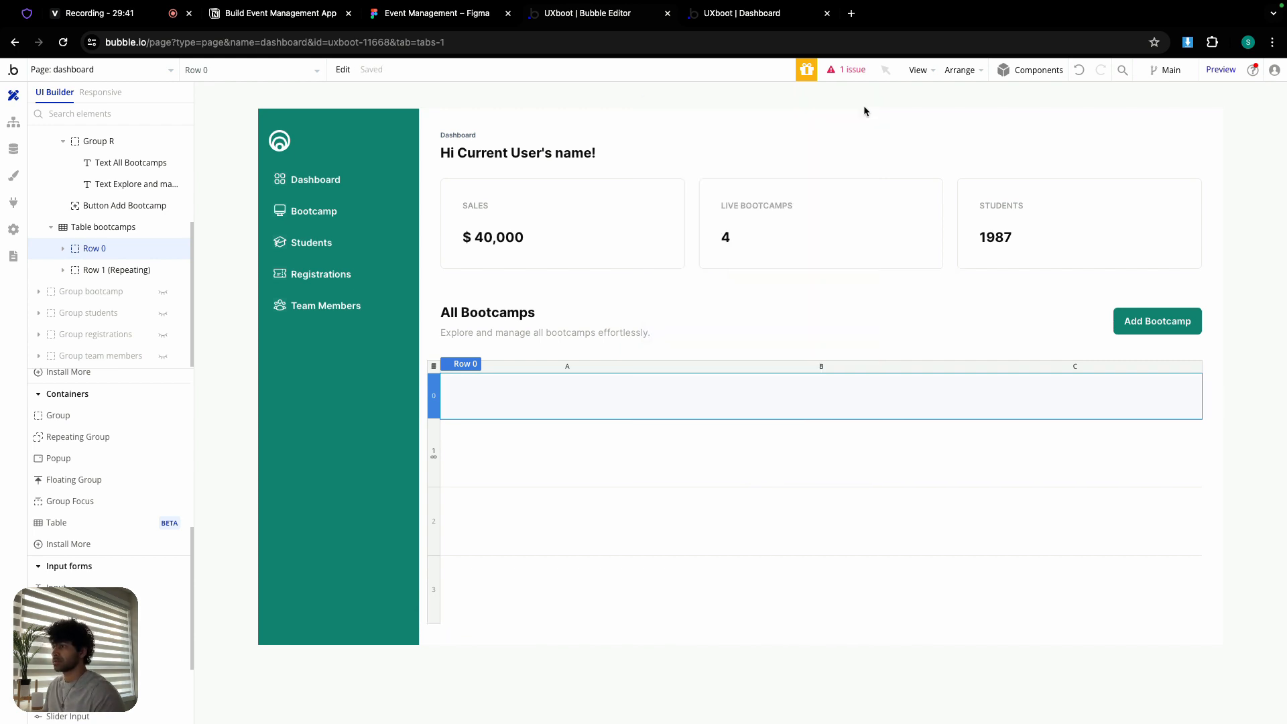
- Set 12px left and right padding on header cells 0A, 0B and 0C
{"action": "double_click", "coordinate": [607, 392]}
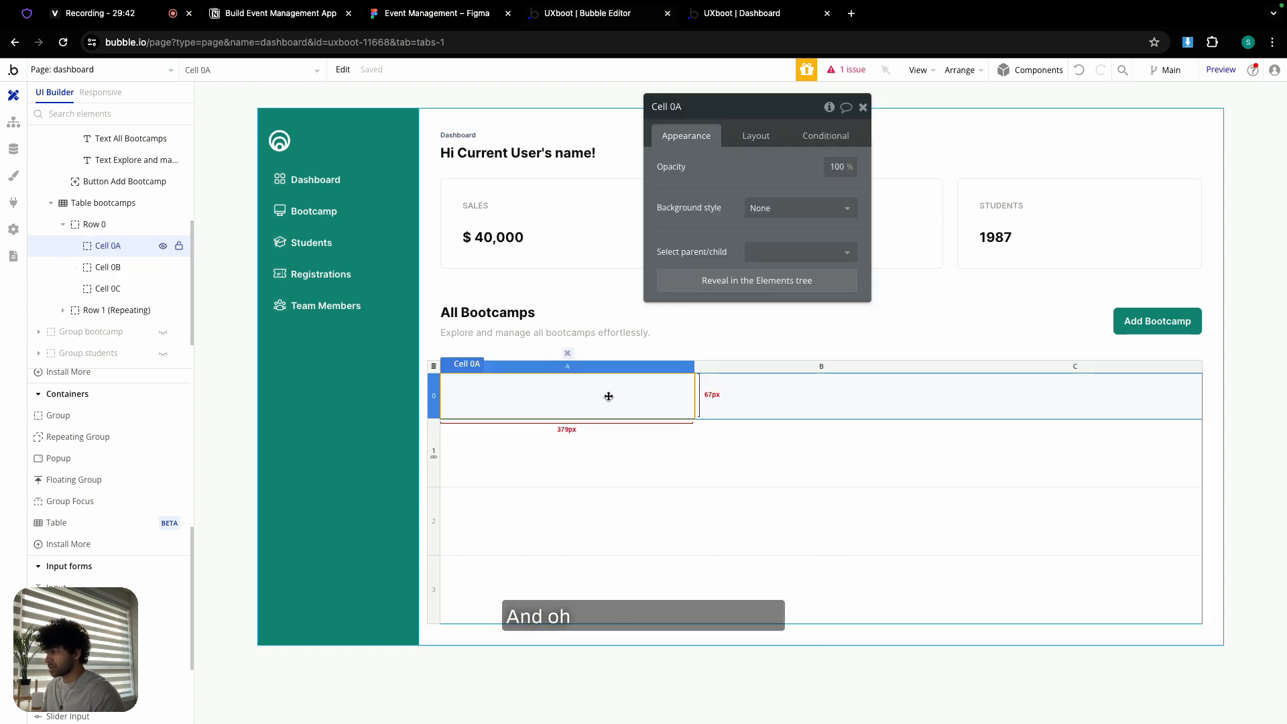
{"action": "left_click", "coordinate": [756, 135]}
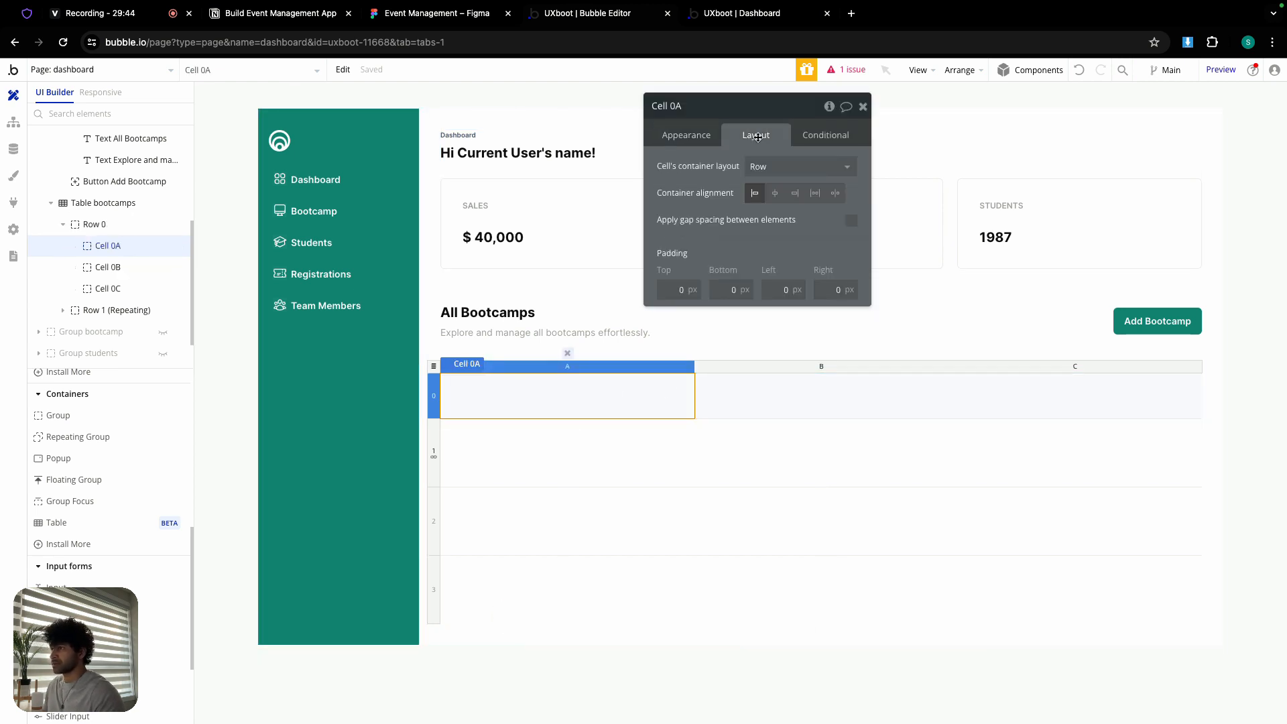
{"action": "left_click", "coordinate": [777, 290]}
{"action": "type", "text": "12"}
{"action": "left_click", "coordinate": [823, 288]}
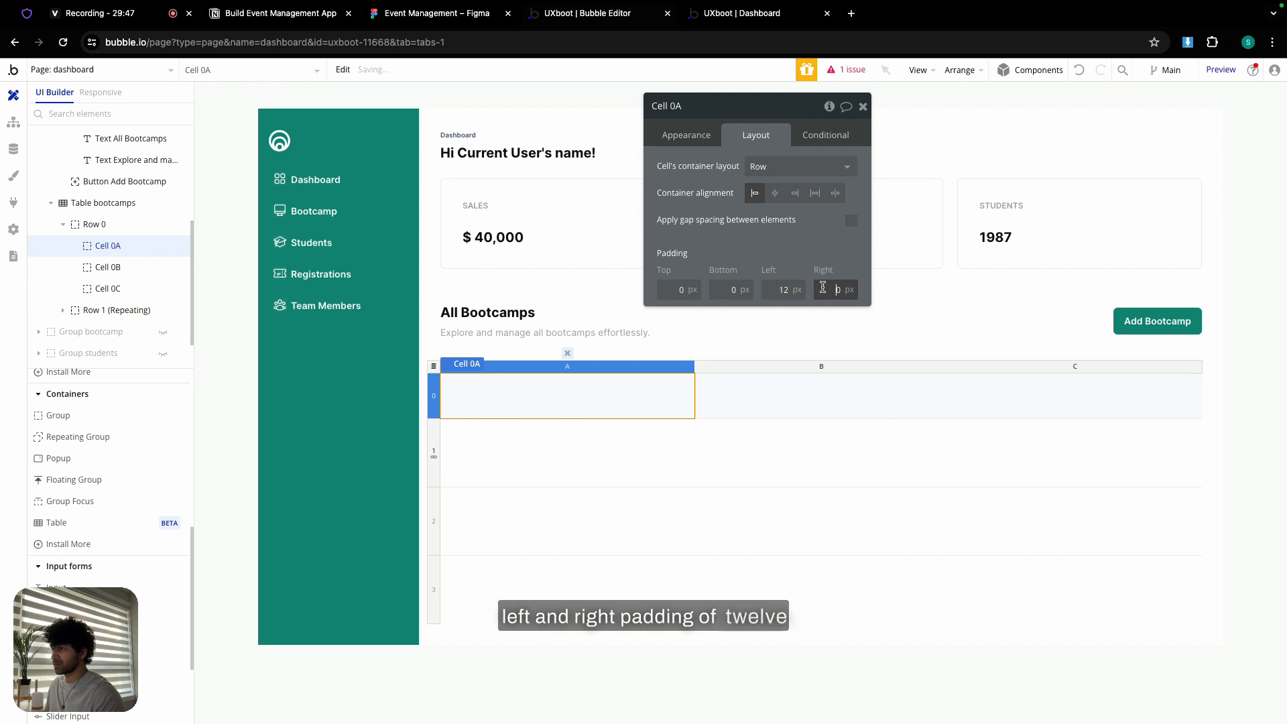
{"action": "left_click", "coordinate": [769, 394]}
{"action": "left_click", "coordinate": [778, 292]}
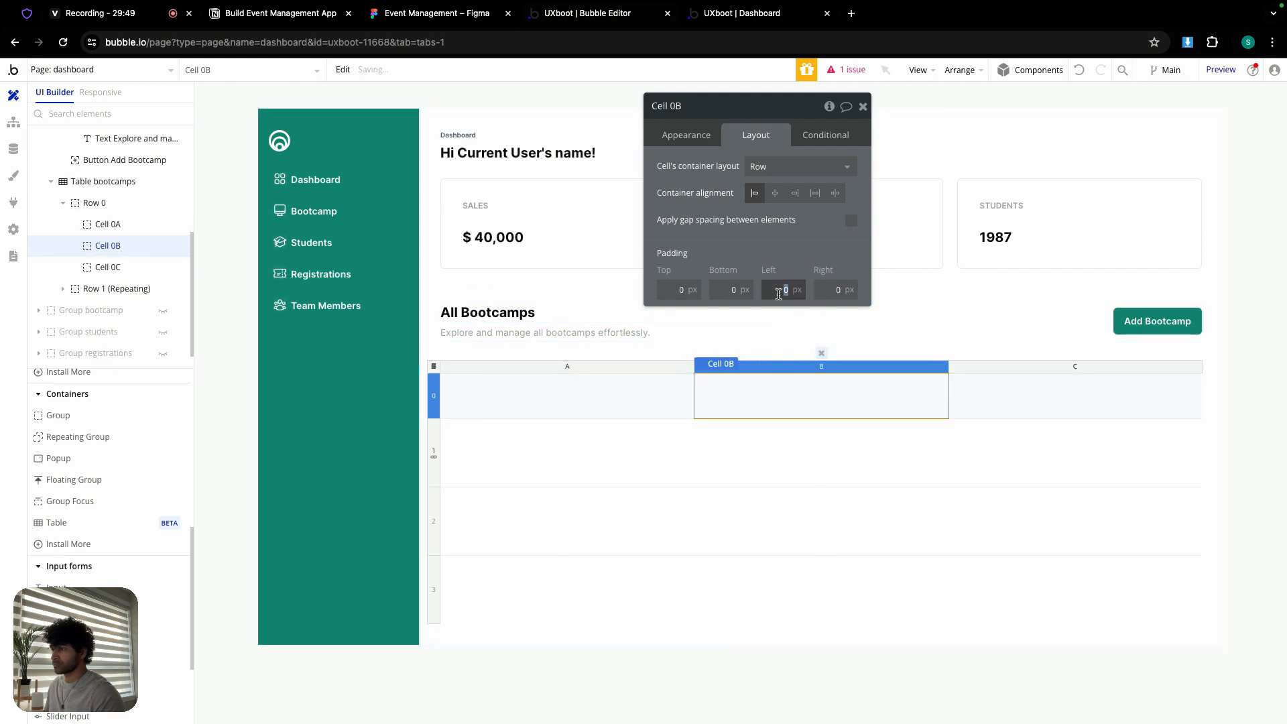
{"action": "type", "text": "12"}
{"action": "left_click", "coordinate": [831, 289]}
{"action": "type", "text": "12"}
{"action": "left_click", "coordinate": [969, 386]}
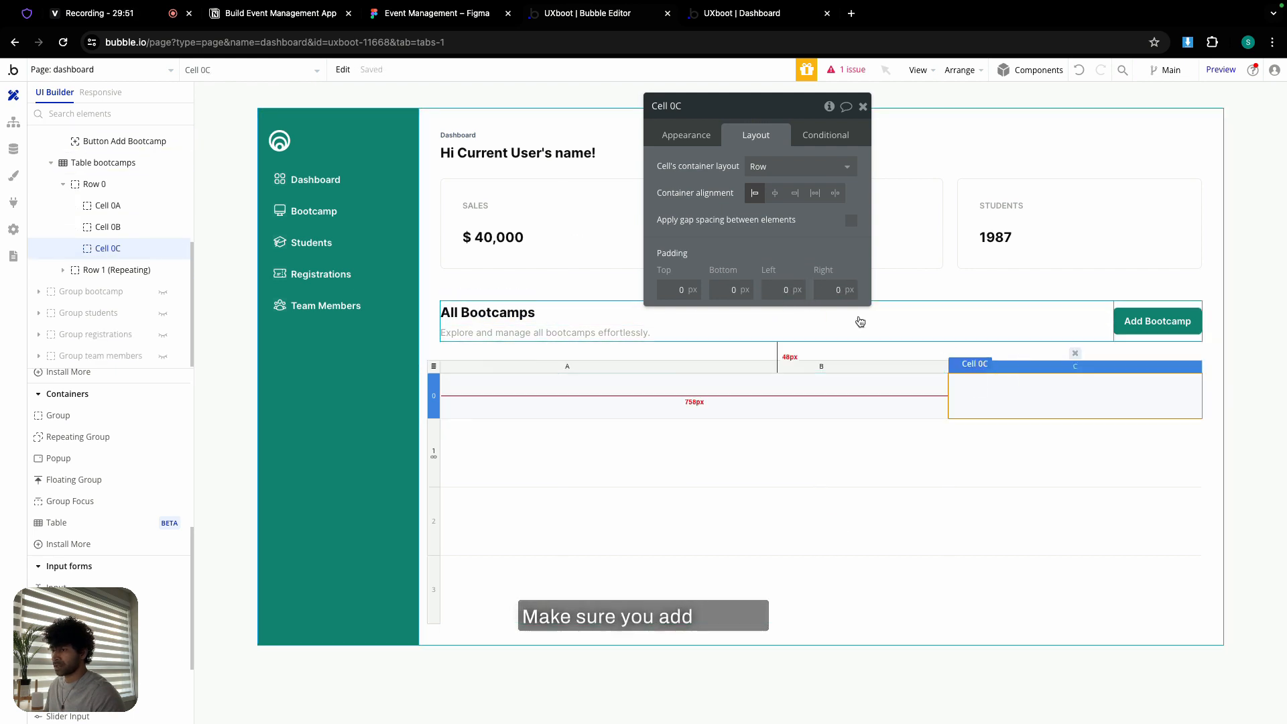
{"action": "left_click", "coordinate": [777, 290]}
{"action": "type", "text": "12"}
{"action": "left_click", "coordinate": [832, 289]}
{"action": "type", "text": "1"}
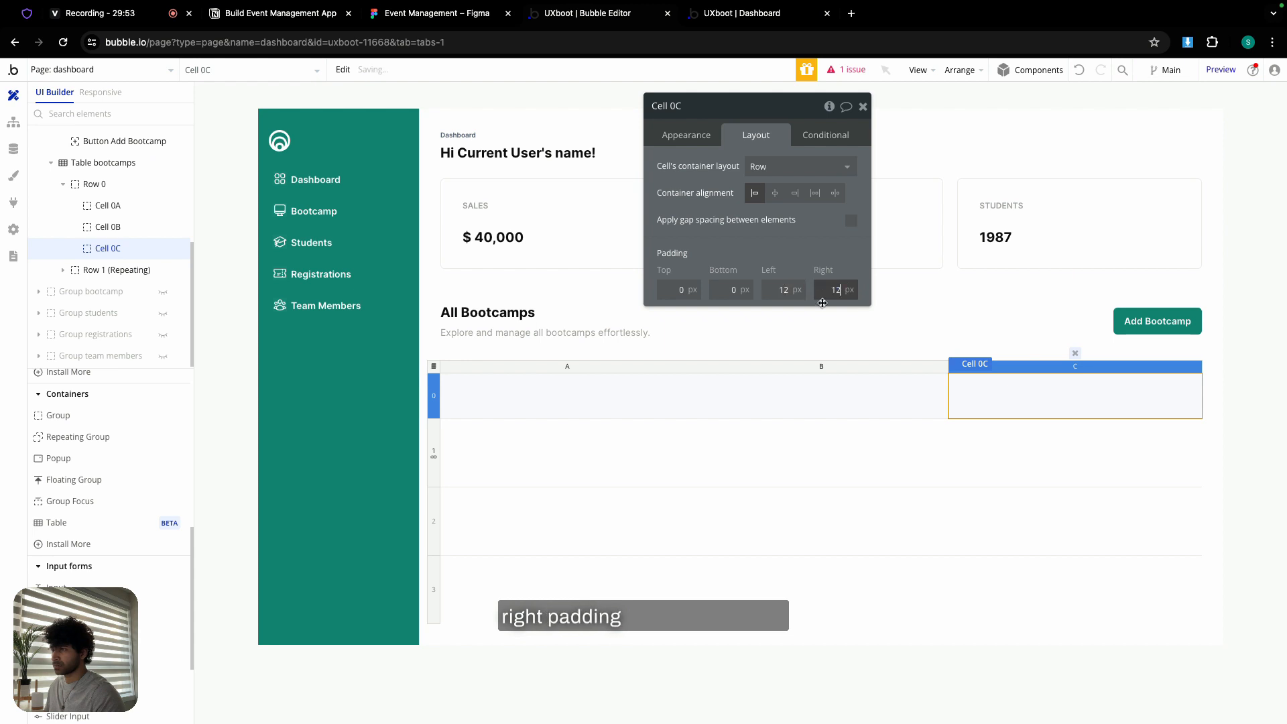
- Set 12px left and right padding on repeating-row cells 1A, 1B and 1C
{"action": "left_click", "coordinate": [546, 439]}
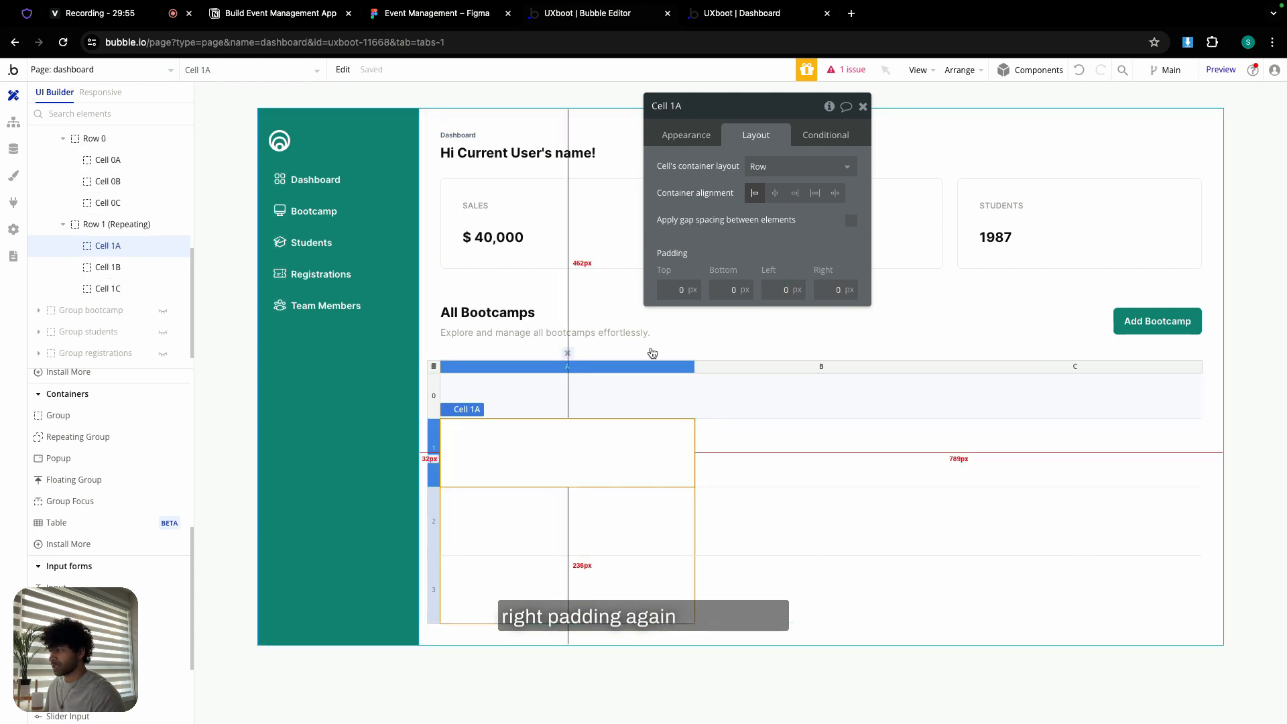
{"action": "left_click", "coordinate": [761, 289]}
{"action": "type", "text": "12"}
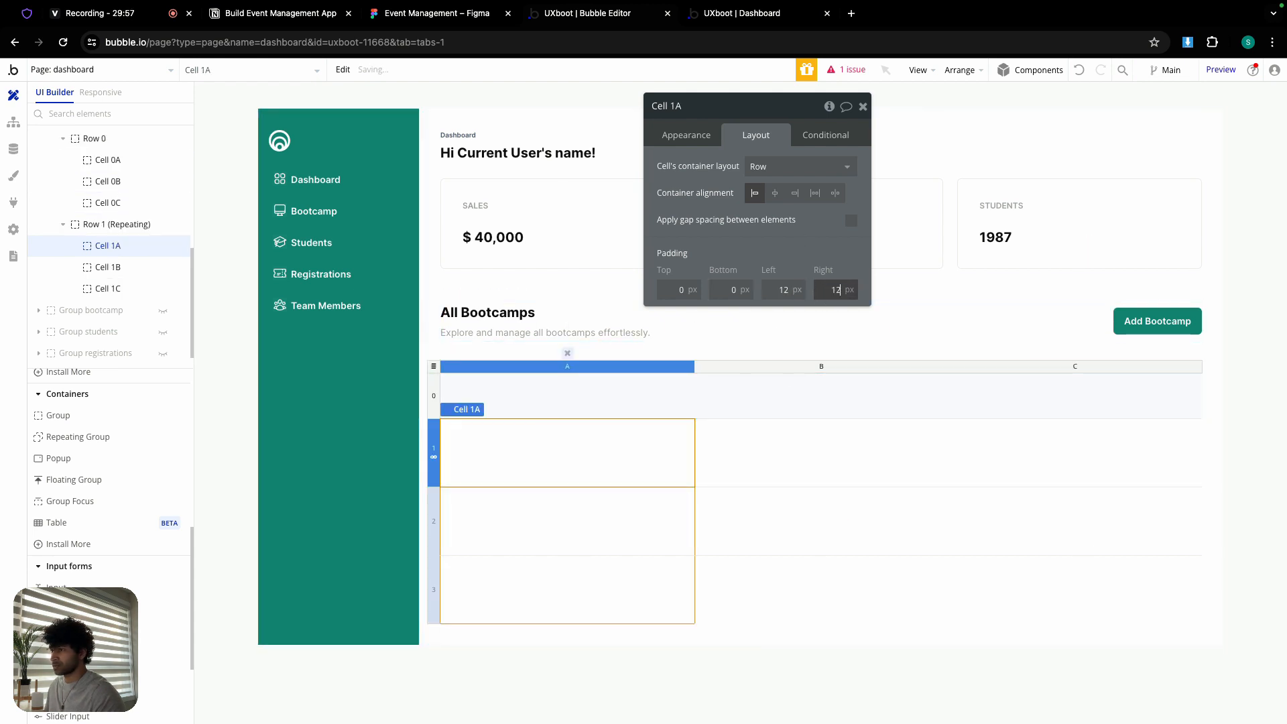
{"action": "type", "text": "12"}
{"action": "left_click", "coordinate": [759, 460]}
{"action": "left_click", "coordinate": [829, 291]}
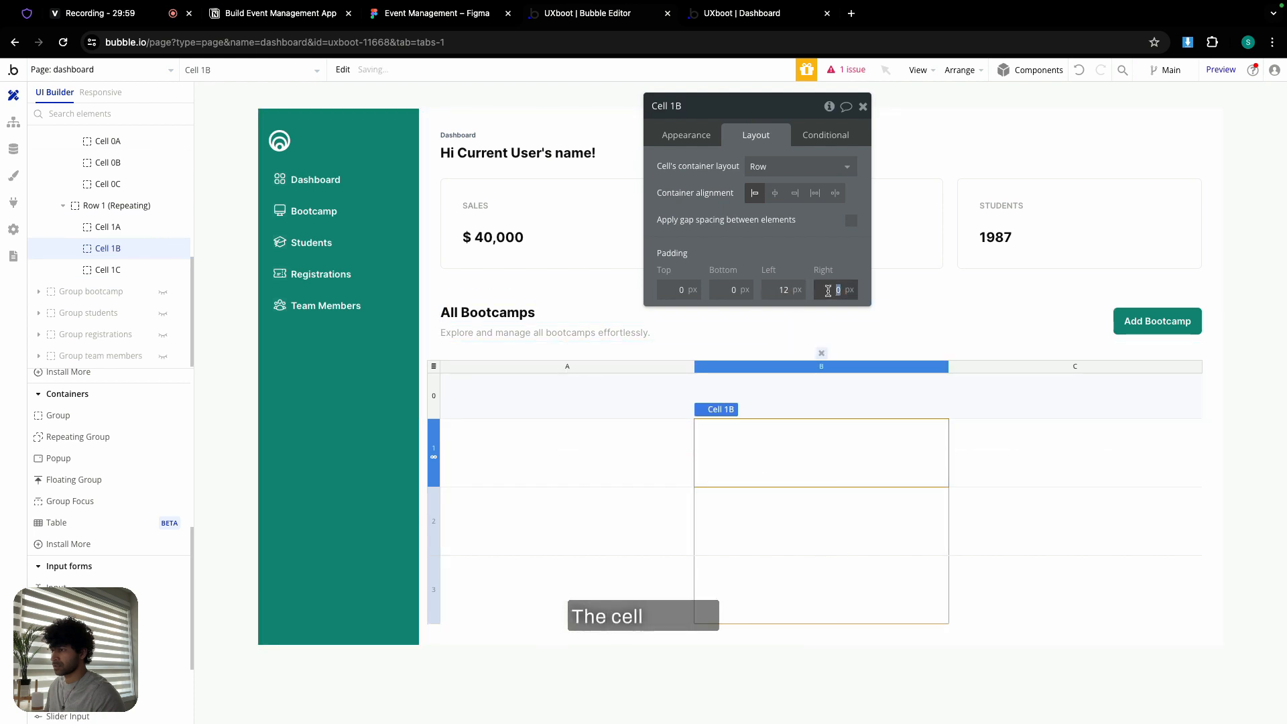
{"action": "left_click", "coordinate": [957, 441]}
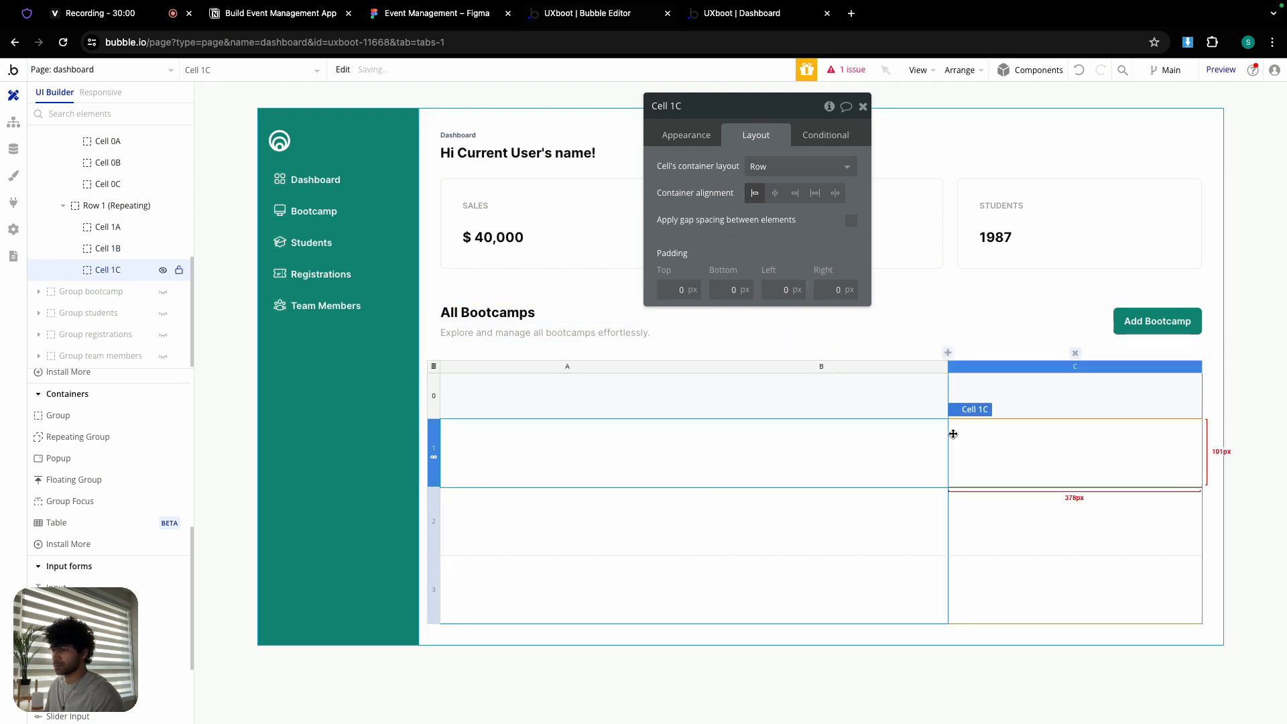
{"action": "type", "text": "12"}
{"action": "left_click", "coordinate": [826, 288]}
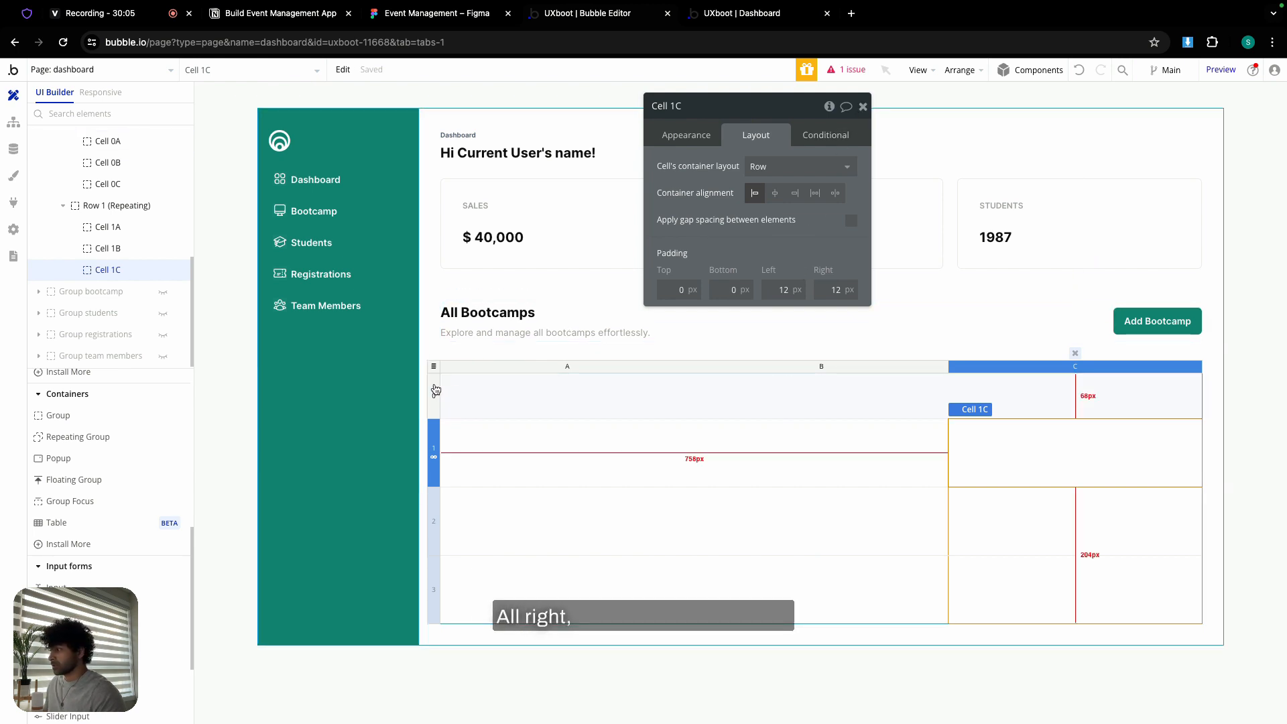
- Jump from the issues list to the bootcamps table and set its content type to Test OS
{"action": "left_click", "coordinate": [865, 107]}
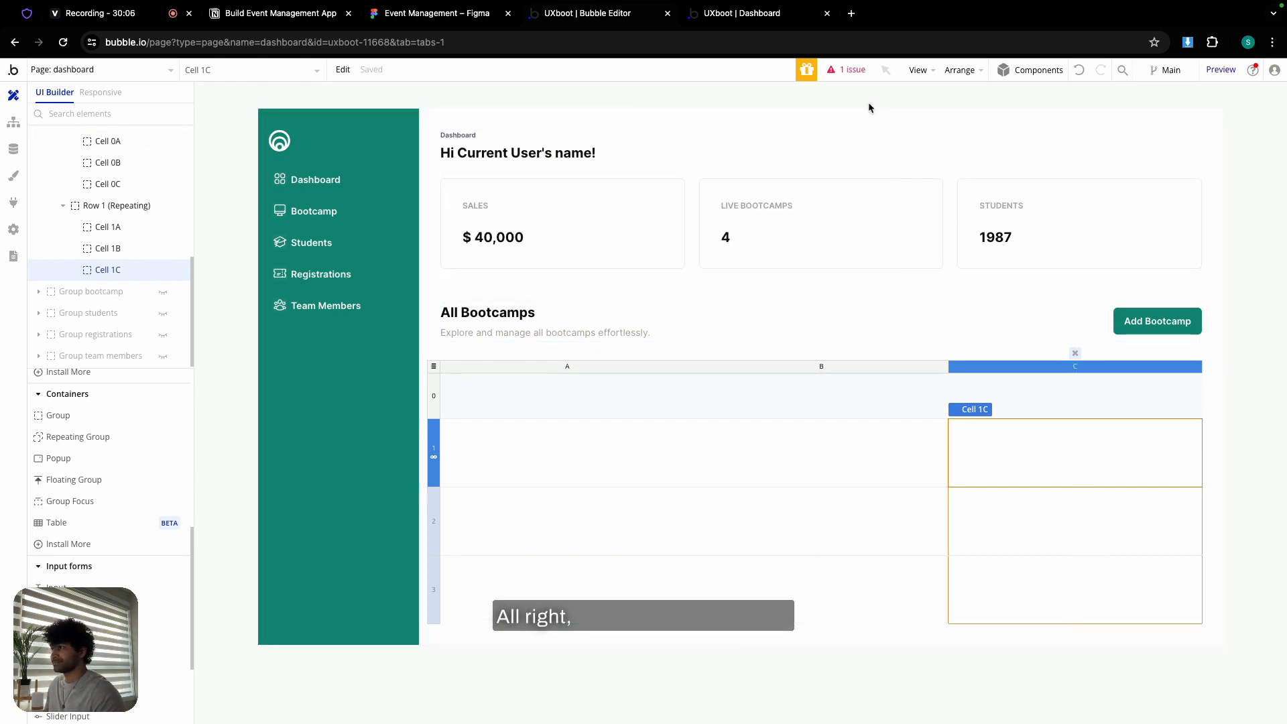
{"action": "left_click", "coordinate": [844, 74]}
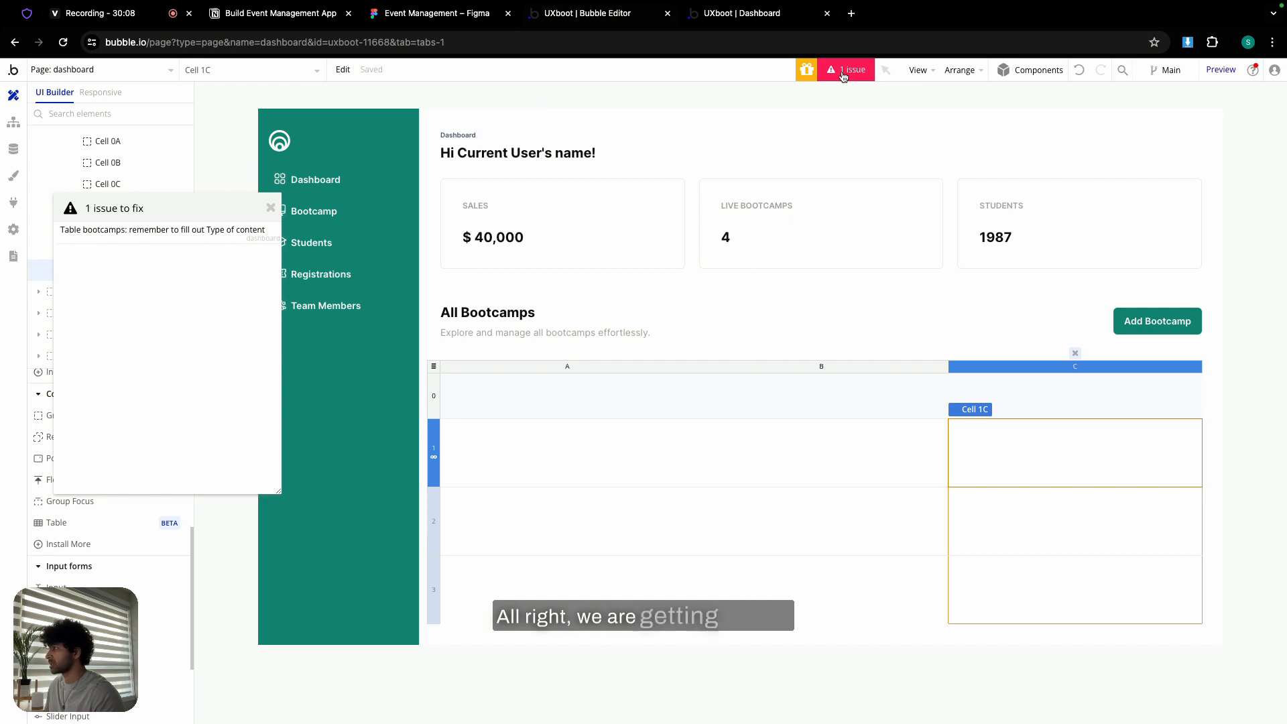
{"action": "left_click", "coordinate": [201, 230]}
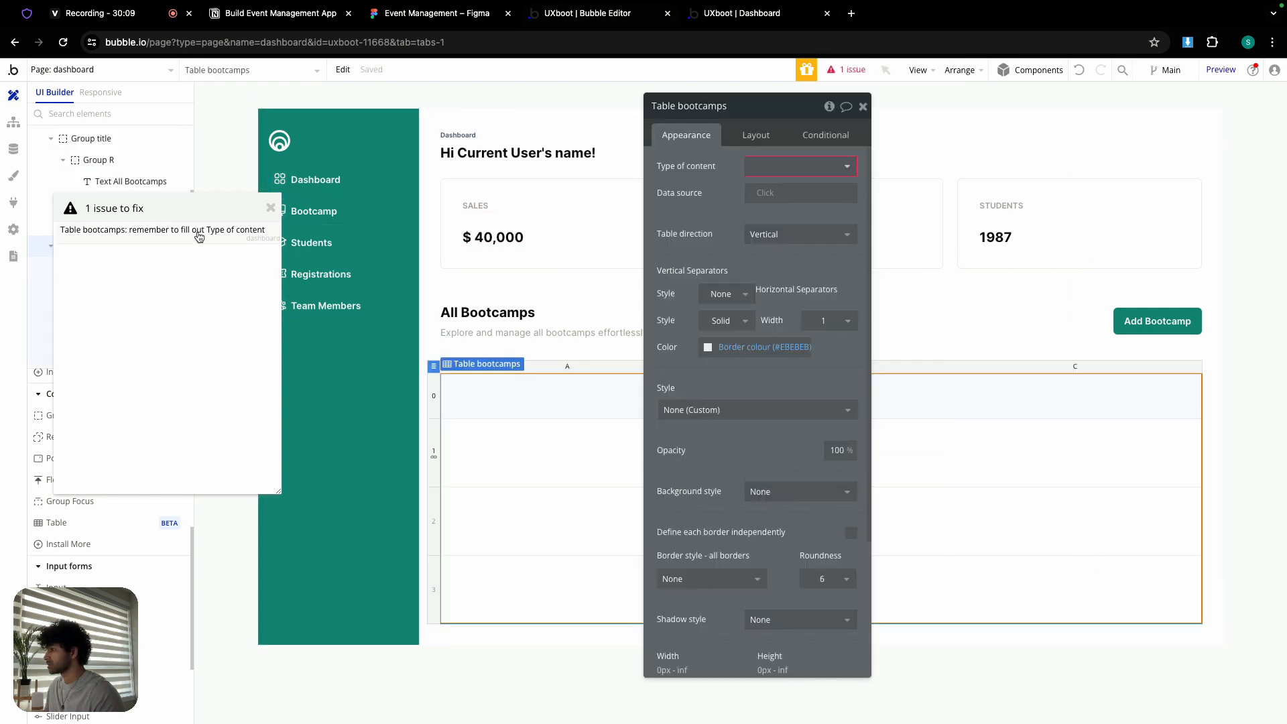
{"action": "left_click", "coordinate": [798, 166]}
{"action": "left_click", "coordinate": [797, 261]}
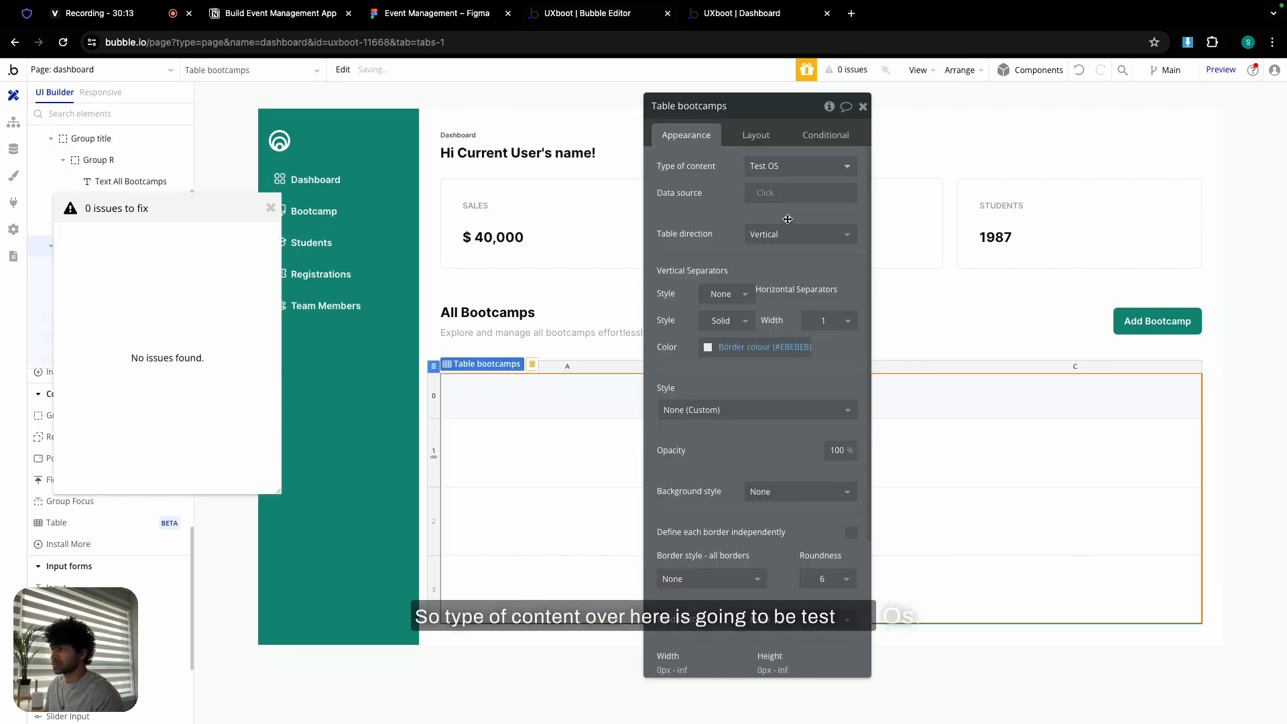
- Set the table's data source to All Test OS and close the issues window and editor
{"action": "left_click", "coordinate": [798, 193]}
{"action": "left_click", "coordinate": [792, 267]}
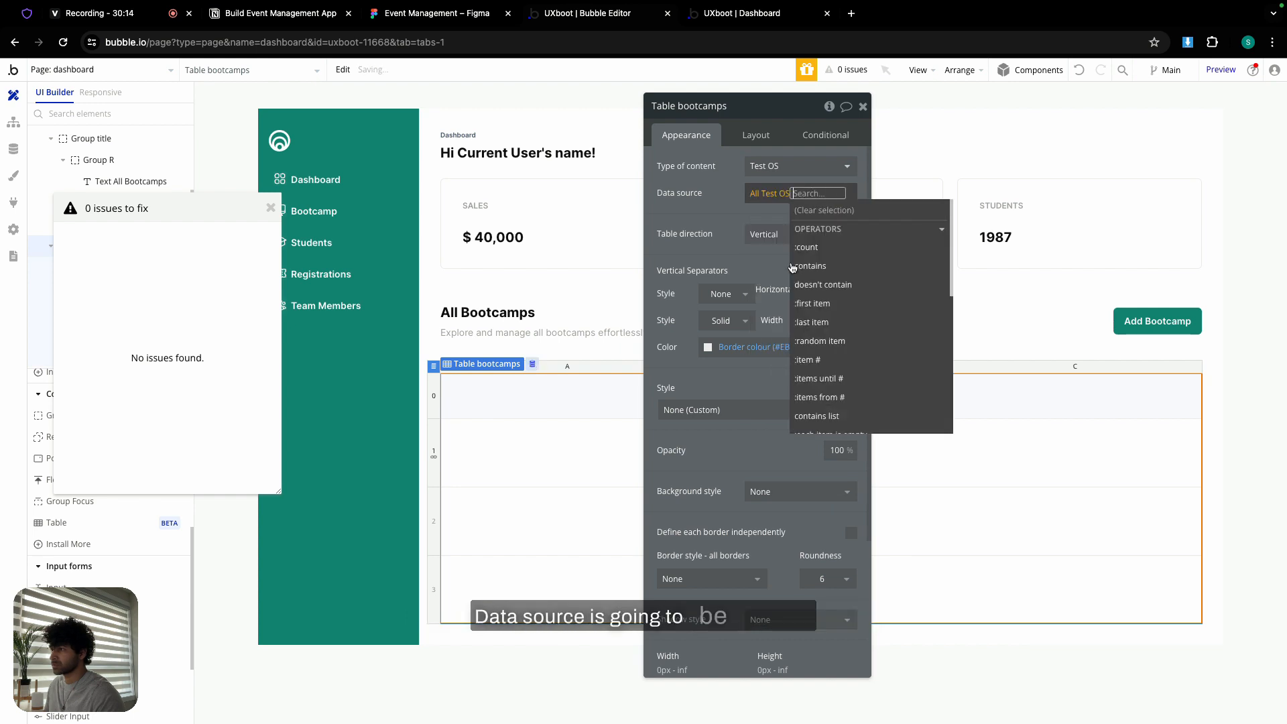
{"action": "left_click", "coordinate": [735, 191]}
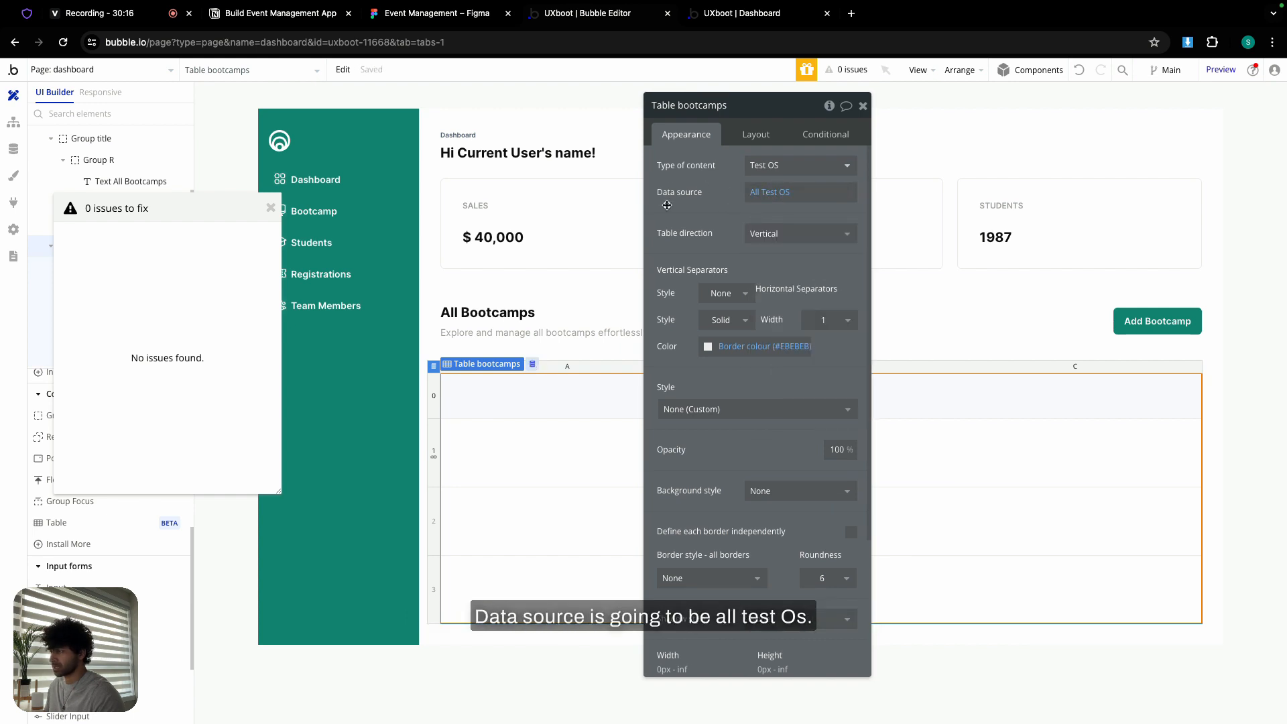
{"action": "left_click", "coordinate": [267, 211]}
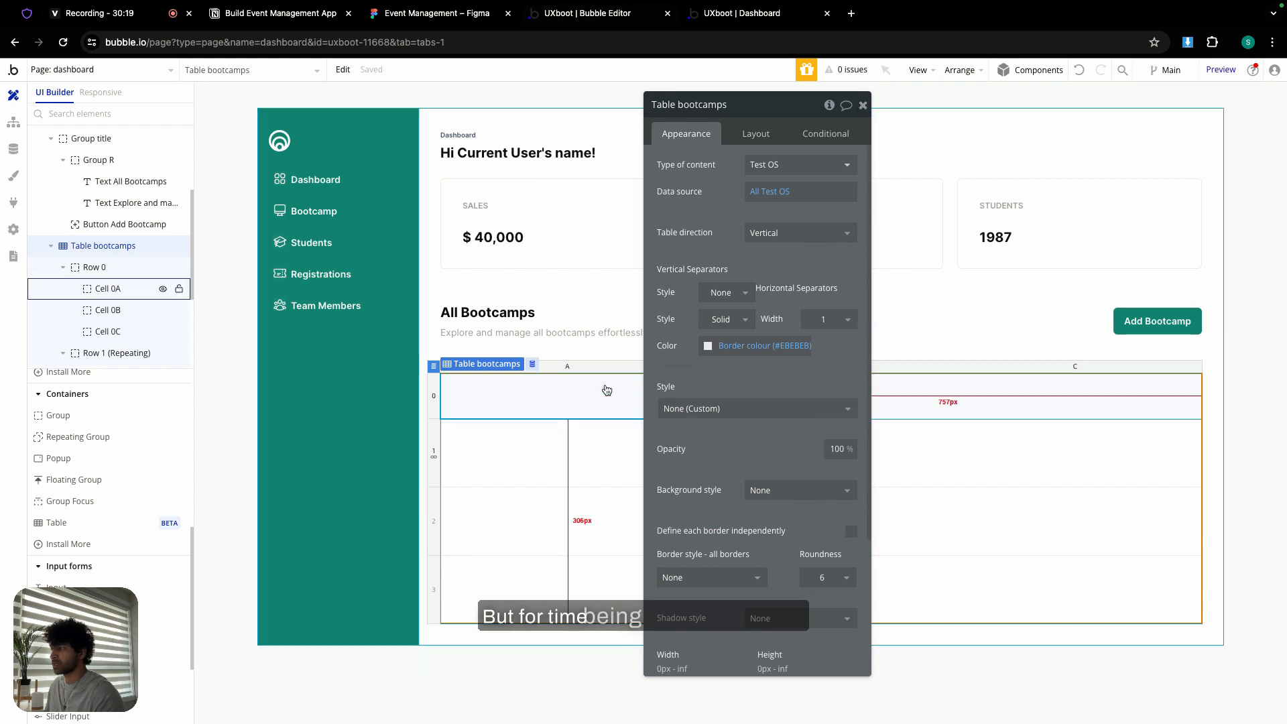
{"action": "left_click", "coordinate": [864, 106]}
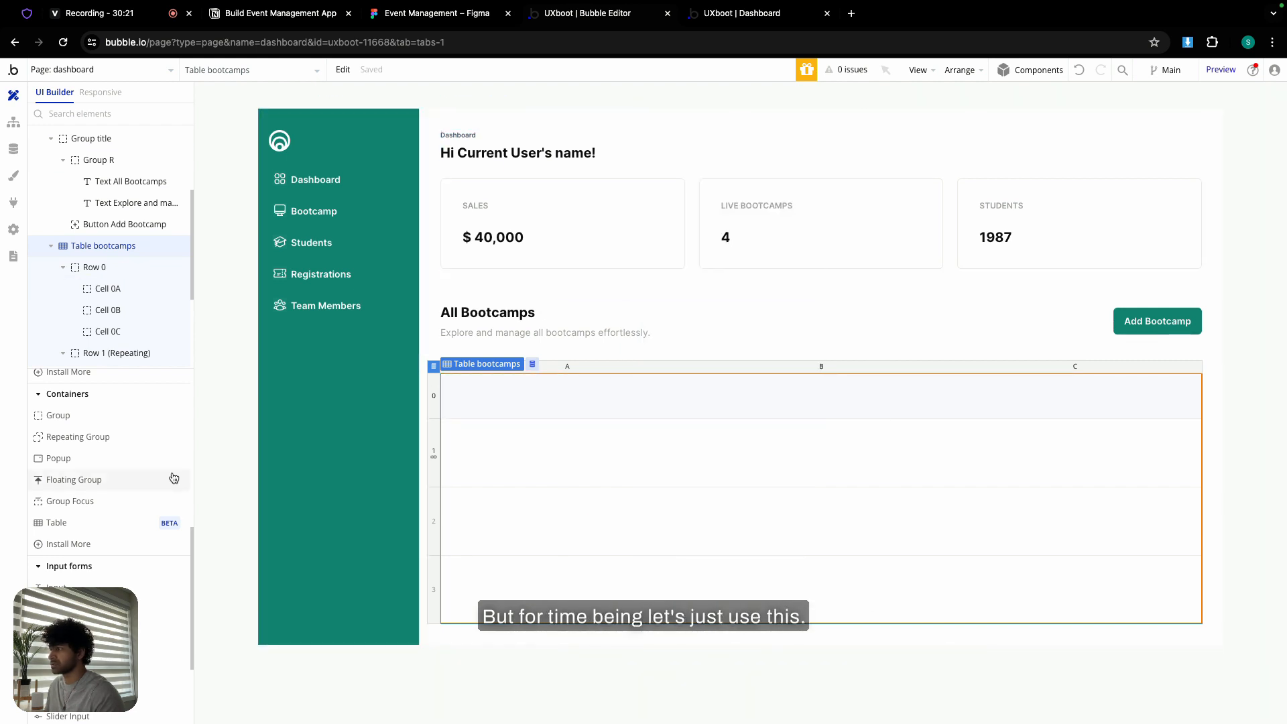
{"action": "scroll", "coordinate": [80, 428], "scroll_direction": "up", "scroll_amount": 5}
- Drop a Text element into cell 1A and paste the Dashboard text into header cell 0A
{"action": "left_click", "coordinate": [70, 422]}
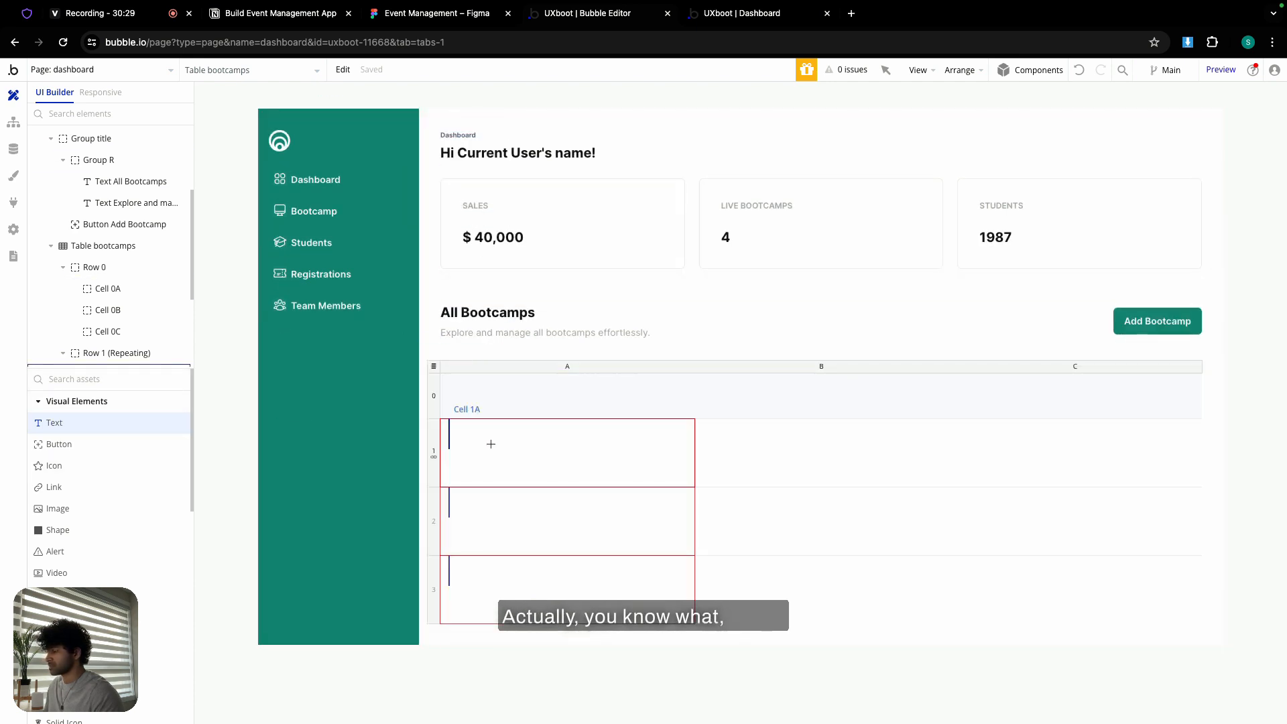
{"action": "left_click", "coordinate": [490, 444]}
{"action": "left_click", "coordinate": [468, 134]}
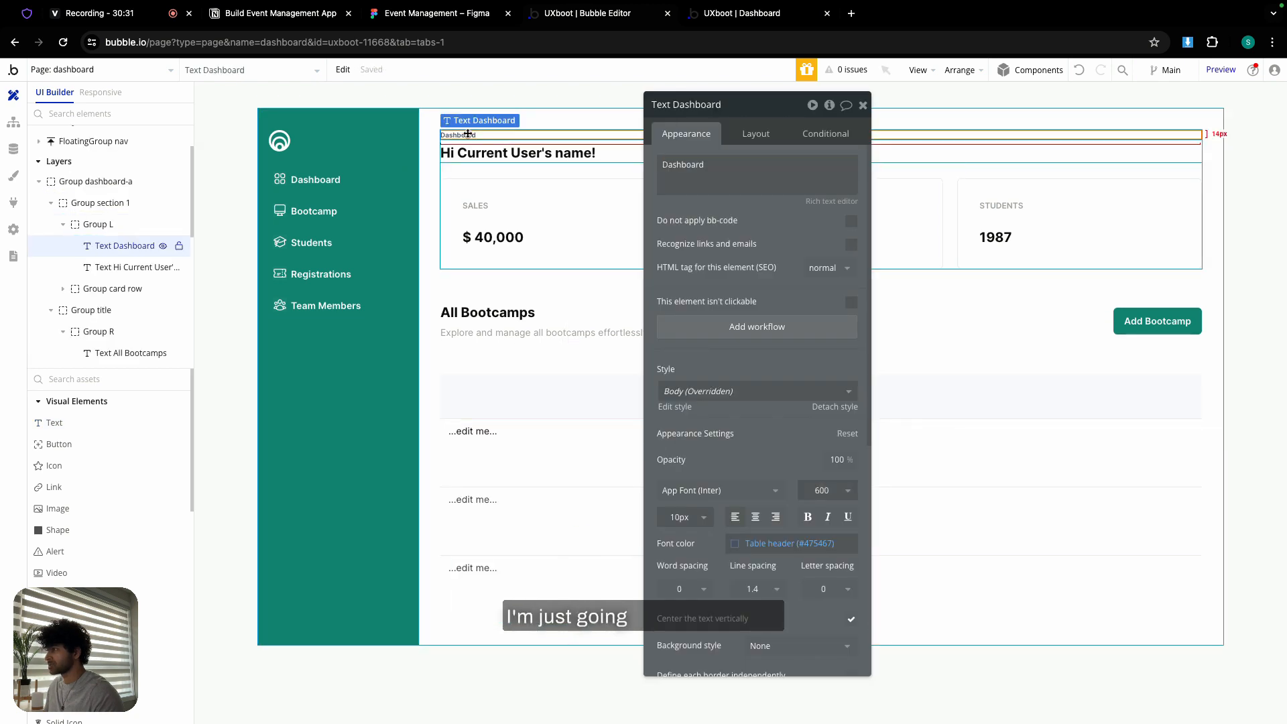
{"action": "left_click", "coordinate": [491, 395]}
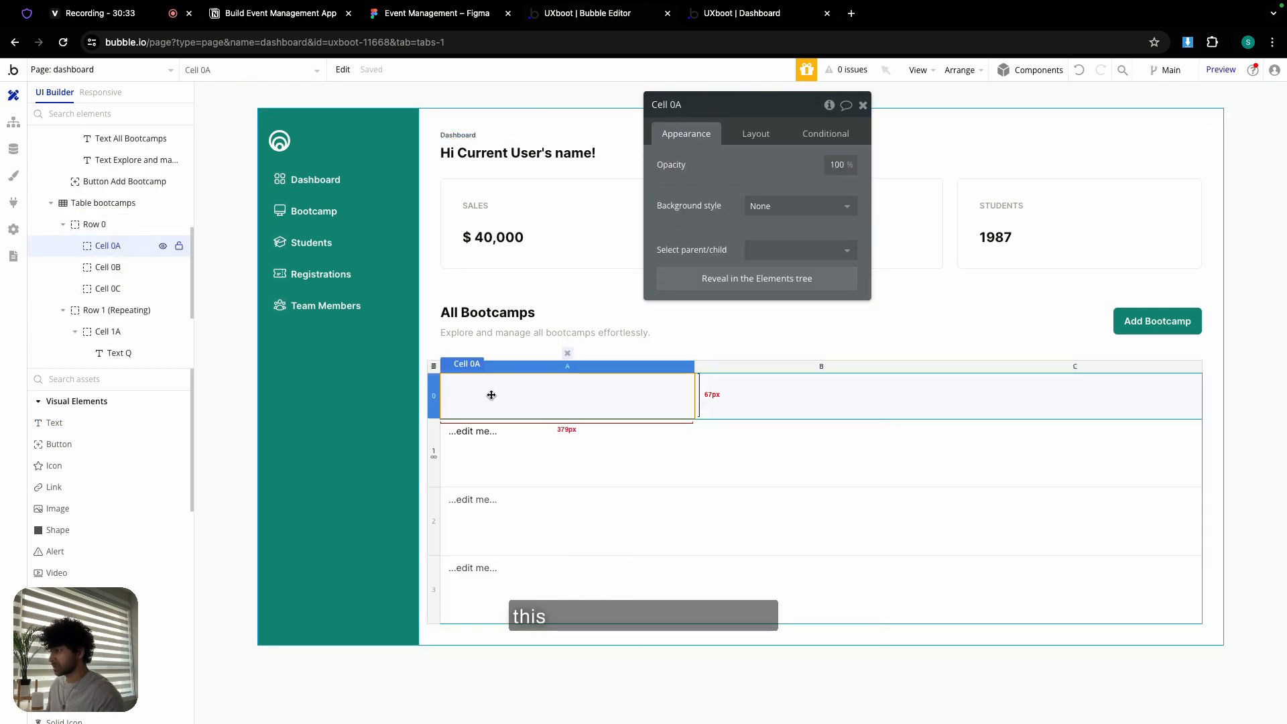
{"action": "key", "text": "ctrl+v"}
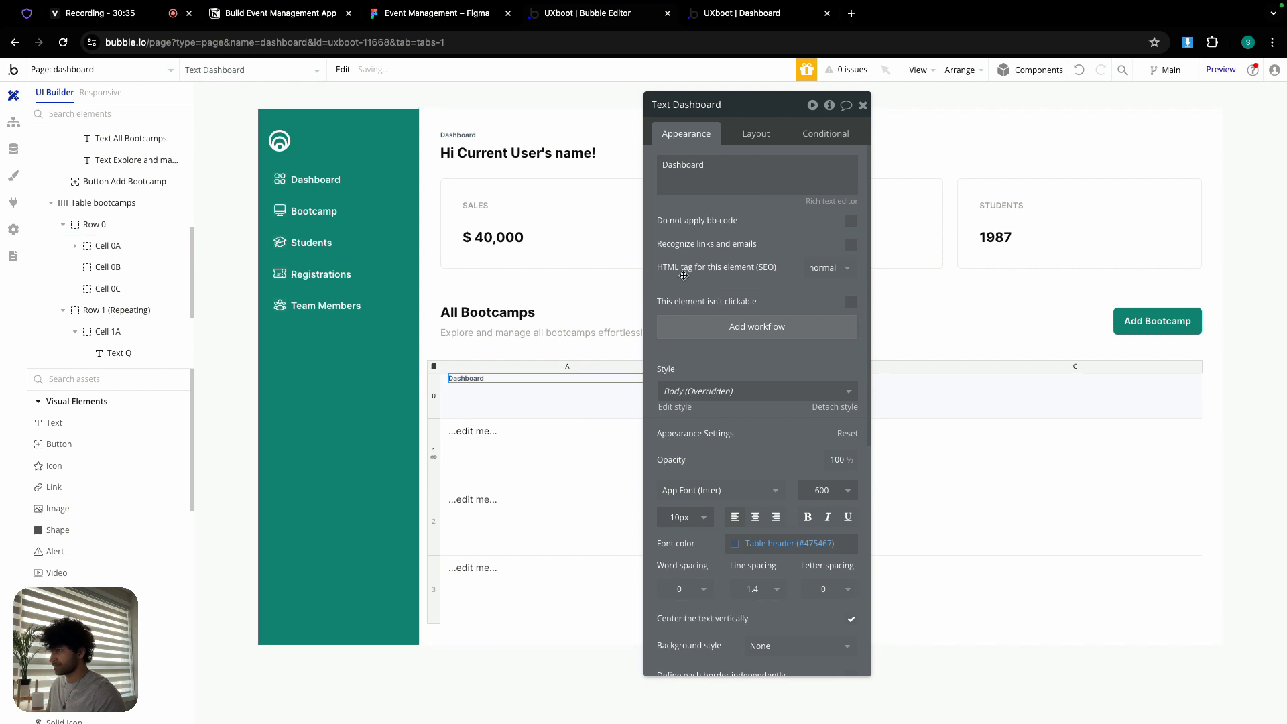
- Make the header text 12px, vertically centred, reading 'Bootcamp name'
{"action": "left_click", "coordinate": [679, 519]}
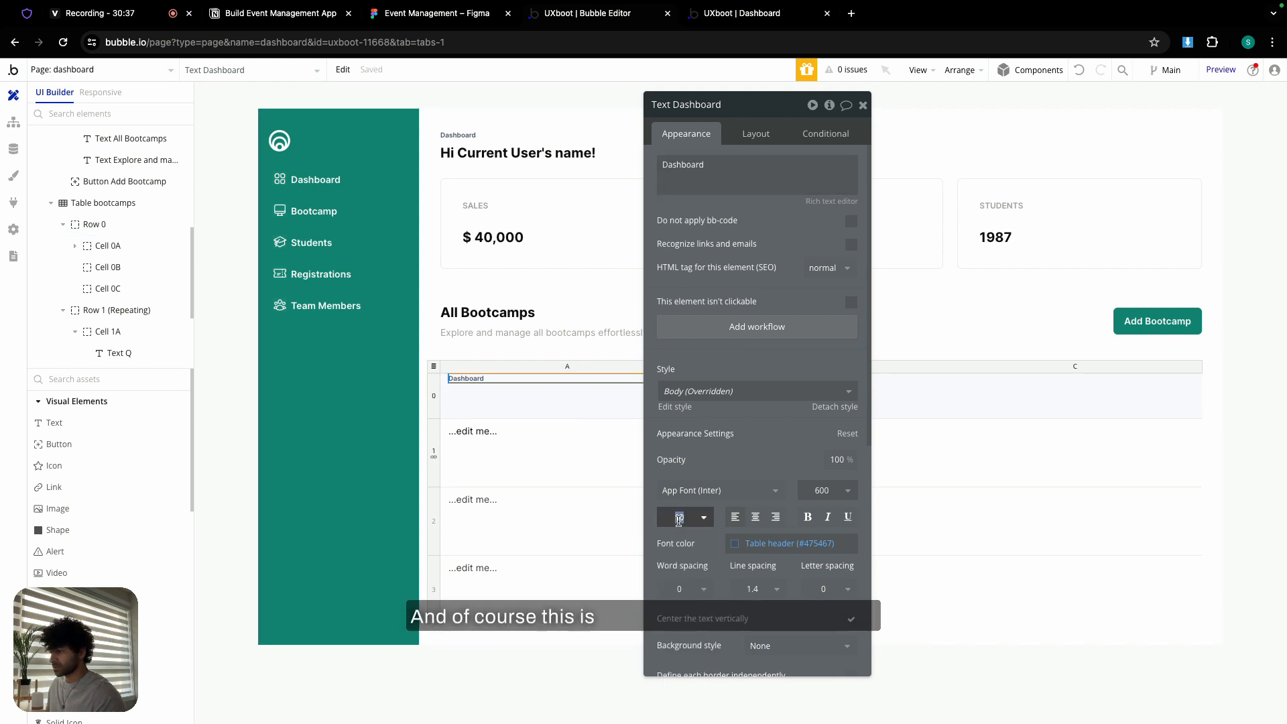
{"action": "type", "text": "12"}
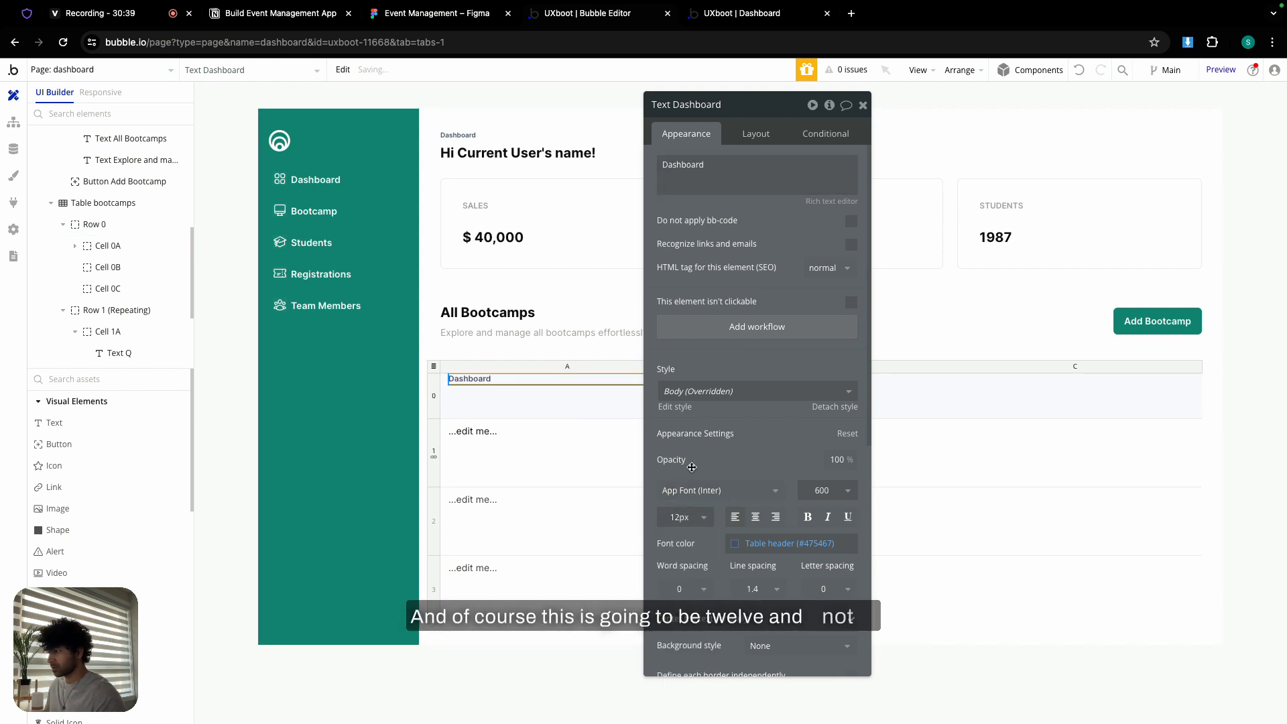
{"action": "left_click", "coordinate": [755, 135]}
{"action": "left_click", "coordinate": [807, 239]}
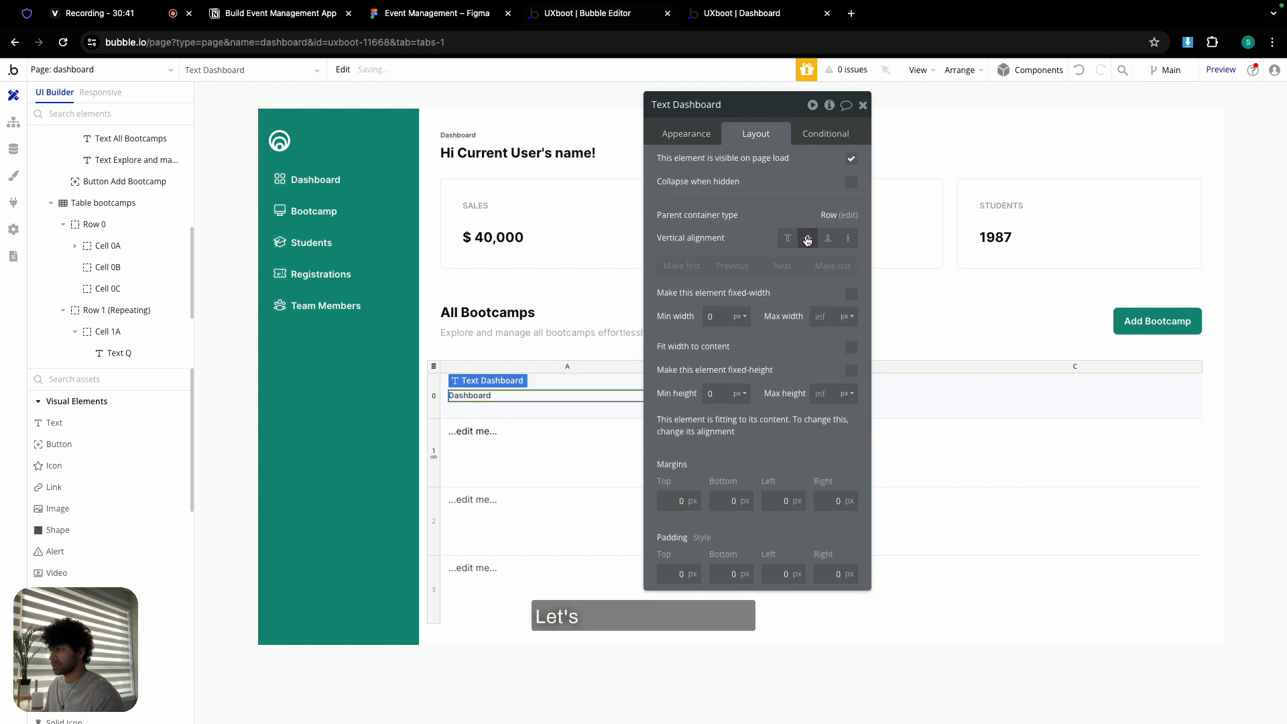
{"action": "left_click", "coordinate": [693, 135]}
{"action": "double_click", "coordinate": [730, 163]}
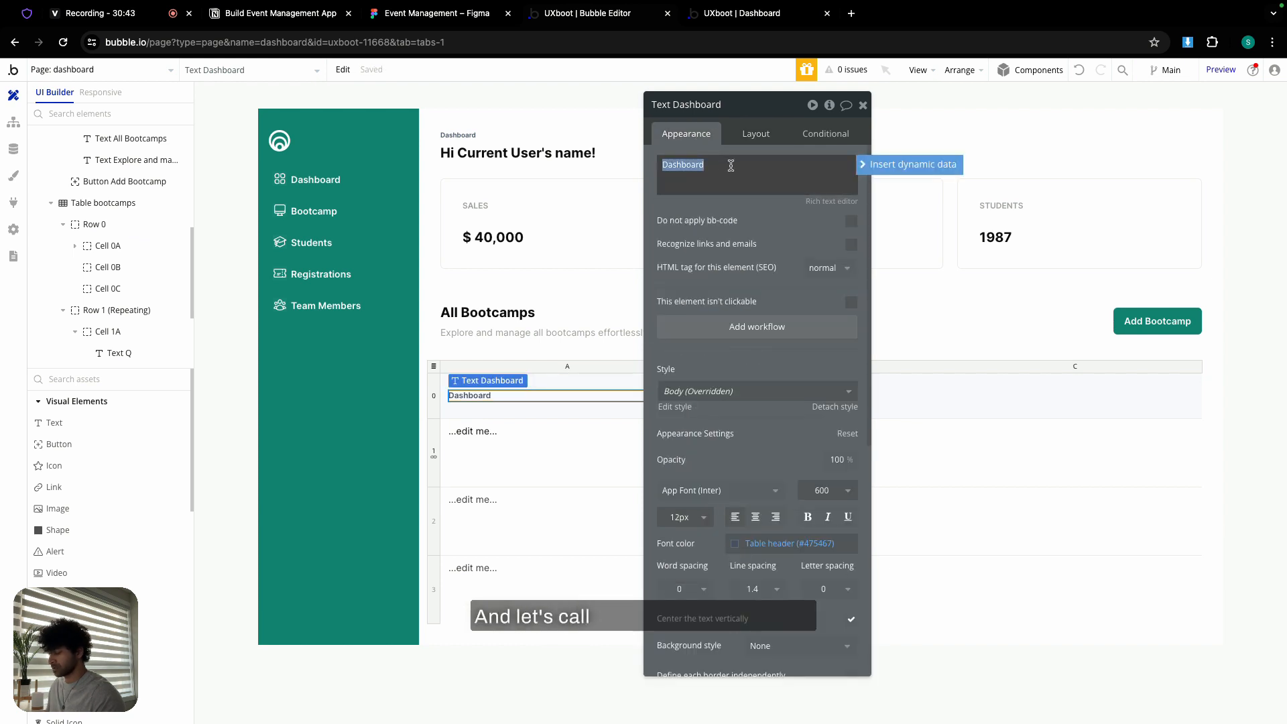
{"action": "type", "text": "Bootcam"}
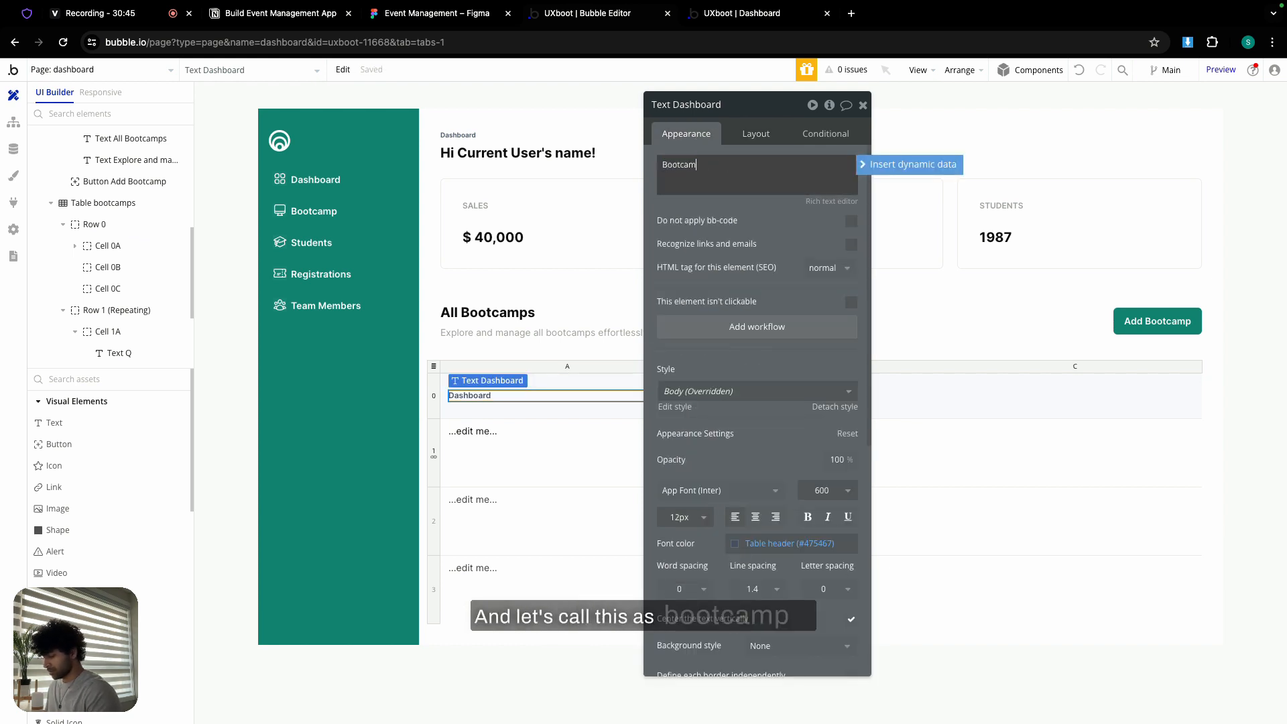
{"action": "type", "text": "p name"}
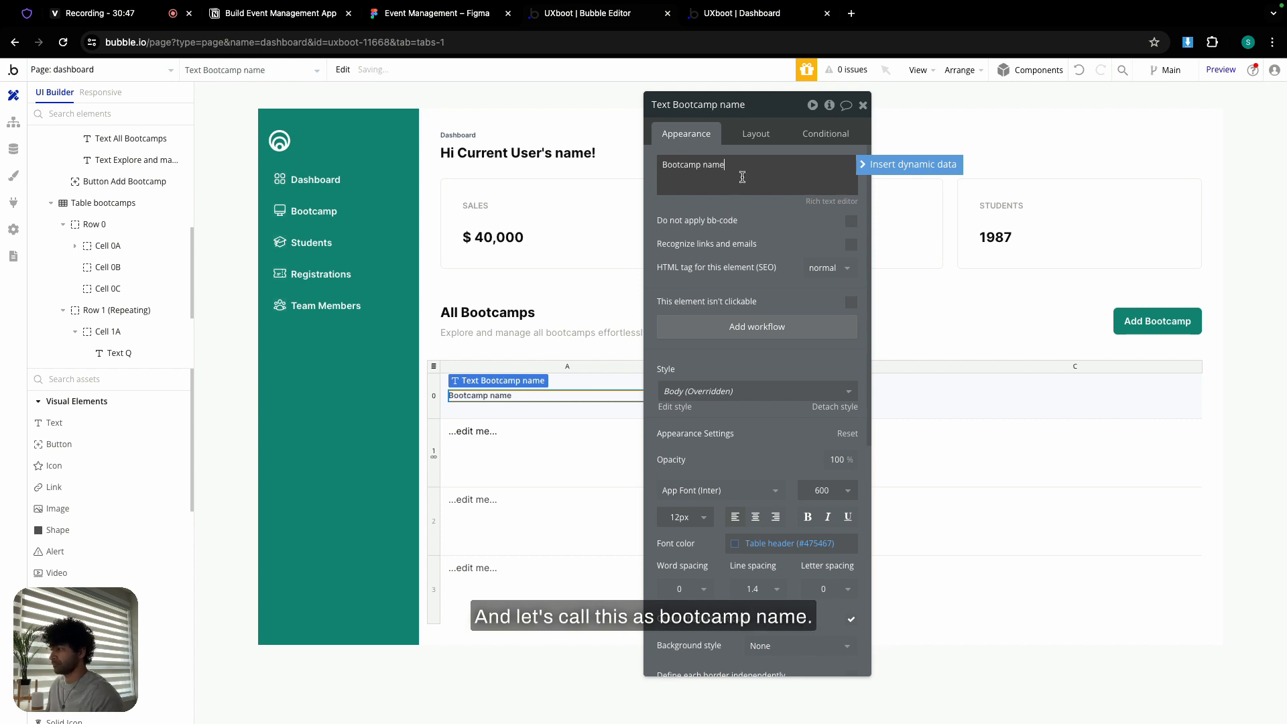
{"action": "left_click", "coordinate": [863, 104]}
- Paste a copy of the Bootcamp name header into header cell 0B
{"action": "double_click", "coordinate": [578, 395]}
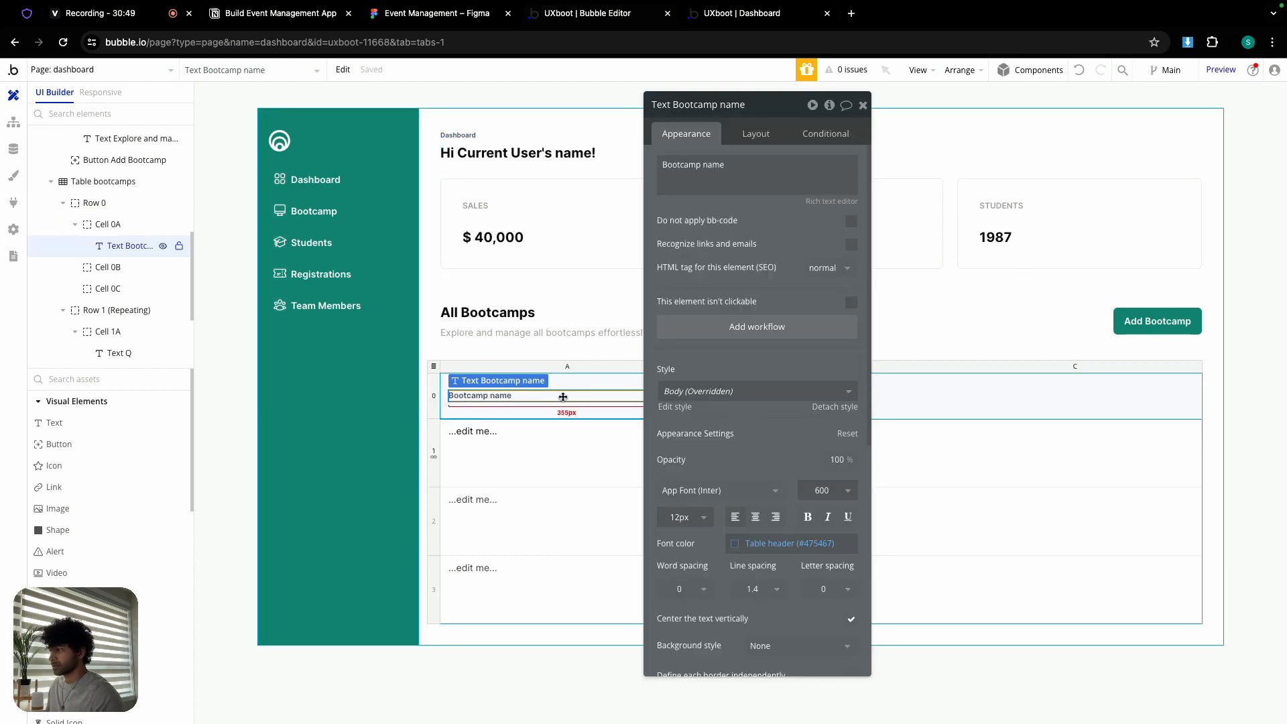
{"action": "left_click", "coordinate": [891, 400]}
{"action": "key", "text": "super+v"}
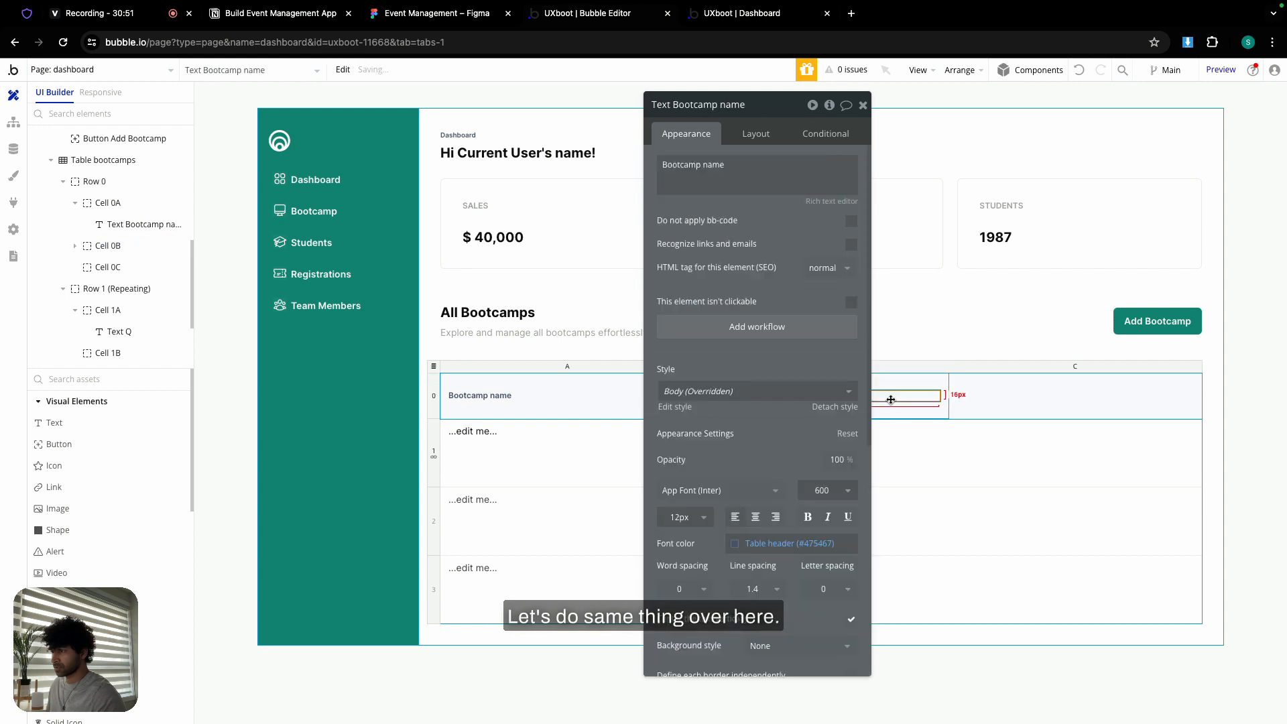
{"action": "left_click", "coordinate": [476, 17]}
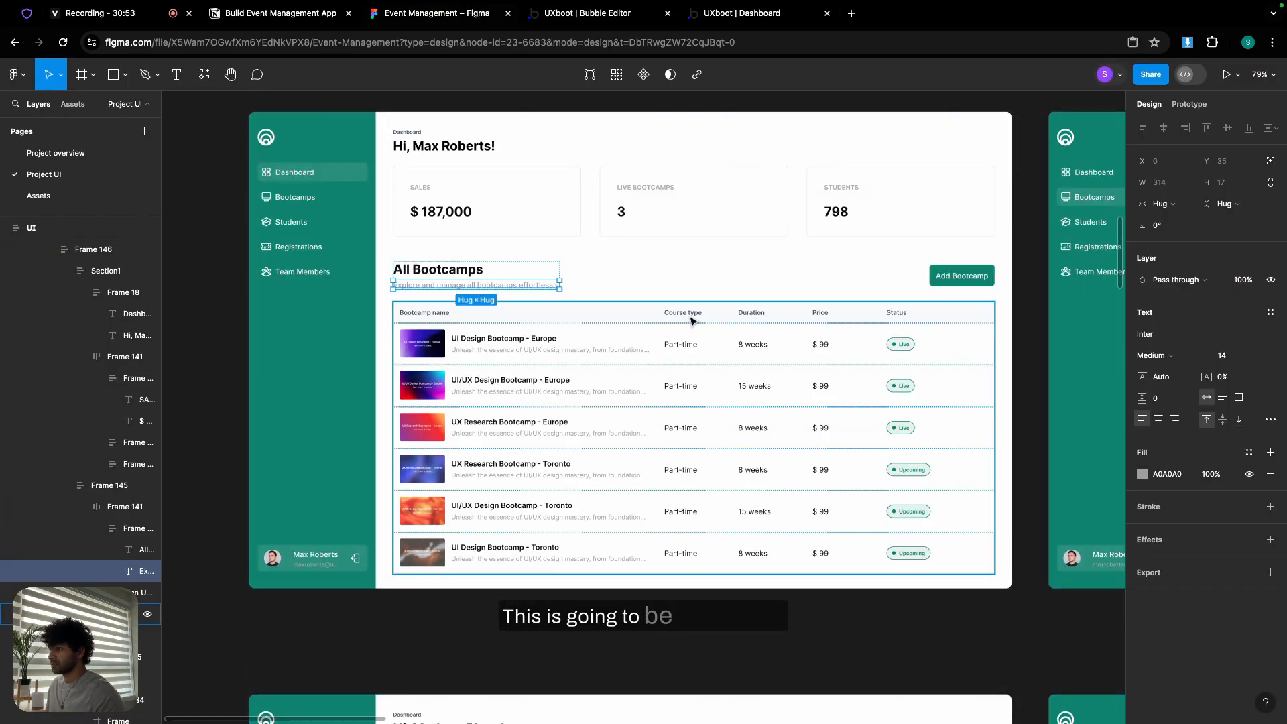
- Change the column B header text to 'Course type'
{"action": "scroll", "coordinate": [670, 302], "scroll_direction": "up", "scroll_amount": 5}
{"action": "scroll", "coordinate": [684, 325], "scroll_direction": "down", "scroll_amount": 2}
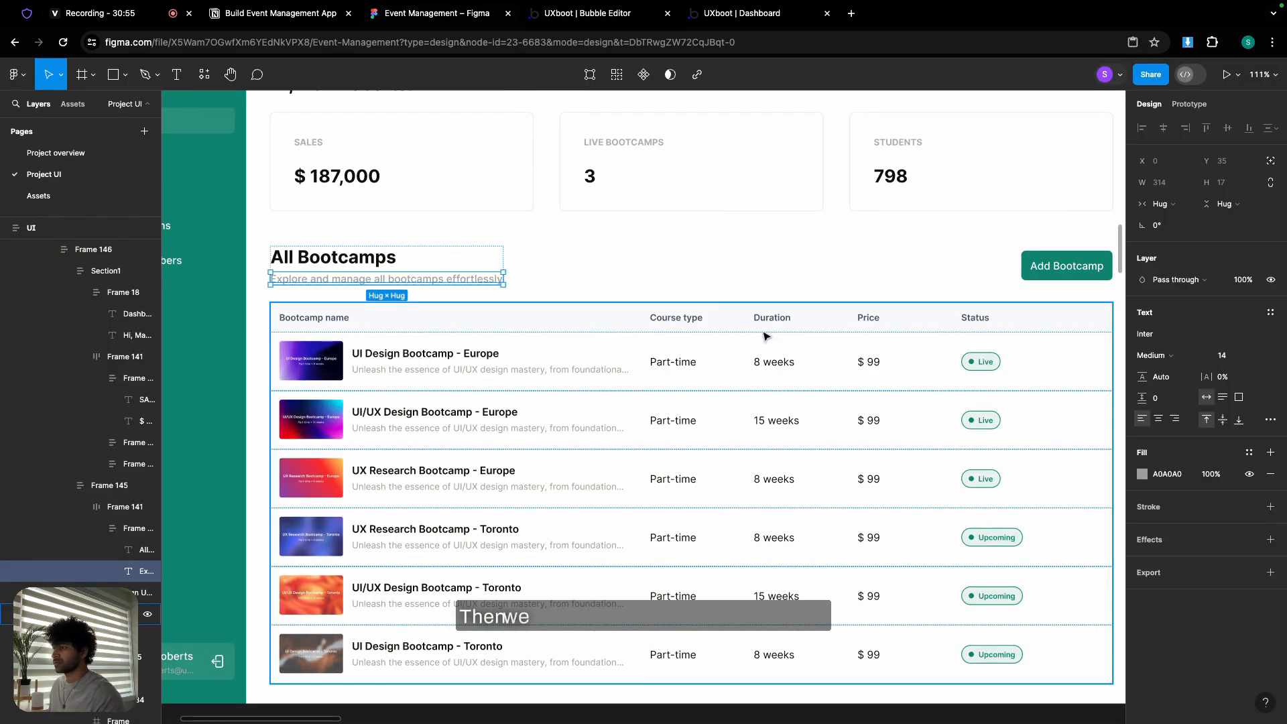
{"action": "left_click", "coordinate": [563, 20]}
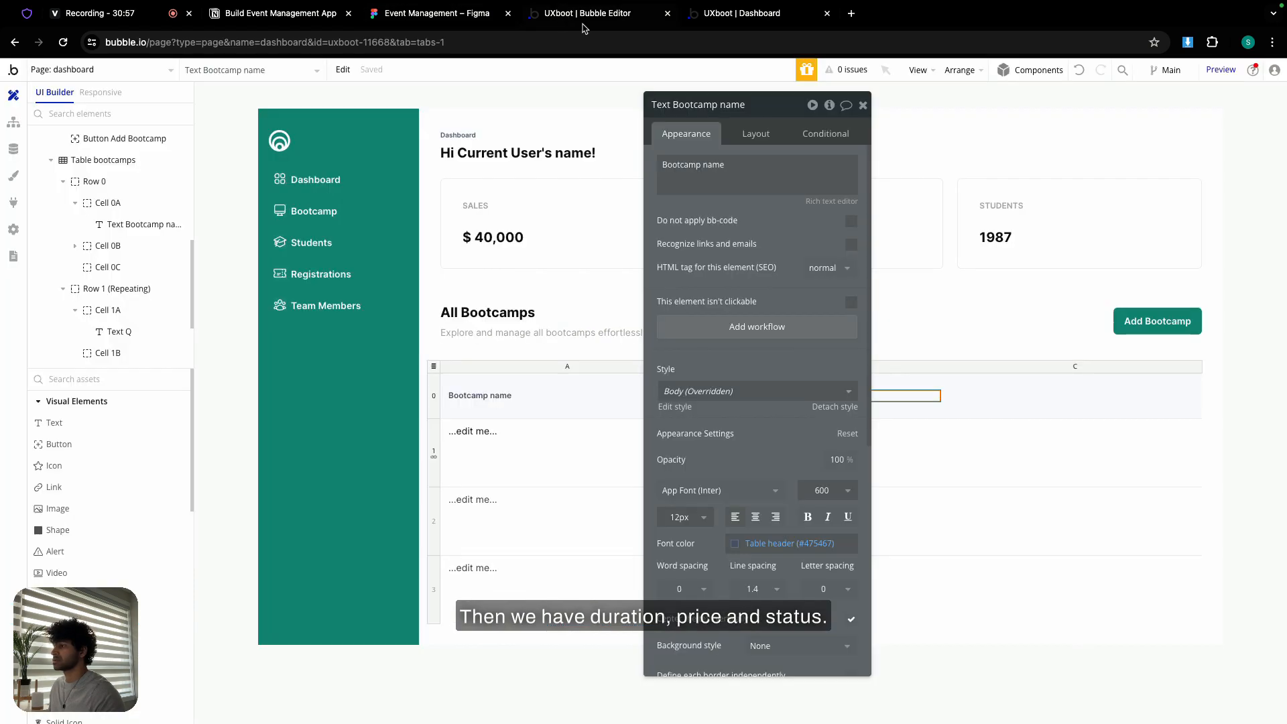
{"action": "left_click_drag", "start_coordinate": [782, 107], "coordinate": [501, 125]}
{"action": "left_click", "coordinate": [473, 193]}
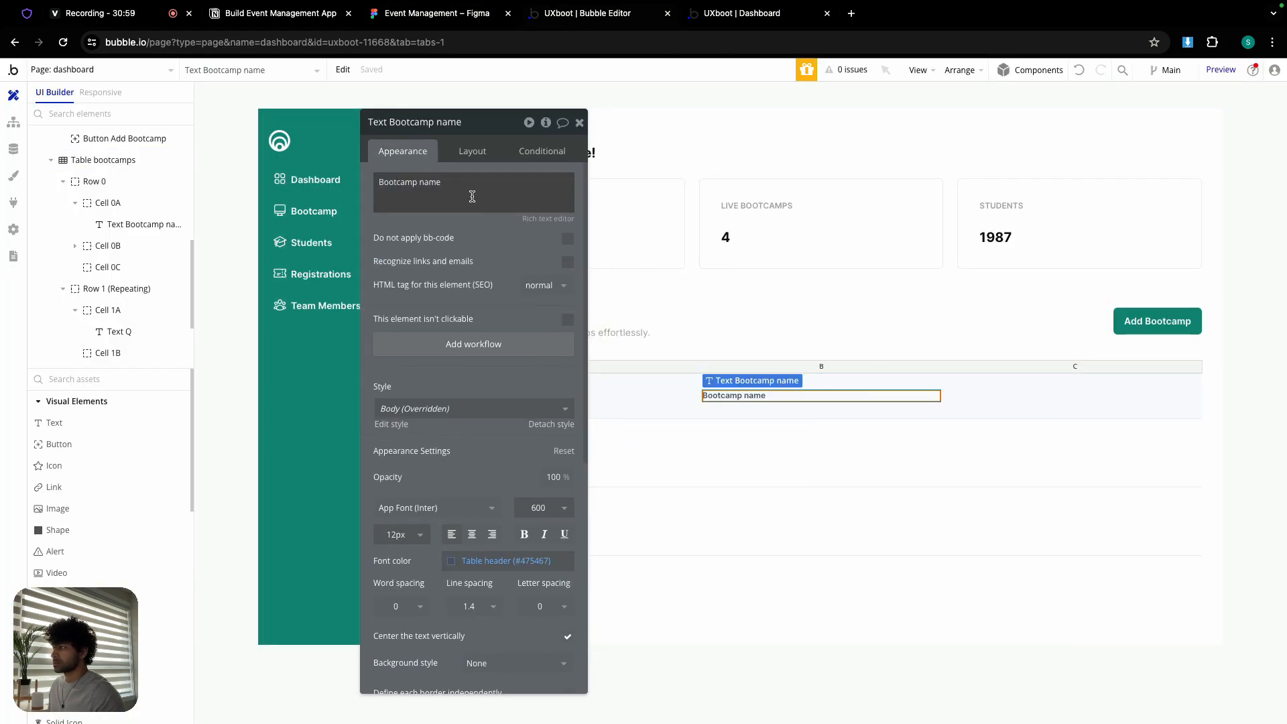
{"action": "key", "text": "ctrl+a"}
{"action": "left_click", "coordinate": [416, 16]}
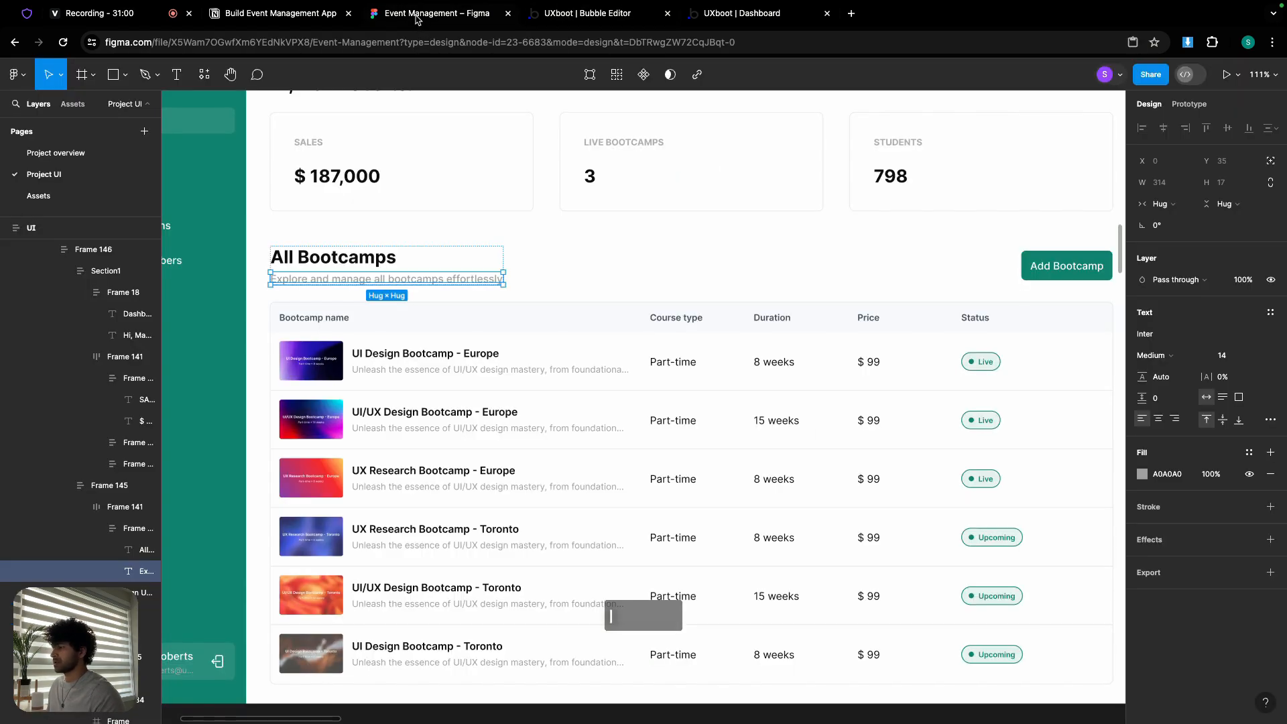
{"action": "left_click", "coordinate": [586, 14]}
{"action": "left_click", "coordinate": [465, 187]}
{"action": "key", "text": "ctrl+a"}
{"action": "type", "text": "Co"}
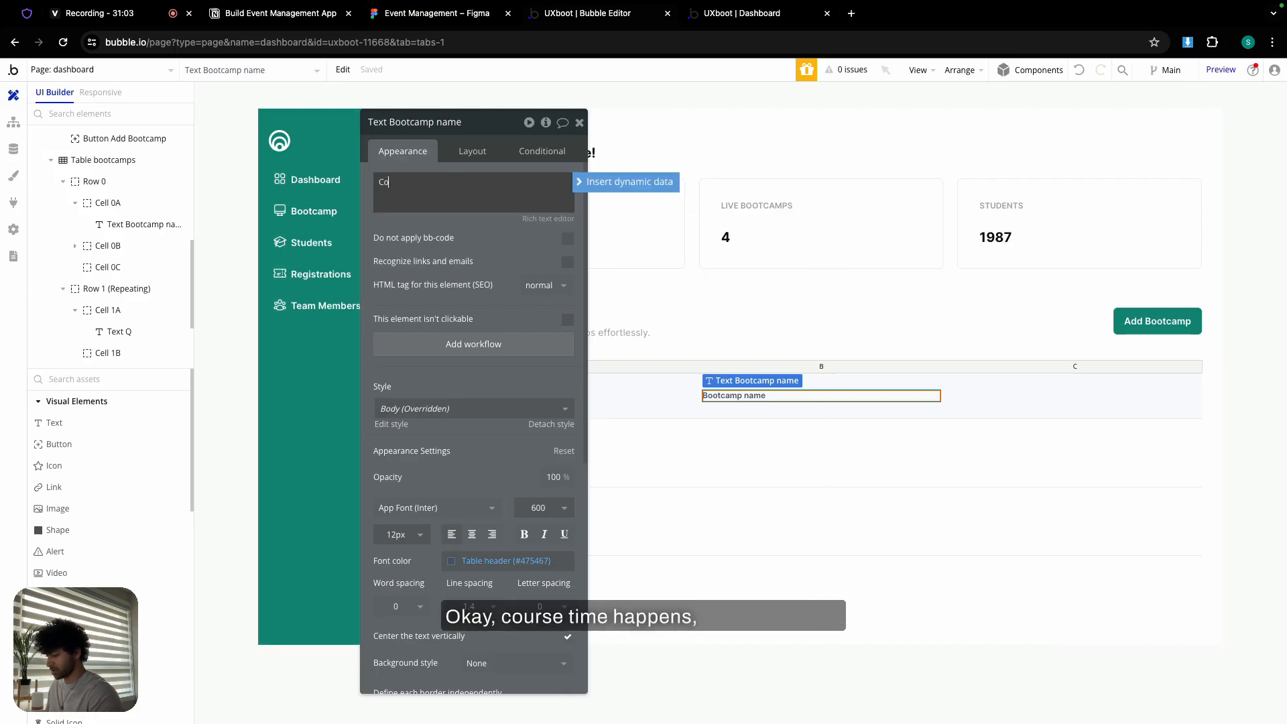
{"action": "type", "text": "urse type"}
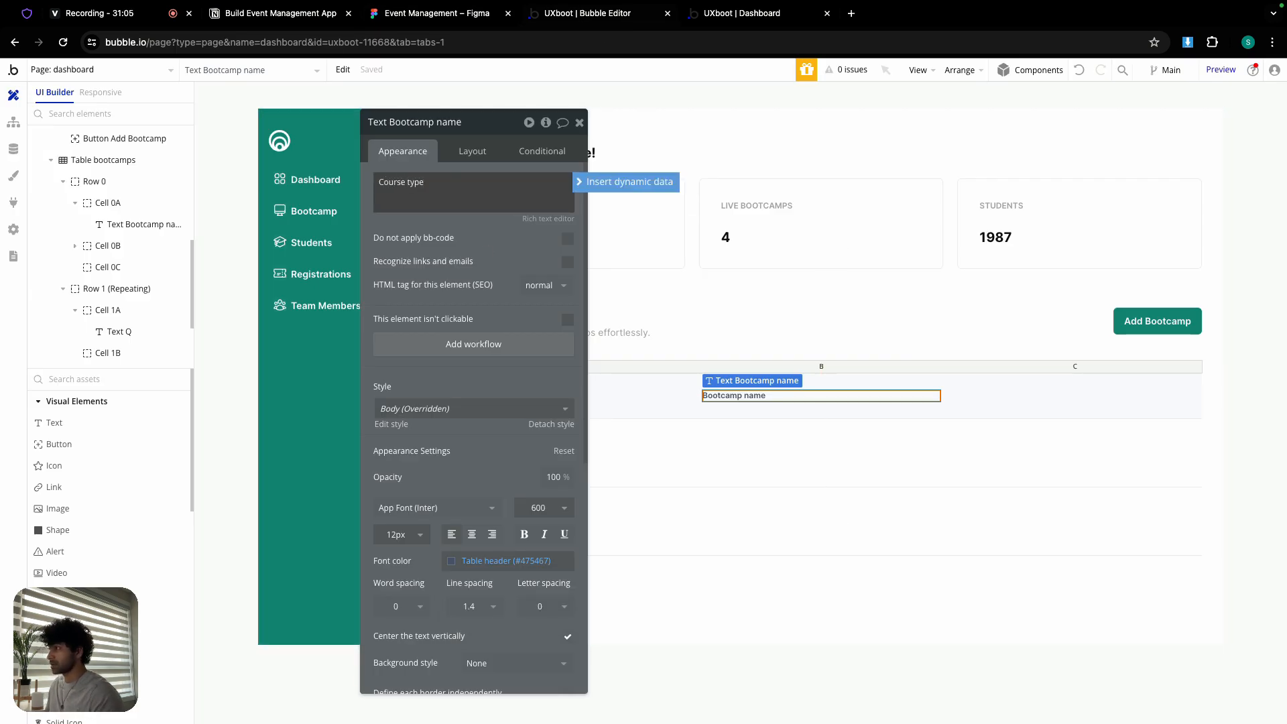
{"action": "left_click", "coordinate": [742, 397]}
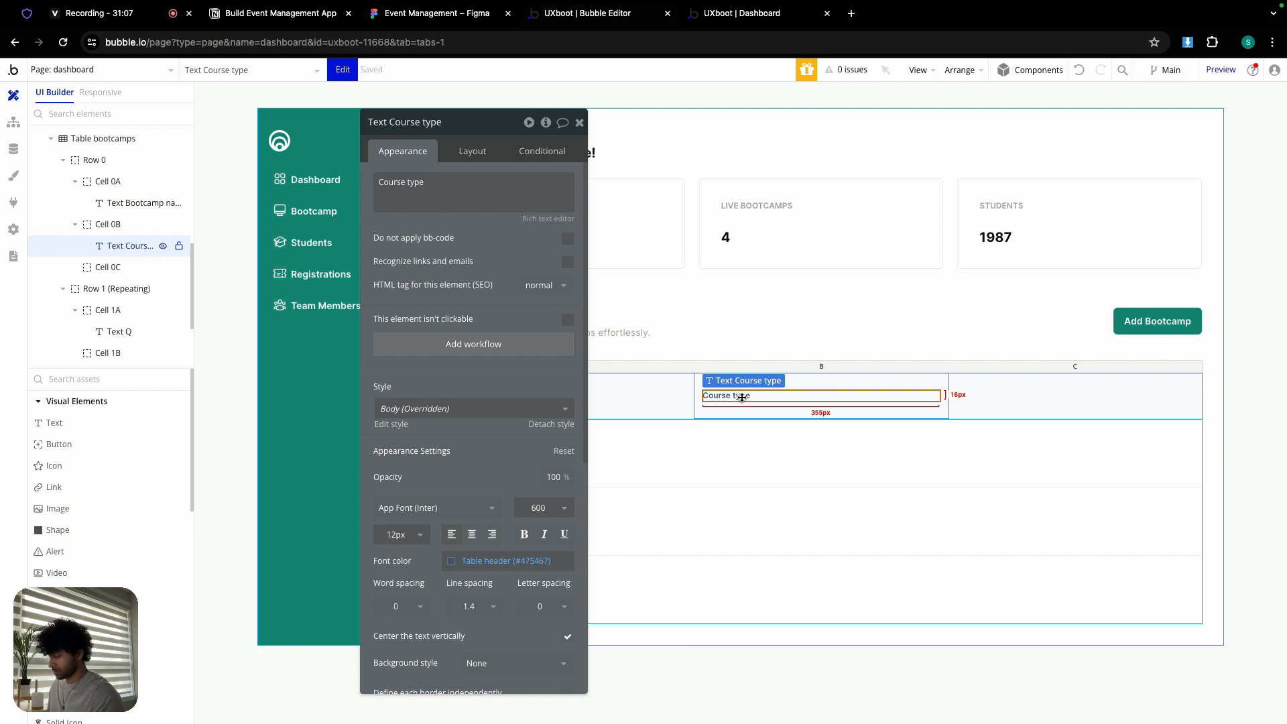
- Paste the header into cell 0C, reword it 'Duration', and inspect the row 1 placeholder text
{"action": "left_click", "coordinate": [1020, 397]}
{"action": "key", "text": "ctrl+v"}
{"action": "triple_click", "coordinate": [446, 187]}
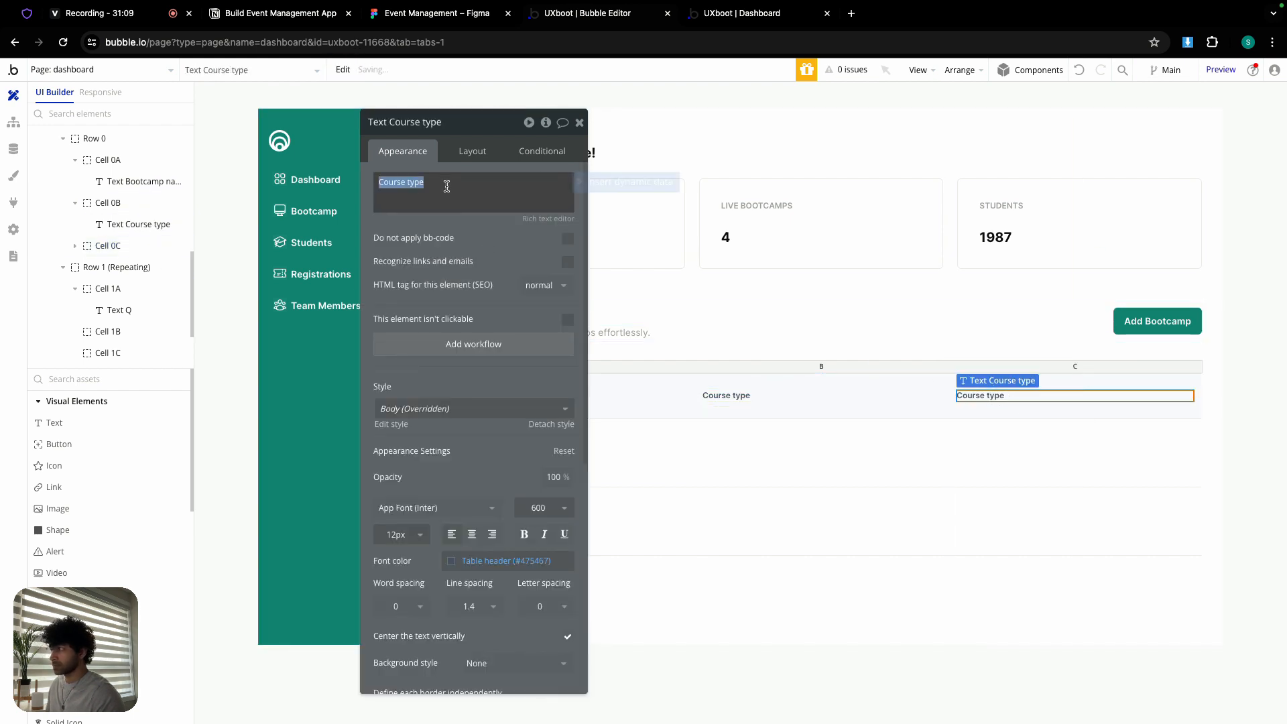
{"action": "type", "text": "Duration"}
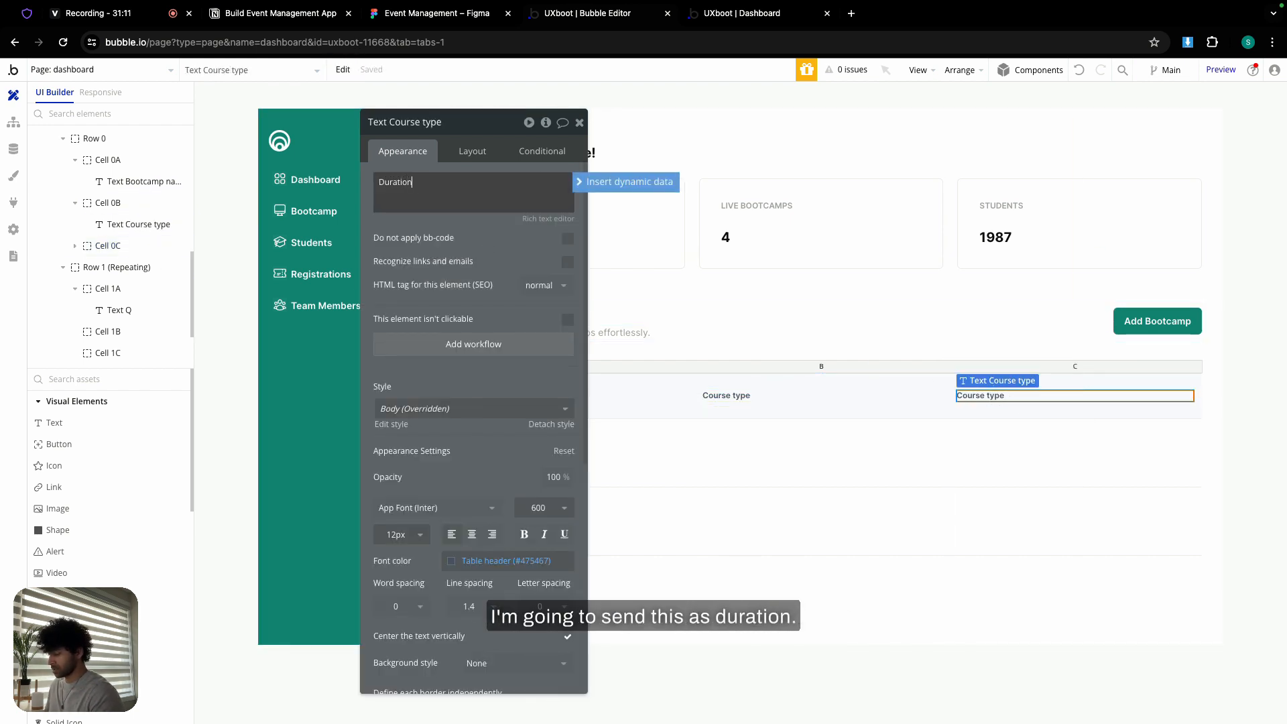
{"action": "left_click", "coordinate": [579, 122]}
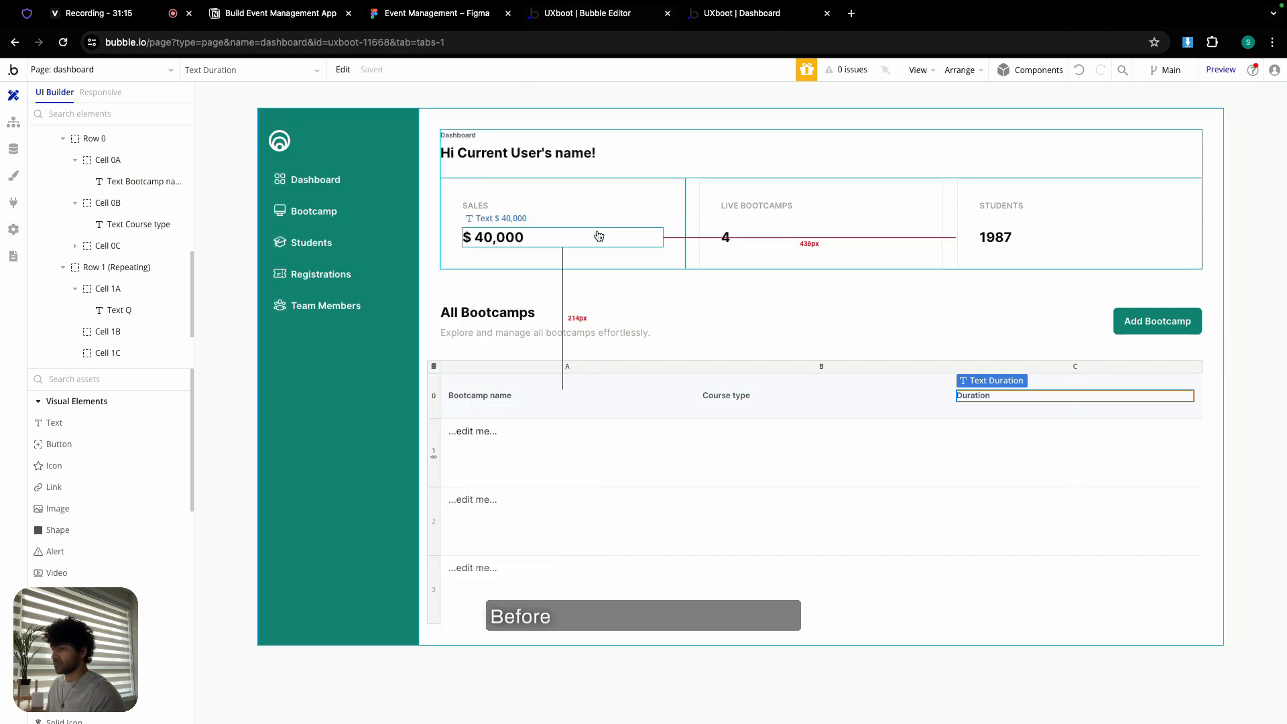
{"action": "double_click", "coordinate": [528, 433]}
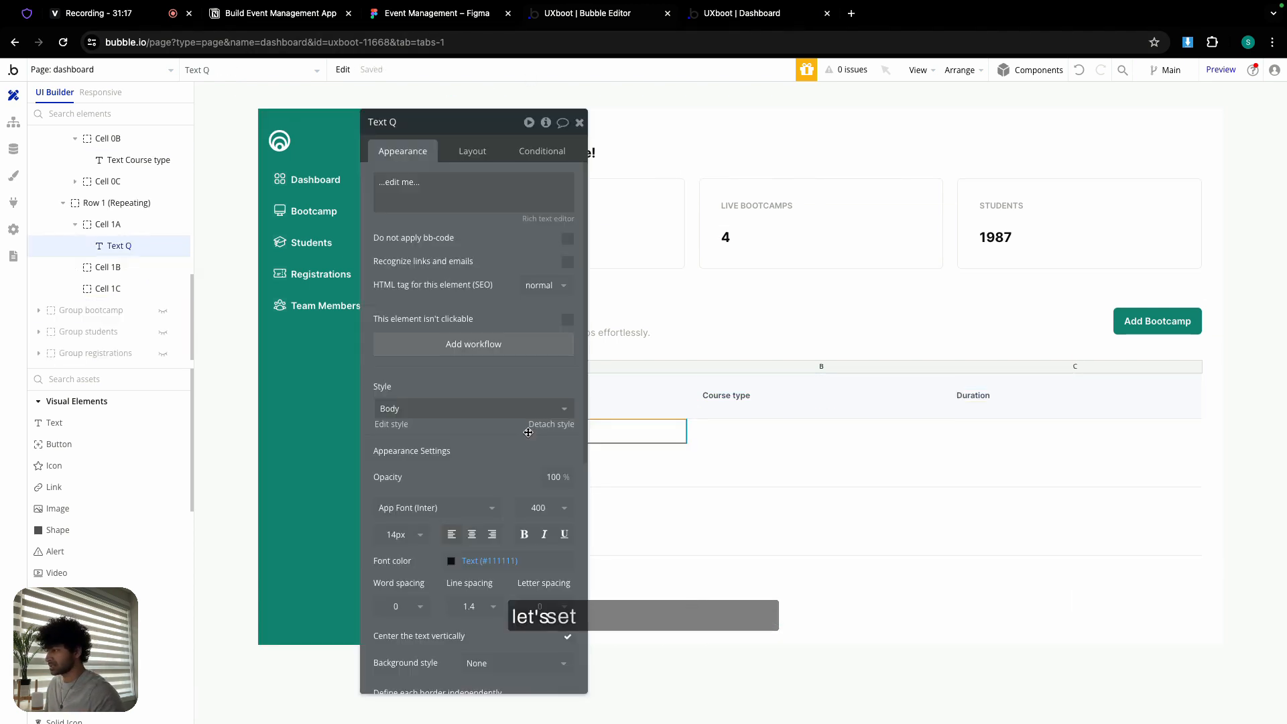
{"action": "left_click", "coordinate": [580, 122]}
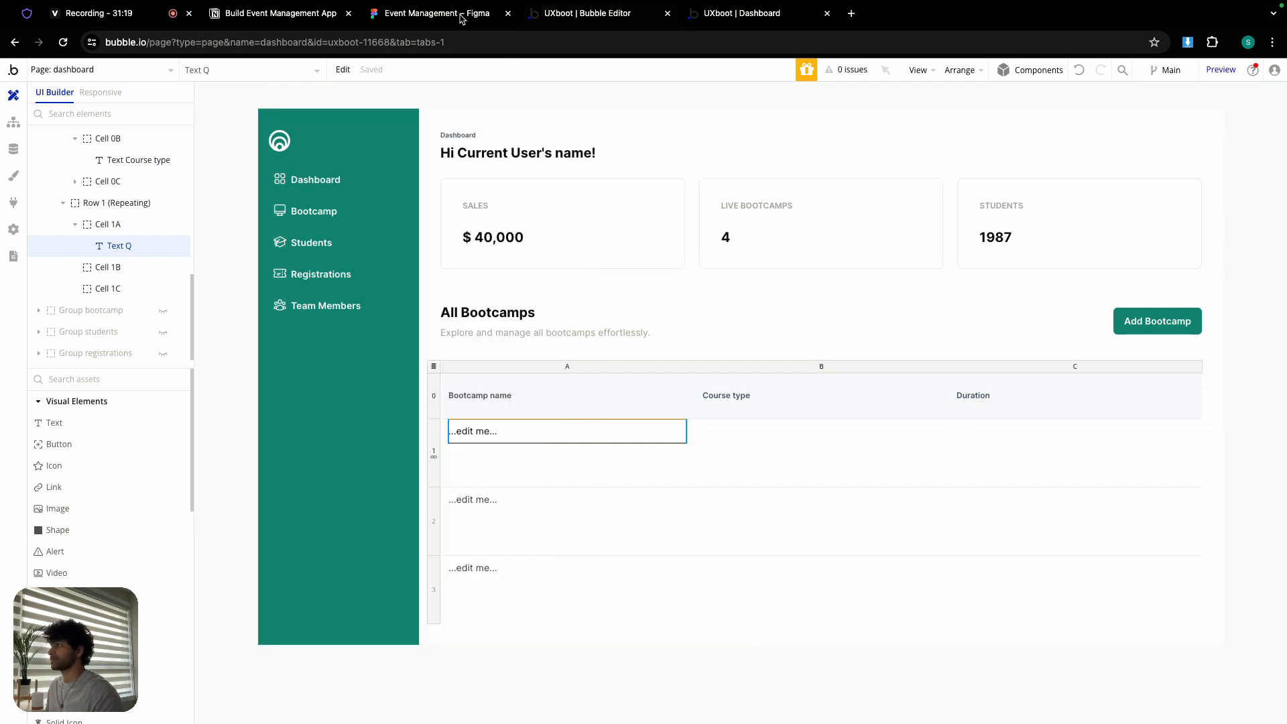
{"action": "left_click", "coordinate": [463, 13]}
{"action": "scroll", "coordinate": [323, 377], "scroll_direction": "up", "scroll_amount": 5}
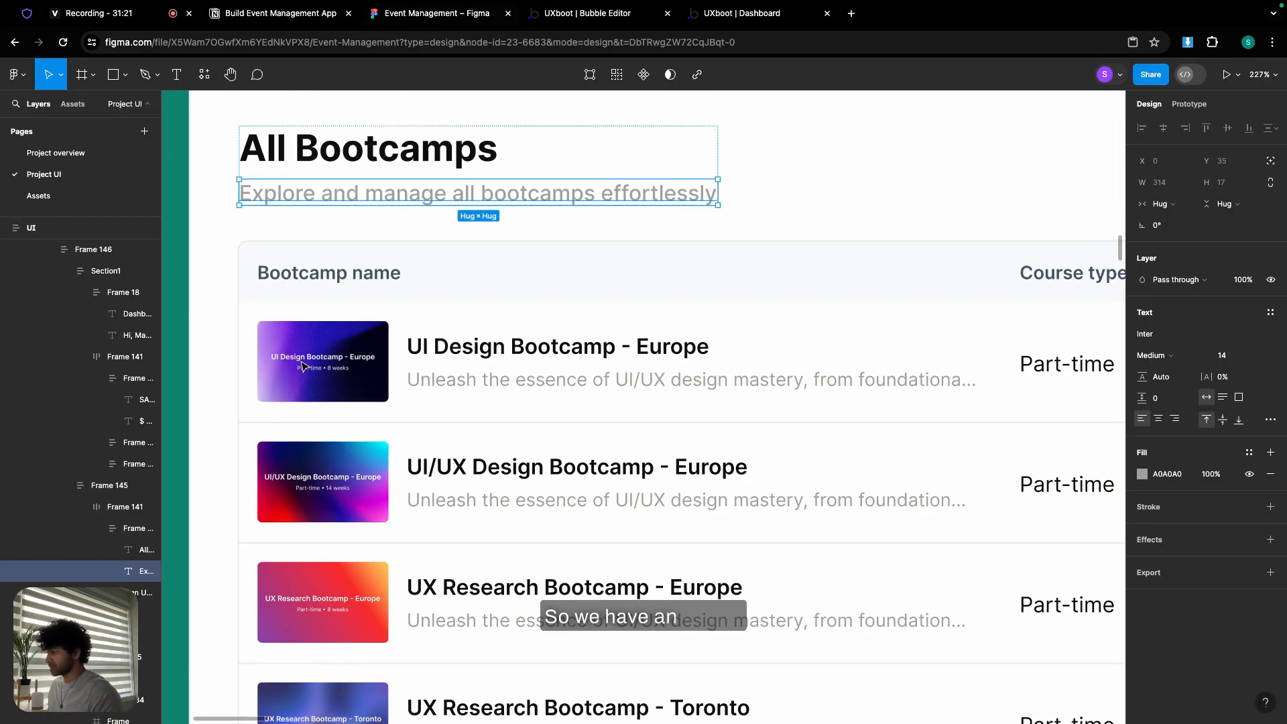
{"action": "left_click", "coordinate": [303, 366]}
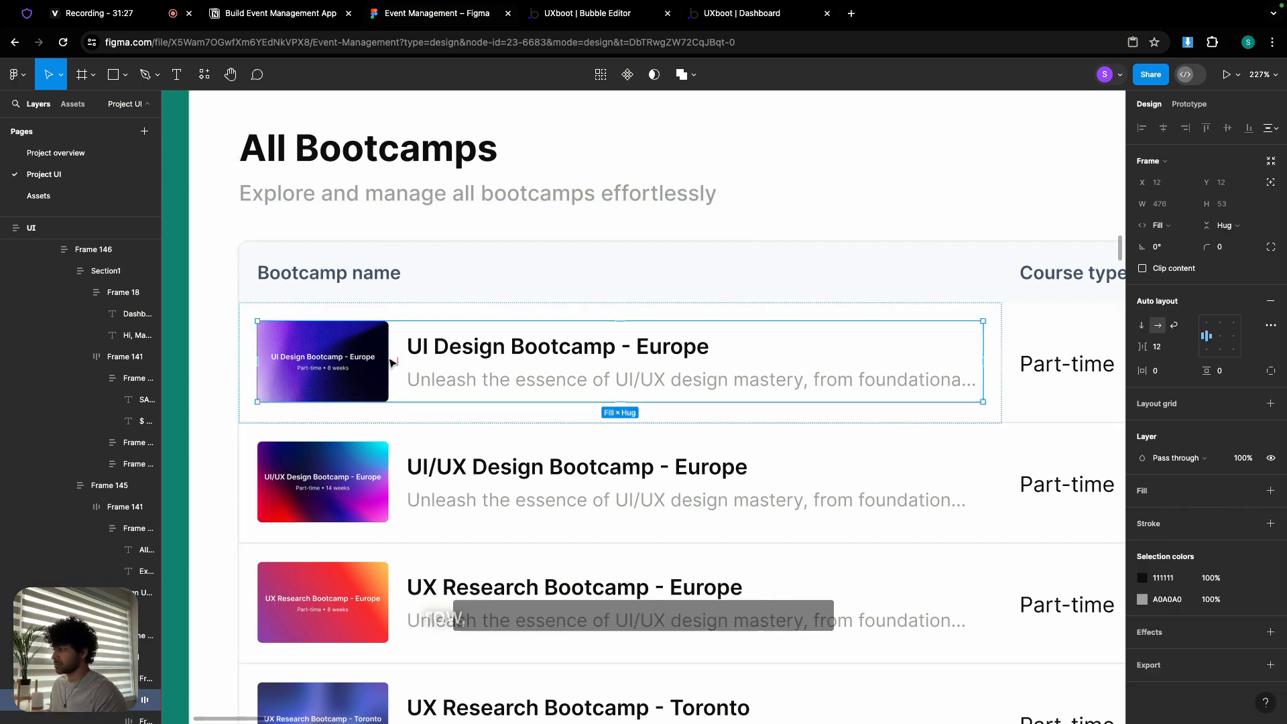
{"action": "double_click", "coordinate": [488, 347]}
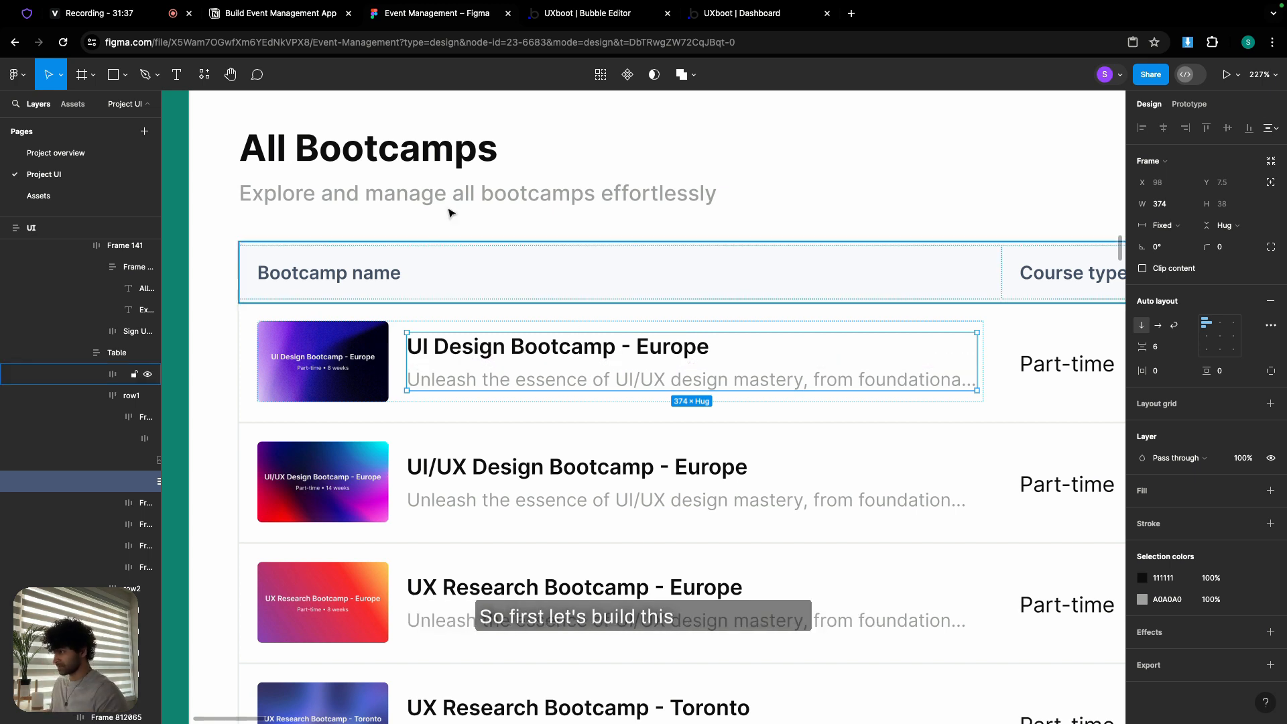
{"action": "left_click", "coordinate": [601, 16]}
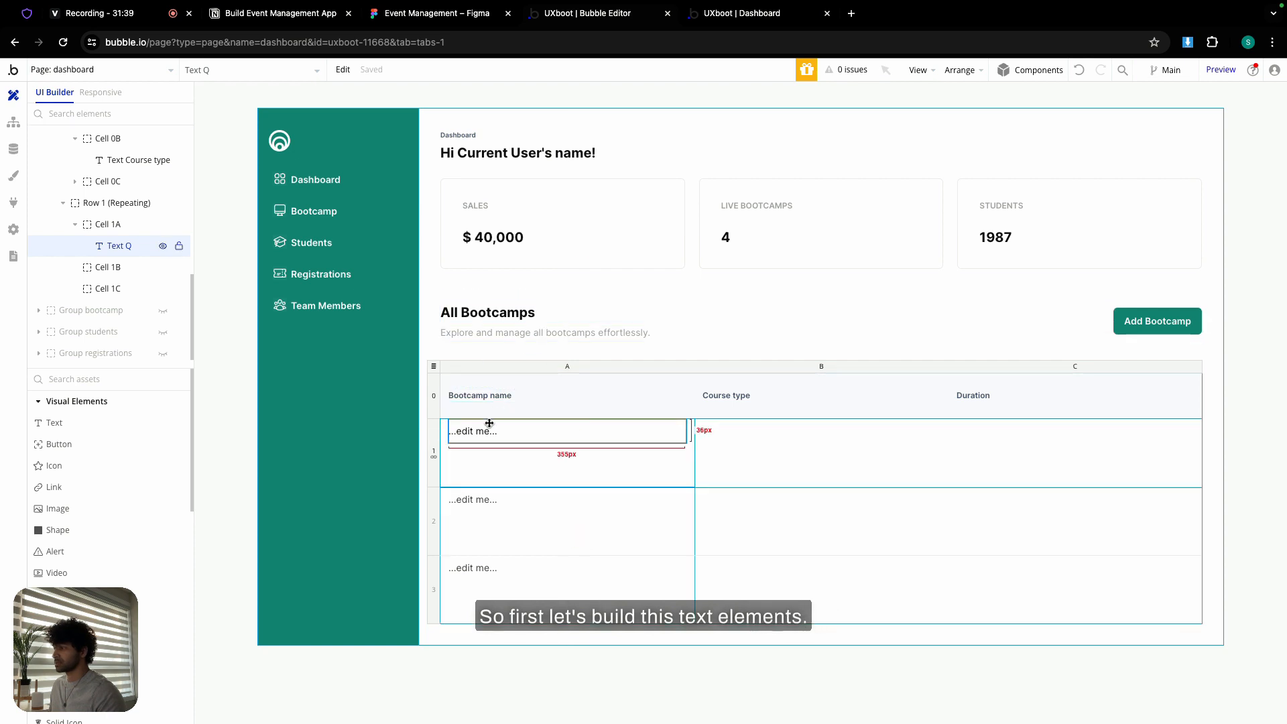
- Centre the cell 1A placeholder text vertically
{"action": "double_click", "coordinate": [485, 464]}
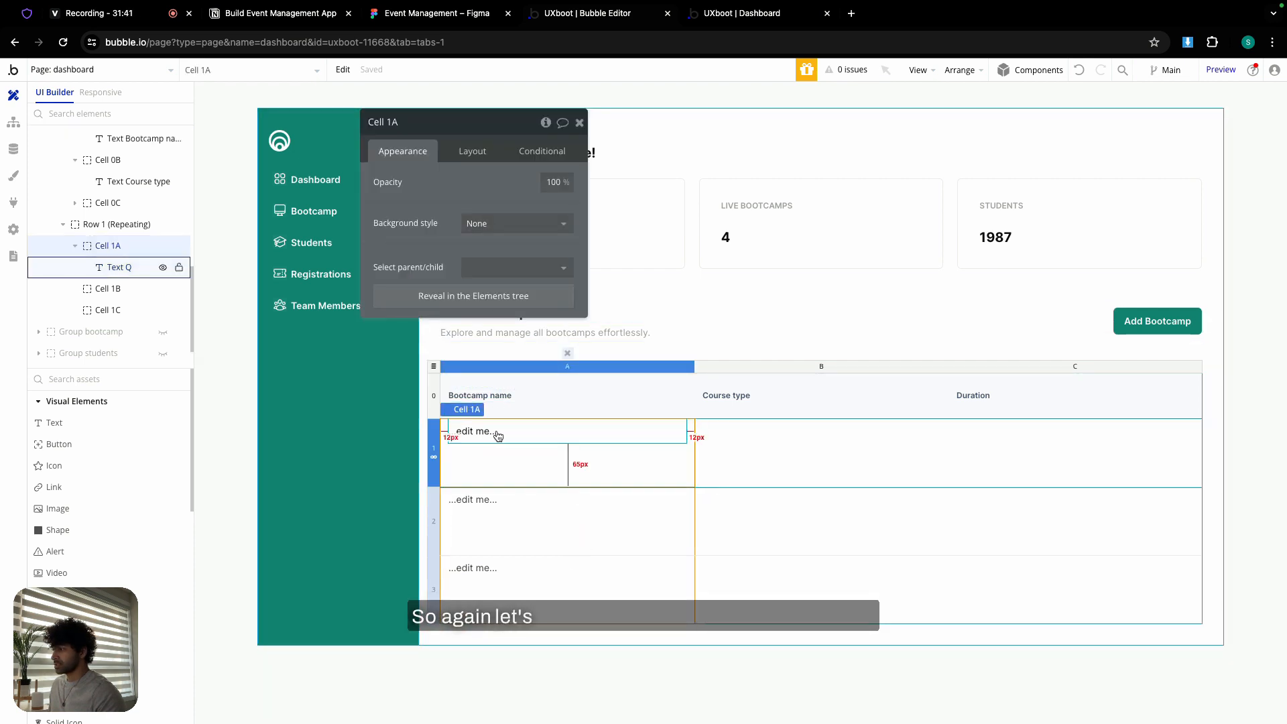
{"action": "left_click", "coordinate": [496, 436]}
{"action": "left_click", "coordinate": [471, 150]}
{"action": "left_click", "coordinate": [526, 256]}
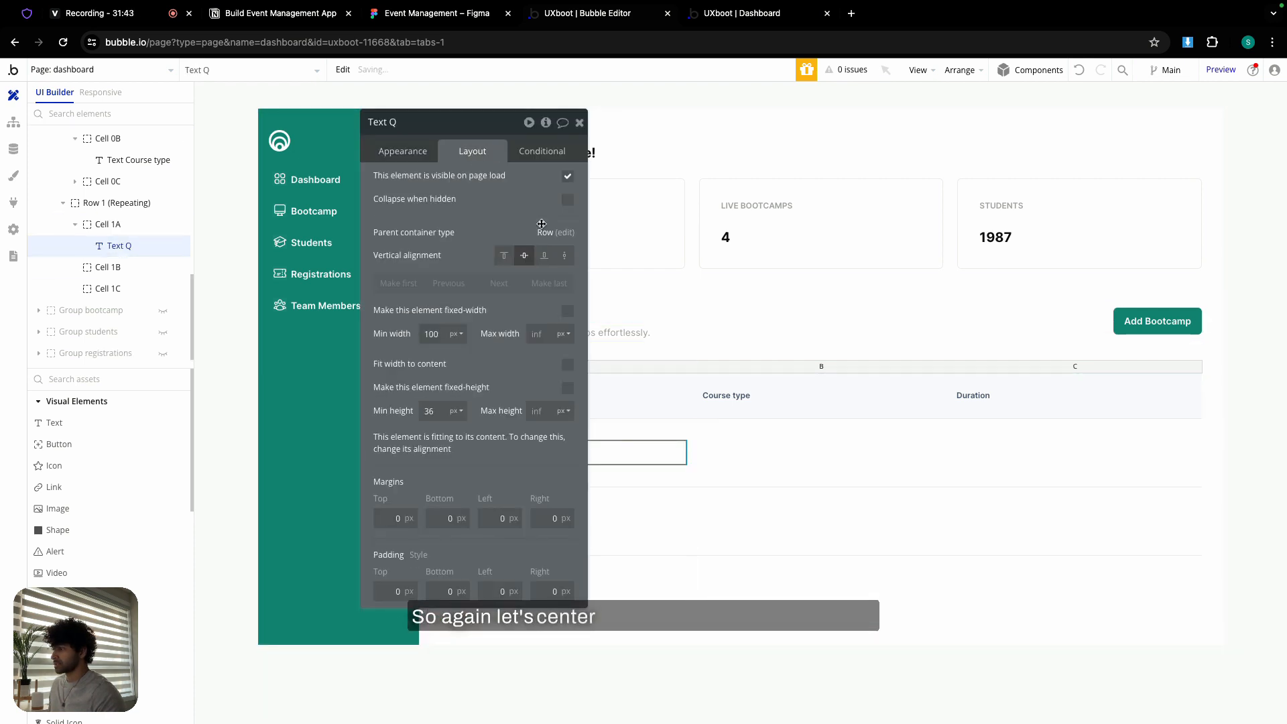
{"action": "left_click", "coordinate": [579, 122]}
- Replace the placeholder with the Figma title 'UI Design Bootcamp - Europe'
{"action": "double_click", "coordinate": [498, 448]}
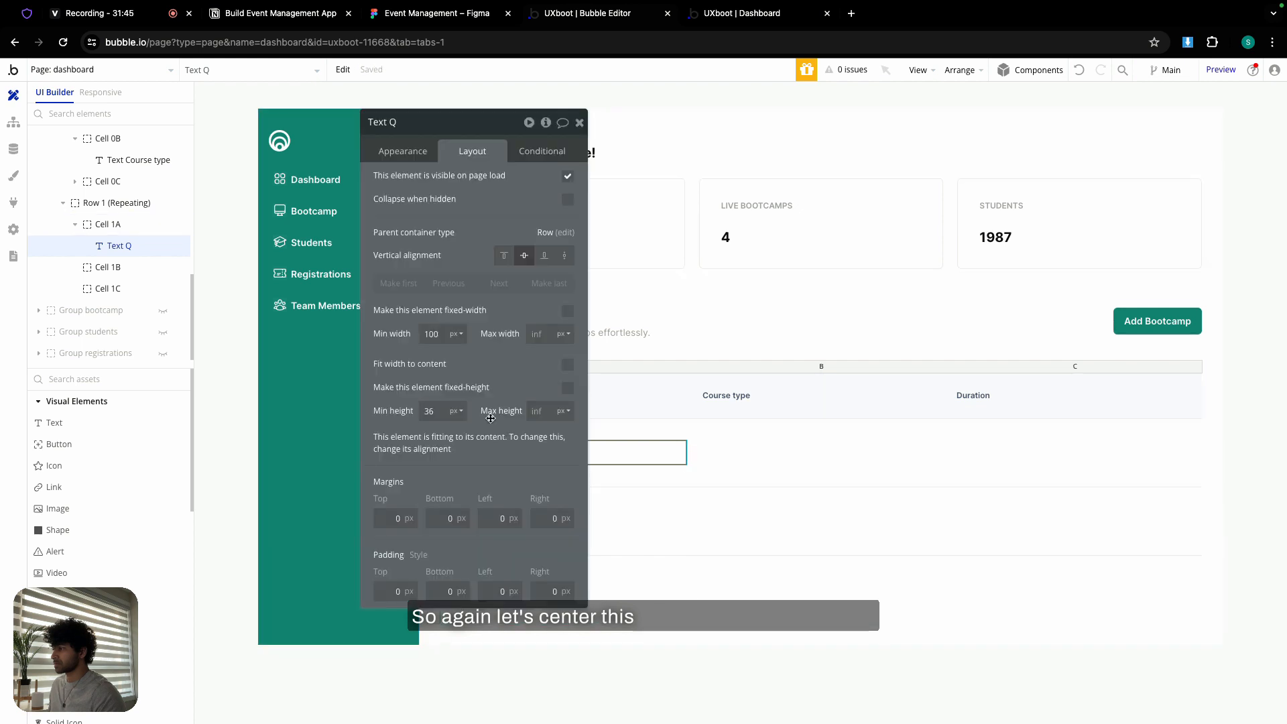
{"action": "left_click", "coordinate": [419, 158]}
{"action": "triple_click", "coordinate": [483, 192]}
{"action": "left_click", "coordinate": [444, 14]}
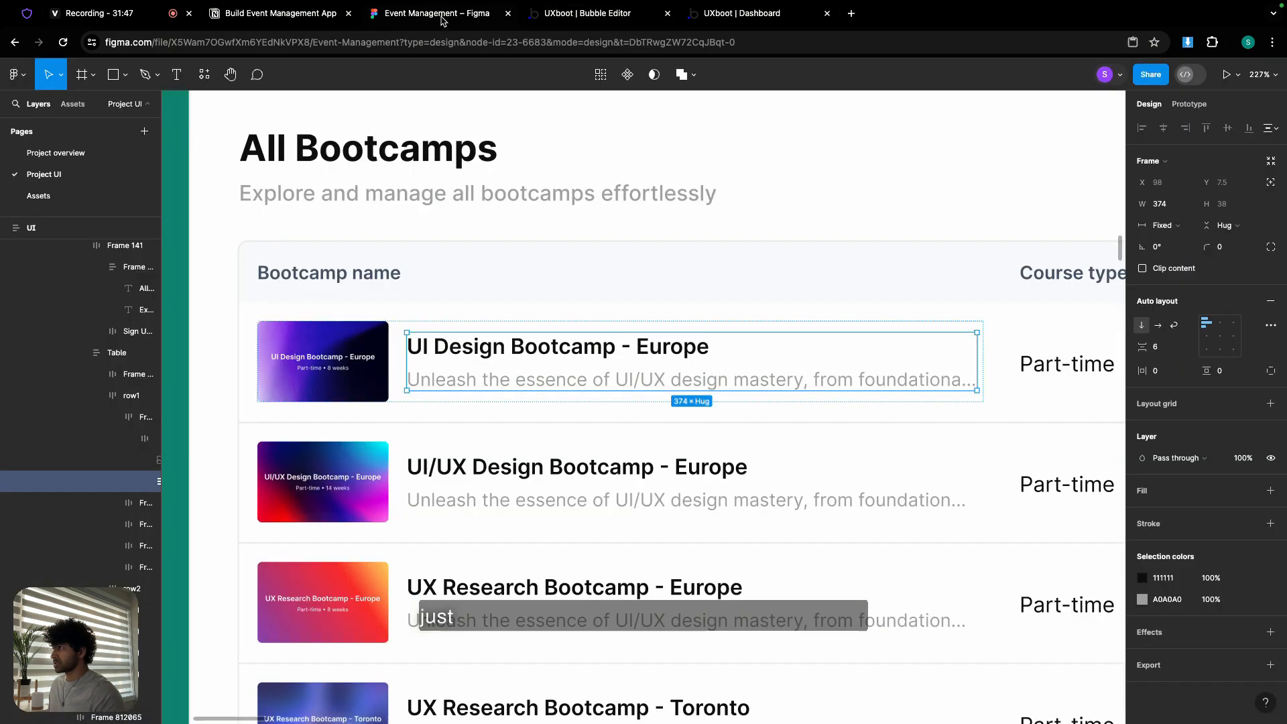
{"action": "double_click", "coordinate": [514, 348]}
{"action": "key", "text": "ctrl+c"}
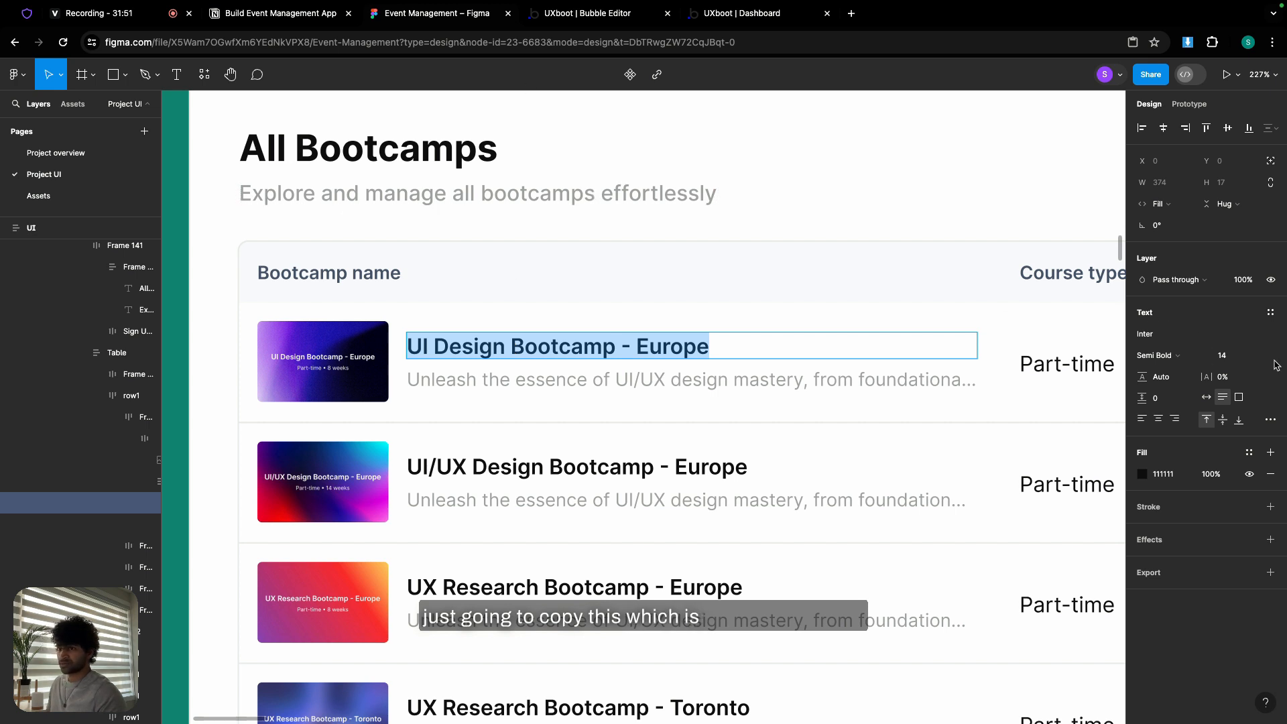
{"action": "left_click", "coordinate": [622, 14]}
{"action": "left_click", "coordinate": [450, 196]}
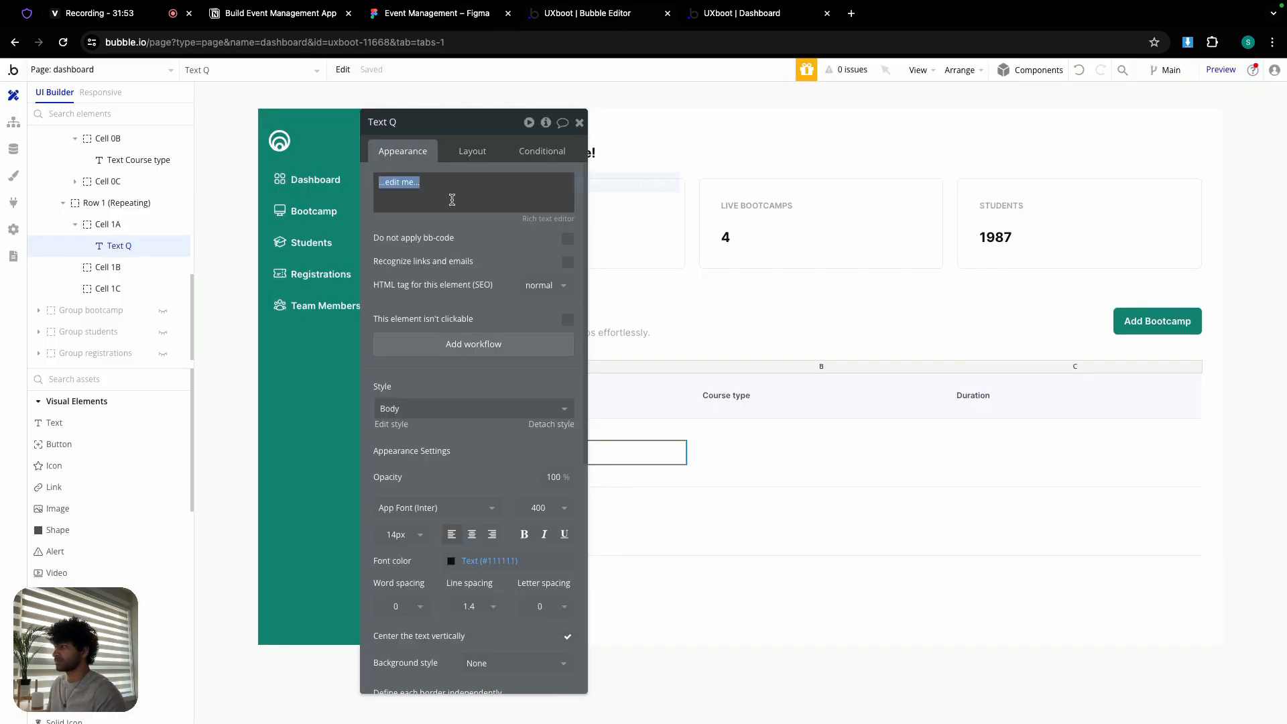
{"action": "key", "text": "ctrl+v"}
- Set the title's font weight to 600 and its minimum width to 0
{"action": "left_click", "coordinate": [523, 508]}
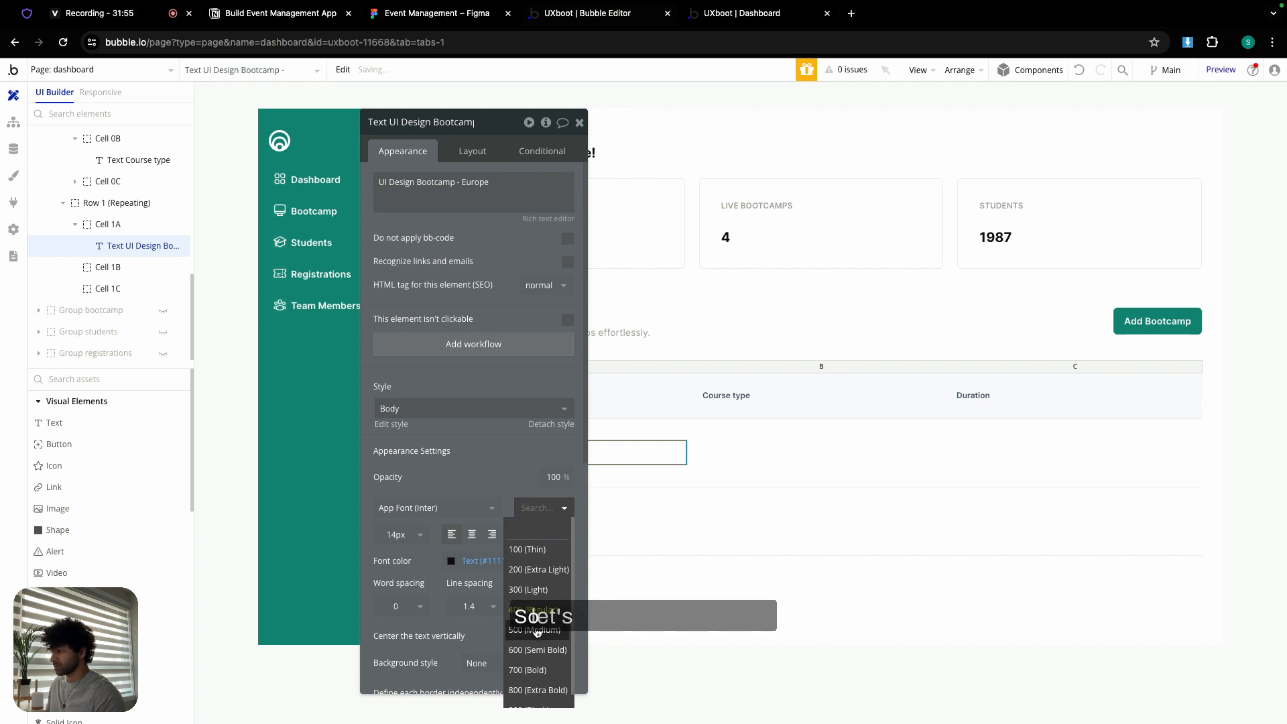
{"action": "left_click", "coordinate": [537, 649]}
{"action": "left_click", "coordinate": [480, 157]}
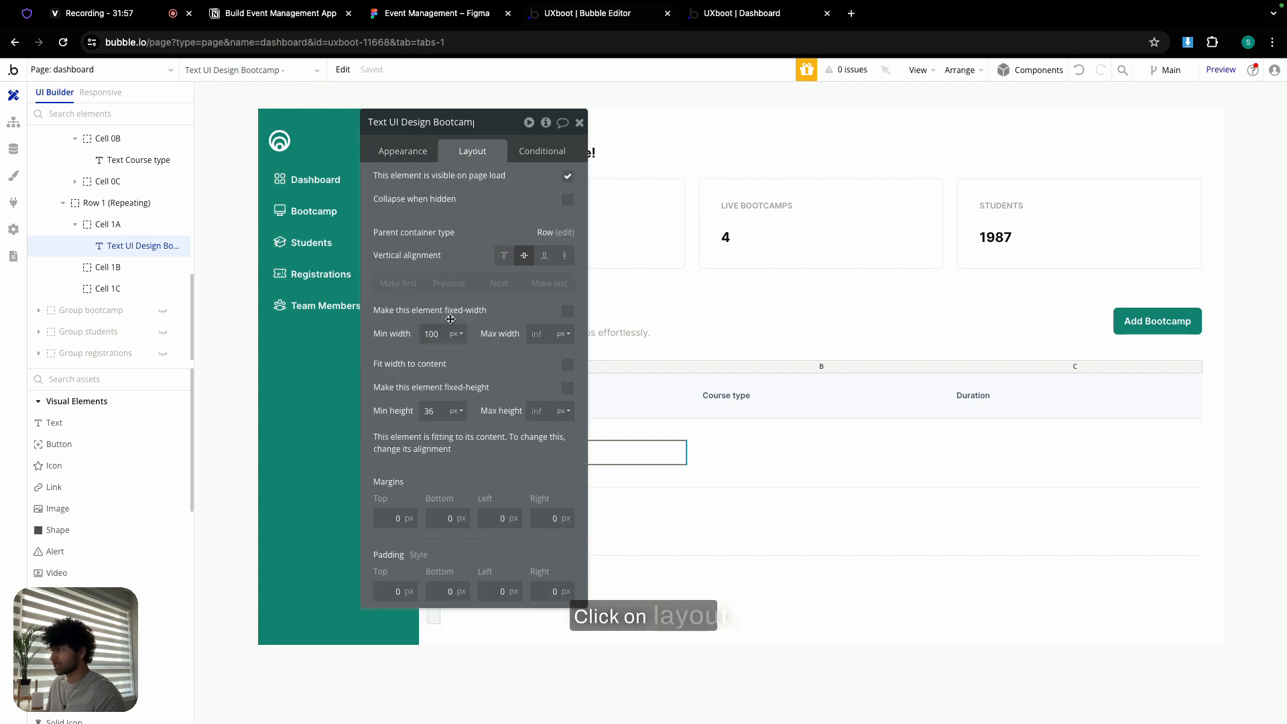
{"action": "double_click", "coordinate": [433, 334]}
{"action": "type", "text": "0"}
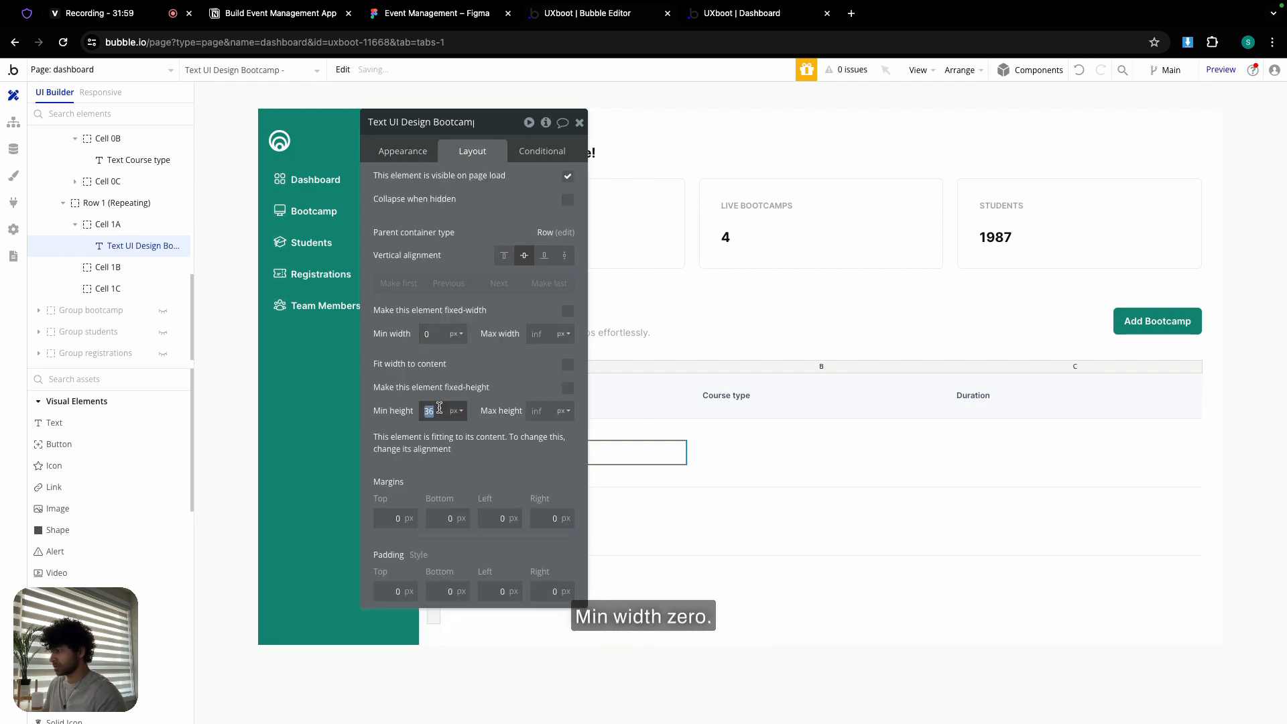
{"action": "type", "text": "0"}
{"action": "left_click", "coordinate": [579, 122]}
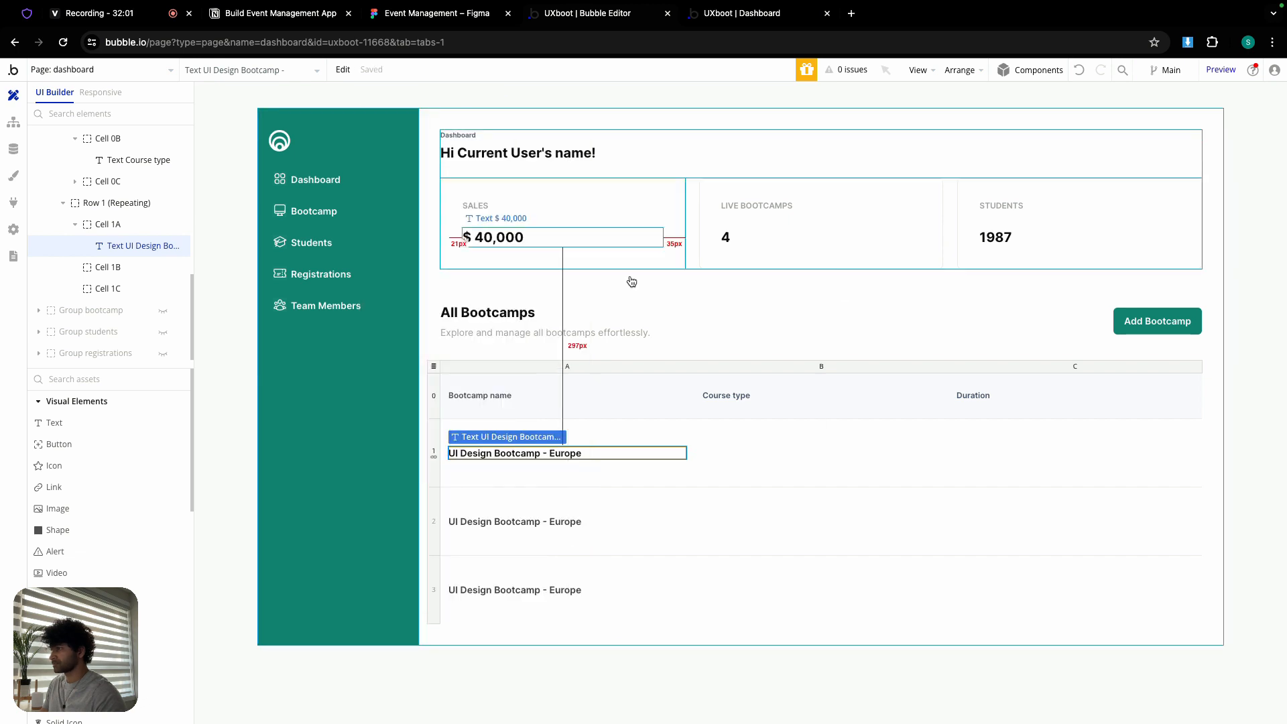
- Paste a copy of the 'Explore and manage all bootcamps effortlessly.' text into cell 1A
{"action": "double_click", "coordinate": [602, 331]}
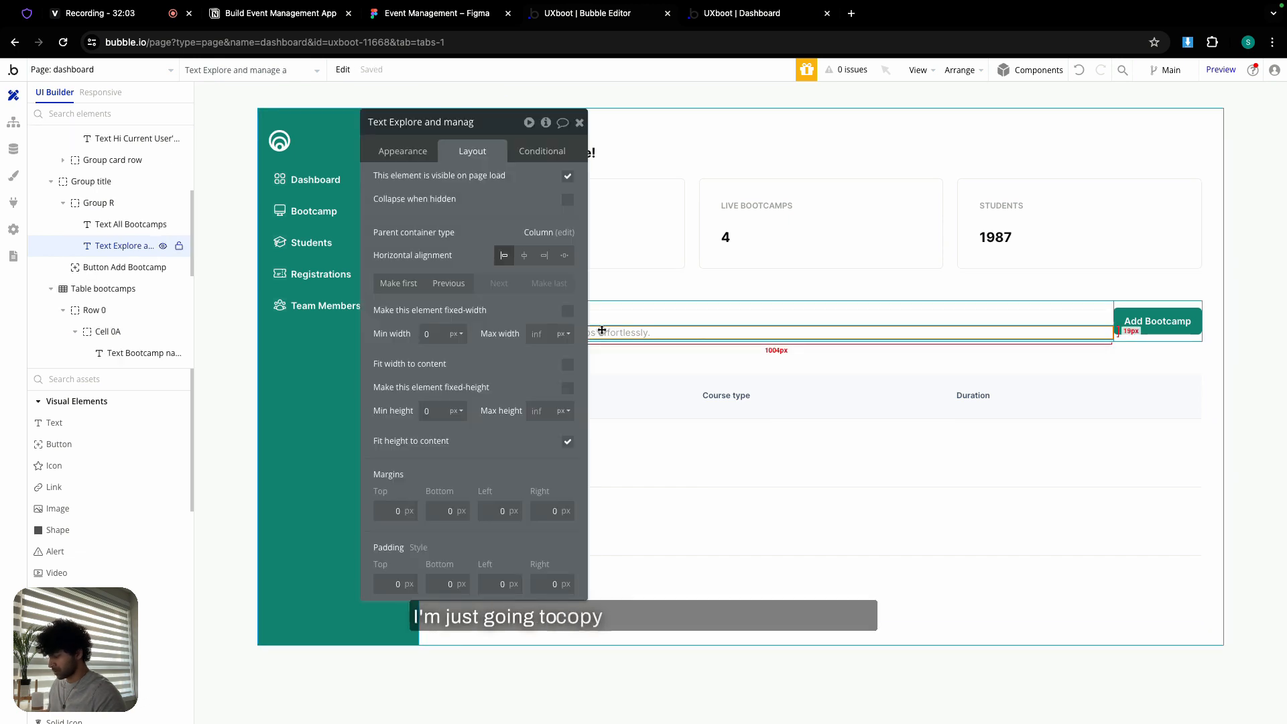
{"action": "left_click", "coordinate": [669, 529]}
{"action": "left_click", "coordinate": [639, 467]}
{"action": "key", "text": "ctrl+v"}
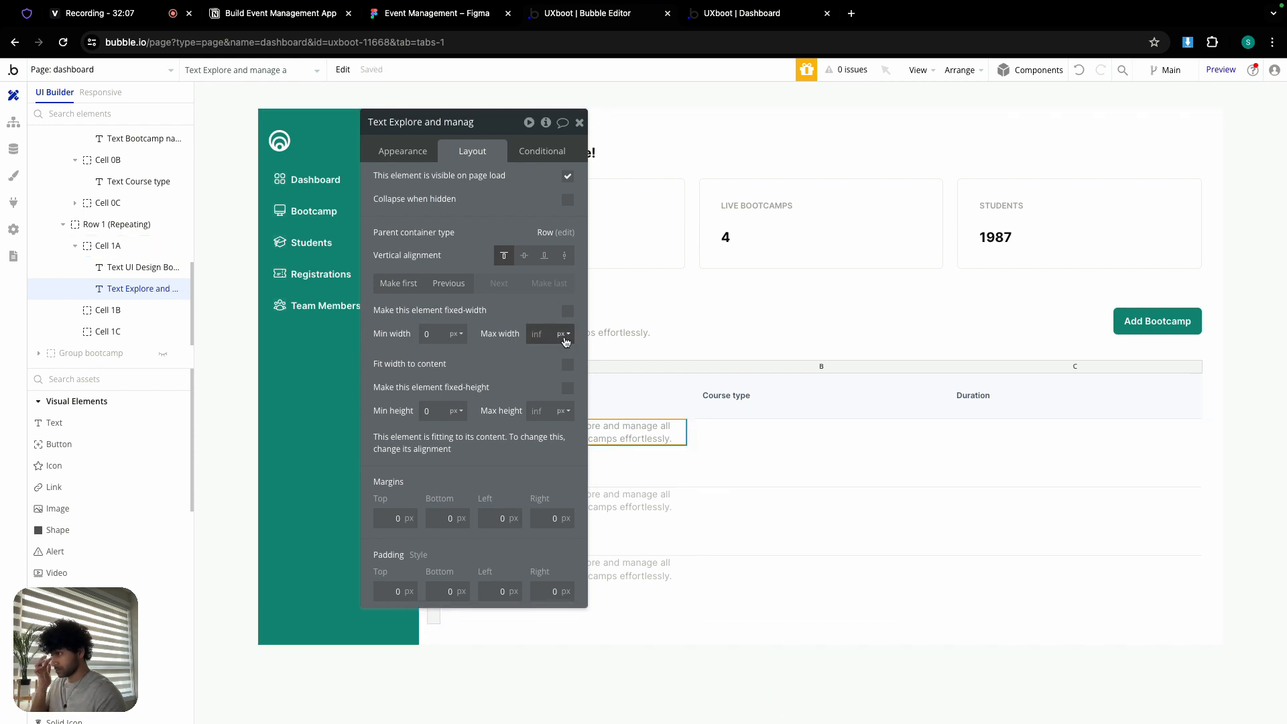
{"action": "left_click", "coordinate": [403, 152]}
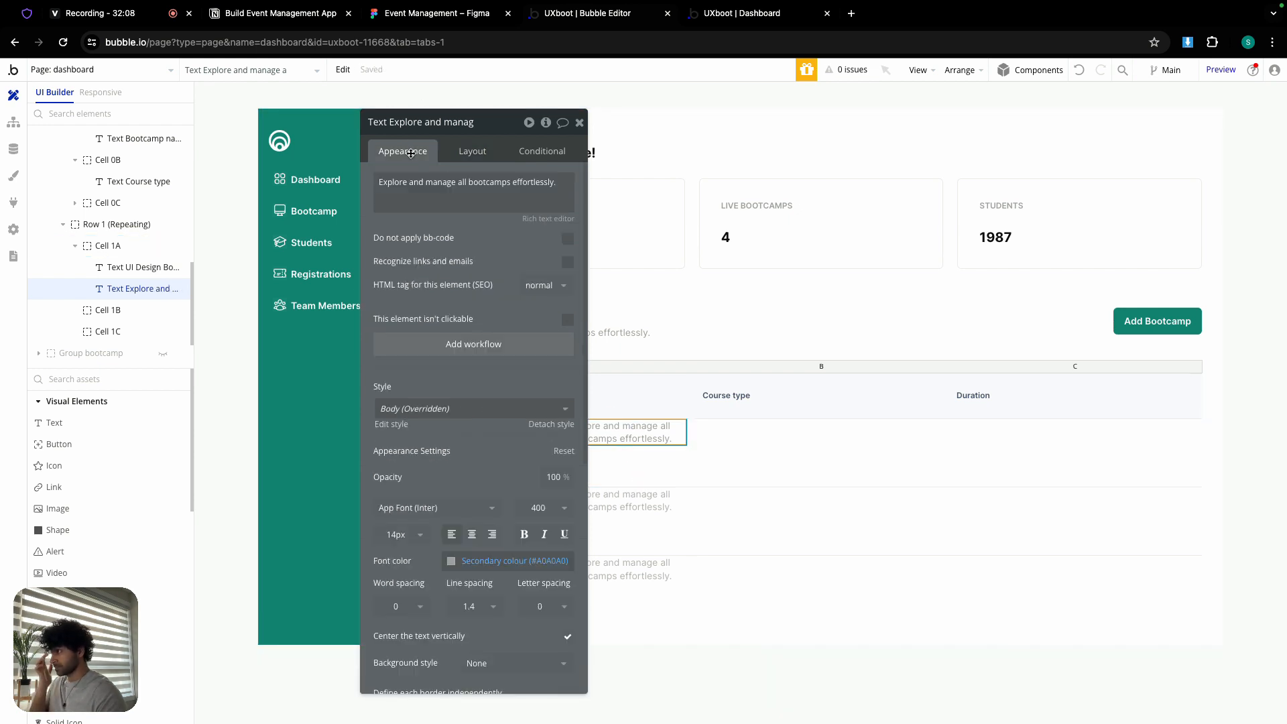
{"action": "left_click", "coordinate": [579, 122]}
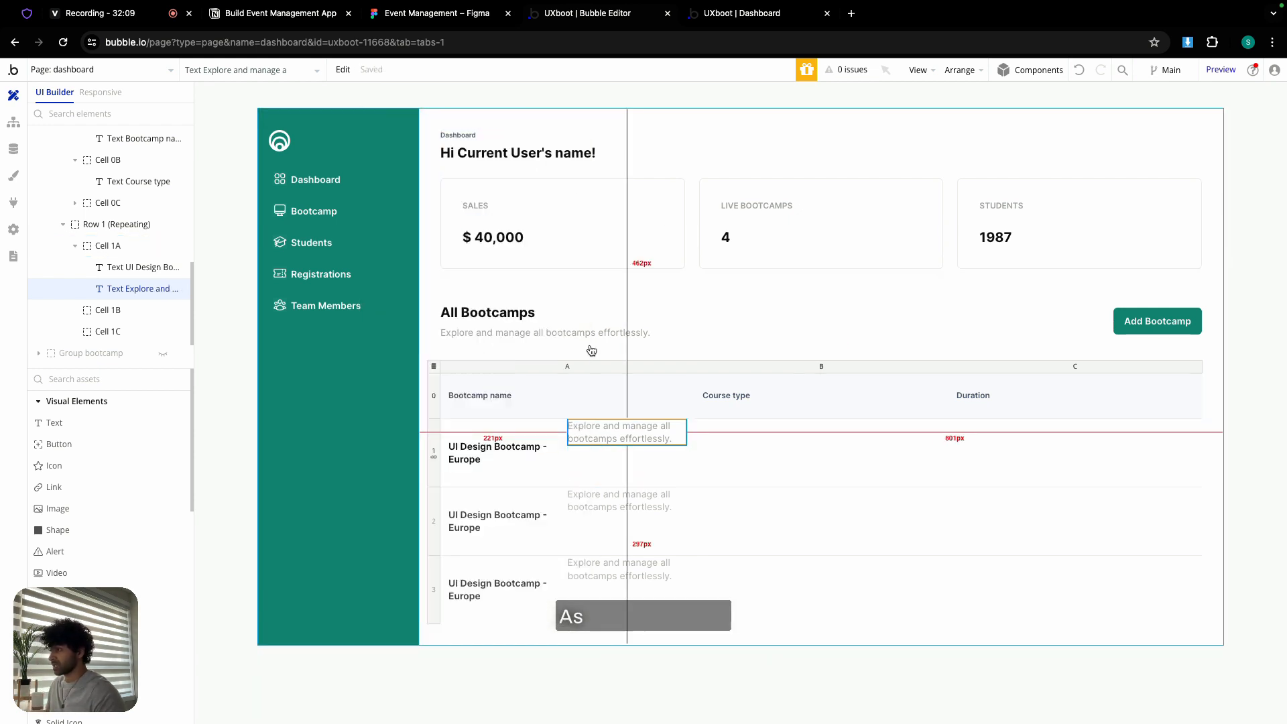
- Centre the pasted description text vertically in the cell
{"action": "double_click", "coordinate": [571, 466]}
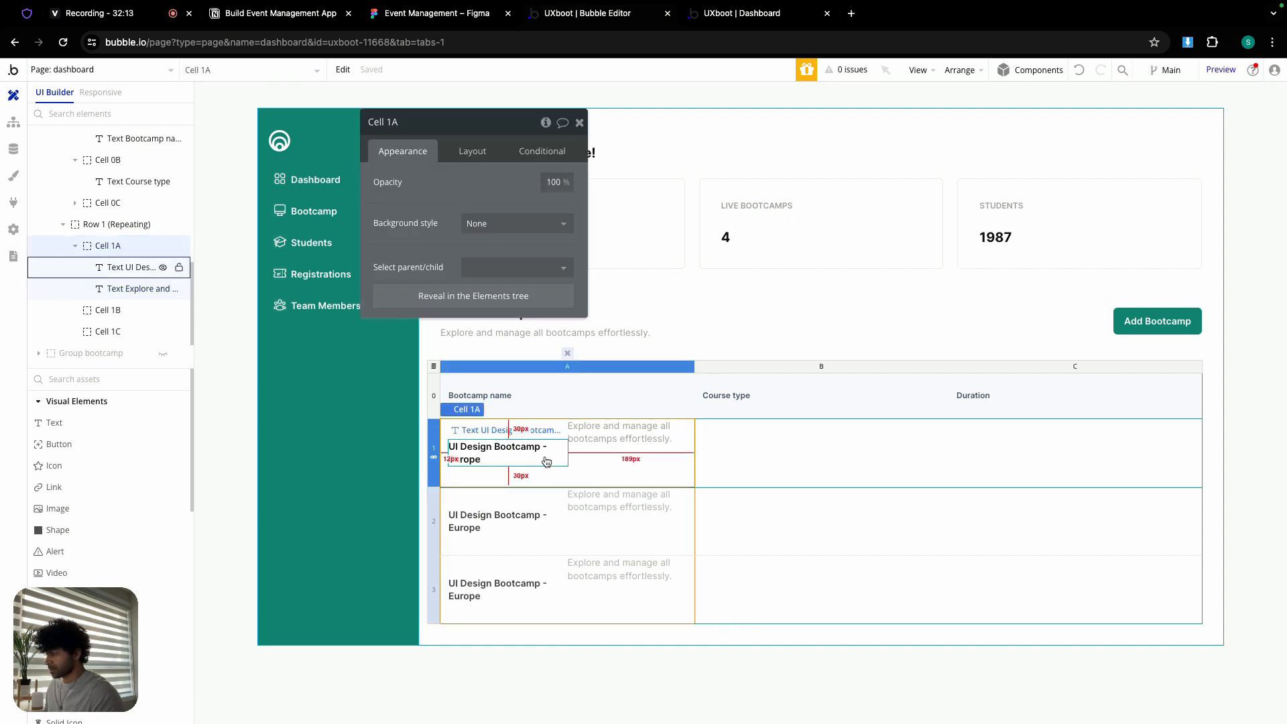
{"action": "left_click", "coordinate": [547, 461]}
{"action": "left_click_drag", "start_coordinate": [568, 121], "coordinate": [1109, 100]}
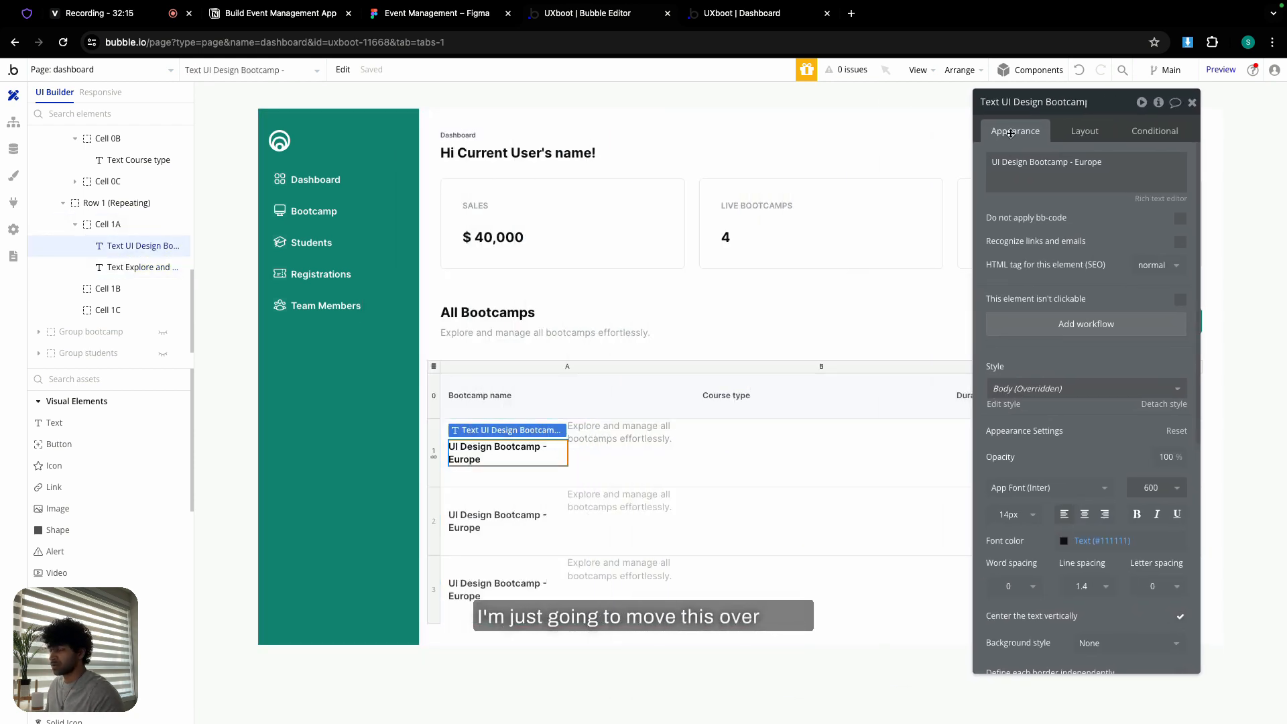
{"action": "left_click", "coordinate": [609, 433], "text": "shift"}
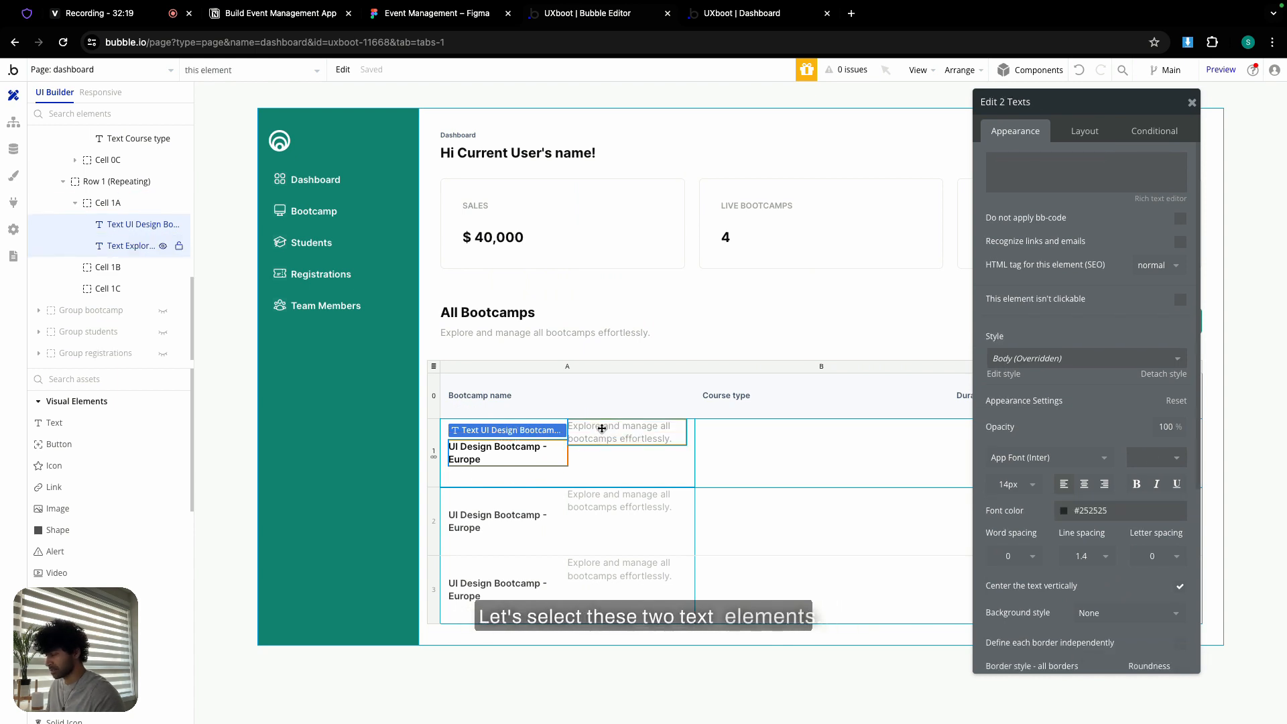
{"action": "left_click", "coordinate": [602, 429]}
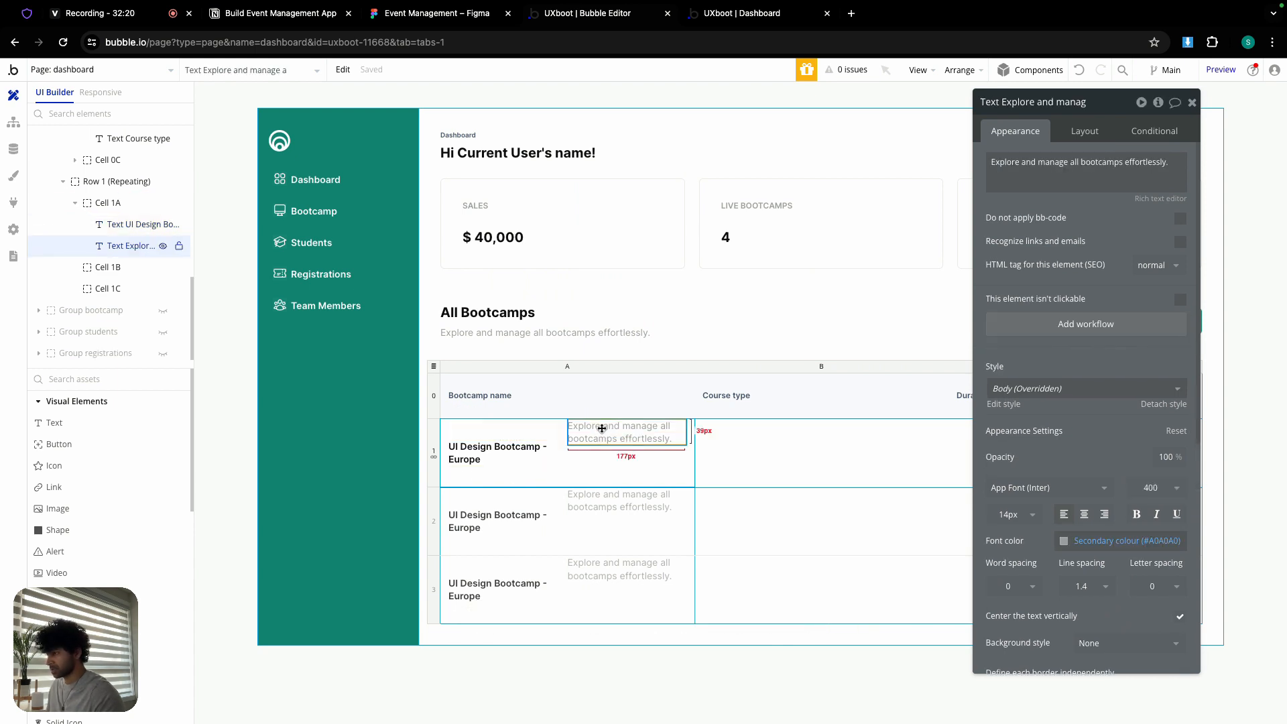
{"action": "left_click", "coordinate": [1076, 132]}
{"action": "left_click", "coordinate": [528, 452]}
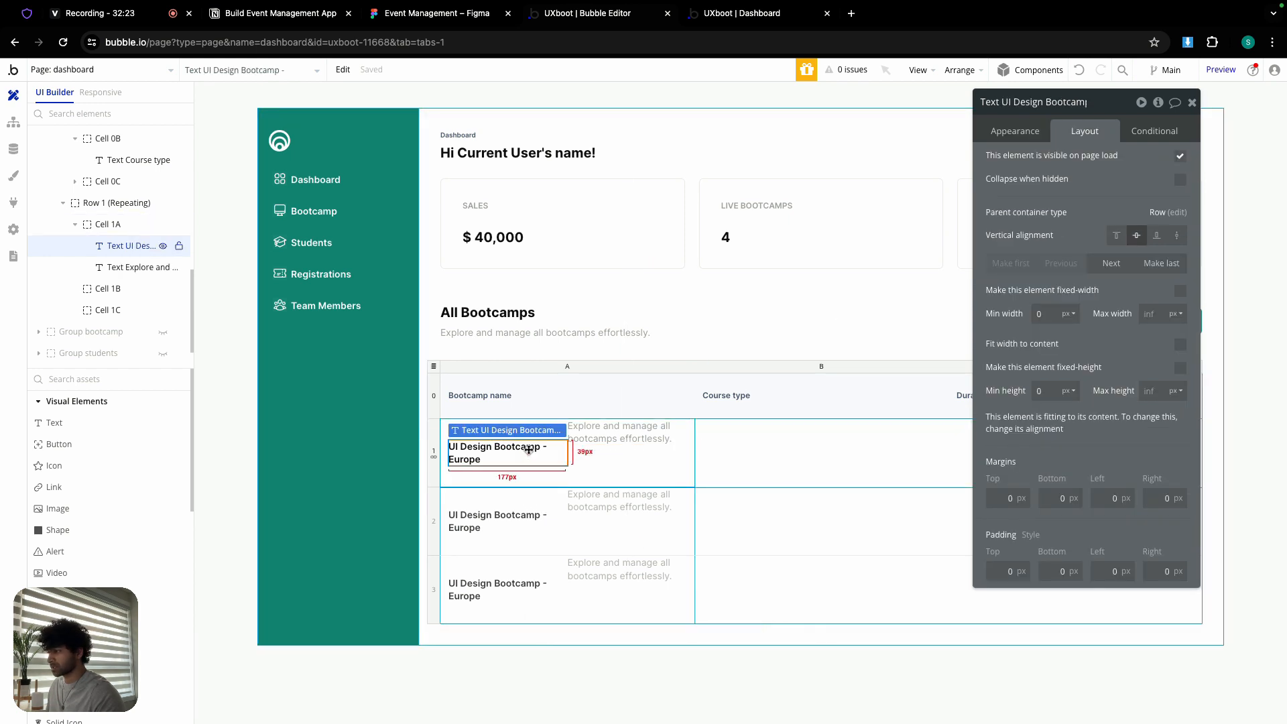
{"action": "left_click", "coordinate": [625, 438]}
{"action": "left_click", "coordinate": [1136, 235]}
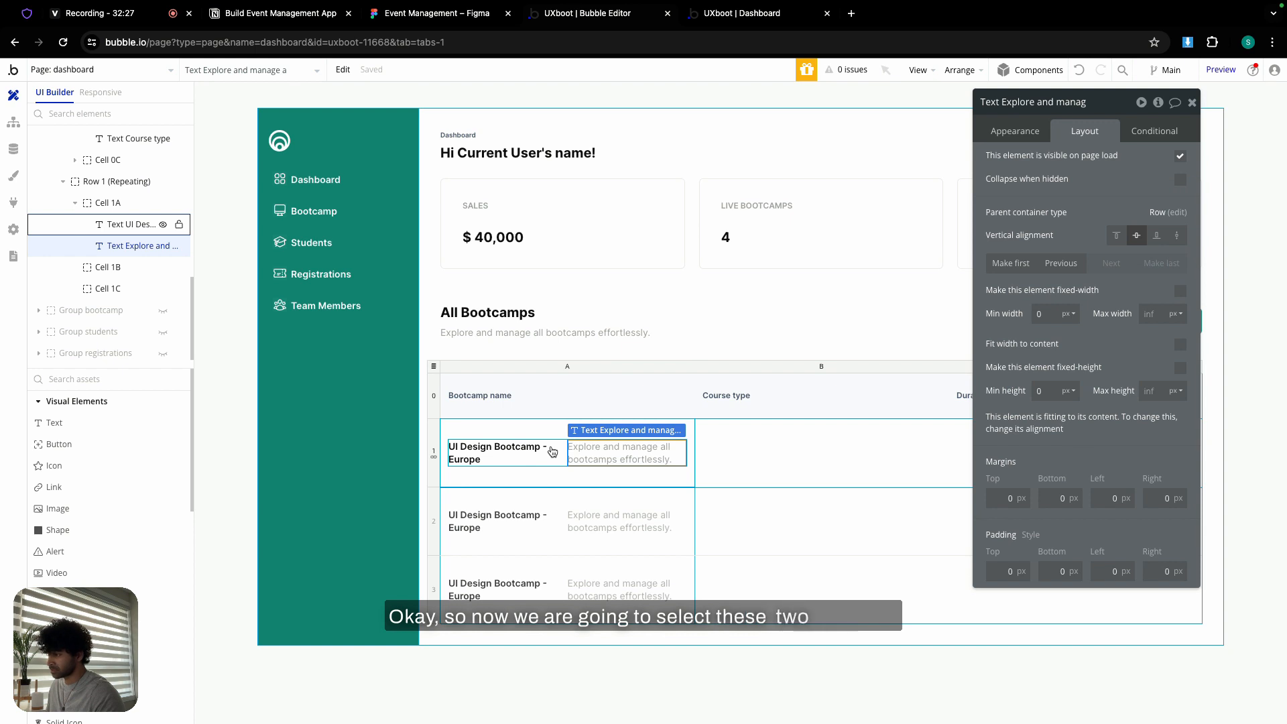
- Group the title and description into a column container with a 6px gap and min height 0
{"action": "left_click", "coordinate": [553, 451], "text": "shift"}
{"action": "right_click", "coordinate": [552, 452]}
{"action": "mouse_move", "coordinate": [610, 535]}
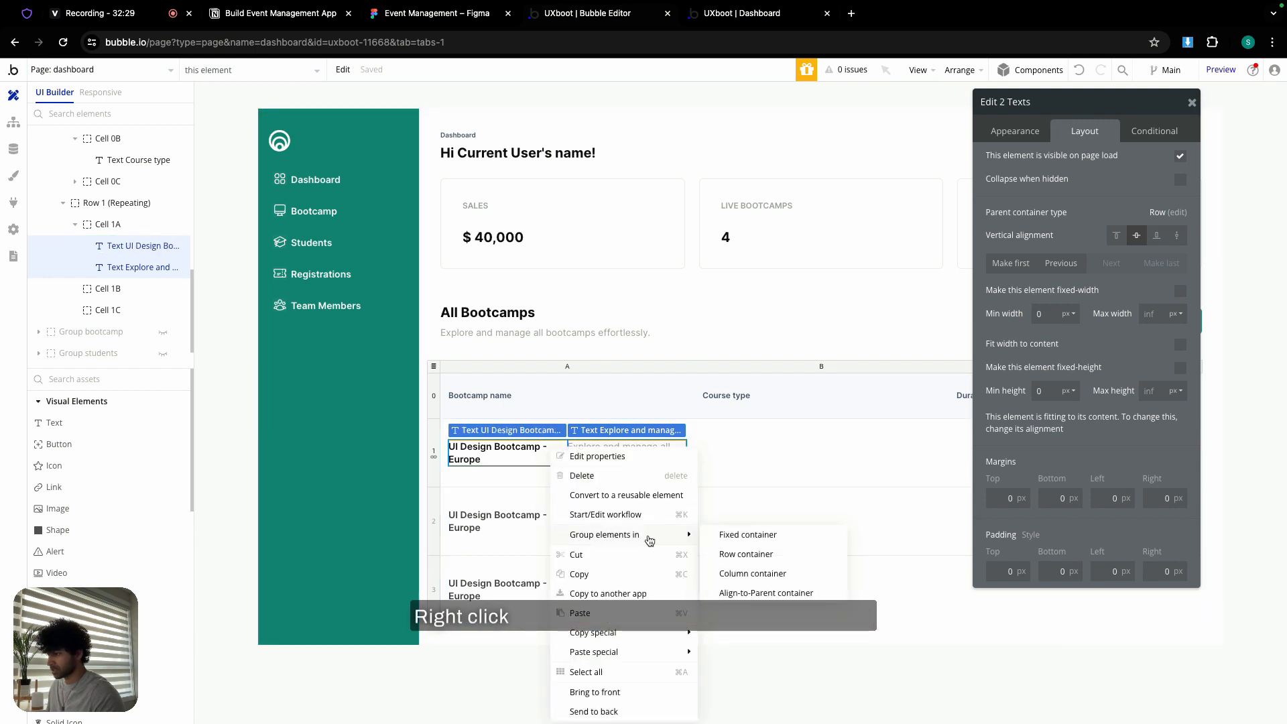
{"action": "left_click", "coordinate": [753, 574]}
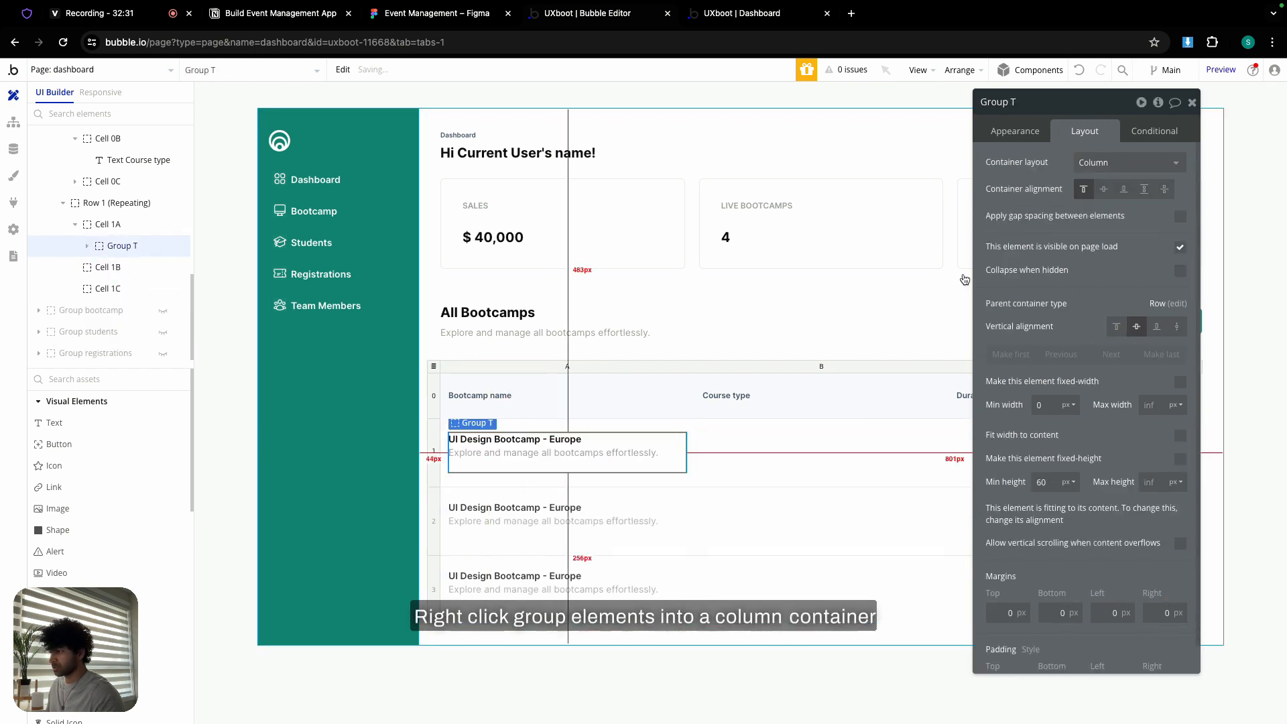
{"action": "left_click", "coordinate": [1180, 216]}
{"action": "left_click", "coordinate": [1163, 239]}
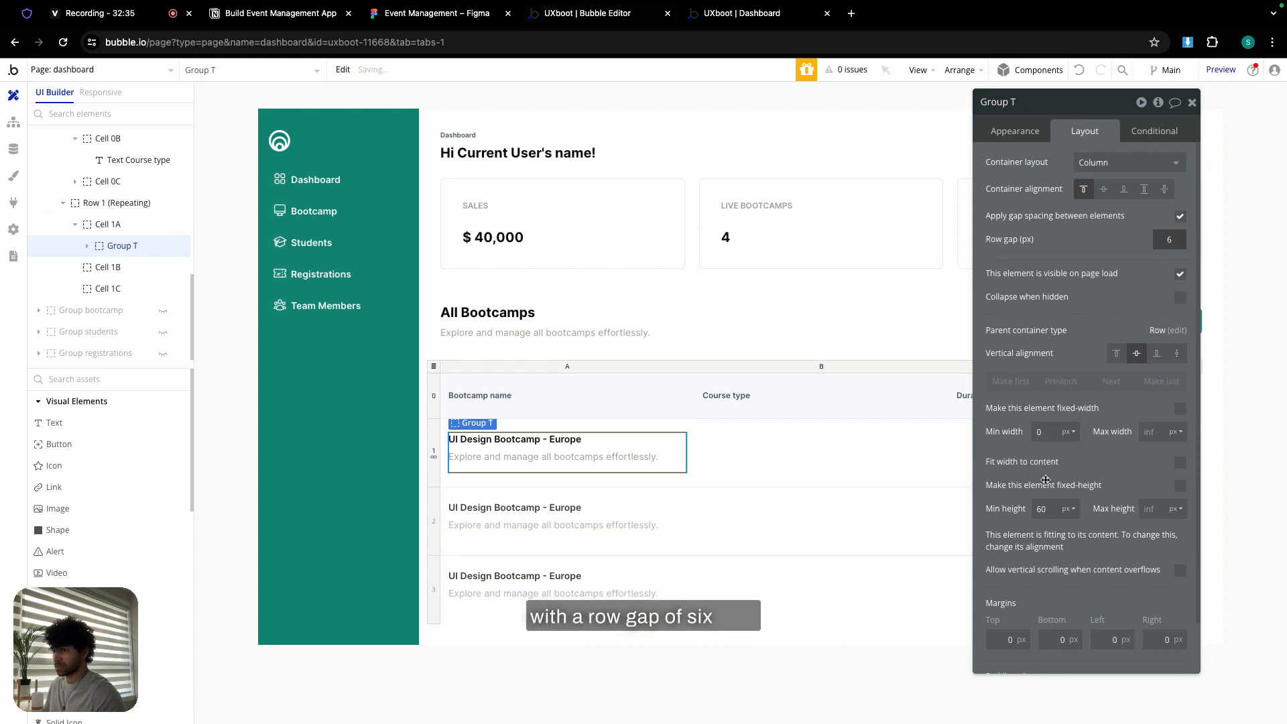
{"action": "type", "text": "0"}
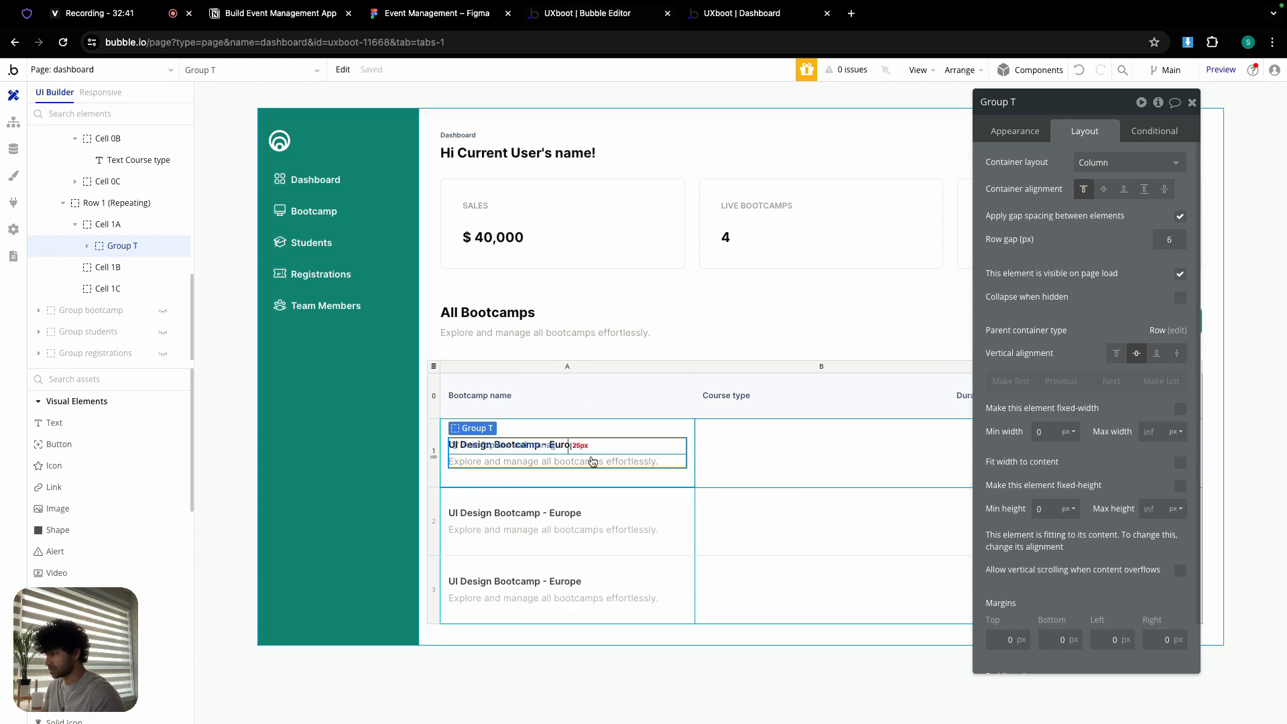
- Replace the description with the Figma 'Unleash the essence…' paragraph
{"action": "left_click", "coordinate": [590, 460]}
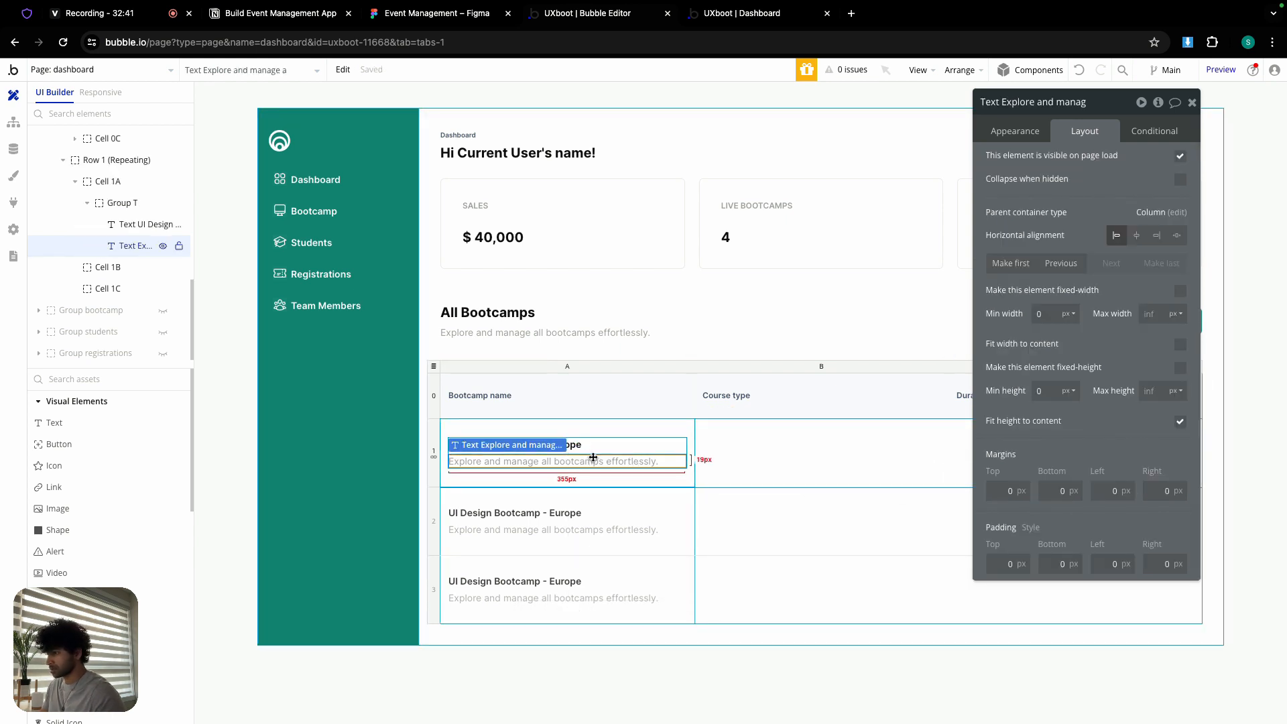
{"action": "left_click", "coordinate": [462, 14]}
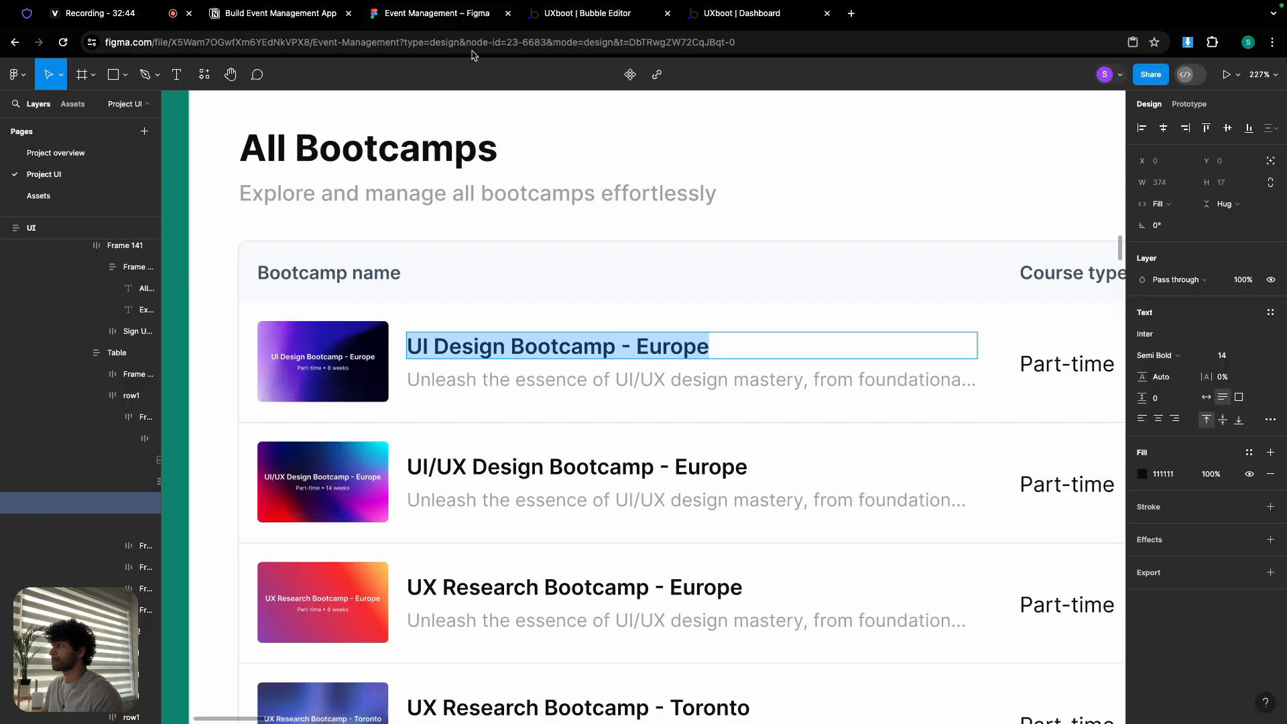
{"action": "double_click", "coordinate": [562, 377]}
{"action": "key", "text": "ctrl+a"}
{"action": "key", "text": "ctrl+c"}
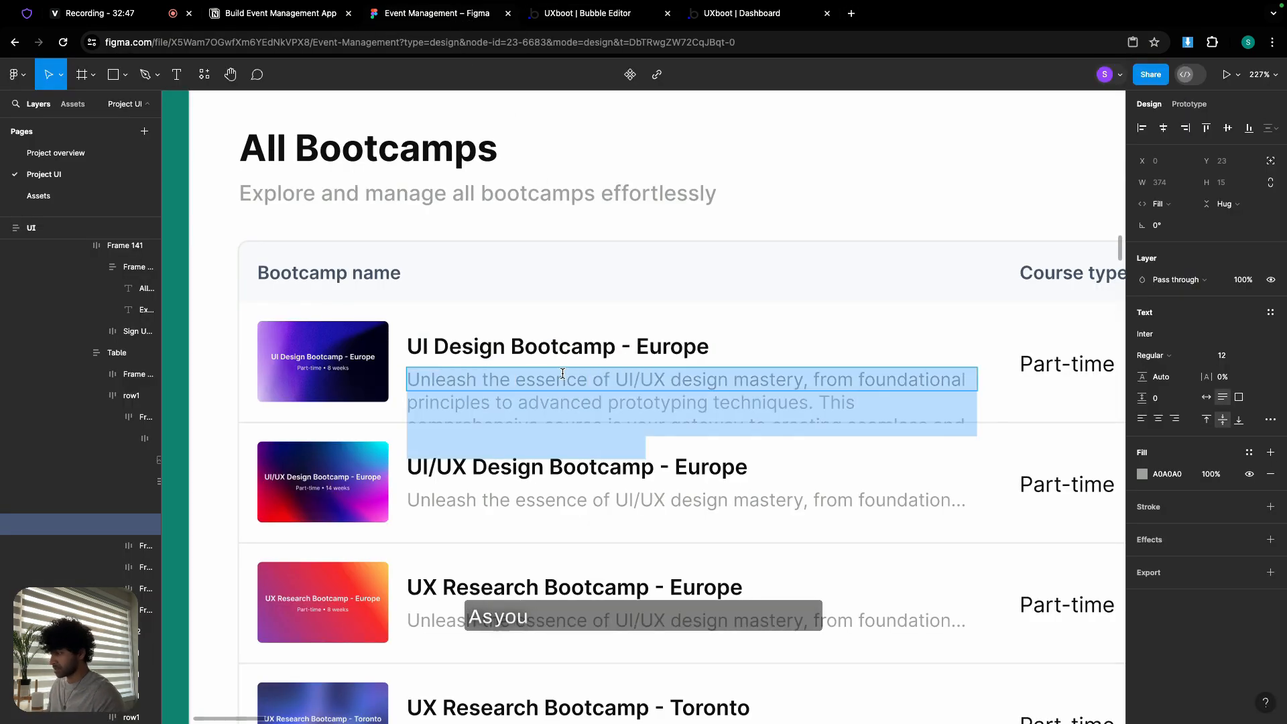
{"action": "left_click", "coordinate": [576, 20]}
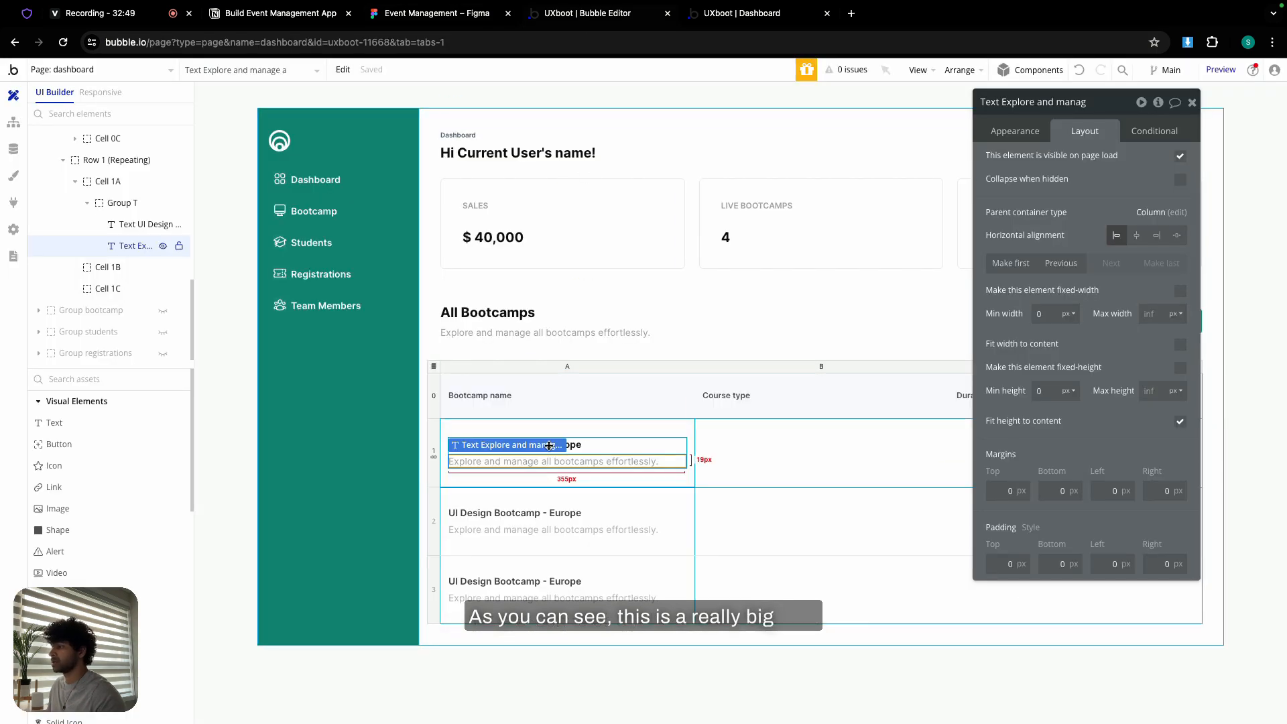
{"action": "left_click", "coordinate": [1036, 164]}
{"action": "key", "text": "ctrl+a"}
{"action": "key", "text": "ctrl+v"}
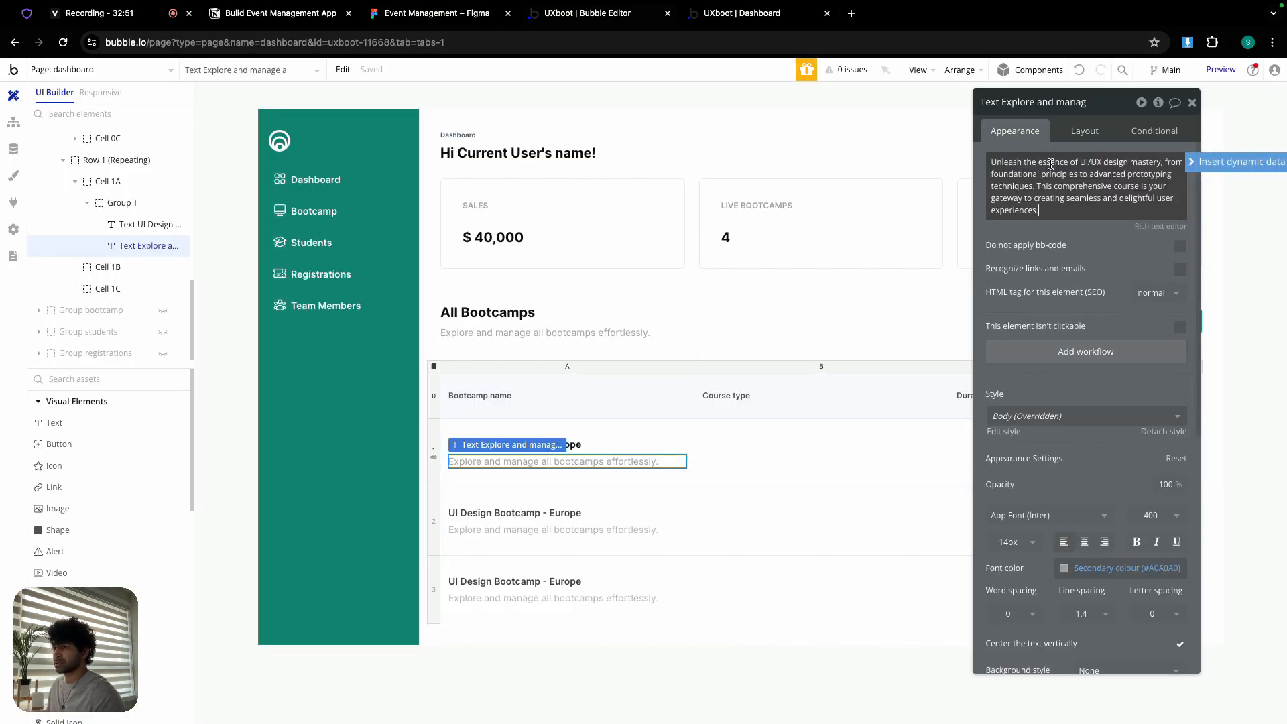
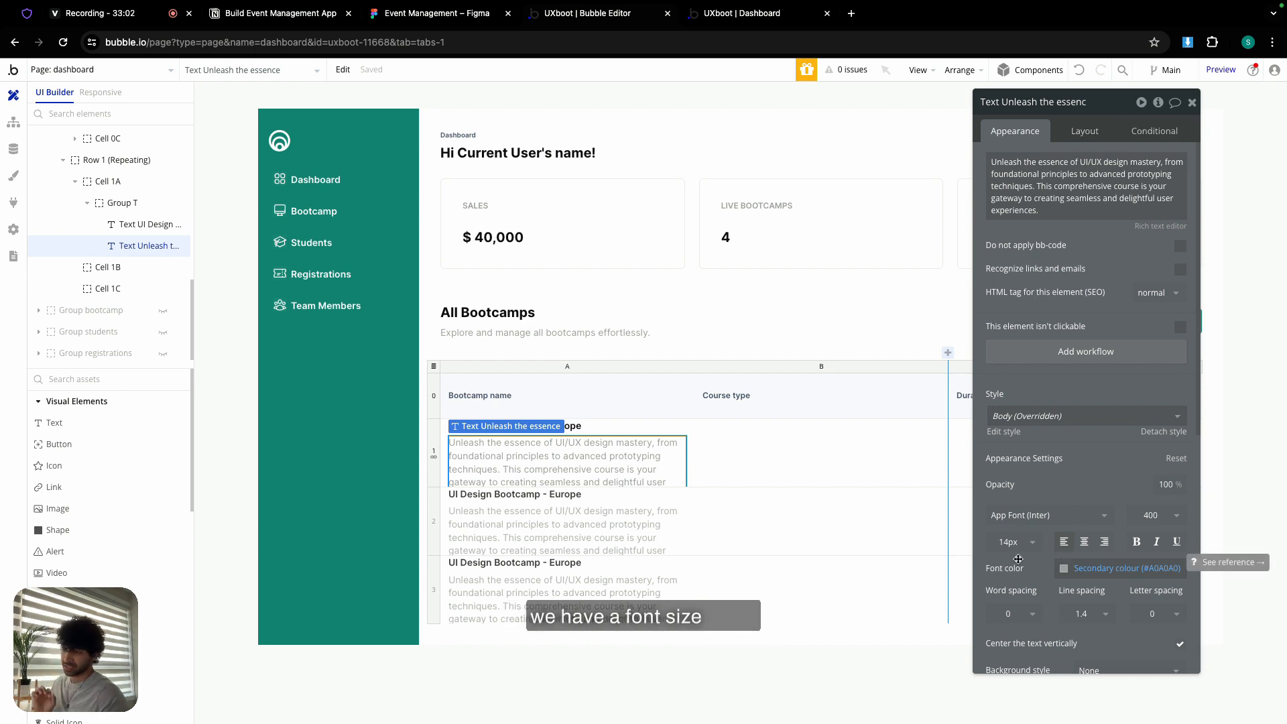
- Fix the description text's height at 24 px so it truncates to one line
{"action": "left_click", "coordinate": [1083, 132]}
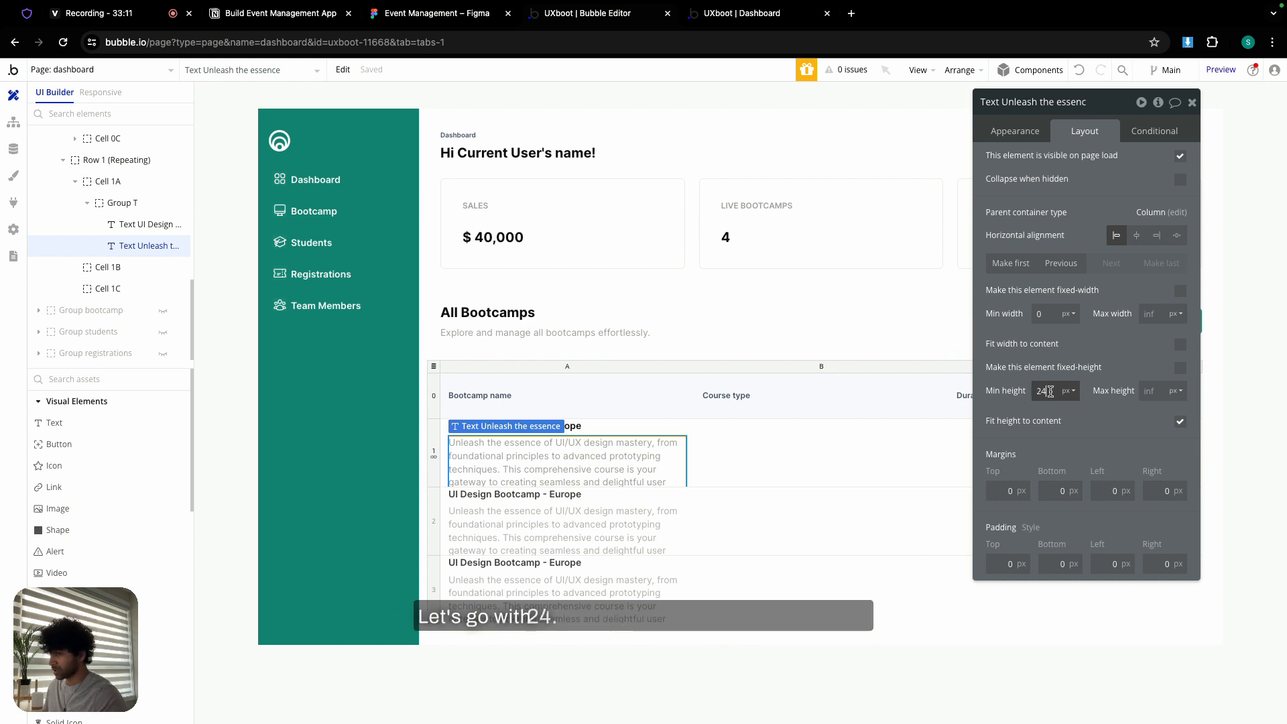
{"action": "left_click", "coordinate": [1180, 368]}
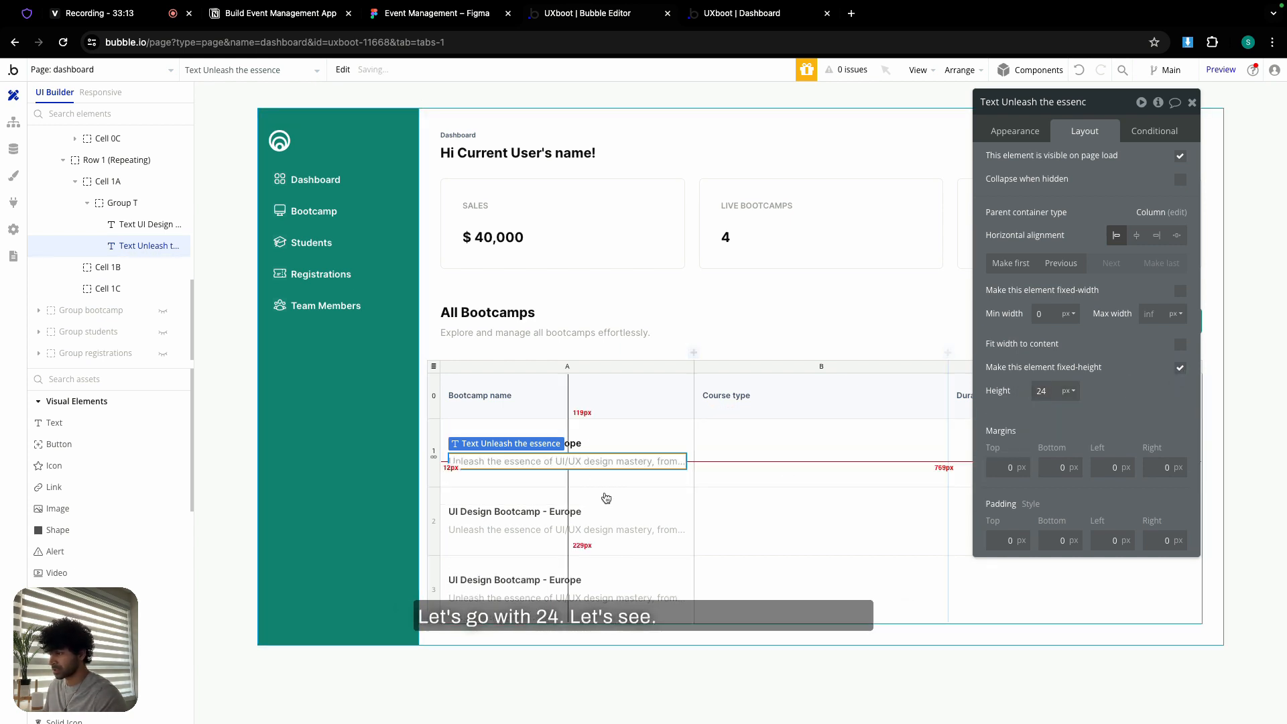
{"action": "left_click", "coordinate": [709, 460]}
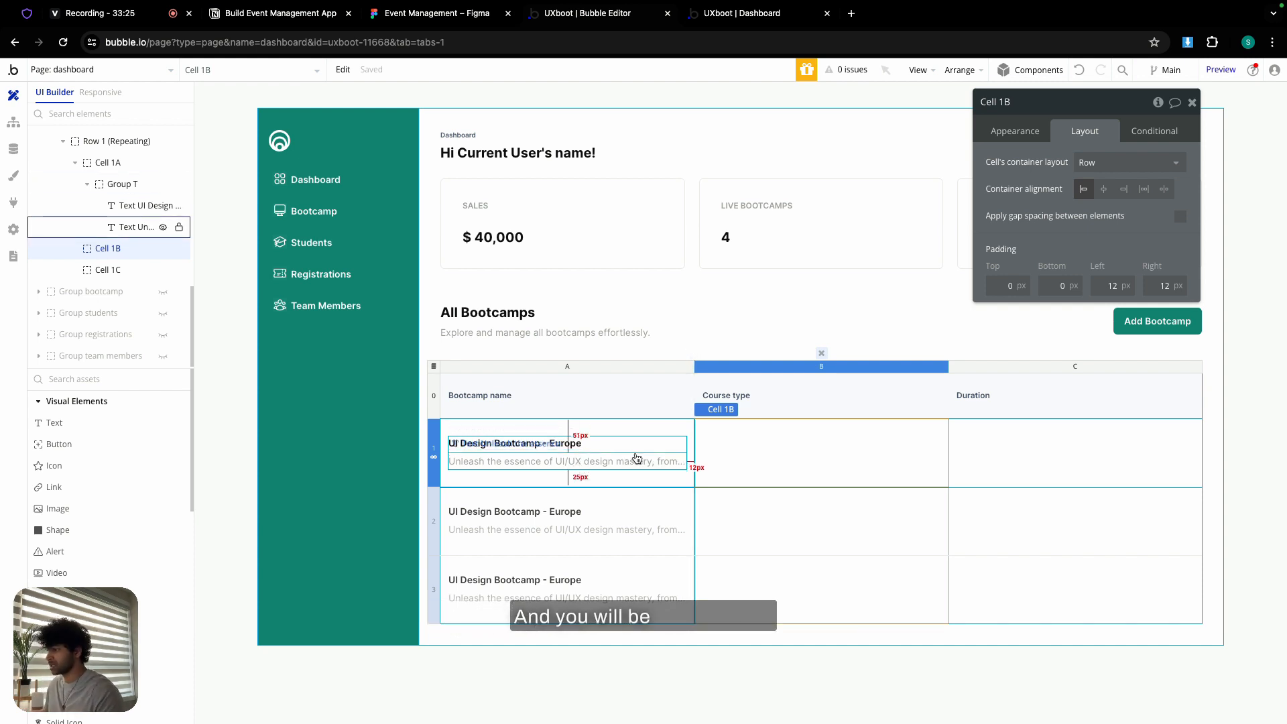
{"action": "left_click", "coordinate": [637, 456]}
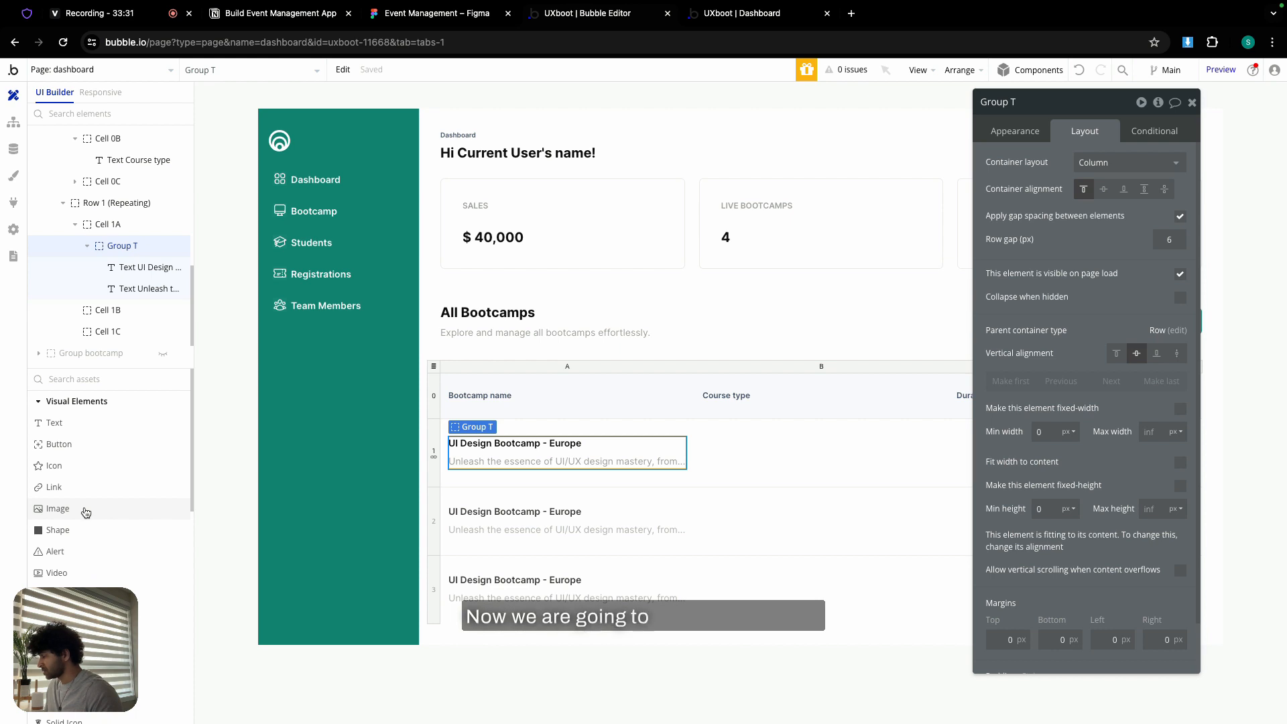
- Add an image to the bootcamp name cell and upload the UI Design Bootcamp - Europe cover
{"action": "left_click_drag", "start_coordinate": [86, 513], "coordinate": [449, 447]}
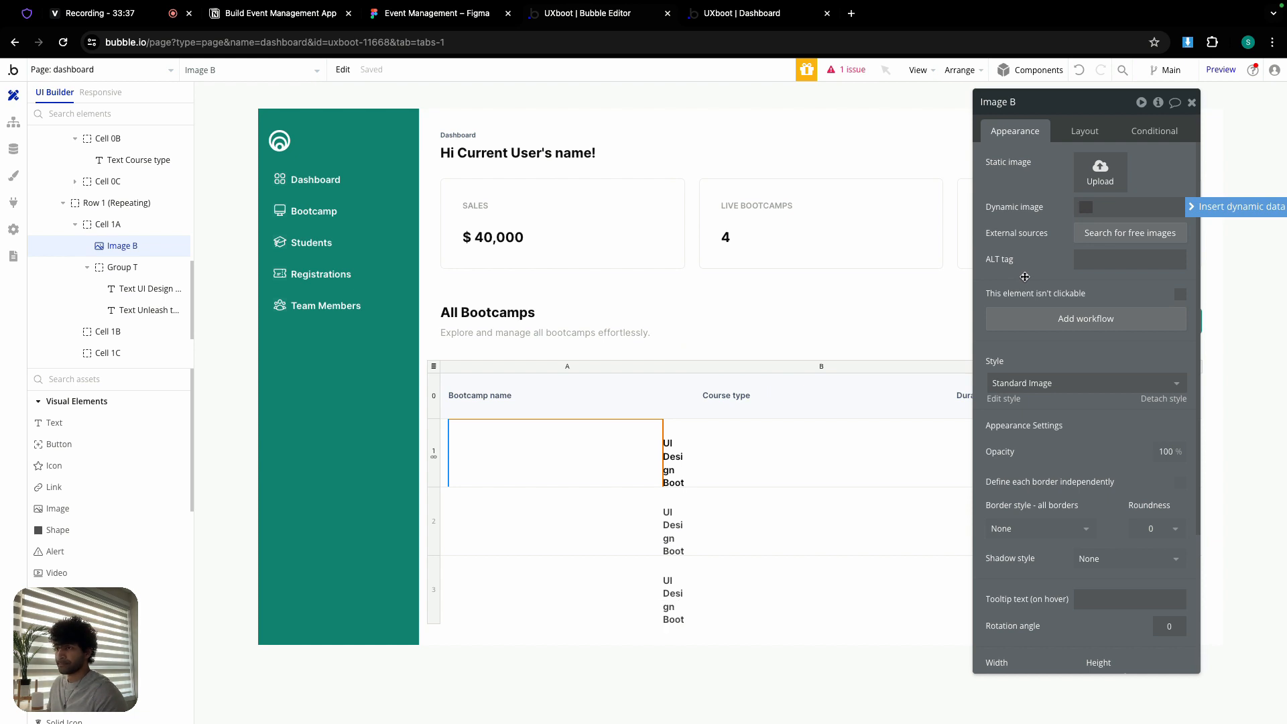
{"action": "left_click", "coordinate": [1102, 171]}
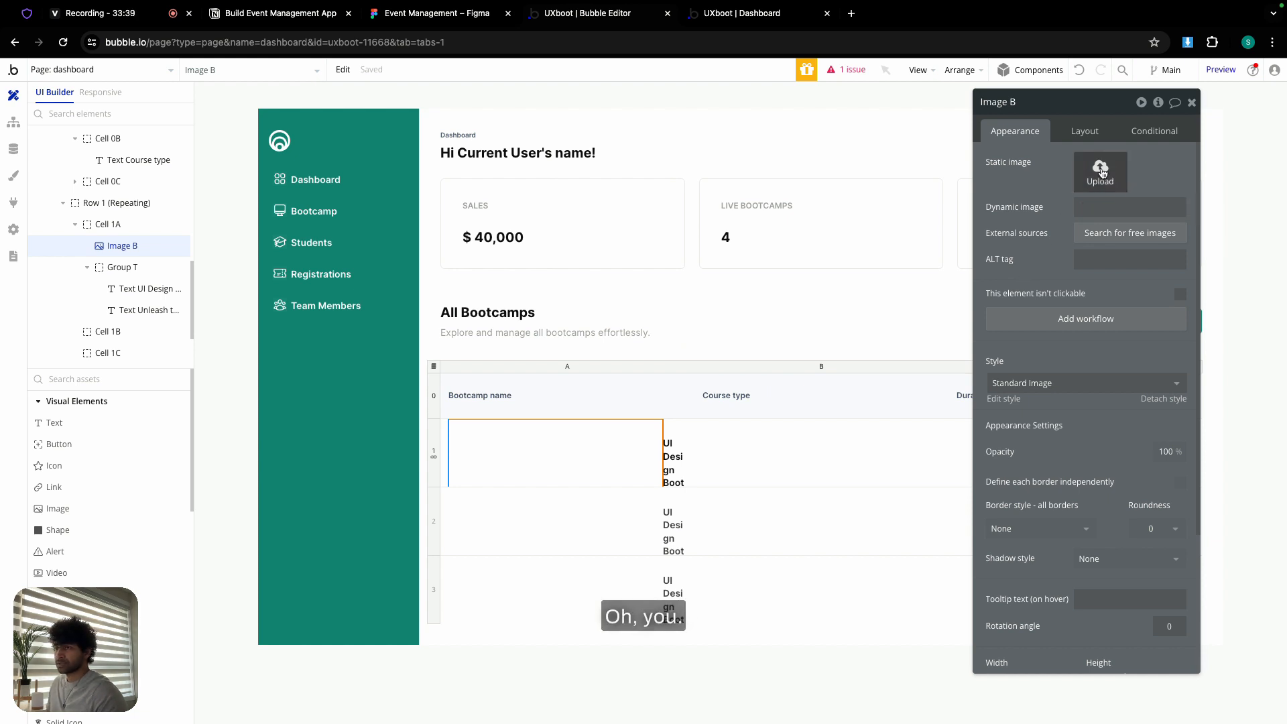
{"action": "scroll", "coordinate": [674, 396], "scroll_direction": "down", "scroll_amount": 2}
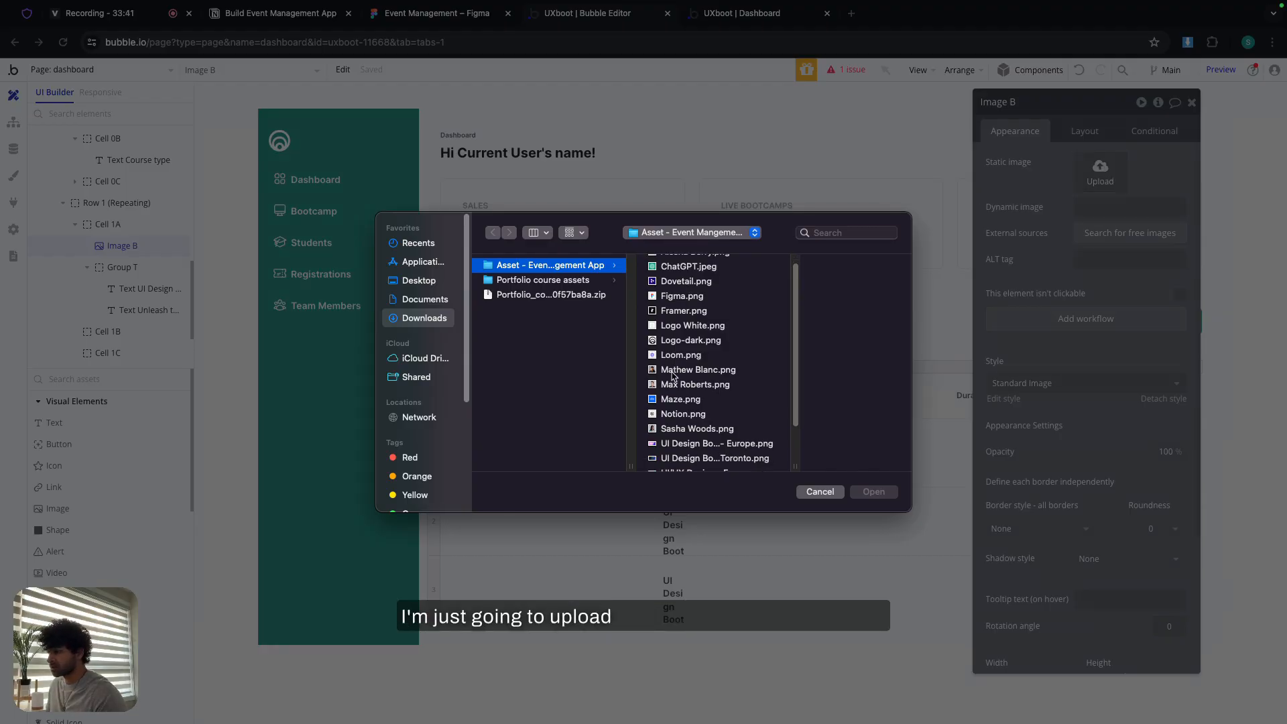
{"action": "scroll", "coordinate": [673, 396], "scroll_direction": "down", "scroll_amount": 3}
{"action": "double_click", "coordinate": [682, 387]}
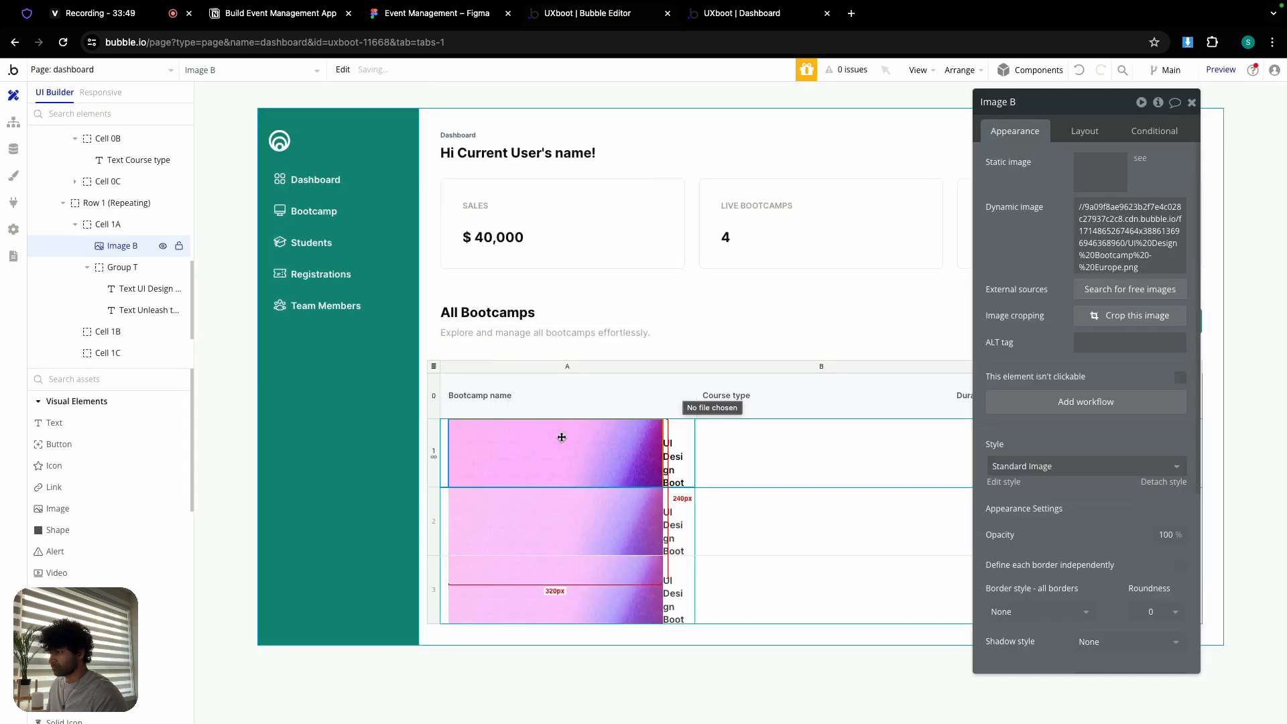
- Compare the image's layout size with the cover image size in the Figma design
{"action": "left_click", "coordinate": [1085, 131]}
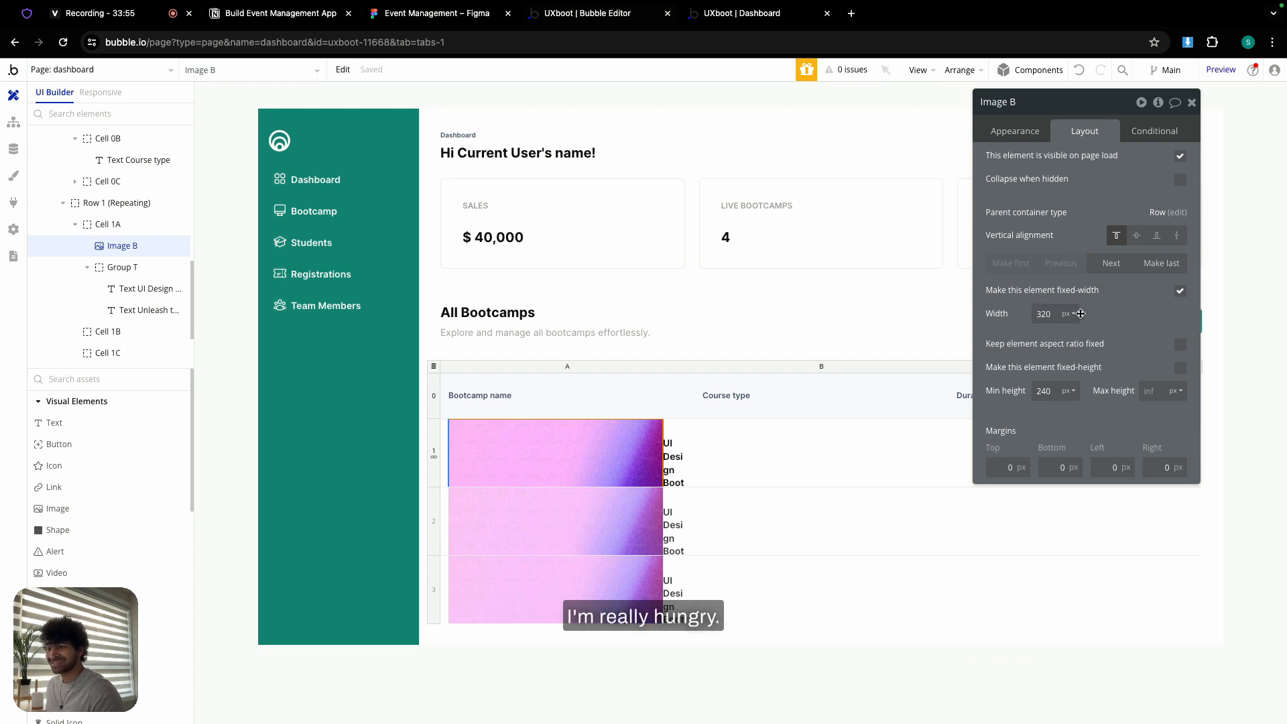
{"action": "left_click", "coordinate": [446, 20]}
{"action": "left_click", "coordinate": [355, 359]}
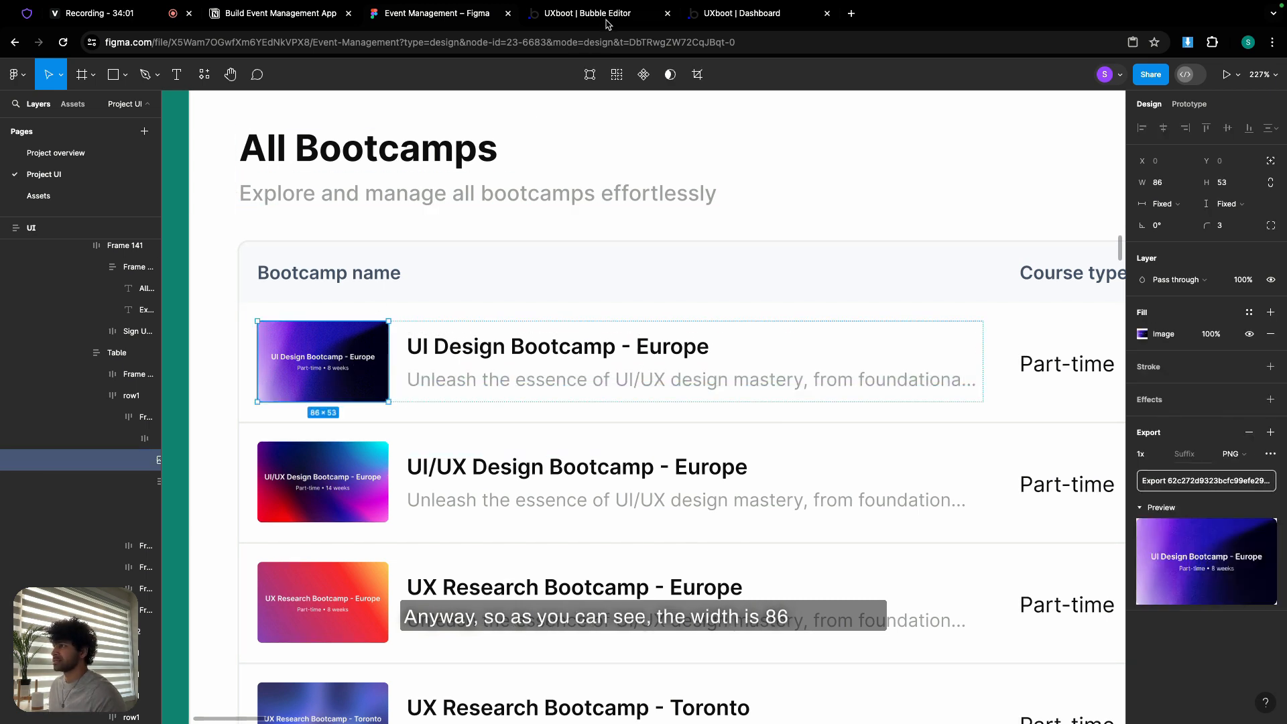
{"action": "left_click", "coordinate": [584, 14]}
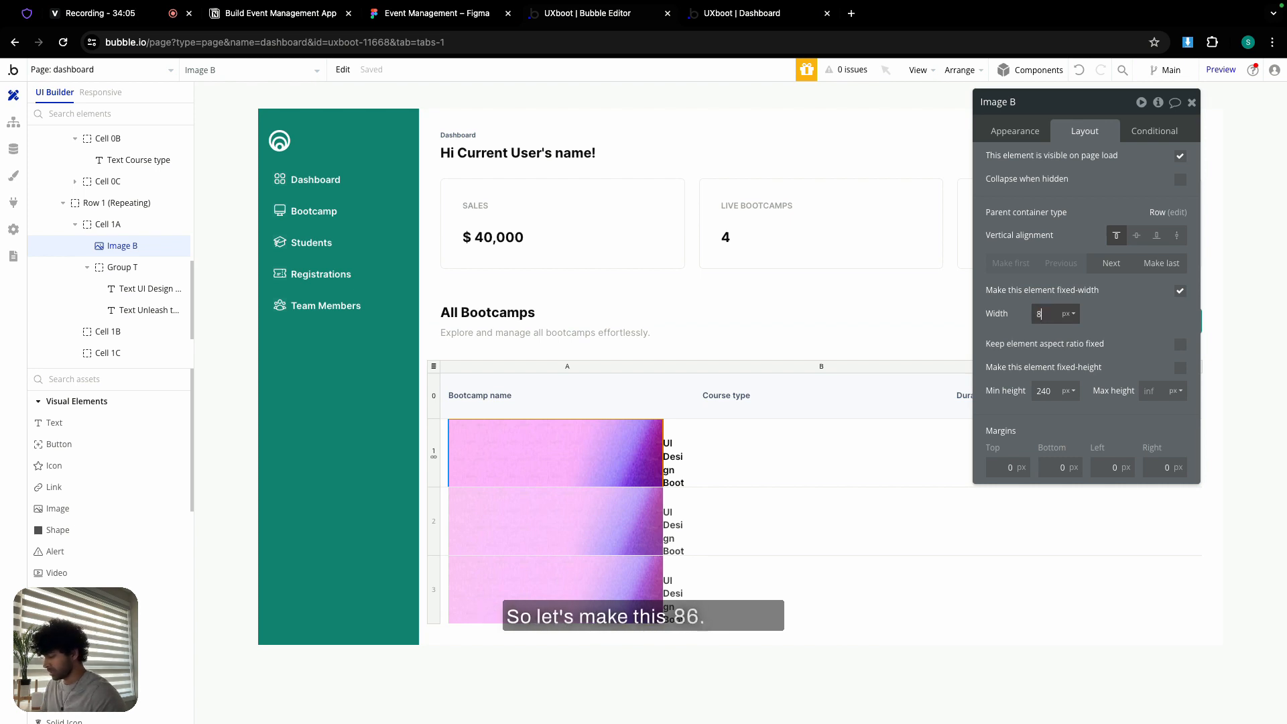
- Set the cover image width to 90 px, fix its aspect ratio, and centre it vertically
{"action": "left_click", "coordinate": [1027, 326]}
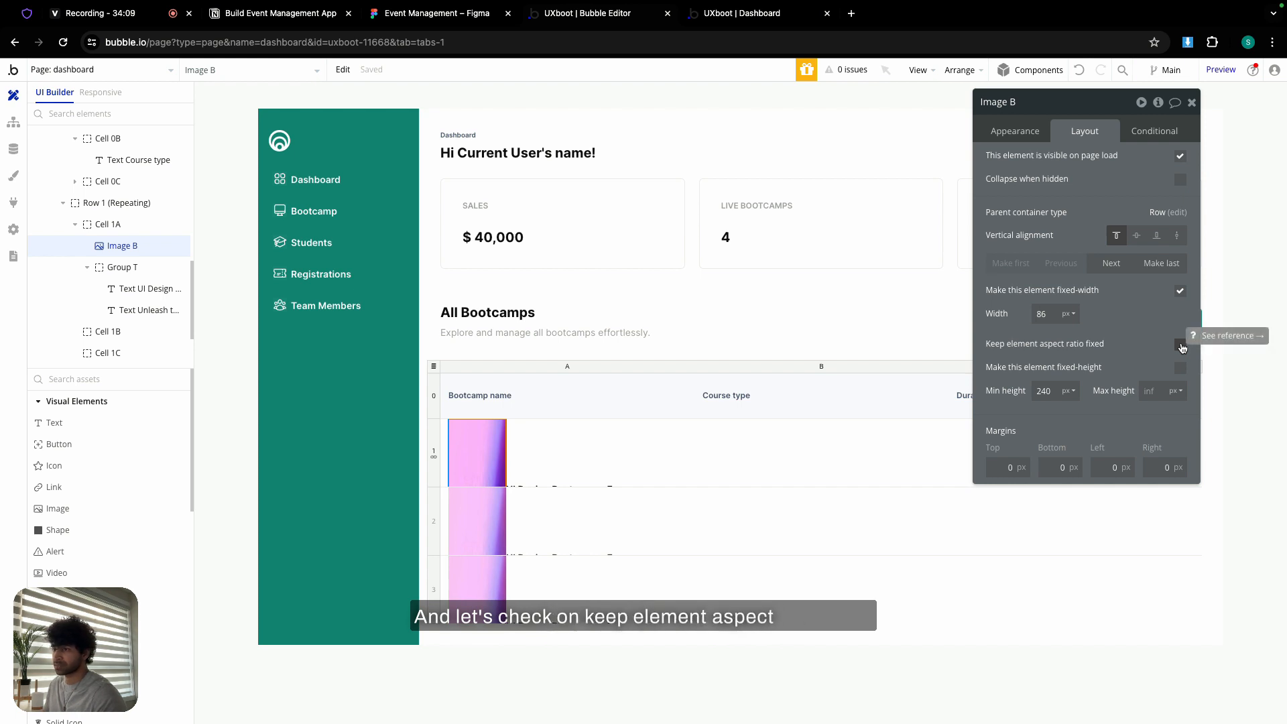
{"action": "left_click", "coordinate": [1182, 346]}
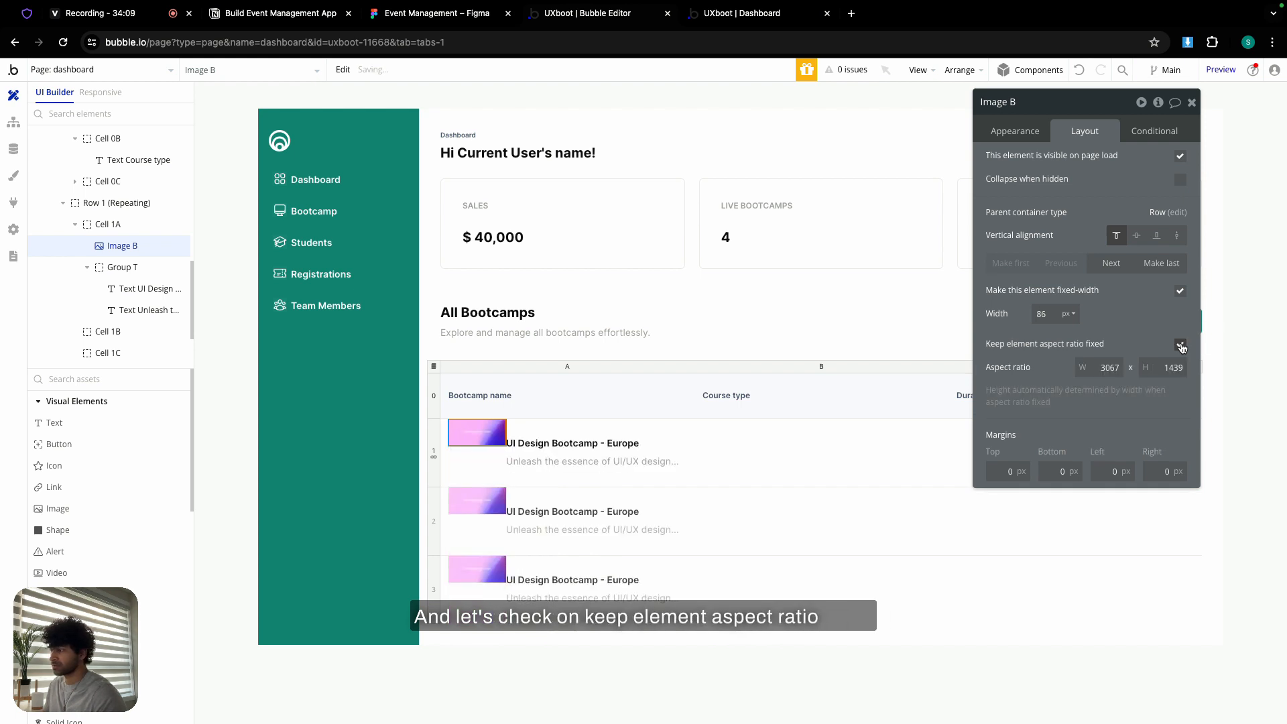
{"action": "double_click", "coordinate": [1052, 314]}
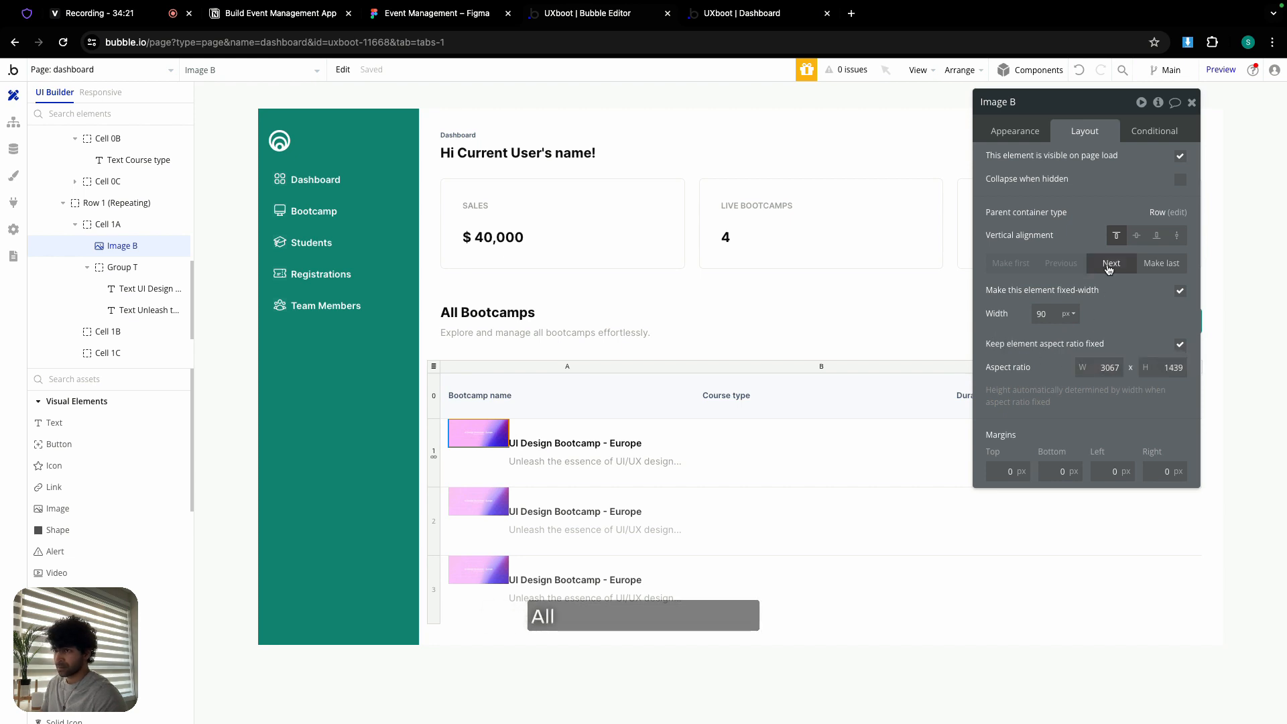
{"action": "left_click", "coordinate": [1137, 236]}
- Round the cover image's corners in its appearance settings (roundness 6)
{"action": "left_click", "coordinate": [1015, 130]}
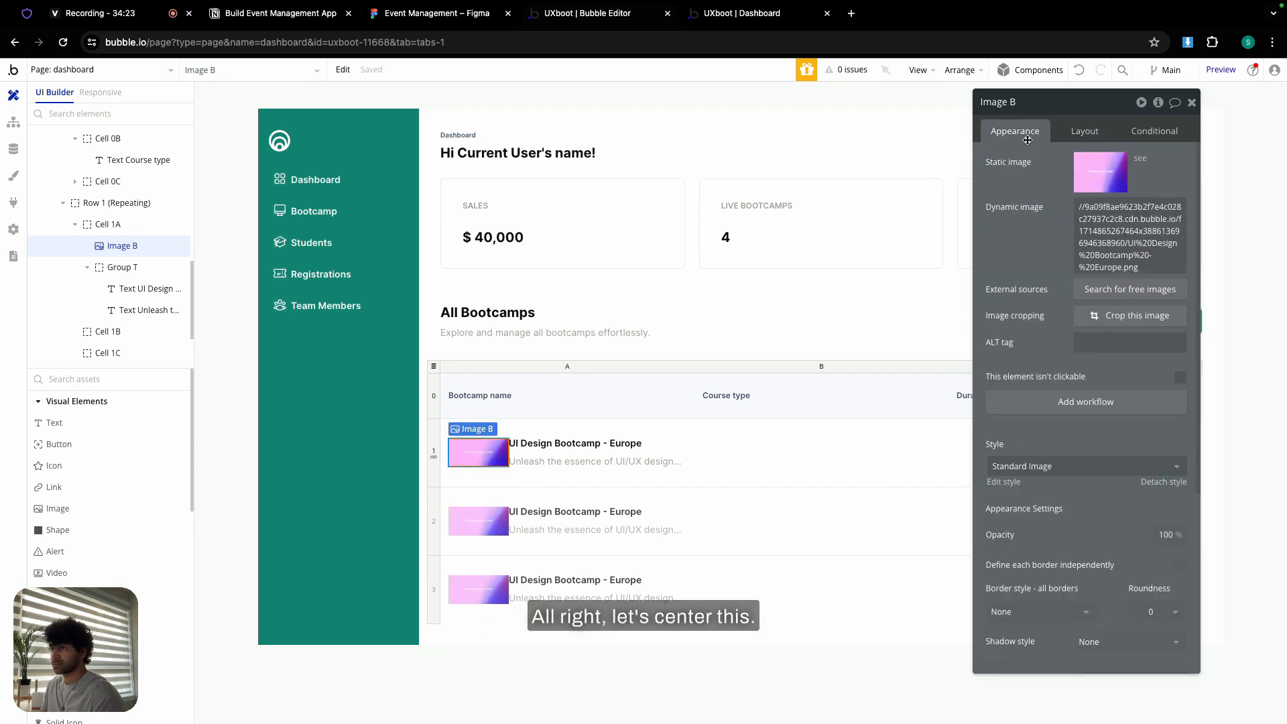
{"action": "scroll", "coordinate": [1140, 470], "scroll_direction": "down", "scroll_amount": 1}
{"action": "left_click", "coordinate": [1162, 594]}
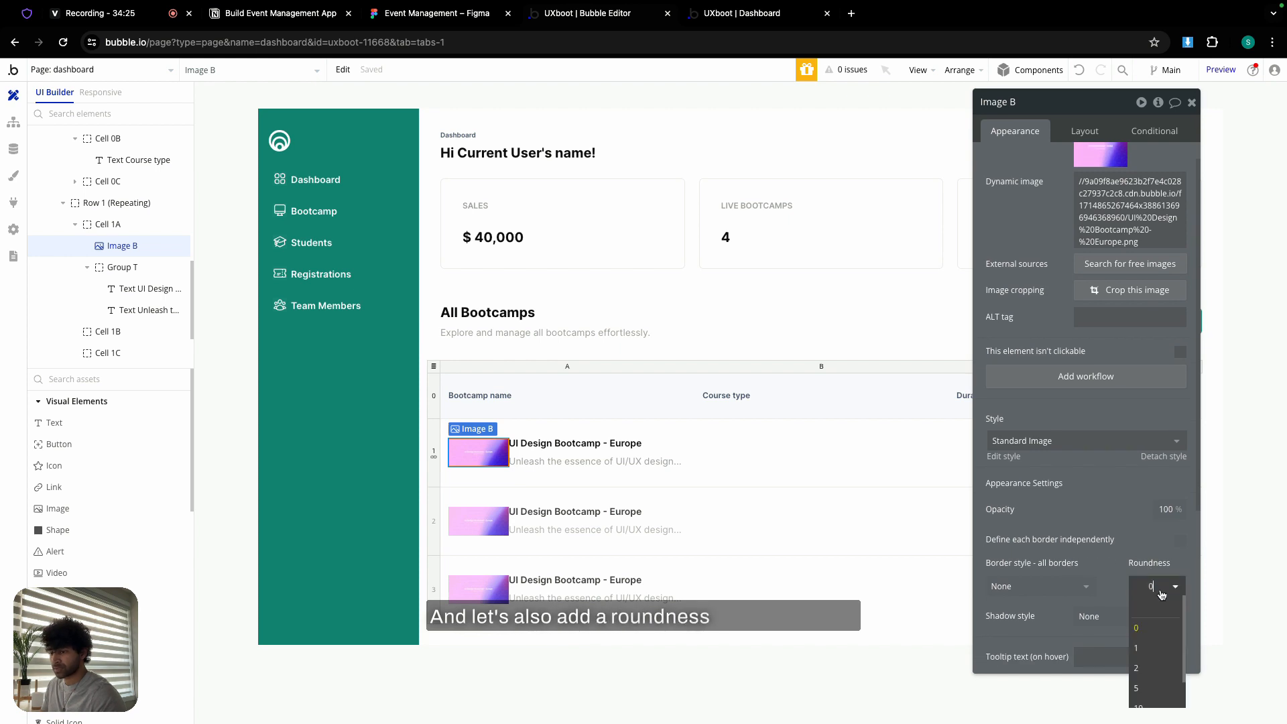
{"action": "type", "text": "2"}
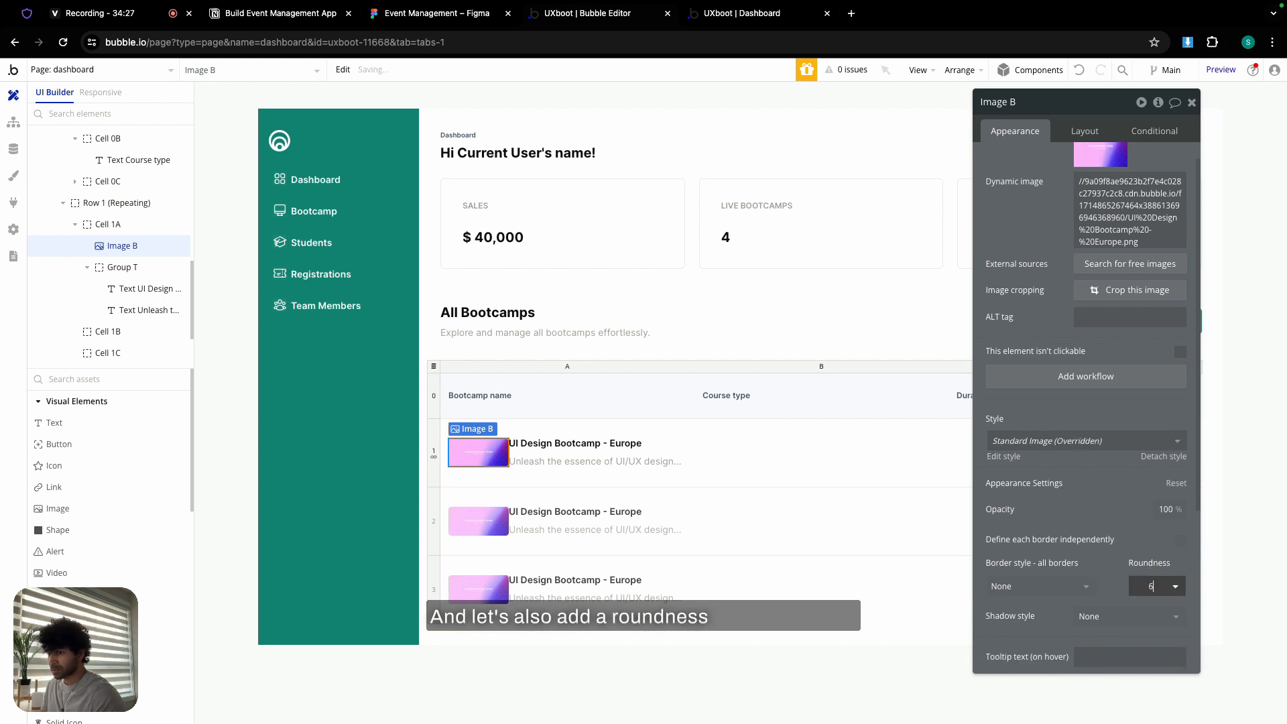
- Reselect the row-1 cover image and start re-entering its aspect ratio values
{"action": "left_click", "coordinate": [714, 474]}
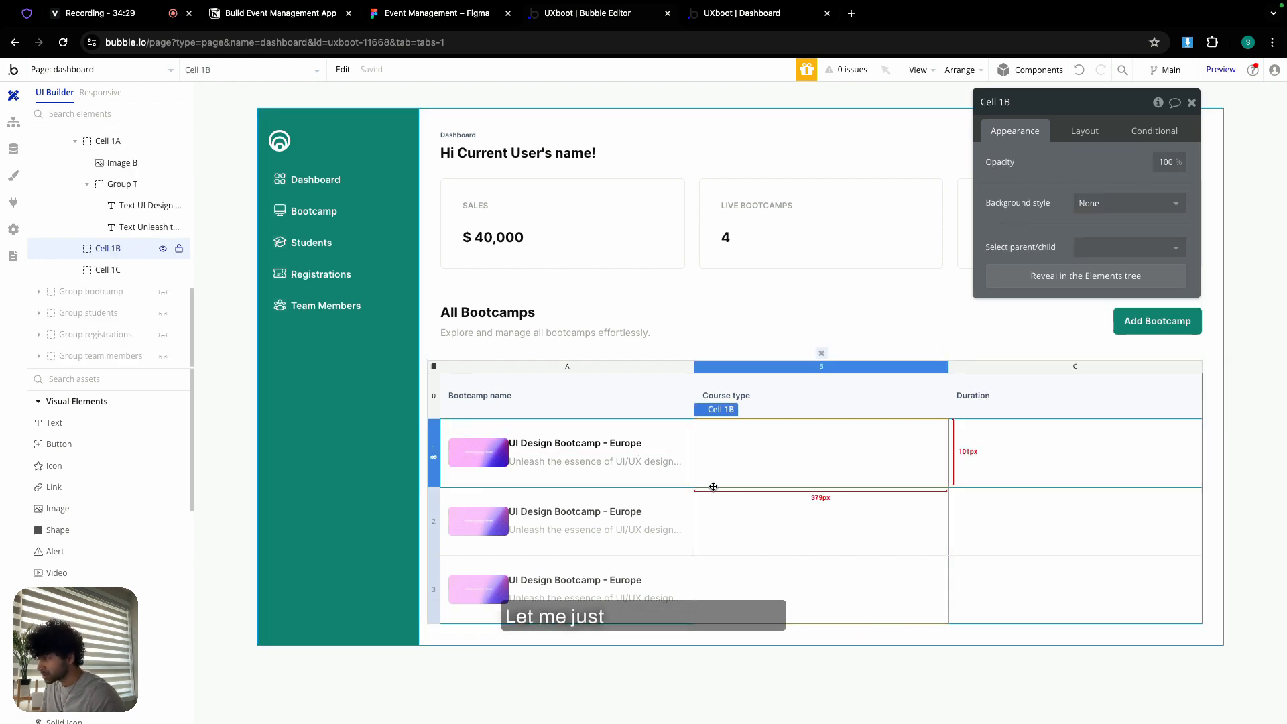
{"action": "left_click", "coordinate": [478, 453]}
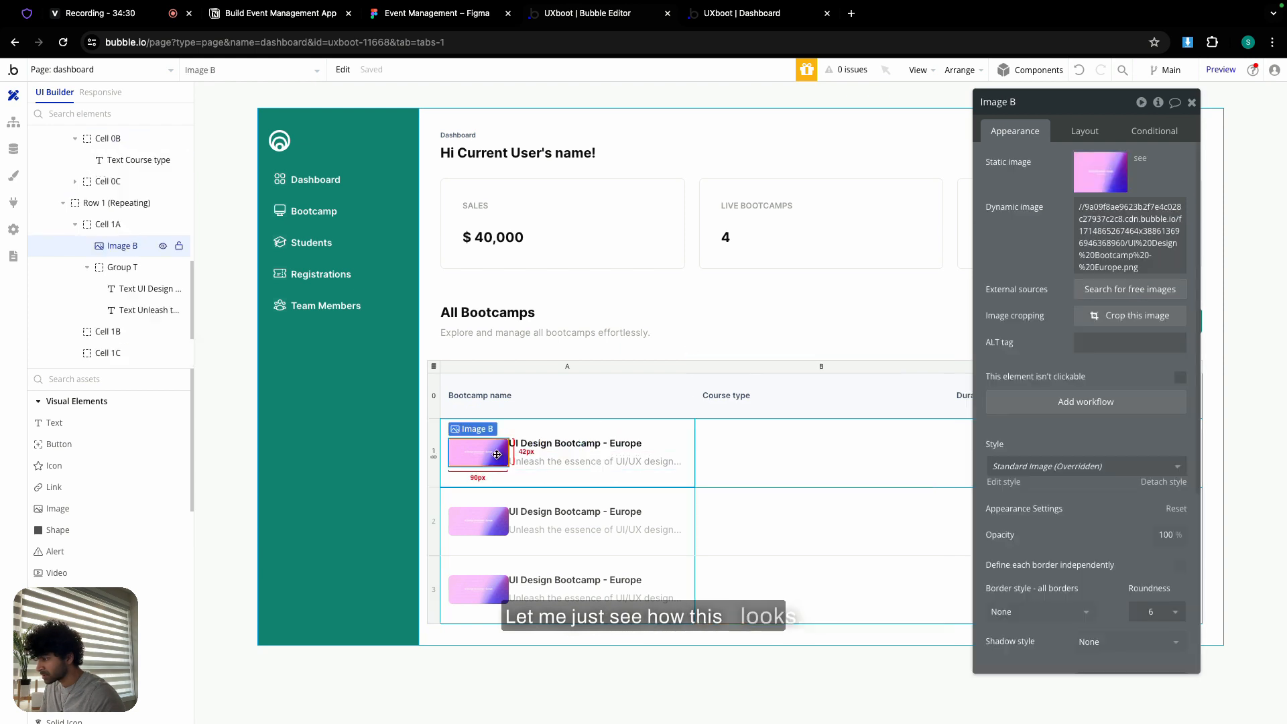
{"action": "left_click", "coordinate": [1084, 134]}
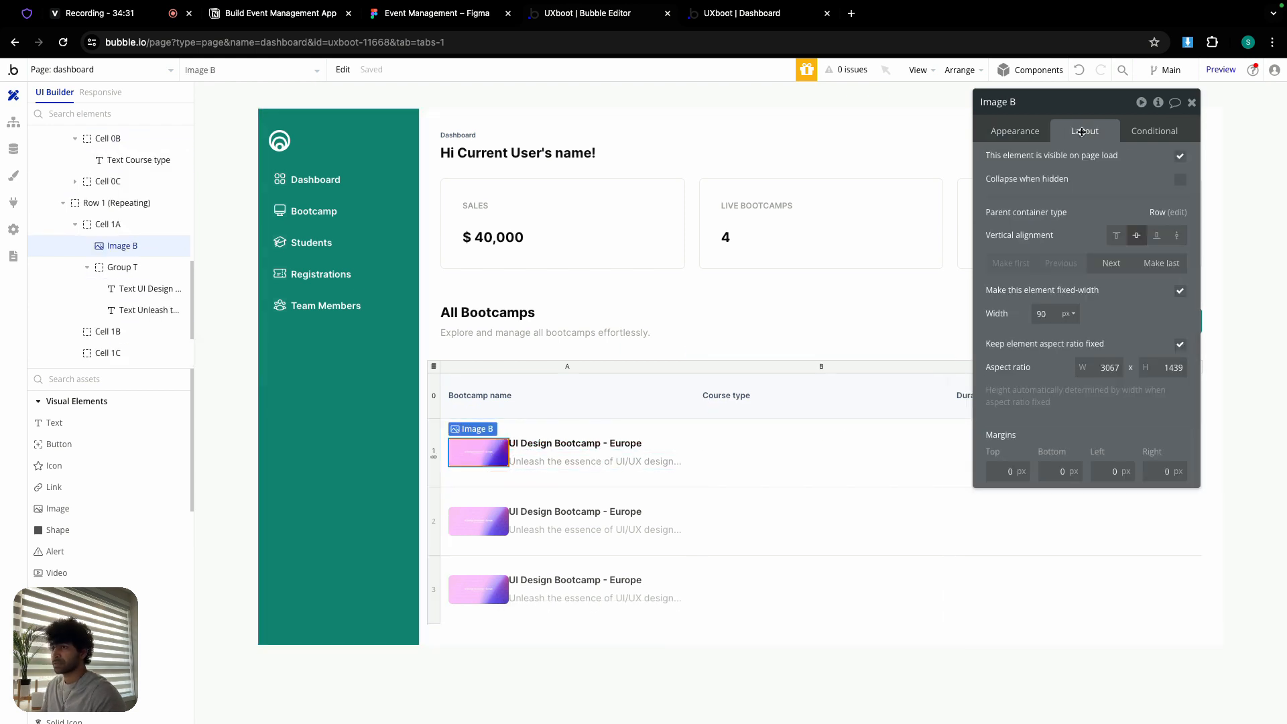
{"action": "double_click", "coordinate": [1098, 368]}
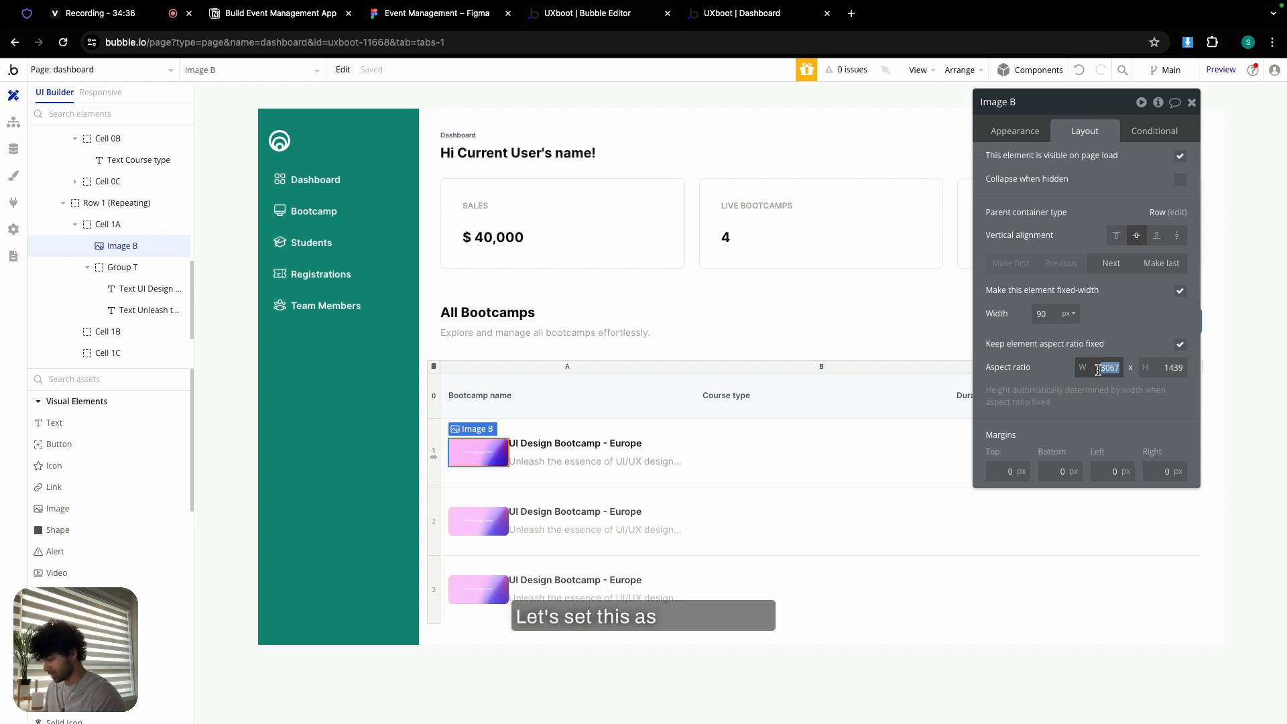
{"action": "type", "text": "3"}
{"action": "double_click", "coordinate": [1162, 367]}
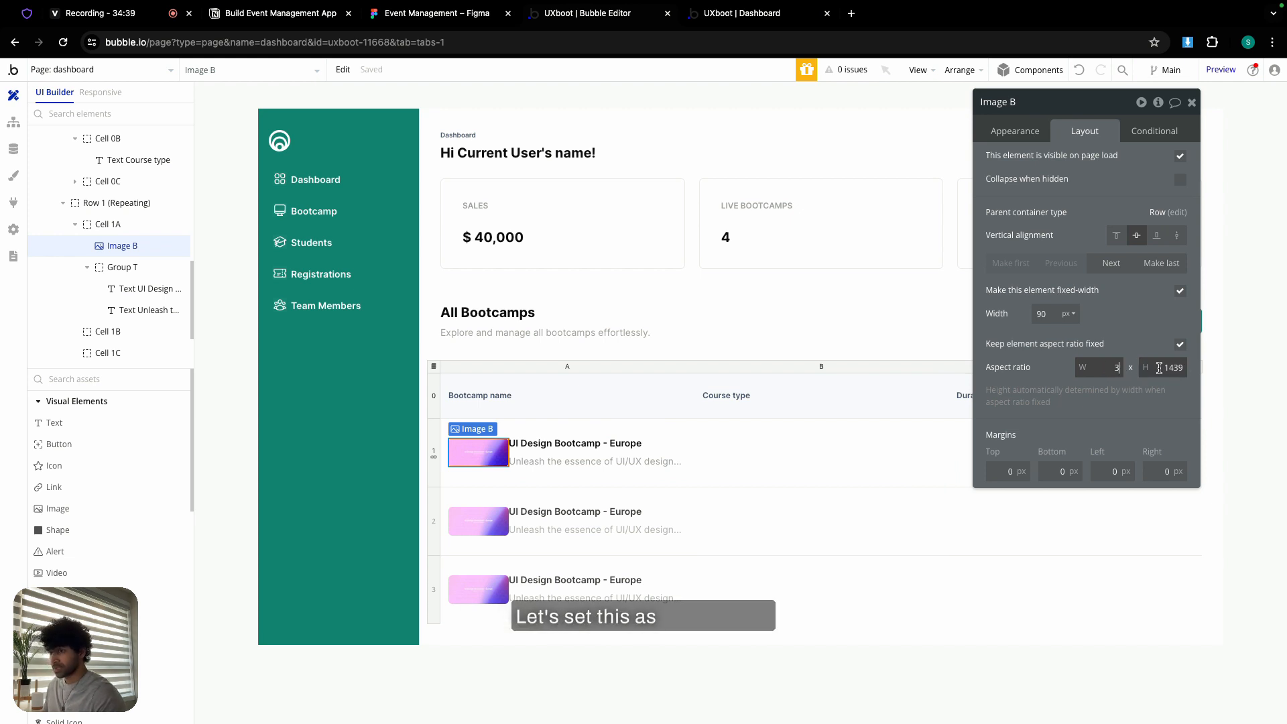
{"action": "type", "text": "6"}
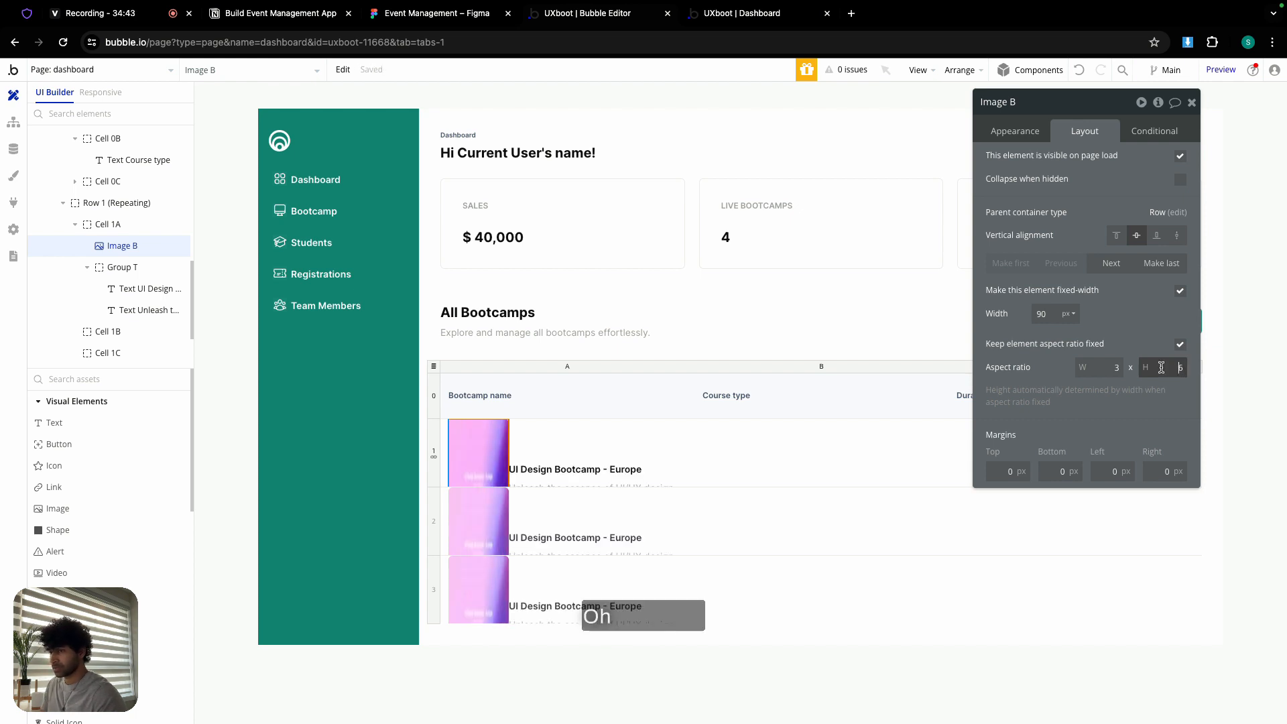
{"action": "double_click", "coordinate": [1108, 368]}
{"action": "type", "text": "6"}
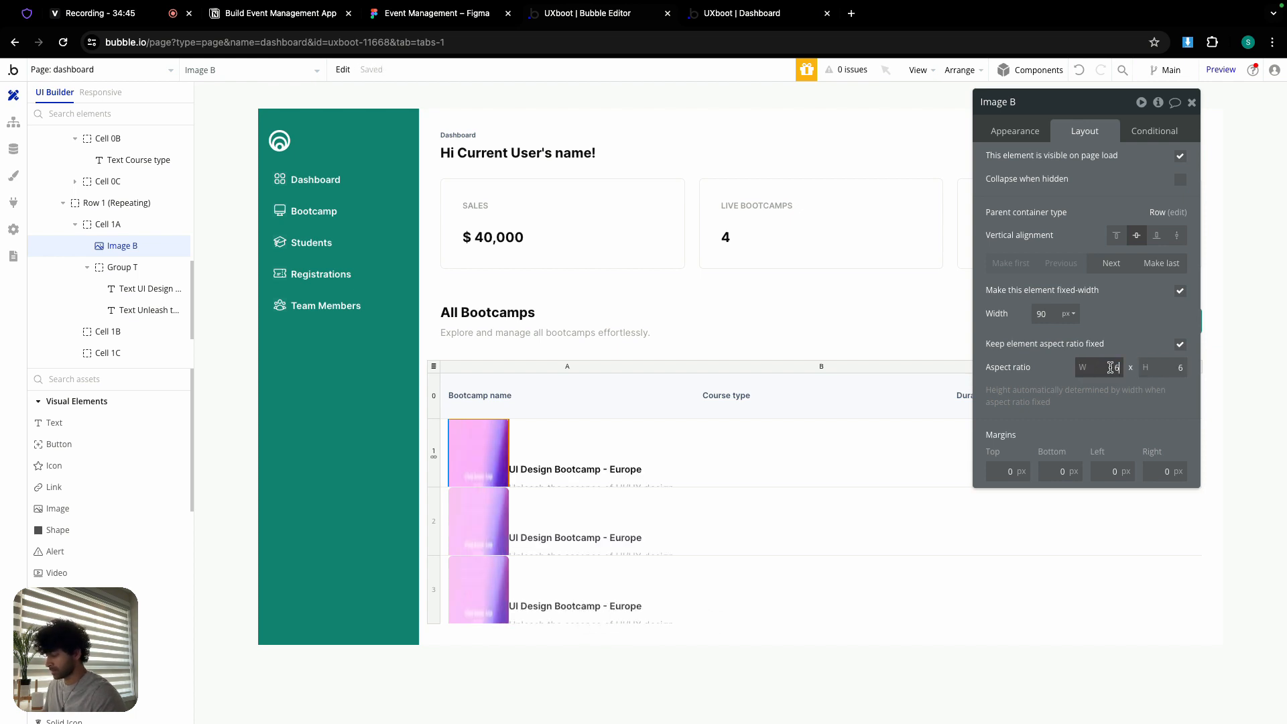
- Correct the image's fixed aspect ratio to 9 by 6
{"action": "double_click", "coordinate": [1179, 367]}
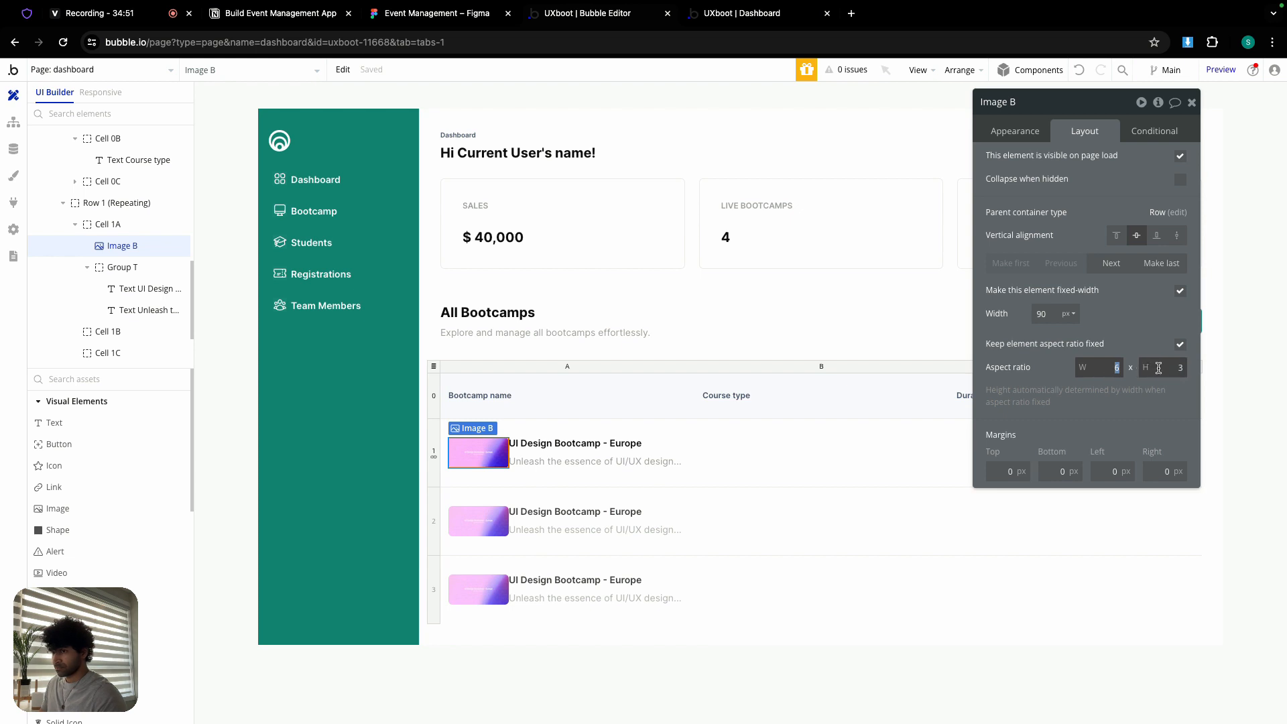
{"action": "key", "text": "BackSpace"}
{"action": "type", "text": "4"}
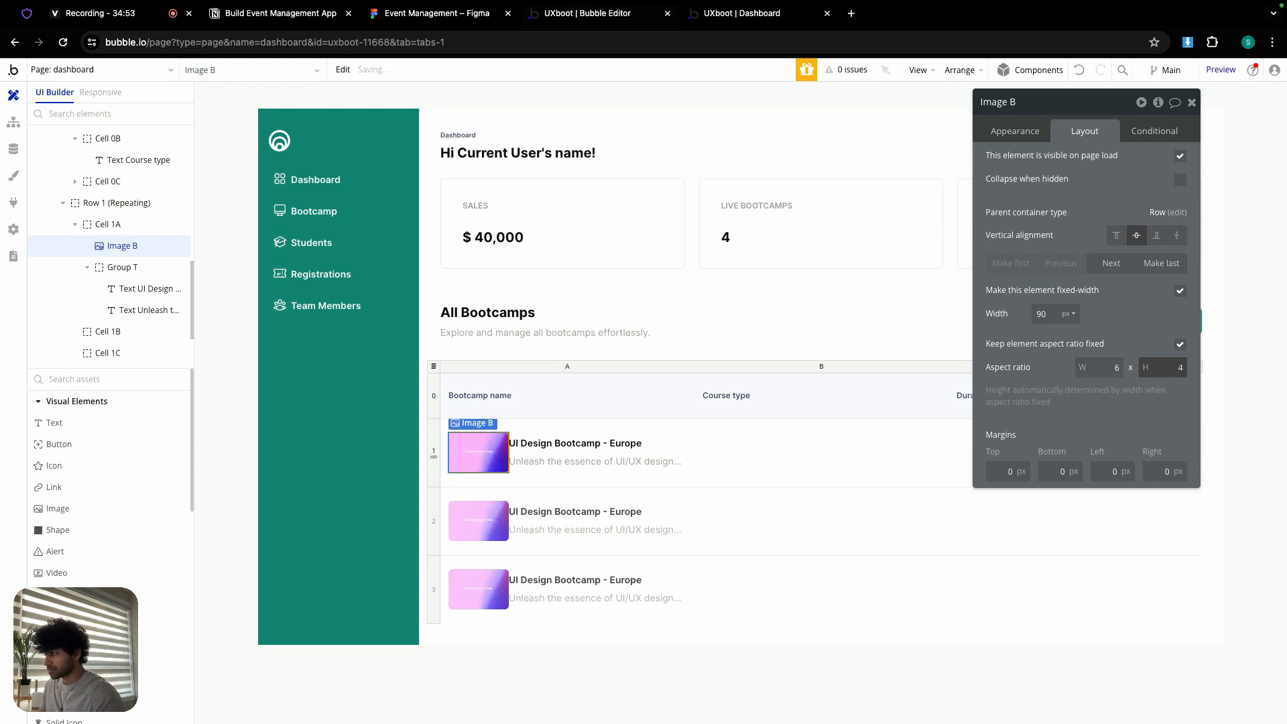
{"action": "key", "text": "BackSpace"}
{"action": "type", "text": "3"}
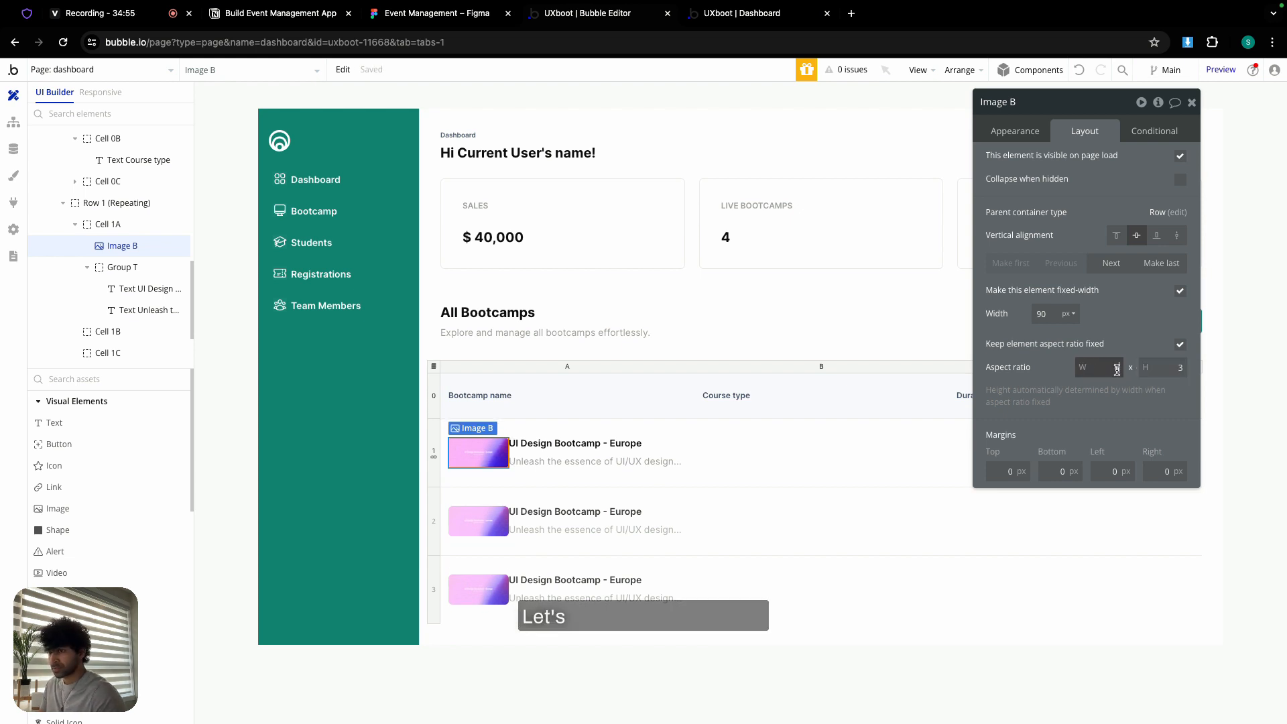
{"action": "type", "text": "9"}
{"action": "left_click", "coordinate": [1161, 369]}
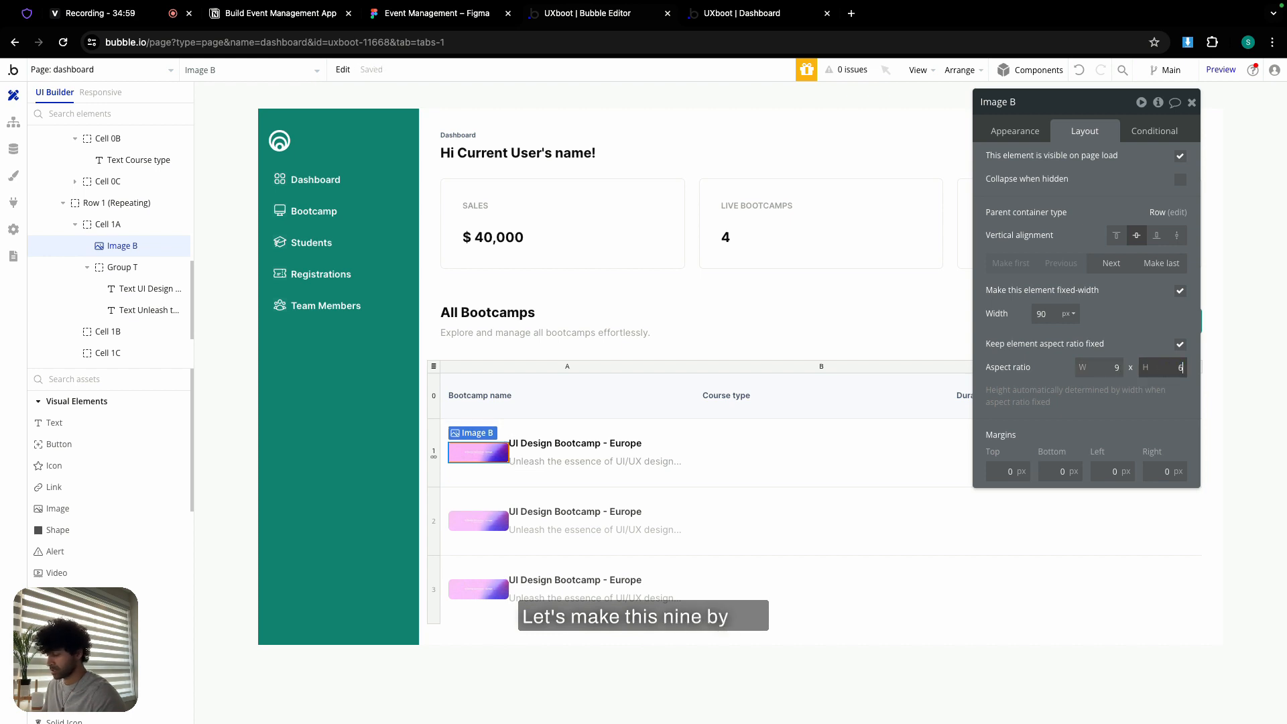
{"action": "type", "text": "6"}
{"action": "left_click", "coordinate": [927, 449]}
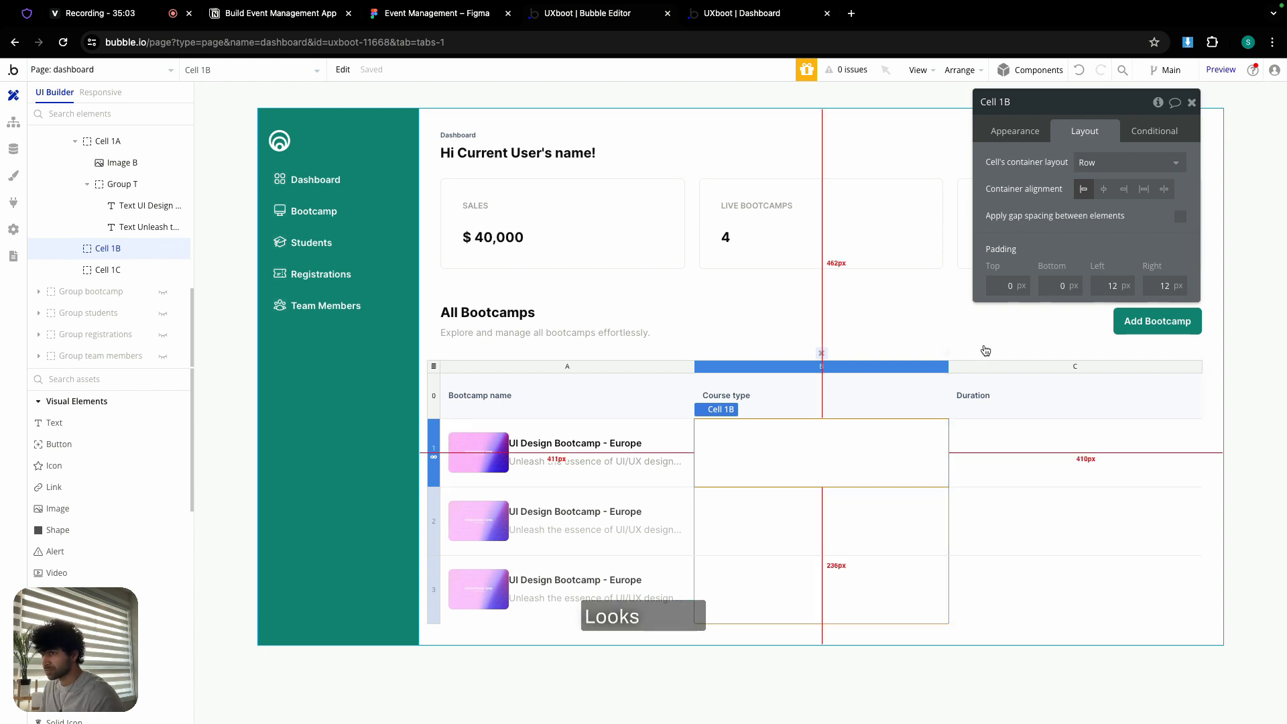
- Recheck the cover image's settings, then select row 1's bootcamp name cell
{"action": "left_click", "coordinate": [1015, 130]}
{"action": "left_click", "coordinate": [479, 451]}
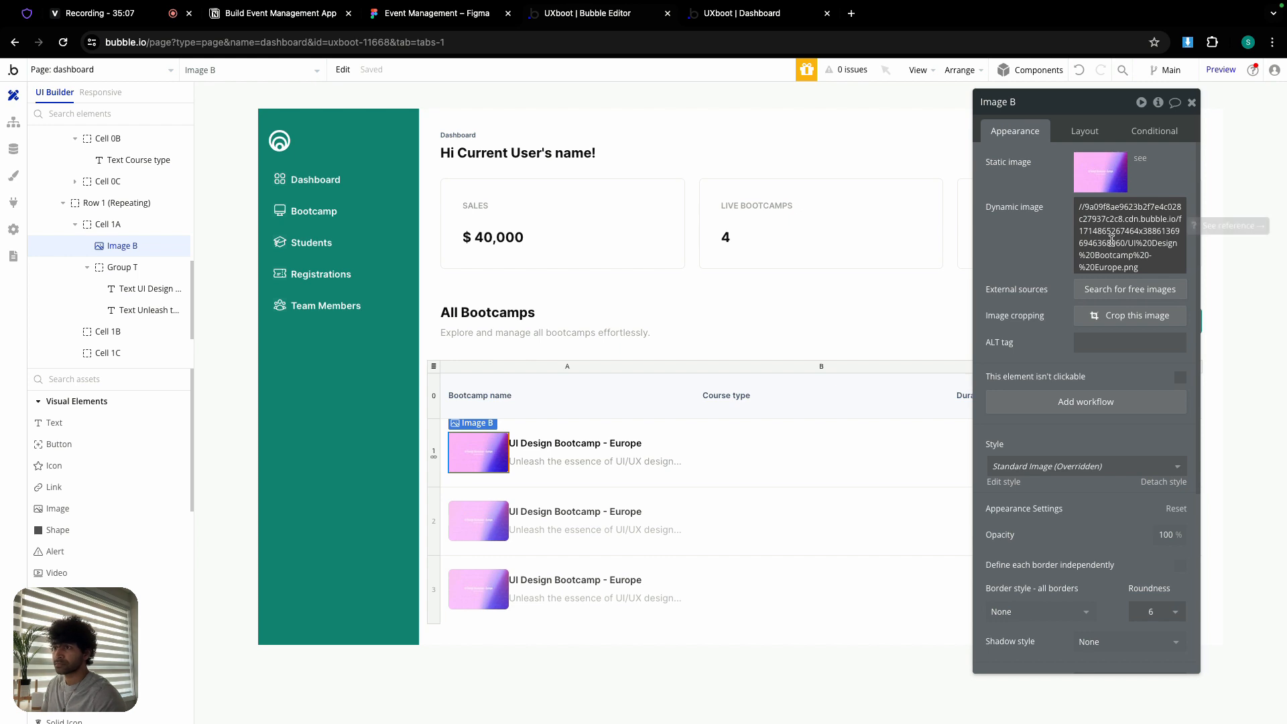
{"action": "scroll", "coordinate": [1050, 264], "scroll_direction": "down", "scroll_amount": 5}
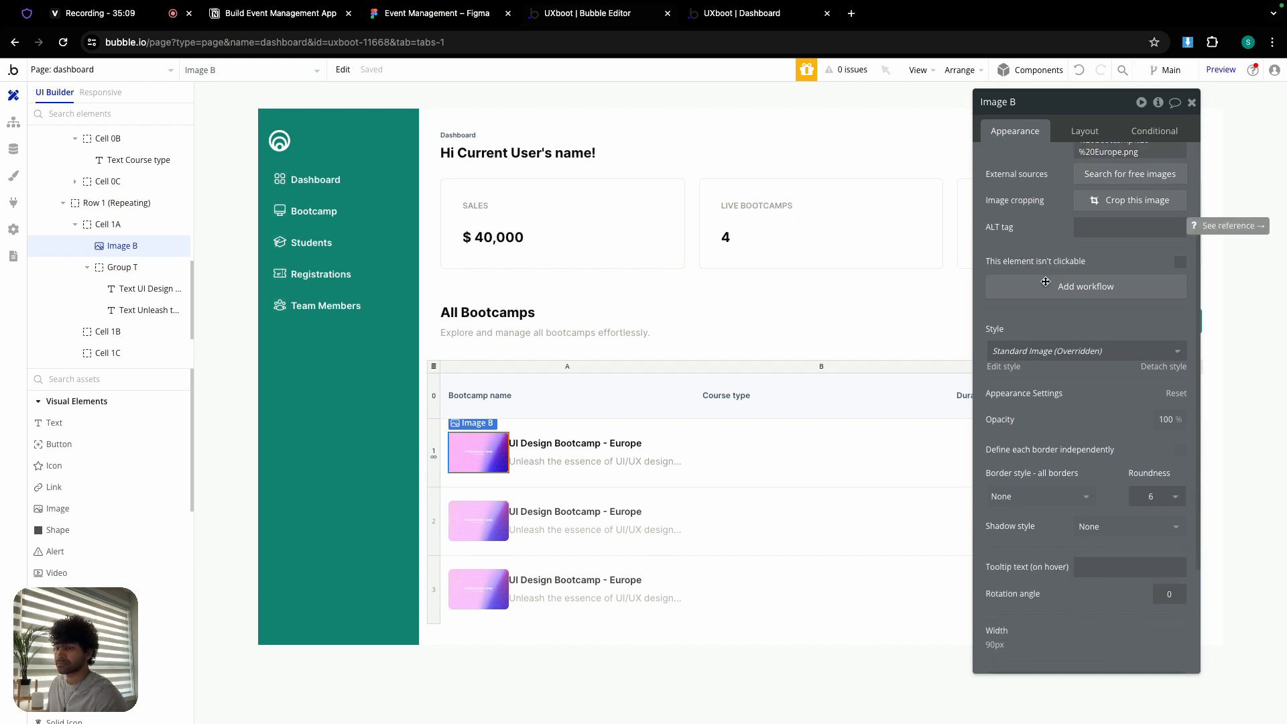
{"action": "left_click", "coordinate": [549, 484]}
- Turn on gap spacing in the first bootcamp cell with a 6 px column gap
{"action": "left_click", "coordinate": [1085, 131]}
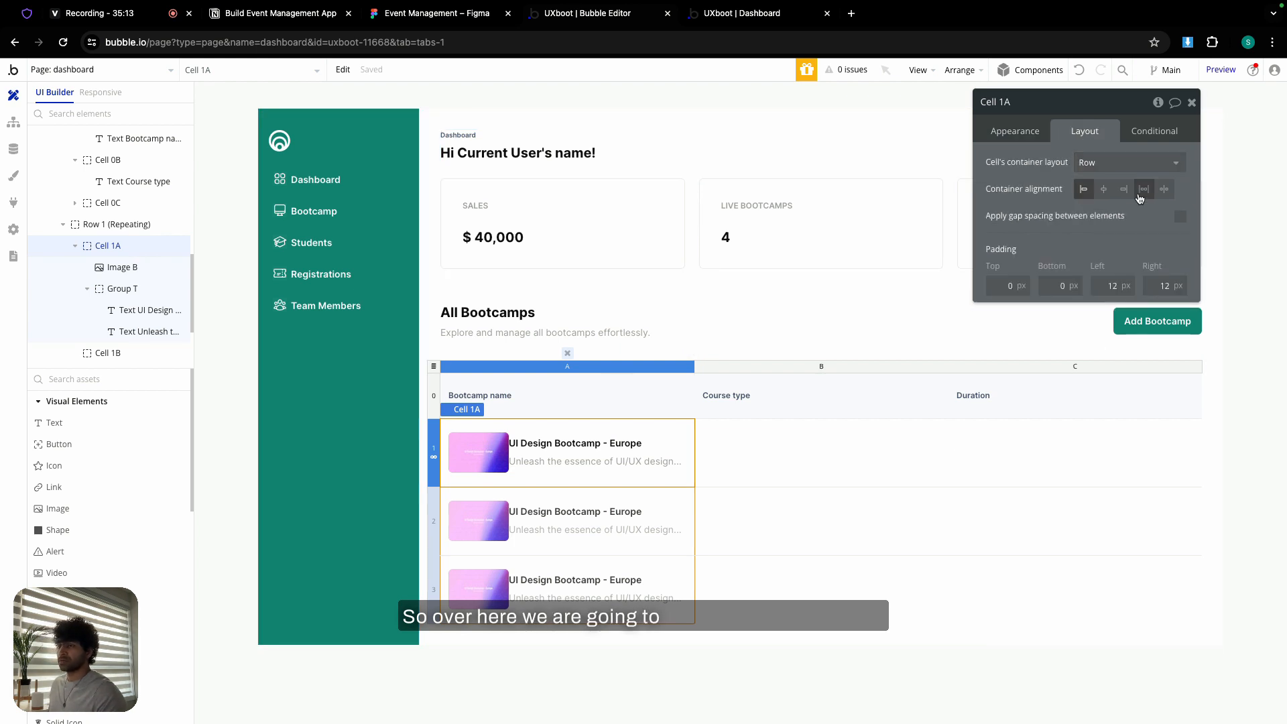
{"action": "left_click", "coordinate": [1181, 217]}
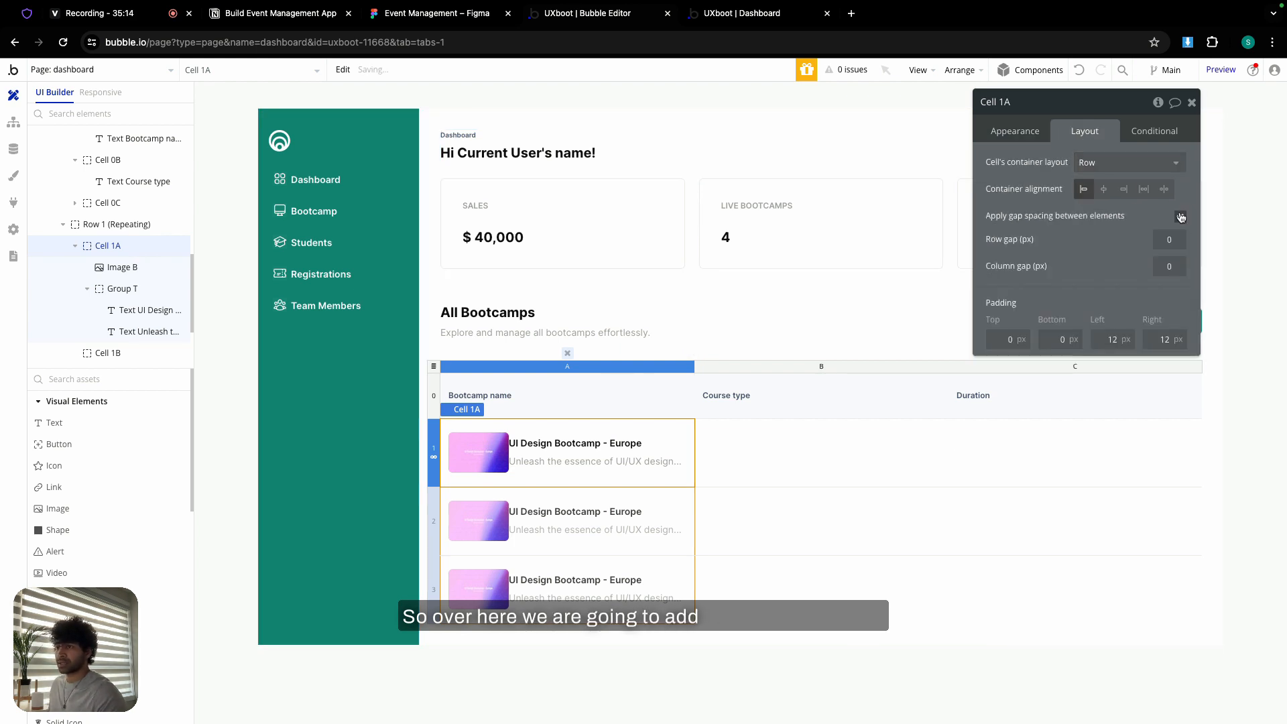
{"action": "left_click", "coordinate": [1178, 268]}
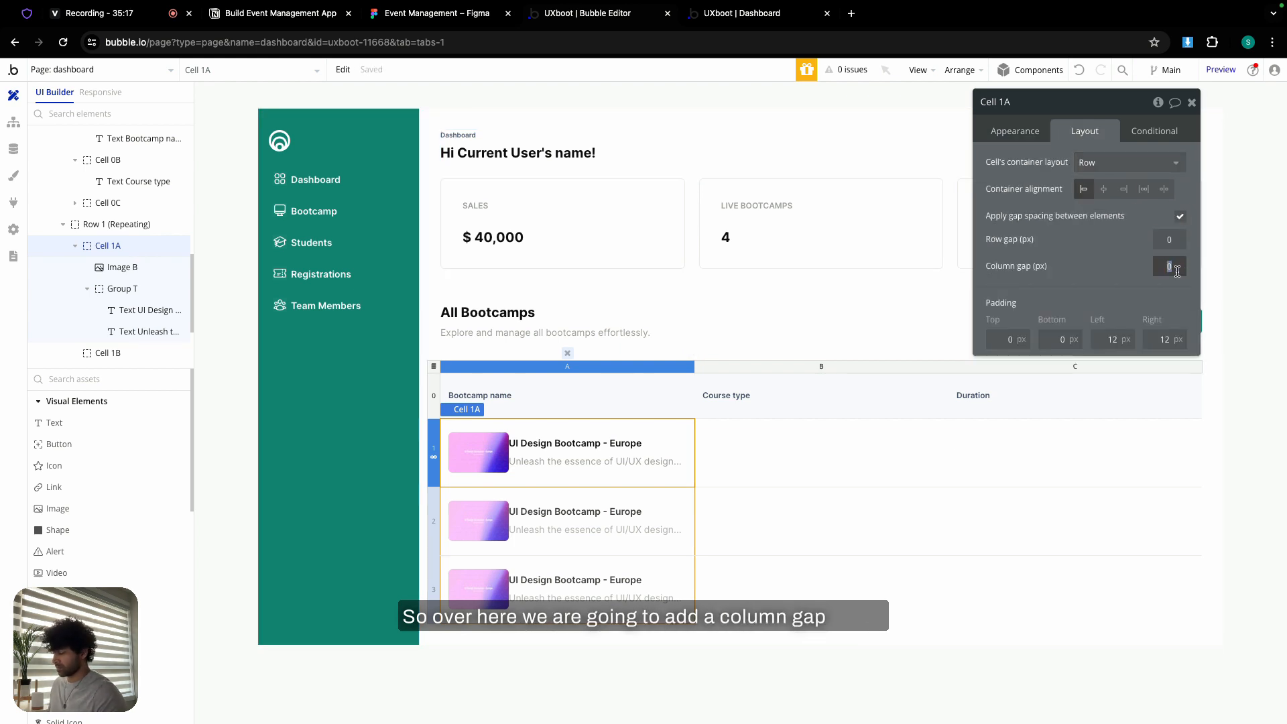
{"action": "left_click", "coordinate": [1086, 270]}
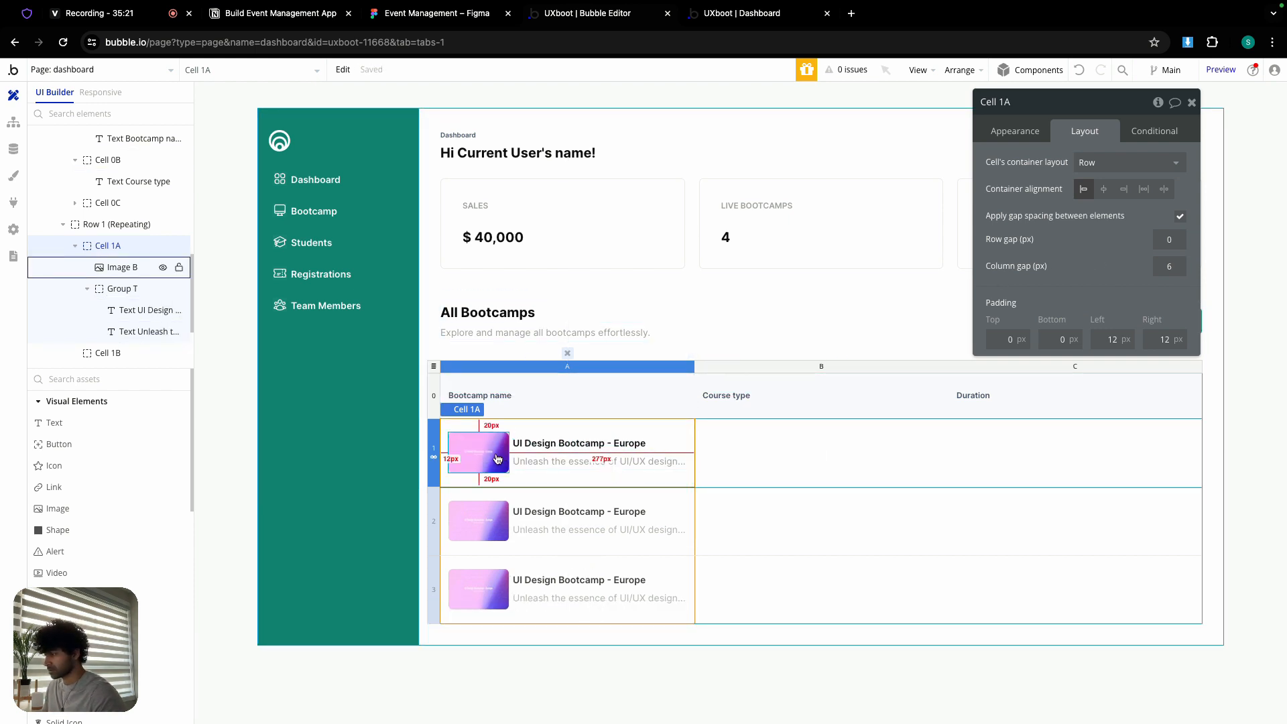
{"action": "left_click", "coordinate": [553, 445]}
{"action": "left_click", "coordinate": [741, 446]}
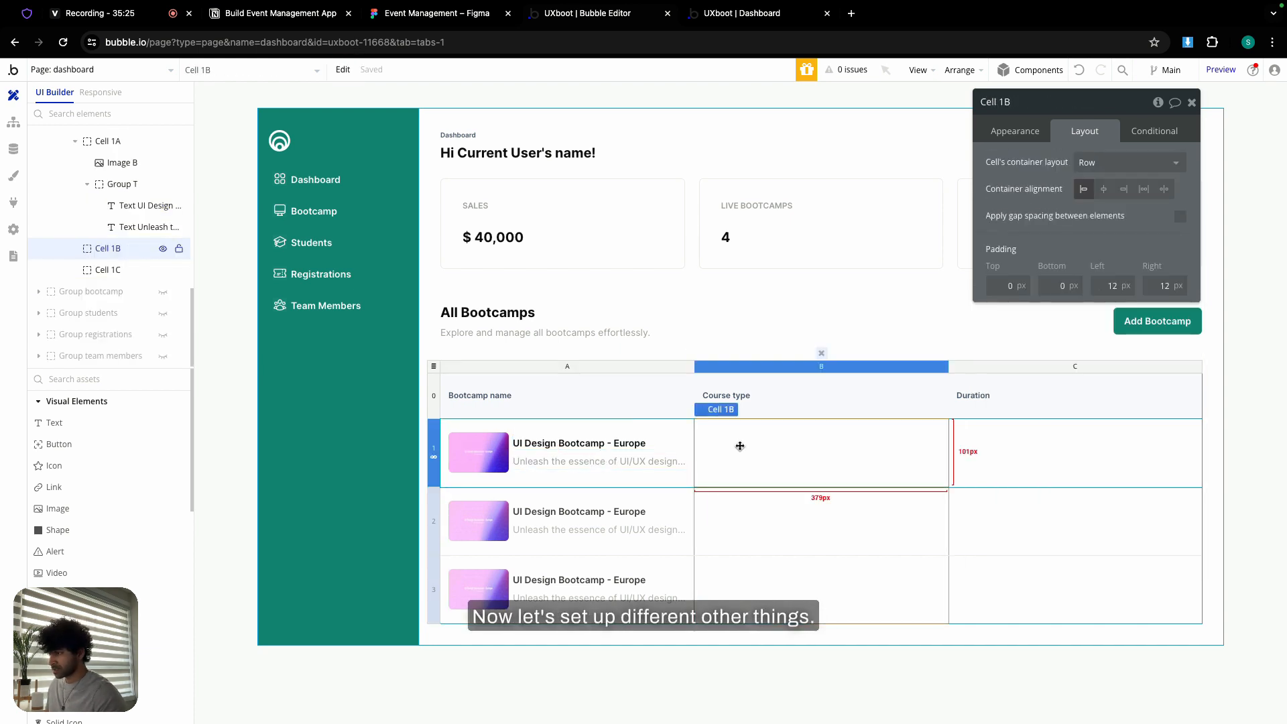
- Paste the title text into the Course type cell and set its weight to 400 regular
{"action": "key", "text": "ctrl+v"}
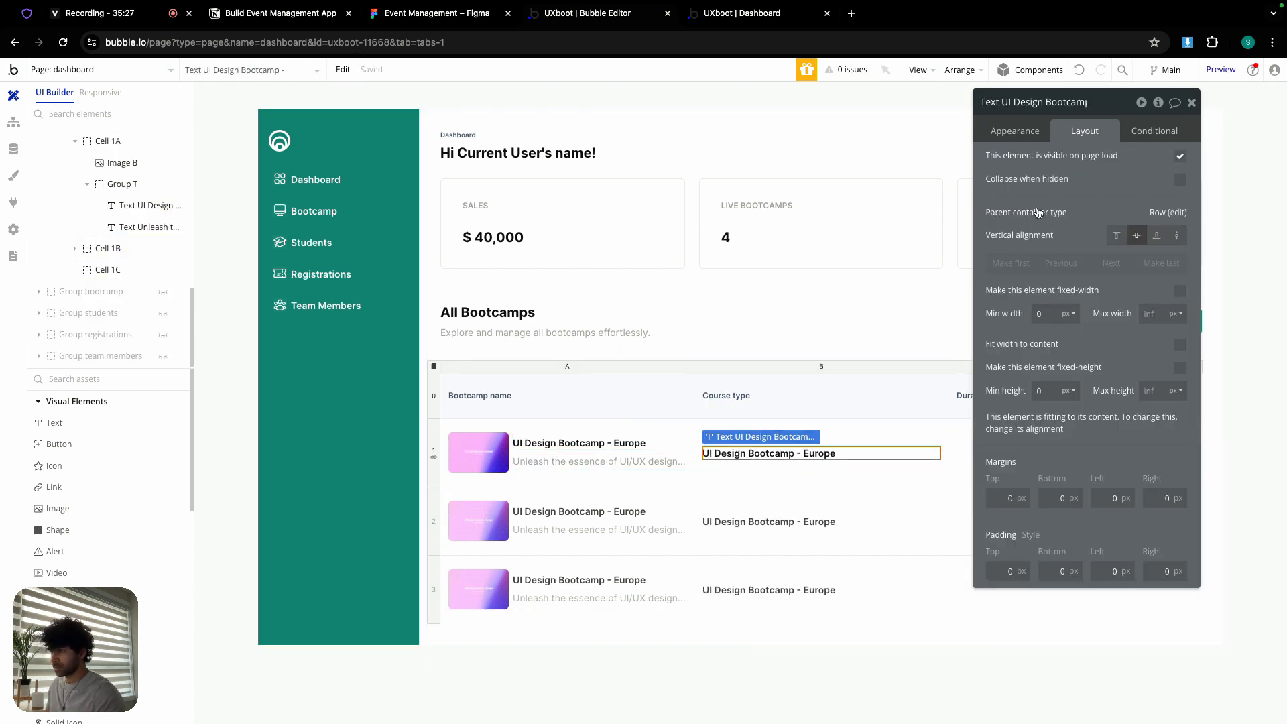
{"action": "left_click", "coordinate": [1016, 132]}
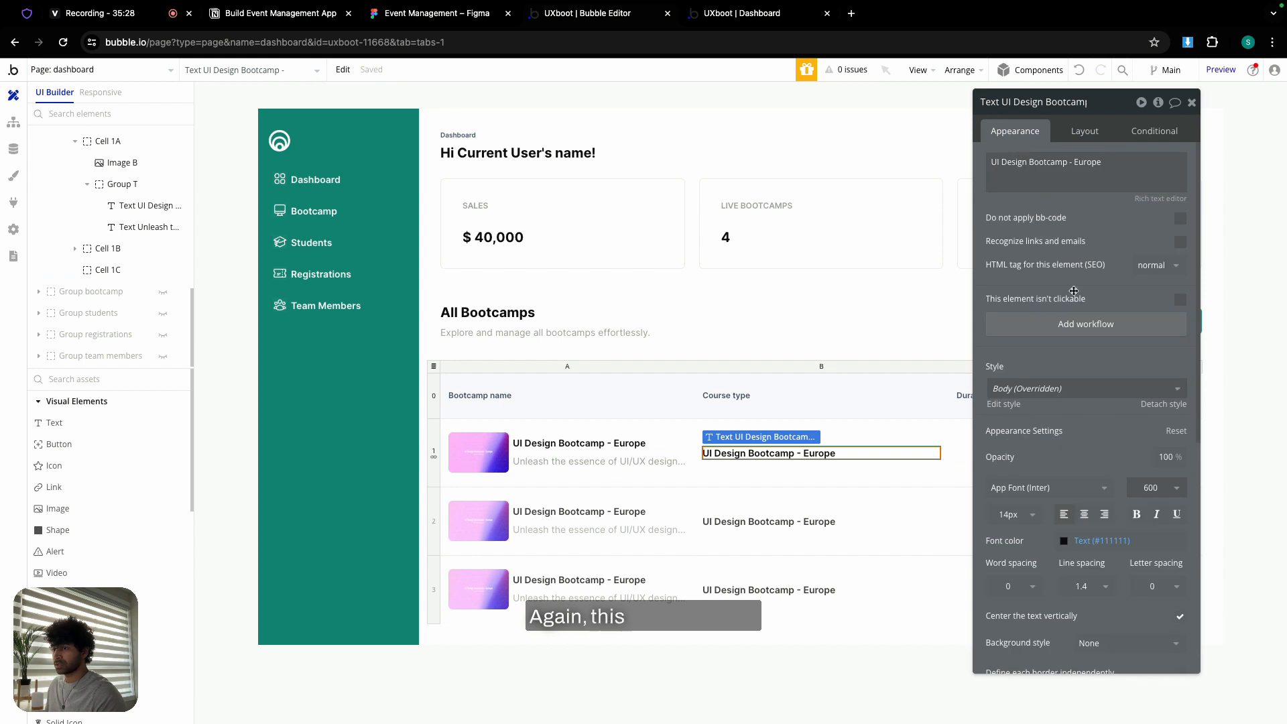
{"action": "left_click", "coordinate": [1138, 491]}
{"action": "left_click", "coordinate": [1147, 609]}
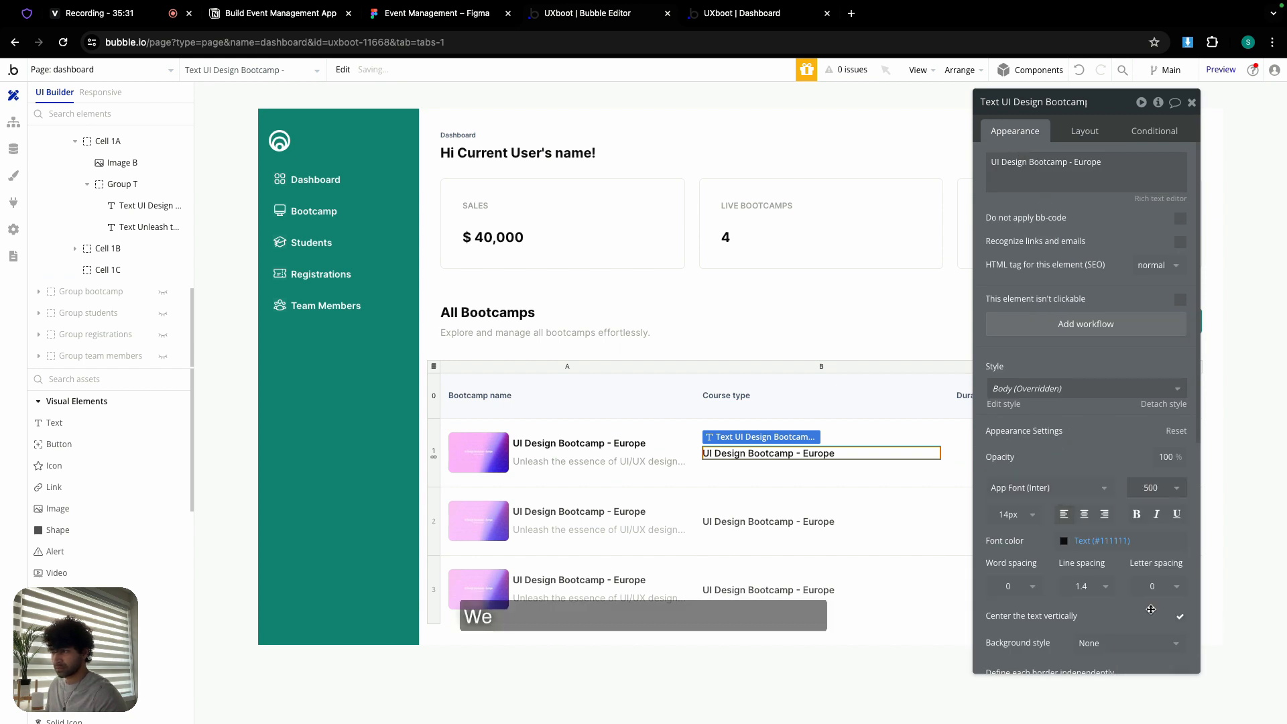
{"action": "left_click", "coordinate": [1152, 497]}
{"action": "left_click", "coordinate": [1156, 590]}
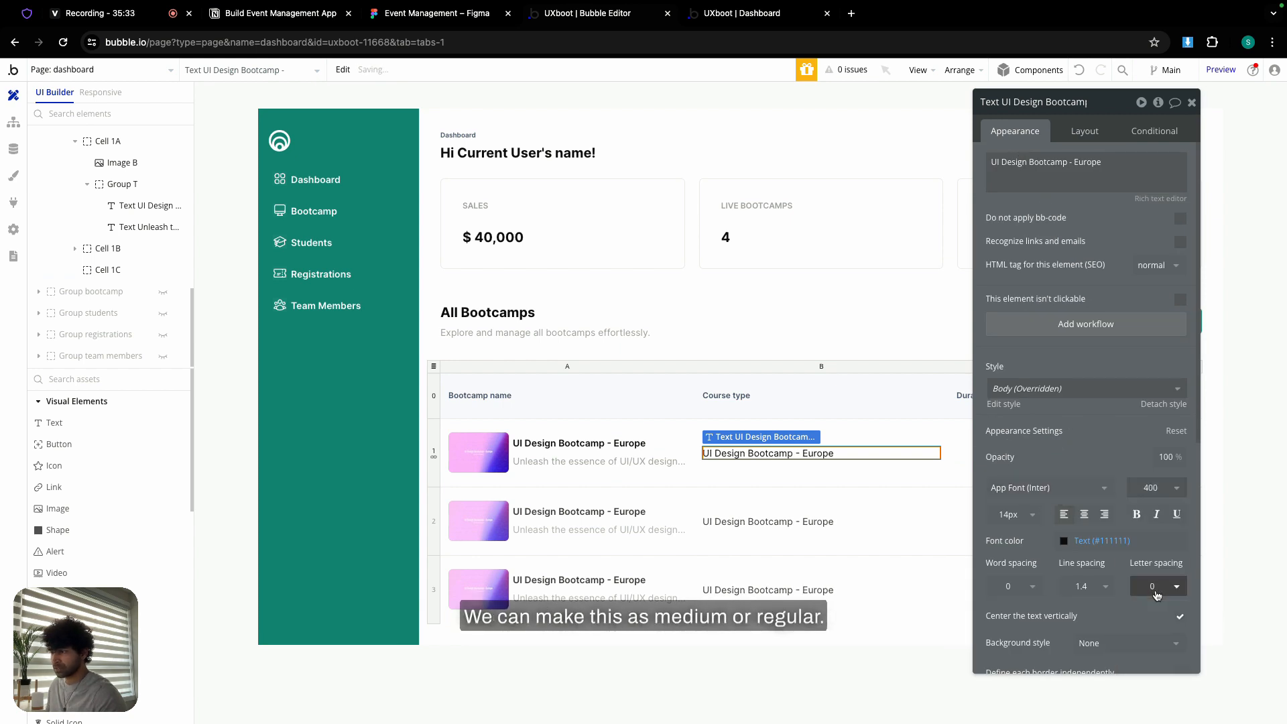
- Check the Figma Part-time text styling (Inter Regular 14)
{"action": "left_click", "coordinate": [454, 16]}
{"action": "scroll", "coordinate": [802, 357], "scroll_direction": "right", "scroll_amount": 5}
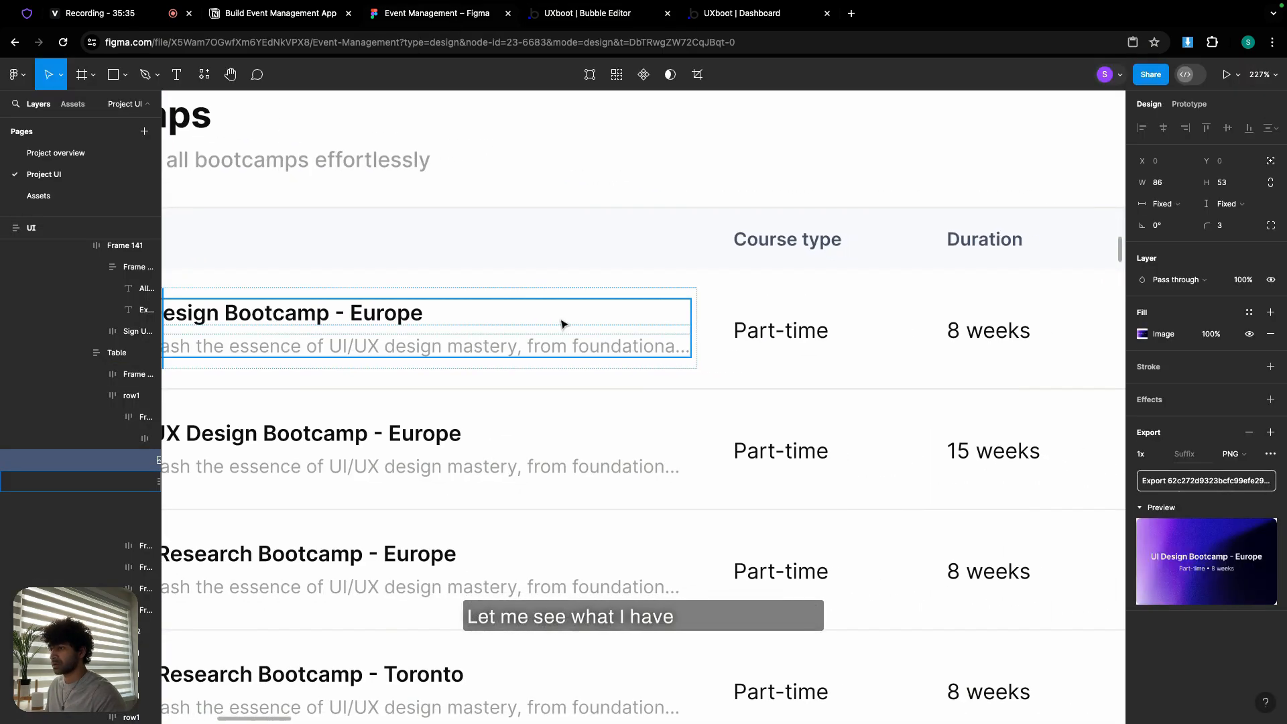
{"action": "left_click", "coordinate": [755, 339]}
{"action": "double_click", "coordinate": [789, 345]}
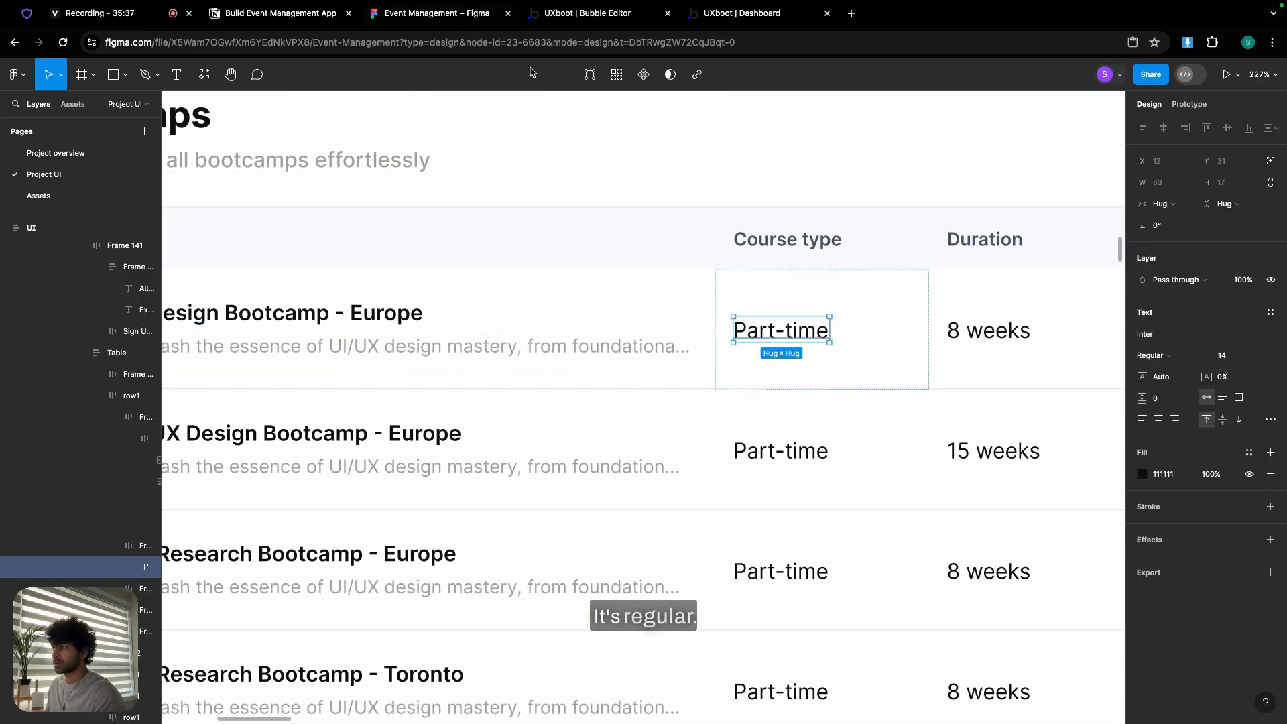
{"action": "left_click", "coordinate": [579, 19]}
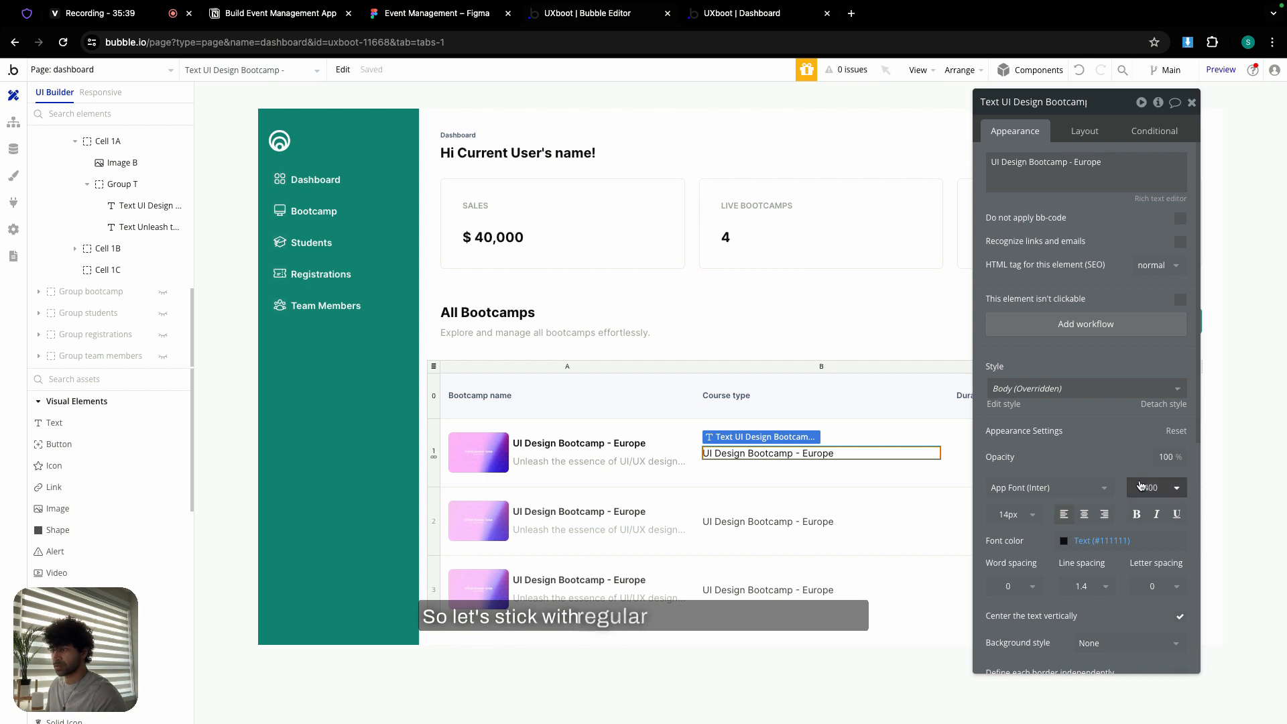
- Change the Course type text to read Part-time
{"action": "triple_click", "coordinate": [1037, 170]}
{"action": "type", "text": "Part-time"}
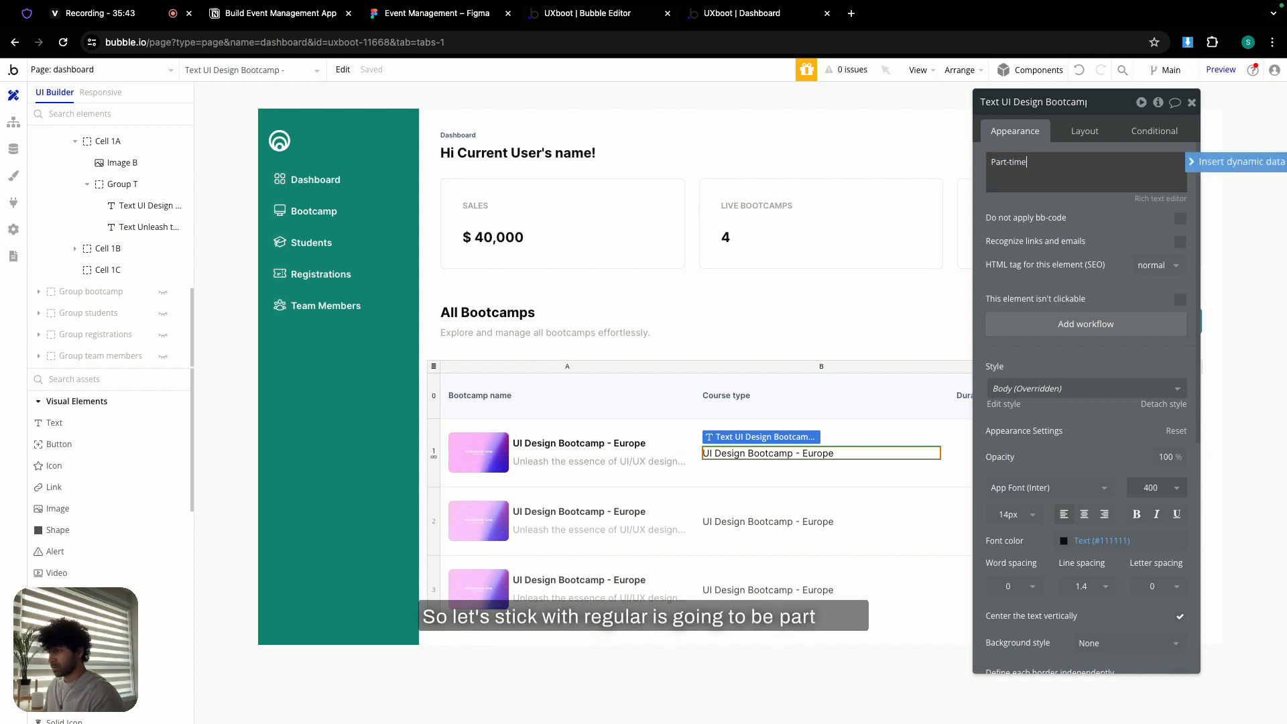
{"action": "left_click", "coordinate": [1193, 102]}
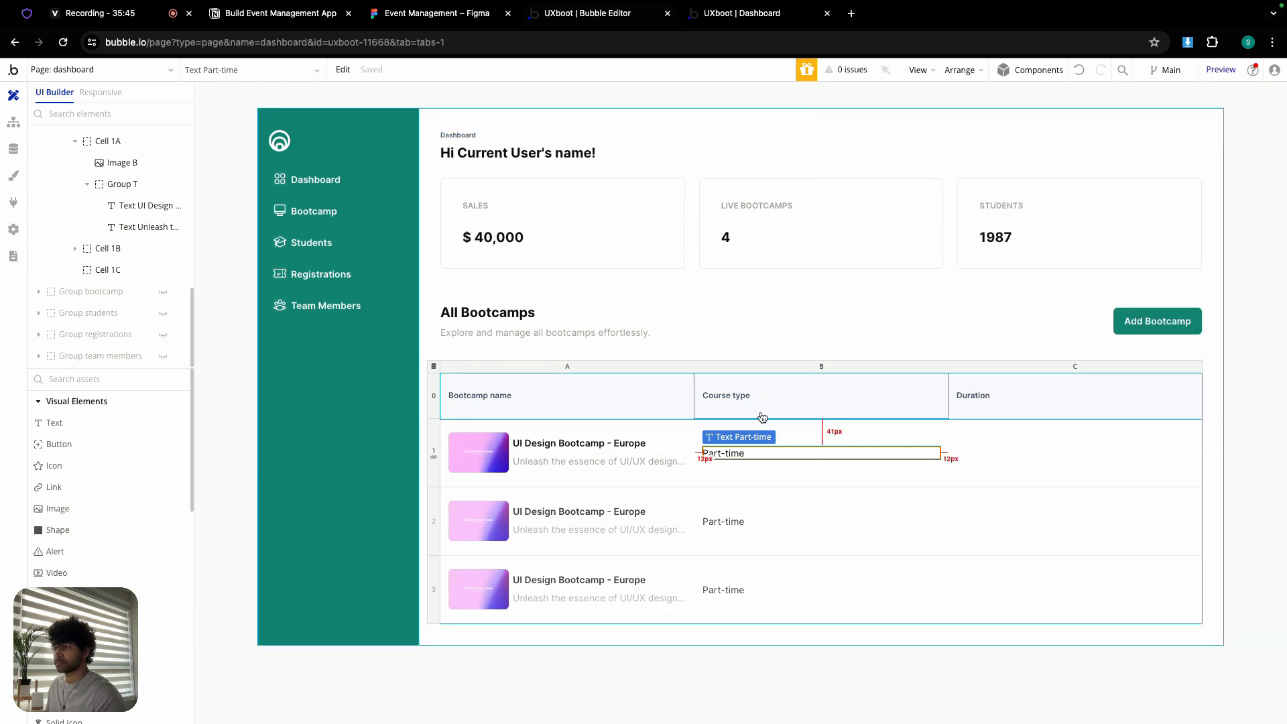
{"action": "double_click", "coordinate": [765, 454]}
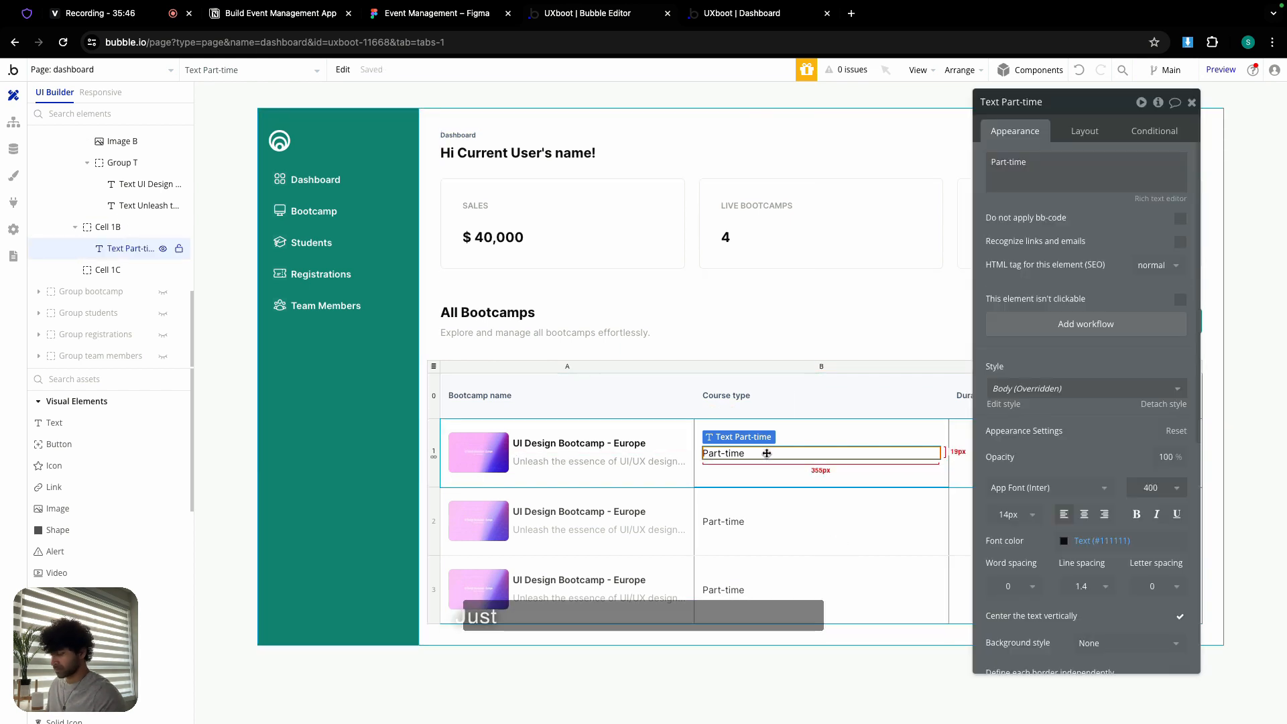
{"action": "left_click", "coordinate": [1193, 102]}
- Copy the Part-time text into the Duration cell and change it to 8-weeks
{"action": "key", "text": "ctrl+c"}
{"action": "left_click", "coordinate": [1009, 445]}
{"action": "key", "text": "ctrl+v"}
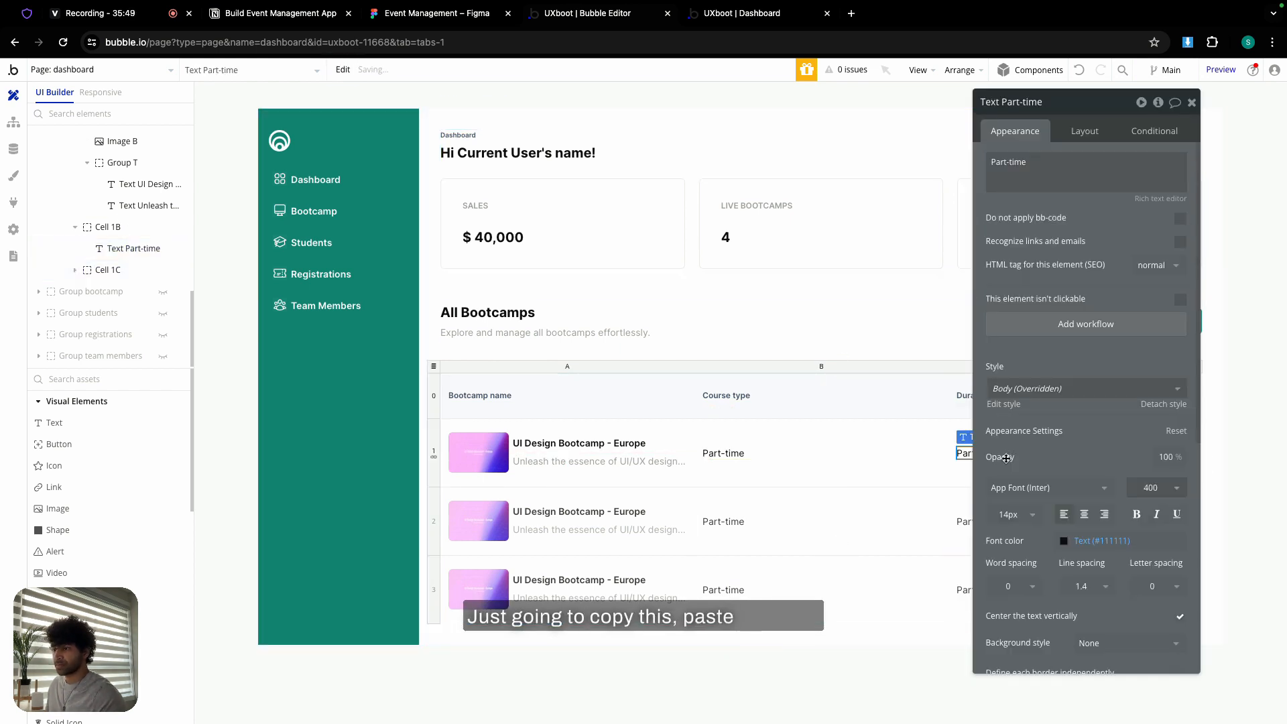
{"action": "left_click", "coordinate": [1028, 186]}
{"action": "key", "text": "ctrl+a"}
{"action": "type", "text": "8"}
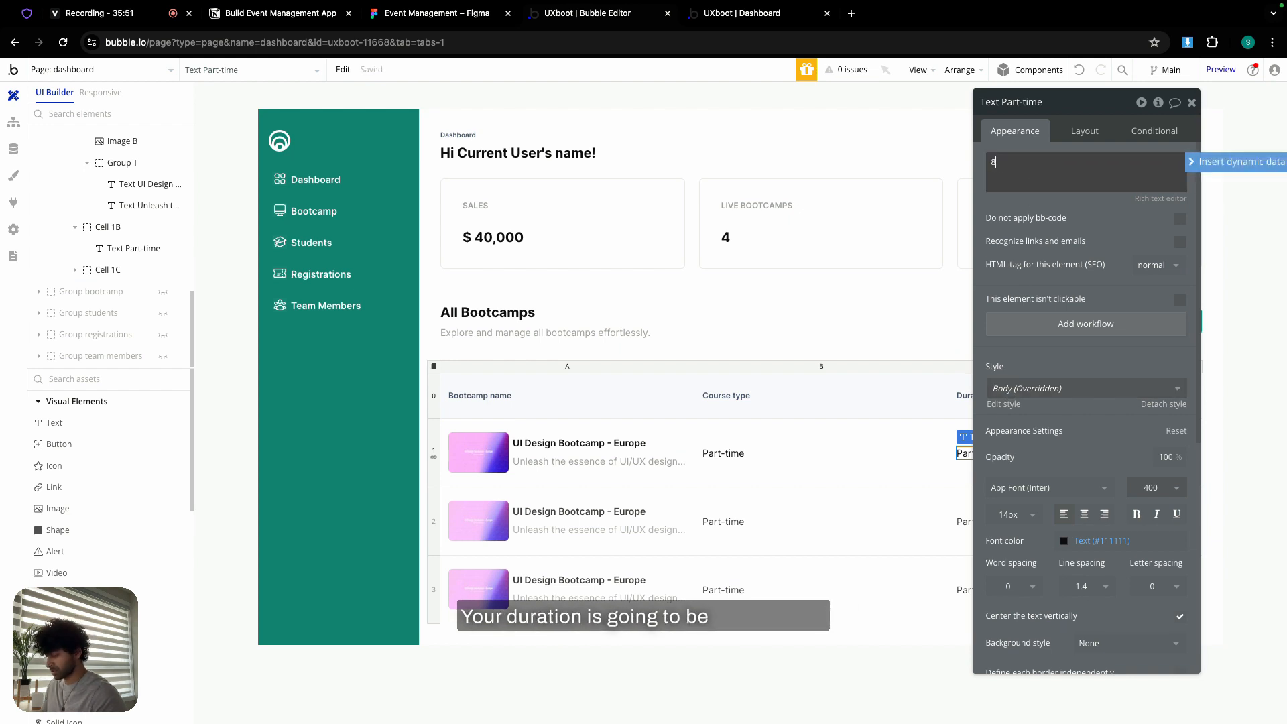
{"action": "type", "text": "-weeks"}
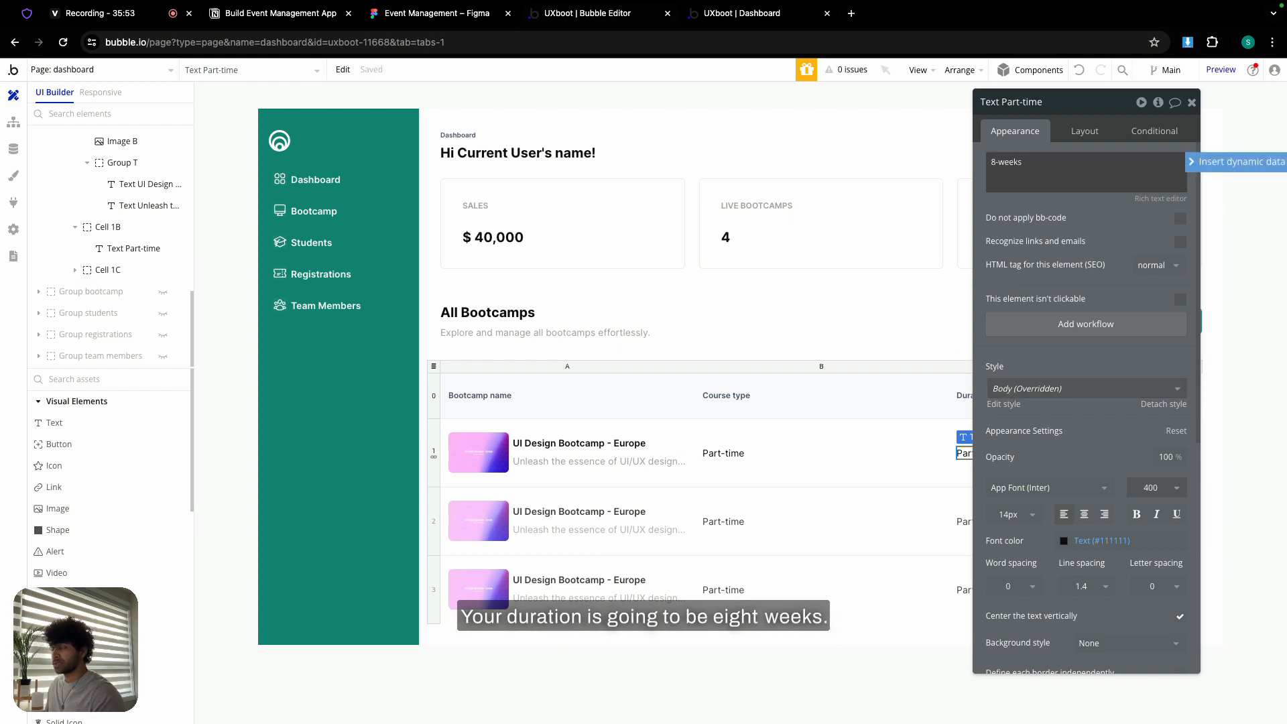
{"action": "left_click", "coordinate": [1192, 102]}
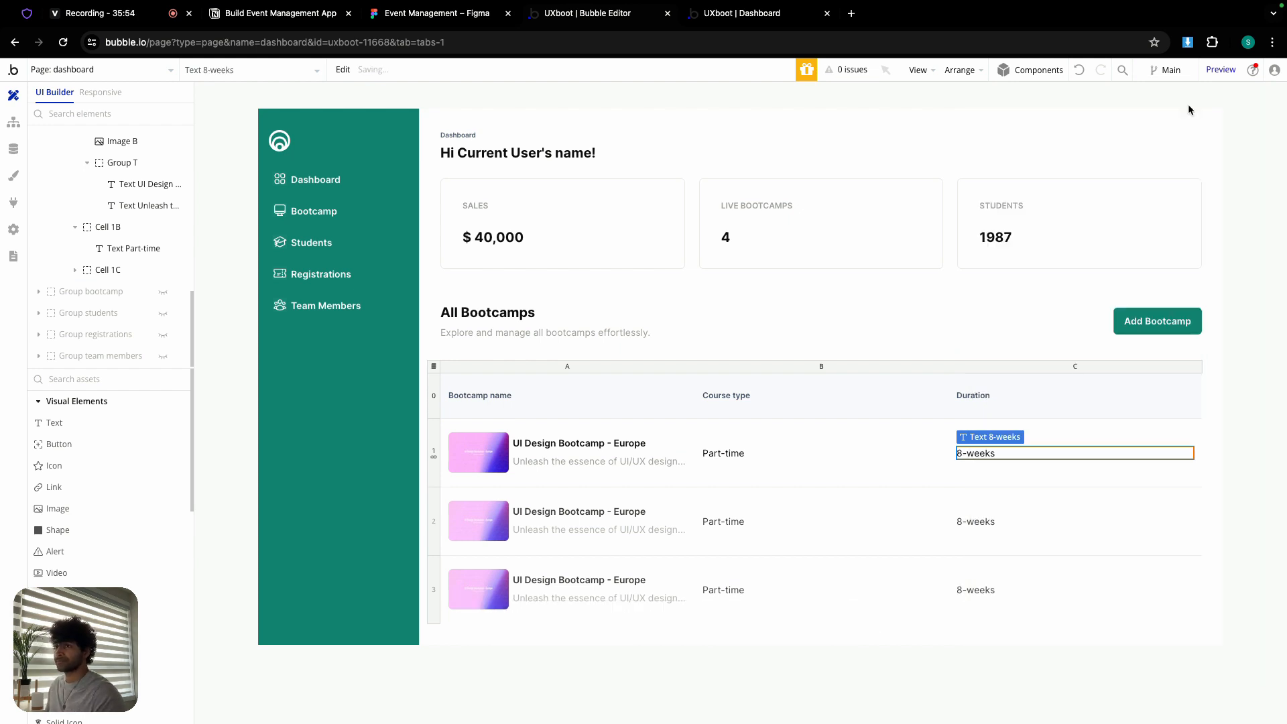
- Copy the Duration column and paste it as a new column to its right
{"action": "left_click", "coordinate": [1089, 368]}
{"action": "right_click", "coordinate": [1090, 368]}
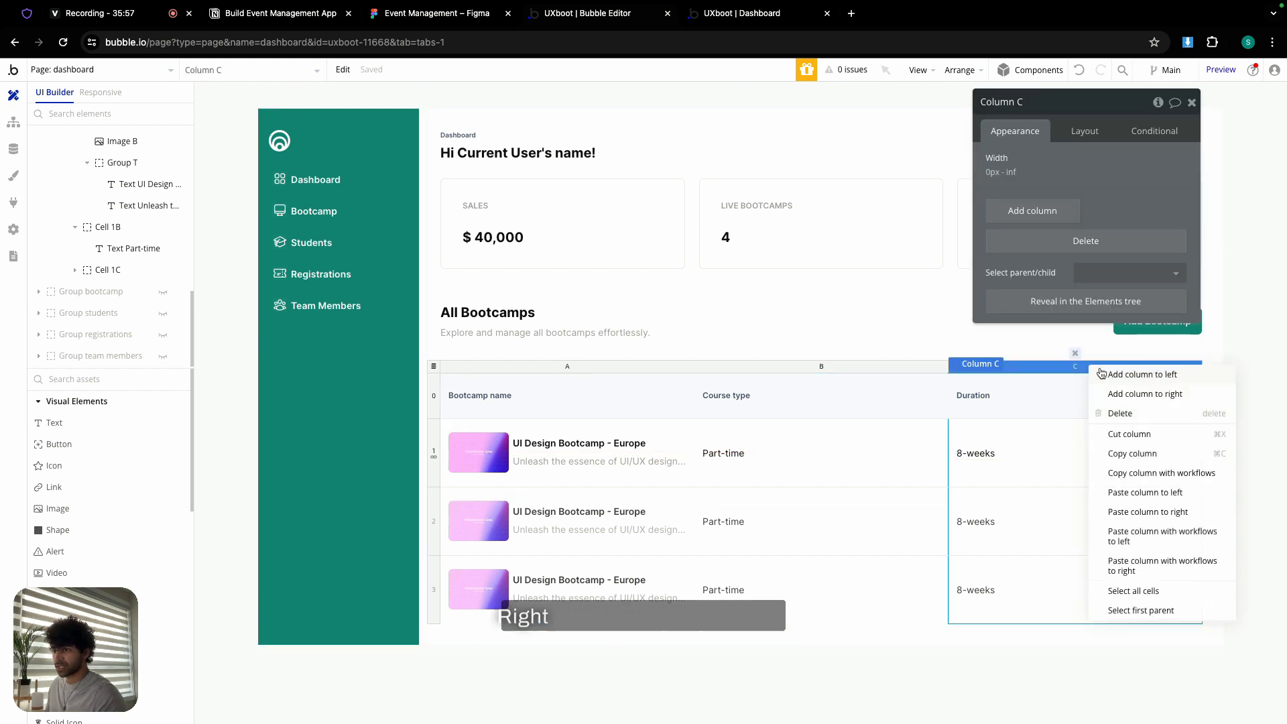
{"action": "left_click", "coordinate": [1140, 451]}
{"action": "right_click", "coordinate": [1109, 373]}
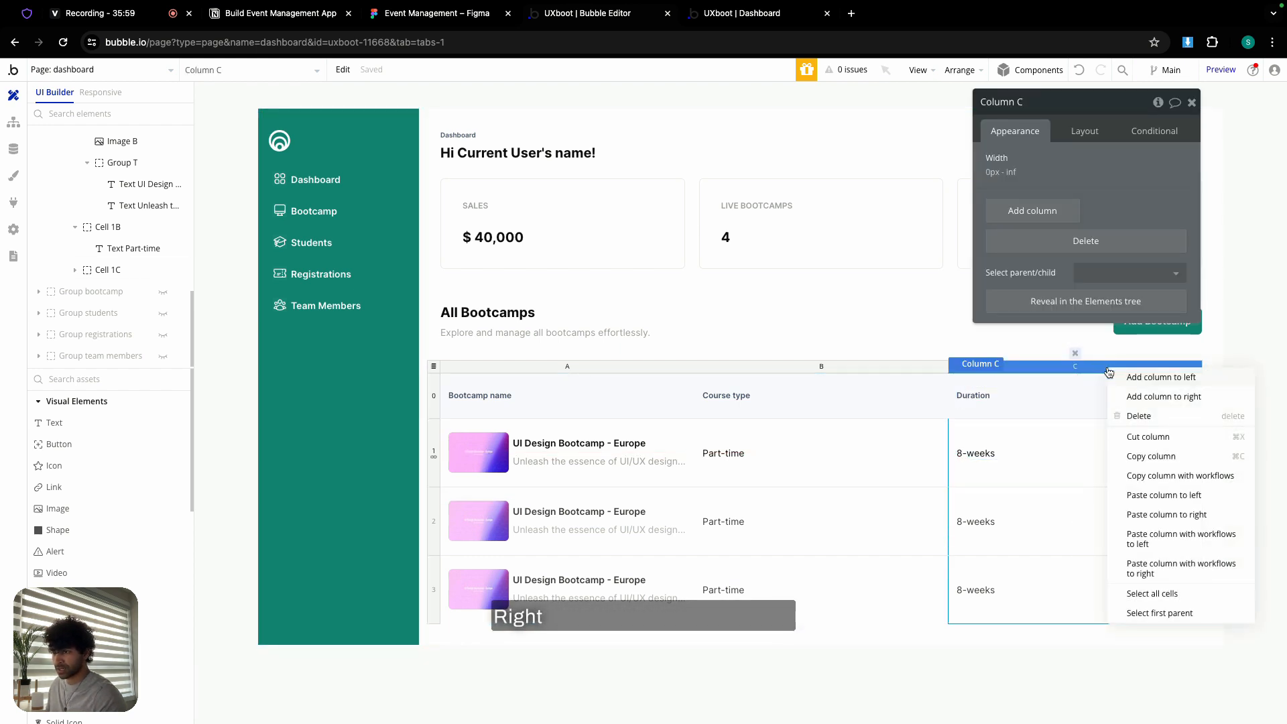
{"action": "left_click", "coordinate": [1174, 516]}
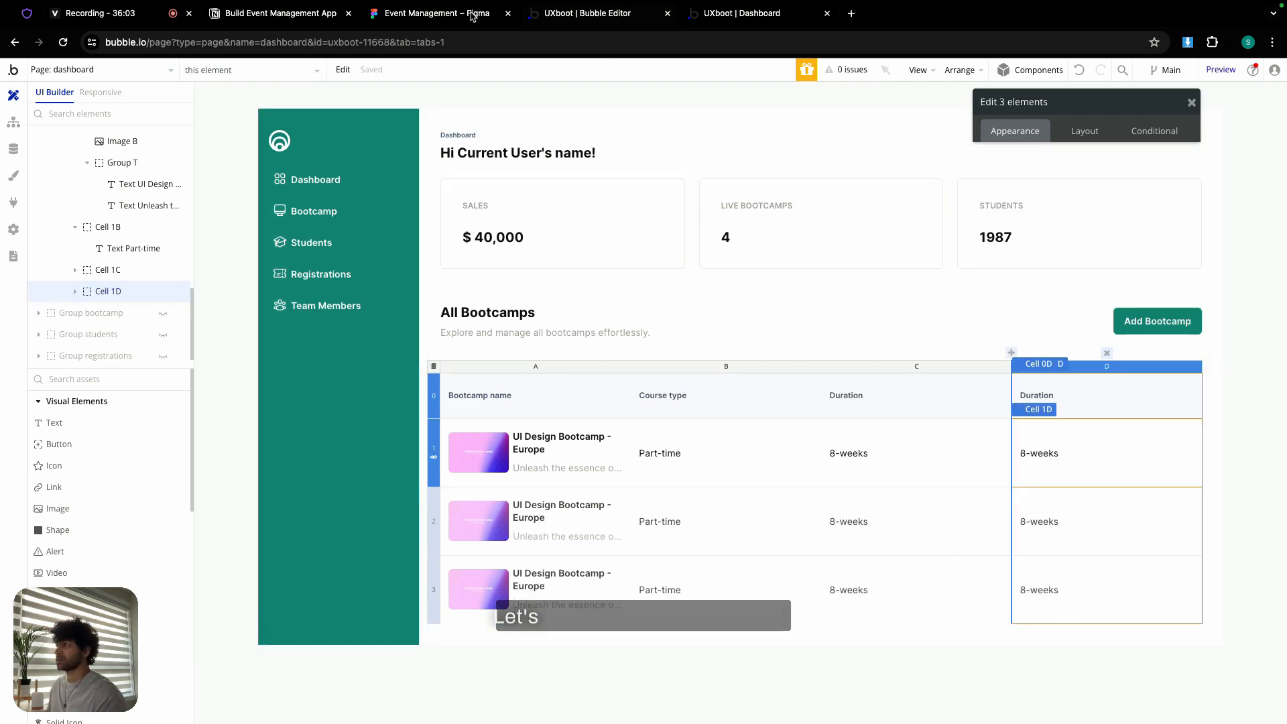
- Check Figma's remaining columns, then paste another Duration column right of column D
{"action": "key", "text": "ctrl+shift+Tab"}
{"action": "scroll", "coordinate": [923, 301], "scroll_direction": "down", "scroll_amount": 2}
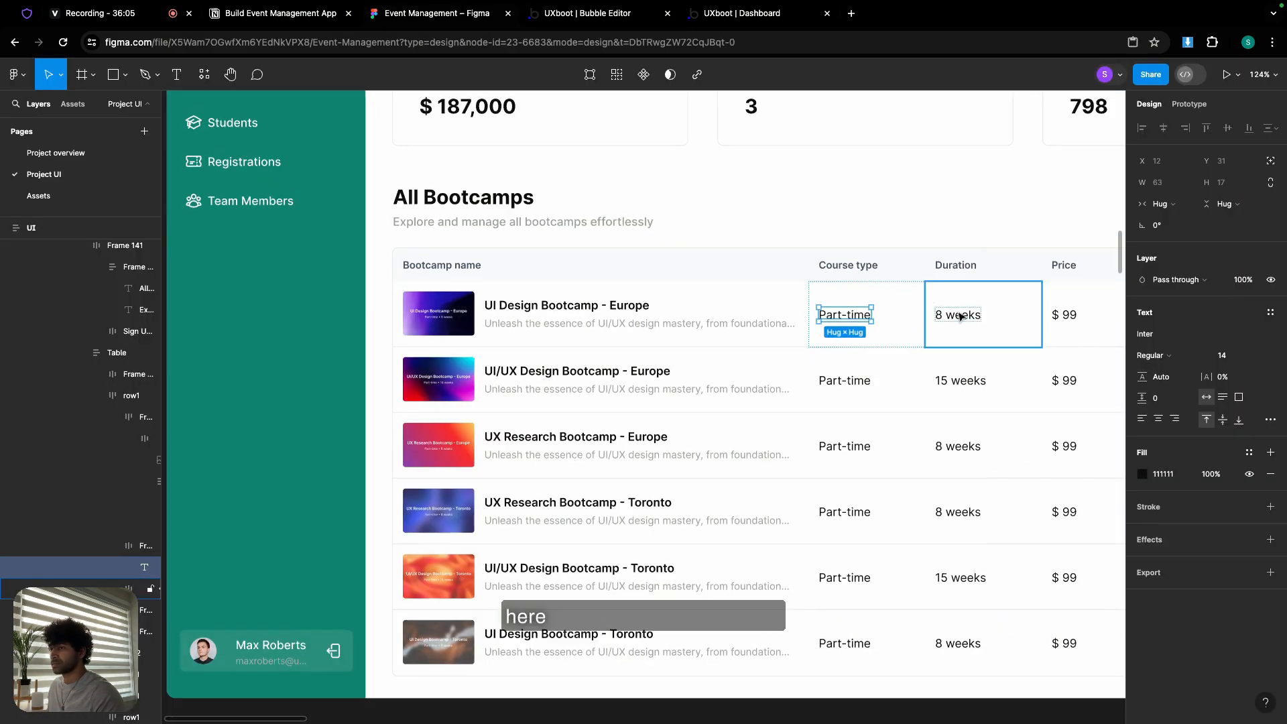
{"action": "scroll", "coordinate": [948, 322], "scroll_direction": "right", "scroll_amount": 5}
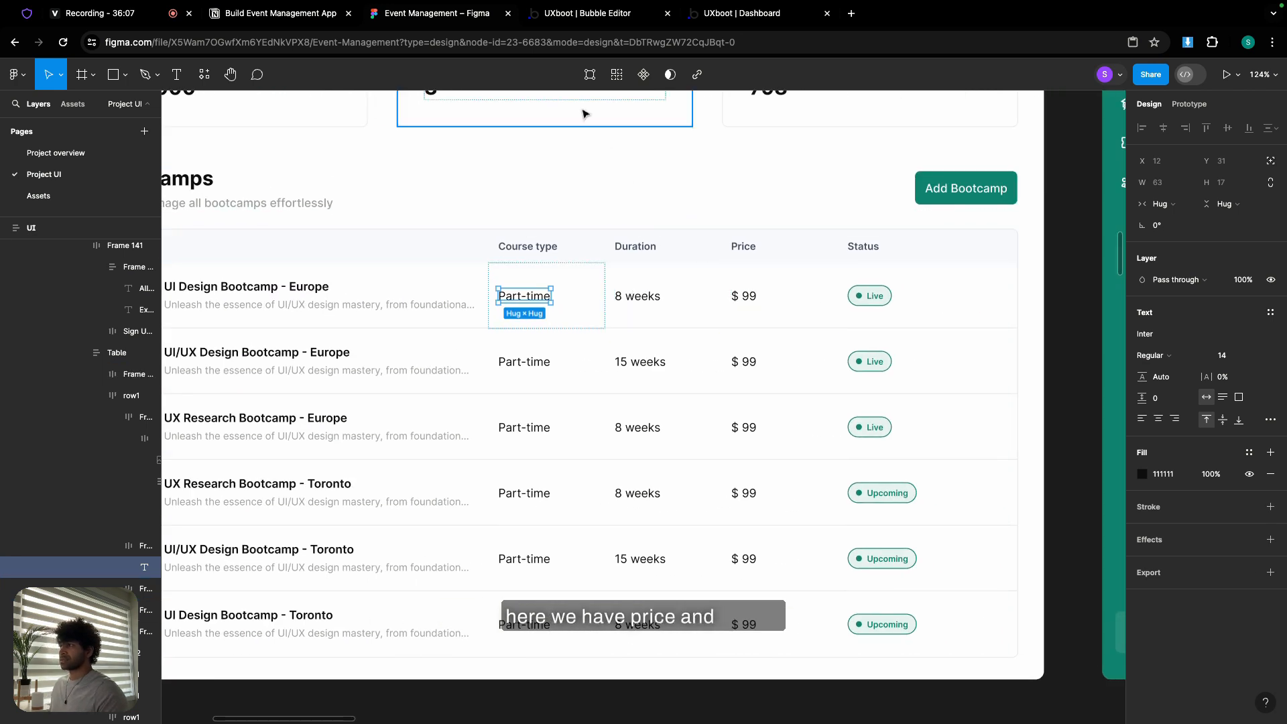
{"action": "key", "text": "ctrl+Tab"}
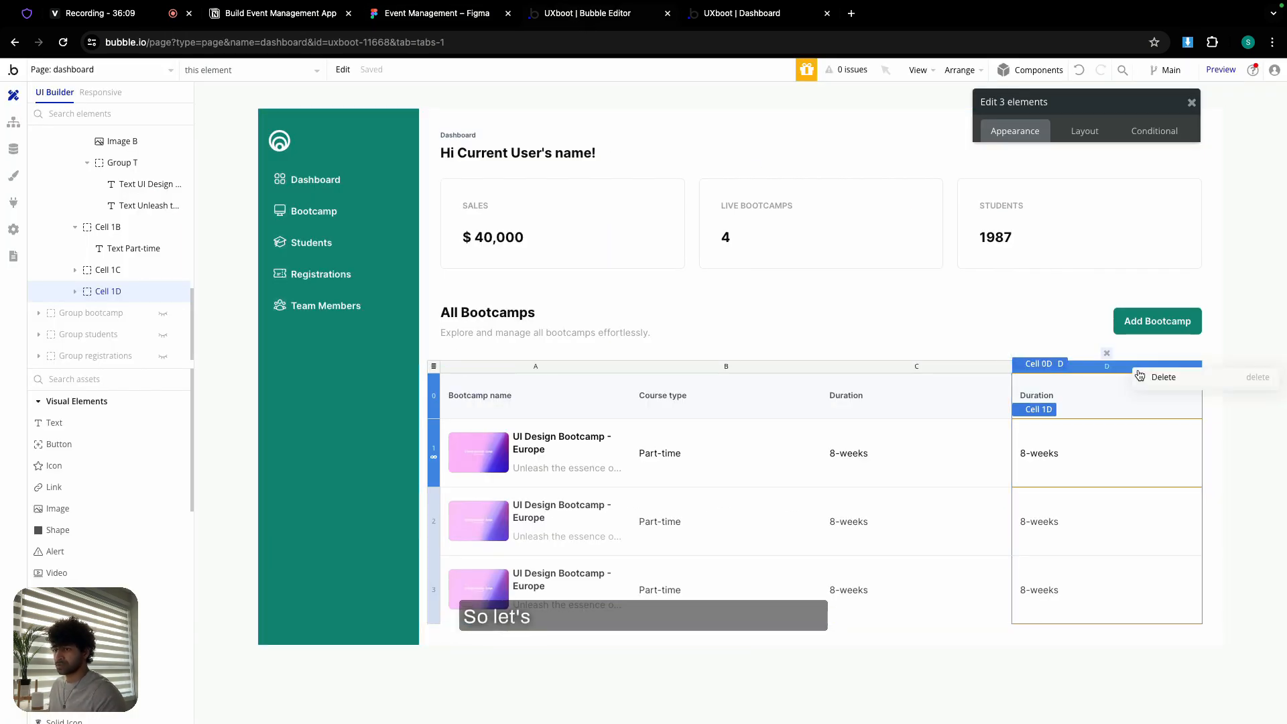
{"action": "left_click", "coordinate": [1112, 370]}
{"action": "right_click", "coordinate": [1111, 370]}
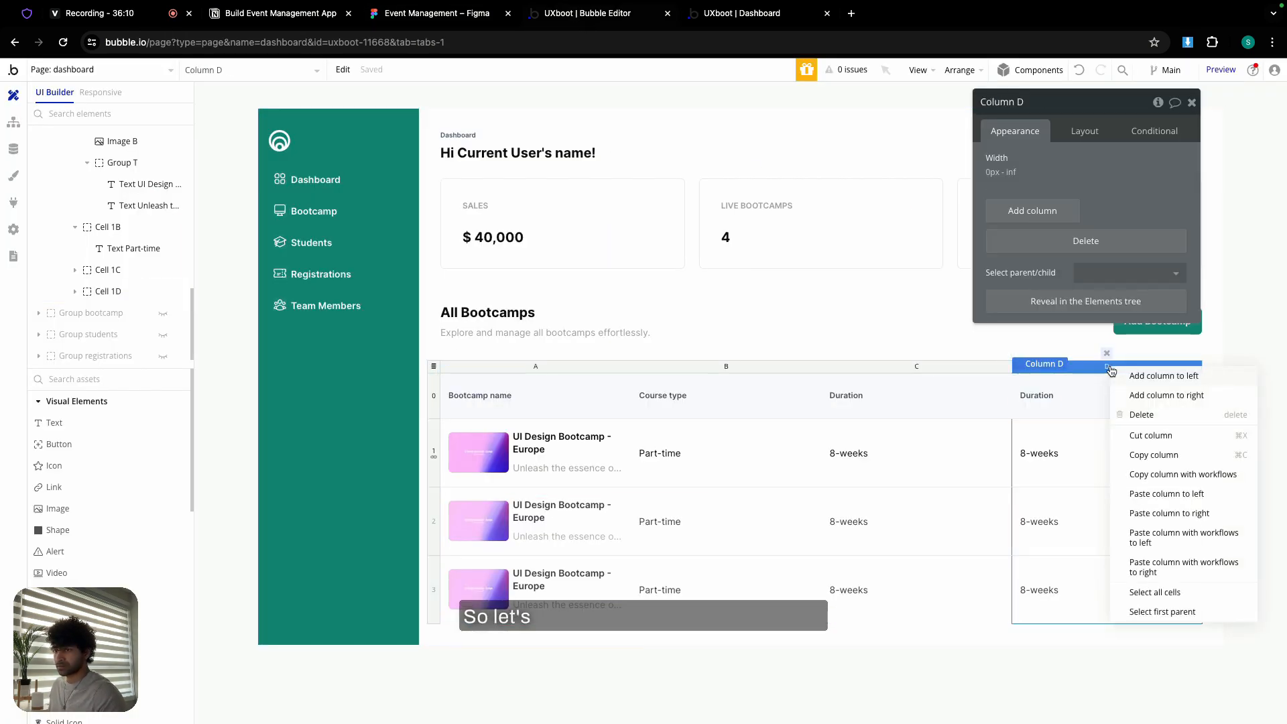
{"action": "left_click", "coordinate": [1189, 515]}
{"action": "left_click", "coordinate": [926, 397]}
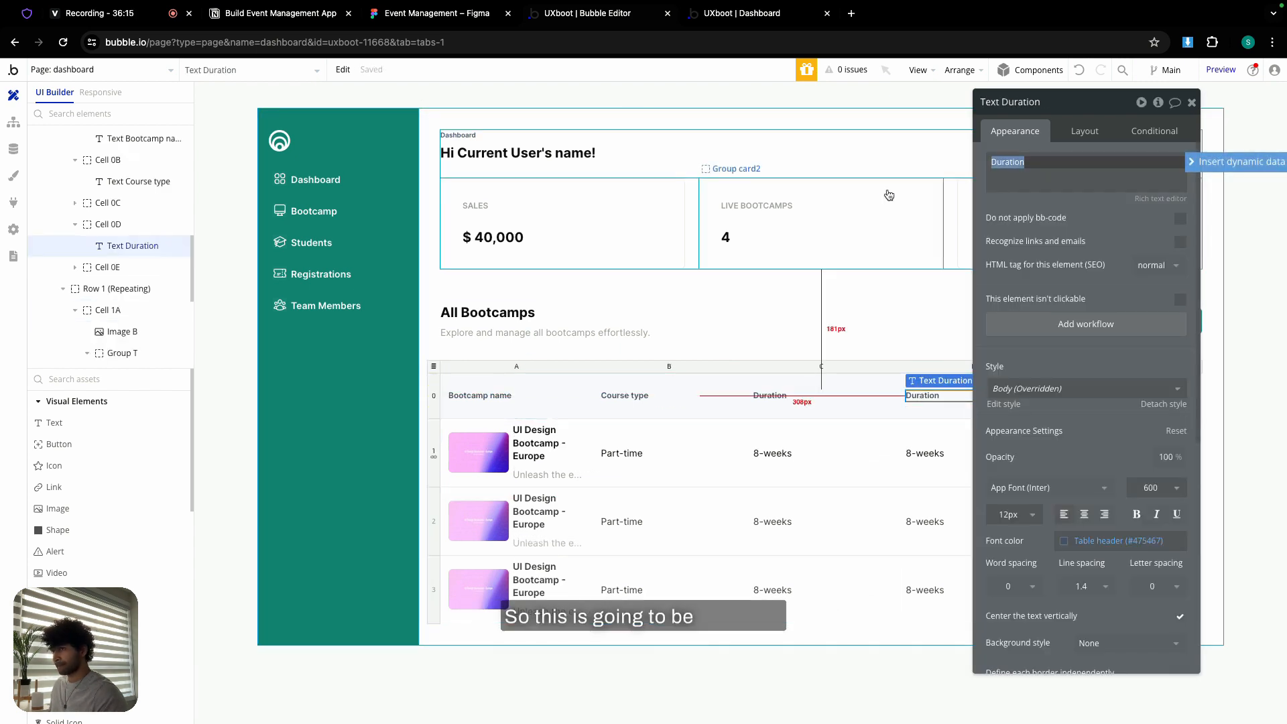
- Rename column D's header to Price, matching the Figma design
{"action": "left_click", "coordinate": [422, 15]}
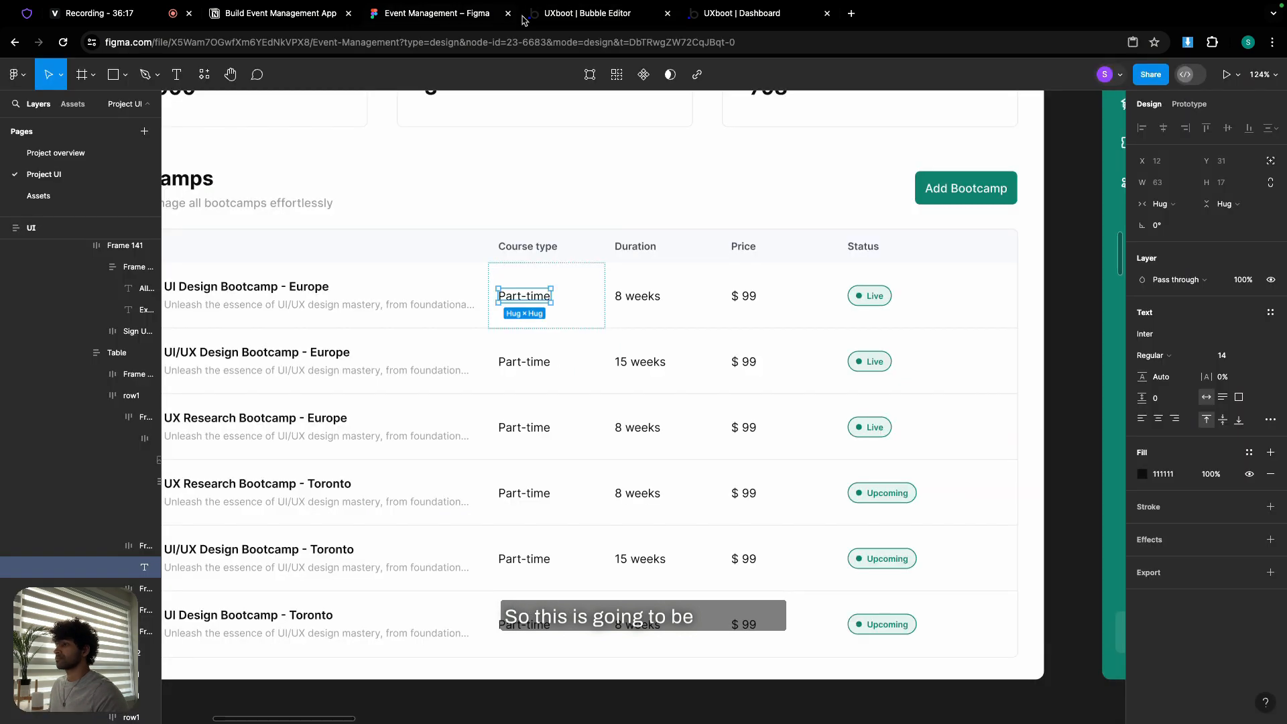
{"action": "left_click", "coordinate": [620, 15]}
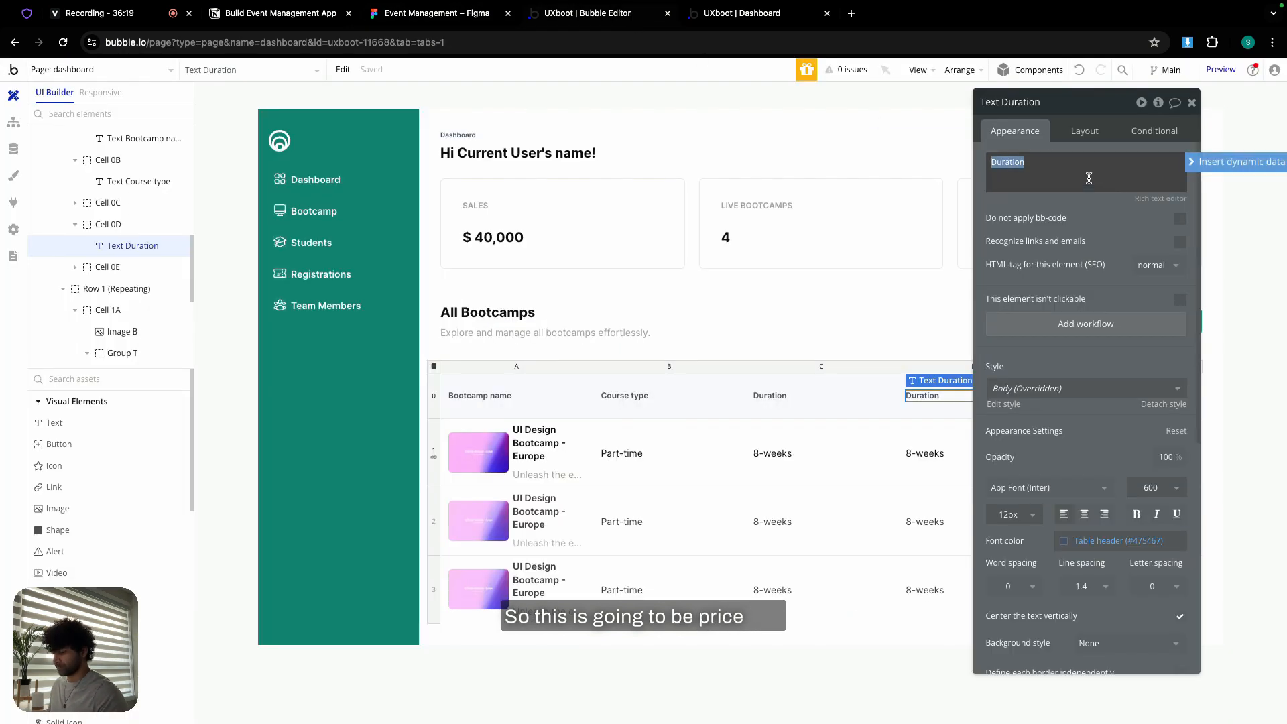
{"action": "type", "text": "Price"}
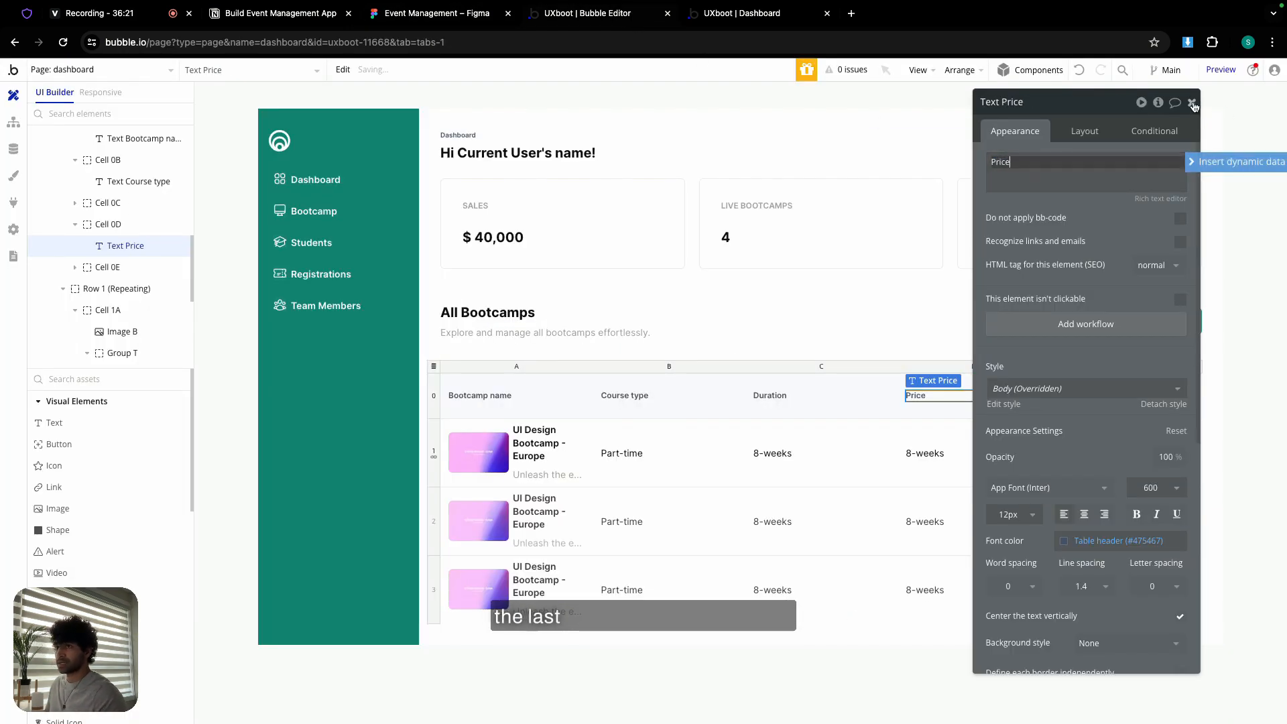
{"action": "left_click", "coordinate": [1192, 102]}
- Rename the last column's header to Status and open the Price column's 8-weeks text
{"action": "left_click", "coordinate": [1071, 390]}
{"action": "left_click", "coordinate": [1071, 392]}
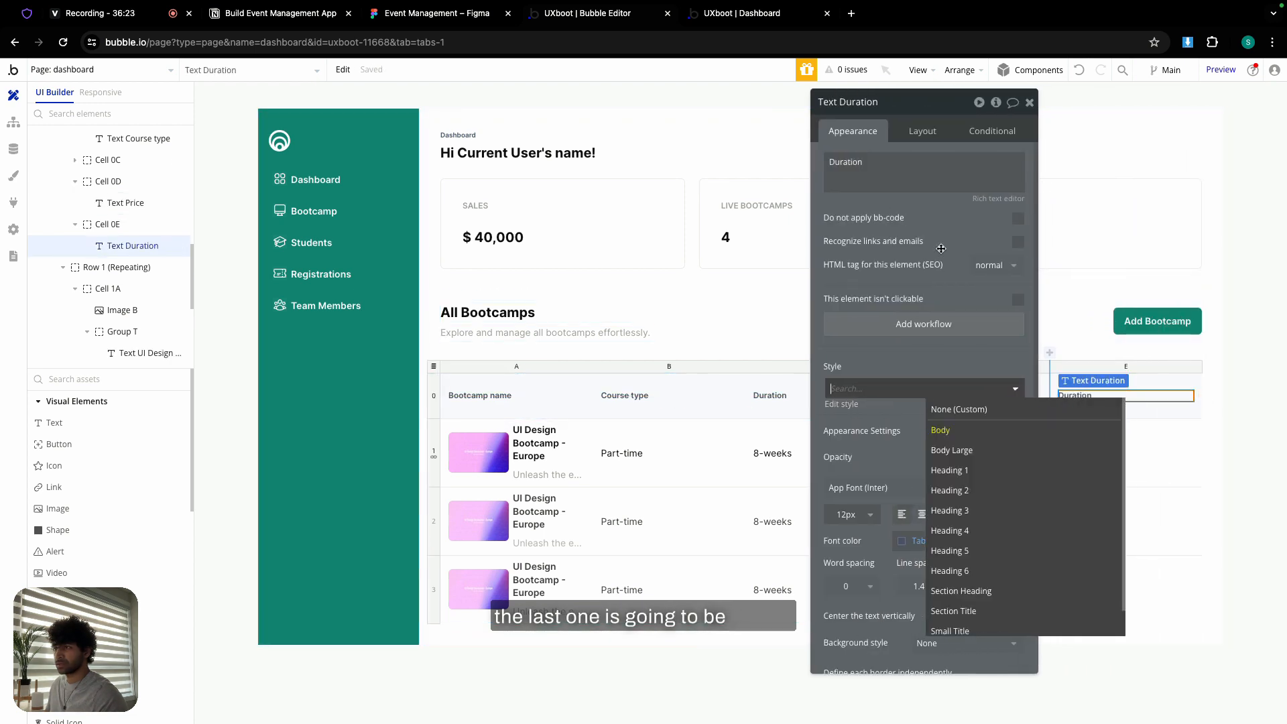
{"action": "double_click", "coordinate": [905, 170]}
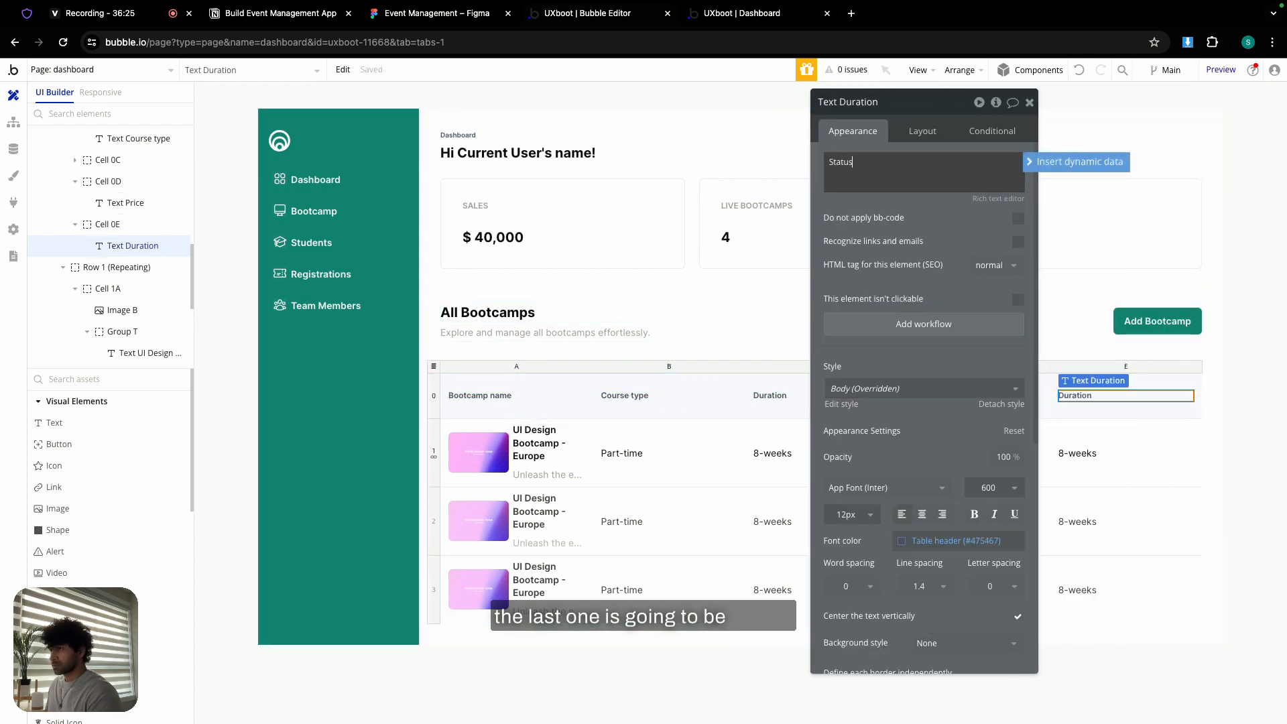
{"action": "left_click", "coordinate": [1030, 103]}
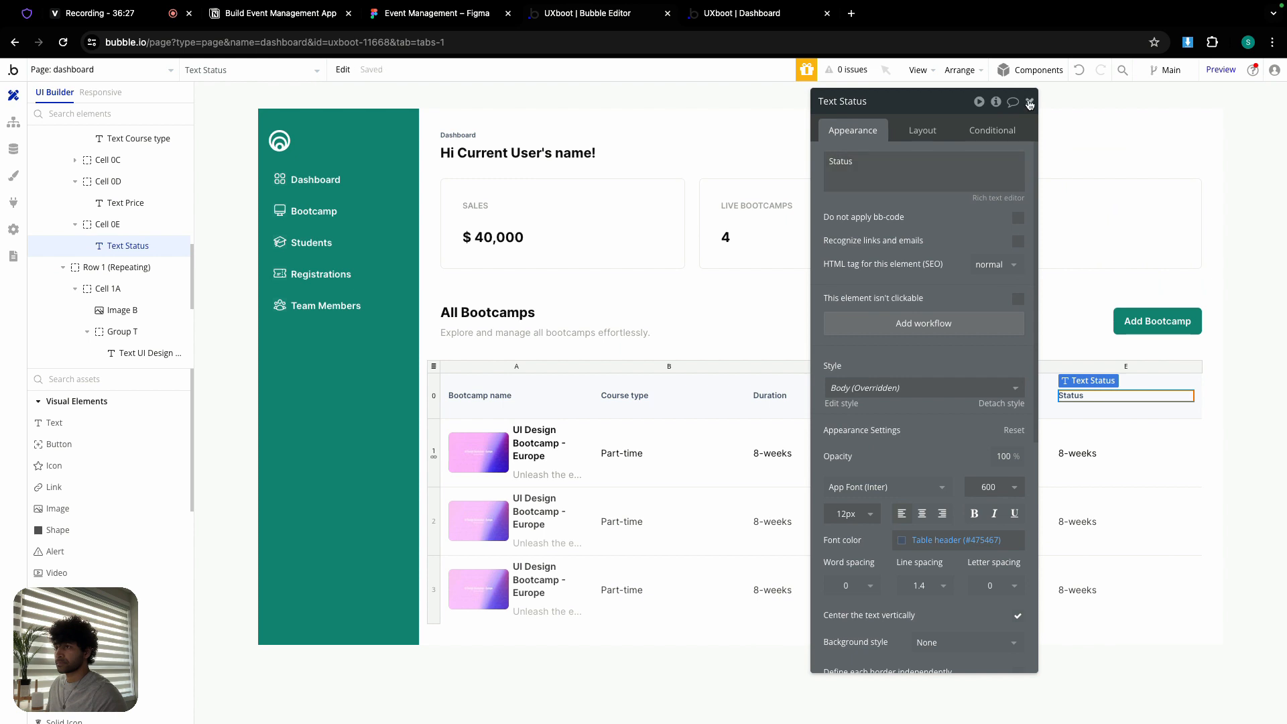
{"action": "left_click", "coordinate": [1030, 102]}
{"action": "left_click", "coordinate": [938, 453]}
{"action": "double_click", "coordinate": [845, 161]}
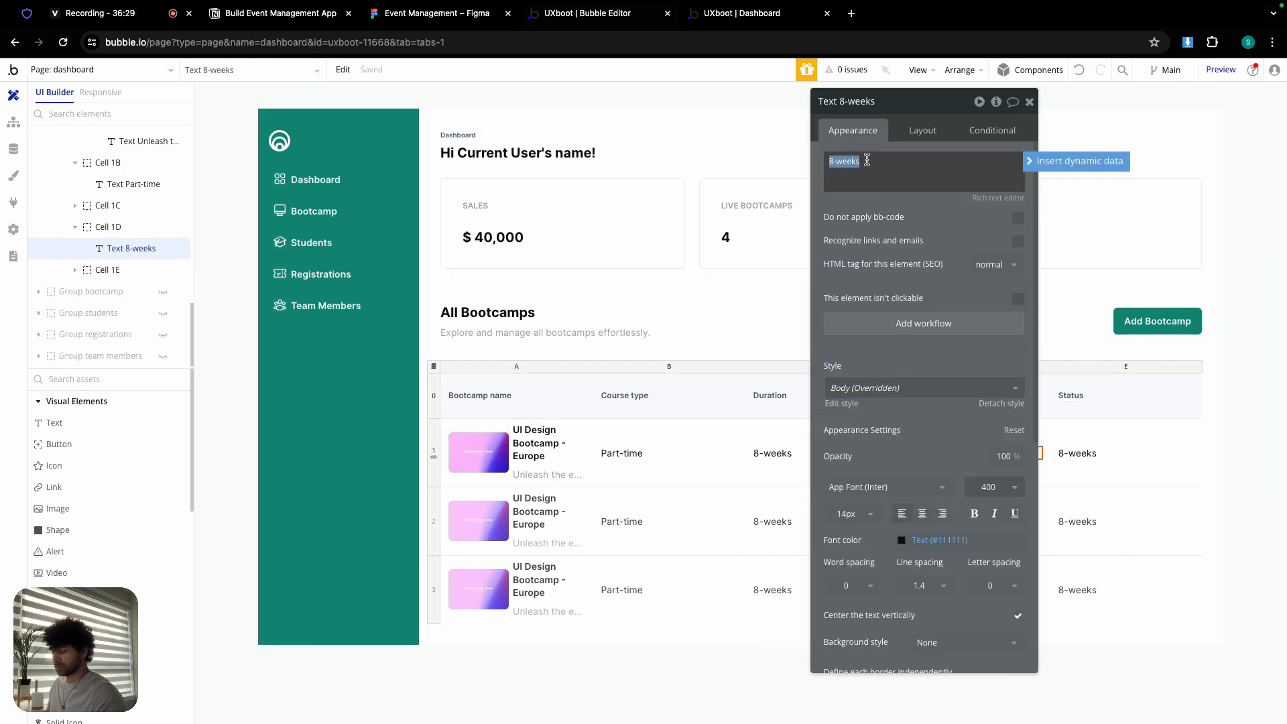
- Change the text to '8 weeks' and use it to replace the old 8-weeks text in Duration
{"action": "key", "text": "Left"}
{"action": "key", "text": "Left"}
{"action": "key", "text": "Left"}
{"action": "key", "text": "Left"}
{"action": "key", "text": "BackSpace"}
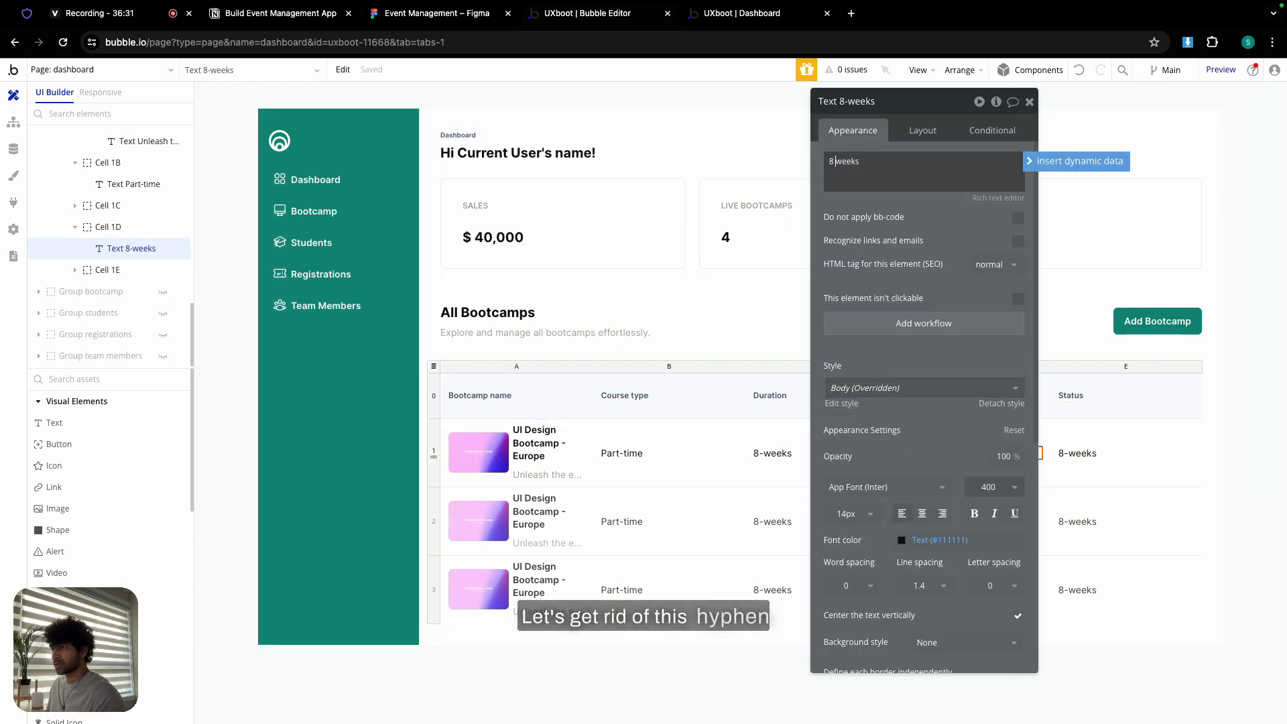
{"action": "left_click", "coordinate": [1047, 432]}
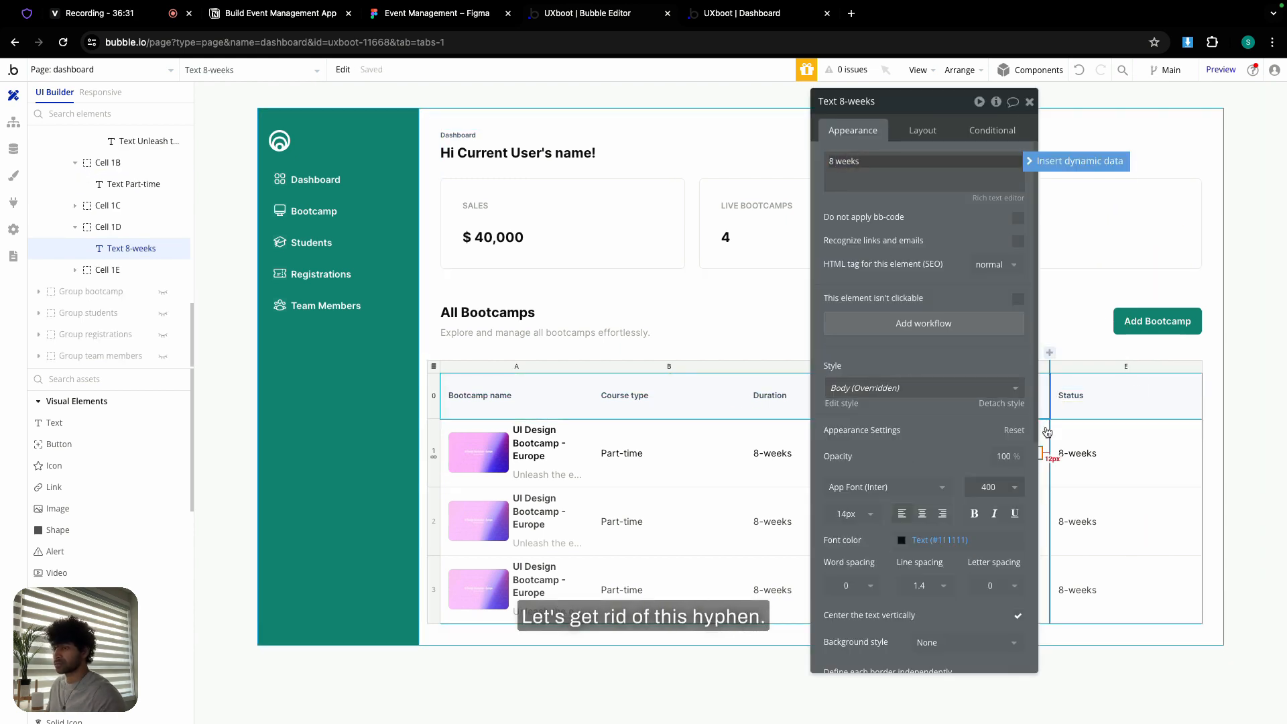
{"action": "left_click", "coordinate": [1030, 102]}
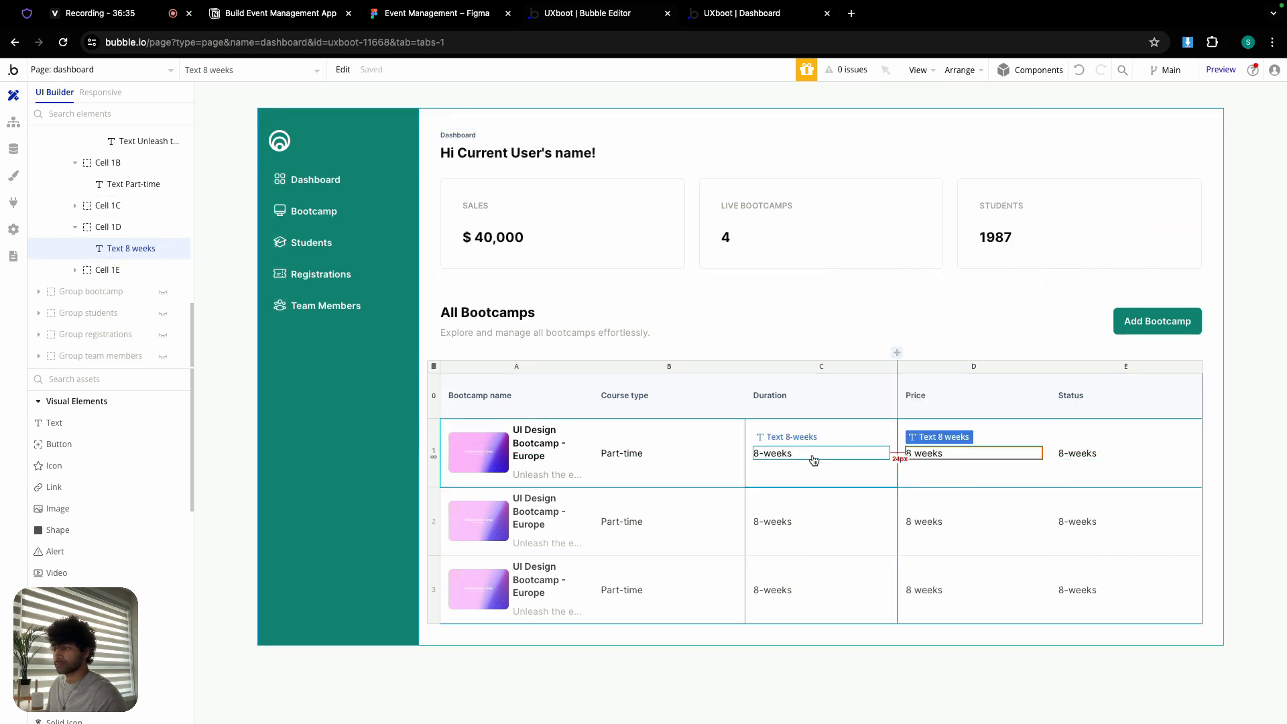
{"action": "double_click", "coordinate": [966, 449]}
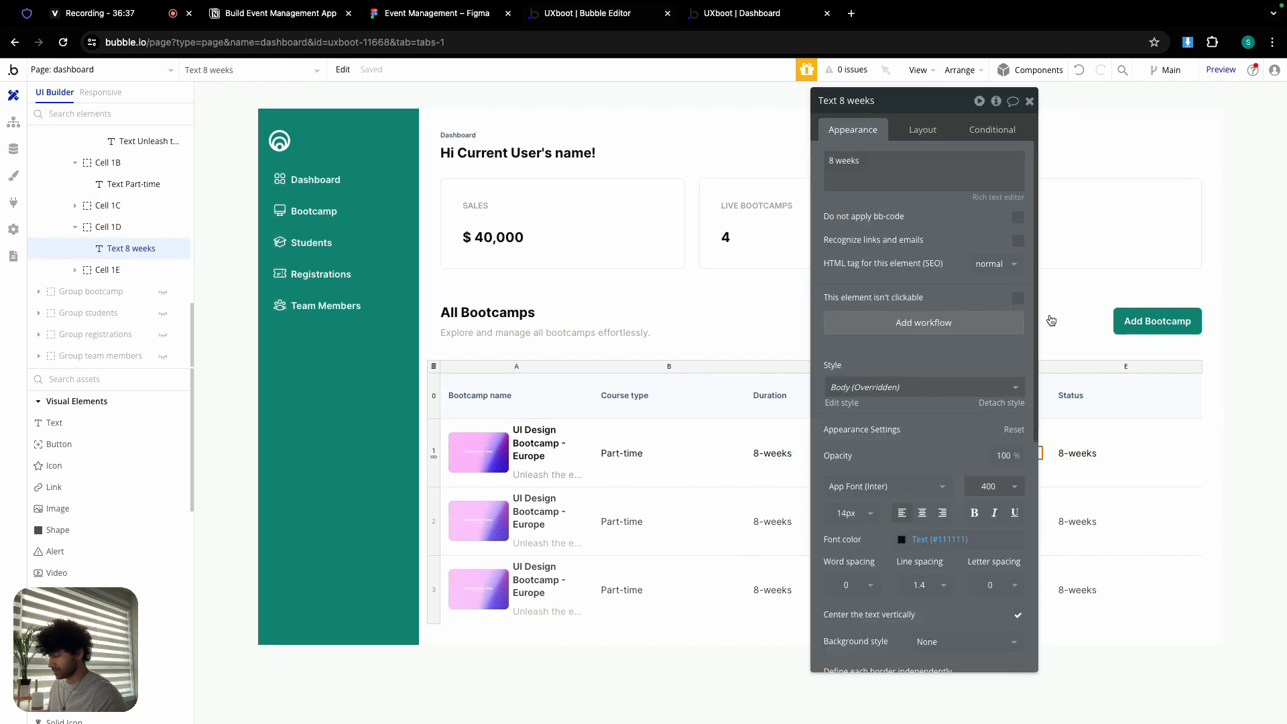
{"action": "left_click_drag", "start_coordinate": [959, 107], "coordinate": [1177, 135]}
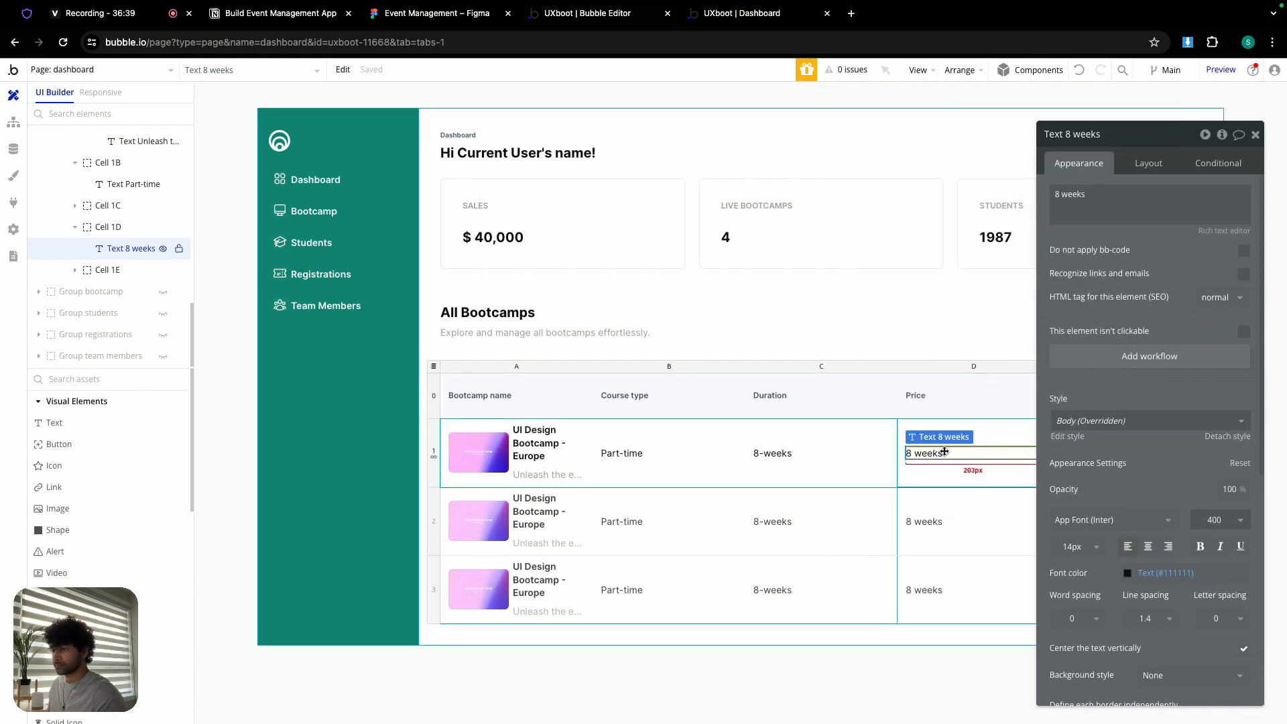
{"action": "left_click", "coordinate": [764, 464]}
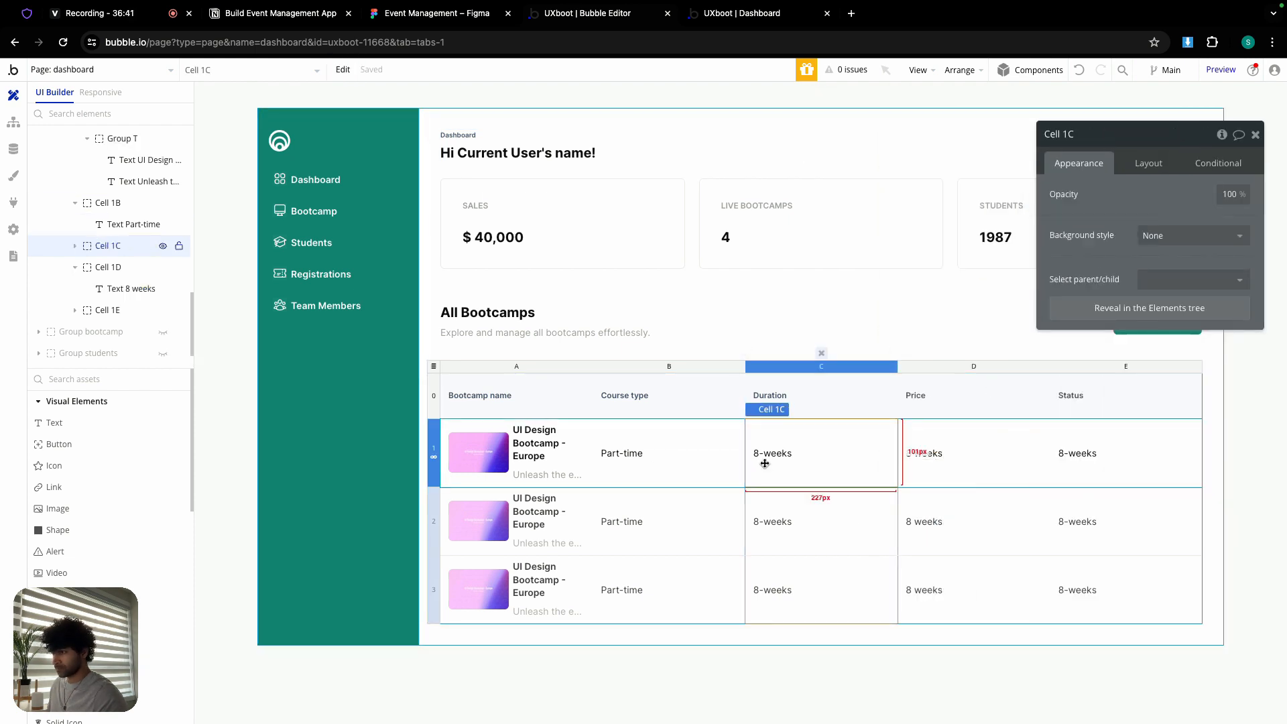
{"action": "key", "text": "super+v"}
{"action": "left_click", "coordinate": [781, 456]}
{"action": "key", "text": "Delete"}
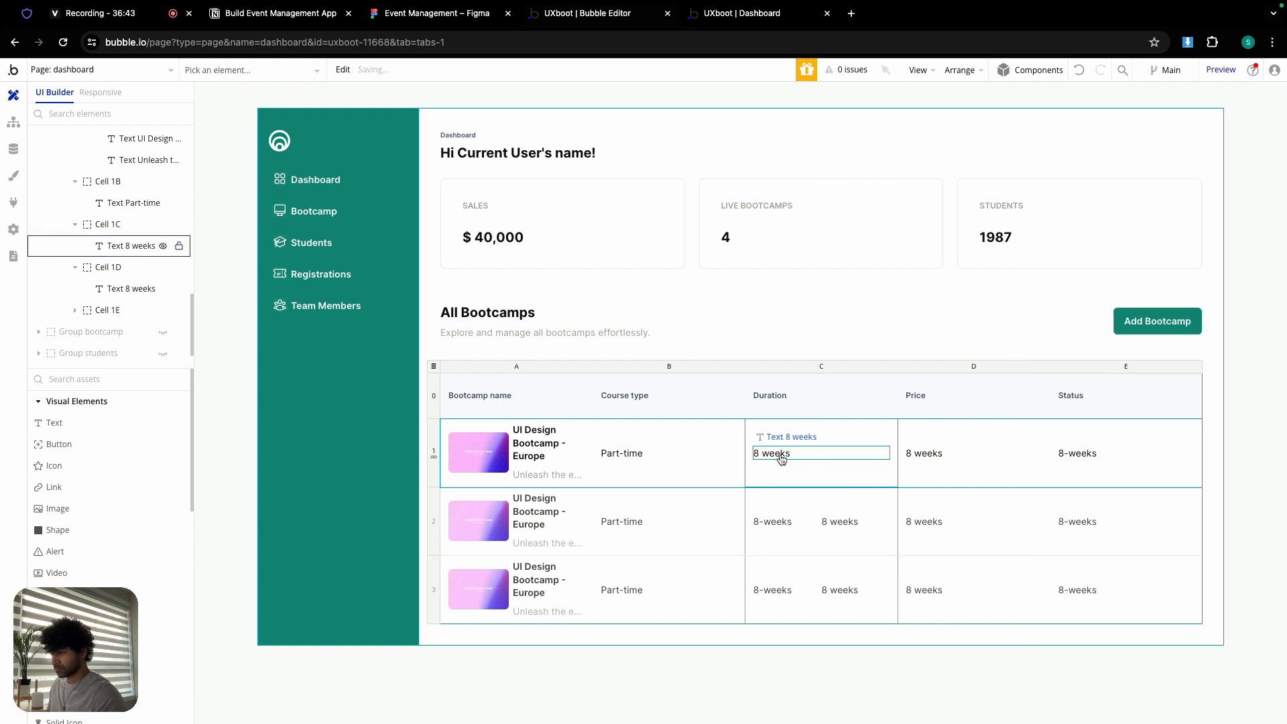
- Change the Price column text to '$ 99'
{"action": "double_click", "coordinate": [948, 453]}
{"action": "triple_click", "coordinate": [1091, 201]}
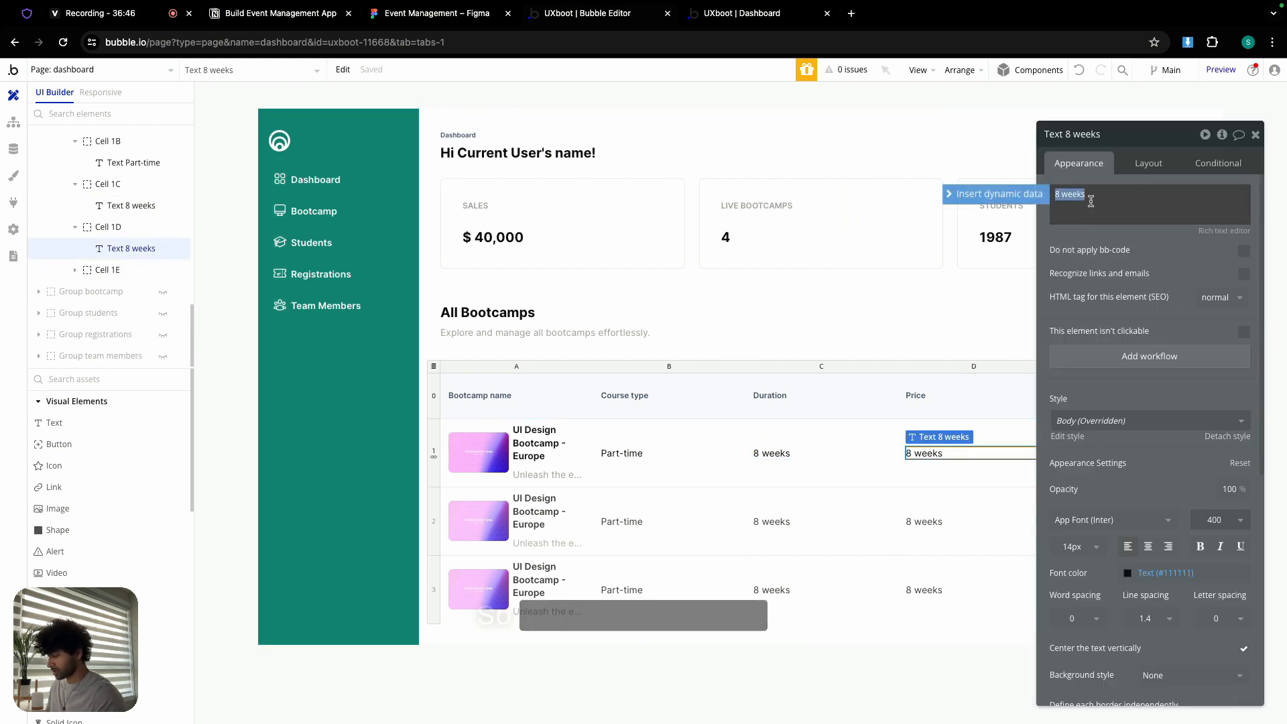
{"action": "type", "text": "$ 99"}
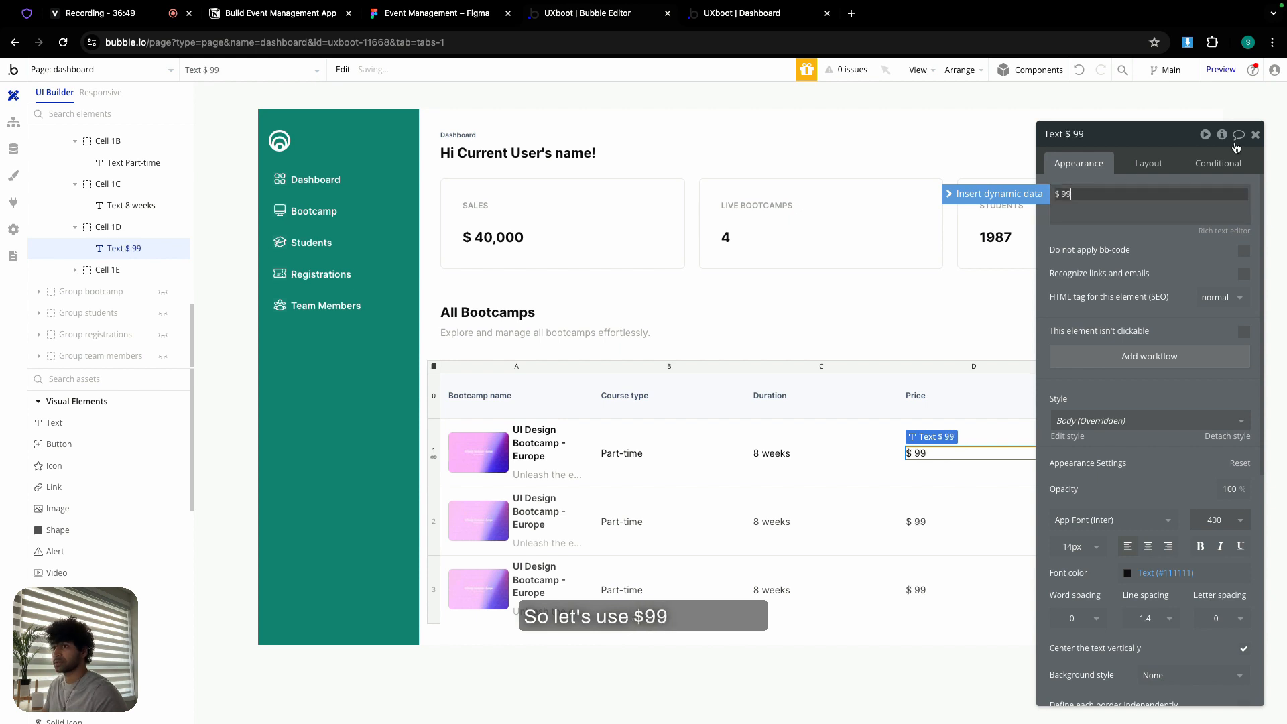
{"action": "left_click", "coordinate": [1256, 134]}
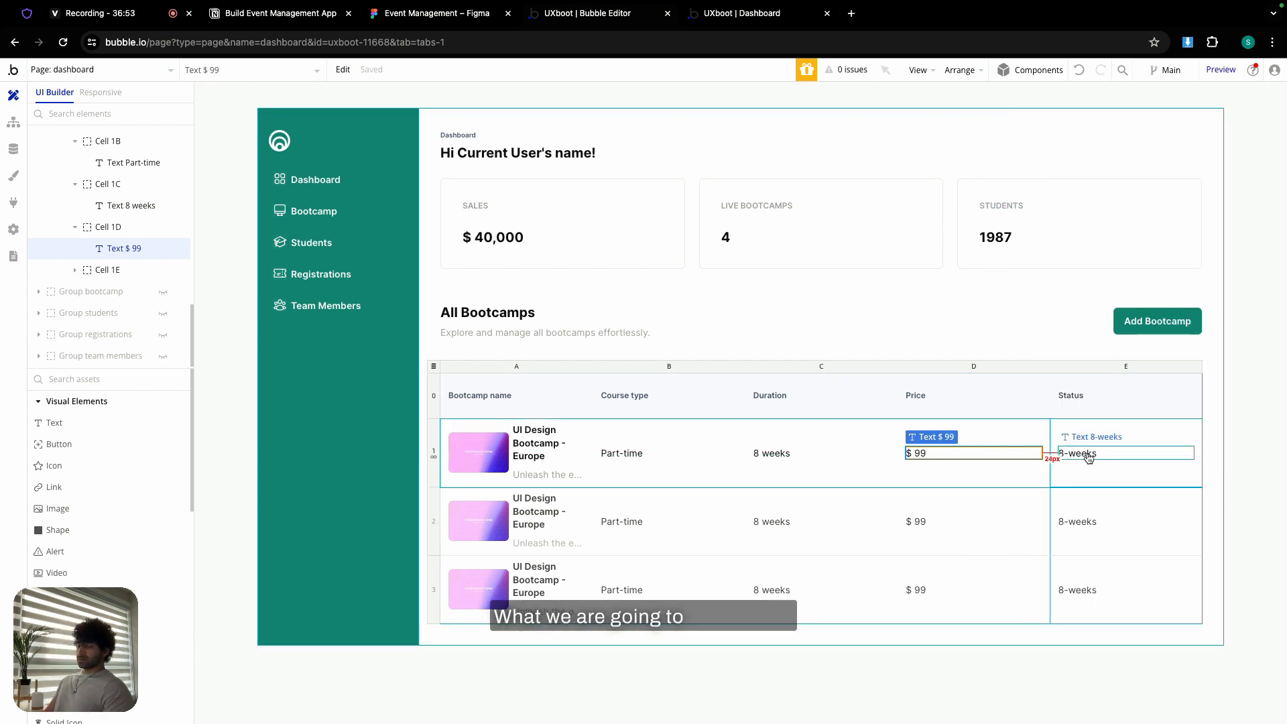
- Inspect Figma's Live status badge text: Inter Semi Bold 10, colour 148370
{"action": "left_click", "coordinate": [463, 13]}
{"action": "scroll", "coordinate": [825, 287], "scroll_direction": "up", "scroll_amount": 5}
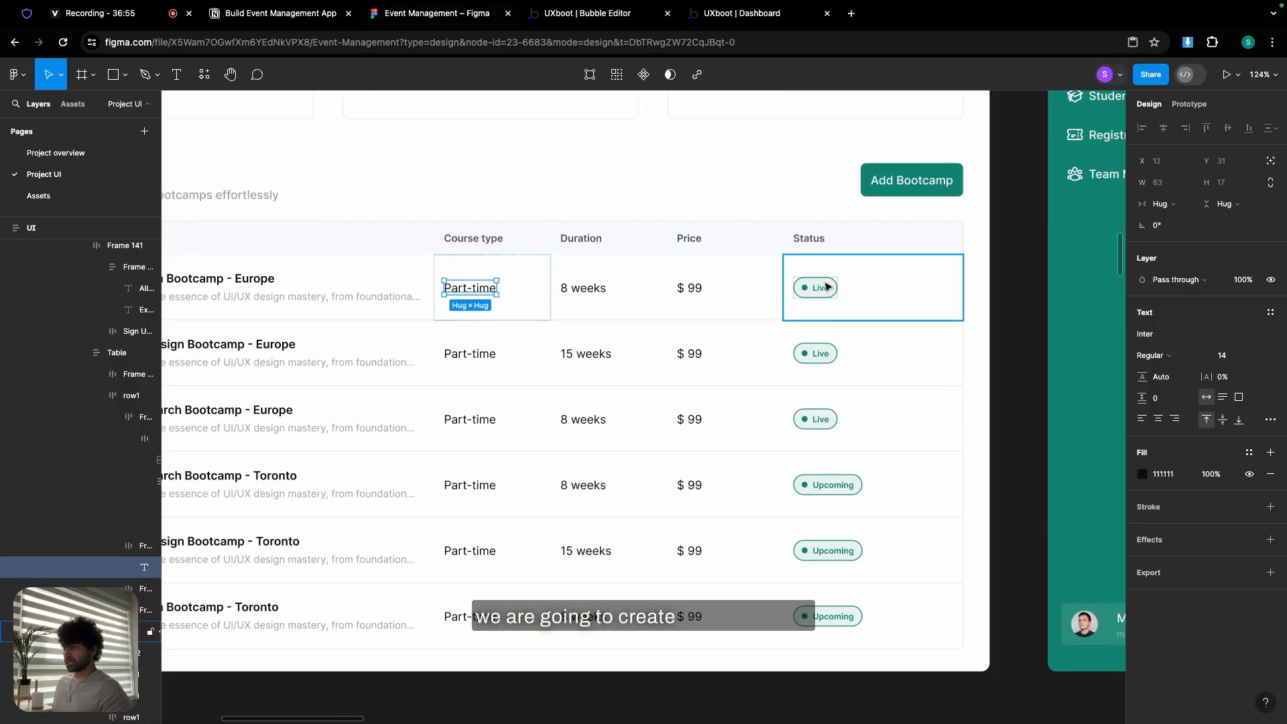
{"action": "scroll", "coordinate": [825, 287], "scroll_direction": "up", "scroll_amount": 5}
{"action": "left_click", "coordinate": [808, 313]}
{"action": "double_click", "coordinate": [808, 313]}
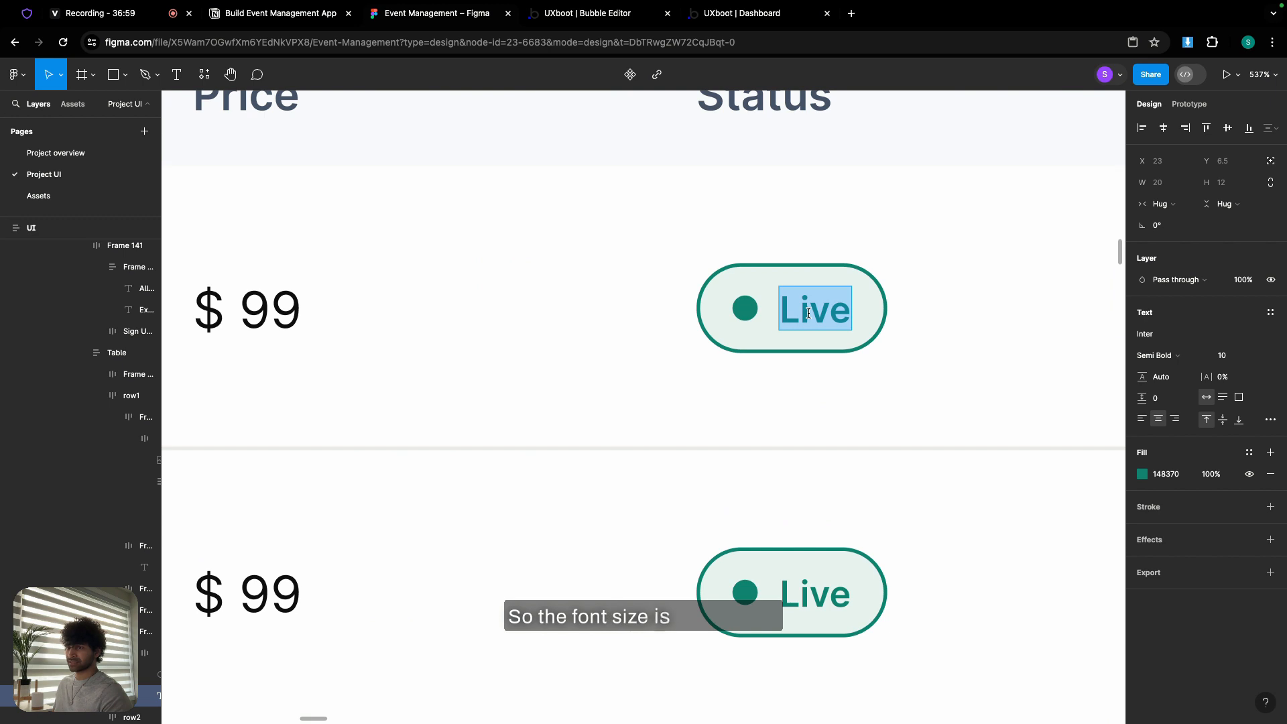
{"action": "key", "text": "Escape"}
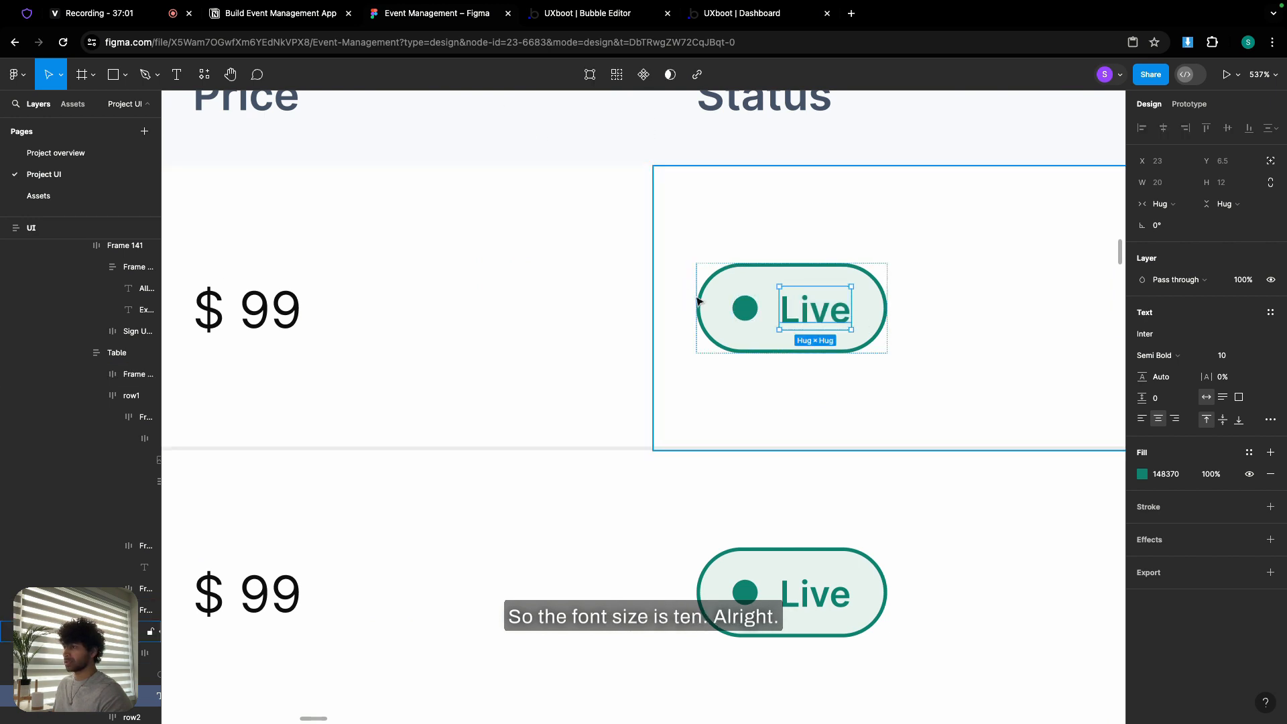
- Change the Status text to Live and set its font size to 10
{"action": "left_click", "coordinate": [567, 13]}
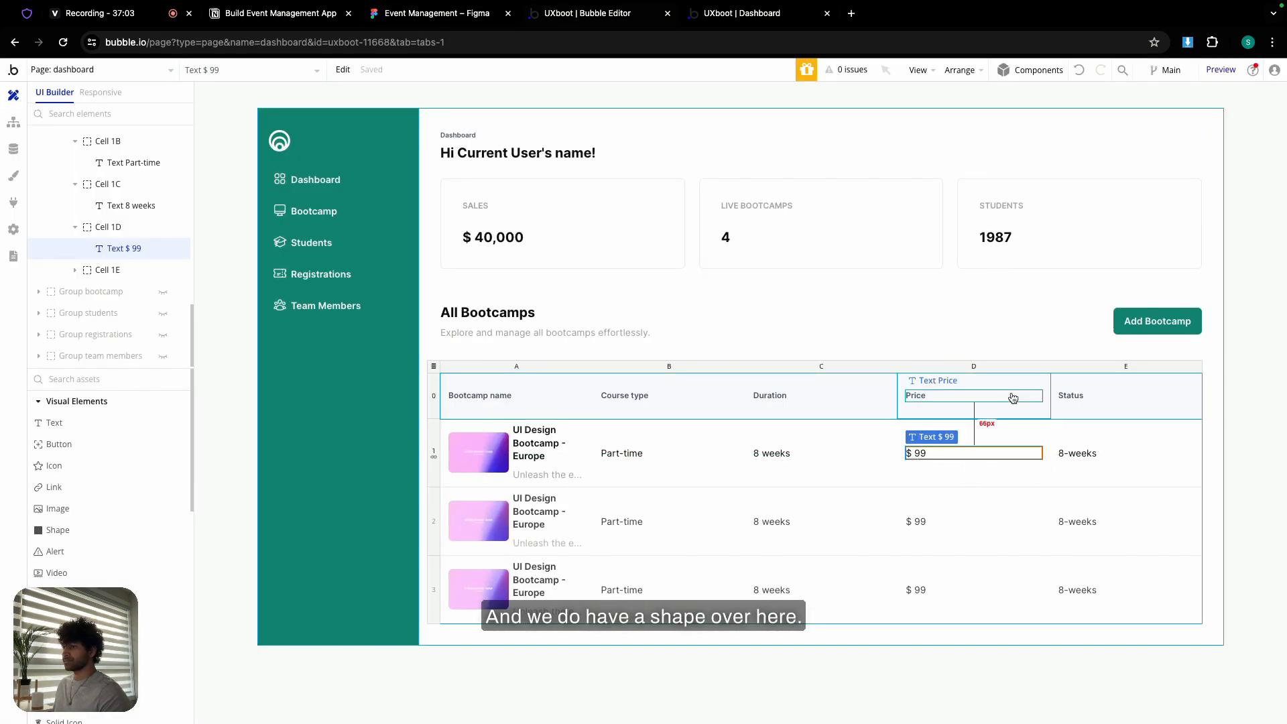
{"action": "double_click", "coordinate": [1089, 452]}
{"action": "triple_click", "coordinate": [854, 198]}
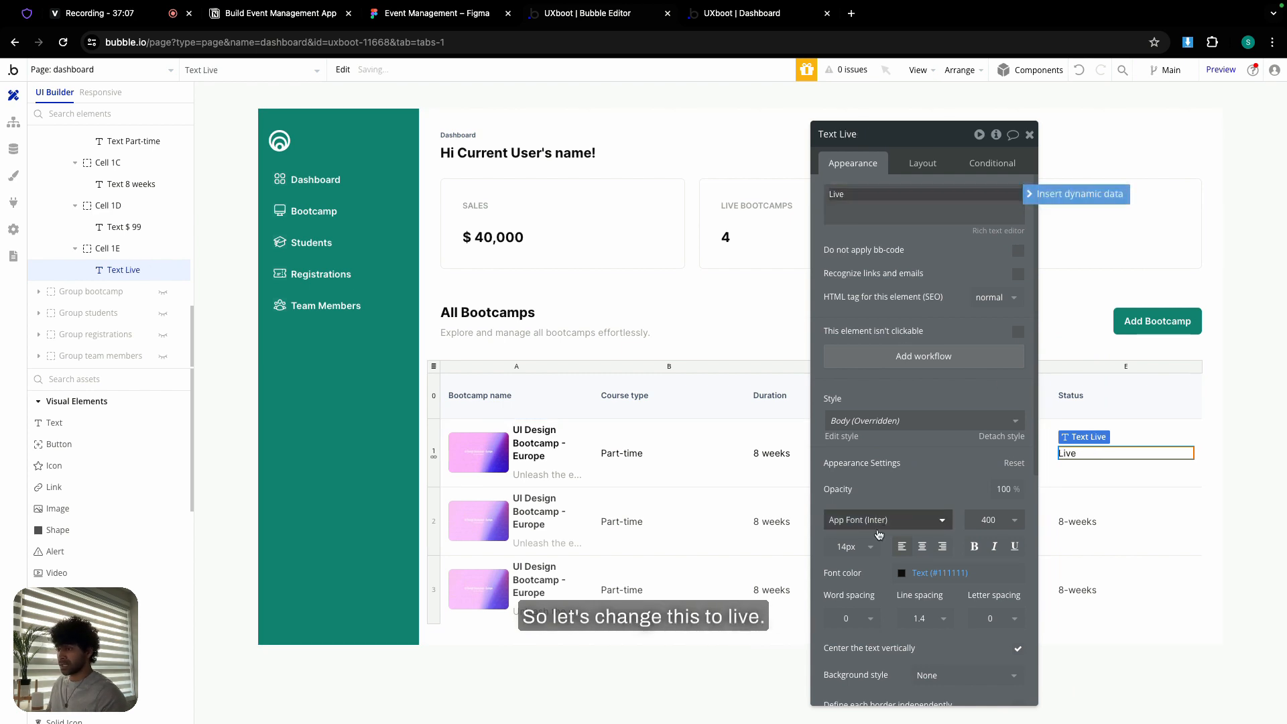
{"action": "left_click", "coordinate": [848, 547]}
{"action": "type", "text": "10"}
{"action": "key", "text": "Return"}
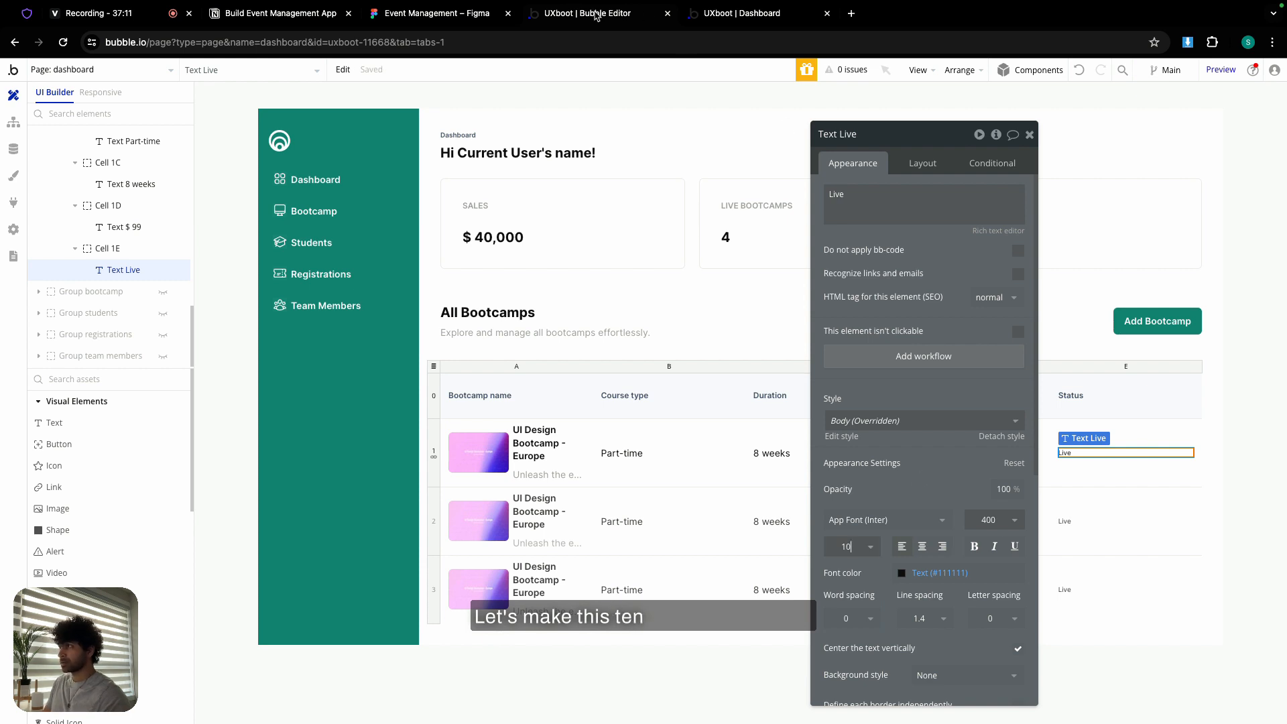
- Make the Live text semi-bold (600) in the Primary colour, matching Figma
{"action": "left_click", "coordinate": [505, 14]}
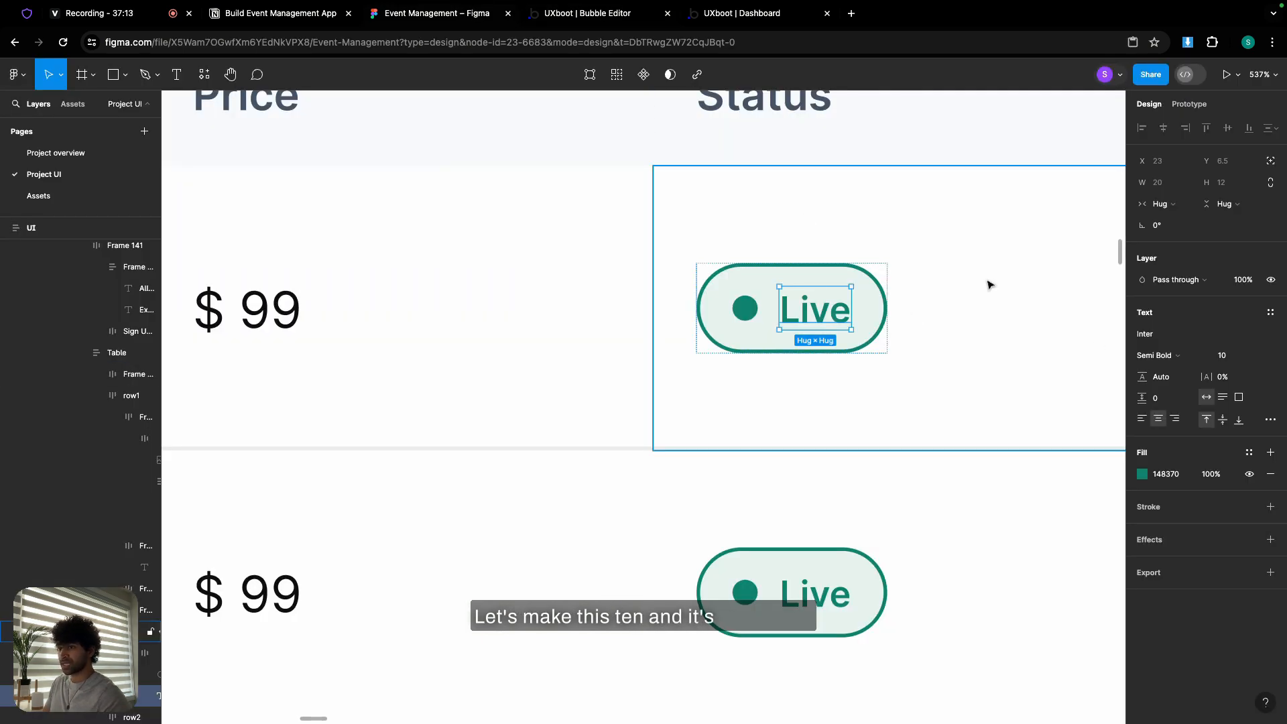
{"action": "left_click", "coordinate": [638, 9]}
{"action": "left_click", "coordinate": [991, 520]}
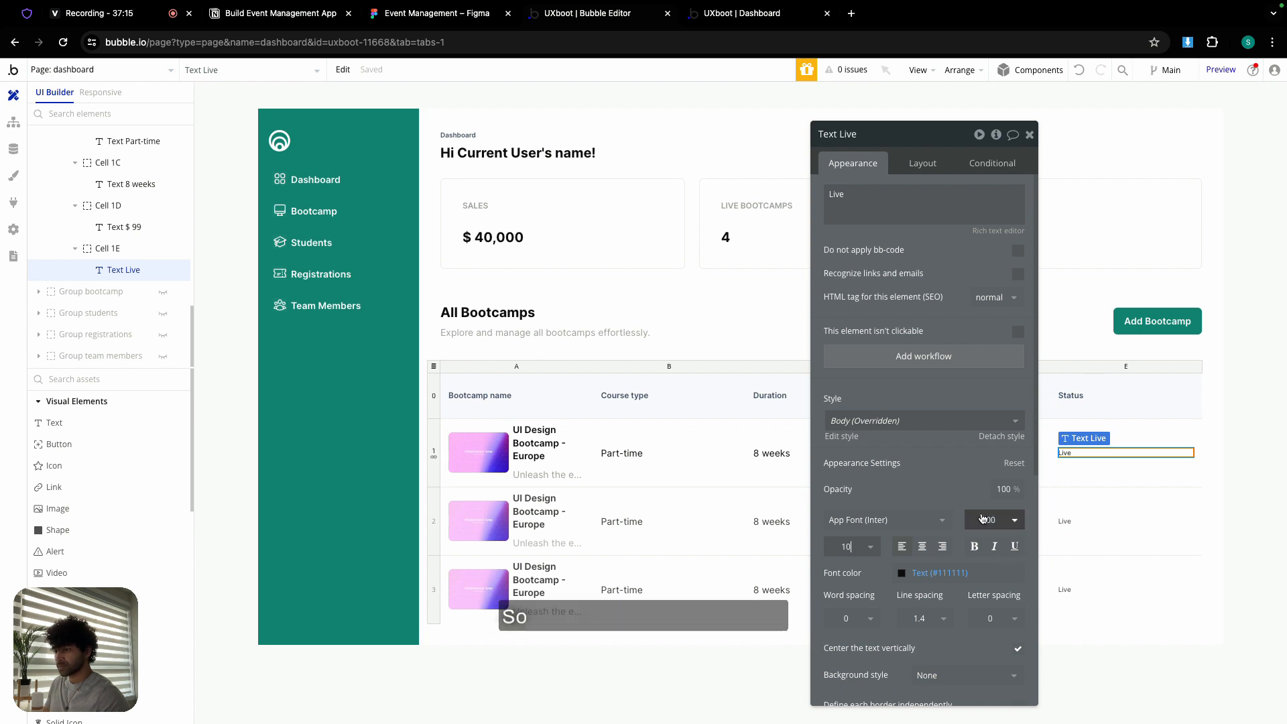
{"action": "left_click", "coordinate": [988, 661]}
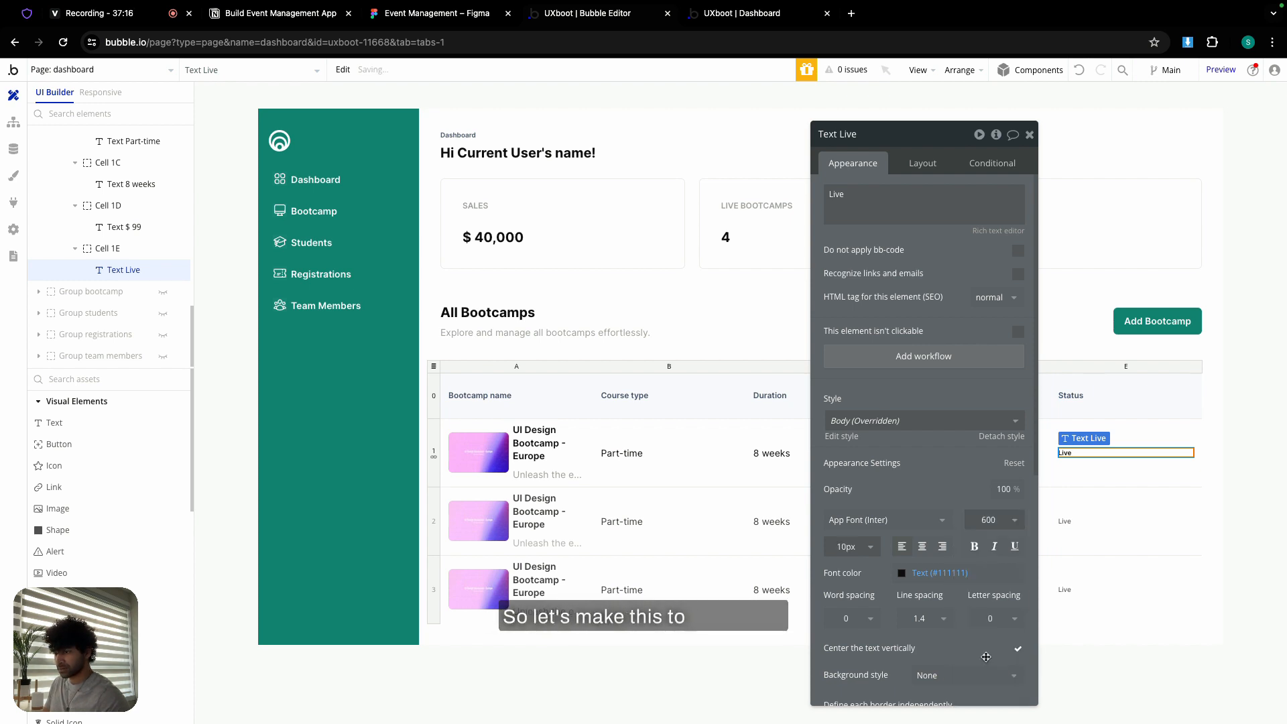
{"action": "left_click", "coordinate": [933, 573]}
{"action": "left_click", "coordinate": [906, 694]}
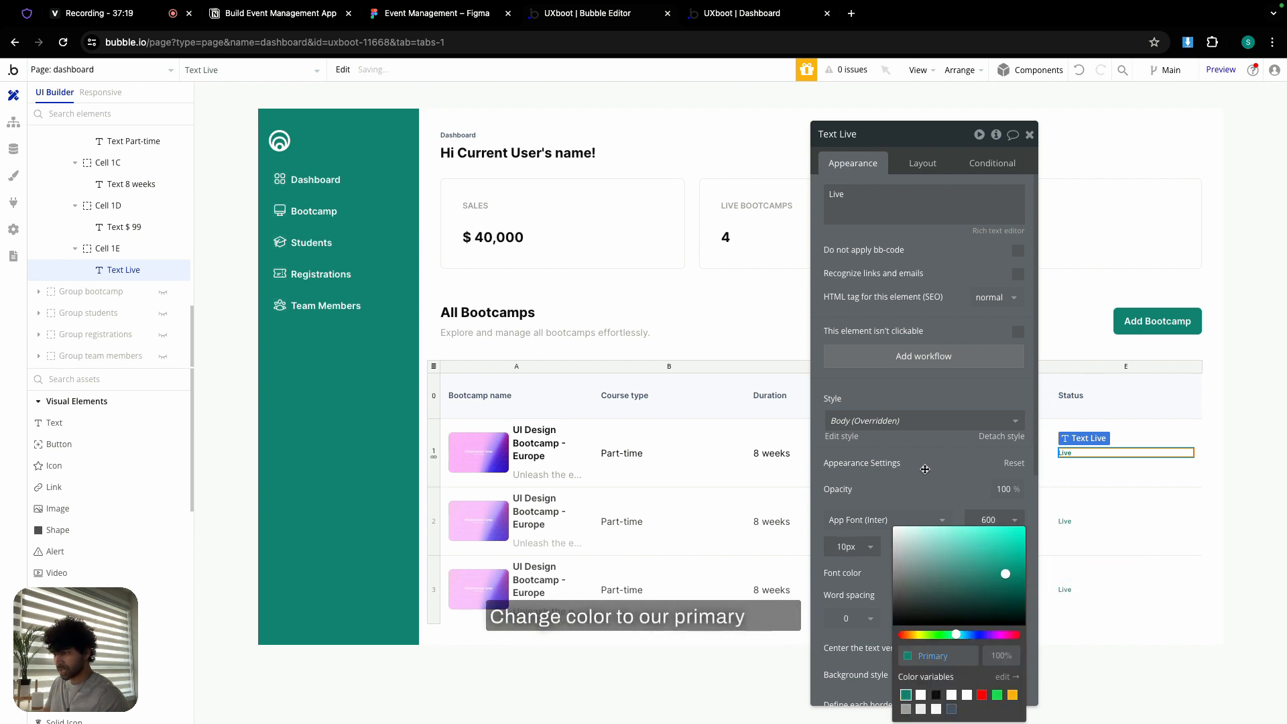
{"action": "left_click", "coordinate": [1030, 136]}
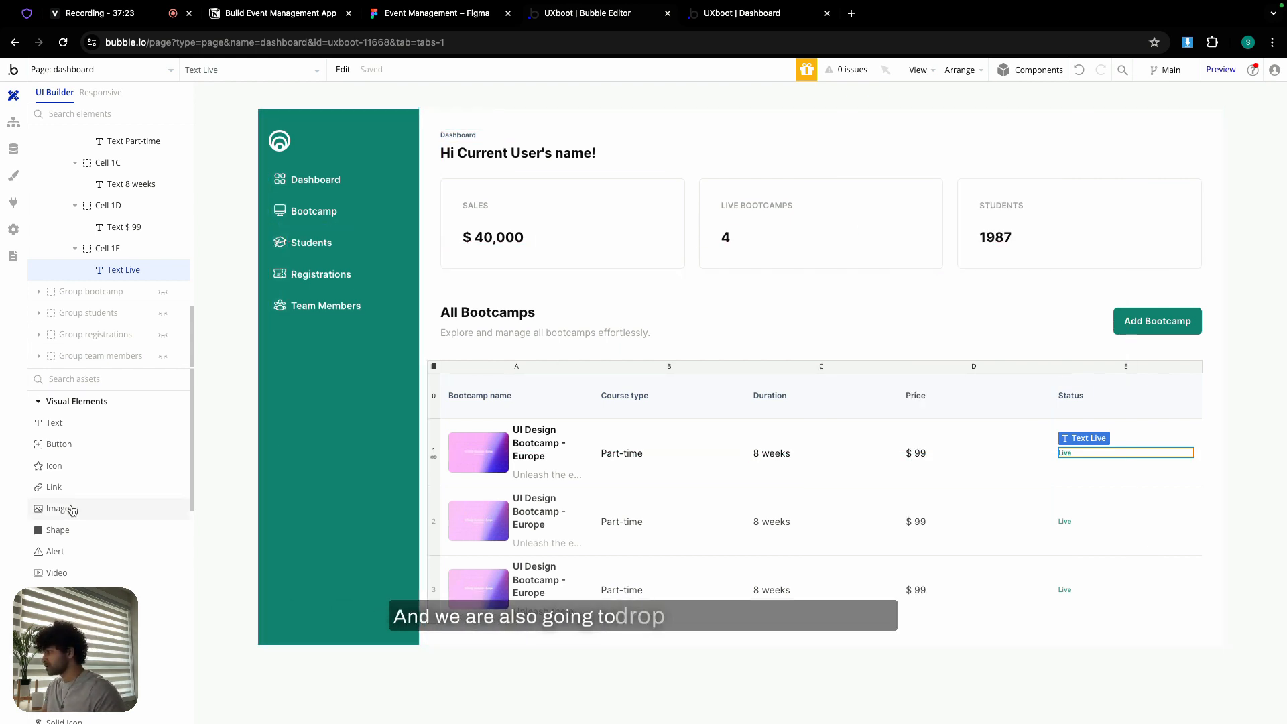
- Add a shape to Status cell 1E with roundness 100, locked aspect ratio and width 10
{"action": "left_click_drag", "start_coordinate": [59, 529], "coordinate": [1092, 471]}
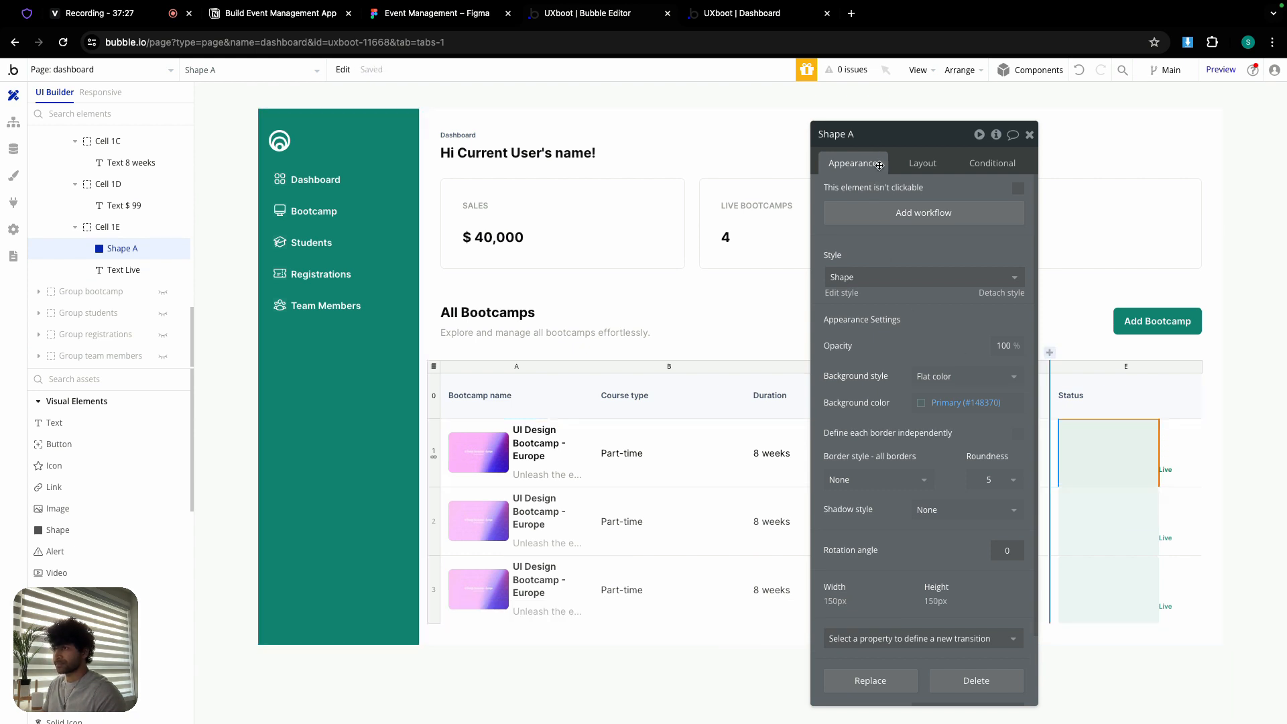
{"action": "left_click", "coordinate": [990, 480]}
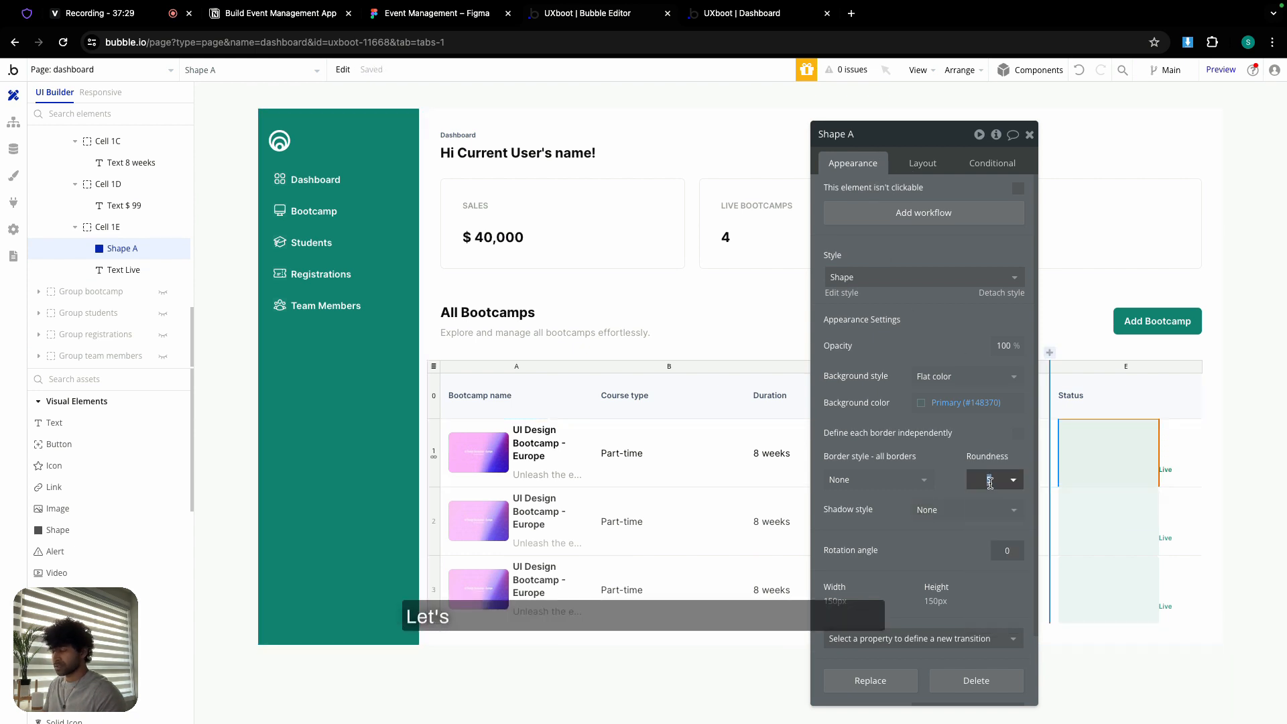
{"action": "type", "text": "100"}
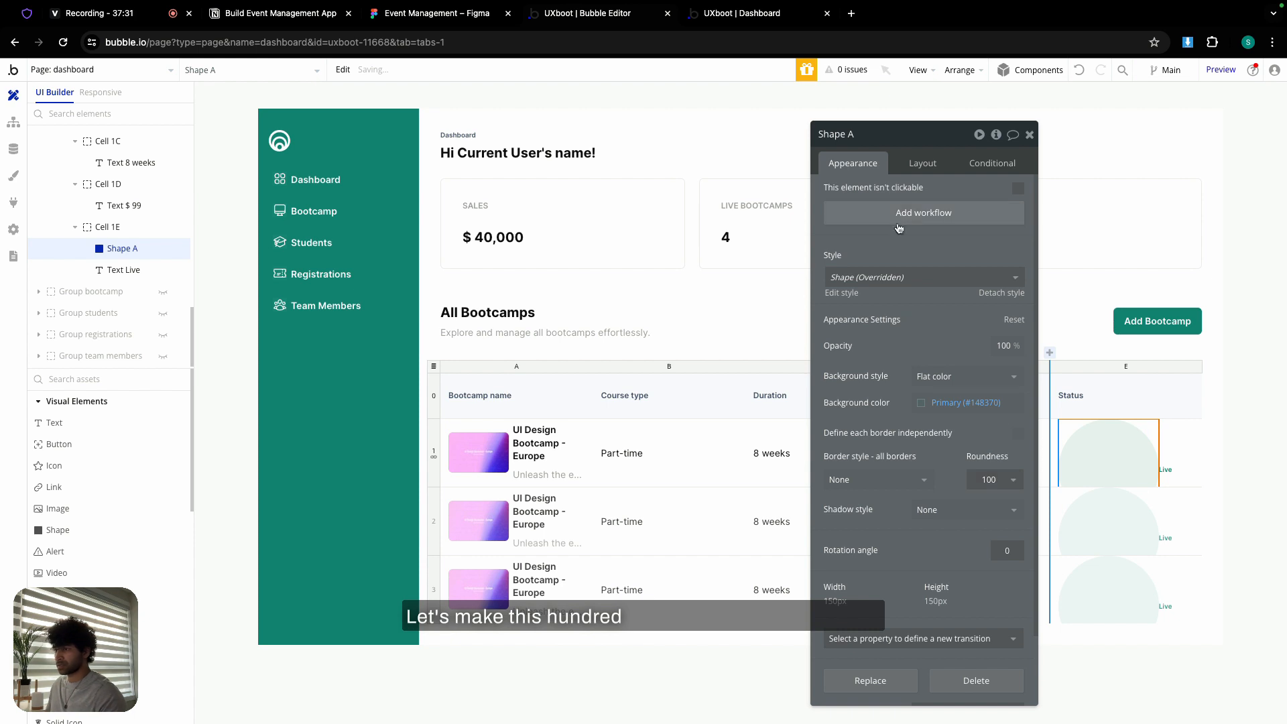
{"action": "left_click", "coordinate": [917, 162]}
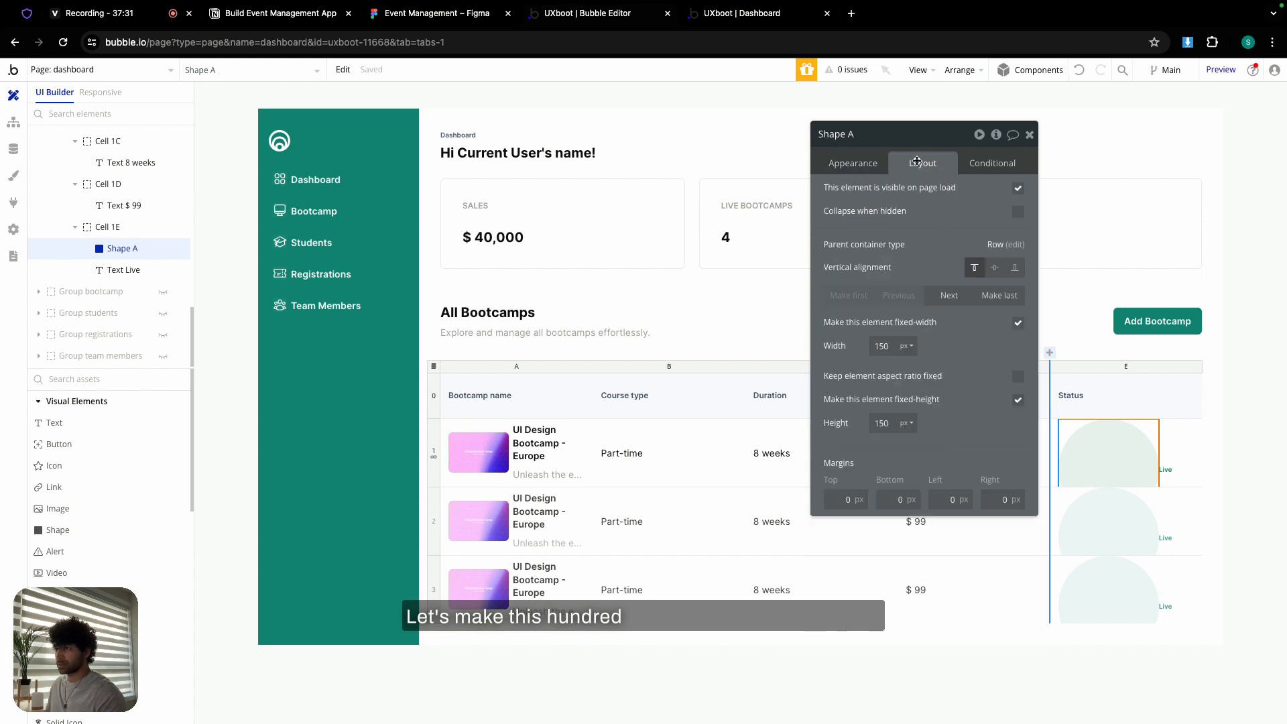
{"action": "left_click", "coordinate": [878, 346]}
{"action": "type", "text": "8"}
{"action": "left_click", "coordinate": [1017, 377]}
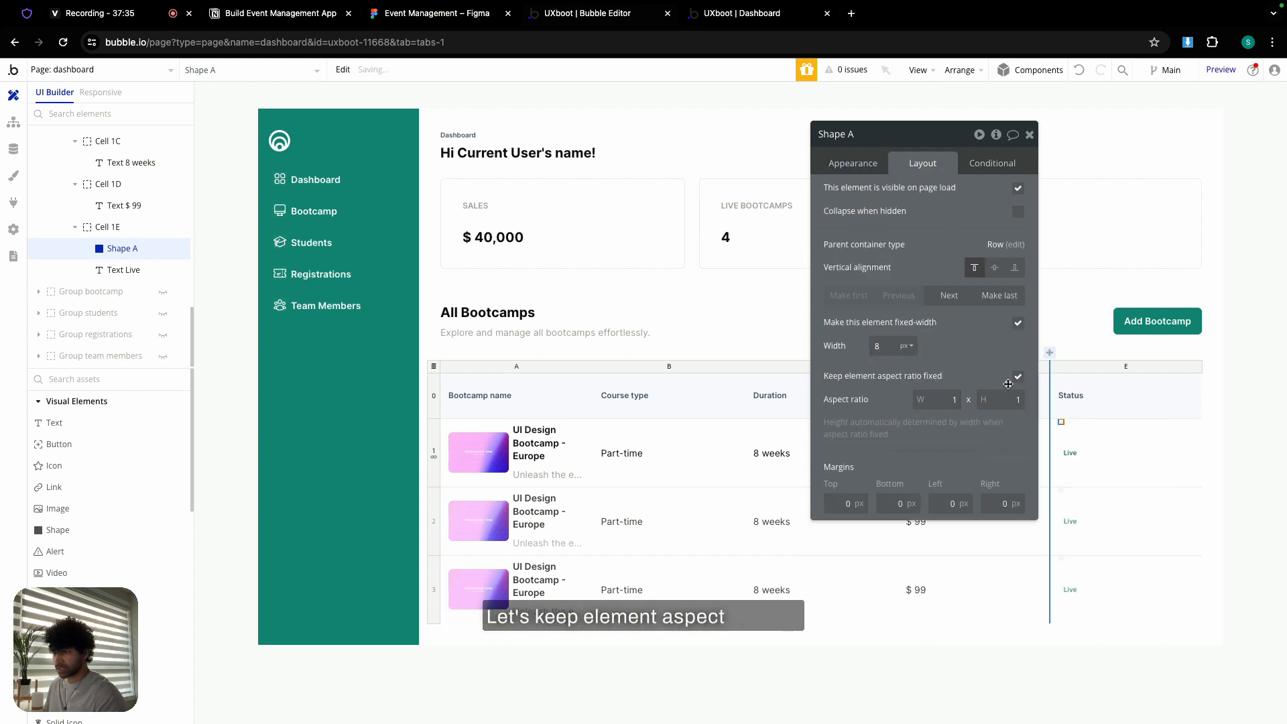
{"action": "left_click", "coordinate": [880, 346]}
{"action": "type", "text": "10"}
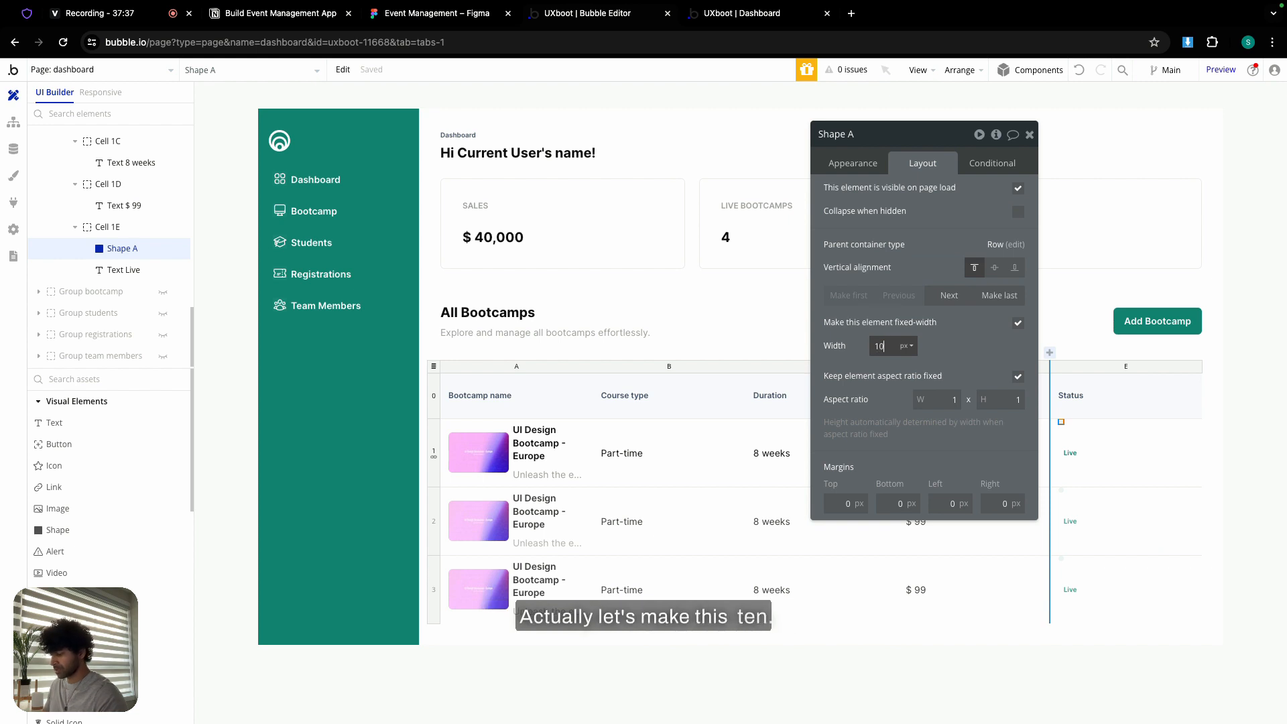
- Centre the dot vertically and fill it with the Primary colour
{"action": "left_click", "coordinate": [995, 267]}
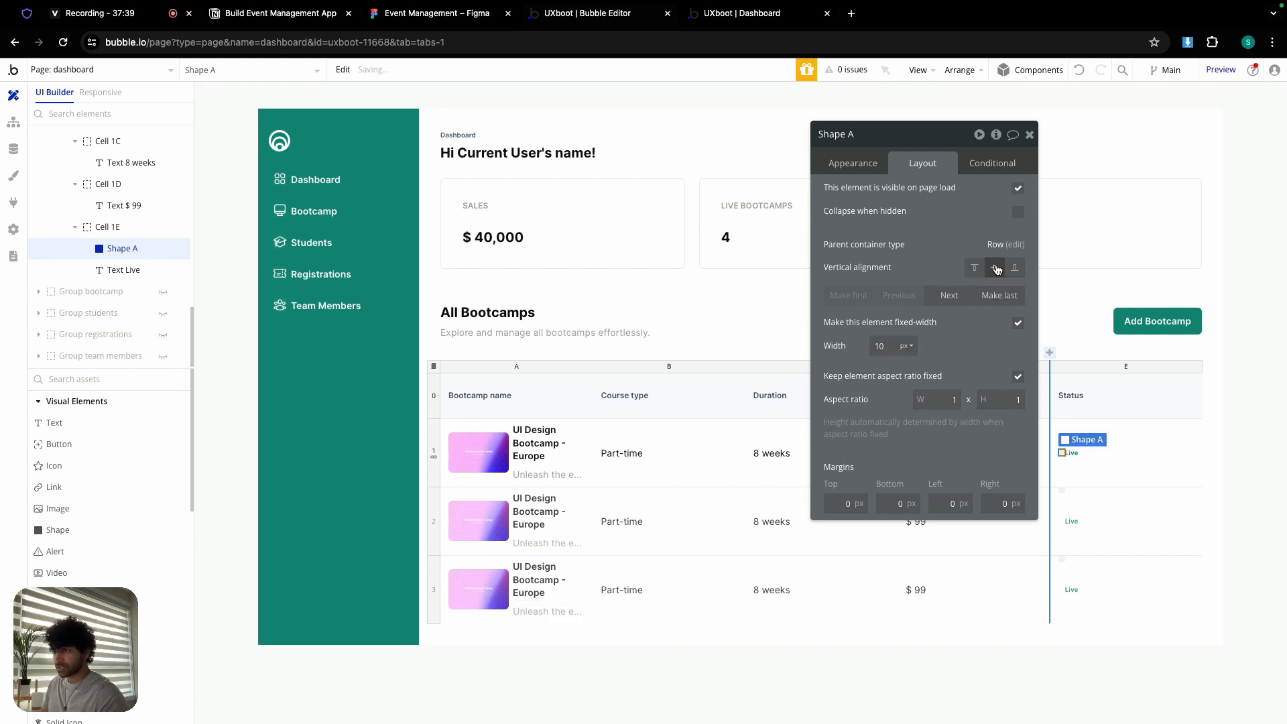
{"action": "left_click", "coordinate": [862, 171]}
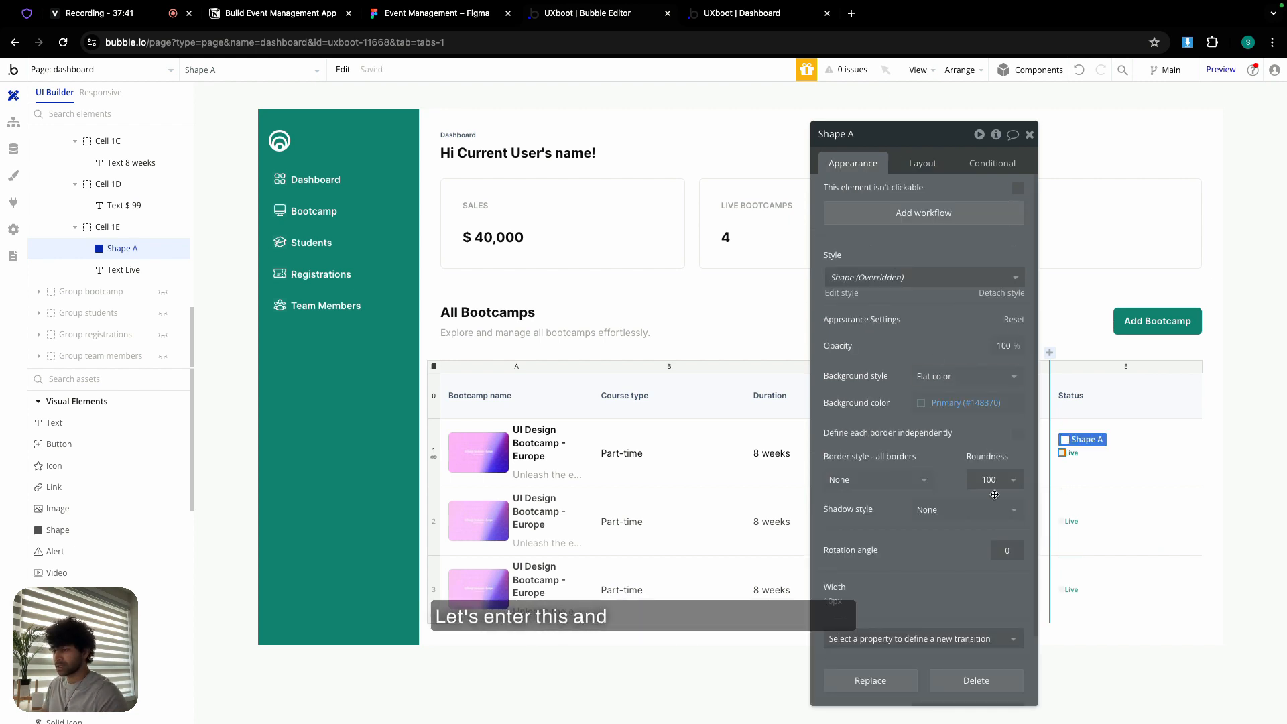
{"action": "left_click", "coordinate": [966, 403]}
{"action": "left_click", "coordinate": [926, 583]}
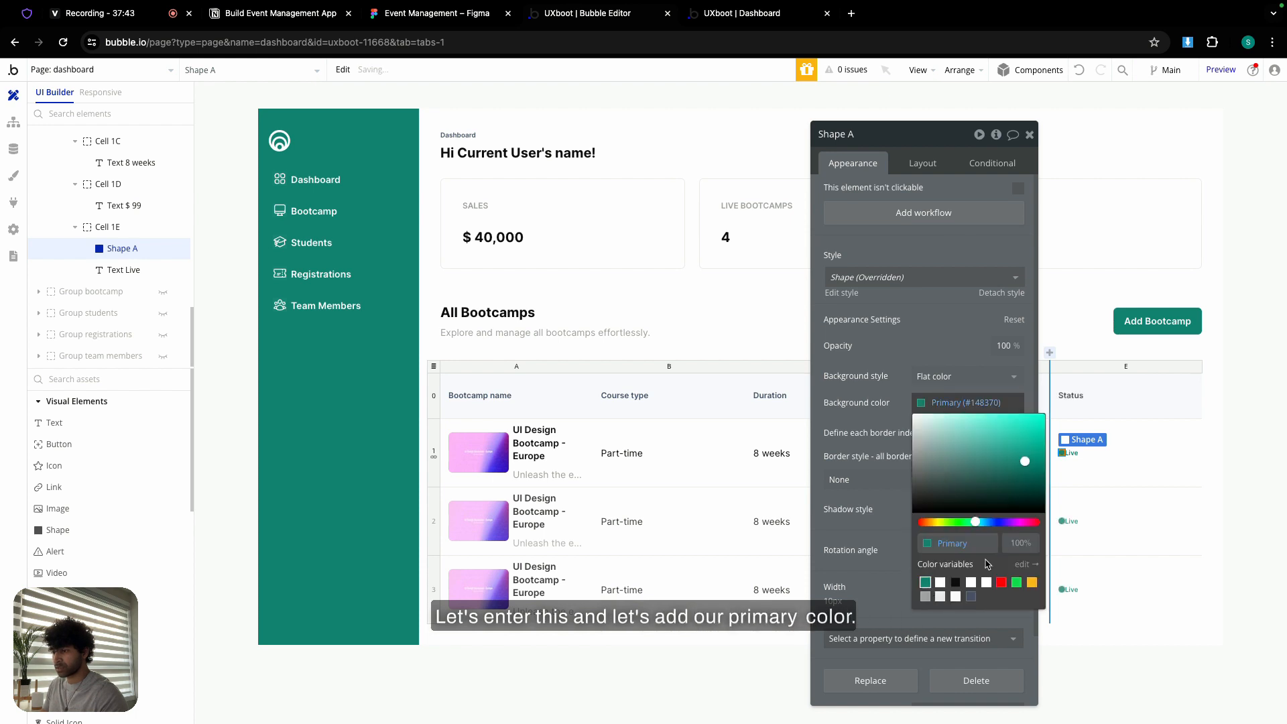
- Turn on 'Fit width to content' for the Live text
{"action": "left_click", "coordinate": [1103, 467]}
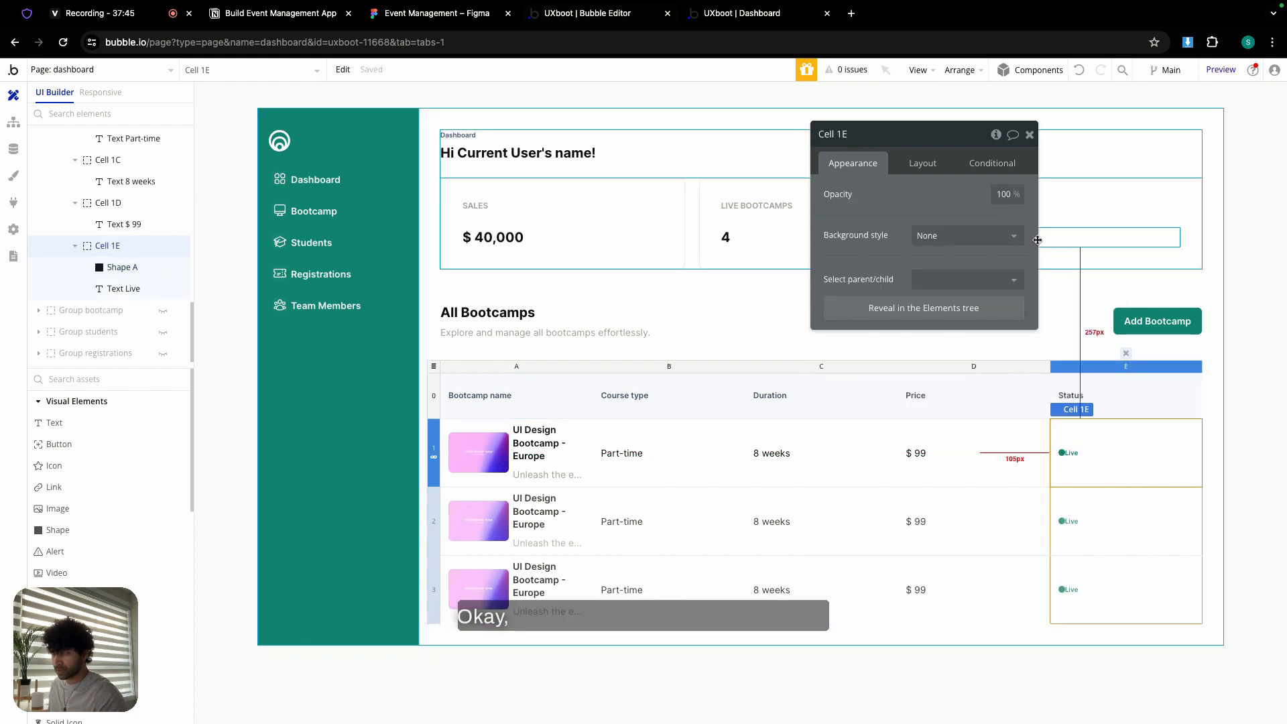
{"action": "left_click", "coordinate": [1030, 135]}
{"action": "double_click", "coordinate": [1072, 454]}
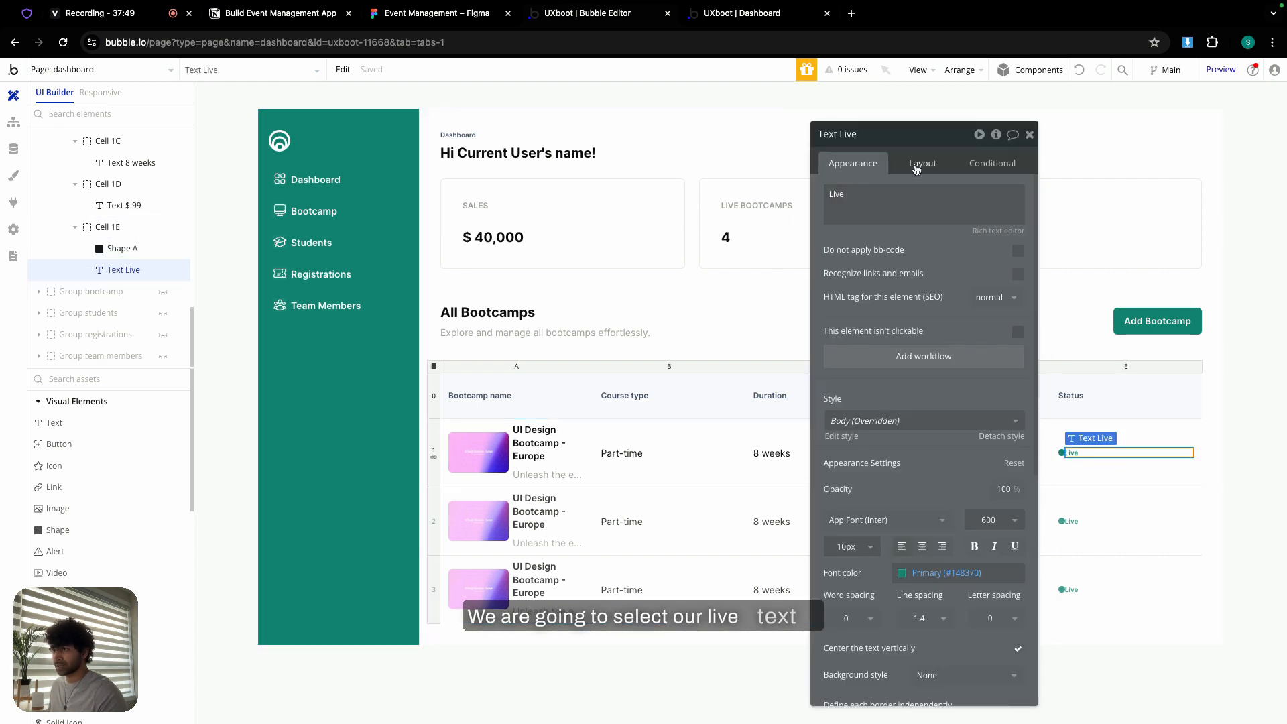
{"action": "left_click", "coordinate": [923, 163]}
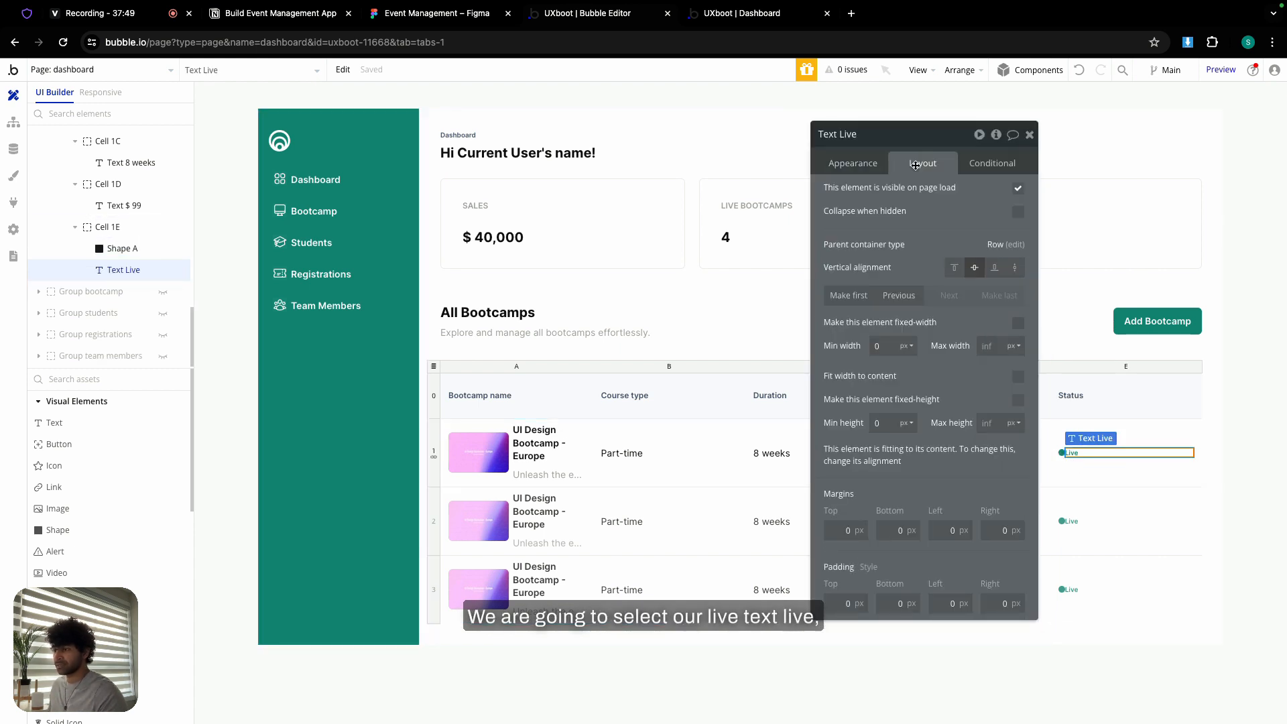
{"action": "left_click", "coordinate": [1017, 377]}
{"action": "left_click", "coordinate": [1031, 136]}
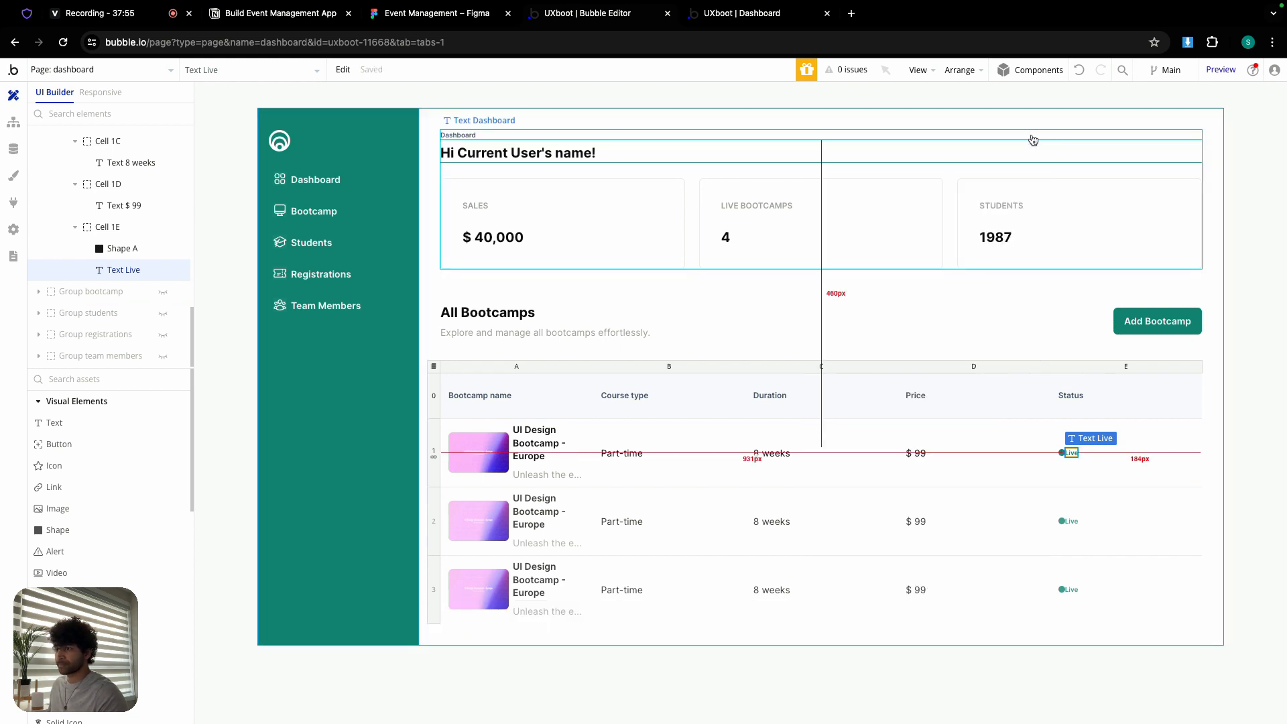
- Center-align the Live text, then select it together with the status dot
{"action": "double_click", "coordinate": [1073, 451]}
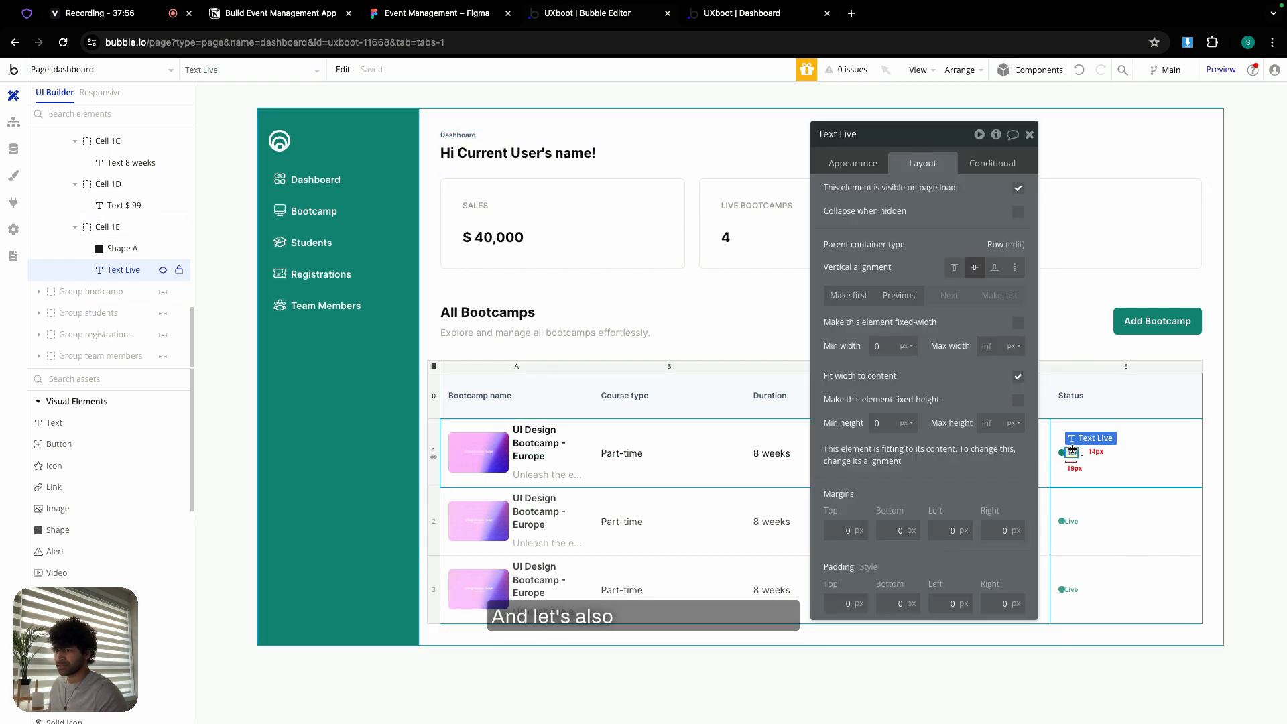
{"action": "left_click", "coordinate": [853, 163]}
{"action": "left_click", "coordinate": [923, 546]}
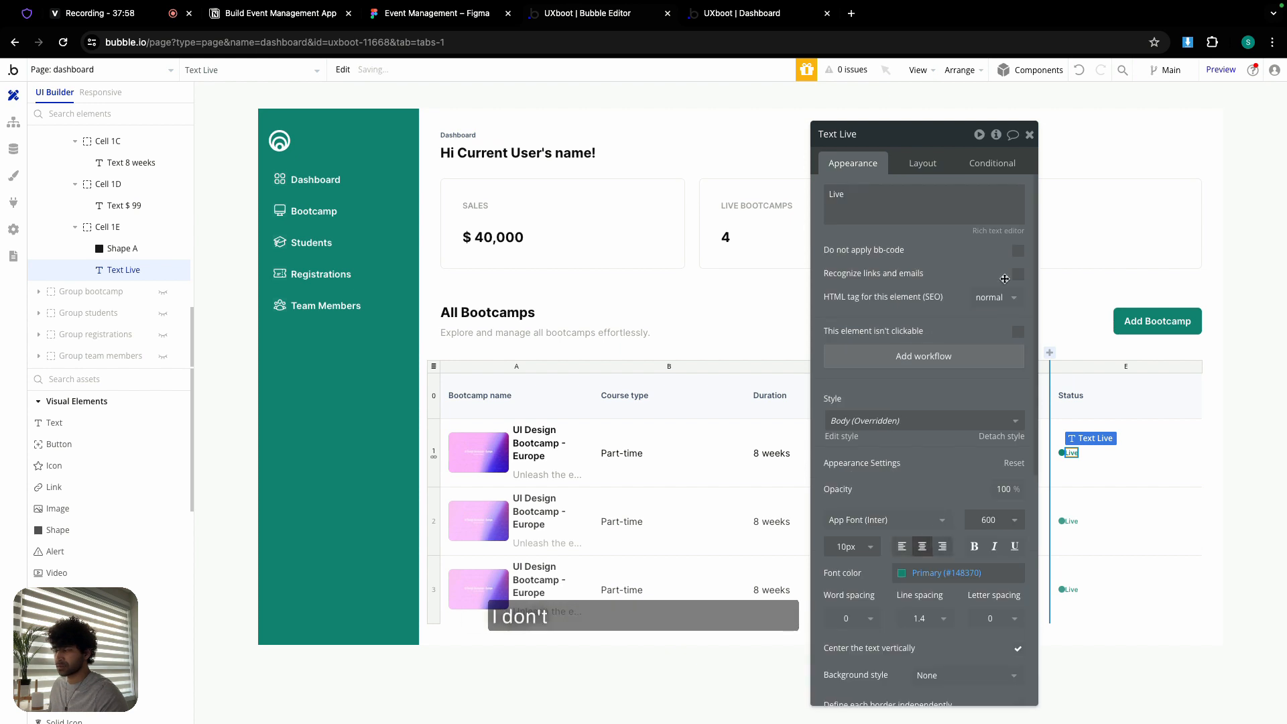
{"action": "left_click", "coordinate": [1030, 135]}
{"action": "left_click", "coordinate": [1062, 454], "text": "shift"}
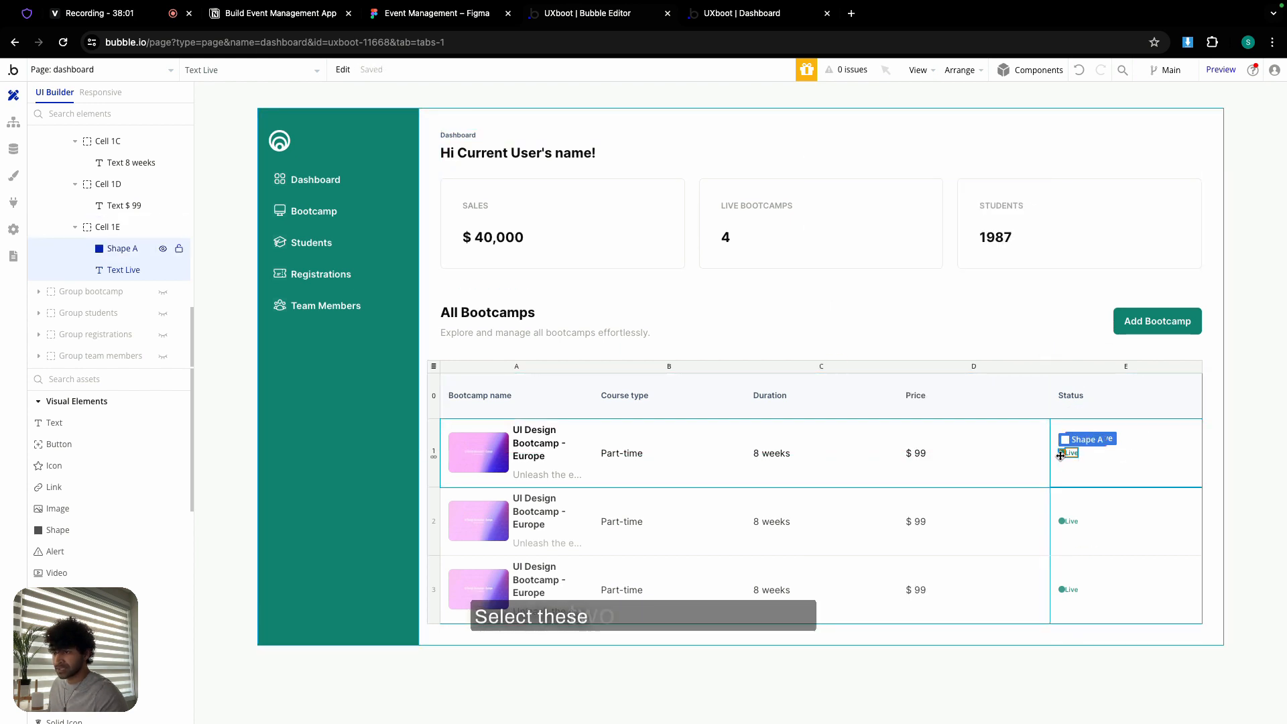
- Group the dot and Live text into a row container with gap spacing enabled
{"action": "right_click", "coordinate": [1063, 452]}
{"action": "mouse_move", "coordinate": [1114, 534]}
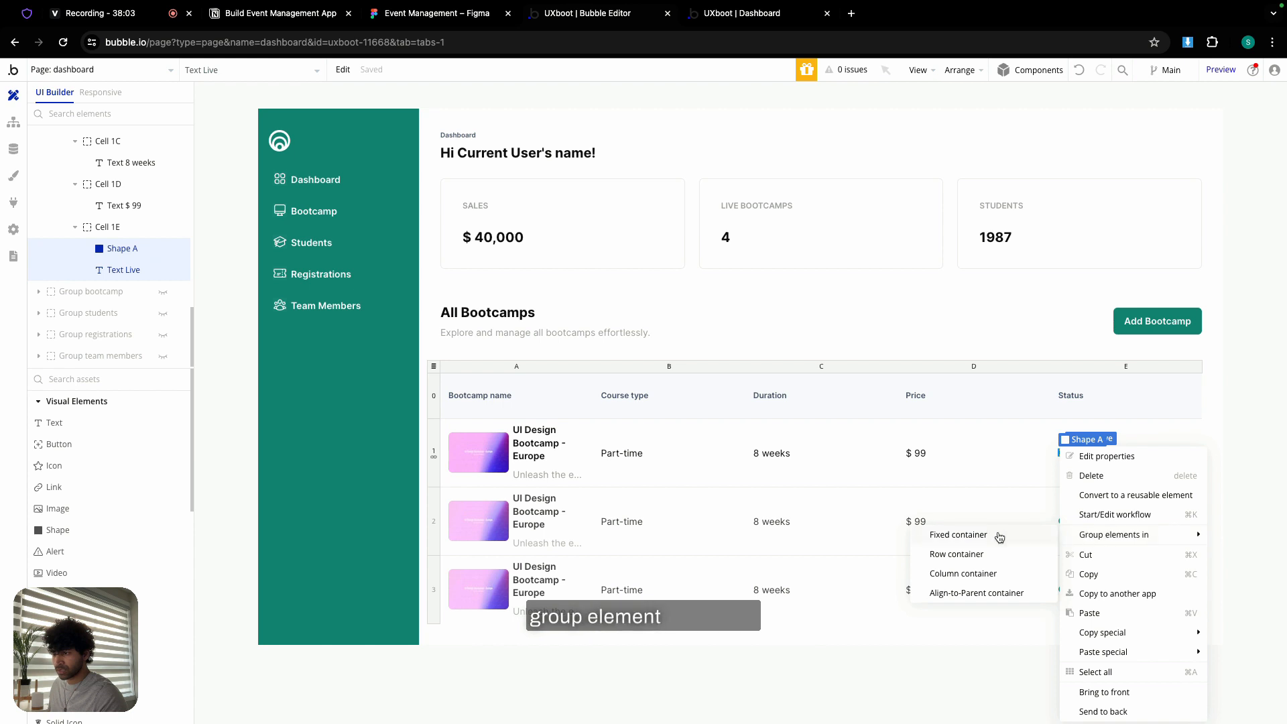
{"action": "left_click", "coordinate": [986, 555]}
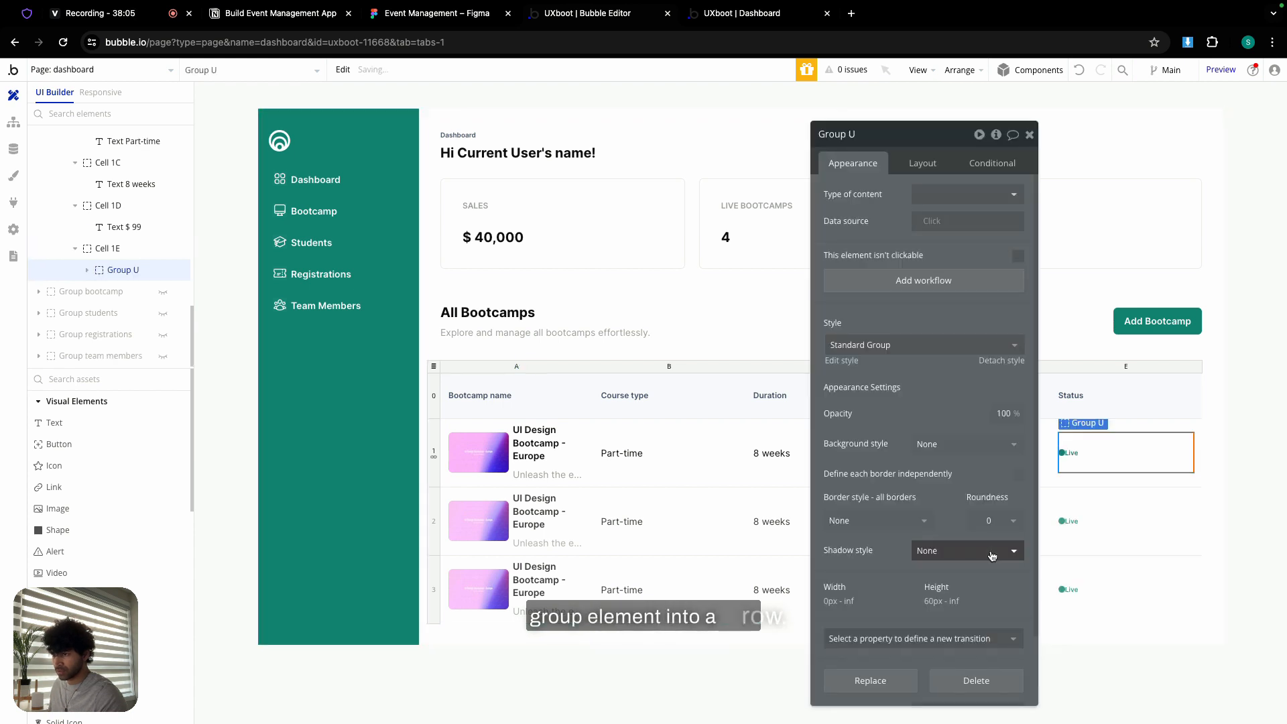
{"action": "left_click", "coordinate": [911, 165]}
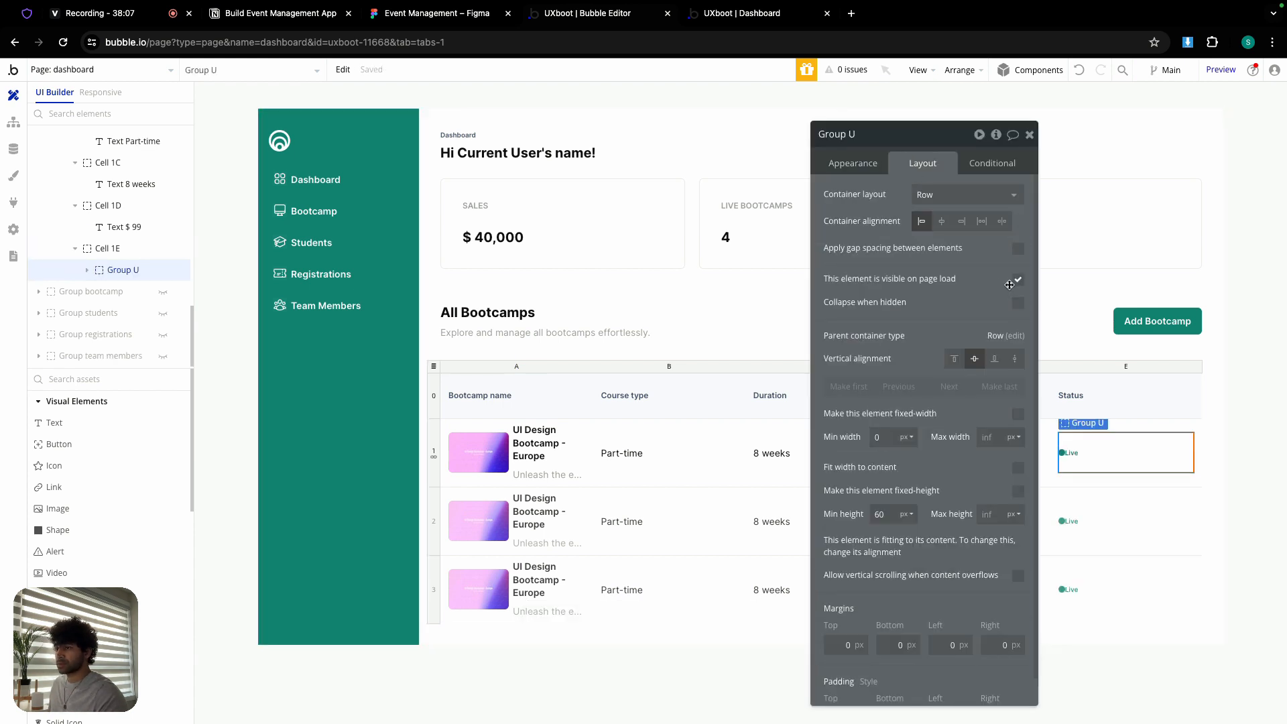
{"action": "left_click", "coordinate": [1018, 248]}
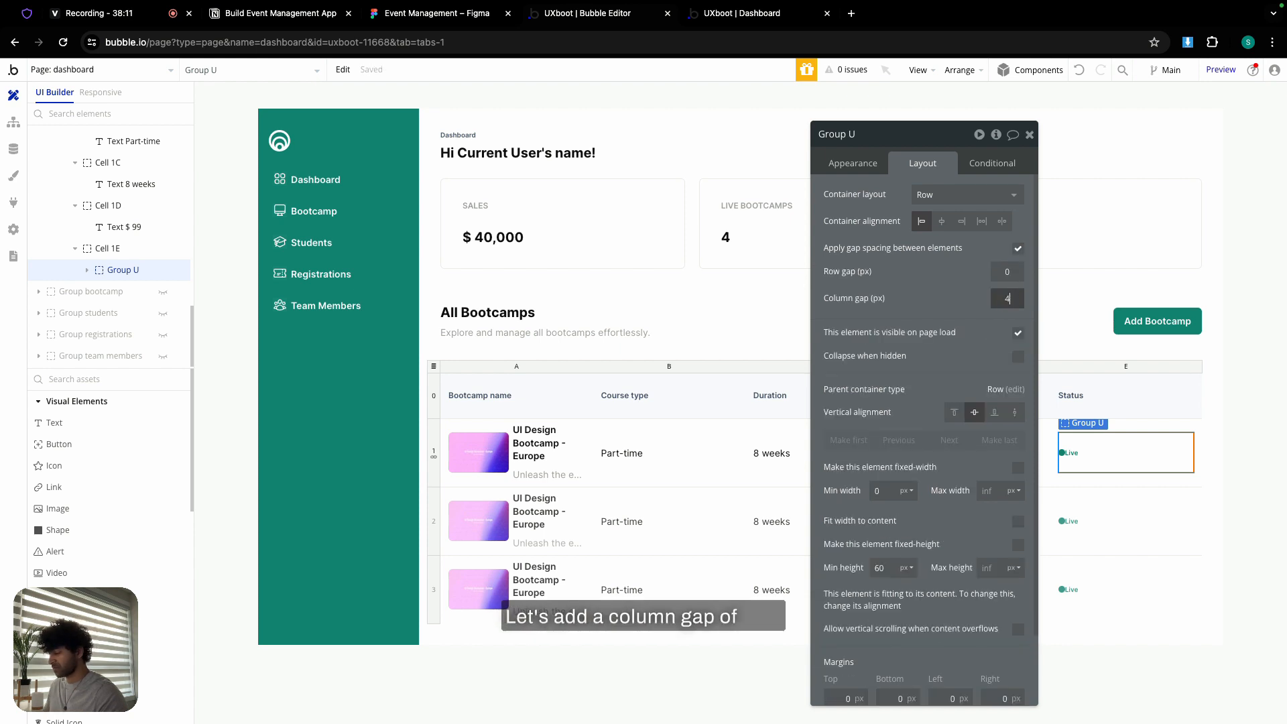
- Rename the group to Group chip and set its minimum height to 0
{"action": "left_click", "coordinate": [877, 137]}
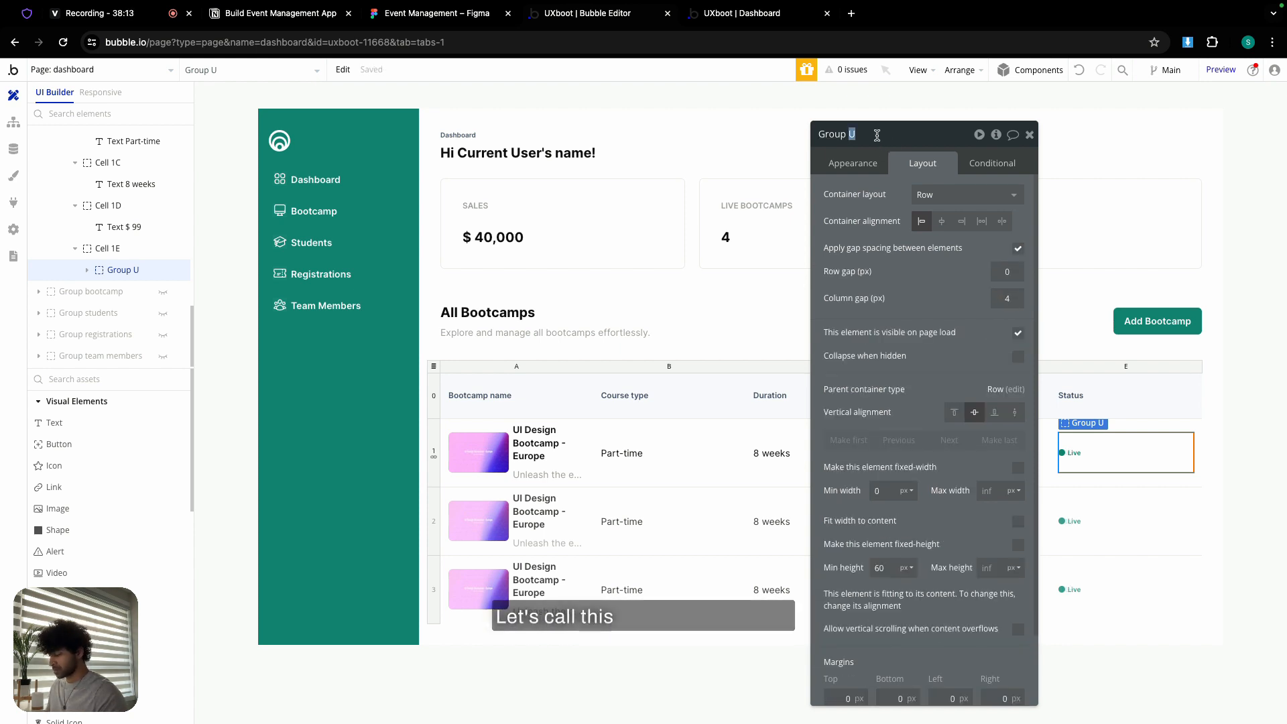
{"action": "key", "text": "BackSpace"}
{"action": "type", "text": "chip"}
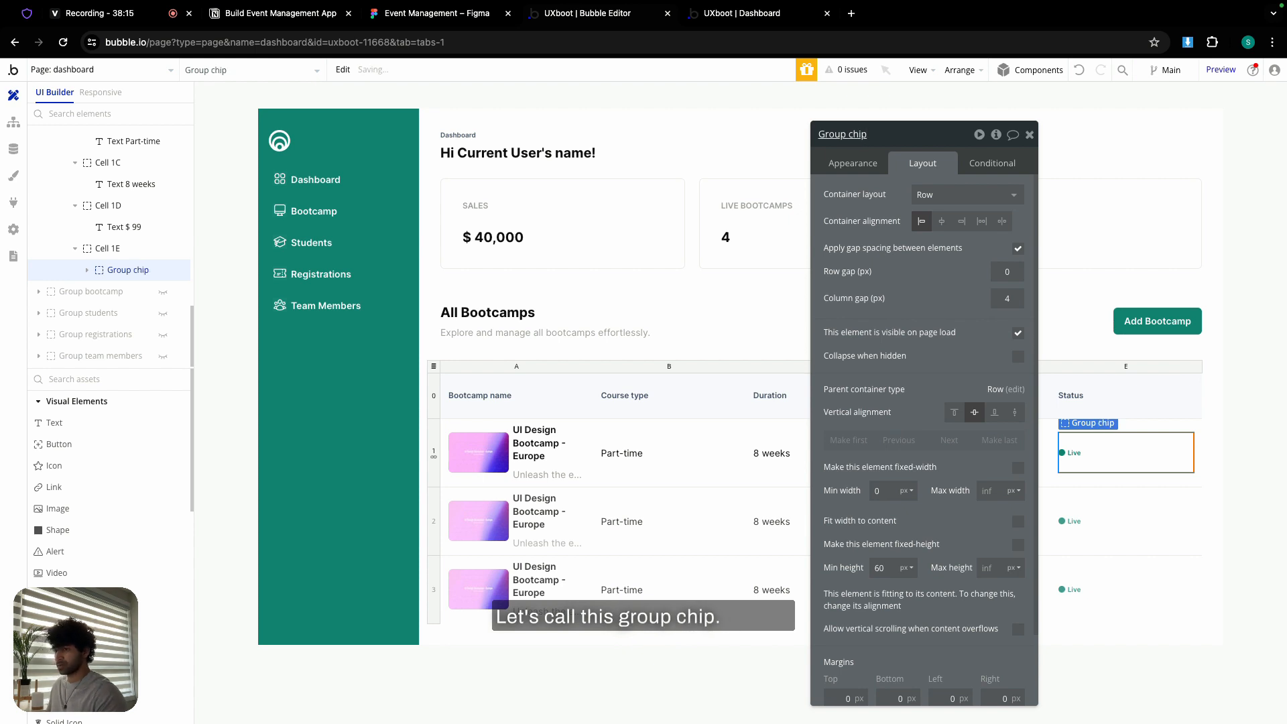
{"action": "scroll", "coordinate": [901, 380], "scroll_direction": "down", "scroll_amount": 2}
{"action": "left_click", "coordinate": [885, 485]}
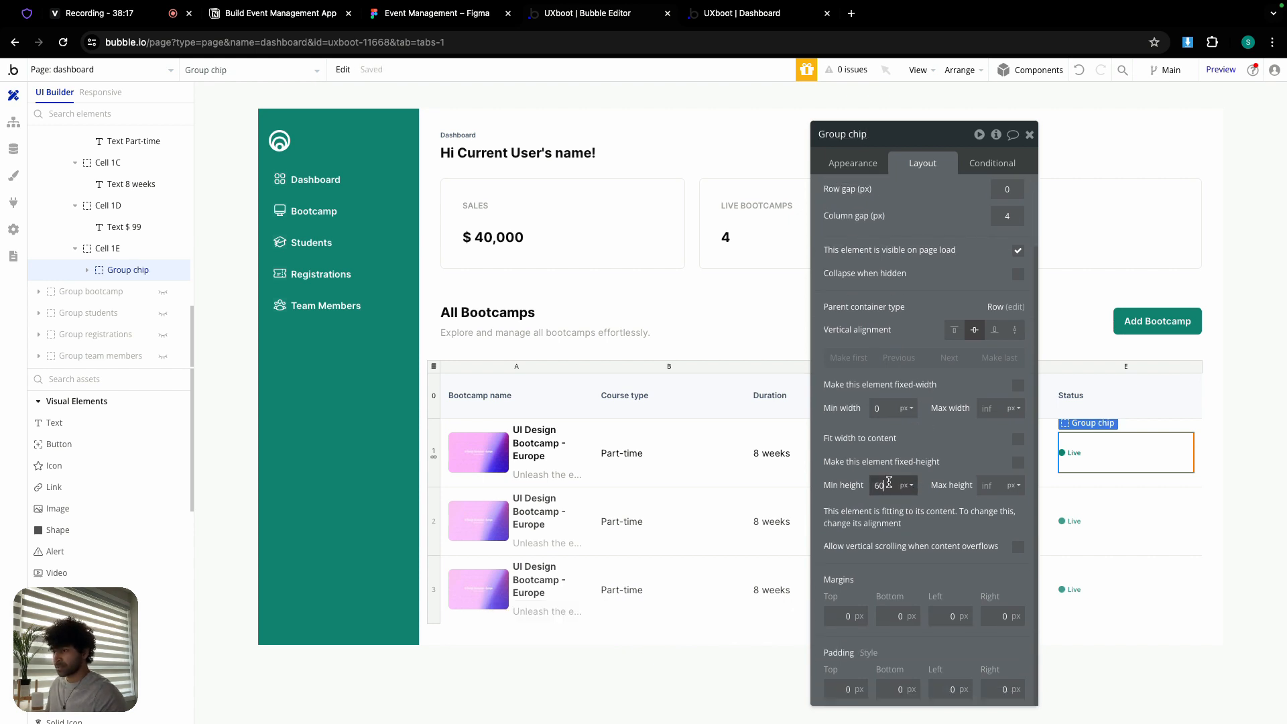
{"action": "type", "text": "0"}
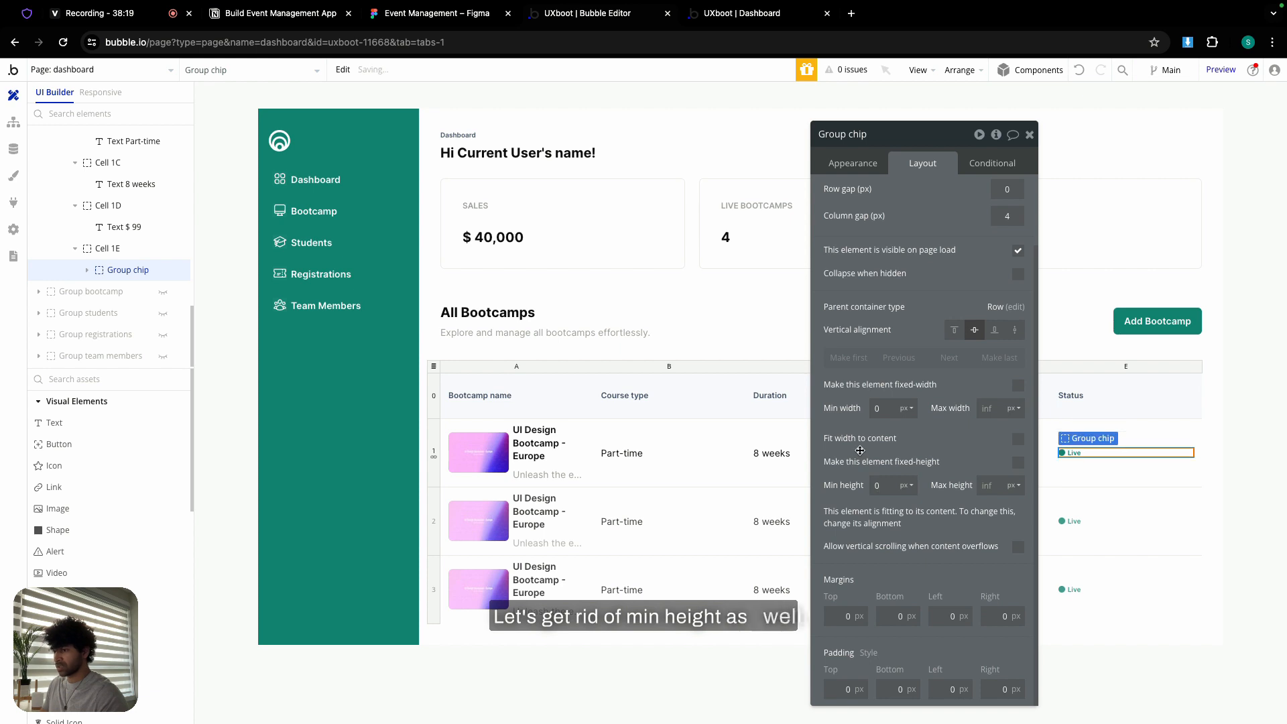
- Set Group chip's padding to 10 on each side, as in the Figma design
{"action": "left_click", "coordinate": [463, 12]}
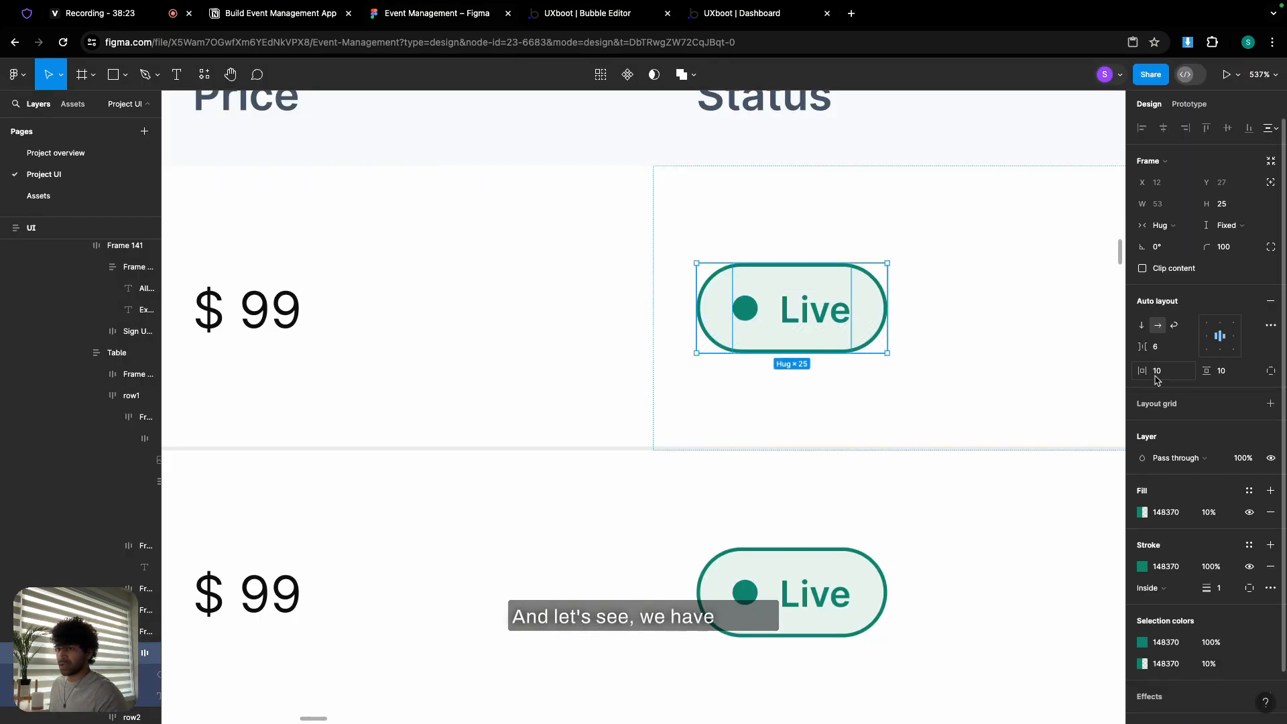
{"action": "key", "text": "ctrl+Tab"}
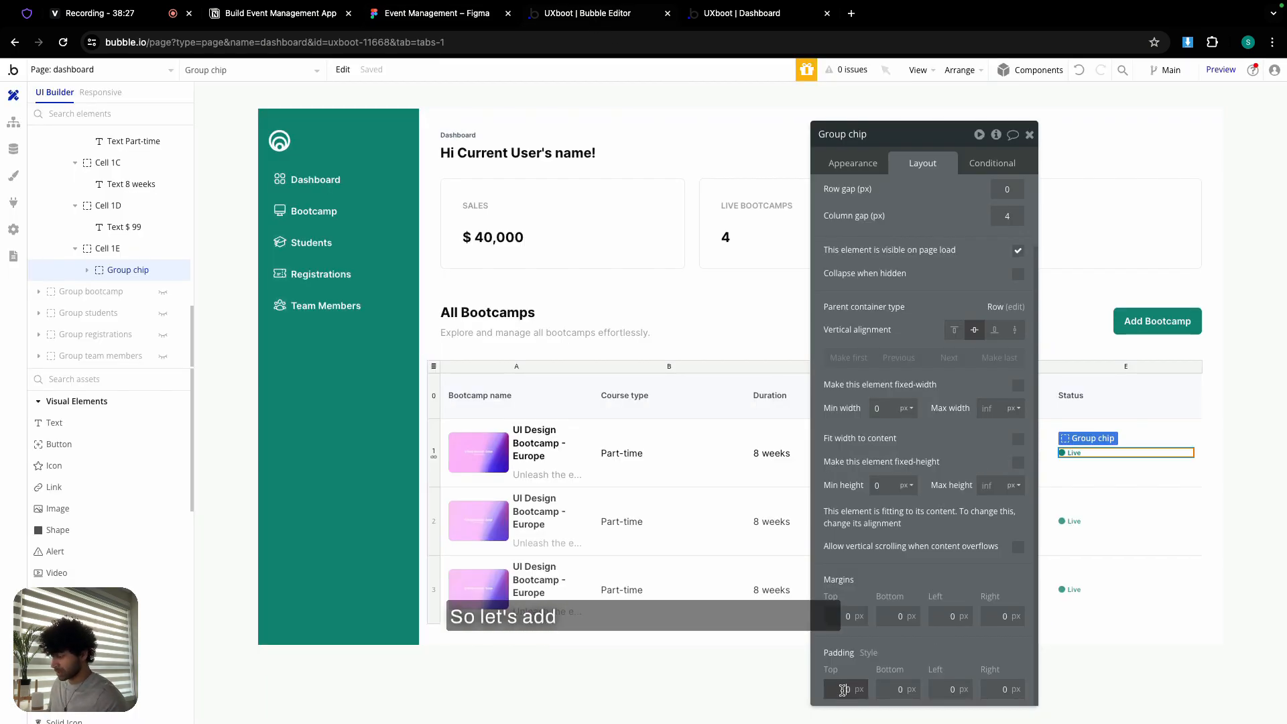
{"action": "left_click", "coordinate": [880, 689]}
{"action": "type", "text": "1"}
{"action": "left_click", "coordinate": [936, 689]}
{"action": "type", "text": "1"}
{"action": "left_click", "coordinate": [988, 689]}
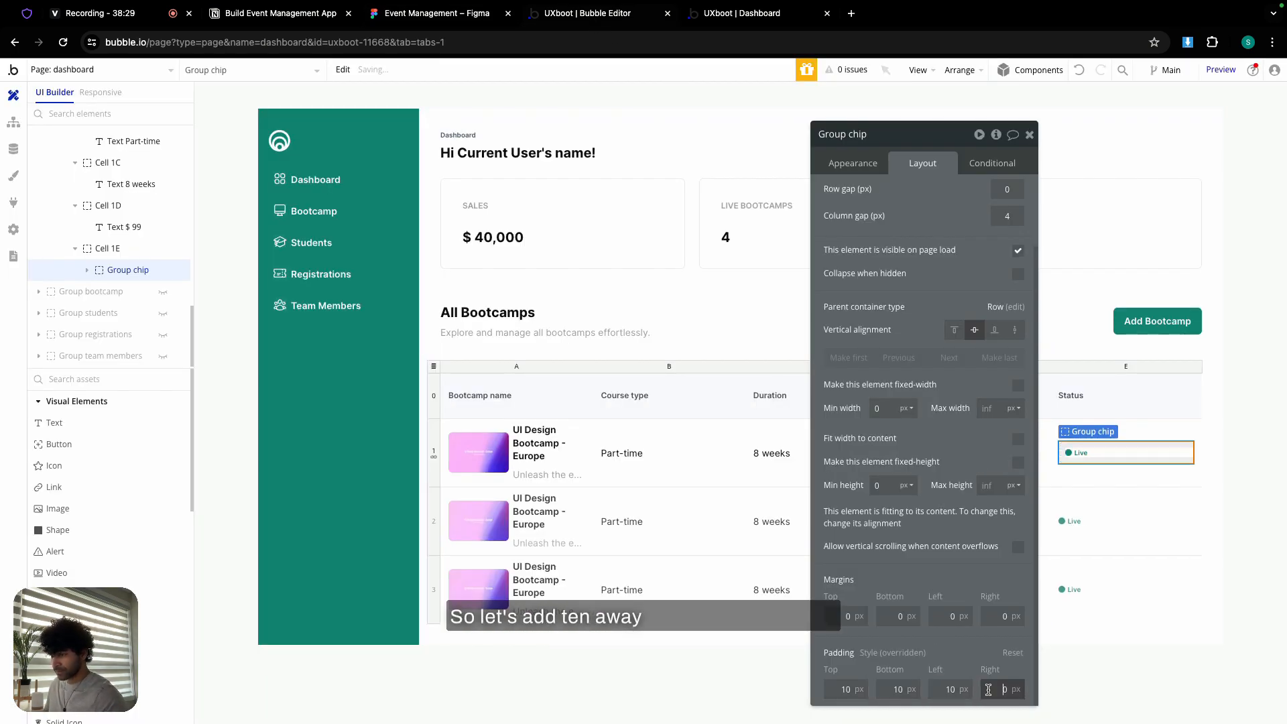
{"action": "left_click", "coordinate": [850, 169]}
- Give Group chip a flat Primary background at 10% opacity
{"action": "left_click", "coordinate": [959, 366]}
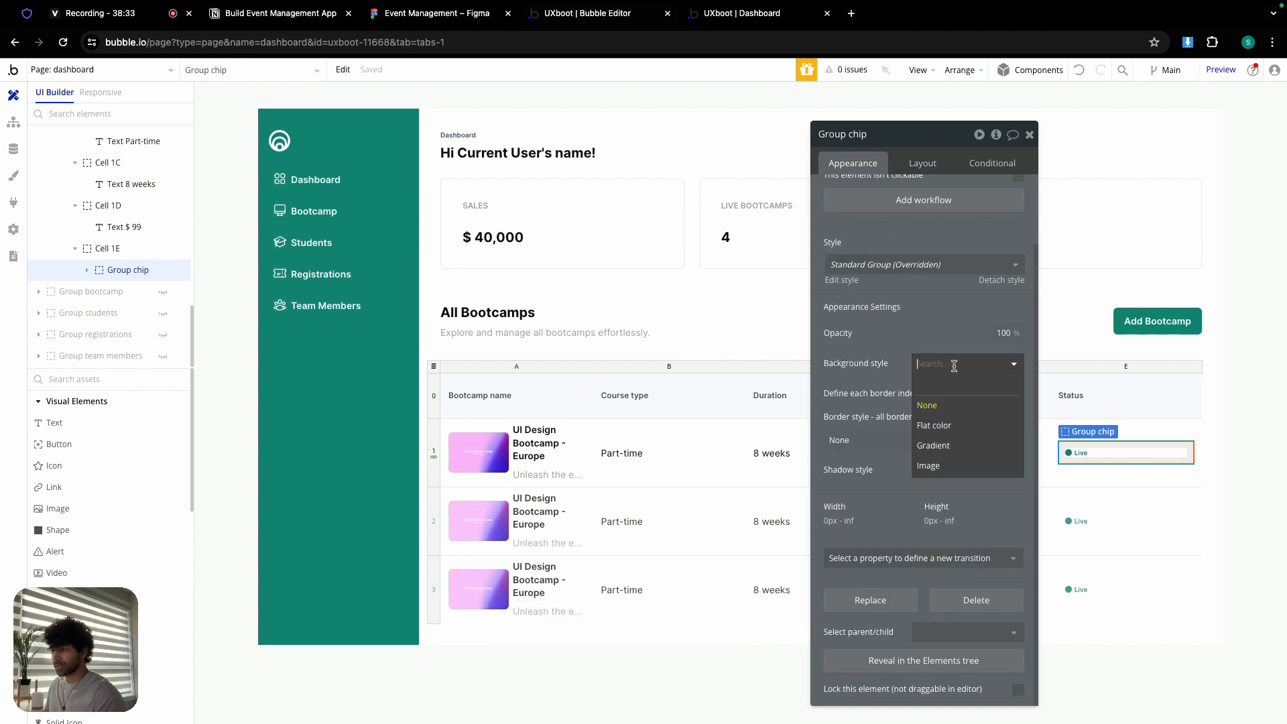
{"action": "left_click", "coordinate": [963, 428]}
{"action": "left_click", "coordinate": [961, 390]}
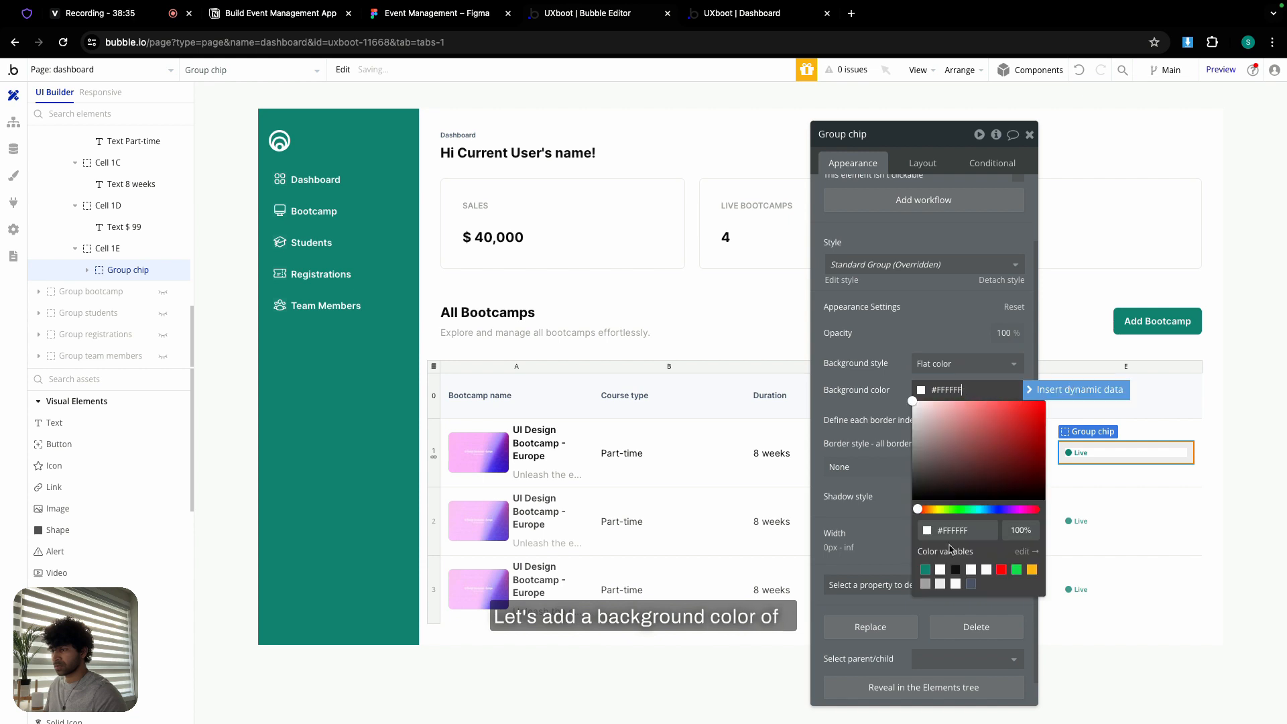
{"action": "left_click", "coordinate": [926, 570]}
{"action": "left_click", "coordinate": [1021, 531]}
{"action": "type", "text": "1"}
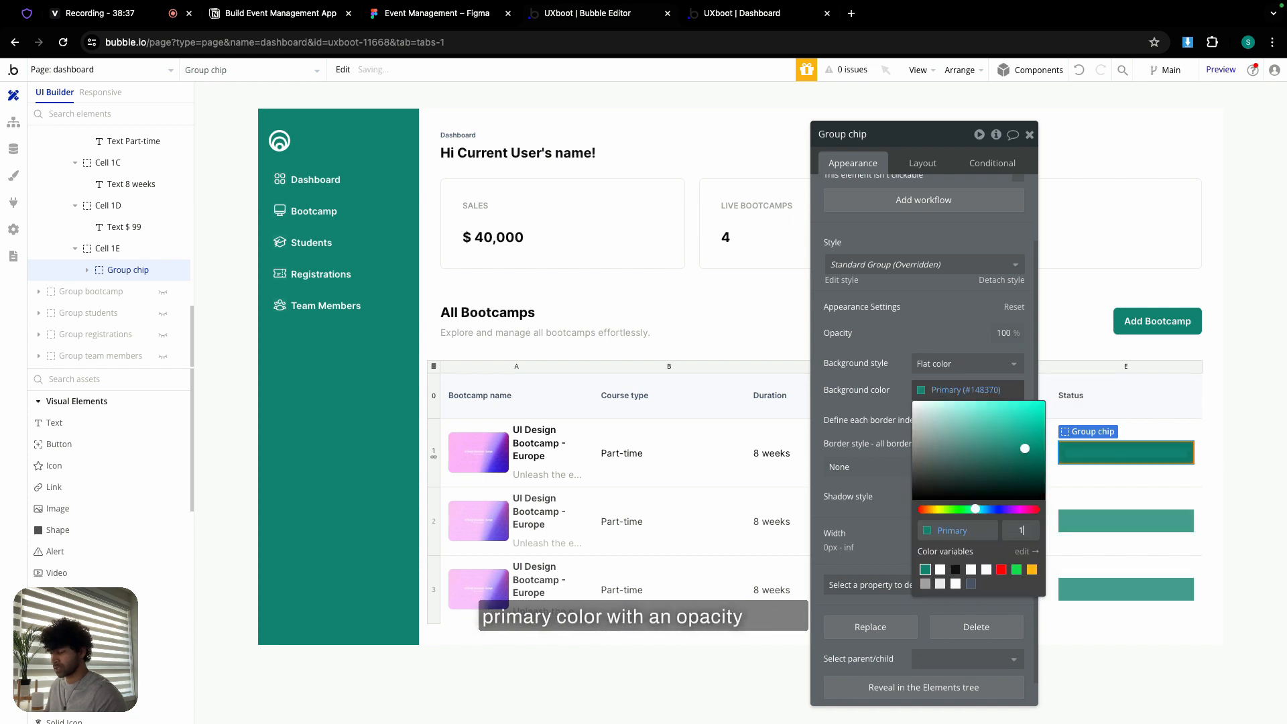
{"action": "type", "text": "0"}
{"action": "key", "text": "Return"}
{"action": "left_click", "coordinate": [866, 421]}
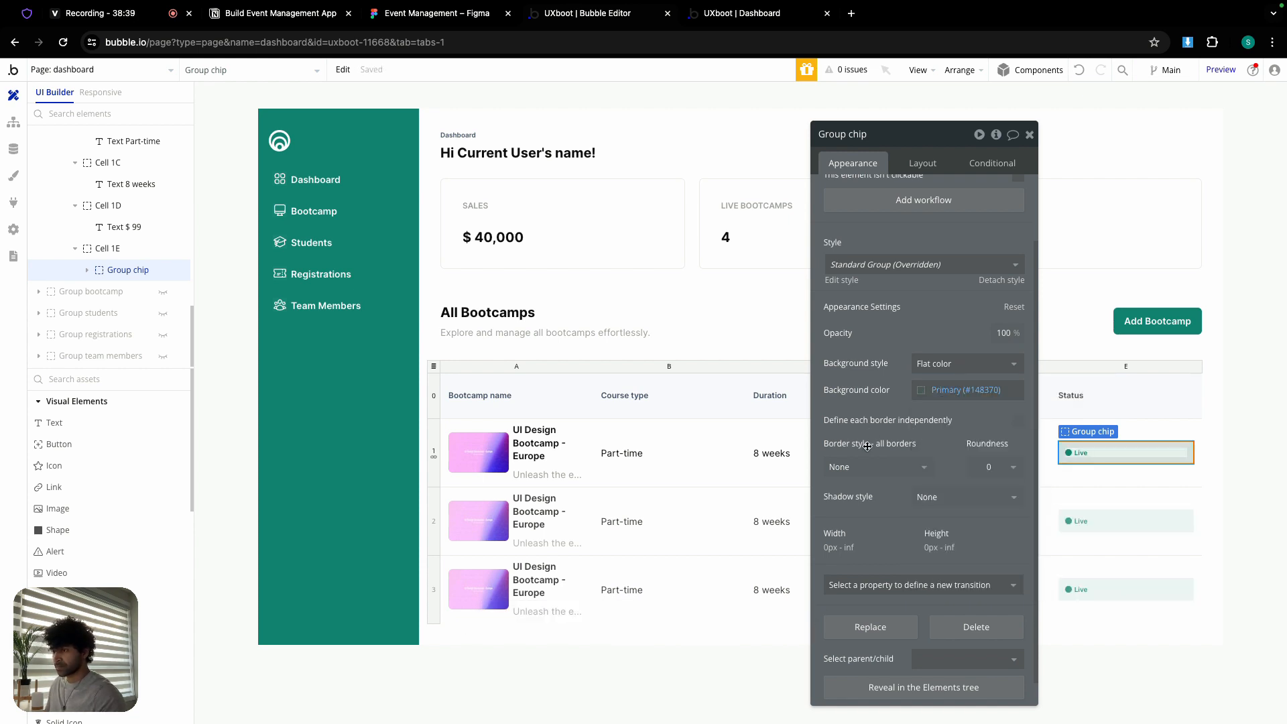
- Add a solid Primary border to the chip and set roundness to 100
{"action": "left_click", "coordinate": [868, 467]}
{"action": "left_click", "coordinate": [855, 530]}
{"action": "left_click", "coordinate": [992, 467]}
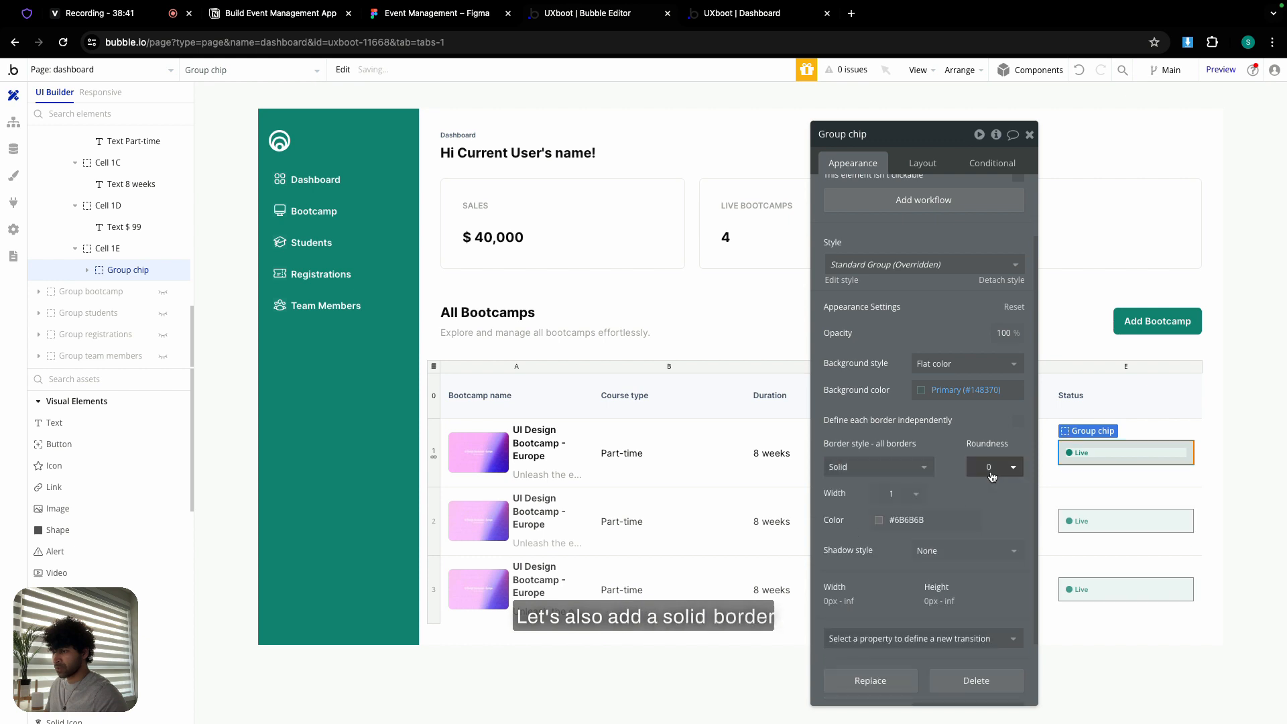
{"action": "type", "text": "100"}
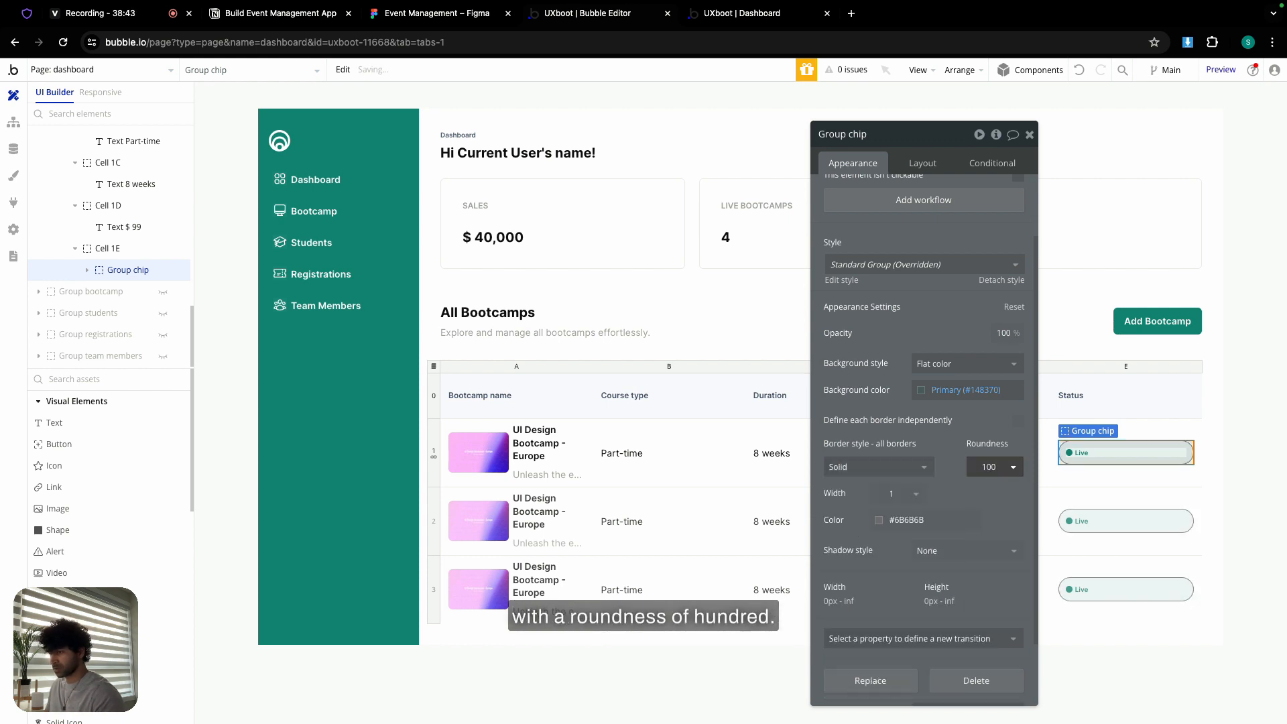
{"action": "left_click", "coordinate": [898, 520]}
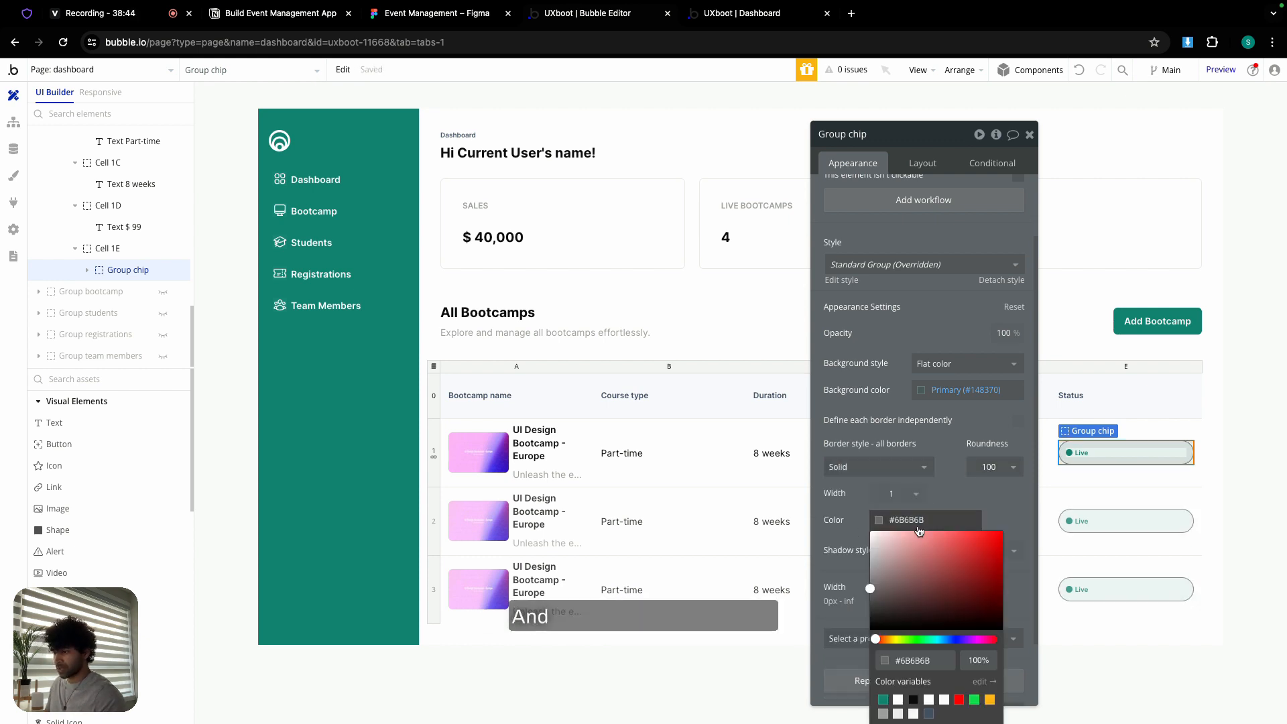
{"action": "left_click", "coordinate": [883, 699]}
{"action": "left_click", "coordinate": [842, 507]}
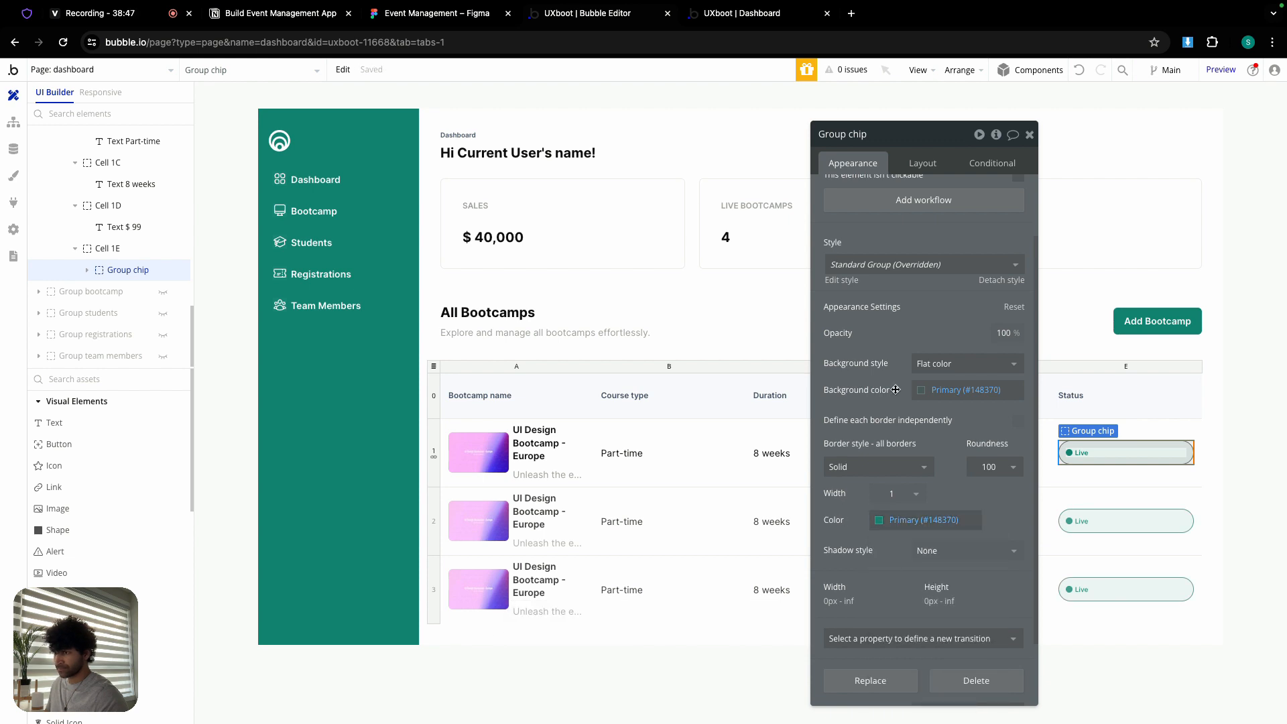
{"action": "left_click", "coordinate": [923, 164]}
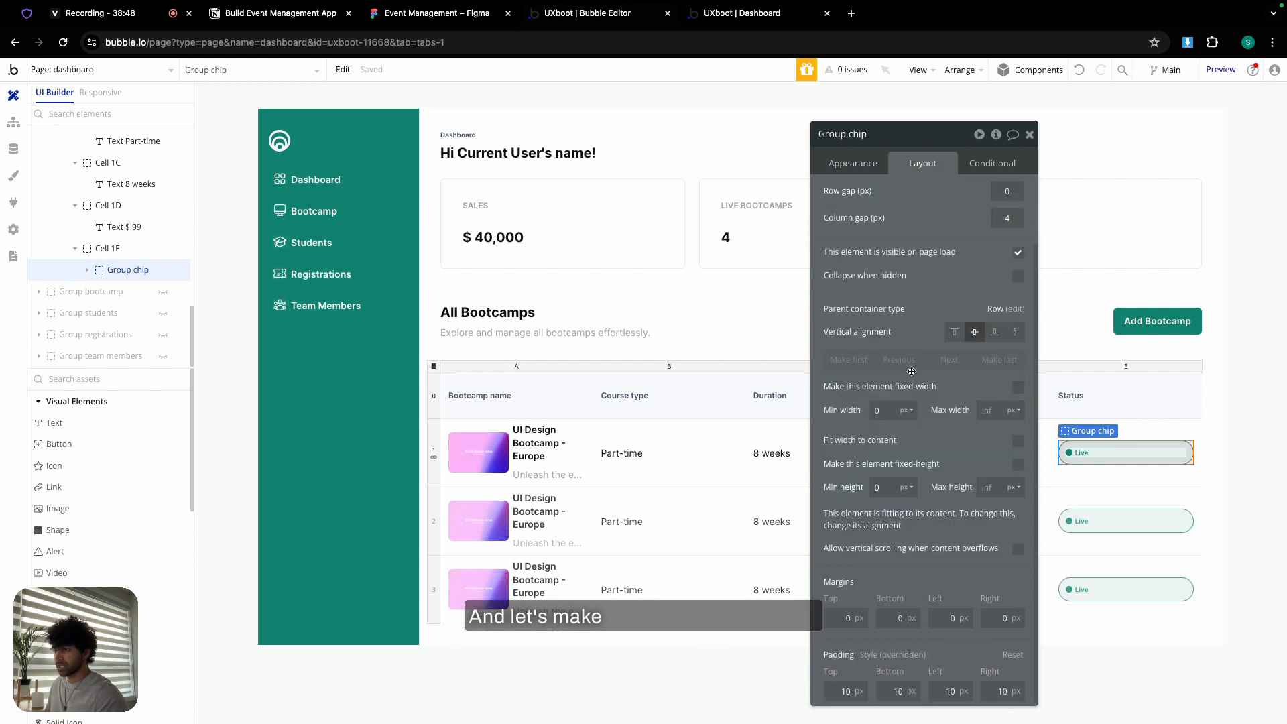
- Try fit-to-content and fixed-width settings on the chip, comparing with Figma
{"action": "left_click", "coordinate": [1019, 442]}
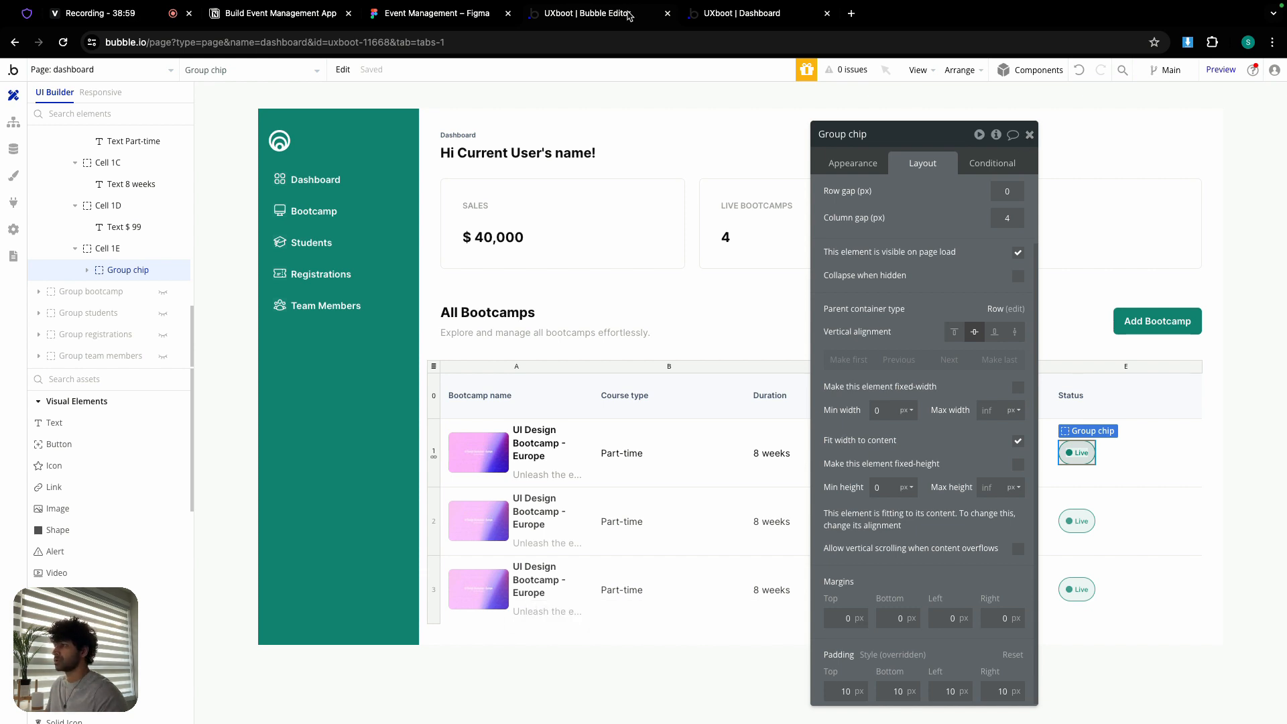
{"action": "left_click", "coordinate": [404, 21]}
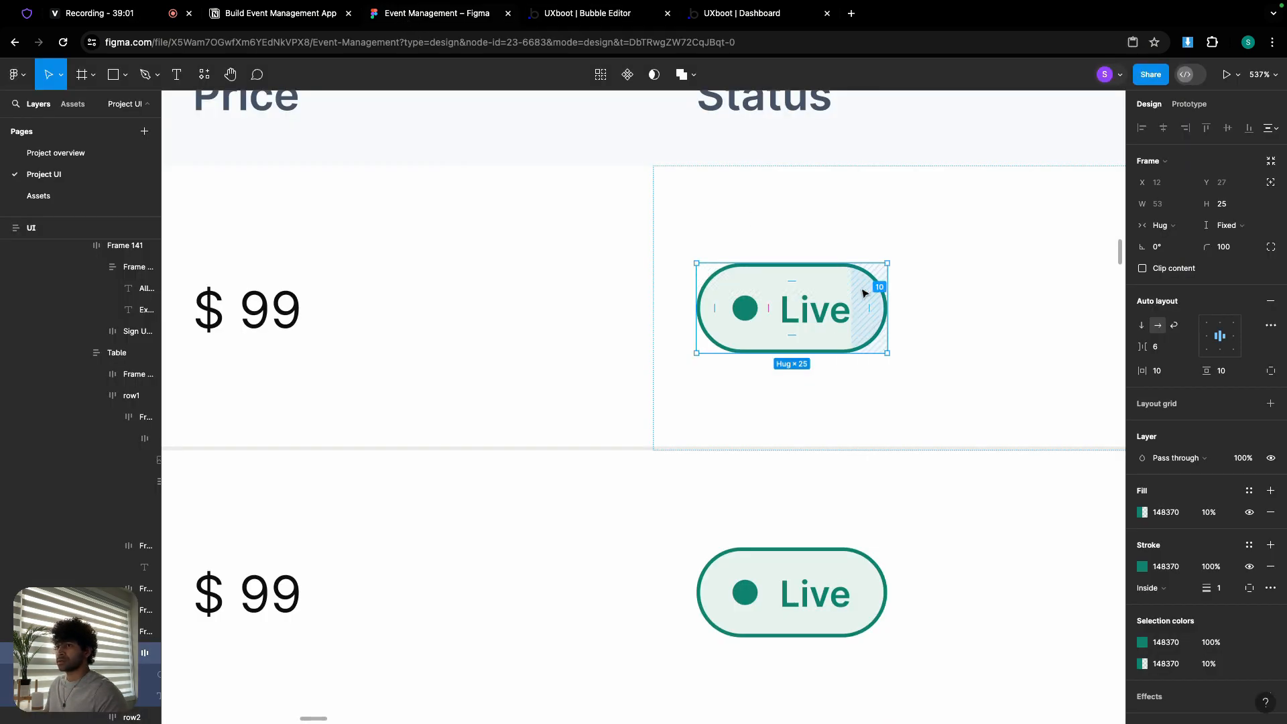
{"action": "left_click", "coordinate": [597, 19]}
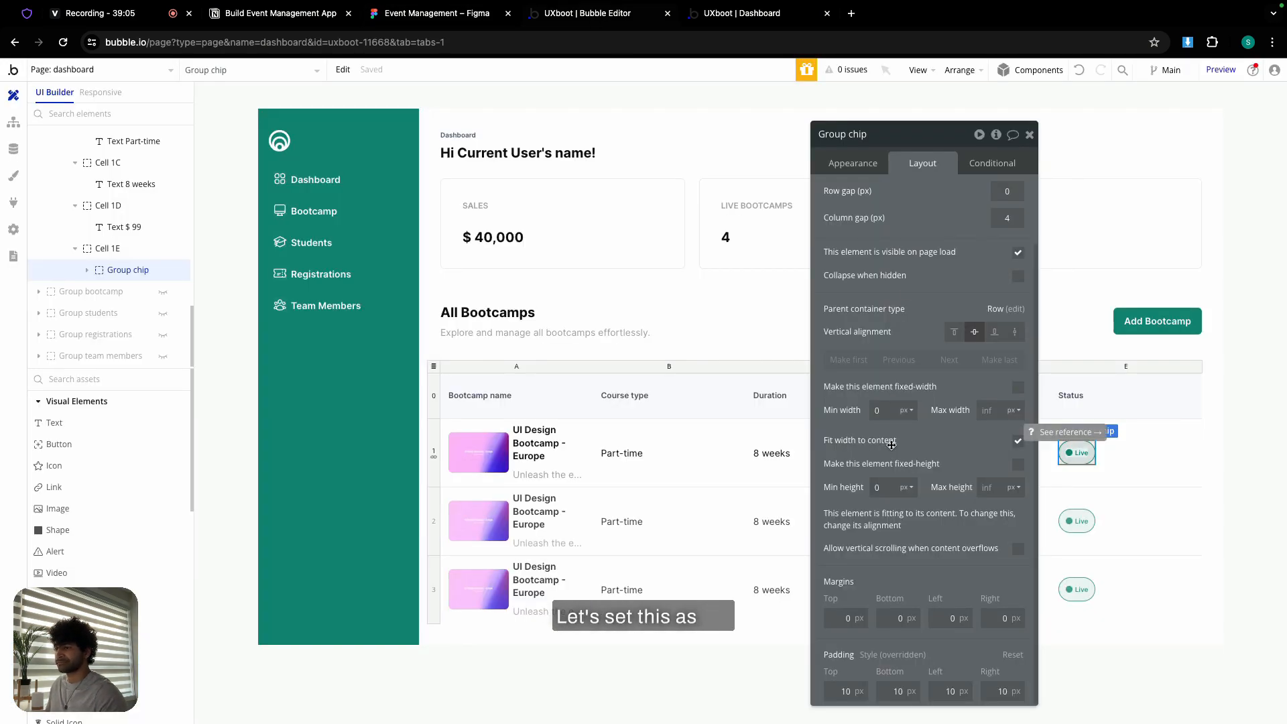
{"action": "left_click", "coordinate": [1017, 445]}
{"action": "left_click", "coordinate": [1017, 387]}
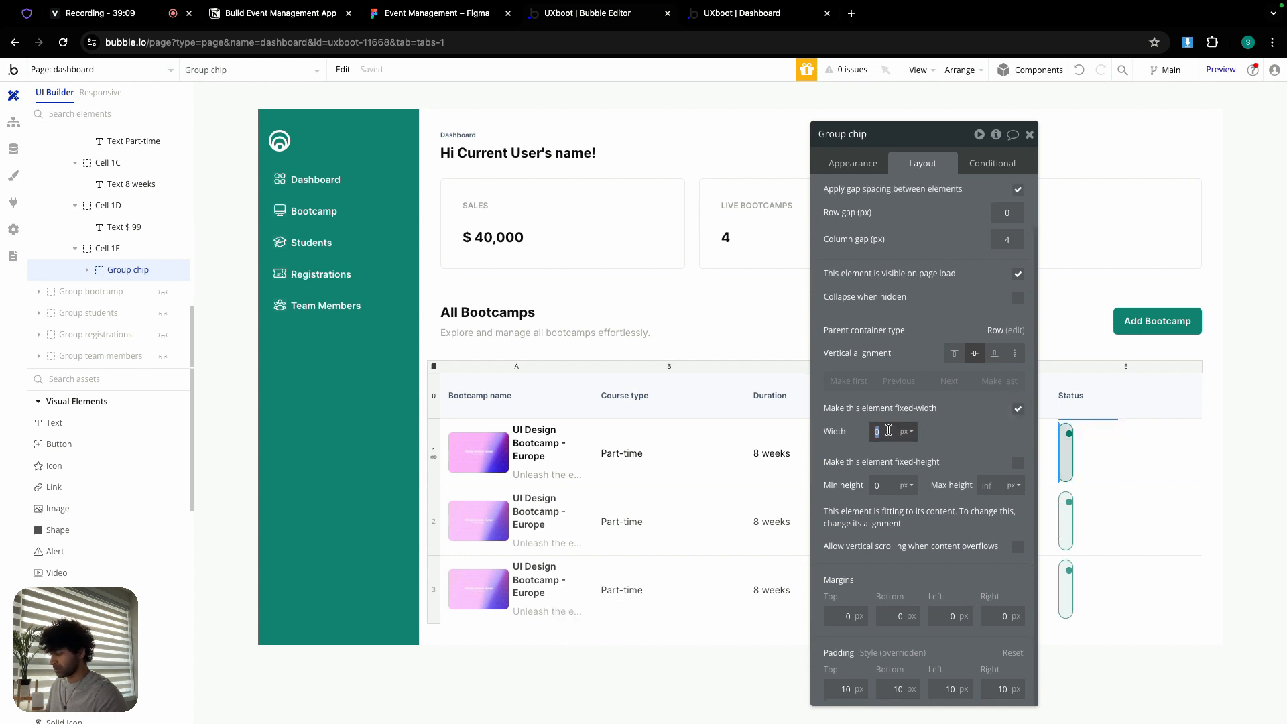
{"action": "type", "text": "50"}
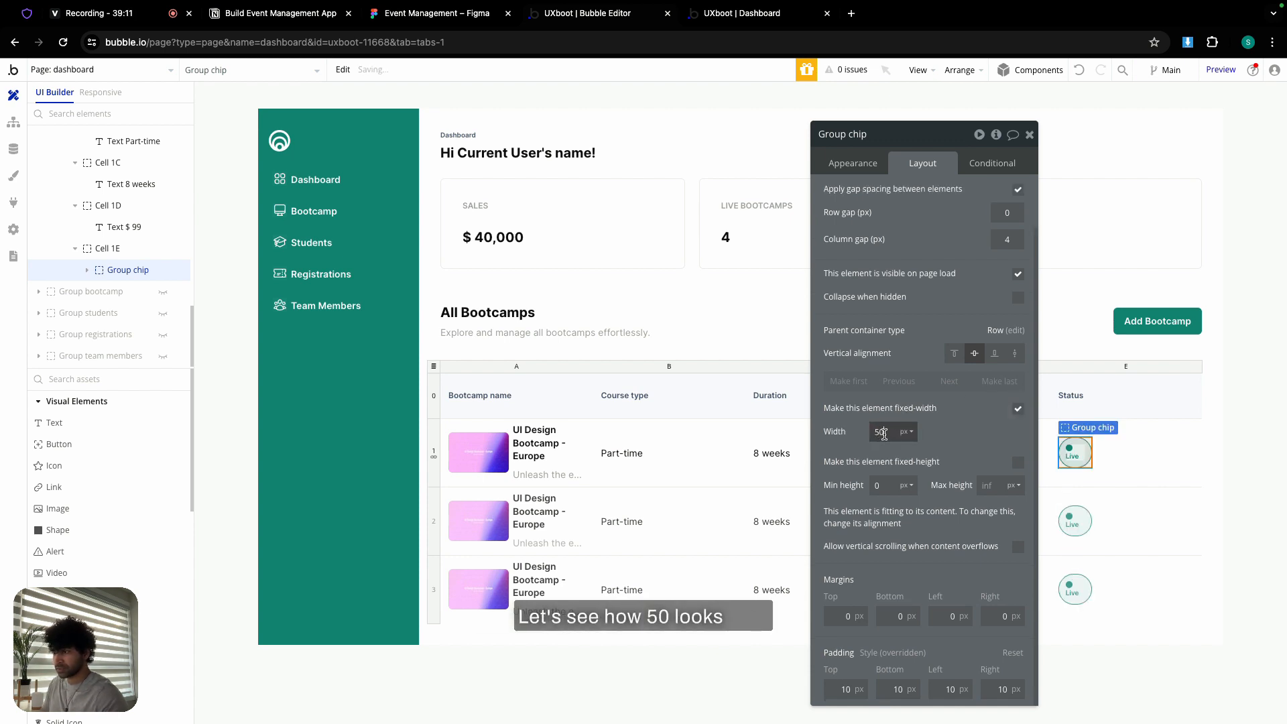
{"action": "type", "text": "80"}
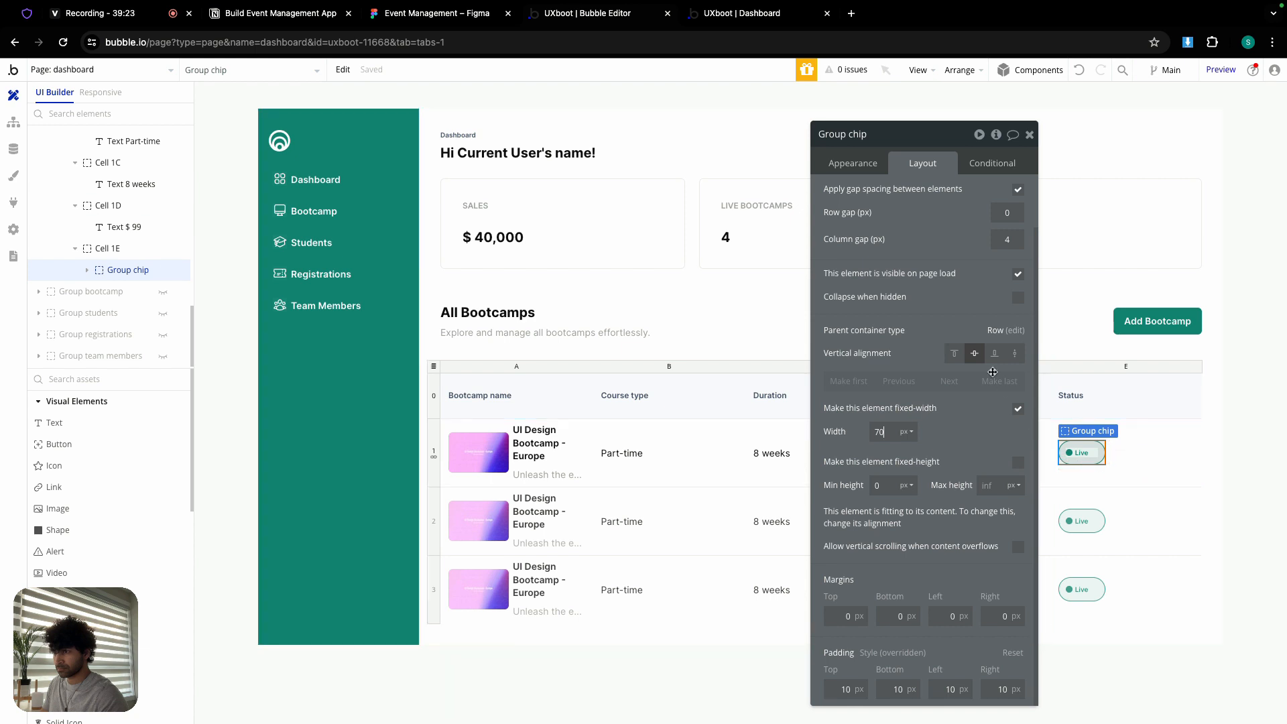
- Remove the chip's fixed width, set min width 0 and fit width to content
{"action": "left_click", "coordinate": [1069, 457]}
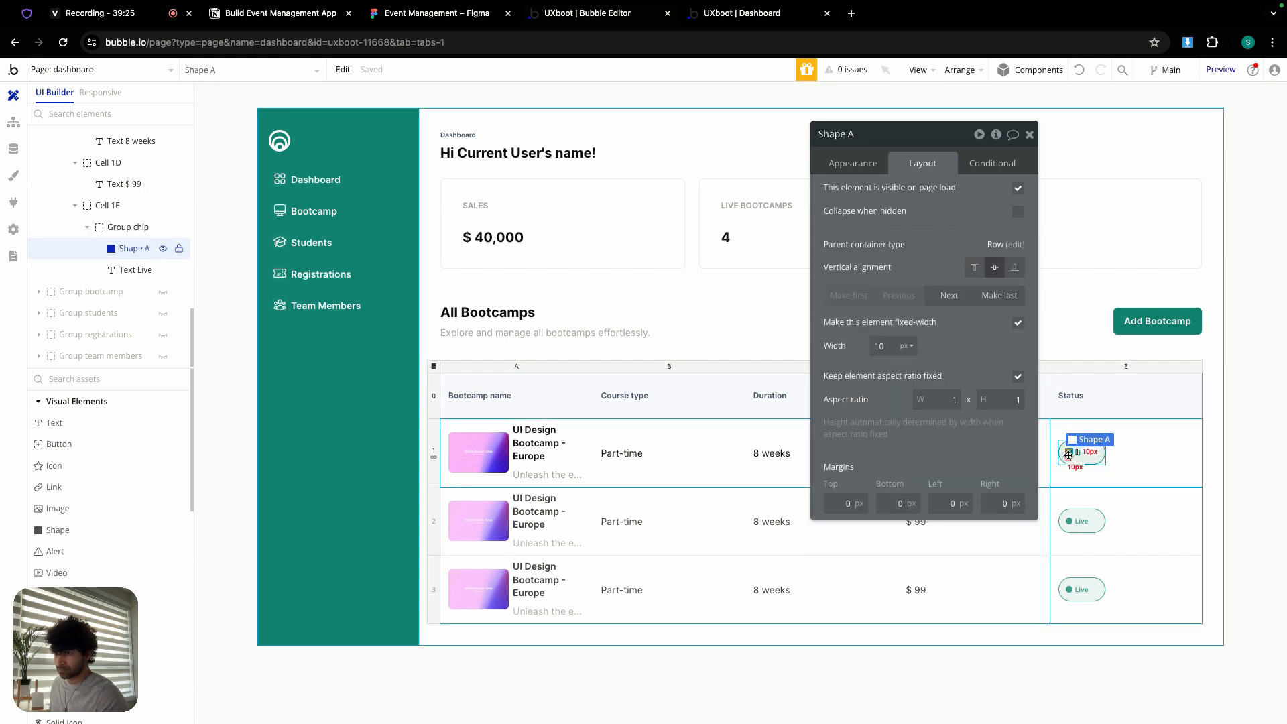
{"action": "left_click", "coordinate": [1073, 455]}
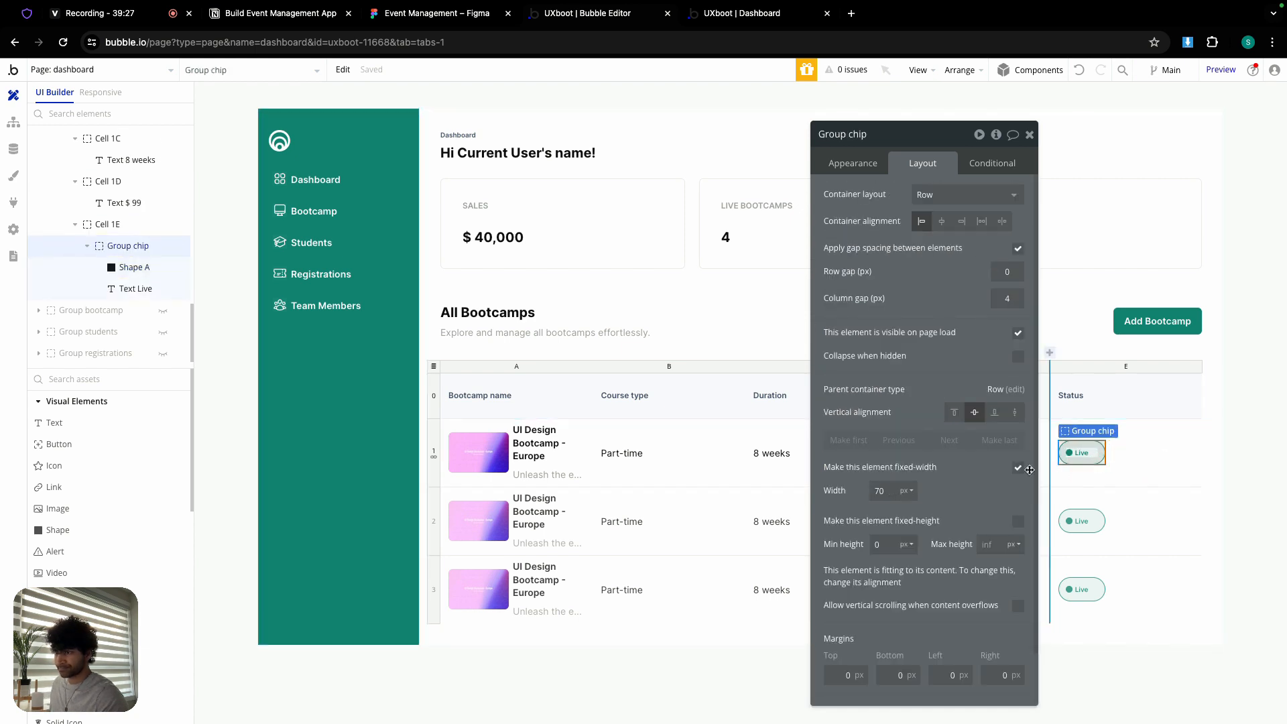
{"action": "left_click", "coordinate": [1017, 467]}
{"action": "double_click", "coordinate": [880, 490]}
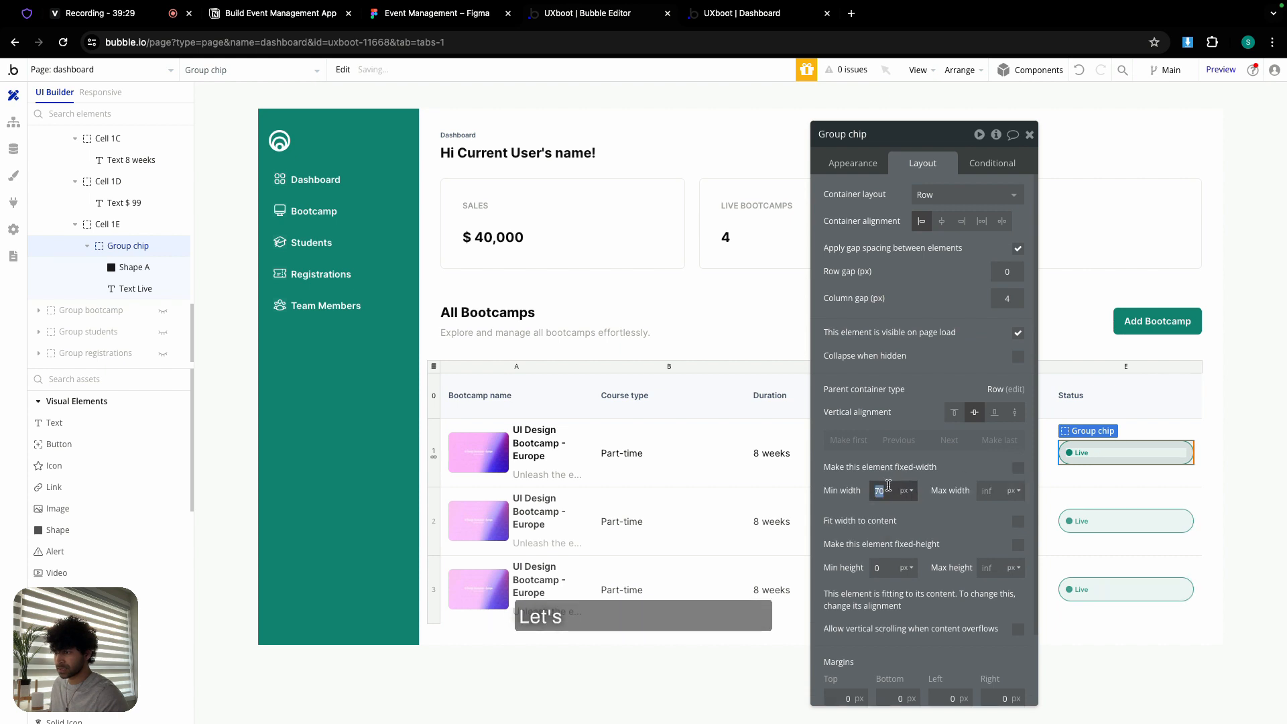
{"action": "type", "text": "0"}
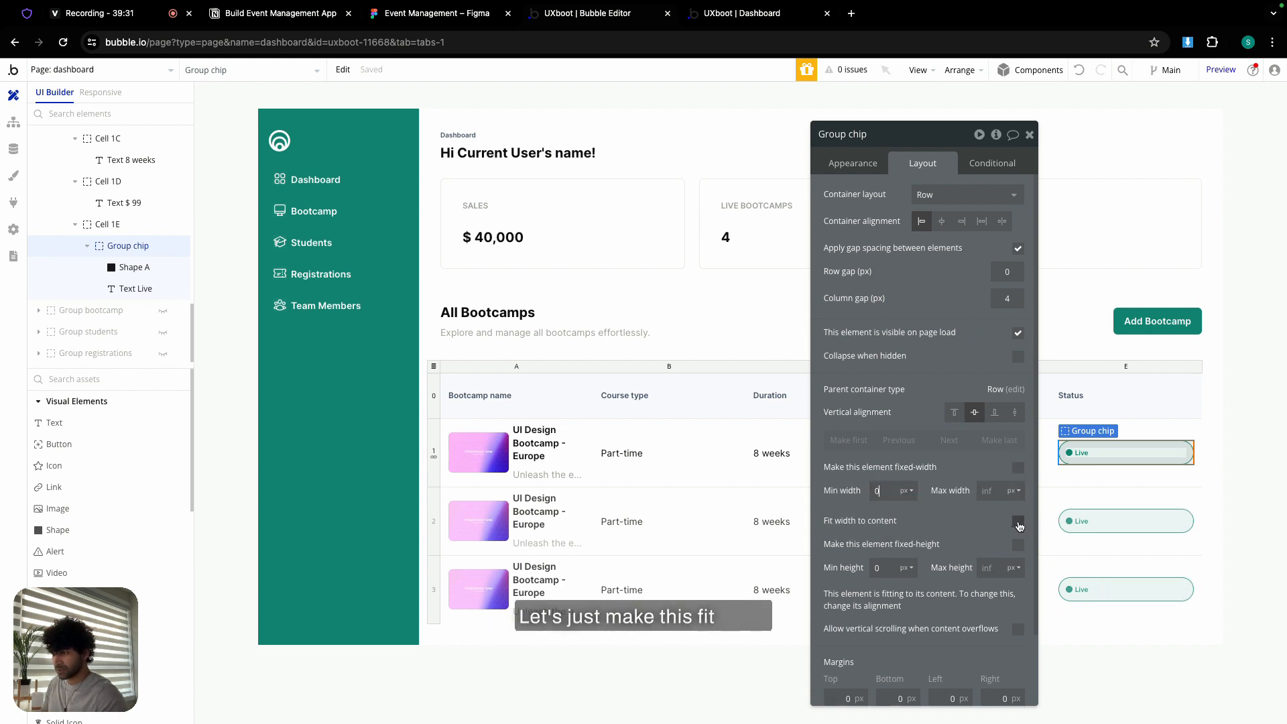
{"action": "left_click", "coordinate": [1017, 523]}
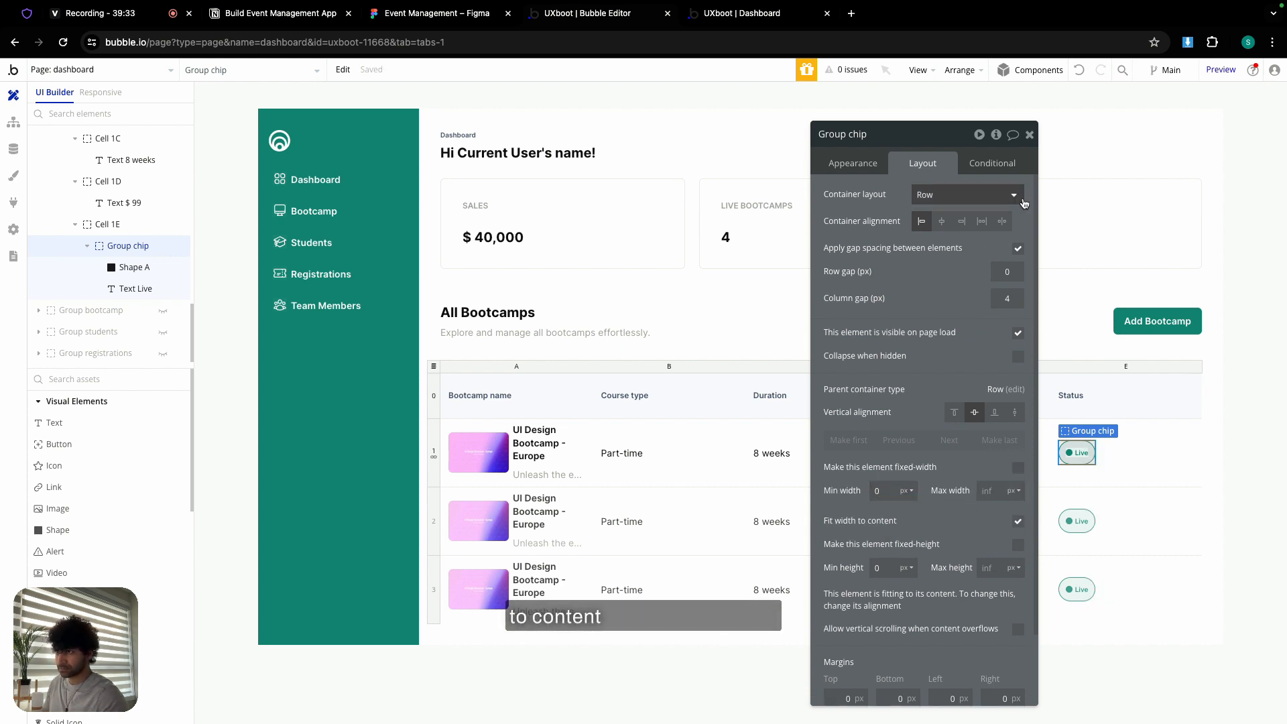
{"action": "left_click", "coordinate": [1030, 135]}
- Set the Live chip's top and bottom padding to 5
{"action": "double_click", "coordinate": [844, 547]}
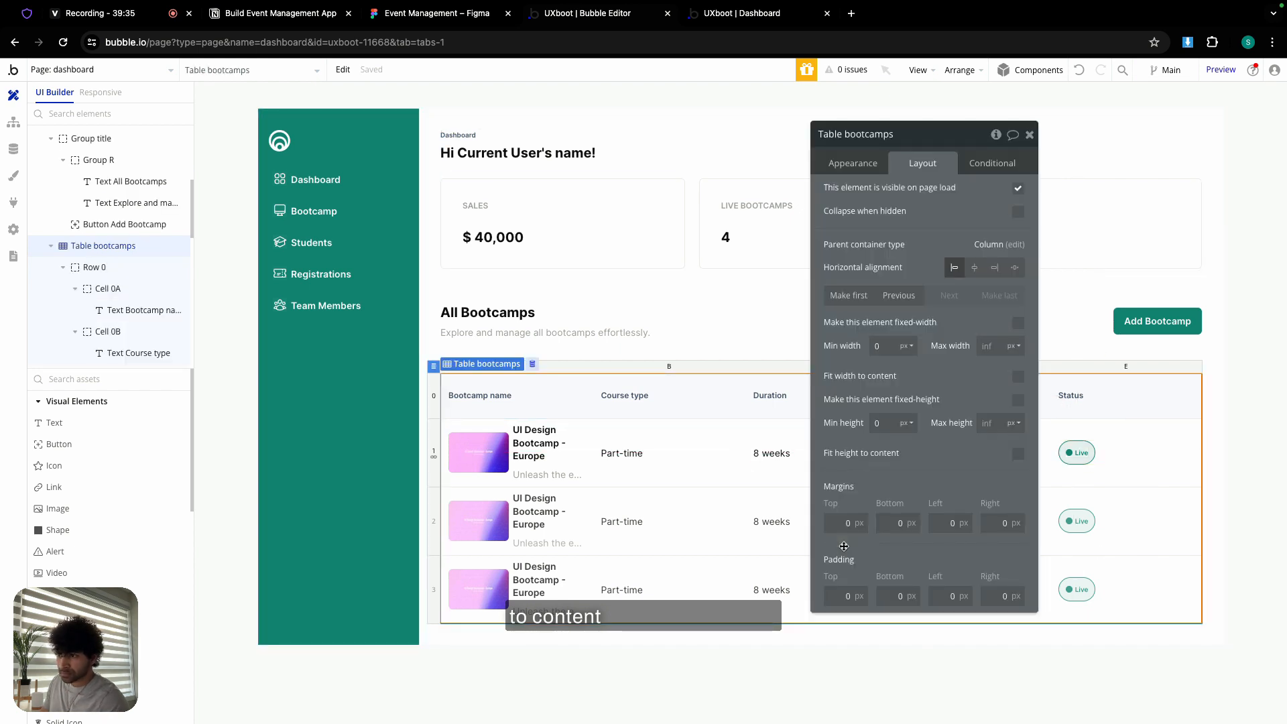
{"action": "left_click", "coordinate": [1075, 452]}
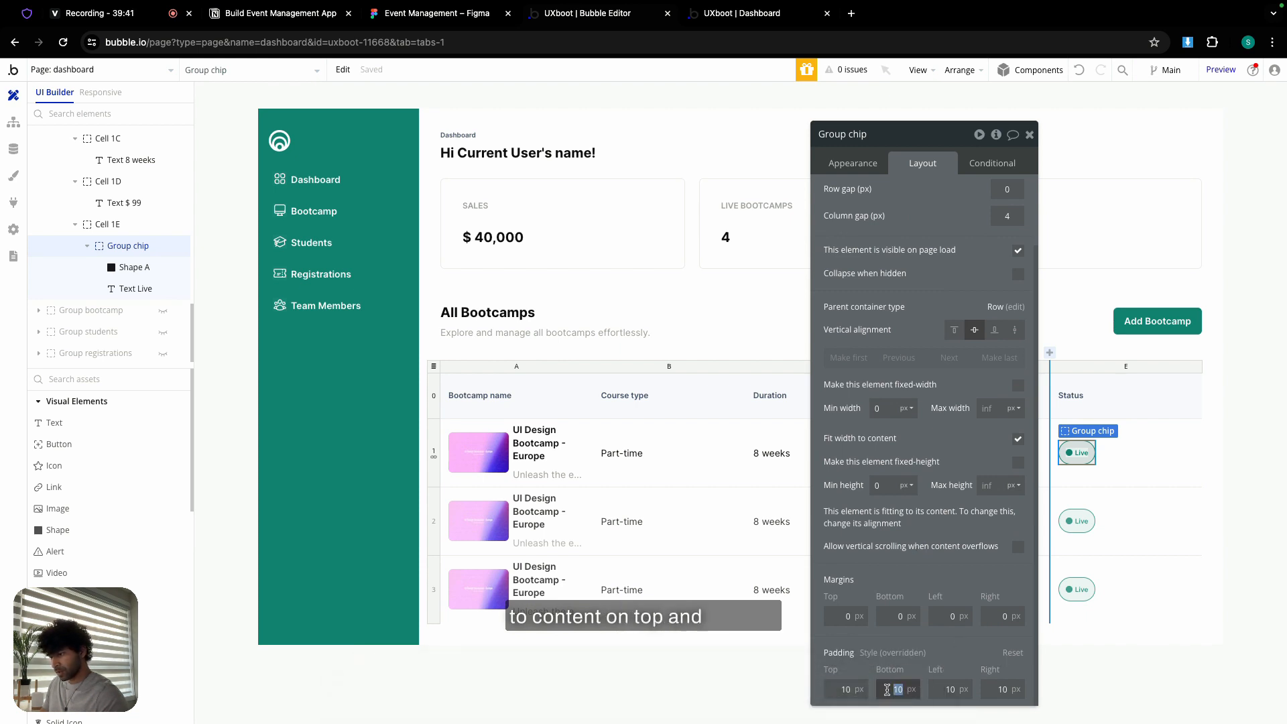
{"action": "type", "text": "5"}
{"action": "double_click", "coordinate": [846, 689]}
{"action": "type", "text": "5"}
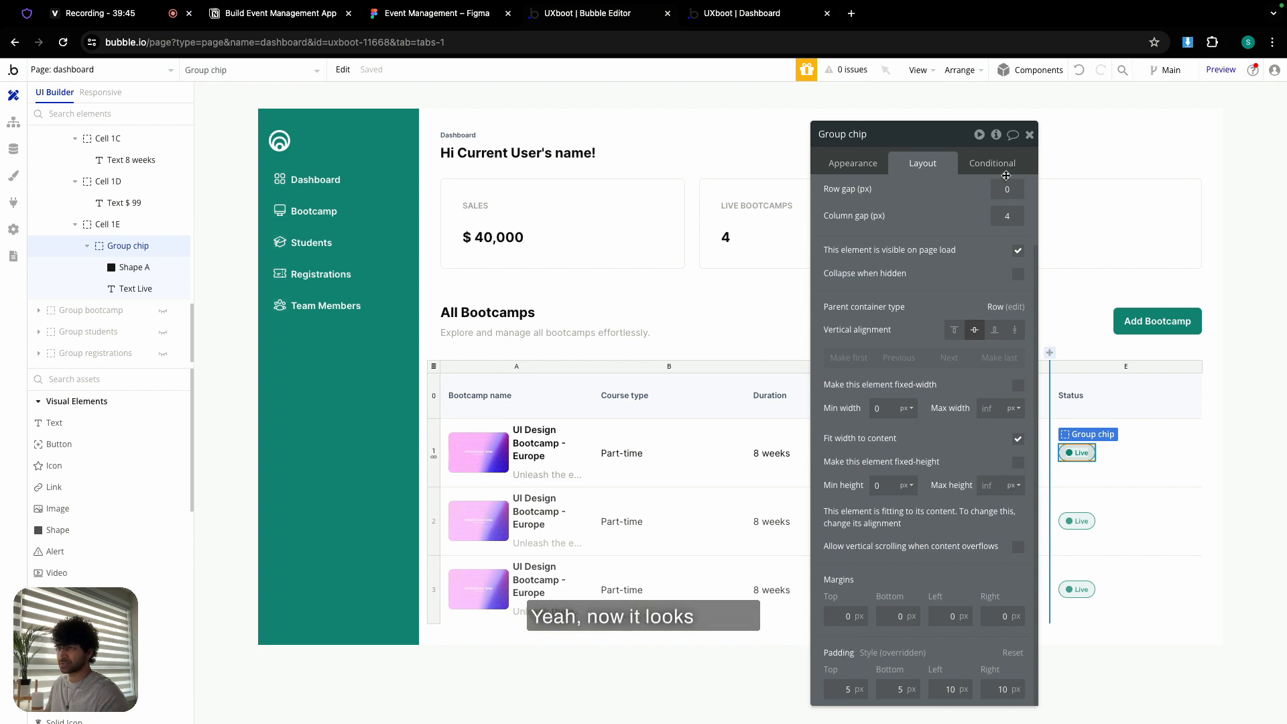
{"action": "left_click", "coordinate": [1030, 134]}
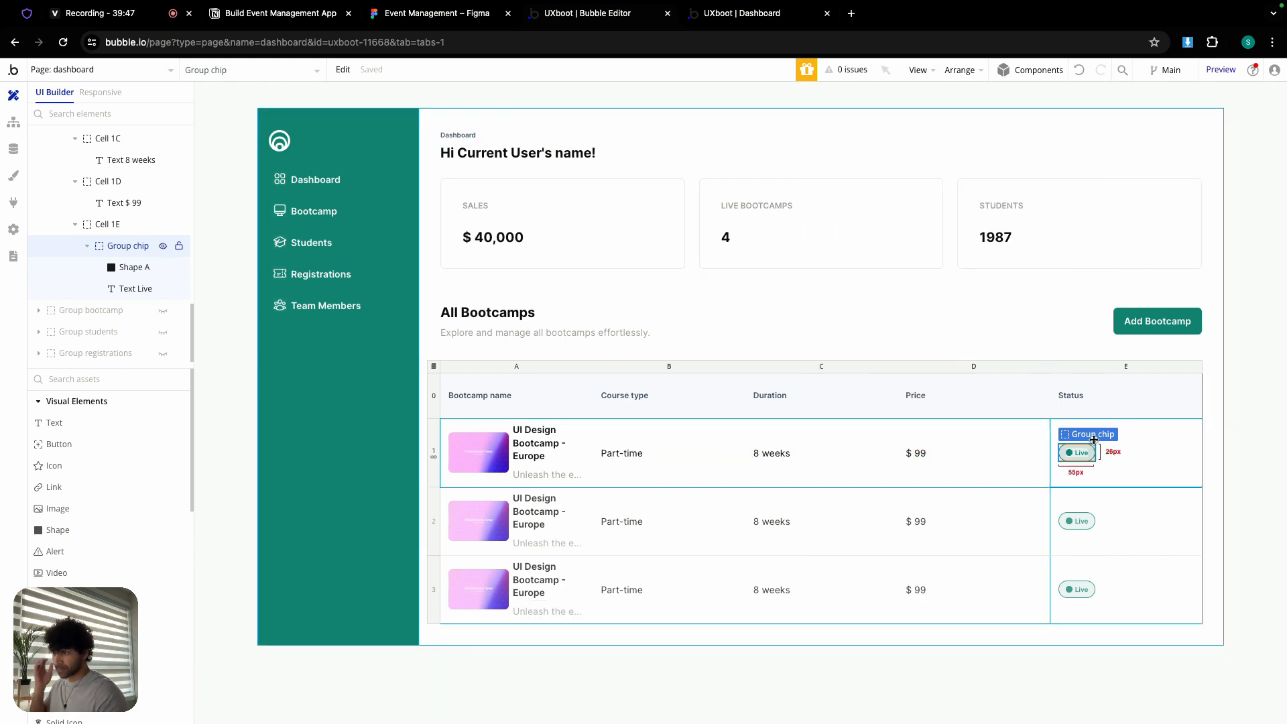
{"action": "left_click", "coordinate": [561, 374]}
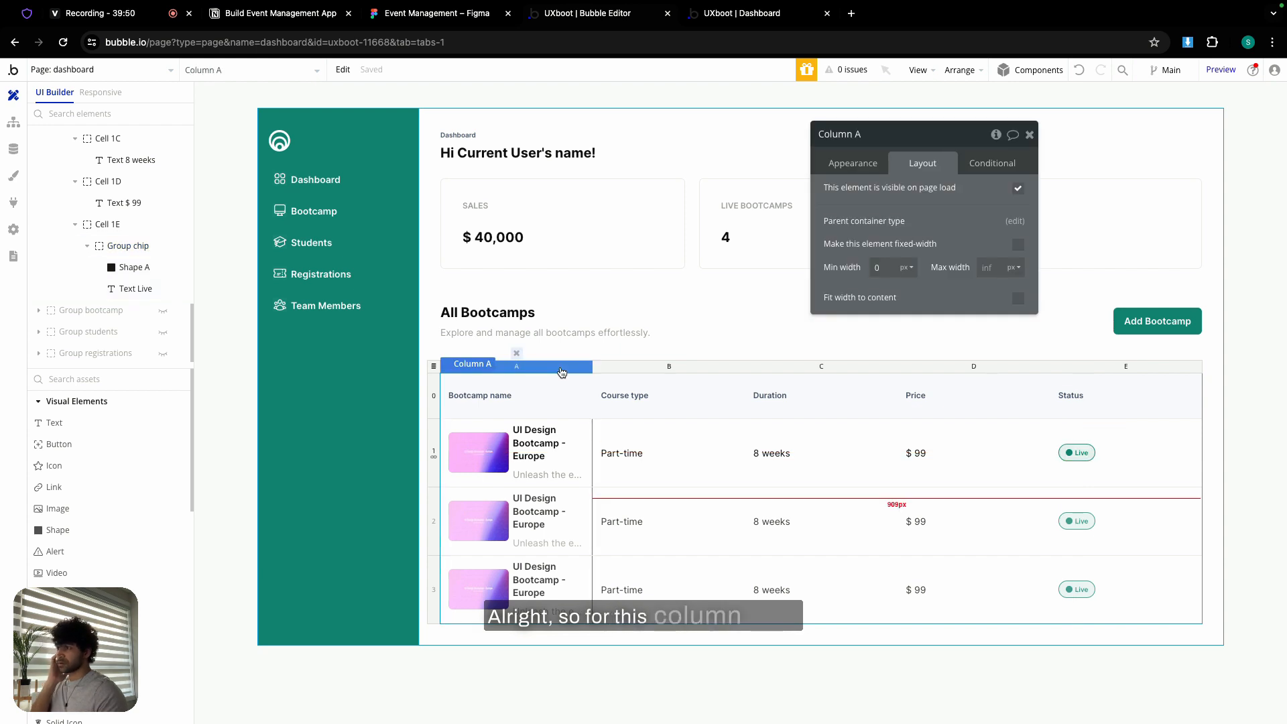
- Check the Bootcamp name header width in Figma and set Column A's min width to 500
{"action": "left_click", "coordinate": [447, 23]}
{"action": "scroll", "coordinate": [464, 296], "scroll_direction": "down", "scroll_amount": 10}
{"action": "left_click_drag", "start_coordinate": [463, 297], "coordinate": [758, 310]}
{"action": "left_click_drag", "start_coordinate": [423, 334], "coordinate": [807, 346]}
{"action": "double_click", "coordinate": [483, 247]}
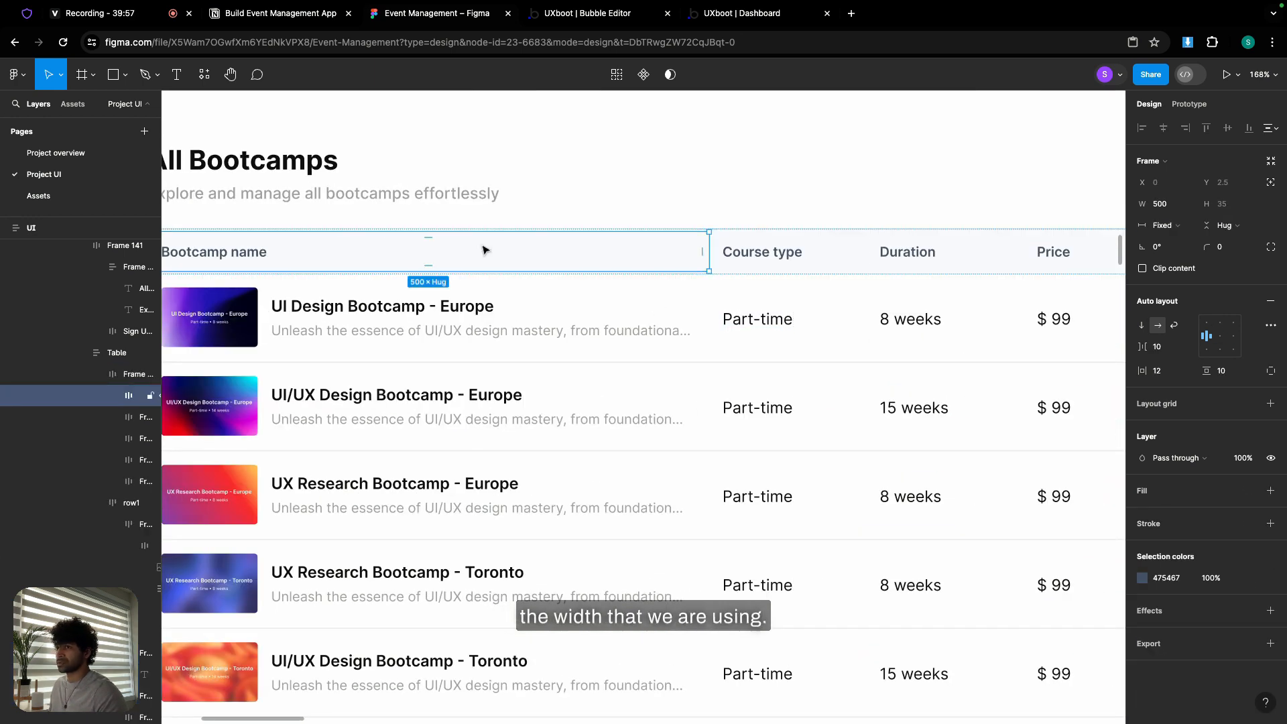
{"action": "left_click", "coordinate": [622, 14]}
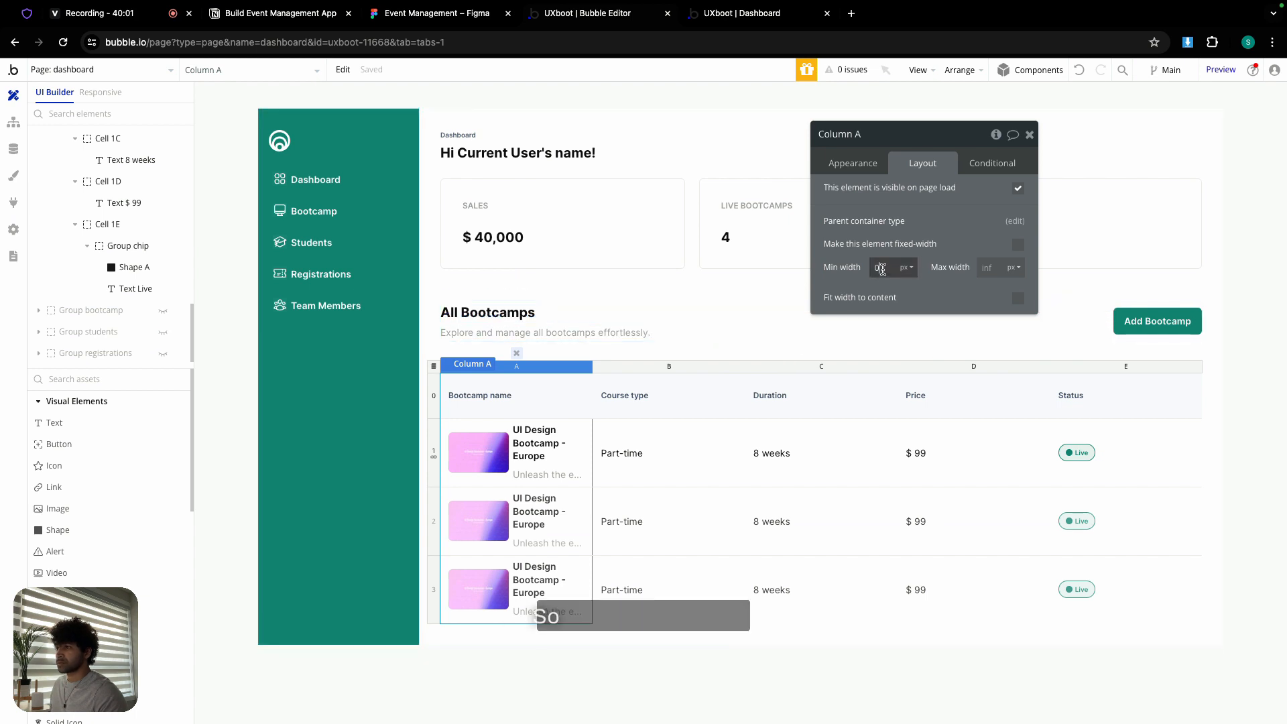
{"action": "type", "text": "500"}
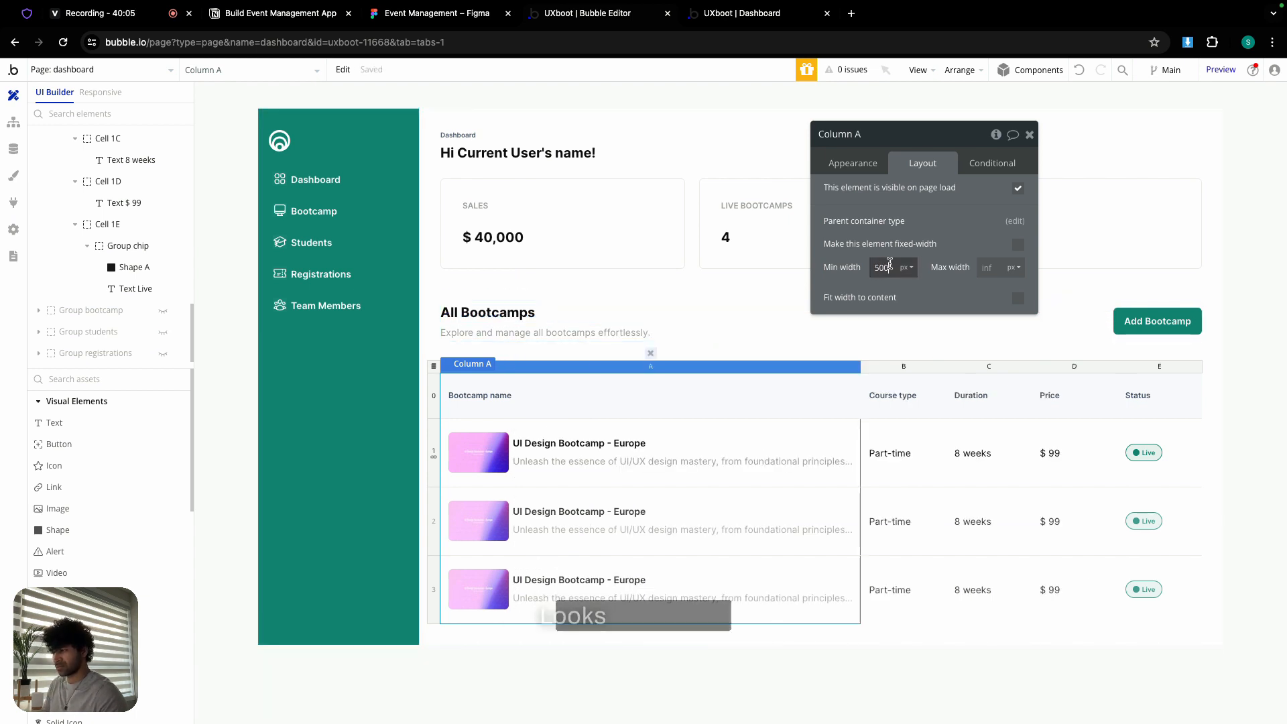
{"action": "type", "text": "4"}
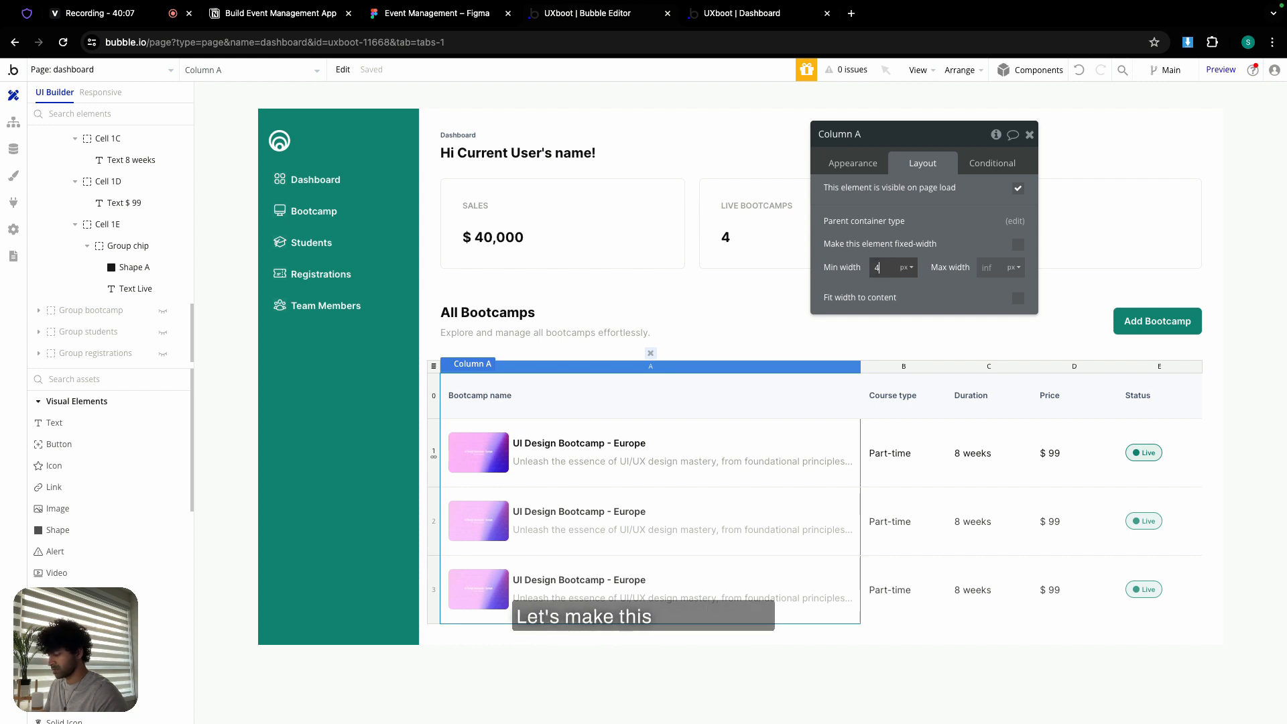
{"action": "type", "text": "00"}
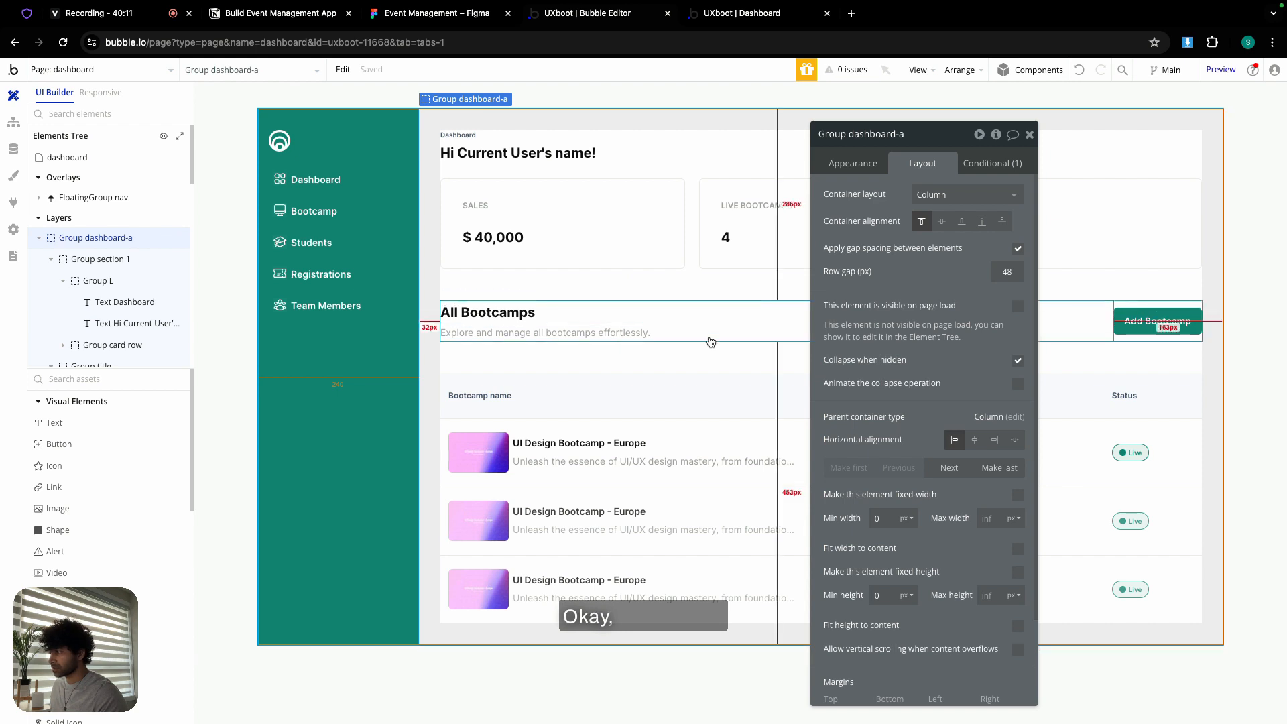
- Set Table bootcamps' border style to Solid using the Border colour variable (#EBEBEB)
{"action": "left_click", "coordinate": [435, 366]}
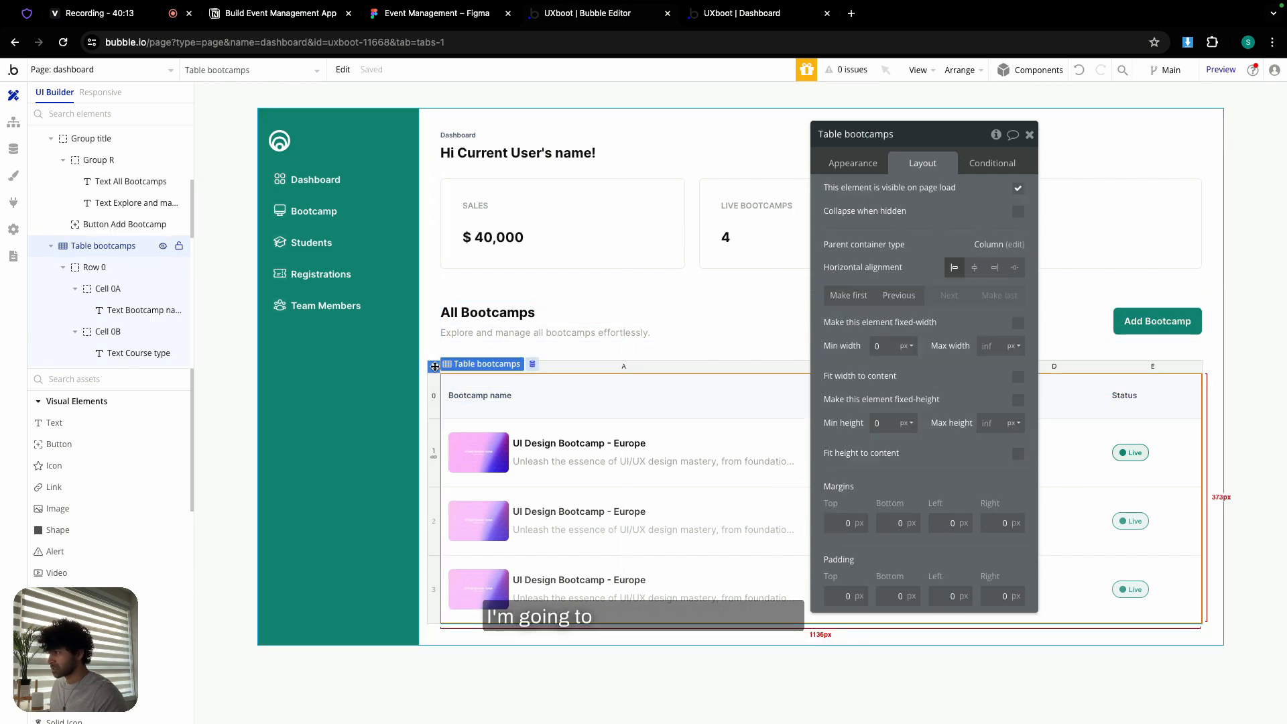
{"action": "left_click", "coordinate": [854, 165]}
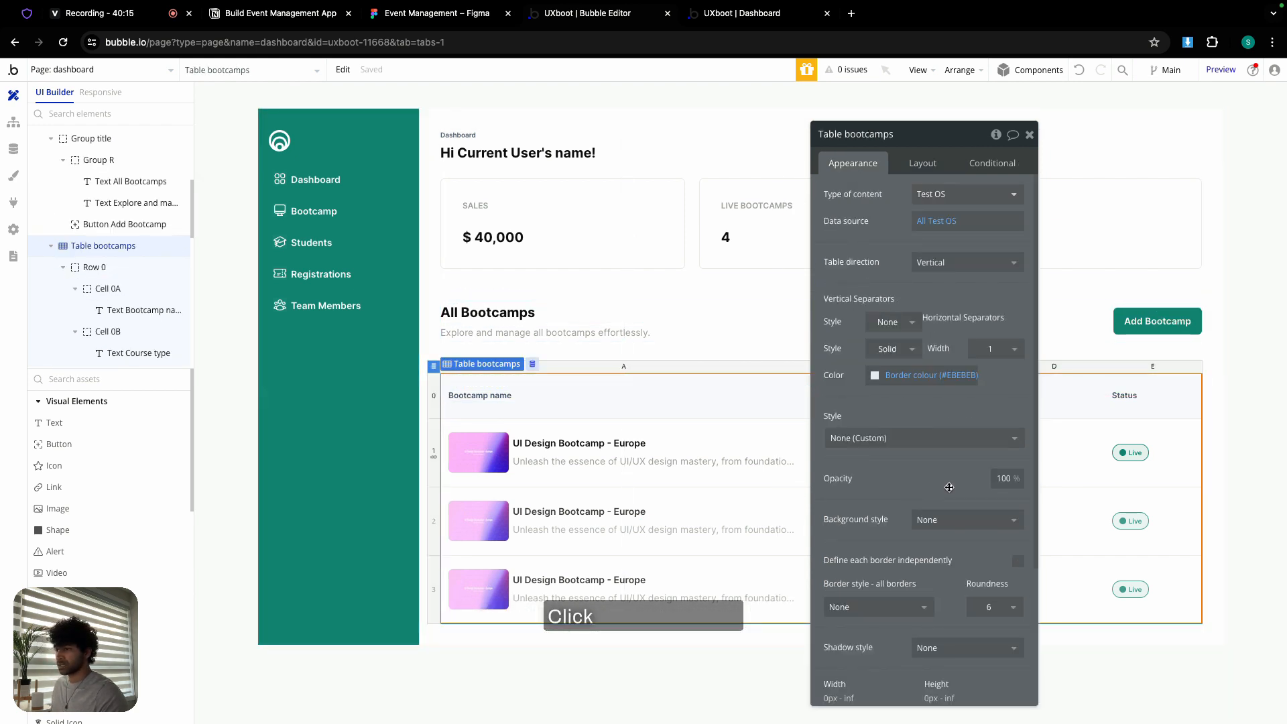
{"action": "scroll", "coordinate": [946, 469], "scroll_direction": "down", "scroll_amount": 3}
{"action": "left_click", "coordinate": [900, 430]}
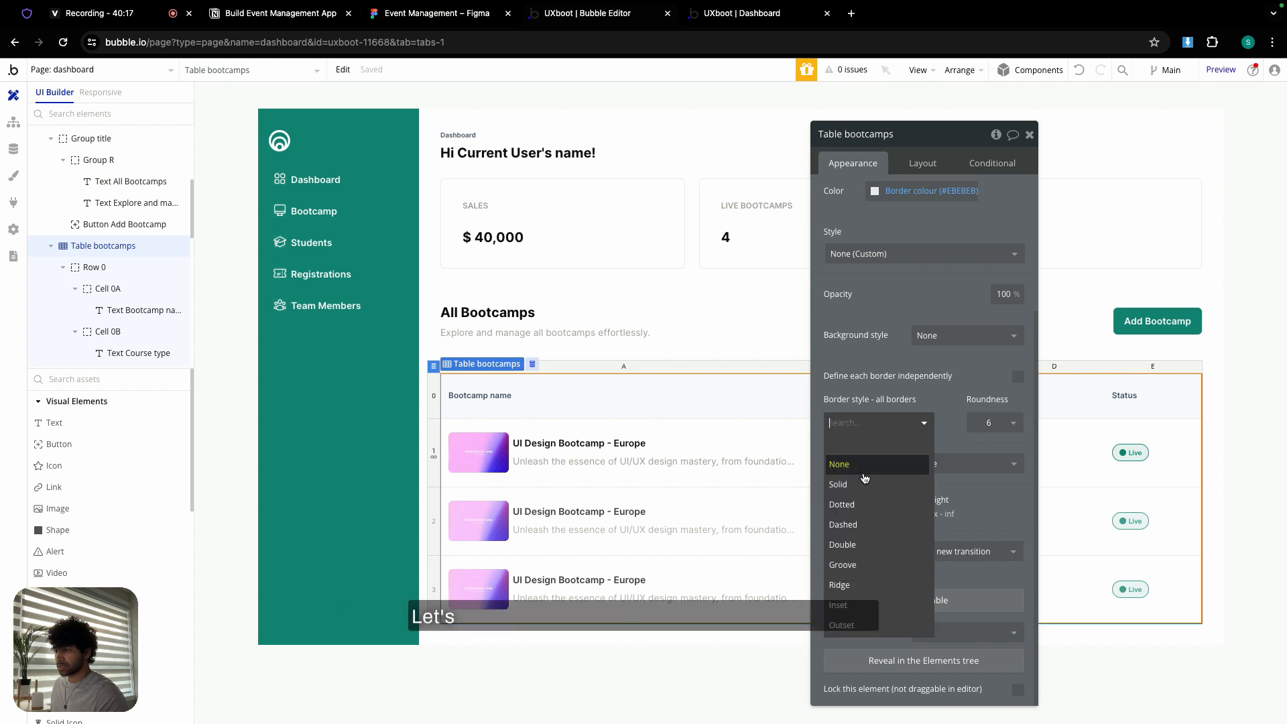
{"action": "left_click", "coordinate": [858, 486]}
{"action": "left_click", "coordinate": [909, 476]}
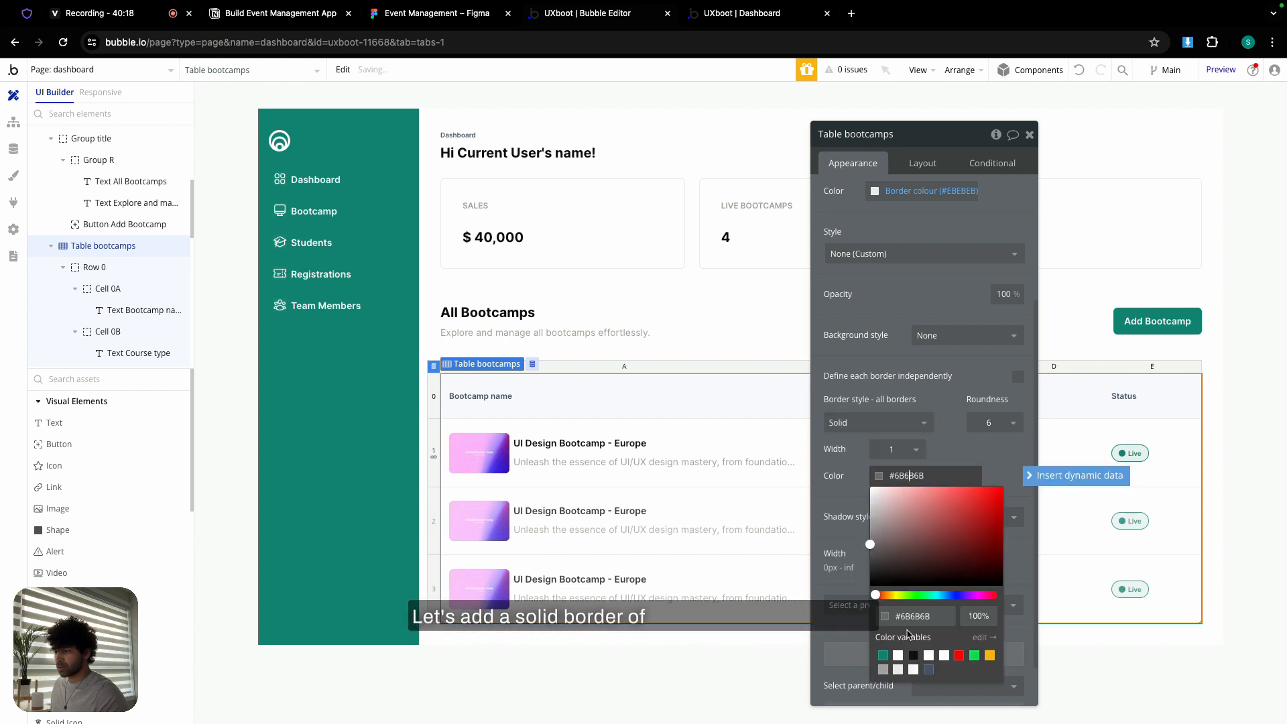
{"action": "left_click", "coordinate": [899, 670]}
{"action": "left_click", "coordinate": [854, 466]}
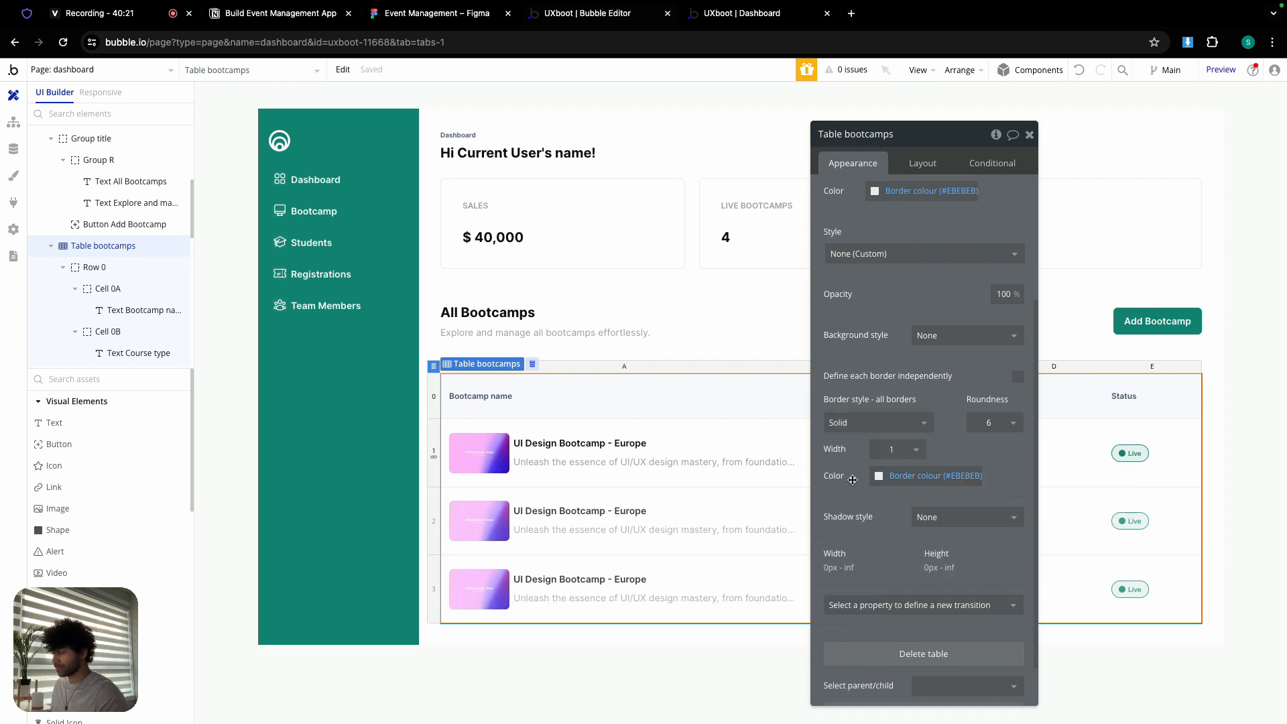
{"action": "scroll", "coordinate": [839, 270], "scroll_direction": "up", "scroll_amount": 3}
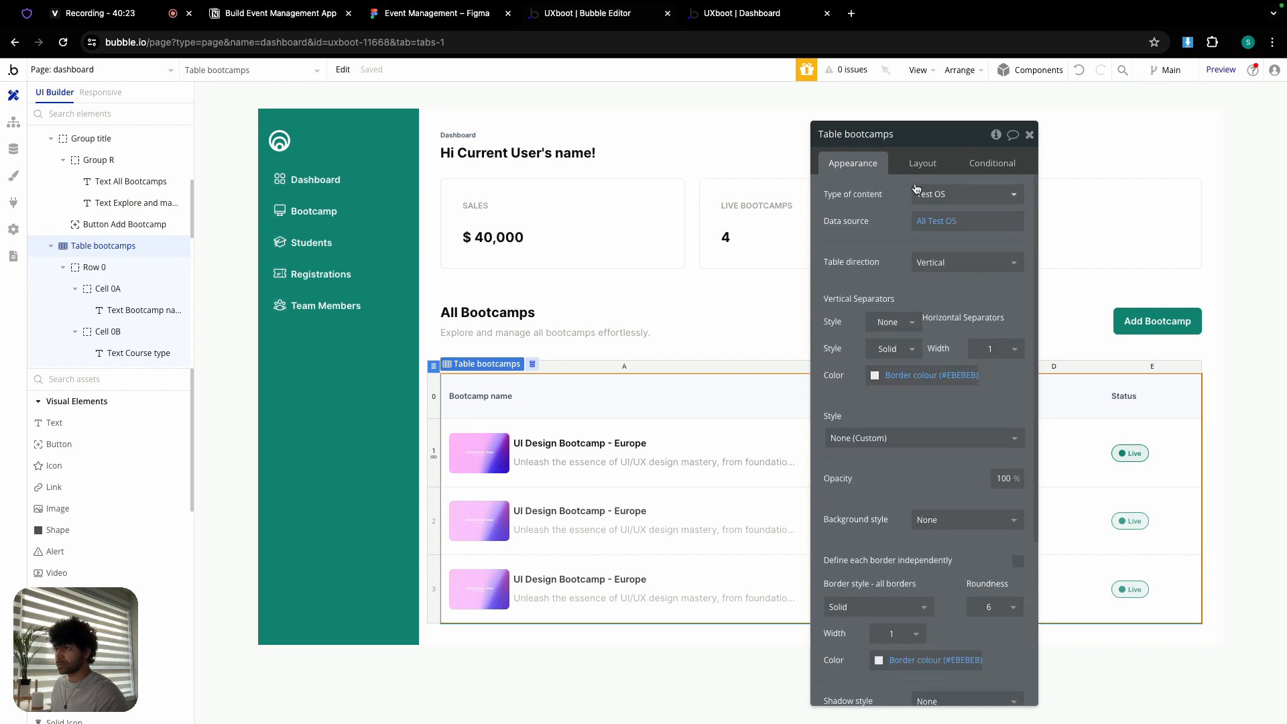
- Change header Row 0's minimum height from 43 to 40 px, checked against Figma
{"action": "left_click", "coordinate": [434, 394]}
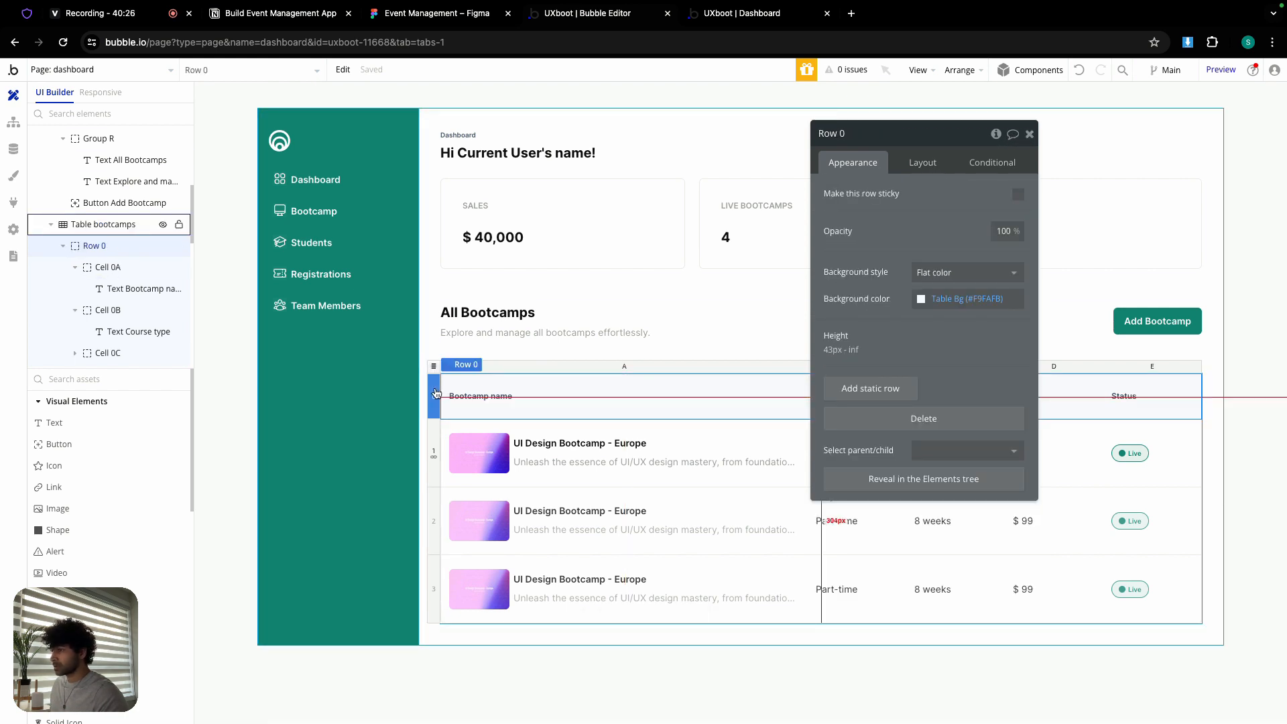
{"action": "left_click", "coordinate": [932, 164]}
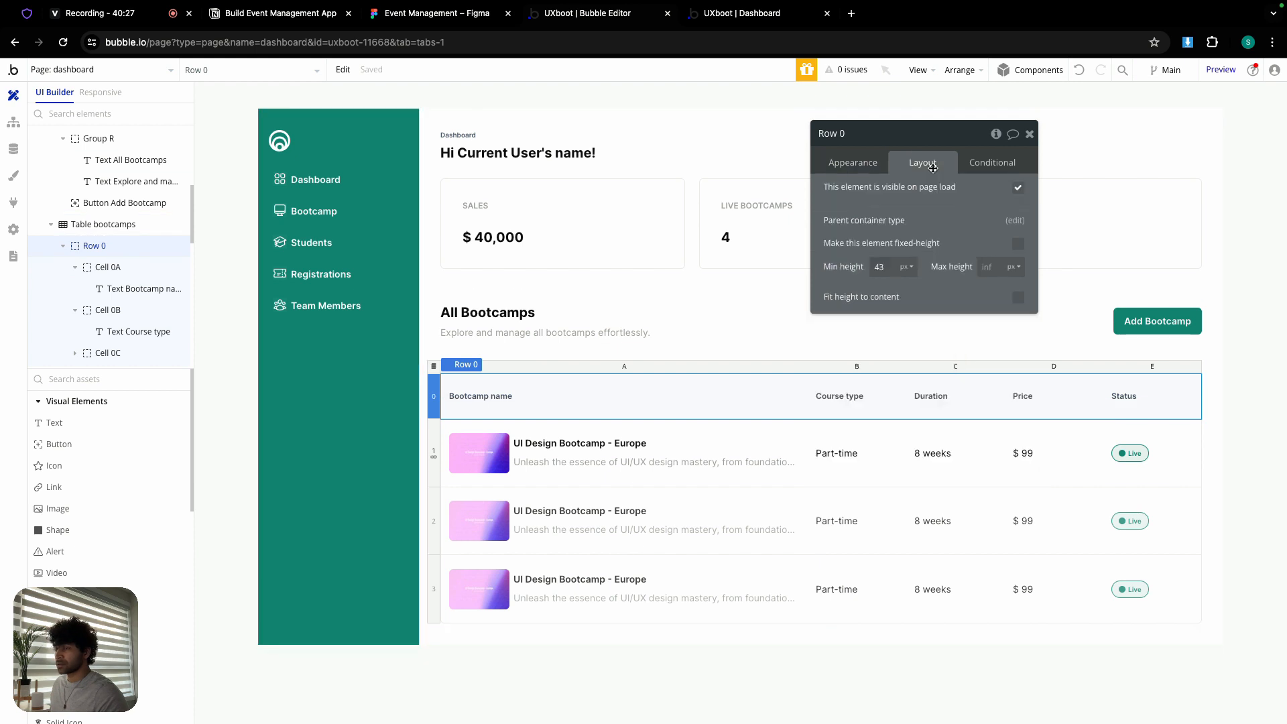
{"action": "double_click", "coordinate": [887, 266]}
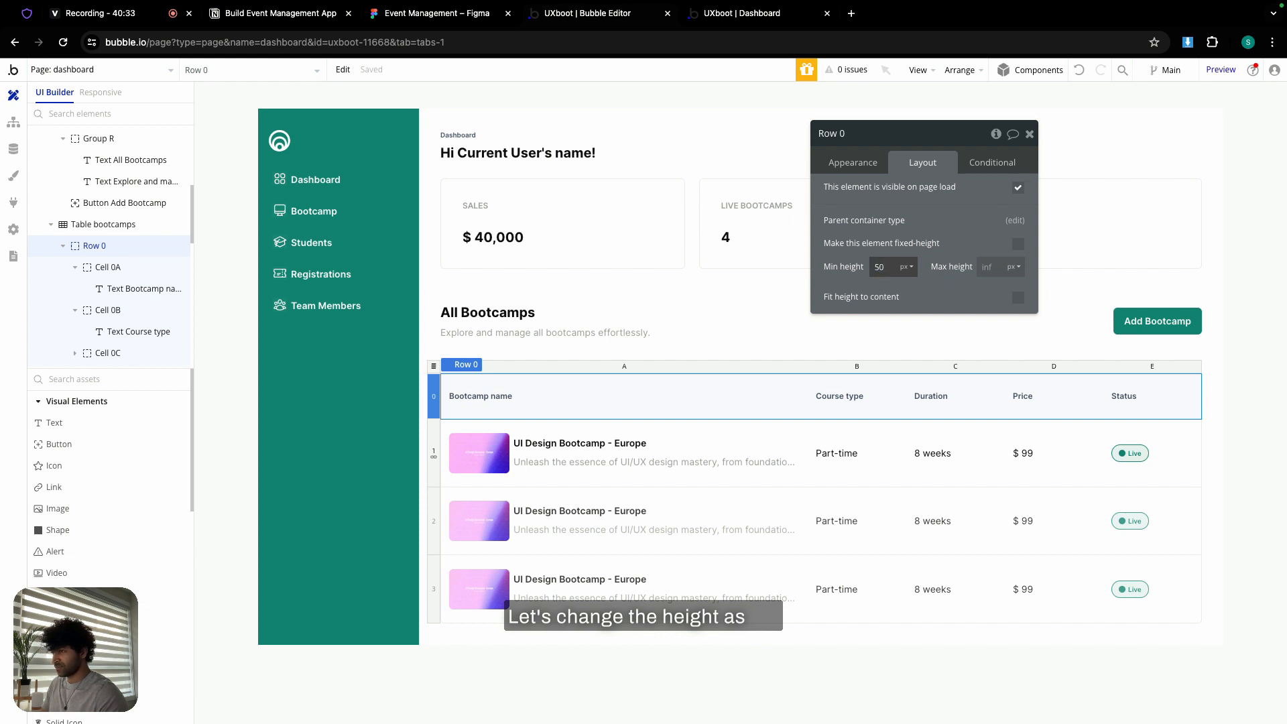
{"action": "left_click", "coordinate": [467, 17]}
{"action": "left_click", "coordinate": [771, 259]}
{"action": "left_click", "coordinate": [743, 292]}
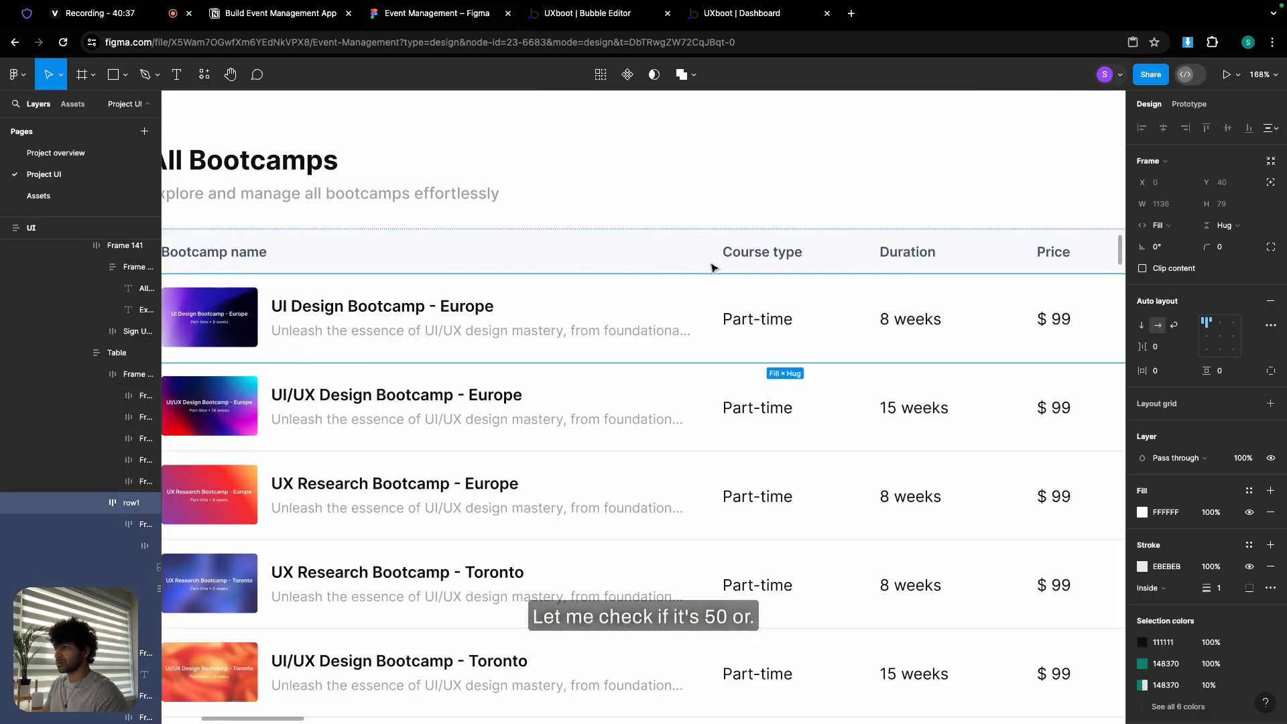
{"action": "left_click", "coordinate": [712, 267]}
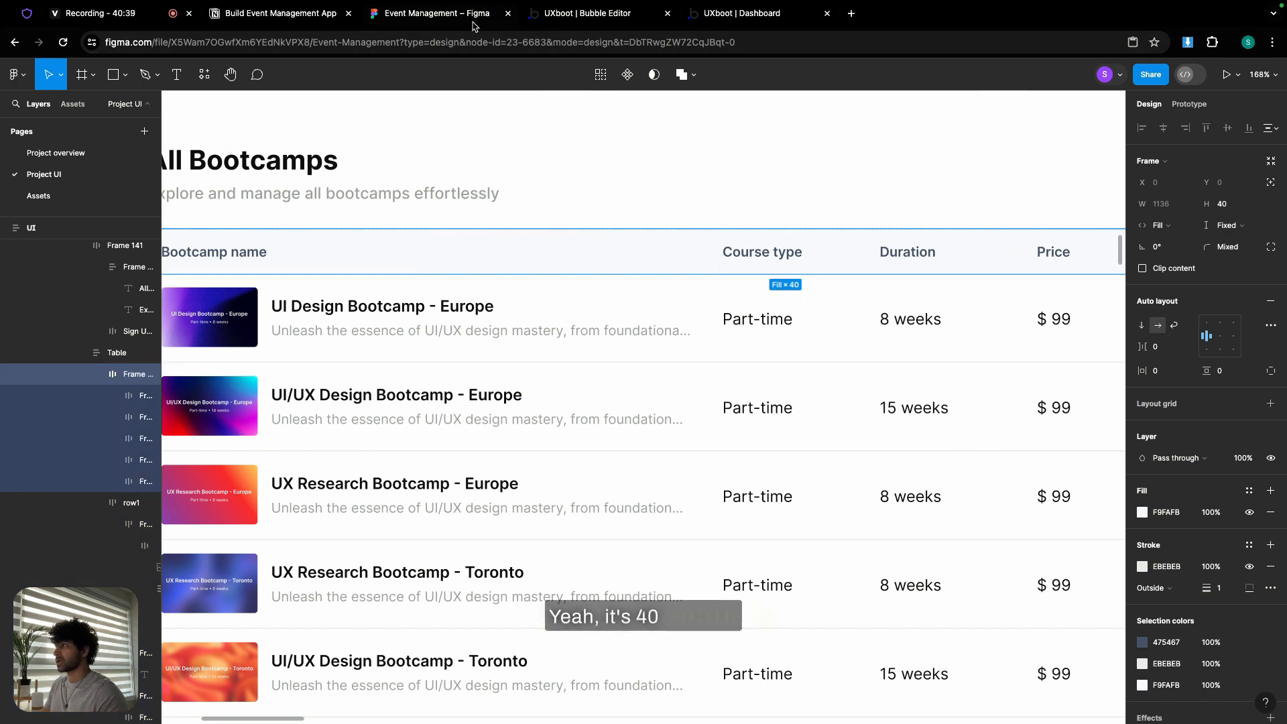
{"action": "left_click", "coordinate": [602, 15]}
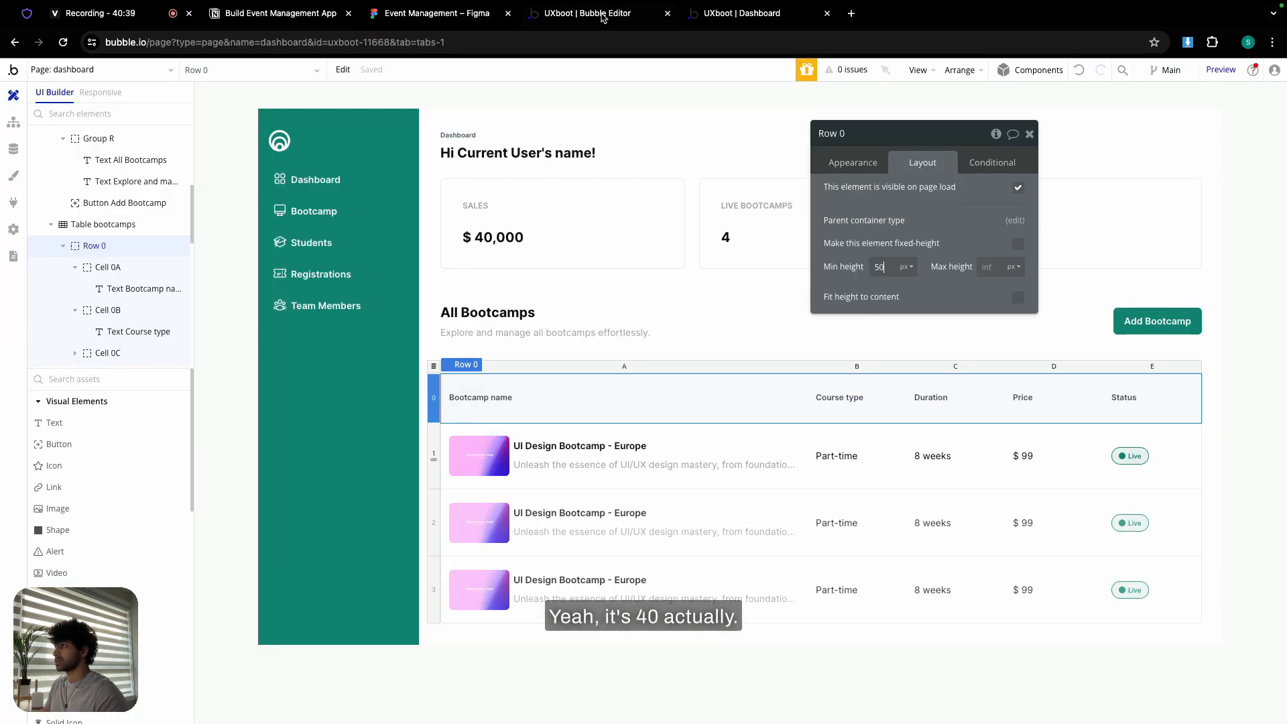
{"action": "left_click", "coordinate": [878, 266]}
{"action": "type", "text": "40"}
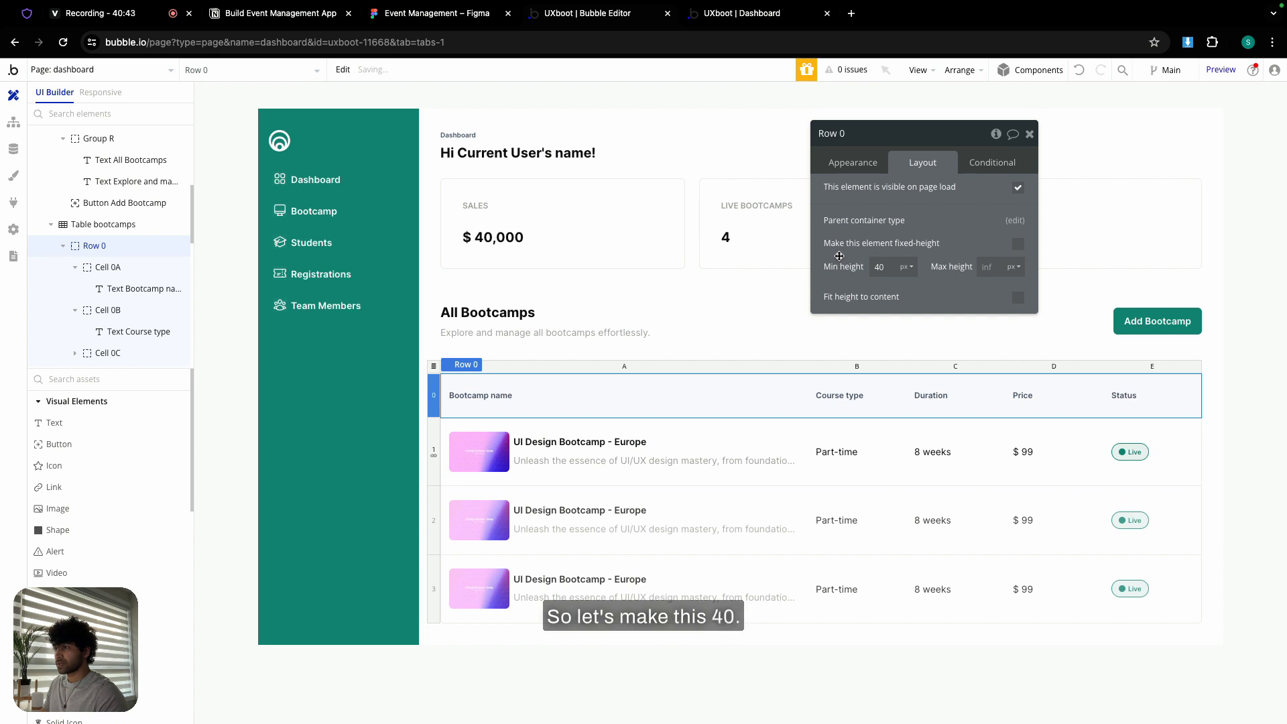
{"action": "left_click", "coordinate": [439, 434]}
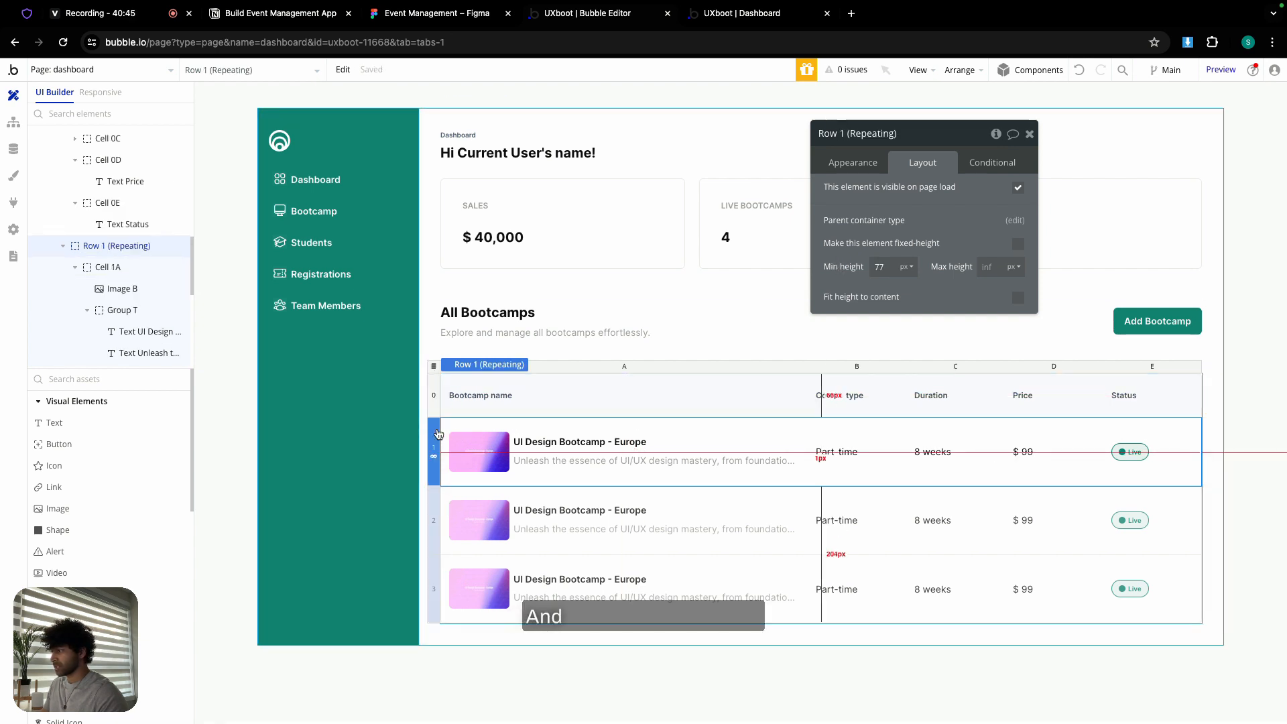
- Check row height in Figma, then uncheck 'Set fixed number of repeating rows' on Row 1
{"action": "left_click", "coordinate": [445, 15]}
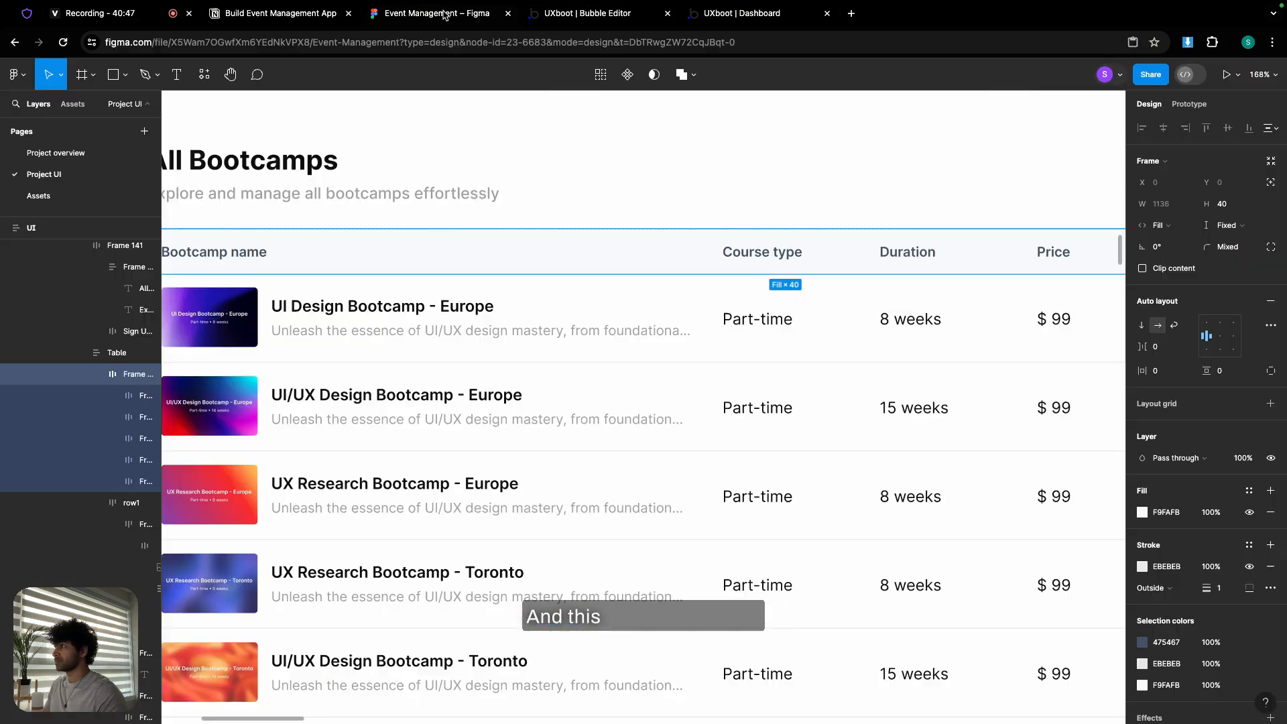
{"action": "left_click", "coordinate": [606, 333]}
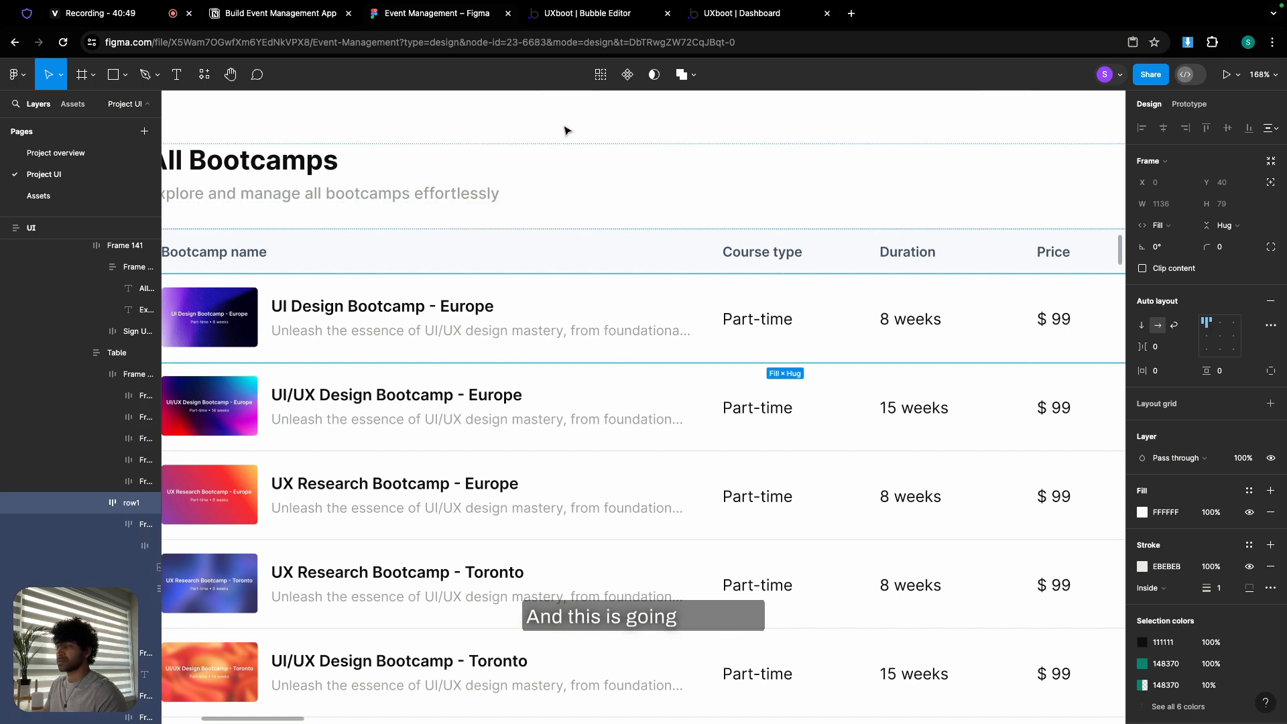
{"action": "left_click", "coordinate": [575, 15]}
{"action": "left_click", "coordinate": [889, 262]}
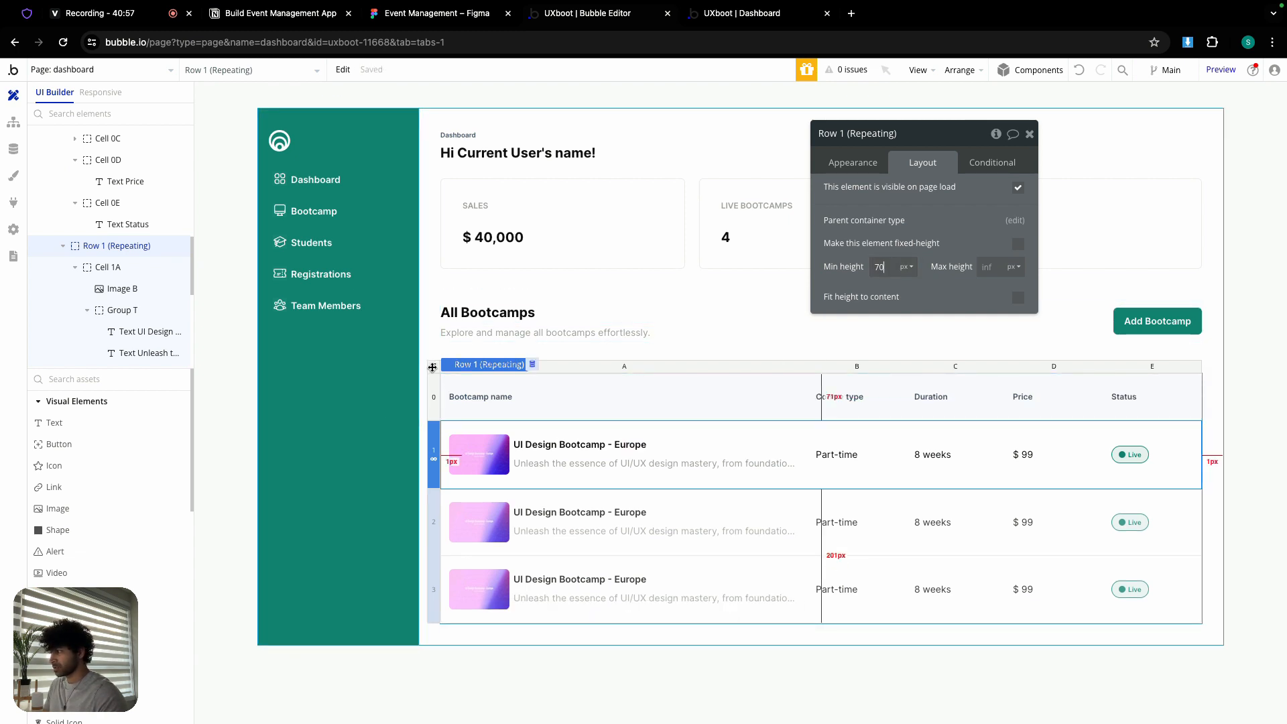
{"action": "left_click", "coordinate": [835, 172]}
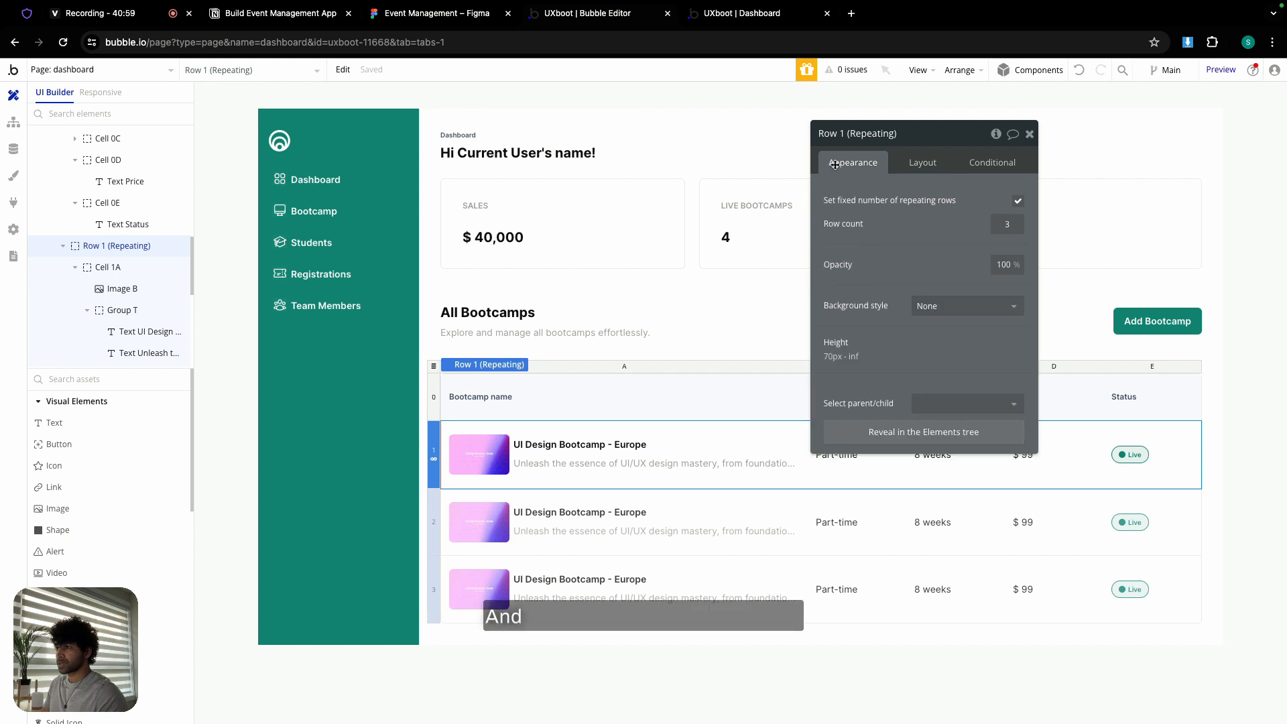
{"action": "left_click", "coordinate": [1019, 202]}
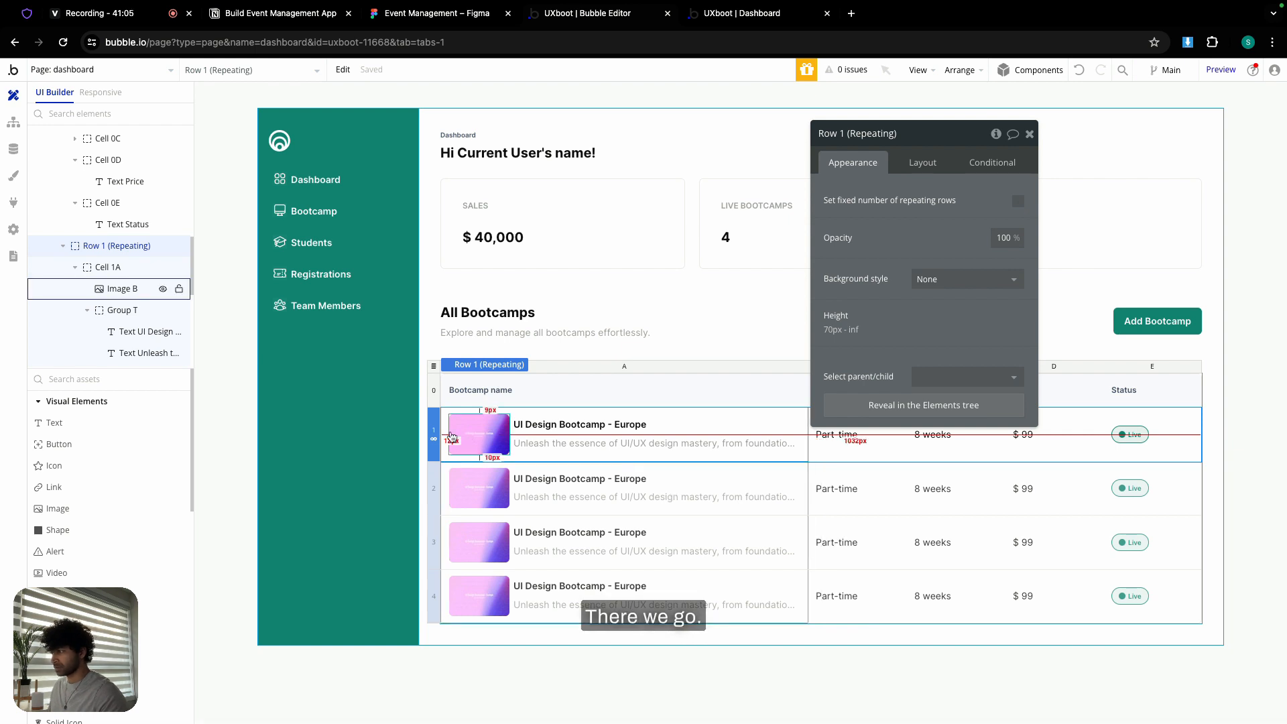
{"action": "left_click", "coordinate": [436, 393]}
- Group the All Bootcamps header and bootcamps table into a column container with a 24px row gap
{"action": "left_click", "coordinate": [434, 363]}
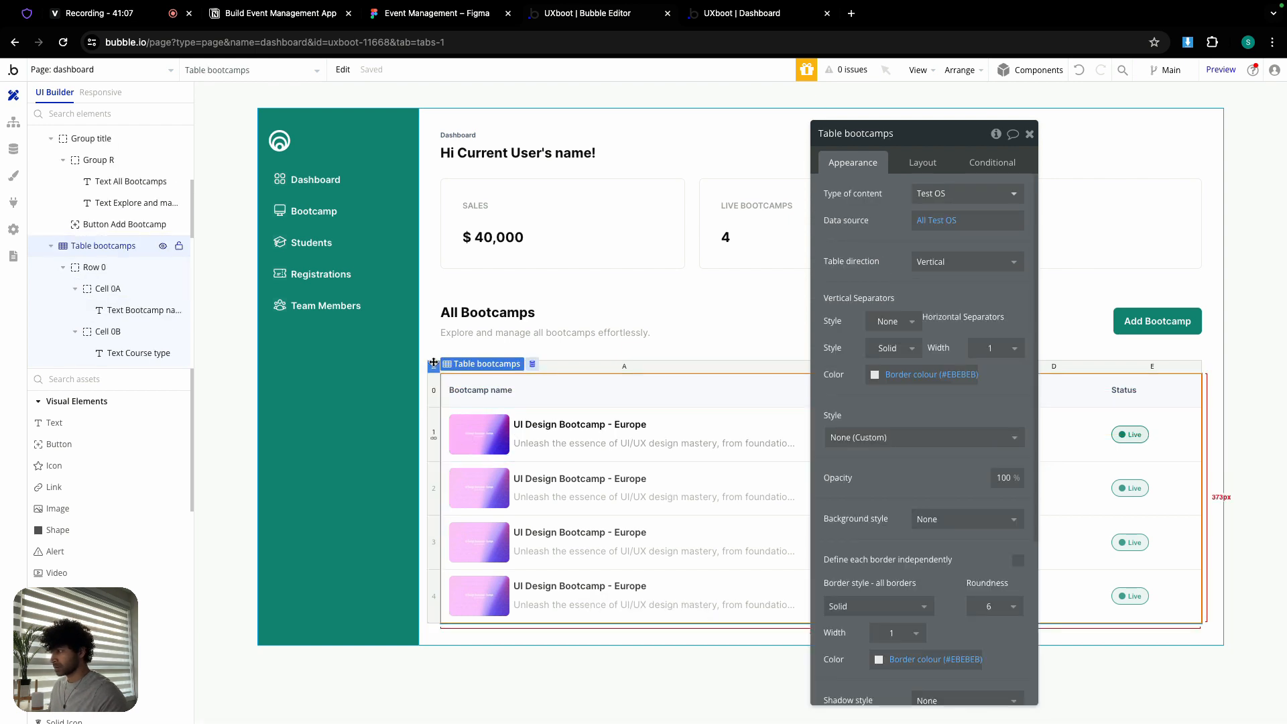
{"action": "left_click", "coordinate": [1123, 343]}
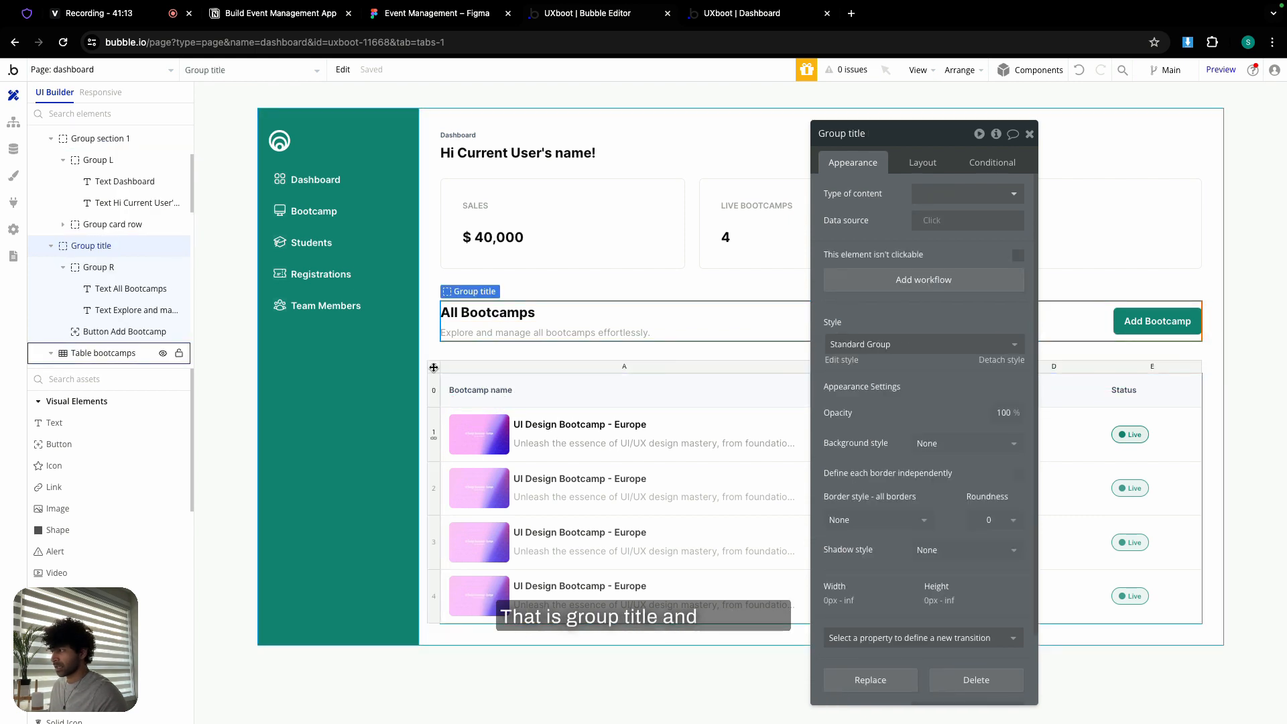
{"action": "left_click", "coordinate": [434, 366], "text": "shift"}
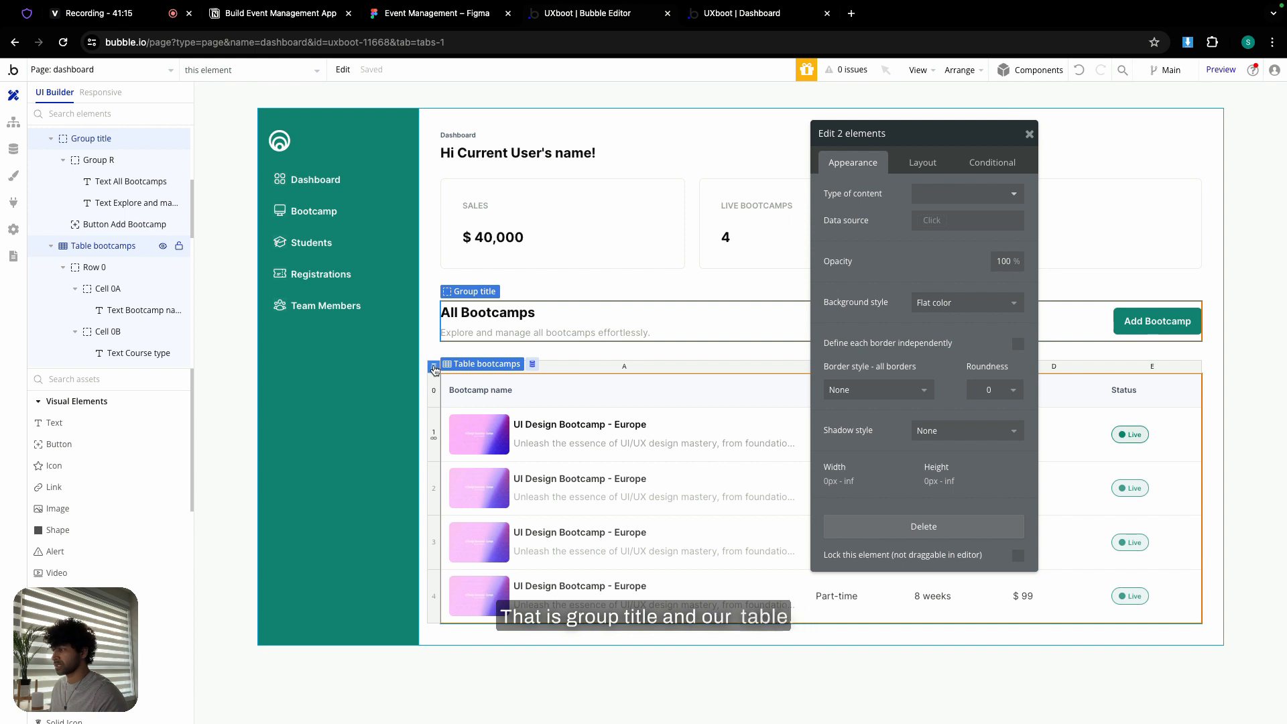
{"action": "right_click", "coordinate": [435, 368]}
{"action": "mouse_move", "coordinate": [515, 443]}
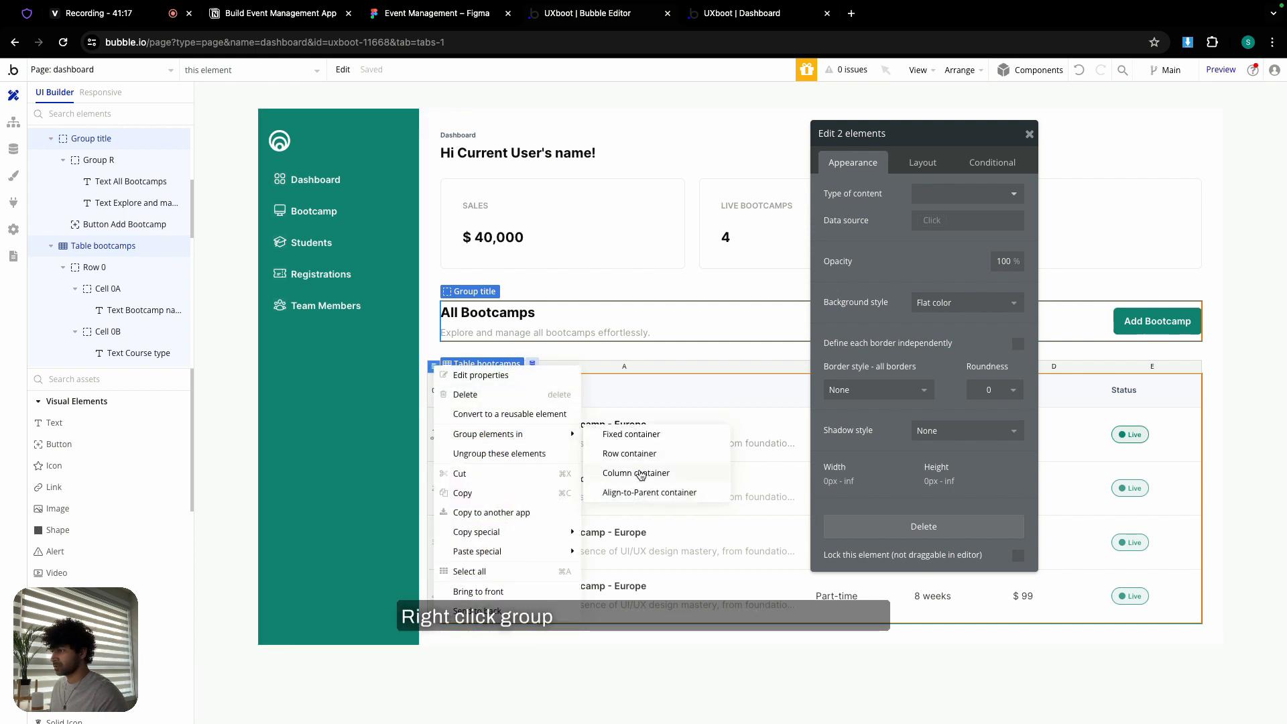
{"action": "left_click", "coordinate": [638, 473]}
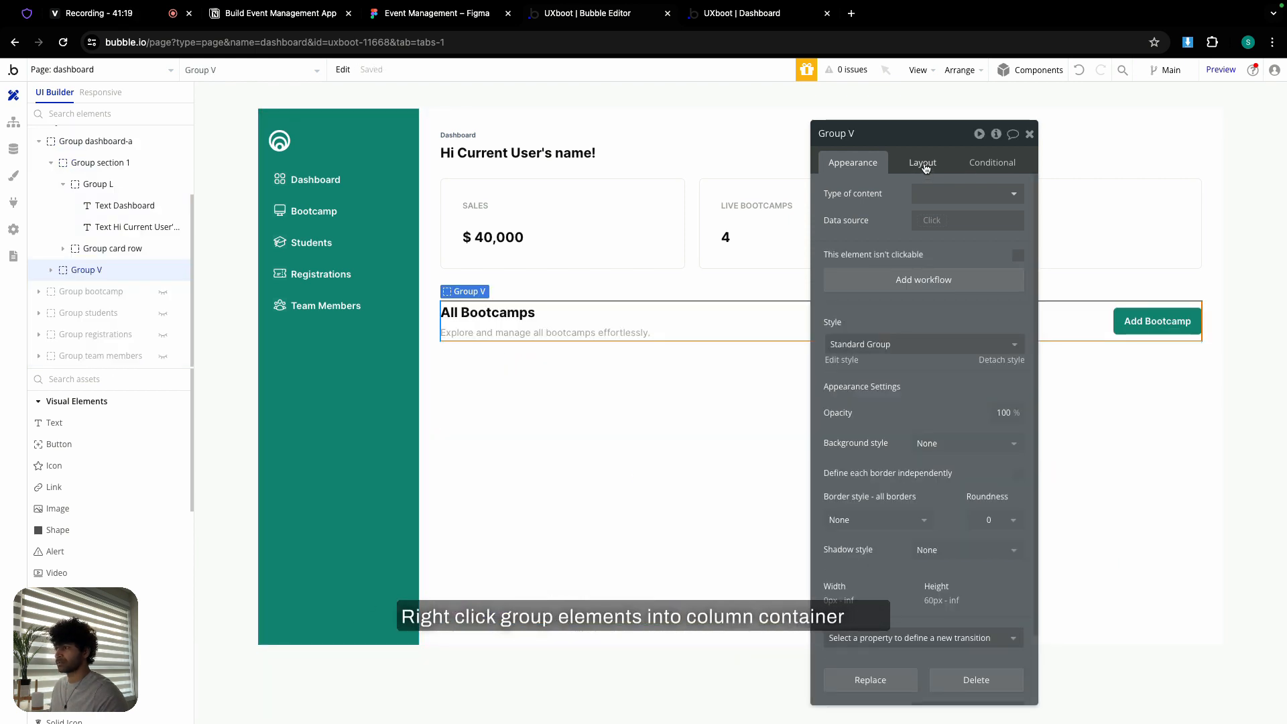
{"action": "left_click", "coordinate": [924, 164]}
{"action": "left_click", "coordinate": [1018, 248]}
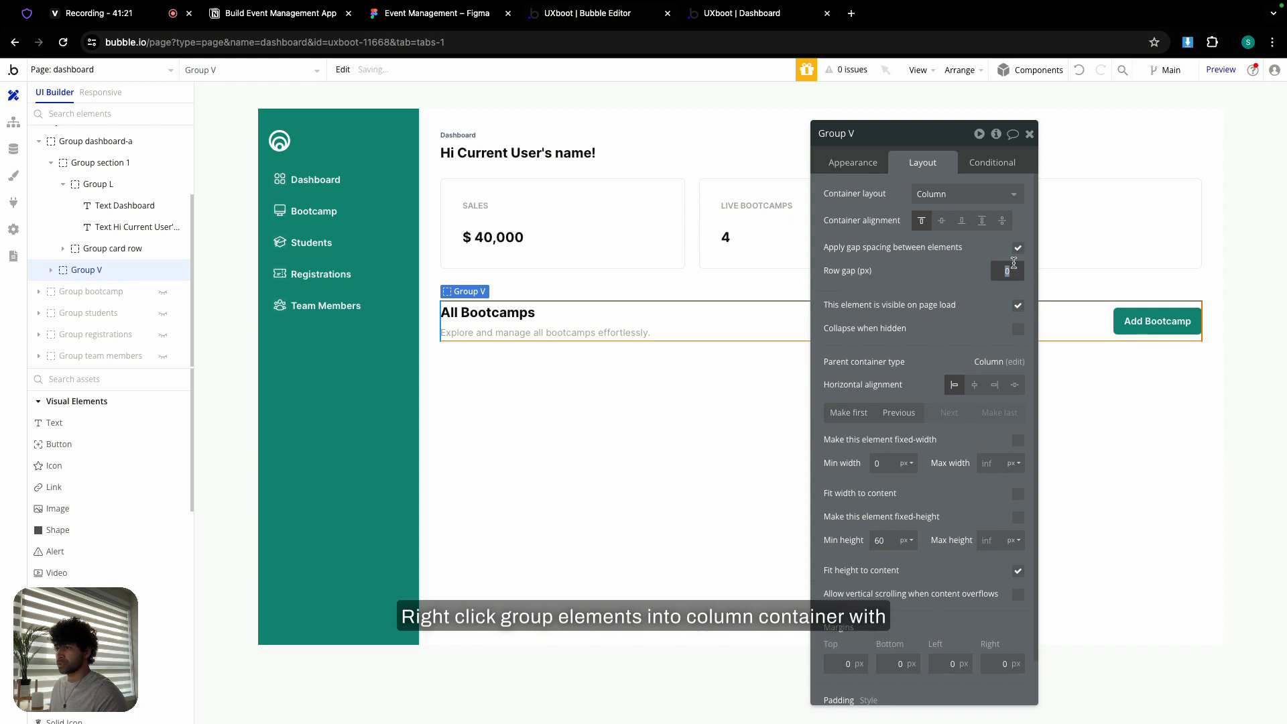
{"action": "key", "text": "Return"}
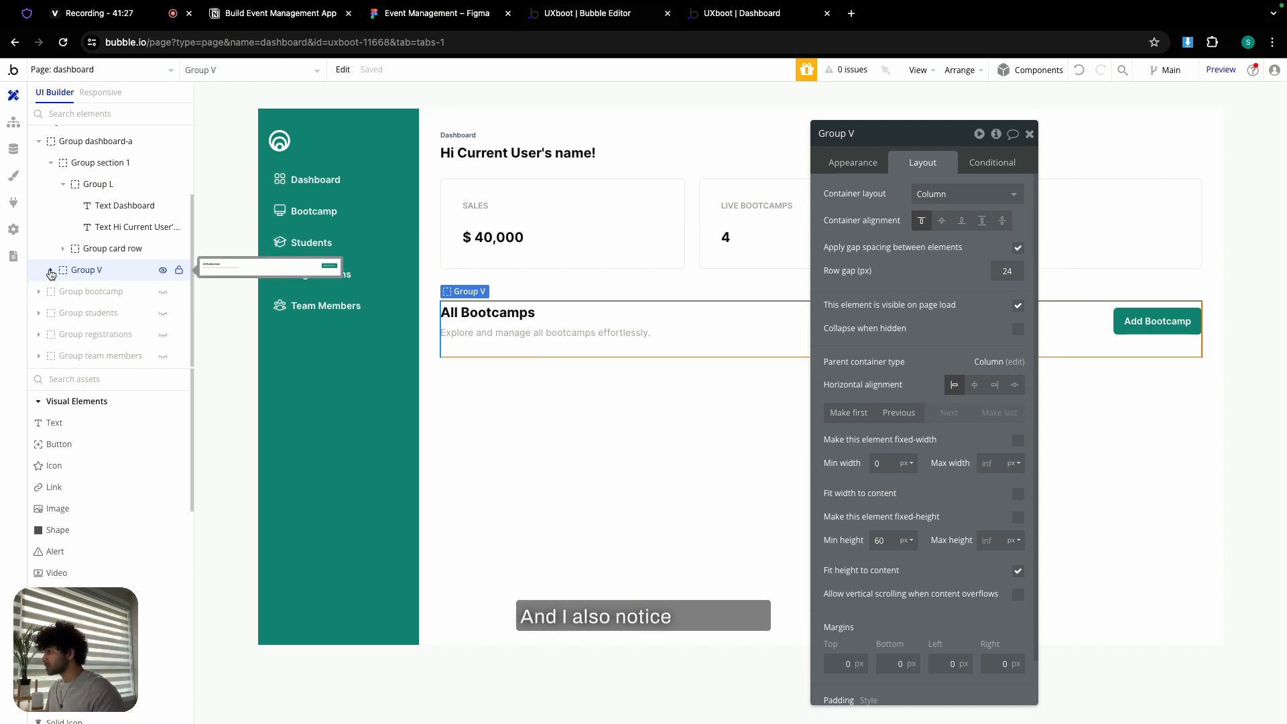
- Rename the group to Group section 2 and make the bootcamps table fit its height to content
{"action": "double_click", "coordinate": [855, 132]}
{"action": "type", "text": "s"}
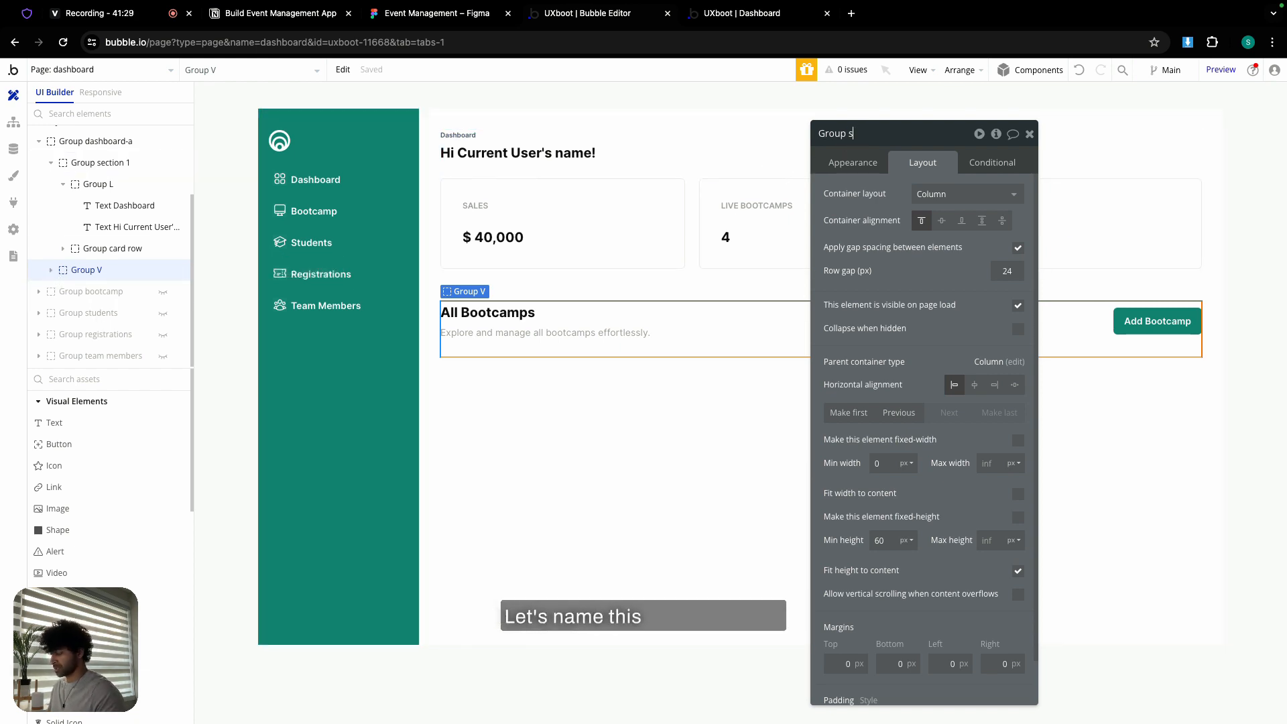
{"action": "type", "text": "ection 2"}
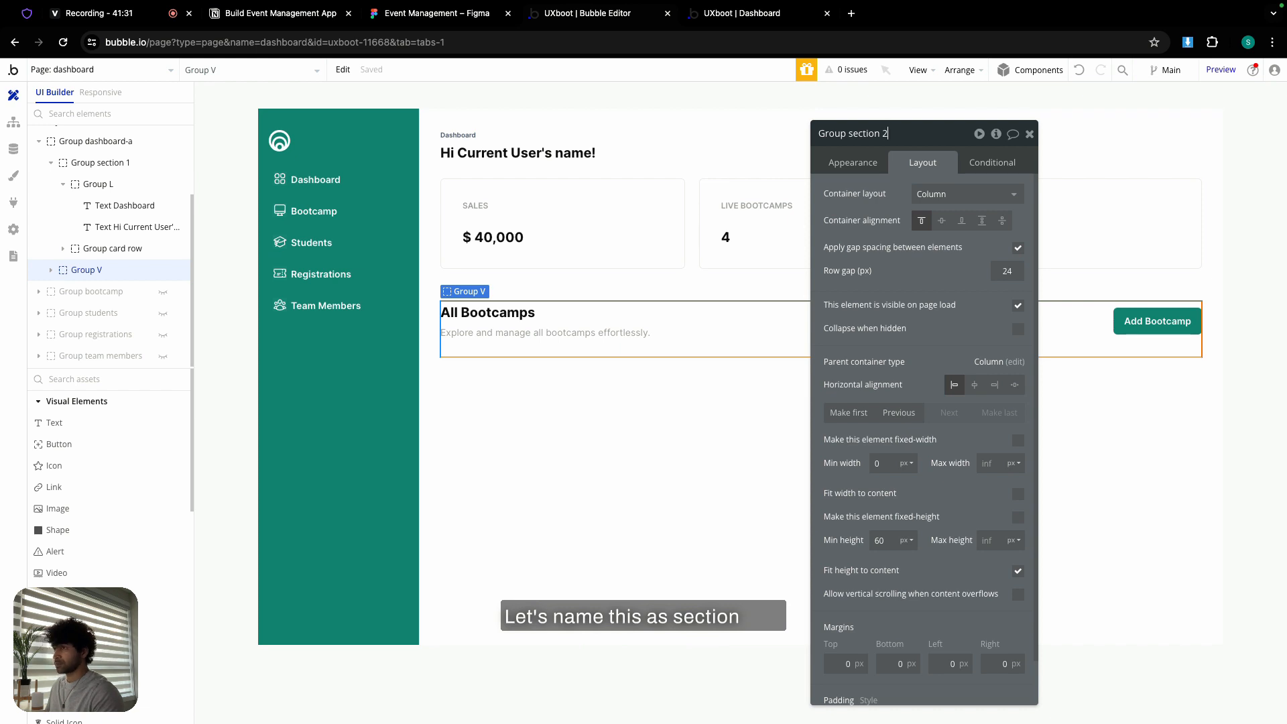
{"action": "left_click", "coordinate": [51, 271]}
{"action": "scroll", "coordinate": [101, 292], "scroll_direction": "down", "scroll_amount": 2}
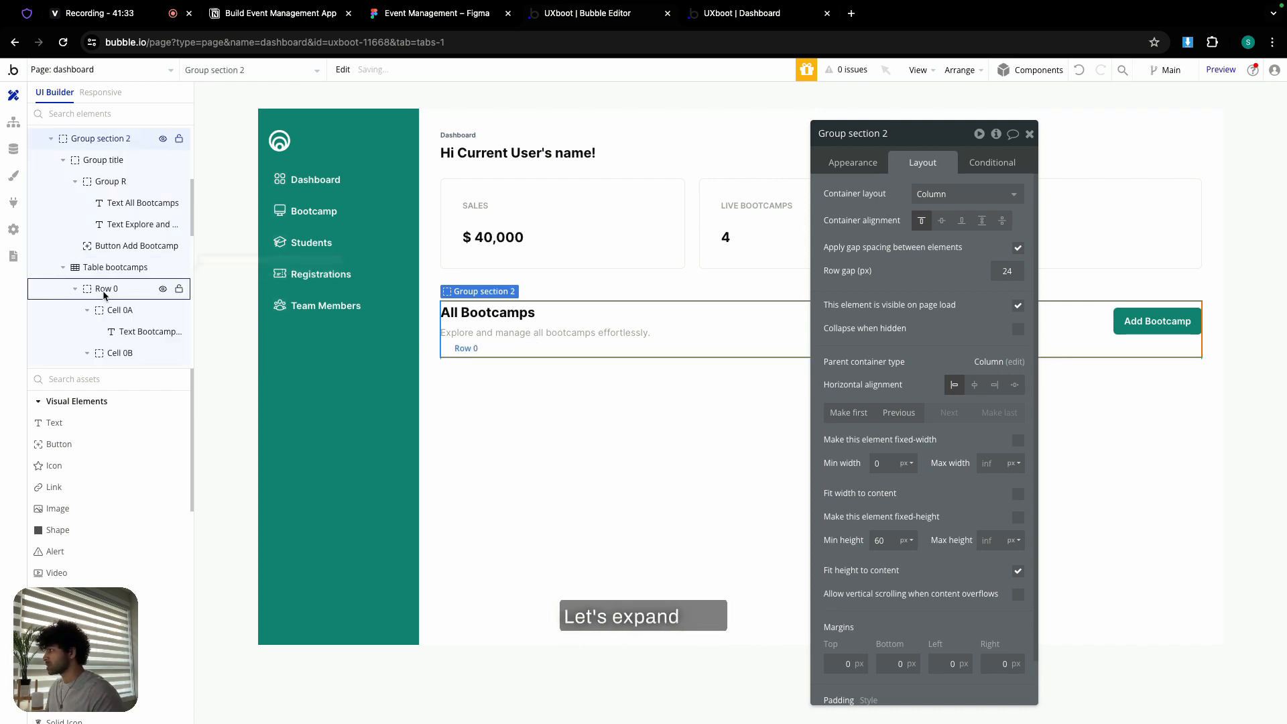
{"action": "left_click", "coordinate": [73, 270]}
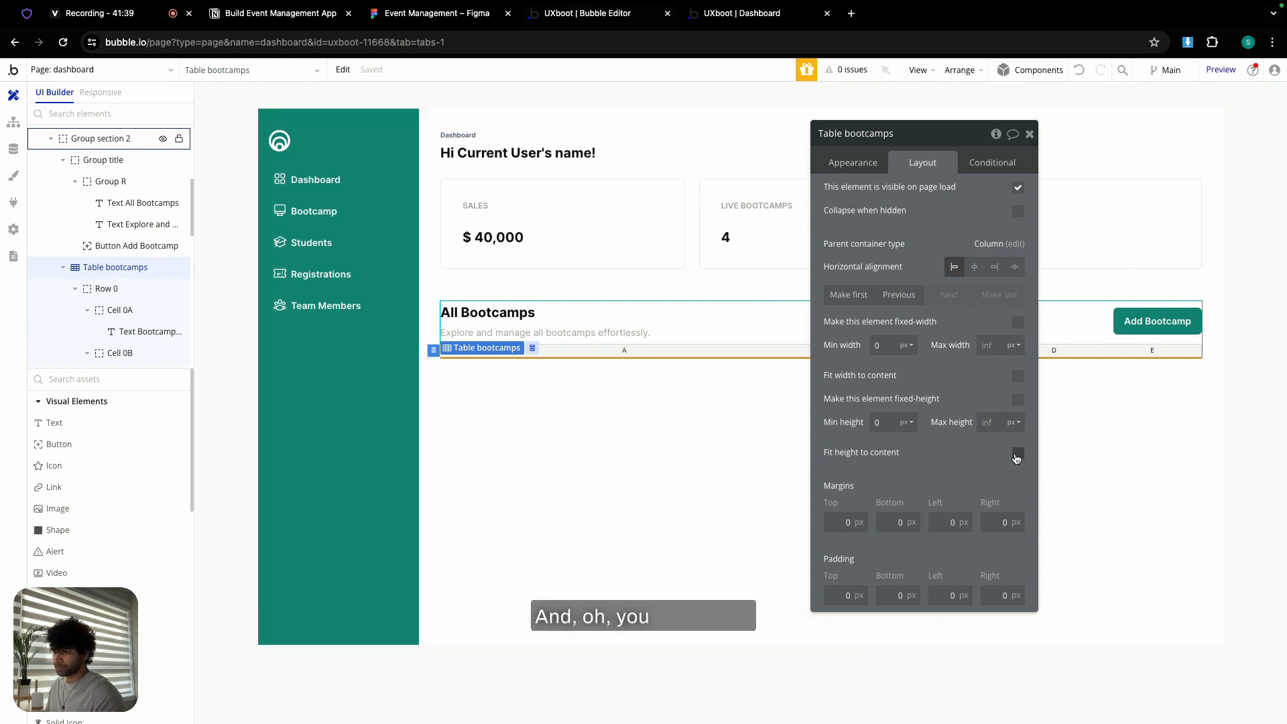
{"action": "left_click", "coordinate": [1016, 458]}
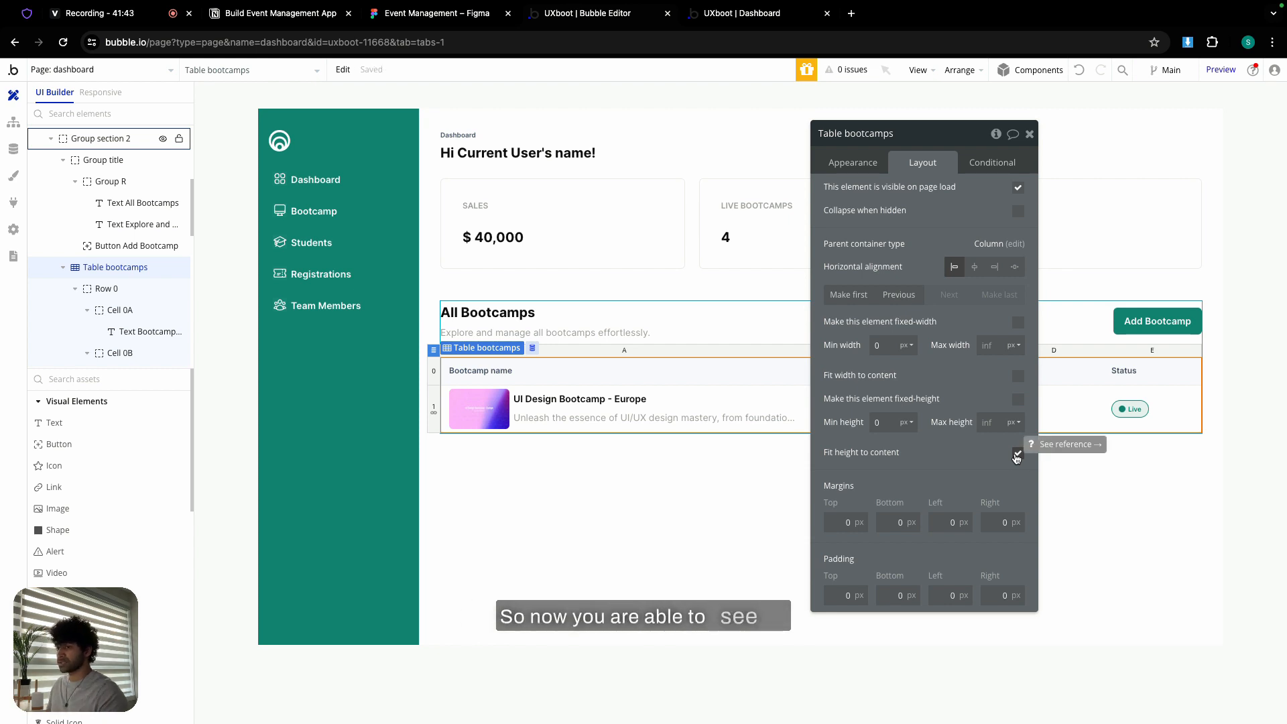
{"action": "left_click", "coordinate": [1031, 134]}
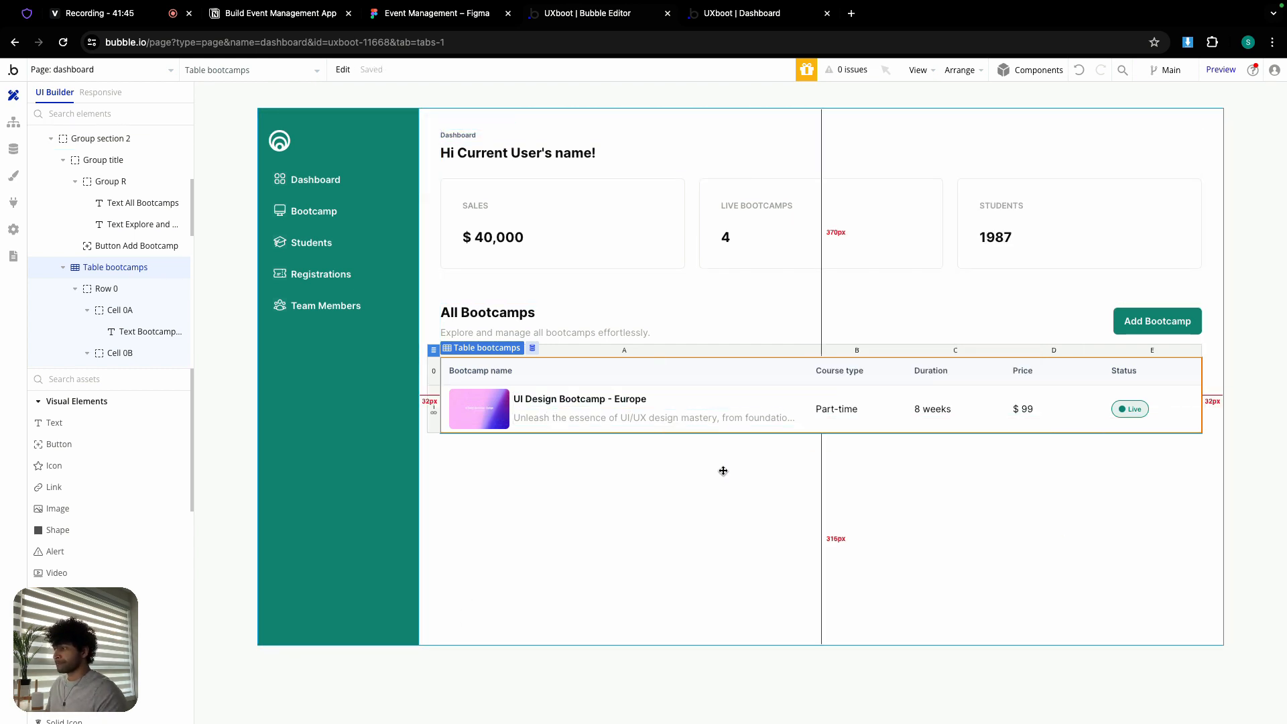
- Make Group dashboard-a fit its height to content, then view the UXboot | Dashboard preview
{"action": "double_click", "coordinate": [704, 480]}
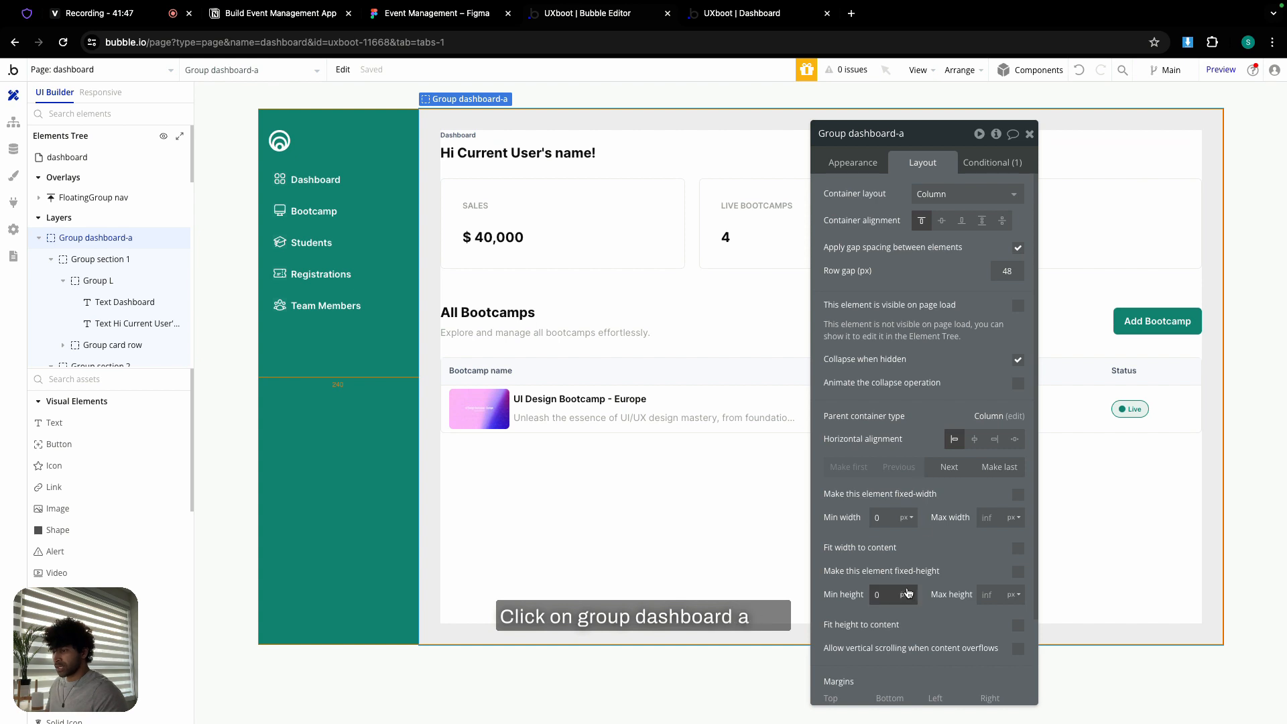
{"action": "left_click", "coordinate": [1018, 626]}
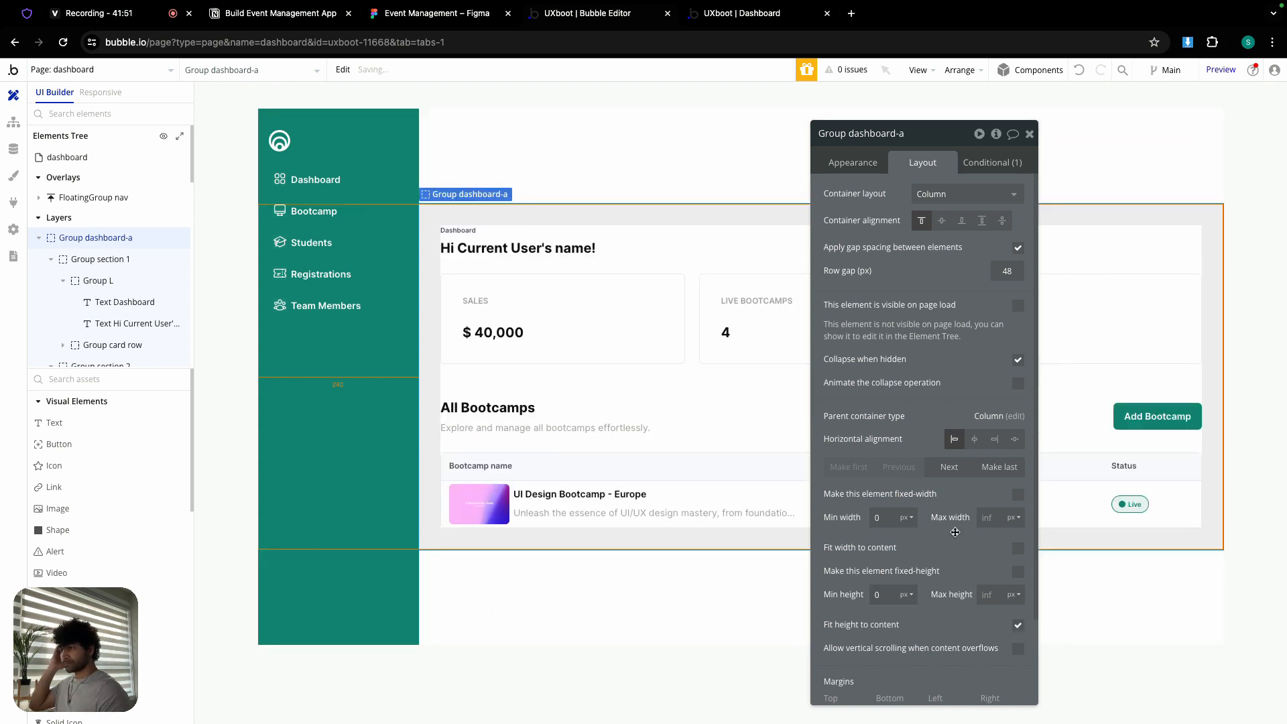
{"action": "left_click", "coordinate": [696, 163]}
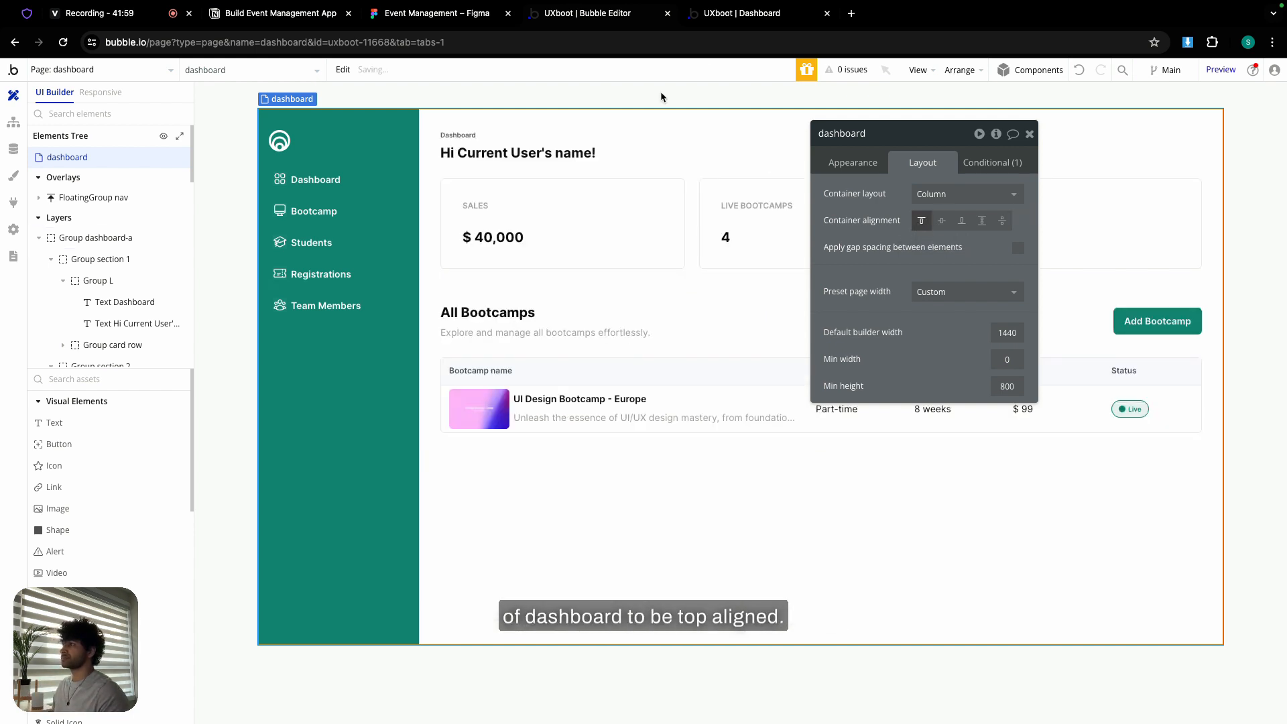
{"action": "left_click", "coordinate": [746, 14]}
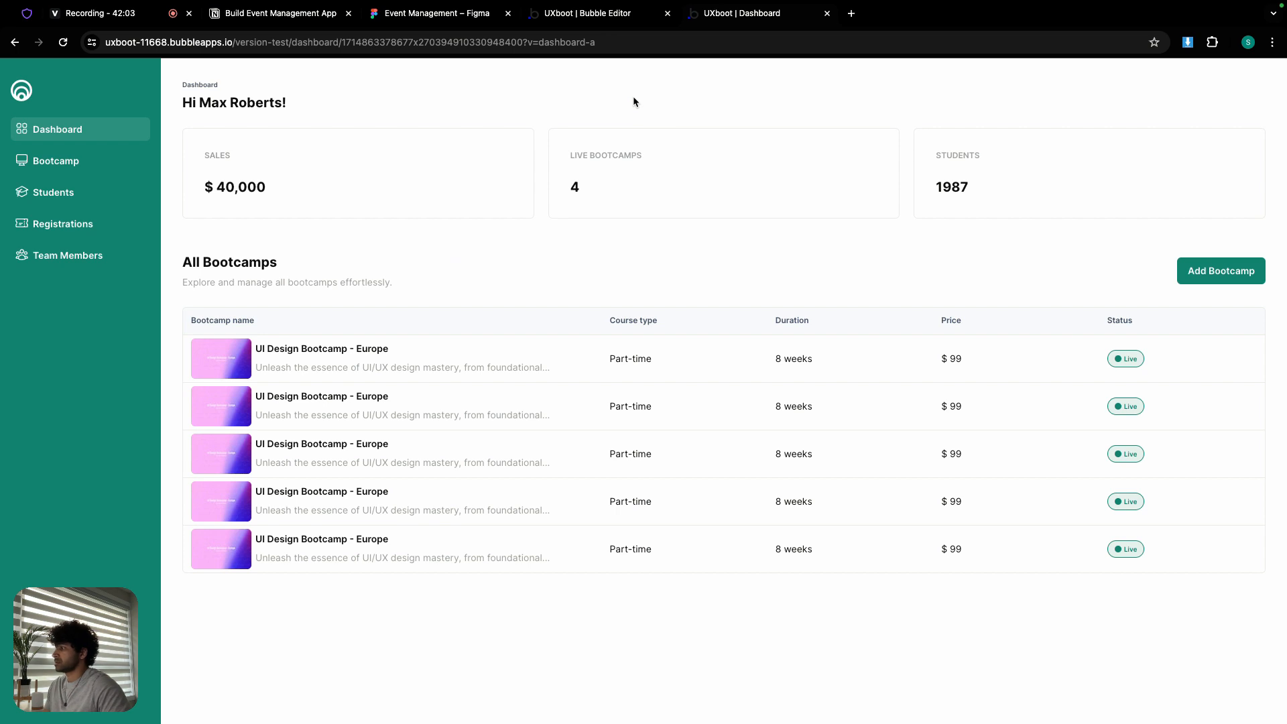
- Set the bootcamp table's repeating row minimum height to 80 and refresh the preview
{"action": "left_click", "coordinate": [610, 15]}
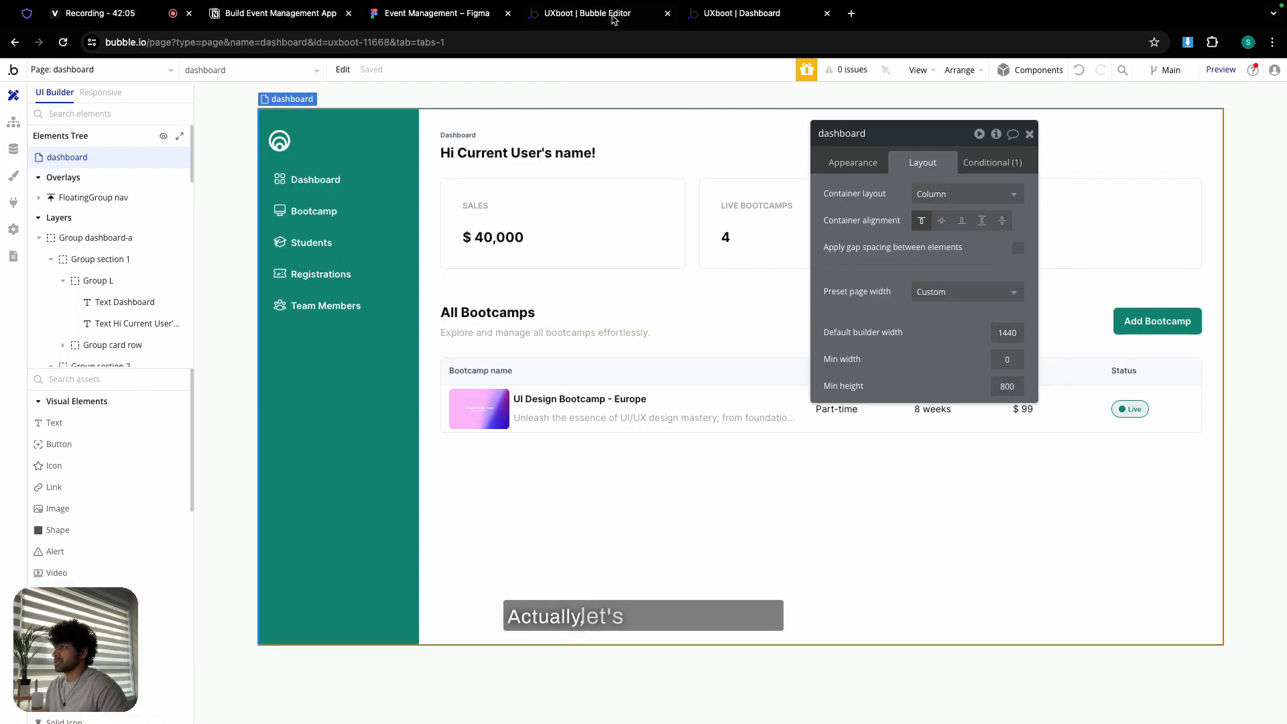
{"action": "left_click", "coordinate": [433, 406]}
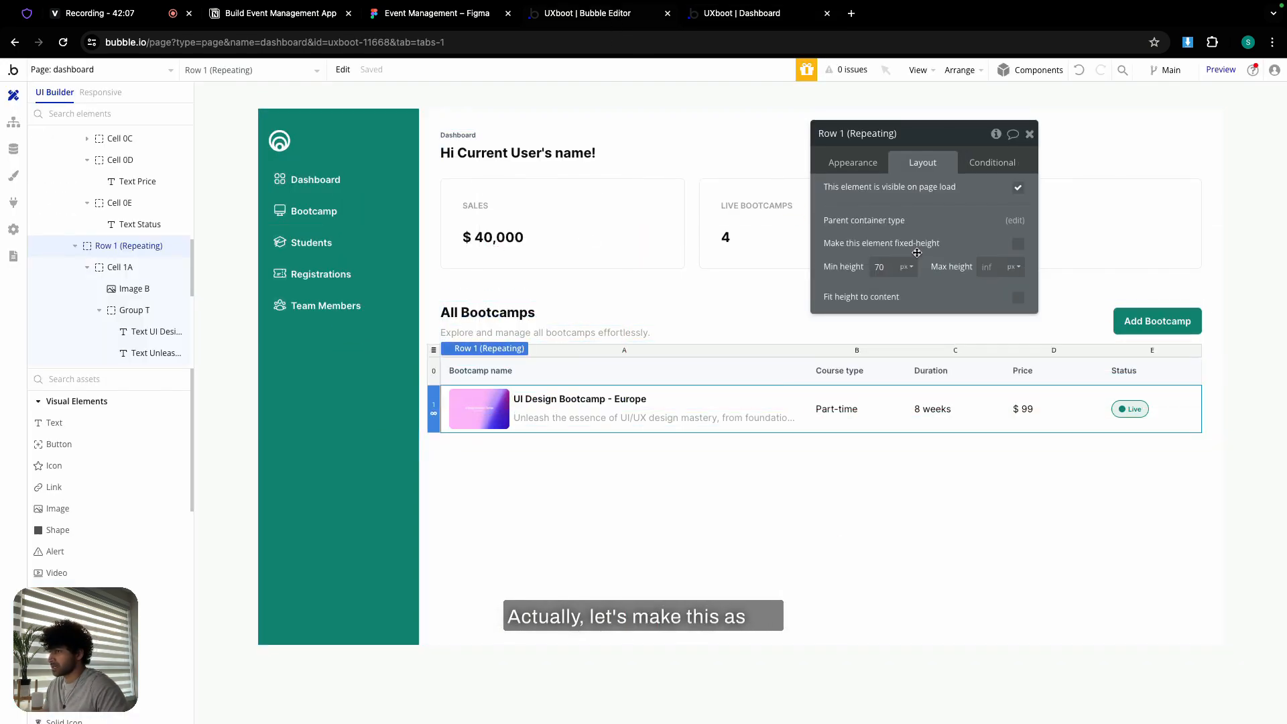
{"action": "double_click", "coordinate": [885, 268]}
{"action": "type", "text": "8"}
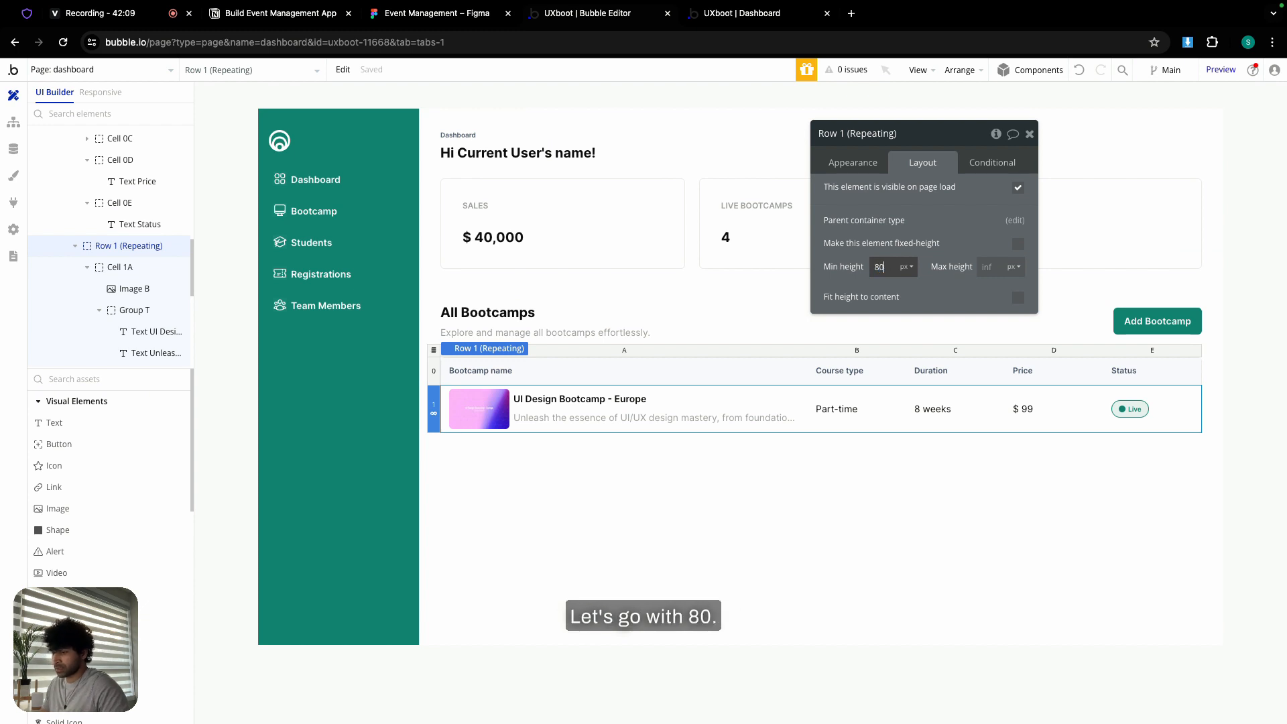
{"action": "left_click", "coordinate": [791, 15]}
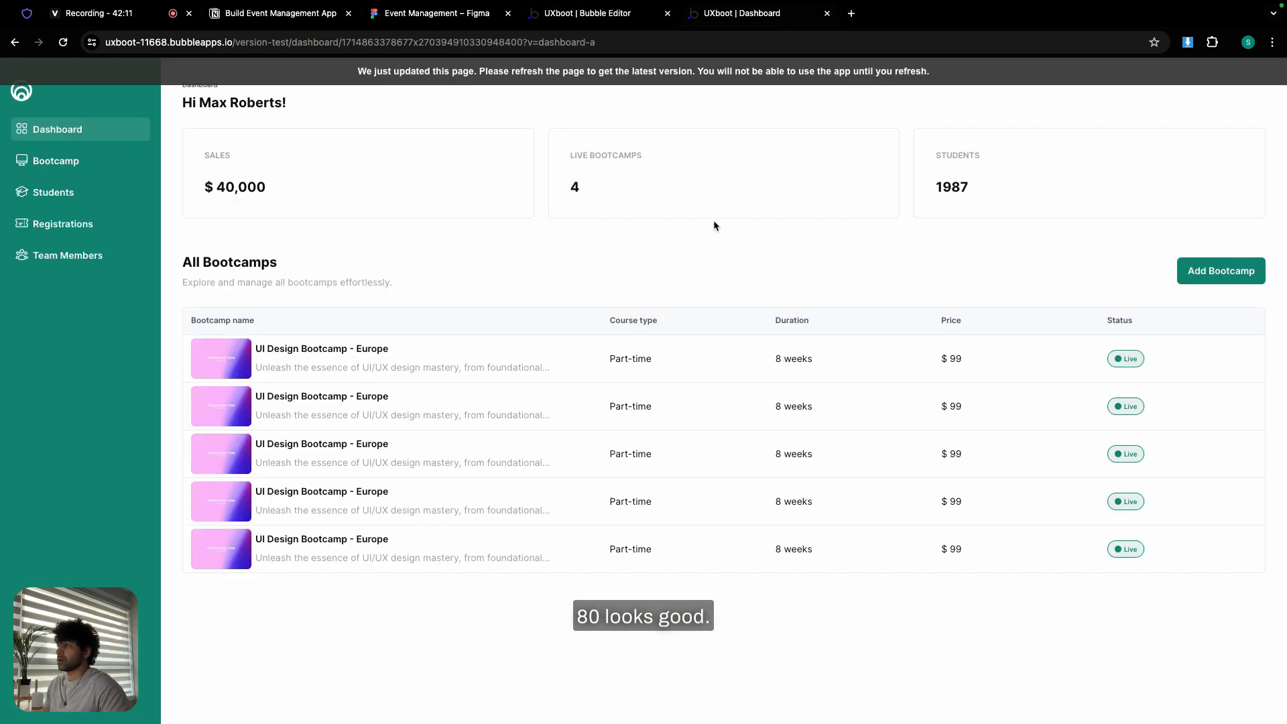
{"action": "left_click", "coordinate": [667, 71]}
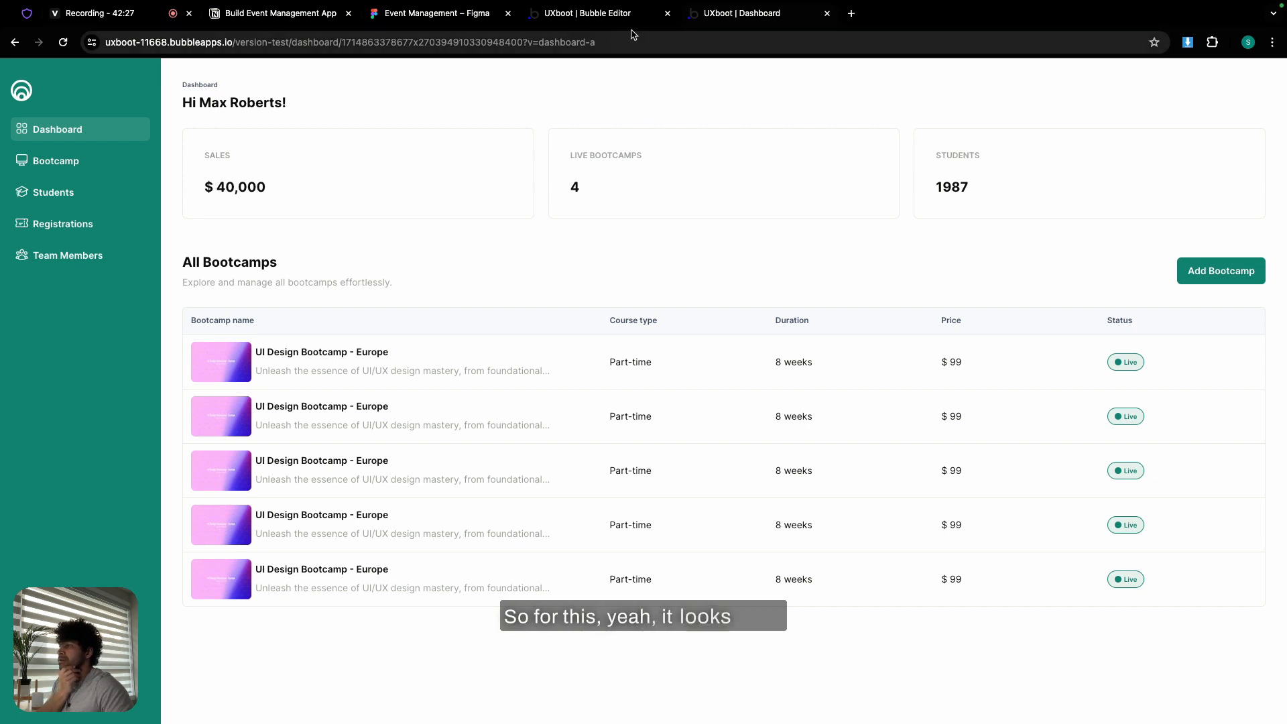
- Scroll around Figma's All Bootcamps frame to review the card grid, then go back to Bubble
{"action": "left_click", "coordinate": [439, 15]}
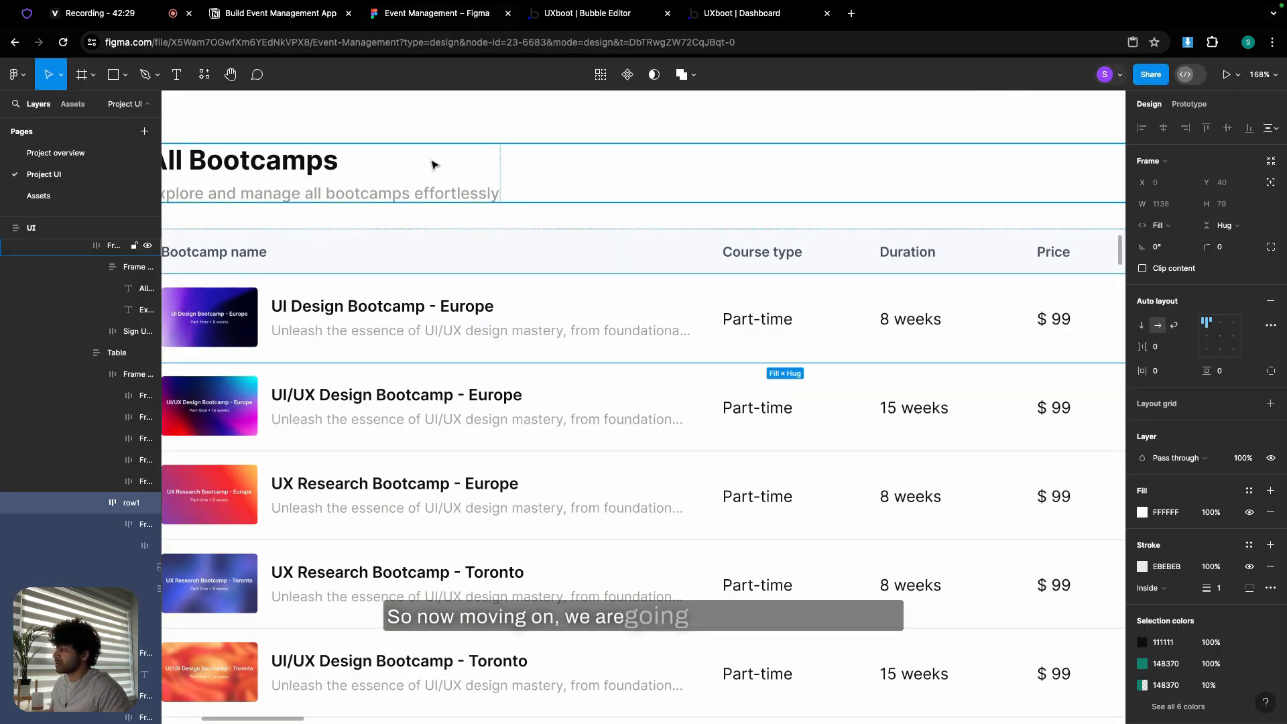
{"action": "scroll", "coordinate": [426, 181], "scroll_direction": "down", "scroll_amount": 10}
{"action": "scroll", "coordinate": [355, 212], "scroll_direction": "right", "scroll_amount": 5}
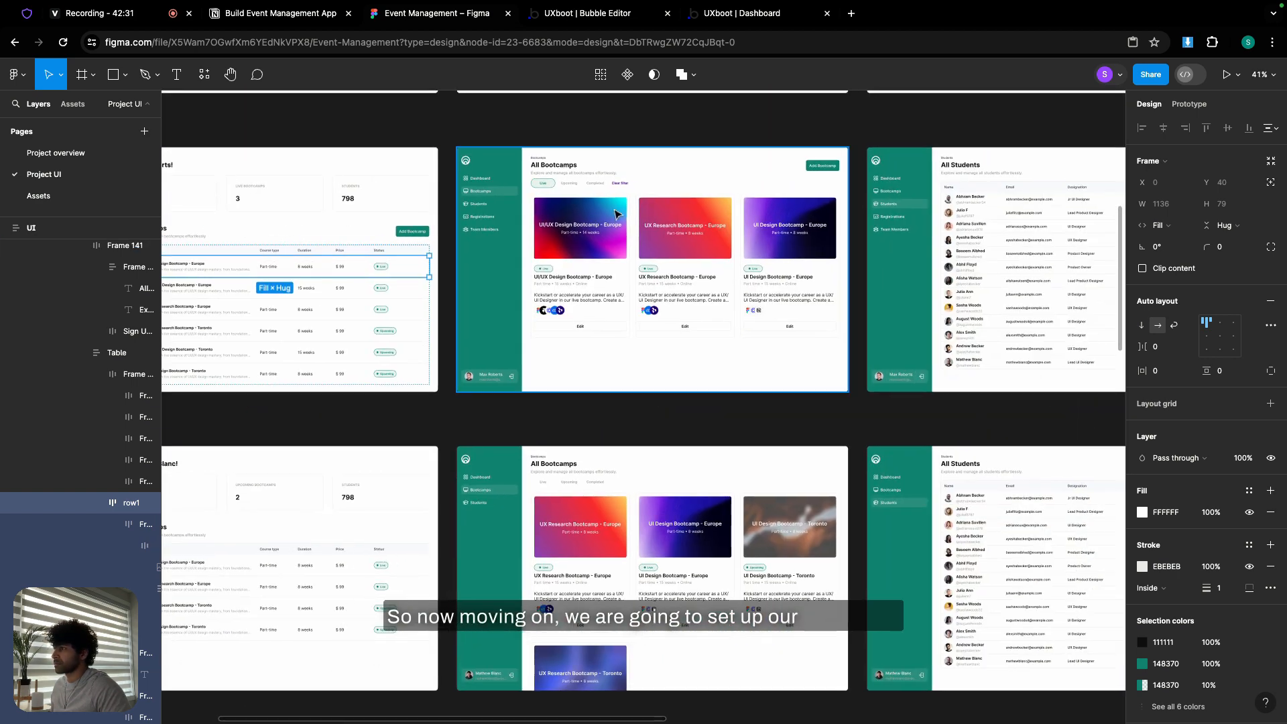
{"action": "scroll", "coordinate": [575, 214], "scroll_direction": "up", "scroll_amount": 6}
{"action": "scroll", "coordinate": [575, 214], "scroll_direction": "up", "scroll_amount": 3}
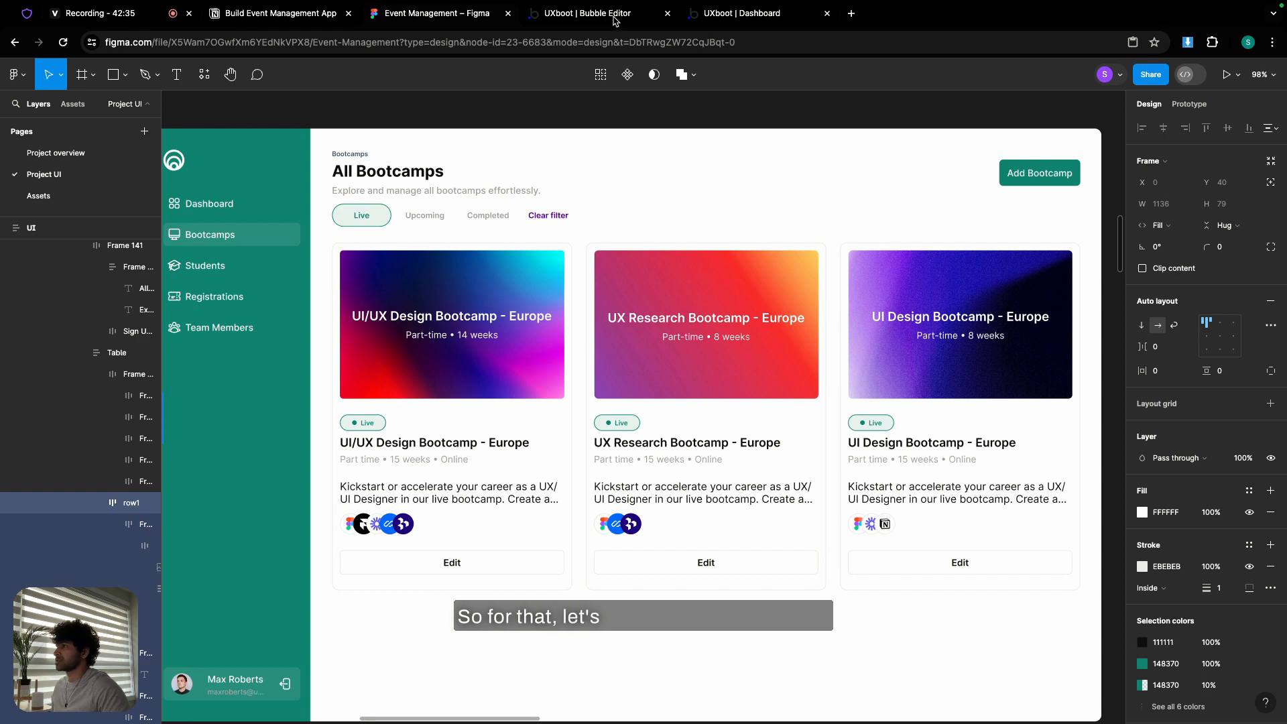
{"action": "left_click", "coordinate": [586, 14]}
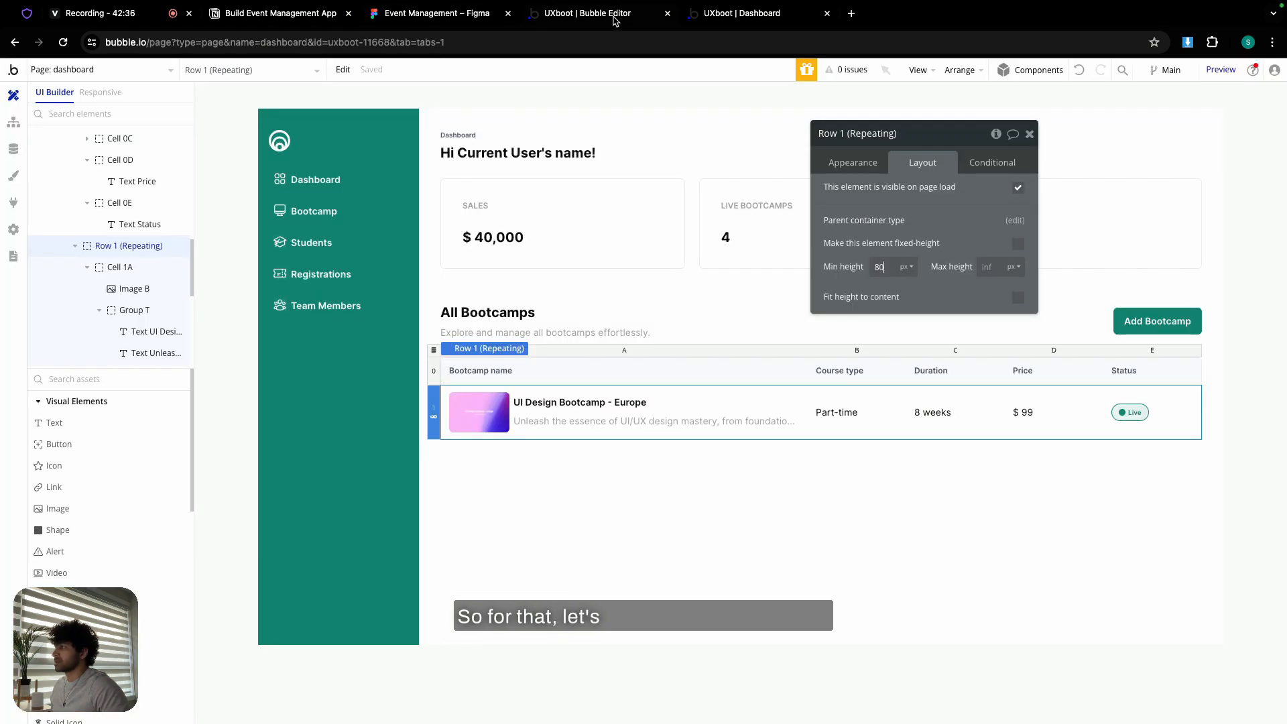
- Select Group section 1 and Group section 2 together and copy them
{"action": "left_click", "coordinate": [608, 171]}
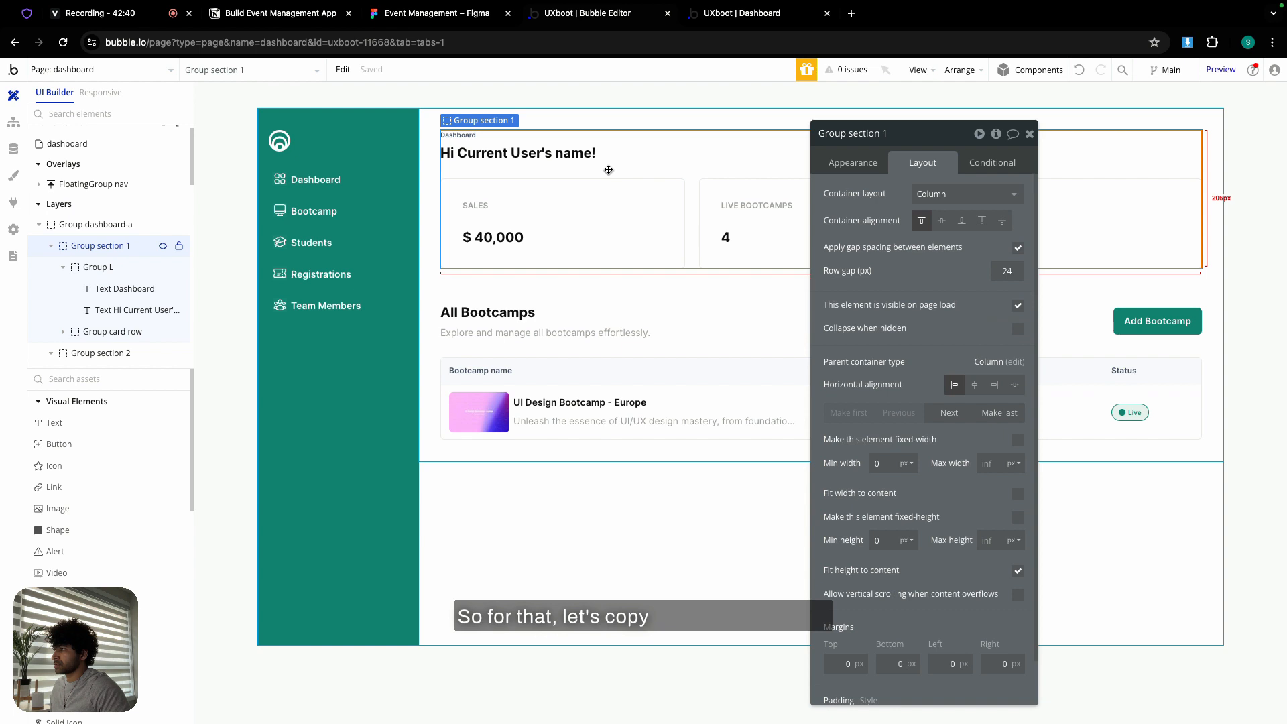
{"action": "left_click", "coordinate": [579, 346], "text": "shift"}
{"action": "right_click", "coordinate": [579, 346]}
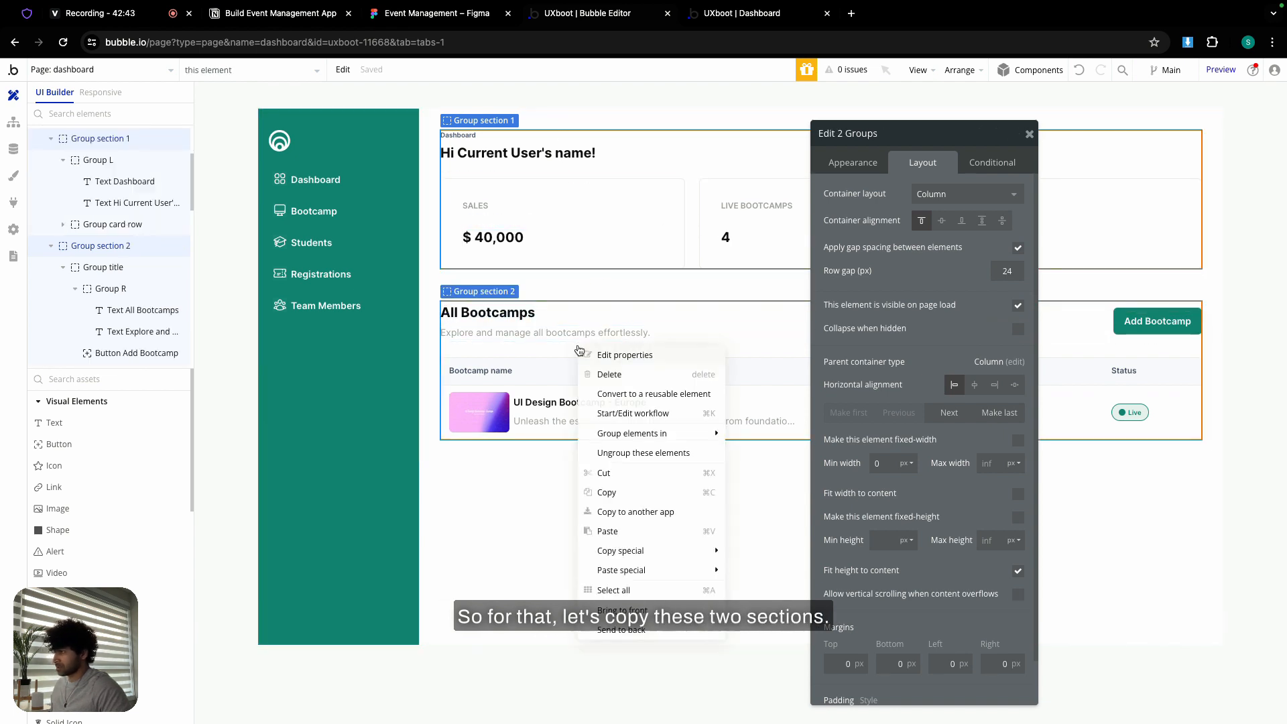
{"action": "left_click", "coordinate": [618, 493]}
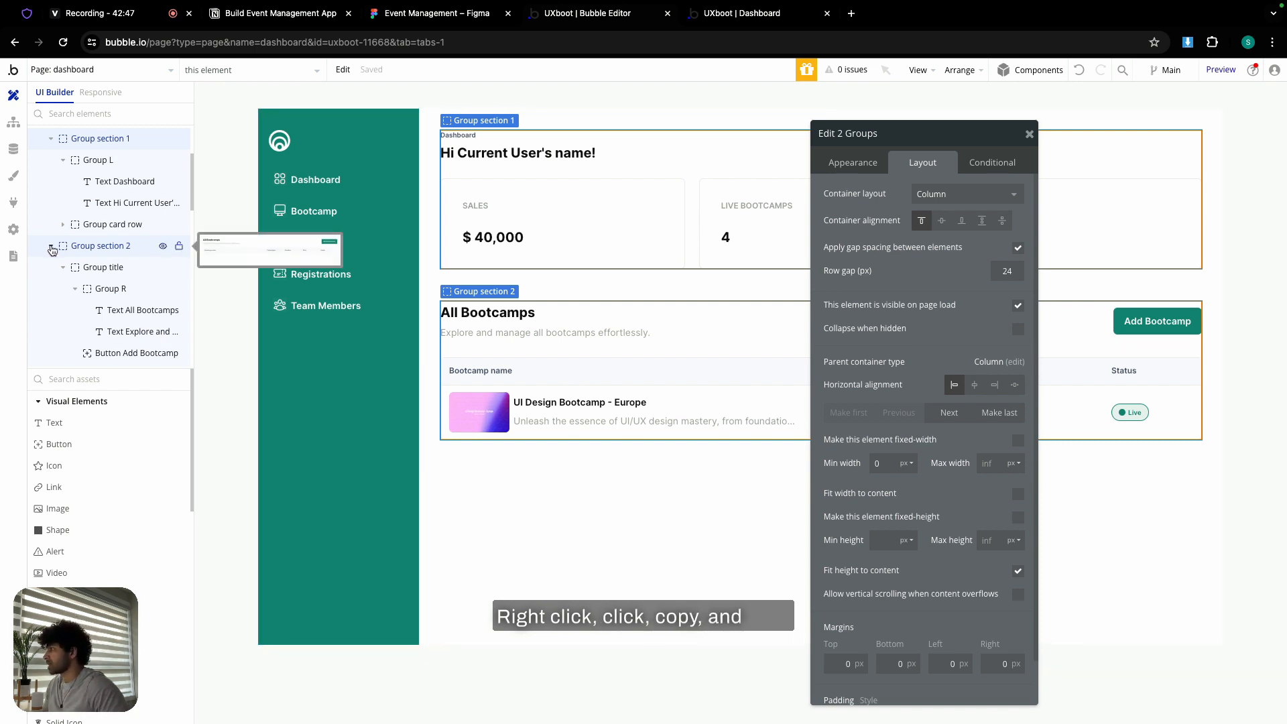
{"action": "scroll", "coordinate": [47, 168], "scroll_direction": "up", "scroll_amount": 1}
- Hide Group dashboard-a, unhide Group bootcamp, and delete its 'Group Bootcamp' placeholder text
{"action": "scroll", "coordinate": [52, 159], "scroll_direction": "up", "scroll_amount": 2}
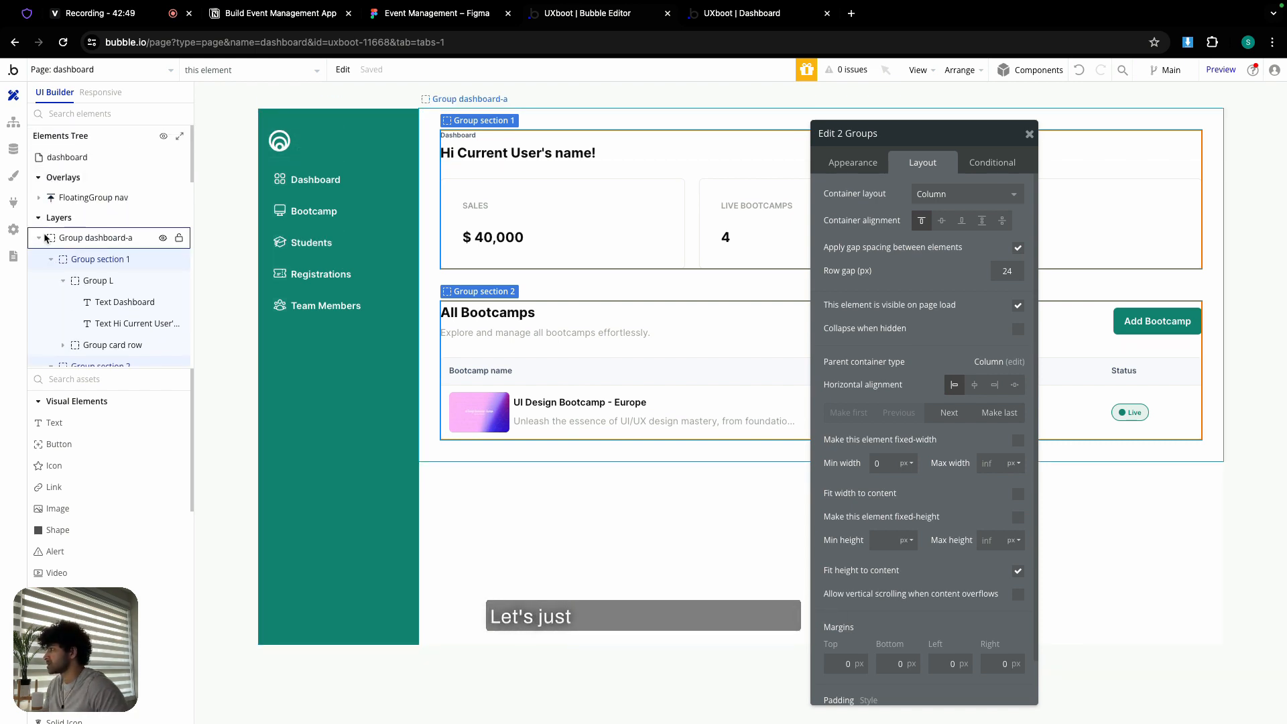
{"action": "left_click", "coordinate": [46, 240]}
{"action": "left_click", "coordinate": [40, 239]}
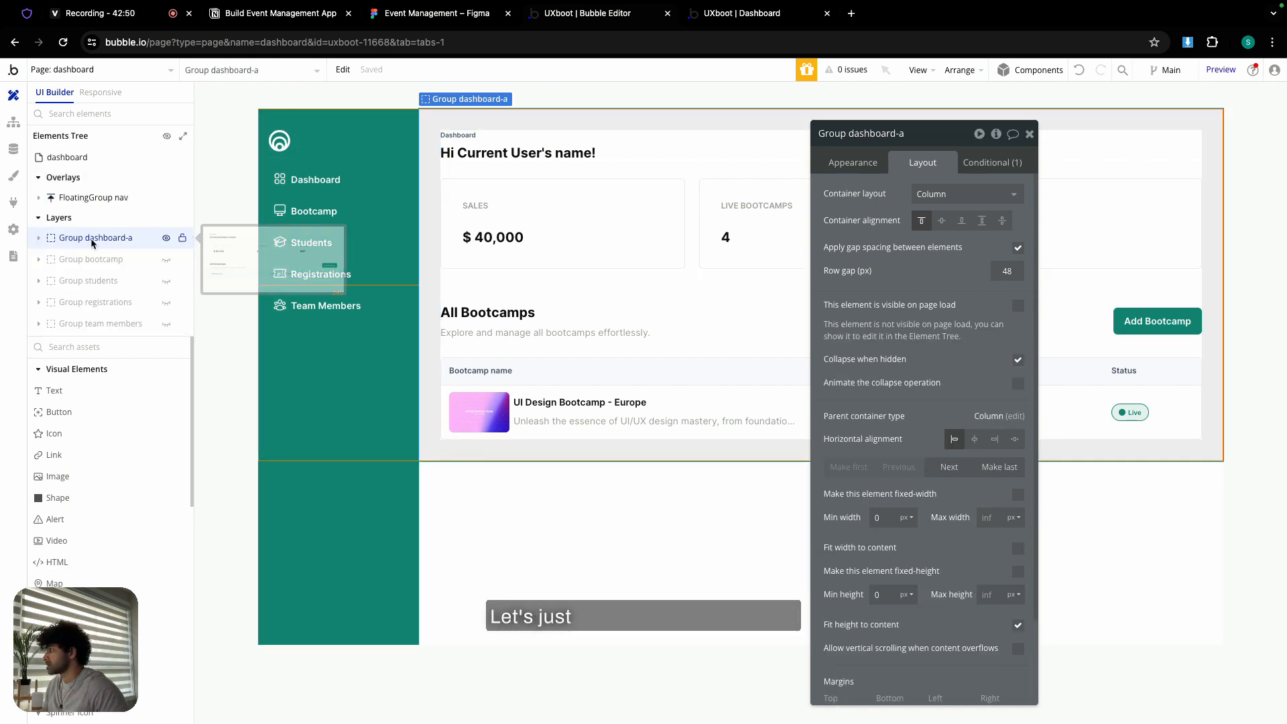
{"action": "left_click", "coordinate": [167, 240]}
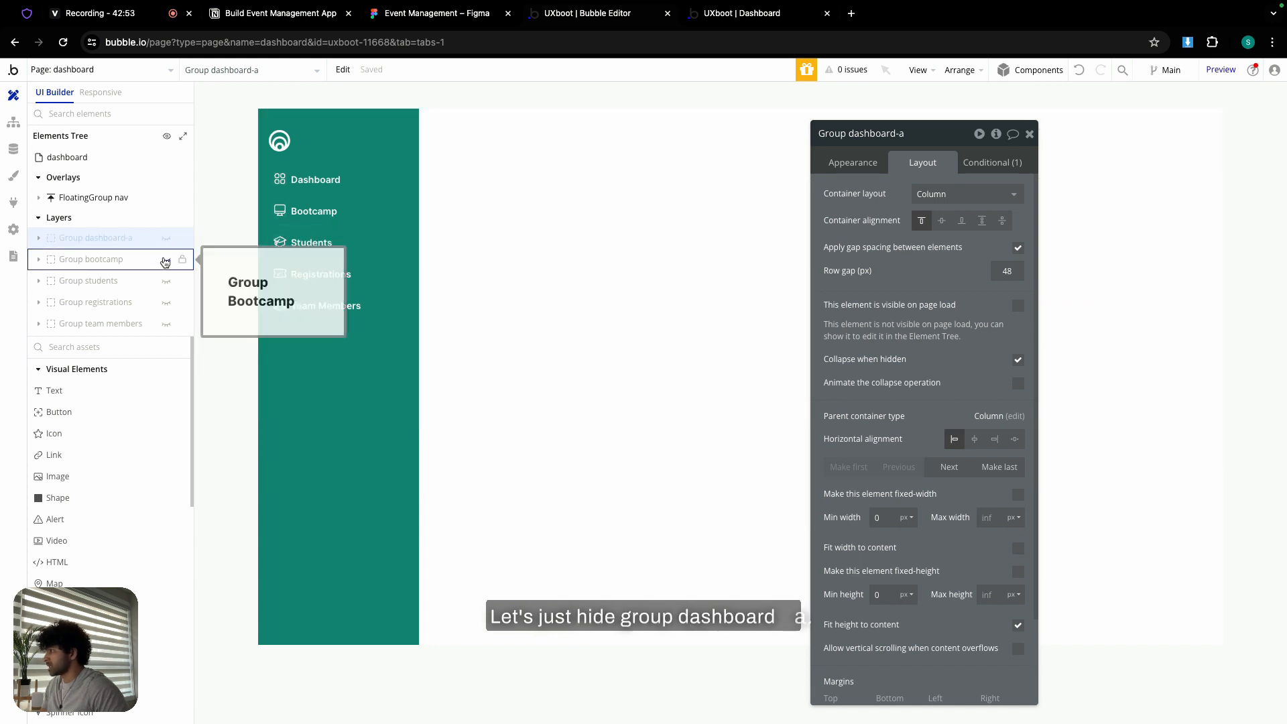
{"action": "left_click", "coordinate": [165, 262]}
{"action": "left_click", "coordinate": [540, 247]}
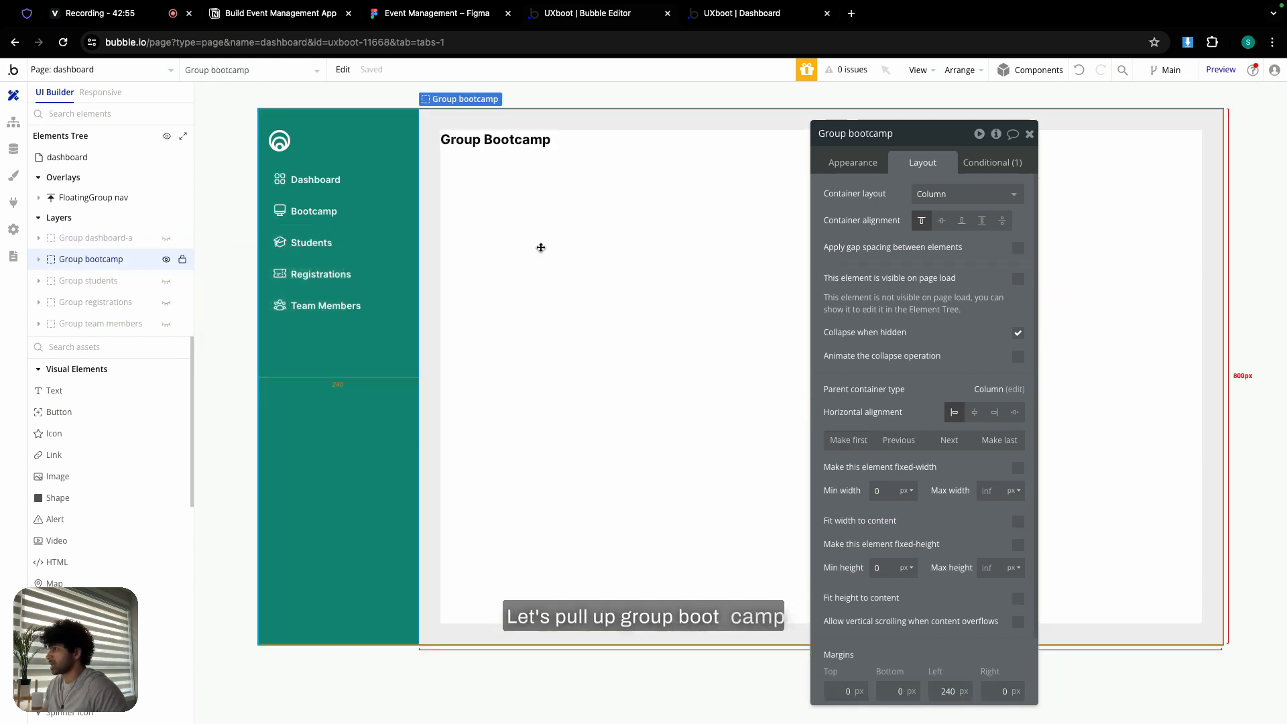
{"action": "left_click", "coordinate": [519, 146]}
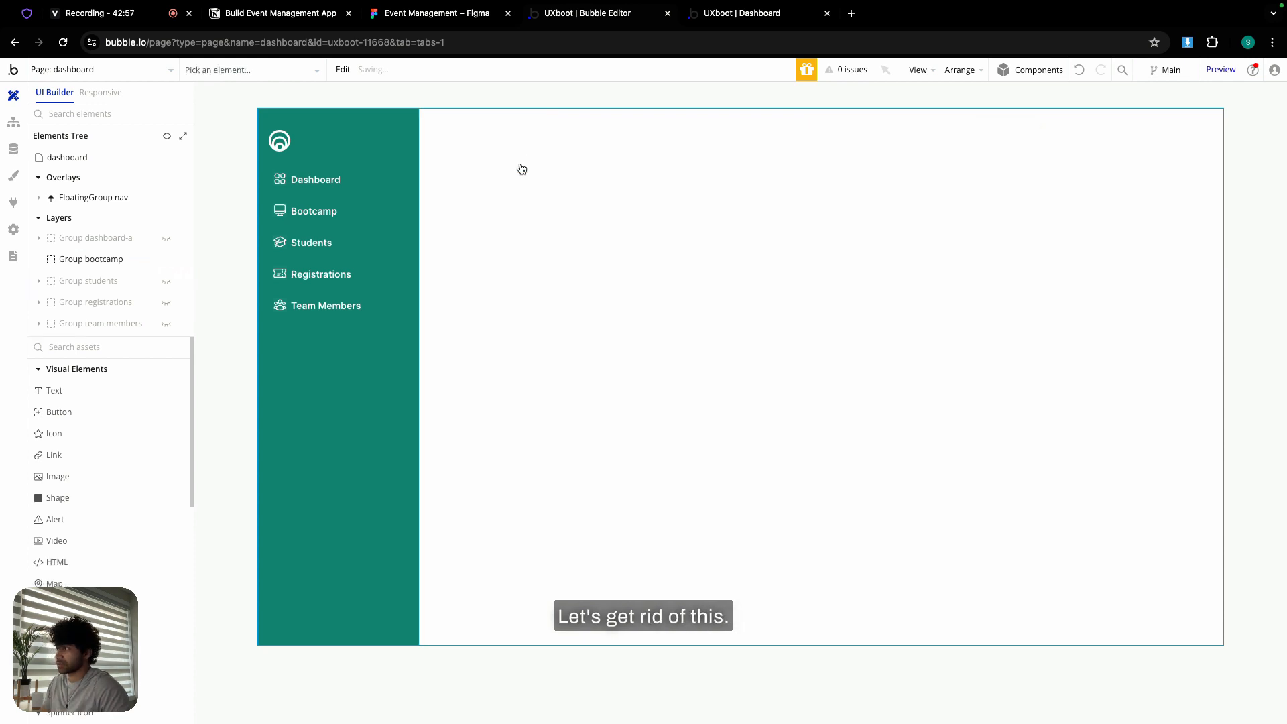
{"action": "key", "text": "Delete"}
- Copy the emptied Group bootcamp, undo the stray paste, and unhide Group dashboard-a
{"action": "left_click", "coordinate": [521, 166]}
{"action": "right_click", "coordinate": [527, 175]}
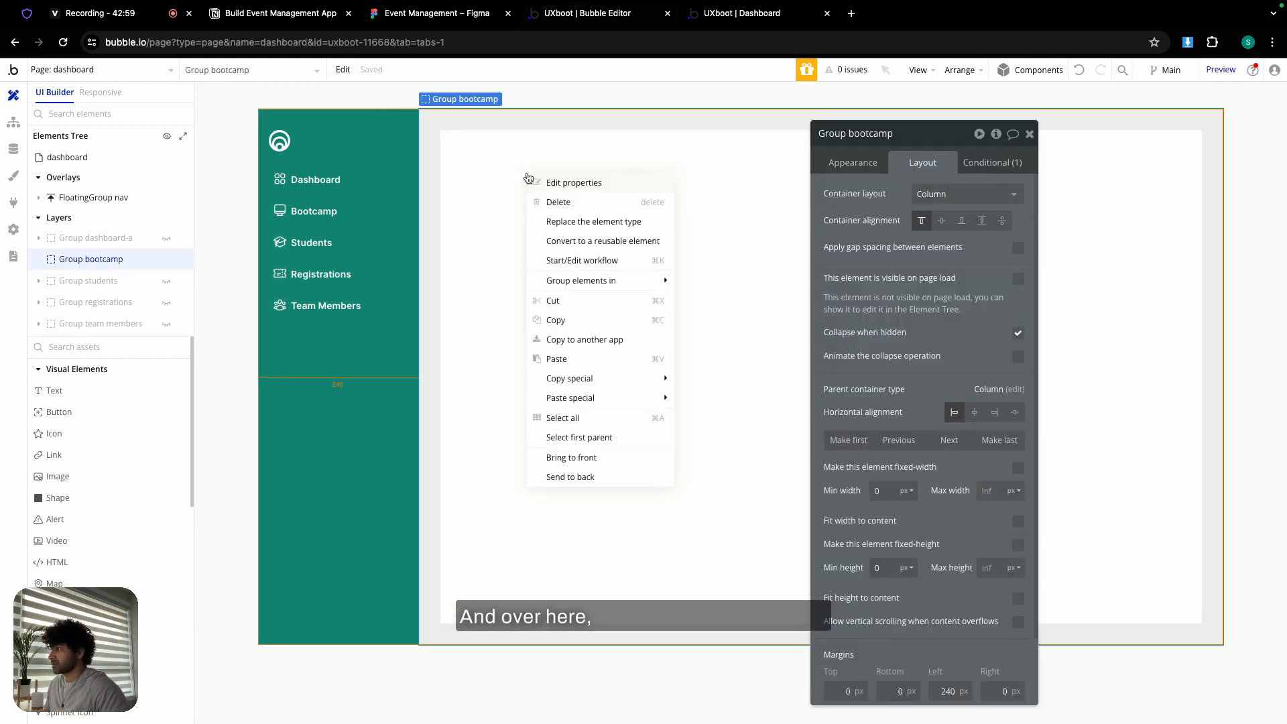
{"action": "left_click", "coordinate": [578, 321]}
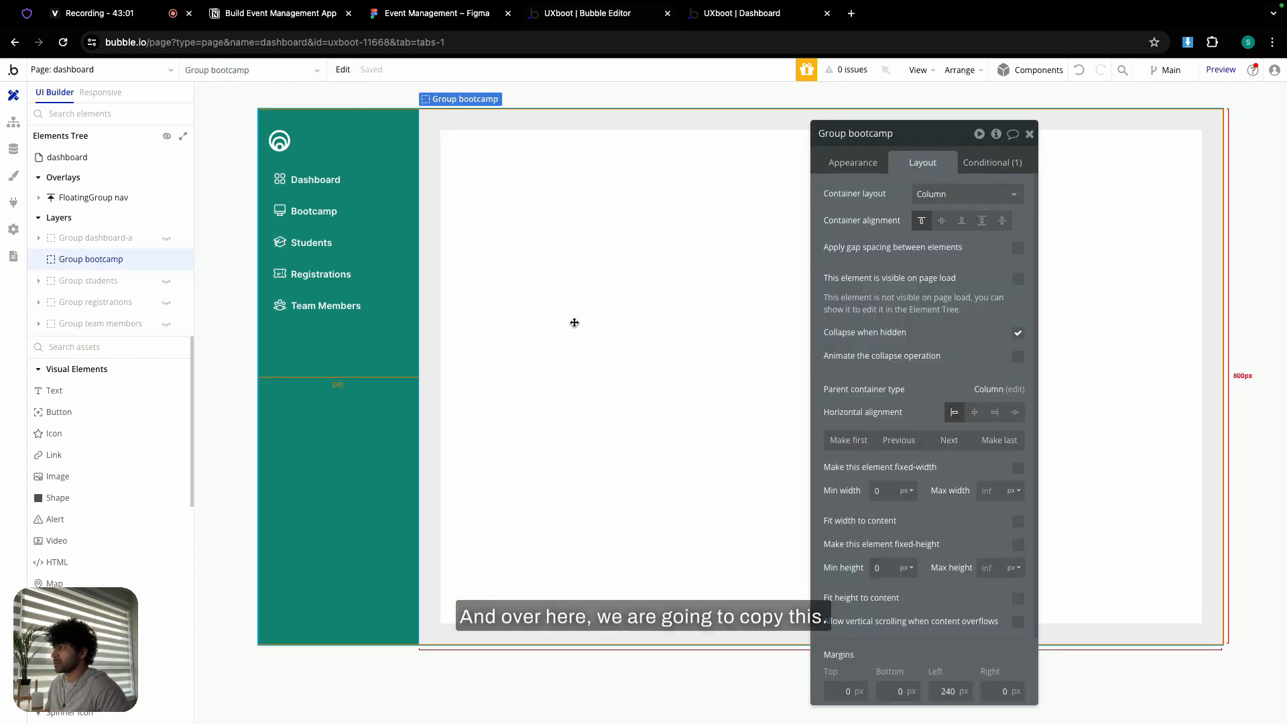
{"action": "left_click", "coordinate": [342, 70]}
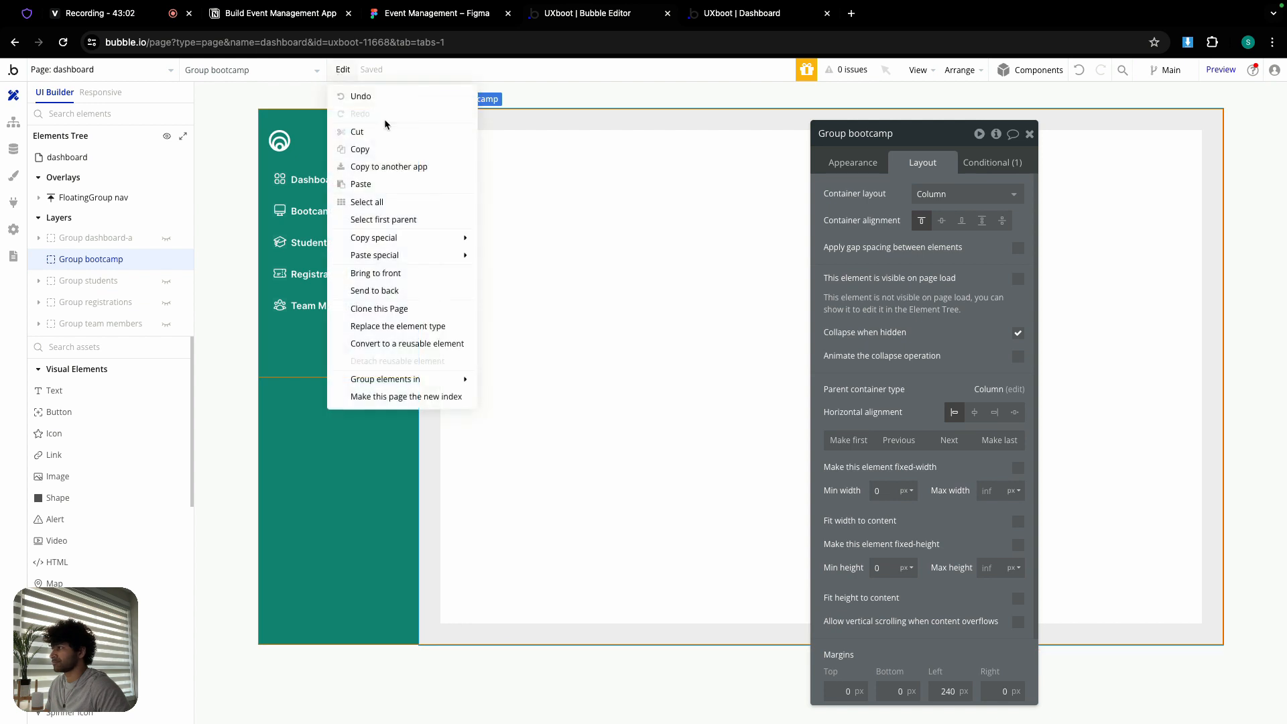
{"action": "left_click", "coordinate": [374, 160]}
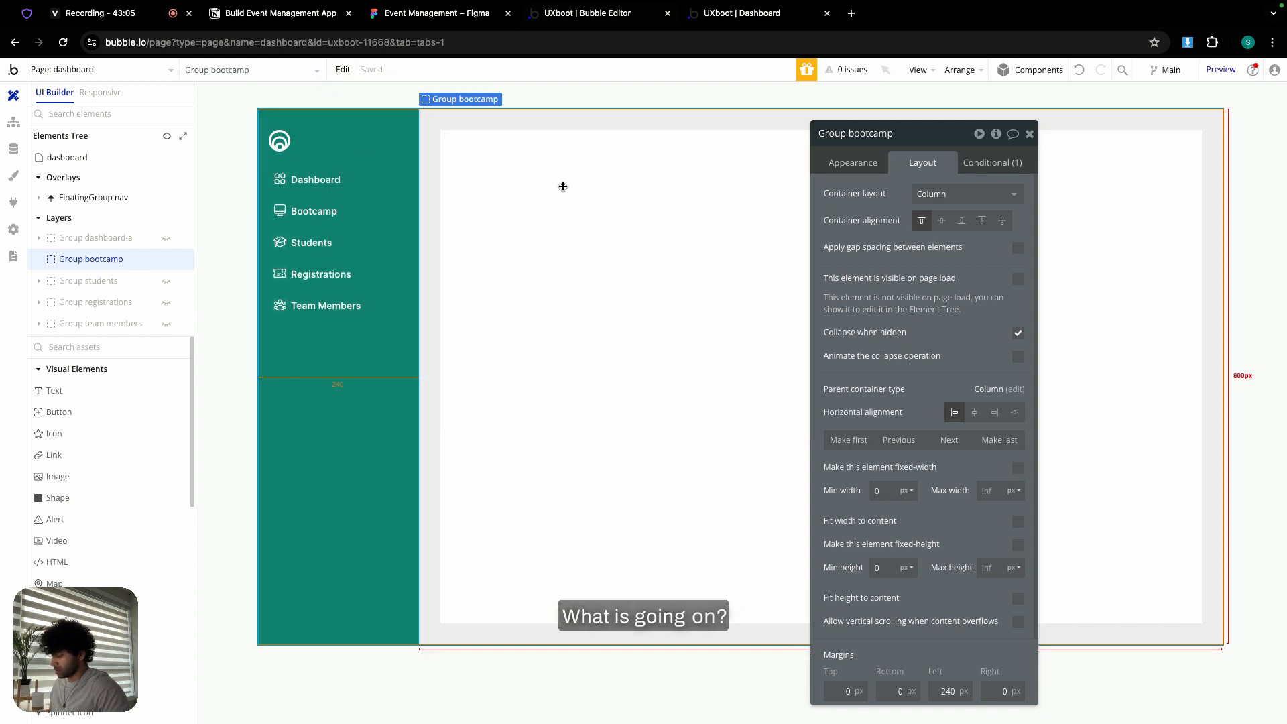
{"action": "key", "text": "ctrl+v"}
{"action": "key", "text": "ctrl+z"}
{"action": "left_click", "coordinate": [529, 181]}
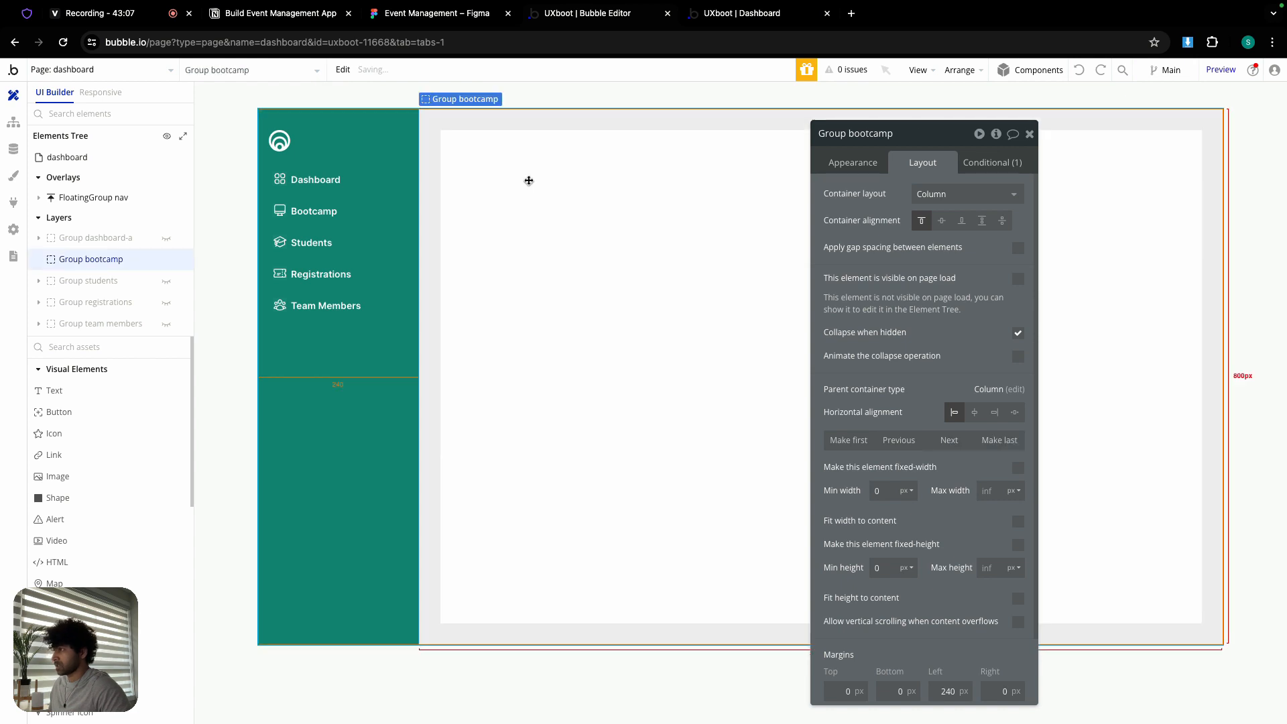
{"action": "left_click", "coordinate": [166, 238]}
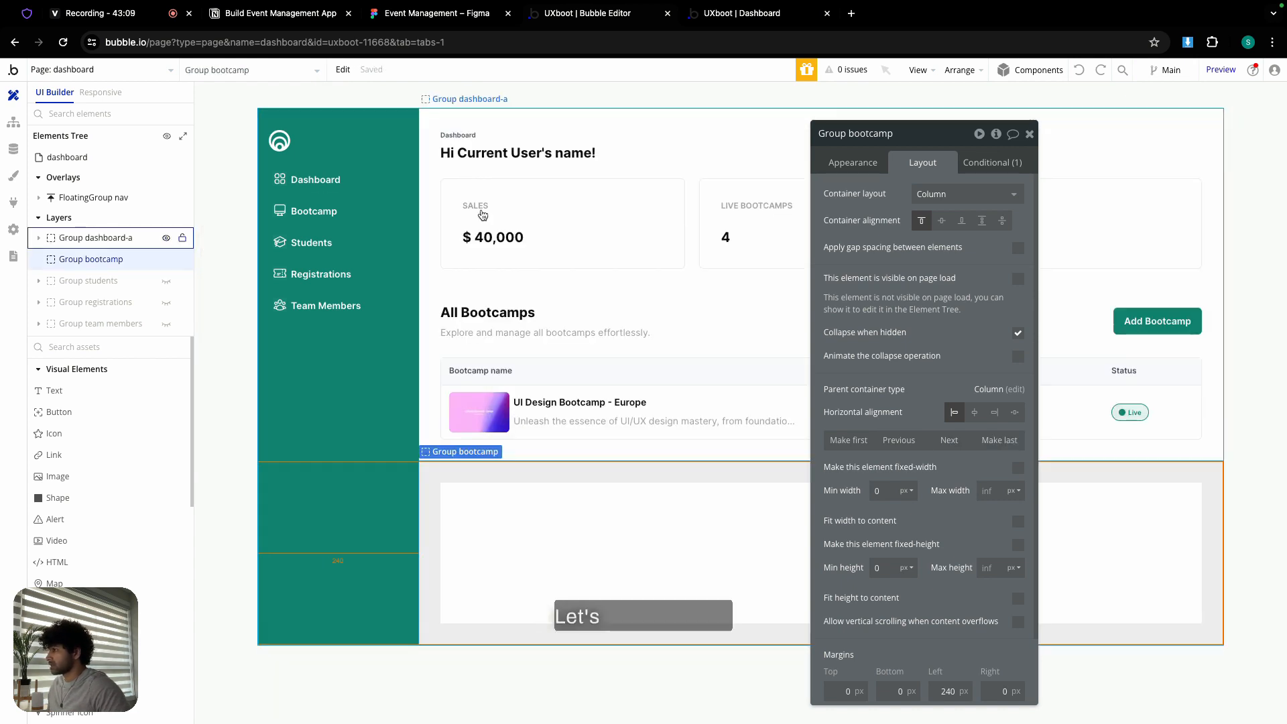
- Copy Group section 1 and Group section 2, then delete the Group bootcamp section
{"action": "left_click", "coordinate": [537, 180]}
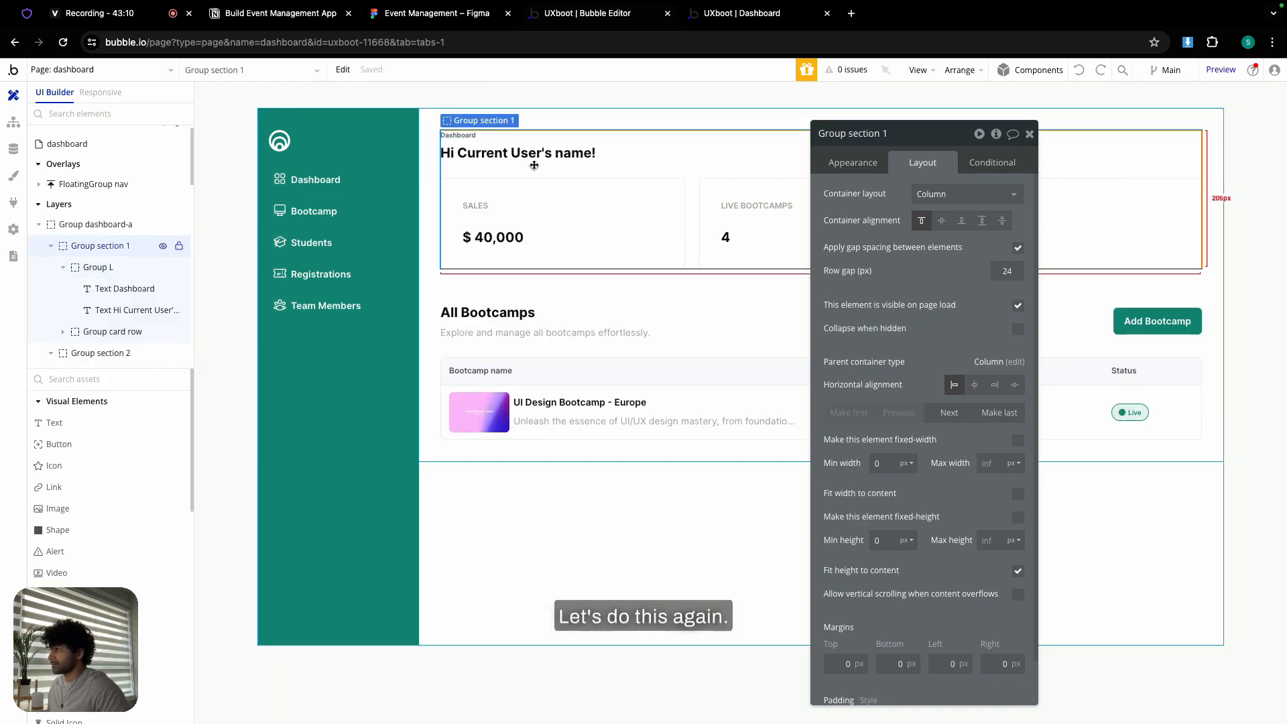
{"action": "left_click", "coordinate": [526, 348], "text": "shift"}
{"action": "right_click", "coordinate": [523, 352]}
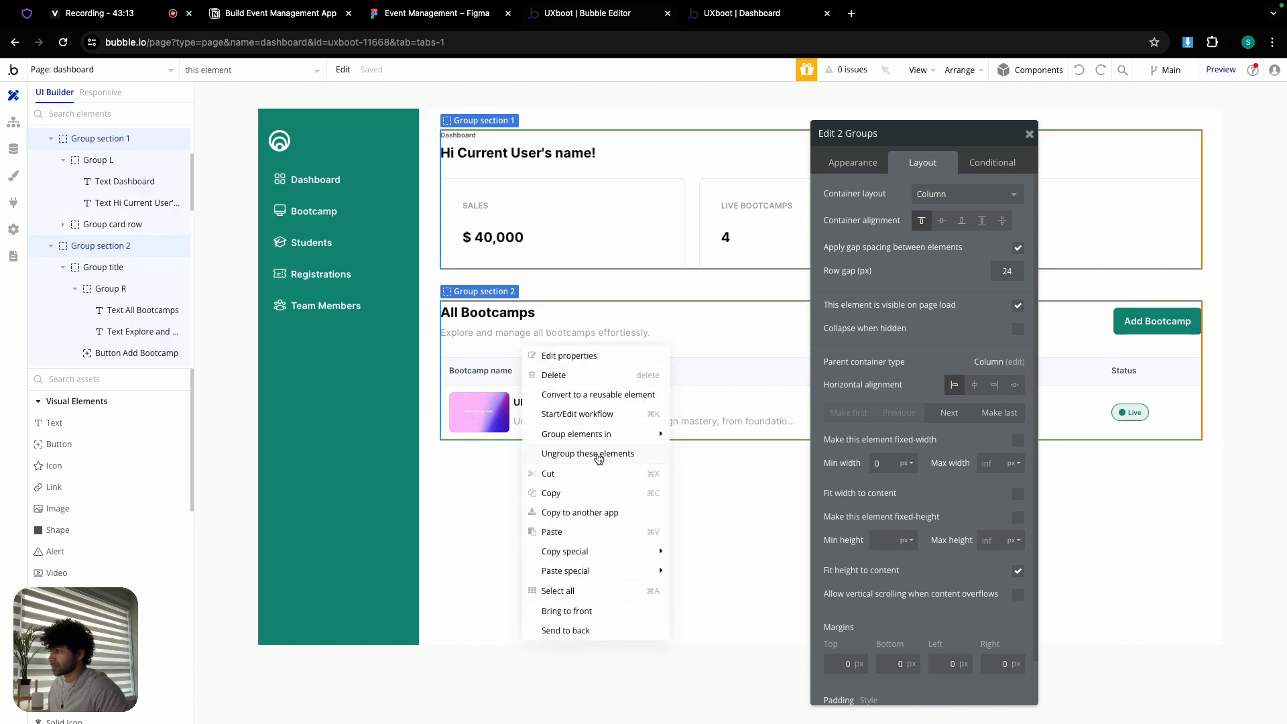
{"action": "left_click", "coordinate": [572, 495]}
{"action": "left_click", "coordinate": [543, 480]}
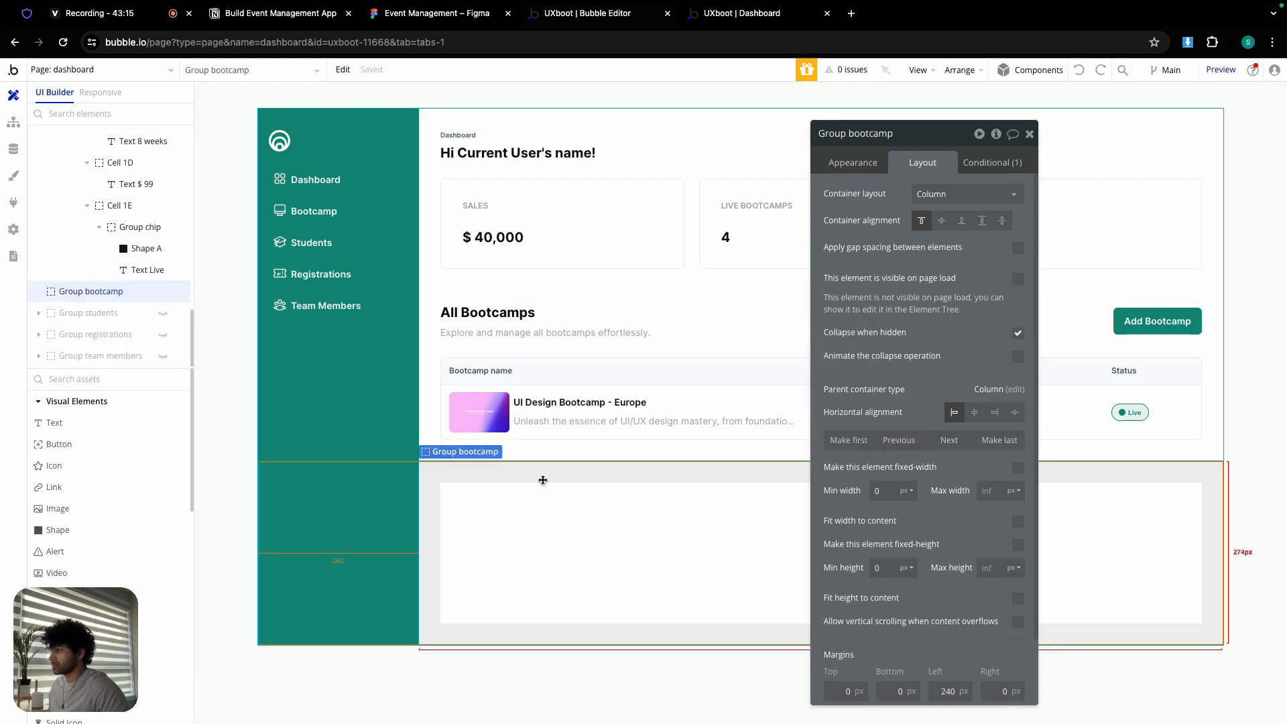
{"action": "key", "text": "Delete"}
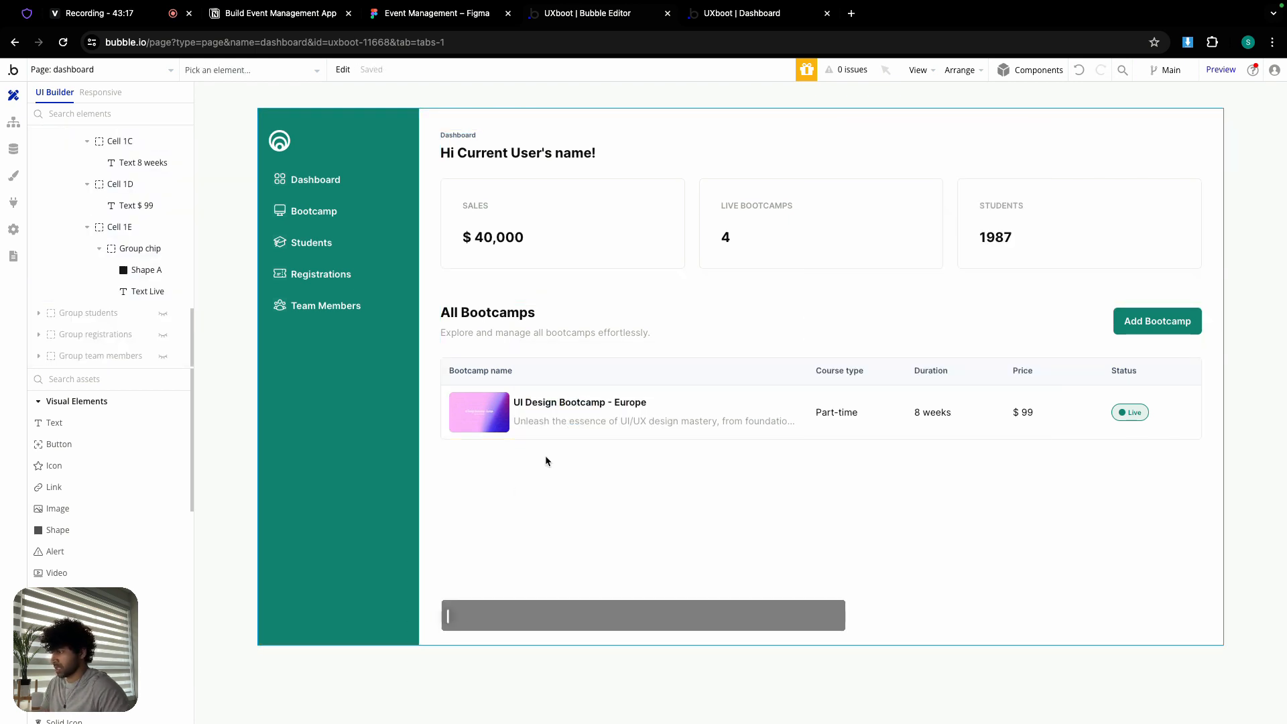
- Hide Group dashboard-a, undo to restore Group bootcamp, and paste both sections into it
{"action": "double_click", "coordinate": [487, 458]}
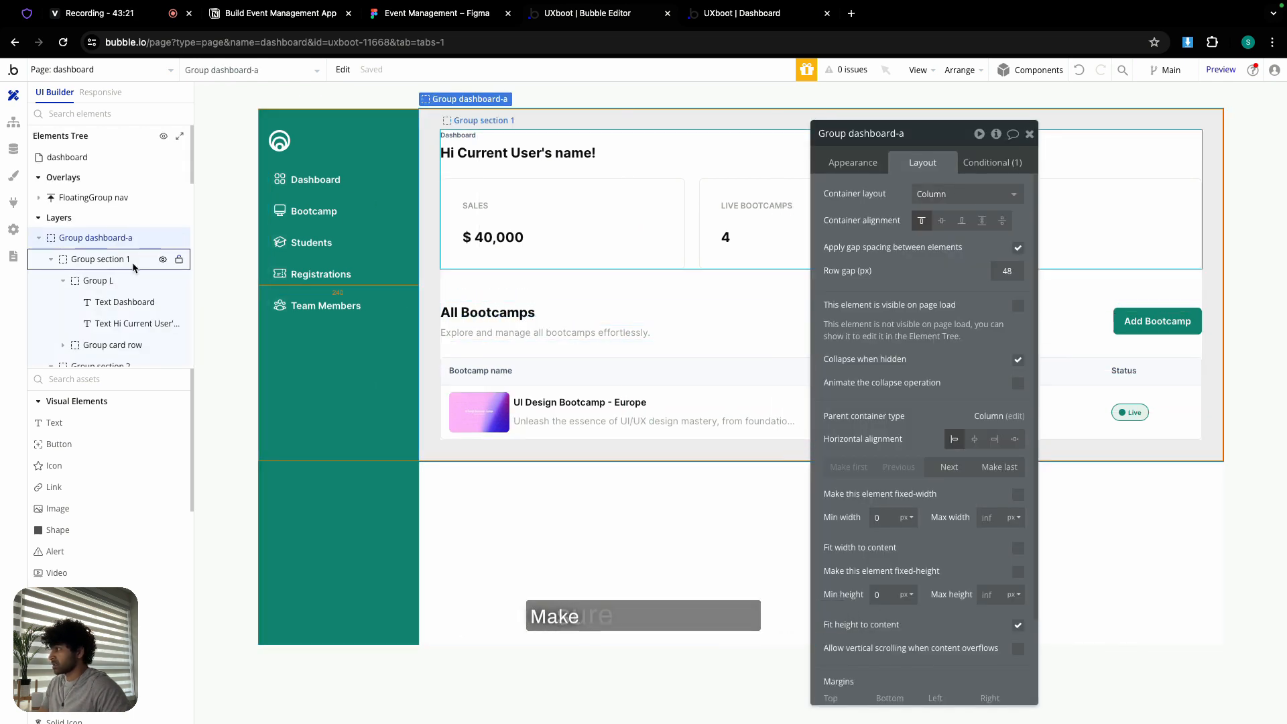
{"action": "left_click", "coordinate": [39, 238]}
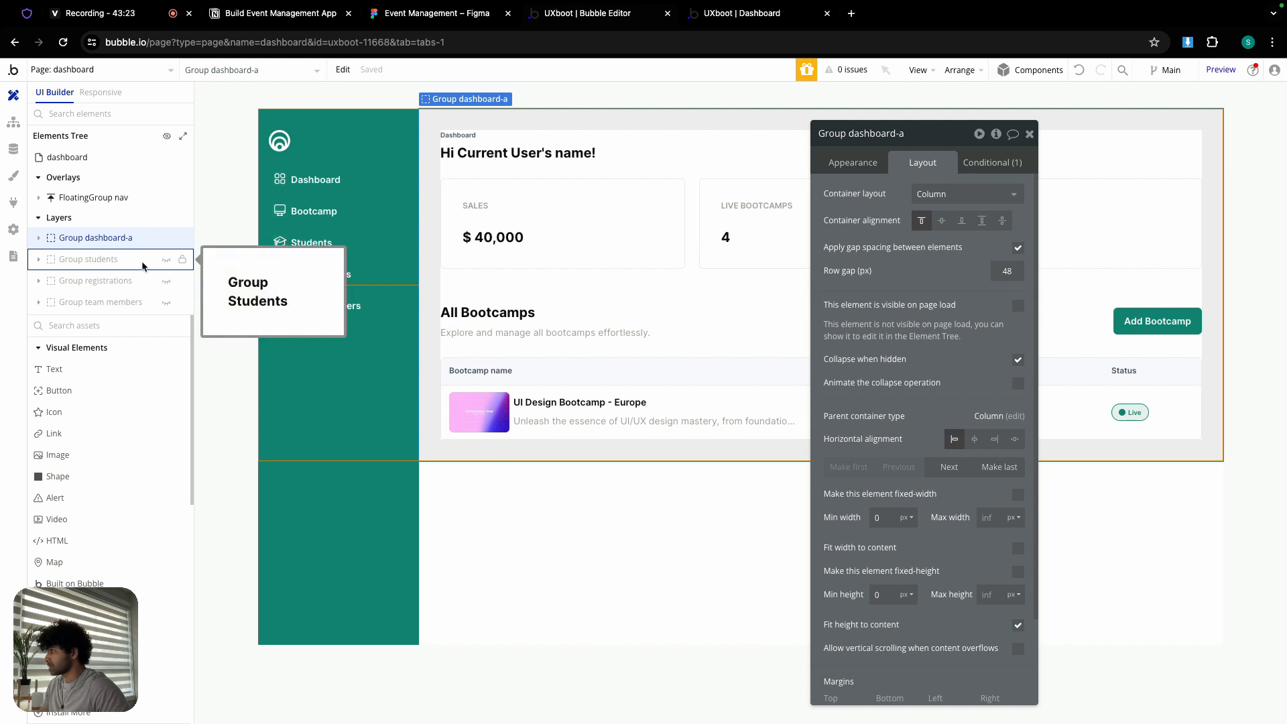
{"action": "left_click", "coordinate": [166, 238]}
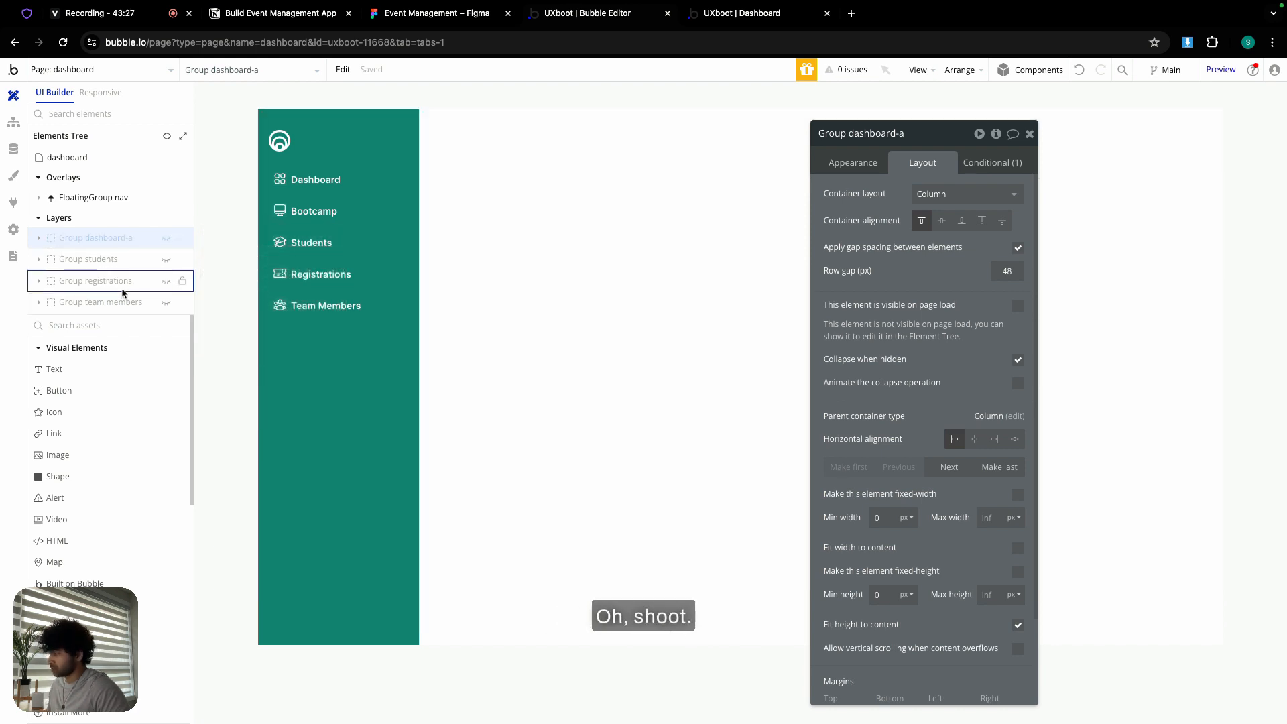
{"action": "left_click", "coordinate": [1081, 73]}
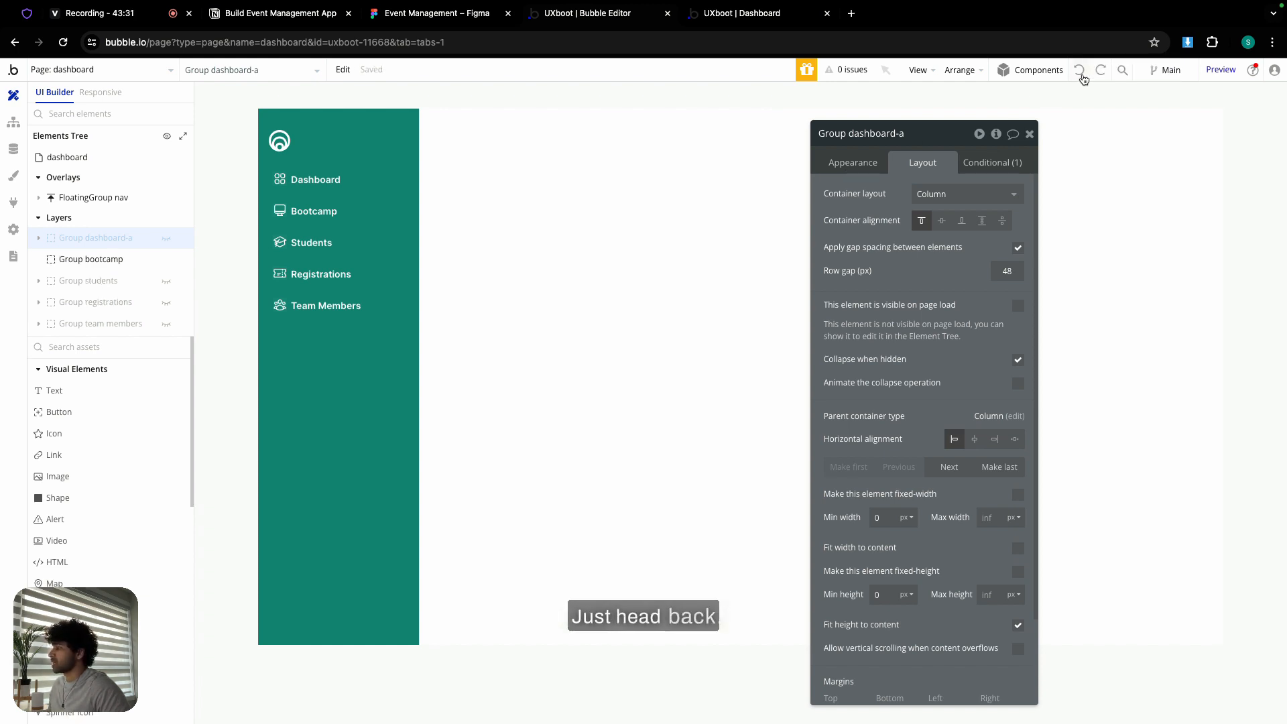
{"action": "left_click", "coordinate": [133, 264]}
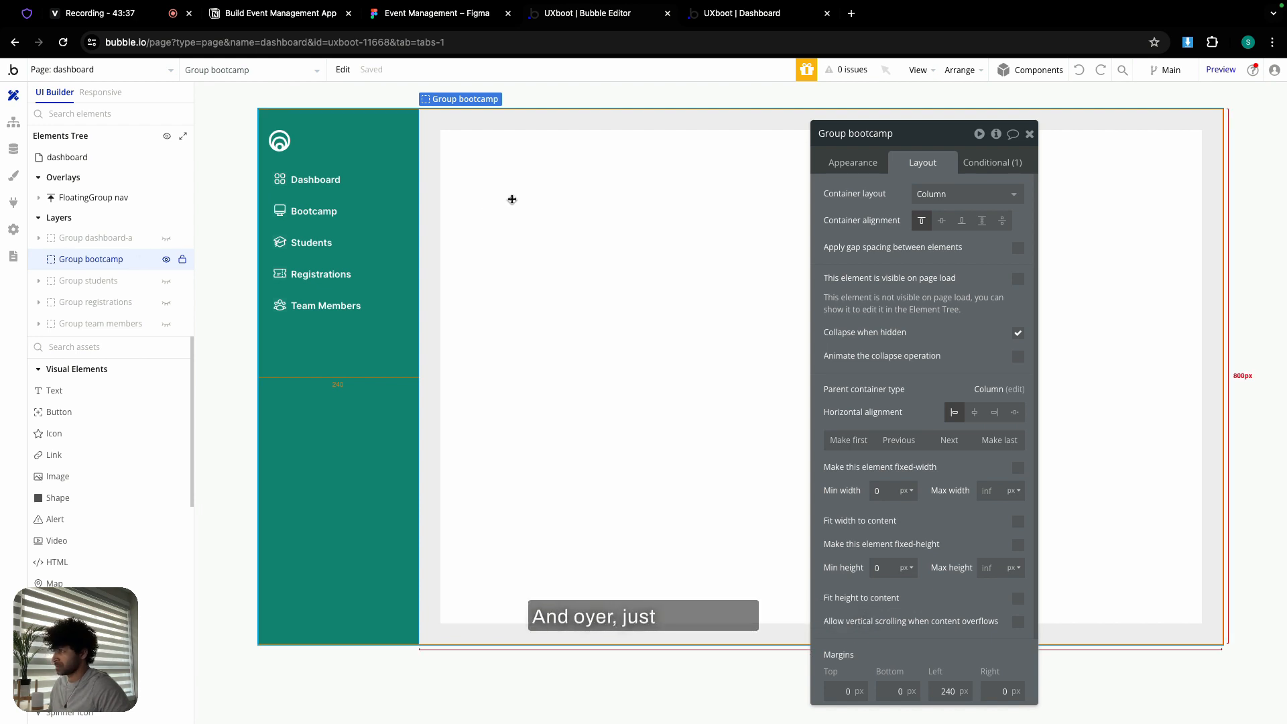
{"action": "key", "text": "super+v"}
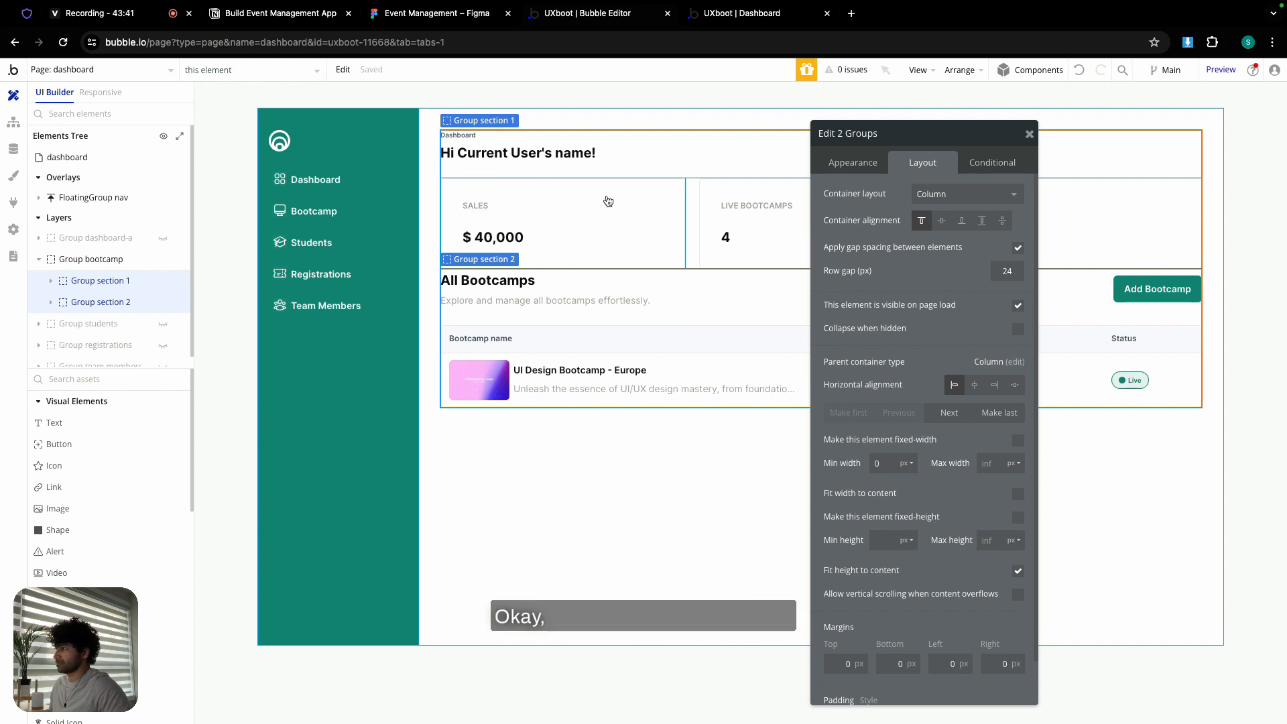
- Paste the small Dashboard label into Group X above the All Bootcamps title
{"action": "left_click", "coordinate": [1031, 135]}
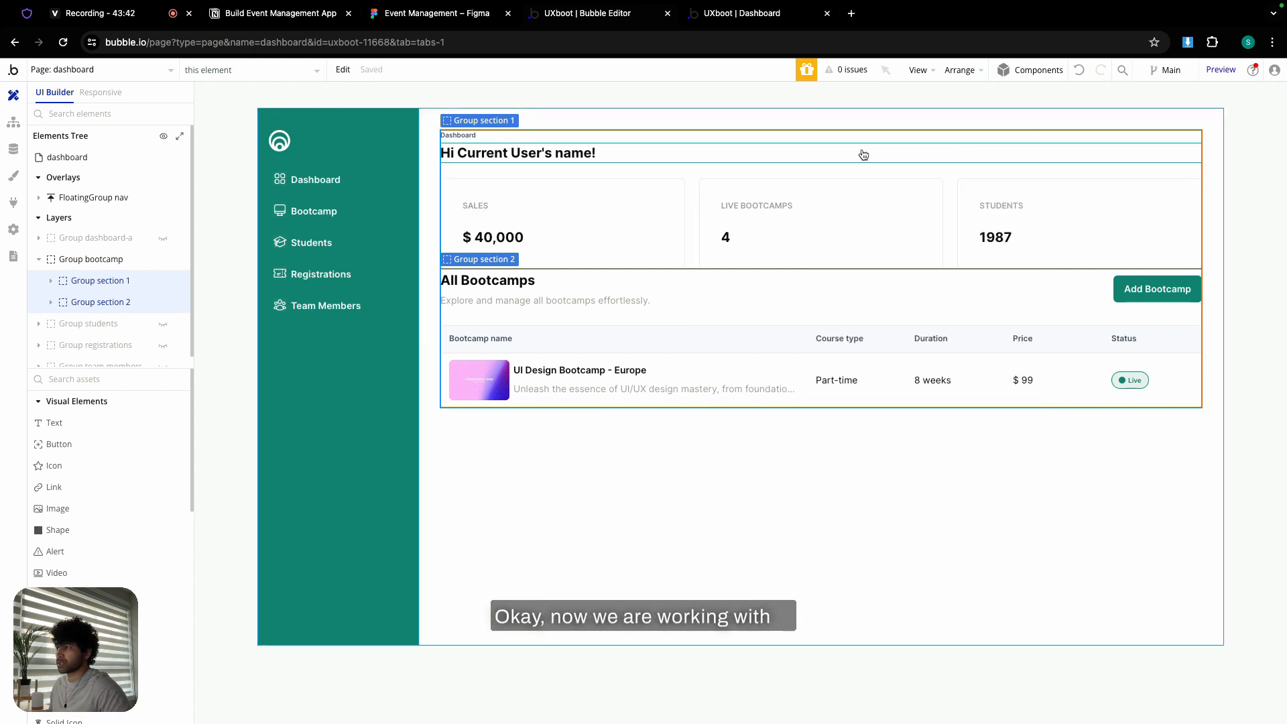
{"action": "double_click", "coordinate": [627, 173]}
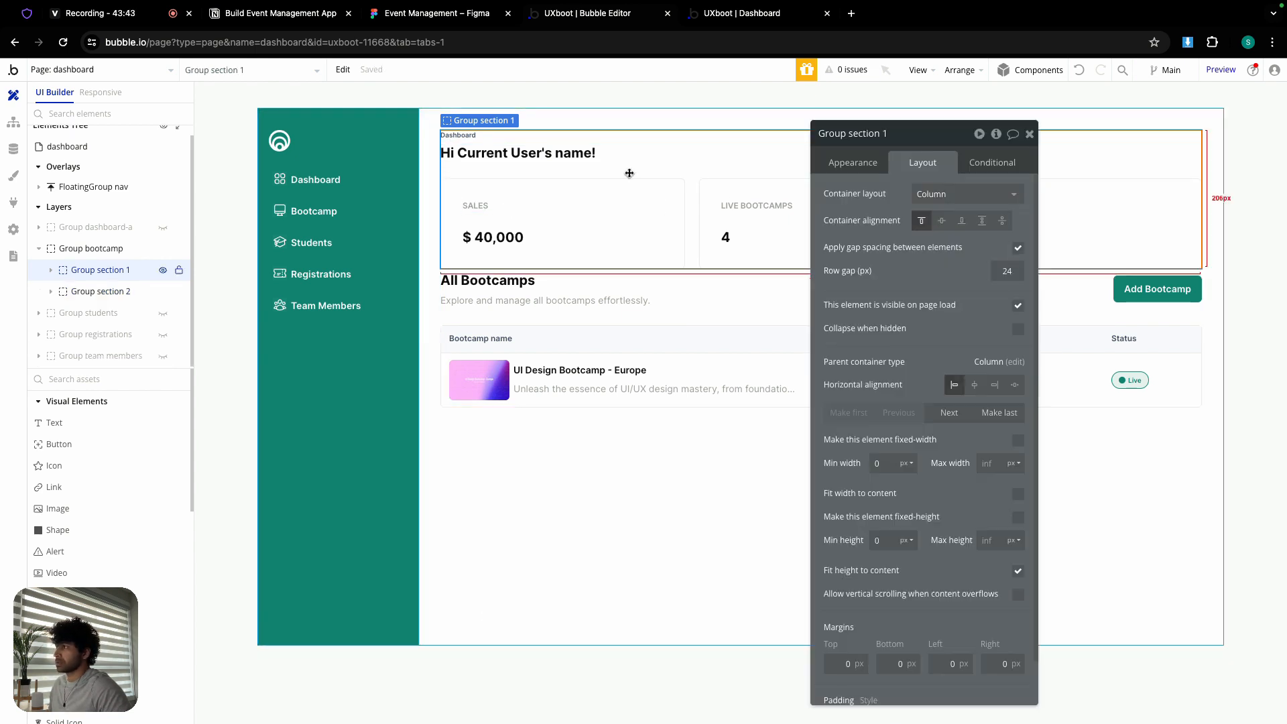
{"action": "left_click", "coordinate": [476, 135]}
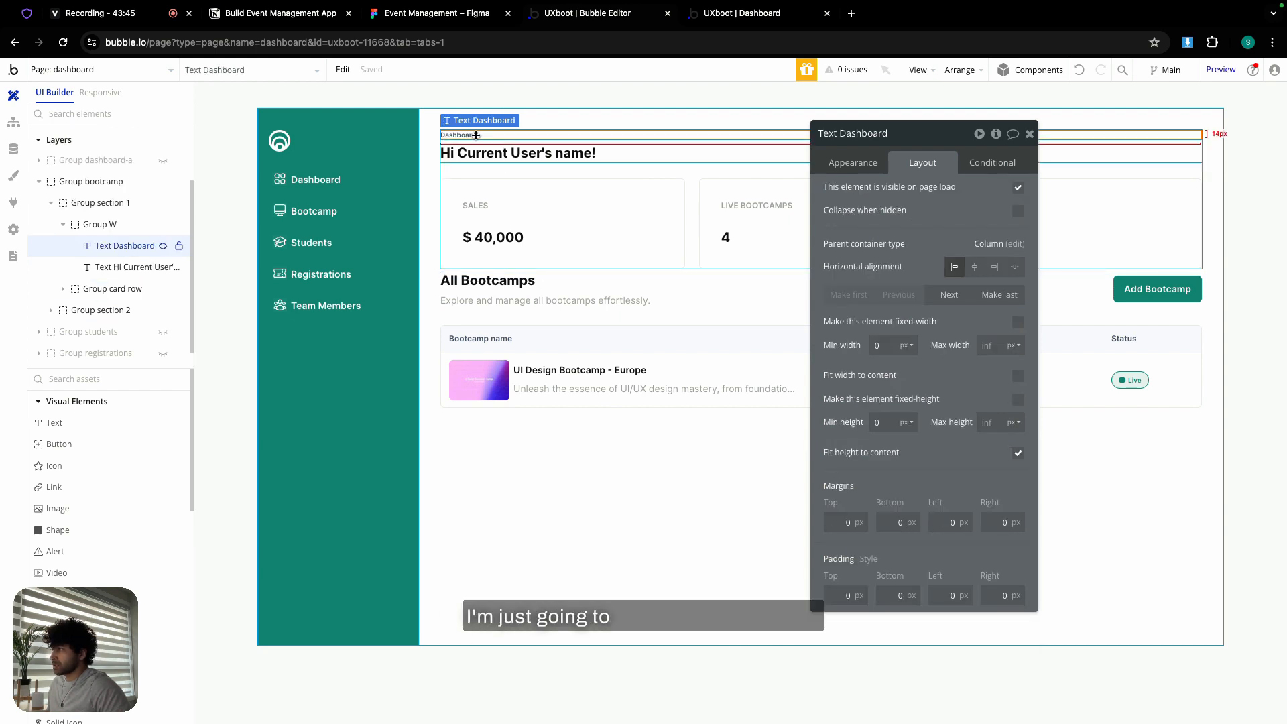
{"action": "left_click", "coordinate": [499, 290]}
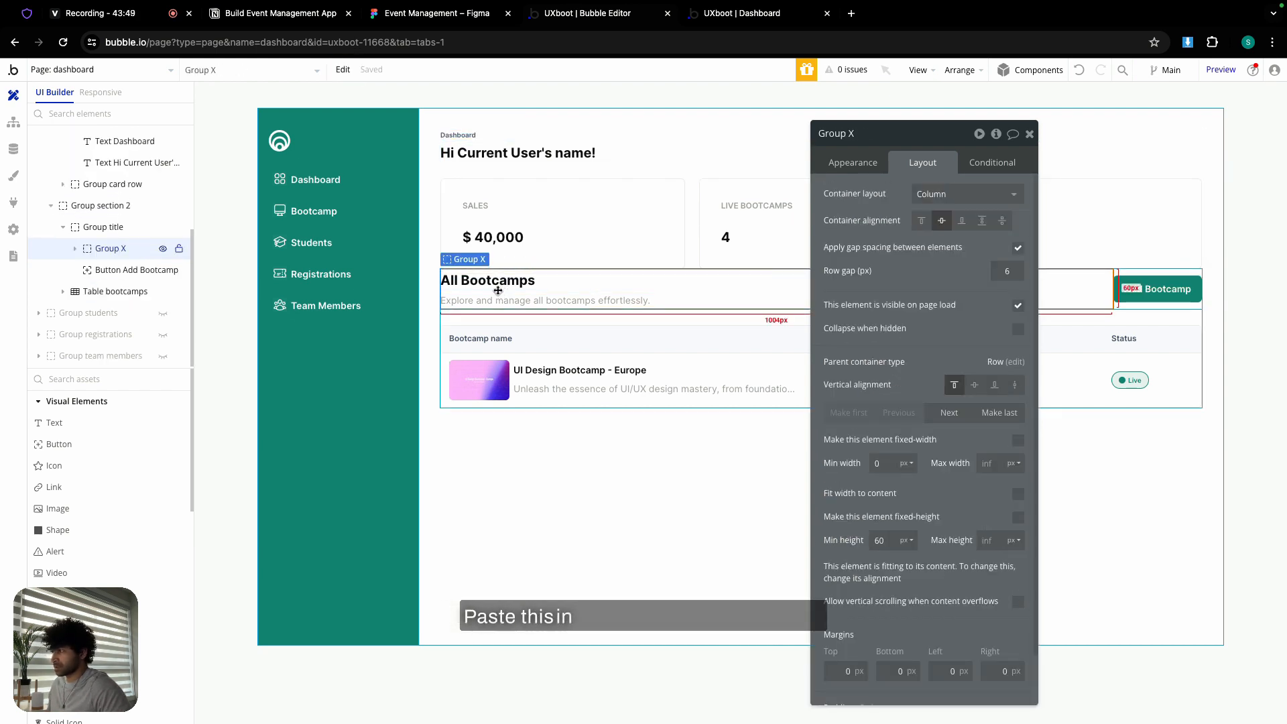
{"action": "key", "text": "super+v"}
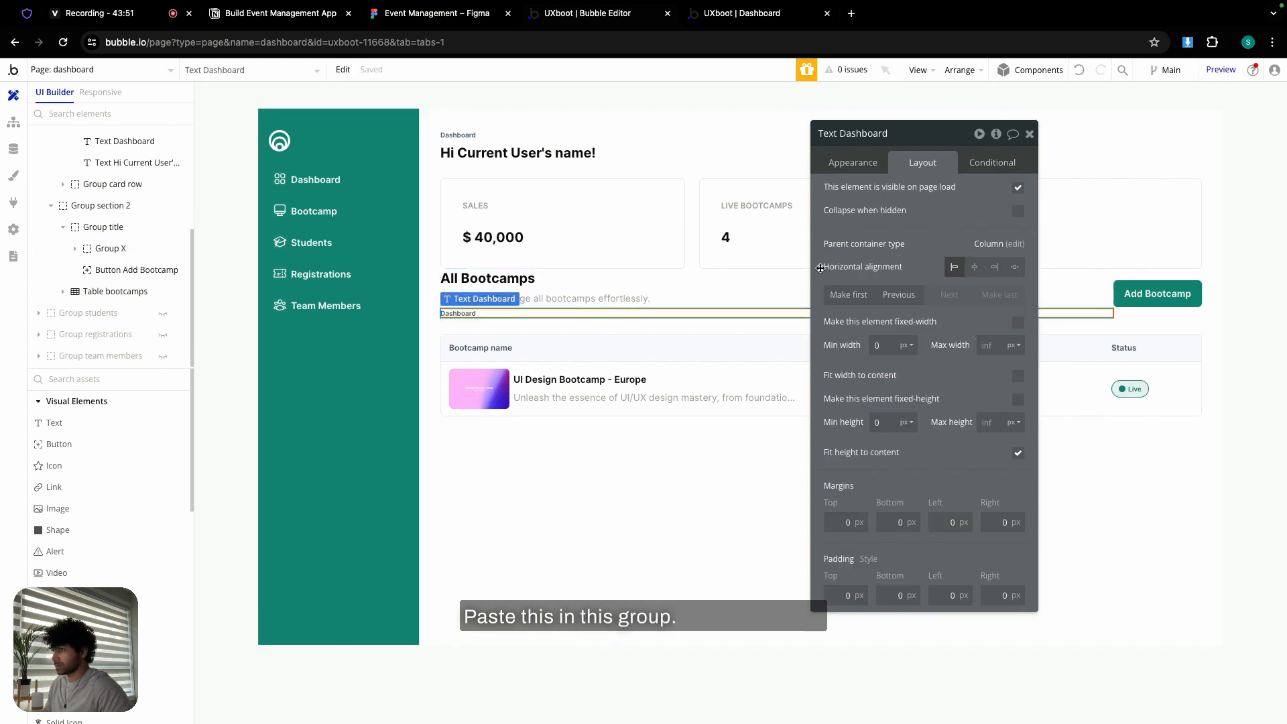
{"action": "left_click", "coordinate": [849, 295]}
- Delete the copied greeting and stats section, keeping only the All Bootcamps section
{"action": "left_click", "coordinate": [627, 176]}
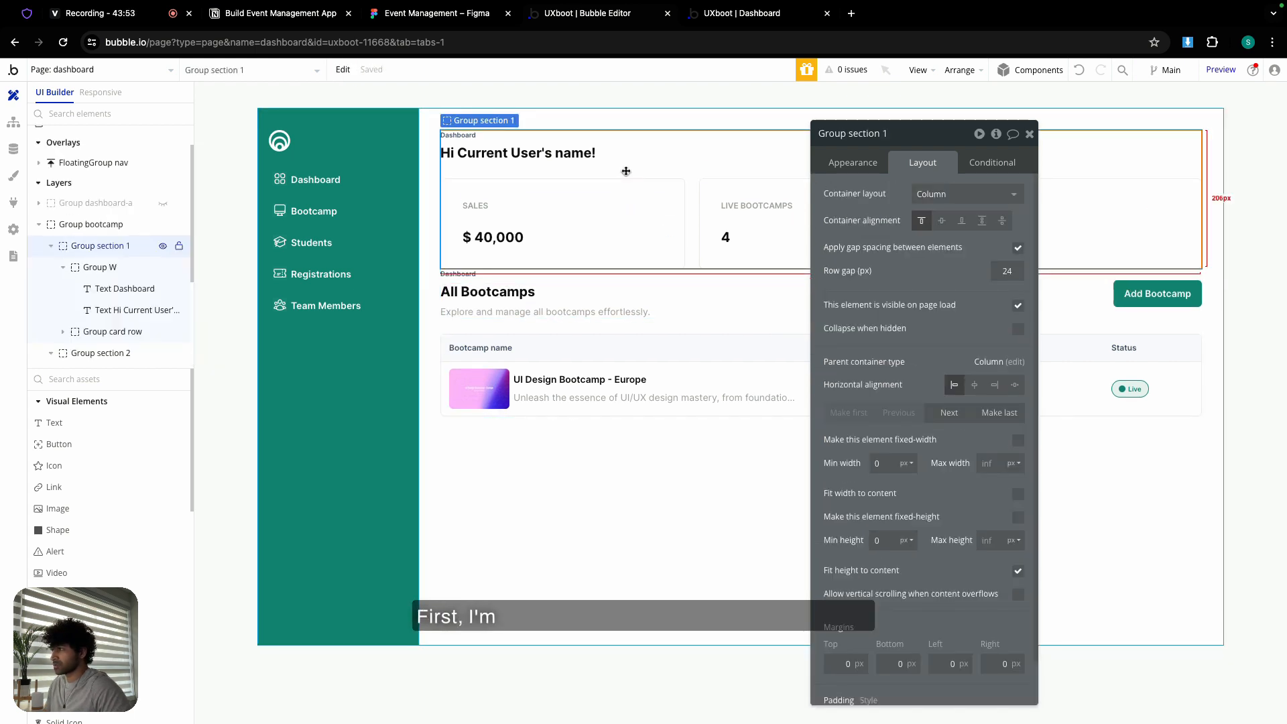
{"action": "key", "text": "Delete"}
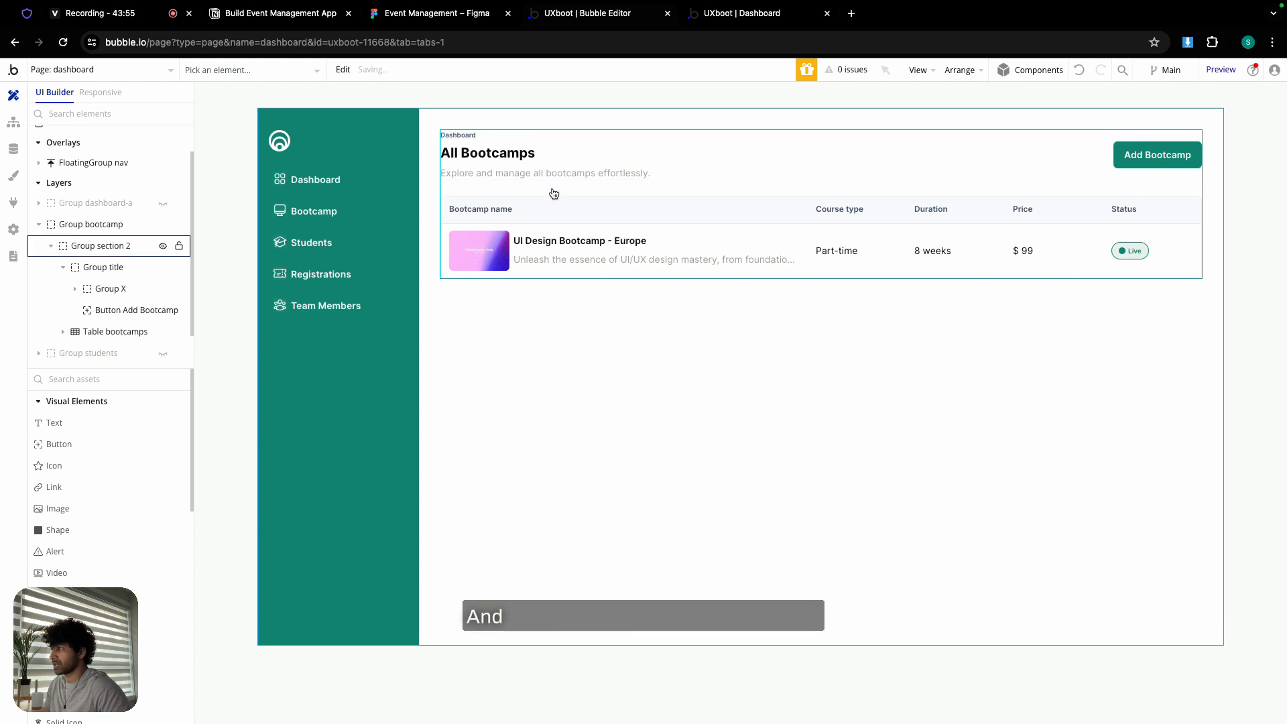
{"action": "left_click", "coordinate": [100, 246]}
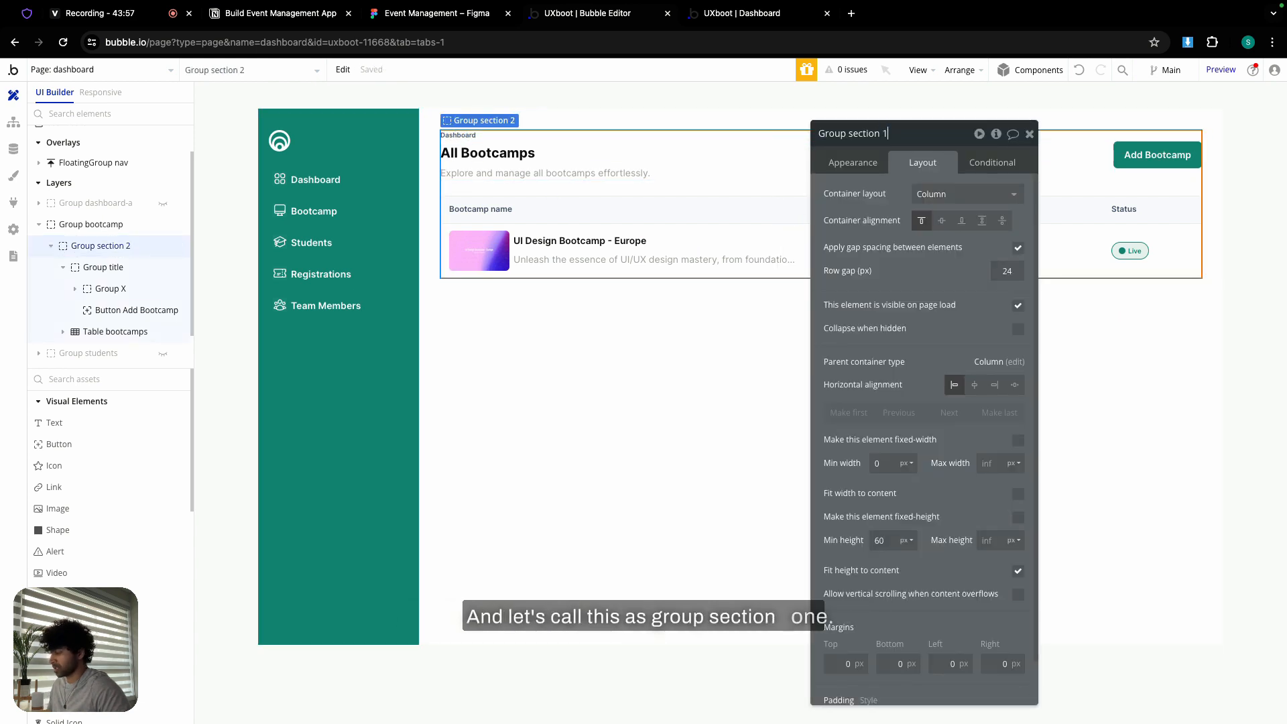
{"action": "left_click", "coordinate": [1030, 136]}
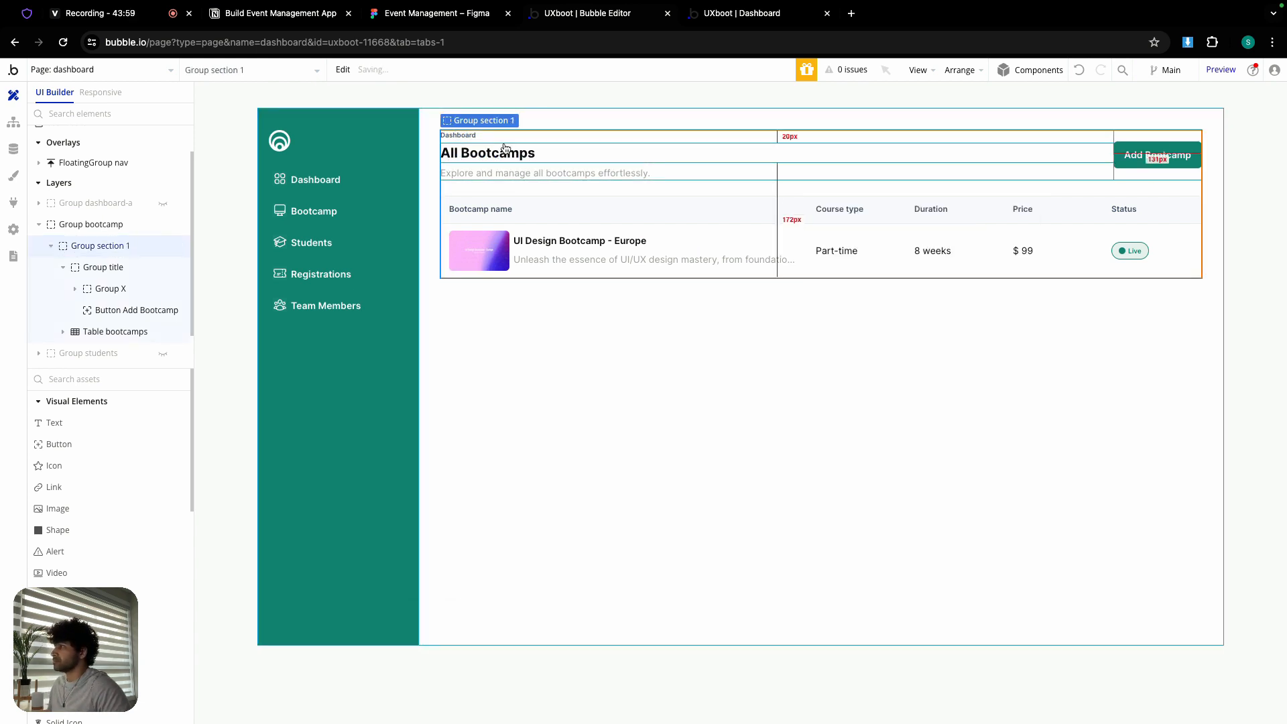
- Change the label text from Dashboard to Bootcamp, then open the Figma design
{"action": "double_click", "coordinate": [477, 135]}
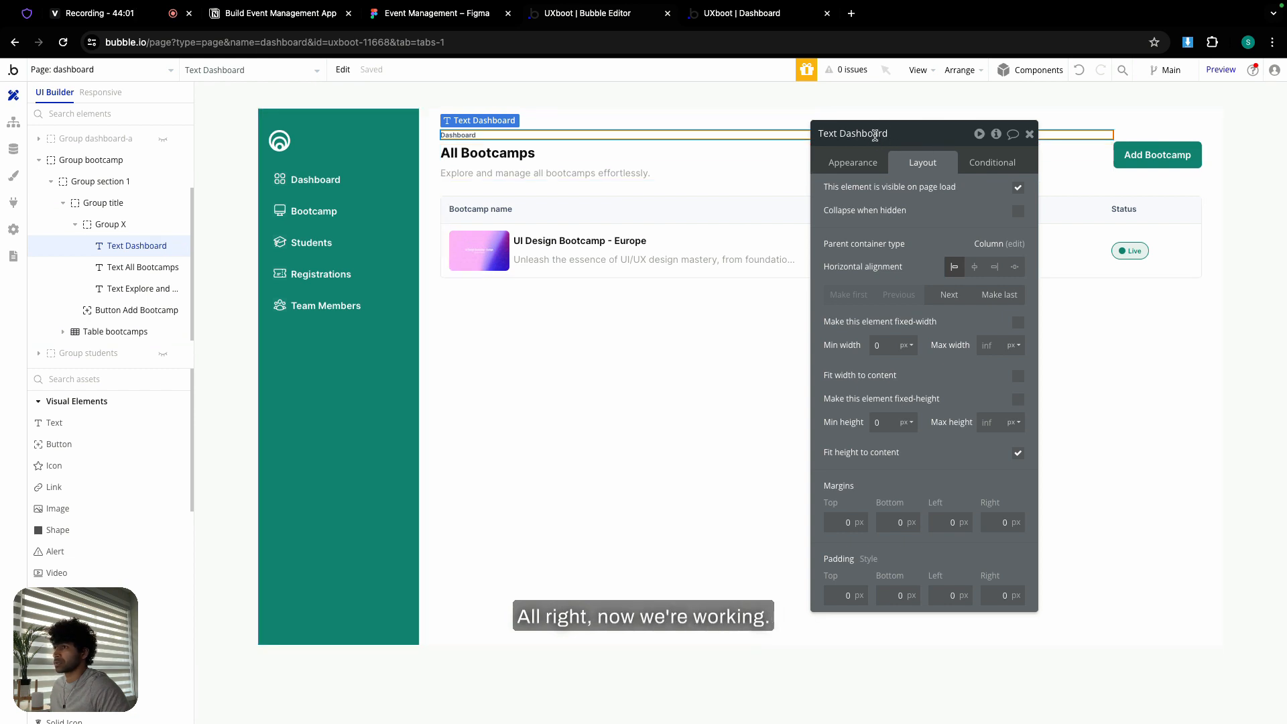
{"action": "left_click", "coordinate": [869, 163]}
{"action": "double_click", "coordinate": [872, 193]}
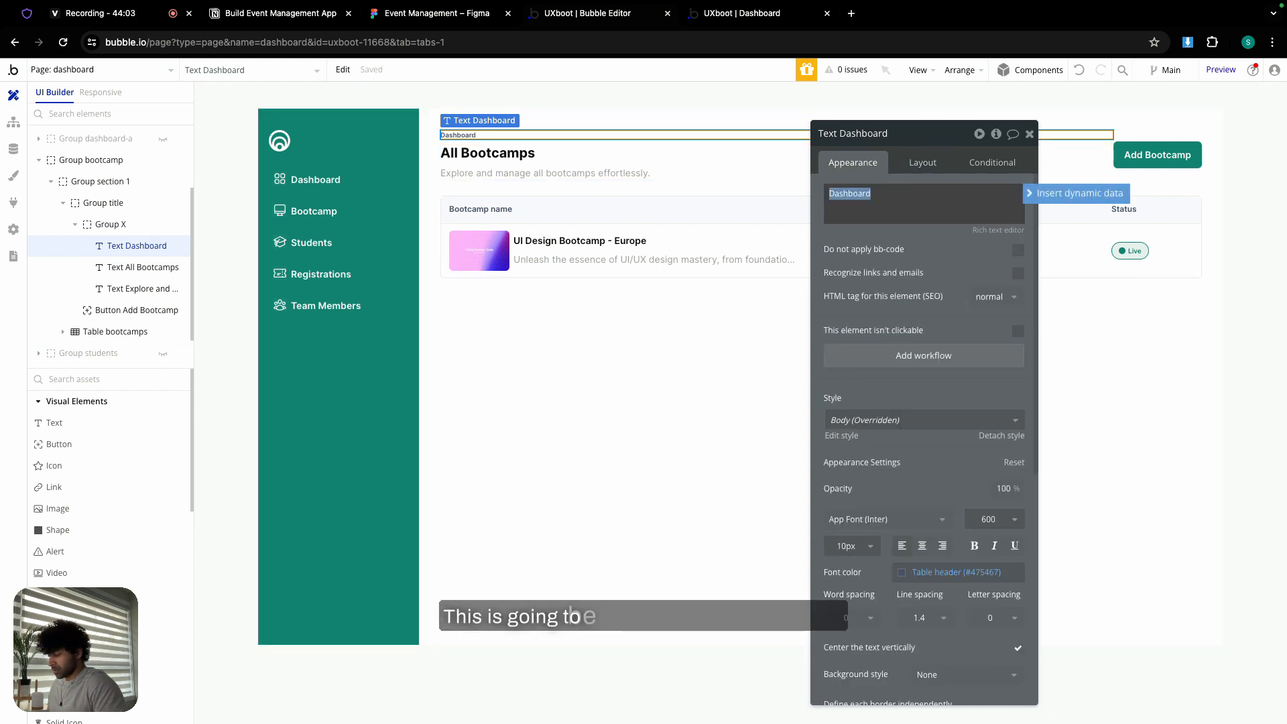
{"action": "type", "text": "Bootcamp"}
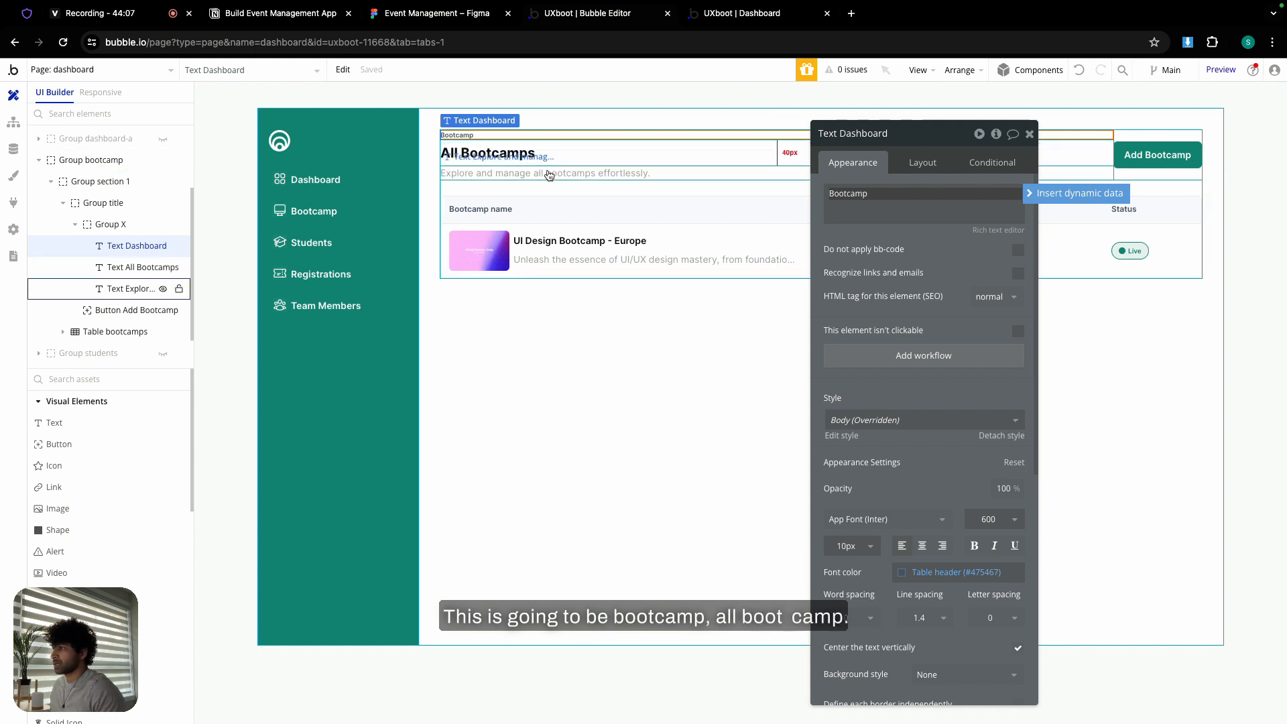
{"action": "left_click", "coordinate": [1029, 134]}
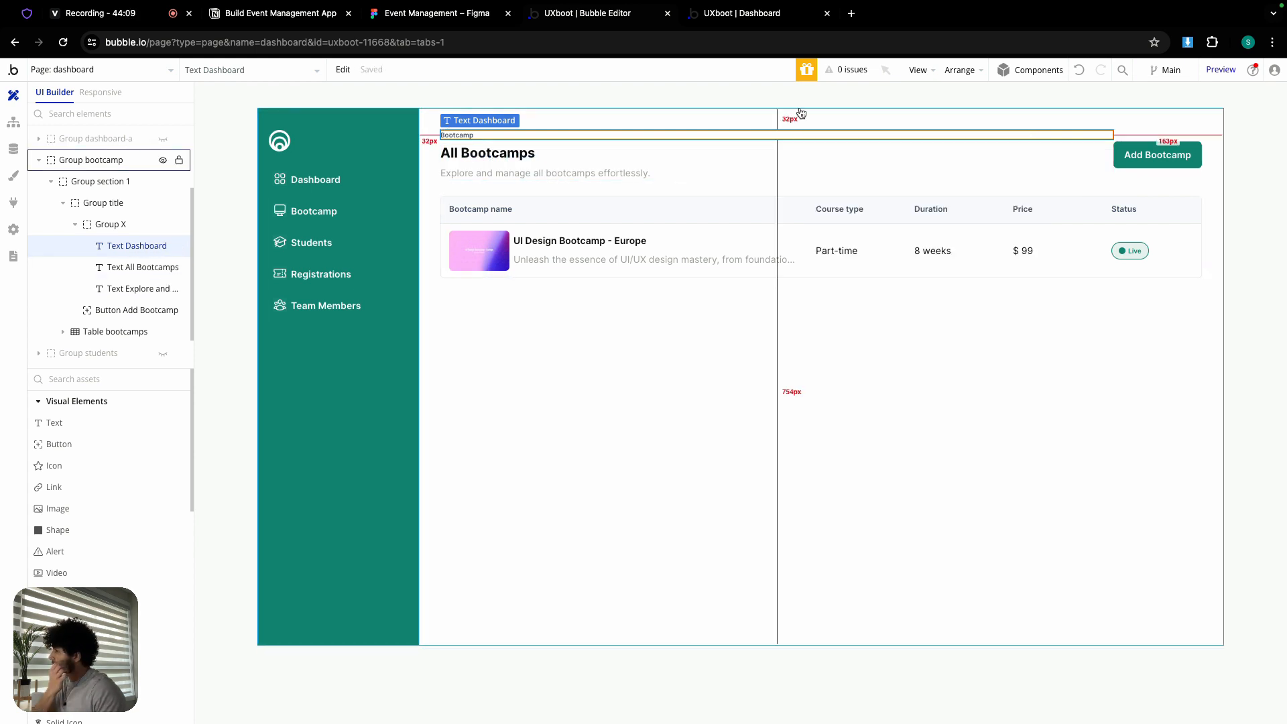
{"action": "left_click", "coordinate": [468, 16]}
- Zoom Figma's canvas out and back in on the three-column bootcamp cards, then return to Bubble
{"action": "scroll", "coordinate": [612, 285], "scroll_direction": "down", "scroll_amount": 5}
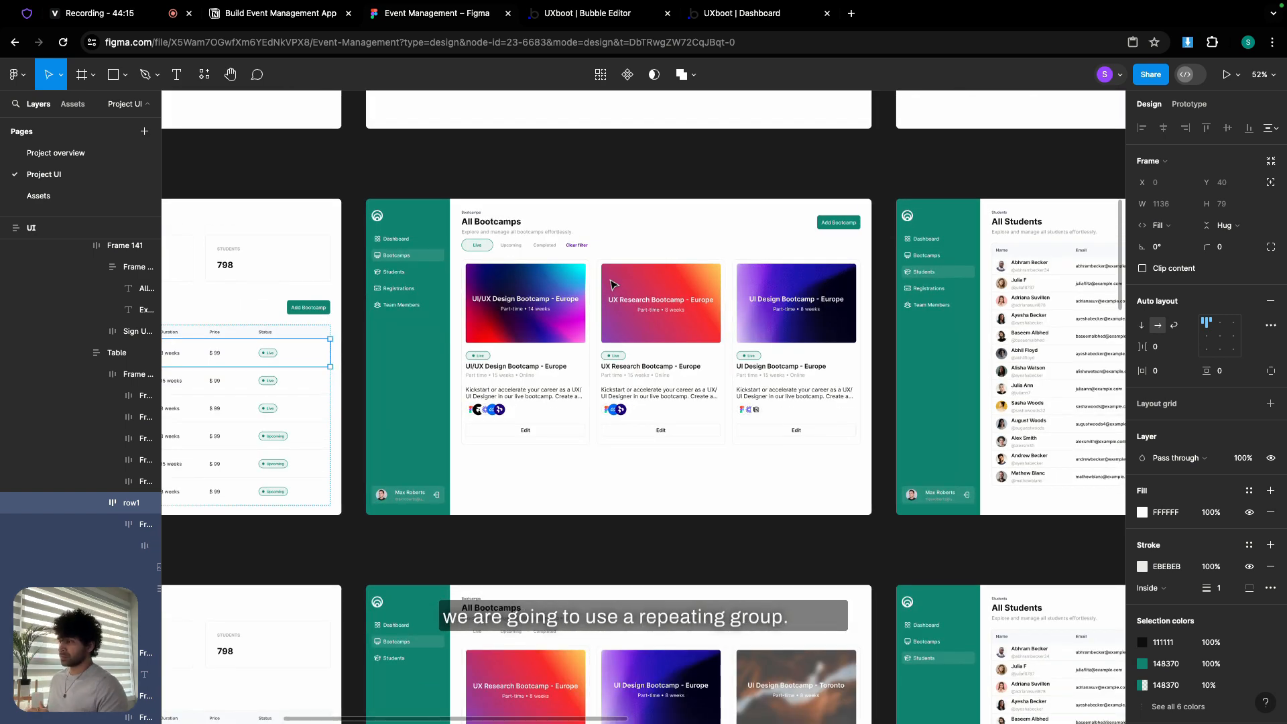
{"action": "scroll", "coordinate": [612, 285], "scroll_direction": "up", "scroll_amount": 10}
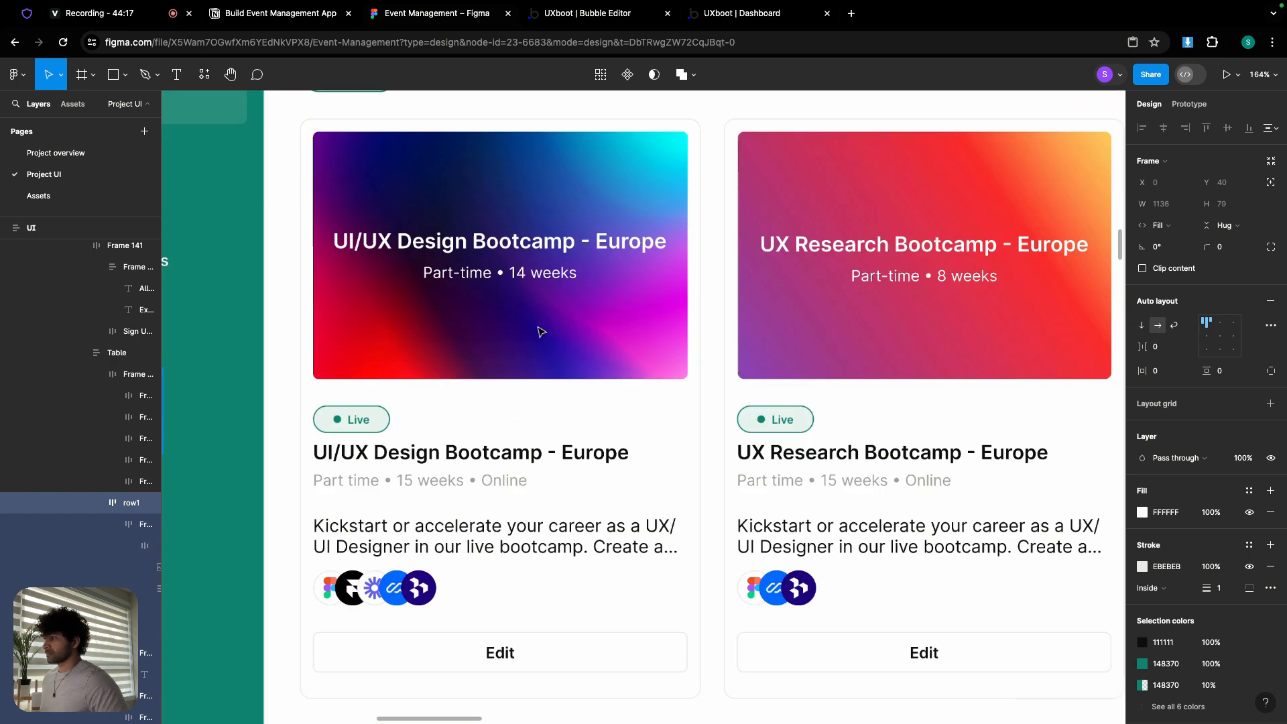
{"action": "left_click", "coordinate": [602, 14]}
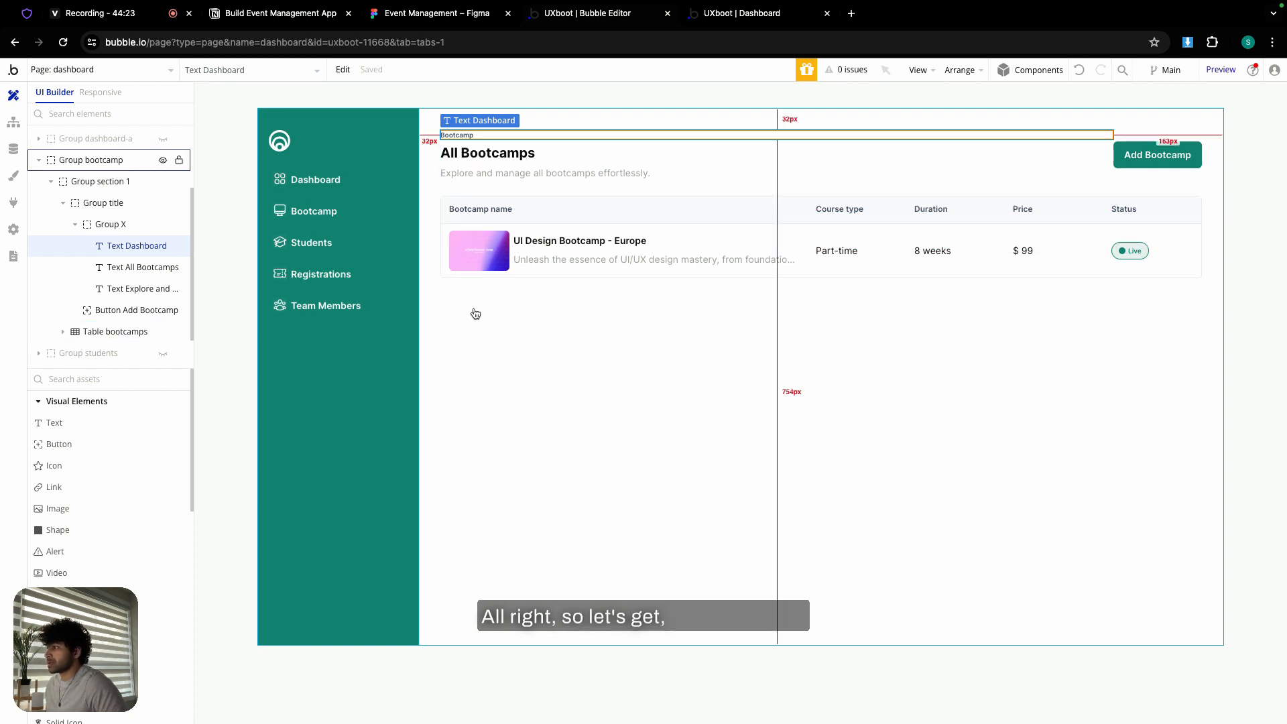
- Turn off Fit height to content for Group section 1 and set its minimum height to 0
{"action": "double_click", "coordinate": [445, 297]}
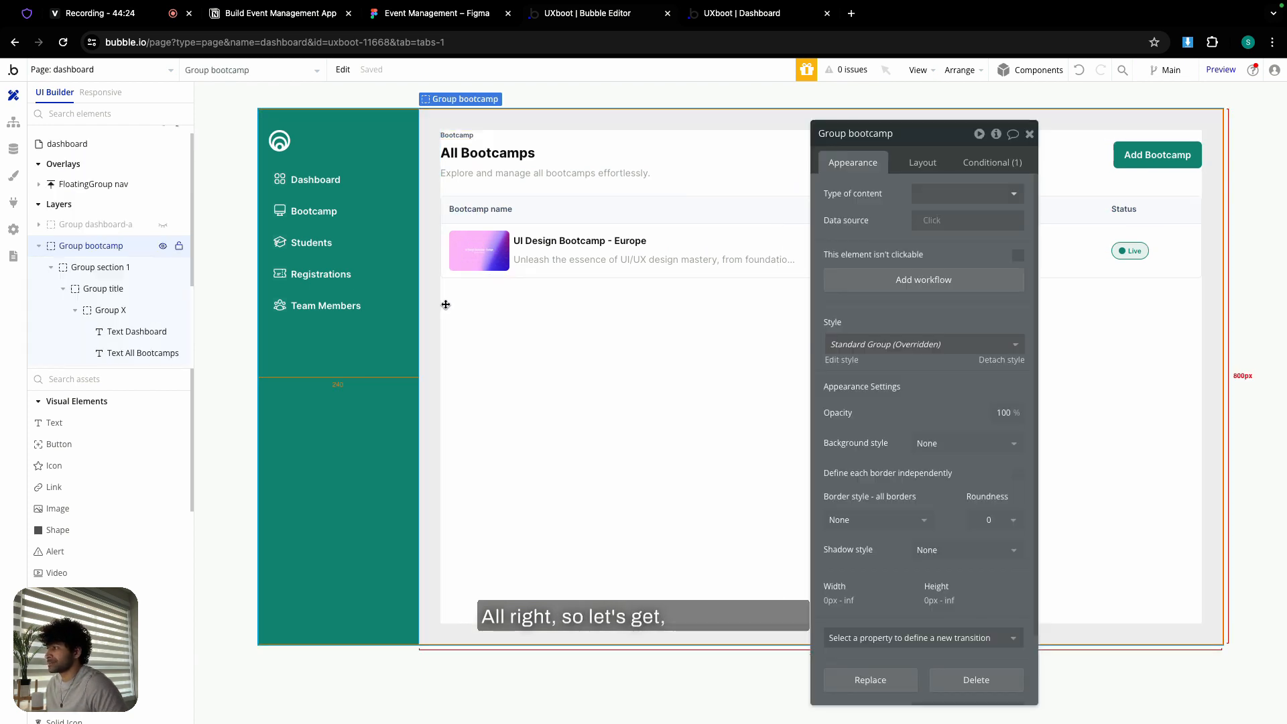
{"action": "left_click", "coordinate": [468, 187]}
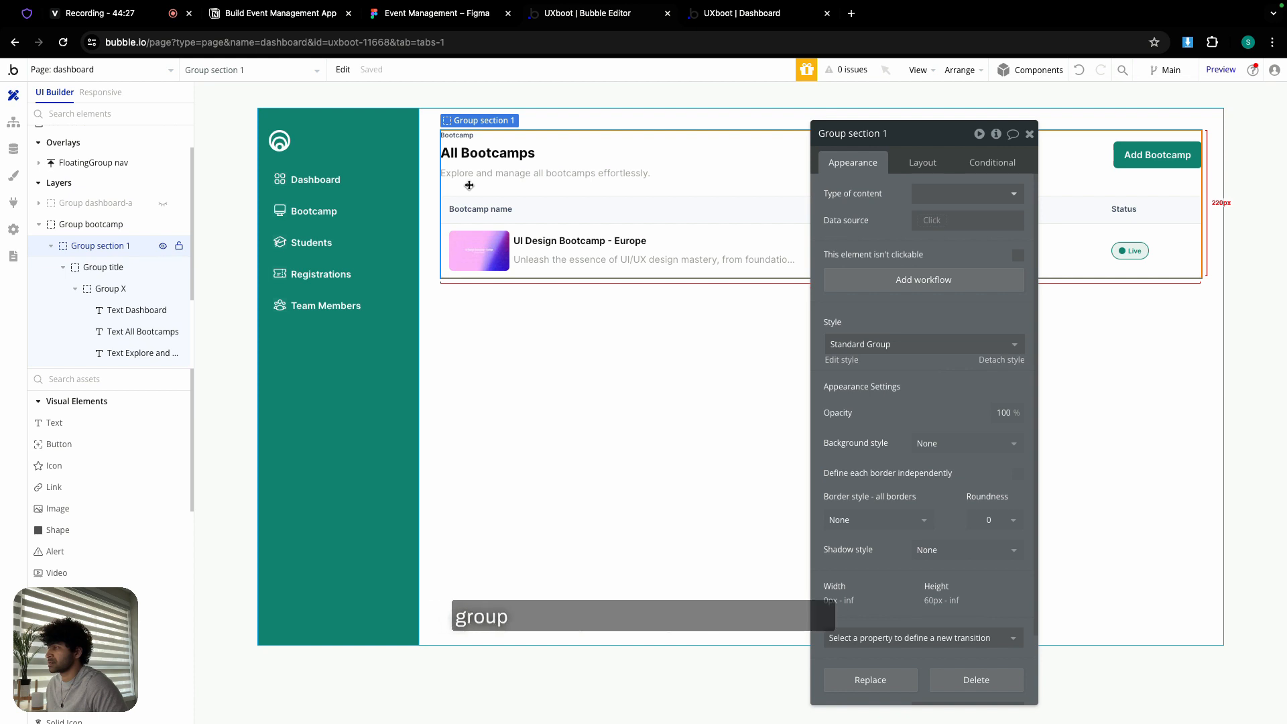
{"action": "left_click", "coordinate": [918, 170]}
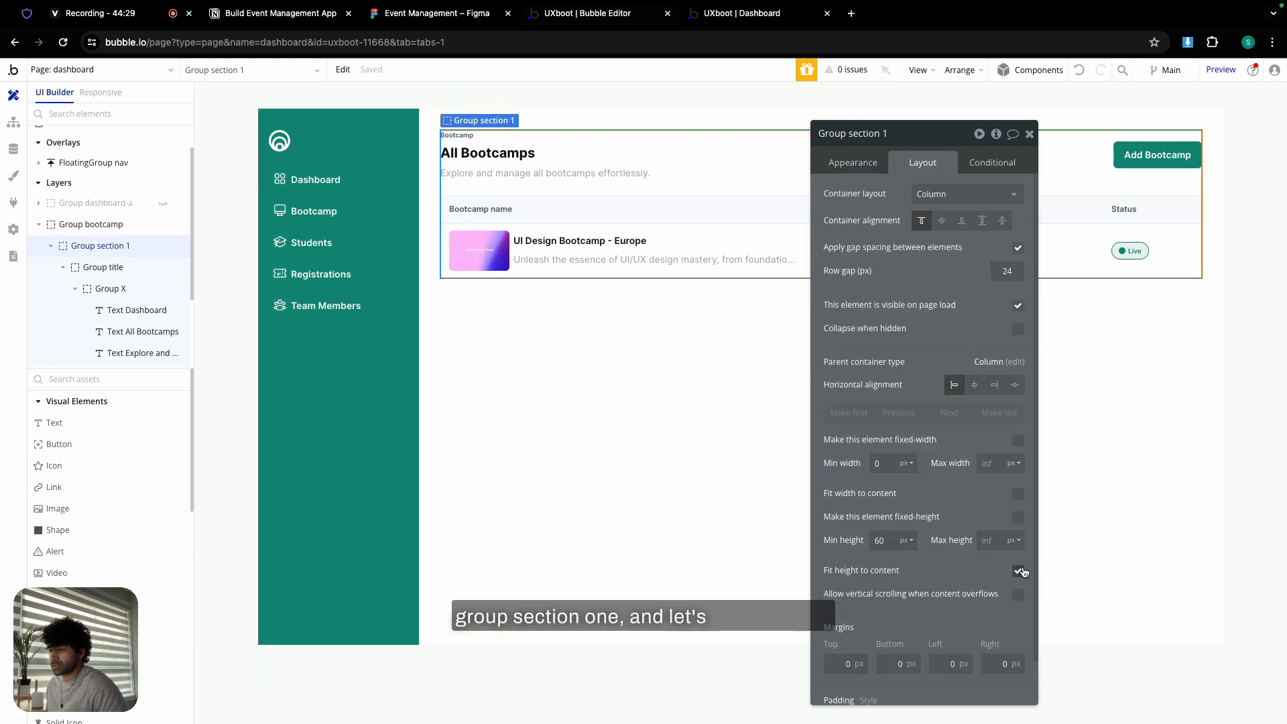
{"action": "left_click", "coordinate": [1018, 572]}
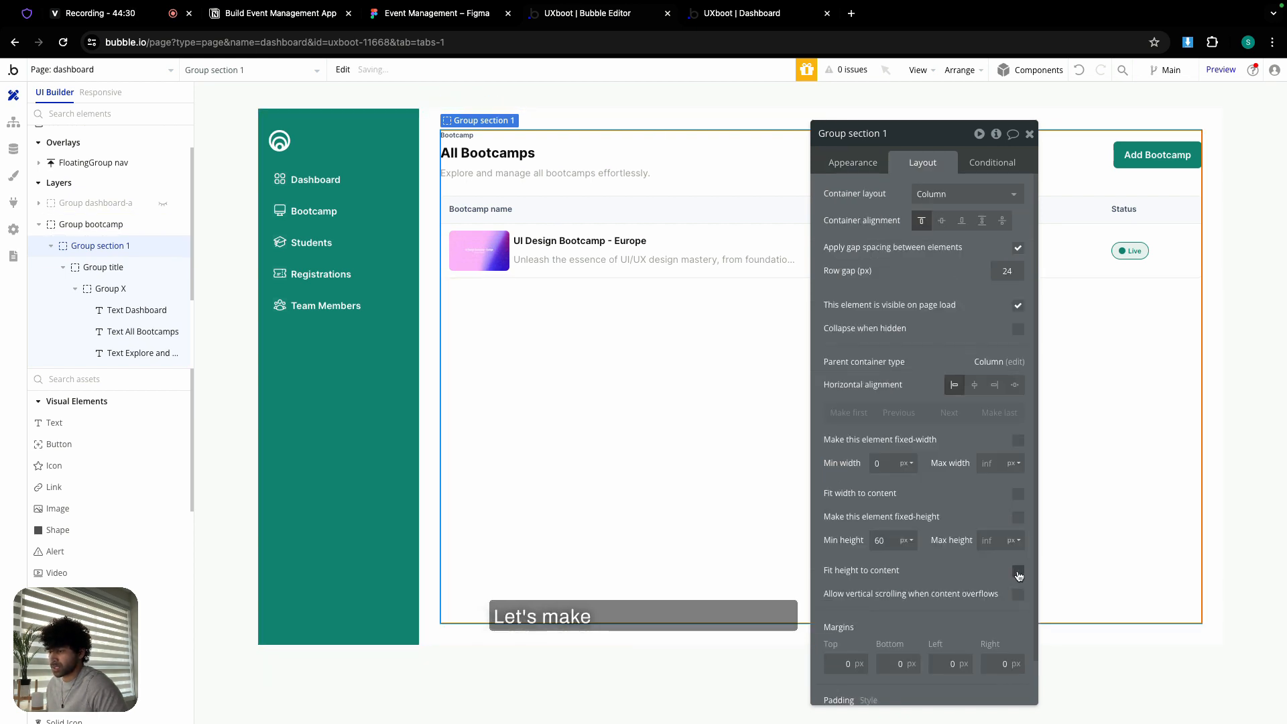
{"action": "double_click", "coordinate": [888, 543]}
{"action": "left_click", "coordinate": [865, 531]}
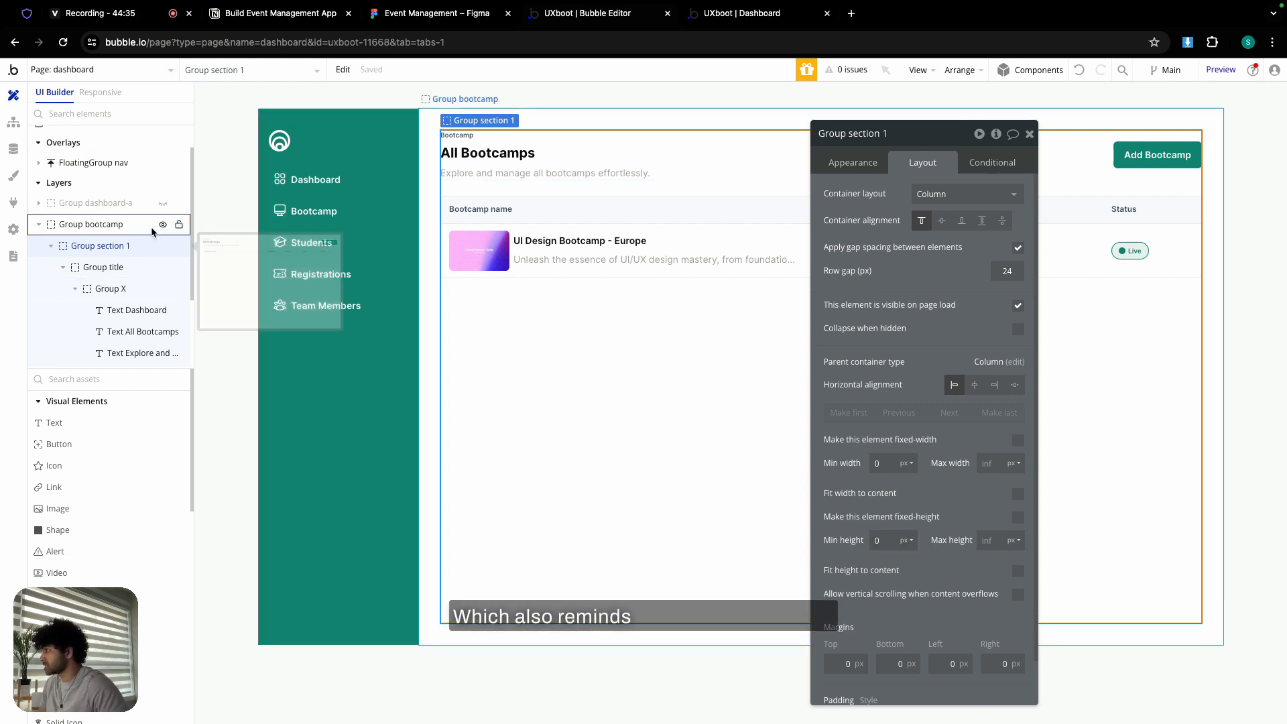
- Hide Group bootcamp, show Group dashboard-a, and check its sections' minimum heights
{"action": "left_click", "coordinate": [163, 226]}
{"action": "left_click", "coordinate": [163, 203]}
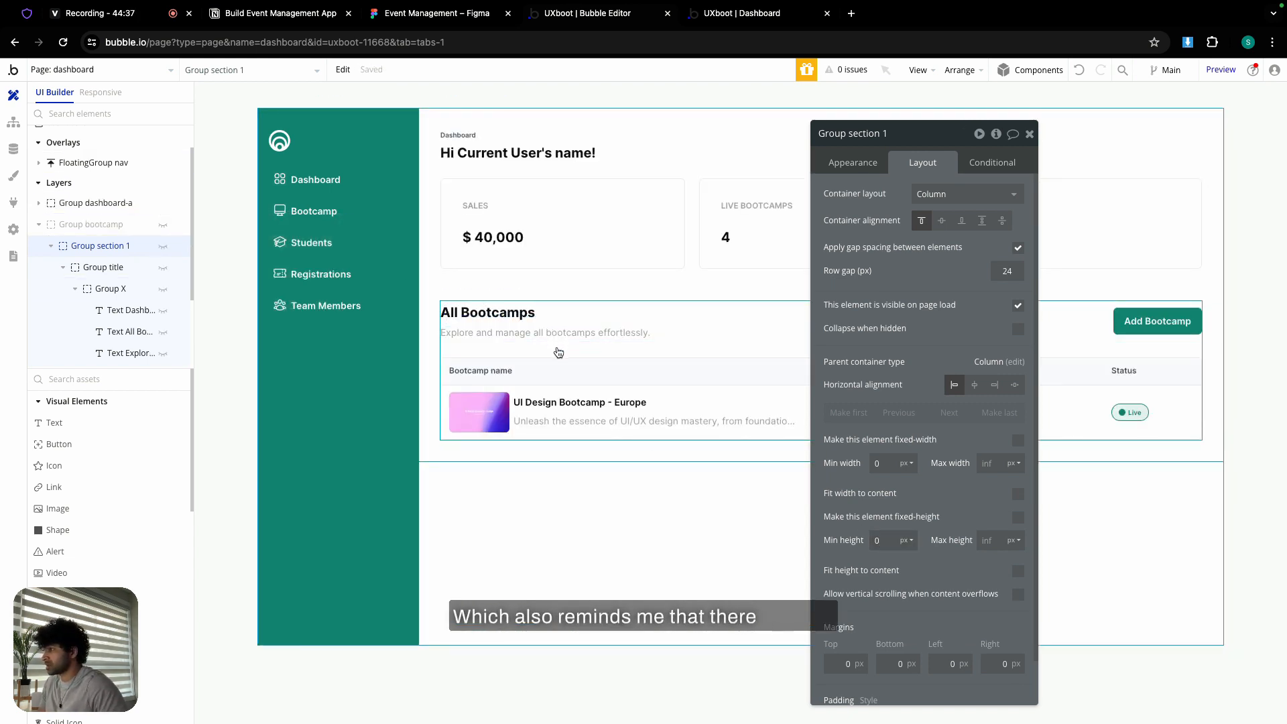
{"action": "left_click", "coordinate": [535, 346]}
{"action": "left_click", "coordinate": [883, 541]}
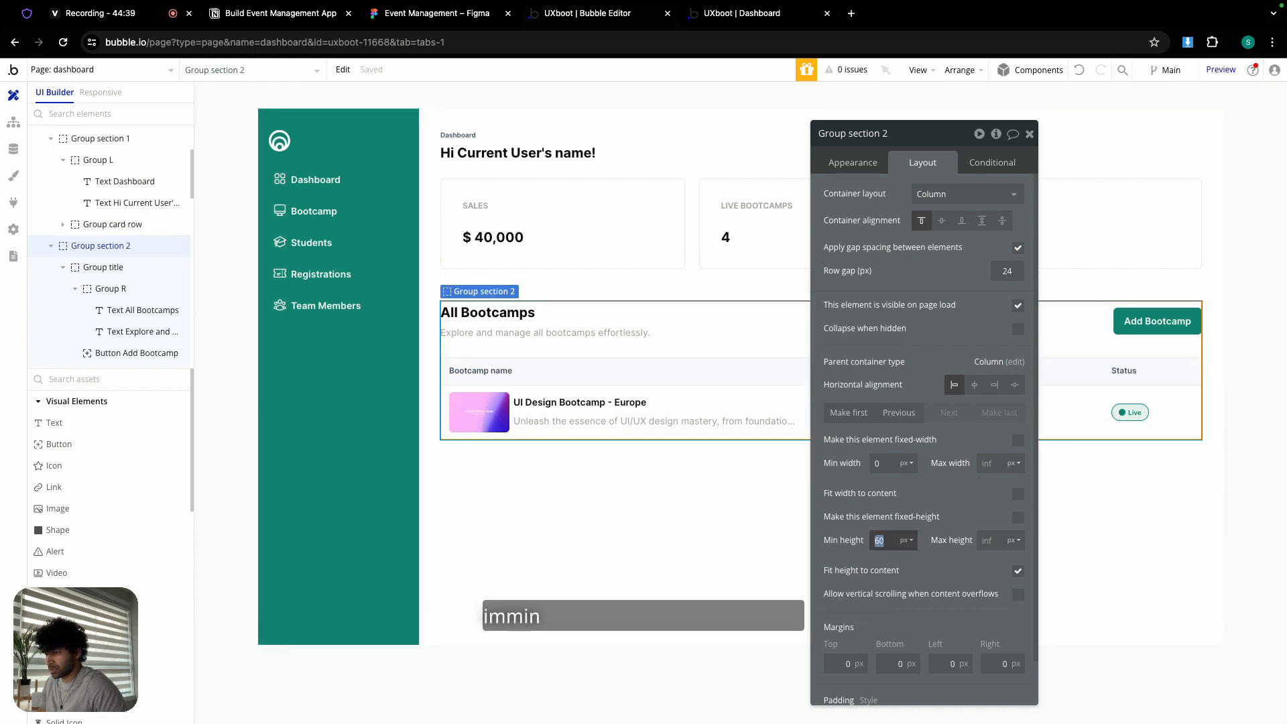
{"action": "left_click", "coordinate": [559, 174]}
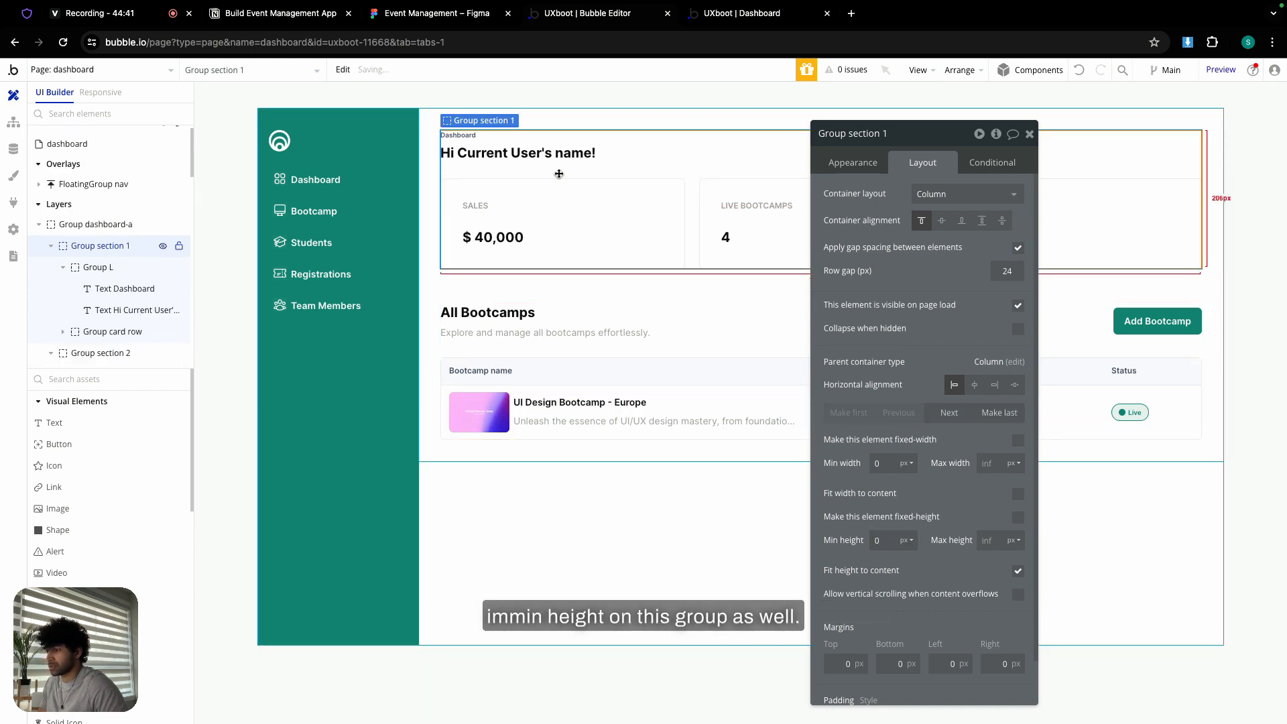
{"action": "left_click", "coordinate": [697, 223]}
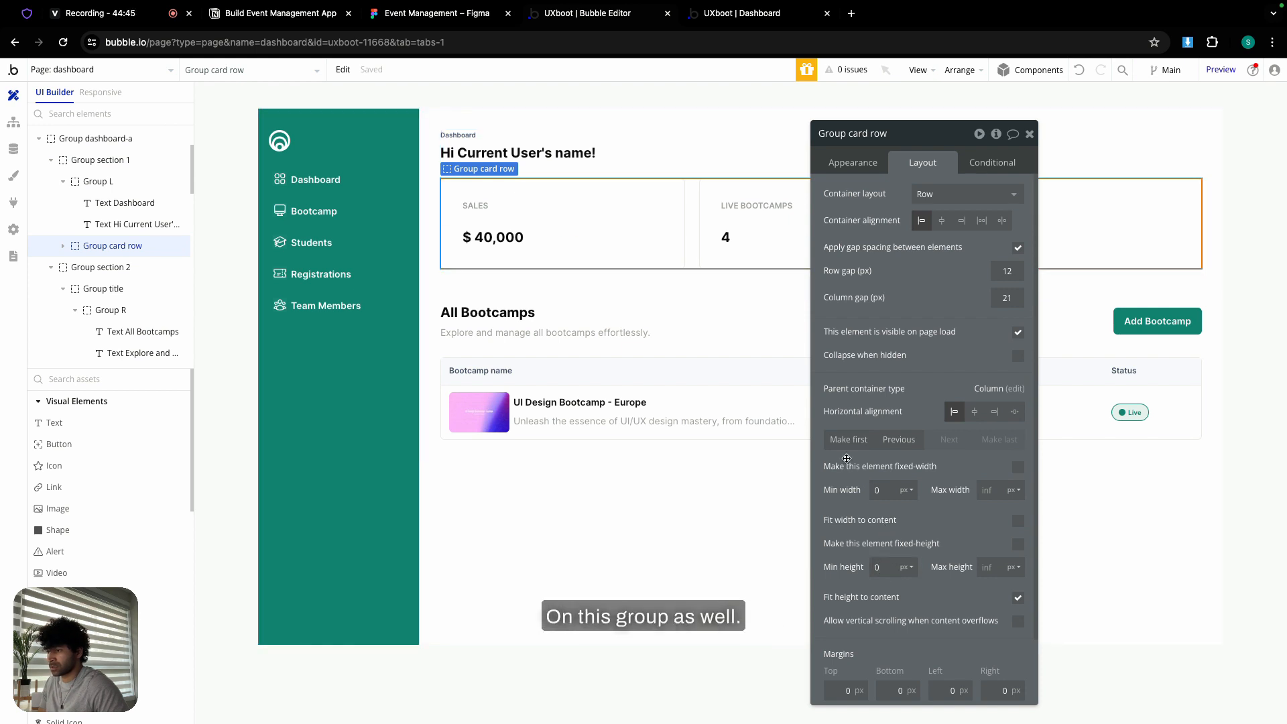
{"action": "left_click", "coordinate": [616, 322]}
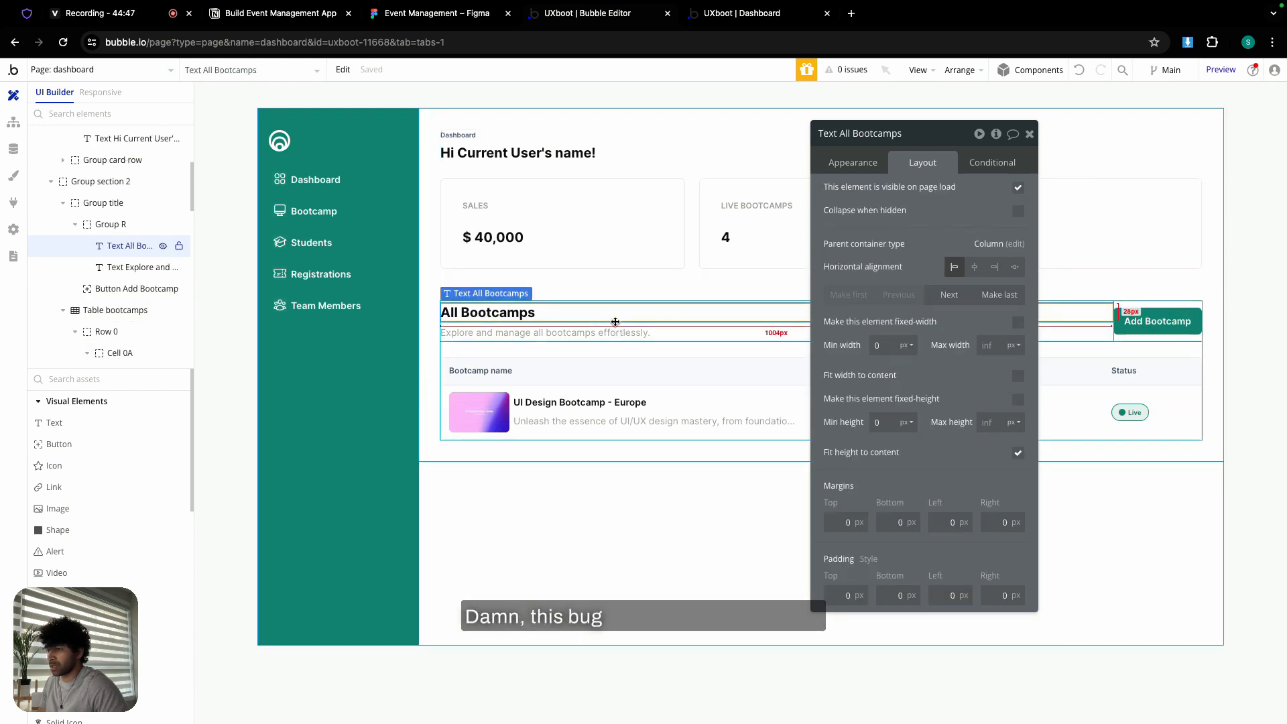
{"action": "left_click", "coordinate": [1136, 336]}
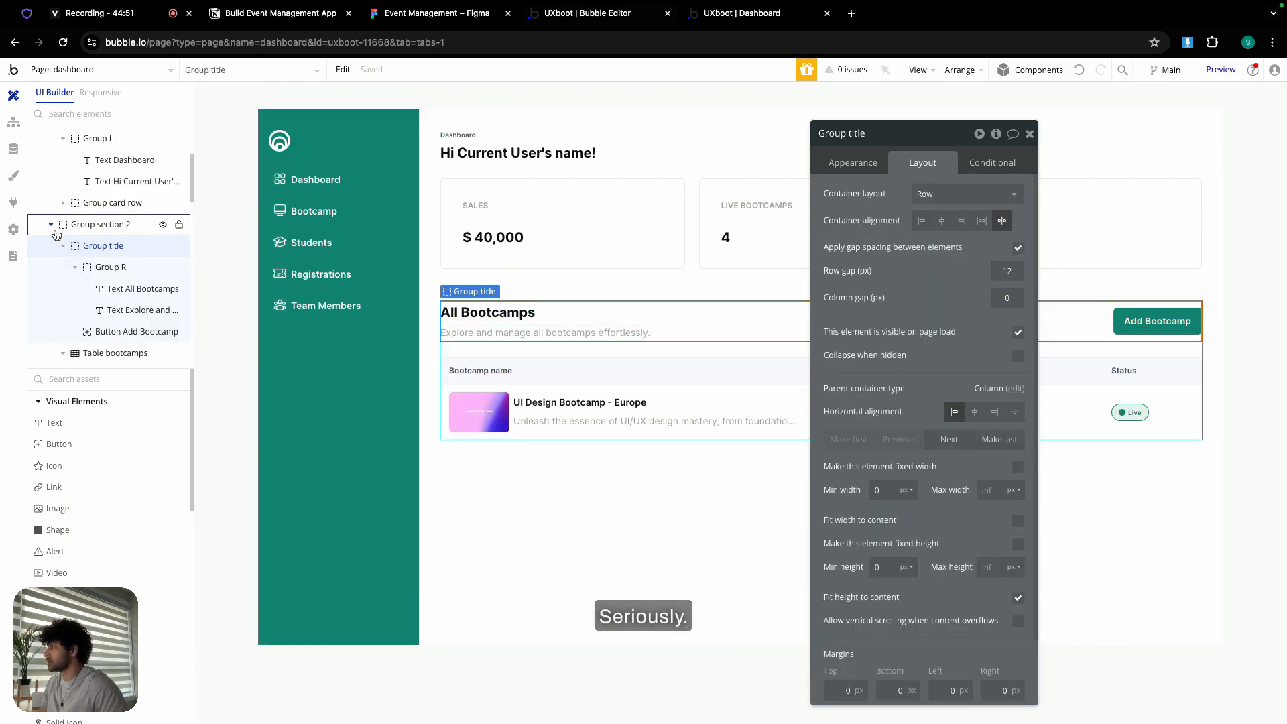
- Hide Group dashboard-a and make Group bootcamp visible again
{"action": "scroll", "coordinate": [47, 236], "scroll_direction": "up", "scroll_amount": 3}
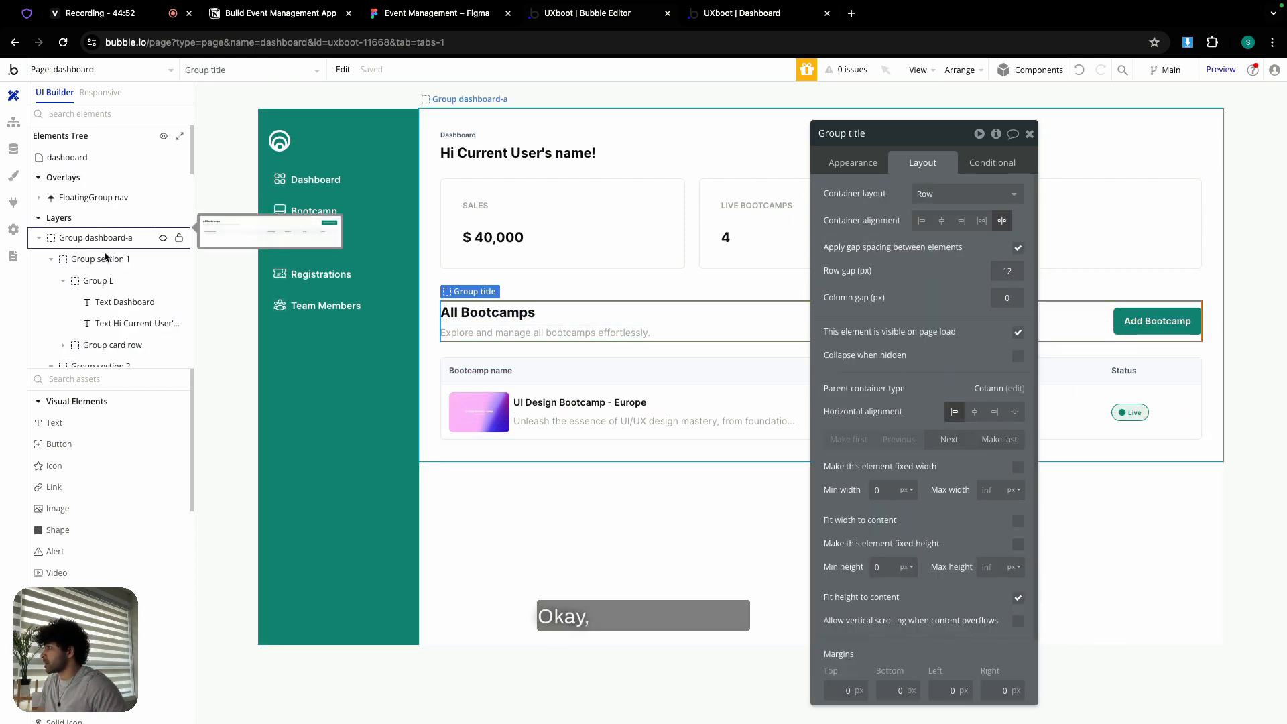
{"action": "left_click", "coordinate": [38, 239]}
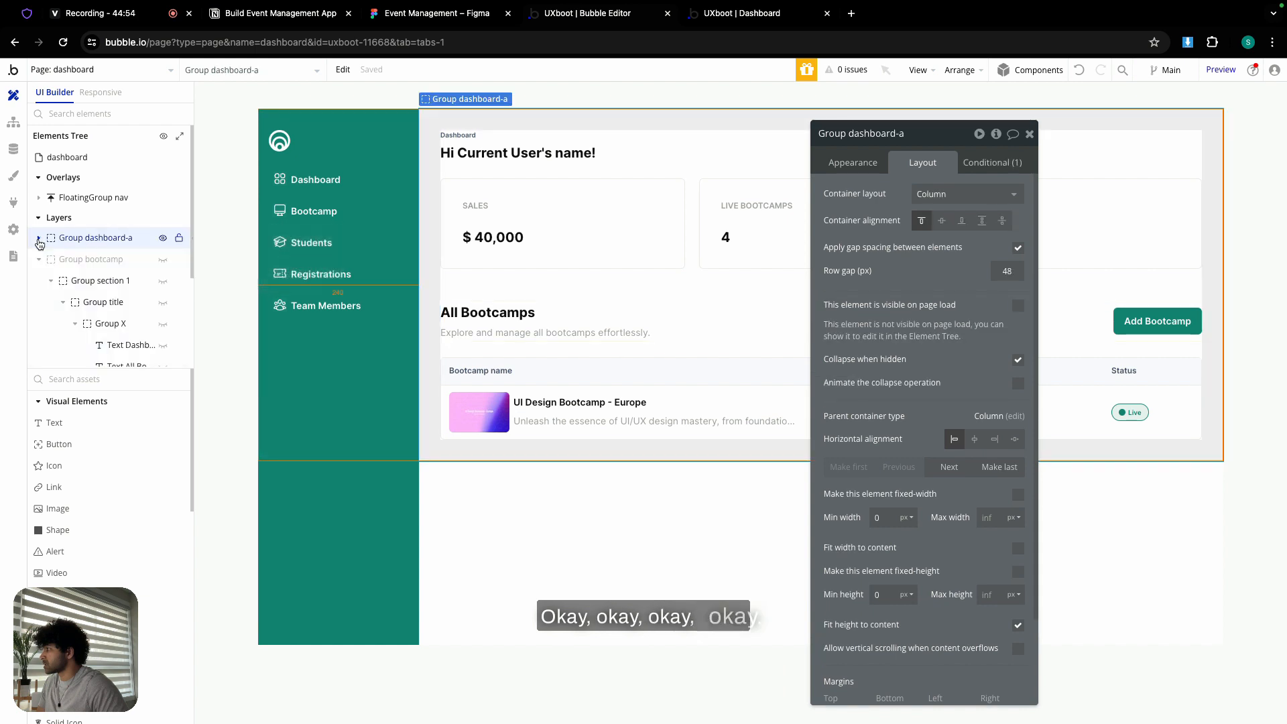
{"action": "left_click", "coordinate": [162, 239]}
{"action": "left_click", "coordinate": [163, 259]}
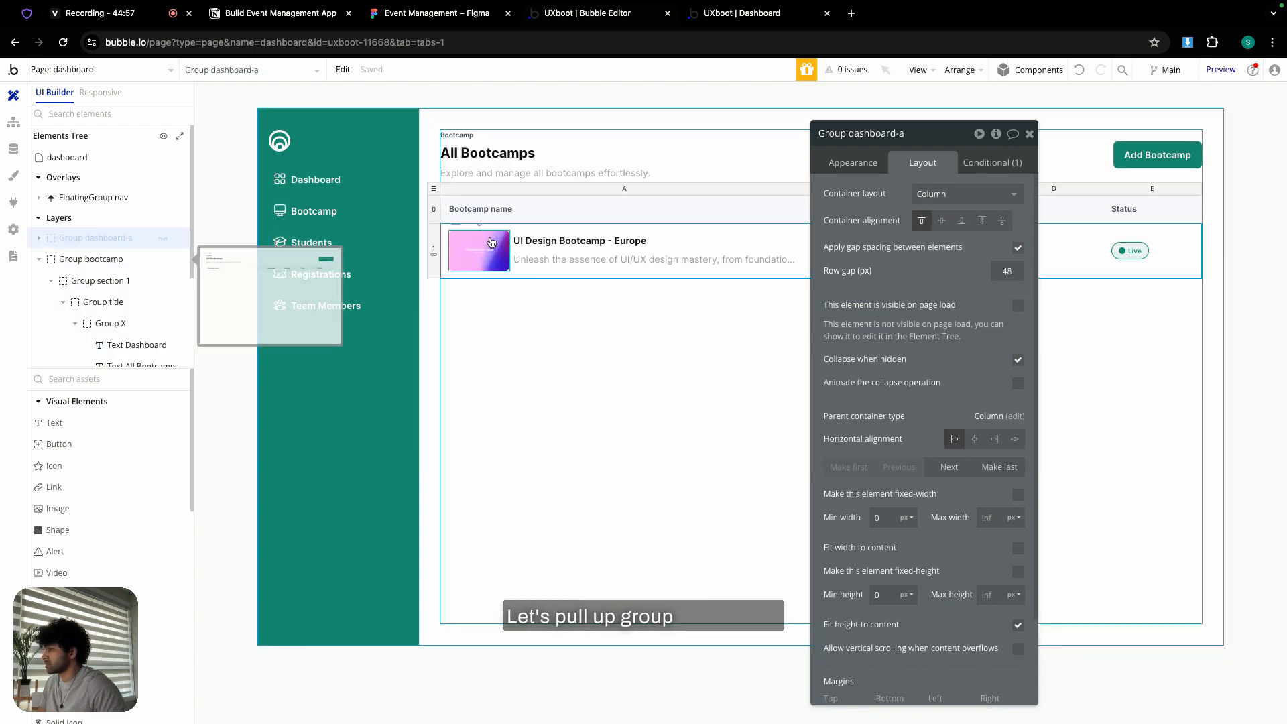
- Delete Table bootcamps from the bootcamp group and close the section's property editor
{"action": "left_click", "coordinate": [433, 190]}
{"action": "key", "text": "Delete"}
{"action": "left_click", "coordinate": [519, 186]}
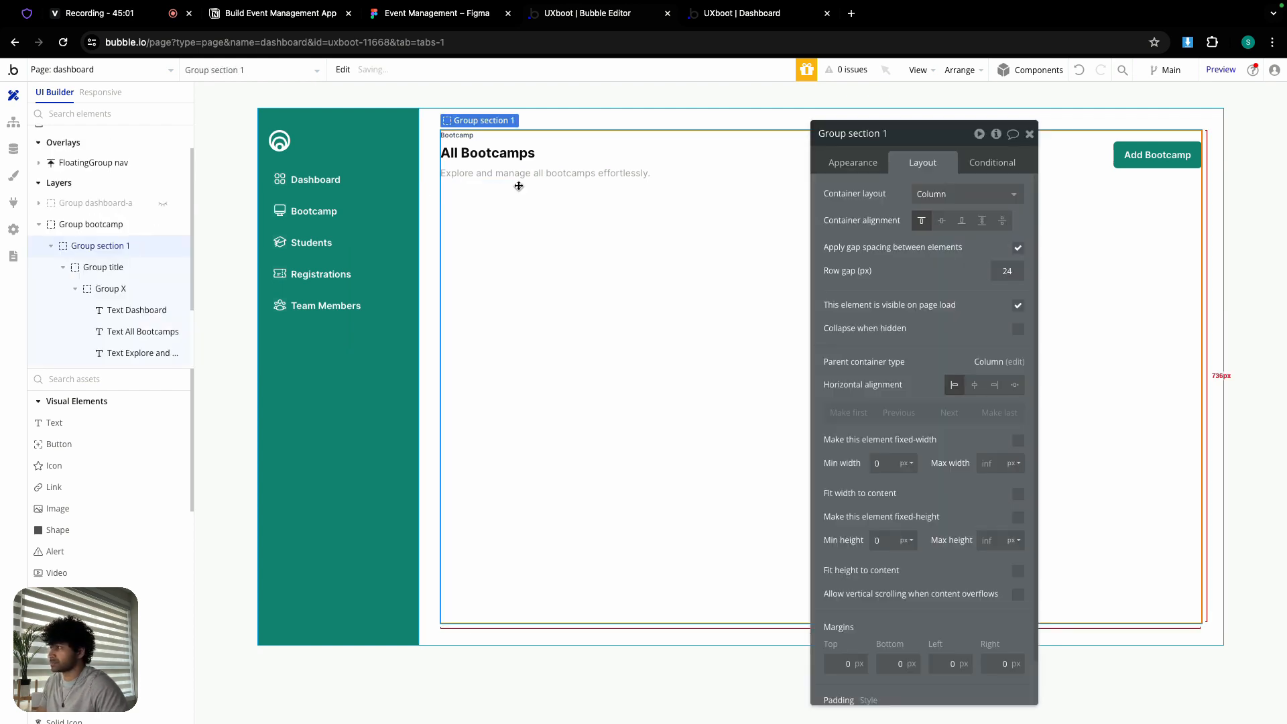
{"action": "left_click", "coordinate": [1031, 135]}
{"action": "scroll", "coordinate": [107, 510], "scroll_direction": "down", "scroll_amount": 1}
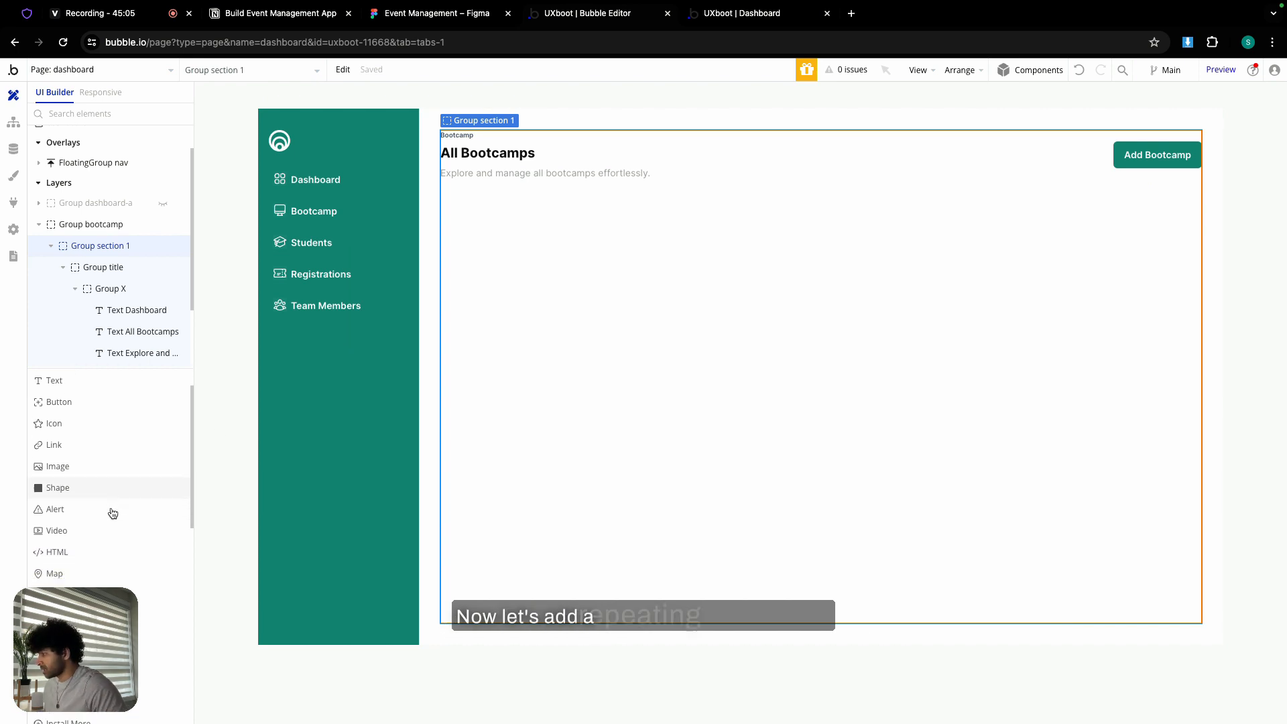
{"action": "scroll", "coordinate": [112, 513], "scroll_direction": "down", "scroll_amount": 3}
- Add a repeating group under the All Bootcamps header and name it bootcamps
{"action": "left_click", "coordinate": [107, 596]}
{"action": "left_click", "coordinate": [544, 331]}
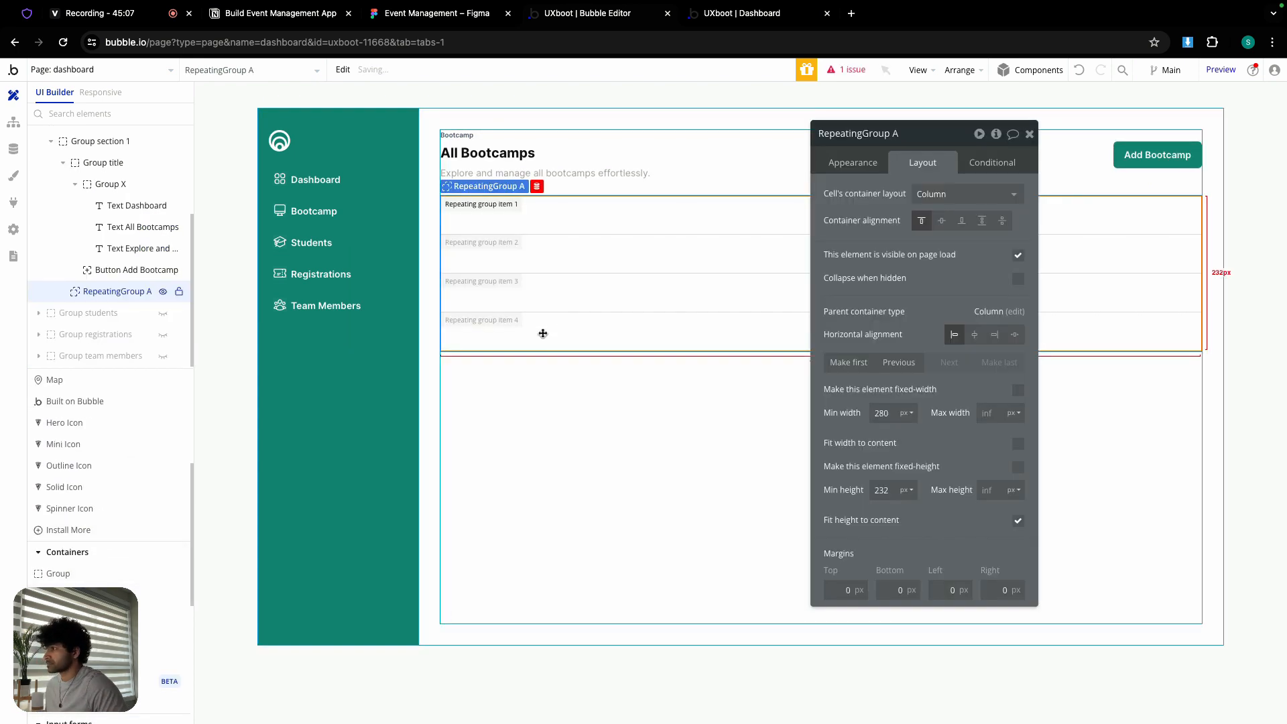
{"action": "double_click", "coordinate": [924, 136]}
{"action": "type", "text": "bootcamps"}
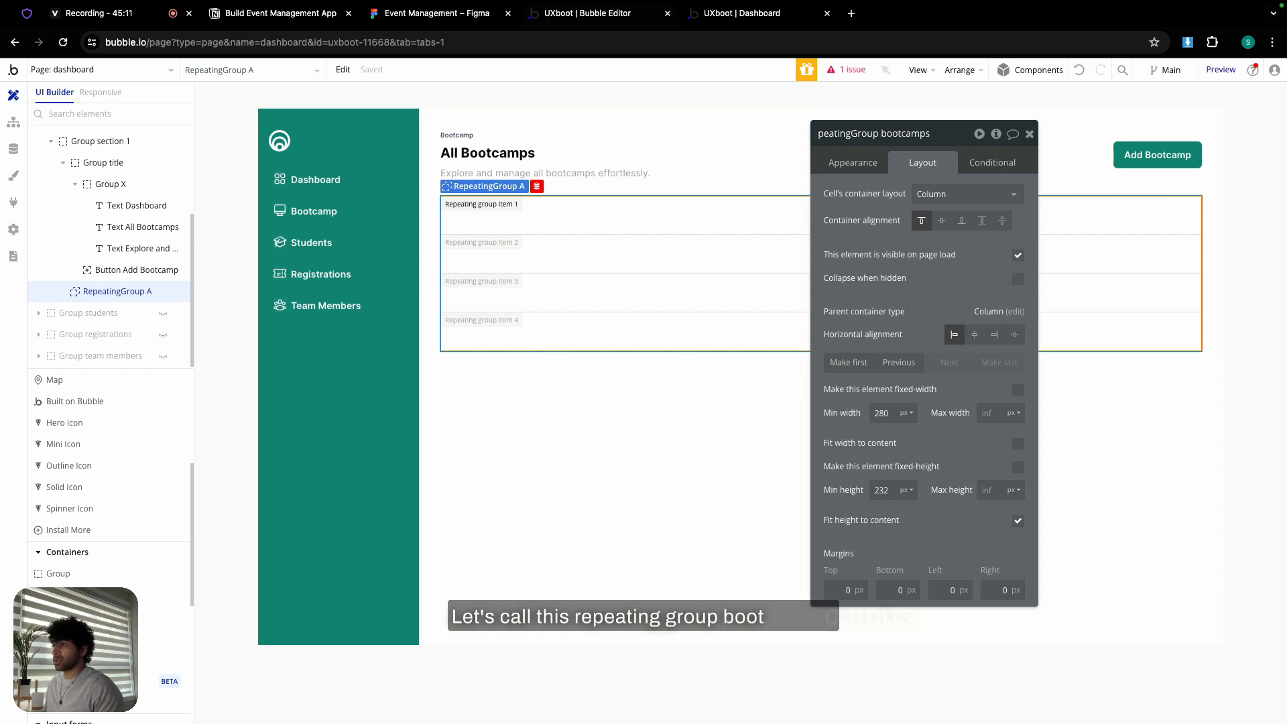
{"action": "left_click", "coordinate": [857, 168]}
- Set the repeating group's content type to Test OS with data source All Test OS
{"action": "left_click", "coordinate": [983, 195]}
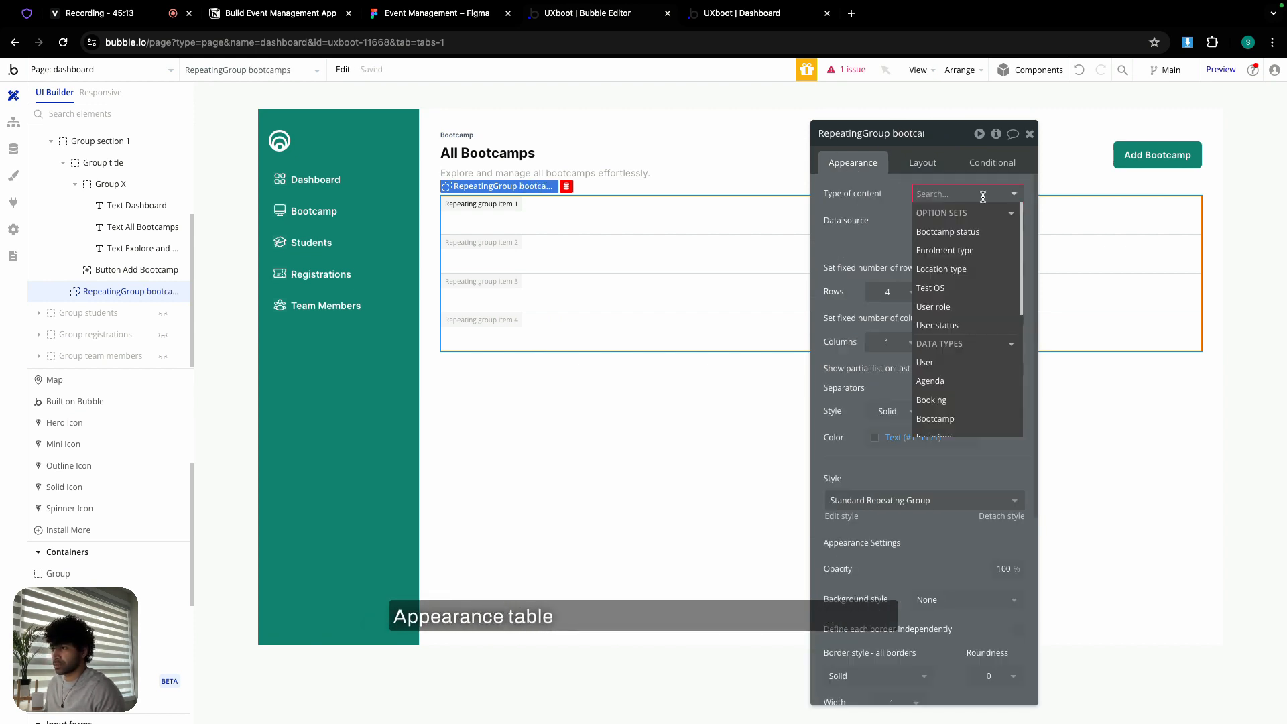
{"action": "left_click", "coordinate": [932, 288]}
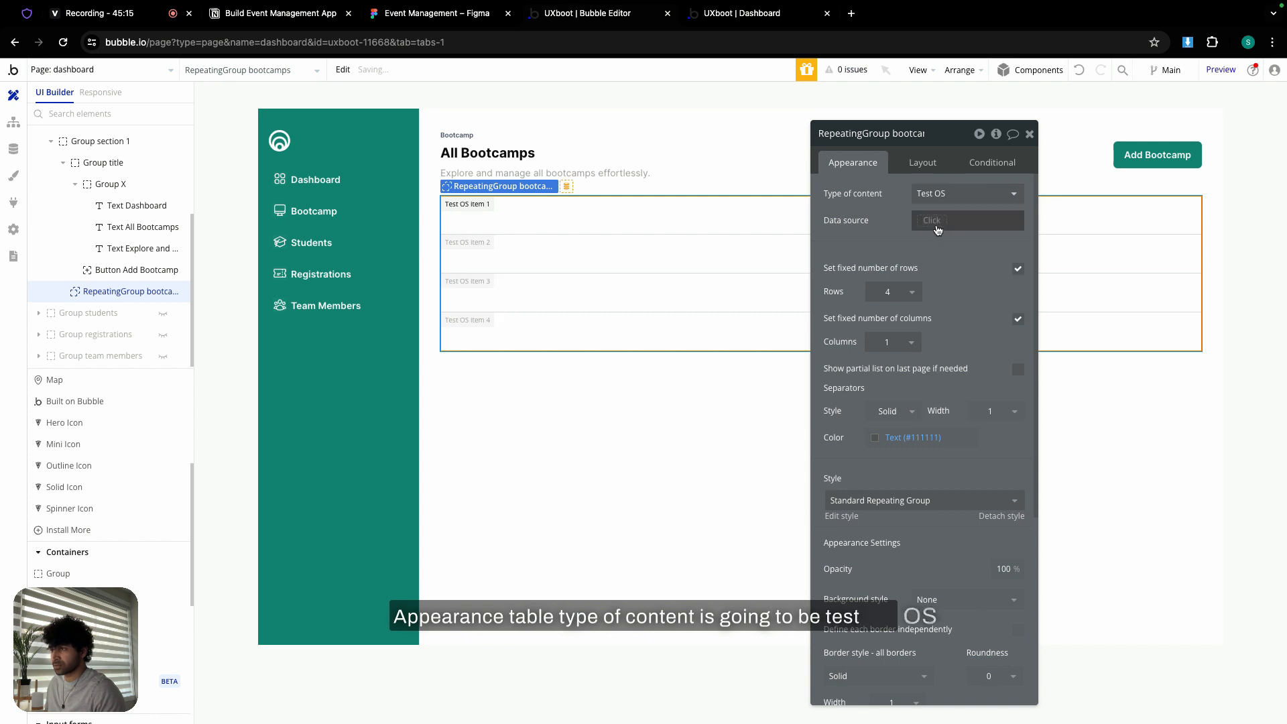
{"action": "left_click", "coordinate": [934, 222]}
{"action": "left_click", "coordinate": [942, 294]}
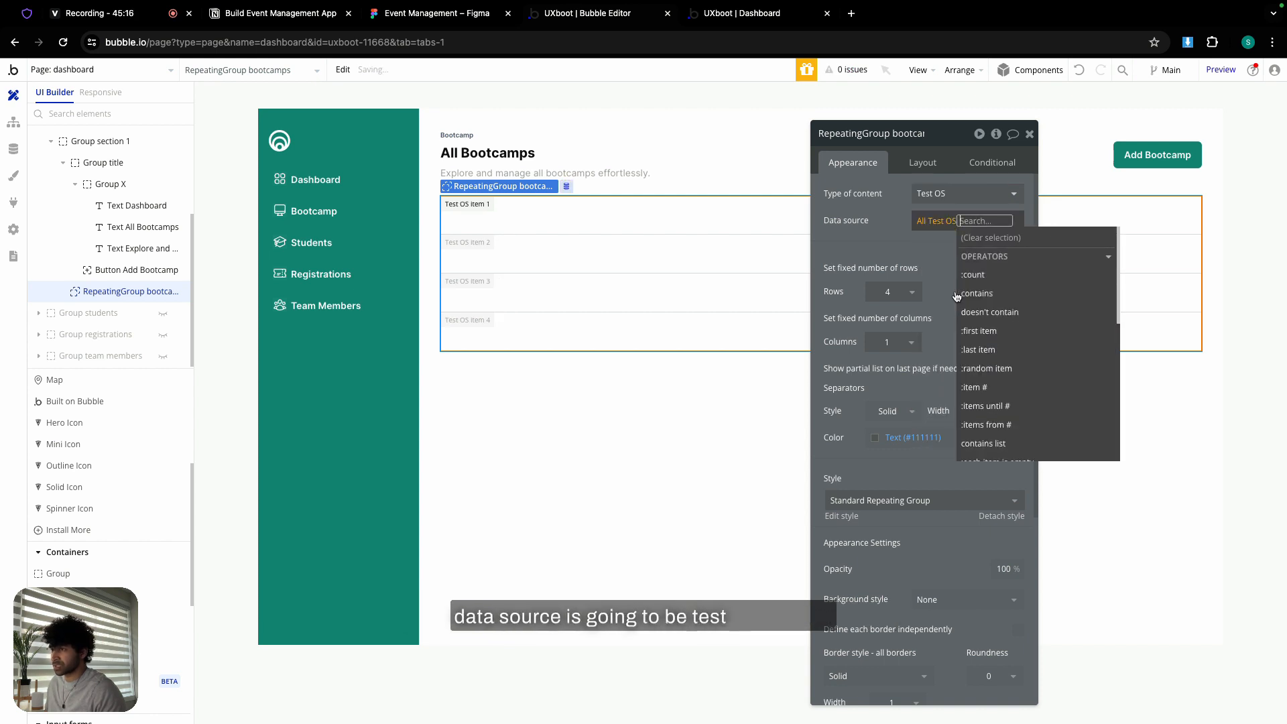
{"action": "left_click", "coordinate": [894, 224]}
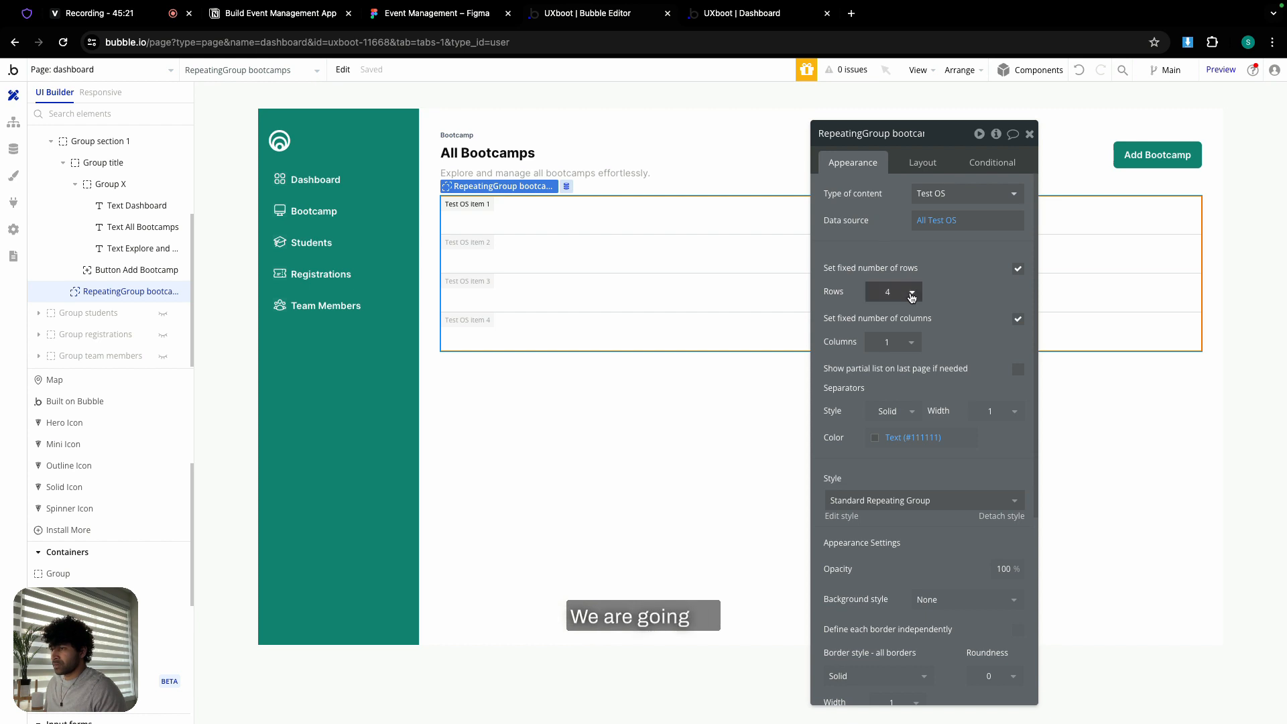
- Let rows vary, set minimum row height to 100%, and lay it out in 3 columns
{"action": "left_click", "coordinate": [1018, 270]}
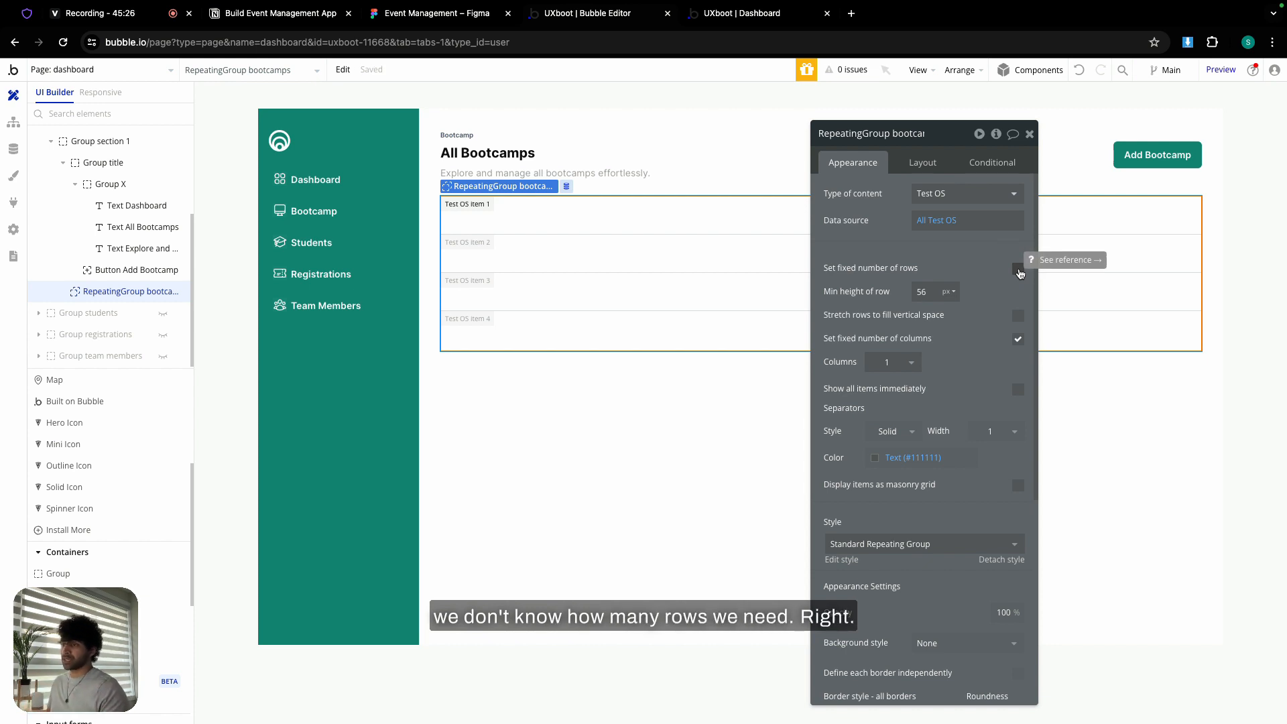
{"action": "double_click", "coordinate": [922, 292]}
{"action": "type", "text": "100"}
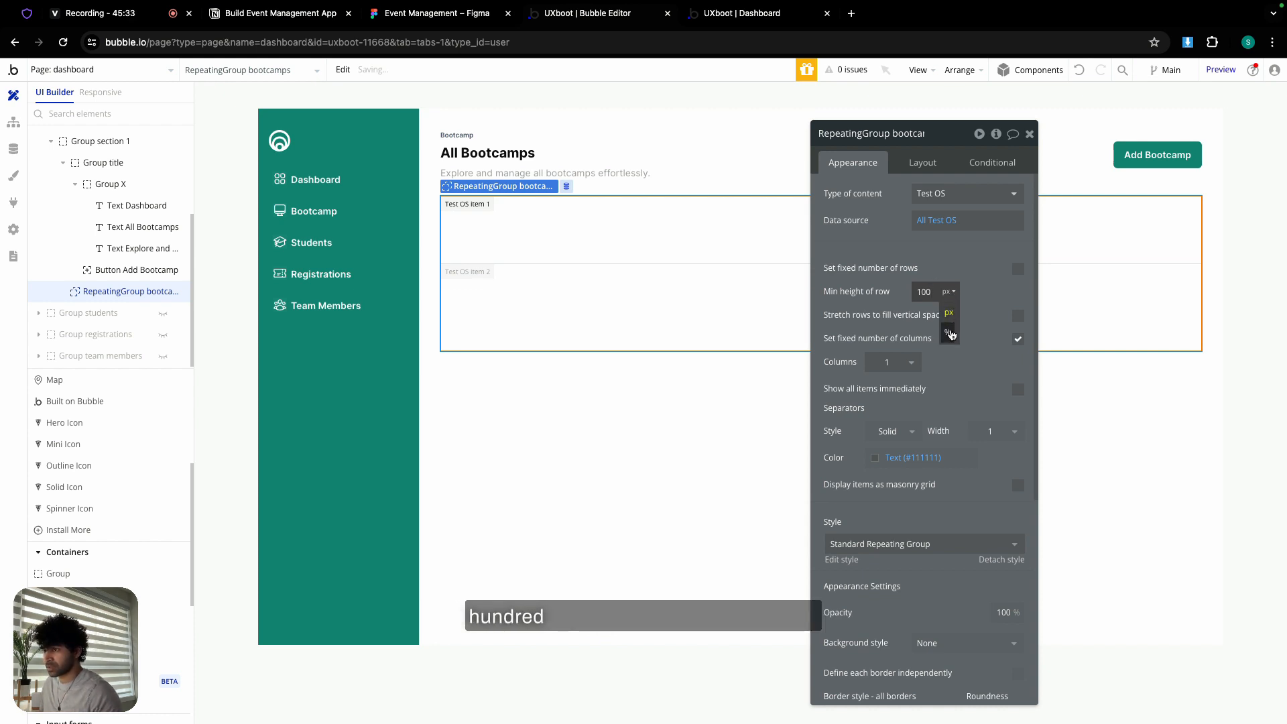
{"action": "left_click", "coordinate": [949, 333]}
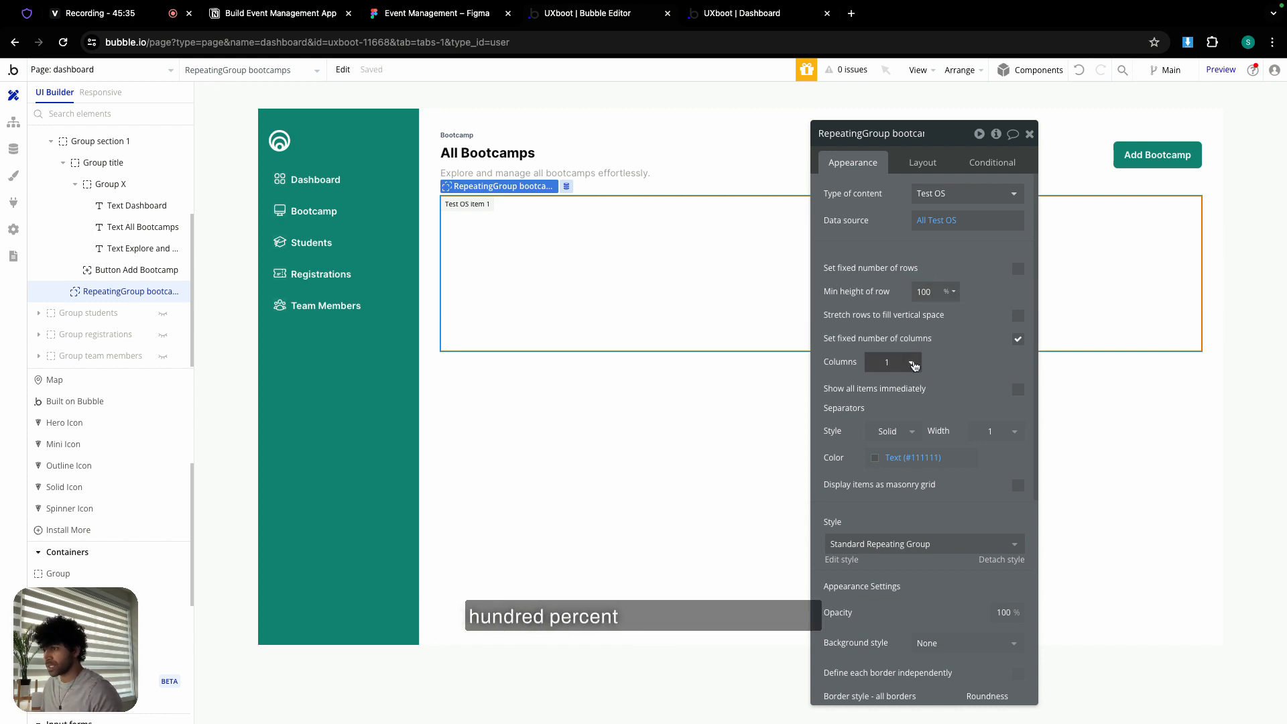
{"action": "left_click", "coordinate": [912, 363]}
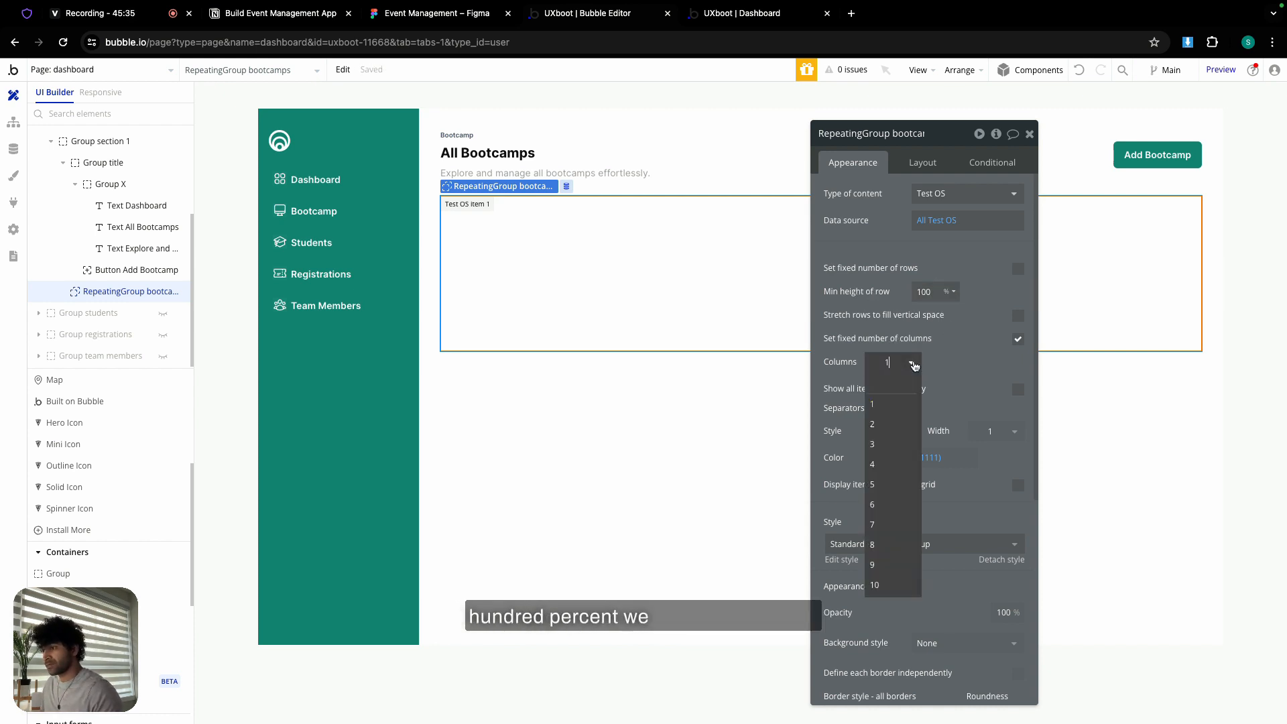
{"action": "left_click", "coordinate": [893, 444]}
- Give the repeating group 21-wide white separators and border style None
{"action": "double_click", "coordinate": [995, 431]}
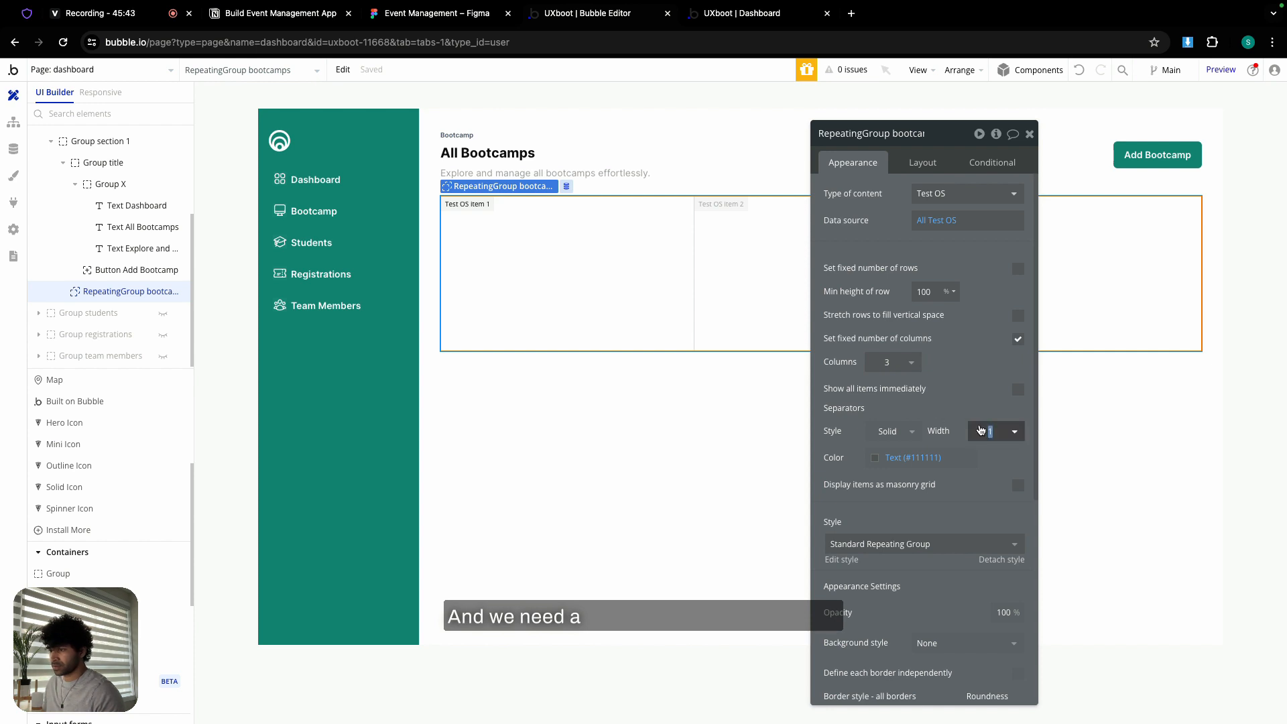
{"action": "type", "text": "21"}
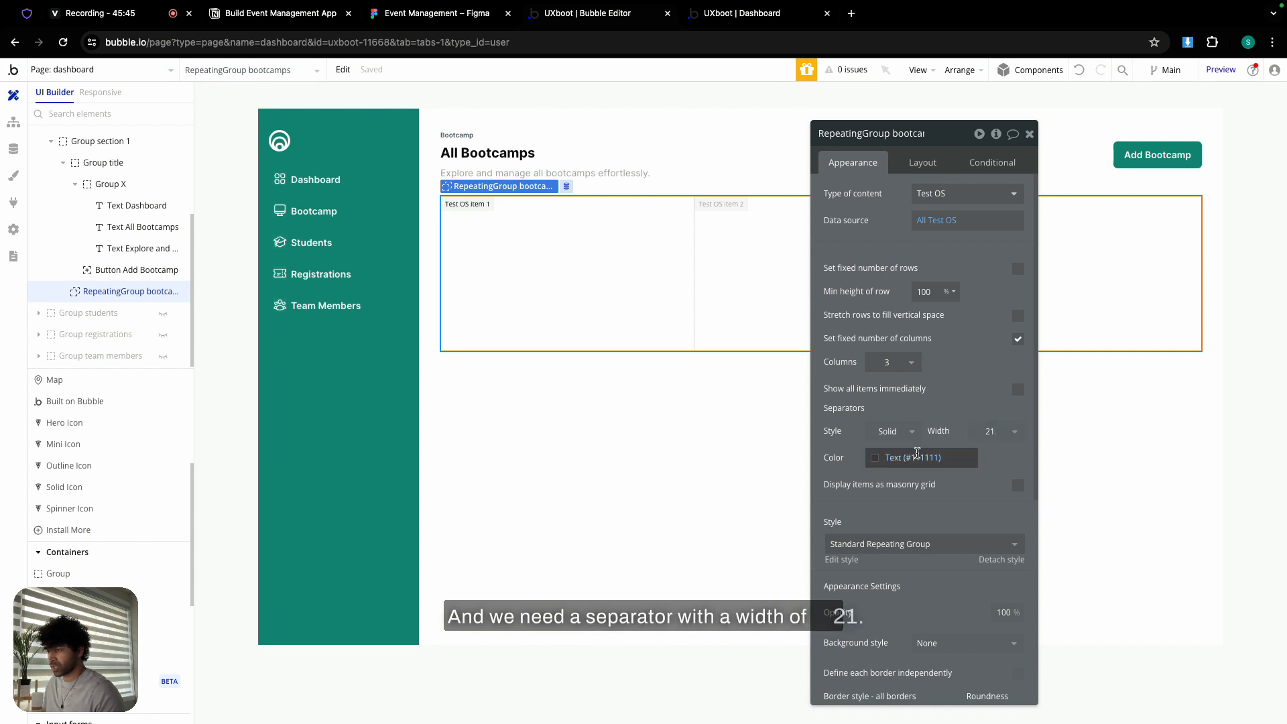
{"action": "left_click", "coordinate": [916, 457]}
{"action": "left_click", "coordinate": [894, 637]}
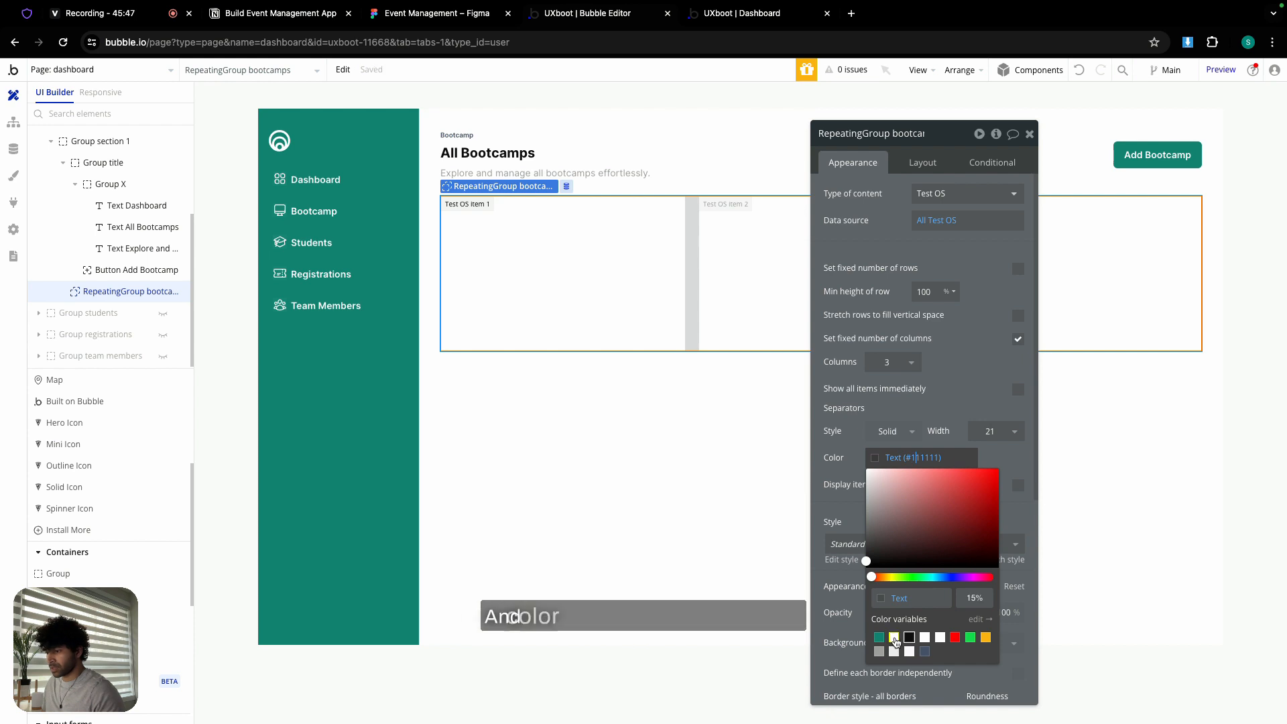
{"action": "left_click", "coordinate": [845, 448]}
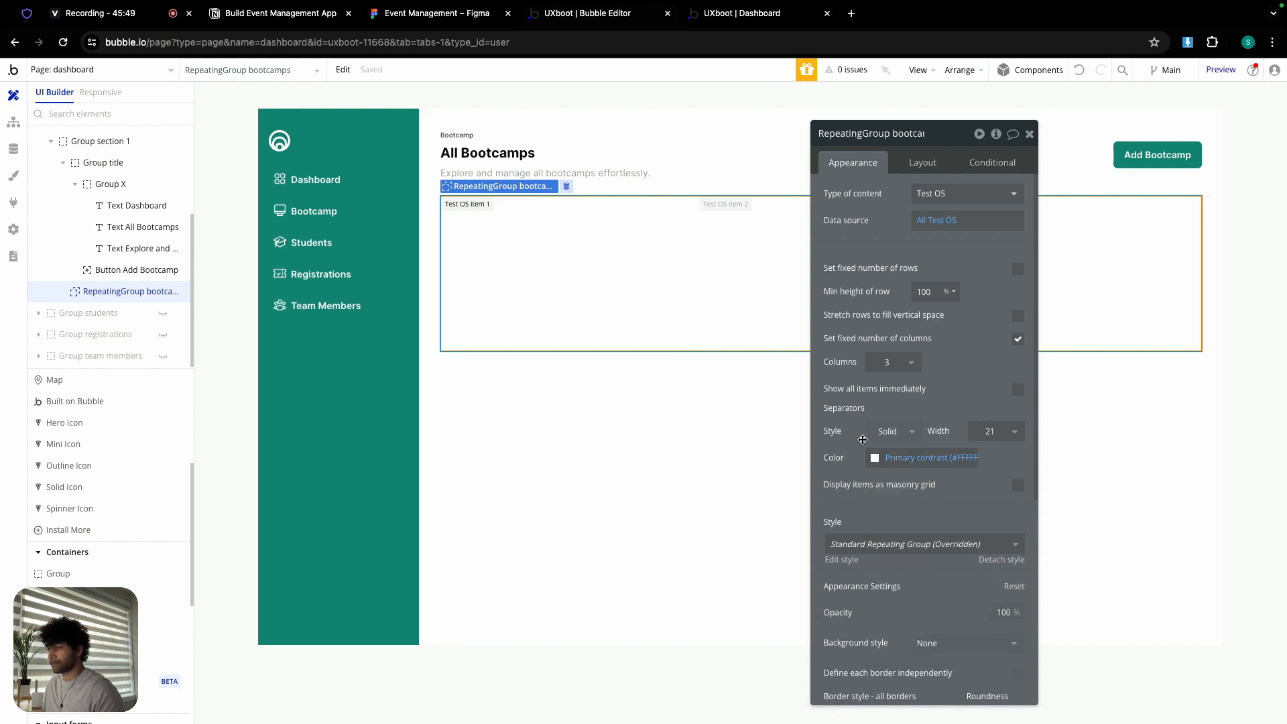
{"action": "scroll", "coordinate": [890, 408], "scroll_direction": "down", "scroll_amount": 4}
{"action": "scroll", "coordinate": [890, 408], "scroll_direction": "down", "scroll_amount": 4}
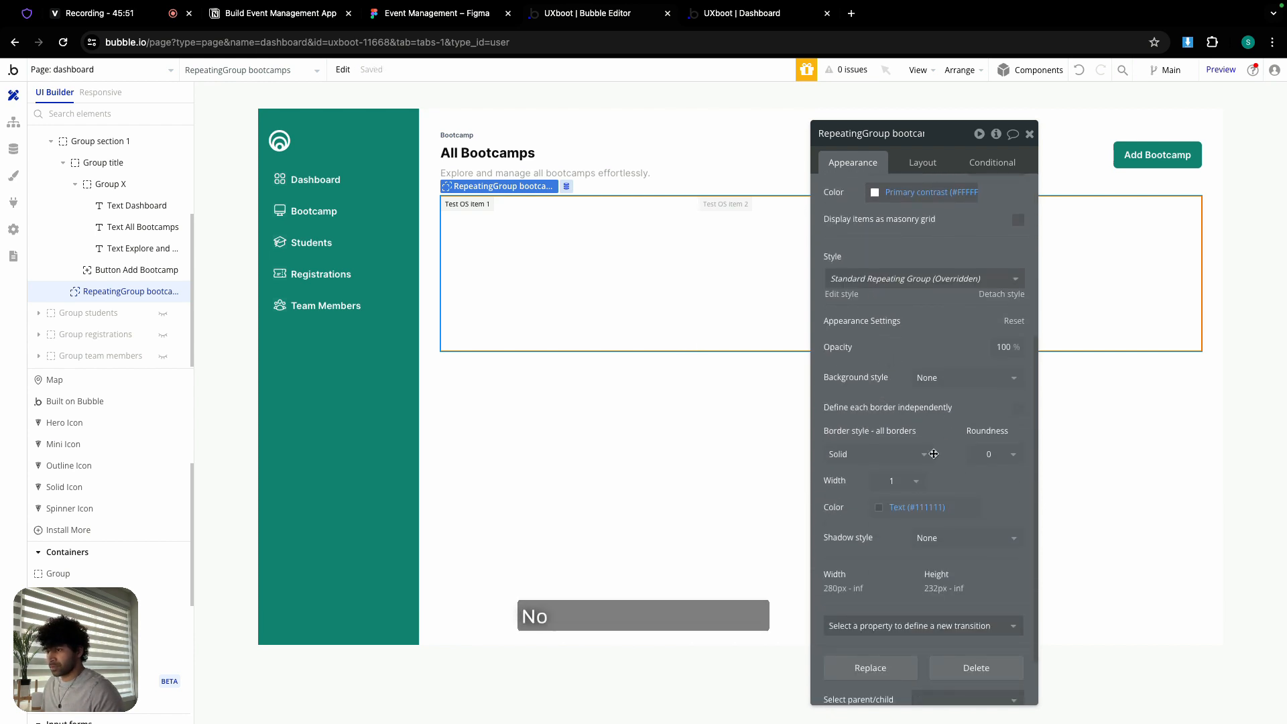
{"action": "left_click", "coordinate": [930, 454]}
{"action": "left_click", "coordinate": [864, 499]}
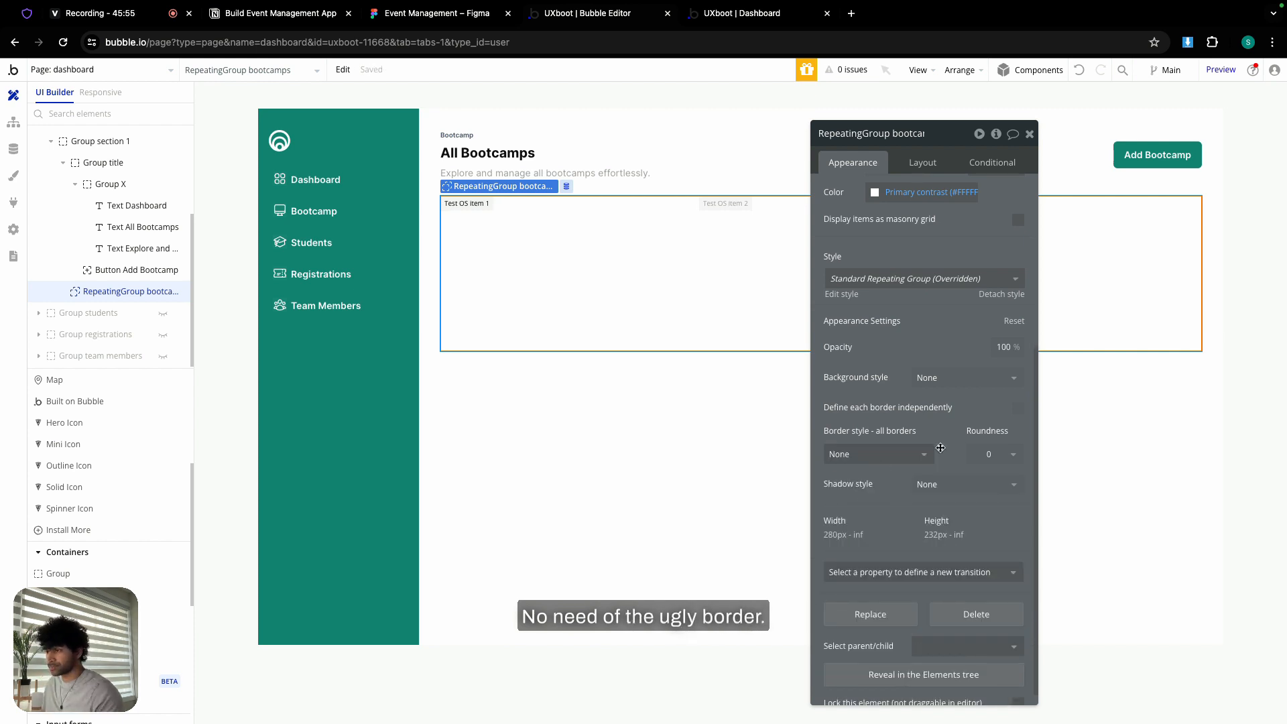
- Set minimum width and height to 0 and uncheck Fit height to content, then close the editor
{"action": "left_click", "coordinate": [922, 164]}
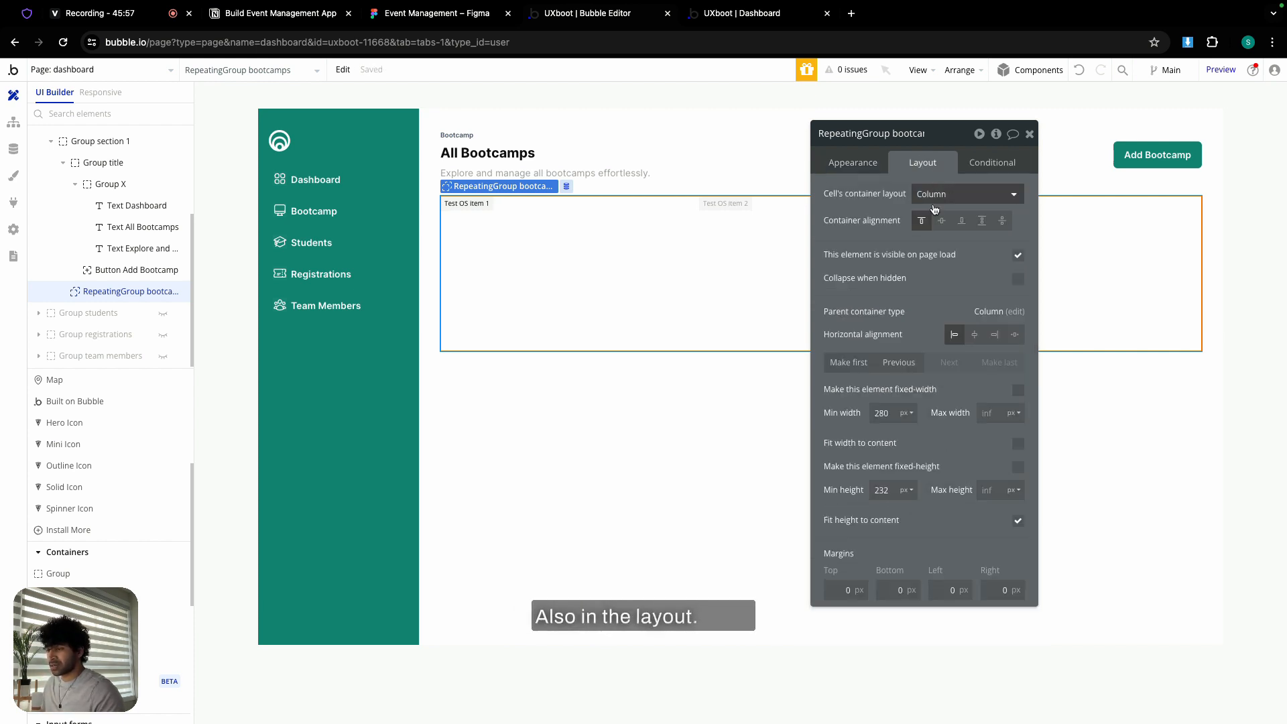
{"action": "left_click", "coordinate": [886, 416]}
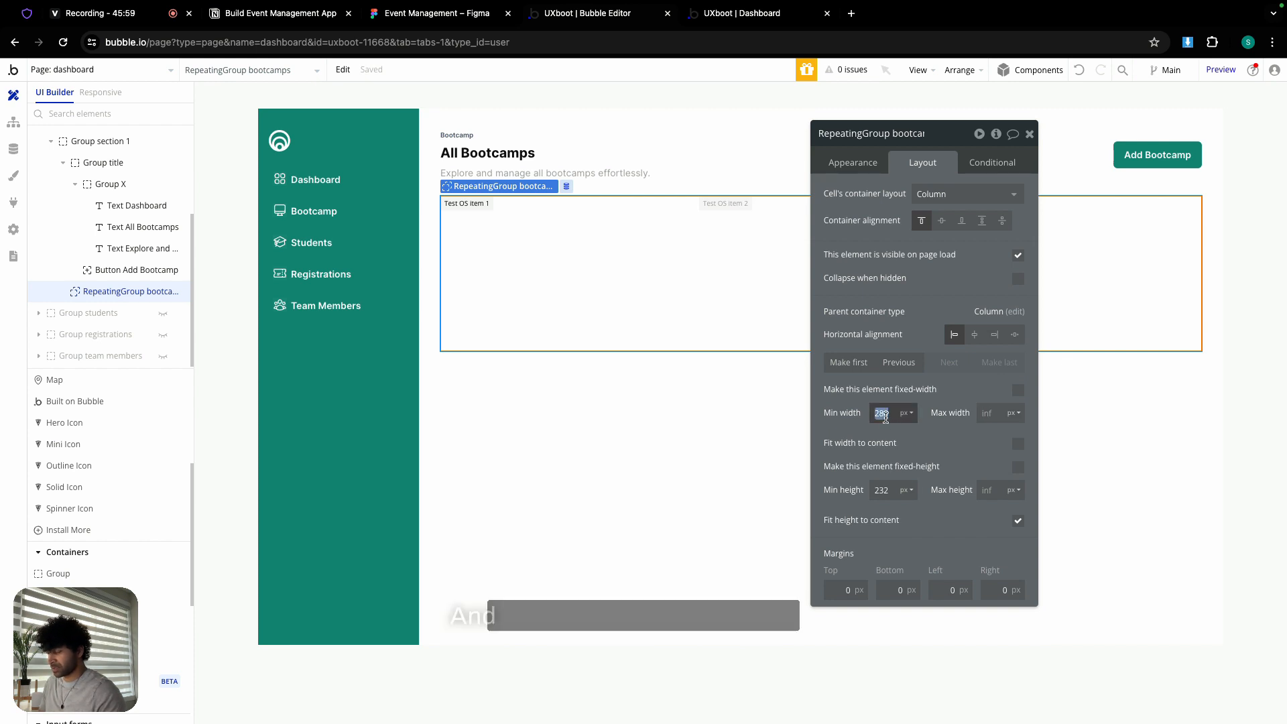
{"action": "type", "text": "0"}
{"action": "left_click", "coordinate": [886, 490]}
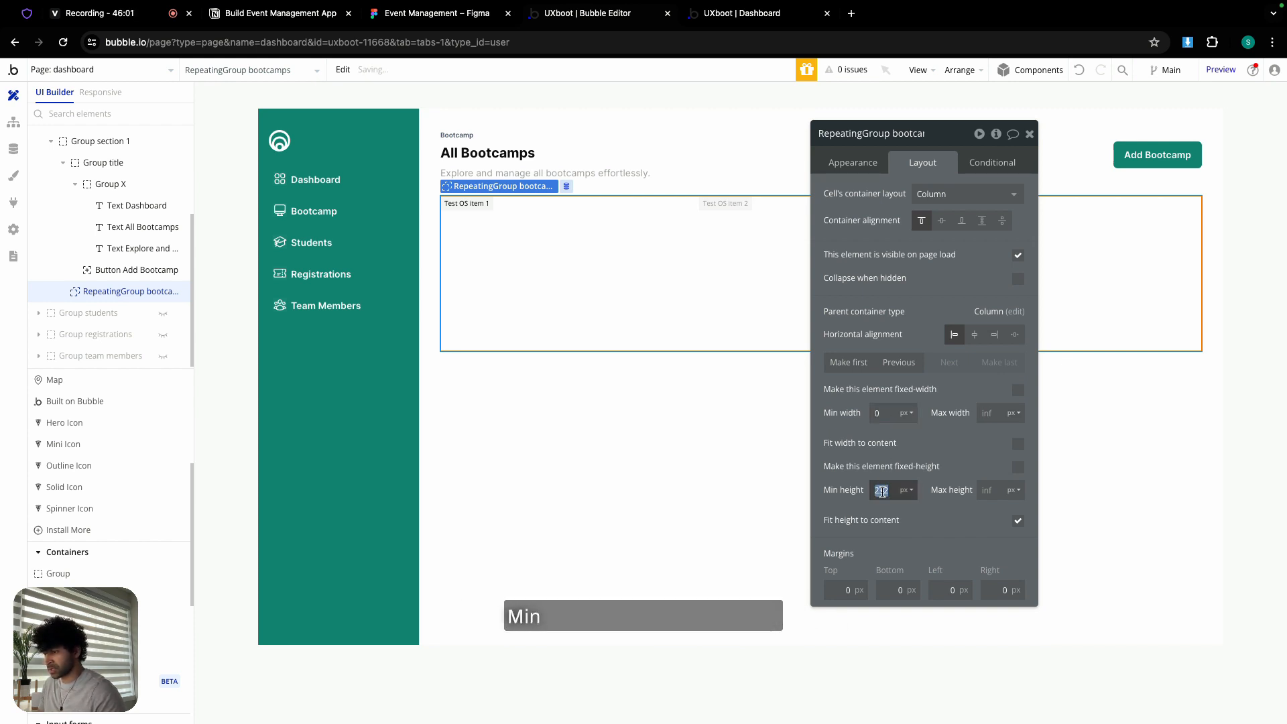
{"action": "type", "text": "0"}
{"action": "left_click", "coordinate": [1020, 522]}
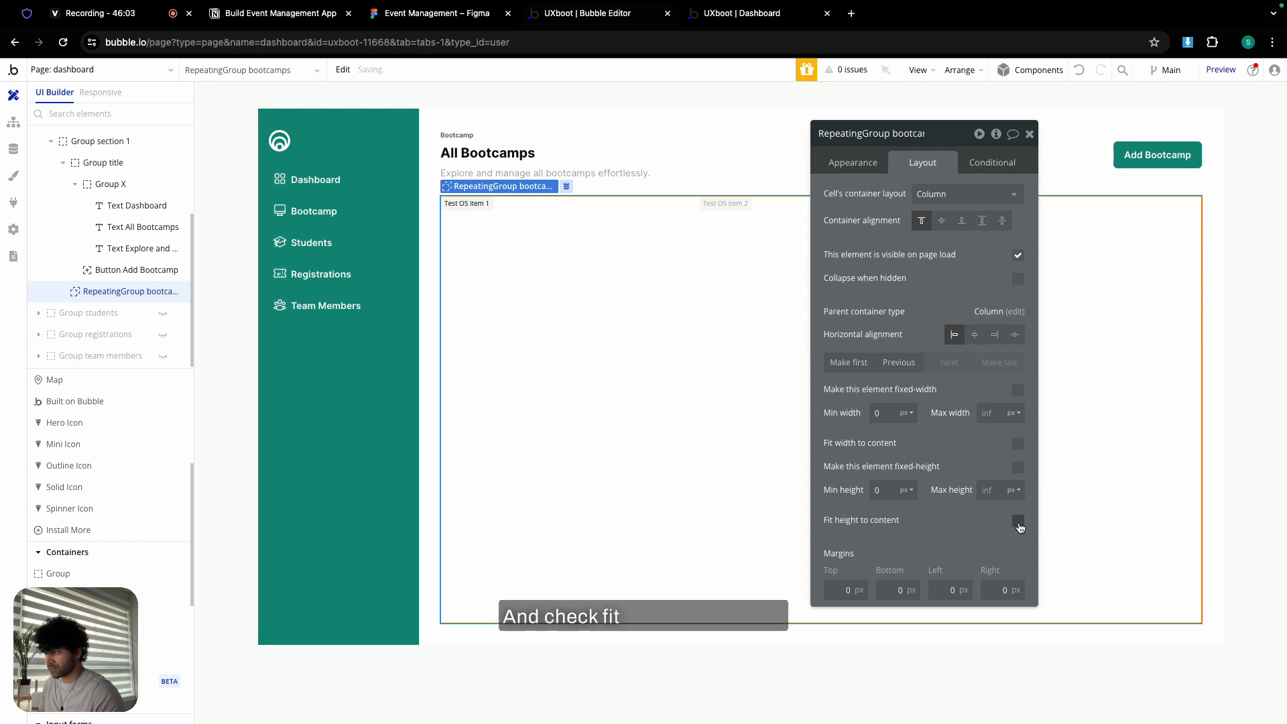
{"action": "left_click", "coordinate": [1030, 135]}
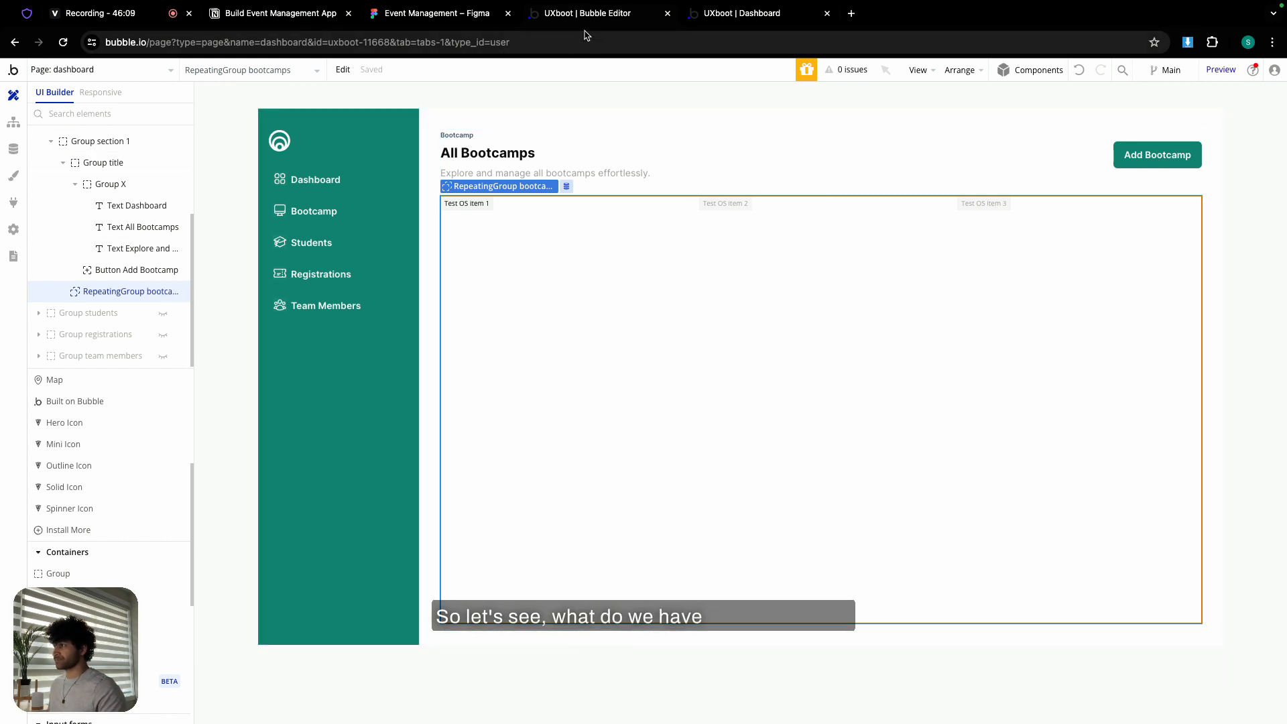
{"action": "left_click", "coordinate": [446, 17]}
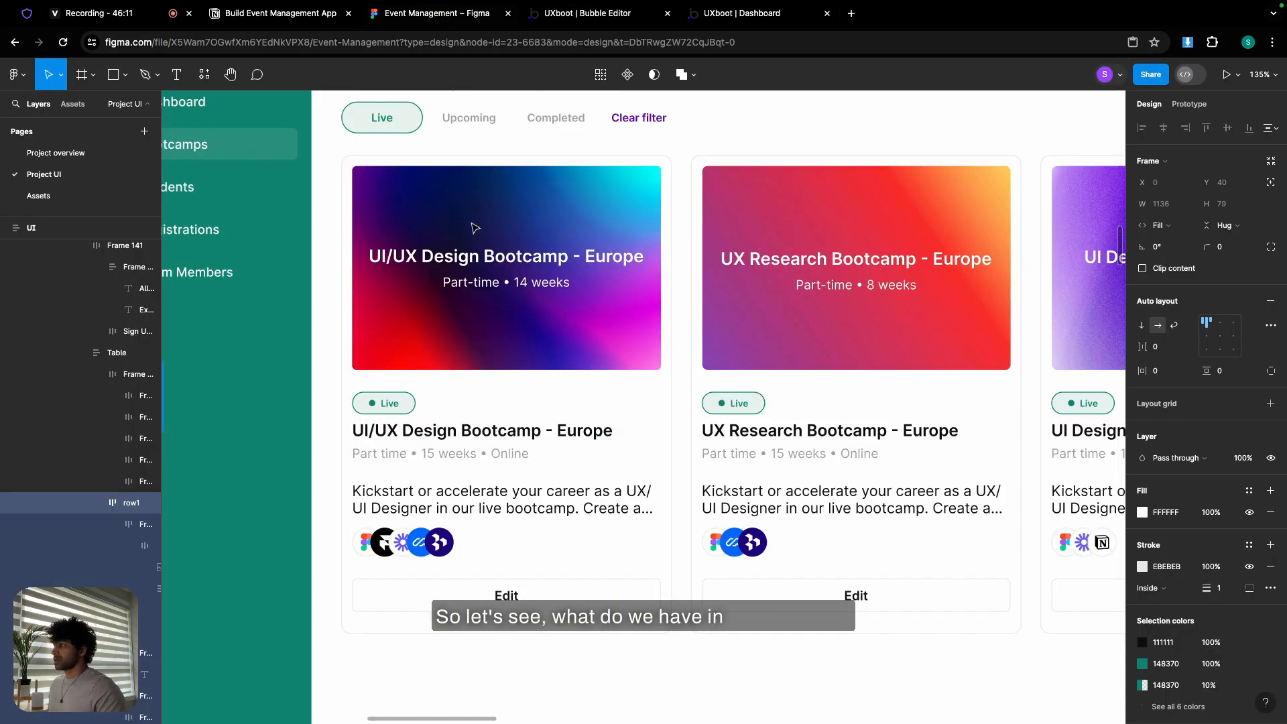
{"action": "scroll", "coordinate": [475, 228], "scroll_direction": "up", "scroll_amount": 1}
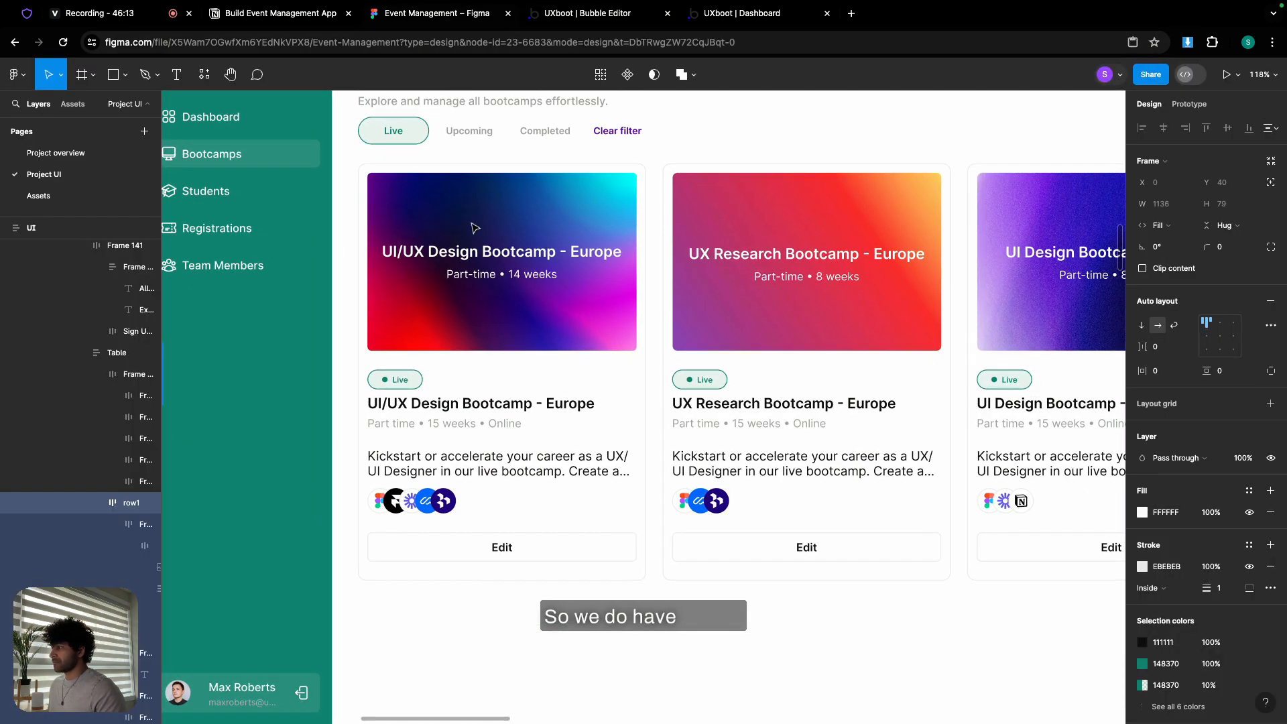
{"action": "left_click", "coordinate": [474, 228]}
{"action": "left_click", "coordinate": [474, 228]}
{"action": "left_click", "coordinate": [474, 228]}
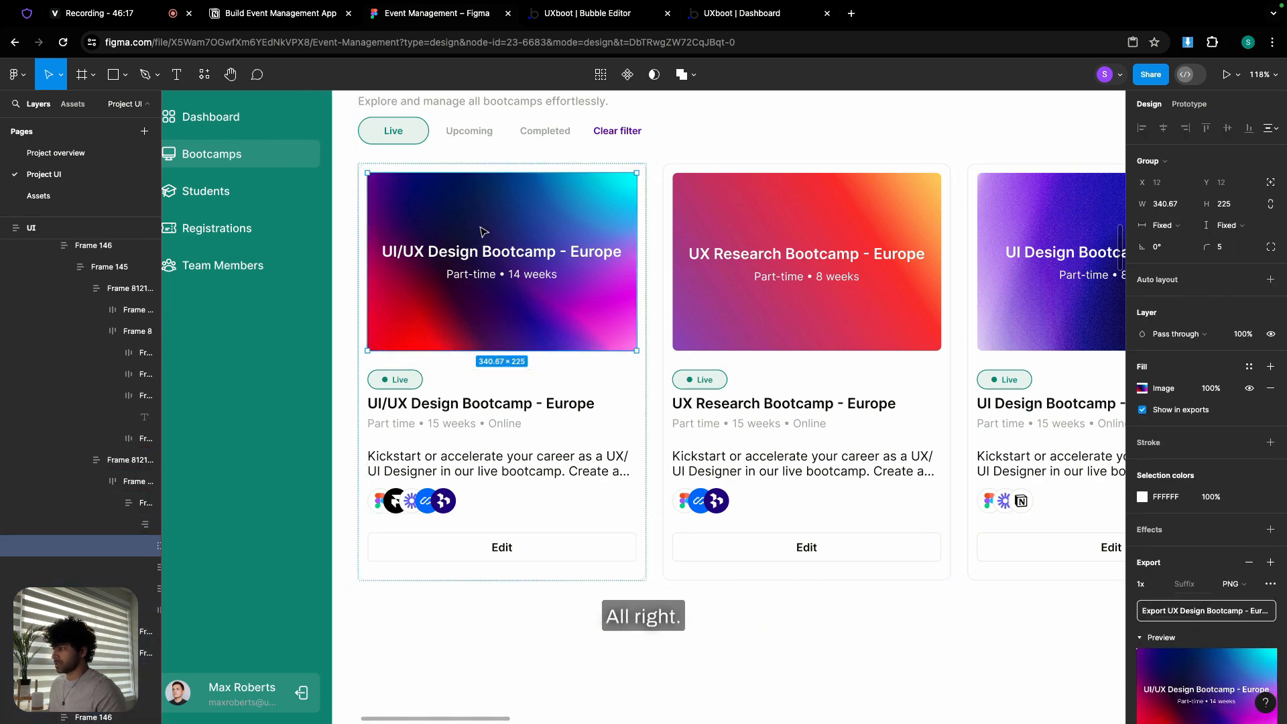
{"action": "left_click", "coordinate": [588, 13]}
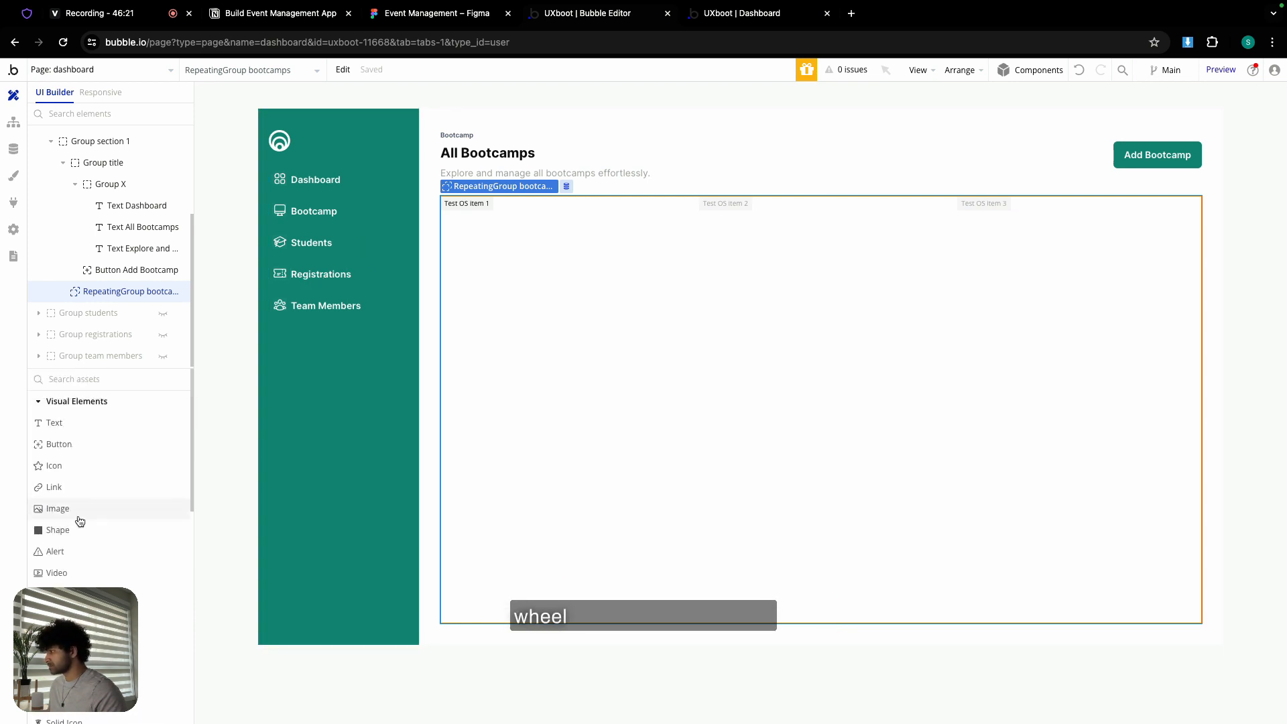
- Place an image in the repeating group's first cell with flexible width and 225 px minimum height
{"action": "left_click", "coordinate": [77, 515]}
{"action": "left_click", "coordinate": [472, 279]}
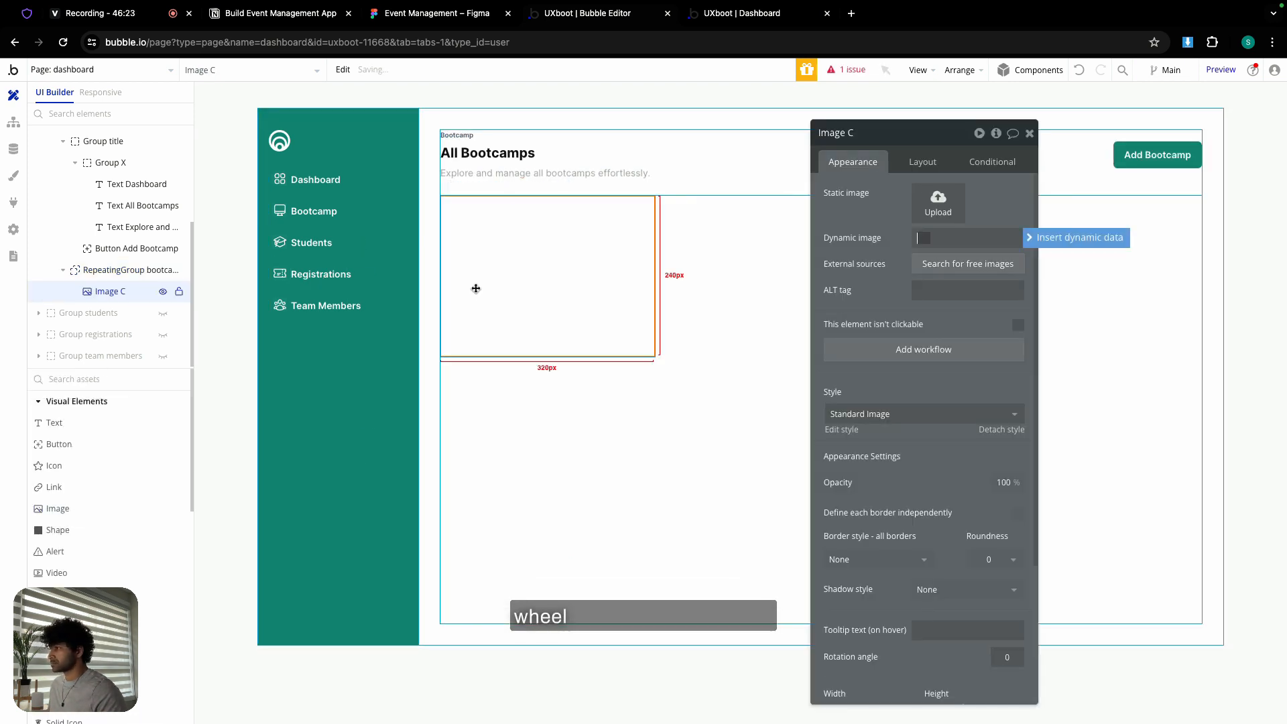
{"action": "left_click", "coordinate": [929, 164]}
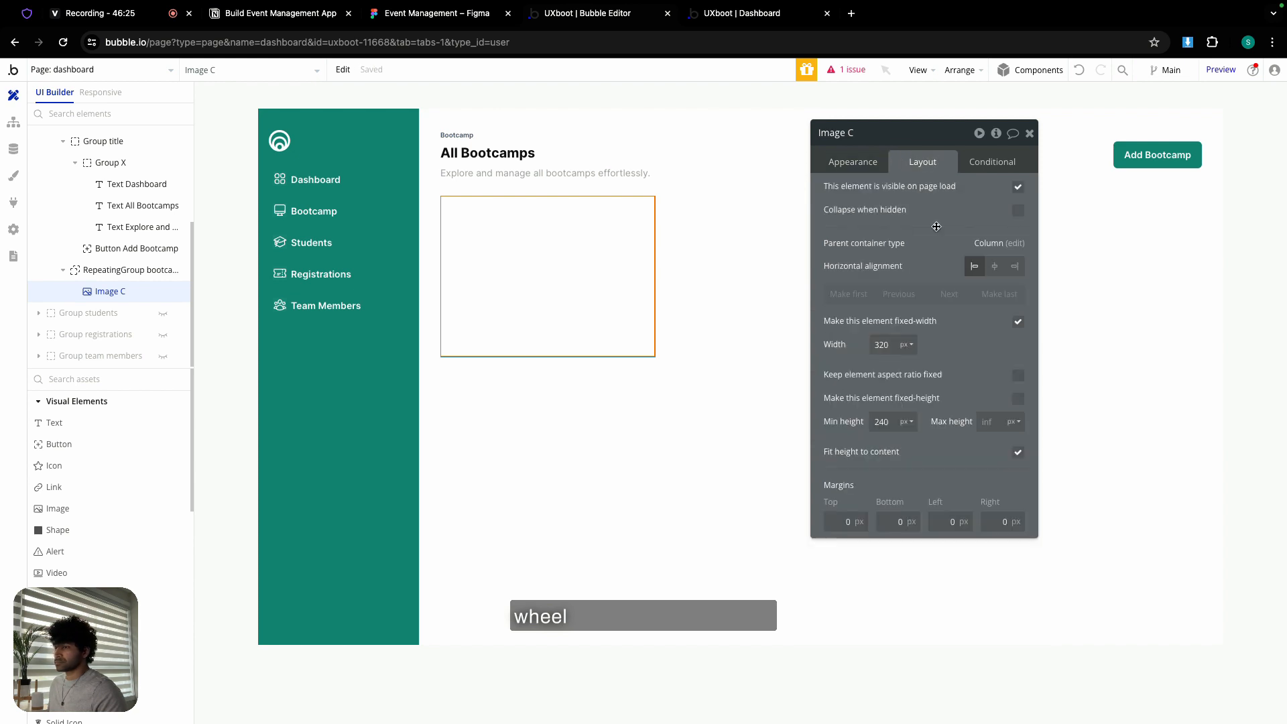
{"action": "left_click", "coordinate": [1019, 322]}
{"action": "double_click", "coordinate": [892, 342]}
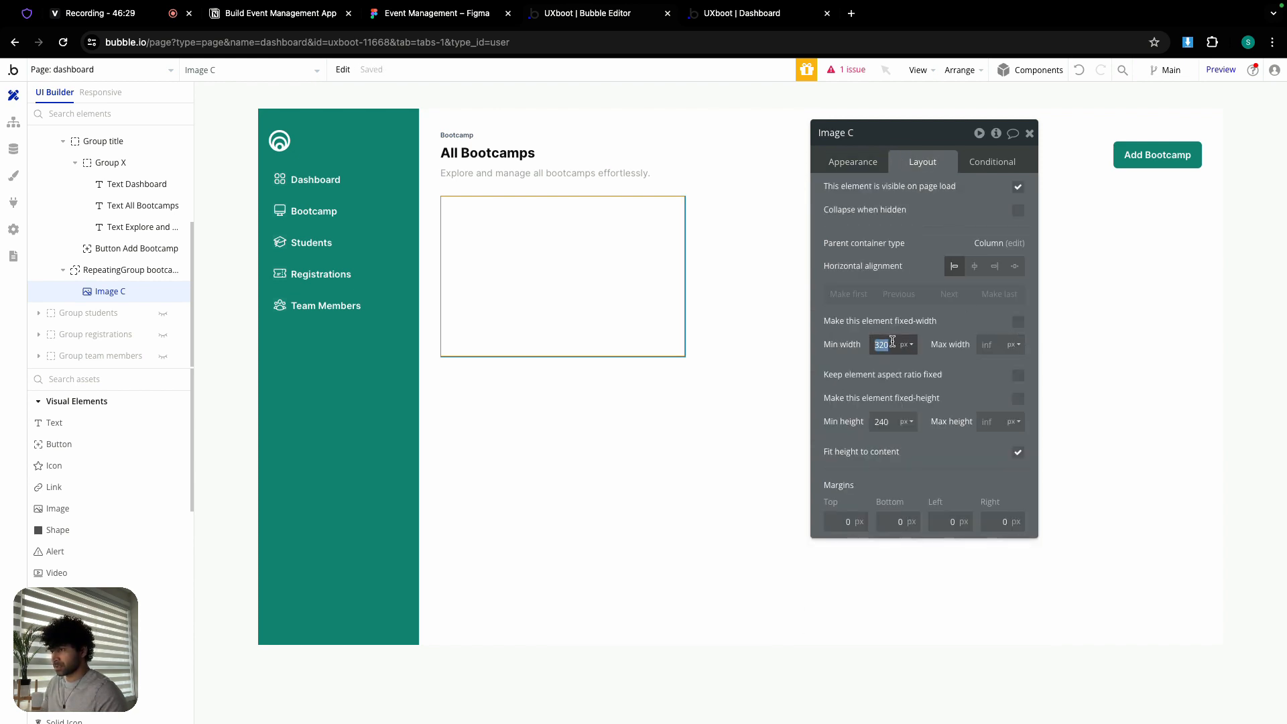
{"action": "left_click", "coordinate": [1019, 376]}
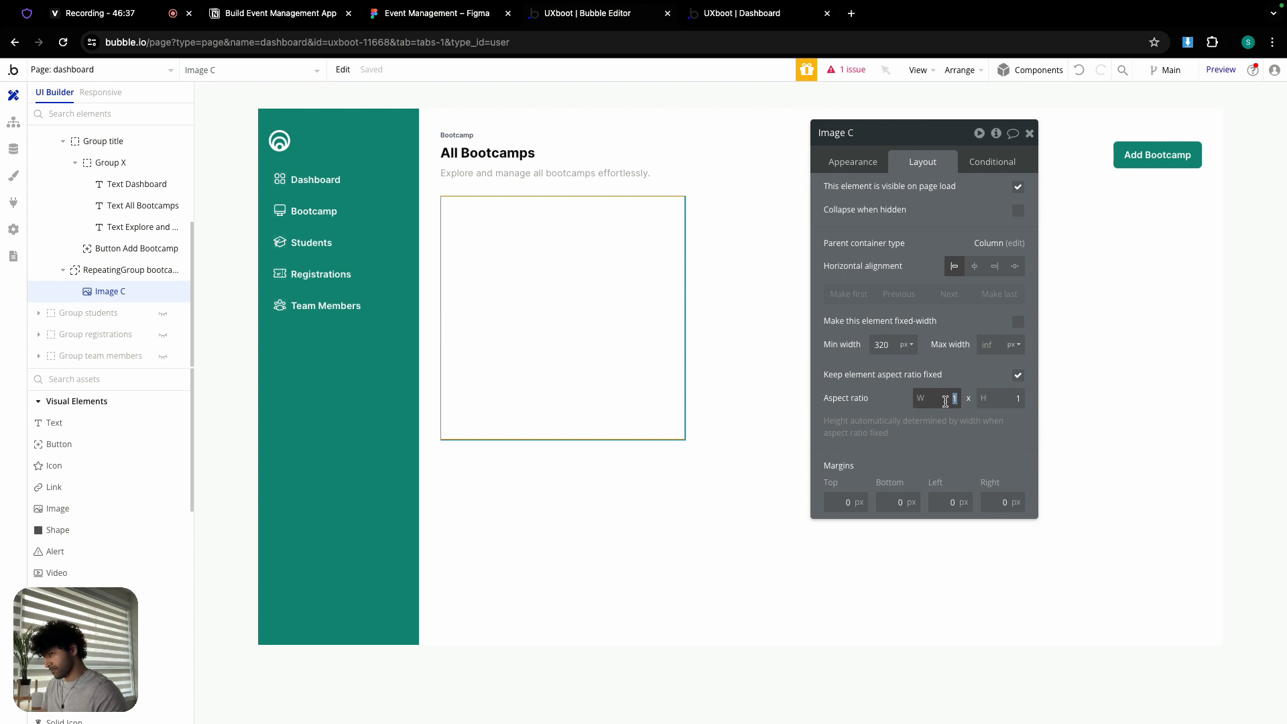
{"action": "left_click", "coordinate": [430, 13]}
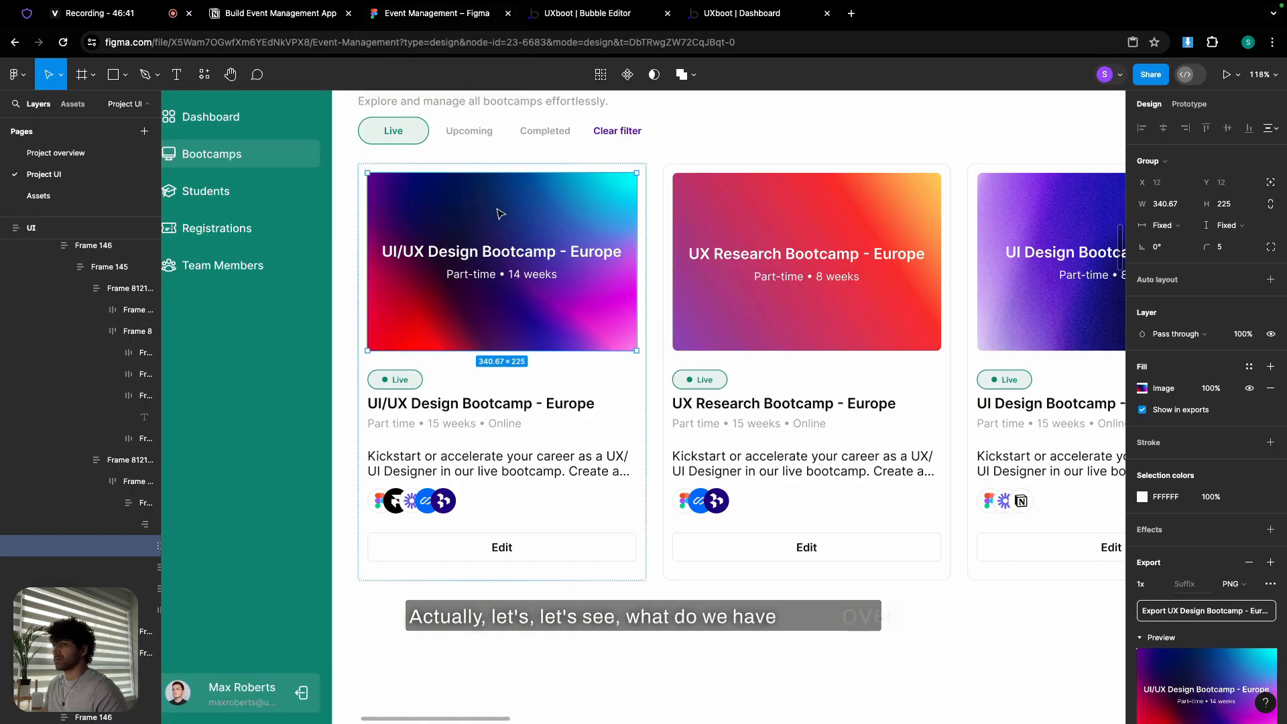
{"action": "left_click", "coordinate": [599, 16]}
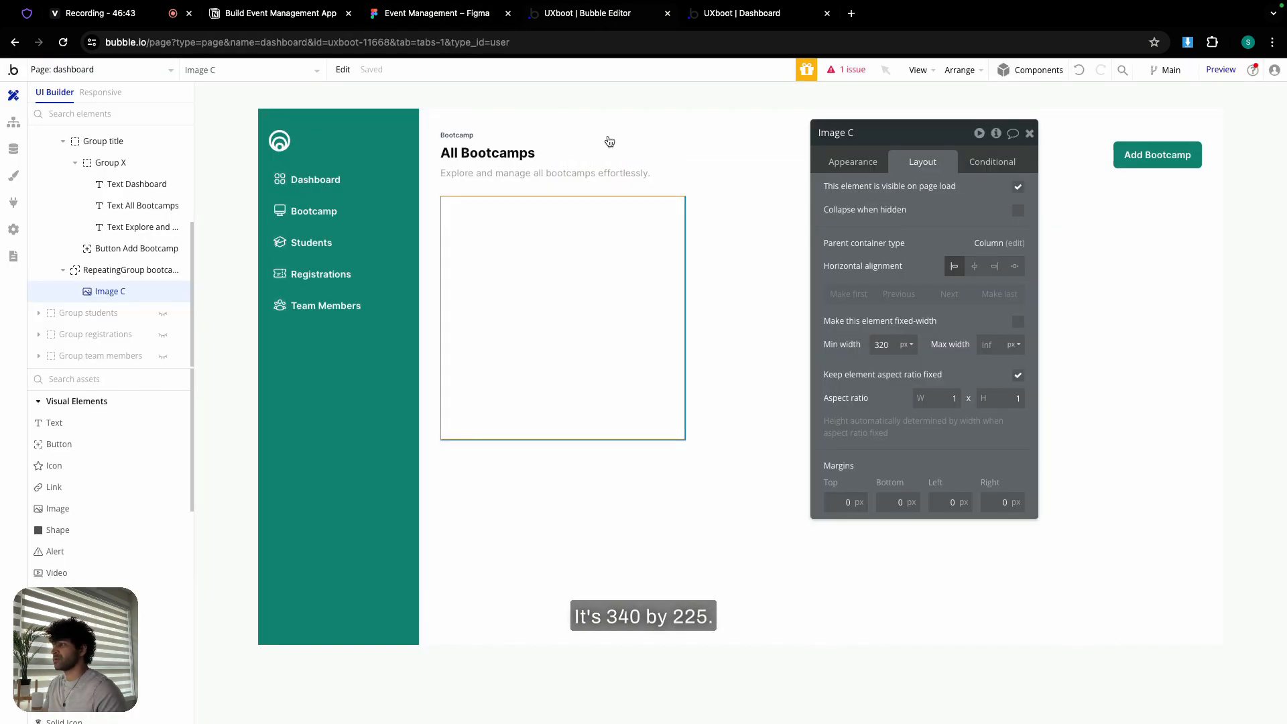
{"action": "left_click", "coordinate": [1018, 376]}
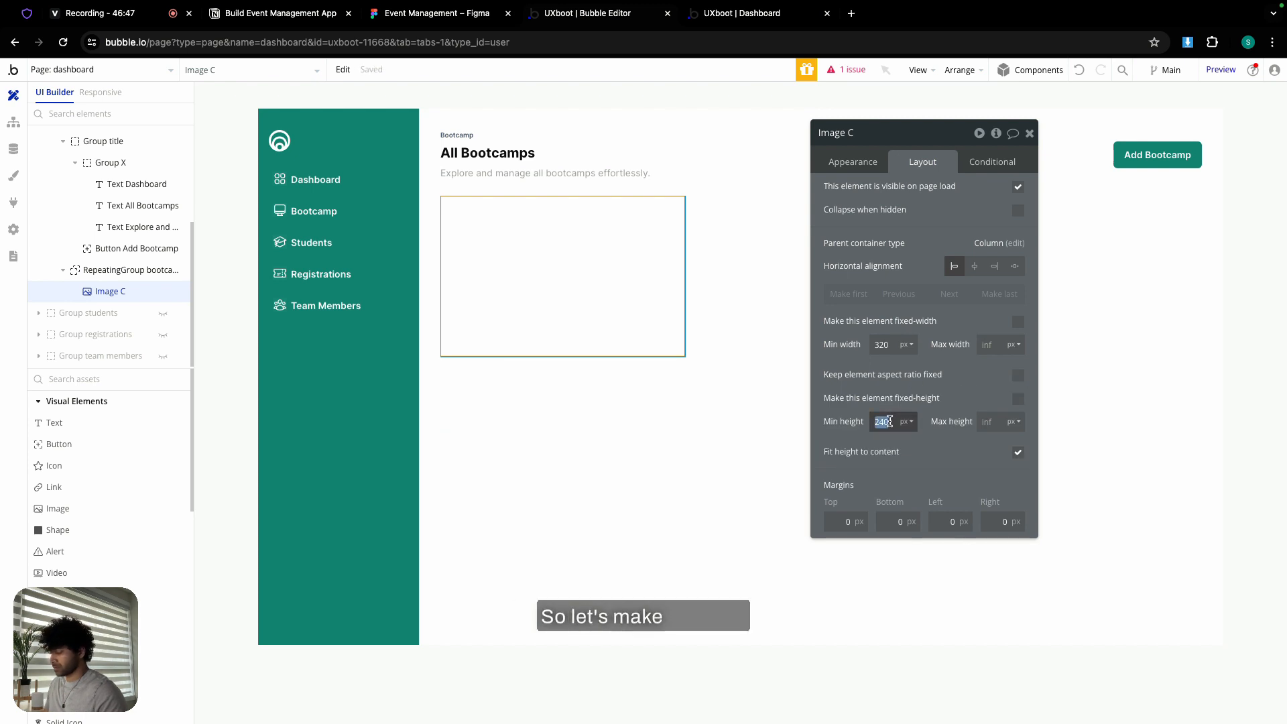
{"action": "type", "text": "225"}
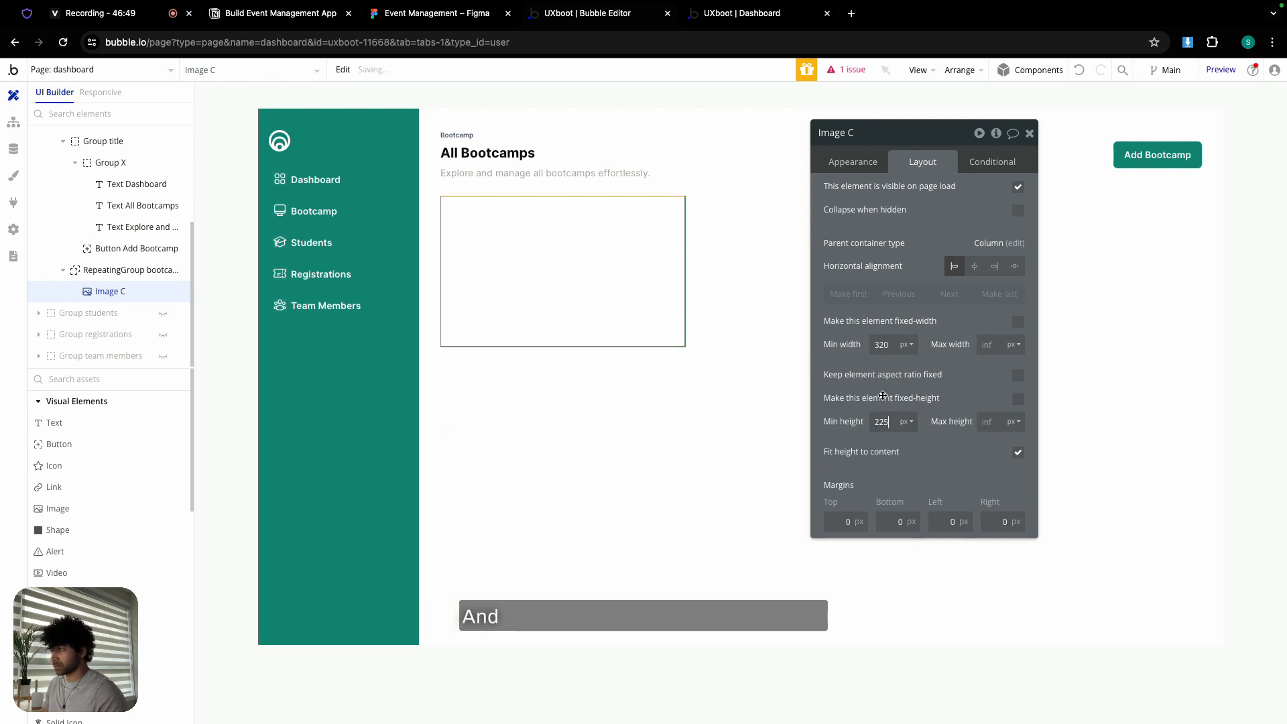
- Give the image a corner roundness of 5
{"action": "left_click", "coordinate": [826, 162]}
{"action": "left_click", "coordinate": [989, 561]}
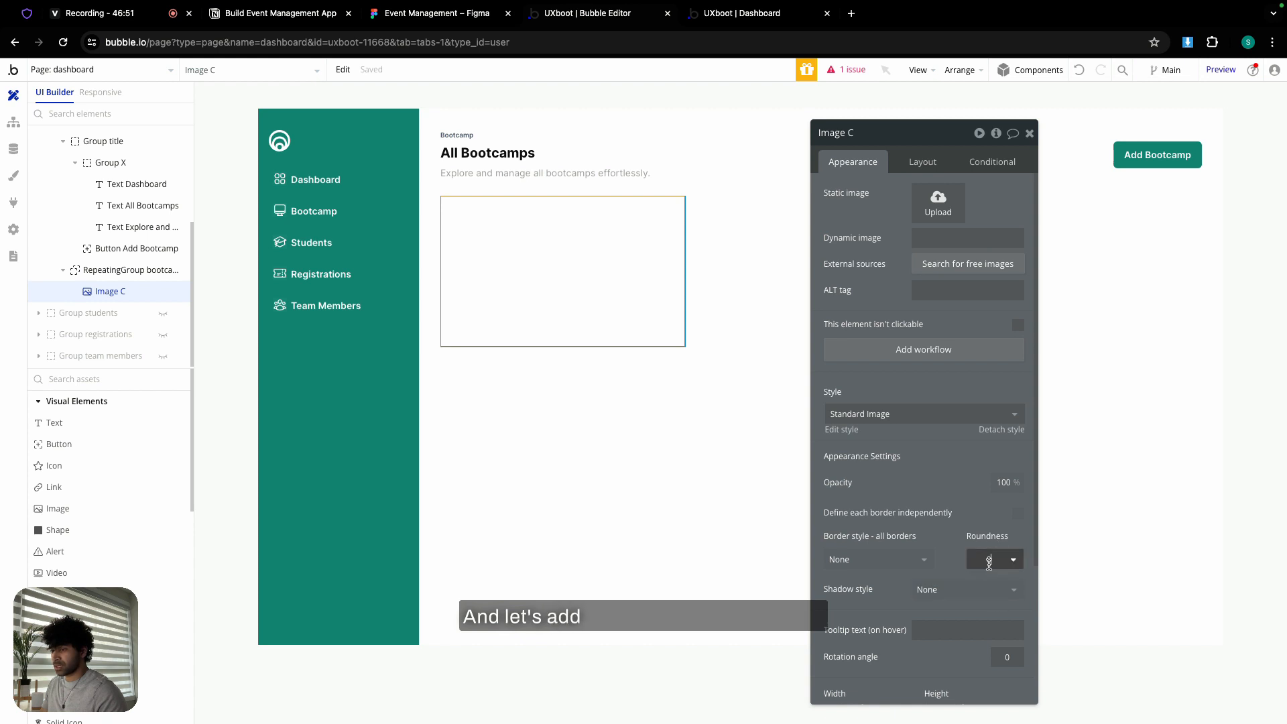
{"action": "left_click", "coordinate": [909, 483]}
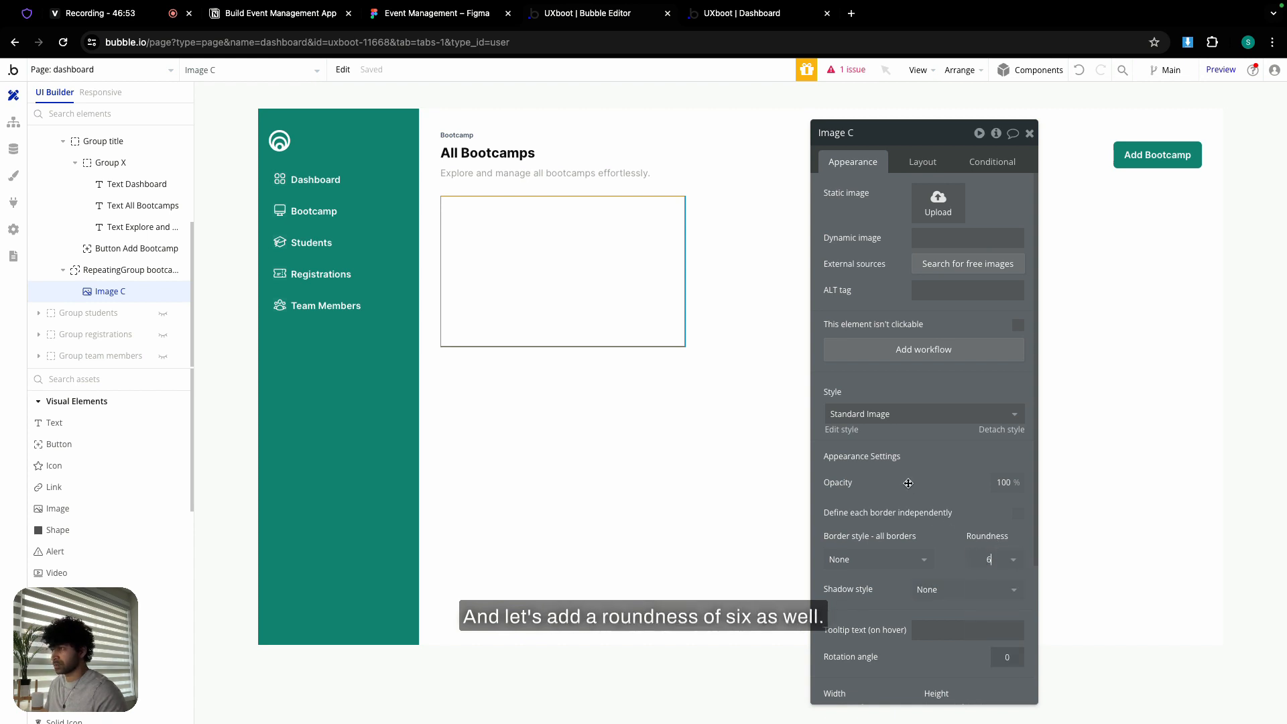
{"action": "left_click", "coordinate": [996, 559]}
{"action": "type", "text": "5"}
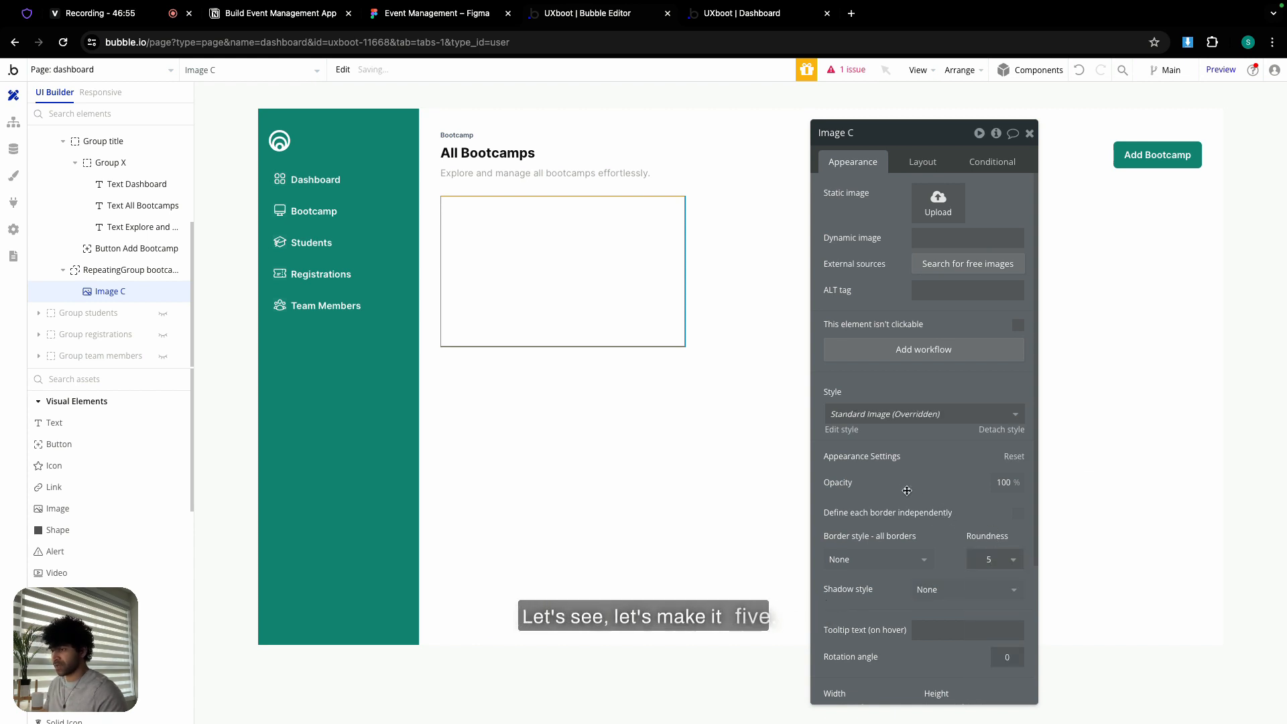
{"action": "left_click", "coordinate": [938, 199]}
- Upload the UI Design Bootcamp - Toronto cover as the static image and lock its aspect ratio
{"action": "scroll", "coordinate": [688, 403], "scroll_direction": "down", "scroll_amount": 2}
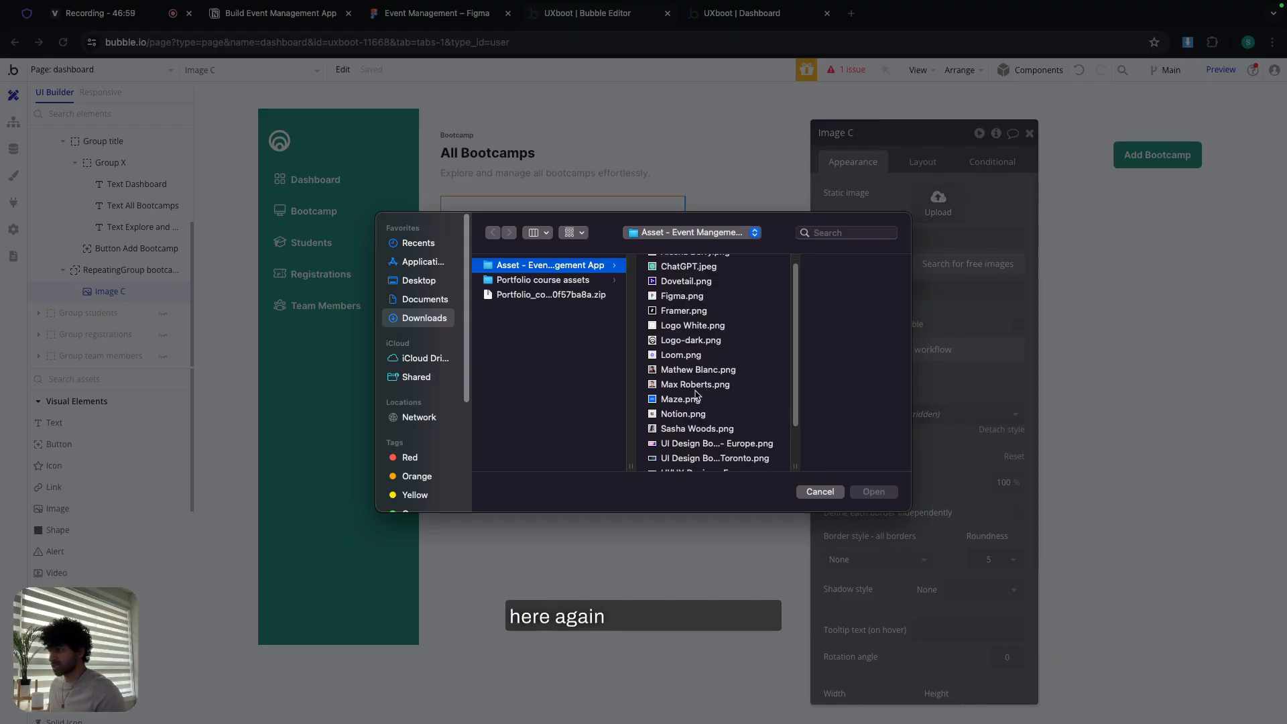
{"action": "double_click", "coordinate": [687, 446]}
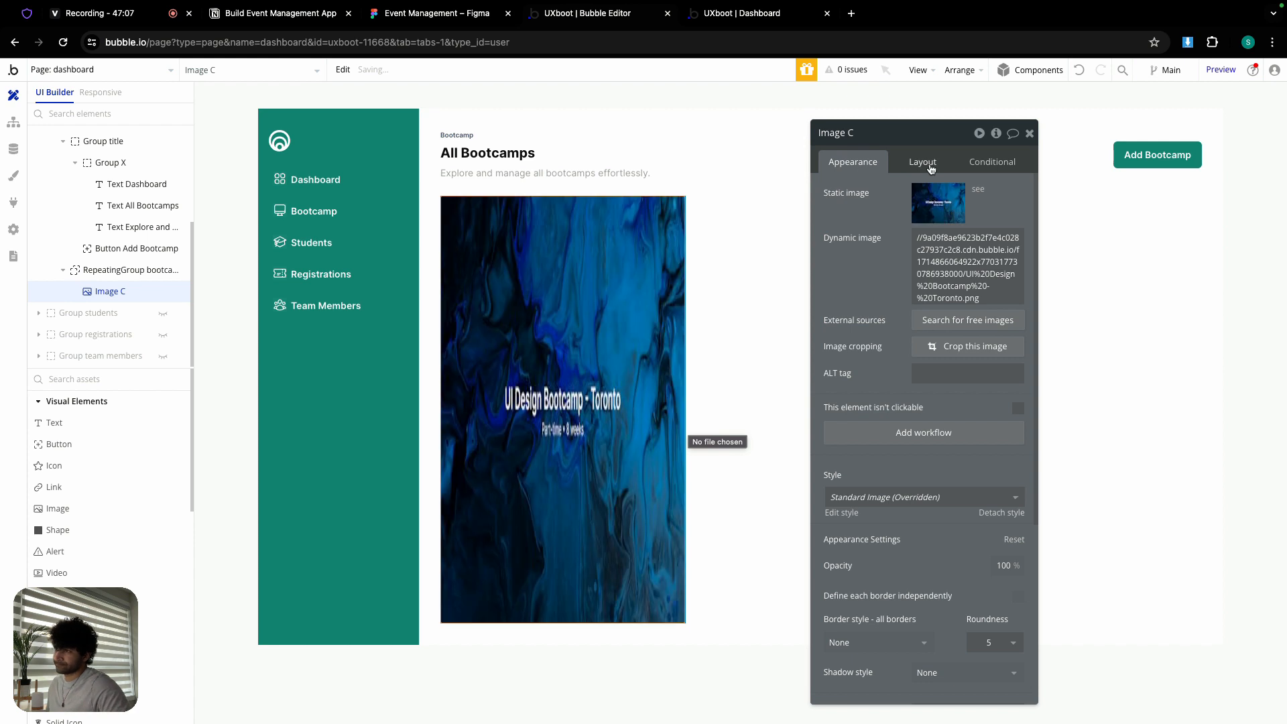
{"action": "left_click", "coordinate": [930, 168]}
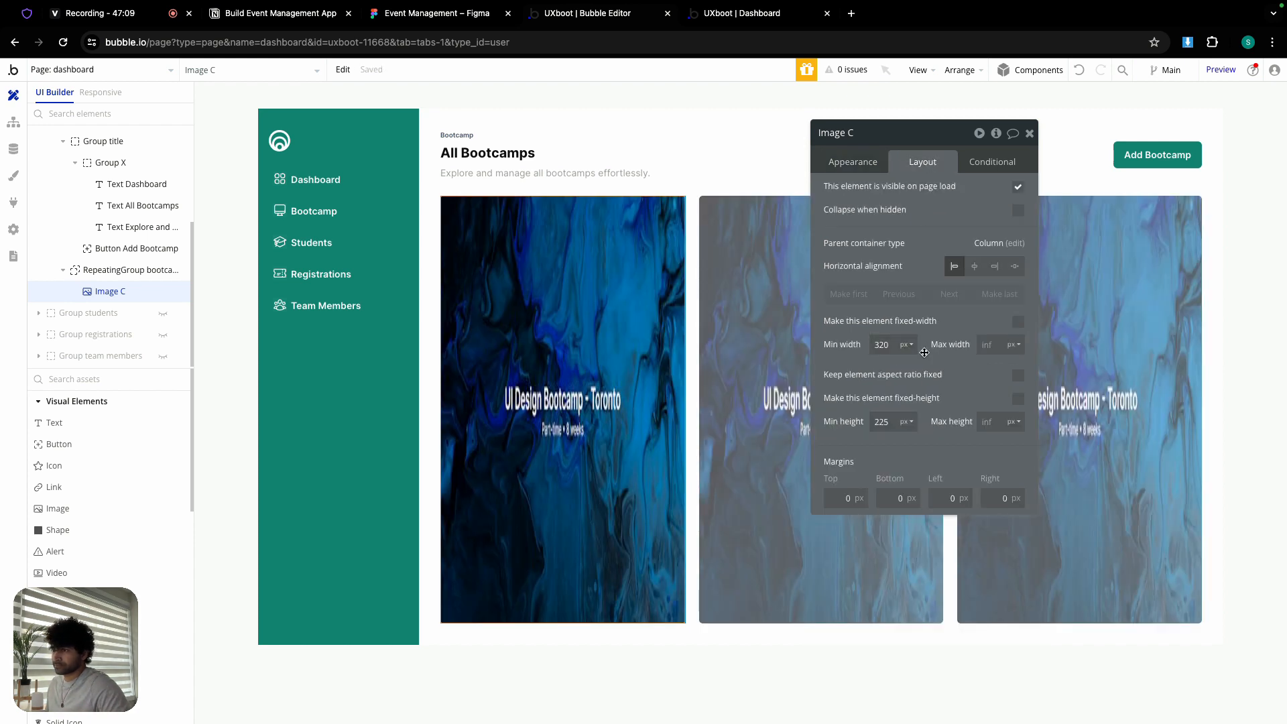
{"action": "left_click", "coordinate": [1019, 376]}
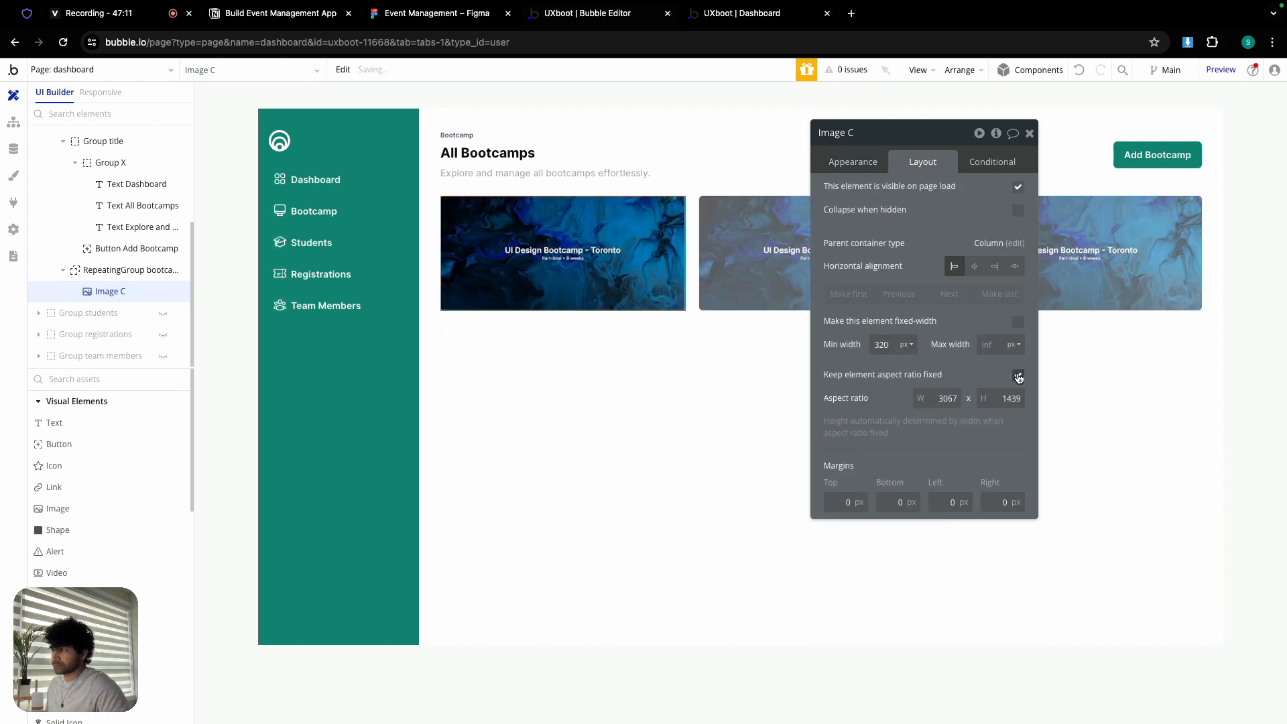
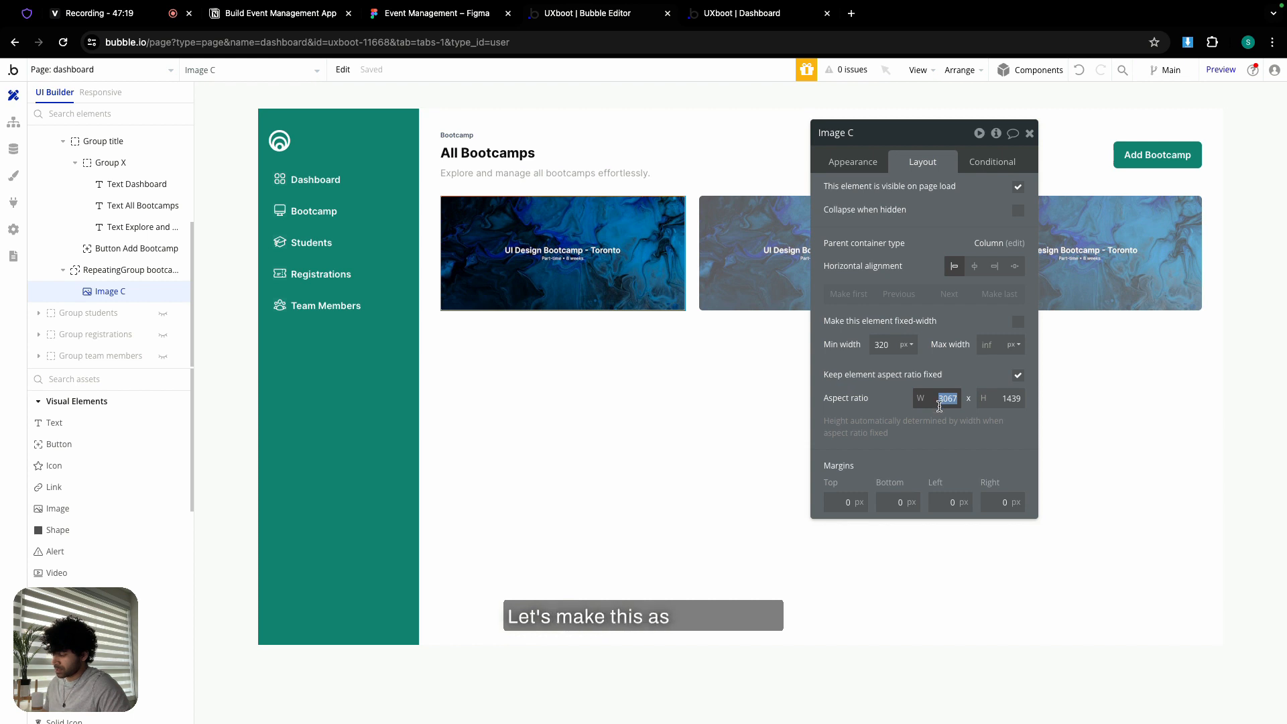
- Change the card image's fixed aspect-ratio height value so the cards render as wide 4:2 banners
{"action": "double_click", "coordinate": [1005, 399]}
{"action": "type", "text": "3"}
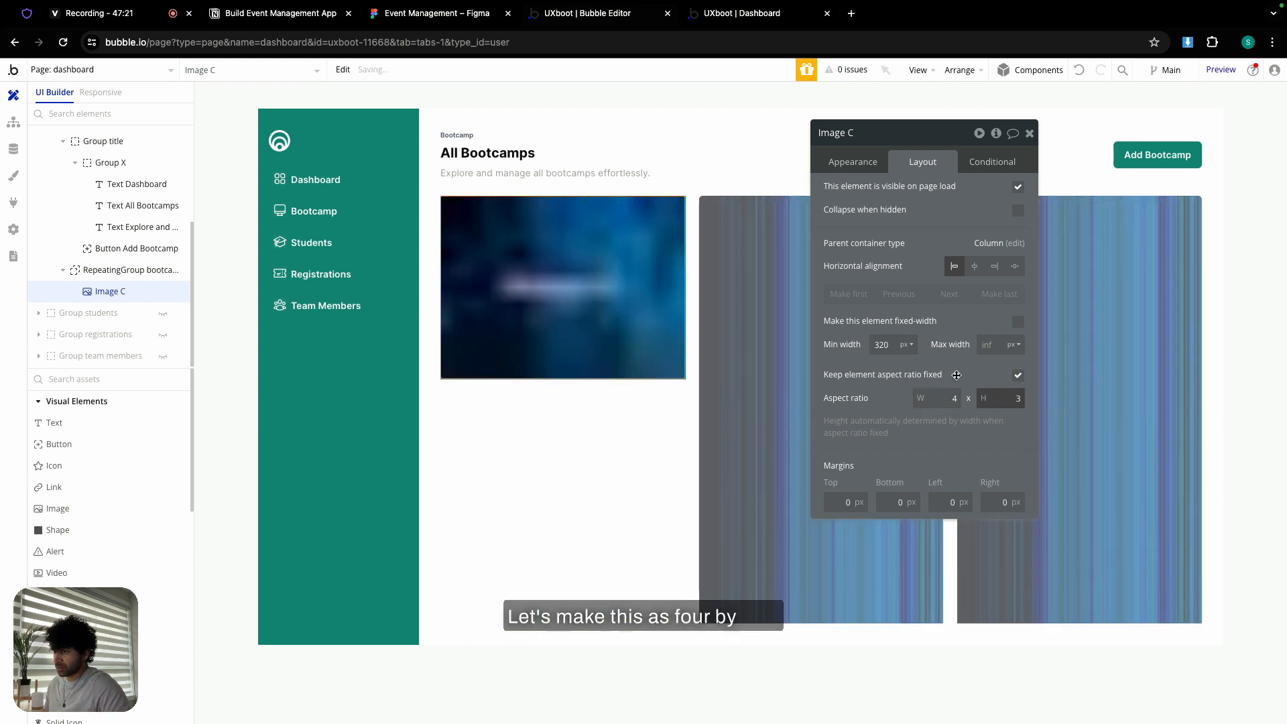
{"action": "type", "text": "2"}
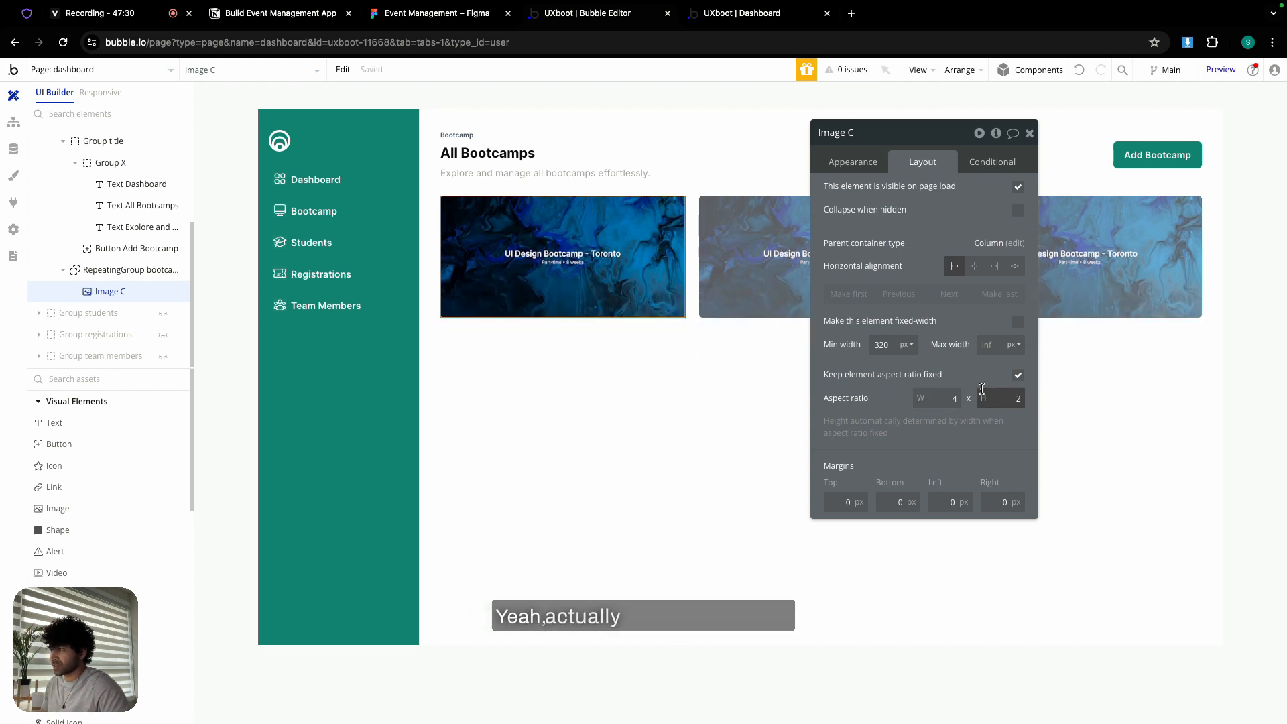
{"action": "left_click", "coordinate": [726, 367]}
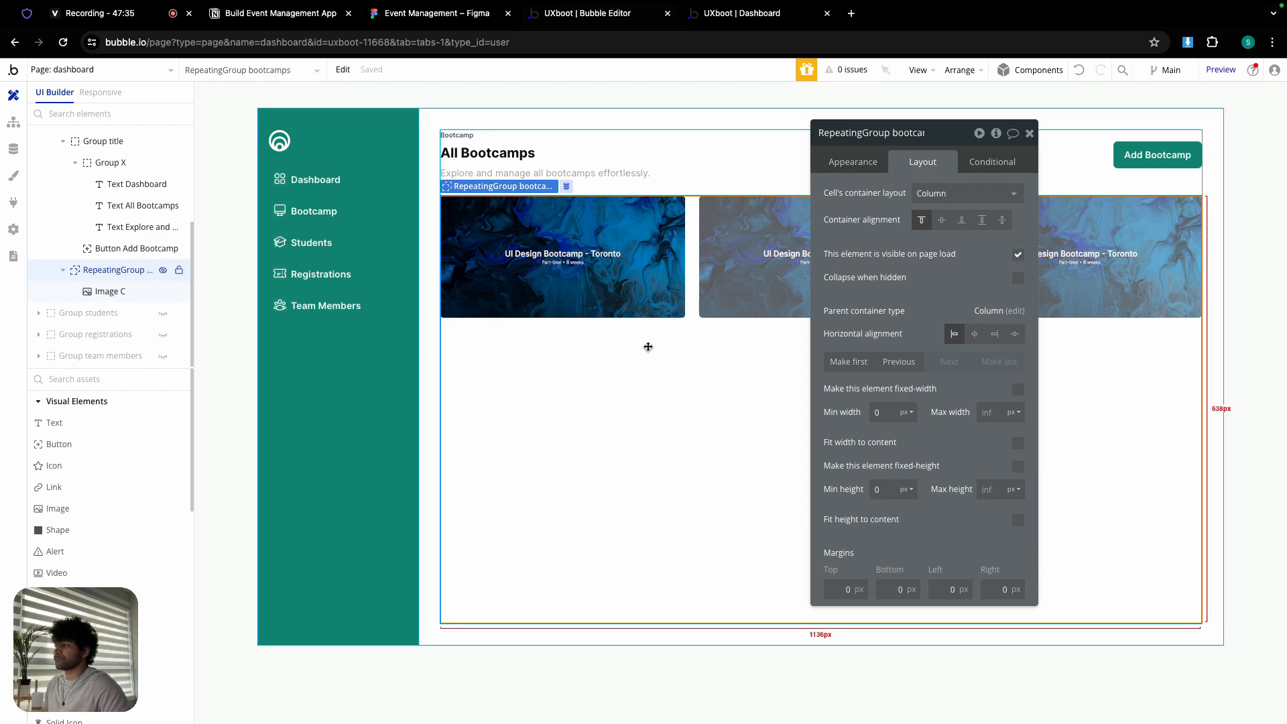
- Compare the bootcamp card layout against the Figma design
{"action": "left_click", "coordinate": [1030, 132]}
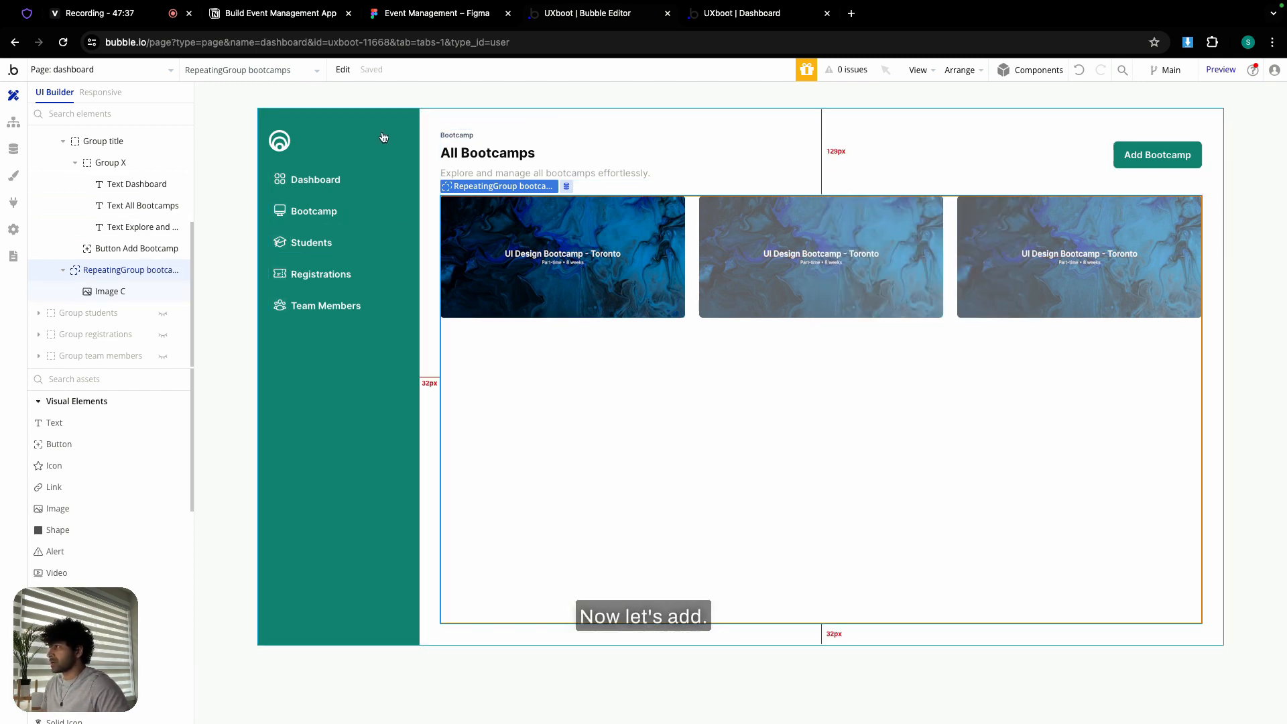
{"action": "left_click", "coordinate": [443, 18]}
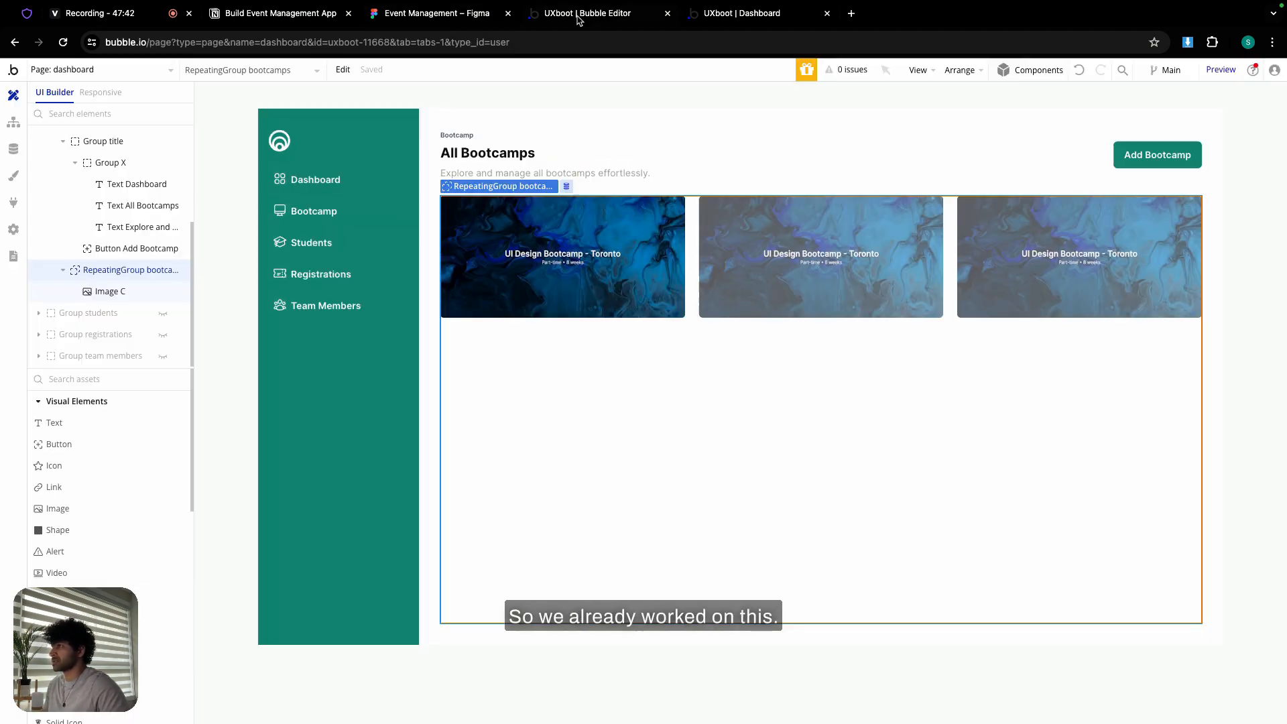
{"action": "left_click", "coordinate": [578, 15]}
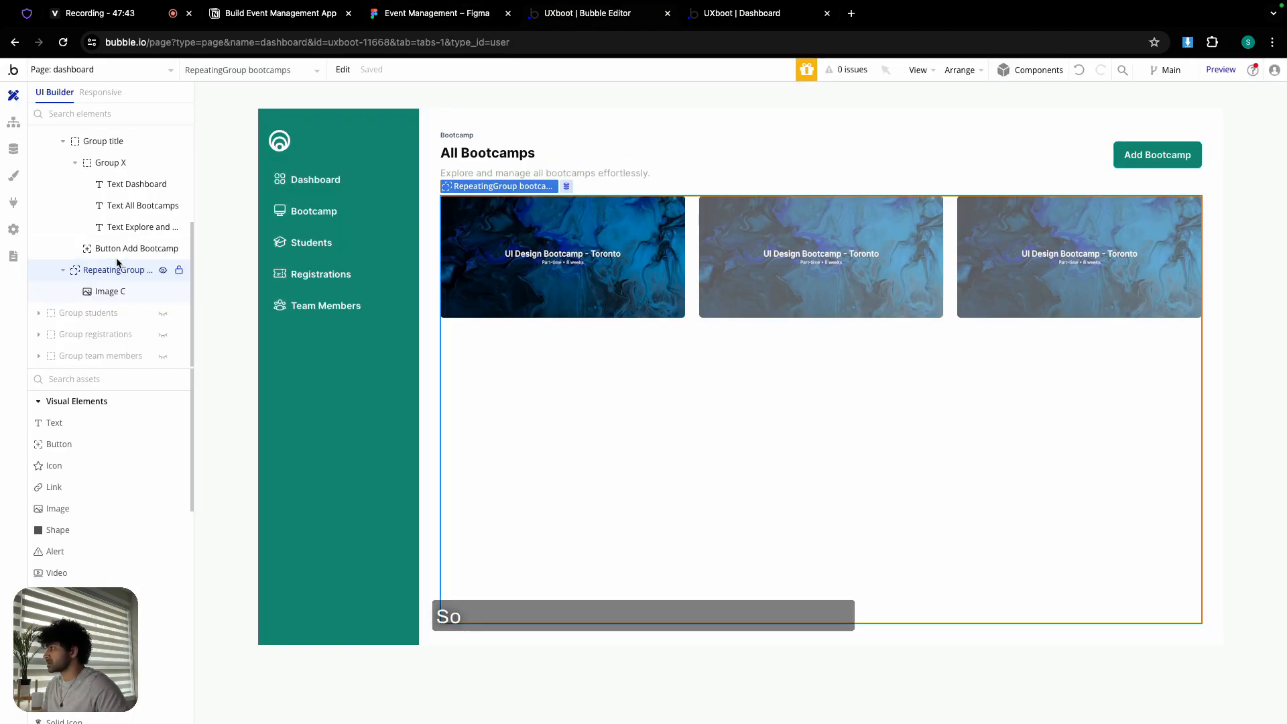
{"action": "scroll", "coordinate": [107, 264], "scroll_direction": "up", "scroll_amount": 5}
- Unhide the dashboard group and copy its Live status chip
{"action": "left_click", "coordinate": [161, 225]}
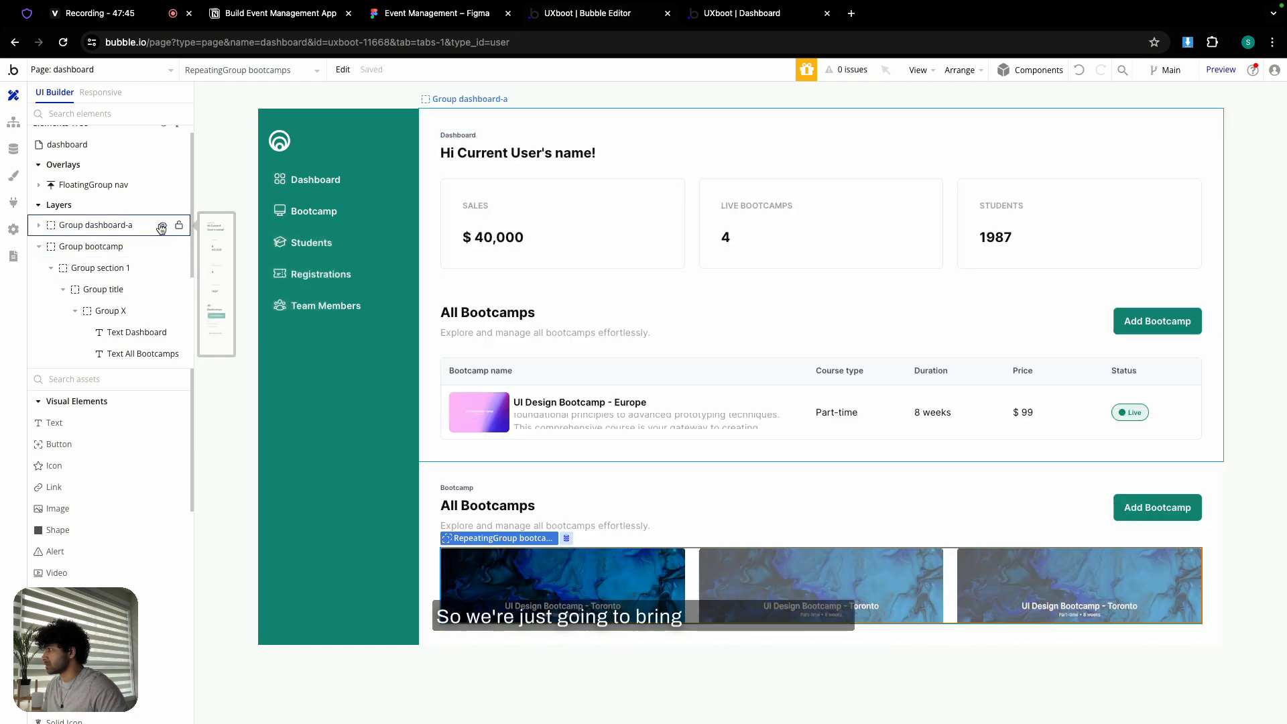
{"action": "double_click", "coordinate": [1128, 416]}
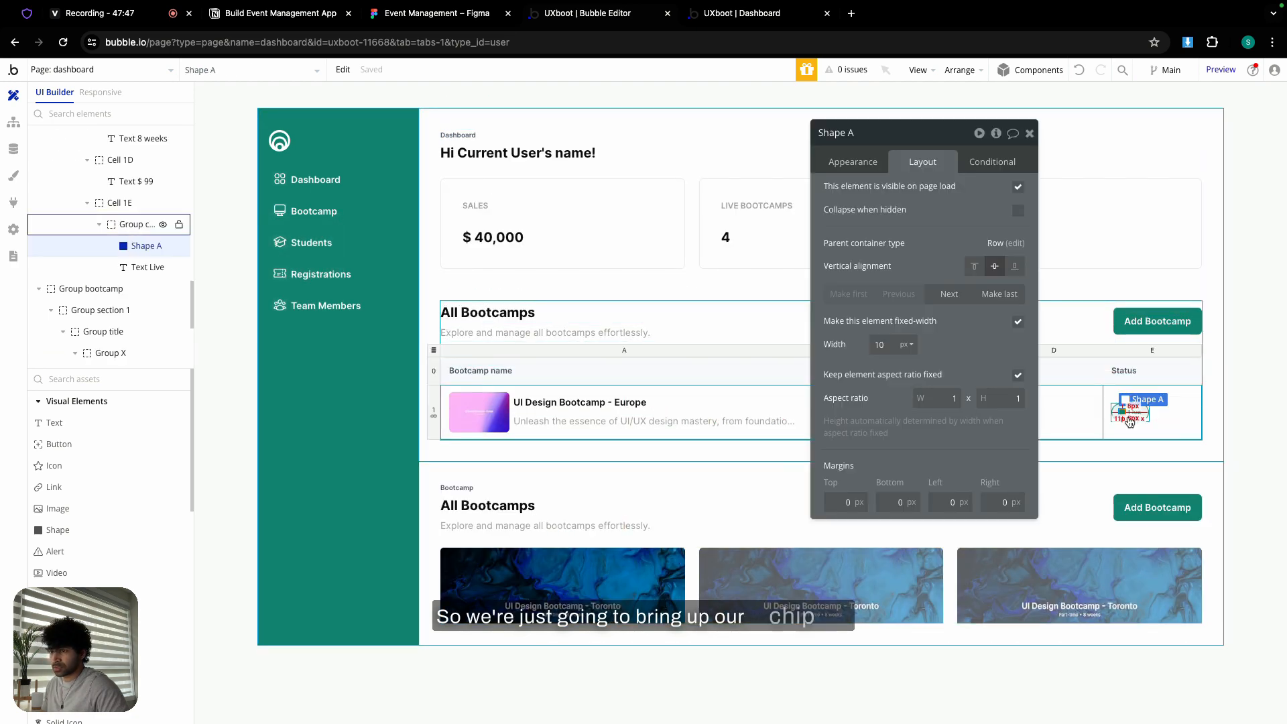
{"action": "left_click", "coordinate": [1130, 420]}
{"action": "right_click", "coordinate": [1130, 419]}
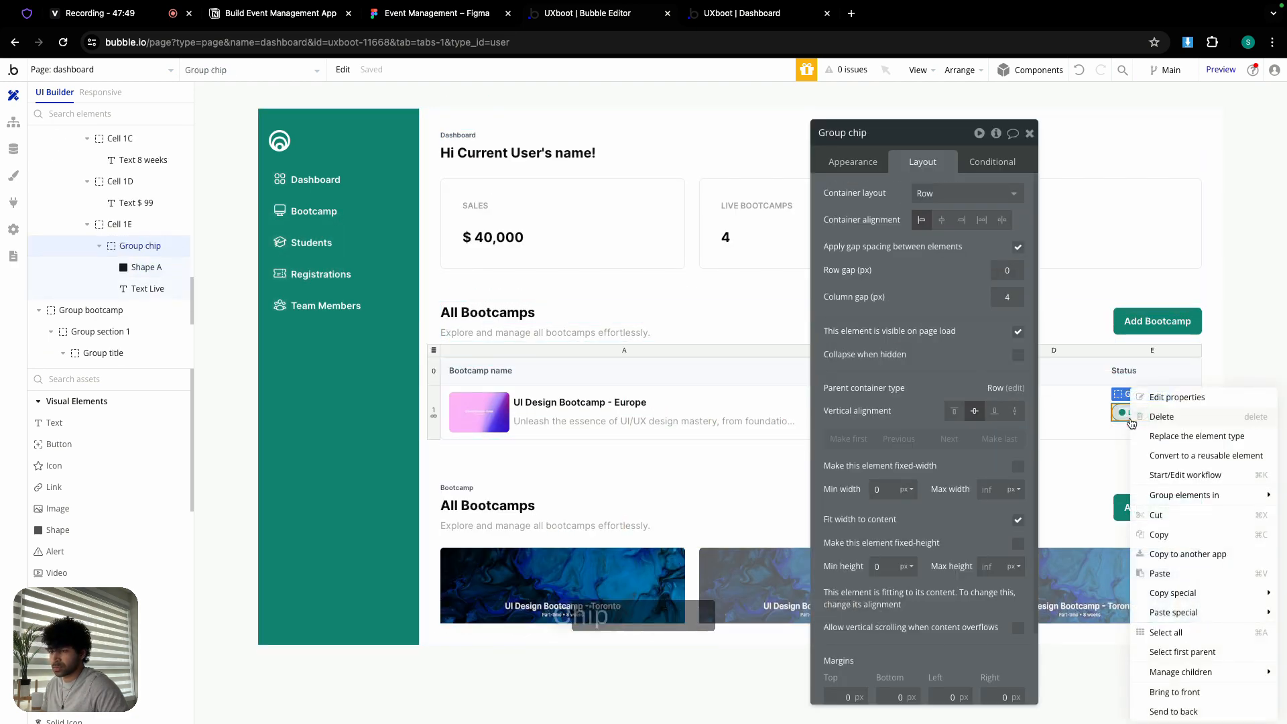
{"action": "left_click", "coordinate": [1184, 531]}
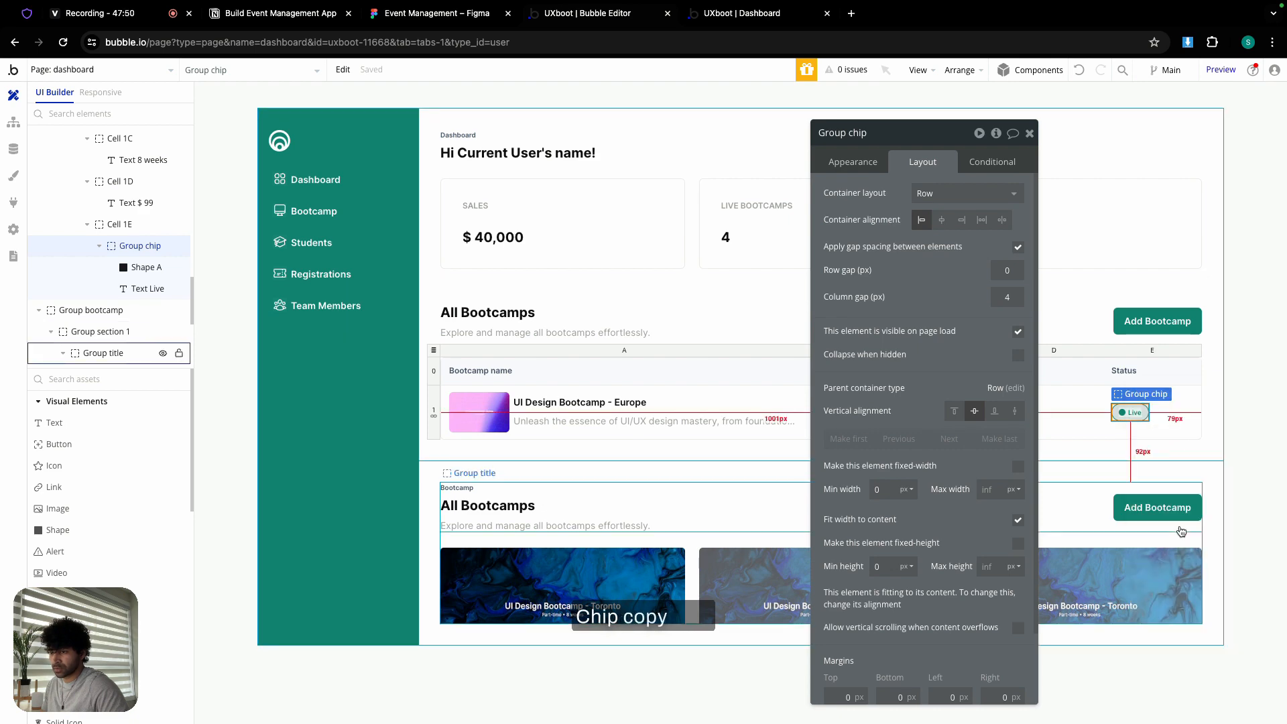
- Hide the dashboard group again and paste the Live chip into the bootcamp card
{"action": "left_click", "coordinate": [1030, 133]}
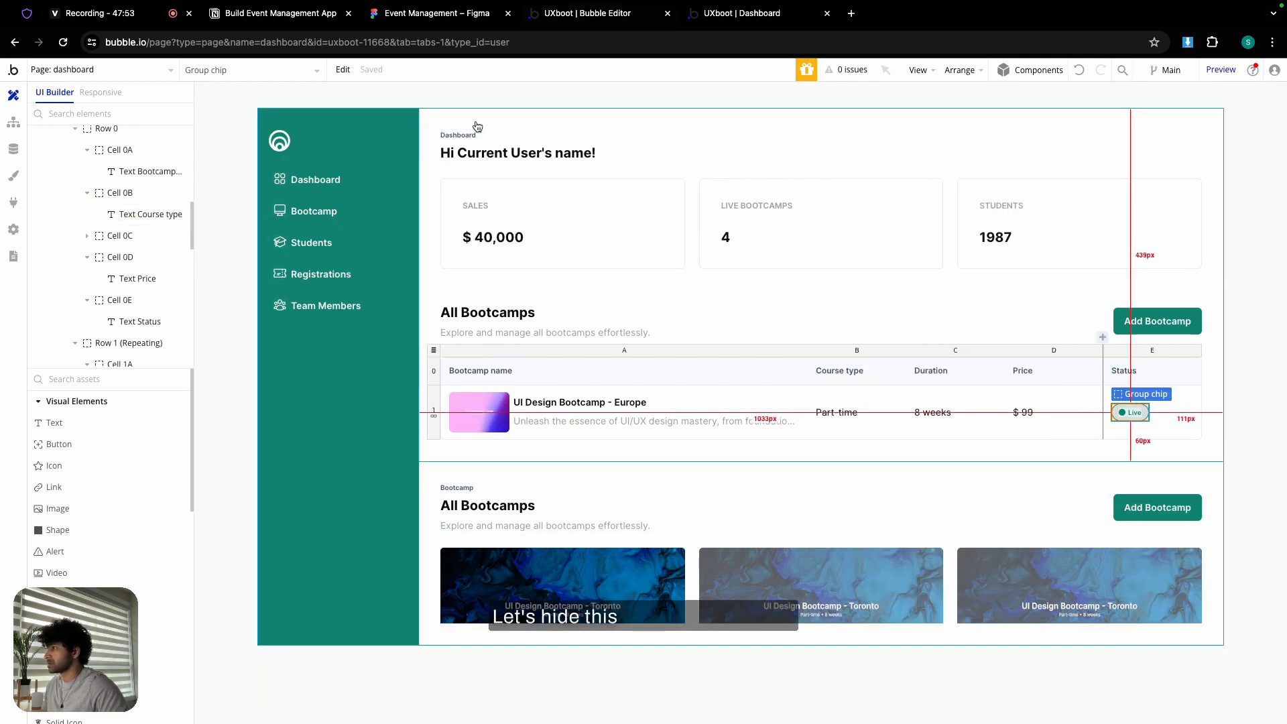
{"action": "double_click", "coordinate": [455, 142]}
{"action": "left_click", "coordinate": [162, 238]}
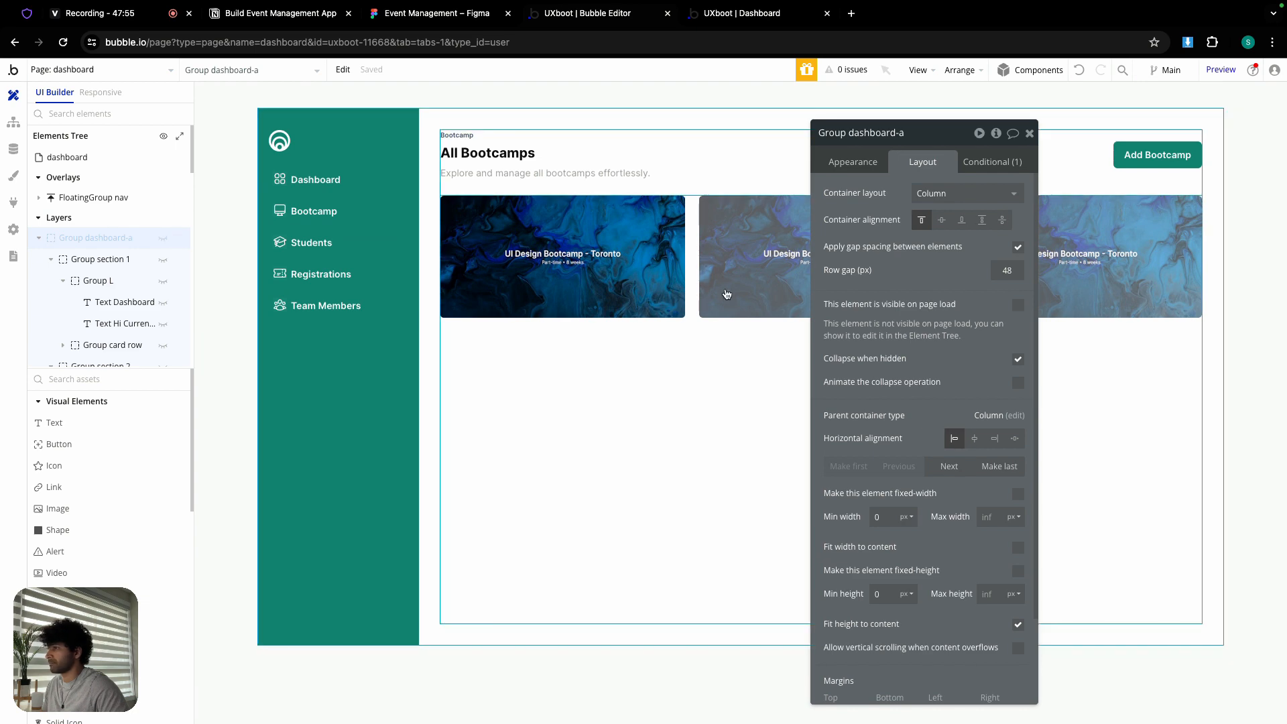
{"action": "left_click", "coordinate": [590, 350]}
{"action": "right_click", "coordinate": [589, 350]}
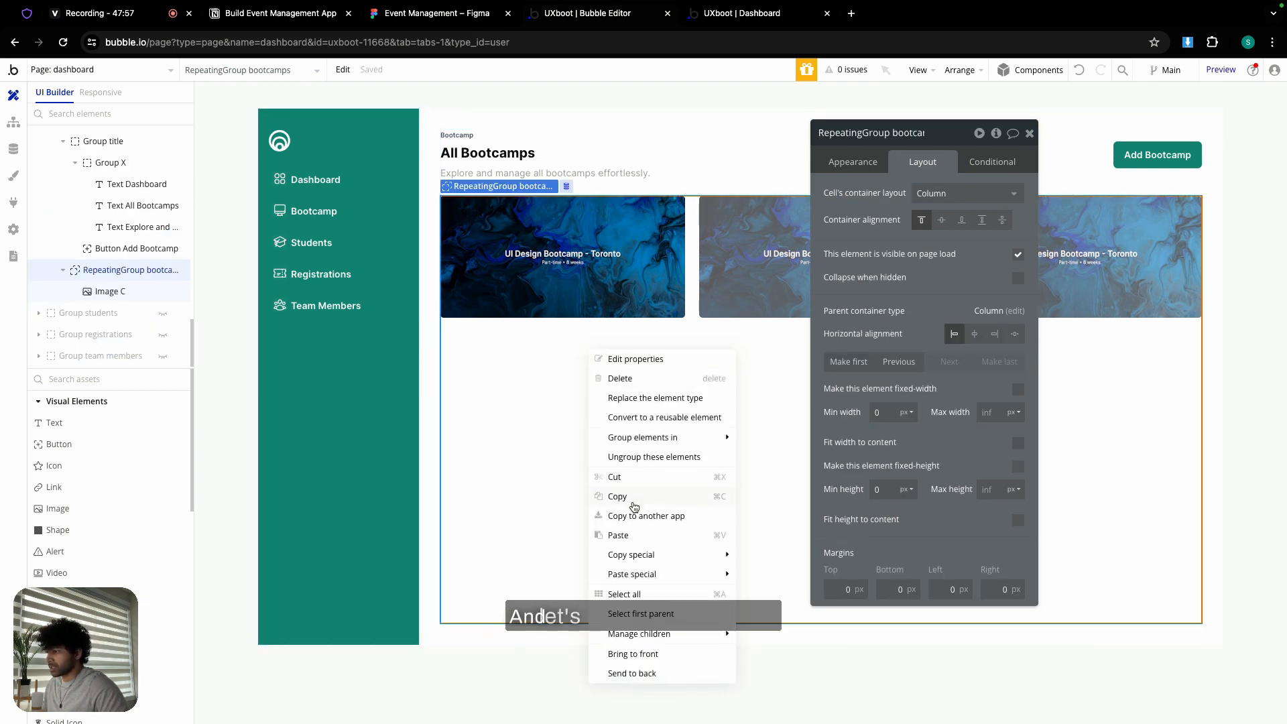
{"action": "left_click", "coordinate": [628, 534]}
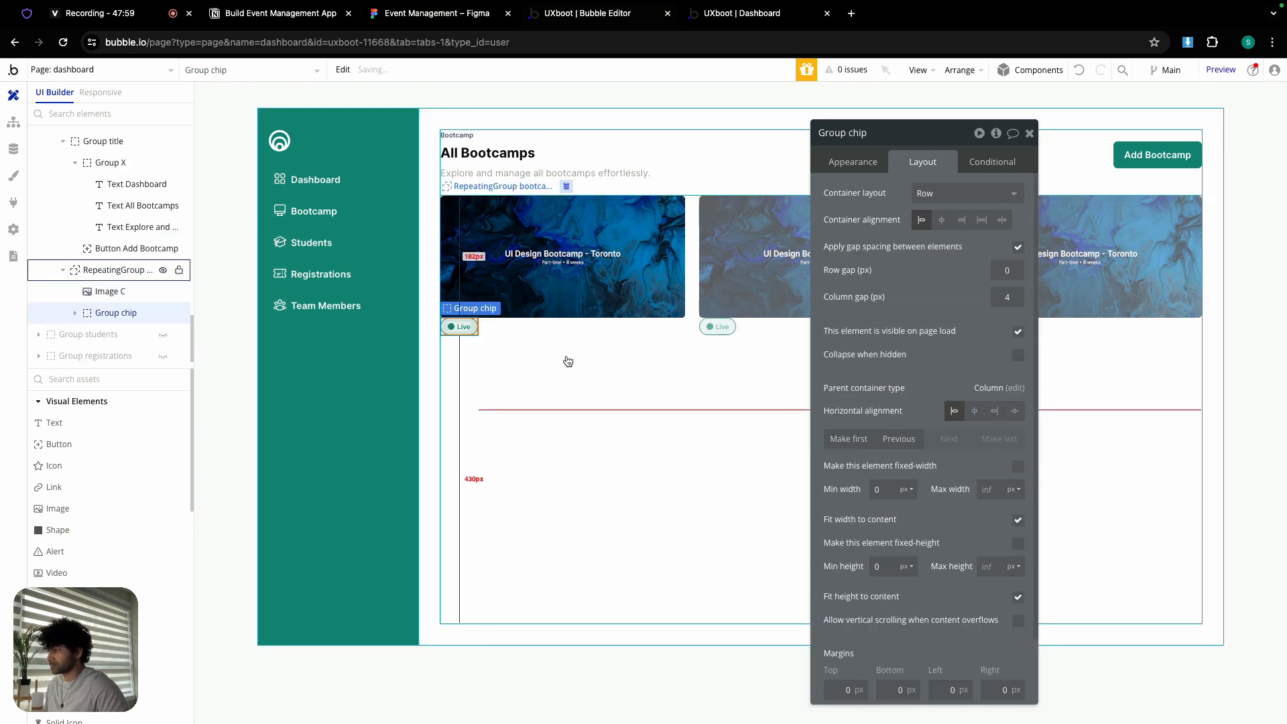
- Add a text element below the Live chip for the card title
{"action": "left_click", "coordinate": [479, 15]}
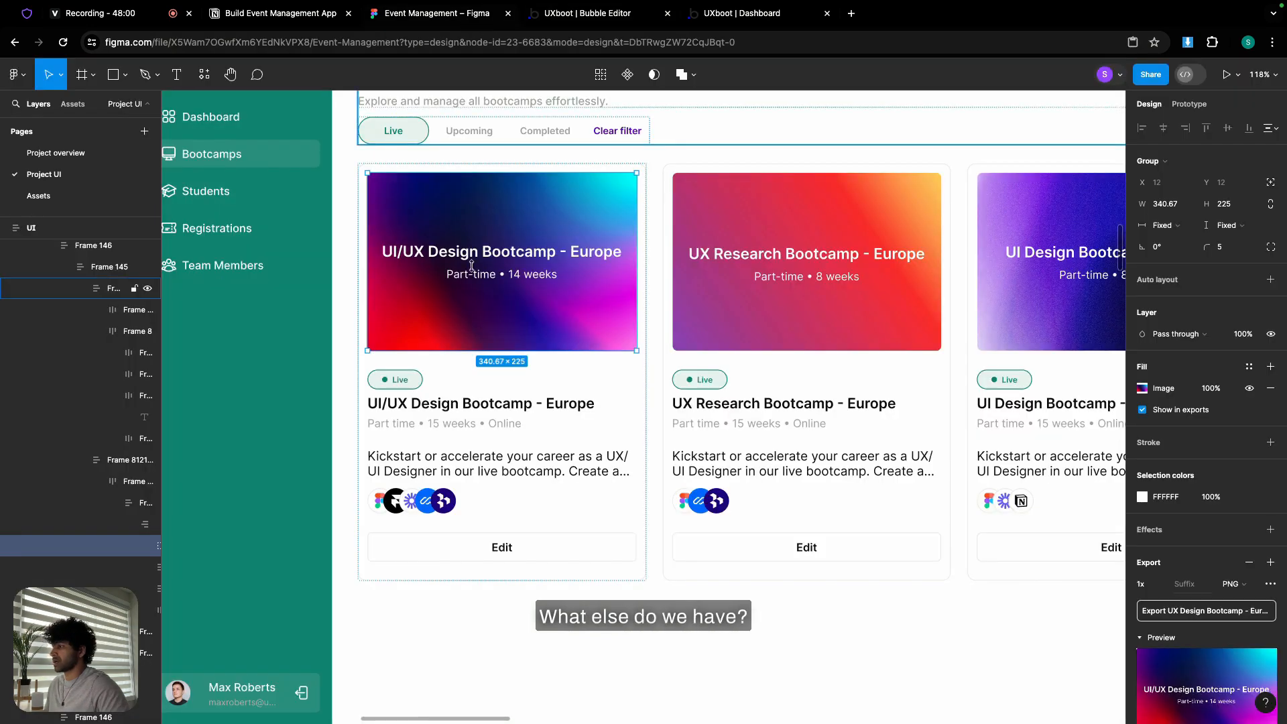
{"action": "left_click", "coordinate": [464, 406]}
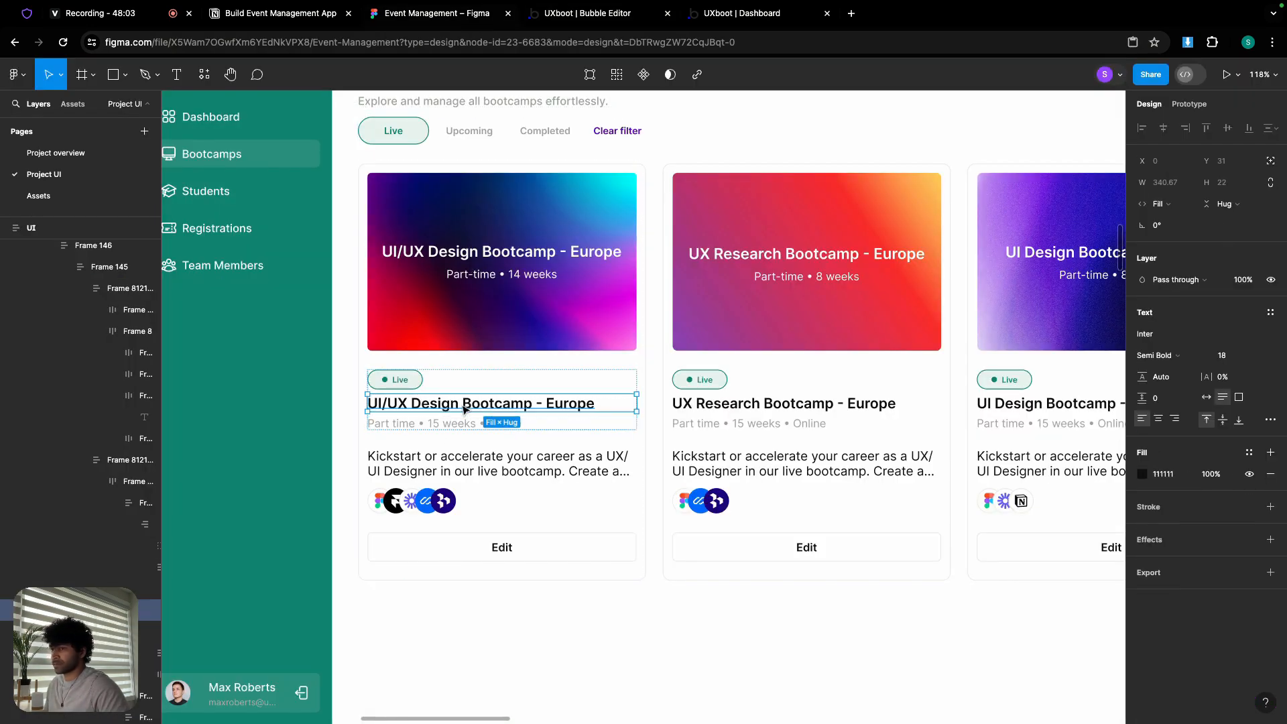
{"action": "key", "text": "ctrl+Tab"}
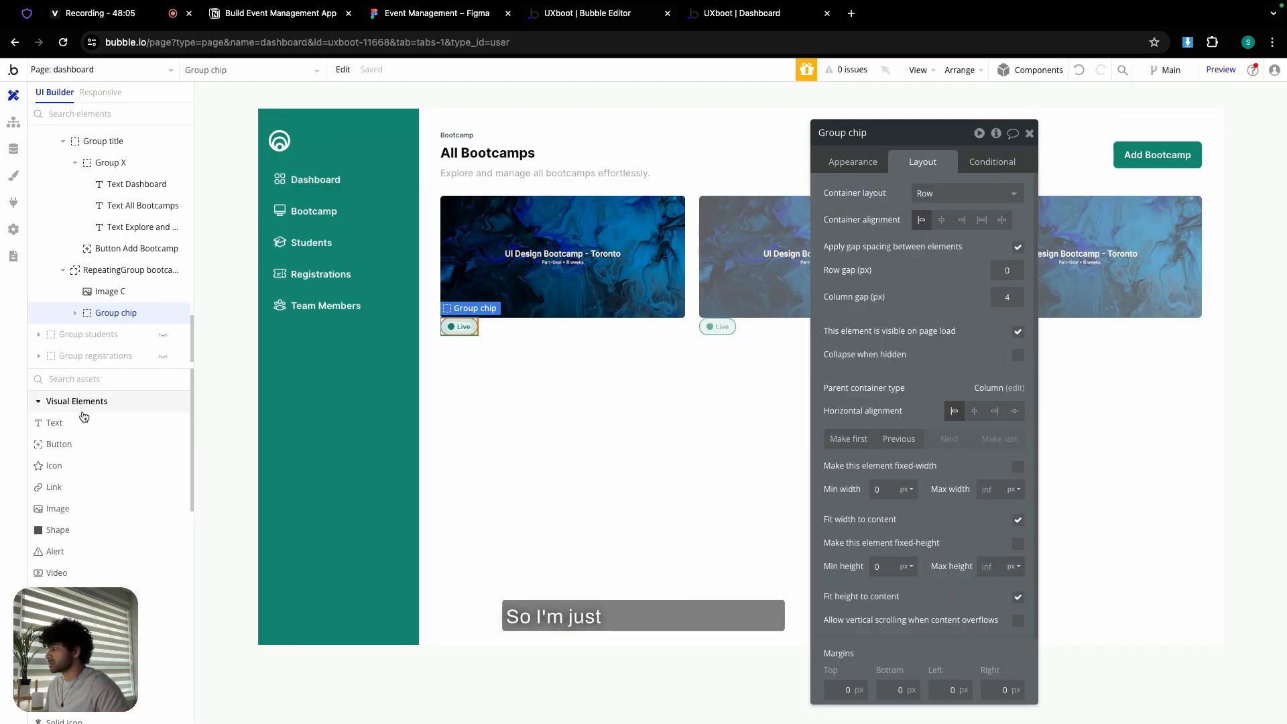
{"action": "left_click_drag", "start_coordinate": [84, 417], "coordinate": [460, 394]}
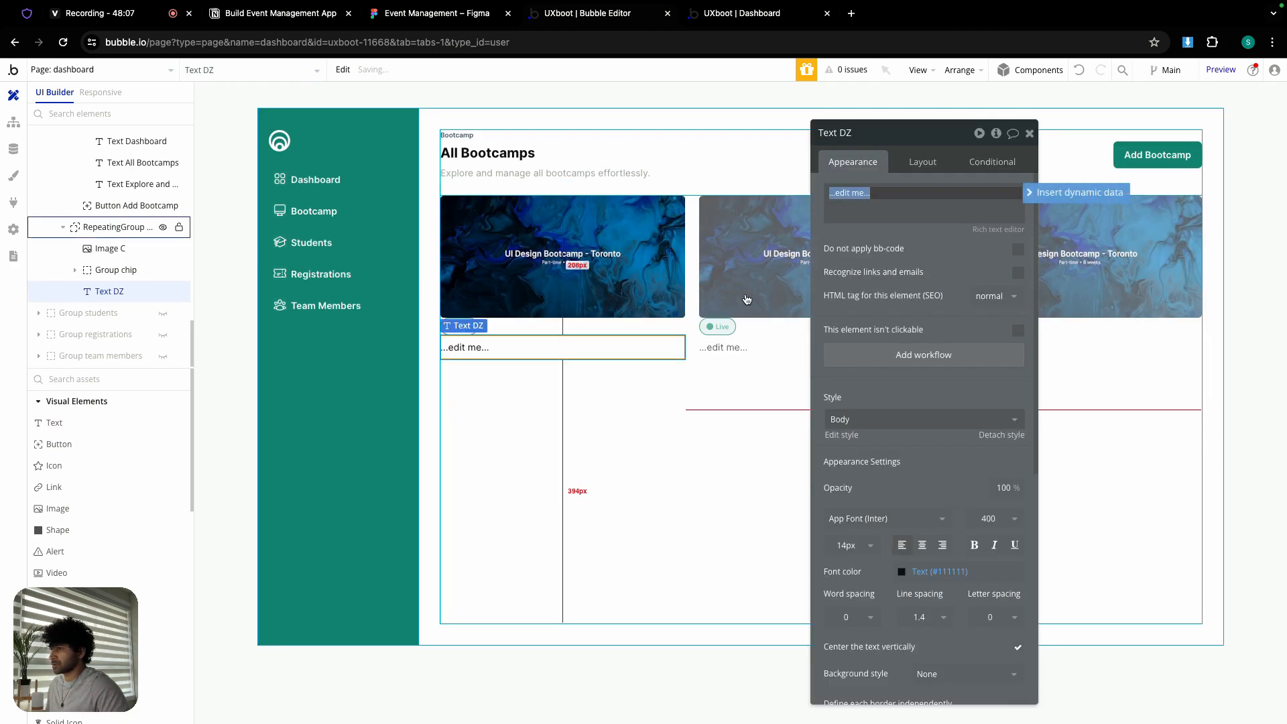
- Fill the new text with the Figma card title 'UI/UX Design Bootcamp - Europe'
{"action": "left_click", "coordinate": [436, 12]}
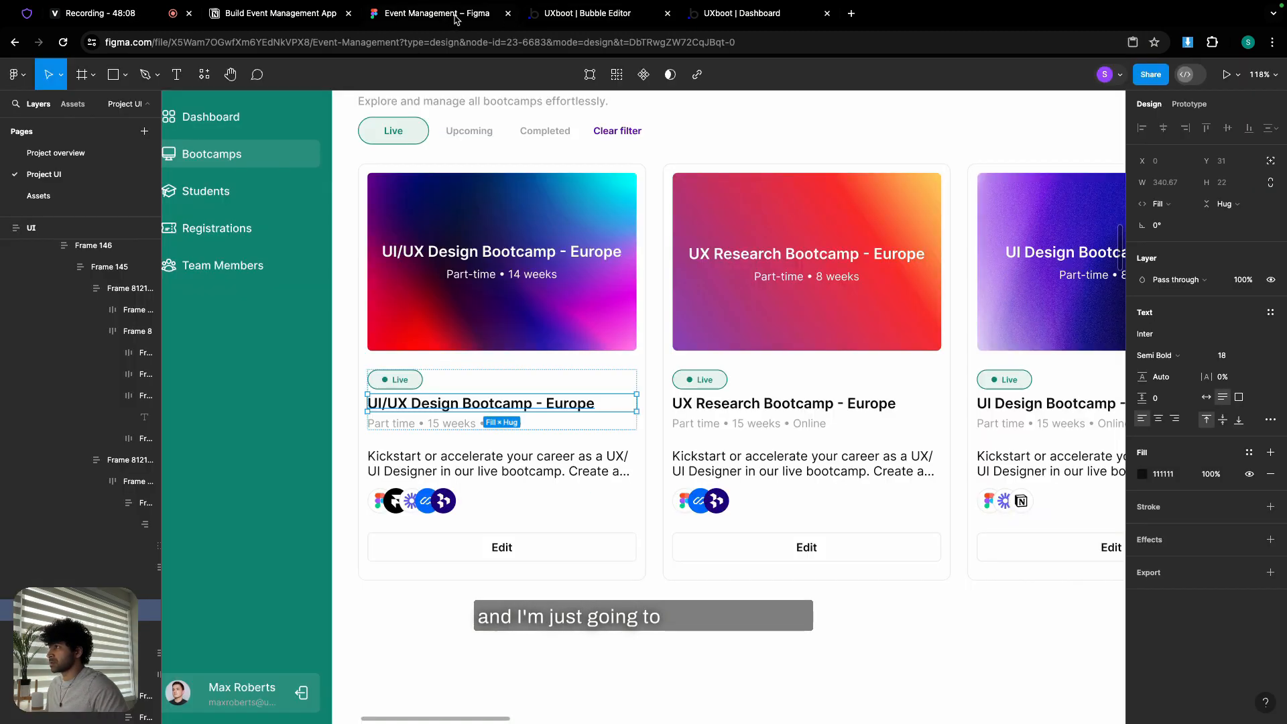
{"action": "double_click", "coordinate": [561, 406]}
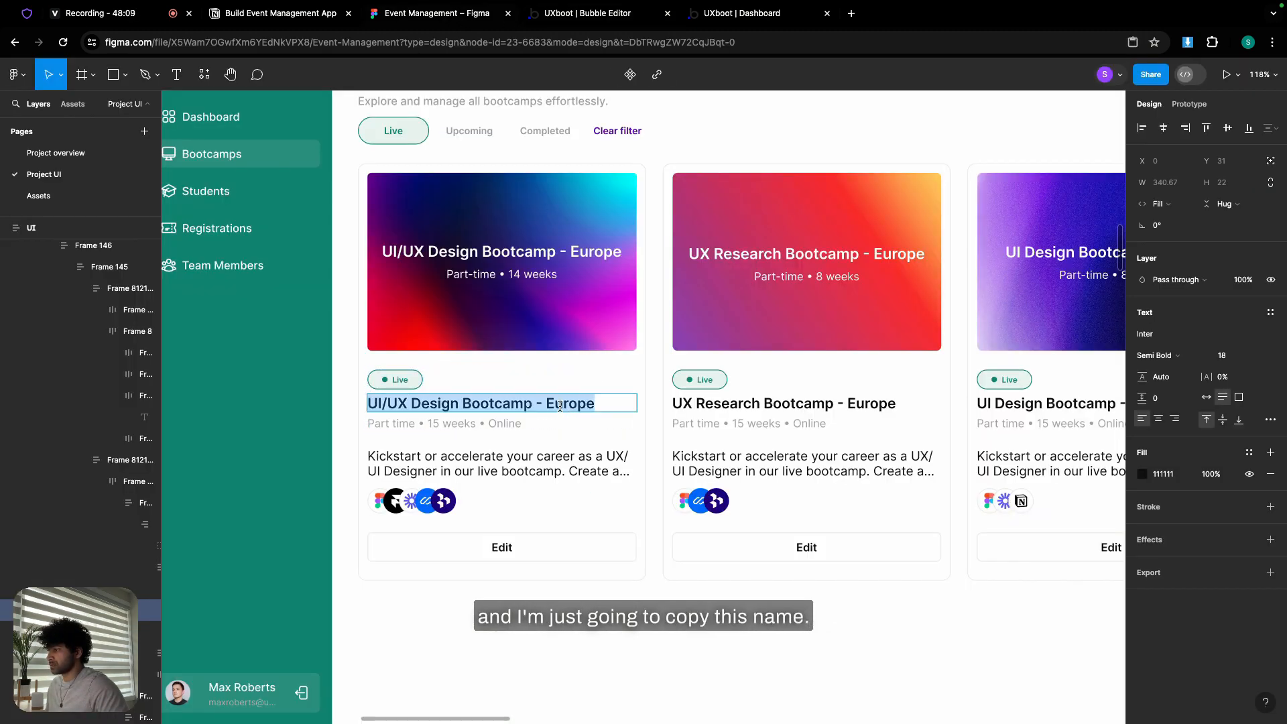
{"action": "left_click", "coordinate": [608, 20]}
{"action": "triple_click", "coordinate": [853, 187]}
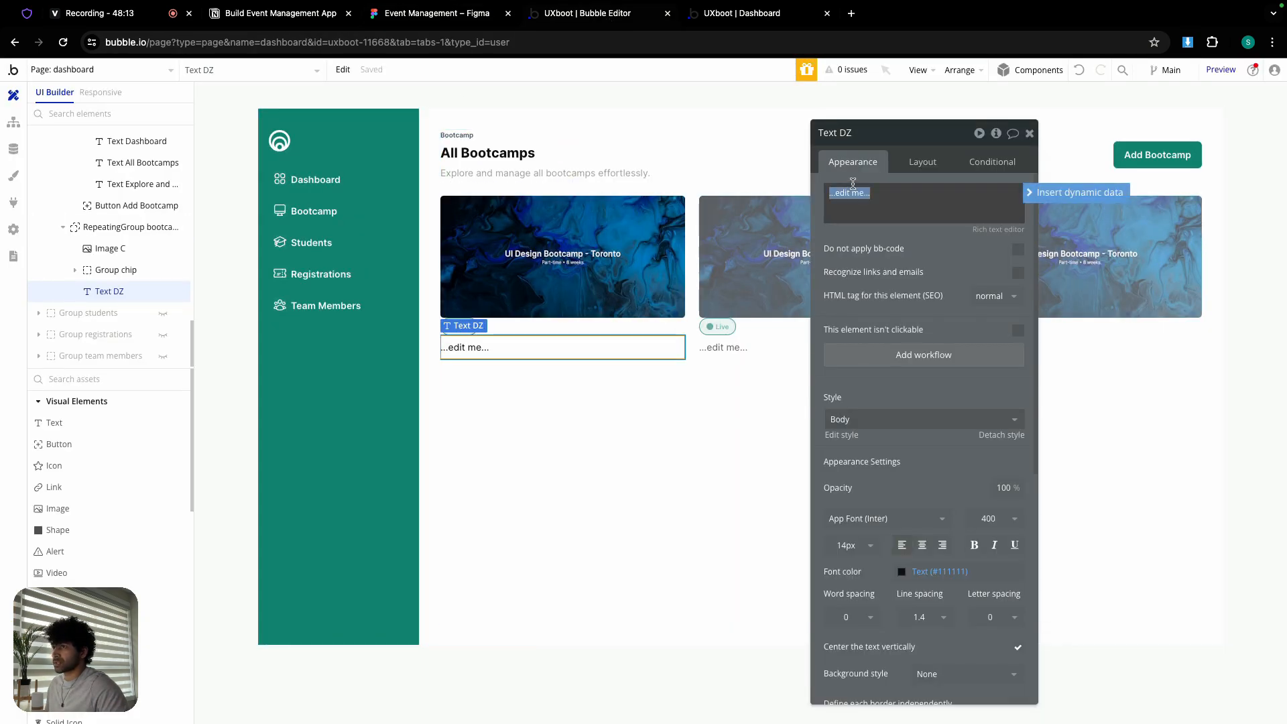
- Style the title at font size 18, weight 600 semi bold, with 0 minimum height
{"action": "left_click", "coordinate": [848, 545]}
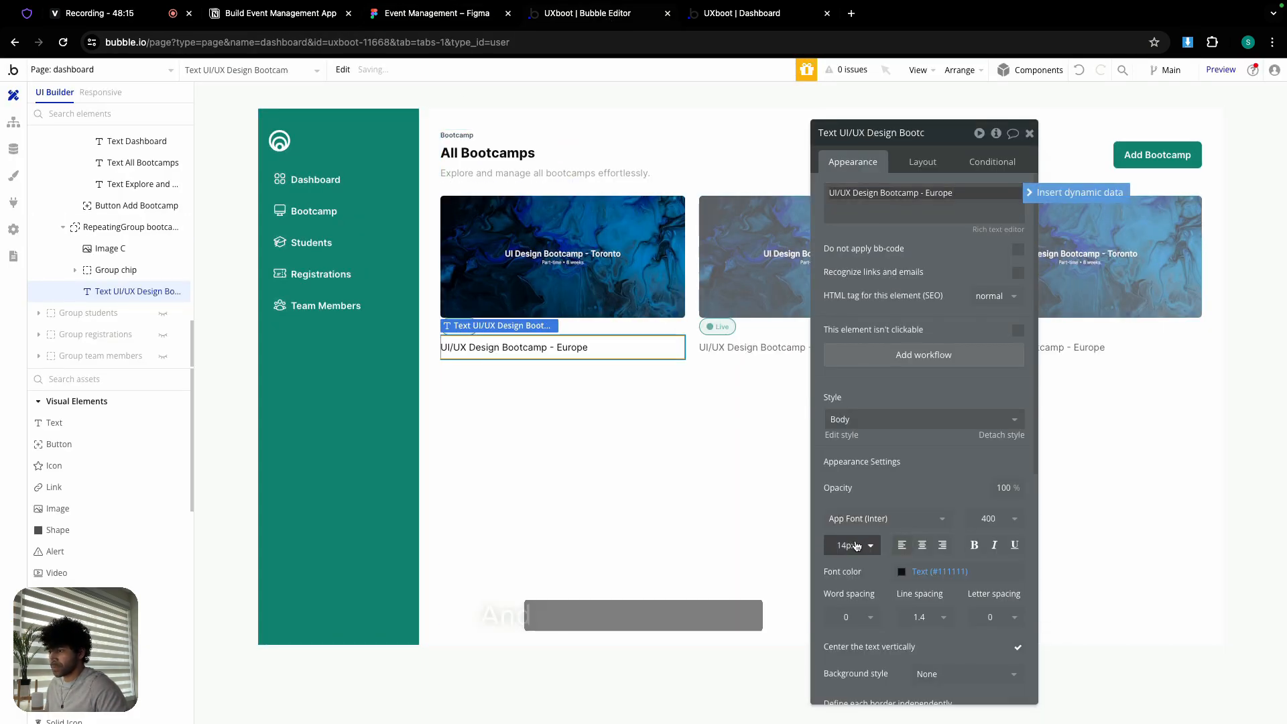
{"action": "scroll", "coordinate": [852, 671], "scroll_direction": "down", "scroll_amount": 3}
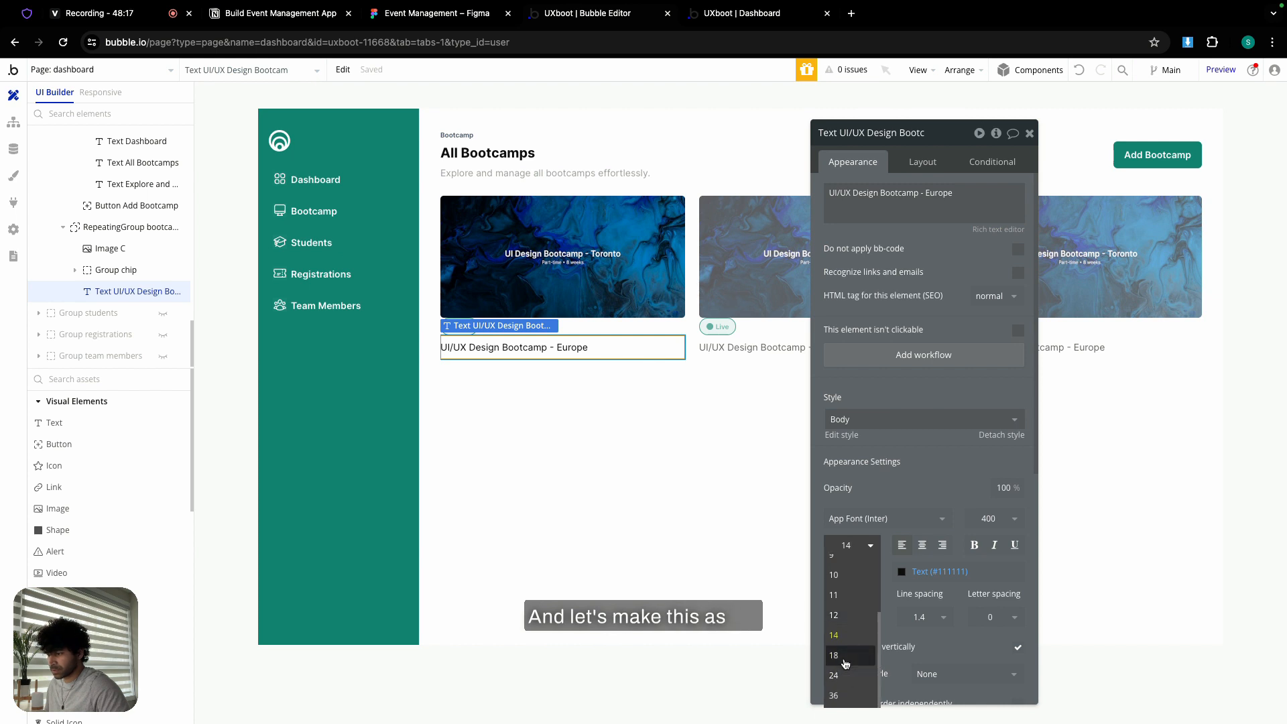
{"action": "left_click", "coordinate": [848, 676]}
{"action": "left_click", "coordinate": [993, 519]}
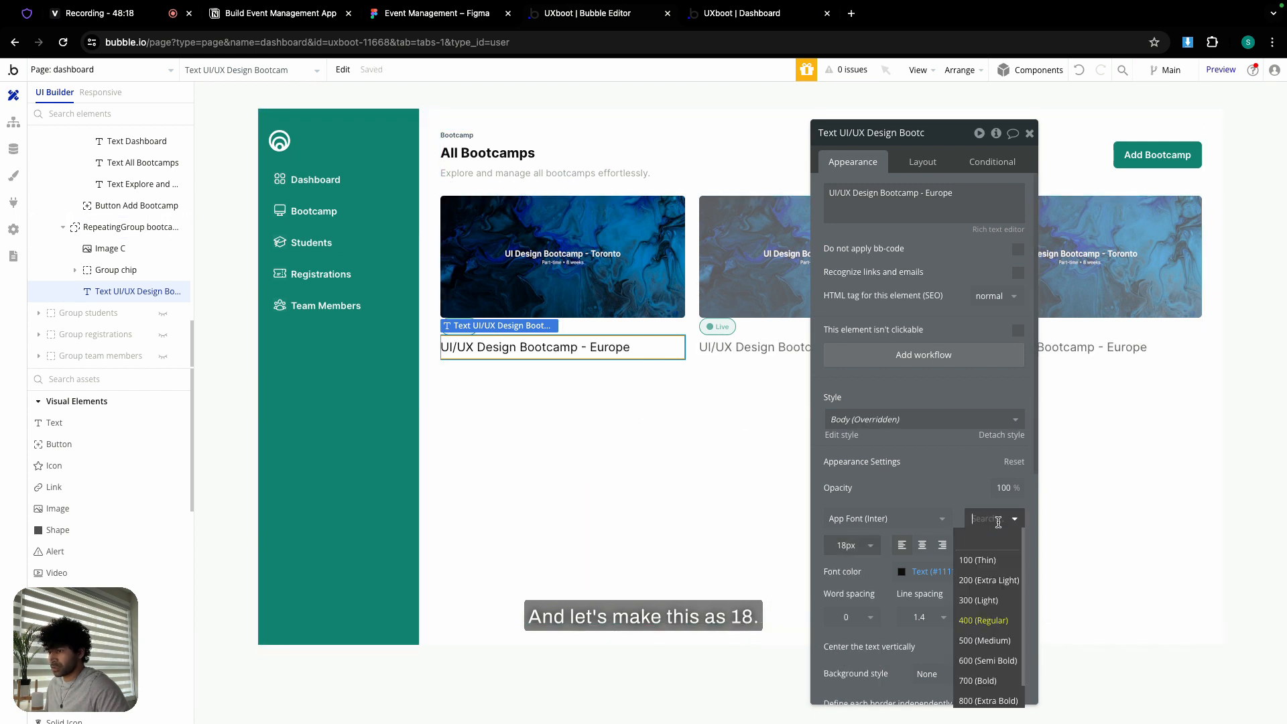
{"action": "left_click", "coordinate": [997, 657]}
{"action": "left_click", "coordinate": [924, 162]}
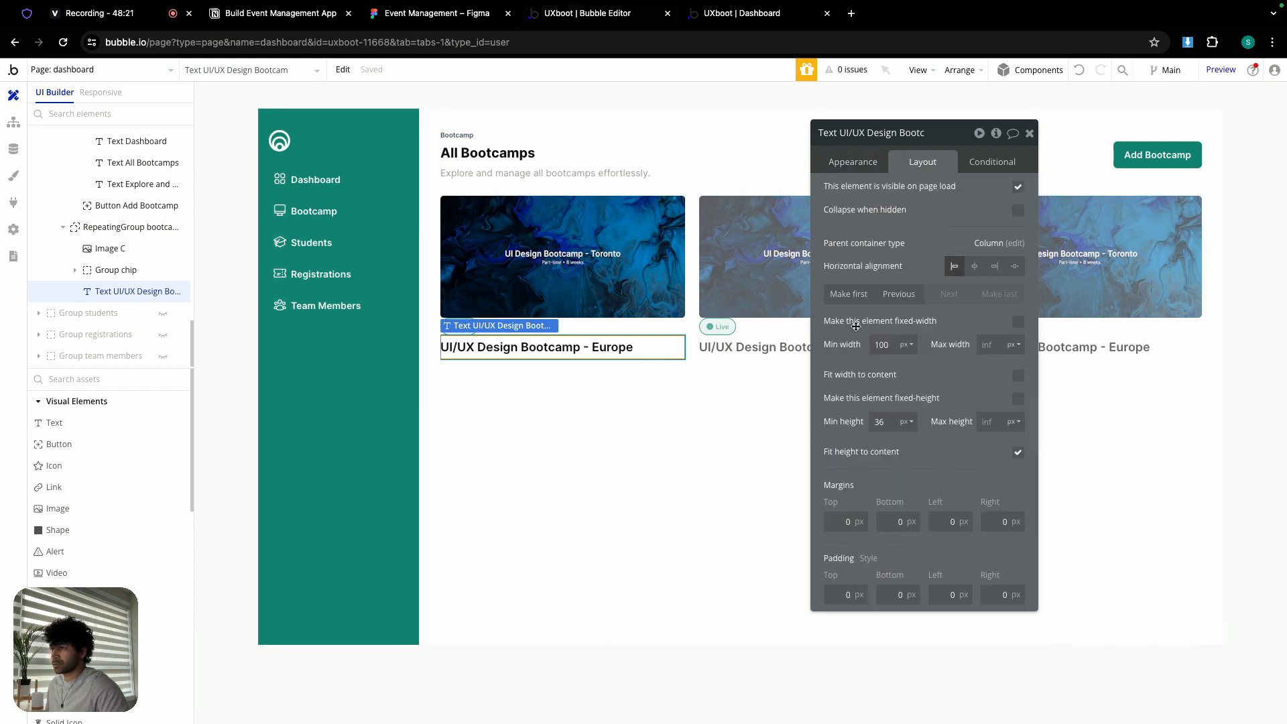
{"action": "type", "text": "0"}
{"action": "left_click", "coordinate": [878, 422]}
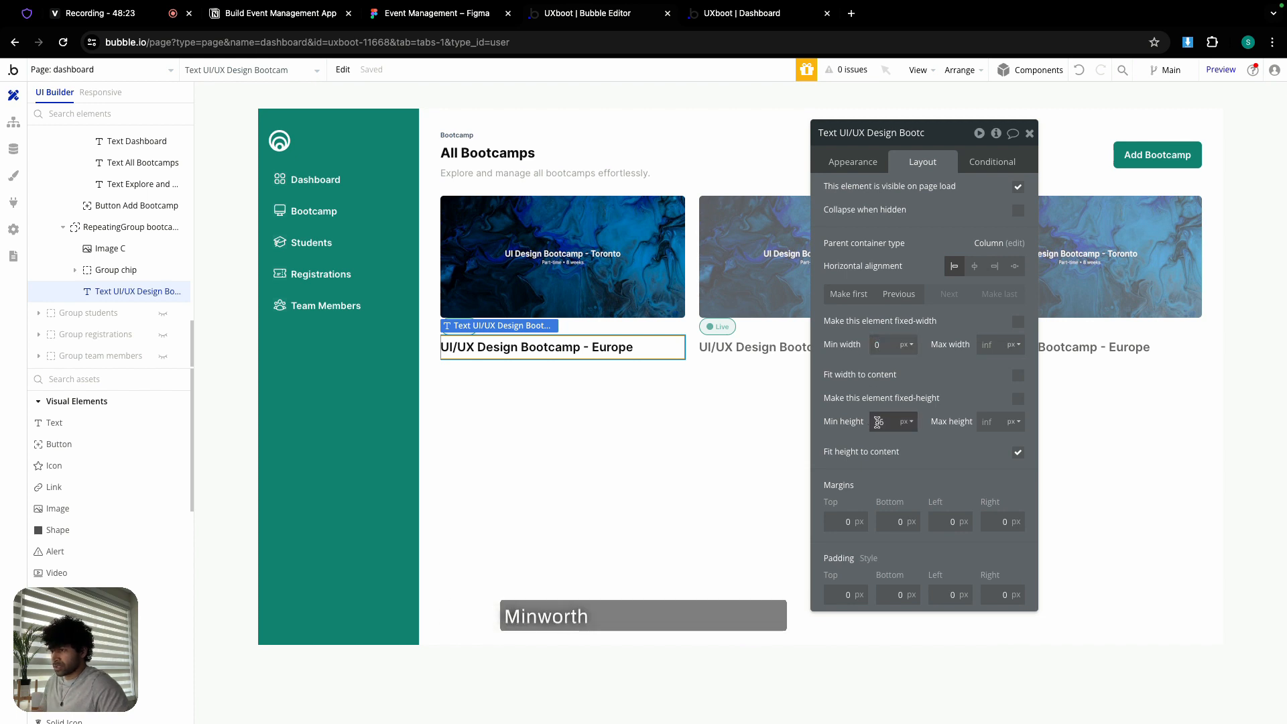
{"action": "left_click", "coordinate": [877, 408]}
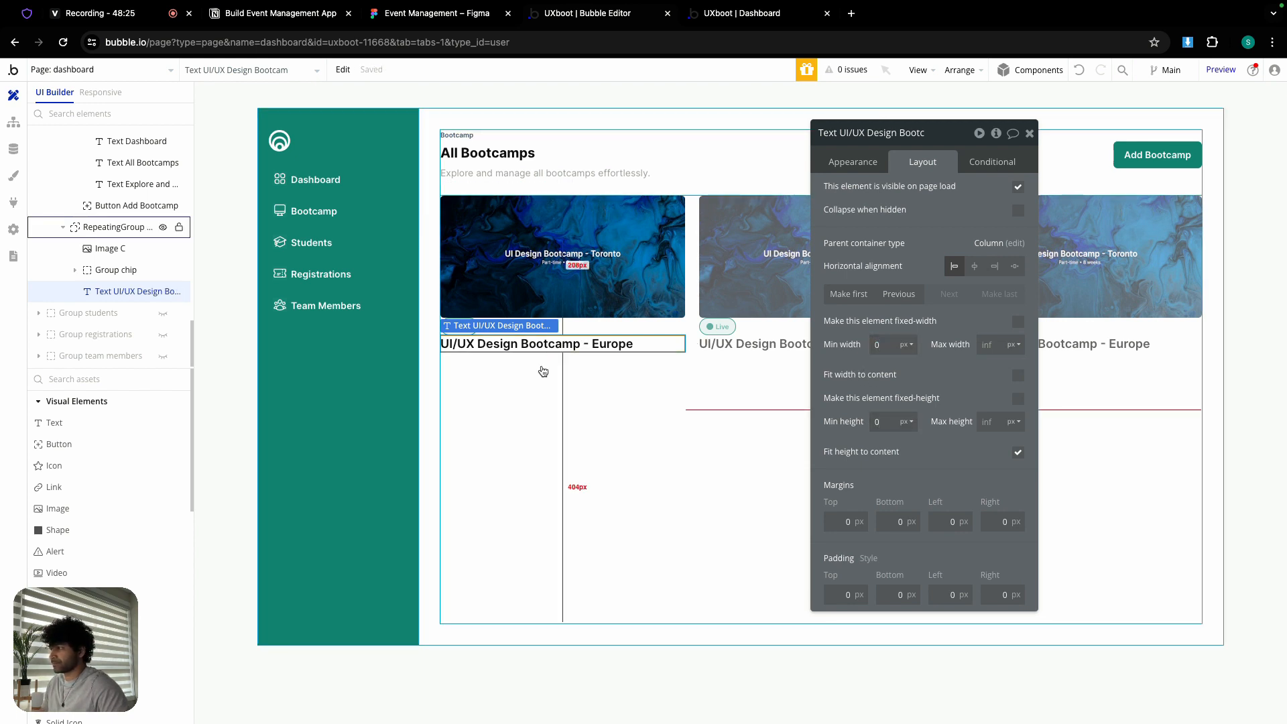
- Copy the Explore and manage subtitle text element into the bootcamp card
{"action": "left_click", "coordinate": [561, 173]}
{"action": "key", "text": "ctrl+c"}
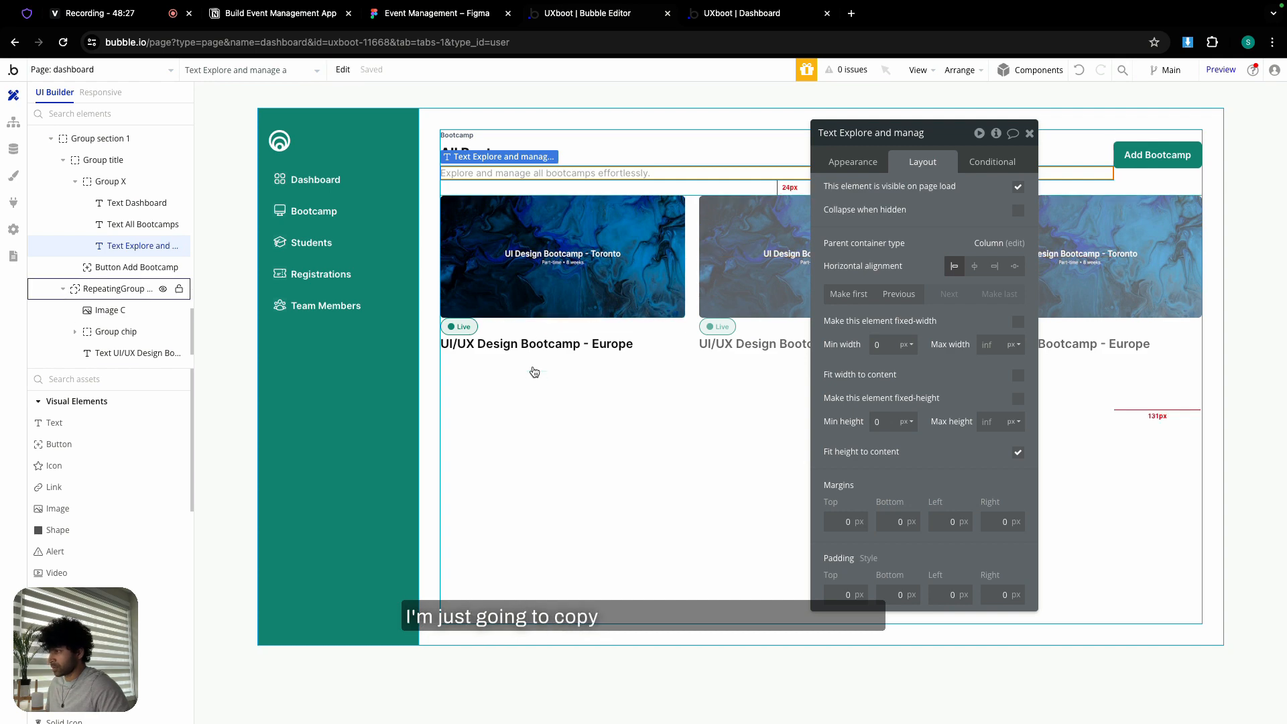
{"action": "left_click", "coordinate": [531, 376]}
{"action": "key", "text": "ctrl+v"}
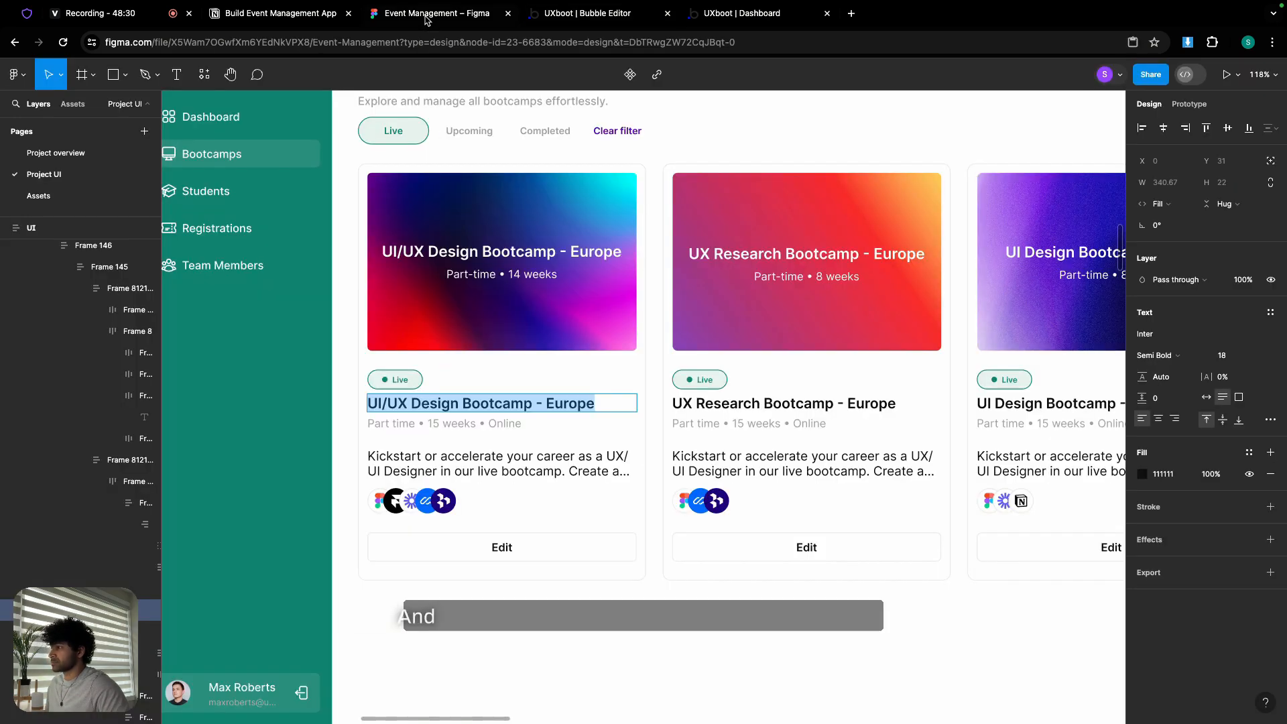
- Replace the copied subtitle's content with 'Part time • 15 weeks • Online' from Figma
{"action": "left_click", "coordinate": [425, 17]}
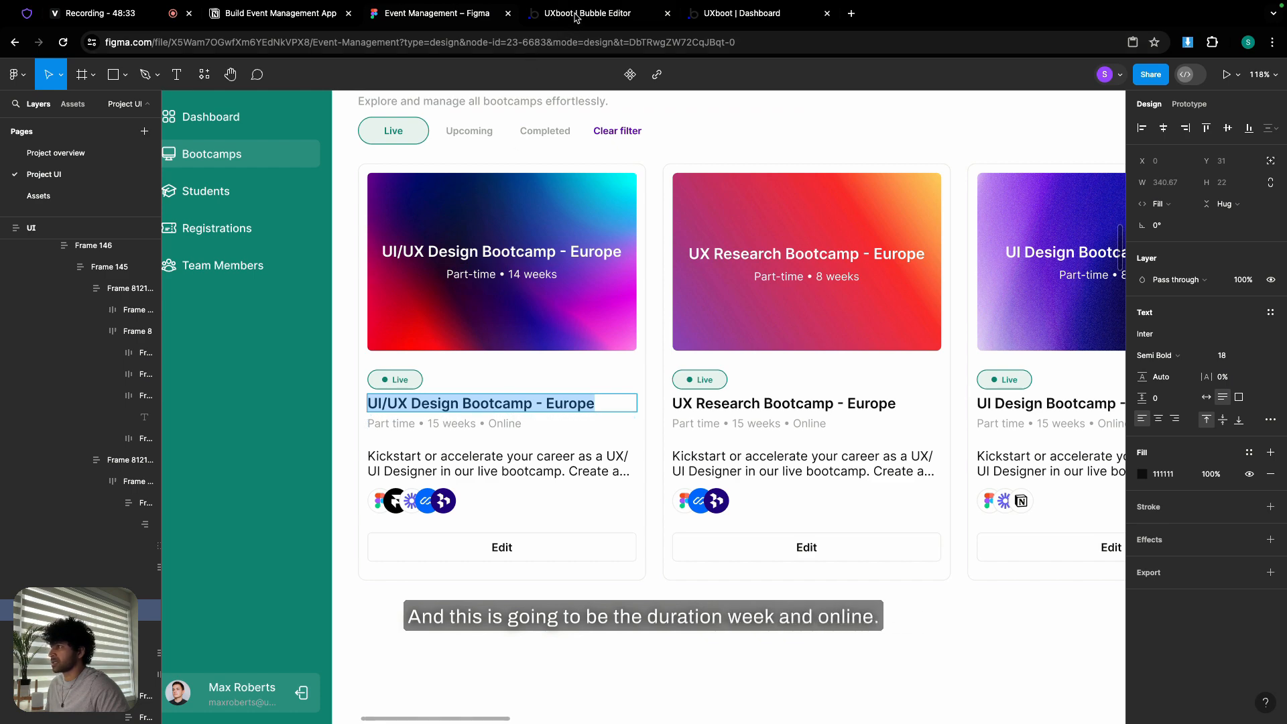
{"action": "double_click", "coordinate": [483, 425]}
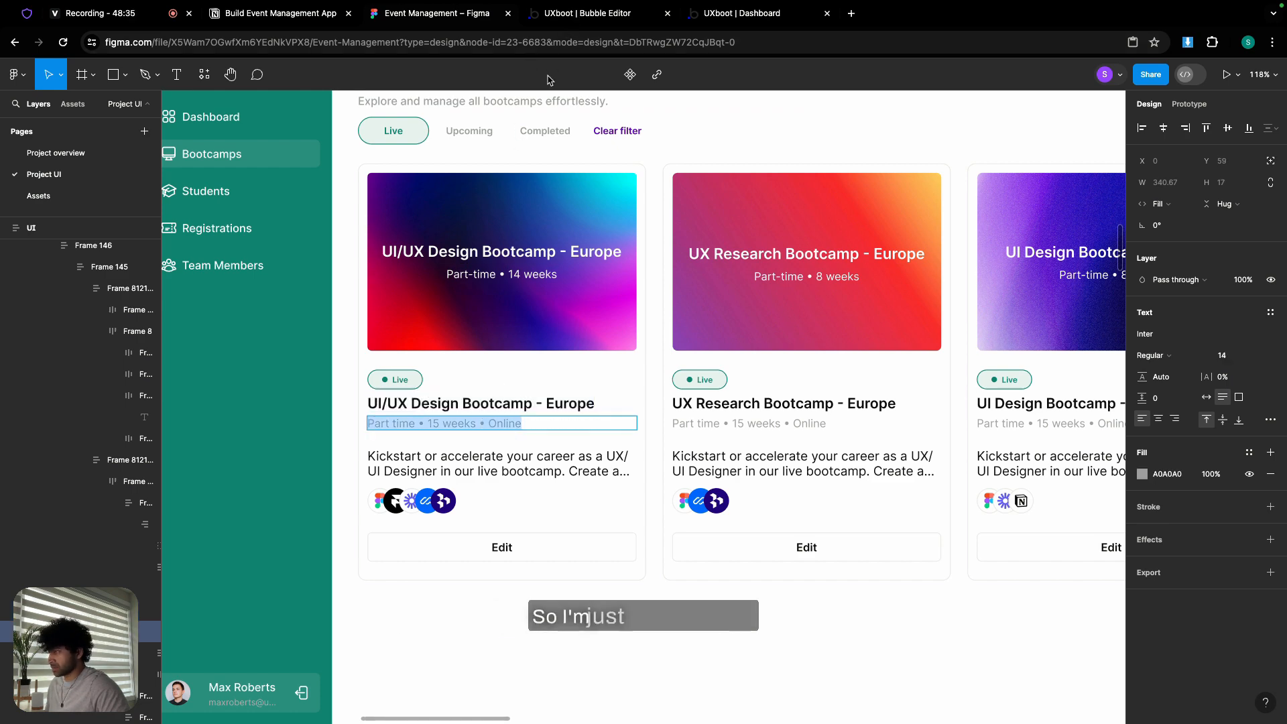
{"action": "left_click", "coordinate": [571, 15]}
{"action": "left_click", "coordinate": [853, 162]}
{"action": "left_click", "coordinate": [892, 194]}
{"action": "key", "text": "ctrl+a"}
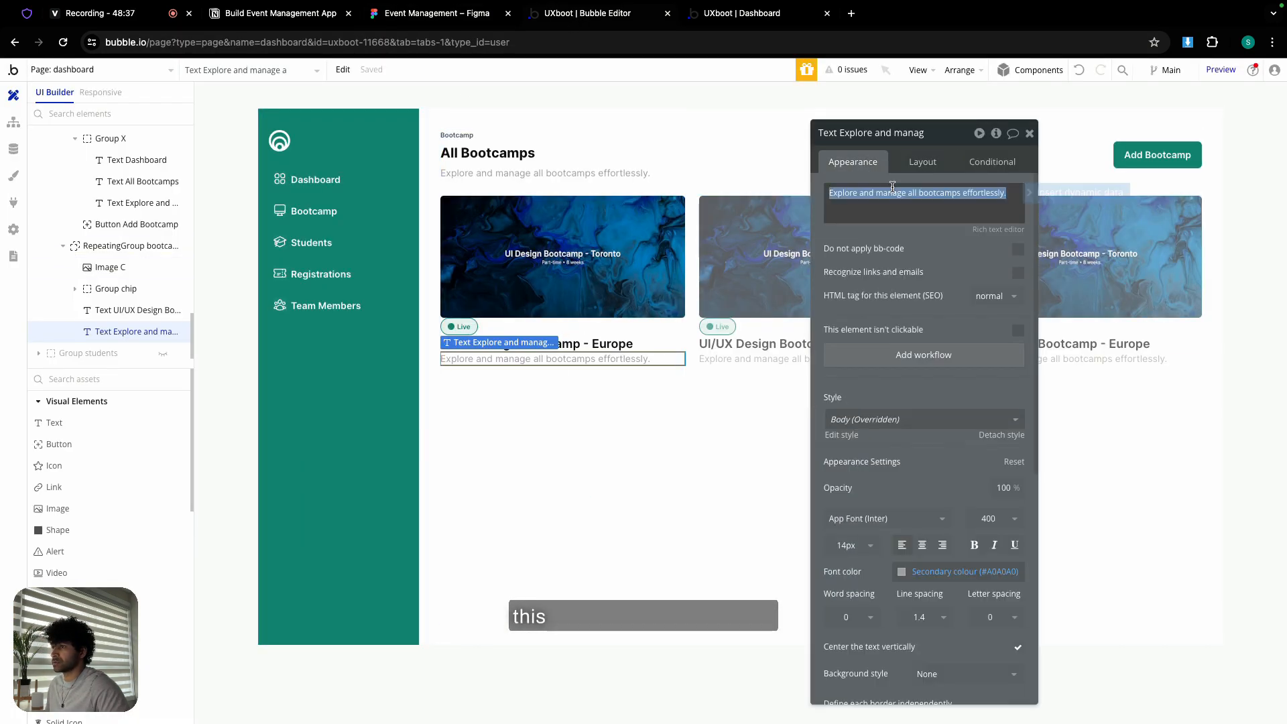
{"action": "key", "text": "ctrl+v"}
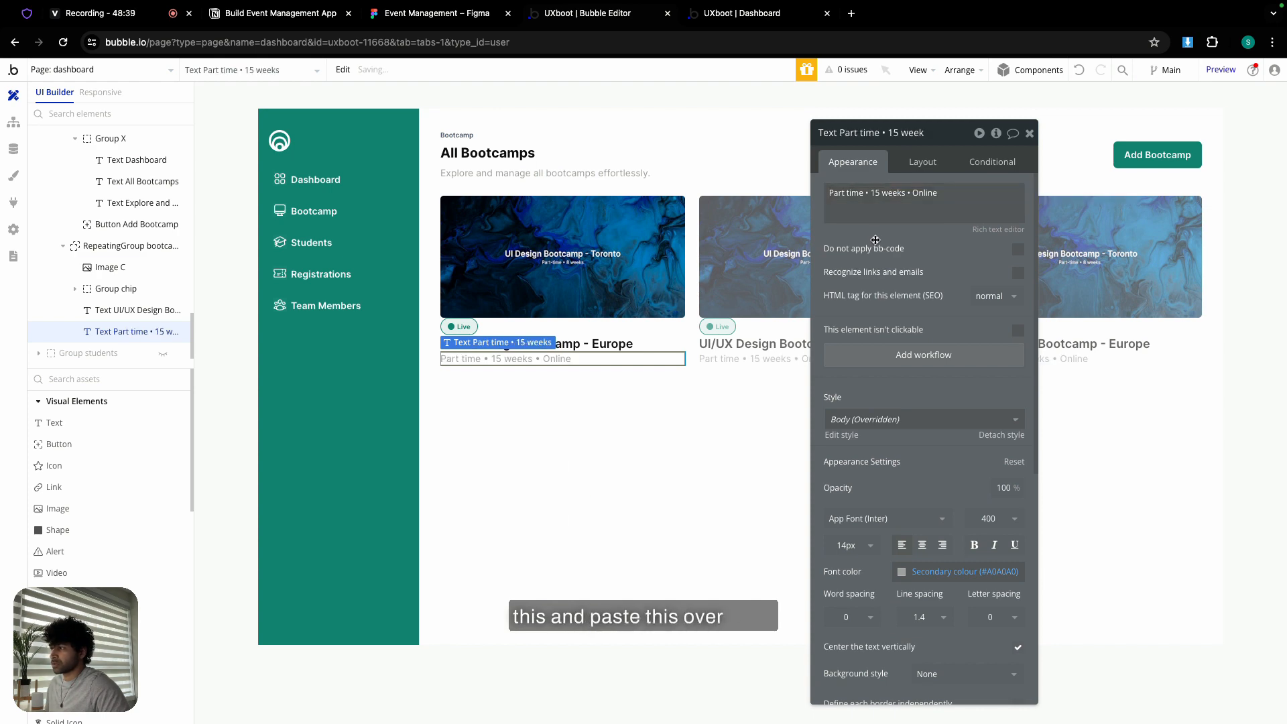
{"action": "left_click", "coordinate": [567, 406]}
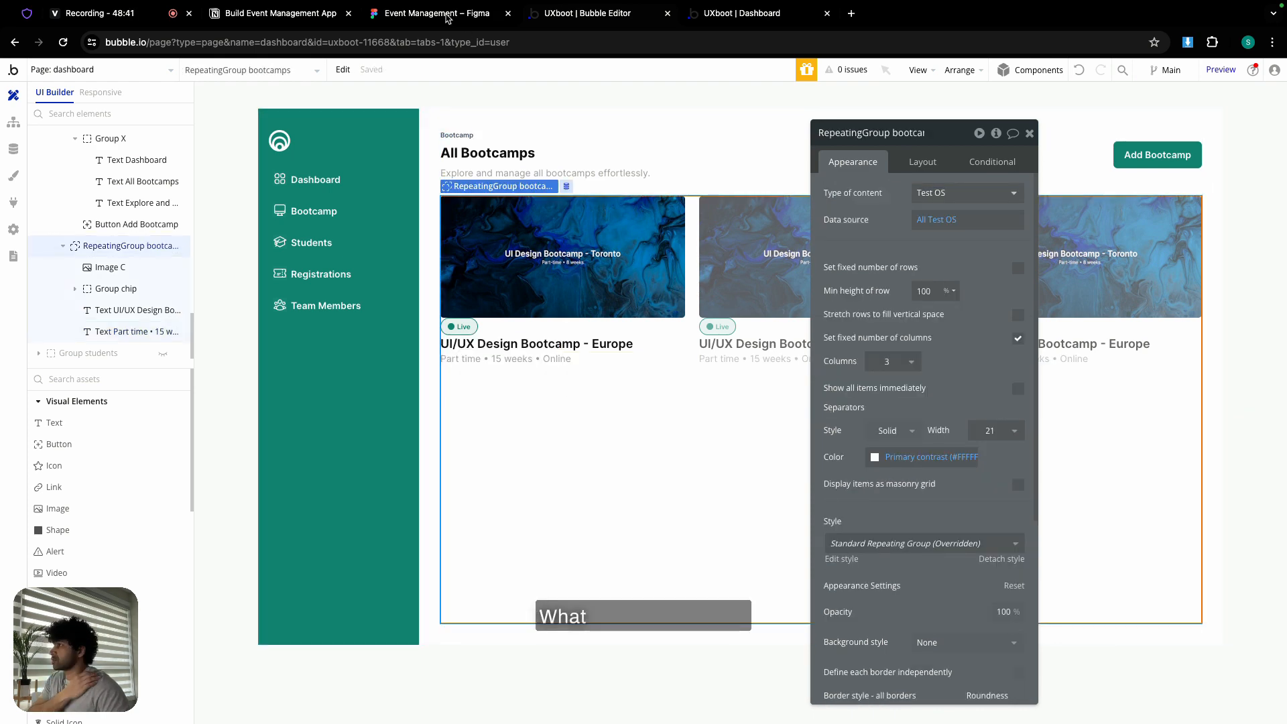
- Drop a new Text element into the card cell below the subtitle
{"action": "left_click", "coordinate": [442, 13]}
{"action": "double_click", "coordinate": [520, 469]}
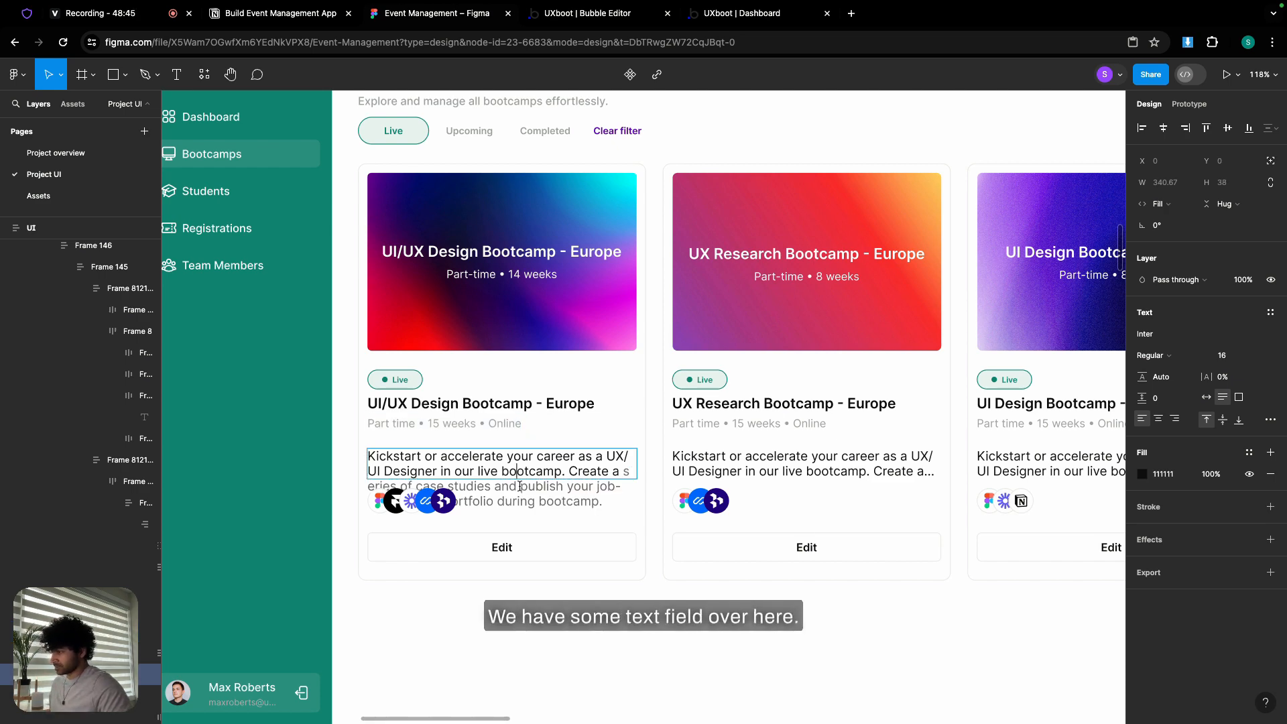
{"action": "left_click", "coordinate": [590, 15]}
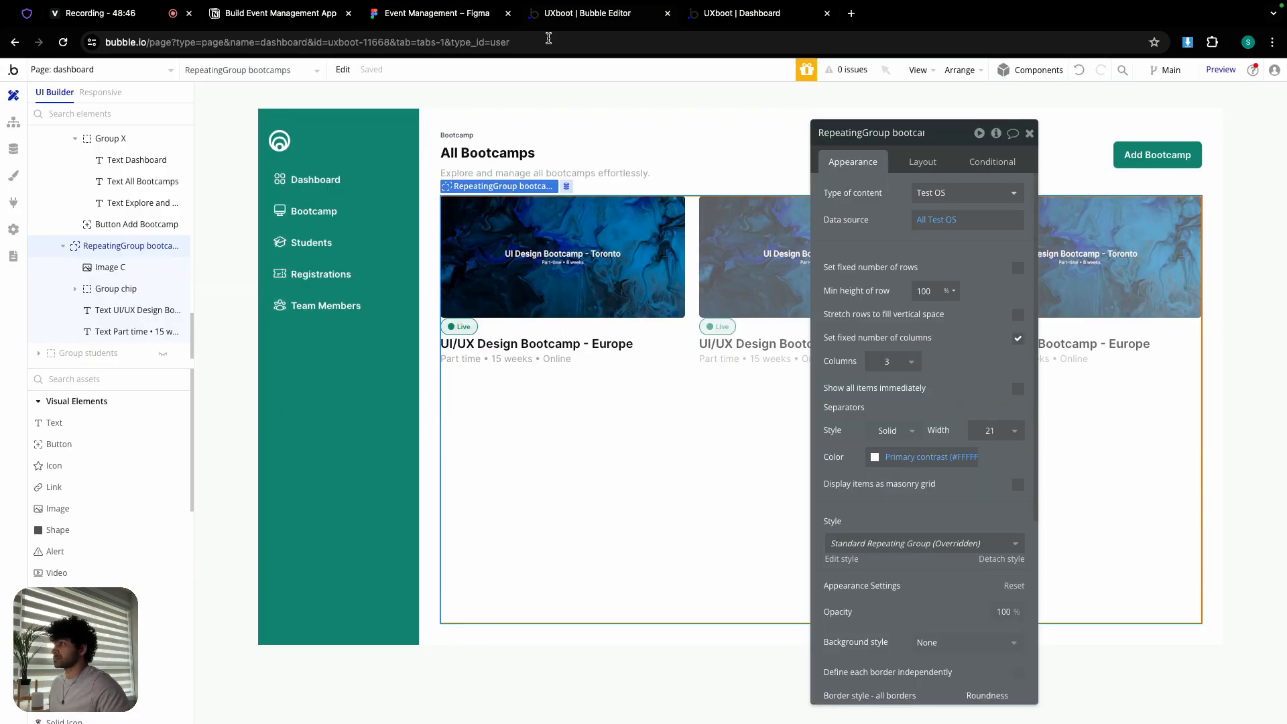
{"action": "left_click", "coordinate": [111, 428]}
{"action": "left_click", "coordinate": [443, 372]}
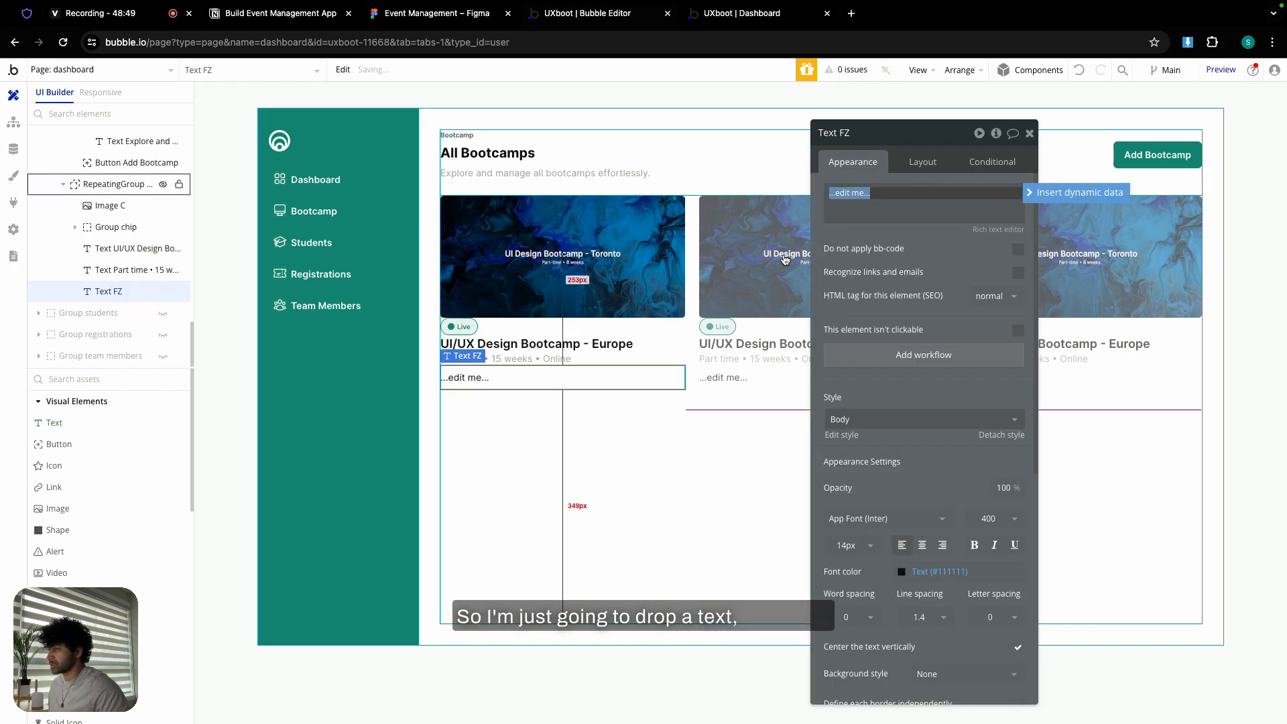
- Paste the Figma 'Kickstart or accelerate your career…' description into the new text
{"action": "left_click", "coordinate": [449, 15]}
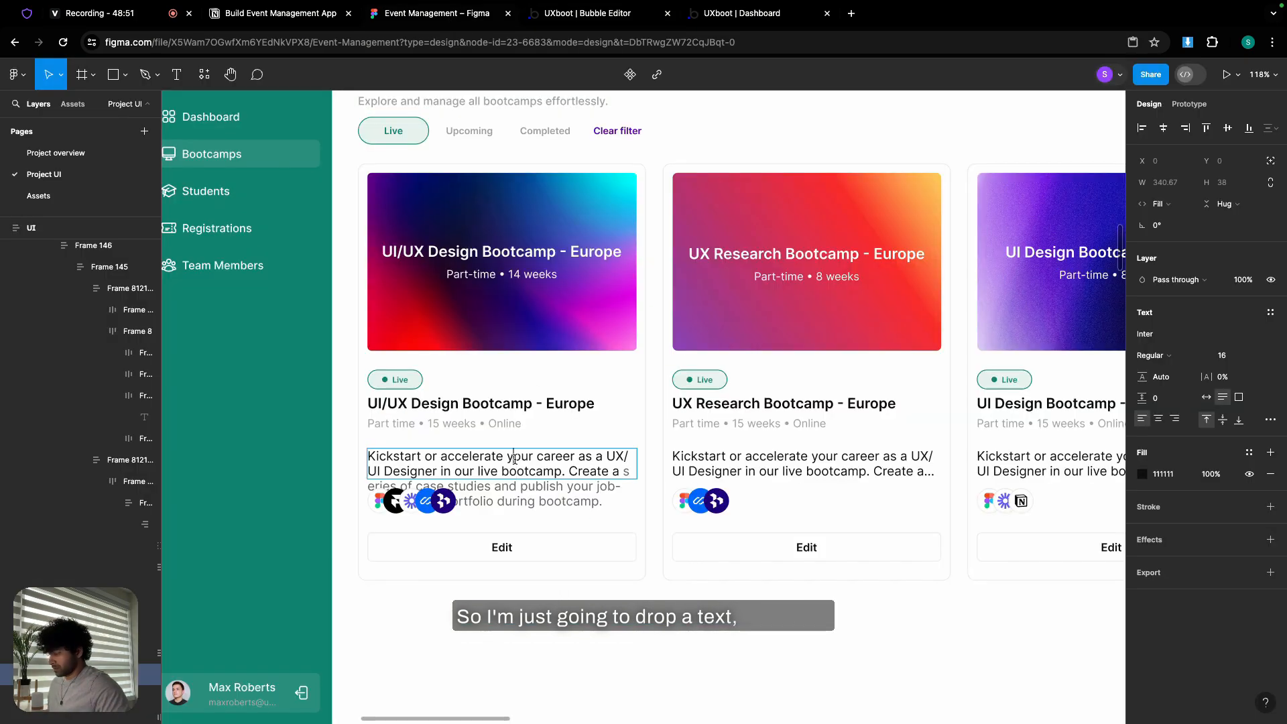
{"action": "double_click", "coordinate": [515, 459]}
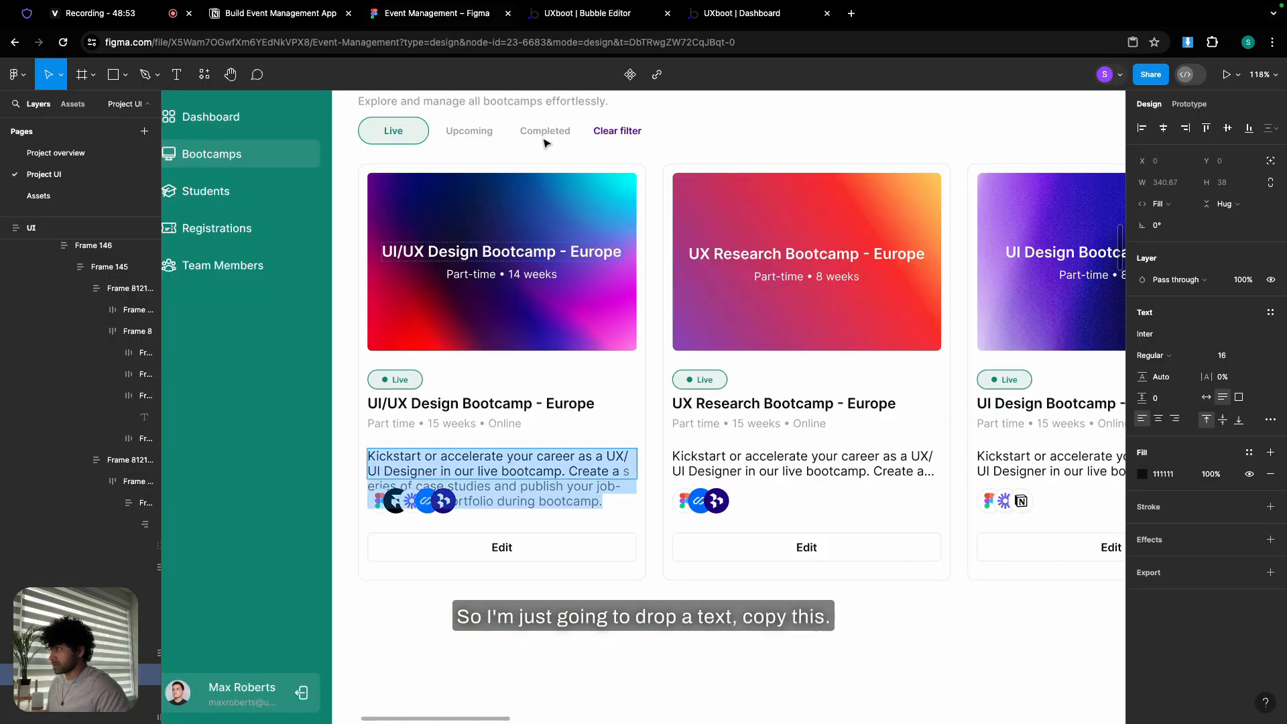
{"action": "key", "text": "super+c"}
{"action": "left_click", "coordinate": [587, 13]}
{"action": "left_click", "coordinate": [853, 193]}
{"action": "key", "text": "super+v"}
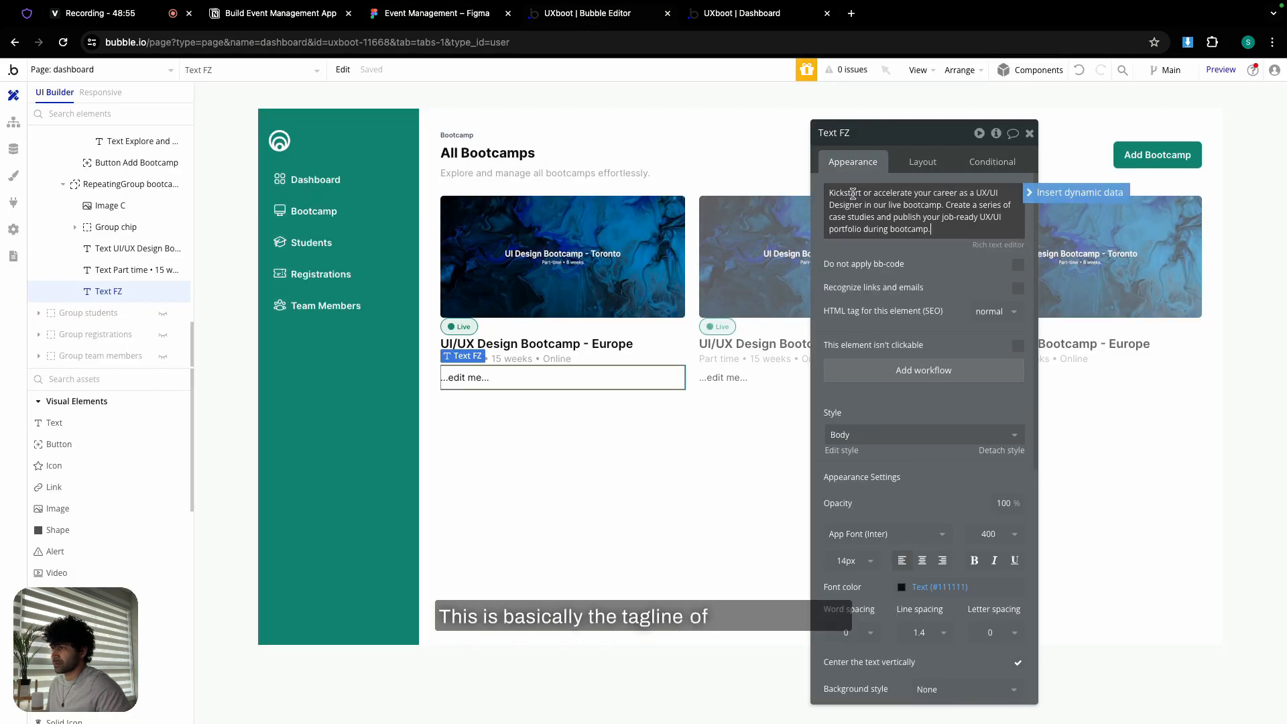
- Give the description a 0 minimum width and a fixed 50 px height
{"action": "left_click", "coordinate": [910, 161]}
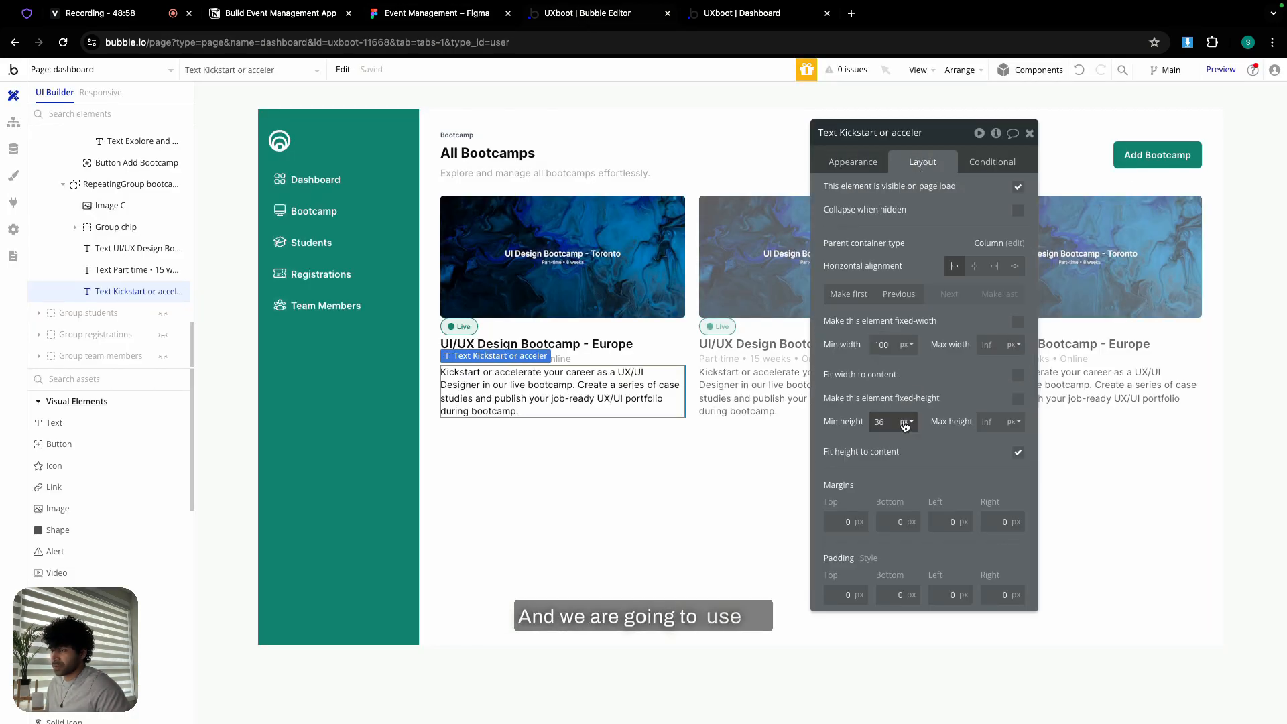
{"action": "double_click", "coordinate": [886, 346]}
{"action": "key", "text": "Return"}
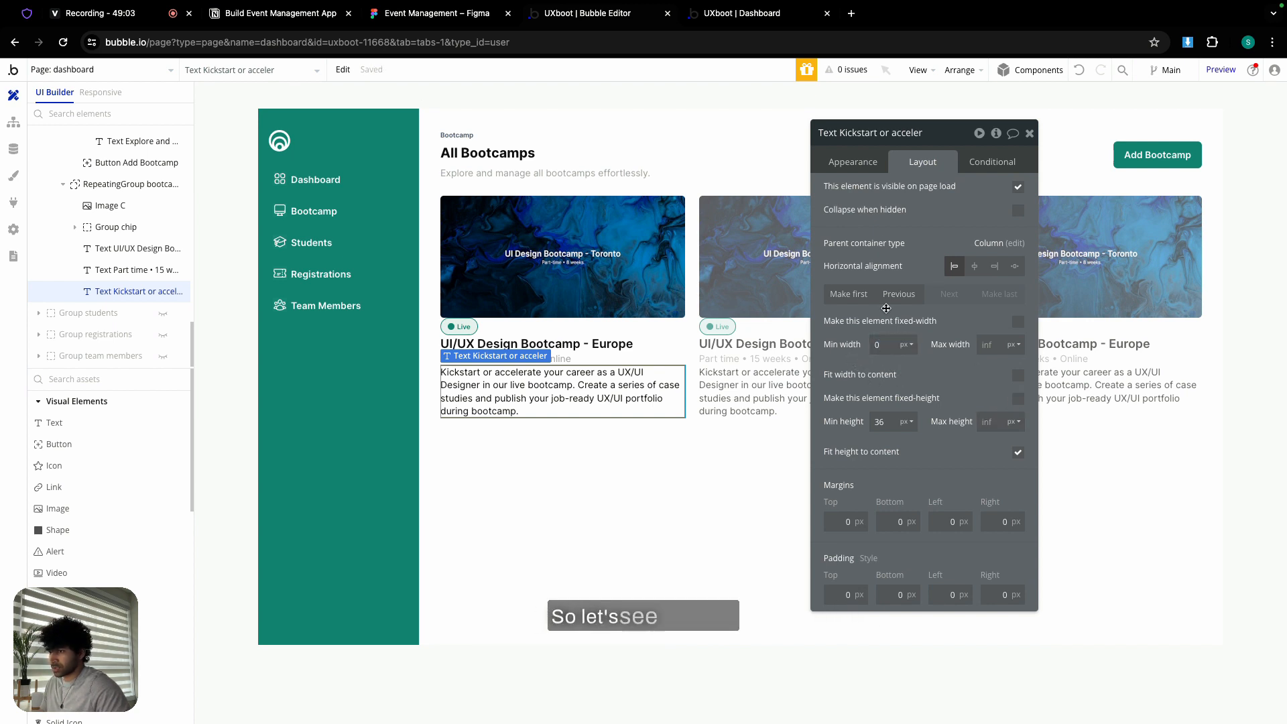
{"action": "left_click", "coordinate": [846, 163]}
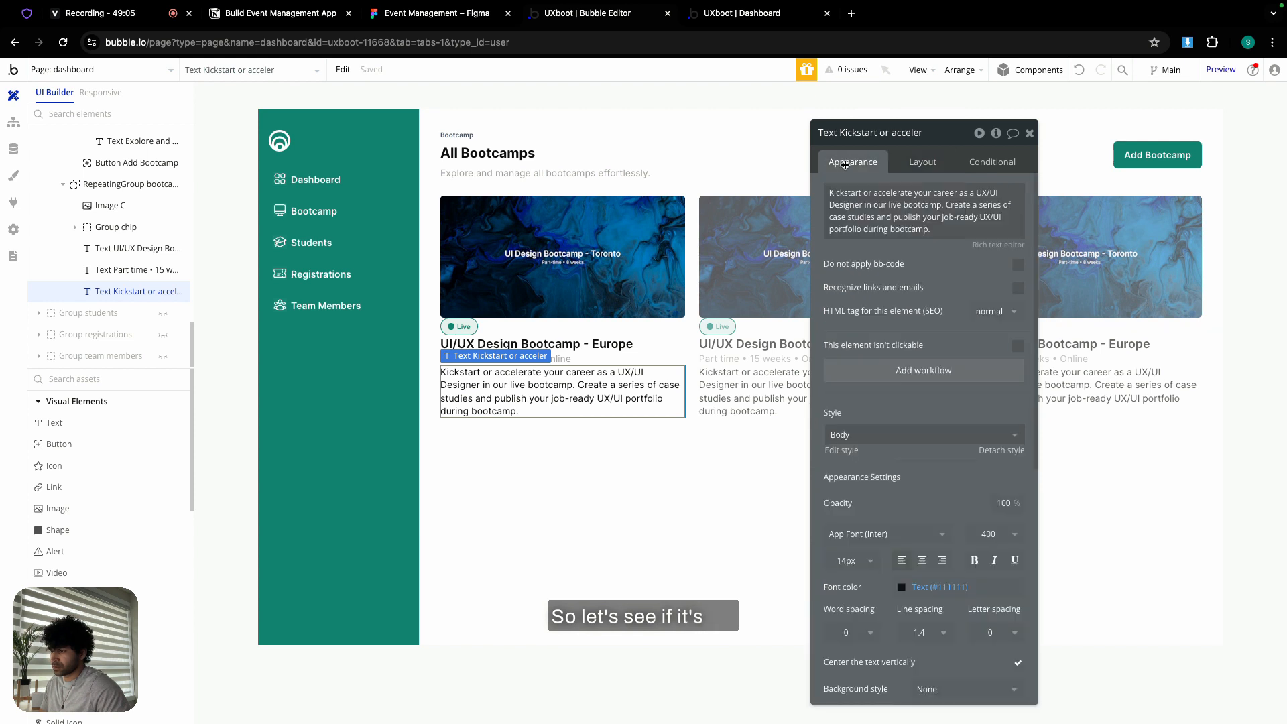
{"action": "left_click", "coordinate": [910, 163]}
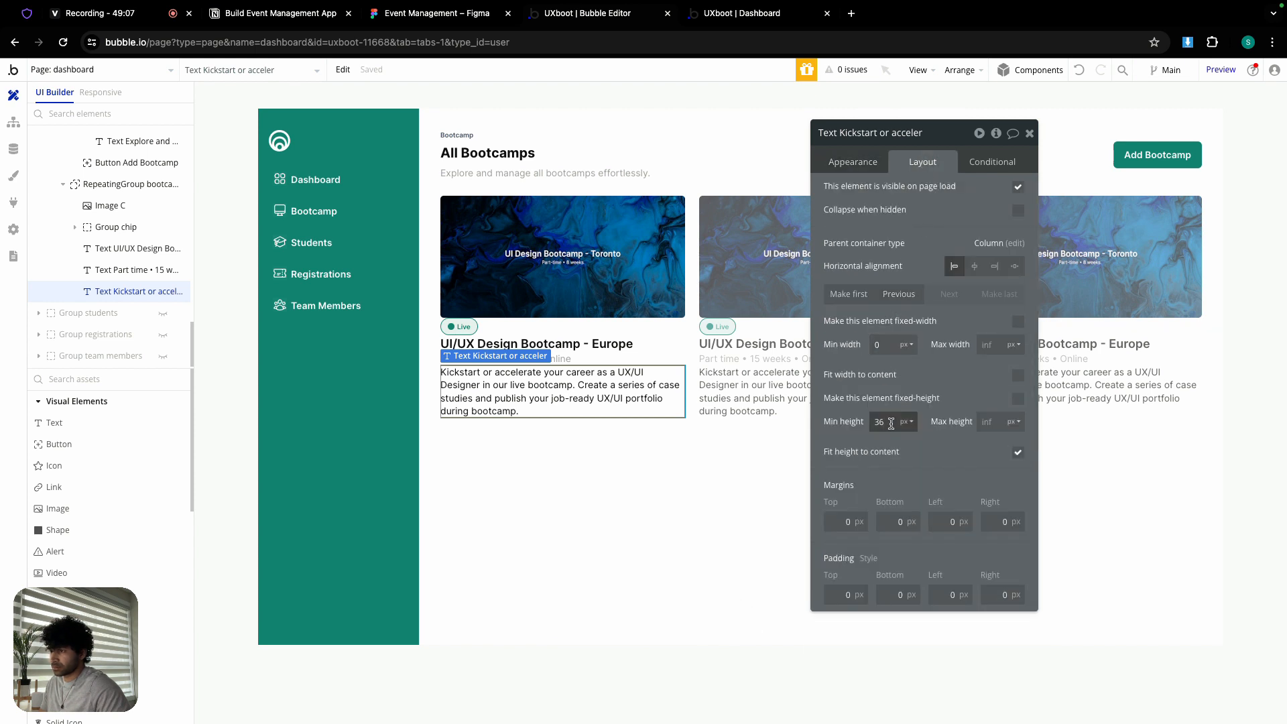
{"action": "left_click", "coordinate": [1018, 399]}
{"action": "left_click", "coordinate": [892, 422]}
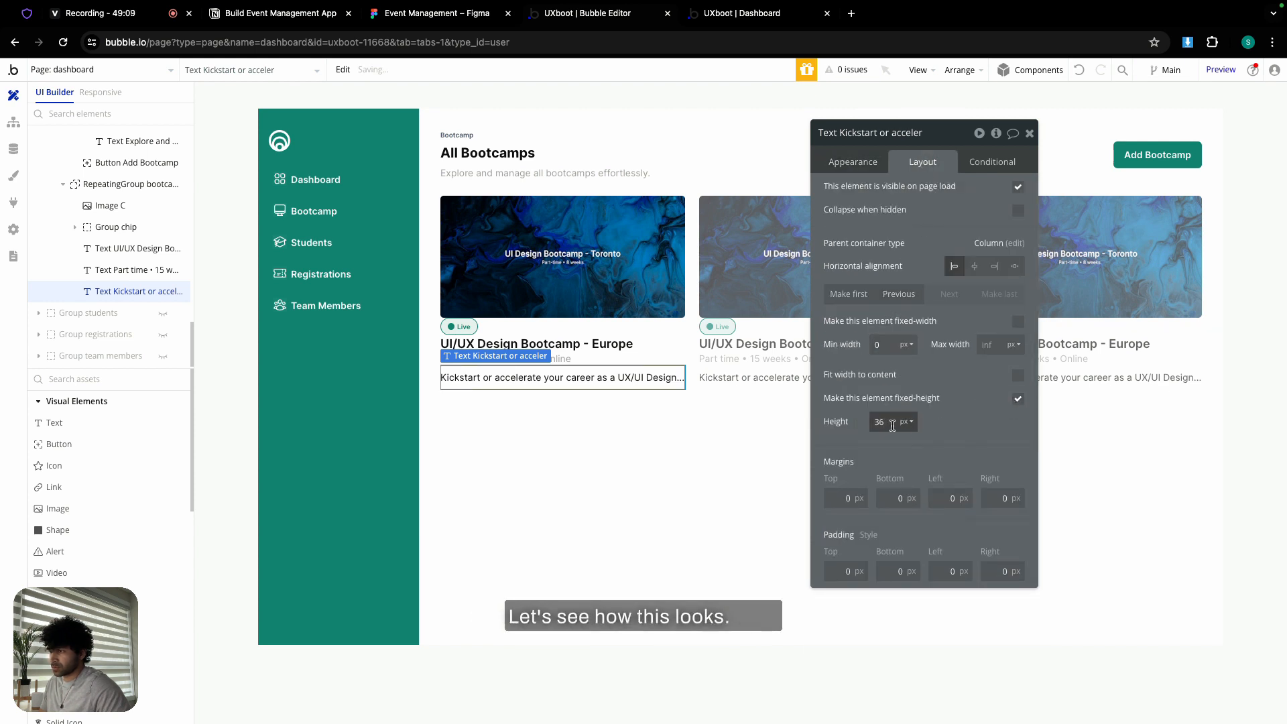
{"action": "type", "text": "50"}
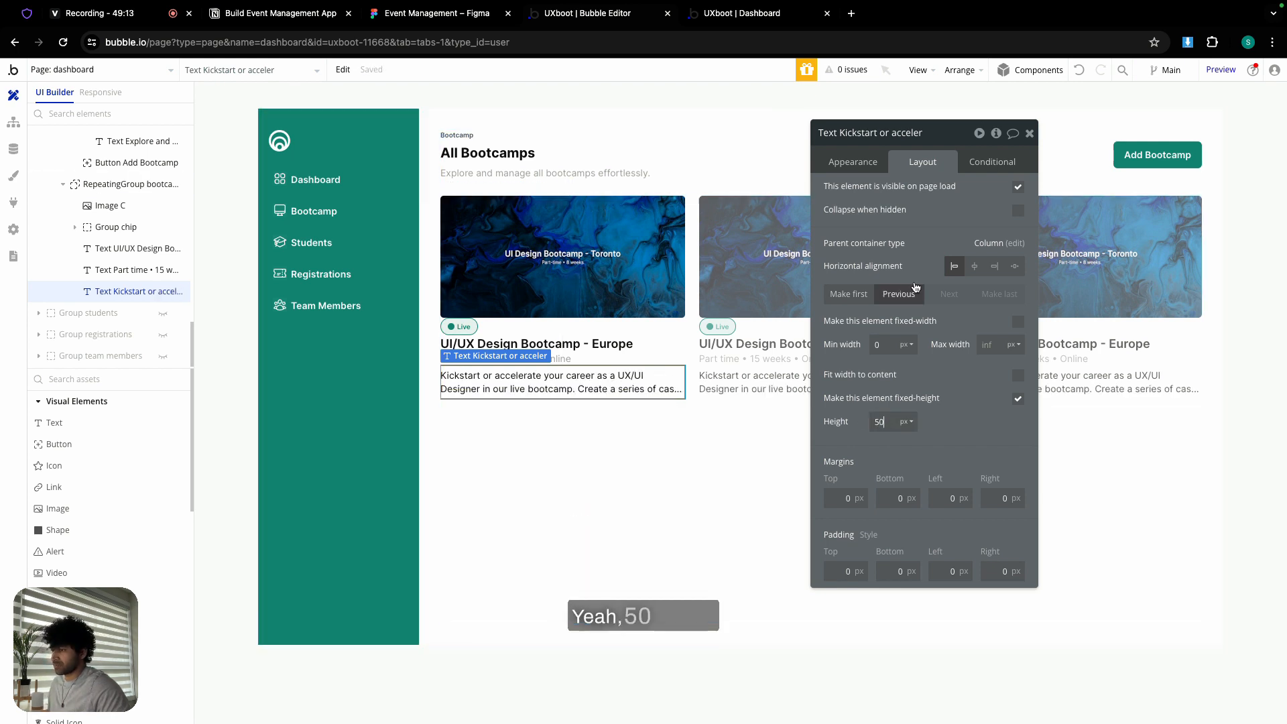
{"action": "left_click", "coordinate": [1030, 133]}
{"action": "double_click", "coordinate": [581, 423]}
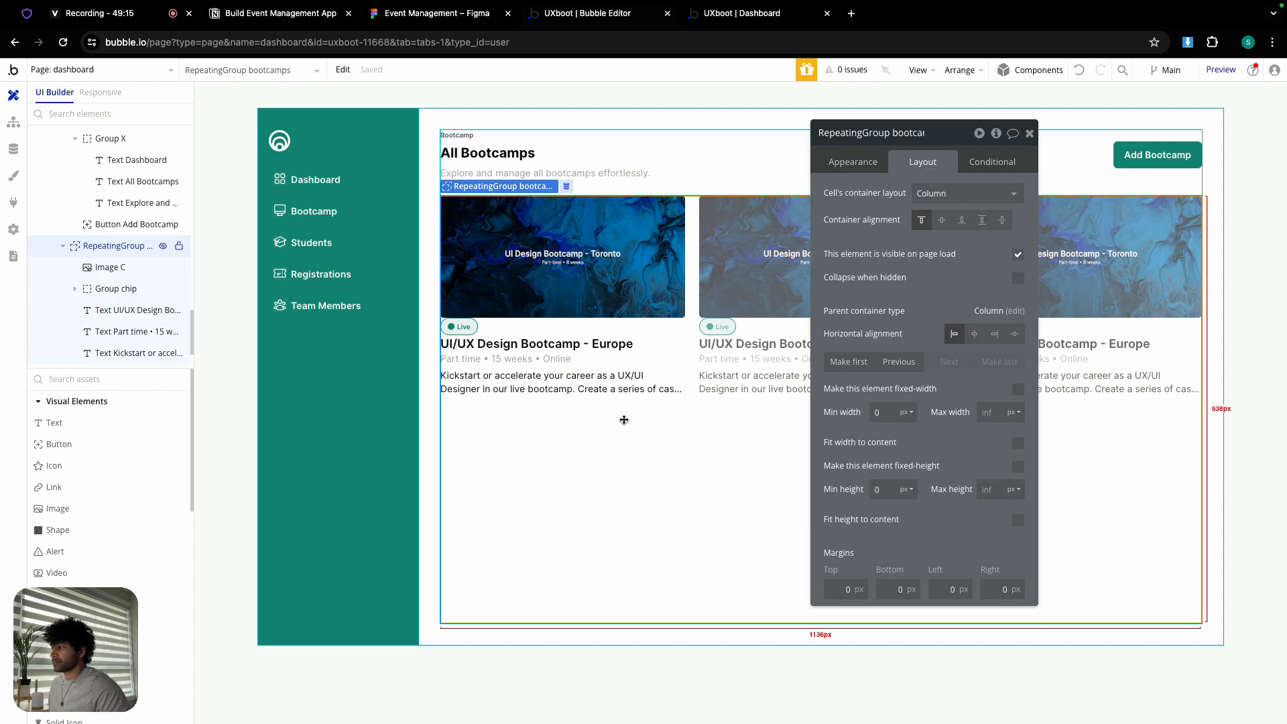
{"action": "scroll", "coordinate": [113, 514], "scroll_direction": "down", "scroll_amount": 3}
- Add a repeating group under the description, referencing the Figma tool-icon frame
{"action": "scroll", "coordinate": [113, 514], "scroll_direction": "down", "scroll_amount": 3}
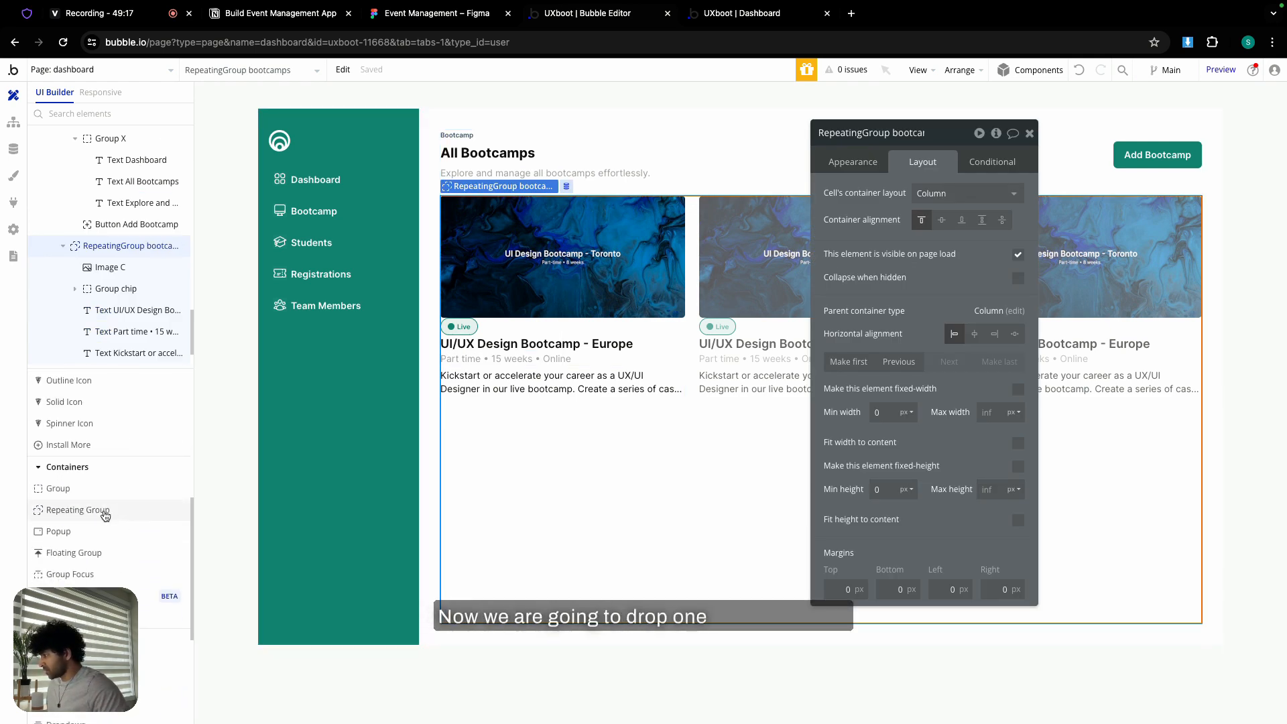
{"action": "left_click_drag", "start_coordinate": [106, 508], "coordinate": [470, 432]}
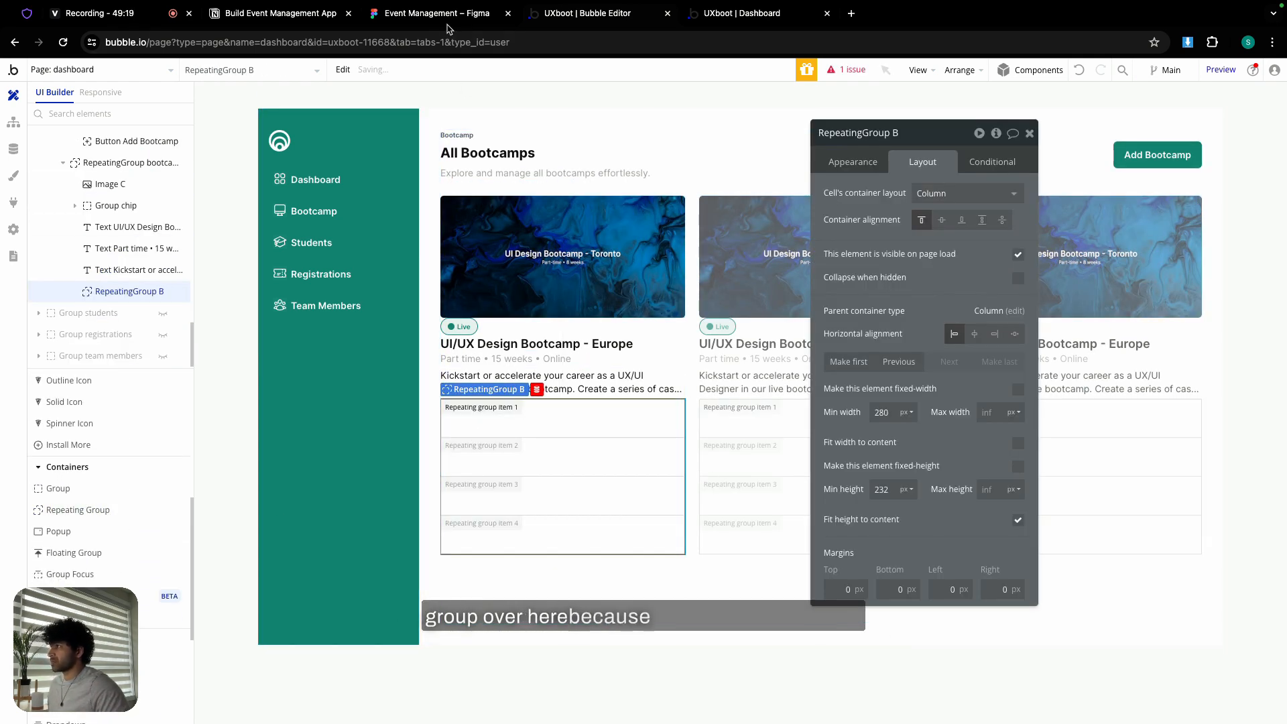
{"action": "left_click", "coordinate": [449, 18]}
{"action": "key", "text": "Escape"}
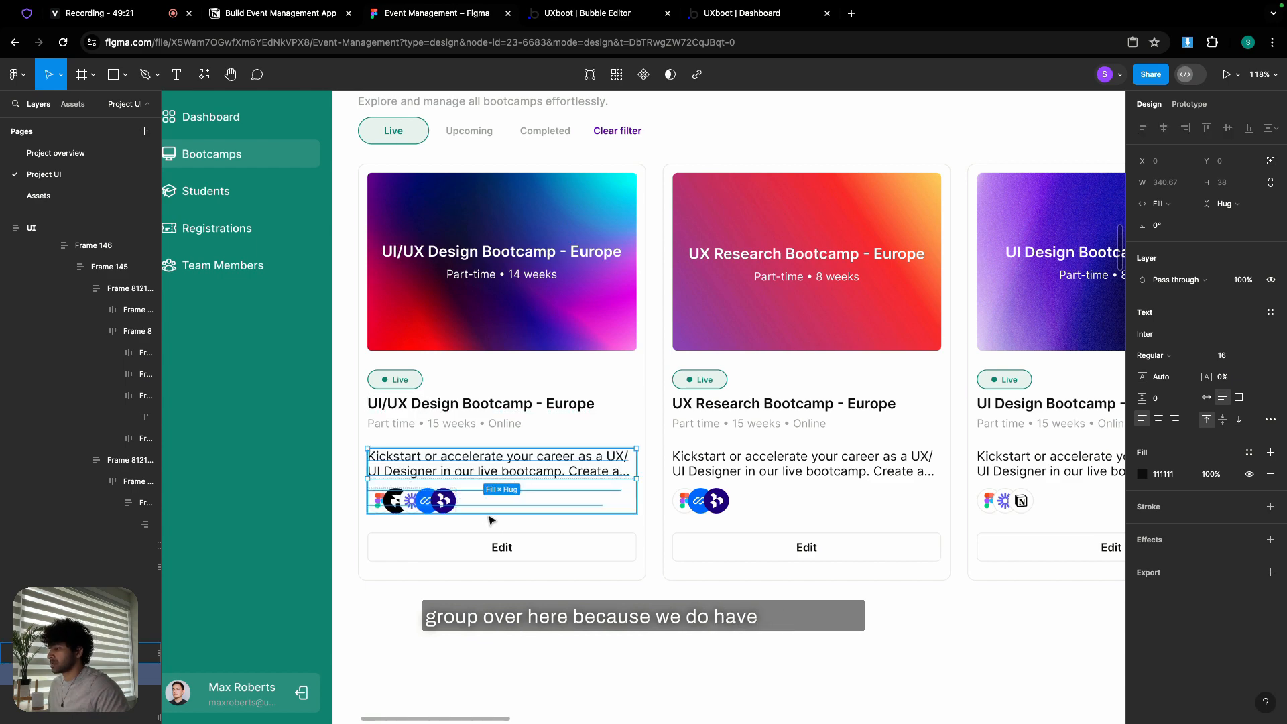
{"action": "key", "text": "Escape"}
{"action": "scroll", "coordinate": [428, 504], "scroll_direction": "up", "scroll_amount": 3}
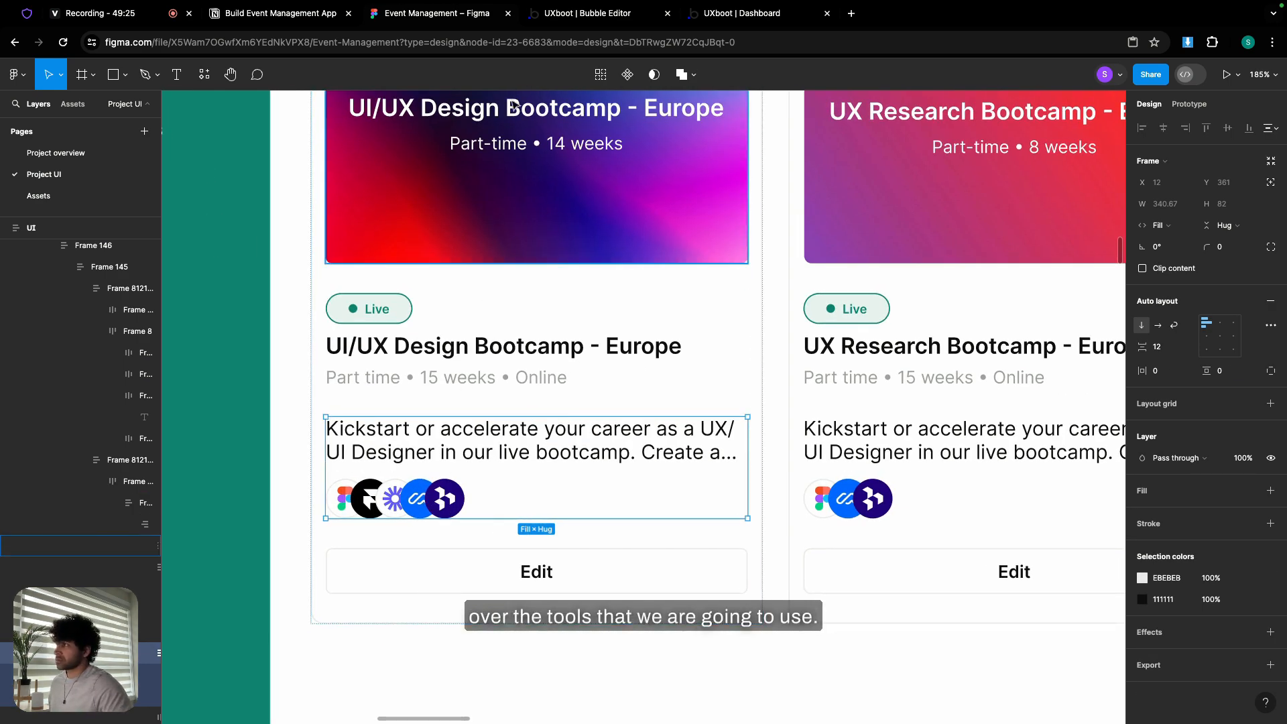
{"action": "left_click", "coordinate": [569, 9]}
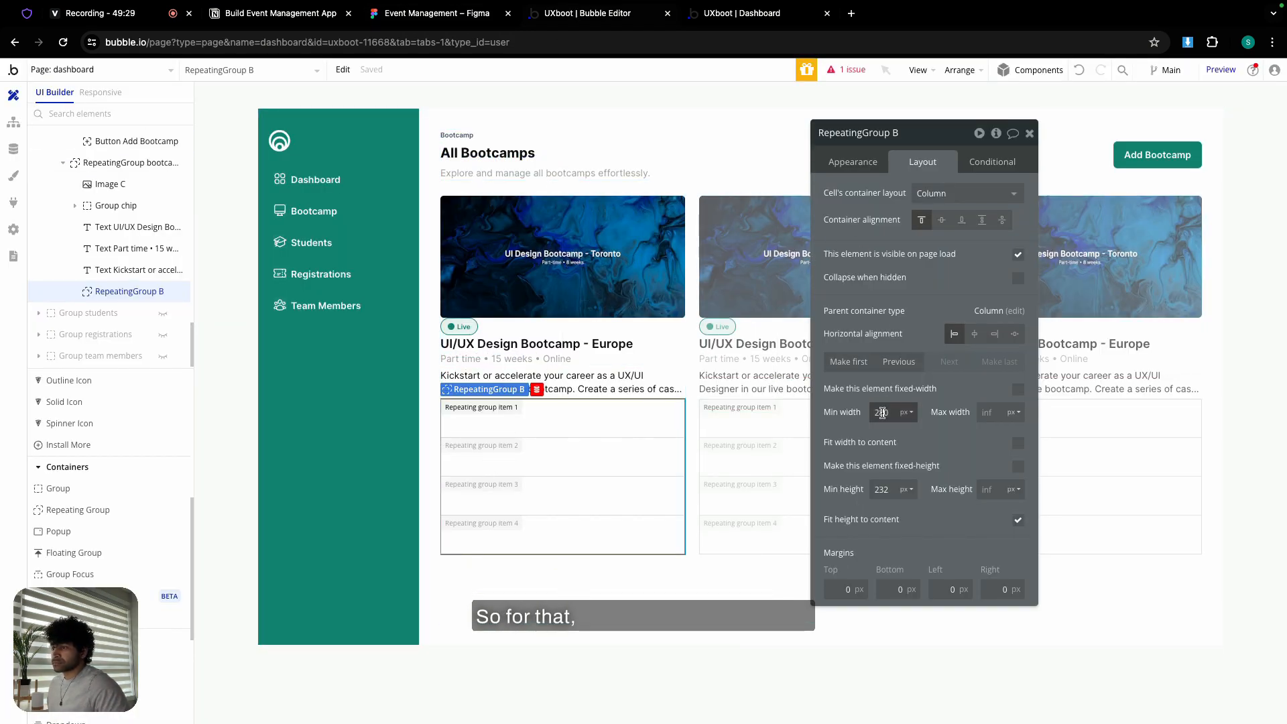
- Set the nested group's minimum width and height to 0 and disable fit height to content
{"action": "double_click", "coordinate": [882, 413]}
{"action": "type", "text": "0"}
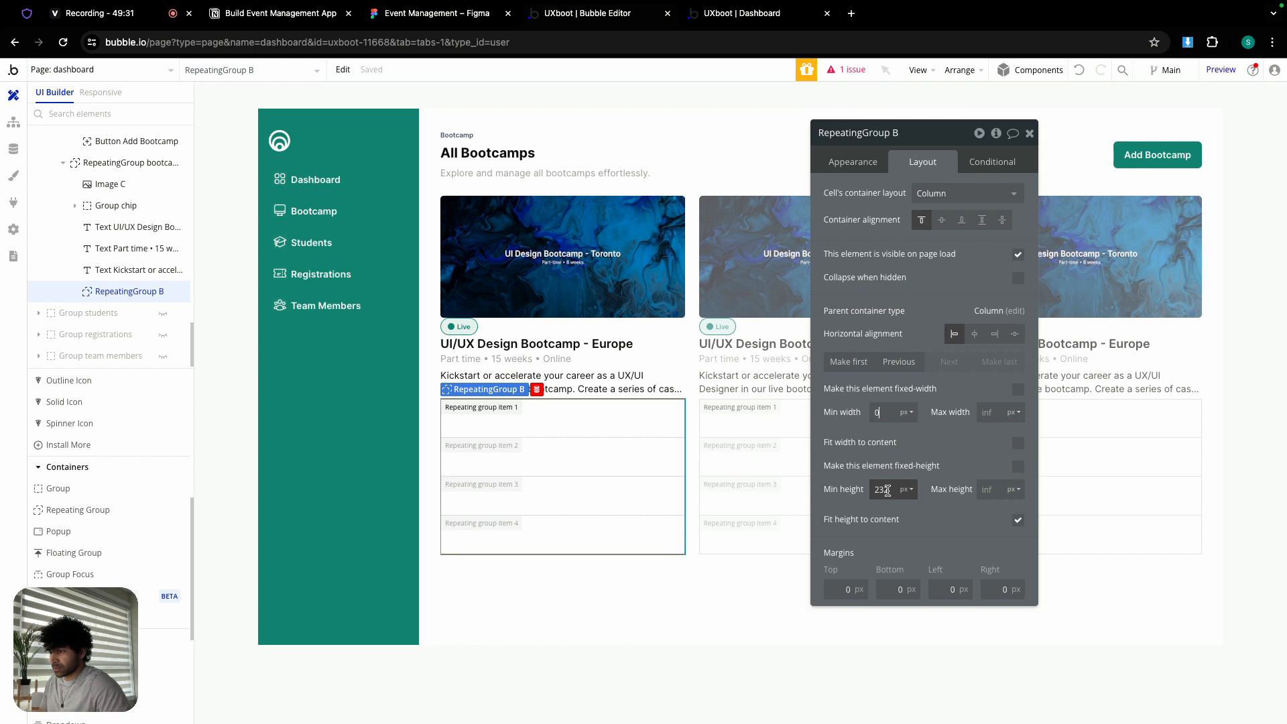
{"action": "left_click", "coordinate": [852, 431]}
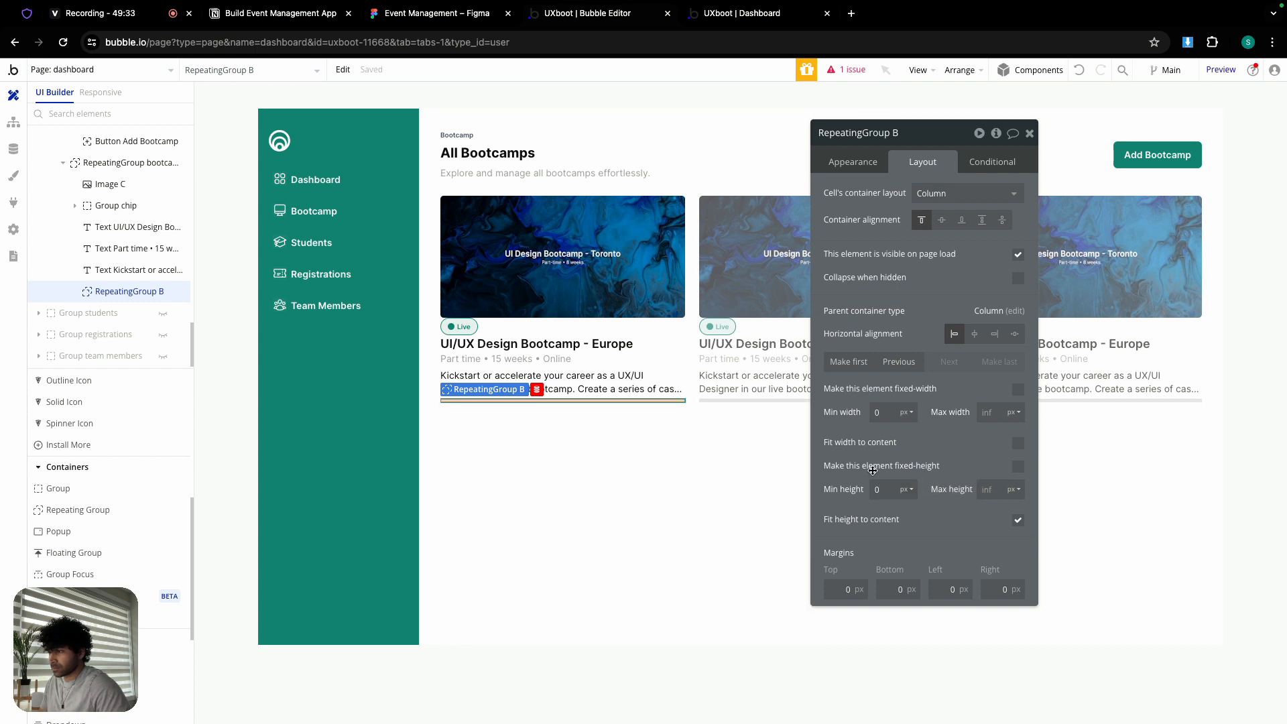
{"action": "left_click", "coordinate": [1019, 522]}
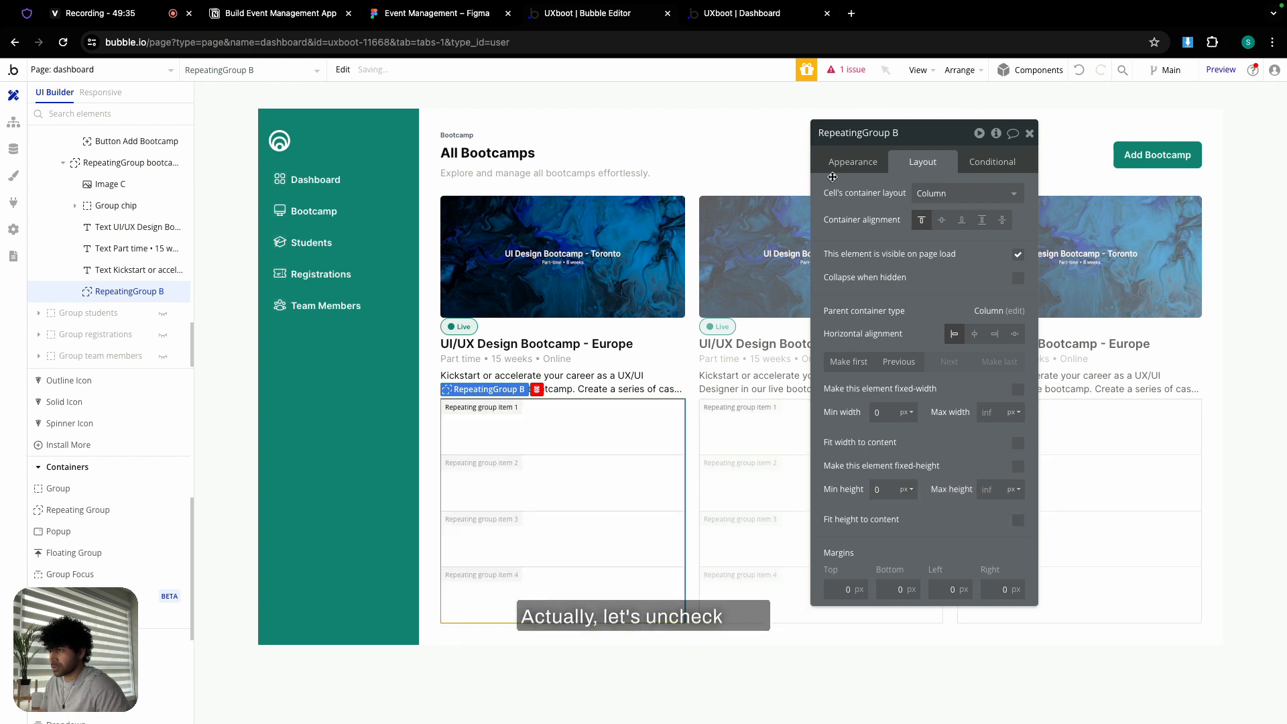
- Configure the icon repeating group as 1 row by 3 columns
{"action": "left_click", "coordinate": [851, 162]}
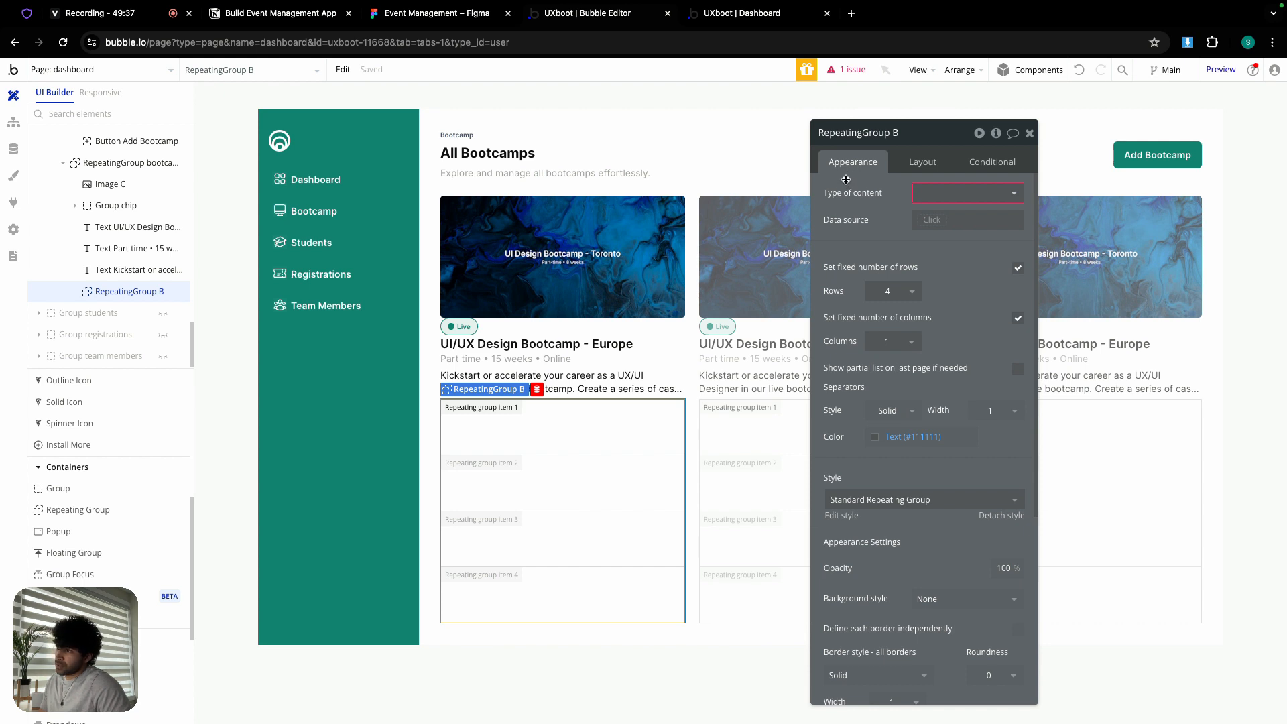
{"action": "left_click", "coordinate": [912, 291]}
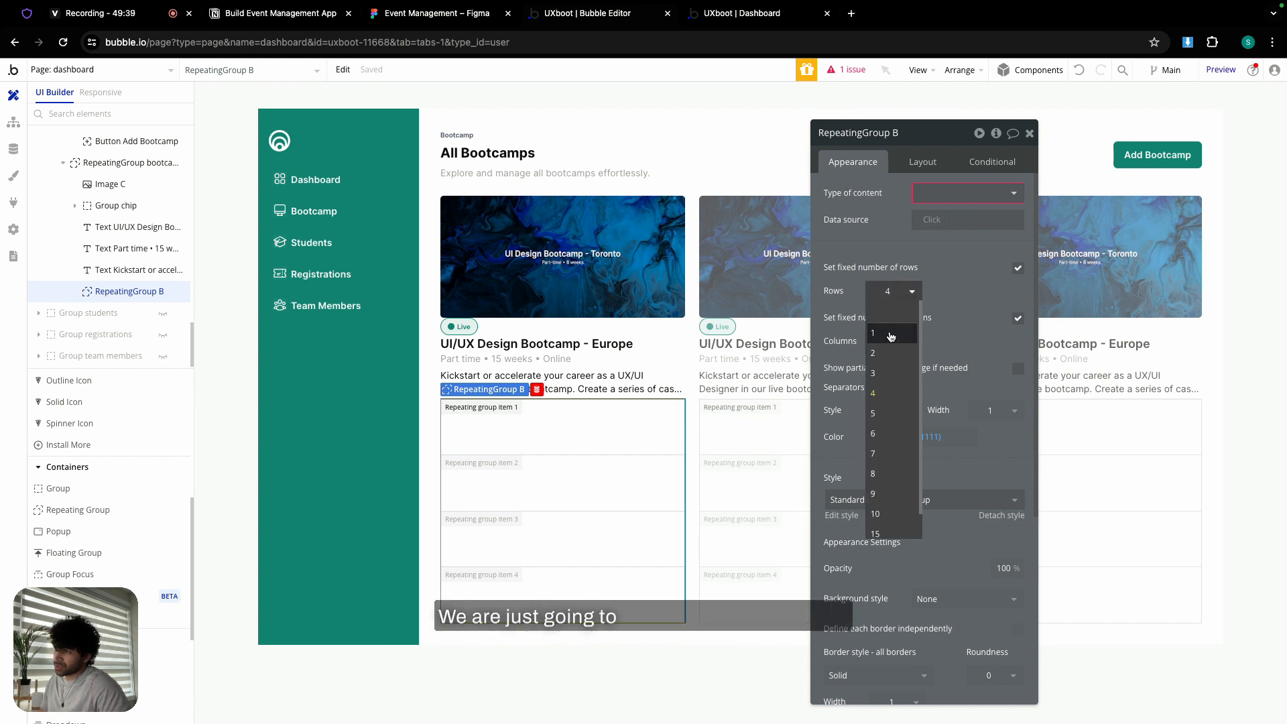
{"action": "left_click", "coordinate": [890, 335]}
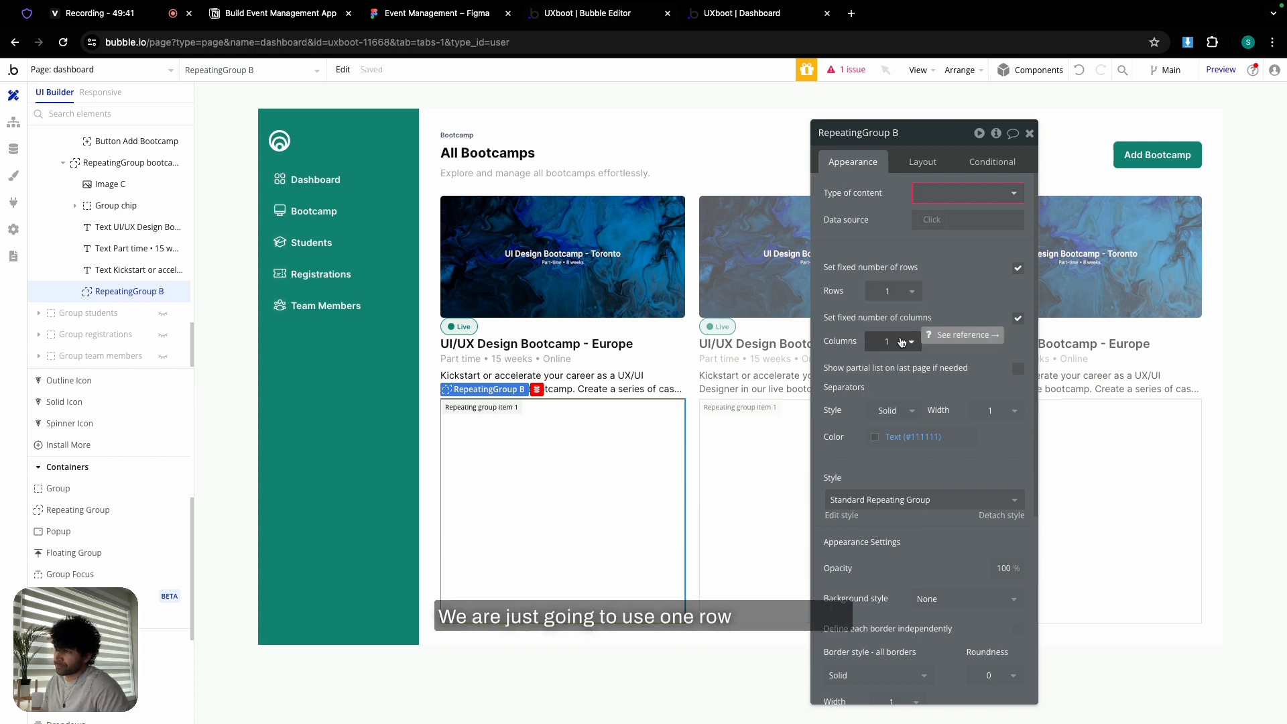
{"action": "left_click", "coordinate": [912, 343]}
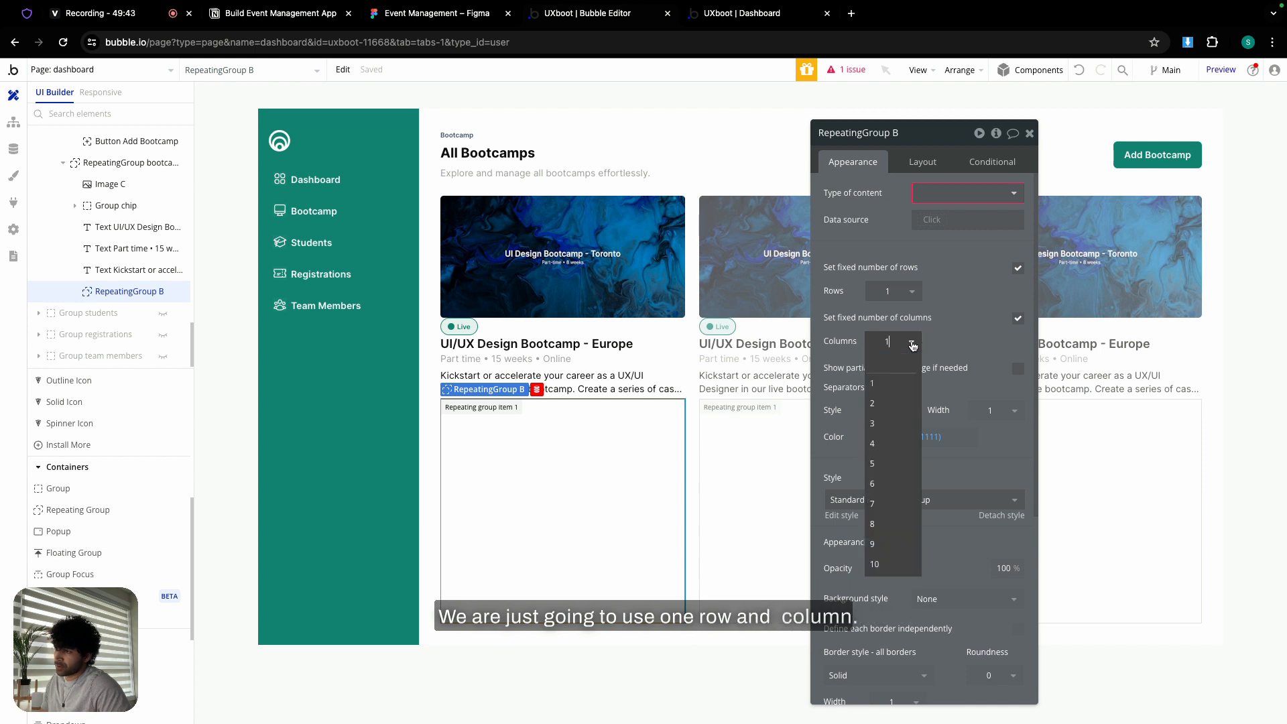
{"action": "left_click", "coordinate": [891, 426]}
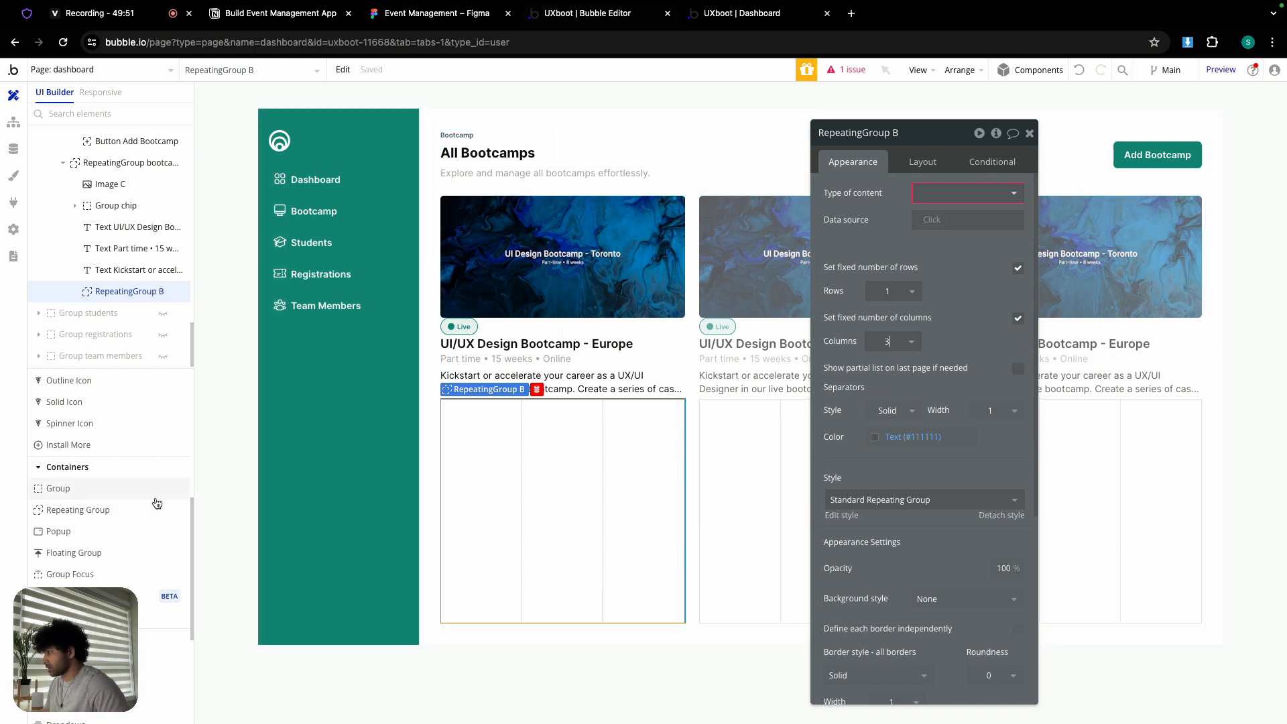
- Place an Image element in the icon group's first cell
{"action": "scroll", "coordinate": [114, 489], "scroll_direction": "up", "scroll_amount": 5}
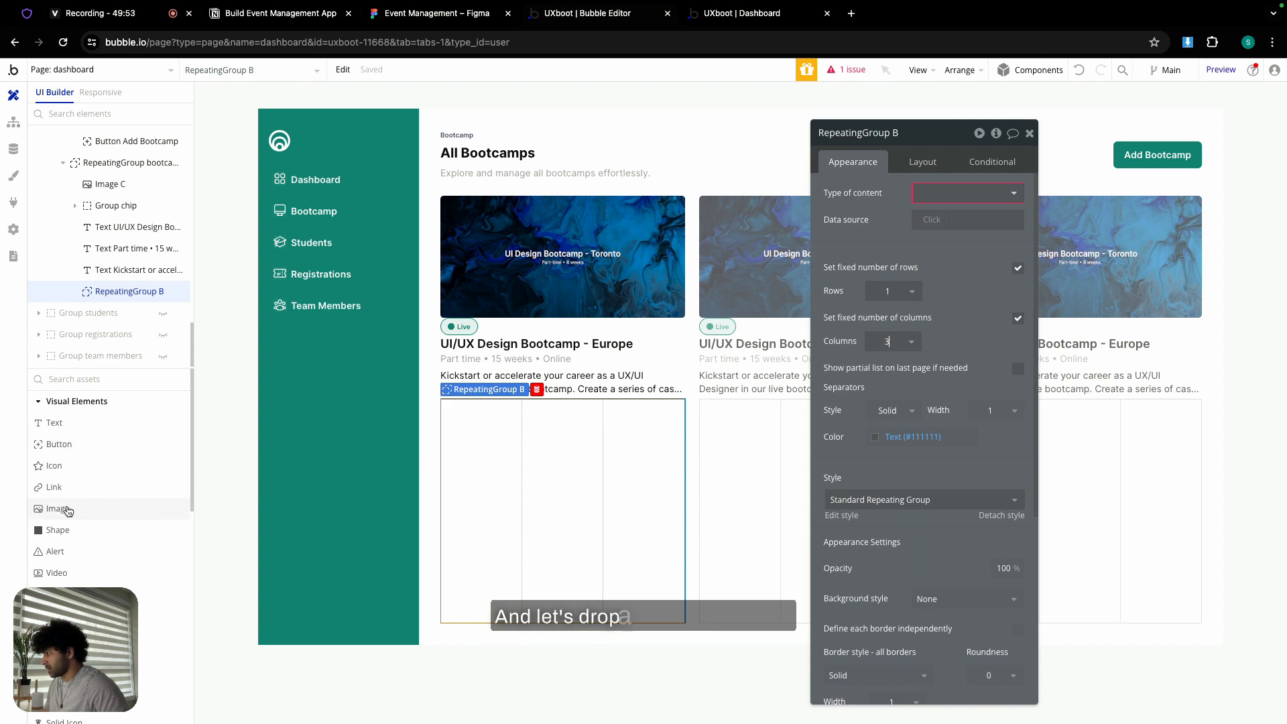
{"action": "left_click", "coordinate": [67, 511]}
{"action": "left_click_drag", "start_coordinate": [451, 409], "coordinate": [476, 435]}
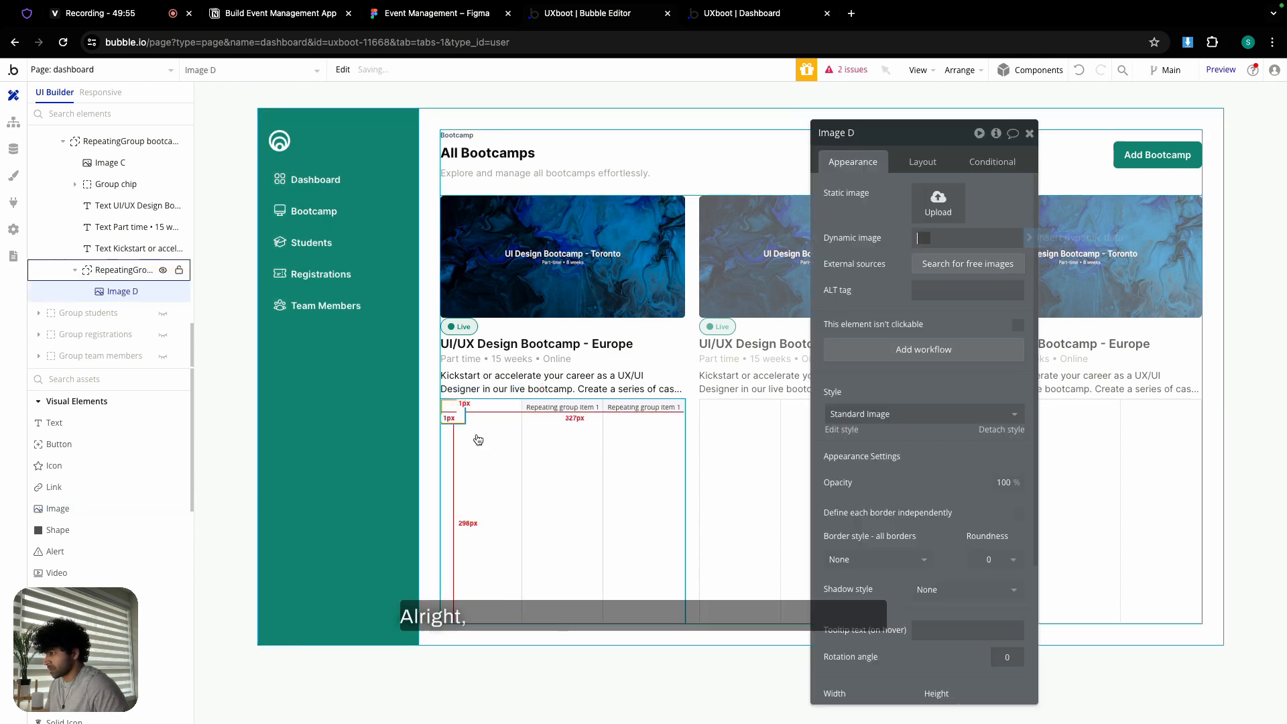
- Upload Figma.png as the image and keep its aspect ratio fixed
{"action": "left_click", "coordinate": [941, 203]}
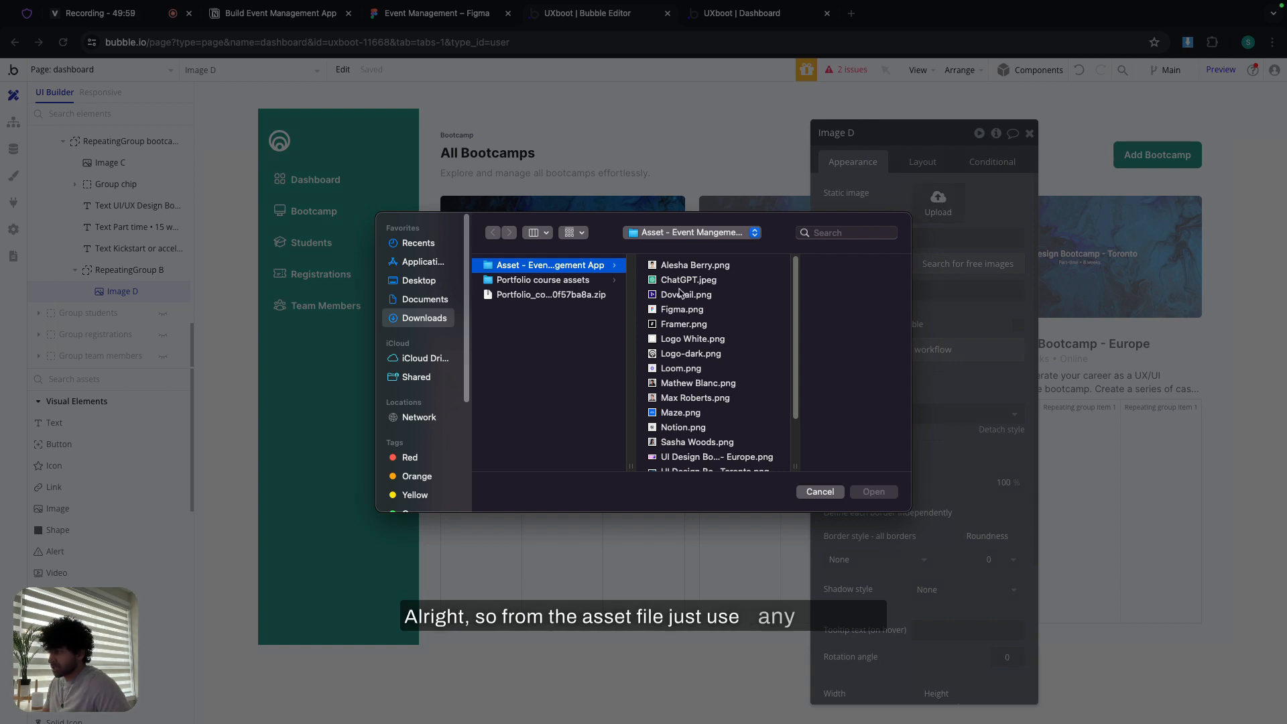
{"action": "double_click", "coordinate": [674, 310]}
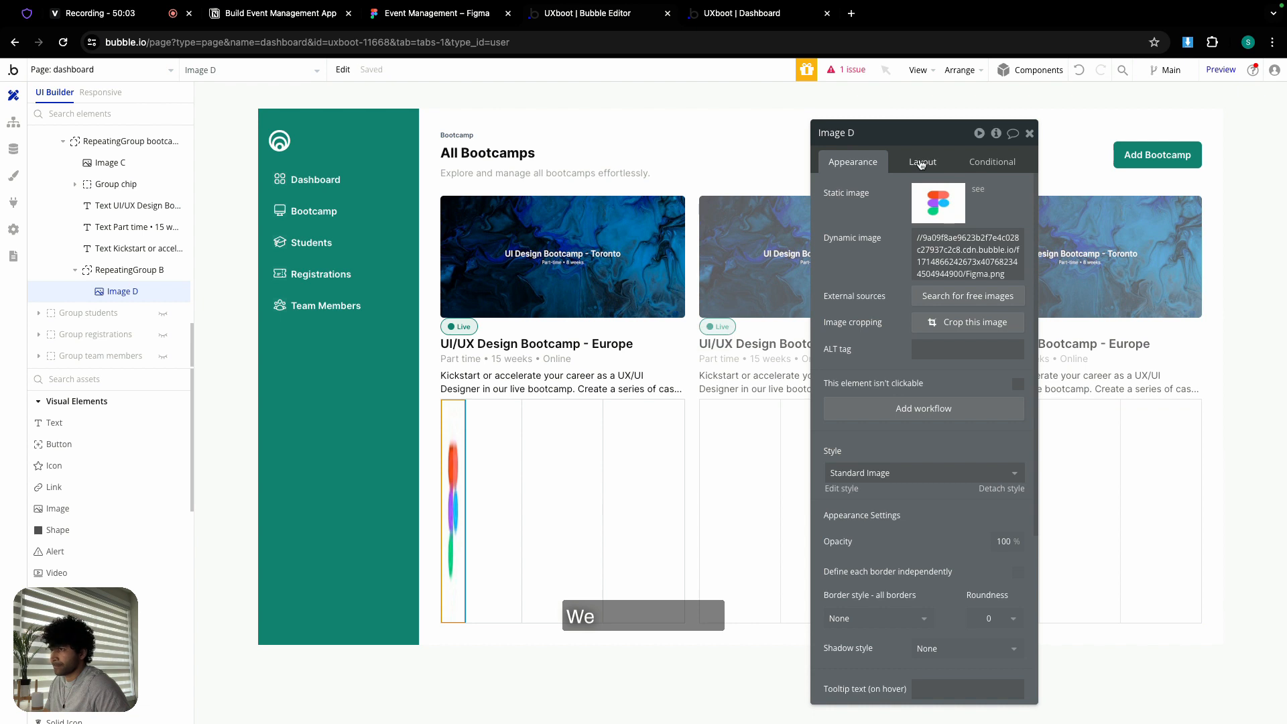
{"action": "left_click", "coordinate": [923, 163]}
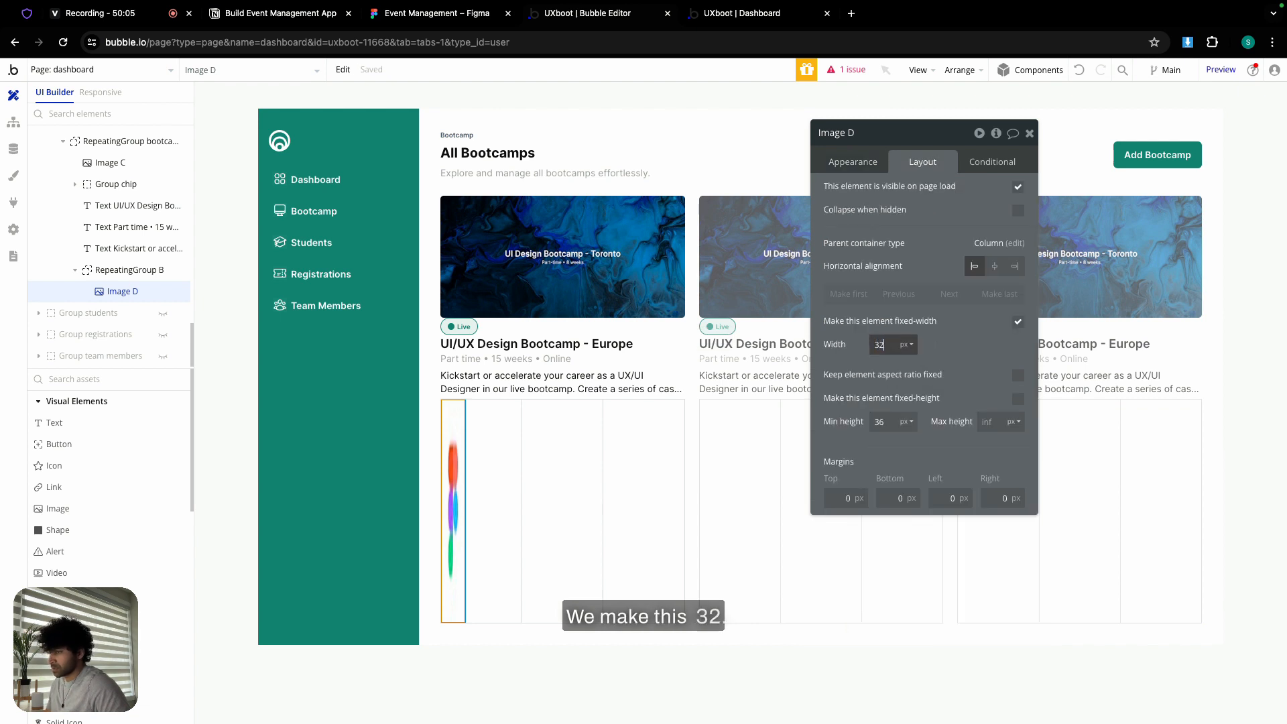
{"action": "left_click", "coordinate": [1018, 376]}
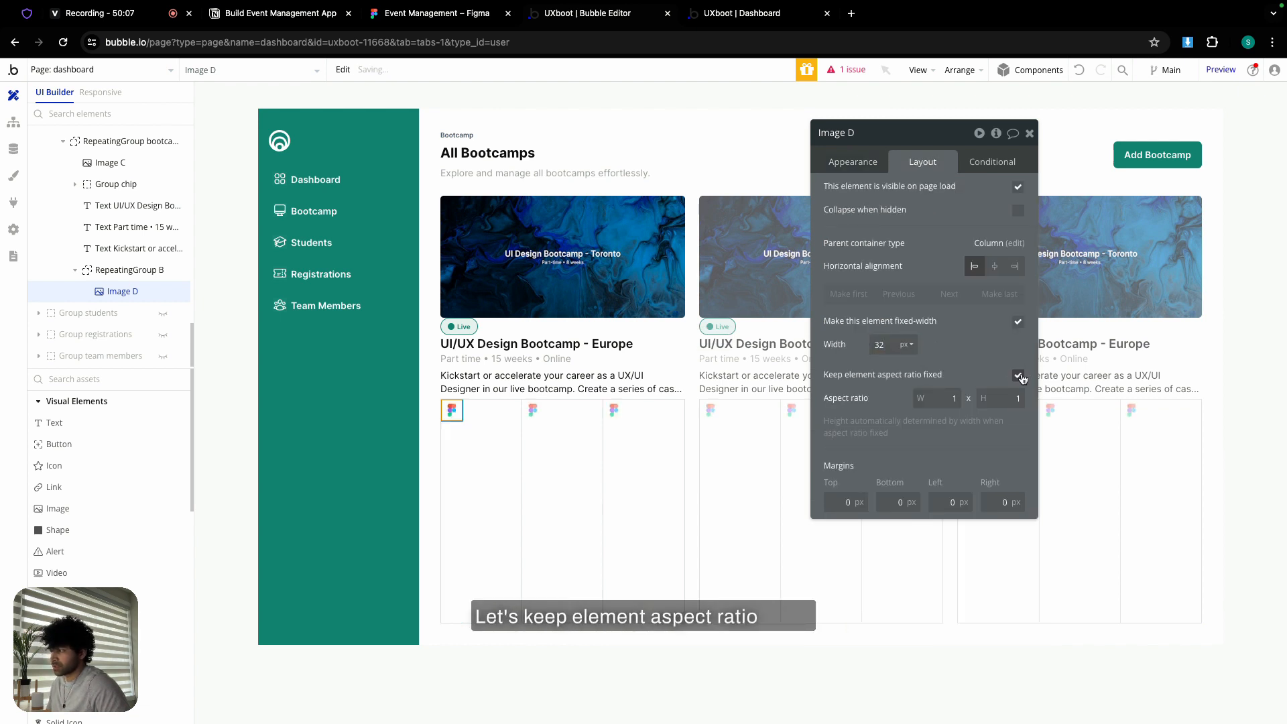
- Set the logo image's roundness to 100
{"action": "left_click", "coordinate": [853, 161]}
{"action": "scroll", "coordinate": [925, 403], "scroll_direction": "down", "scroll_amount": 3}
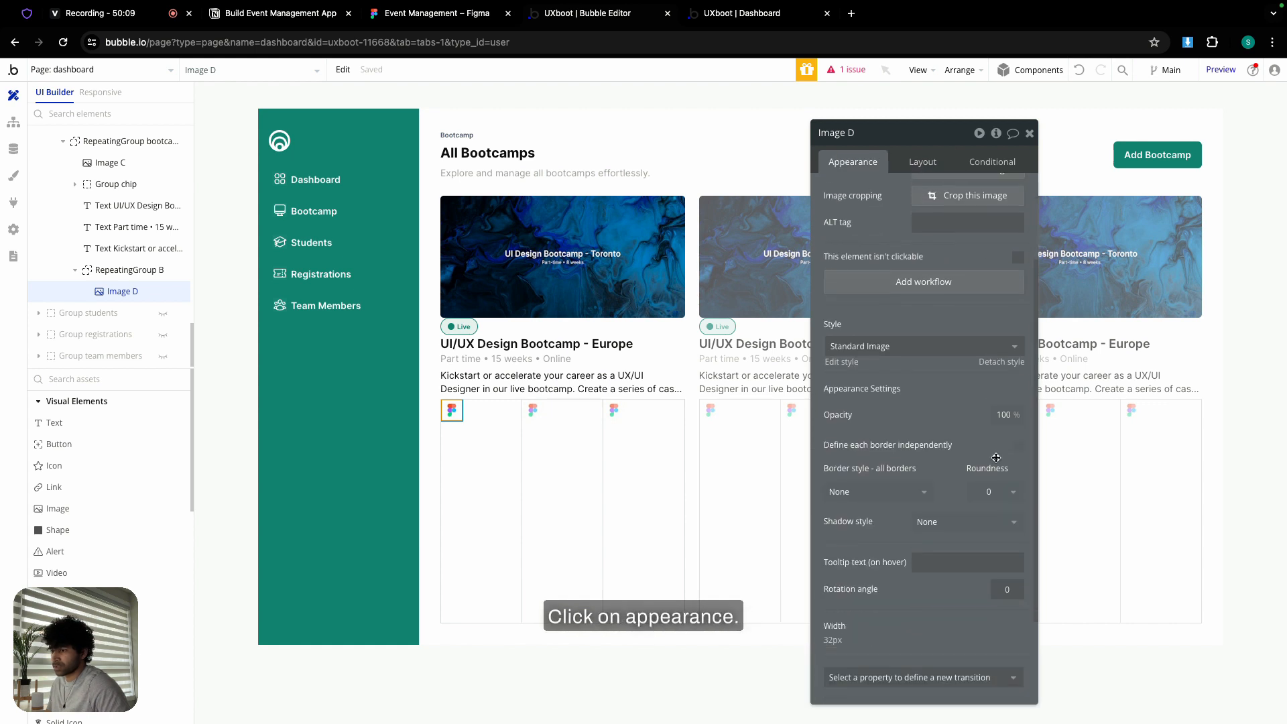
{"action": "left_click", "coordinate": [1003, 495]}
{"action": "left_click", "coordinate": [956, 500]}
{"action": "double_click", "coordinate": [980, 500]}
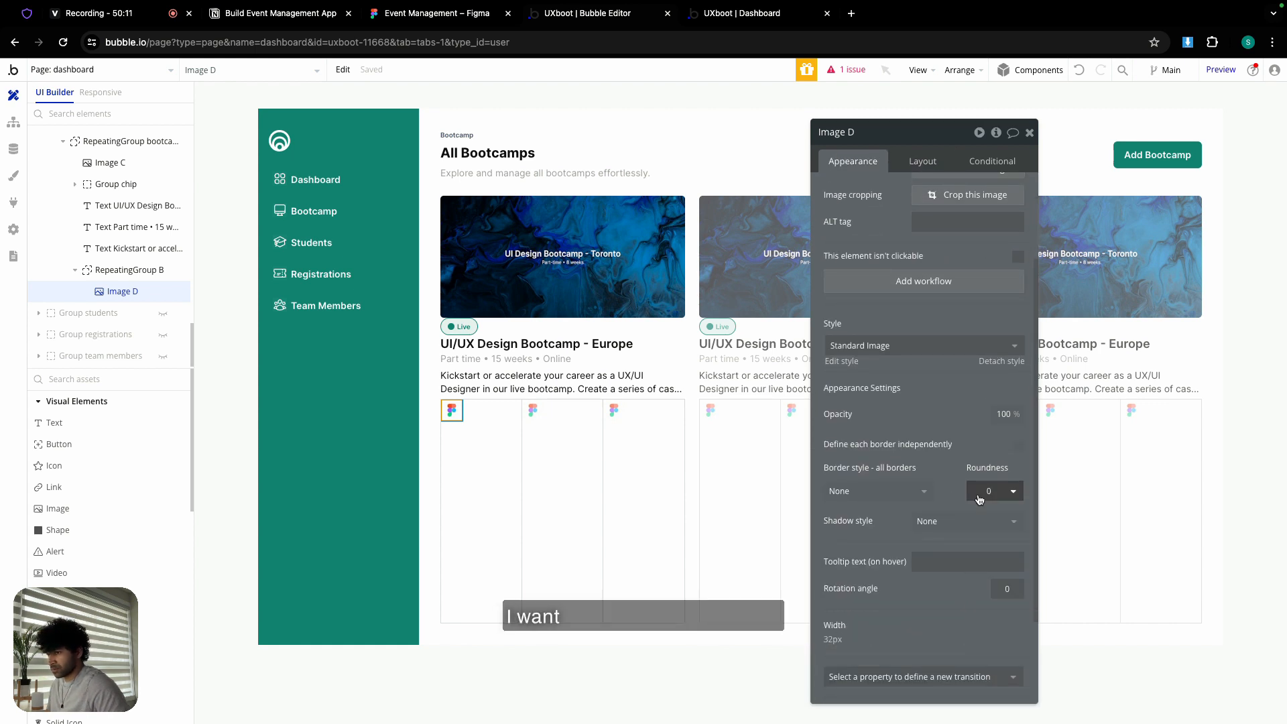
{"action": "double_click", "coordinate": [991, 491]}
{"action": "type", "text": "100"}
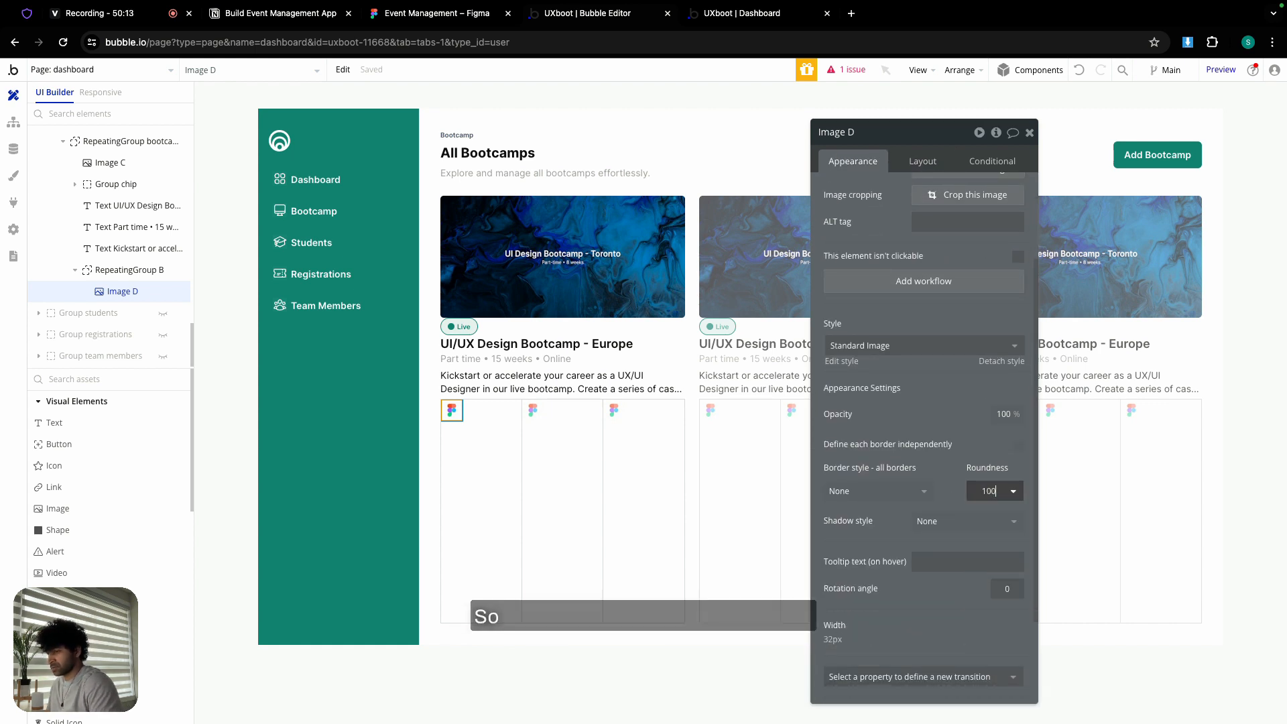
- Give the logo a solid border using the Border colour variable
{"action": "left_click", "coordinate": [872, 491]}
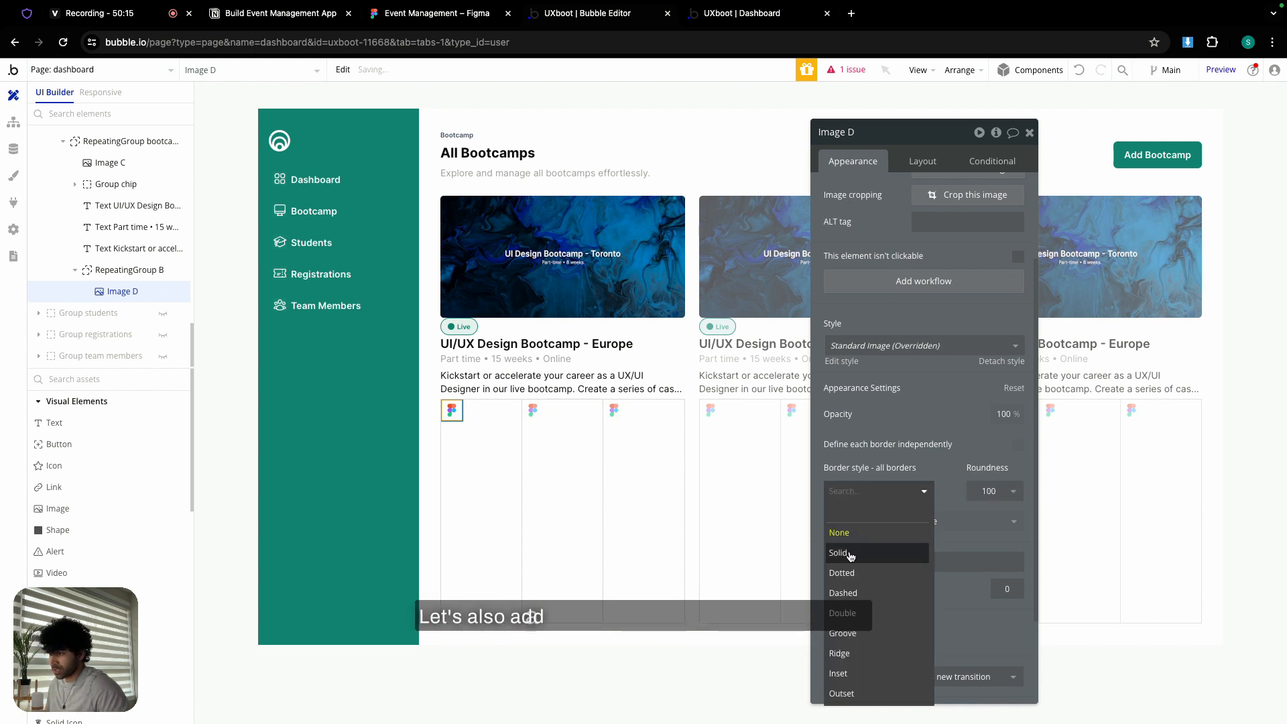
{"action": "left_click", "coordinate": [850, 556]}
{"action": "left_click", "coordinate": [888, 544]}
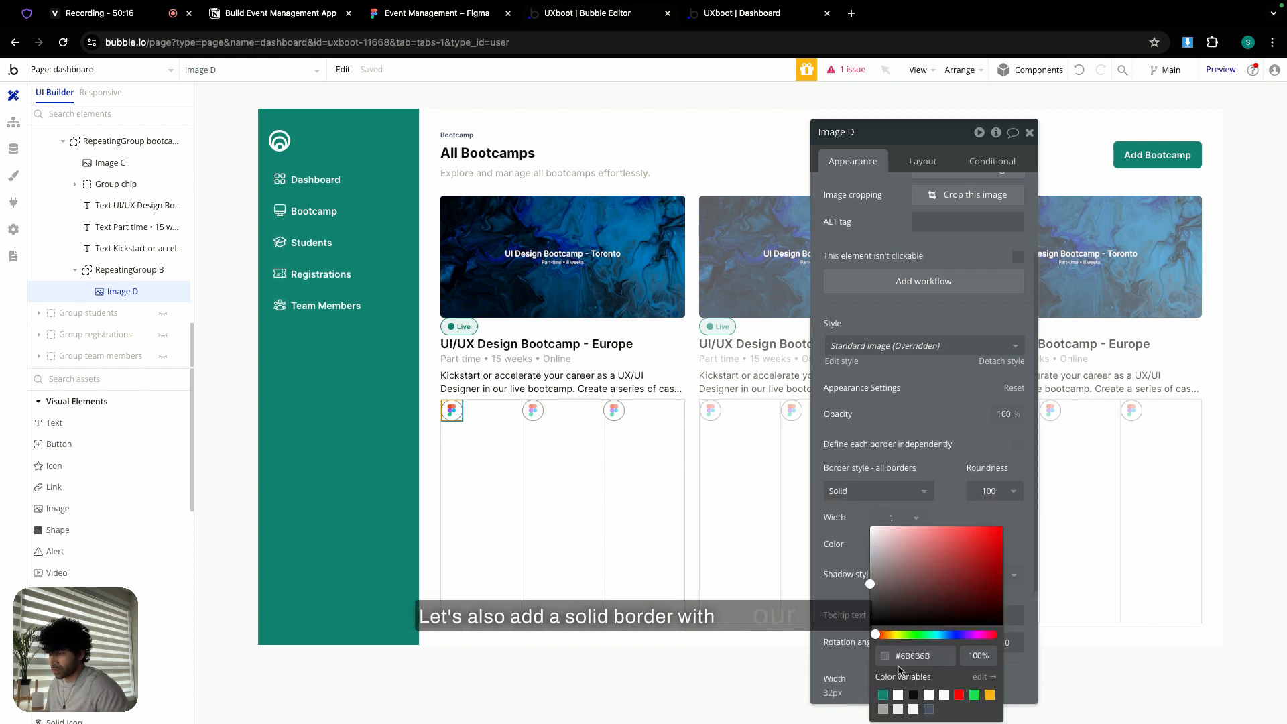
{"action": "left_click", "coordinate": [898, 710]}
{"action": "left_click", "coordinate": [842, 532]}
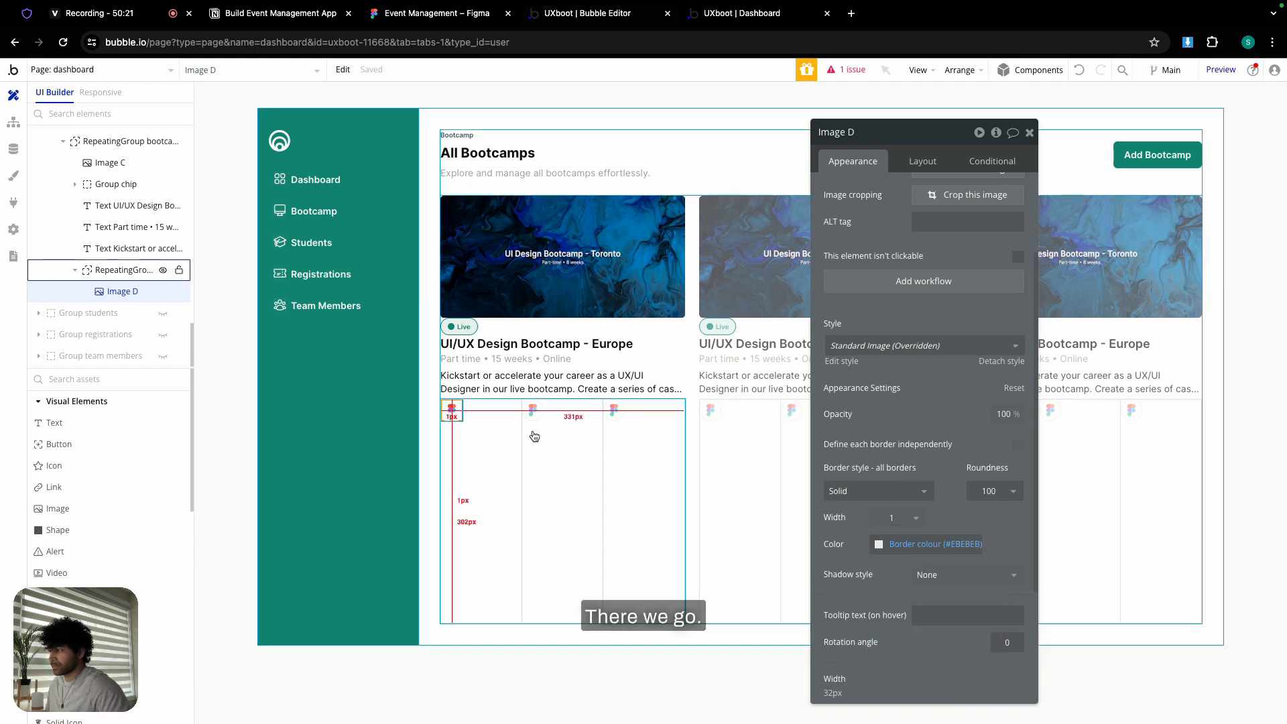
{"action": "left_click", "coordinate": [480, 451]}
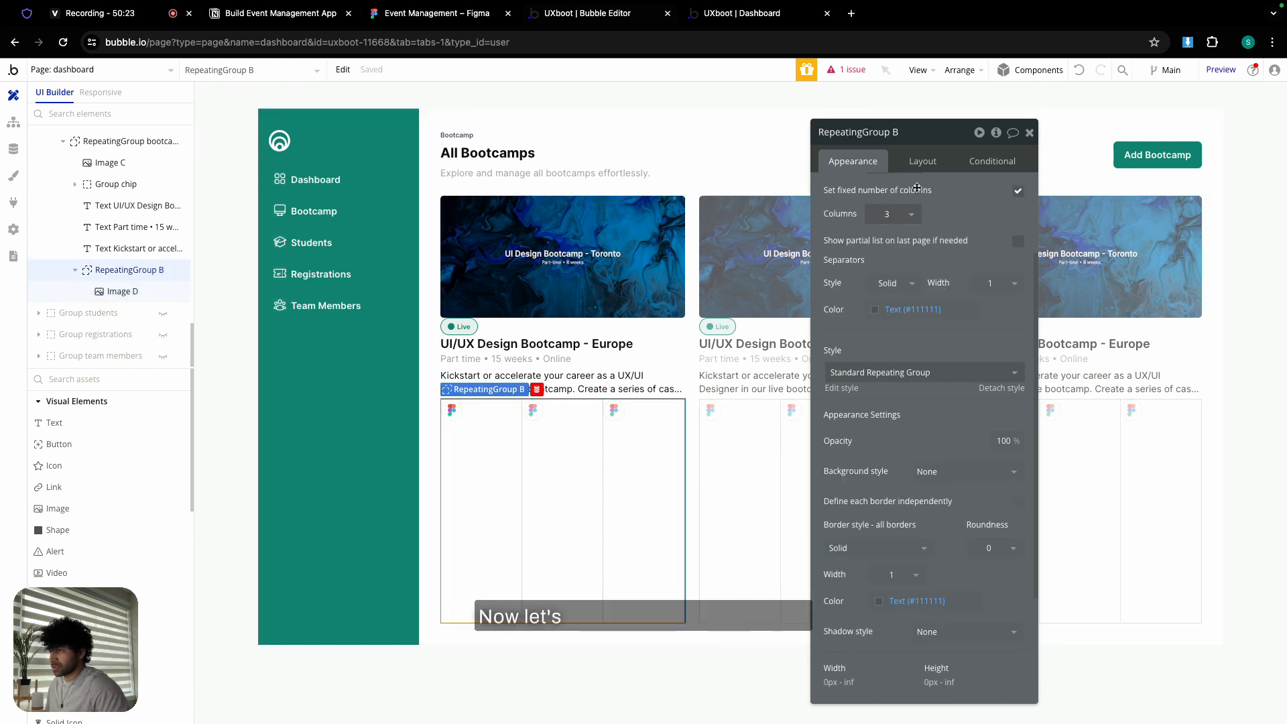
- Make the logo repeating group fit its content height with separators set to None
{"action": "left_click", "coordinate": [921, 160]}
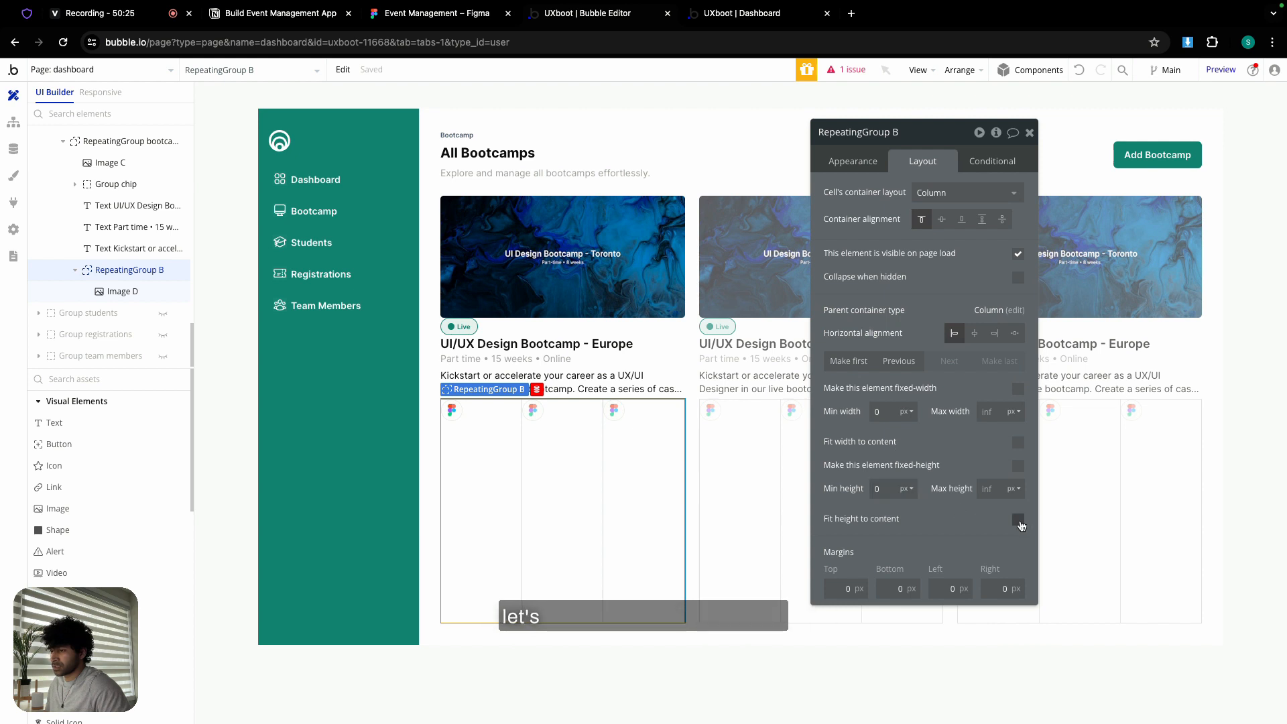
{"action": "left_click", "coordinate": [1019, 521]}
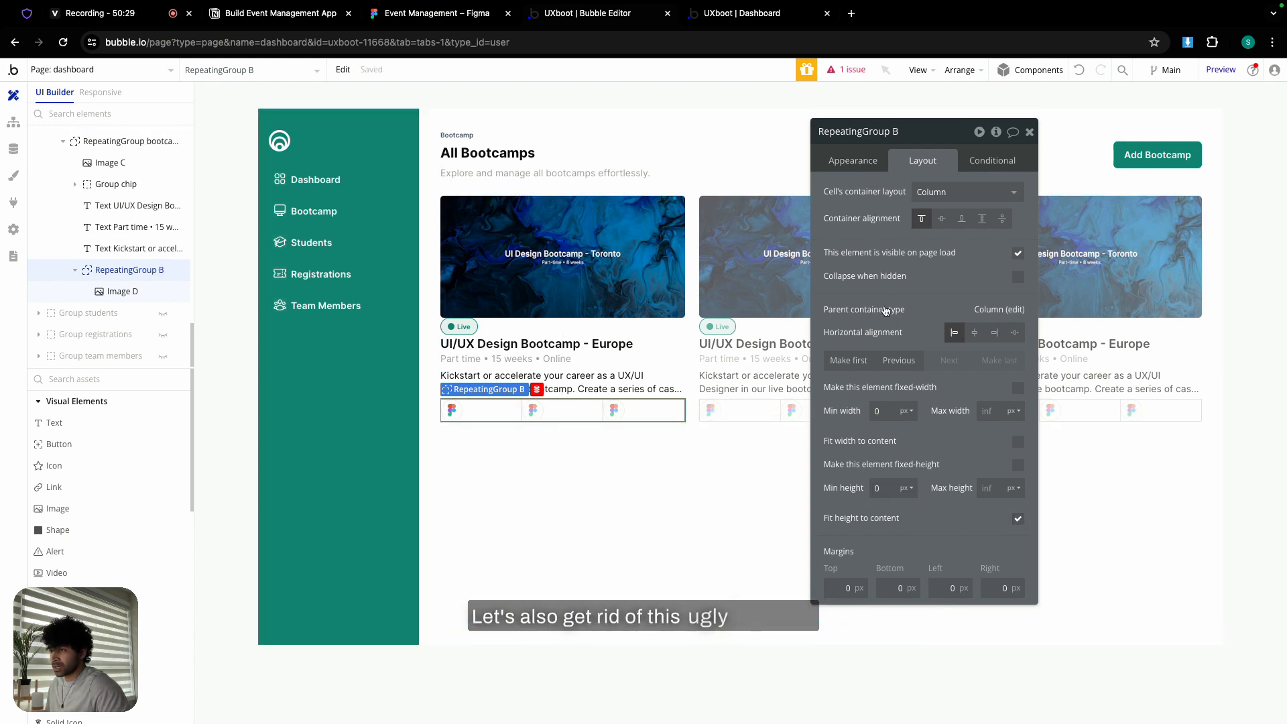
{"action": "left_click", "coordinate": [858, 164]}
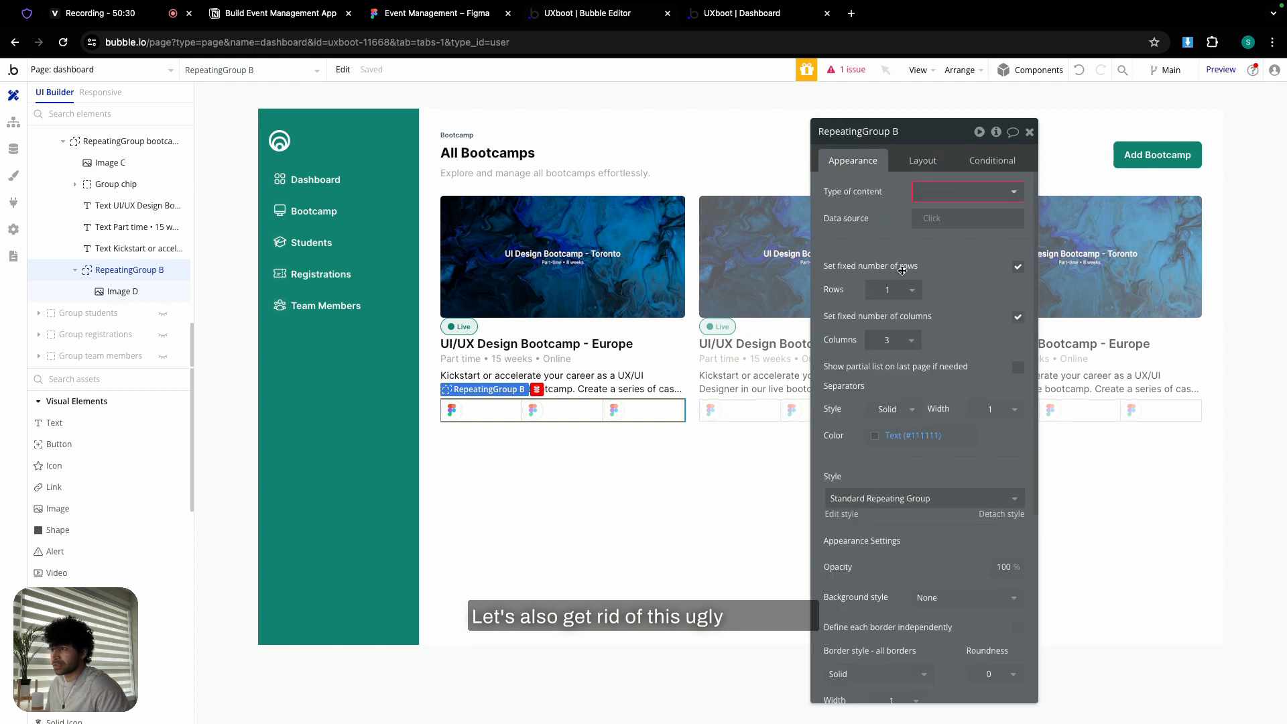
{"action": "left_click", "coordinate": [892, 409]}
{"action": "left_click", "coordinate": [893, 449]}
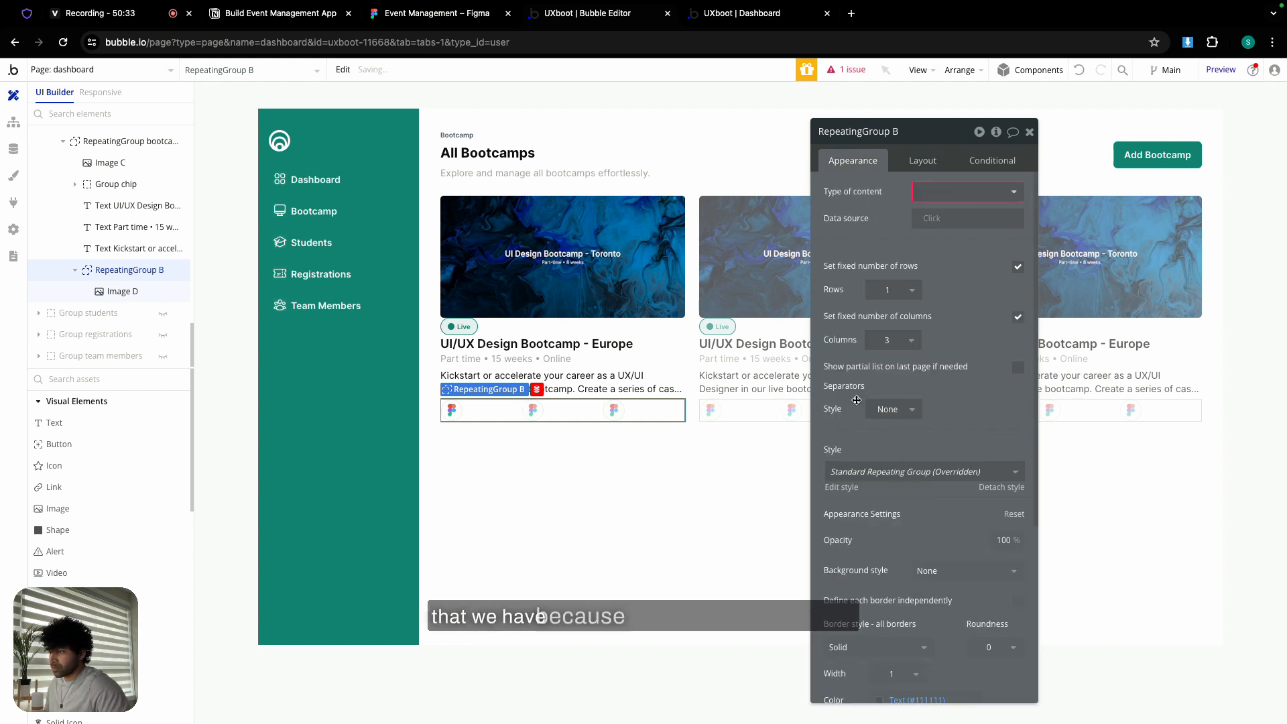
- Set the group's left margin to -16 and make it fit its content width
{"action": "left_click", "coordinate": [468, 26]}
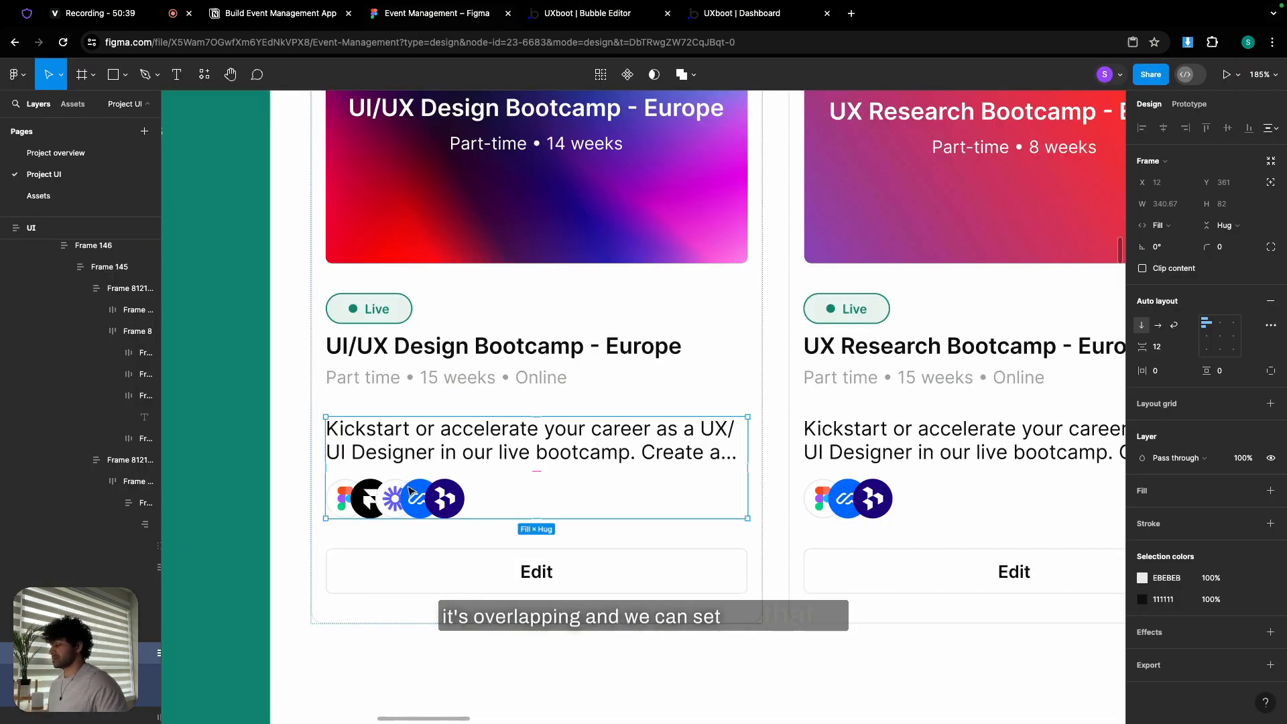
{"action": "left_click", "coordinate": [573, 17]}
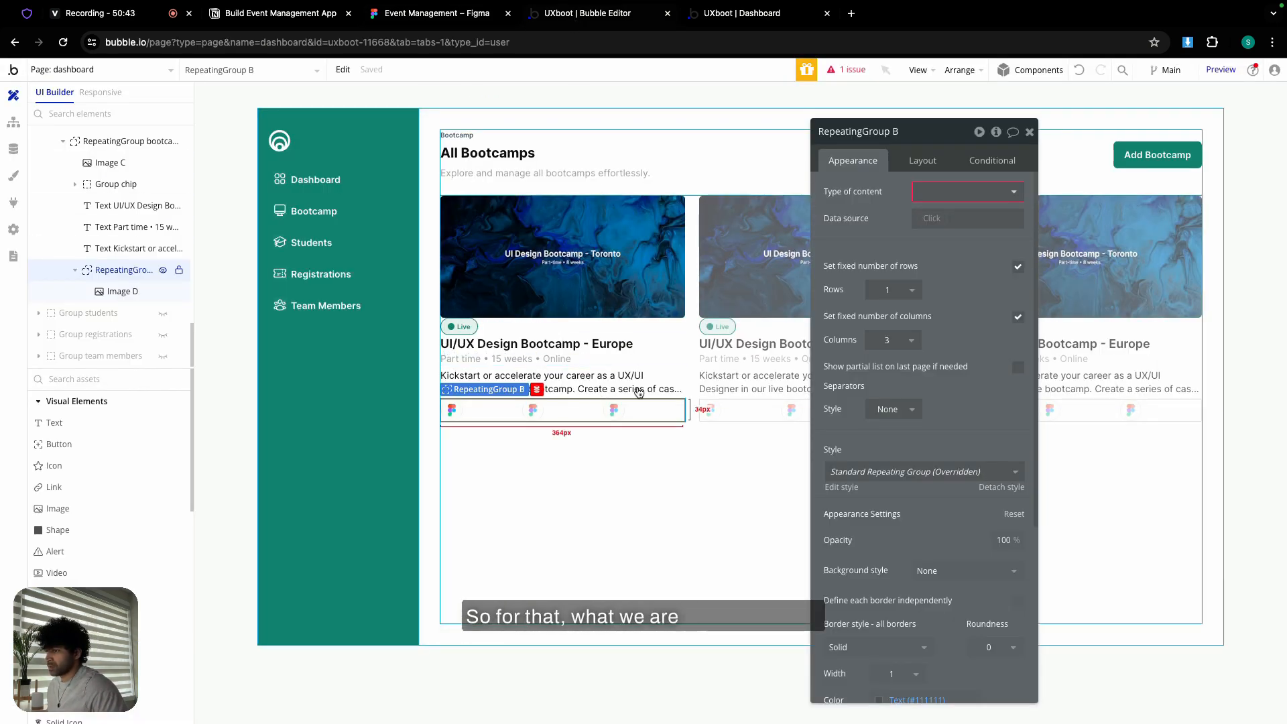
{"action": "left_click", "coordinate": [922, 163]}
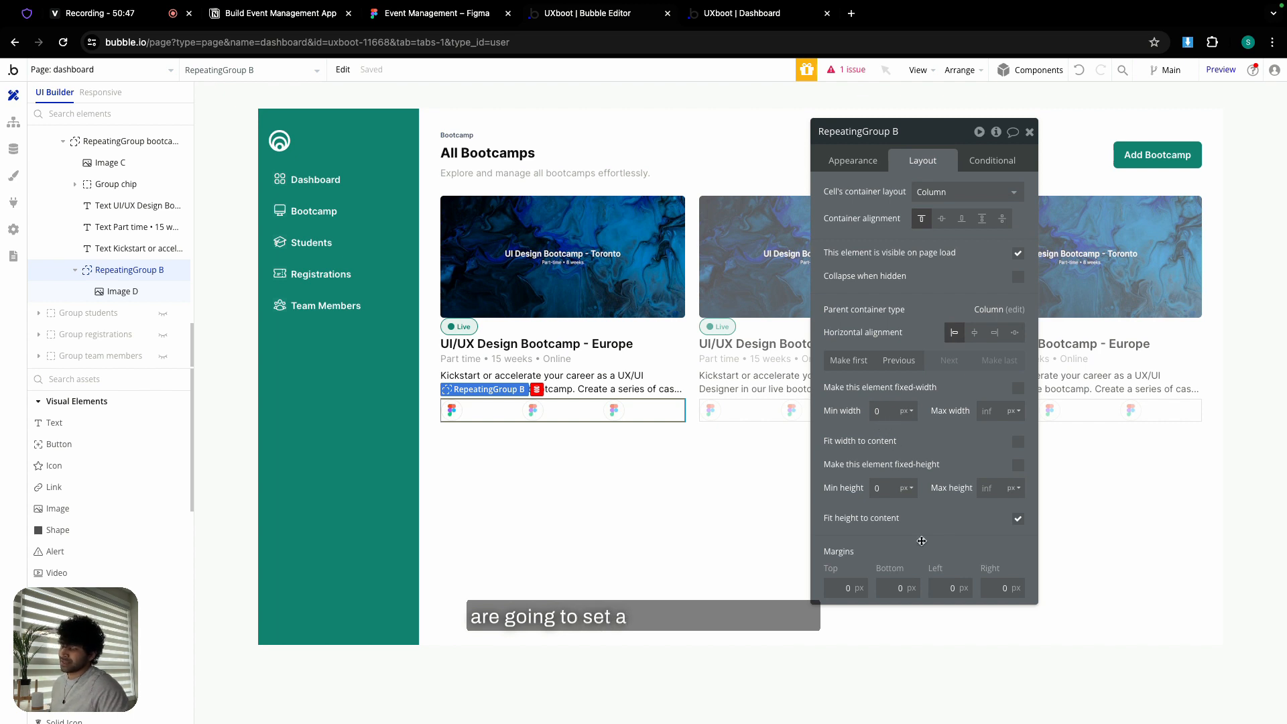
{"action": "left_click", "coordinate": [936, 588]}
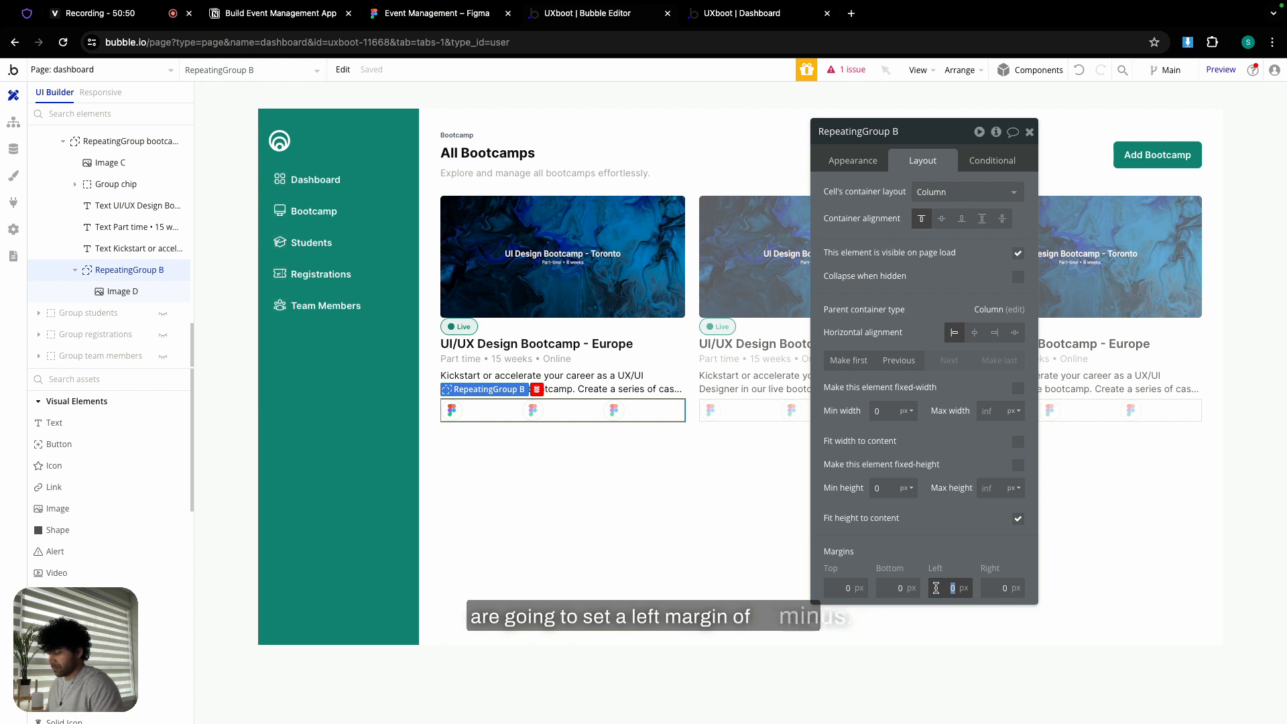
{"action": "type", "text": "-"}
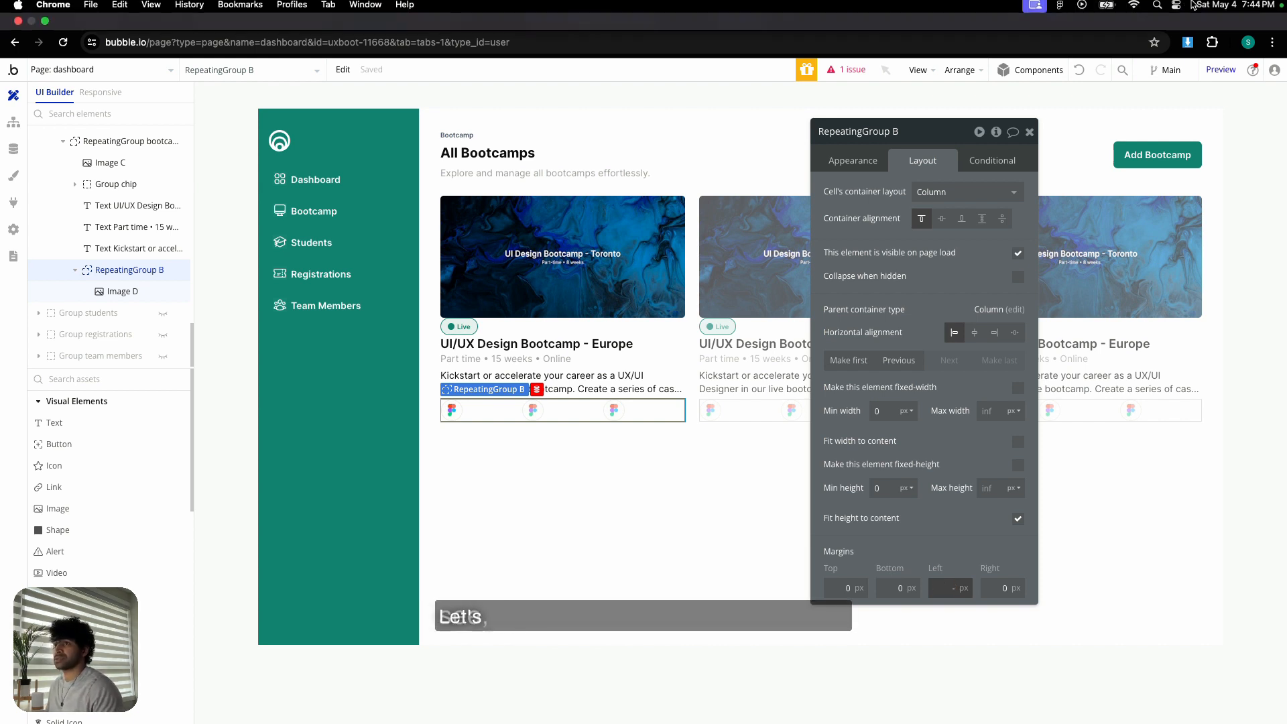
{"action": "left_click", "coordinate": [1158, 9]}
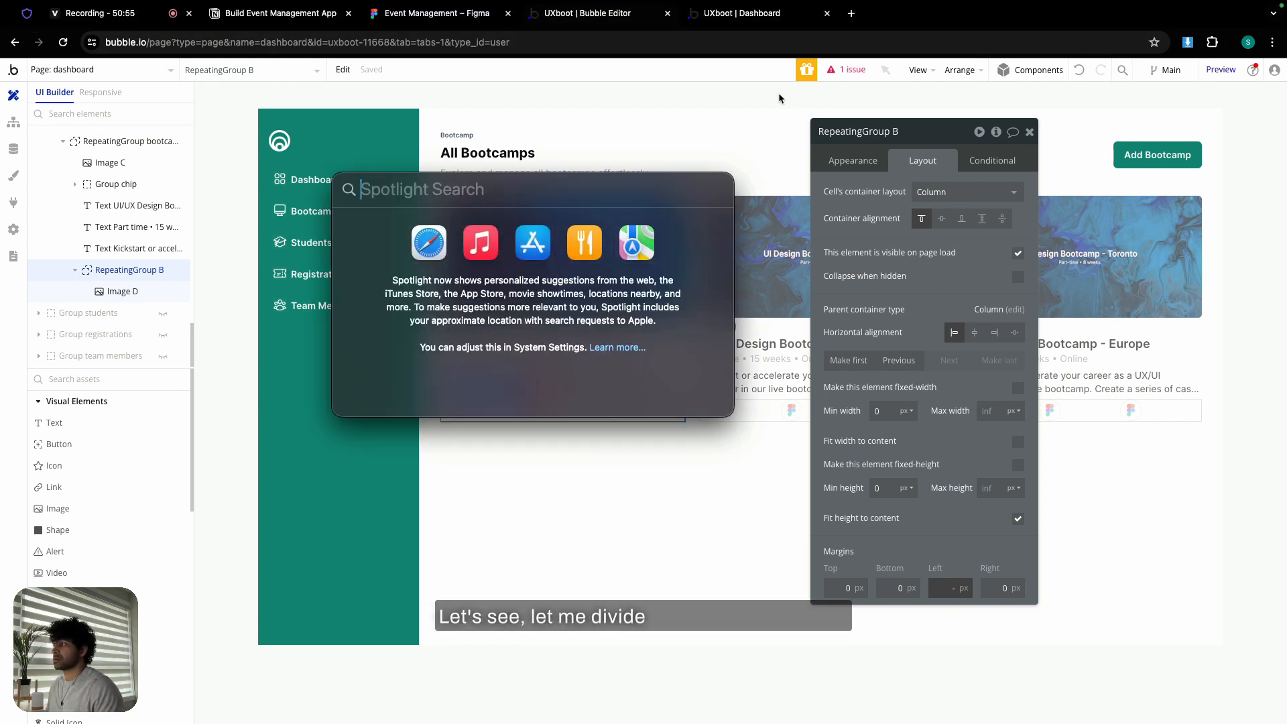
{"action": "type", "text": "32/2"}
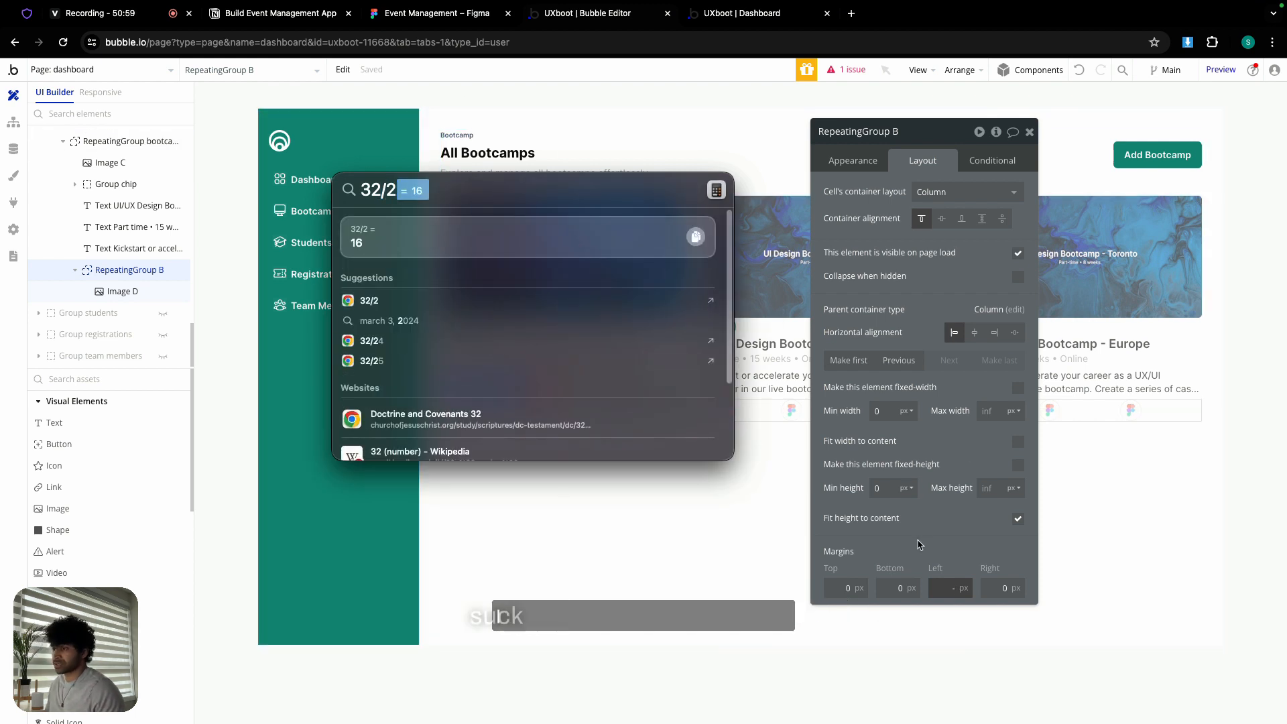
{"action": "key", "text": "Escape"}
{"action": "type", "text": "-16"}
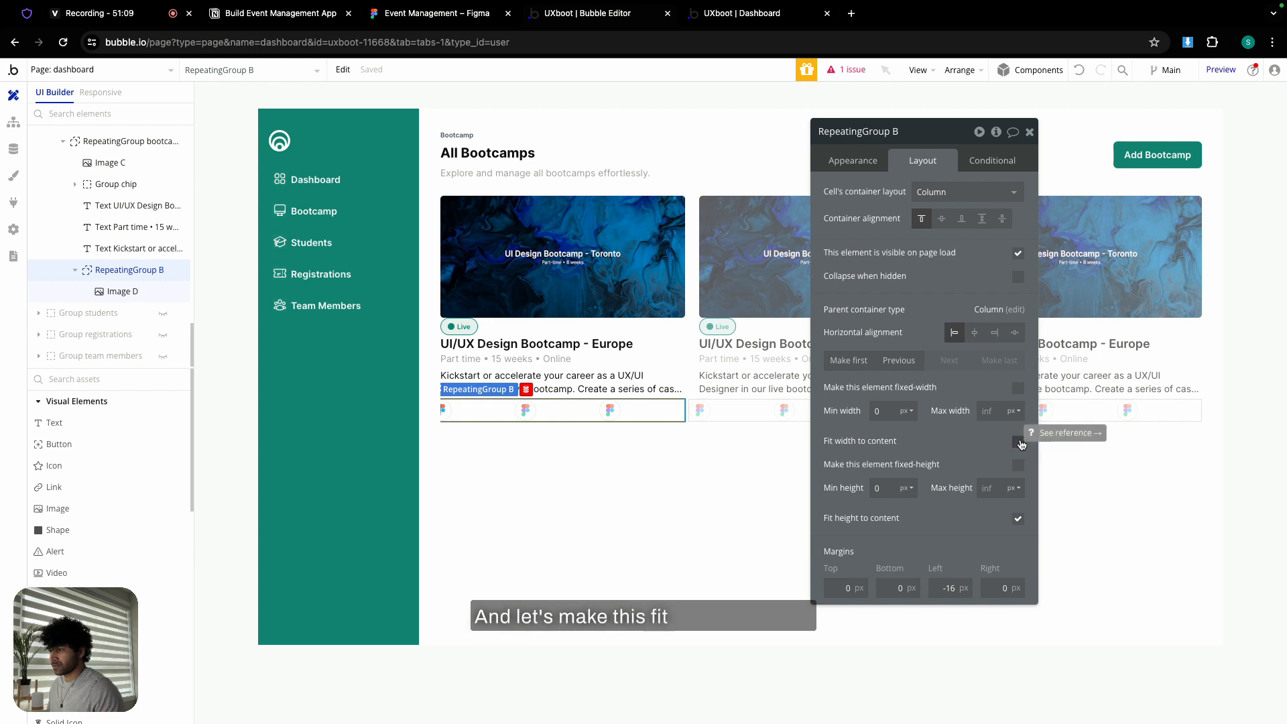
{"action": "left_click", "coordinate": [1019, 442]}
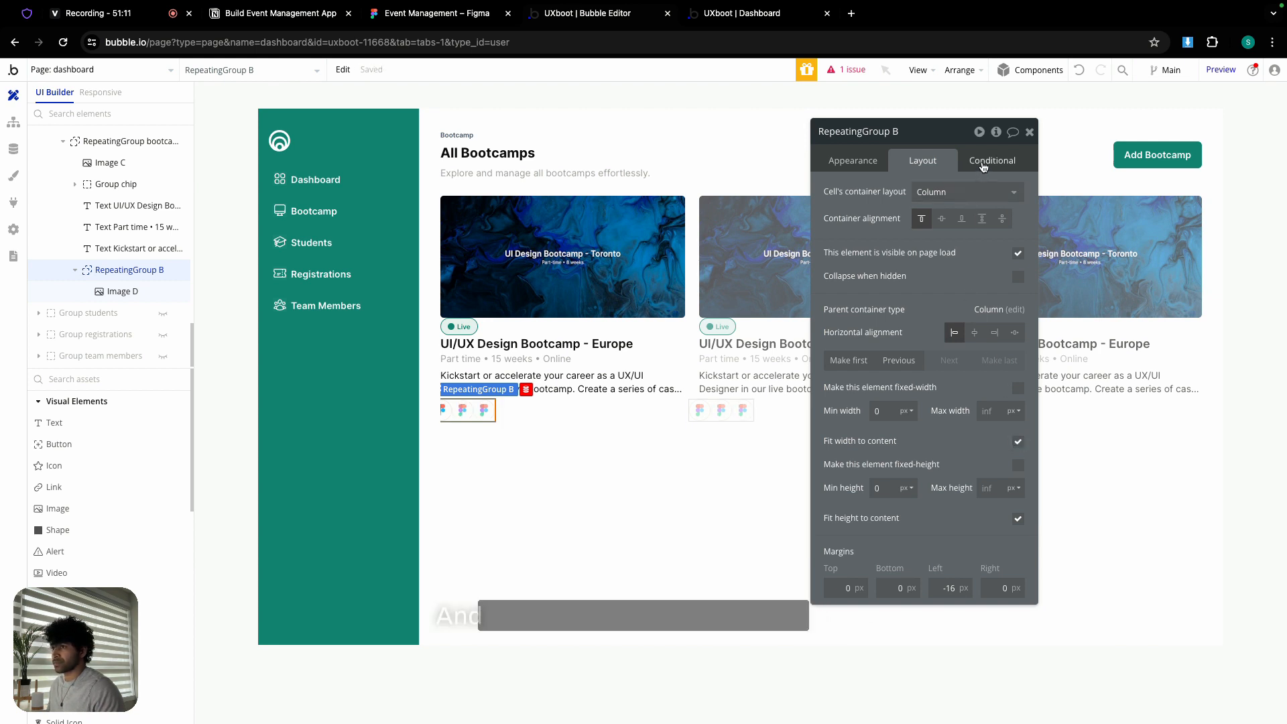
{"action": "left_click", "coordinate": [448, 413]}
- Start a new conditional on RepeatingGroup B after first trying one on the image
{"action": "left_click", "coordinate": [980, 164]}
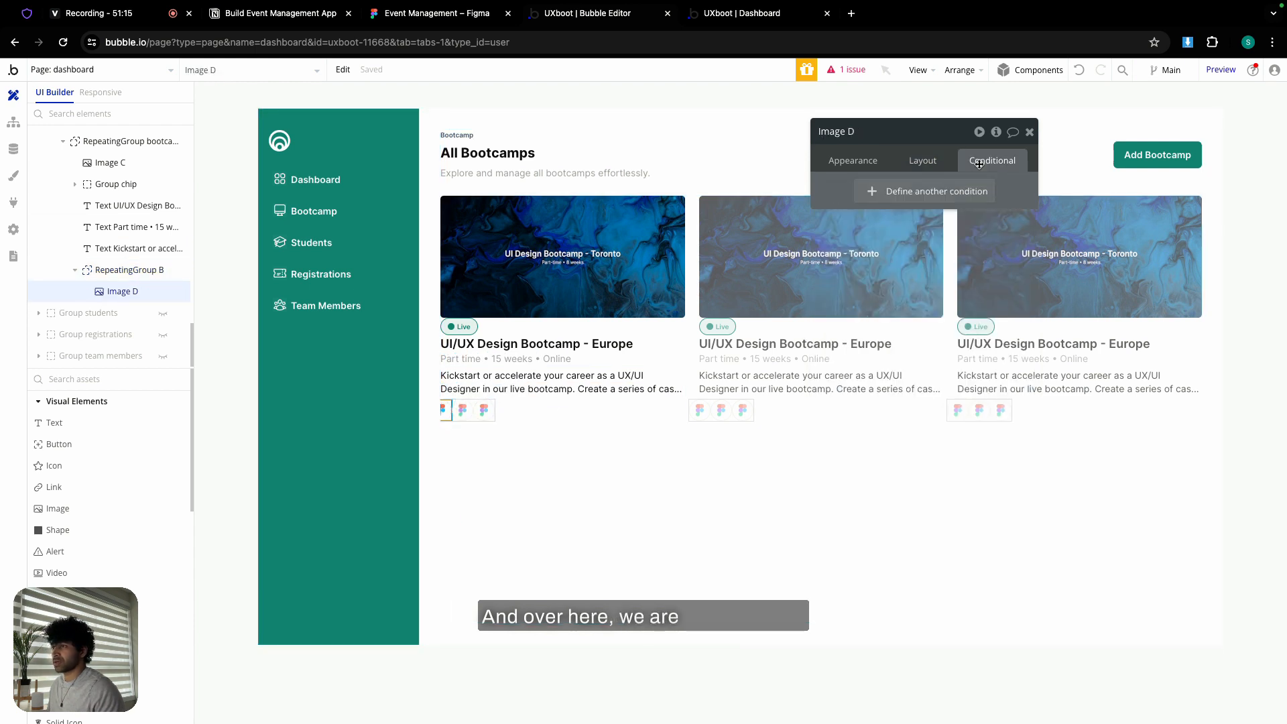
{"action": "left_click", "coordinate": [899, 194]}
{"action": "left_click", "coordinate": [875, 199]}
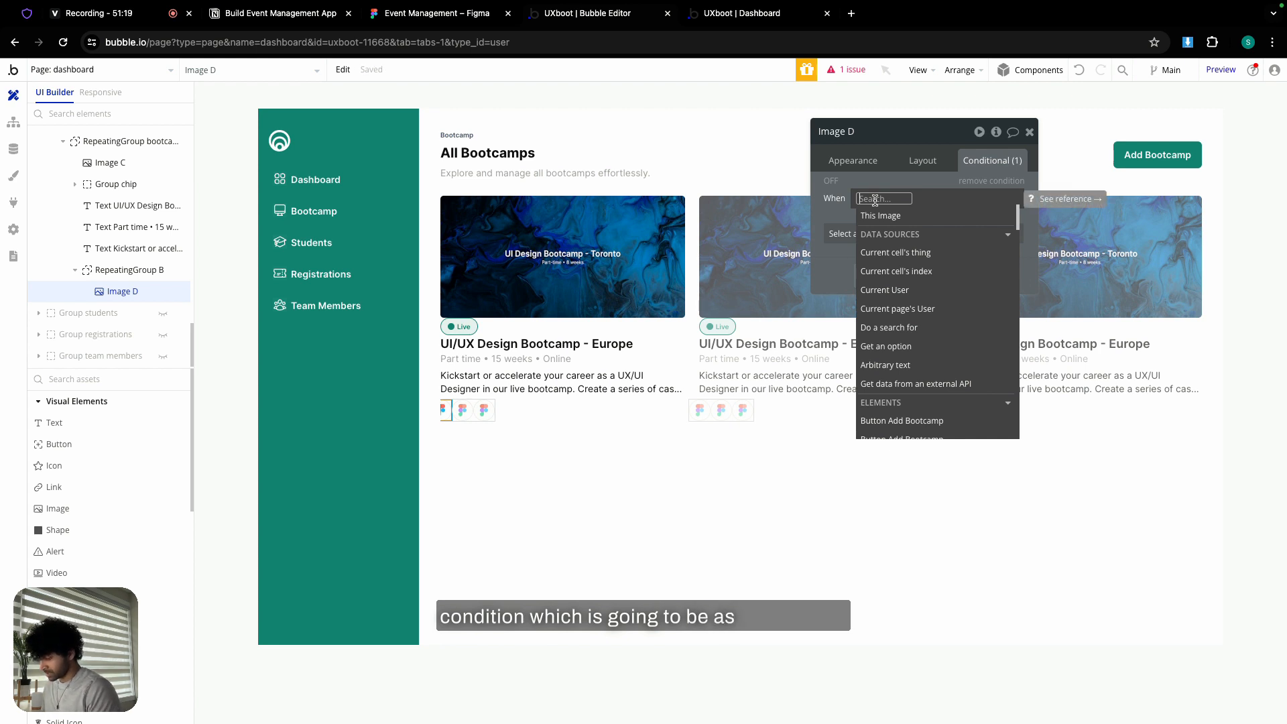
{"action": "type", "text": "ind"}
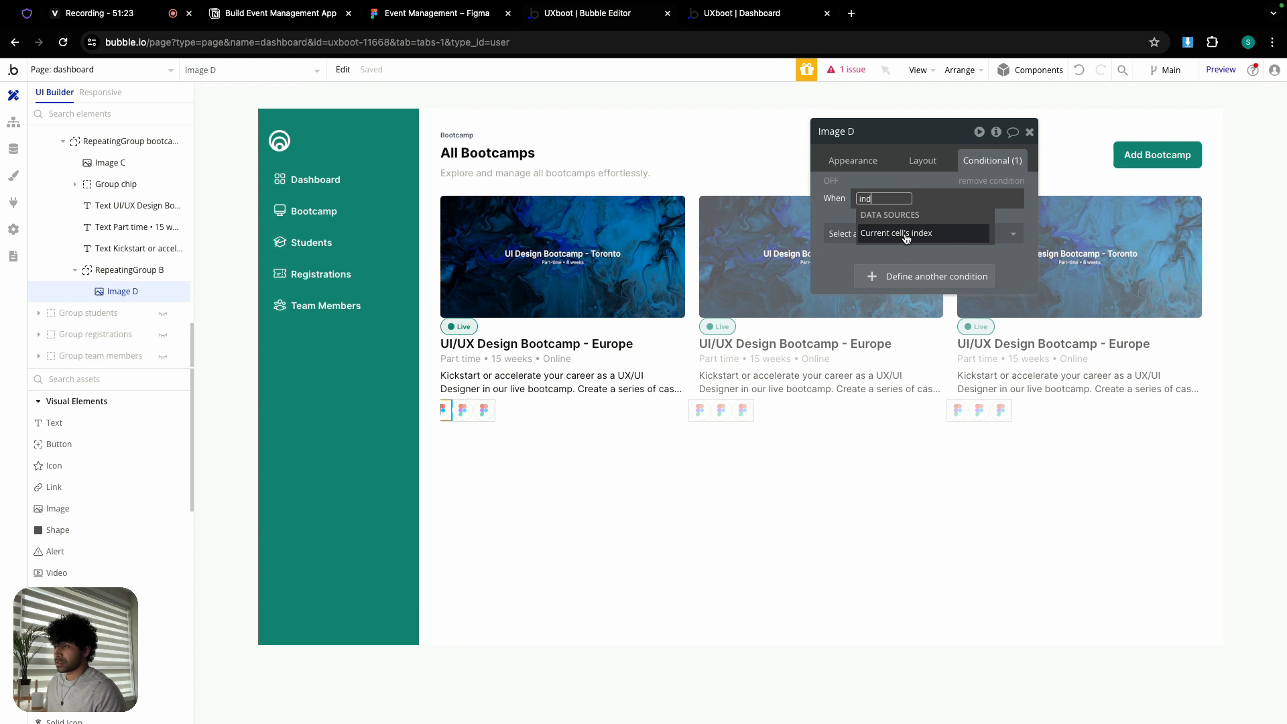
{"action": "left_click", "coordinate": [480, 414]}
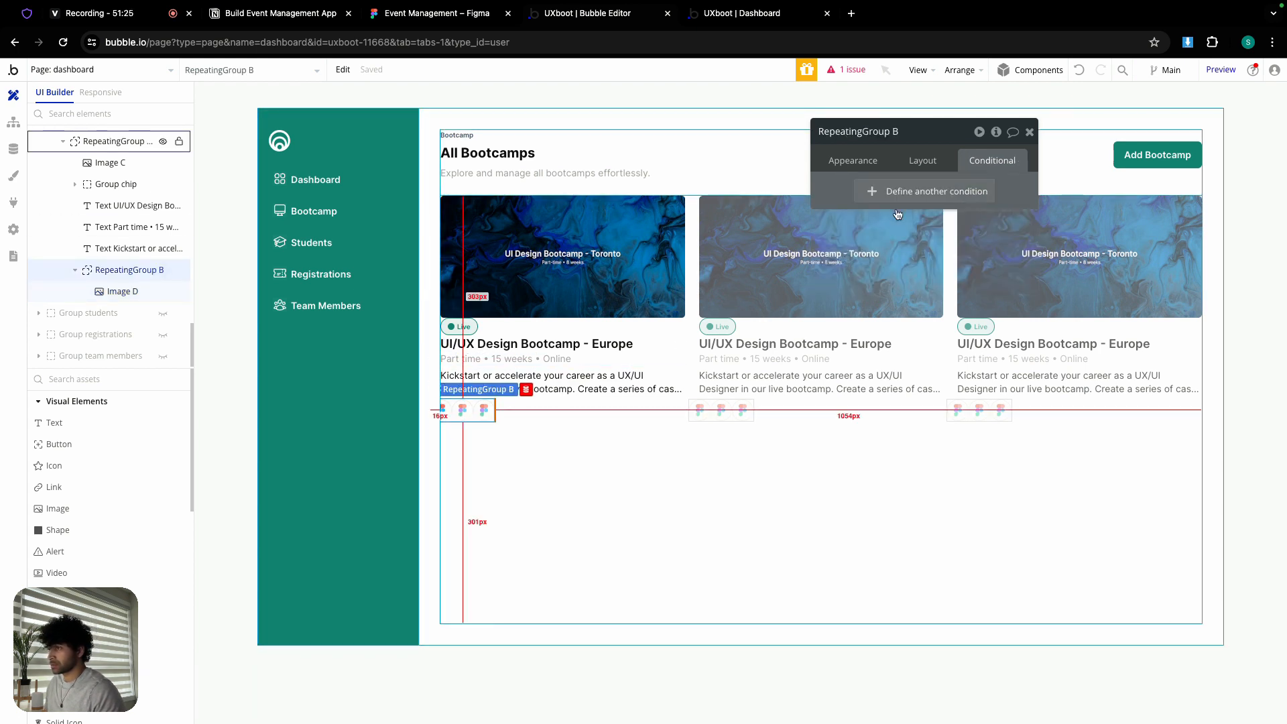
{"action": "left_click", "coordinate": [936, 191]}
{"action": "left_click", "coordinate": [865, 198]}
{"action": "type", "text": "ind"}
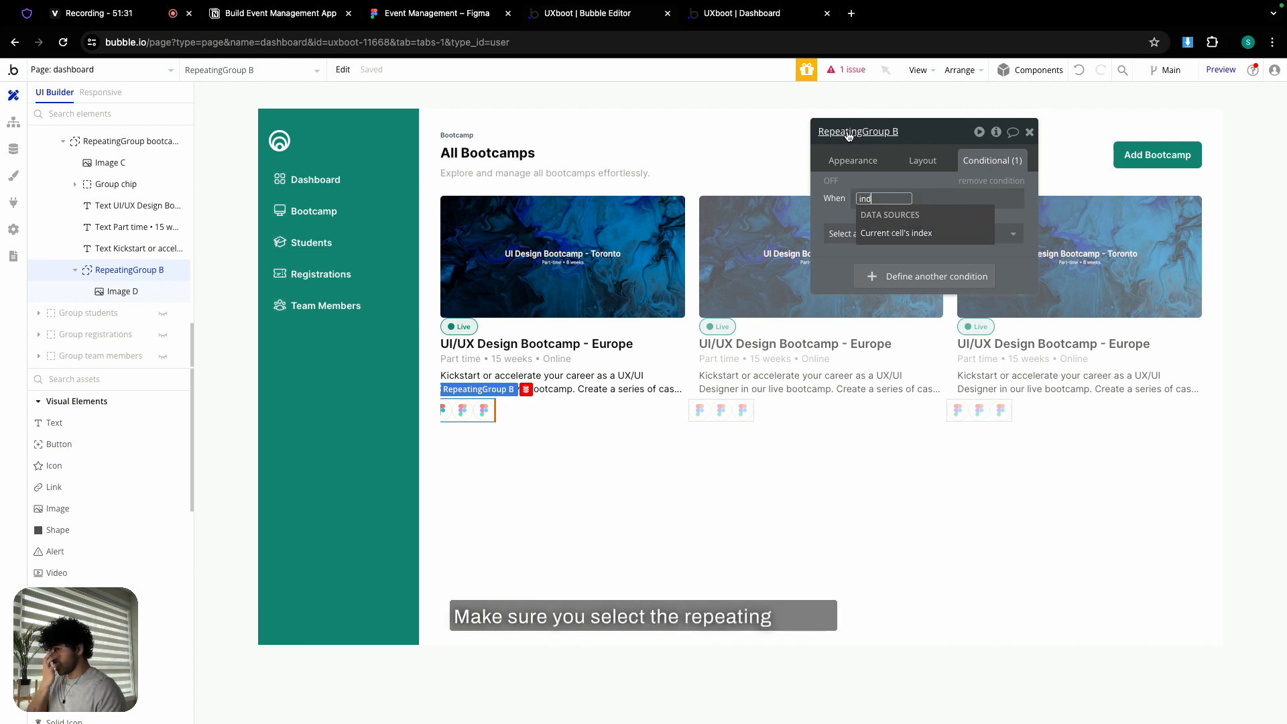
- Rename the group 'RepeatingGroup logo' and set the condition to Current cell's index < 1
{"action": "left_click", "coordinate": [894, 132]}
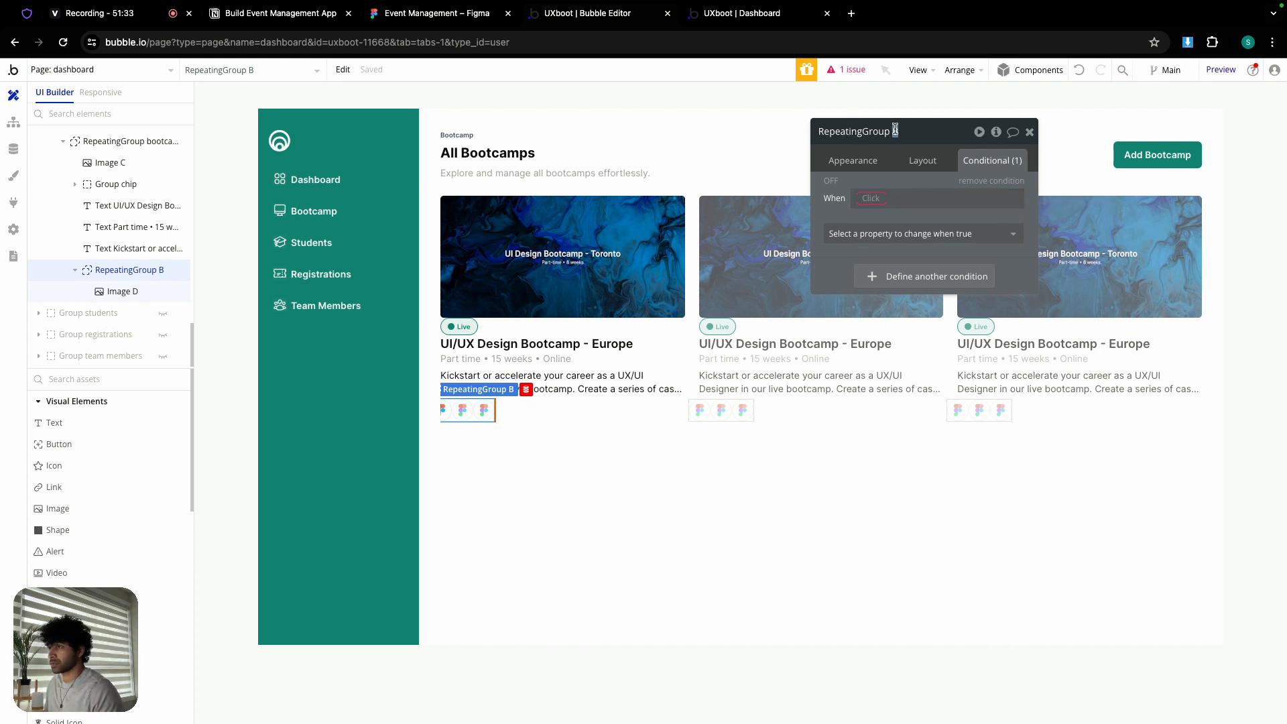
{"action": "left_click", "coordinate": [876, 197]}
{"action": "type", "text": "ind"}
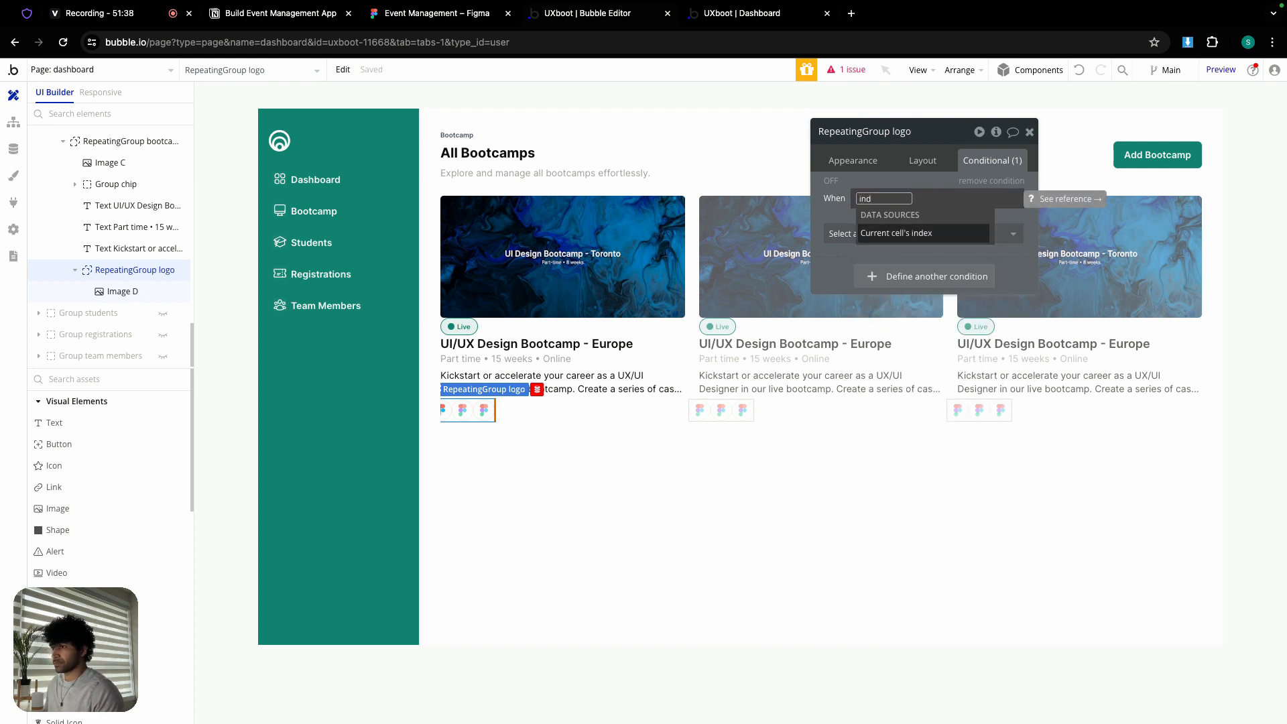
{"action": "left_click", "coordinate": [928, 234]}
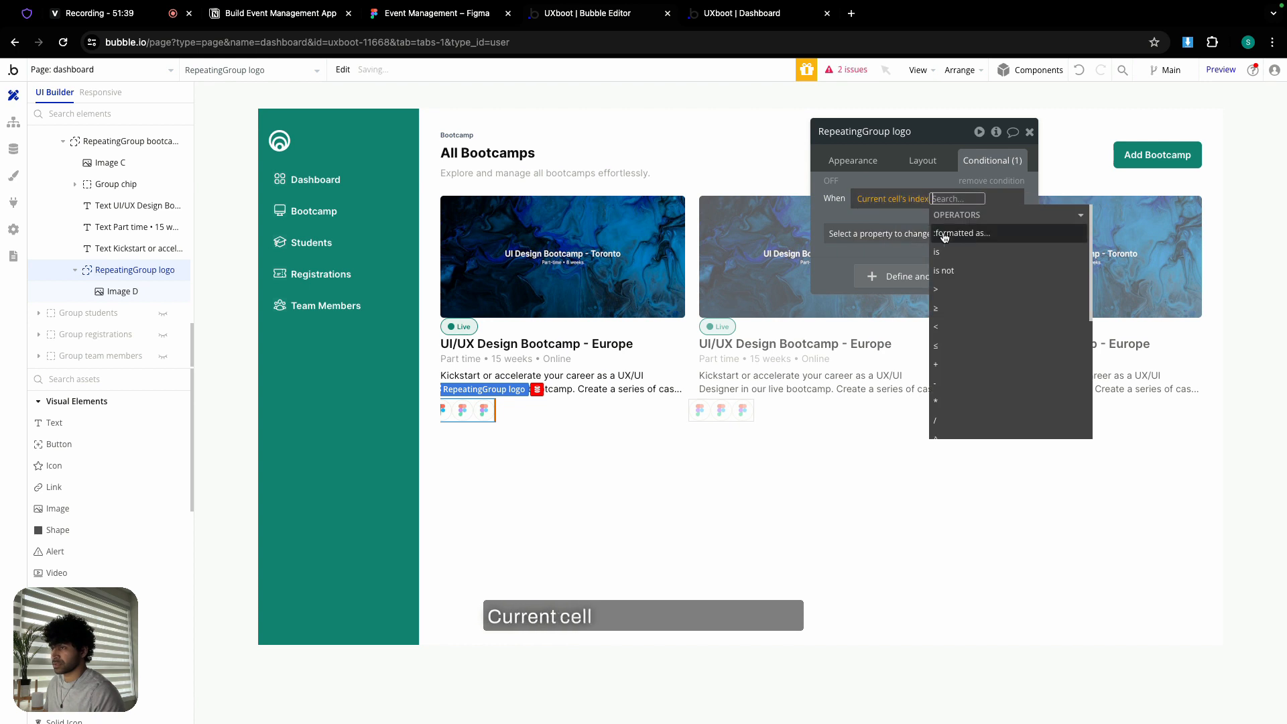
{"action": "left_click", "coordinate": [959, 324]}
{"action": "type", "text": "1"}
{"action": "key", "text": "Return"}
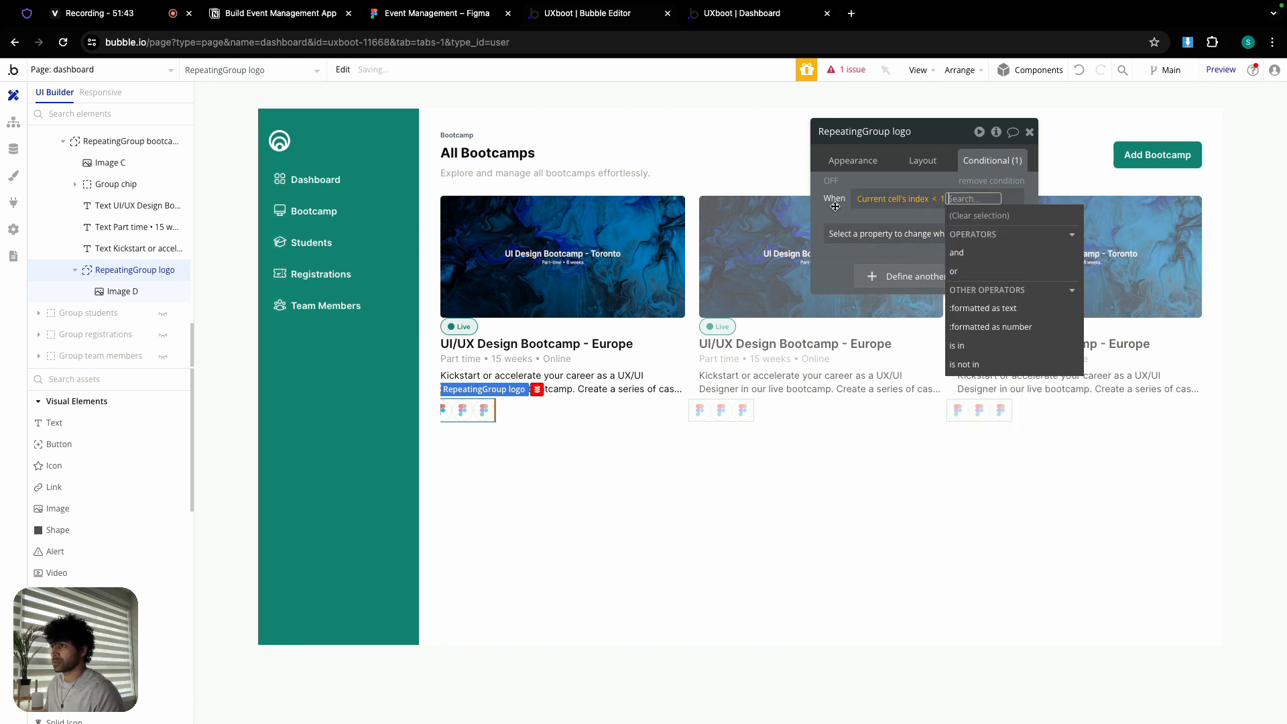
- Make that condition set the left margin to 0
{"action": "left_click", "coordinate": [835, 206]}
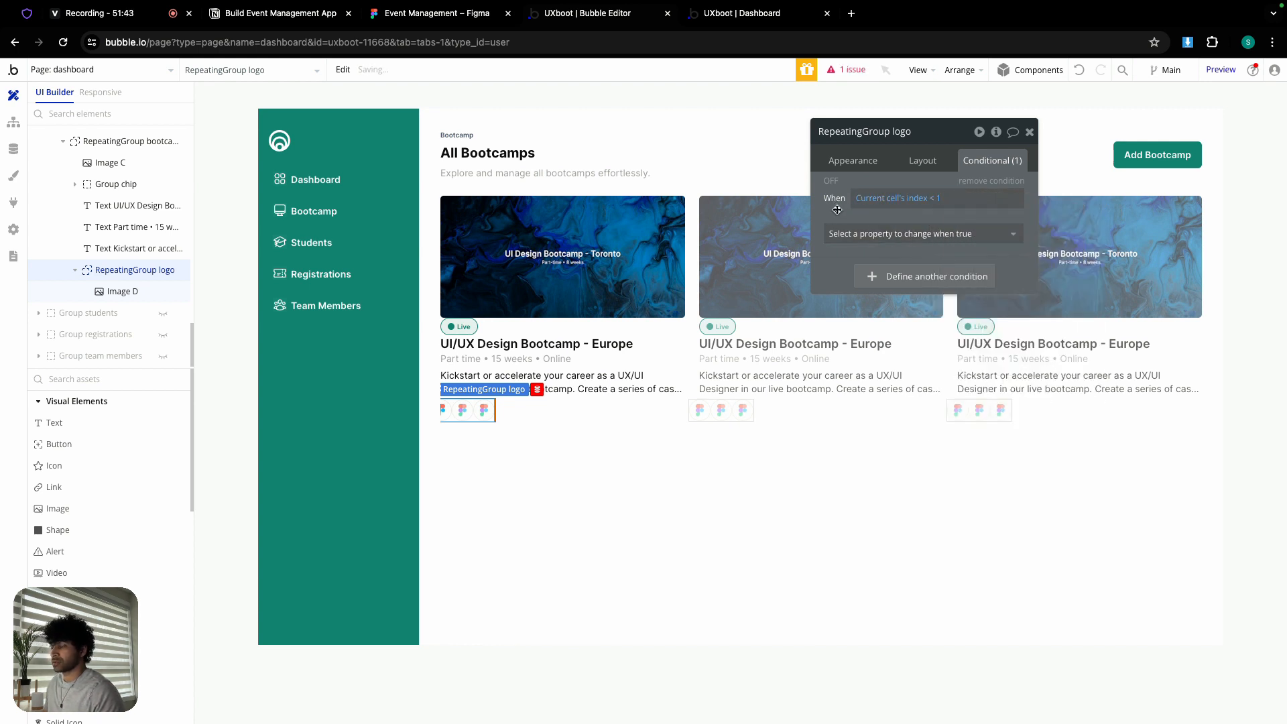
{"action": "left_click", "coordinate": [880, 234]}
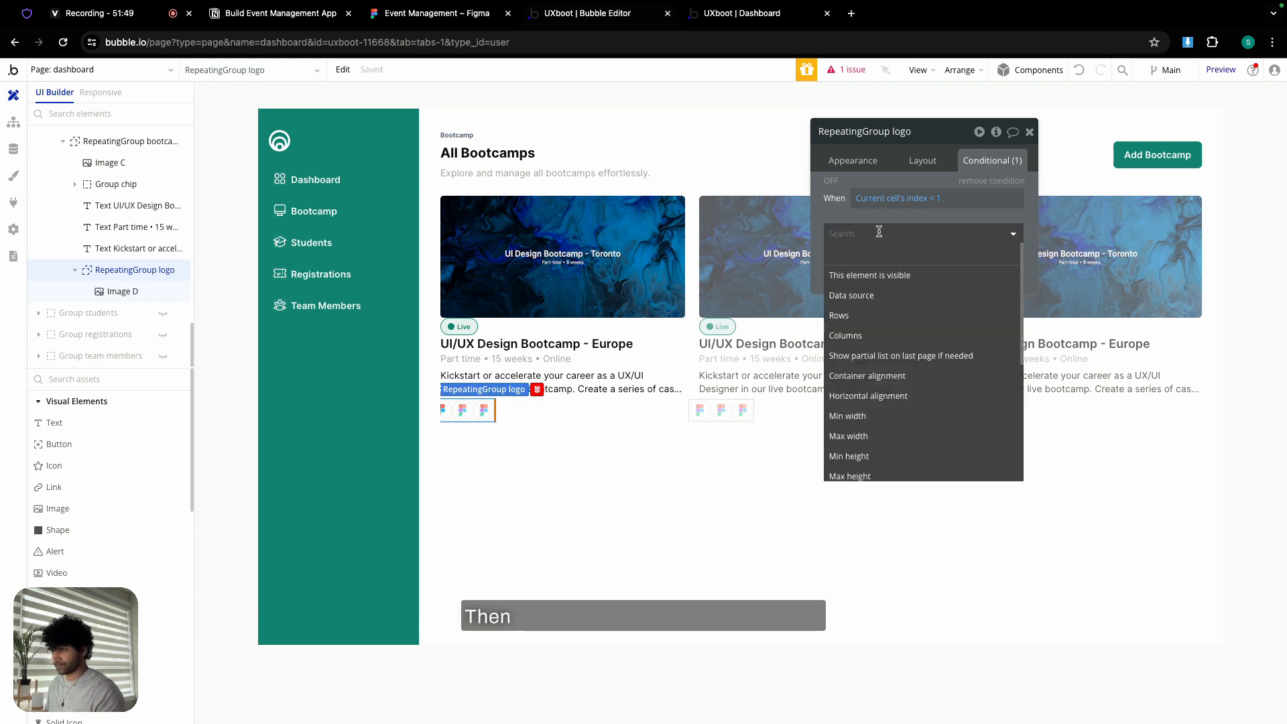
{"action": "type", "text": "m"}
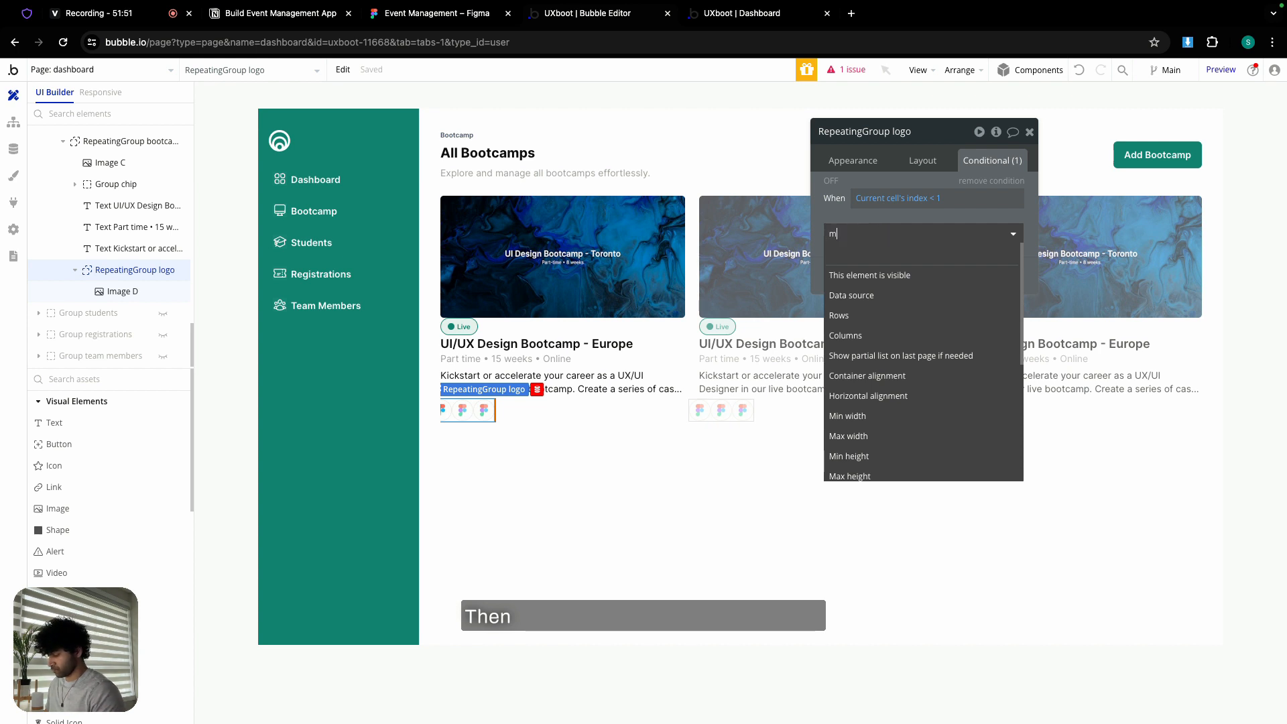
{"action": "type", "text": "ar"}
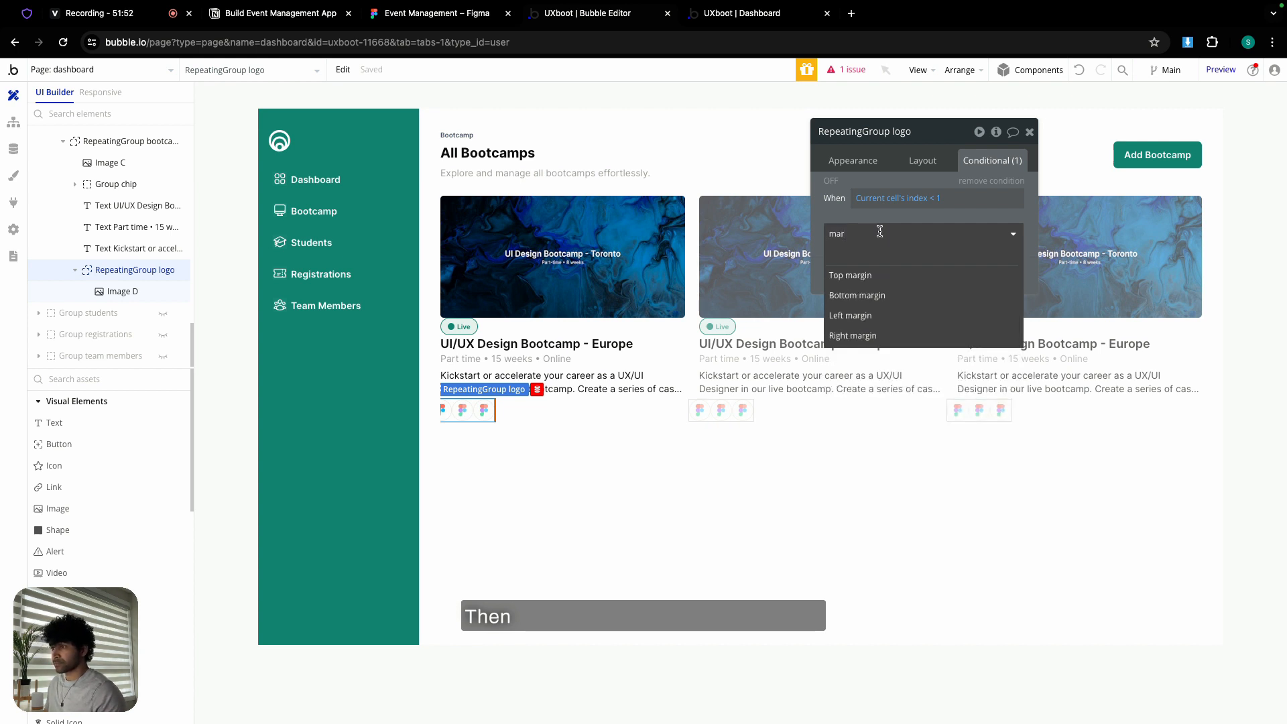
{"action": "left_click", "coordinate": [913, 318]}
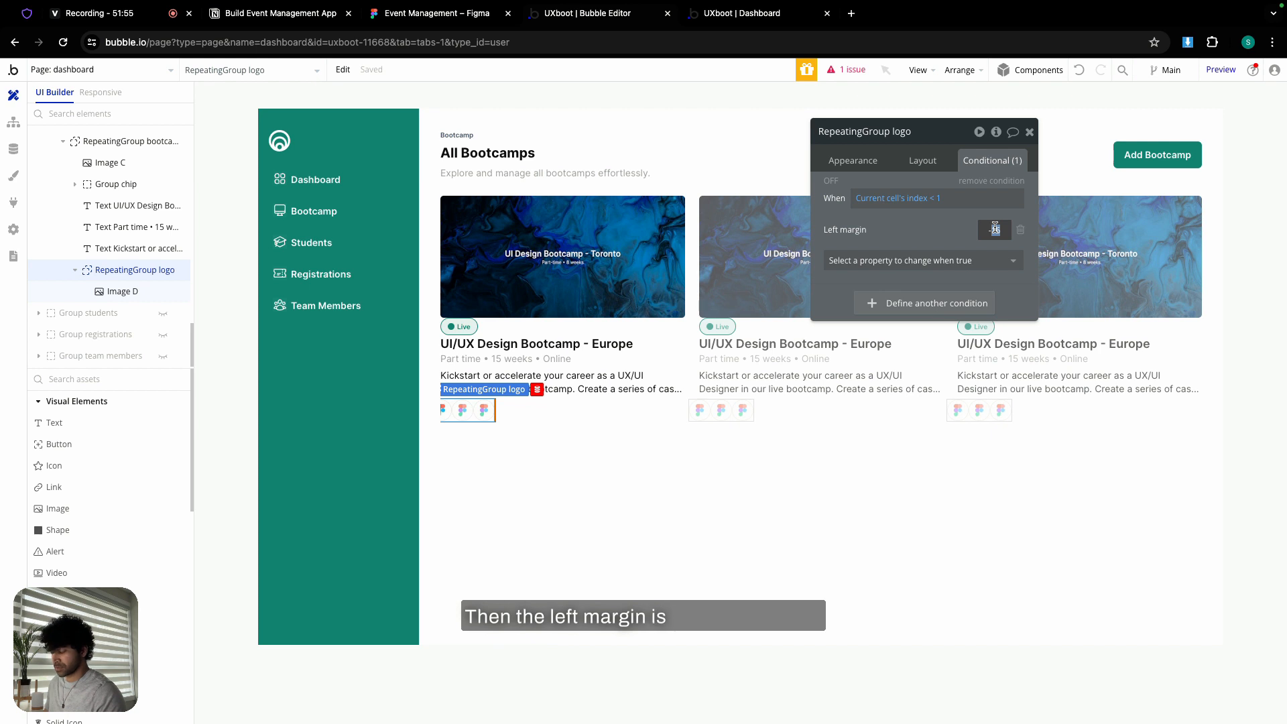
{"action": "left_click", "coordinate": [922, 229]}
- Set the logo group's border style to None, then select the RepeatingGroup bootcamps grid
{"action": "left_click", "coordinate": [866, 162]}
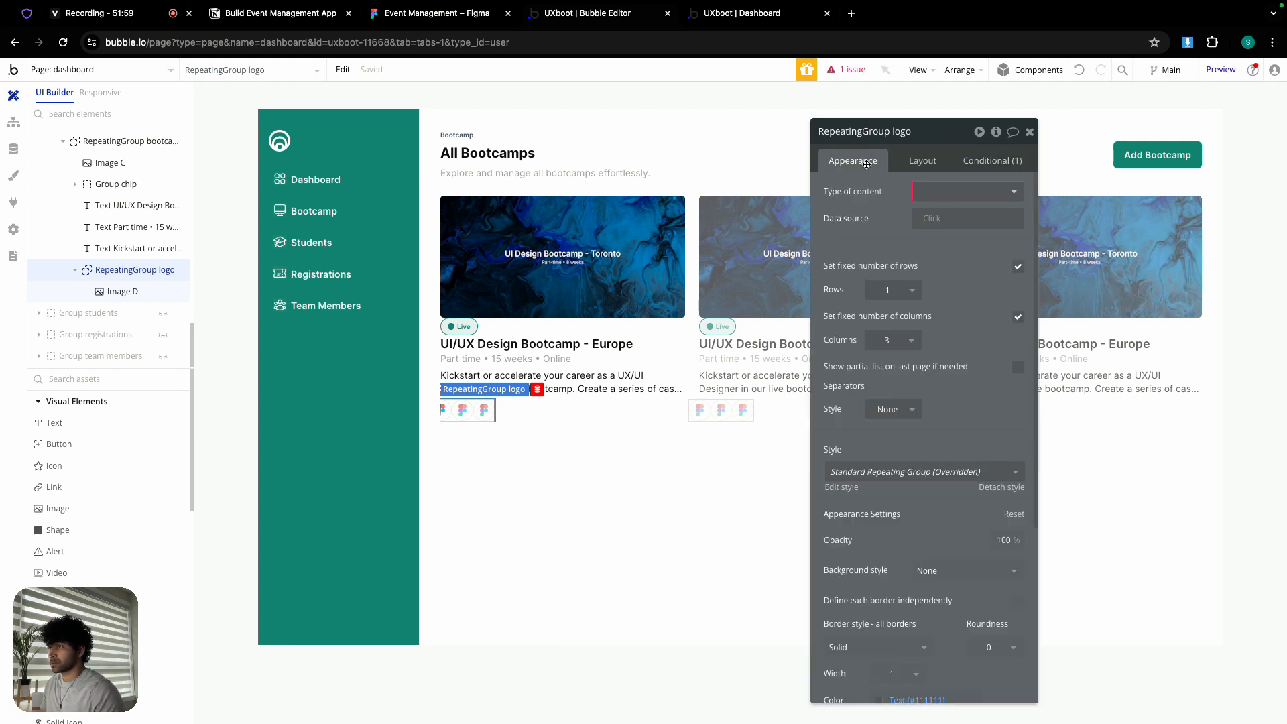
{"action": "scroll", "coordinate": [889, 379], "scroll_direction": "down", "scroll_amount": 1}
{"action": "left_click", "coordinate": [919, 387]}
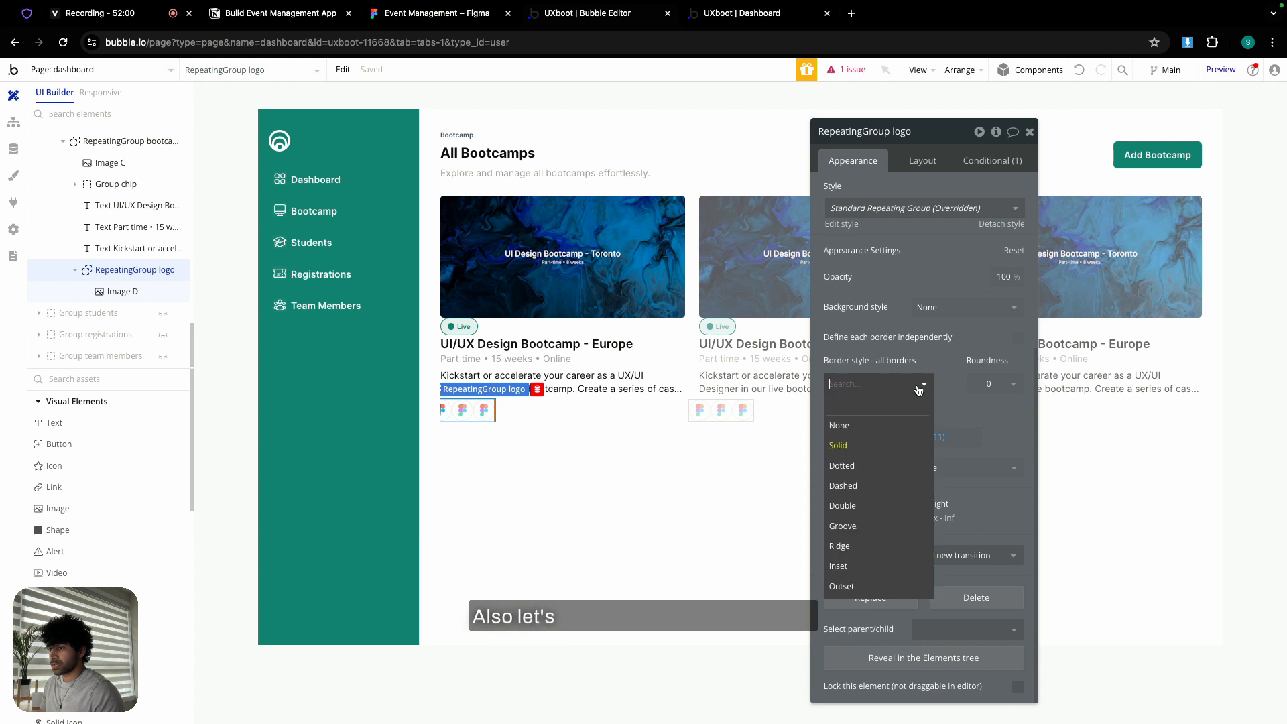
{"action": "left_click", "coordinate": [871, 432]}
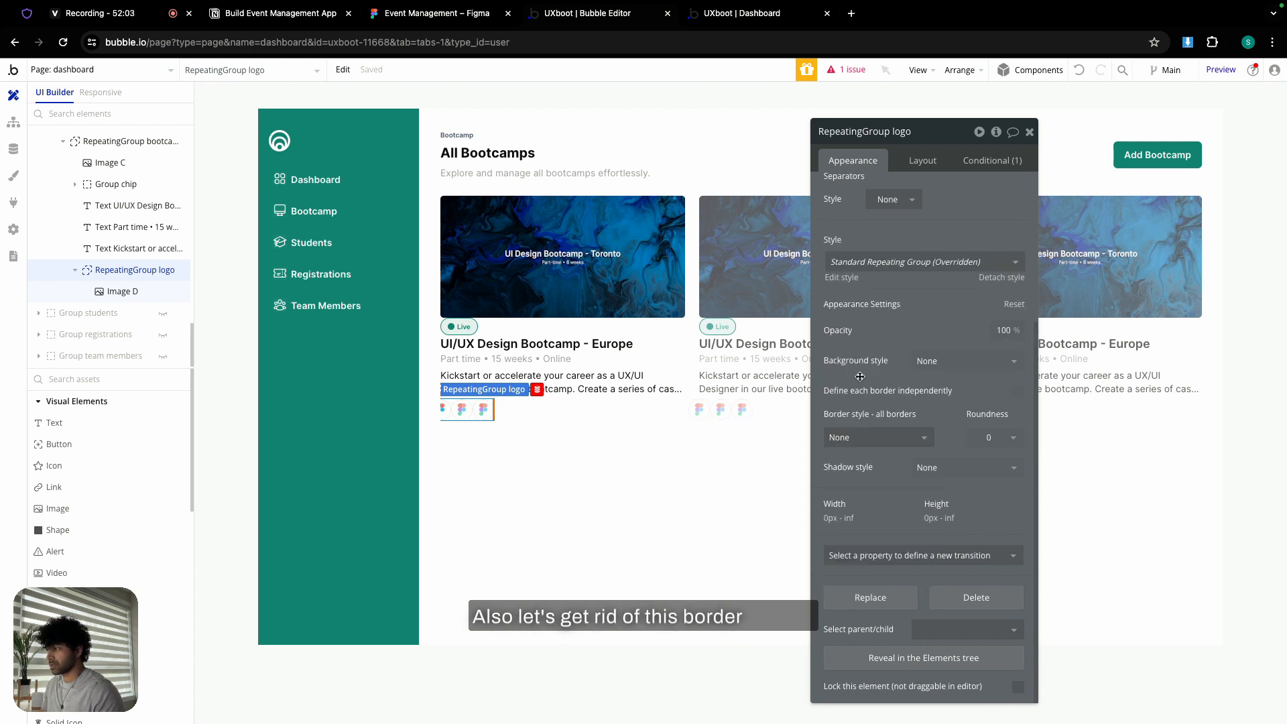
{"action": "left_click", "coordinate": [547, 417]}
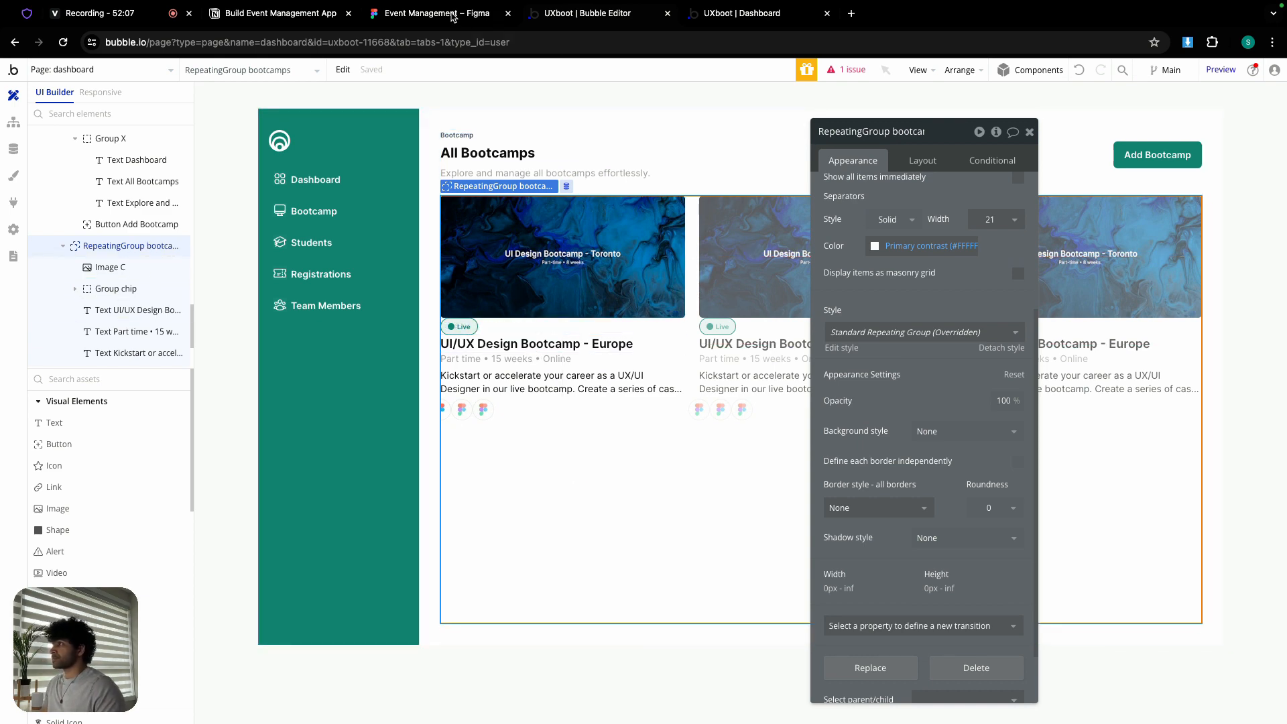
- Check the Edit button in the Figma design for reference
{"action": "left_click", "coordinate": [453, 17]}
{"action": "scroll", "coordinate": [556, 450], "scroll_direction": "down", "scroll_amount": 1}
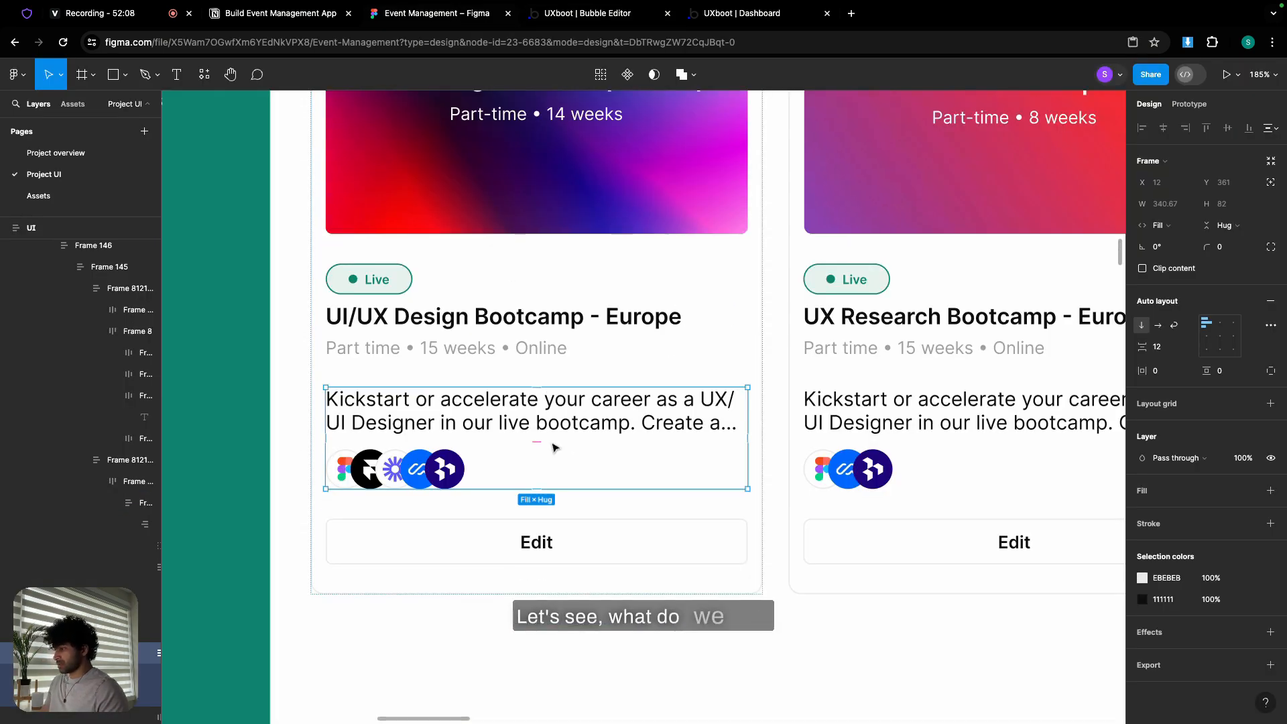
{"action": "left_click", "coordinate": [556, 536]}
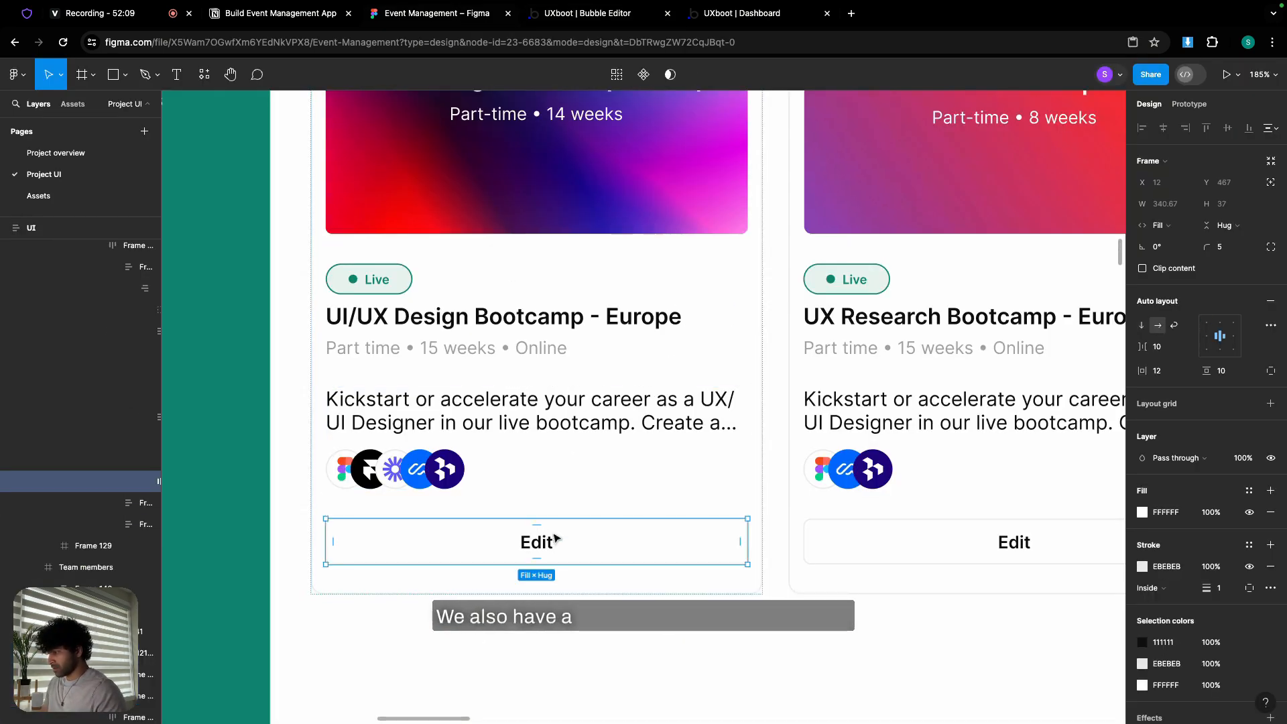
{"action": "left_click", "coordinate": [589, 19]}
- Add a Ghost Button labelled 'Edit' into the bootcamp card
{"action": "left_click", "coordinate": [58, 444]}
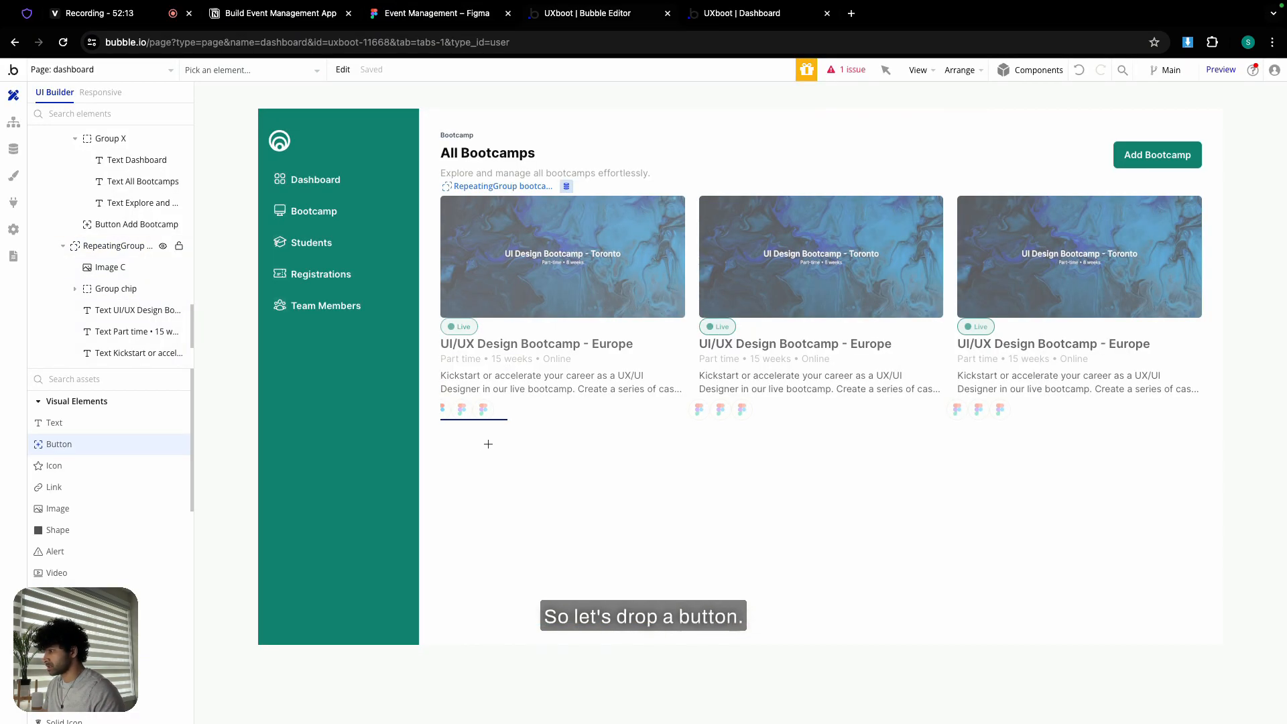
{"action": "left_click", "coordinate": [488, 444]}
{"action": "left_click", "coordinate": [924, 315]}
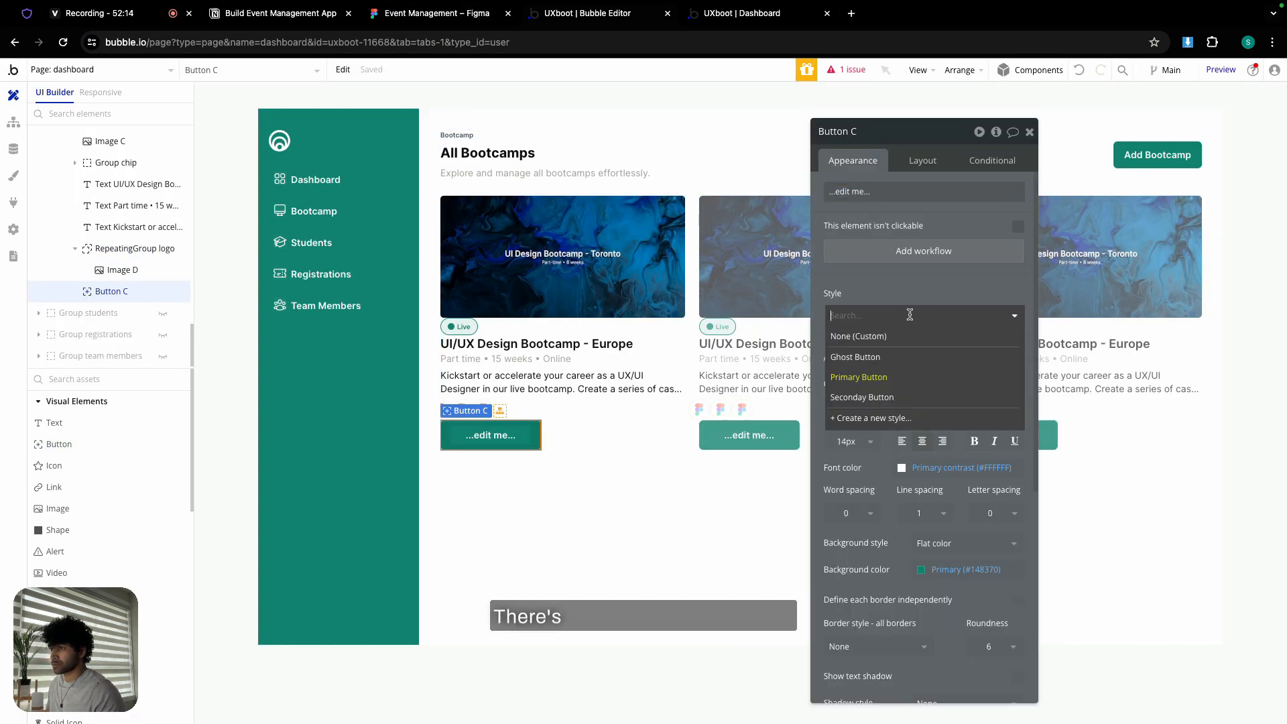
{"action": "left_click", "coordinate": [886, 360]}
{"action": "left_click", "coordinate": [833, 192]}
{"action": "type", "text": "E"}
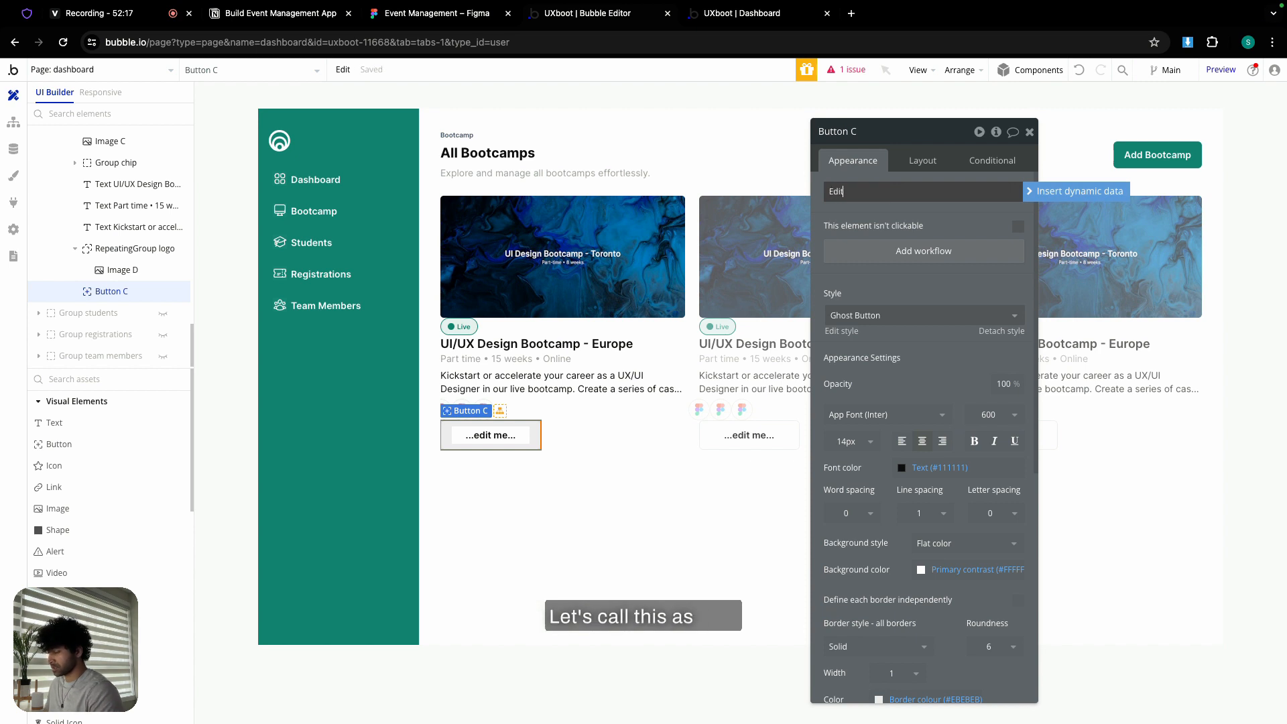
{"action": "type", "text": "dit"}
{"action": "left_click", "coordinate": [922, 160]}
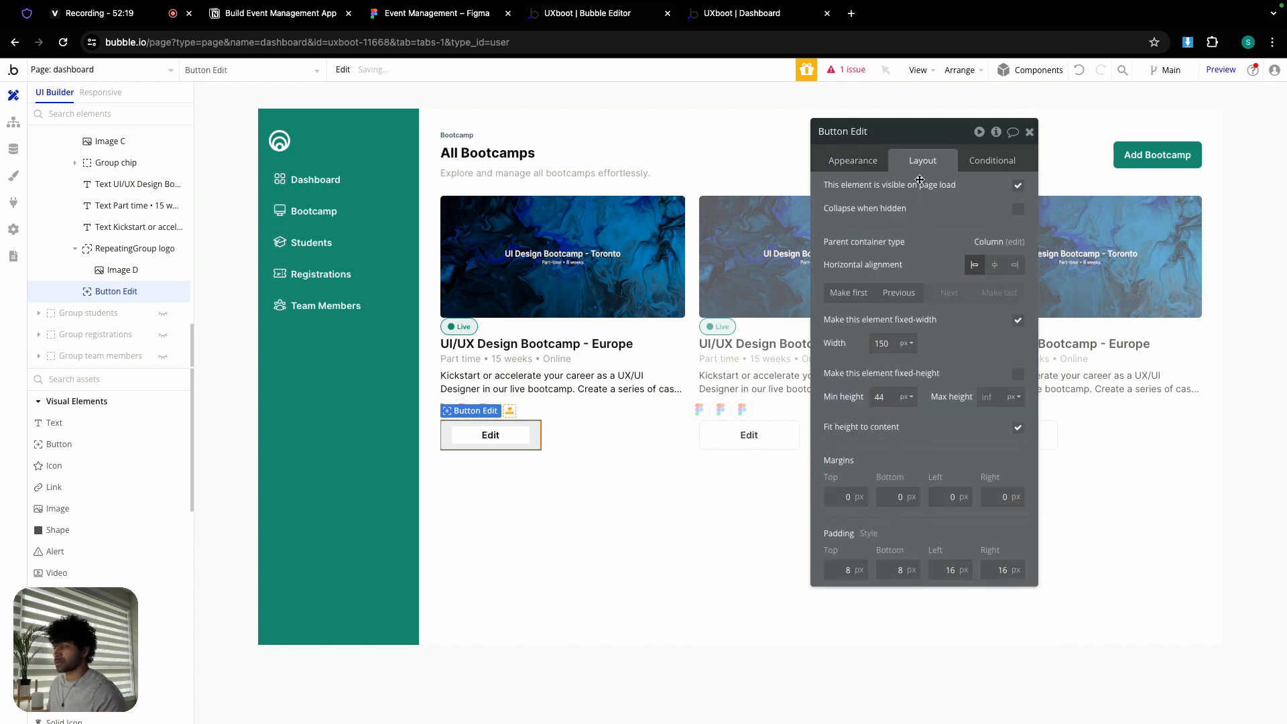
- Uncheck fixed width and give the button min width 0 and min height 40
{"action": "left_click", "coordinate": [1017, 323]}
{"action": "left_click", "coordinate": [880, 343]}
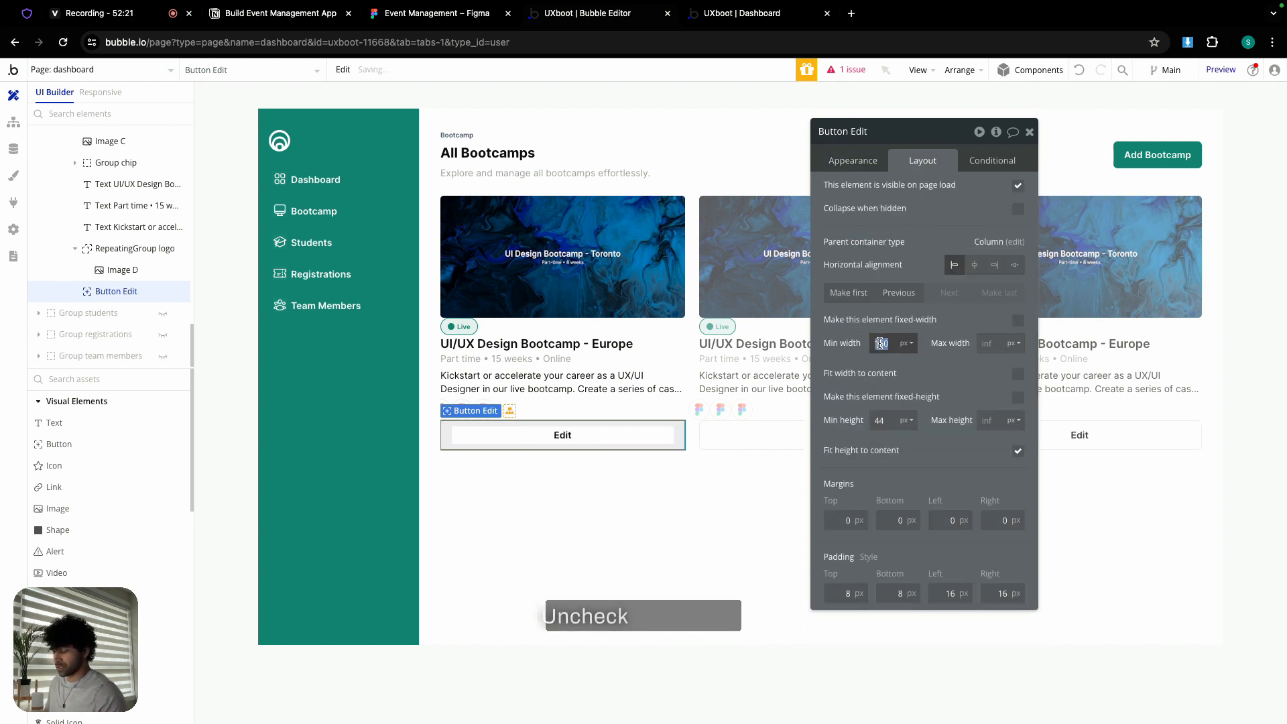
{"action": "type", "text": "0"}
{"action": "left_click", "coordinate": [880, 421]}
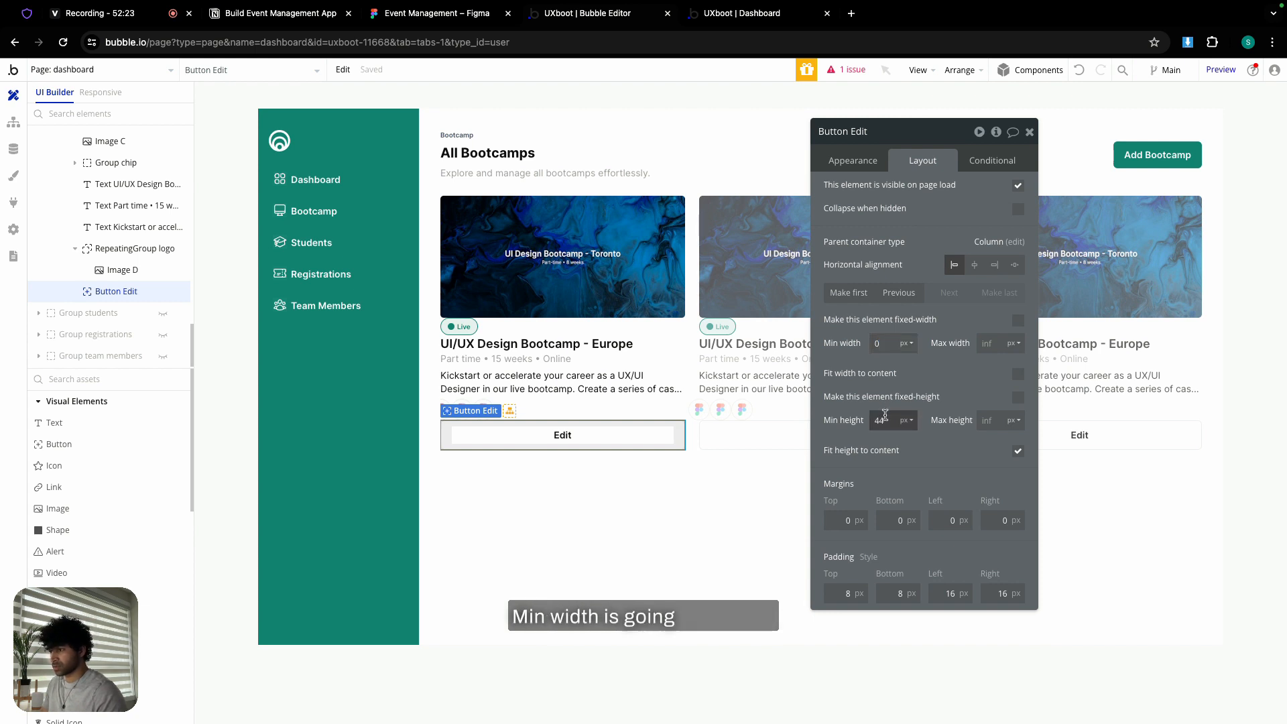
{"action": "type", "text": "40"}
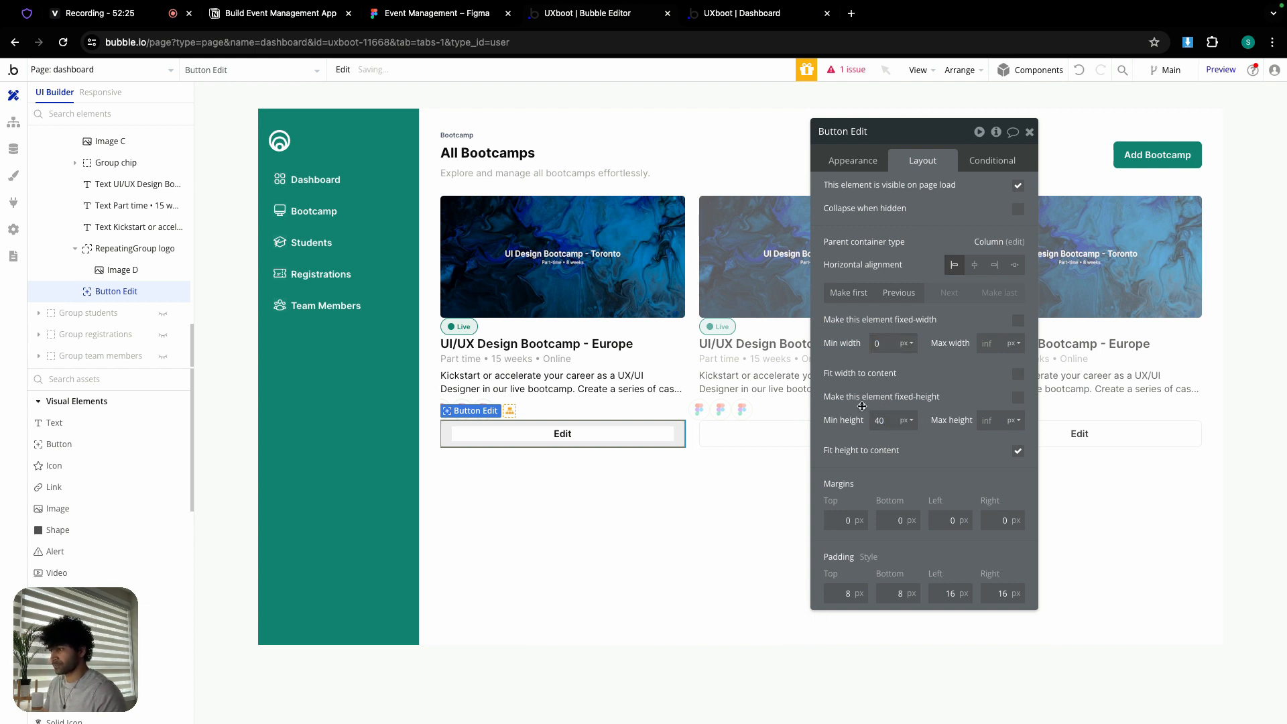
{"action": "left_click", "coordinate": [530, 506]}
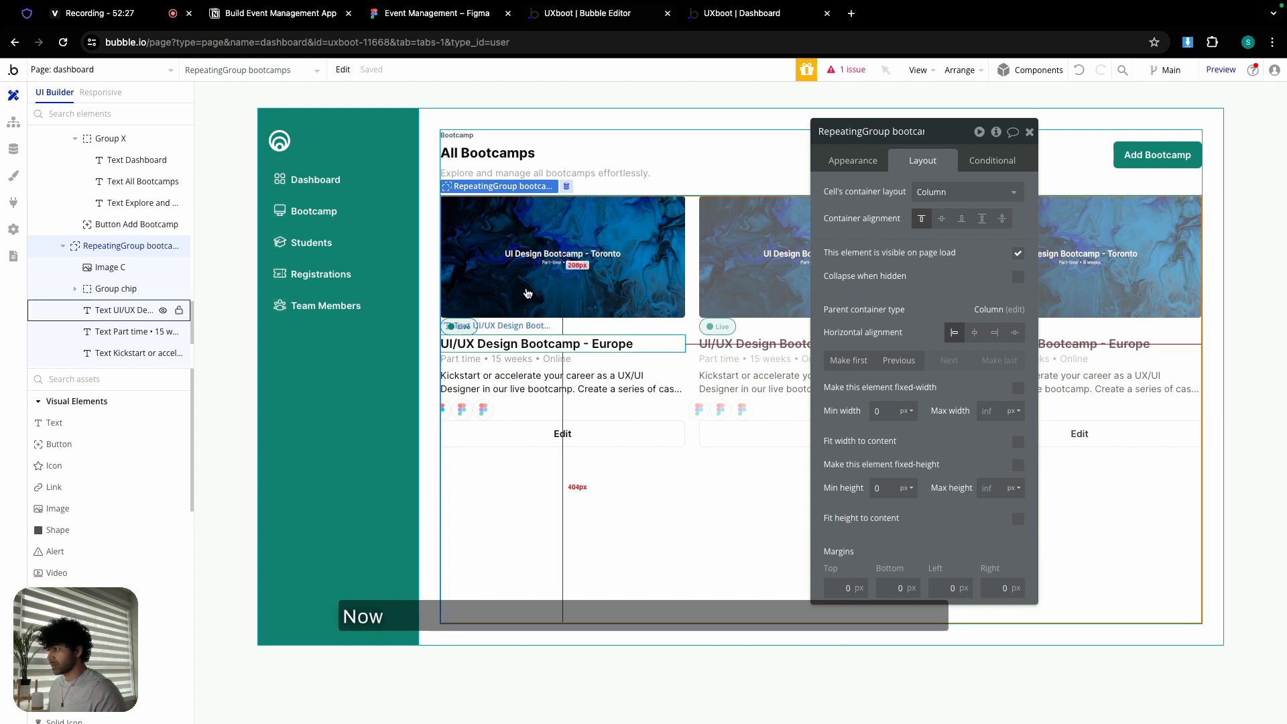
- Group the seven card elements into a column container with a 24 px gap
{"action": "left_click", "coordinate": [527, 268]}
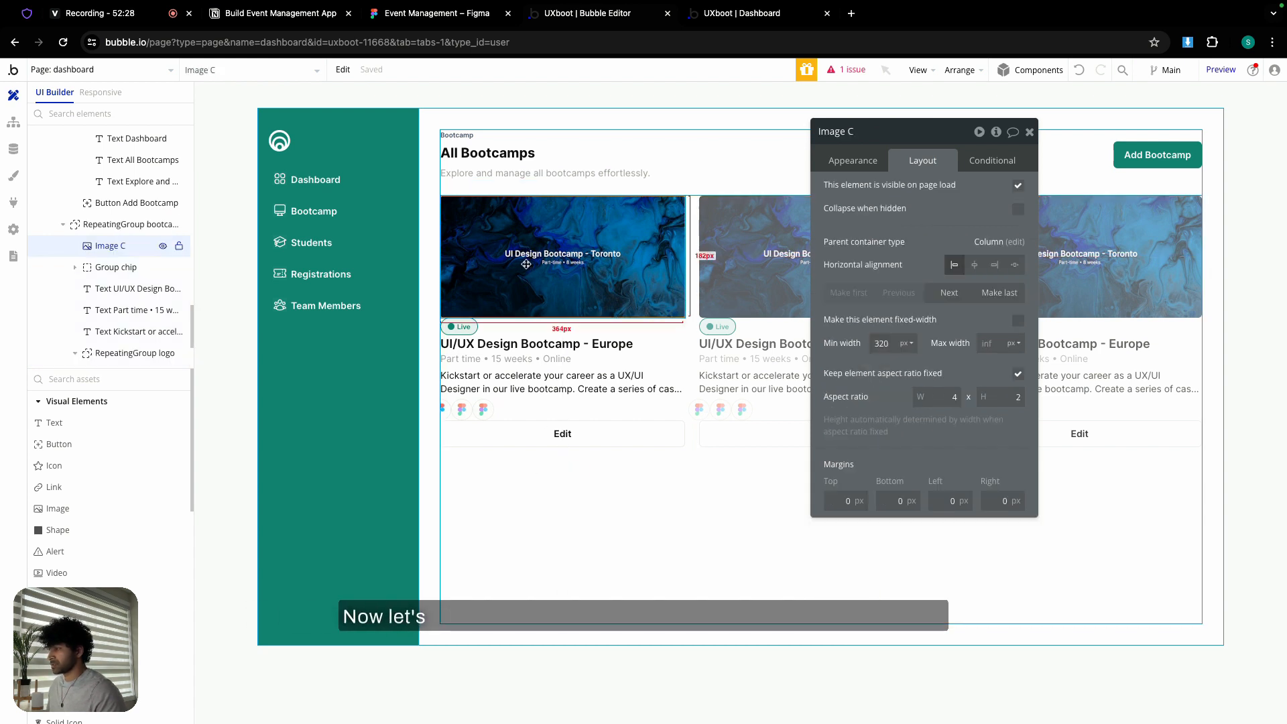
{"action": "left_click", "coordinate": [474, 328], "text": "shift"}
{"action": "left_click", "coordinate": [509, 344], "text": "shift"}
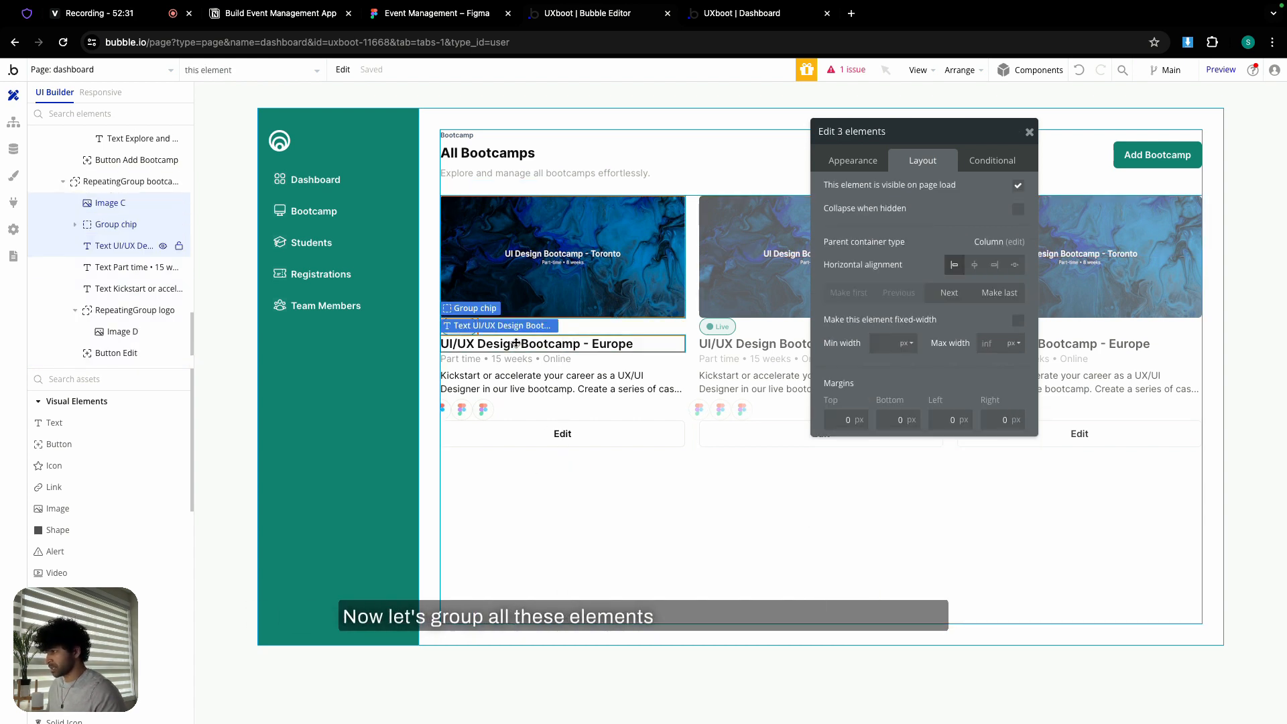
{"action": "left_click", "coordinate": [496, 359], "text": "shift"}
{"action": "left_click", "coordinate": [521, 380], "text": "shift"}
{"action": "left_click", "coordinate": [493, 409], "text": "shift"}
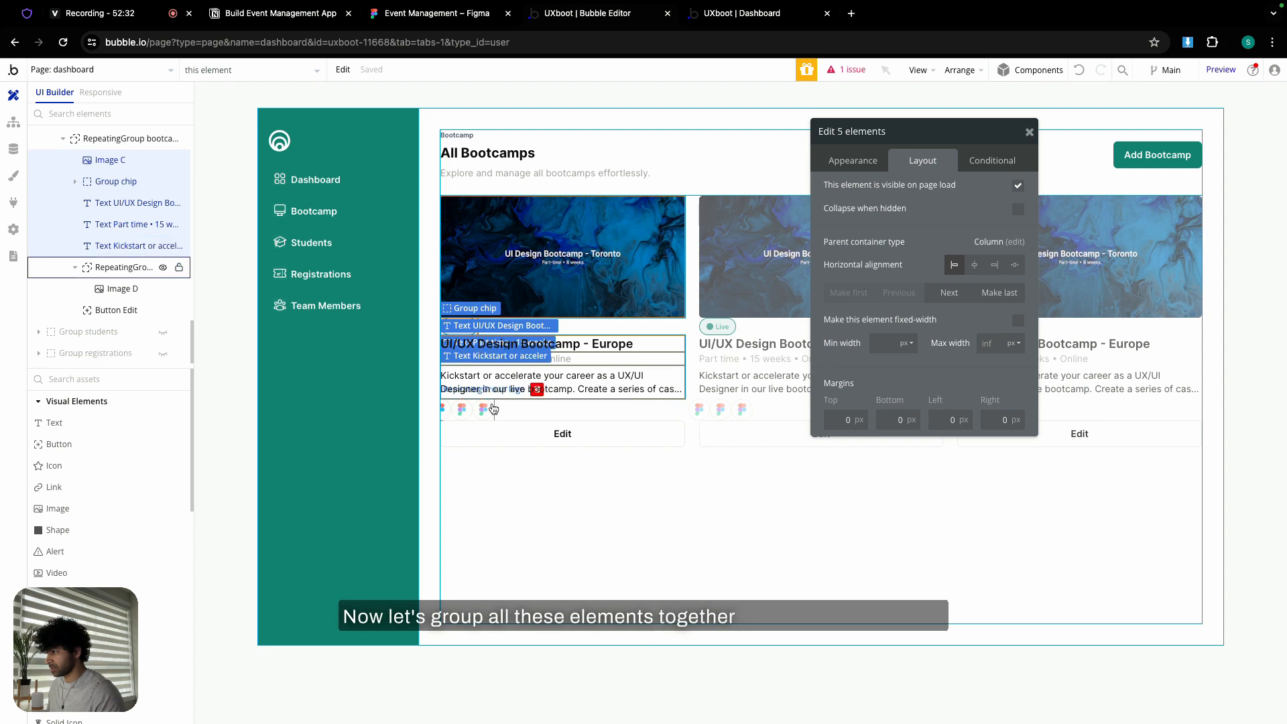
{"action": "left_click", "coordinate": [529, 429], "text": "shift"}
{"action": "right_click", "coordinate": [530, 424]}
{"action": "mouse_move", "coordinate": [586, 511]}
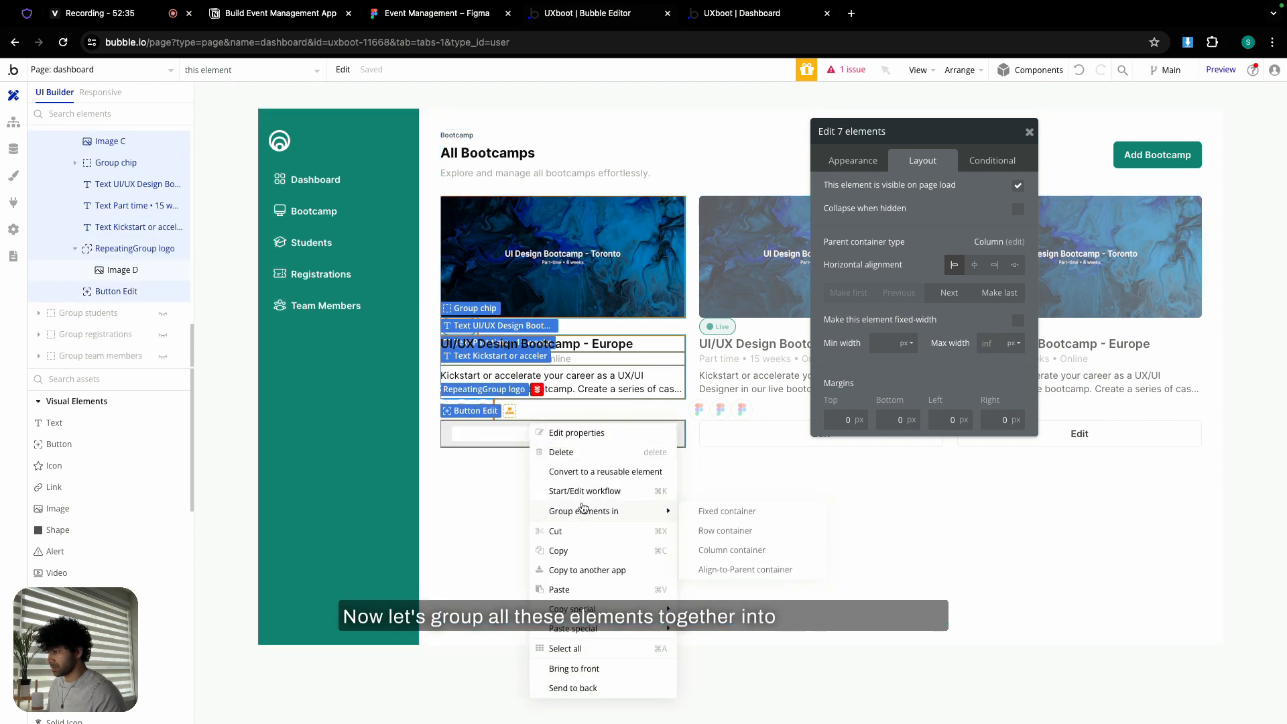
{"action": "left_click", "coordinate": [732, 550]}
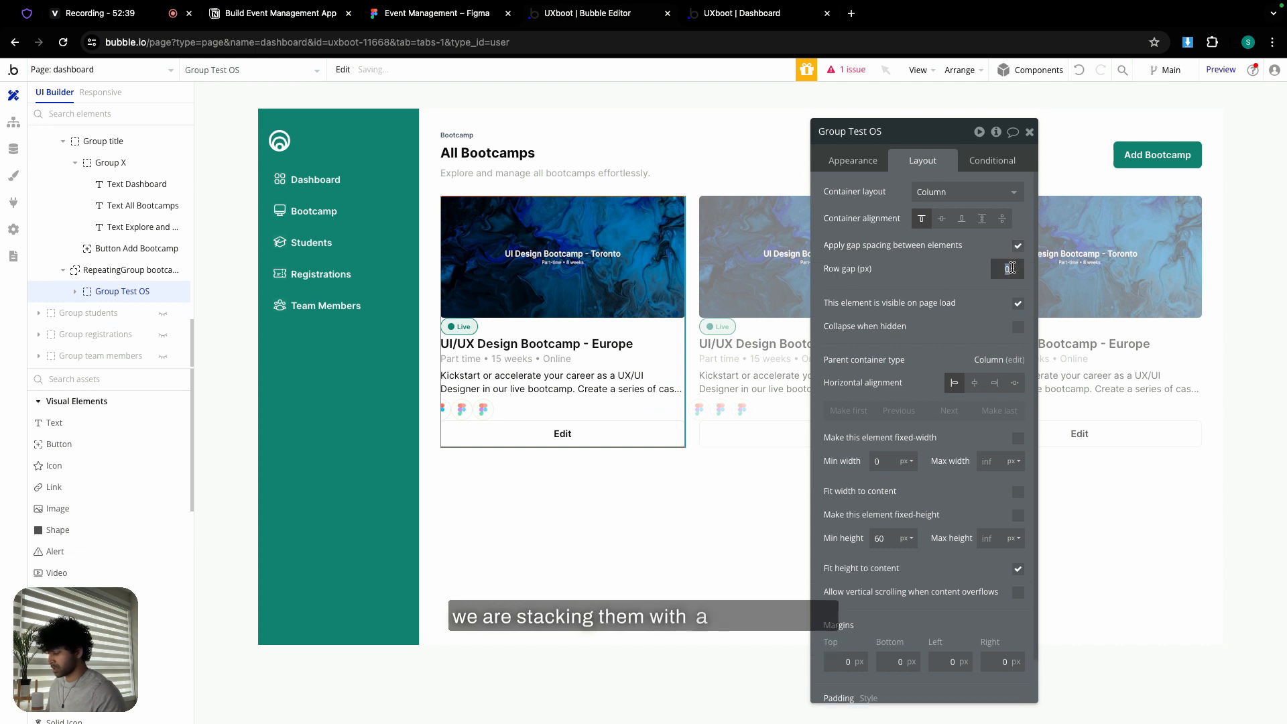
{"action": "left_click", "coordinate": [935, 271]}
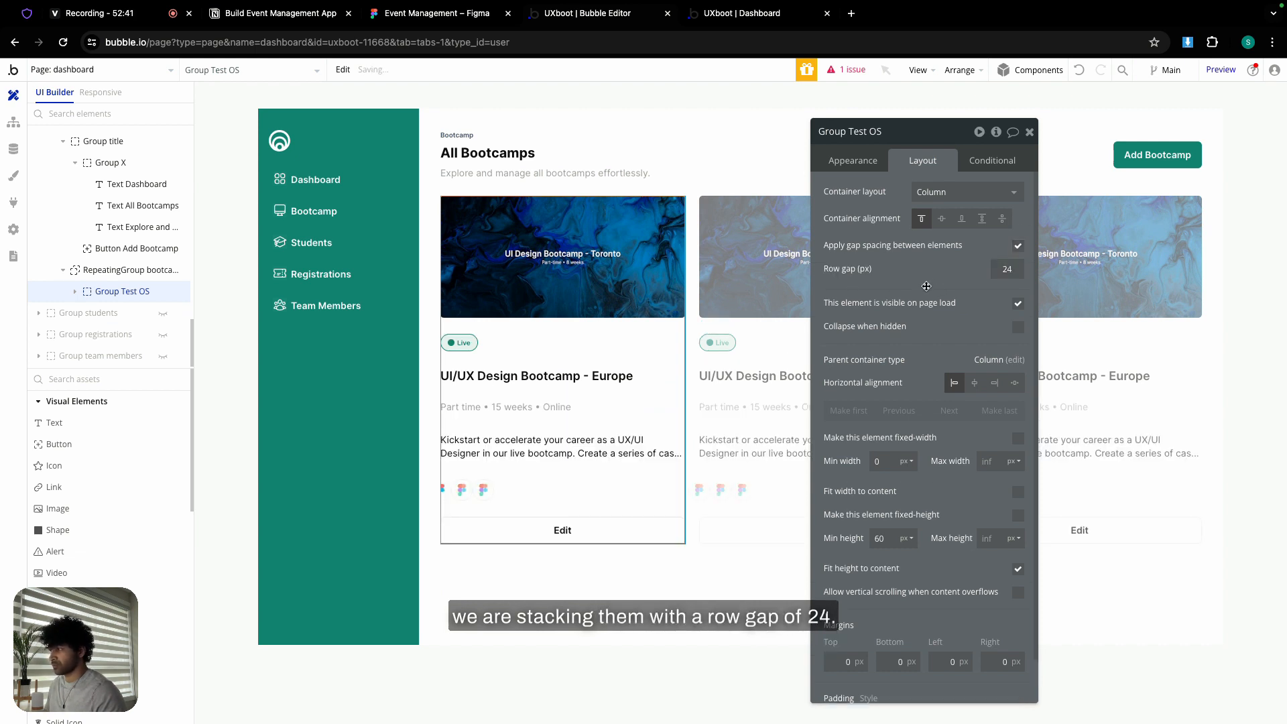
- Rename the group 'Group bootcamp card' and set its minimum height to 0
{"action": "left_click", "coordinate": [890, 132]}
{"action": "key", "text": "BackSpace"}
{"action": "key", "text": "BackSpace"}
{"action": "key", "text": "BackSpace"}
{"action": "key", "text": "BackSpace"}
{"action": "key", "text": "BackSpace"}
{"action": "key", "text": "BackSpace"}
{"action": "key", "text": "BackSpace"}
{"action": "key", "text": "BackSpace"}
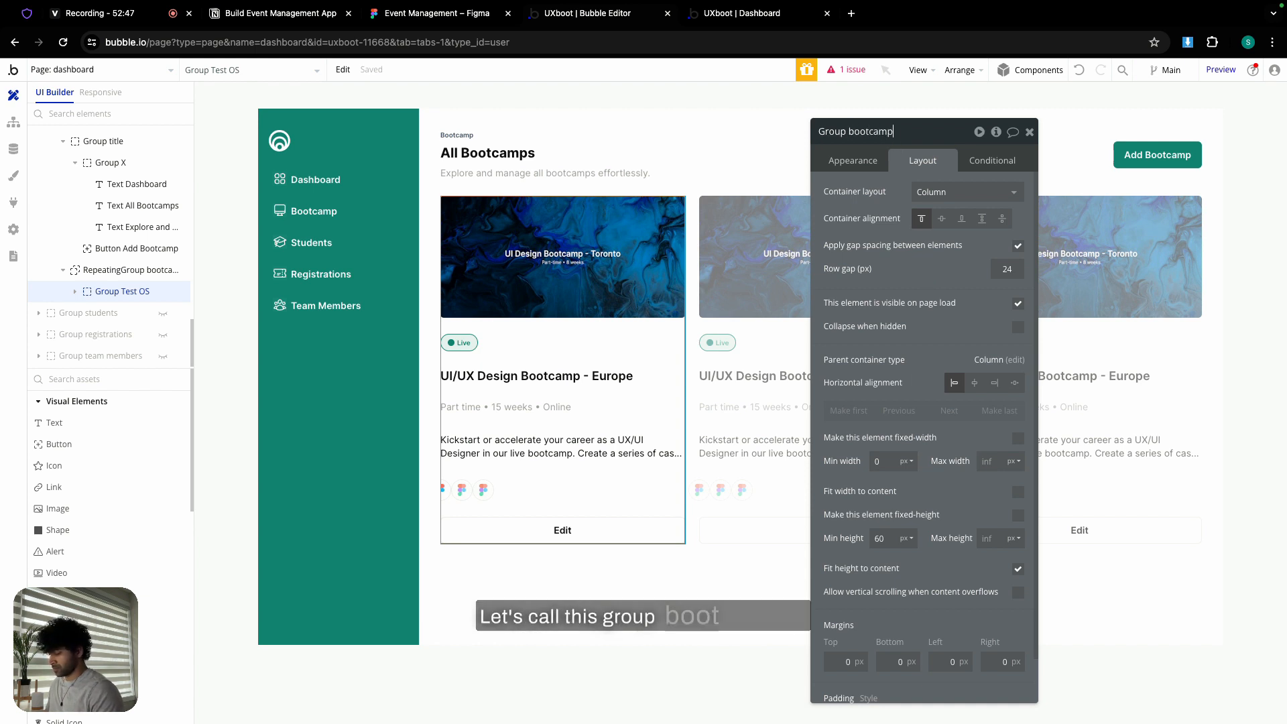
{"action": "type", "text": "bootcamp card"}
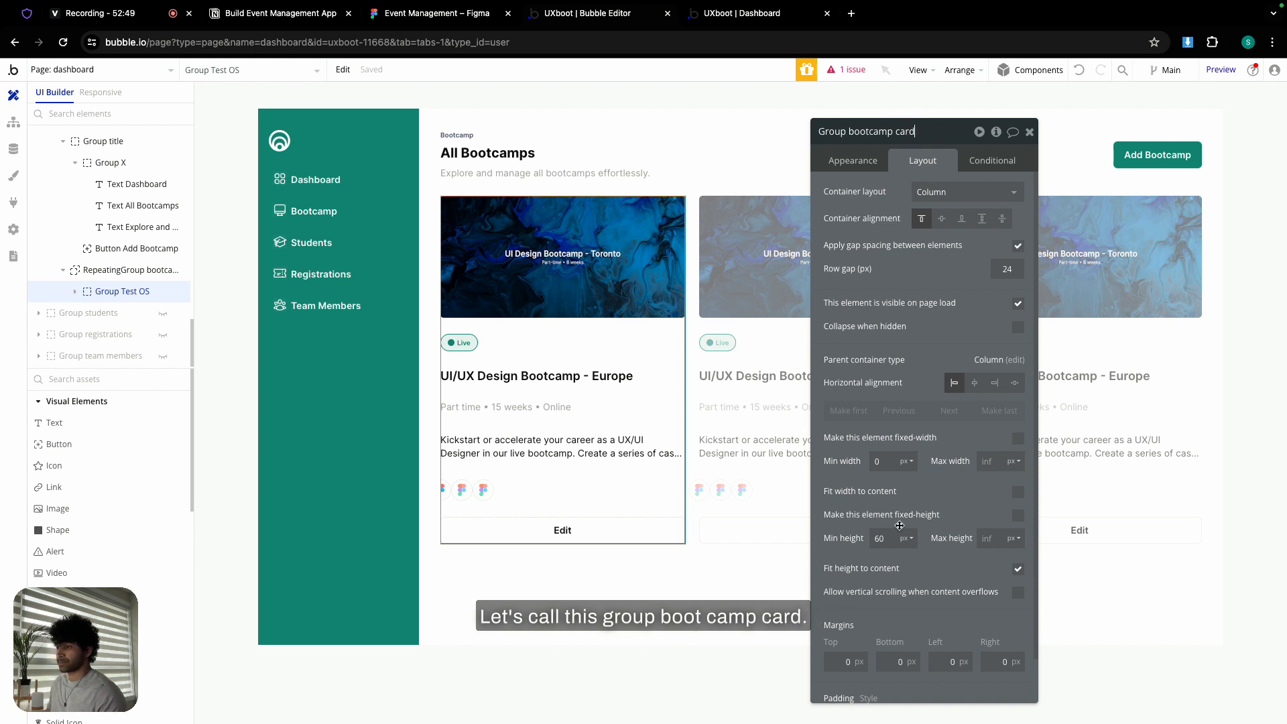
{"action": "double_click", "coordinate": [879, 539]}
{"action": "type", "text": "0"}
{"action": "left_click", "coordinate": [848, 501]}
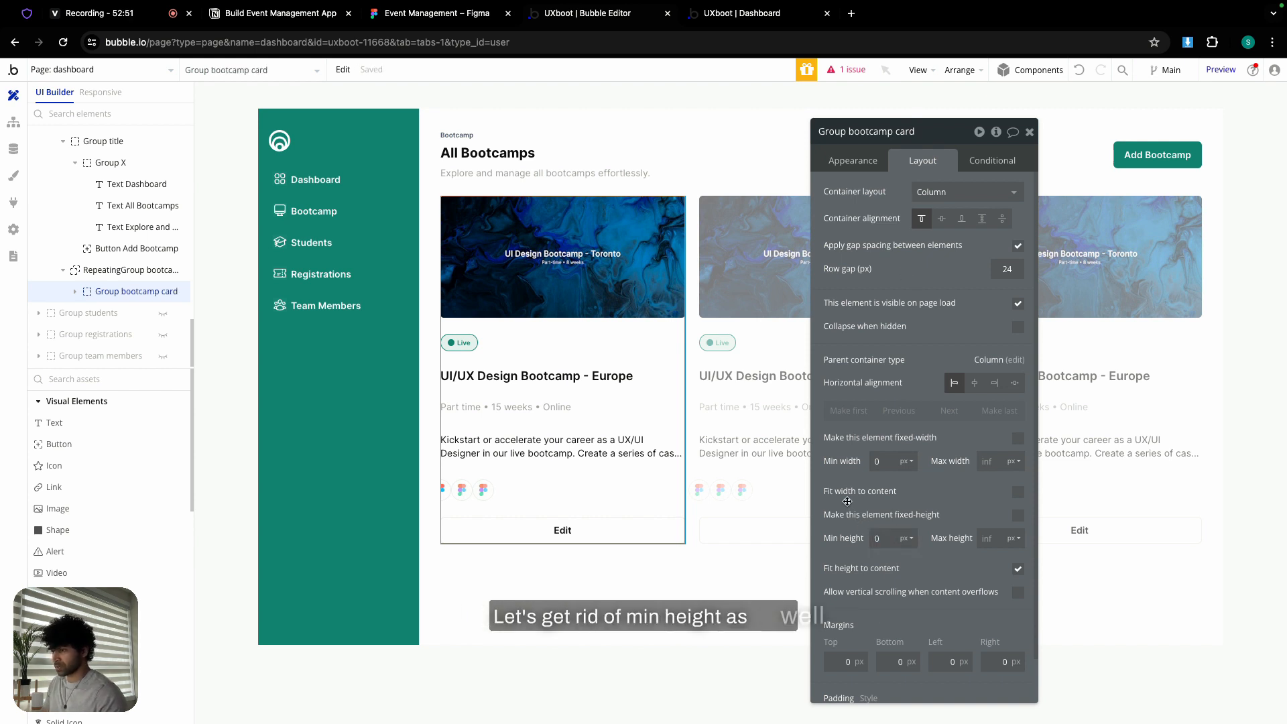
- Group the Live chip, course title and Part time line into a column container
{"action": "left_click", "coordinate": [469, 349]}
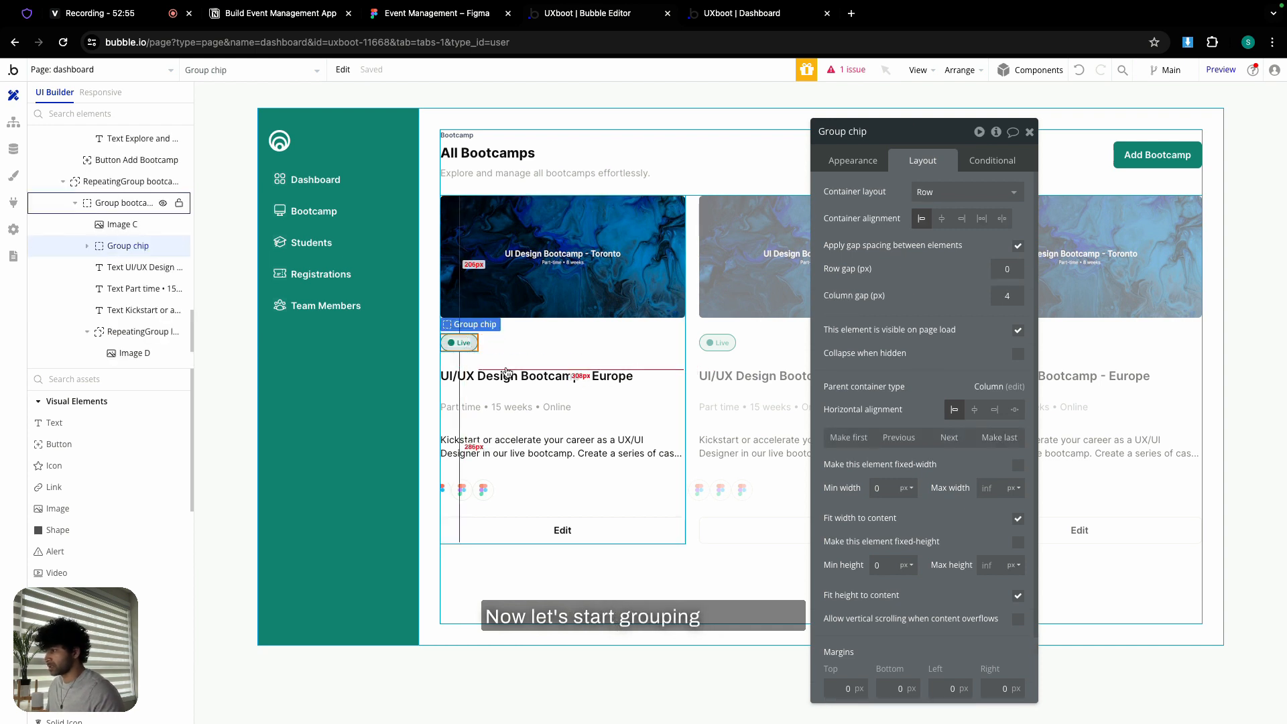
{"action": "left_click", "coordinate": [515, 375], "text": "shift"}
{"action": "left_click", "coordinate": [510, 407], "text": "shift"}
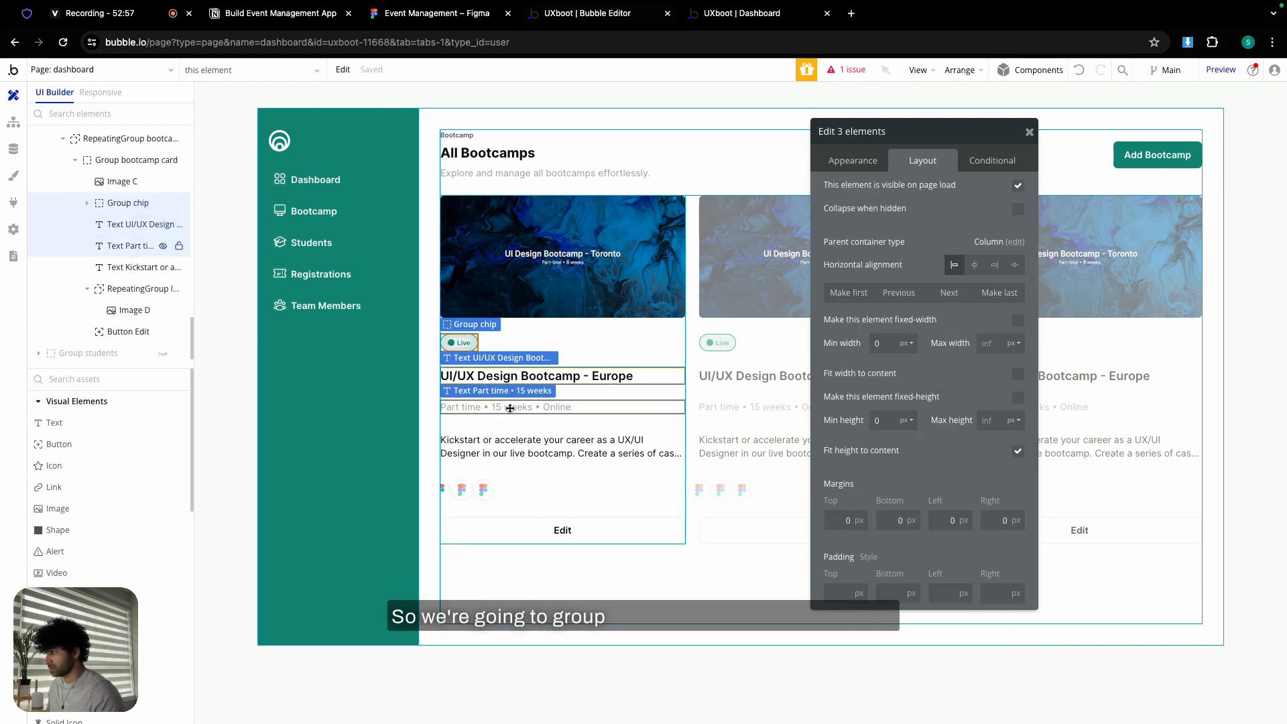
{"action": "right_click", "coordinate": [510, 408]}
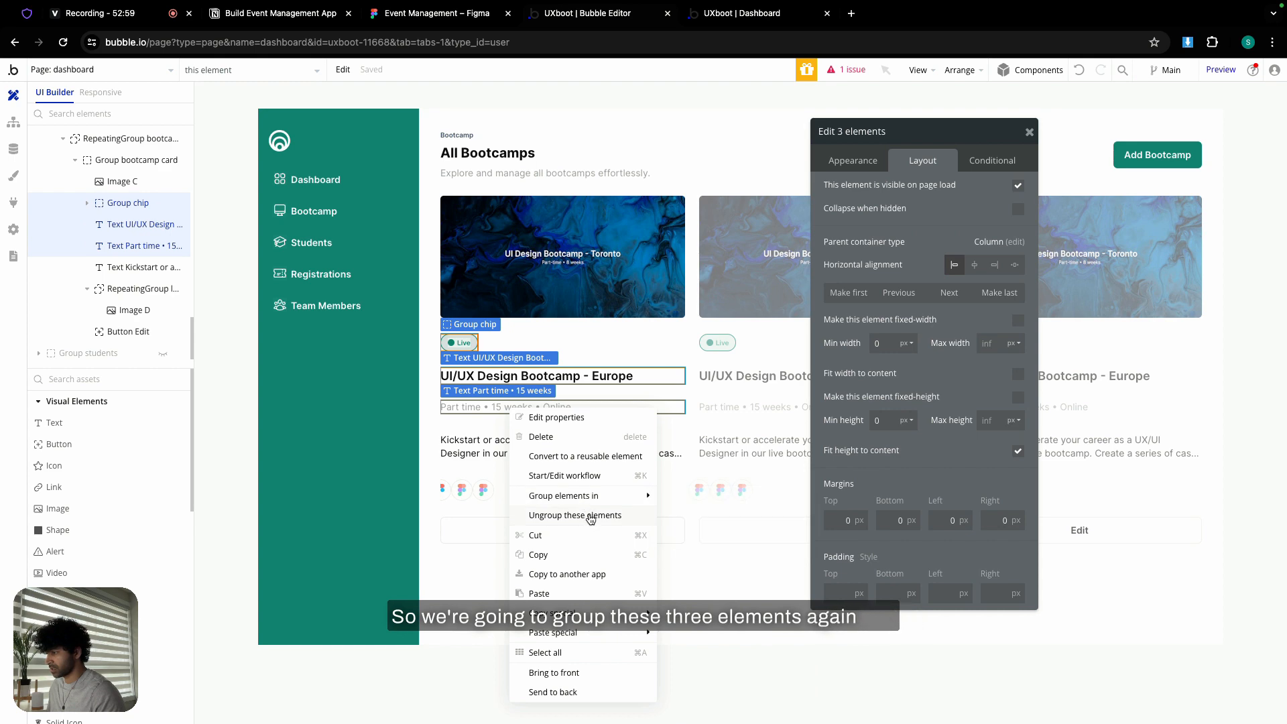
{"action": "mouse_move", "coordinate": [664, 498]}
{"action": "left_click", "coordinate": [707, 535]}
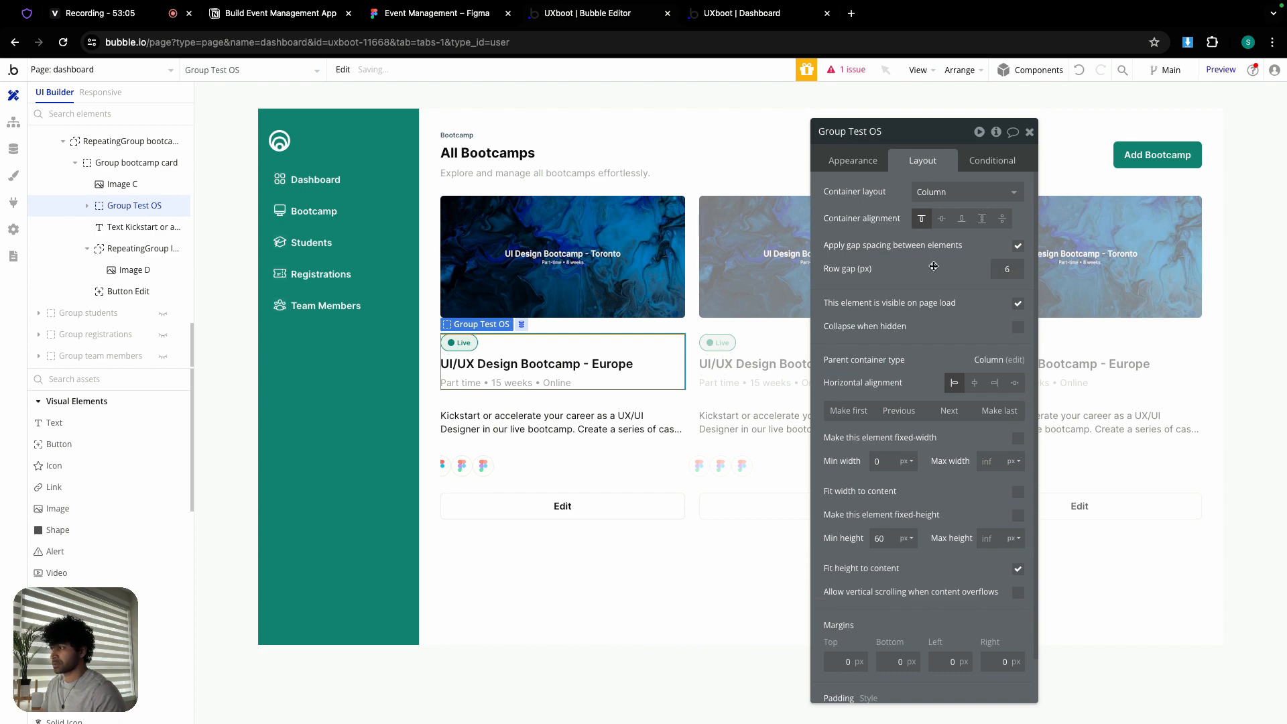
{"action": "left_click", "coordinate": [437, 12]}
{"action": "left_click", "coordinate": [488, 266]}
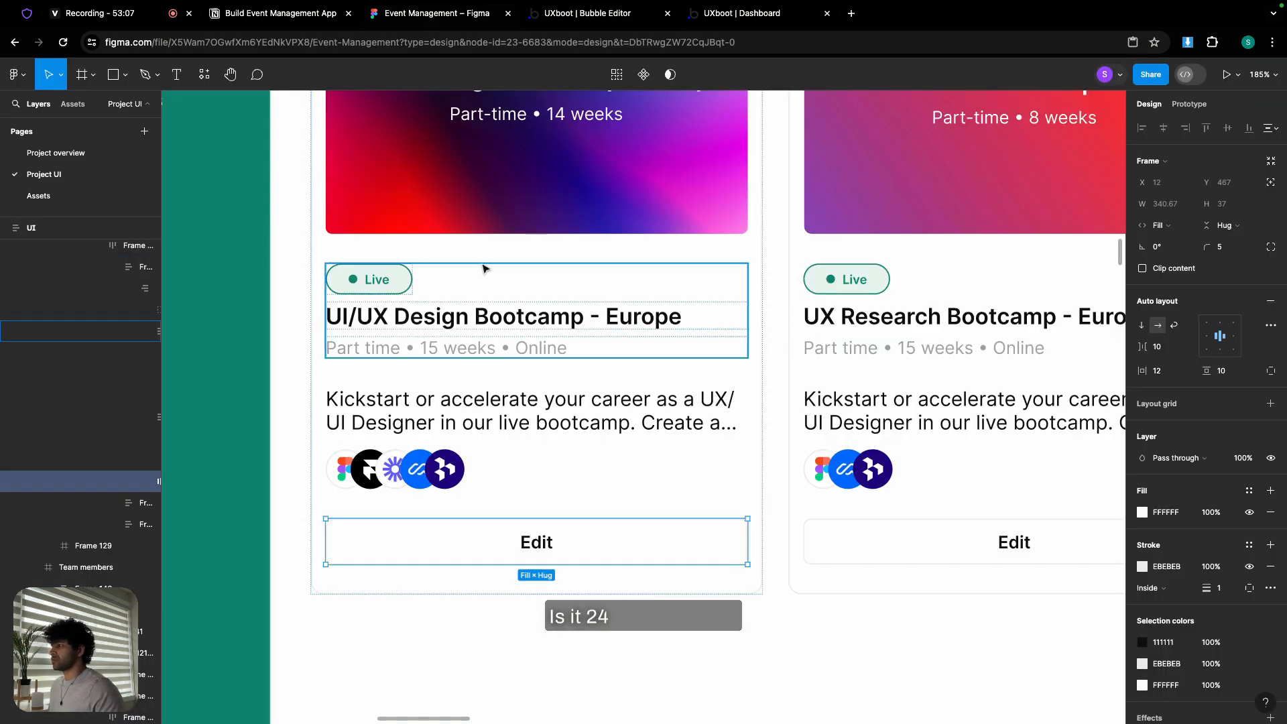
{"action": "left_click", "coordinate": [491, 261]}
{"action": "double_click", "coordinate": [548, 252]}
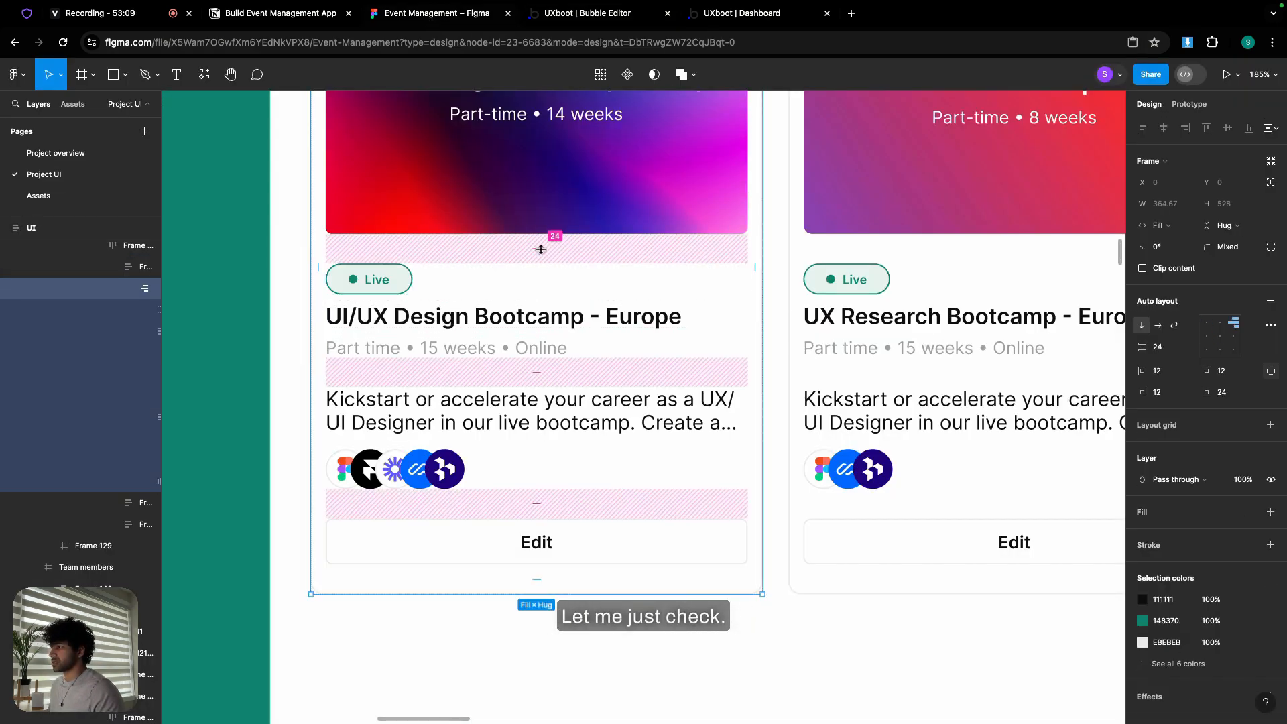
{"action": "left_click", "coordinate": [540, 249]}
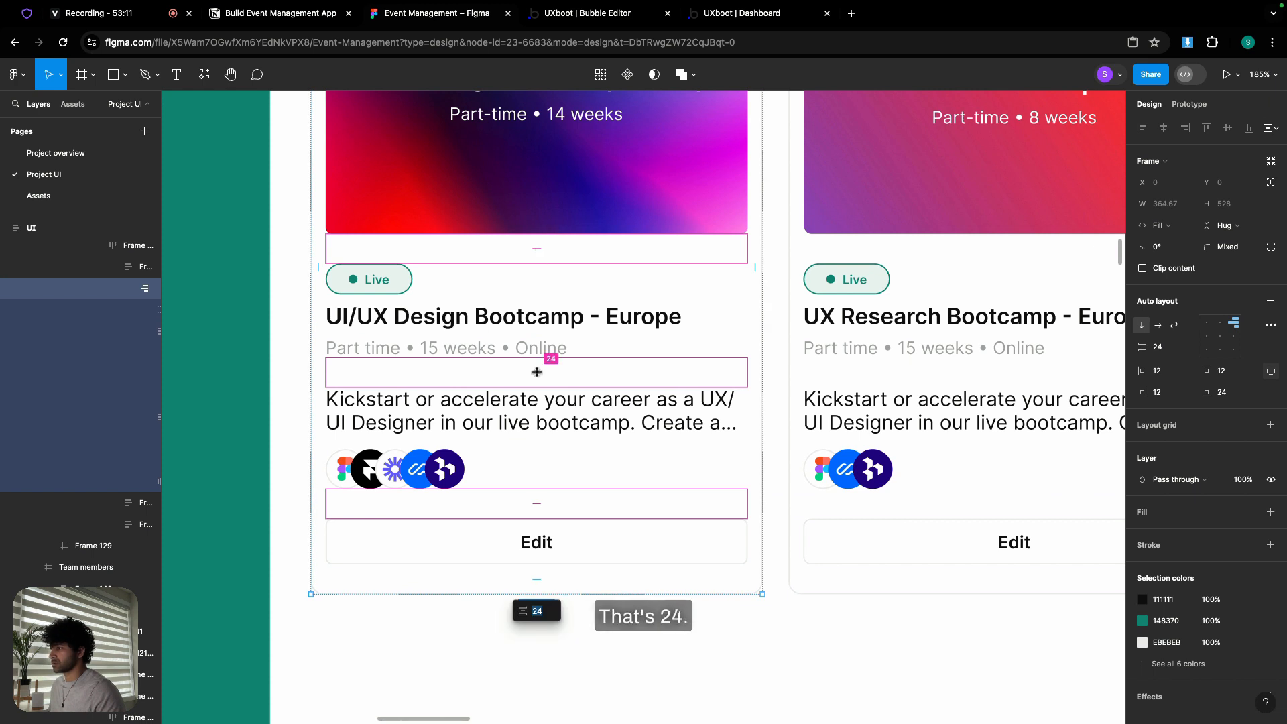
{"action": "left_click", "coordinate": [512, 449]}
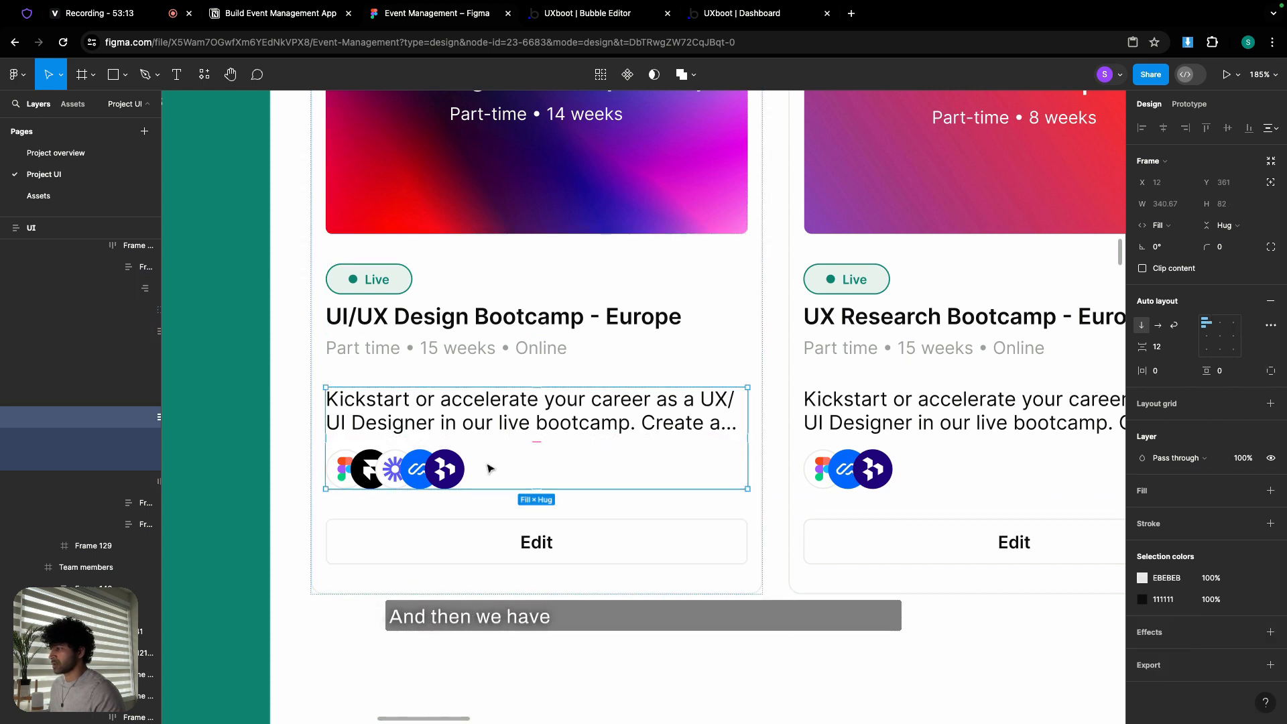
{"action": "left_click", "coordinate": [588, 13]}
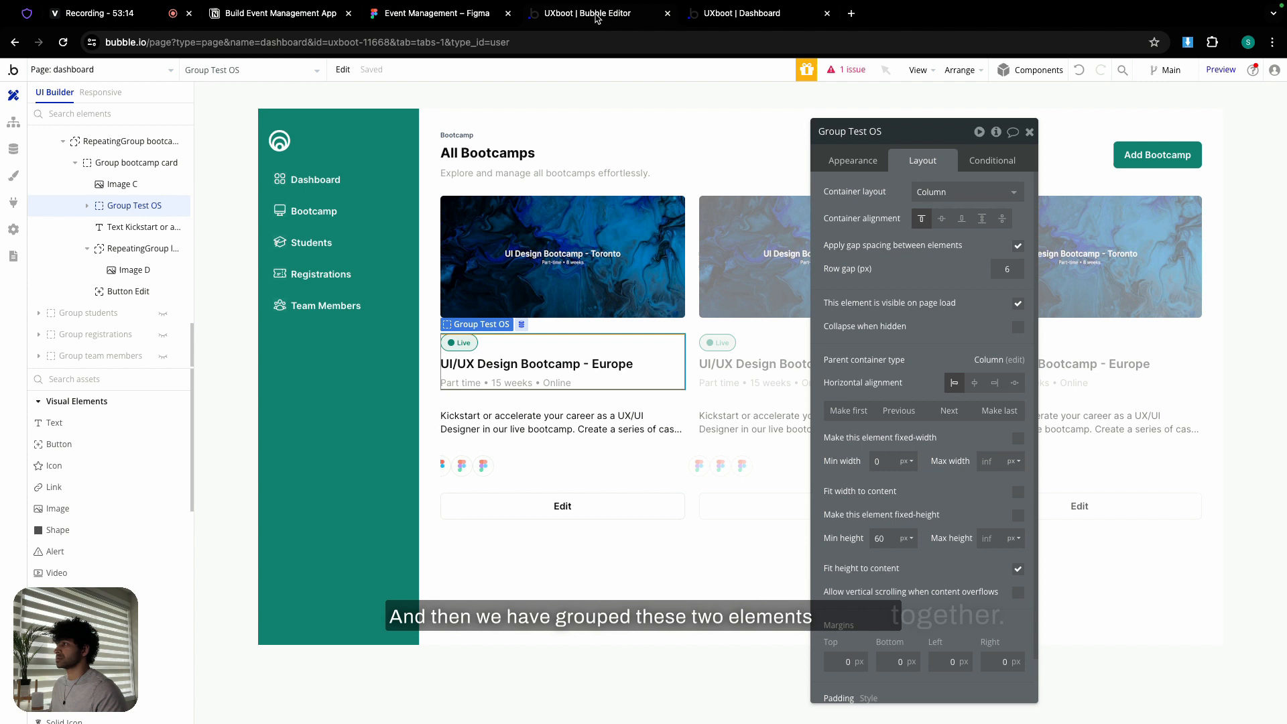
- Group the description and tool-logo list into a column with 12 px spacing
{"action": "left_click", "coordinate": [523, 414]}
{"action": "left_click", "coordinate": [485, 470], "text": "shift"}
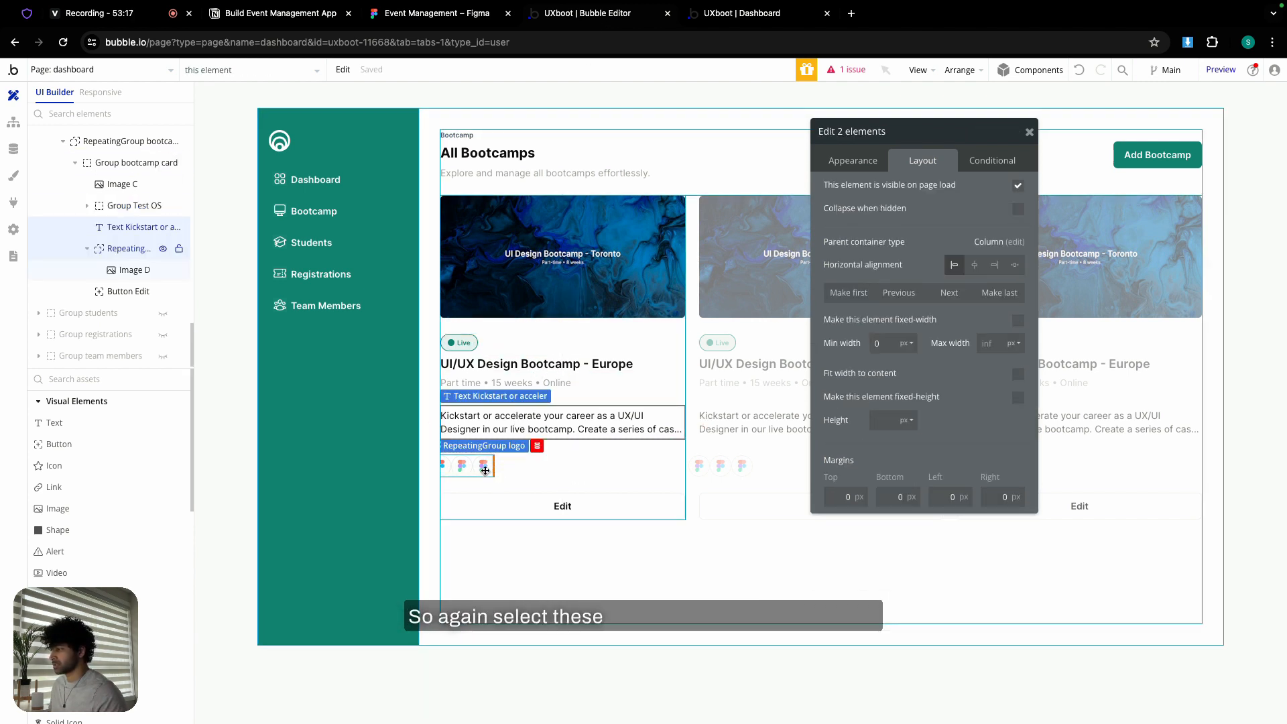
{"action": "right_click", "coordinate": [485, 471]}
{"action": "mouse_move", "coordinate": [526, 516]}
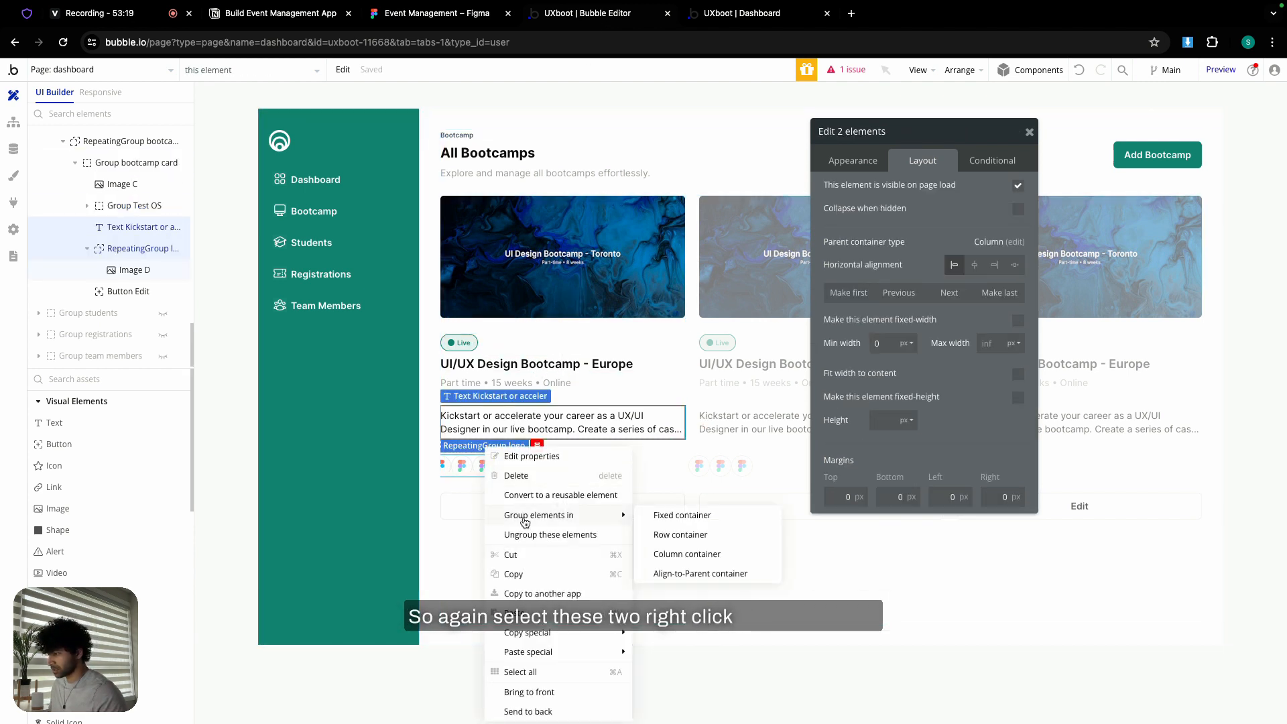
{"action": "left_click", "coordinate": [692, 551]}
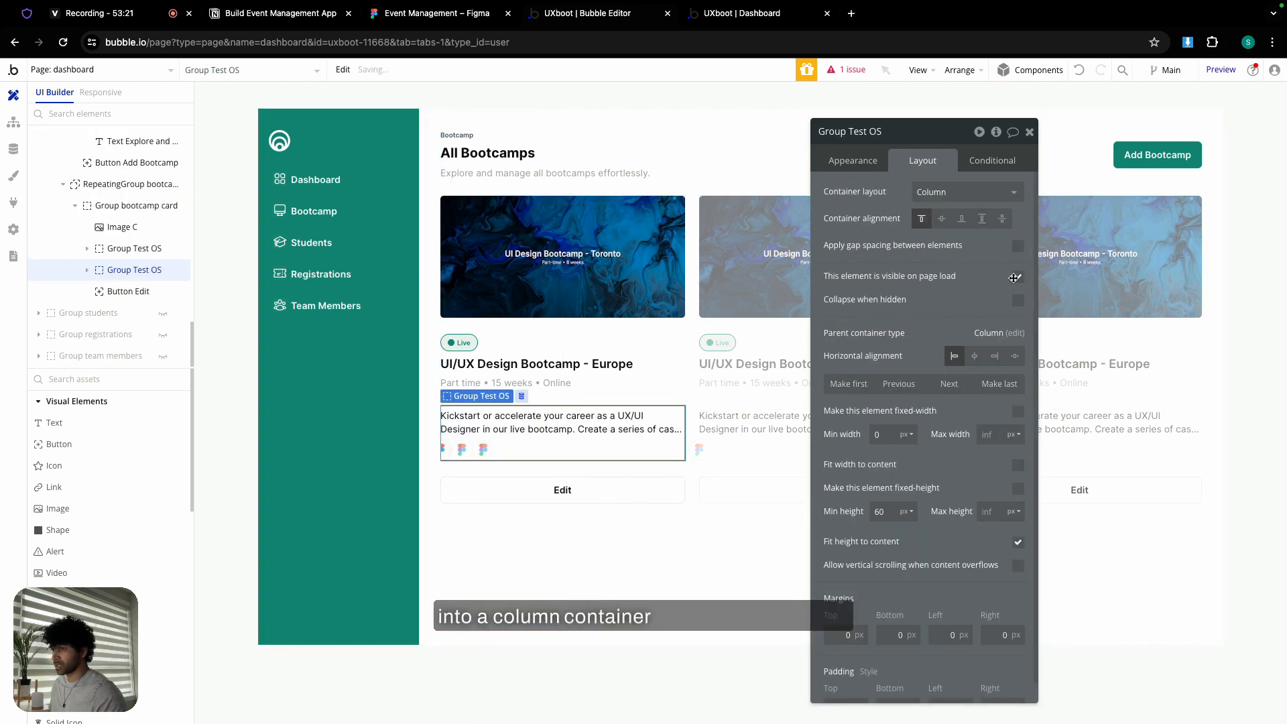
{"action": "left_click", "coordinate": [1018, 246]}
{"action": "left_click", "coordinate": [1009, 270]}
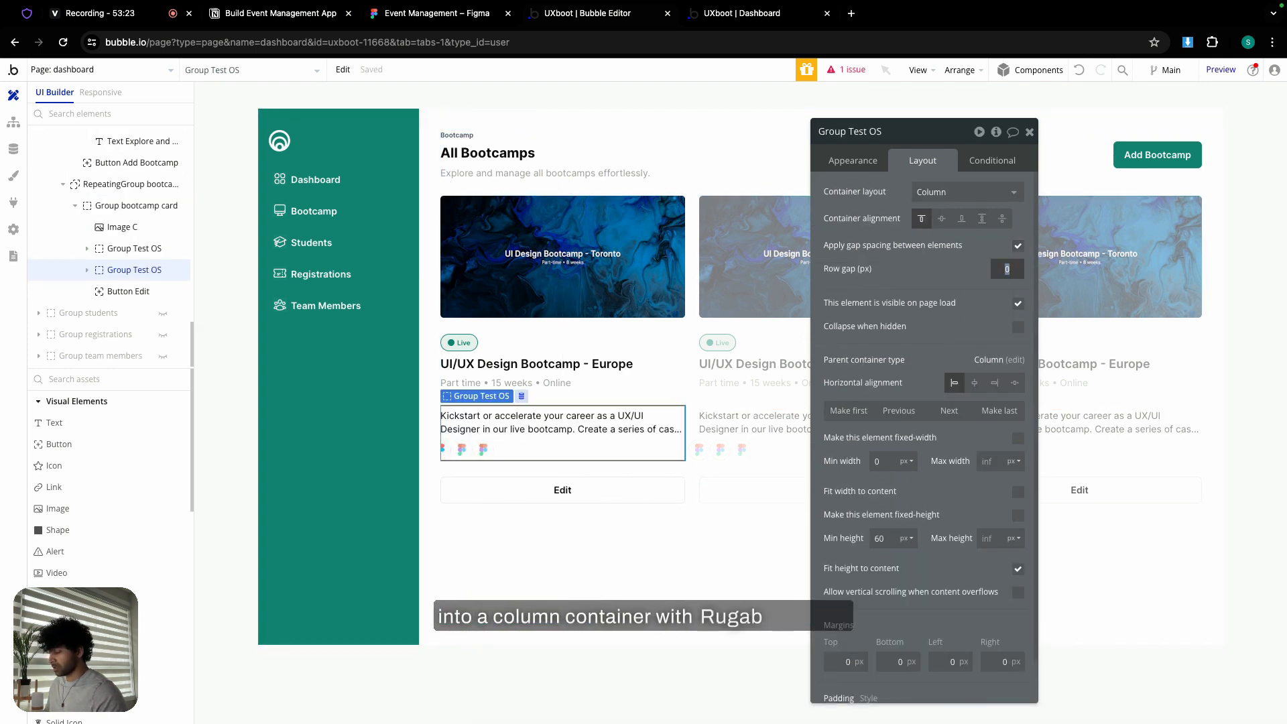
- Set minimum height 0 on the new group and the chip-and-title group
{"action": "left_click", "coordinate": [883, 540]}
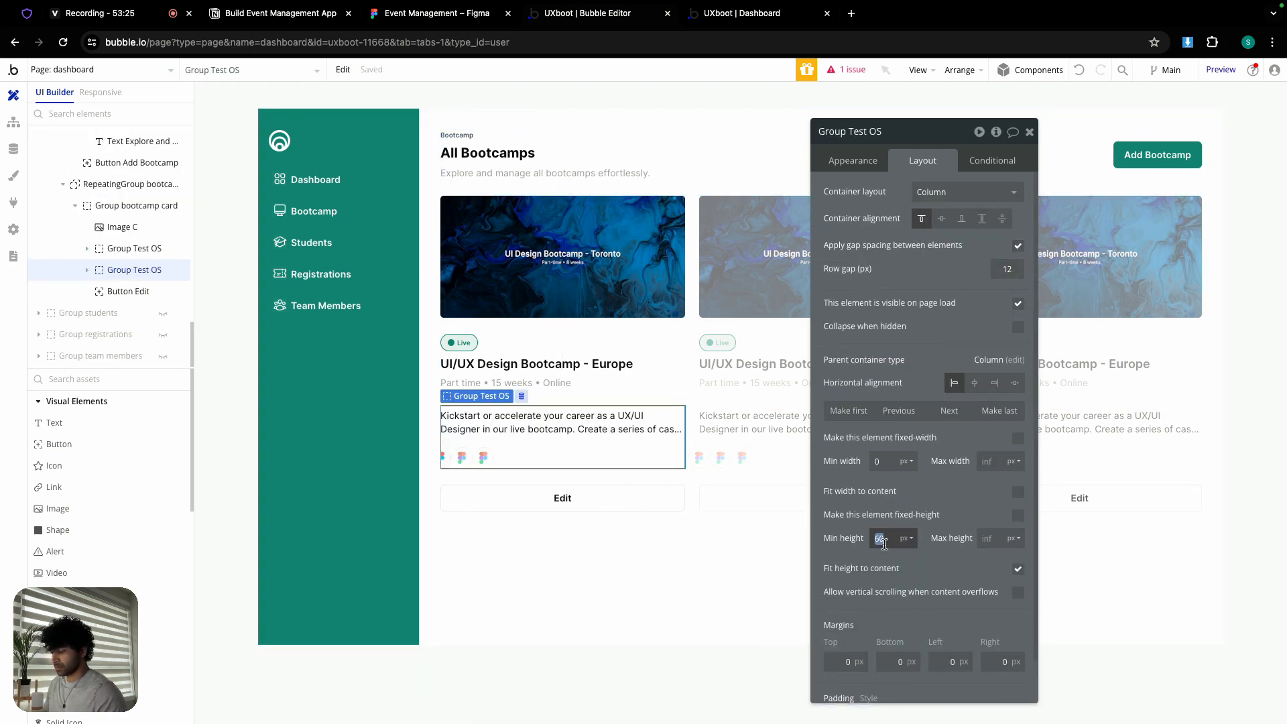
{"action": "type", "text": "0"}
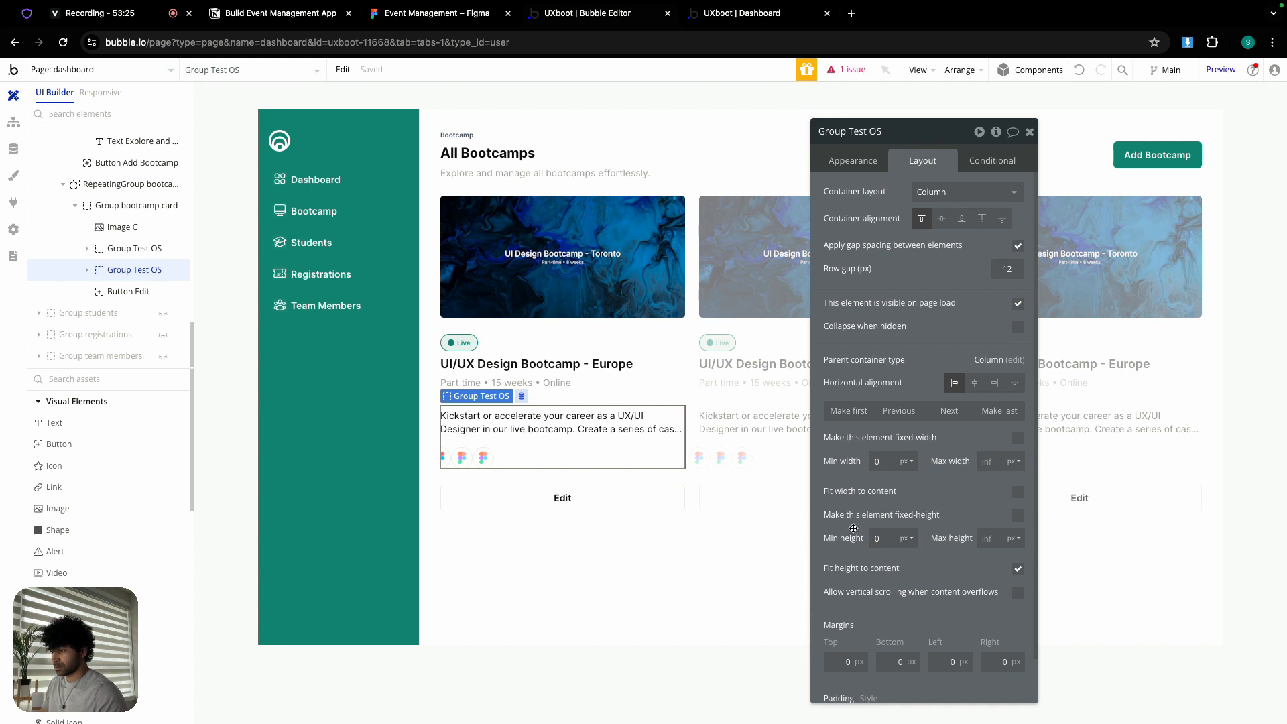
{"action": "left_click", "coordinate": [645, 373]}
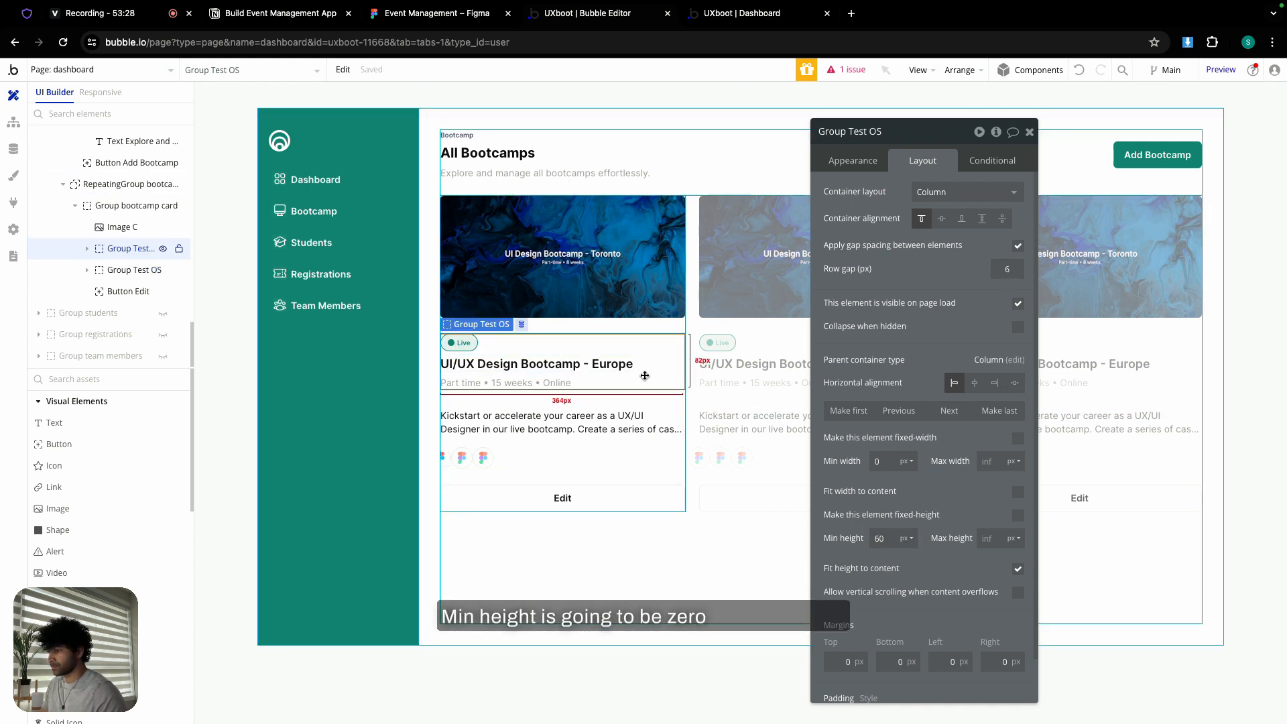
{"action": "left_click", "coordinate": [883, 537]}
{"action": "type", "text": "0"}
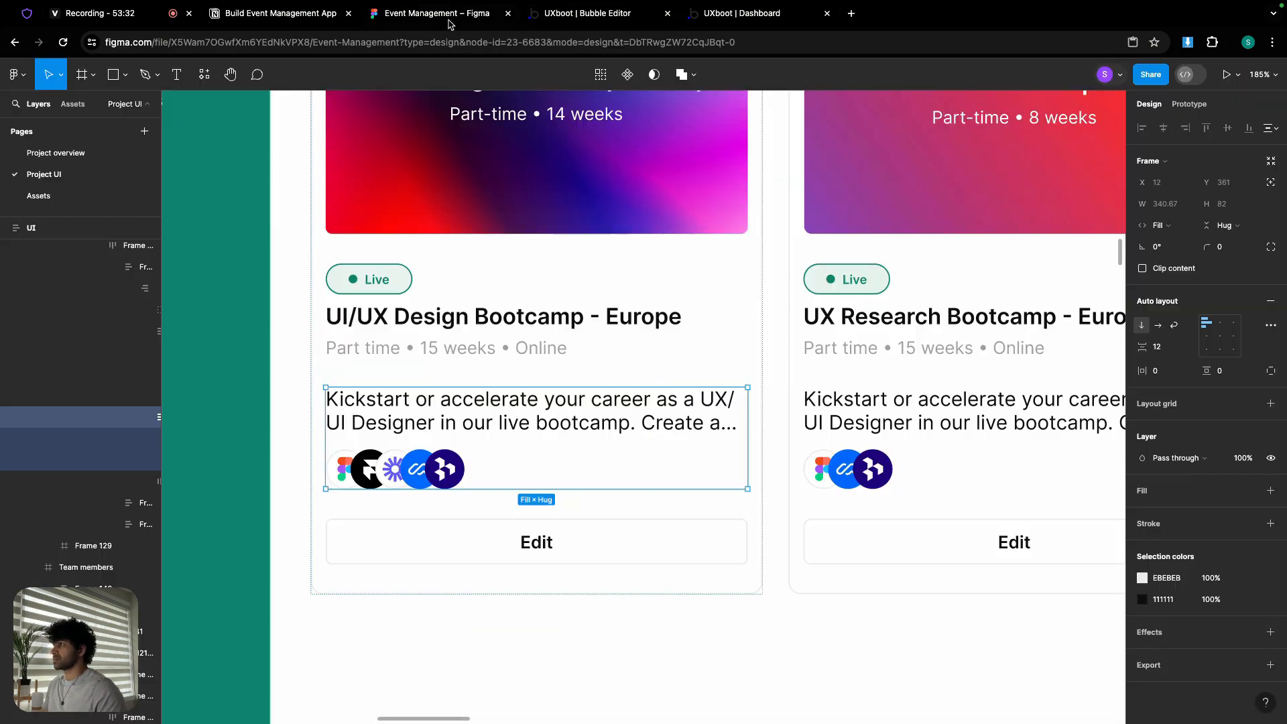
- Check the card frame's padding in the Figma design
{"action": "left_click", "coordinate": [448, 18]}
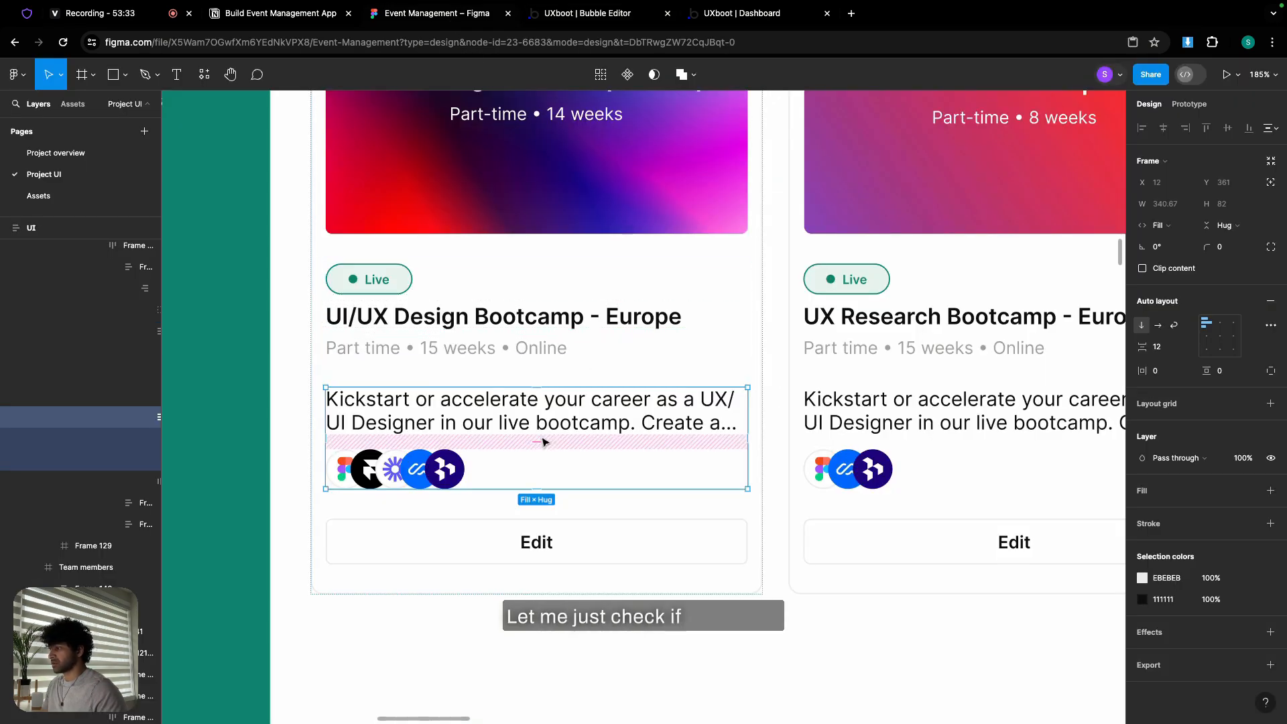
{"action": "left_click", "coordinate": [567, 510]}
{"action": "left_click", "coordinate": [566, 510]}
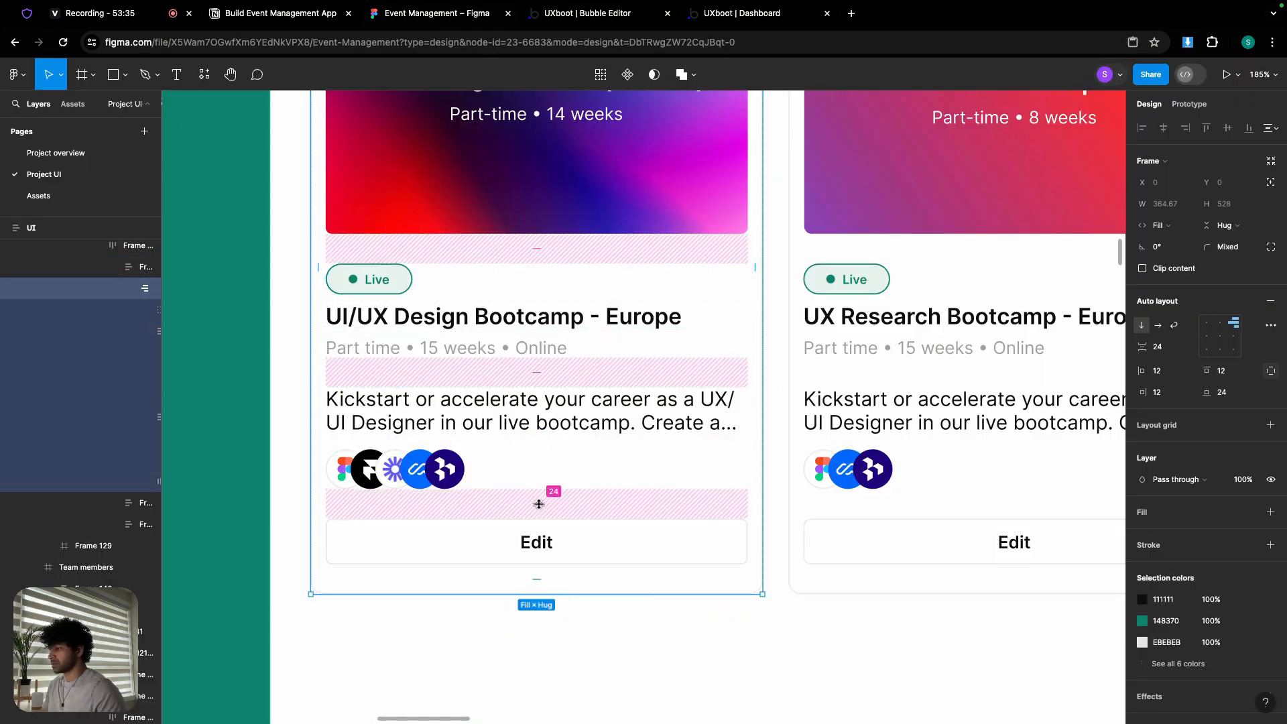
{"action": "left_click", "coordinate": [554, 15]}
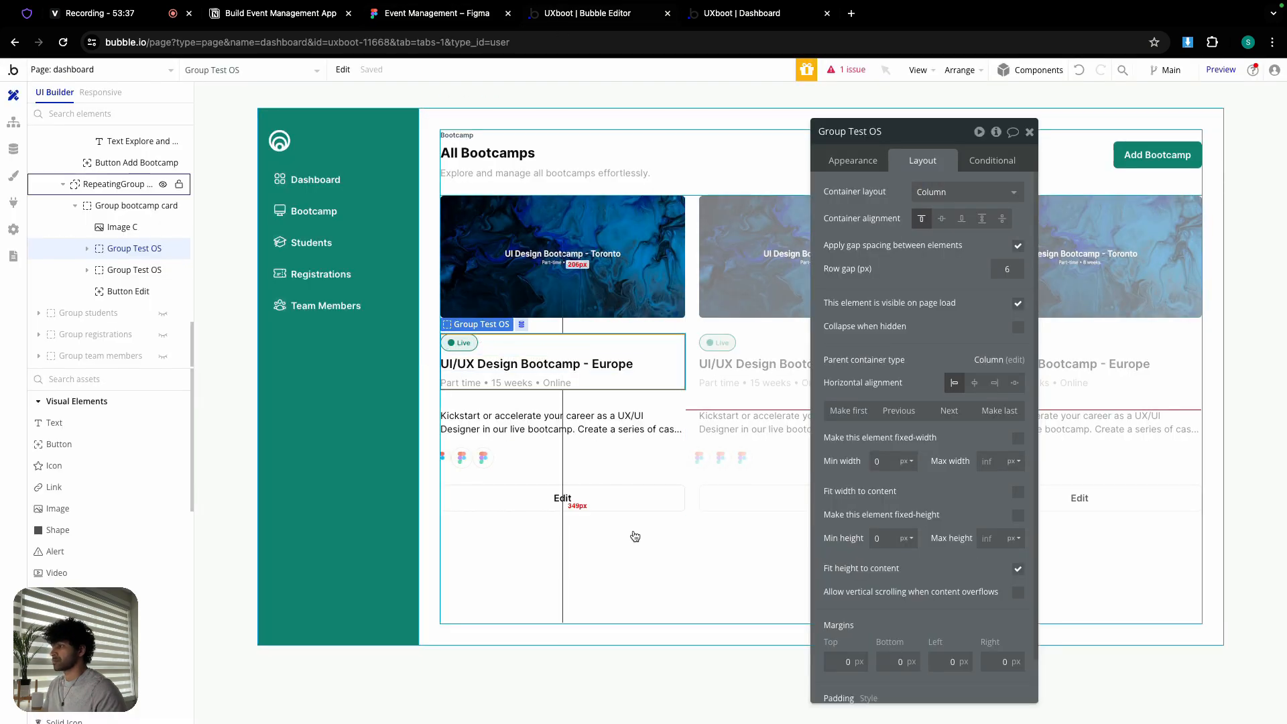
- Give Group bootcamp card 24 px padding on all four sides
{"action": "left_click", "coordinate": [569, 480]}
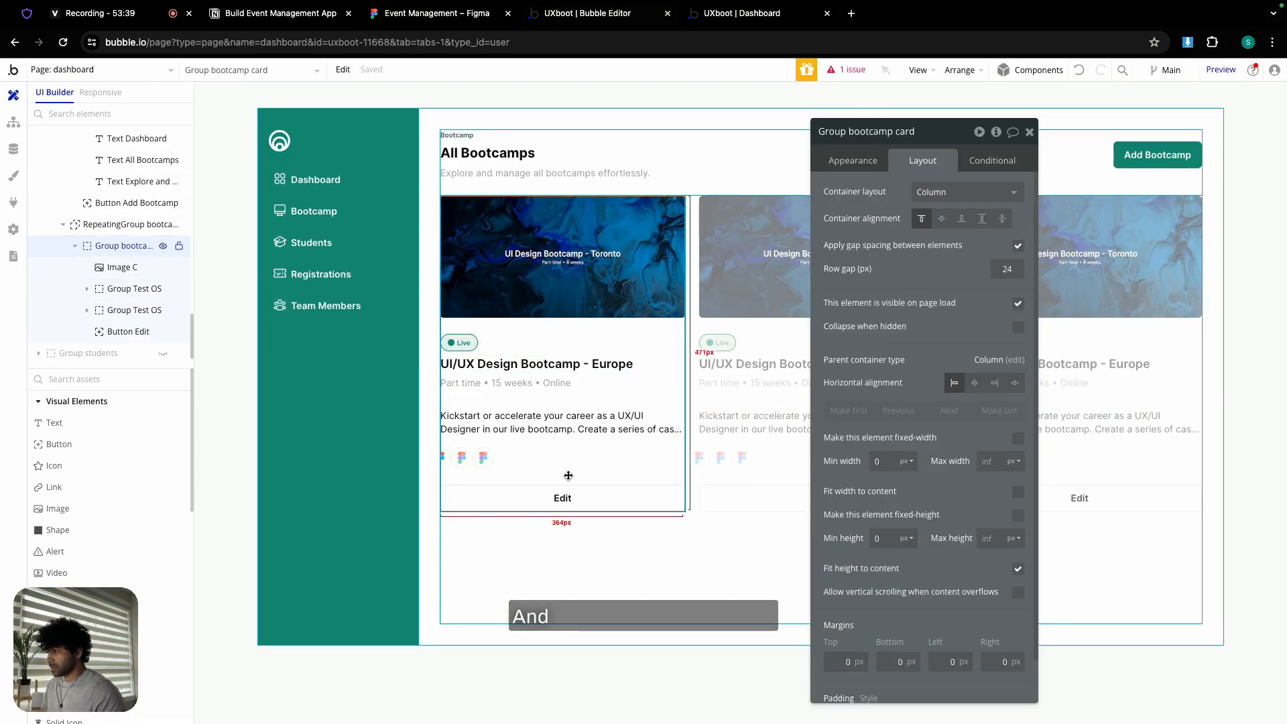
{"action": "scroll", "coordinate": [839, 671], "scroll_direction": "down", "scroll_amount": 1}
{"action": "left_click", "coordinate": [840, 691]}
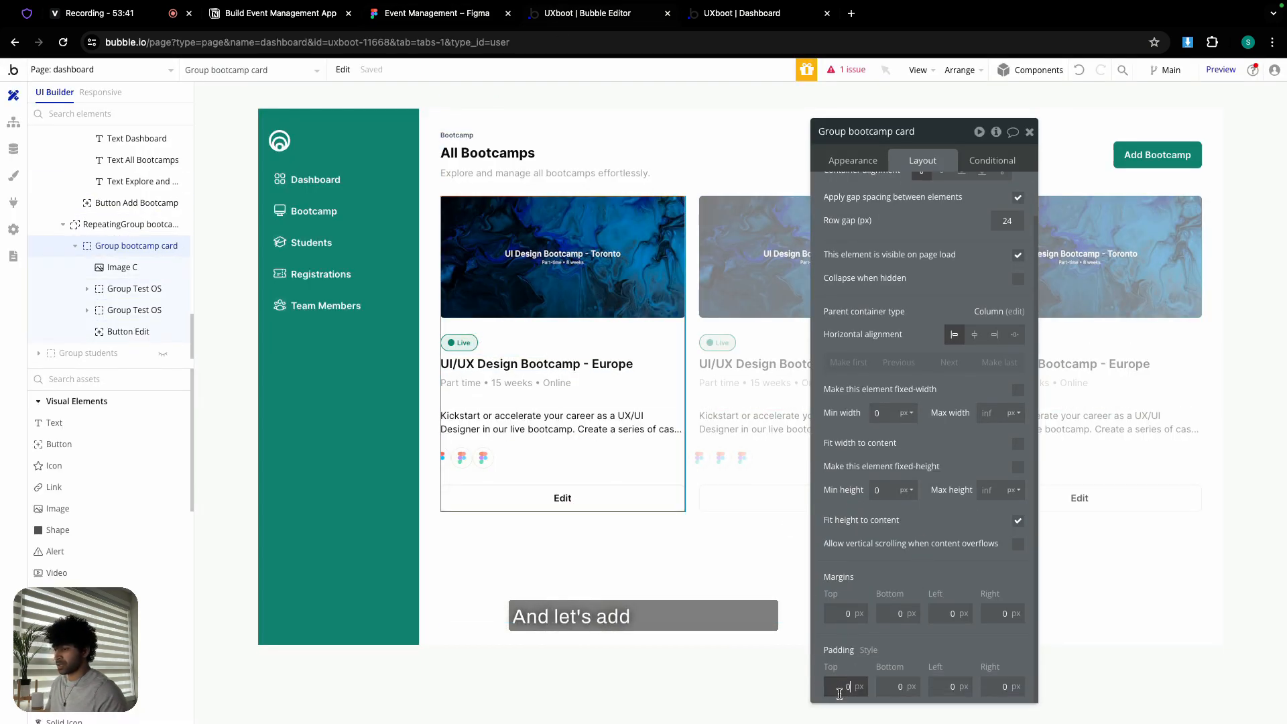
{"action": "type", "text": "24"}
{"action": "key", "text": "Tab"}
{"action": "type", "text": "24"}
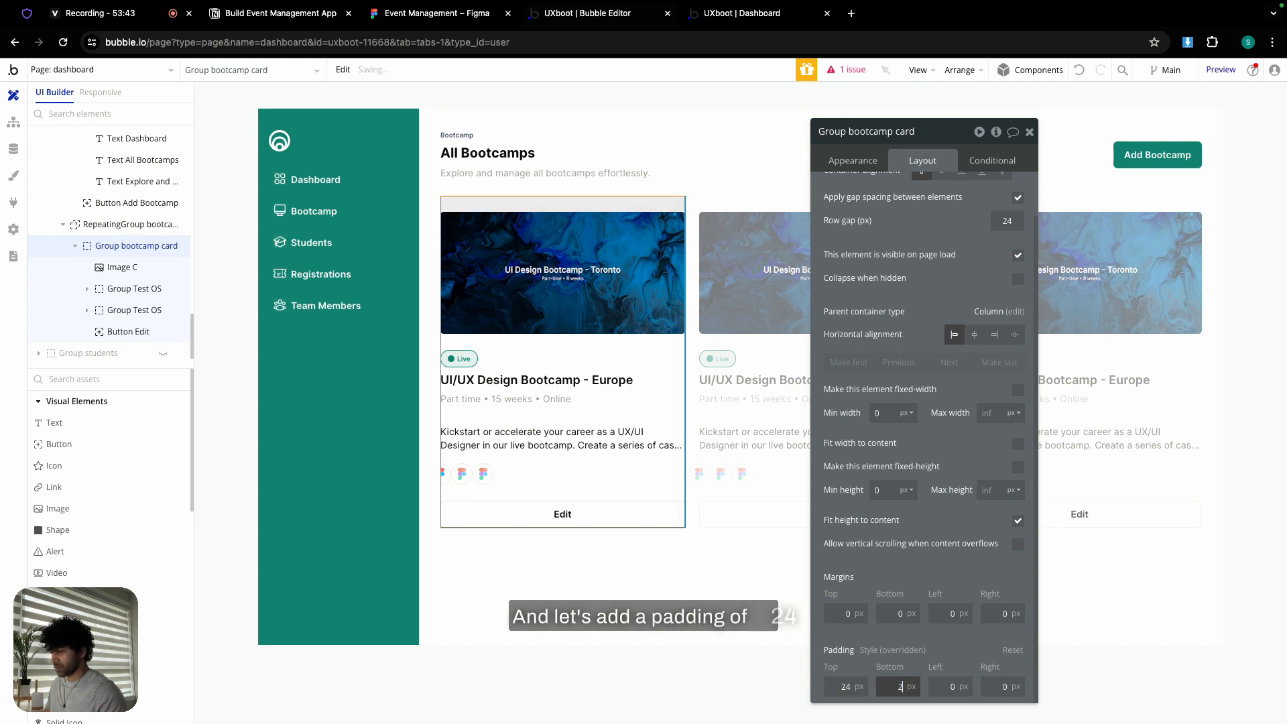
{"action": "key", "text": "Tab"}
{"action": "type", "text": "24"}
{"action": "key", "text": "Tab"}
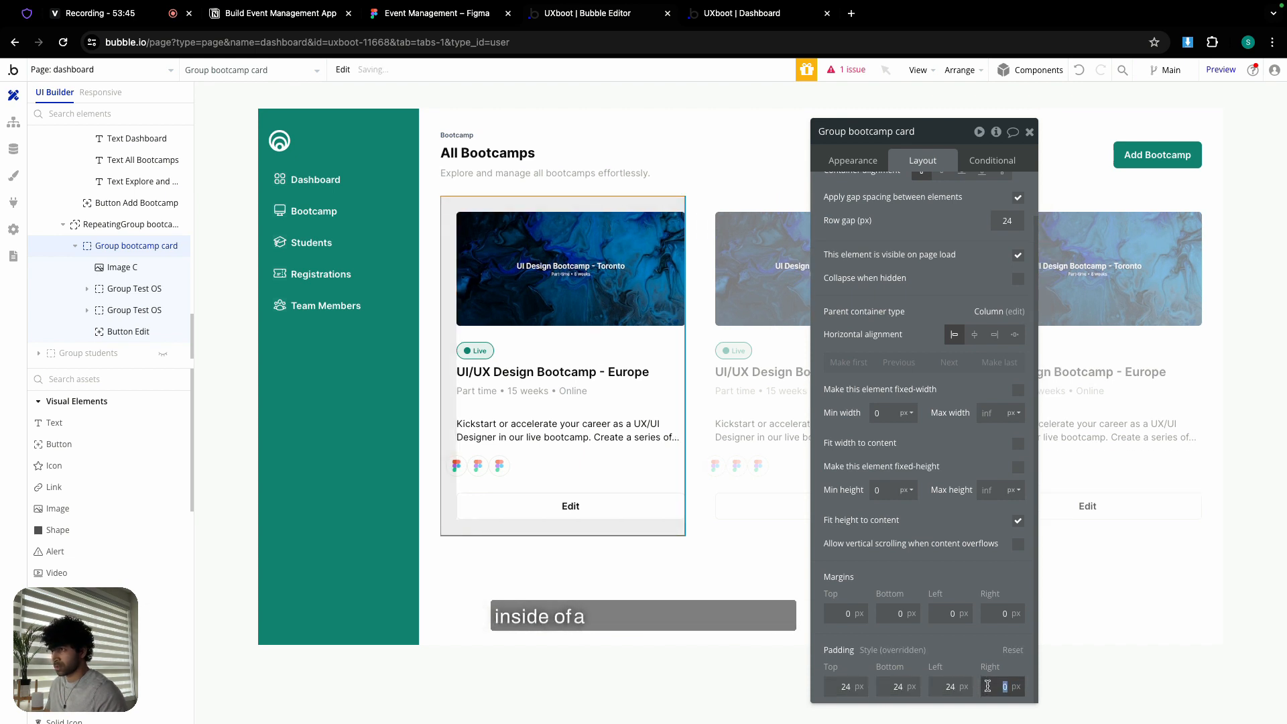
{"action": "type", "text": "24"}
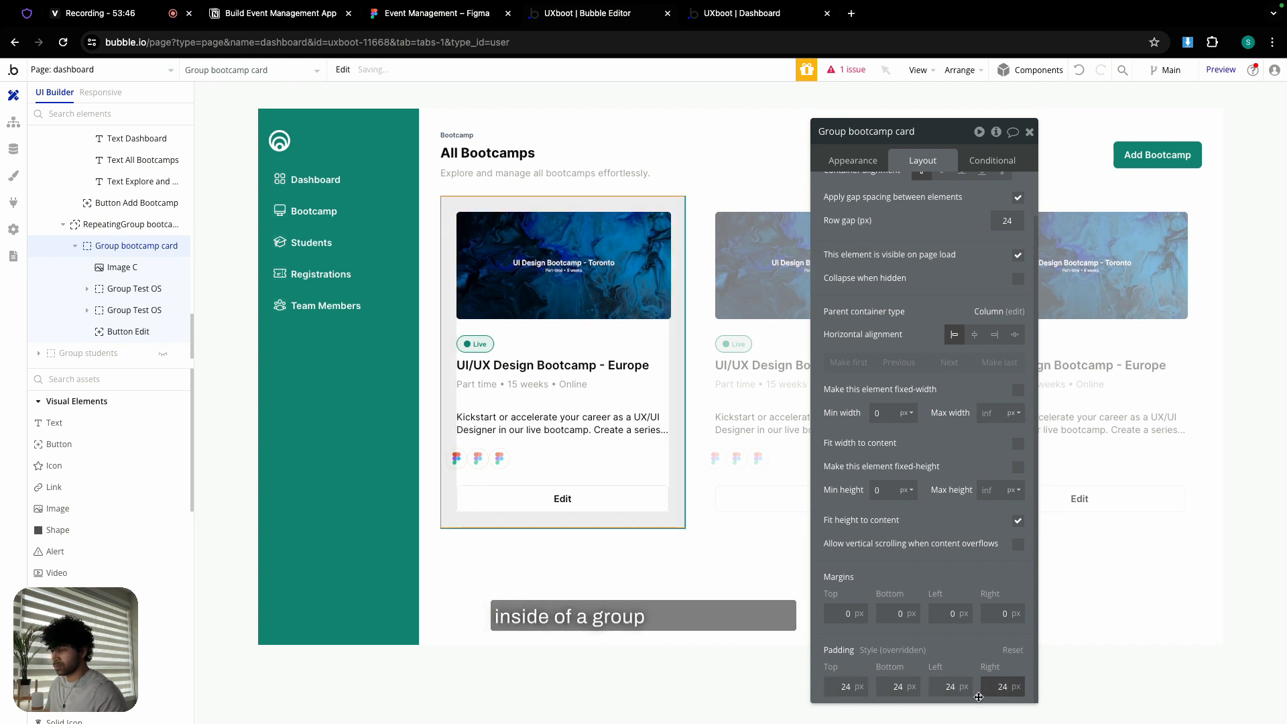
- Give the card roundness 10 and a solid #EBEBEB border
{"action": "left_click", "coordinate": [853, 161]}
{"action": "scroll", "coordinate": [908, 370], "scroll_direction": "down", "scroll_amount": 1}
{"action": "left_click", "coordinate": [988, 439]}
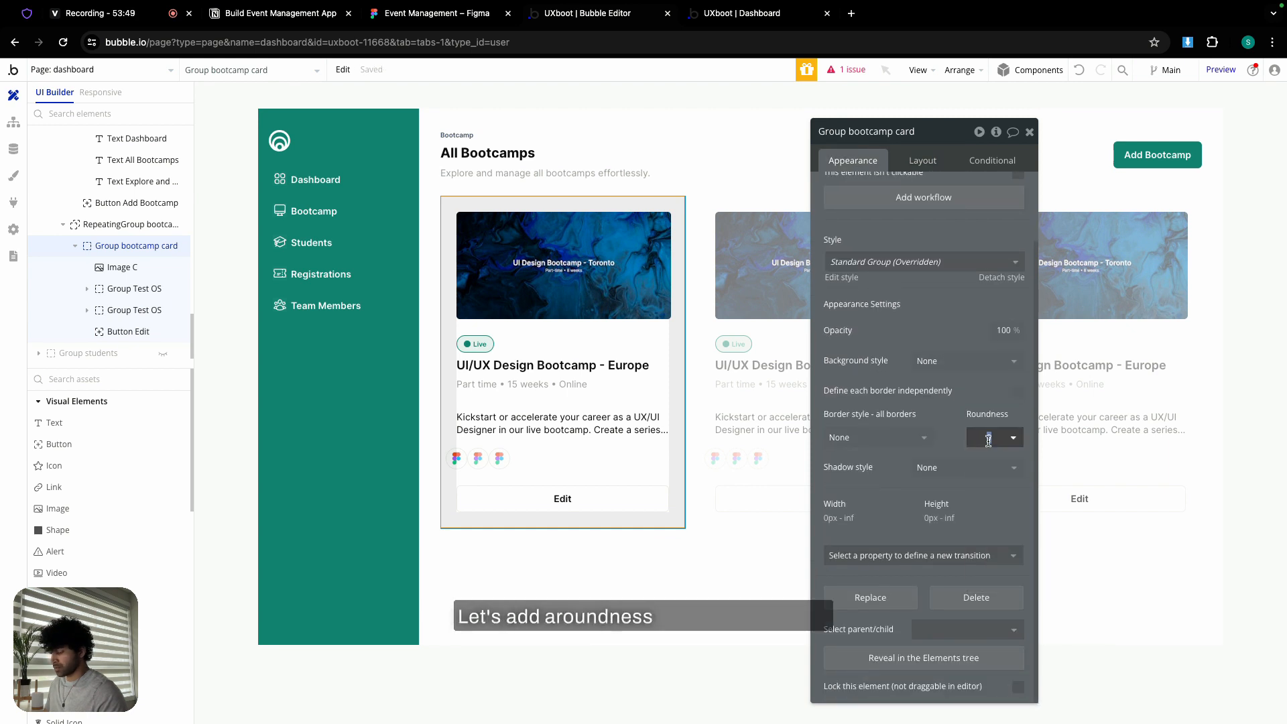
{"action": "type", "text": "10"}
{"action": "left_click", "coordinate": [876, 437]}
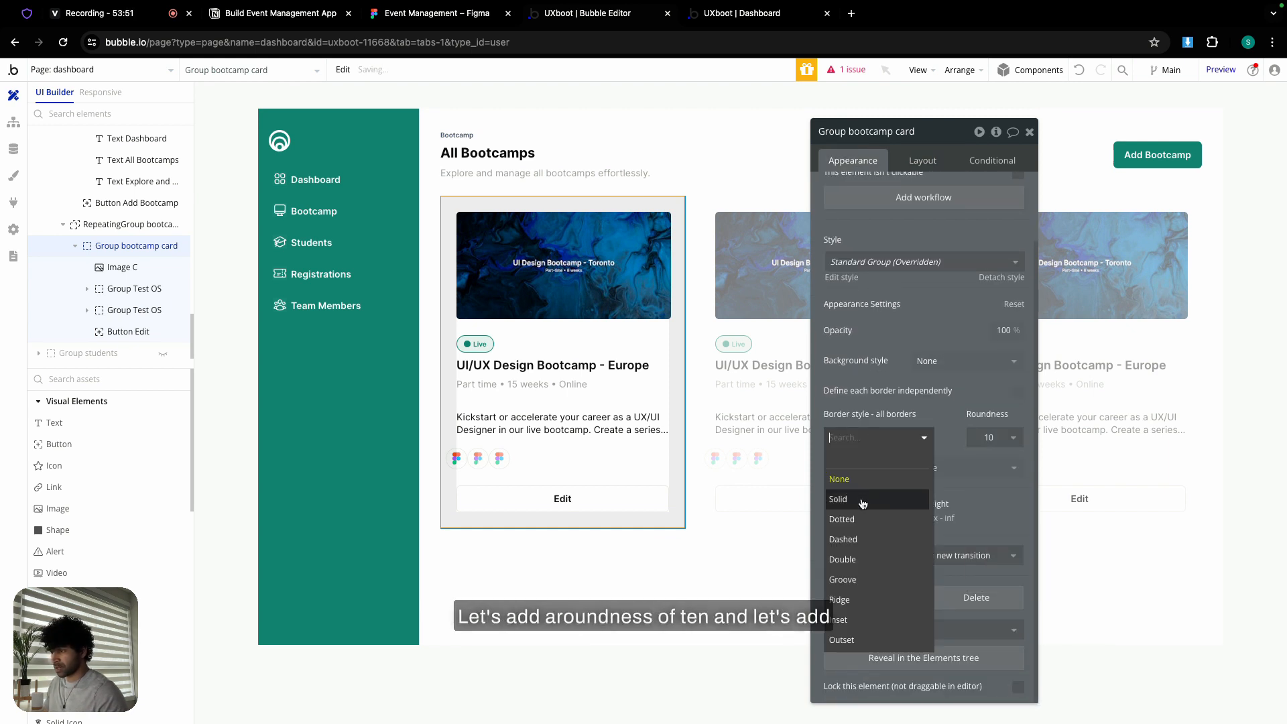
{"action": "left_click", "coordinate": [878, 499]}
{"action": "left_click", "coordinate": [904, 488]}
{"action": "left_click", "coordinate": [898, 684]}
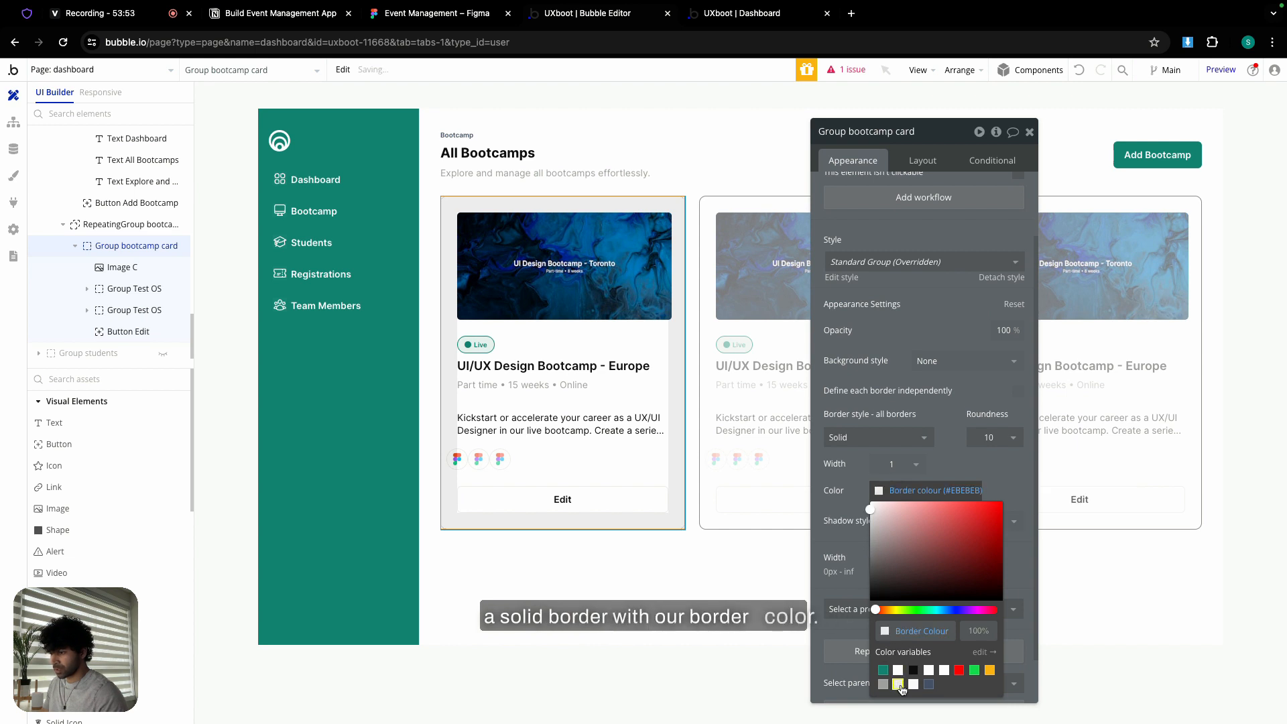
{"action": "left_click", "coordinate": [860, 475]}
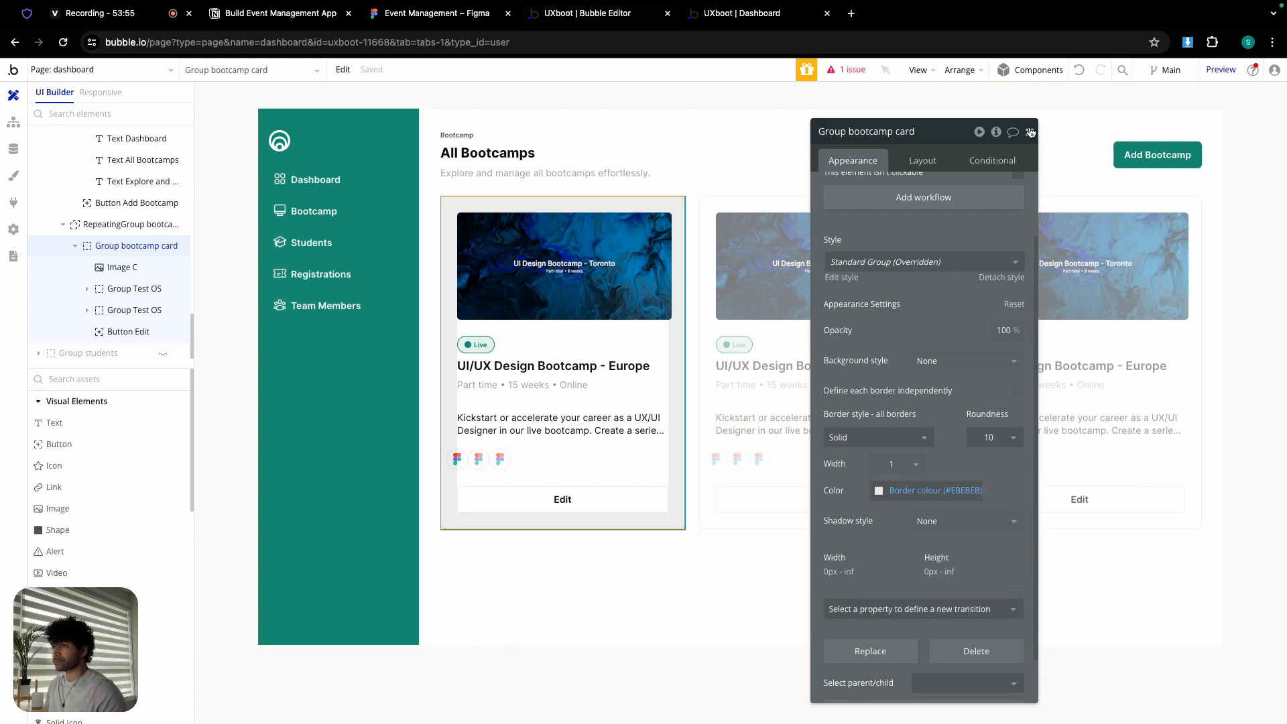
{"action": "left_click", "coordinate": [1031, 132]}
{"action": "double_click", "coordinate": [704, 554]}
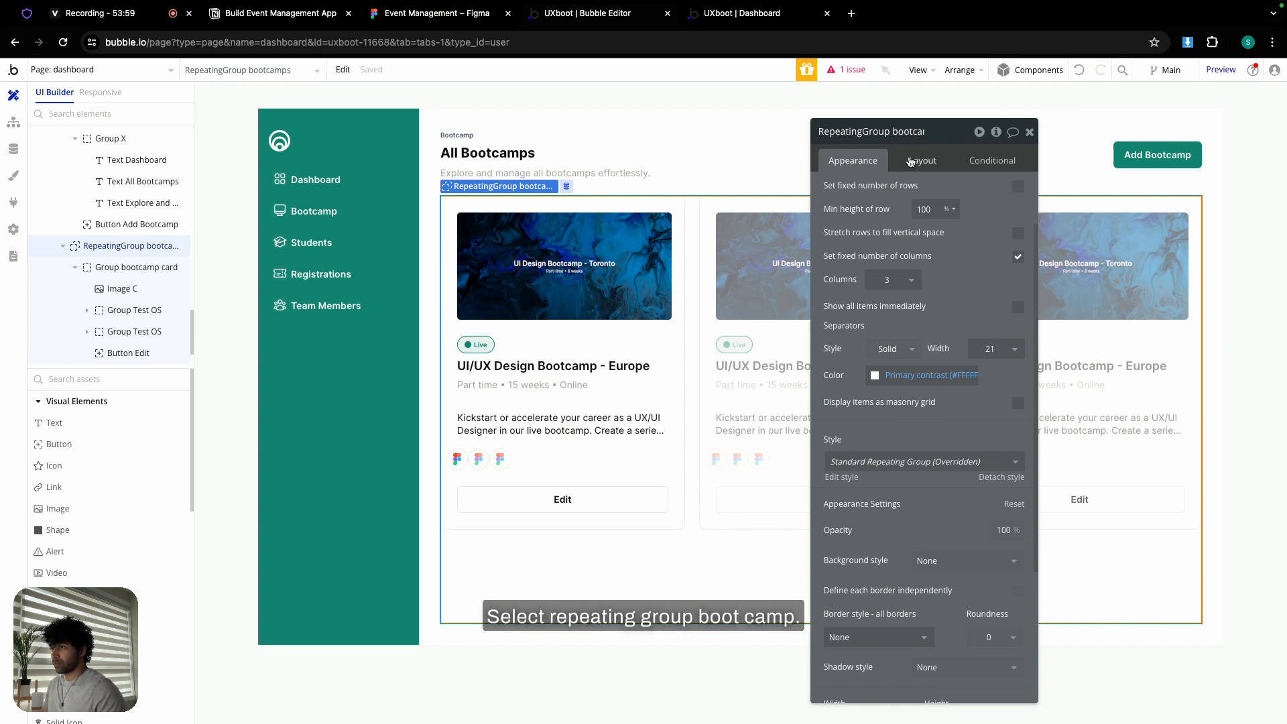
- Make the bootcamp repeating group fit its height to content
{"action": "left_click", "coordinate": [910, 159]}
{"action": "left_click", "coordinate": [865, 164]}
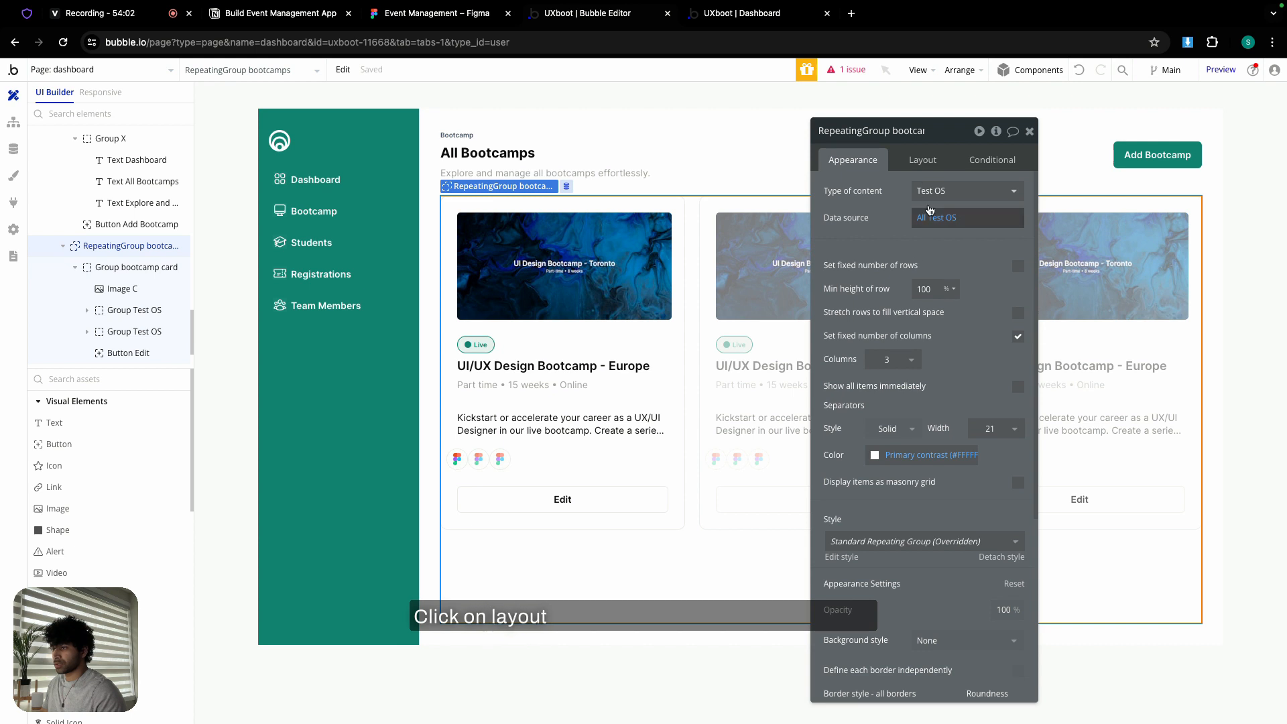
{"action": "left_click", "coordinate": [917, 164]}
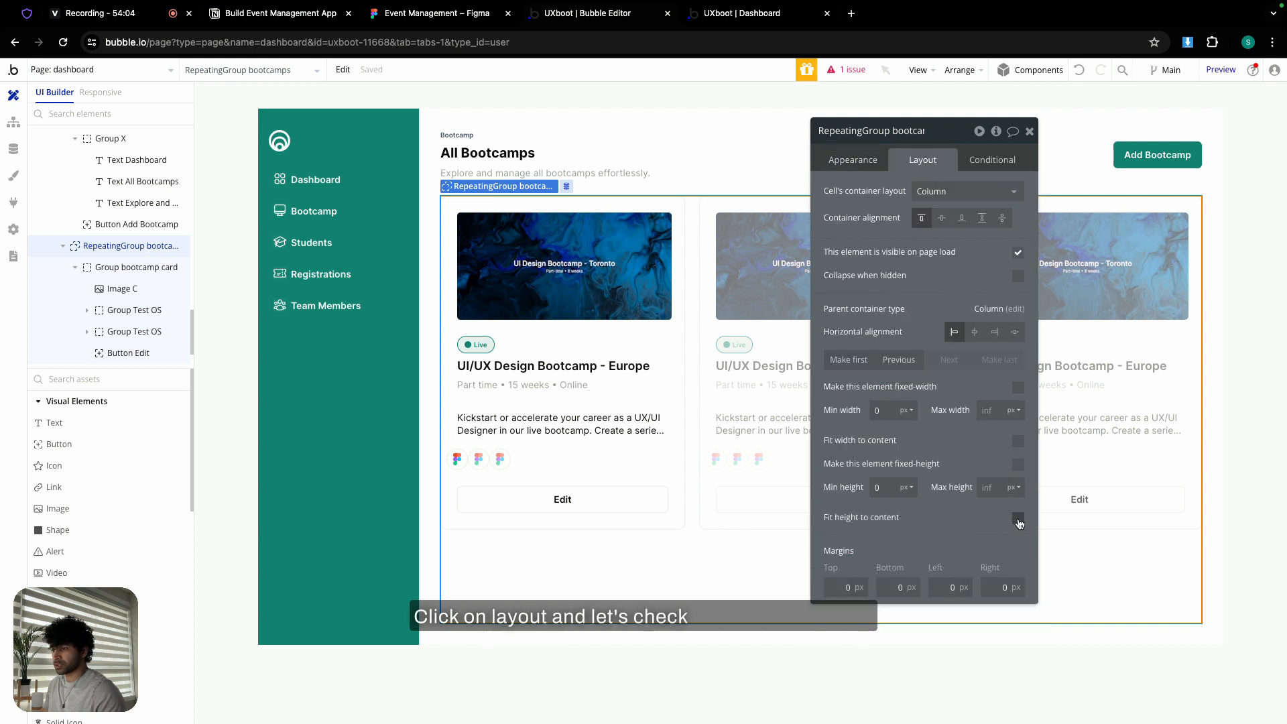
{"action": "left_click", "coordinate": [1018, 518]}
- Make Group bootcamp fit its height to content and switch to the live preview
{"action": "left_click", "coordinate": [608, 575]}
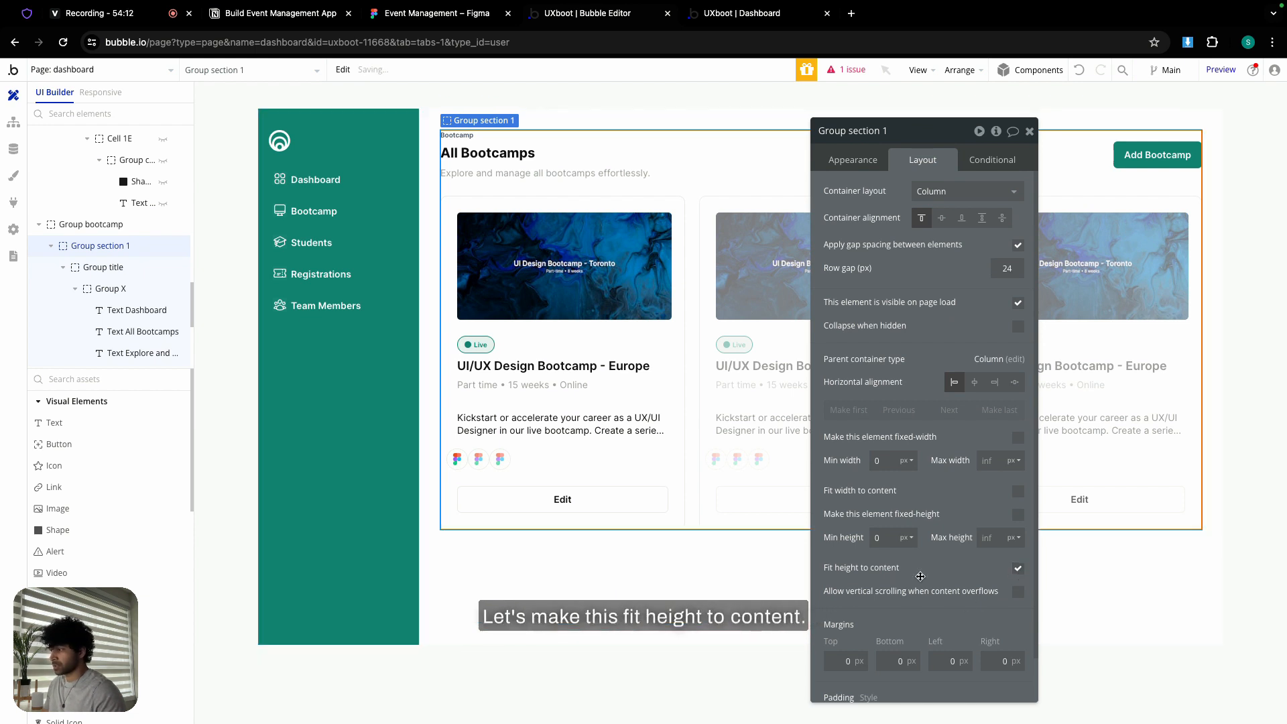
{"action": "left_click", "coordinate": [602, 603]}
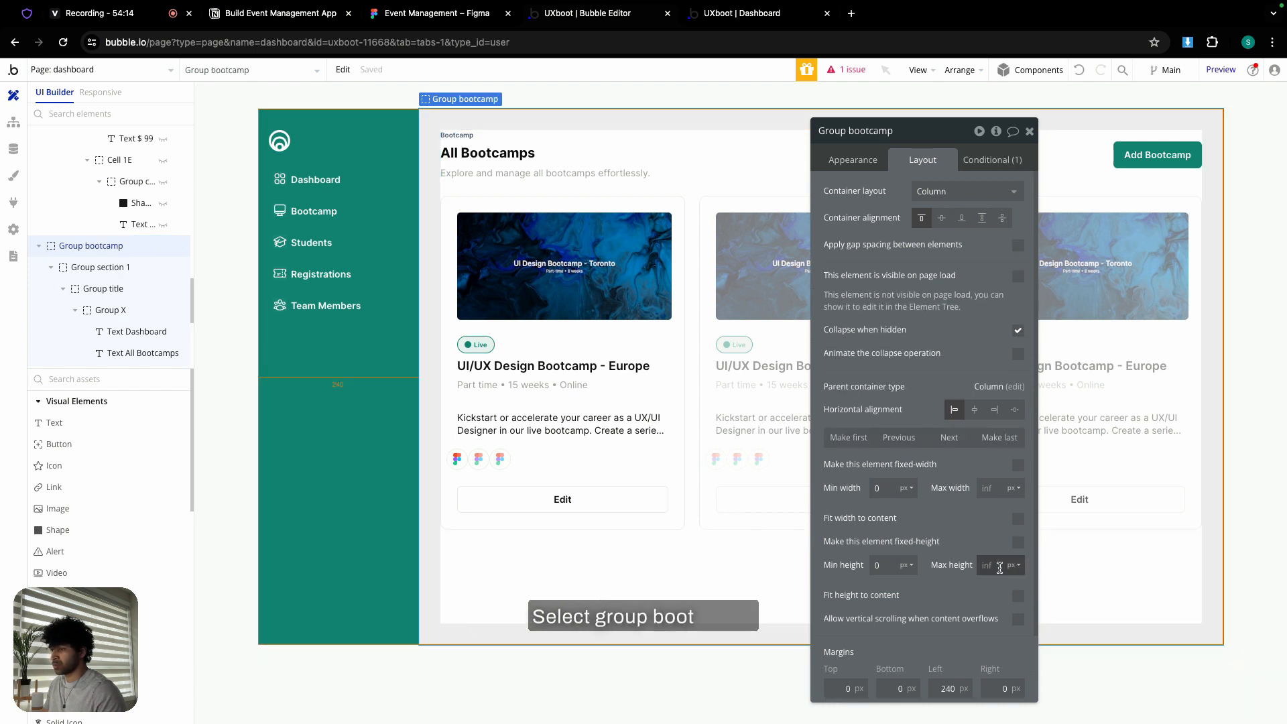
{"action": "left_click", "coordinate": [1018, 596]}
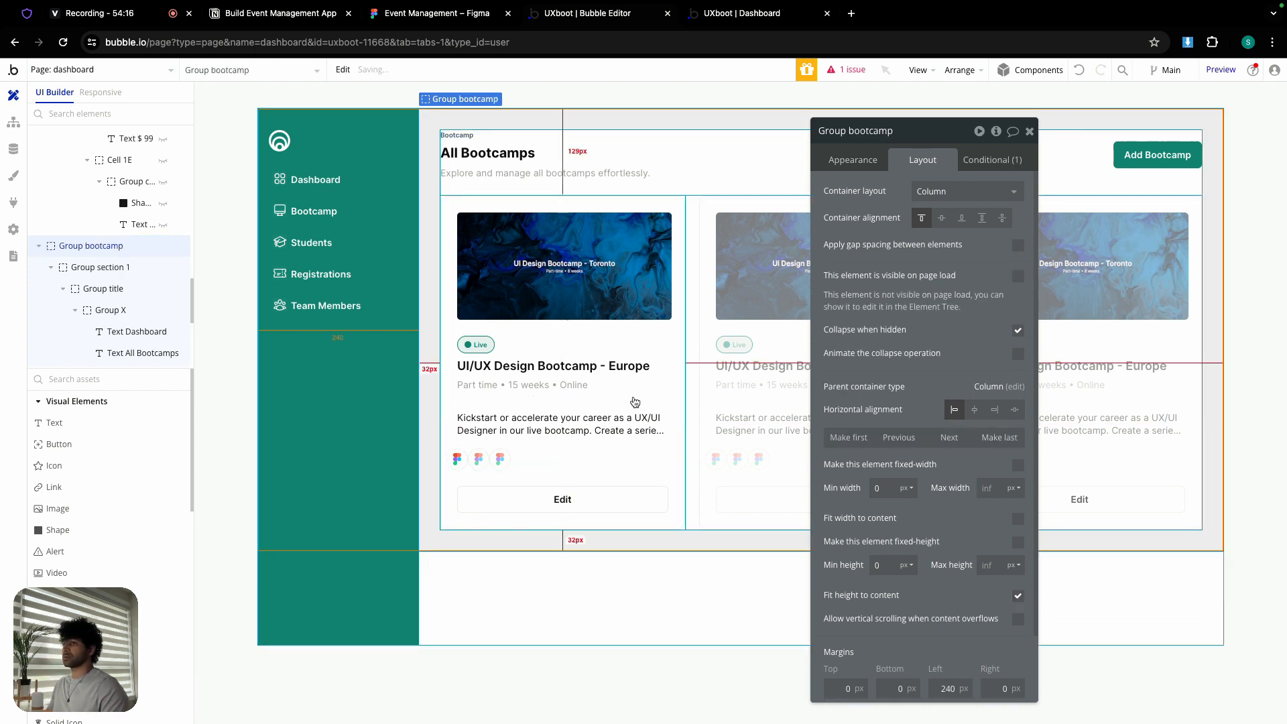
{"action": "left_click", "coordinate": [737, 17]}
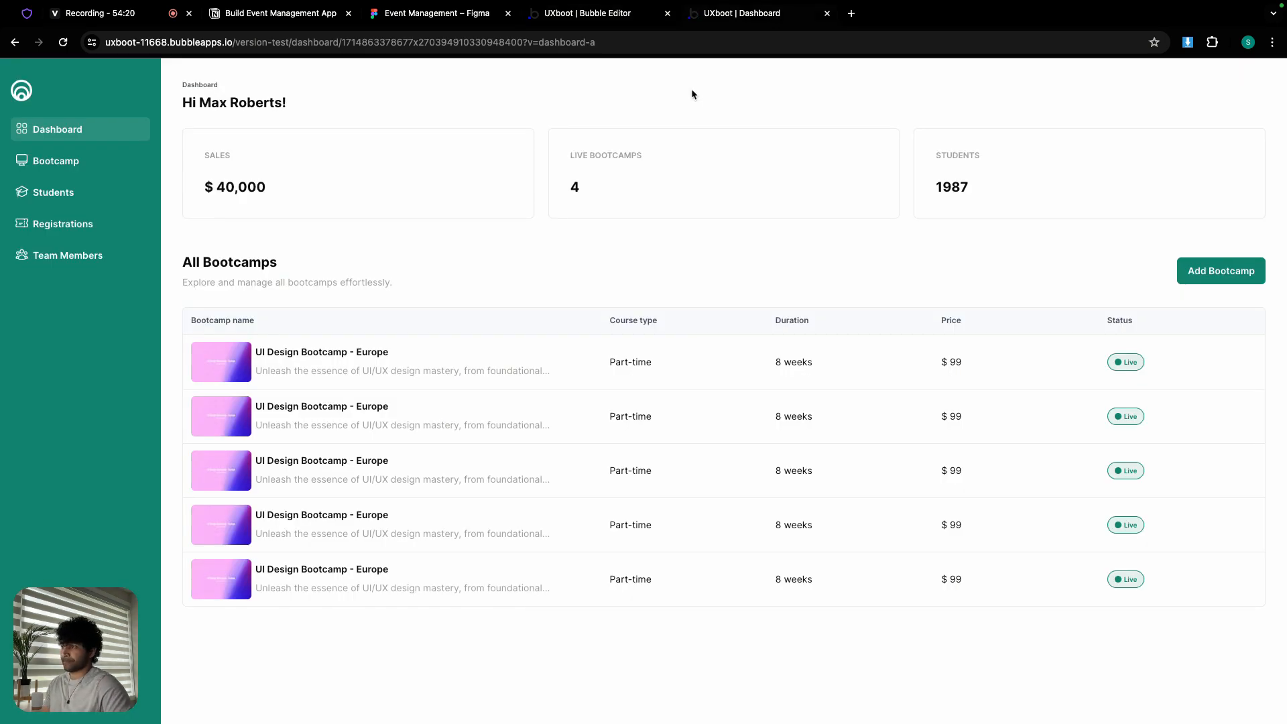
- Scroll through the five cards on the preview's All Bootcamps page, then return to the editor
{"action": "left_click", "coordinate": [47, 162]}
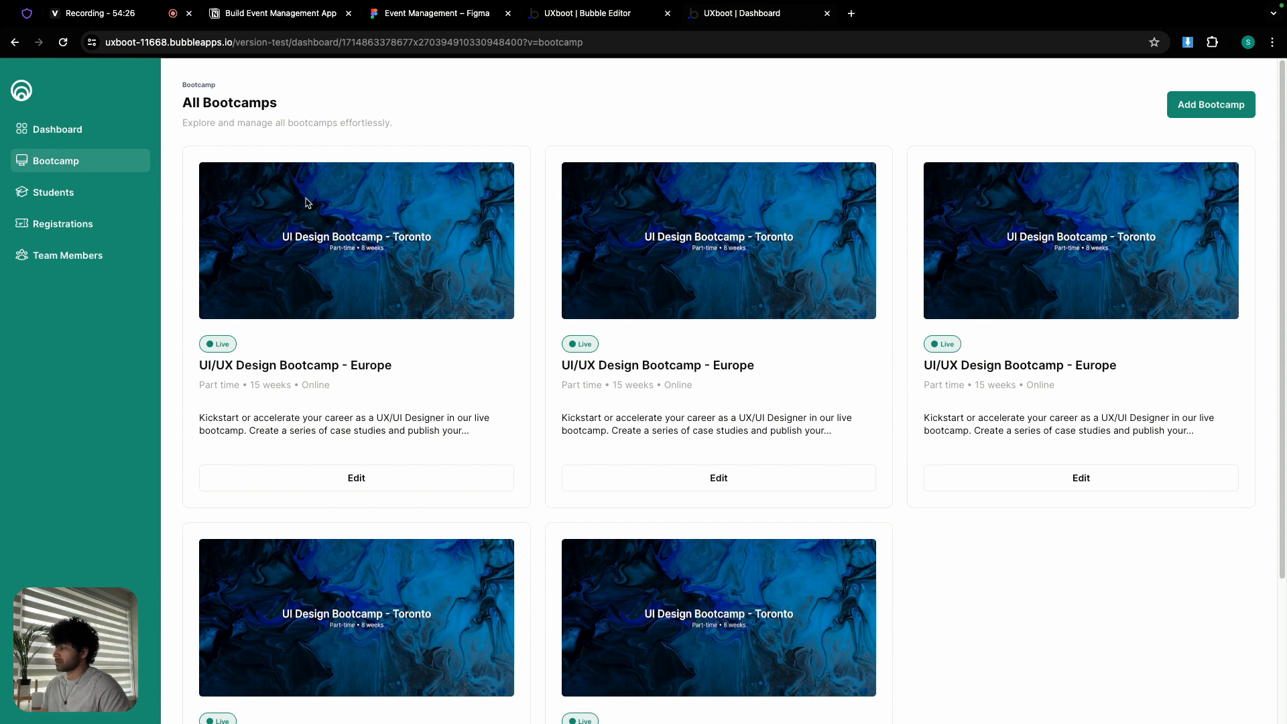
{"action": "scroll", "coordinate": [322, 241], "scroll_direction": "down", "scroll_amount": 3}
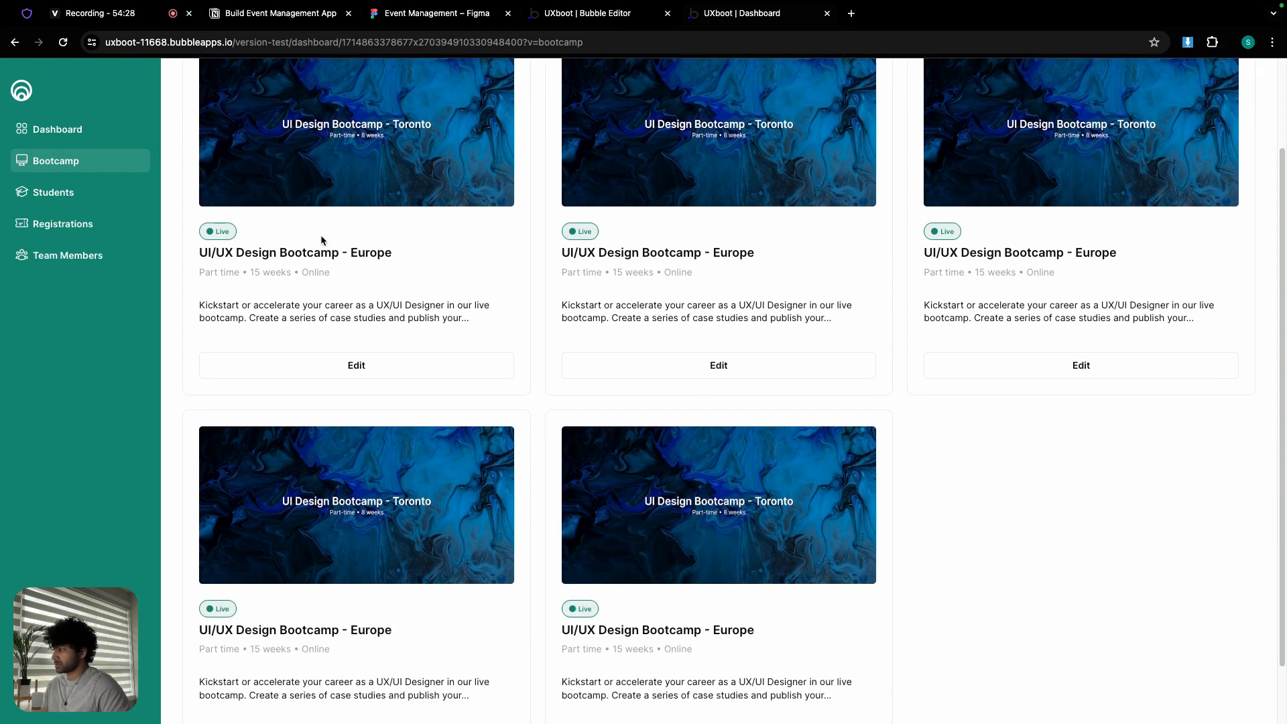
{"action": "scroll", "coordinate": [322, 241], "scroll_direction": "up", "scroll_amount": 3}
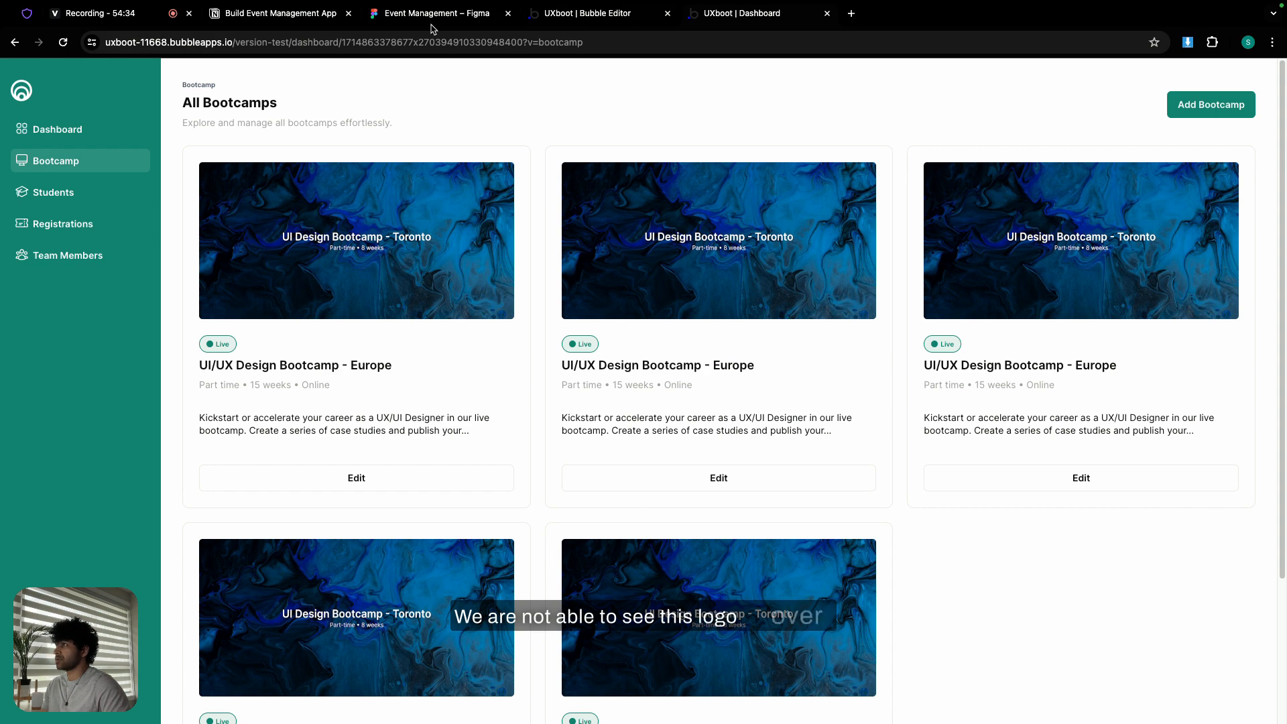
{"action": "left_click", "coordinate": [570, 17]}
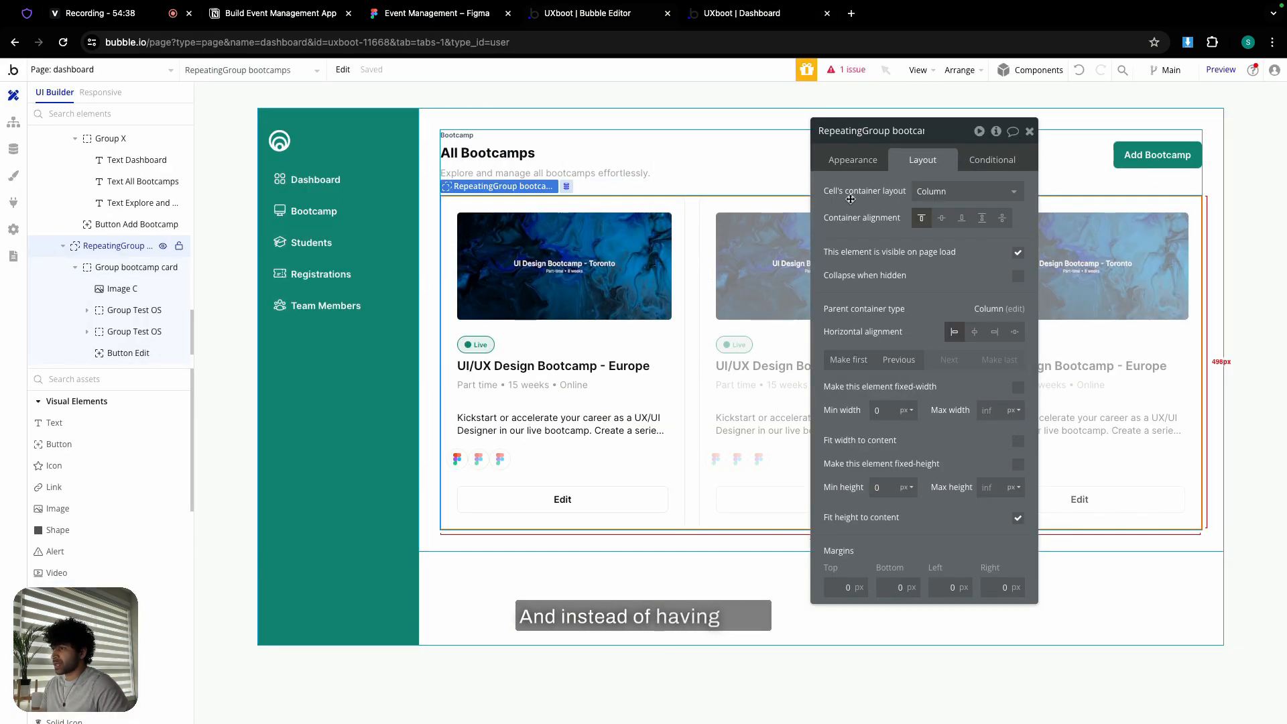
- Try four columns on the bootcamp grid, then set it back to three
{"action": "left_click", "coordinate": [854, 160]}
{"action": "left_click", "coordinate": [903, 357]}
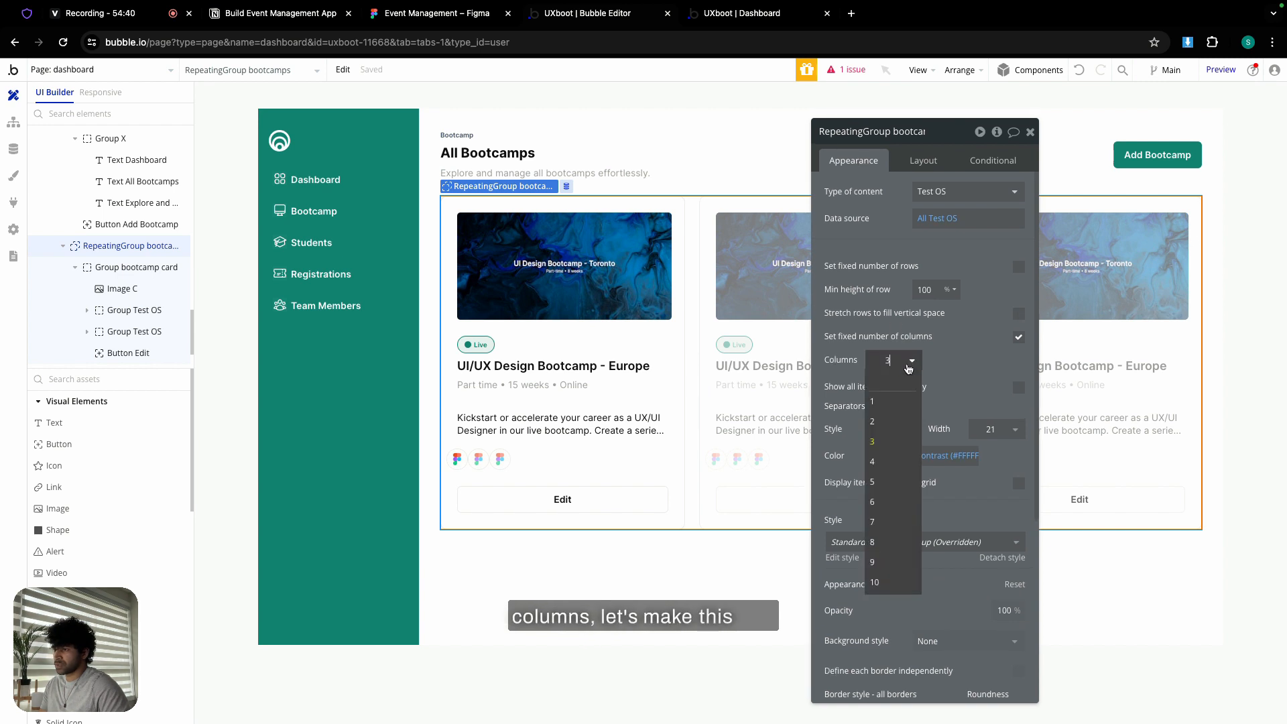
{"action": "left_click", "coordinate": [898, 459]}
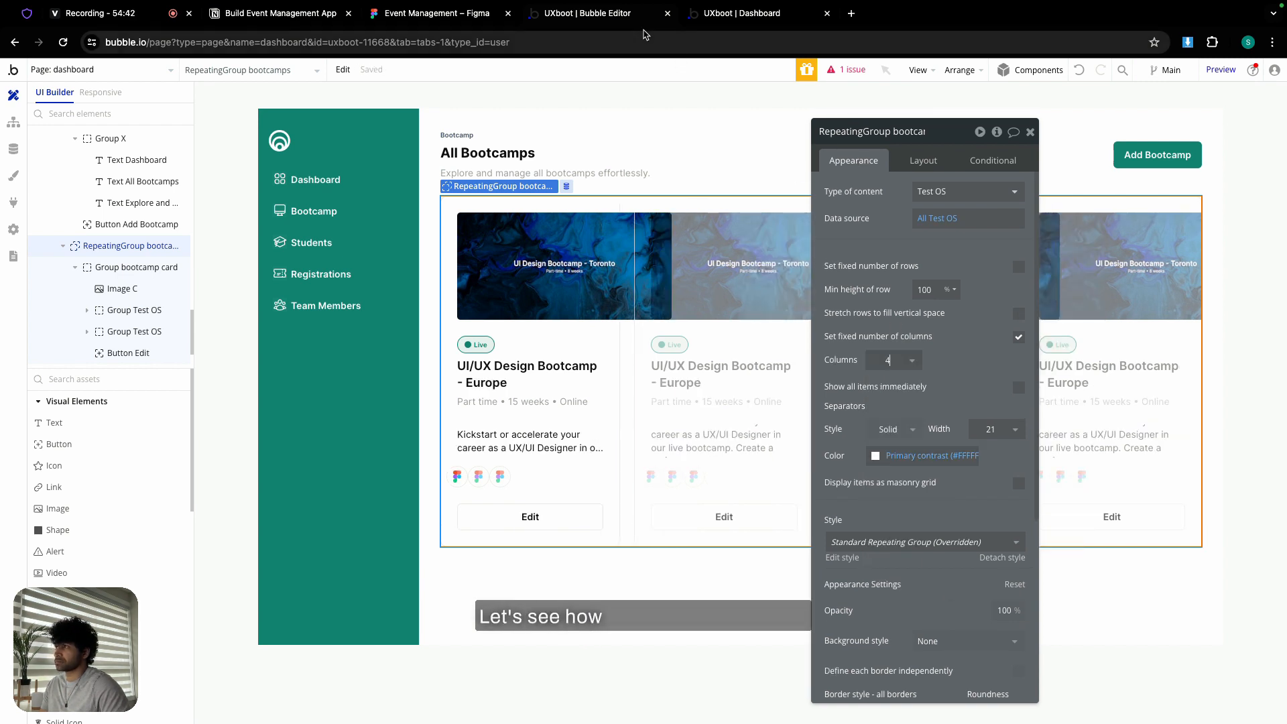
{"action": "left_click", "coordinate": [910, 361]}
{"action": "left_click", "coordinate": [891, 443]}
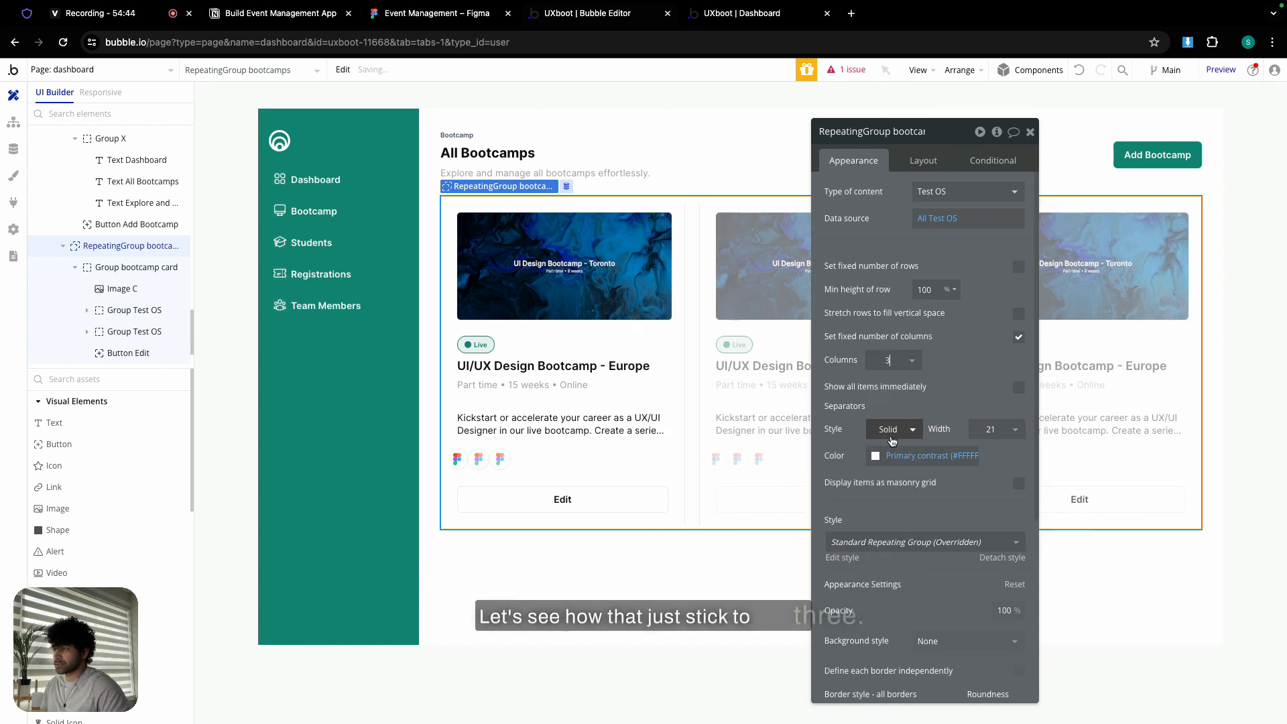
{"action": "left_click", "coordinate": [1031, 132]}
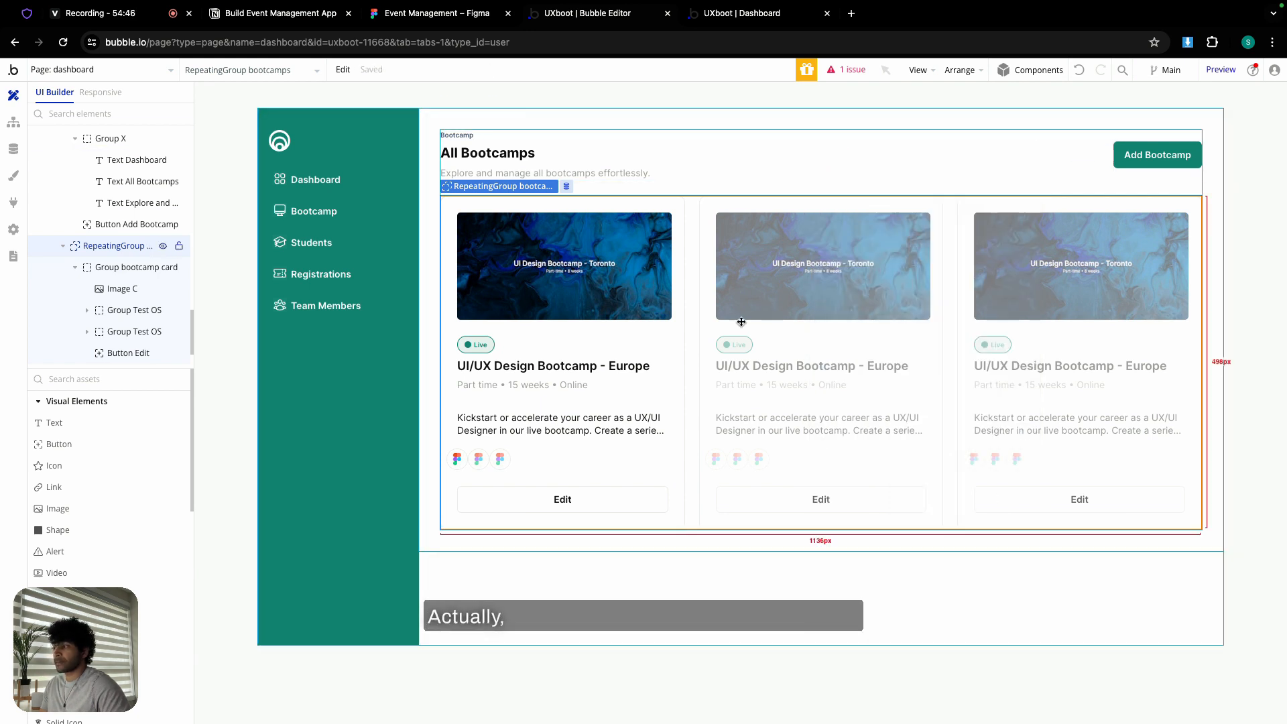
- Show RepeatingGroup logo's layout settings and compare against the live preview
{"action": "double_click", "coordinate": [503, 461]}
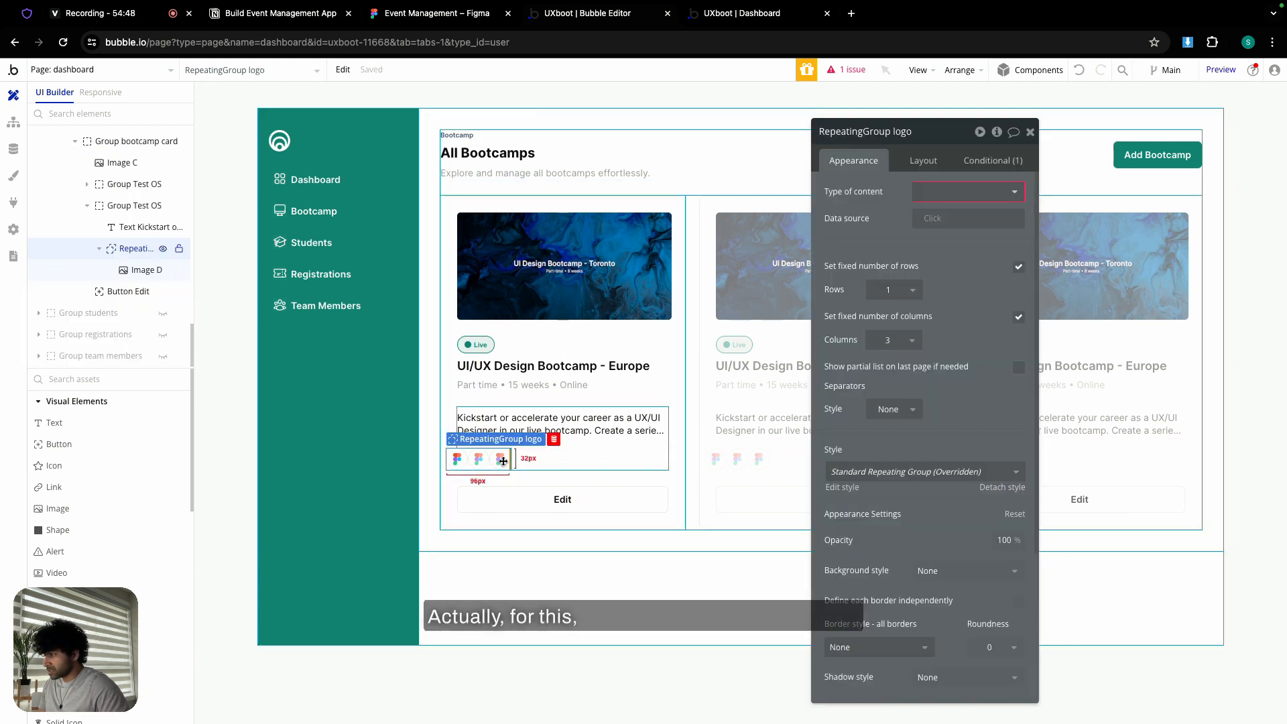
{"action": "left_click_drag", "start_coordinate": [484, 462], "coordinate": [501, 451]}
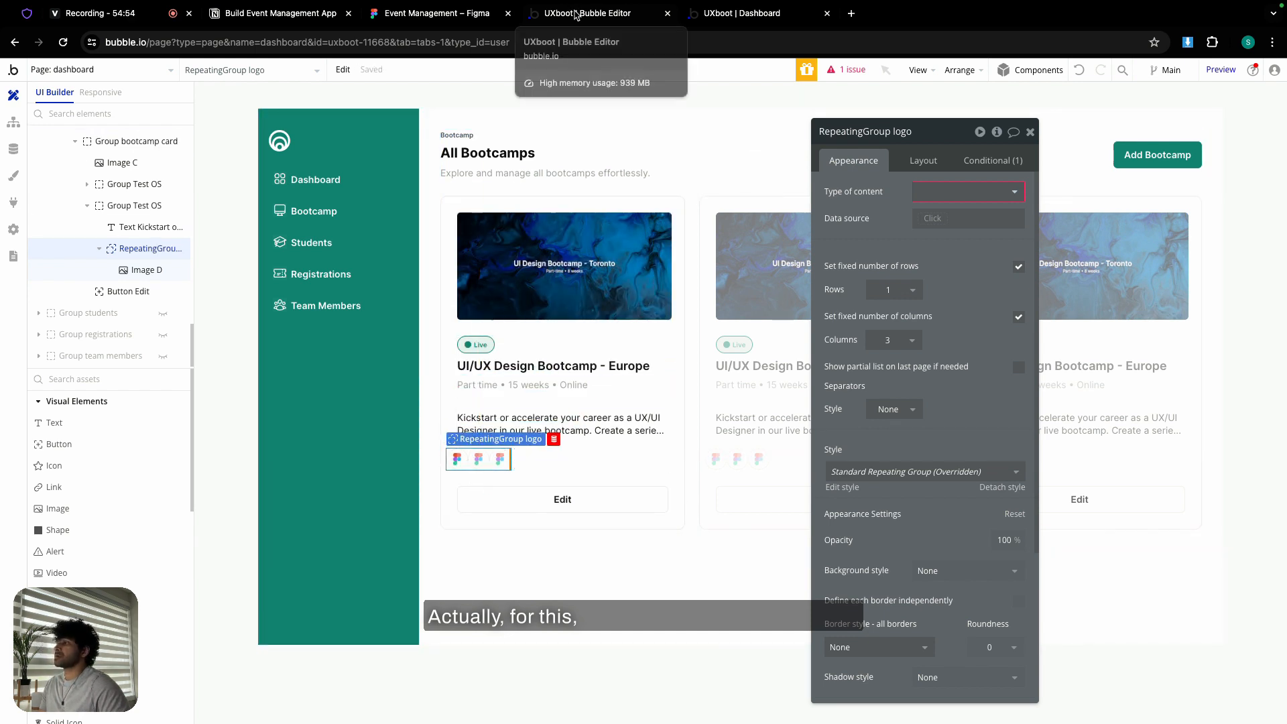
{"action": "left_click", "coordinate": [924, 160]}
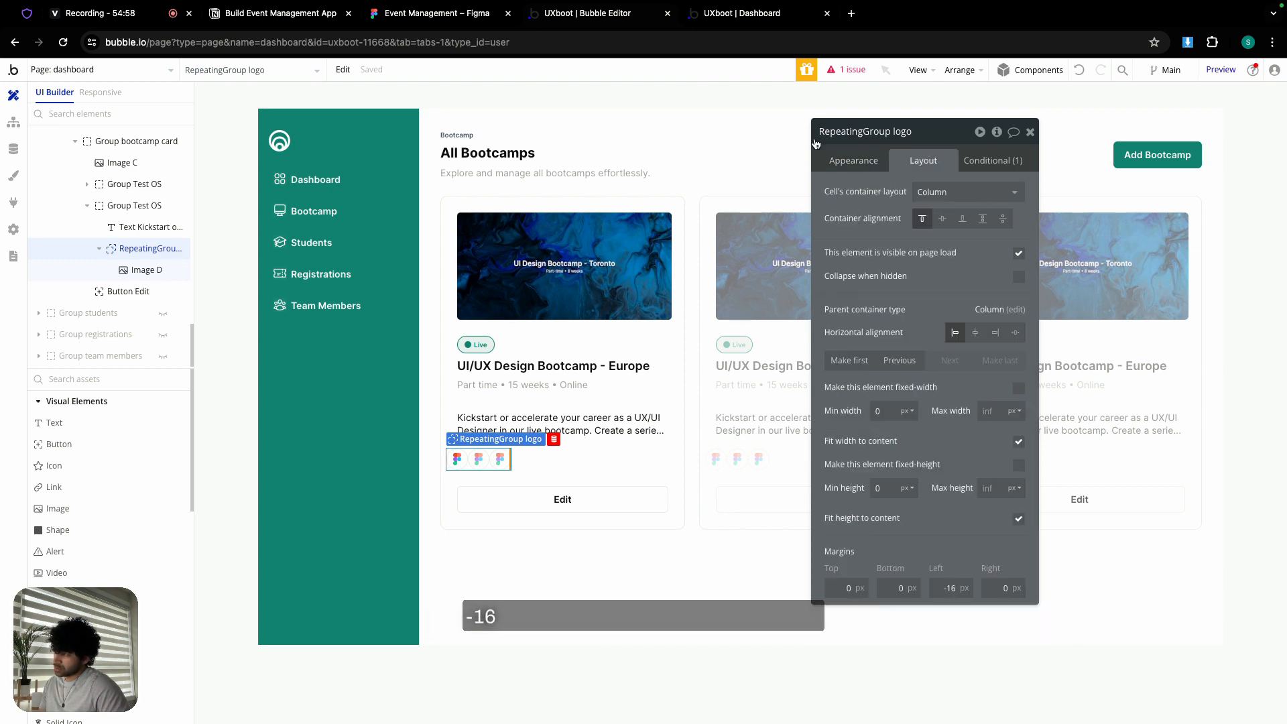
{"action": "left_click", "coordinate": [726, 15]}
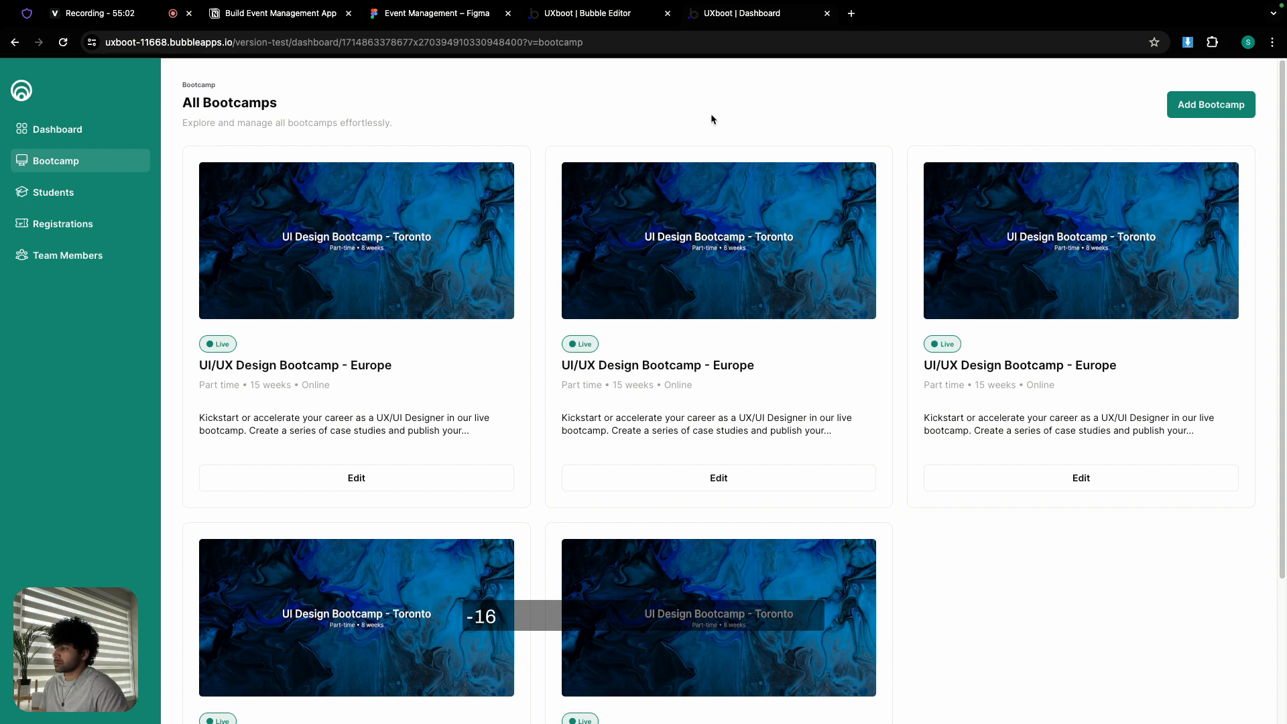
{"action": "left_click", "coordinate": [582, 15]}
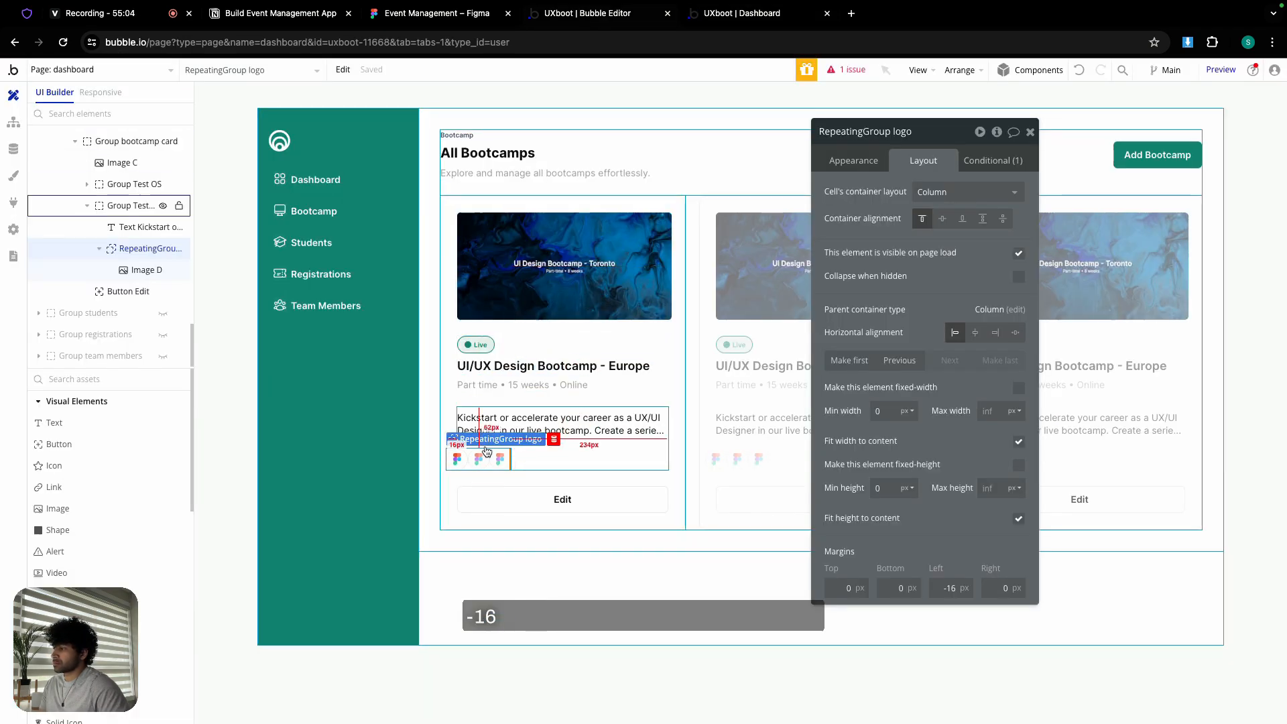
- Set RepeatingGroup logo's content type to Test OS with data source All Test OS, then check the preview
{"action": "left_click", "coordinate": [857, 164]}
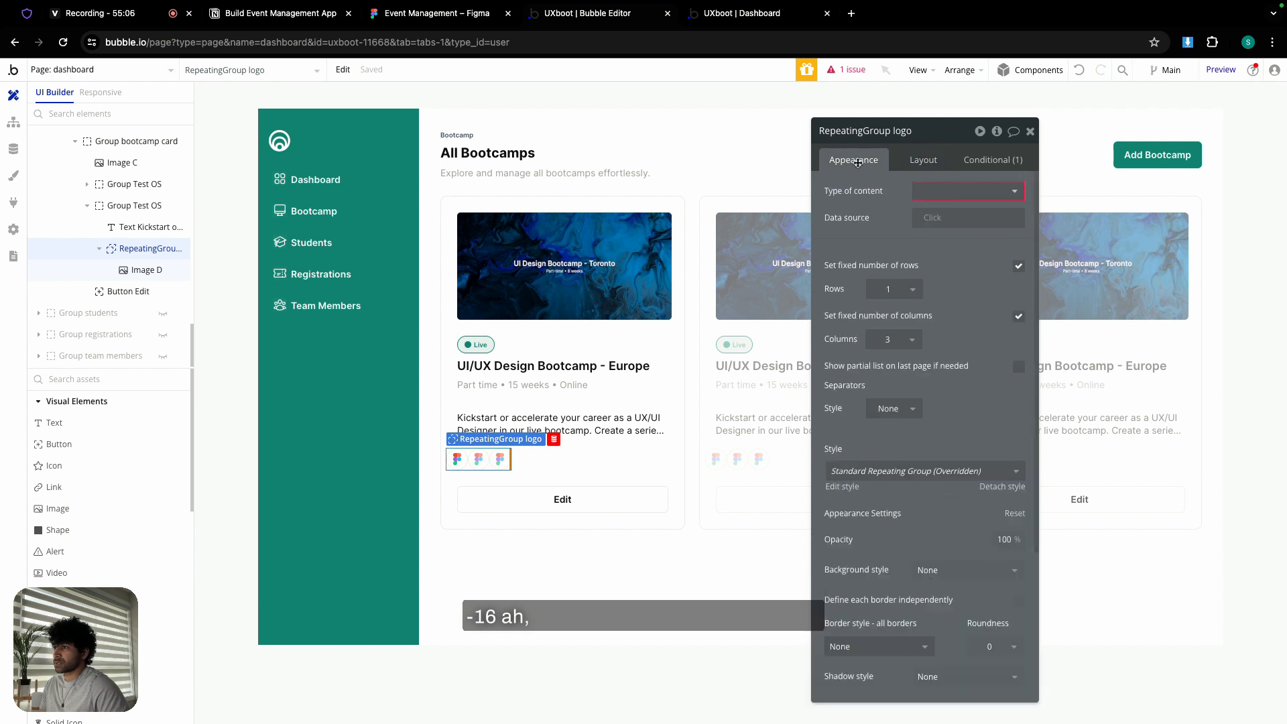
{"action": "left_click", "coordinate": [954, 192]}
{"action": "left_click", "coordinate": [959, 285]}
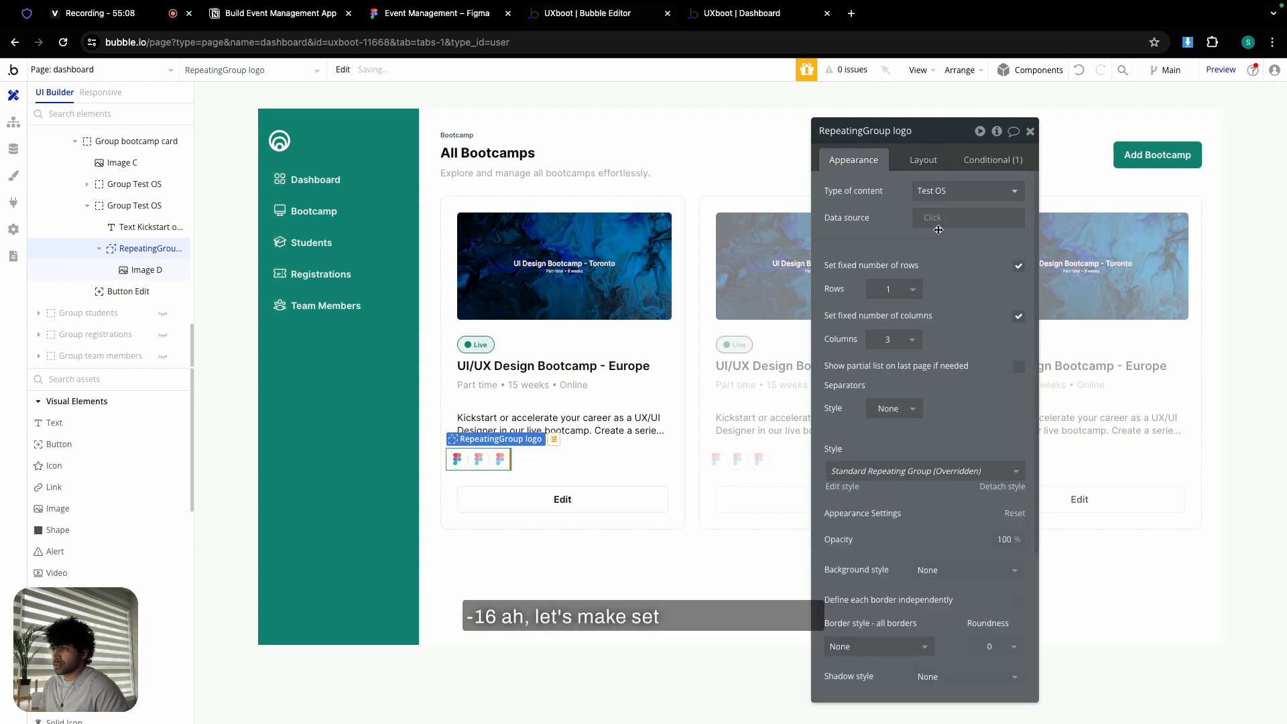
{"action": "left_click", "coordinate": [936, 223]}
{"action": "left_click", "coordinate": [967, 312]}
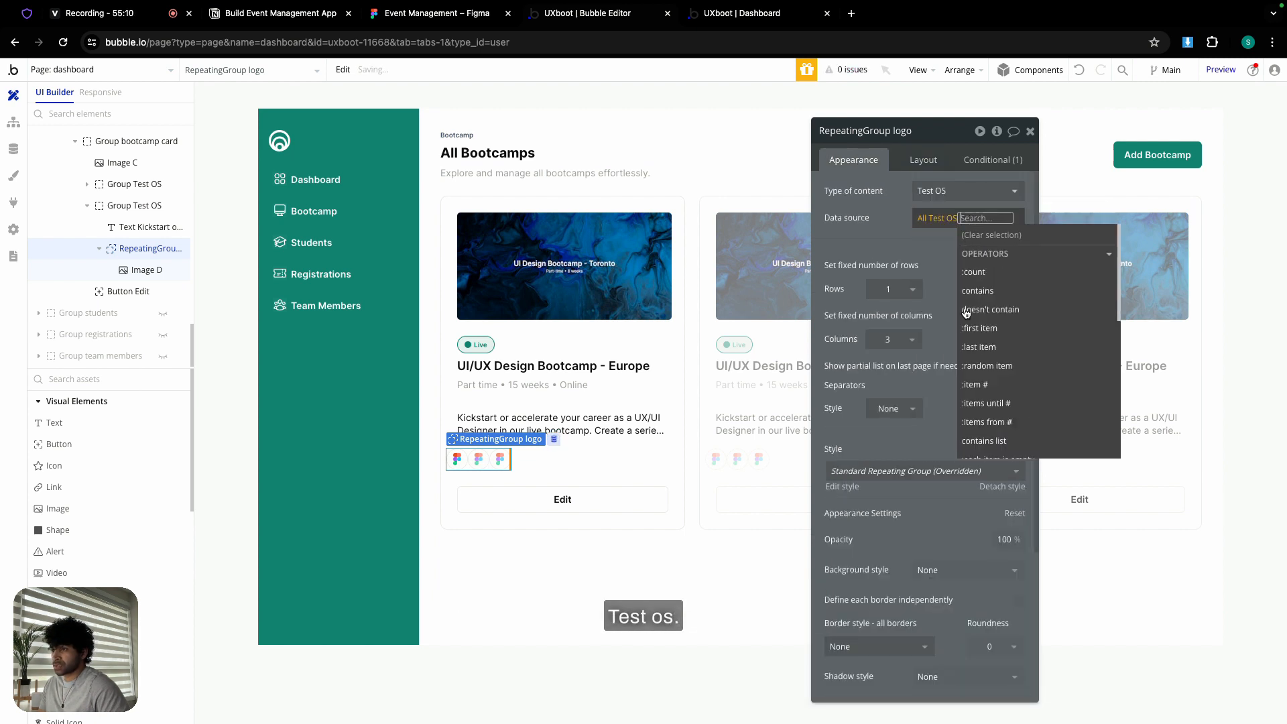
{"action": "left_click", "coordinate": [895, 221]}
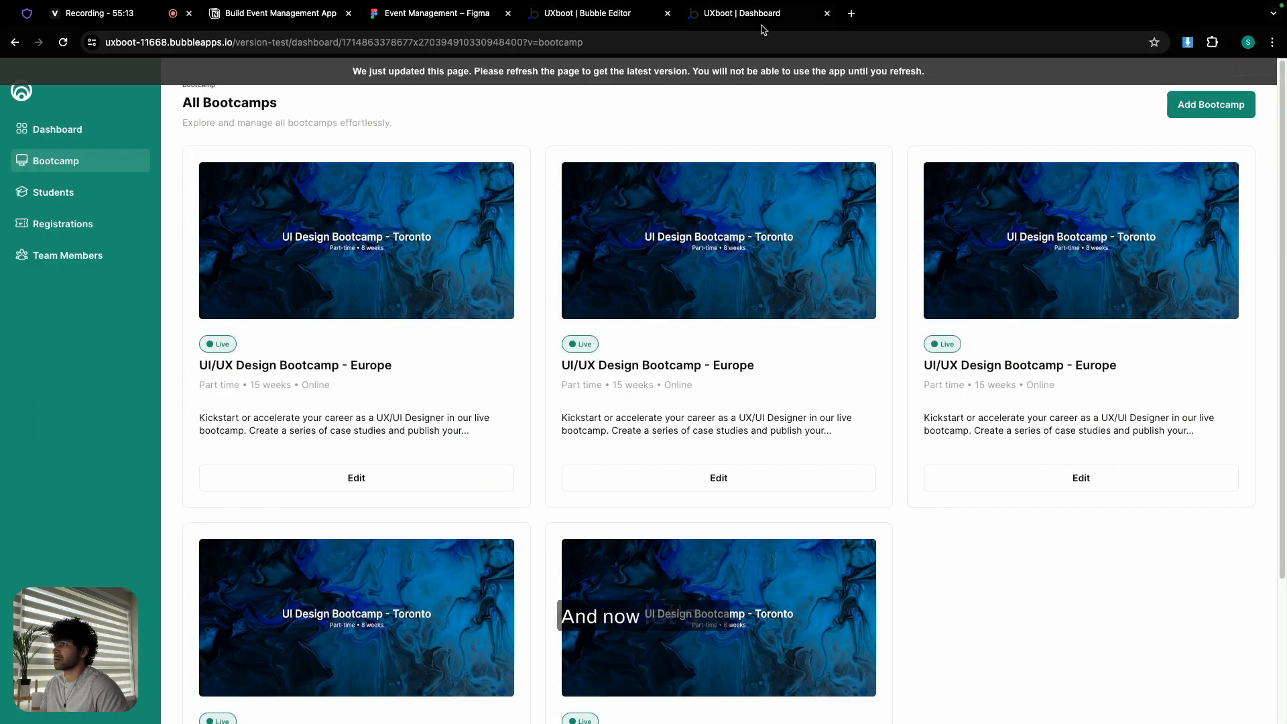
{"action": "left_click", "coordinate": [751, 15]}
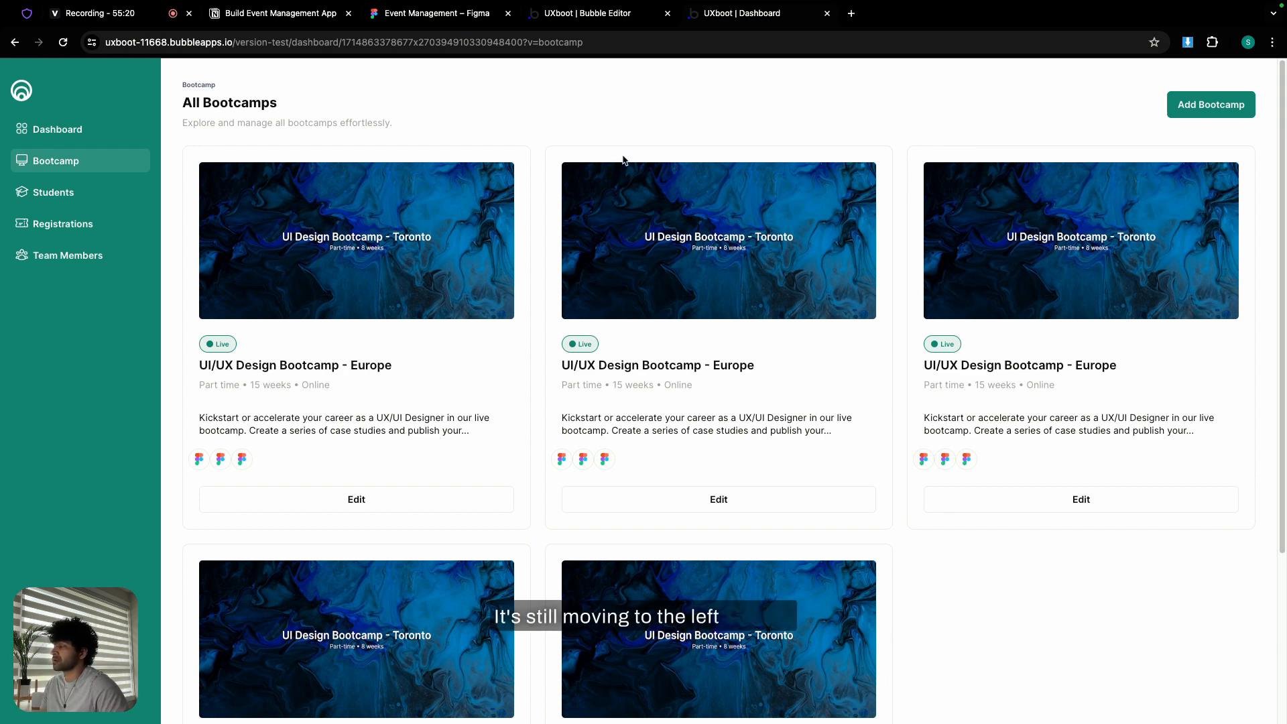
{"action": "left_click", "coordinate": [576, 22]}
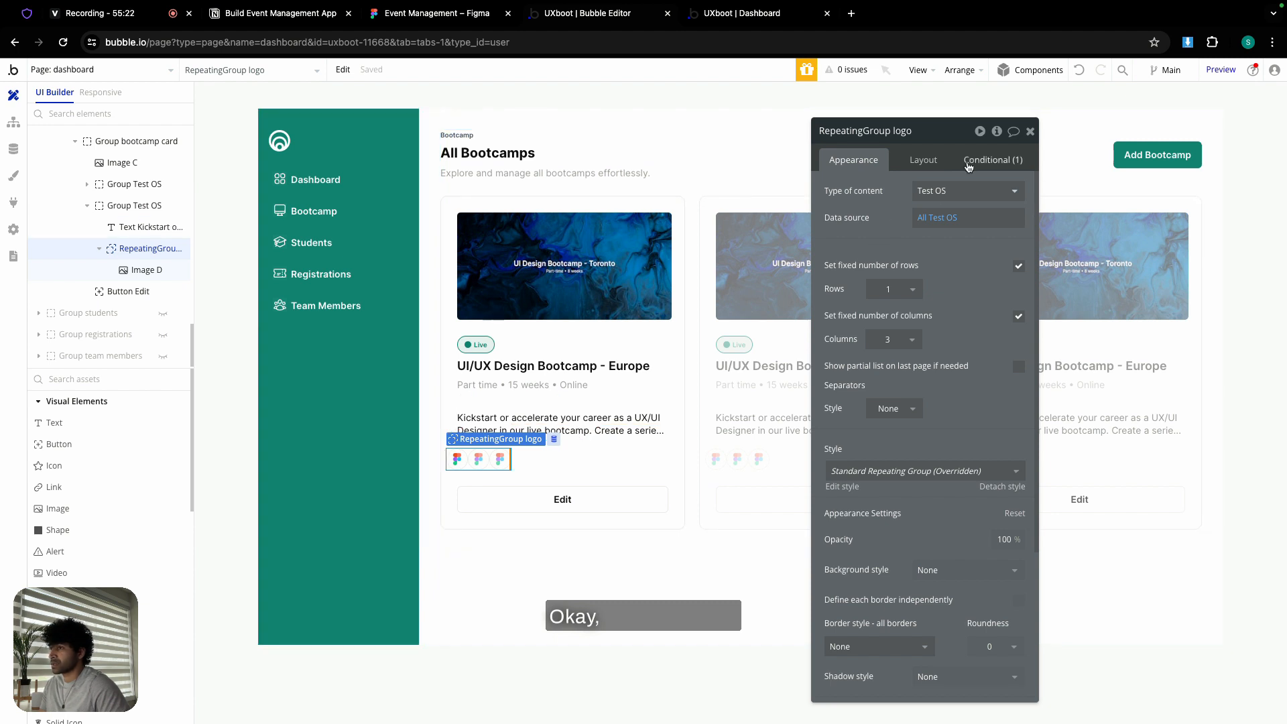
- Copy the 'Current cell's index < 1' expression, then delete that left-margin condition from the logo repeating group
{"action": "left_click", "coordinate": [980, 159]}
{"action": "right_click", "coordinate": [877, 199]}
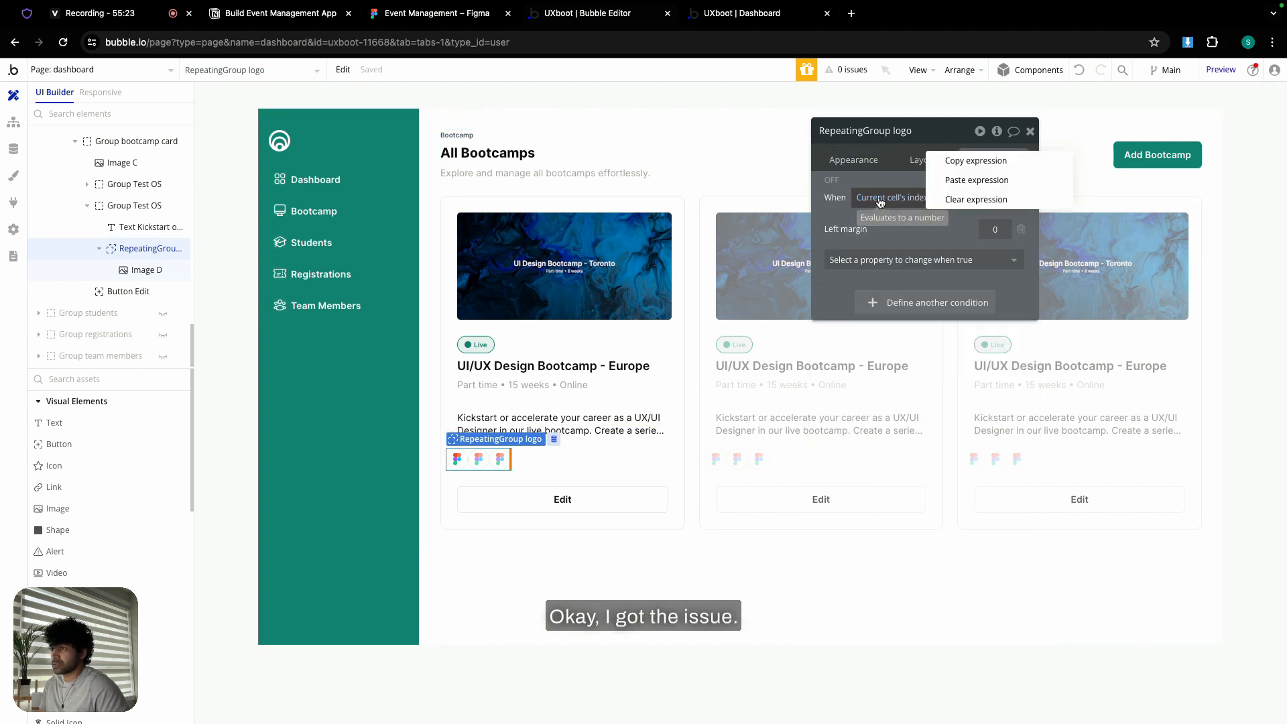
{"action": "left_click", "coordinate": [961, 163]}
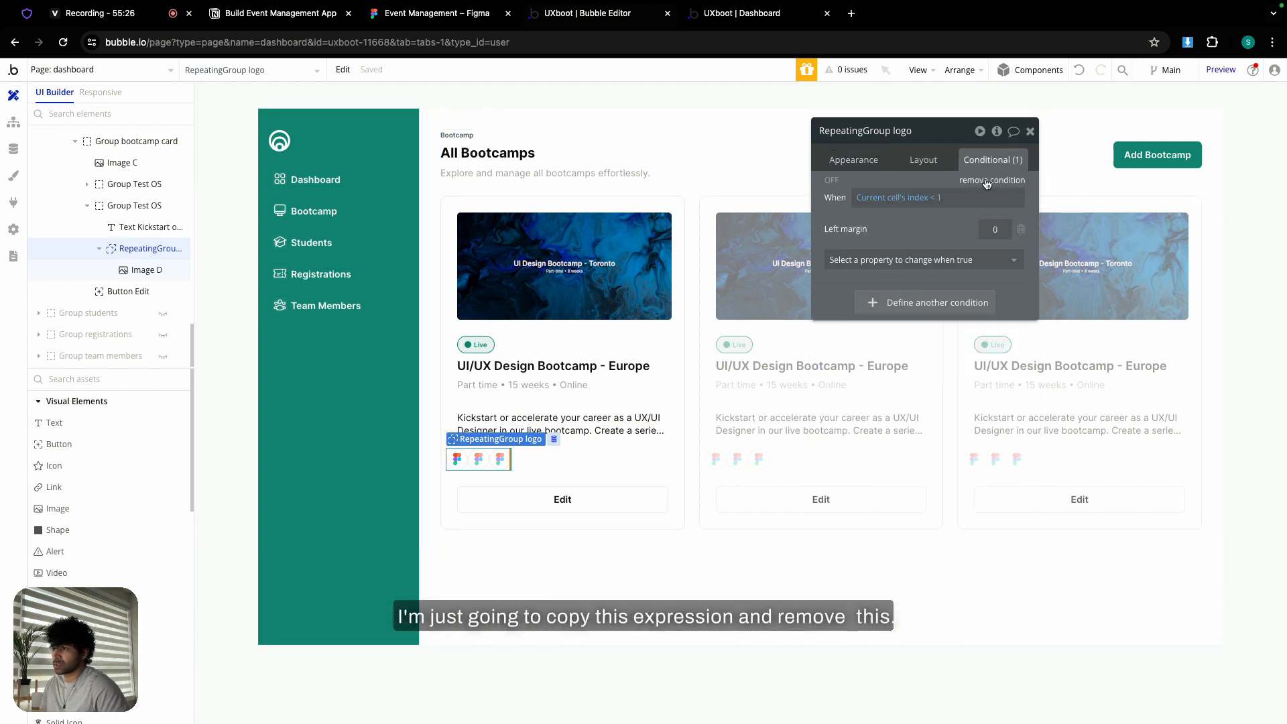
{"action": "left_click", "coordinate": [987, 182]}
- Give Image D a condition using the pasted cell-index expression that sets its left margin to 0
{"action": "left_click", "coordinate": [458, 461]}
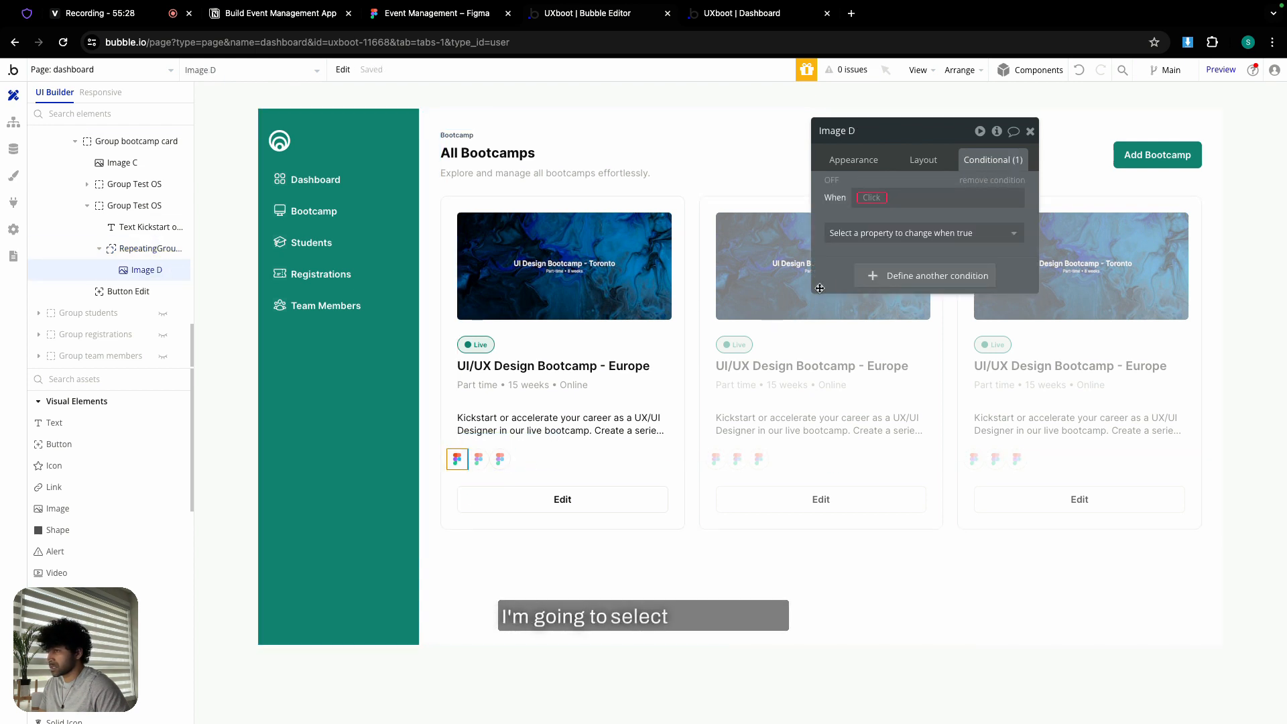
{"action": "right_click", "coordinate": [871, 197]}
{"action": "left_click", "coordinate": [946, 178]}
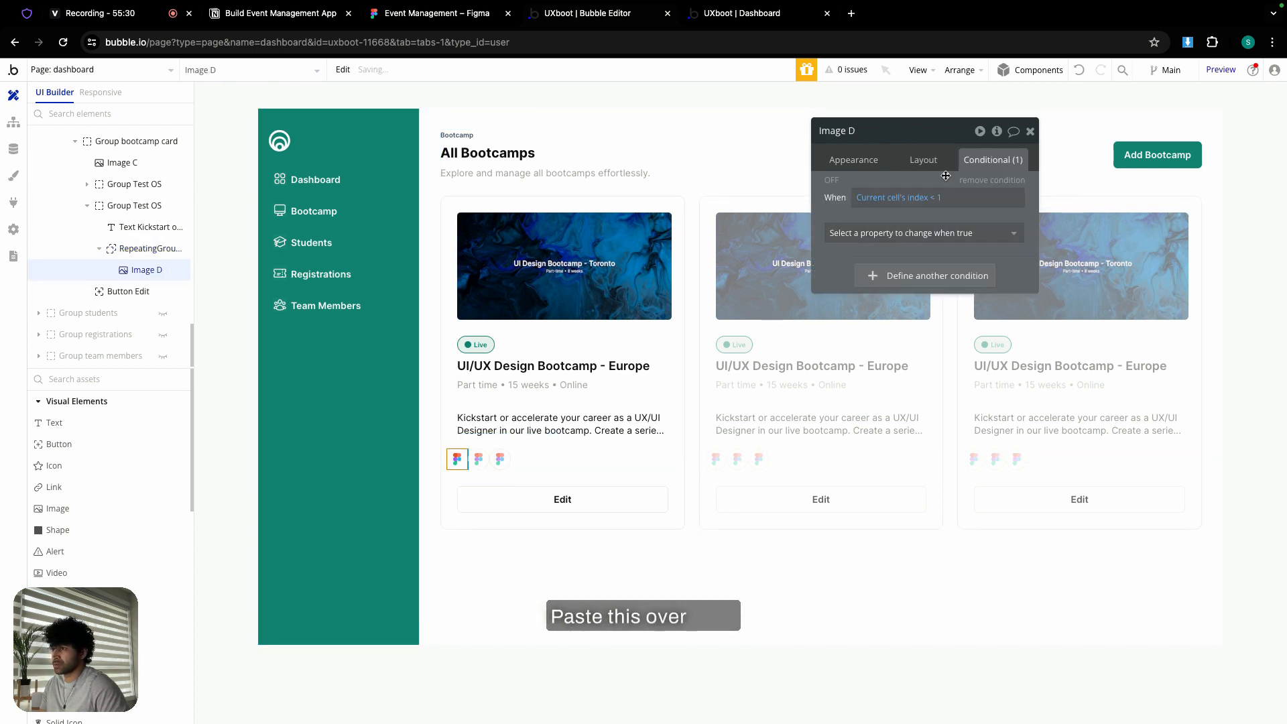
{"action": "left_click", "coordinate": [939, 235]}
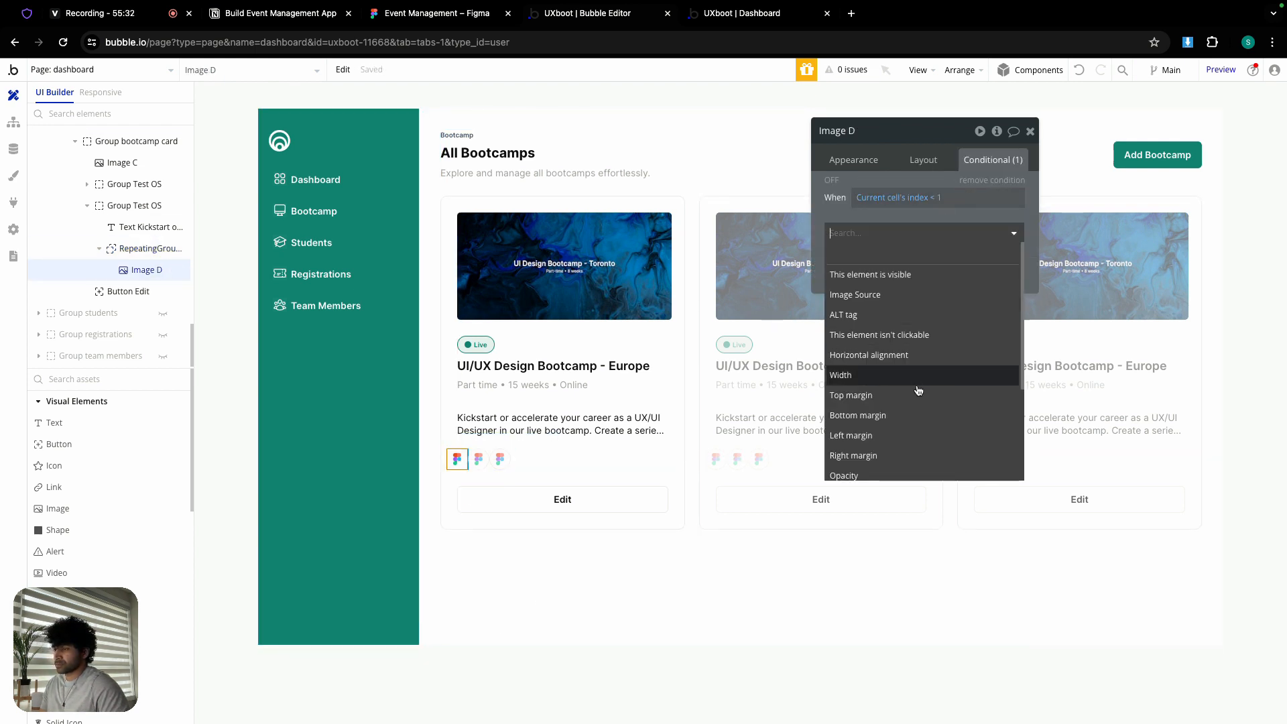
{"action": "left_click", "coordinate": [906, 436]}
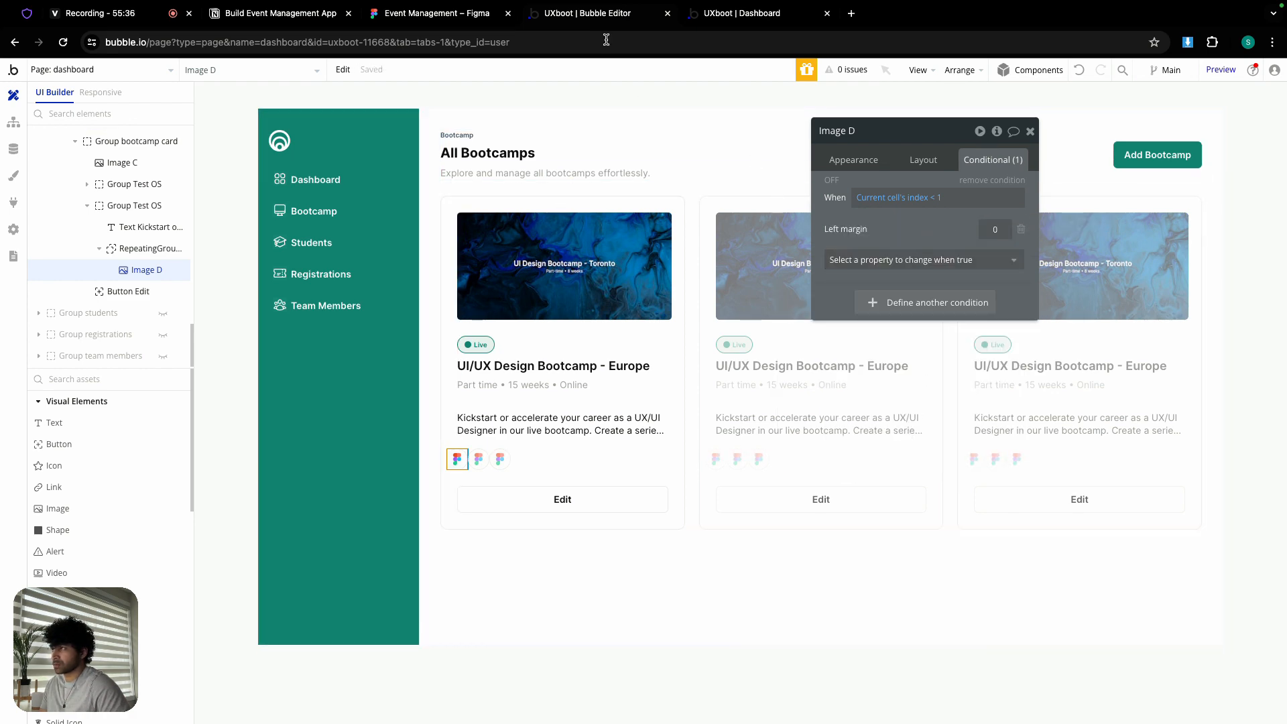
- Check the logo rows in the live app, then go back to the editor
{"action": "left_click", "coordinate": [735, 16]}
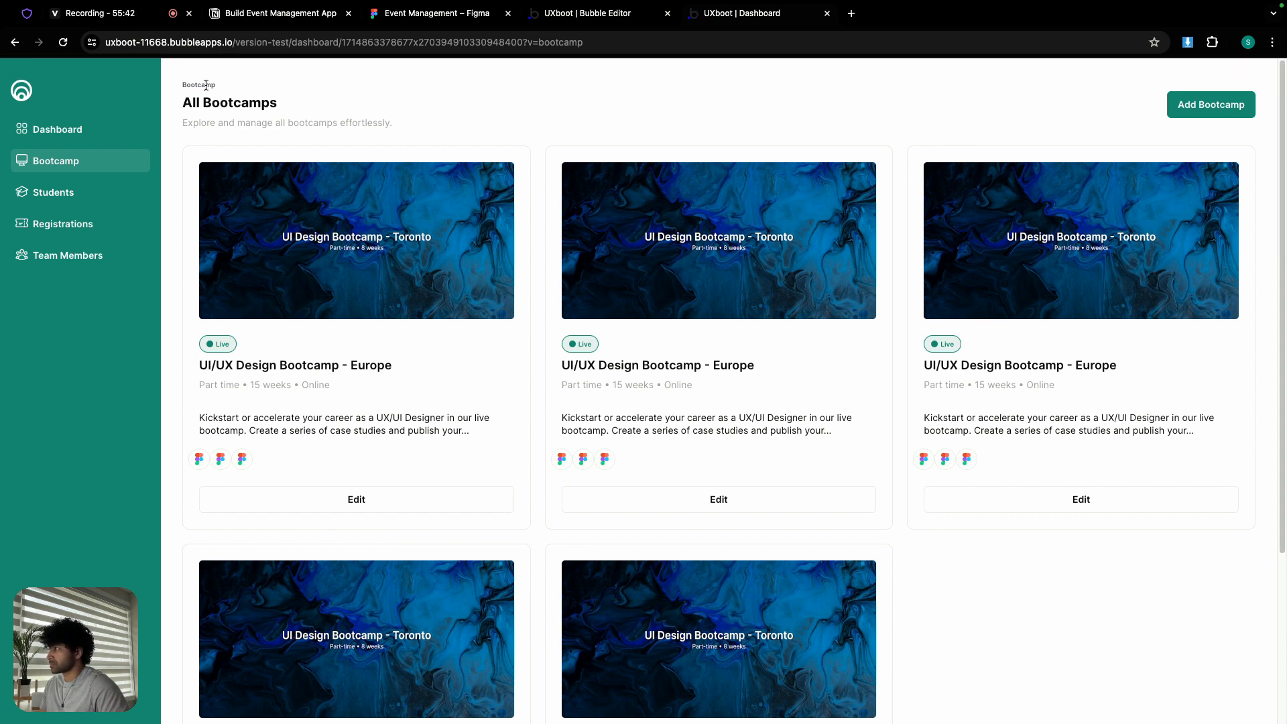
{"action": "left_click", "coordinate": [124, 14]}
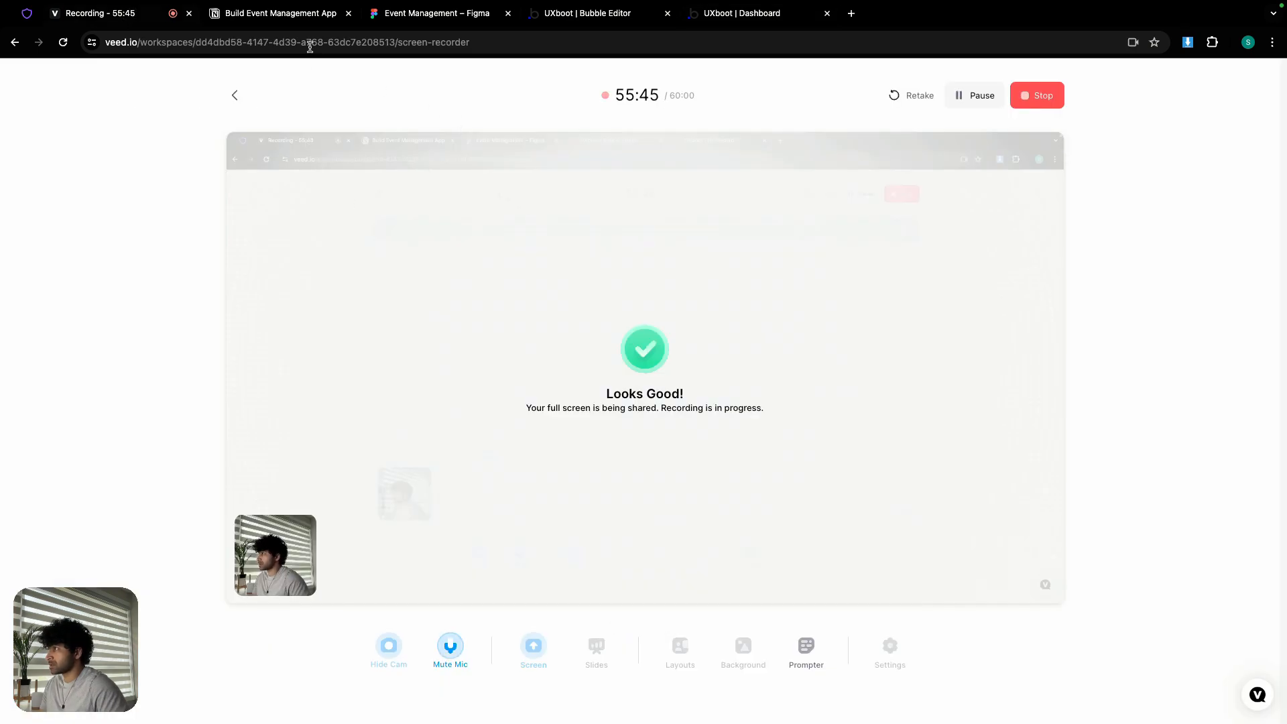
{"action": "left_click", "coordinate": [442, 15]}
{"action": "left_click", "coordinate": [587, 14]}
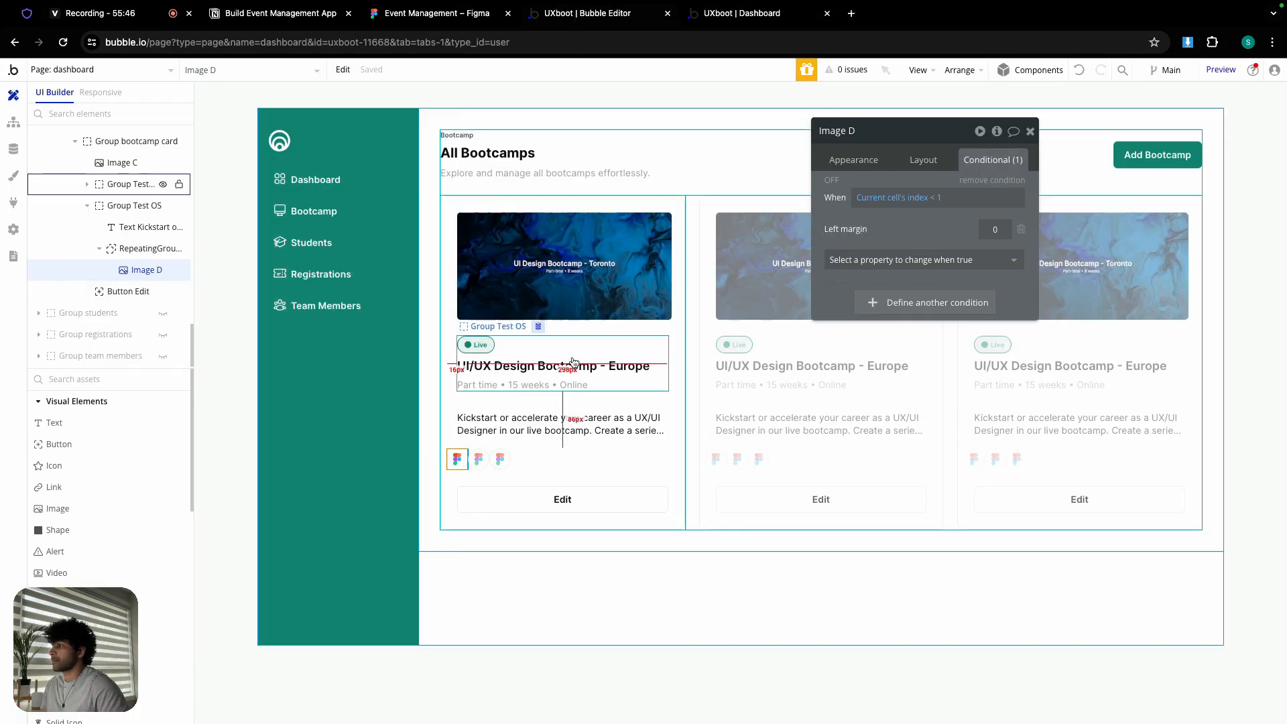
- Inspect RepeatingGroup logo's Layout left margin of -16 and compare it with the first logo image
{"action": "left_click", "coordinate": [492, 460]}
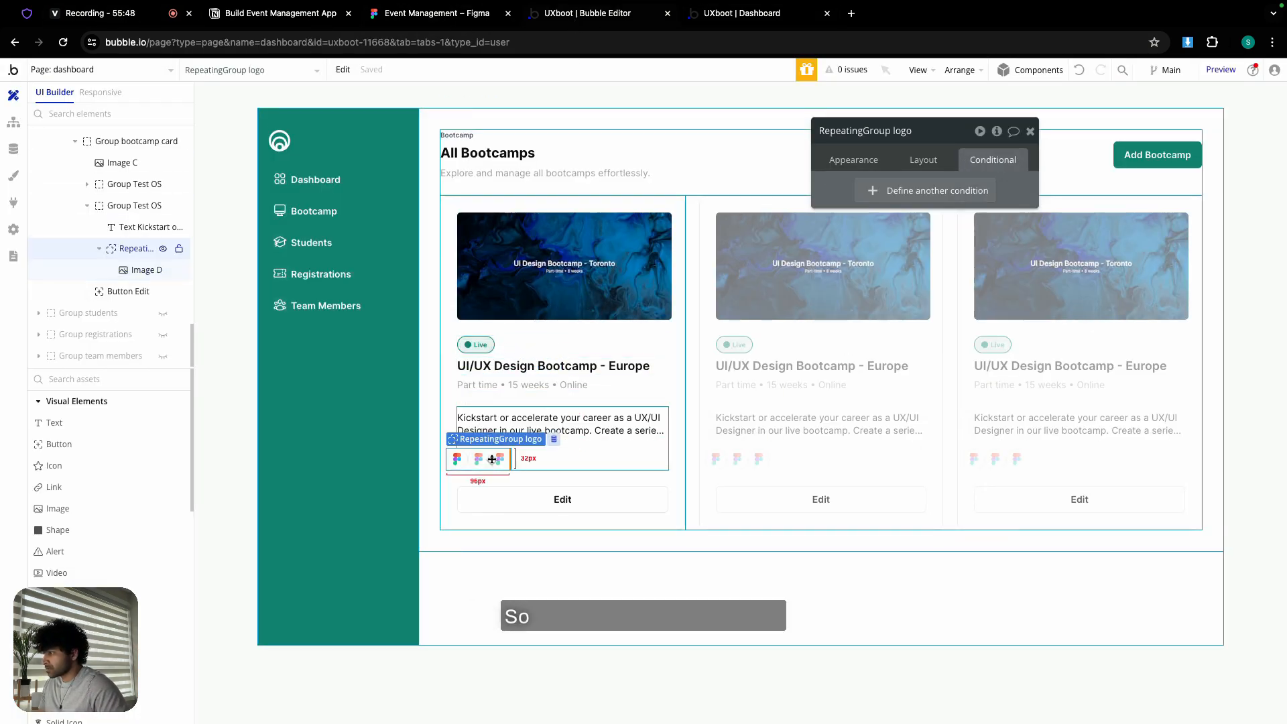
{"action": "left_click", "coordinate": [934, 159]}
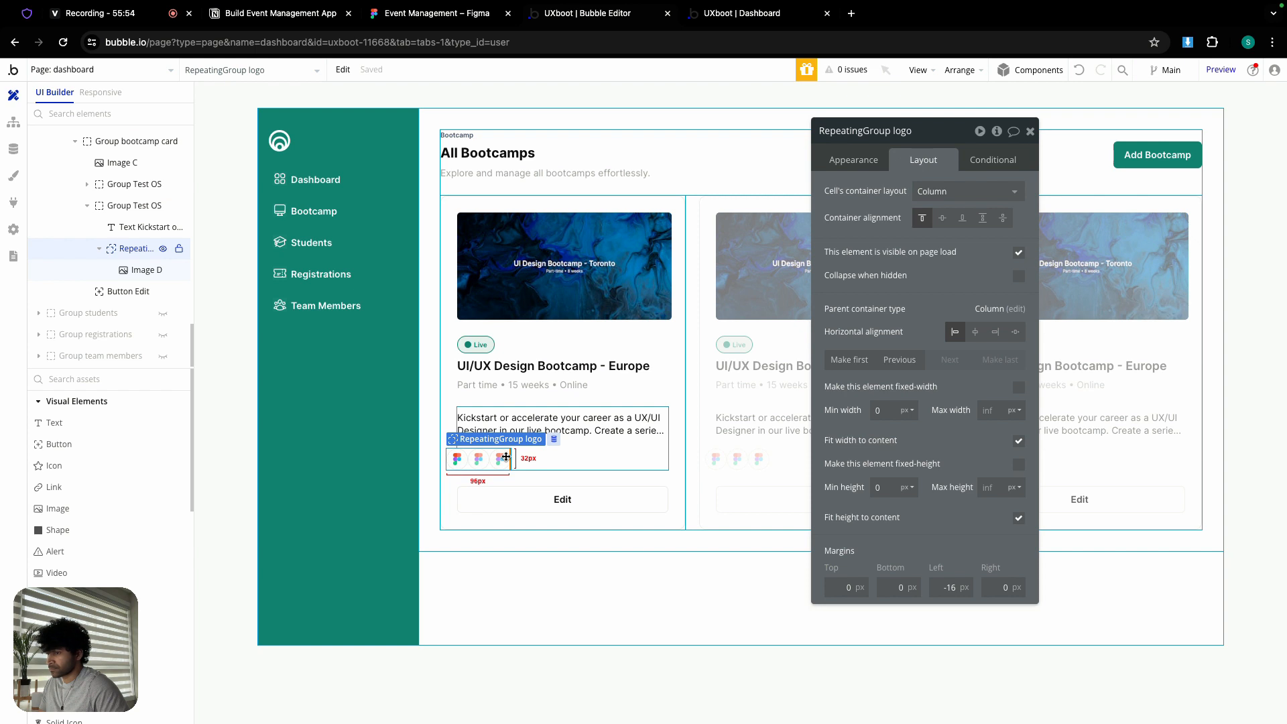
{"action": "left_click", "coordinate": [461, 460]}
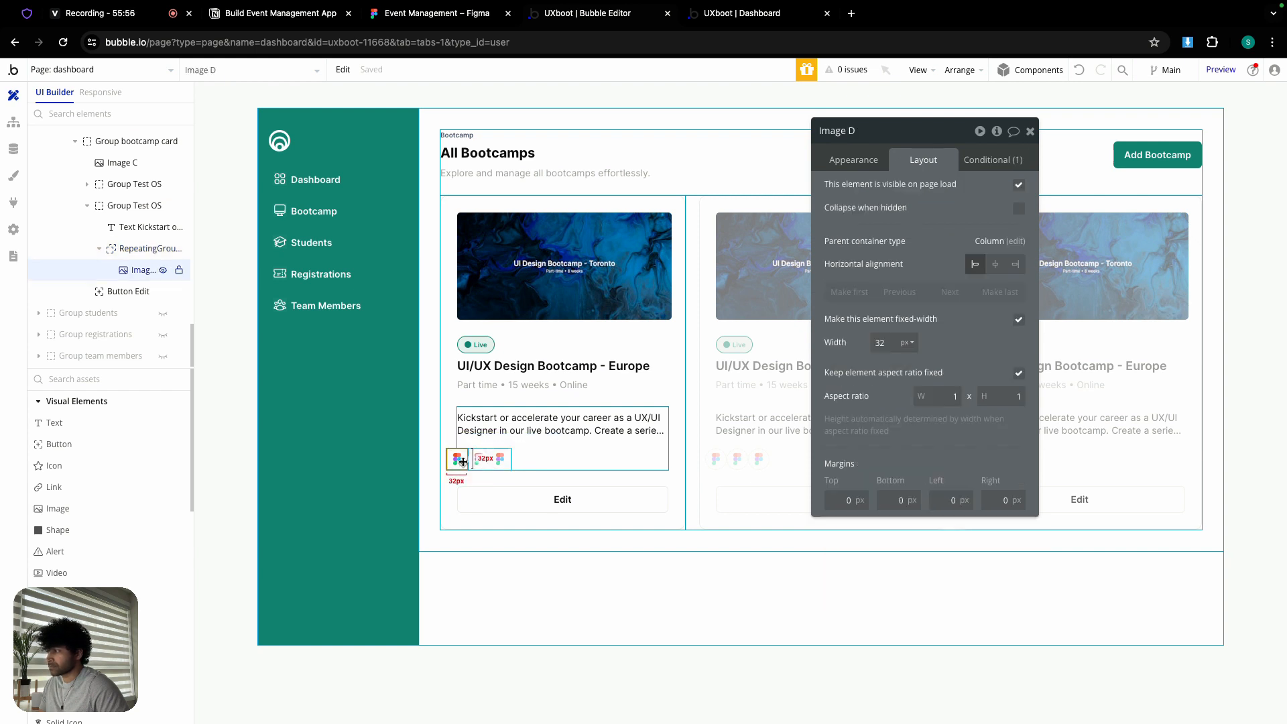
{"action": "left_click", "coordinate": [507, 461]}
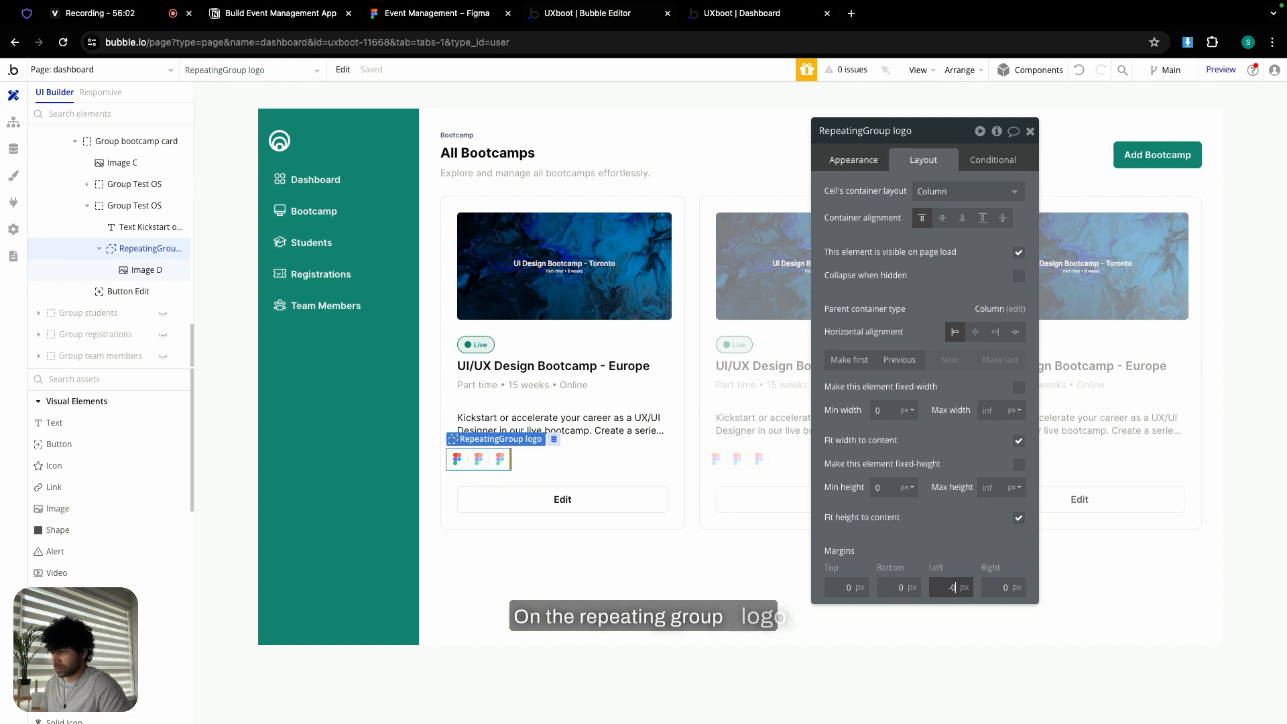
- Rename the logo image to 'Image tool logo' and set its left margin to -16
{"action": "type", "text": "0"}
{"action": "left_click", "coordinate": [469, 463]}
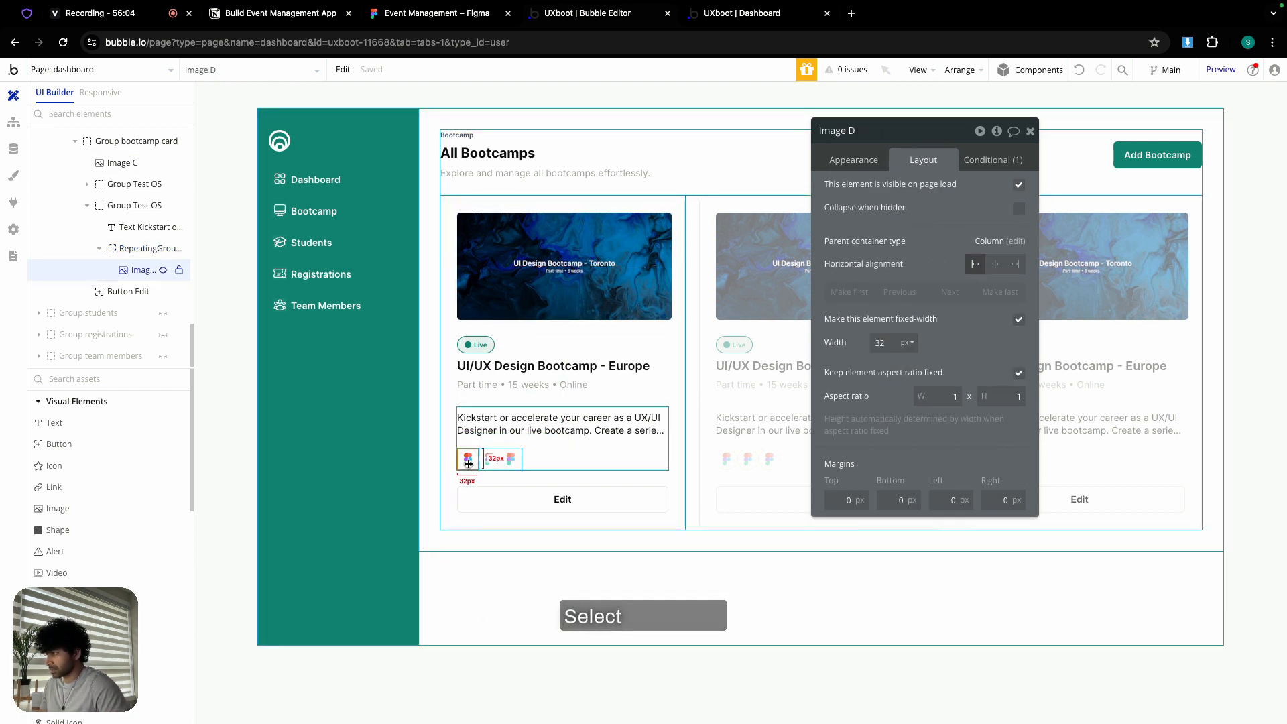
{"action": "double_click", "coordinate": [898, 125]}
{"action": "type", "text": "logo"}
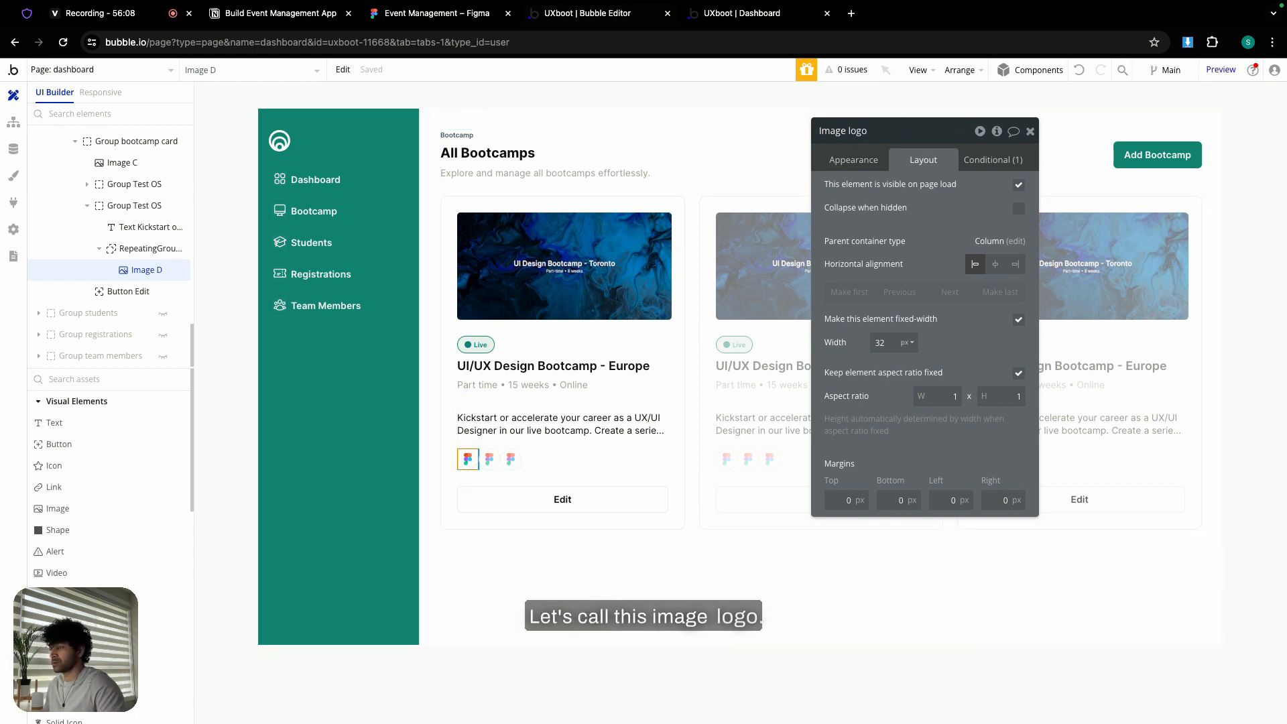
{"action": "type", "text": "tool"}
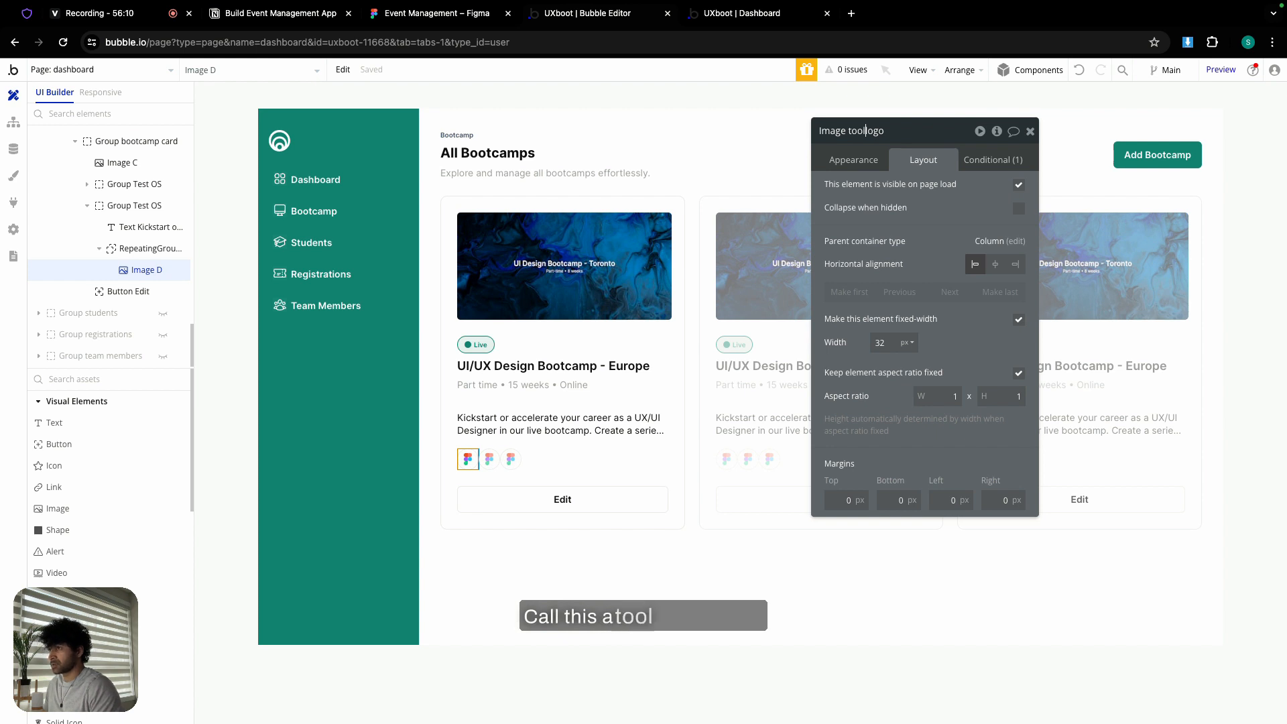
{"action": "left_click", "coordinate": [941, 498]}
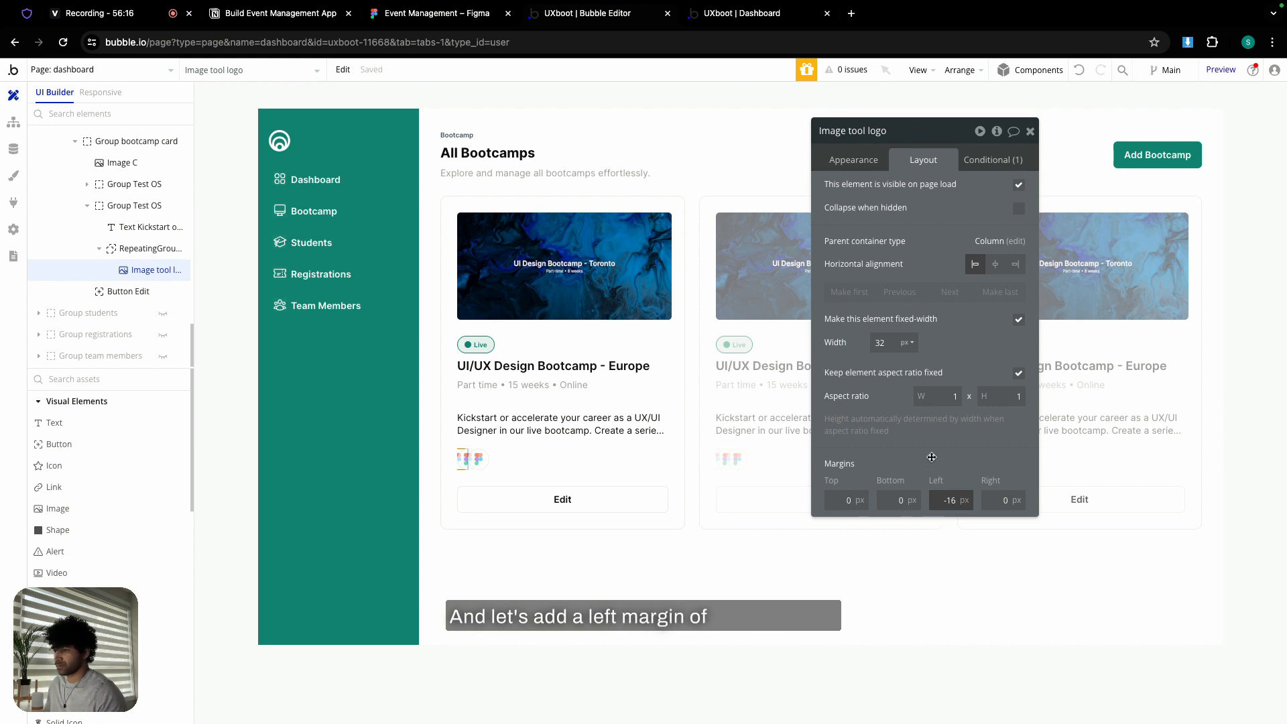
- Compare margins with the repeating group and reload the live page to see the overlapping logos
{"action": "left_click", "coordinate": [486, 462]}
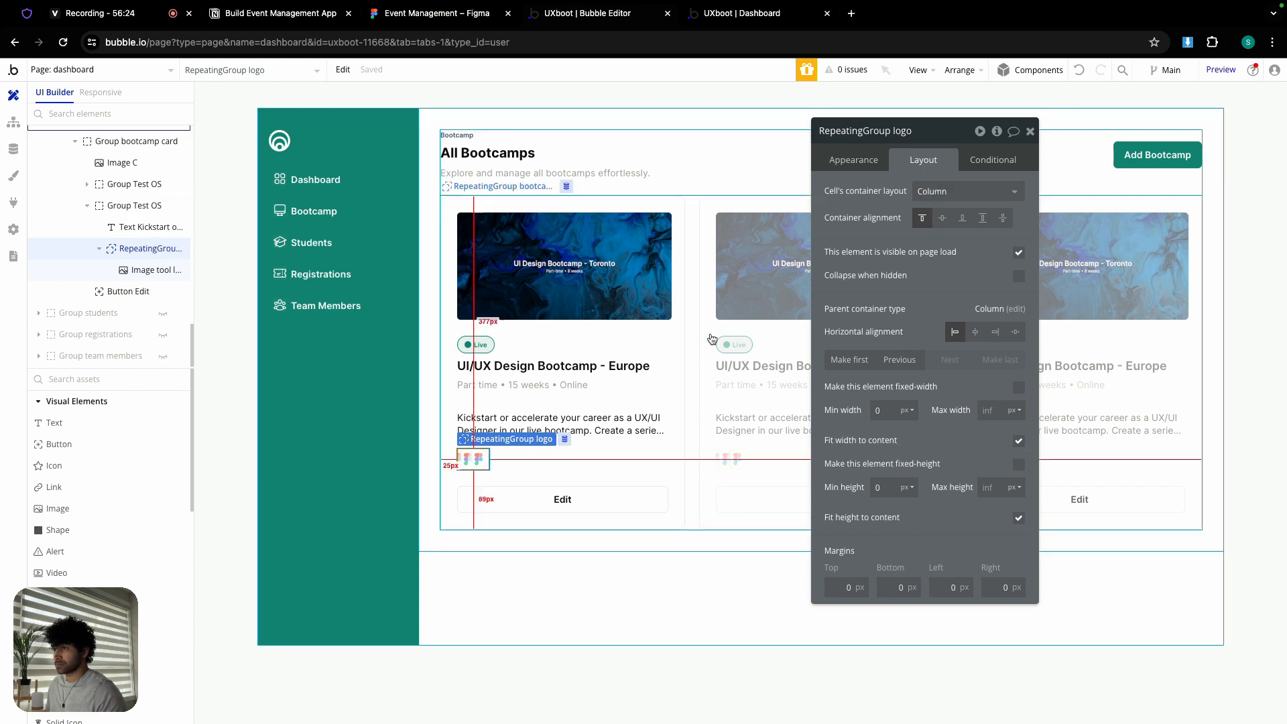
{"action": "left_click", "coordinate": [142, 270]}
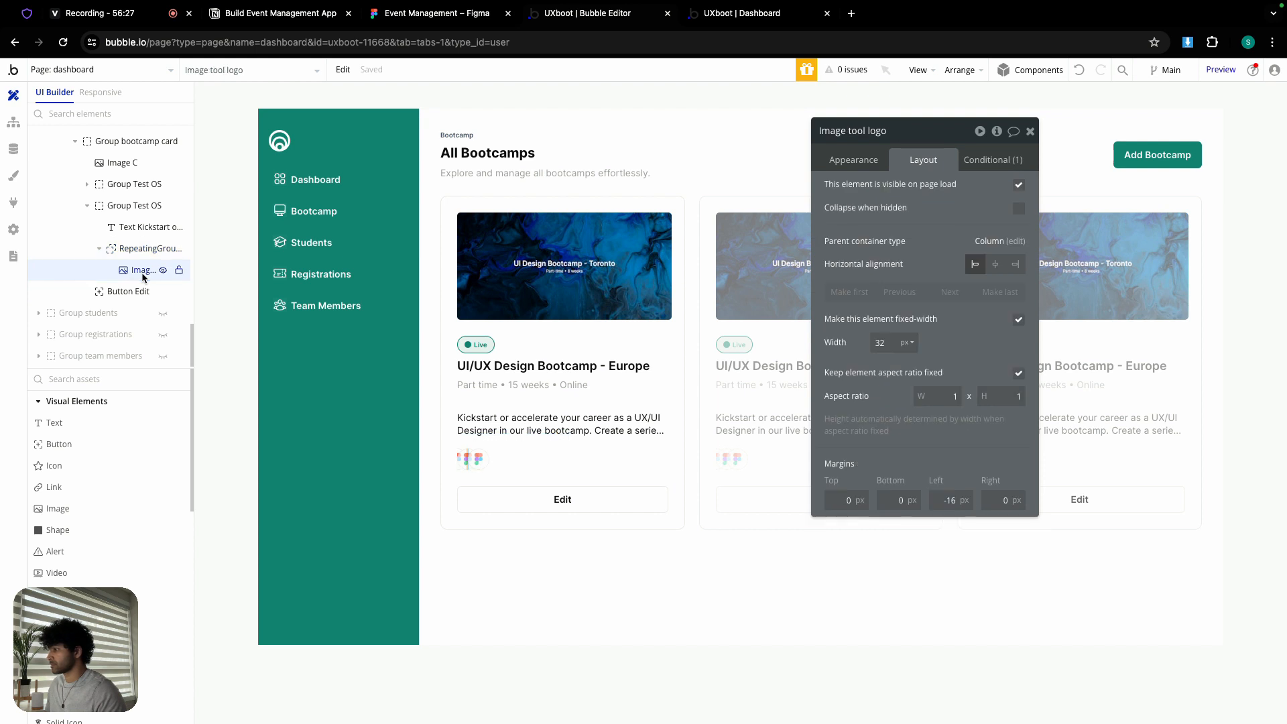
{"action": "left_click", "coordinate": [995, 162]}
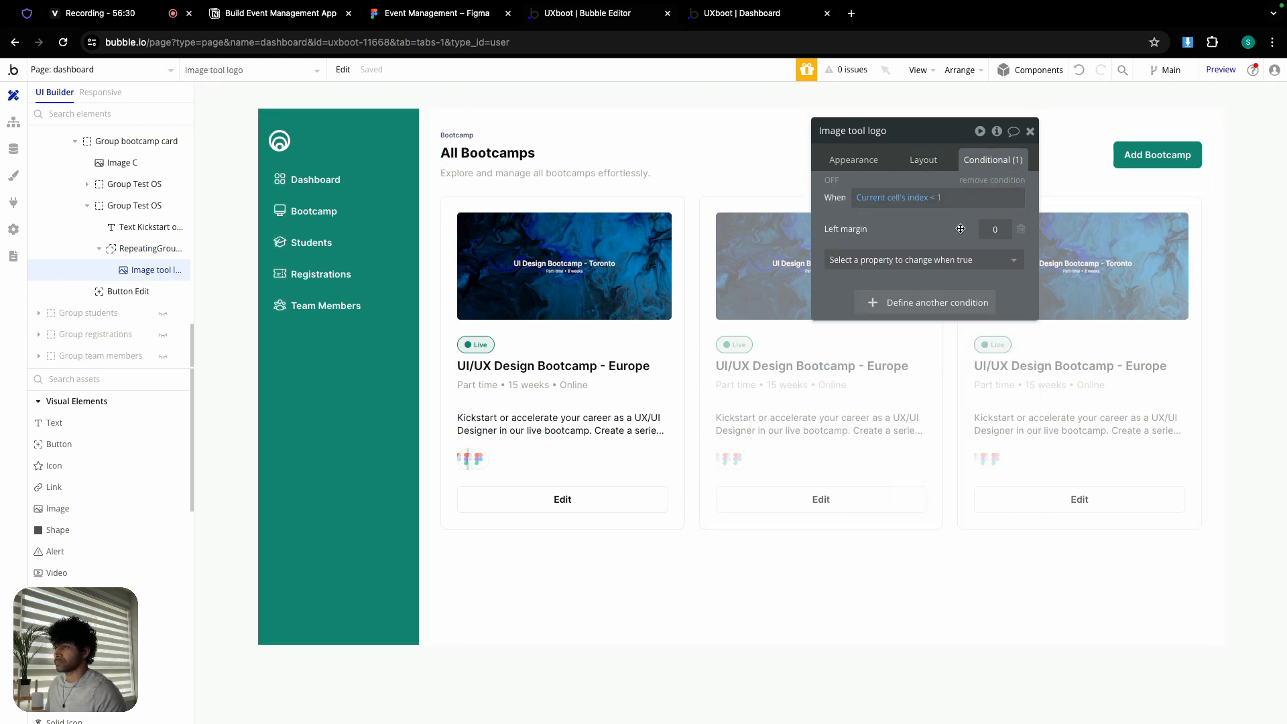
{"action": "left_click", "coordinate": [724, 15]}
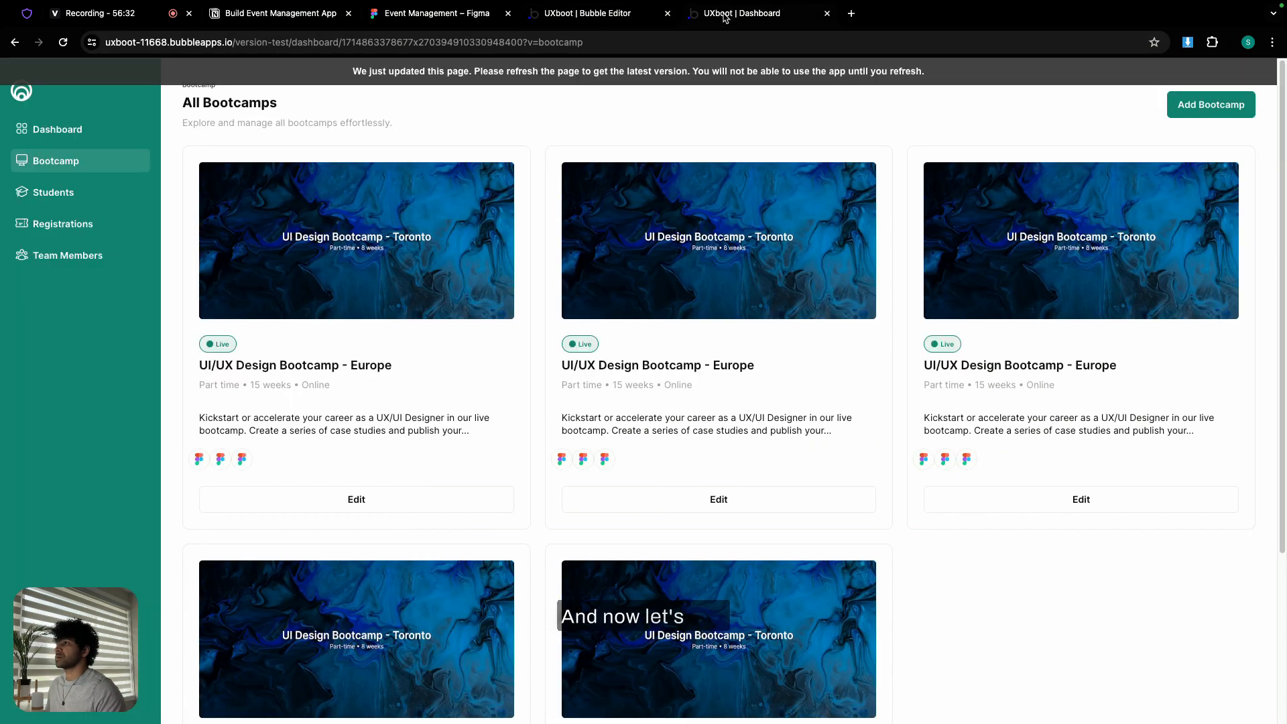
{"action": "left_click", "coordinate": [714, 72]}
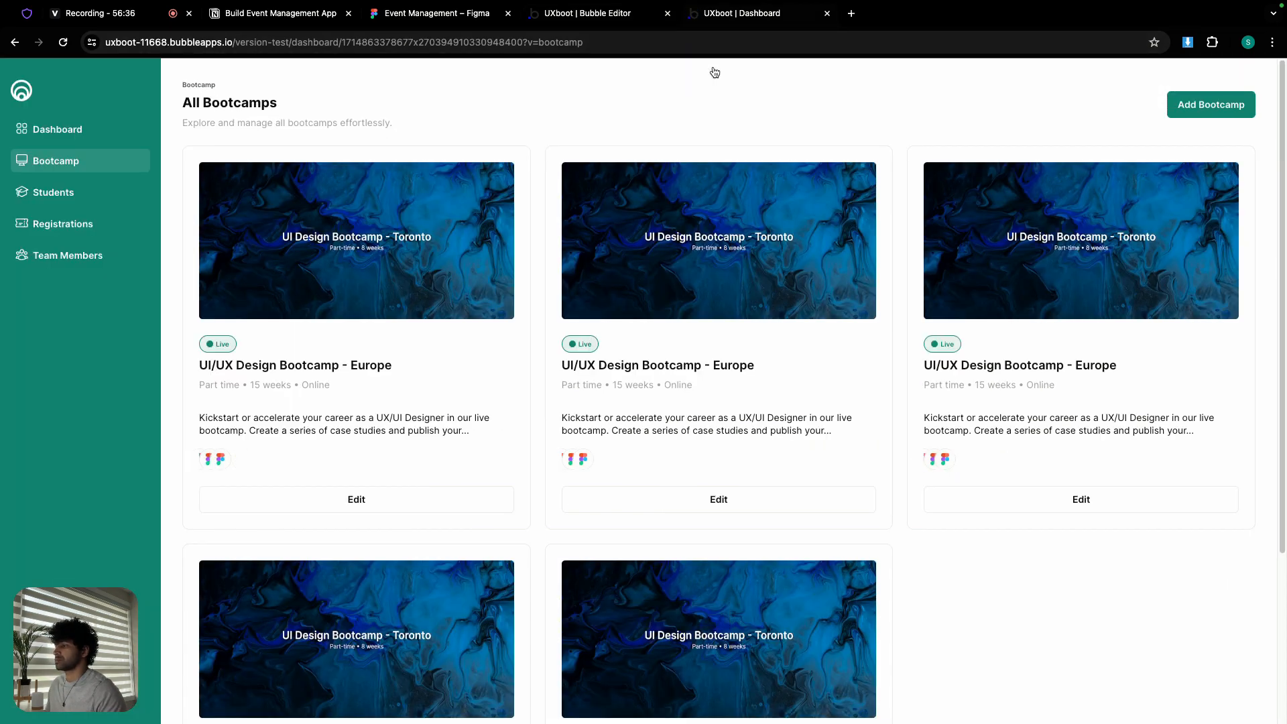
{"action": "left_click", "coordinate": [594, 15]}
{"action": "left_click", "coordinate": [940, 200]}
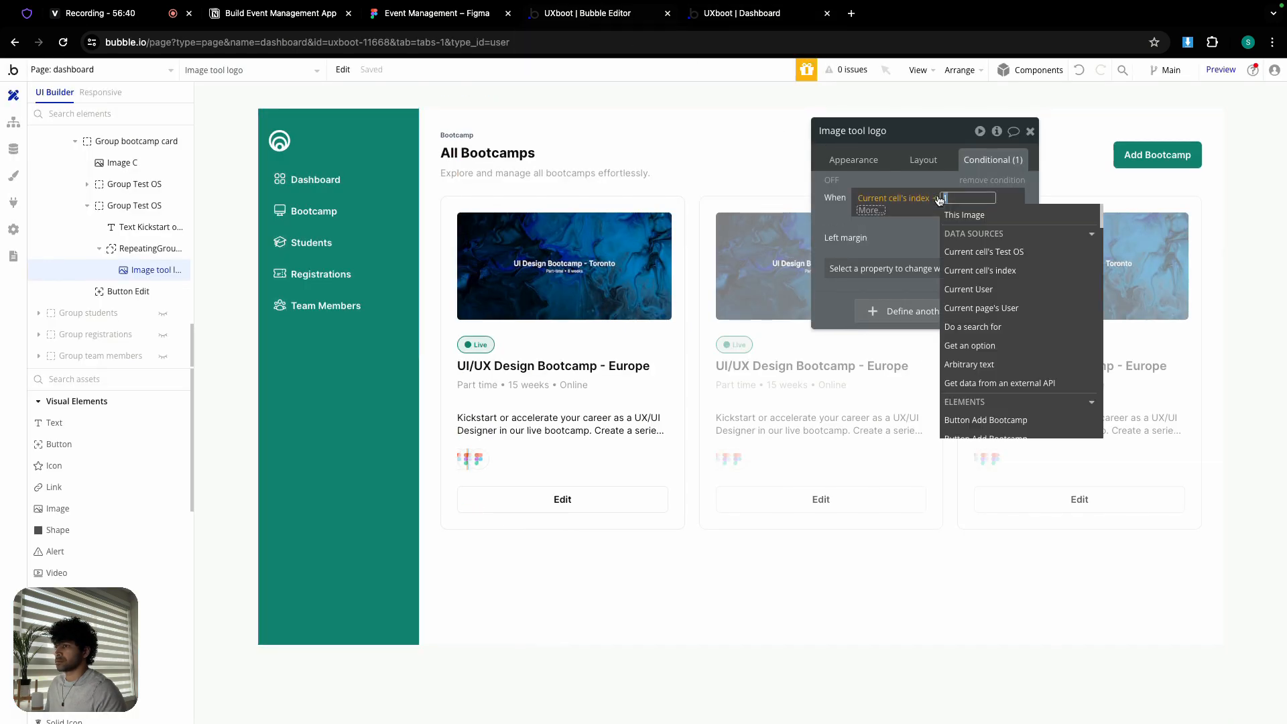
- Change the image's condition to 'Current cell's index is 0' and check the live app
{"action": "key", "text": "BackSpace"}
{"action": "key", "text": "BackSpace"}
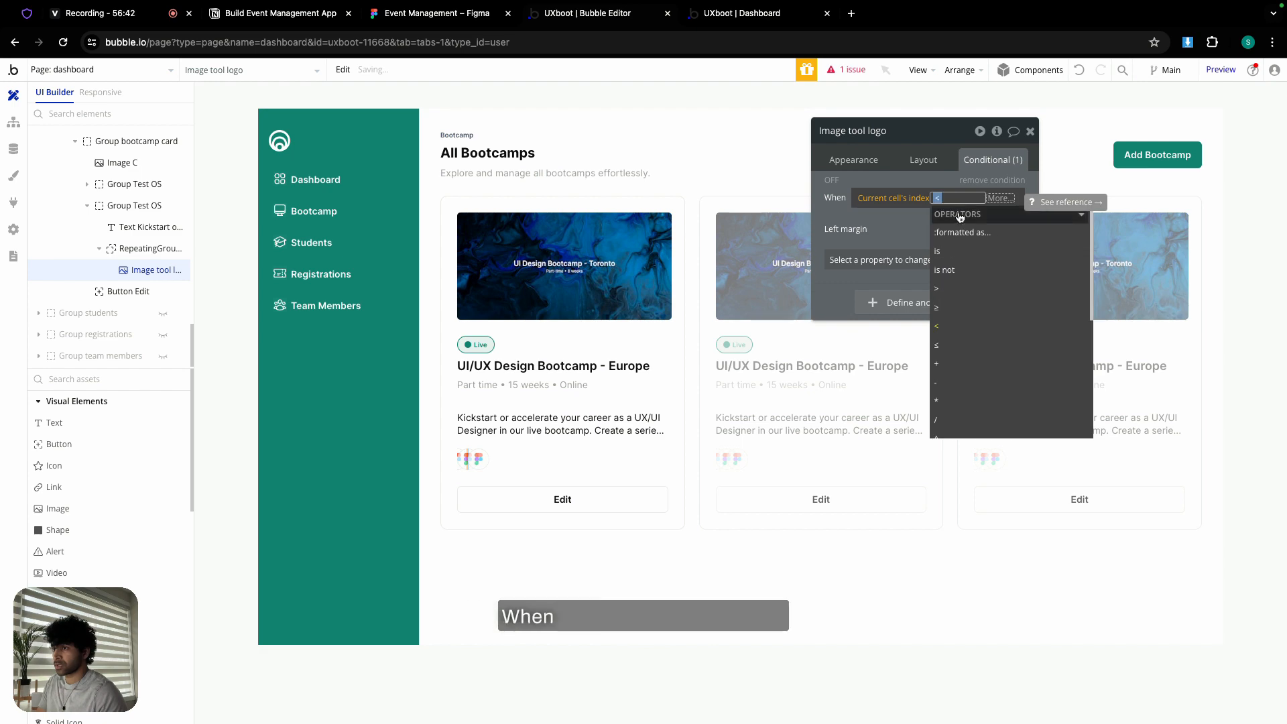
{"action": "left_click", "coordinate": [954, 253]}
{"action": "type", "text": "0"}
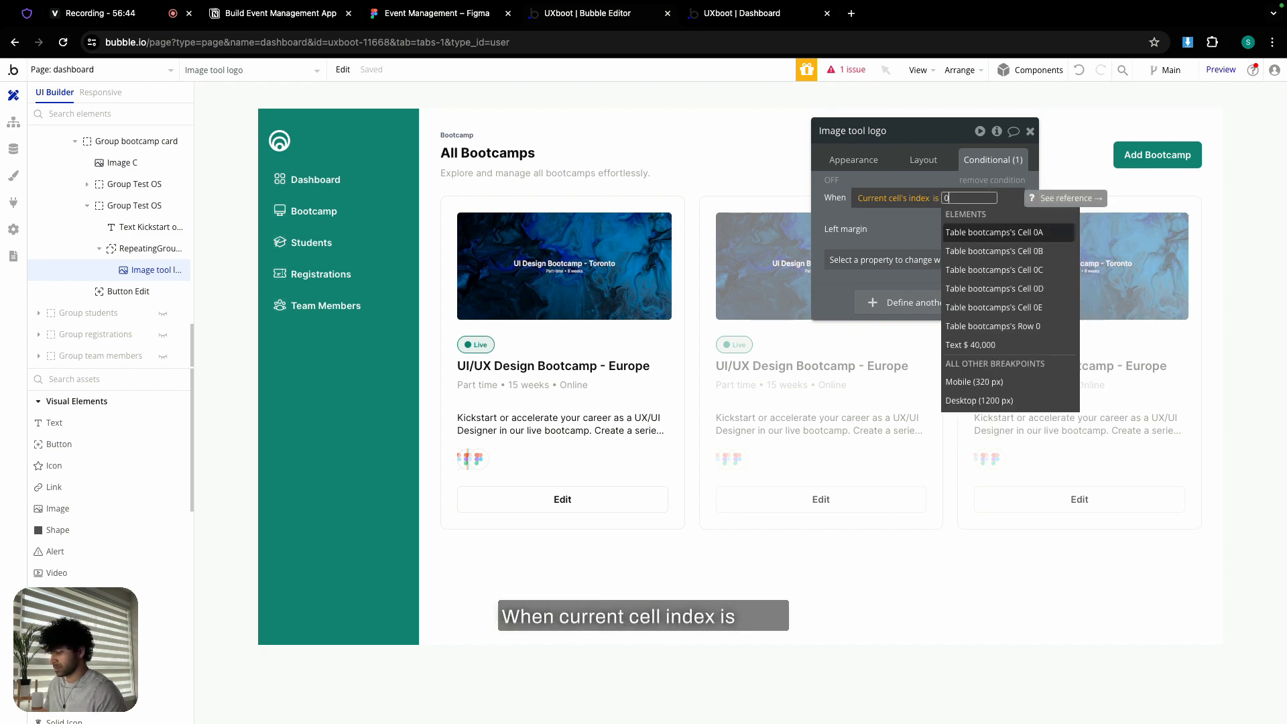
{"action": "key", "text": "Return"}
{"action": "left_click", "coordinate": [880, 235]}
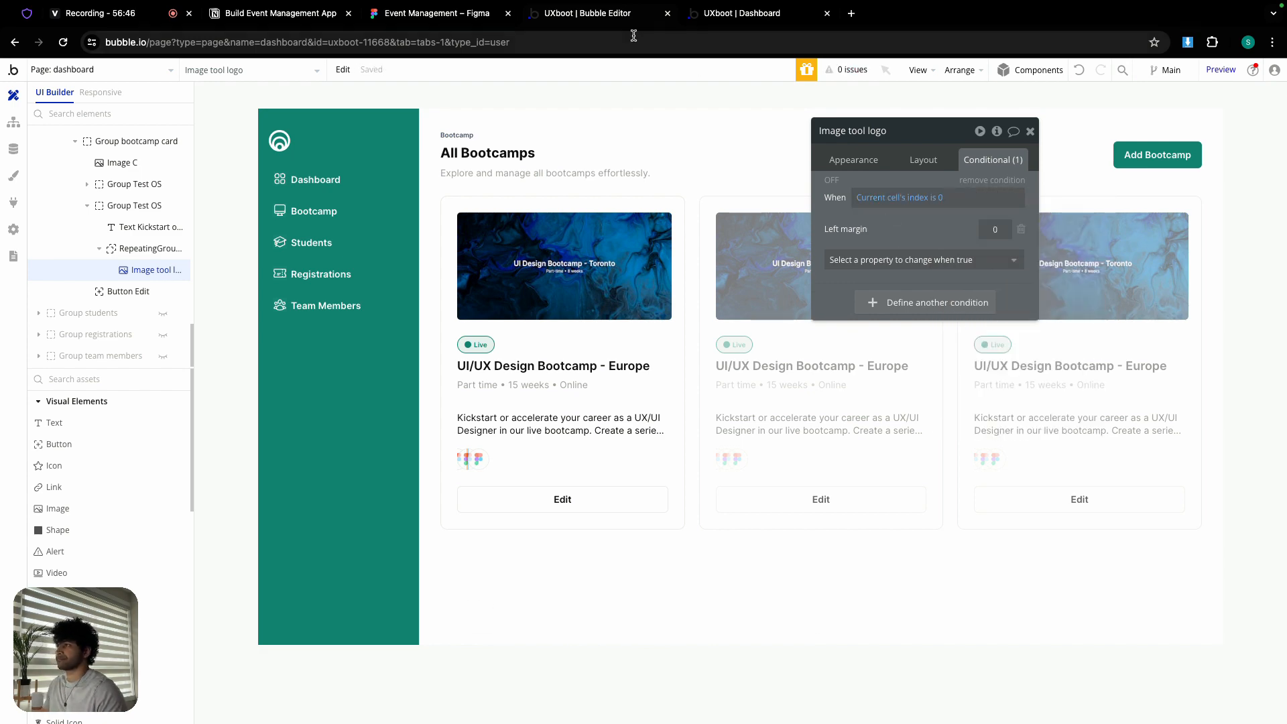
{"action": "left_click", "coordinate": [738, 13]}
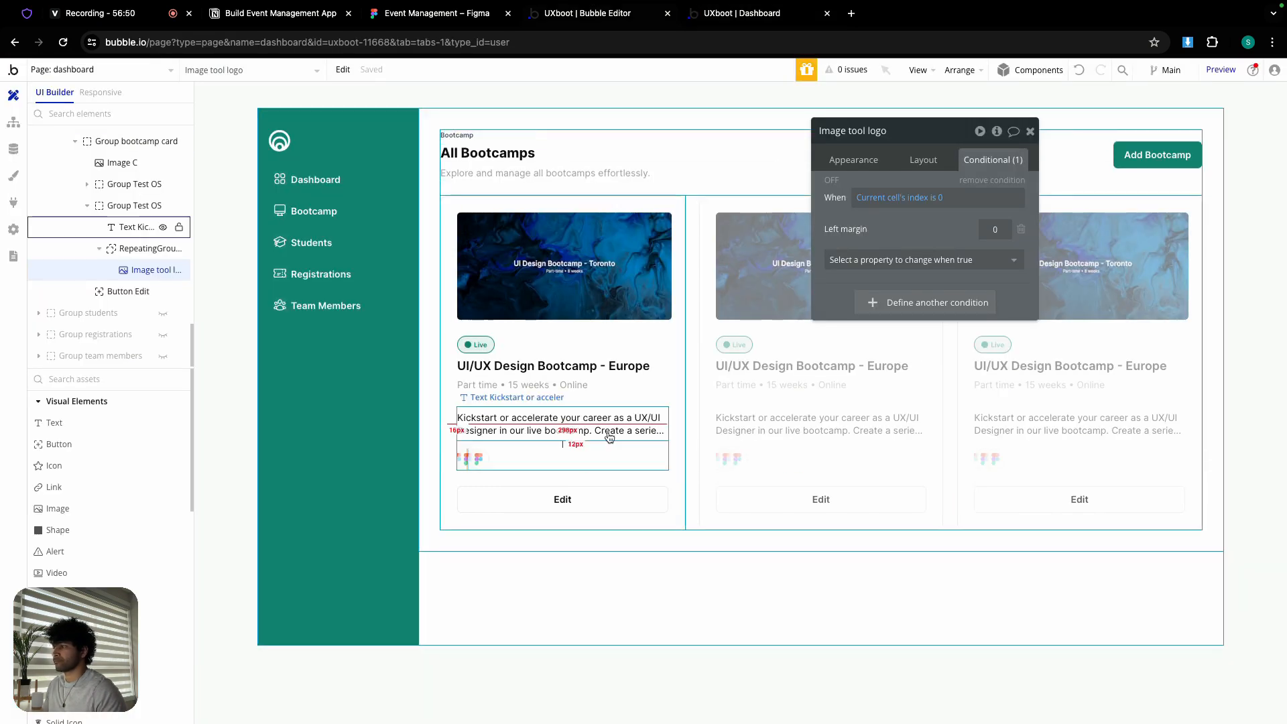
- Add a RepeatingGroup logo condition: when Current cell's index is 0, left margin becomes 0
{"action": "left_click", "coordinate": [481, 460]}
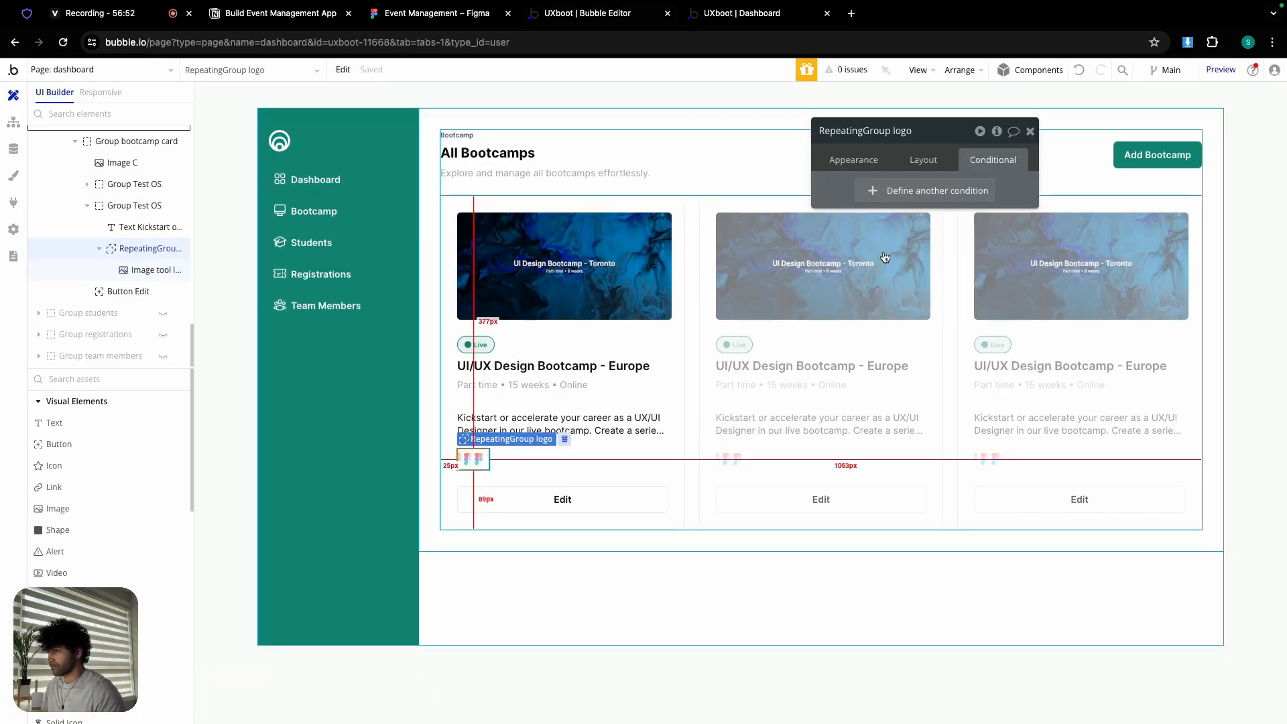
{"action": "left_click", "coordinate": [912, 192]}
{"action": "right_click", "coordinate": [873, 197]}
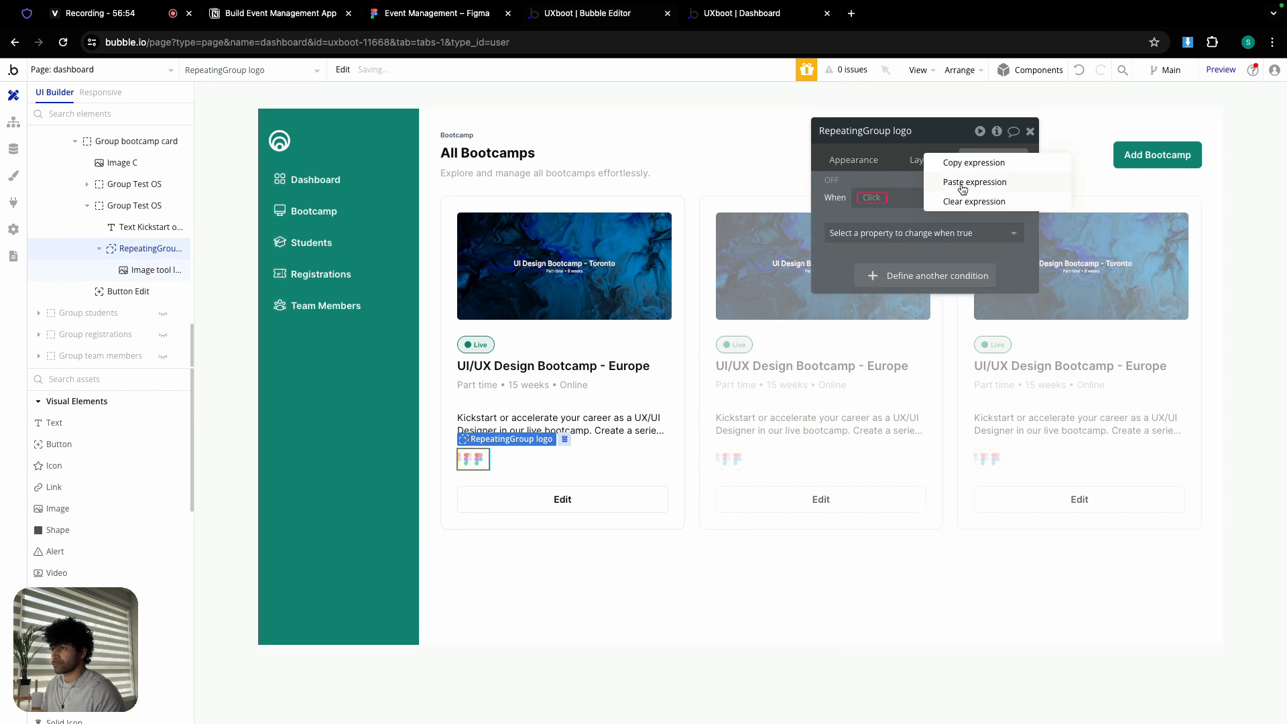
{"action": "left_click", "coordinate": [973, 182]}
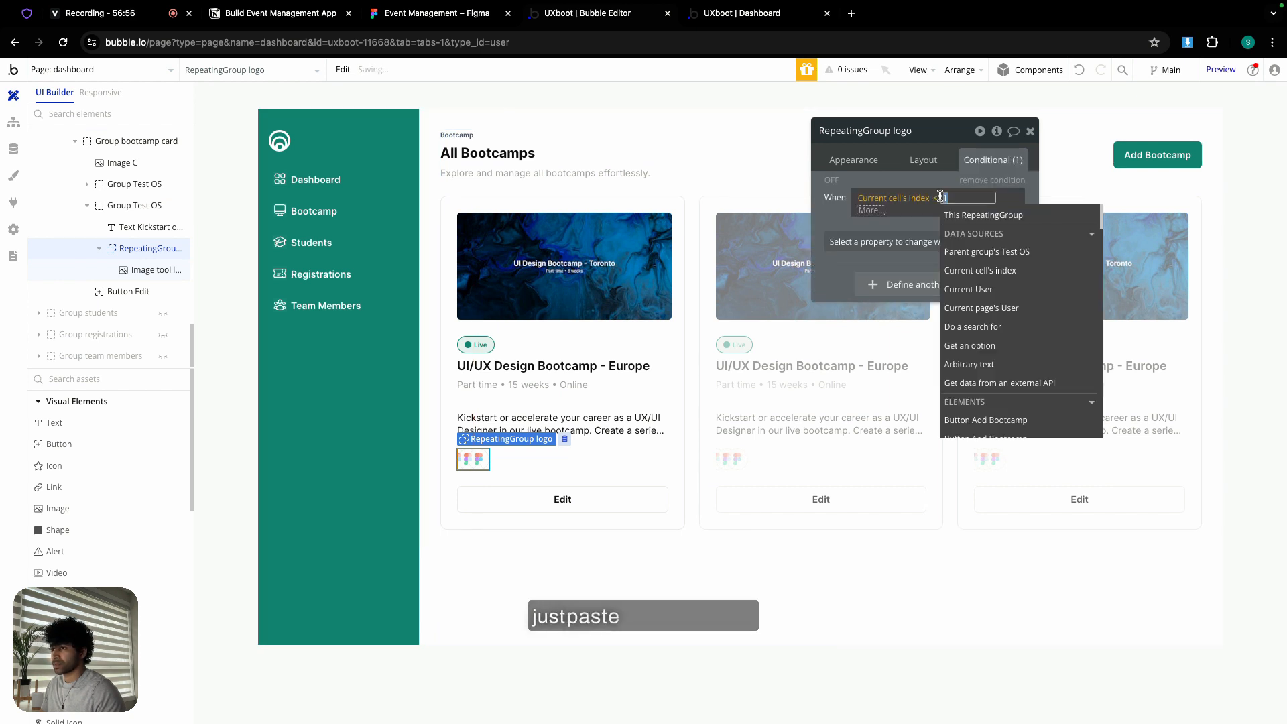
{"action": "key", "text": "BackSpace"}
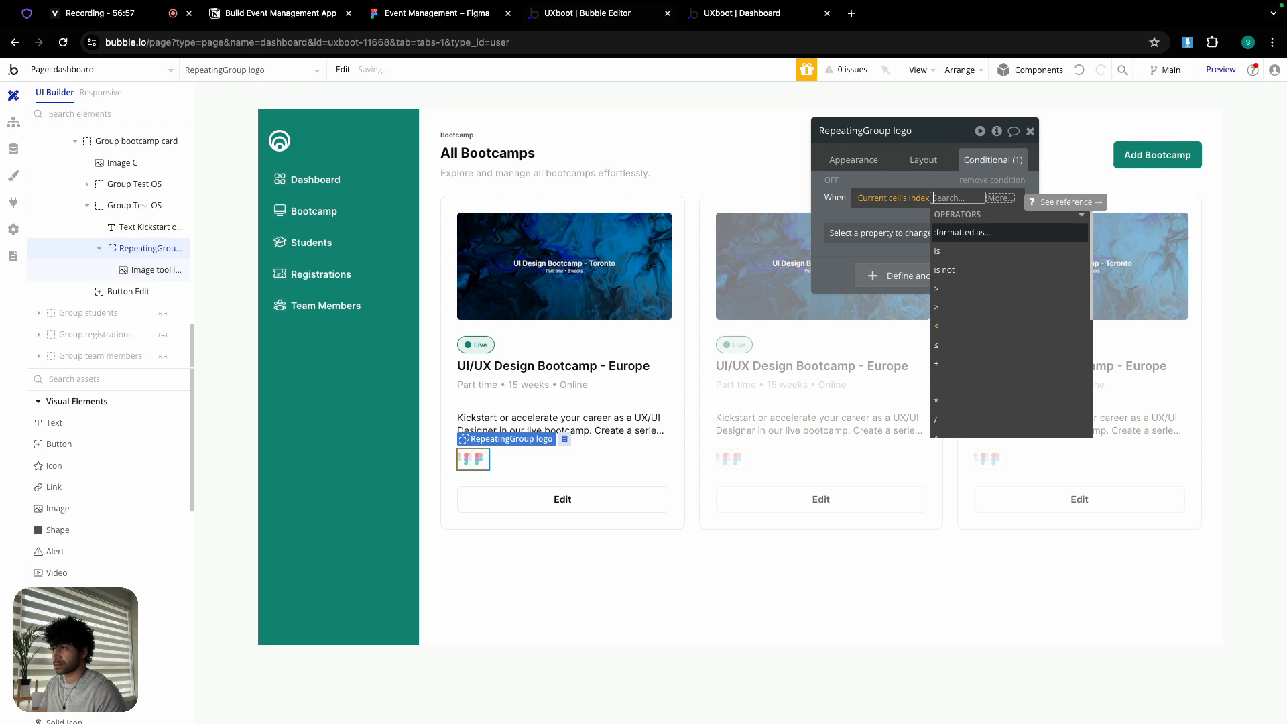
{"action": "left_click", "coordinate": [949, 249]}
{"action": "type", "text": "0"}
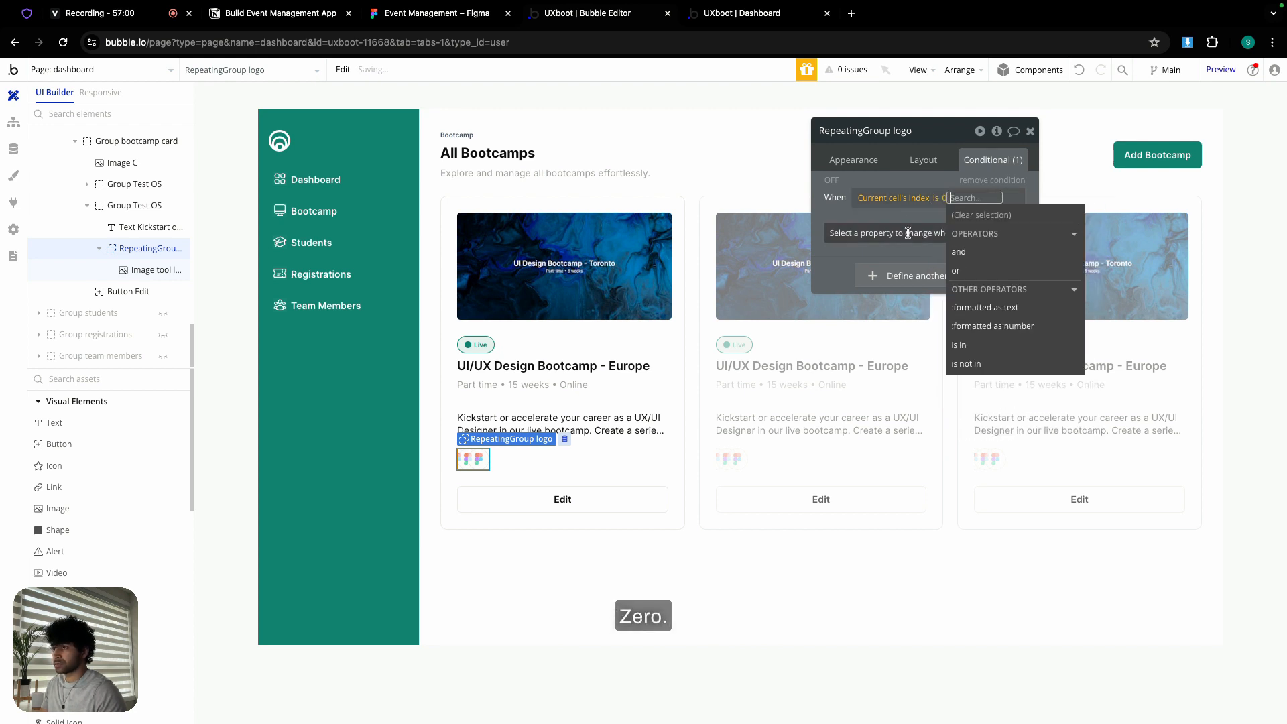
{"action": "left_click", "coordinate": [876, 232]}
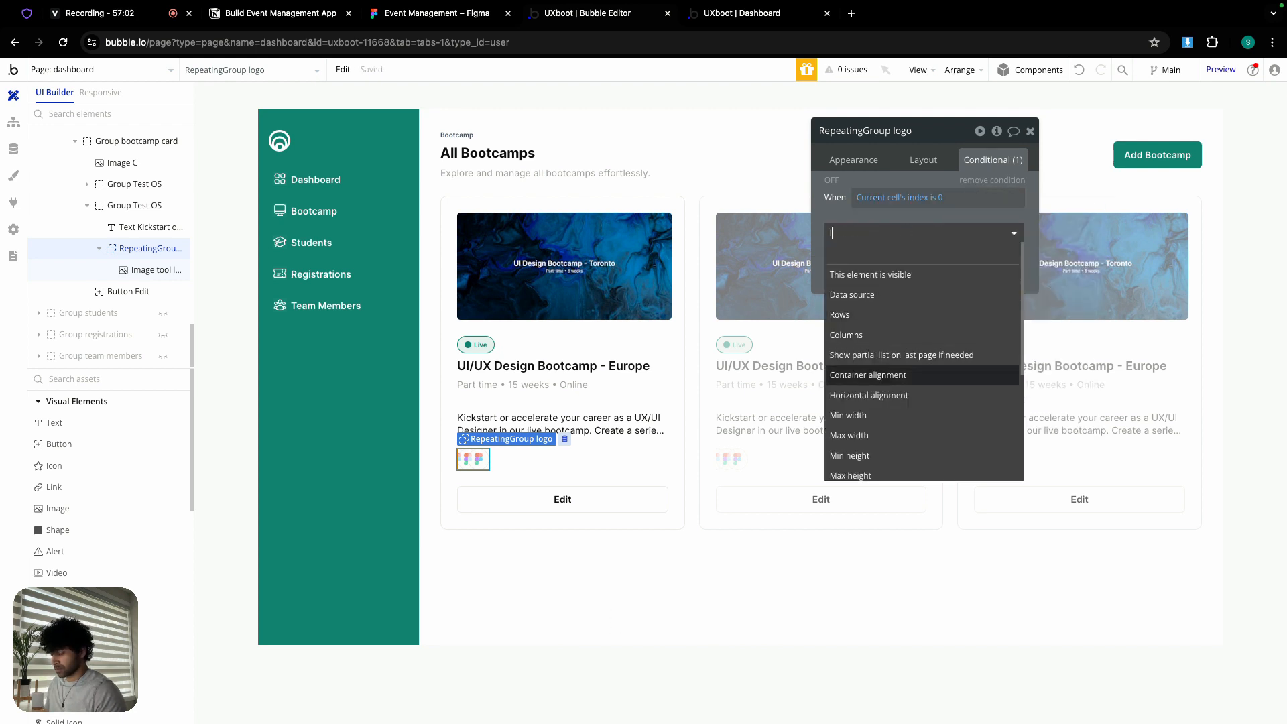
{"action": "type", "text": "left"}
{"action": "left_click", "coordinate": [886, 275]}
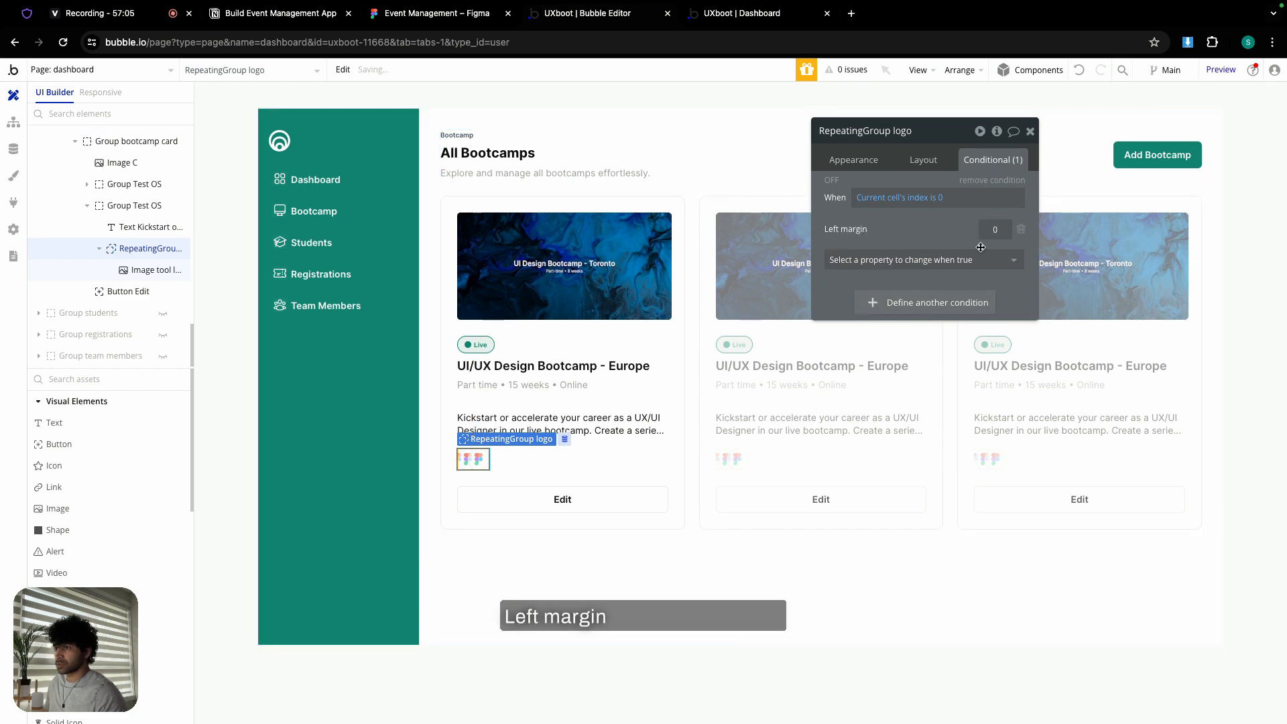
{"action": "left_click", "coordinate": [742, 13]}
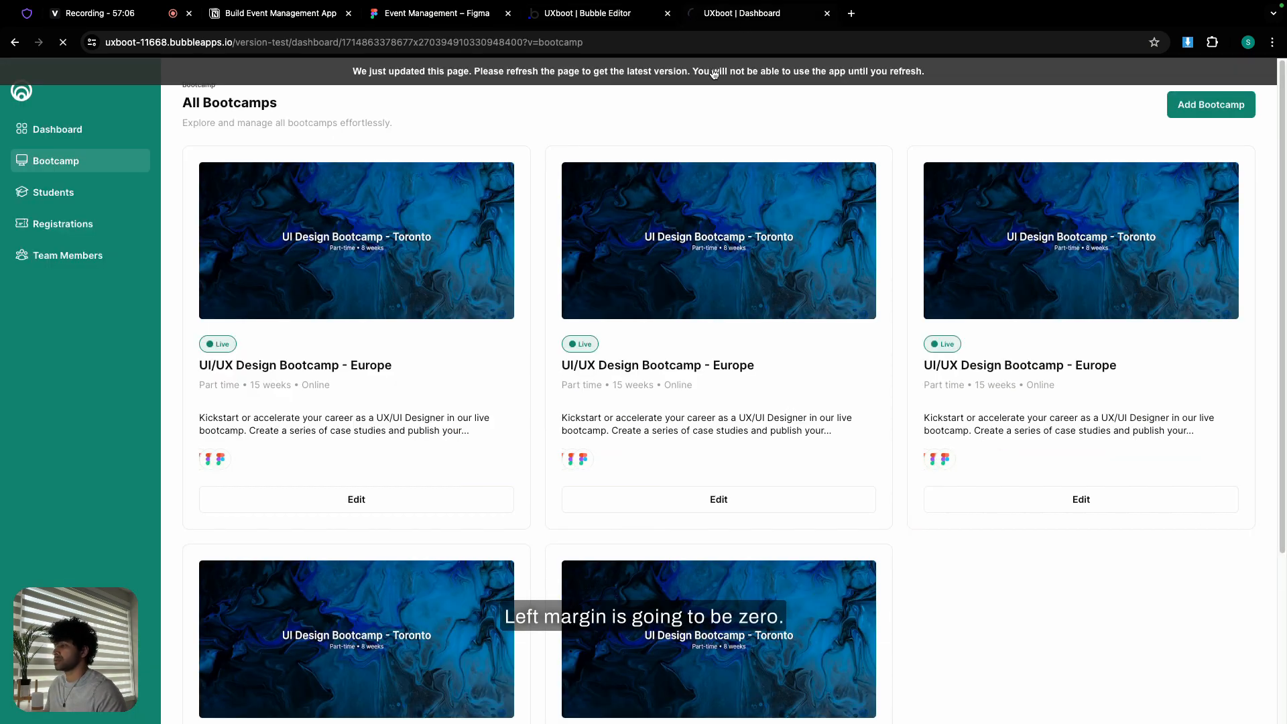
{"action": "left_click", "coordinate": [605, 21]}
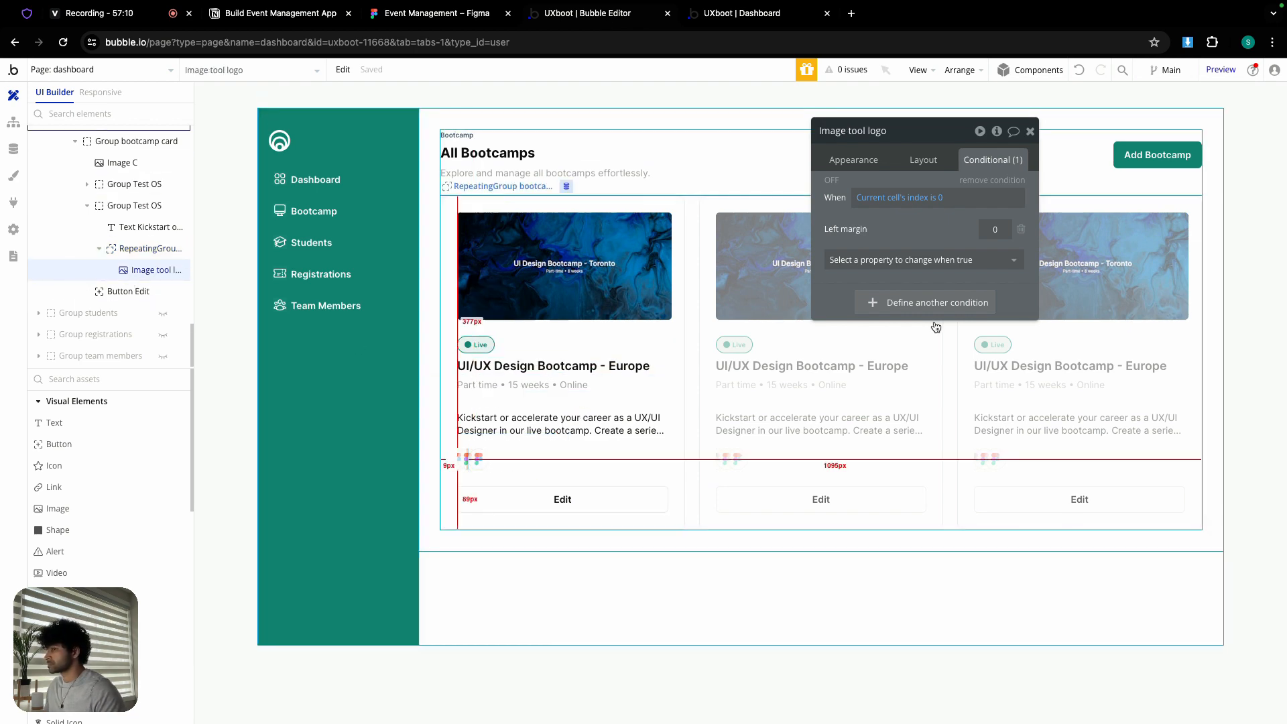
- Delete the index condition from Image tool logo and look at the live app
{"action": "left_click", "coordinate": [993, 180]}
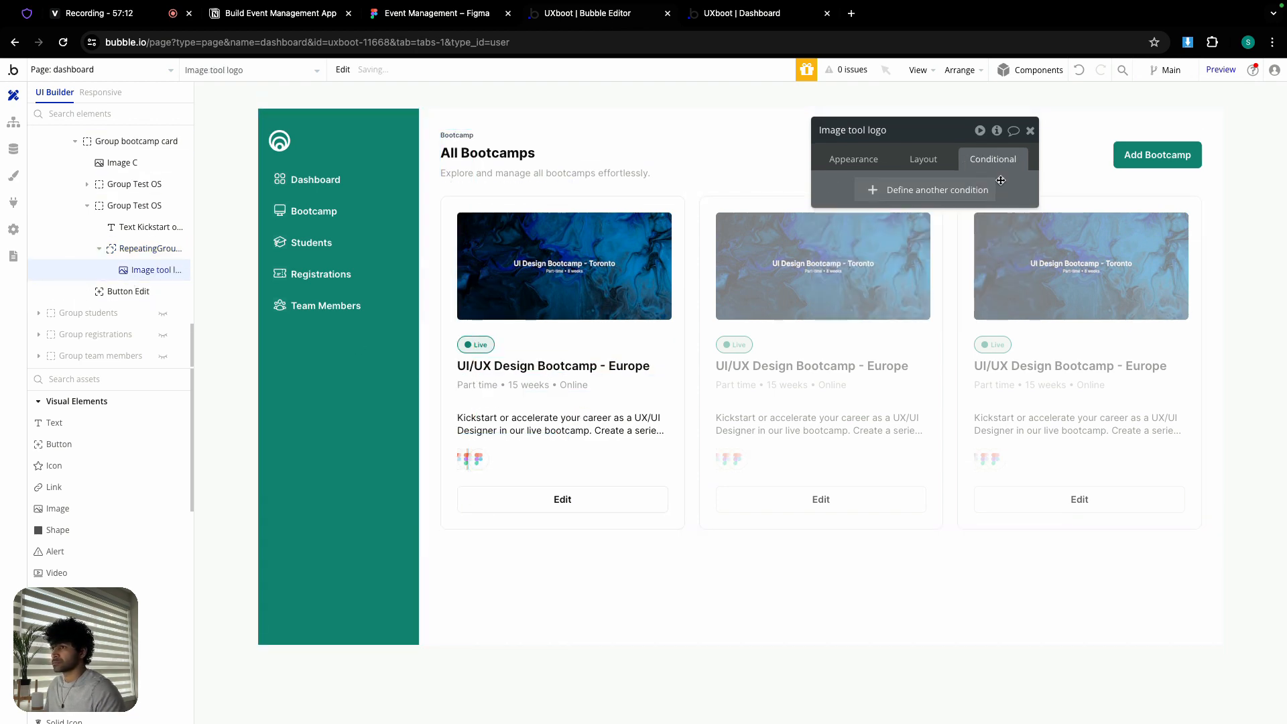
{"action": "left_click", "coordinate": [720, 21]}
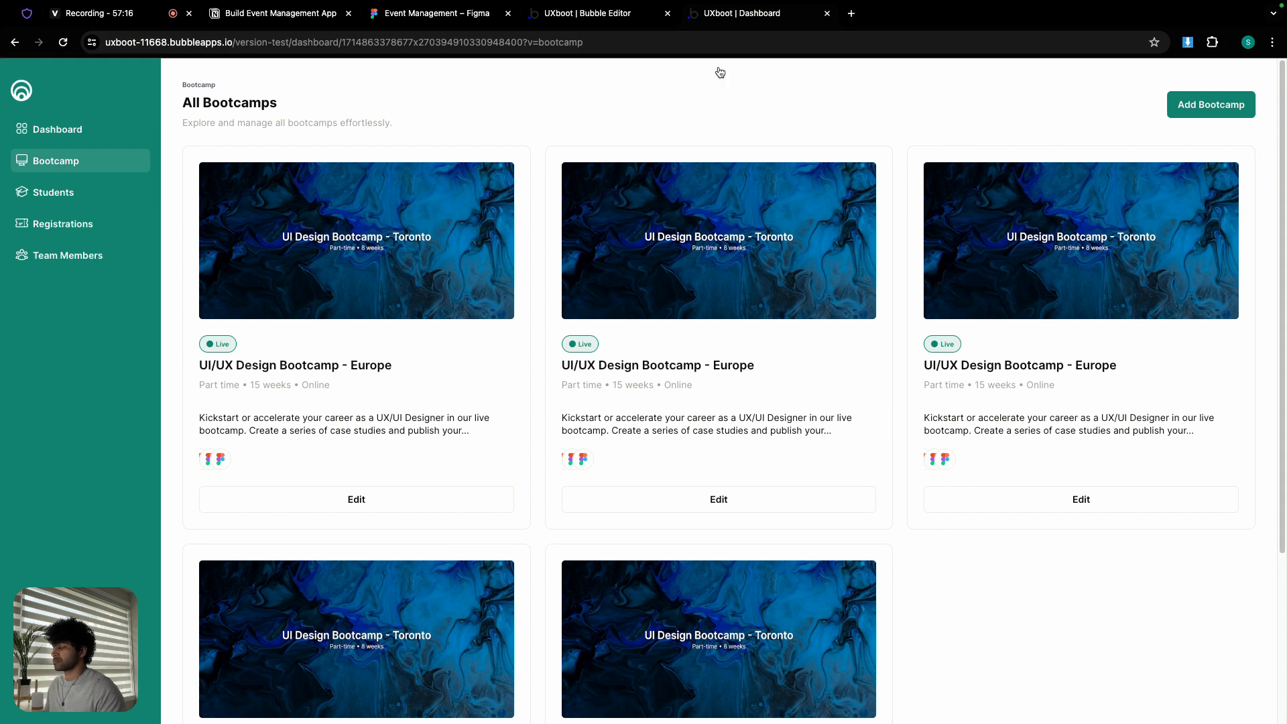
{"action": "left_click", "coordinate": [620, 20]}
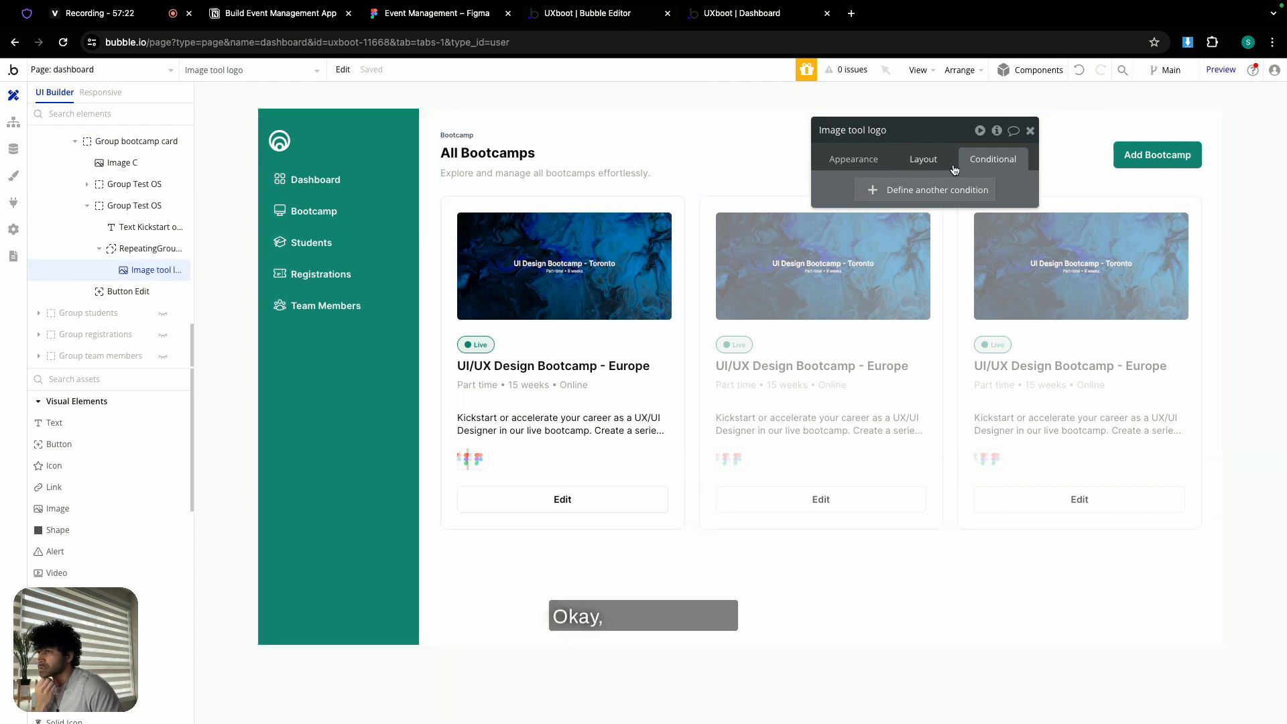
- Set Image tool logo's left margin to 0 and reload the live page to confirm three Figma icons
{"action": "left_click", "coordinate": [930, 168]}
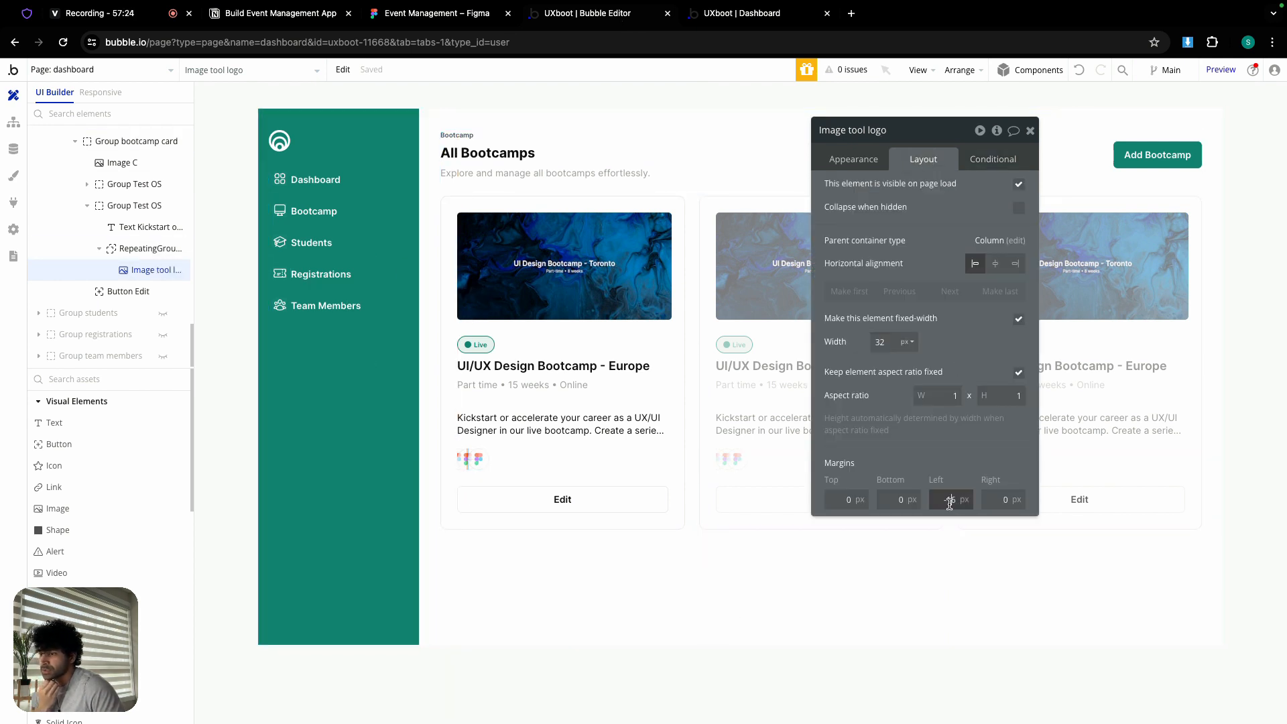
{"action": "left_click", "coordinate": [918, 460]}
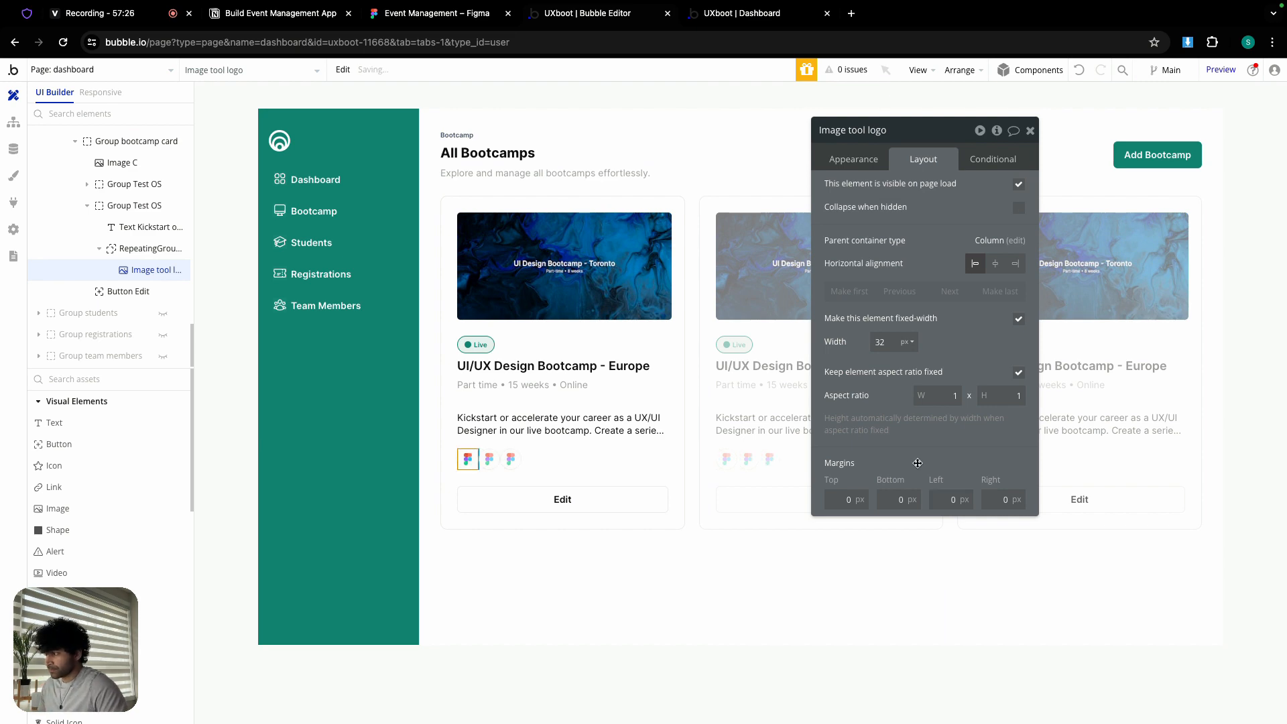
{"action": "left_click", "coordinate": [547, 452]}
{"action": "left_click", "coordinate": [517, 460]}
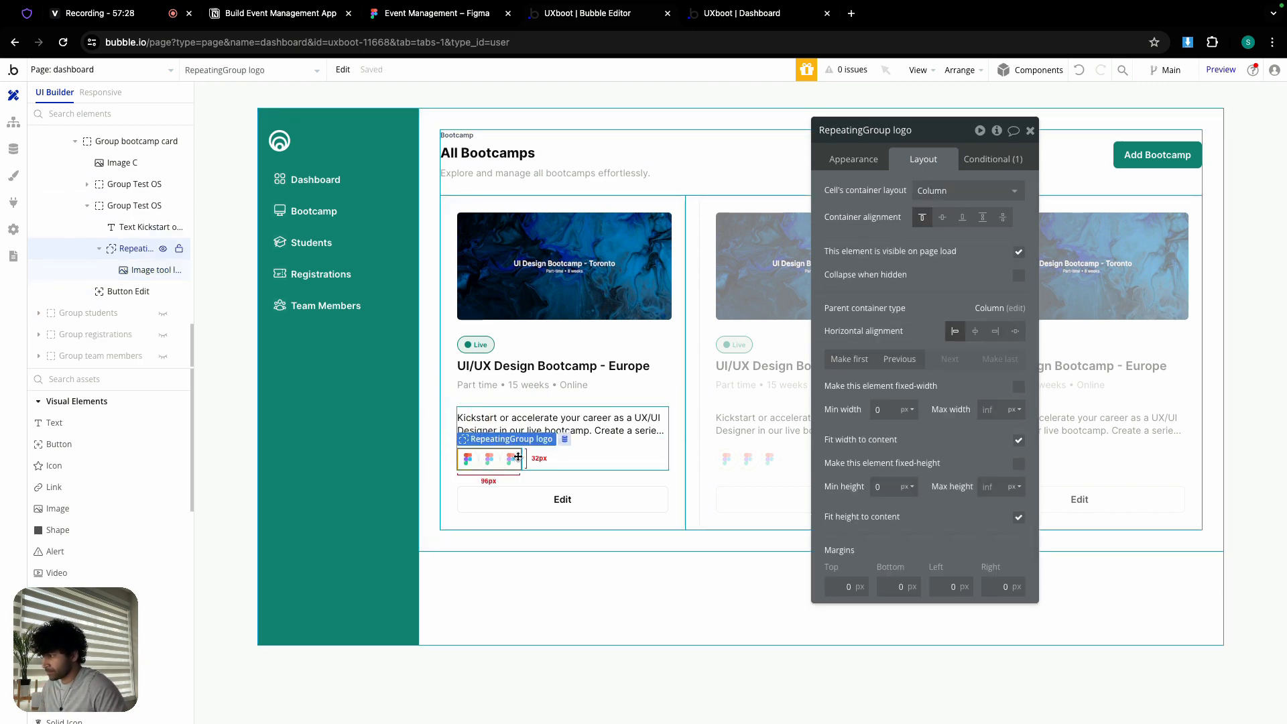
{"action": "left_click", "coordinate": [726, 14]}
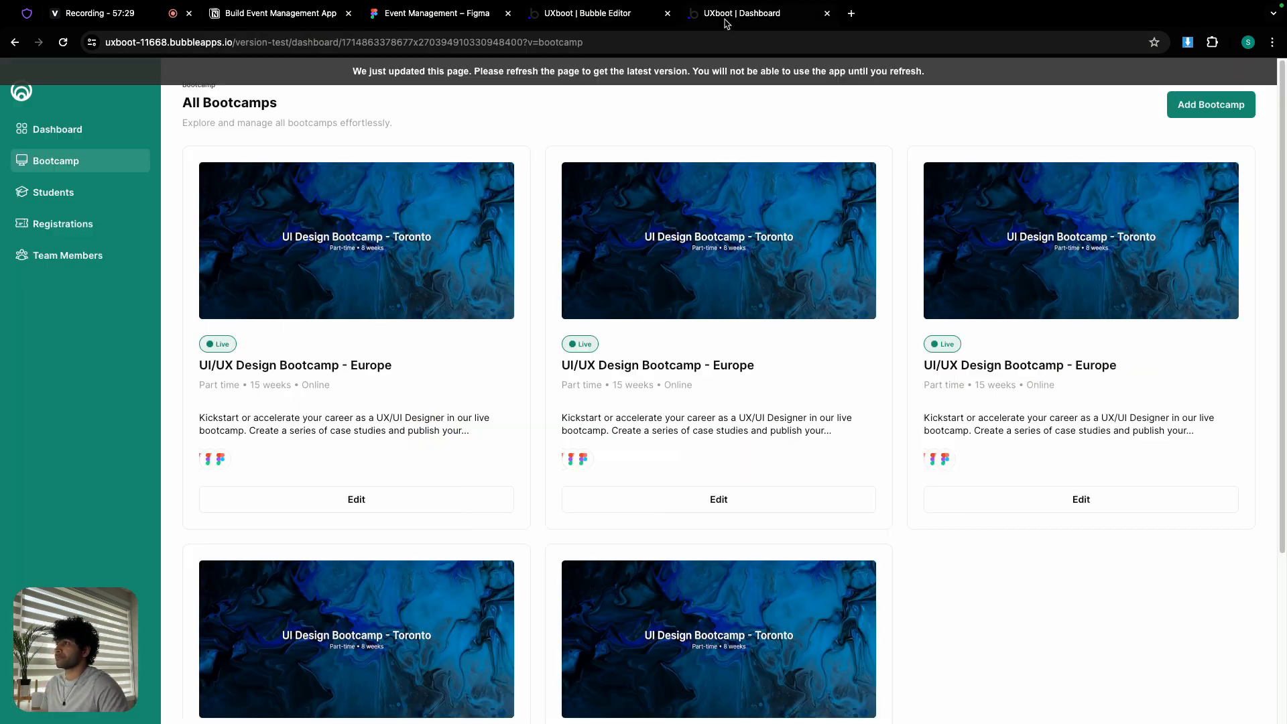
{"action": "left_click", "coordinate": [711, 76]}
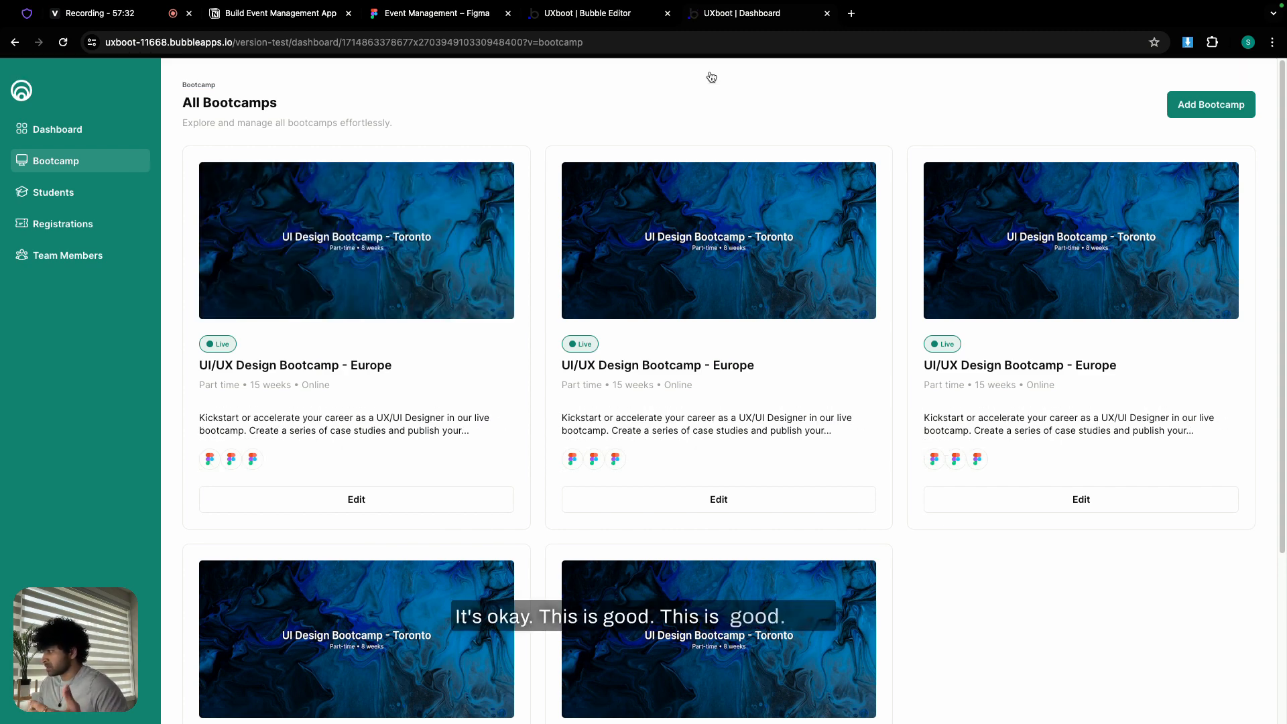
{"action": "left_click", "coordinate": [576, 16]}
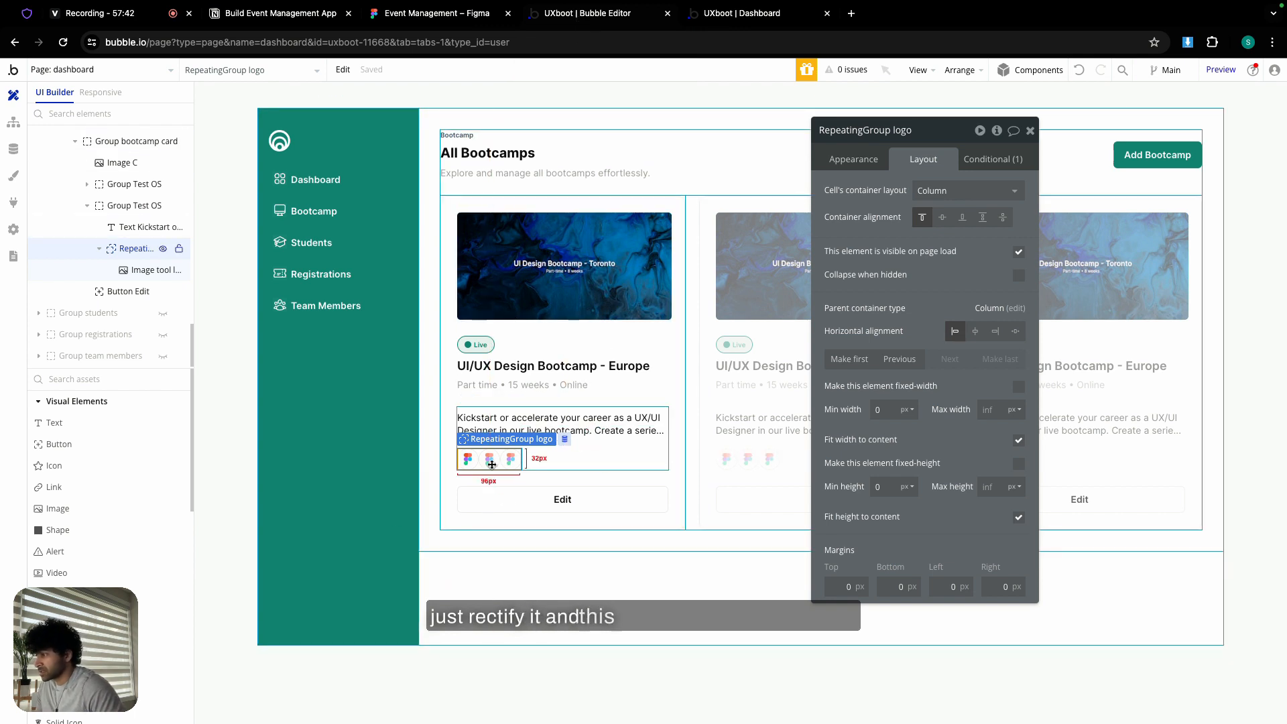
- Set RepeatingGroup logo's Layout left margin to -16
{"action": "left_click", "coordinate": [469, 460]}
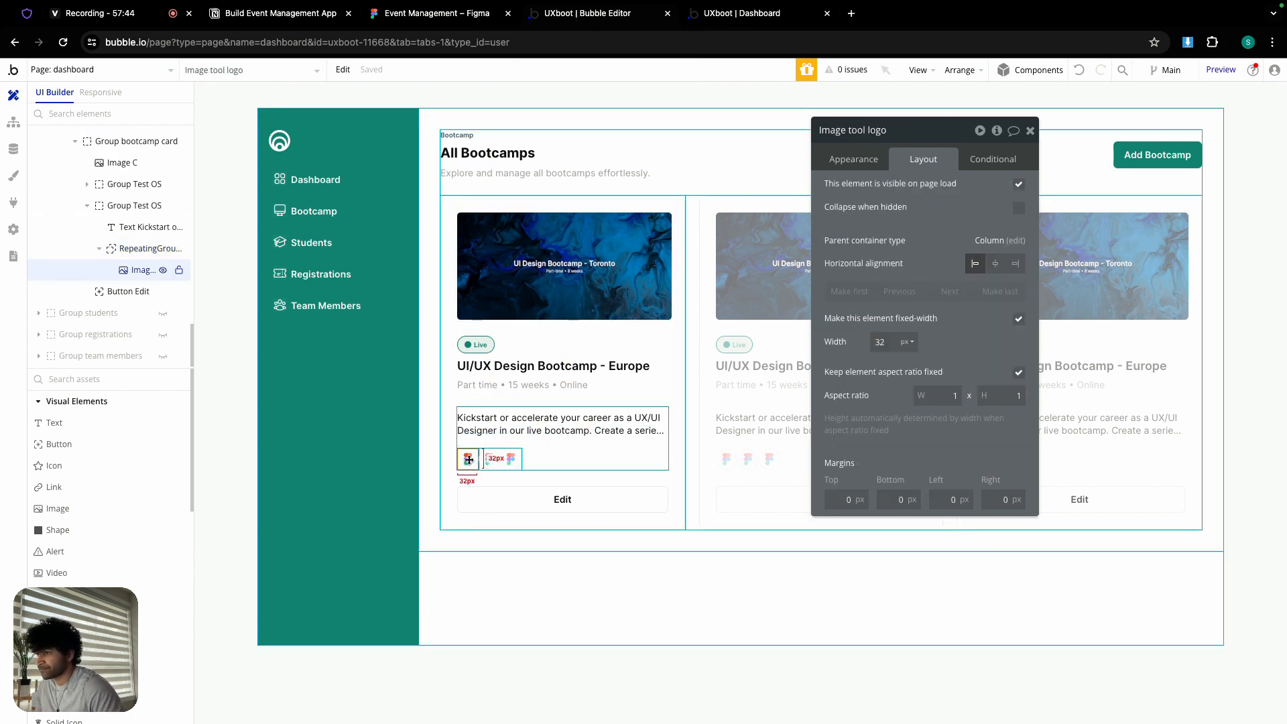
{"action": "left_click", "coordinate": [479, 459]}
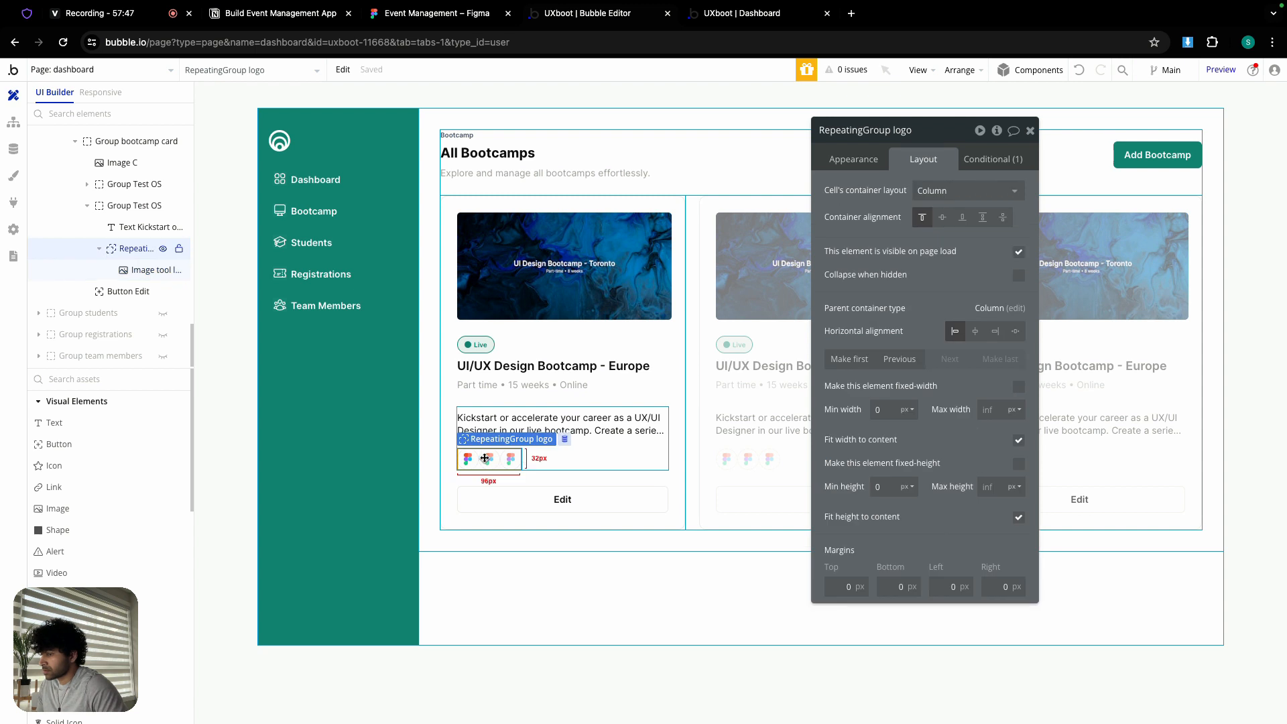
{"action": "left_click", "coordinate": [949, 590]}
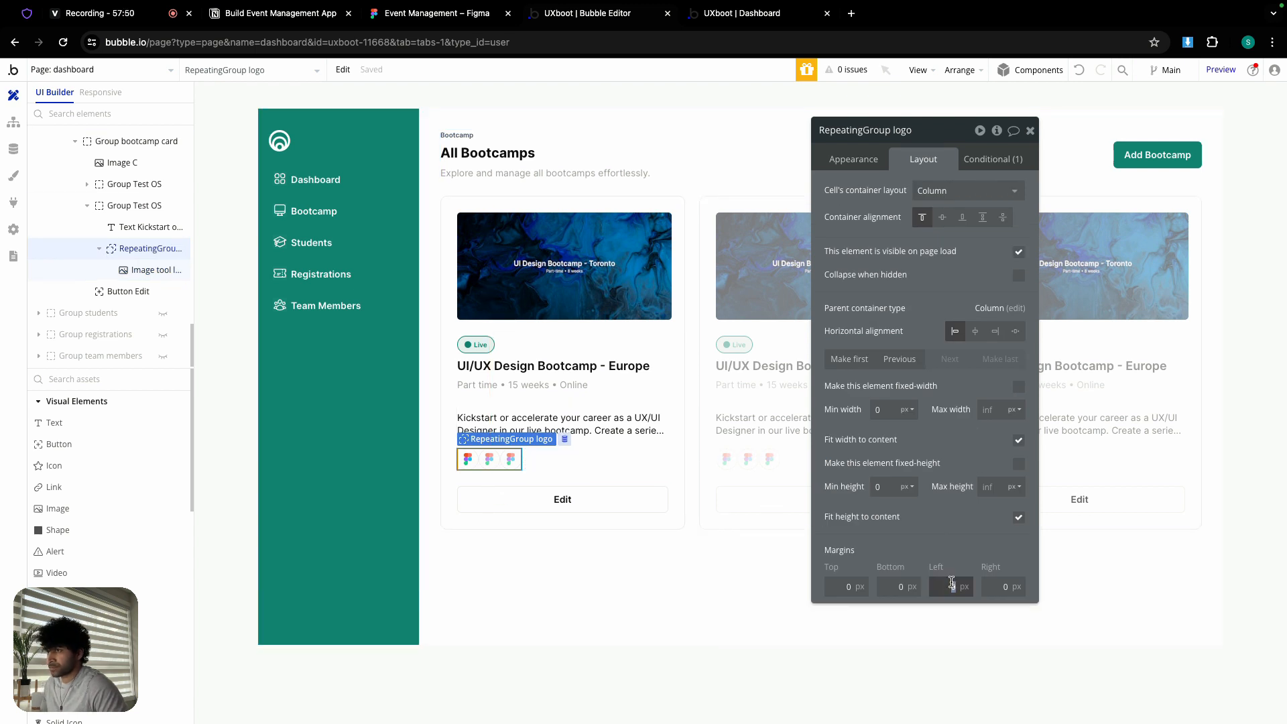
{"action": "left_click", "coordinate": [473, 460]}
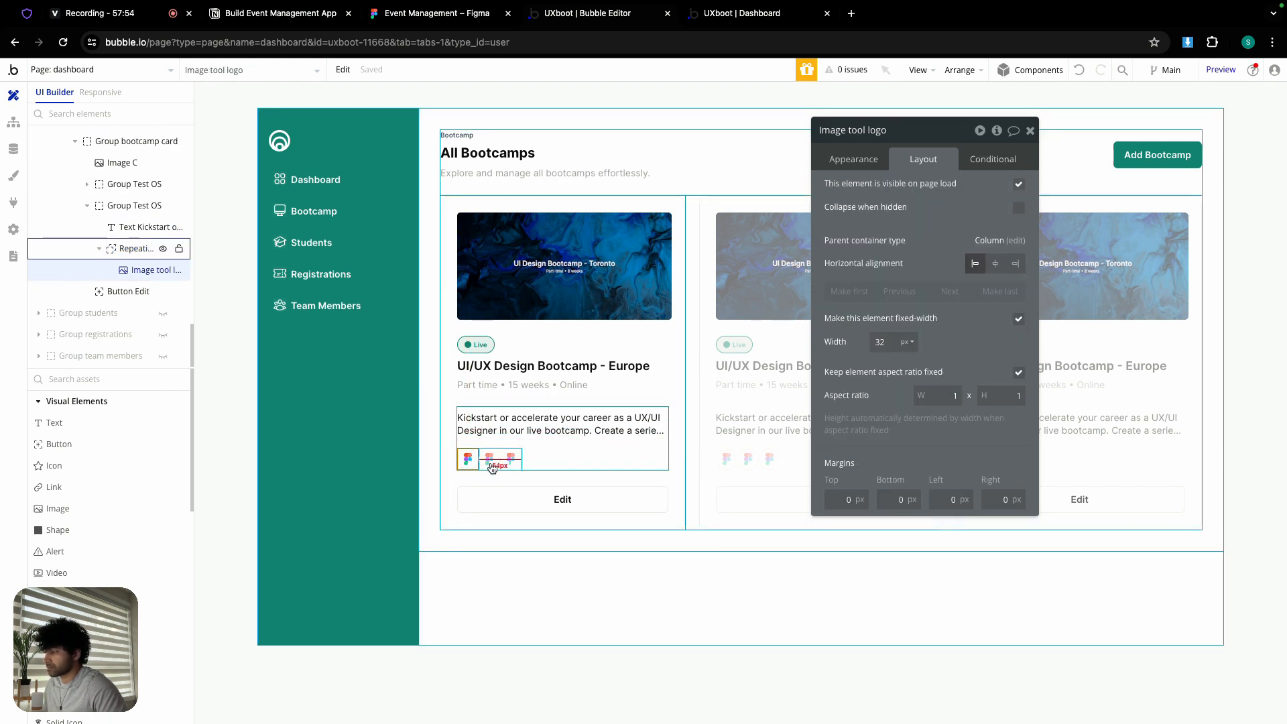
{"action": "left_click", "coordinate": [492, 466]}
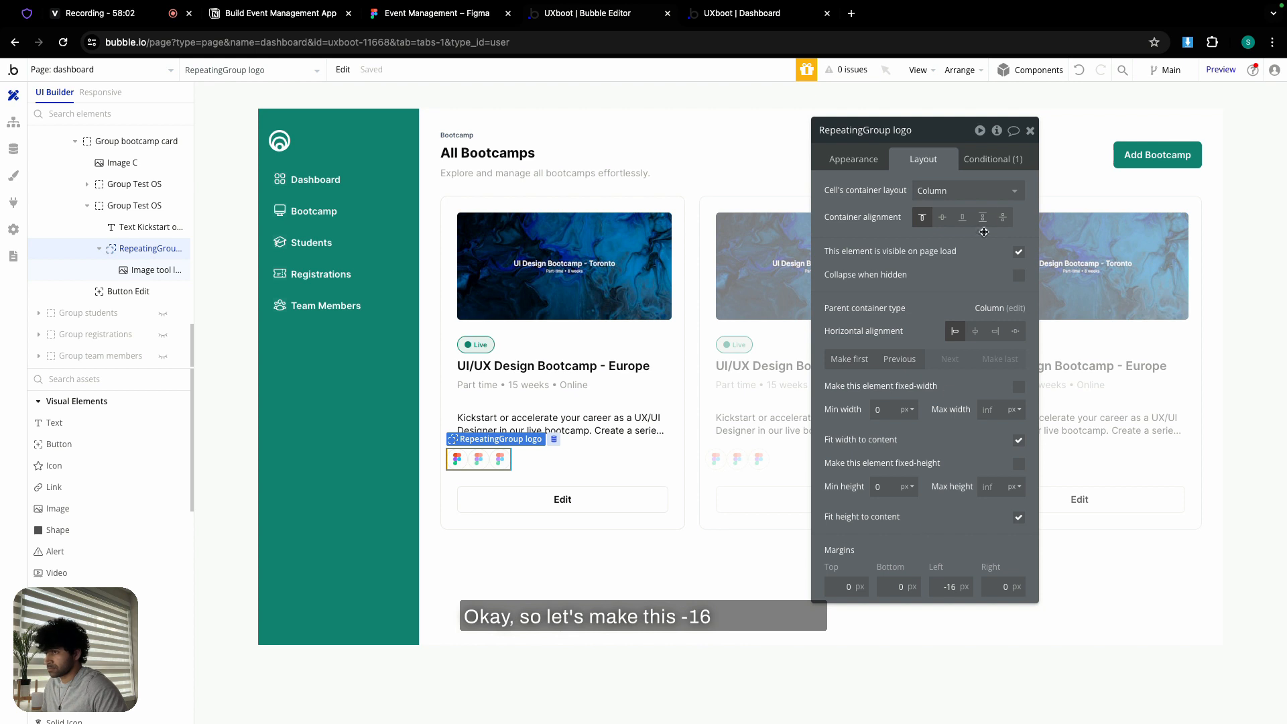
- Rebuild the group's condition as 'Current cell's index is 0' with left margin 0, then check the live app
{"action": "left_click", "coordinate": [993, 161]}
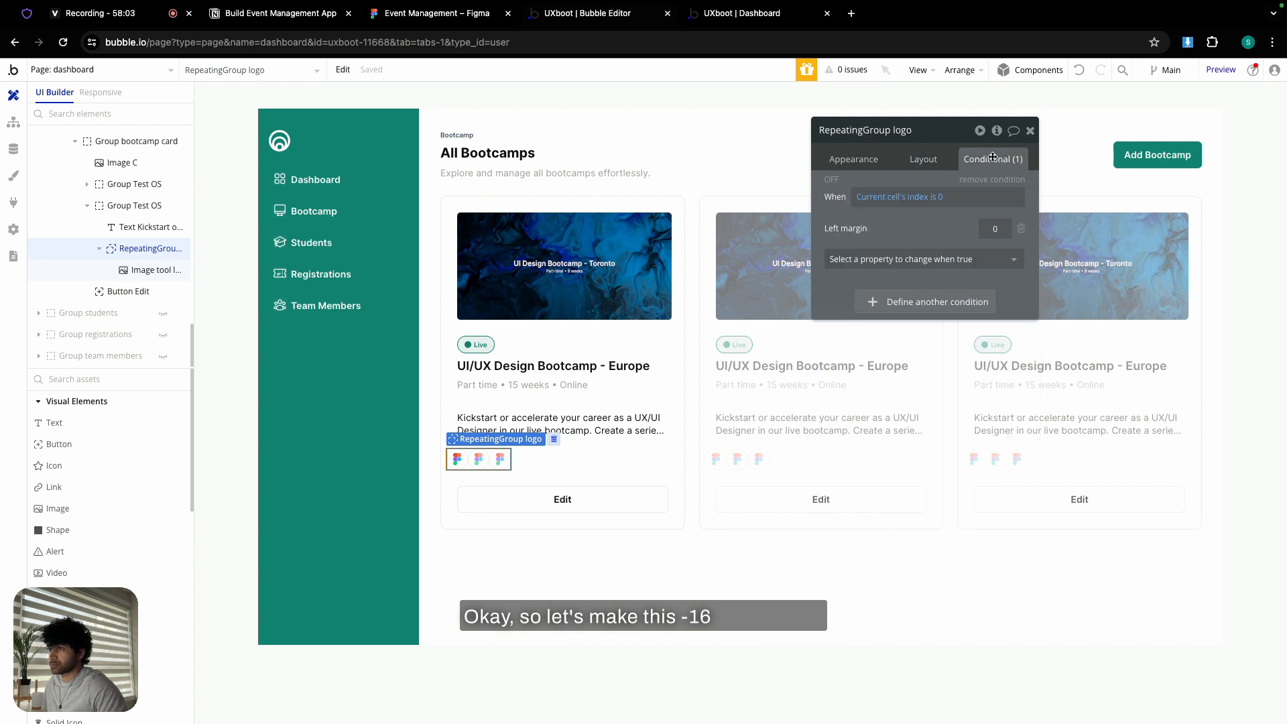
{"action": "left_click", "coordinate": [879, 197]}
{"action": "left_click", "coordinate": [955, 199]}
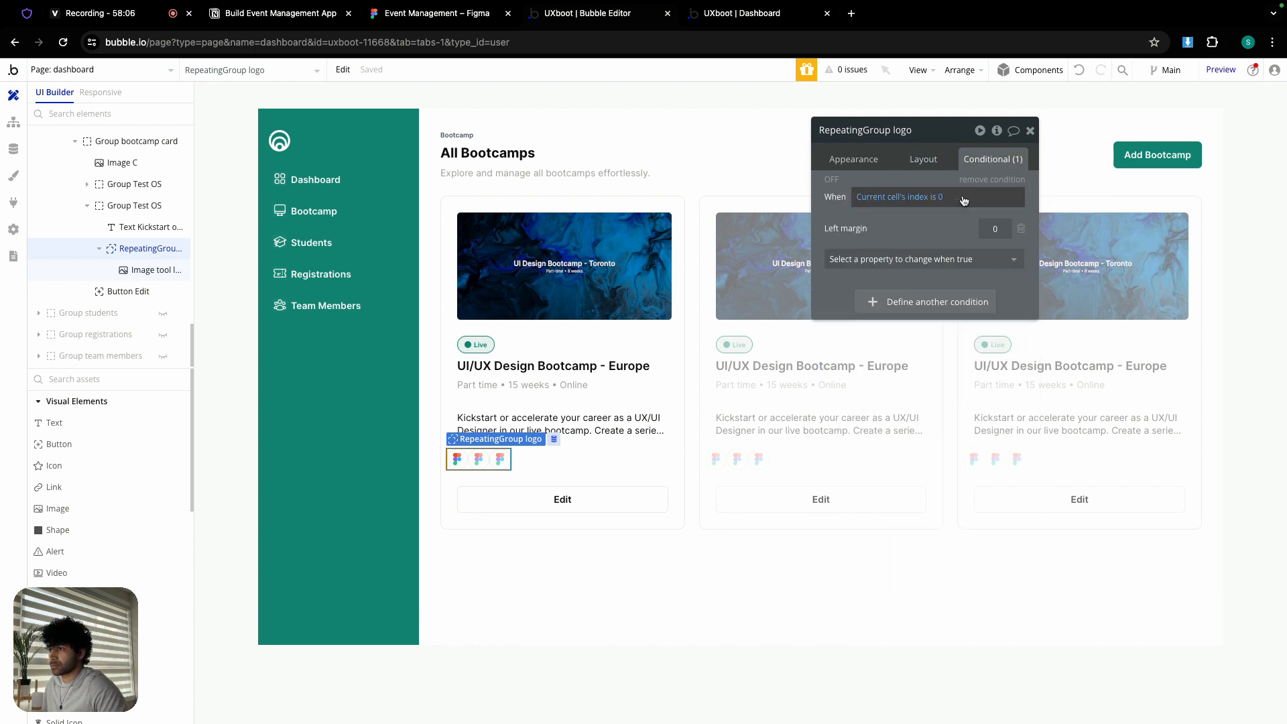
{"action": "left_click", "coordinate": [940, 202]}
{"action": "key", "text": "BackSpace"}
{"action": "key", "text": "BackSpace"}
{"action": "key", "text": "BackSpace"}
{"action": "key", "text": "BackSpace"}
{"action": "key", "text": "BackSpace"}
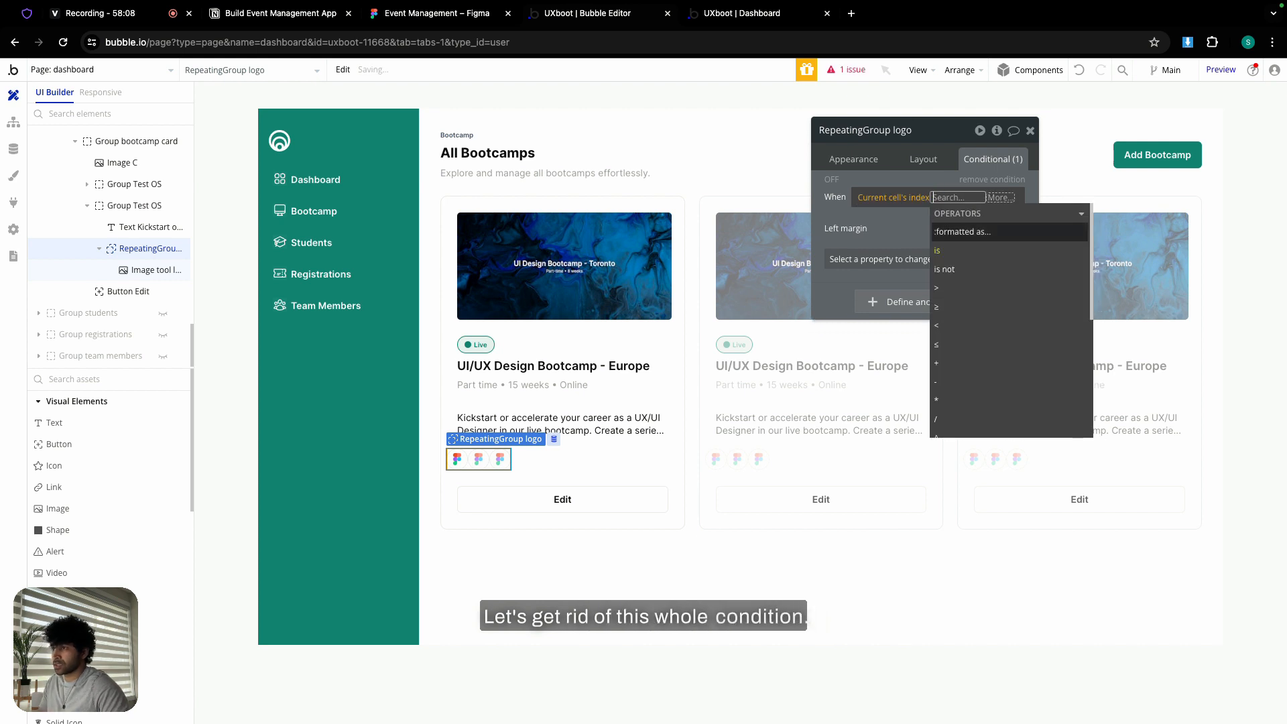
{"action": "left_click", "coordinate": [870, 197]}
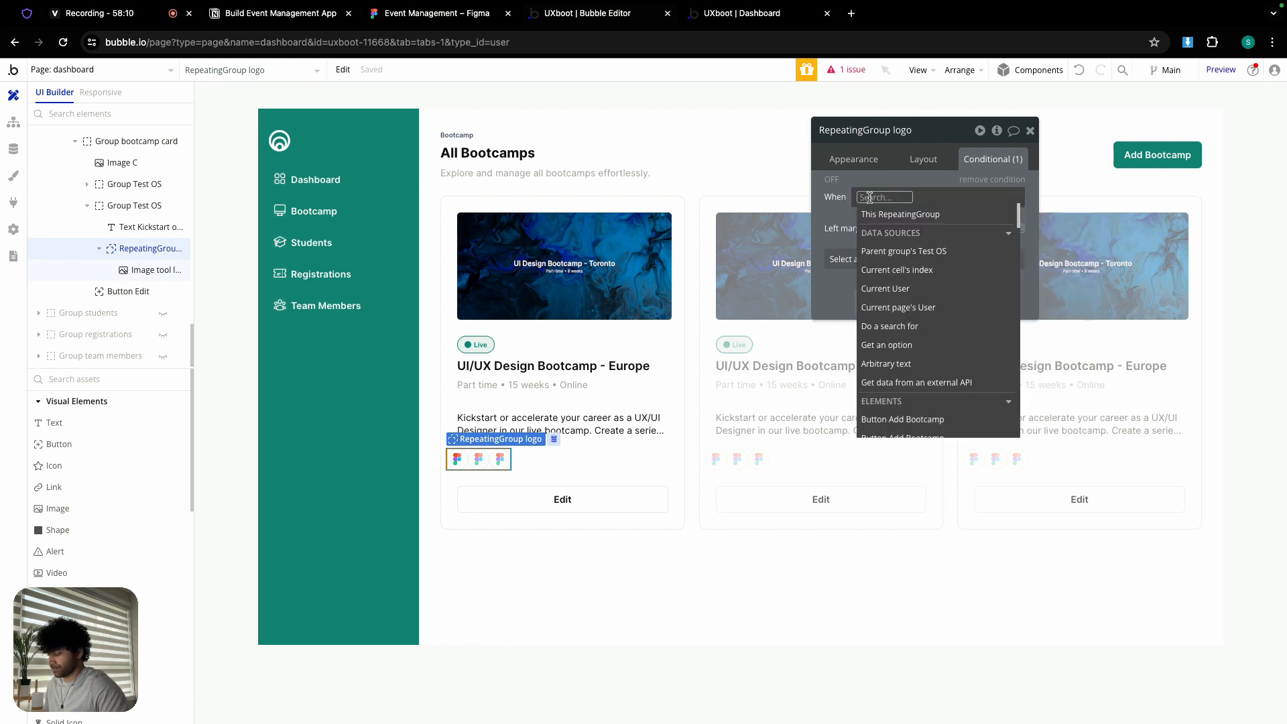
{"action": "type", "text": "inde"}
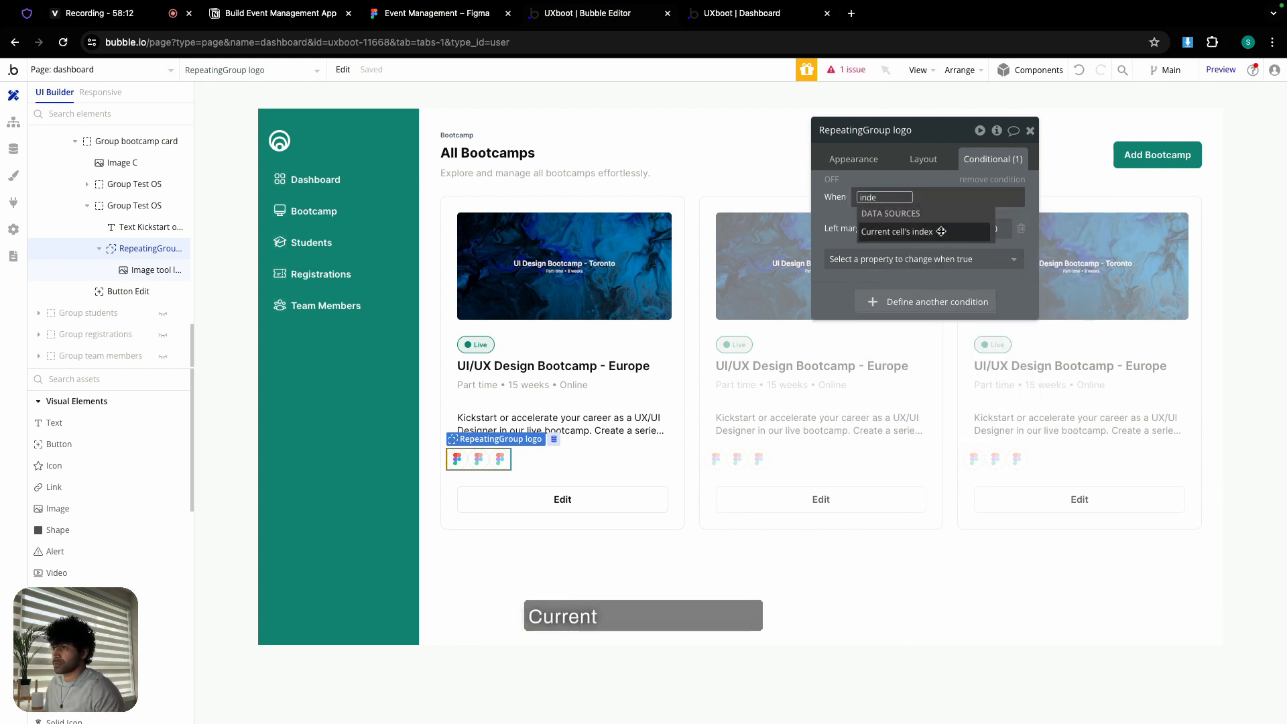
{"action": "key", "text": "Return"}
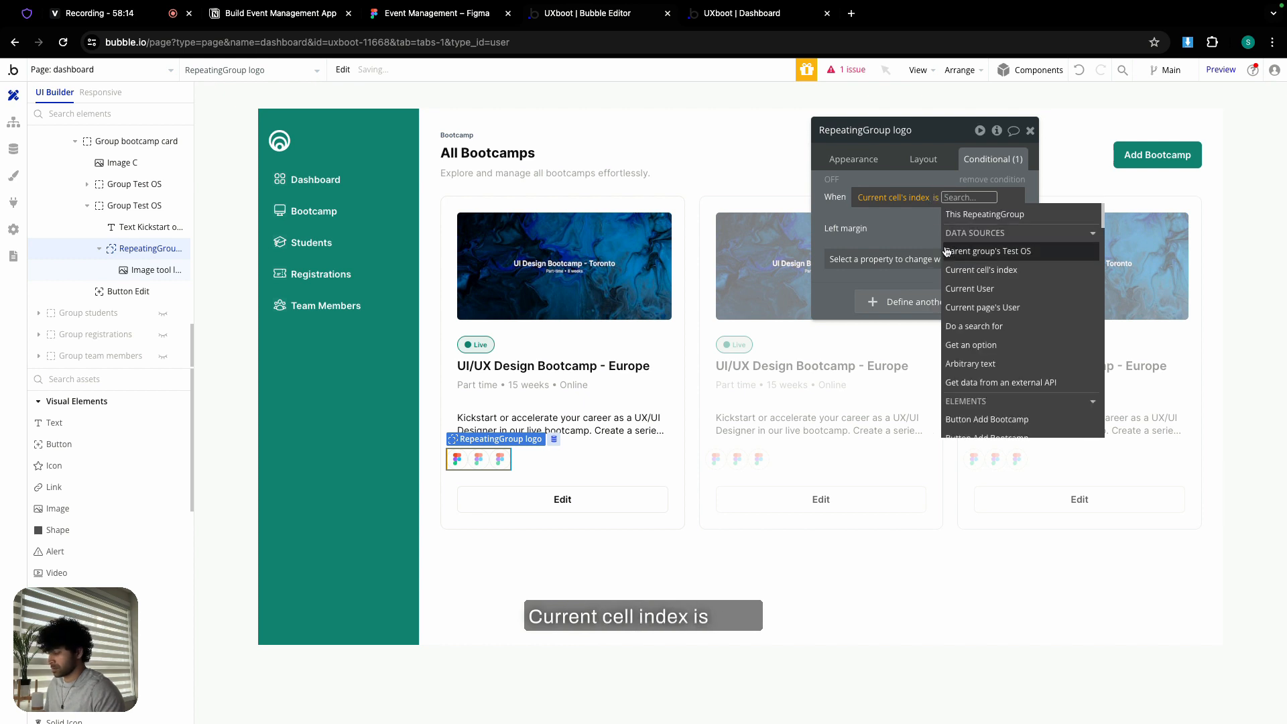
{"action": "type", "text": "0"}
{"action": "key", "text": "Return"}
{"action": "key", "text": "Escape"}
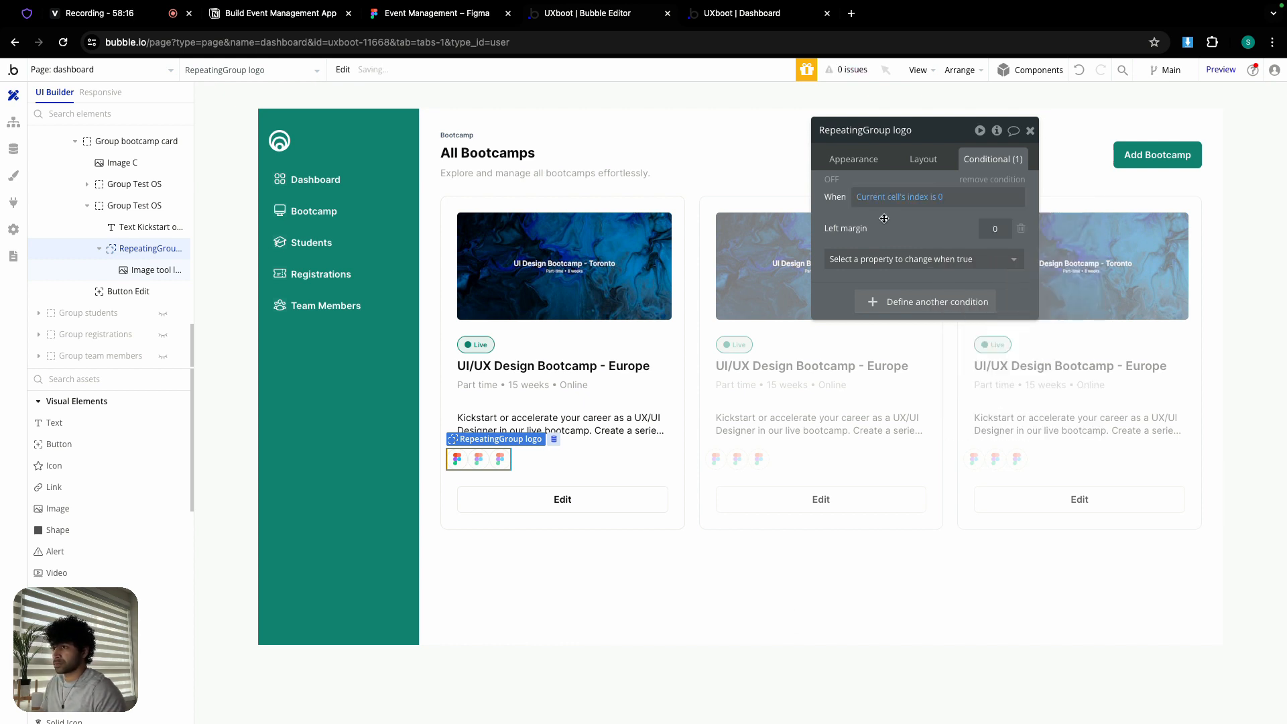
{"action": "left_click", "coordinate": [736, 20]}
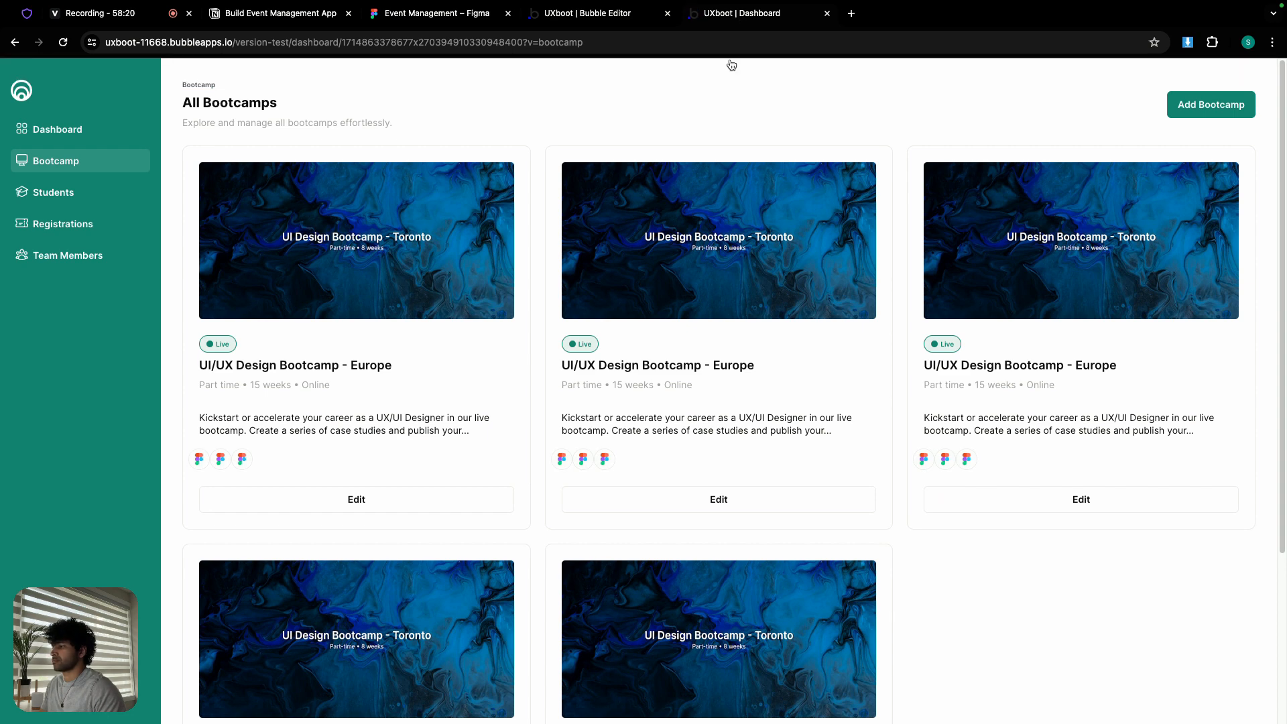
{"action": "left_click", "coordinate": [619, 20]}
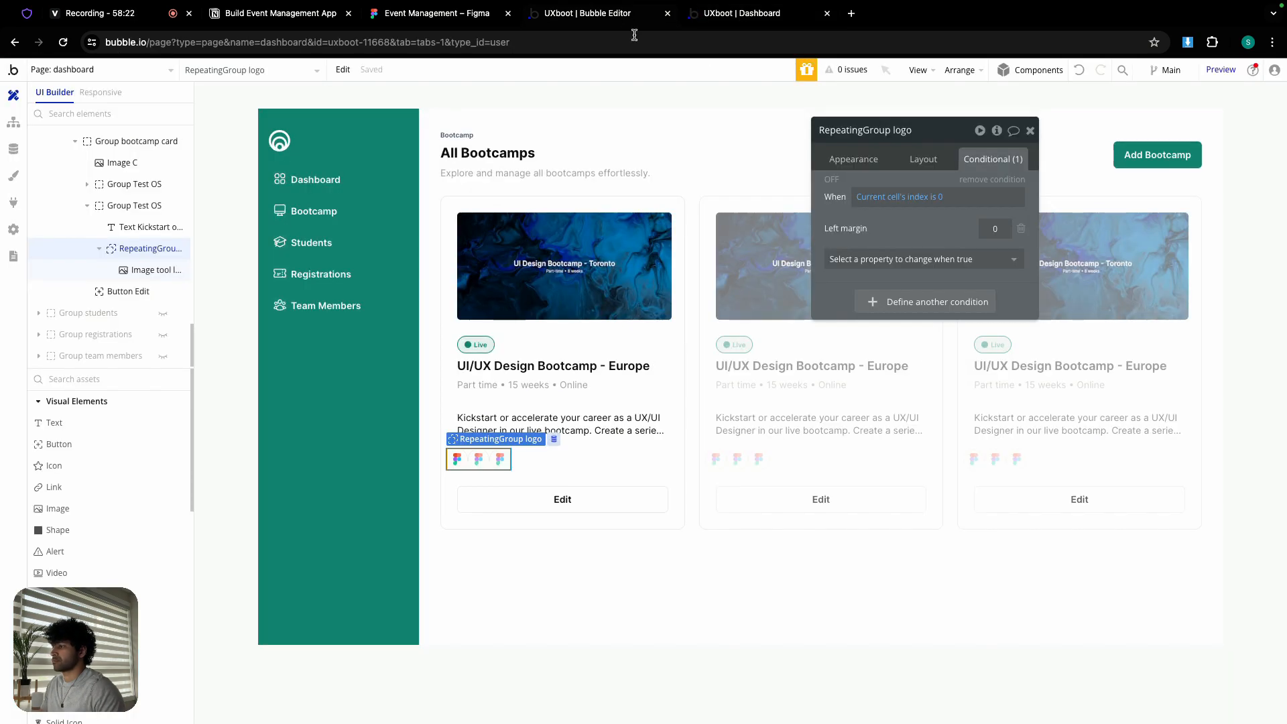
{"action": "left_click", "coordinate": [918, 160]}
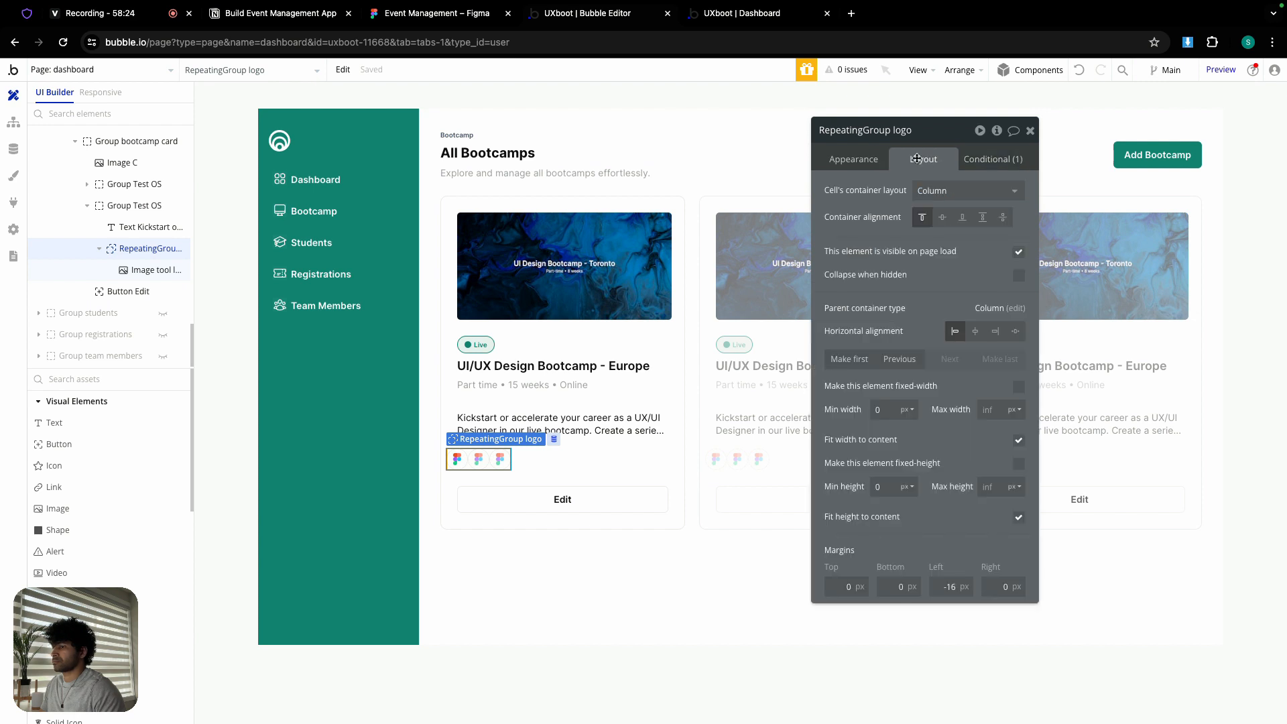
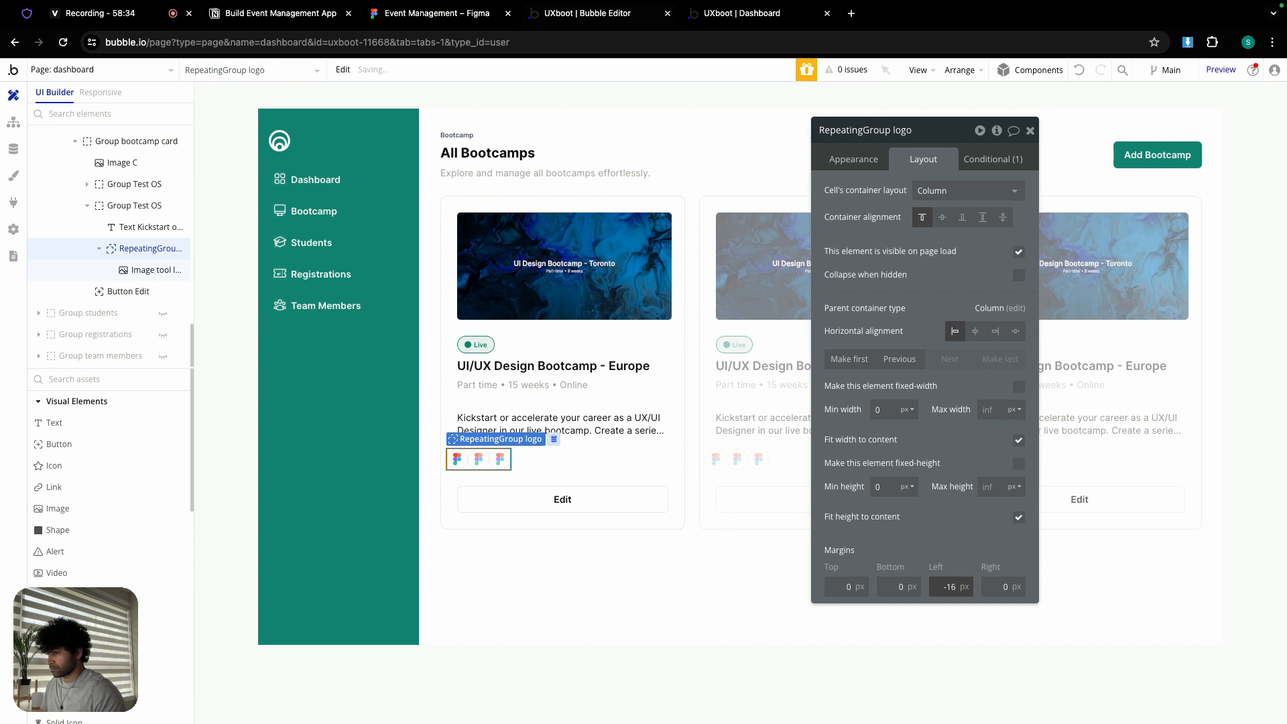
- Reset the repeating group's left margin to 0 and remove its existing condition
{"action": "type", "text": "0"}
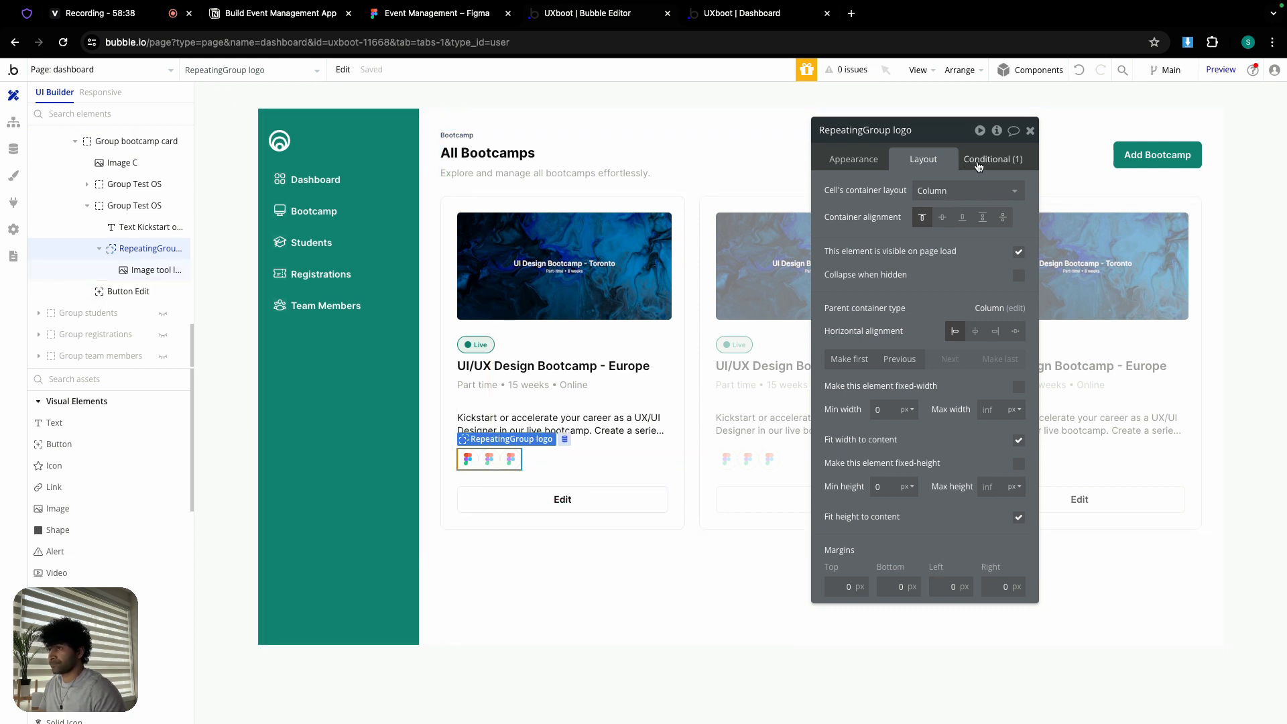
{"action": "left_click", "coordinate": [979, 163]}
{"action": "left_click", "coordinate": [990, 181]}
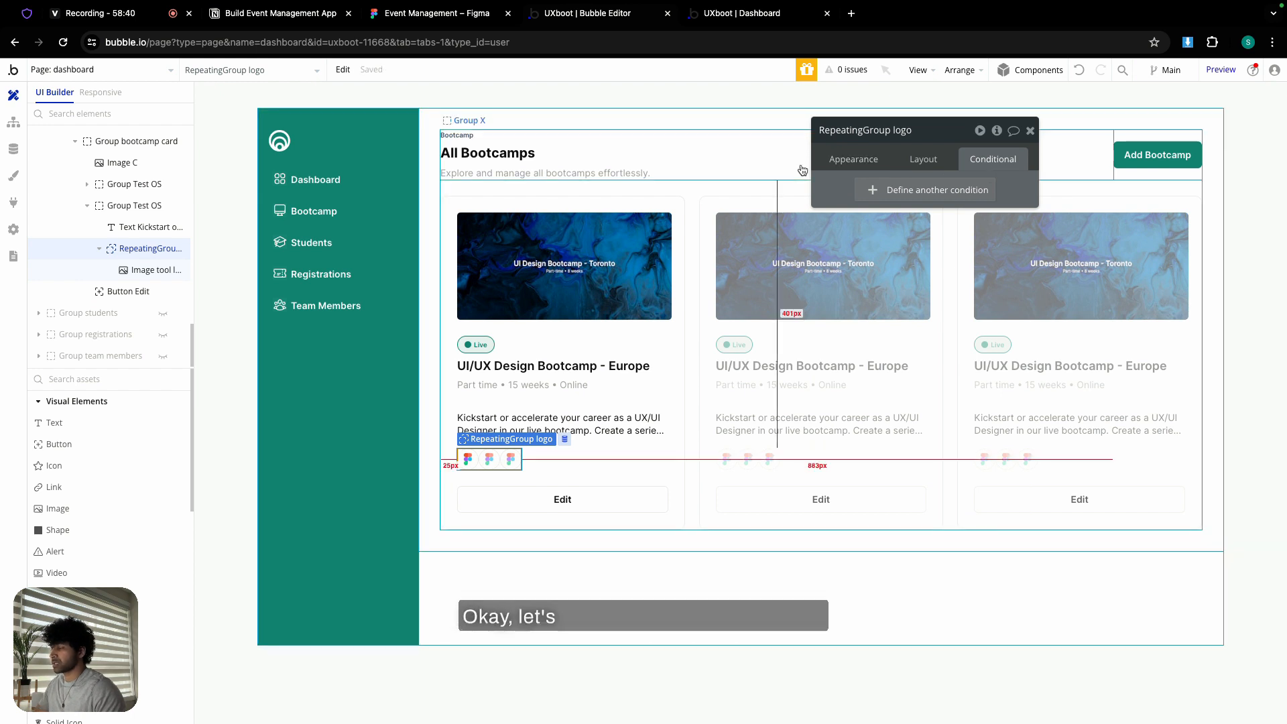
- Give the Image tool logo a left margin of -16
{"action": "left_click", "coordinate": [468, 462]}
{"action": "left_click", "coordinate": [931, 156]}
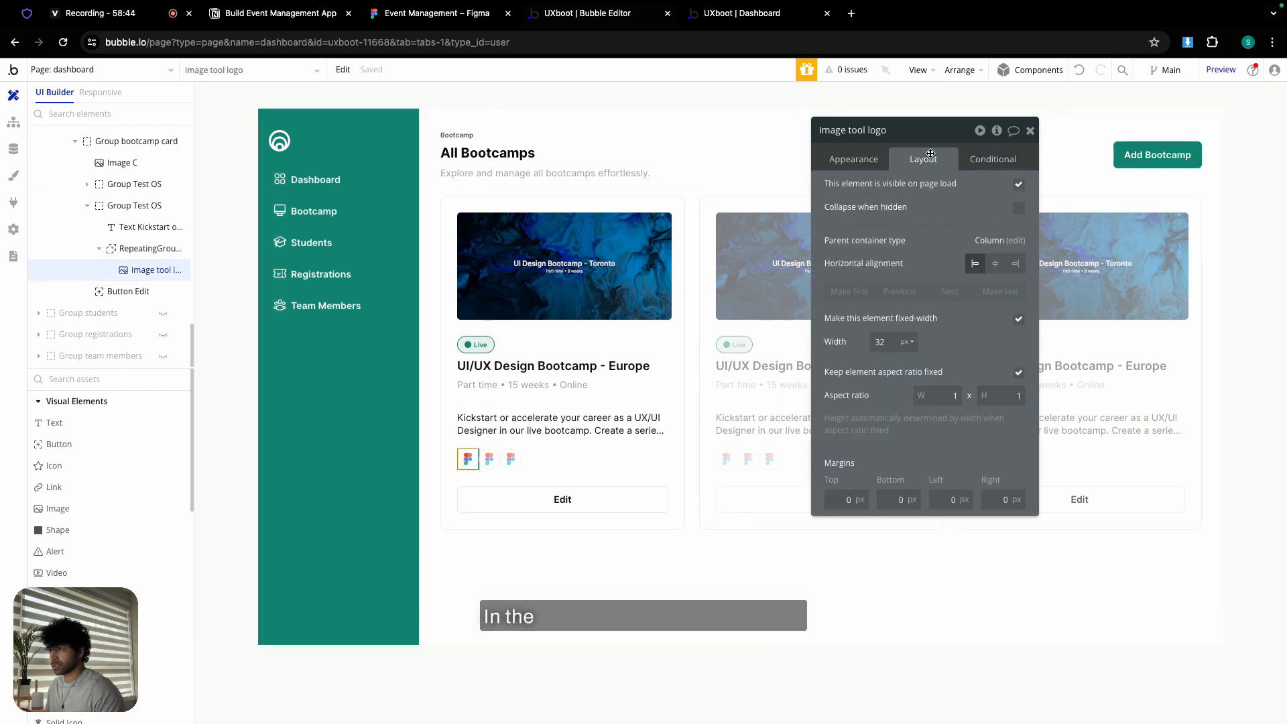
{"action": "left_click", "coordinate": [944, 498]}
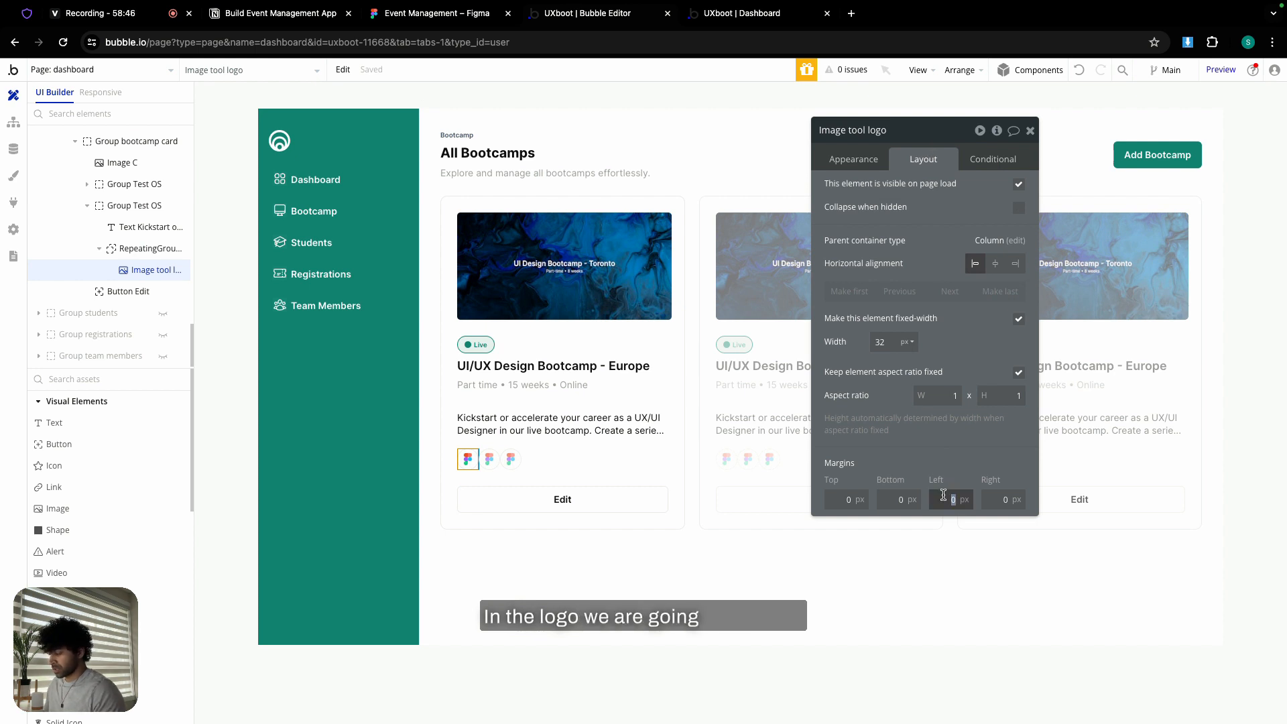
{"action": "type", "text": "-16"}
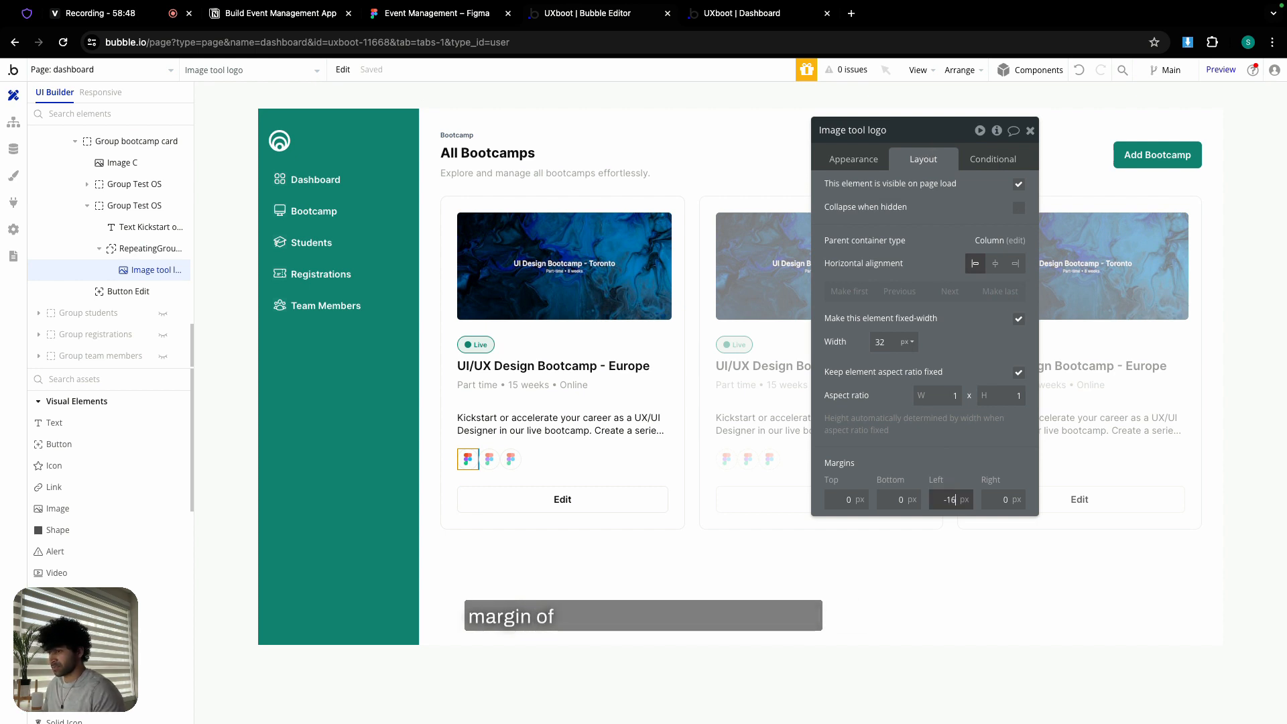
{"action": "left_click", "coordinate": [887, 448]}
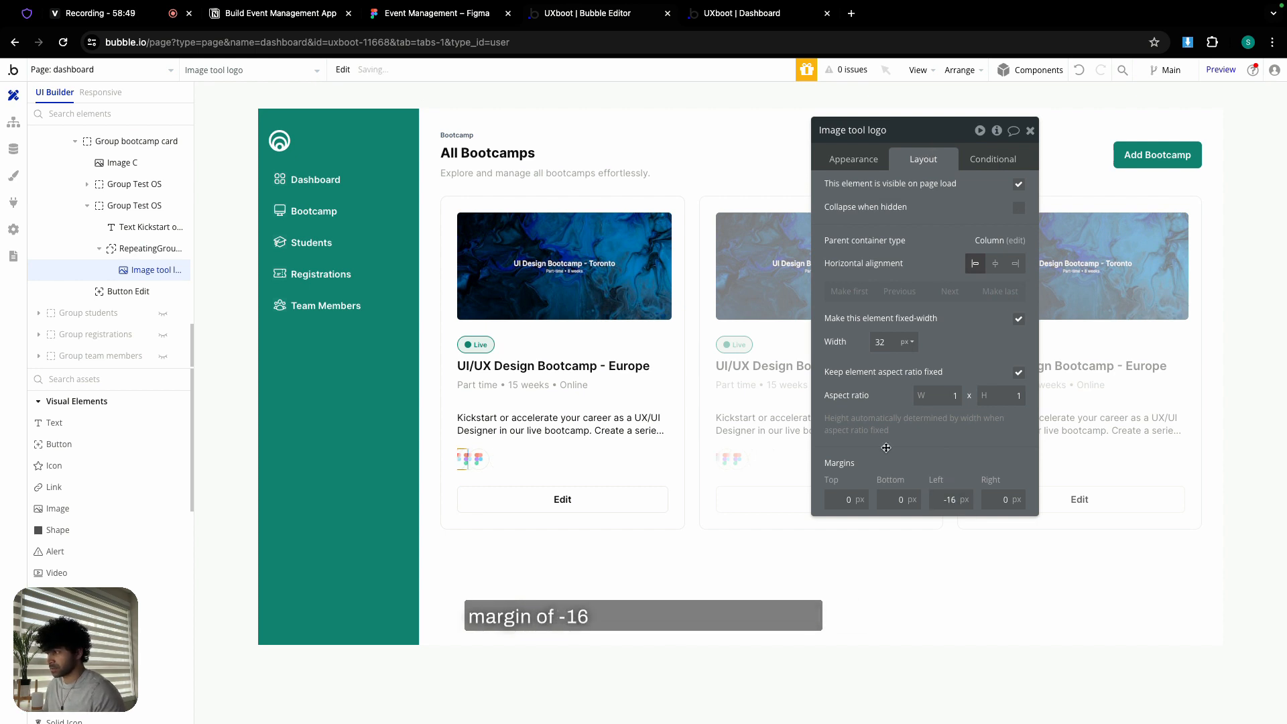
- Add a logo condition 'Current cell's index is 0' that sets left margin 0, then view the live dashboard
{"action": "left_click", "coordinate": [999, 161]}
{"action": "left_click", "coordinate": [948, 190]}
{"action": "left_click", "coordinate": [863, 196]}
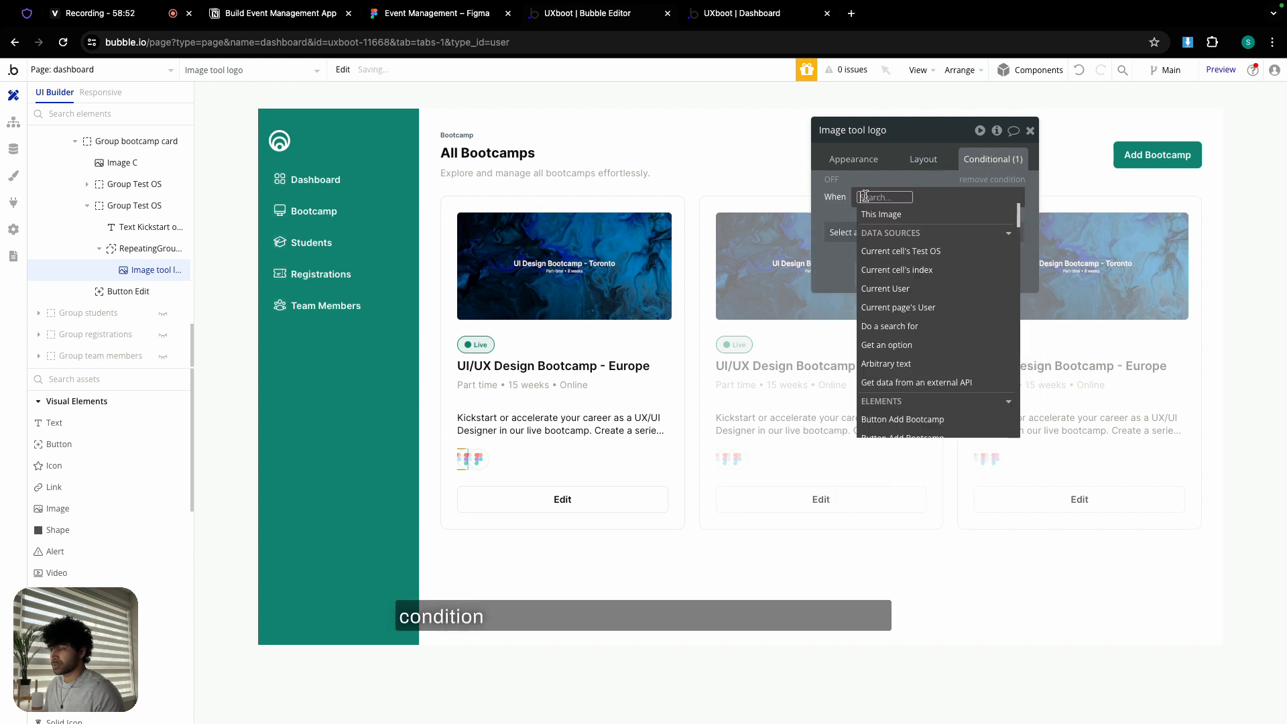
{"action": "type", "text": "index"}
{"action": "left_click", "coordinate": [959, 231]}
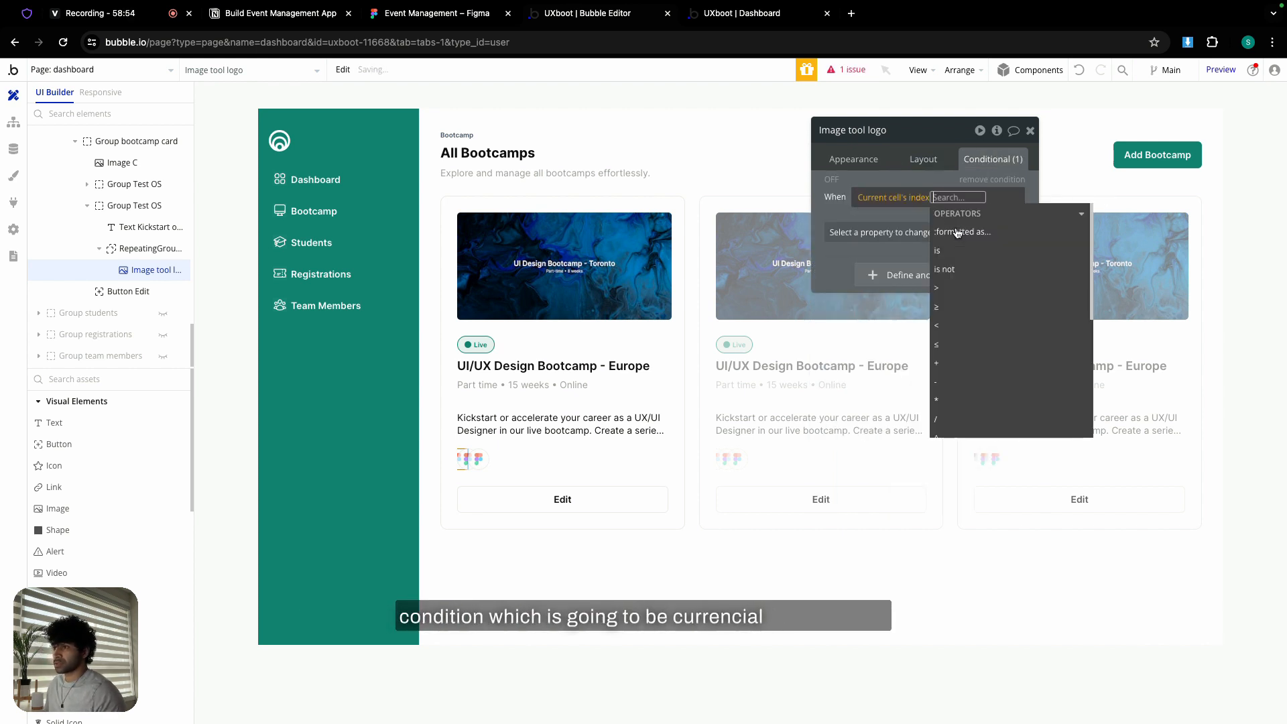
{"action": "left_click", "coordinate": [955, 252]}
{"action": "type", "text": "0"}
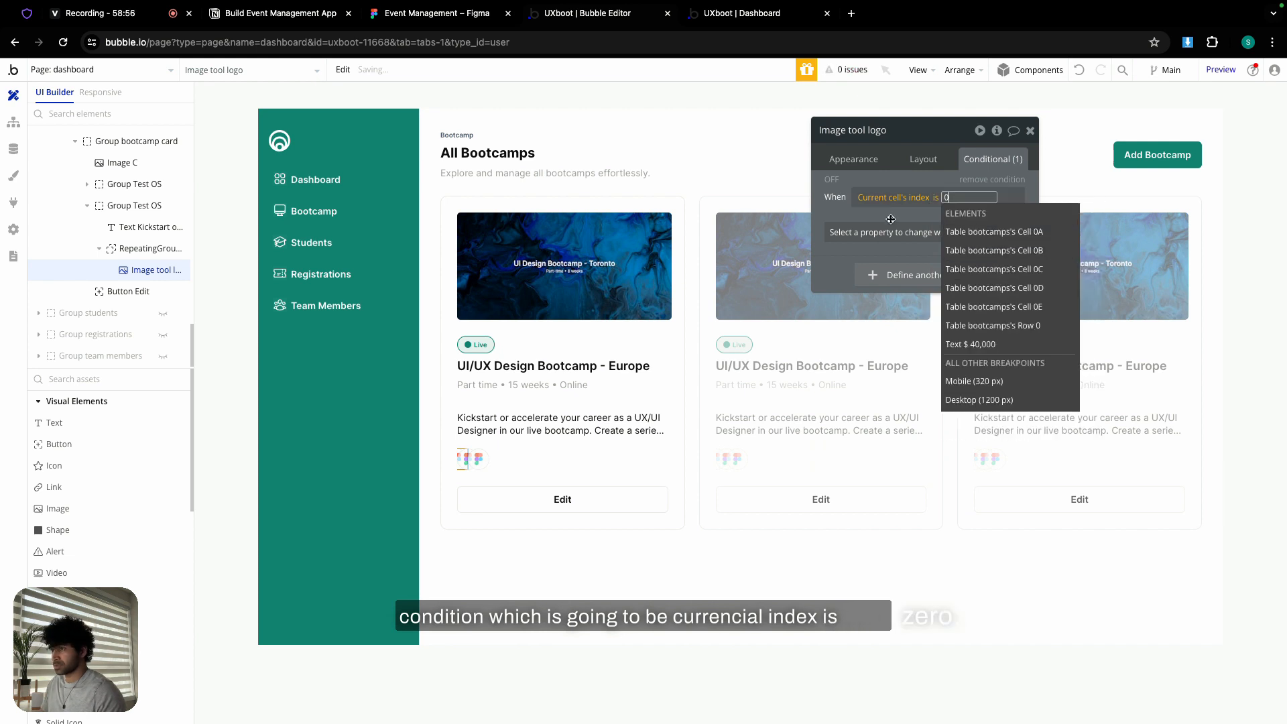
{"action": "left_click", "coordinate": [927, 229]}
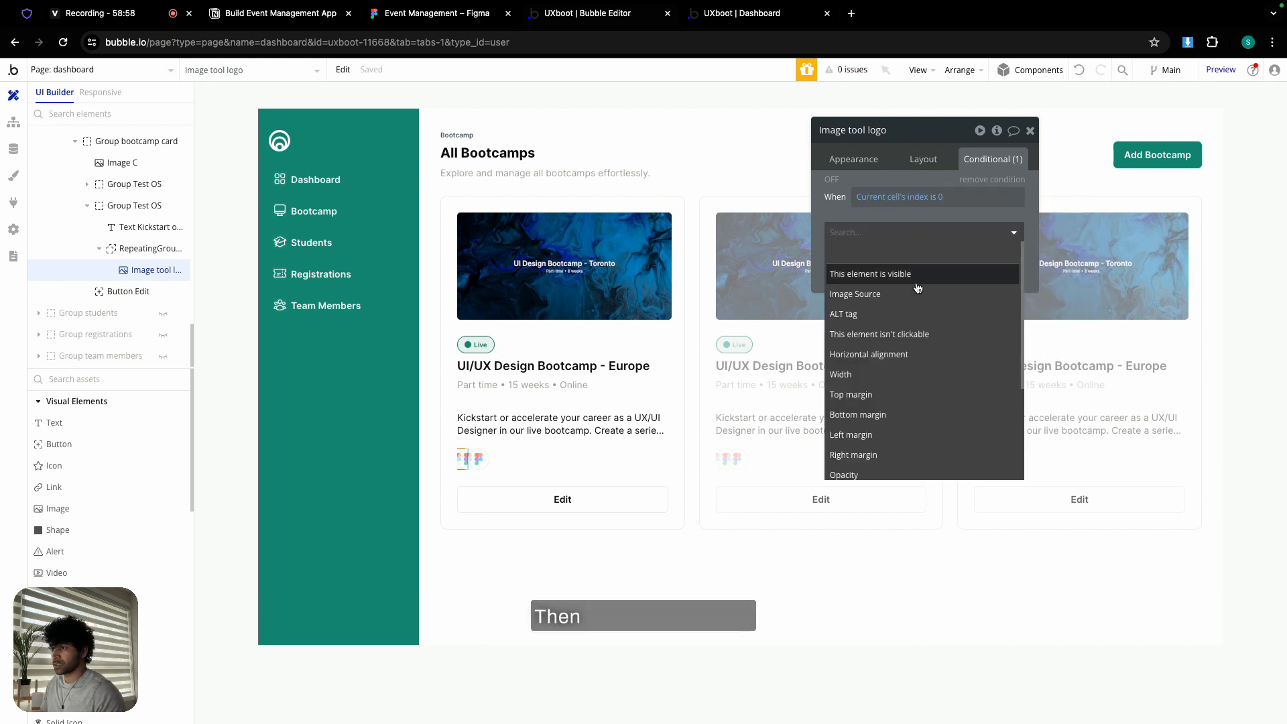
{"action": "left_click", "coordinate": [885, 435]}
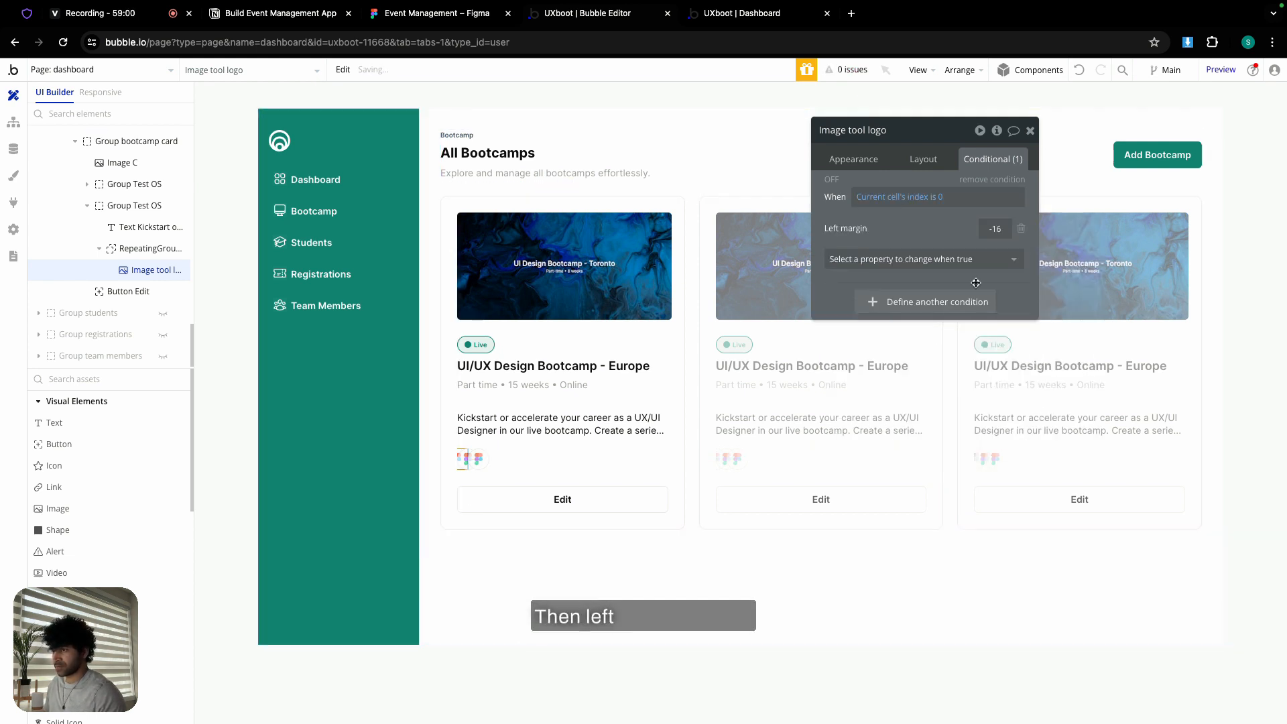
{"action": "left_click", "coordinate": [919, 217]}
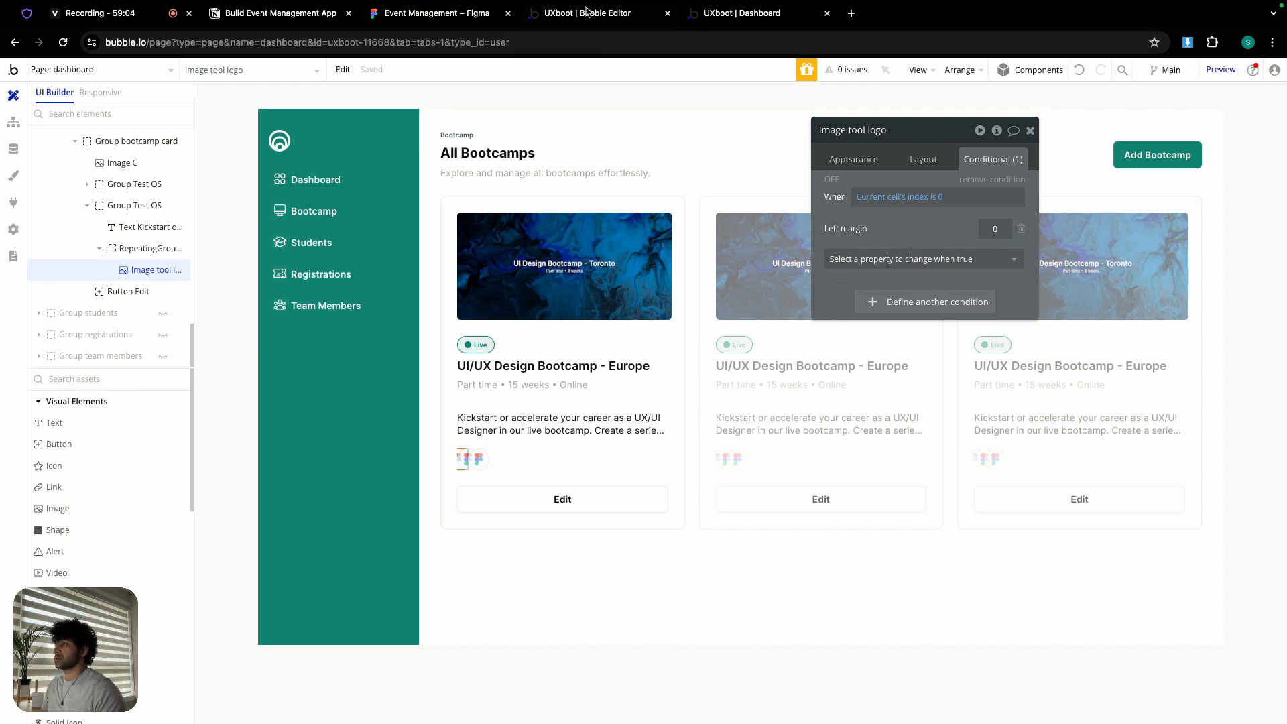
{"action": "left_click", "coordinate": [731, 13]}
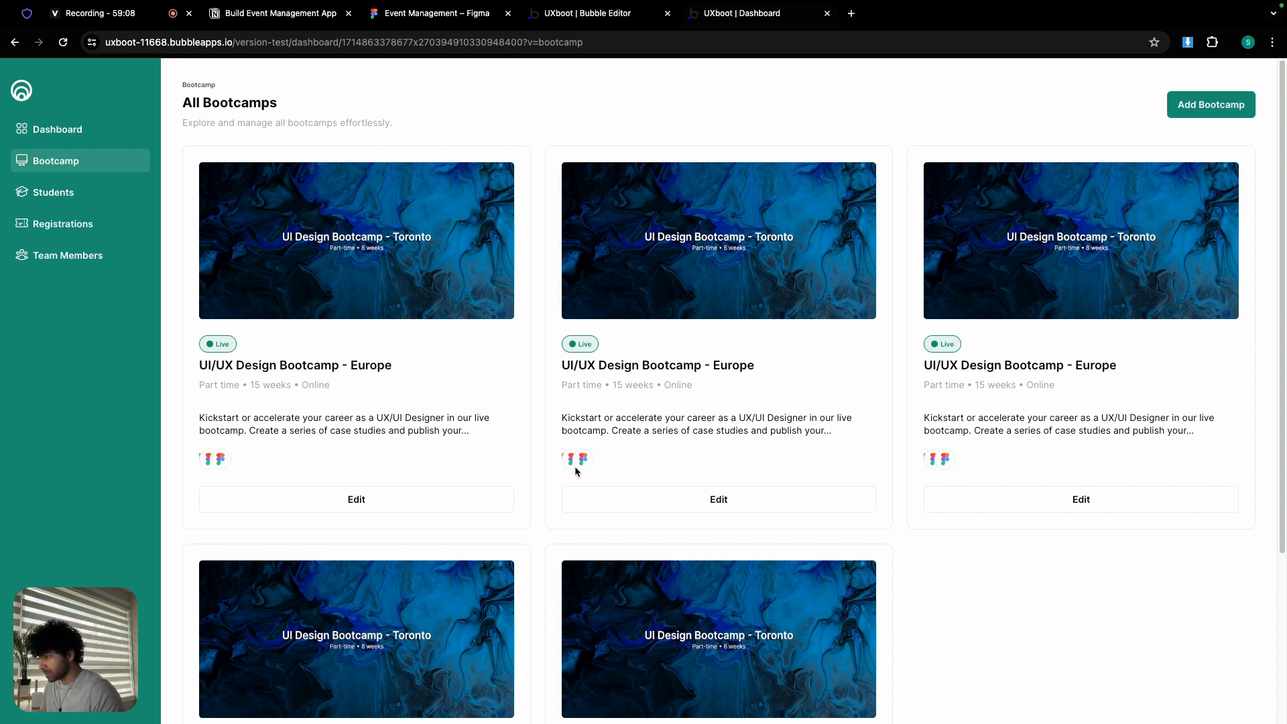
- Change the condition's index value from 0 to 1 and reload the live dashboard to check the overlapping logos
{"action": "left_click", "coordinate": [607, 15]}
{"action": "left_click", "coordinate": [941, 196]}
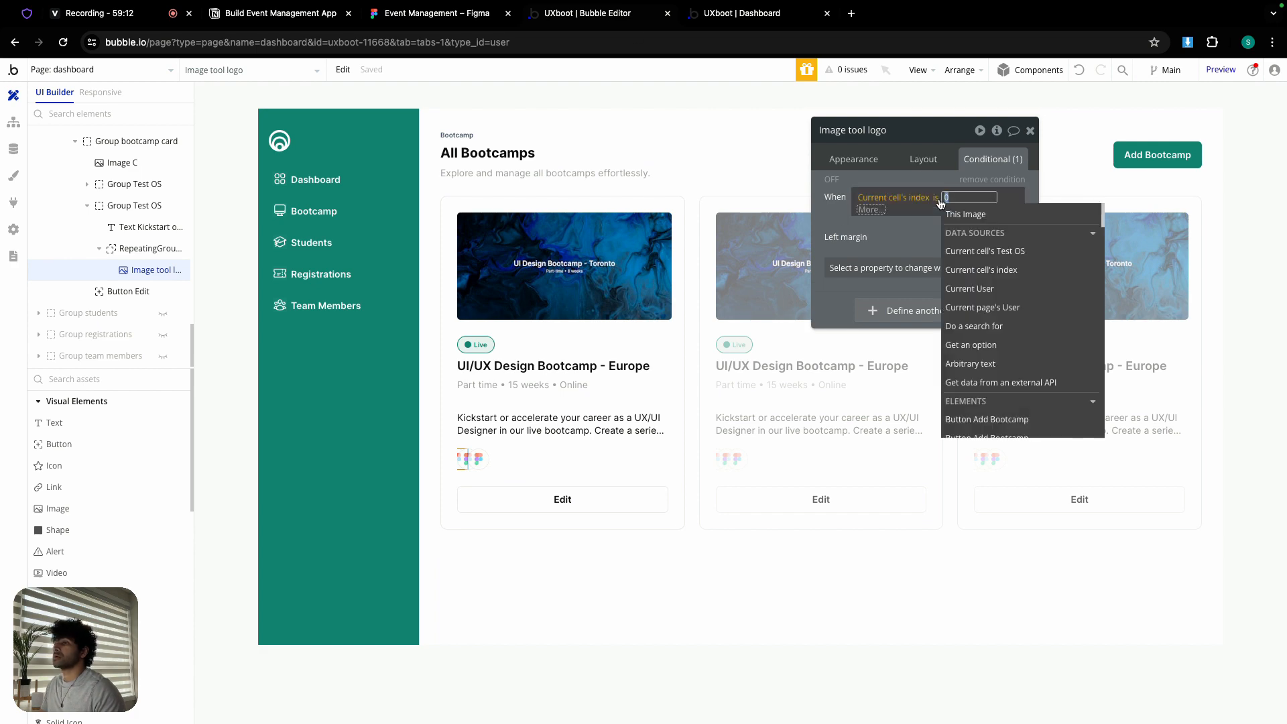
{"action": "type", "text": "1"}
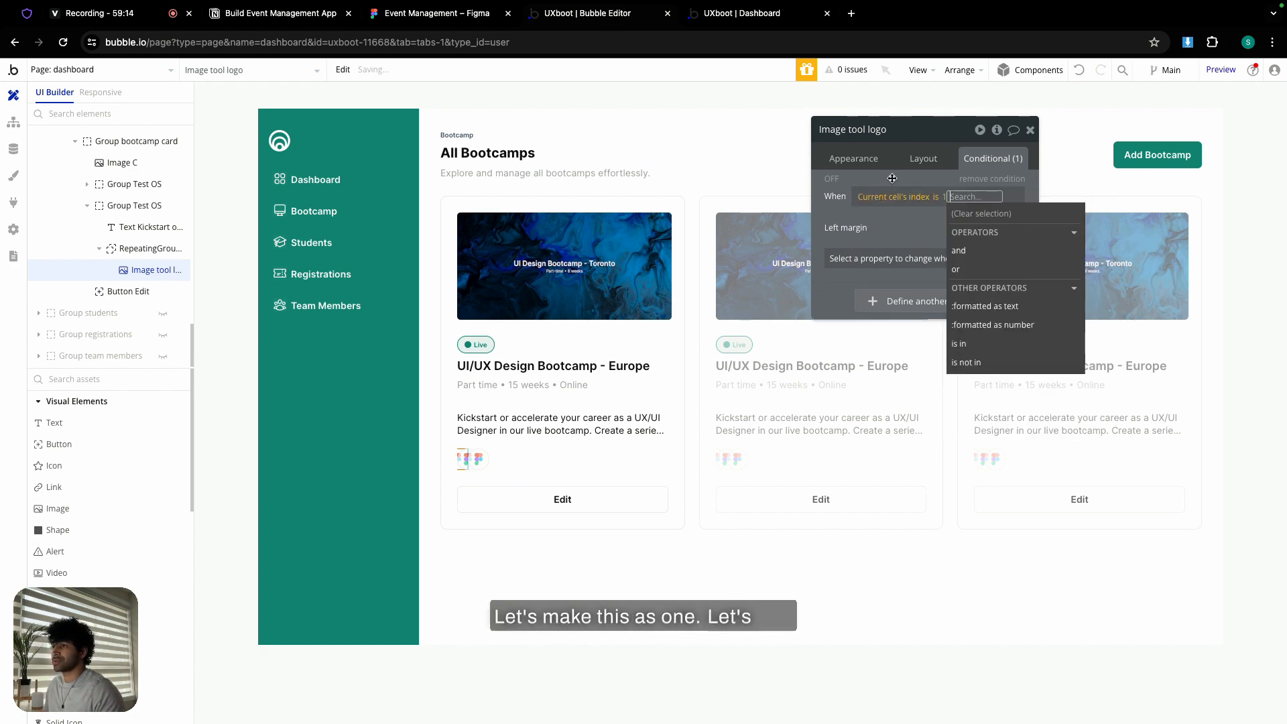
{"action": "left_click", "coordinate": [750, 15]}
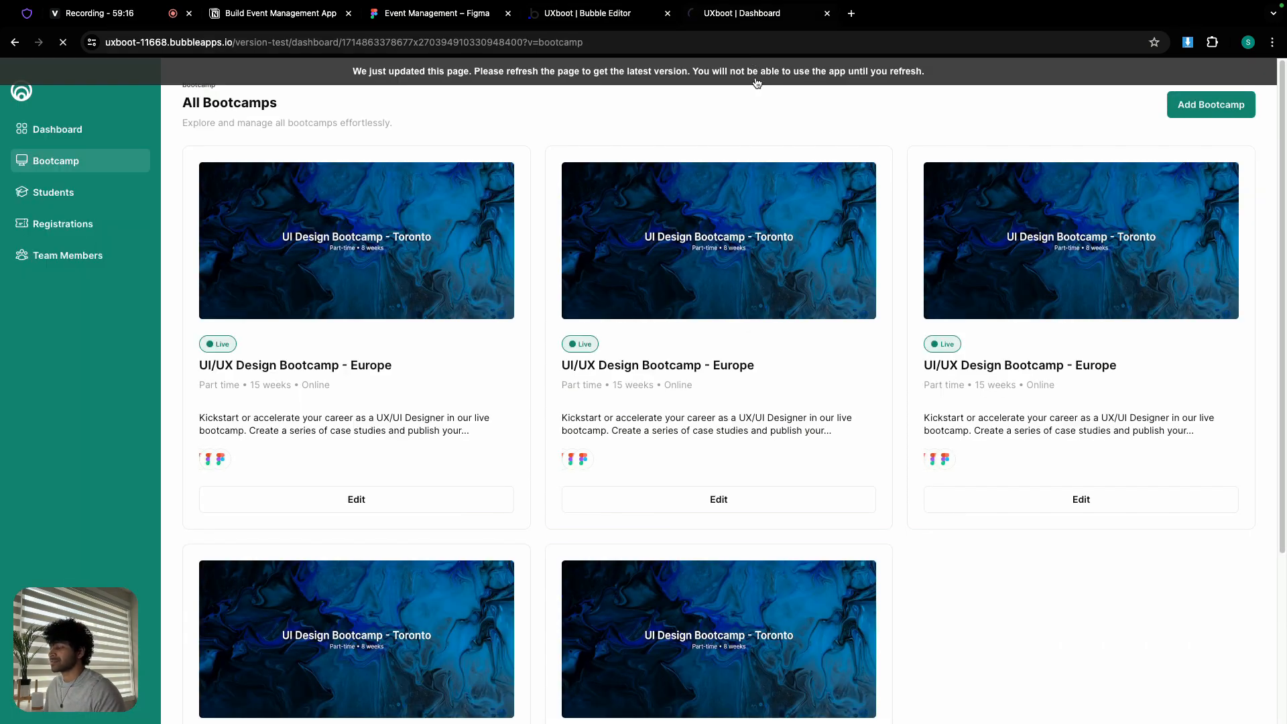
{"action": "left_click", "coordinate": [757, 82]}
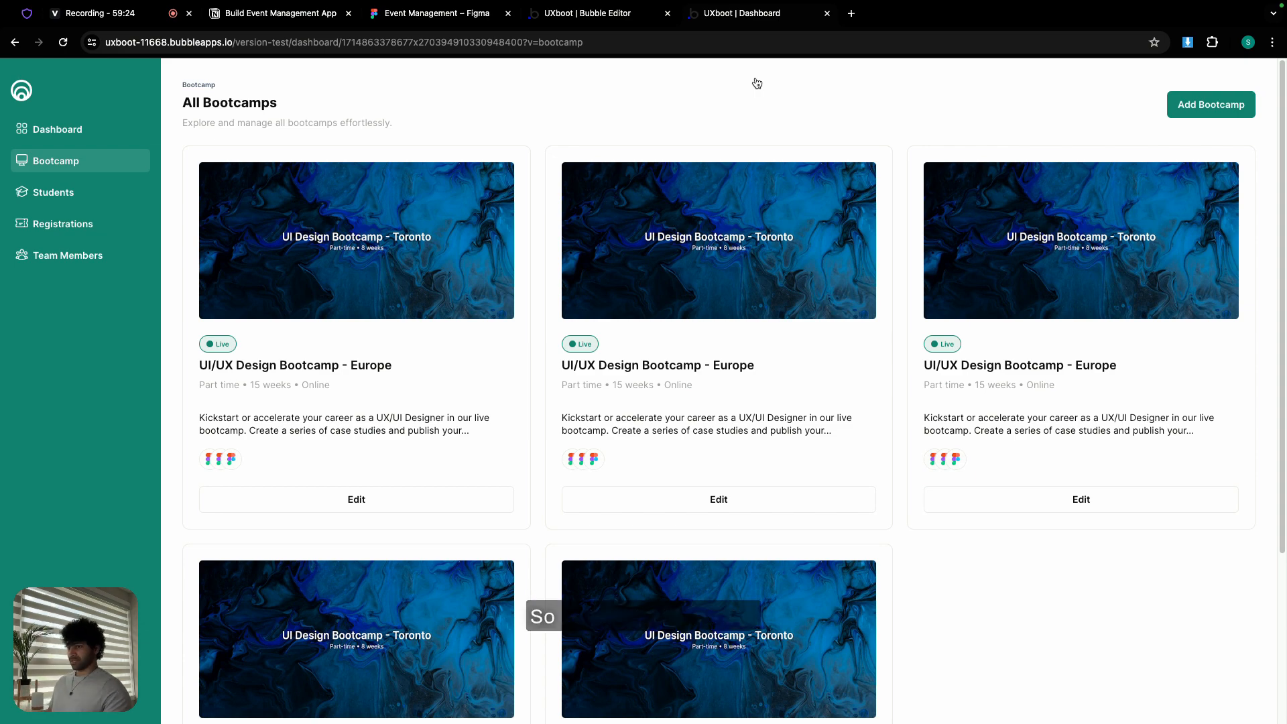
{"action": "scroll", "coordinate": [838, 258], "scroll_direction": "down", "scroll_amount": 5}
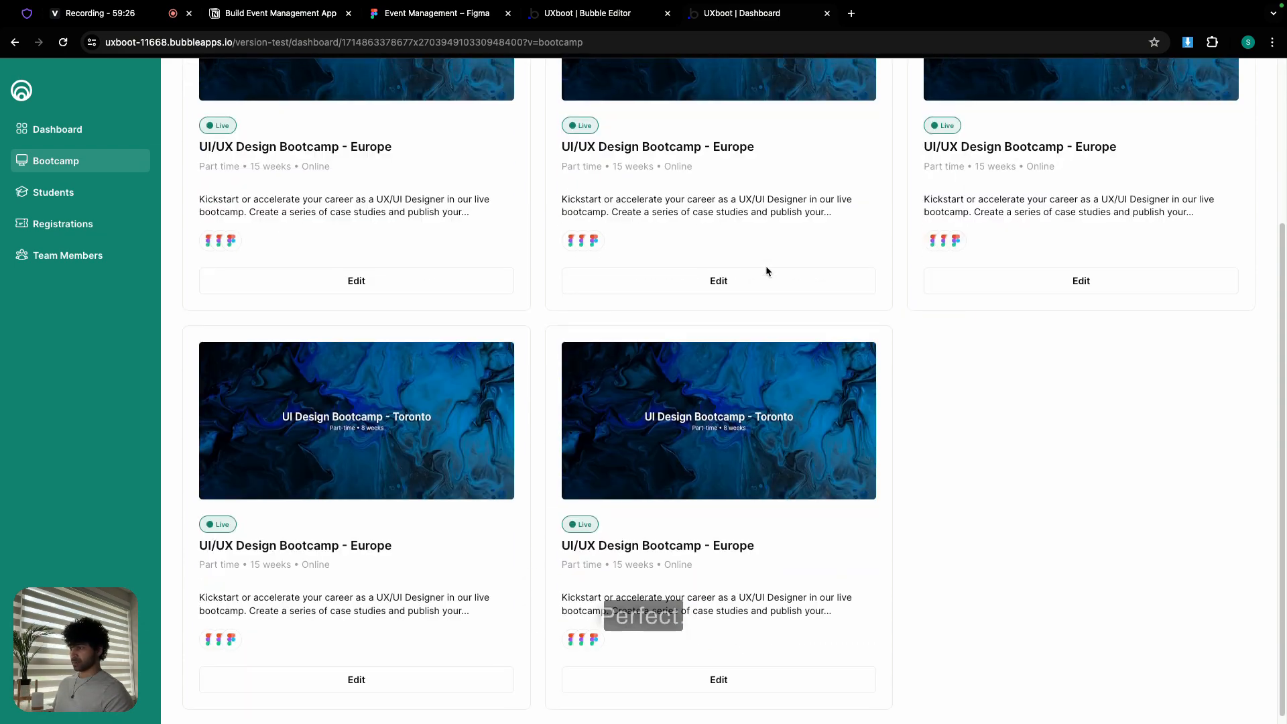
{"action": "scroll", "coordinate": [767, 269], "scroll_direction": "up", "scroll_amount": 5}
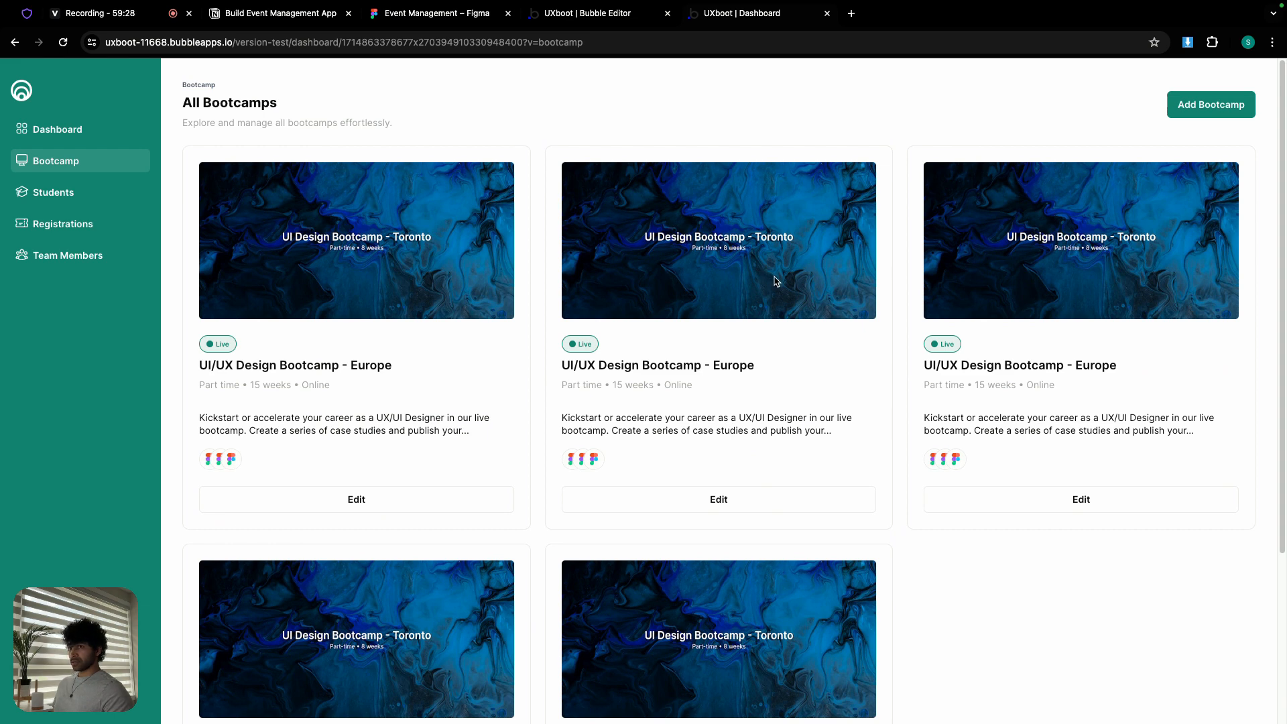
{"action": "left_click", "coordinate": [562, 20]}
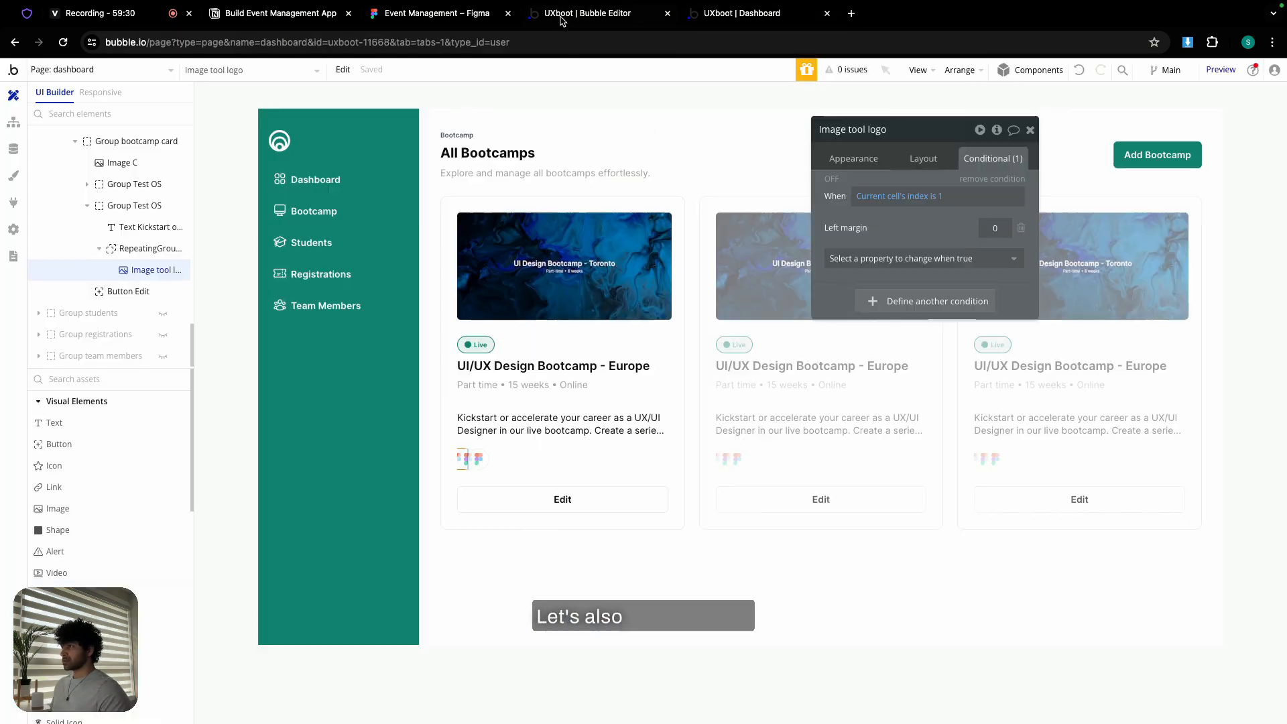
- Draw a popup on the dashboard page, name it 'Popup Add bootcamp', and set its container layout to Column
{"action": "left_click", "coordinate": [1030, 129]}
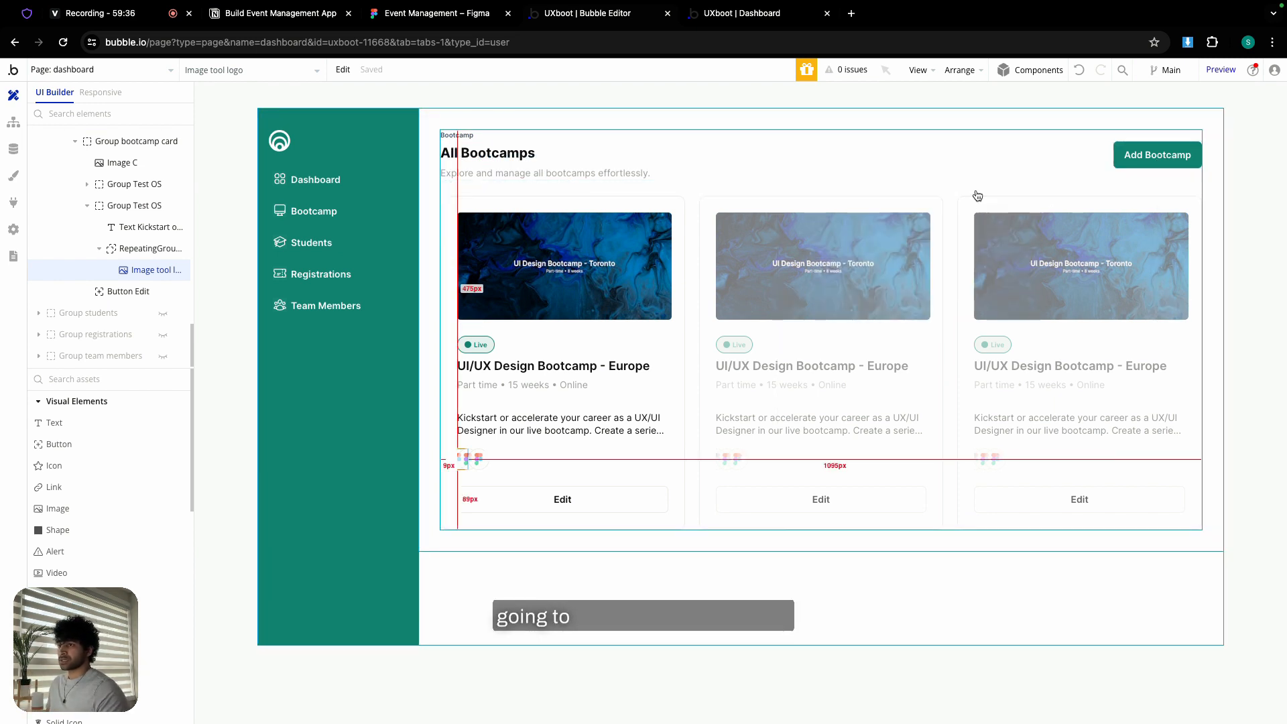
{"action": "double_click", "coordinate": [955, 107]}
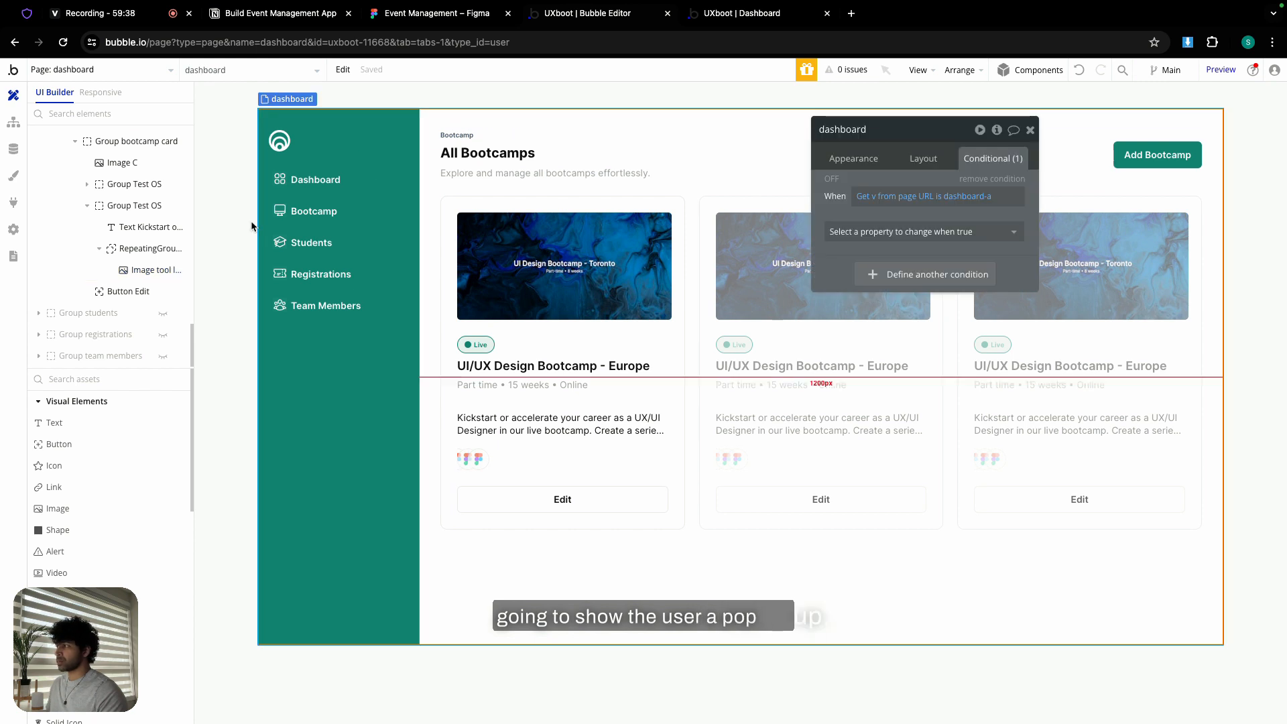
{"action": "scroll", "coordinate": [90, 456], "scroll_direction": "down", "scroll_amount": 5}
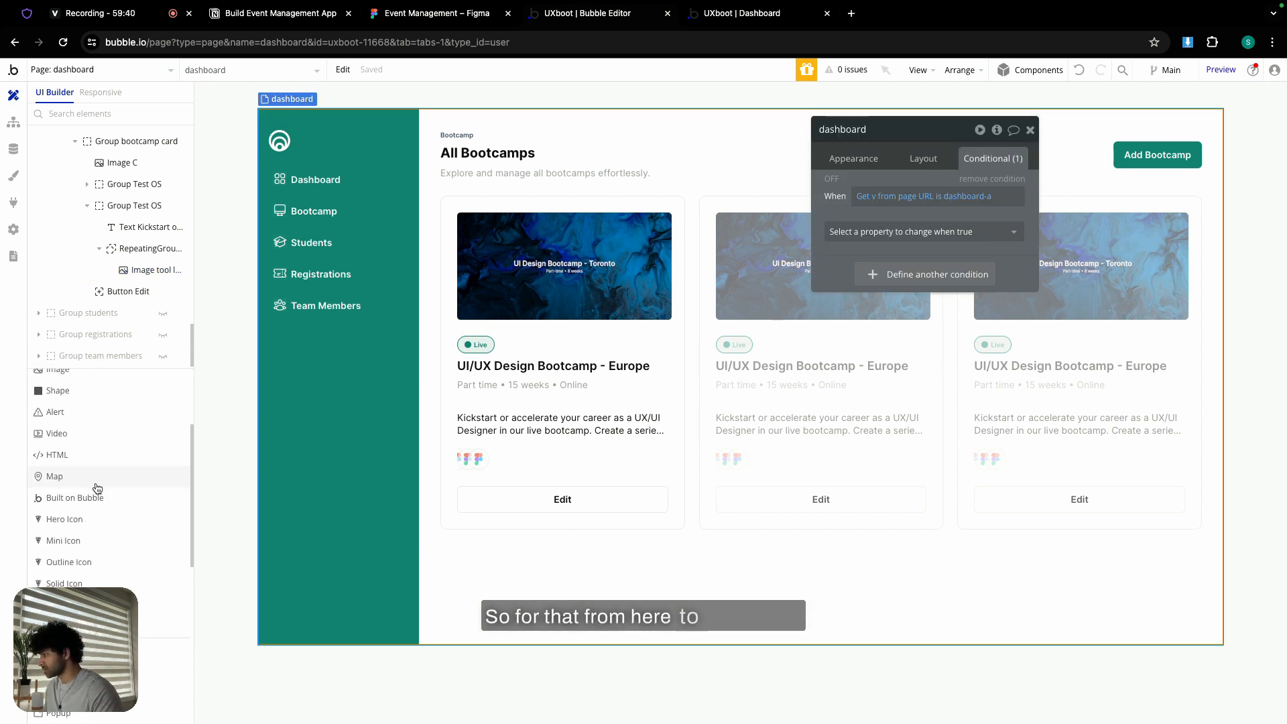
{"action": "left_click", "coordinate": [75, 608]}
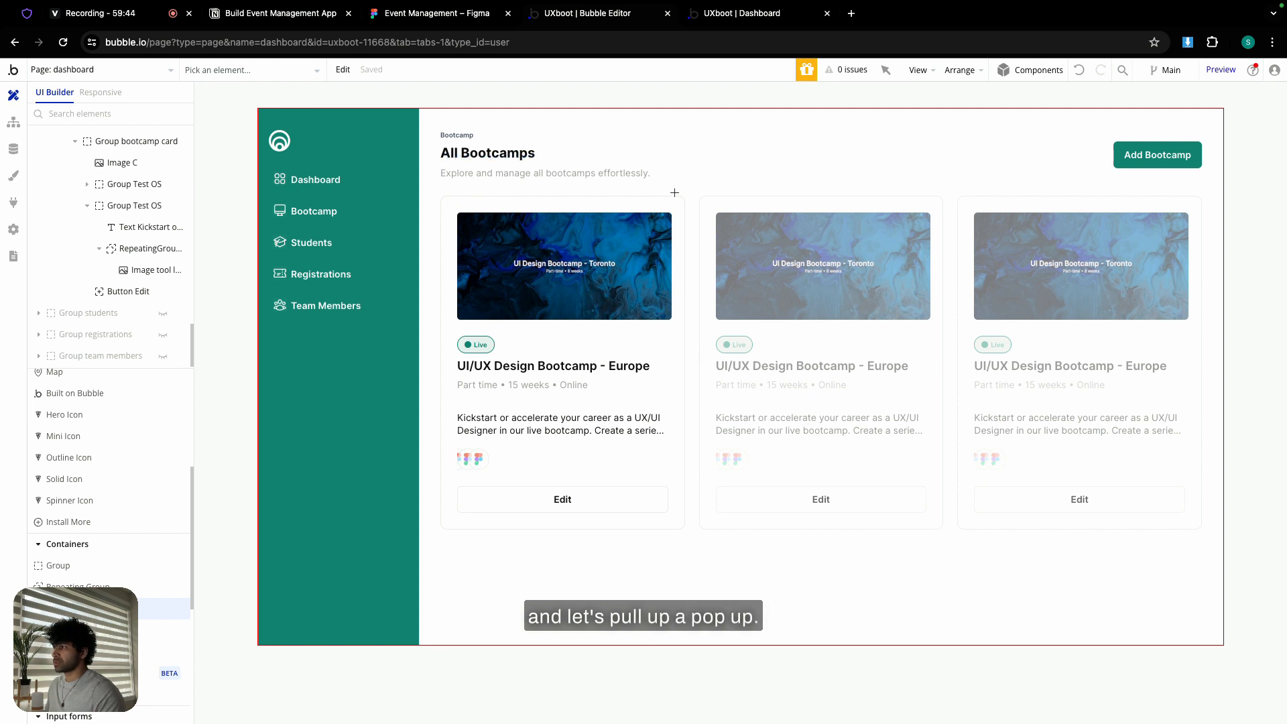
{"action": "mouse_move", "coordinate": [675, 194]}
{"action": "left_mouse_down"}
{"action": "mouse_move", "coordinate": [822, 293]}
{"action": "mouse_move", "coordinate": [963, 345]}
{"action": "left_mouse_up"}
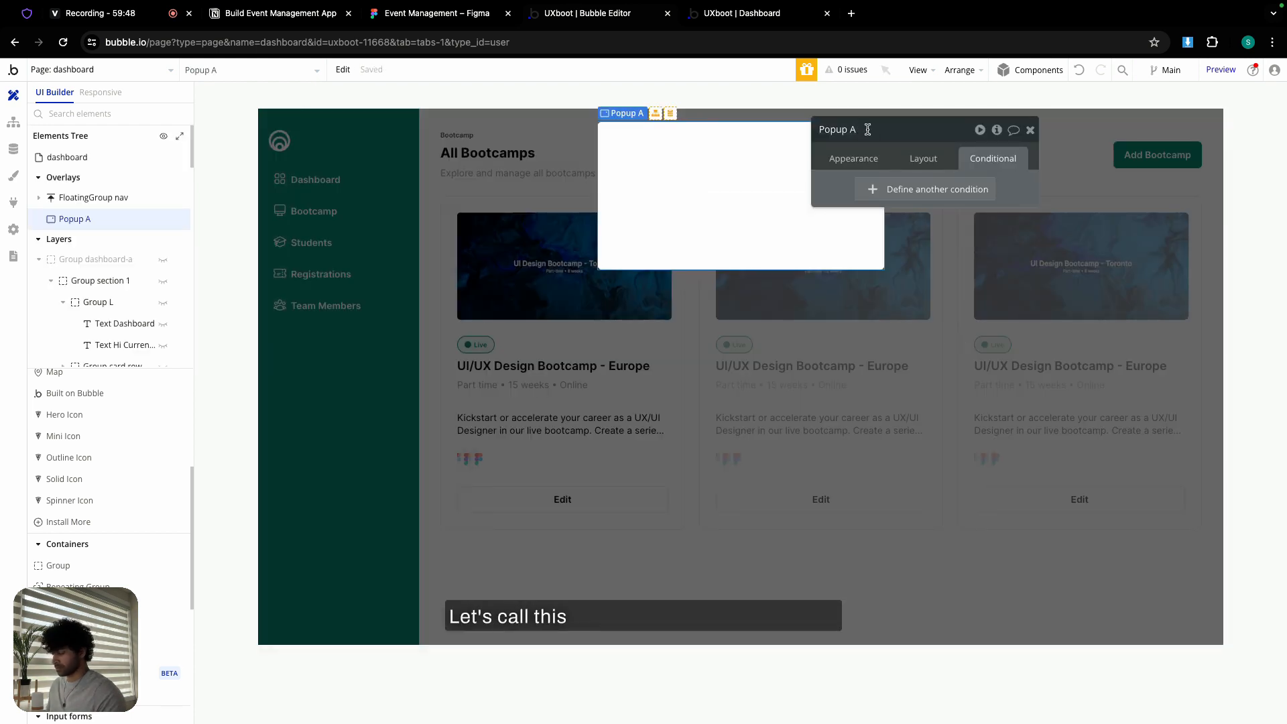
{"action": "type", "text": "bootcamp"}
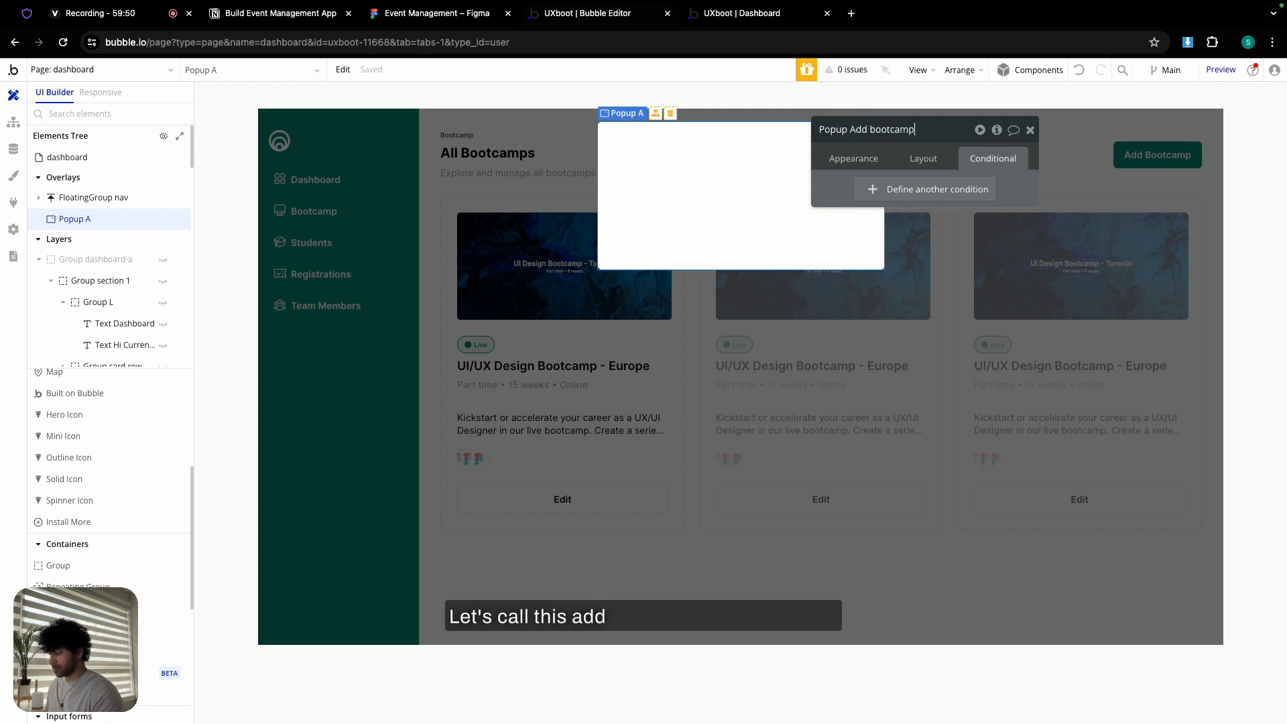
{"action": "left_click", "coordinate": [922, 158]}
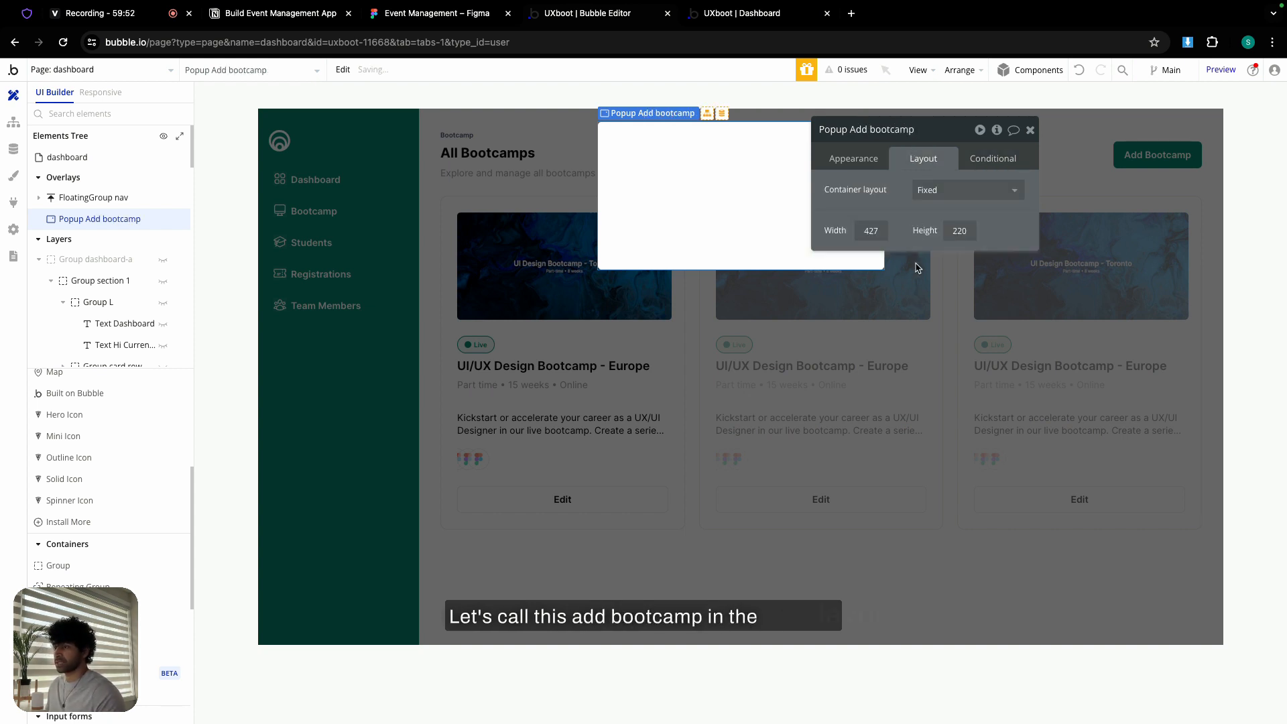
{"action": "left_click", "coordinate": [939, 190]}
{"action": "left_click", "coordinate": [946, 294]}
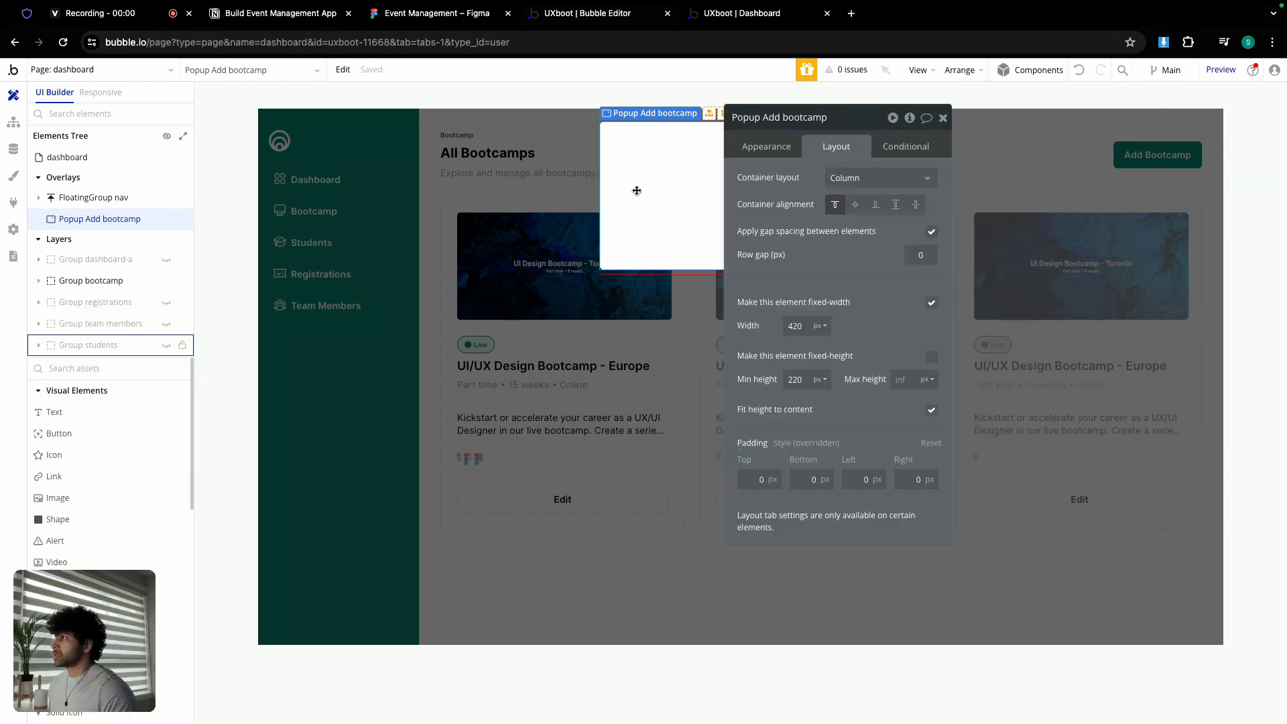
- Scroll through the Figma Add New Bootcamp form design for reference
{"action": "left_click", "coordinate": [439, 14]}
{"action": "scroll", "coordinate": [423, 357], "scroll_direction": "down", "scroll_amount": 10}
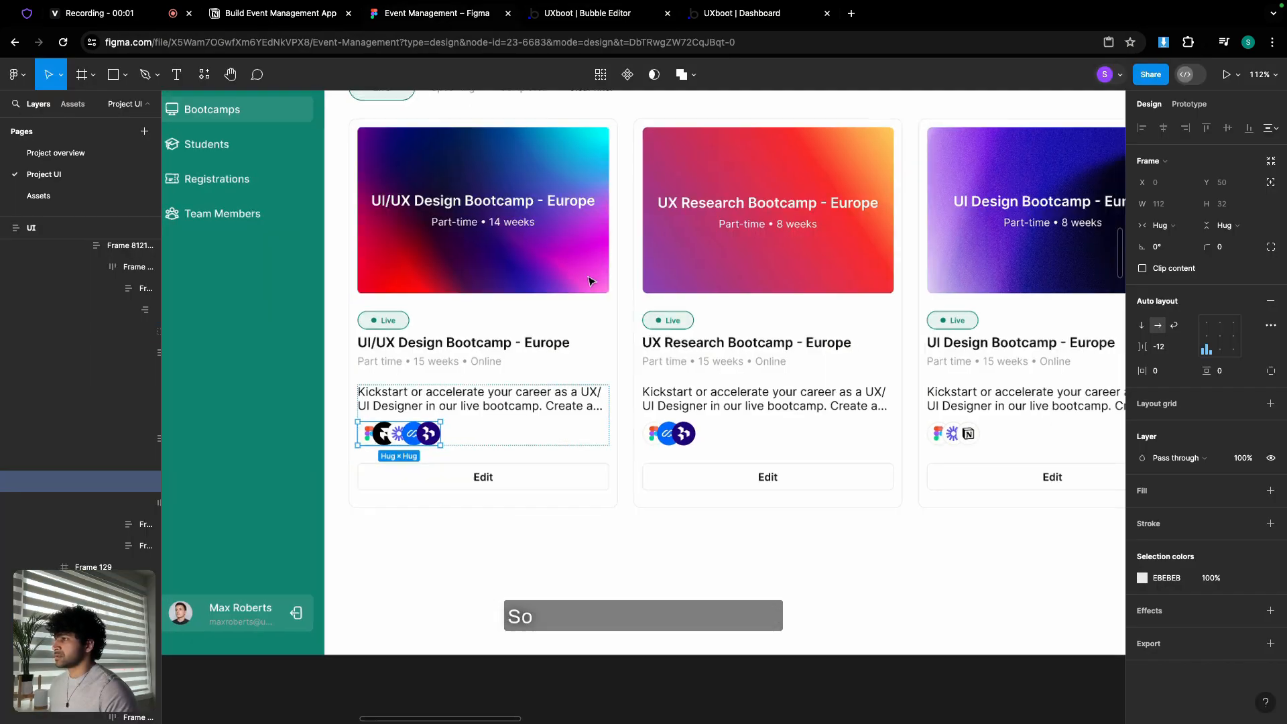
{"action": "scroll", "coordinate": [424, 356], "scroll_direction": "down", "scroll_amount": 3}
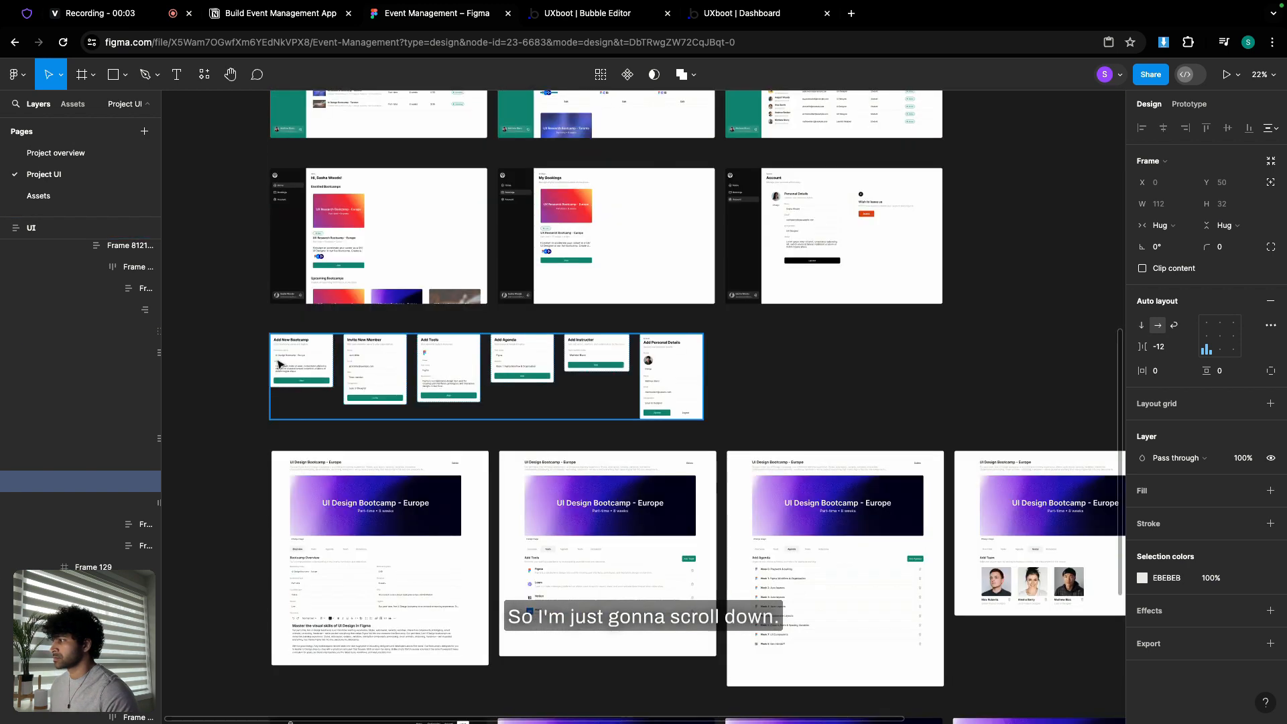
{"action": "scroll", "coordinate": [276, 362], "scroll_direction": "up", "scroll_amount": 10}
{"action": "scroll", "coordinate": [582, 282], "scroll_direction": "down", "scroll_amount": 5}
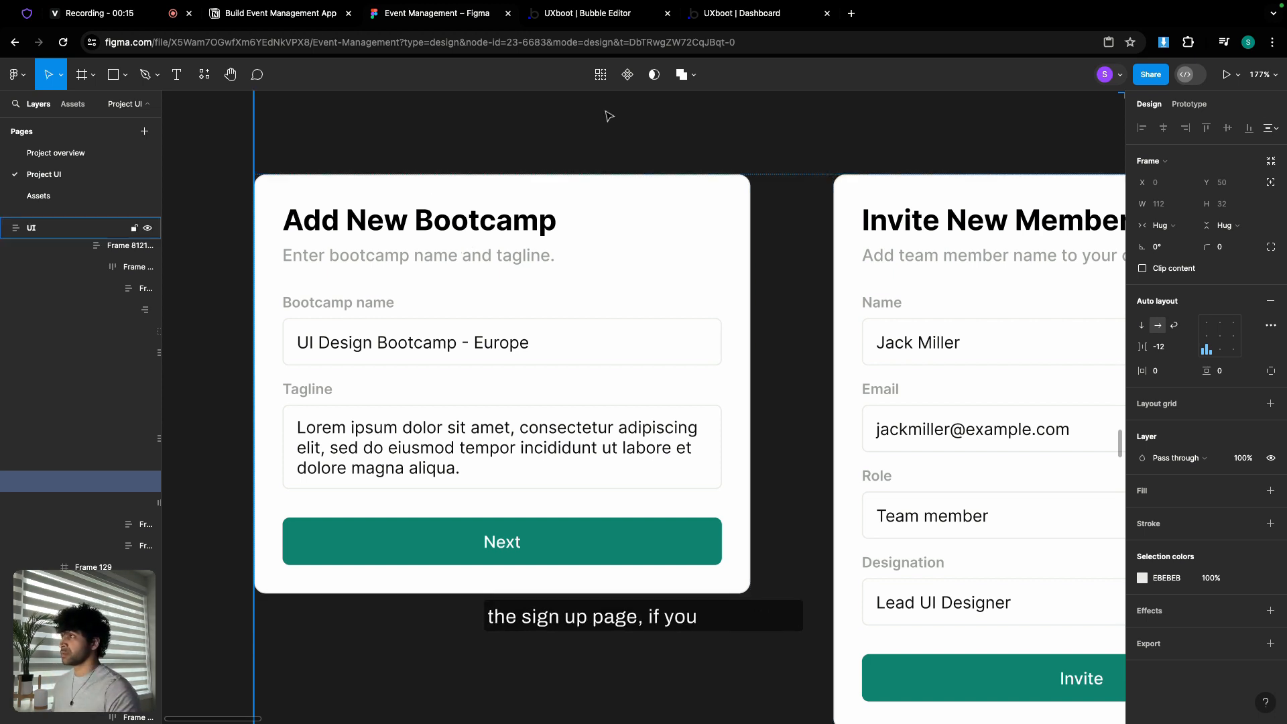
{"action": "left_click", "coordinate": [592, 19]}
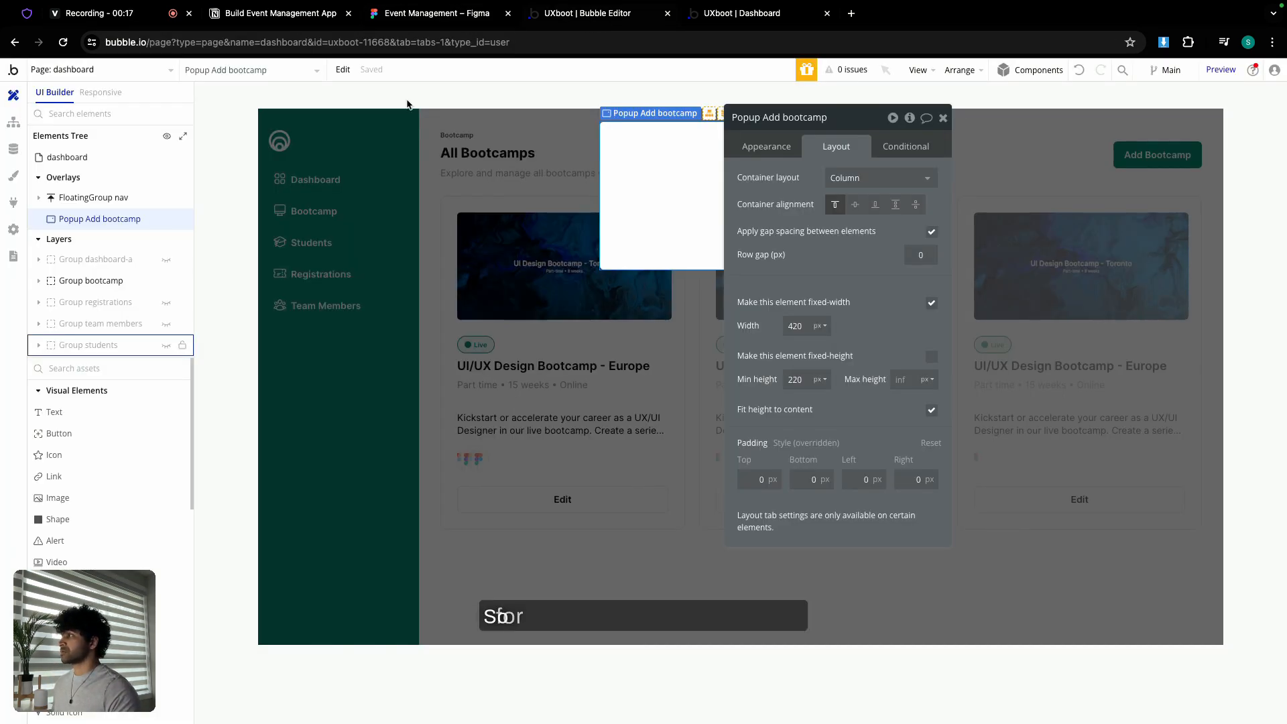
- Copy the Sign Up header group from the index page and reveal the dashboard's Add bootcamp popup
{"action": "left_click", "coordinate": [103, 73]}
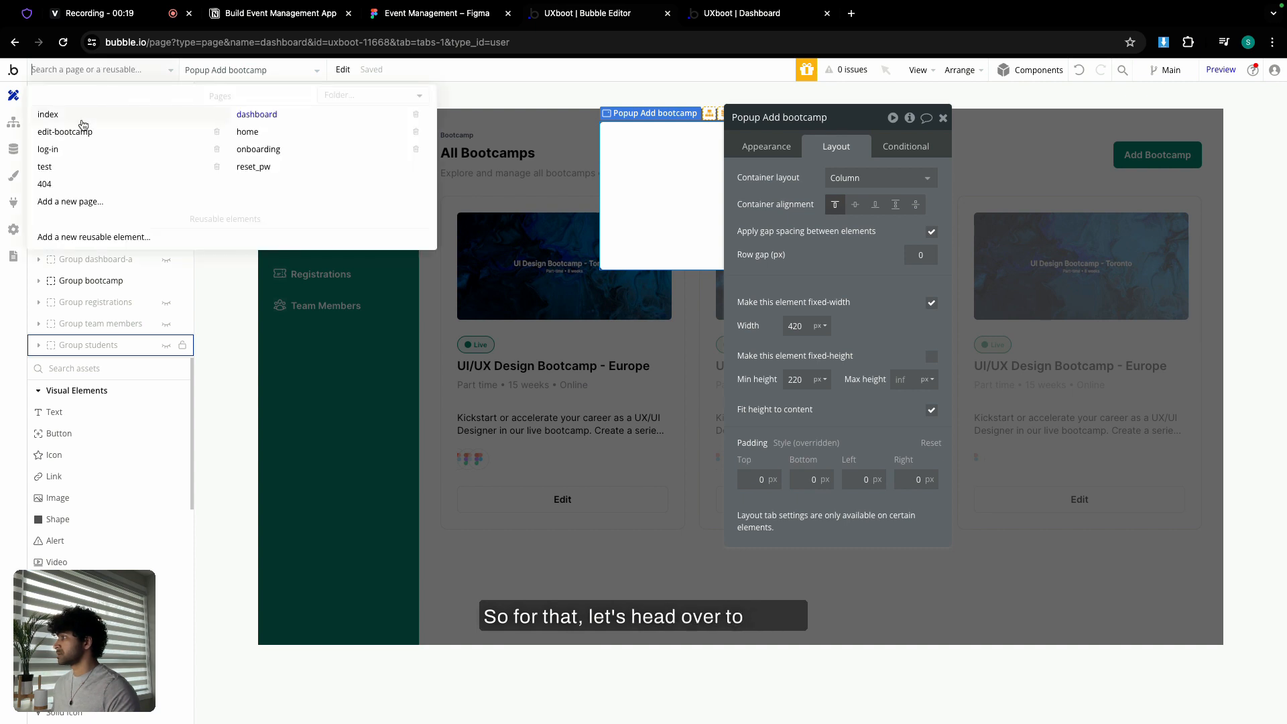
{"action": "left_click", "coordinate": [87, 127]}
{"action": "left_click", "coordinate": [662, 330]}
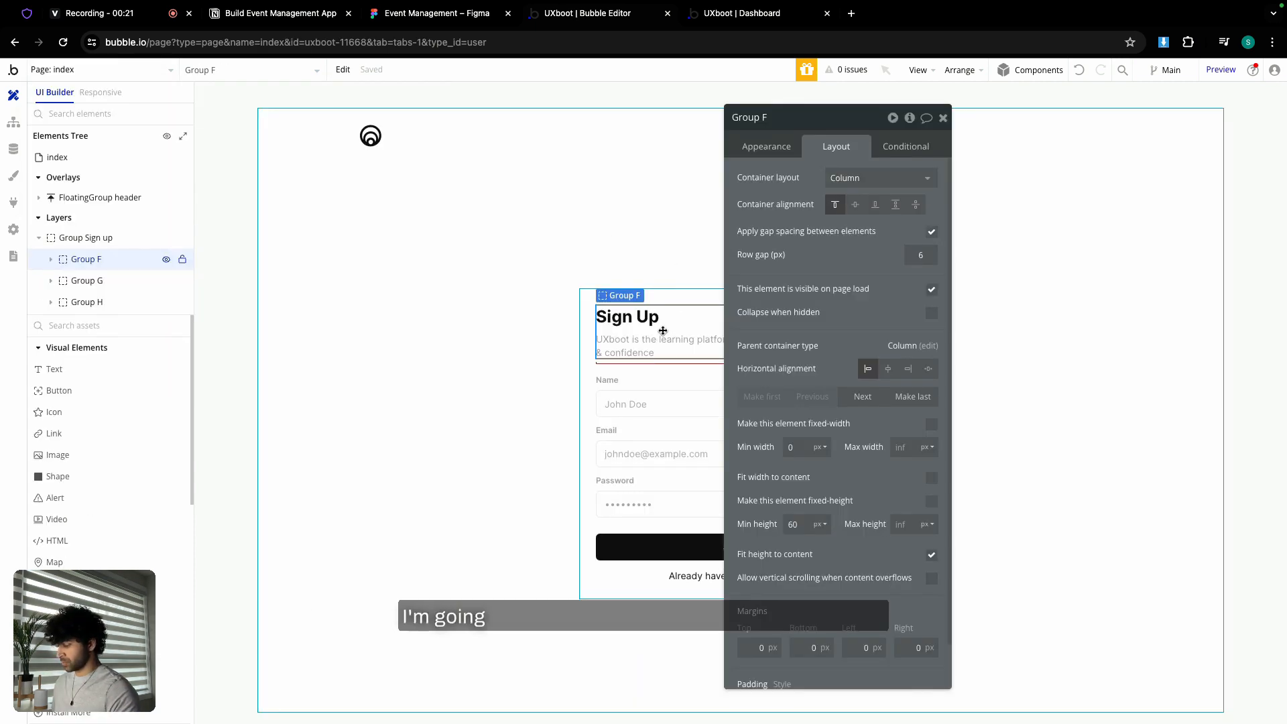
{"action": "left_click", "coordinate": [122, 71]}
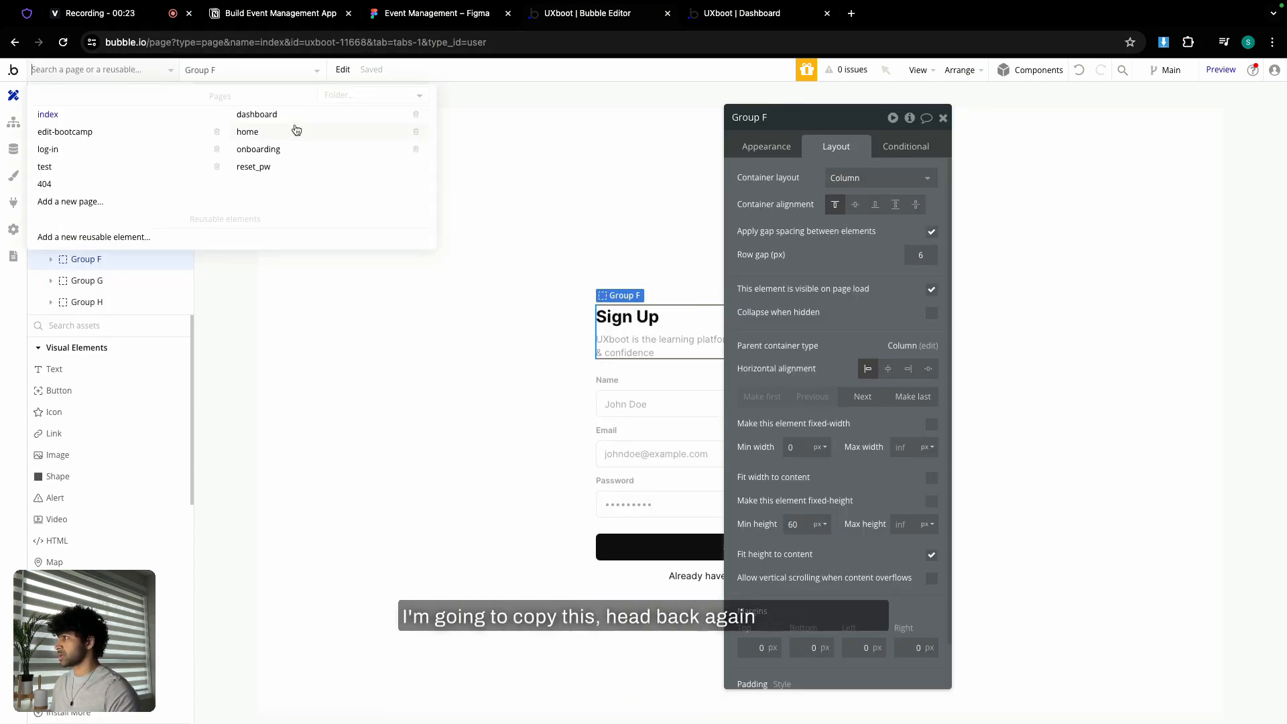
{"action": "left_click", "coordinate": [295, 123]}
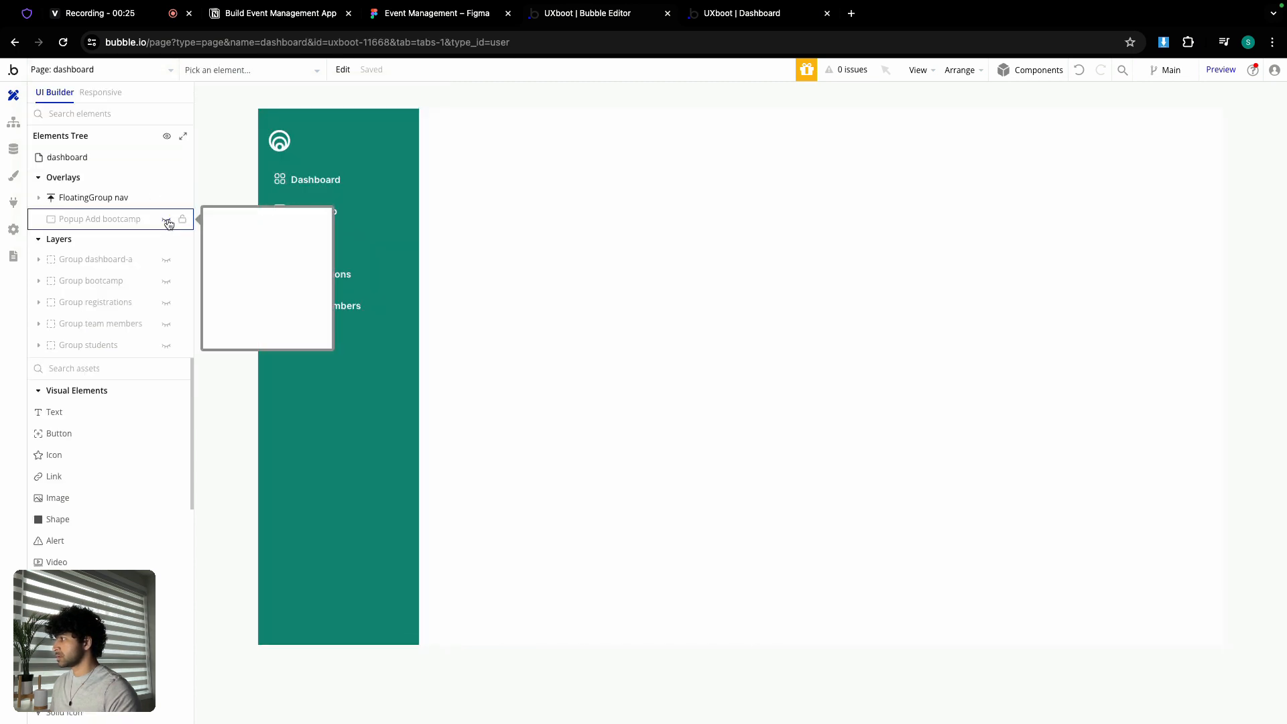
{"action": "left_click", "coordinate": [167, 220]}
- Give the popup a 24px row gap and 24px padding on all four sides
{"action": "double_click", "coordinate": [661, 159]}
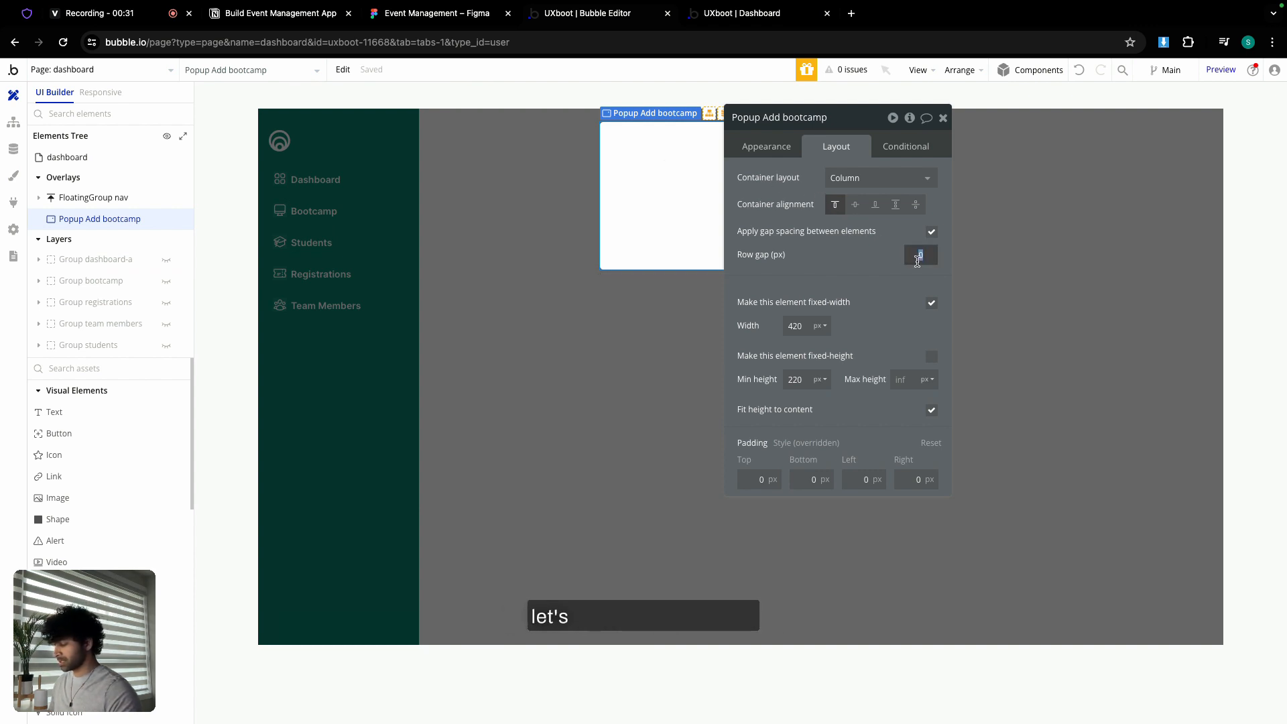
{"action": "type", "text": "24"}
{"action": "left_click", "coordinate": [758, 479]}
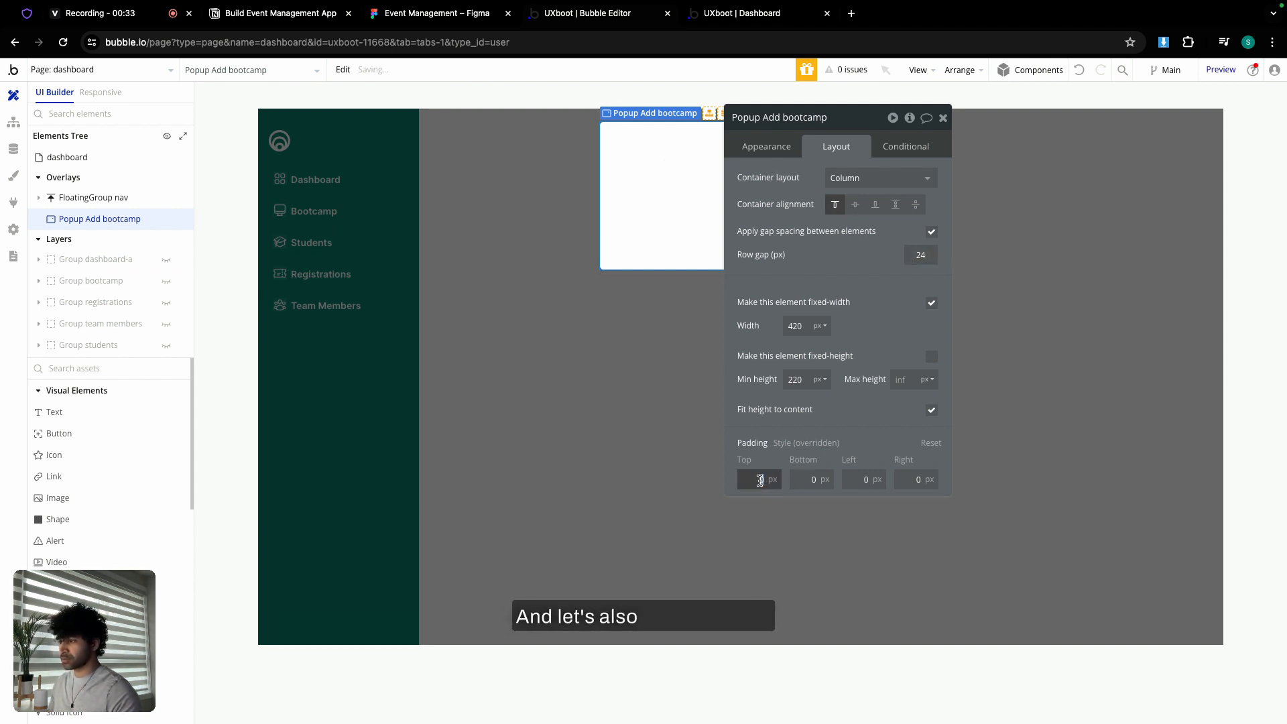
{"action": "type", "text": "24"}
{"action": "left_click", "coordinate": [813, 479]}
{"action": "type", "text": "24"}
{"action": "key", "text": "Tab"}
{"action": "type", "text": "24"}
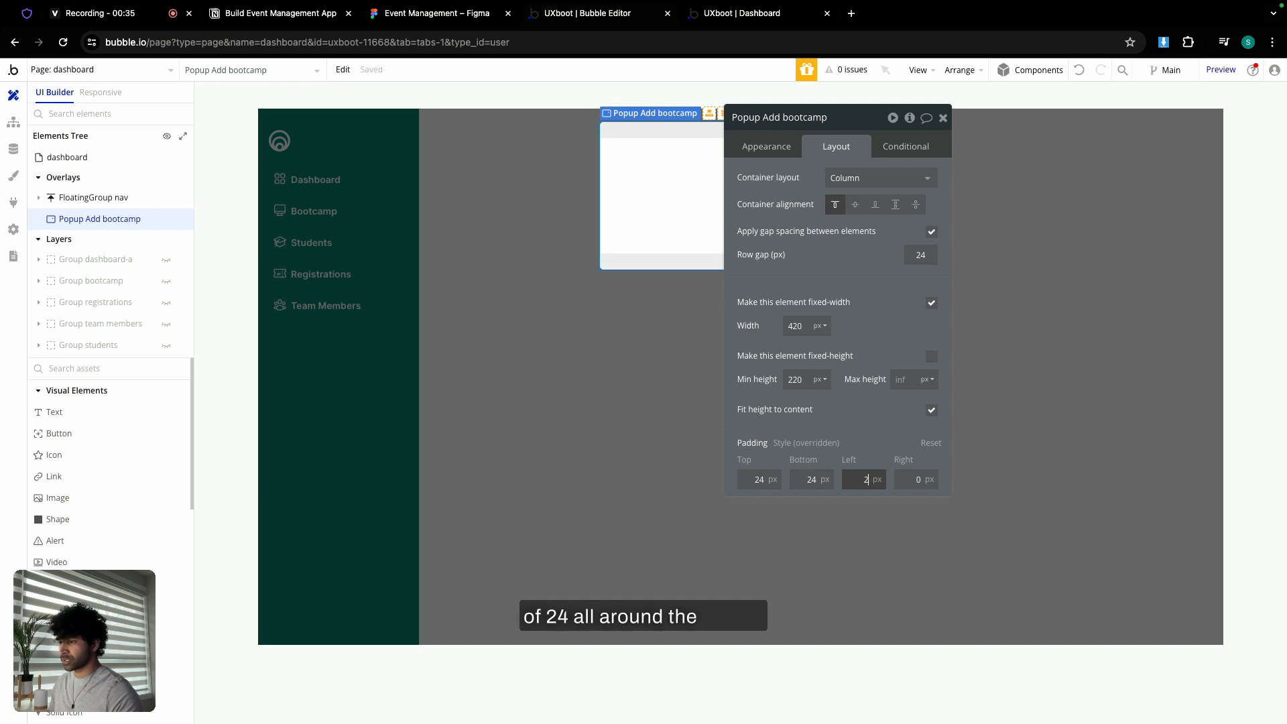
{"action": "key", "text": "Tab"}
{"action": "type", "text": "24"}
{"action": "left_click", "coordinate": [880, 440]}
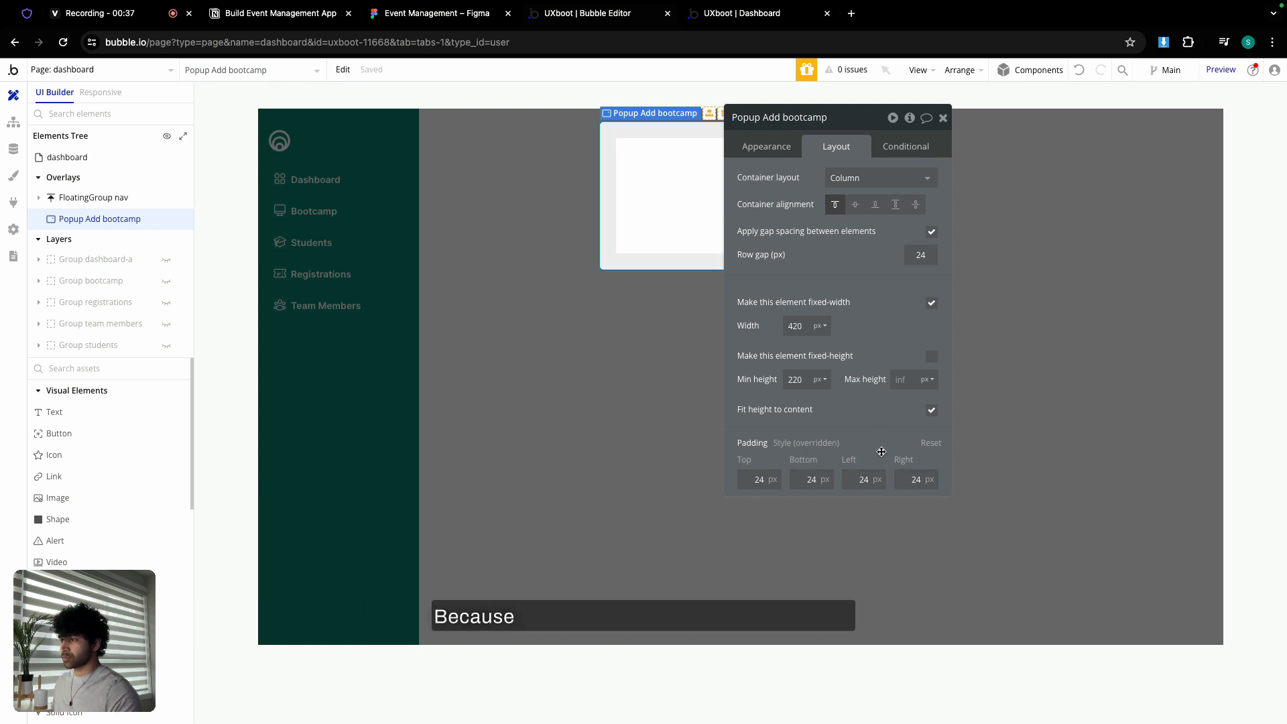
- After checking the Figma frame's spacing, set the popup's minimum height to 450
{"action": "left_click", "coordinate": [412, 16]}
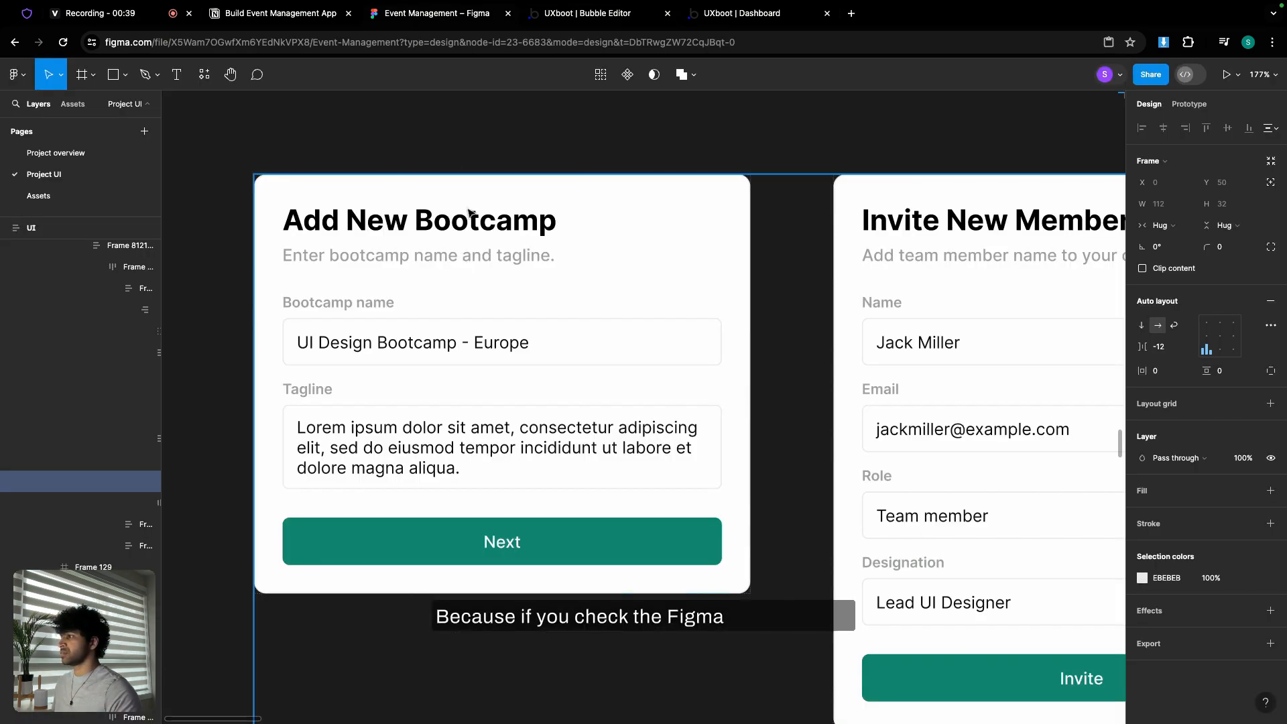
{"action": "left_click", "coordinate": [506, 190]}
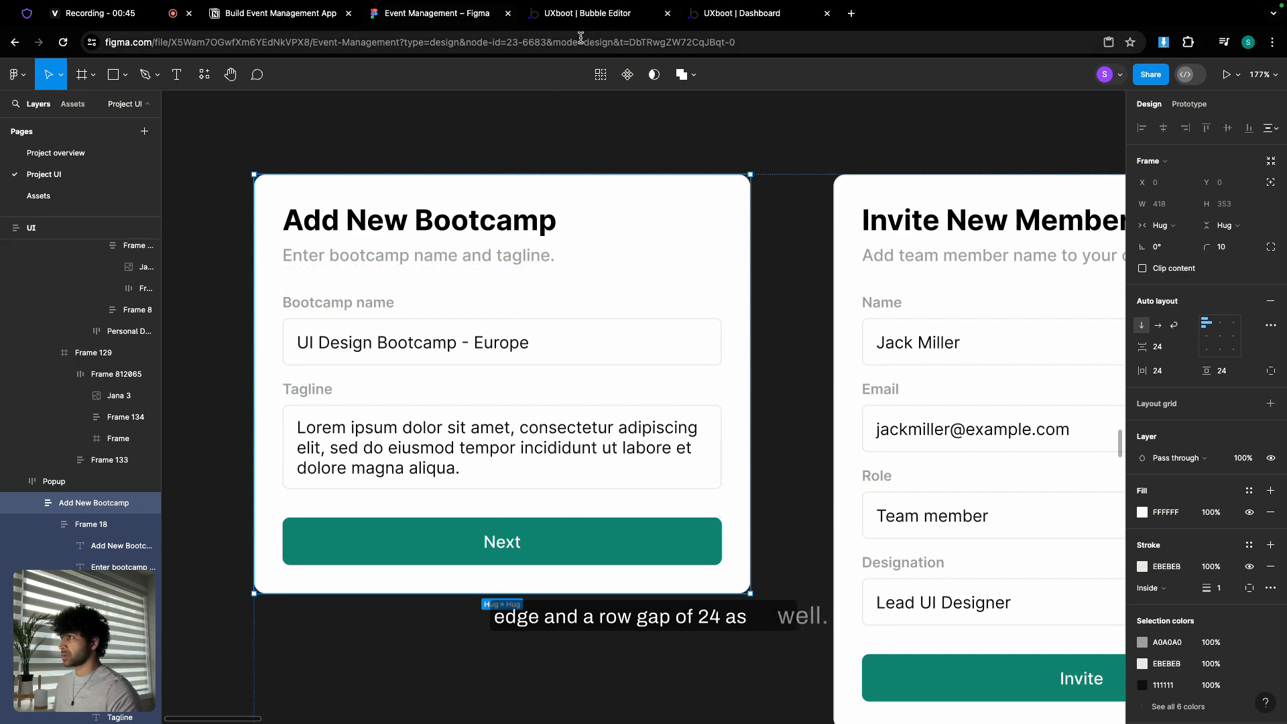
{"action": "key", "text": "ctrl+Tab"}
{"action": "double_click", "coordinate": [796, 380]}
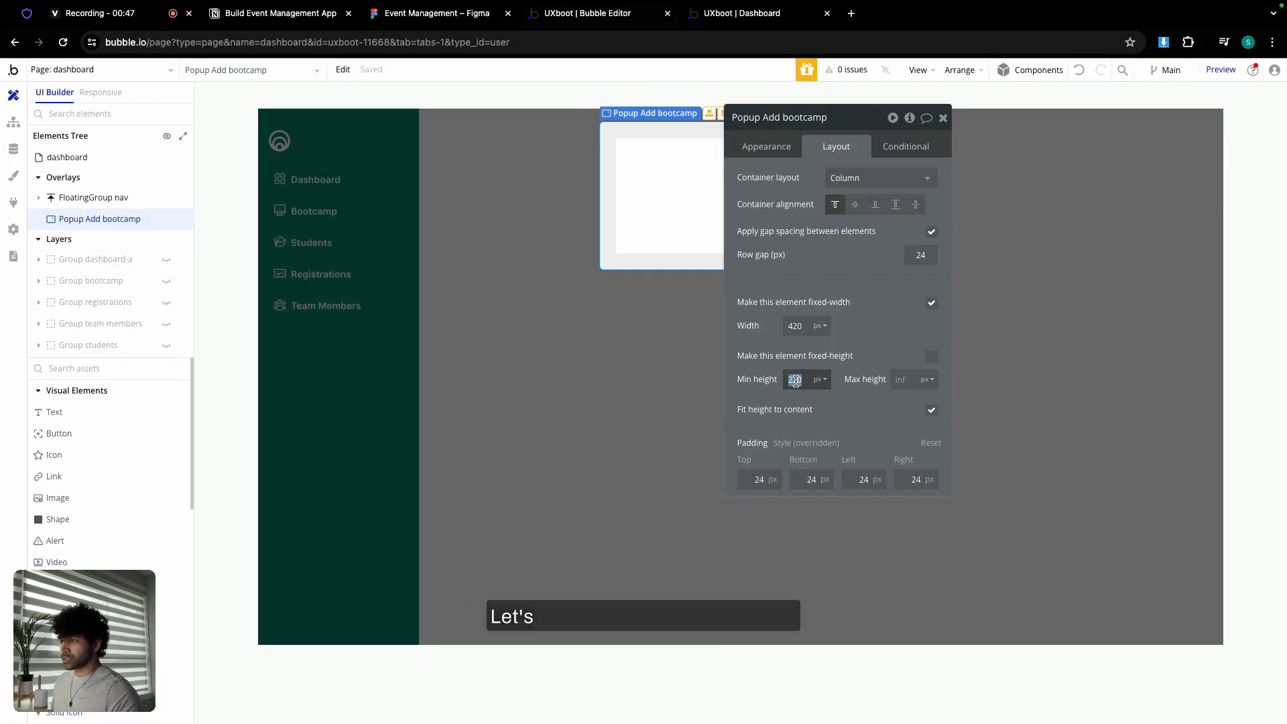
{"action": "type", "text": "450"}
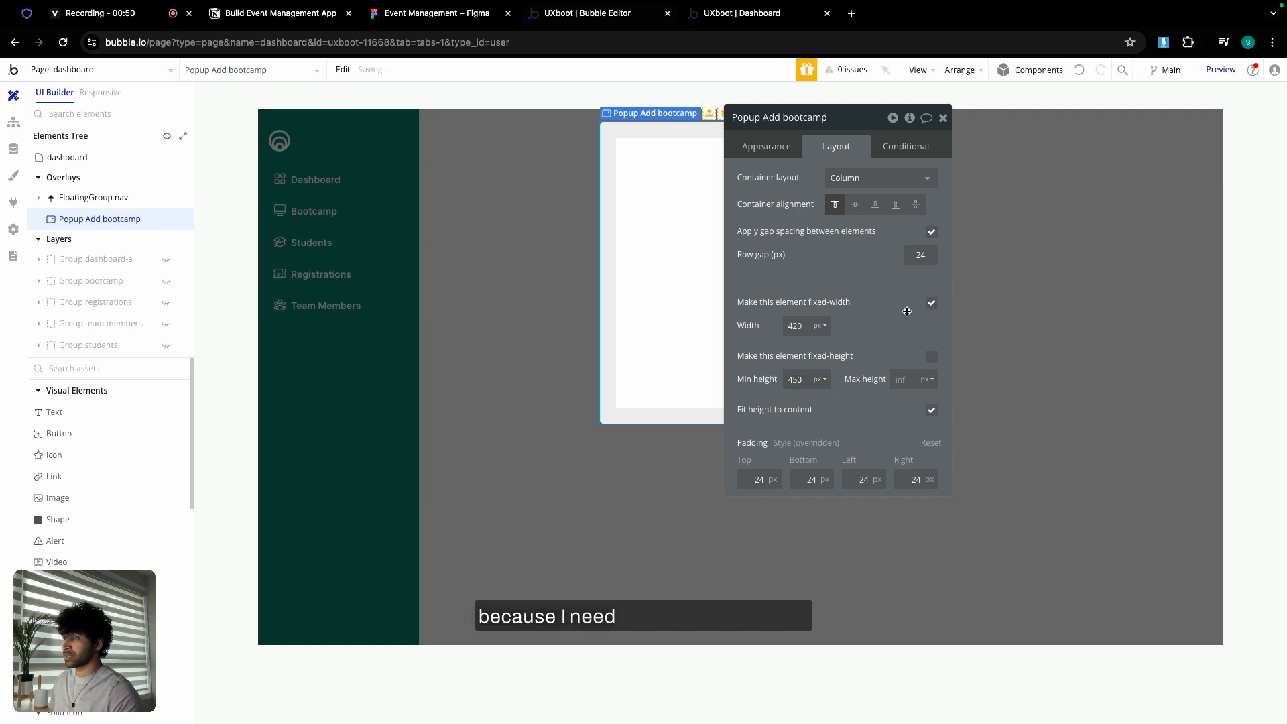
- Paste the Sign Up header group into the popup
{"action": "left_click", "coordinate": [943, 118]}
{"action": "left_click", "coordinate": [682, 178]}
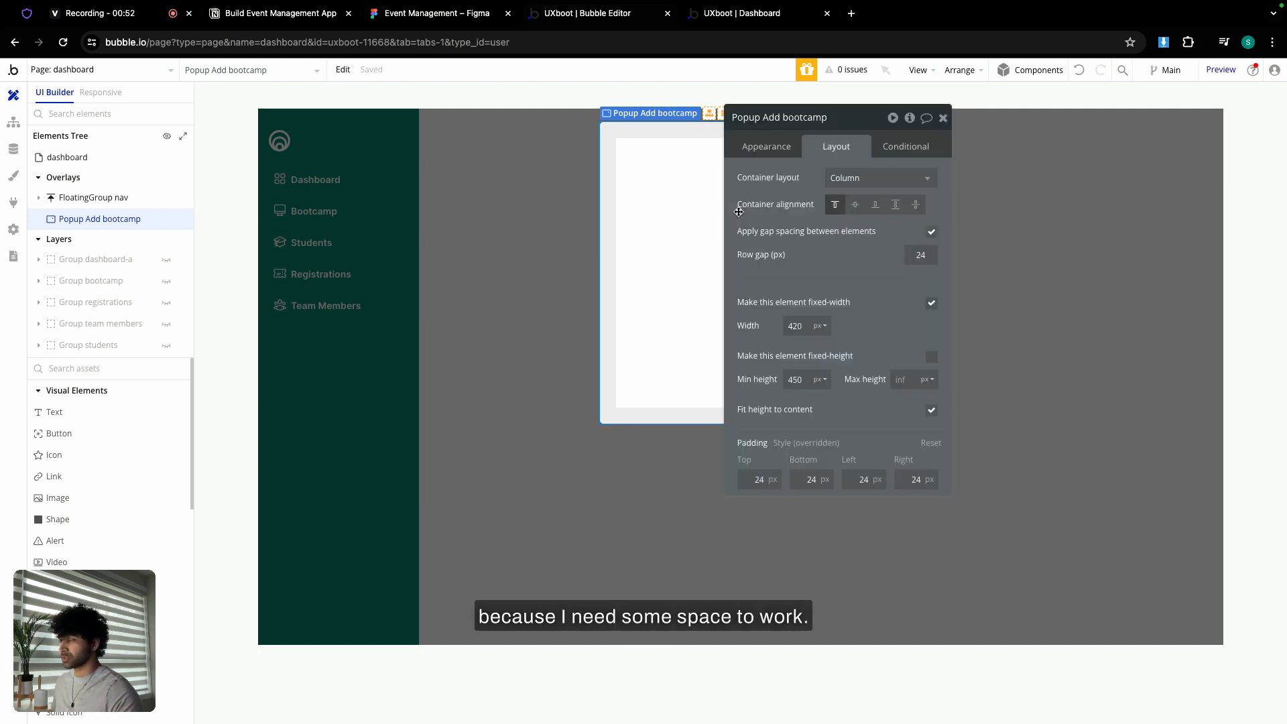
{"action": "right_click", "coordinate": [682, 179]}
{"action": "left_click", "coordinate": [715, 345]}
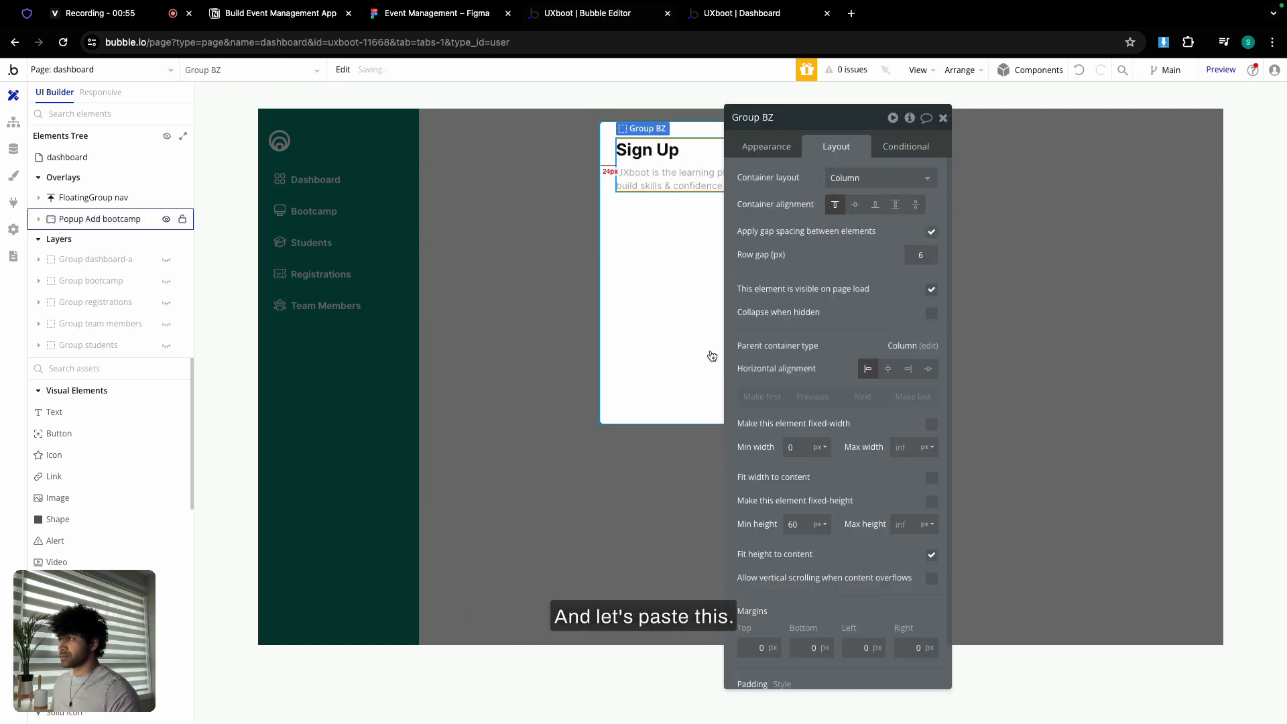
{"action": "left_click", "coordinate": [657, 150]}
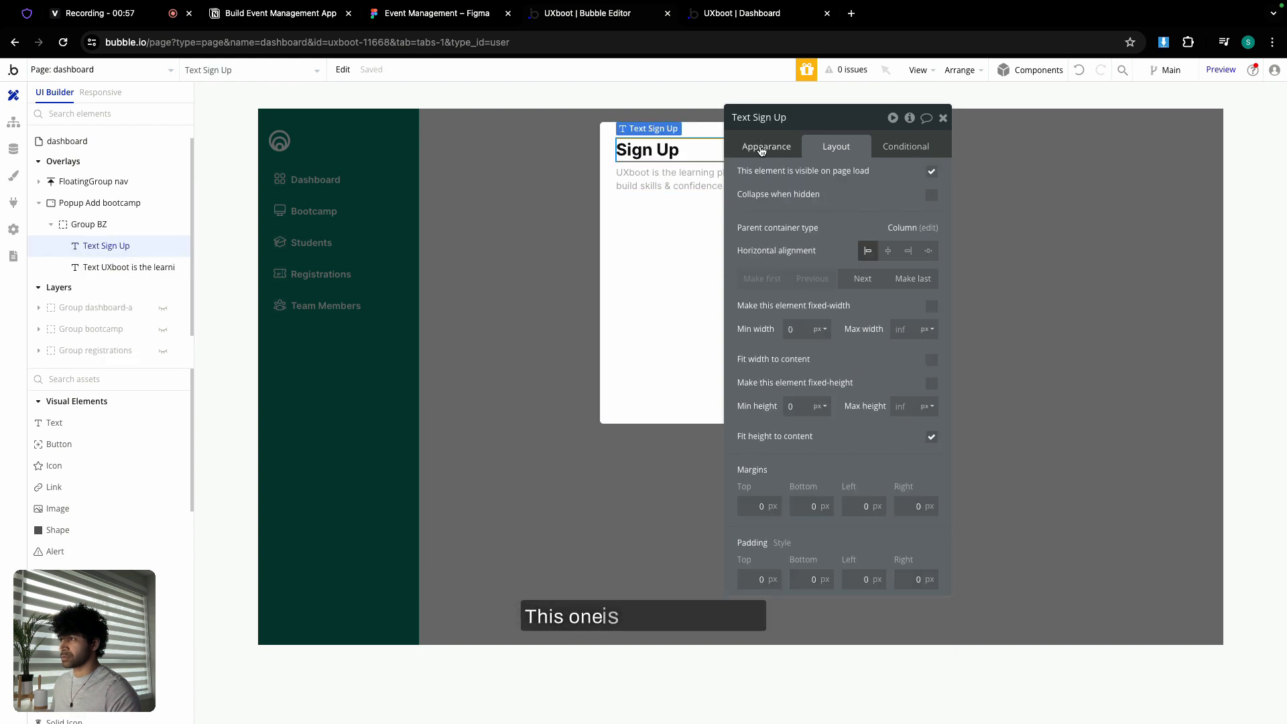
- Make the pasted heading 24px and change its text to 'Add New Bootcamp'
{"action": "left_click", "coordinate": [762, 148]}
{"action": "left_click", "coordinate": [761, 531]}
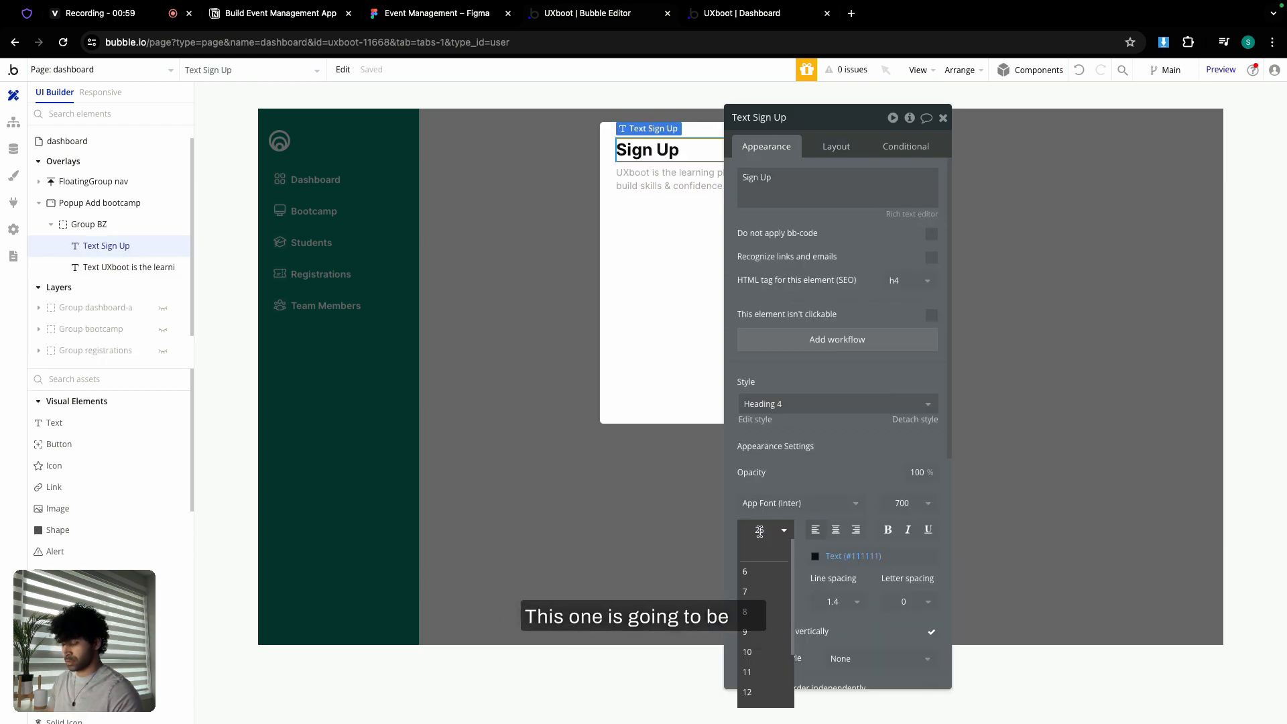
{"action": "key", "text": "Down"}
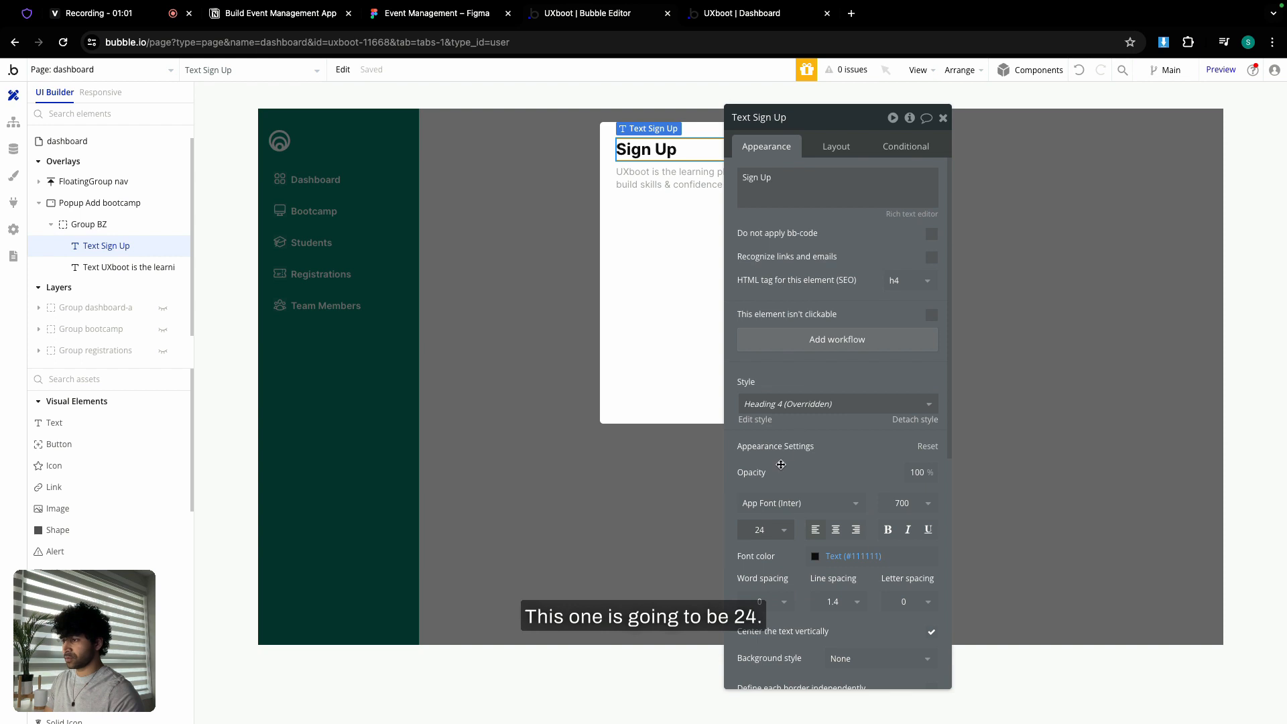
{"action": "triple_click", "coordinate": [791, 169]}
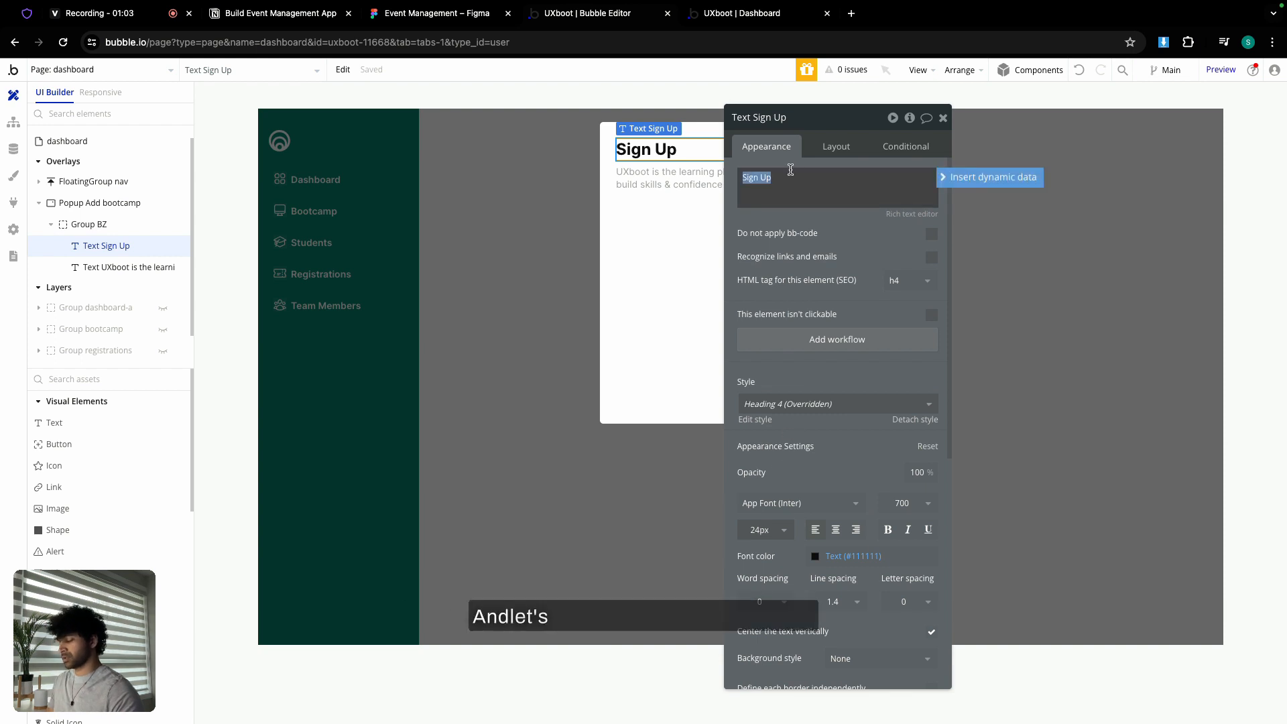
{"action": "type", "text": "Add New Bootcamp"}
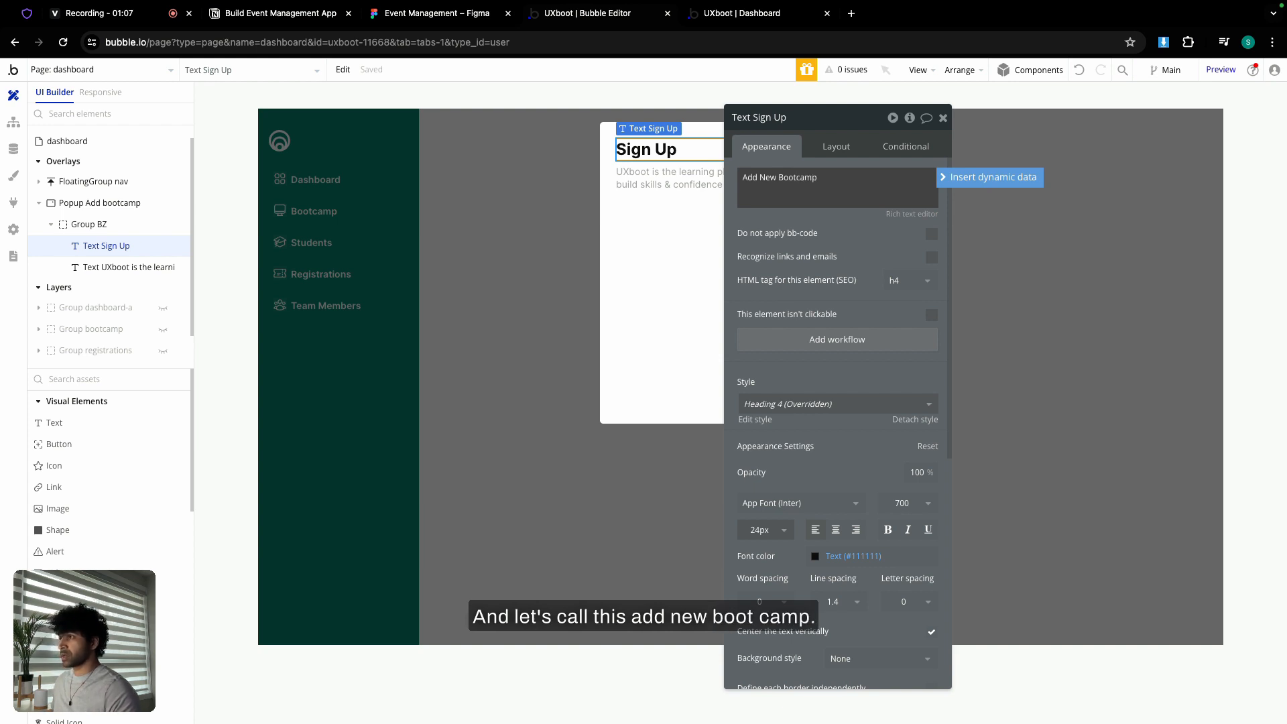
- Replace the subtitle with the Figma tagline 'Enter bootcamp name and tagline.'
{"action": "left_click", "coordinate": [440, 13]}
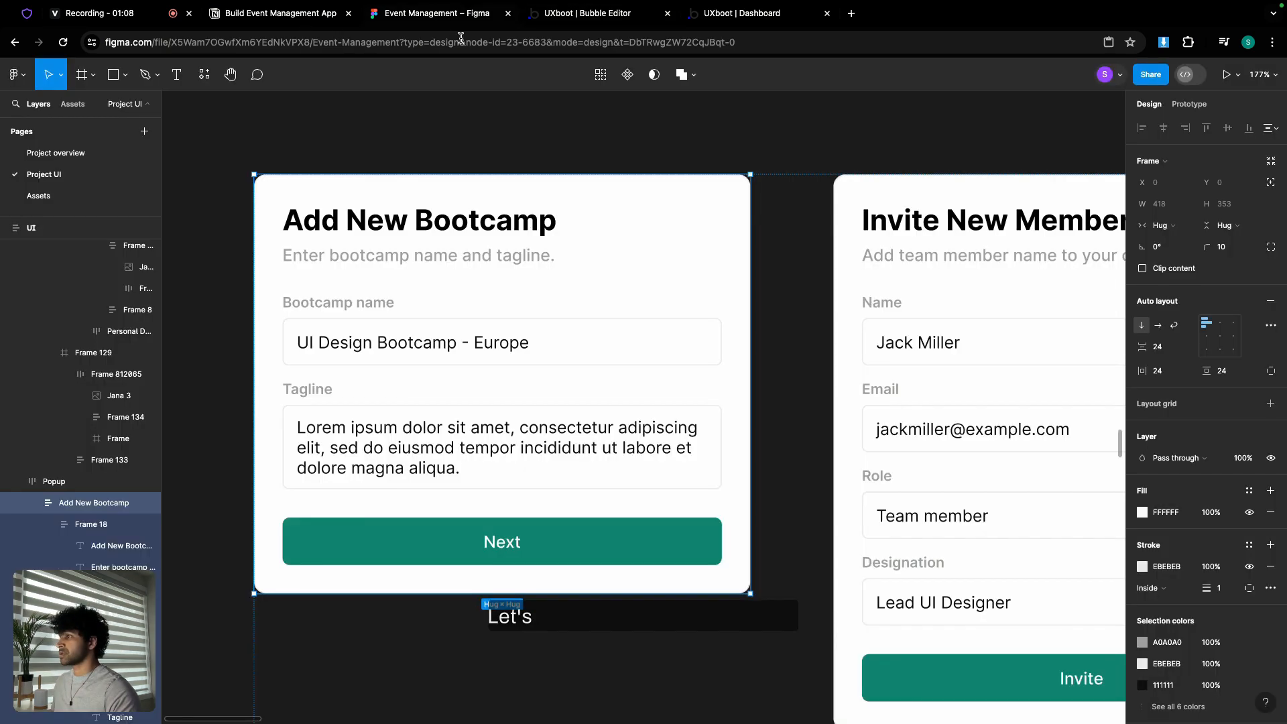
{"action": "double_click", "coordinate": [499, 252]}
{"action": "key", "text": "ctrl+c"}
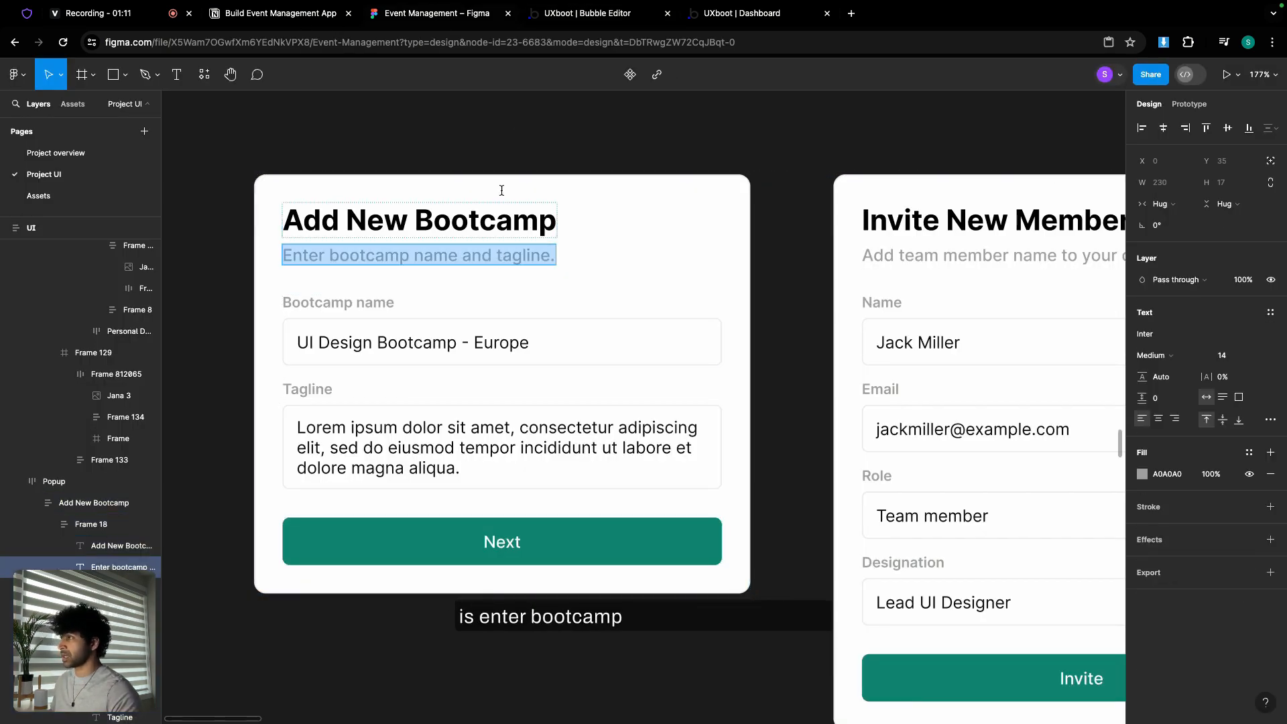
{"action": "left_click", "coordinate": [588, 14]}
{"action": "left_click", "coordinate": [684, 180]}
{"action": "left_click", "coordinate": [771, 185]}
{"action": "key", "text": "ctrl+a"}
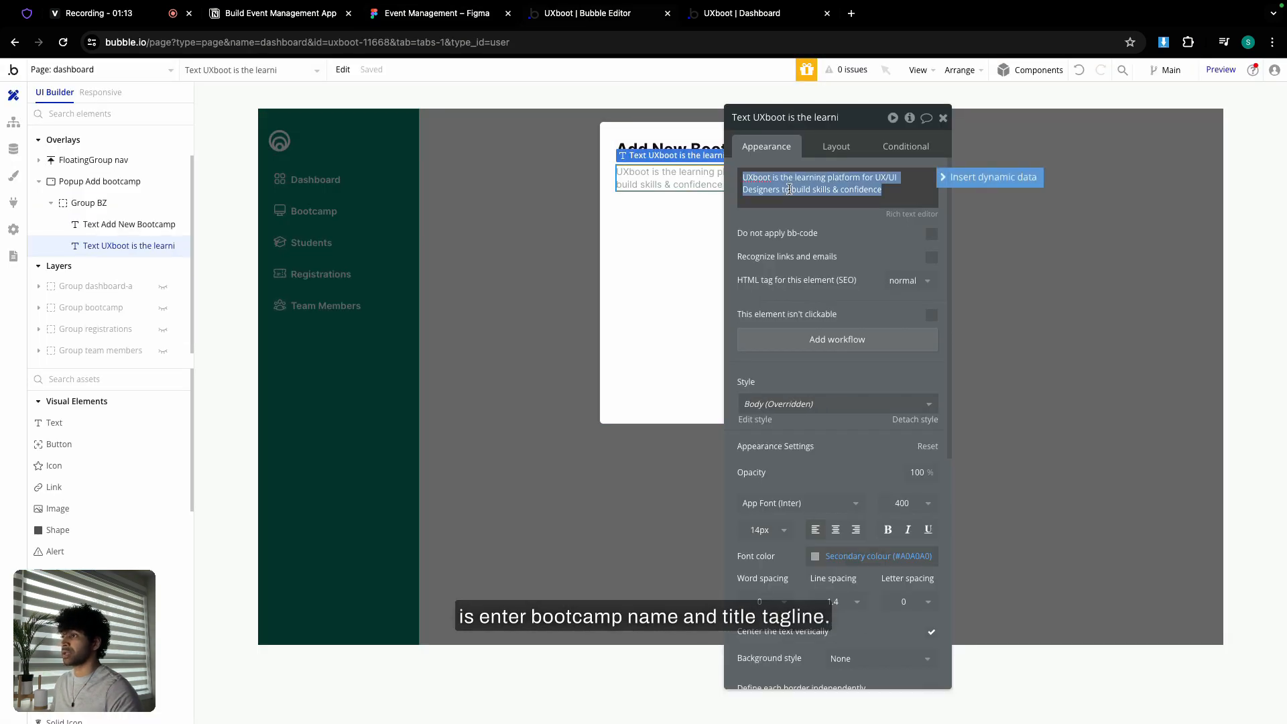
{"action": "key", "text": "ctrl+v"}
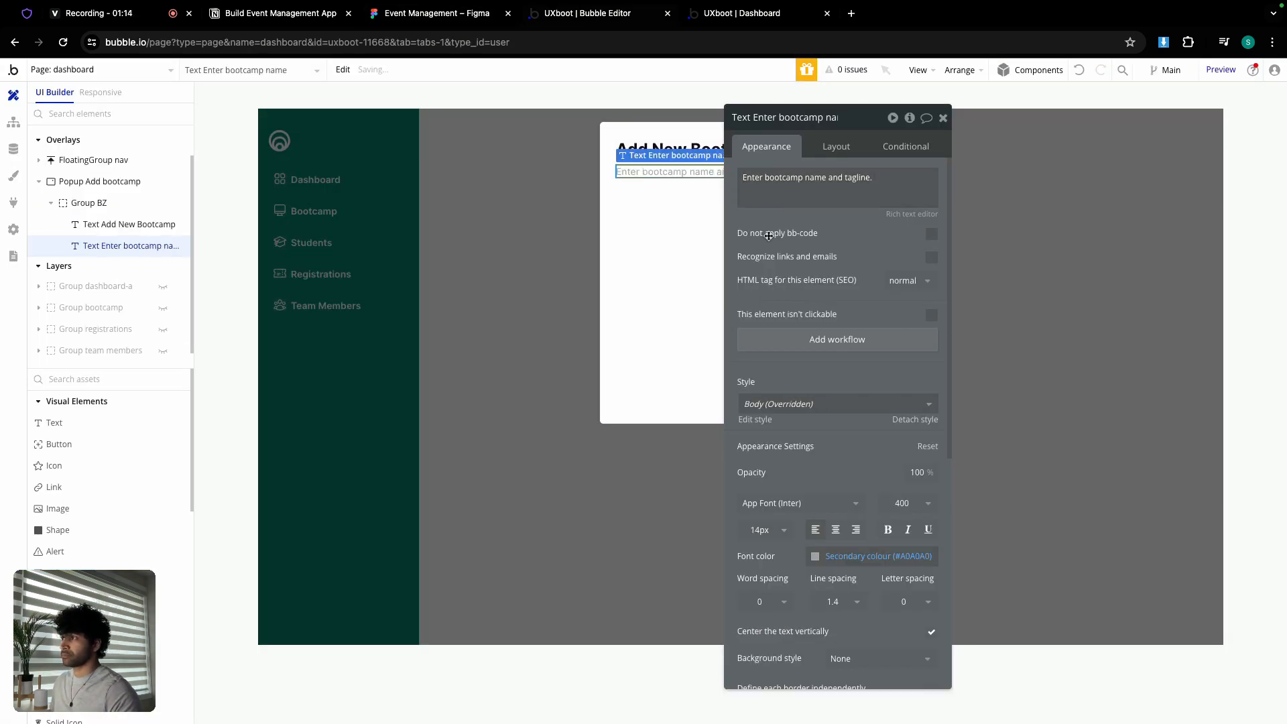
{"action": "left_click", "coordinate": [676, 230]}
{"action": "left_click", "coordinate": [943, 118]}
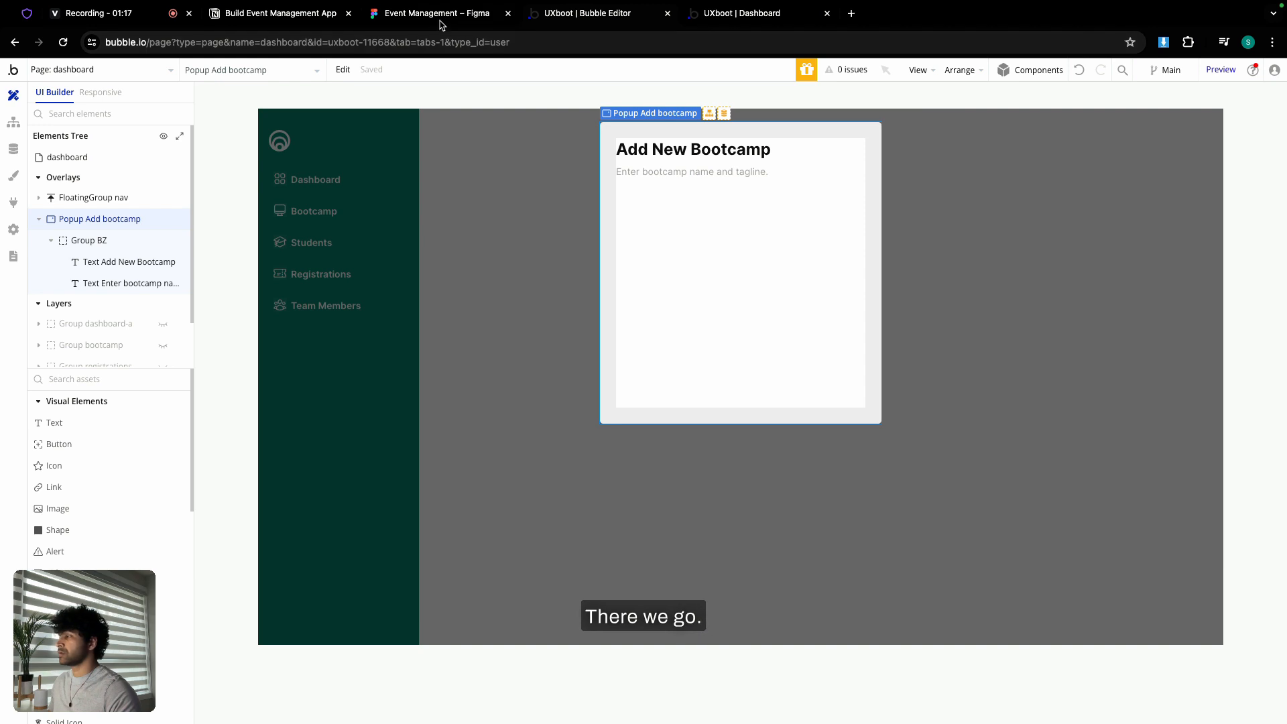
{"action": "left_click", "coordinate": [134, 70]}
- Delete the Password field group from the Add bootcamp popup's form
{"action": "left_click", "coordinate": [74, 120]}
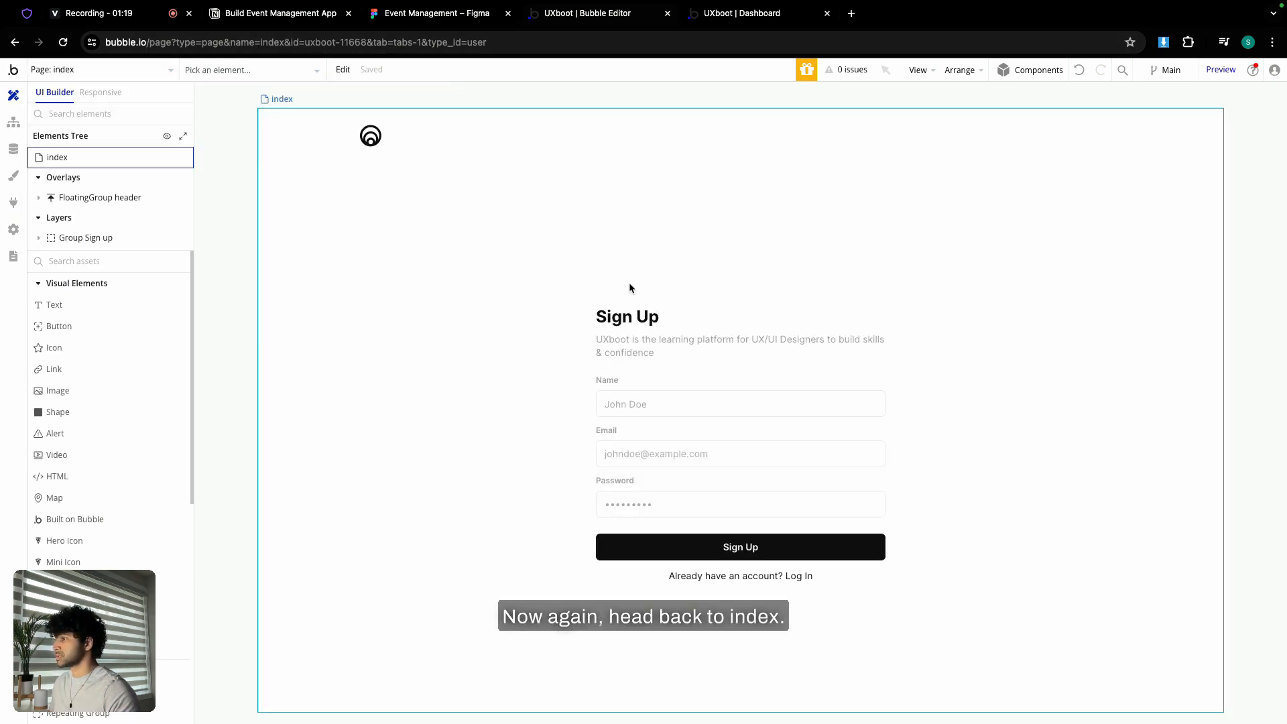
{"action": "left_click", "coordinate": [642, 423]}
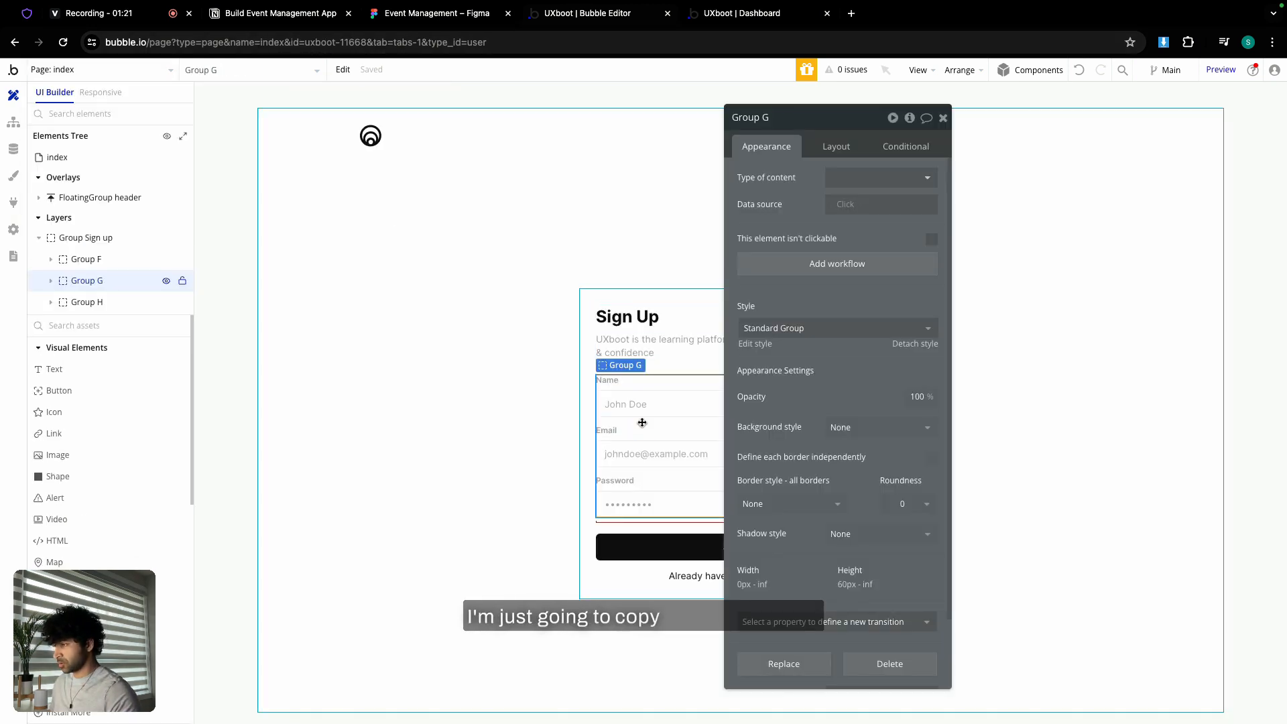
{"action": "left_click", "coordinate": [153, 75]}
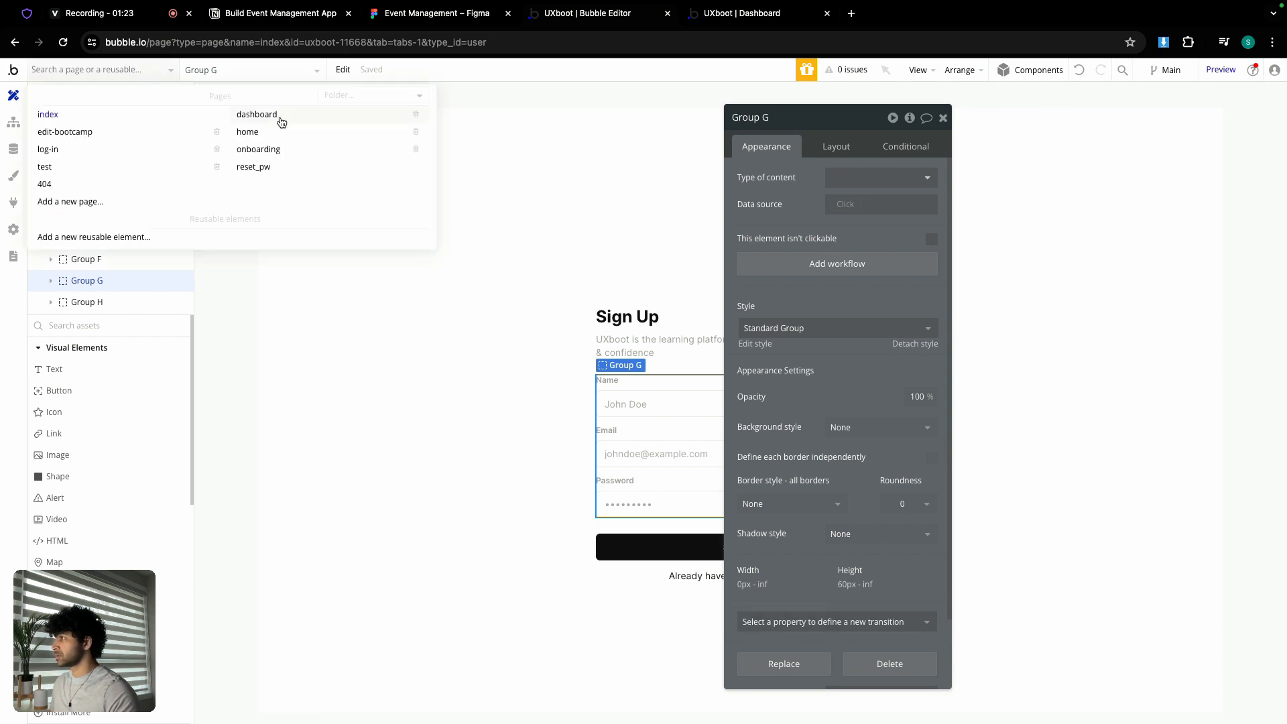
{"action": "left_click", "coordinate": [279, 121]}
{"action": "left_click", "coordinate": [165, 219]}
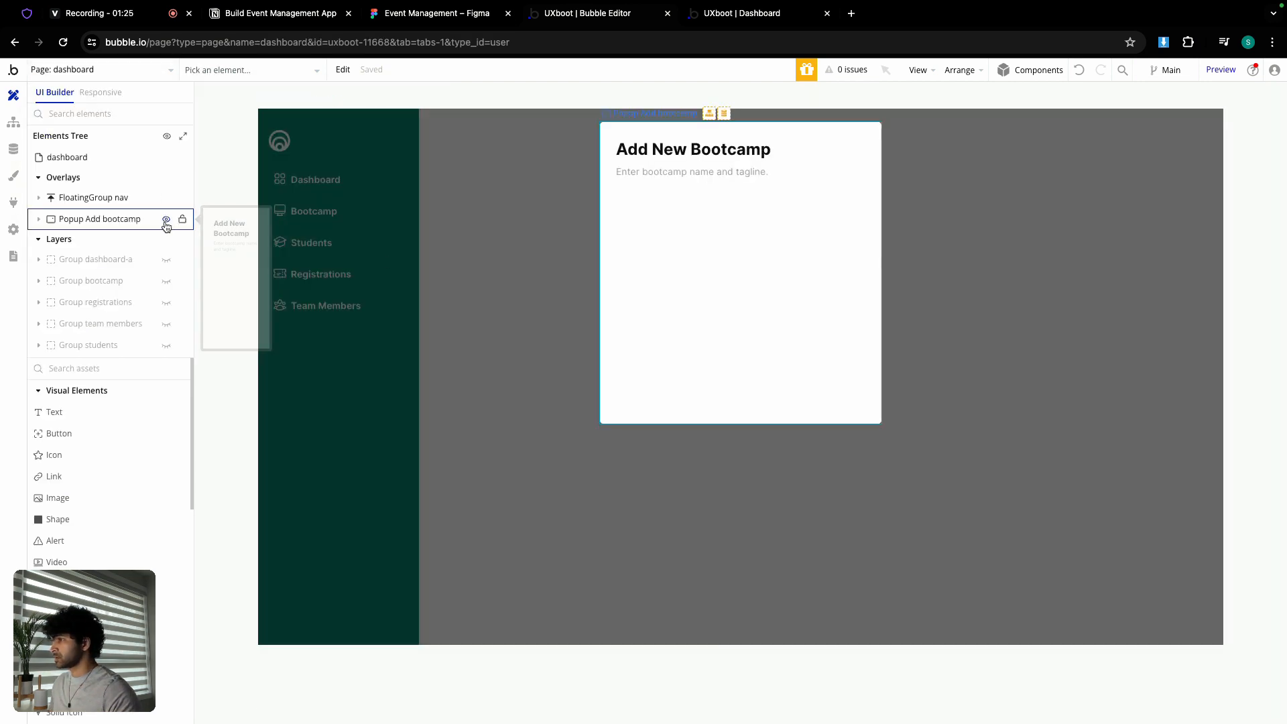
{"action": "double_click", "coordinate": [704, 264]}
{"action": "left_click", "coordinate": [683, 250]}
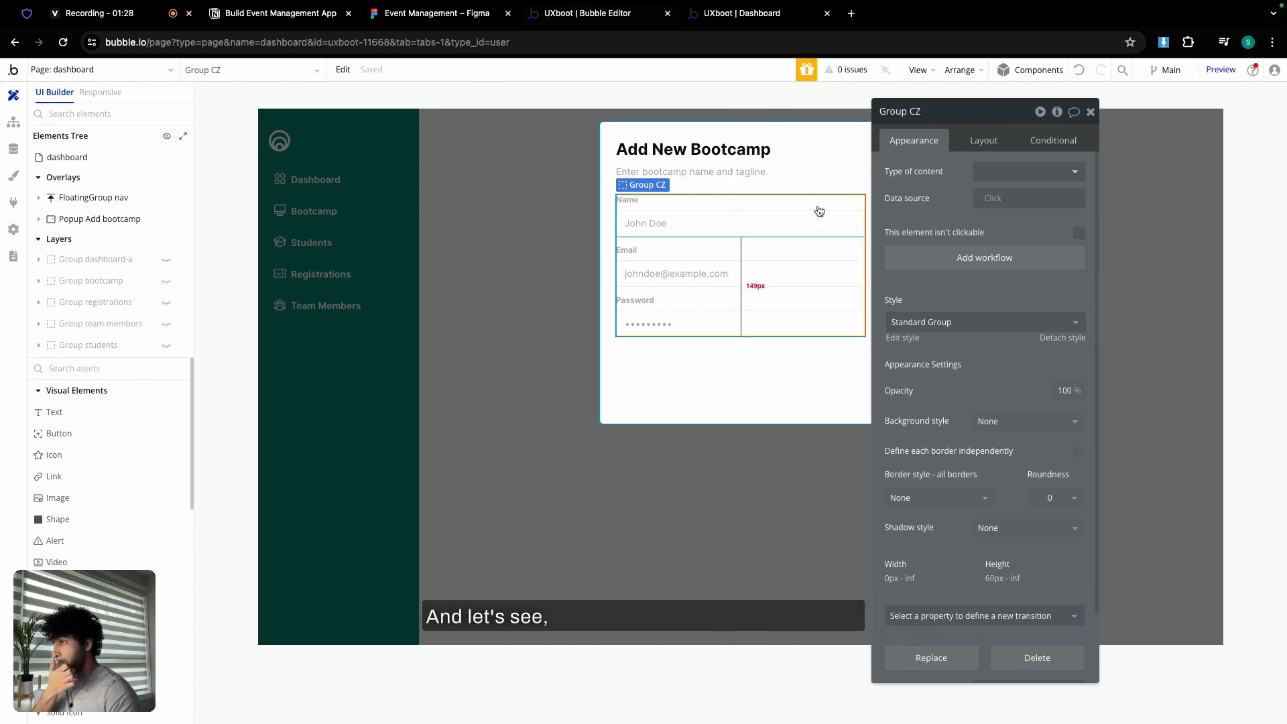
{"action": "left_click", "coordinate": [674, 308]}
{"action": "key", "text": "Delete"}
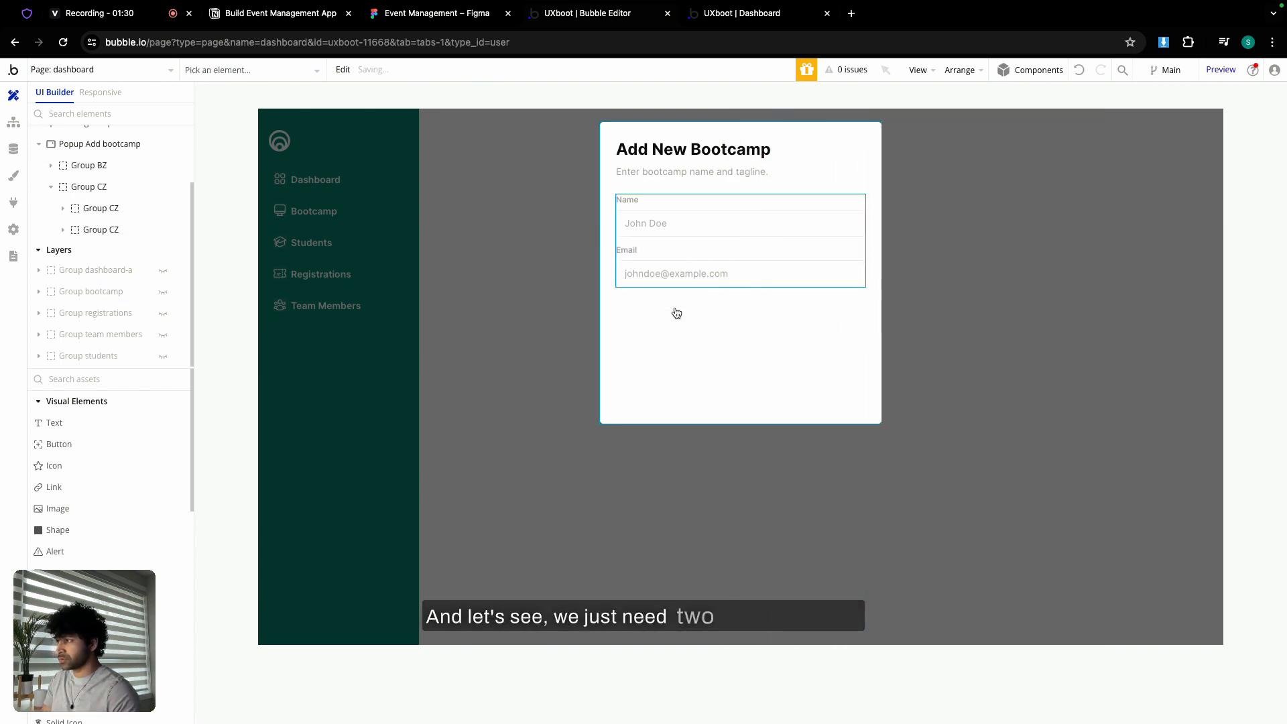
- Relabel the Name field 'Bootcamp Name' and replace the John Doe placeholder
{"action": "double_click", "coordinate": [627, 200]}
{"action": "double_click", "coordinate": [902, 171]}
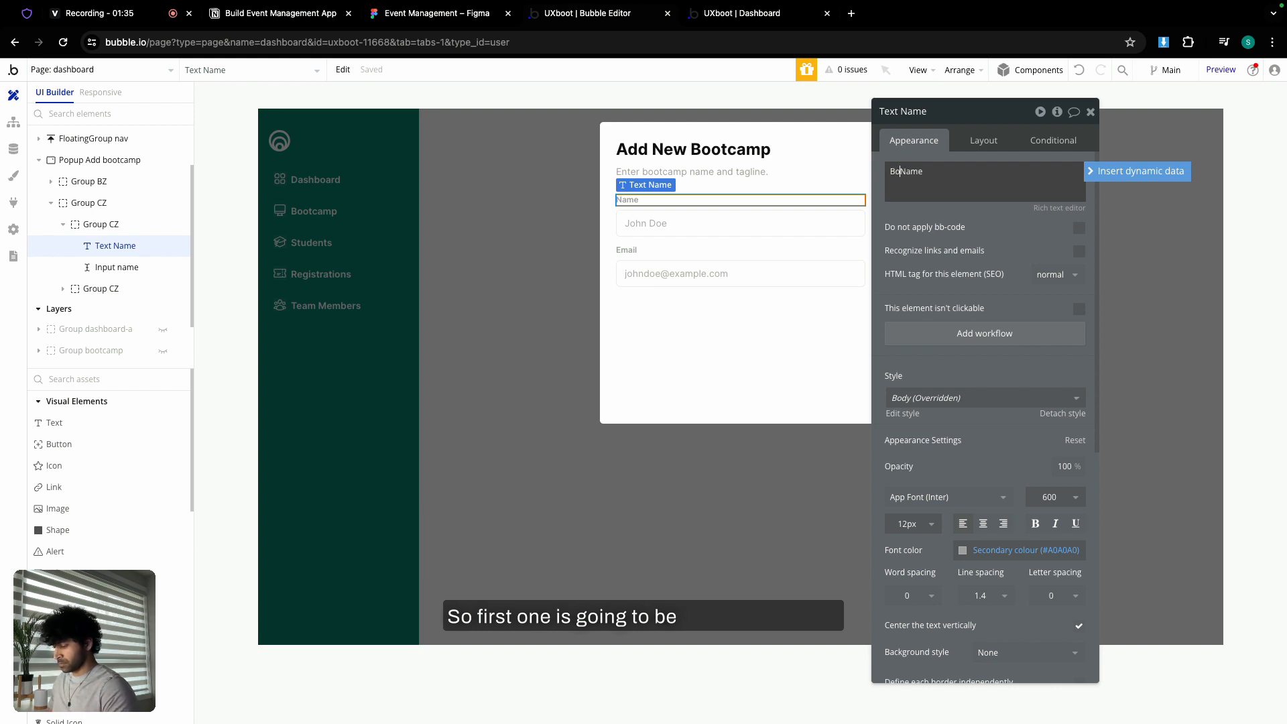
{"action": "type", "text": "Bootcamp n"}
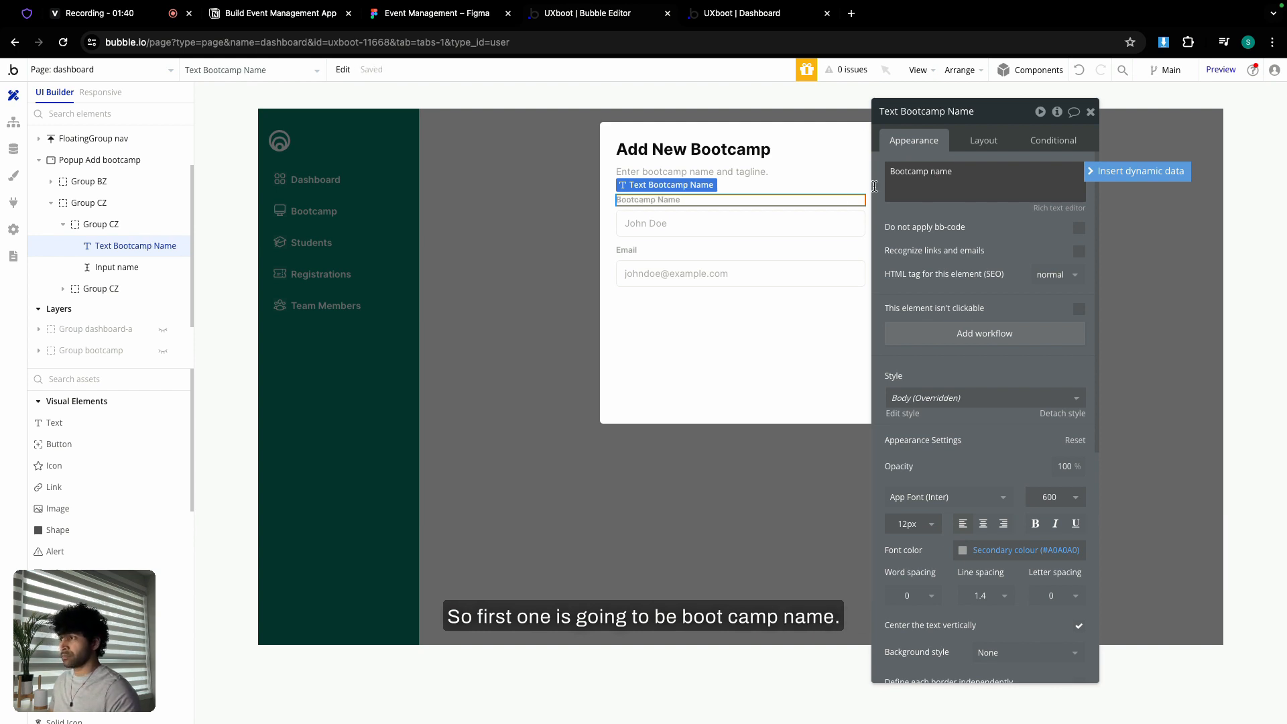
{"action": "left_click", "coordinate": [771, 223]}
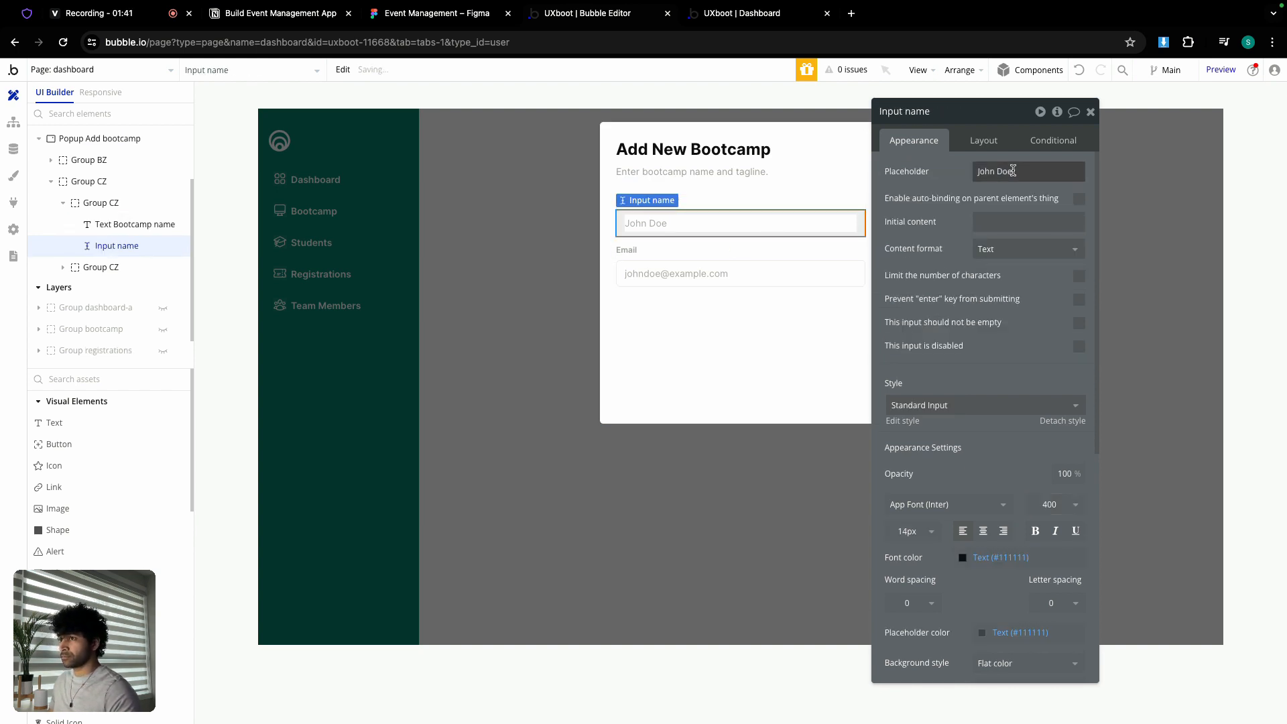
{"action": "left_click_drag", "start_coordinate": [978, 171], "coordinate": [1013, 171]}
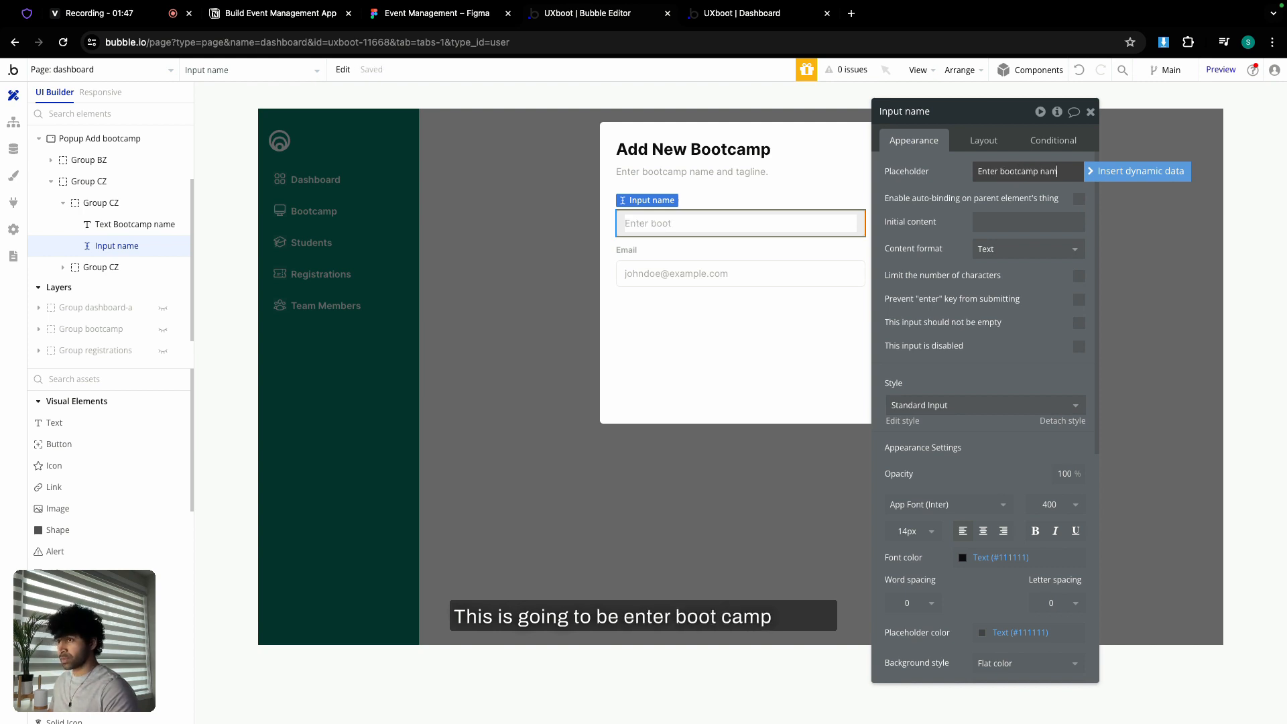
{"action": "left_click", "coordinate": [989, 193]}
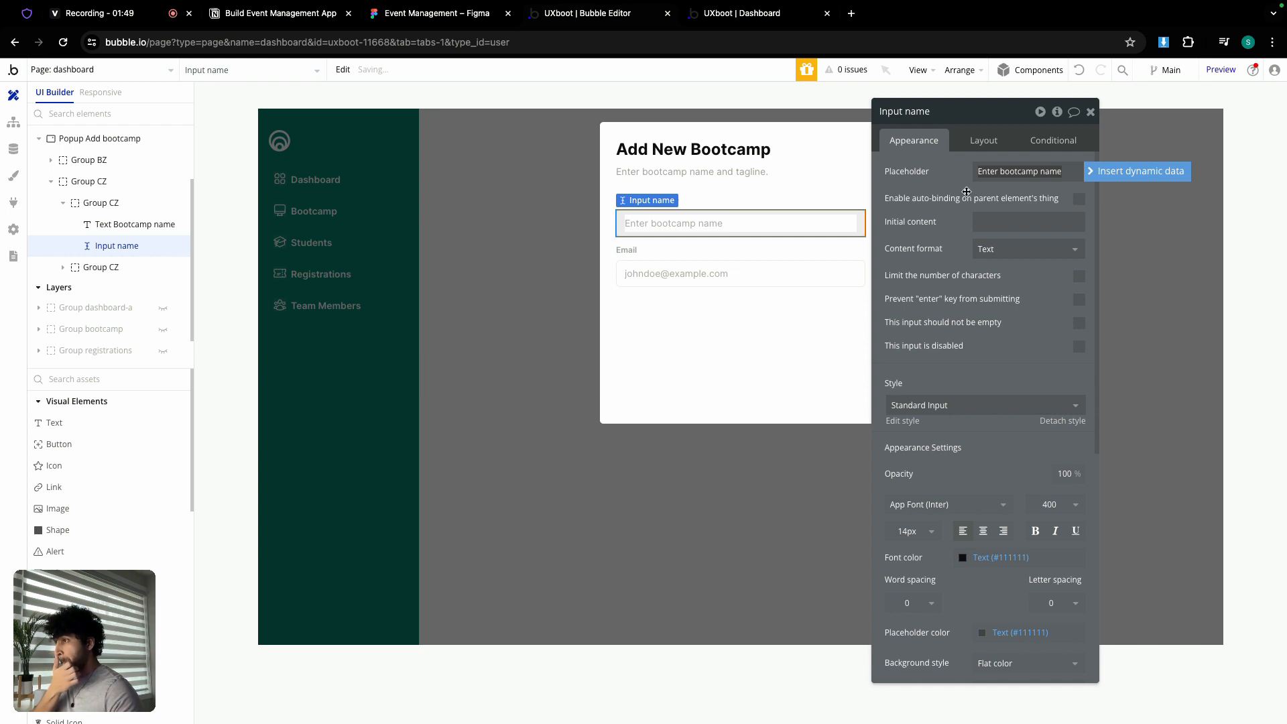
- Fix the name input and relabel the Email field as 'Tagline'
{"action": "left_click", "coordinate": [758, 249]}
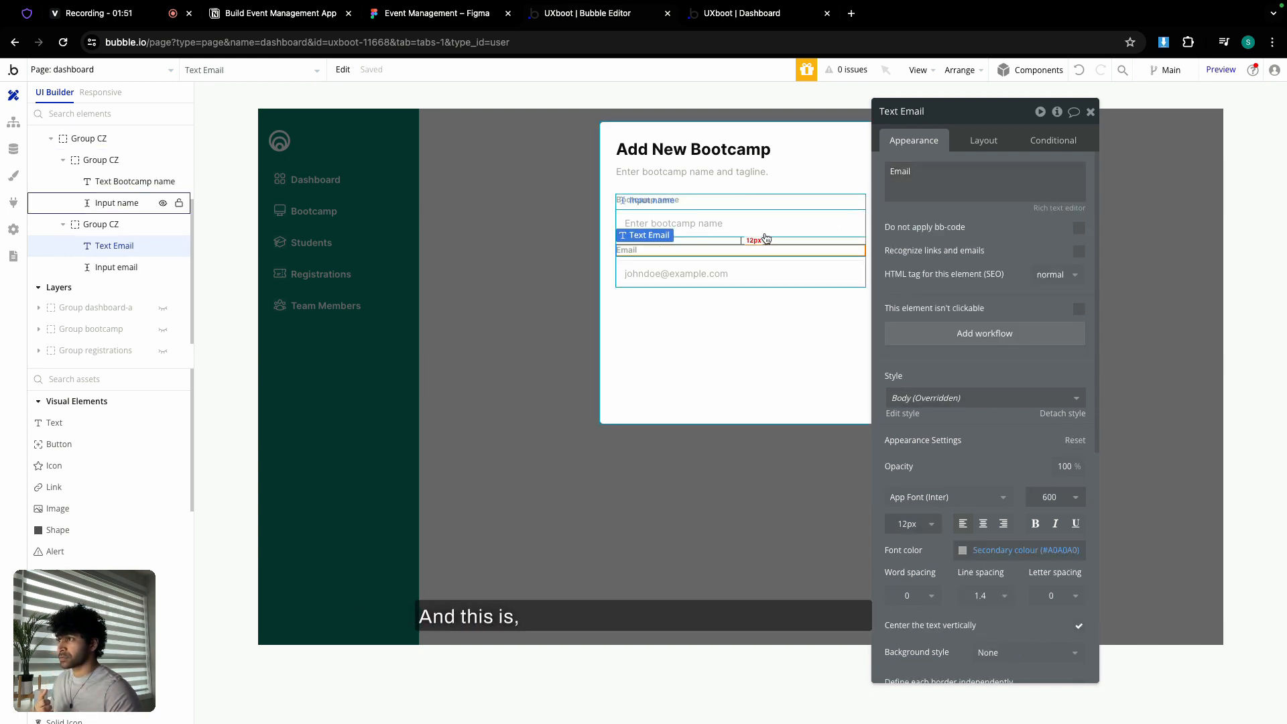
{"action": "left_click", "coordinate": [767, 234]}
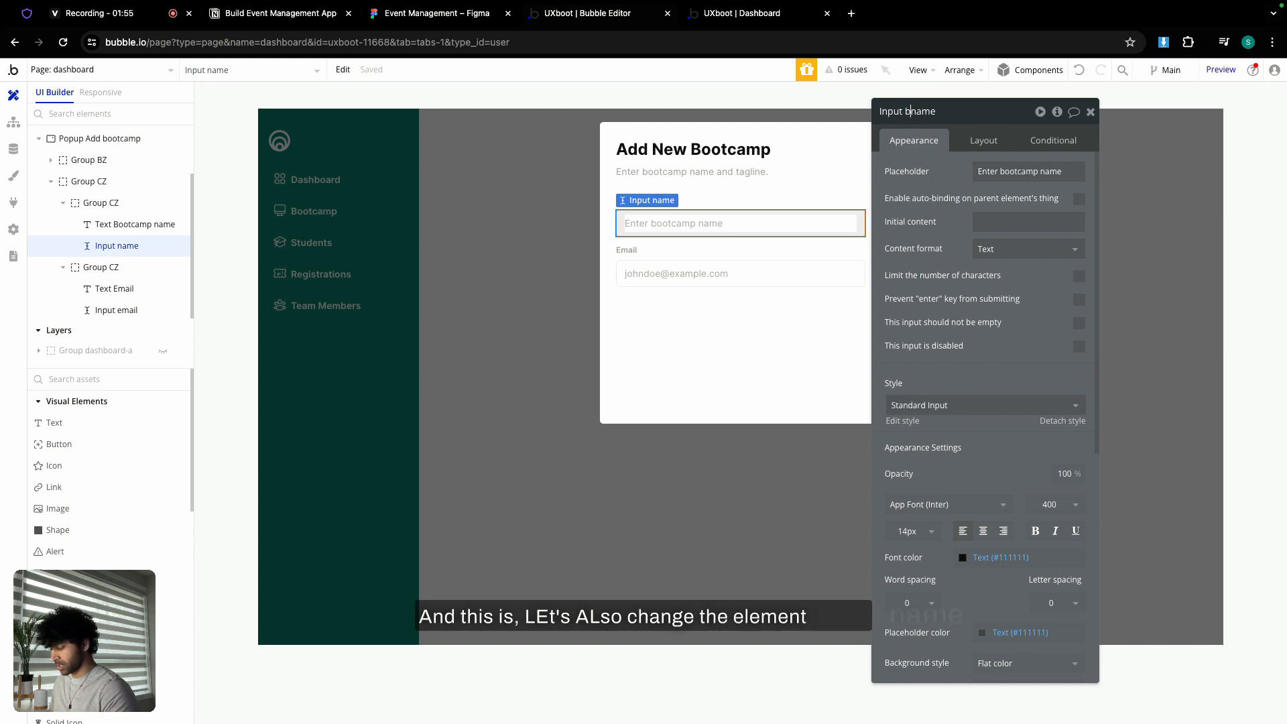
{"action": "type", "text": "tcamp"}
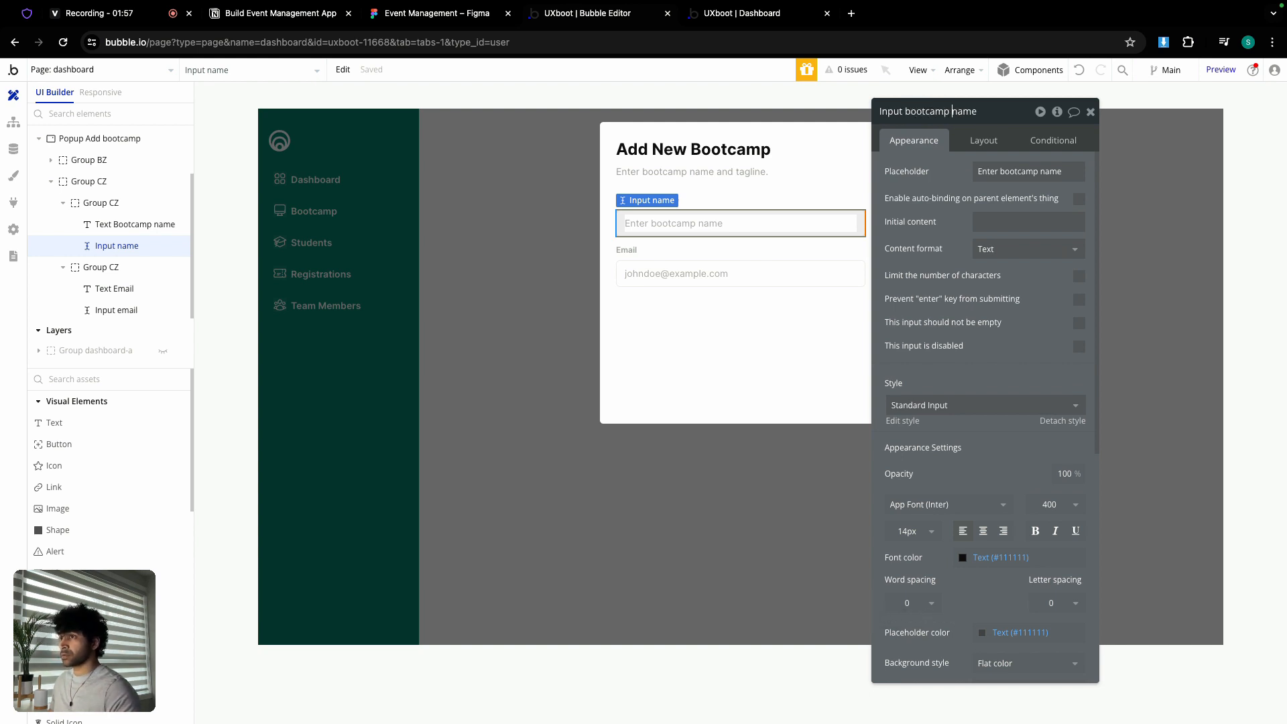
{"action": "left_click", "coordinate": [684, 253]}
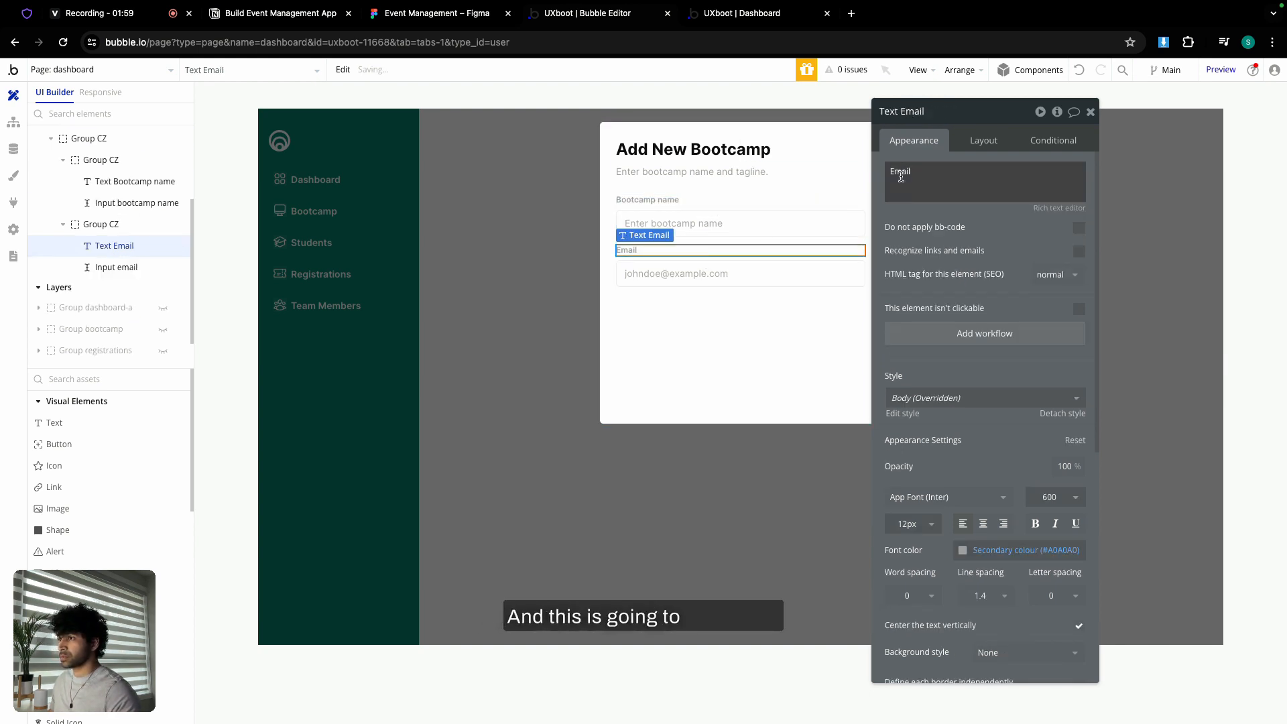
{"action": "double_click", "coordinate": [902, 174]}
{"action": "type", "text": "Taglin"}
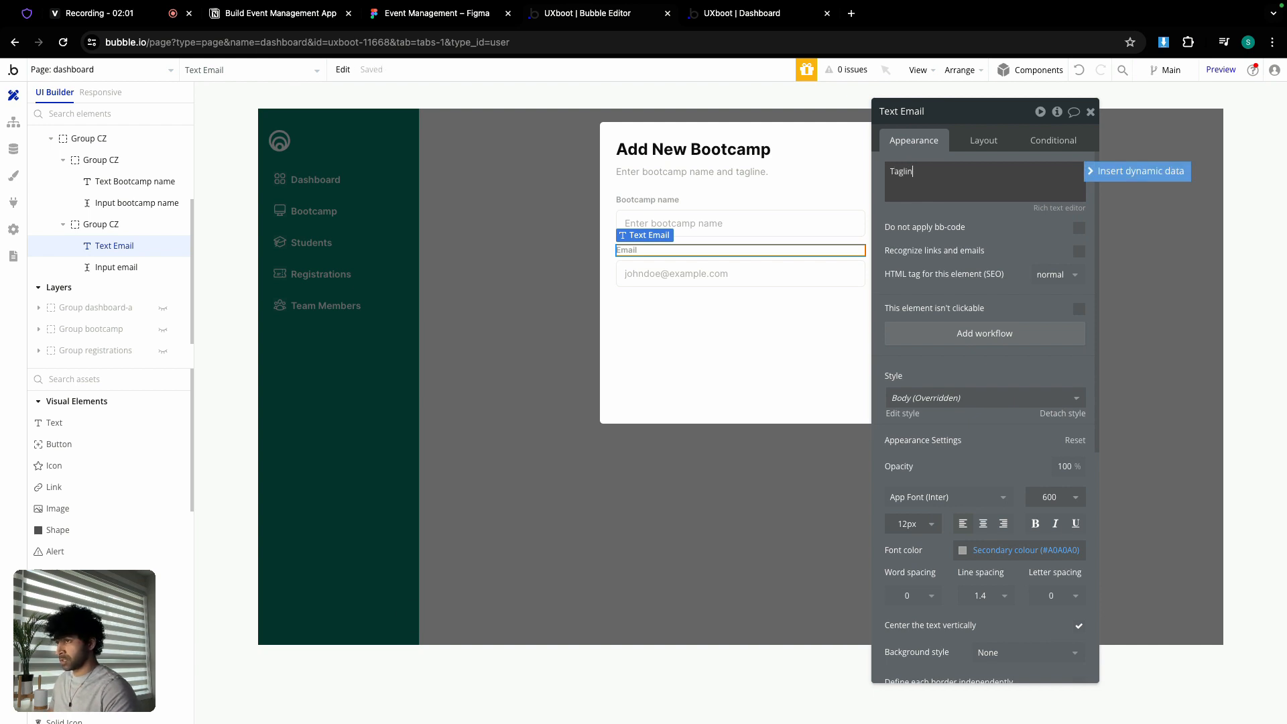
{"action": "type", "text": "e"}
{"action": "left_click", "coordinate": [81, 71]}
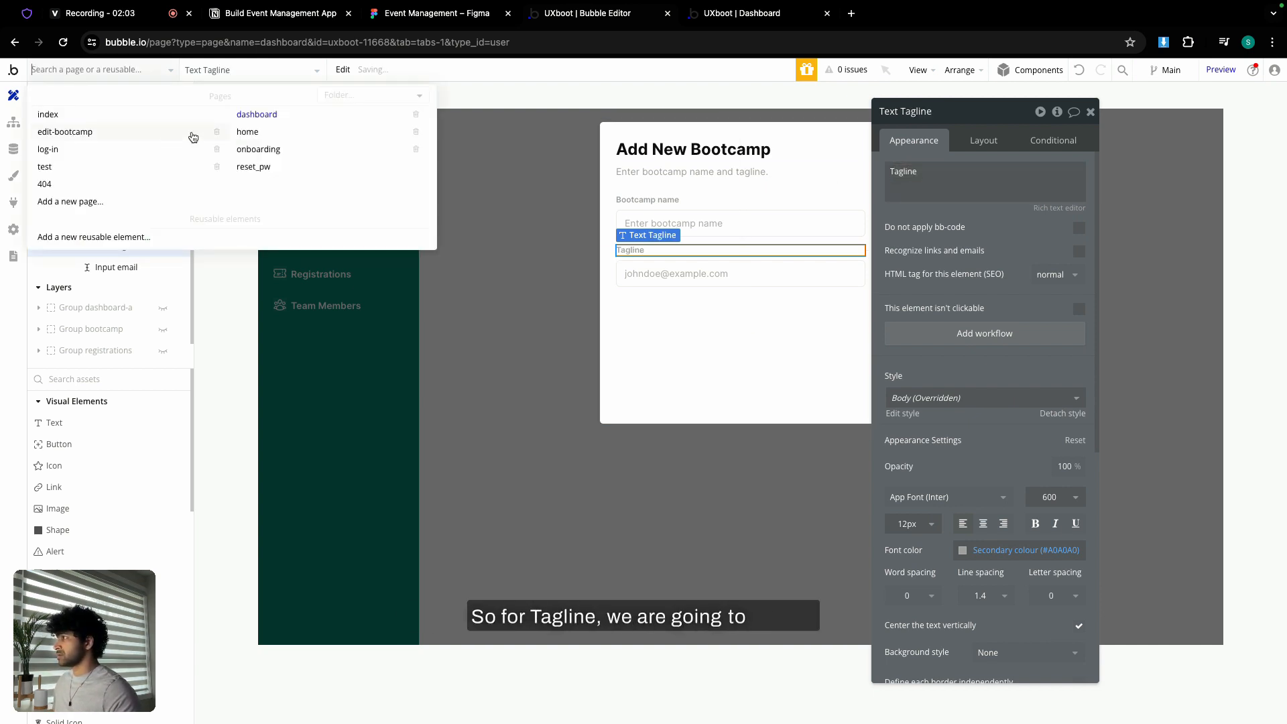
{"action": "left_click", "coordinate": [119, 121]}
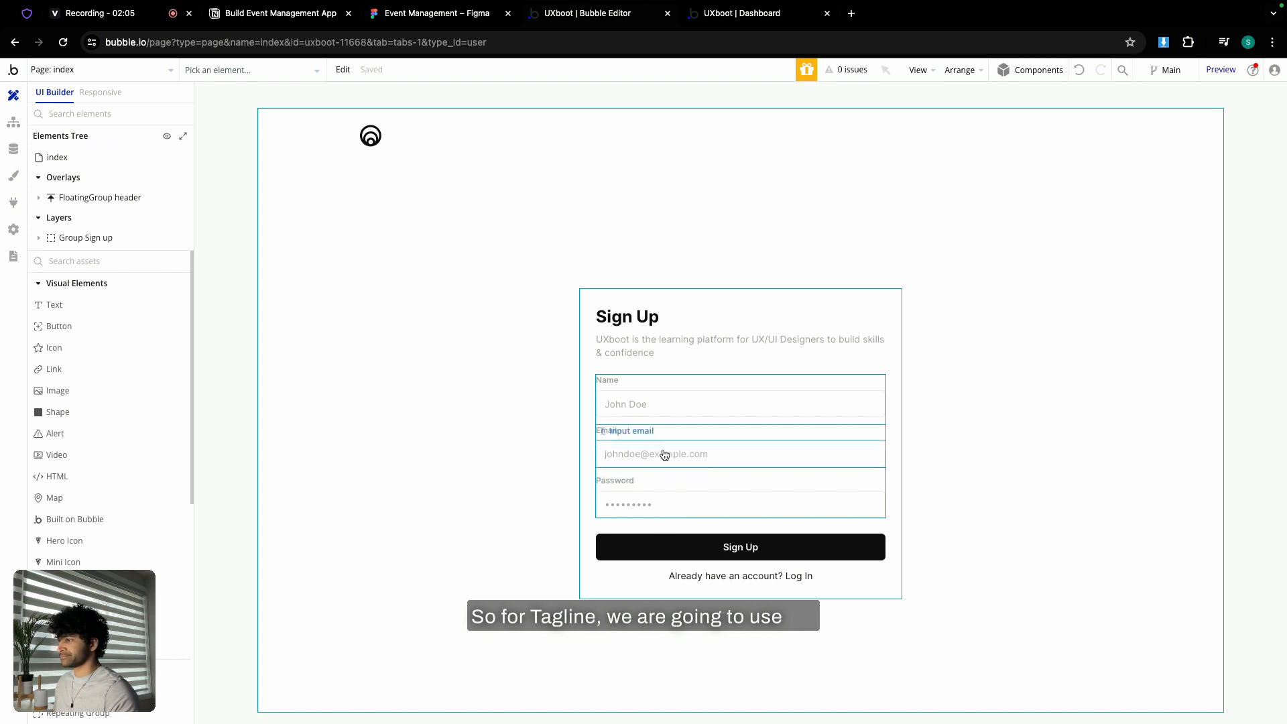
- Replace the old email input under Tagline with the About multiline input from the onboarding page
{"action": "left_click", "coordinate": [134, 70]}
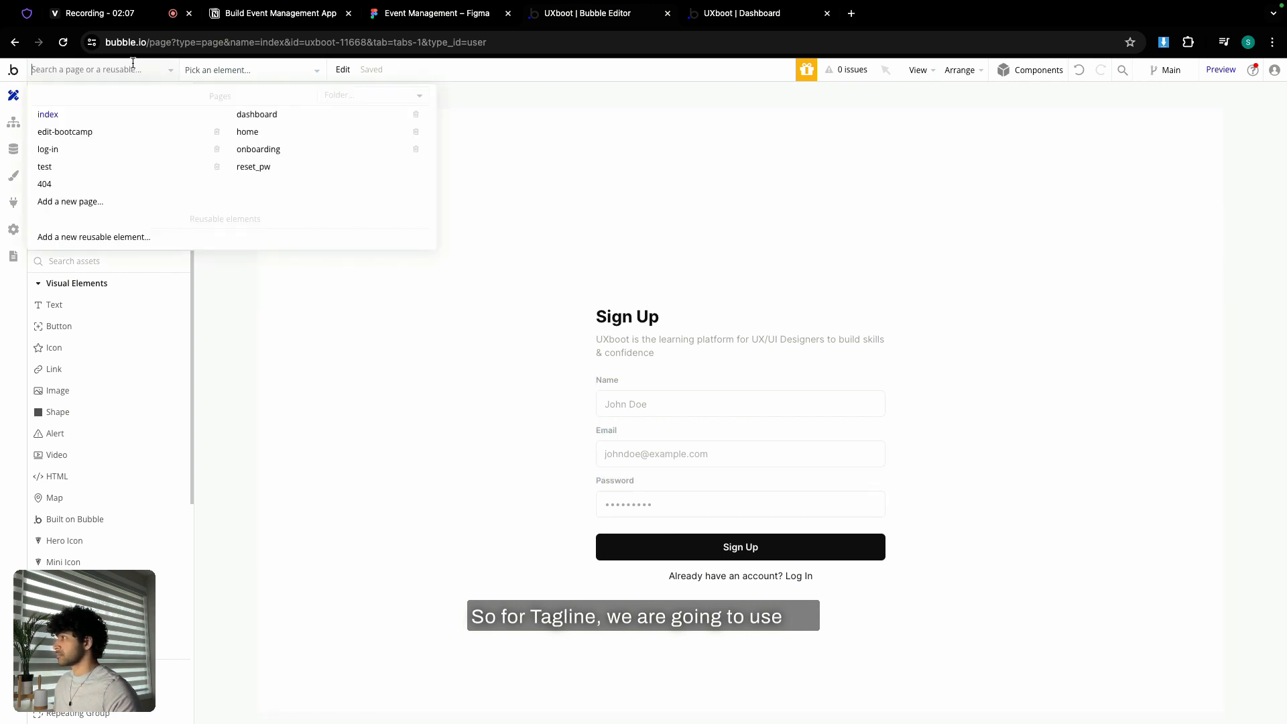
{"action": "left_click", "coordinate": [270, 149]}
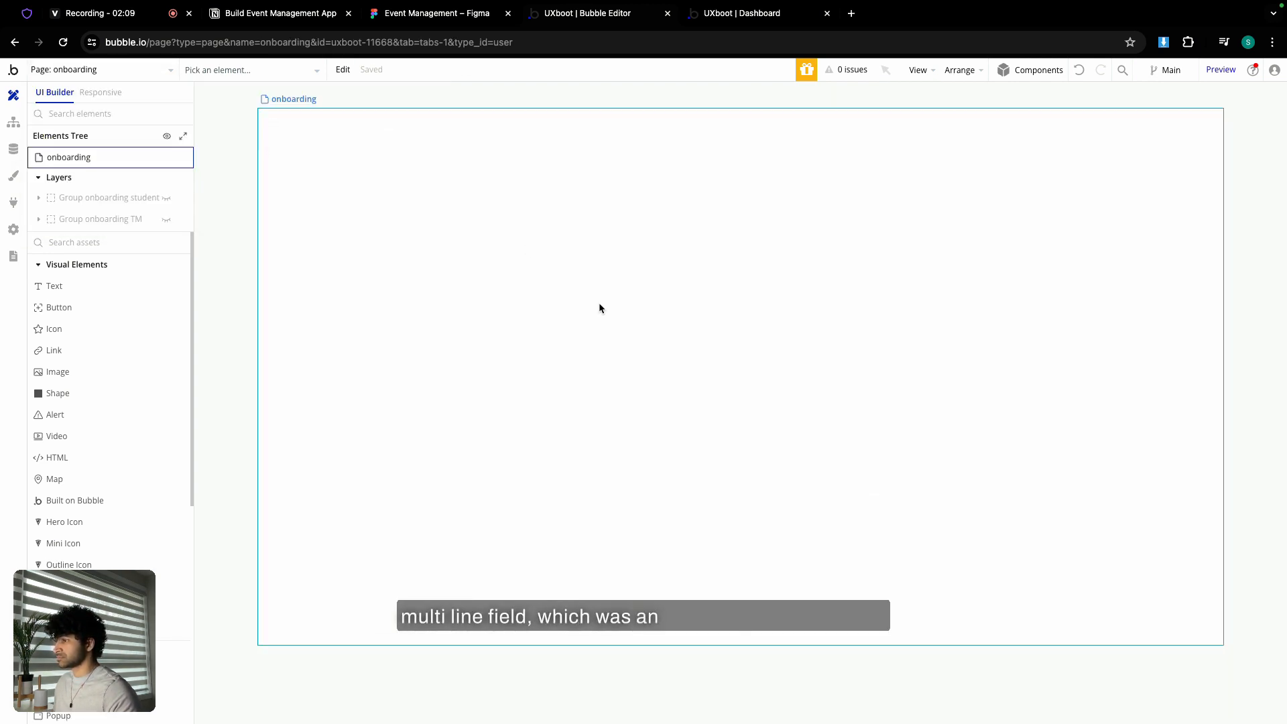
{"action": "left_click", "coordinate": [167, 197]}
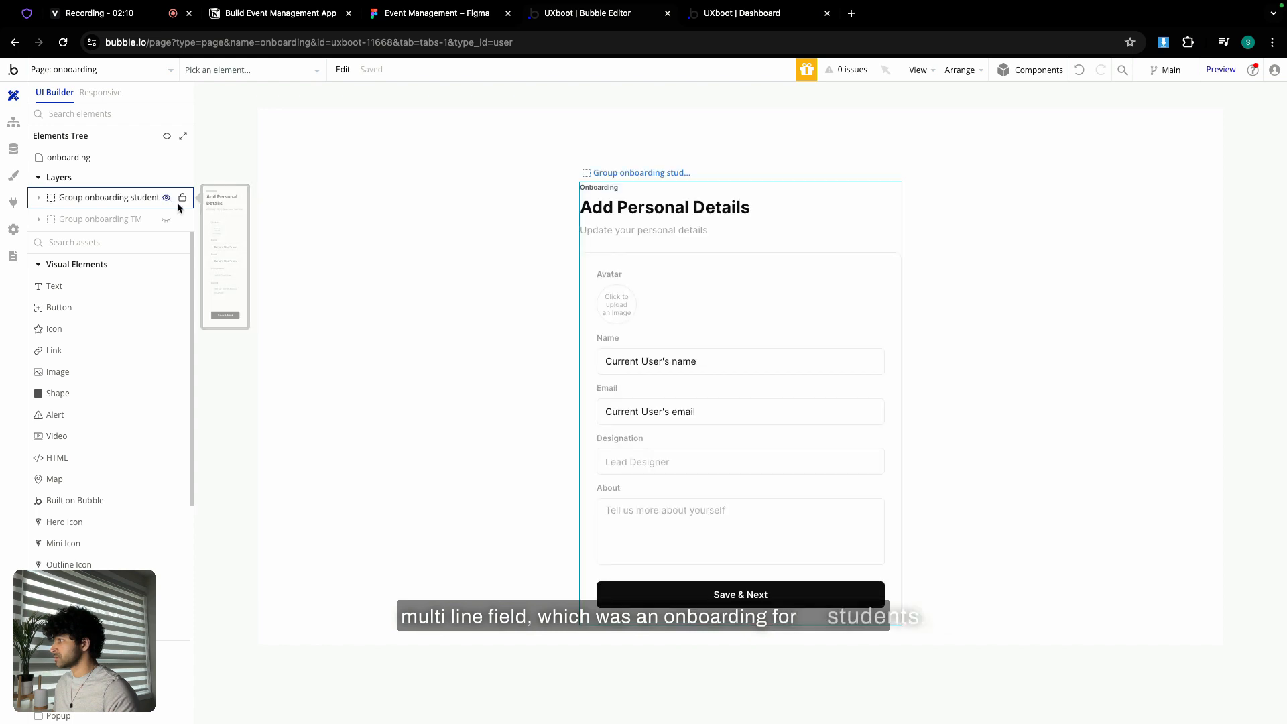
{"action": "left_click", "coordinate": [654, 518]}
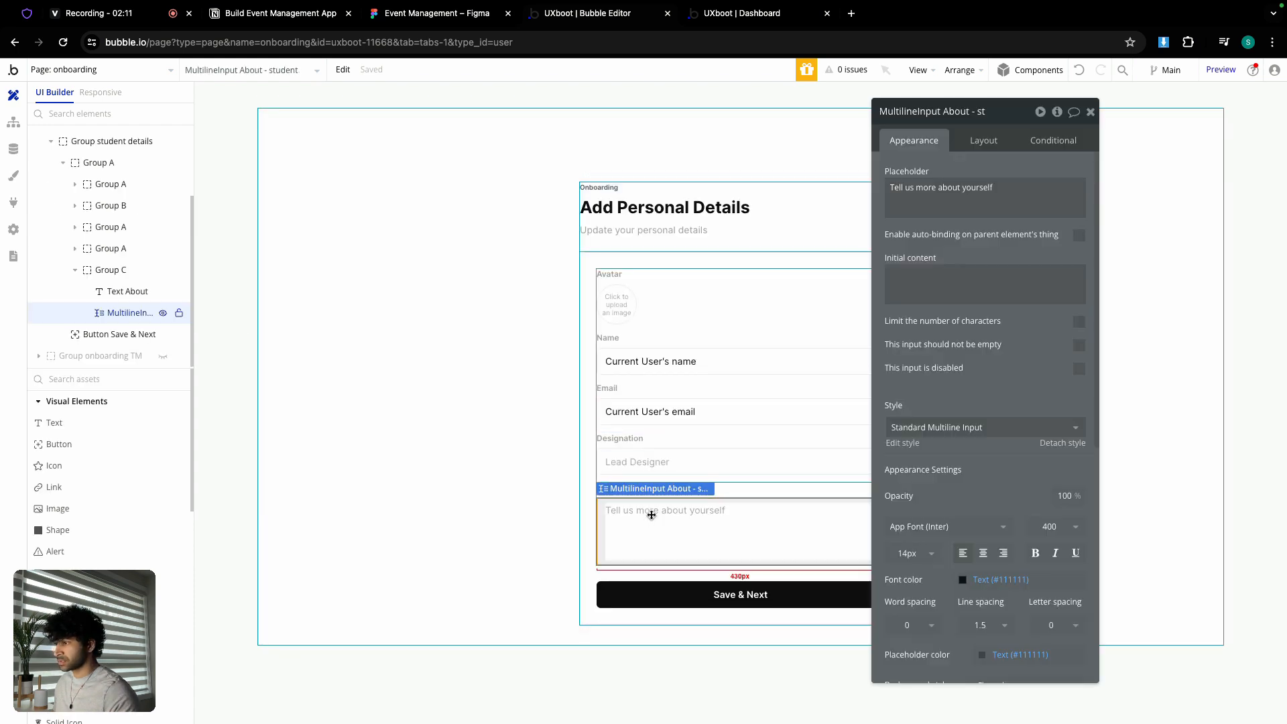
{"action": "left_click", "coordinate": [147, 71]}
{"action": "left_click", "coordinate": [267, 115]}
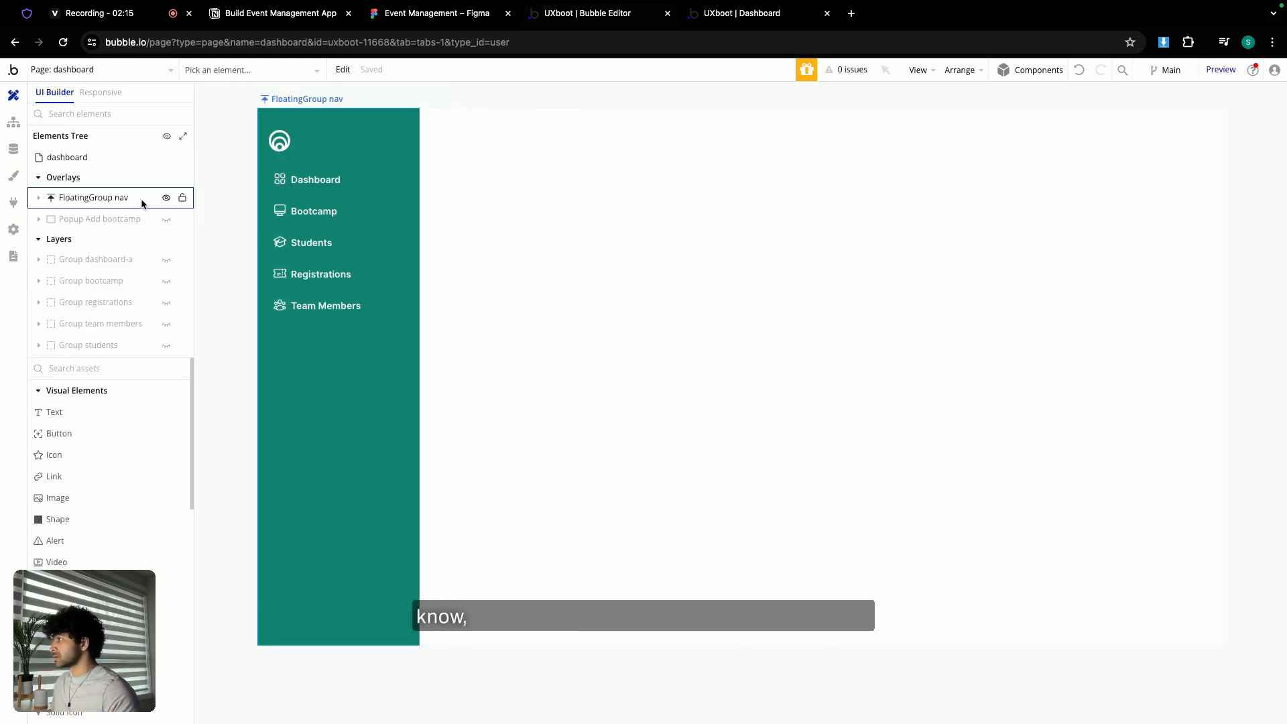
{"action": "left_click", "coordinate": [166, 218]}
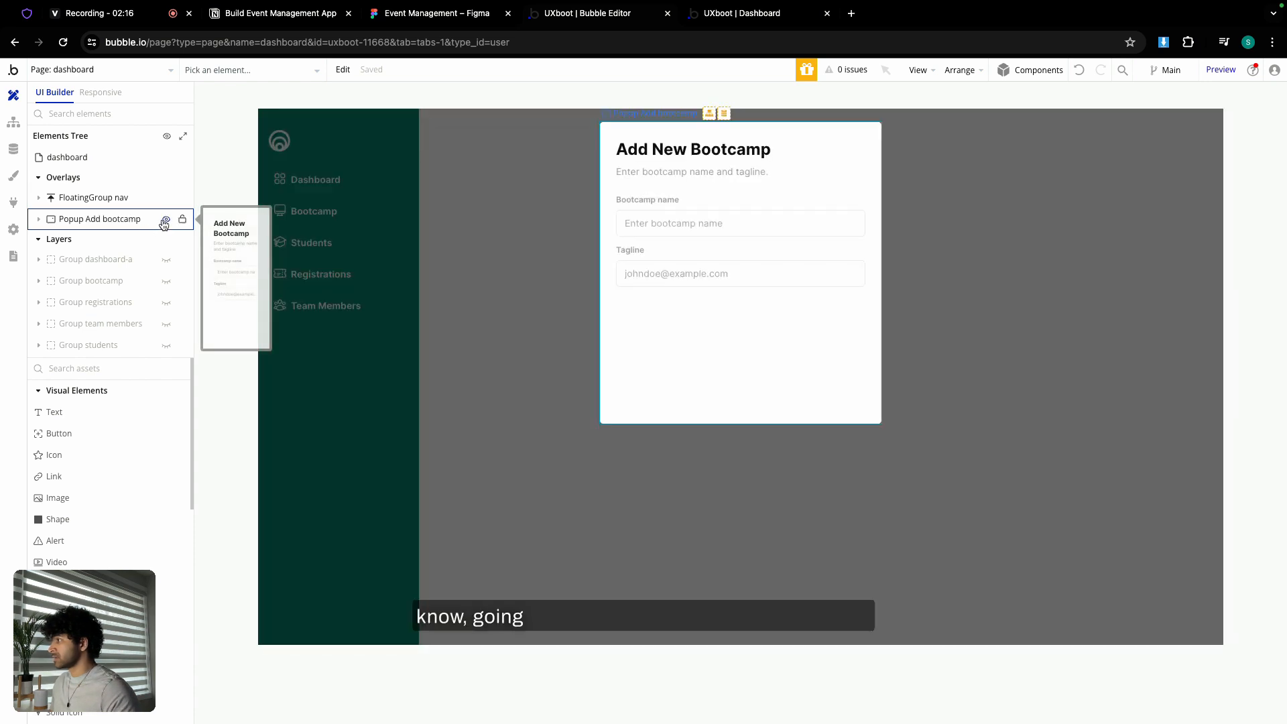
{"action": "left_click", "coordinate": [671, 261]}
{"action": "left_click", "coordinate": [675, 268]}
{"action": "left_click", "coordinate": [675, 268]}
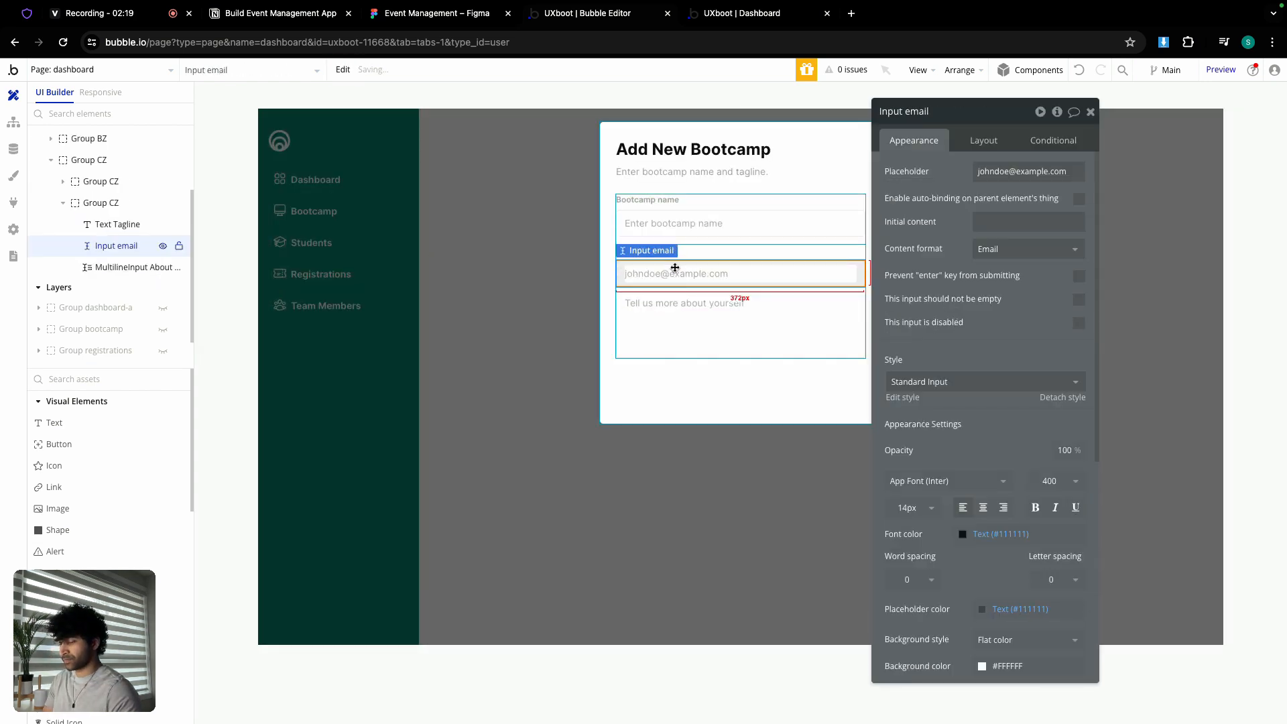
{"action": "key", "text": "Delete"}
{"action": "left_click", "coordinate": [673, 279]}
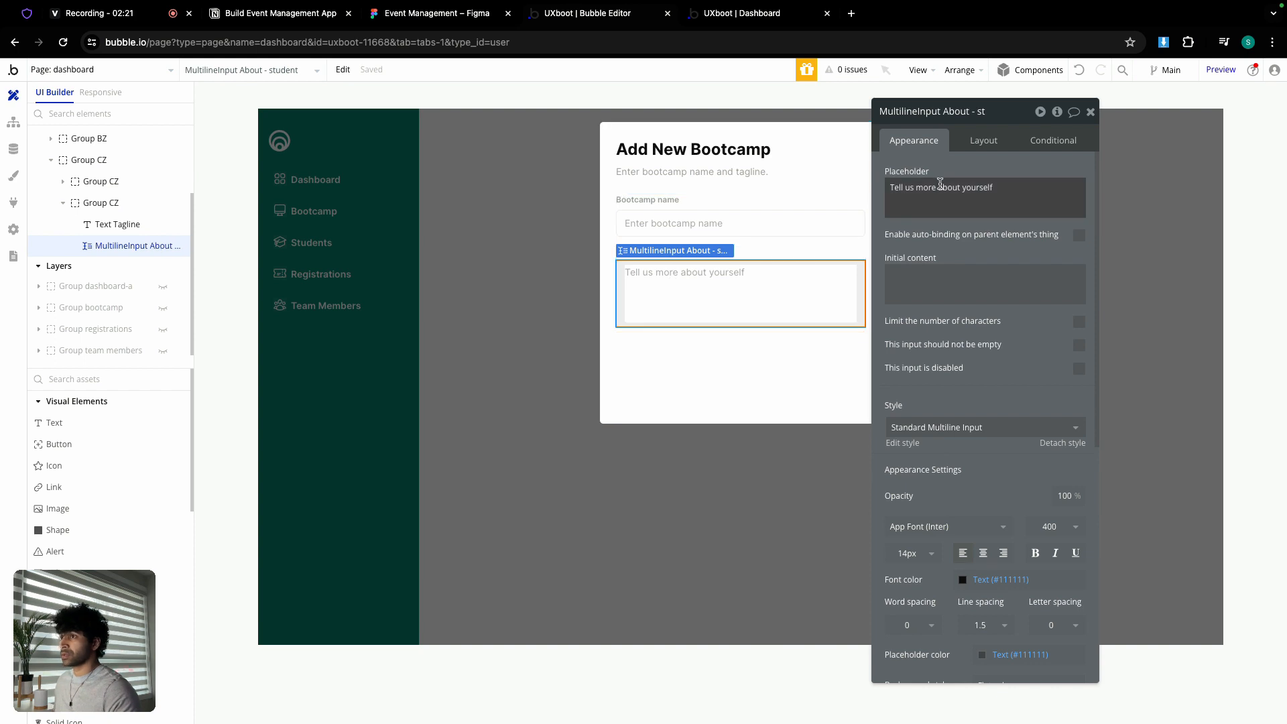
- Give the multiline input the placeholder 'Enter bootcamp tagline' and name it 'MultilineInput tagline'
{"action": "triple_click", "coordinate": [960, 197]}
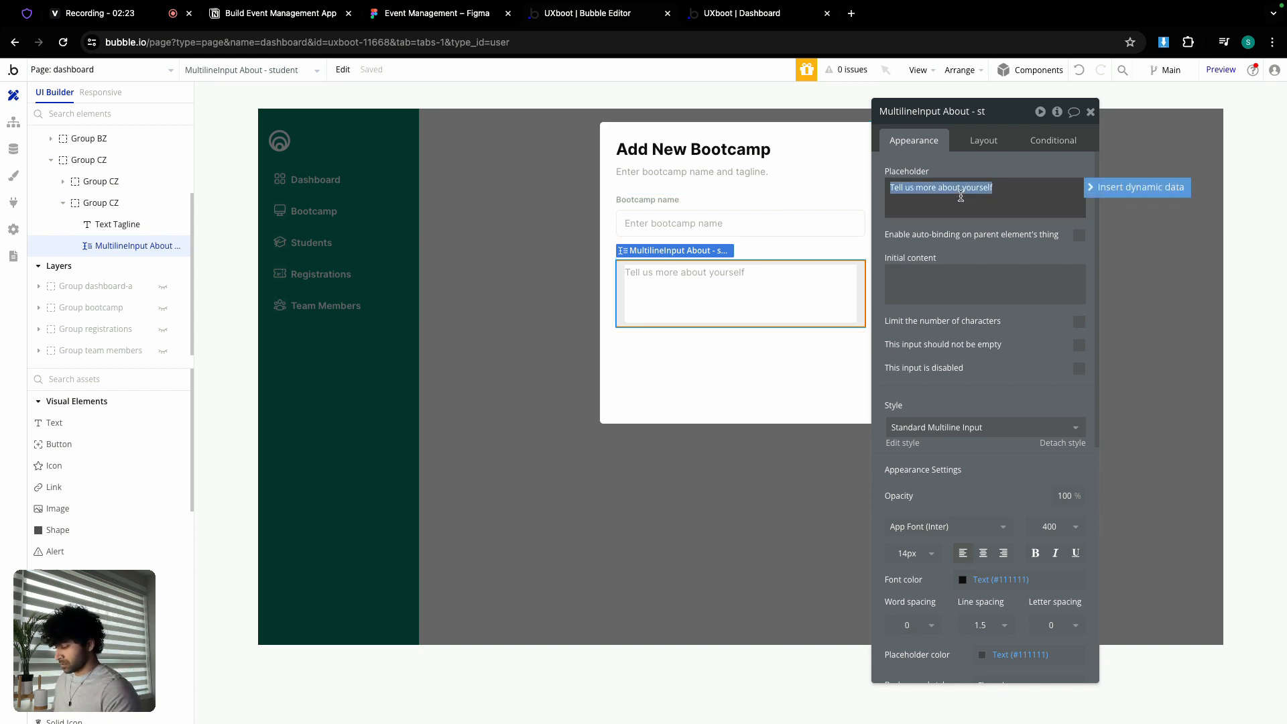
{"action": "type", "text": "Enter boot"}
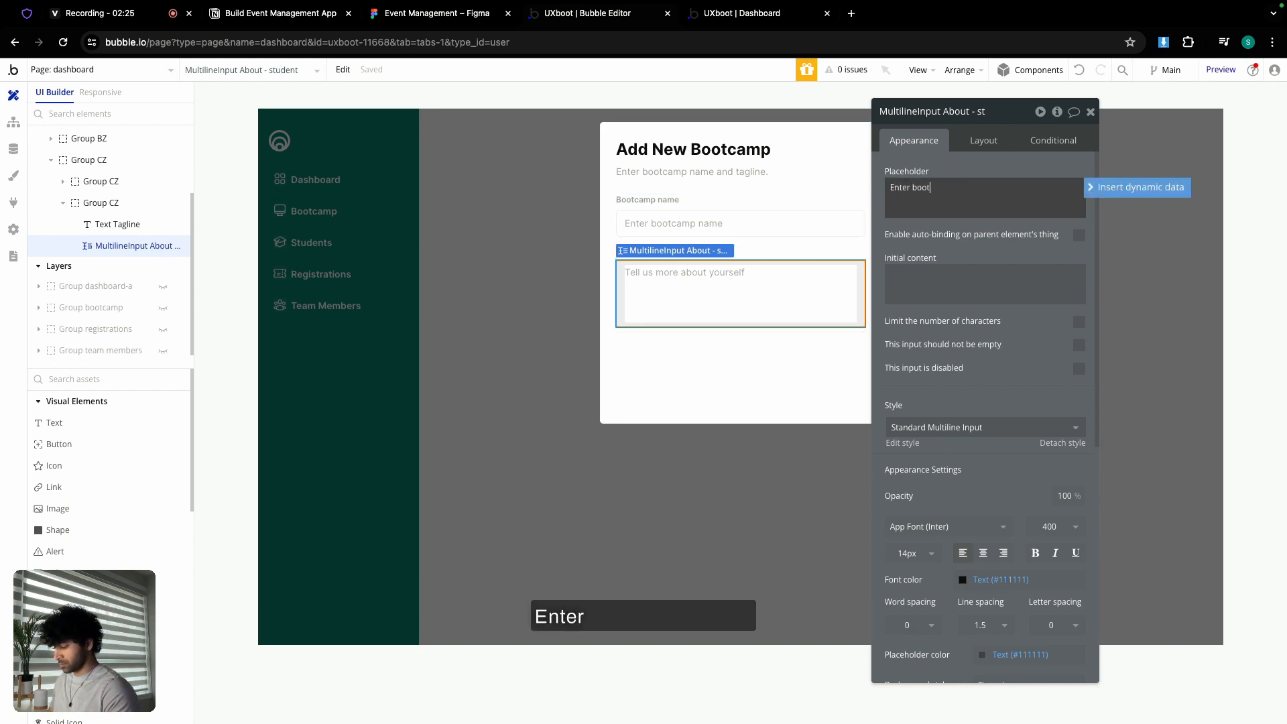
{"action": "type", "text": "camp tag"}
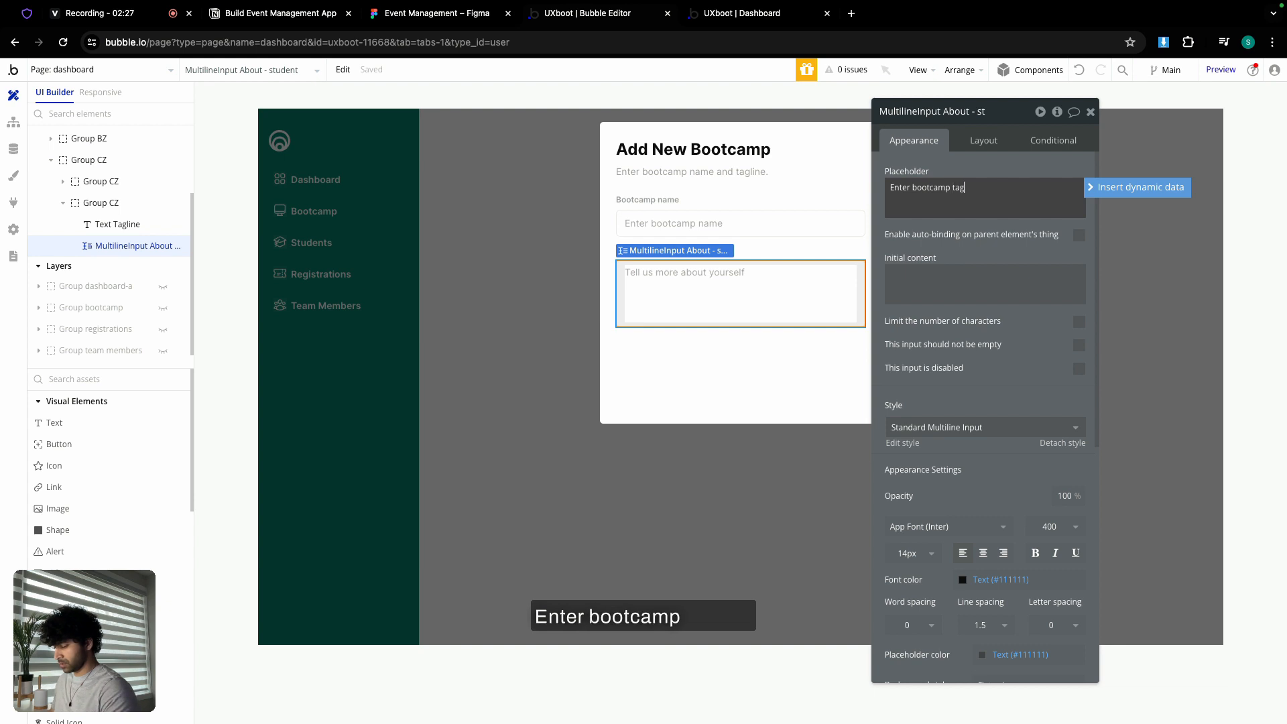
{"action": "type", "text": "line"}
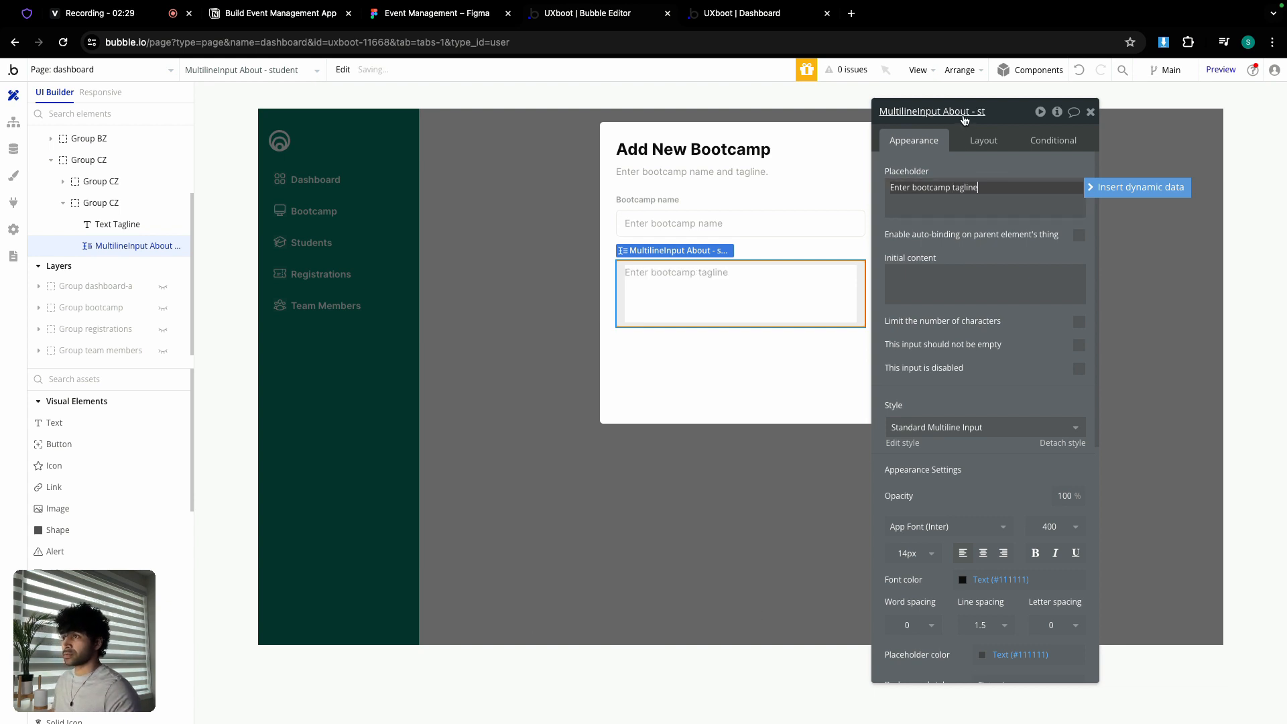
{"action": "double_click", "coordinate": [964, 115]}
{"action": "key", "text": "BackSpace"}
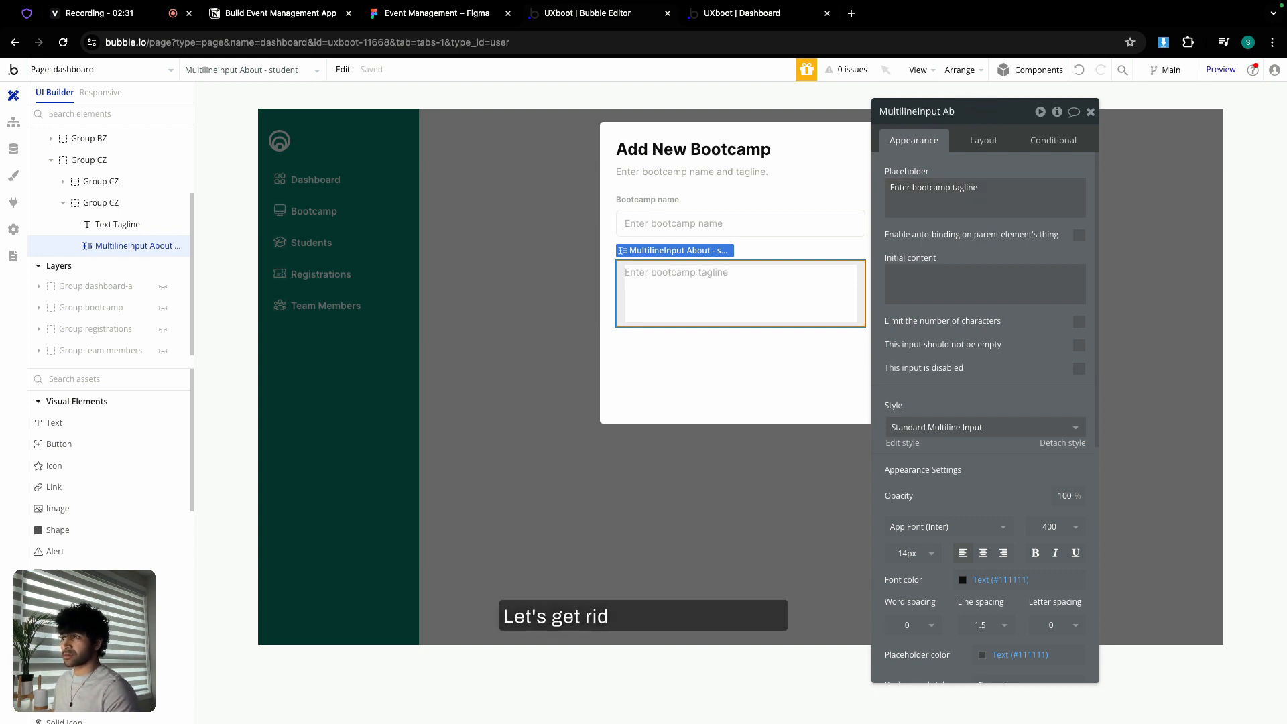
{"action": "key", "text": "BackSpace"}
{"action": "key", "text": "BackSpace"}
{"action": "type", "text": "tag"}
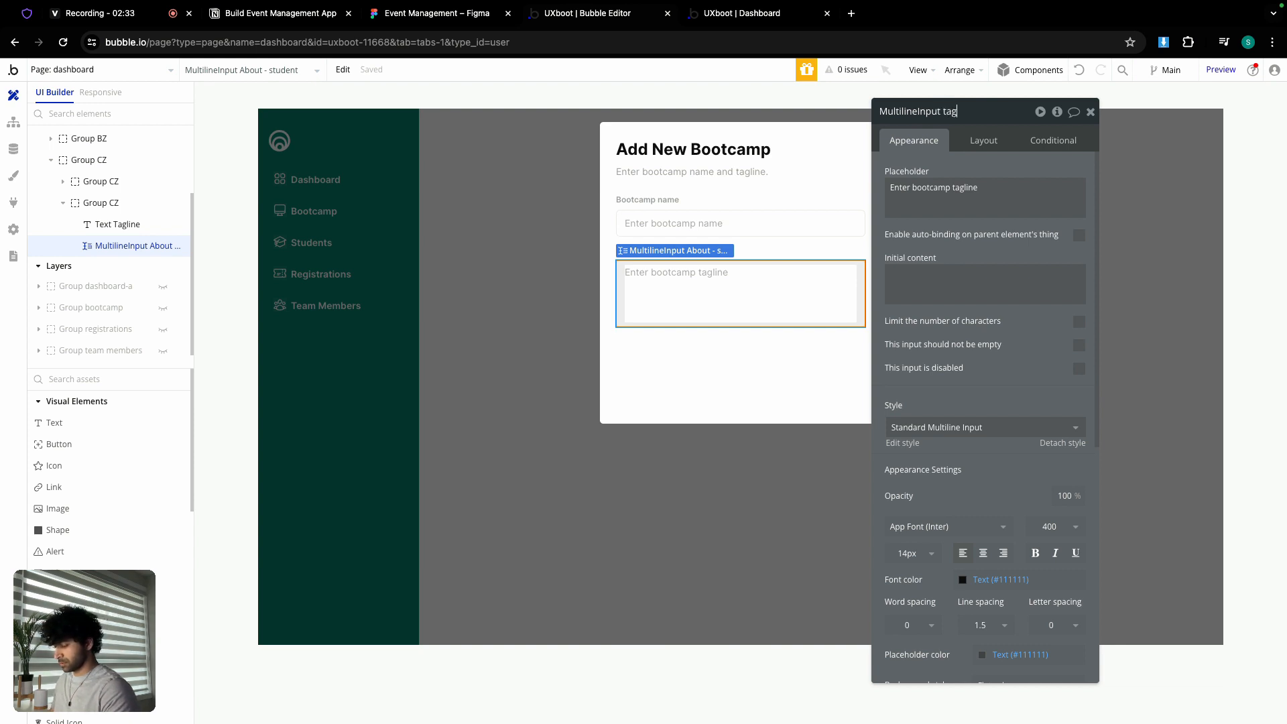
{"action": "type", "text": "line"}
{"action": "key", "text": "Return"}
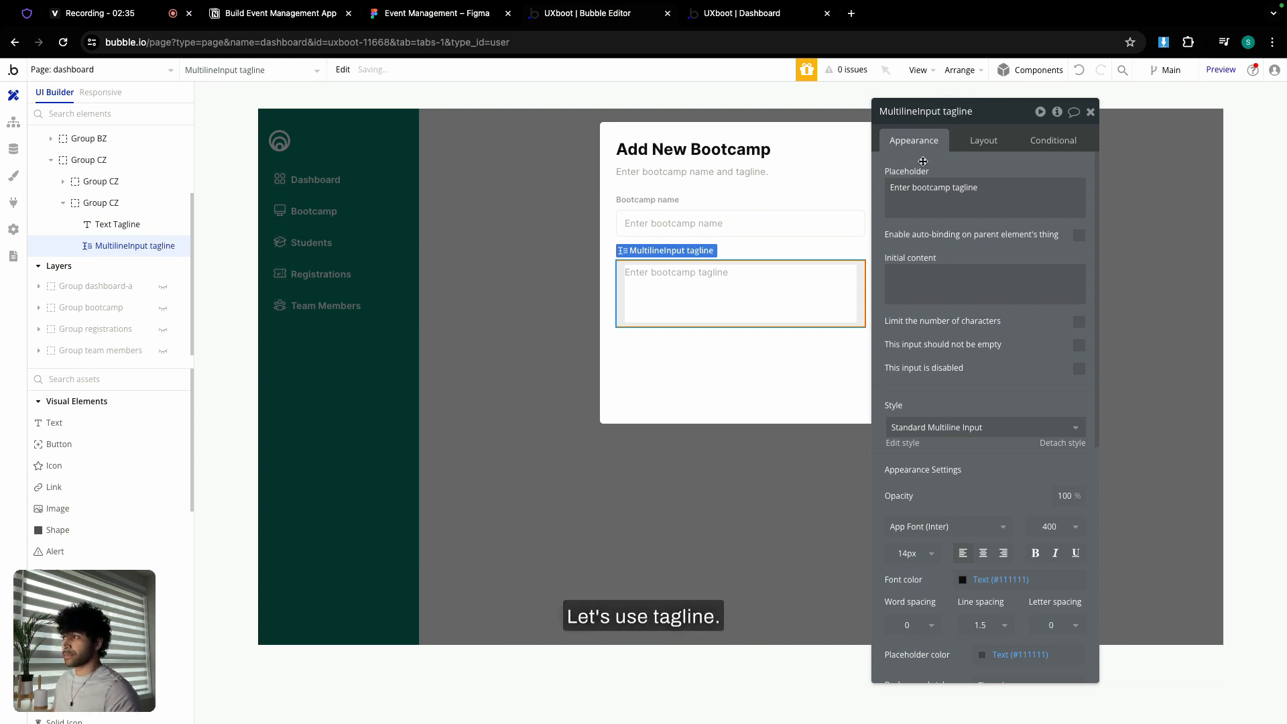
- Add a full-width 'Next' button beneath the tagline input
{"action": "left_click", "coordinate": [405, 14]}
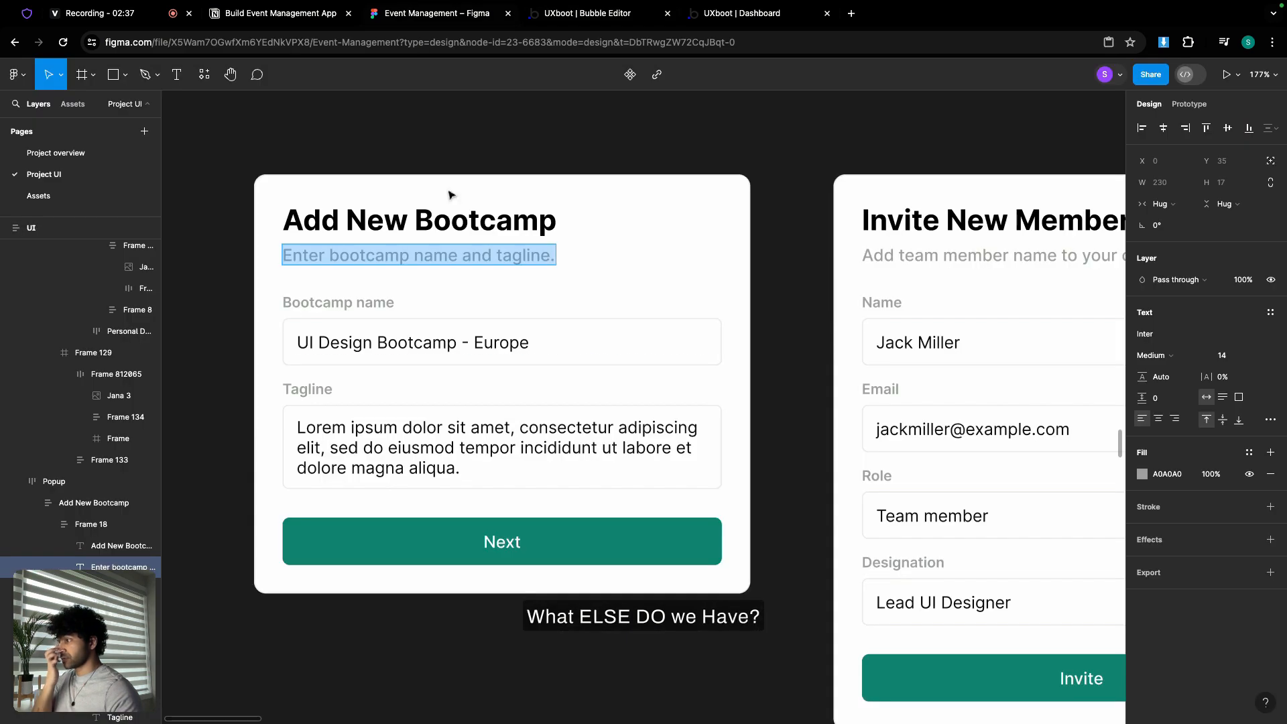
{"action": "left_click", "coordinate": [583, 13]}
{"action": "left_click_drag", "start_coordinate": [81, 451], "coordinate": [654, 369]}
{"action": "type", "text": "Nec"}
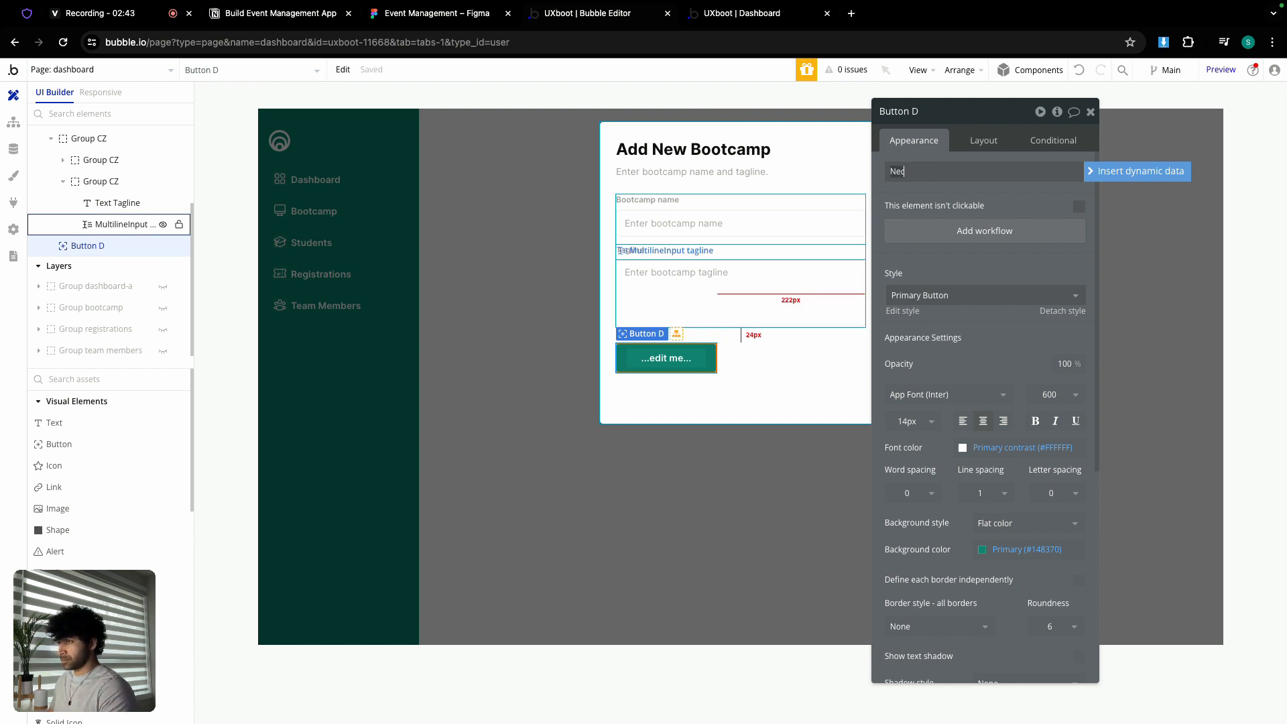
{"action": "type", "text": "t"}
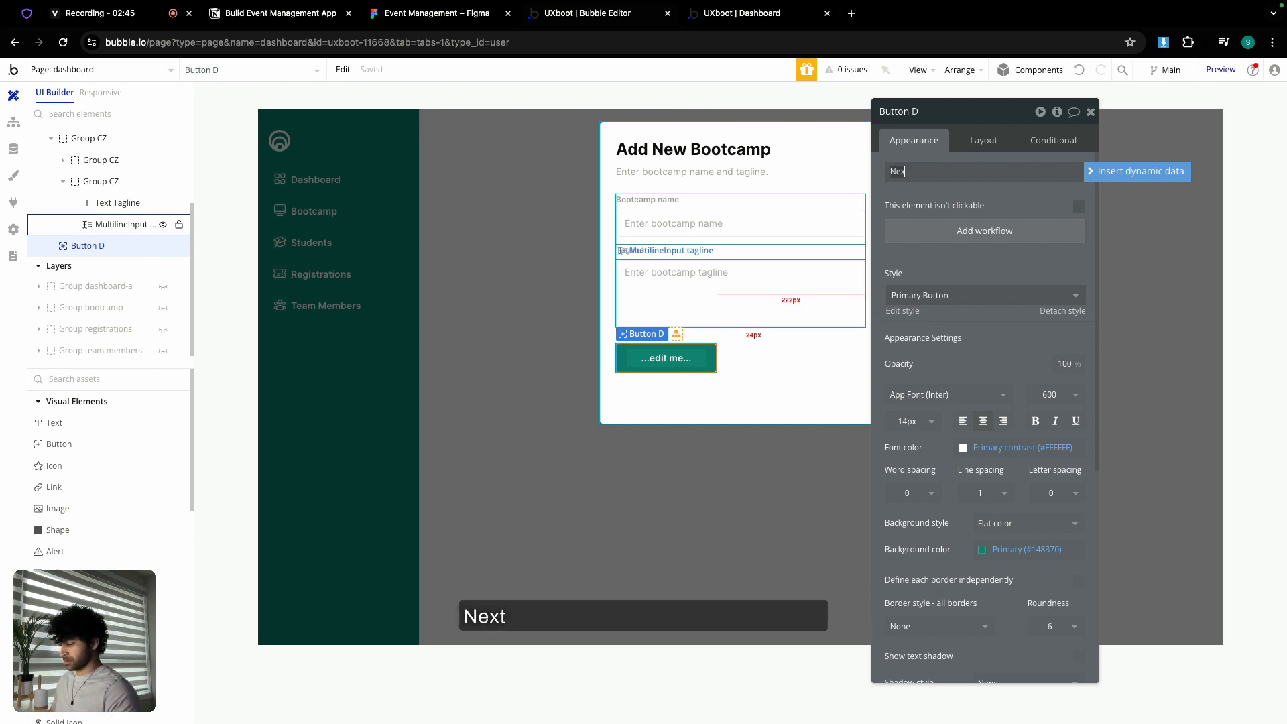
{"action": "left_click", "coordinate": [982, 140]}
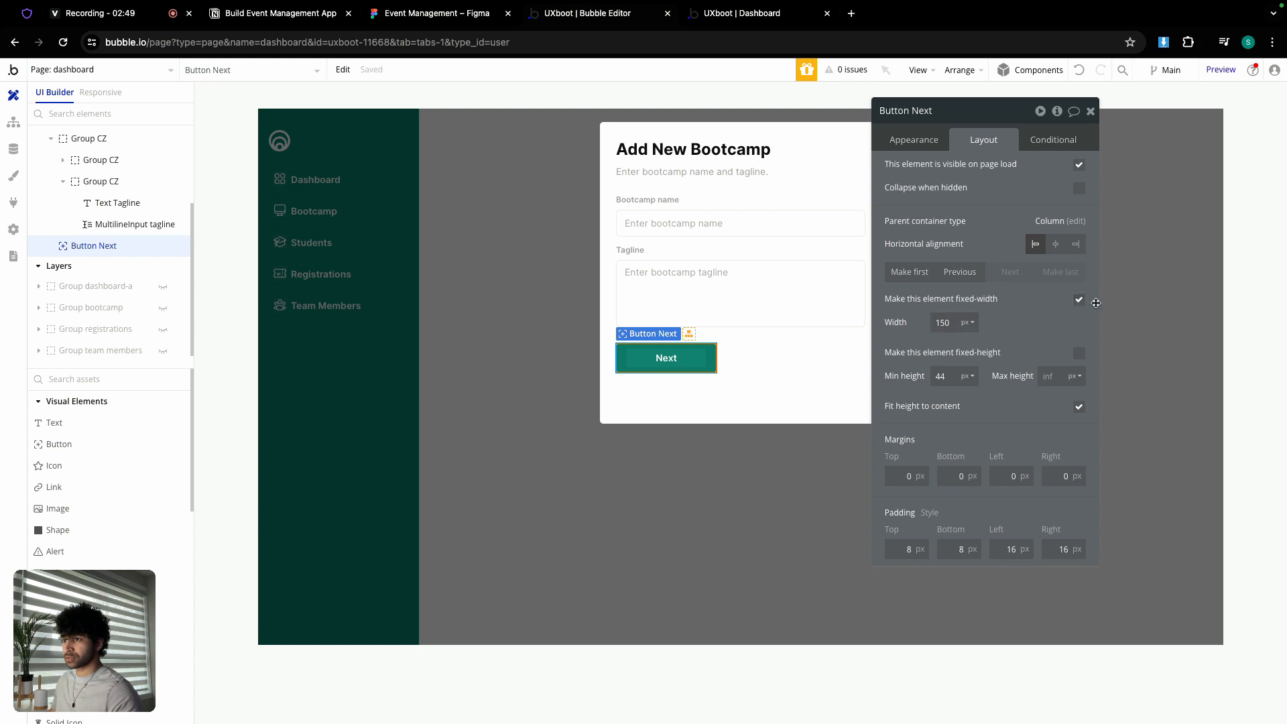
{"action": "left_click", "coordinate": [1080, 300]}
- Set the Next button's minimum width to 0 and minimum height to 40
{"action": "left_click", "coordinate": [949, 323]}
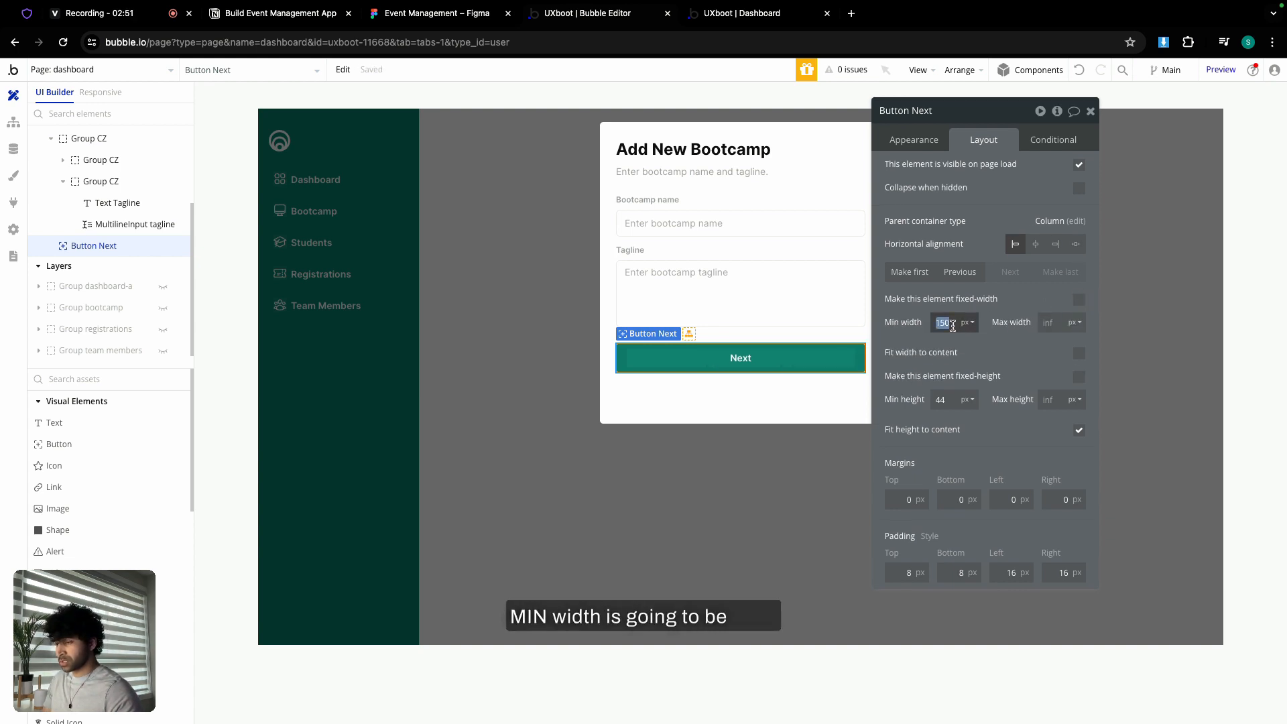
{"action": "double_click", "coordinate": [944, 399]}
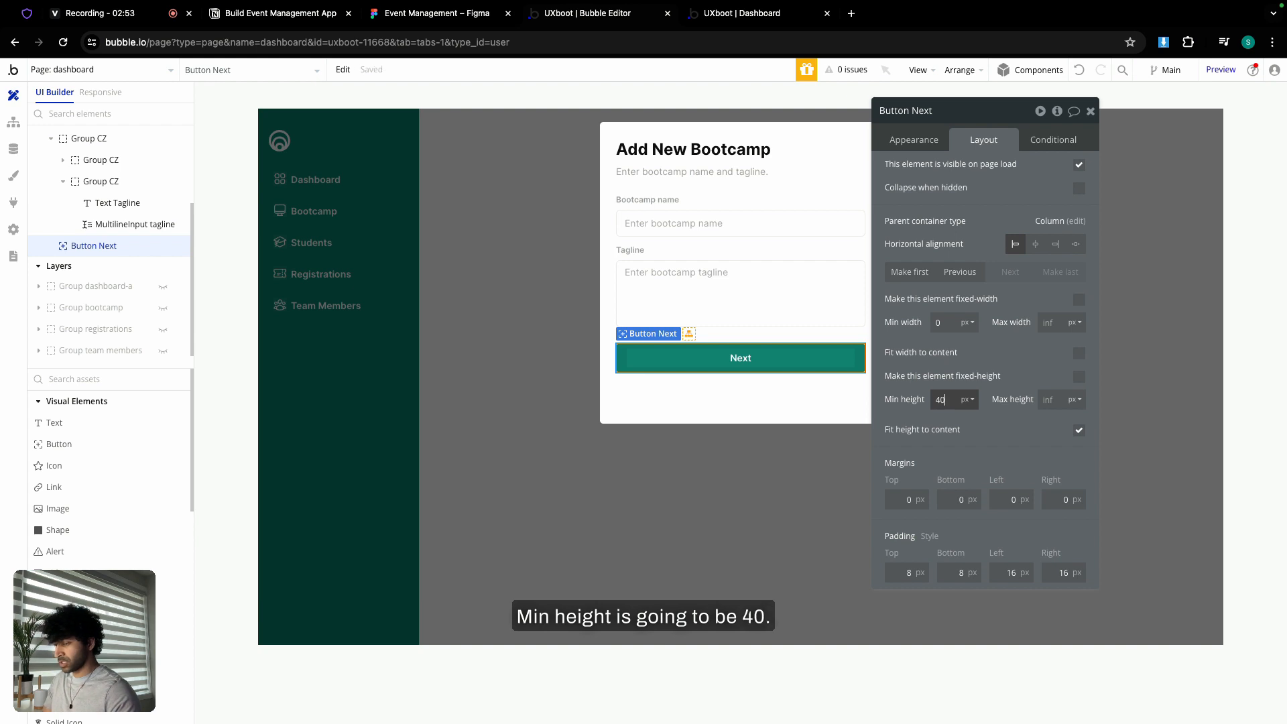
{"action": "type", "text": "40"}
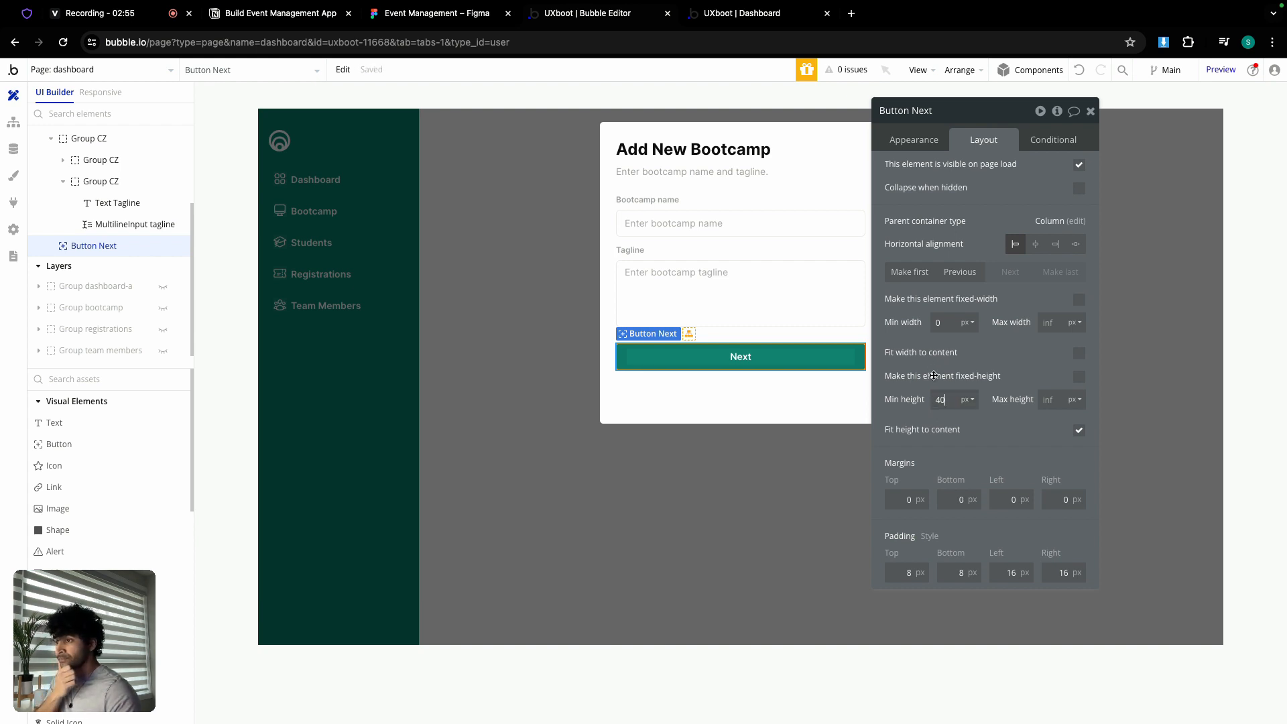
- Set the Add bootcamp popup's minimum height to 0 so it fits its content
{"action": "left_click", "coordinate": [825, 396]}
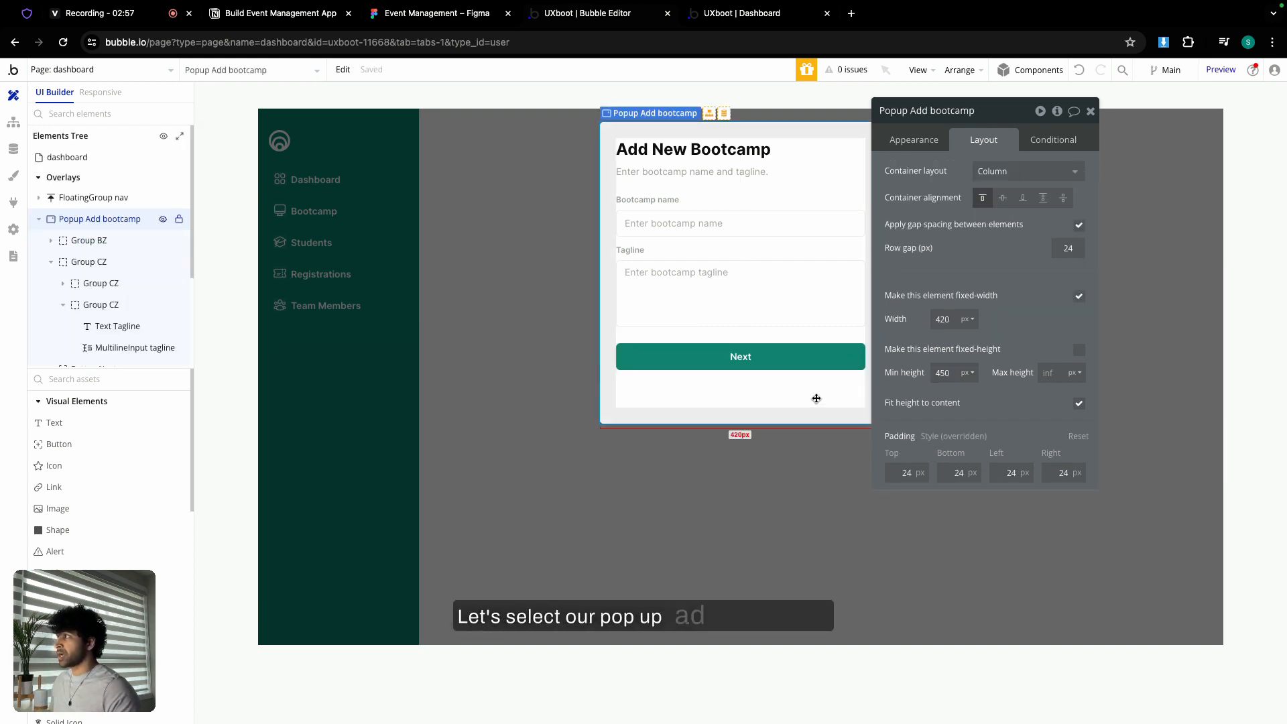
{"action": "left_click", "coordinate": [946, 373]}
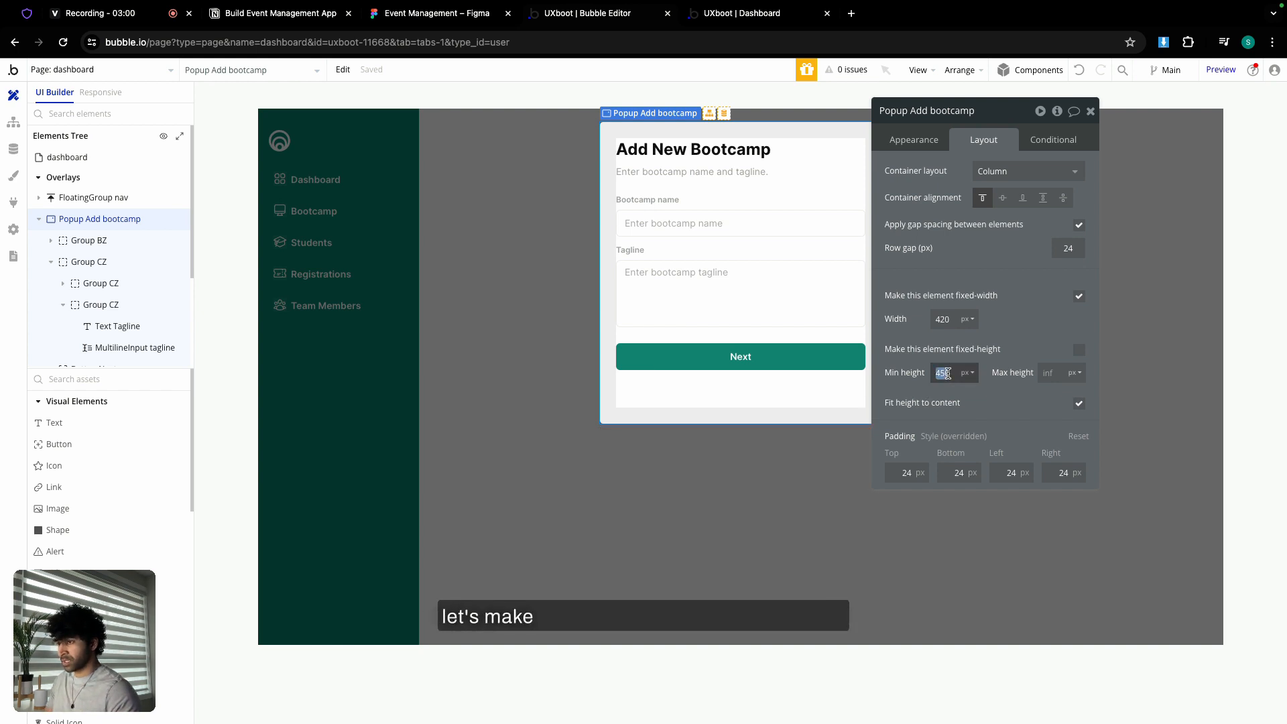
{"action": "type", "text": "0"}
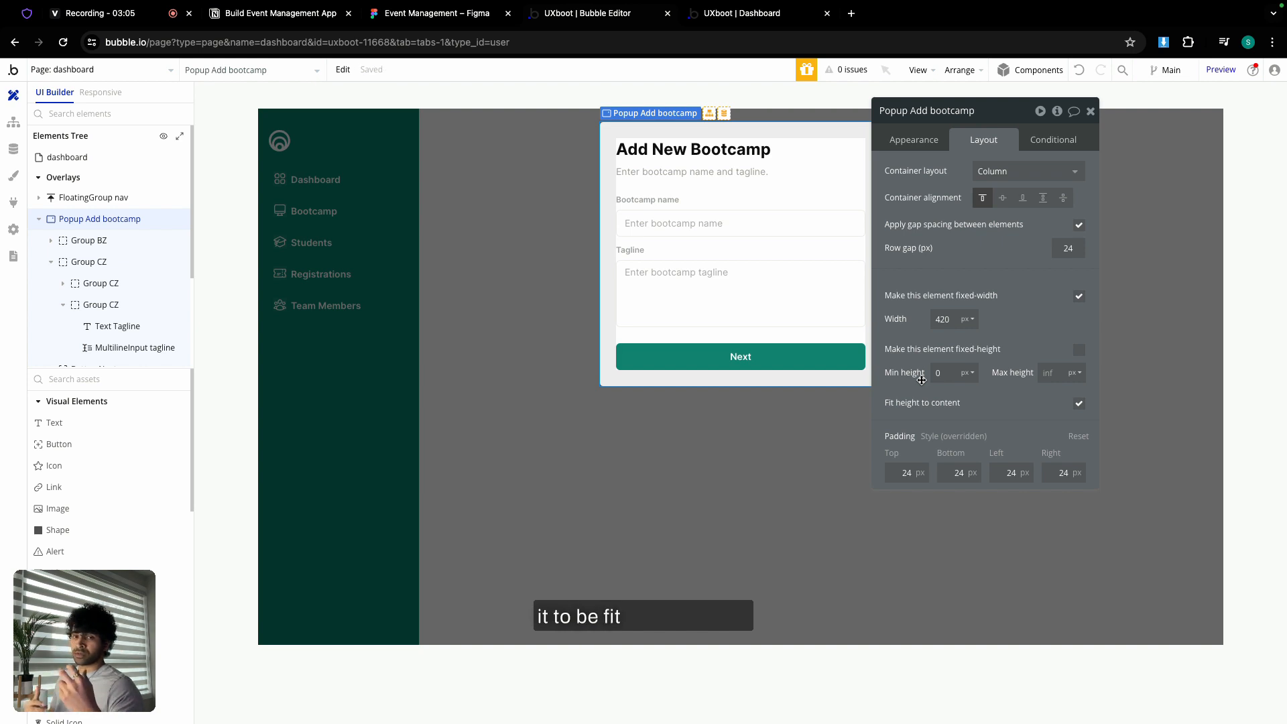
{"action": "left_click", "coordinate": [783, 356]}
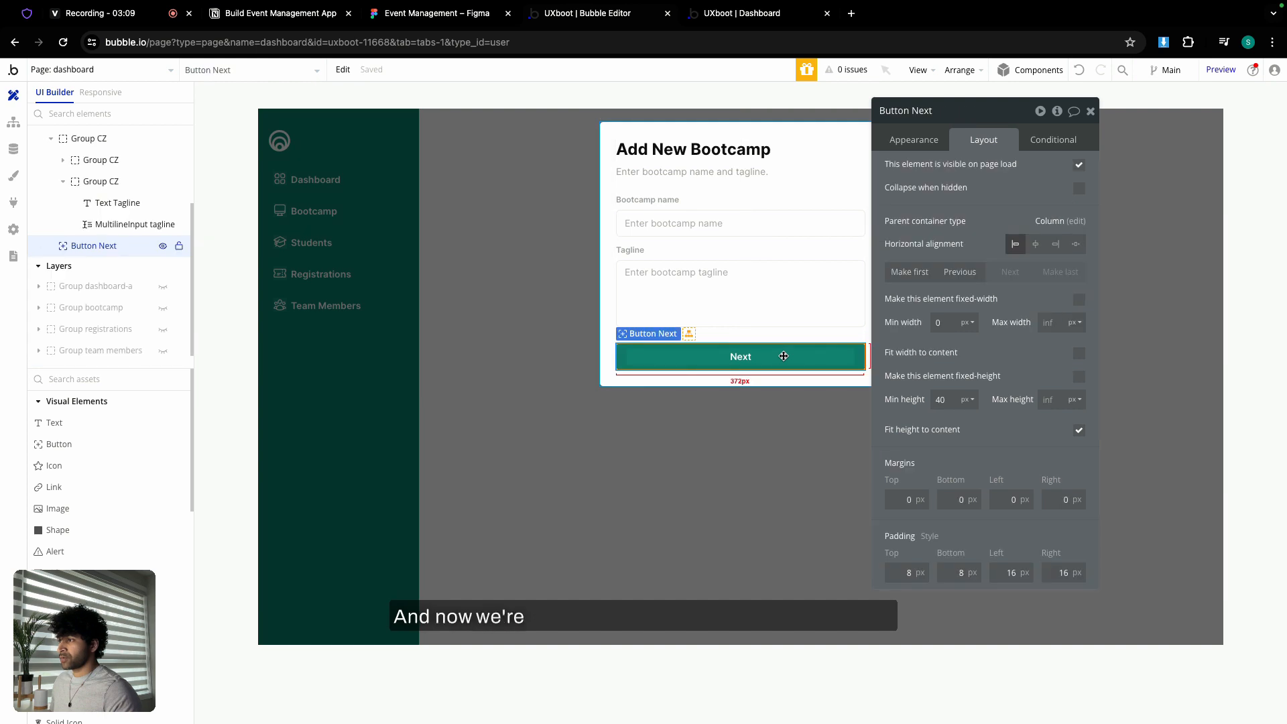
- Add a click workflow to the Next button and delete both old Add Bootcamp workflows
{"action": "left_click", "coordinate": [924, 138]}
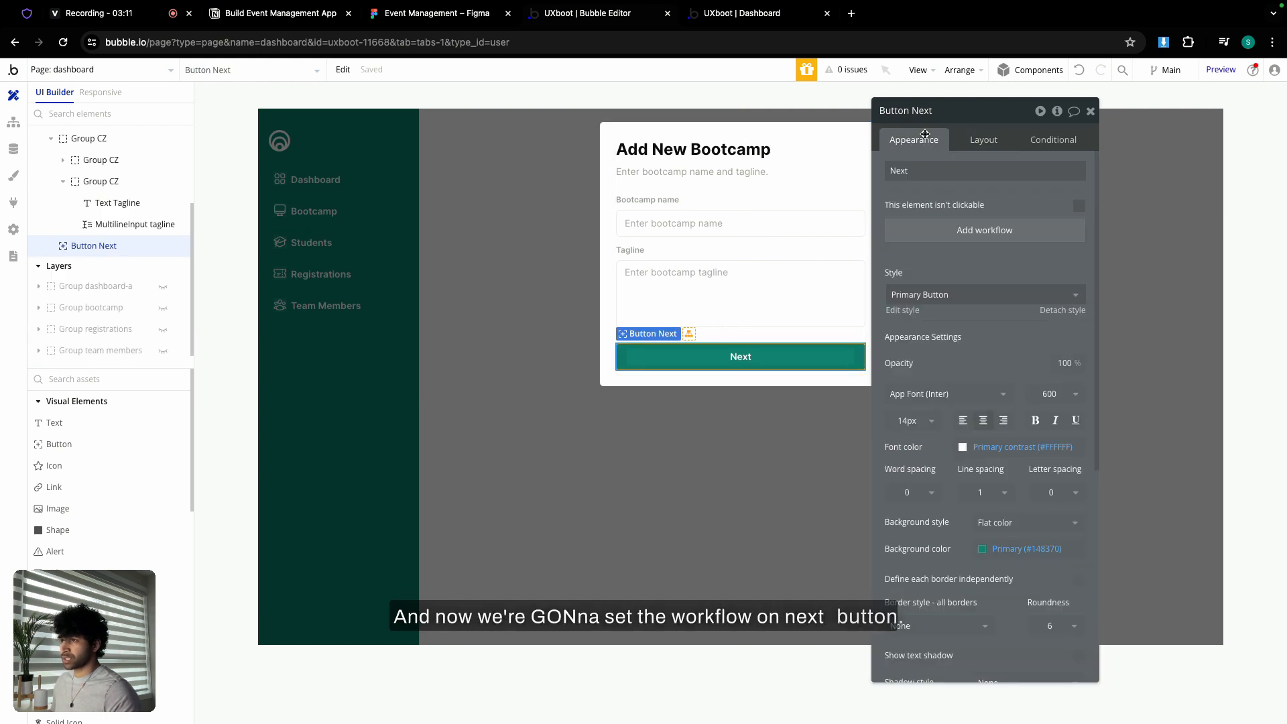
{"action": "left_click", "coordinate": [964, 231]}
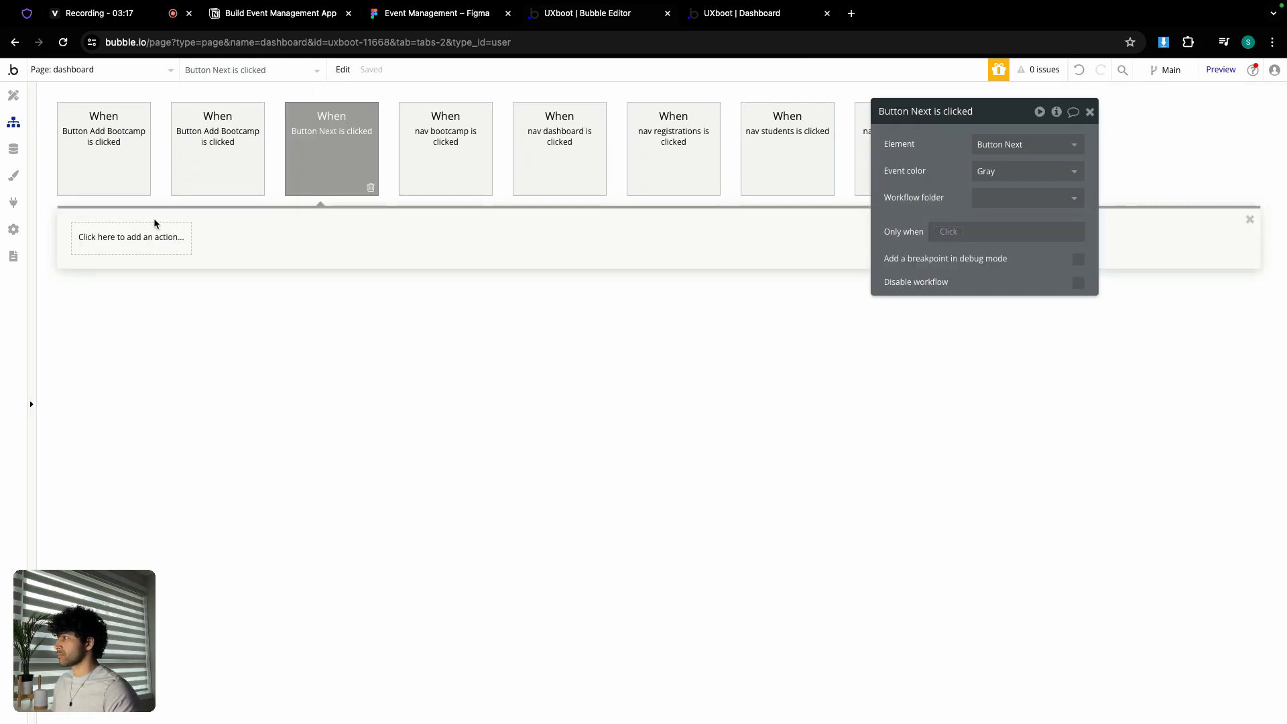
{"action": "left_click", "coordinate": [143, 189]}
{"action": "left_click", "coordinate": [143, 187]}
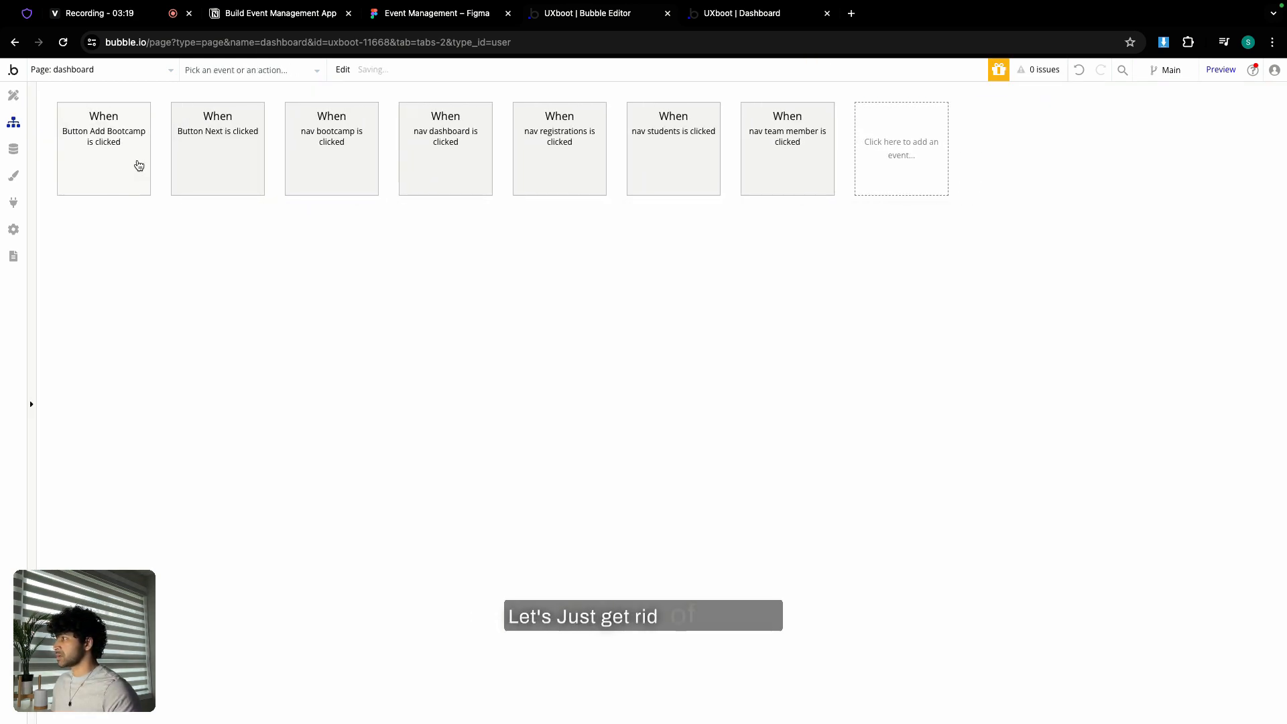
{"action": "left_click", "coordinate": [144, 191]}
{"action": "left_click", "coordinate": [144, 191]}
{"action": "left_click", "coordinate": [109, 146]}
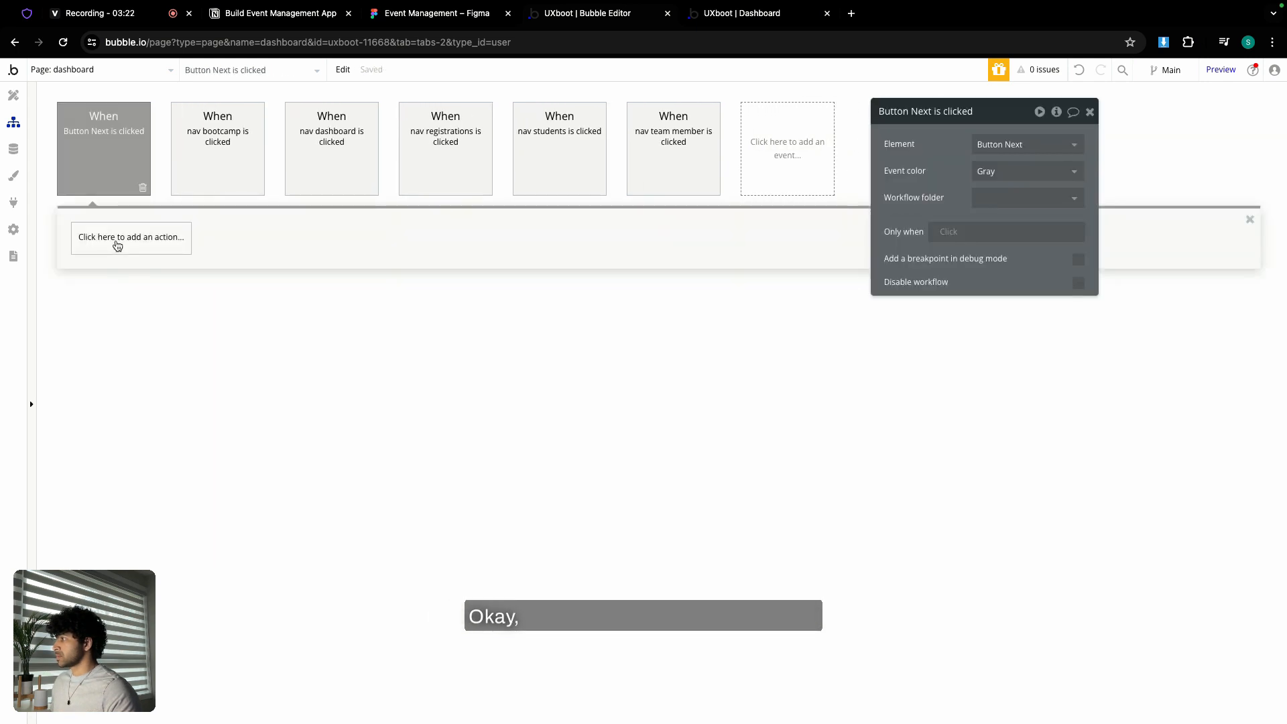
- Add a Create a new Bootcamp action setting bootcamp_name to Input bootcamp name's value
{"action": "left_click", "coordinate": [118, 246]}
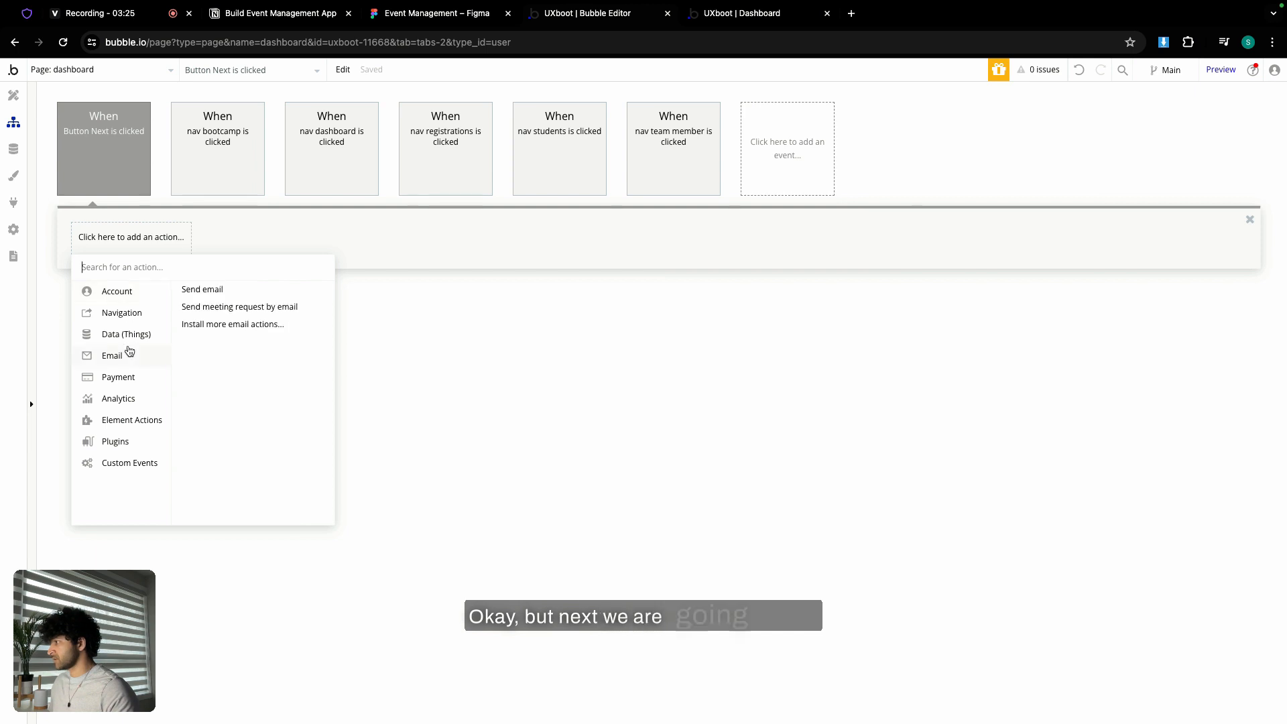
{"action": "left_click", "coordinate": [205, 289]}
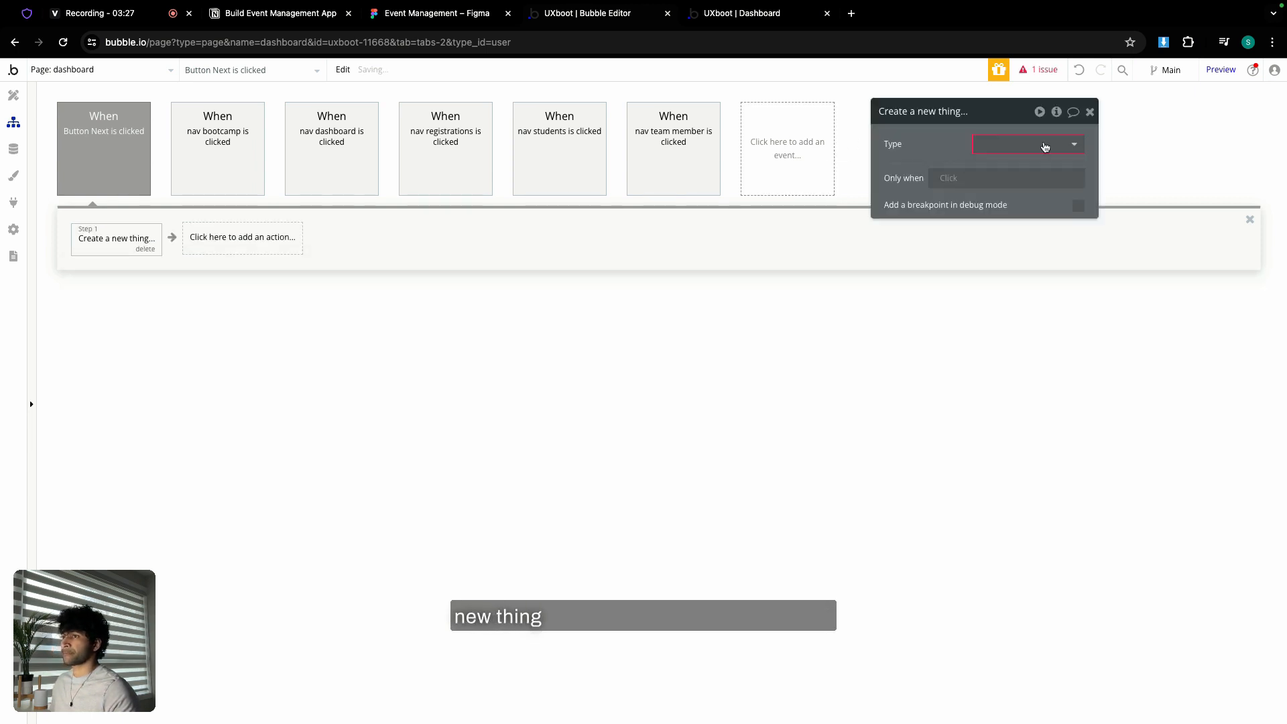
{"action": "left_click", "coordinate": [1044, 147]}
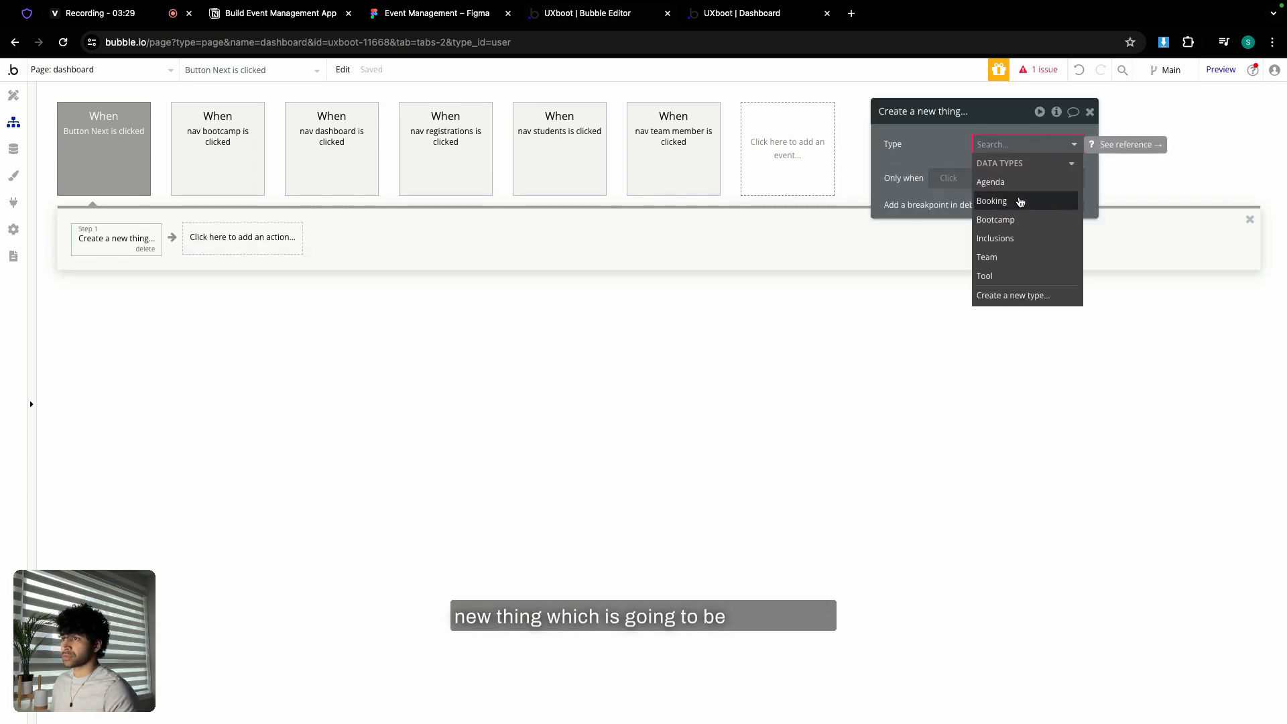
{"action": "left_click", "coordinate": [998, 220]}
{"action": "left_click", "coordinate": [996, 180]}
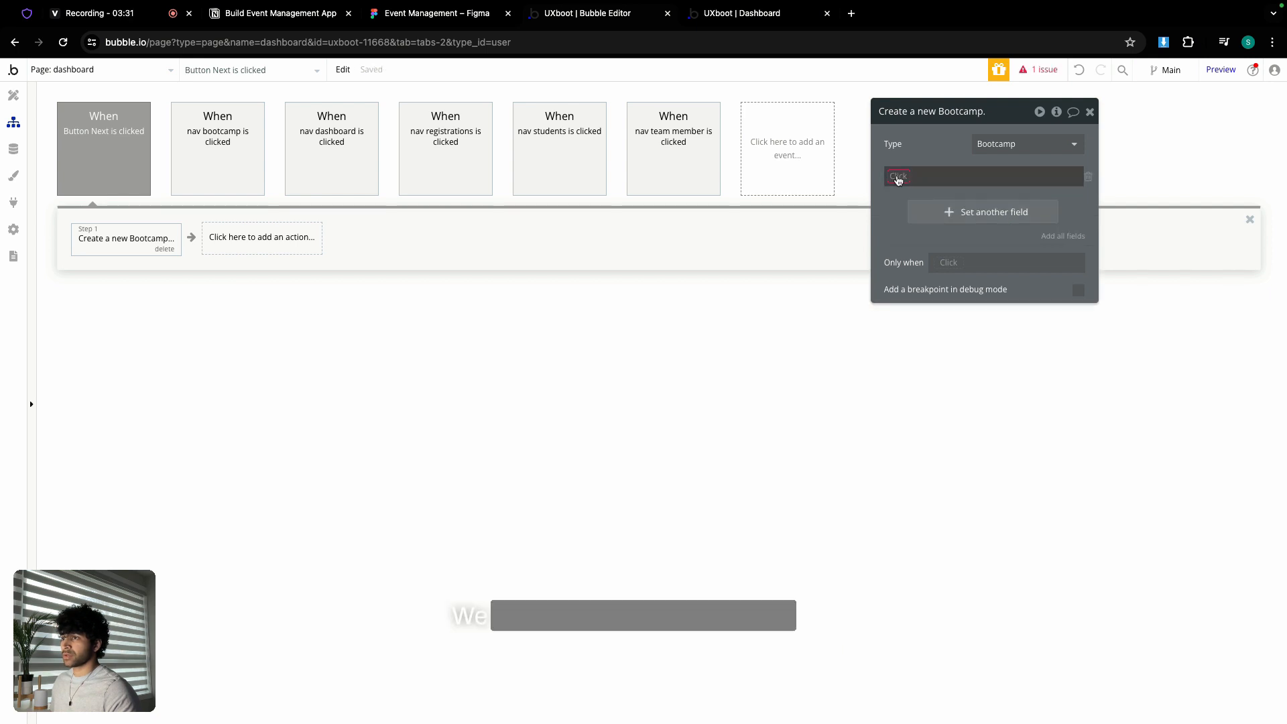
{"action": "left_click", "coordinate": [899, 178]}
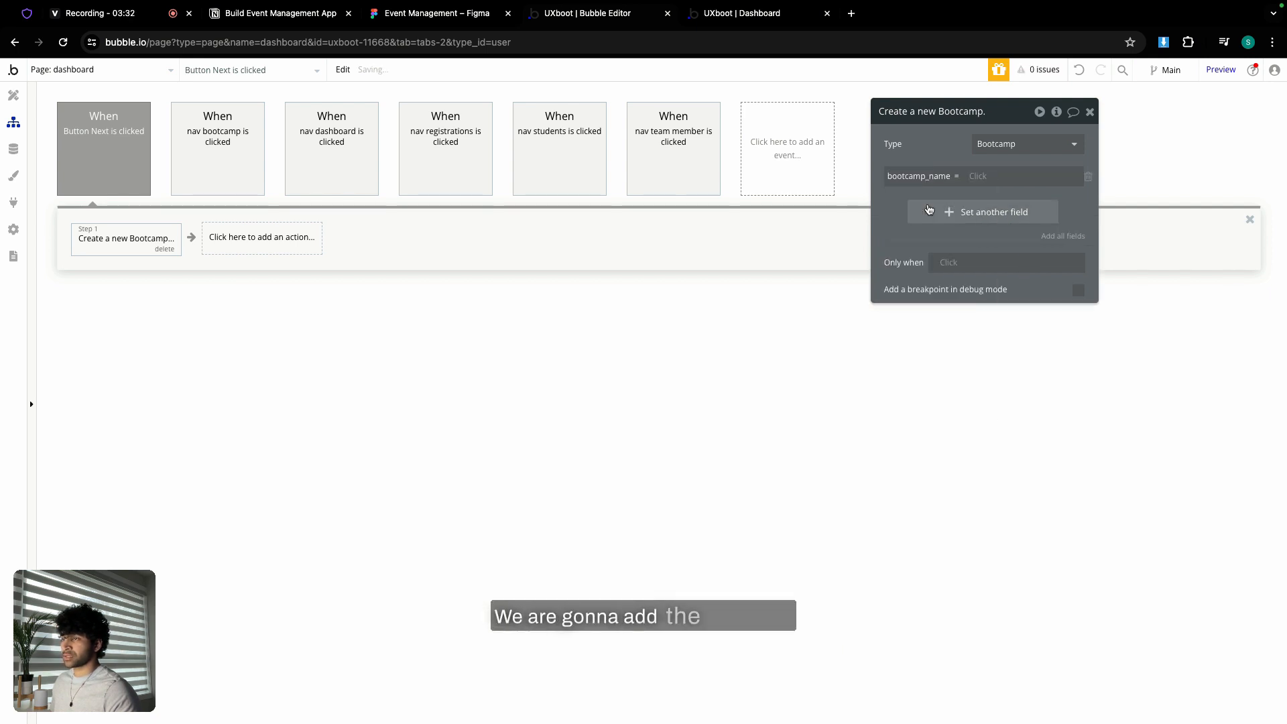
{"action": "left_click", "coordinate": [982, 175]}
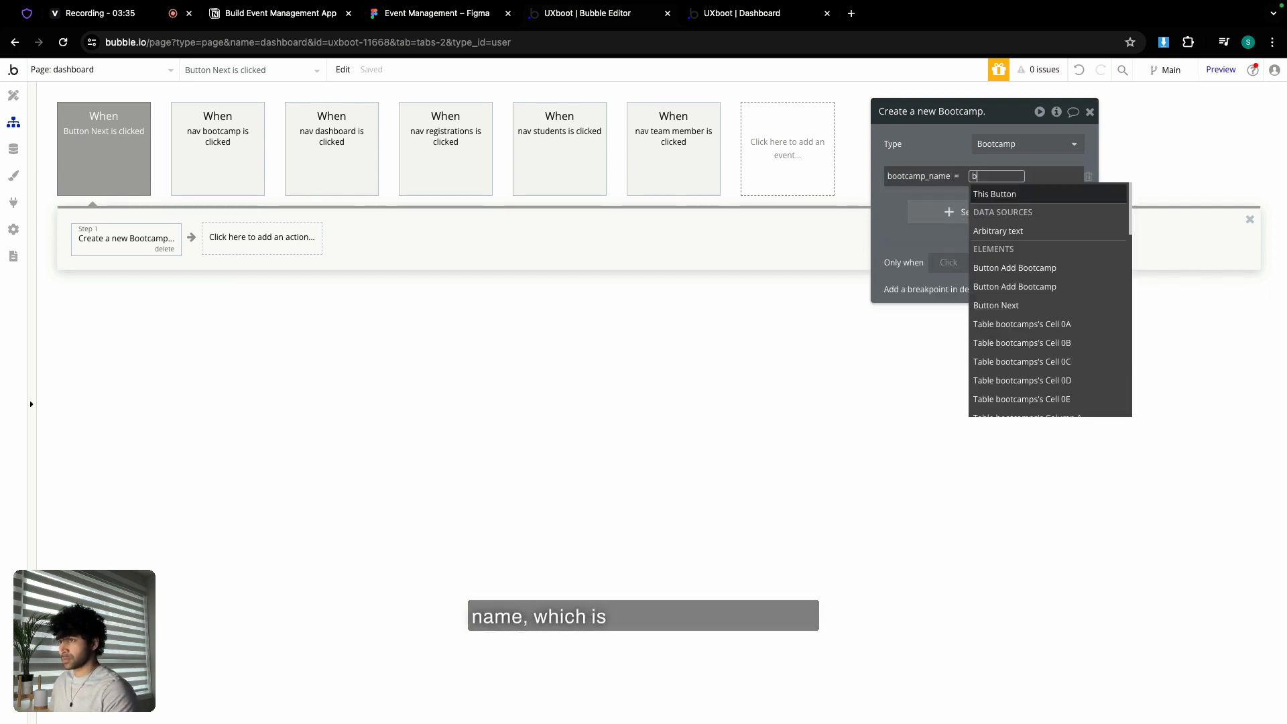
{"action": "type", "text": "name"}
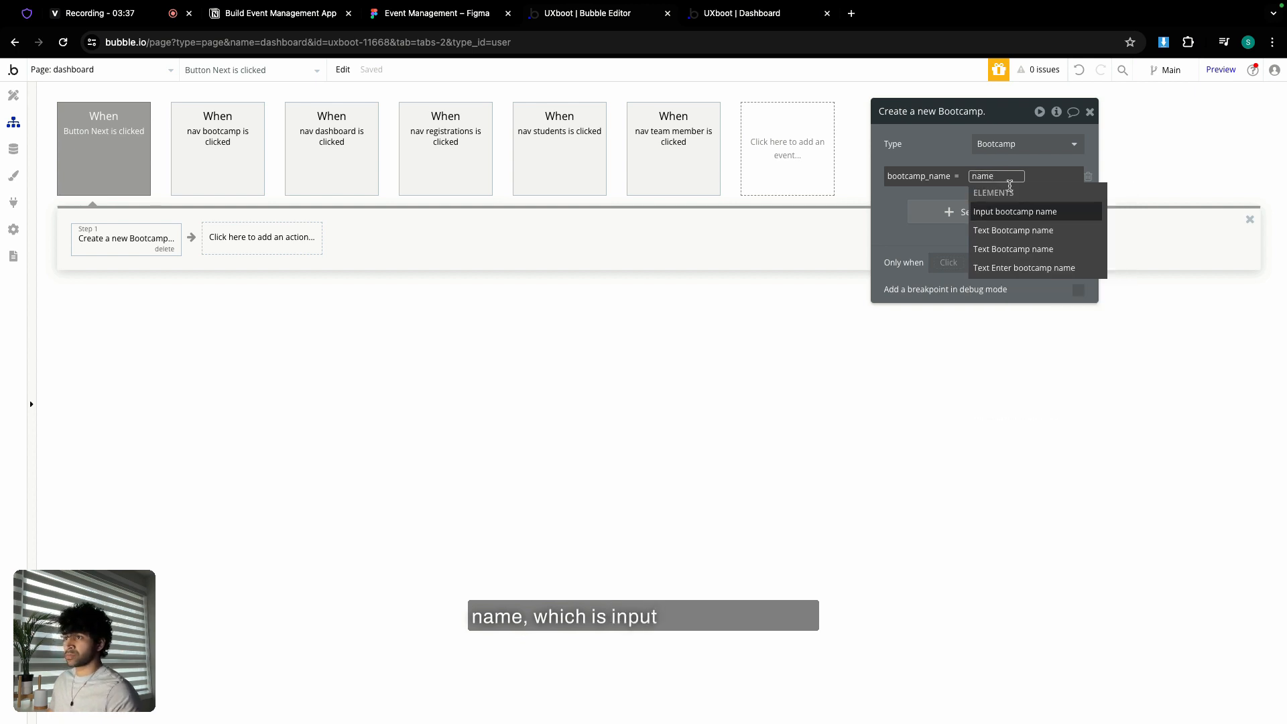
{"action": "left_click", "coordinate": [1074, 215]}
{"action": "left_click", "coordinate": [953, 230]}
{"action": "left_click", "coordinate": [943, 146]}
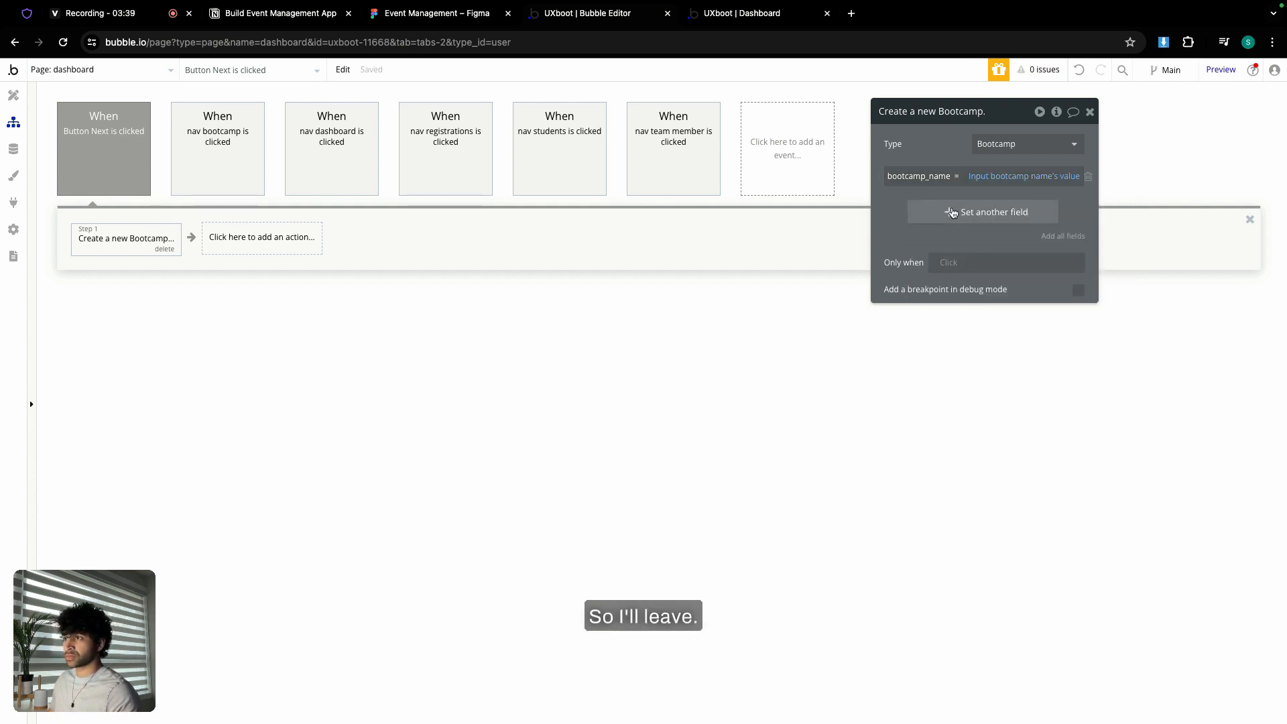
- Set the new Bootcamp's tagline to the MultilineInput tagline's value
{"action": "left_click", "coordinate": [954, 213]}
{"action": "type", "text": "tag"}
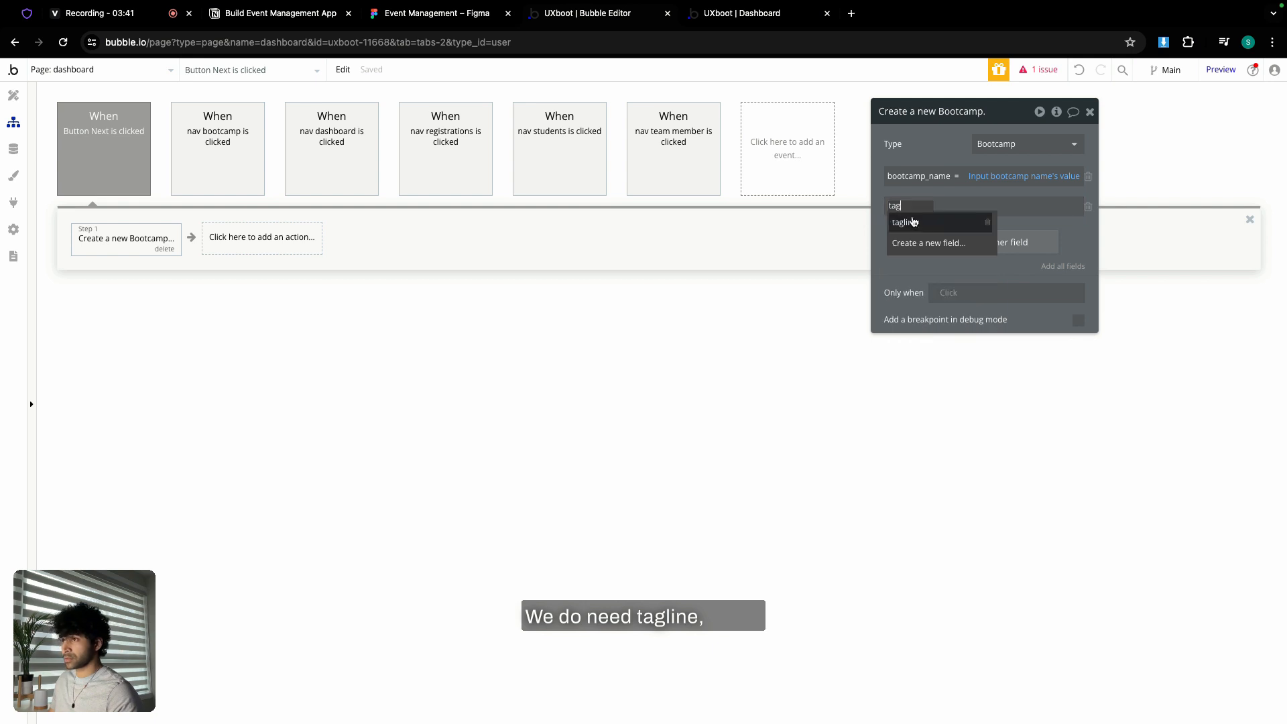
{"action": "left_click", "coordinate": [913, 222]}
{"action": "left_click", "coordinate": [942, 207]}
{"action": "type", "text": "mul"}
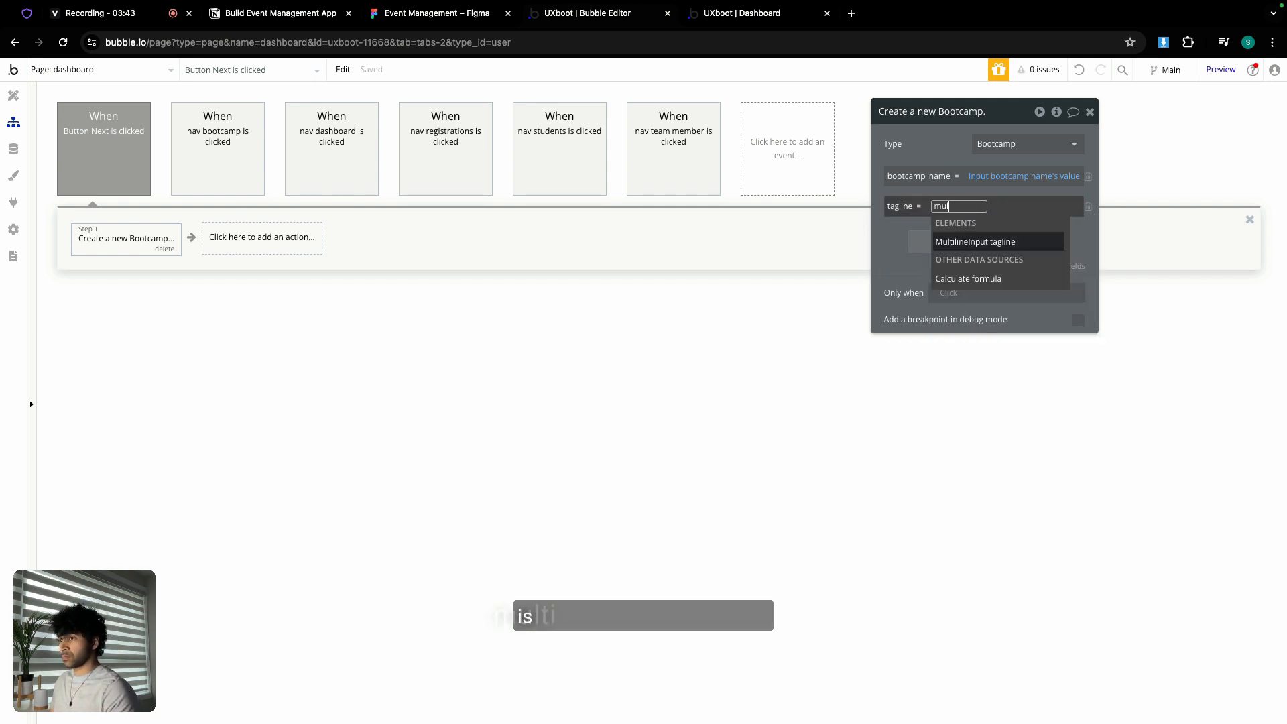
{"action": "left_click", "coordinate": [971, 243]}
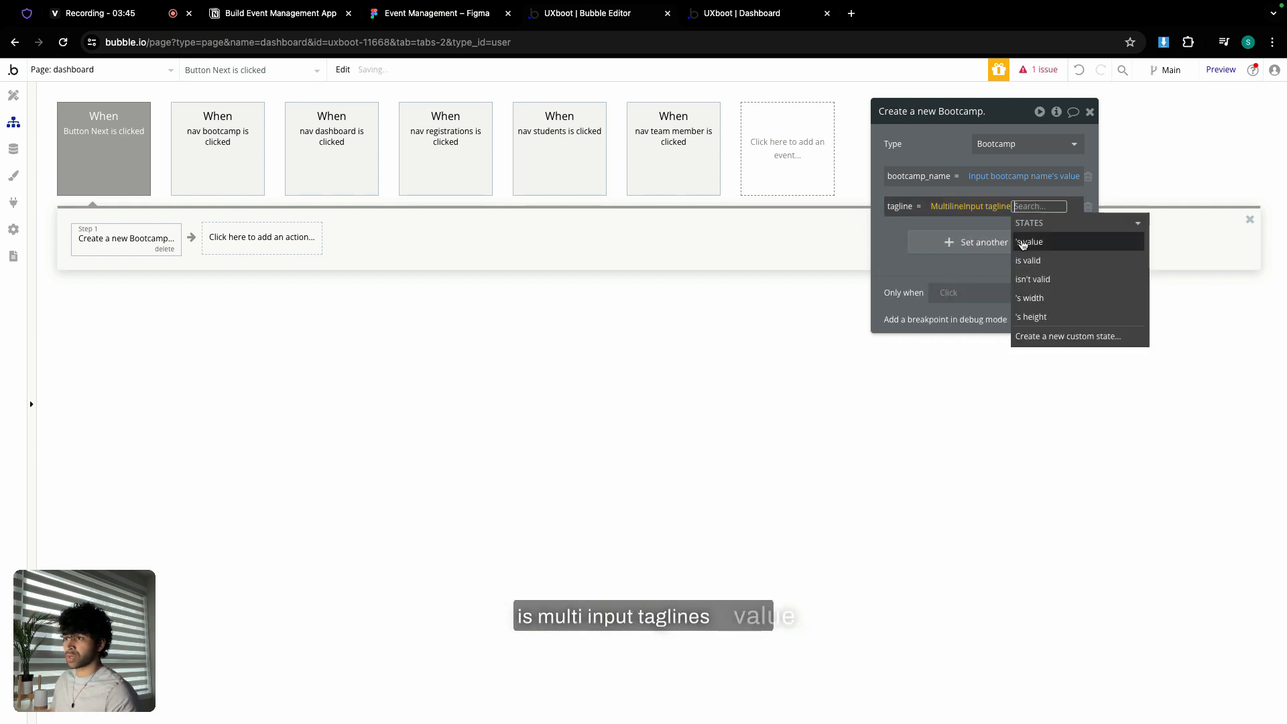
{"action": "left_click", "coordinate": [1024, 244]}
{"action": "key", "text": "Escape"}
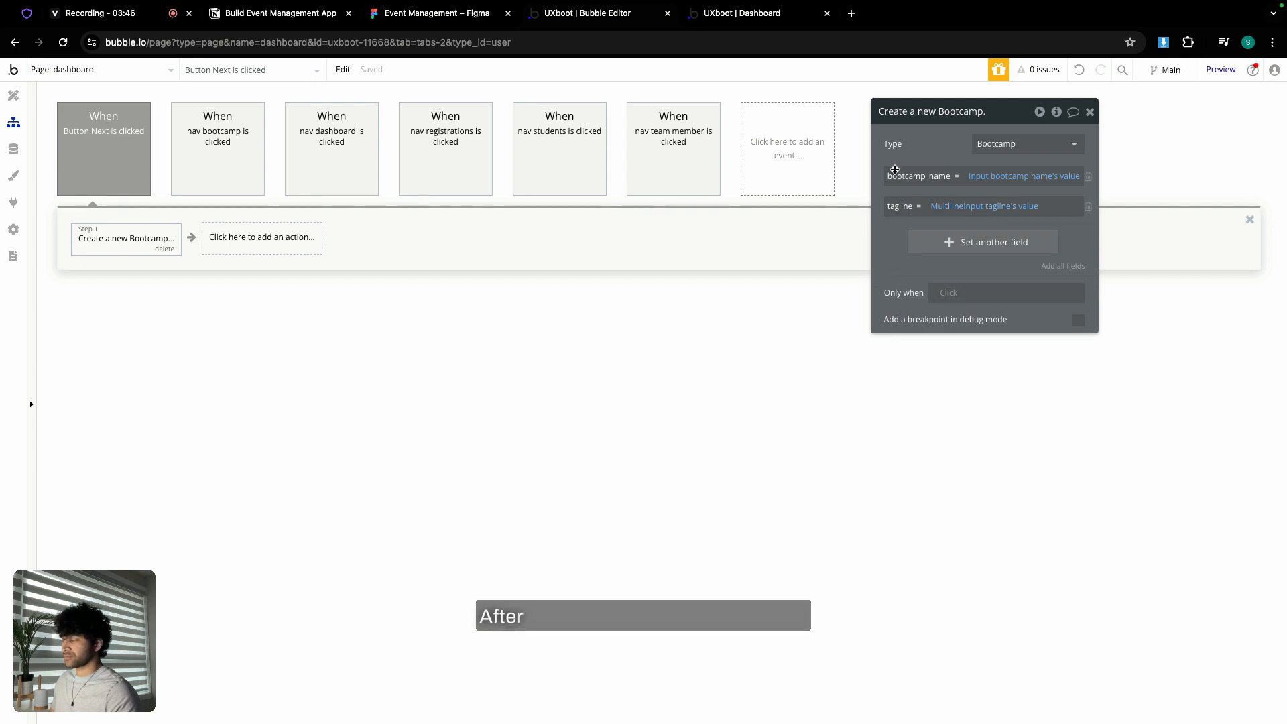
{"action": "left_click", "coordinate": [242, 238]}
{"action": "type", "text": "set"}
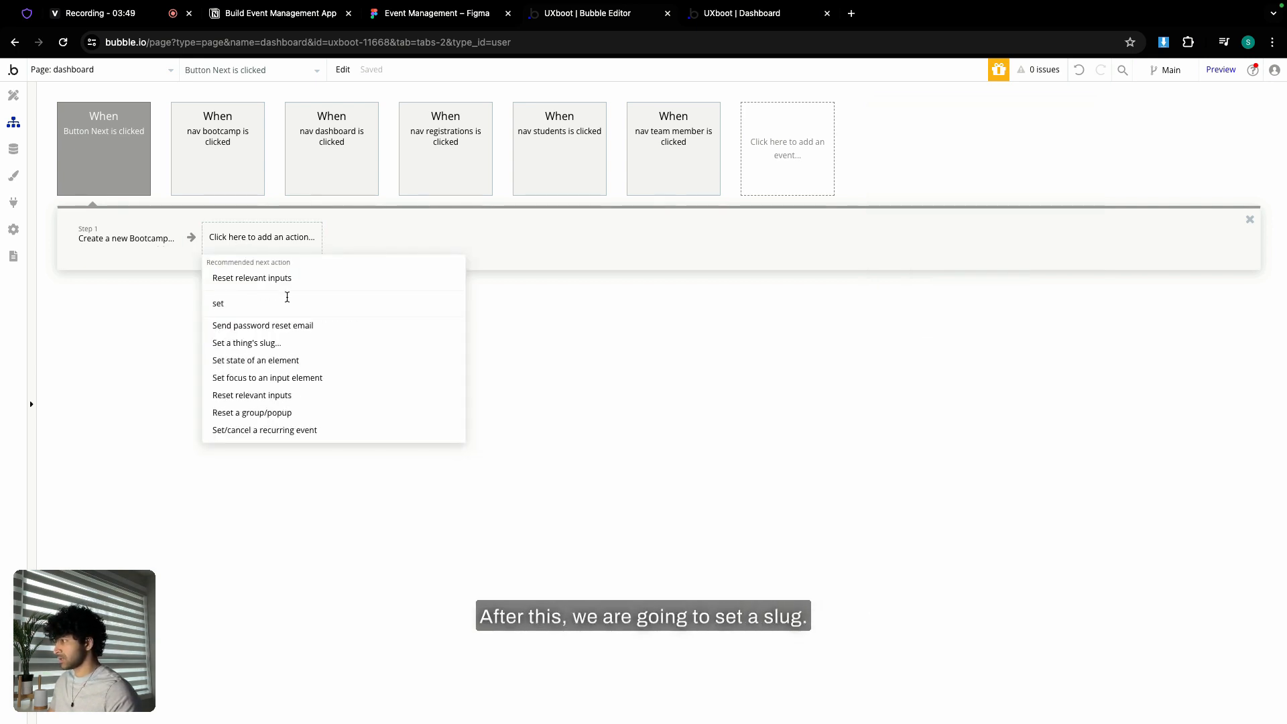
- Add a step setting the step-1 Bootcamp's slug to Input bootcamp name's value
{"action": "left_click", "coordinate": [265, 345]}
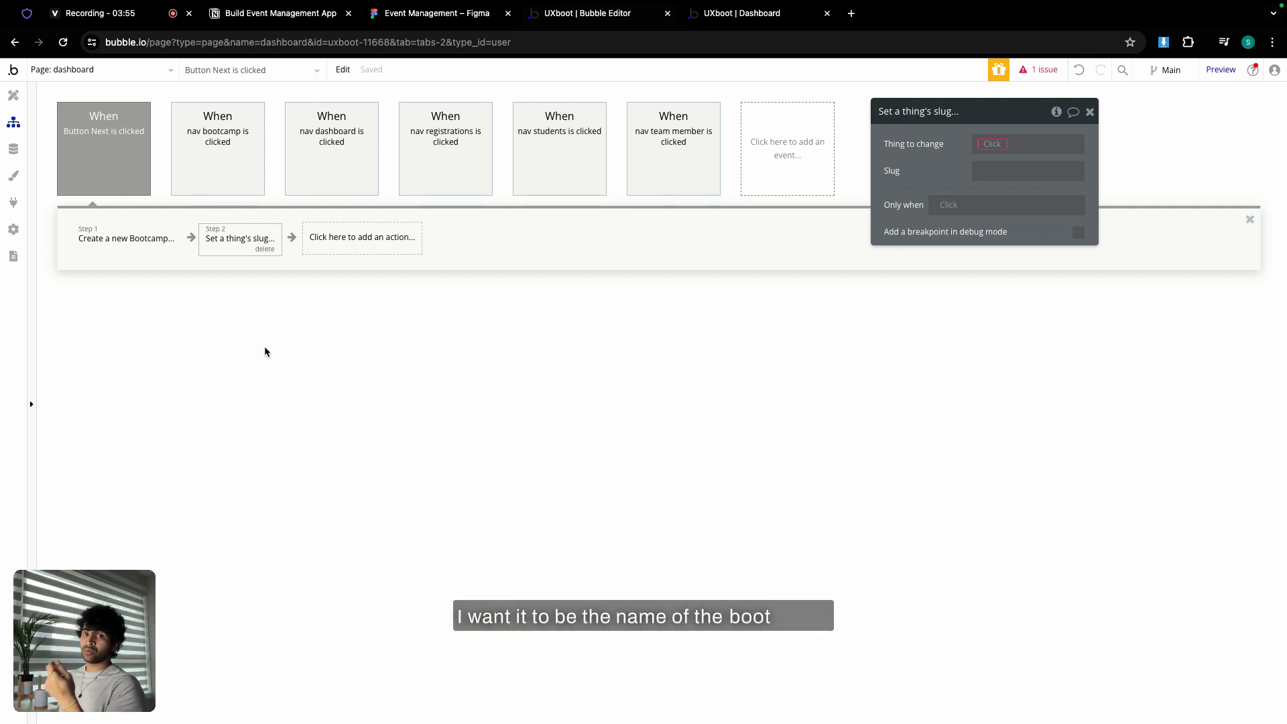
{"action": "left_click", "coordinate": [994, 144]}
{"action": "left_click", "coordinate": [1019, 179]}
{"action": "left_click", "coordinate": [997, 178]}
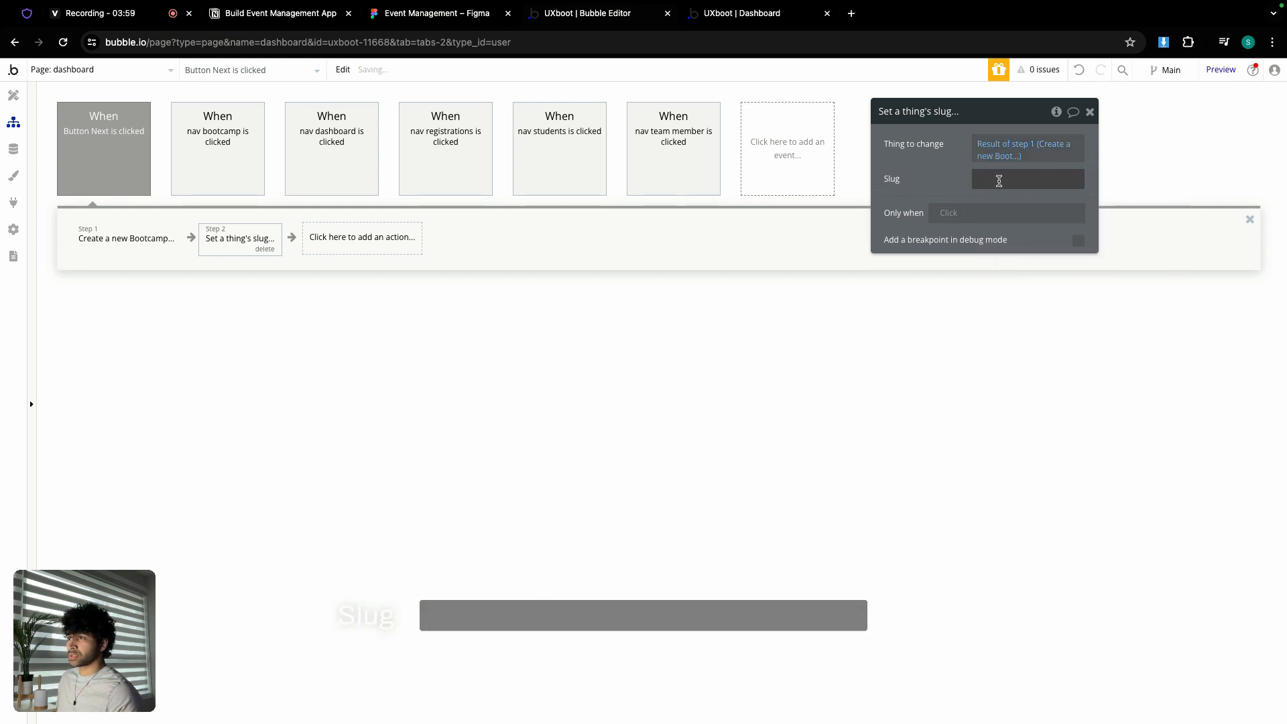
{"action": "left_click", "coordinate": [1104, 171]}
{"action": "type", "text": "name"}
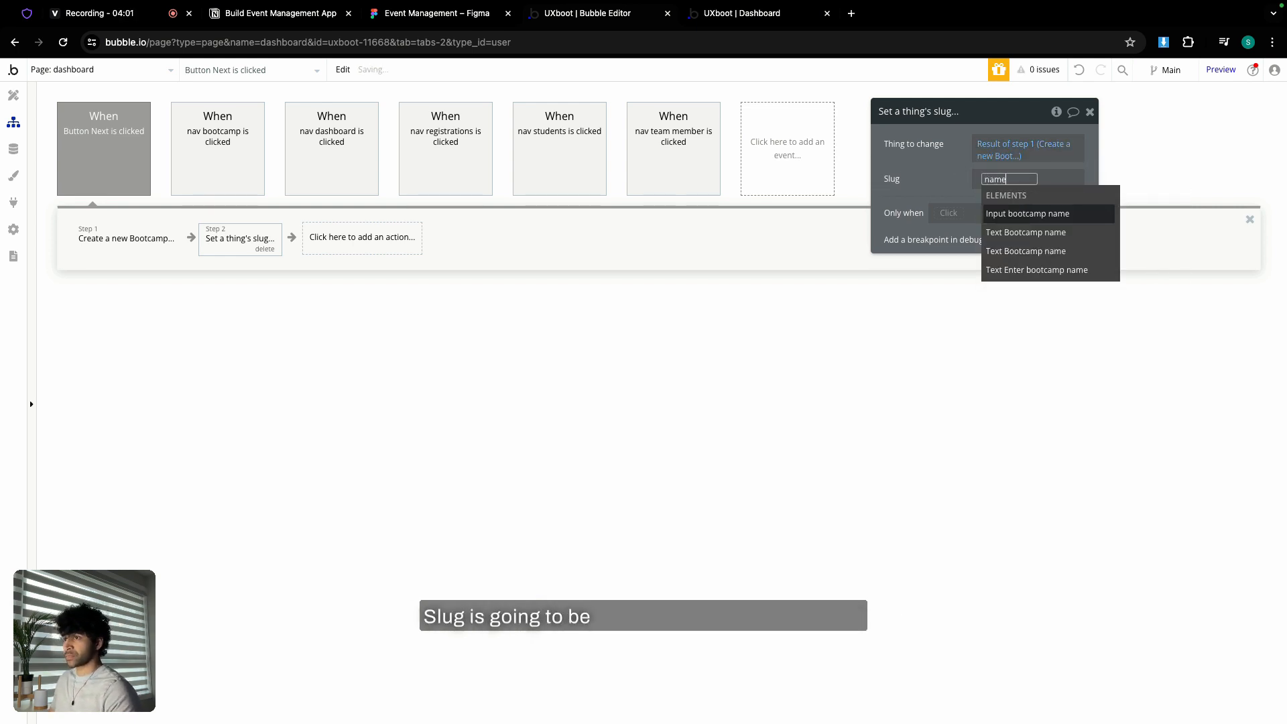
{"action": "left_click", "coordinate": [1098, 213]}
{"action": "left_click", "coordinate": [1086, 213]}
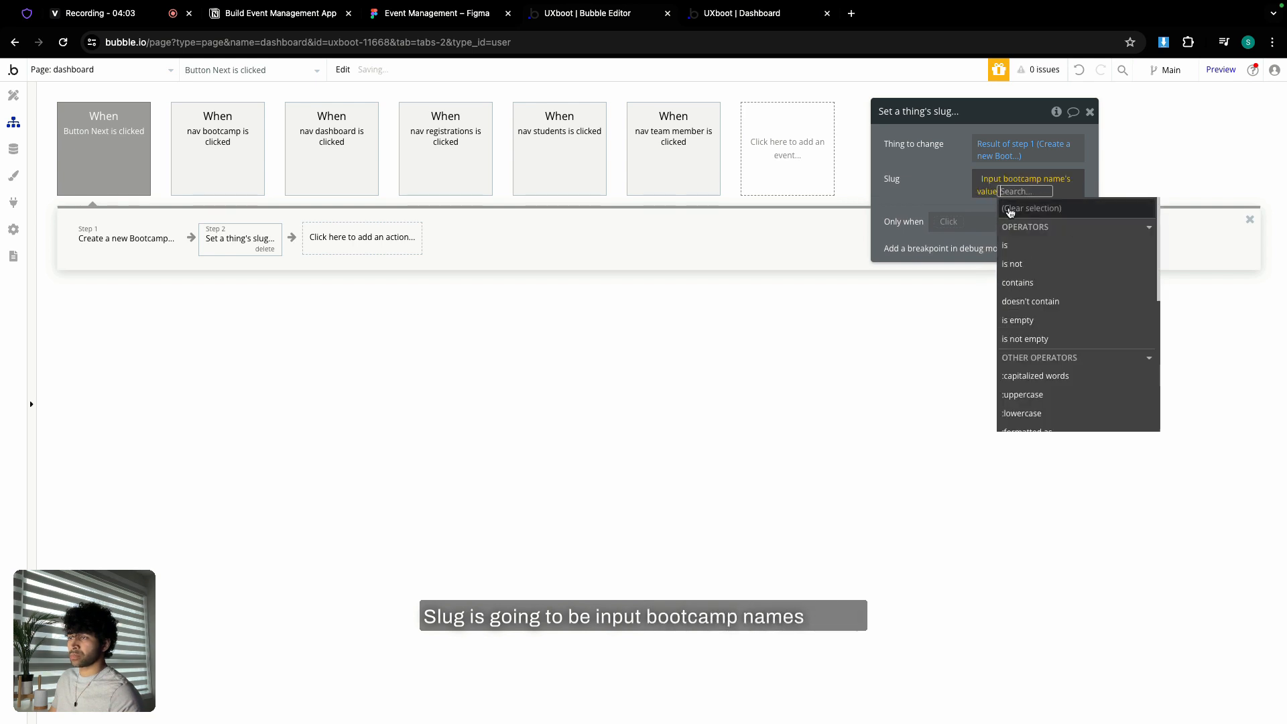
{"action": "left_click", "coordinate": [939, 187]}
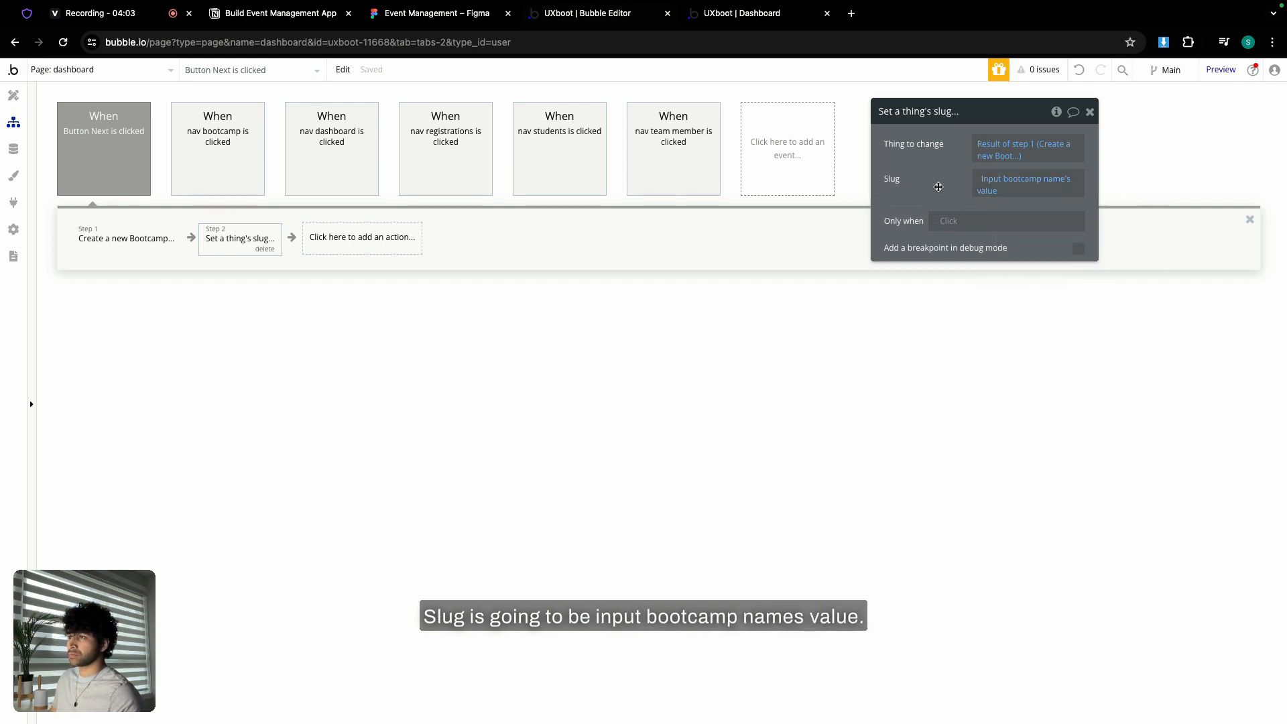
- Add Reset relevant inputs and Hide Popup Add bootcamp steps
{"action": "left_click", "coordinate": [339, 242]}
{"action": "mouse_move", "coordinate": [365, 426]}
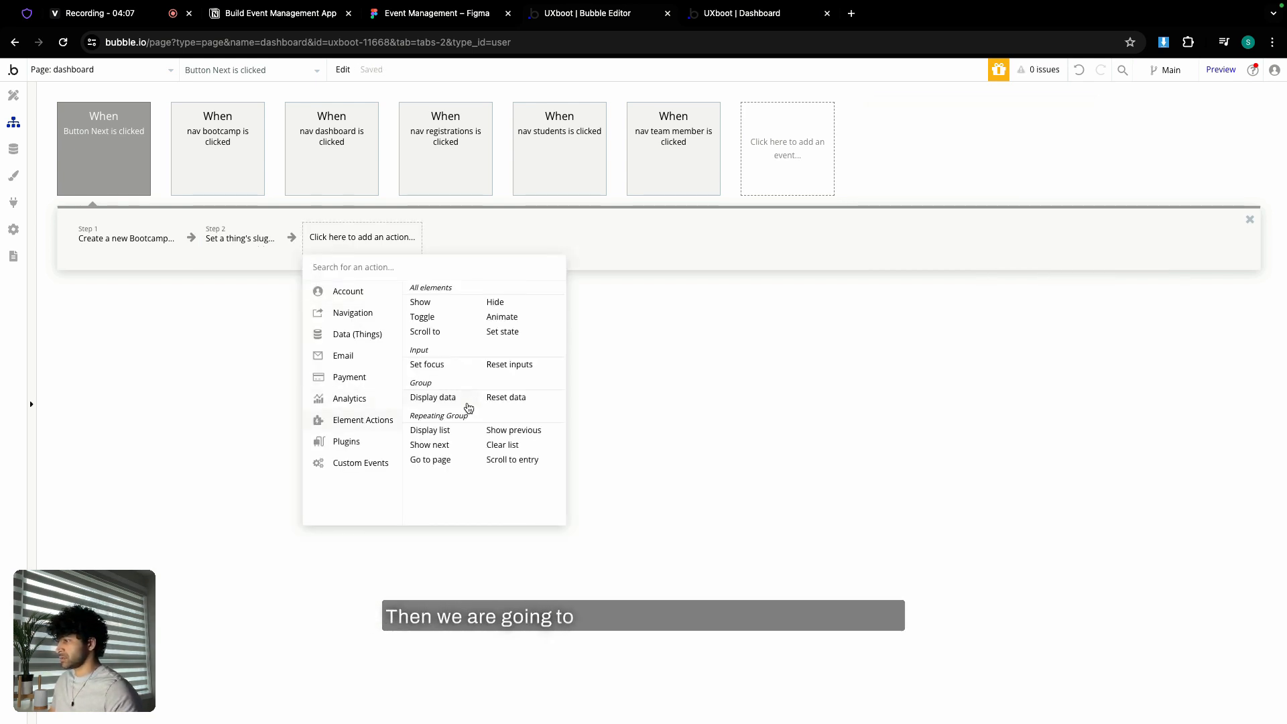
{"action": "left_click", "coordinate": [506, 366]}
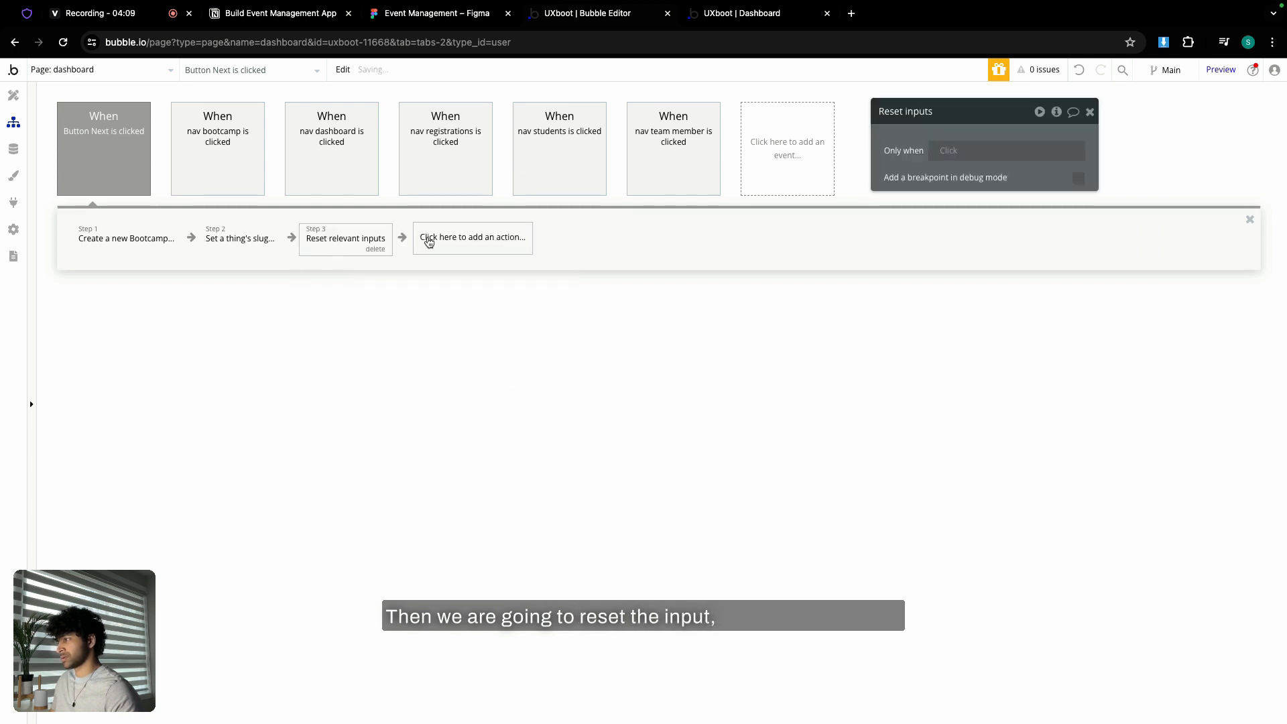
{"action": "left_click", "coordinate": [430, 240]}
{"action": "mouse_move", "coordinate": [467, 419]}
{"action": "left_click", "coordinate": [604, 301]}
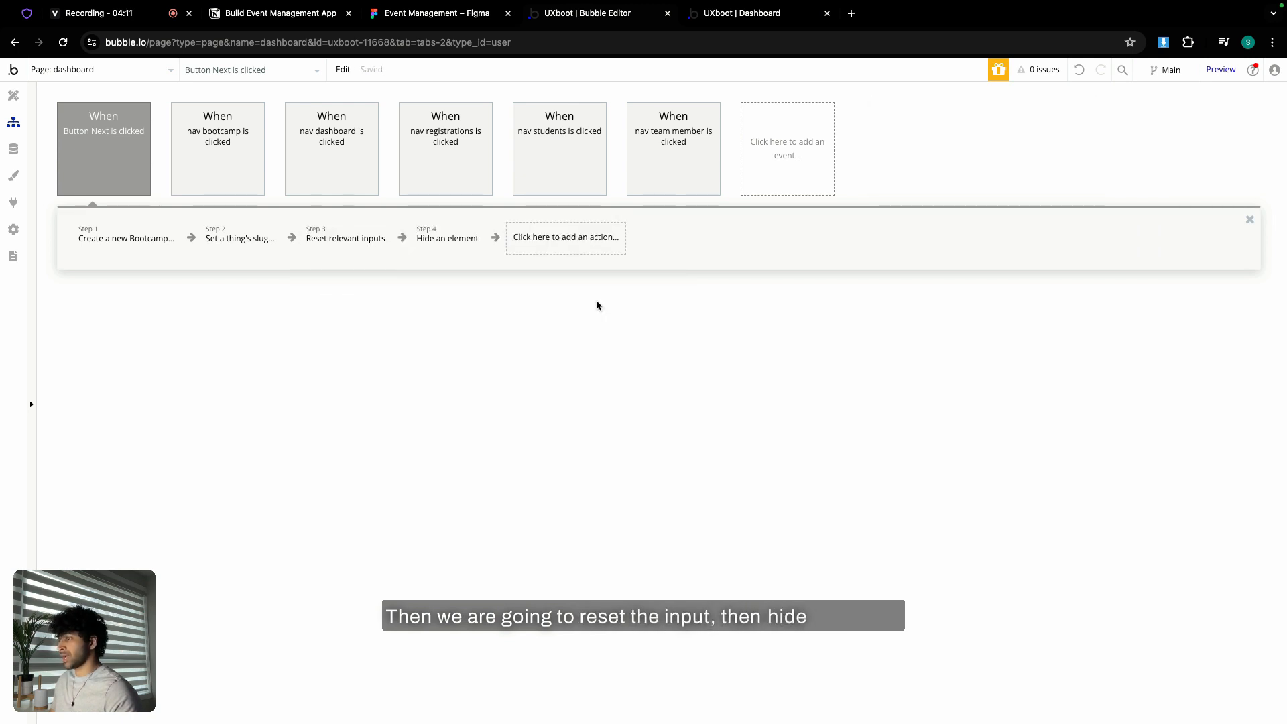
{"action": "left_click", "coordinate": [1013, 148]}
{"action": "left_click", "coordinate": [1012, 166]}
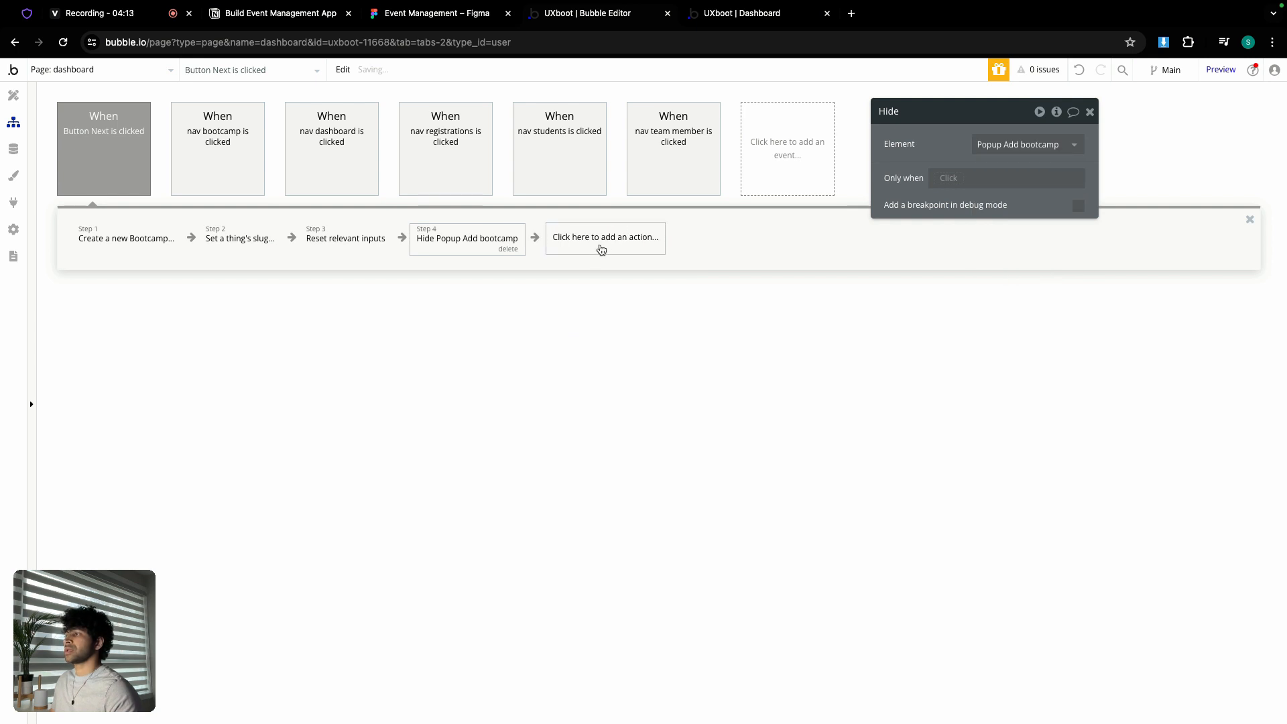
- Add a Navigation Go to page step and list its destination pages
{"action": "left_click", "coordinate": [579, 246]}
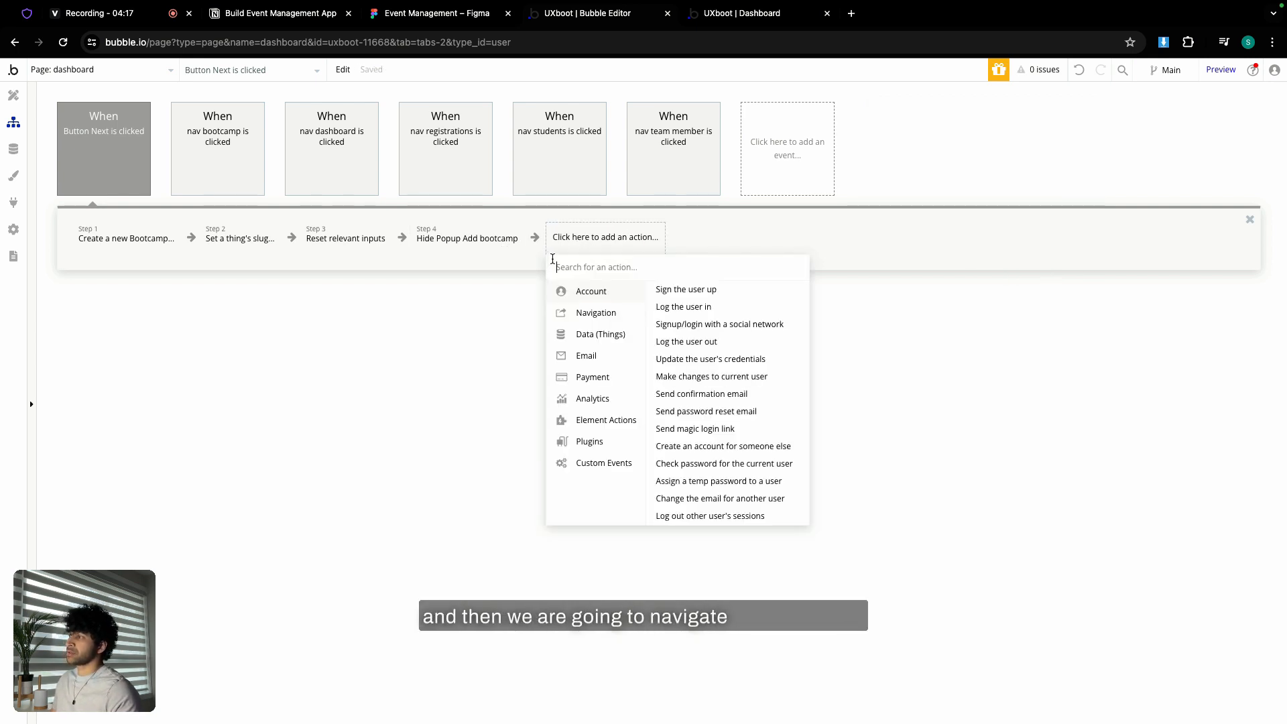
{"action": "mouse_move", "coordinate": [609, 316]}
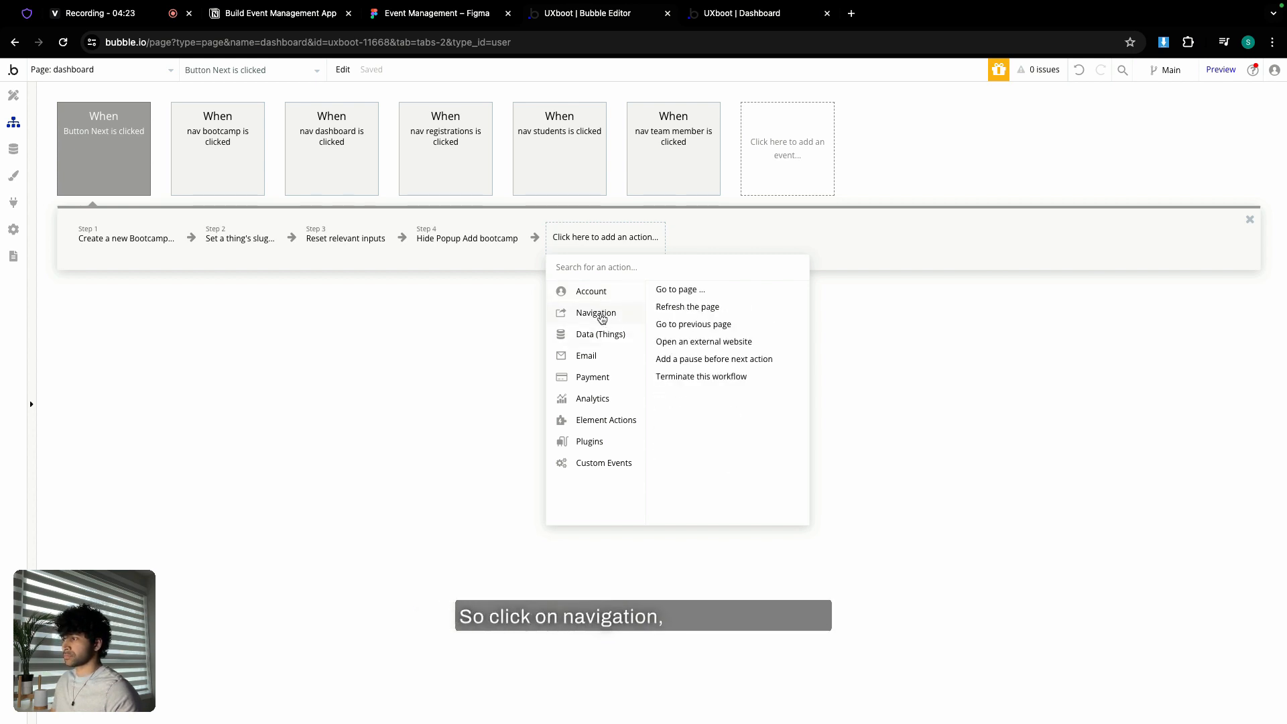
{"action": "left_click", "coordinate": [690, 291]}
{"action": "left_click", "coordinate": [1002, 144]}
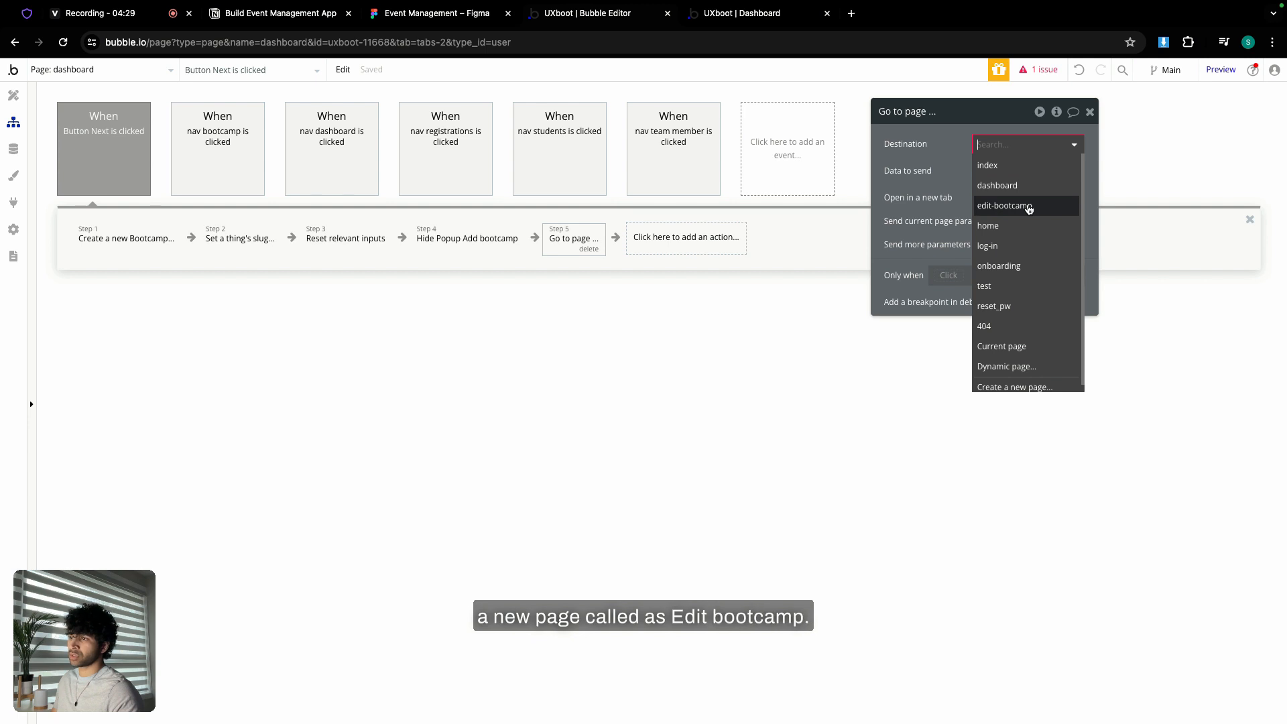
- Delete the existing edit-bootcamp page from the app's pages
{"action": "left_click", "coordinate": [94, 69]}
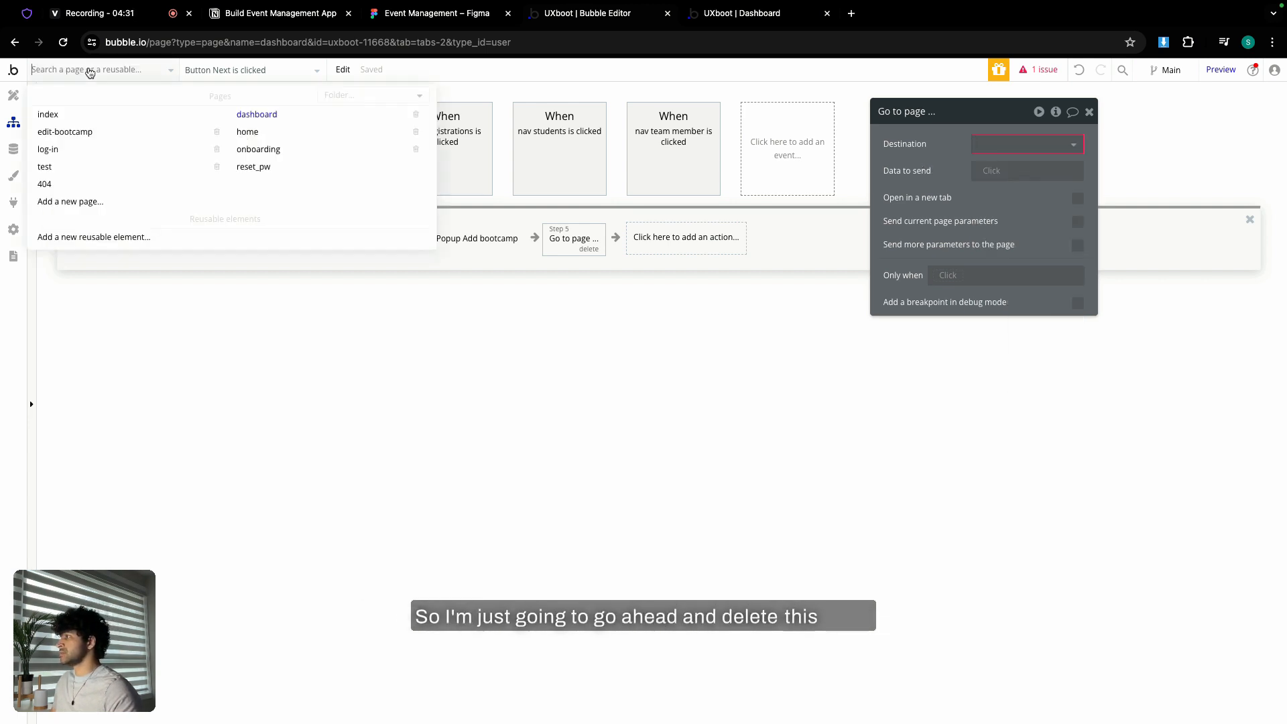
{"action": "left_click", "coordinate": [216, 133]}
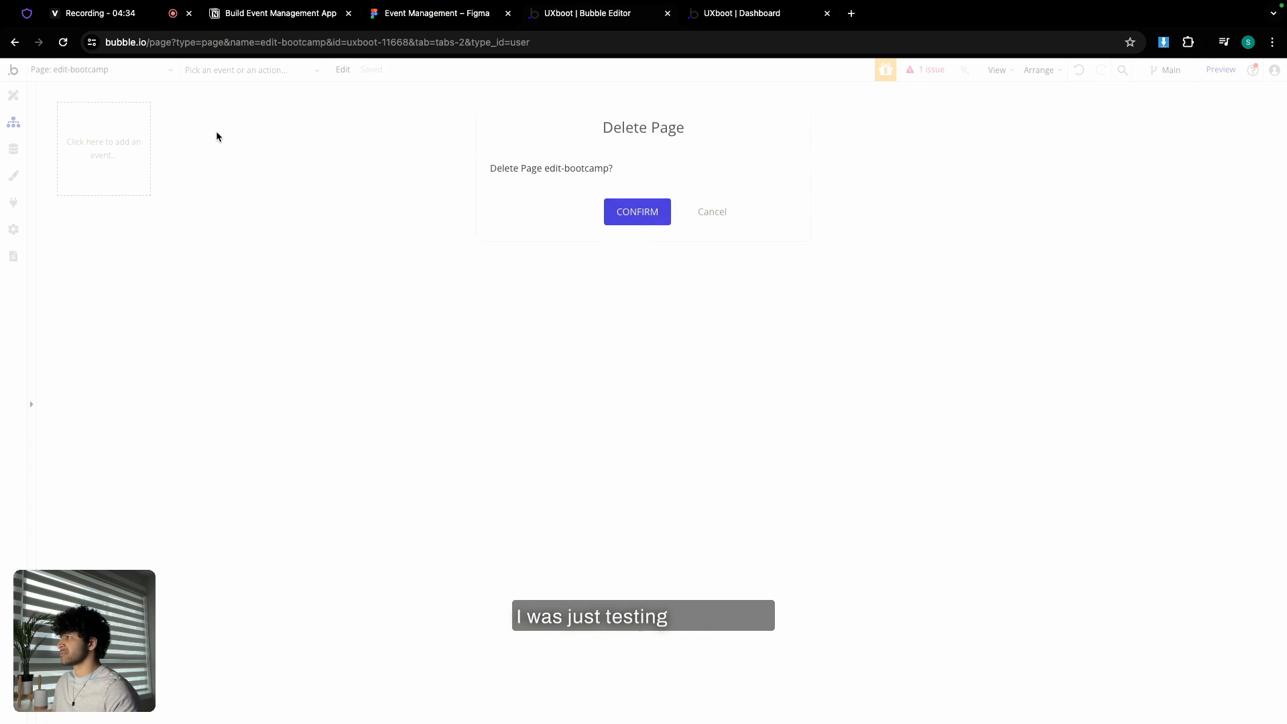
{"action": "left_click", "coordinate": [639, 213]}
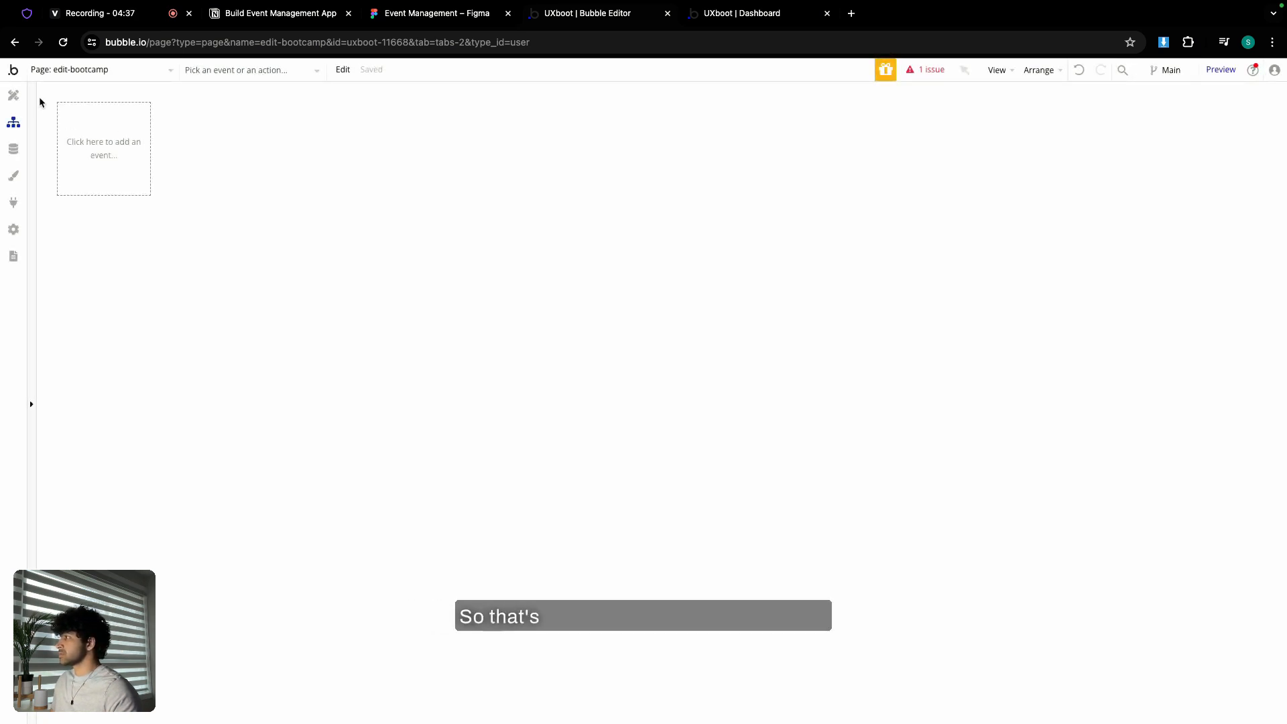
{"action": "left_click", "coordinate": [20, 97]}
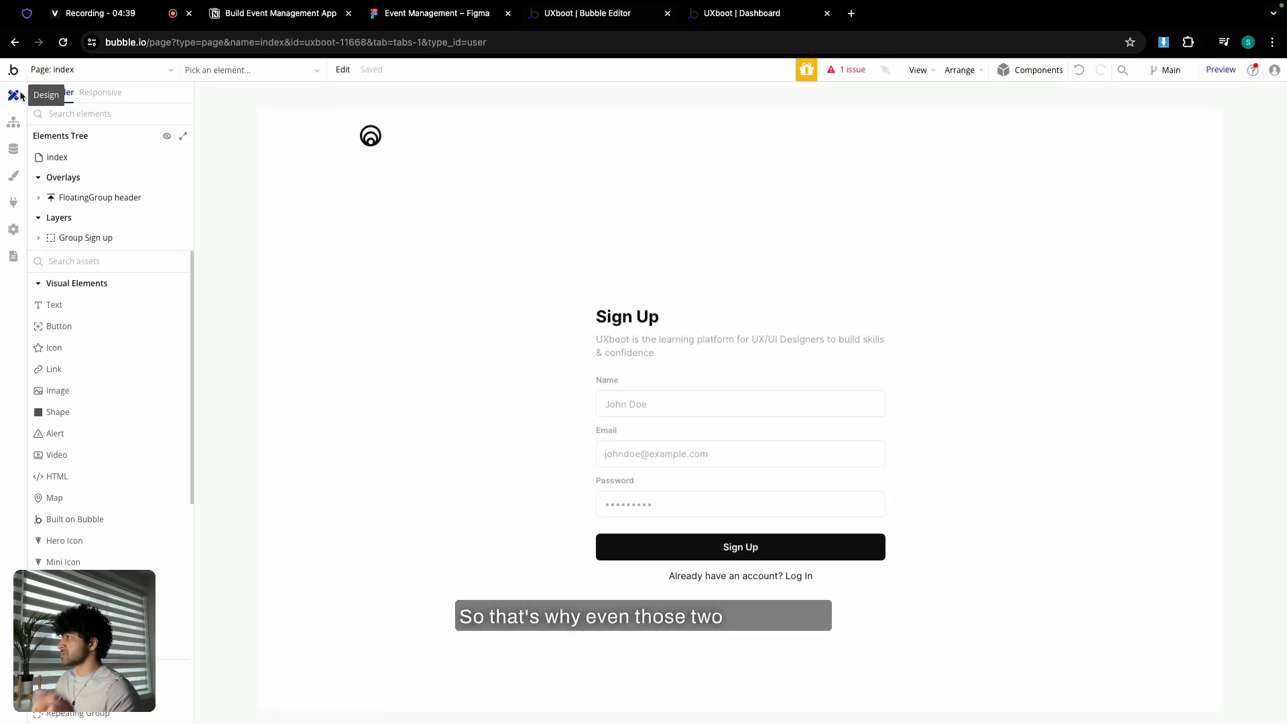
{"action": "left_click", "coordinate": [13, 122]}
- In the dashboard's Button Next workflow, start a new destination page named 'edit-'
{"action": "left_click", "coordinate": [97, 69]}
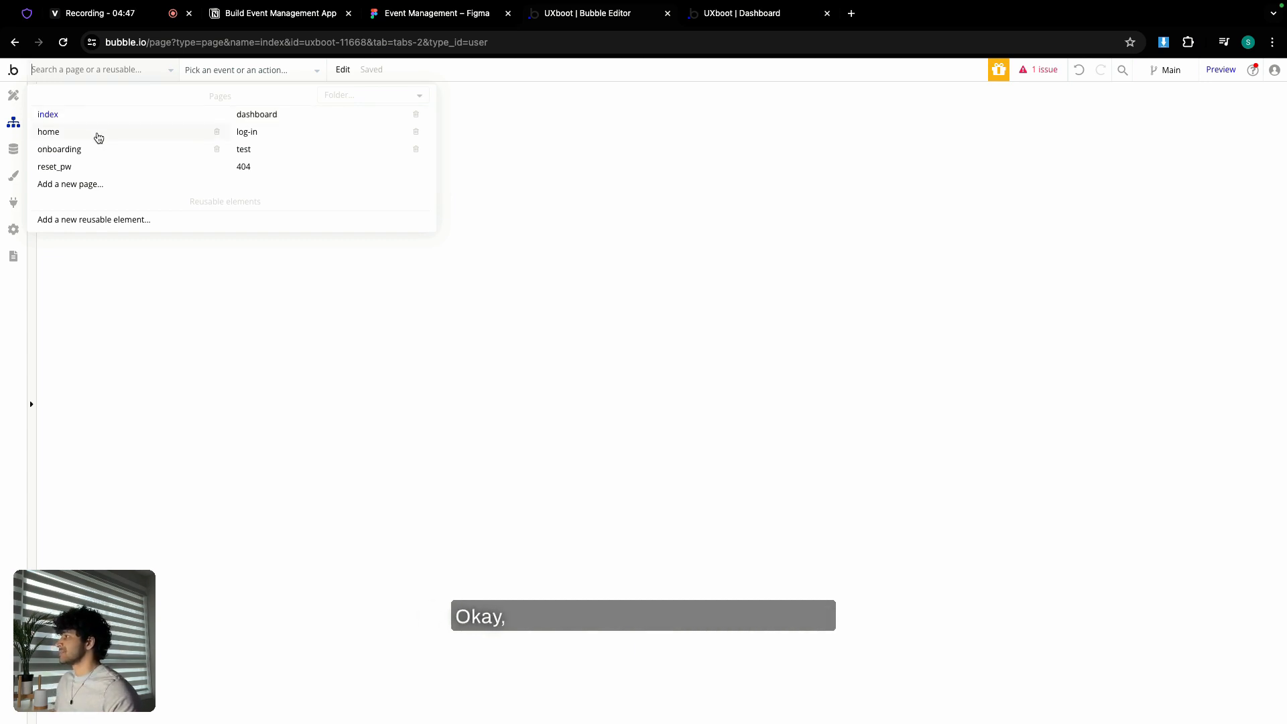
{"action": "mouse_move", "coordinate": [98, 137]}
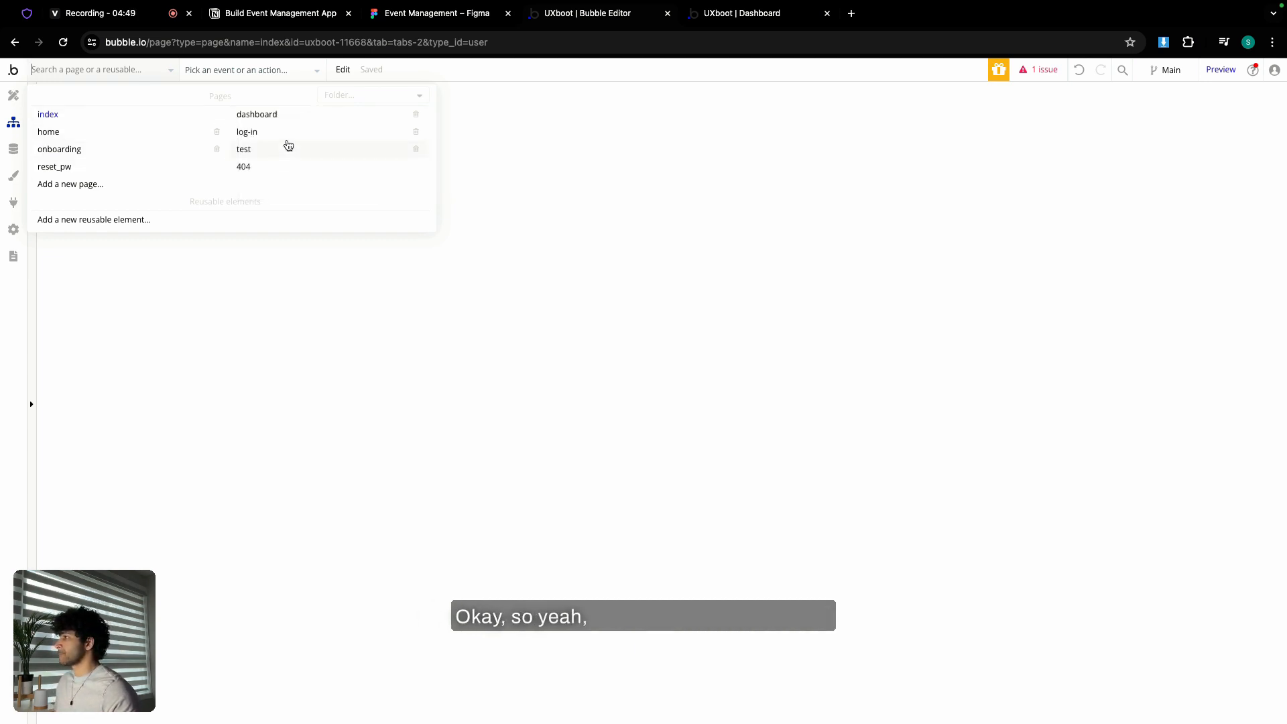
{"action": "left_click", "coordinate": [296, 123]}
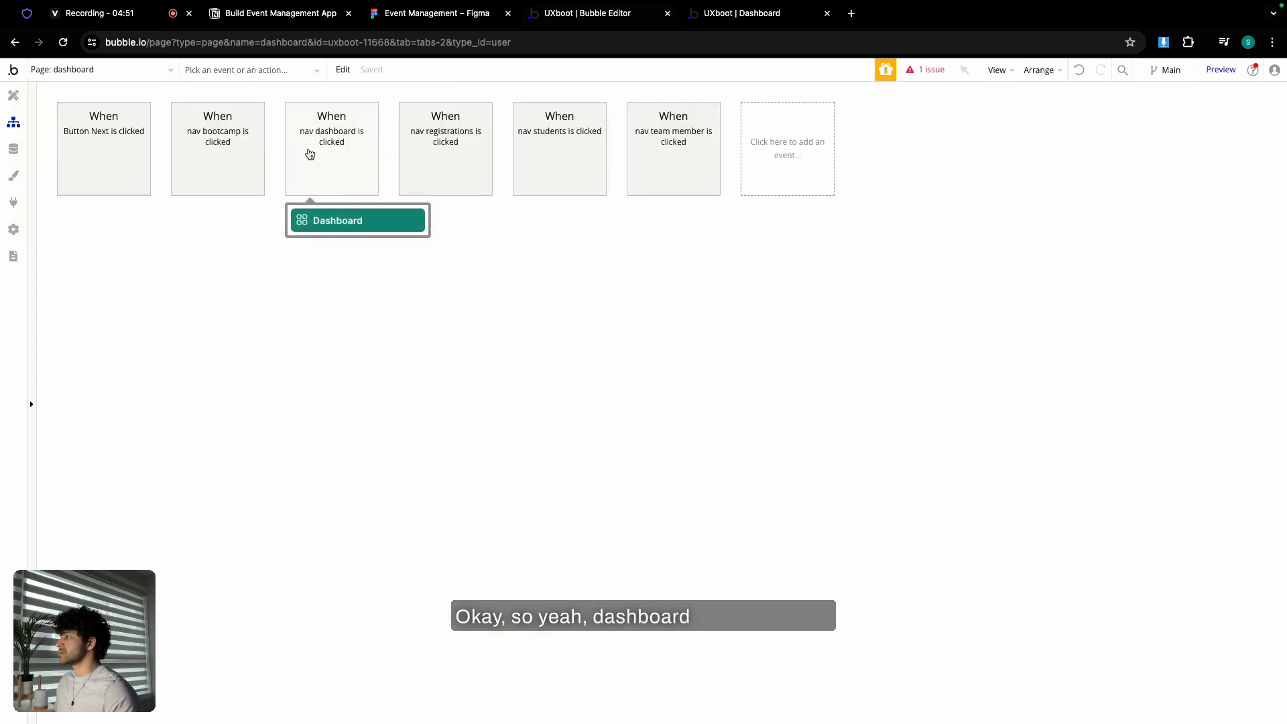
{"action": "left_click", "coordinate": [116, 136]}
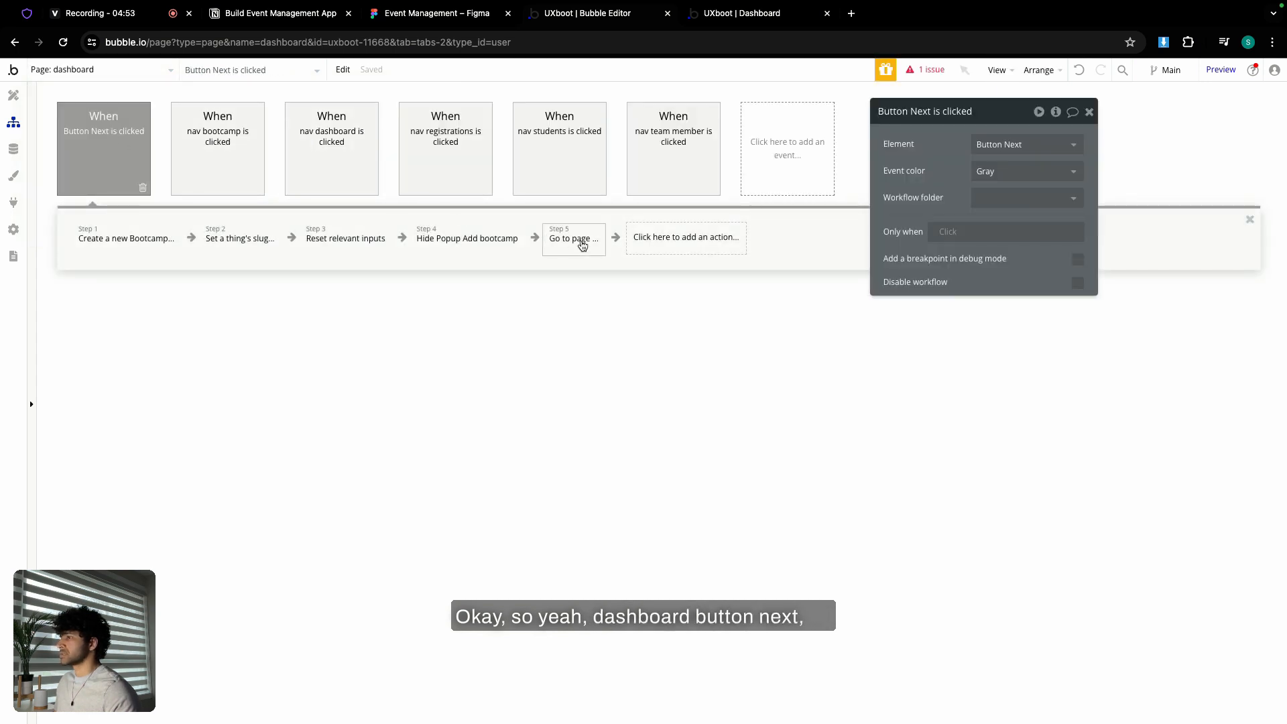
{"action": "left_click", "coordinate": [582, 245]}
{"action": "left_click", "coordinate": [1018, 144]}
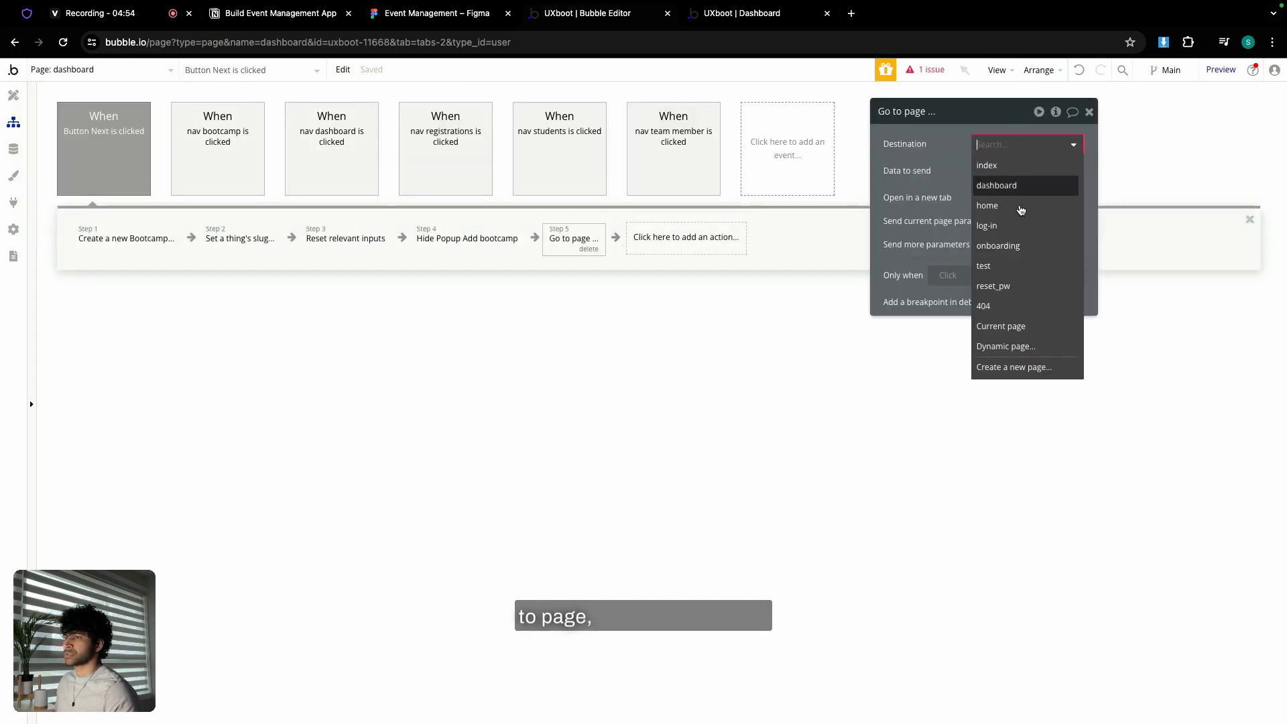
{"action": "left_click", "coordinate": [1031, 367]}
{"action": "type", "text": "edit"}
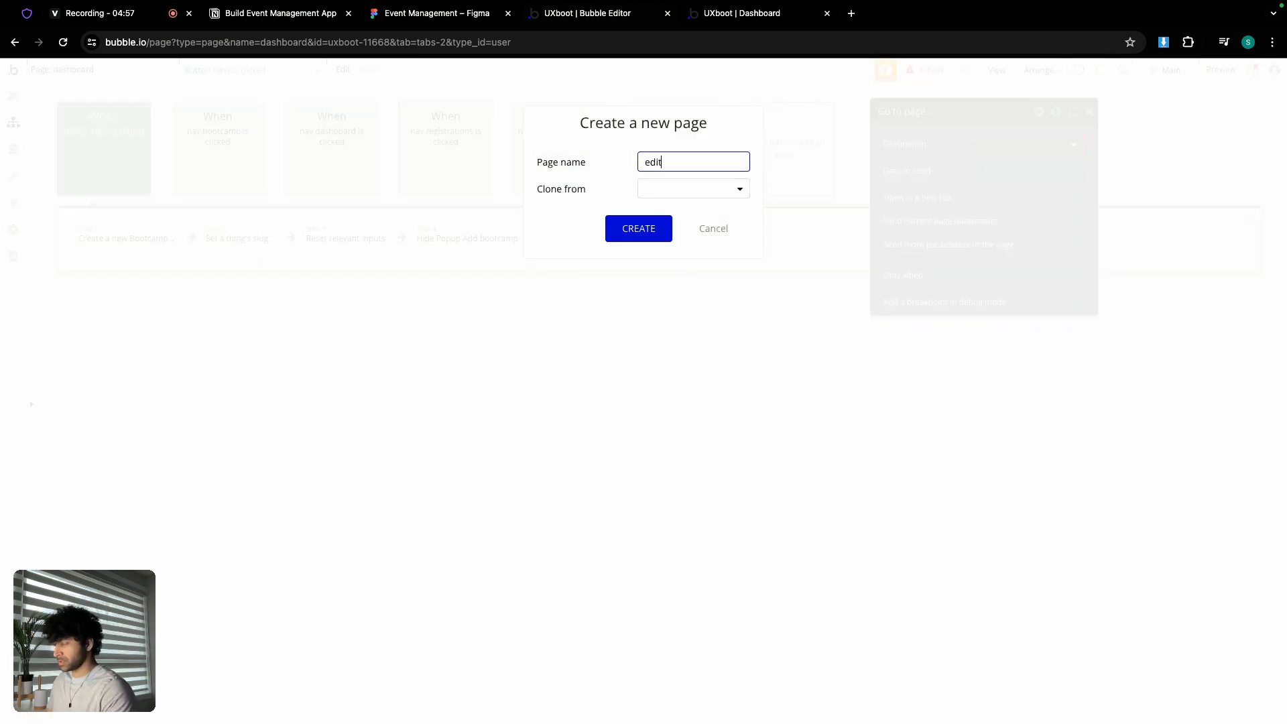
{"action": "type", "text": "-bootcamp"}
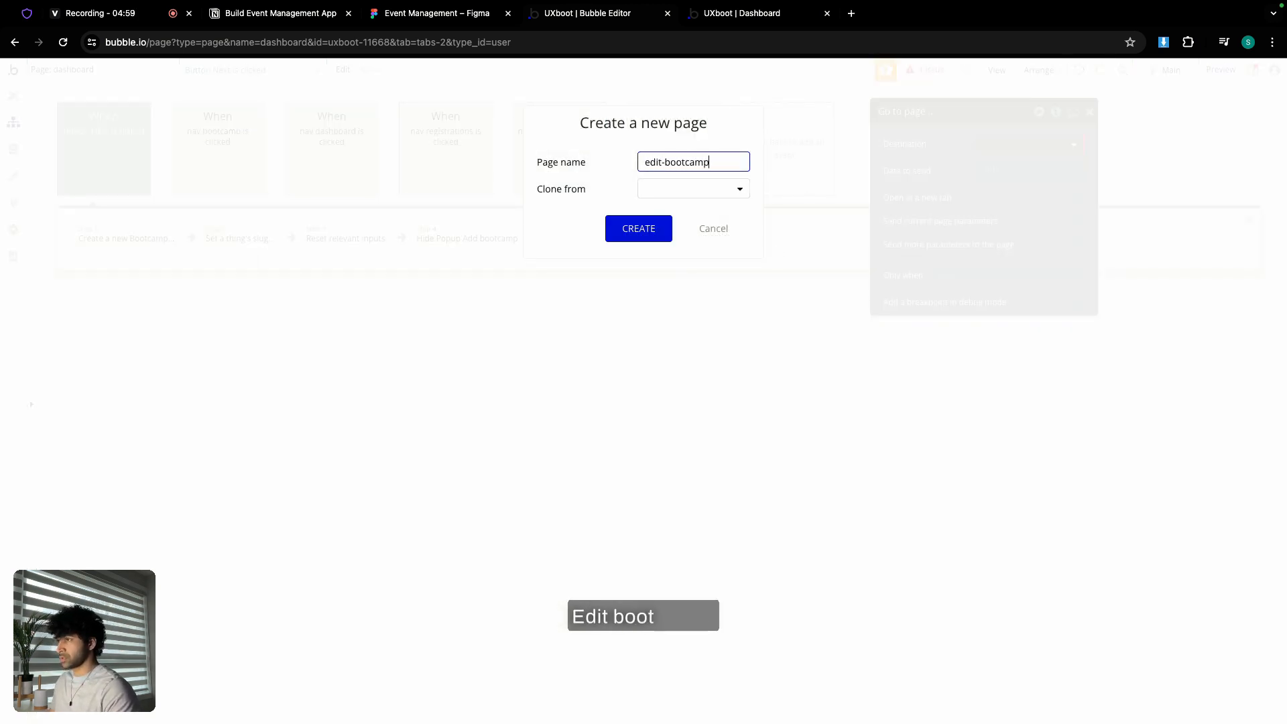
- Create the edit-bootcamp page, make it the destination, and send Result of step 1
{"action": "left_click", "coordinate": [642, 219]}
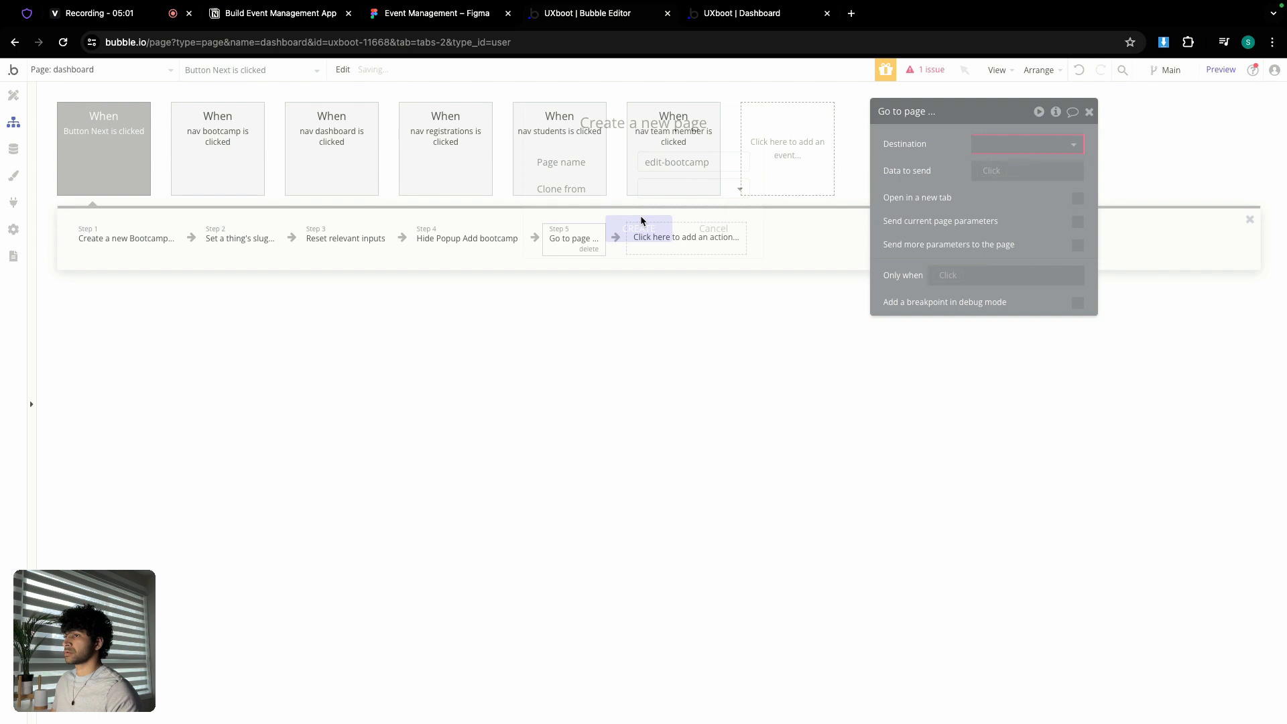
{"action": "left_click", "coordinate": [1000, 146]}
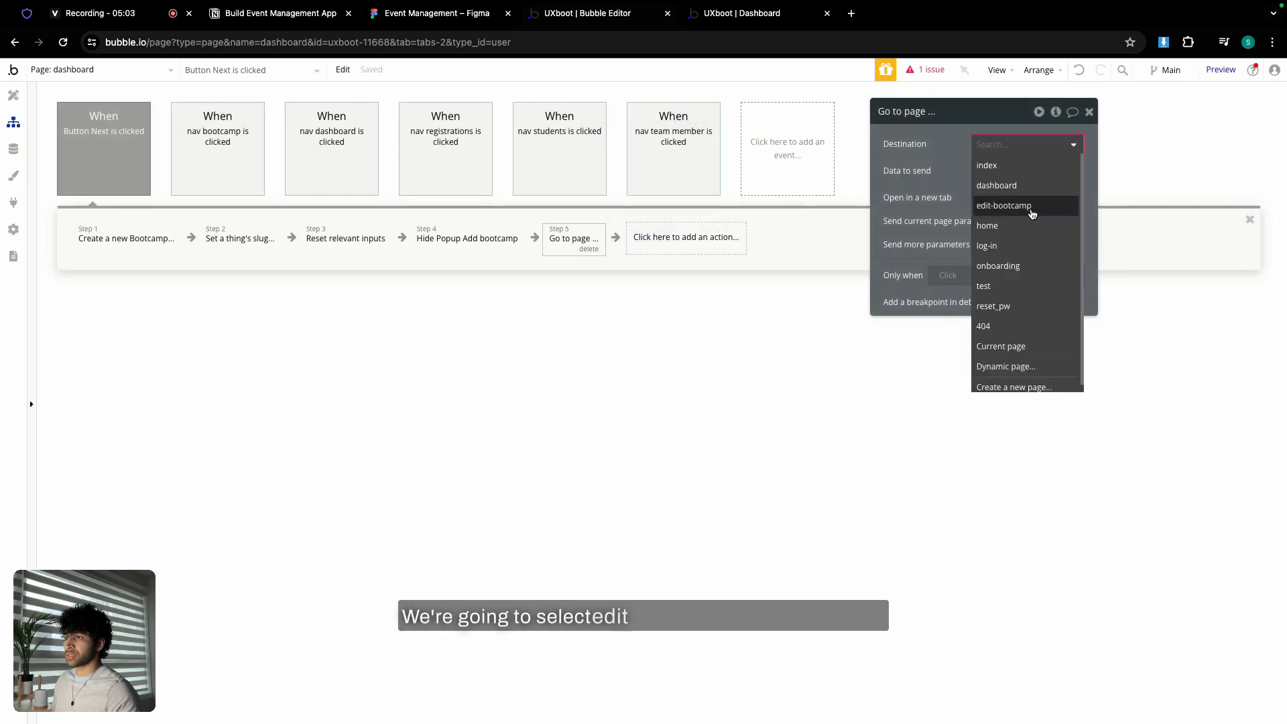
{"action": "left_click", "coordinate": [1032, 210]}
{"action": "left_click", "coordinate": [993, 173]}
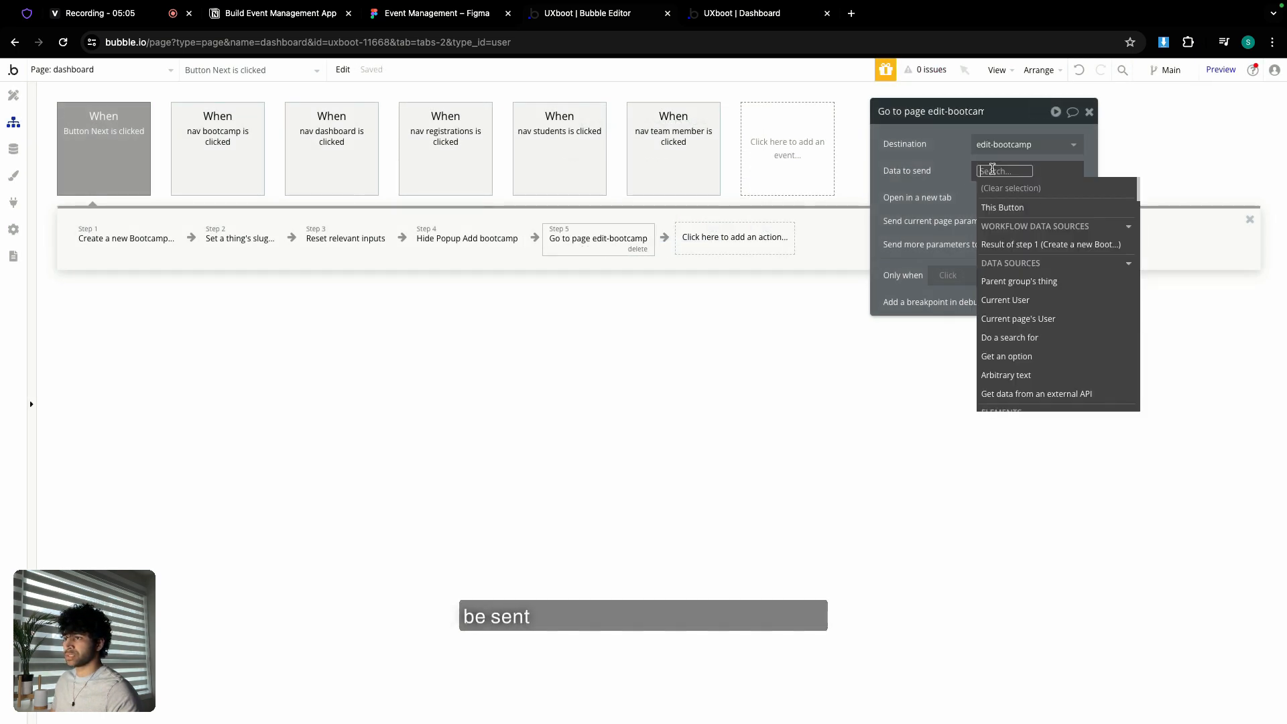
{"action": "left_click", "coordinate": [1022, 244]}
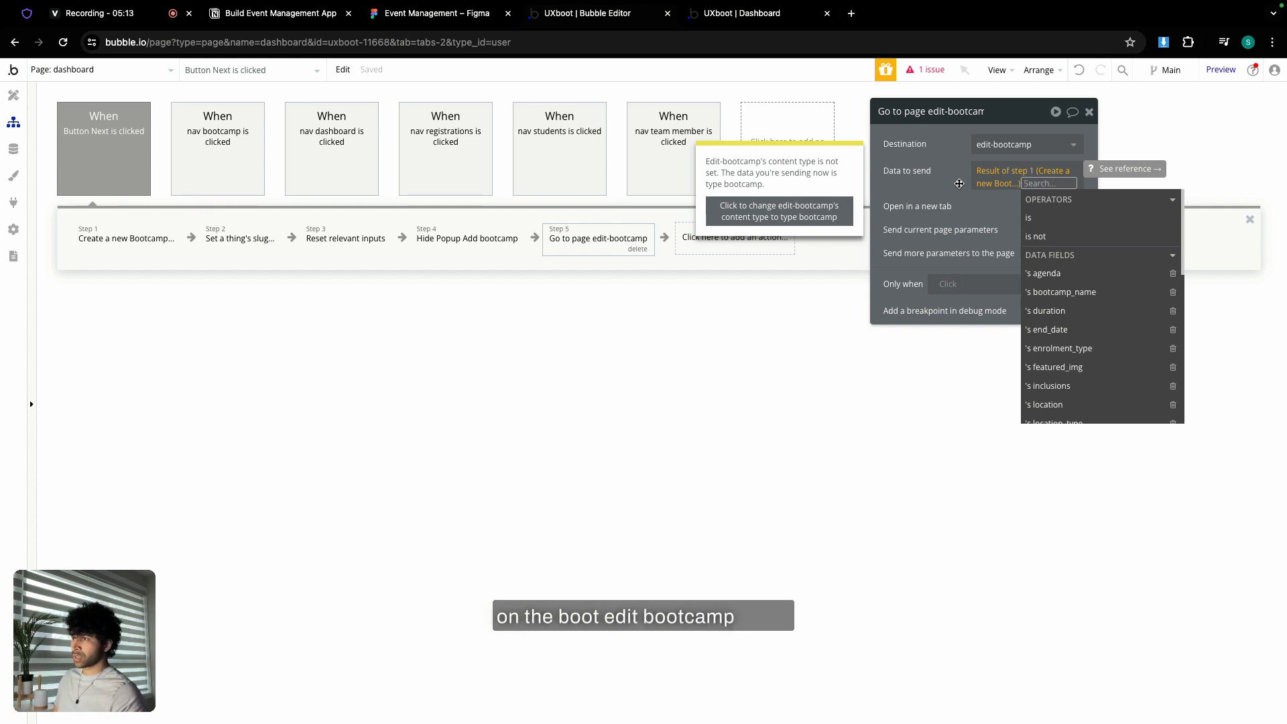
{"action": "left_click", "coordinate": [960, 183]}
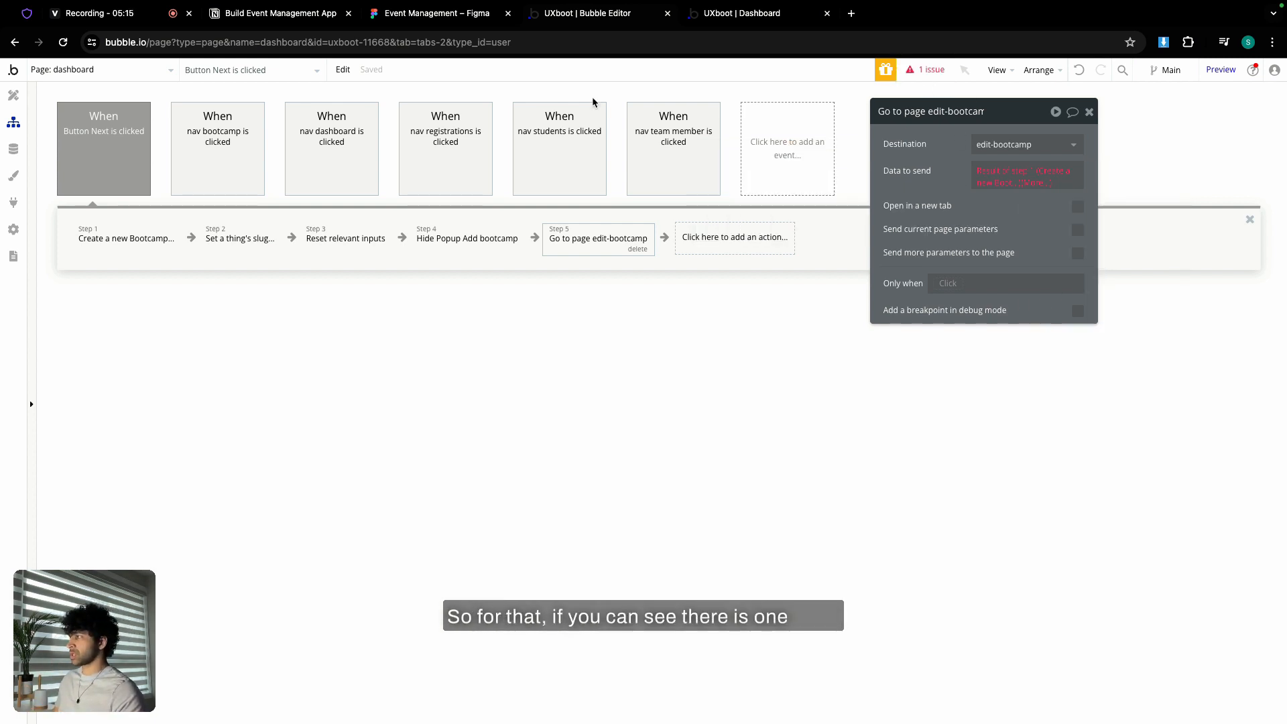
{"action": "left_click", "coordinate": [14, 96]}
{"action": "left_click", "coordinate": [71, 71]}
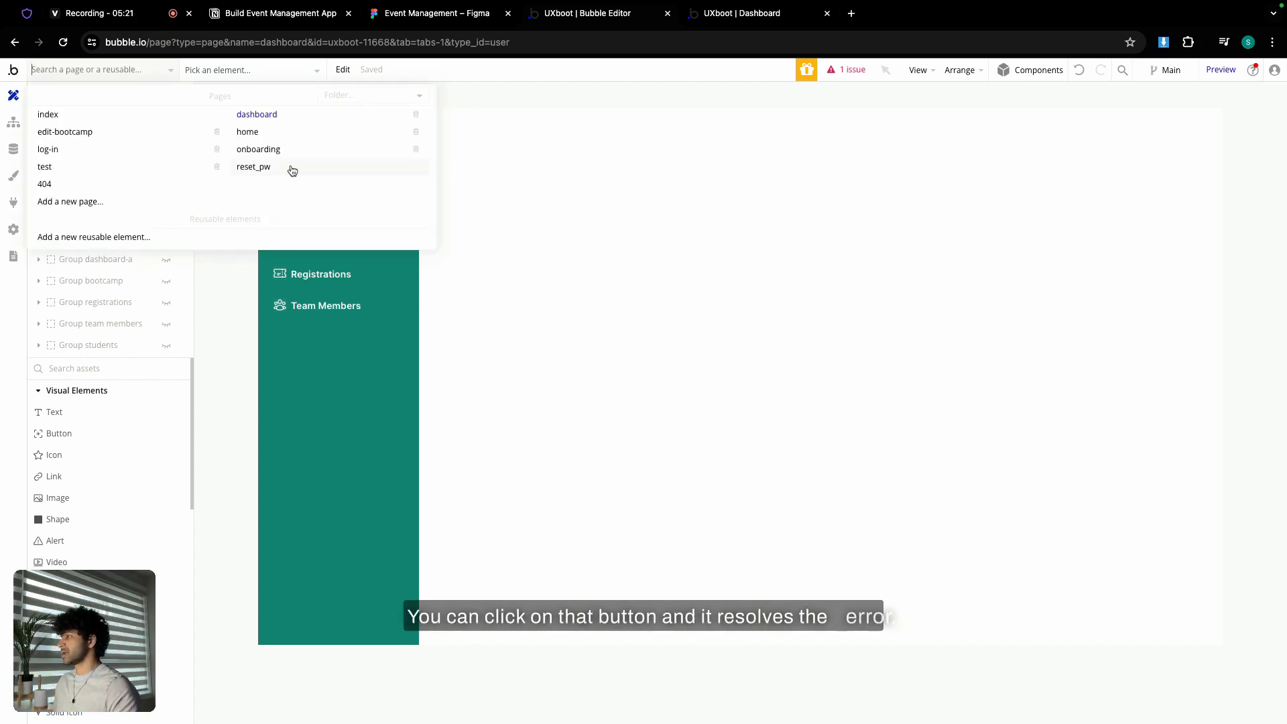
- Set the edit-bootcamp page's content type to Bootcamp
{"action": "left_click", "coordinate": [50, 137]}
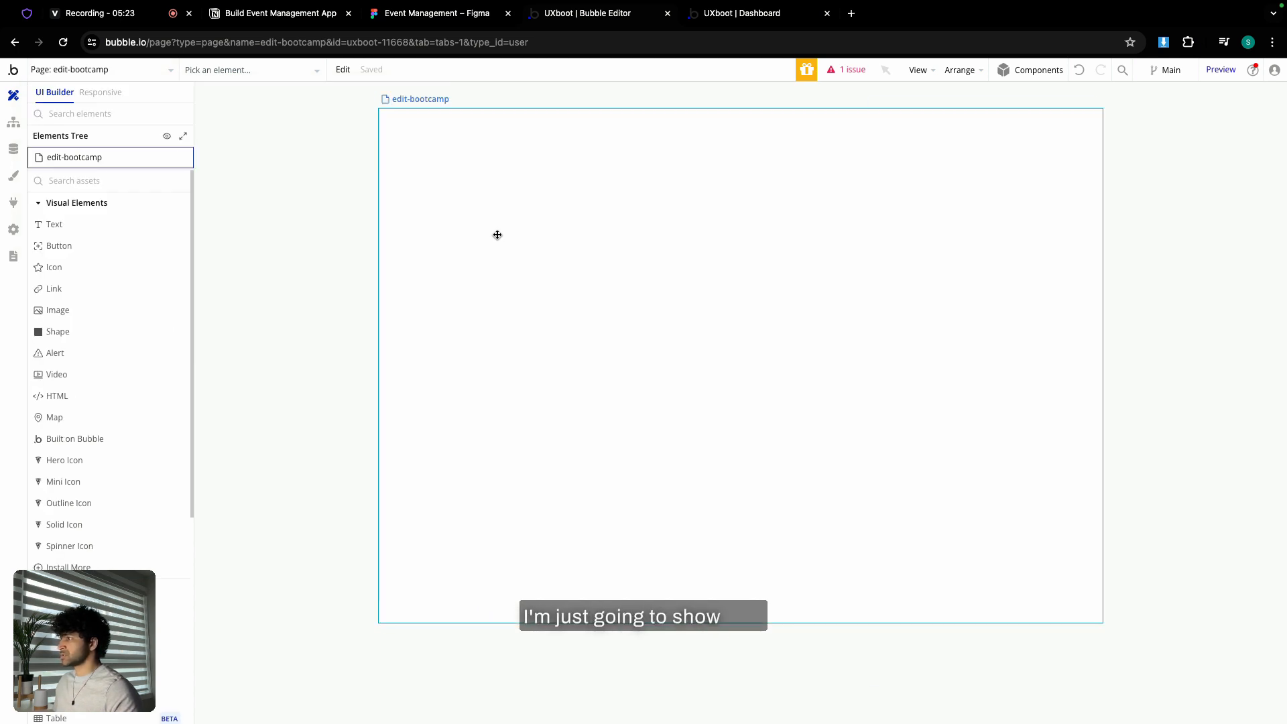
{"action": "double_click", "coordinate": [496, 235]}
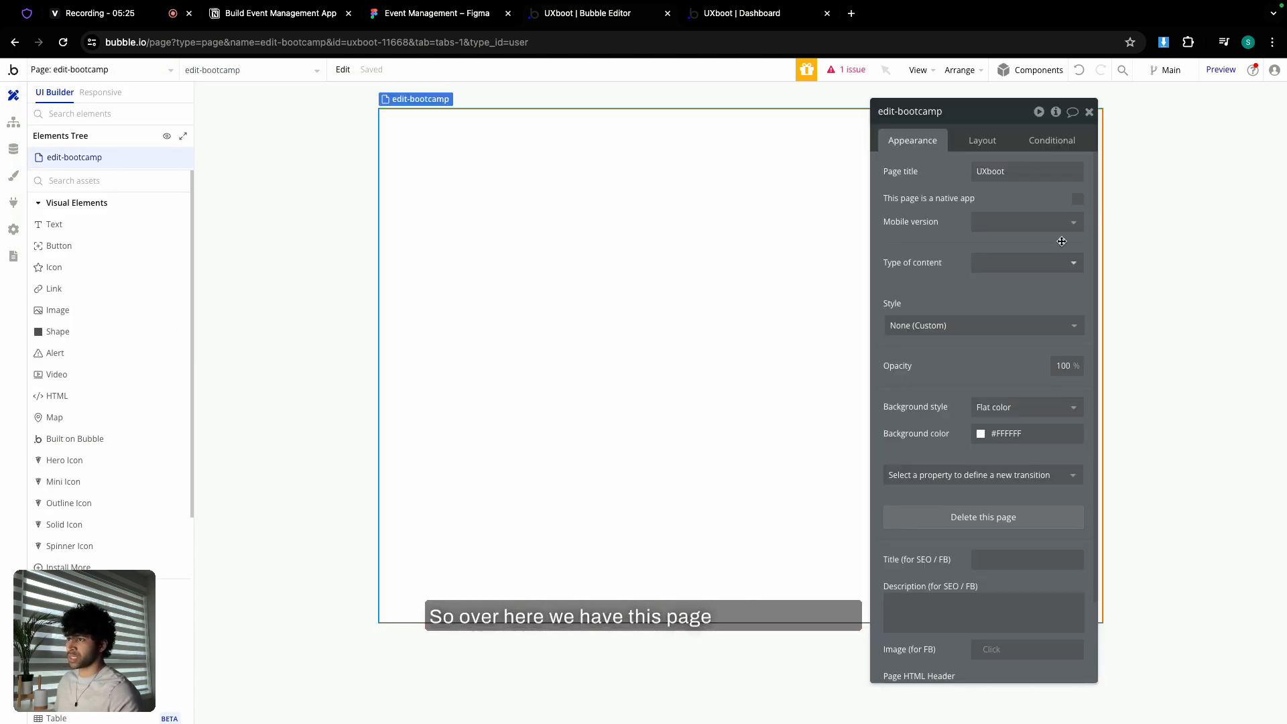
{"action": "left_click", "coordinate": [1018, 266]}
{"action": "left_click", "coordinate": [1017, 377]}
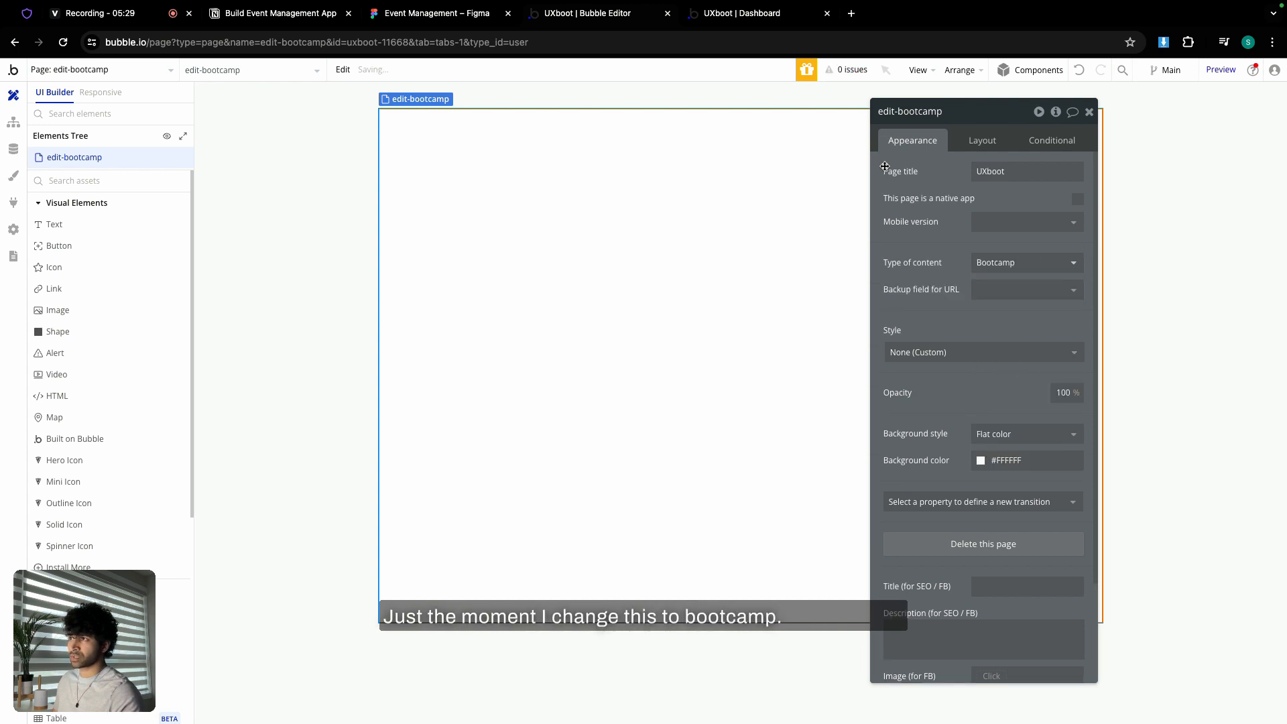
{"action": "left_click", "coordinate": [1090, 111]}
- Give the page a Column layout, width 1440, min height 900, centred contents
{"action": "double_click", "coordinate": [596, 223]}
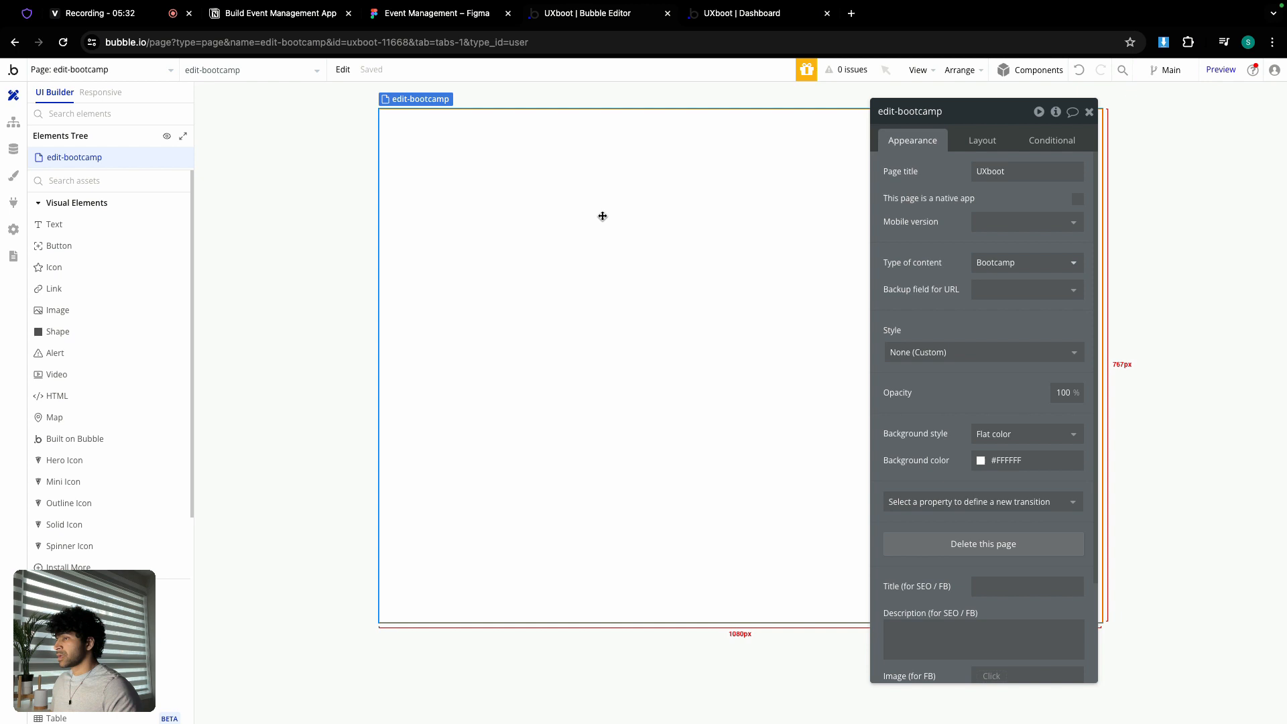
{"action": "left_click", "coordinate": [983, 140]}
{"action": "left_click", "coordinate": [1005, 171]}
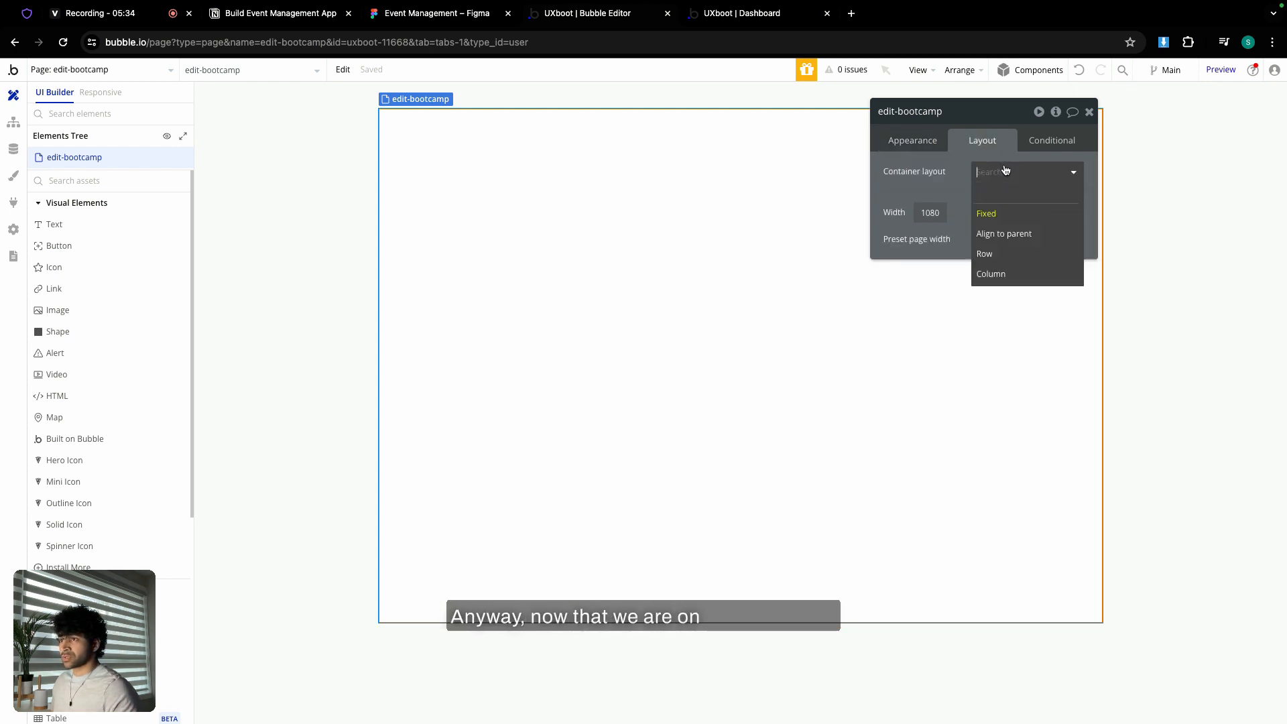
{"action": "left_click", "coordinate": [998, 273]}
{"action": "double_click", "coordinate": [1067, 307]}
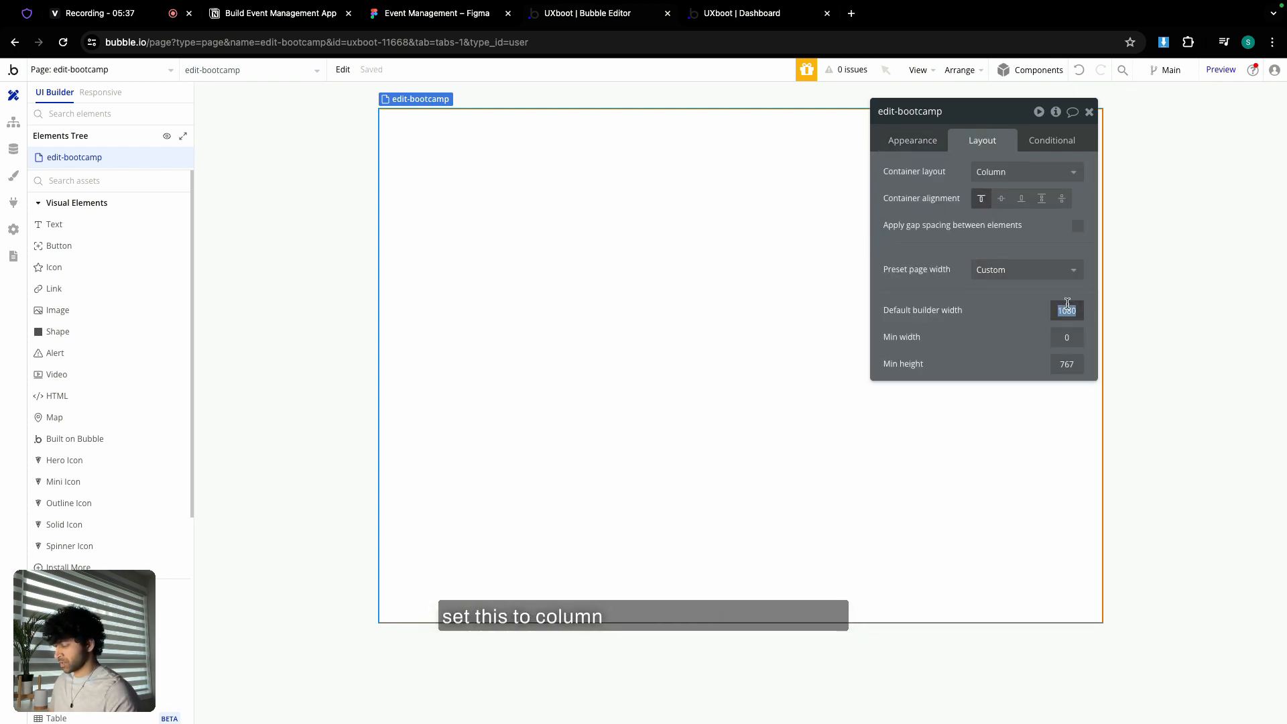
{"action": "type", "text": "144"}
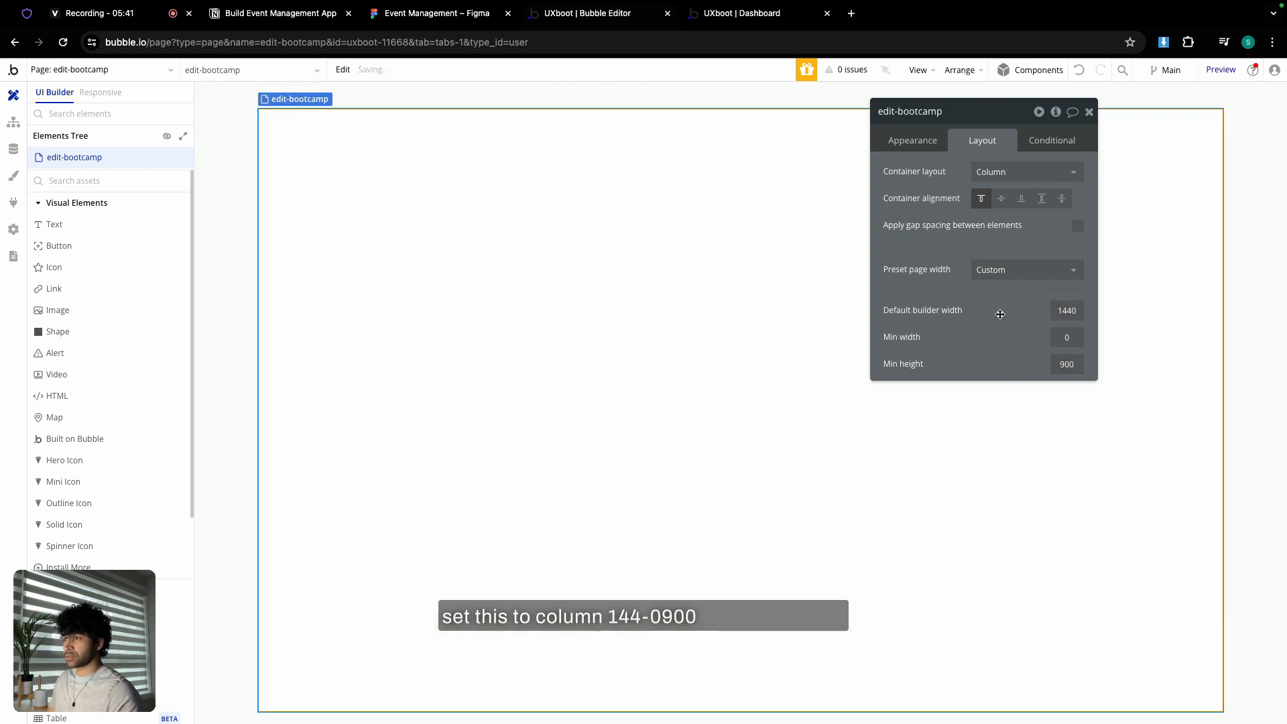
{"action": "key", "text": "Return"}
{"action": "left_click", "coordinate": [1002, 200]}
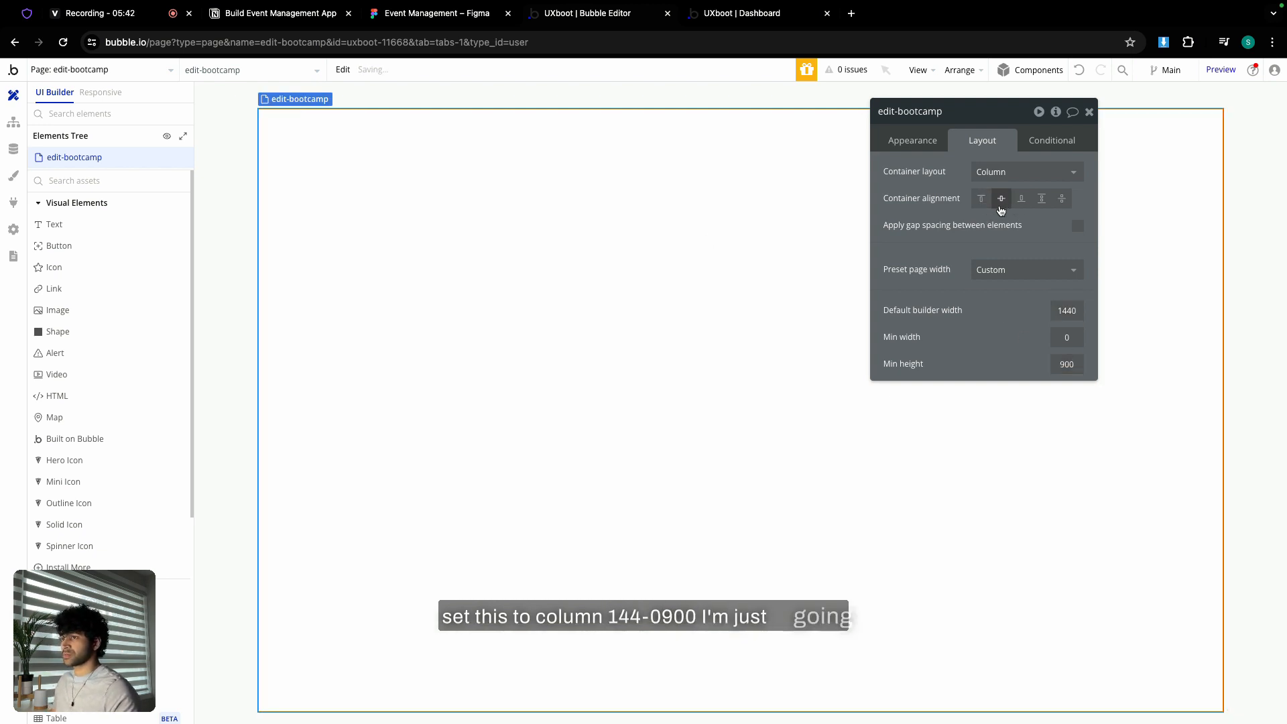
- Add a centred Heading 5 text showing Current page's Bootcamp's bootcamp_name
{"action": "left_click", "coordinate": [68, 226]}
{"action": "left_click", "coordinate": [655, 370]}
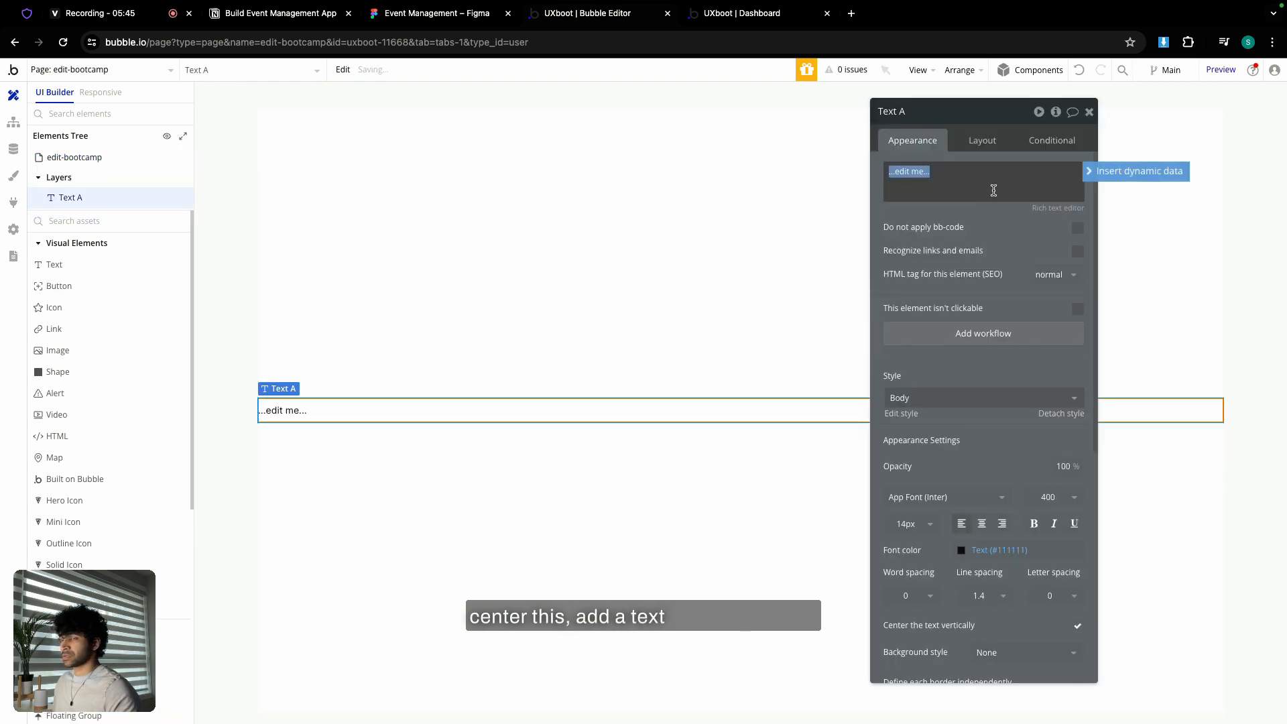
{"action": "left_click", "coordinate": [1088, 171]}
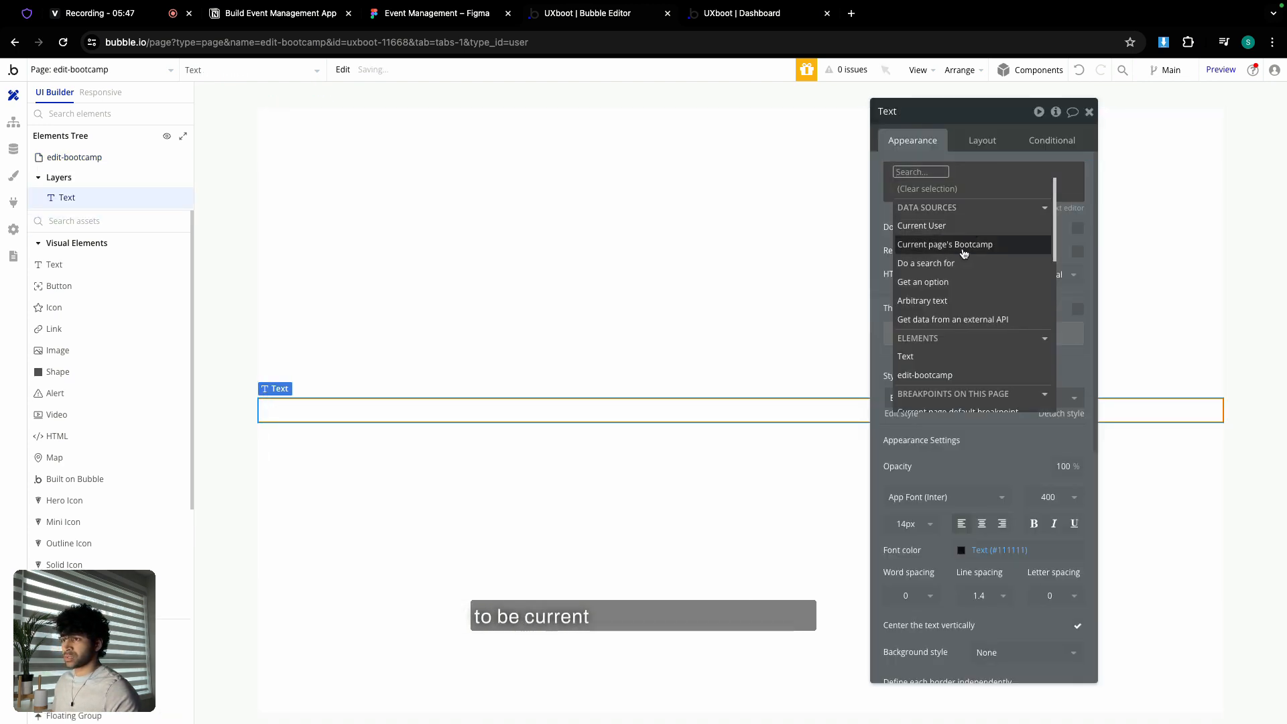
{"action": "left_click", "coordinate": [965, 245]}
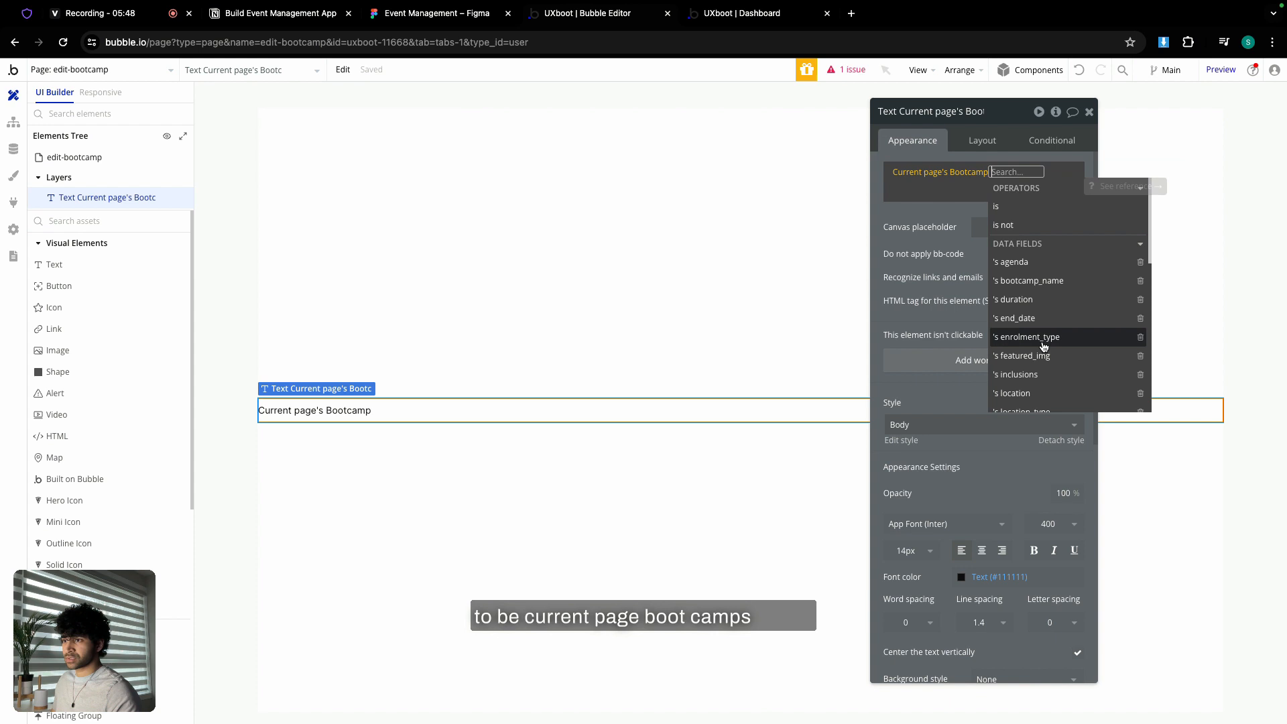
{"action": "left_click", "coordinate": [1029, 280]}
{"action": "left_click", "coordinate": [982, 551]}
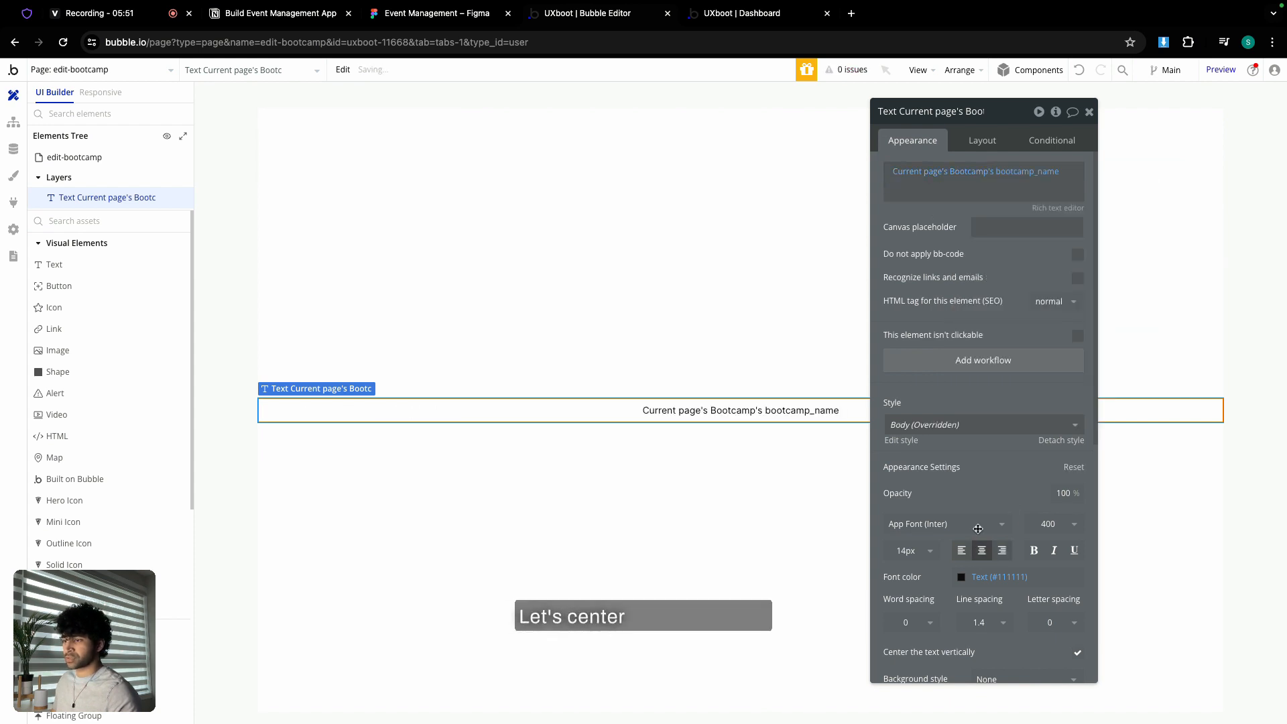
{"action": "left_click", "coordinate": [959, 425]}
{"action": "left_click", "coordinate": [971, 586]}
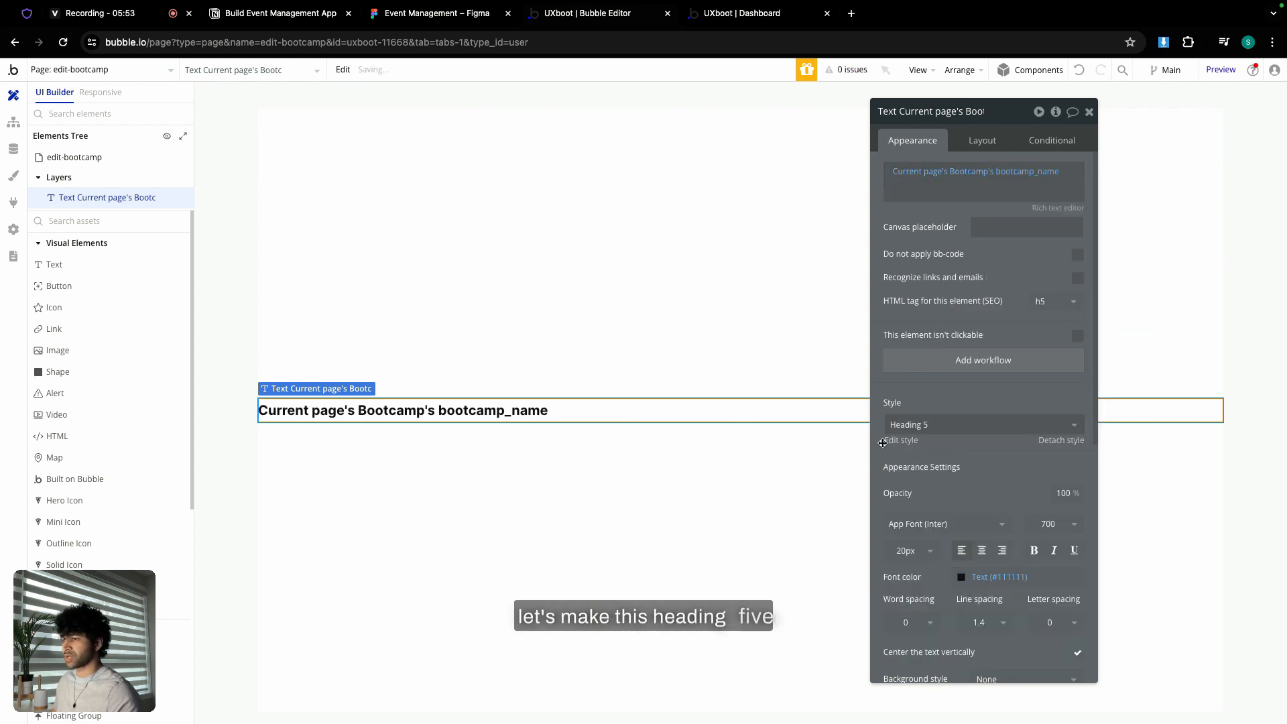
{"action": "left_click", "coordinate": [980, 551]}
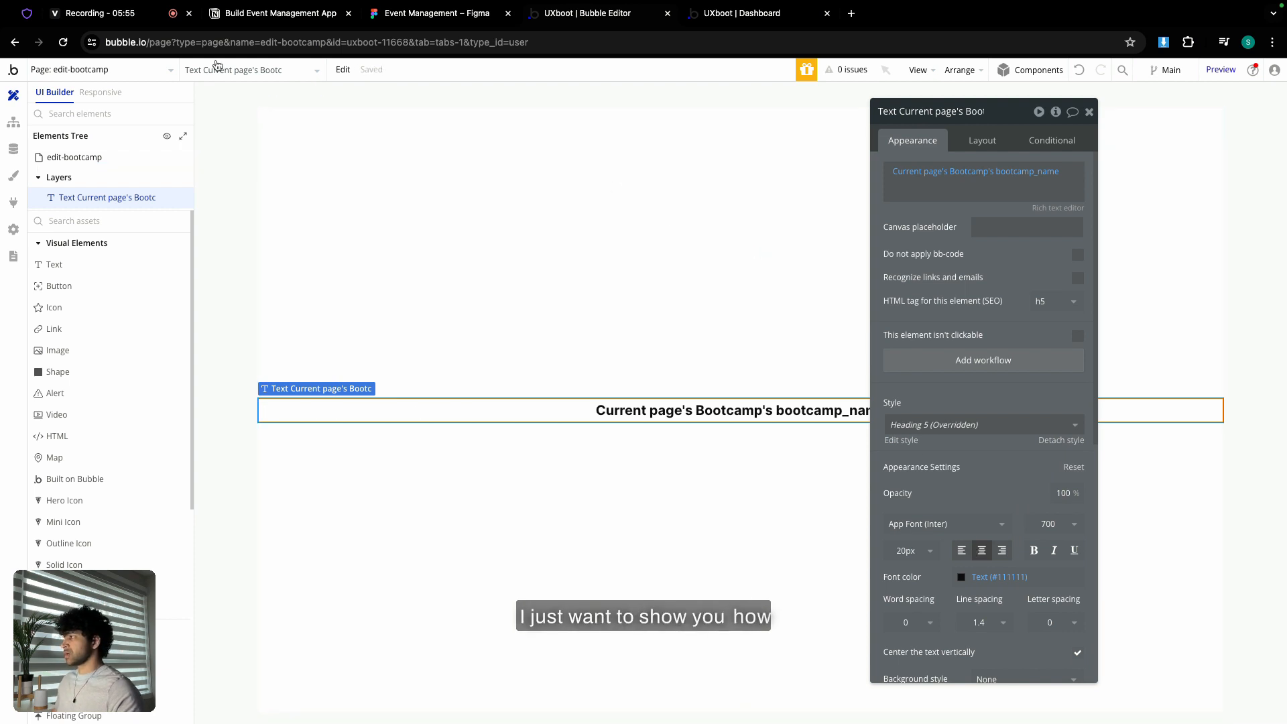
{"action": "left_click", "coordinate": [158, 76]}
- Review the dashboard's Button Next workflow and its go-to-edit-bootcamp step
{"action": "left_click", "coordinate": [259, 114]}
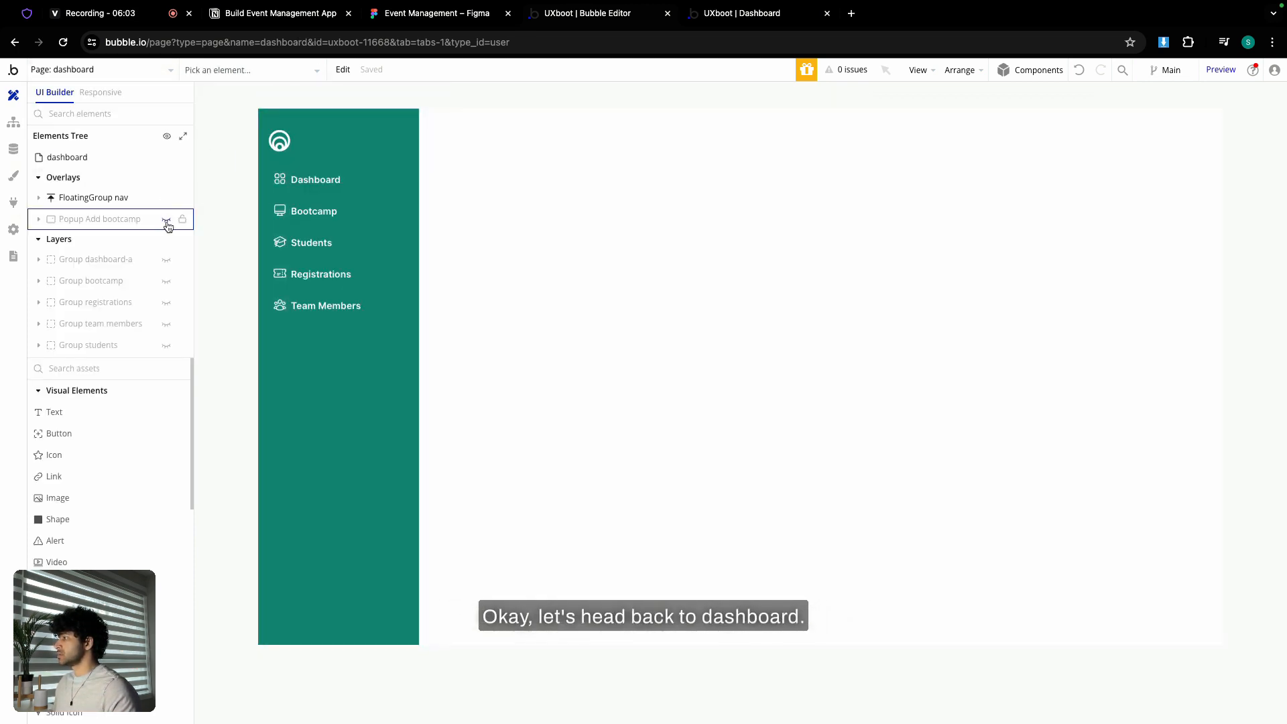
{"action": "left_click", "coordinate": [13, 122]}
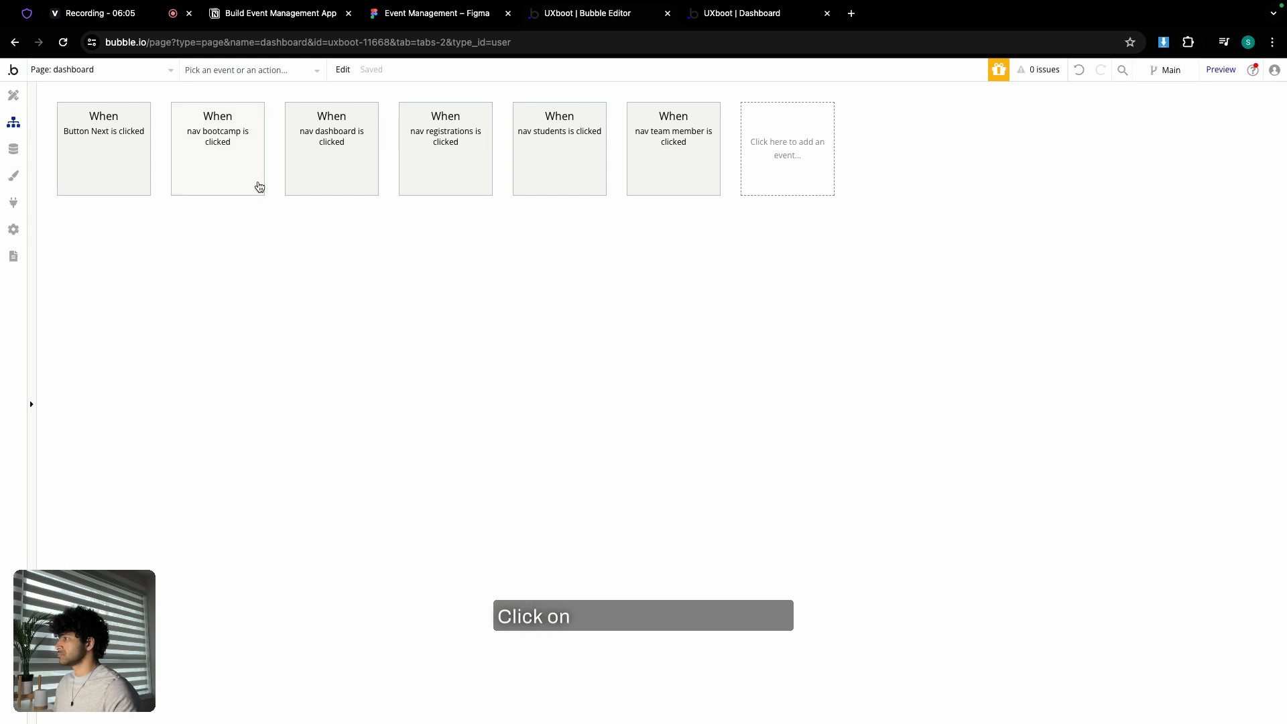
{"action": "left_click", "coordinate": [117, 154]}
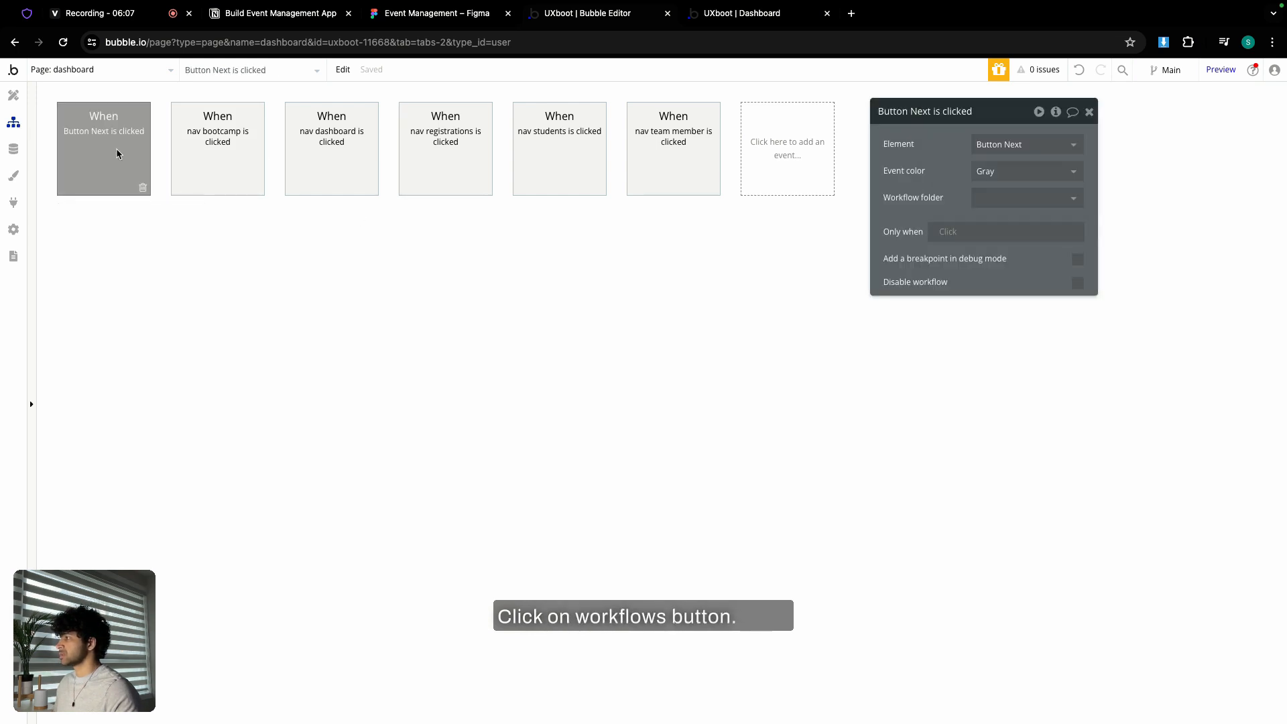
{"action": "left_click", "coordinate": [601, 243]}
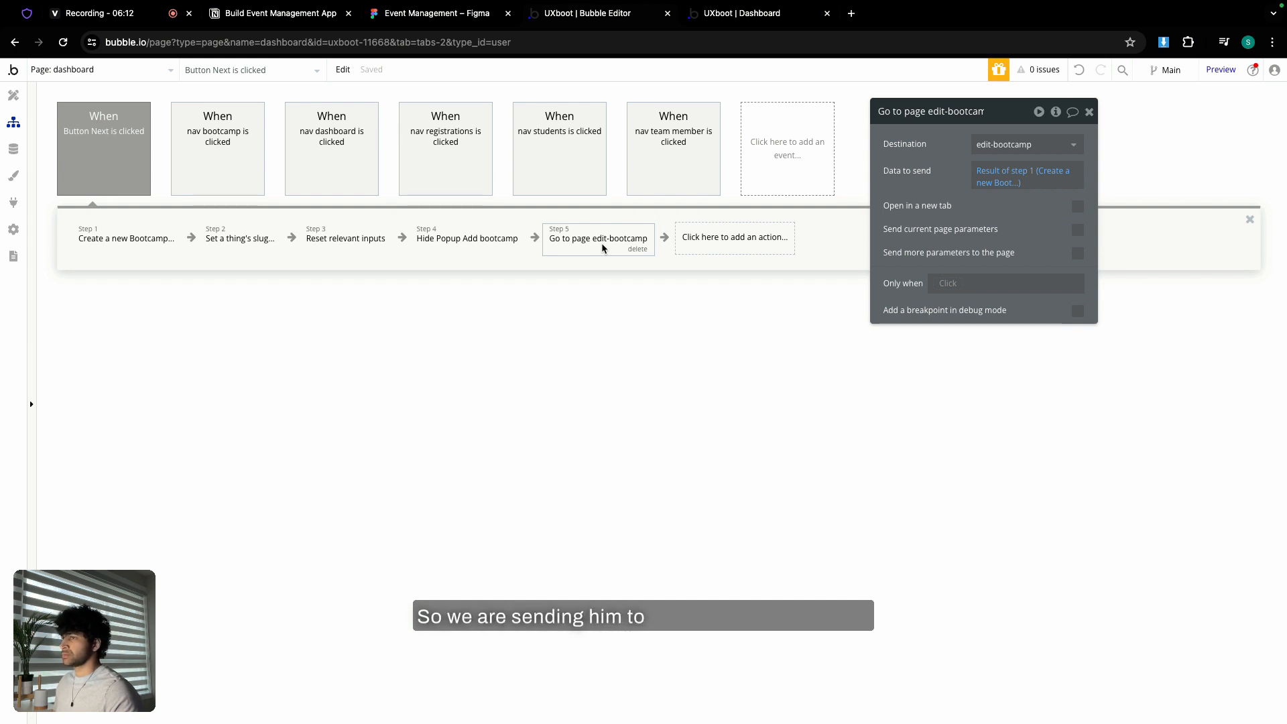
{"action": "left_click", "coordinate": [15, 96]}
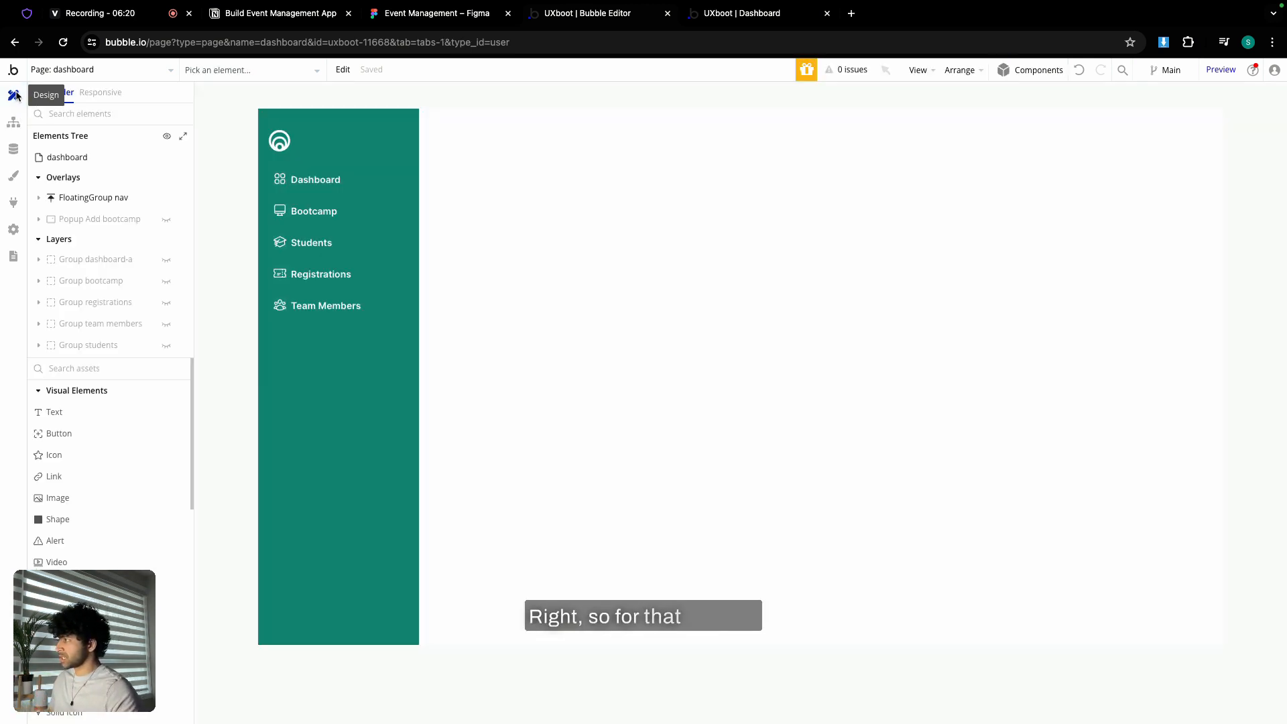
- Give Group dashboard-a's Add Bootcamp button a Show Popup Add bootcamp workflow, then copy that step
{"action": "left_click", "coordinate": [167, 262]}
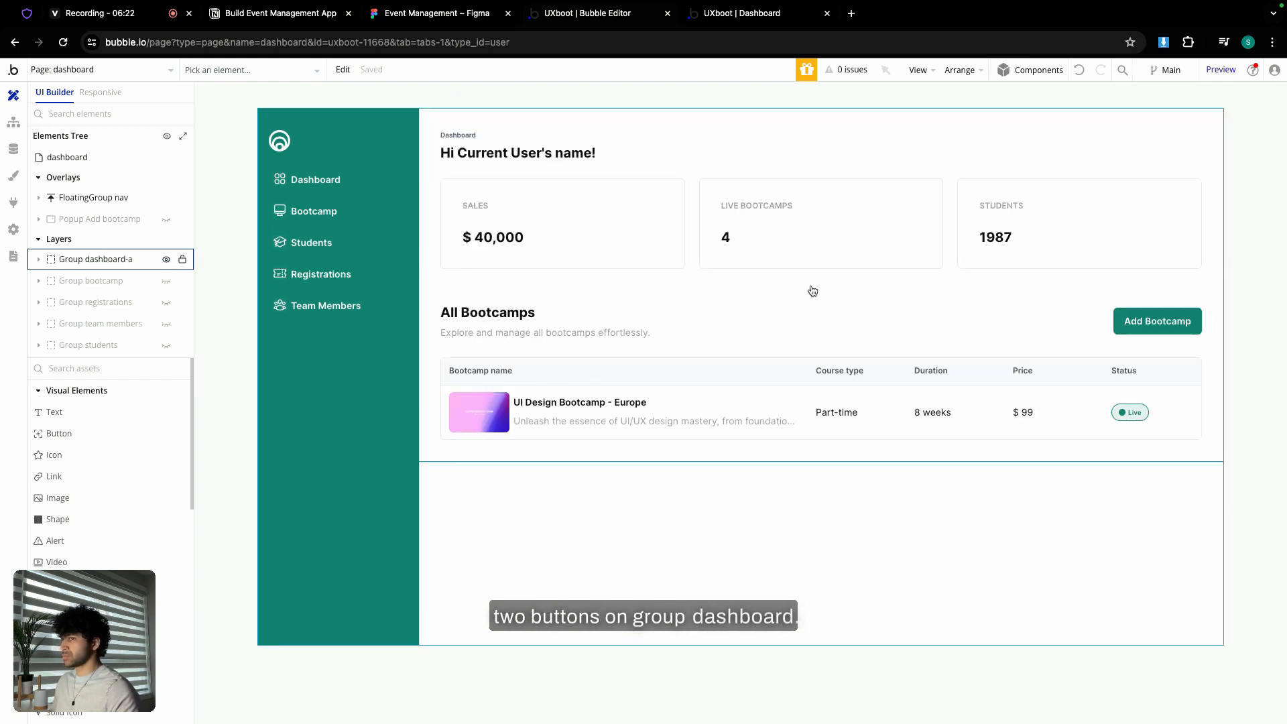
{"action": "double_click", "coordinate": [1158, 321]}
{"action": "left_click", "coordinate": [983, 242]}
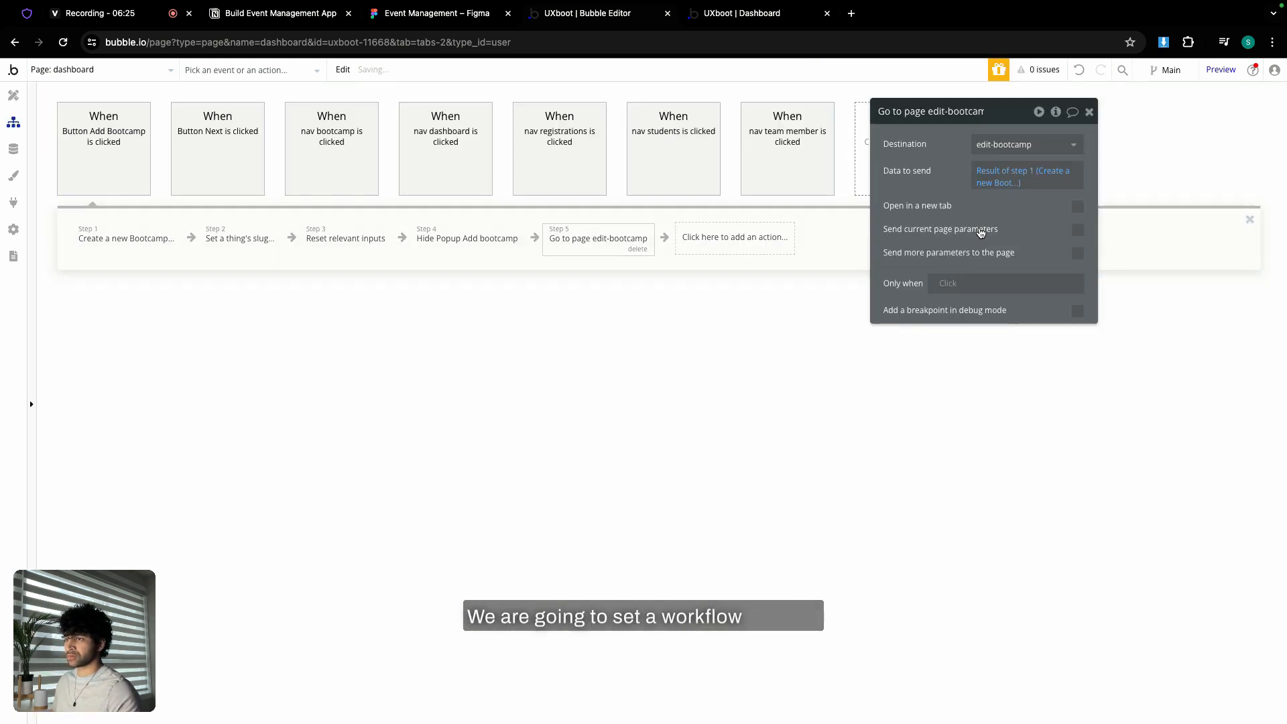
{"action": "left_click", "coordinate": [132, 241]}
{"action": "mouse_move", "coordinate": [139, 421]}
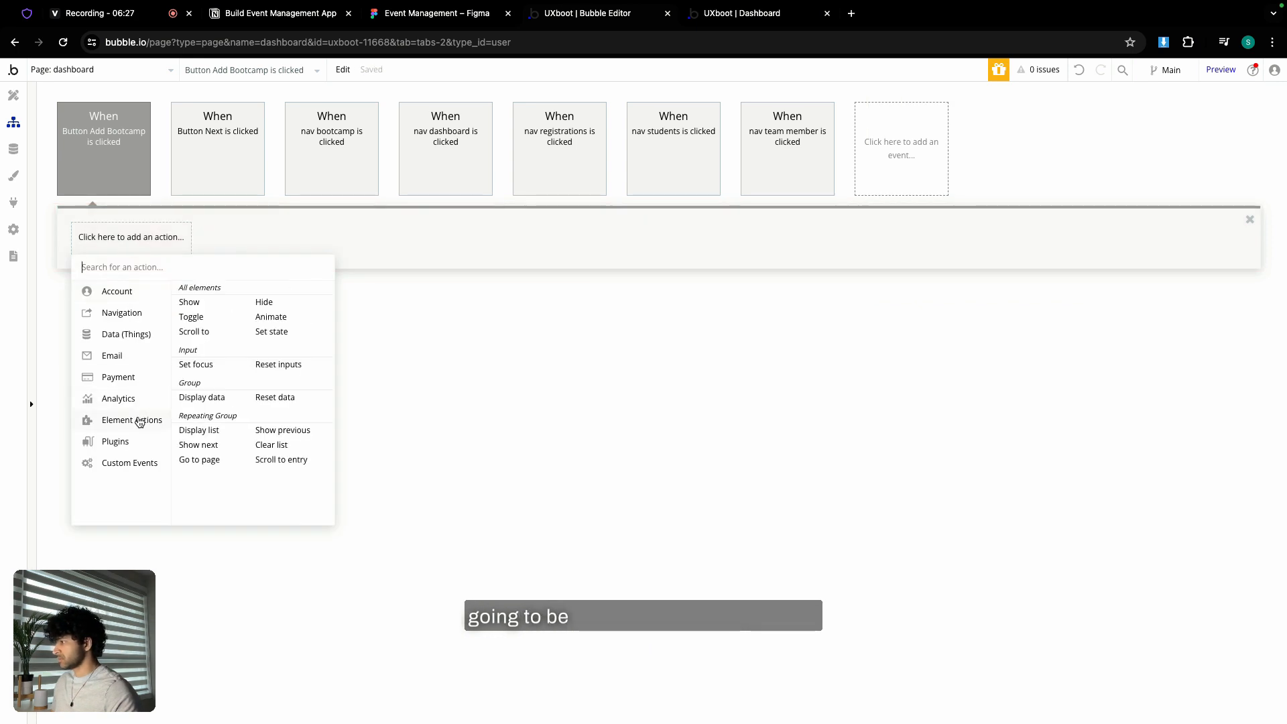
{"action": "left_click", "coordinate": [192, 304]}
{"action": "left_click", "coordinate": [999, 154]}
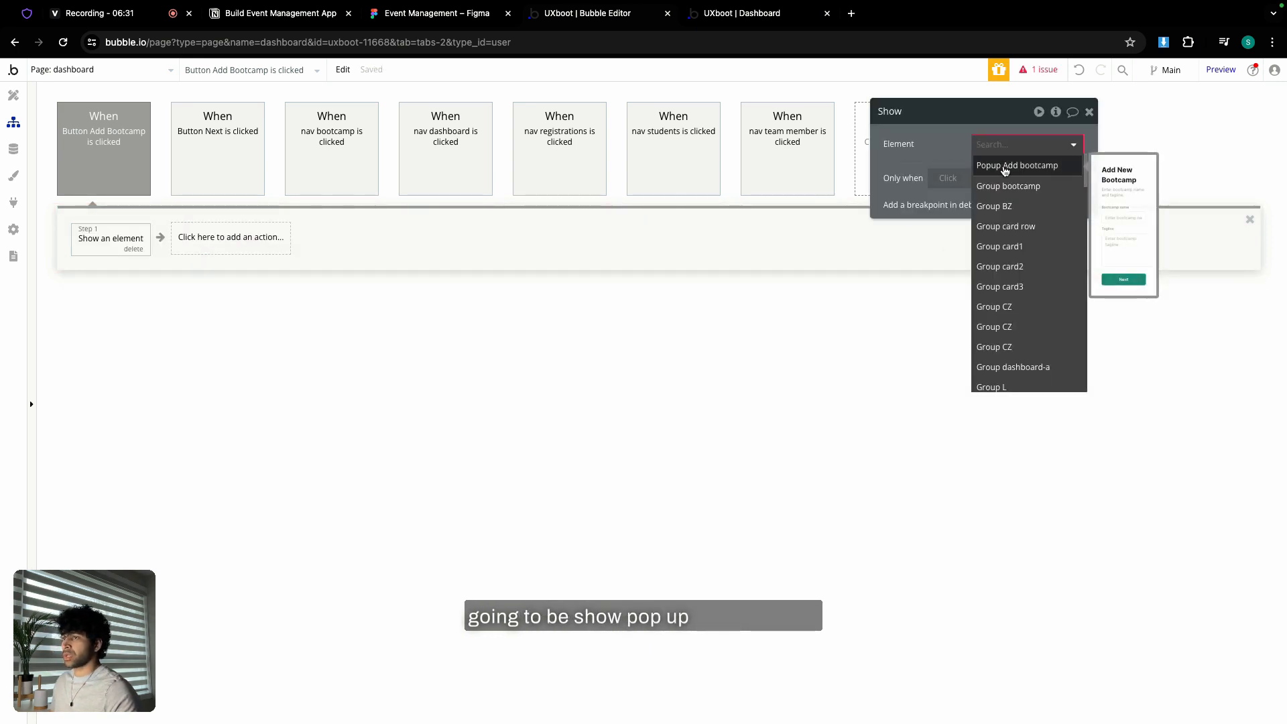
{"action": "left_click", "coordinate": [1005, 166]}
{"action": "right_click", "coordinate": [121, 246]}
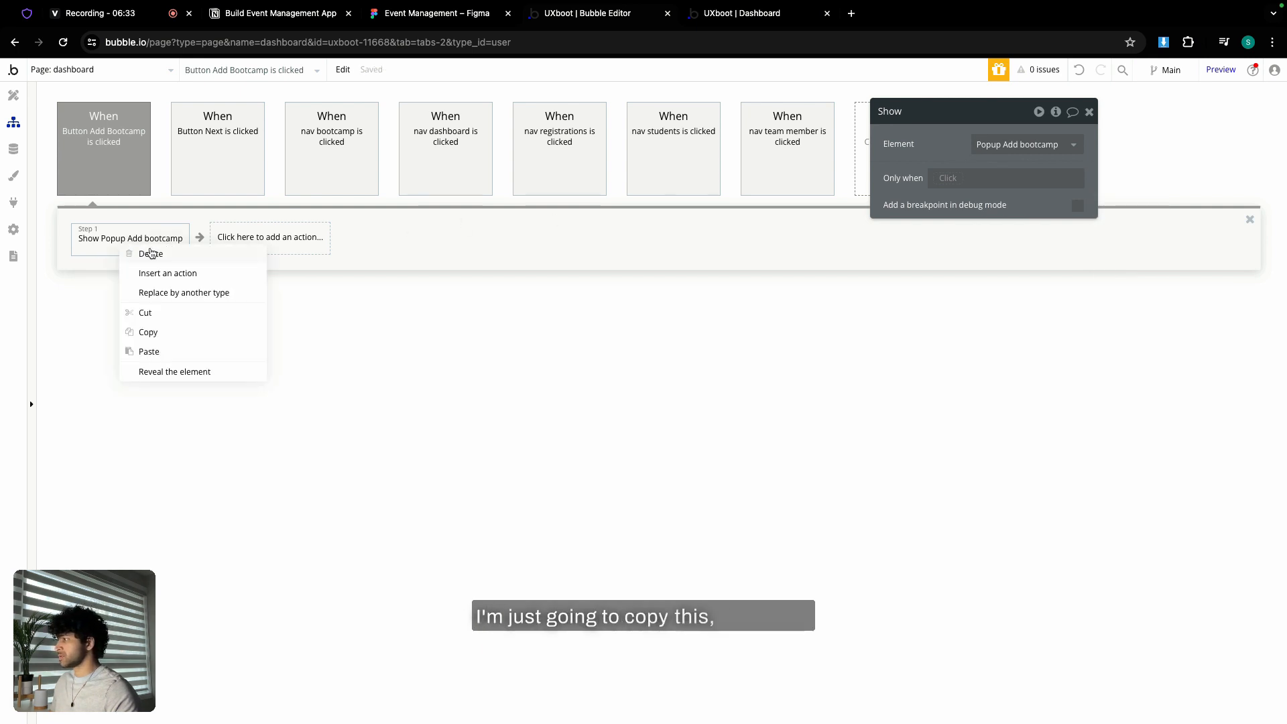
{"action": "left_click", "coordinate": [167, 334]}
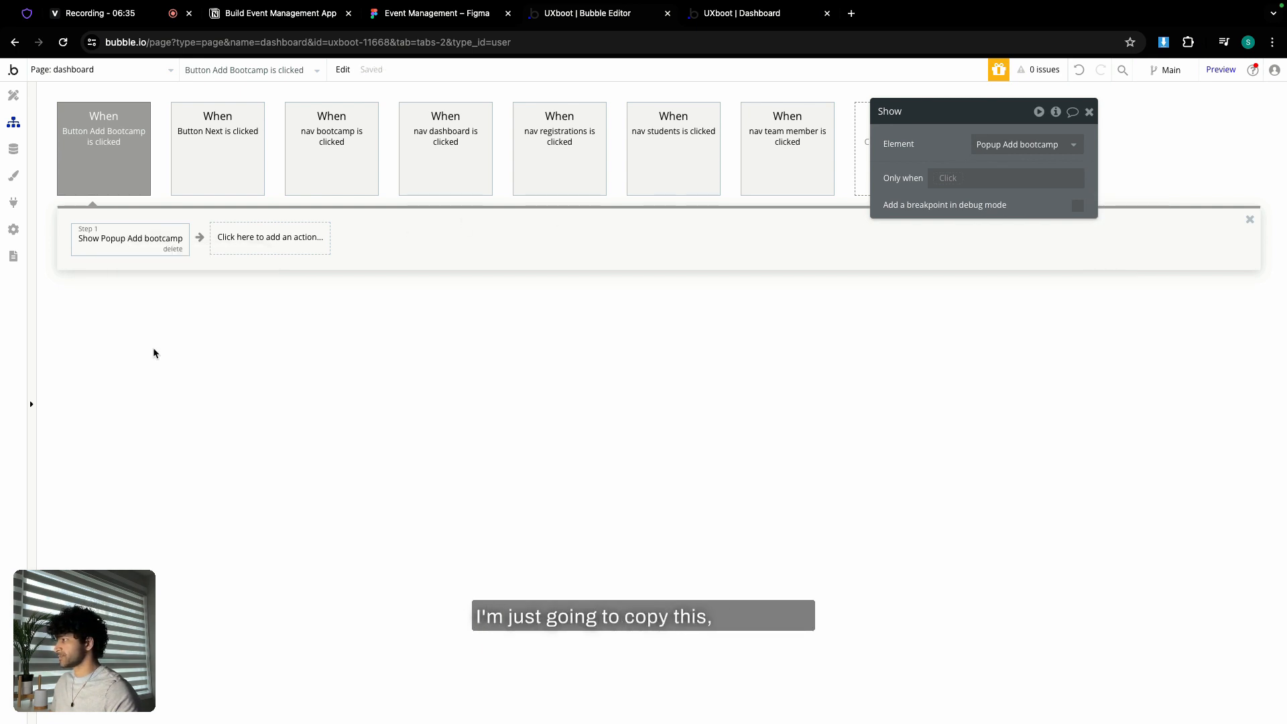
- Paste the show-popup step into a new click workflow for Group bootcamp's Add Bootcamp button
{"action": "left_click", "coordinate": [13, 95]}
{"action": "scroll", "coordinate": [98, 220], "scroll_direction": "up", "scroll_amount": 3}
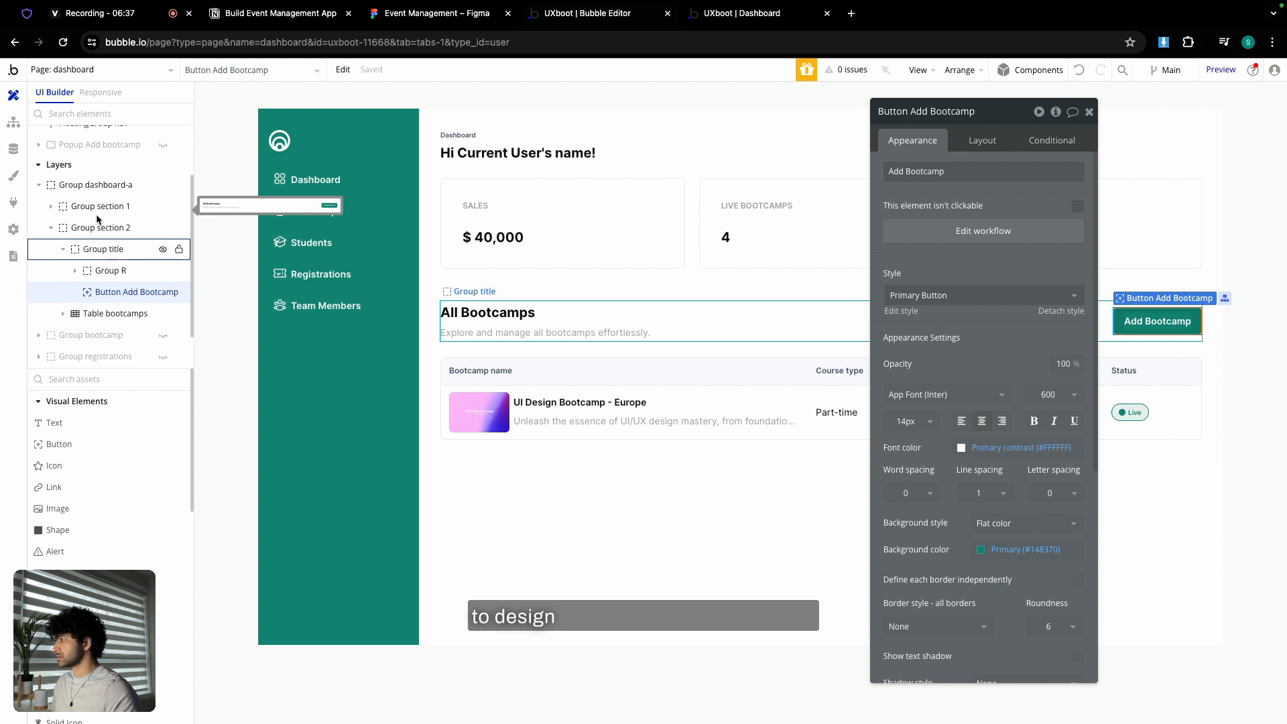
{"action": "left_click", "coordinate": [161, 260]}
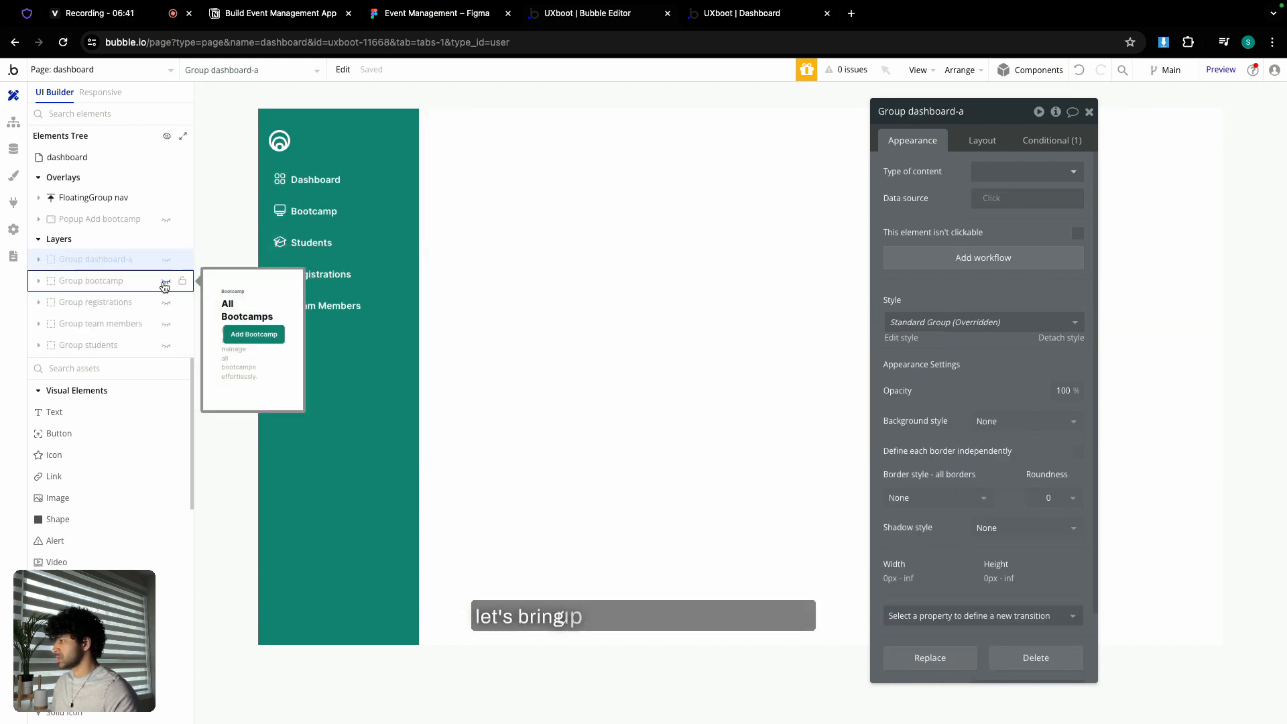
{"action": "left_click", "coordinate": [165, 282]}
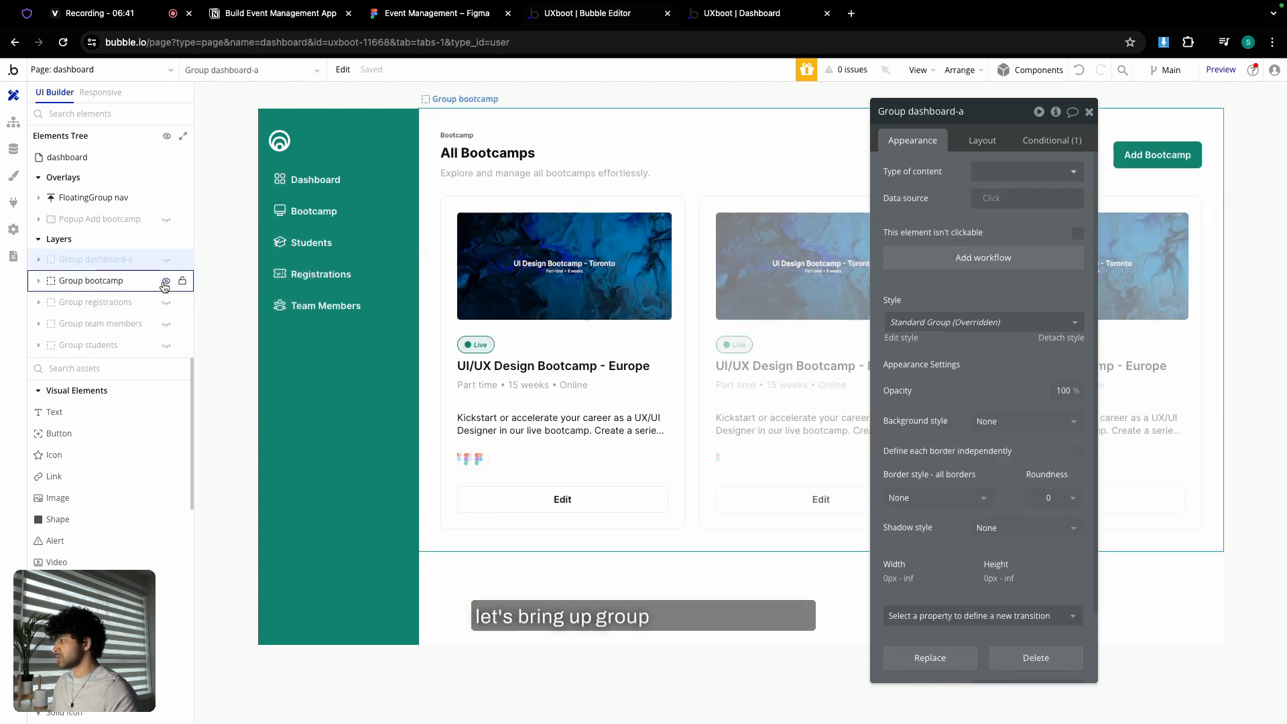
{"action": "left_click", "coordinate": [1089, 111]}
{"action": "double_click", "coordinate": [1149, 154]}
{"action": "left_click", "coordinate": [1018, 241]}
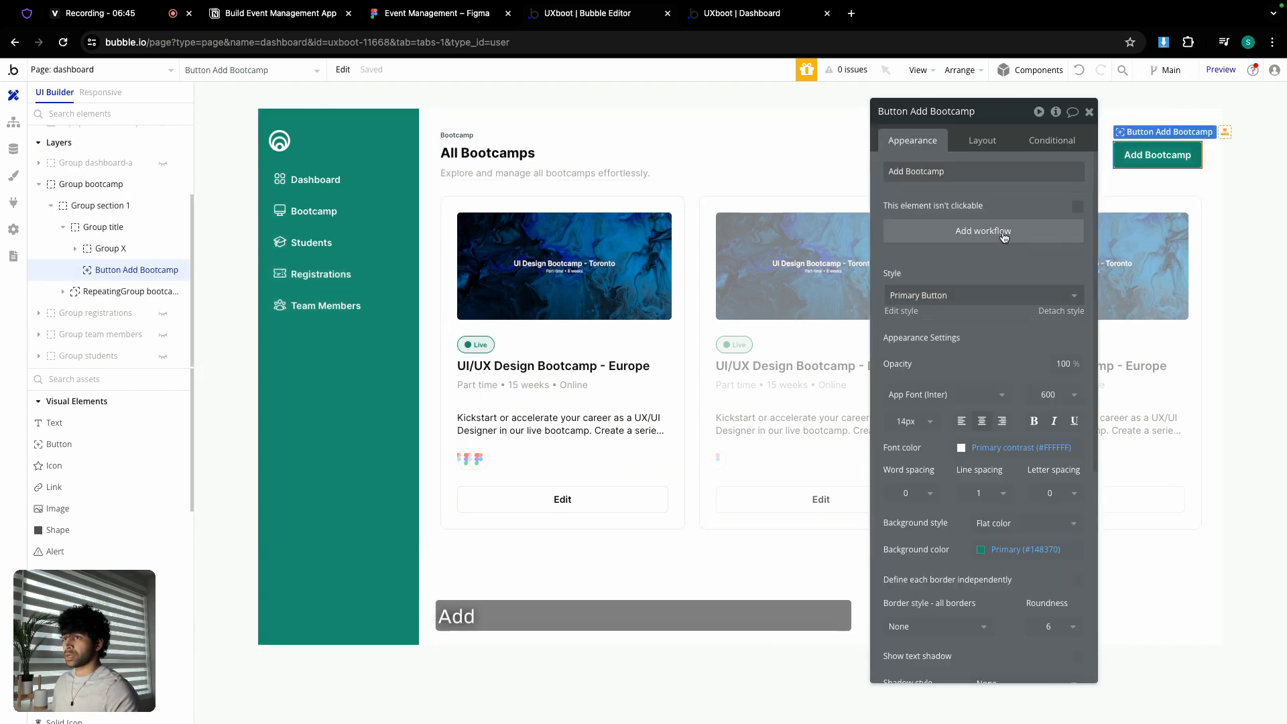
{"action": "right_click", "coordinate": [102, 239]}
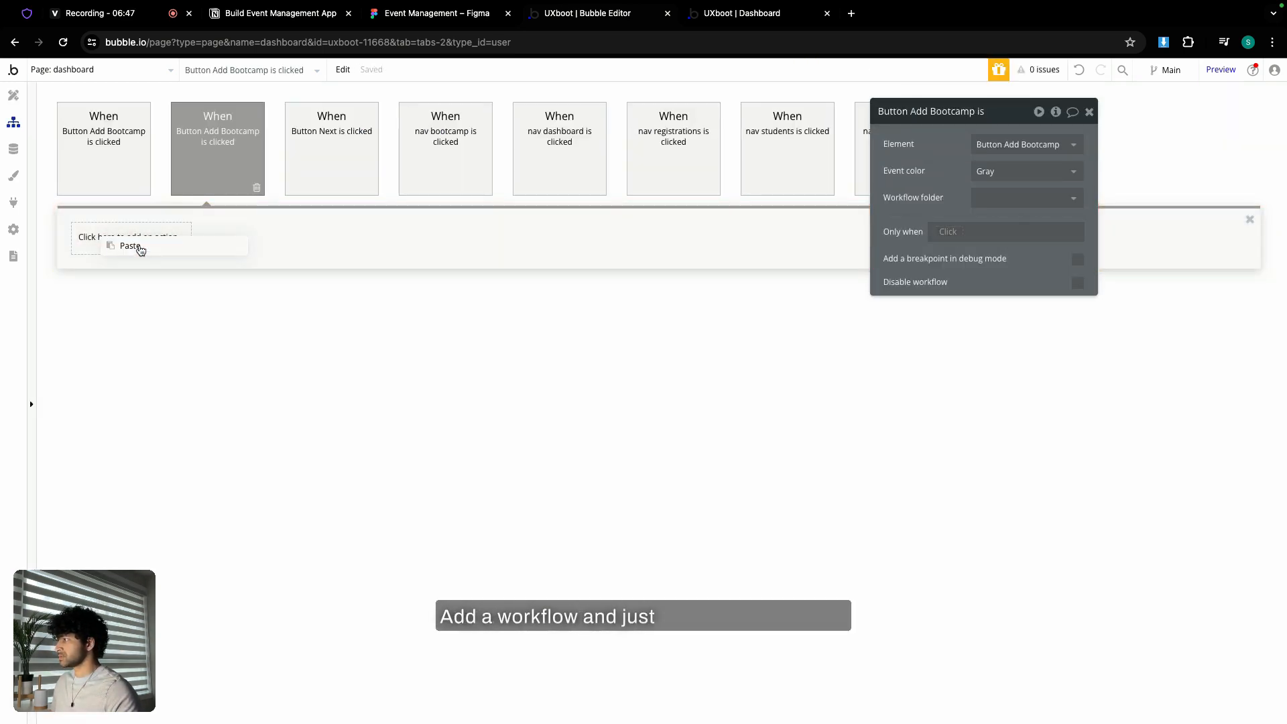
{"action": "left_click", "coordinate": [132, 246]}
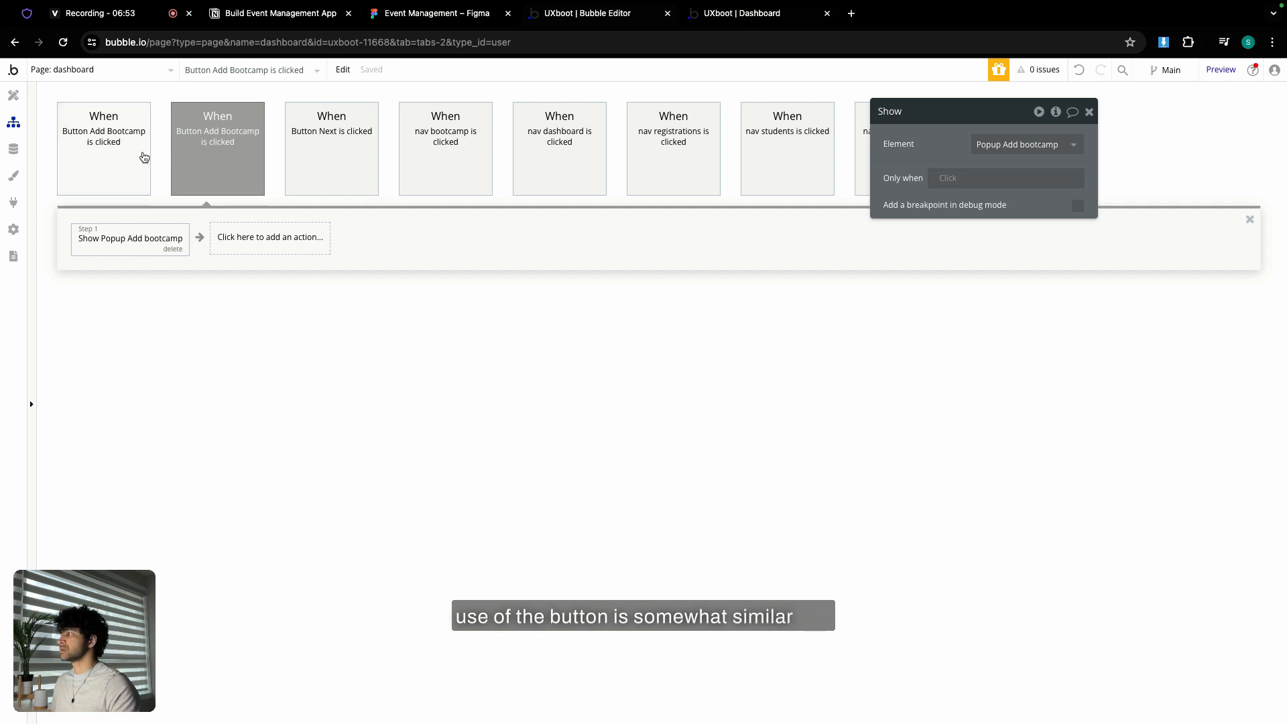
{"action": "left_click", "coordinate": [12, 150]}
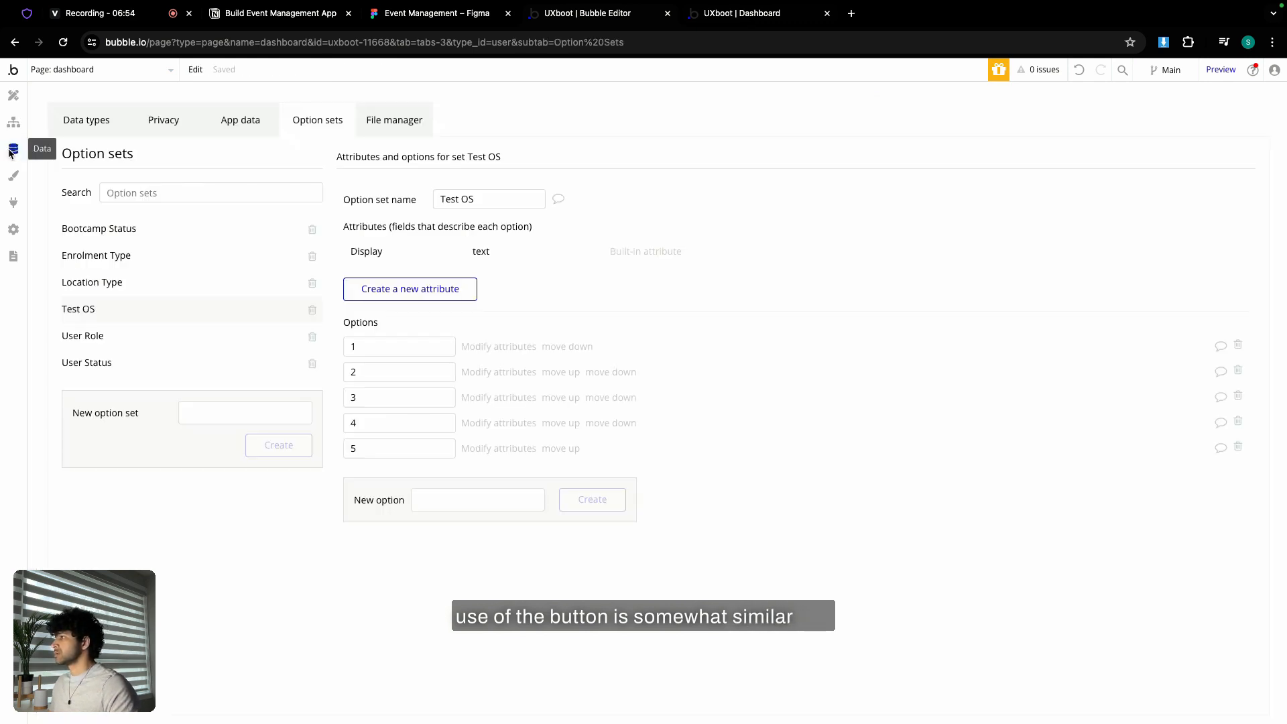
- Delete the UI Design Bootcamp - Europe record from All Bootcamps and reload the live dashboard
{"action": "left_click", "coordinate": [240, 129]}
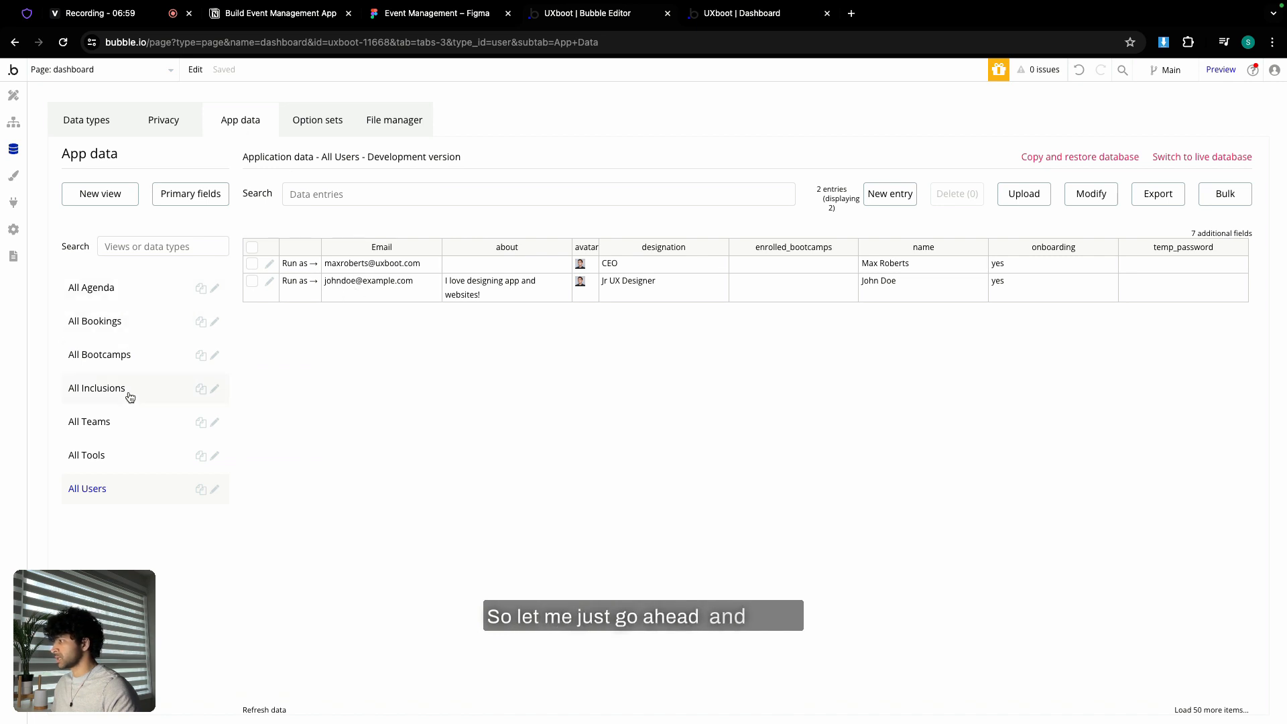
{"action": "left_click", "coordinate": [127, 362]}
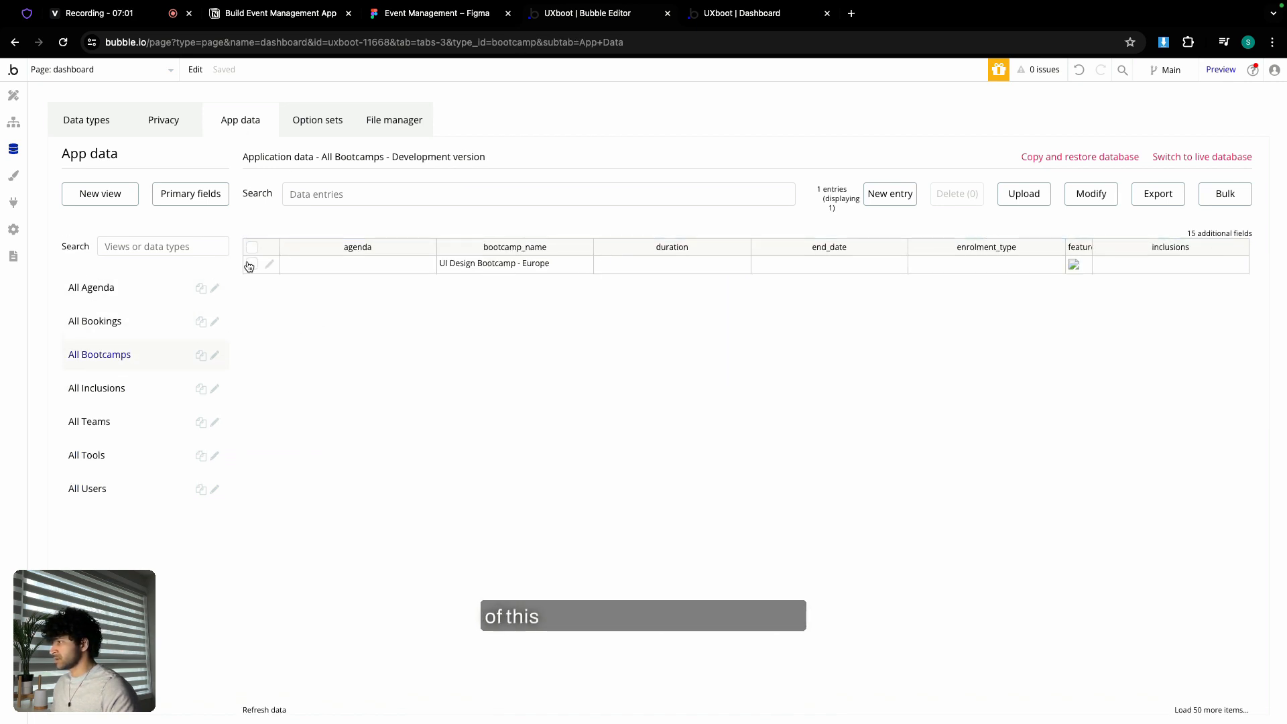
{"action": "left_click", "coordinate": [253, 263]}
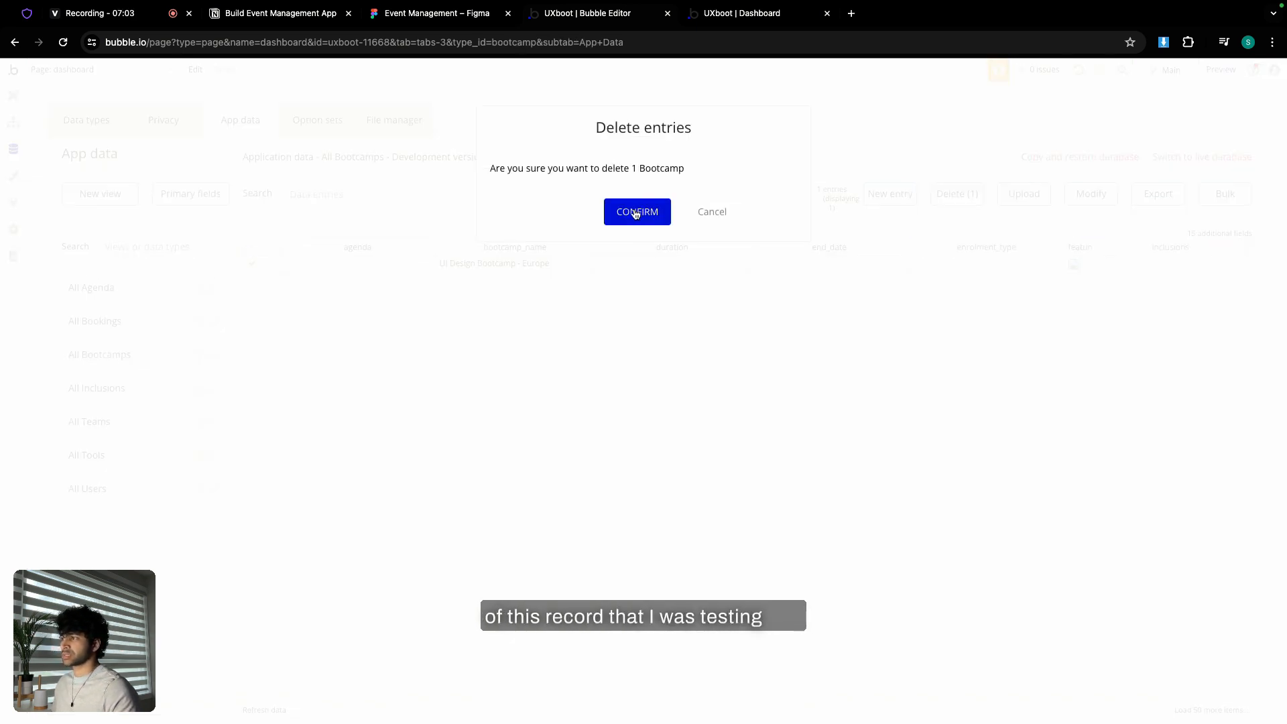
{"action": "left_click", "coordinate": [635, 211]}
{"action": "left_click", "coordinate": [638, 231]}
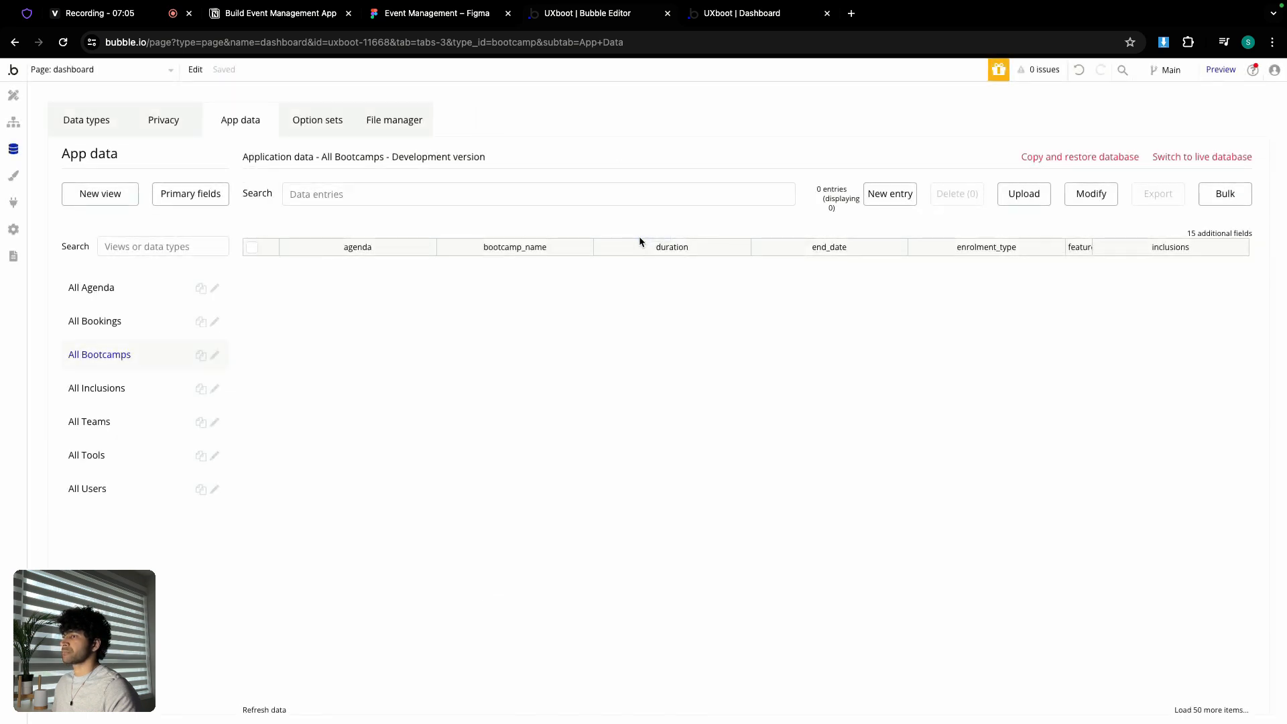
{"action": "left_click", "coordinate": [741, 16]}
{"action": "key", "text": "super+r"}
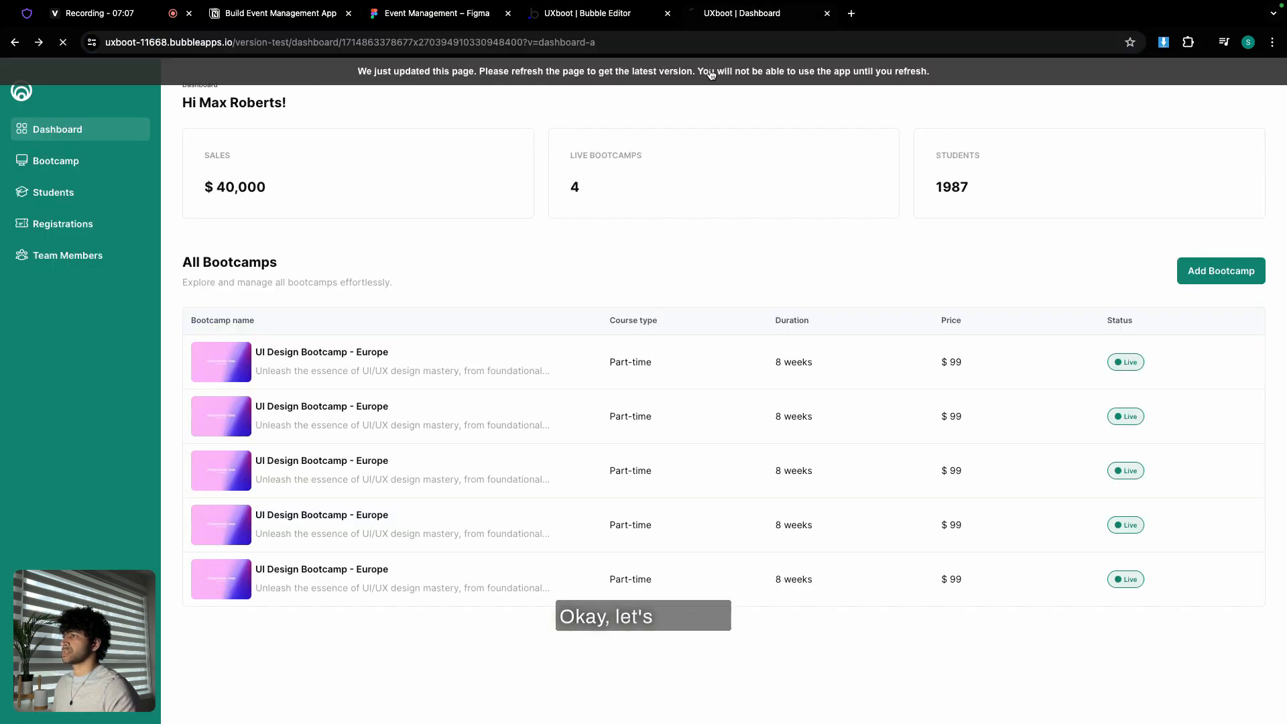
- Test that Add Bootcamp opens the Add New Bootcamp popup on the dashboard and All Bootcamps page
{"action": "left_click", "coordinate": [625, 15]}
{"action": "left_click", "coordinate": [713, 16]}
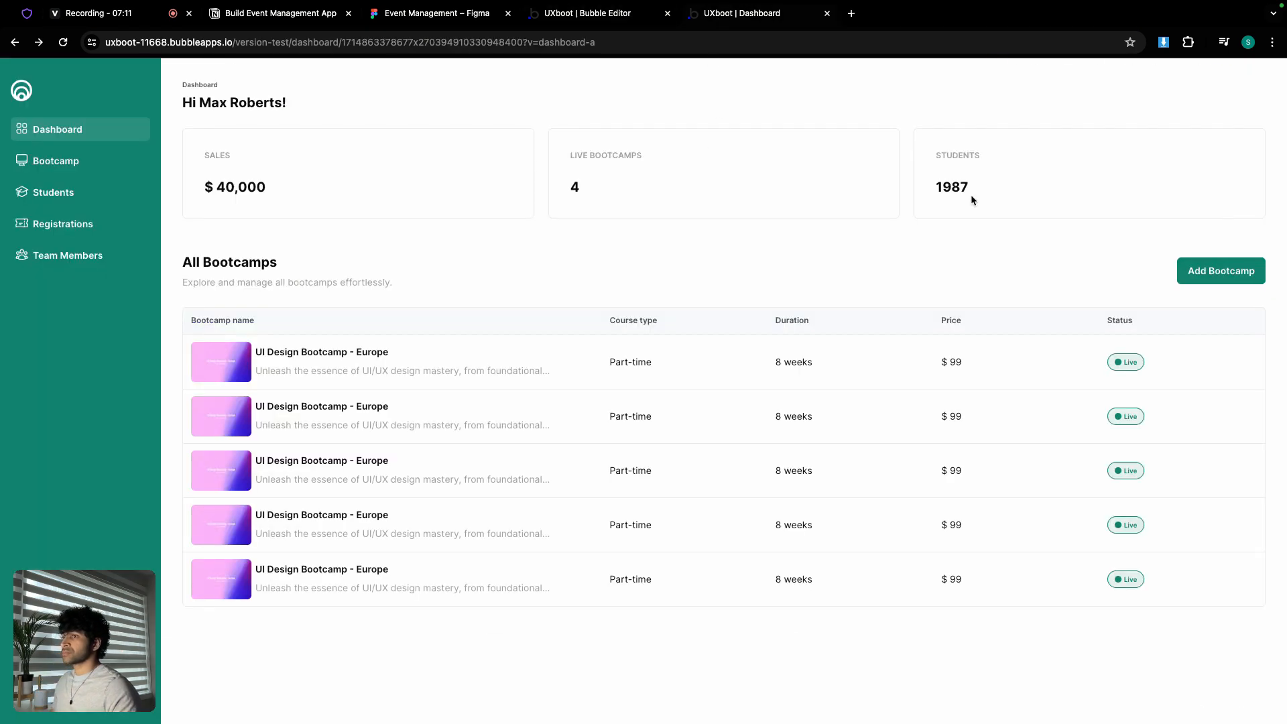
{"action": "left_click", "coordinate": [1221, 270]}
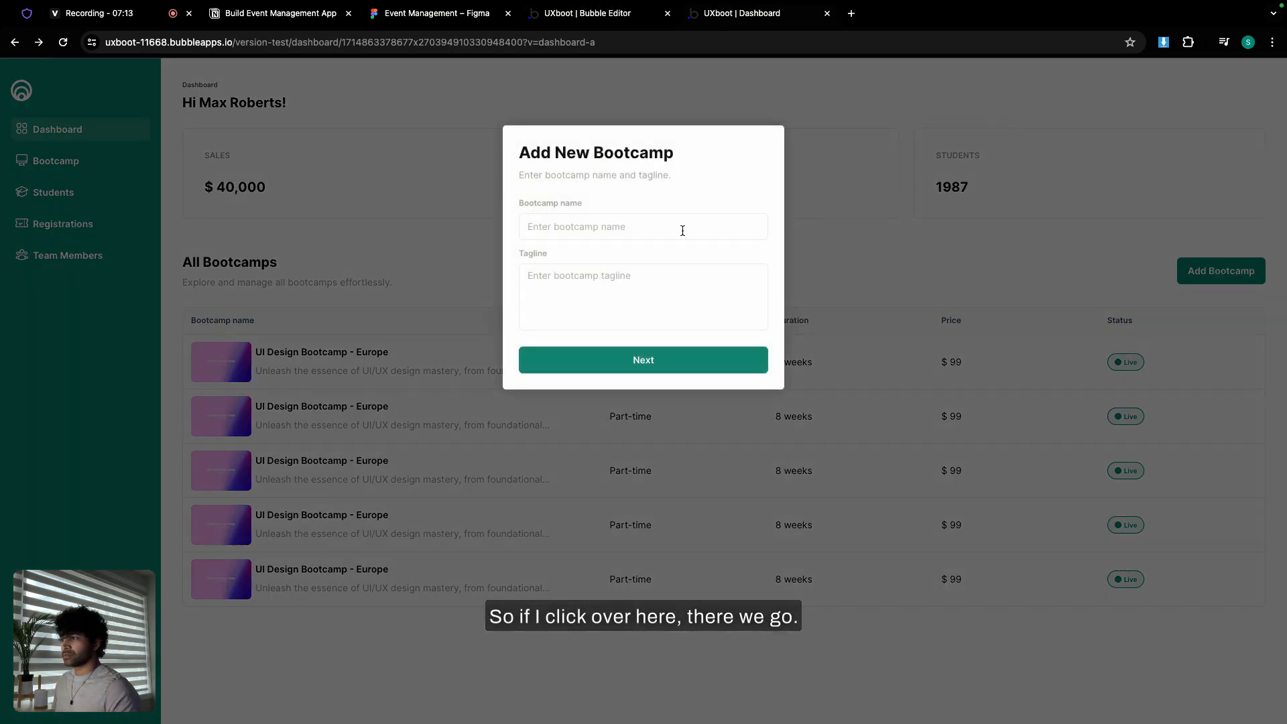
{"action": "left_click", "coordinate": [888, 246]}
{"action": "left_click", "coordinate": [42, 159]}
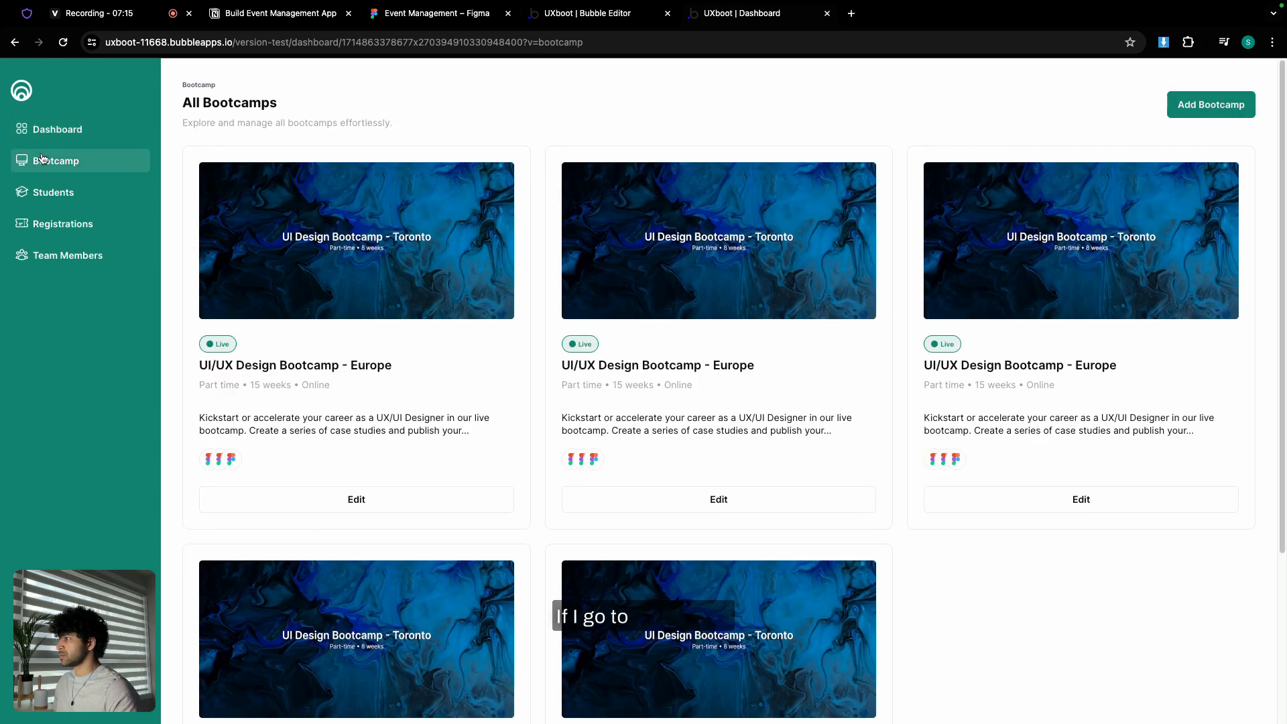
{"action": "left_click", "coordinate": [1215, 102]}
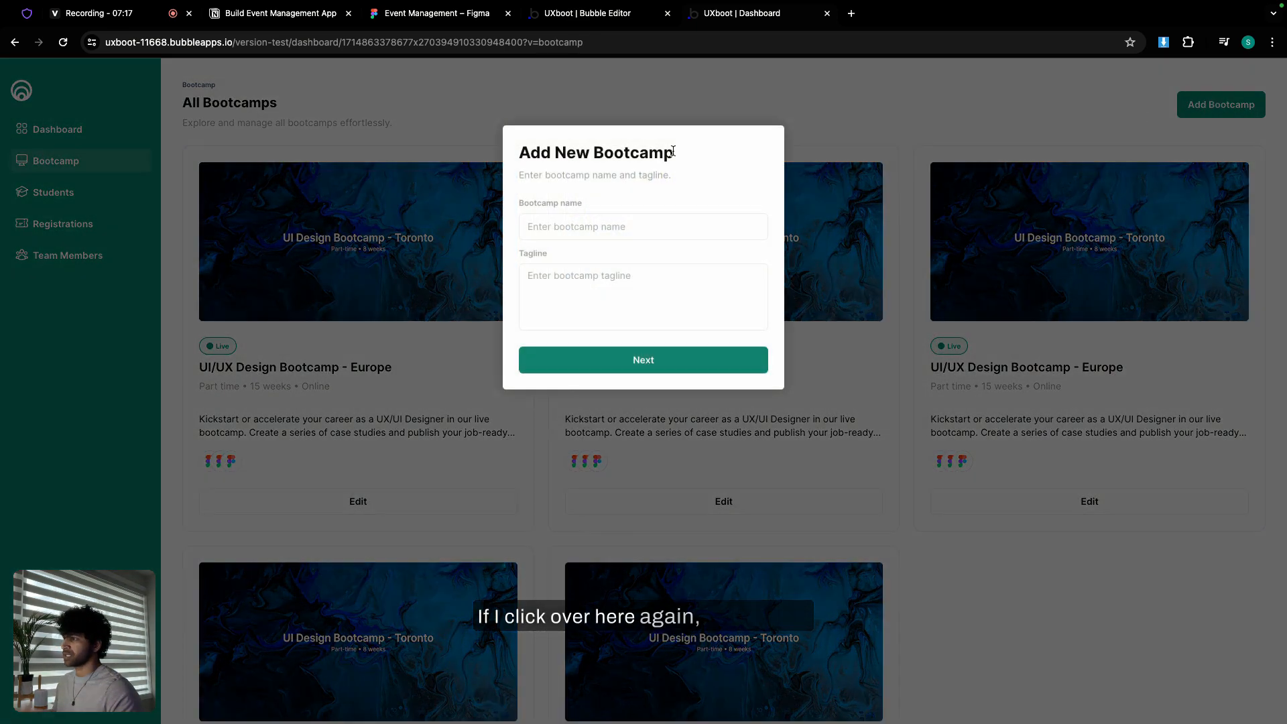
- Copy the name 'UI Design Bootcamp - Europe' and the Lorem ipsum tagline from Figma into the Add New Bootcamp form
{"action": "left_click", "coordinate": [406, 15]}
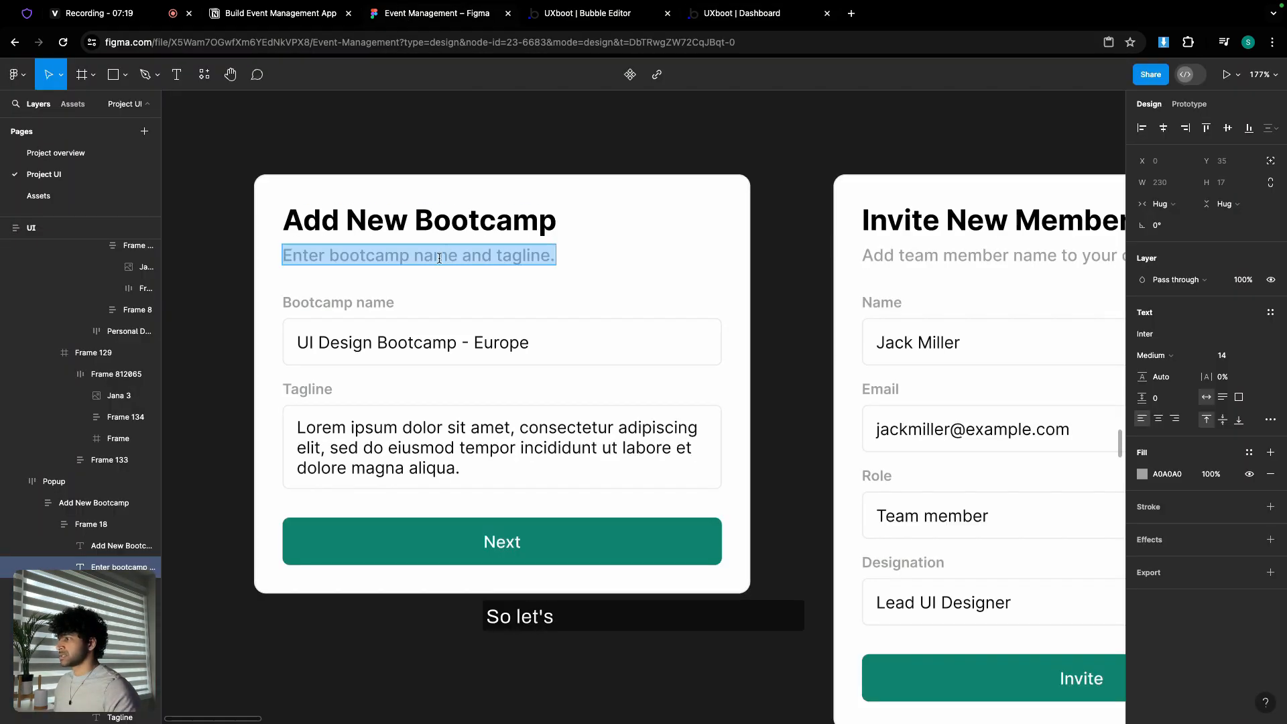
{"action": "double_click", "coordinate": [439, 340]}
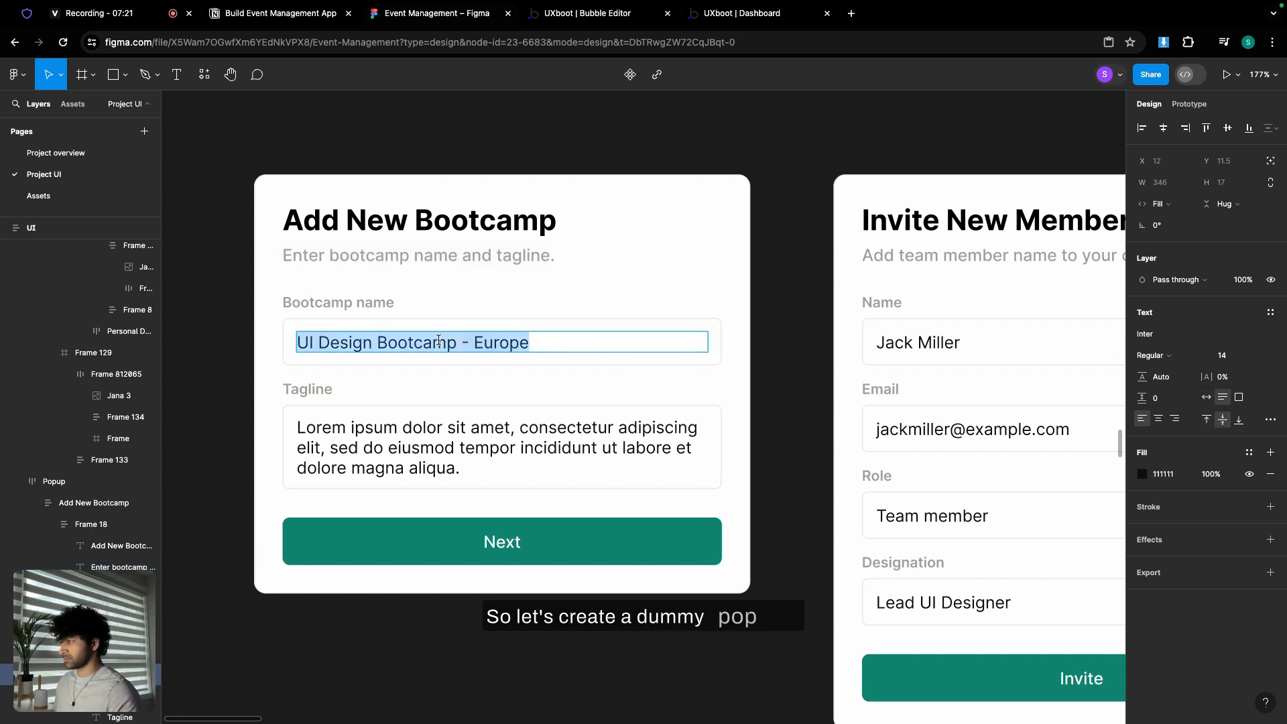
{"action": "left_click", "coordinate": [715, 14]}
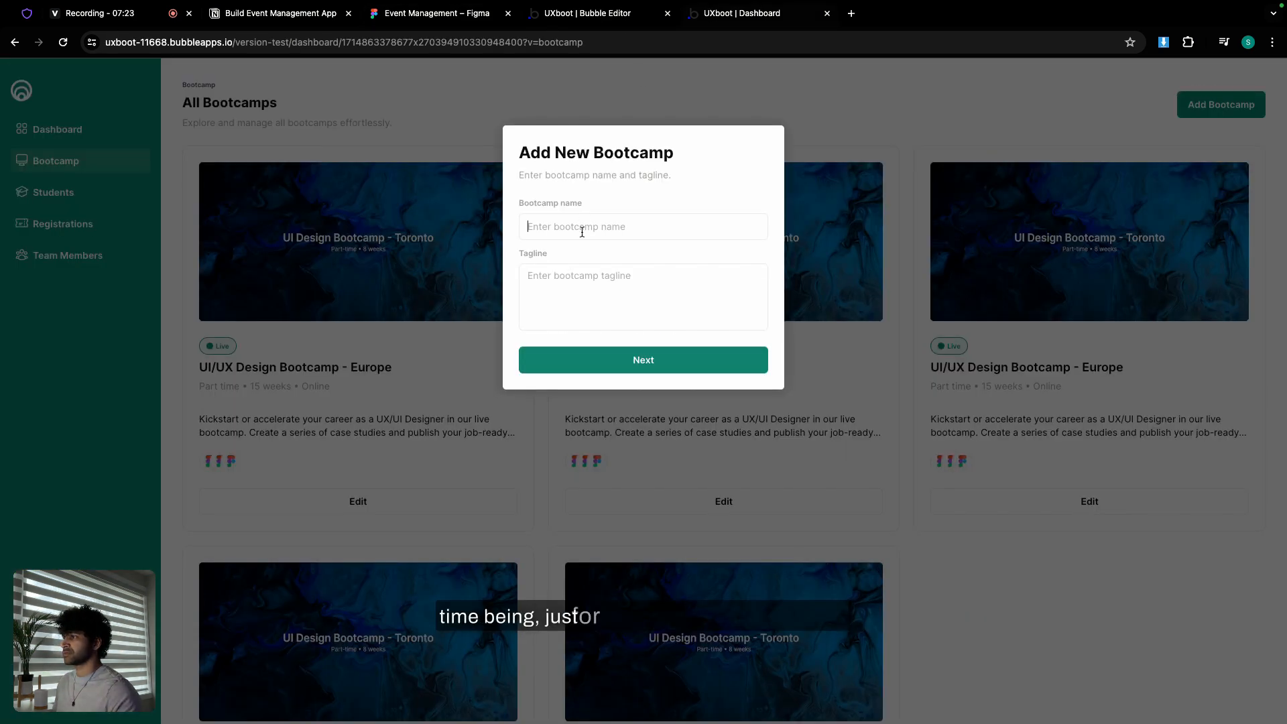
{"action": "key", "text": "super+v"}
{"action": "left_click", "coordinate": [437, 13]}
{"action": "double_click", "coordinate": [506, 434]}
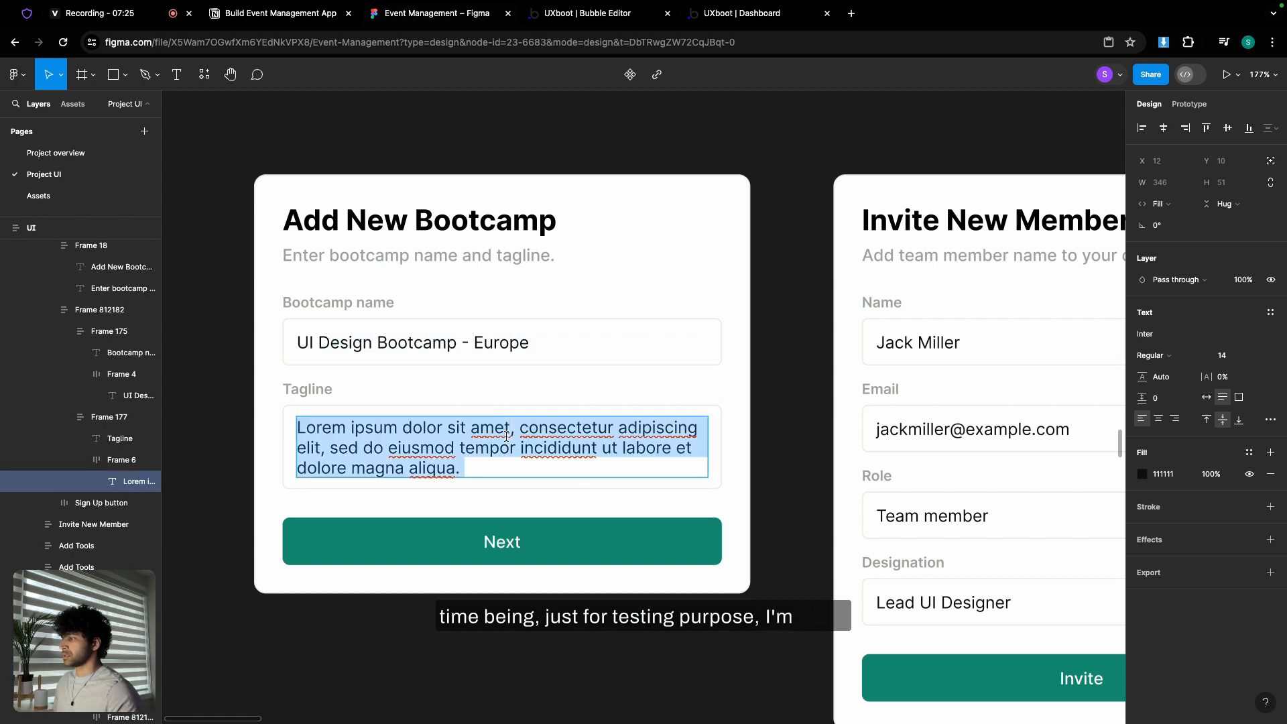
{"action": "left_click", "coordinate": [734, 14]}
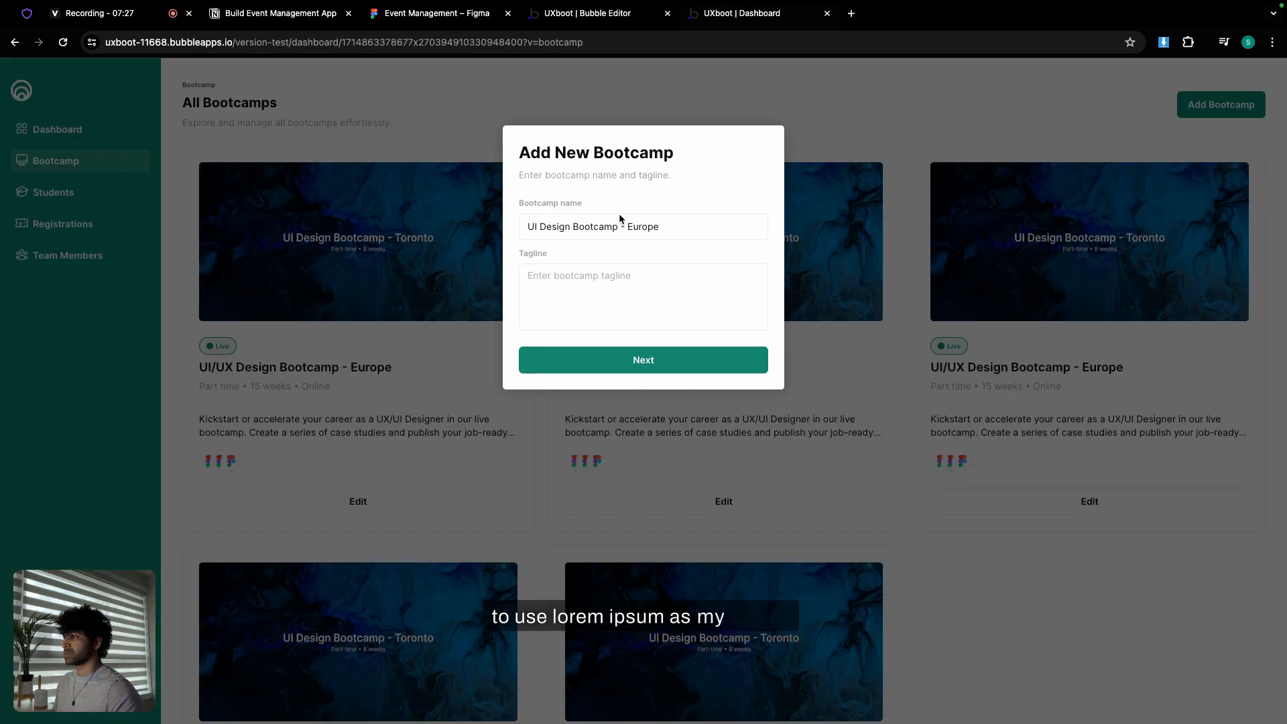
{"action": "left_click", "coordinate": [617, 279]}
{"action": "type", "text": "Lorem ipsum dolor sit amet, consectetur adipiscing elit, sed do eiusmod tempor incididunt ut labore et dolore magna aliqua."}
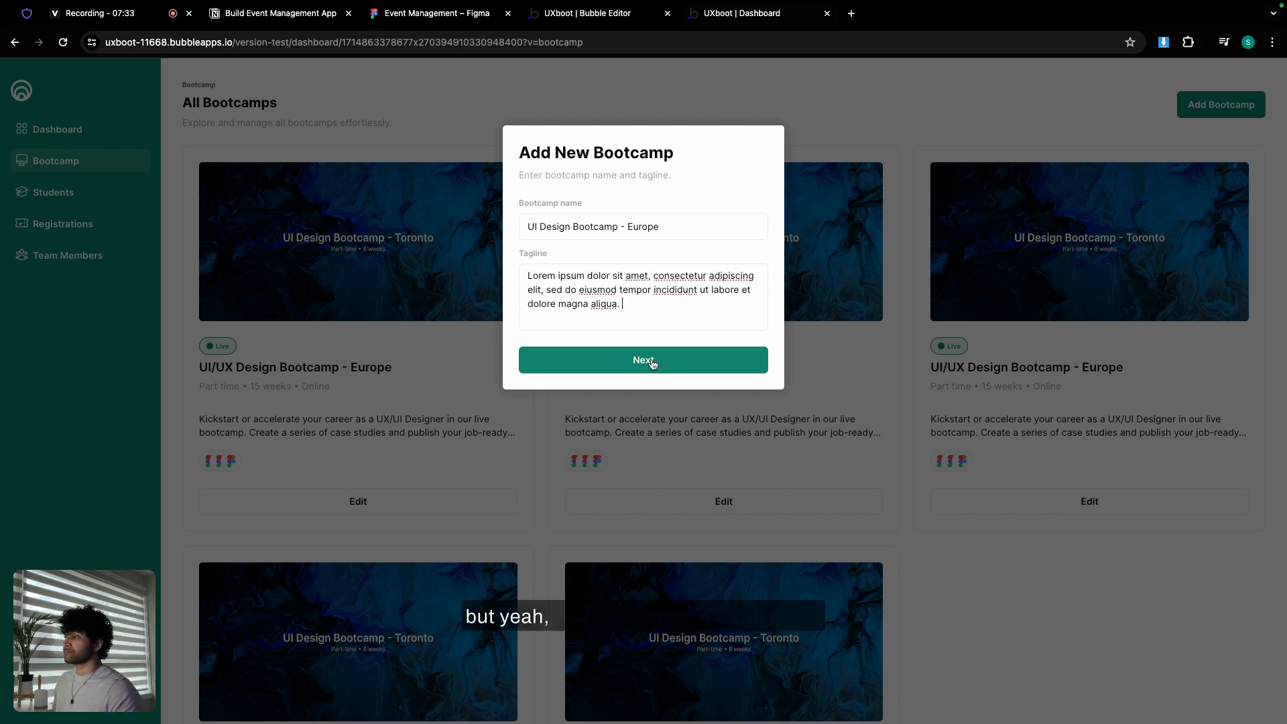
- Submit the bootcamp, check the Bootcamps data in the editor, then resubmit from the live form
{"action": "left_click", "coordinate": [812, 153]}
{"action": "left_click", "coordinate": [613, 18]}
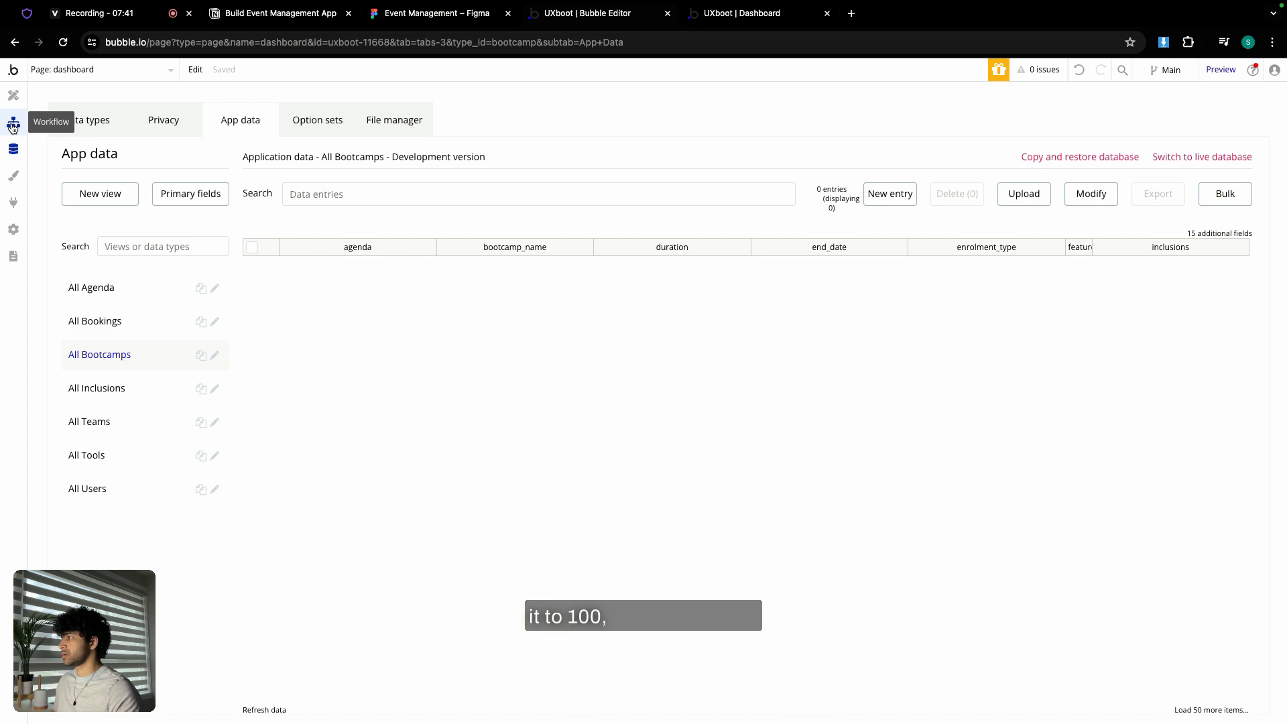
{"action": "left_click", "coordinate": [755, 18]}
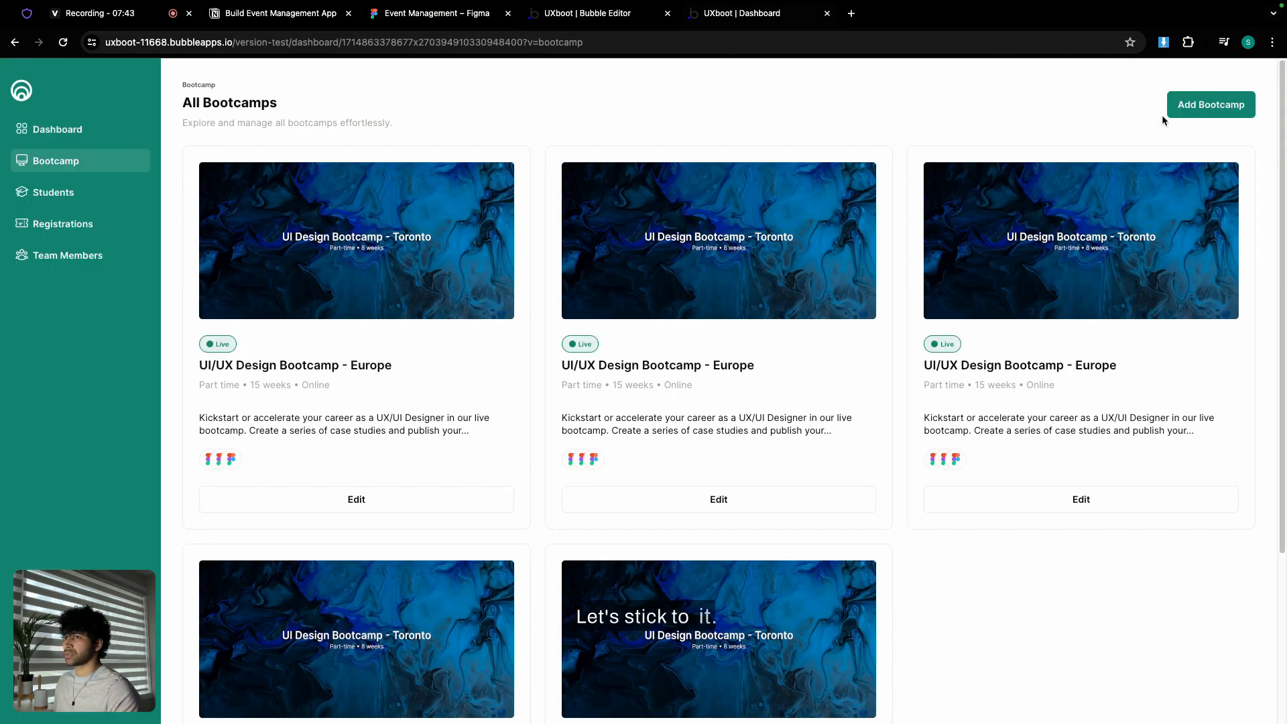
{"action": "left_click", "coordinate": [1181, 105]}
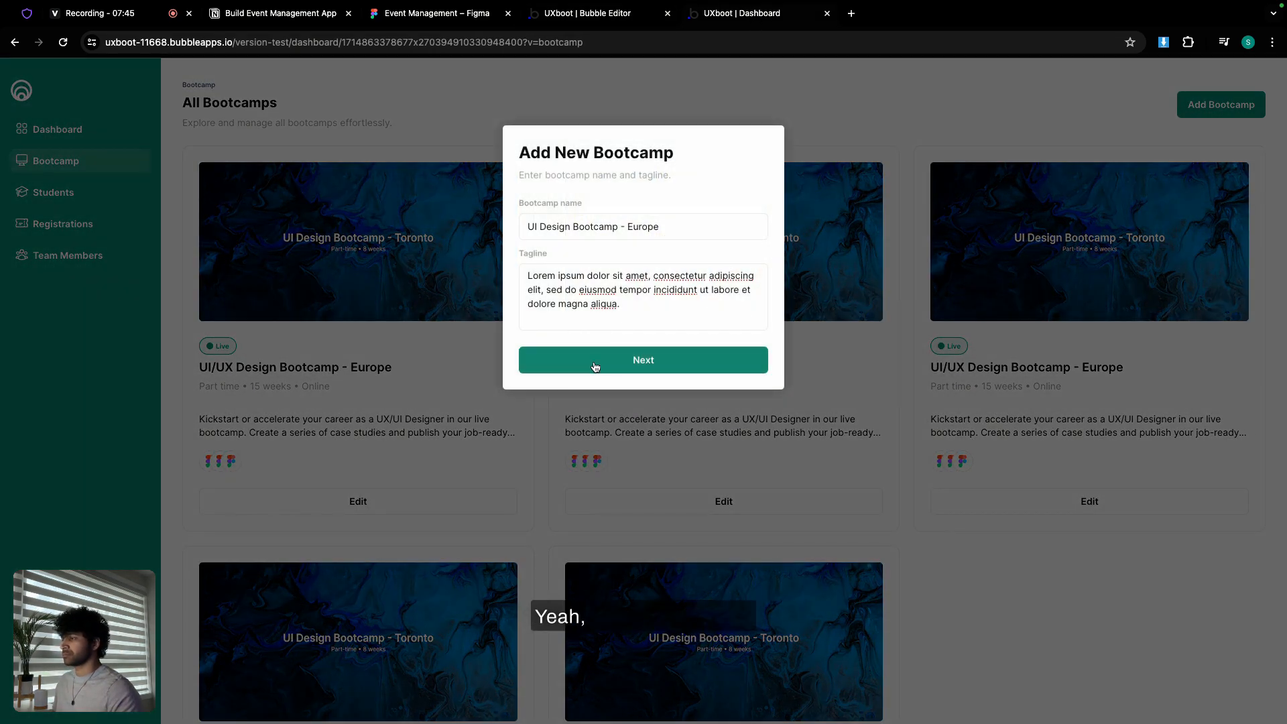
{"action": "left_click", "coordinate": [595, 366]}
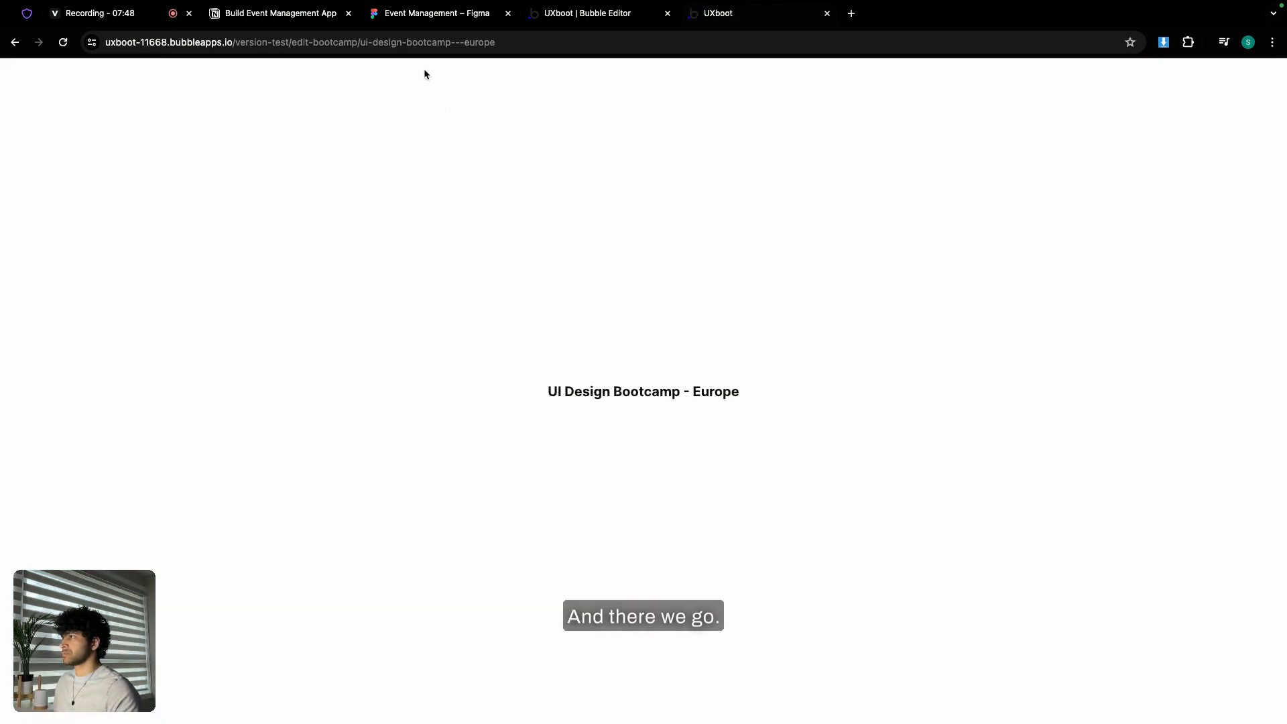
{"action": "left_click", "coordinate": [506, 42]}
{"action": "left_click_drag", "start_coordinate": [527, 42], "coordinate": [393, 42]}
{"action": "left_click_drag", "start_coordinate": [548, 396], "coordinate": [793, 410]}
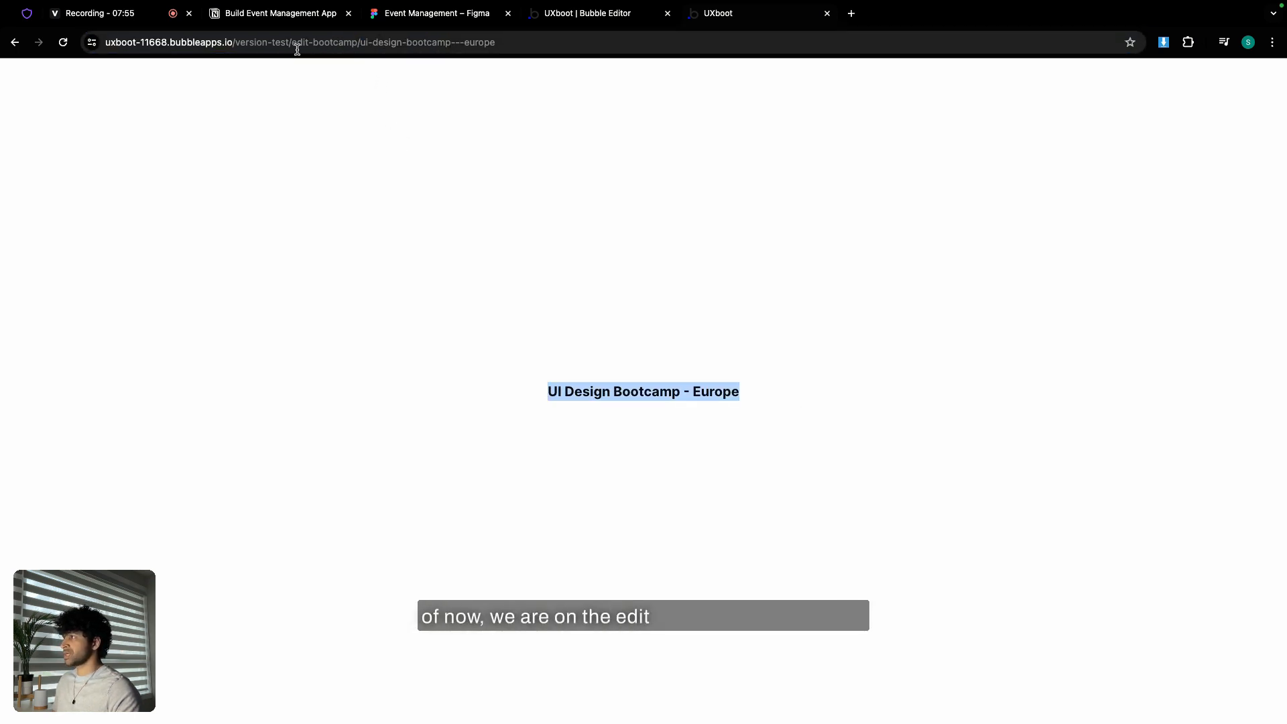
{"action": "left_click", "coordinate": [548, 374]}
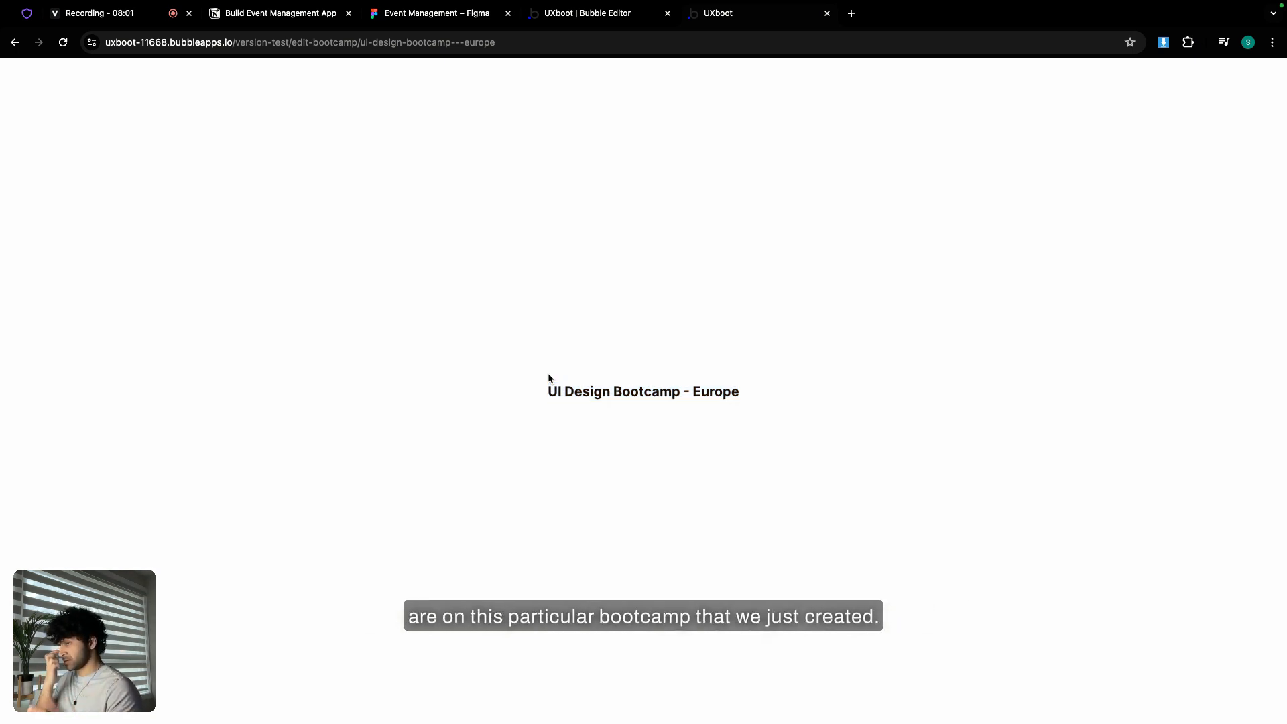
{"action": "left_click", "coordinate": [14, 42]}
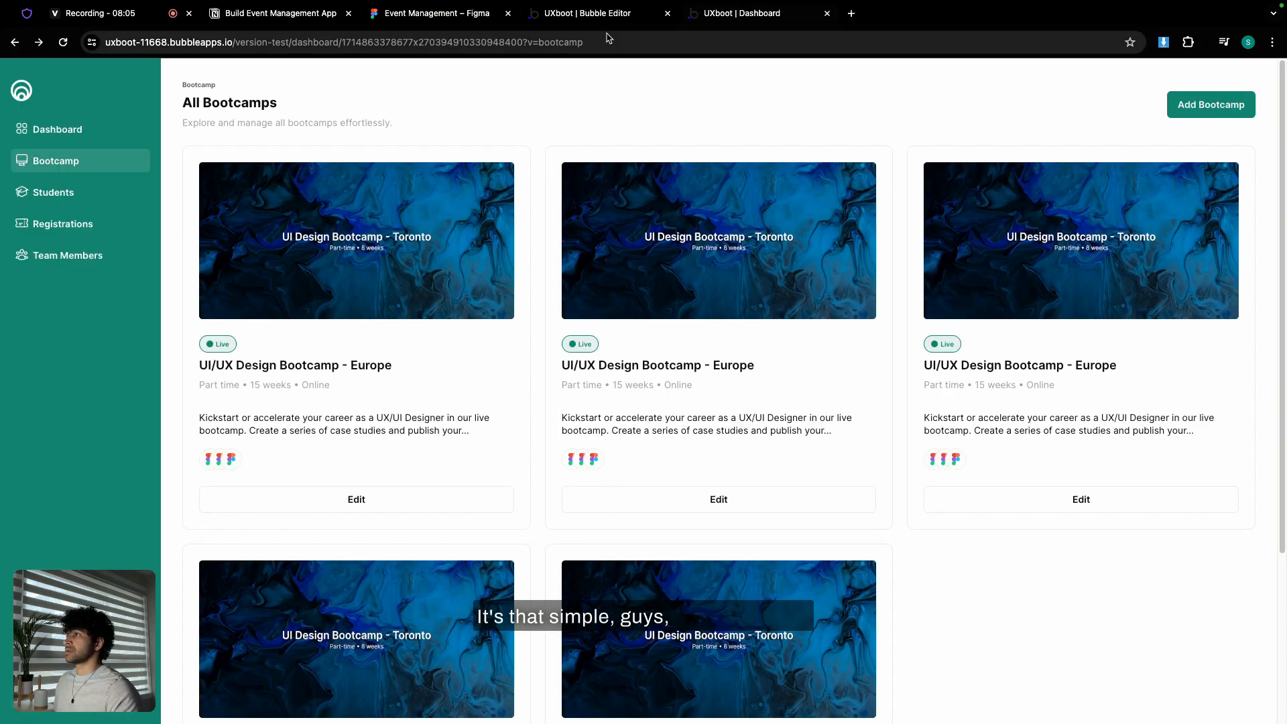
- Scroll and drag the Figma canvas to centre the All Students and All Registrations frames
{"action": "left_click", "coordinate": [419, 21]}
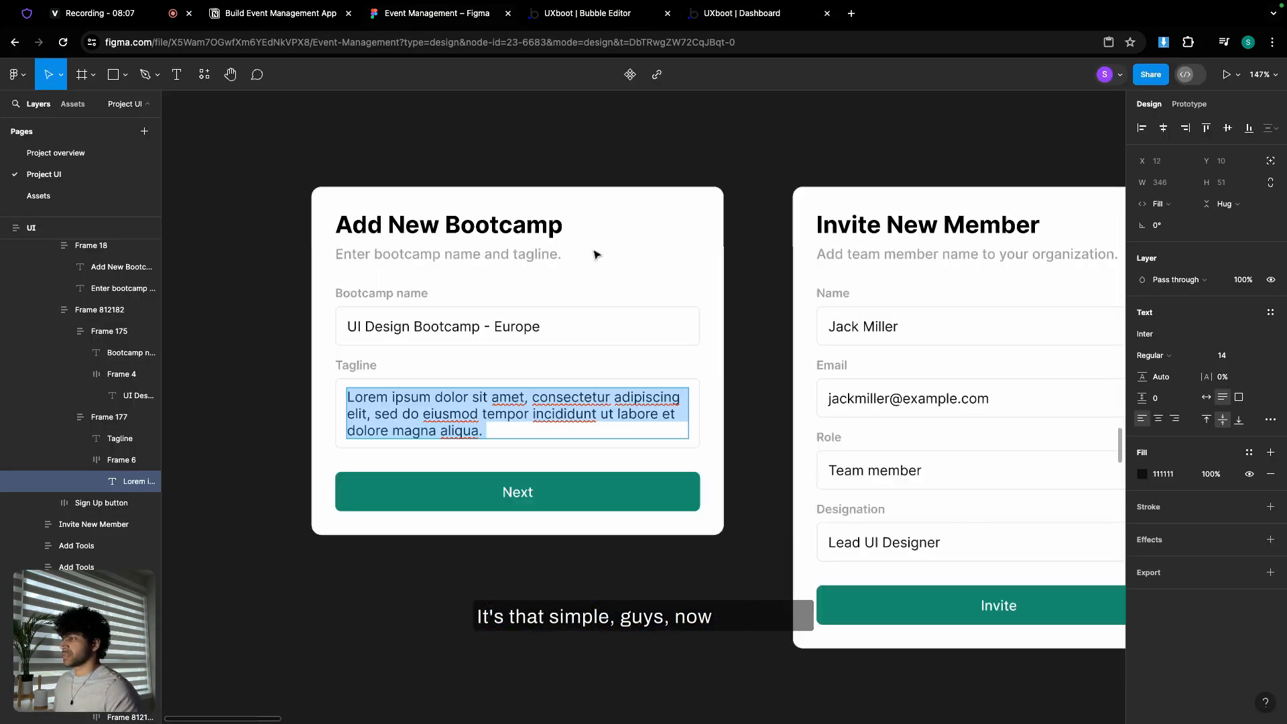
{"action": "scroll", "coordinate": [595, 253], "scroll_direction": "down", "scroll_amount": 6}
{"action": "scroll", "coordinate": [595, 254], "scroll_direction": "up", "scroll_amount": 10}
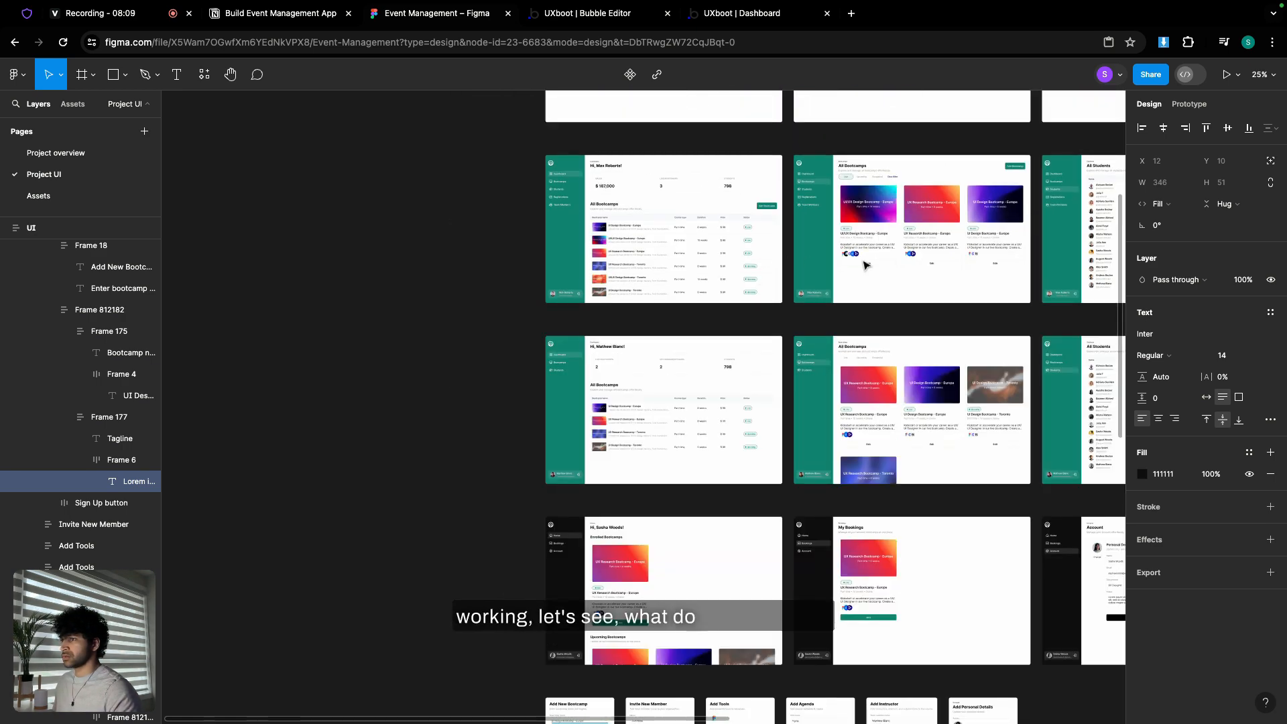
{"action": "scroll", "coordinate": [583, 301], "scroll_direction": "left", "scroll_amount": 6}
{"action": "scroll", "coordinate": [577, 325], "scroll_direction": "up", "scroll_amount": 5}
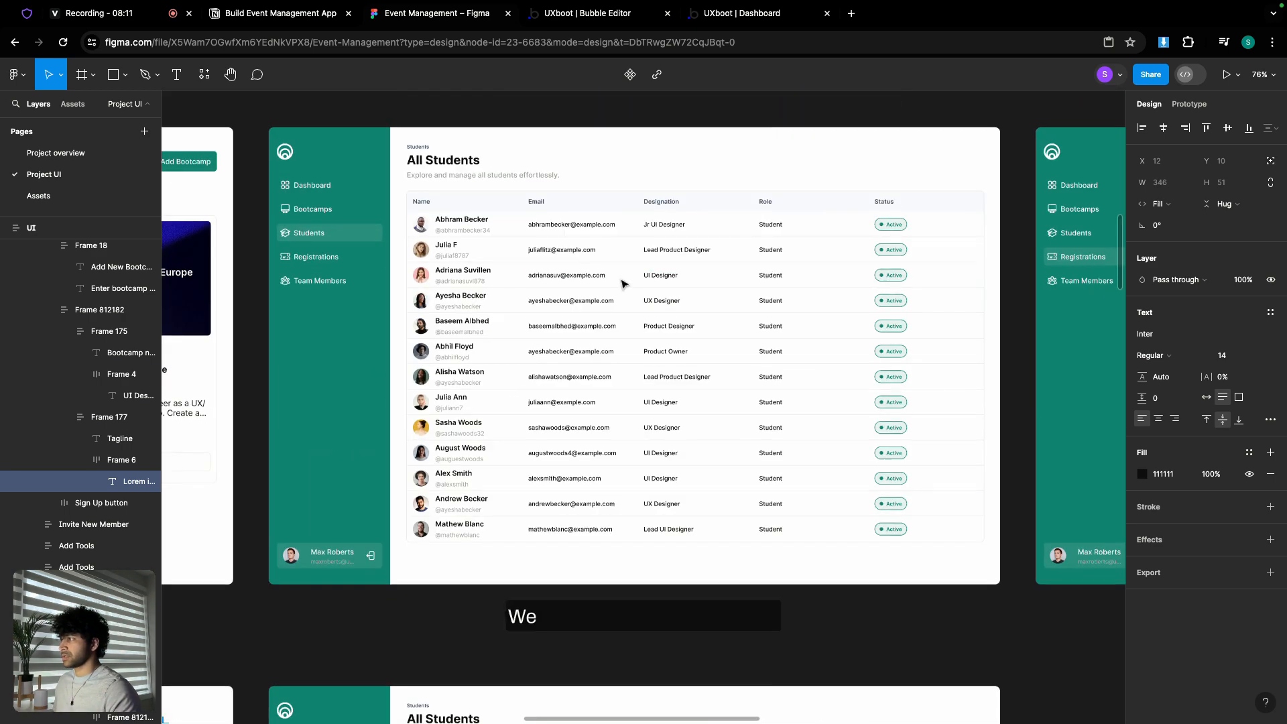
{"action": "scroll", "coordinate": [514, 365], "scroll_direction": "down", "scroll_amount": 3}
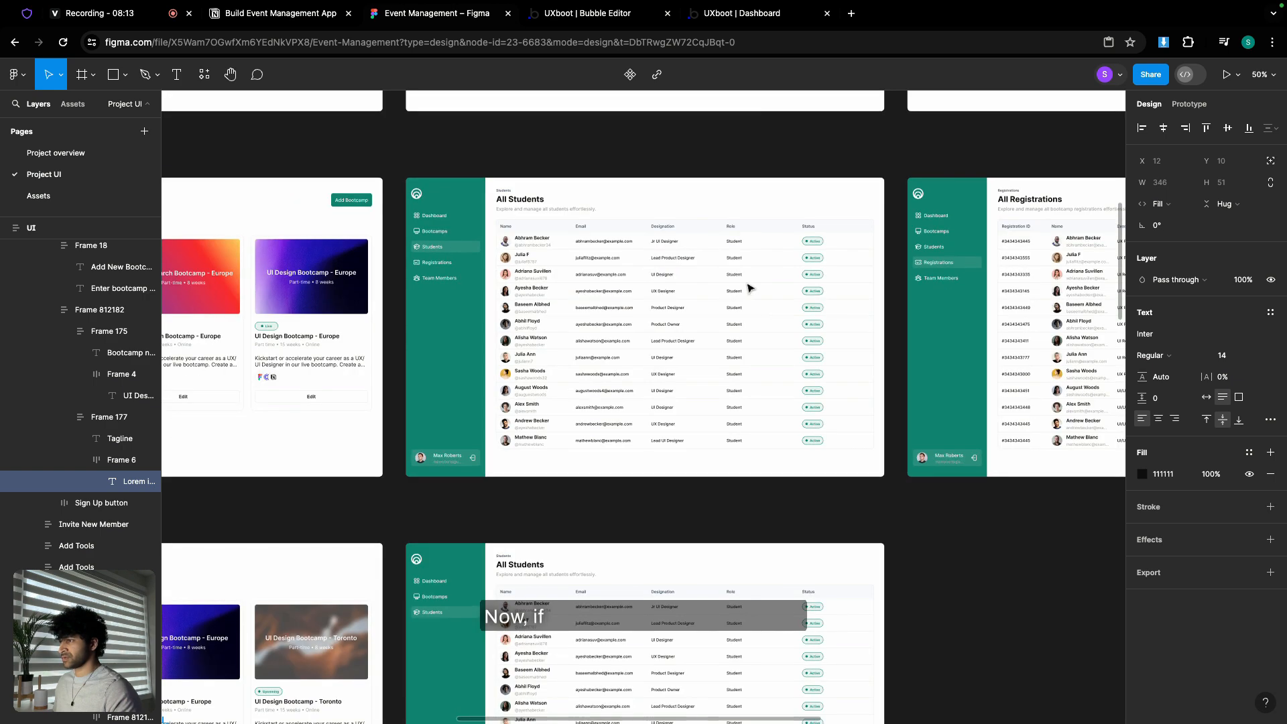
{"action": "scroll", "coordinate": [749, 288], "scroll_direction": "right", "scroll_amount": 5}
{"action": "left_click_drag", "start_coordinate": [869, 303], "coordinate": [586, 316]}
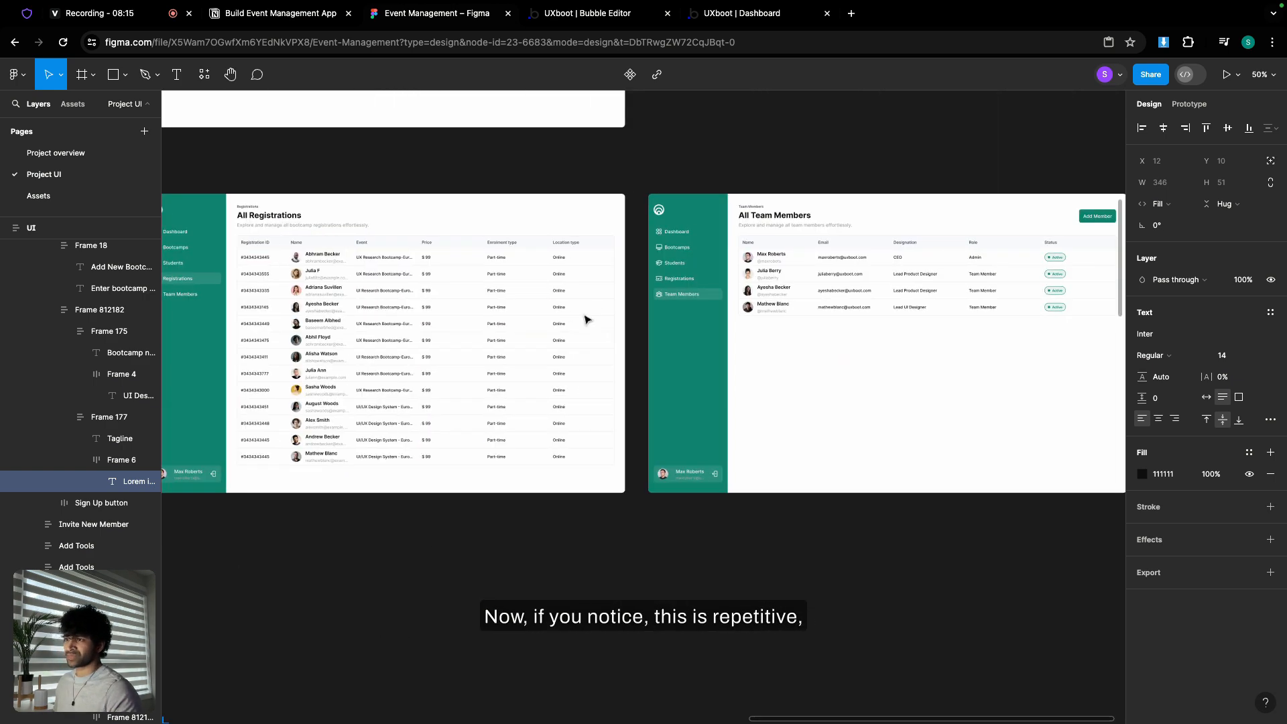
{"action": "left_click_drag", "start_coordinate": [438, 305], "coordinate": [715, 329]}
{"action": "scroll", "coordinate": [715, 329], "scroll_direction": "left", "scroll_amount": 5}
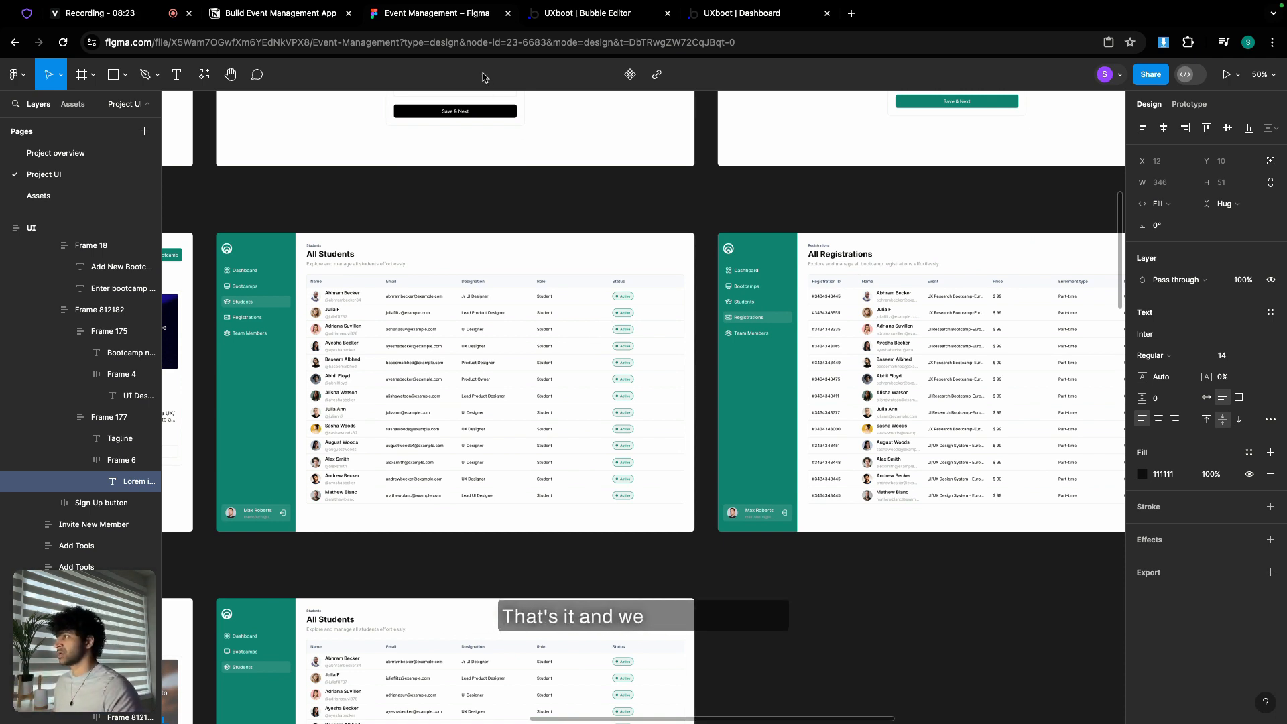
- Copy the All Bootcamps title group with Edit > Copy, then hide Group bootcamp
{"action": "left_click", "coordinate": [556, 15]}
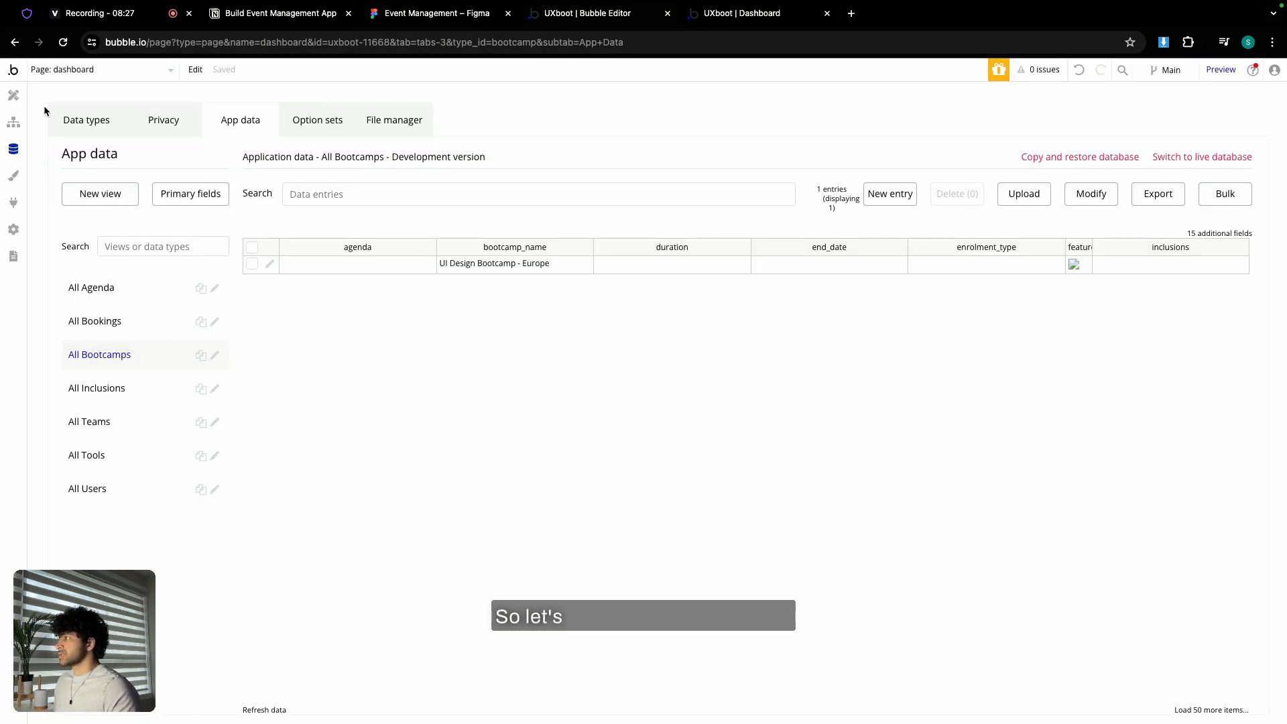
{"action": "left_click", "coordinate": [14, 95]}
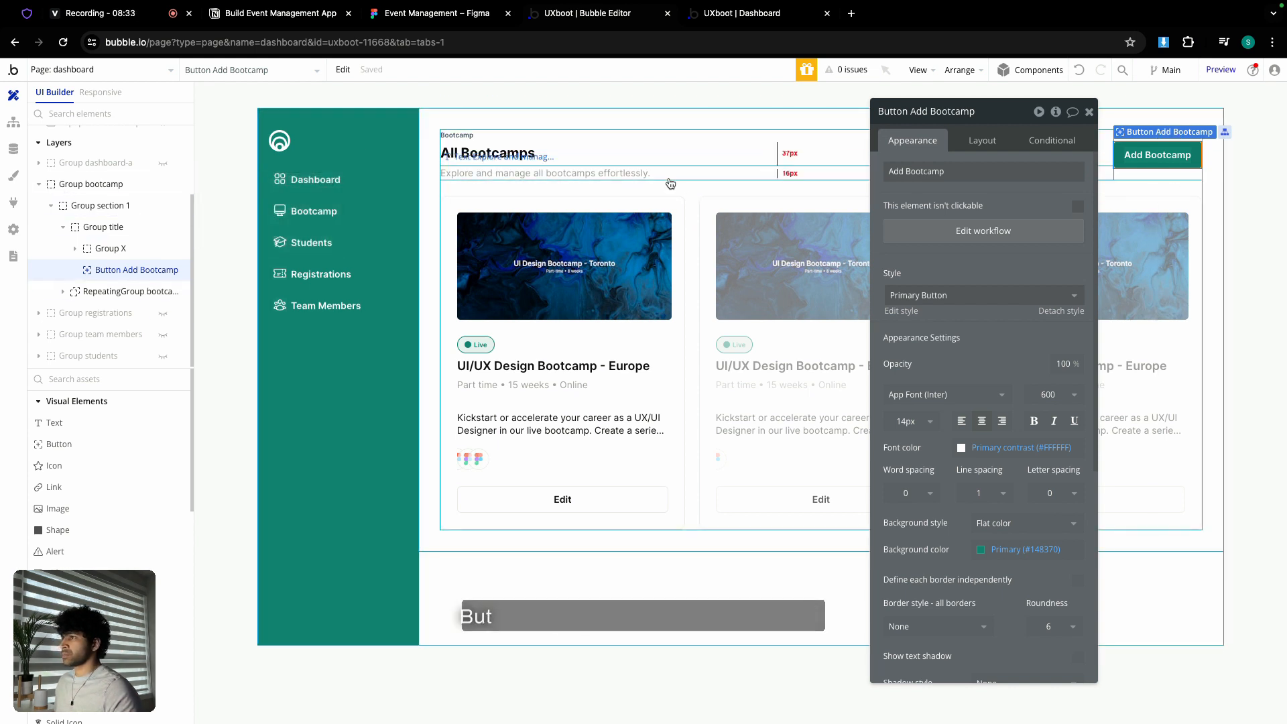
{"action": "left_click_drag", "start_coordinate": [1012, 118], "coordinate": [1004, 152]}
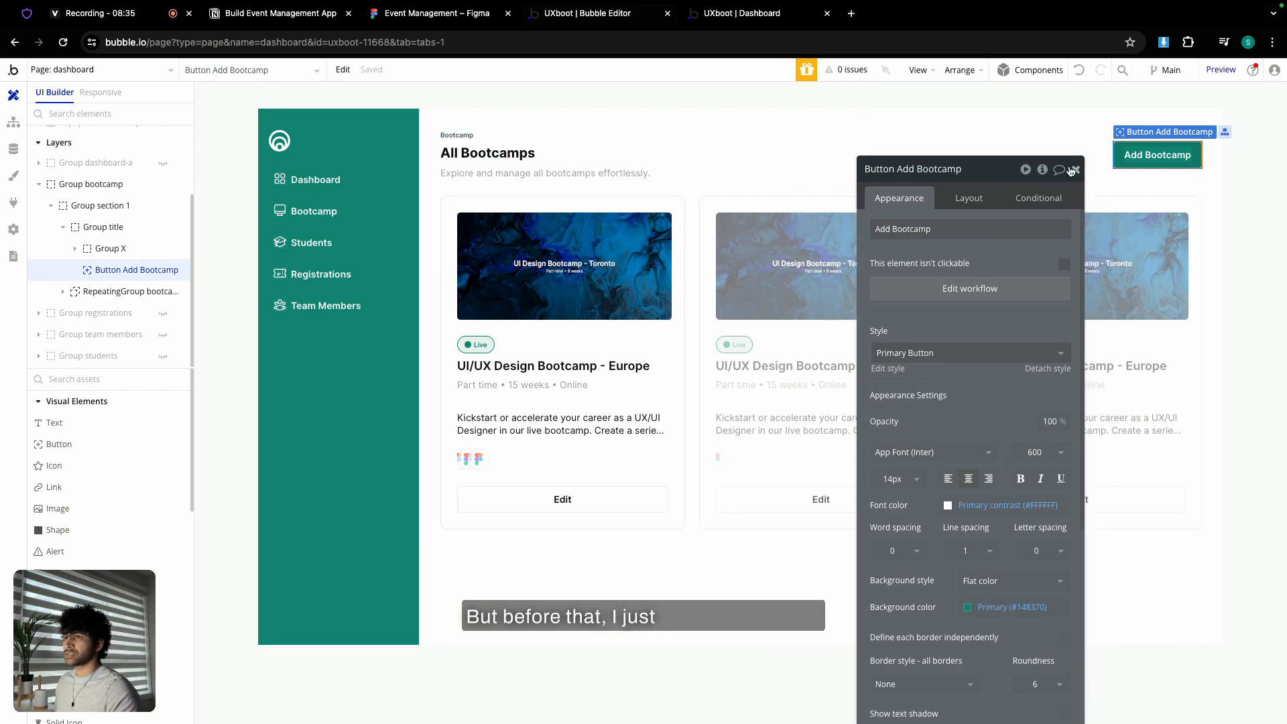
{"action": "left_click", "coordinate": [1121, 178]}
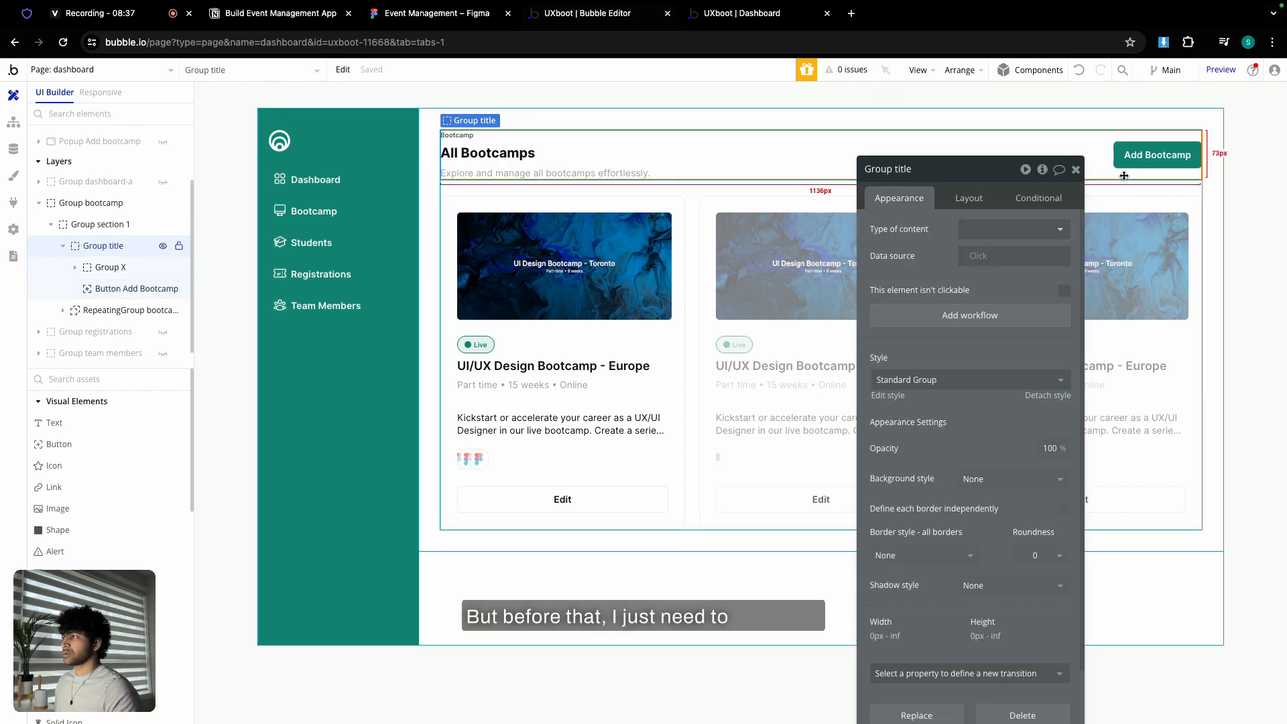
{"action": "left_click", "coordinate": [344, 70]}
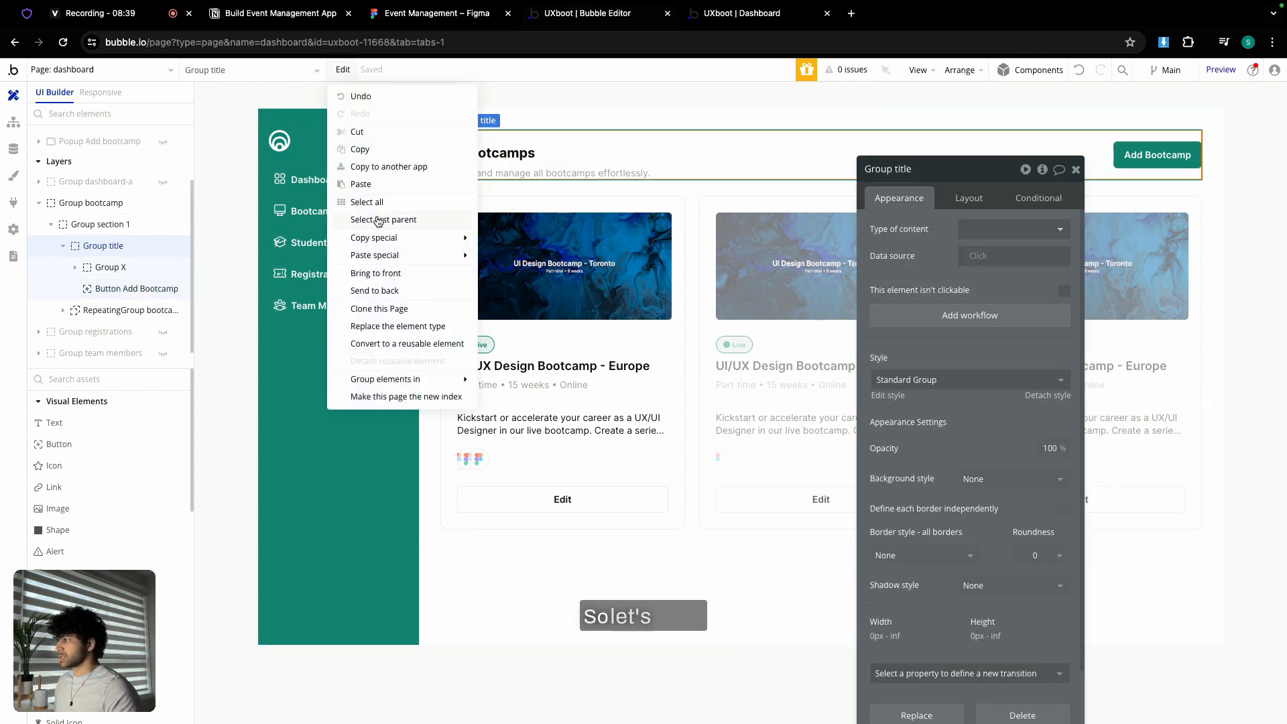
{"action": "left_click", "coordinate": [378, 152]}
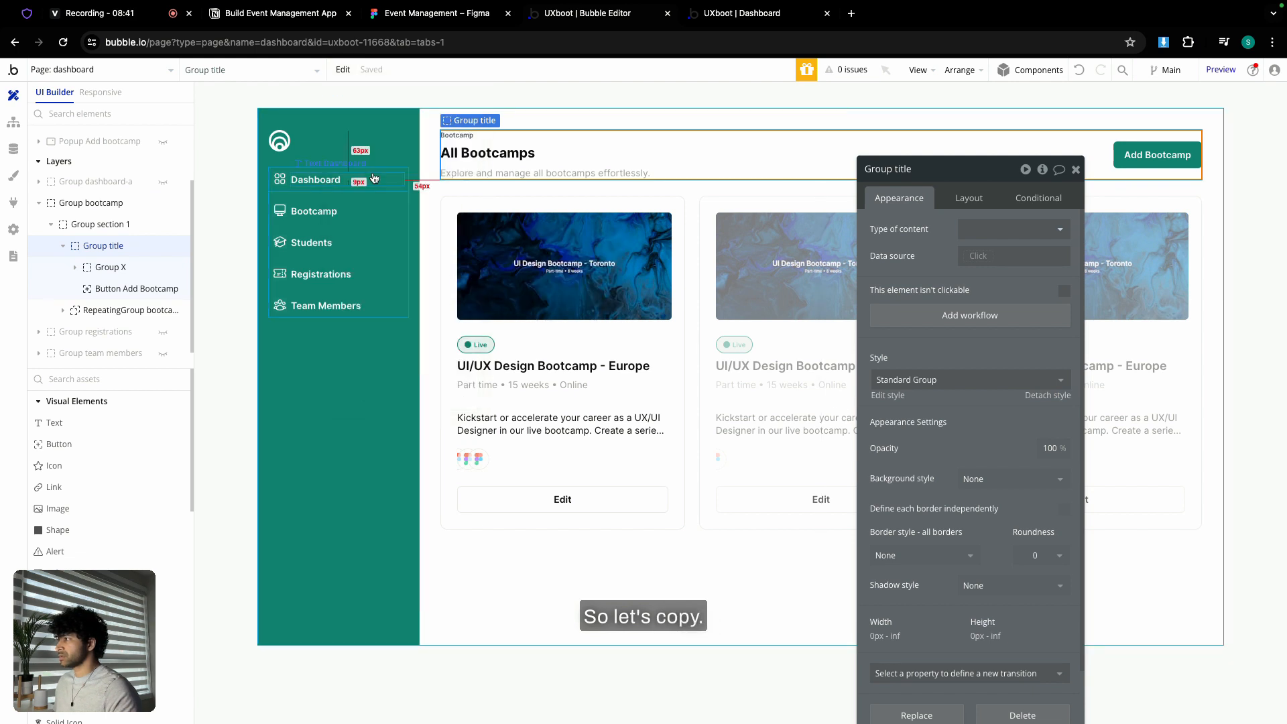
{"action": "left_click", "coordinate": [162, 203]}
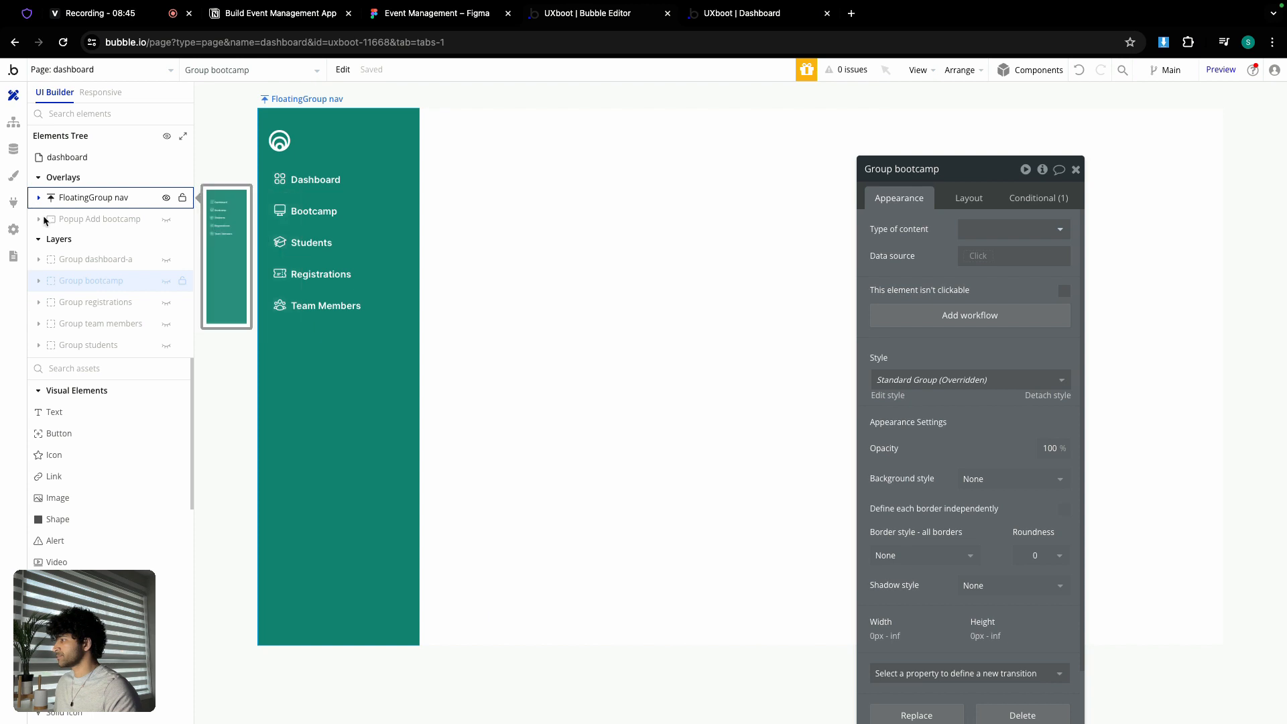
- Unhide Group students, delete its Text Group Students placeholder, and paste in the copied title header
{"action": "mouse_move", "coordinate": [86, 350]}
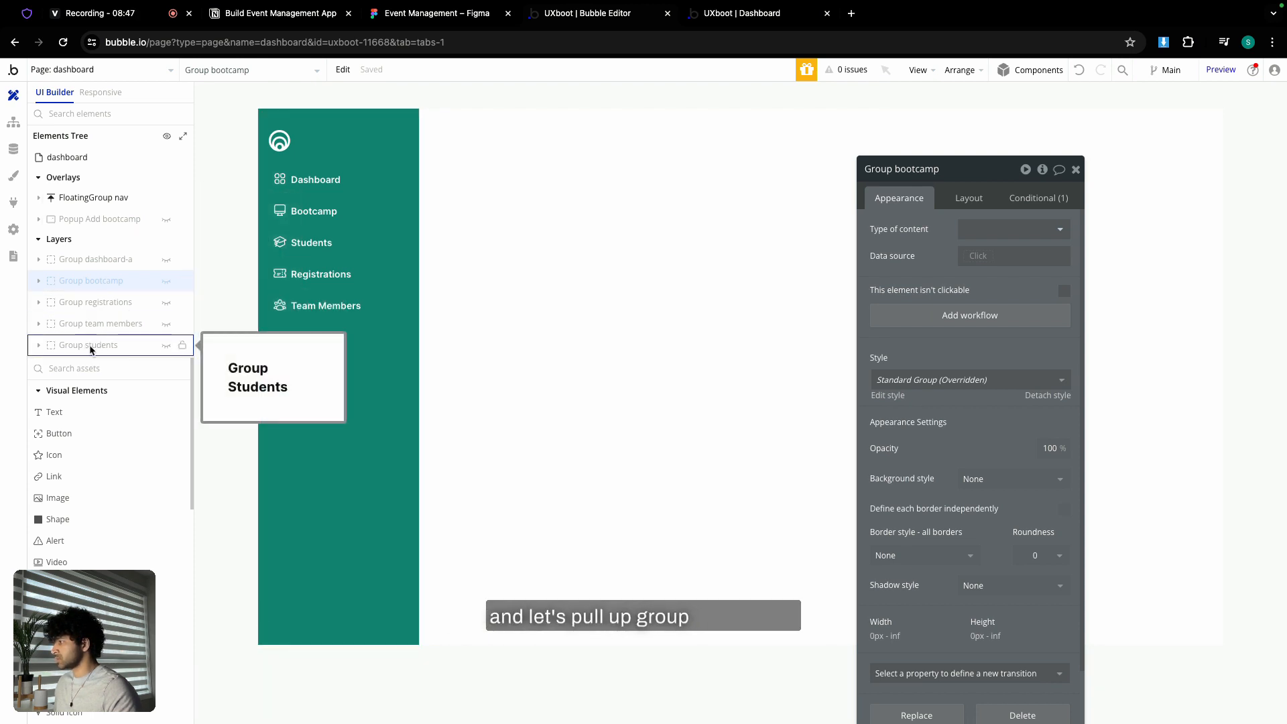
{"action": "left_click", "coordinate": [166, 346]}
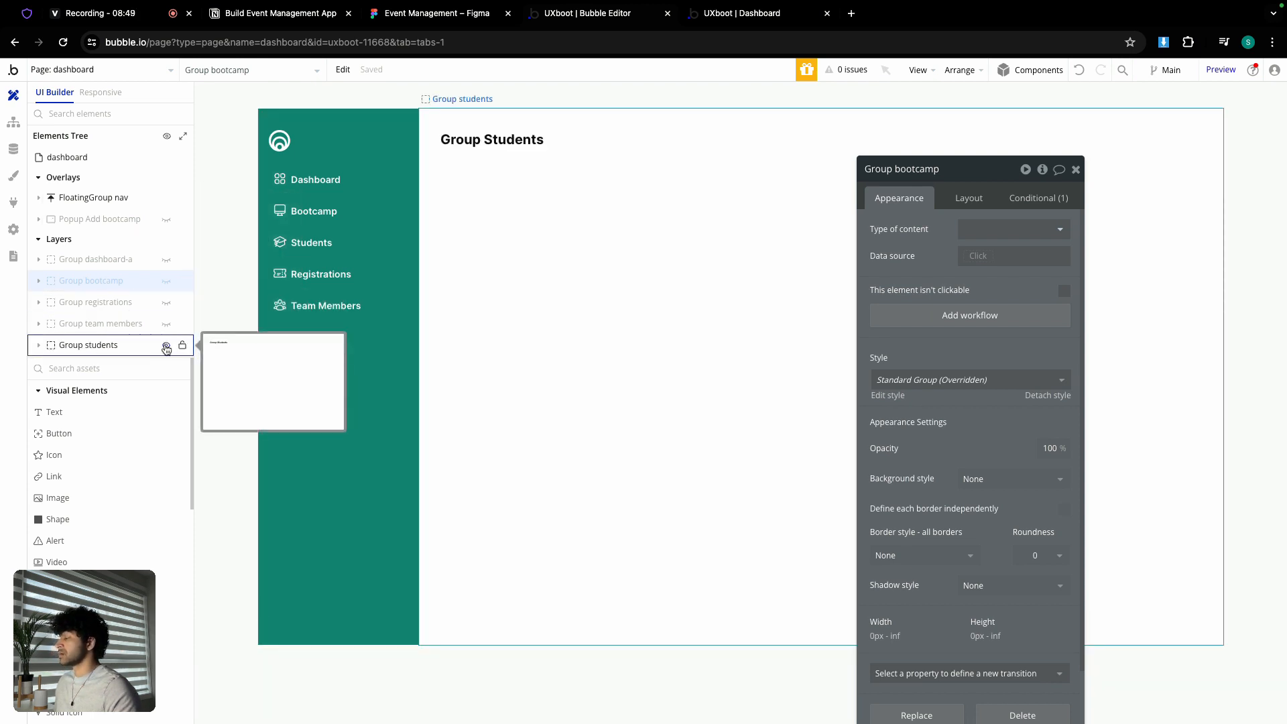
{"action": "left_click", "coordinate": [469, 276]}
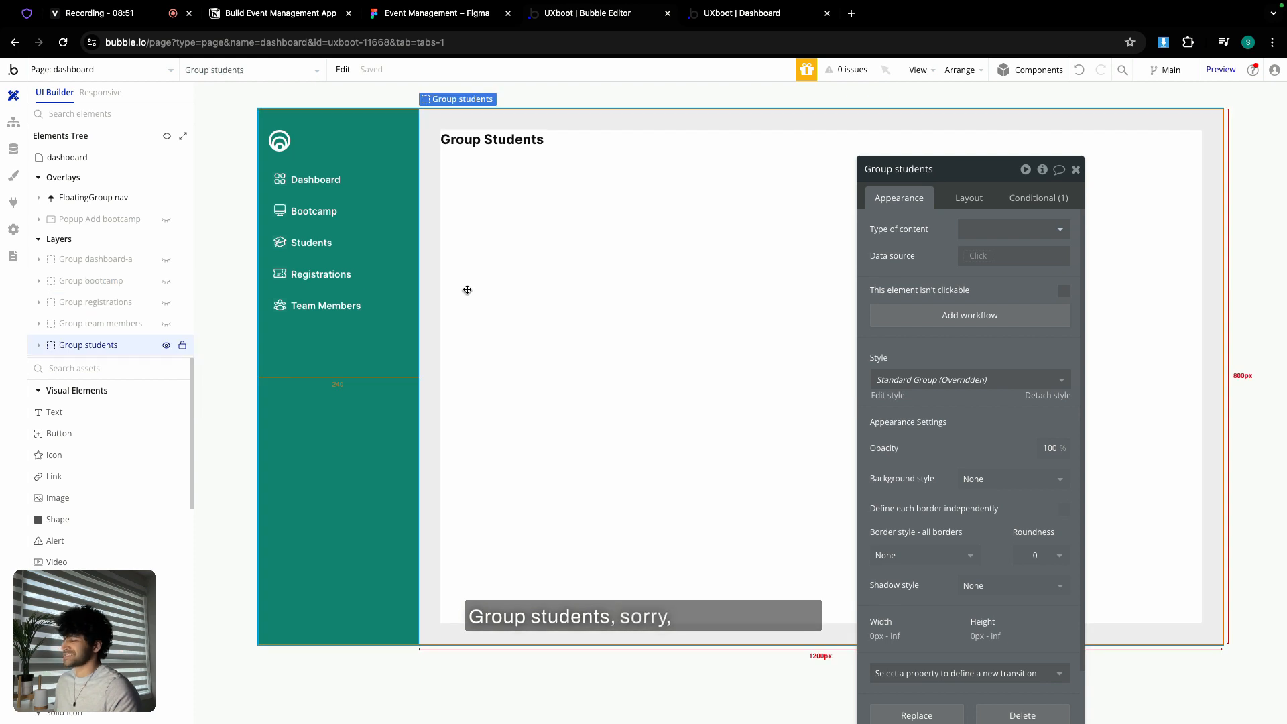
{"action": "left_click", "coordinate": [511, 142]}
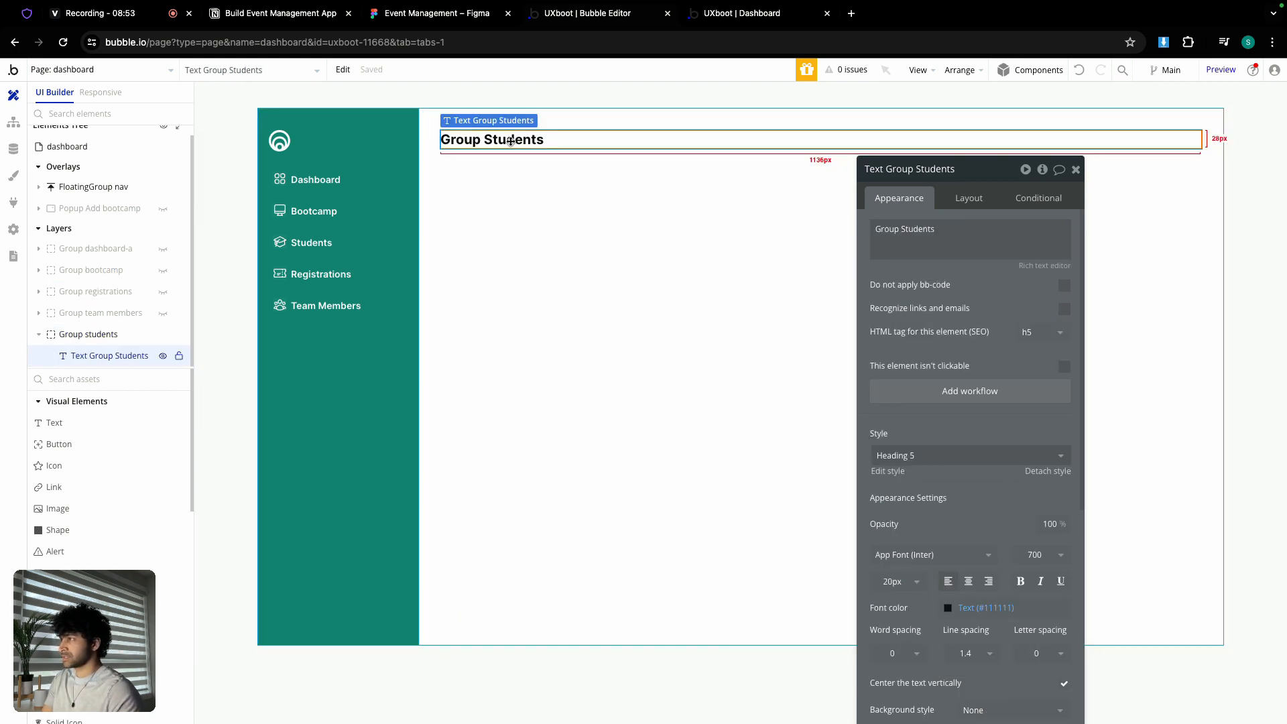
{"action": "key", "text": "Delete"}
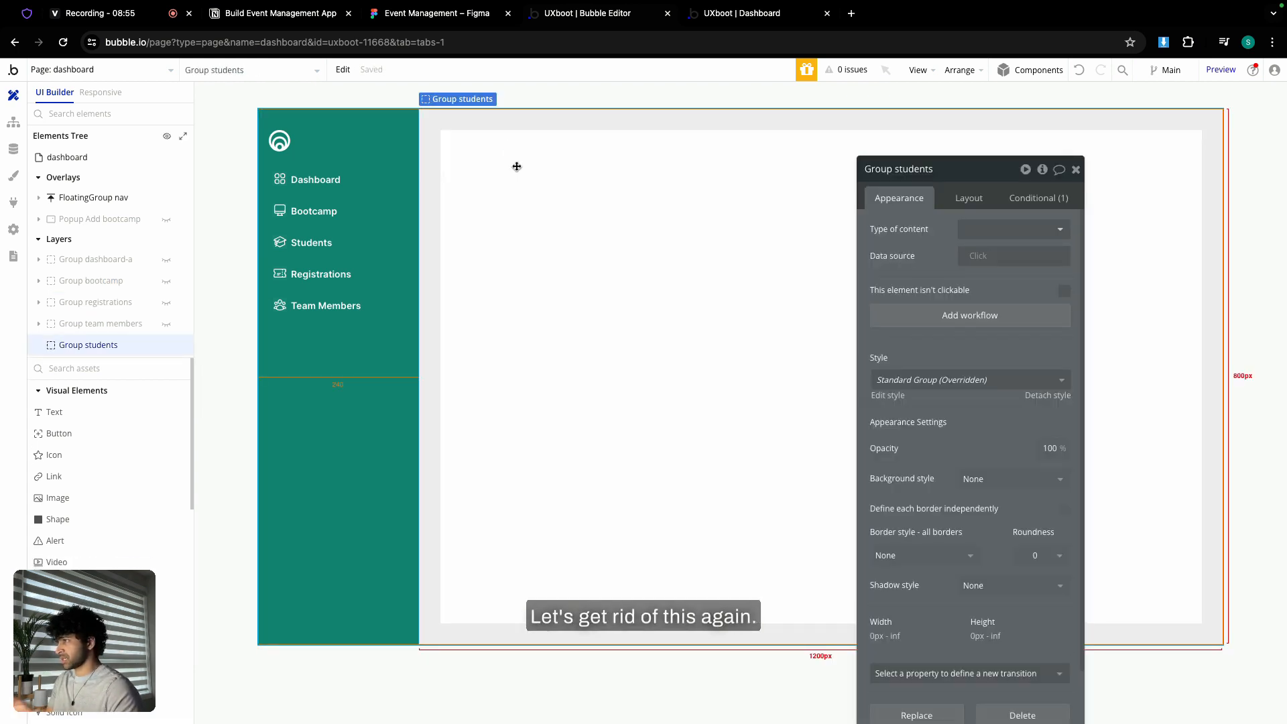
{"action": "left_click", "coordinate": [342, 71]}
{"action": "left_click", "coordinate": [362, 185]}
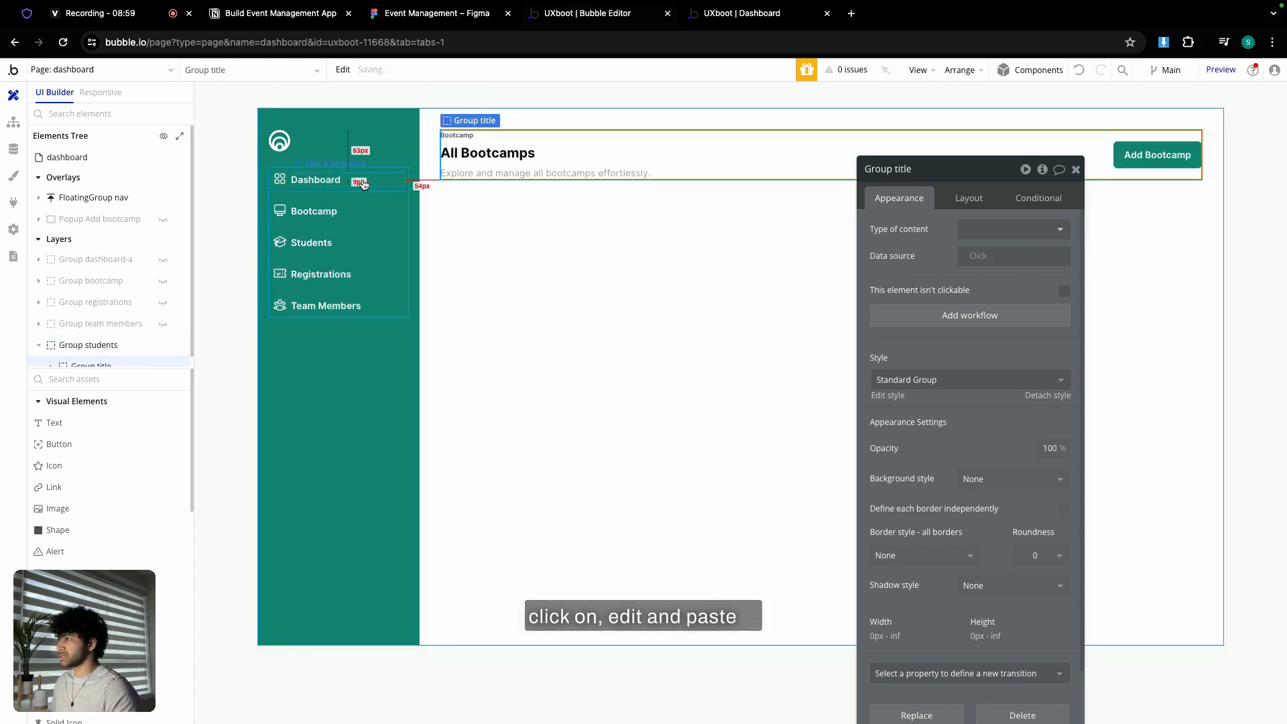
- Change the header label to 'Students' and the heading to 'All Students'
{"action": "left_click", "coordinate": [457, 135]}
{"action": "double_click", "coordinate": [924, 232]}
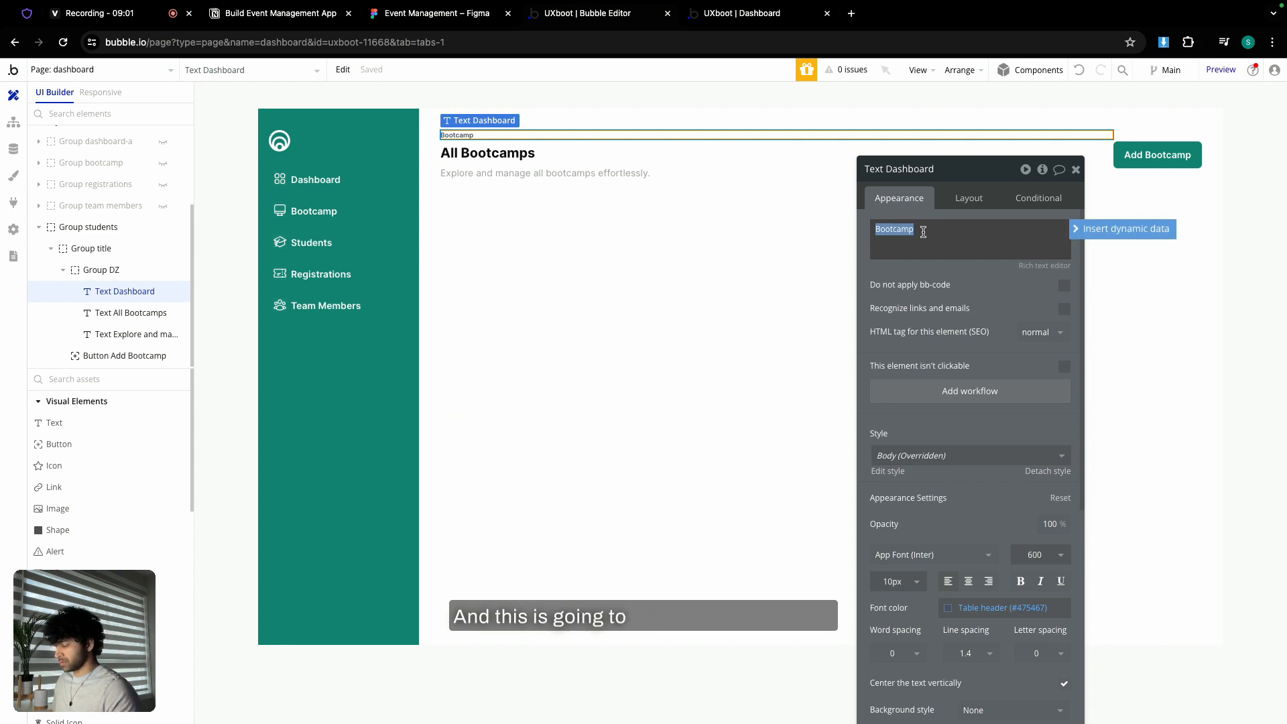
{"action": "type", "text": "Students"}
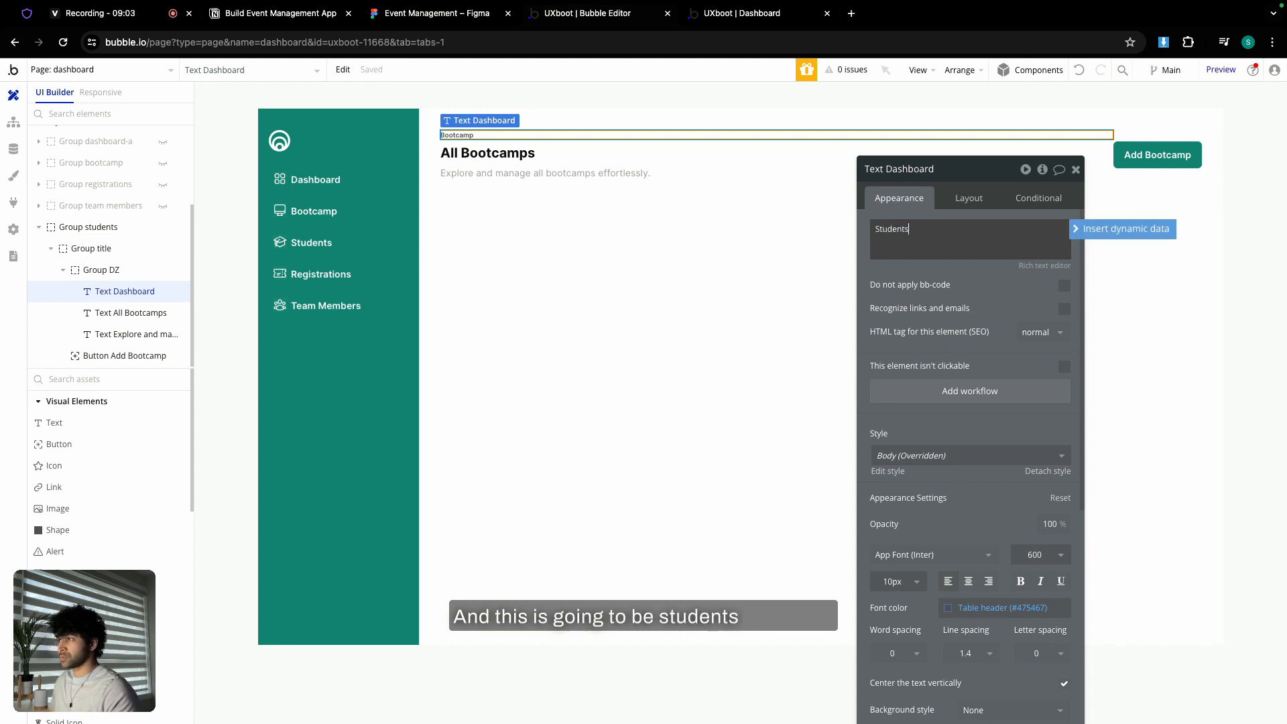
{"action": "left_click", "coordinate": [560, 158]}
{"action": "triple_click", "coordinate": [923, 228]}
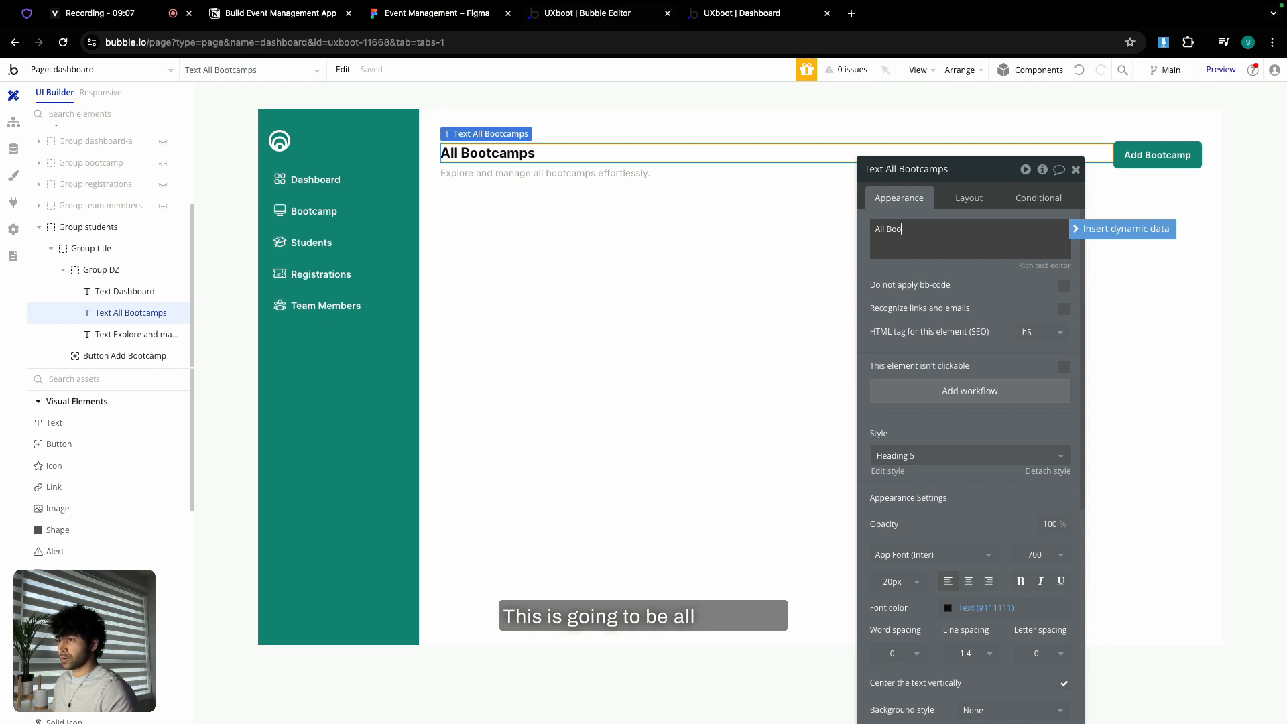
{"action": "key", "text": "BackSpace"}
{"action": "key", "text": "BackSpace"}
{"action": "key", "text": "BackSpace"}
{"action": "type", "text": "Students"}
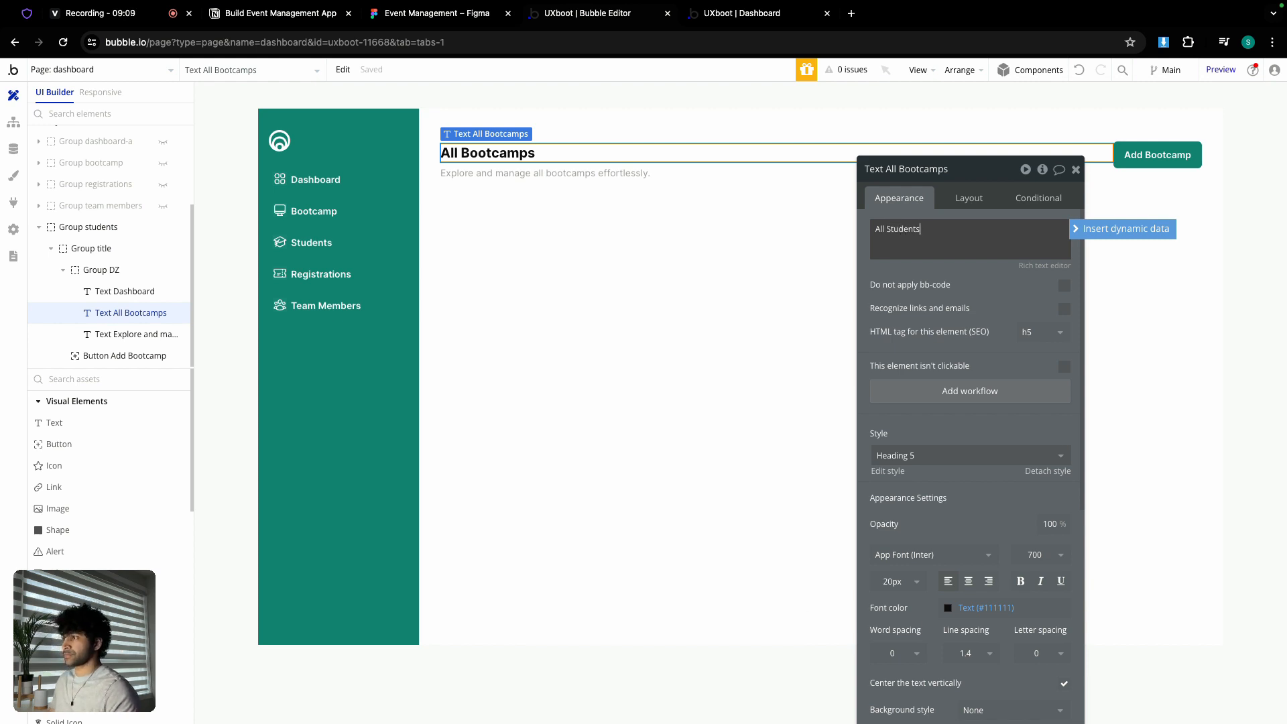
- Replace the subtitle with 'Explore and manage all students effortlessly.' from Figma and delete the Add Bootcamp button
{"action": "left_click", "coordinate": [435, 13]}
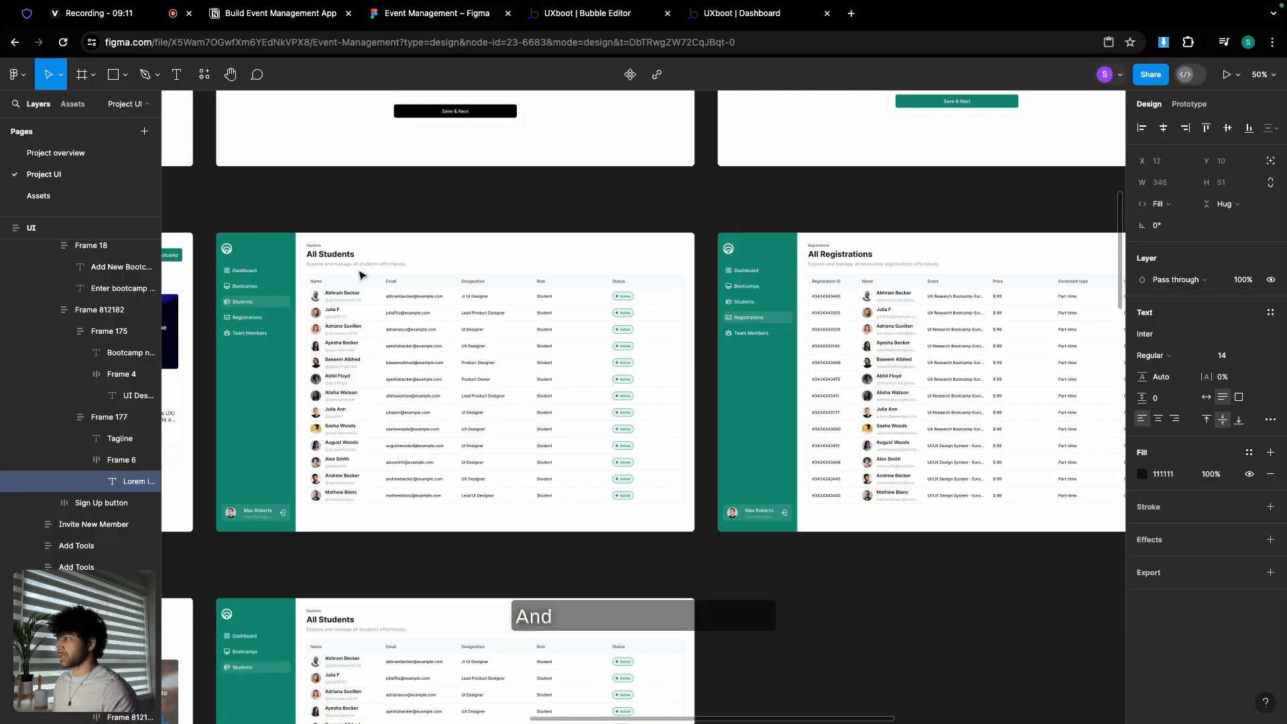
{"action": "scroll", "coordinate": [332, 268], "scroll_direction": "up", "scroll_amount": 10}
{"action": "left_click", "coordinate": [334, 254]}
{"action": "double_click", "coordinate": [334, 254]}
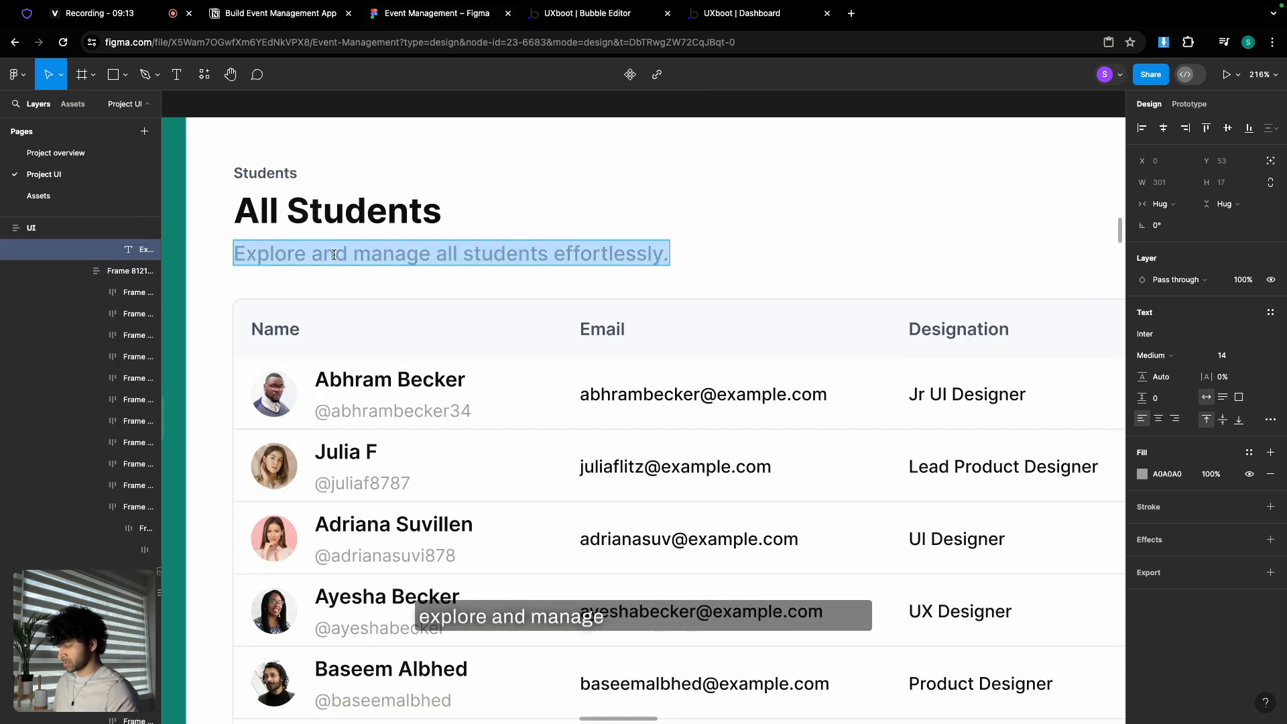
{"action": "left_click", "coordinate": [589, 13]}
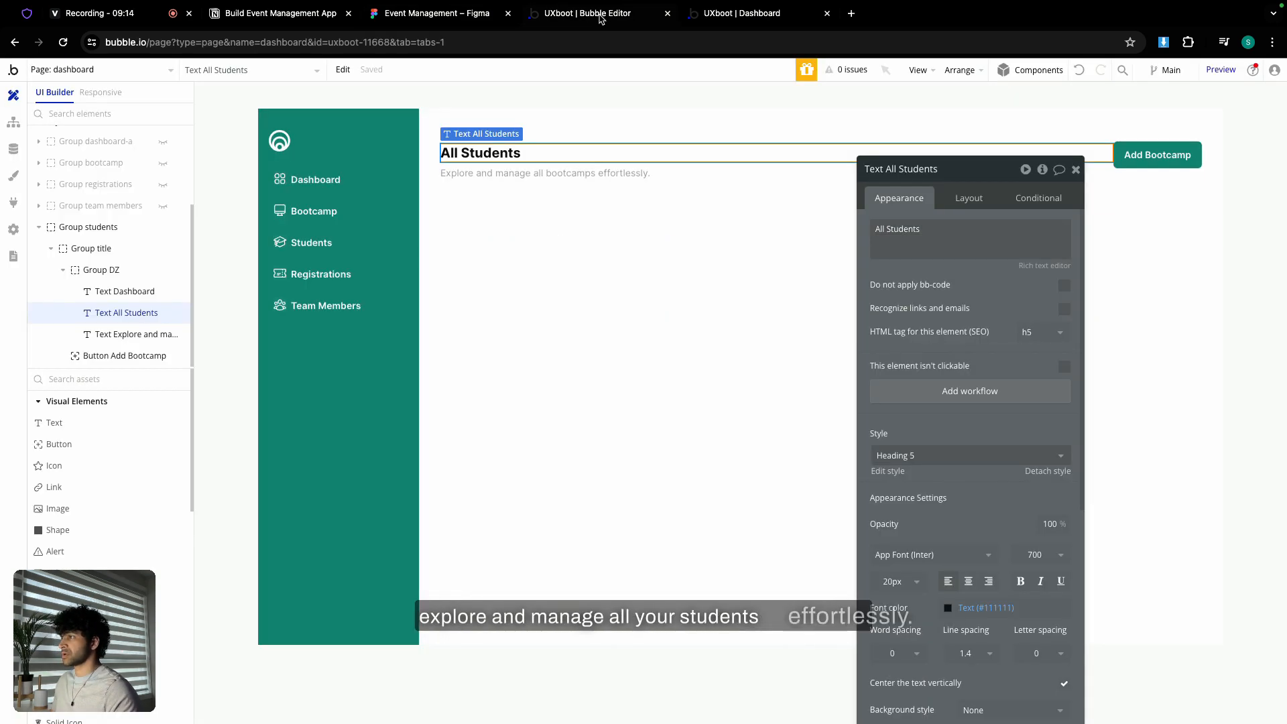
{"action": "left_click", "coordinate": [563, 174]}
{"action": "left_click", "coordinate": [911, 228]}
{"action": "key", "text": "ctrl+a"}
{"action": "key", "text": "ctrl+v"}
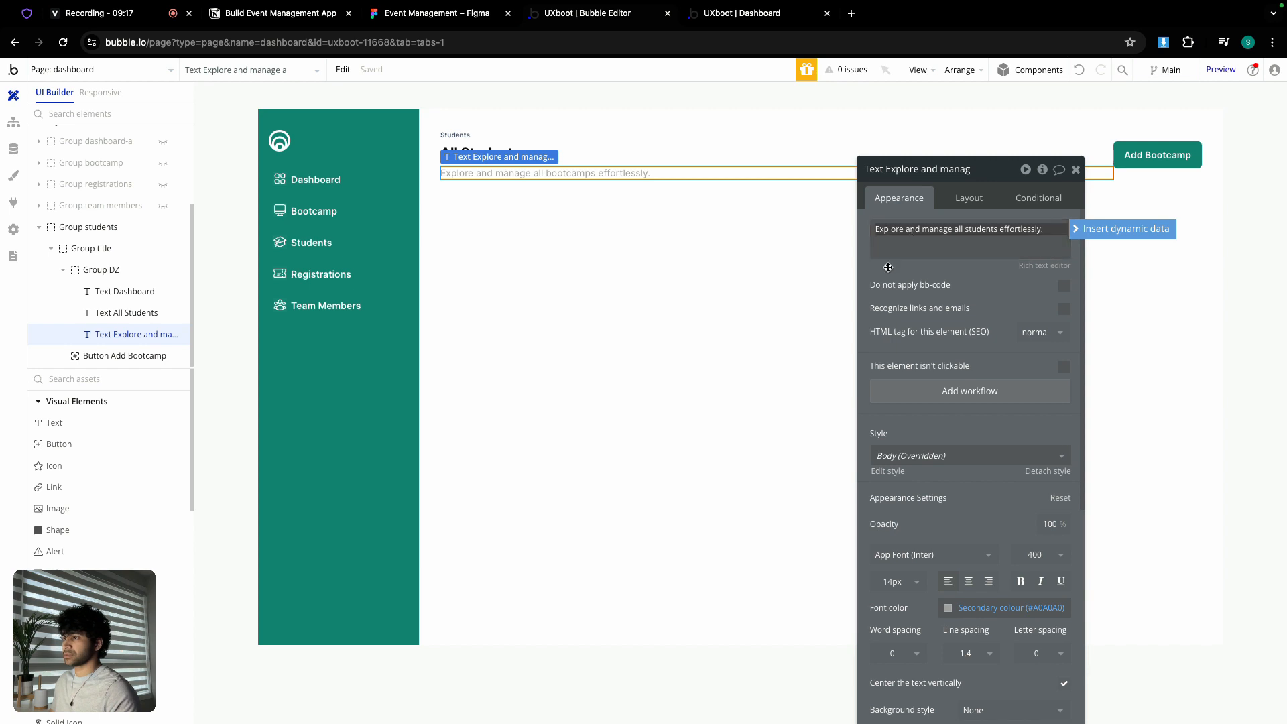
{"action": "left_click", "coordinate": [1076, 169]}
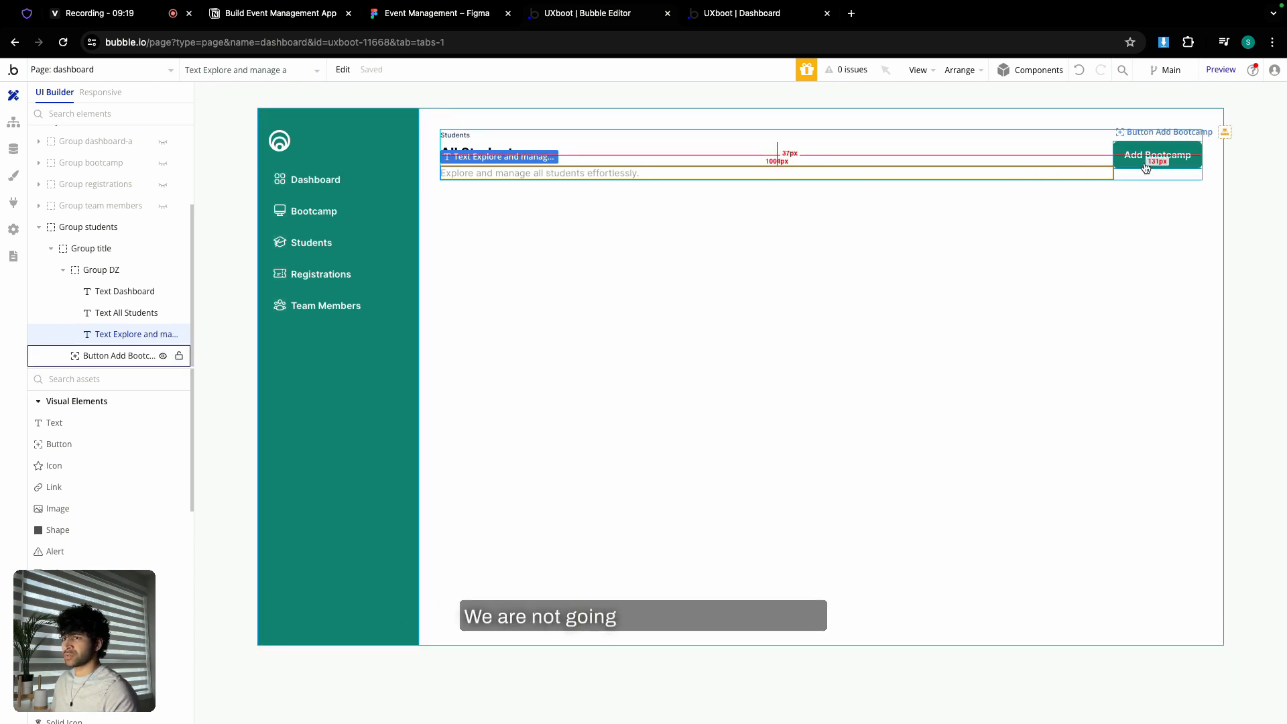
{"action": "left_click", "coordinate": [1145, 166]}
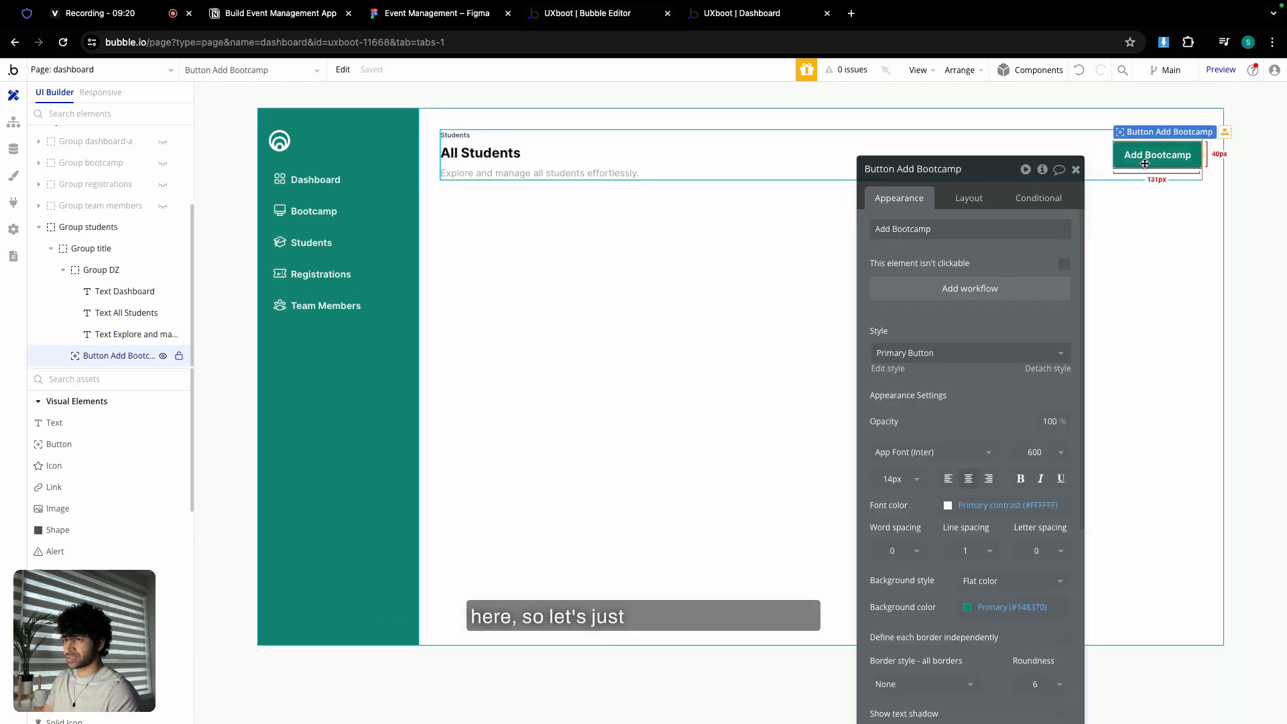
{"action": "key", "text": "Delete"}
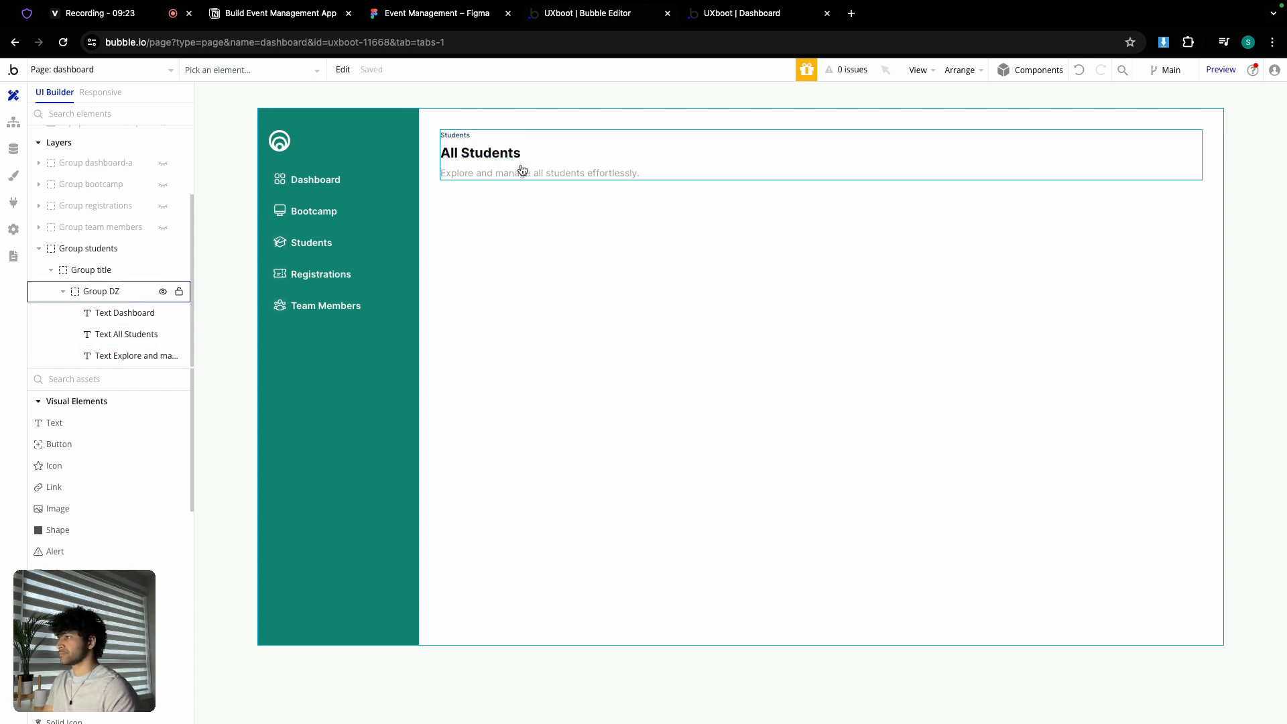
- Enable 'Apply gap spacing between elements' on Group students with a 24px row gap
{"action": "left_click", "coordinate": [545, 142]}
{"action": "left_click", "coordinate": [520, 206]}
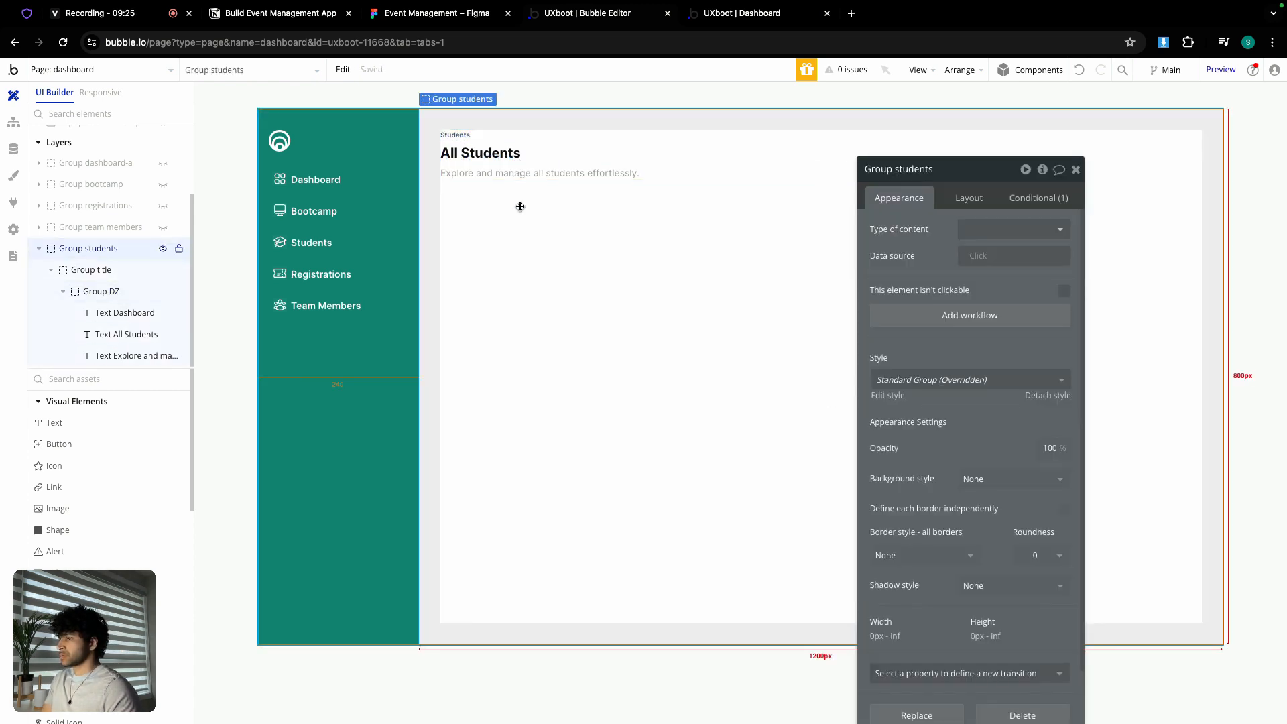
{"action": "left_click", "coordinate": [969, 198]}
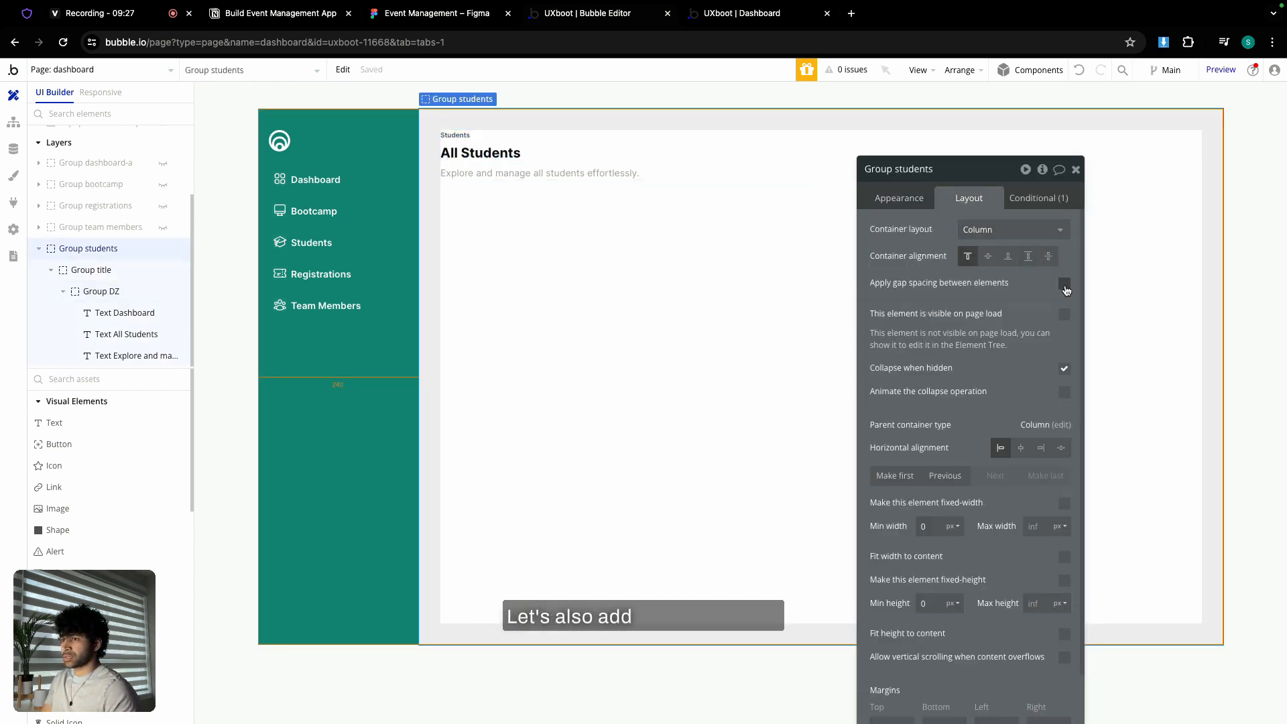
{"action": "left_click", "coordinate": [1065, 285]}
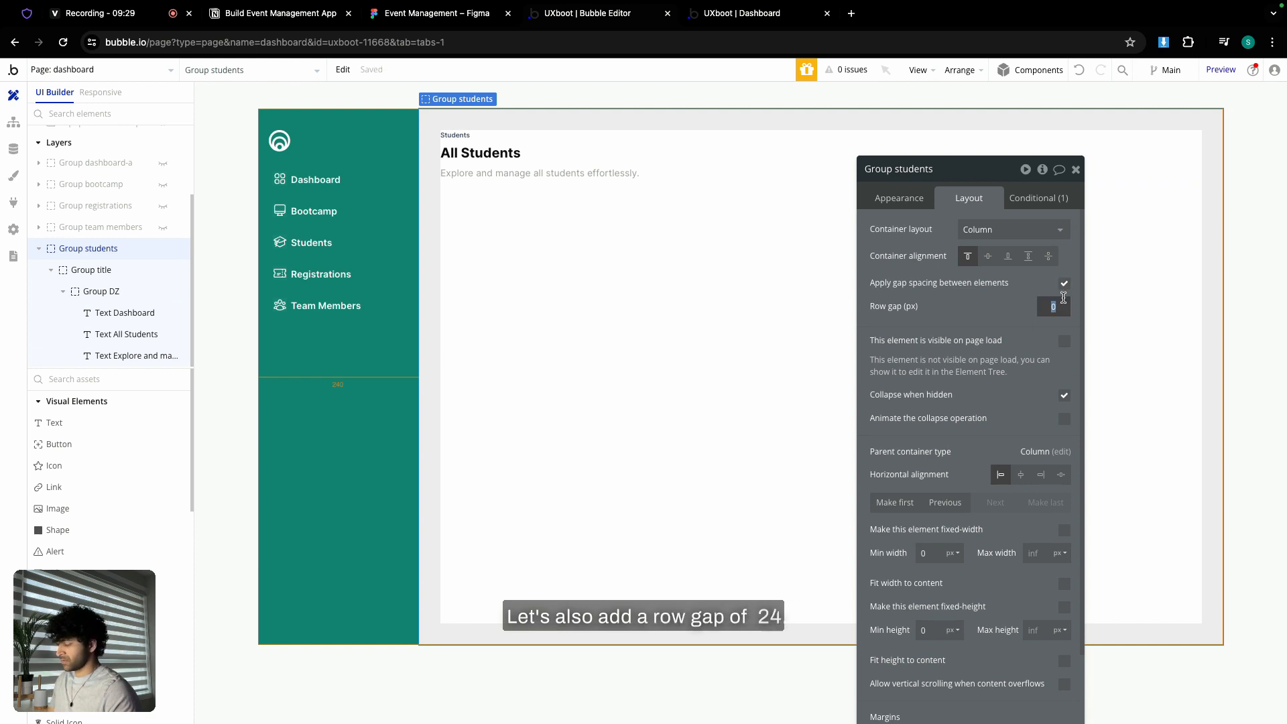
{"action": "left_click", "coordinate": [983, 297]}
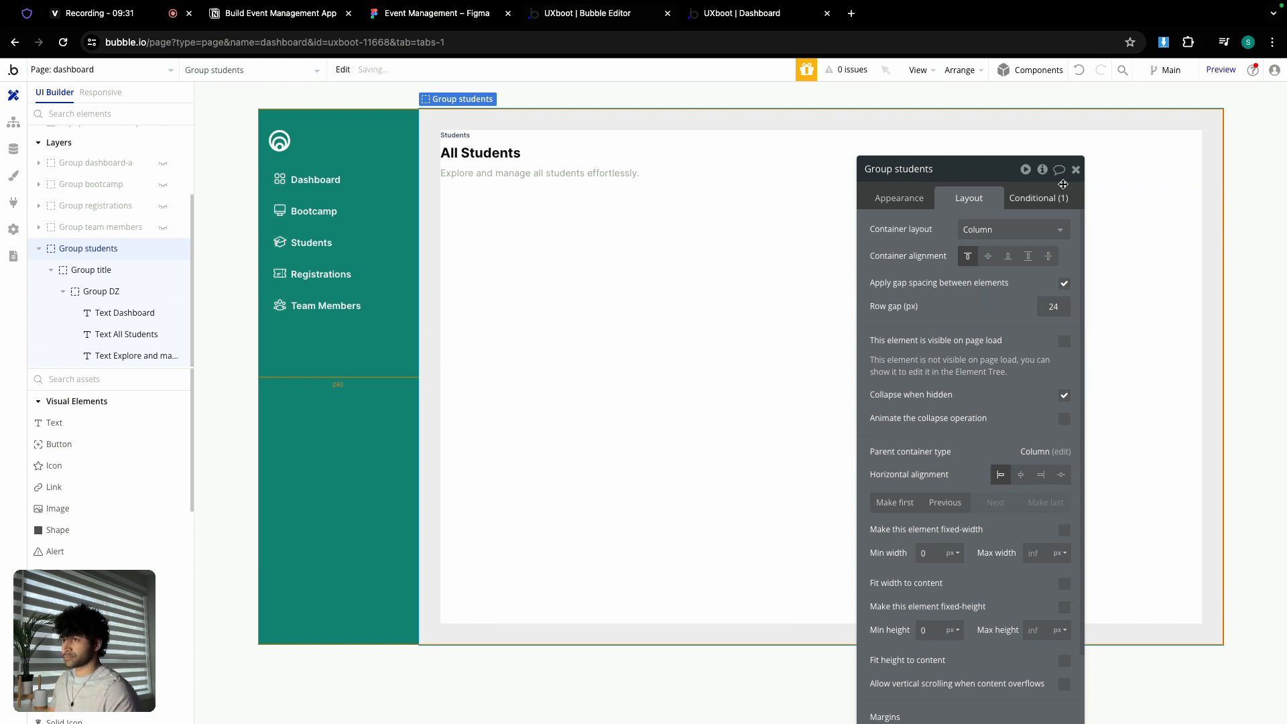
{"action": "left_click", "coordinate": [1077, 169]}
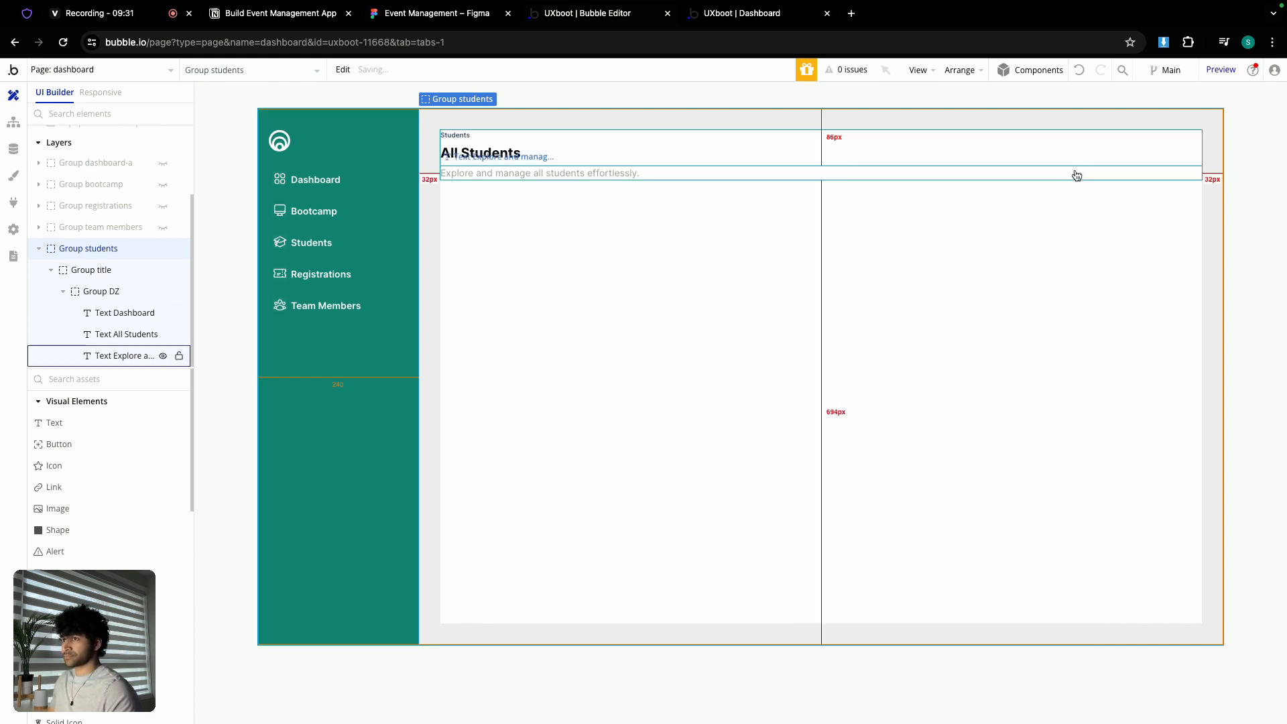
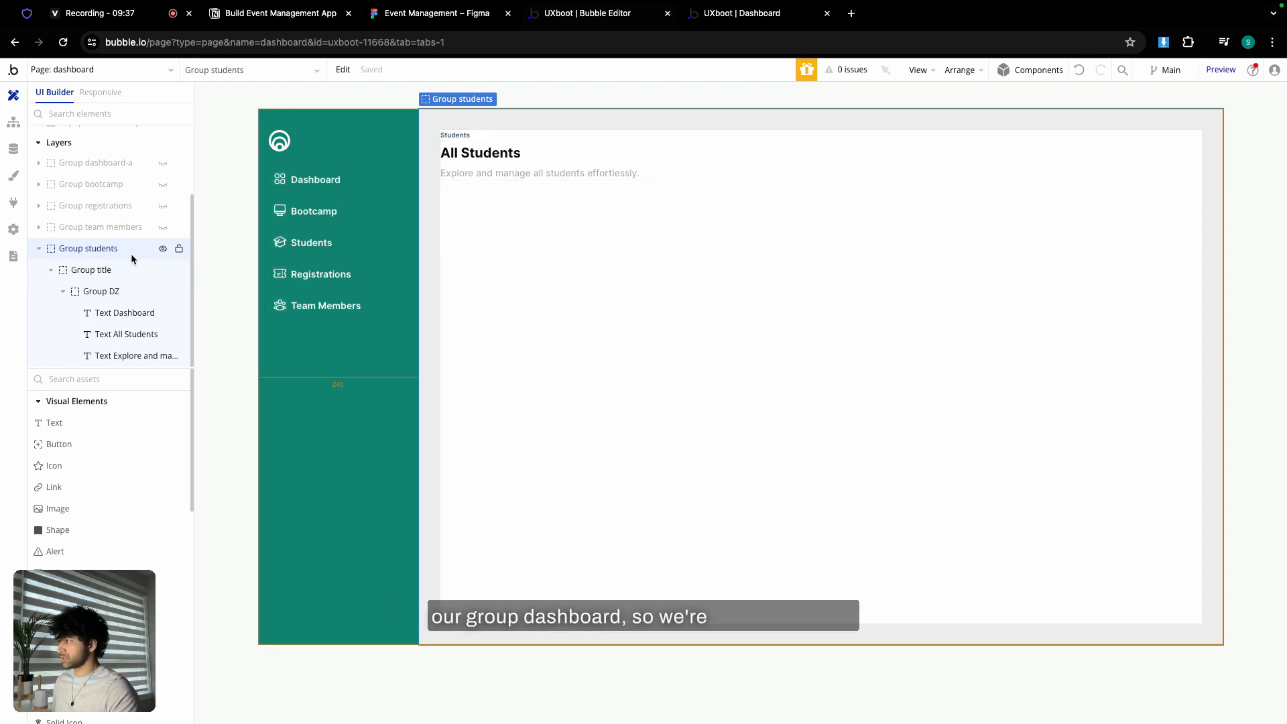
- Show the Dashboard section and copy its bootcamps table
{"action": "left_click", "coordinate": [164, 250]}
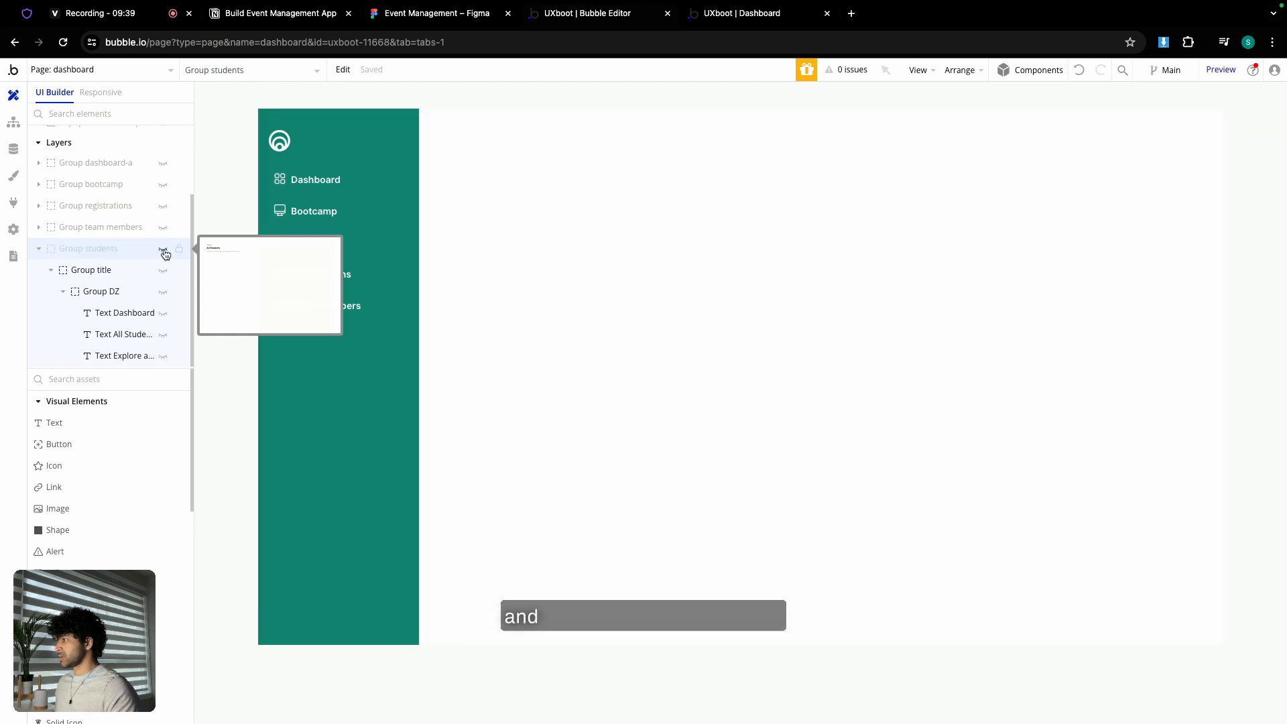
{"action": "left_click", "coordinate": [38, 249]}
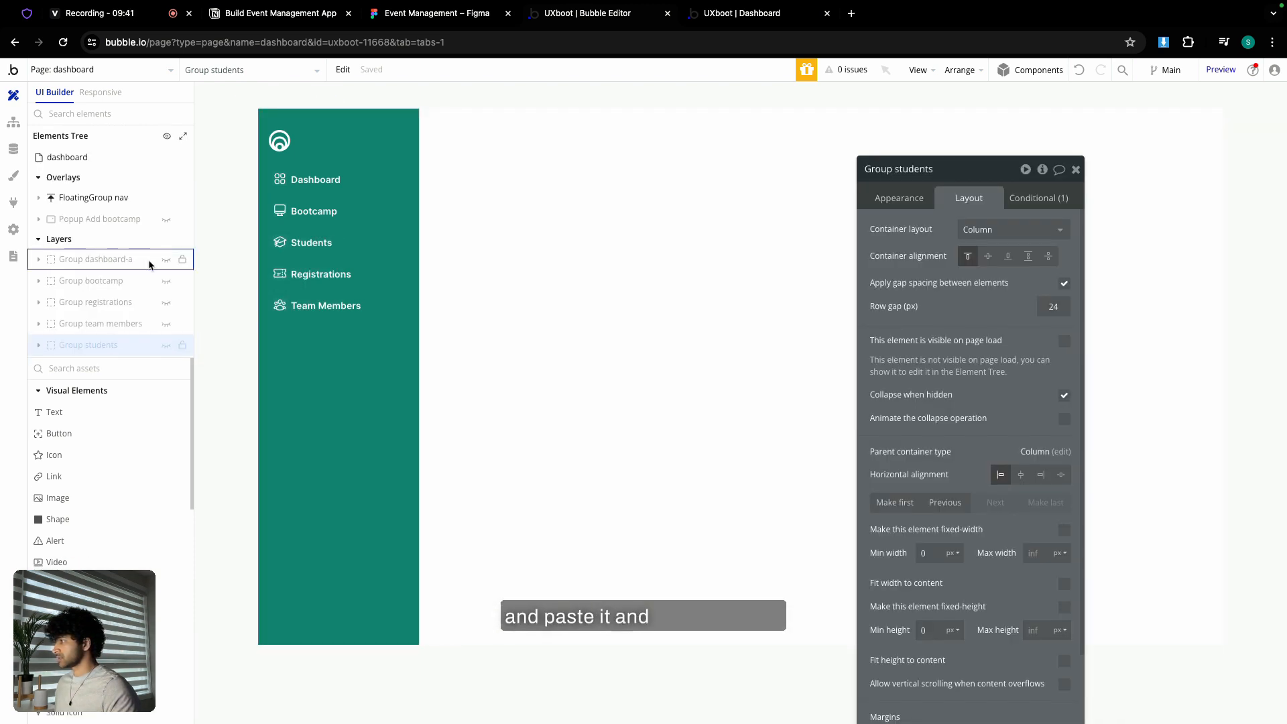
{"action": "left_click", "coordinate": [166, 260]}
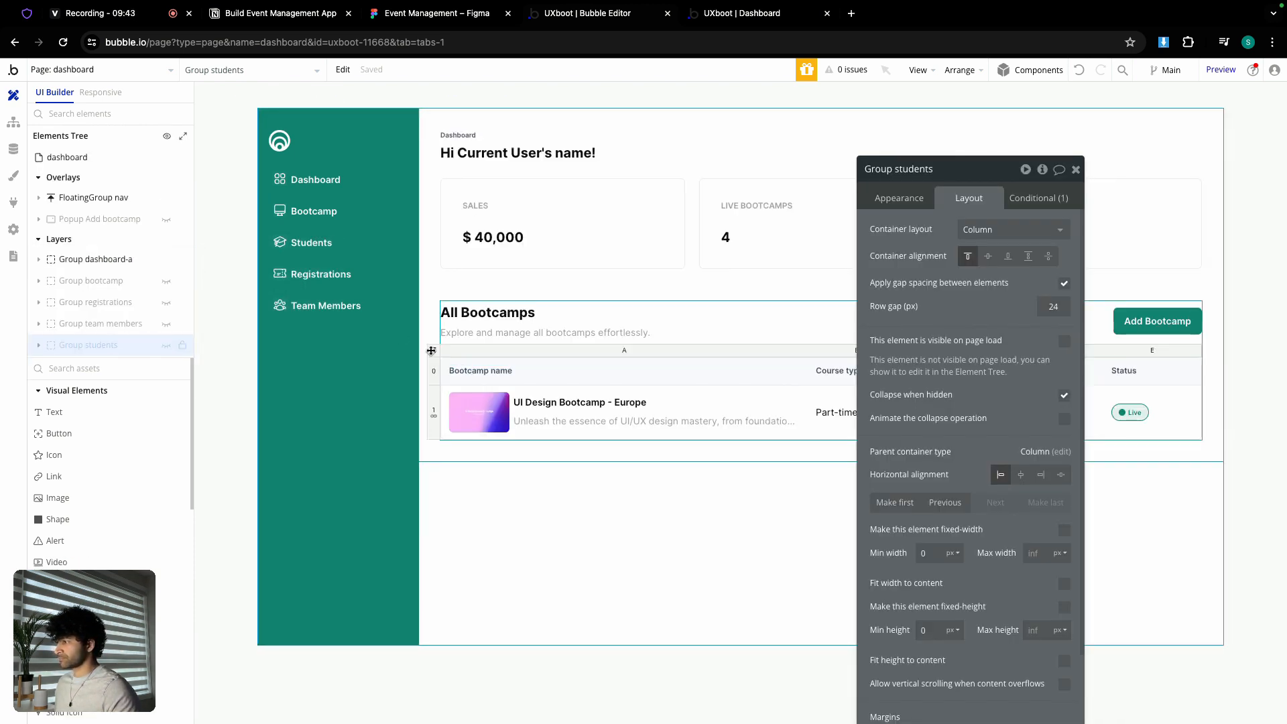
{"action": "left_click", "coordinate": [431, 350]}
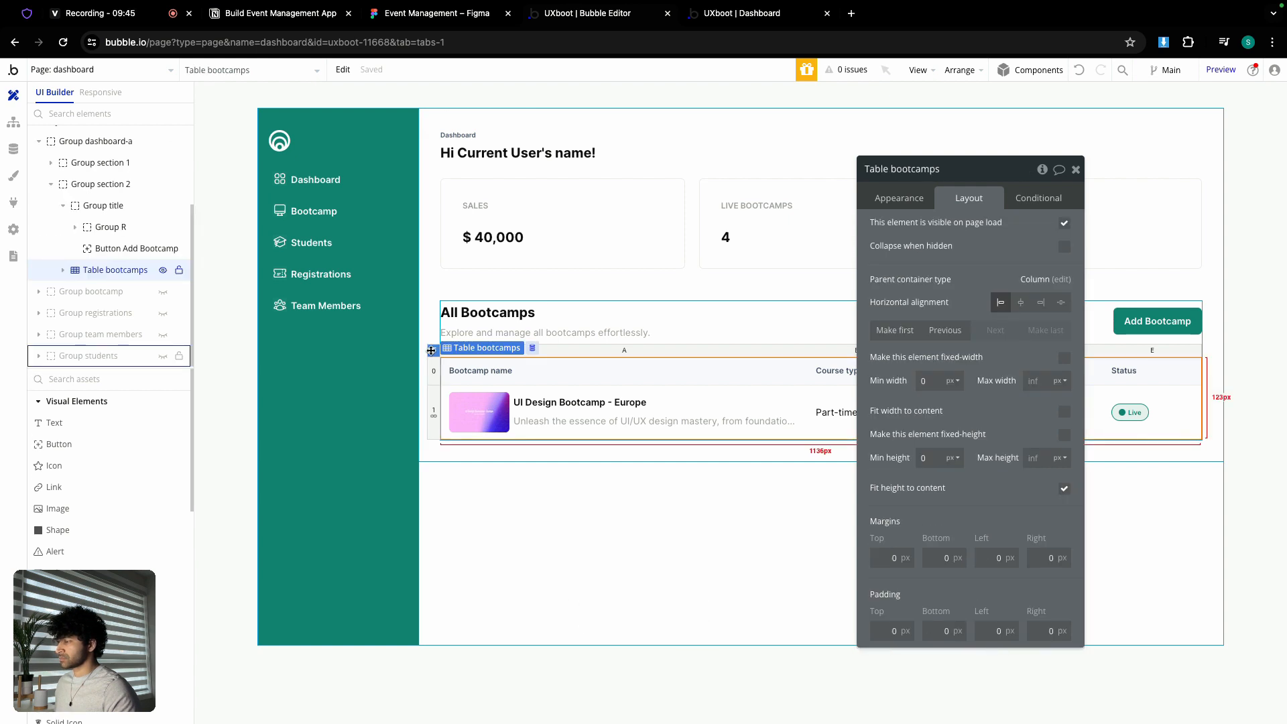
{"action": "right_click", "coordinate": [434, 353]}
{"action": "left_click", "coordinate": [488, 479]}
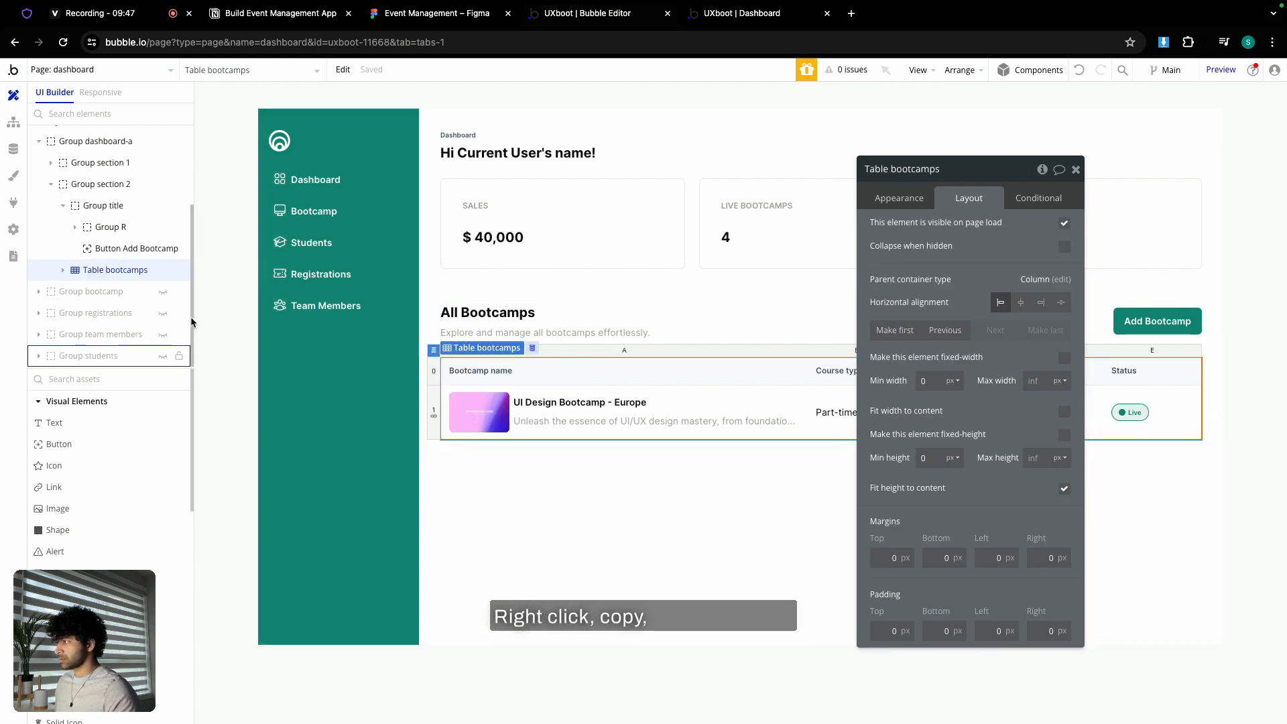
- Hide the Dashboard again and paste the bootcamps table into the Students section
{"action": "scroll", "coordinate": [62, 223], "scroll_direction": "up", "scroll_amount": 3}
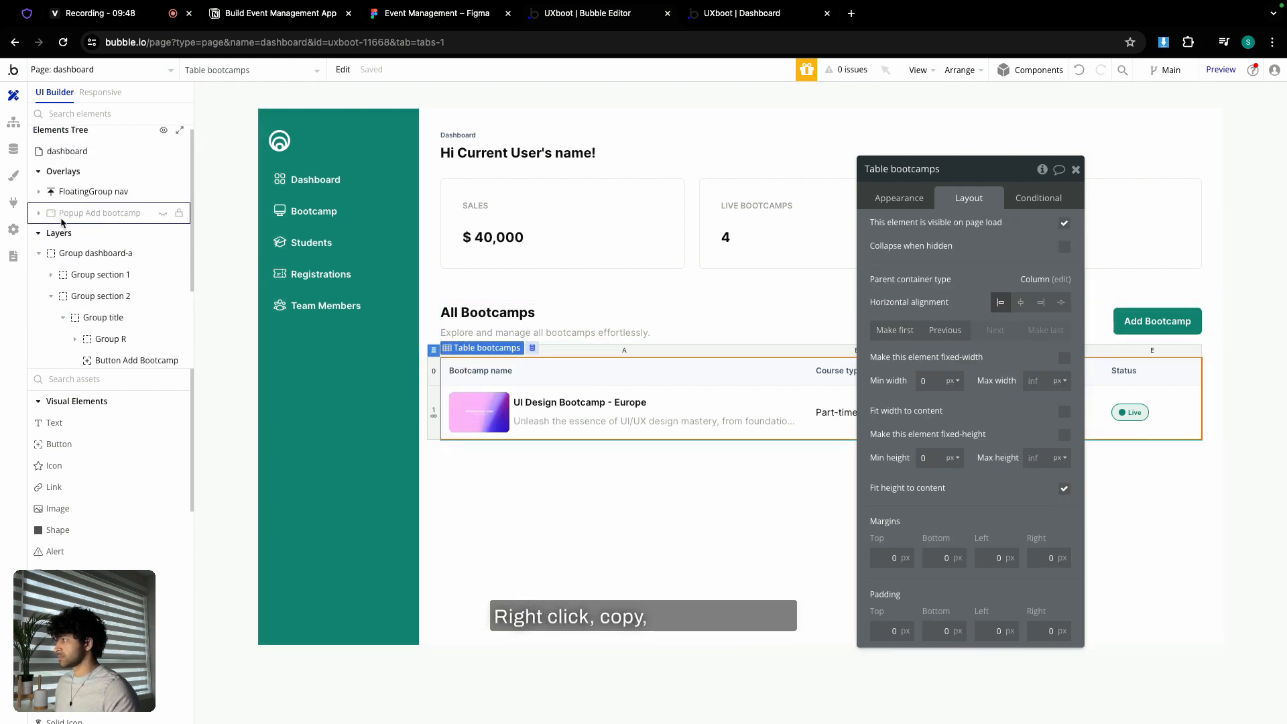
{"action": "left_click", "coordinate": [163, 253]}
{"action": "left_click", "coordinate": [38, 256]}
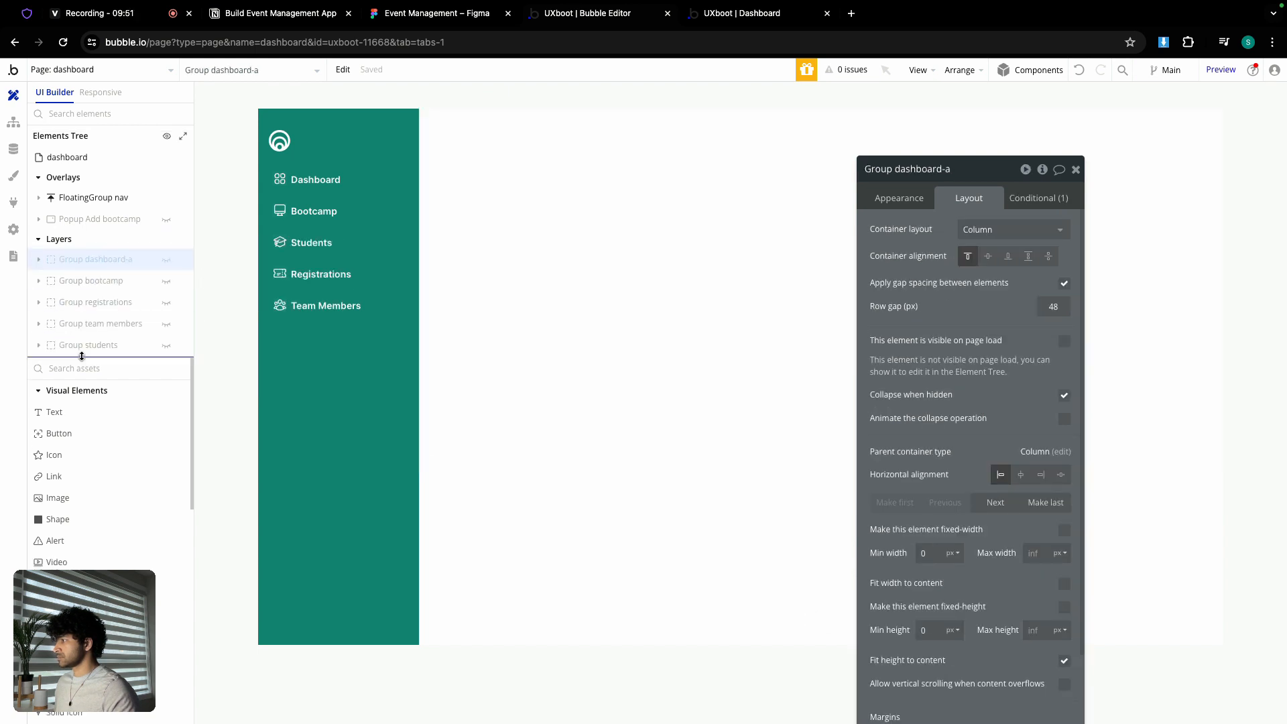
{"action": "left_click", "coordinate": [167, 345]}
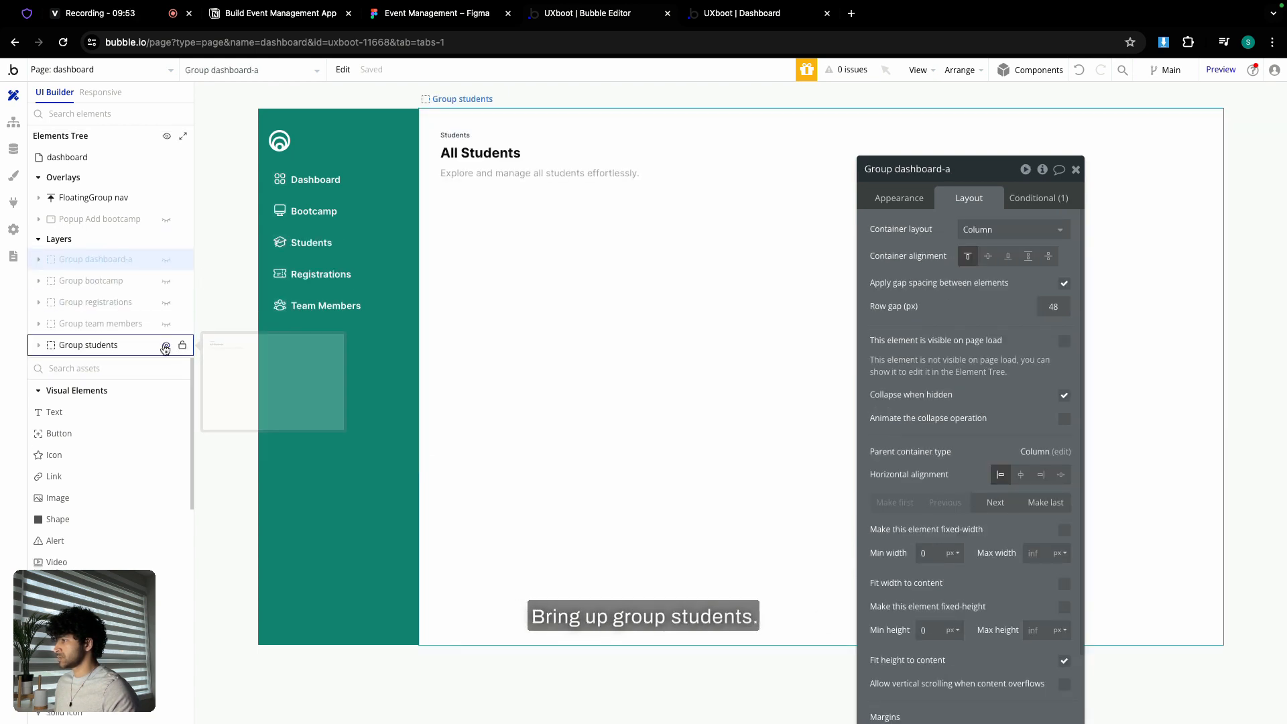
{"action": "left_click", "coordinate": [604, 220]}
{"action": "left_click", "coordinate": [1021, 196]}
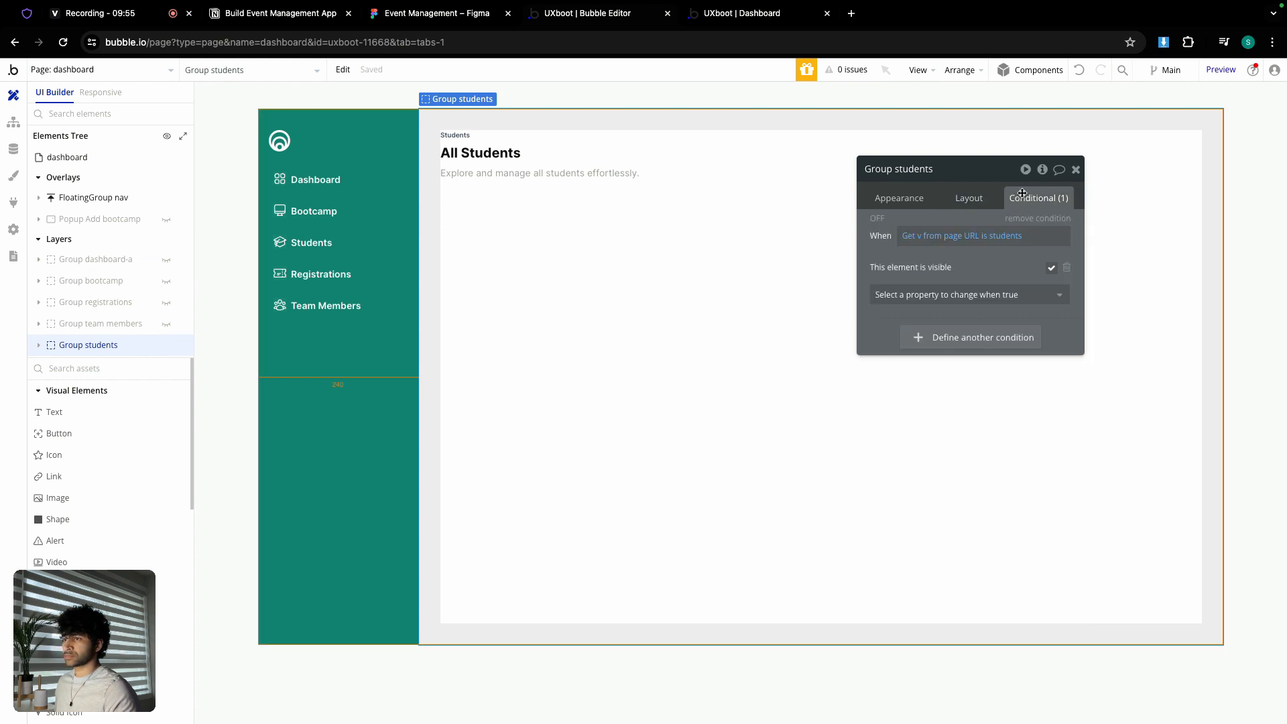
{"action": "left_click", "coordinate": [914, 202]}
{"action": "left_click", "coordinate": [1076, 169]}
{"action": "left_click", "coordinate": [638, 253]}
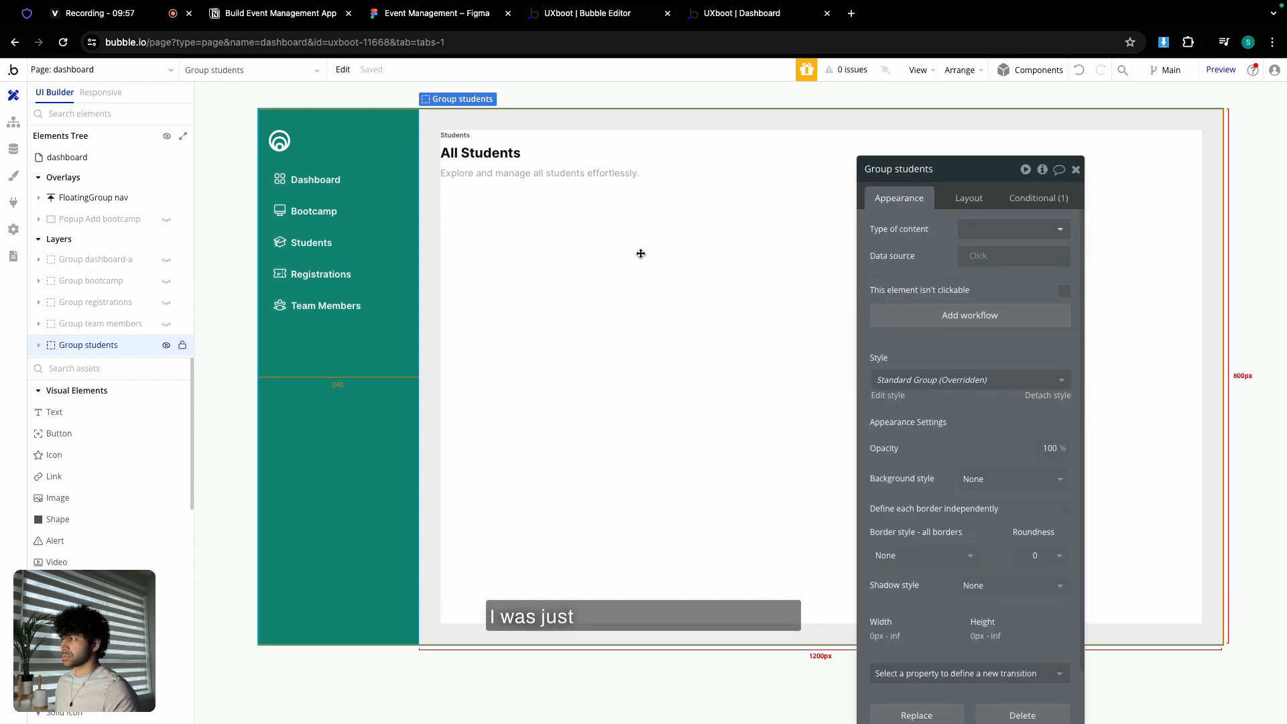
{"action": "right_click", "coordinate": [641, 254]}
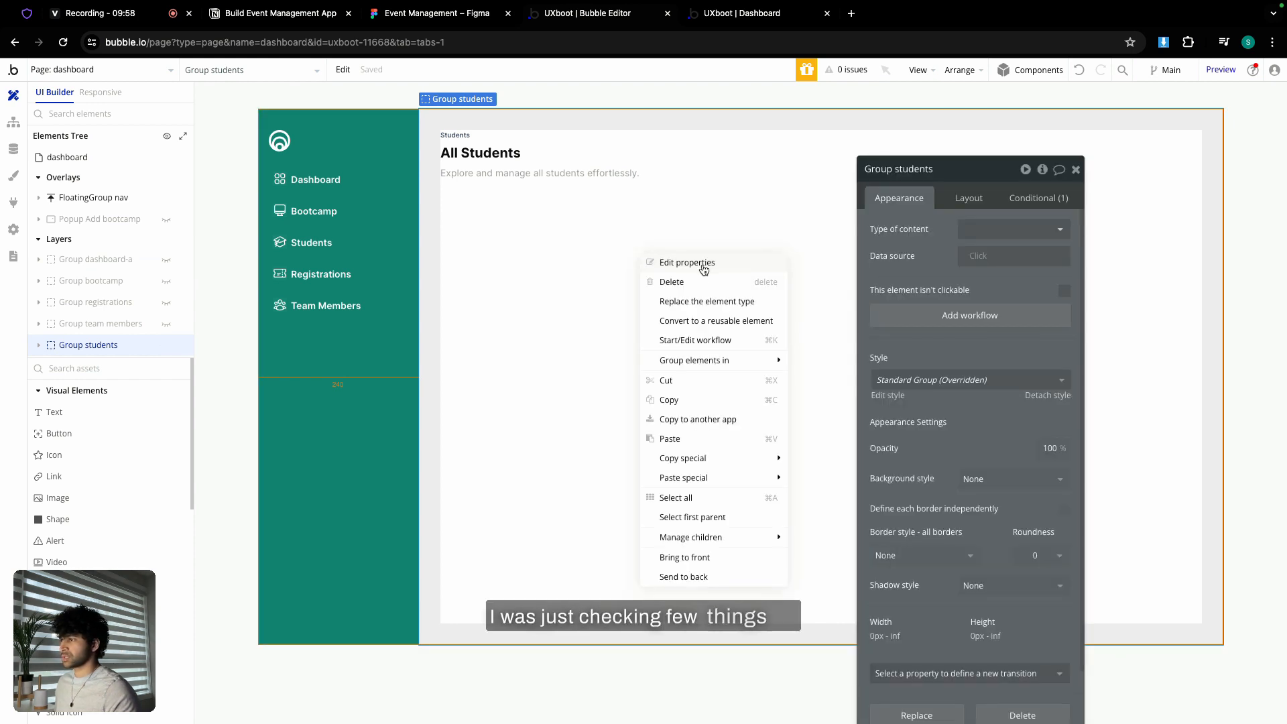
{"action": "left_click", "coordinate": [679, 440]}
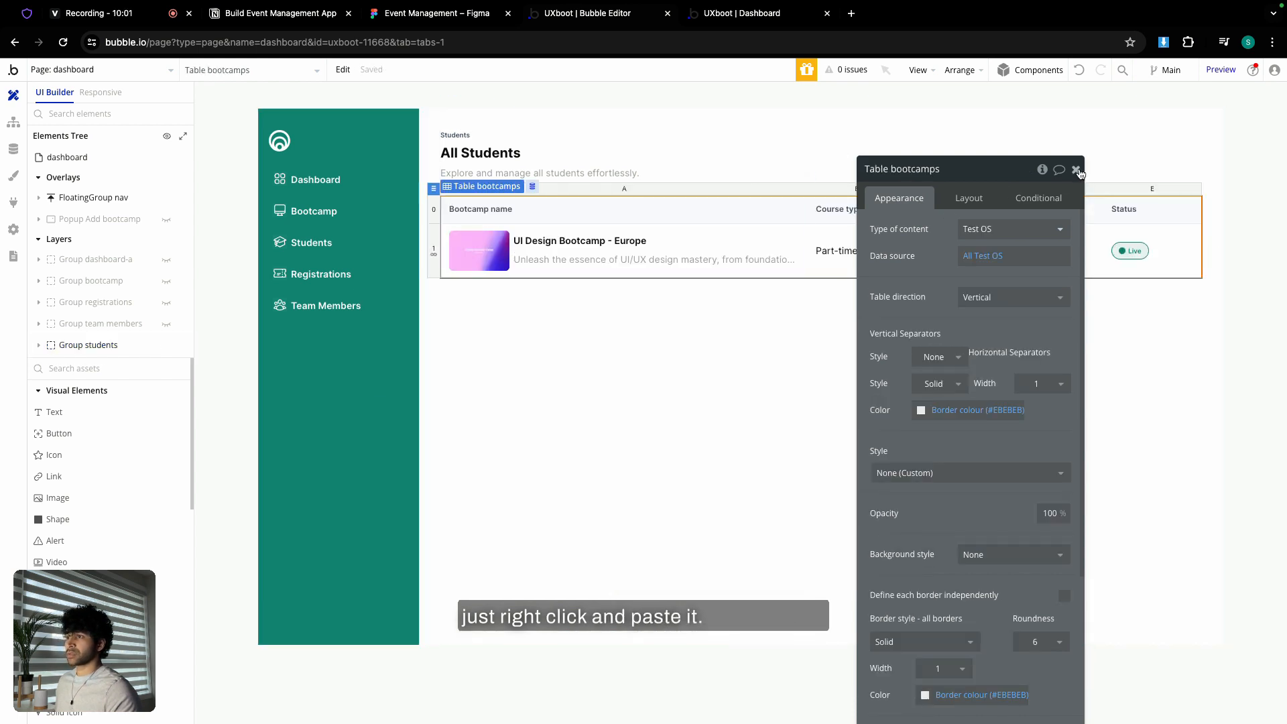
{"action": "double_click", "coordinate": [912, 169]}
- Rename the pasted table 'Table students' and compare its first two columns' width settings
{"action": "type", "text": "stu"}
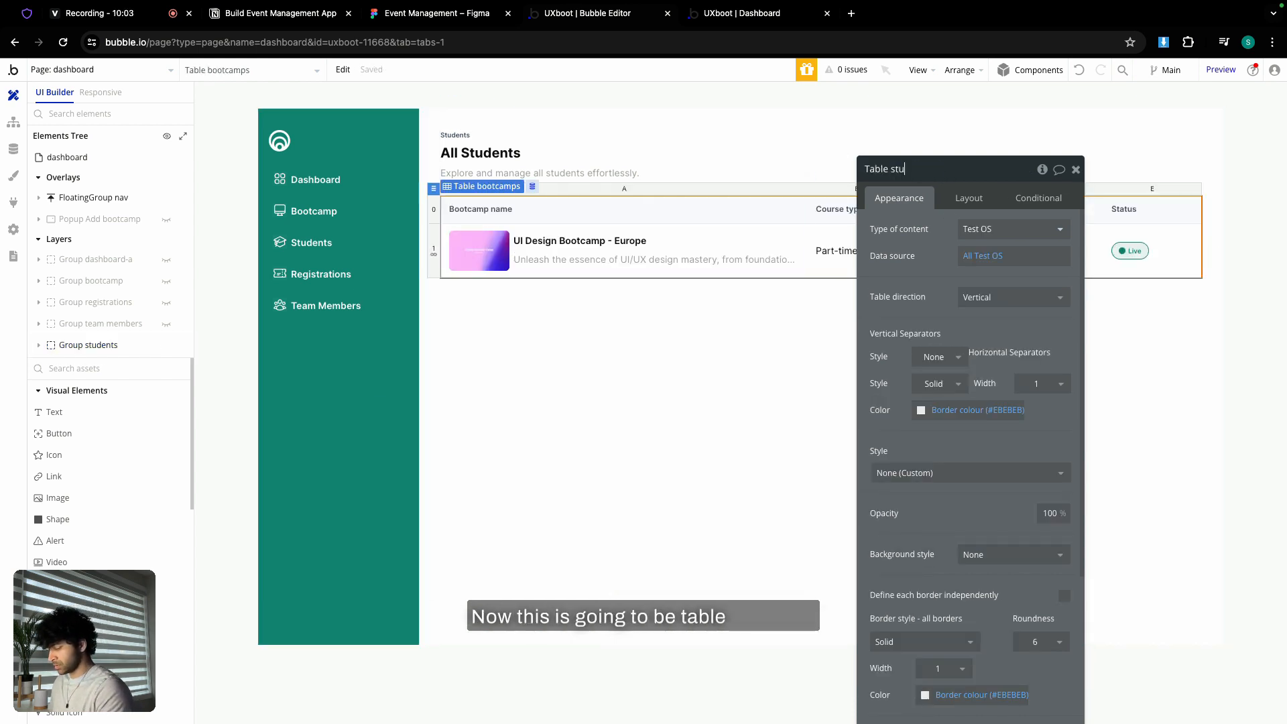
{"action": "type", "text": "dents"}
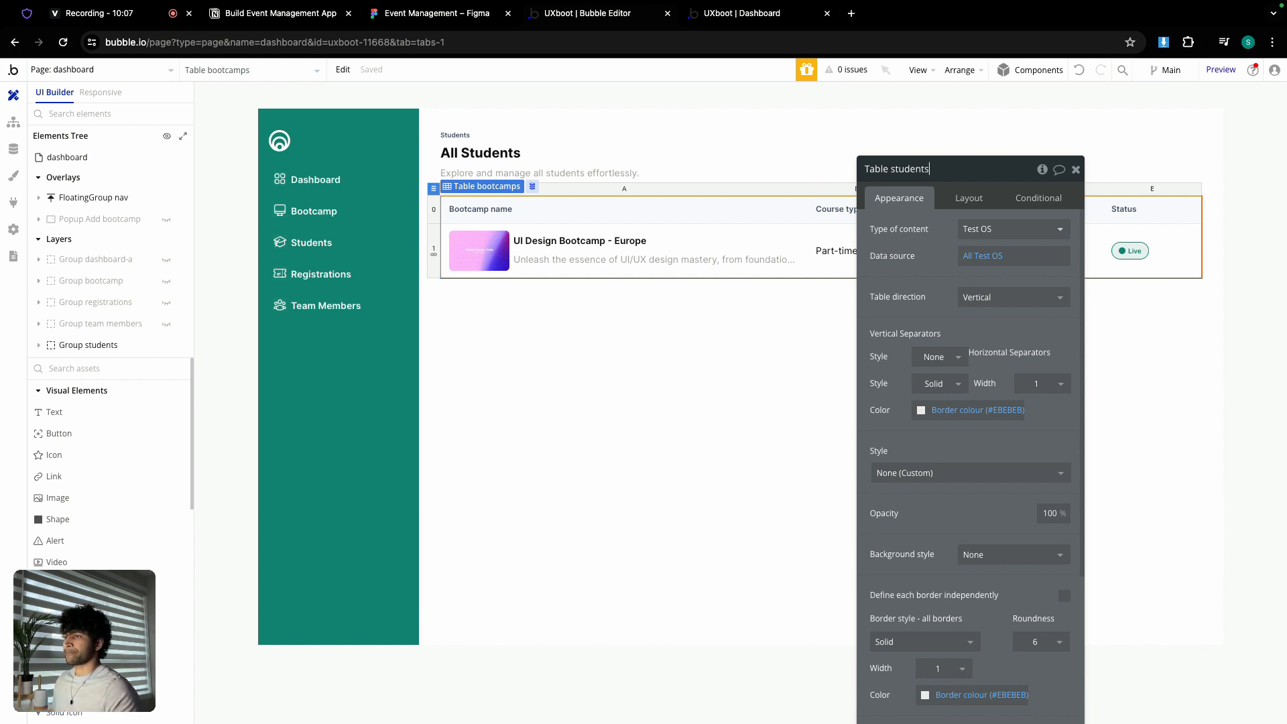
{"action": "left_click", "coordinate": [1075, 169]}
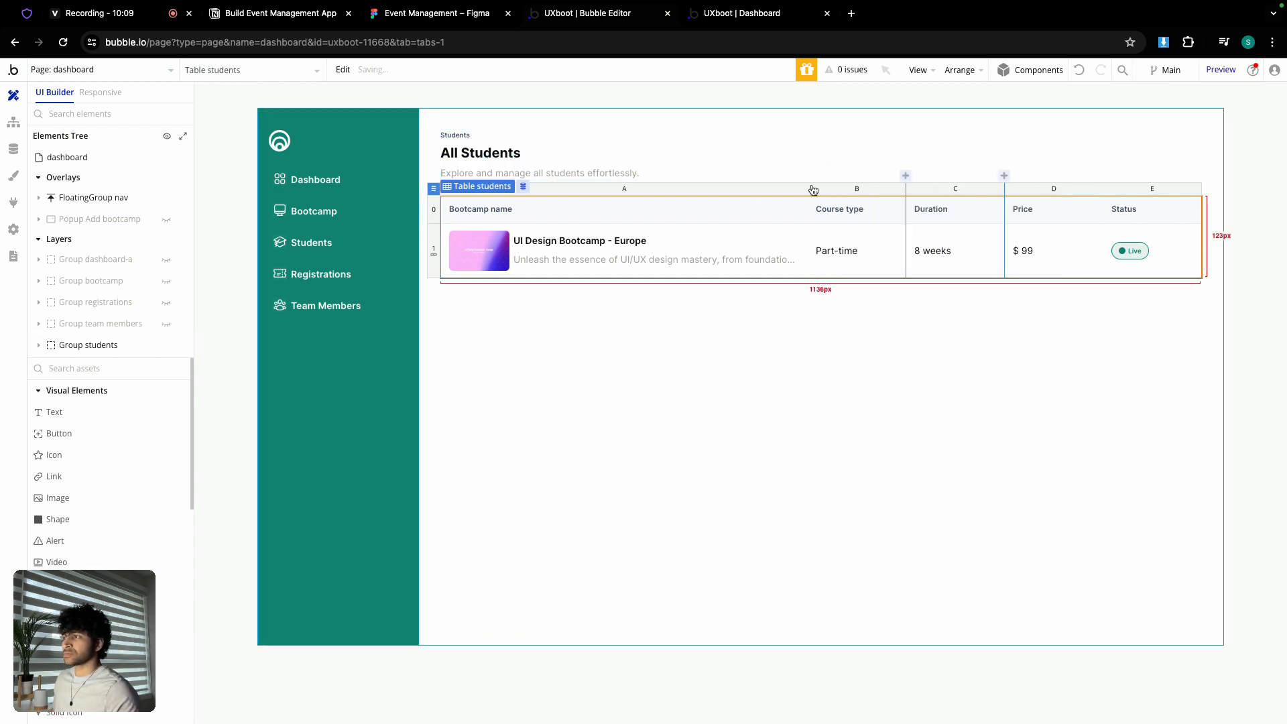
{"action": "left_click", "coordinate": [716, 194]}
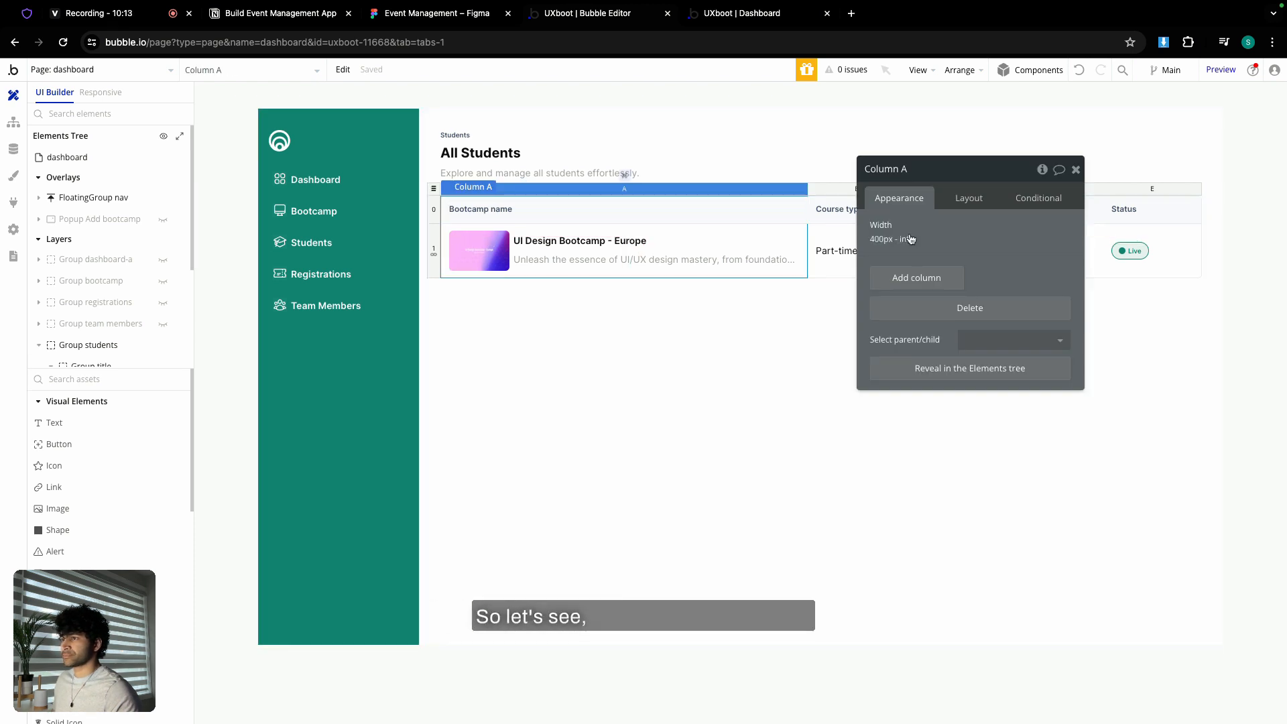
{"action": "left_click", "coordinate": [966, 199]}
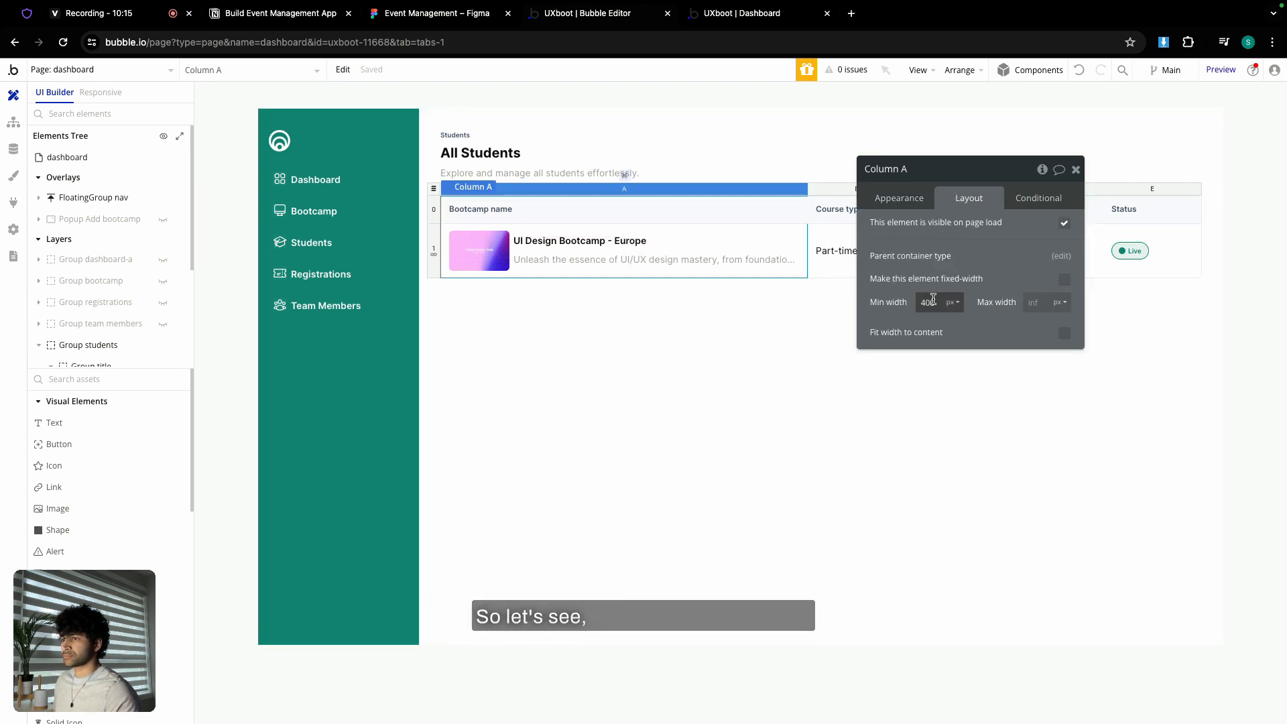
{"action": "left_click", "coordinate": [837, 190]}
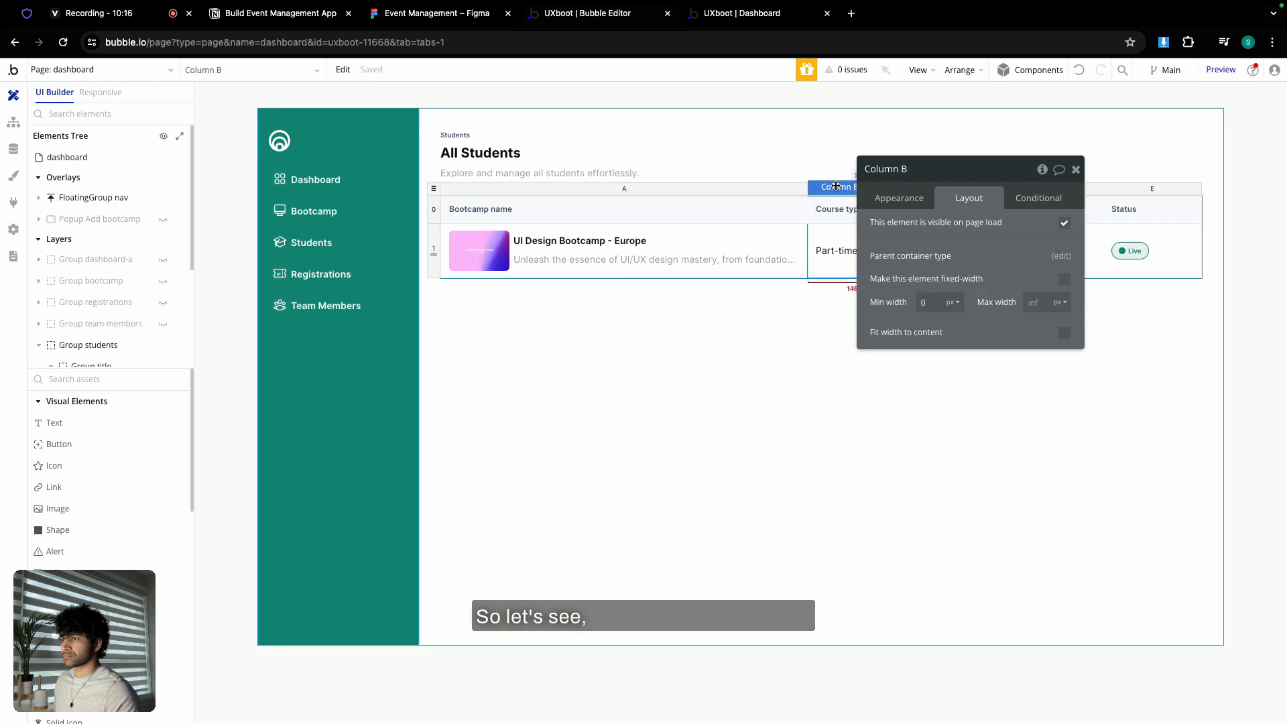
{"action": "left_click", "coordinate": [734, 195]}
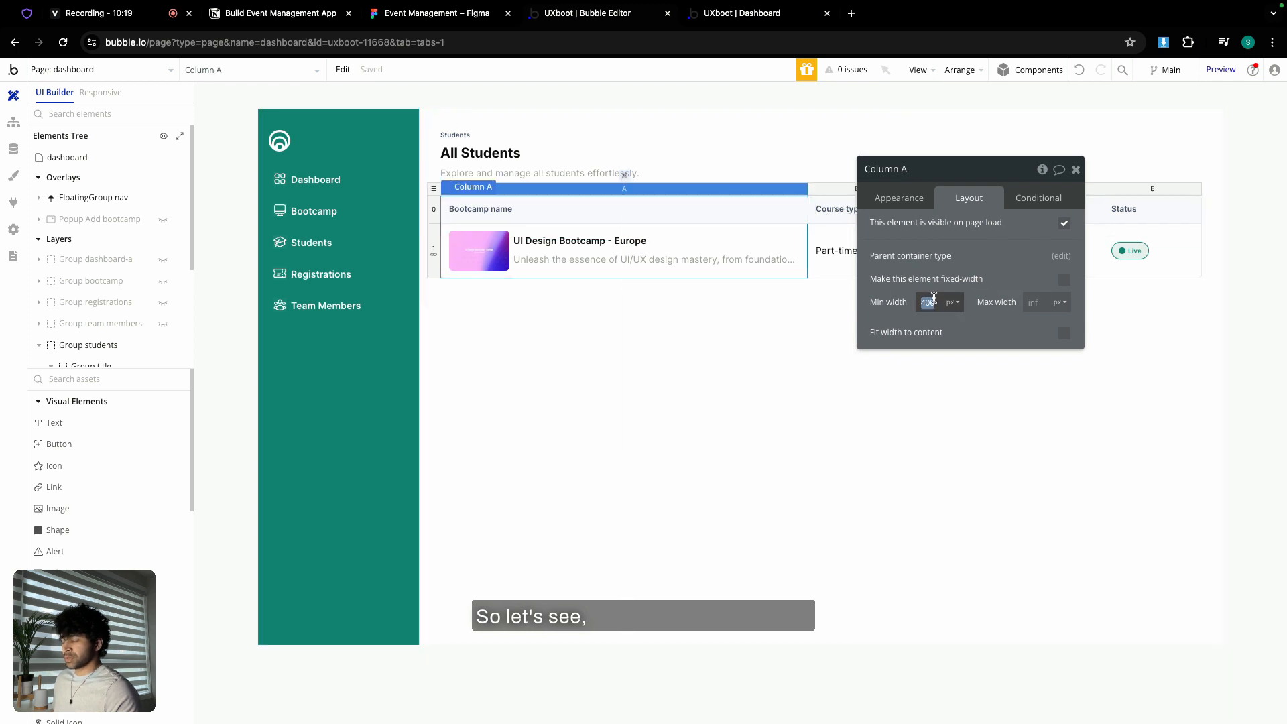
- Set the first column's minimum width to 0, checking the Figma Students table
{"action": "type", "text": "400"}
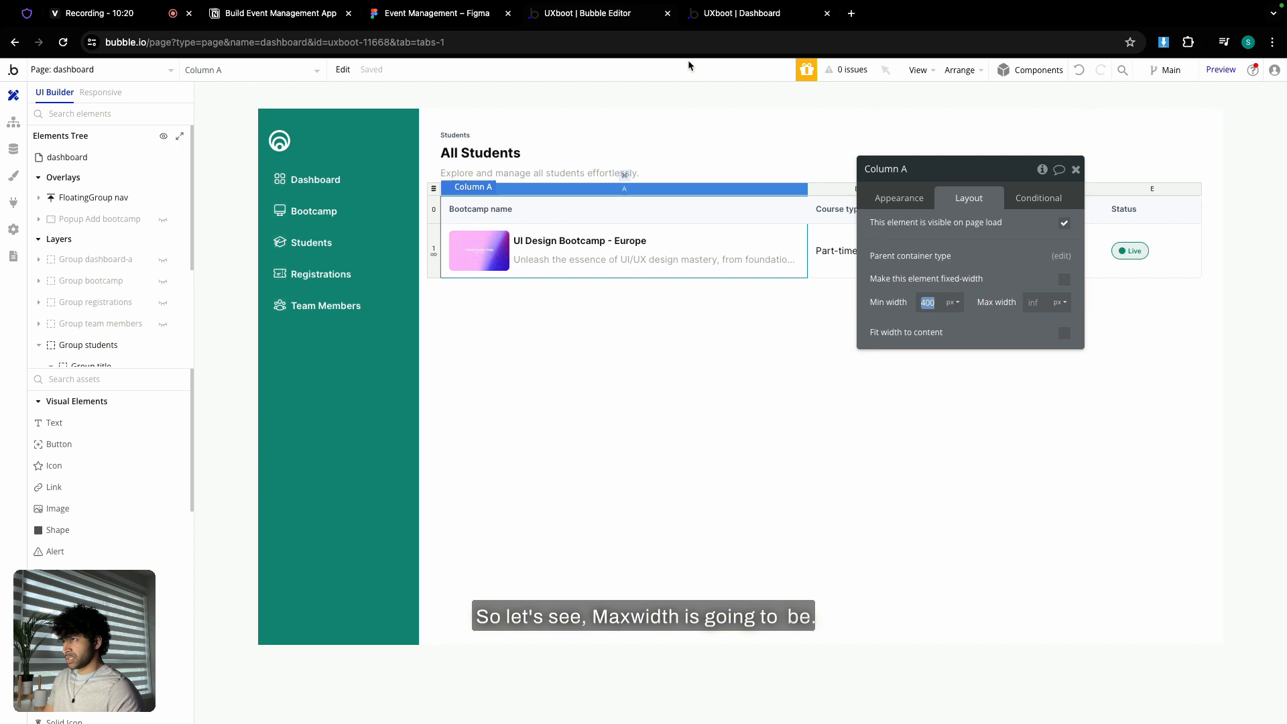
{"action": "left_click", "coordinate": [464, 24]}
{"action": "scroll", "coordinate": [544, 211], "scroll_direction": "down", "scroll_amount": 3}
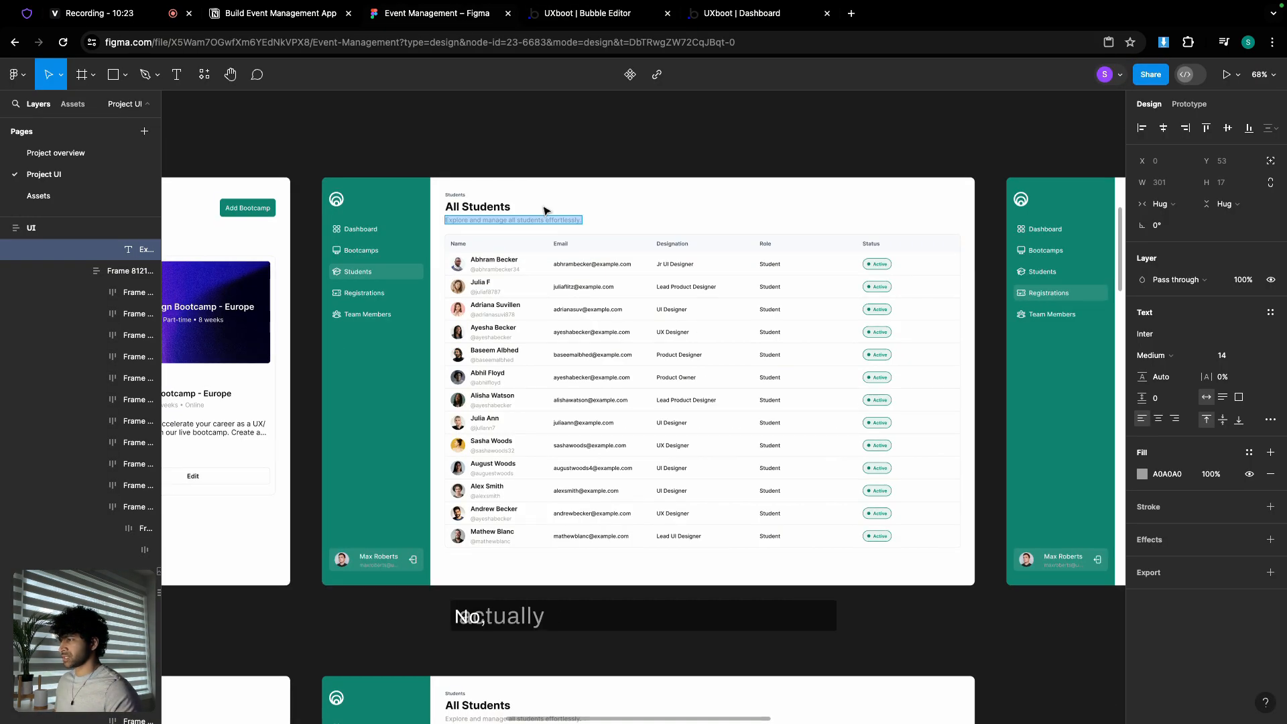
{"action": "scroll", "coordinate": [544, 210], "scroll_direction": "up", "scroll_amount": 3}
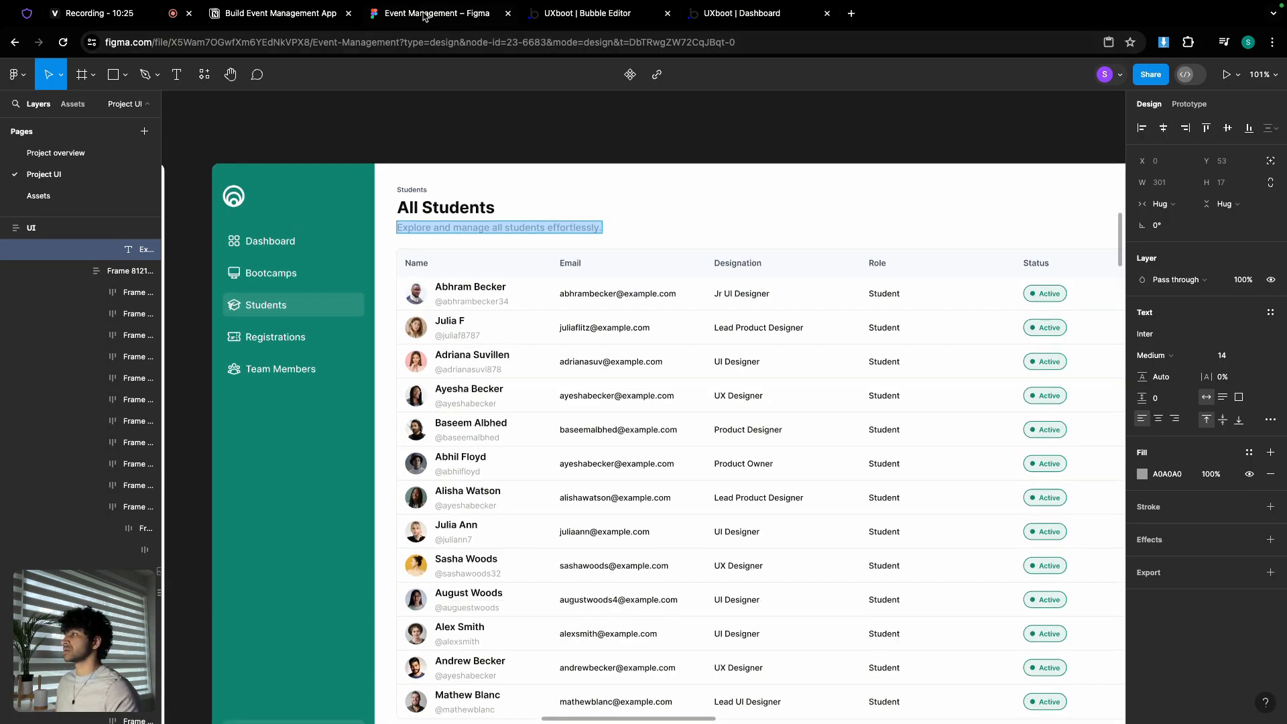
{"action": "left_click", "coordinate": [578, 19]}
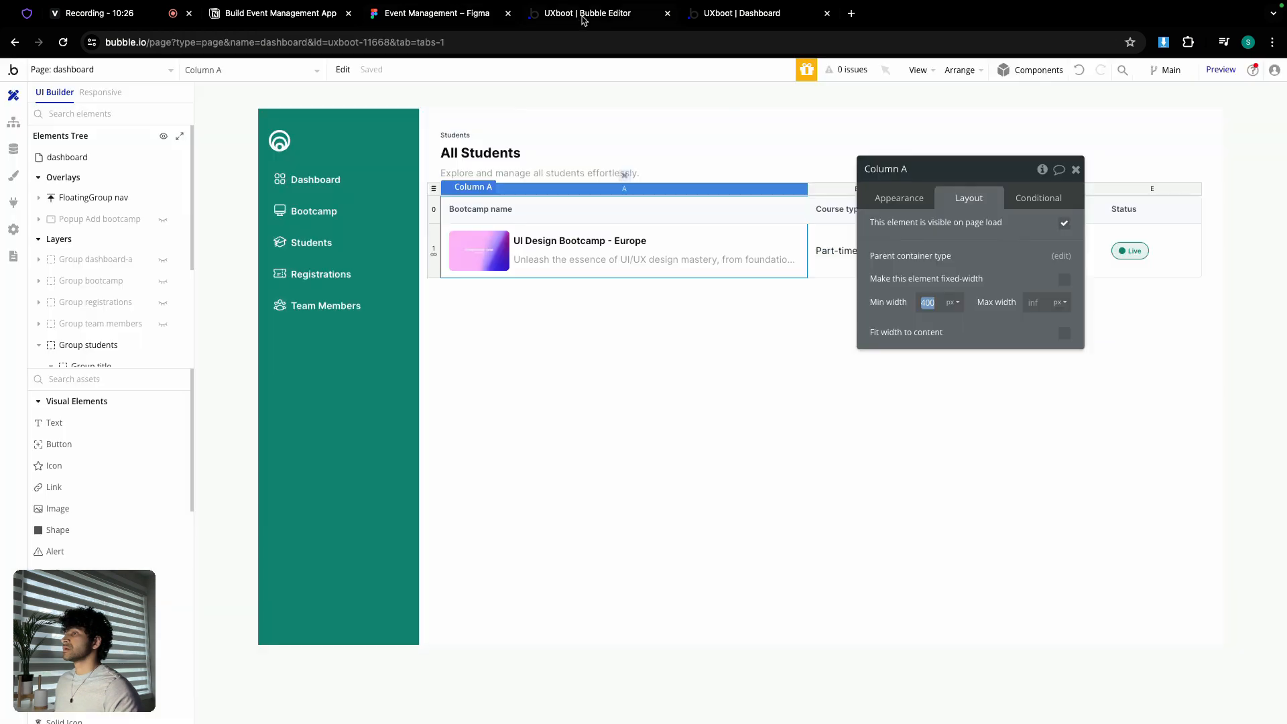
{"action": "double_click", "coordinate": [931, 303]}
{"action": "type", "text": "0"}
{"action": "left_click", "coordinate": [913, 286]}
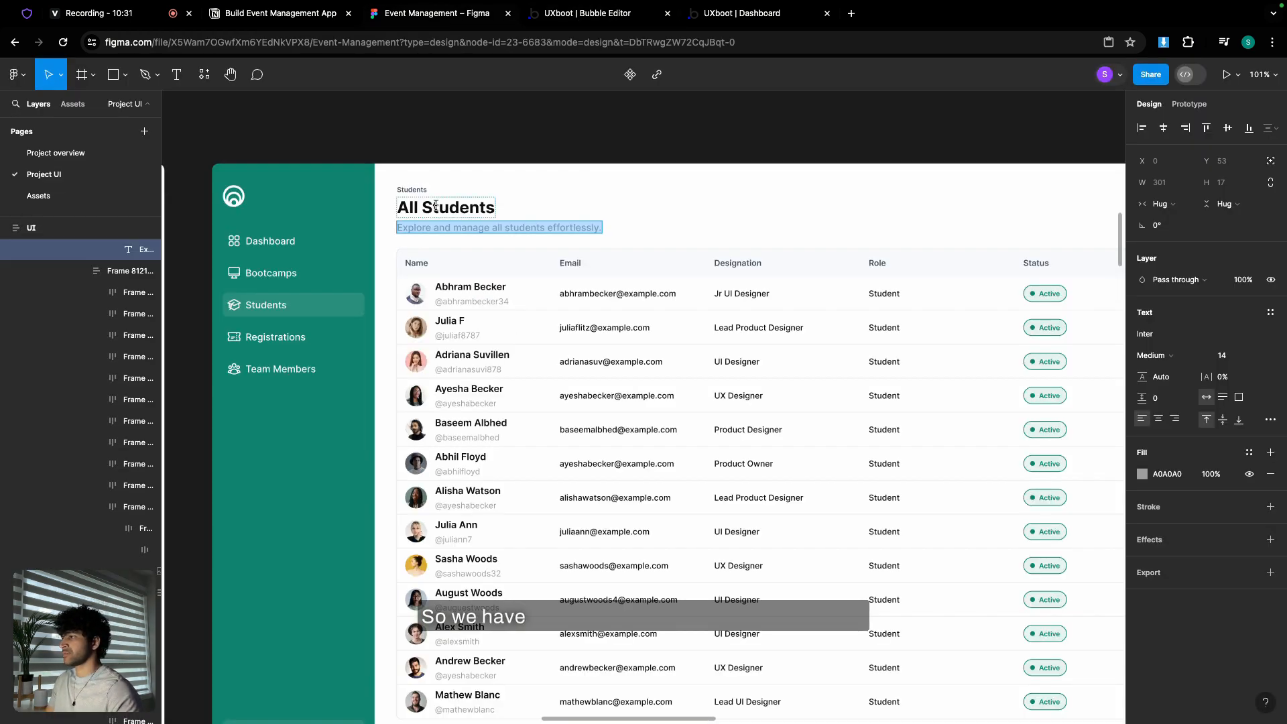
{"action": "left_click", "coordinate": [581, 19]}
- Rename the first two column headers to 'Name' and 'email'
{"action": "left_click", "coordinate": [481, 209]}
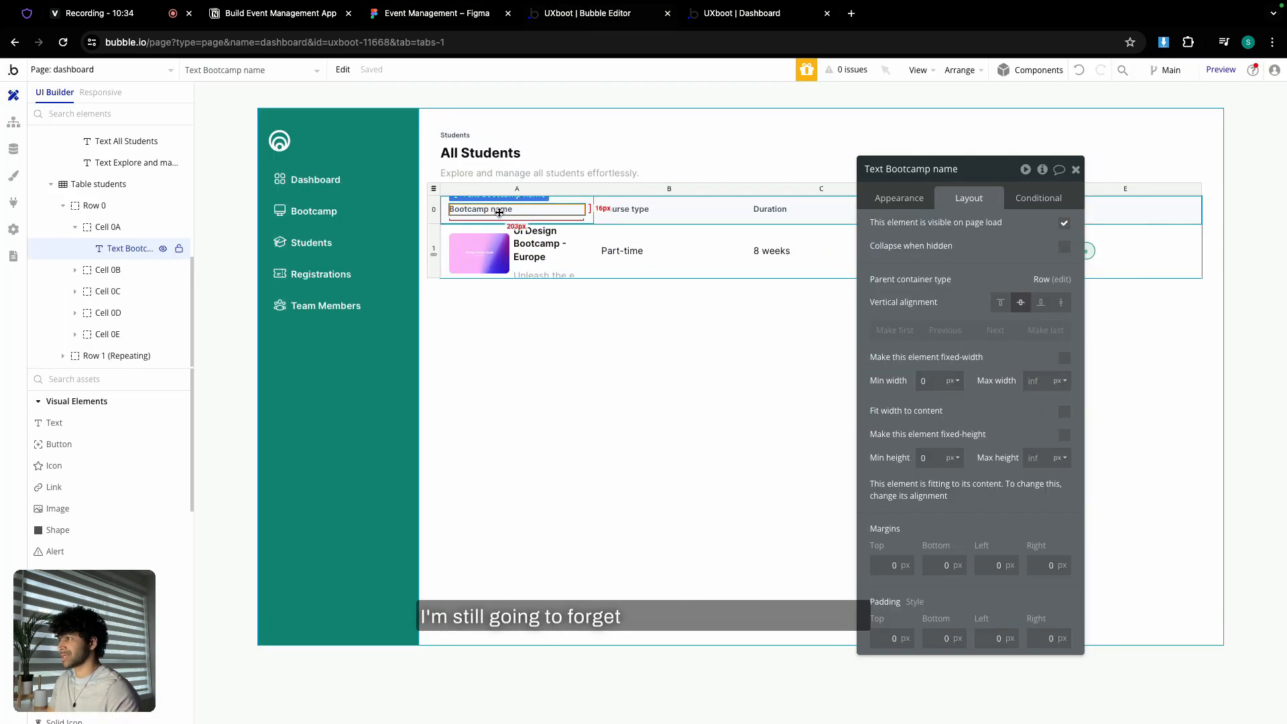
{"action": "left_click", "coordinate": [899, 197]}
{"action": "triple_click", "coordinate": [946, 228]}
{"action": "type", "text": "Name"}
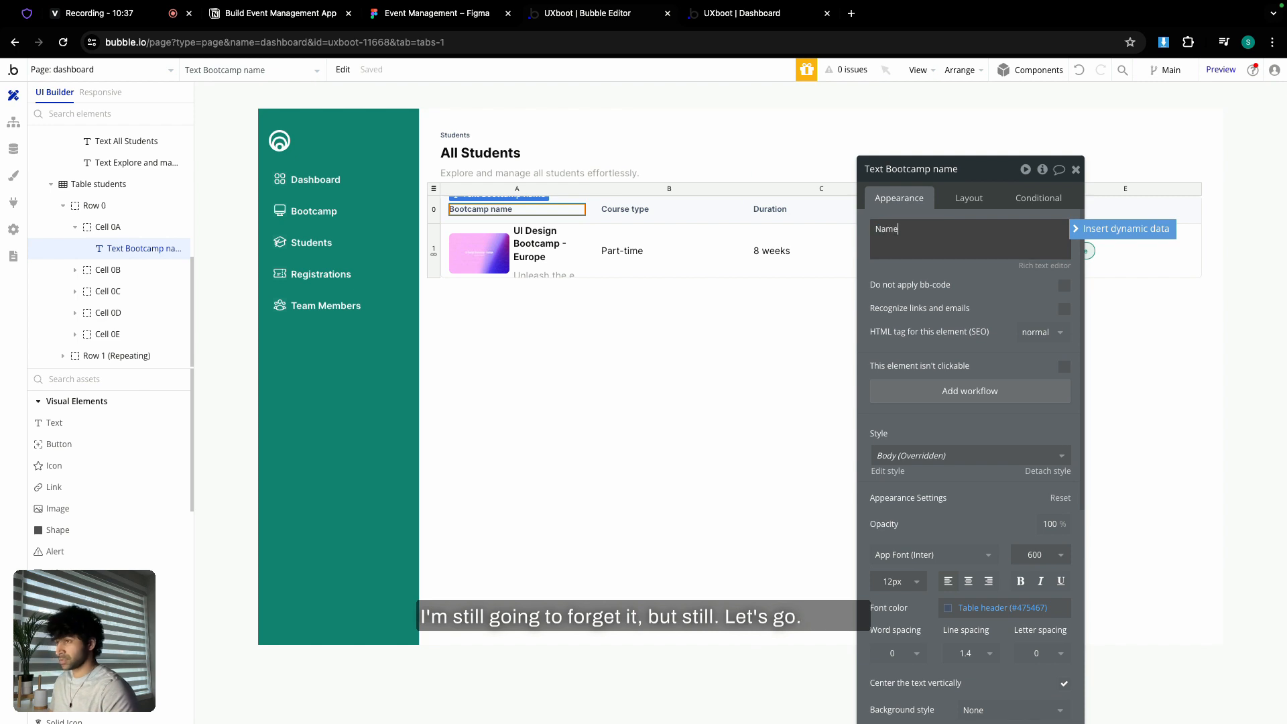
{"action": "left_click", "coordinate": [625, 209]}
{"action": "triple_click", "coordinate": [898, 229]}
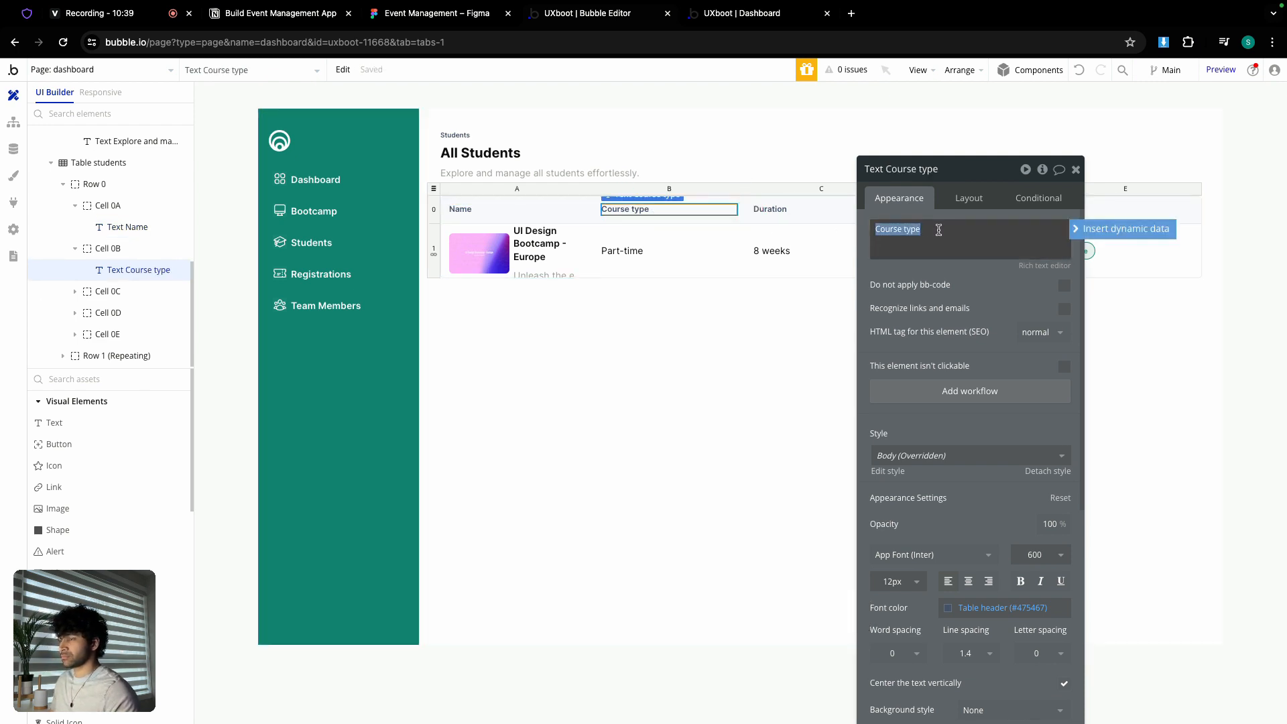
{"action": "left_click", "coordinate": [448, 16]}
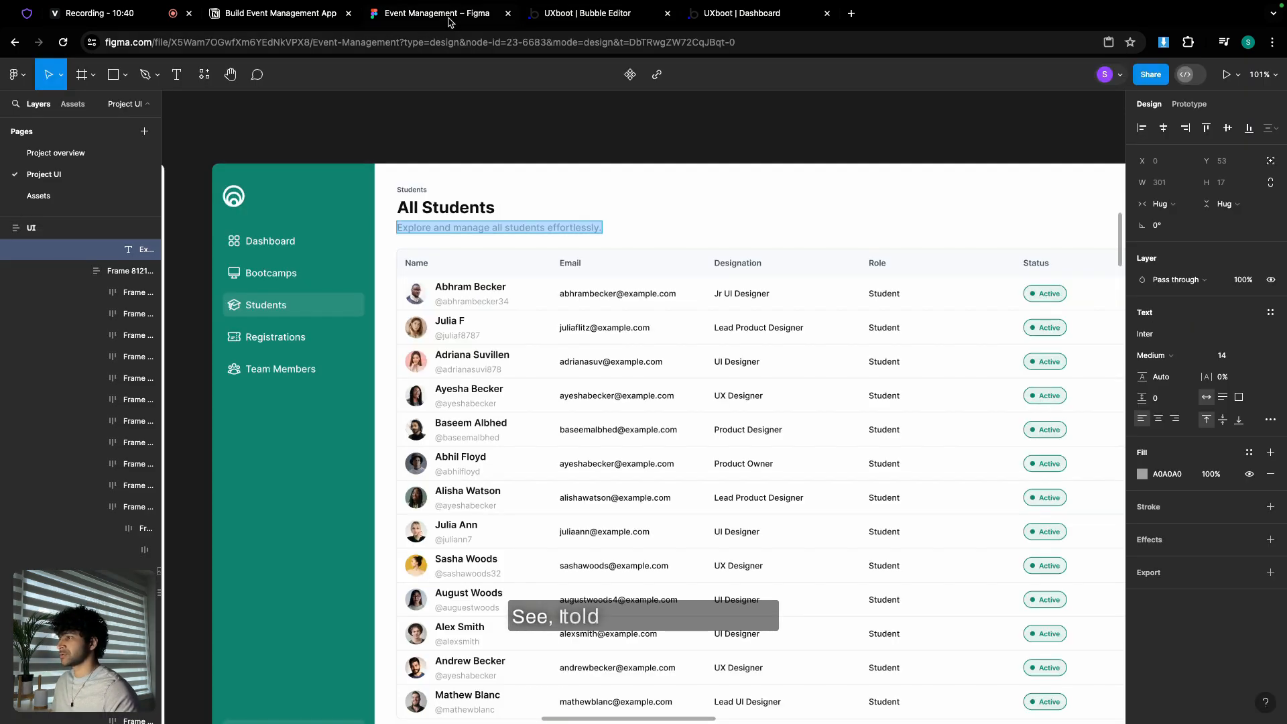
{"action": "left_click", "coordinate": [583, 14]}
{"action": "triple_click", "coordinate": [944, 225]}
{"action": "type", "text": "ema"}
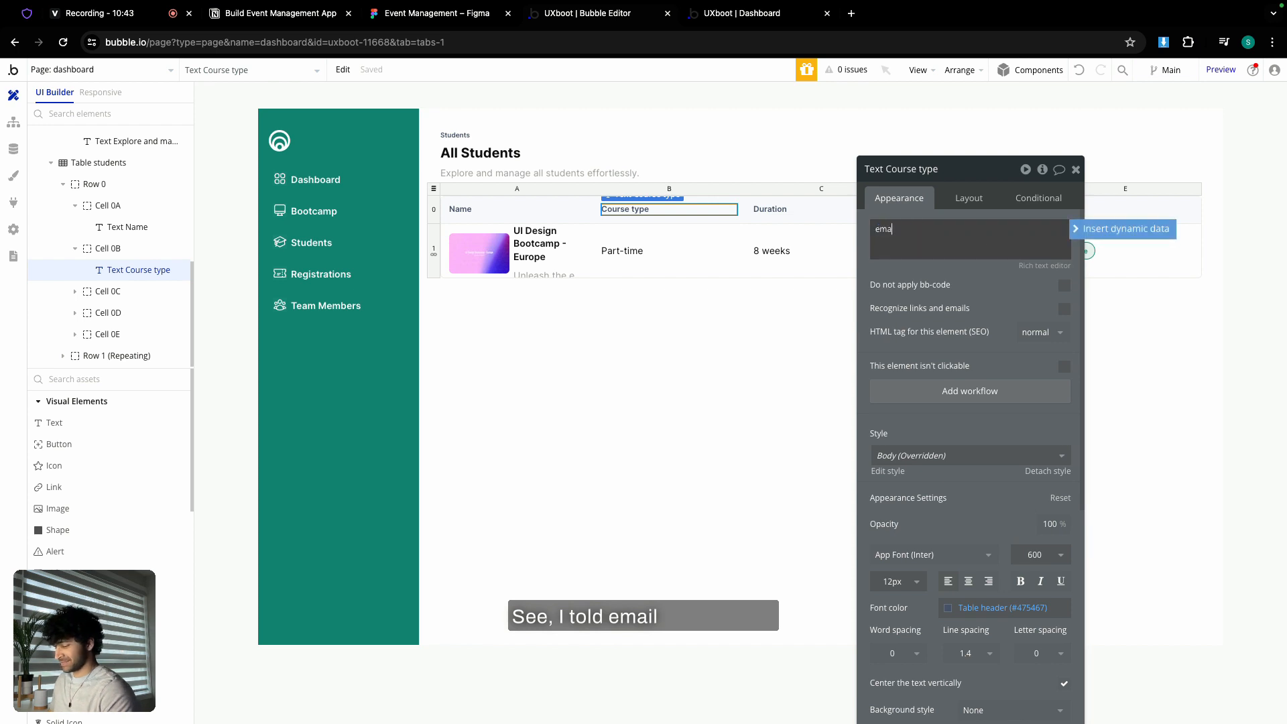
{"action": "type", "text": "il"}
- Rename the third and fourth headers to 'Designation' and 'Role' and begin replacing the row image
{"action": "left_click", "coordinate": [770, 209]}
{"action": "triple_click", "coordinate": [934, 225]}
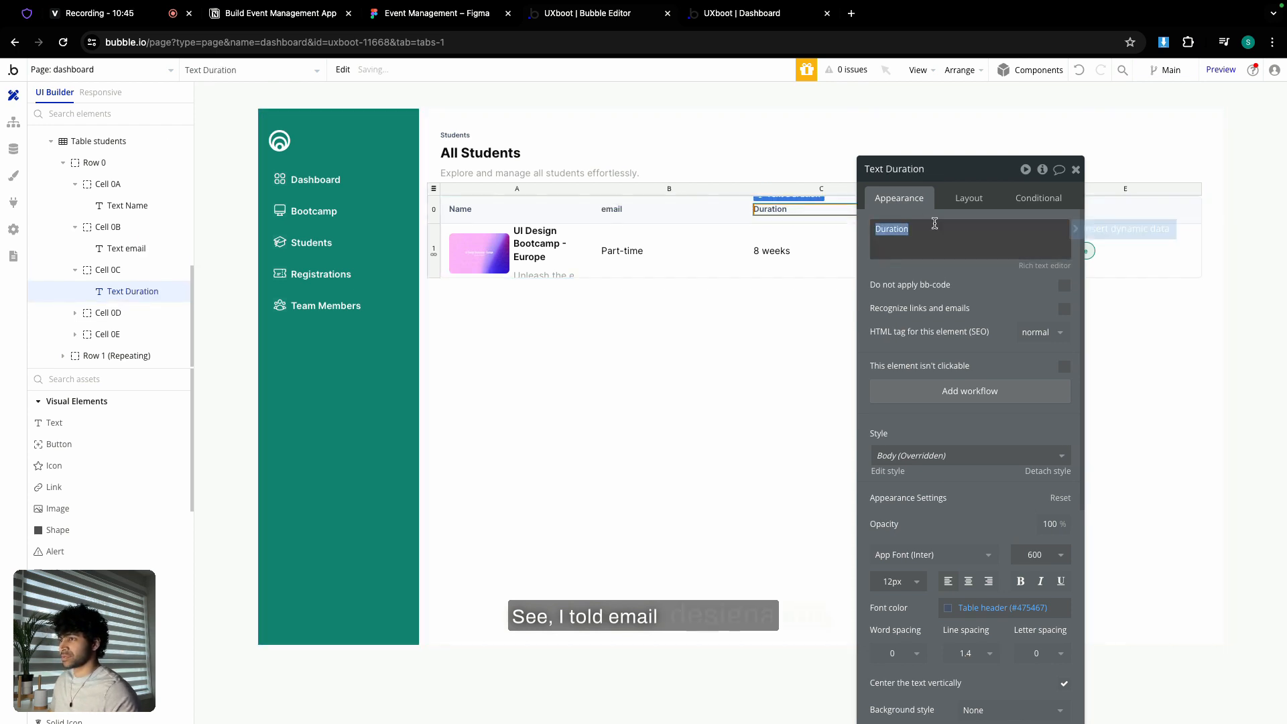
{"action": "type", "text": "Design"}
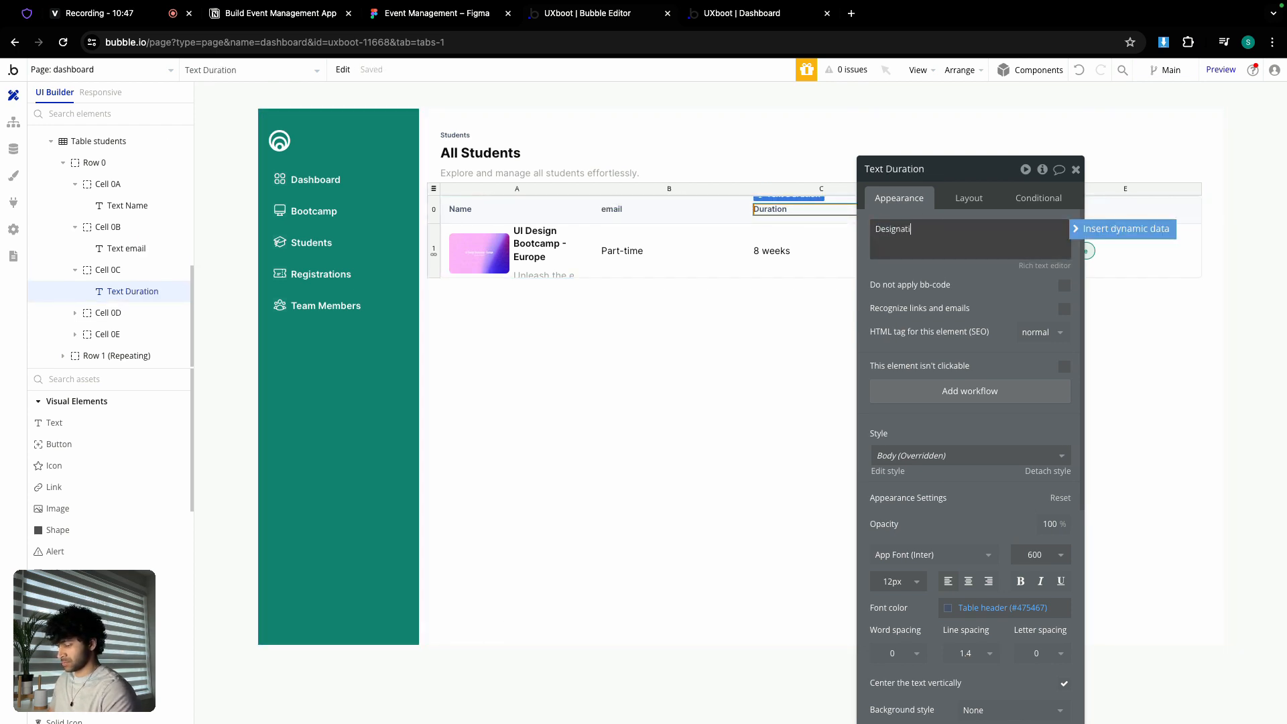
{"action": "left_click_drag", "start_coordinate": [956, 177], "coordinate": [926, 337]}
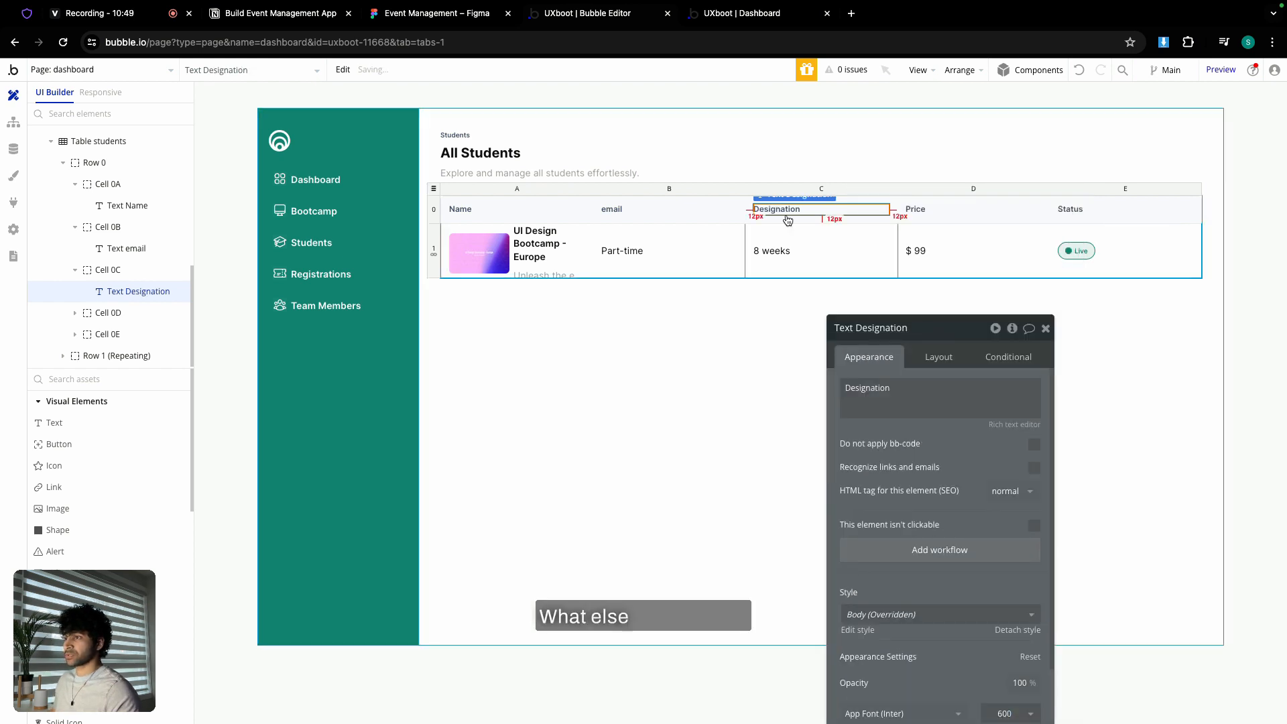
{"action": "left_click", "coordinate": [460, 17]}
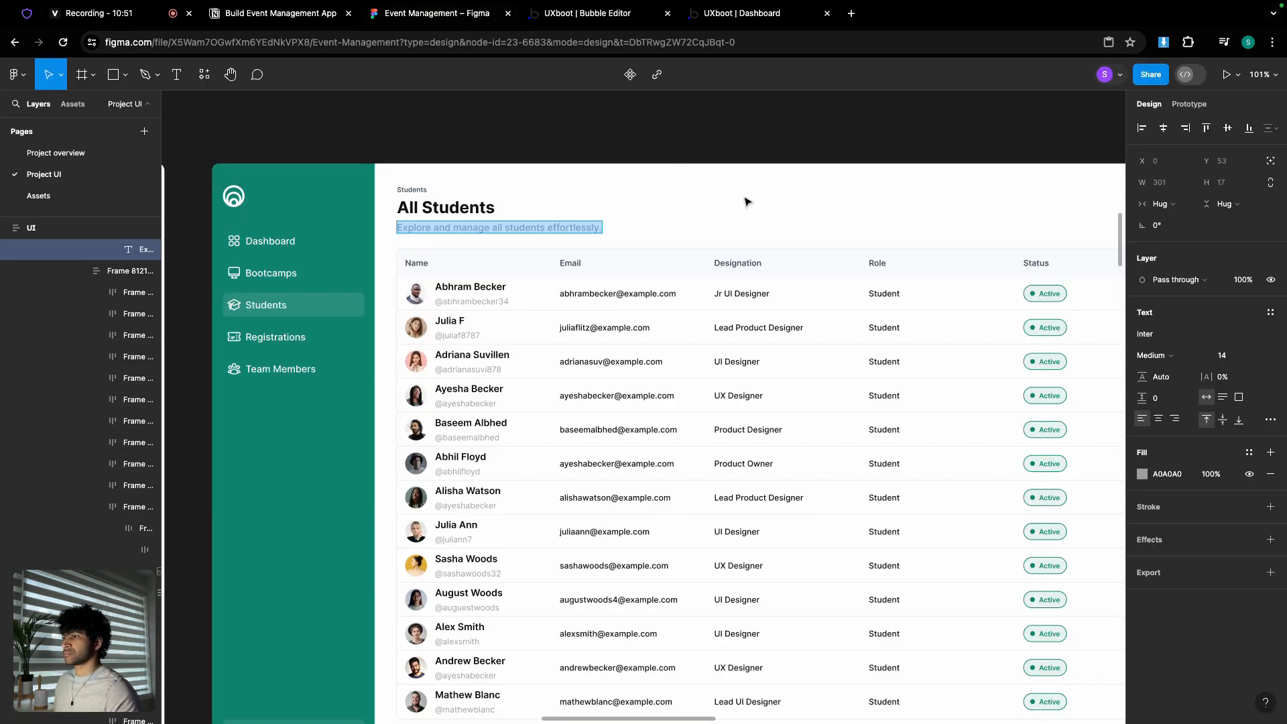
{"action": "left_click", "coordinate": [587, 19]}
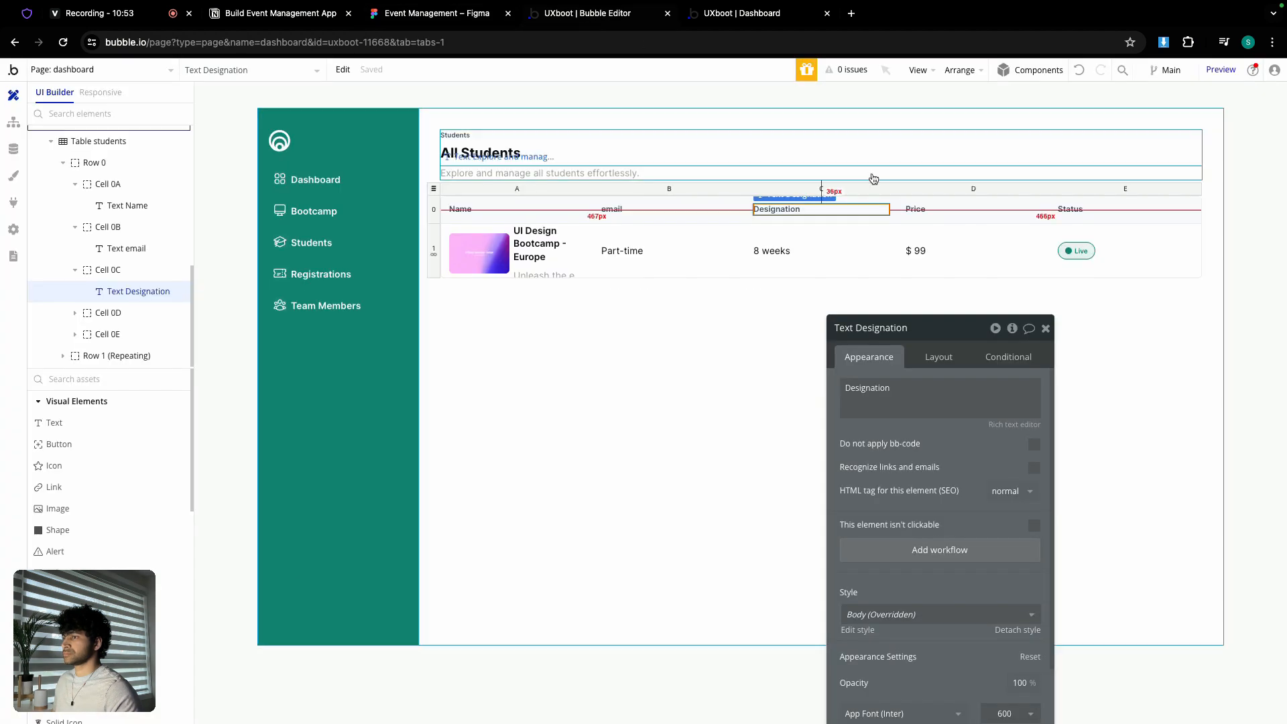
{"action": "left_click", "coordinate": [946, 214]}
{"action": "double_click", "coordinate": [889, 394]}
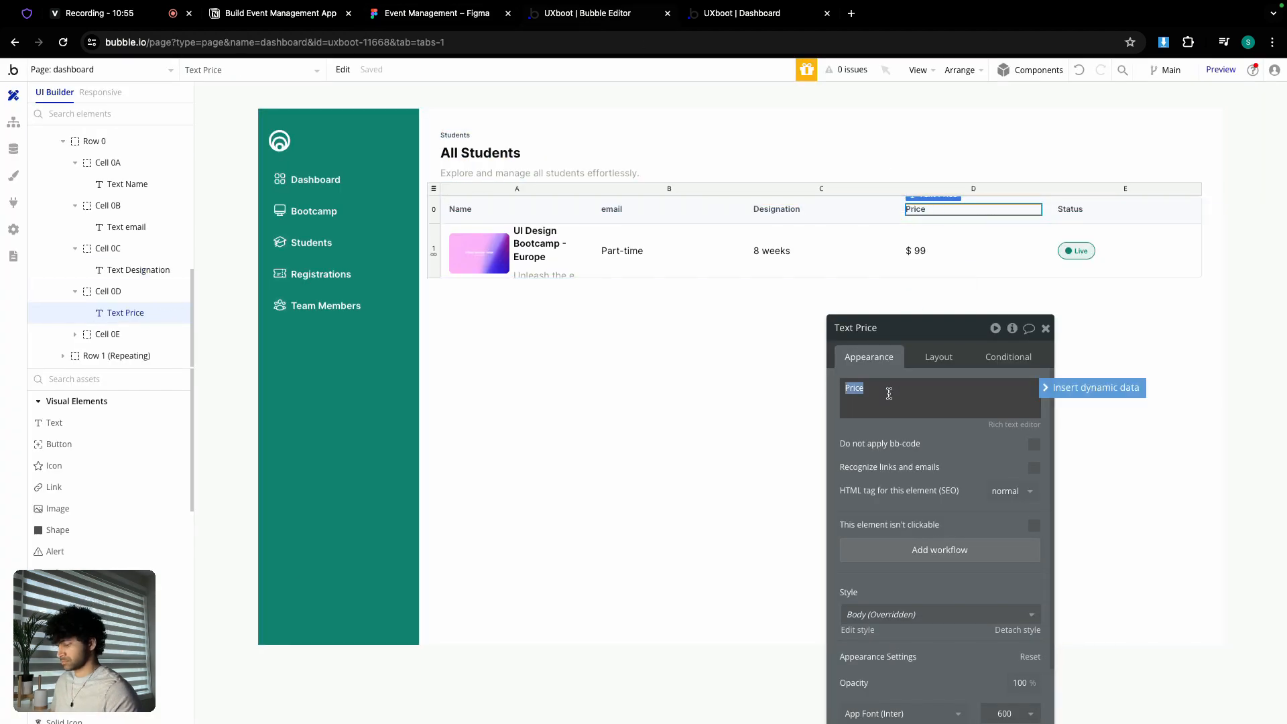
{"action": "left_click", "coordinate": [1046, 328]}
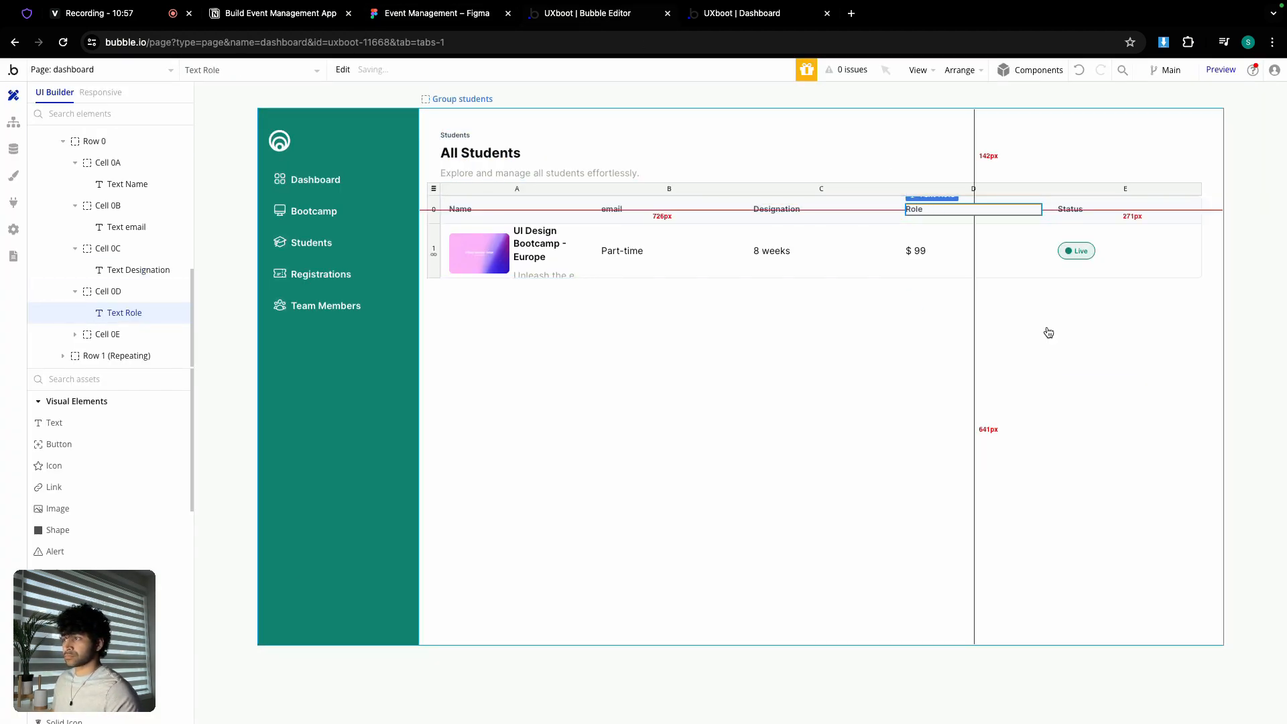
{"action": "double_click", "coordinate": [474, 247]}
{"action": "left_click", "coordinate": [950, 399]}
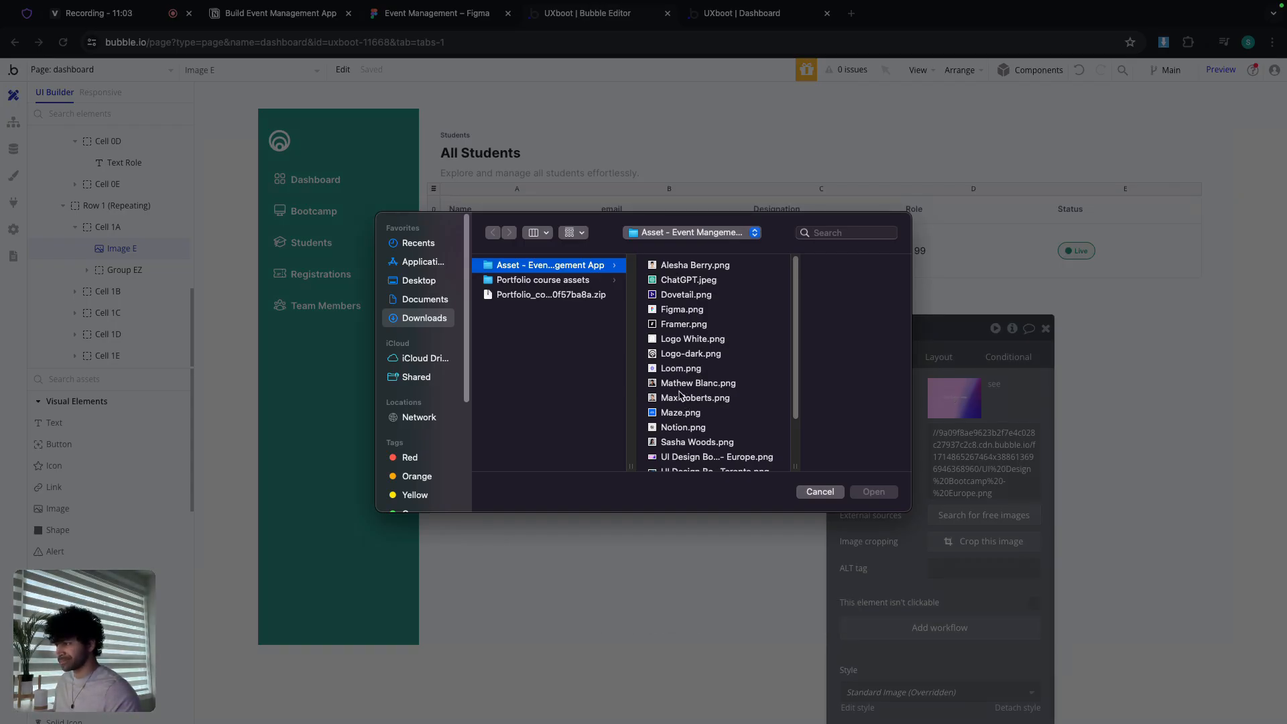
- Upload the student portrait PNG as the first row's image, then view the Figma design
{"action": "scroll", "coordinate": [691, 370], "scroll_direction": "down", "scroll_amount": 1}
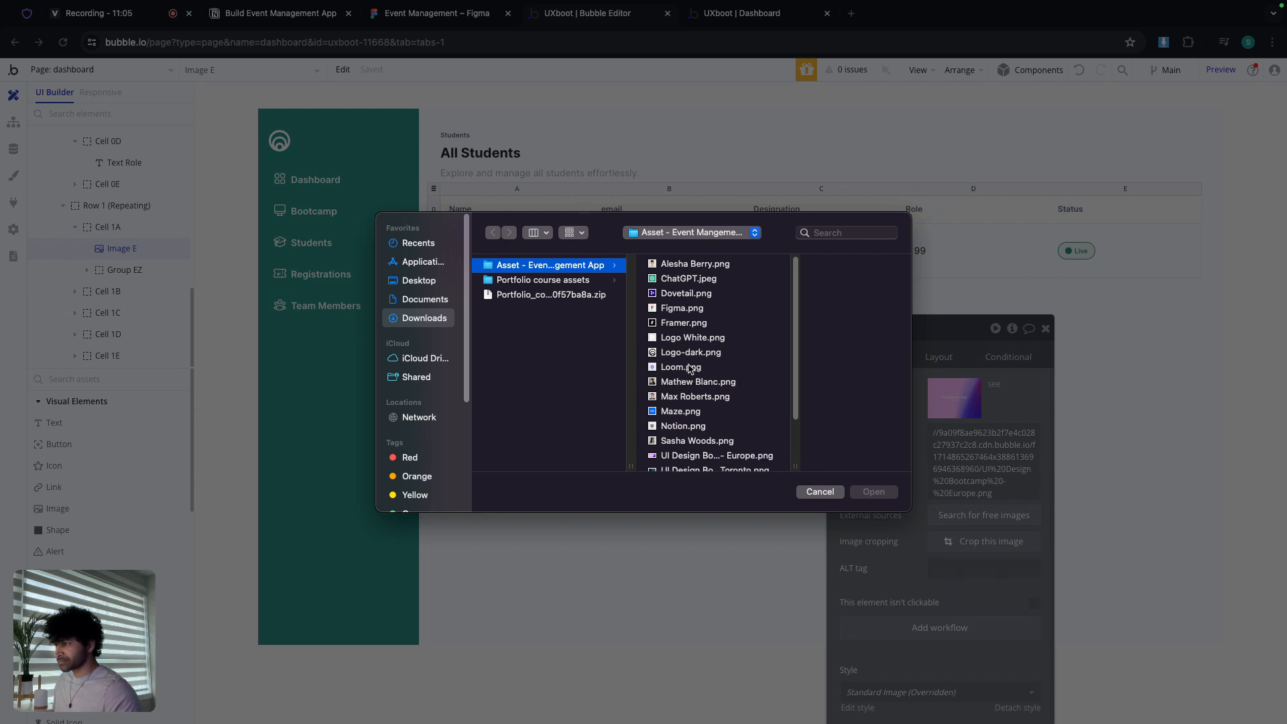
{"action": "scroll", "coordinate": [692, 369], "scroll_direction": "down", "scroll_amount": 1}
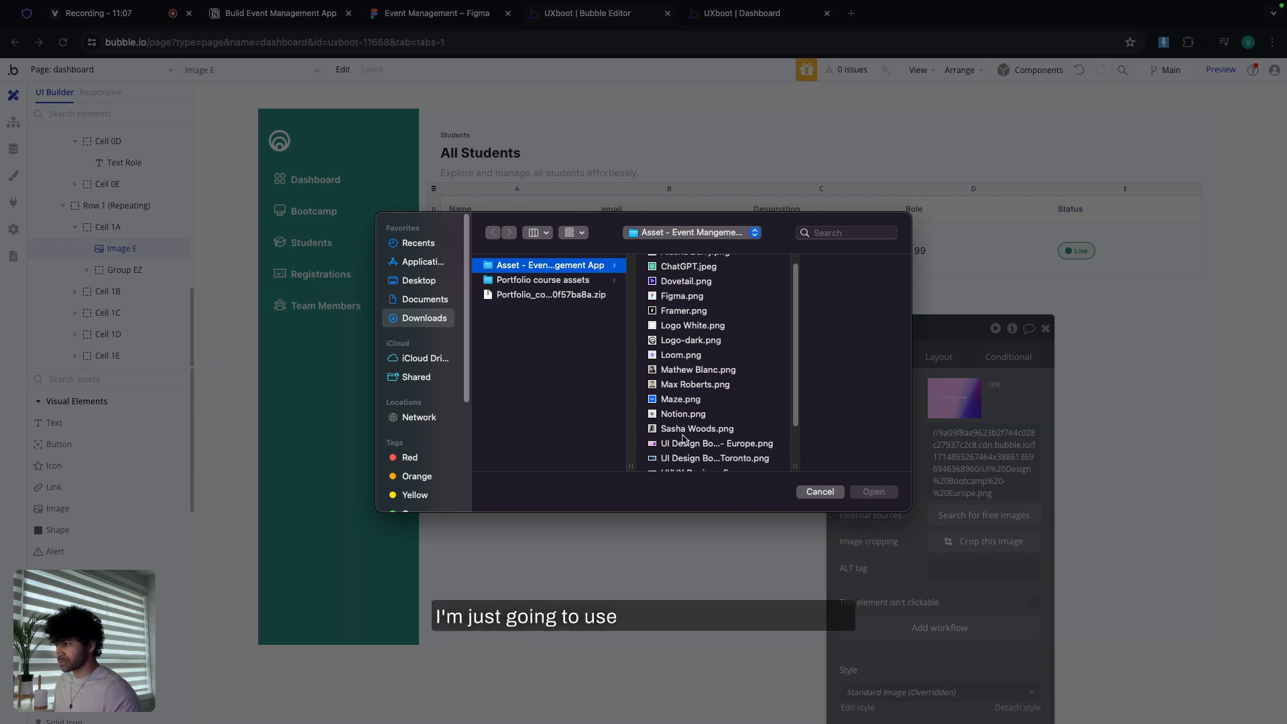
{"action": "double_click", "coordinate": [684, 432]}
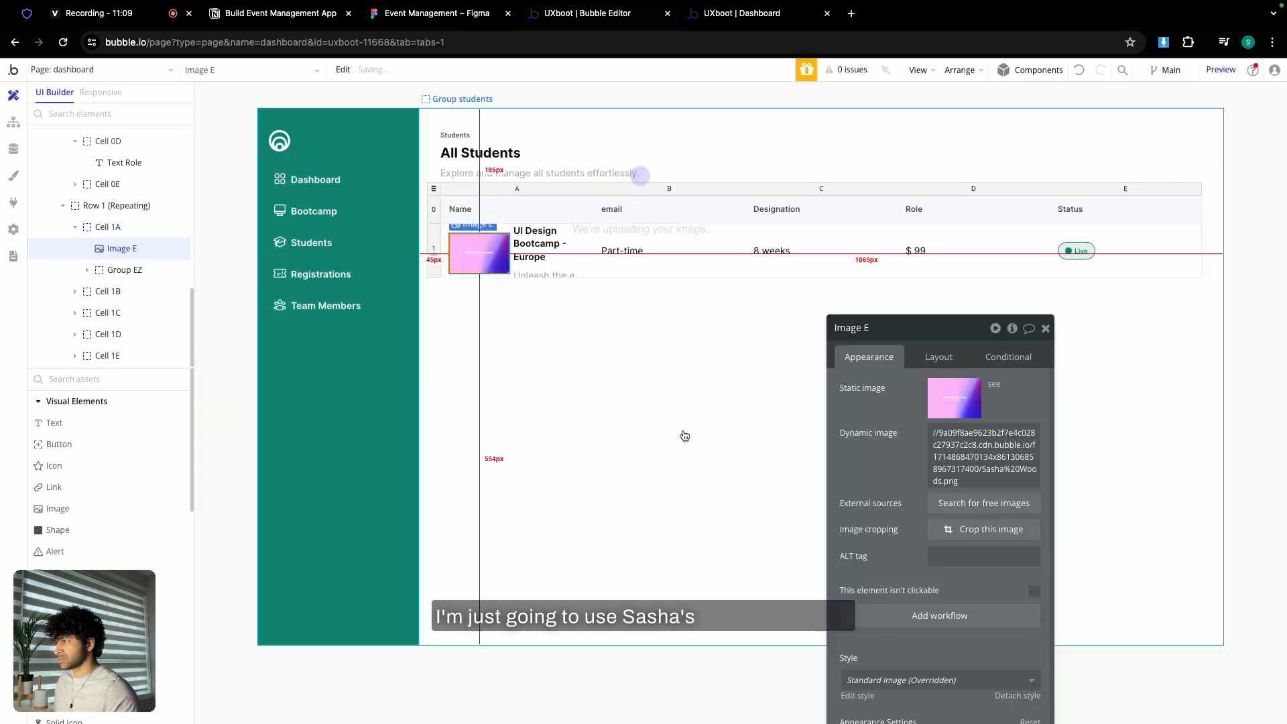
{"action": "left_click", "coordinate": [947, 359]}
{"action": "left_click_drag", "start_coordinate": [957, 338], "coordinate": [891, 205]}
{"action": "left_click", "coordinate": [429, 15]}
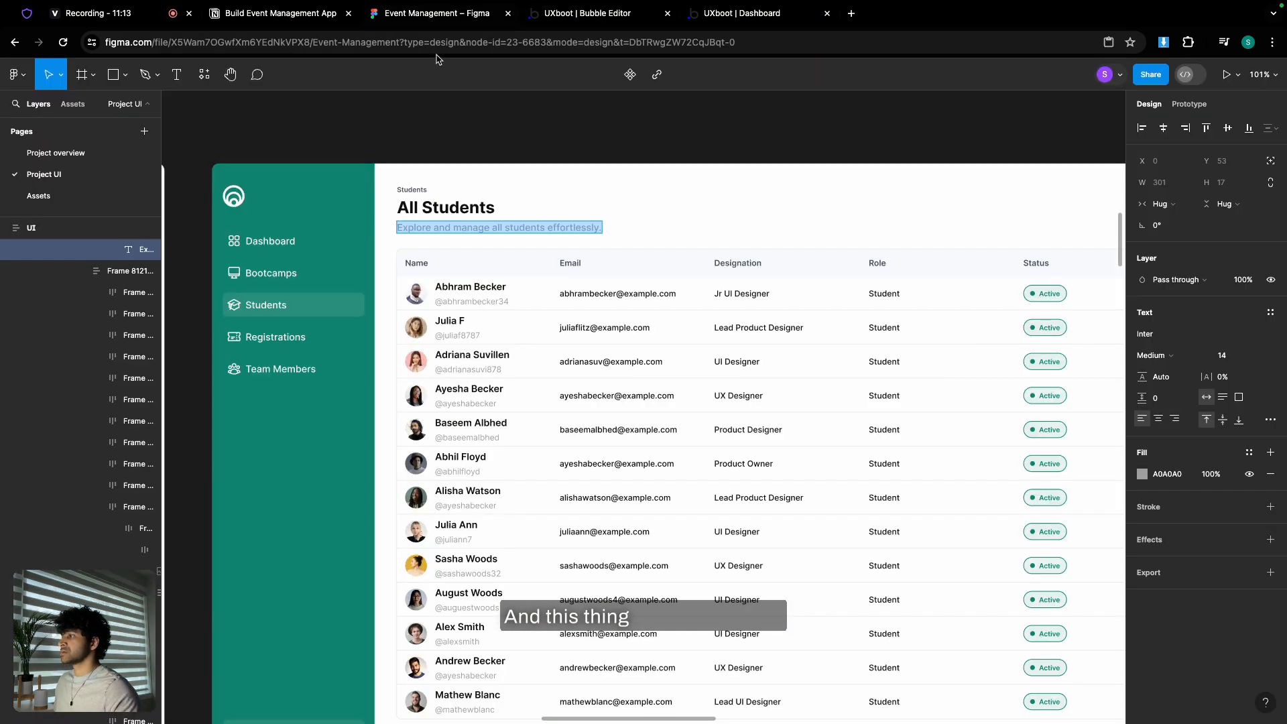
{"action": "scroll", "coordinate": [412, 399], "scroll_direction": "up", "scroll_amount": 5}
- Give the row image a 32 px width and roundness 100, per the Figma avatar
{"action": "left_click", "coordinate": [435, 327]}
{"action": "double_click", "coordinate": [434, 327]}
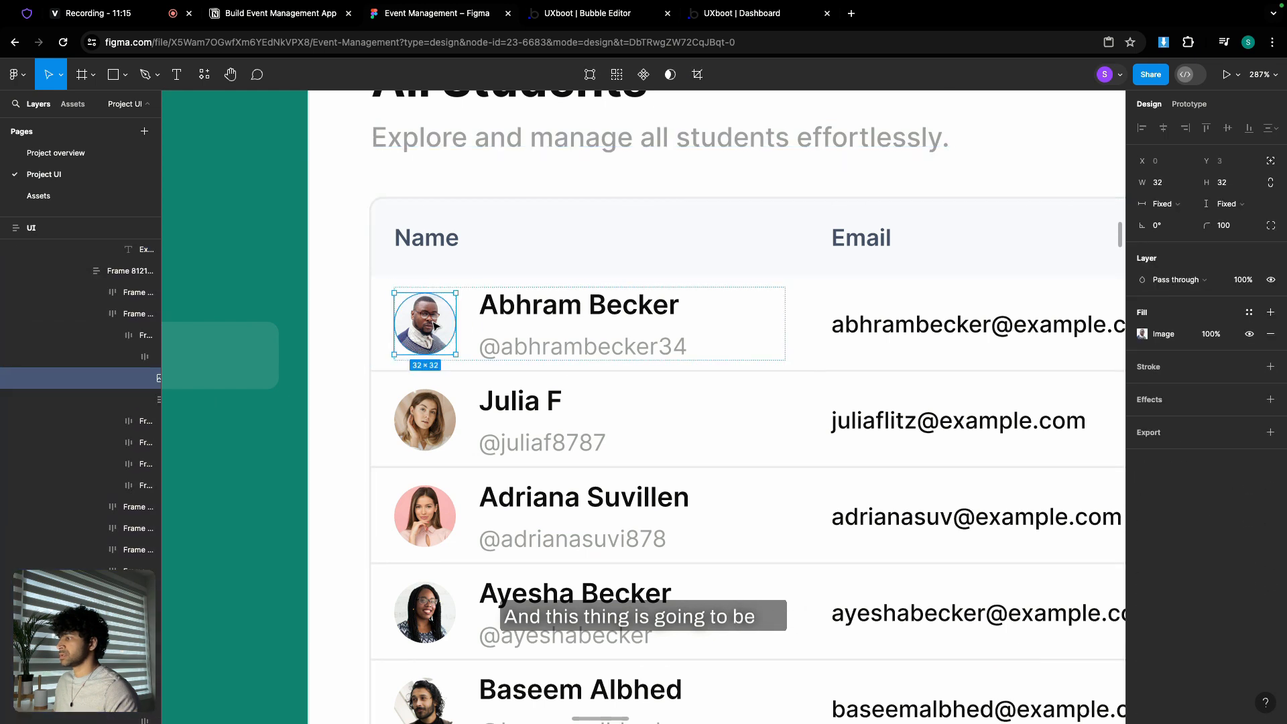
{"action": "left_click", "coordinate": [538, 20]}
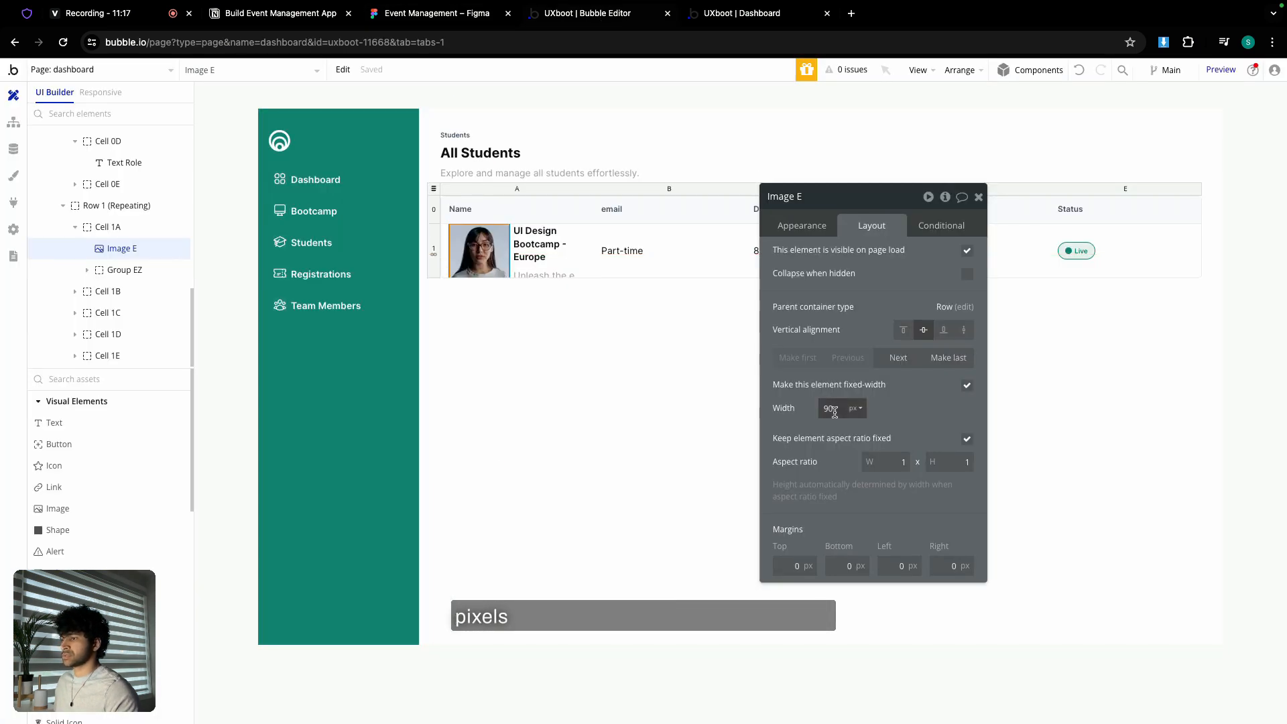
{"action": "key", "text": "Return"}
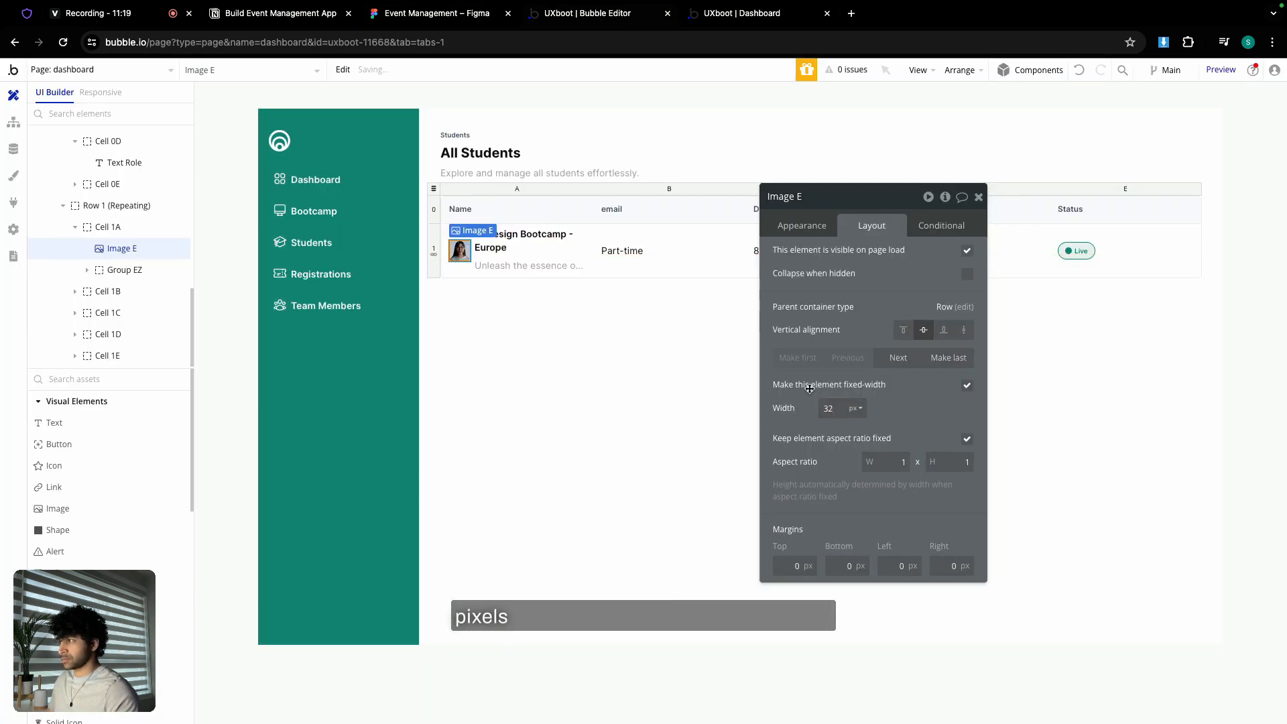
{"action": "left_click", "coordinate": [817, 225]}
{"action": "scroll", "coordinate": [934, 505], "scroll_direction": "down", "scroll_amount": 5}
{"action": "left_click", "coordinate": [938, 435]}
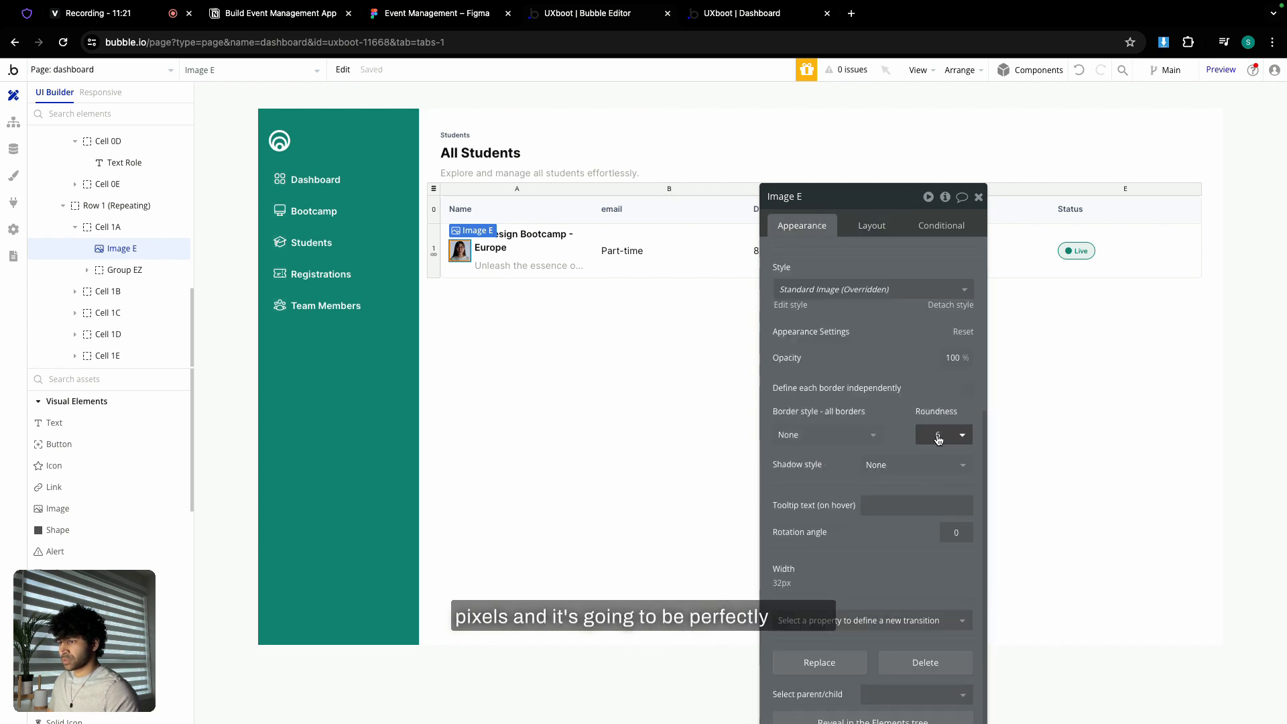
{"action": "type", "text": "100"}
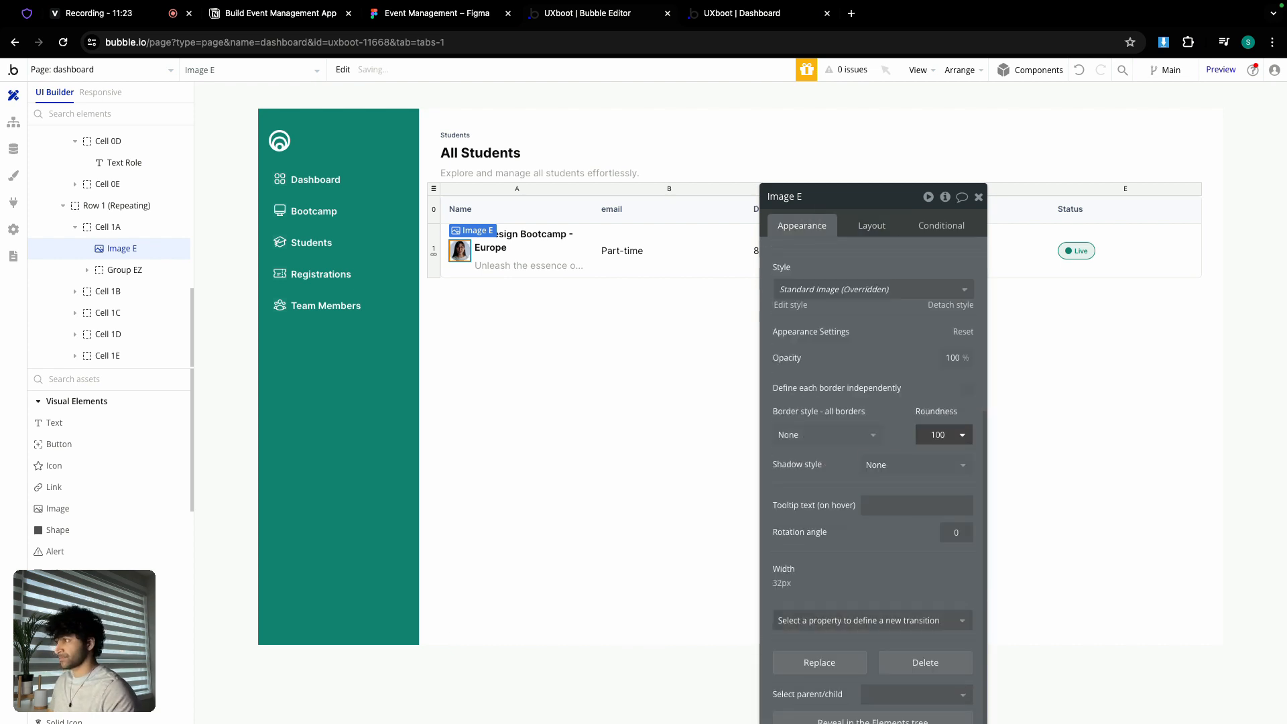
{"action": "left_click", "coordinate": [523, 246]}
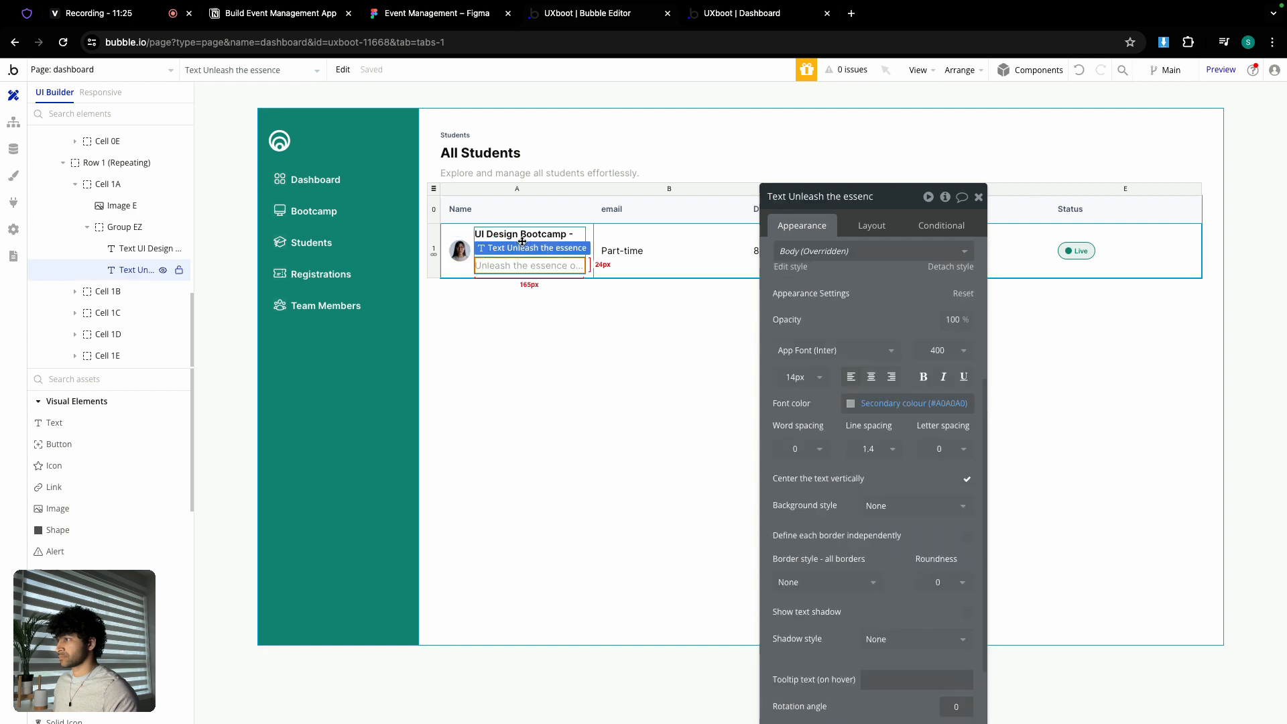
- Replace the row's title with a sample student's name and description with their username, font size 13
{"action": "left_click", "coordinate": [523, 238]}
{"action": "triple_click", "coordinate": [843, 266]}
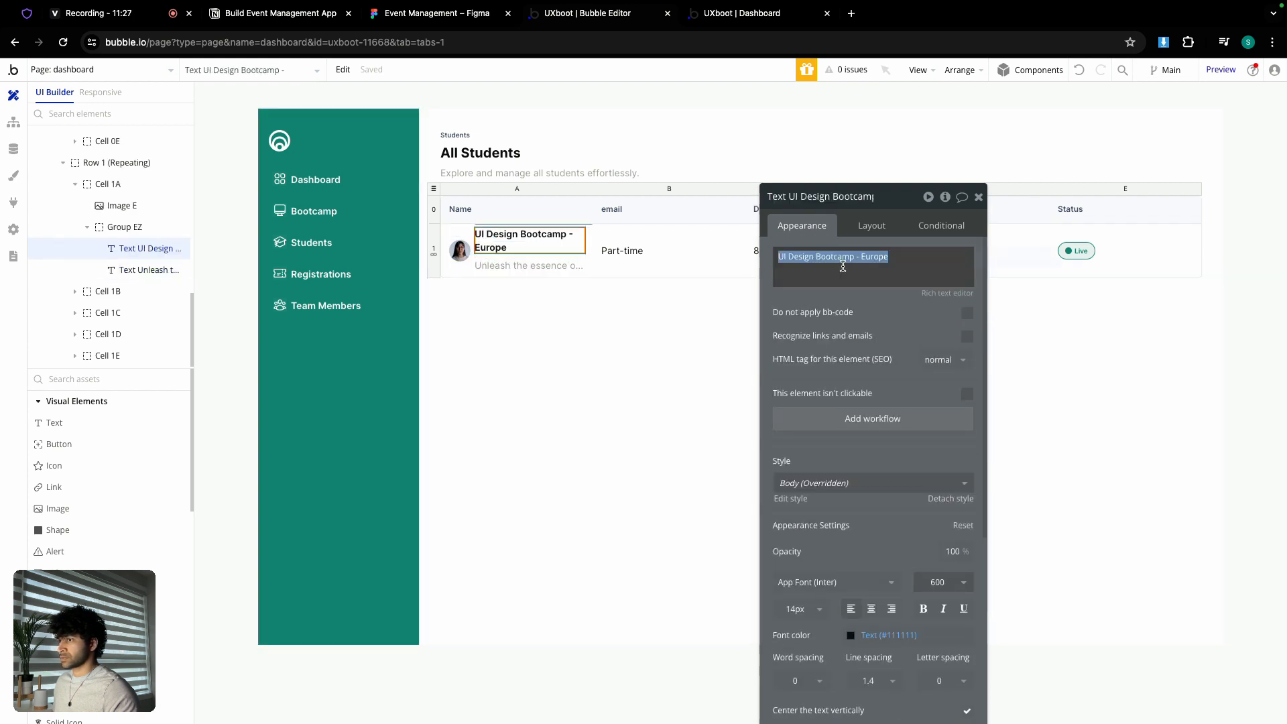
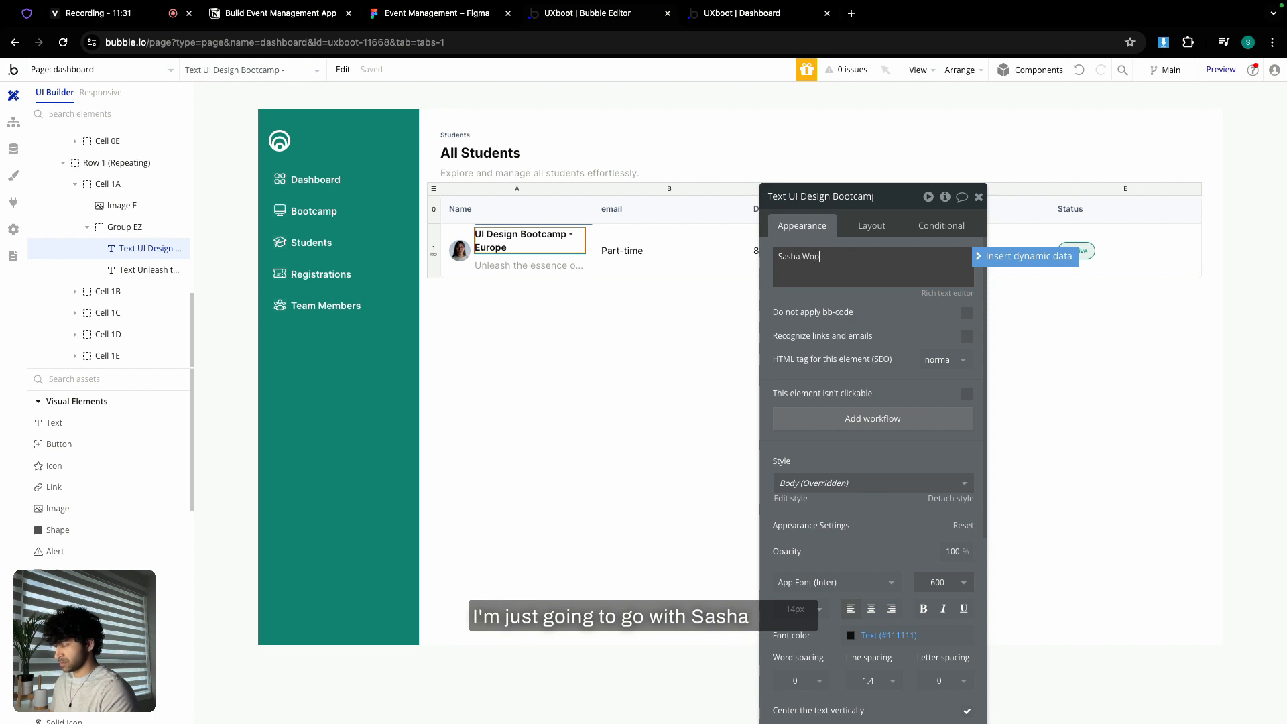
{"action": "left_click", "coordinate": [523, 266]}
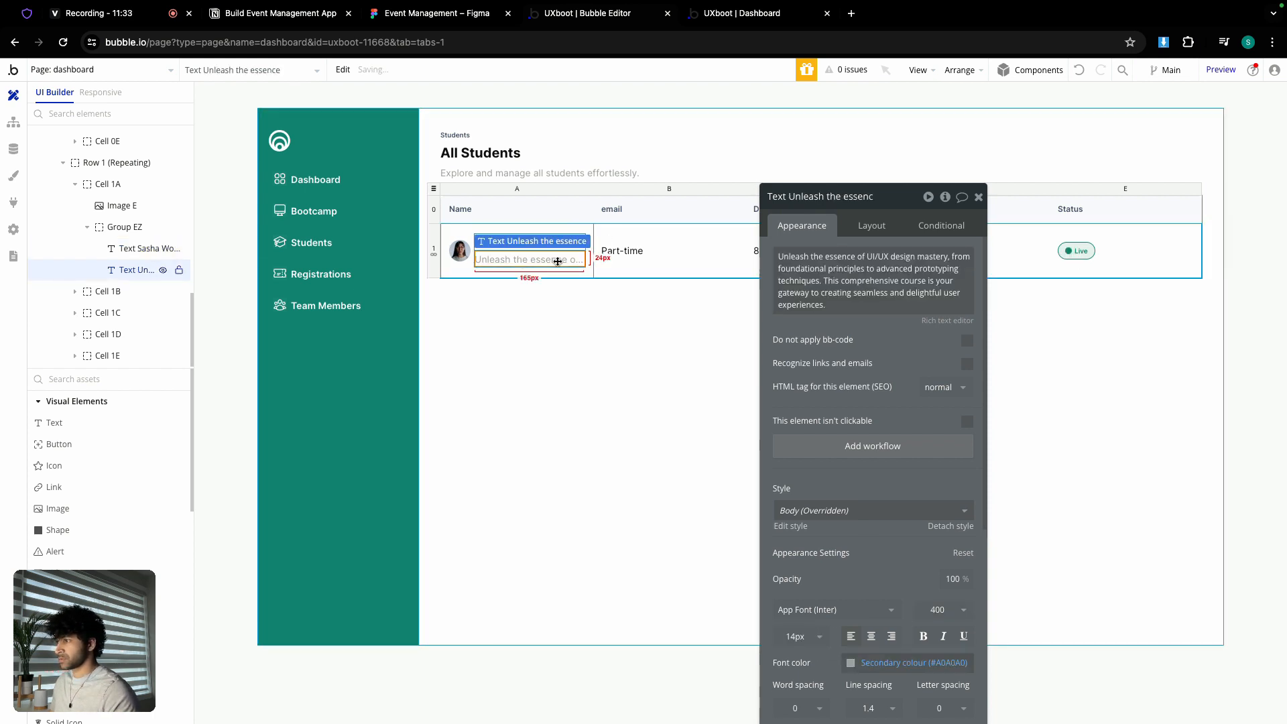
{"action": "triple_click", "coordinate": [820, 269]}
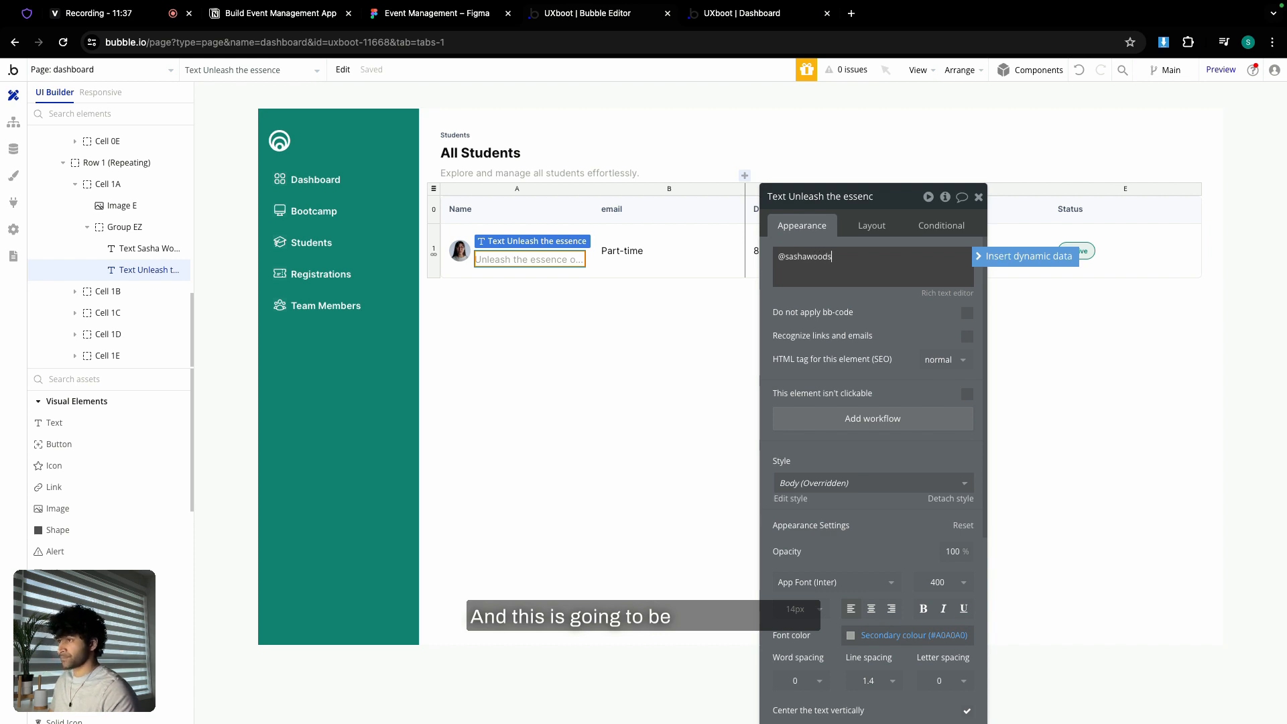
{"action": "type", "text": "12"}
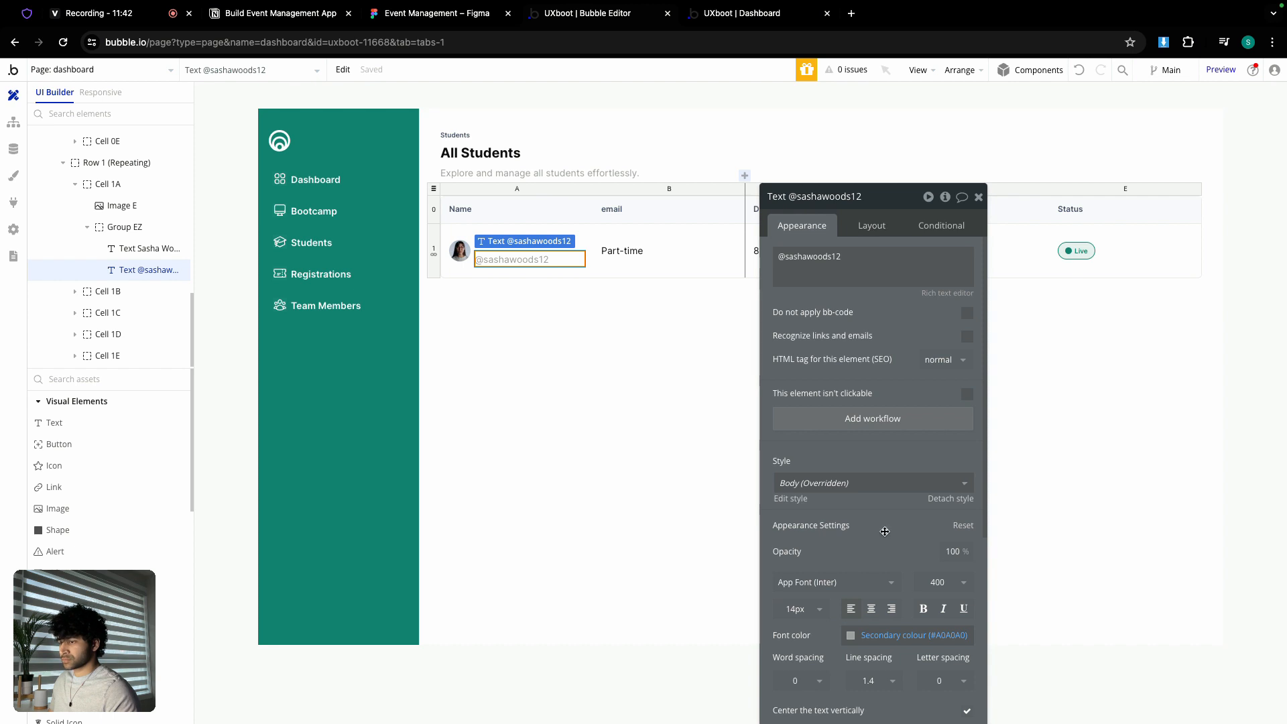
{"action": "left_click", "coordinate": [798, 608]}
{"action": "type", "text": "13"}
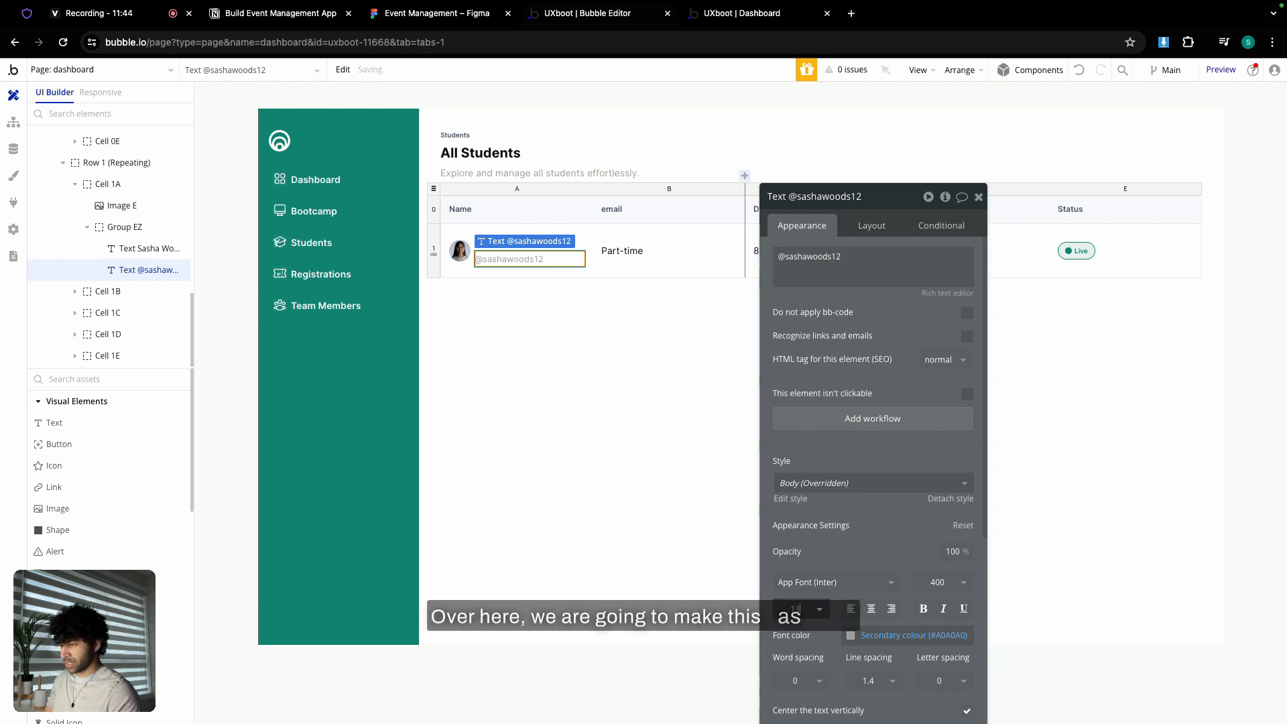
{"action": "left_click", "coordinate": [439, 14]}
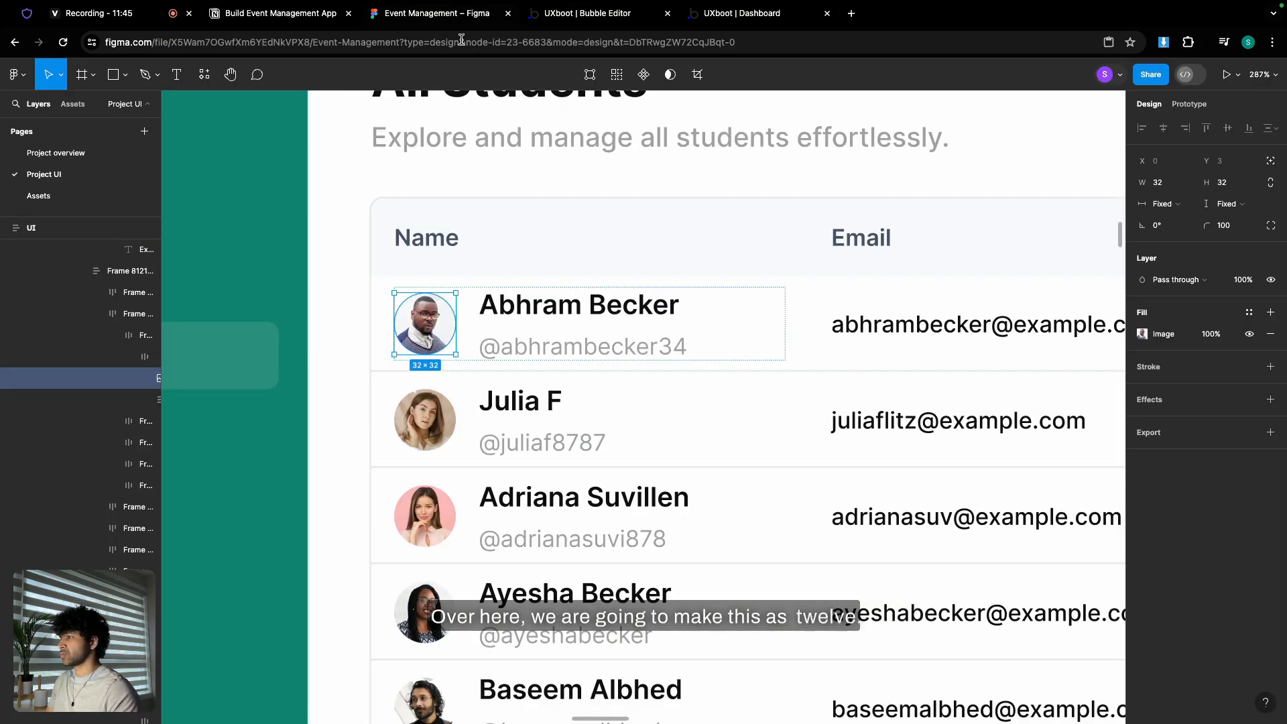
- In Figma, inspect the username text size and the bootcamp row's title and description styles
{"action": "left_click", "coordinate": [592, 361]}
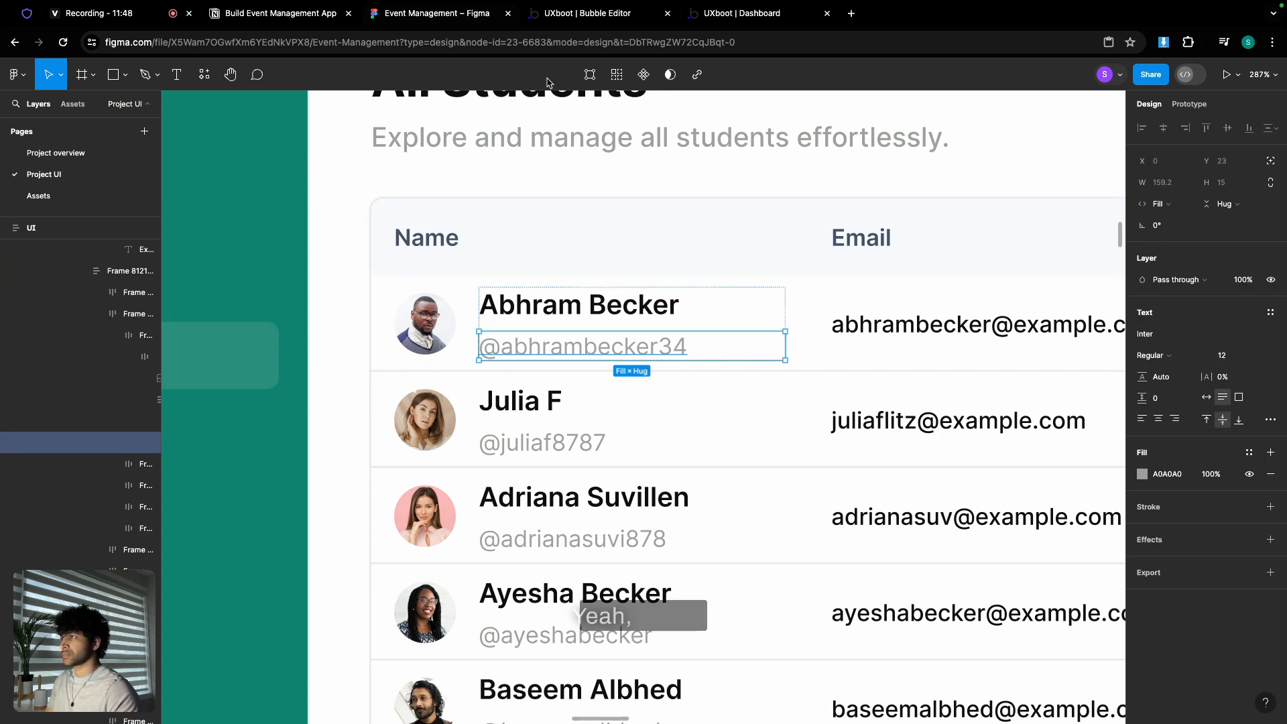
{"action": "scroll", "coordinate": [570, 342], "scroll_direction": "down", "scroll_amount": 5}
{"action": "scroll", "coordinate": [566, 343], "scroll_direction": "down", "scroll_amount": 5}
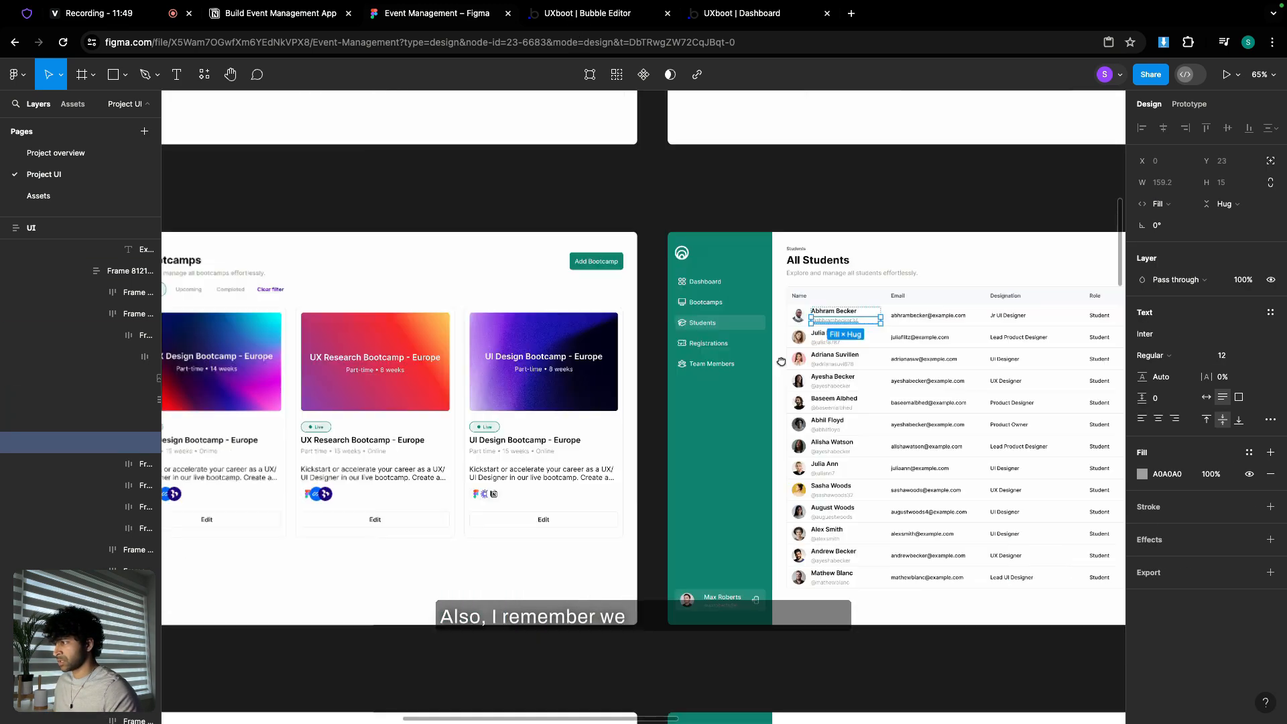
{"action": "scroll", "coordinate": [758, 359], "scroll_direction": "left", "scroll_amount": 10}
{"action": "scroll", "coordinate": [626, 340], "scroll_direction": "up", "scroll_amount": 7}
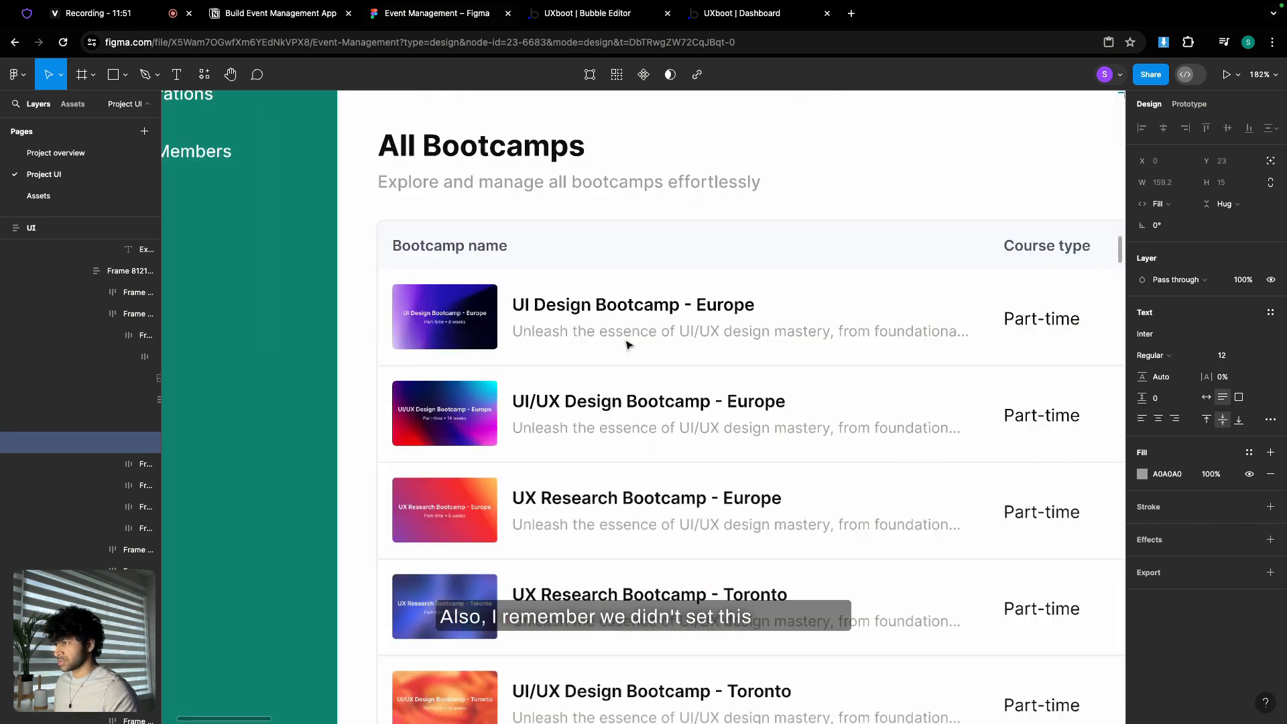
{"action": "left_click", "coordinate": [635, 333]}
{"action": "double_click", "coordinate": [635, 333]}
{"action": "double_click", "coordinate": [634, 333]}
{"action": "double_click", "coordinate": [634, 333]}
{"action": "double_click", "coordinate": [634, 333]}
{"action": "double_click", "coordinate": [634, 333]}
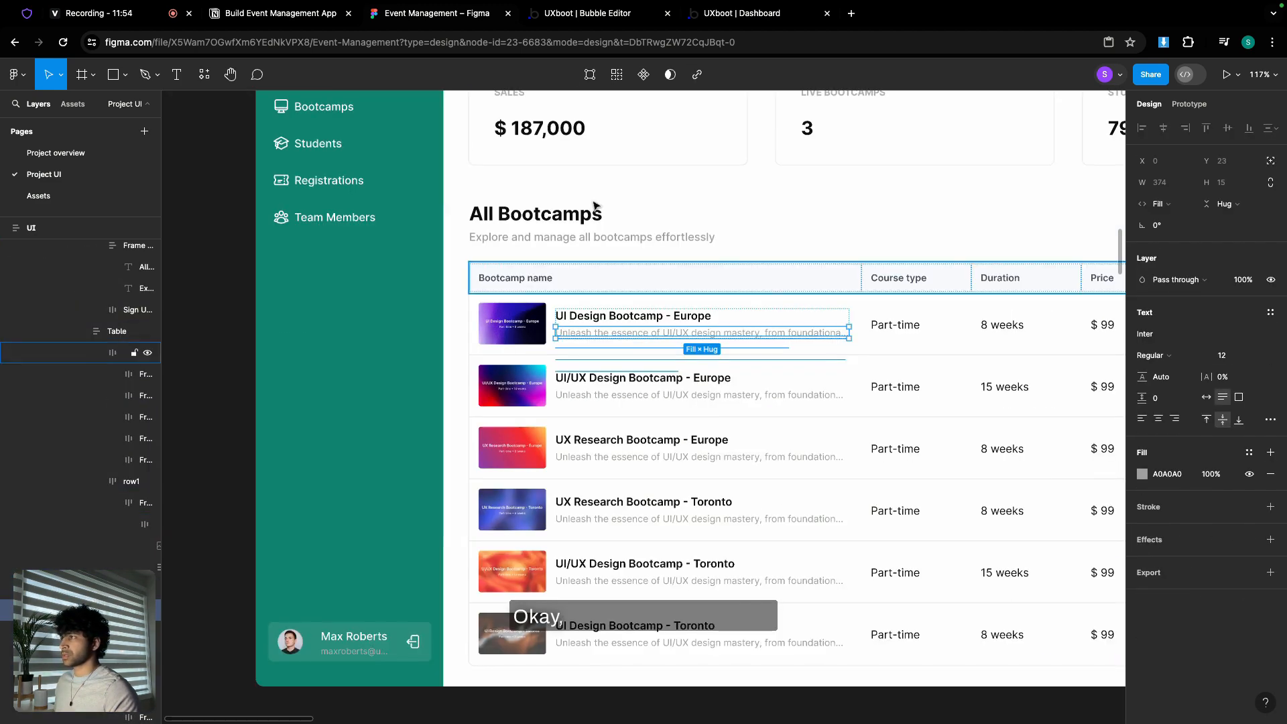
{"action": "left_click", "coordinate": [587, 13]}
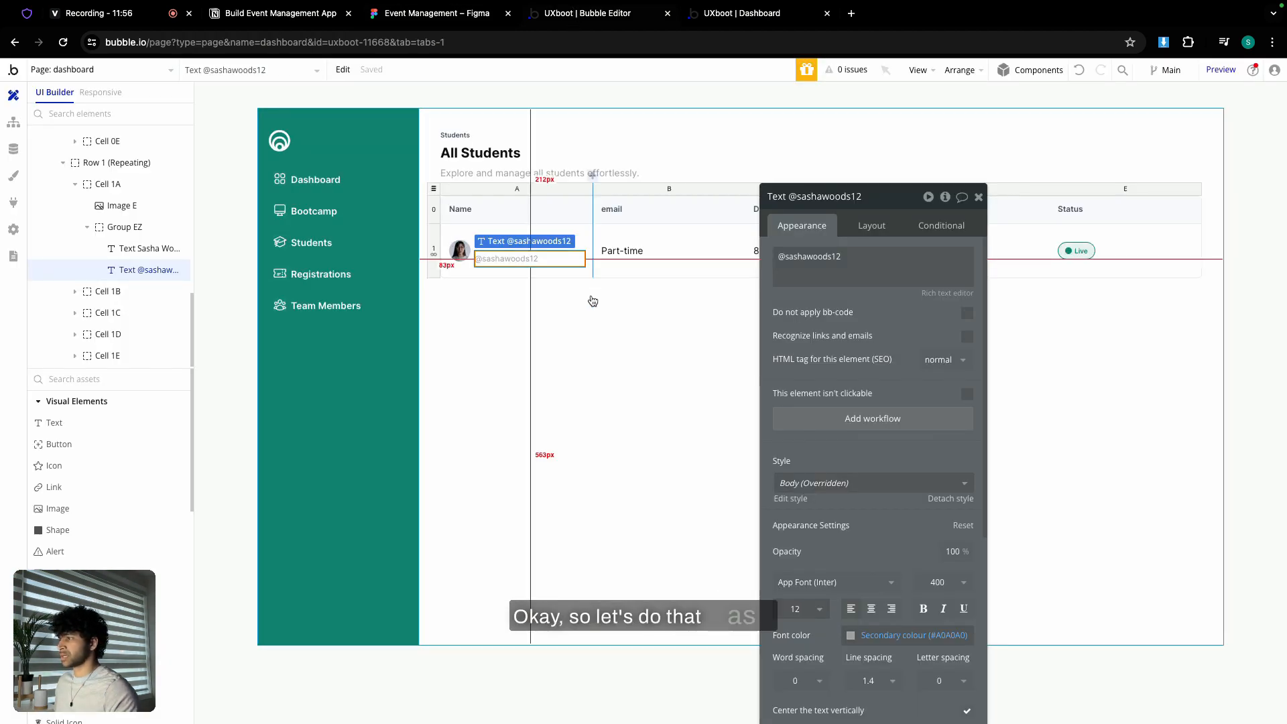
- Make the username text fit its content and give the name-and-handle group a 4 px row gap
{"action": "left_click", "coordinate": [885, 224]}
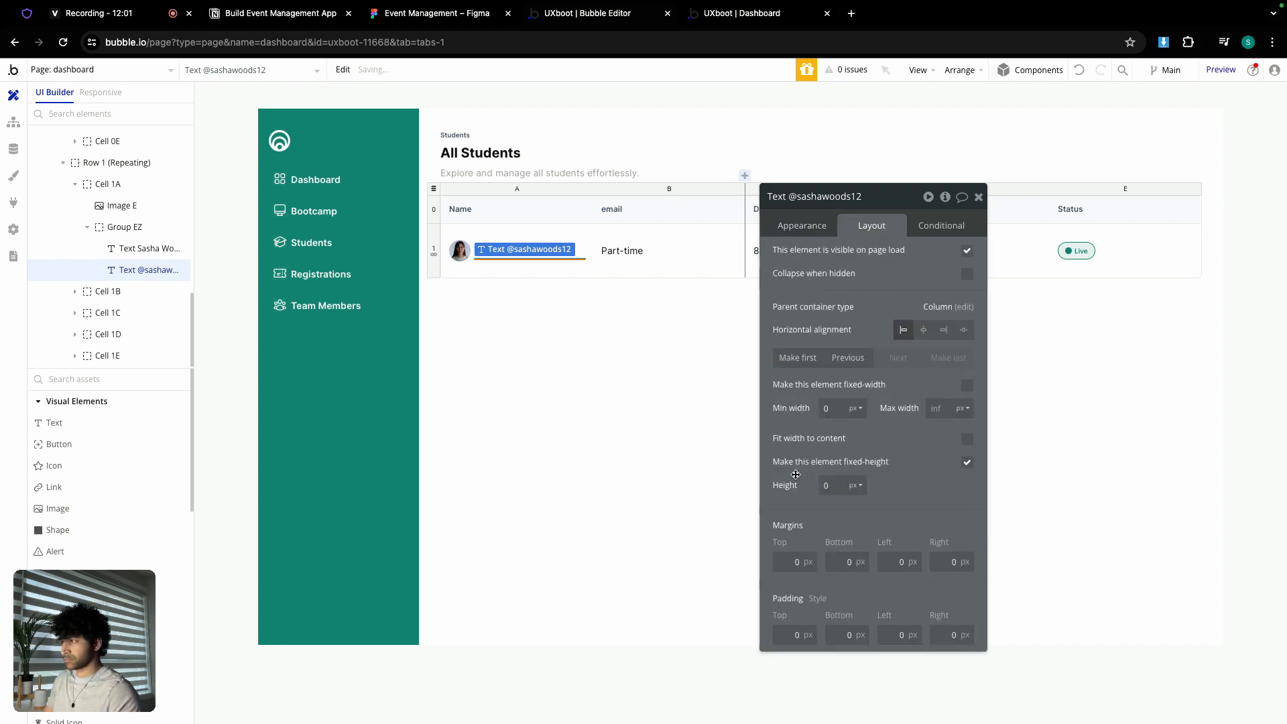
{"action": "left_click", "coordinate": [967, 464]}
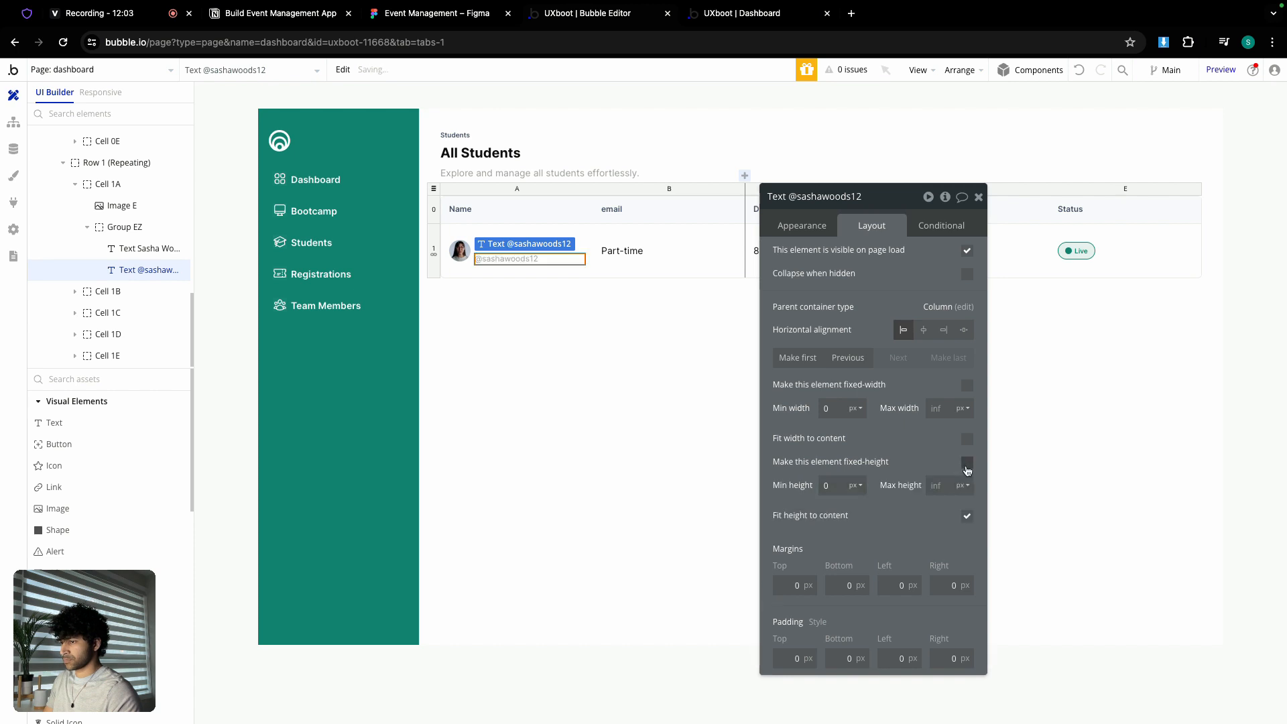
{"action": "left_click", "coordinate": [544, 328]}
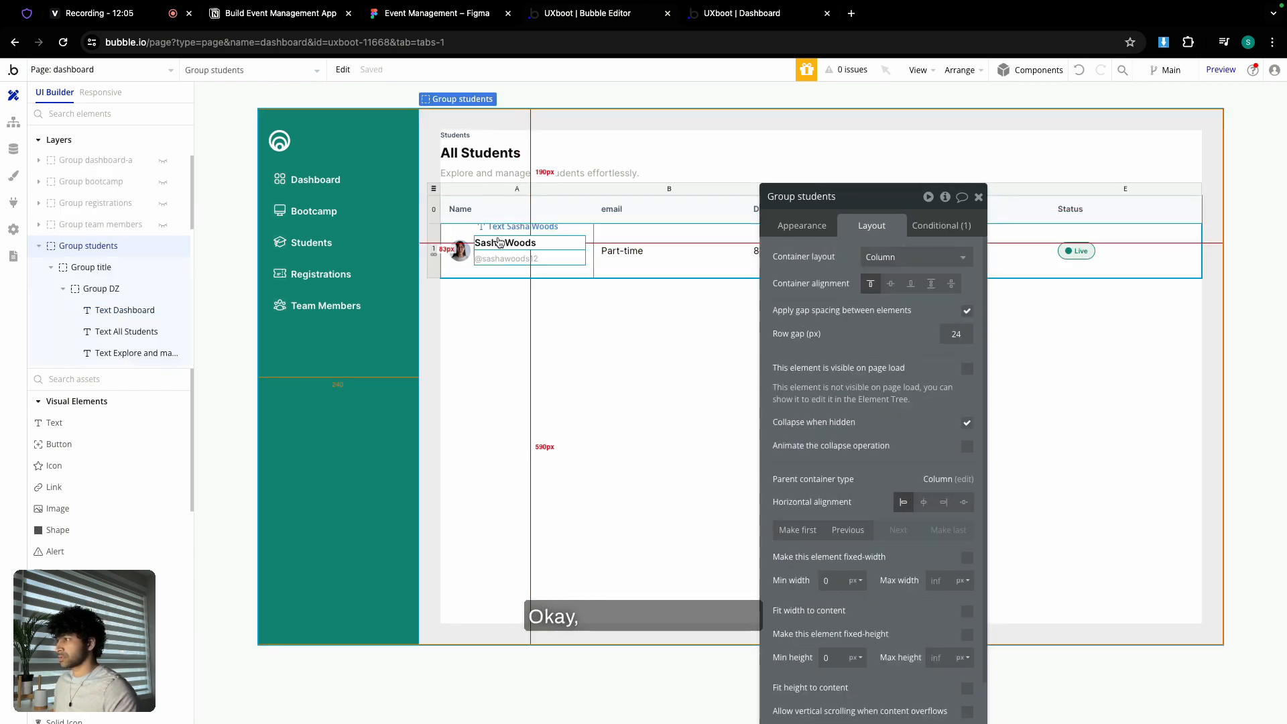
{"action": "left_click", "coordinate": [512, 255]}
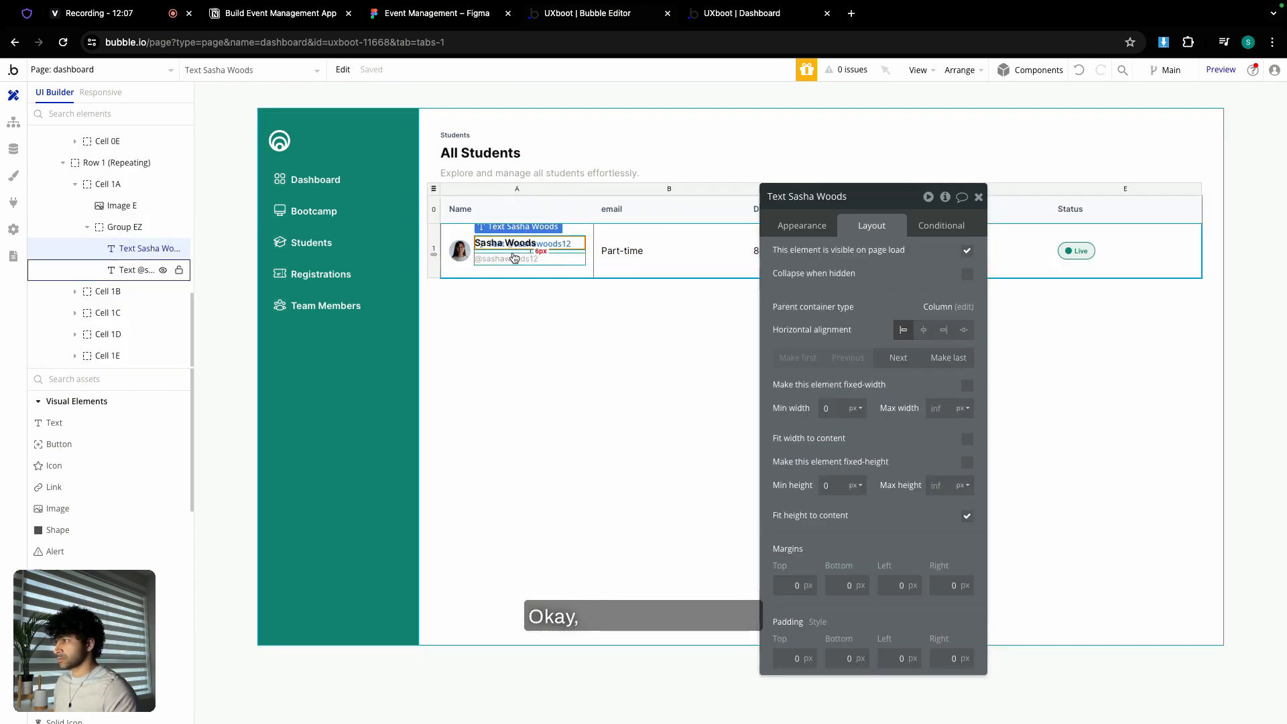
{"action": "left_click", "coordinate": [515, 253]}
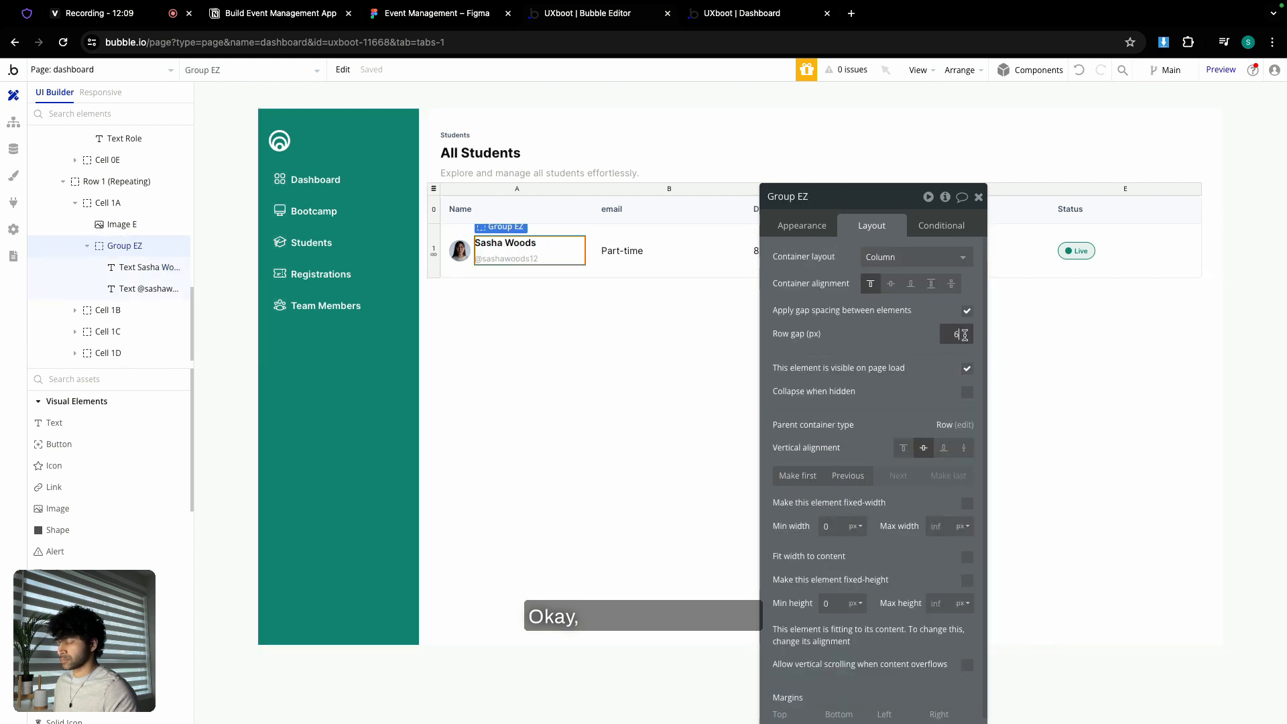
{"action": "left_click", "coordinate": [925, 330]}
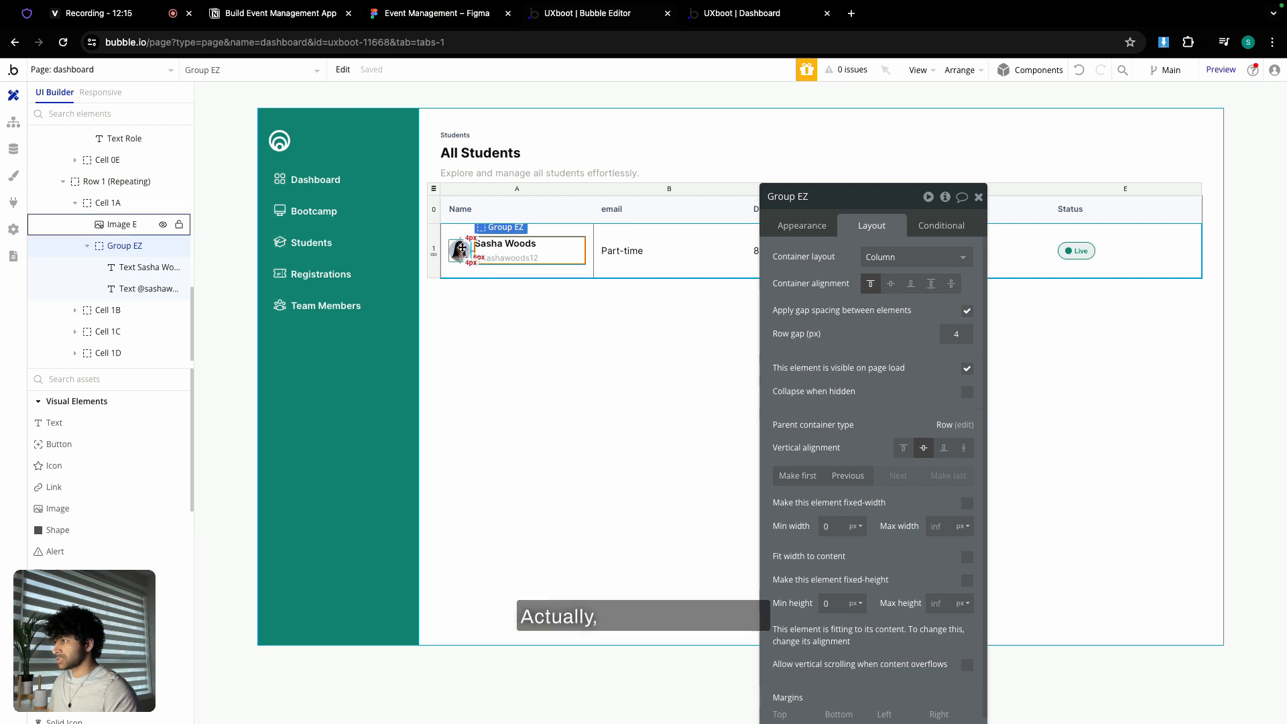
- Widen the student avatar image to 40 px
{"action": "left_click", "coordinate": [119, 224]}
{"action": "type", "text": "40"}
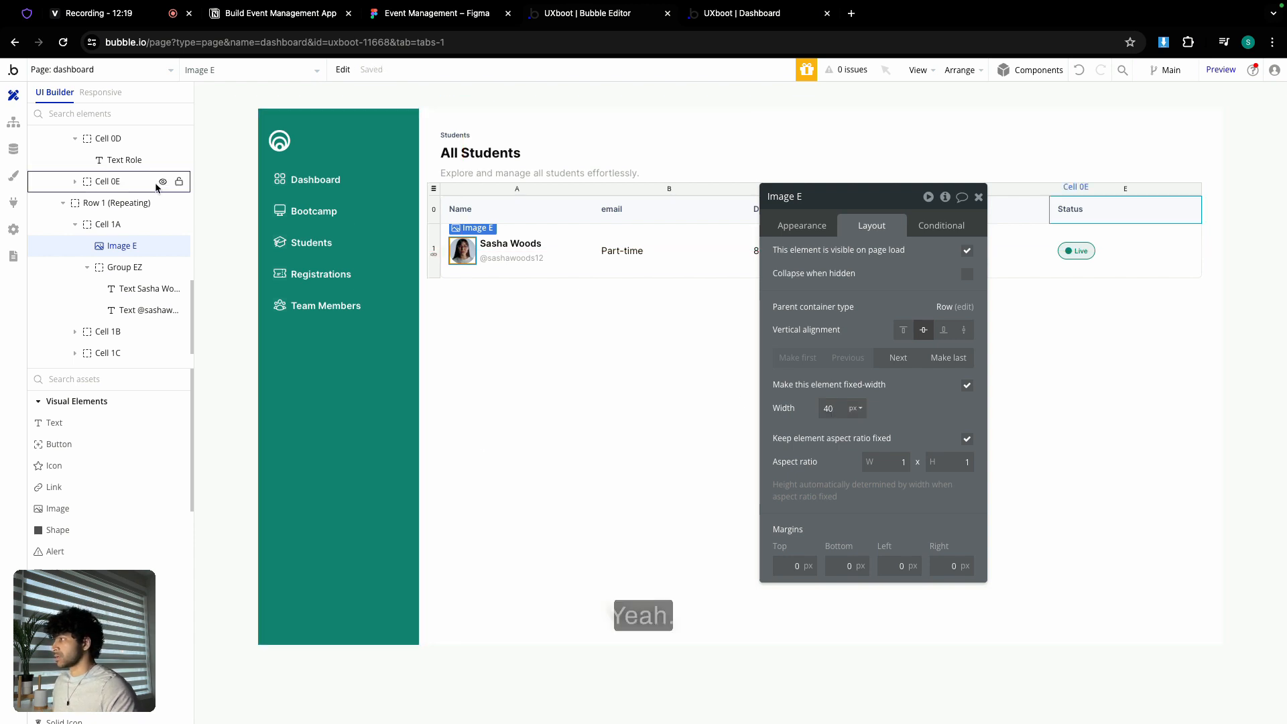
{"action": "scroll", "coordinate": [105, 193], "scroll_direction": "up", "scroll_amount": 1}
{"action": "scroll", "coordinate": [101, 201], "scroll_direction": "up", "scroll_amount": 10}
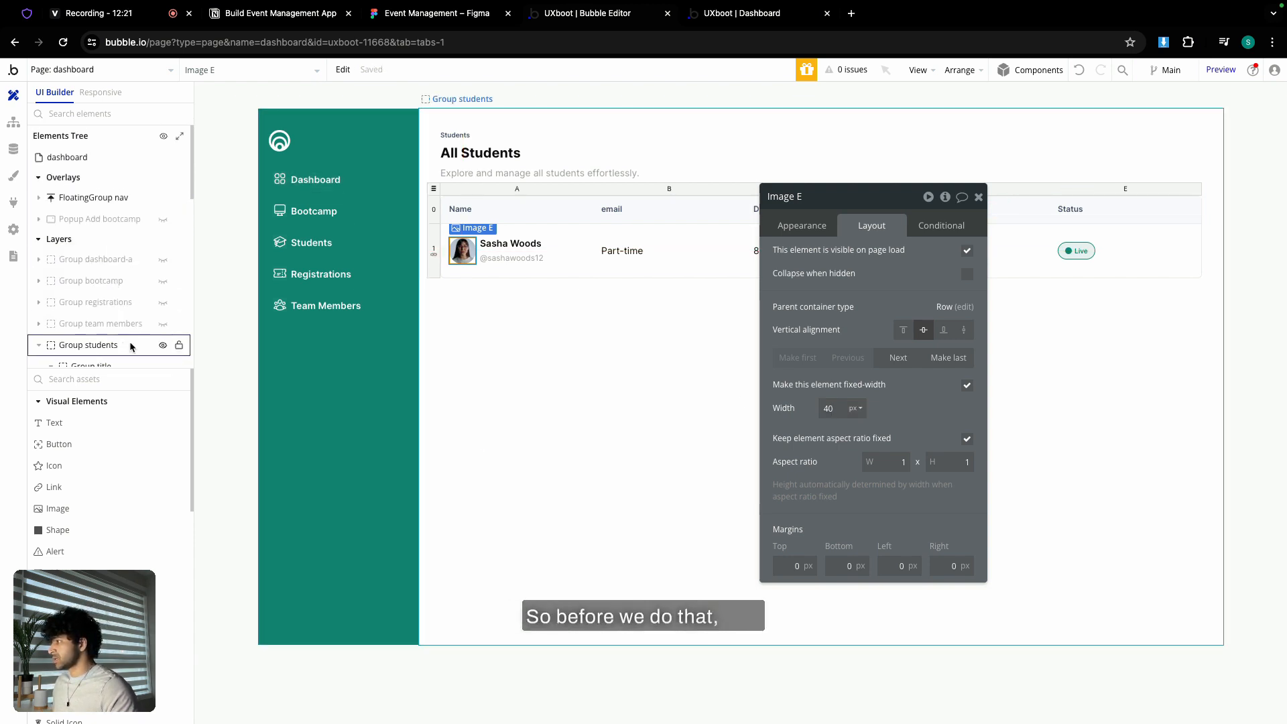
- Set the Dashboard table's bootcamp description font size to 12
{"action": "left_click", "coordinate": [162, 347]}
{"action": "left_click", "coordinate": [163, 262]}
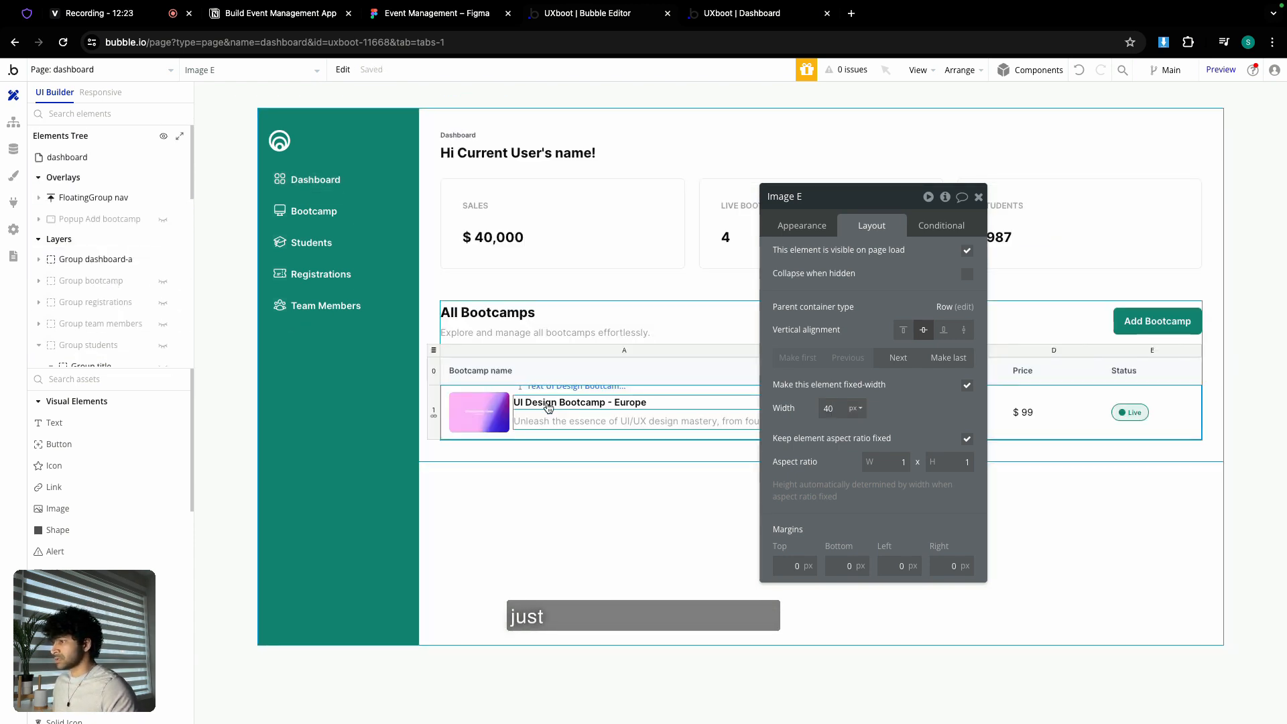
{"action": "left_click", "coordinate": [604, 422]}
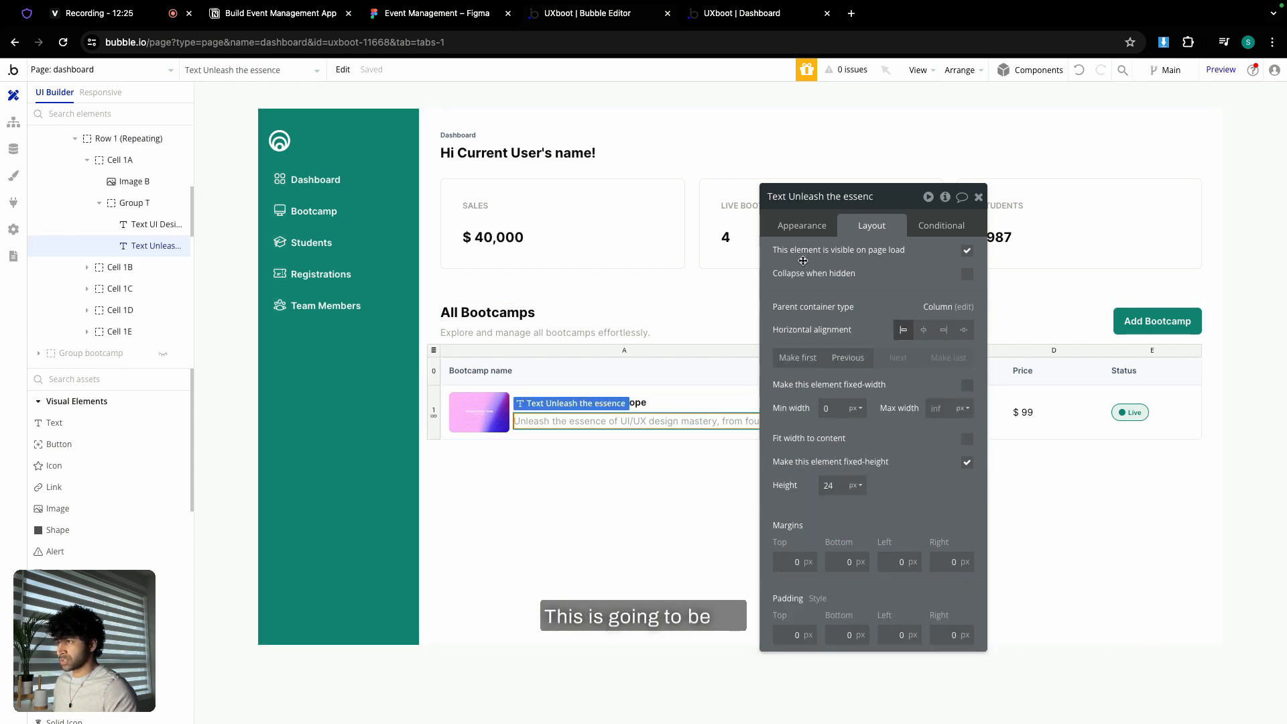
{"action": "left_click", "coordinate": [804, 228]}
{"action": "scroll", "coordinate": [838, 436], "scroll_direction": "down", "scroll_amount": 3}
{"action": "left_click", "coordinate": [806, 535]}
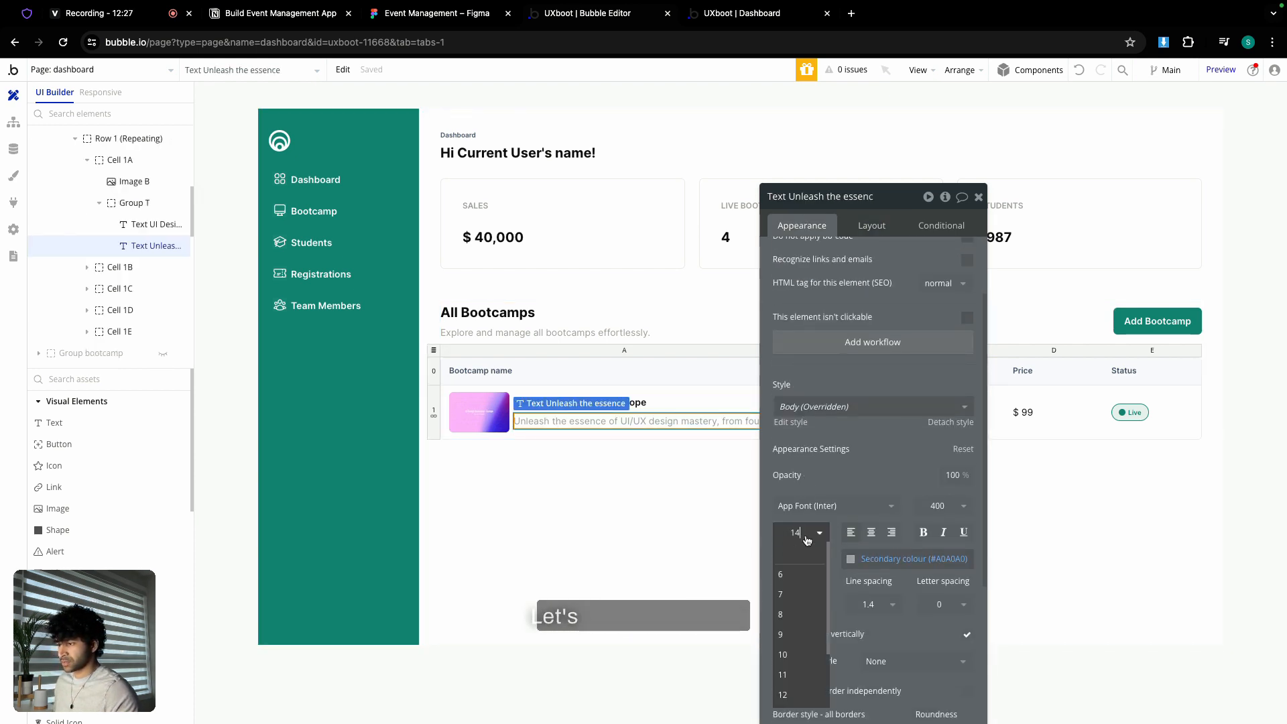
{"action": "left_click", "coordinate": [782, 695]}
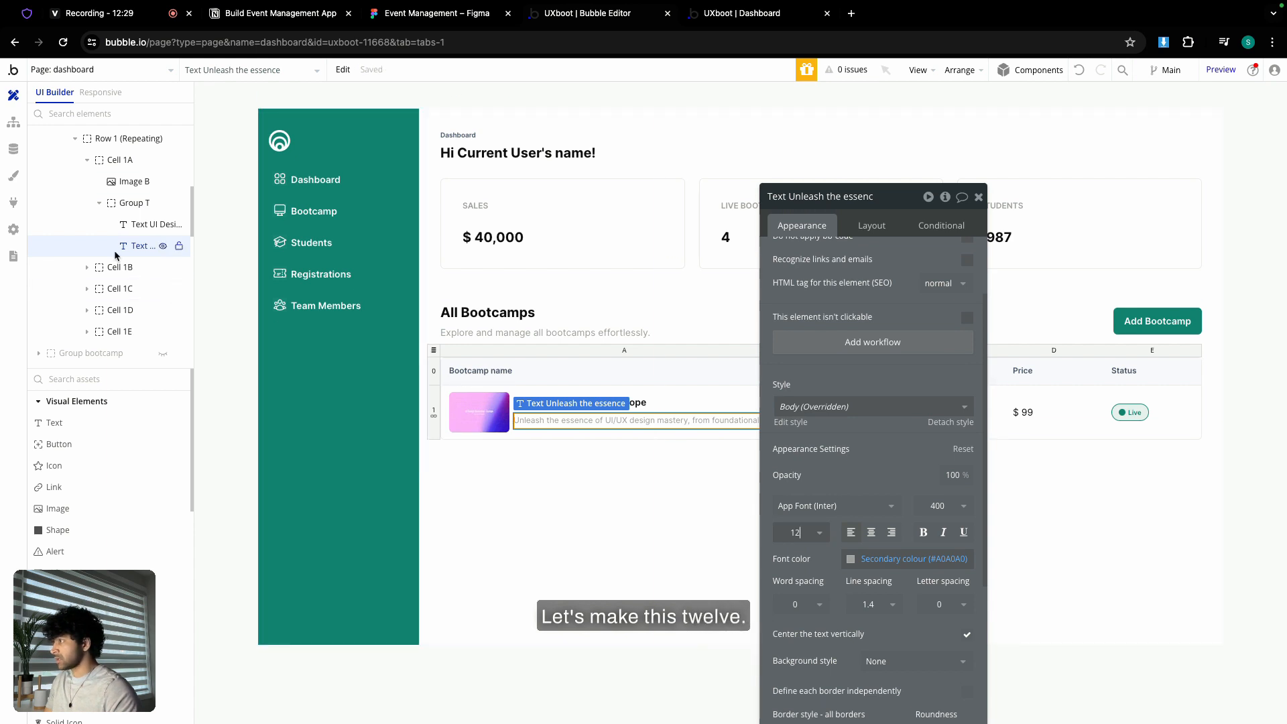
{"action": "scroll", "coordinate": [118, 227], "scroll_direction": "up", "scroll_amount": 5}
- Set the bootcamp cards' 'Part time • 15 weeks' line to 12 px
{"action": "left_click", "coordinate": [163, 259]}
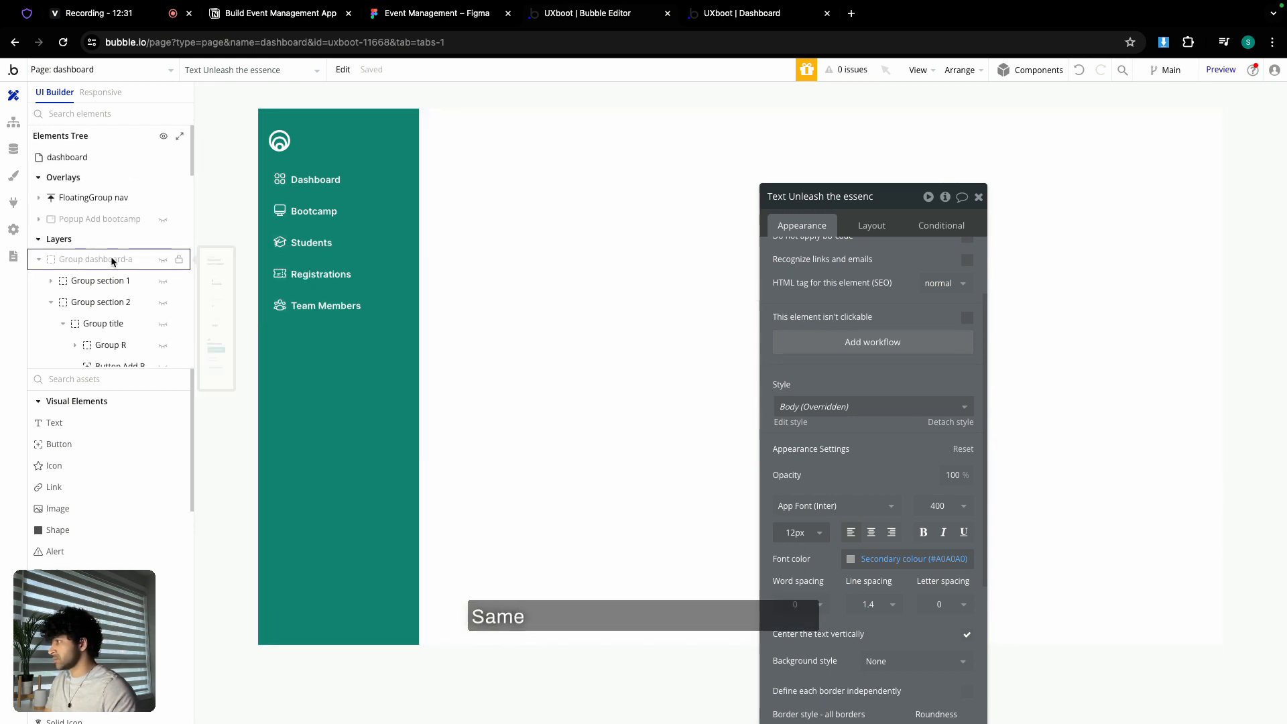
{"action": "left_click", "coordinate": [39, 261]}
{"action": "left_click", "coordinate": [38, 259]}
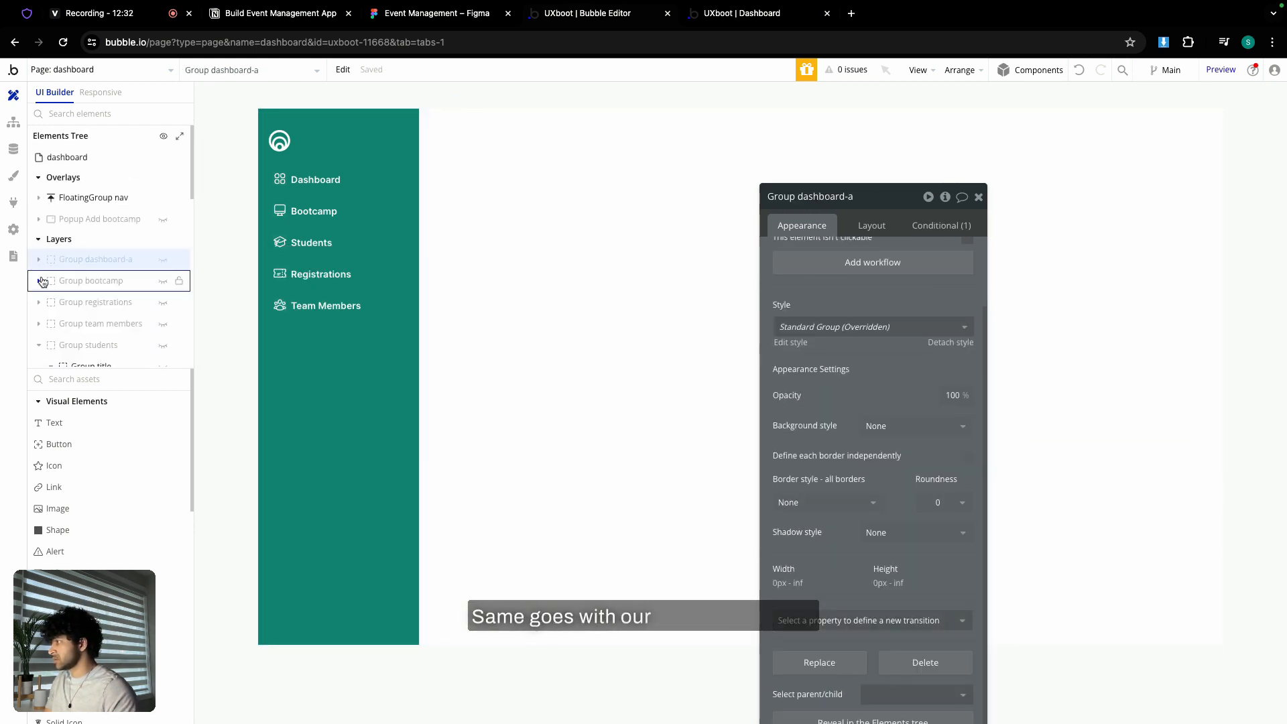
{"action": "left_click", "coordinate": [163, 281]}
{"action": "left_click", "coordinate": [510, 385]}
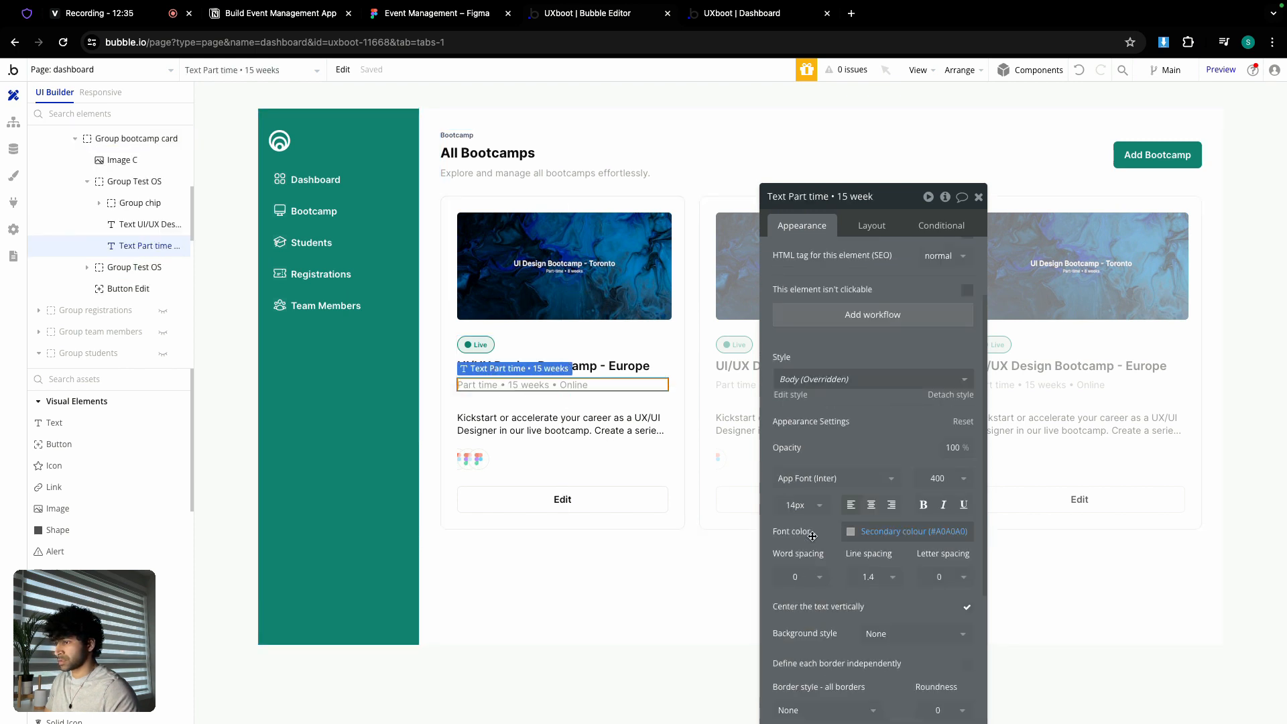
{"action": "left_click", "coordinate": [798, 505]}
{"action": "type", "text": "12"}
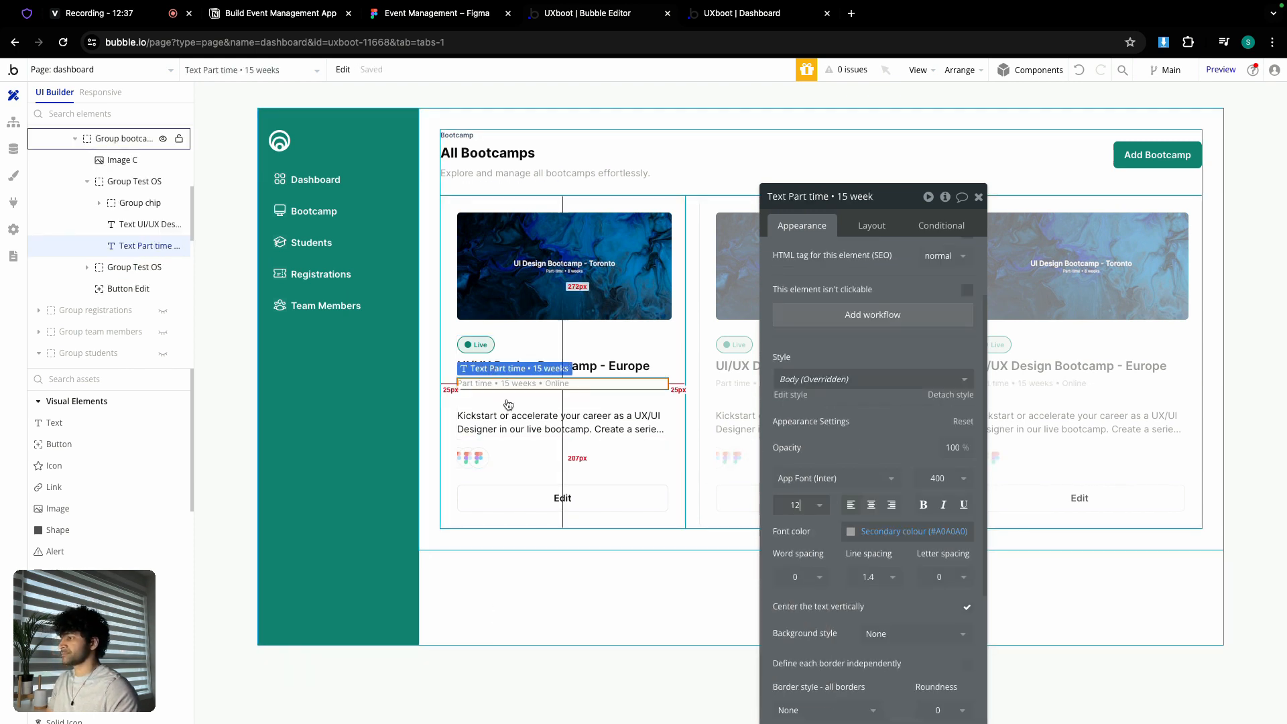
{"action": "left_click", "coordinate": [511, 416]}
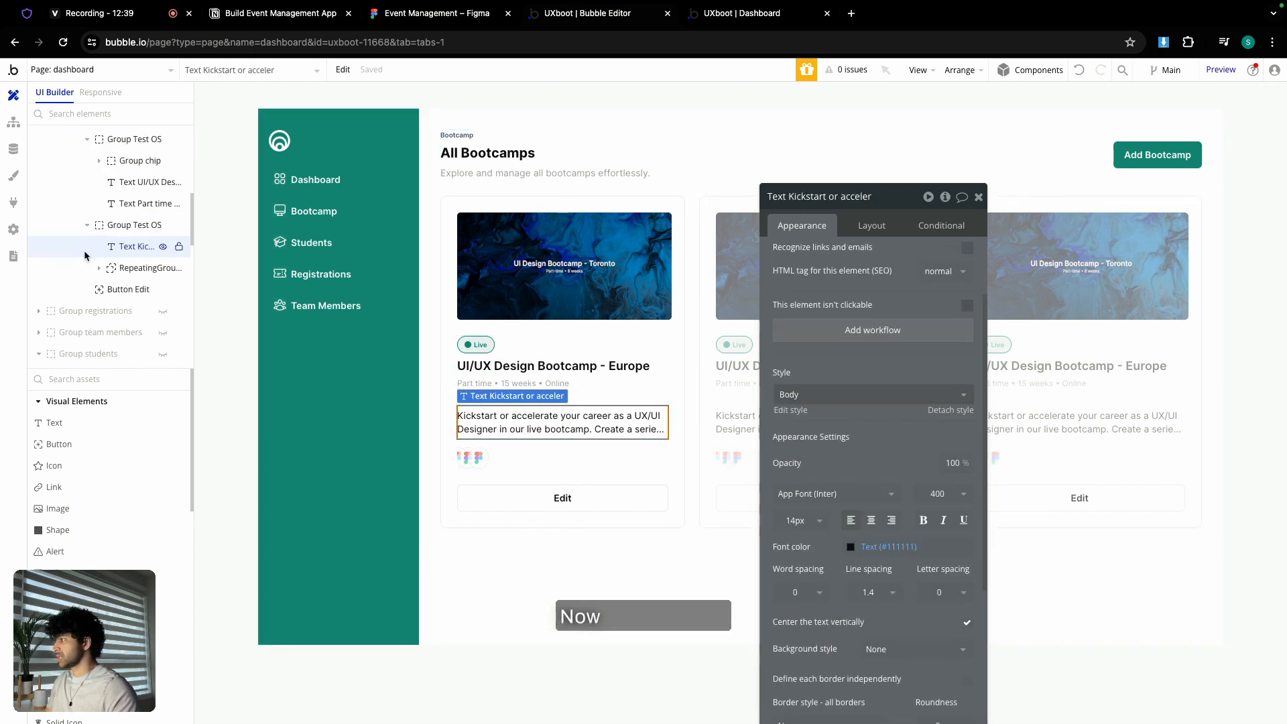
- Hide the bootcamp section and show the Students section again
{"action": "scroll", "coordinate": [86, 255], "scroll_direction": "up", "scroll_amount": 5}
{"action": "left_click", "coordinate": [163, 256]}
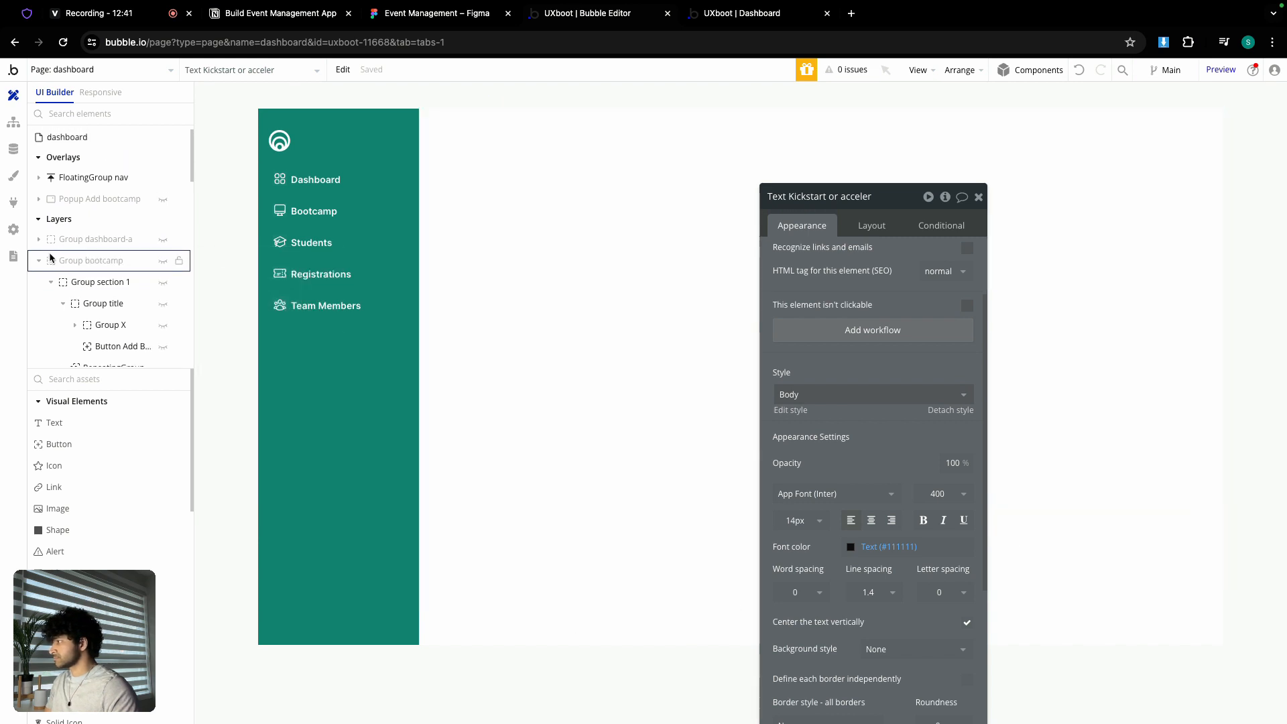
{"action": "left_click", "coordinate": [38, 266]}
{"action": "left_click", "coordinate": [38, 266]}
{"action": "scroll", "coordinate": [80, 289], "scroll_direction": "down", "scroll_amount": 2}
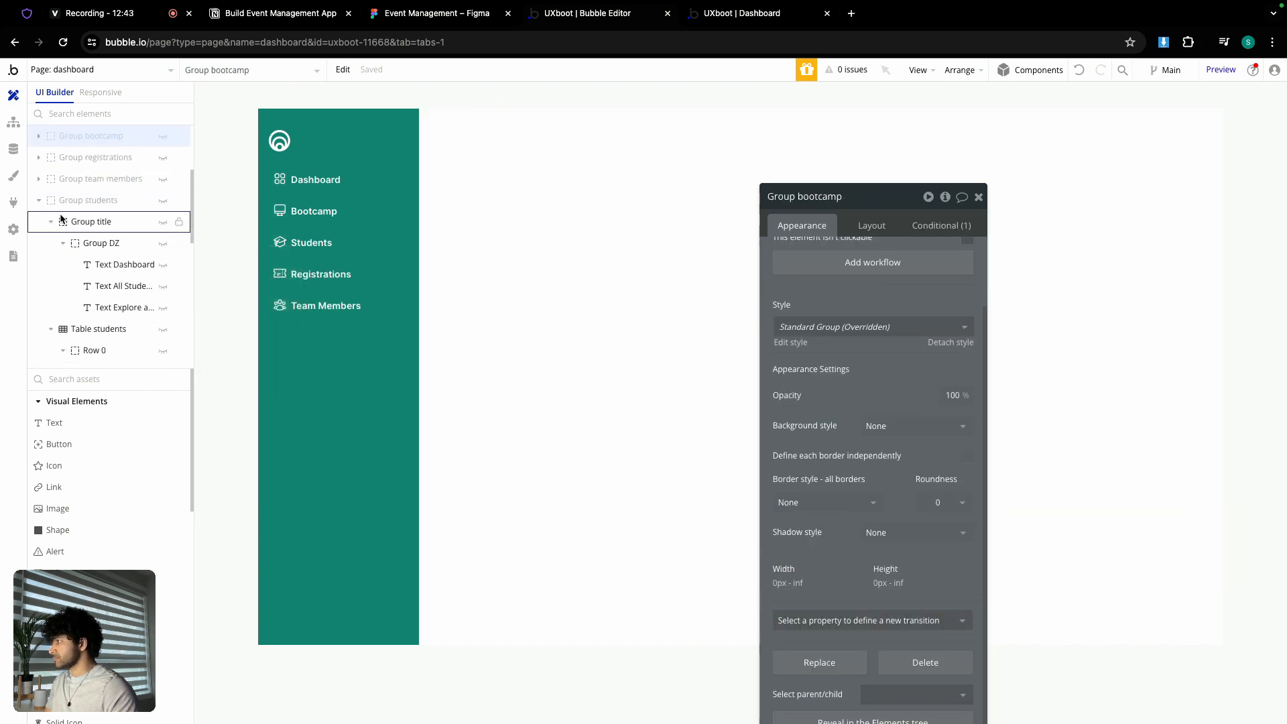
{"action": "left_click", "coordinate": [163, 200]}
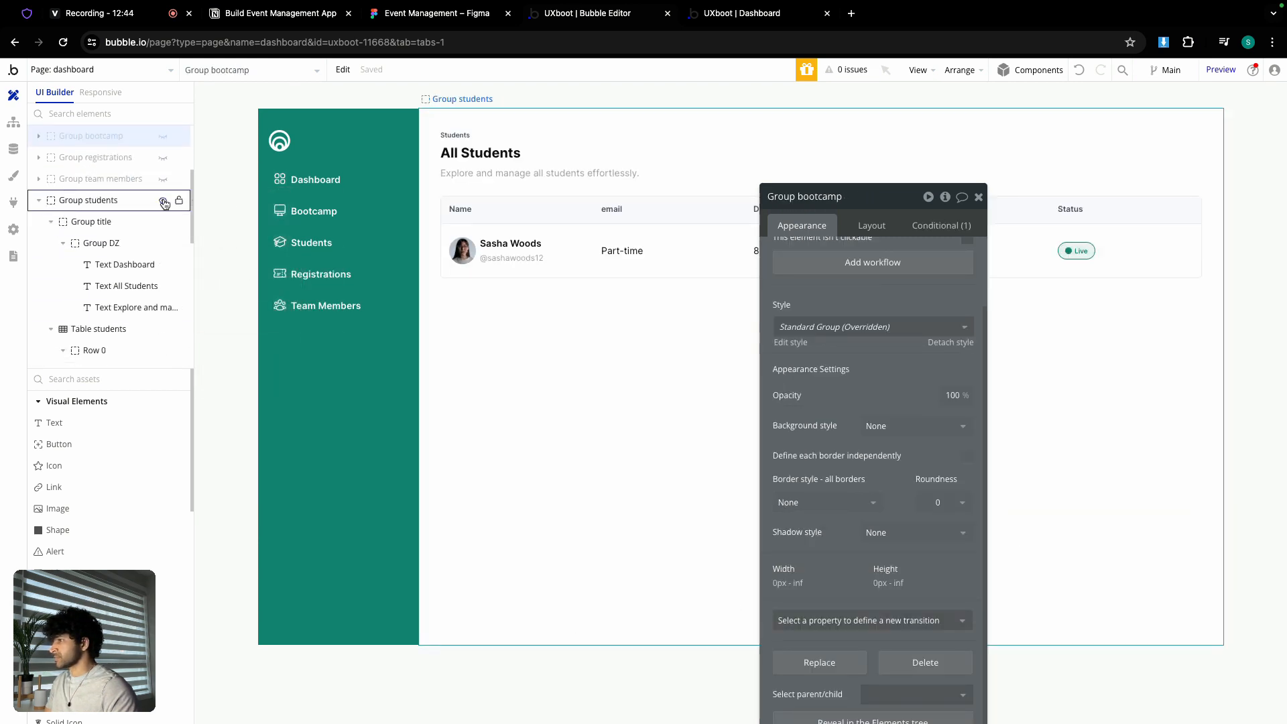
- Capitalize the header to 'Email' and enter the sample student's e-mail address in the row
{"action": "left_click", "coordinate": [977, 203]}
{"action": "double_click", "coordinate": [625, 209]}
{"action": "scroll", "coordinate": [836, 249], "scroll_direction": "up", "scroll_amount": 2}
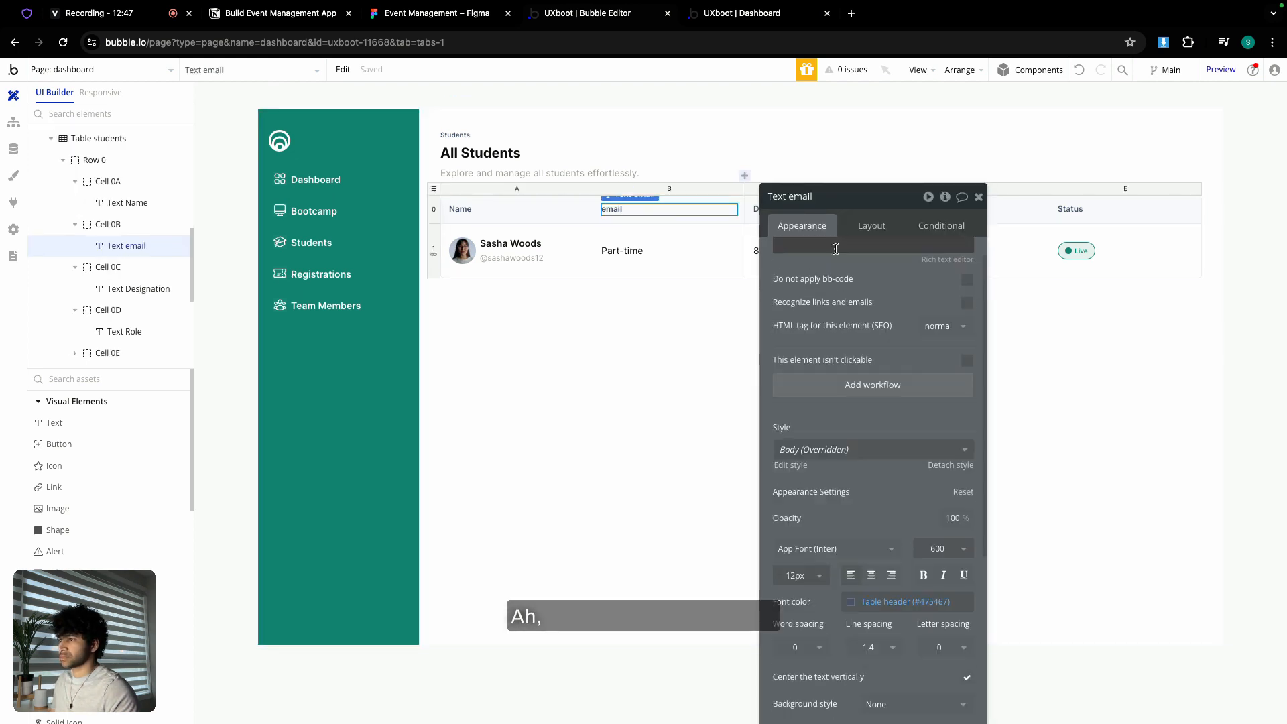
{"action": "scroll", "coordinate": [836, 249], "scroll_direction": "up", "scroll_amount": 1}
{"action": "double_click", "coordinate": [854, 264]}
{"action": "type", "text": "Email"}
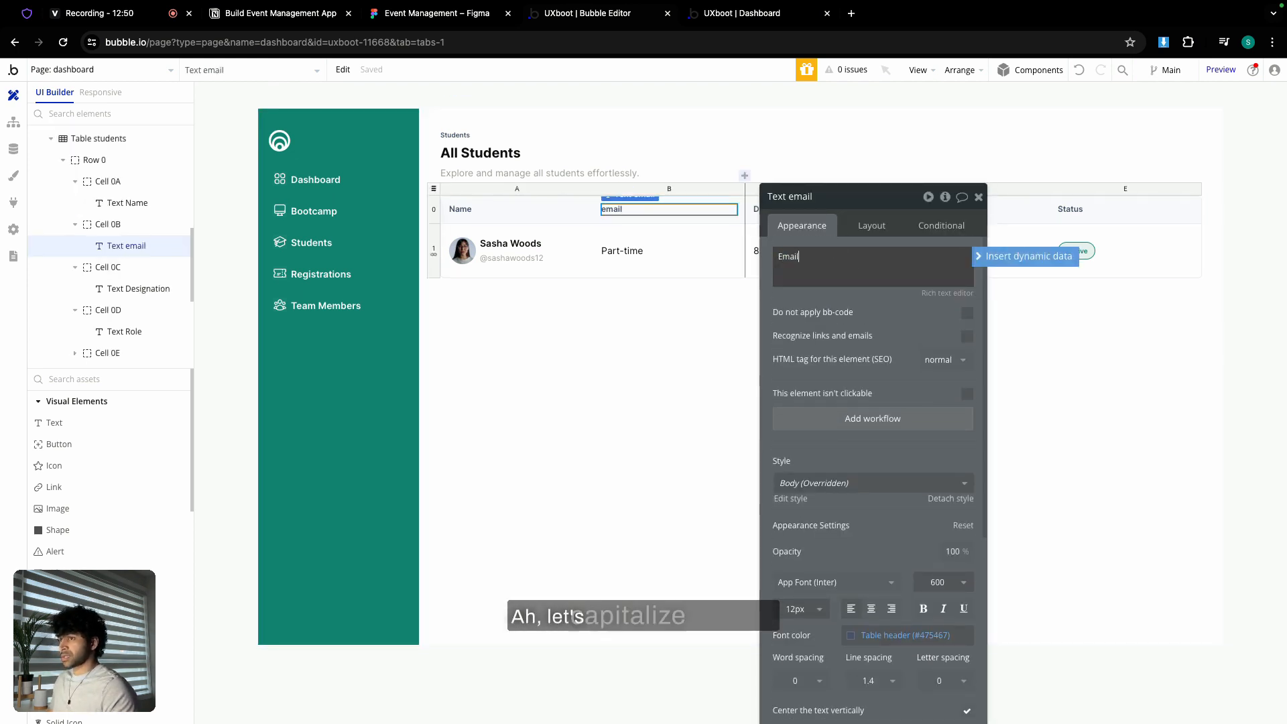
{"action": "left_click_drag", "start_coordinate": [877, 201], "coordinate": [883, 333]}
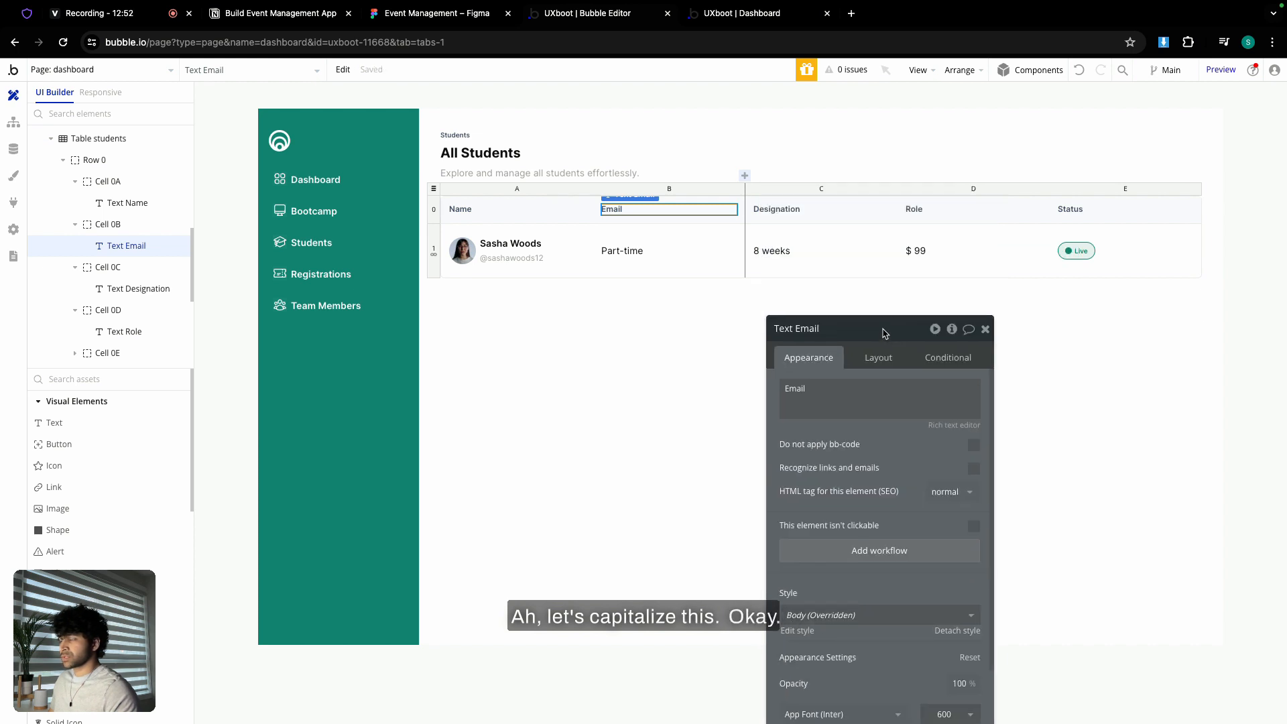
{"action": "left_click", "coordinate": [631, 251]}
{"action": "triple_click", "coordinate": [886, 402]}
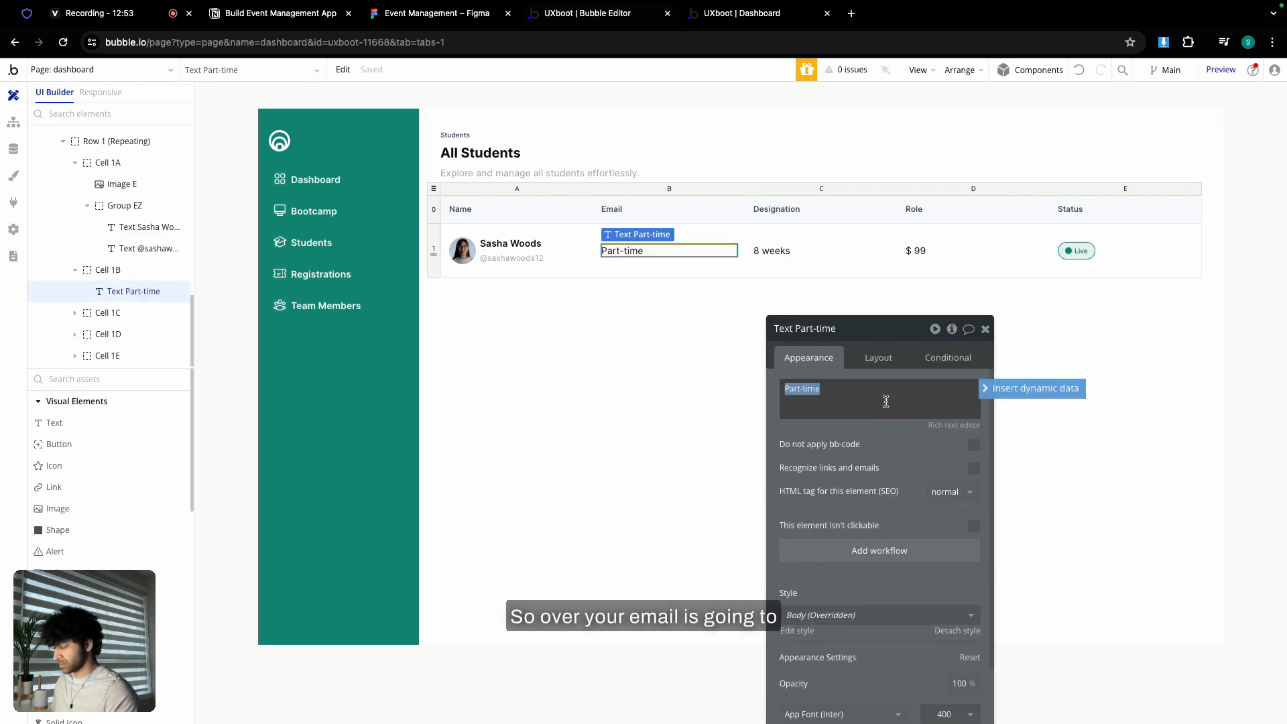
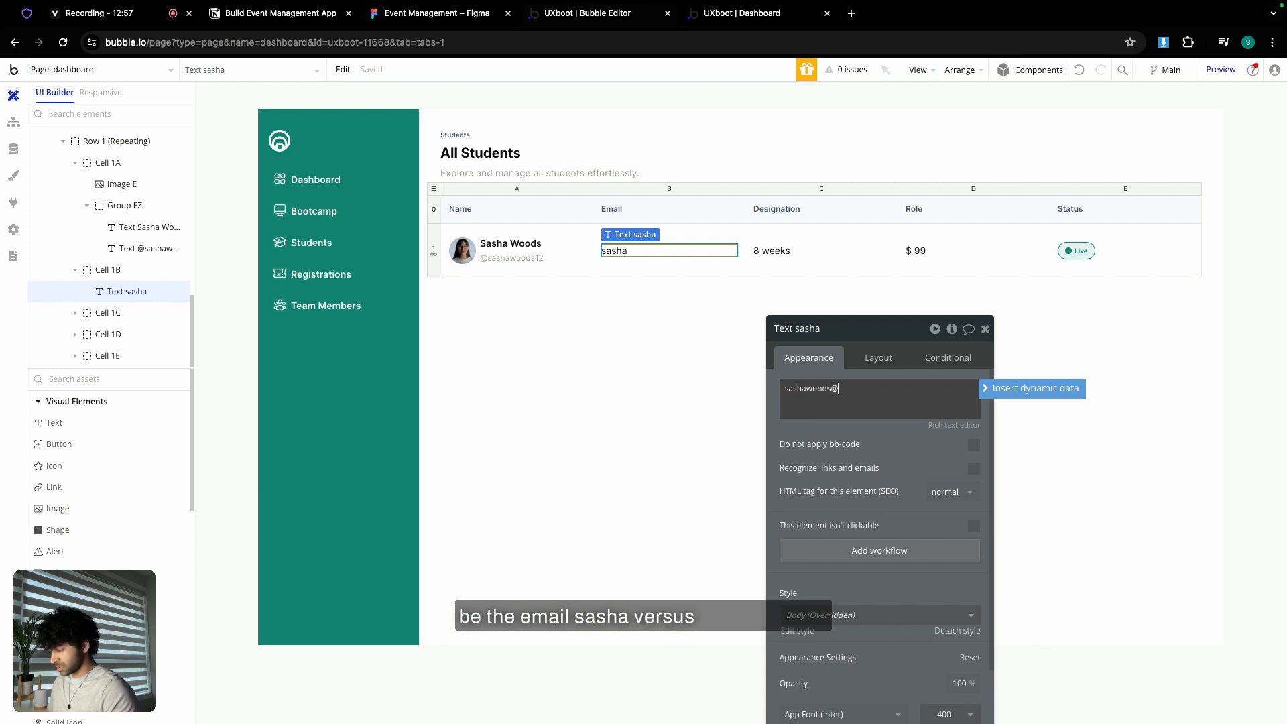
{"action": "type", "text": "example.co"}
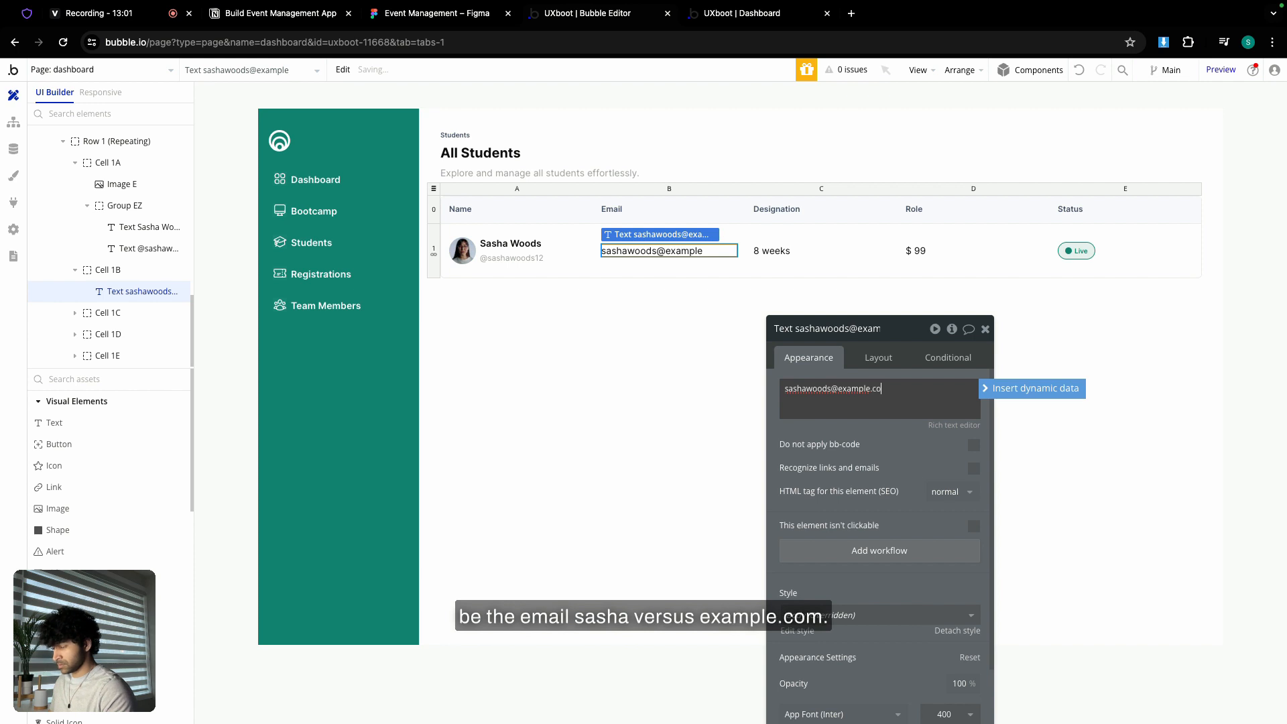
{"action": "type", "text": "m"}
- Fill the row's designation, role and status with 'Jr UI Designer', 'Student' and 'Active'
{"action": "left_click", "coordinate": [774, 250]}
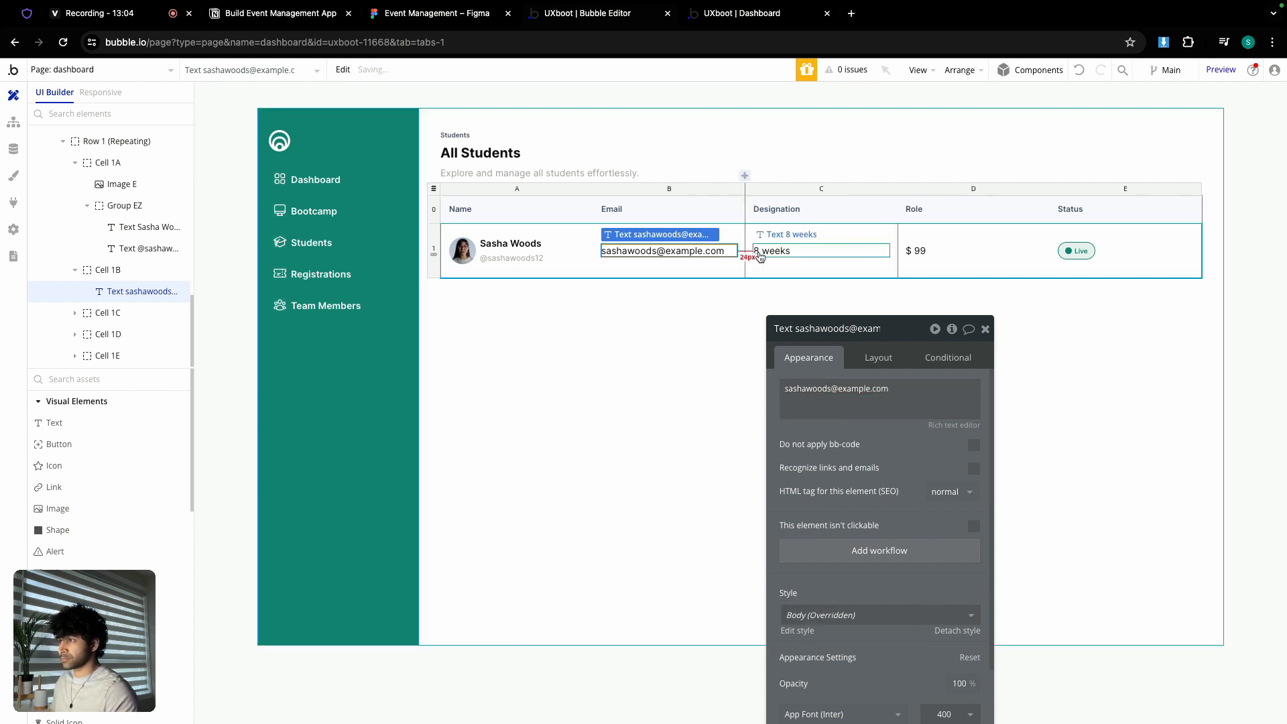
{"action": "triple_click", "coordinate": [844, 386]}
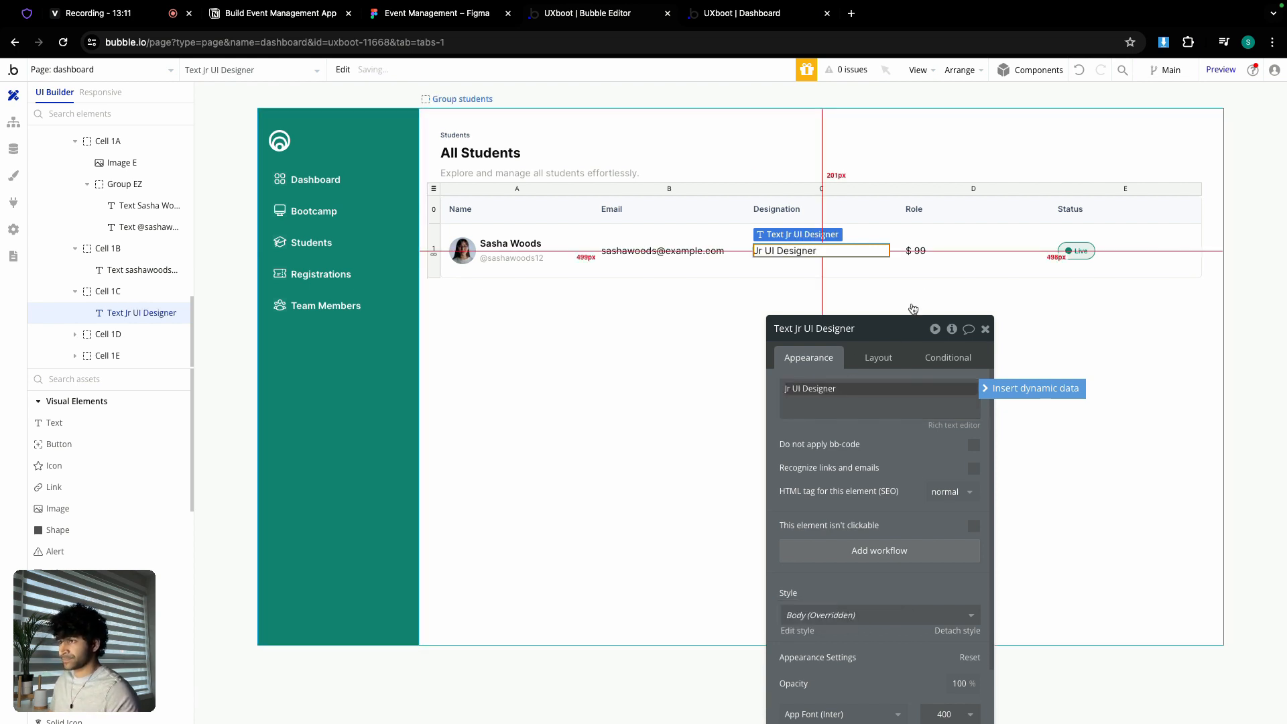
{"action": "left_click", "coordinate": [938, 251]}
{"action": "triple_click", "coordinate": [869, 387]}
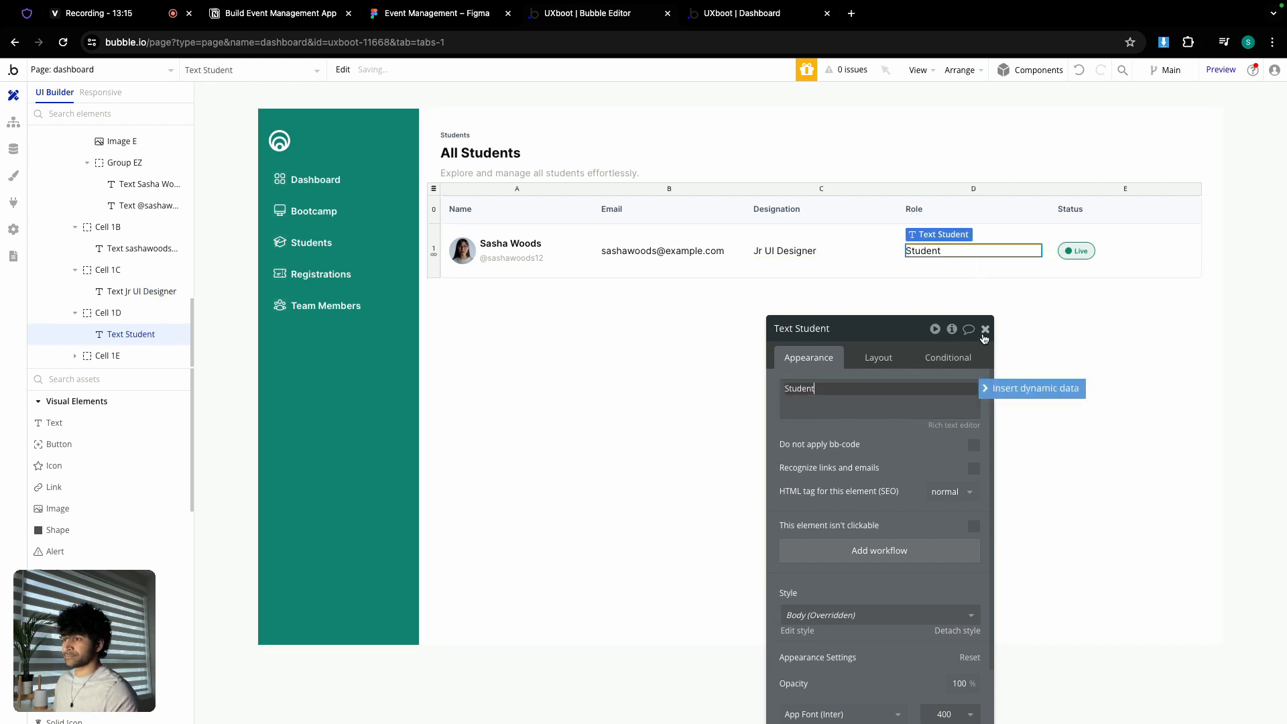
{"action": "left_click", "coordinate": [1077, 250]}
{"action": "triple_click", "coordinate": [899, 395]}
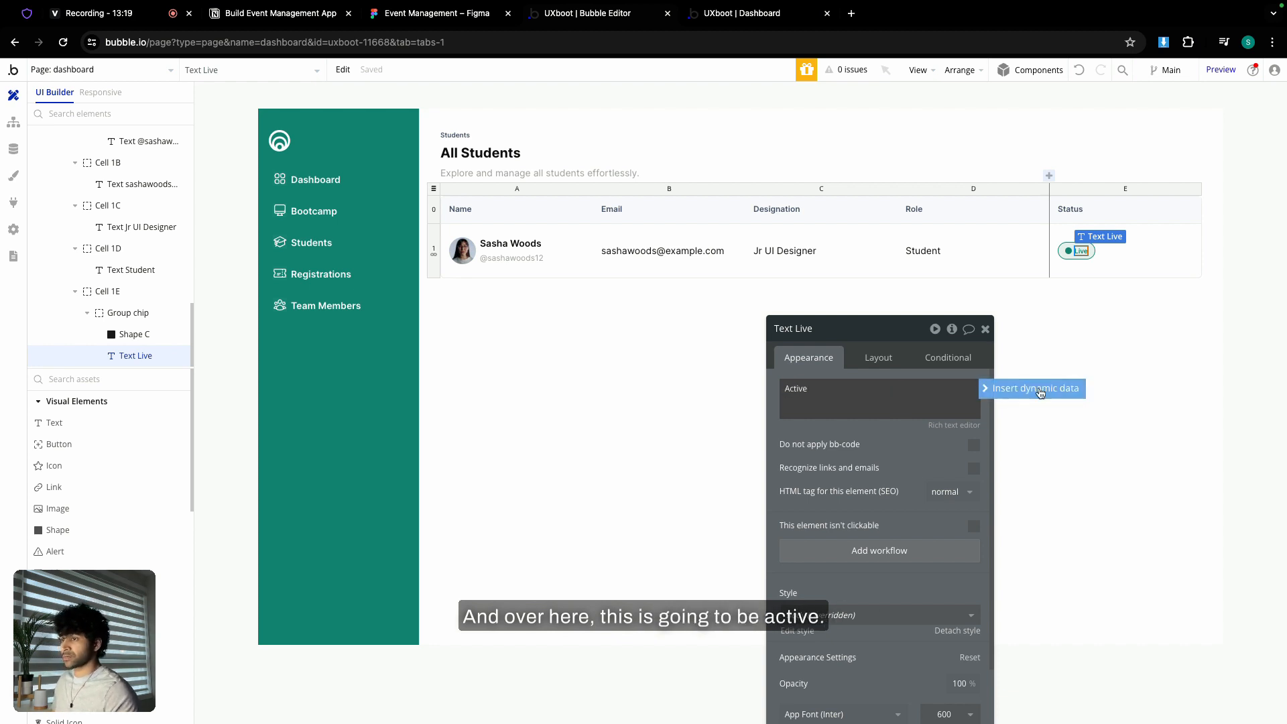
{"action": "left_click", "coordinate": [696, 344]}
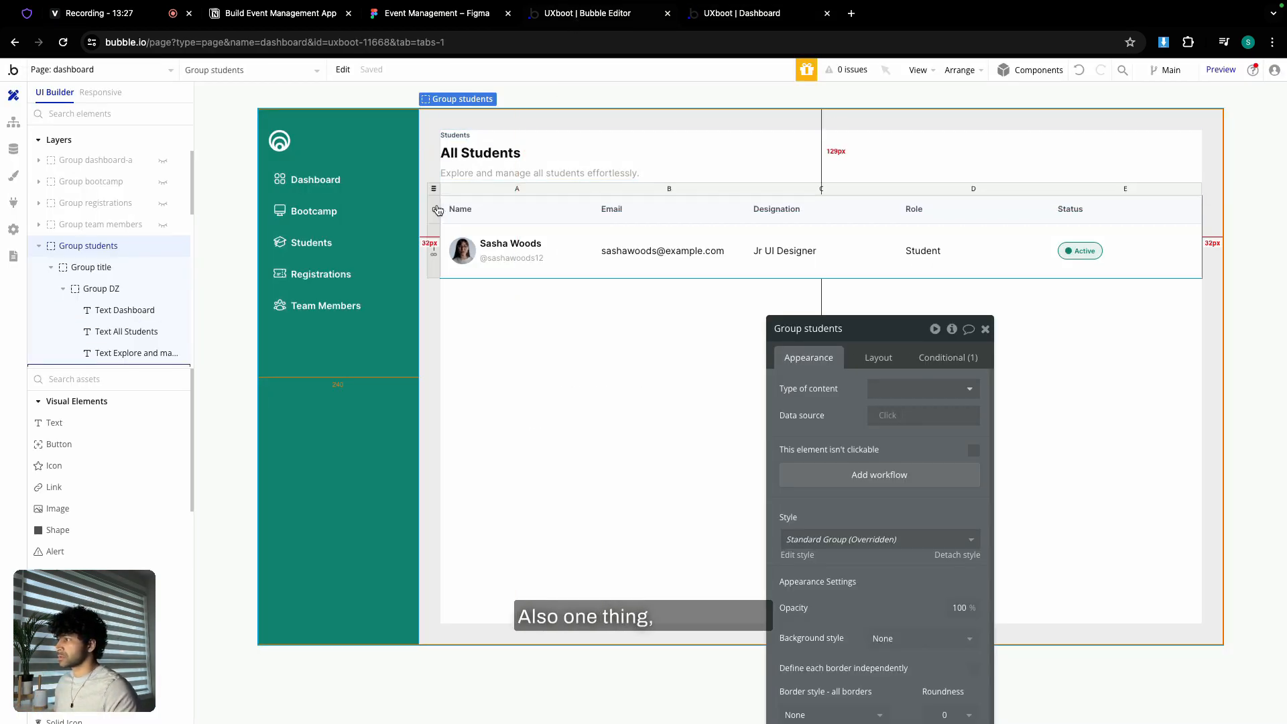
- Select the header row, then the repeating student row, to give it a 50 px minimum height
{"action": "left_click", "coordinate": [438, 210]}
{"action": "left_click", "coordinate": [888, 358]}
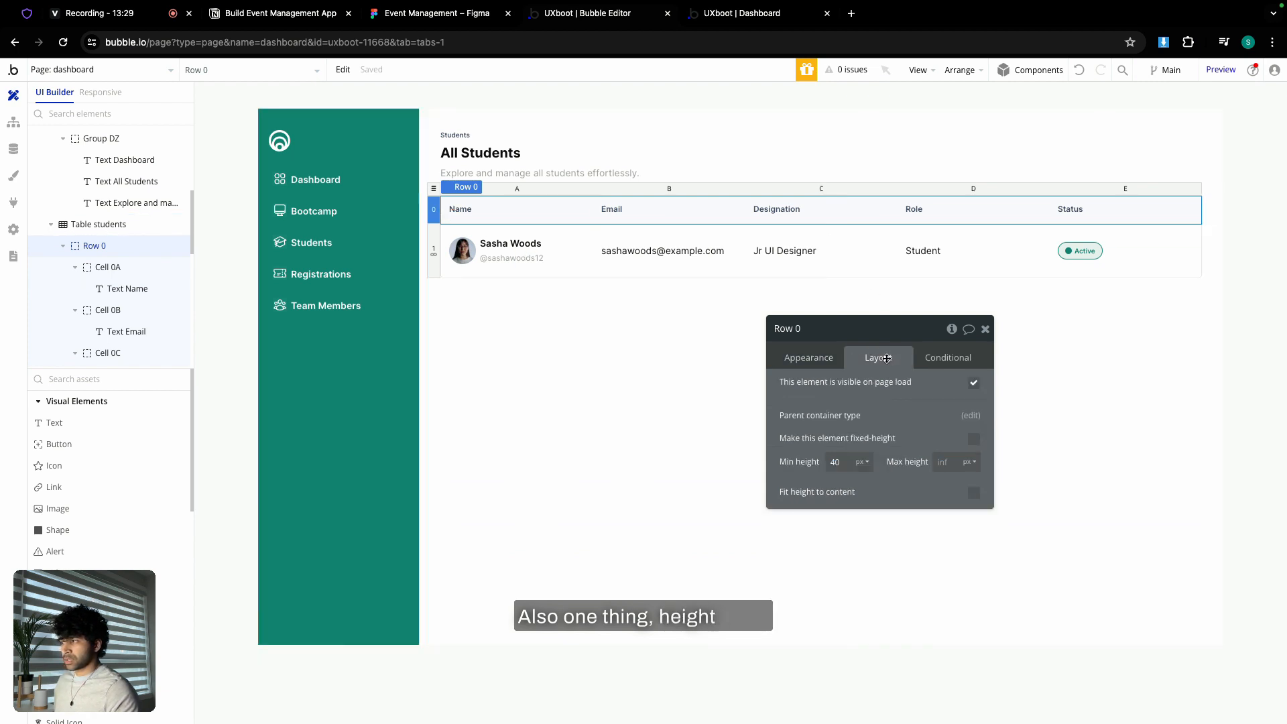
{"action": "left_click", "coordinate": [434, 253]}
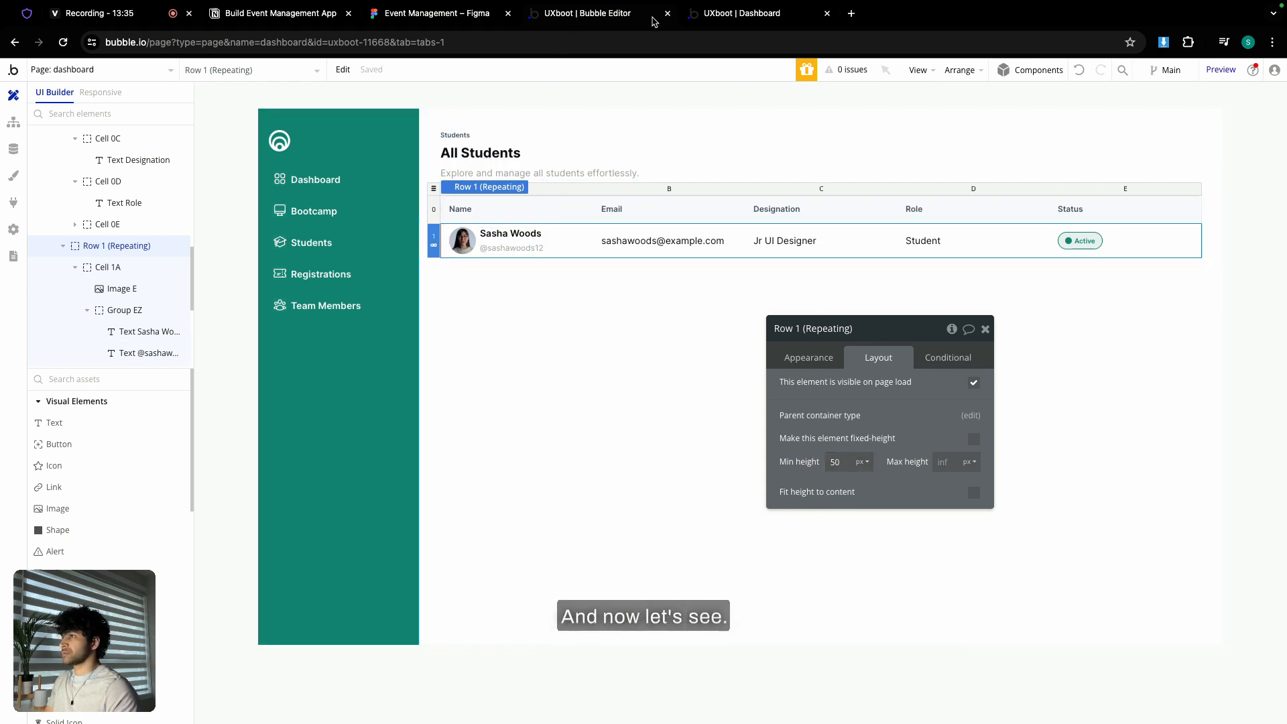
- Reload the app preview and confirm the Students page shows five compact rows, then return to the editor
{"action": "left_click", "coordinate": [728, 15]}
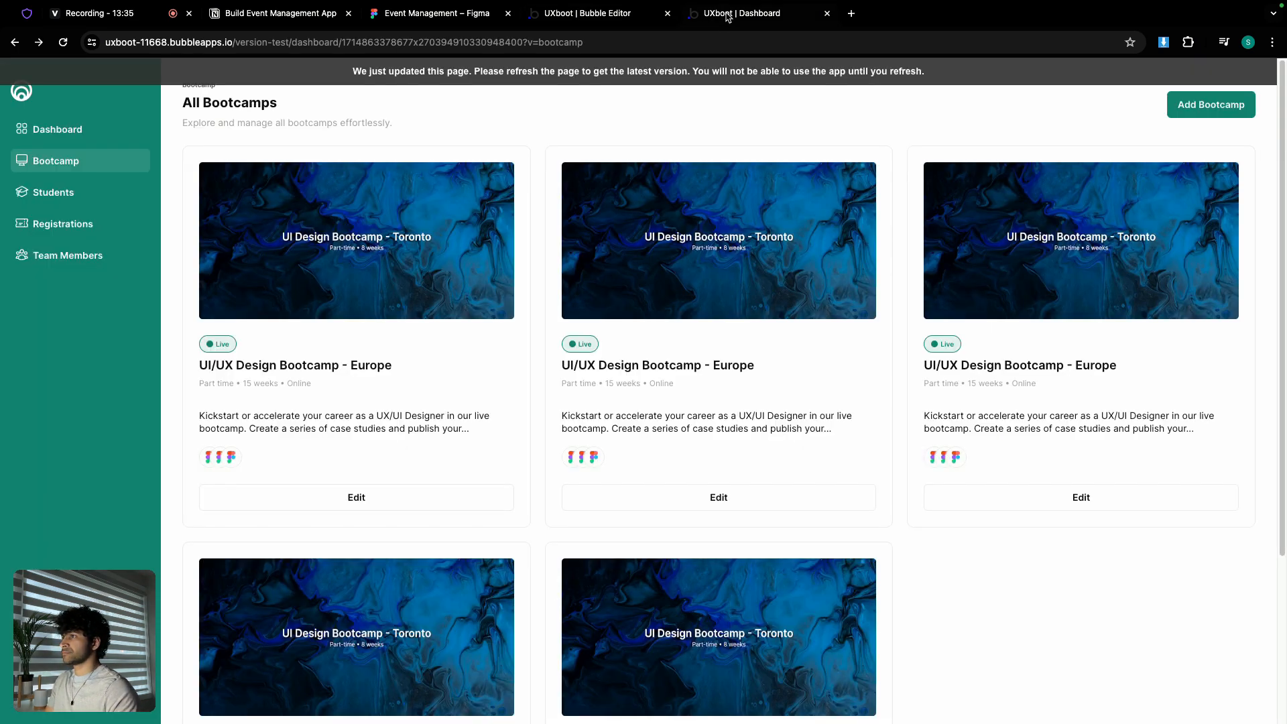
{"action": "left_click", "coordinate": [718, 70]}
{"action": "left_click", "coordinate": [88, 195]}
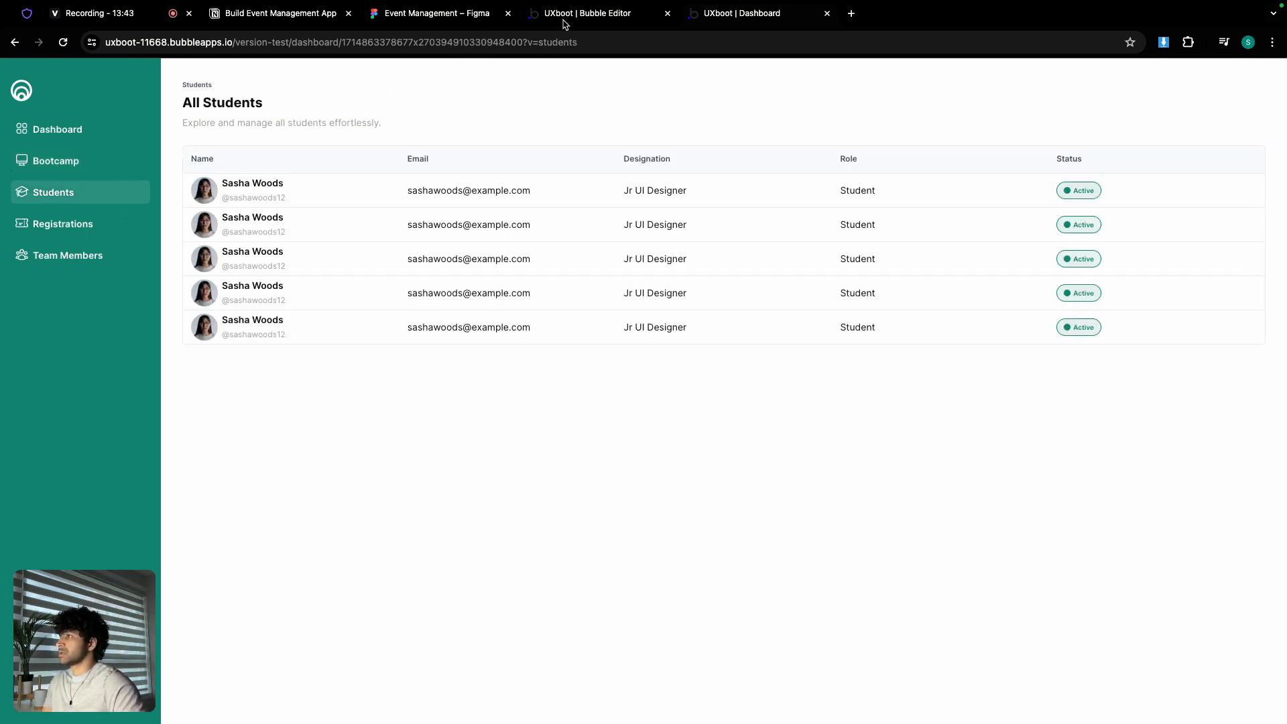
{"action": "left_click", "coordinate": [641, 23]}
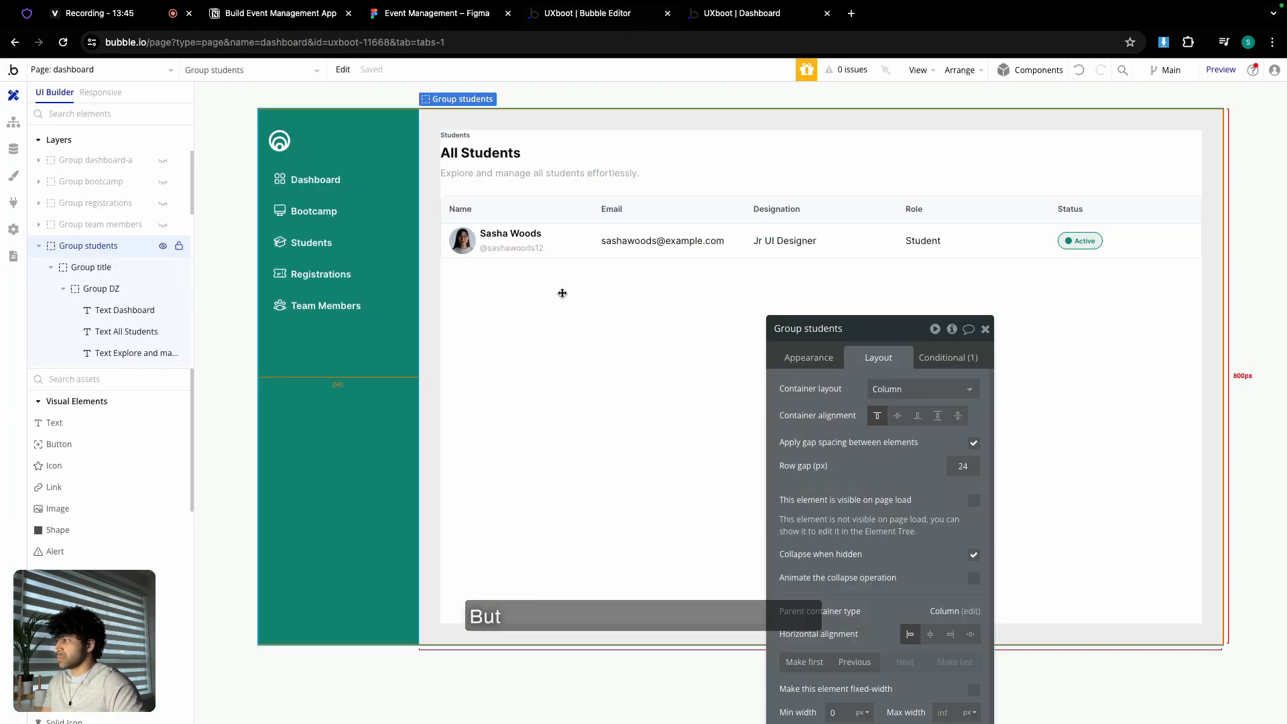
- Check 'Fit height to content' on Group students so it shrinks to the title and table
{"action": "scroll", "coordinate": [883, 541], "scroll_direction": "down", "scroll_amount": 5}
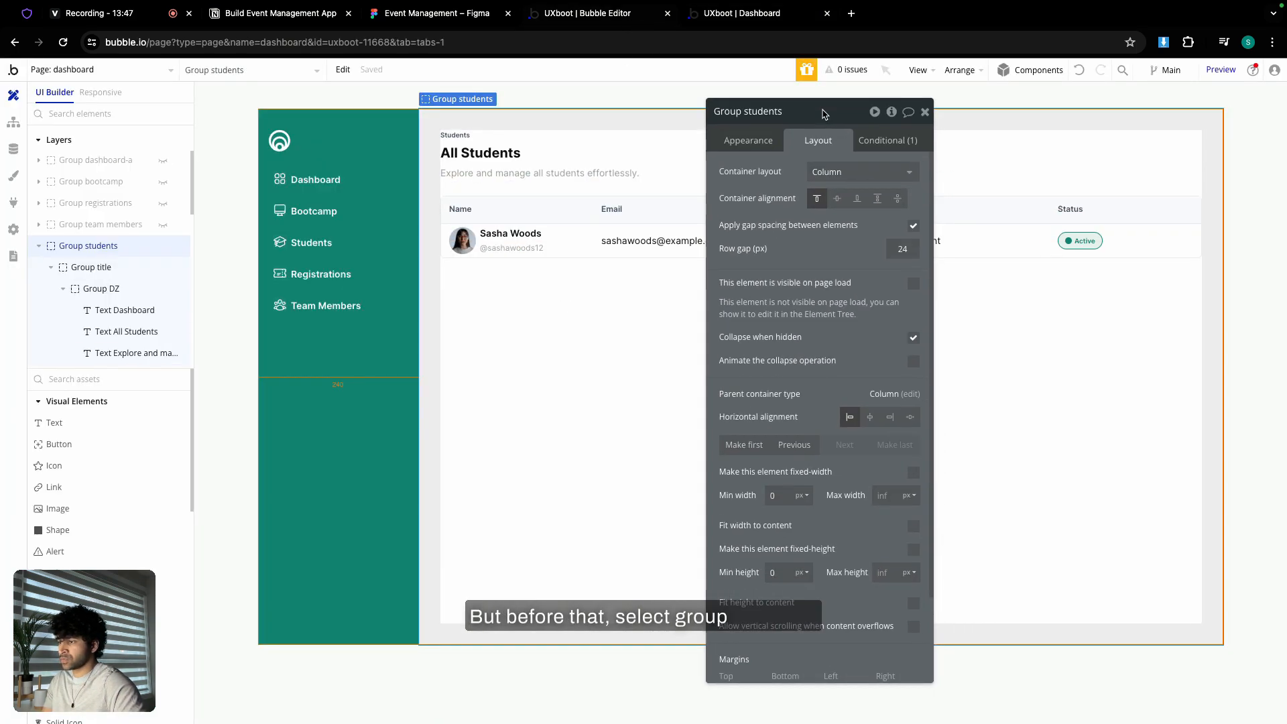
{"action": "scroll", "coordinate": [922, 592], "scroll_direction": "down", "scroll_amount": 1}
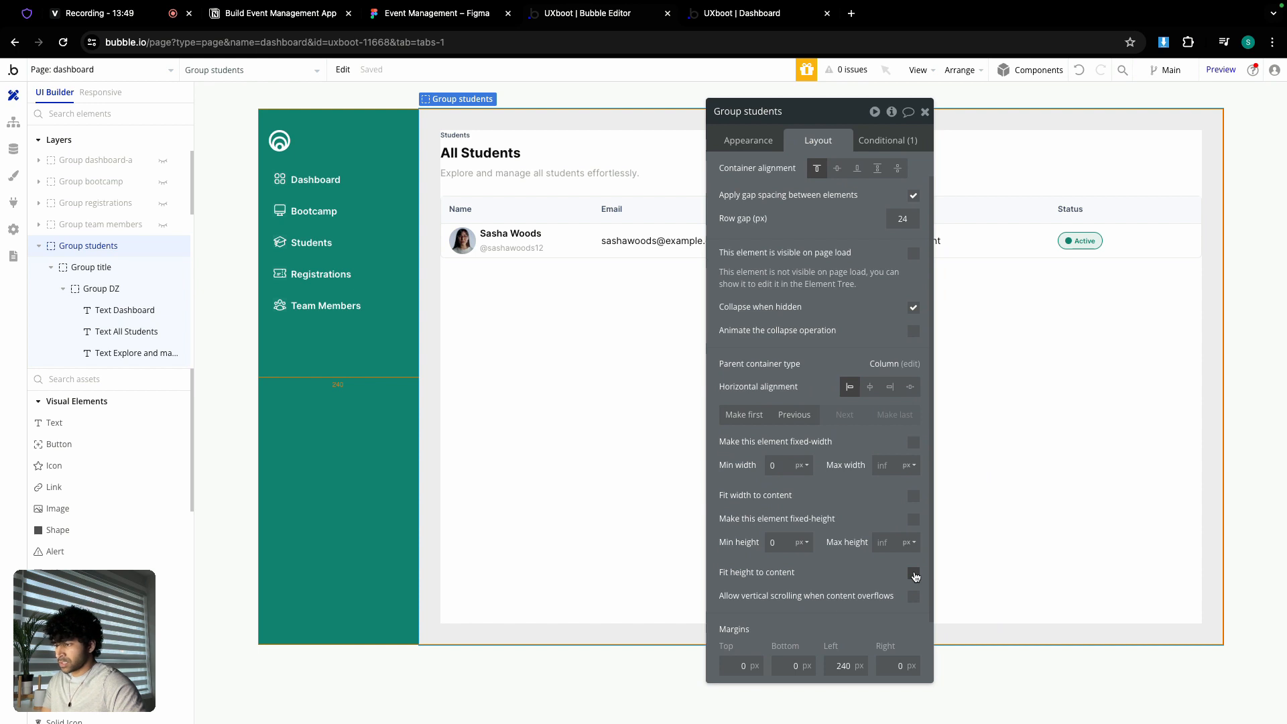
{"action": "left_click", "coordinate": [914, 574]}
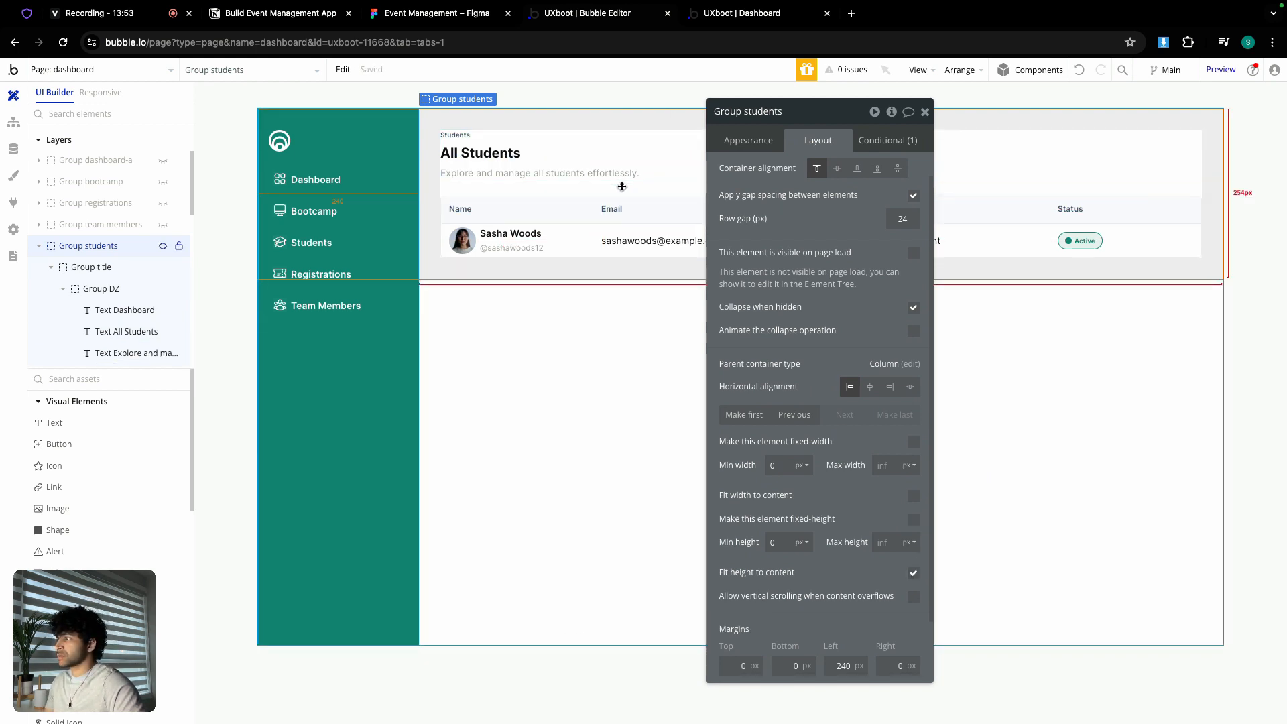
{"action": "left_click", "coordinate": [925, 111]}
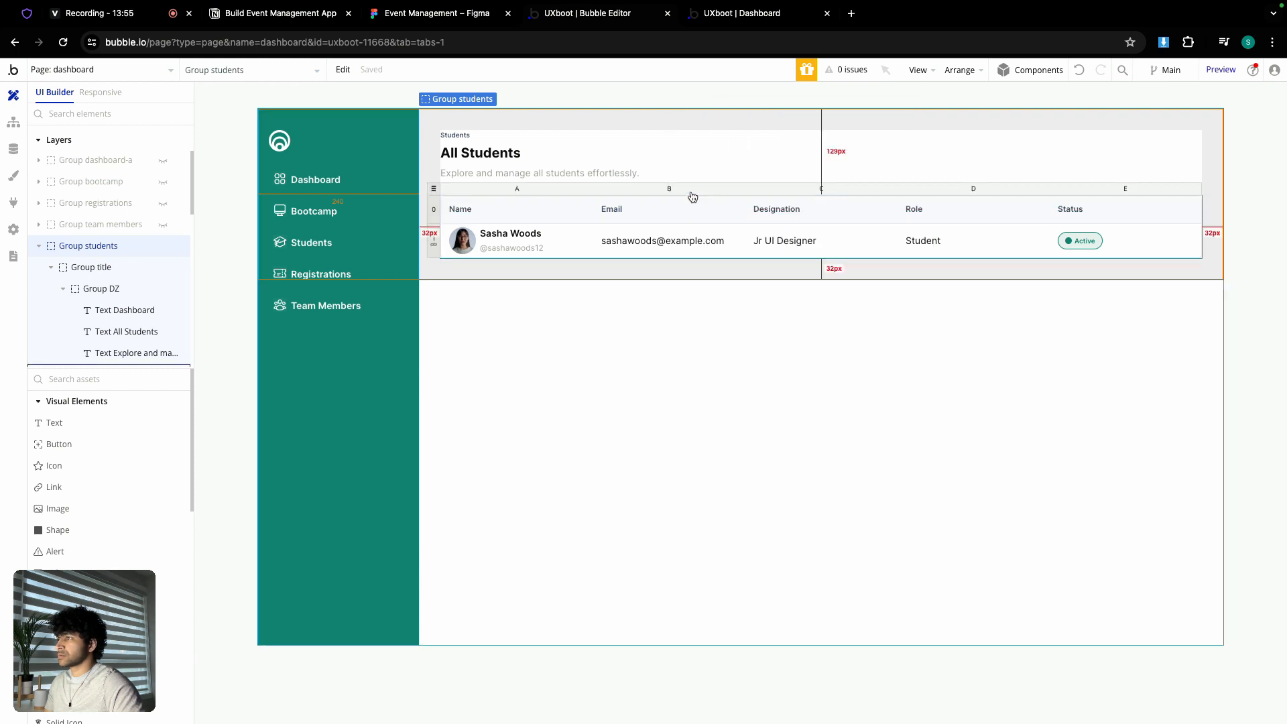
{"action": "double_click", "coordinate": [685, 186]}
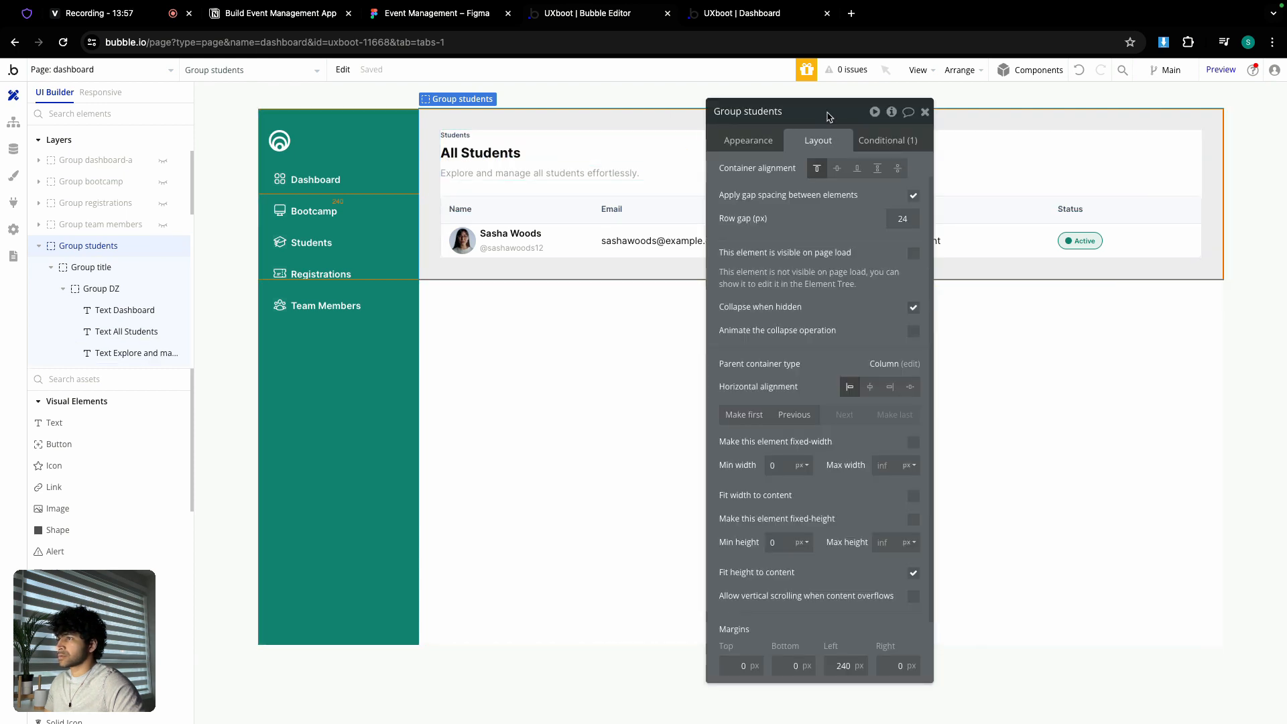
{"action": "left_click_drag", "start_coordinate": [705, 186], "coordinate": [905, 238]}
{"action": "left_click", "coordinate": [631, 167]}
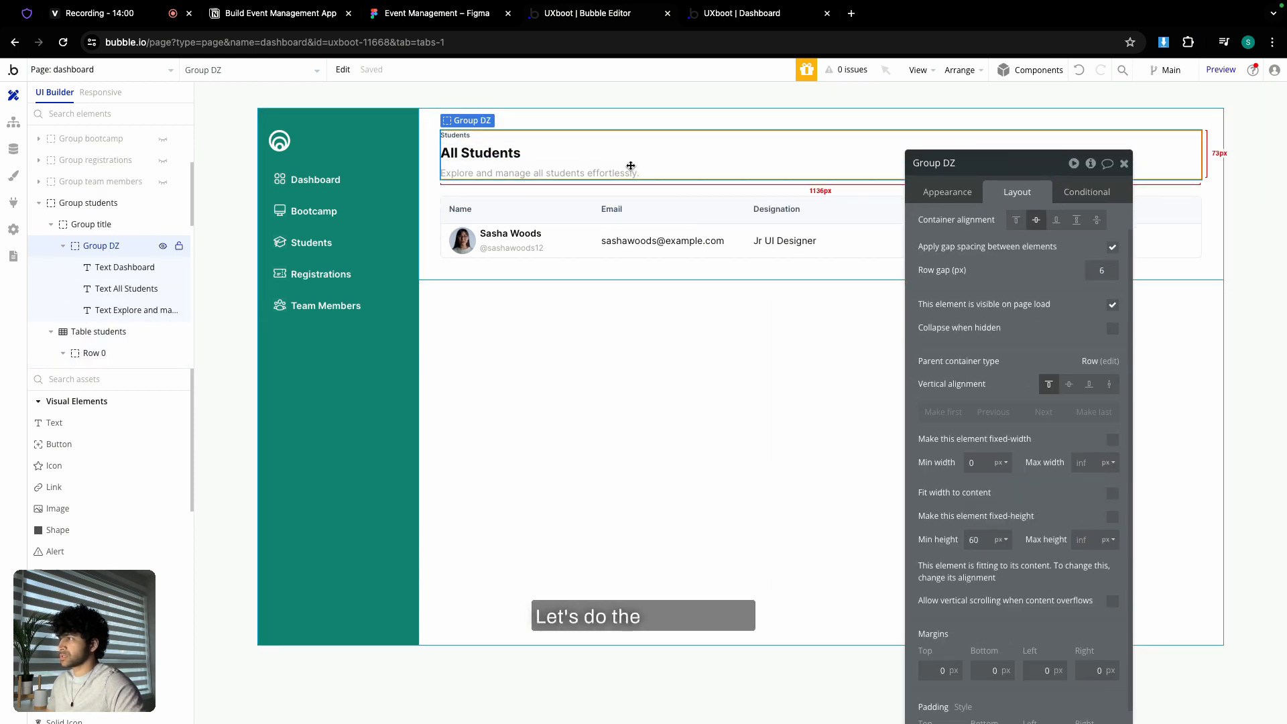
- Copy the Group DZ header group and hide Group students
{"action": "right_click", "coordinate": [631, 167]}
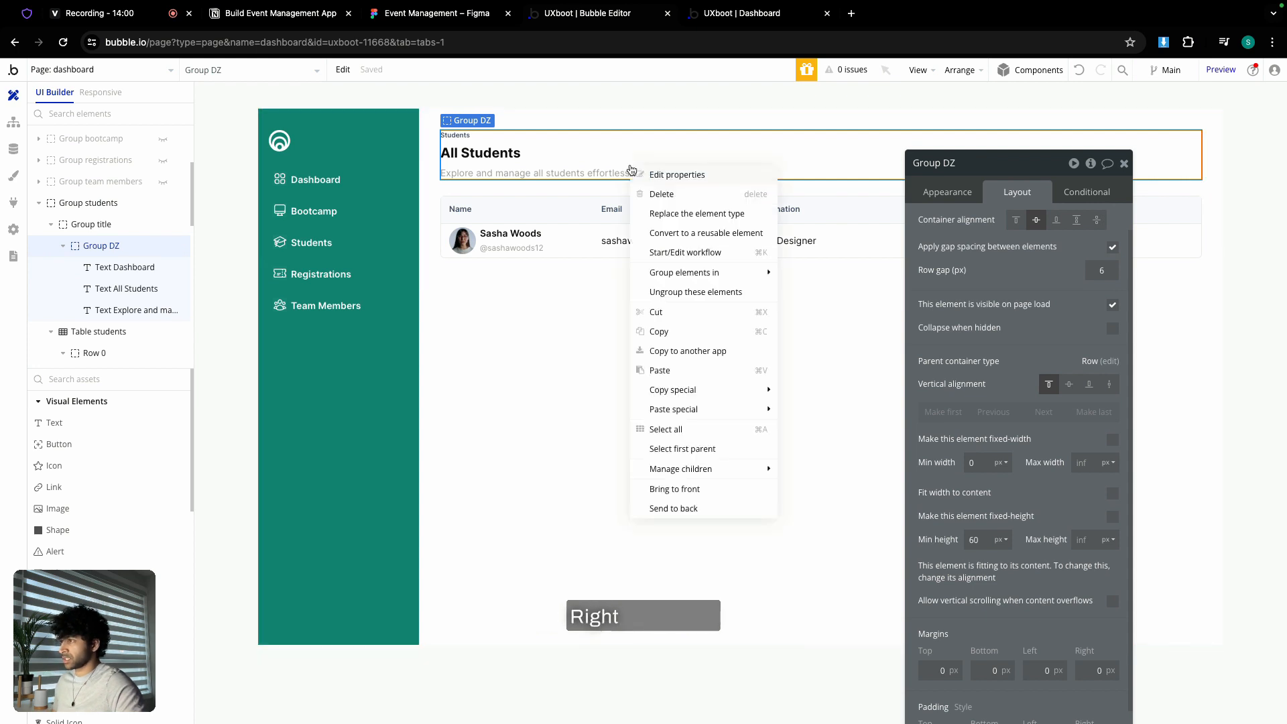
{"action": "left_click", "coordinate": [679, 332]}
{"action": "left_click_drag", "start_coordinate": [162, 246], "coordinate": [159, 238]}
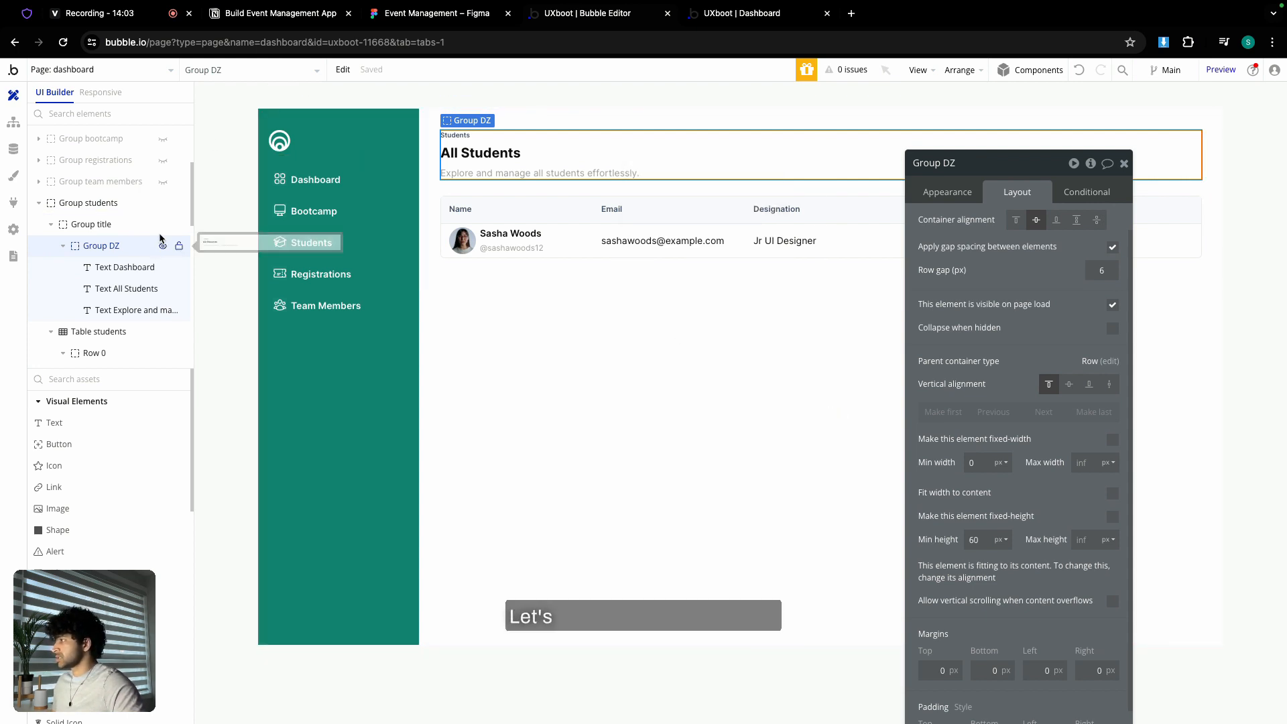
{"action": "left_click", "coordinate": [163, 203]}
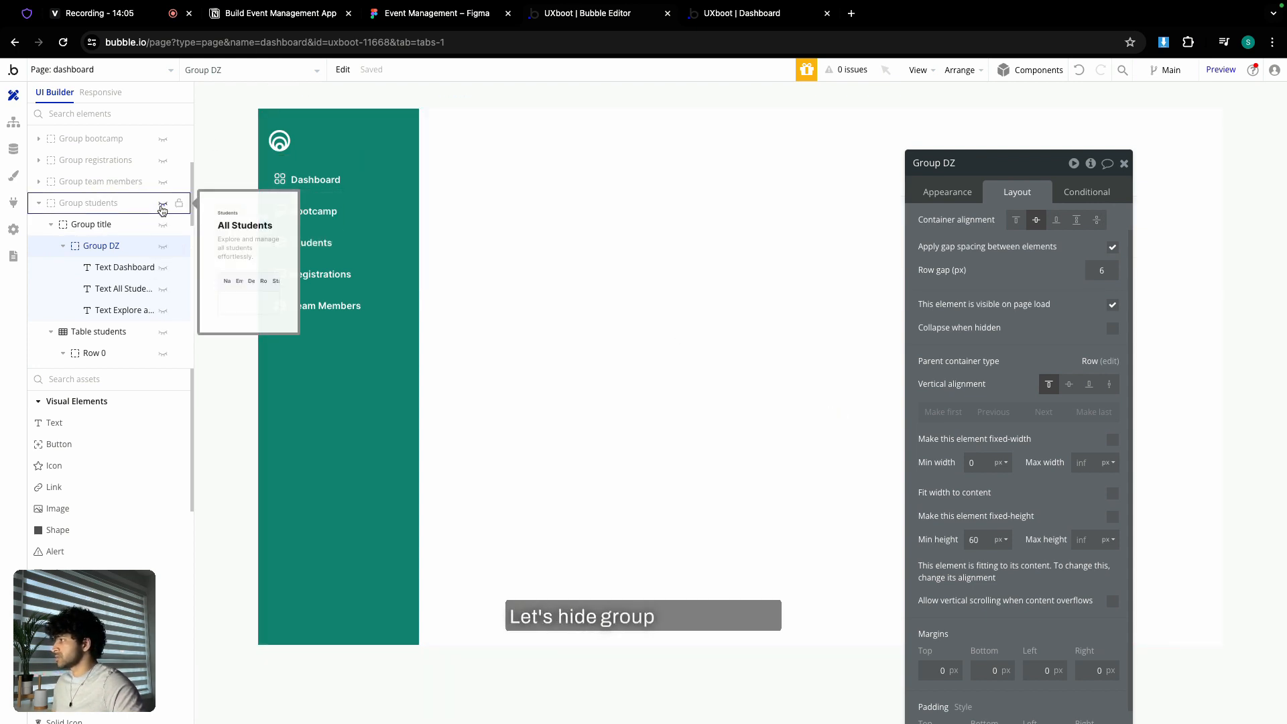
{"action": "left_click", "coordinate": [37, 206]}
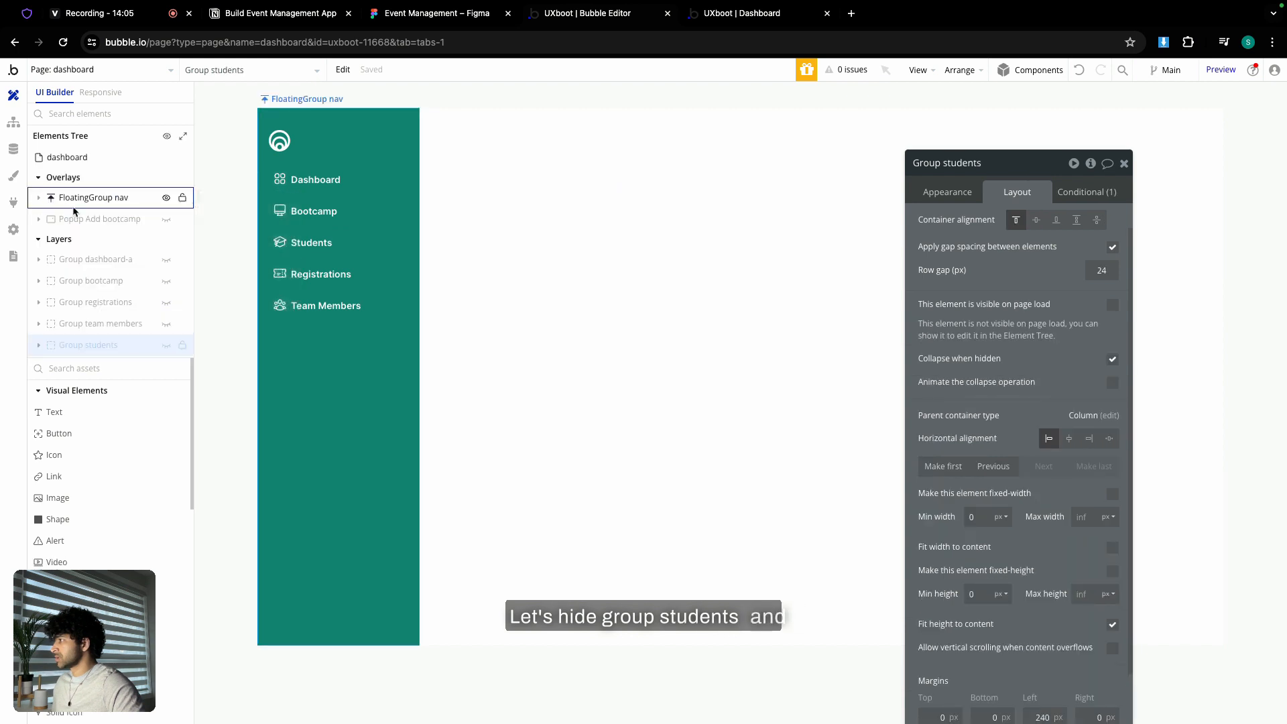
- Show Group registrations and delete its placeholder 'Group Registrations' text
{"action": "left_click", "coordinate": [164, 303]}
{"action": "left_click", "coordinate": [458, 179]}
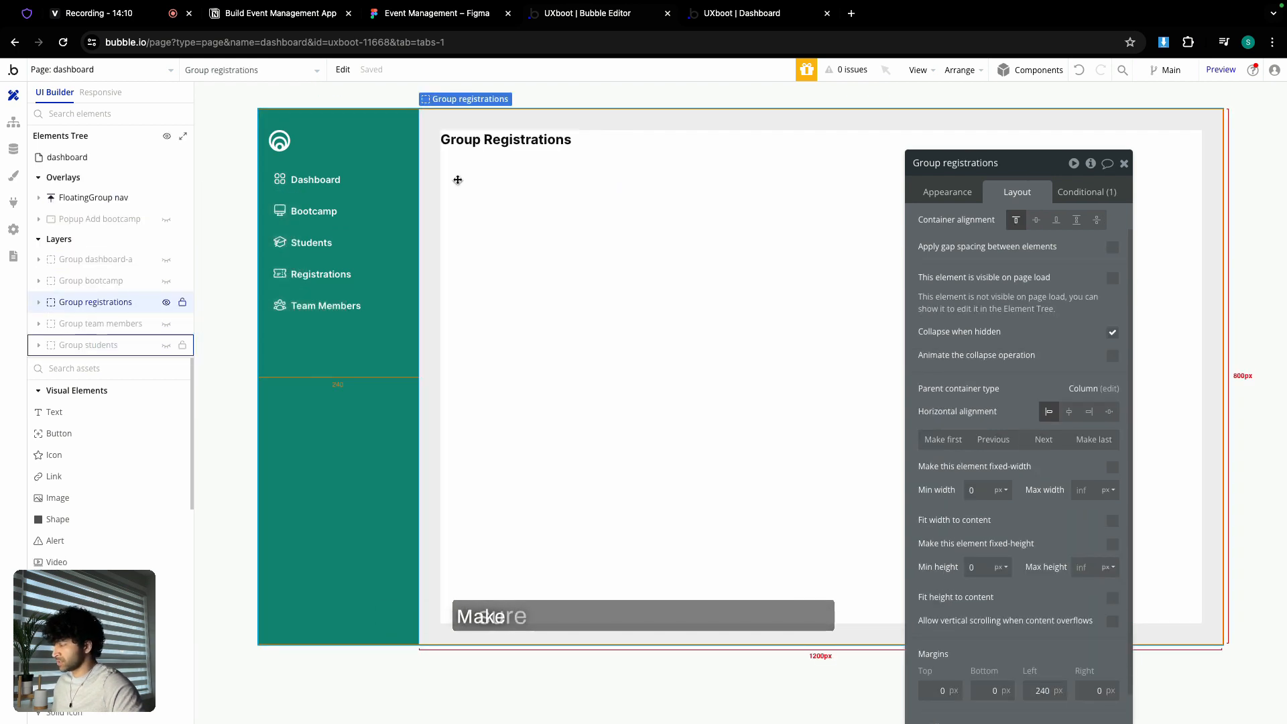
{"action": "left_click", "coordinate": [495, 139]}
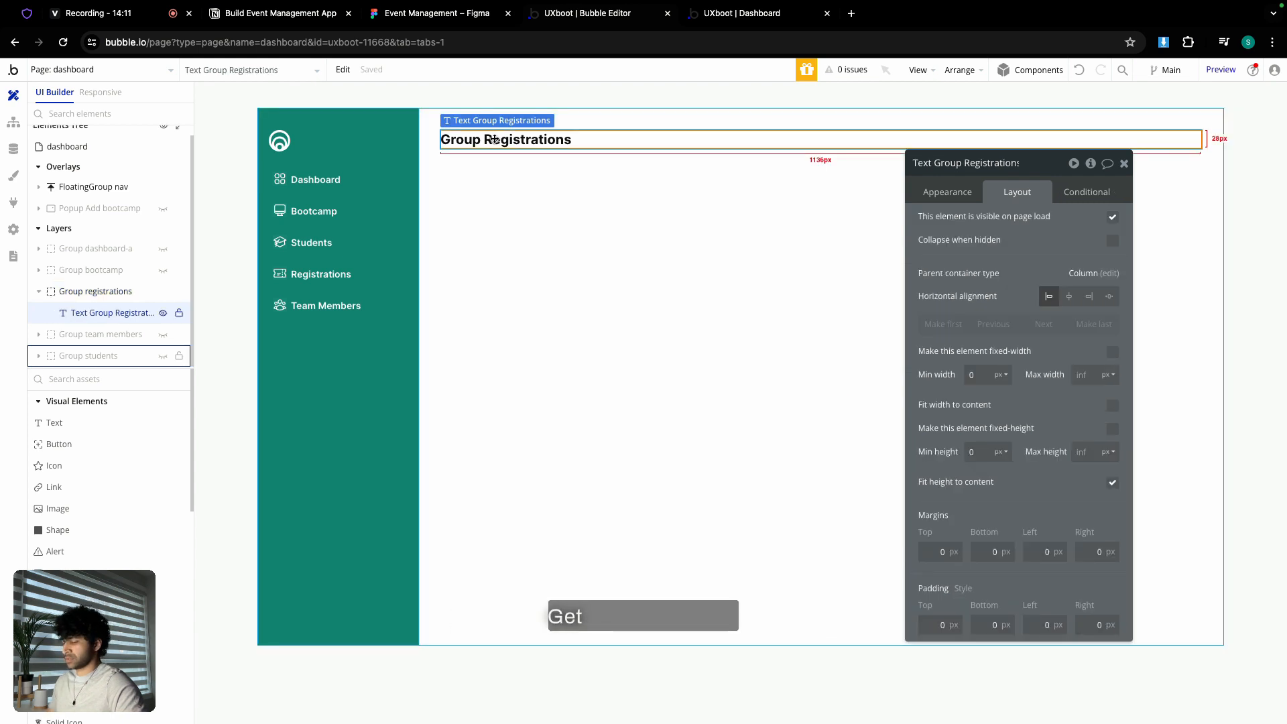
{"action": "key", "text": "Delete"}
{"action": "left_click", "coordinate": [509, 172]}
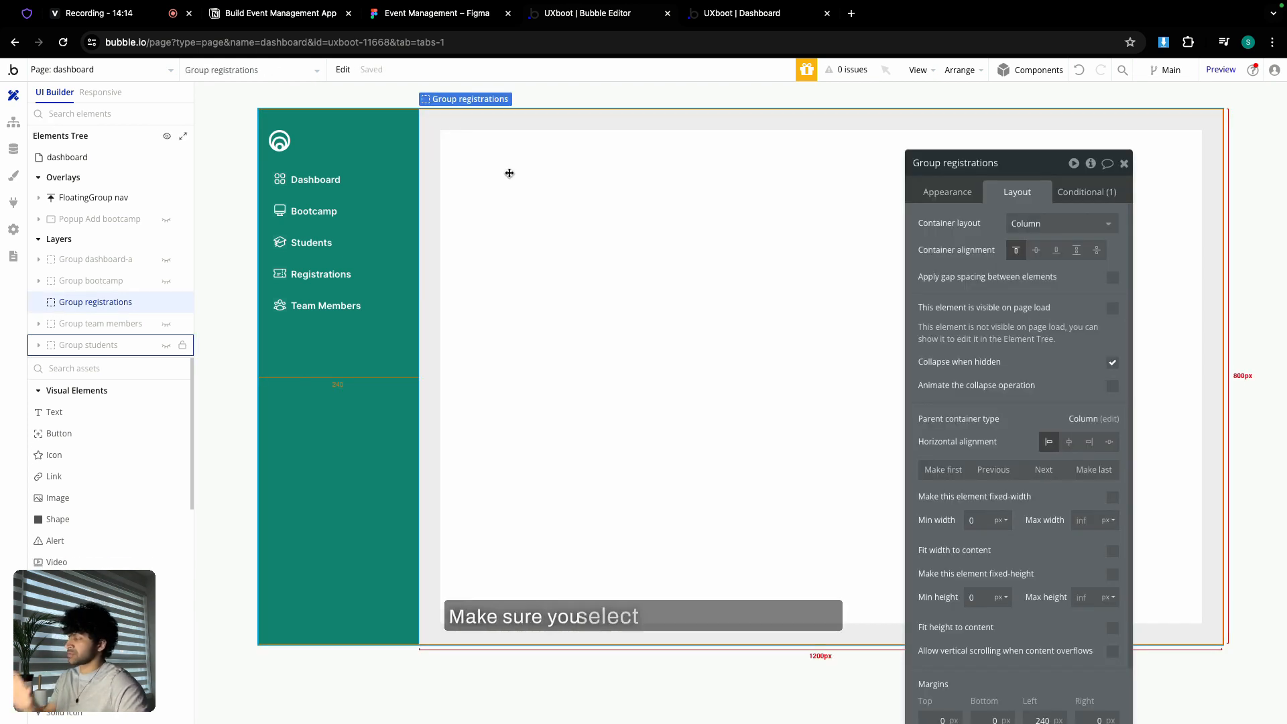
- Paste the copied header into Group registrations and change its small label to 'Registrations'
{"action": "right_click", "coordinate": [510, 176]}
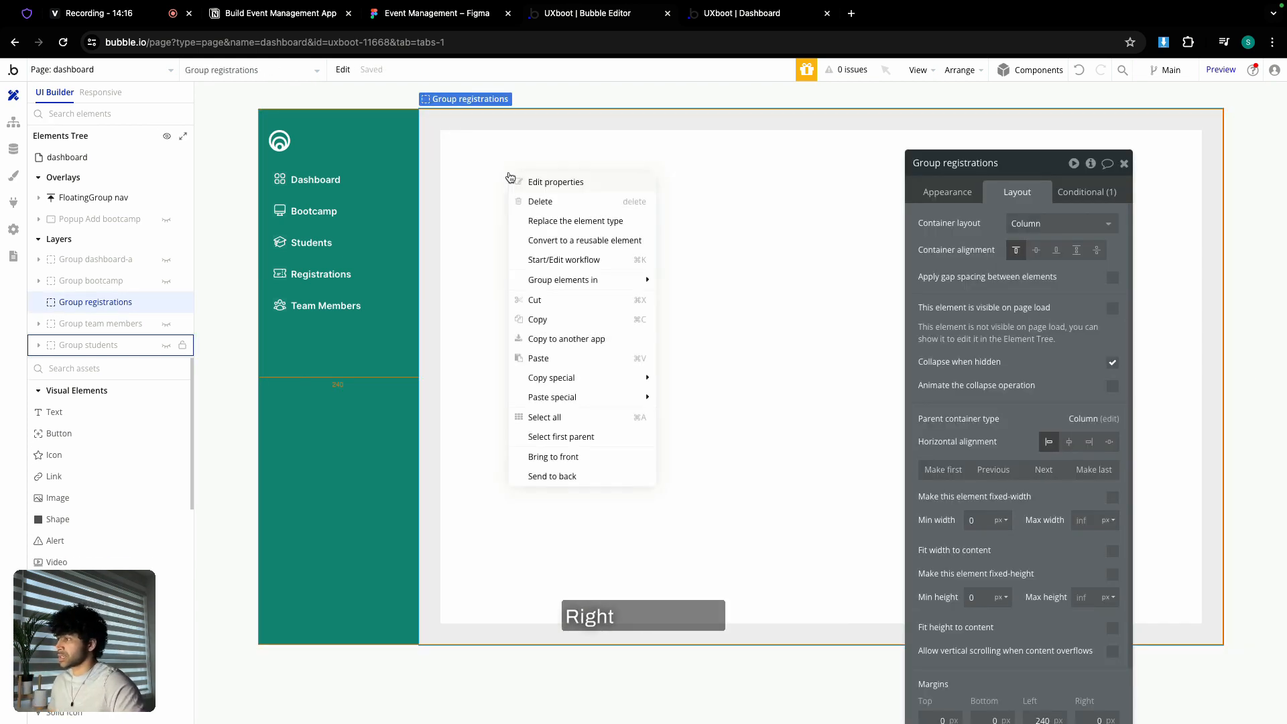
{"action": "left_click", "coordinate": [538, 358]}
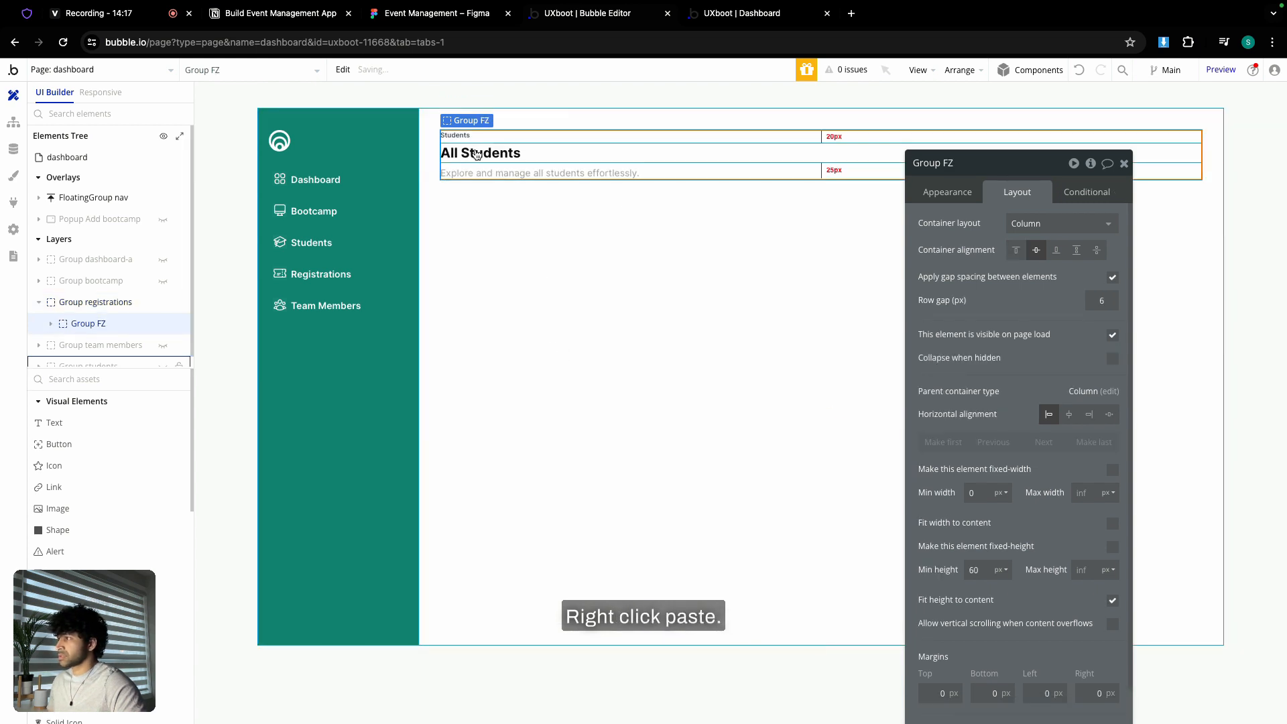
{"action": "left_click", "coordinate": [946, 193]}
{"action": "double_click", "coordinate": [959, 228]}
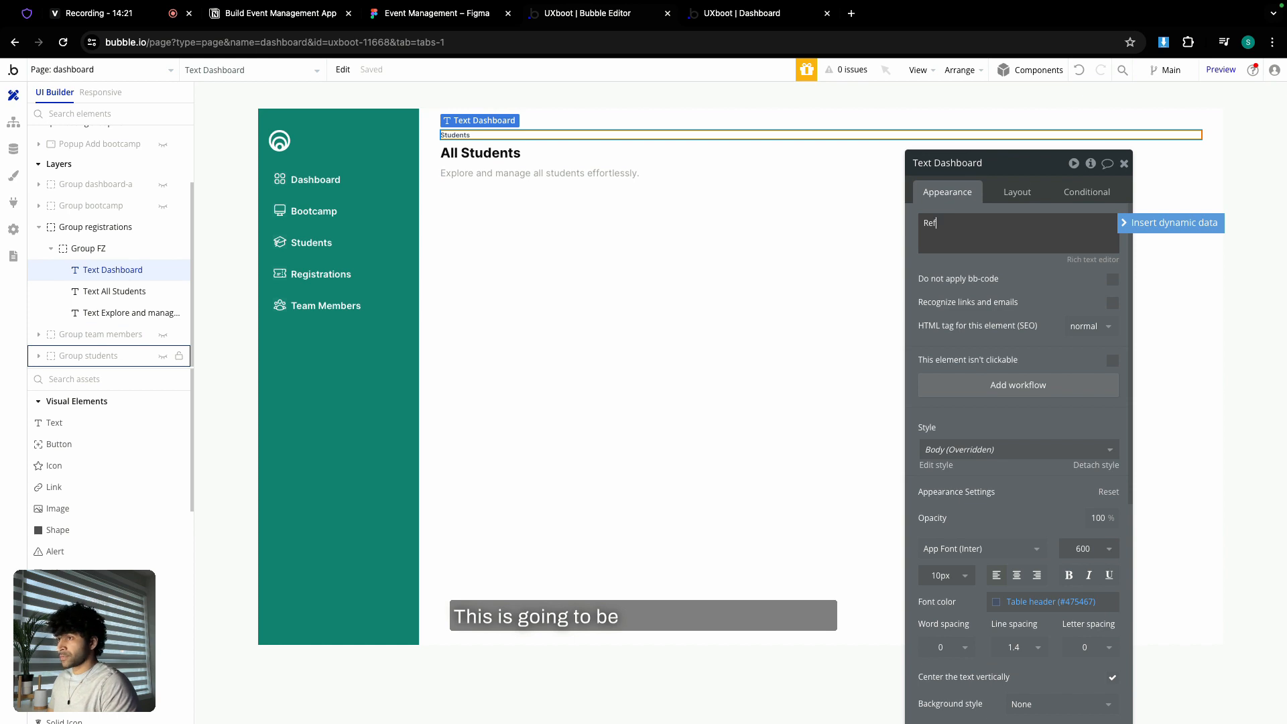
{"action": "type", "text": "Registrations"}
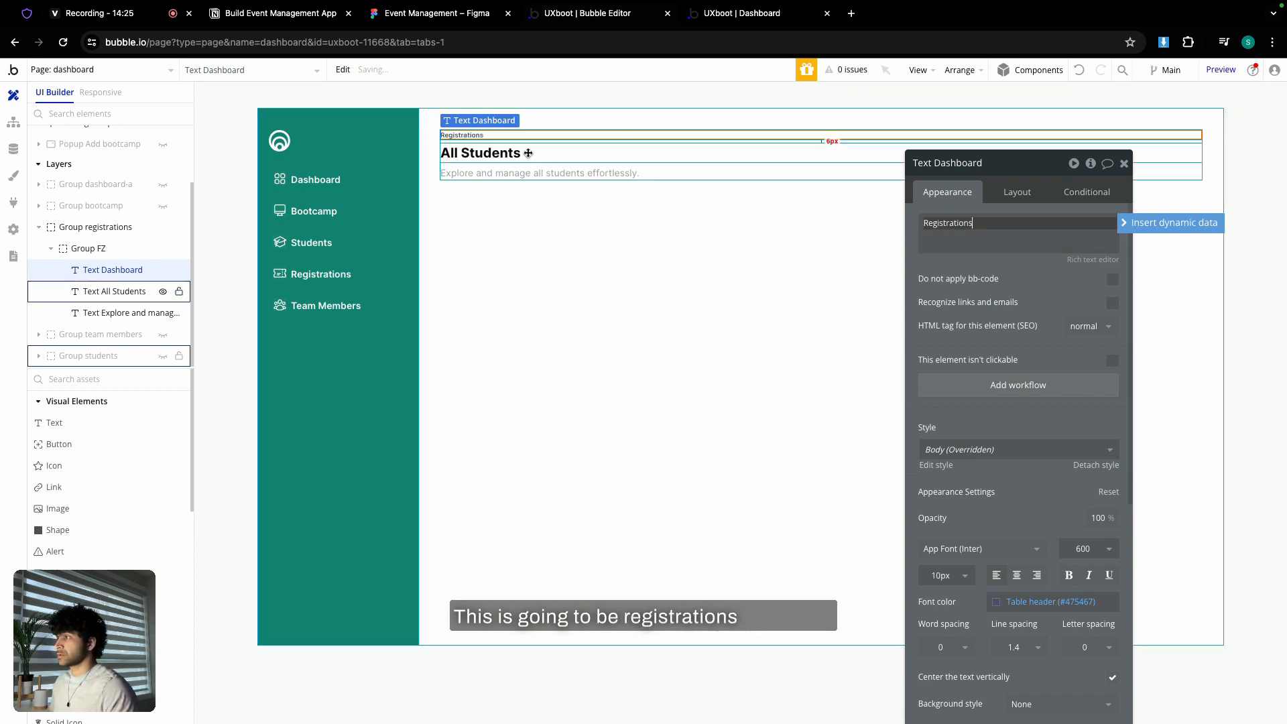
- Retitle the 'All Students' heading to 'All Registrations'
{"action": "left_click", "coordinate": [489, 151]}
{"action": "triple_click", "coordinate": [976, 228]}
{"action": "left_click", "coordinate": [977, 228]}
{"action": "key", "text": "BackSpace"}
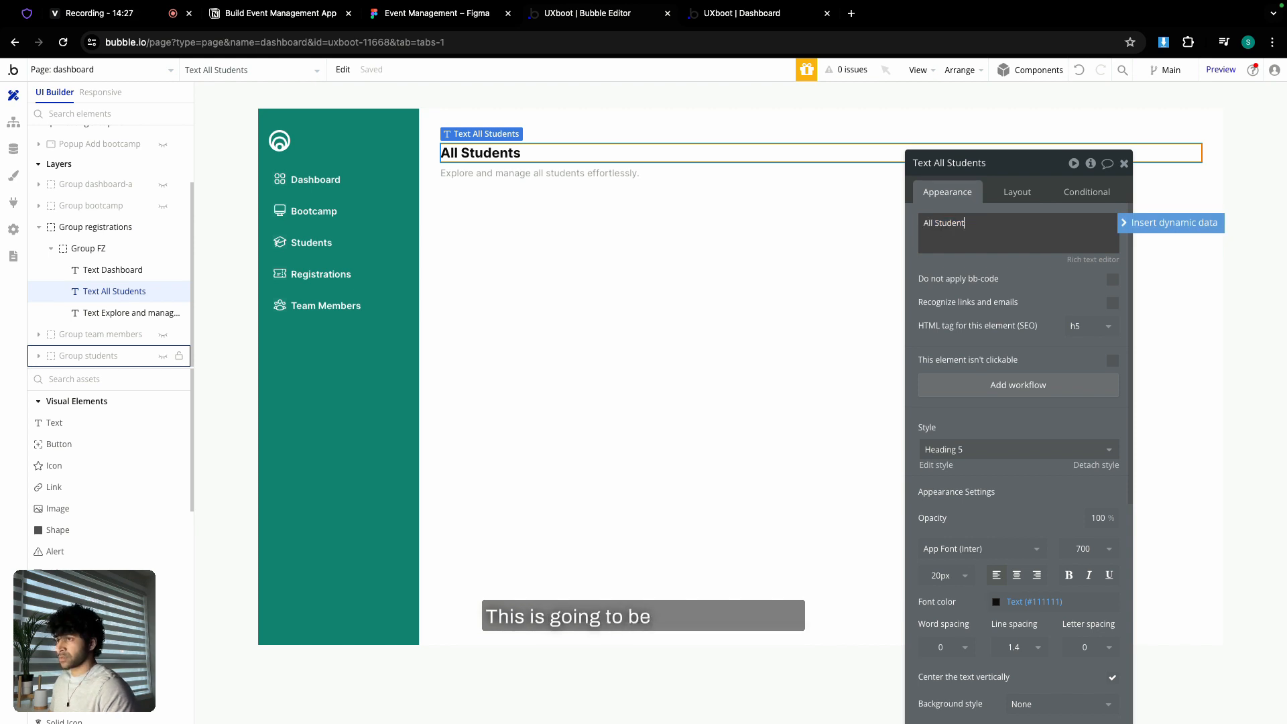
{"action": "key", "text": "BackSpace"}
{"action": "type", "text": "Registra"}
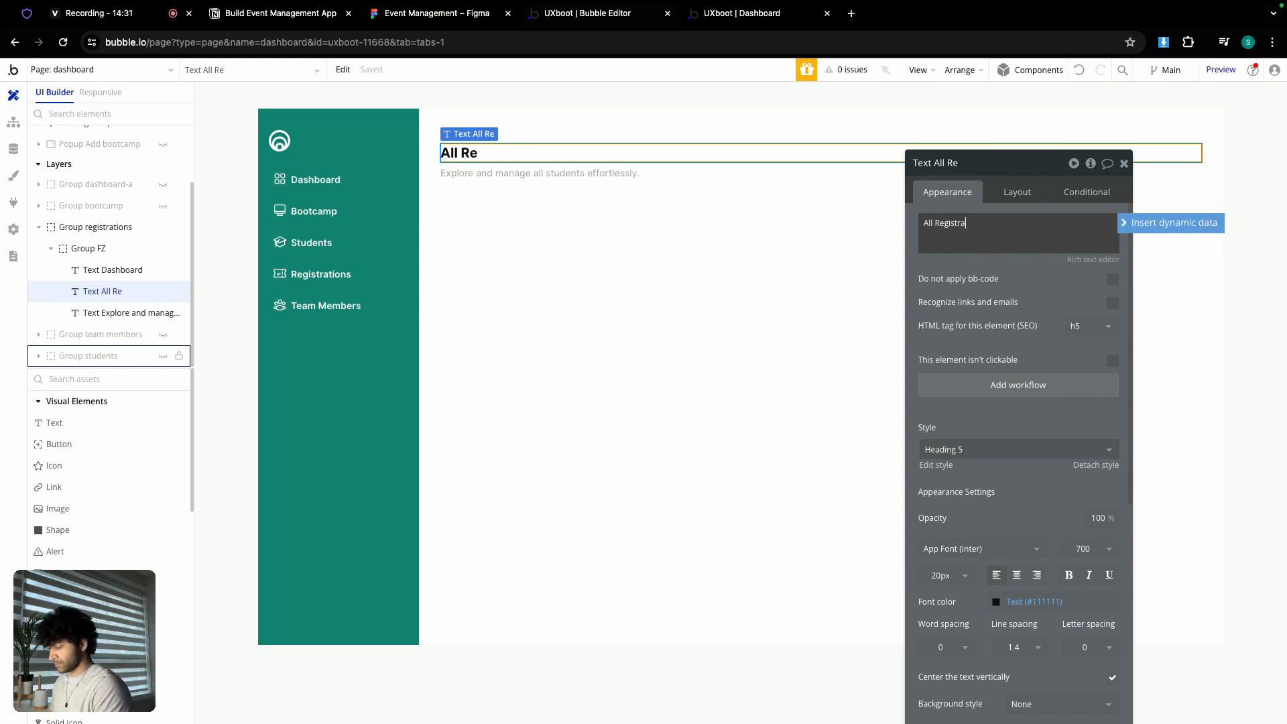
{"action": "type", "text": "tions"}
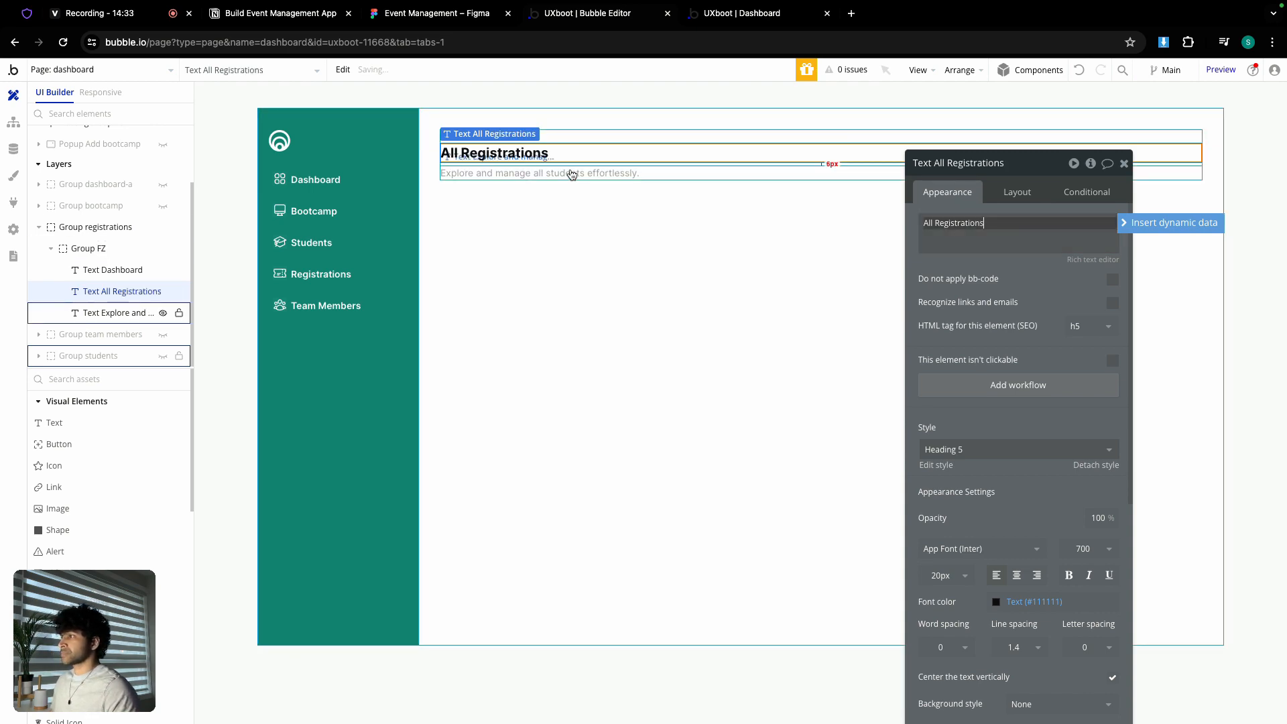
{"action": "left_click", "coordinate": [567, 173]}
- In Figma's All Registrations frame, copy the subtitle text 'Explore and manage all bootcamp registrations effortlessly.'
{"action": "left_click", "coordinate": [432, 14]}
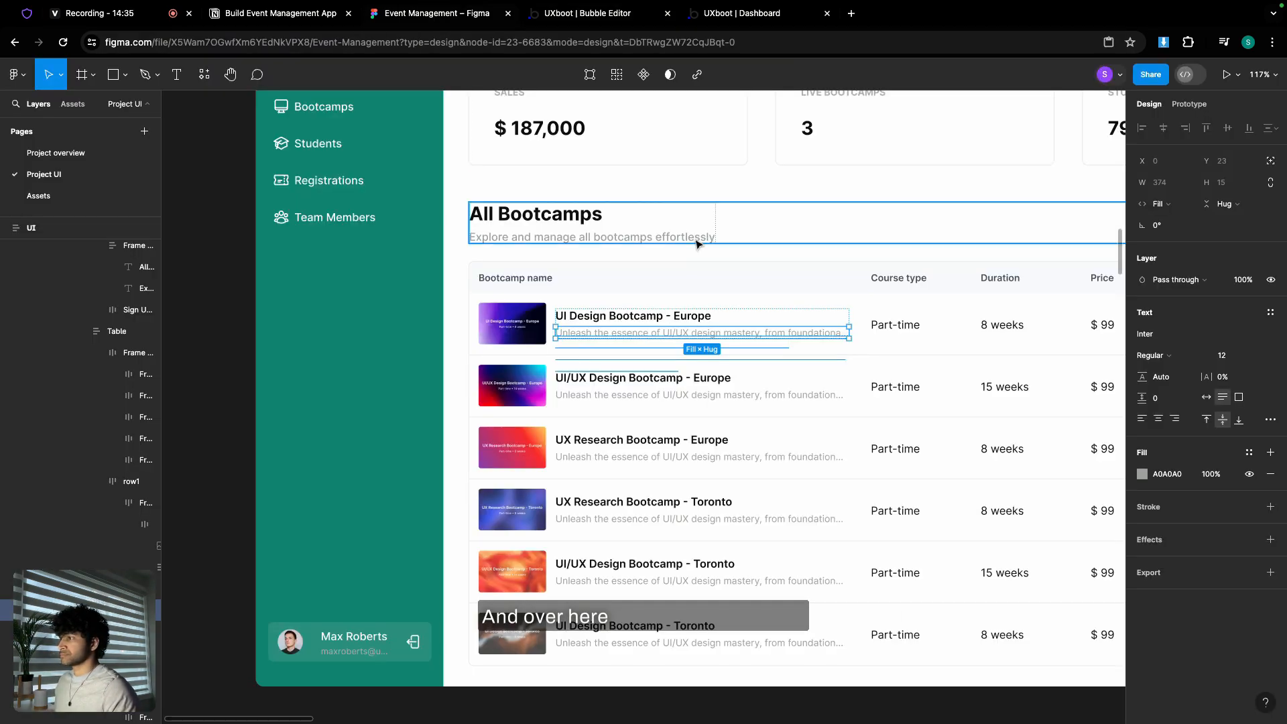
{"action": "scroll", "coordinate": [698, 244], "scroll_direction": "down", "scroll_amount": 5}
{"action": "scroll", "coordinate": [684, 242], "scroll_direction": "right", "scroll_amount": 5}
{"action": "scroll", "coordinate": [677, 241], "scroll_direction": "right", "scroll_amount": 10}
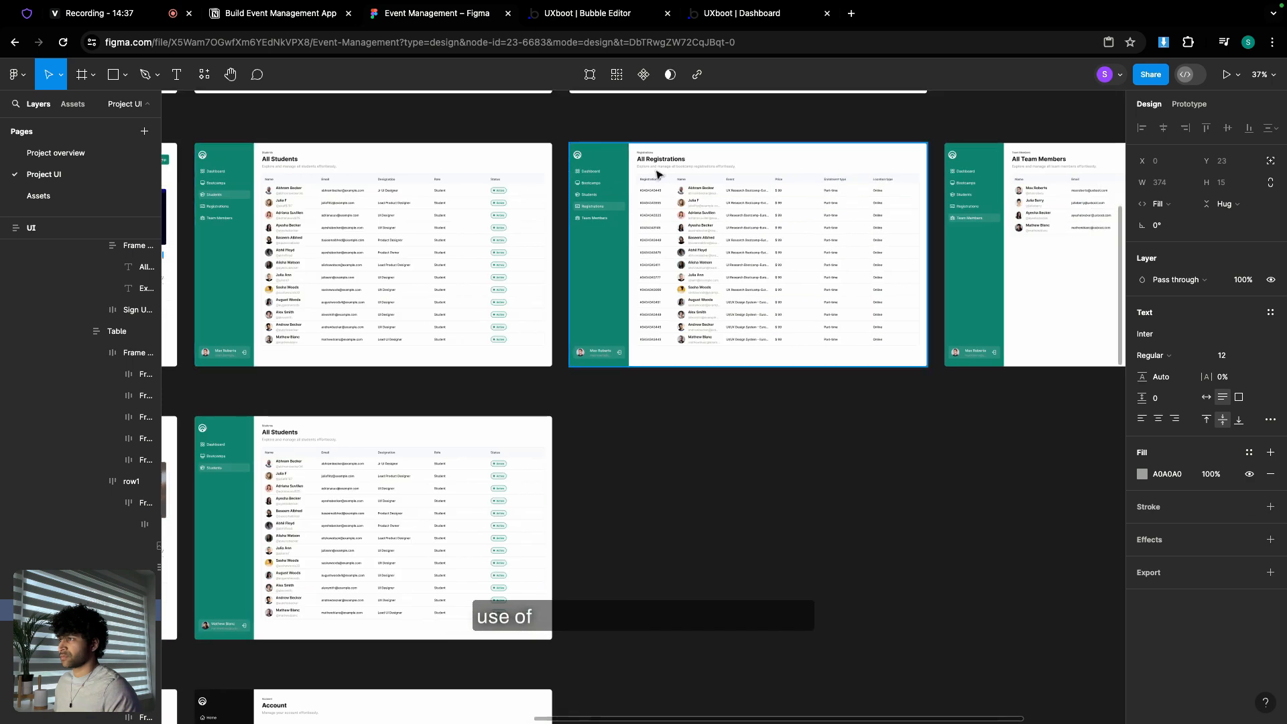
{"action": "scroll", "coordinate": [670, 171], "scroll_direction": "up", "scroll_amount": 10}
{"action": "left_click", "coordinate": [680, 193]}
{"action": "double_click", "coordinate": [679, 191]}
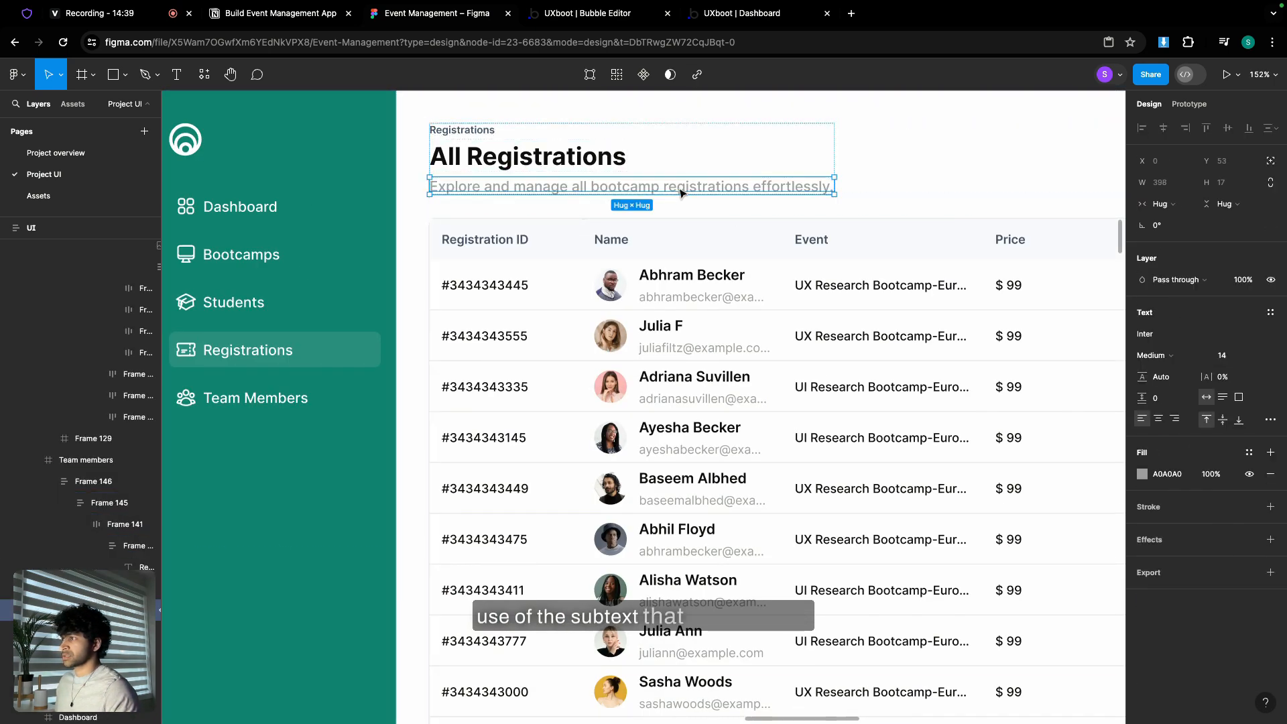
{"action": "double_click", "coordinate": [678, 188]}
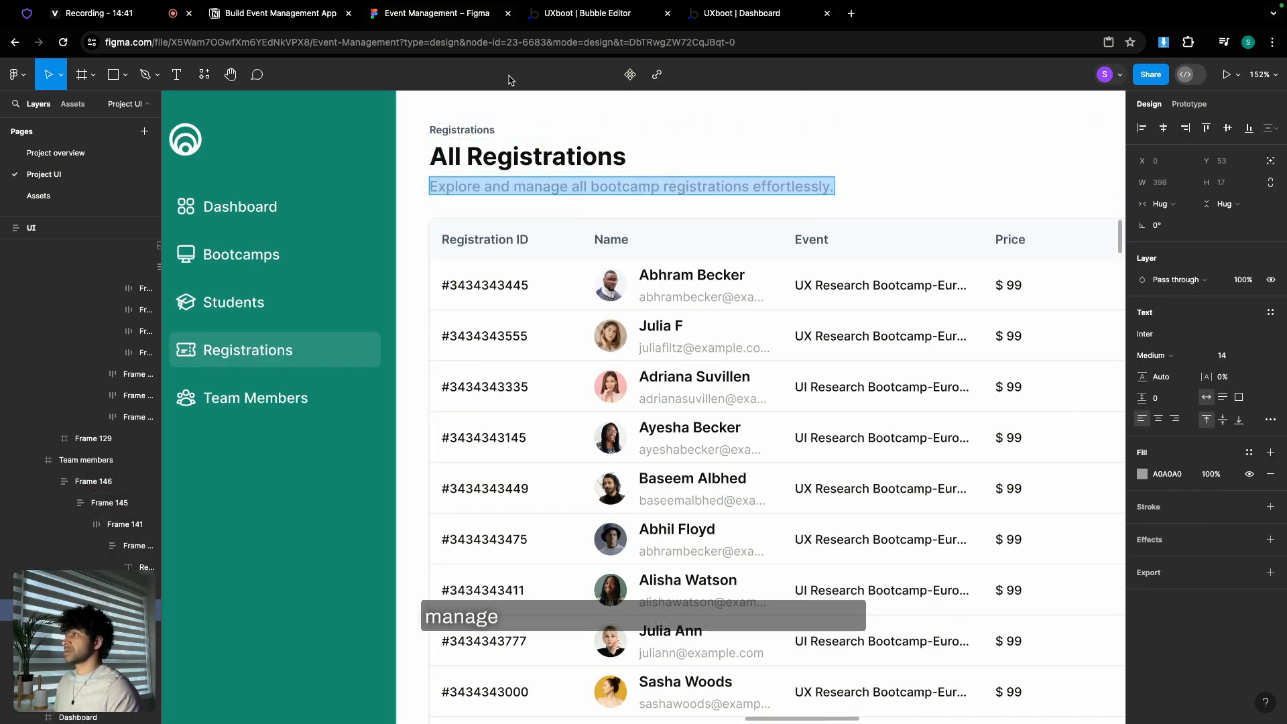
{"action": "left_click", "coordinate": [582, 21]}
- Replace the Registrations subtitle with 'Explore and manage all bootcamp registrations effortlessly.'
{"action": "left_click", "coordinate": [973, 234]}
{"action": "key", "text": "ctrl+a"}
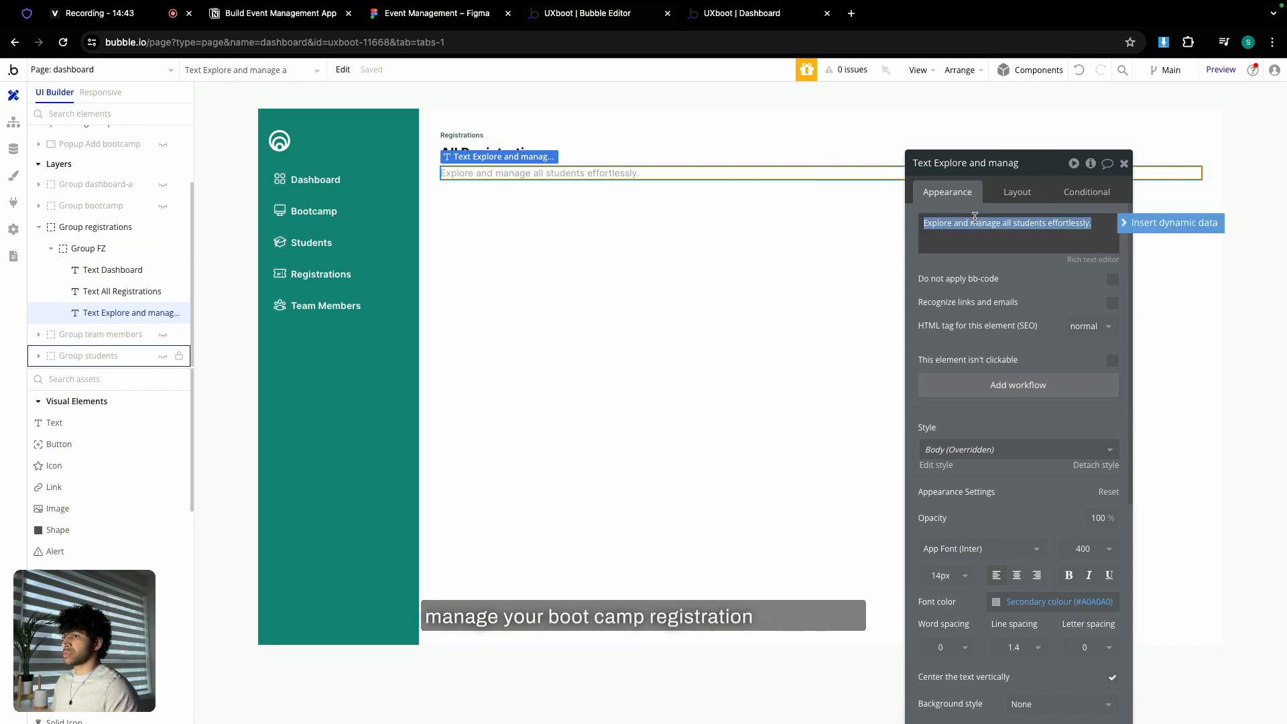
{"action": "key", "text": "ctrl+v"}
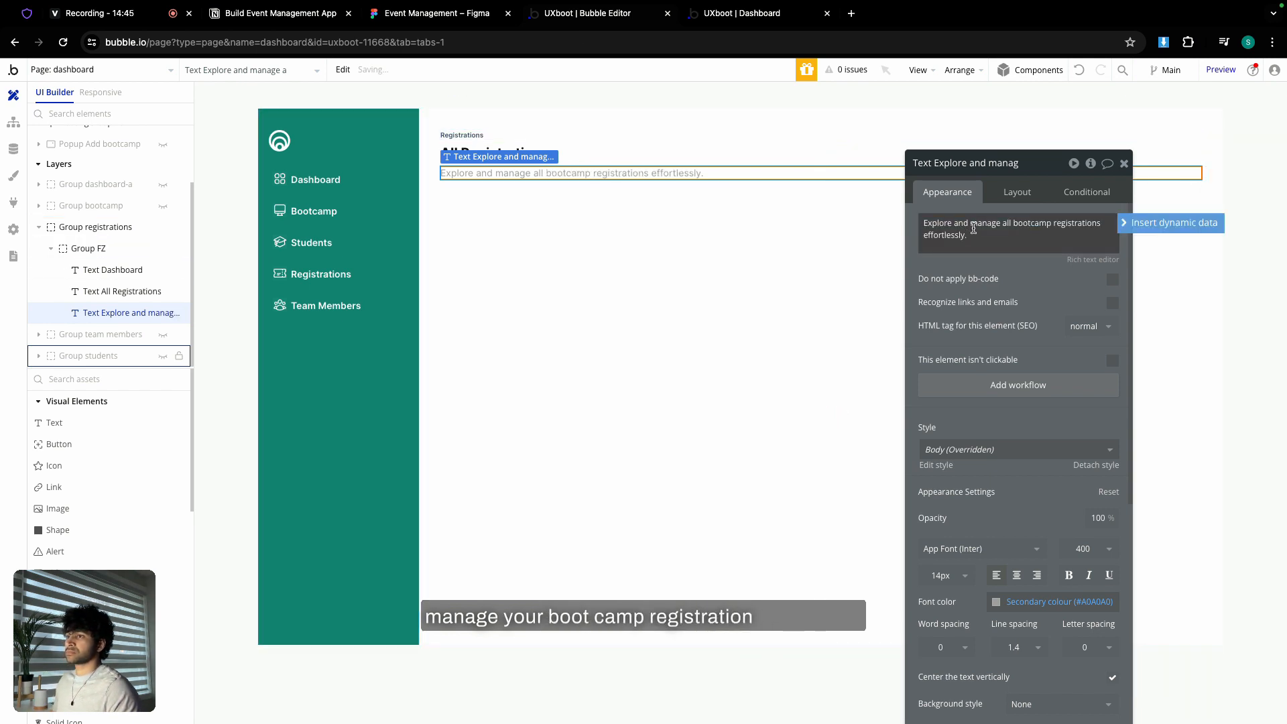
{"action": "left_click", "coordinate": [1125, 163]}
- Select the Table students element inside Group students in the Elements tree
{"action": "double_click", "coordinate": [731, 241]}
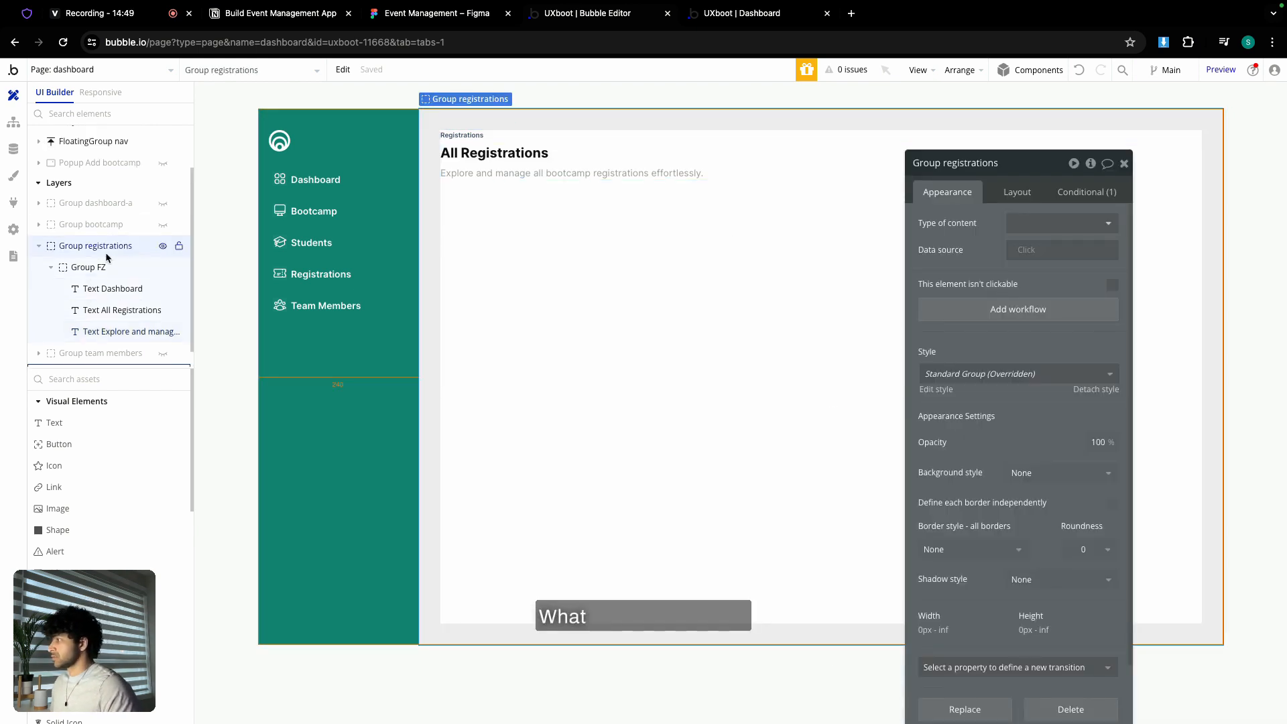
{"action": "left_click", "coordinate": [80, 356]}
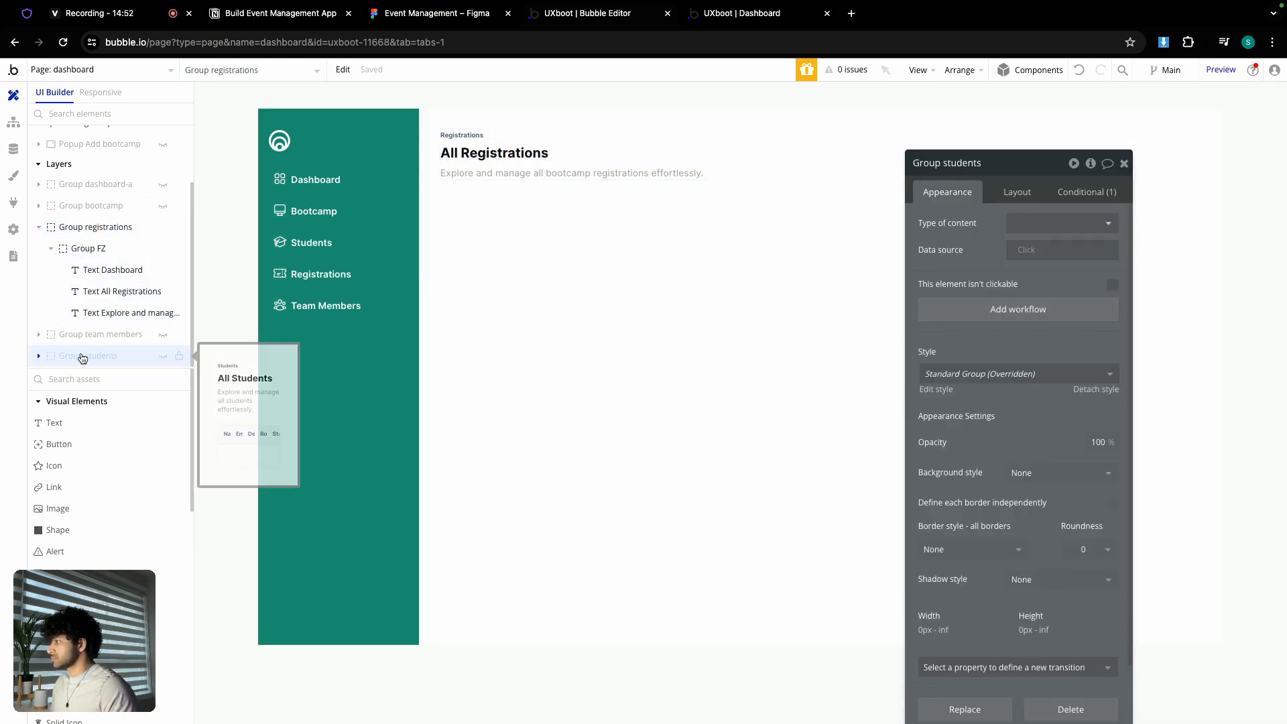
{"action": "scroll", "coordinate": [93, 349], "scroll_direction": "down", "scroll_amount": 3}
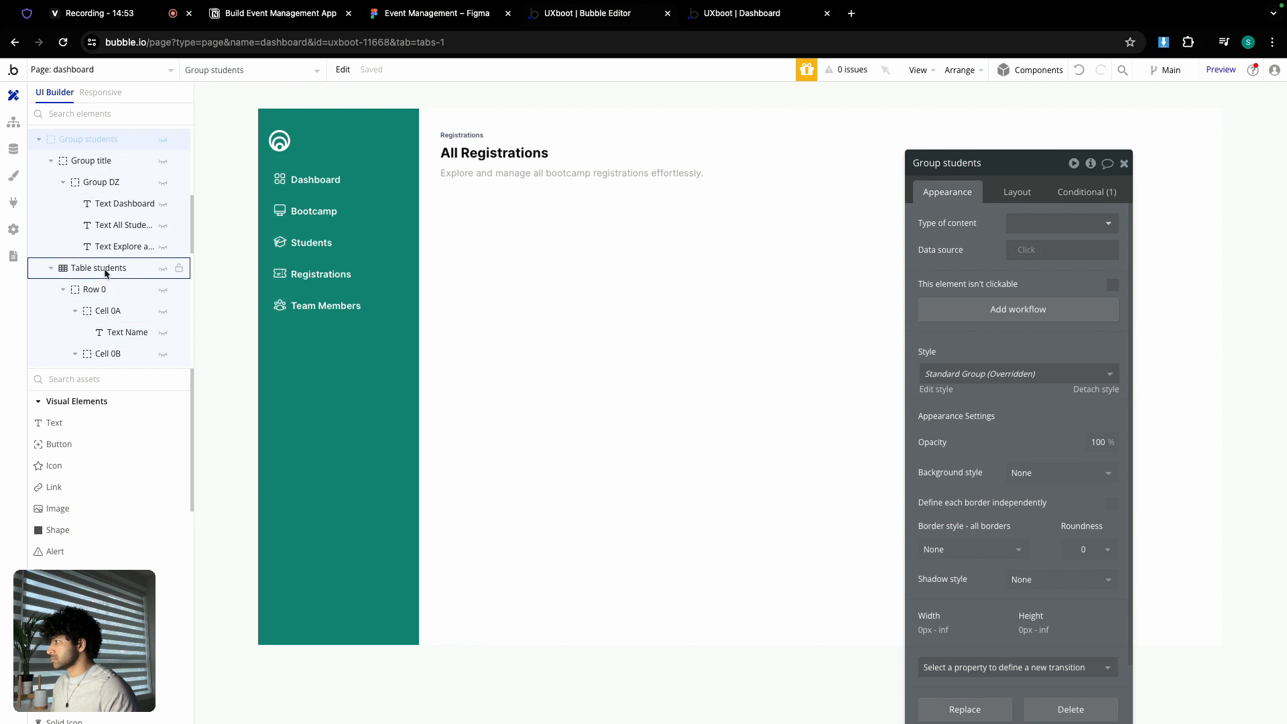
{"action": "left_click", "coordinate": [66, 270]}
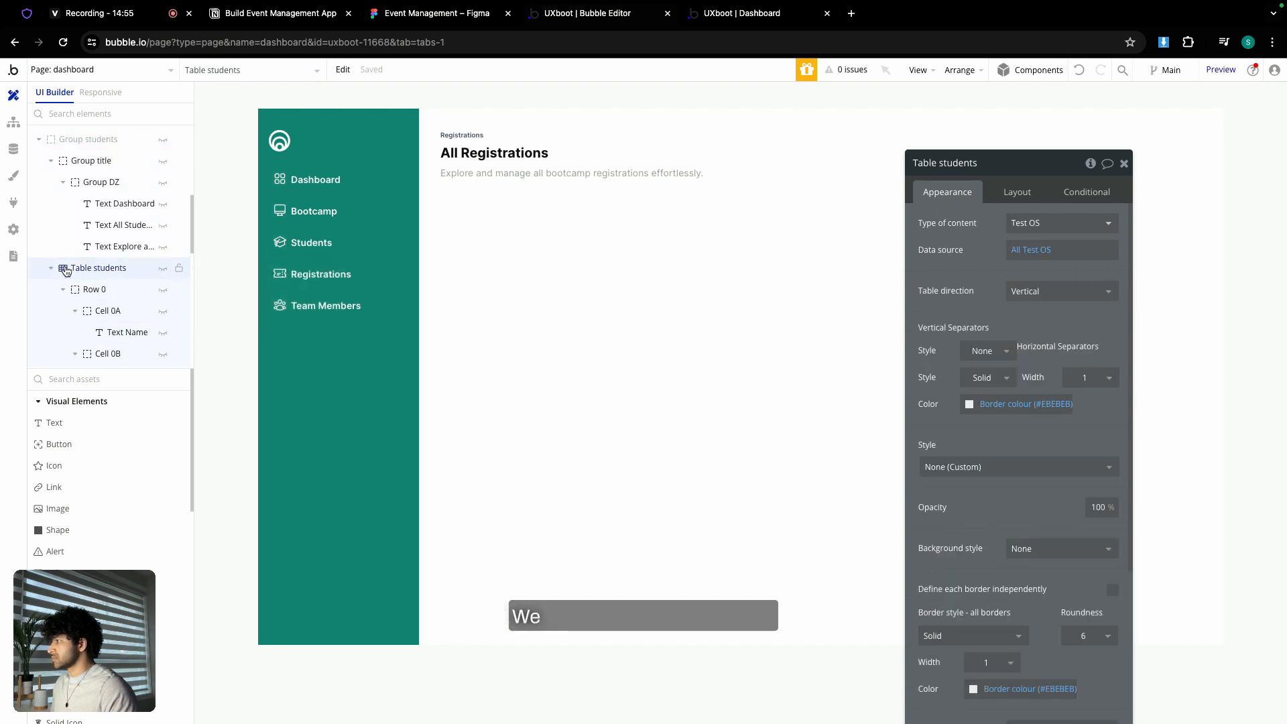
- Copy Table students, then abandon the paste into Group registrations and undo
{"action": "right_click", "coordinate": [66, 270]}
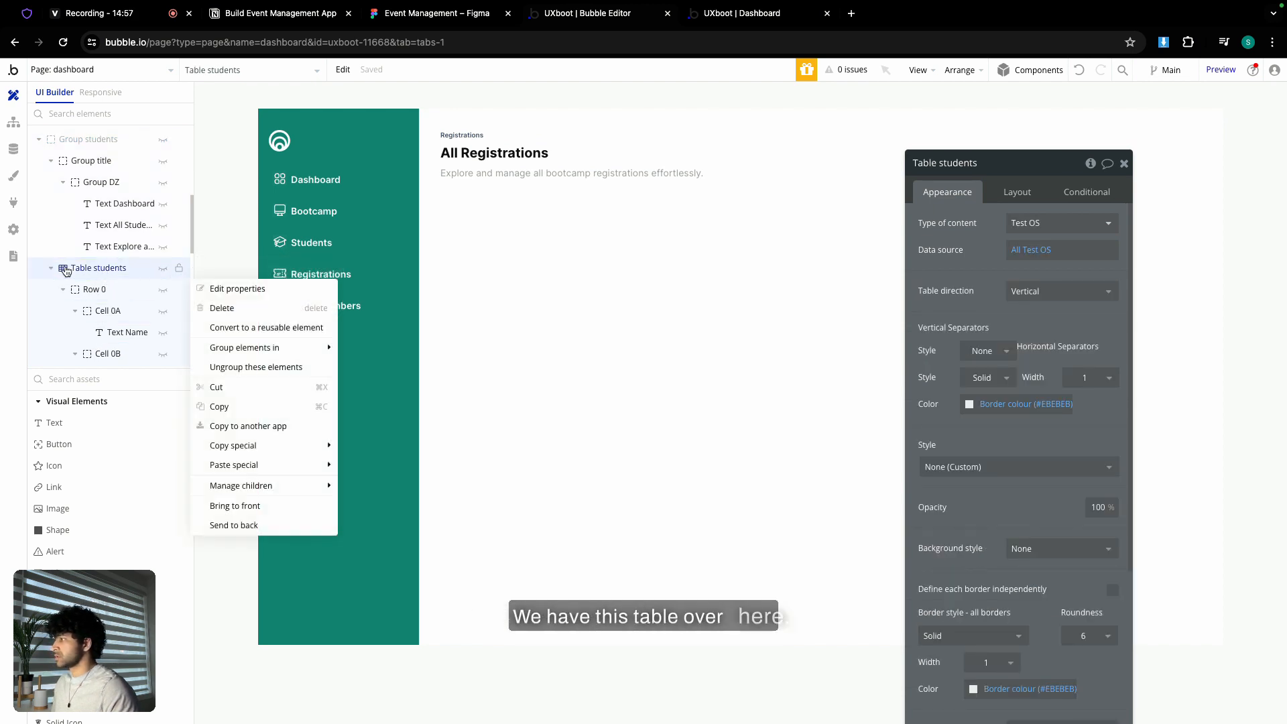
{"action": "left_click", "coordinate": [260, 407]}
{"action": "left_click", "coordinate": [528, 229]}
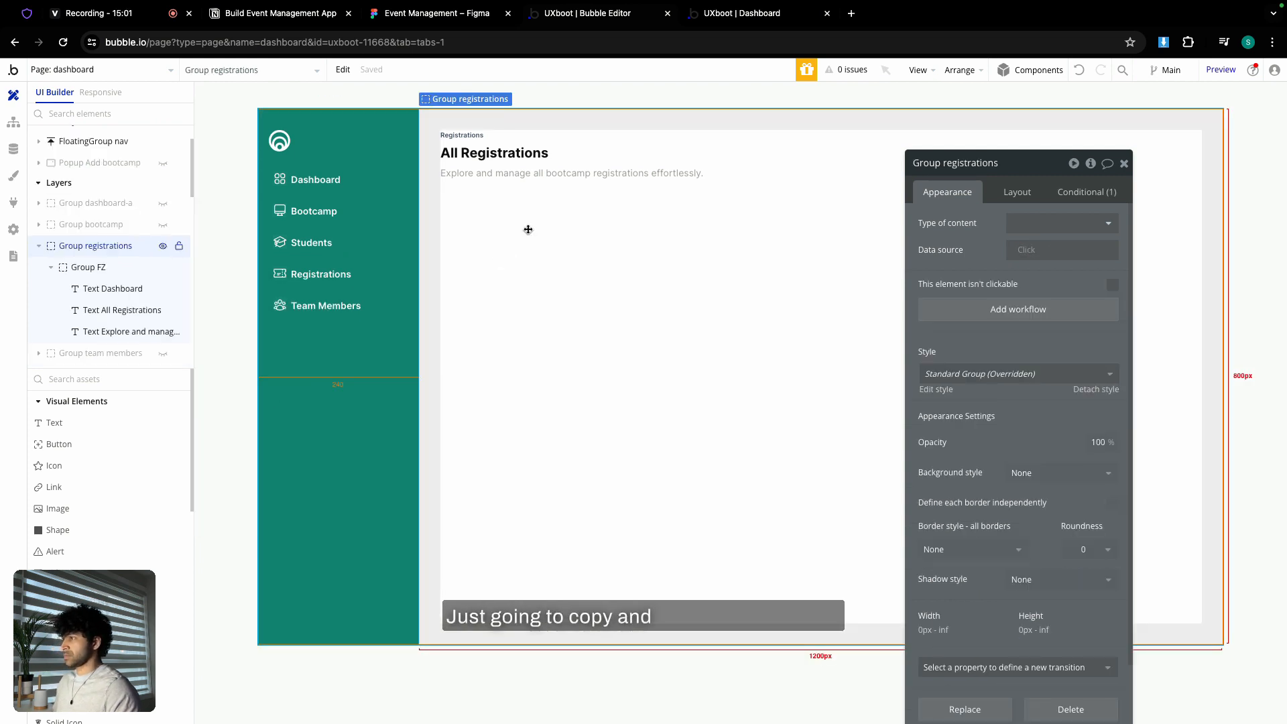
{"action": "right_click", "coordinate": [530, 230]}
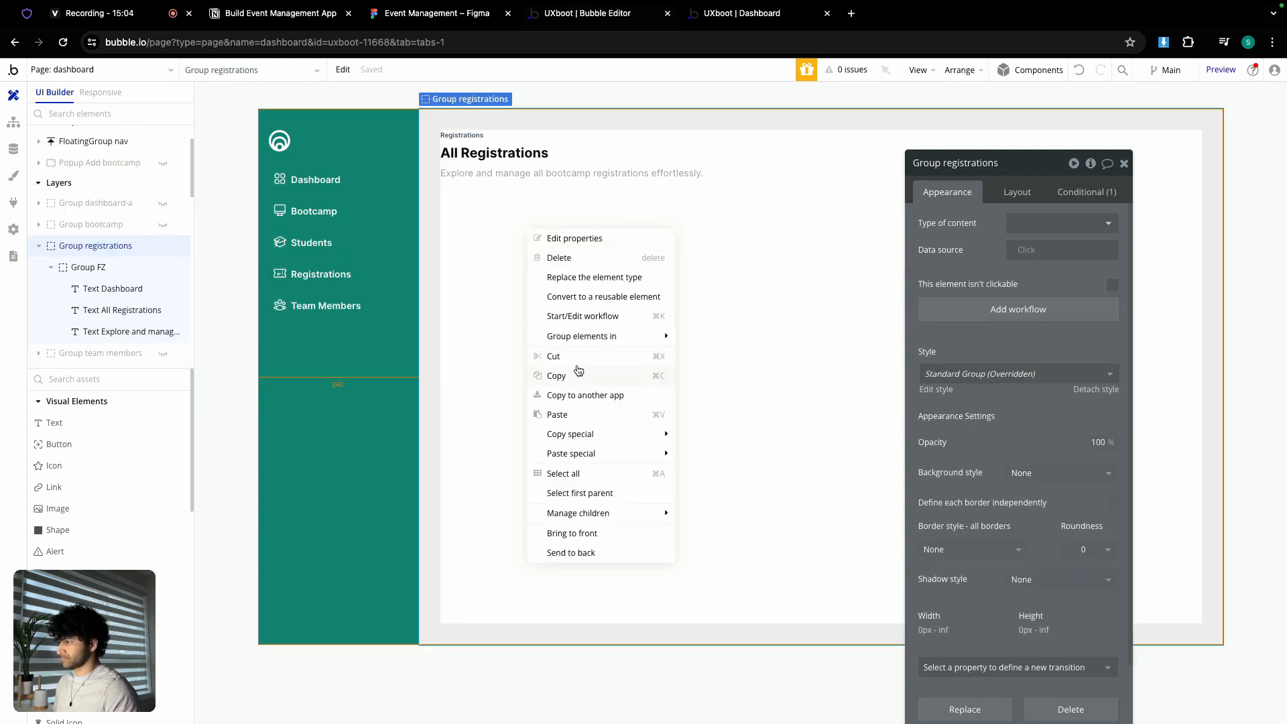
{"action": "left_click", "coordinate": [443, 225]}
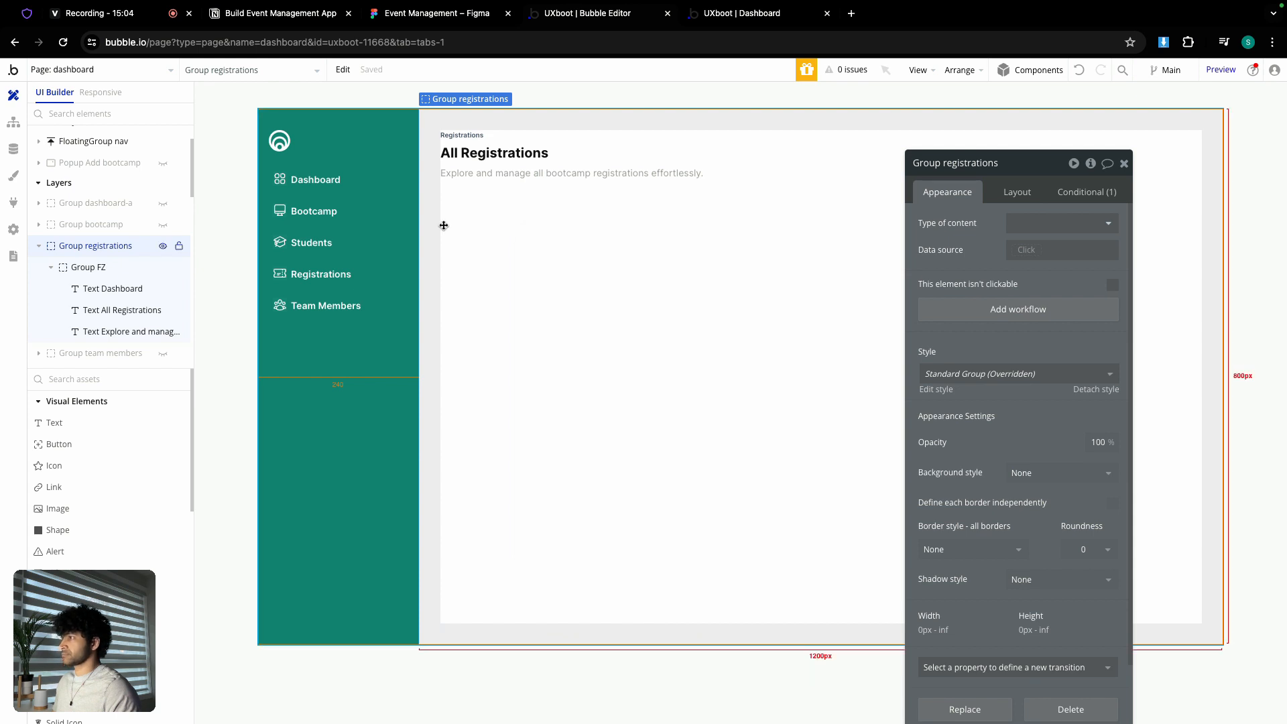
{"action": "left_click", "coordinate": [1078, 75]}
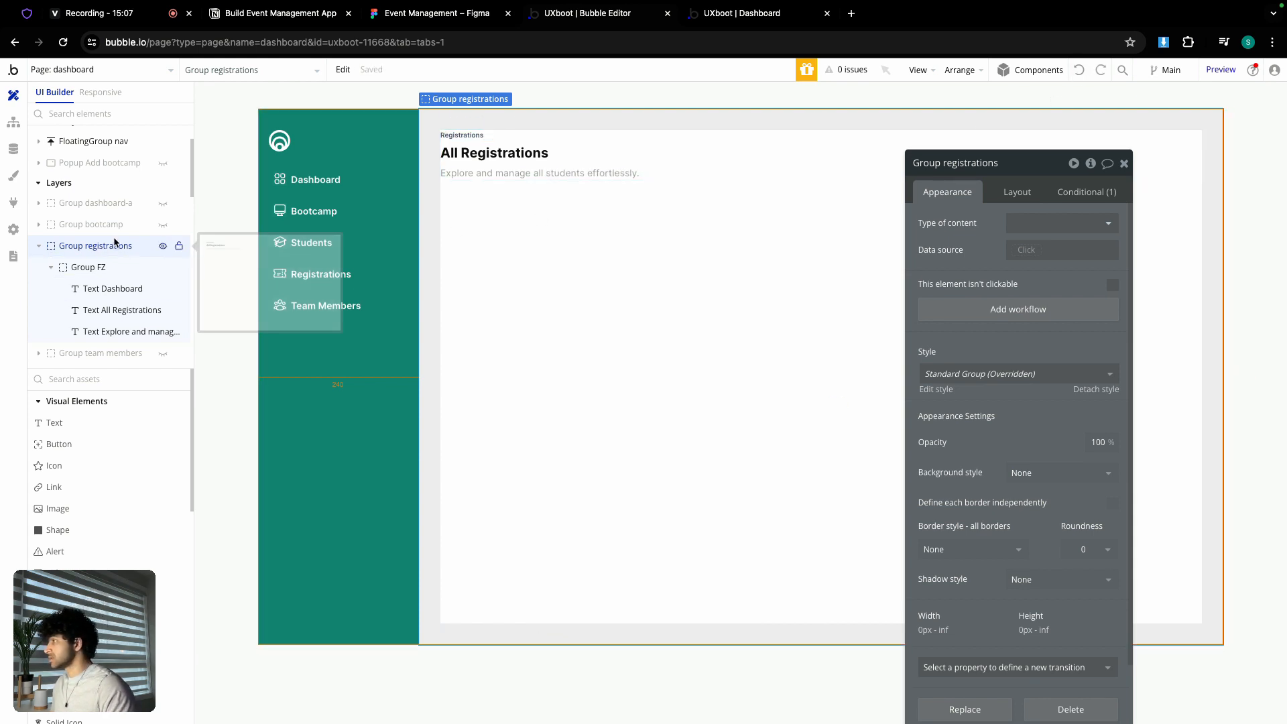
- Hide Group registrations, show Group students, and copy Table students from the canvas
{"action": "left_click", "coordinate": [39, 246]}
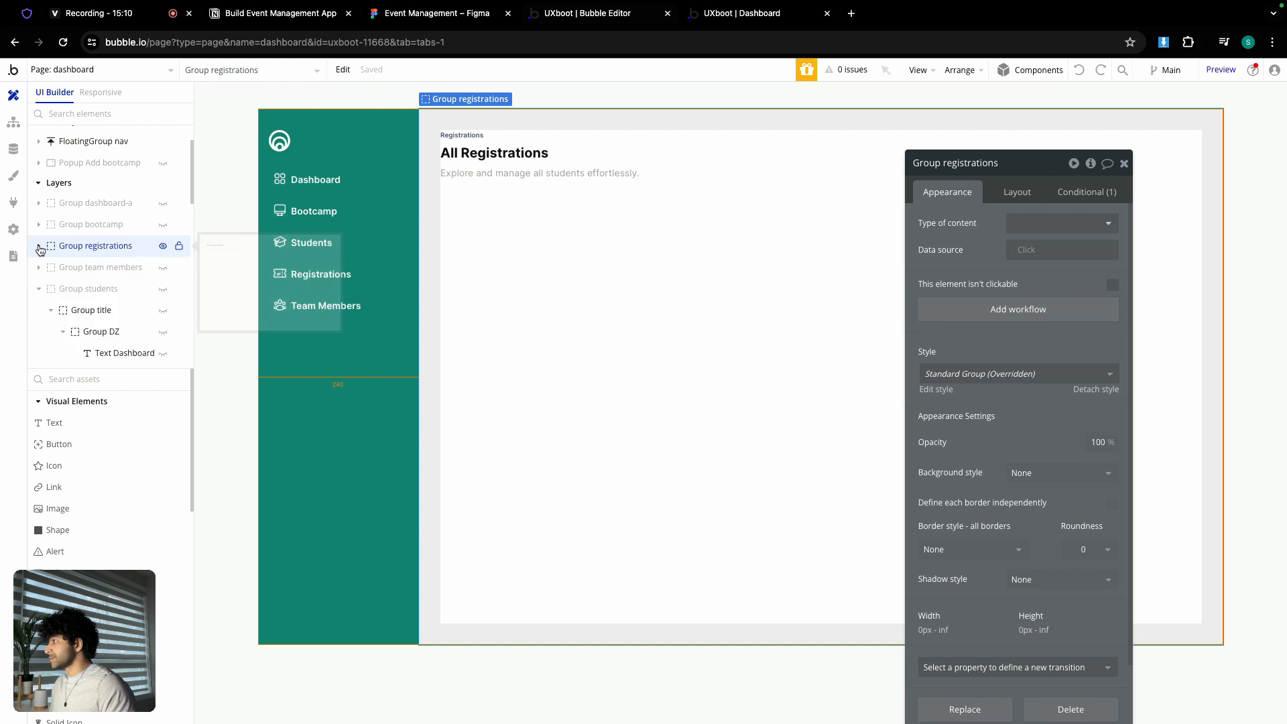
{"action": "left_click", "coordinate": [163, 246]}
{"action": "scroll", "coordinate": [83, 287], "scroll_direction": "down", "scroll_amount": 9}
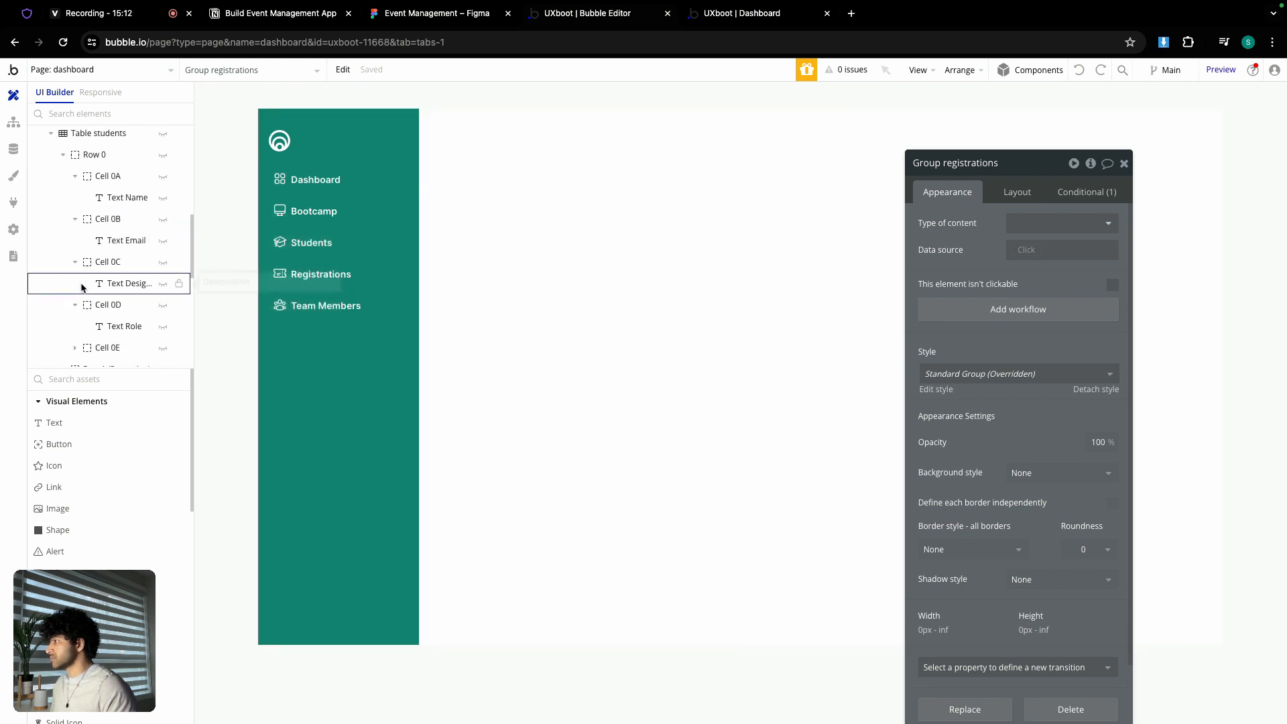
{"action": "scroll", "coordinate": [84, 287], "scroll_direction": "up", "scroll_amount": 9}
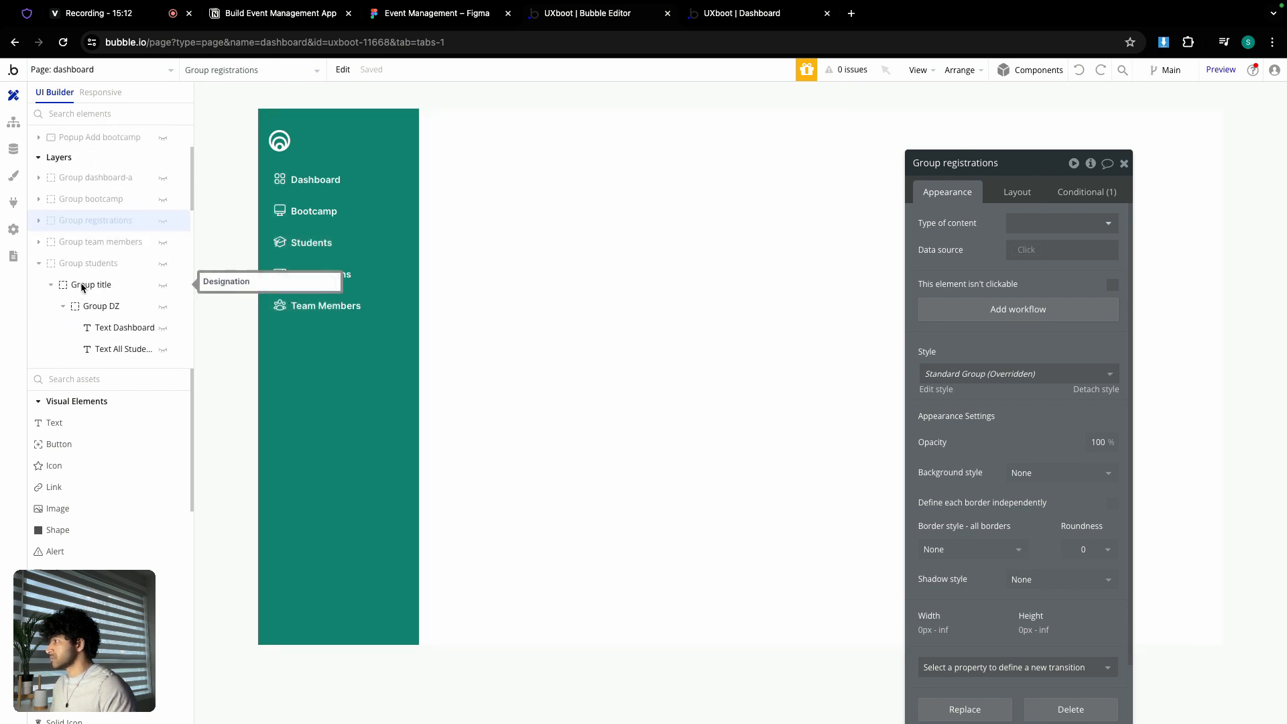
{"action": "left_click", "coordinate": [163, 269]}
{"action": "left_click", "coordinate": [435, 190]}
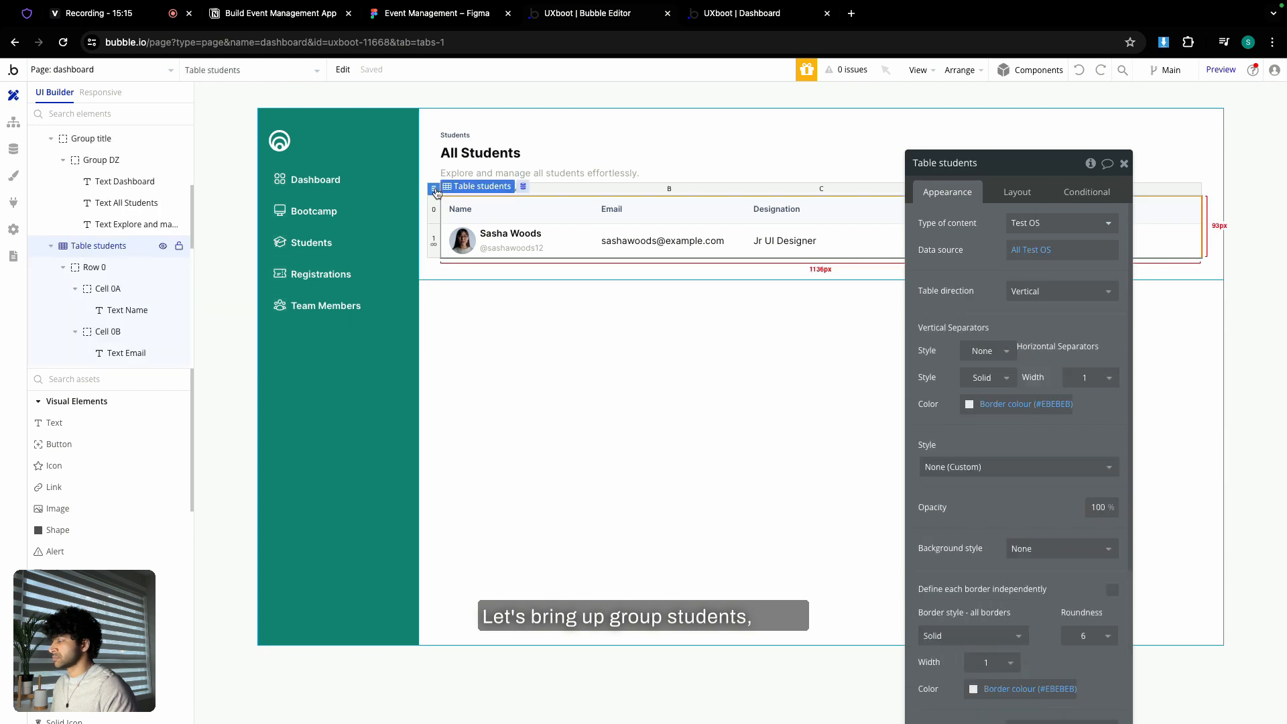
{"action": "right_click", "coordinate": [438, 192]}
{"action": "left_click", "coordinate": [474, 317]}
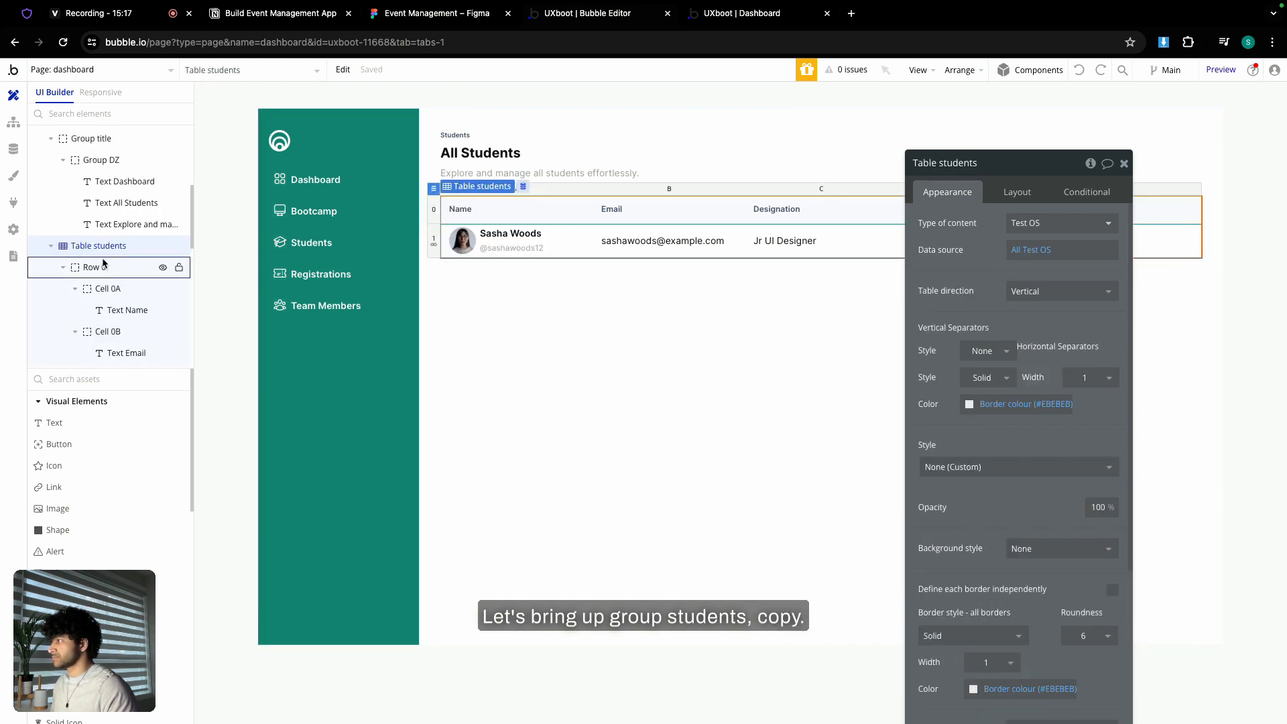
- Show Group registrations again, paste the table into it, and rename it 'Table registrations'
{"action": "scroll", "coordinate": [86, 256], "scroll_direction": "up", "scroll_amount": 3}
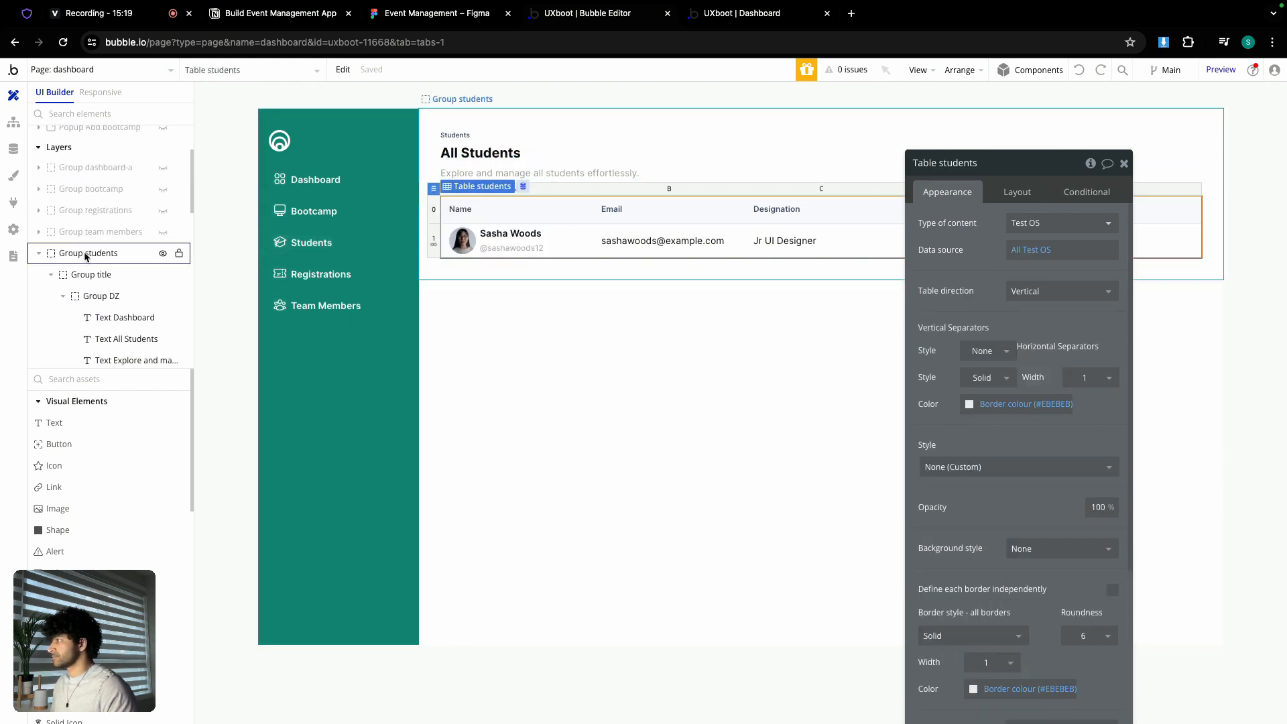
{"action": "left_click", "coordinate": [162, 254]}
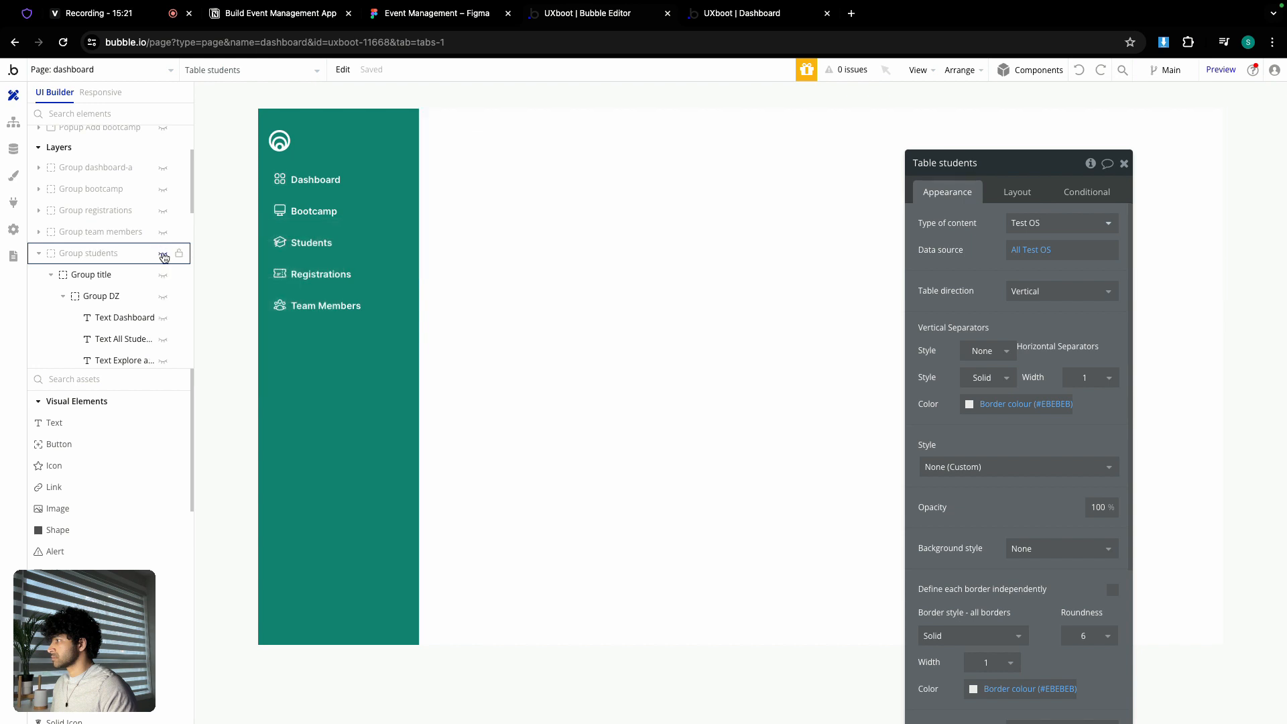
{"action": "left_click", "coordinate": [163, 210]}
{"action": "left_click", "coordinate": [503, 193]}
{"action": "right_click", "coordinate": [503, 192]}
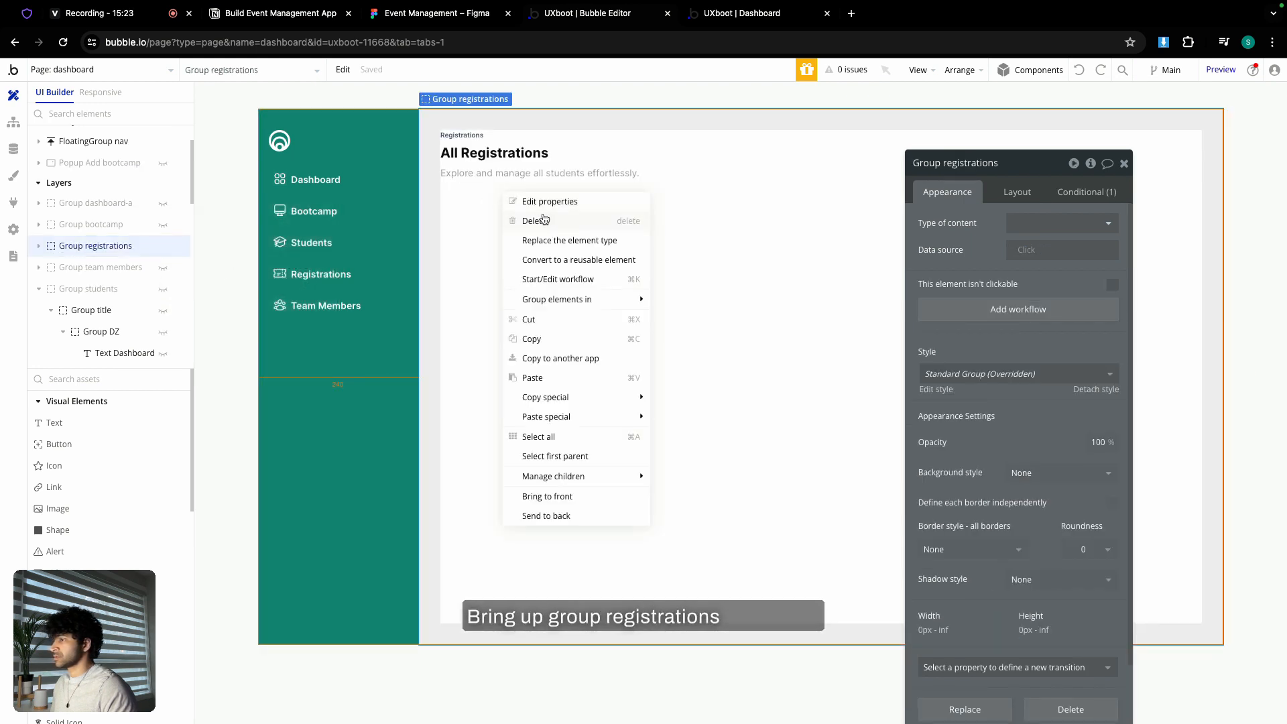
{"action": "left_click", "coordinate": [547, 376]}
{"action": "double_click", "coordinate": [970, 164]}
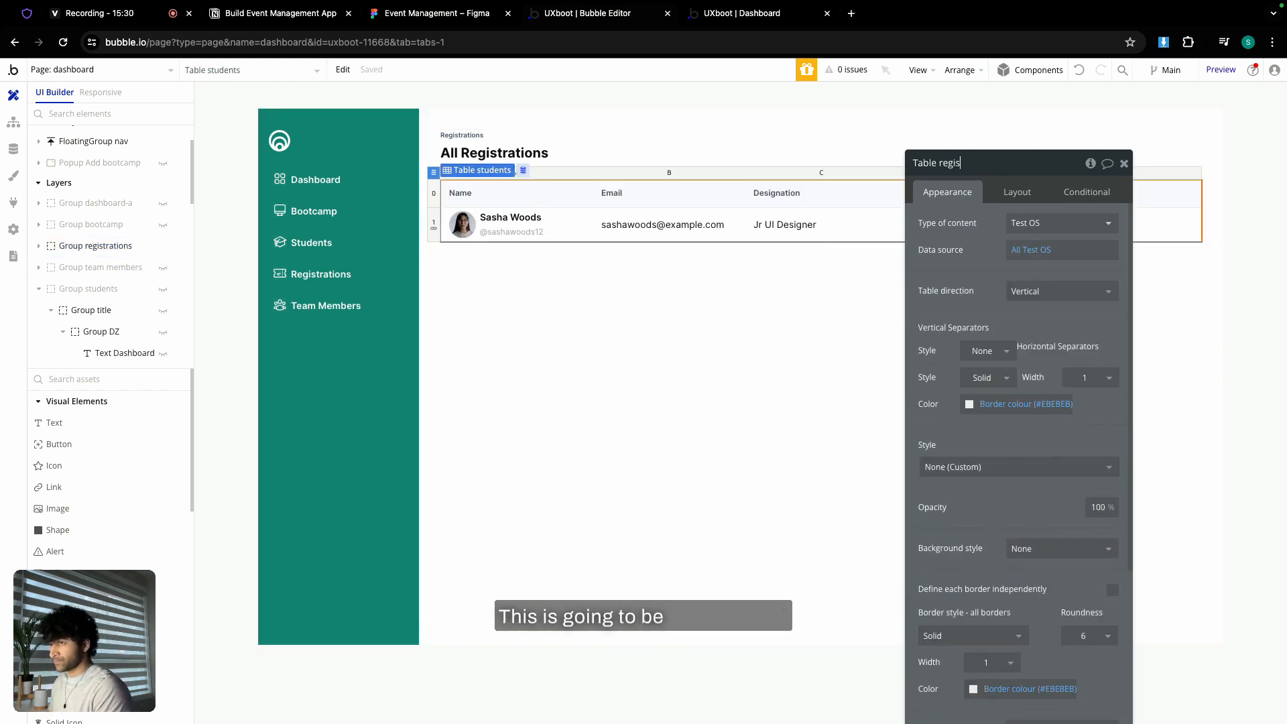
{"action": "type", "text": "registratio"}
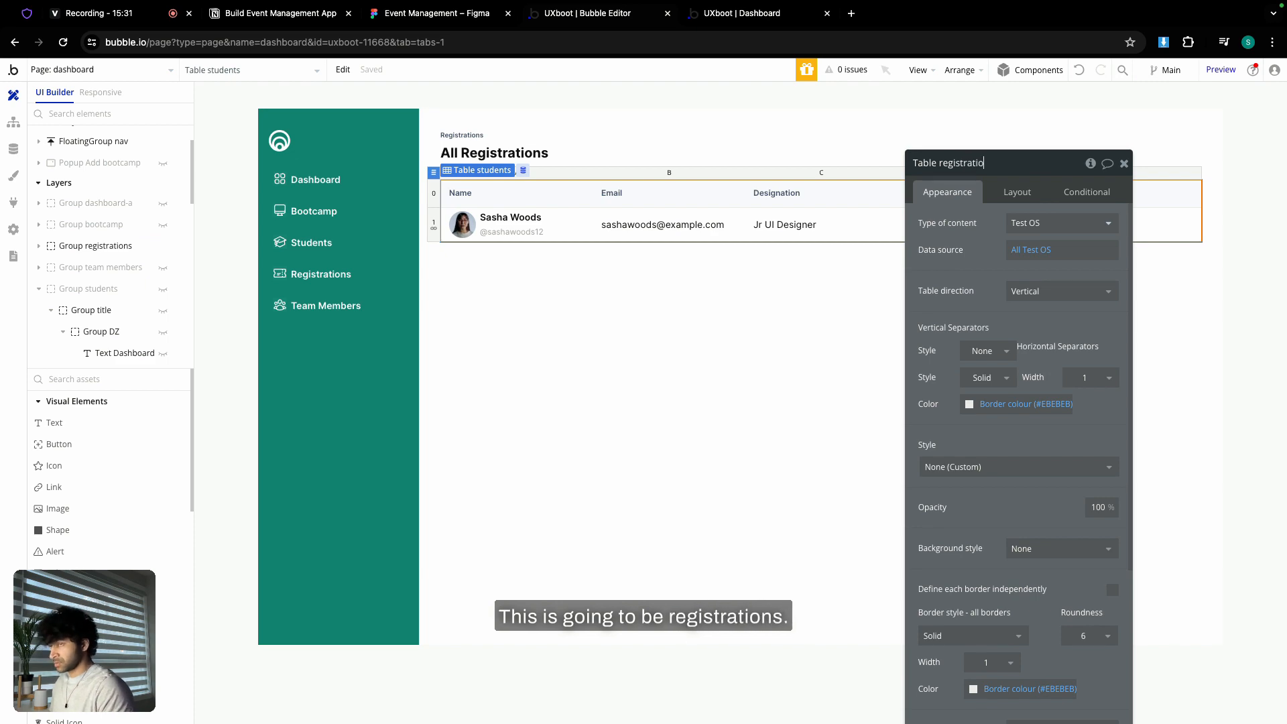
{"action": "type", "text": "ns"}
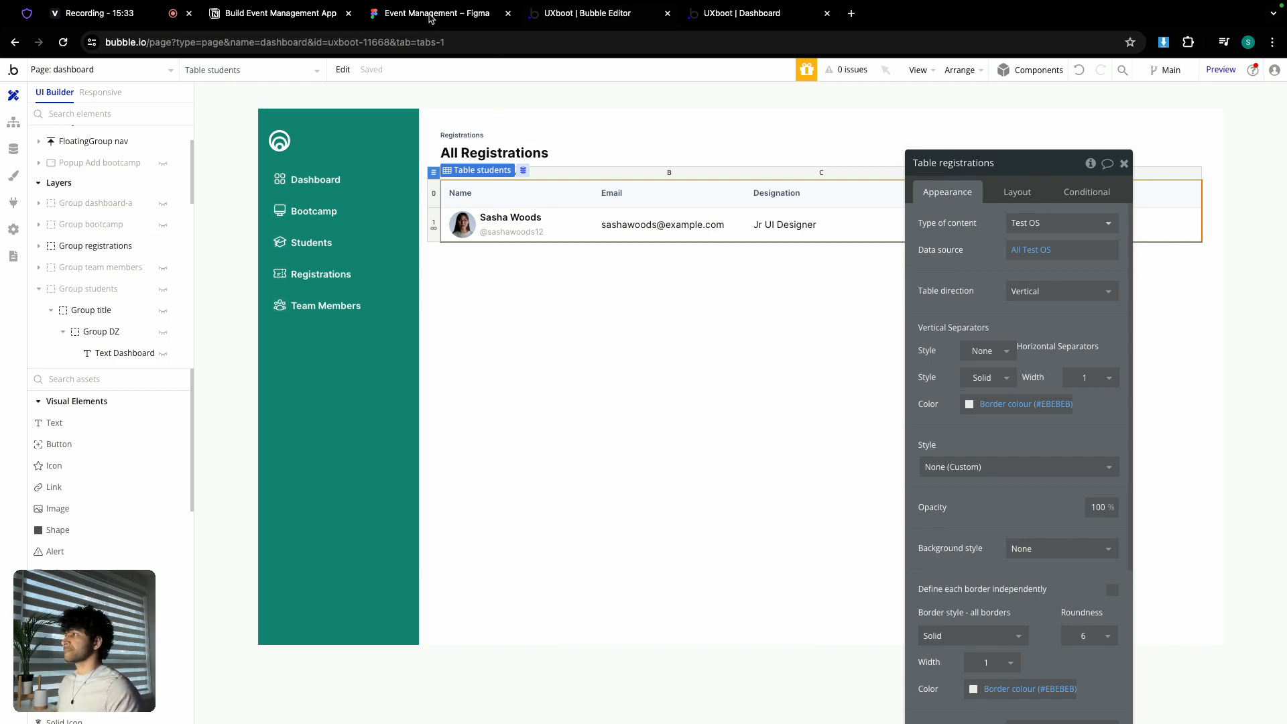
- Review the registrations table layout in the Figma design
{"action": "left_click", "coordinate": [434, 14]}
{"action": "scroll", "coordinate": [689, 291], "scroll_direction": "down", "scroll_amount": 3}
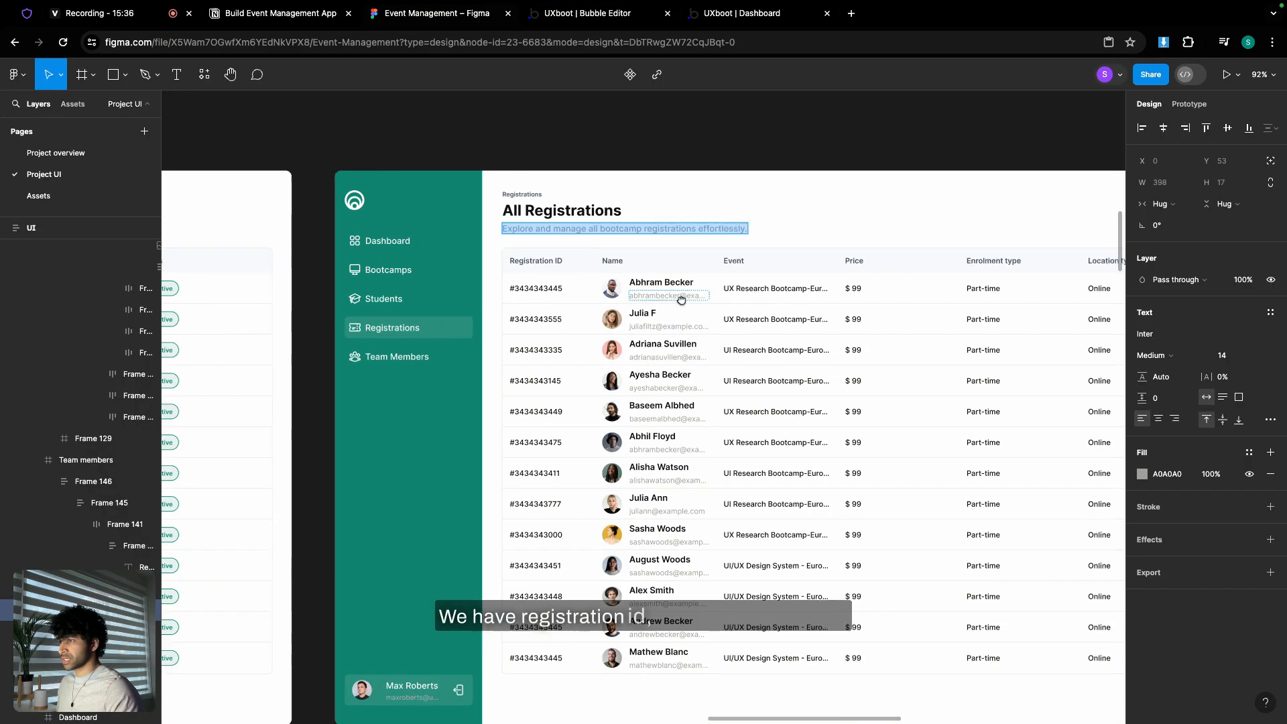
{"action": "scroll", "coordinate": [704, 302], "scroll_direction": "right", "scroll_amount": 4}
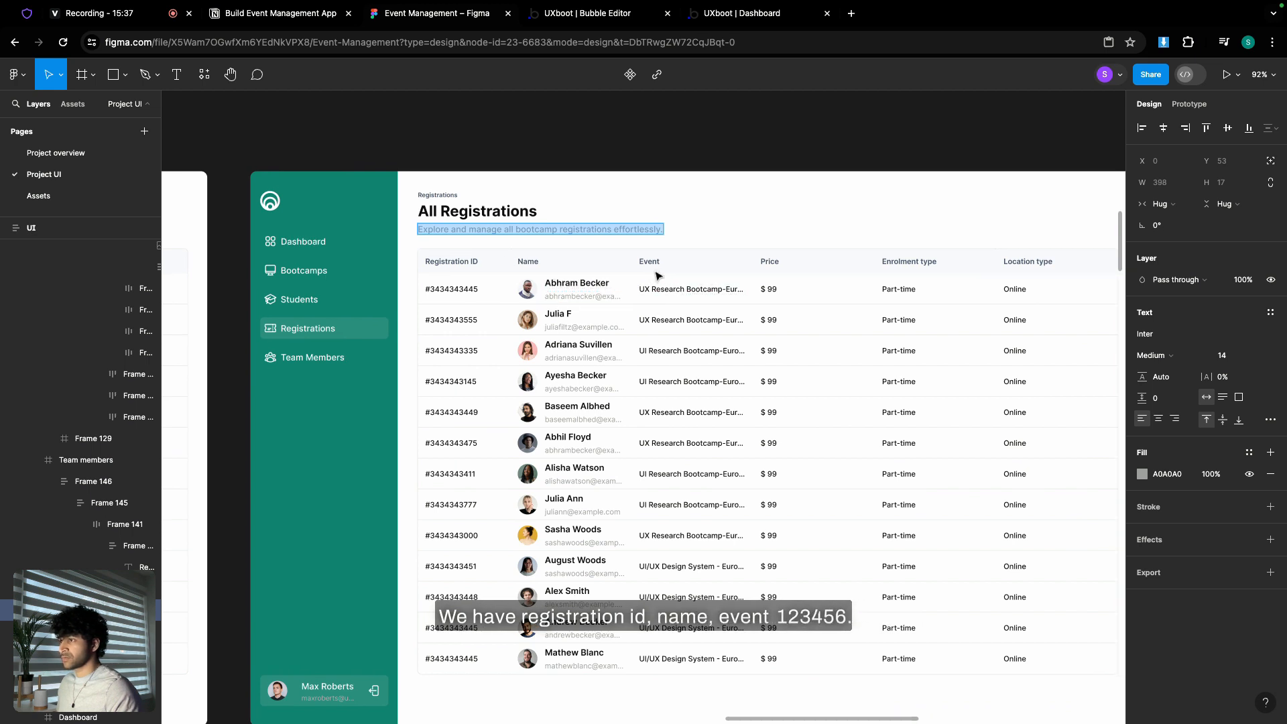
{"action": "scroll", "coordinate": [938, 288], "scroll_direction": "right", "scroll_amount": 2}
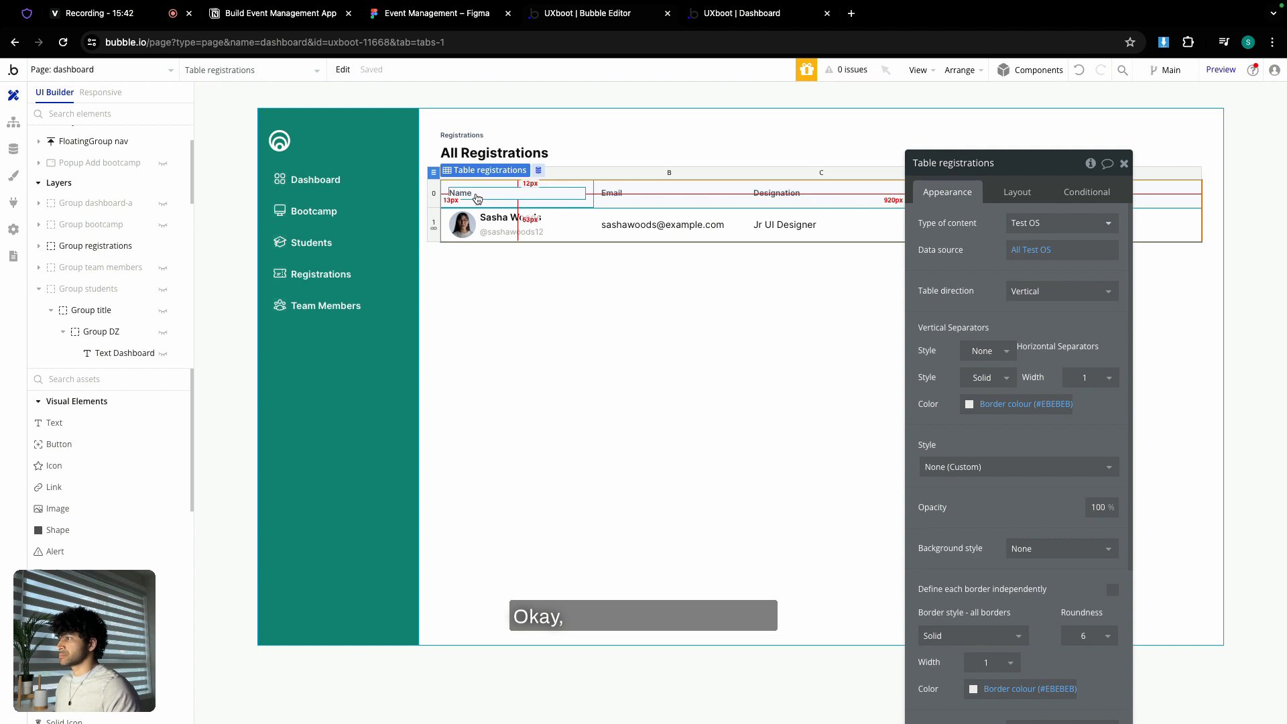
- Rename the first two column headers to 'Registrations ID' and 'Student Name'
{"action": "left_click", "coordinate": [469, 194]}
{"action": "double_click", "coordinate": [965, 233]}
{"action": "type", "text": "Re"}
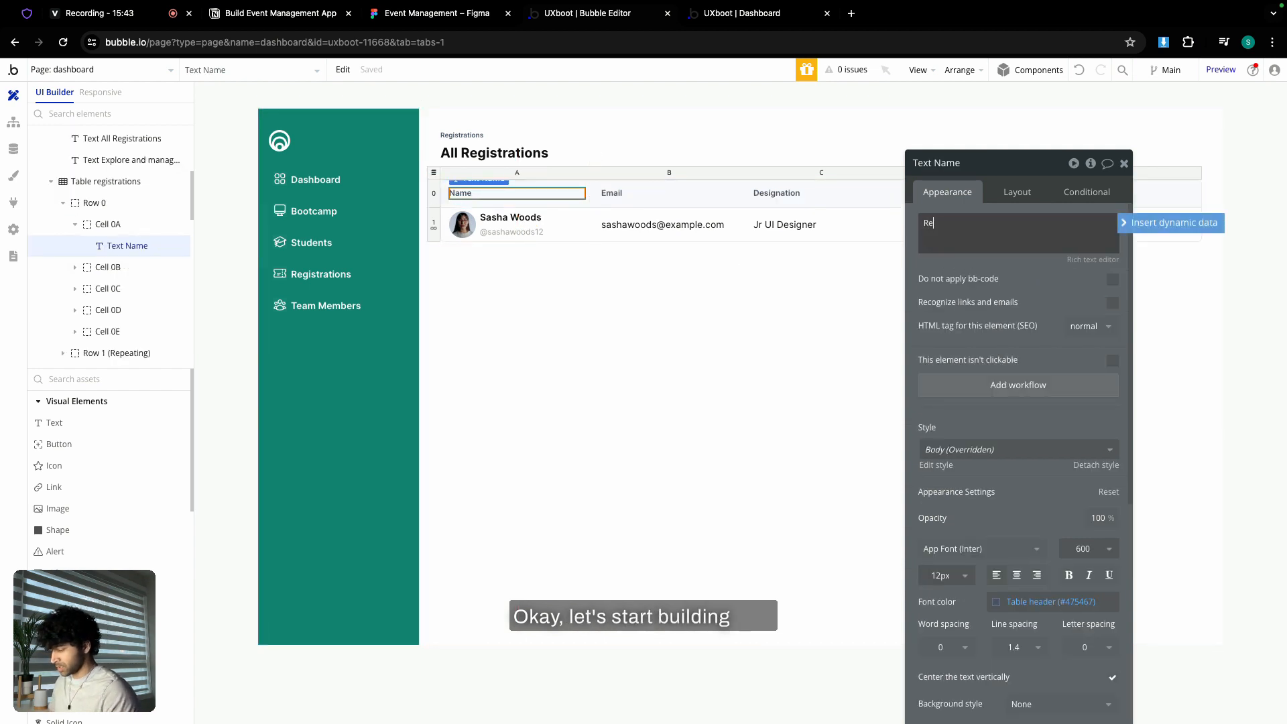
{"action": "type", "text": "gistratio"}
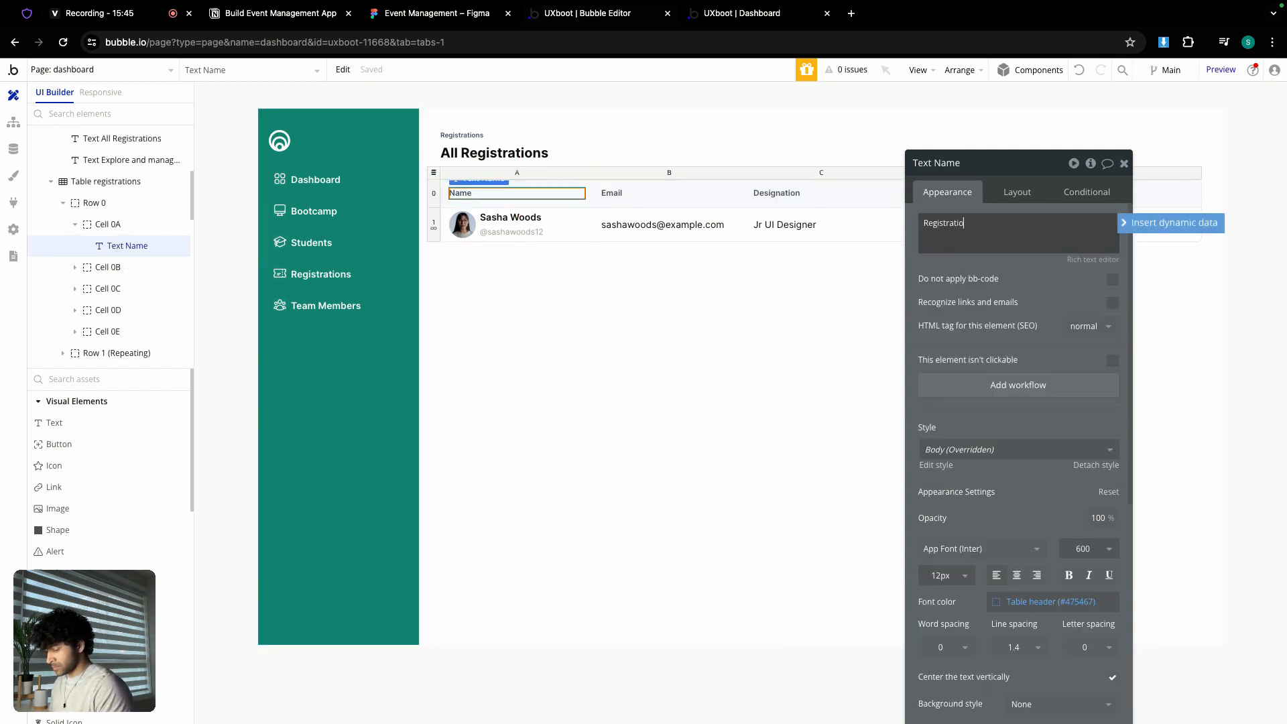
{"action": "type", "text": "ns ID"}
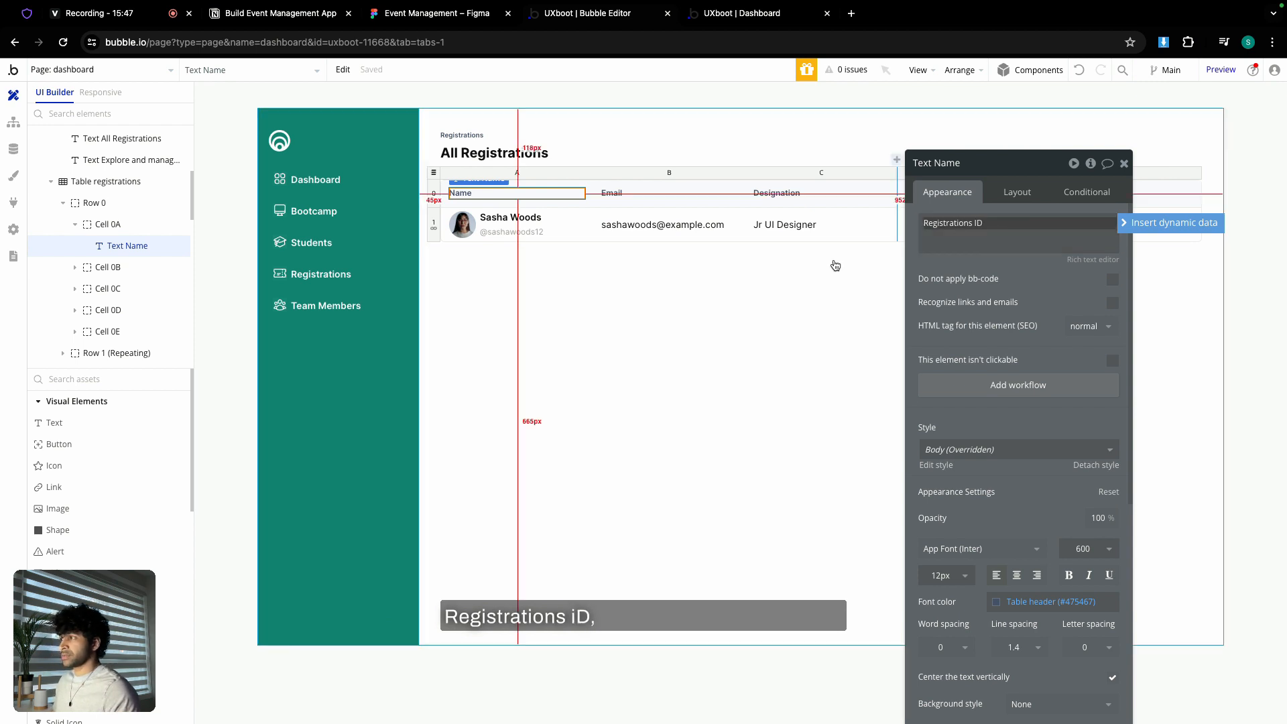
{"action": "left_click", "coordinate": [611, 193]}
{"action": "double_click", "coordinate": [1018, 231]}
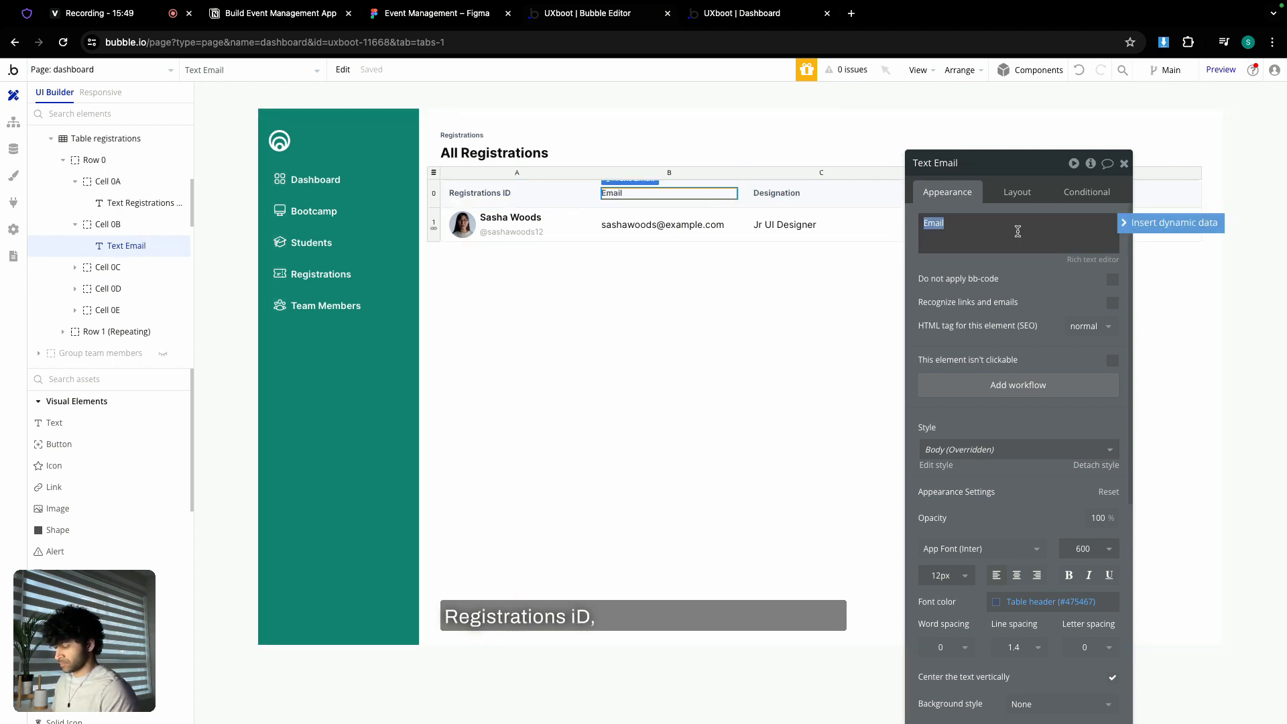
{"action": "type", "text": "Student "}
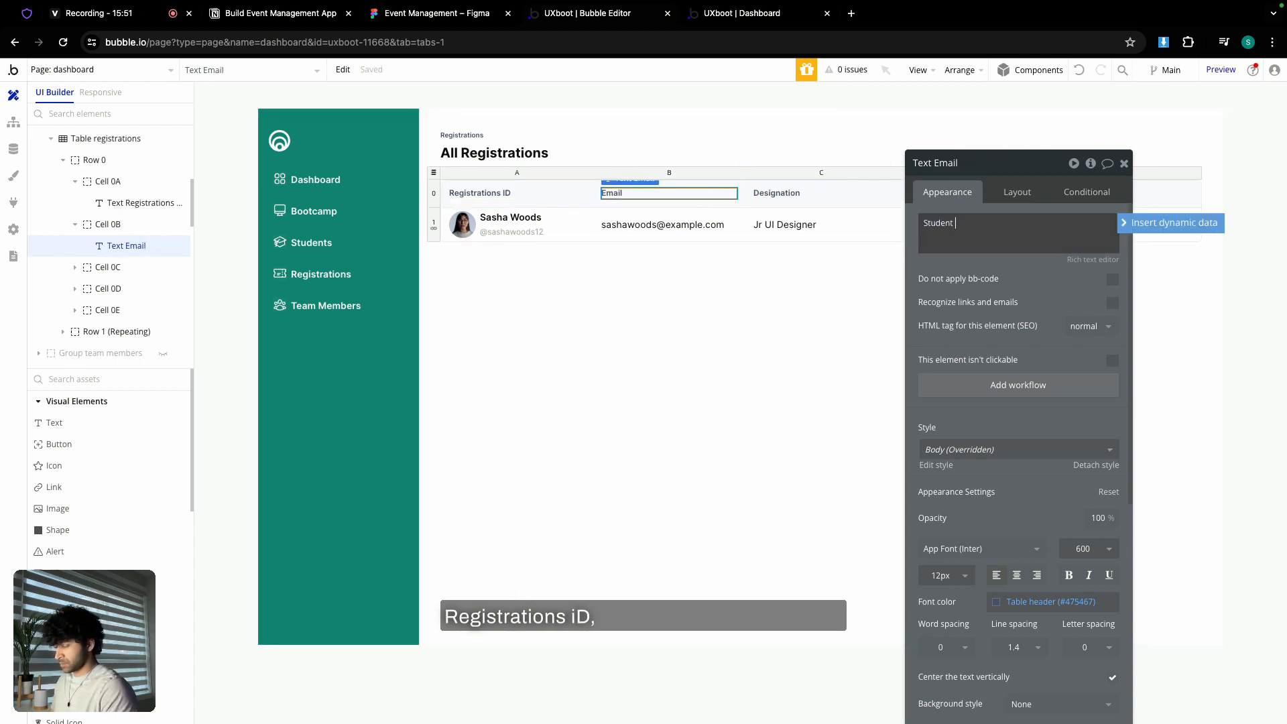
{"action": "type", "text": "Name"}
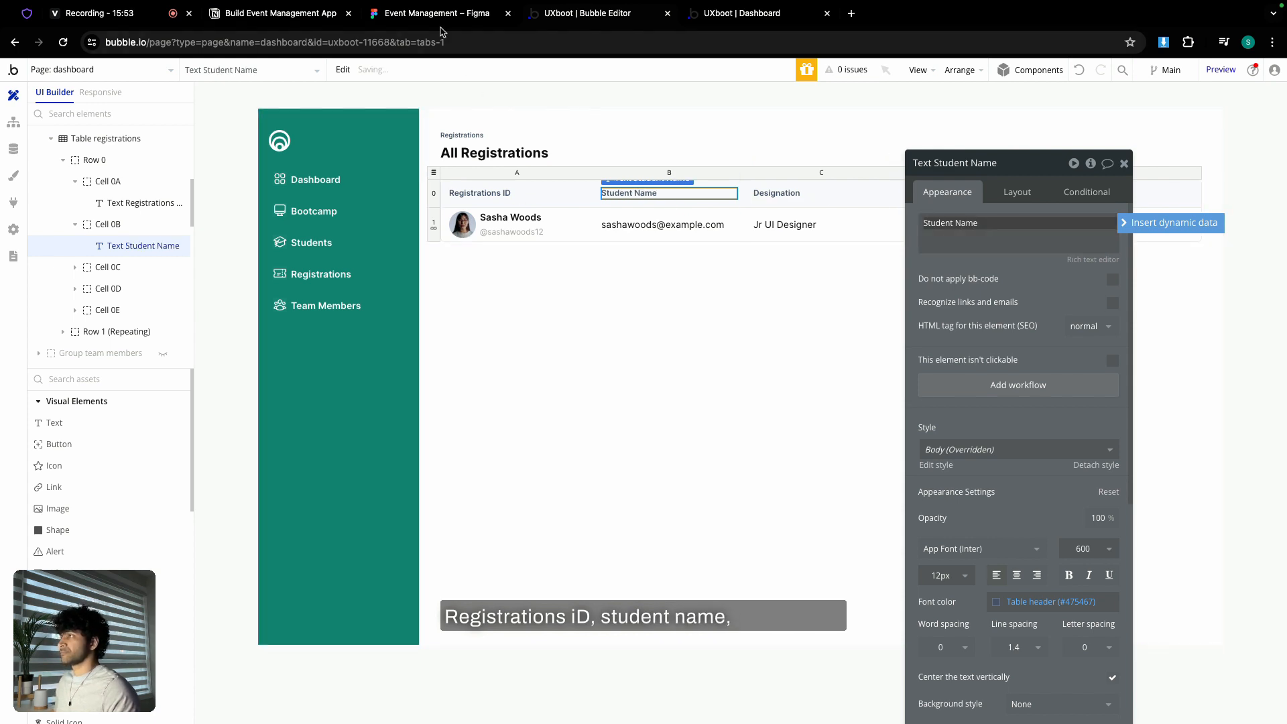
- Change the Designation and Role headers to Event and Price, matching the Figma design
{"action": "left_click", "coordinate": [432, 18]}
{"action": "left_click", "coordinate": [569, 13]}
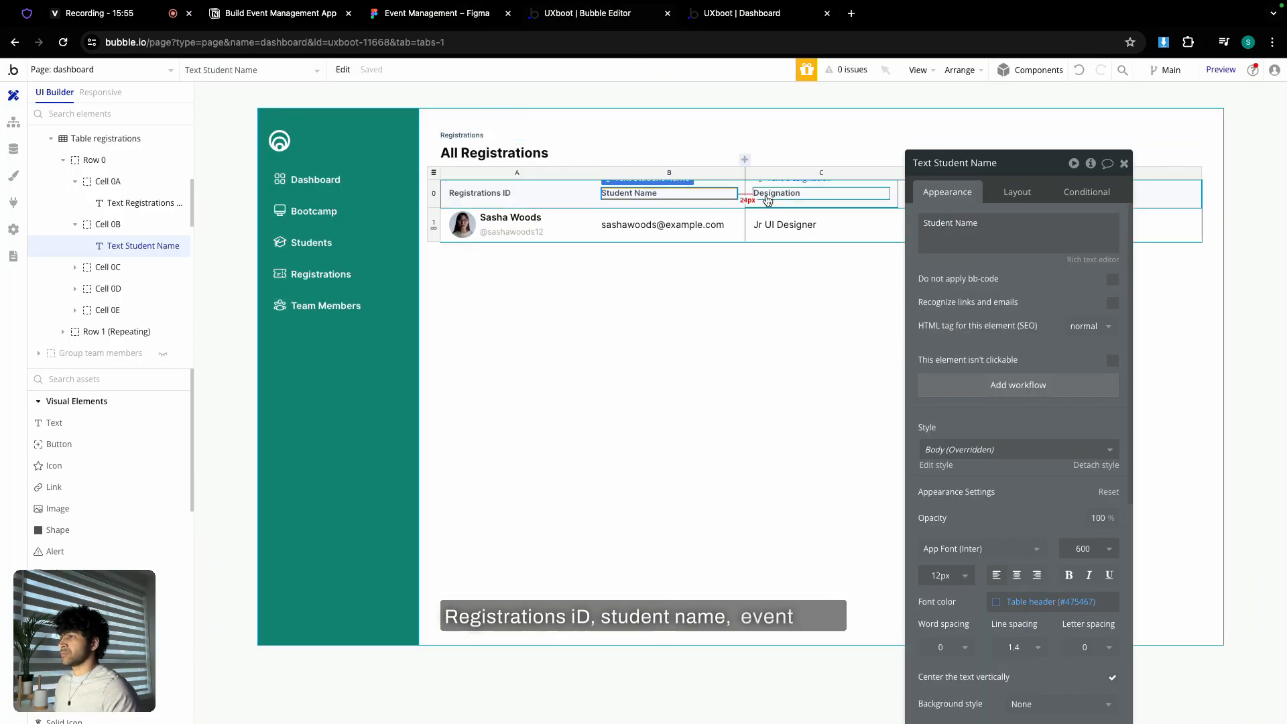
{"action": "left_click", "coordinate": [778, 193]}
{"action": "double_click", "coordinate": [966, 223]}
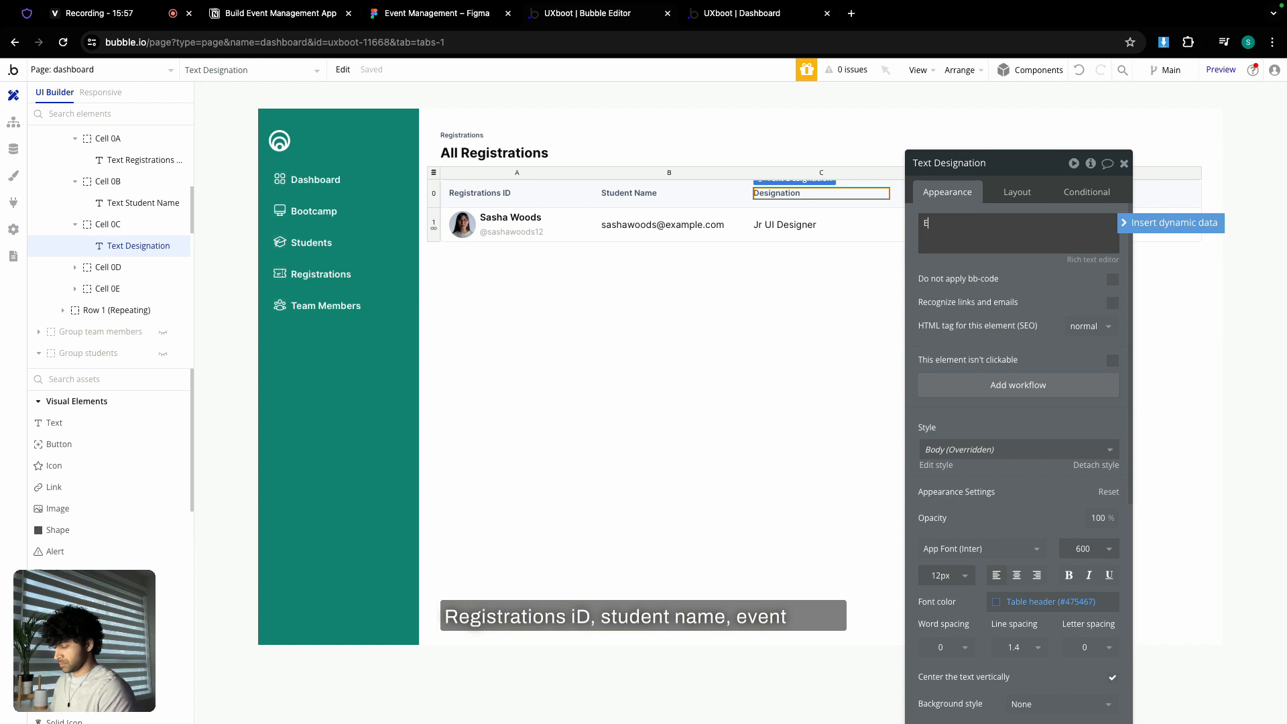
{"action": "left_click", "coordinate": [422, 19]}
{"action": "left_click", "coordinate": [549, 17]}
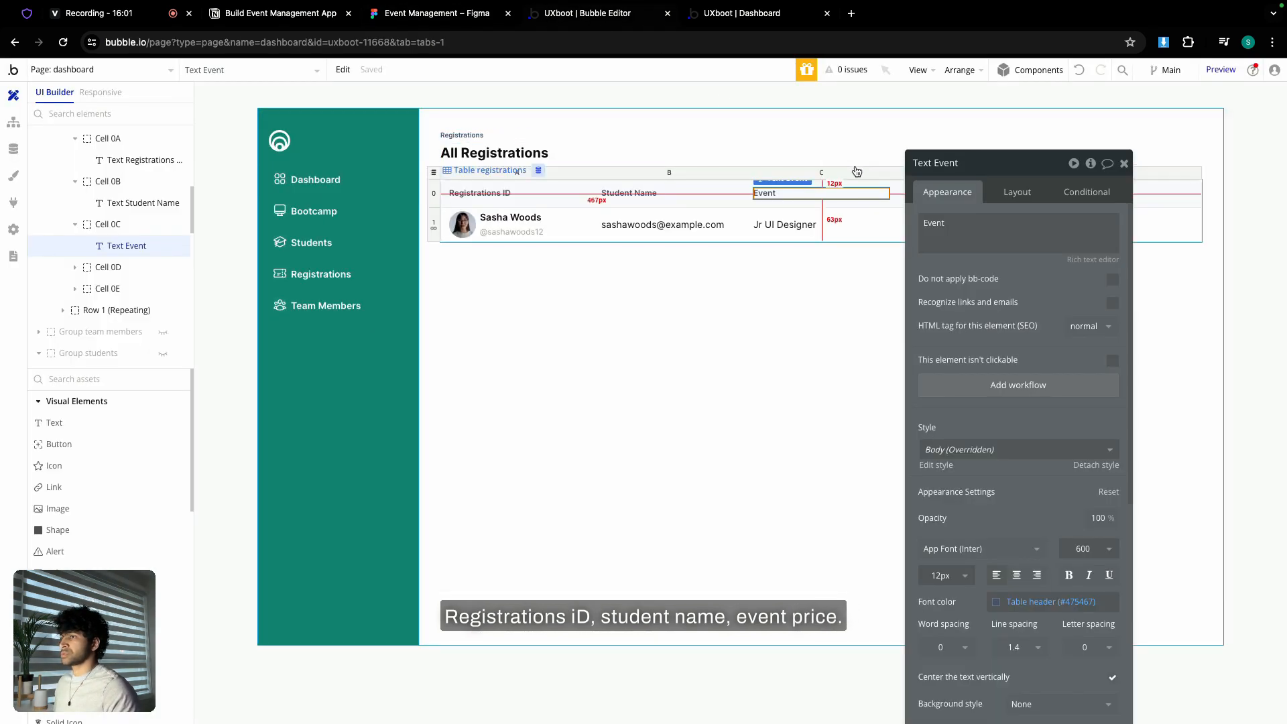
{"action": "left_click", "coordinate": [918, 193]}
{"action": "double_click", "coordinate": [915, 348]}
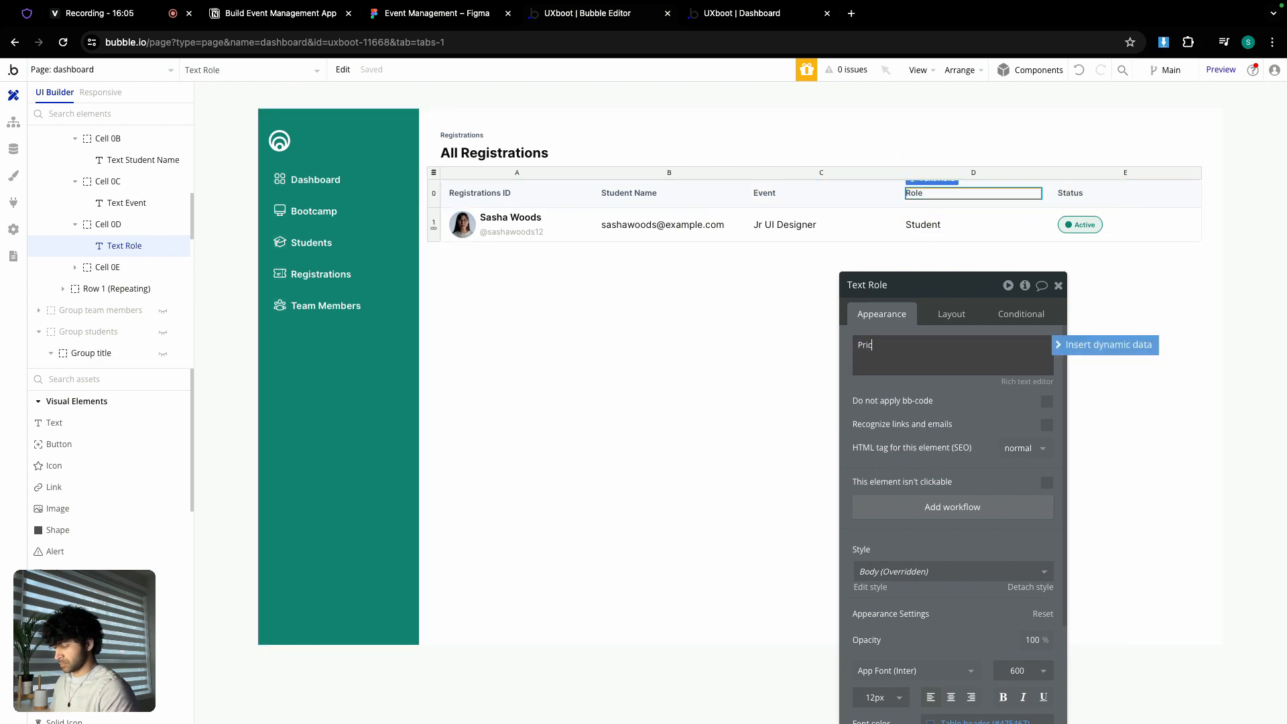
- Rename the last column header from Status to 'Enrolment type'
{"action": "left_click", "coordinate": [441, 17]}
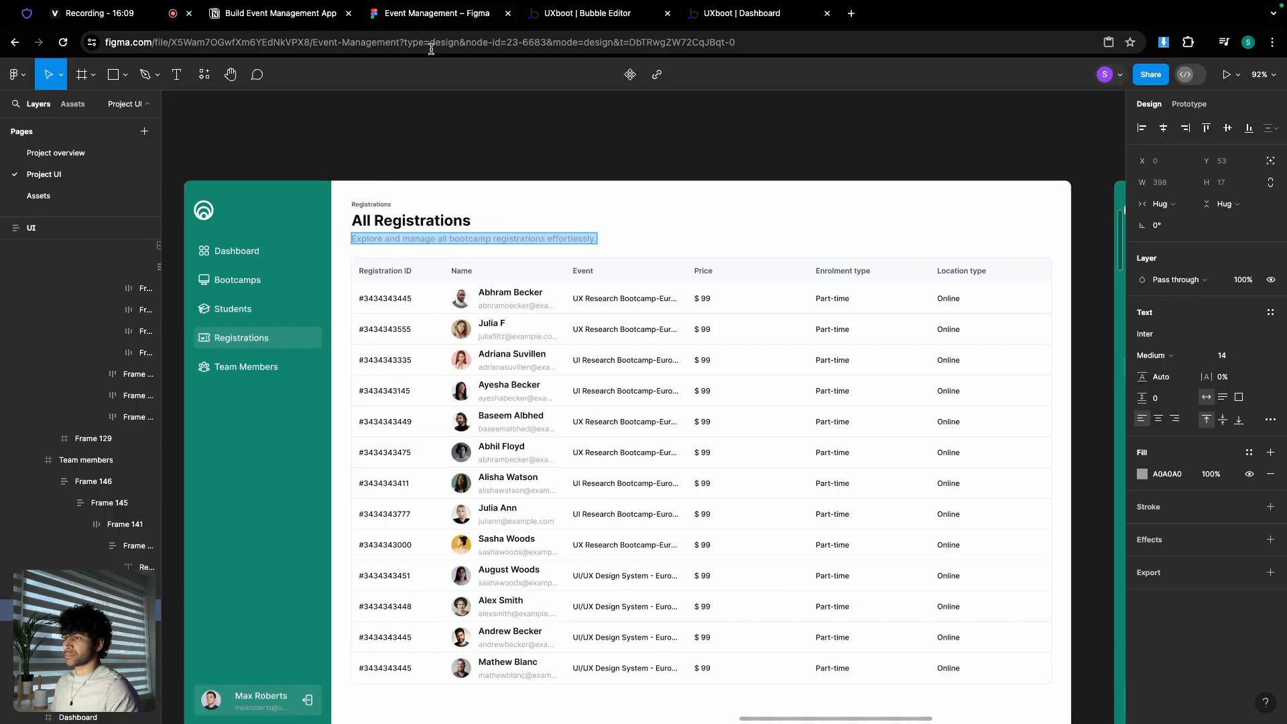
{"action": "left_click", "coordinate": [584, 13]}
{"action": "left_click", "coordinate": [1085, 193]}
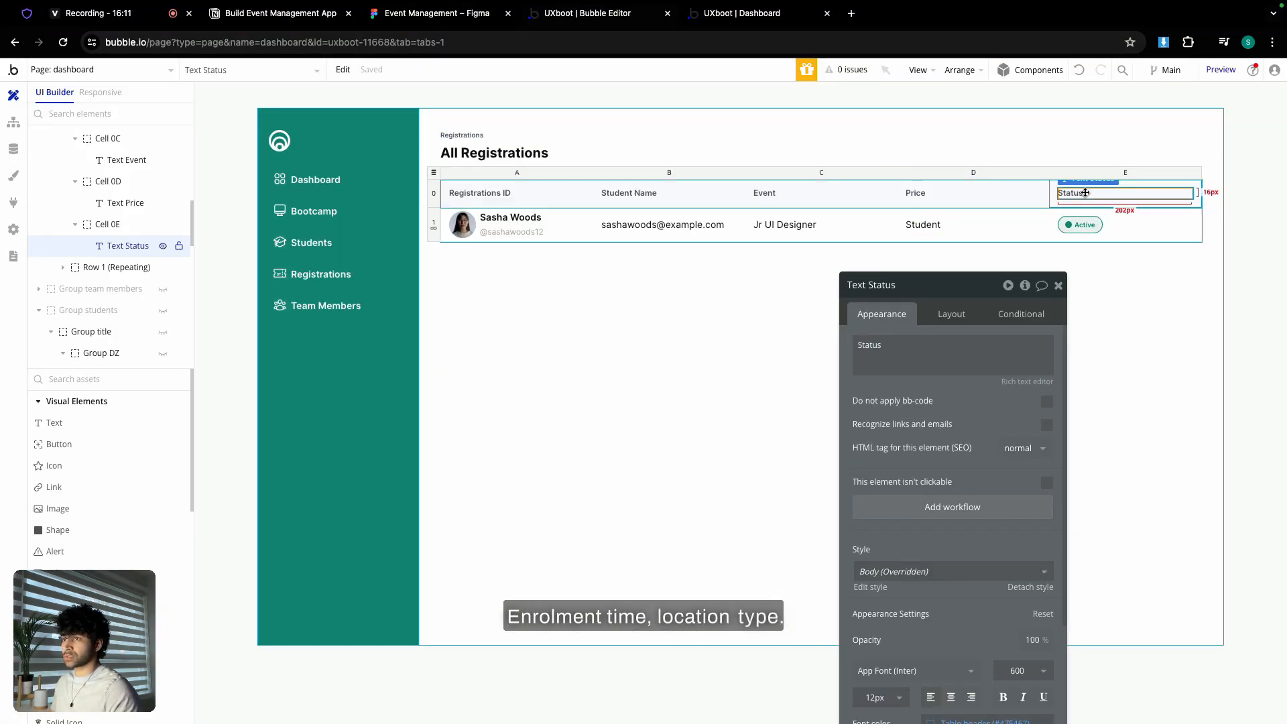
{"action": "double_click", "coordinate": [870, 344]}
{"action": "type", "text": "Enrolment type"}
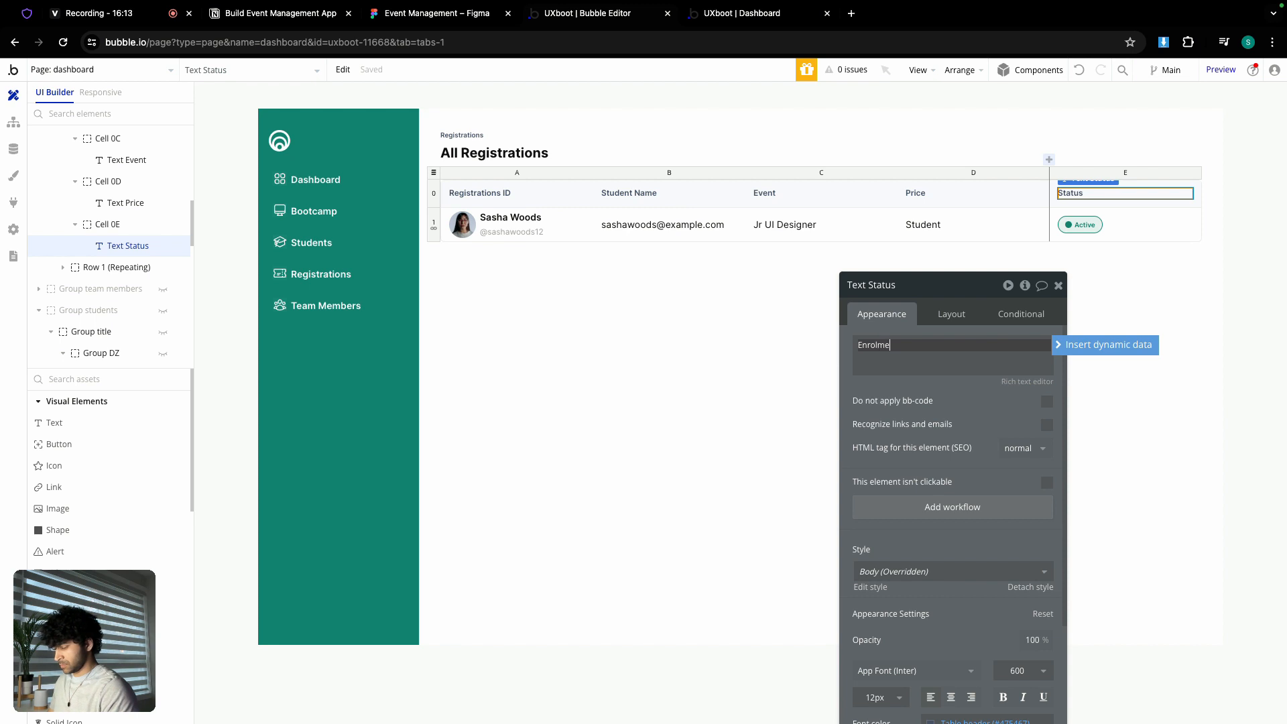
{"action": "left_click", "coordinate": [1060, 286]}
{"action": "left_click", "coordinate": [1010, 176]}
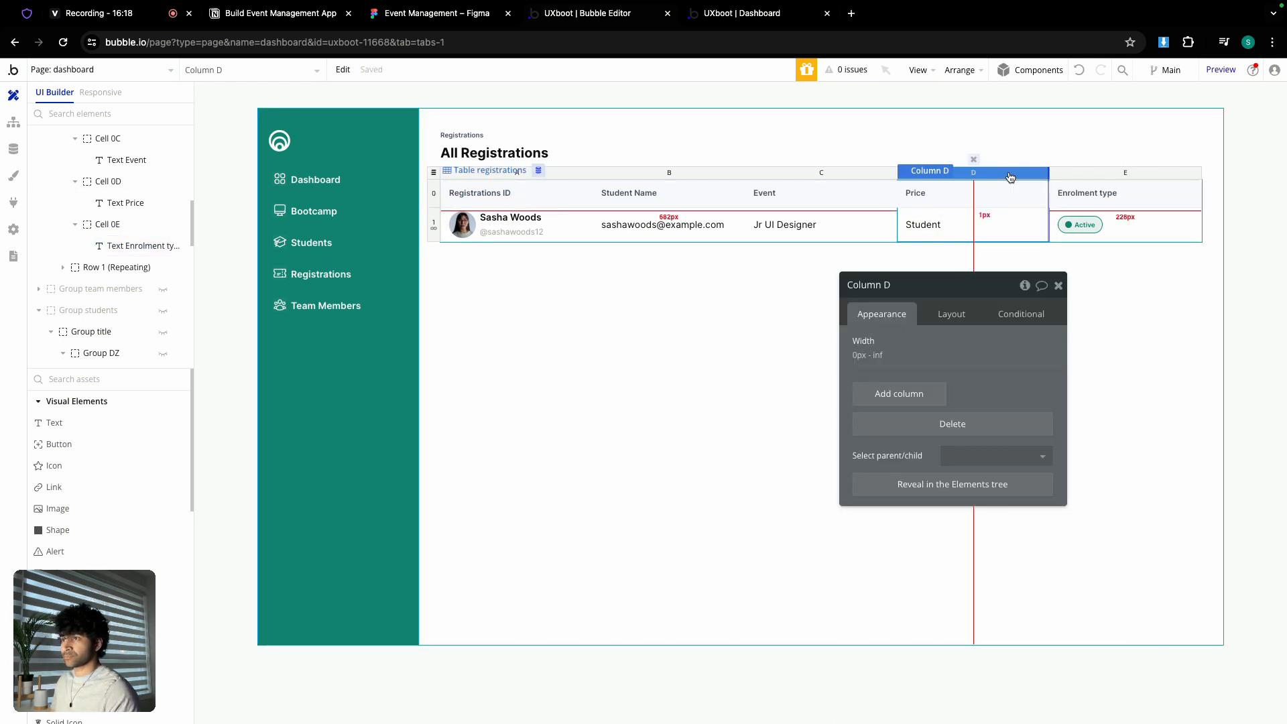
- Duplicate the Price column, pasting the copy to its right
{"action": "right_click", "coordinate": [1010, 175]}
{"action": "left_click", "coordinate": [1071, 262]}
{"action": "right_click", "coordinate": [1013, 174]}
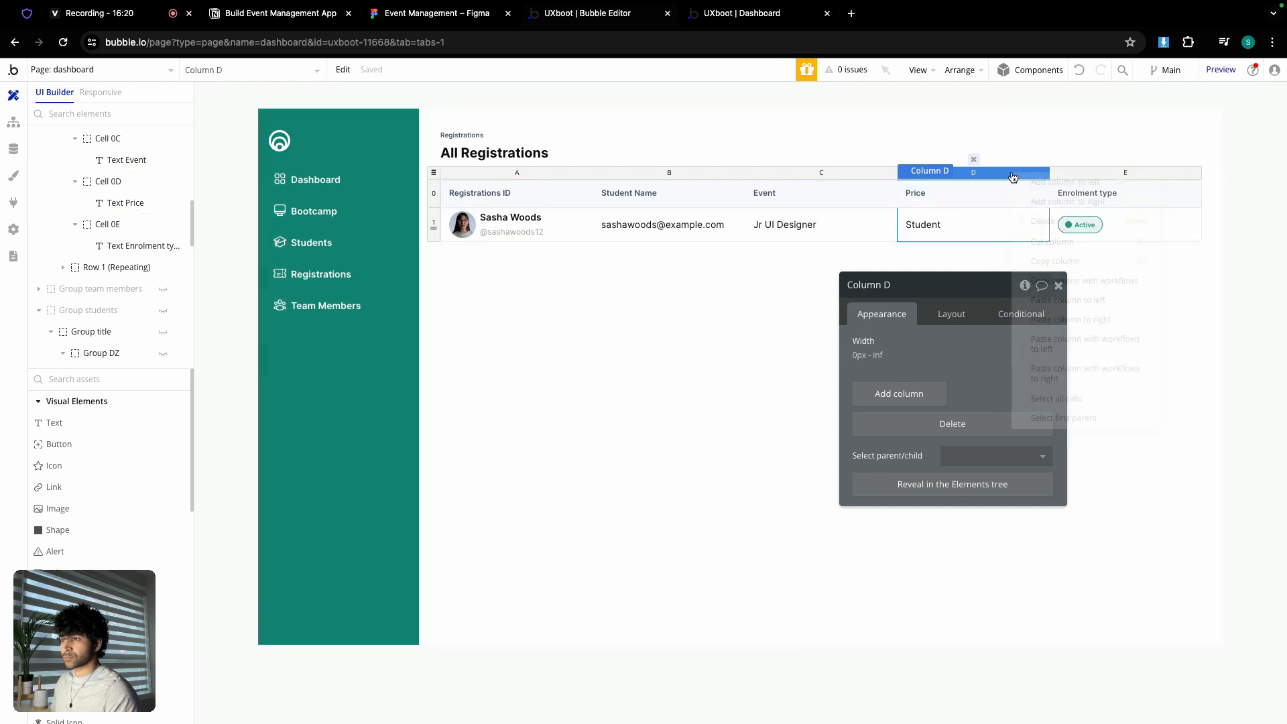
{"action": "left_click", "coordinate": [1097, 321]}
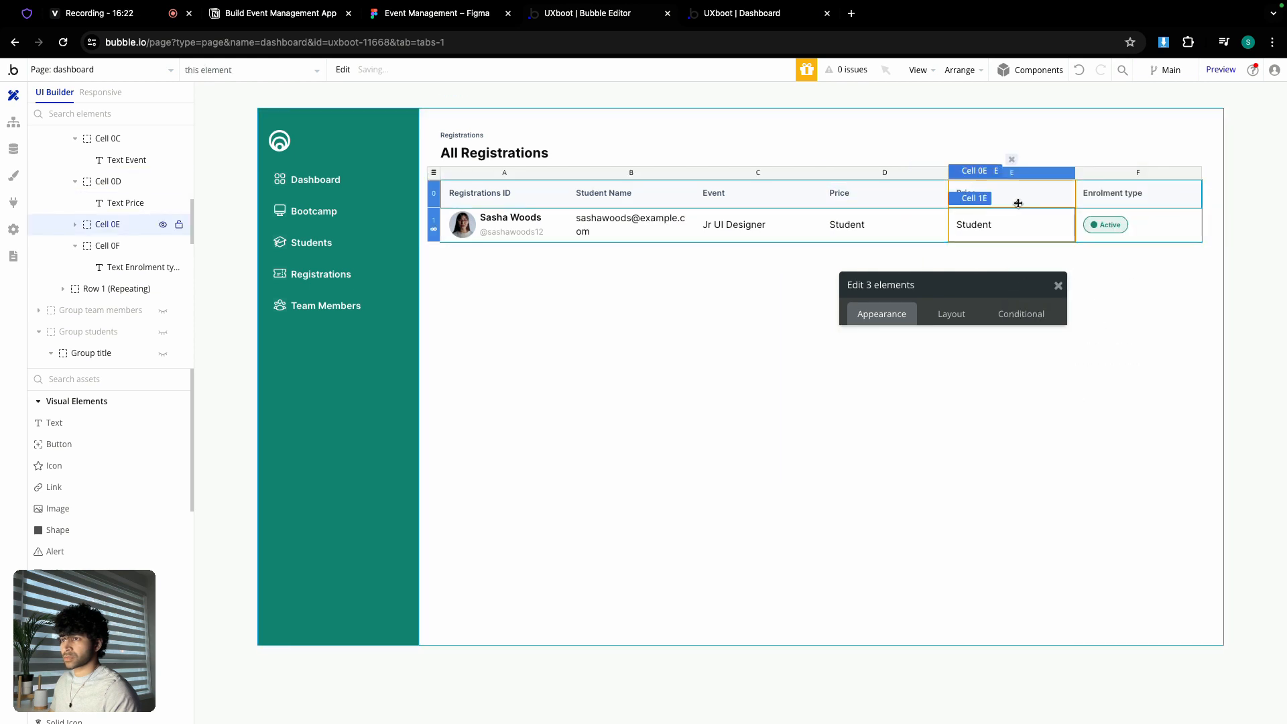
- Rename the last header to 'Location type' and the copied column's header to 'Enrolment type'
{"action": "left_click", "coordinate": [1100, 197]}
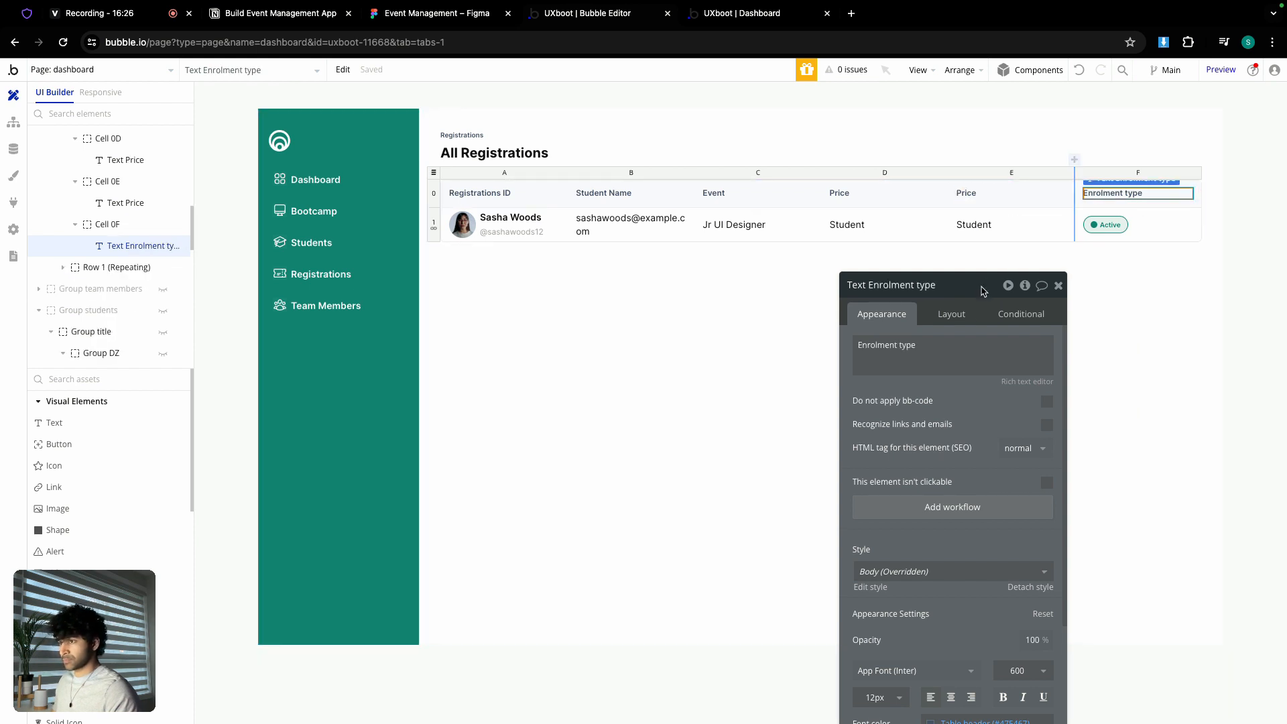
{"action": "triple_click", "coordinate": [963, 337]}
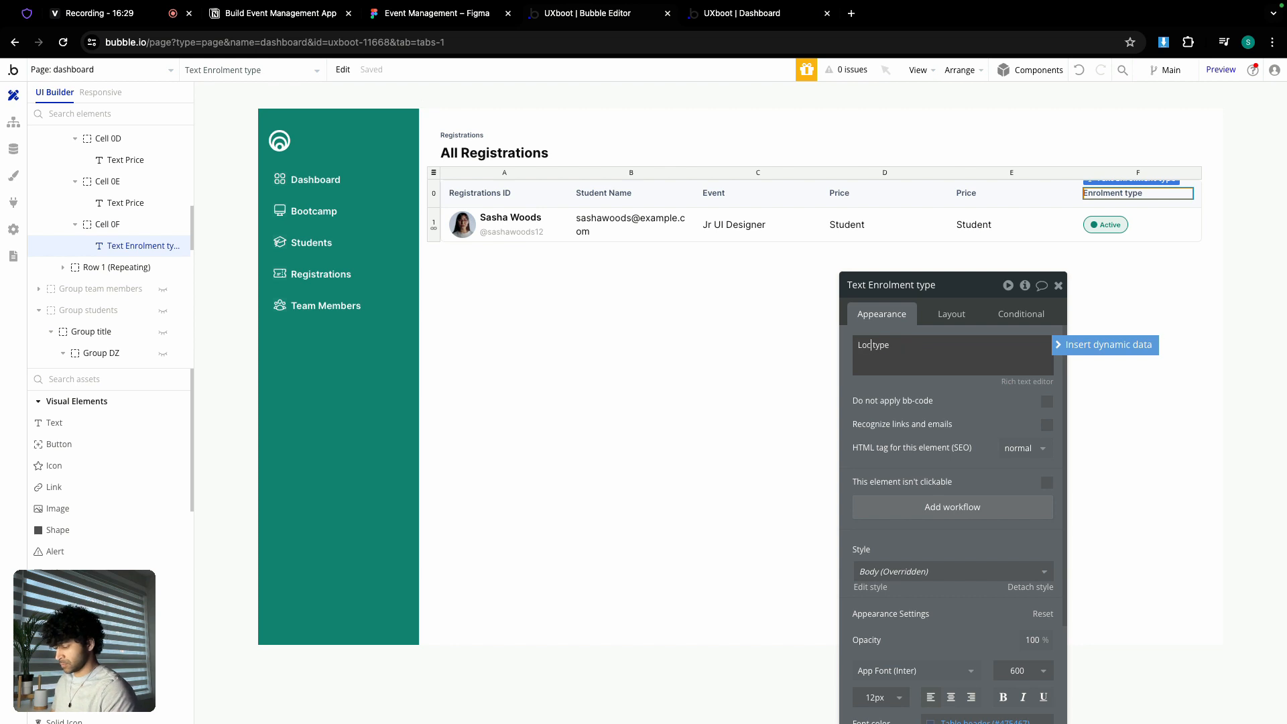
{"action": "type", "text": "Location type"}
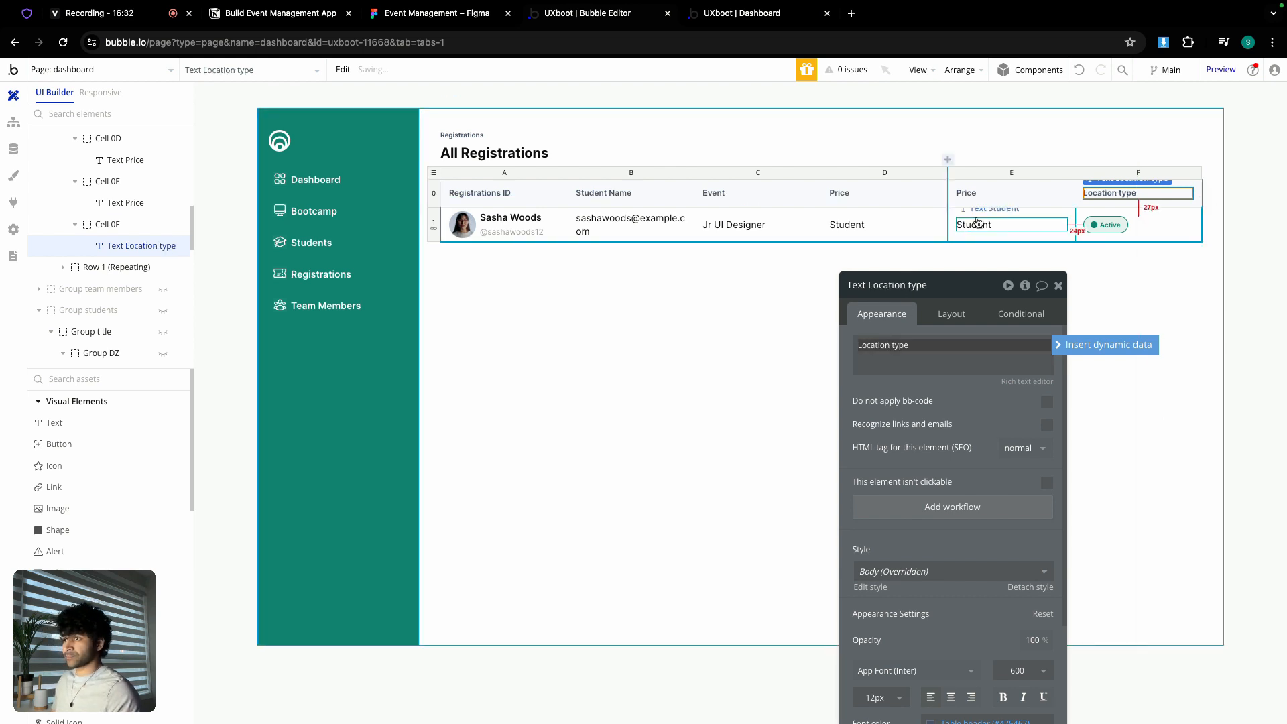
{"action": "left_click", "coordinate": [969, 193]}
{"action": "triple_click", "coordinate": [907, 355]}
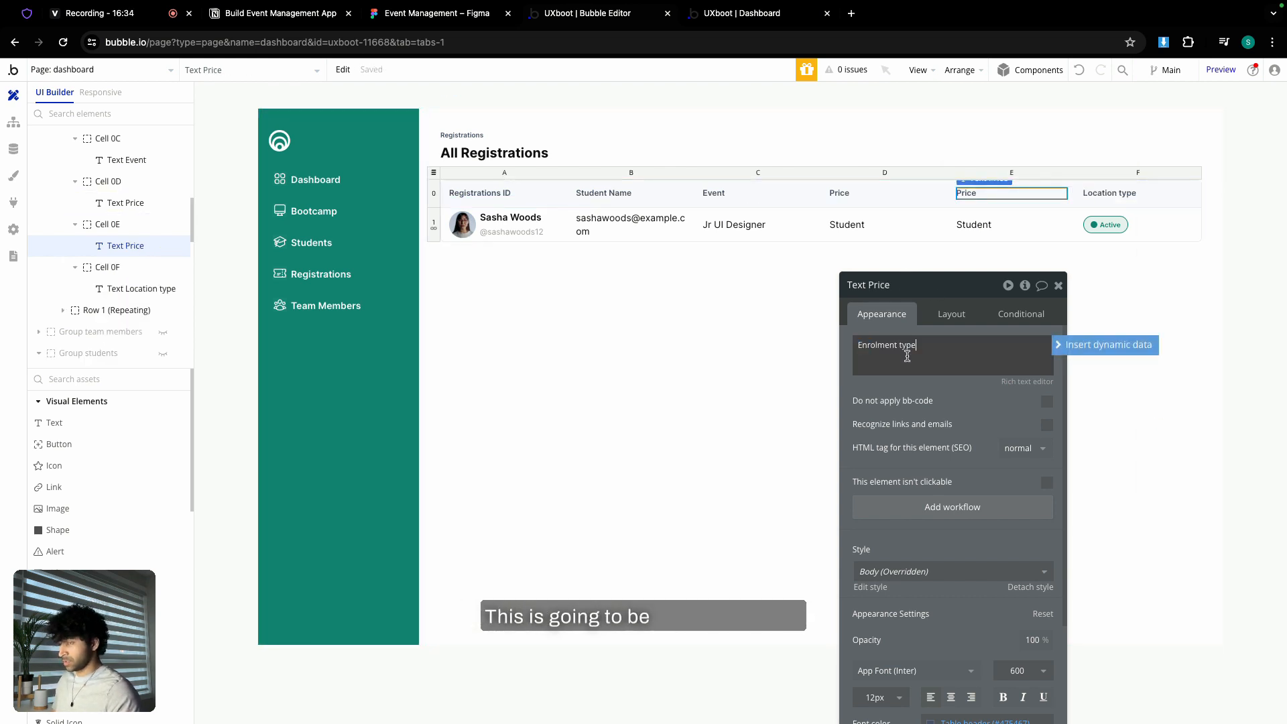
{"action": "left_click", "coordinate": [1058, 285]}
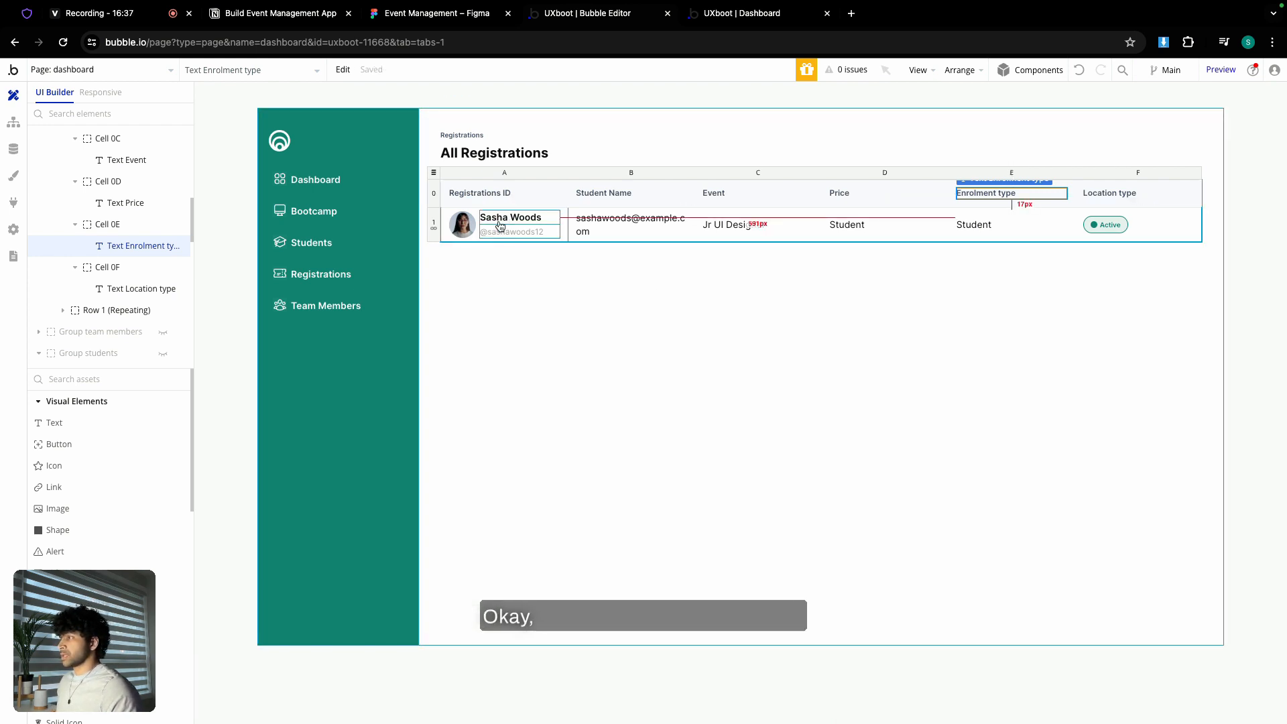
- Compare the table headers against the Figma registrations design
{"action": "left_click", "coordinate": [429, 16]}
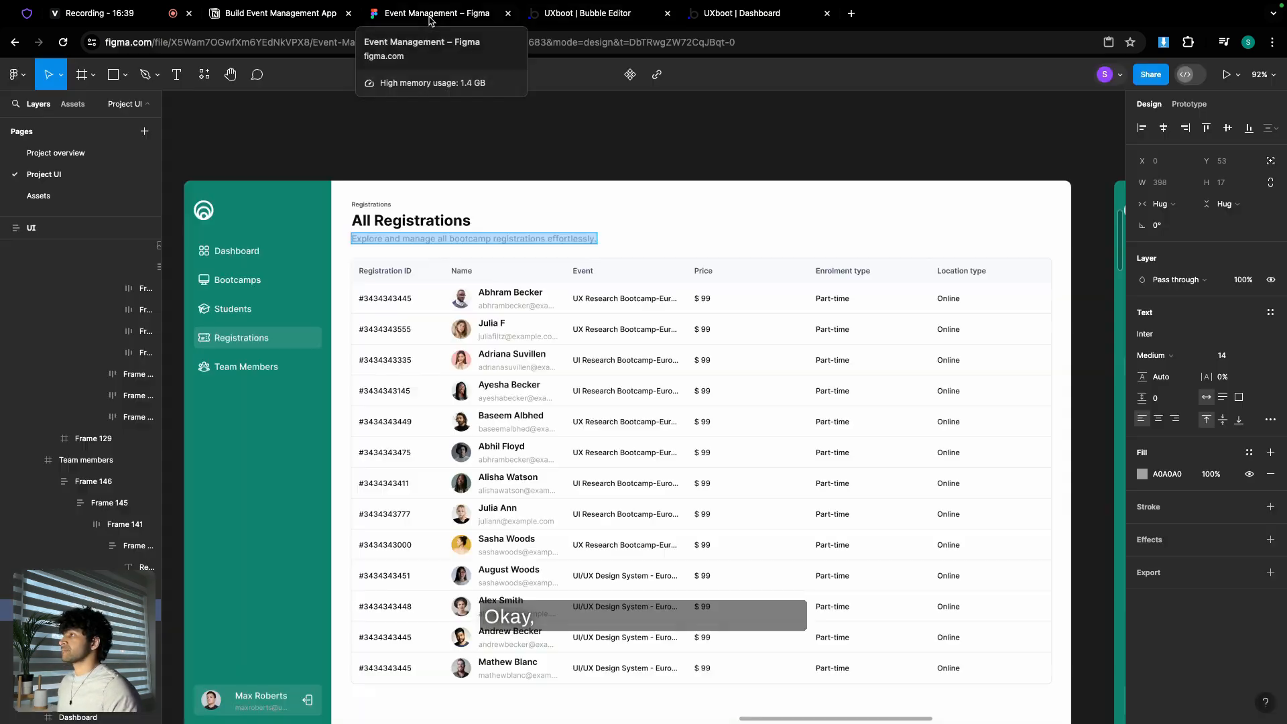
{"action": "scroll", "coordinate": [477, 295], "scroll_direction": "up", "scroll_amount": 1}
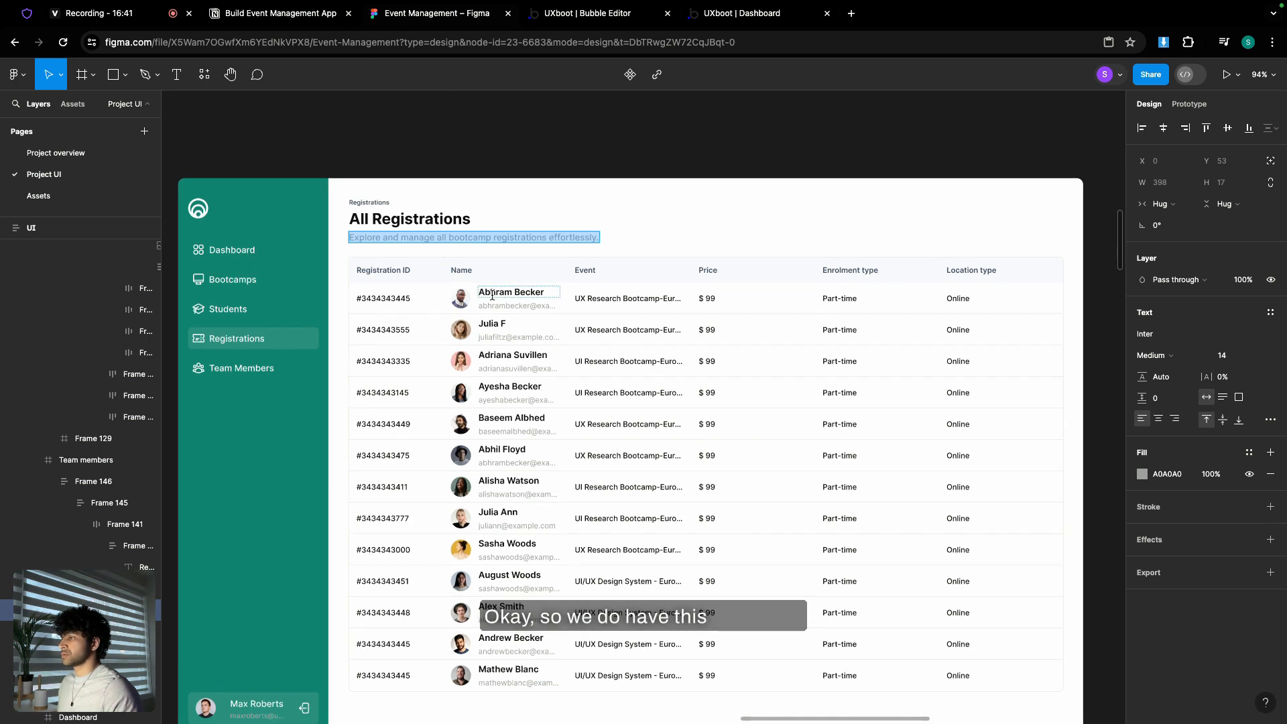
{"action": "left_click", "coordinate": [562, 18]}
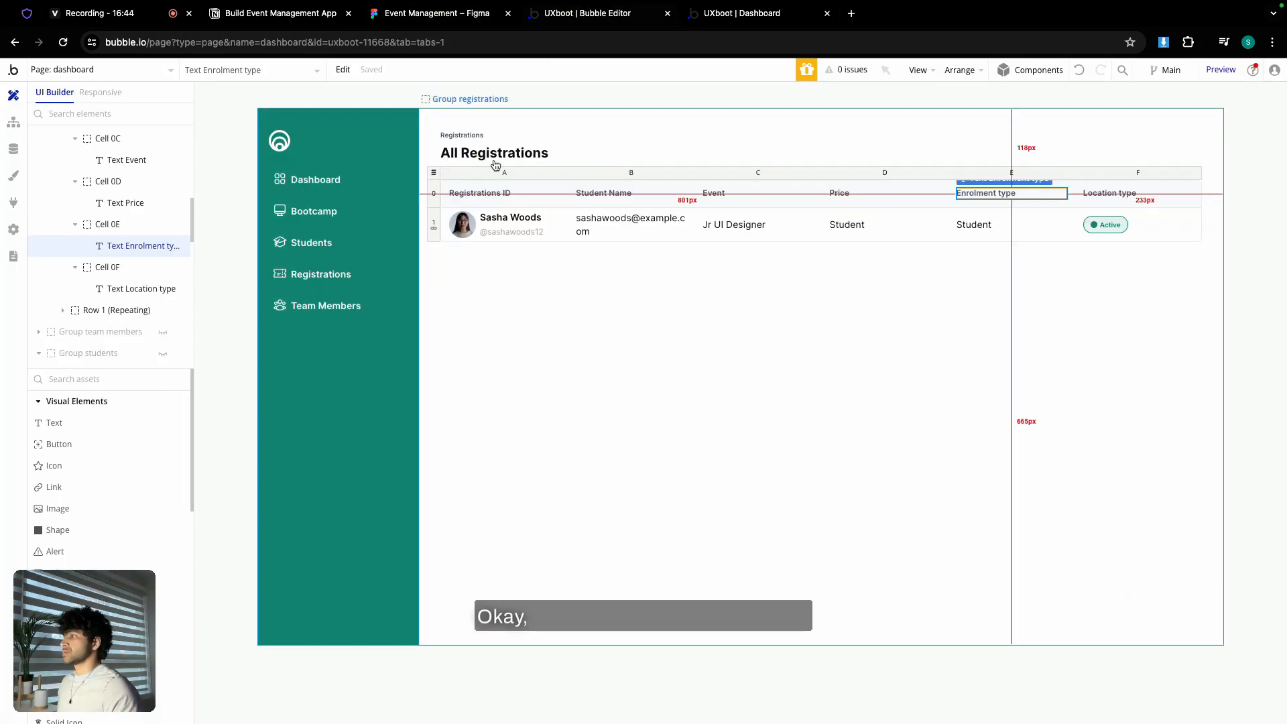
{"action": "left_click", "coordinate": [493, 230]}
{"action": "left_click", "coordinate": [467, 228], "text": "shift"}
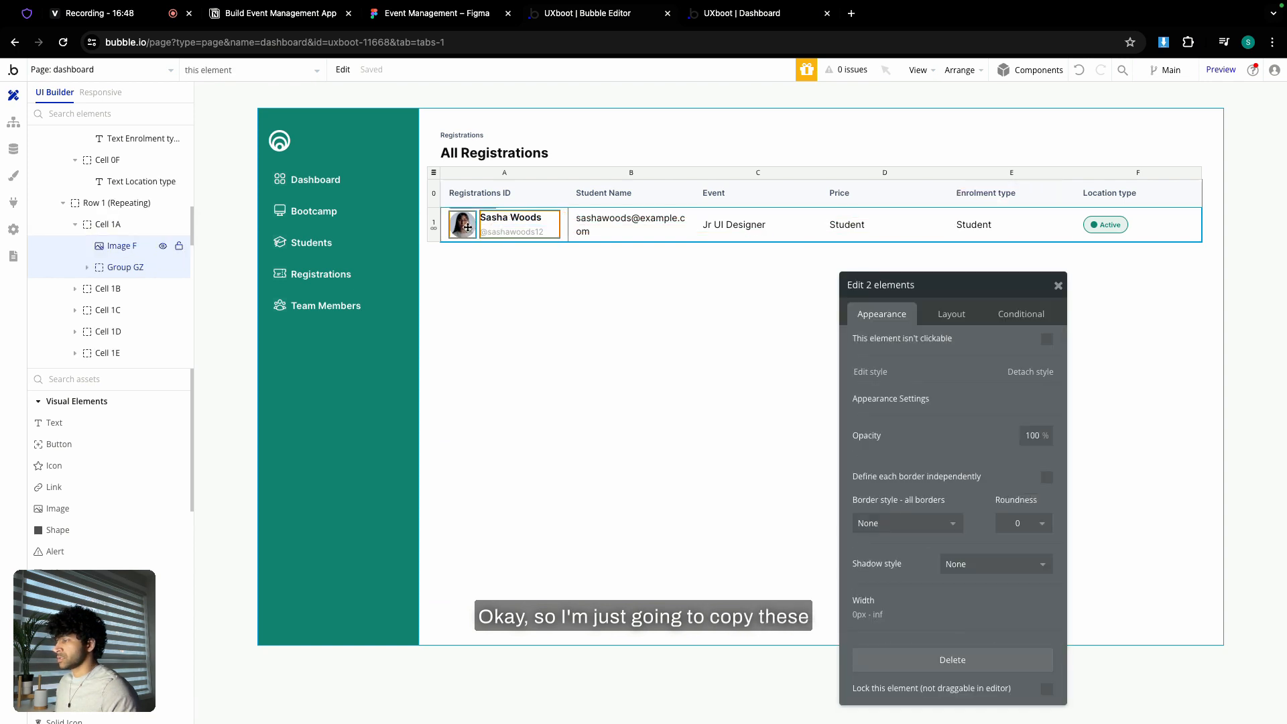
{"action": "right_click", "coordinate": [468, 229]}
{"action": "left_click", "coordinate": [505, 359]}
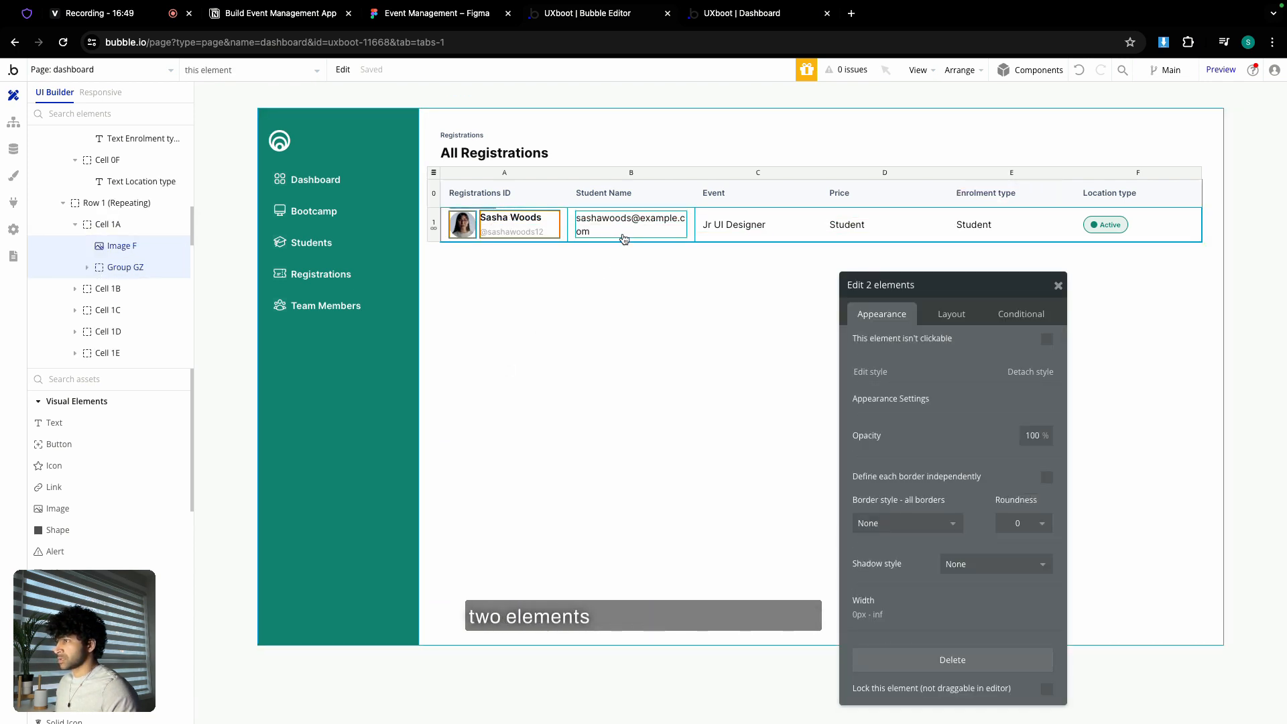
- Cut the e-mail text out of the Student Name cell and paste the avatar and name group in
{"action": "left_click", "coordinate": [674, 234]}
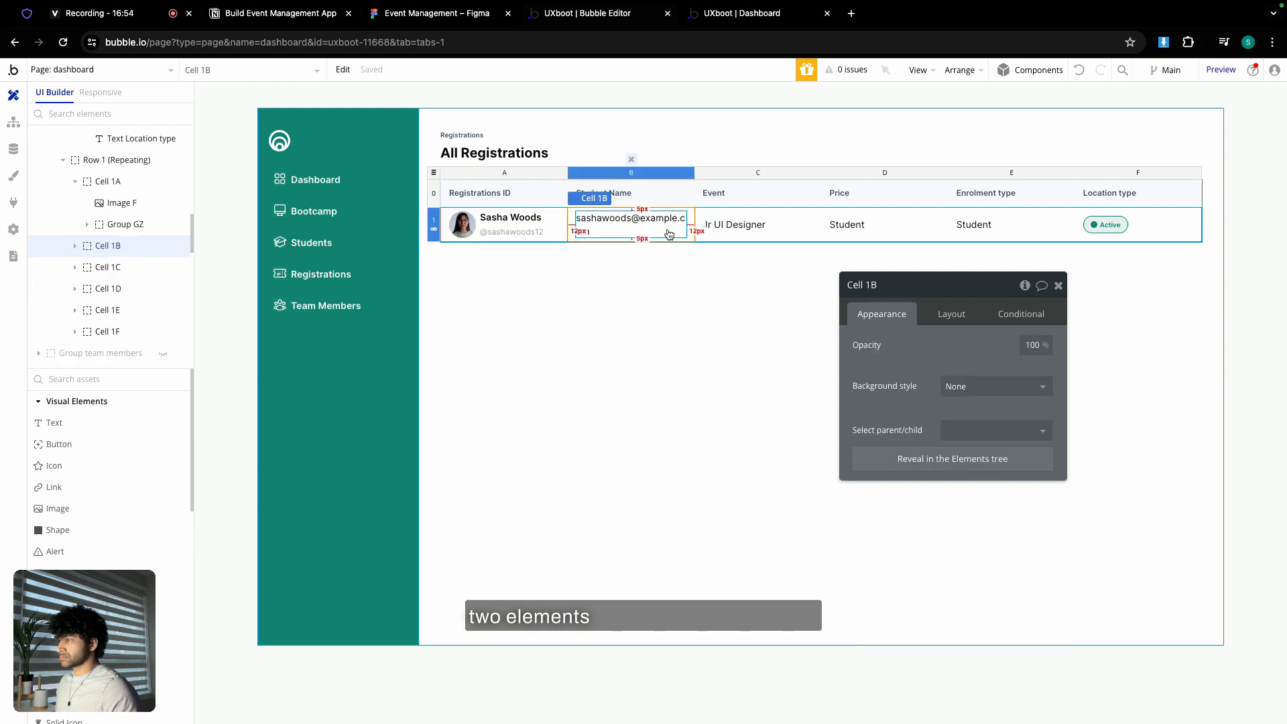
{"action": "left_click", "coordinate": [669, 232]}
{"action": "key", "text": "super+x"}
{"action": "left_click", "coordinate": [636, 225]}
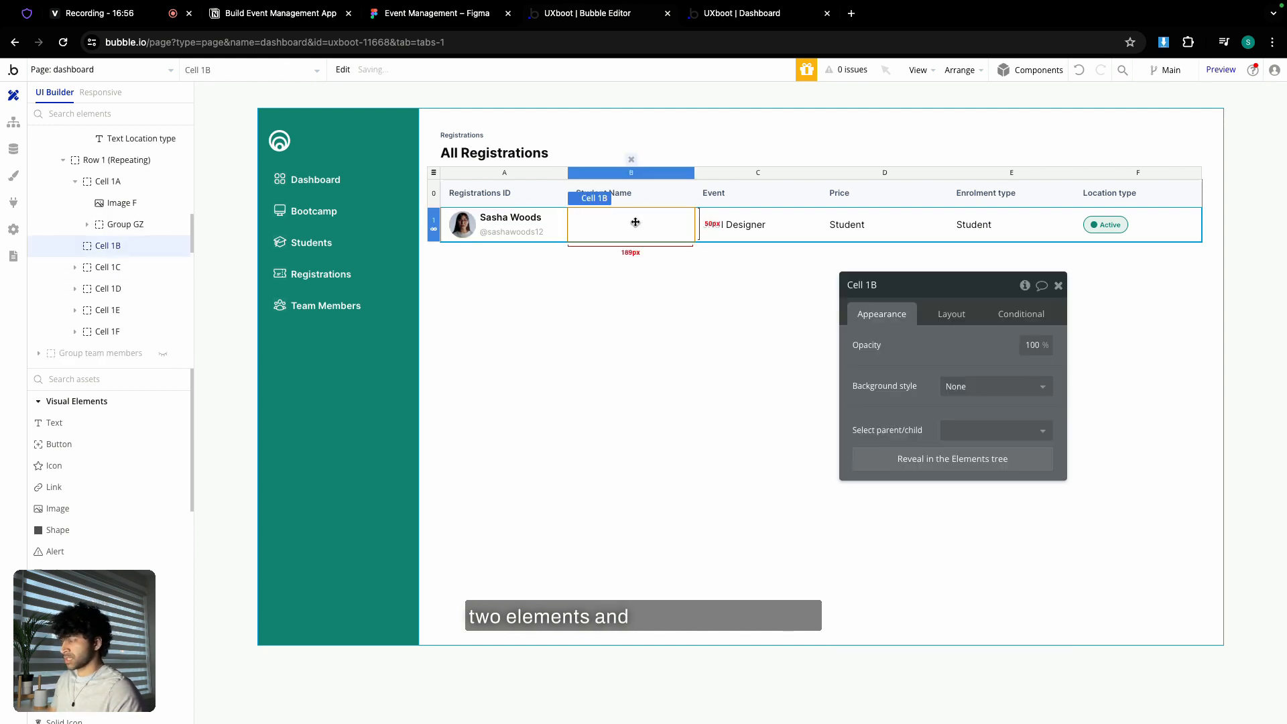
{"action": "right_click", "coordinate": [636, 226]}
{"action": "left_click", "coordinate": [663, 233]}
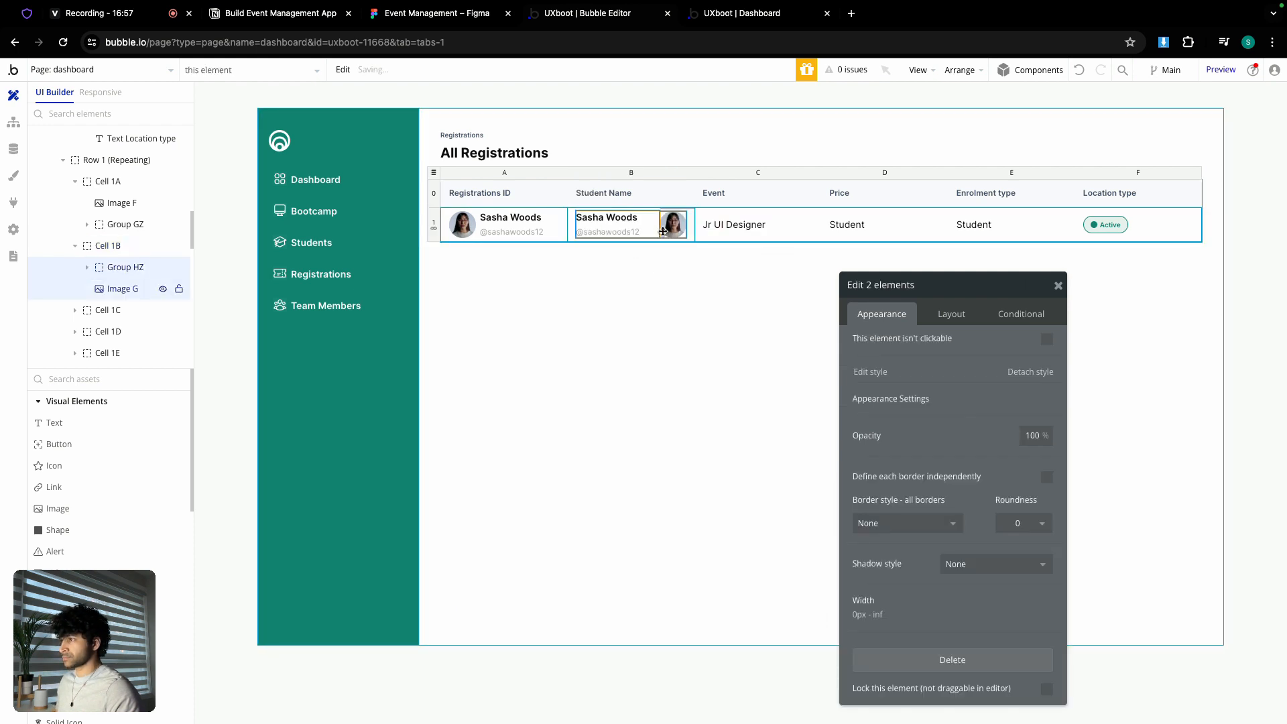
- Make the pasted avatar the first element, ahead of the name
{"action": "left_click", "coordinate": [670, 228]}
{"action": "left_click", "coordinate": [952, 315]}
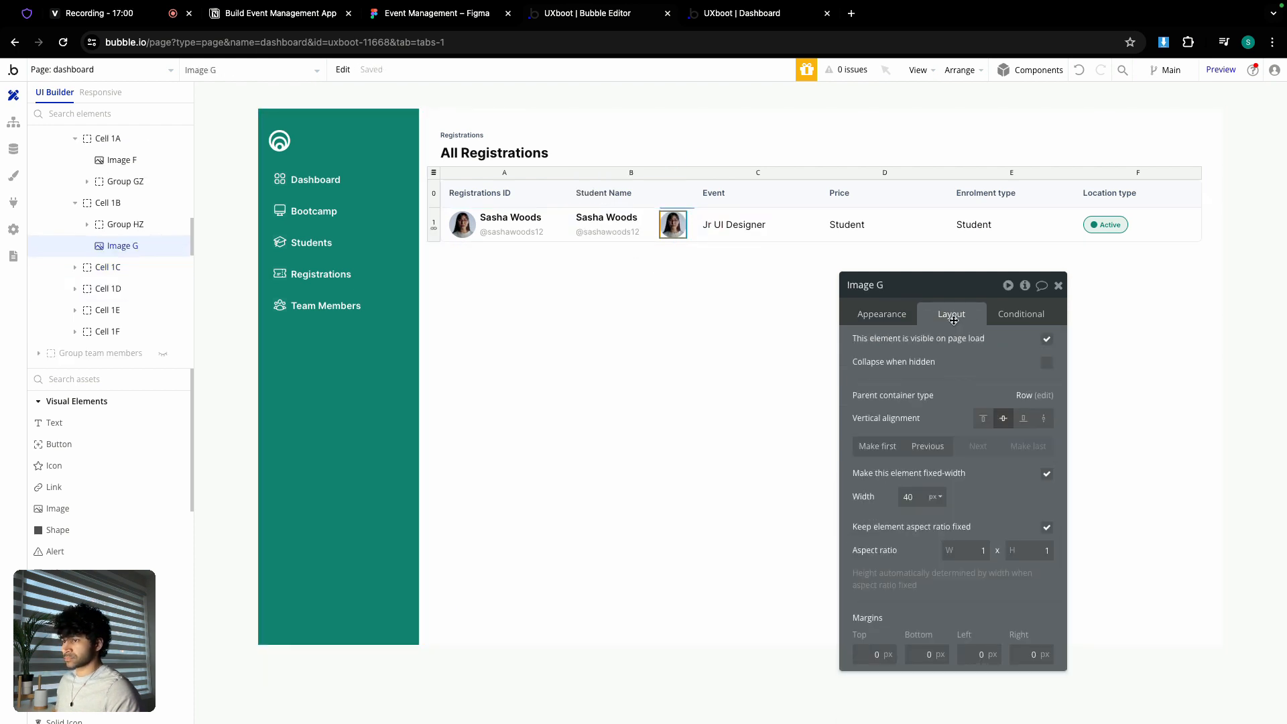
{"action": "left_click", "coordinate": [877, 447]}
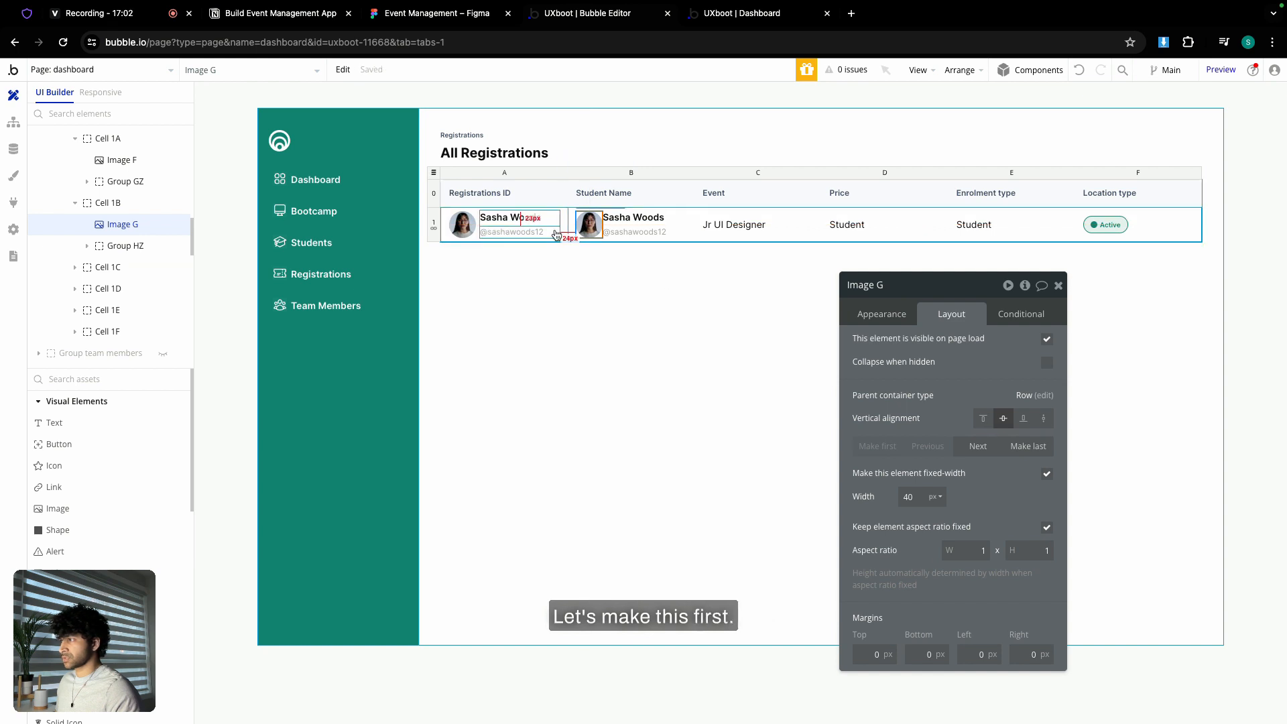
{"action": "left_click", "coordinate": [462, 17]}
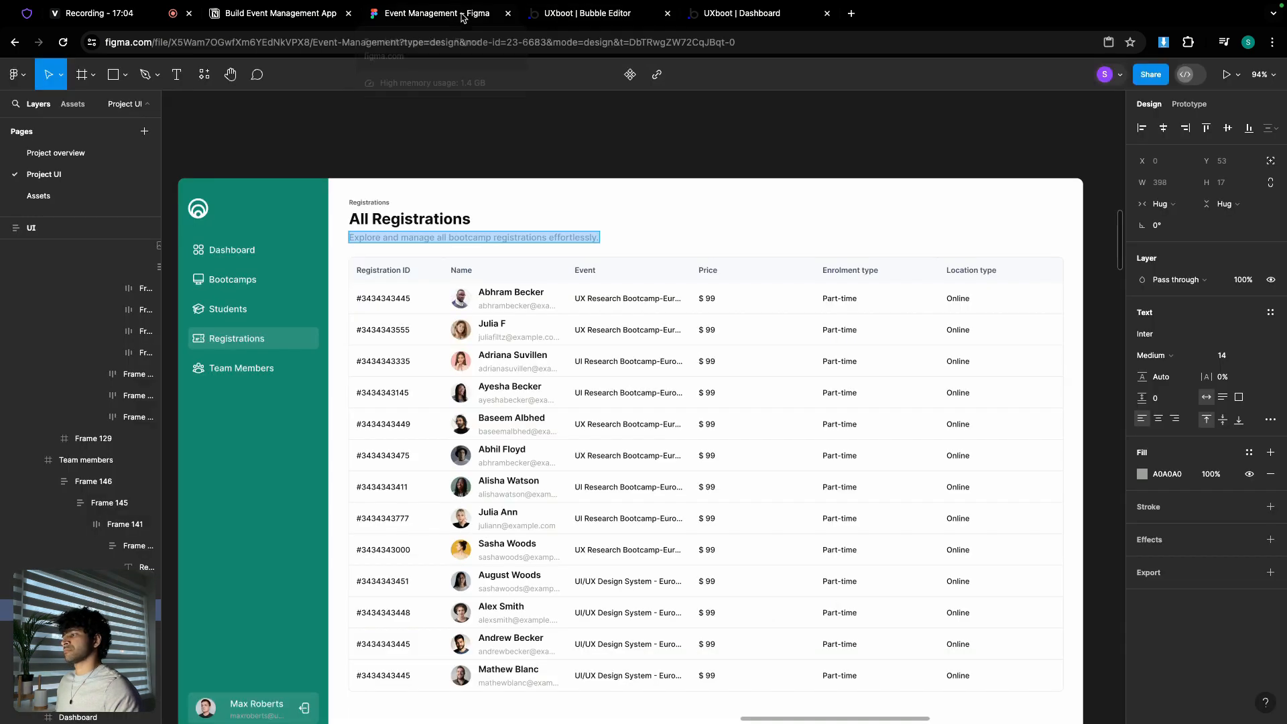
{"action": "left_click", "coordinate": [588, 12]}
- Turn the copied username line into the e-mail text with a fixed 24 px height
{"action": "left_click", "coordinate": [642, 233]}
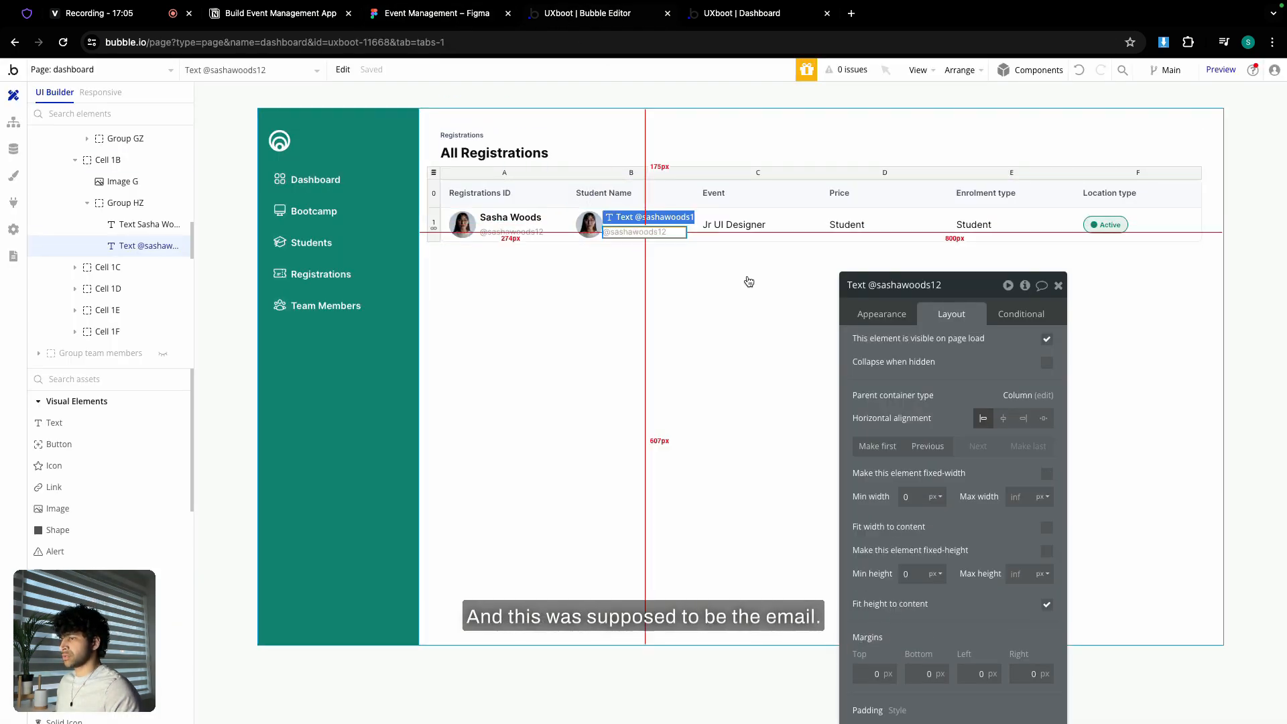
{"action": "left_click", "coordinate": [881, 314]}
{"action": "left_click_drag", "start_coordinate": [859, 345], "coordinate": [918, 347]}
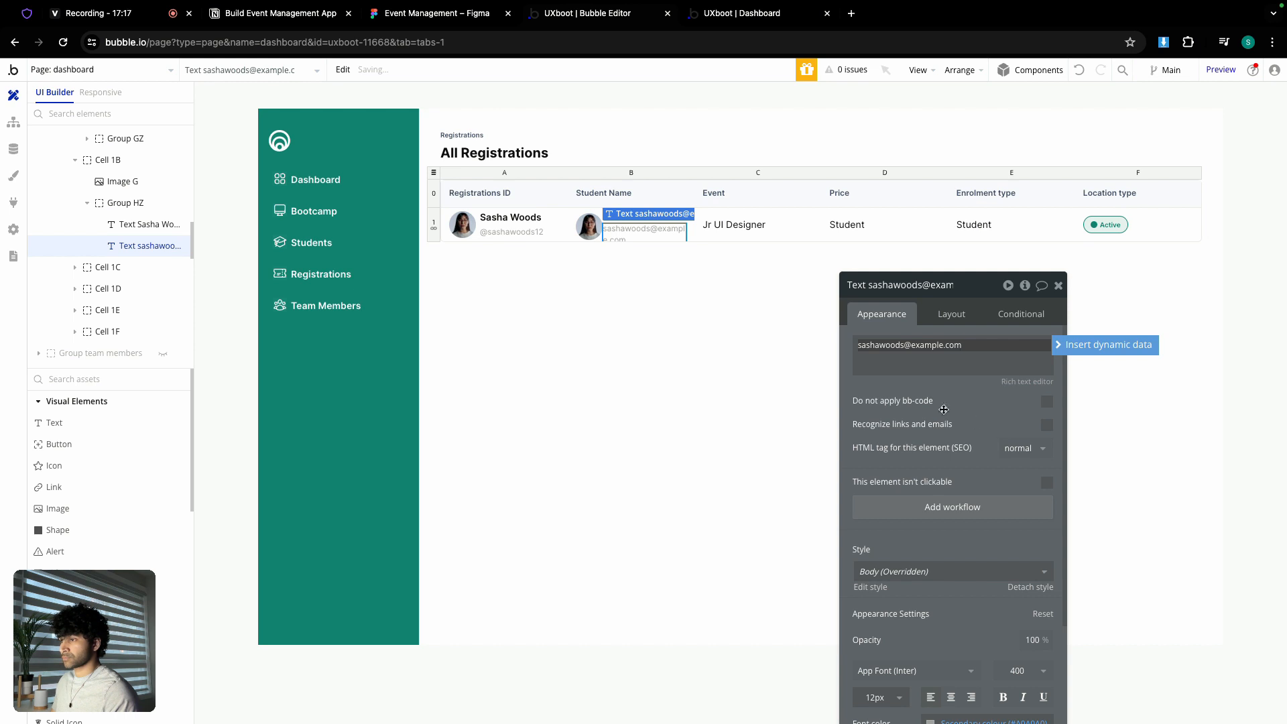
{"action": "left_click", "coordinate": [951, 313]}
{"action": "left_click_drag", "start_coordinate": [974, 290], "coordinate": [947, 166]}
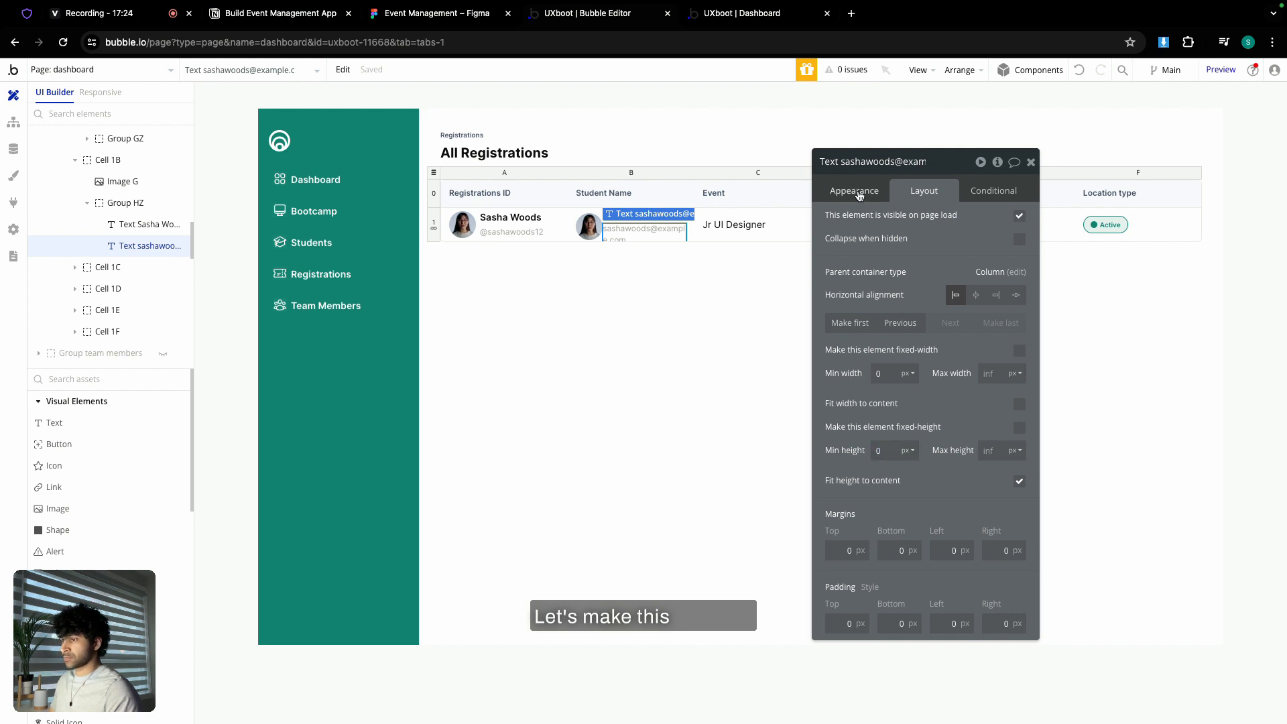
{"action": "left_click", "coordinate": [859, 194]}
{"action": "left_click", "coordinate": [909, 195]}
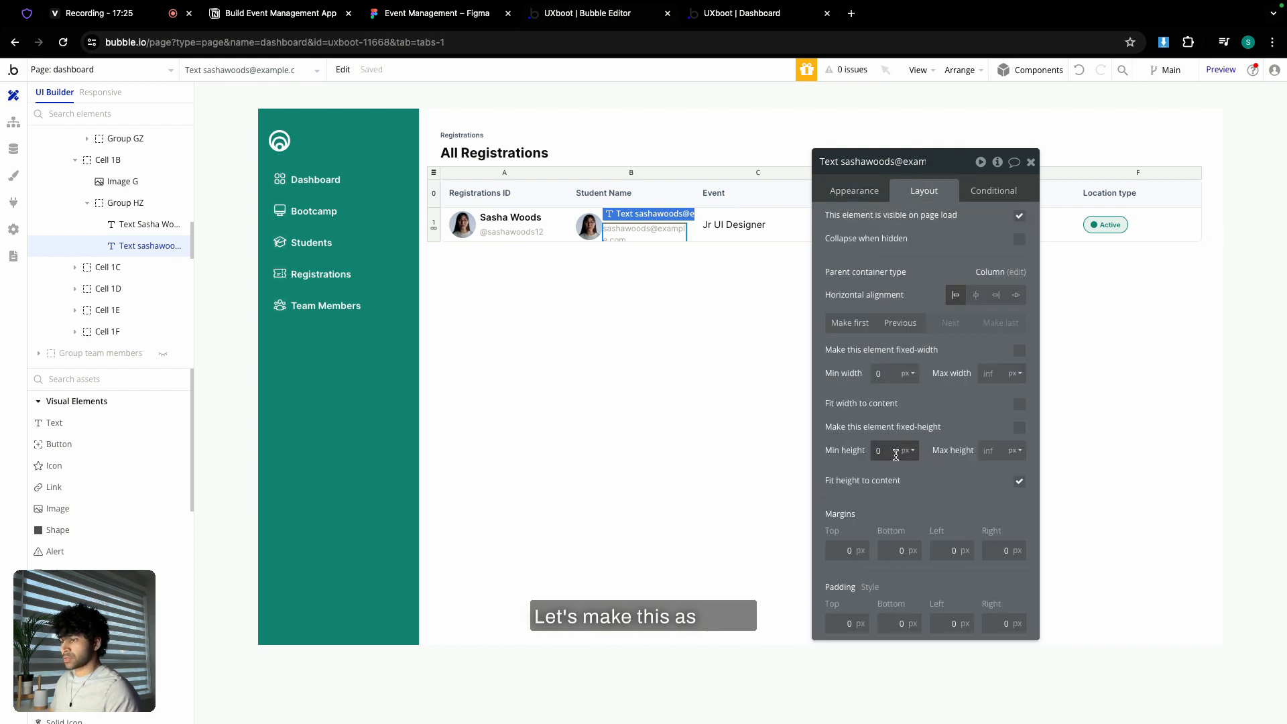
{"action": "type", "text": "12"}
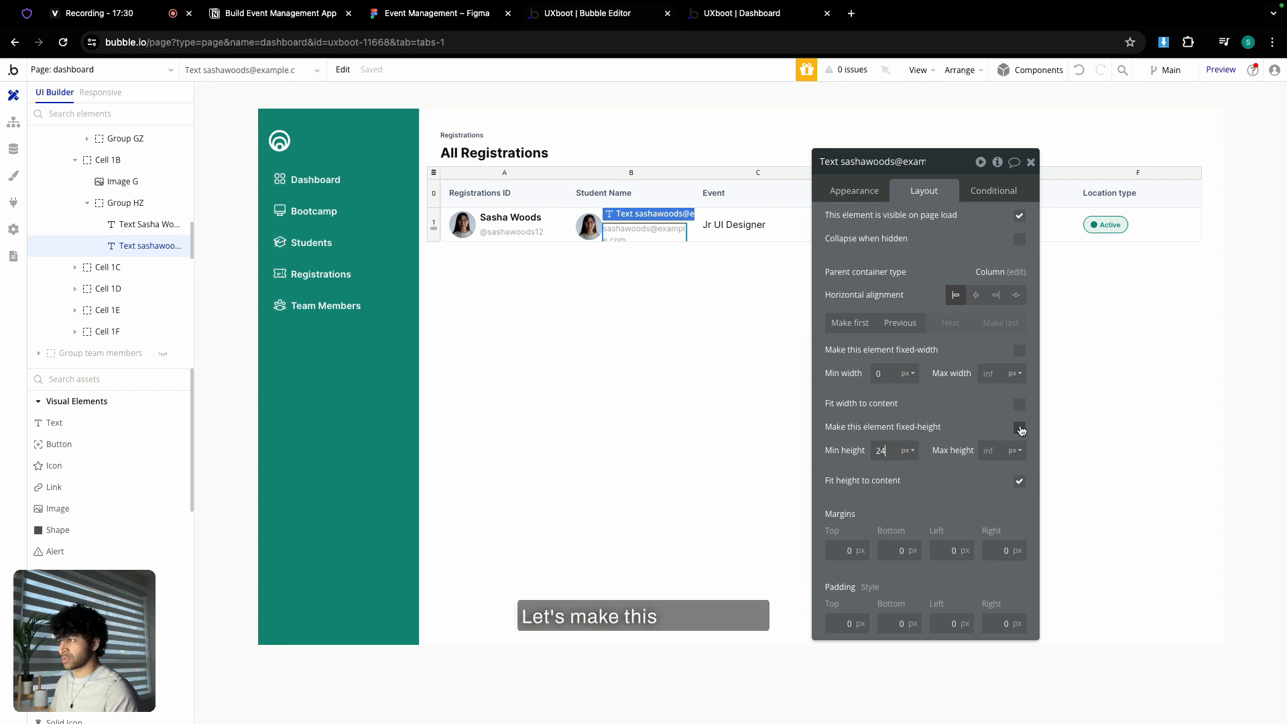
{"action": "left_click", "coordinate": [1019, 428]}
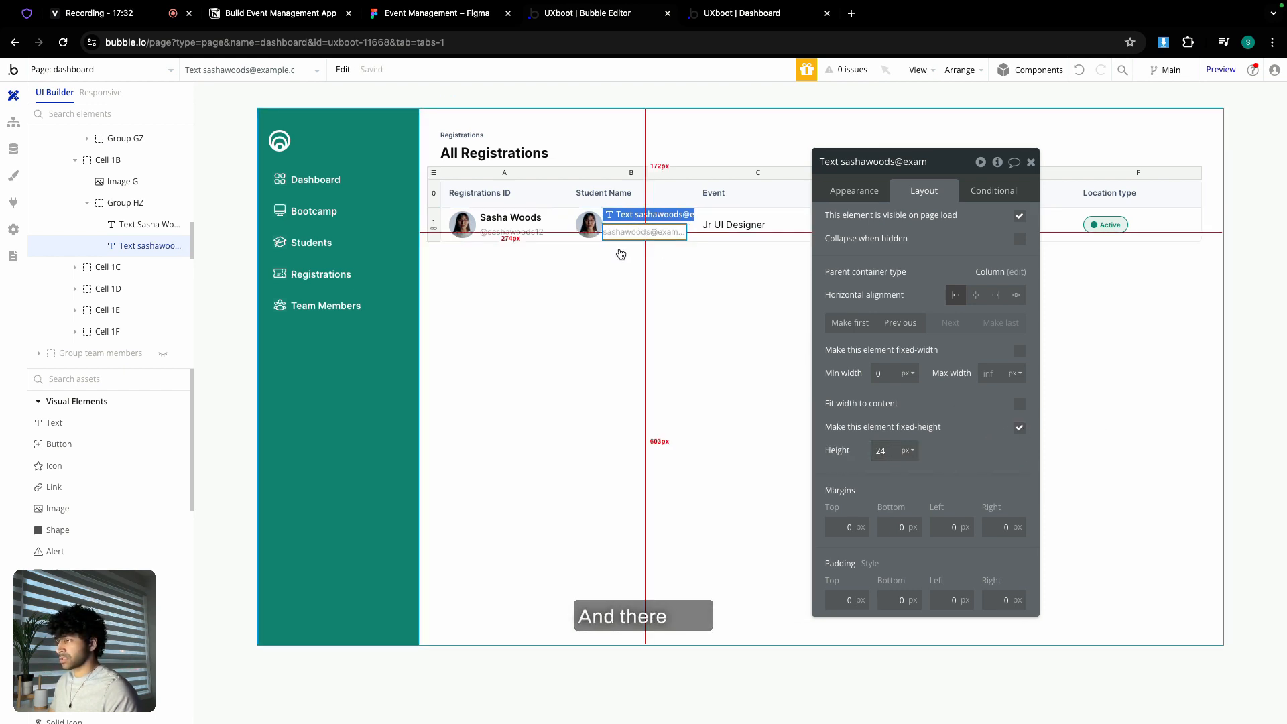
{"action": "left_click", "coordinate": [1031, 163]}
- Select and copy the Jr UI Designer text element
{"action": "left_click", "coordinate": [763, 224]}
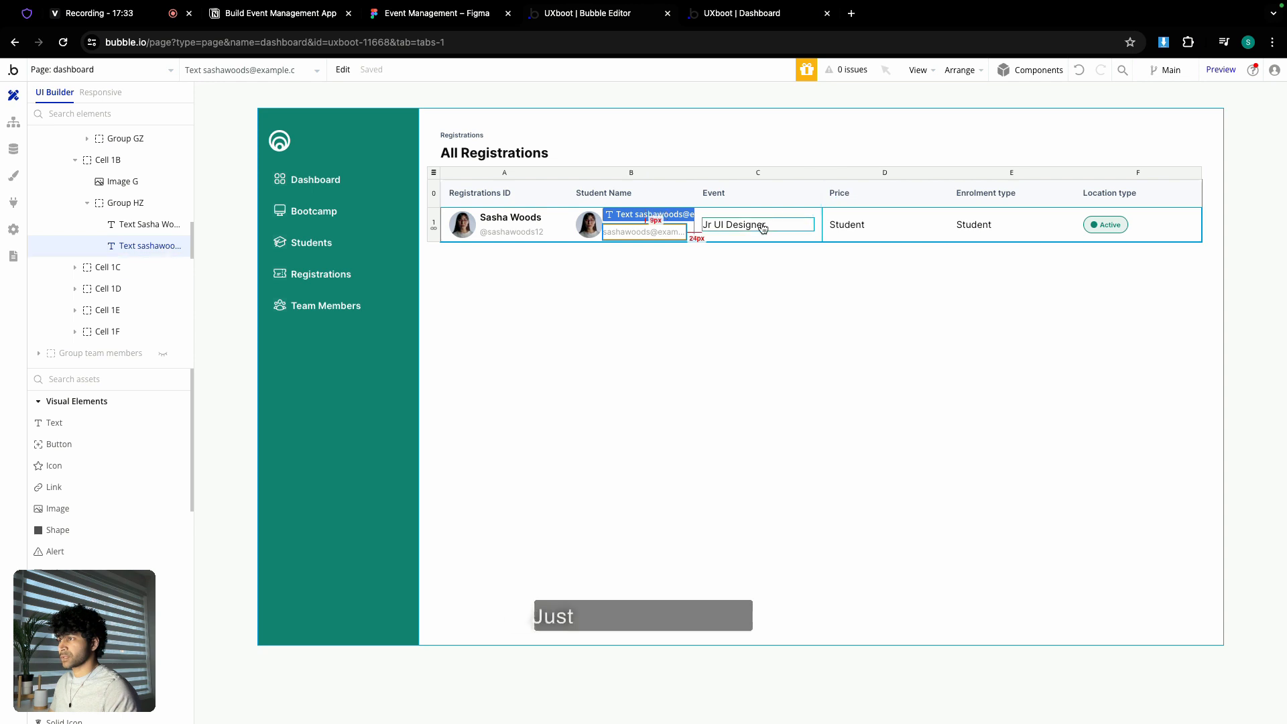
{"action": "double_click", "coordinate": [762, 225]}
{"action": "key", "text": "Escape"}
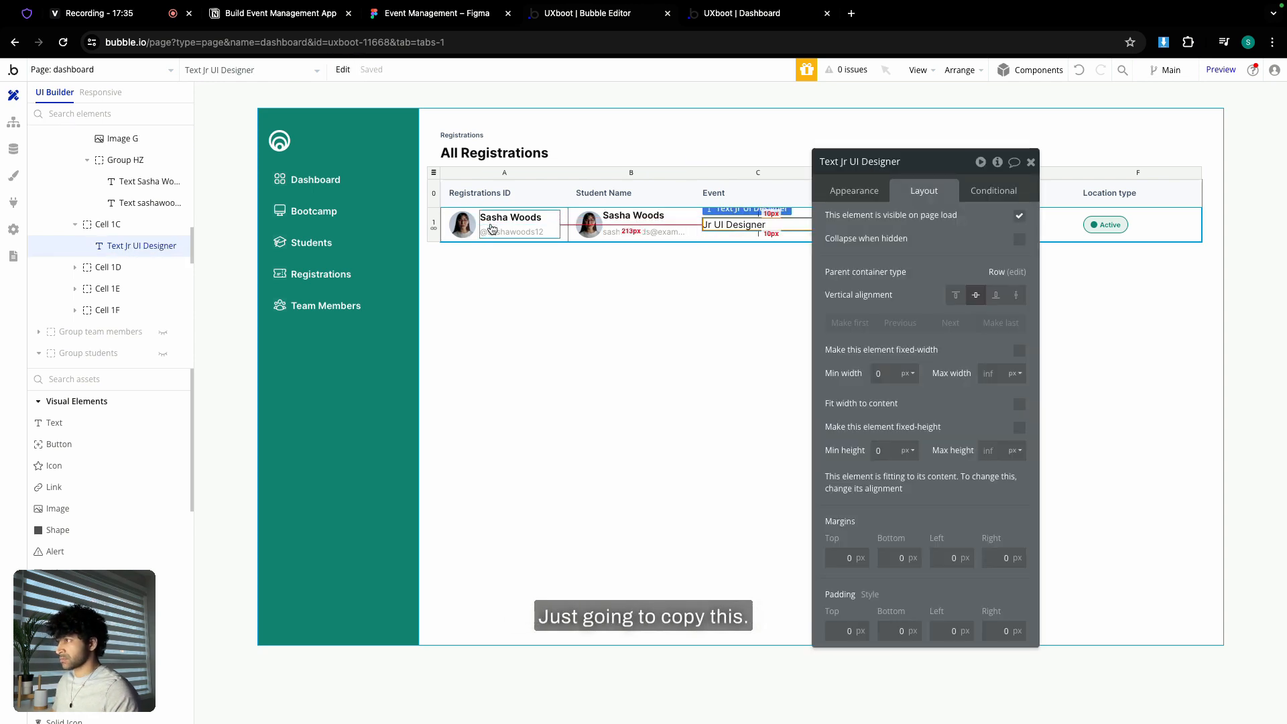
- Replace cell 1A's avatar and name with a pasted text reading #12323232
{"action": "left_click", "coordinate": [492, 230]}
{"action": "key", "text": "Delete"}
{"action": "left_click", "coordinate": [462, 224]}
{"action": "key", "text": "Delete"}
{"action": "left_click", "coordinate": [474, 225]}
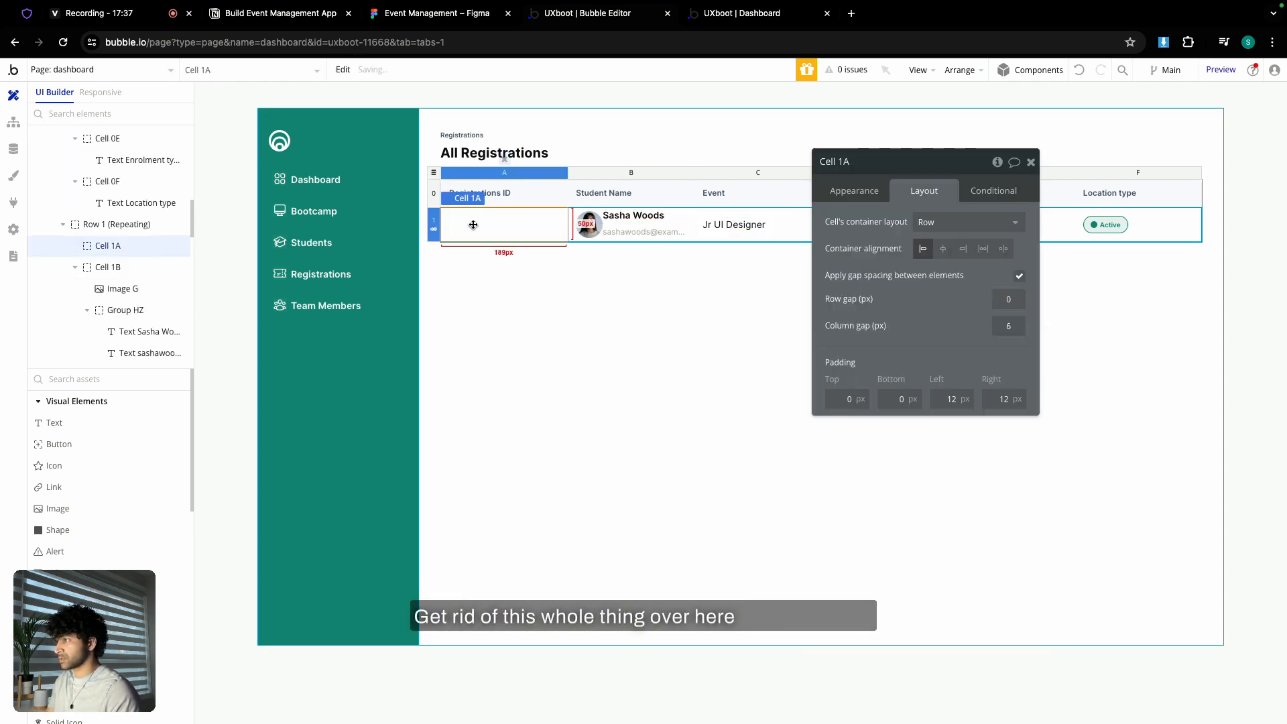
{"action": "right_click", "coordinate": [473, 225]}
{"action": "left_click", "coordinate": [503, 234]}
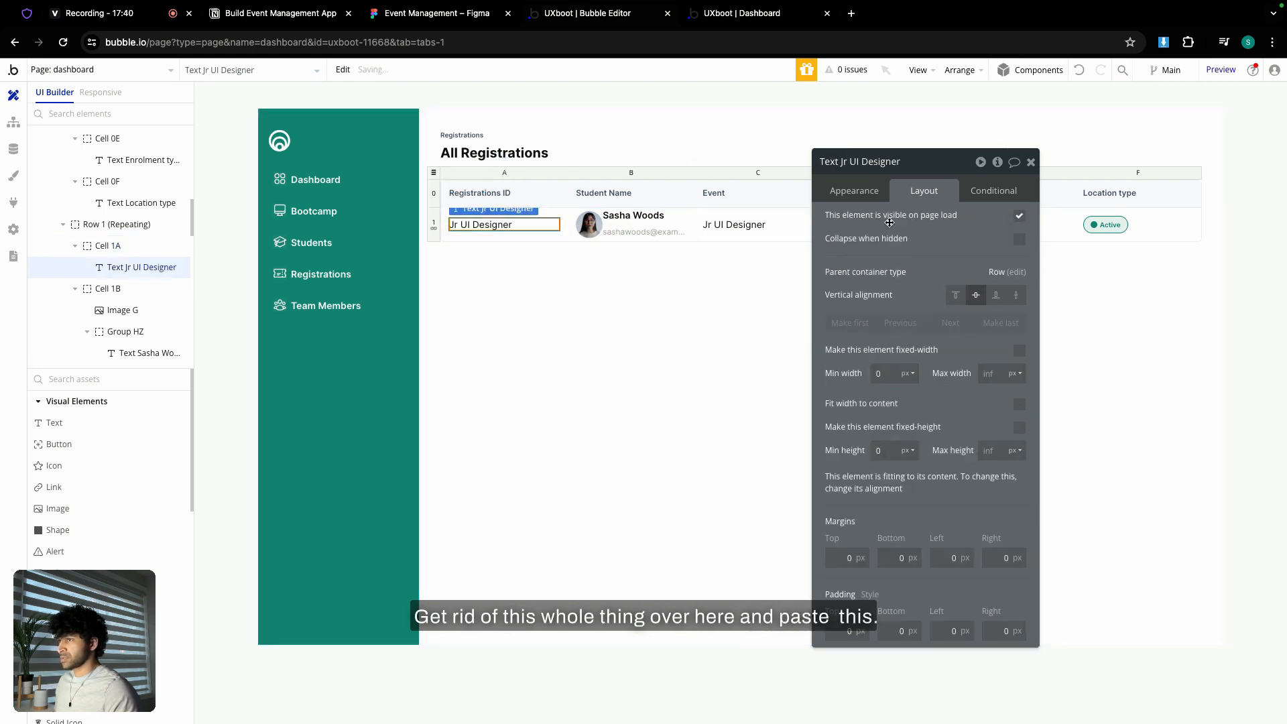
{"action": "left_click", "coordinate": [856, 195]}
{"action": "triple_click", "coordinate": [896, 220]}
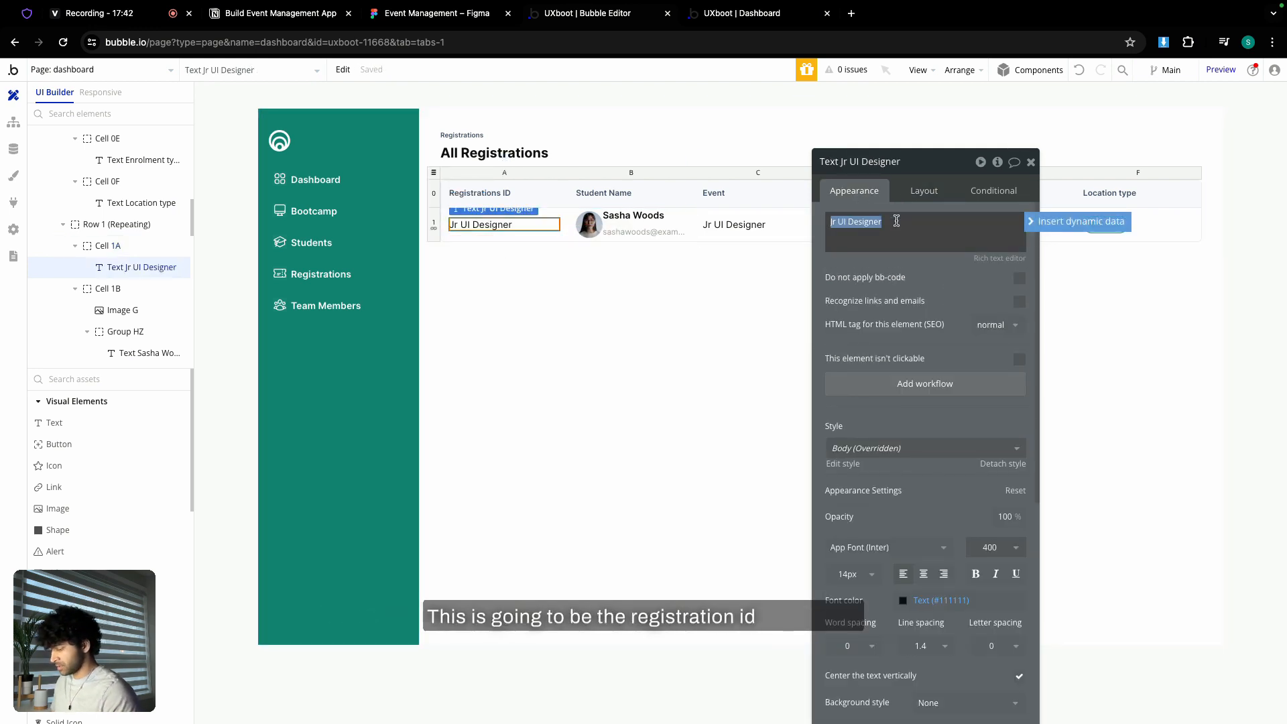
{"action": "type", "text": "#12323"}
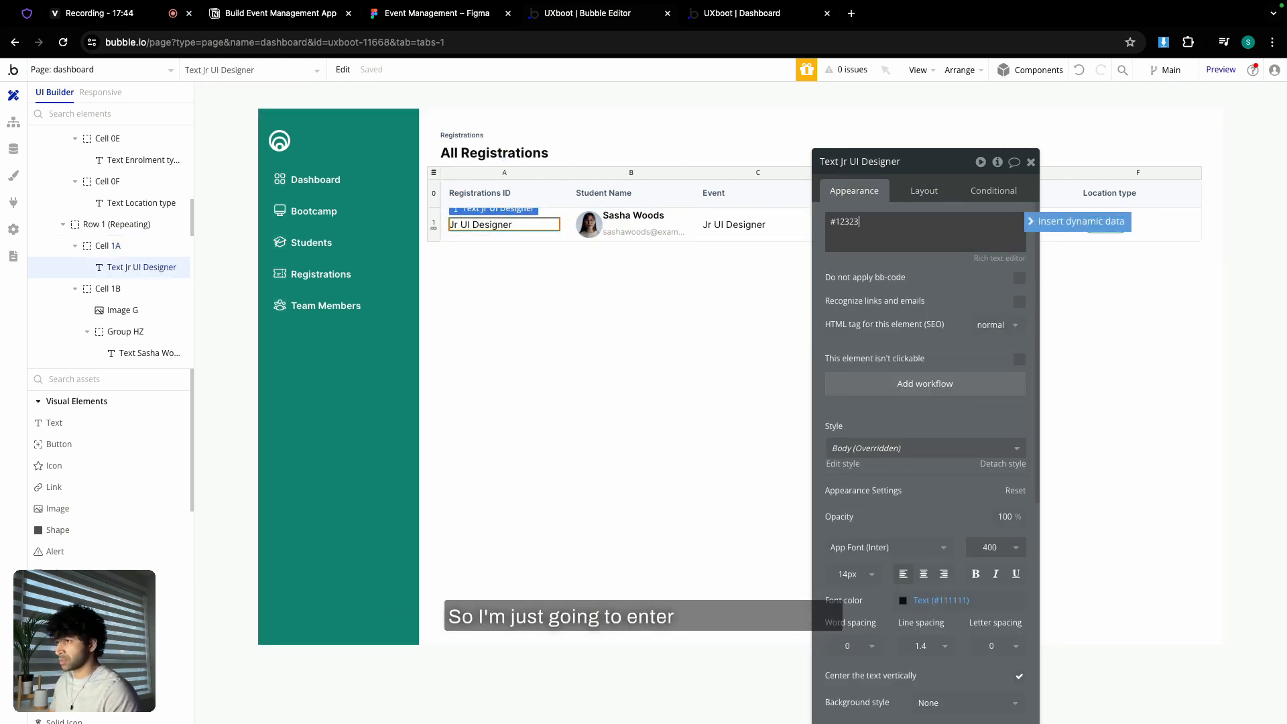
{"action": "type", "text": "232"}
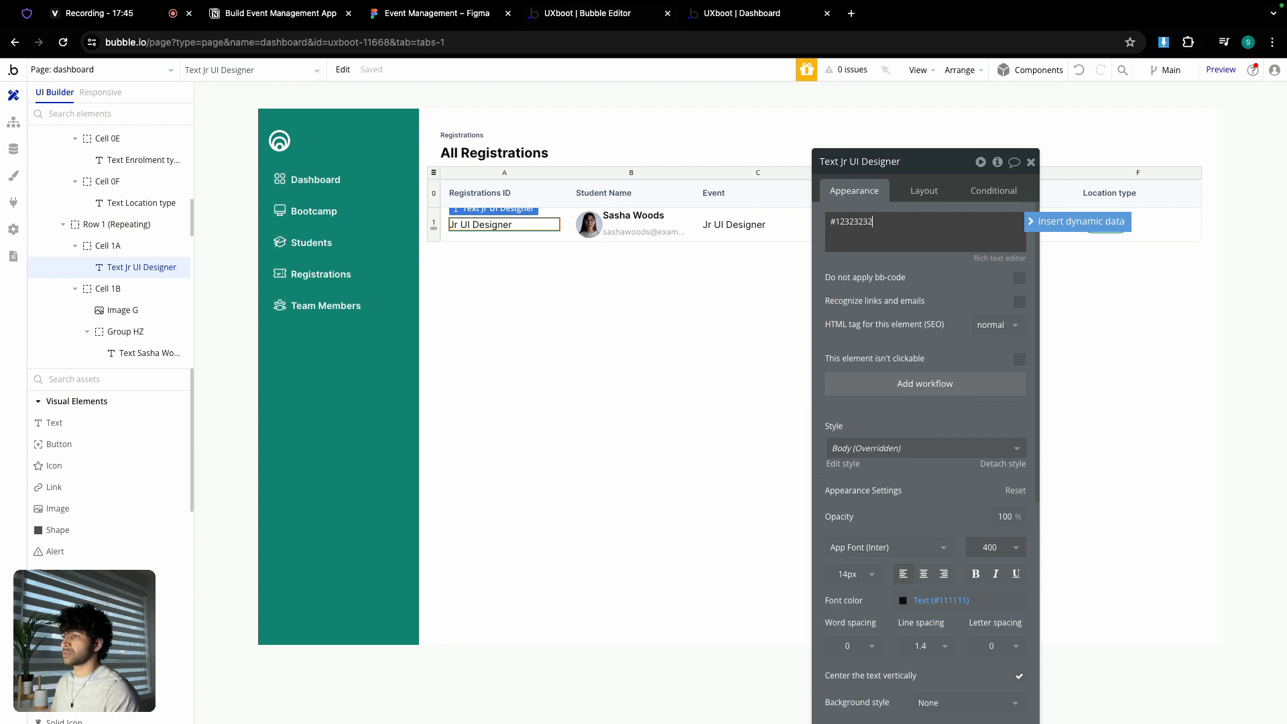
{"action": "left_click", "coordinate": [1031, 162]}
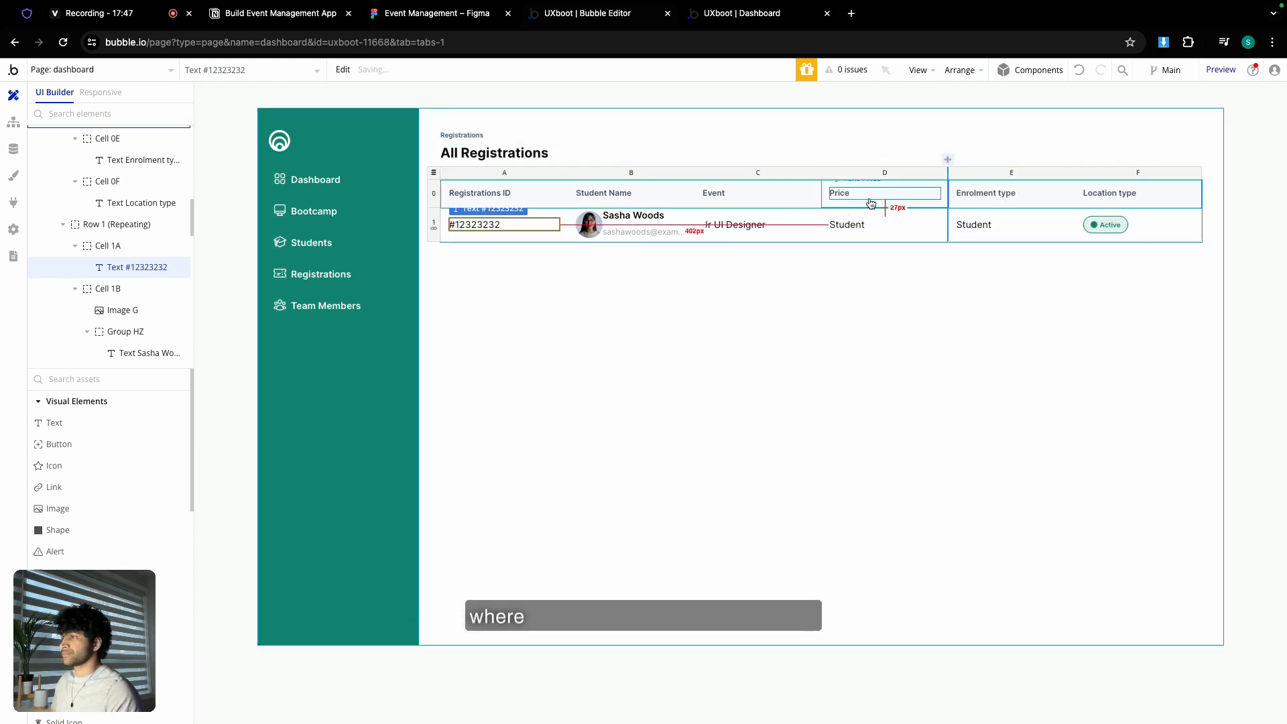
- Set the Event text to the design's UX Research Bootcamp-Europe with a fixed 24 px height
{"action": "double_click", "coordinate": [747, 230]}
{"action": "left_click", "coordinate": [385, 12]}
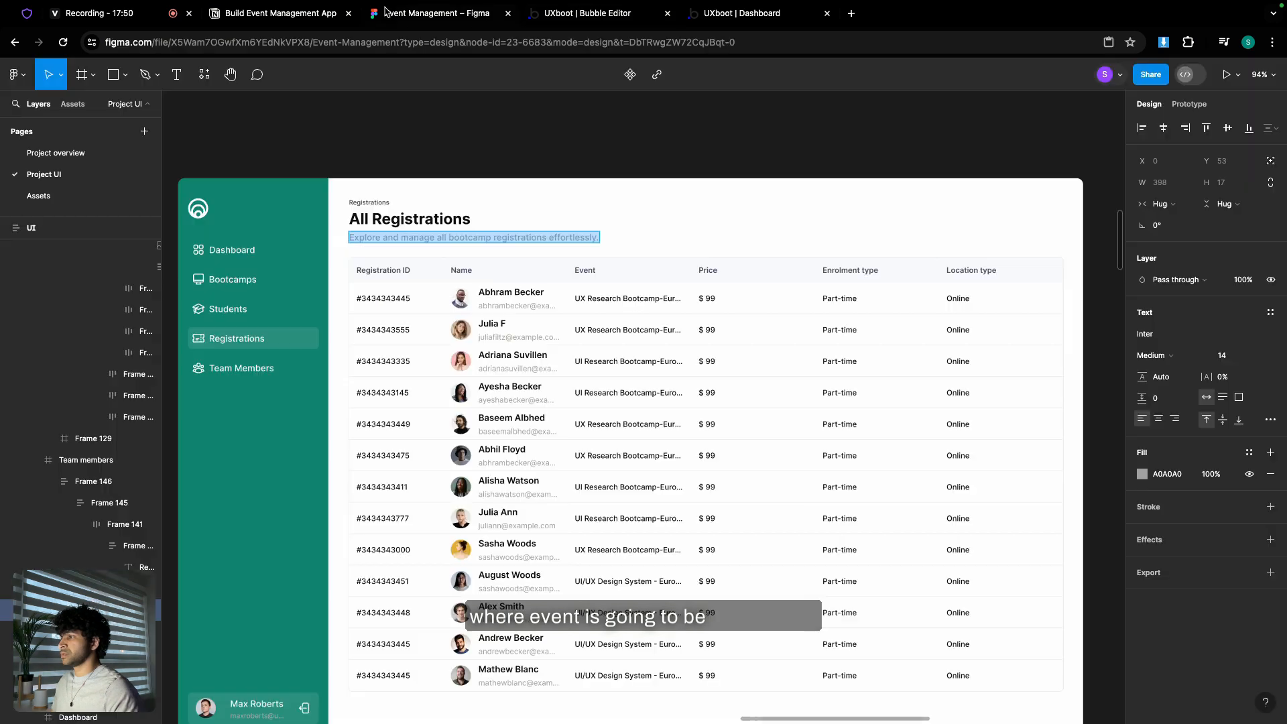
{"action": "double_click", "coordinate": [598, 297]}
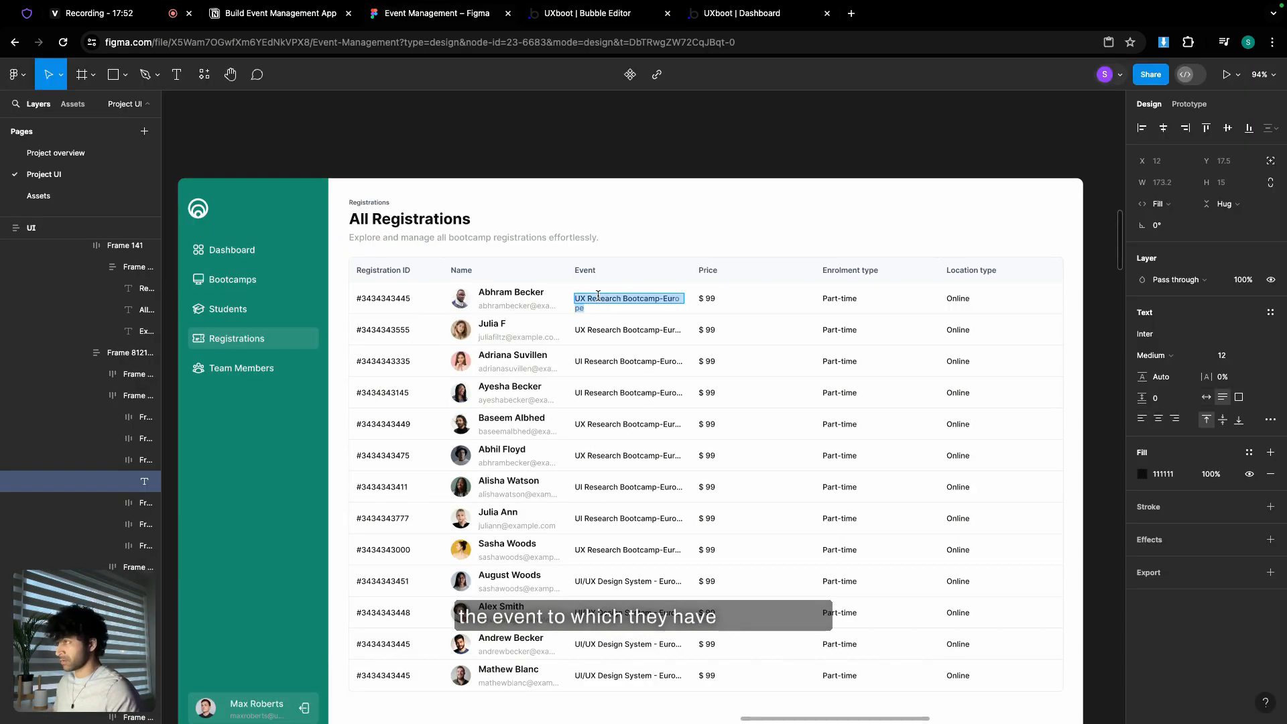
{"action": "left_click", "coordinate": [578, 12]}
{"action": "triple_click", "coordinate": [864, 224]}
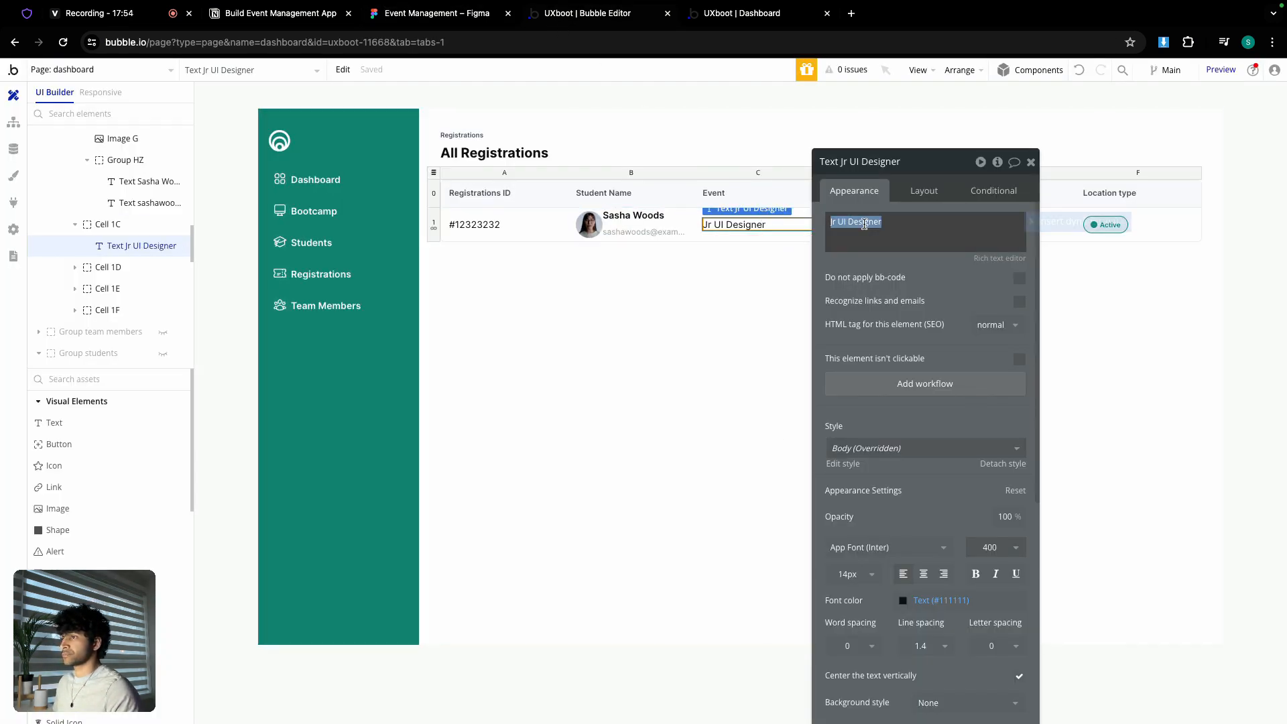
{"action": "left_click", "coordinate": [923, 192]}
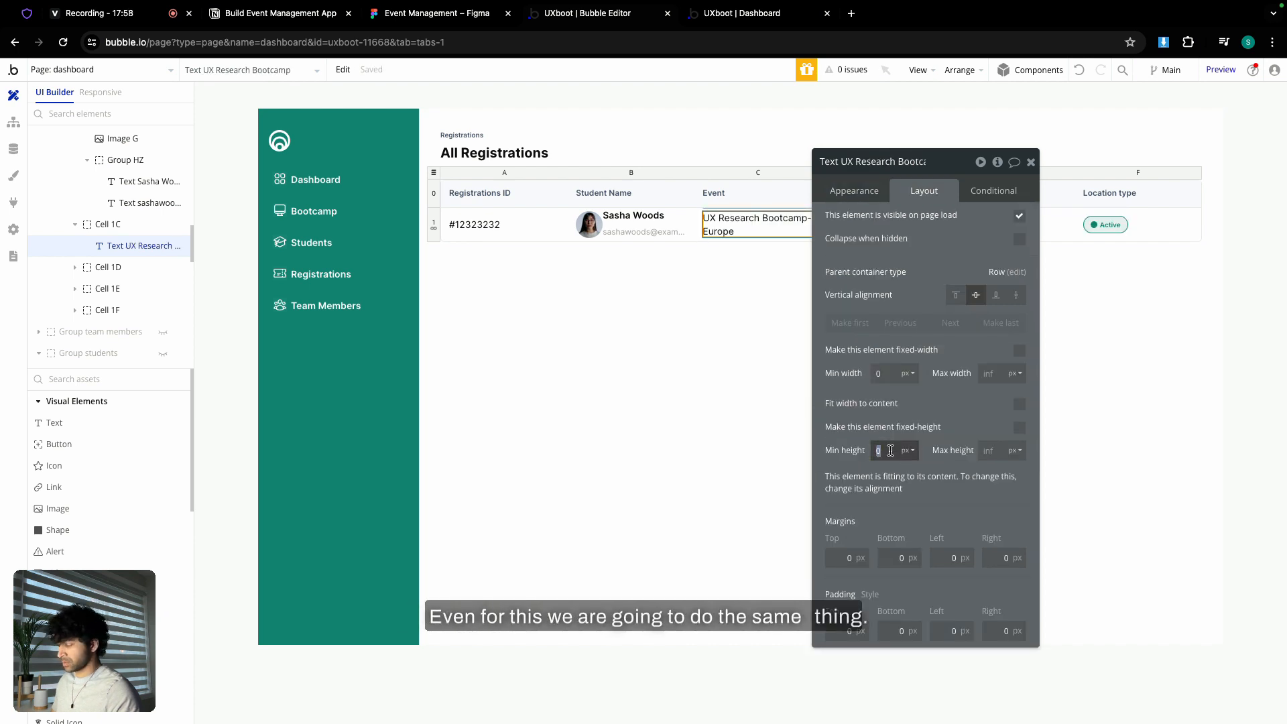
{"action": "type", "text": "24"}
{"action": "left_click", "coordinate": [1017, 429]}
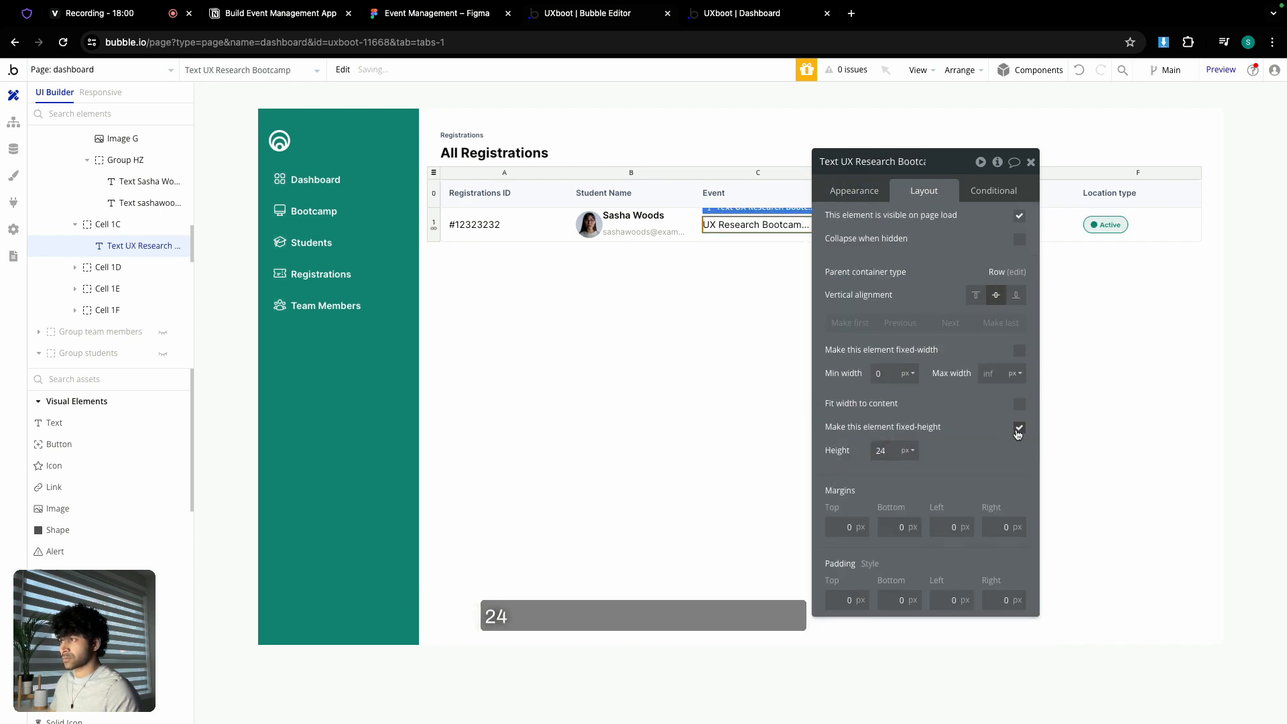
{"action": "left_click", "coordinate": [1031, 162]}
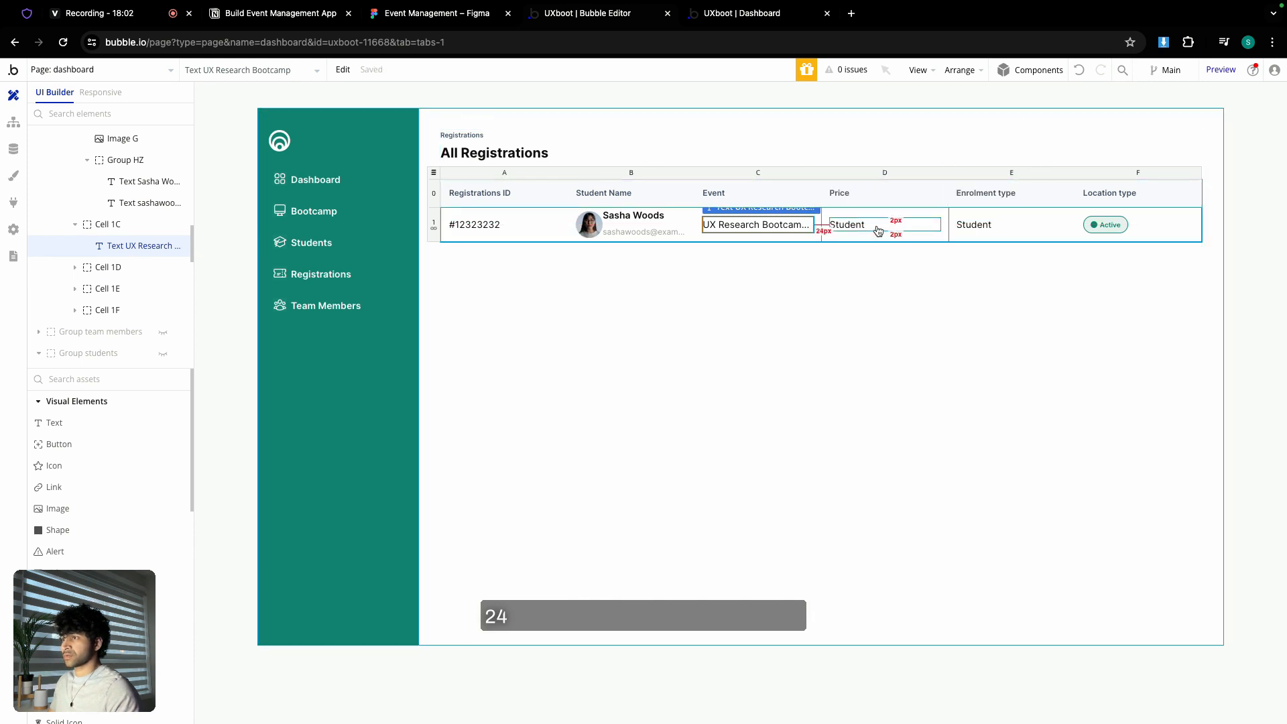
- Change the Price text to $ 99
{"action": "double_click", "coordinate": [879, 228]}
{"action": "left_click", "coordinate": [989, 192]}
{"action": "double_click", "coordinate": [1025, 224]}
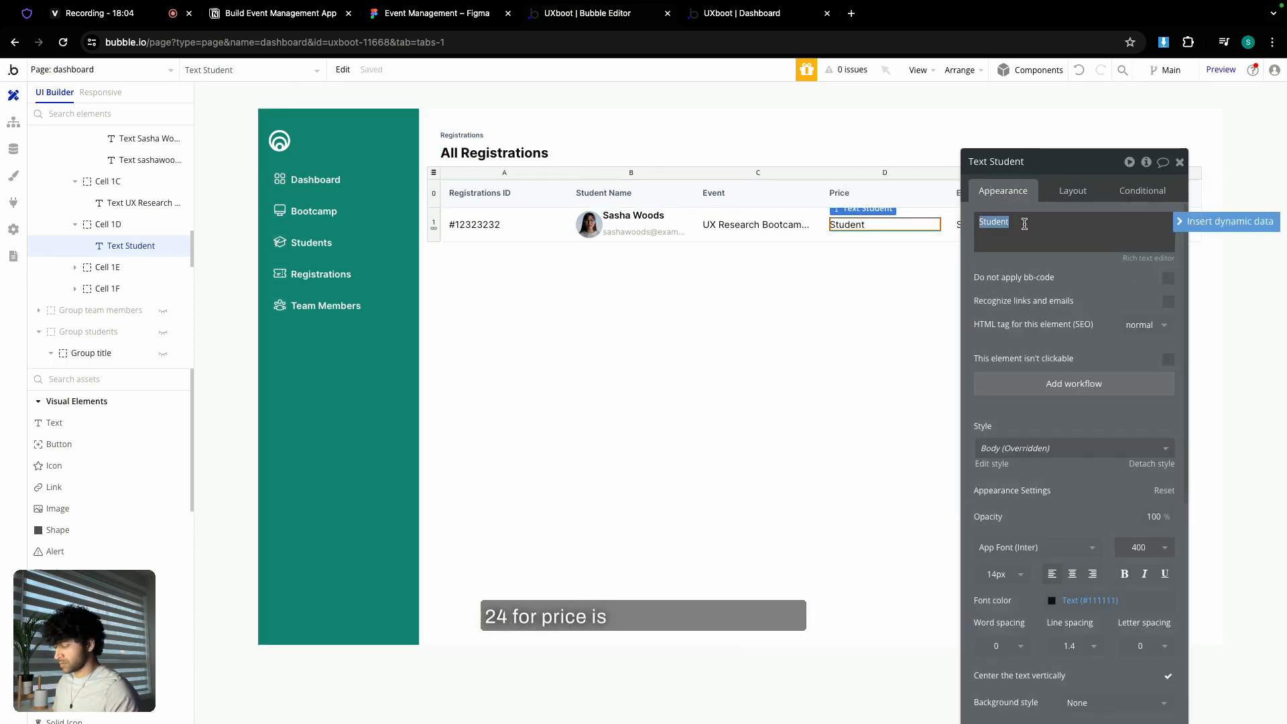
{"action": "type", "text": "$ 99"}
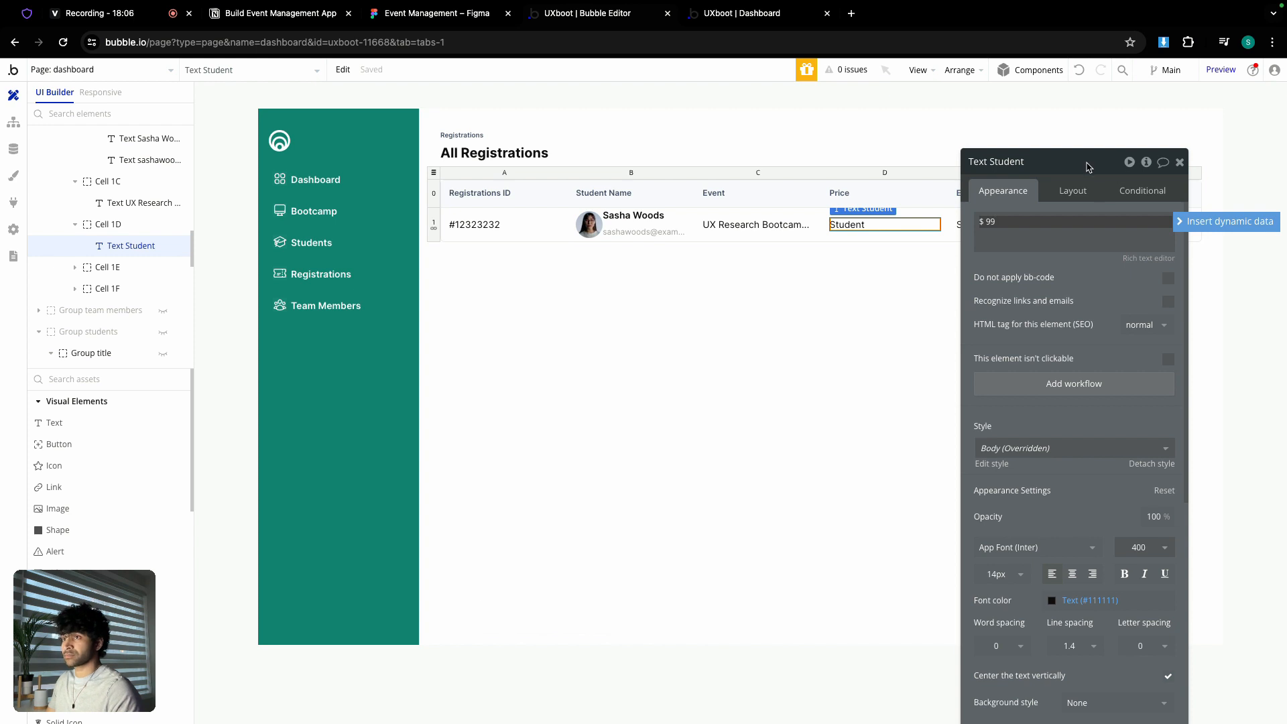
{"action": "left_click_drag", "start_coordinate": [1085, 164], "coordinate": [860, 270]}
- Change the Enrolment type text to Part-time to match the design
{"action": "left_click", "coordinate": [1012, 224]}
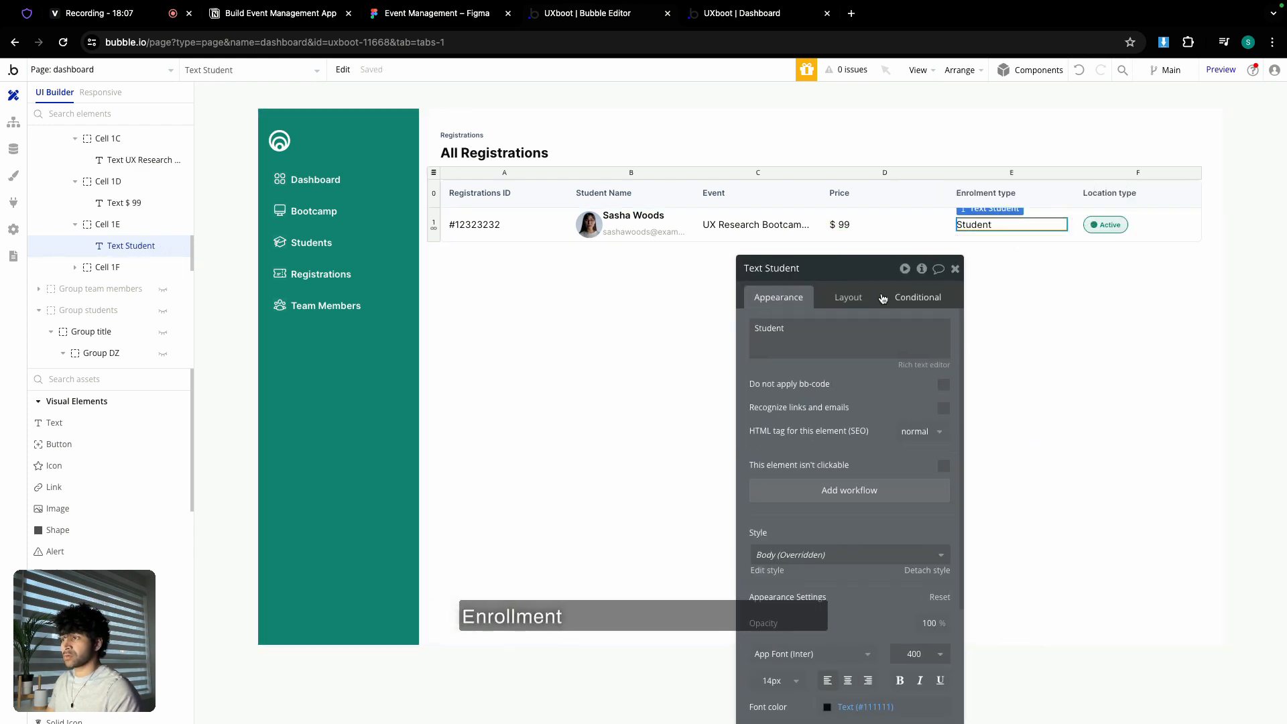
{"action": "double_click", "coordinate": [838, 327]}
{"action": "left_click", "coordinate": [447, 21]}
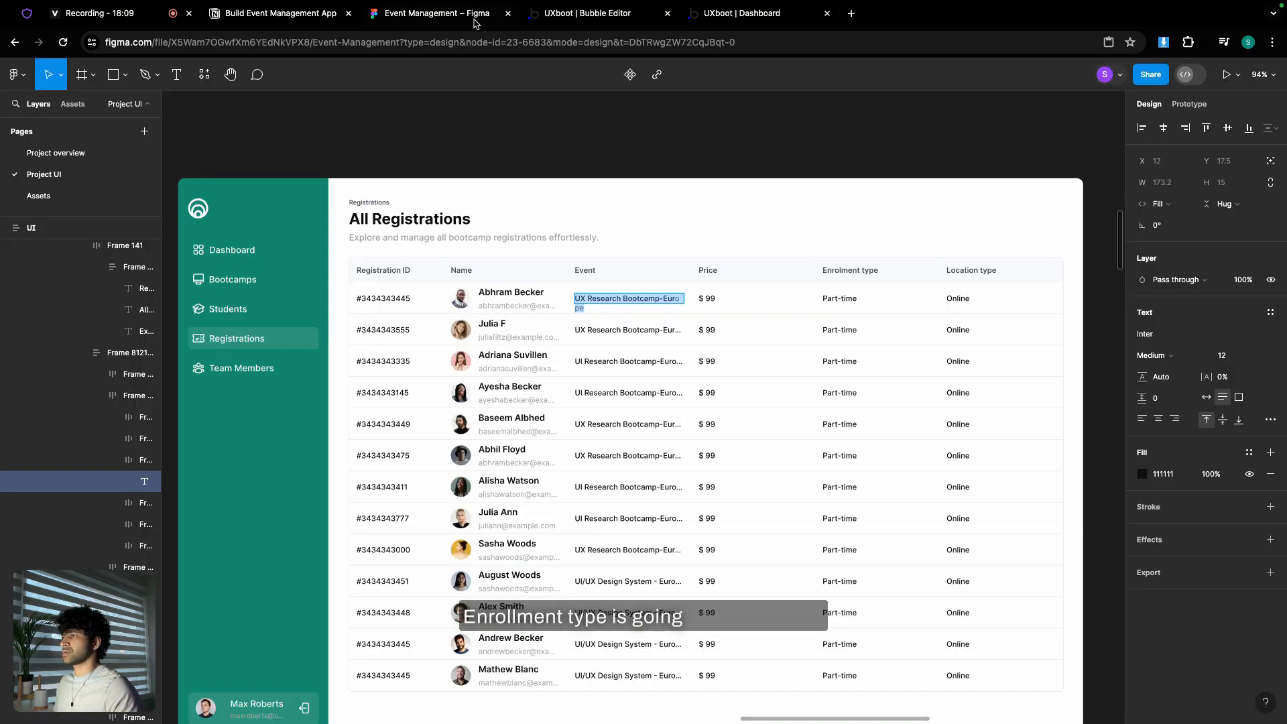
{"action": "left_click", "coordinate": [635, 20]}
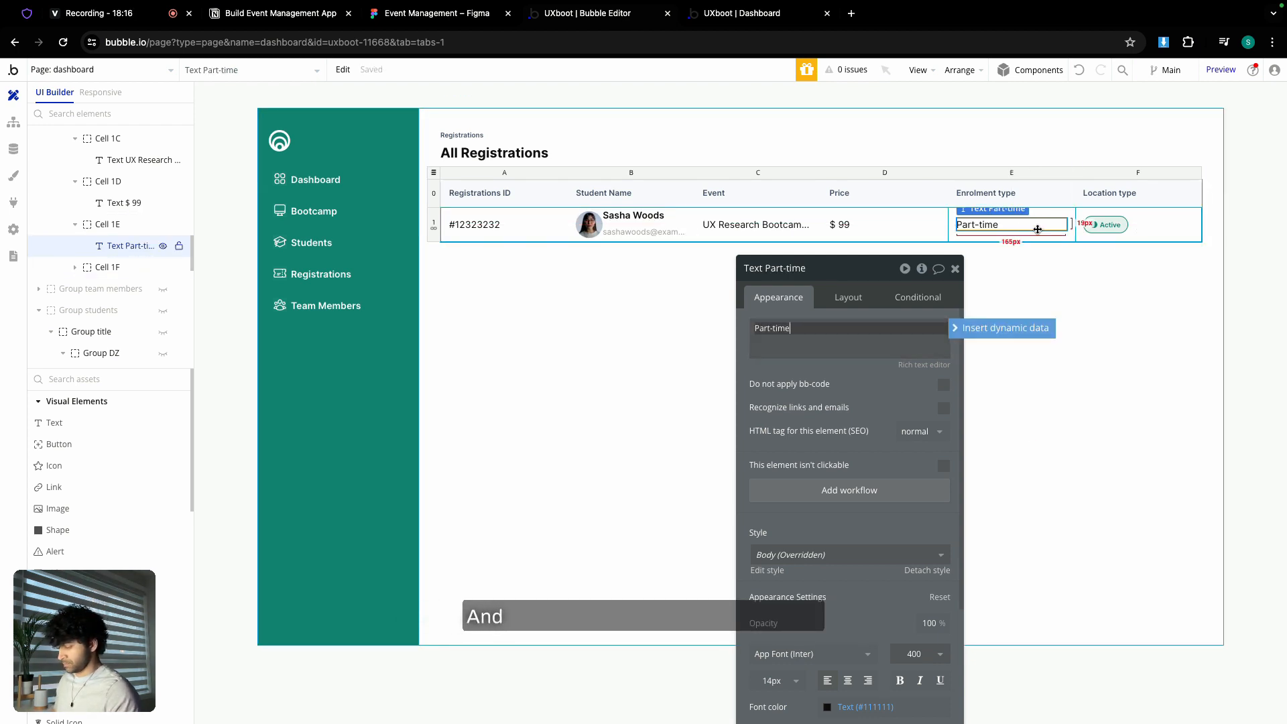
- Paste a text into the Location type cell, delete the Active status chip, and set it to Online
{"action": "left_click", "coordinate": [1134, 227]}
{"action": "key", "text": "ctrl+v"}
{"action": "left_click", "coordinate": [1112, 225]}
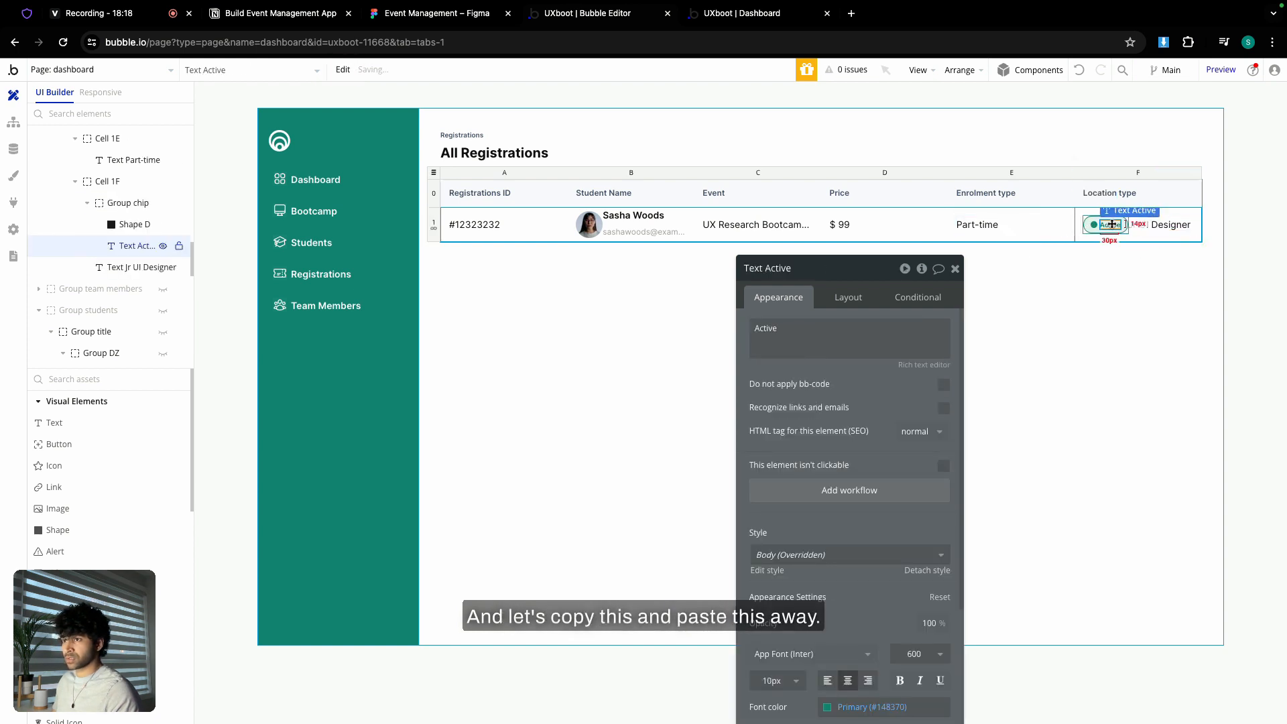
{"action": "left_click", "coordinate": [1097, 231]}
{"action": "key", "text": "Delete"}
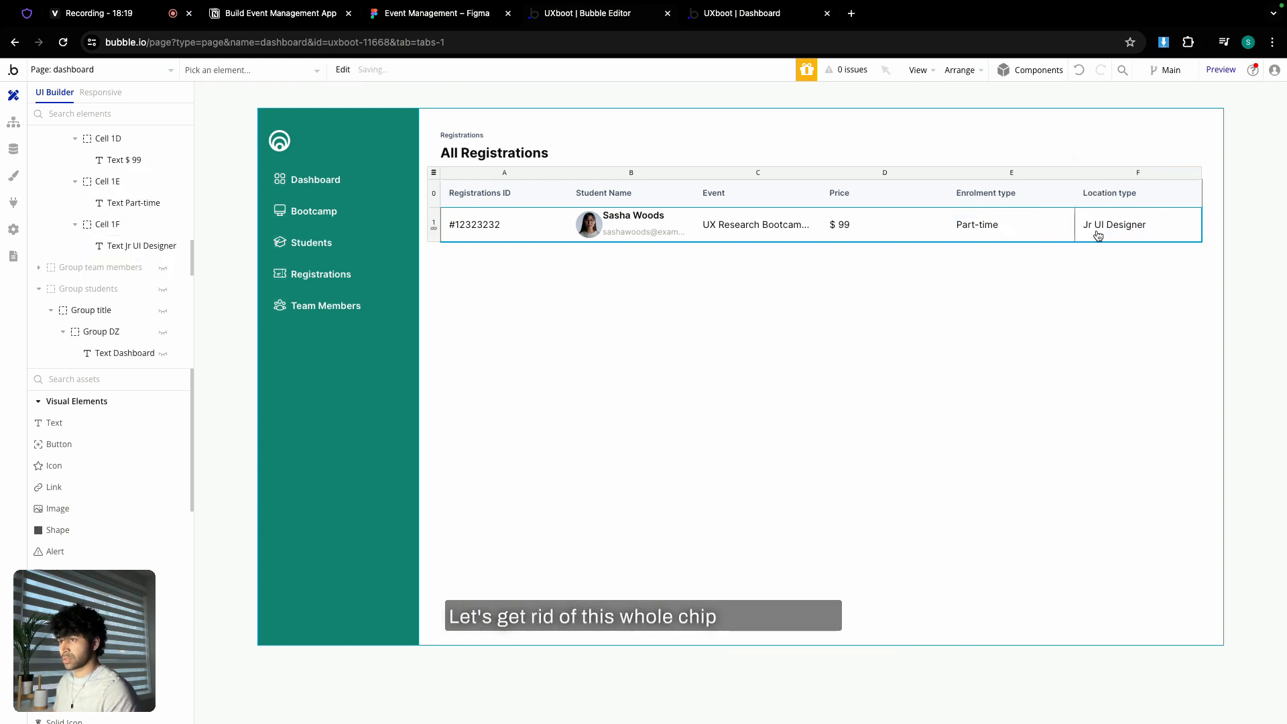
{"action": "double_click", "coordinate": [1097, 233]}
{"action": "triple_click", "coordinate": [837, 345]}
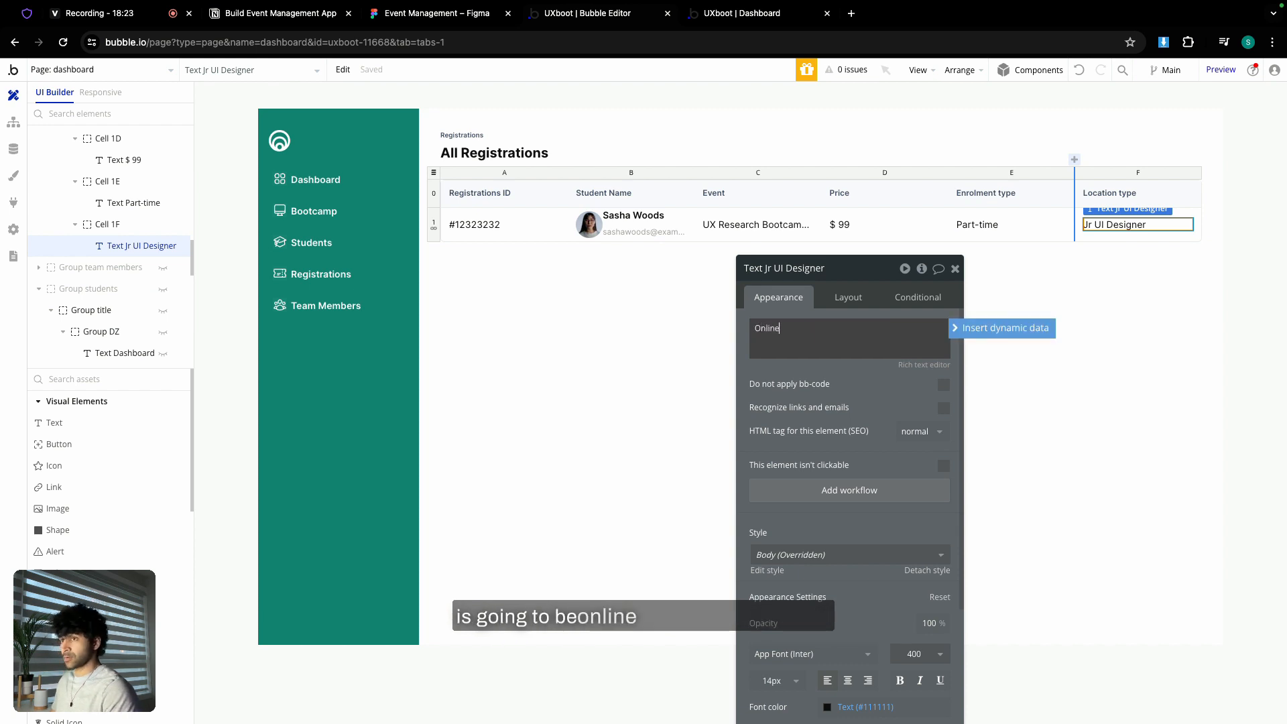
{"action": "left_click", "coordinate": [462, 17]}
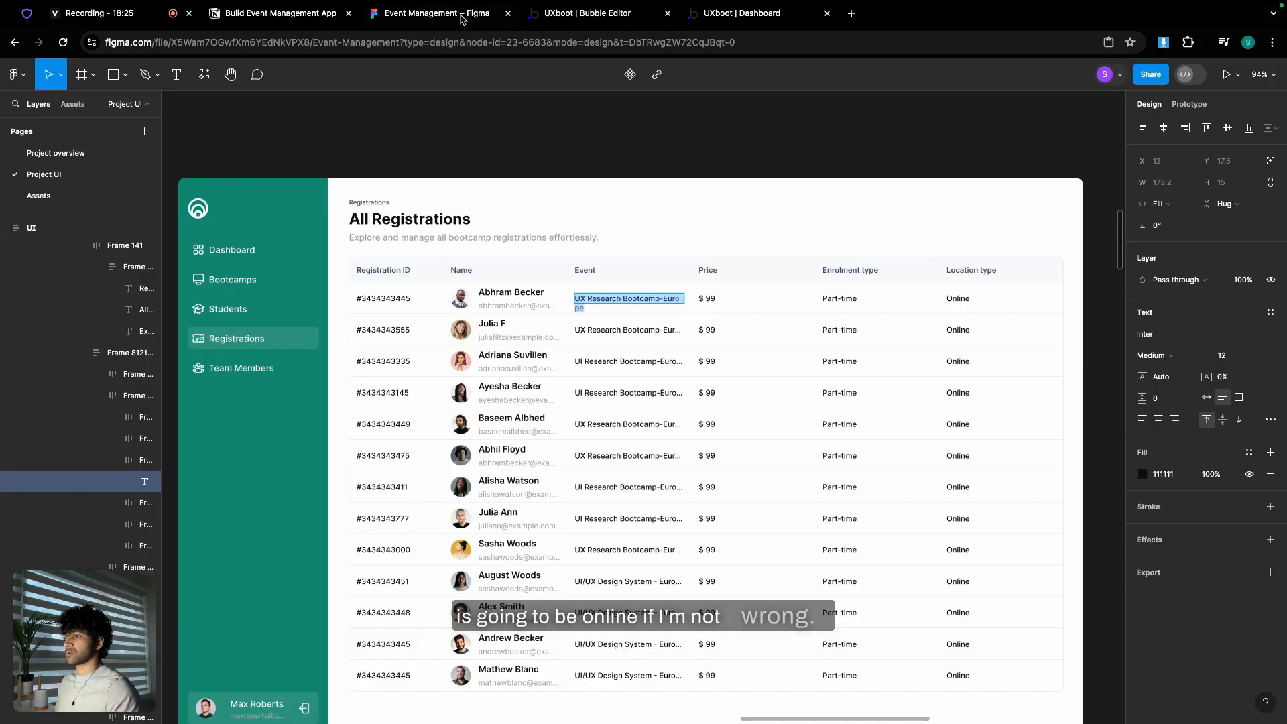
- Inspect the Figma Student row text to confirm its Medium weight, then return to Bubble
{"action": "scroll", "coordinate": [490, 268], "scroll_direction": "up", "scroll_amount": 5}
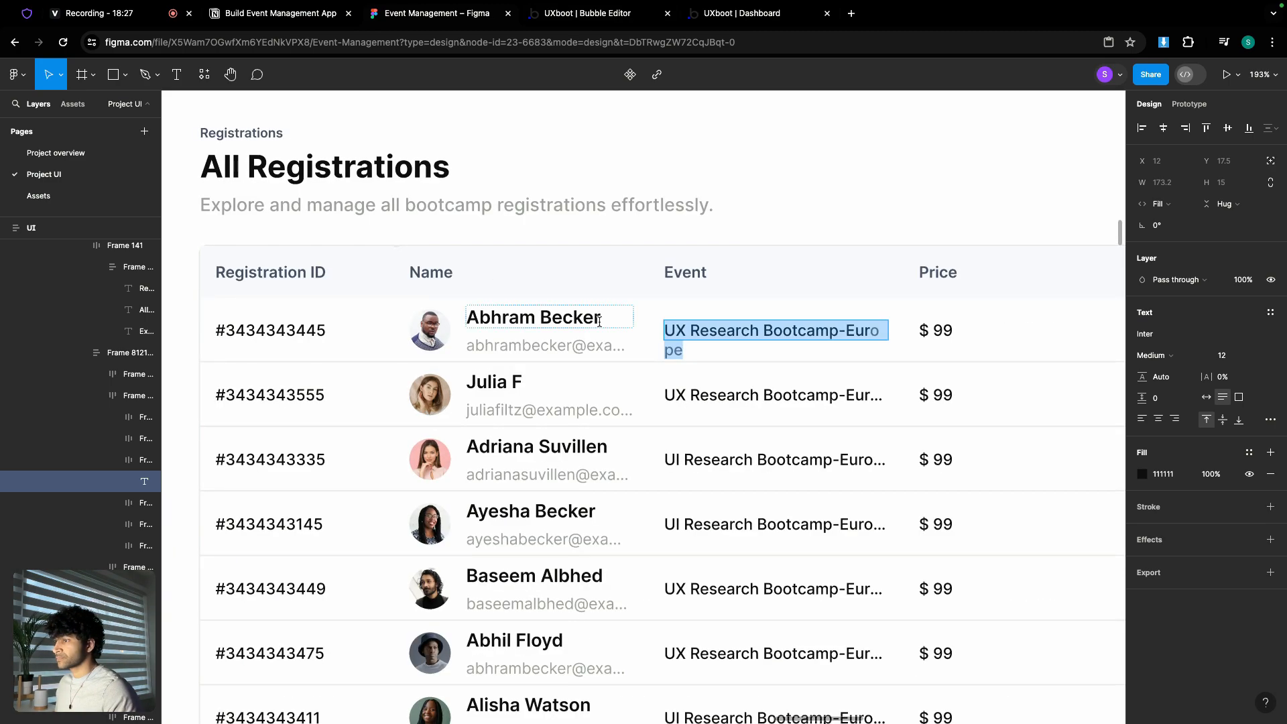
{"action": "scroll", "coordinate": [702, 357], "scroll_direction": "down", "scroll_amount": 5}
{"action": "scroll", "coordinate": [675, 291], "scroll_direction": "up", "scroll_amount": 4}
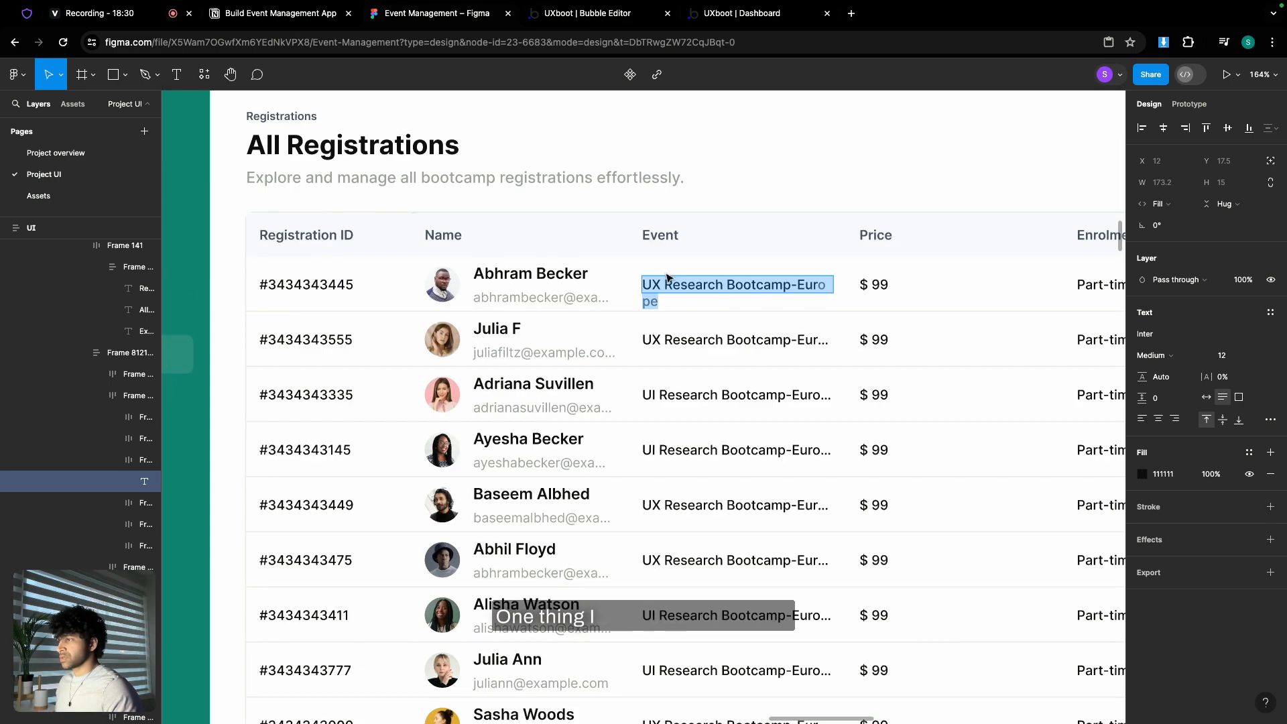
{"action": "left_click", "coordinate": [604, 15]}
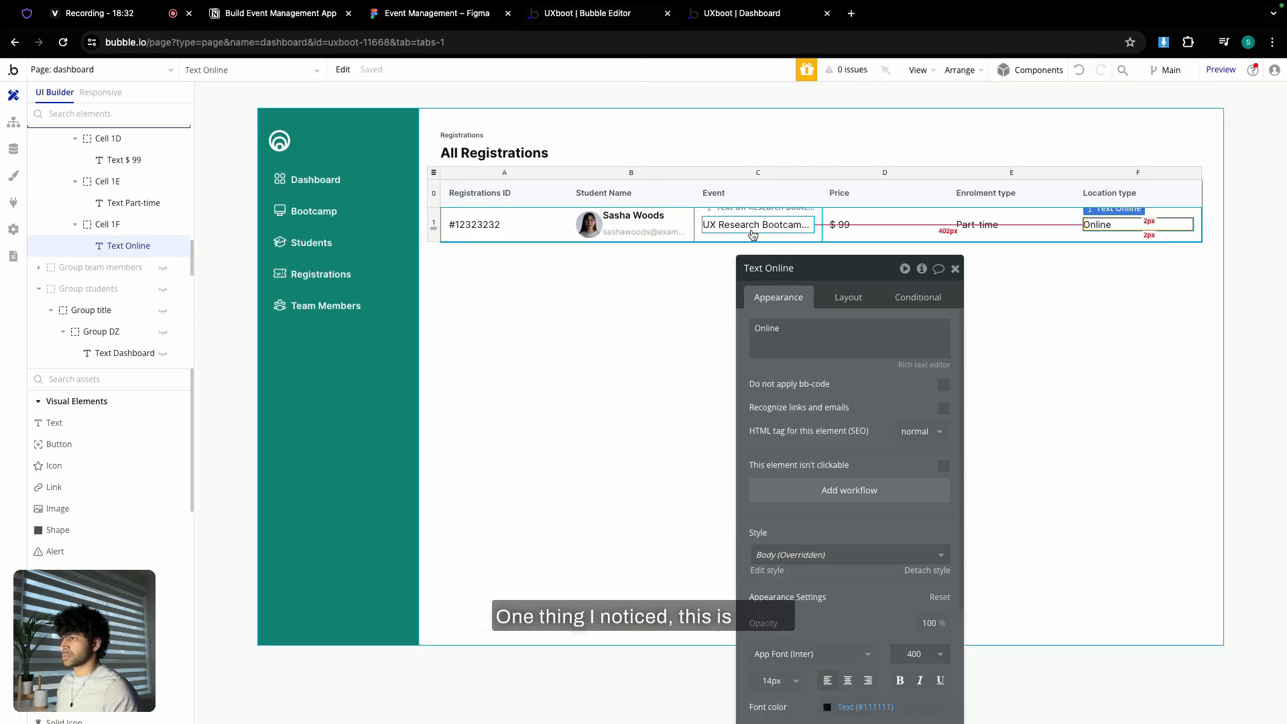
{"action": "left_click", "coordinate": [471, 15]}
{"action": "scroll", "coordinate": [473, 247], "scroll_direction": "down", "scroll_amount": 5}
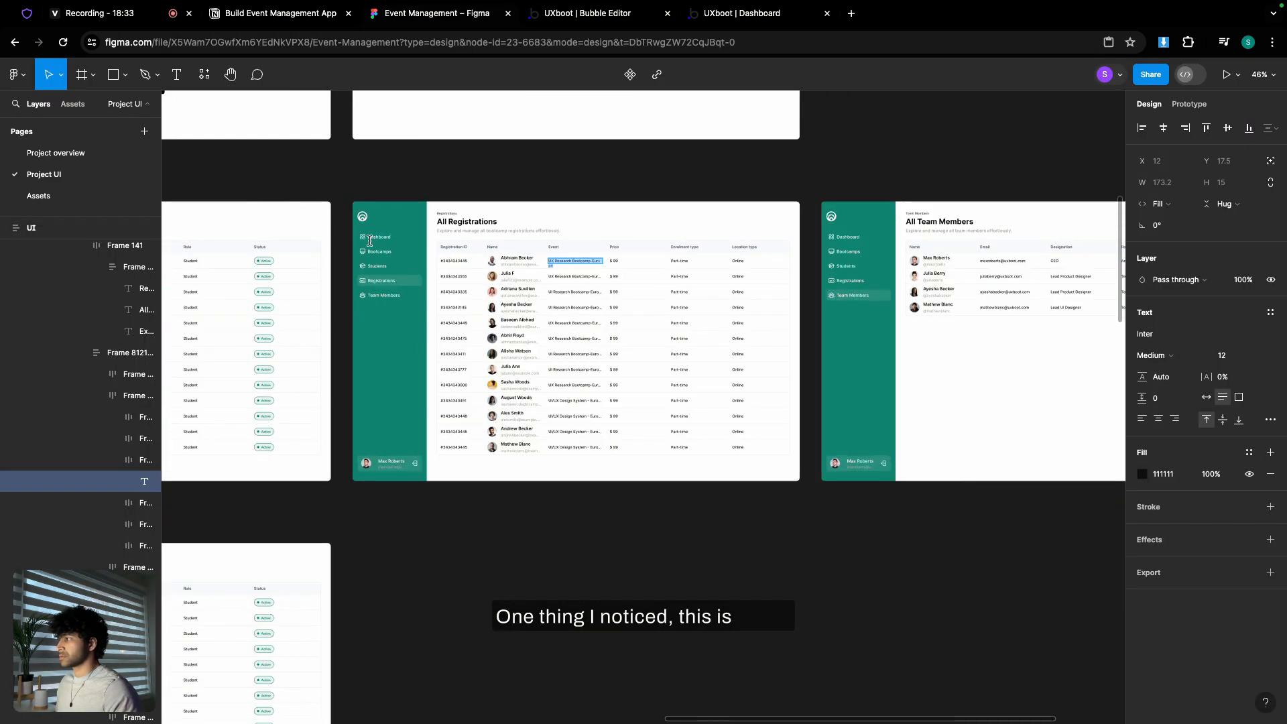
{"action": "scroll", "coordinate": [632, 246], "scroll_direction": "left", "scroll_amount": 3}
{"action": "scroll", "coordinate": [498, 292], "scroll_direction": "up", "scroll_amount": 5}
{"action": "left_click", "coordinate": [448, 269]}
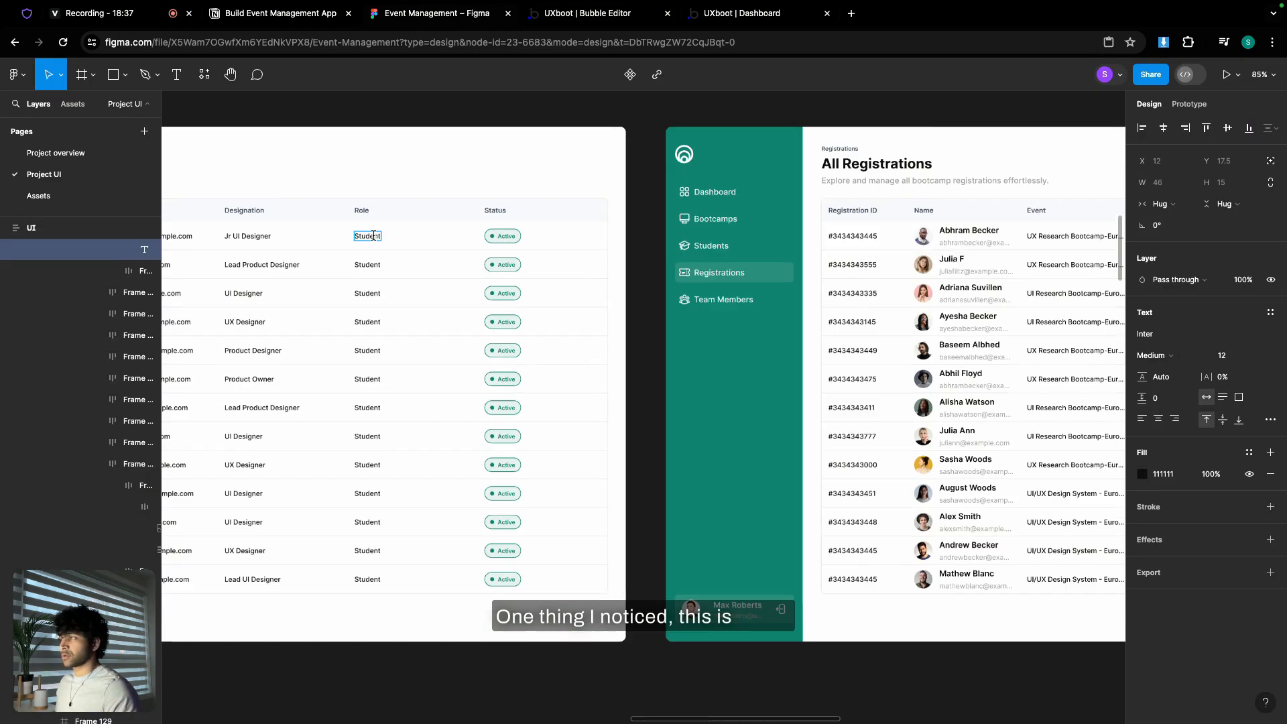
{"action": "scroll", "coordinate": [423, 212], "scroll_direction": "down", "scroll_amount": 3}
{"action": "left_click", "coordinate": [623, 19]}
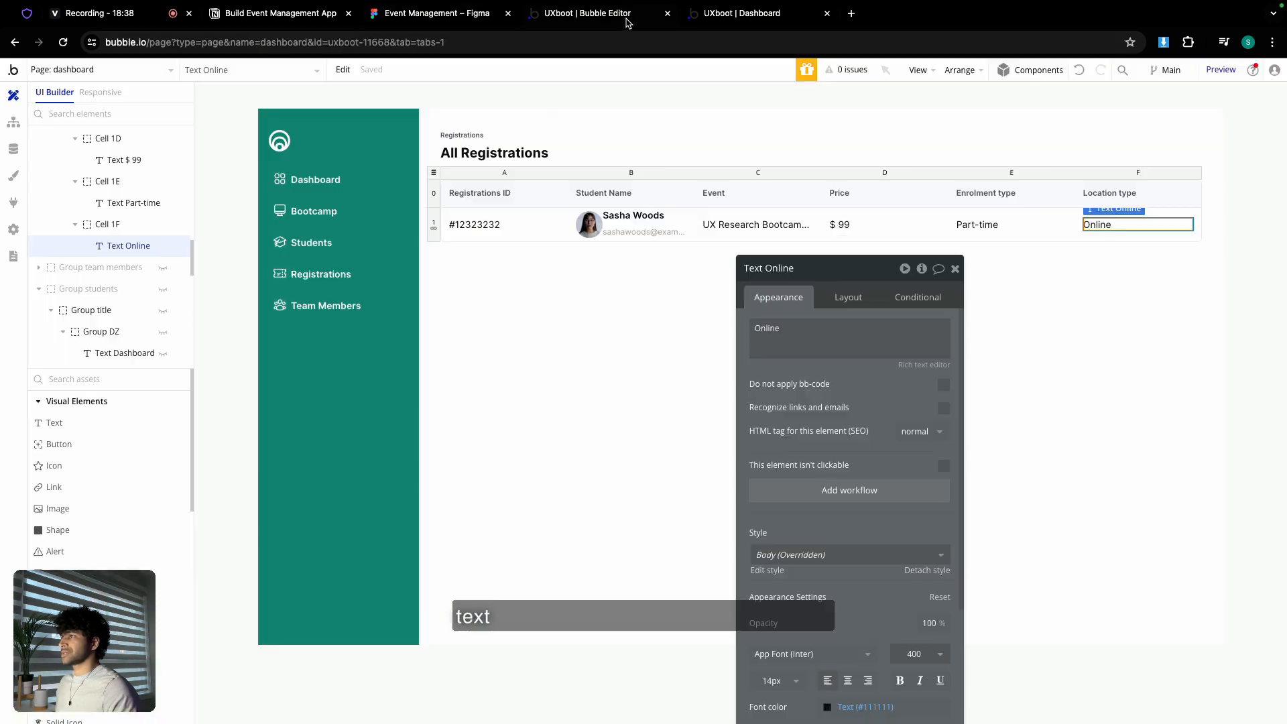
- Set the #12323232 ID and UX Research Bootcamp Event texts to 500 (Medium) weight
{"action": "left_click", "coordinate": [494, 223]}
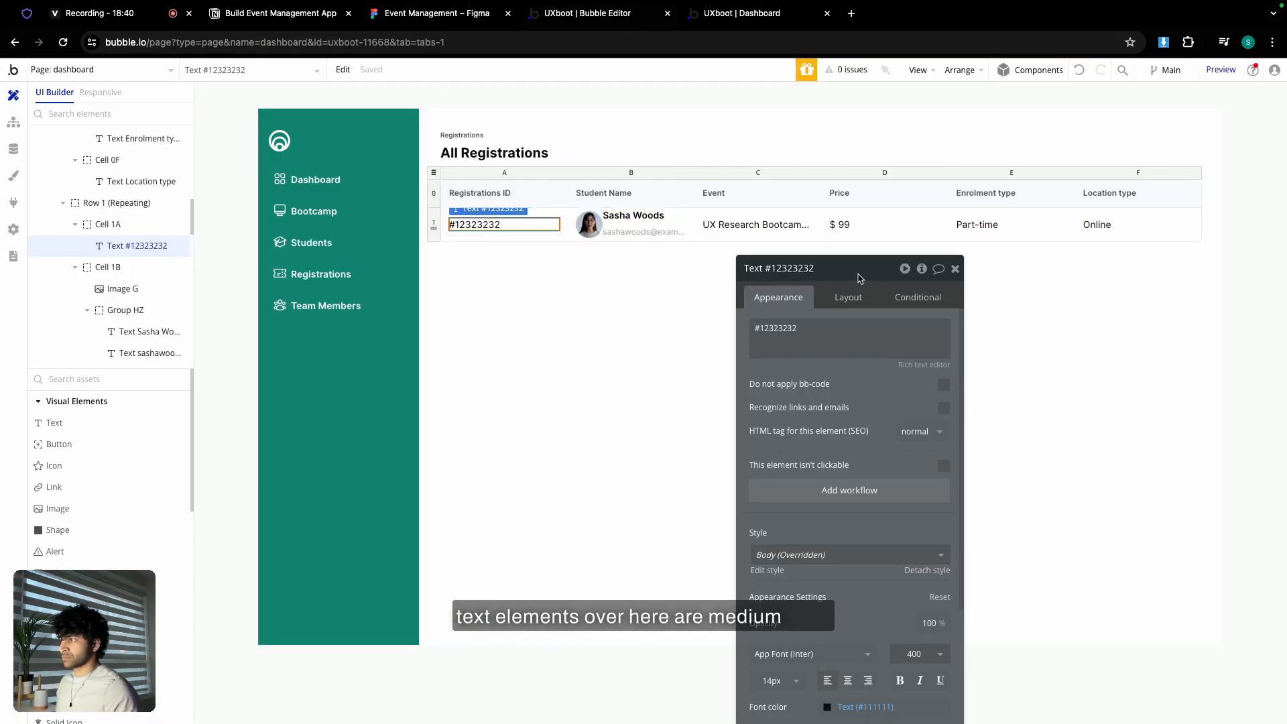
{"action": "left_click_drag", "start_coordinate": [861, 278], "coordinate": [855, 123]}
{"action": "scroll", "coordinate": [842, 394], "scroll_direction": "down", "scroll_amount": 4}
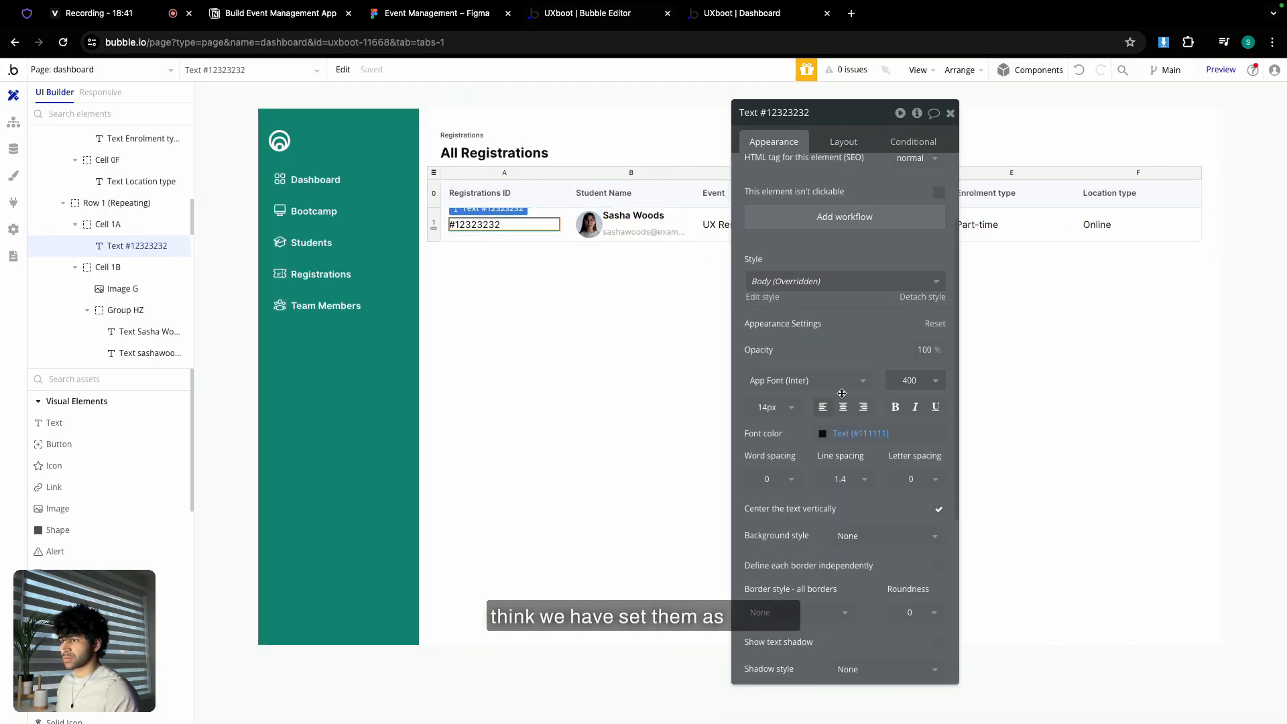
{"action": "left_click", "coordinate": [928, 381]}
{"action": "left_click", "coordinate": [912, 501]}
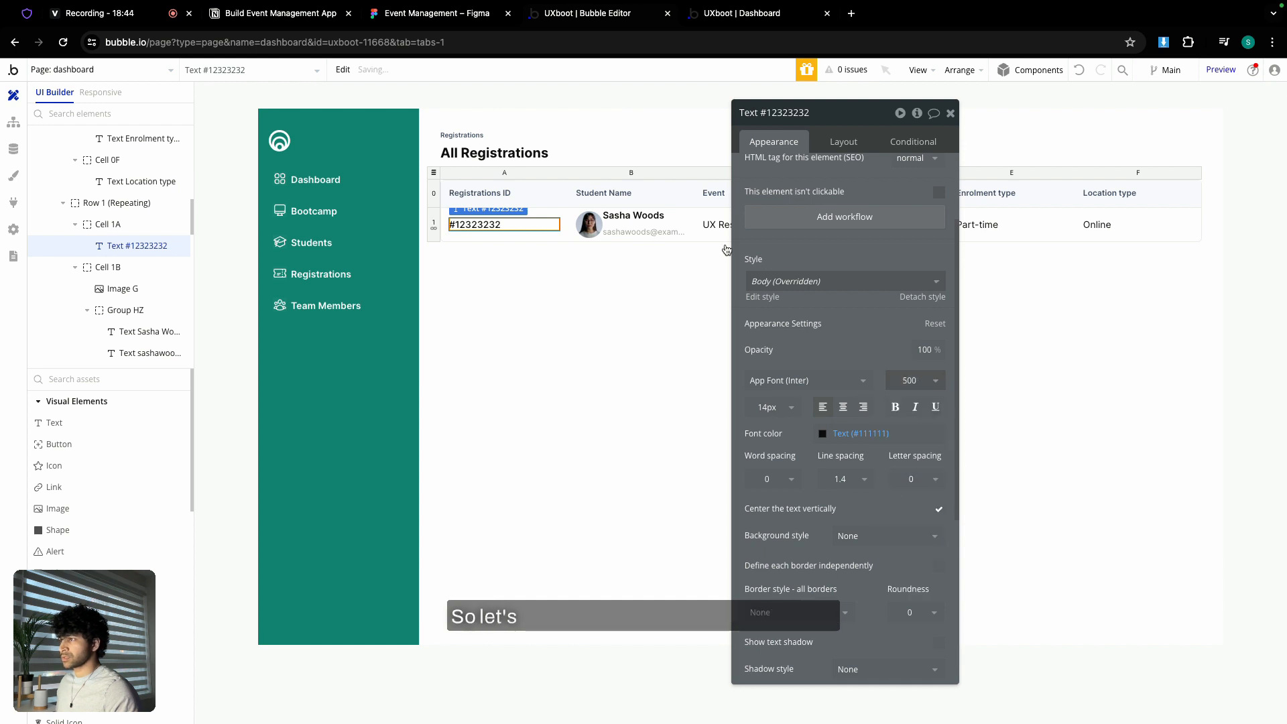
{"action": "left_click", "coordinate": [715, 225]}
{"action": "left_click", "coordinate": [917, 381]}
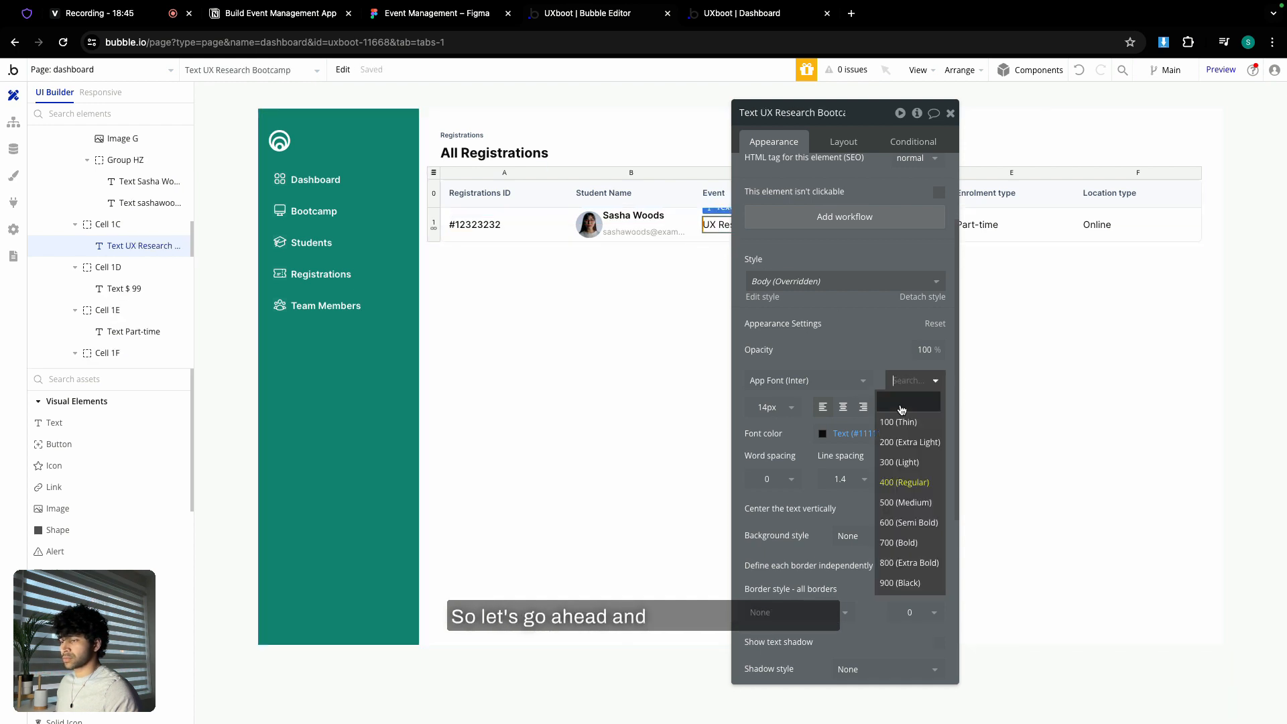
{"action": "left_click", "coordinate": [912, 502]}
{"action": "left_click", "coordinate": [949, 115]}
- Set the $ 99, Part-time and Online texts to 500 (Medium) weight
{"action": "double_click", "coordinate": [844, 225]}
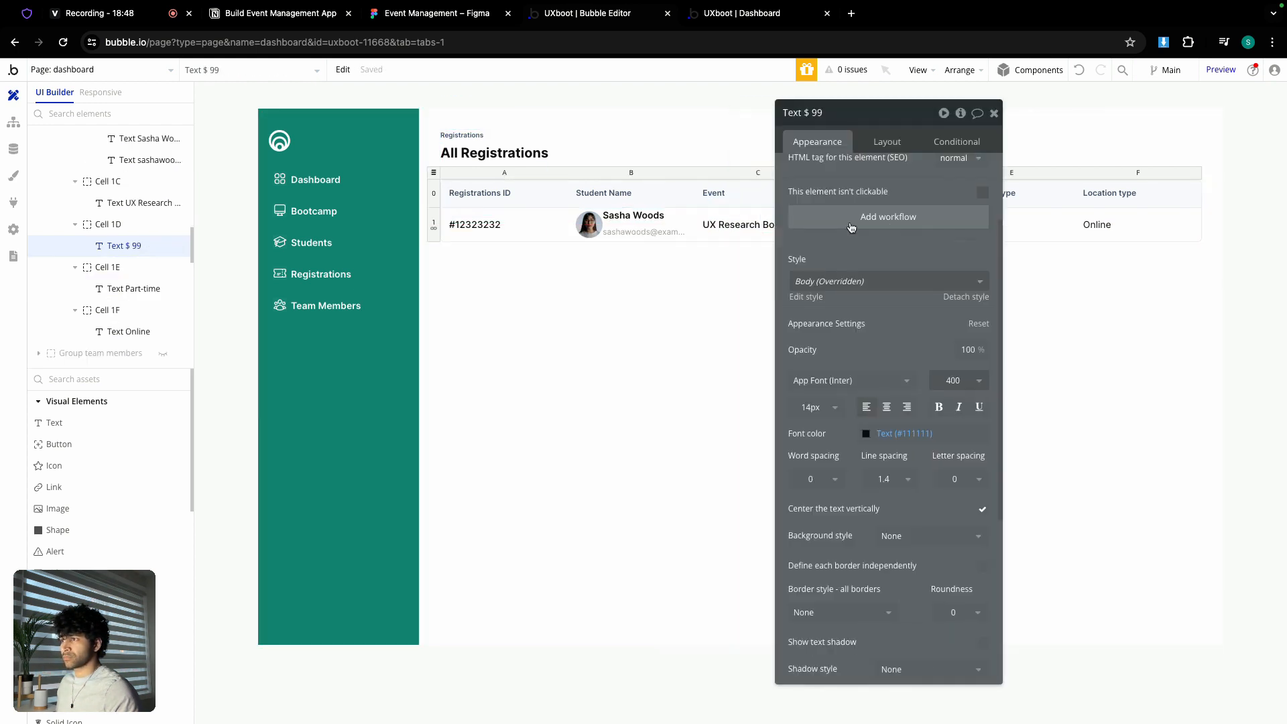
{"action": "left_click_drag", "start_coordinate": [932, 446], "coordinate": [1160, 446]}
{"action": "left_click", "coordinate": [1144, 381]}
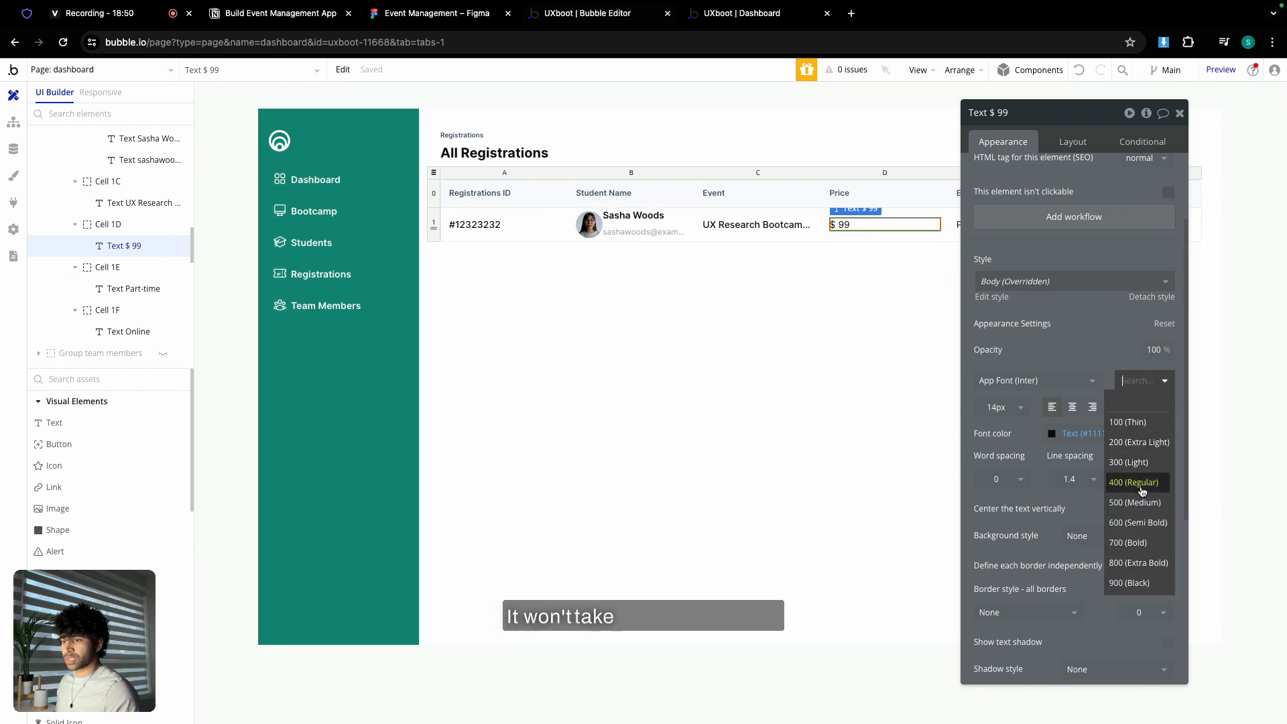
{"action": "left_click", "coordinate": [1141, 496]}
{"action": "left_click", "coordinate": [1180, 113]}
{"action": "double_click", "coordinate": [991, 225]}
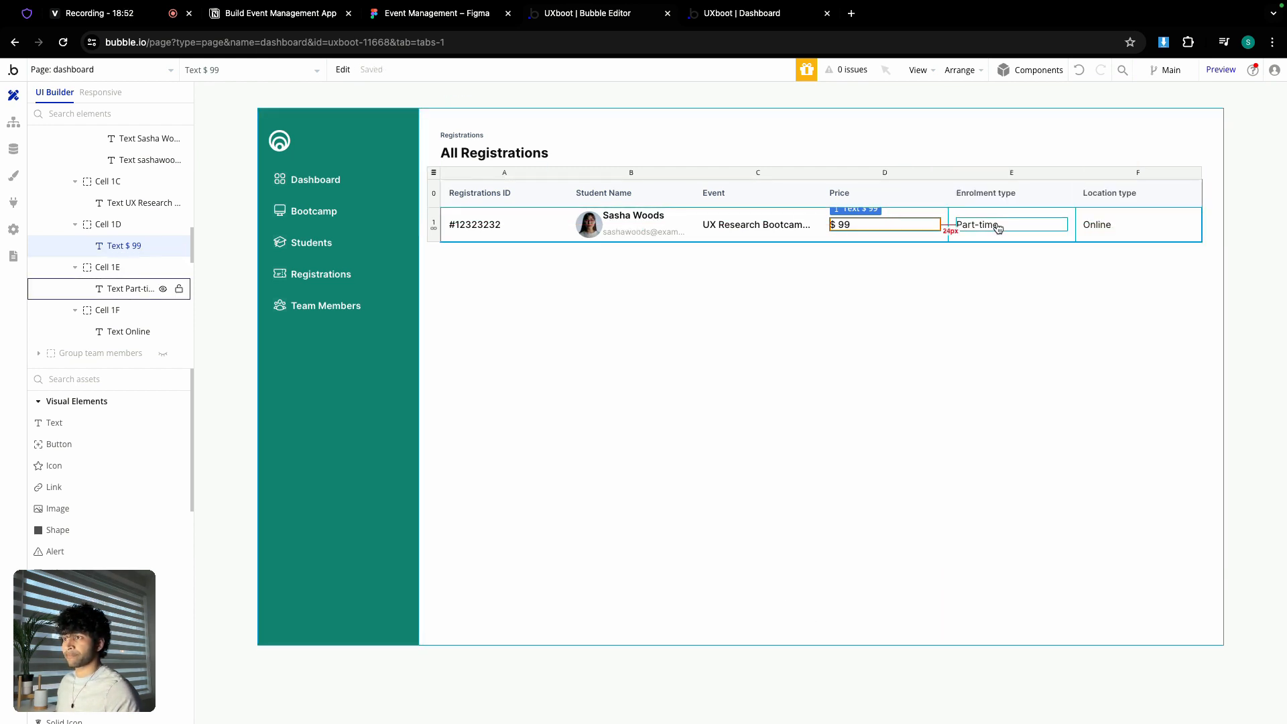
{"action": "left_click", "coordinate": [1157, 381]}
{"action": "left_click", "coordinate": [1141, 501]}
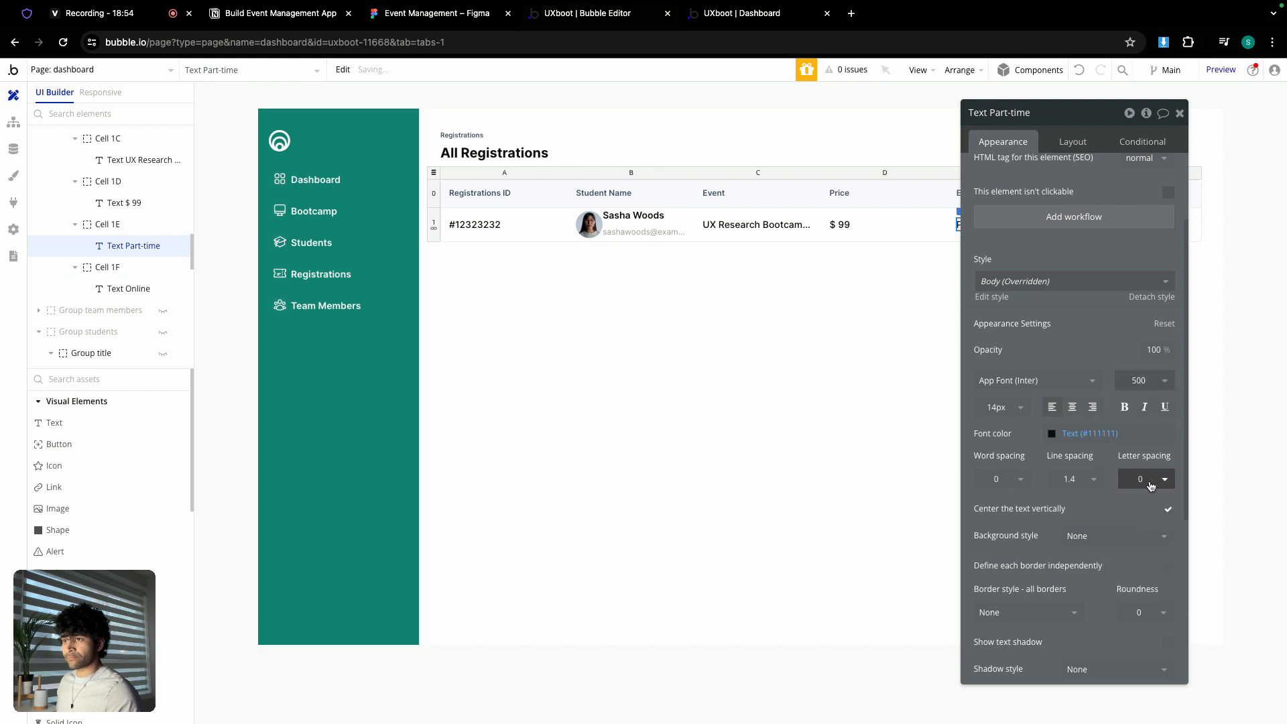
{"action": "left_click", "coordinate": [1180, 113]}
{"action": "double_click", "coordinate": [1099, 225]}
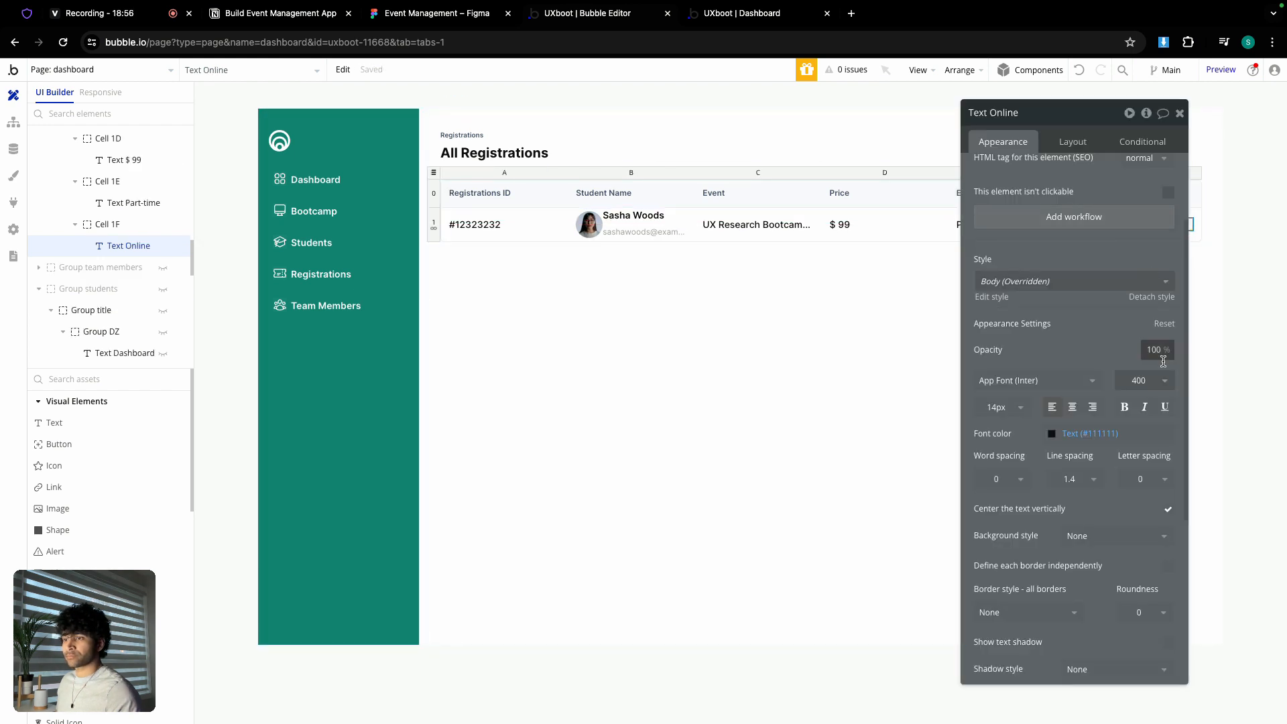
{"action": "left_click", "coordinate": [1144, 380]}
{"action": "left_click", "coordinate": [1145, 502]}
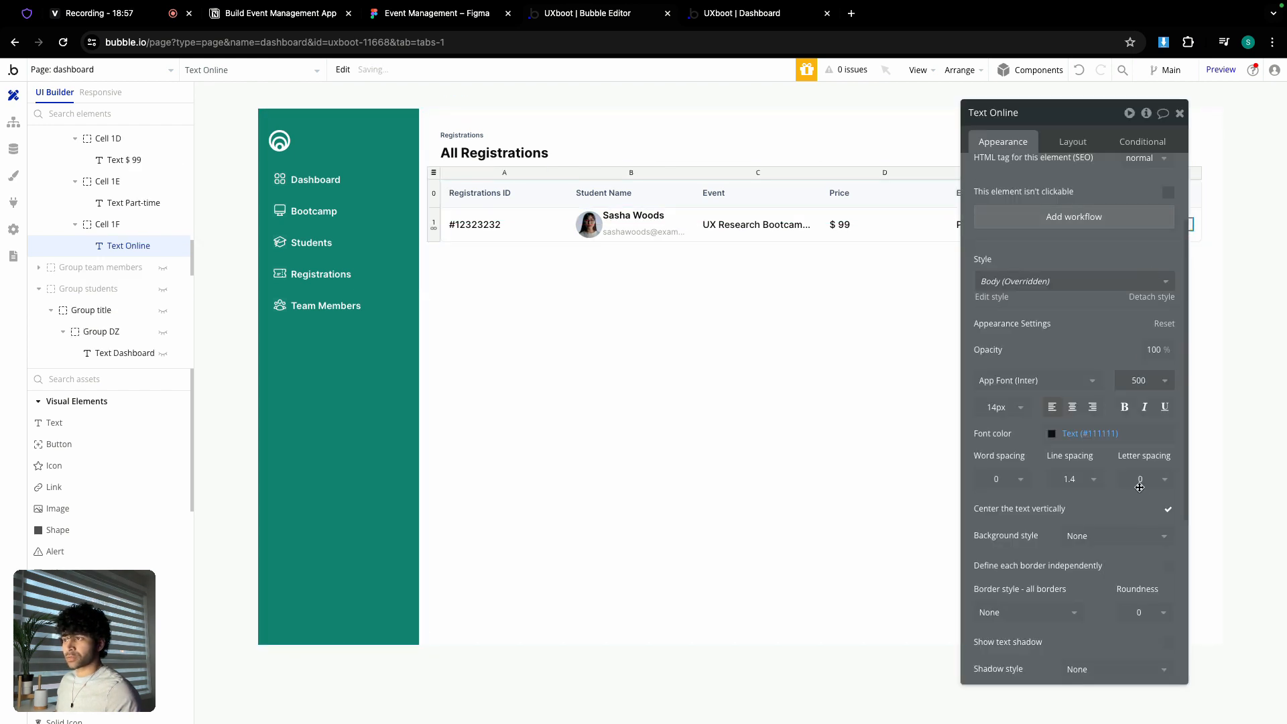
{"action": "left_click", "coordinate": [1180, 114]}
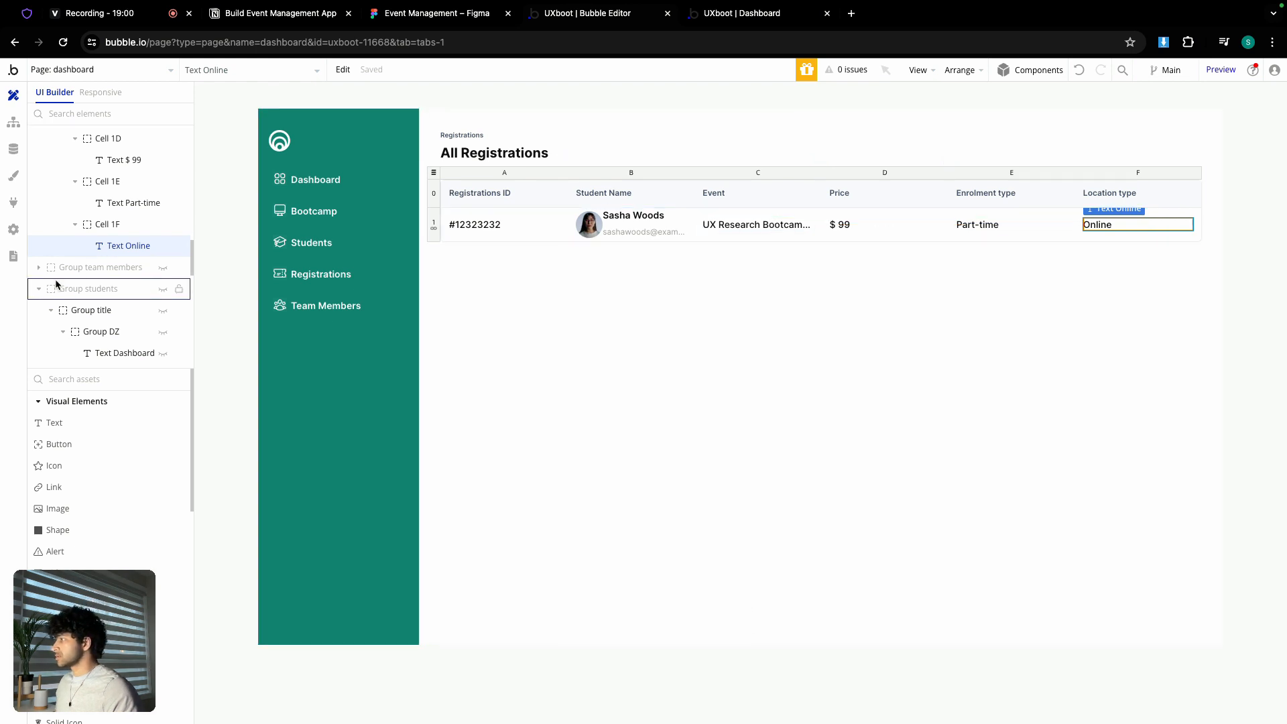
- Show Group students on the canvas and hide Group registrations
{"action": "left_click", "coordinate": [163, 288]}
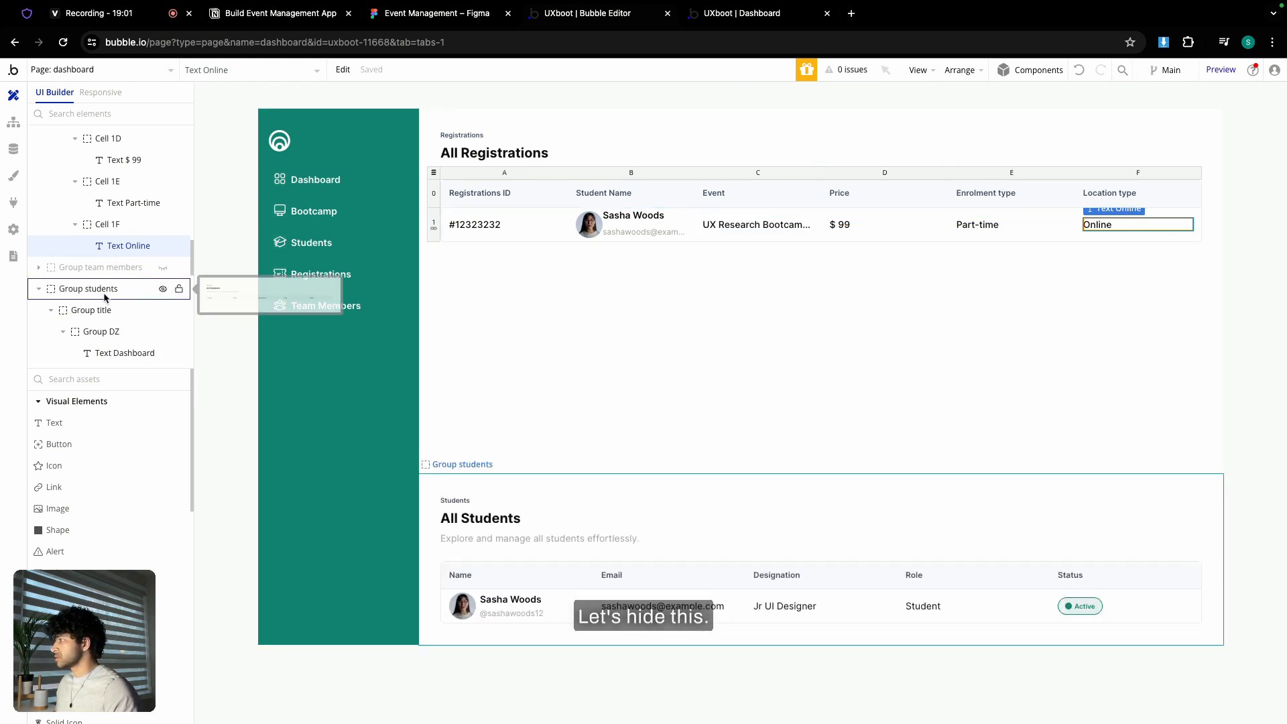
{"action": "left_click", "coordinate": [41, 295]}
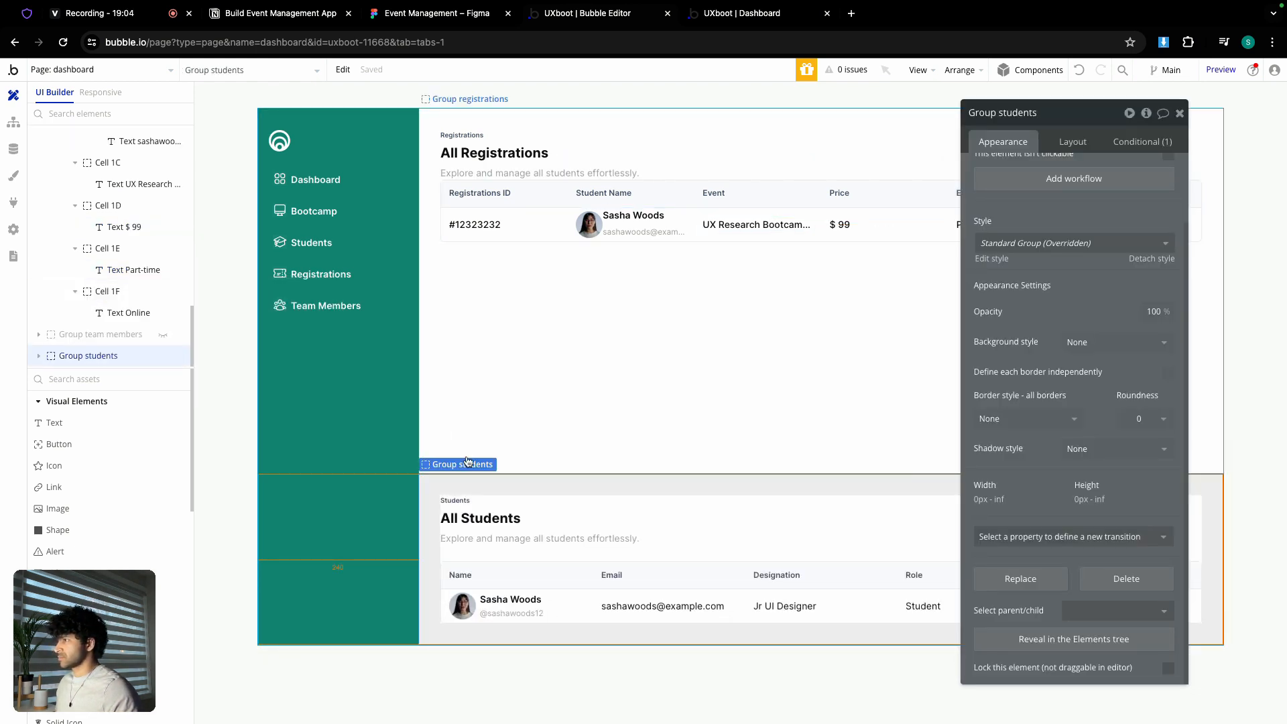
{"action": "scroll", "coordinate": [118, 349], "scroll_direction": "up", "scroll_amount": 1}
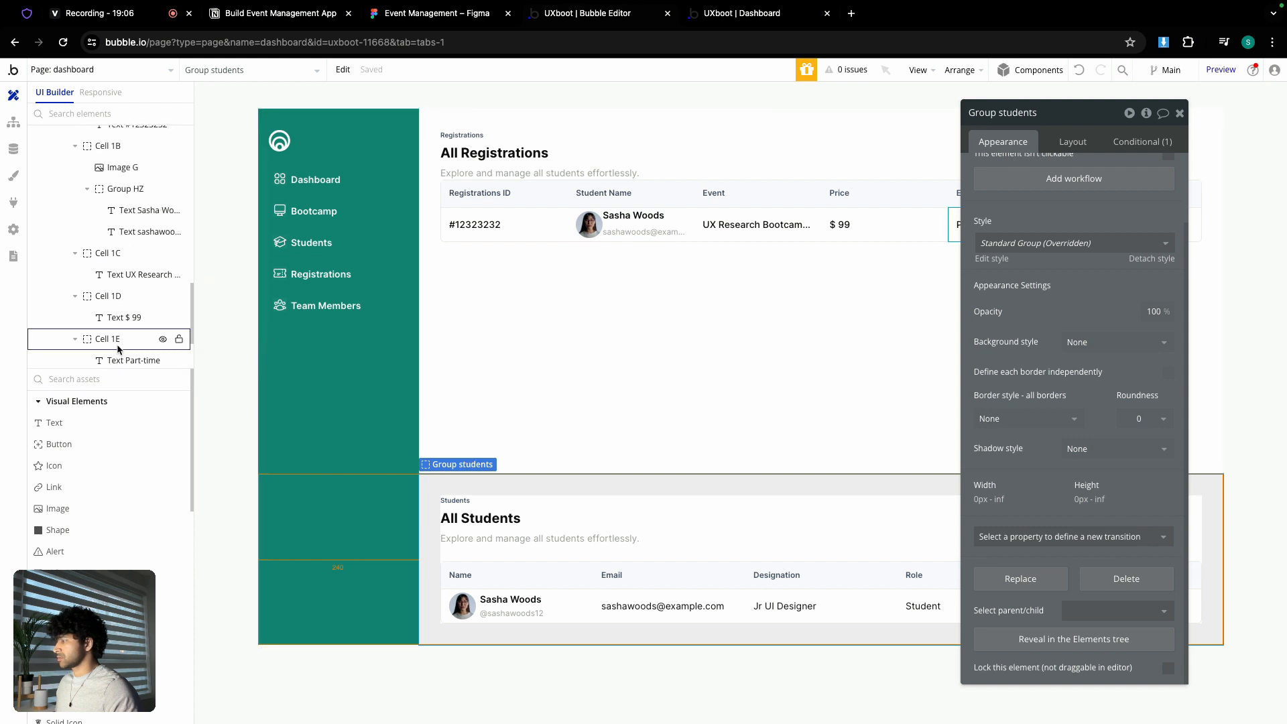
{"action": "scroll", "coordinate": [118, 348], "scroll_direction": "down", "scroll_amount": 1}
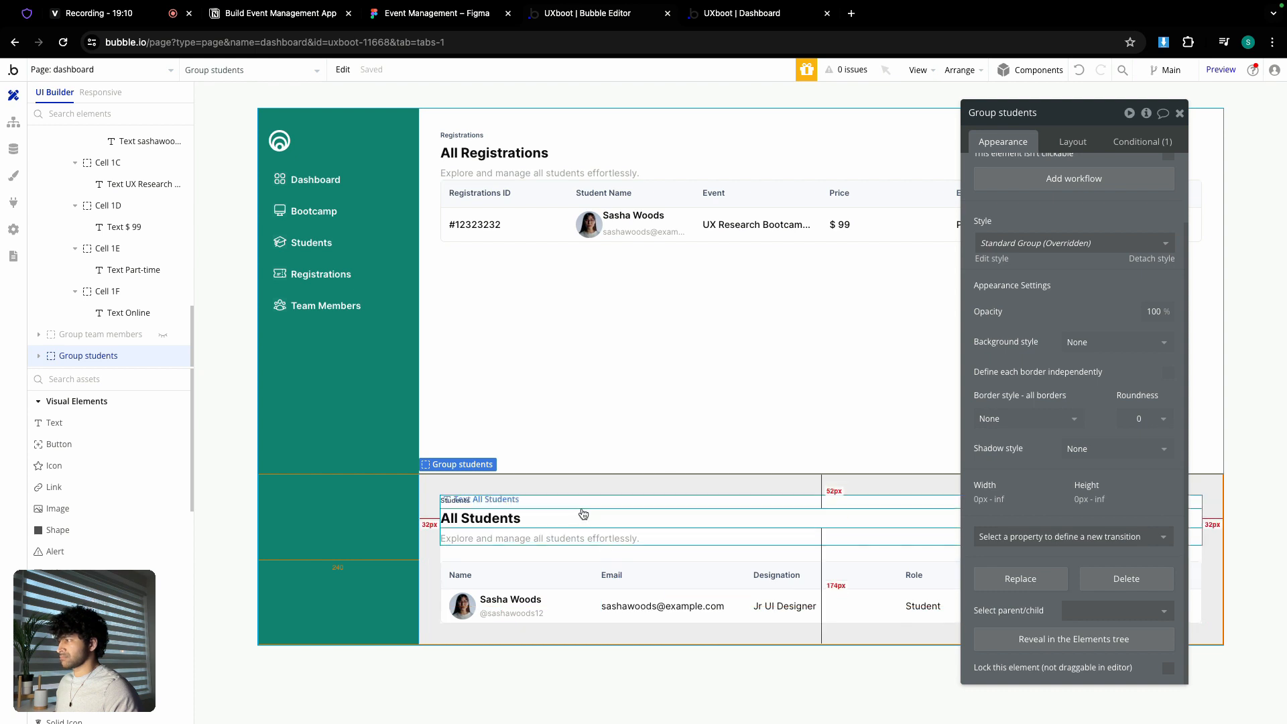
{"action": "scroll", "coordinate": [108, 295], "scroll_direction": "up", "scroll_amount": 3}
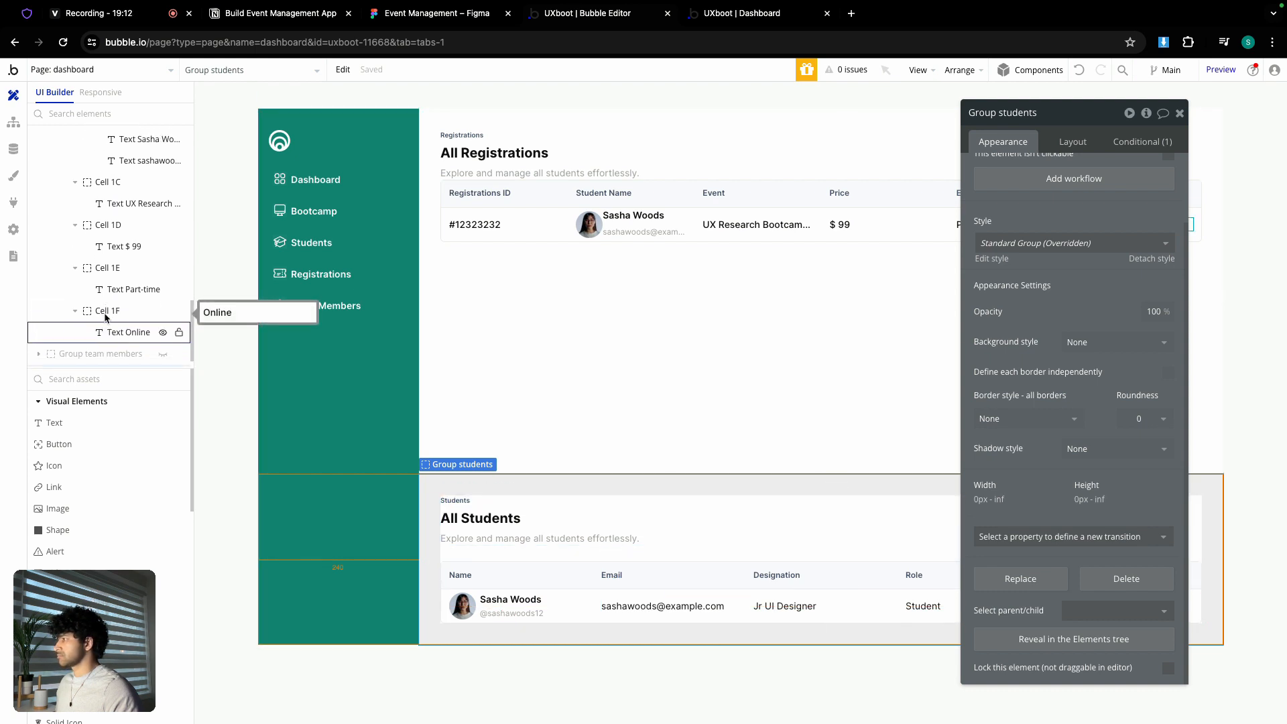
{"action": "scroll", "coordinate": [107, 272], "scroll_direction": "up", "scroll_amount": 5}
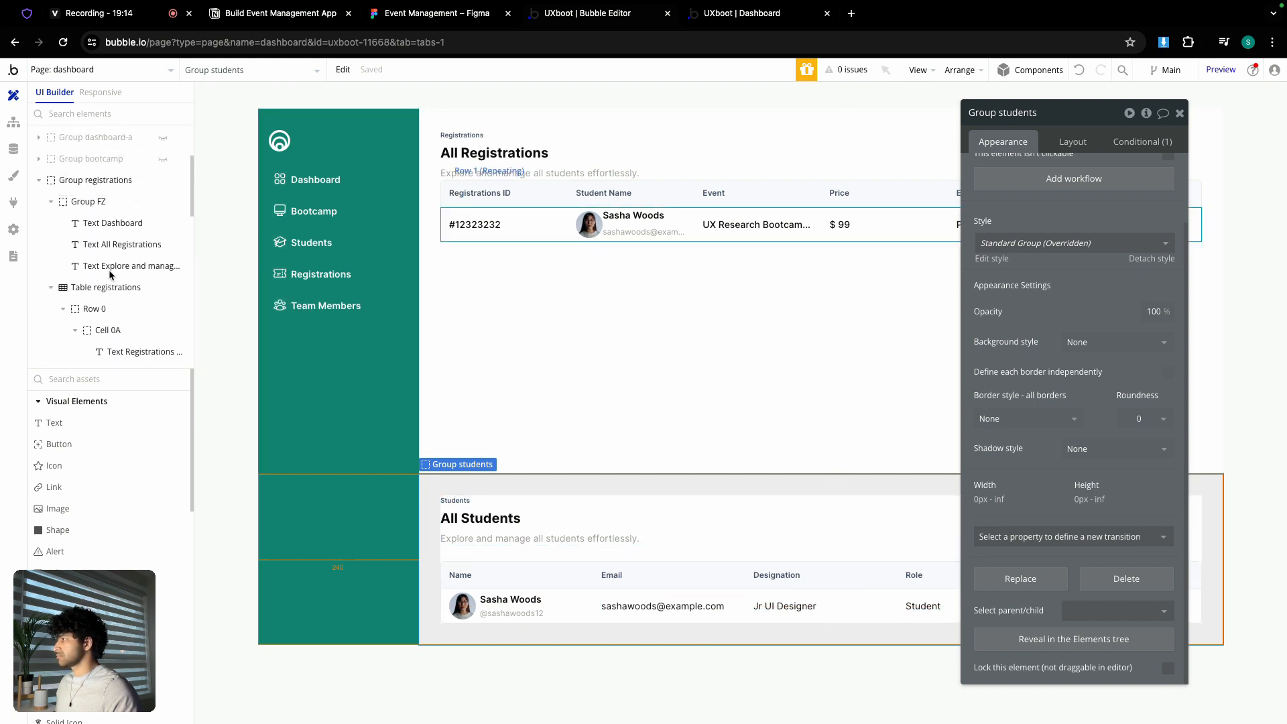
{"action": "left_click", "coordinate": [38, 224]}
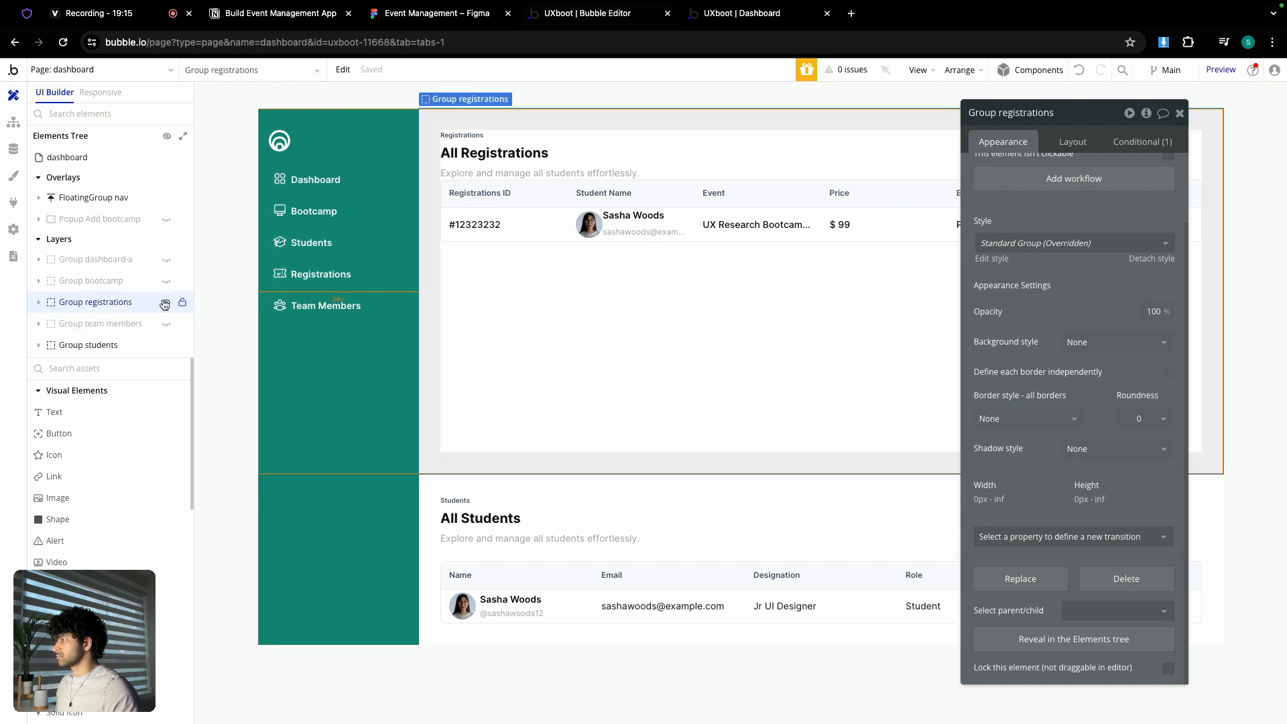
{"action": "left_click", "coordinate": [164, 304]}
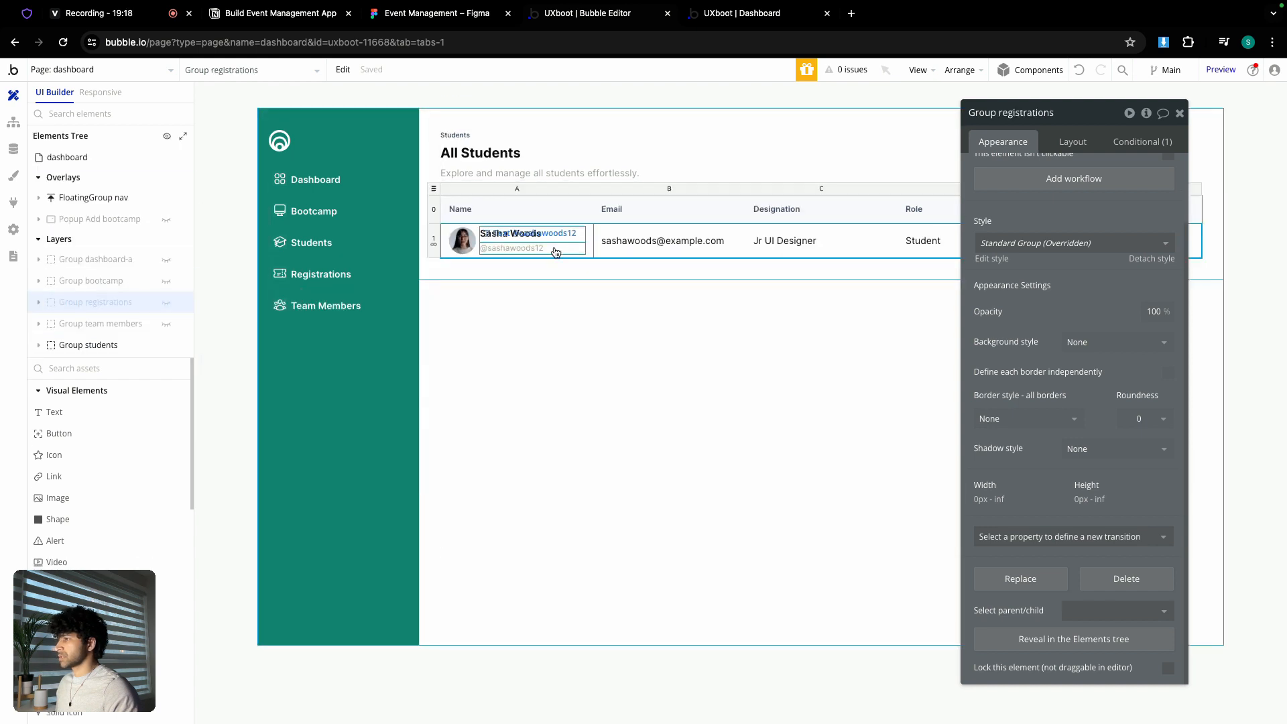
- Set the email, Jr UI Designer and Student row texts to 500 (Medium) weight
{"action": "left_click", "coordinate": [664, 241]}
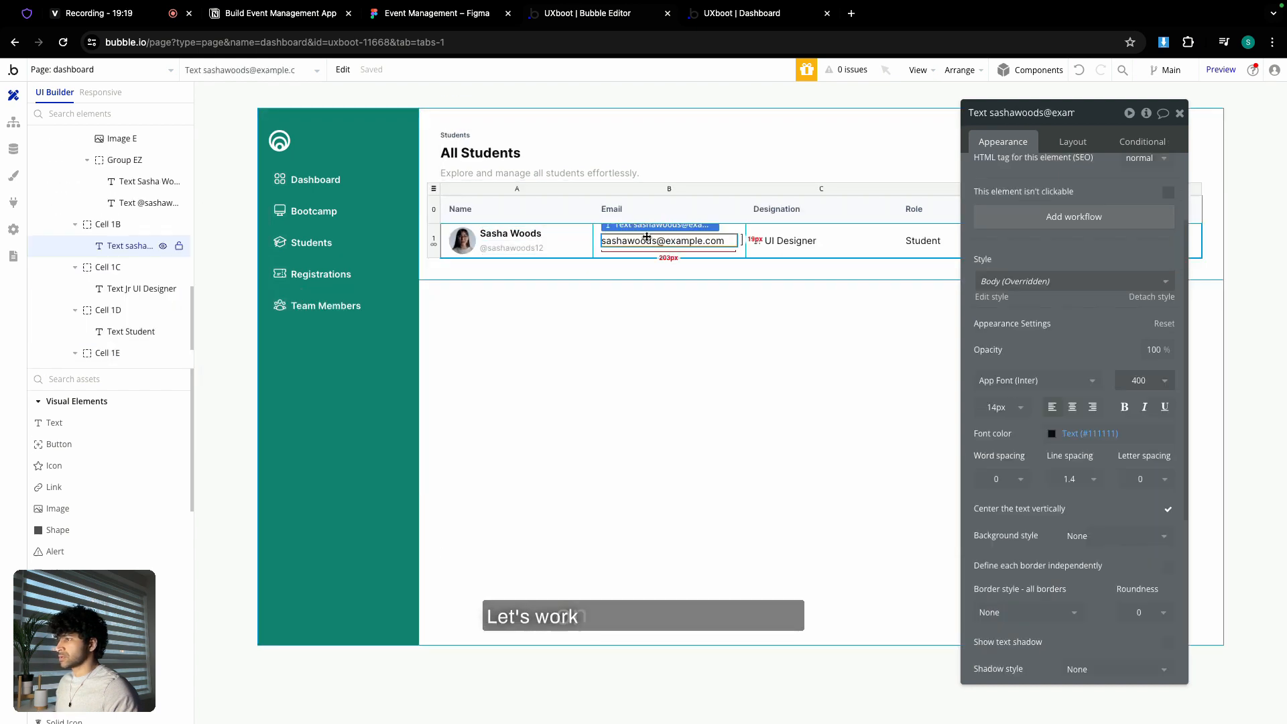
{"action": "left_click", "coordinate": [1128, 394]}
{"action": "left_click", "coordinate": [1140, 496]}
{"action": "left_click", "coordinate": [791, 243]}
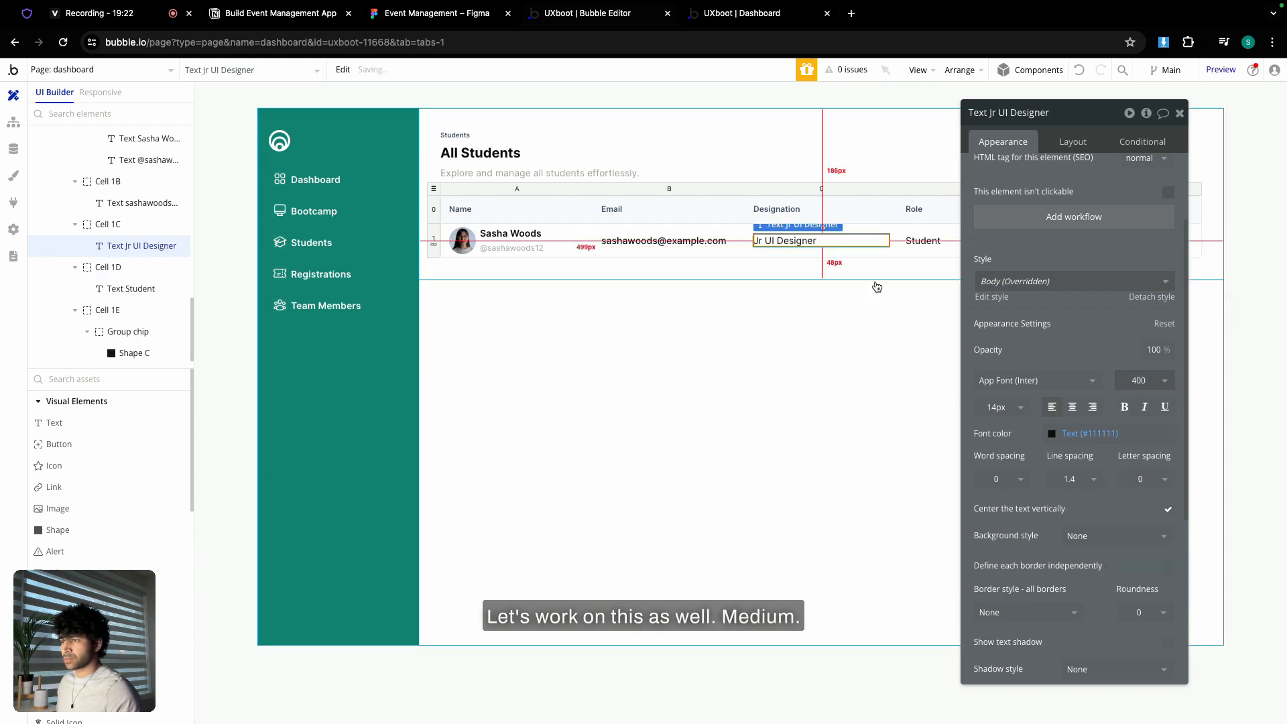
{"action": "left_click", "coordinate": [1138, 380]}
{"action": "left_click", "coordinate": [1140, 496]}
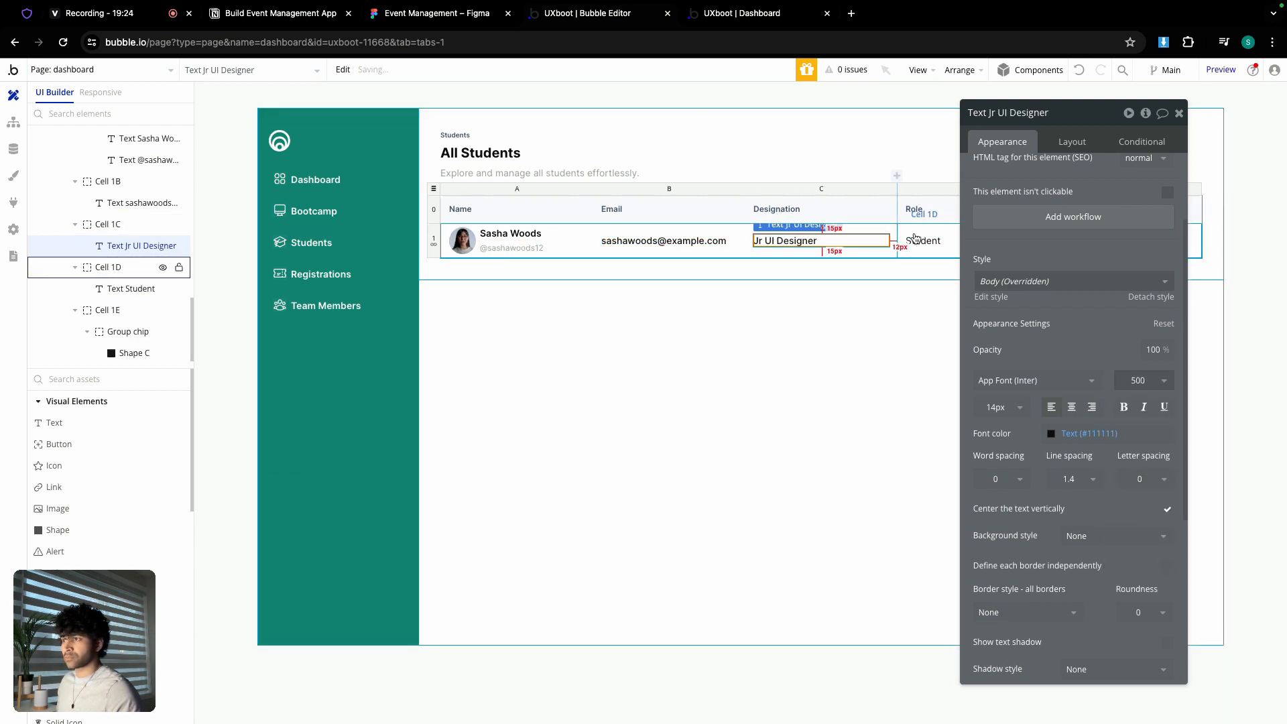
{"action": "left_click", "coordinate": [917, 240]}
{"action": "left_click", "coordinate": [1139, 493]}
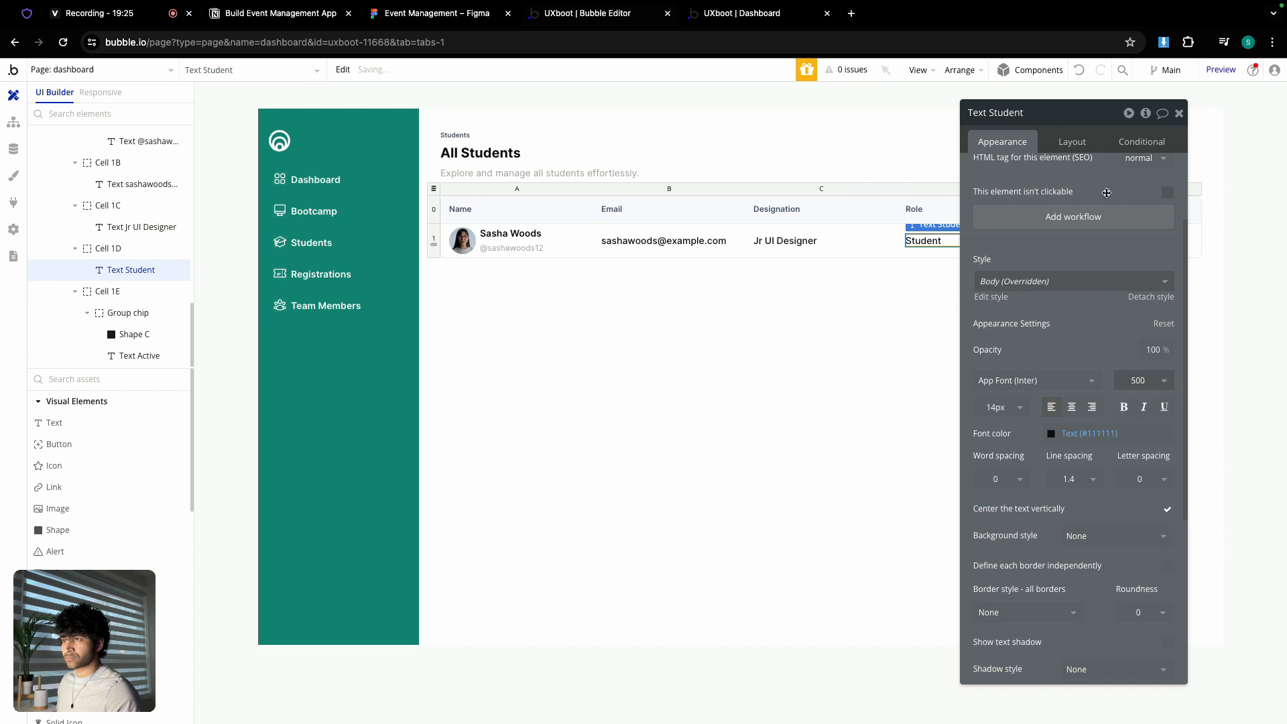
{"action": "left_click_drag", "start_coordinate": [1079, 119], "coordinate": [773, 107]}
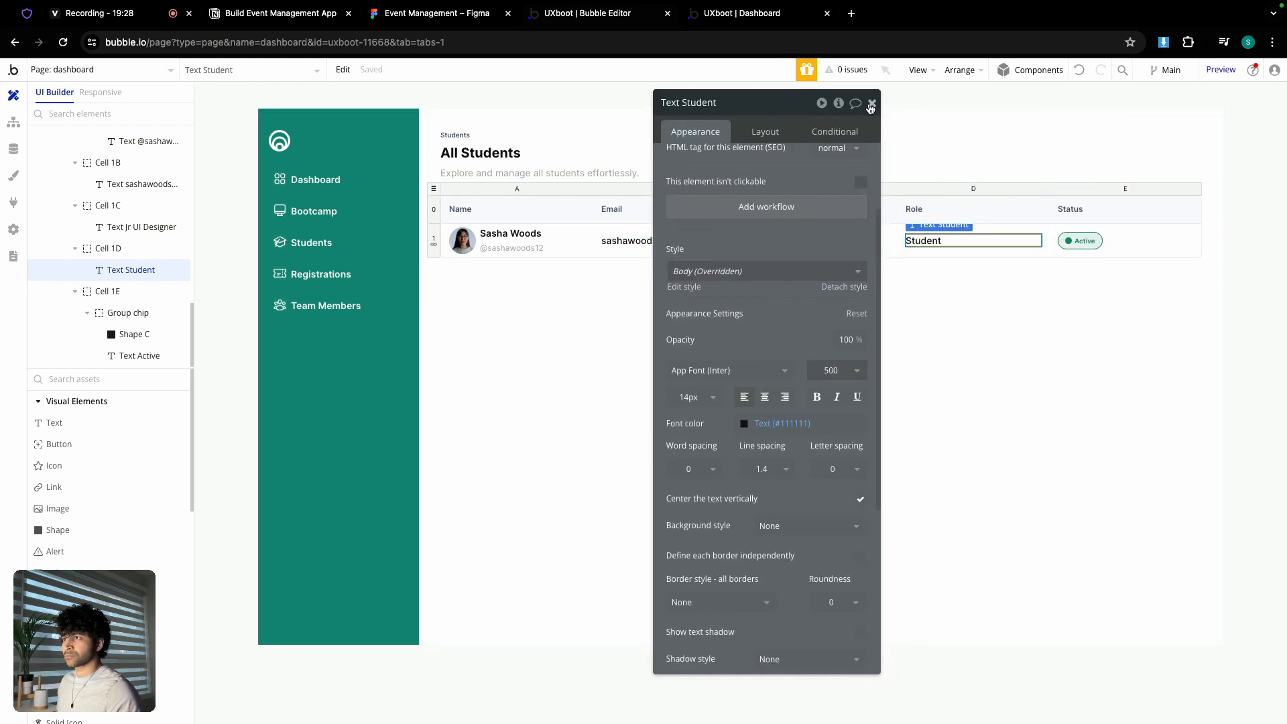
{"action": "left_click", "coordinate": [871, 103]}
{"action": "scroll", "coordinate": [75, 260], "scroll_direction": "up", "scroll_amount": 6}
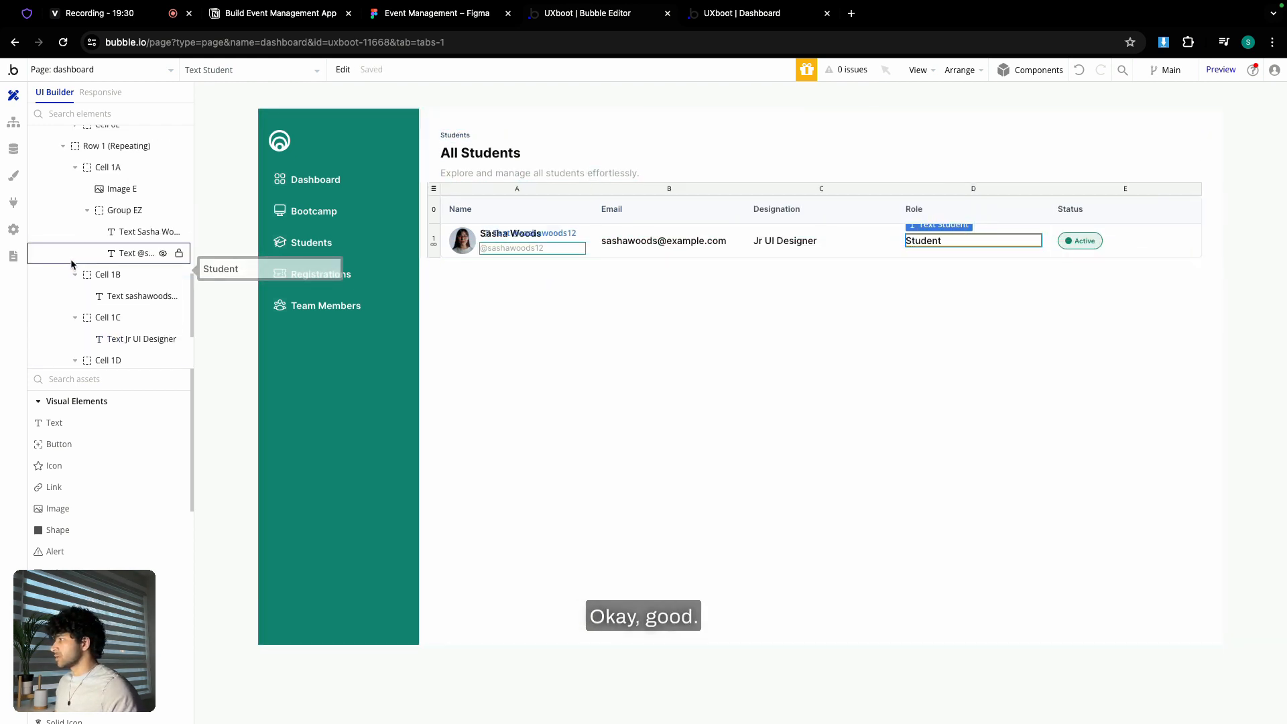
- Hide Group students and Group registrations, and show Group dashboard-a
{"action": "scroll", "coordinate": [69, 265], "scroll_direction": "up", "scroll_amount": 10}
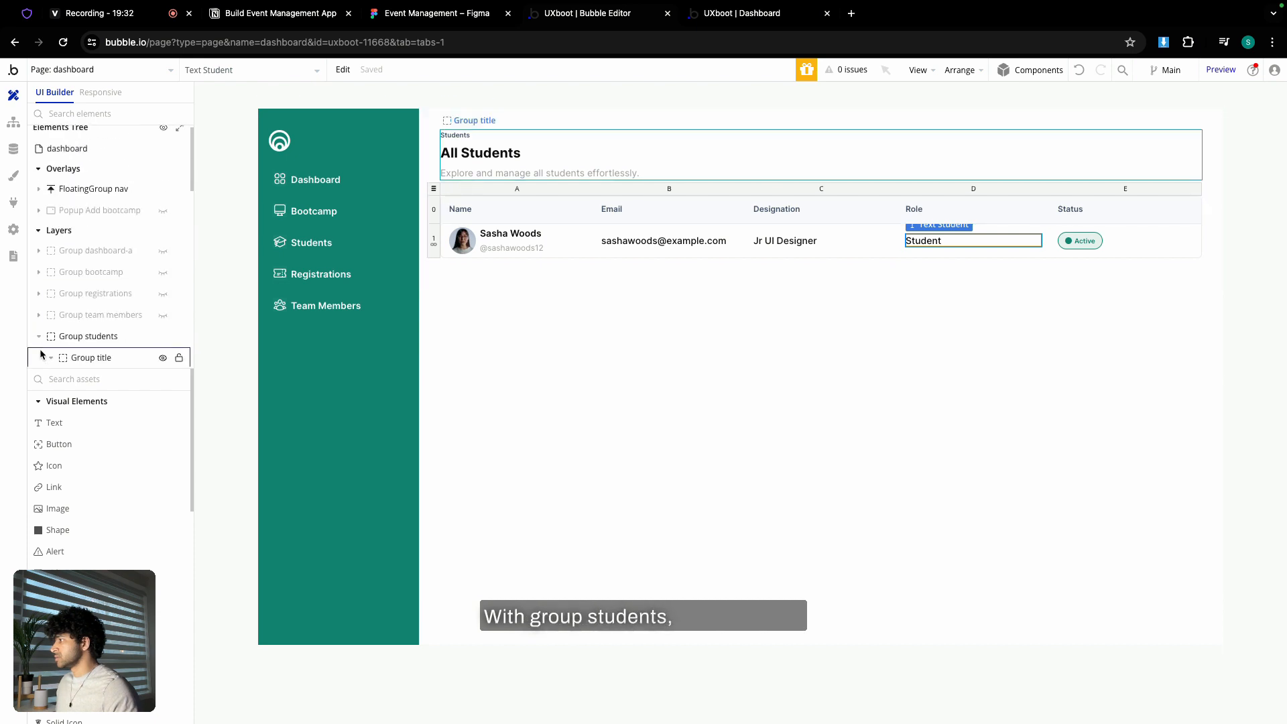
{"action": "left_click", "coordinate": [43, 343]}
{"action": "left_click", "coordinate": [166, 345]}
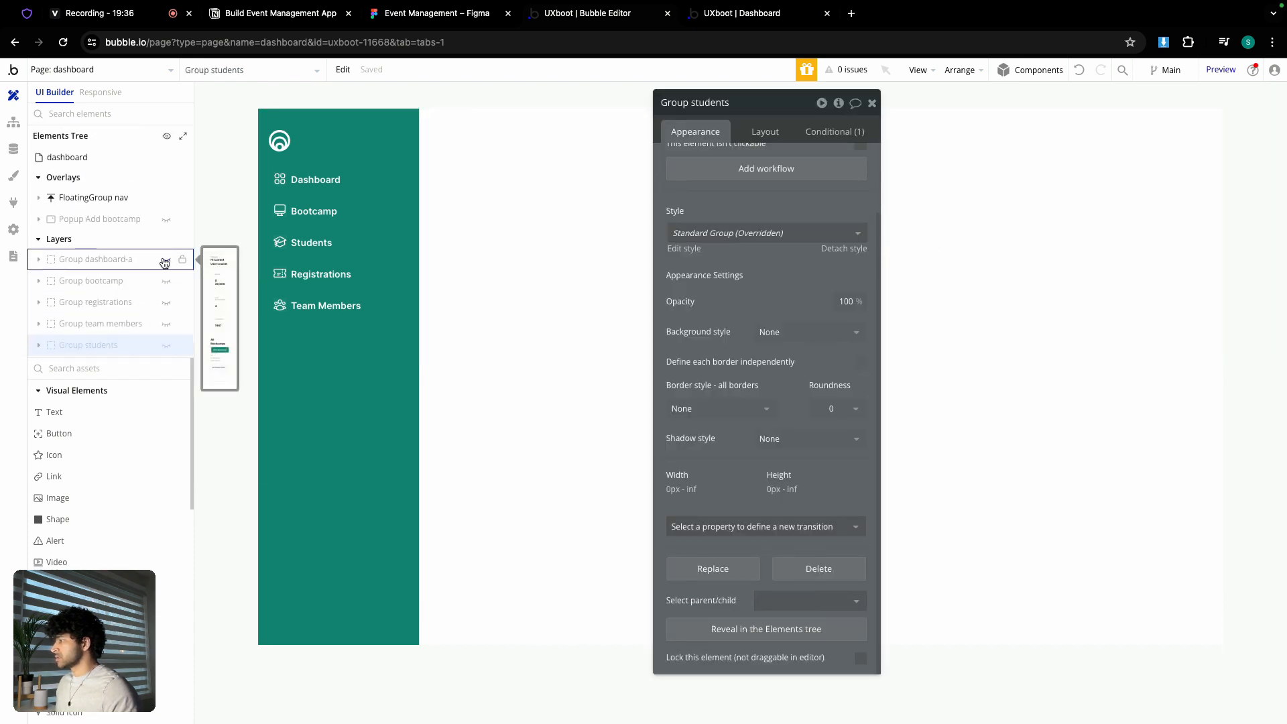
{"action": "left_click", "coordinate": [167, 302]}
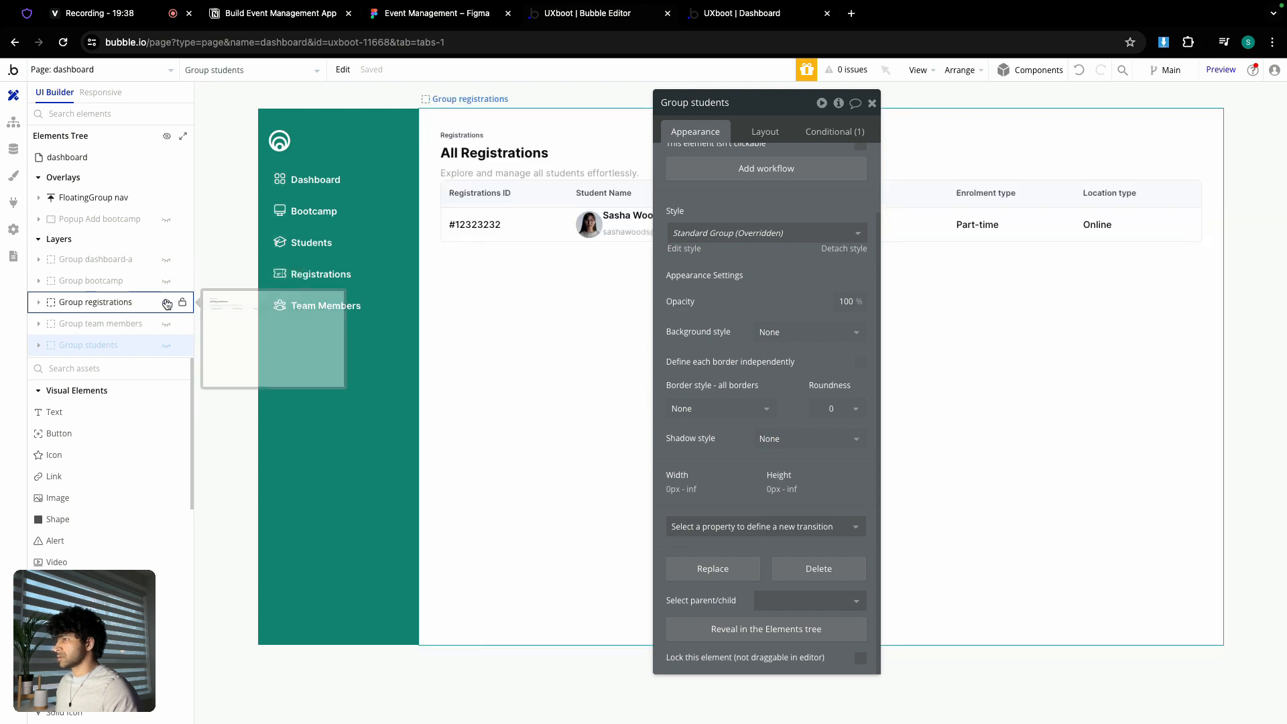
{"action": "left_click_drag", "start_coordinate": [772, 106], "coordinate": [681, 297]}
{"action": "left_click", "coordinate": [167, 305]}
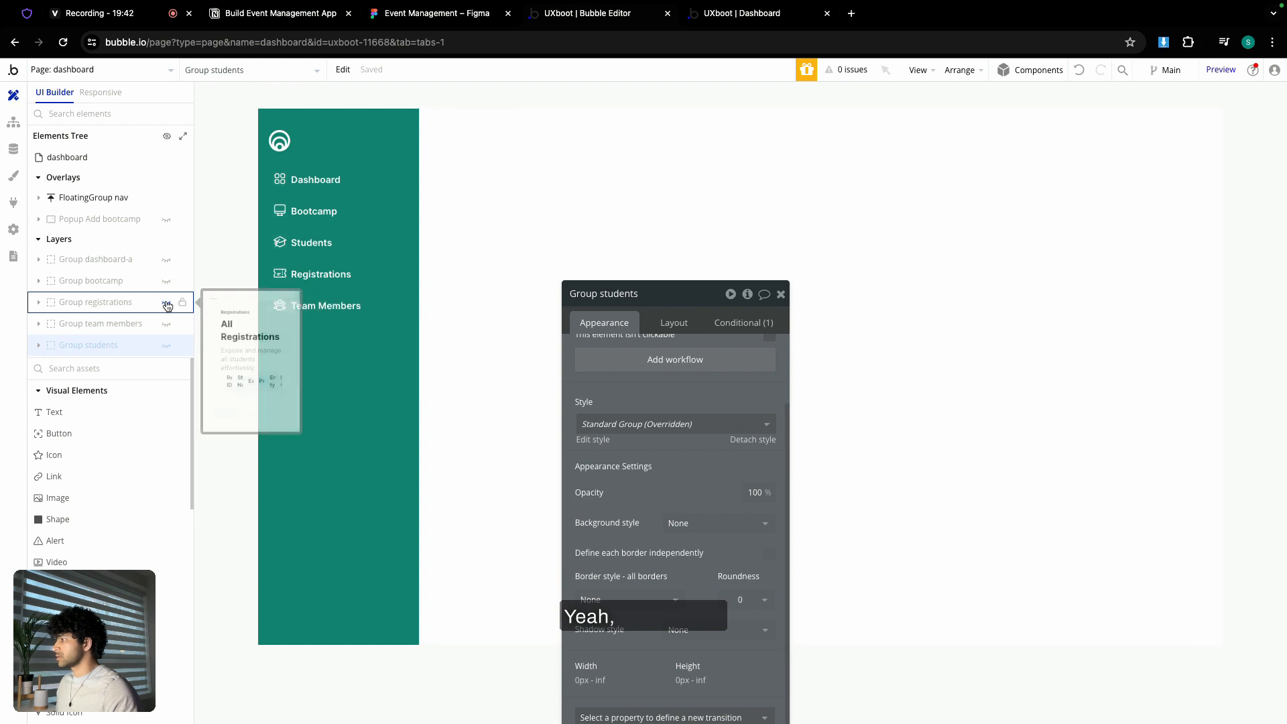
{"action": "left_click", "coordinate": [167, 260]}
{"action": "left_click_drag", "start_coordinate": [701, 296], "coordinate": [576, 139]}
- Set Part-time, 8 weeks and $ 99 to 500 weight, then view the live Students page
{"action": "left_click", "coordinate": [836, 412]}
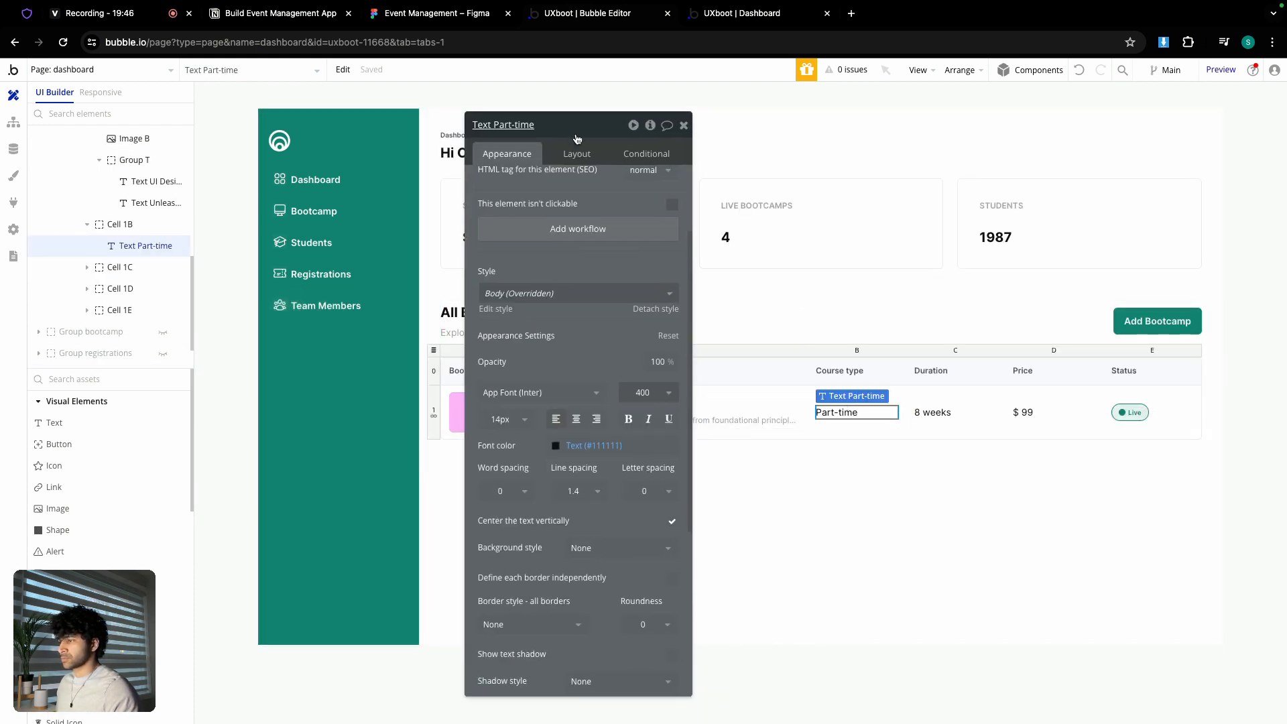
{"action": "left_click", "coordinate": [642, 392]}
{"action": "left_click", "coordinate": [932, 412]}
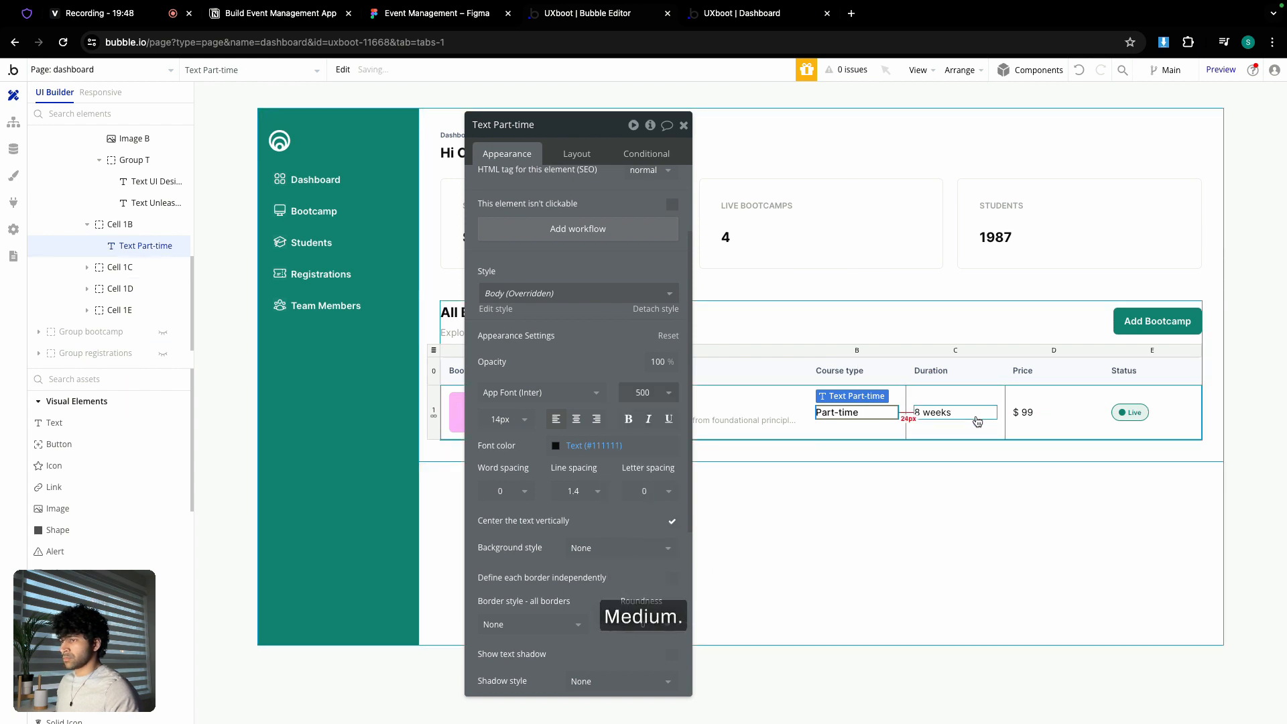
{"action": "left_click", "coordinate": [642, 392]}
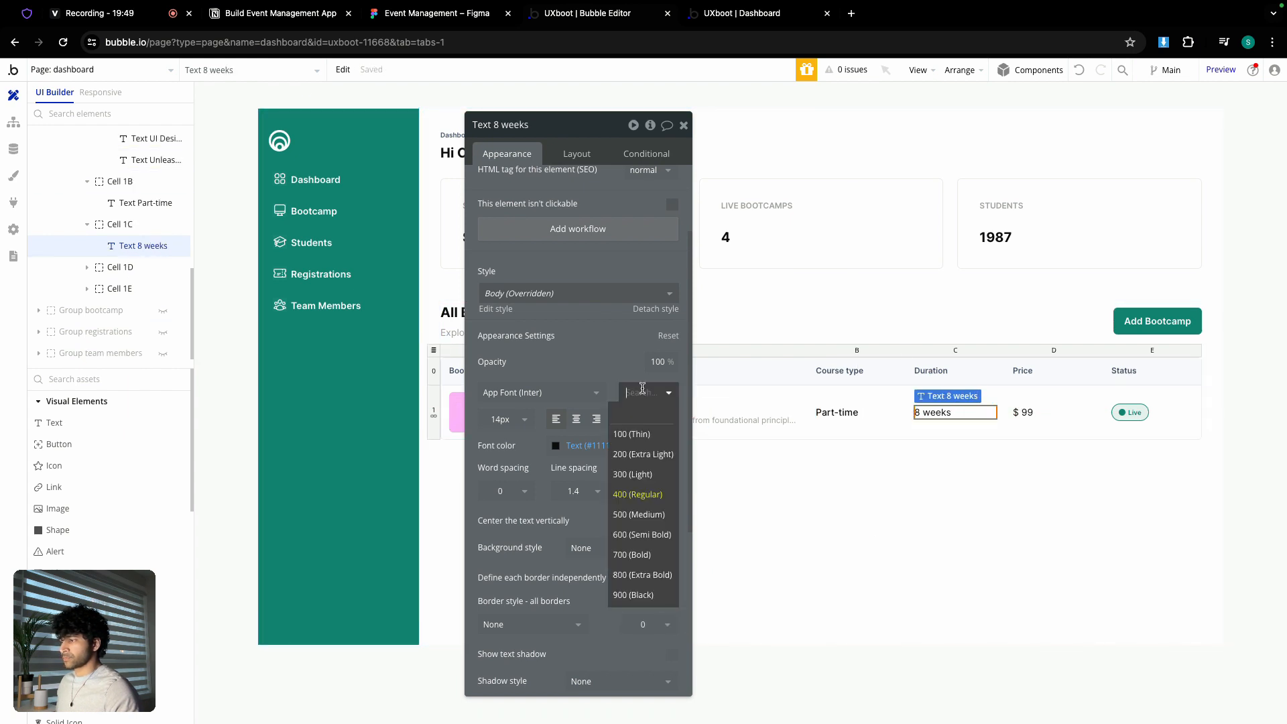
{"action": "left_click", "coordinate": [1019, 412]}
{"action": "left_click", "coordinate": [642, 392]}
{"action": "left_click", "coordinate": [642, 500]}
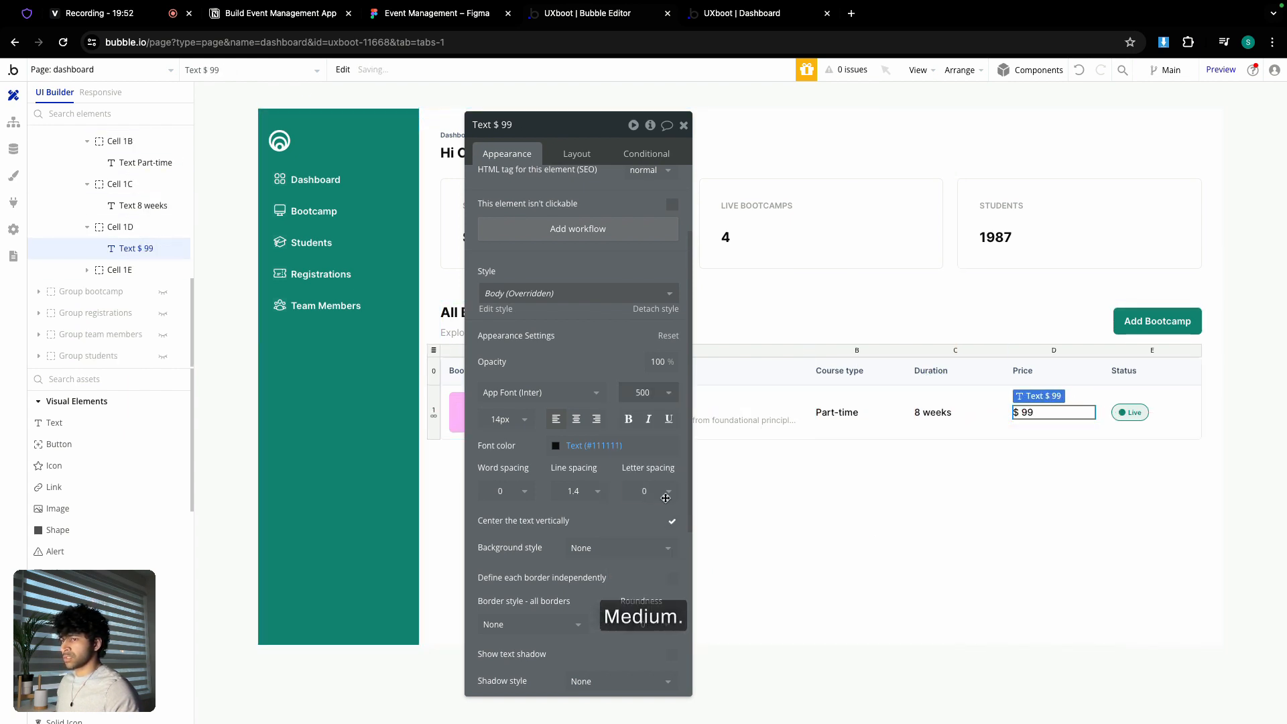
{"action": "left_click", "coordinate": [684, 126]}
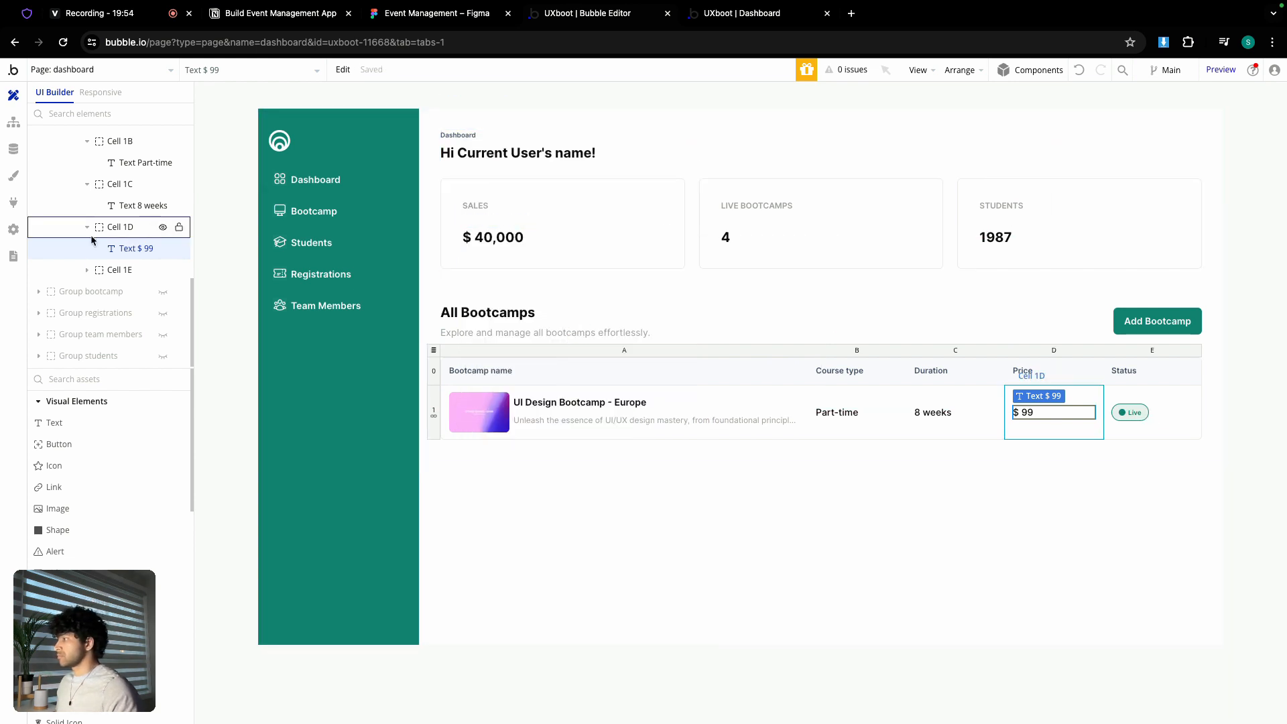
{"action": "scroll", "coordinate": [122, 277], "scroll_direction": "up", "scroll_amount": 10}
{"action": "left_click", "coordinate": [743, 13]}
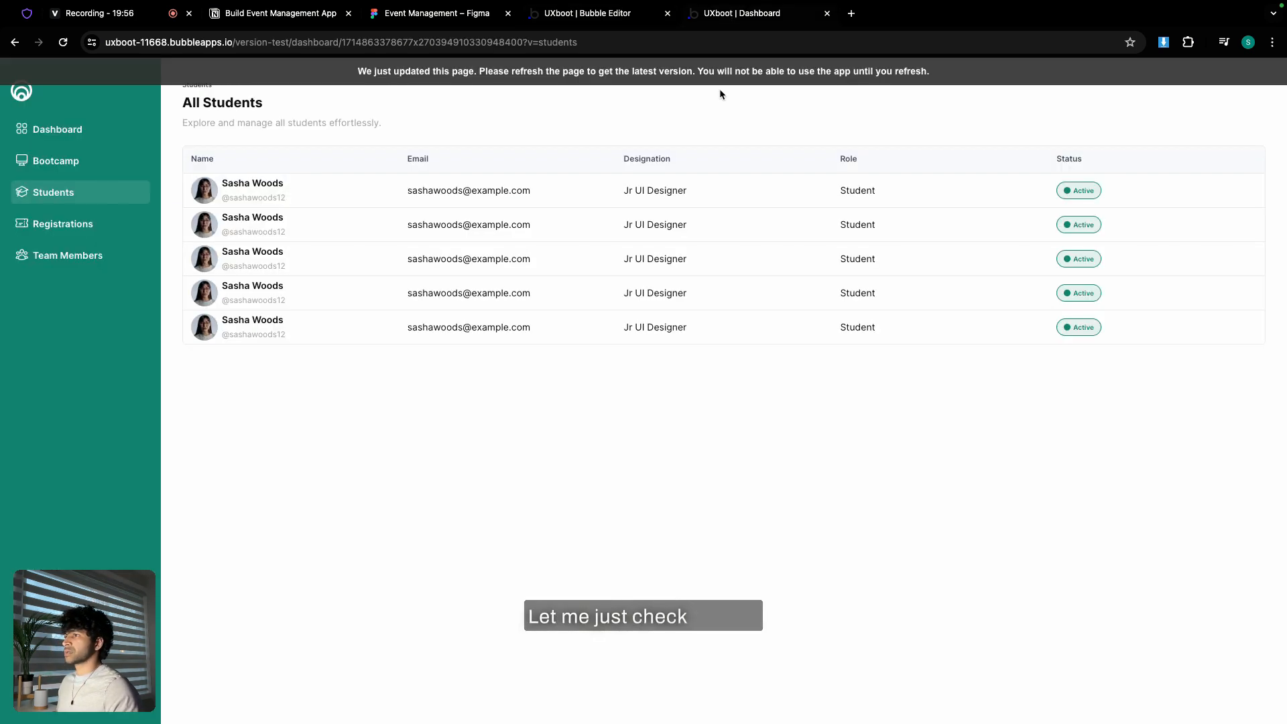
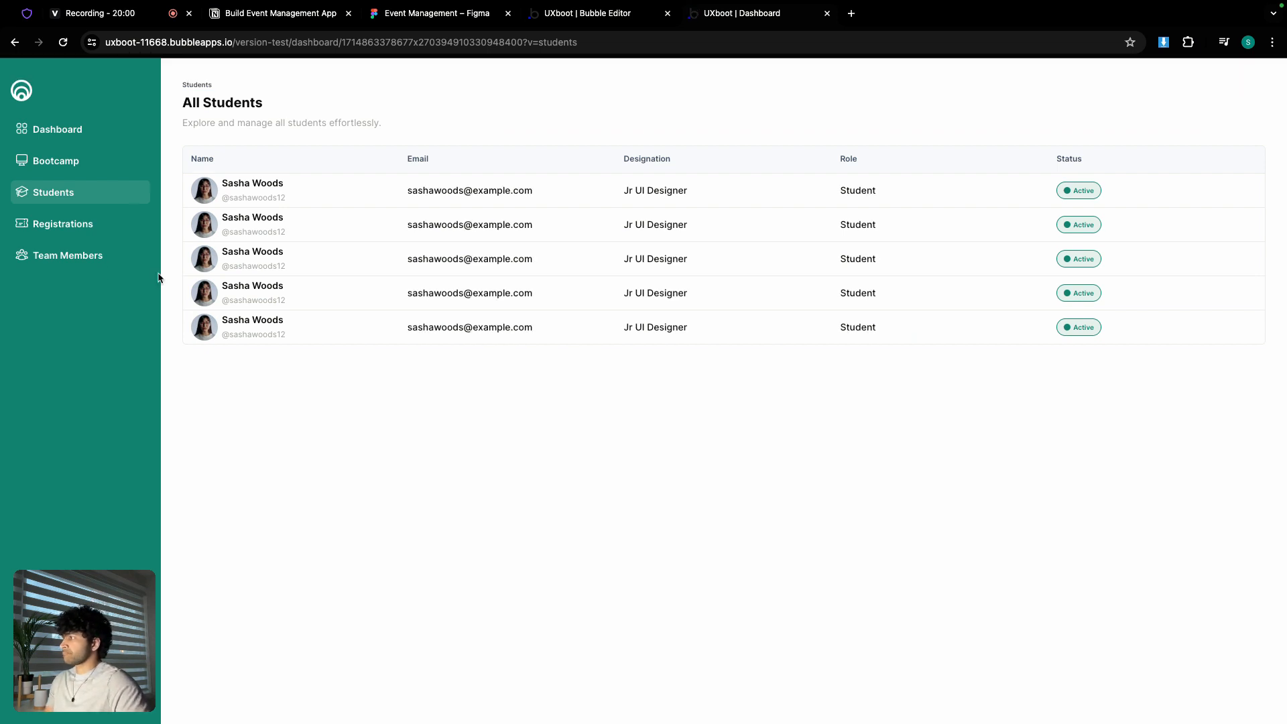
- Check the live All Registrations page with its five $ 99 part-time online registrations
{"action": "left_click", "coordinate": [48, 225]}
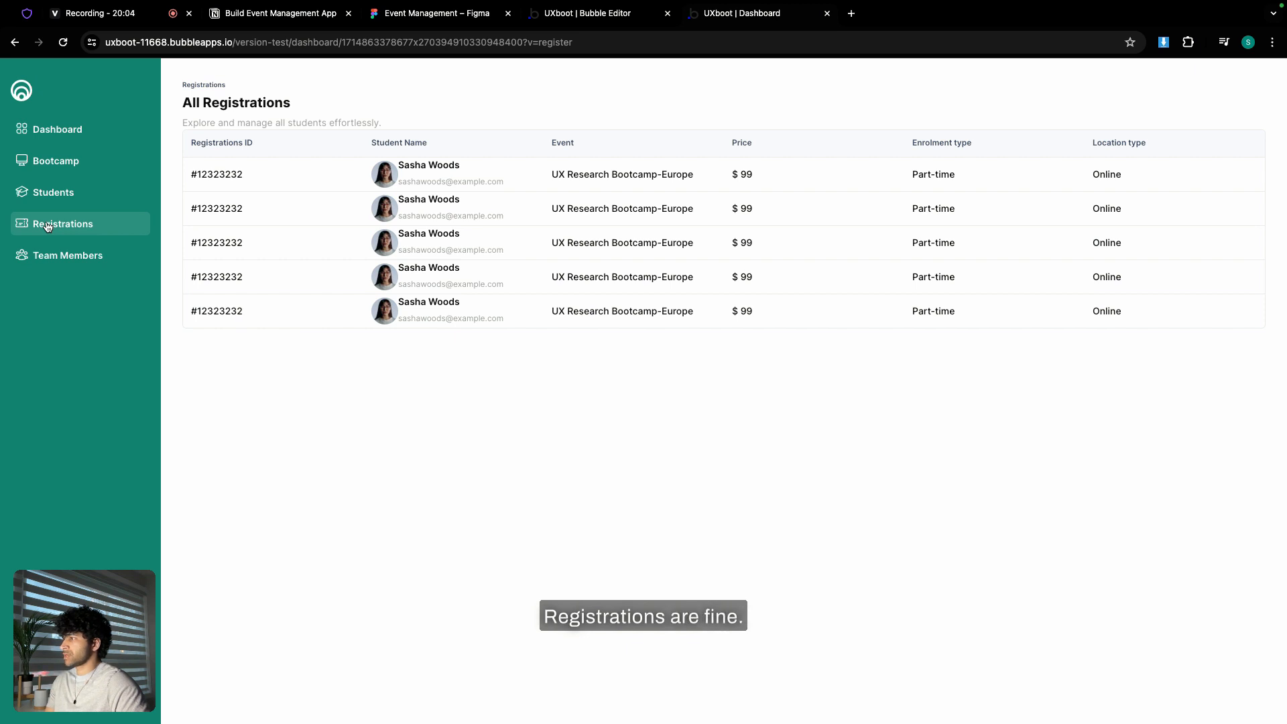
{"action": "left_click", "coordinate": [602, 15]}
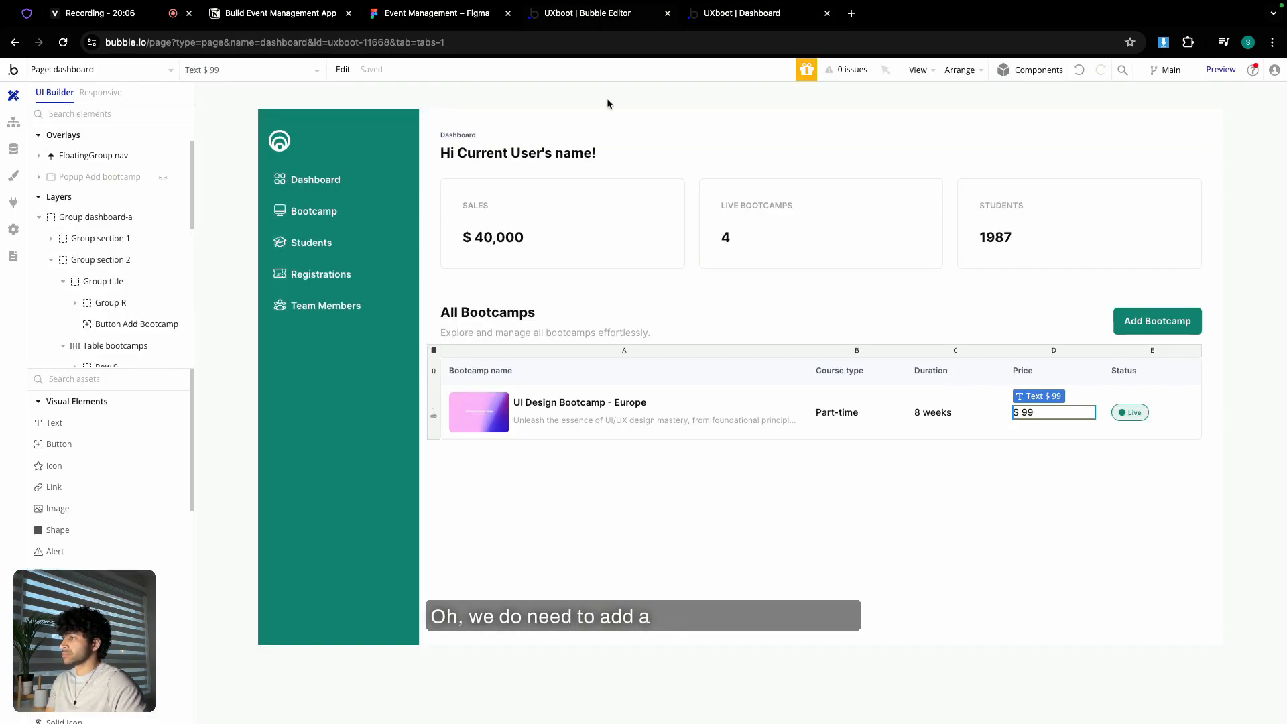
- Hide Group dashboard-a and show Group registrations on the canvas
{"action": "left_click", "coordinate": [40, 220]}
{"action": "left_click", "coordinate": [165, 261]}
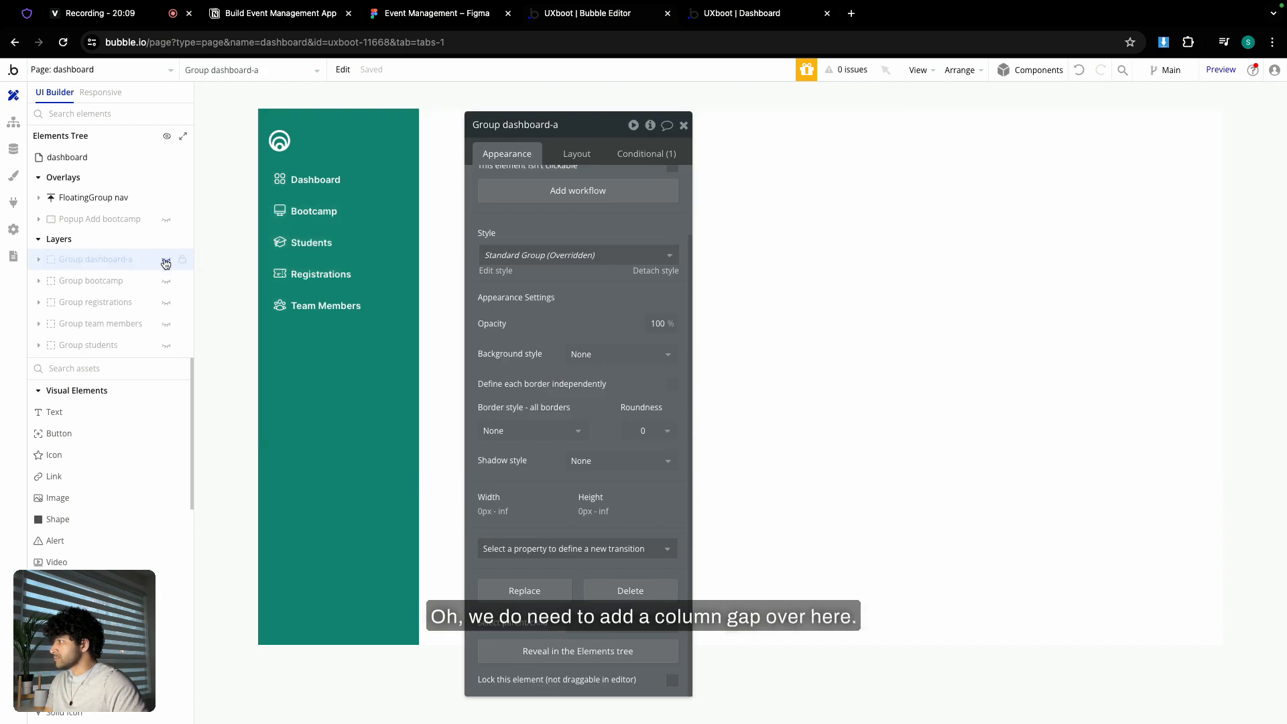
{"action": "left_click", "coordinate": [167, 305]}
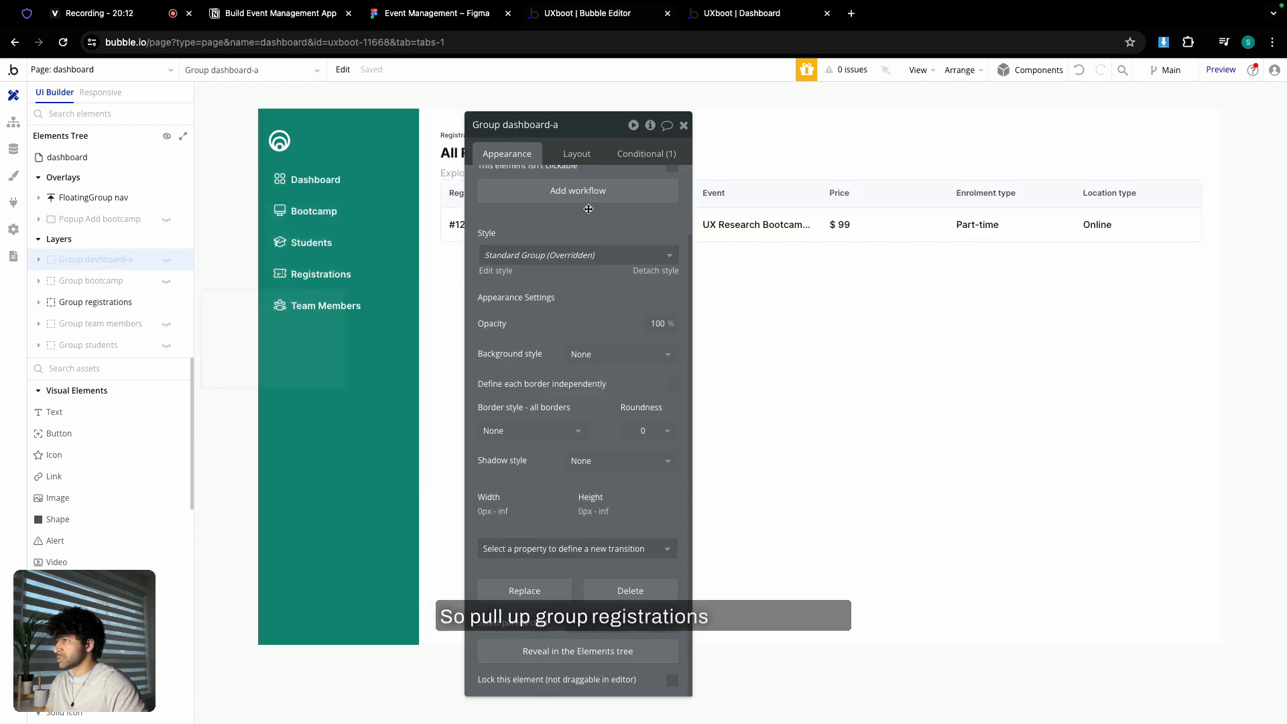
{"action": "left_click_drag", "start_coordinate": [589, 124], "coordinate": [927, 314]}
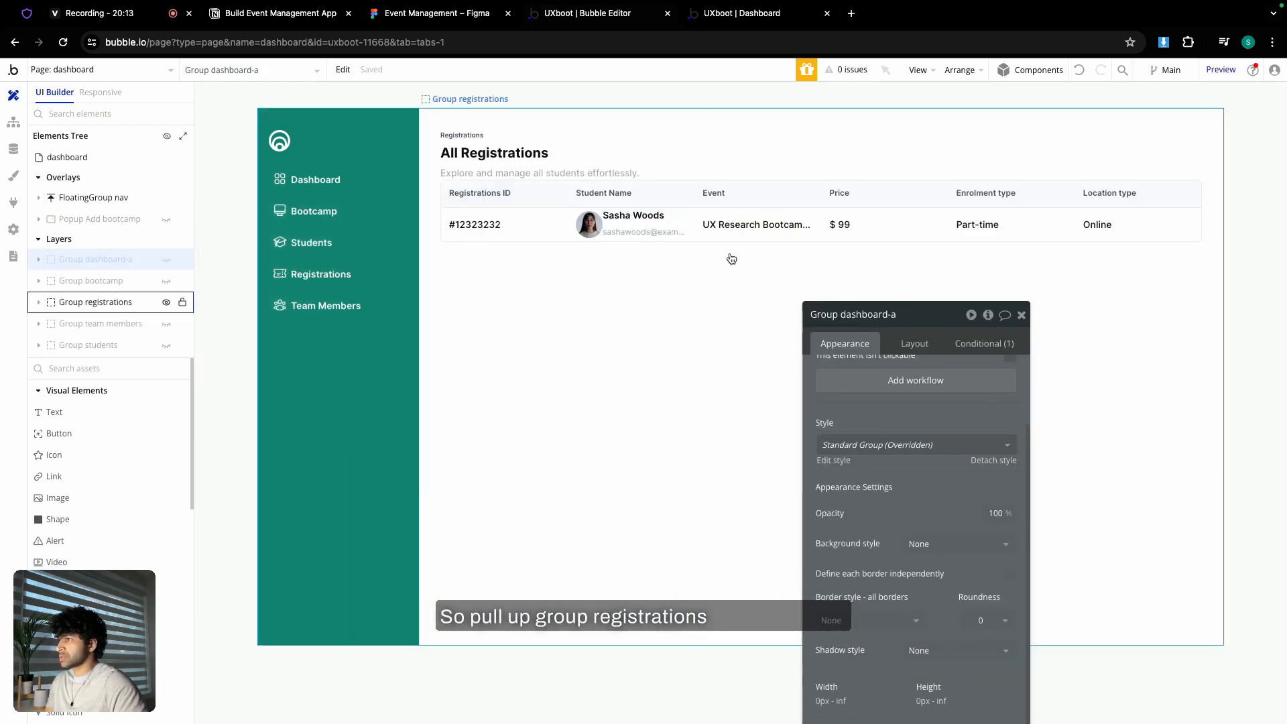
- Turn on gap spacing in the row 1 Student Name cell with a 6 px column gap, checked in preview
{"action": "left_click", "coordinate": [599, 240]}
{"action": "left_click", "coordinate": [925, 342]}
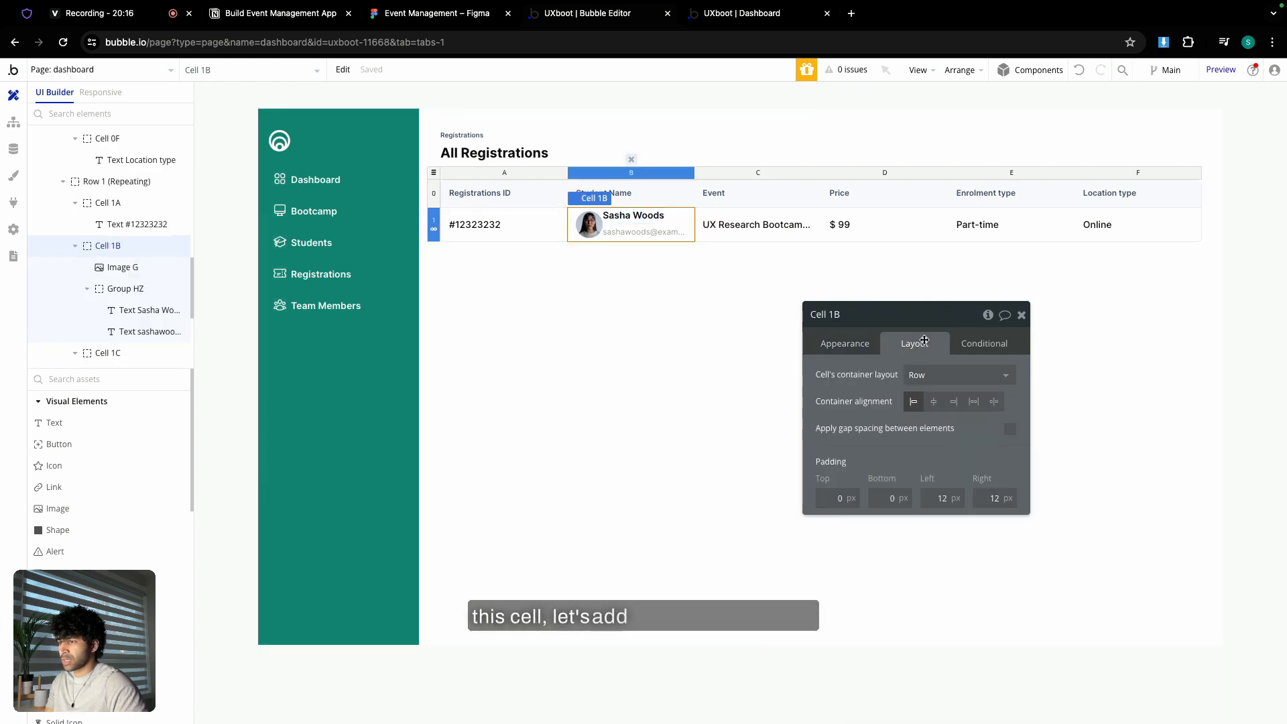
{"action": "left_click", "coordinate": [1010, 430]}
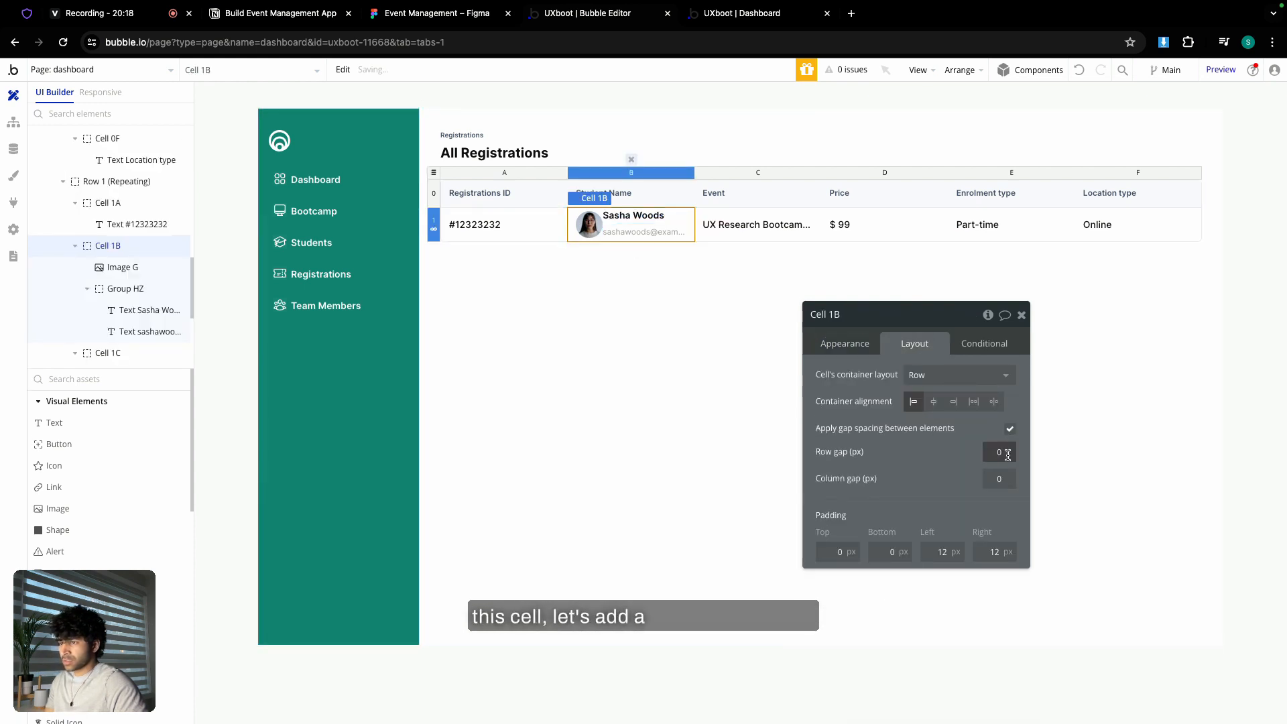
{"action": "double_click", "coordinate": [1004, 476]}
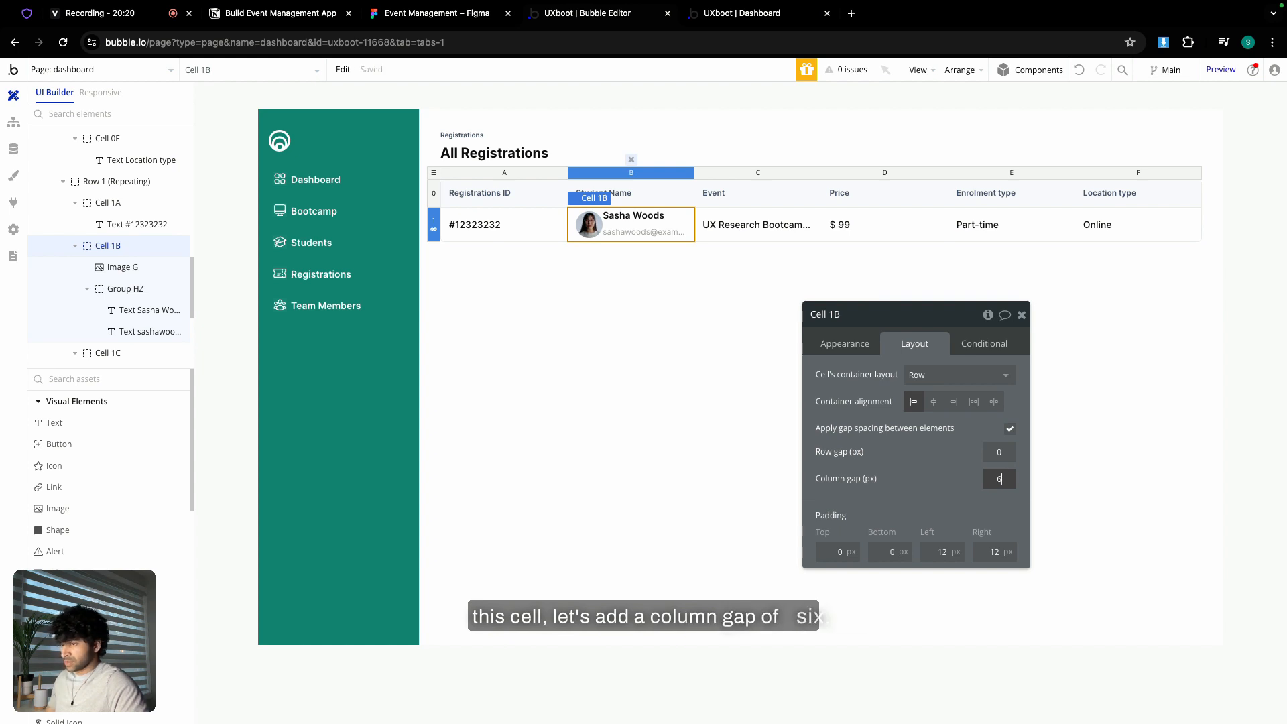
{"action": "type", "text": "6"}
{"action": "double_click", "coordinate": [1004, 474]}
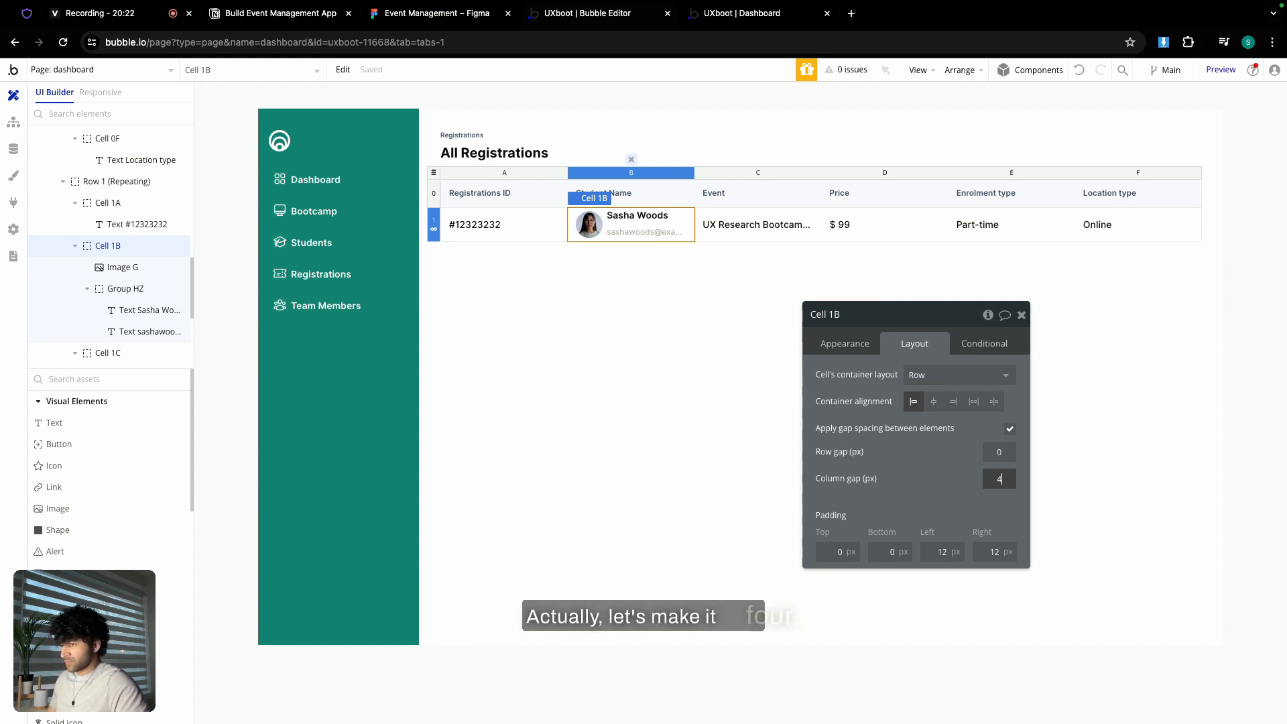
{"action": "double_click", "coordinate": [1001, 480]}
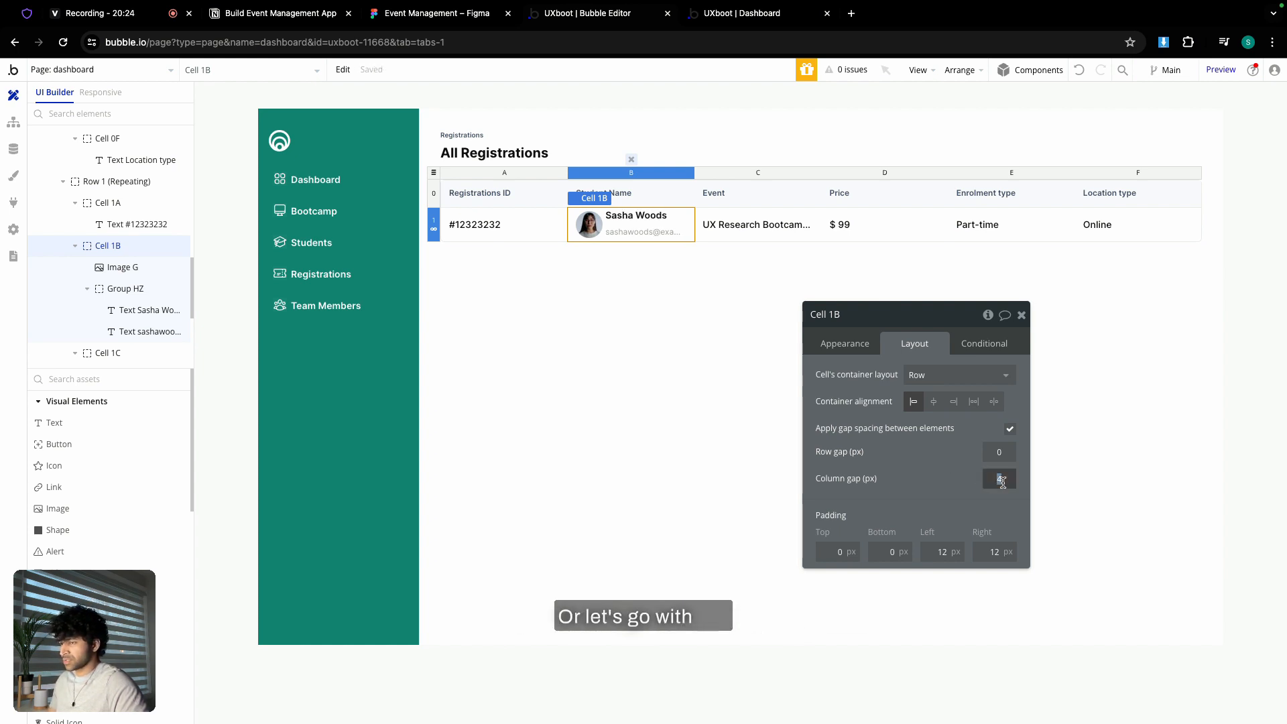
{"action": "type", "text": "6"}
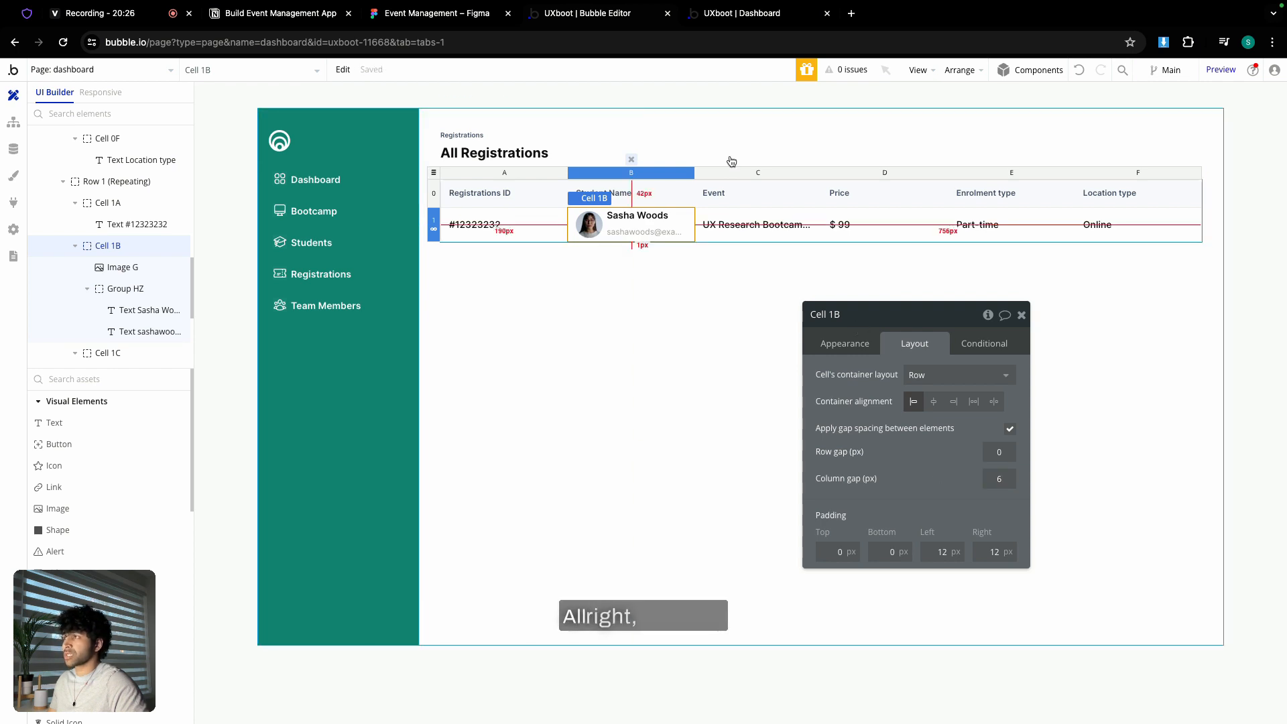
{"action": "left_click", "coordinate": [738, 14]}
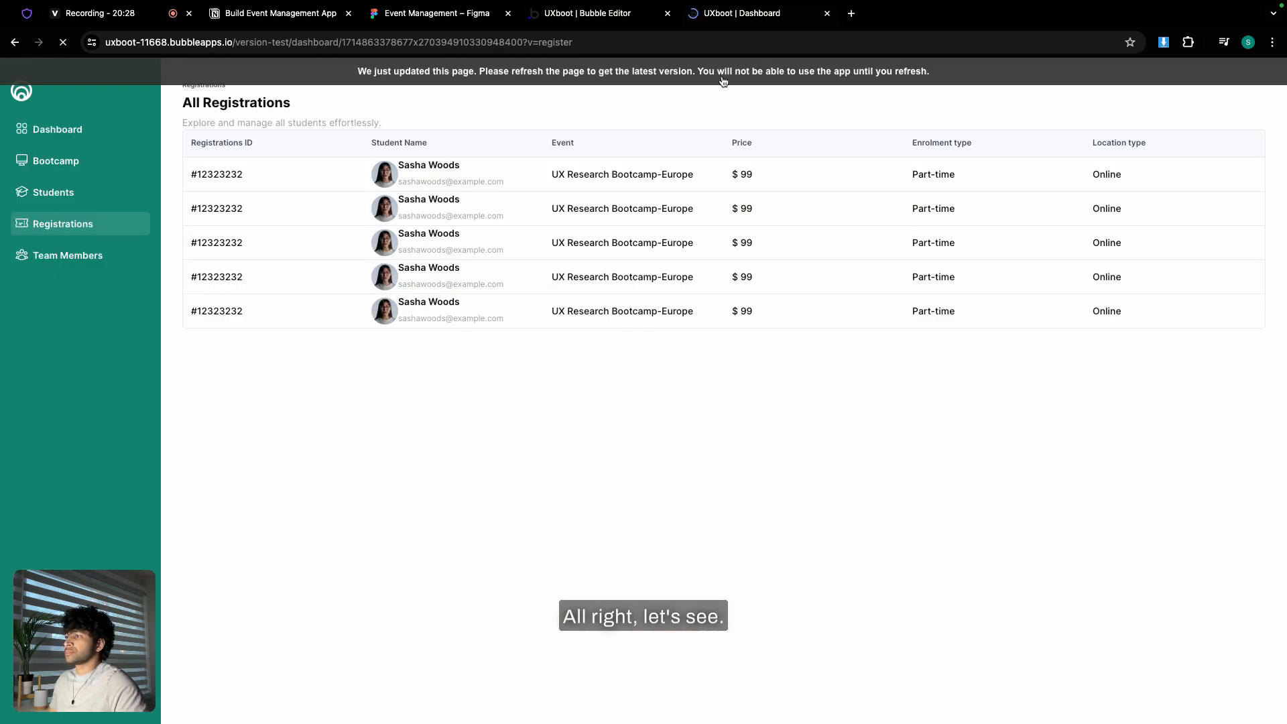
{"action": "left_click", "coordinate": [628, 16]}
{"action": "left_click", "coordinate": [638, 226]}
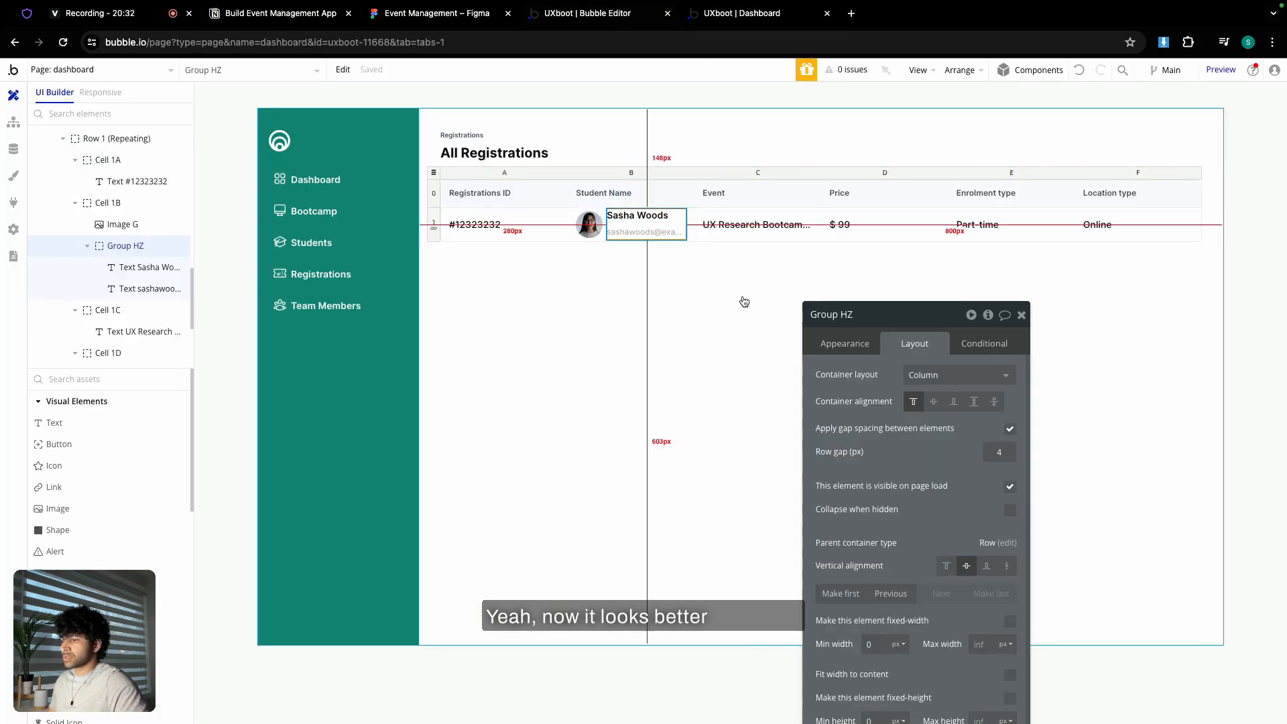
{"action": "left_click", "coordinate": [1000, 452]}
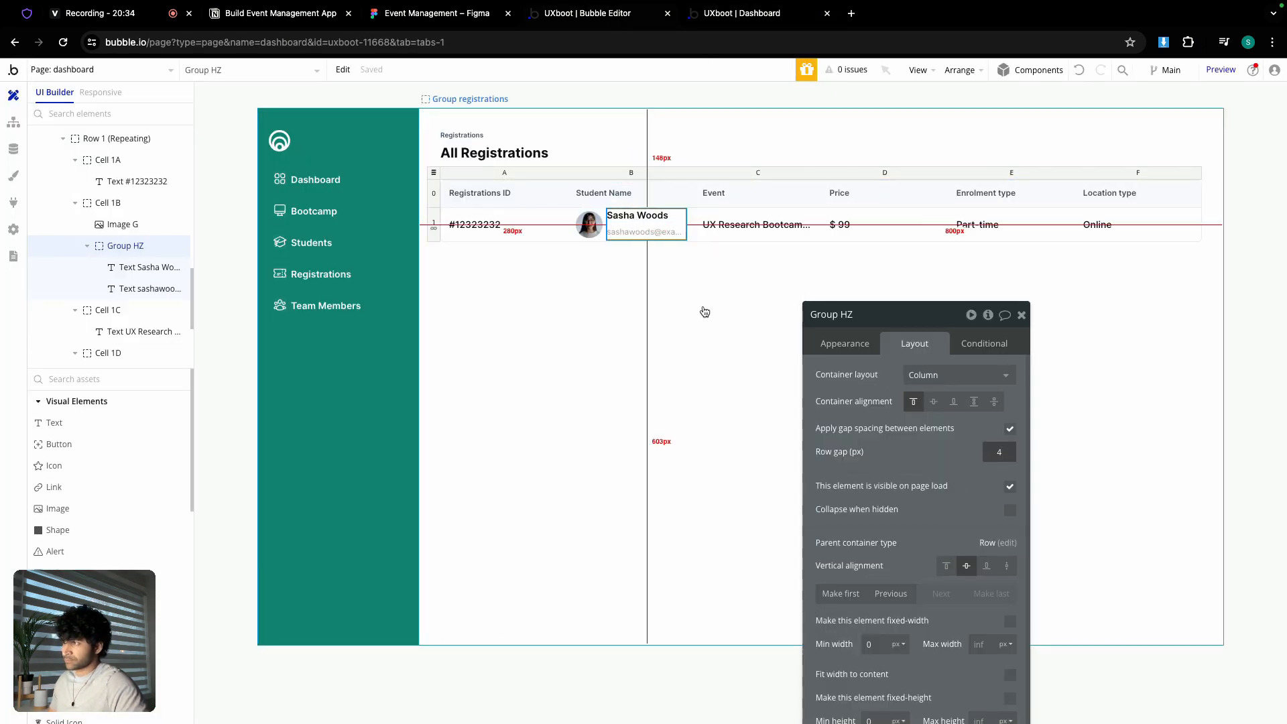
{"action": "left_click", "coordinate": [663, 217]}
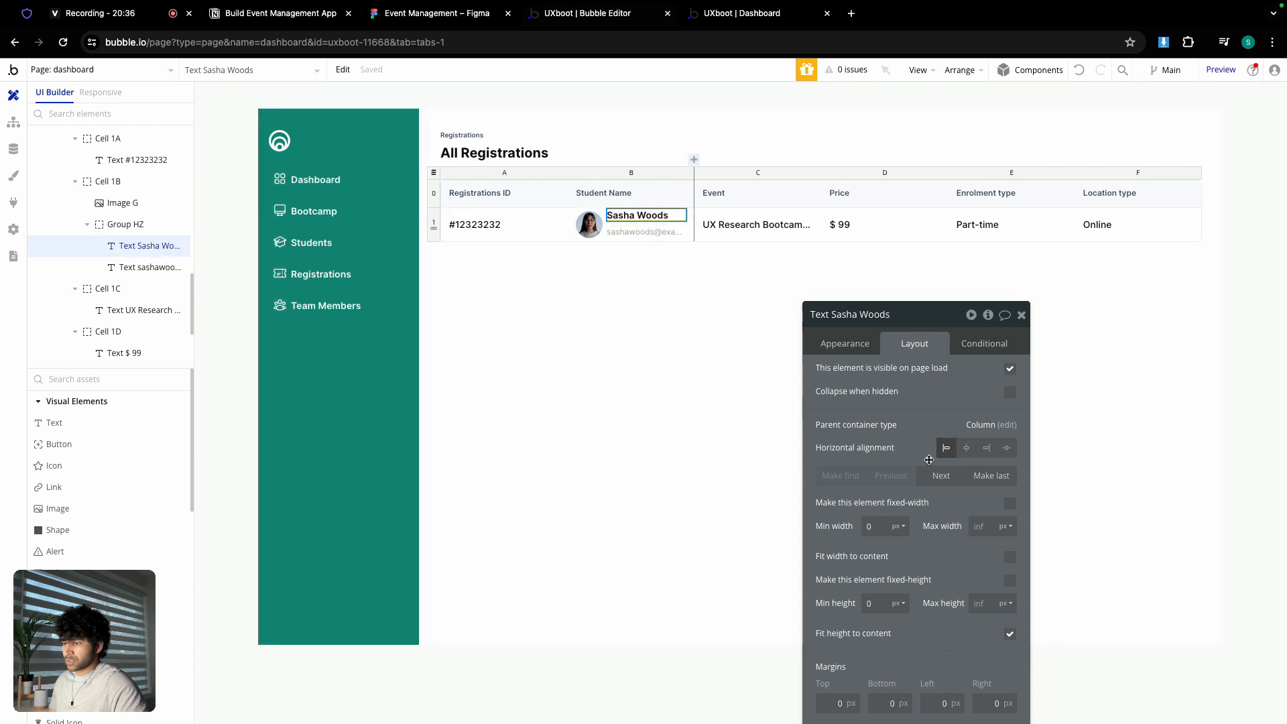
{"action": "left_click_drag", "start_coordinate": [933, 351], "coordinate": [877, 167]}
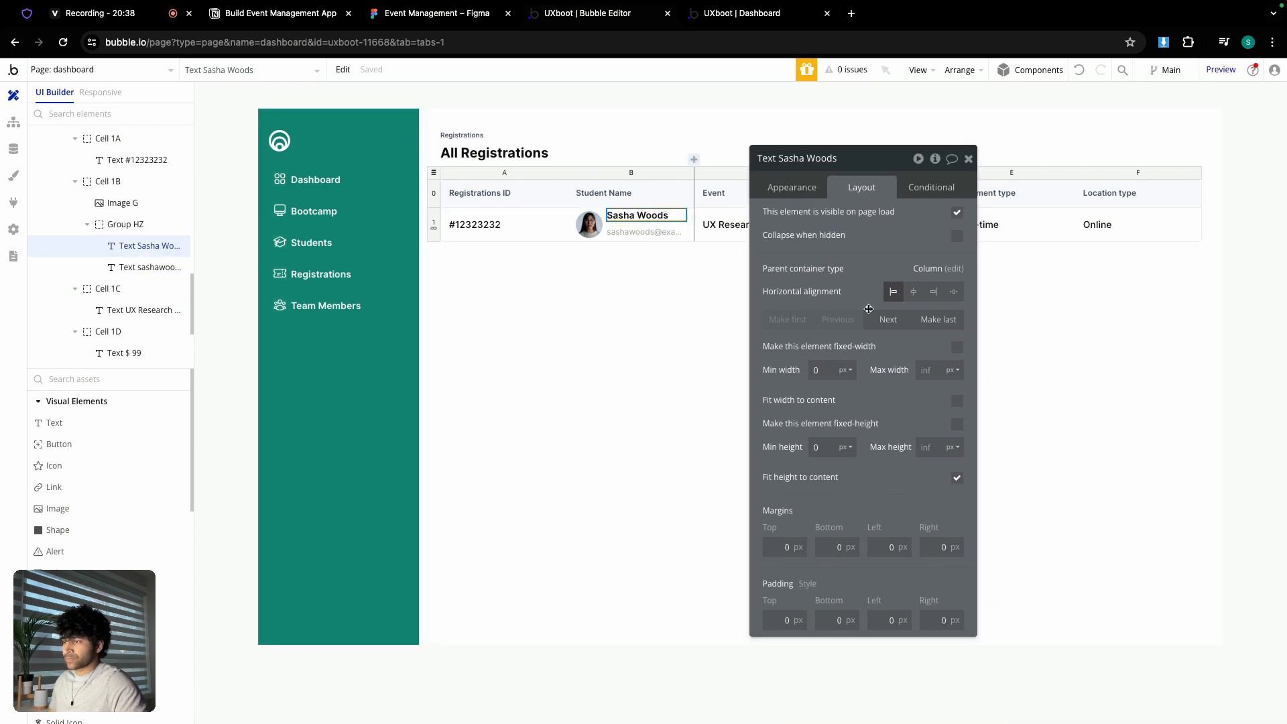
{"action": "left_click", "coordinate": [780, 190]}
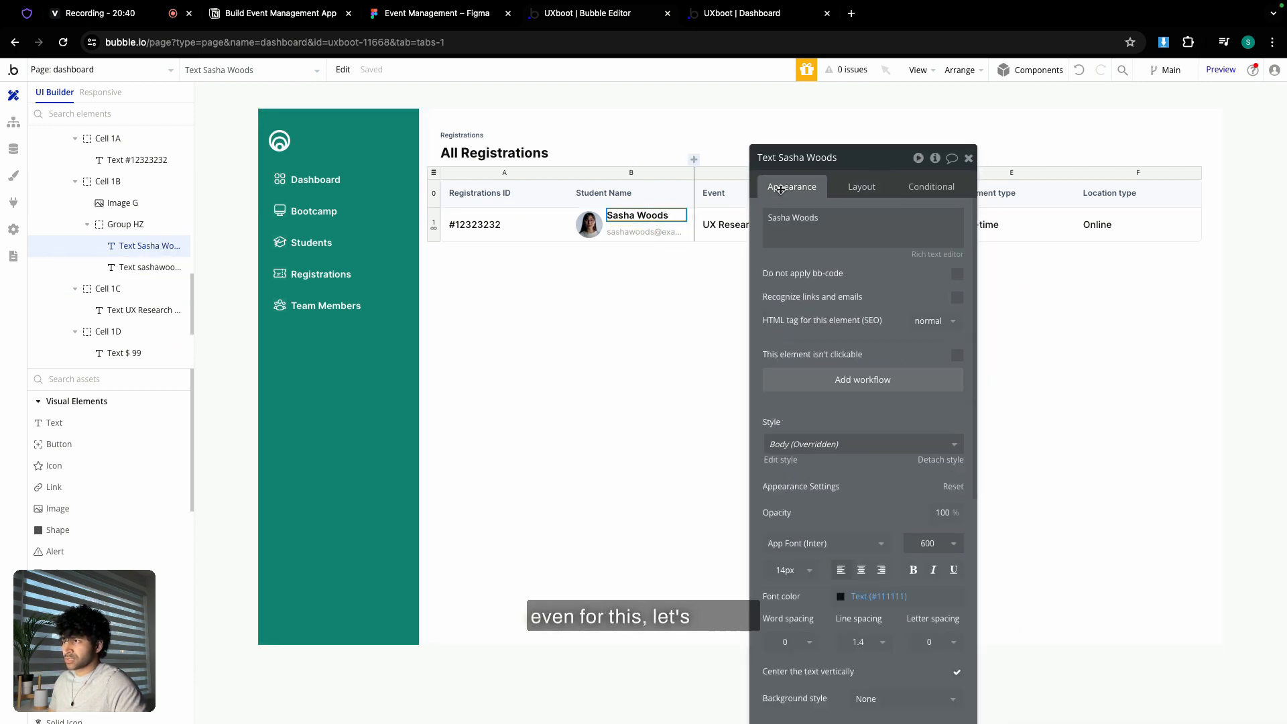
{"action": "left_click", "coordinate": [861, 187]}
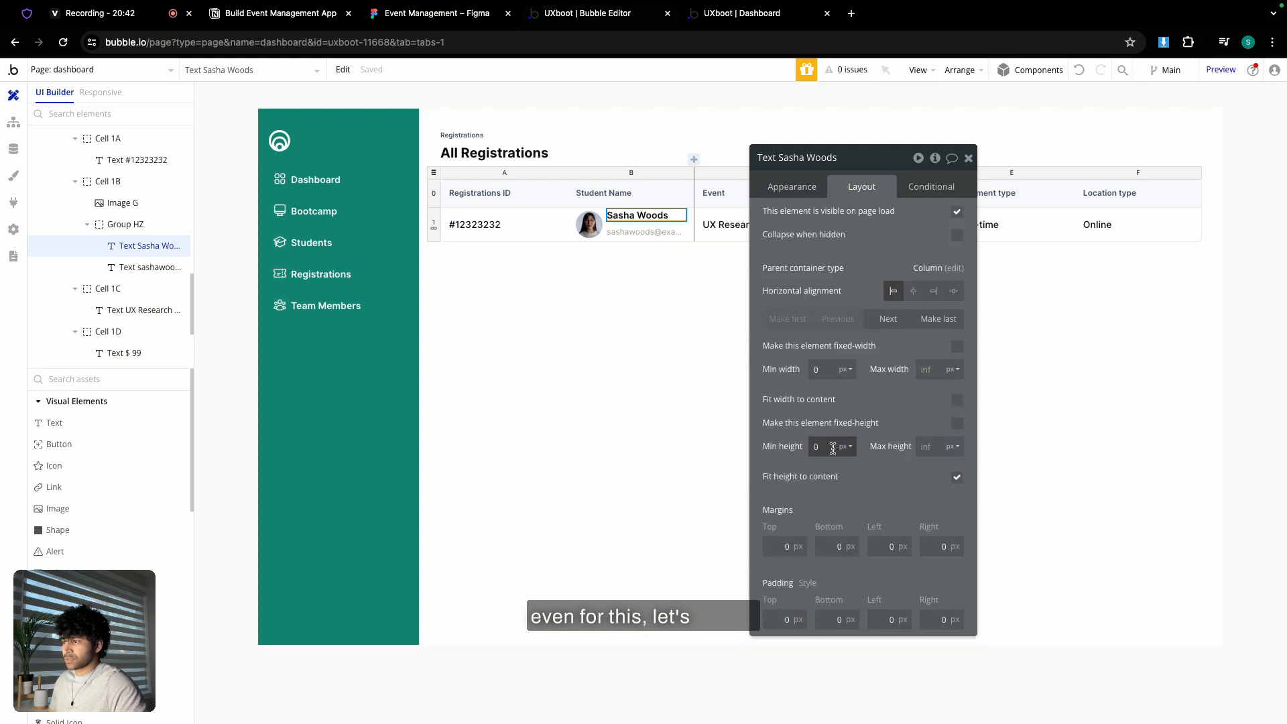
{"action": "type", "text": "24"}
{"action": "left_click", "coordinate": [957, 423]}
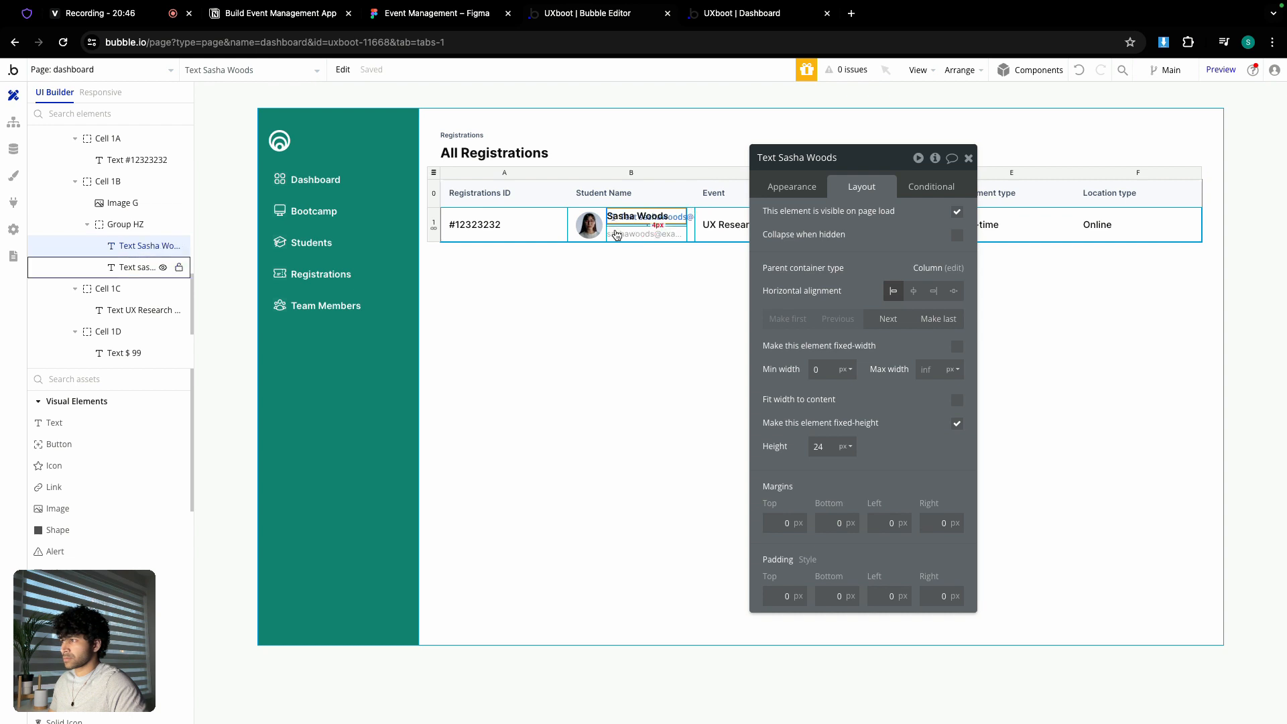
- Give the repeating registrations row a 60 px minimum height
{"action": "left_click", "coordinate": [620, 225]}
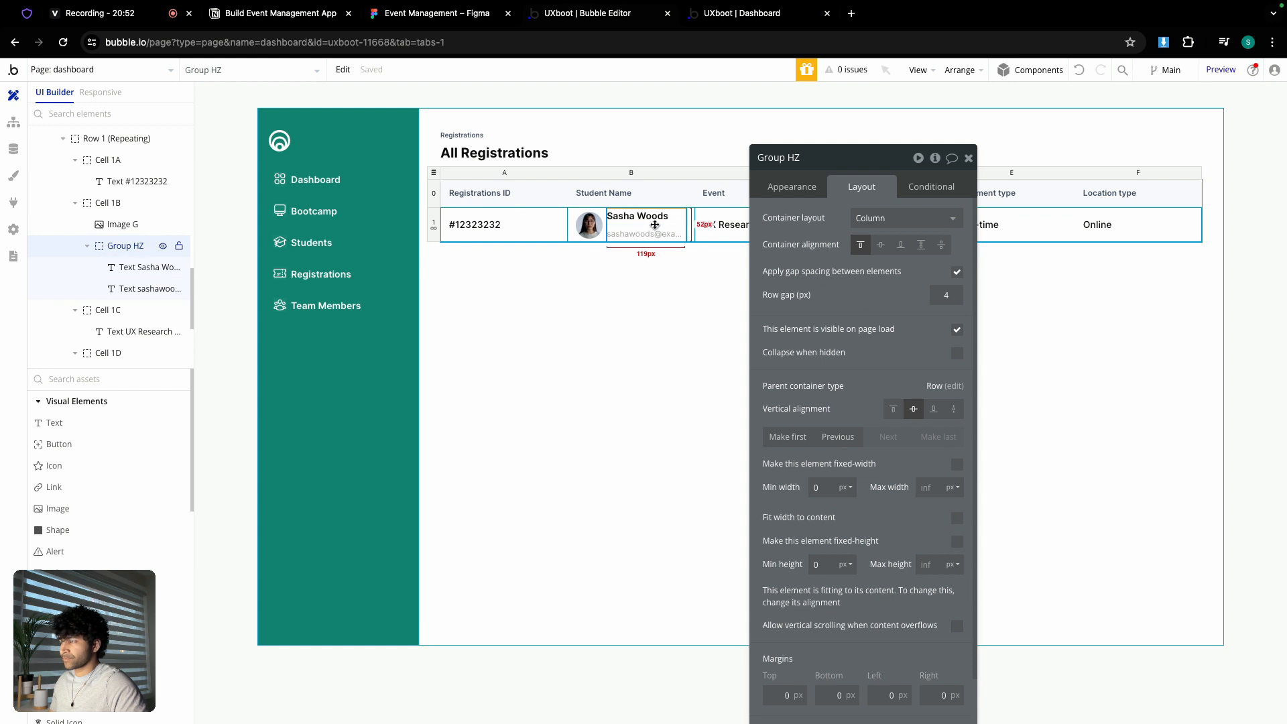
{"action": "left_click", "coordinate": [435, 219]}
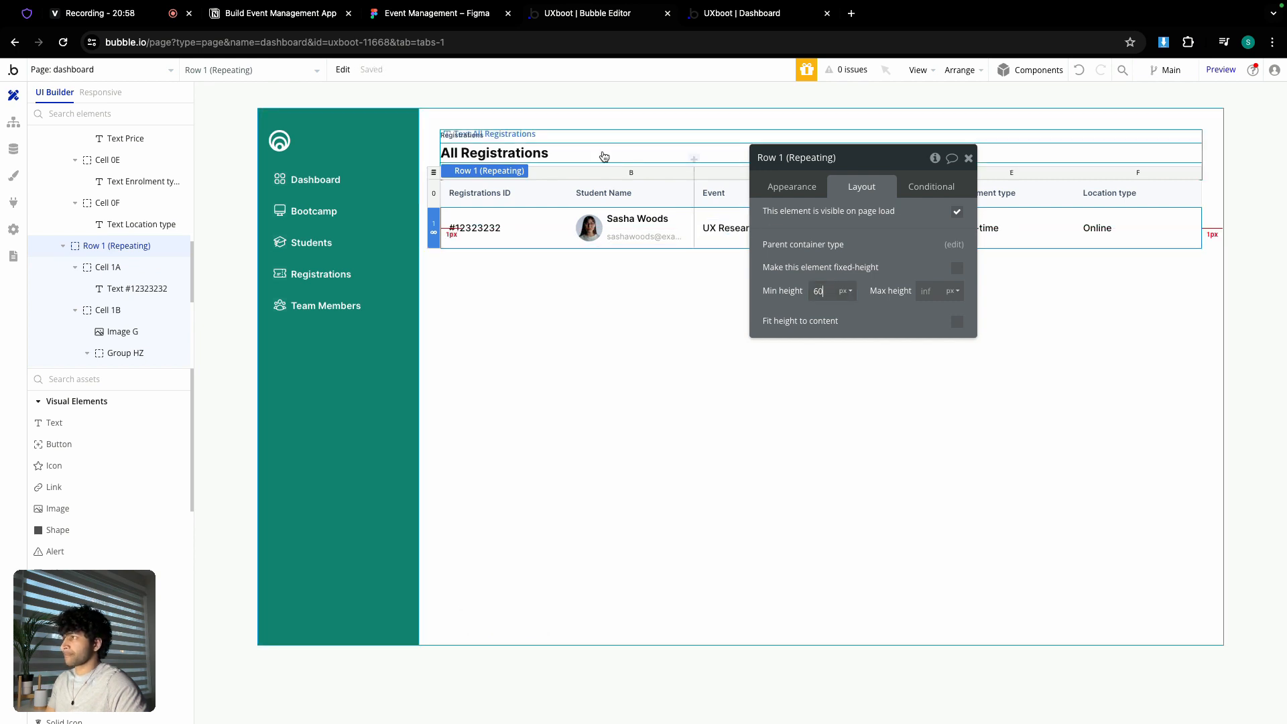
{"action": "scroll", "coordinate": [80, 242], "scroll_direction": "up", "scroll_amount": 5}
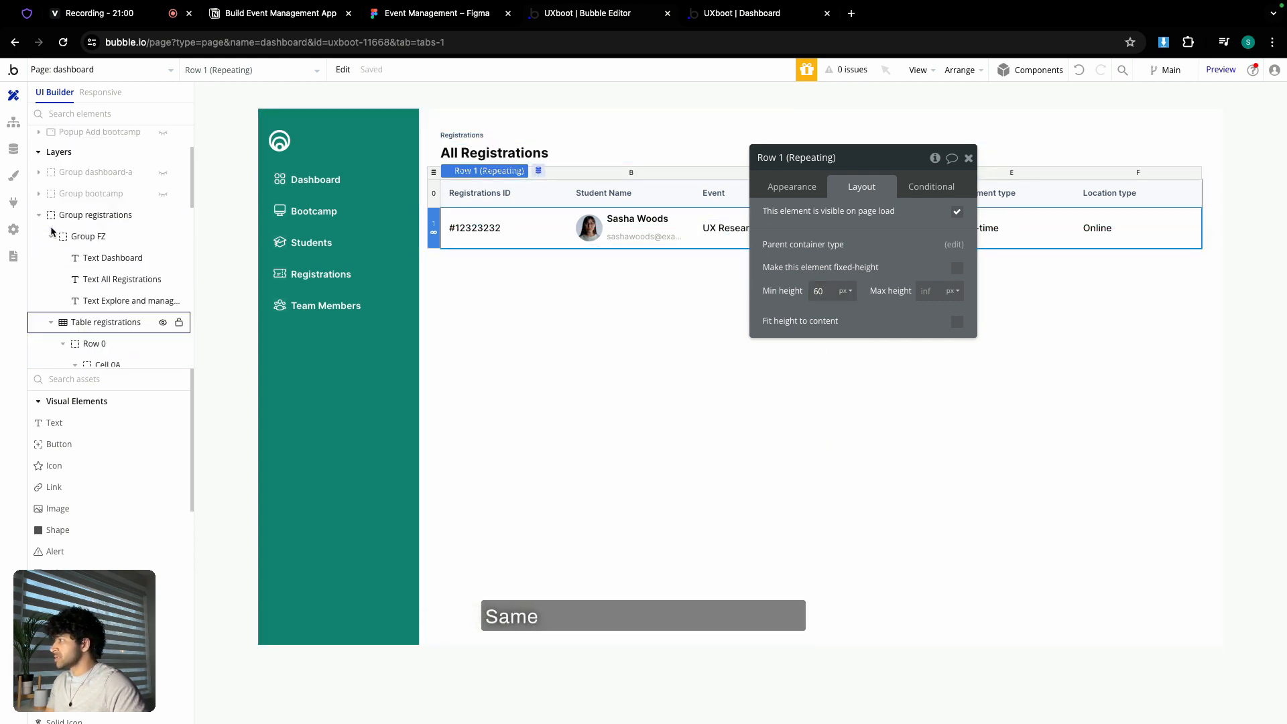
- Hide Group registrations and show Group students on the canvas
{"action": "scroll", "coordinate": [80, 241], "scroll_direction": "up", "scroll_amount": 3}
{"action": "left_click", "coordinate": [40, 302]}
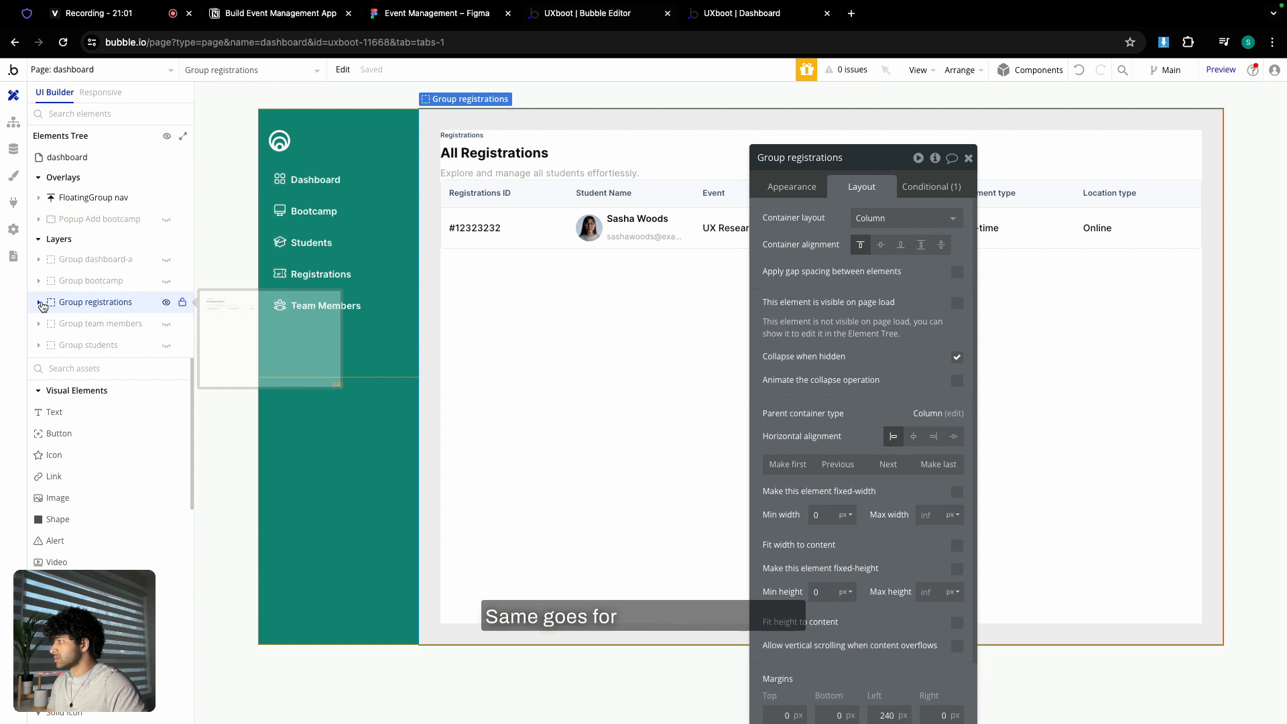
{"action": "left_click", "coordinate": [165, 303]}
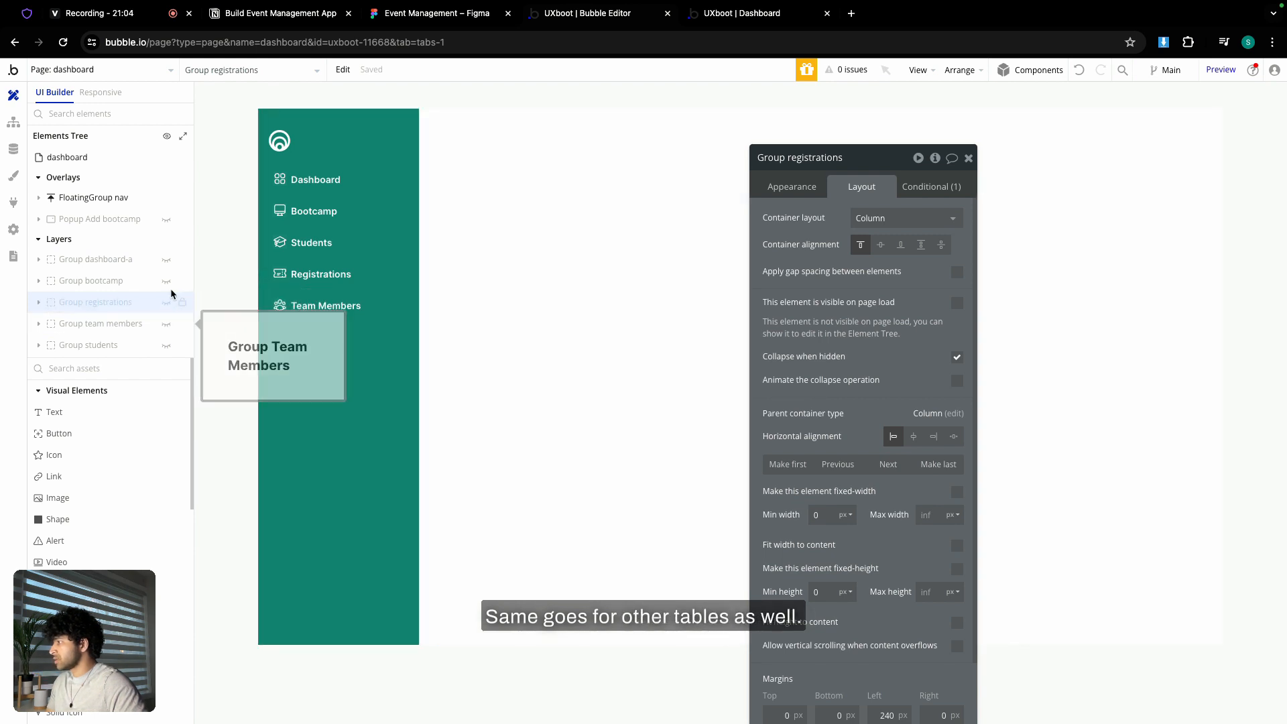
{"action": "left_click", "coordinate": [165, 345]}
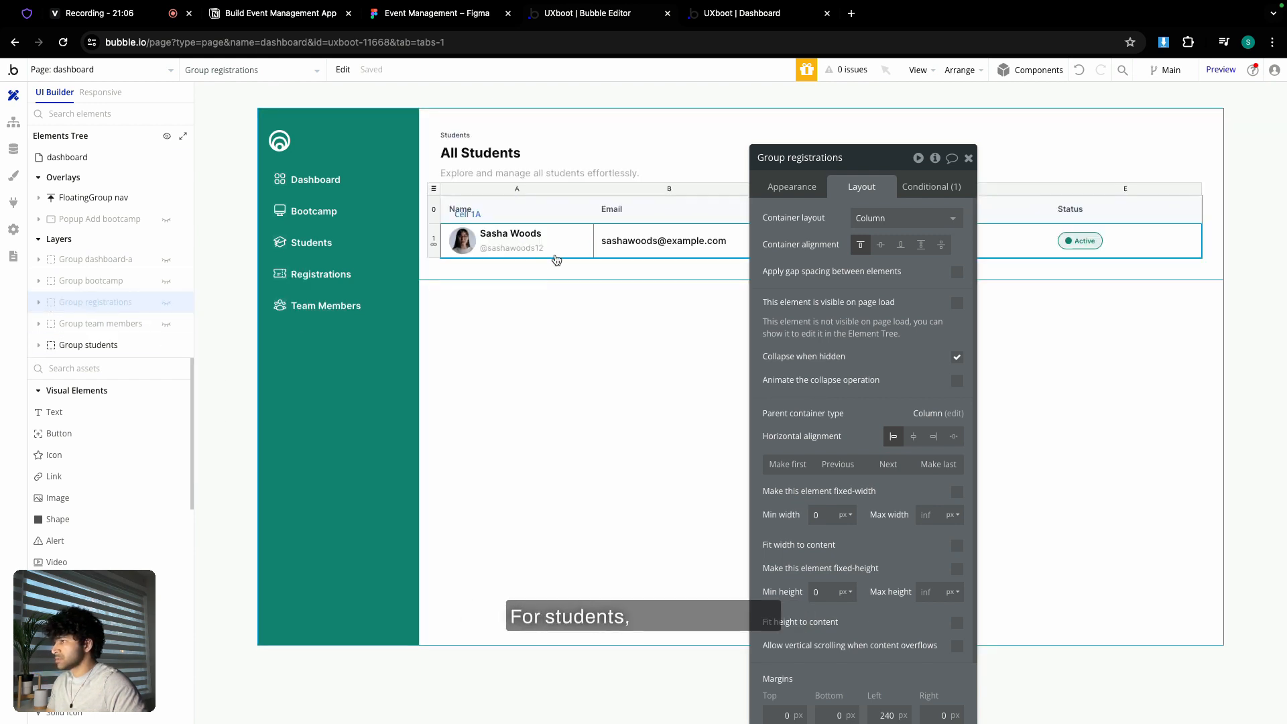
- Set the students table's repeating row minimum height to 60 px and open the live dashboard
{"action": "left_click", "coordinate": [431, 242]}
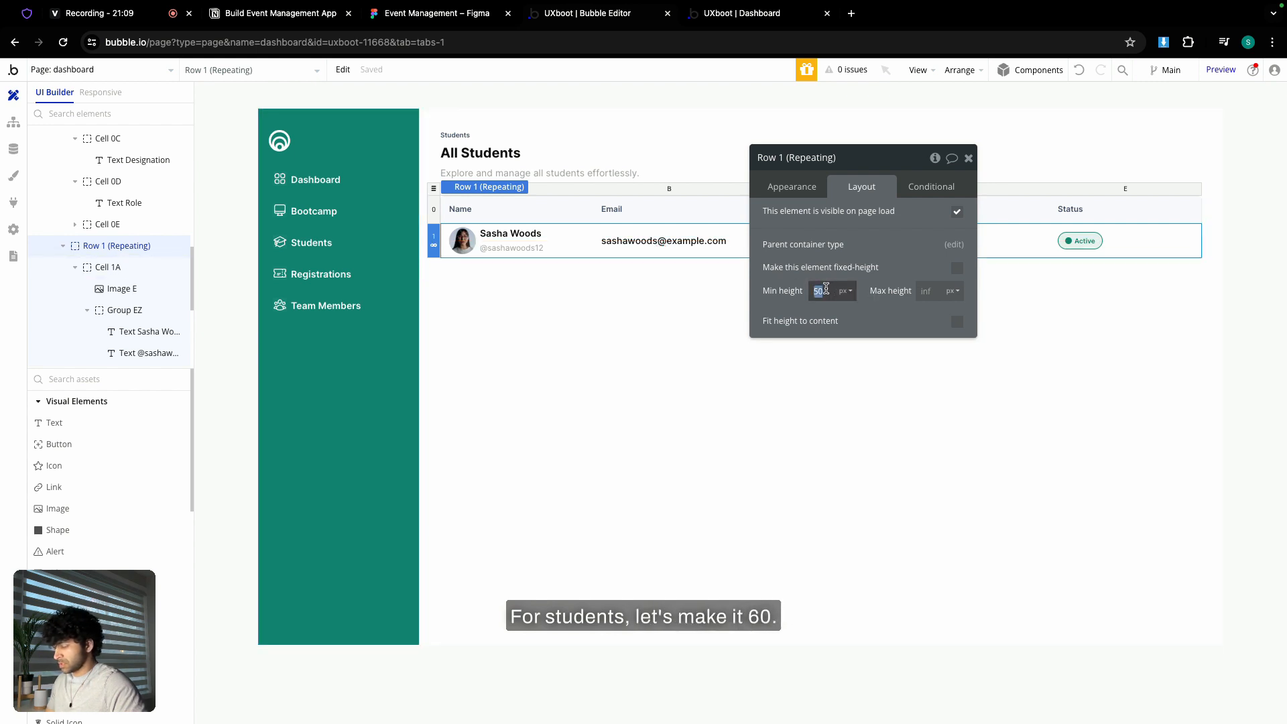
{"action": "key", "text": "Return"}
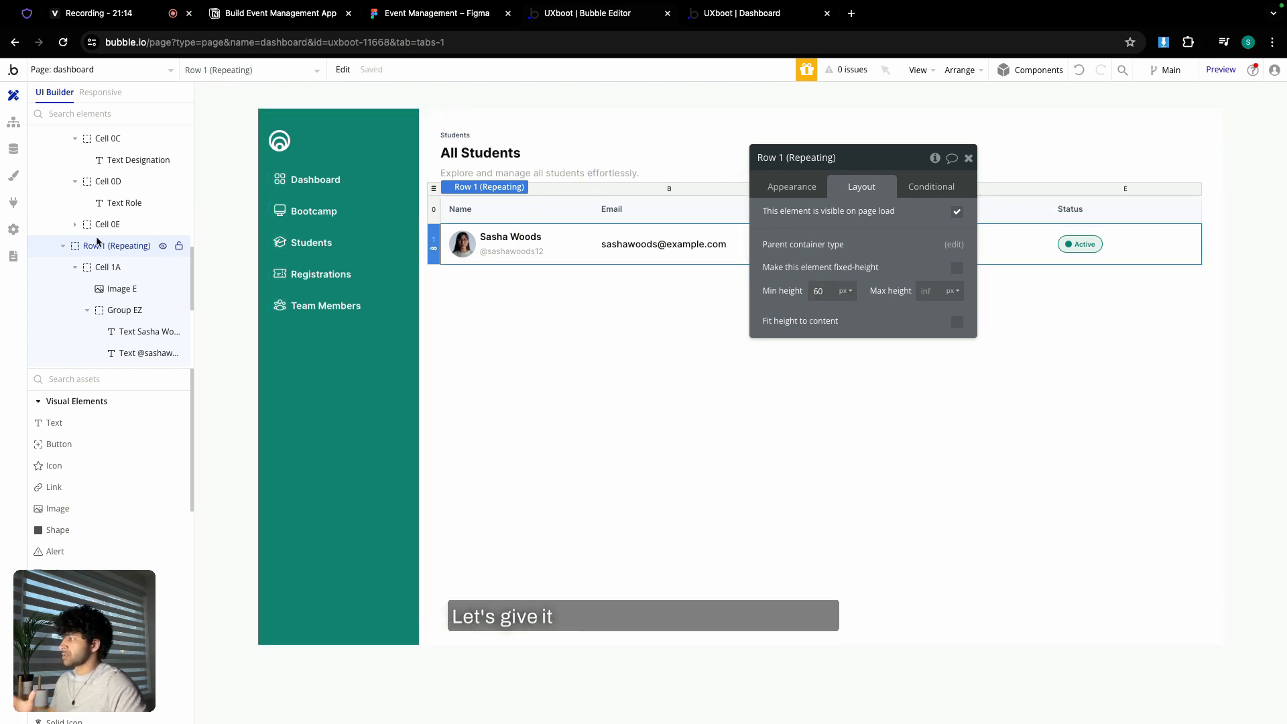
{"action": "left_click", "coordinate": [969, 159]}
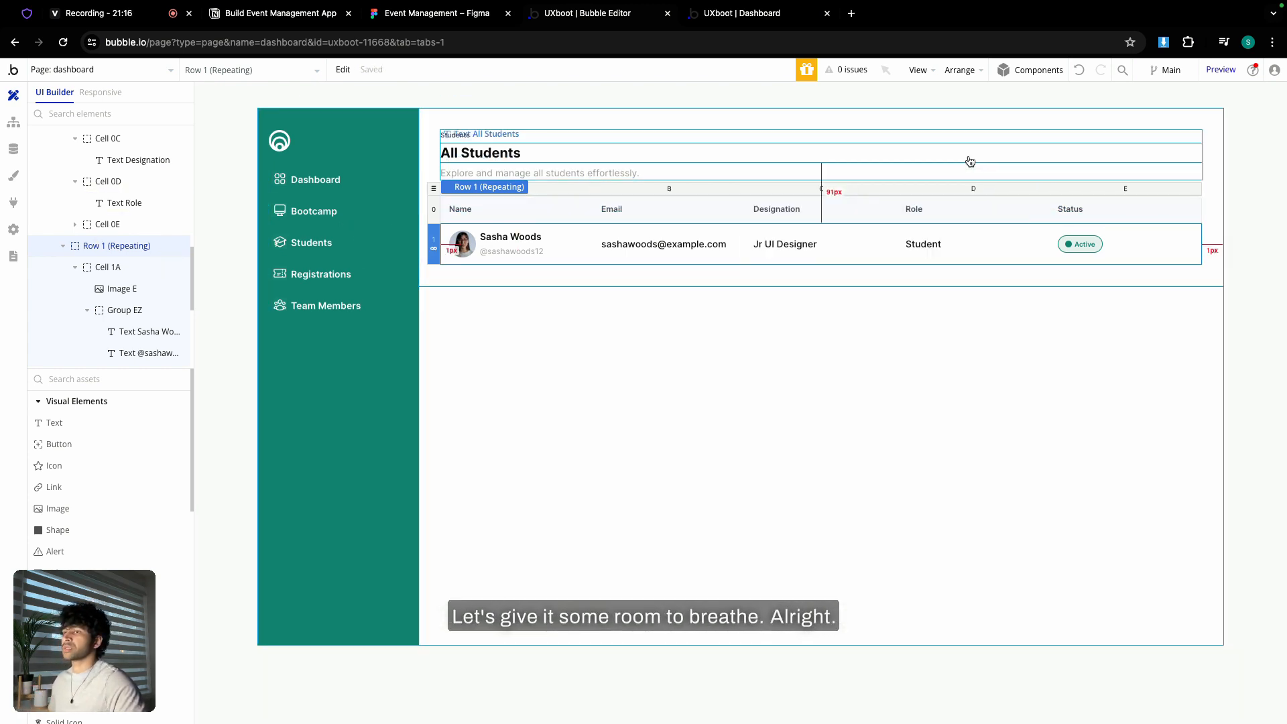
{"action": "left_click", "coordinate": [749, 21]}
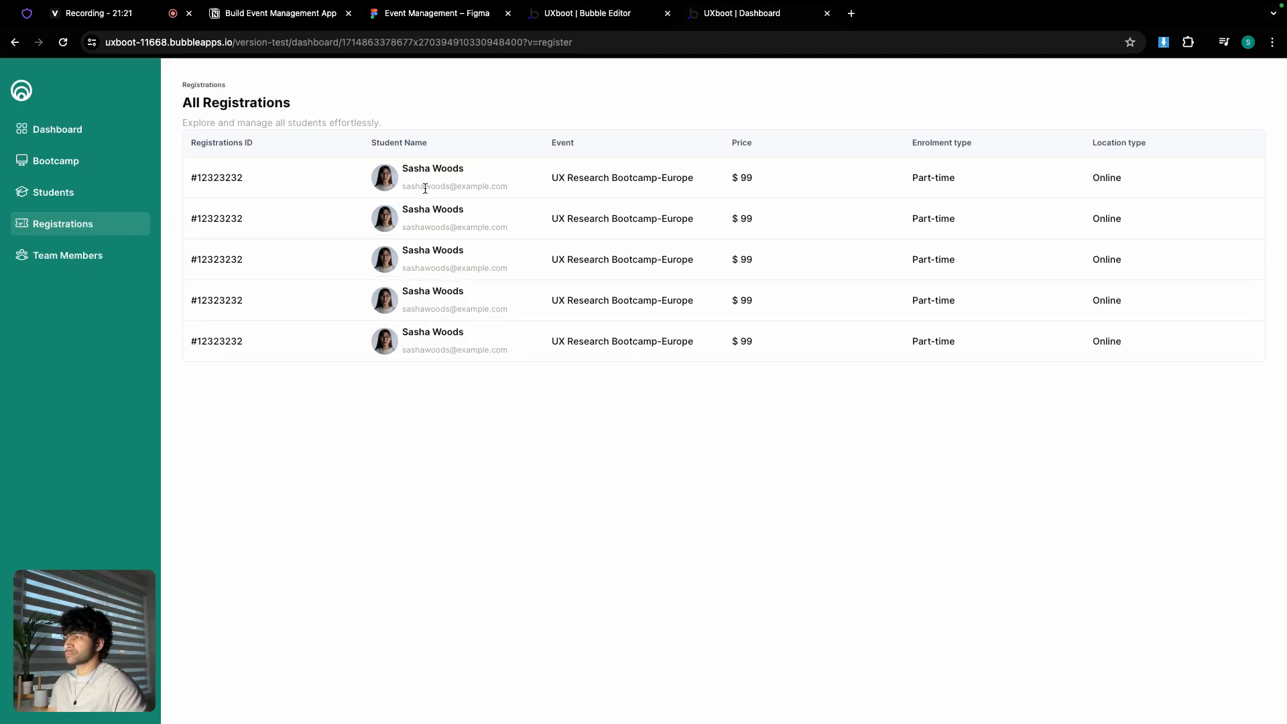
- Browse the Students, Bootcamps and Registrations pages, ending on the still-empty Team Members page
{"action": "left_click", "coordinate": [52, 192]}
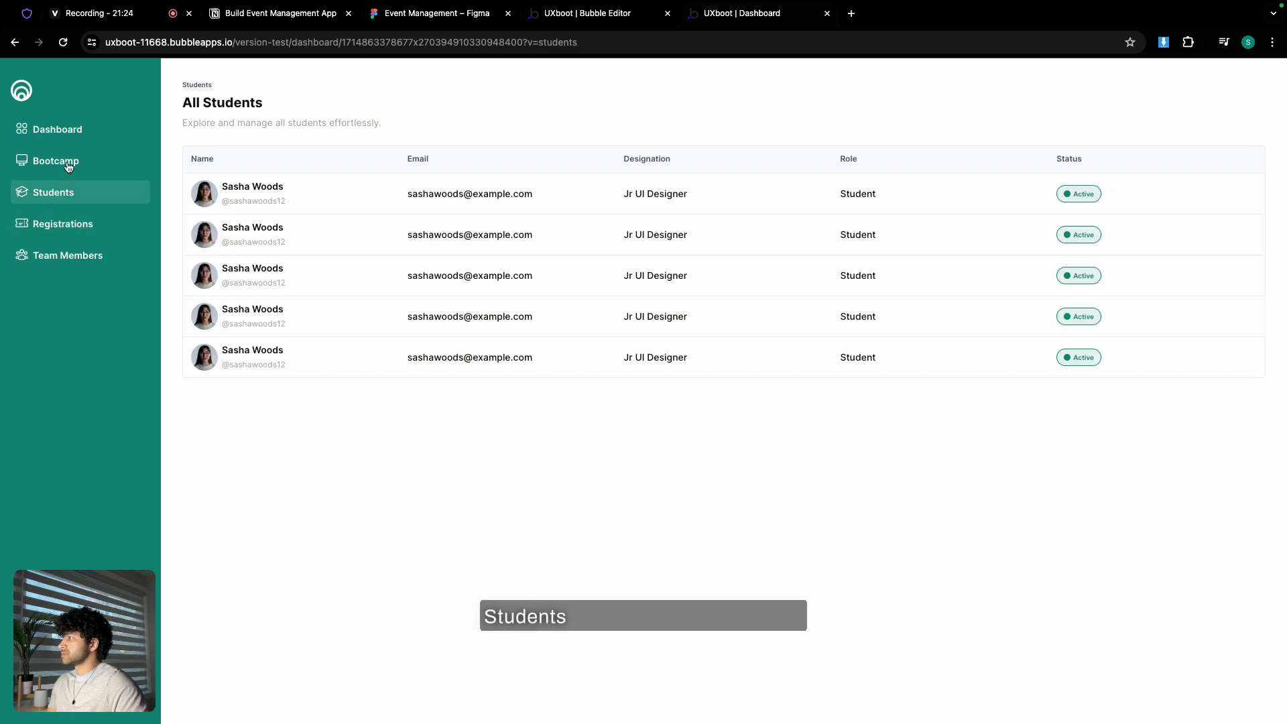
{"action": "left_click", "coordinate": [67, 167]}
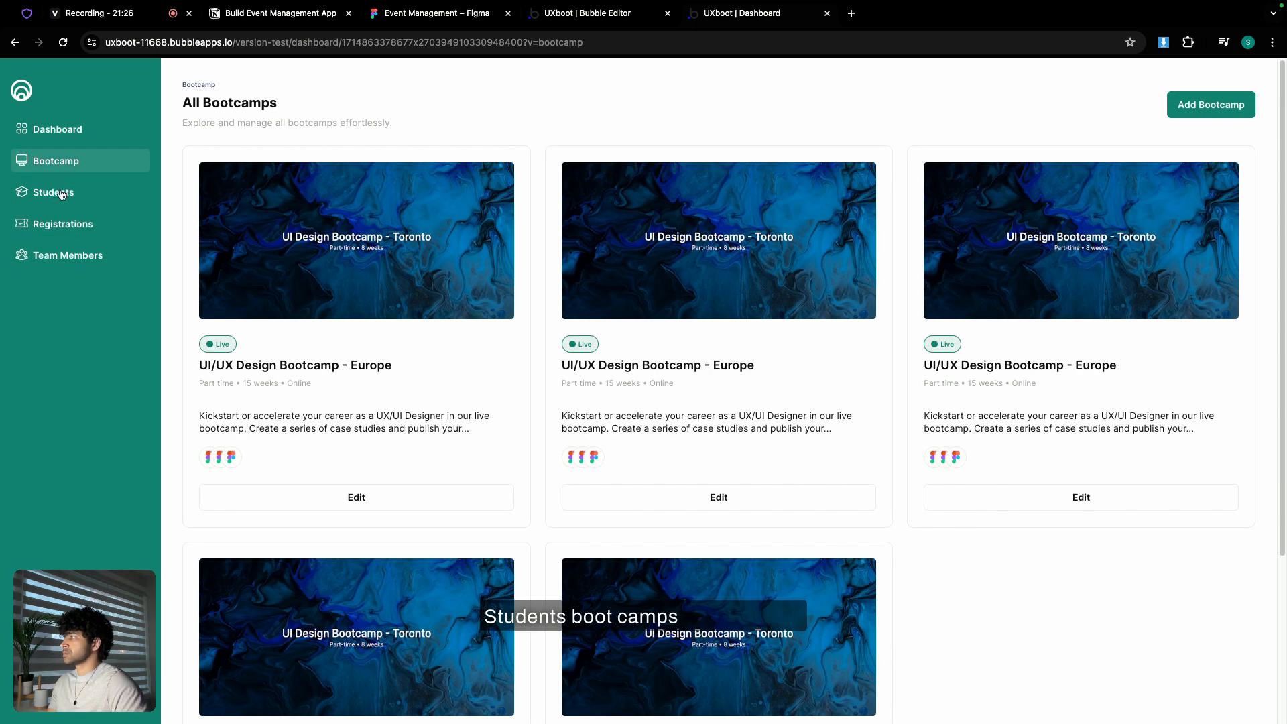
{"action": "left_click", "coordinate": [60, 194]}
{"action": "left_click", "coordinate": [67, 226]}
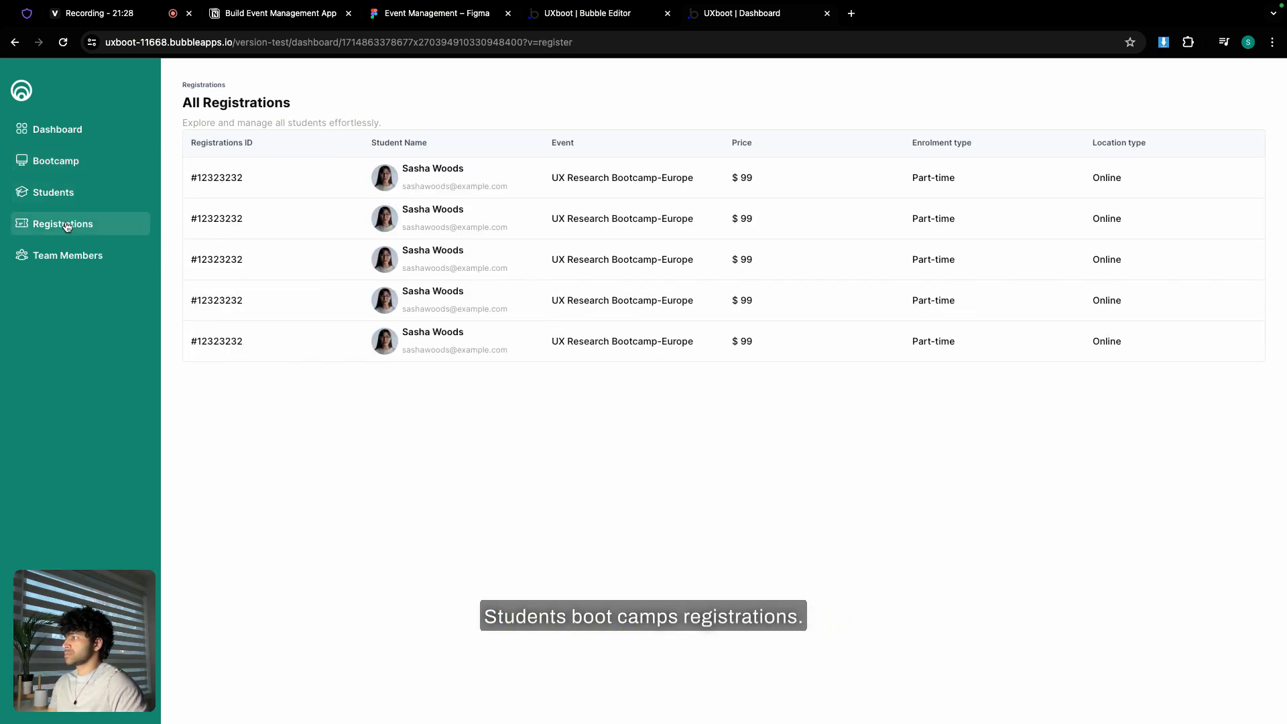
{"action": "left_click", "coordinate": [64, 261]}
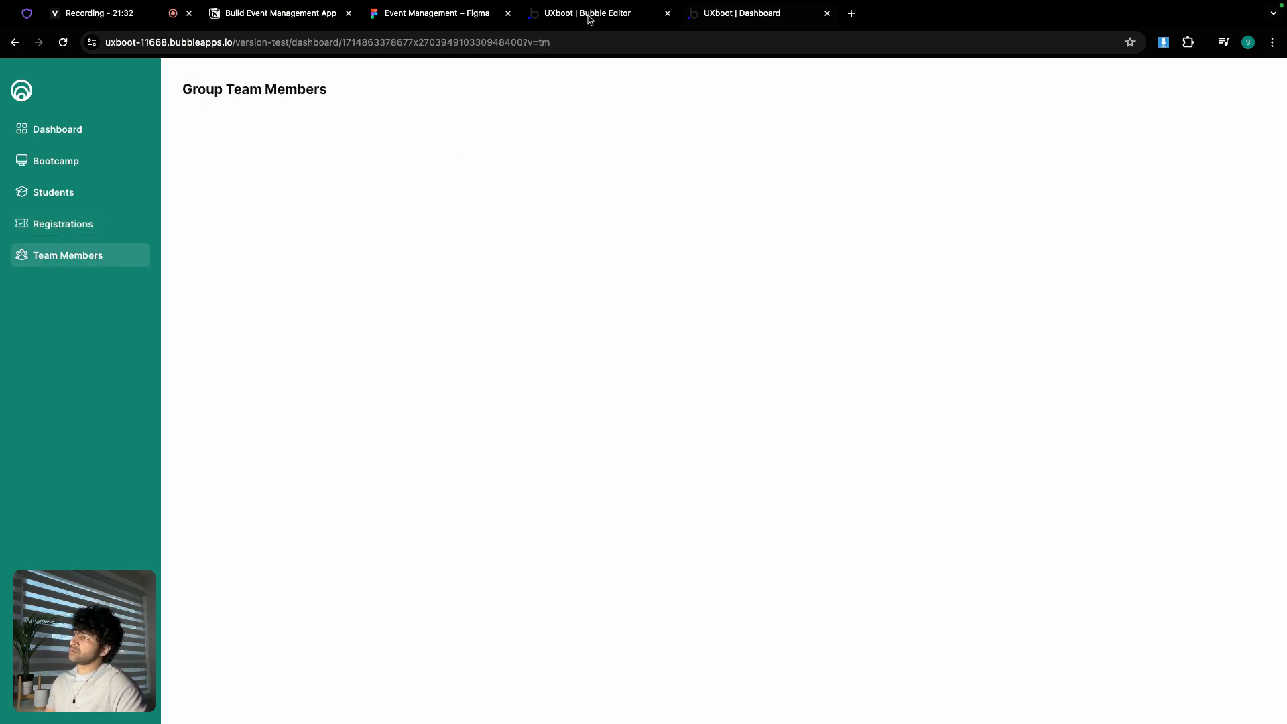
{"action": "left_click", "coordinate": [587, 15]}
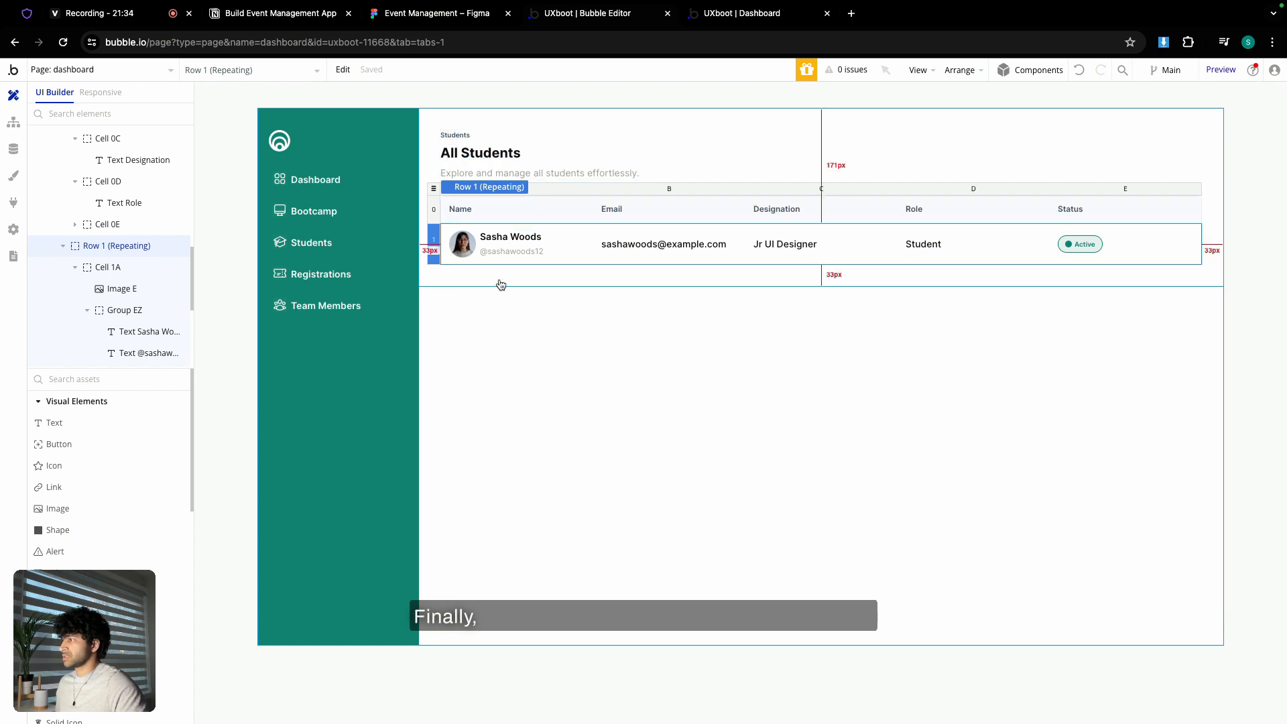
- Show Group registrations and hide Group students in the Elements Tree
{"action": "scroll", "coordinate": [63, 230], "scroll_direction": "up", "scroll_amount": 10}
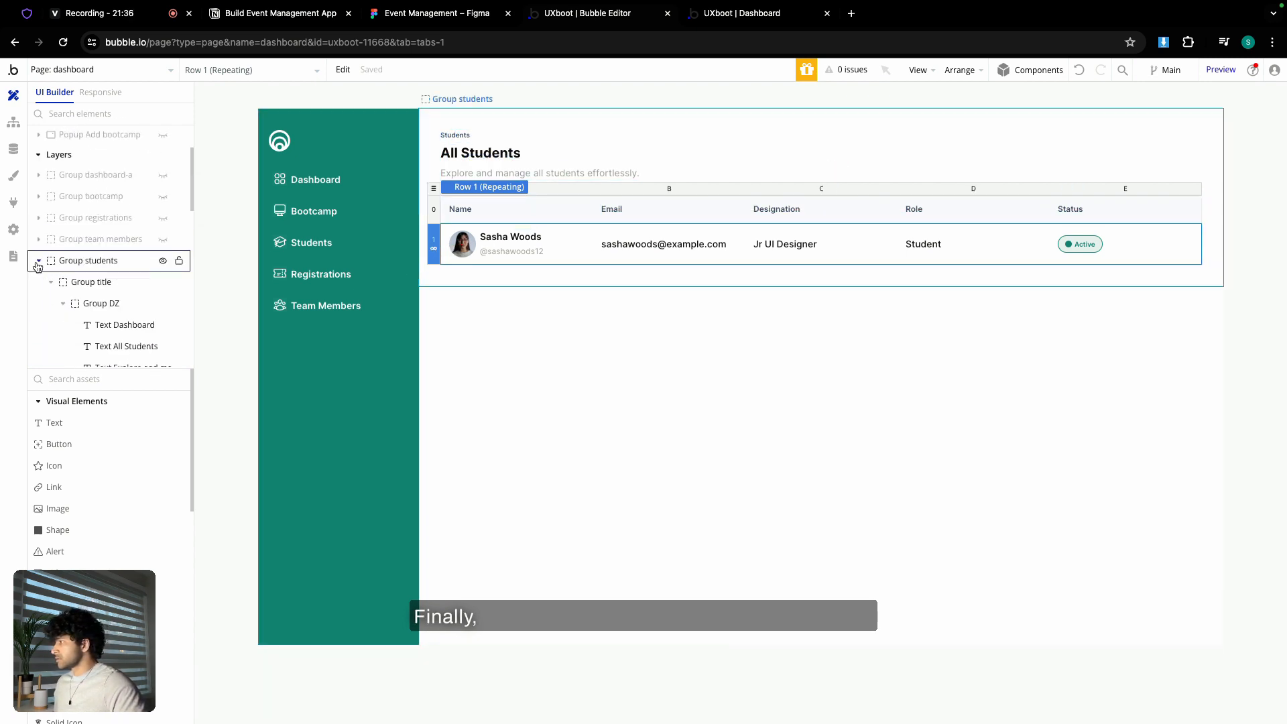
{"action": "left_click", "coordinate": [39, 262]}
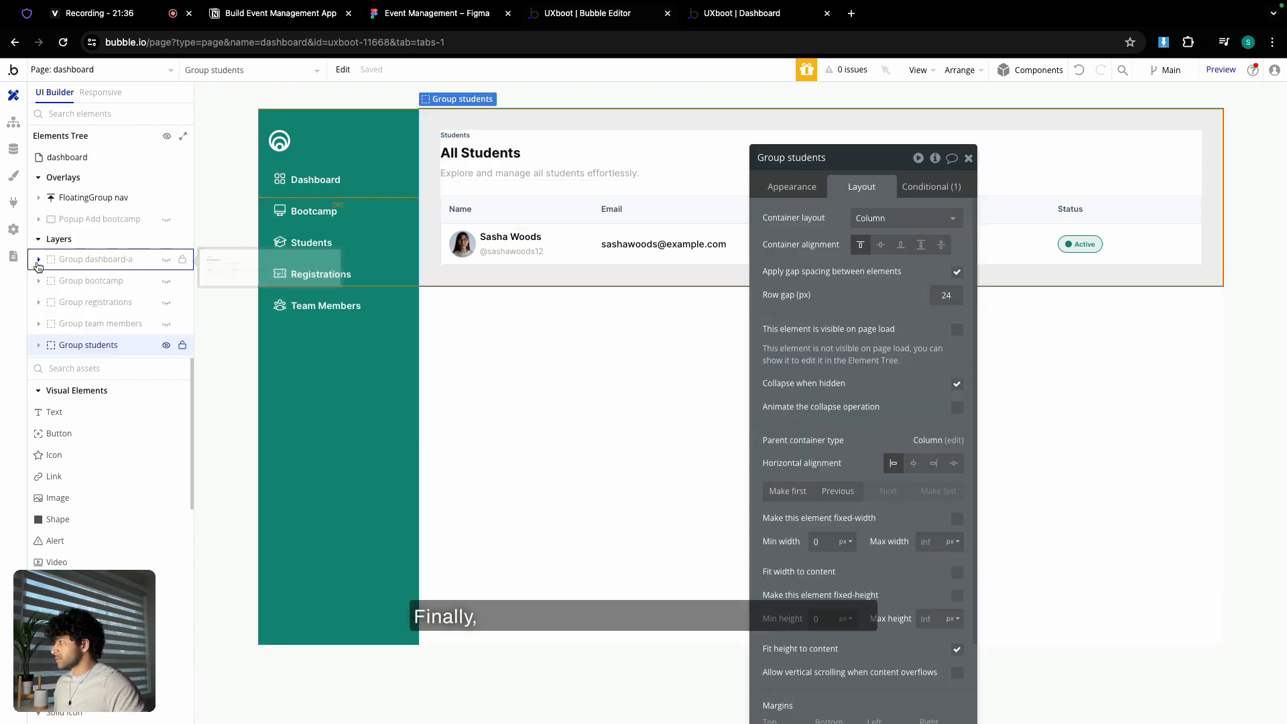
{"action": "left_click", "coordinate": [166, 303]}
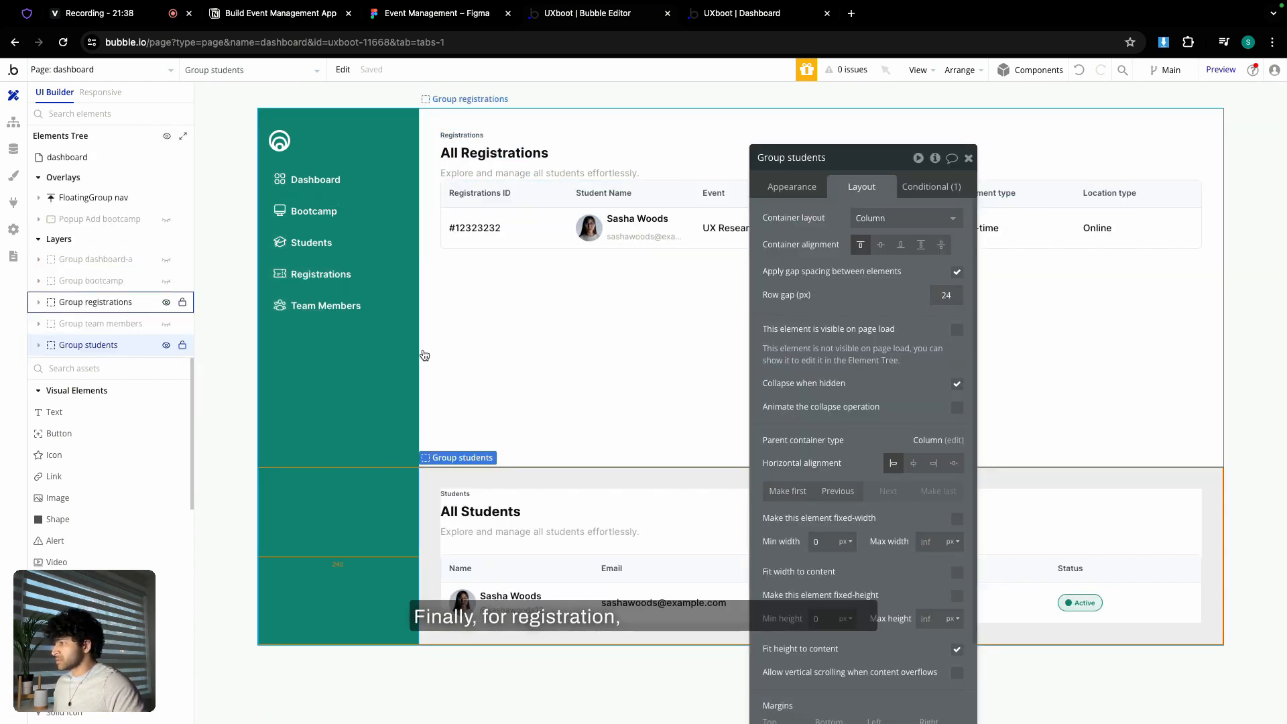
{"action": "left_click", "coordinate": [167, 345]}
- Set the registrations group to fit its height to content
{"action": "left_click", "coordinate": [562, 322]}
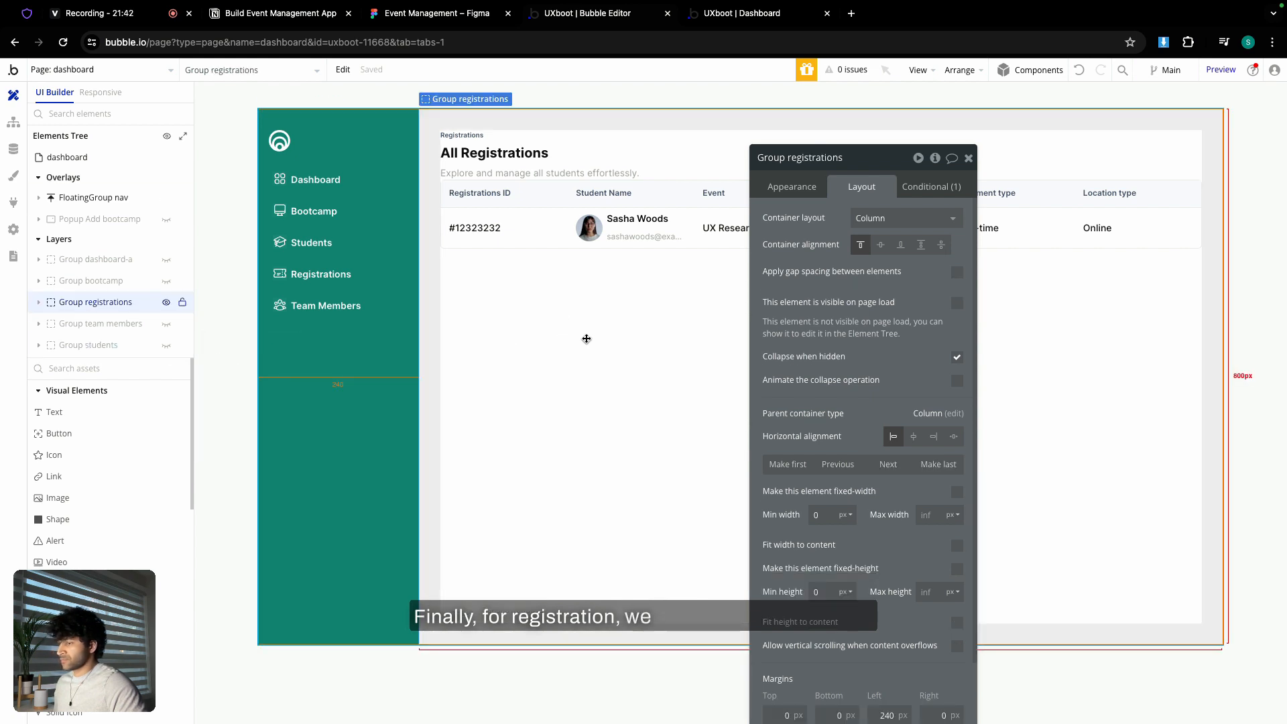
{"action": "scroll", "coordinate": [961, 558], "scroll_direction": "down", "scroll_amount": 2}
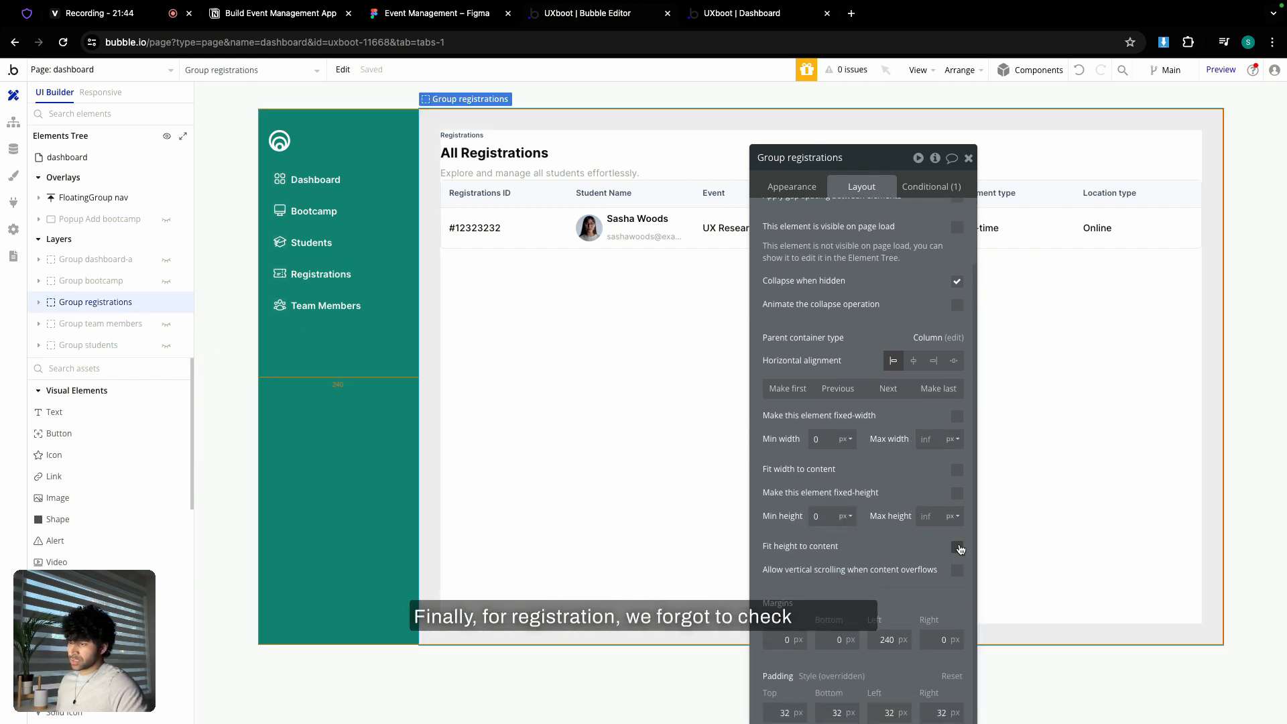
{"action": "left_click", "coordinate": [957, 547]}
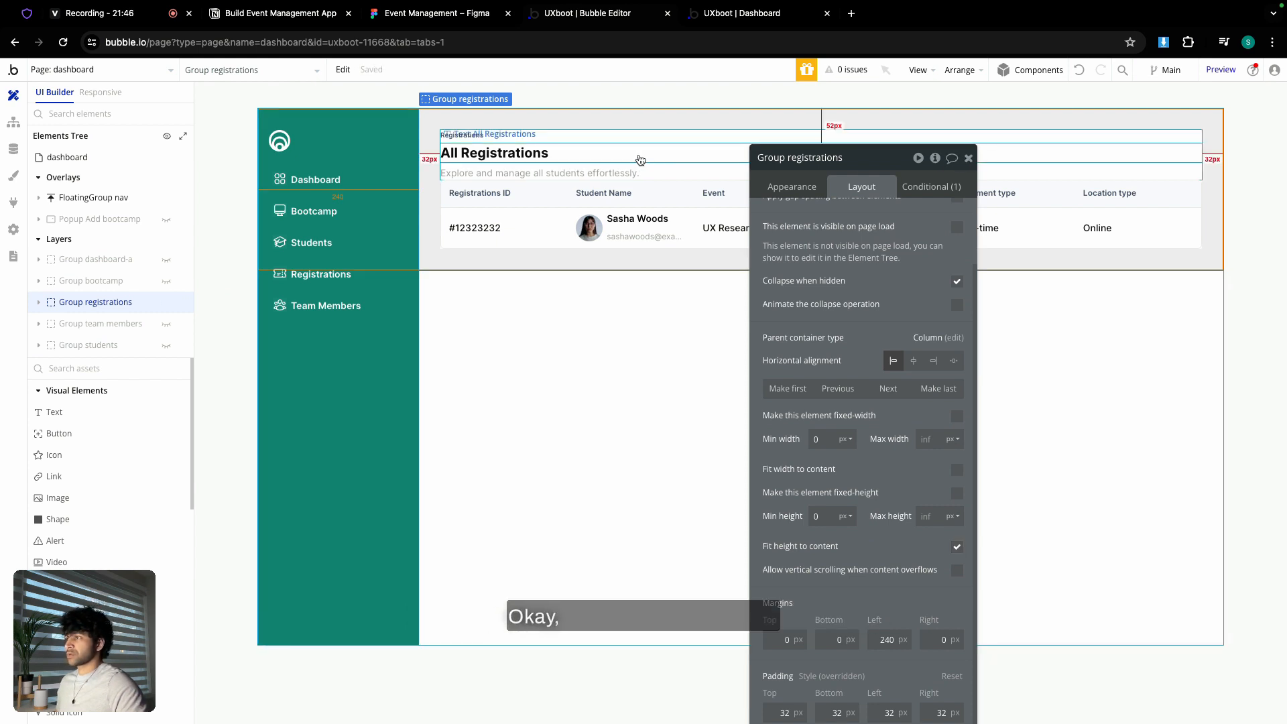
{"action": "left_click", "coordinate": [613, 165]}
- Copy the registrations header group (Group FZ)
{"action": "right_click", "coordinate": [613, 166]}
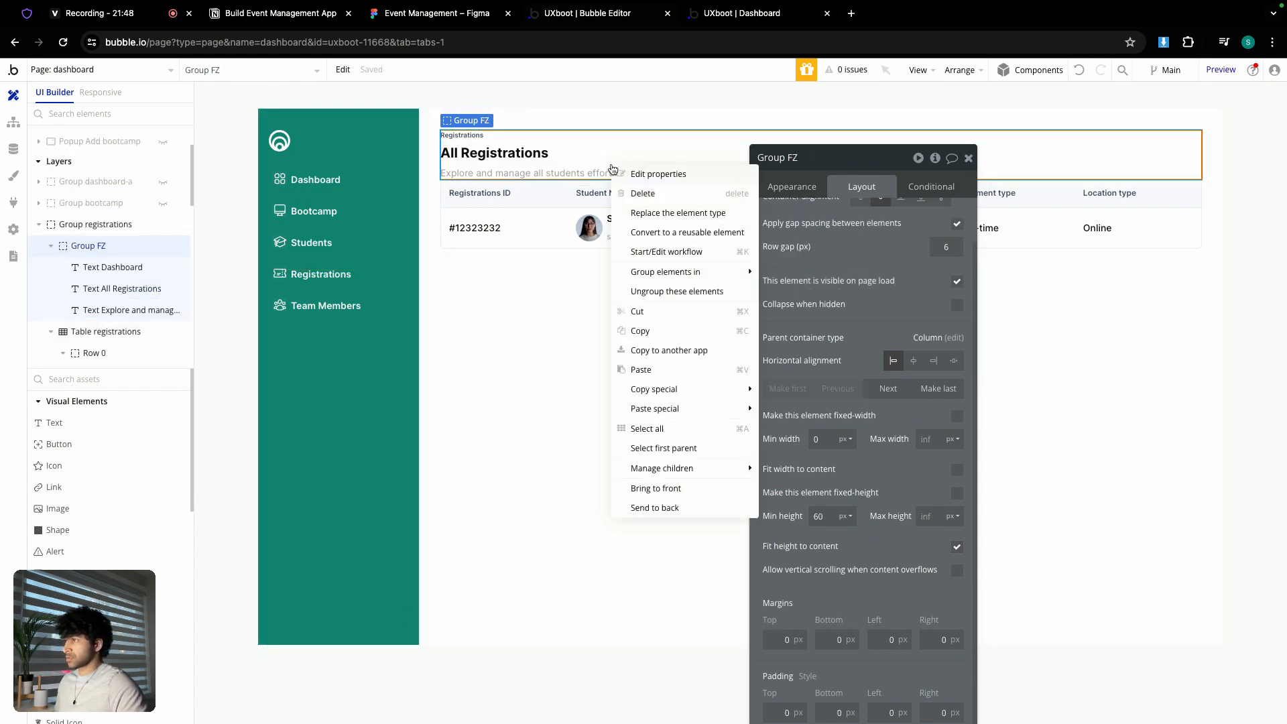
{"action": "left_click", "coordinate": [565, 165]}
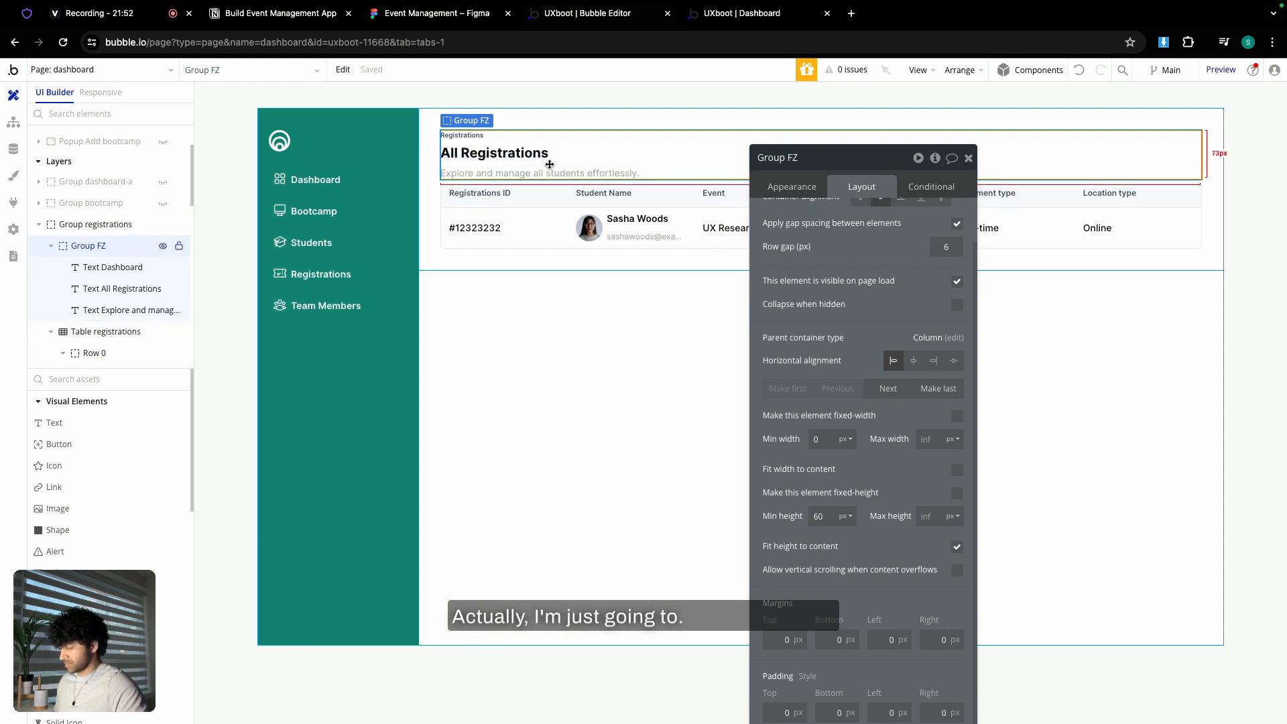
{"action": "right_click", "coordinate": [581, 165]}
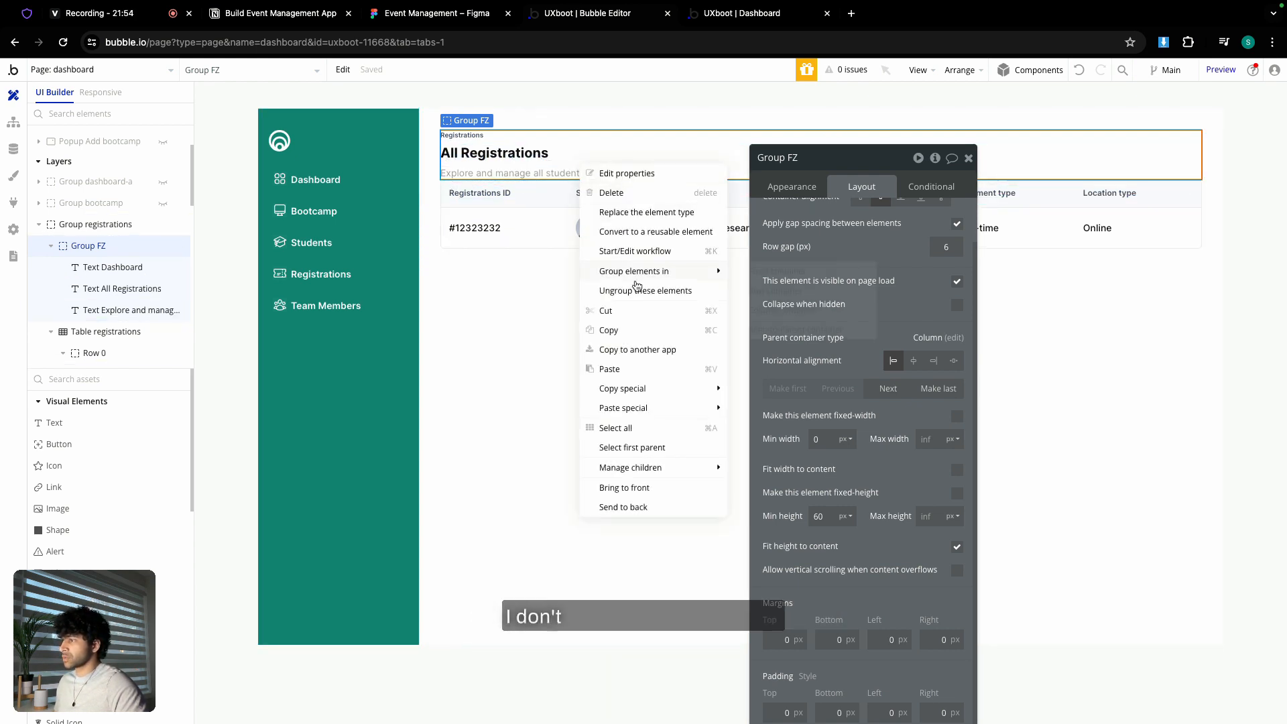
{"action": "left_click", "coordinate": [609, 331]}
{"action": "left_click_drag", "start_coordinate": [74, 224], "coordinate": [43, 231]}
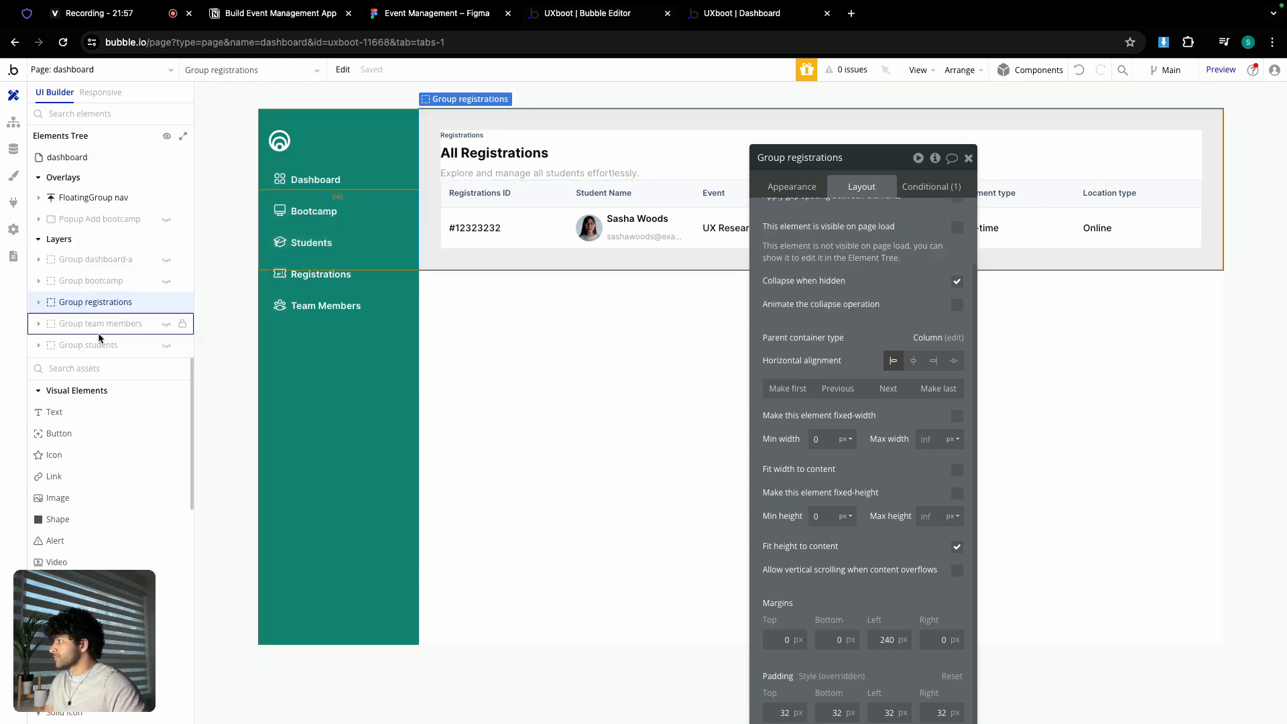
- Show Group team members and delete its placeholder title text
{"action": "left_click", "coordinate": [165, 326]}
{"action": "left_click", "coordinate": [500, 351]}
{"action": "left_click", "coordinate": [504, 314]}
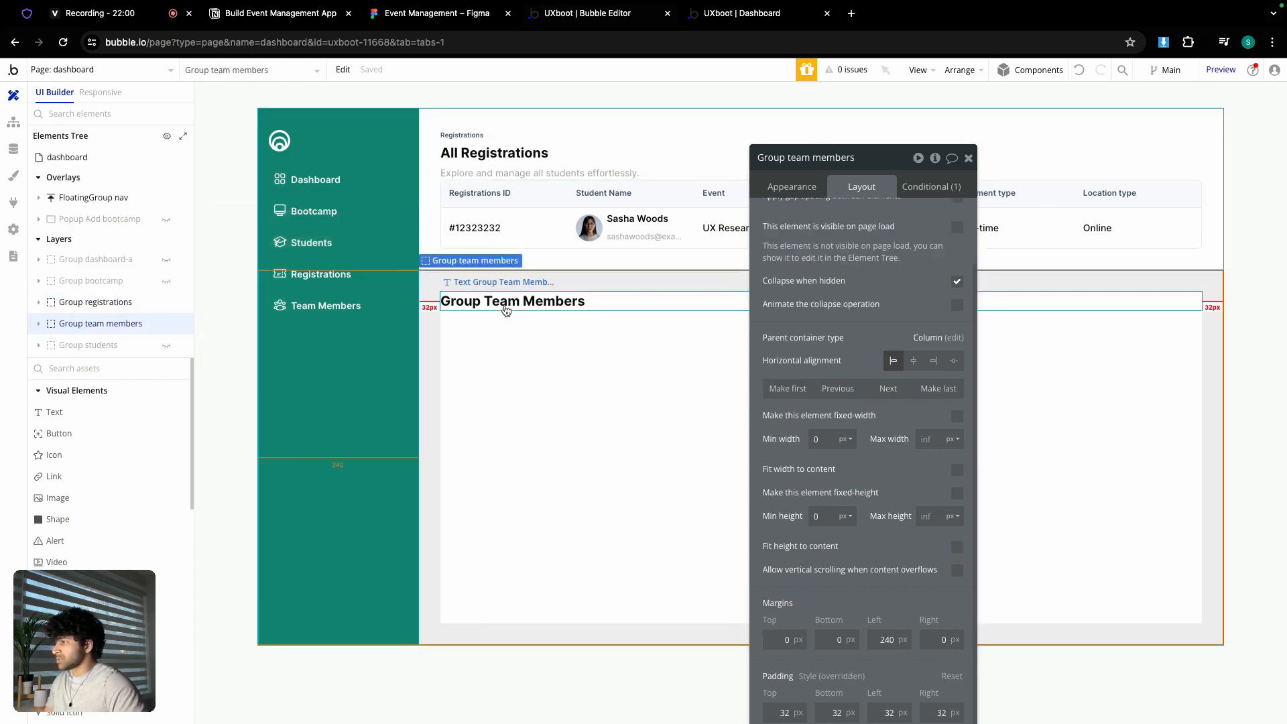
{"action": "key", "text": "Delete"}
{"action": "left_click", "coordinate": [505, 314]}
- Paste the registrations header into the team members group and select its small label wording
{"action": "right_click", "coordinate": [507, 323]}
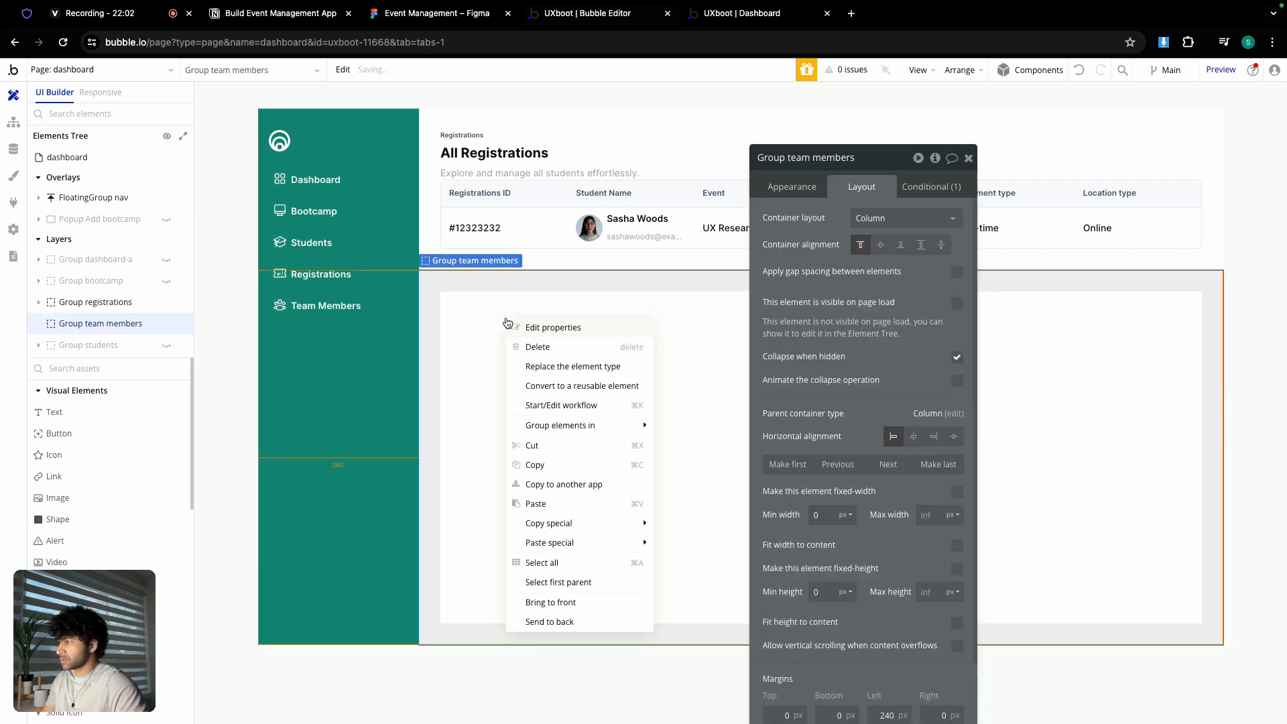
{"action": "left_click", "coordinate": [546, 504]}
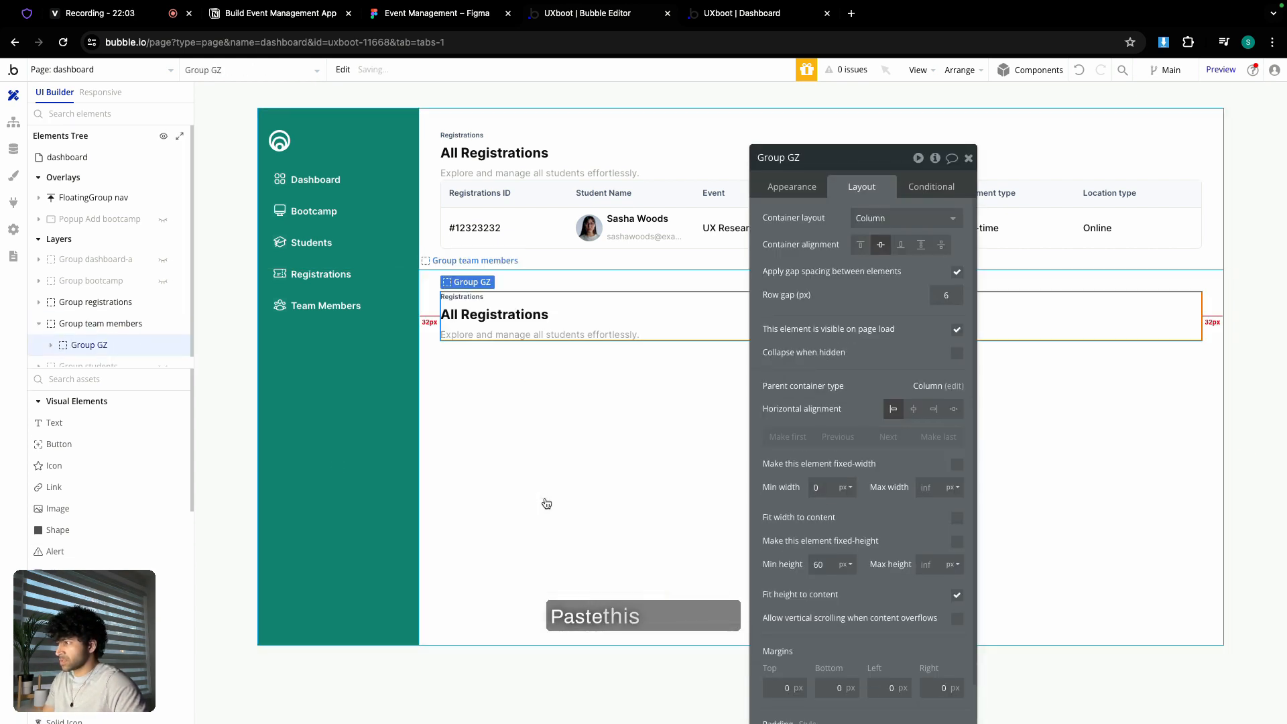
{"action": "left_click", "coordinate": [463, 296]}
{"action": "left_click", "coordinate": [789, 191]}
{"action": "double_click", "coordinate": [809, 215]}
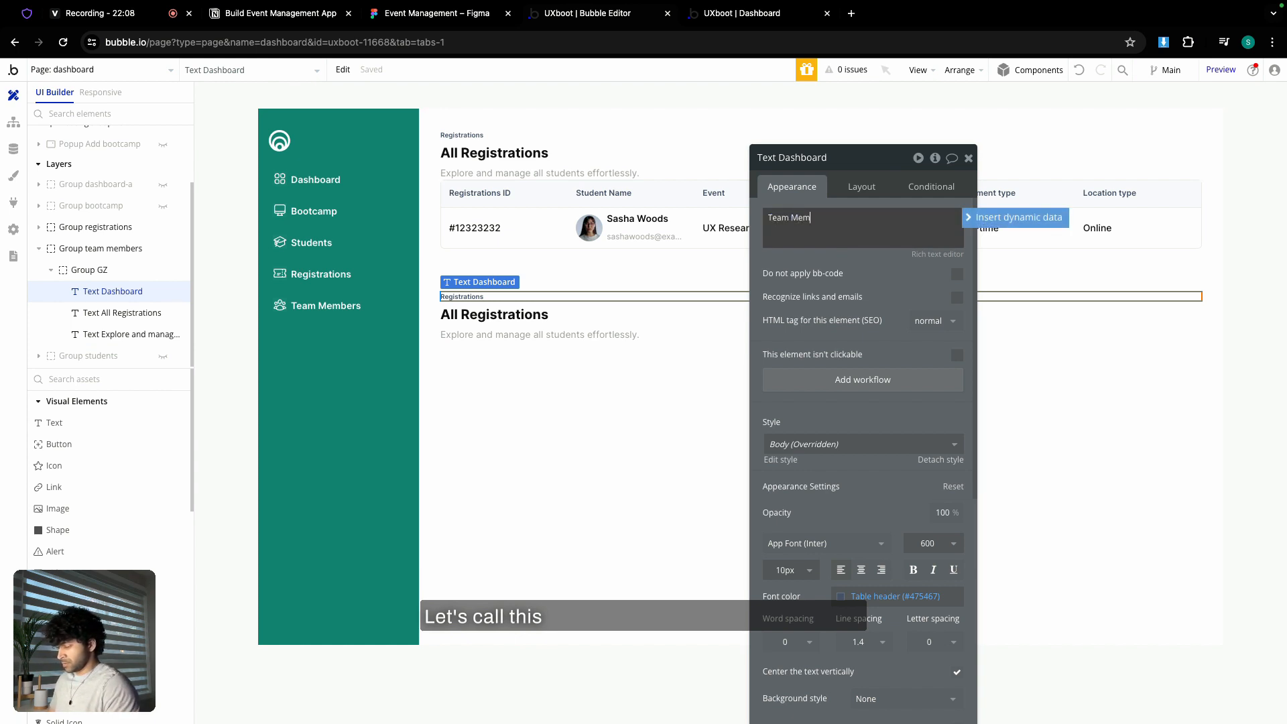
- Reword the label to 'Team Members', the heading to 'All Team Members', and paste the Figma subtitle
{"action": "type", "text": "Team Members"}
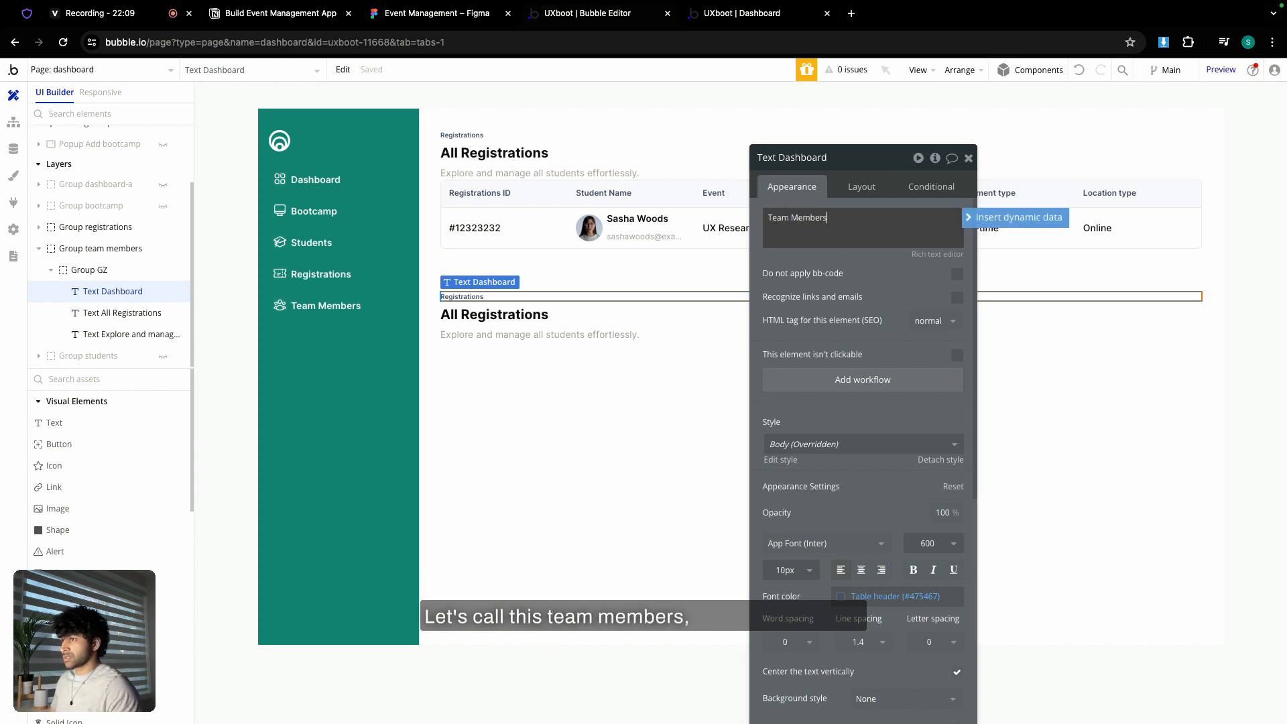
{"action": "left_click", "coordinate": [570, 313]}
{"action": "triple_click", "coordinate": [818, 216]}
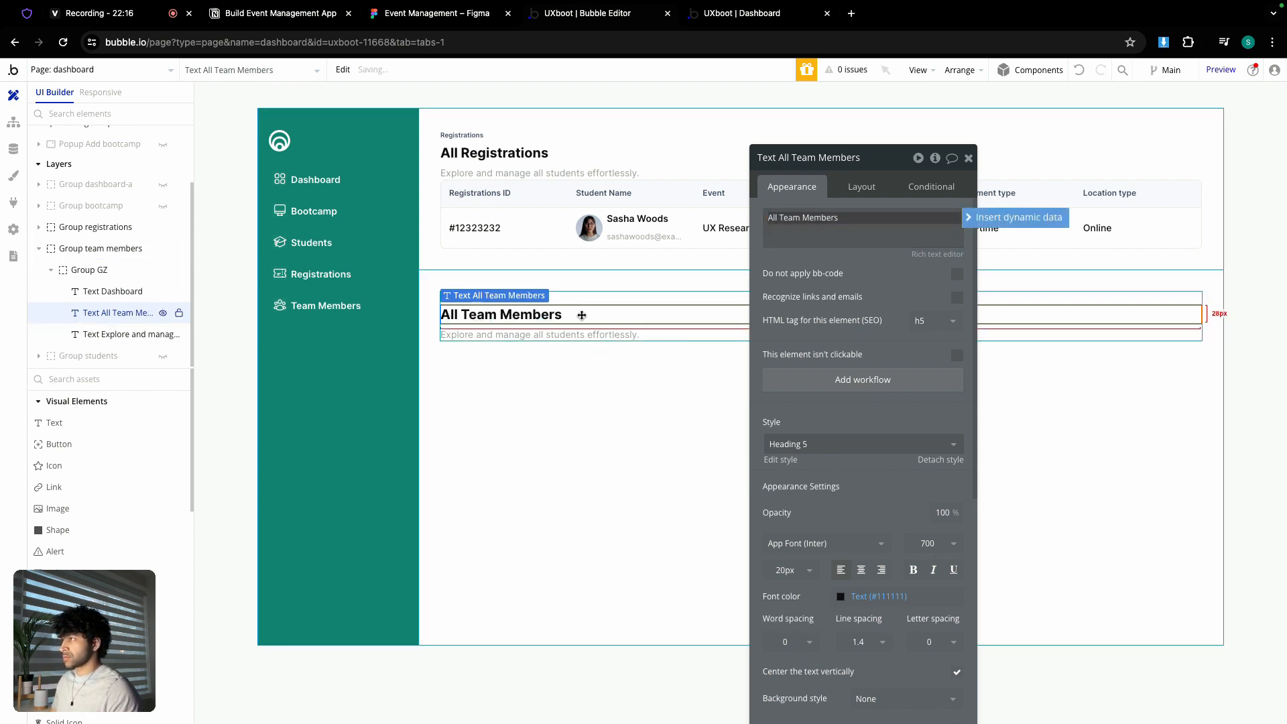
{"action": "left_click", "coordinate": [452, 21]}
{"action": "scroll", "coordinate": [671, 282], "scroll_direction": "right", "scroll_amount": 10}
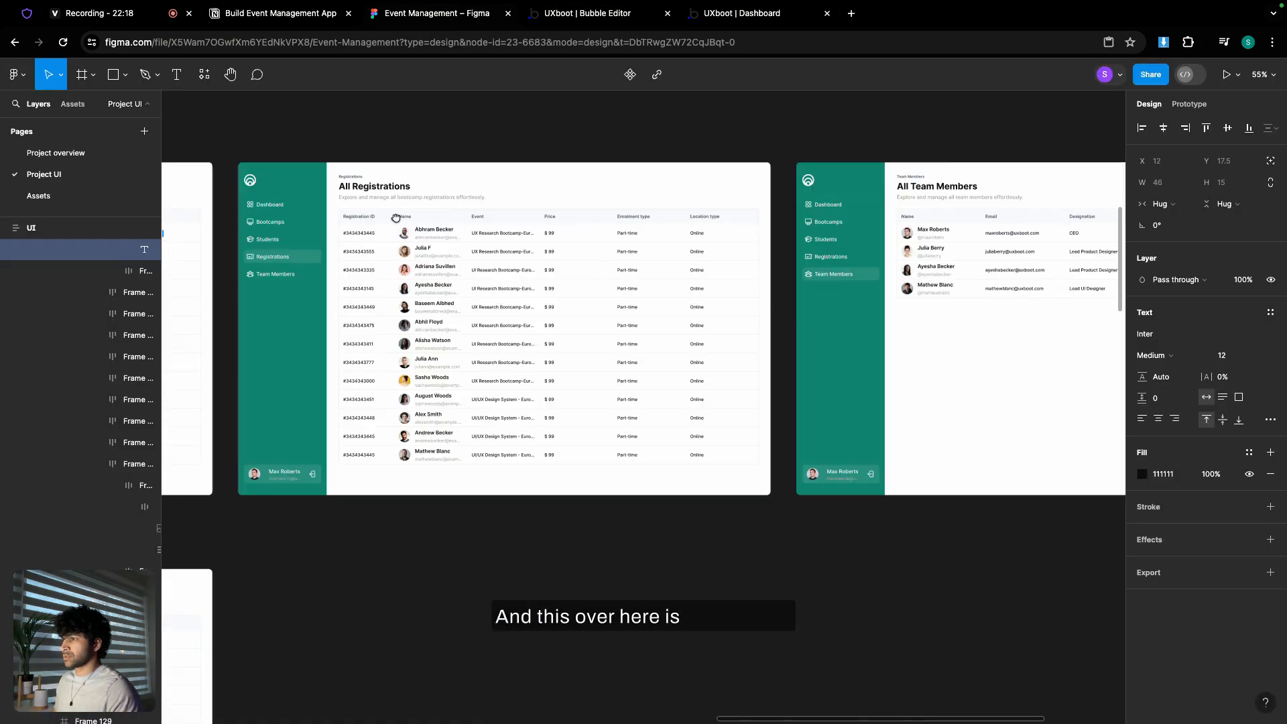
{"action": "scroll", "coordinate": [762, 233], "scroll_direction": "up", "scroll_amount": 5}
{"action": "triple_click", "coordinate": [655, 186]}
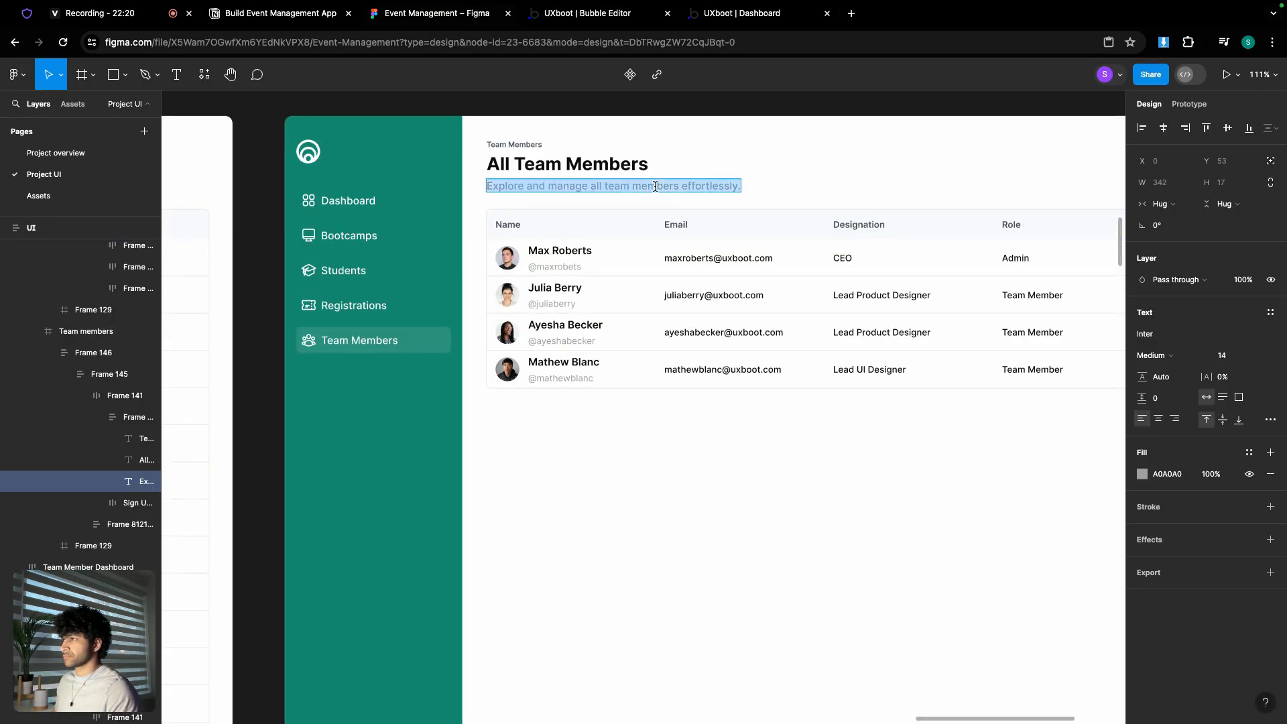
{"action": "left_click", "coordinate": [587, 13]}
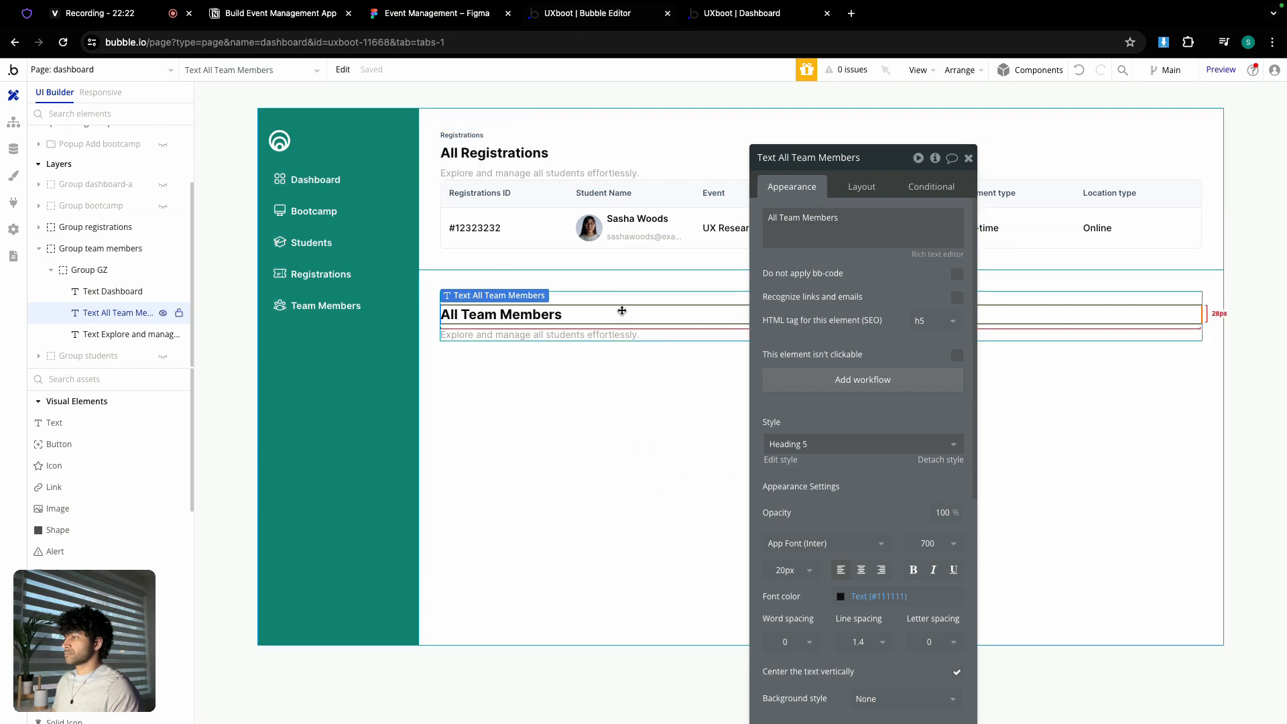
{"action": "left_click", "coordinate": [608, 334]}
{"action": "triple_click", "coordinate": [795, 235]}
{"action": "key", "text": "ctrl+v"}
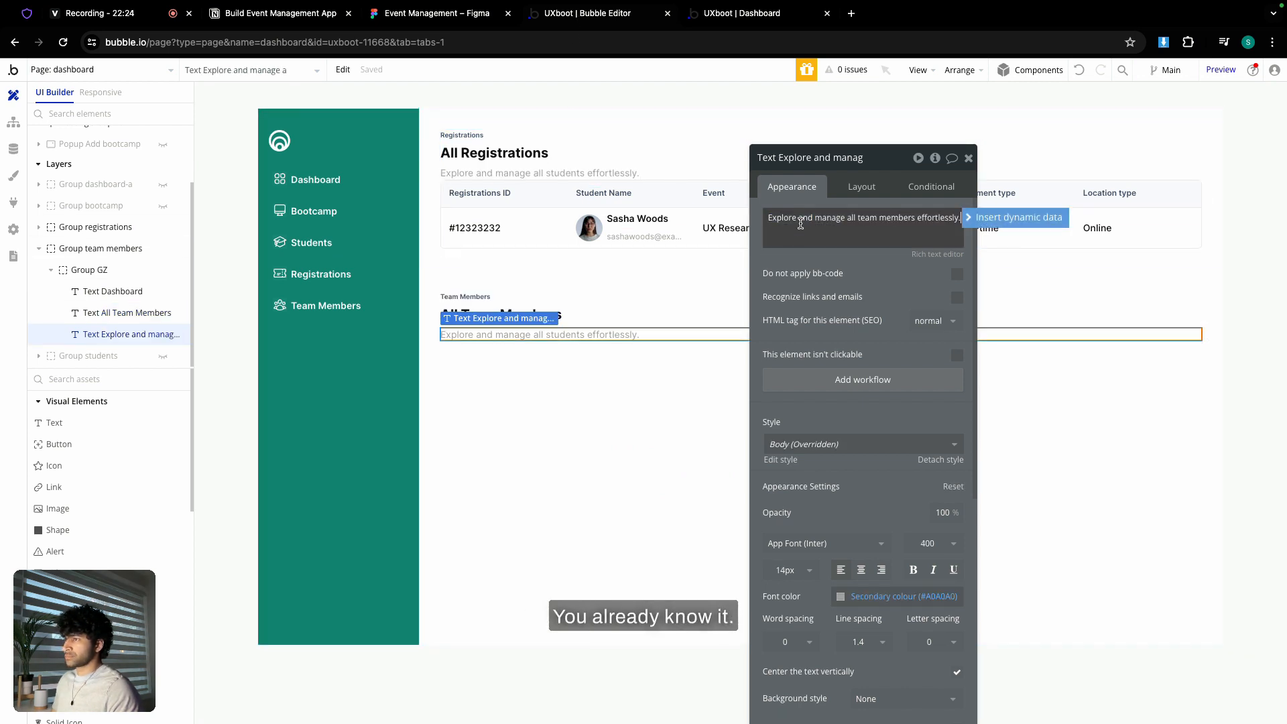
- Compare the header against the Figma design and open the copied header group's settings
{"action": "left_click", "coordinate": [437, 13]}
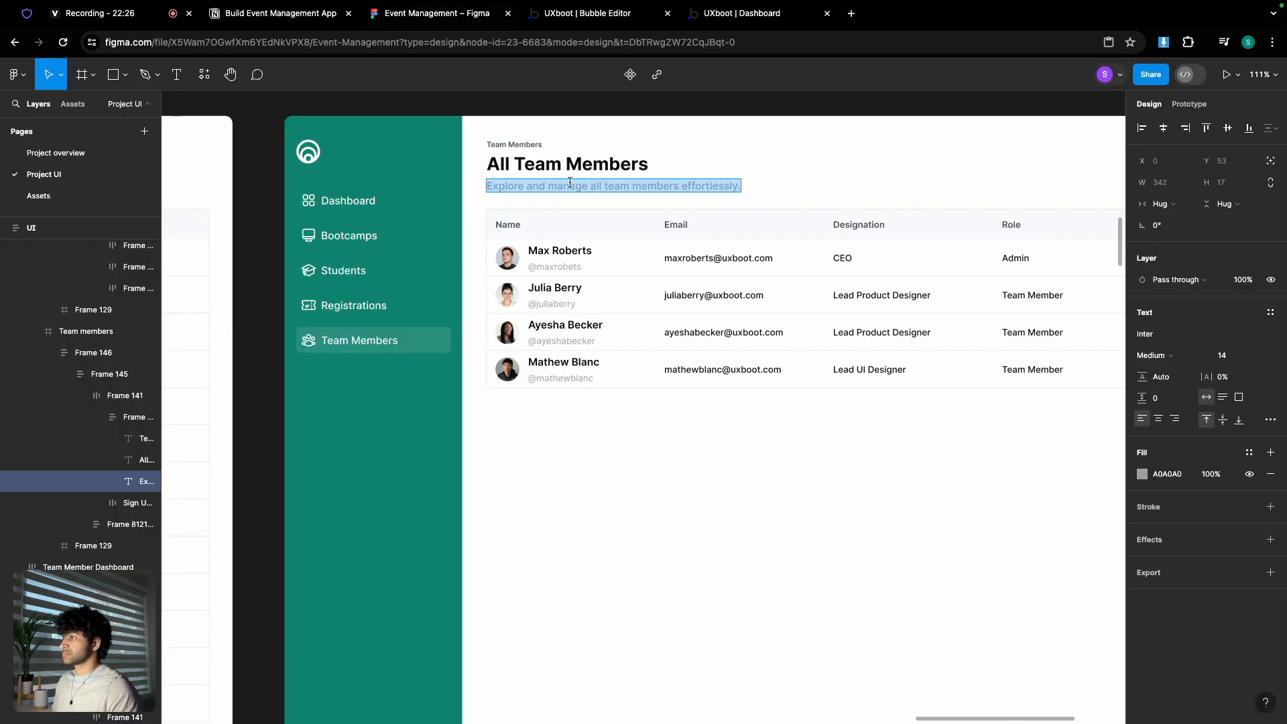
{"action": "scroll", "coordinate": [625, 210], "scroll_direction": "down", "scroll_amount": 5}
{"action": "scroll", "coordinate": [625, 210], "scroll_direction": "up", "scroll_amount": 2}
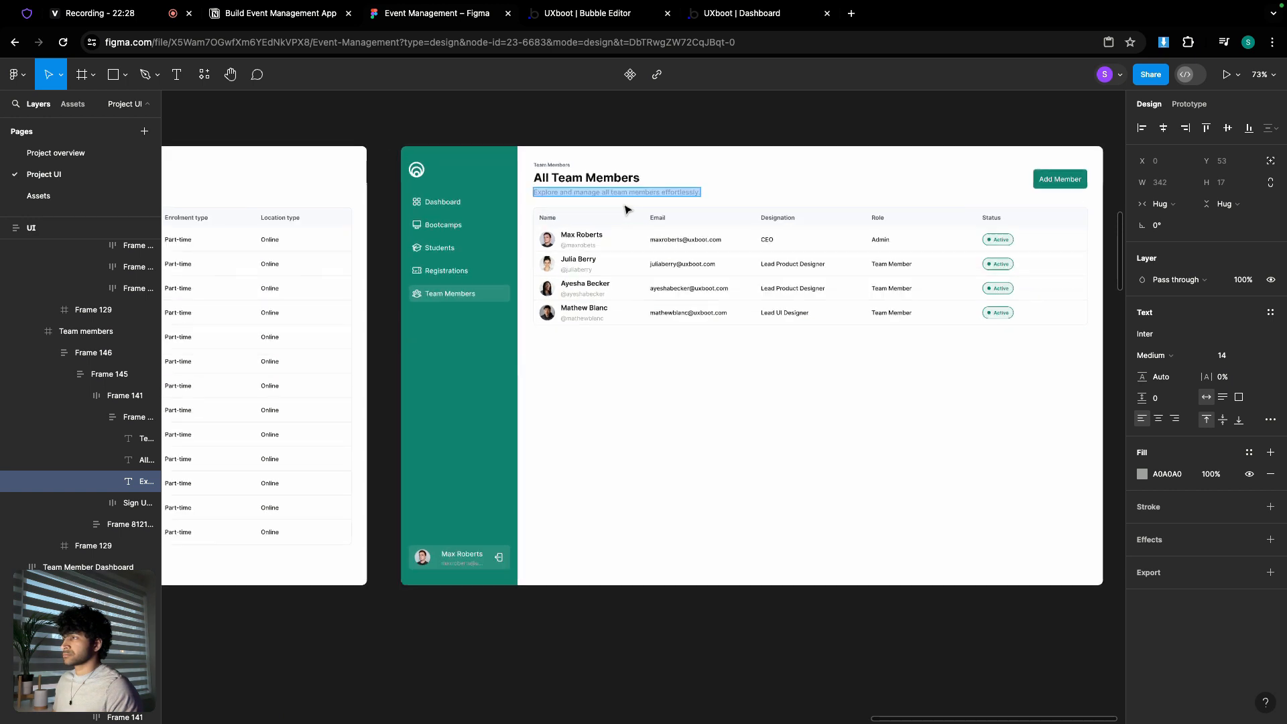
{"action": "left_click", "coordinate": [603, 15]}
{"action": "left_click", "coordinate": [968, 158]}
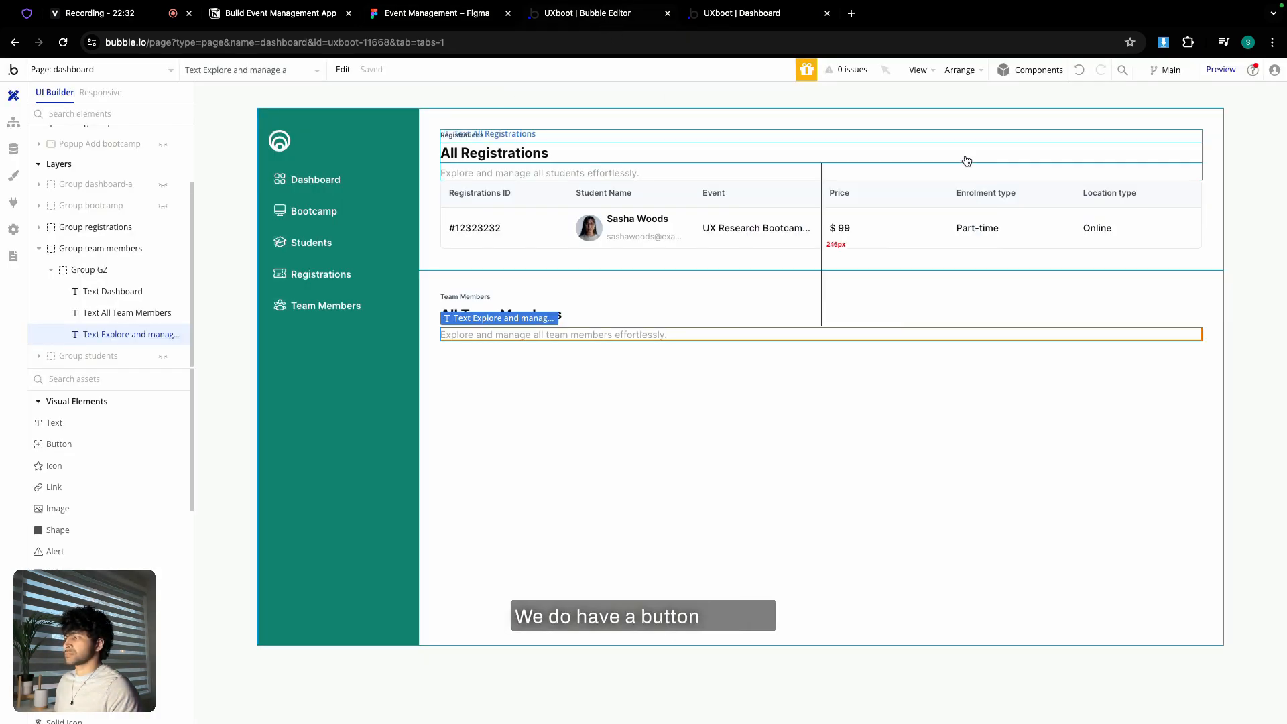
{"action": "double_click", "coordinate": [595, 327]}
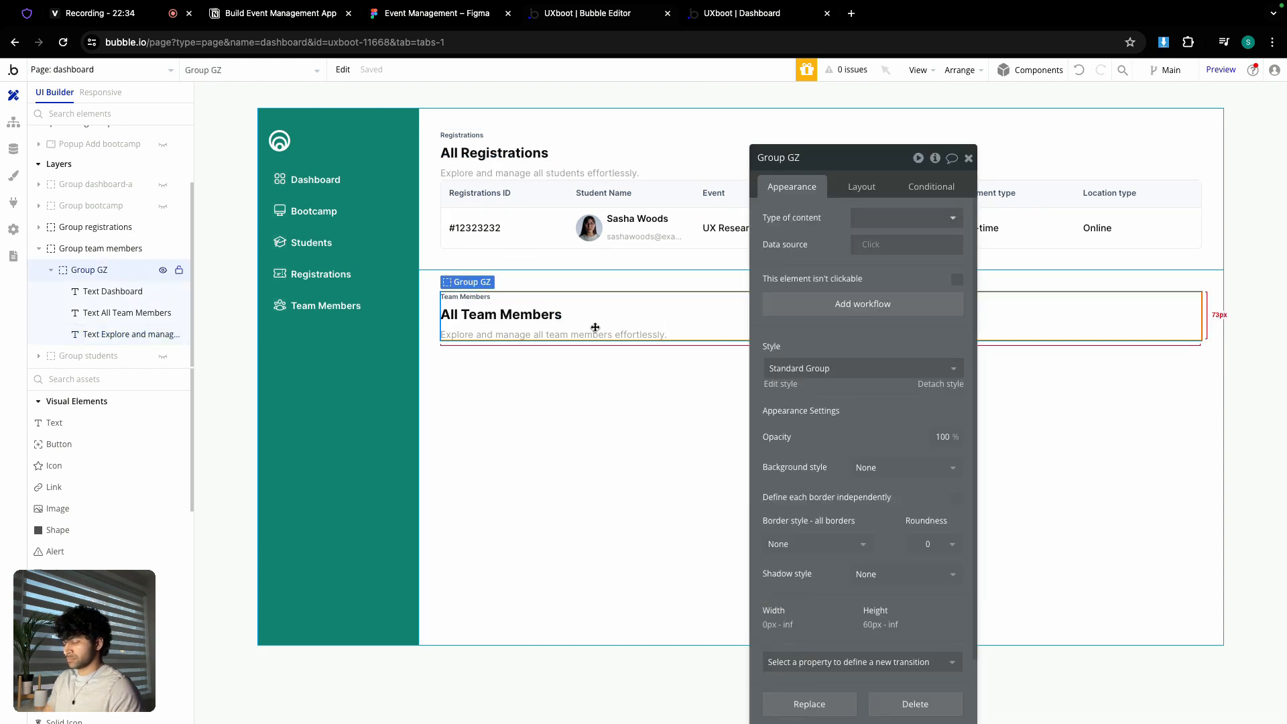
- Delete the copied header group and paste a copy of the registrations table into team members
{"action": "key", "text": "Delete"}
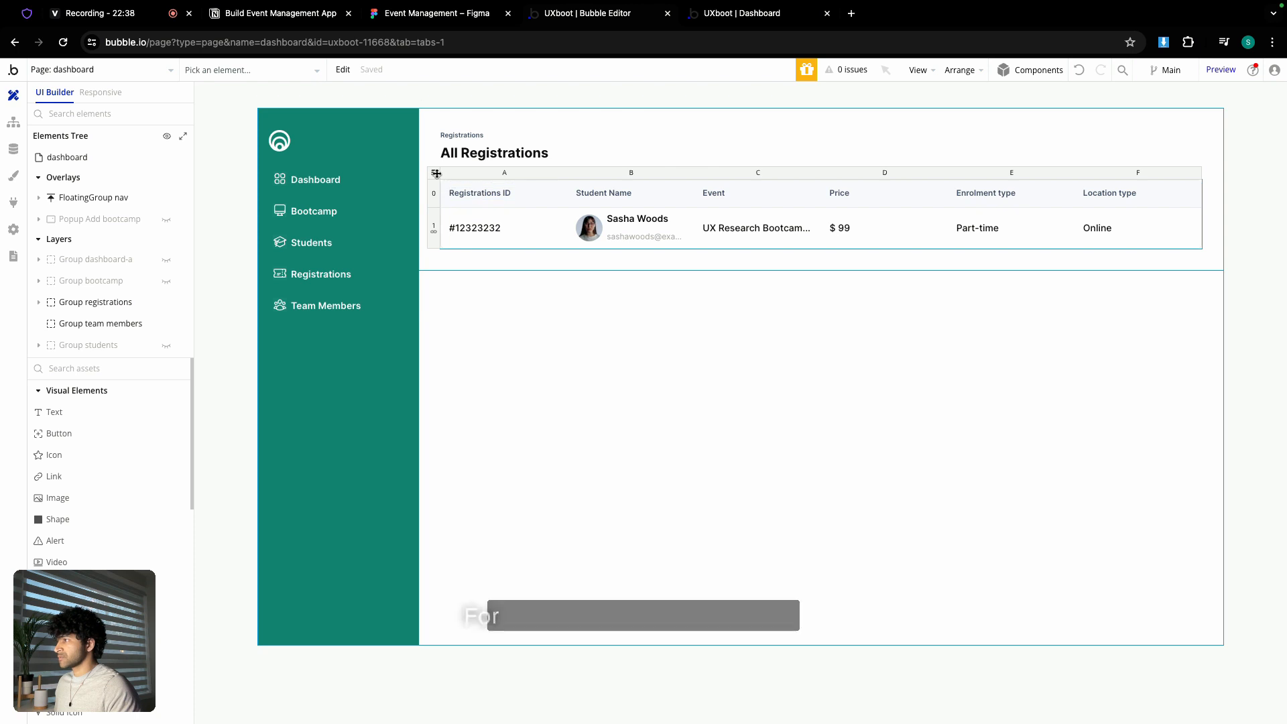
{"action": "double_click", "coordinate": [436, 173]}
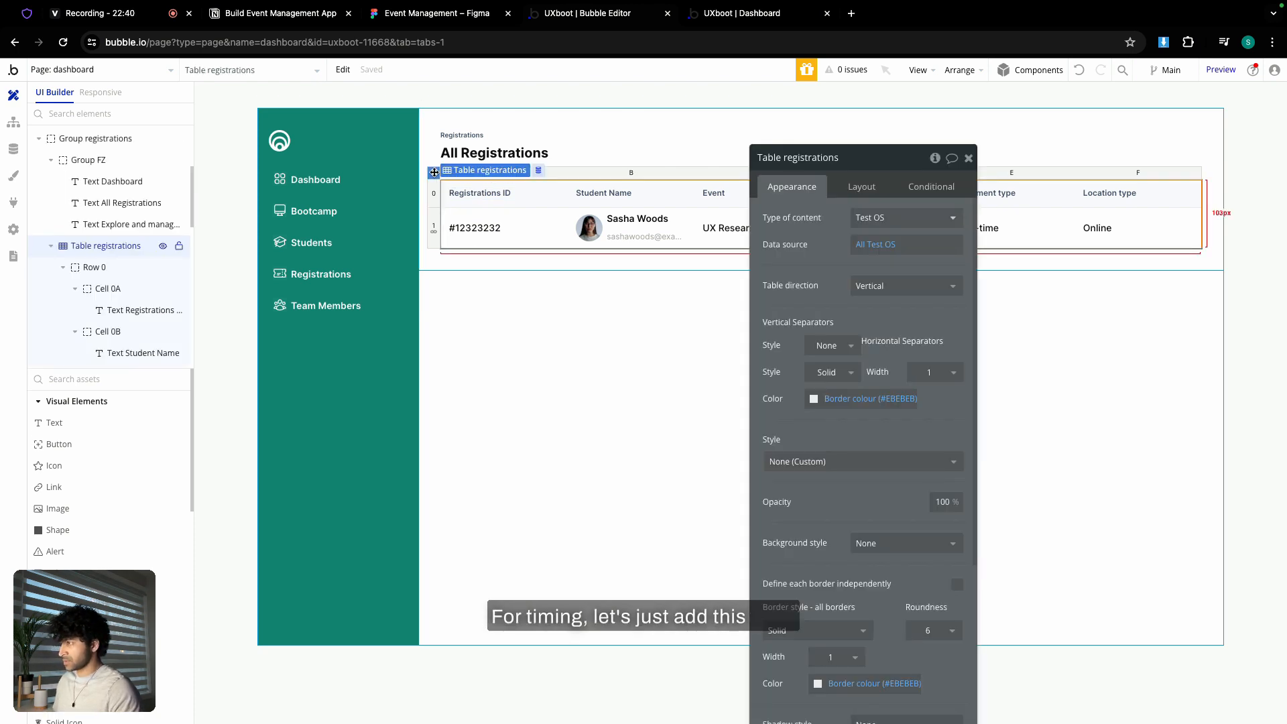
{"action": "key", "text": "ctrl+c"}
{"action": "left_click", "coordinate": [477, 325]}
{"action": "key", "text": "ctrl+v"}
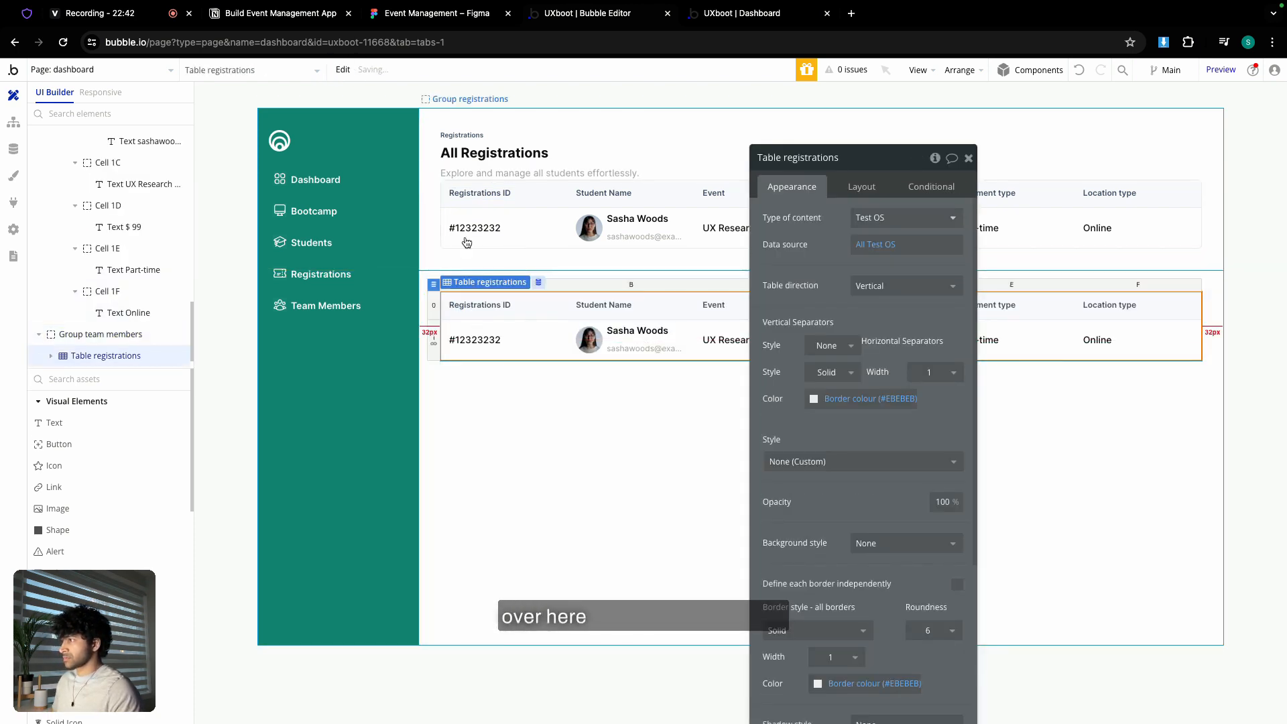
- Hide the registrations group, show the dashboard, and paste the All Bootcamps title group into team members
{"action": "left_click", "coordinate": [431, 143]}
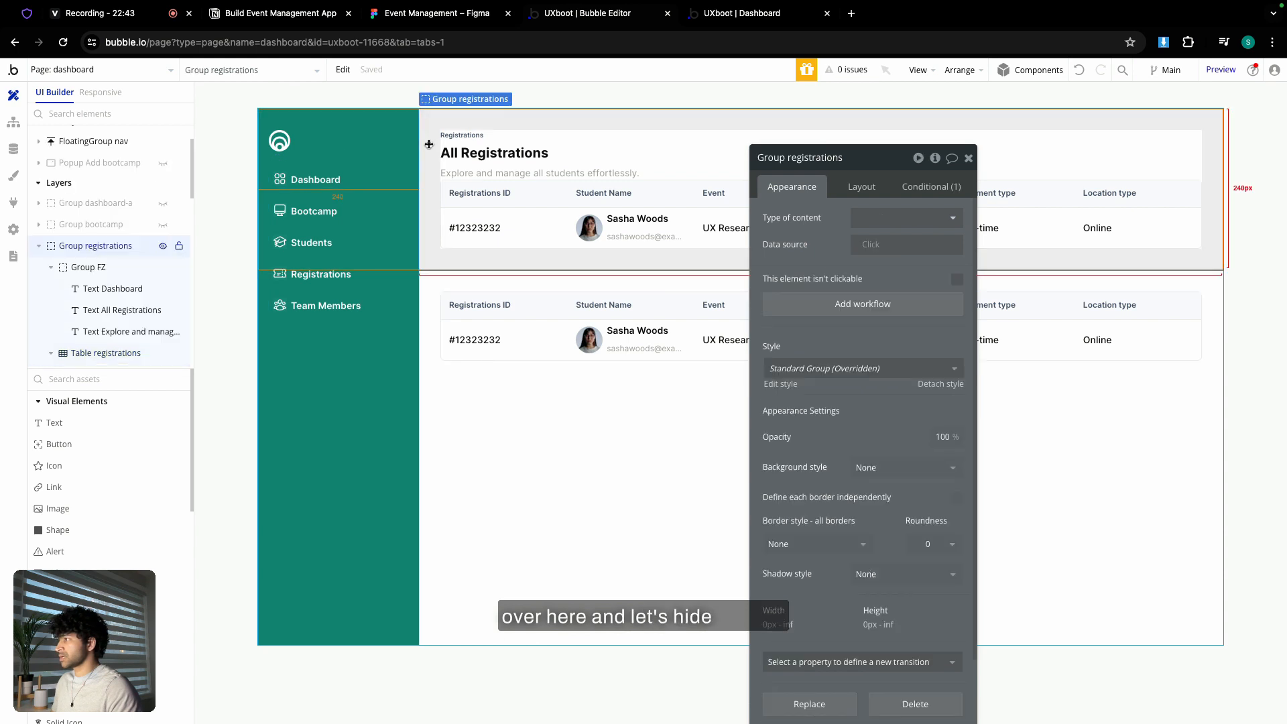
{"action": "left_click", "coordinate": [162, 249]}
{"action": "left_click", "coordinate": [39, 247]}
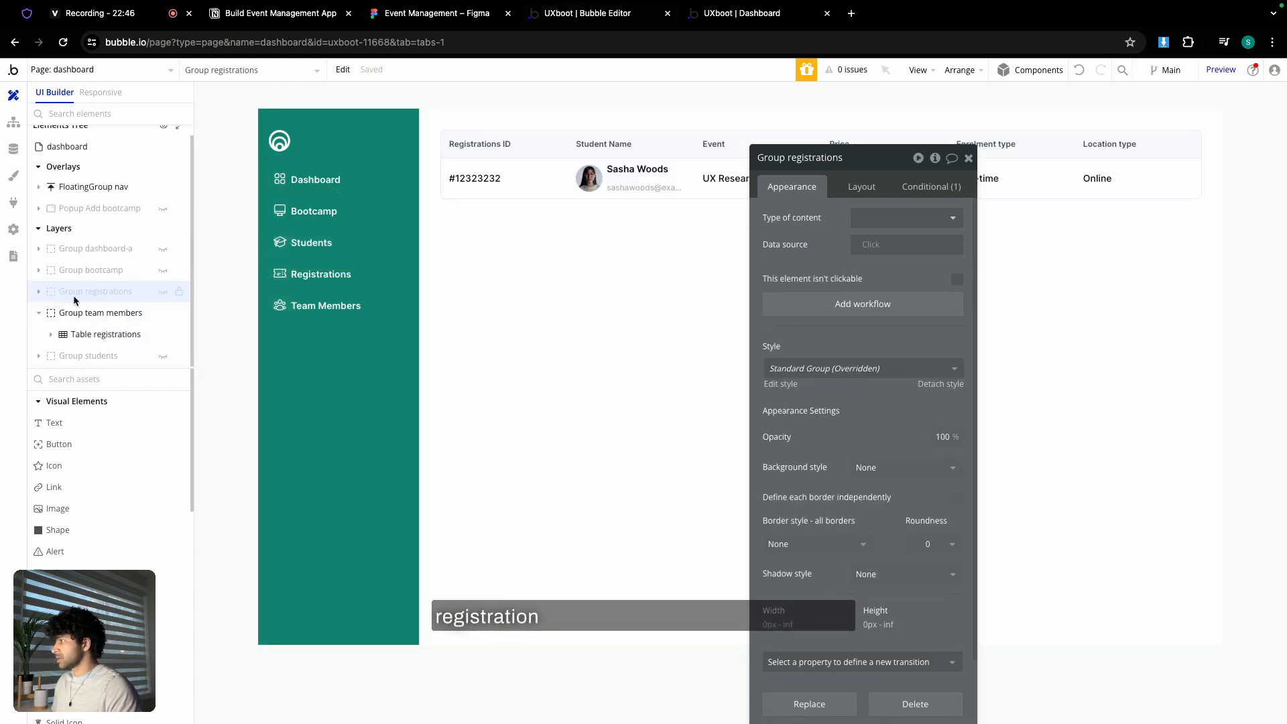
{"action": "left_click", "coordinate": [39, 313]}
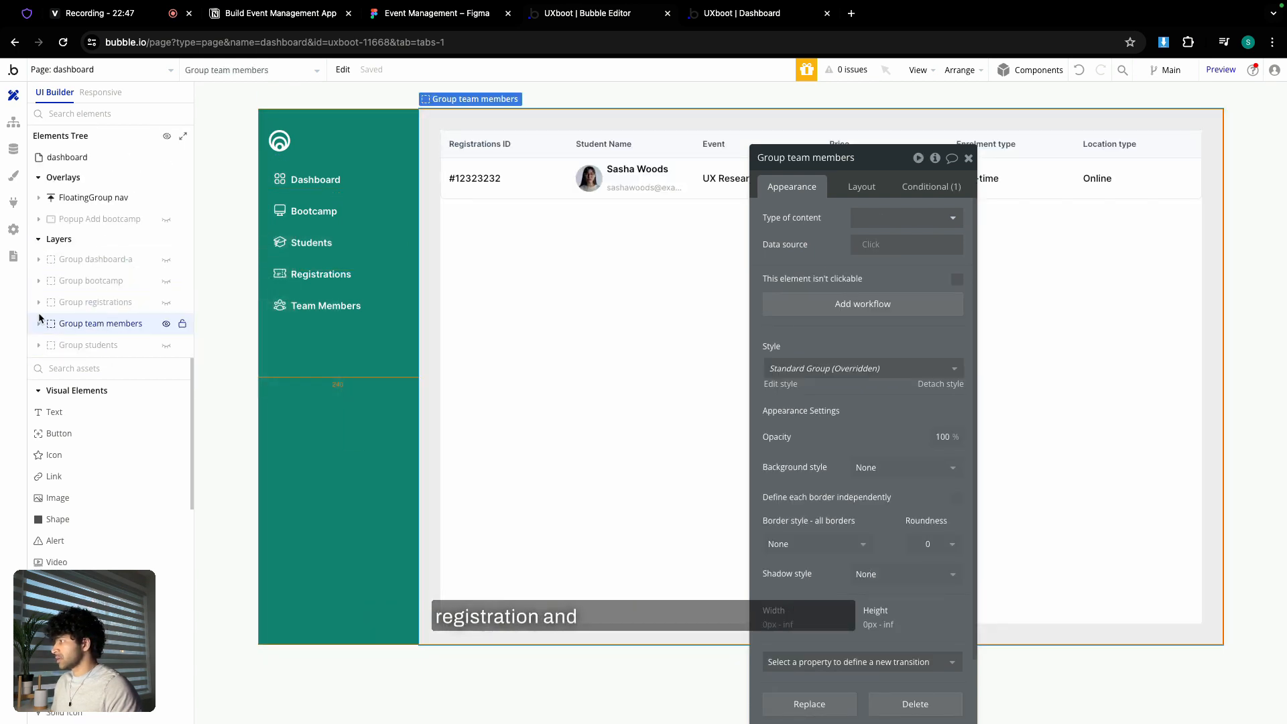
{"action": "left_click", "coordinate": [166, 262]}
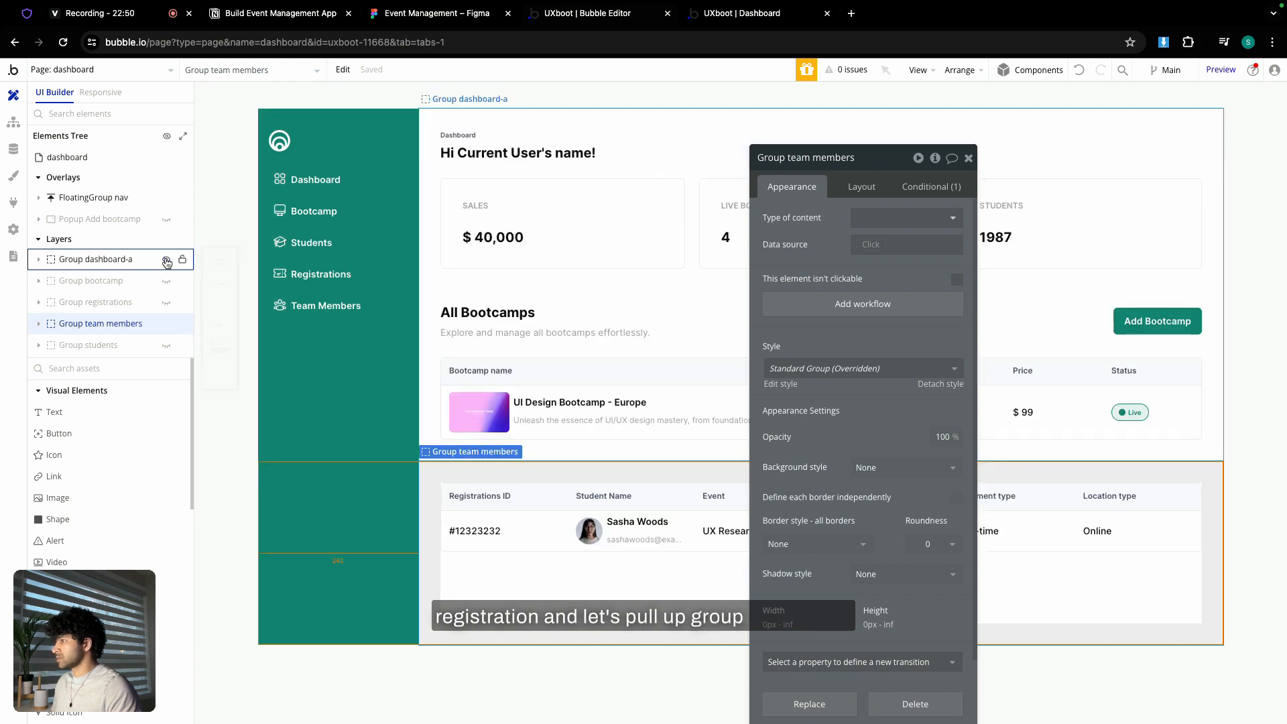
{"action": "left_click", "coordinate": [1143, 340]}
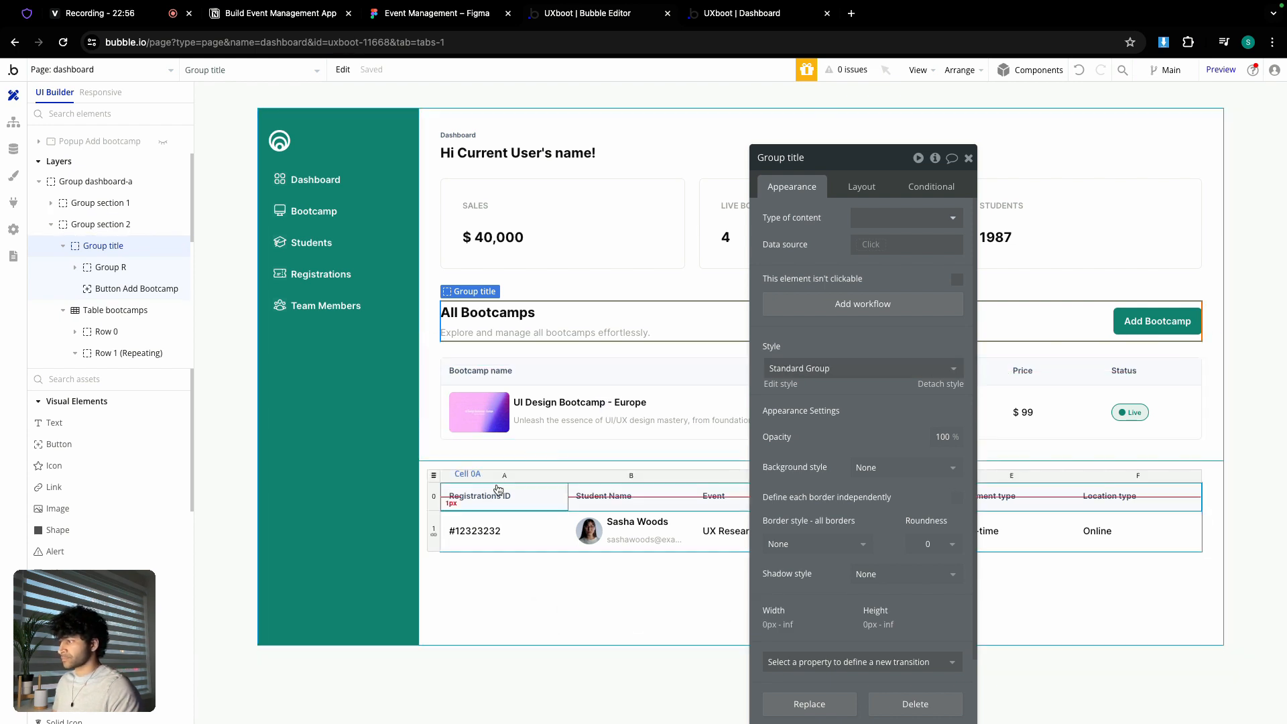
{"action": "left_click", "coordinate": [499, 569]}
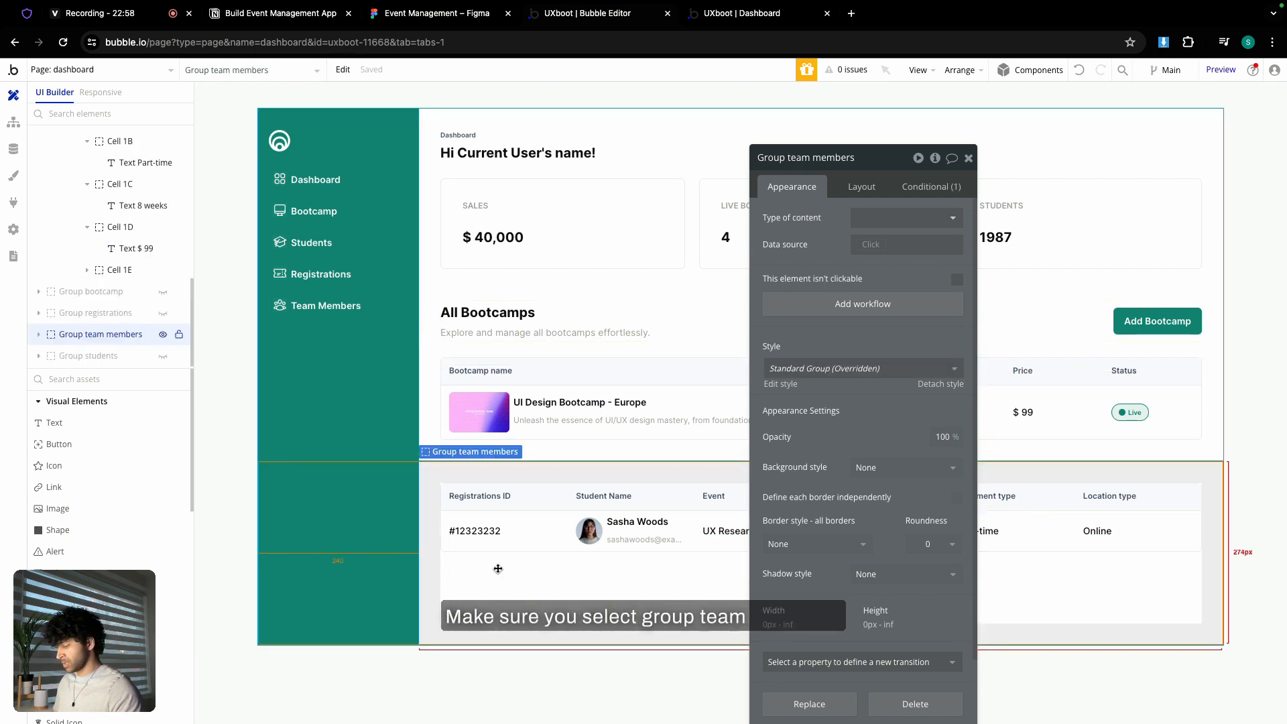
{"action": "key", "text": "ctrl+v"}
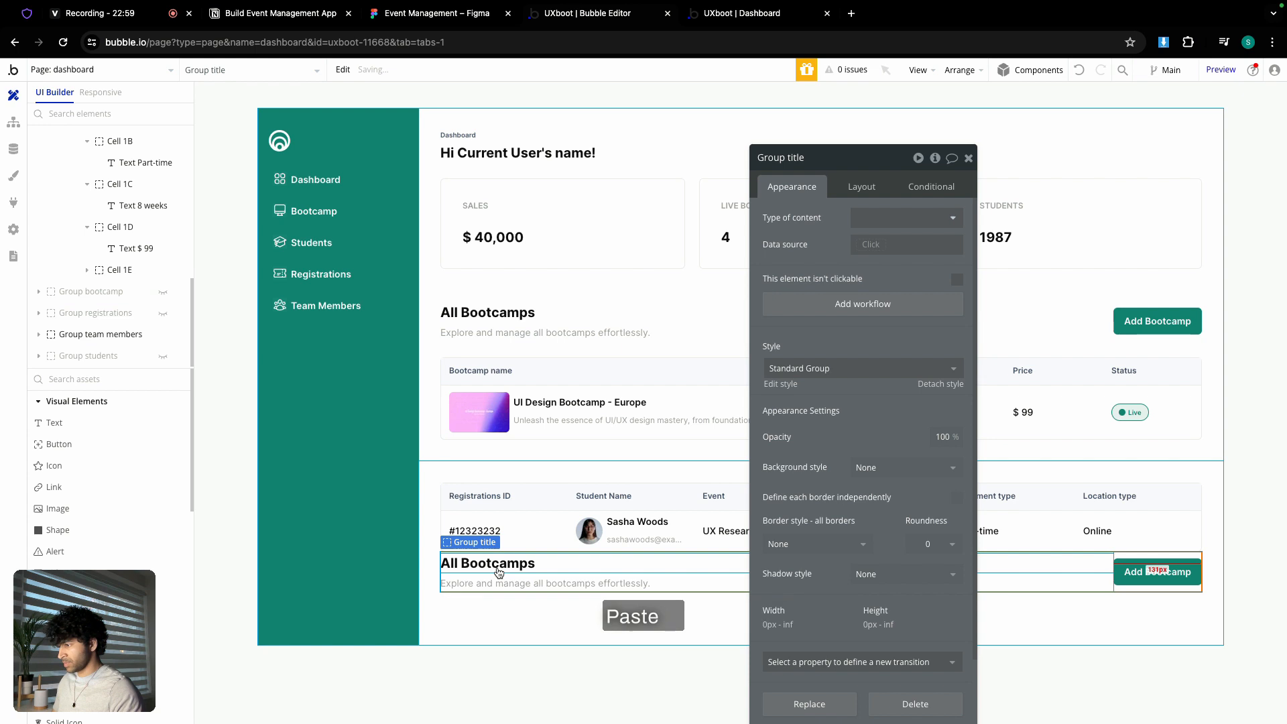
- Move the title group above the table and paste the Dashboard label above its heading as the Team Members label
{"action": "left_click", "coordinate": [865, 191]}
{"action": "left_click", "coordinate": [788, 463]}
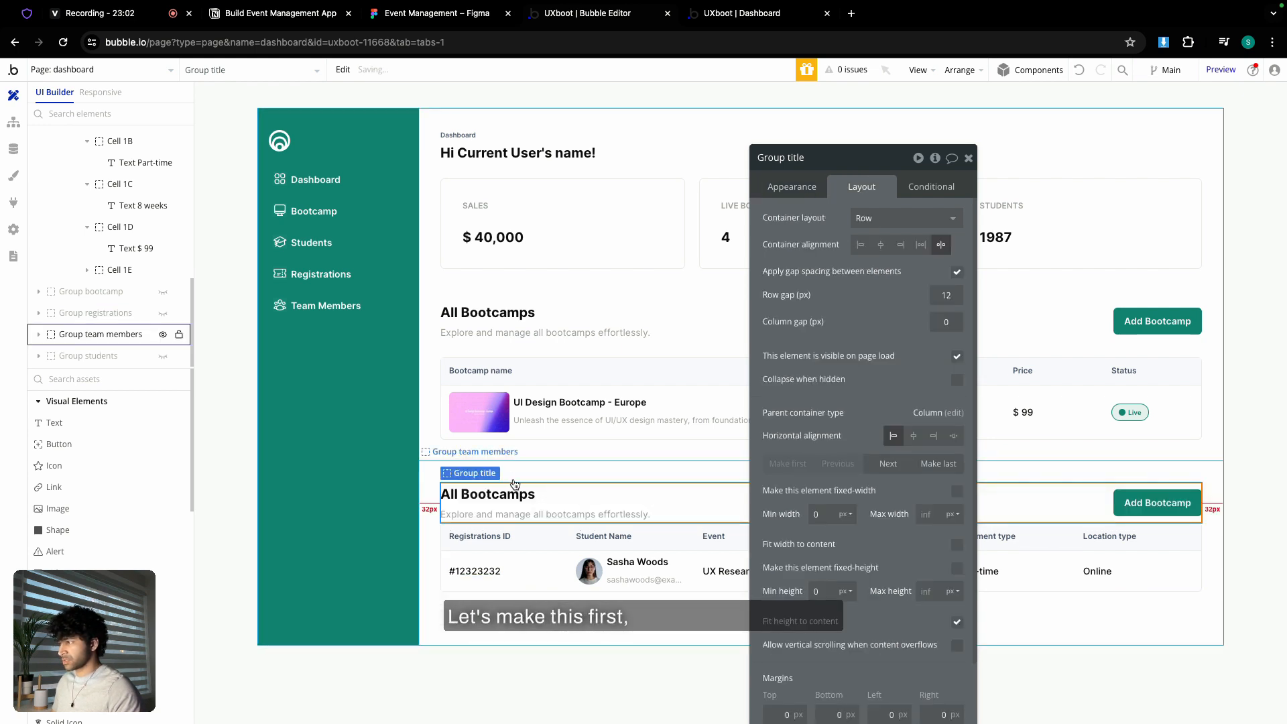
{"action": "left_click", "coordinate": [466, 134]}
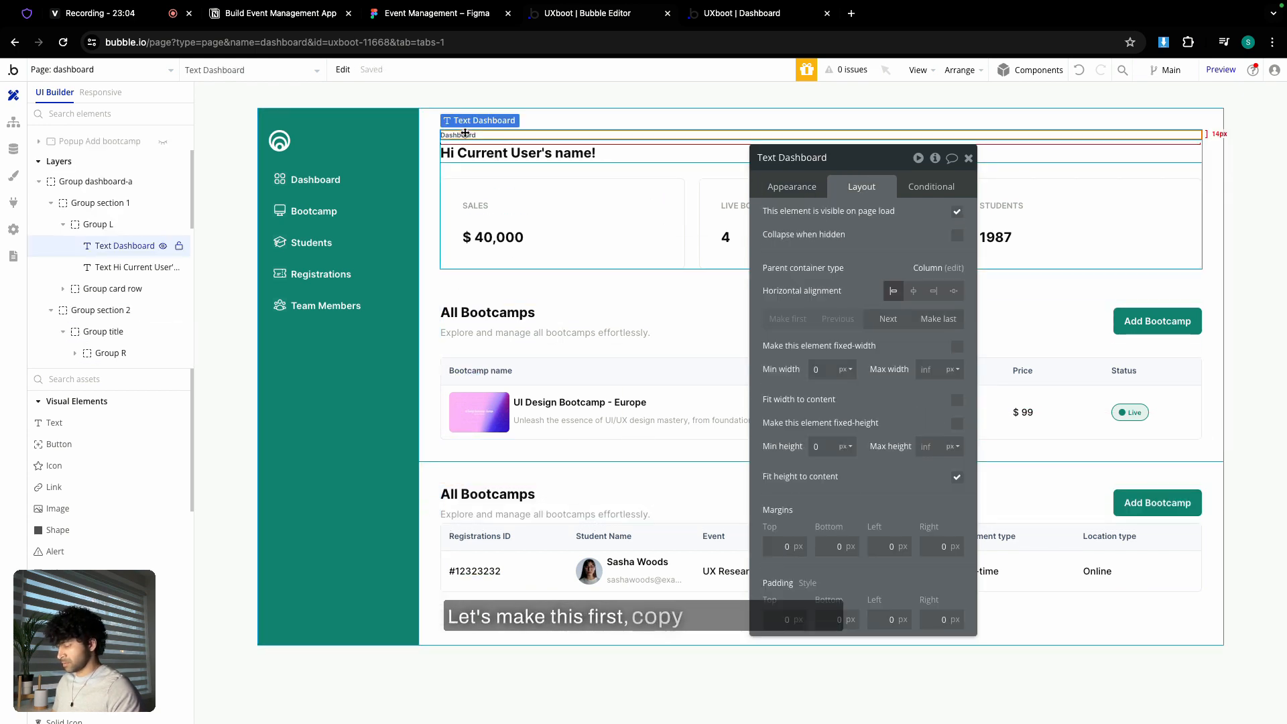
{"action": "left_click", "coordinate": [1064, 510]}
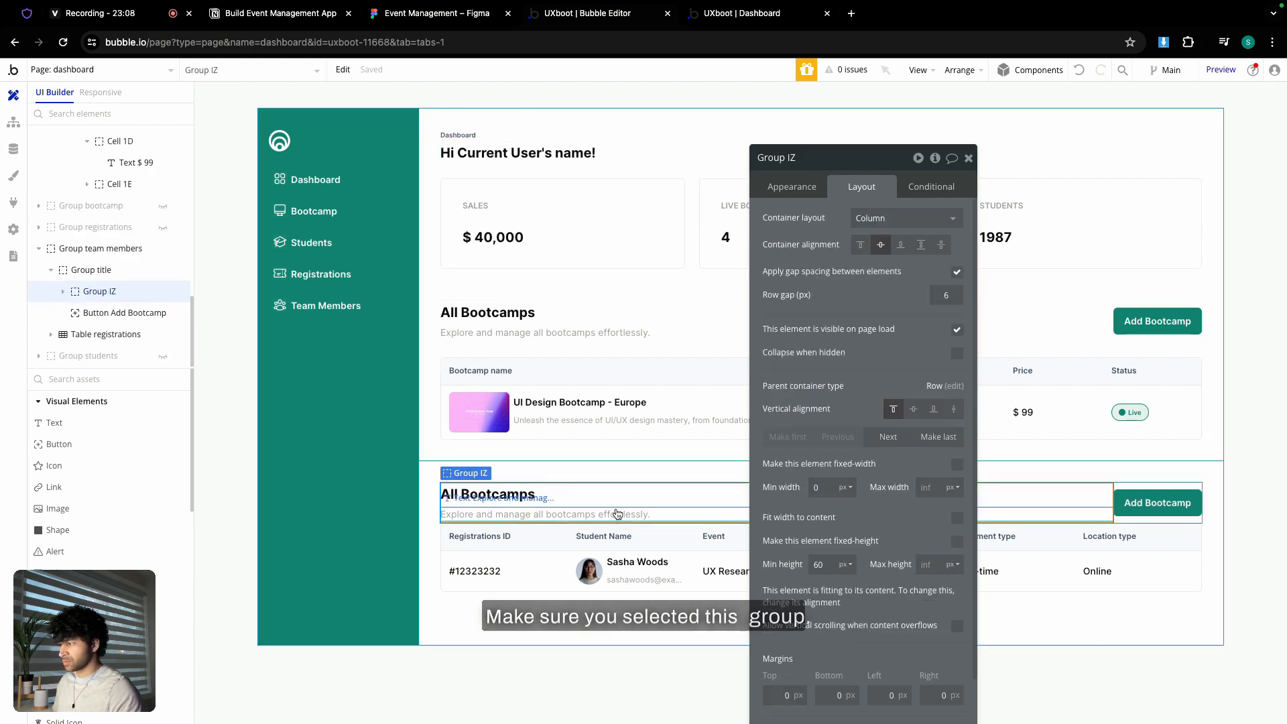
{"action": "key", "text": "super+v"}
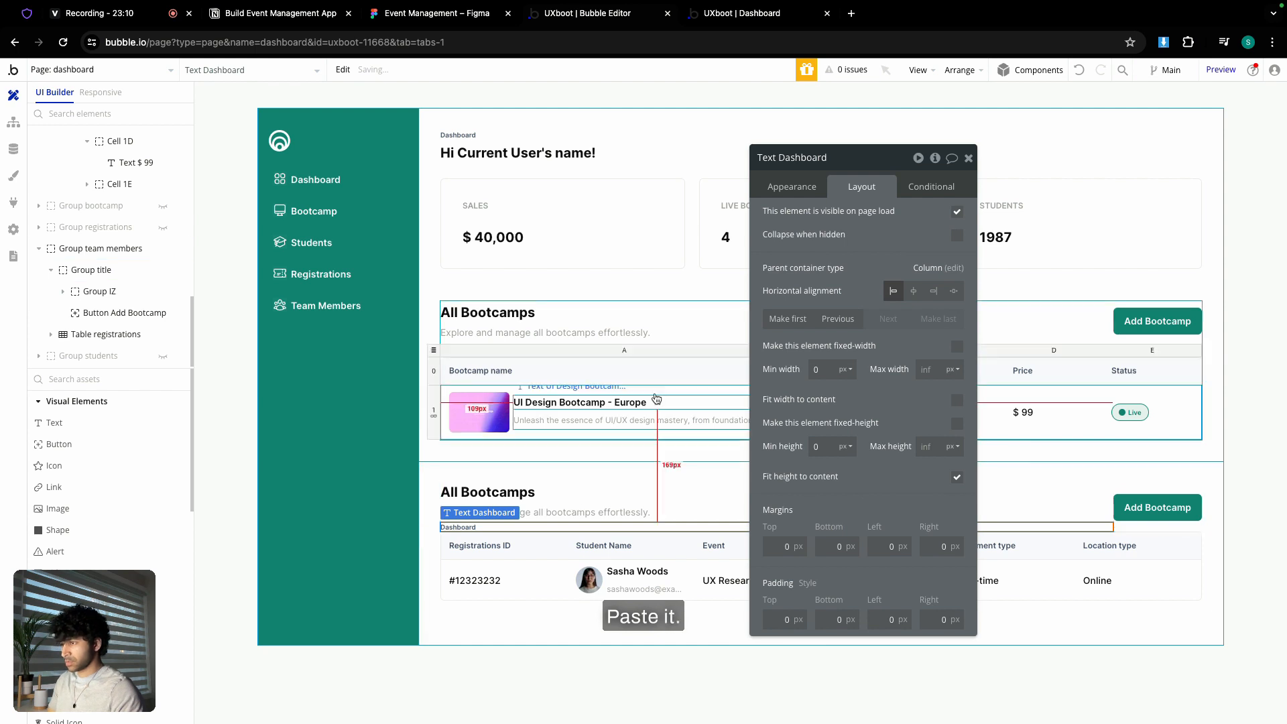
{"action": "left_click", "coordinate": [796, 320]}
{"action": "left_click", "coordinate": [799, 194]}
{"action": "double_click", "coordinate": [820, 218]}
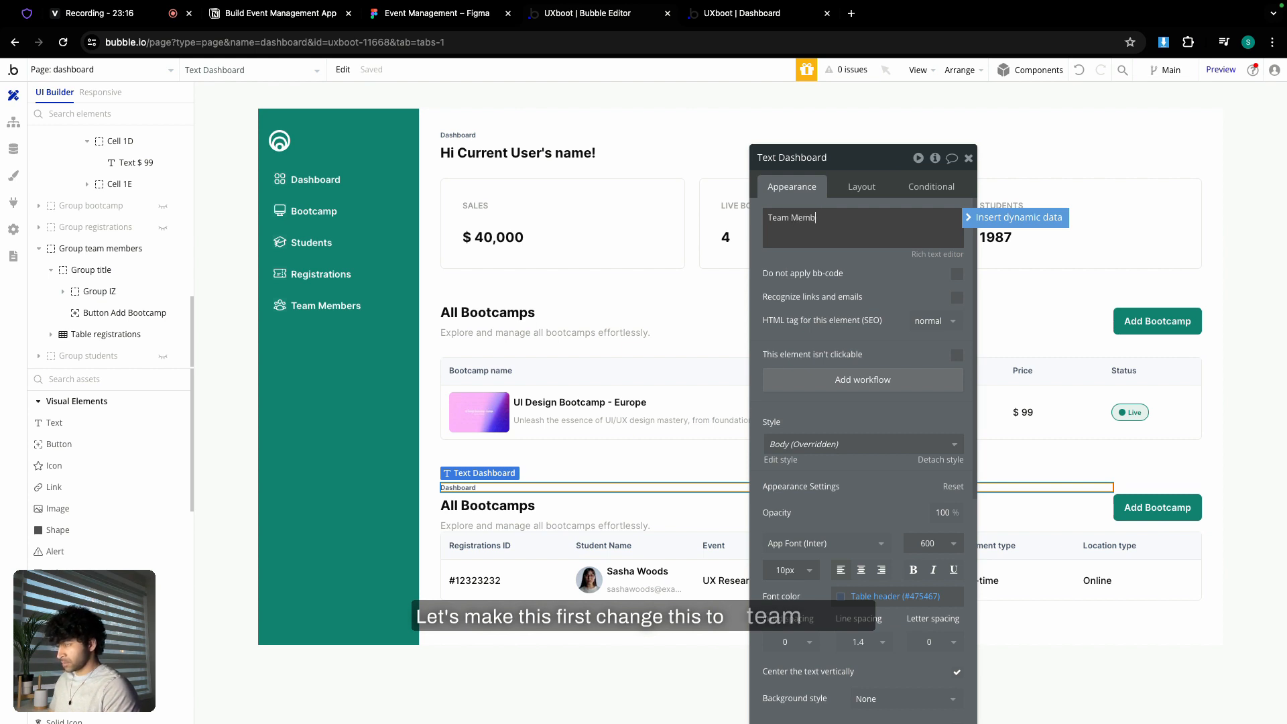
- Hide the dashboard section and change the heading to 'All Team Members'
{"action": "scroll", "coordinate": [69, 258], "scroll_direction": "up", "scroll_amount": 10}
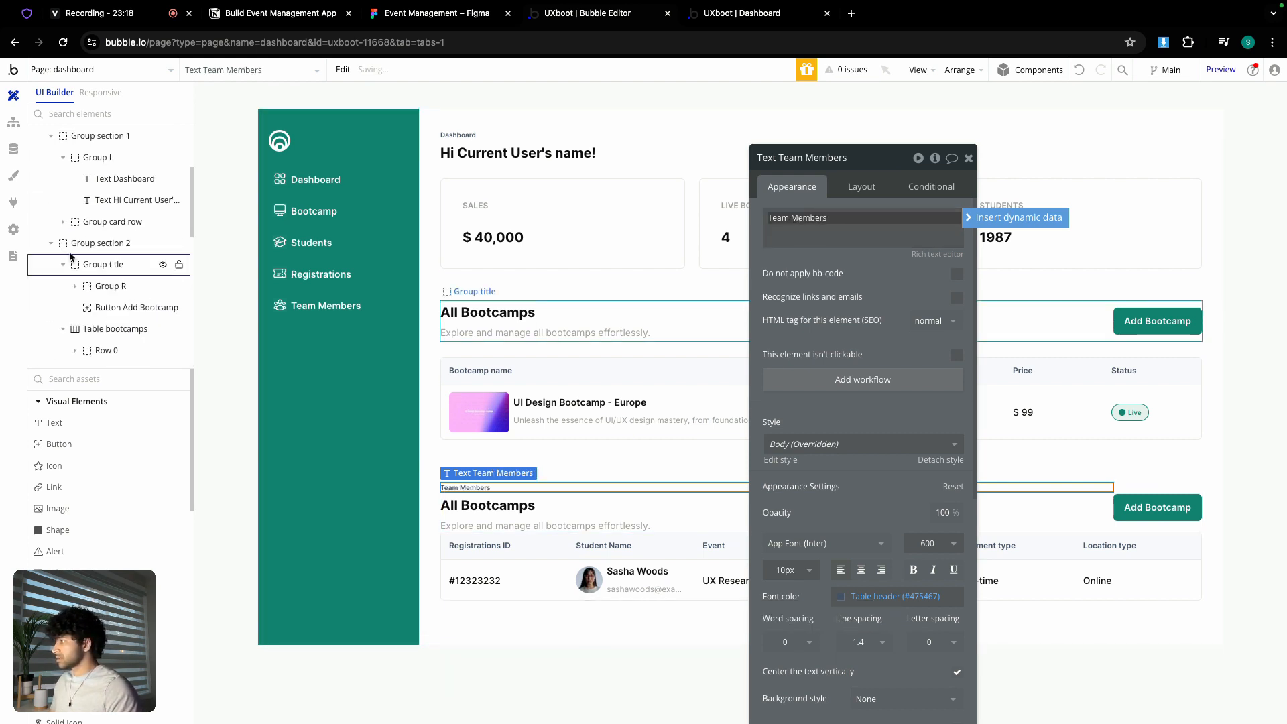
{"action": "mouse_move", "coordinate": [161, 262]}
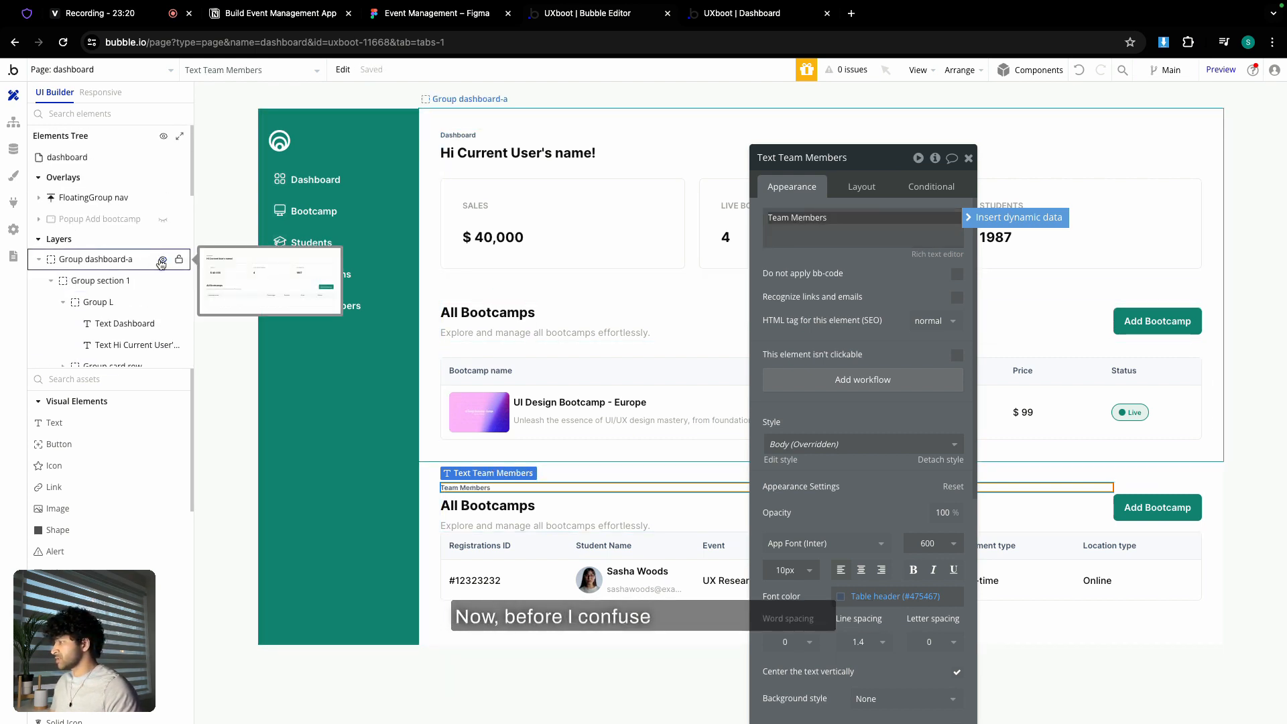
{"action": "left_click", "coordinate": [161, 261]}
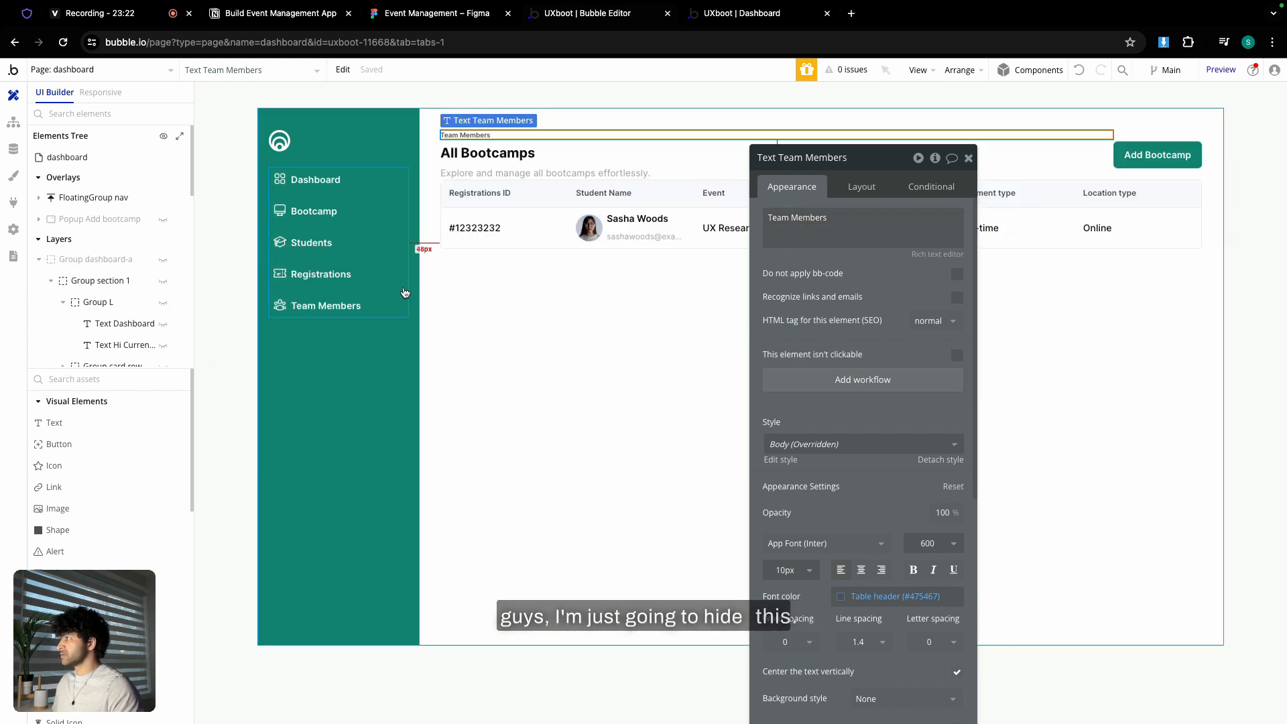
{"action": "left_click", "coordinate": [485, 272]}
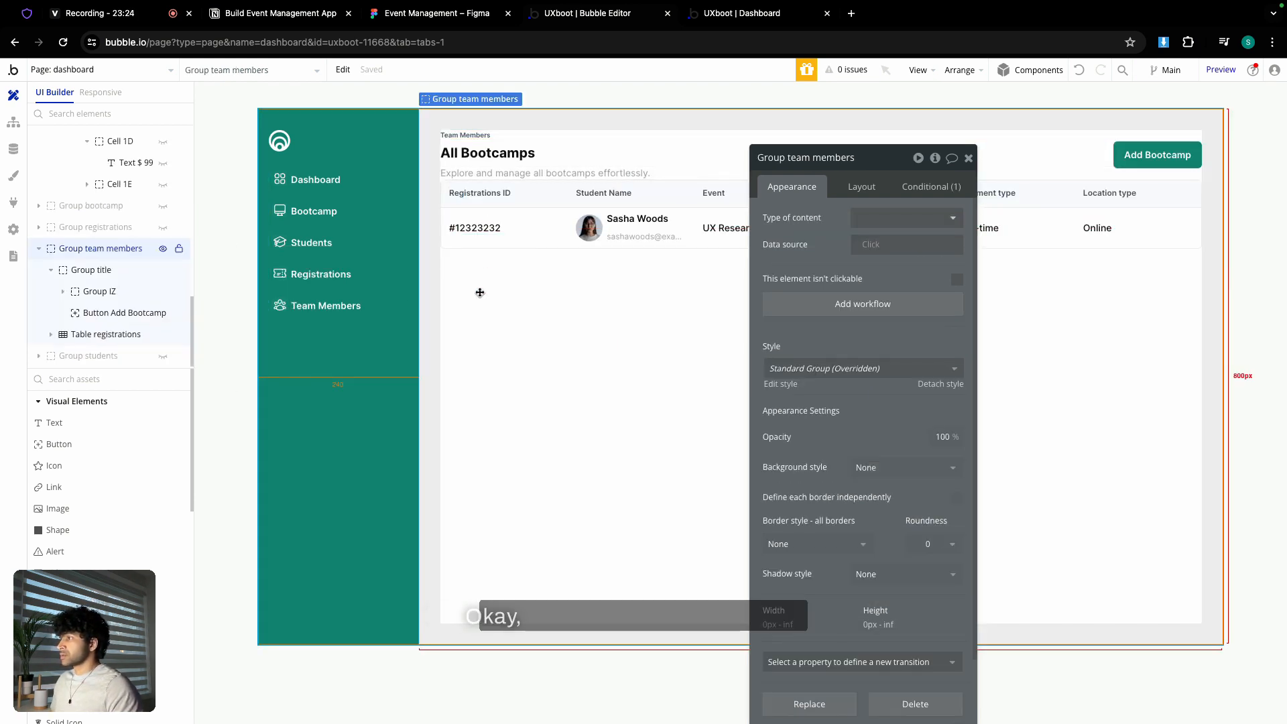
{"action": "left_click", "coordinate": [502, 157]}
{"action": "triple_click", "coordinate": [816, 217]}
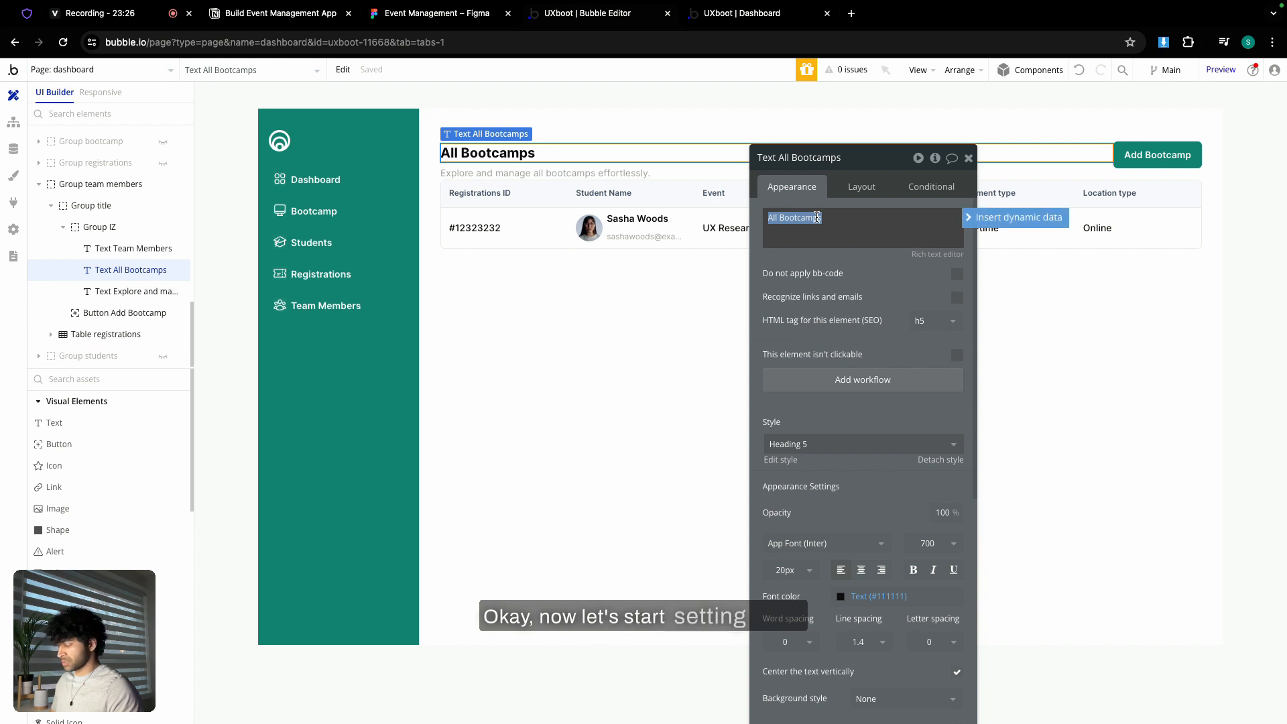
{"action": "type", "text": "All Team Mem"}
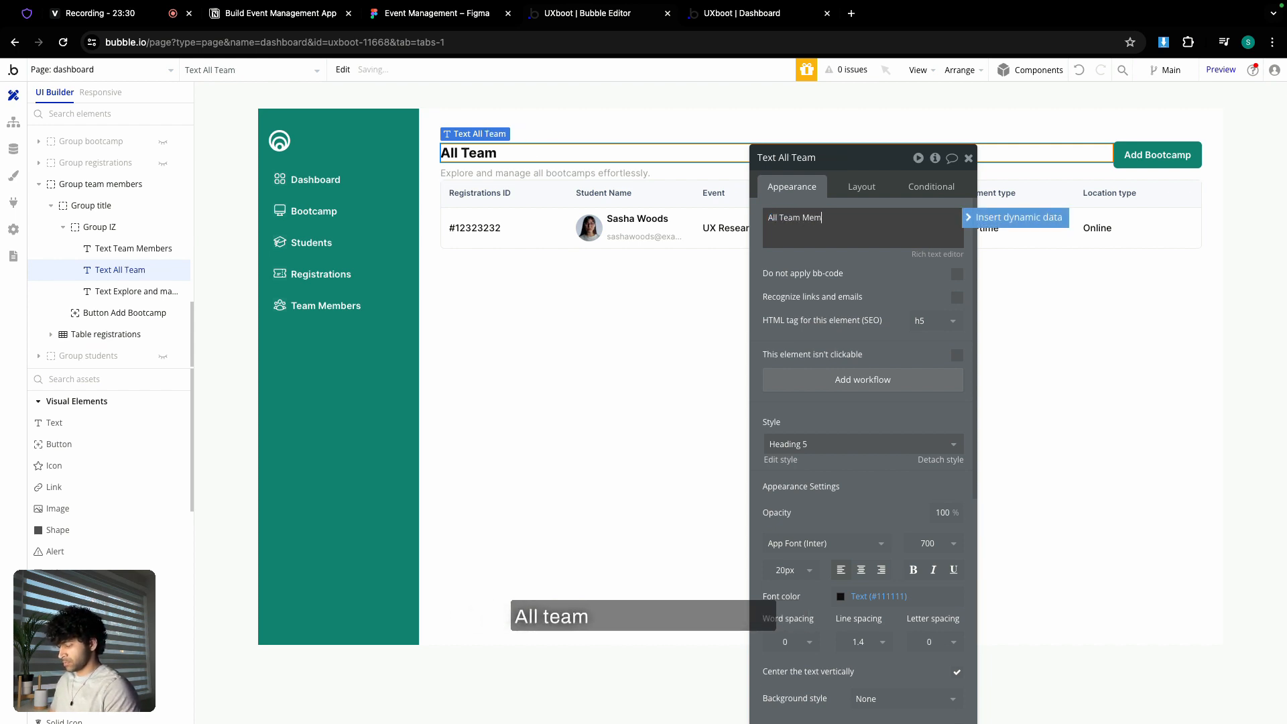
{"action": "type", "text": "bers"}
- Replace the subtitle with the team members subtitle copied from Figma
{"action": "left_click", "coordinate": [443, 25]}
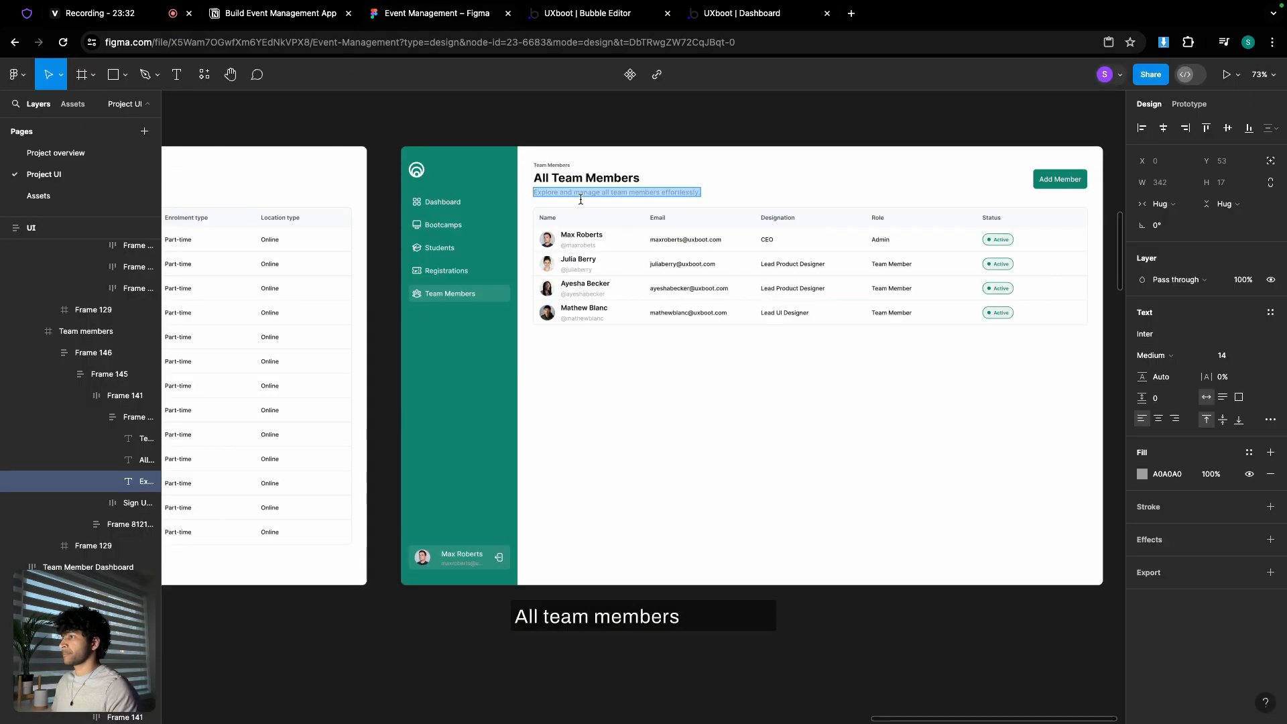
{"action": "key", "text": "ctrl+c"}
{"action": "left_click", "coordinate": [588, 13]}
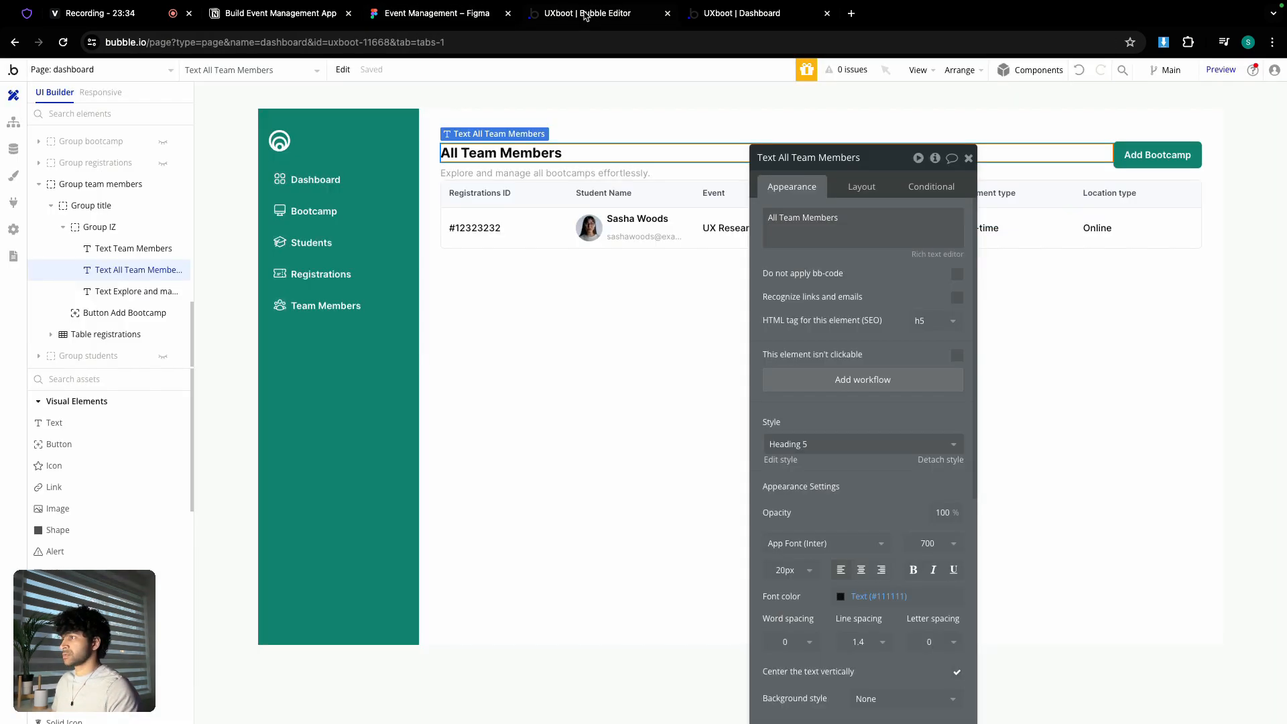
{"action": "left_click", "coordinate": [588, 173]}
{"action": "left_click", "coordinate": [840, 220]}
{"action": "key", "text": "ctrl+a"}
{"action": "key", "text": "ctrl+v"}
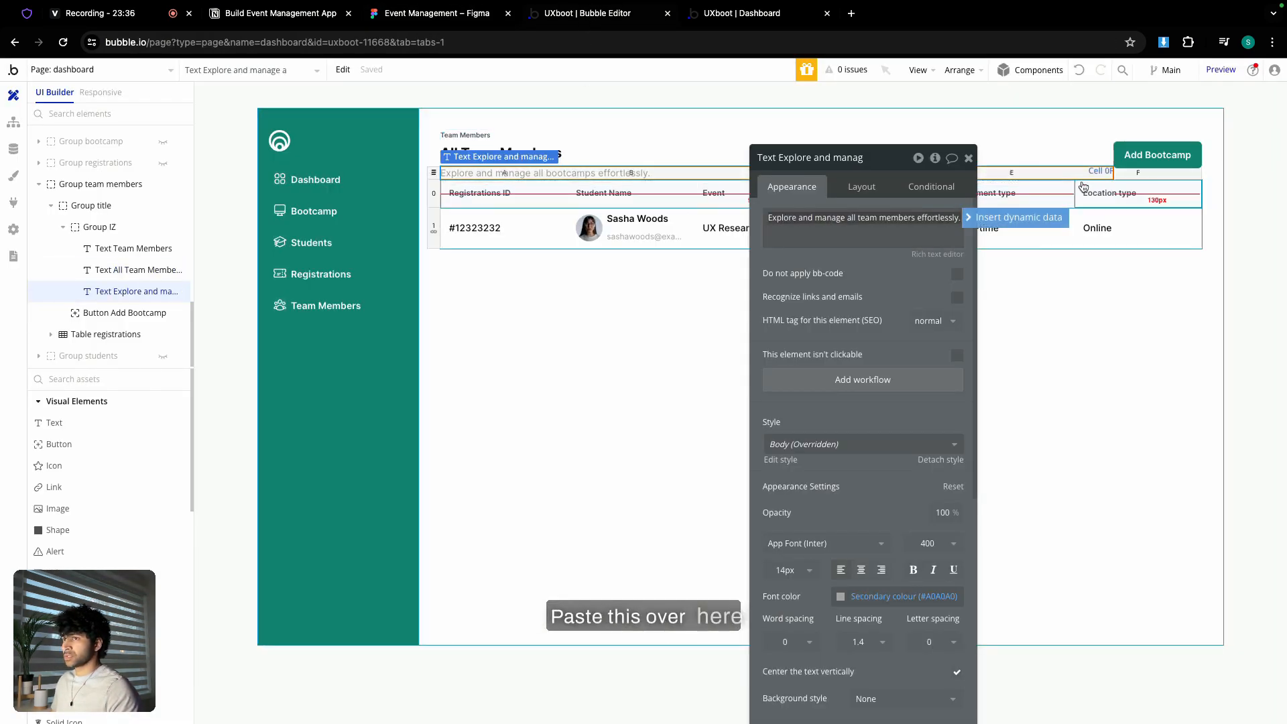
- Give the title group a 24 px column gap
{"action": "left_click", "coordinate": [1133, 165]}
{"action": "left_click", "coordinate": [1125, 175]}
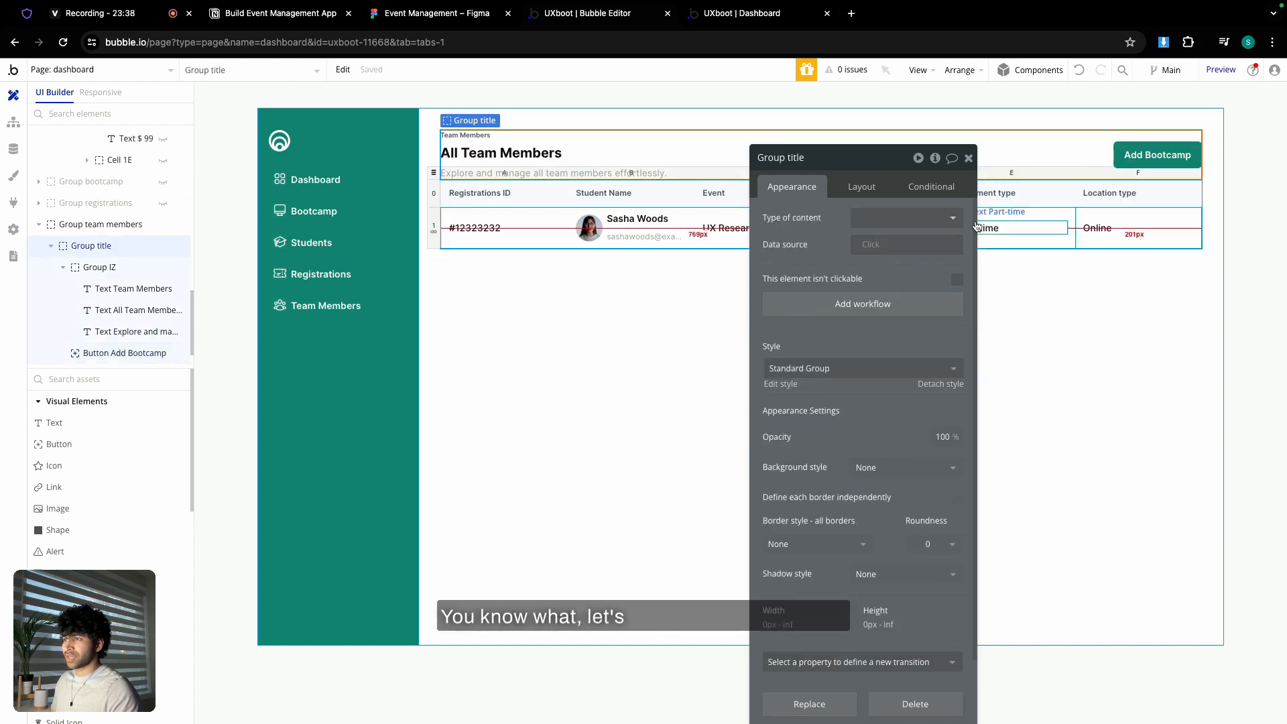
{"action": "left_click", "coordinate": [861, 187]}
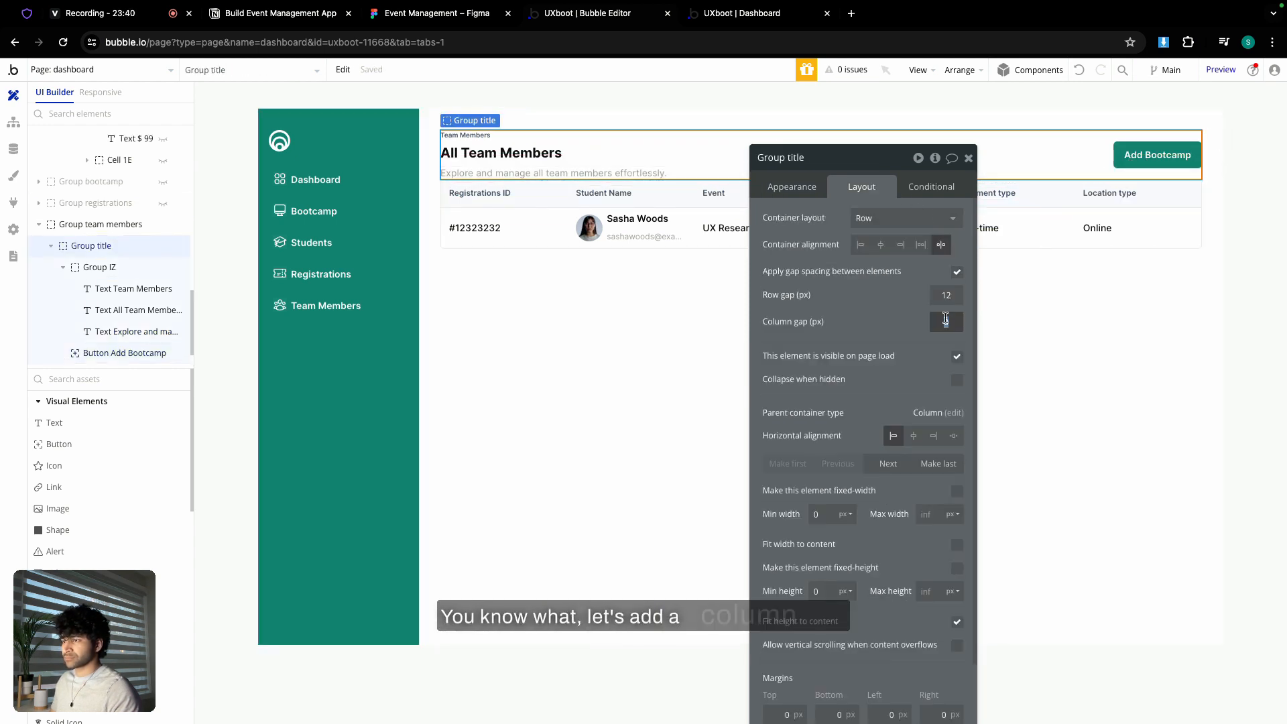
{"action": "key", "text": "Return"}
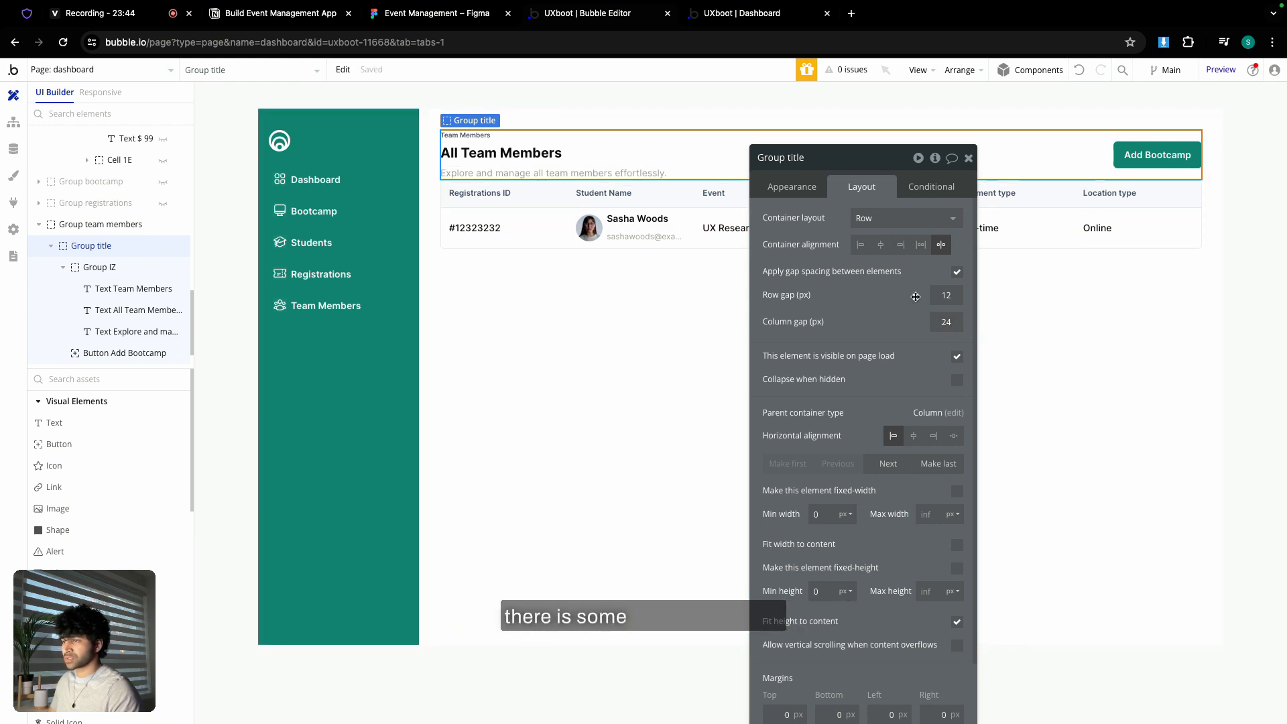
- Relabel the Add Bootcamp button as 'Add Team Member'
{"action": "left_click", "coordinate": [1152, 157]}
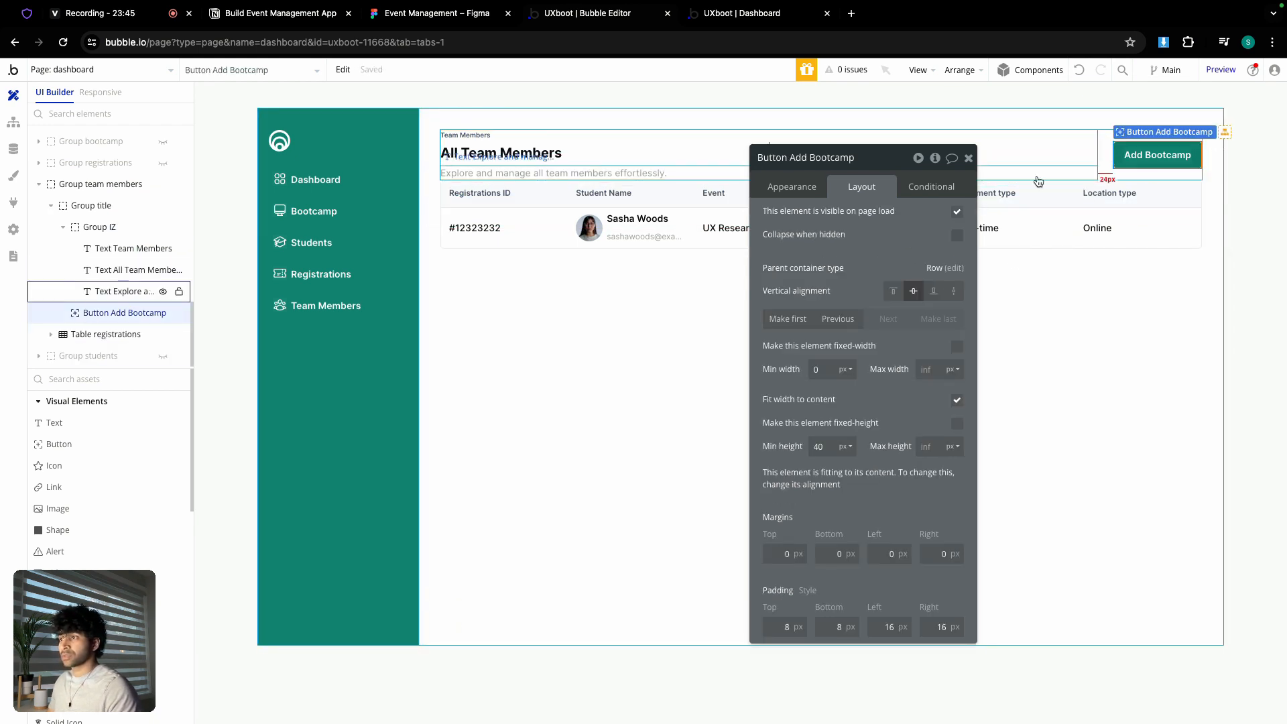
{"action": "left_click", "coordinate": [792, 186]}
{"action": "triple_click", "coordinate": [889, 220]}
{"action": "type", "text": "Ad"}
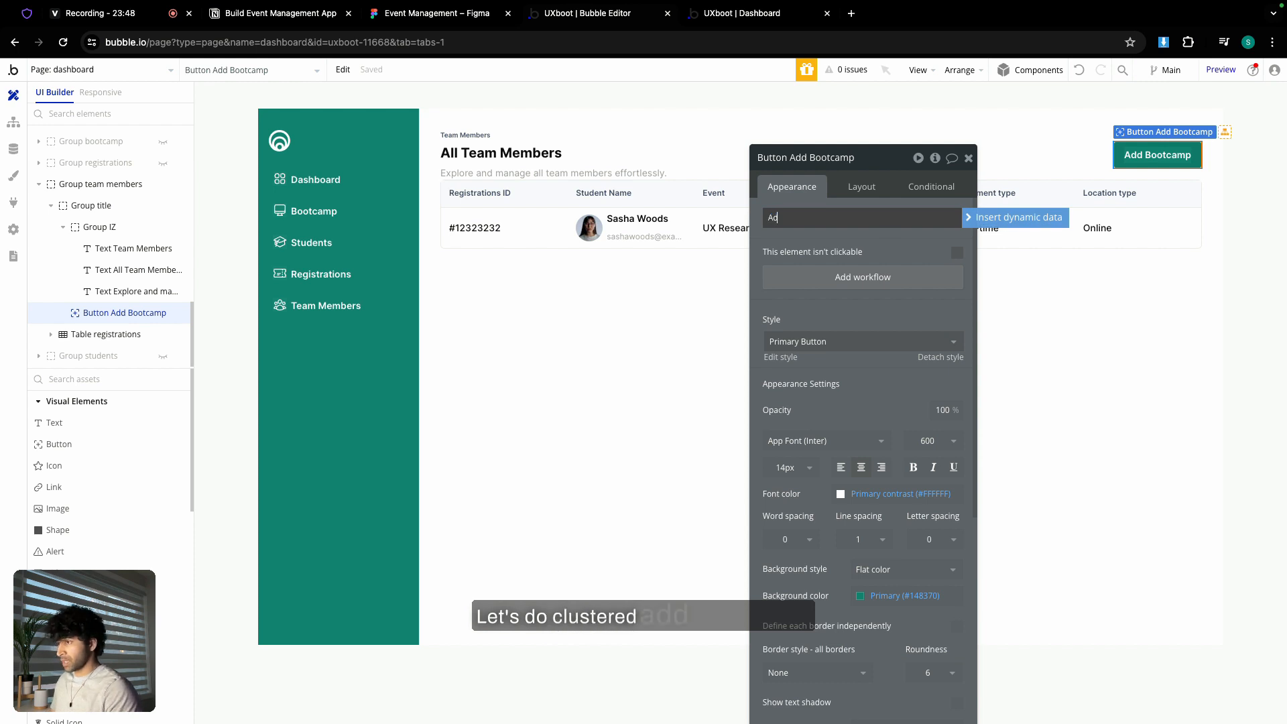
{"action": "type", "text": "d Team"}
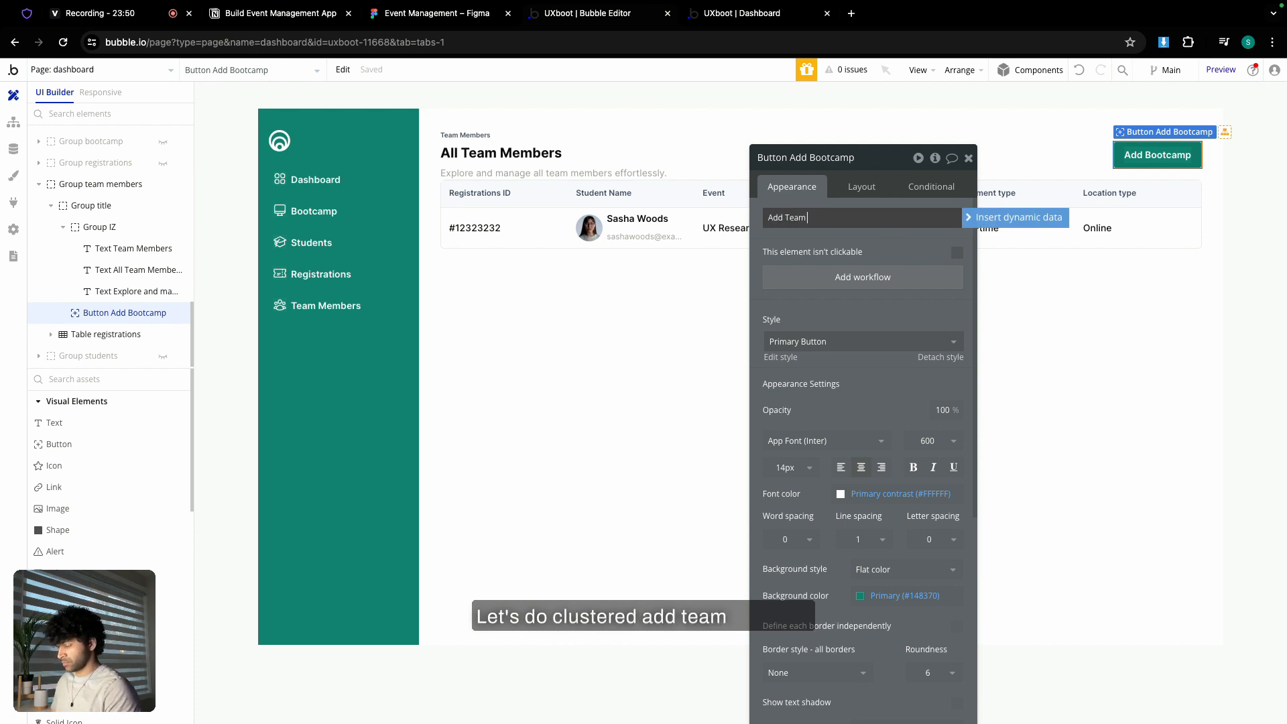
{"action": "type", "text": " Member"}
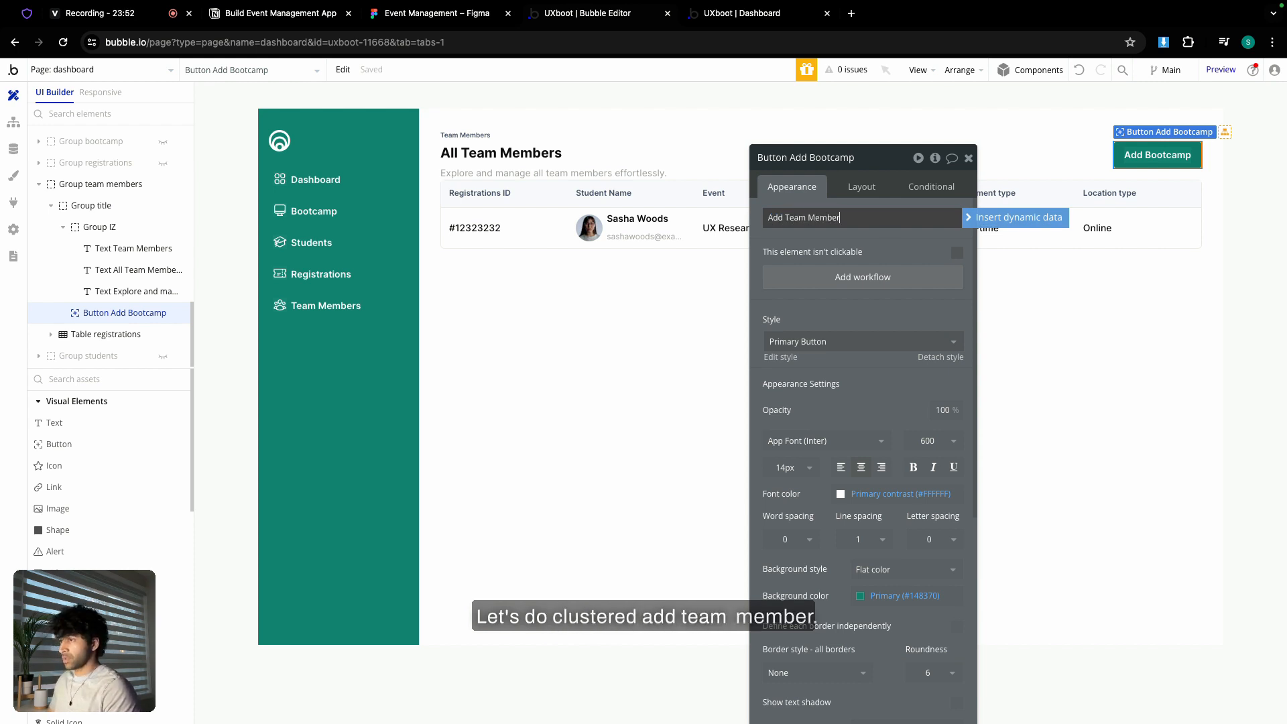
{"action": "left_click", "coordinate": [967, 159]}
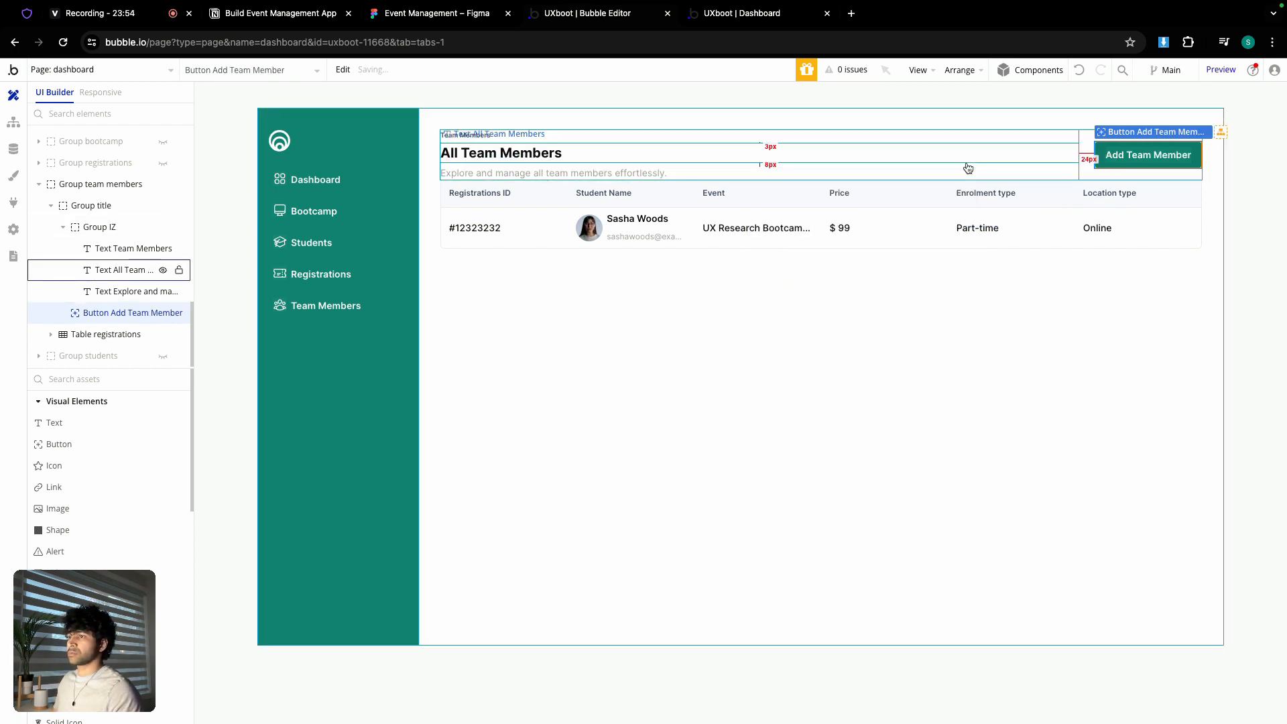
- Compare with the Figma team members table and open the team members section's layout settings
{"action": "left_click", "coordinate": [470, 14]}
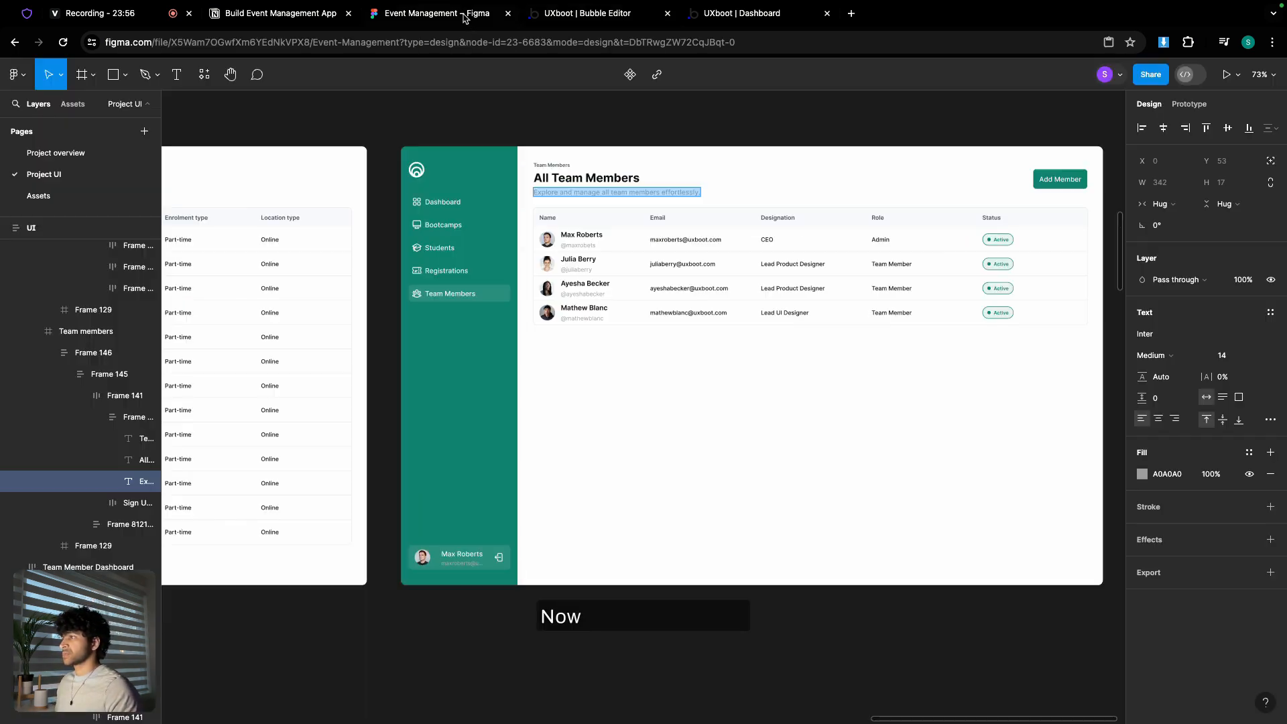
{"action": "scroll", "coordinate": [670, 322], "scroll_direction": "right", "scroll_amount": 2}
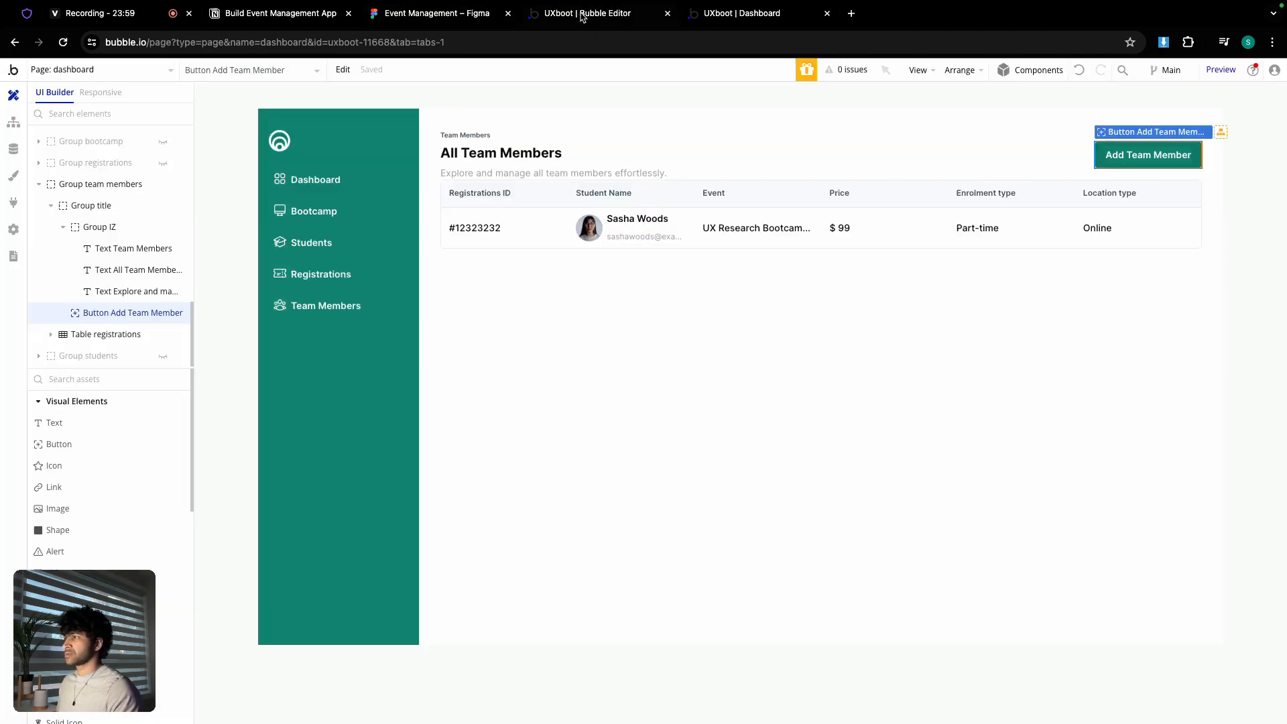
{"action": "left_click", "coordinate": [582, 14]}
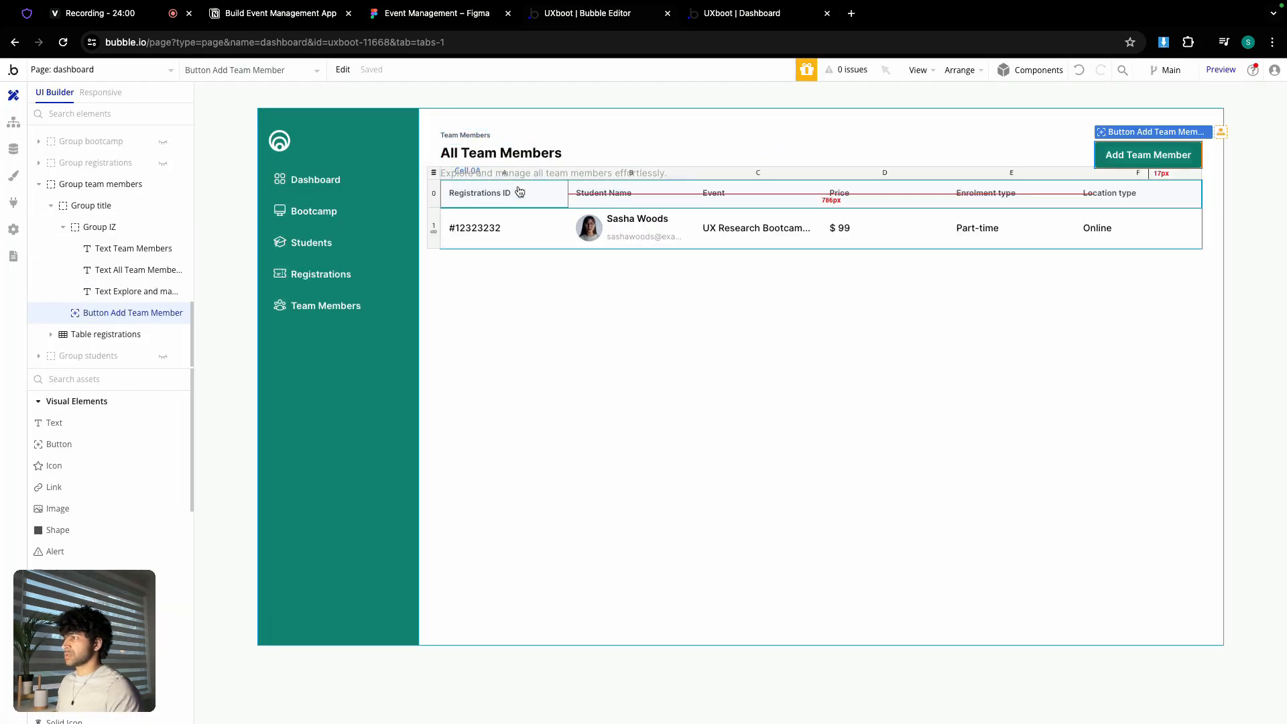
{"action": "double_click", "coordinate": [525, 184]}
{"action": "left_click", "coordinate": [529, 273]}
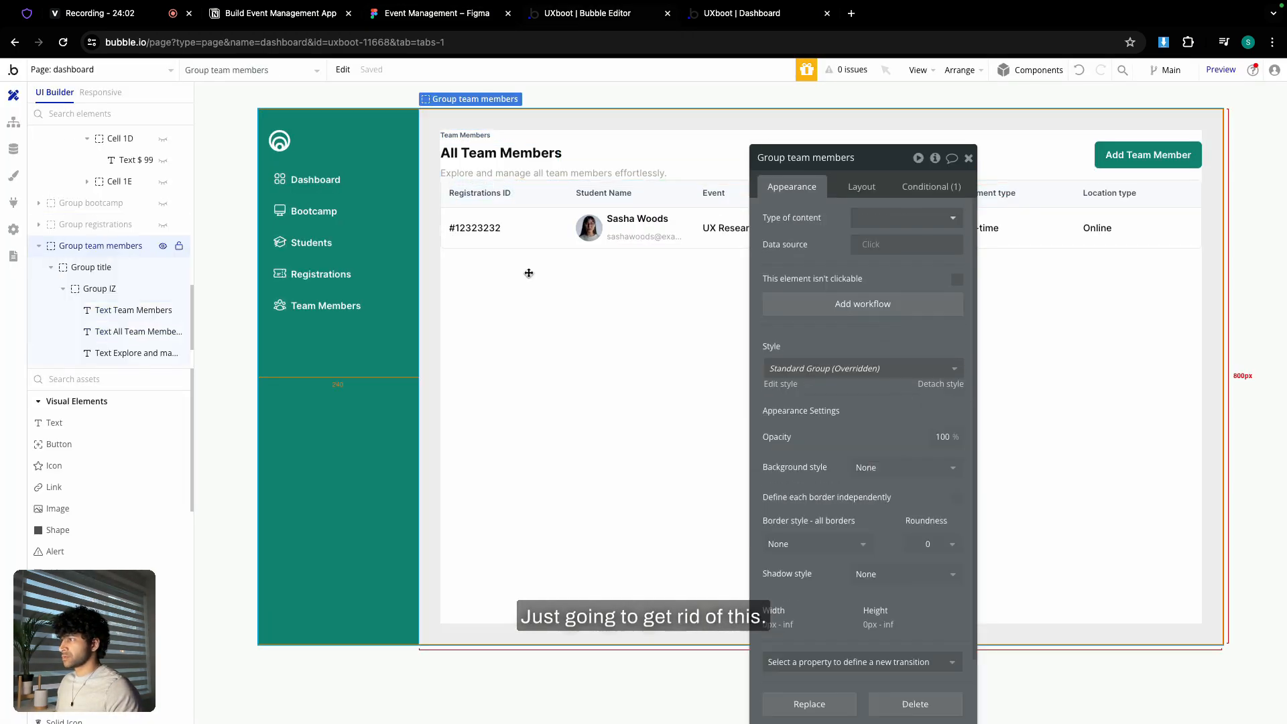
{"action": "left_click", "coordinate": [862, 186]}
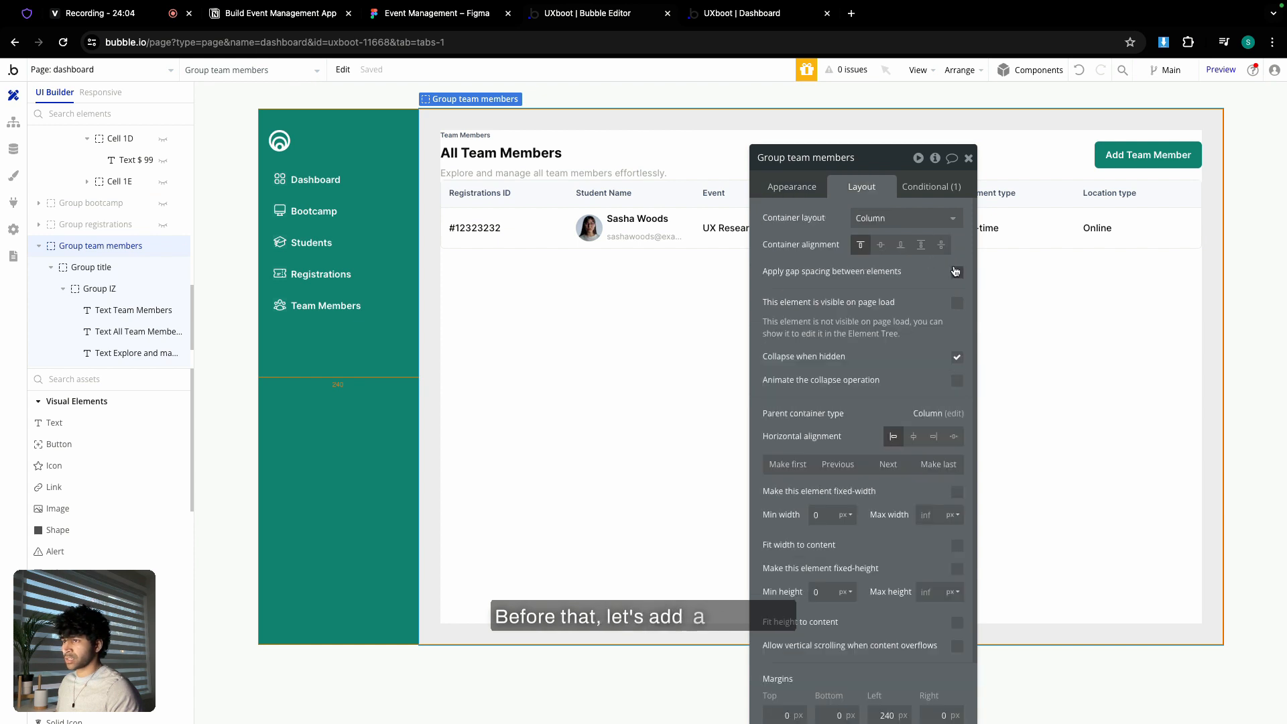
- Set the section's row gap to 24 and delete the Registrations ID column
{"action": "left_click", "coordinate": [947, 293]}
{"action": "type", "text": "24"}
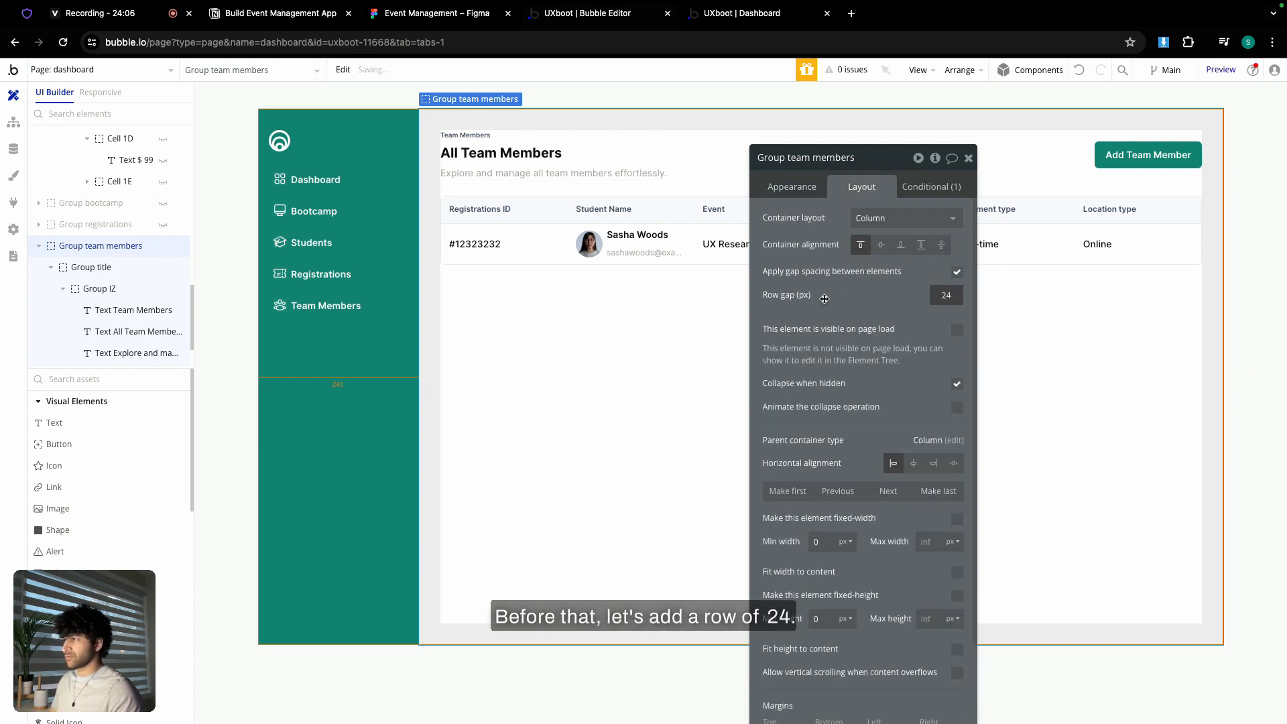
{"action": "left_click", "coordinate": [530, 193]}
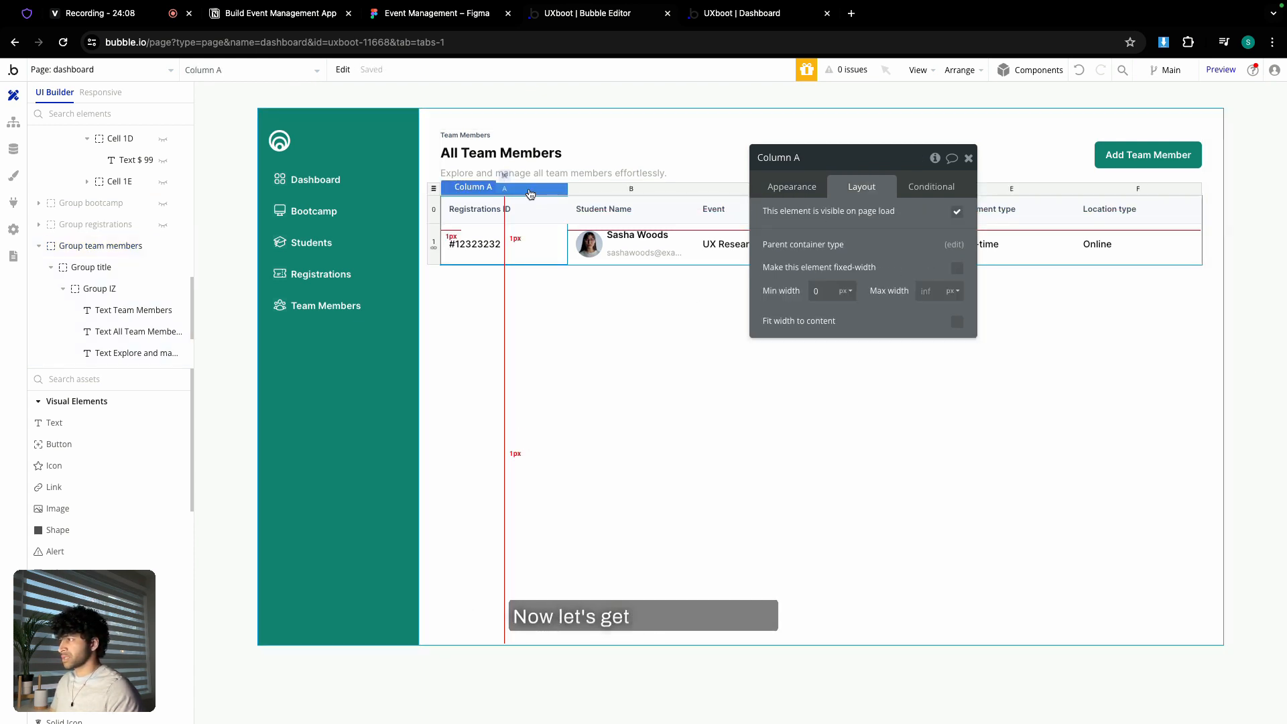
{"action": "right_click", "coordinate": [530, 193]}
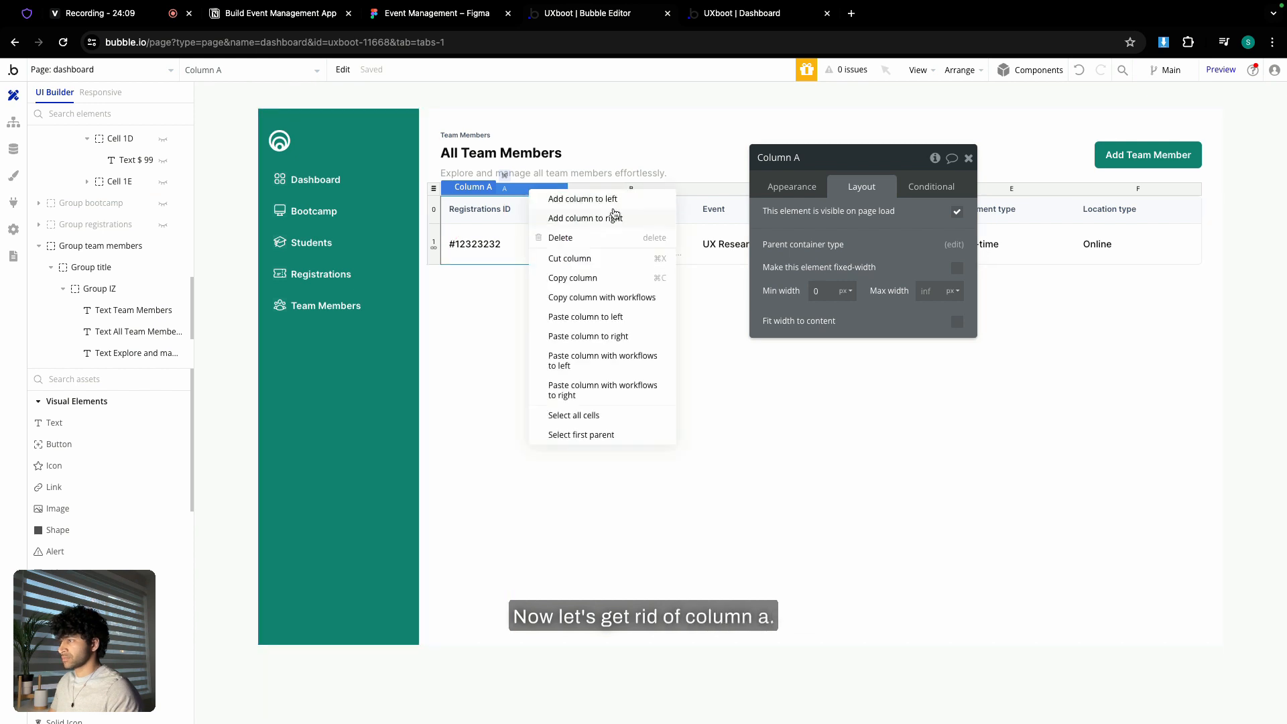
{"action": "left_click", "coordinate": [562, 238]}
- Rename the Student Name header to Name and the Event header to Email
{"action": "left_click", "coordinate": [500, 211]}
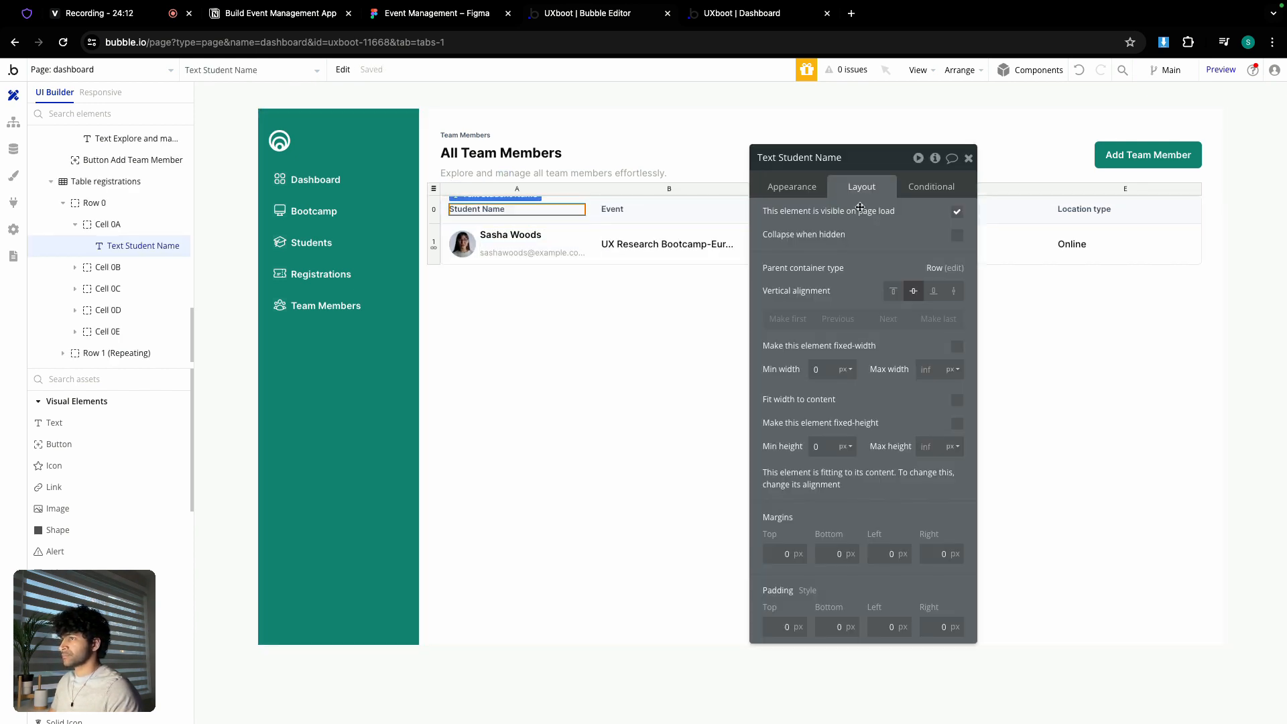
{"action": "left_click", "coordinate": [793, 187]}
{"action": "triple_click", "coordinate": [784, 218]}
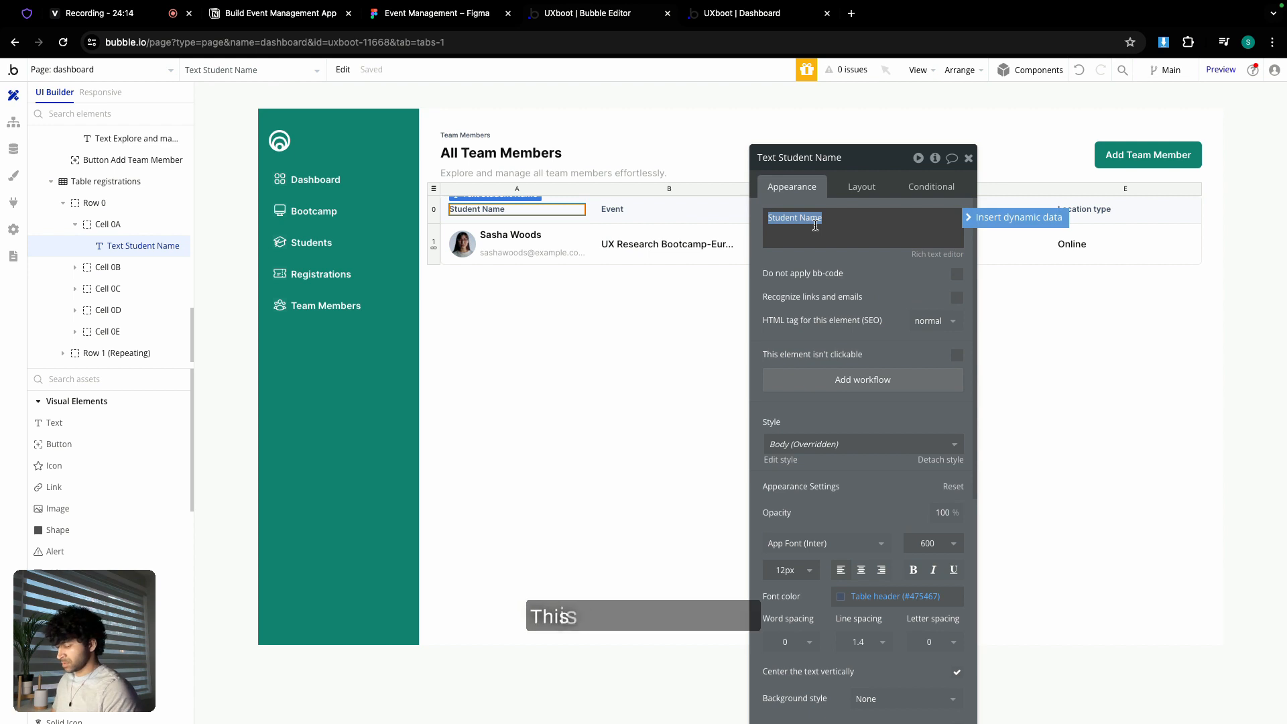
{"action": "type", "text": "Name"}
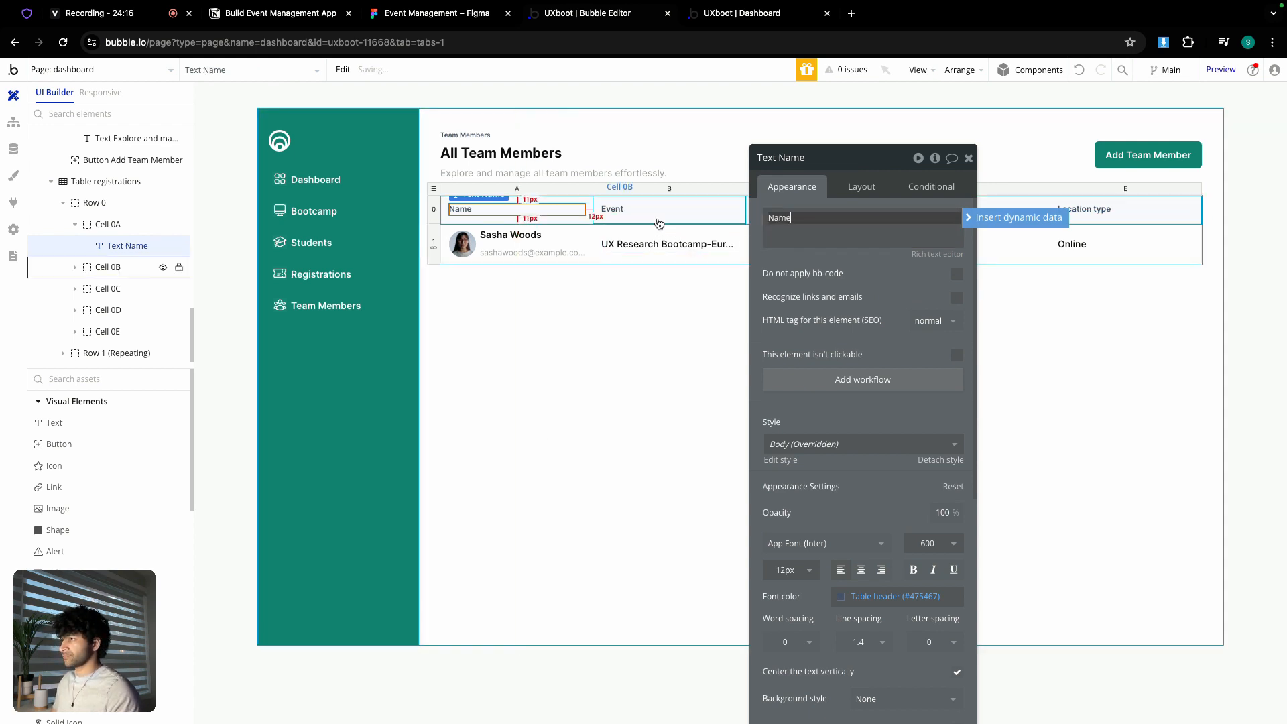
{"action": "left_click", "coordinate": [642, 211]}
{"action": "triple_click", "coordinate": [833, 238]}
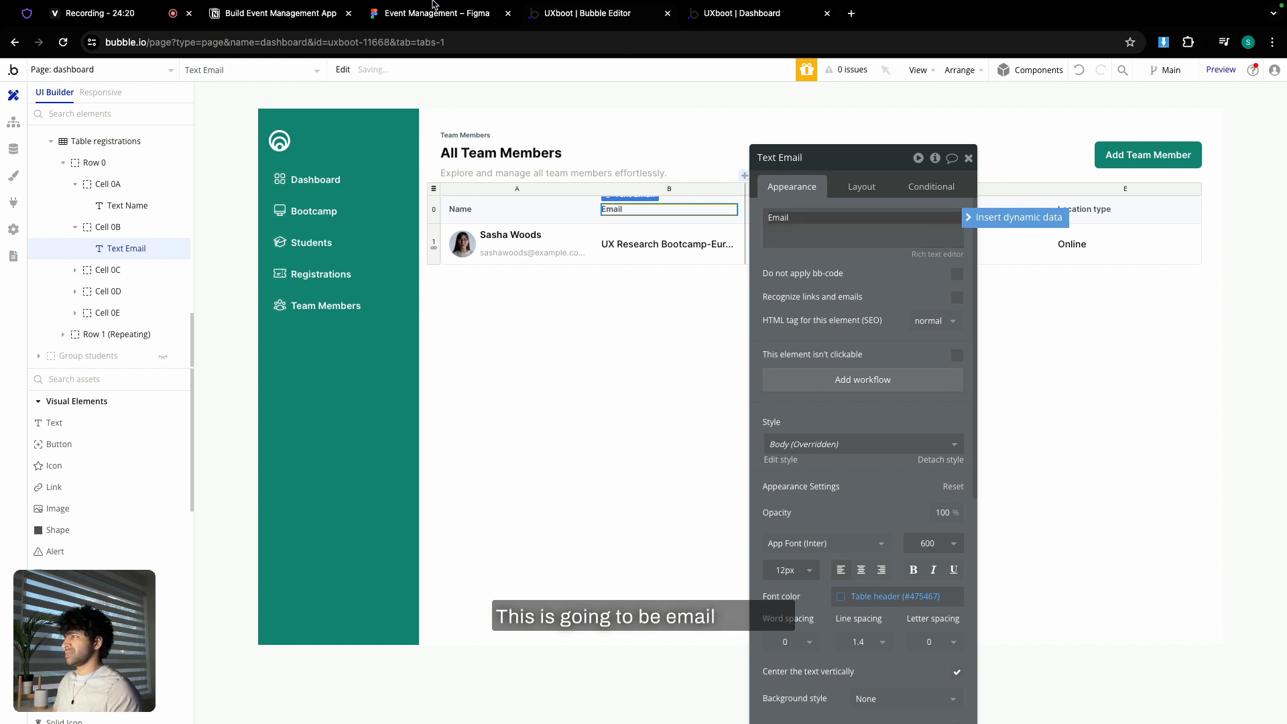
{"action": "left_click", "coordinate": [463, 13]}
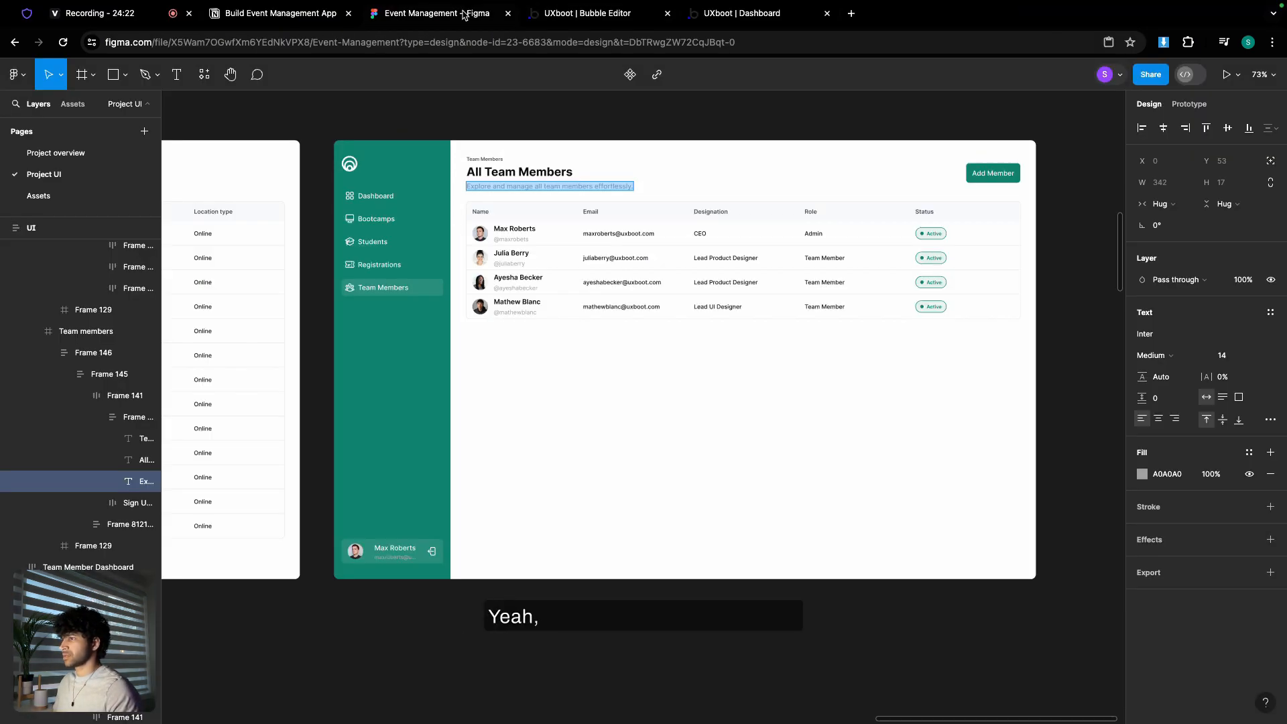
{"action": "left_click", "coordinate": [584, 14]}
{"action": "left_click_drag", "start_coordinate": [892, 167], "coordinate": [843, 281]}
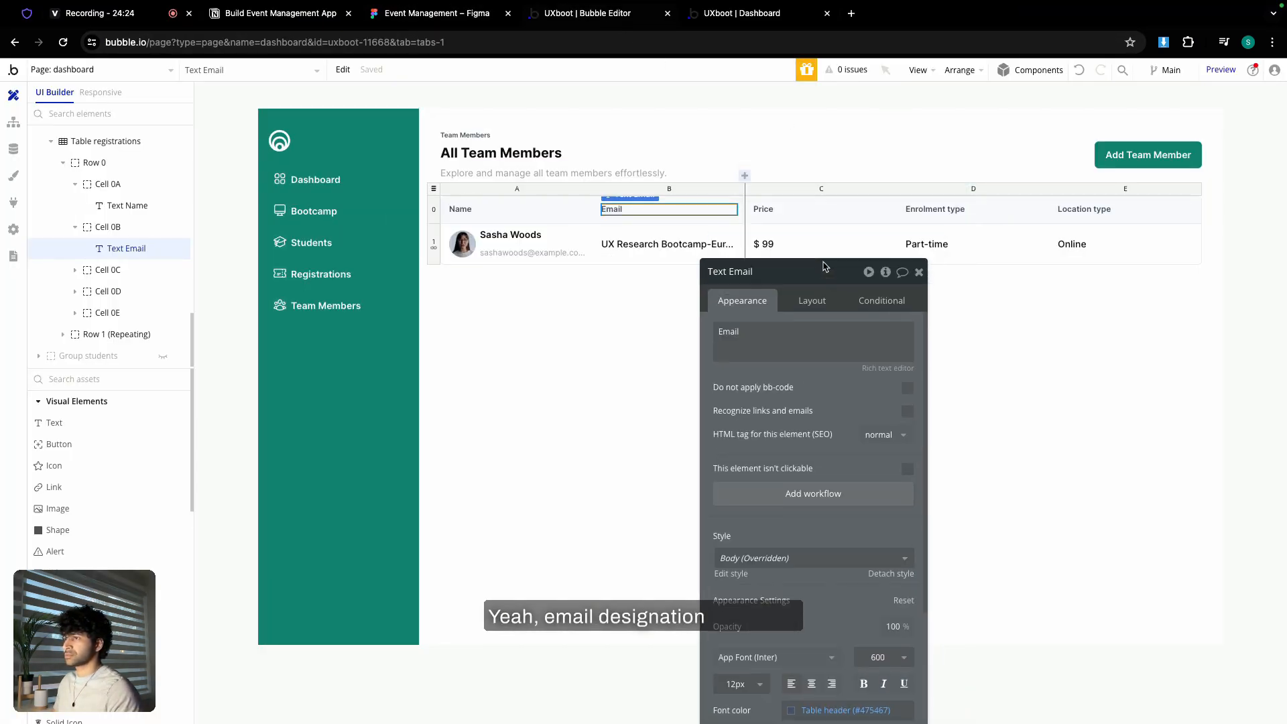
- Rename the Price, Enrolment type and Location type headers to Designation, Role and Status
{"action": "left_click", "coordinate": [778, 209]}
{"action": "triple_click", "coordinate": [757, 339]}
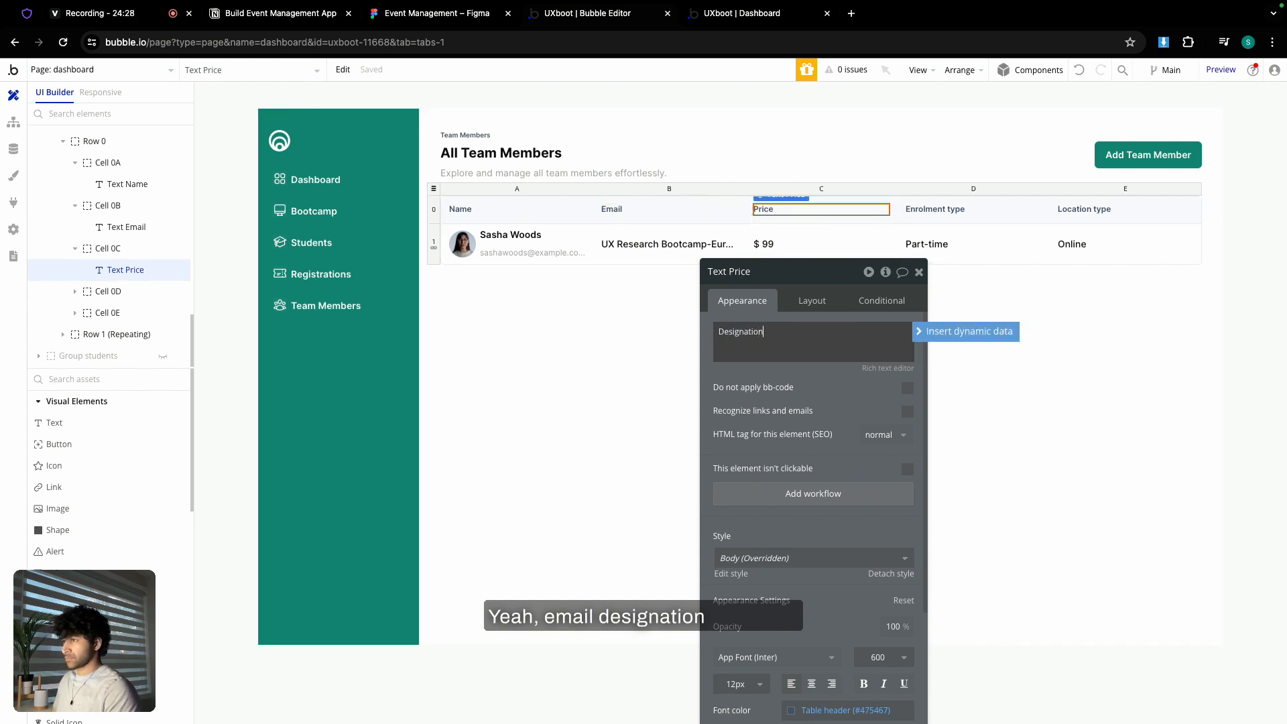
{"action": "left_click", "coordinate": [957, 210]}
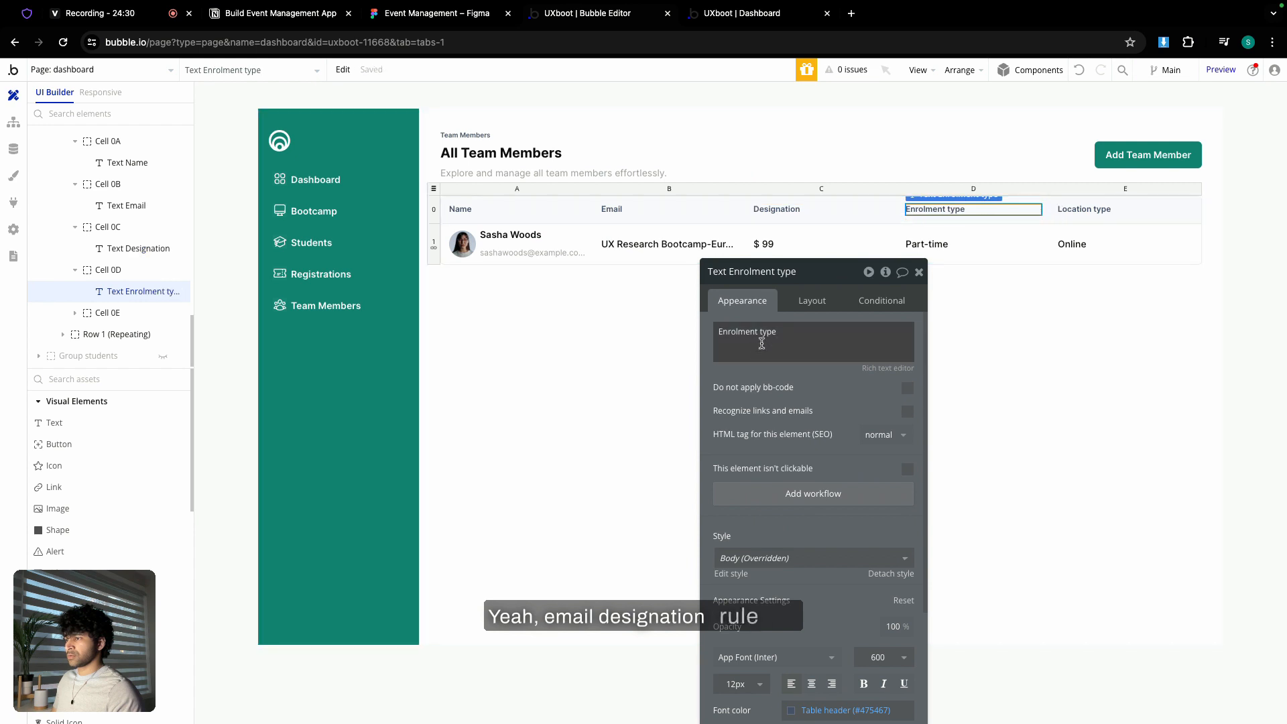
{"action": "triple_click", "coordinate": [768, 336]}
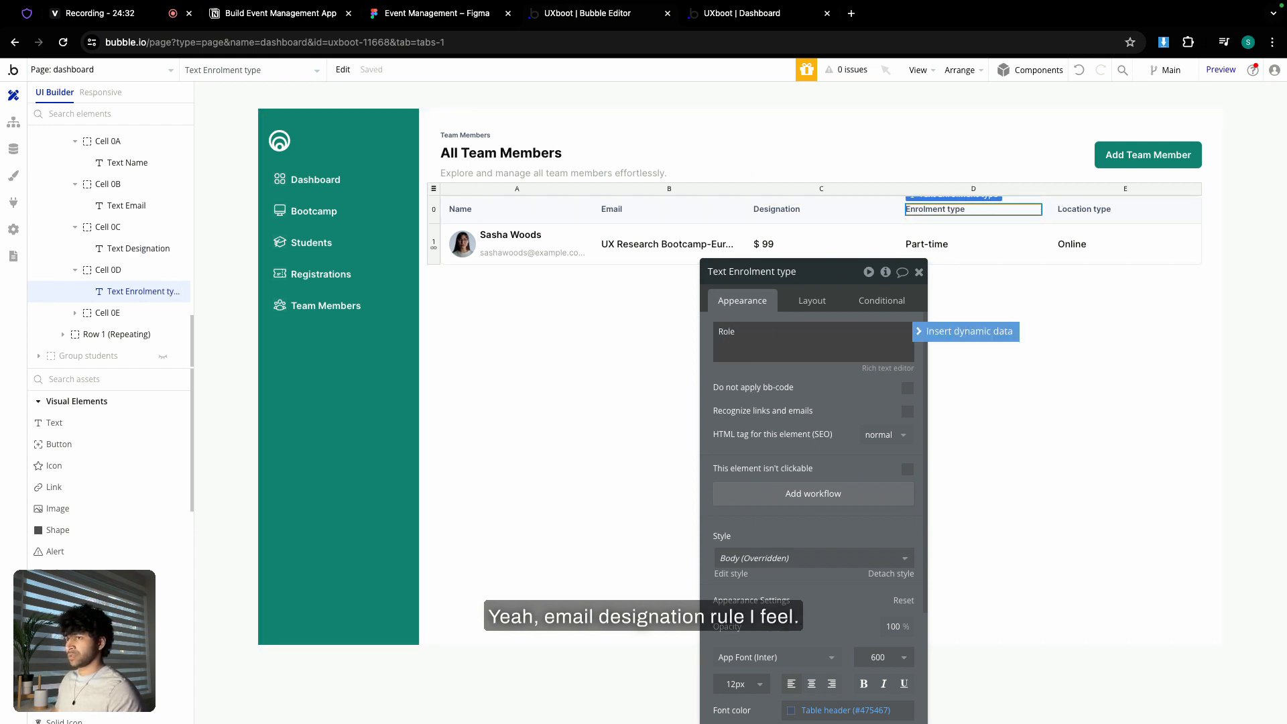
{"action": "left_click", "coordinate": [458, 18]}
{"action": "left_click", "coordinate": [570, 20]}
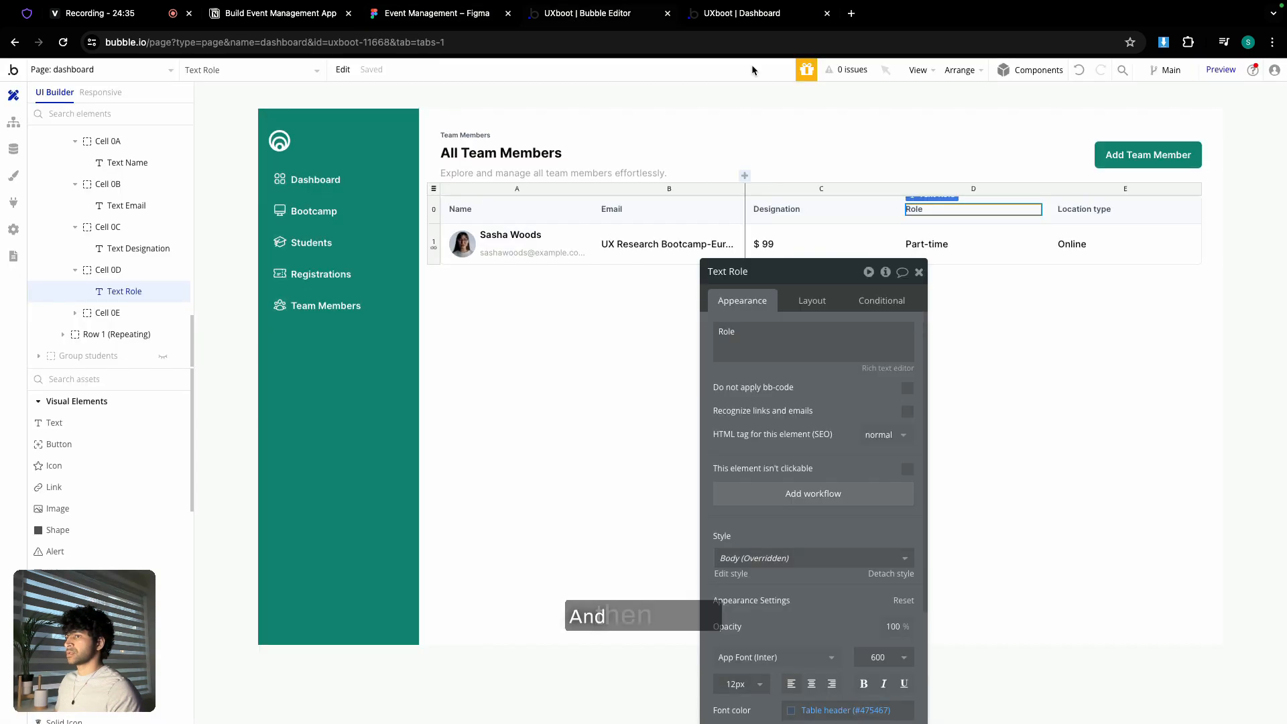
{"action": "left_click", "coordinate": [1100, 210]}
{"action": "triple_click", "coordinate": [814, 327]}
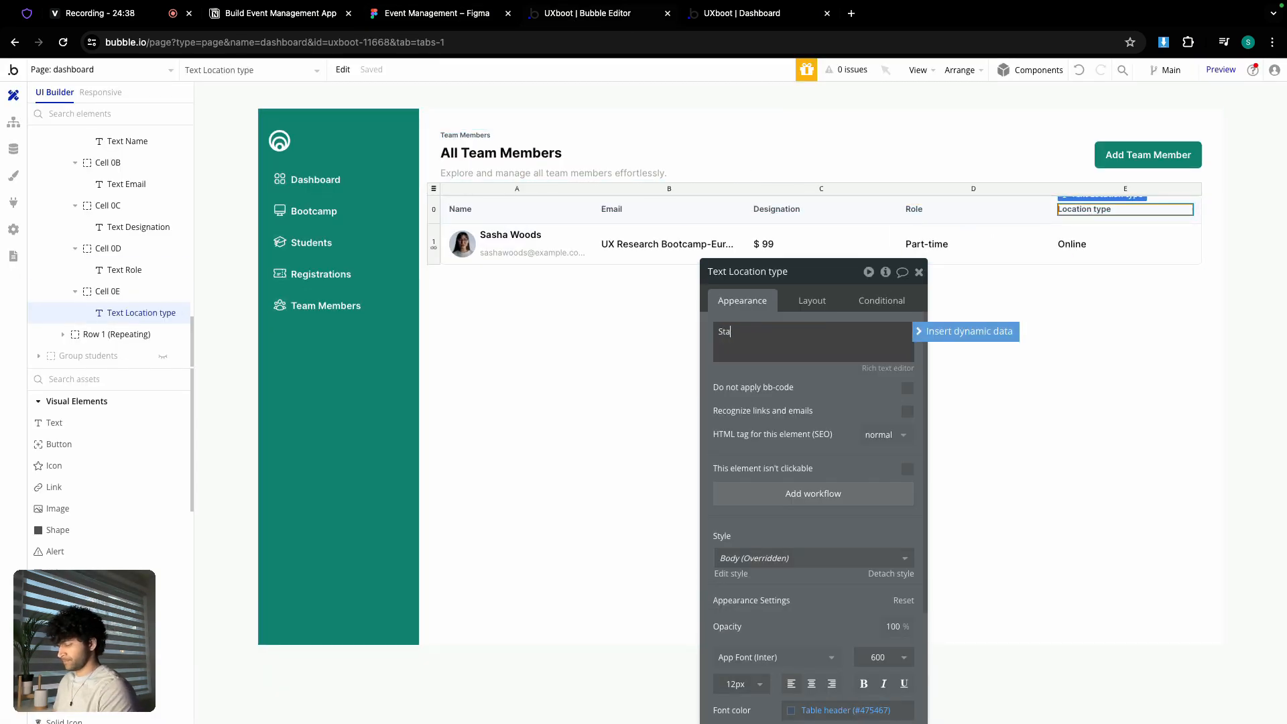
- Replace the member's e-mail subtitle text with a new handle
{"action": "left_click", "coordinate": [919, 272]}
{"action": "double_click", "coordinate": [504, 255]}
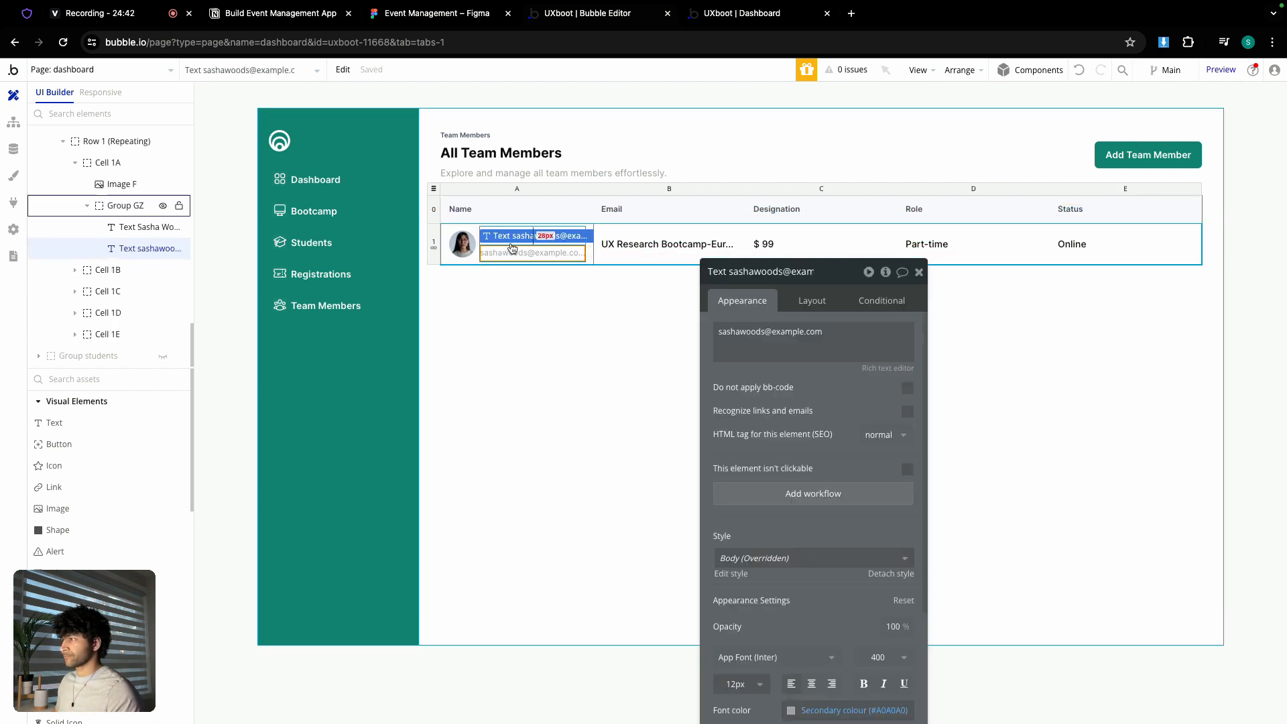
{"action": "triple_click", "coordinate": [765, 329]}
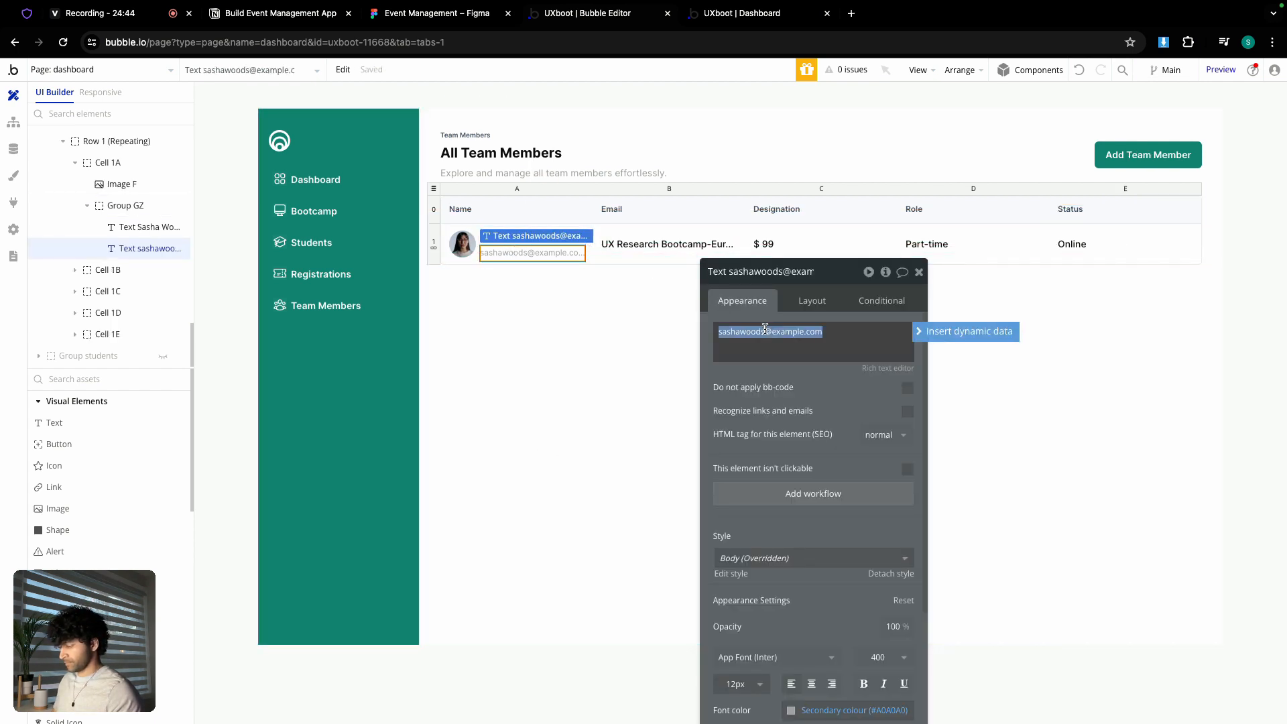
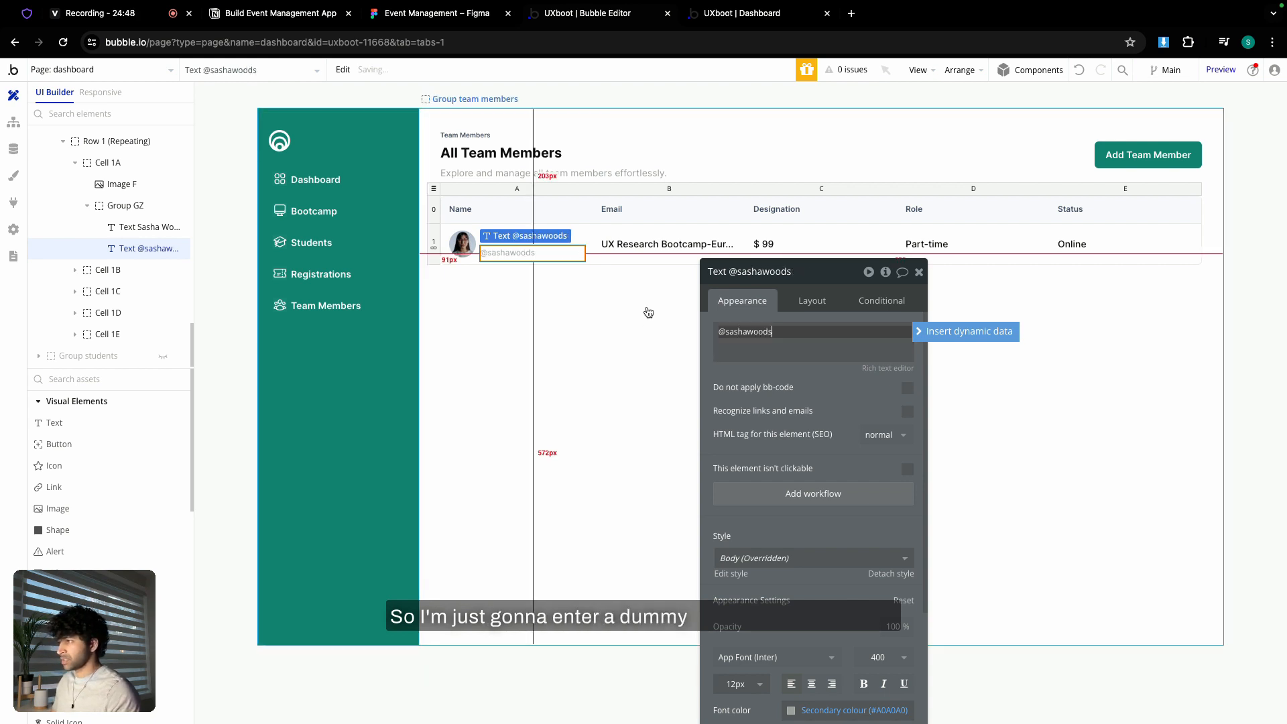
{"action": "left_click", "coordinate": [919, 272]}
- Enter the team member's e-mail address in the Email column cell
{"action": "double_click", "coordinate": [716, 250]}
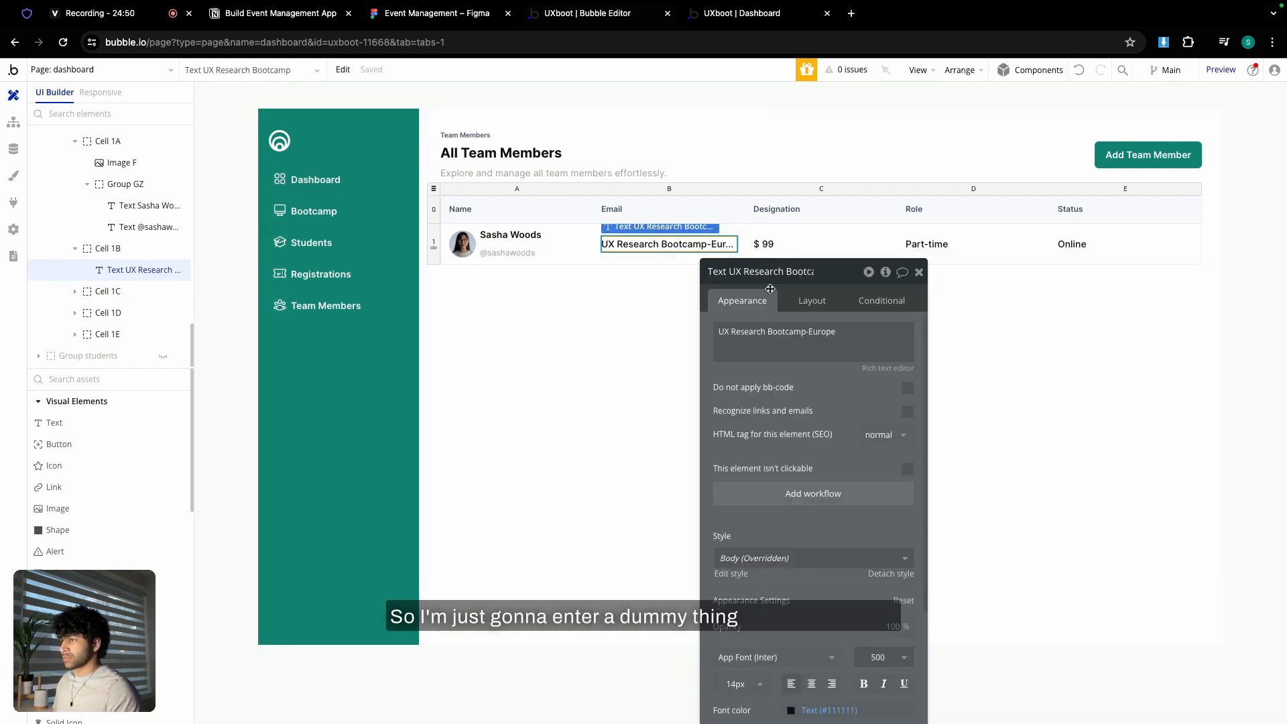
{"action": "triple_click", "coordinate": [765, 331]}
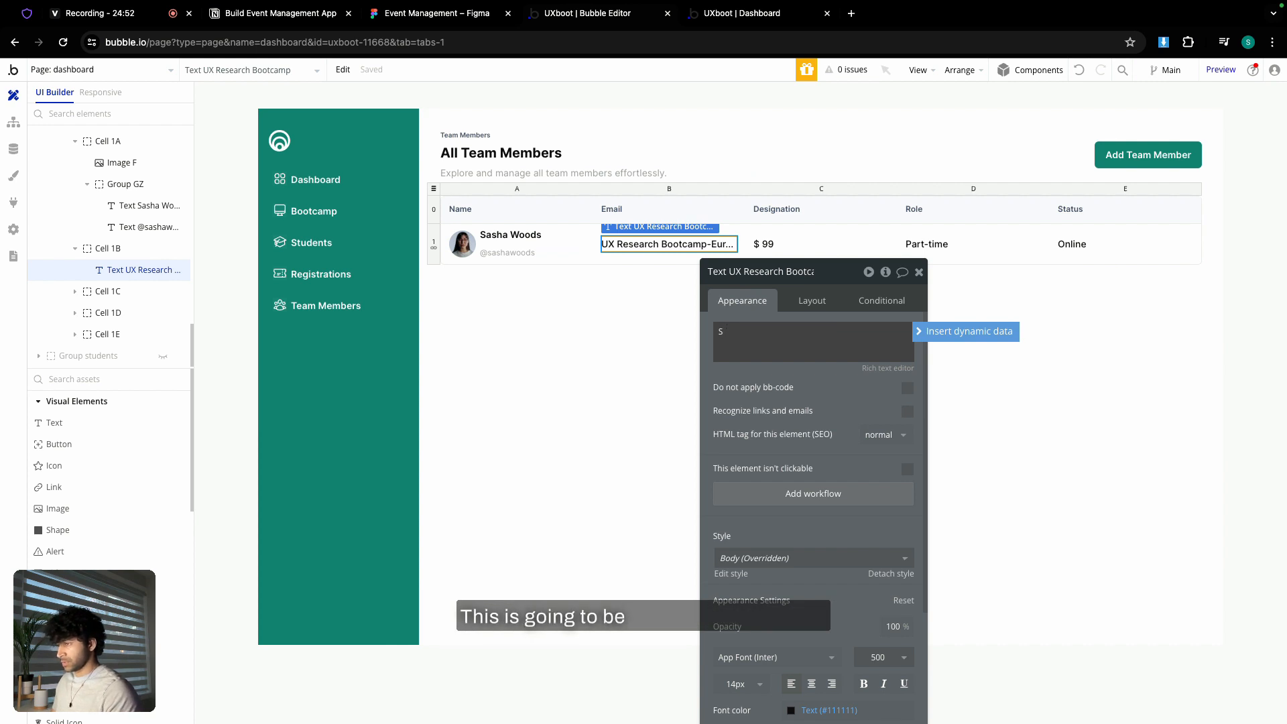
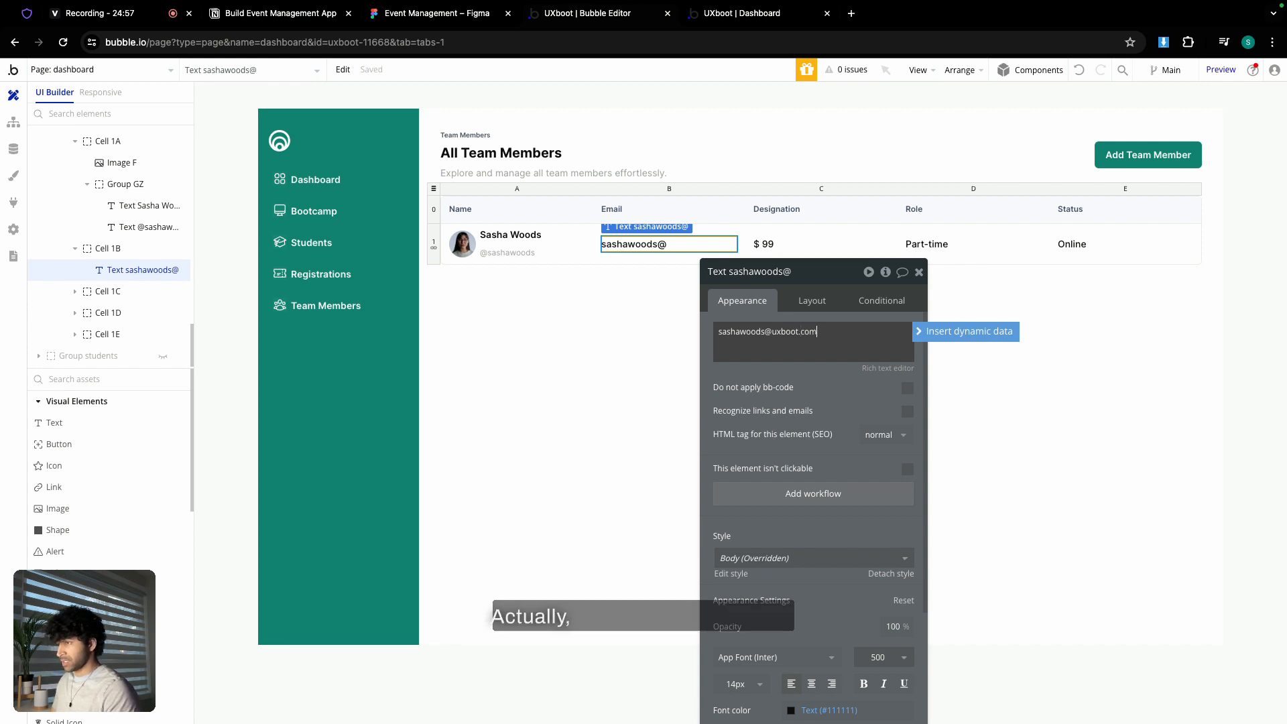
{"action": "double_click", "coordinate": [734, 332]}
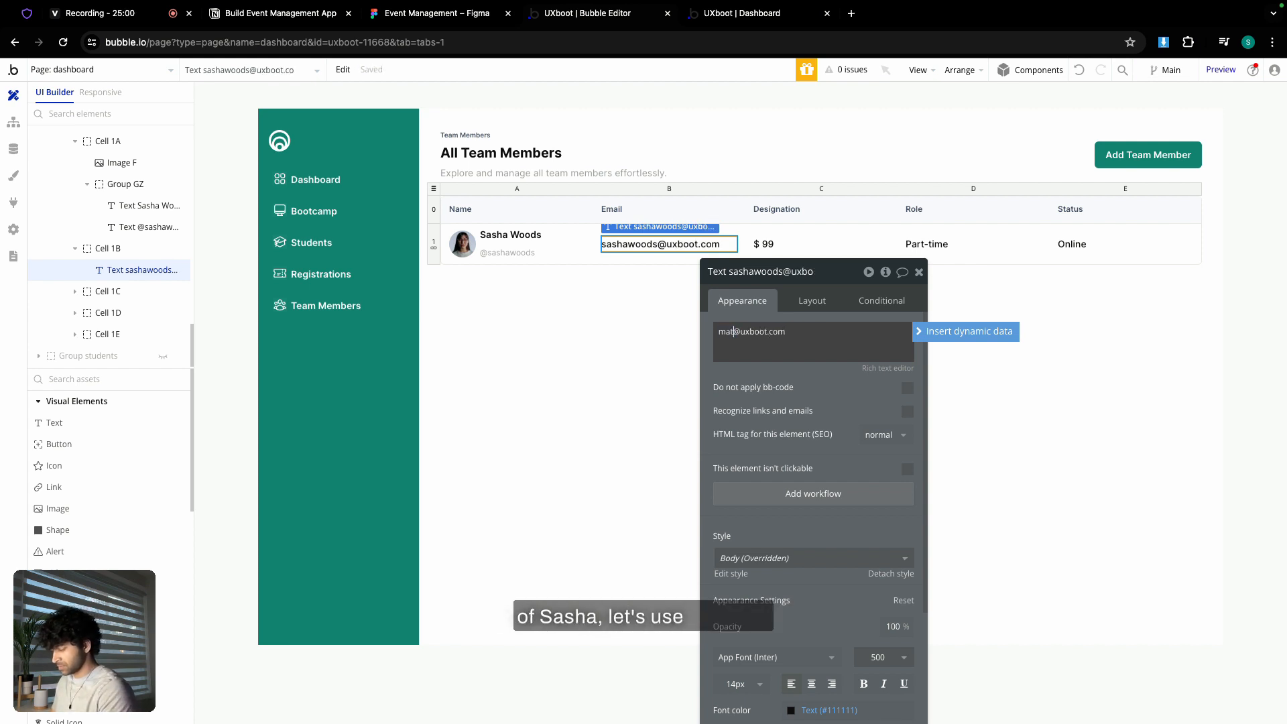
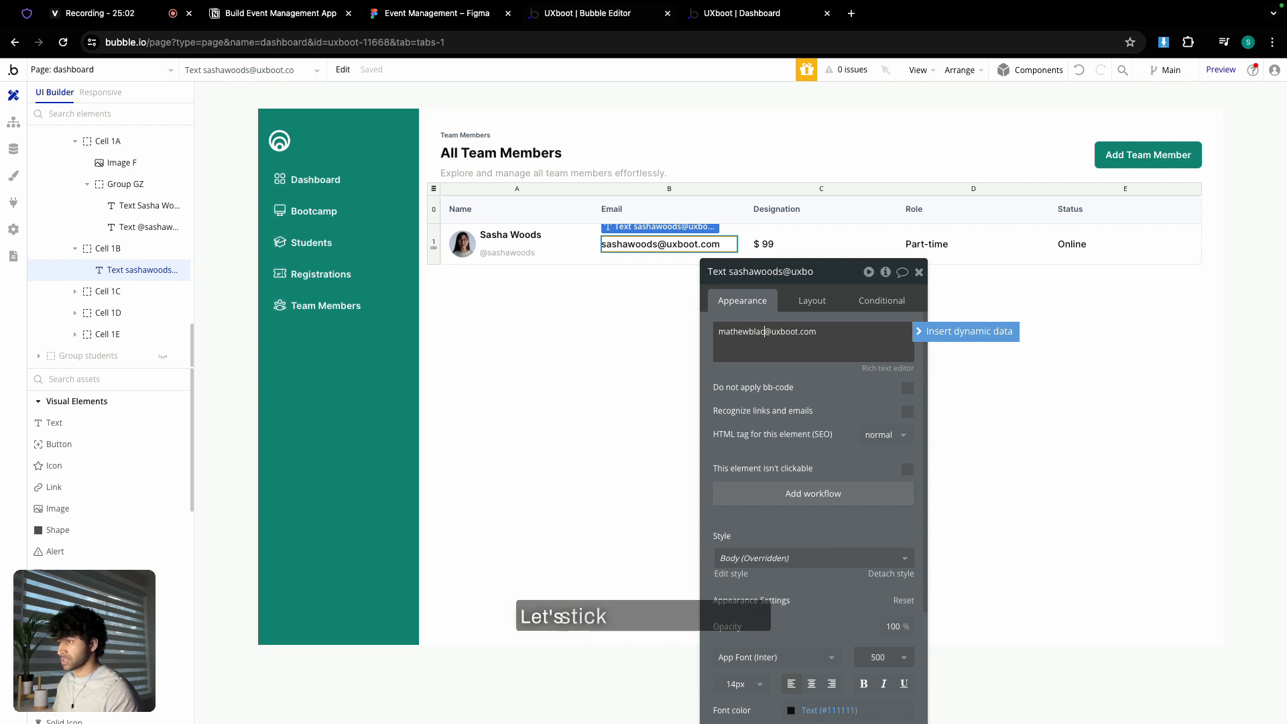
- Select all of the member name and handle texts in the row for replacement
{"action": "left_click", "coordinate": [533, 236]}
{"action": "left_click", "coordinate": [776, 330]}
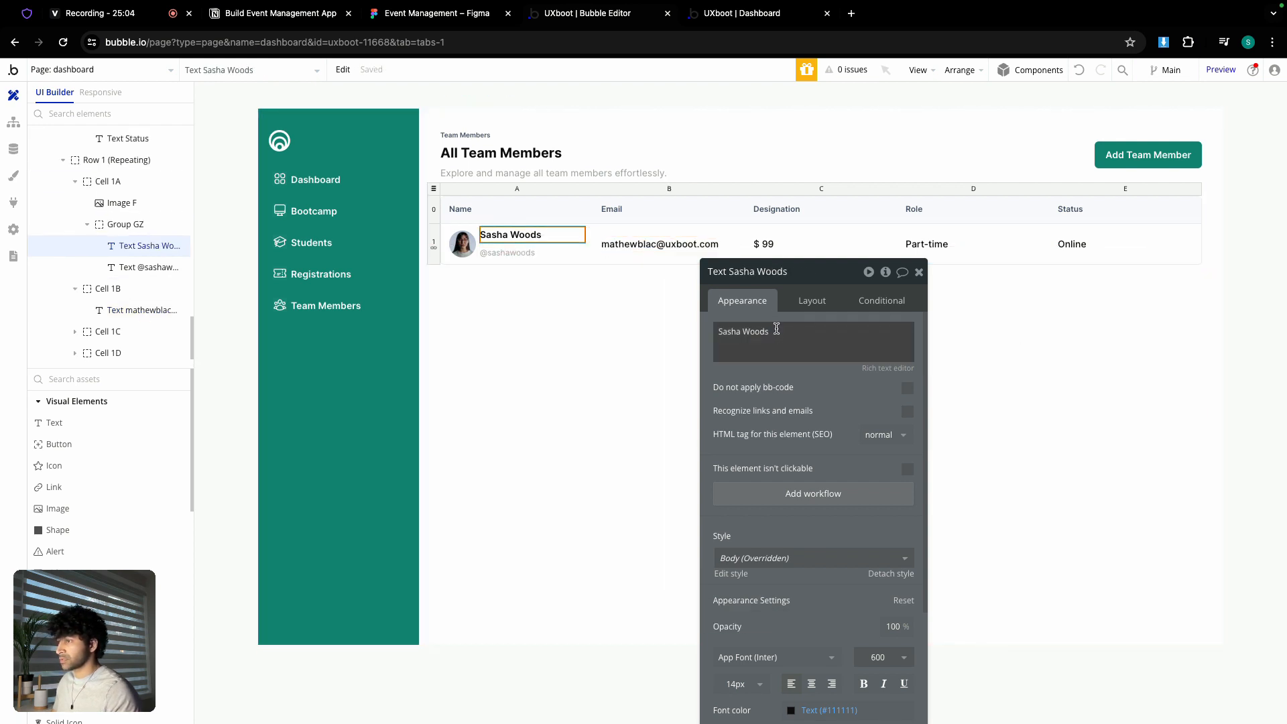
{"action": "key", "text": "ctrl+a"}
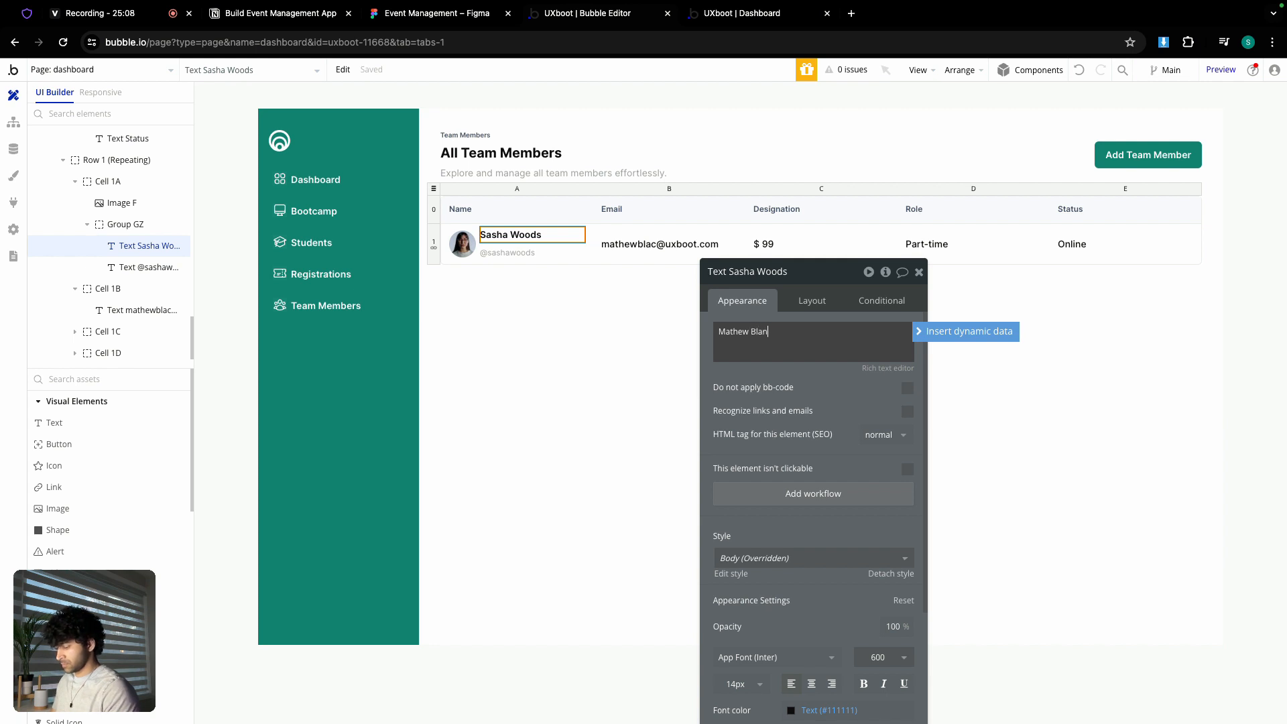
{"action": "left_click", "coordinate": [508, 252]}
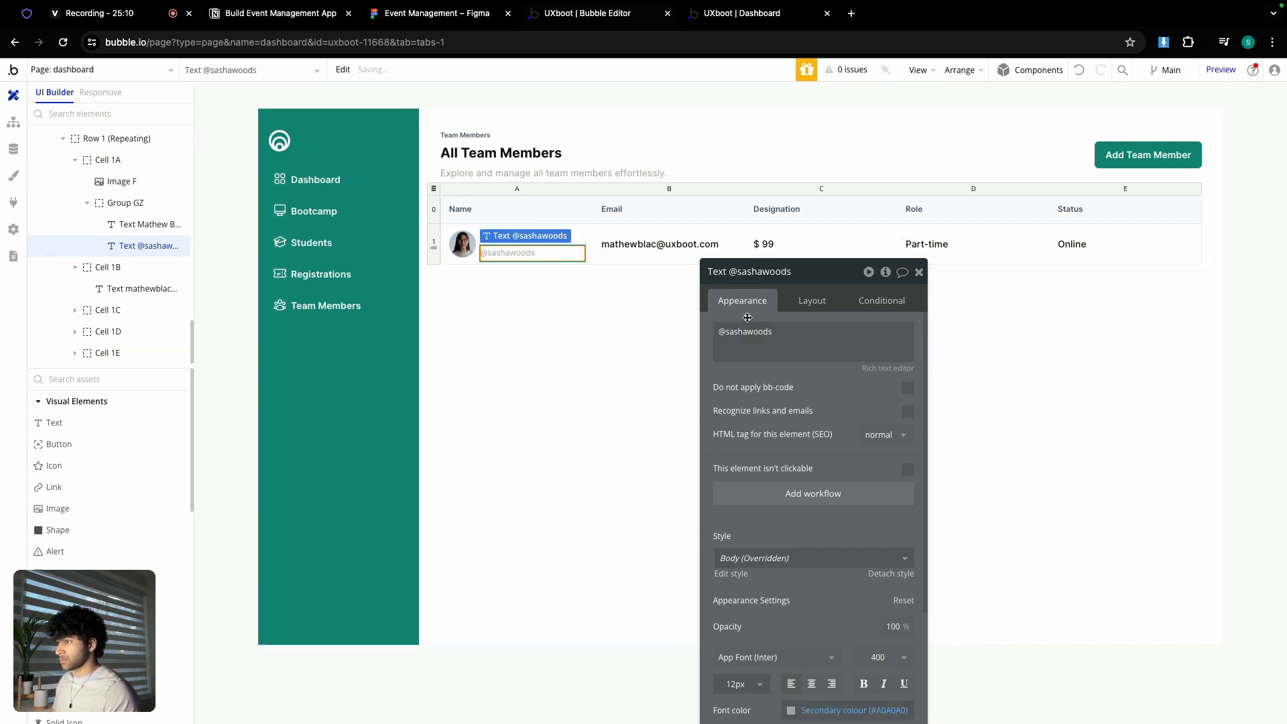
{"action": "left_click", "coordinate": [760, 331]}
{"action": "key", "text": "ctrl+a"}
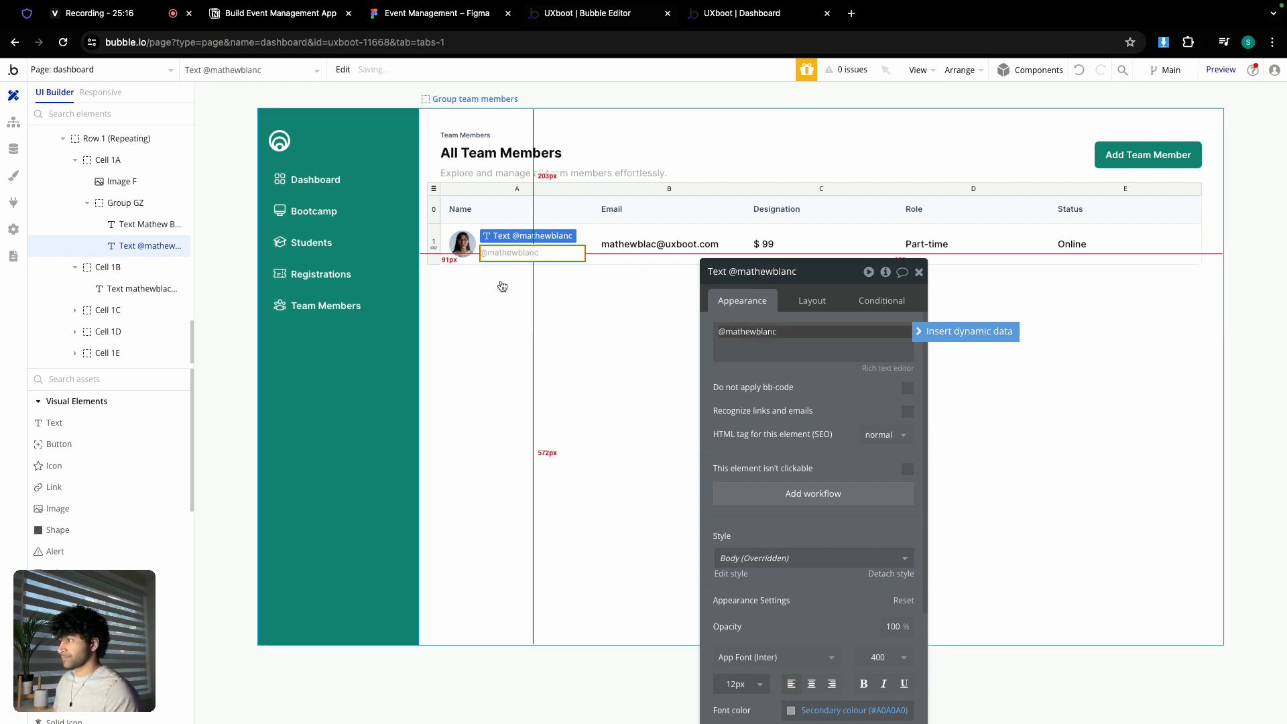
- Upload a new photo for the member's profile picture
{"action": "left_click", "coordinate": [470, 249]}
{"action": "left_click", "coordinate": [829, 348]}
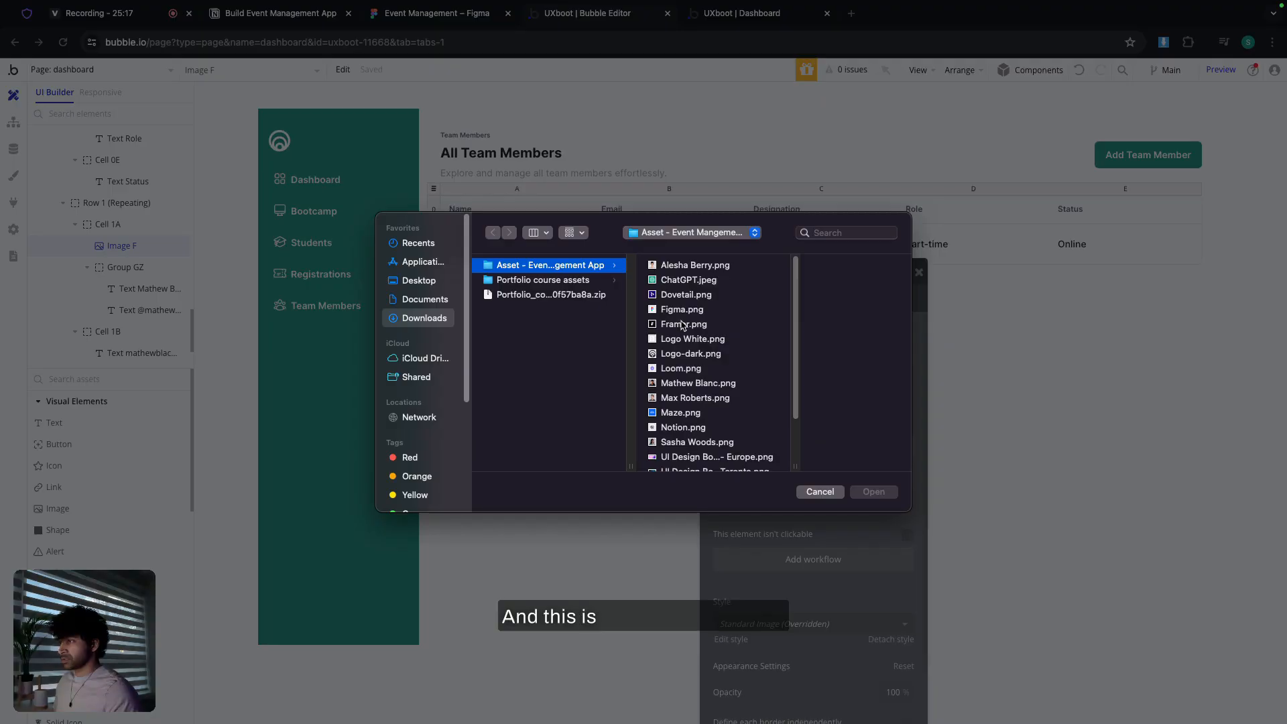
{"action": "double_click", "coordinate": [689, 387]}
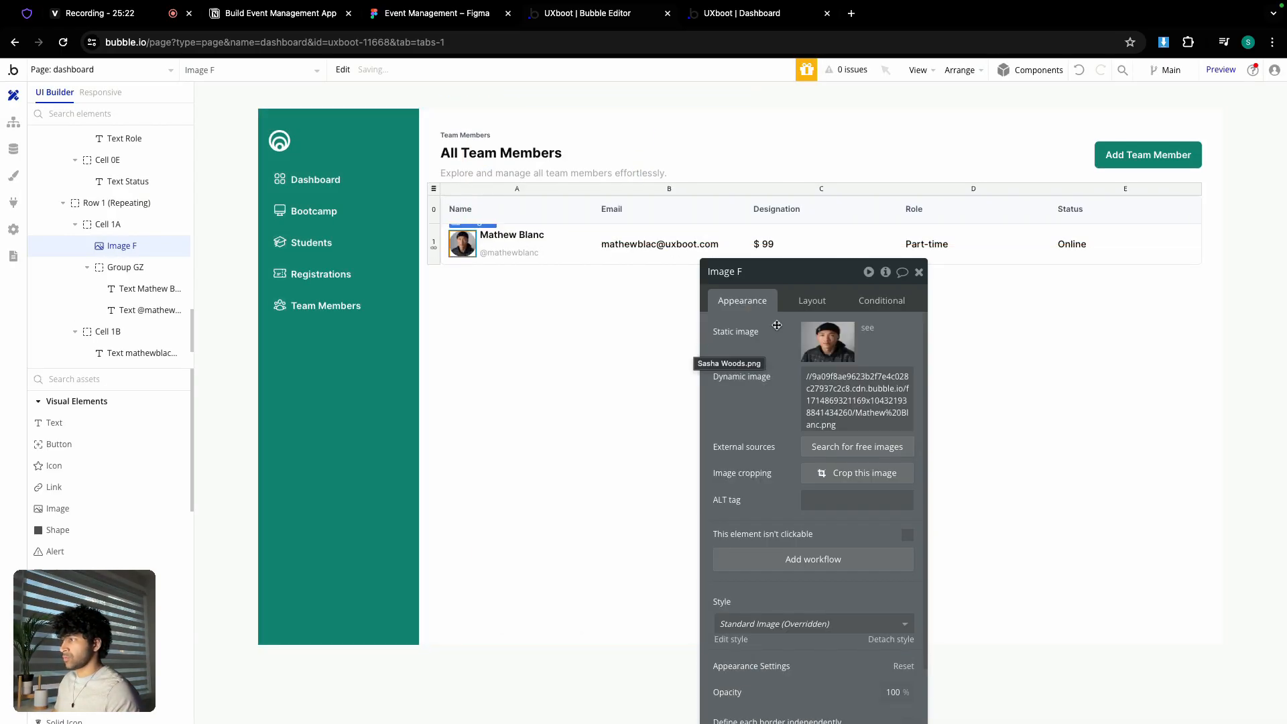
- Change the $ 99 cell to Lead UX Designer and Part-time to Team Member
{"action": "left_click", "coordinate": [918, 272]}
{"action": "left_click", "coordinate": [814, 244]}
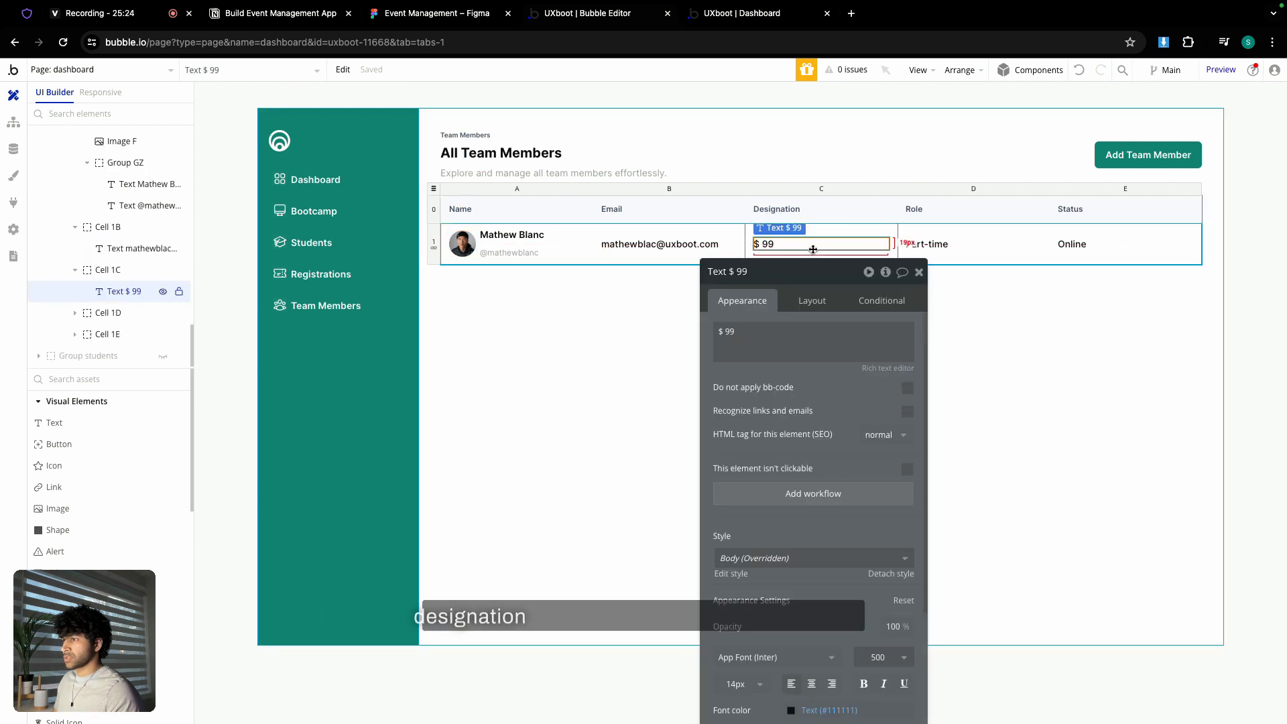
{"action": "triple_click", "coordinate": [755, 334]}
{"action": "type", "text": "Lea"}
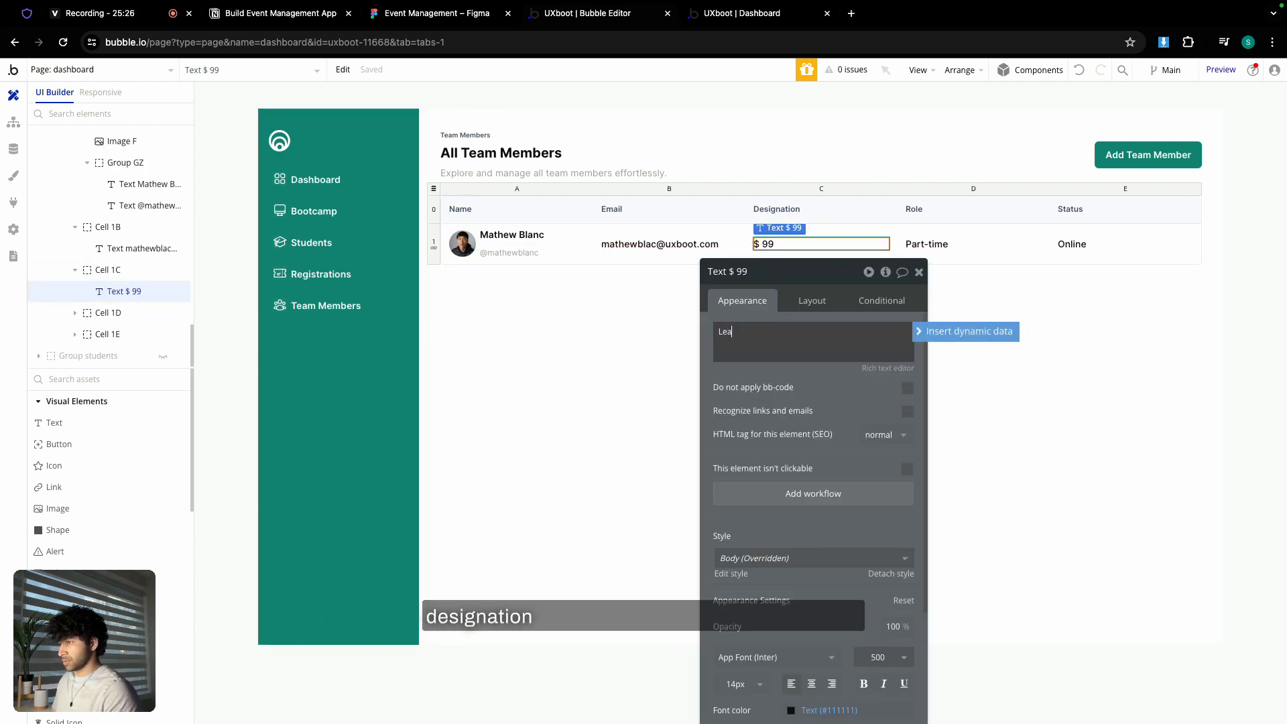
{"action": "type", "text": "d UX Des"}
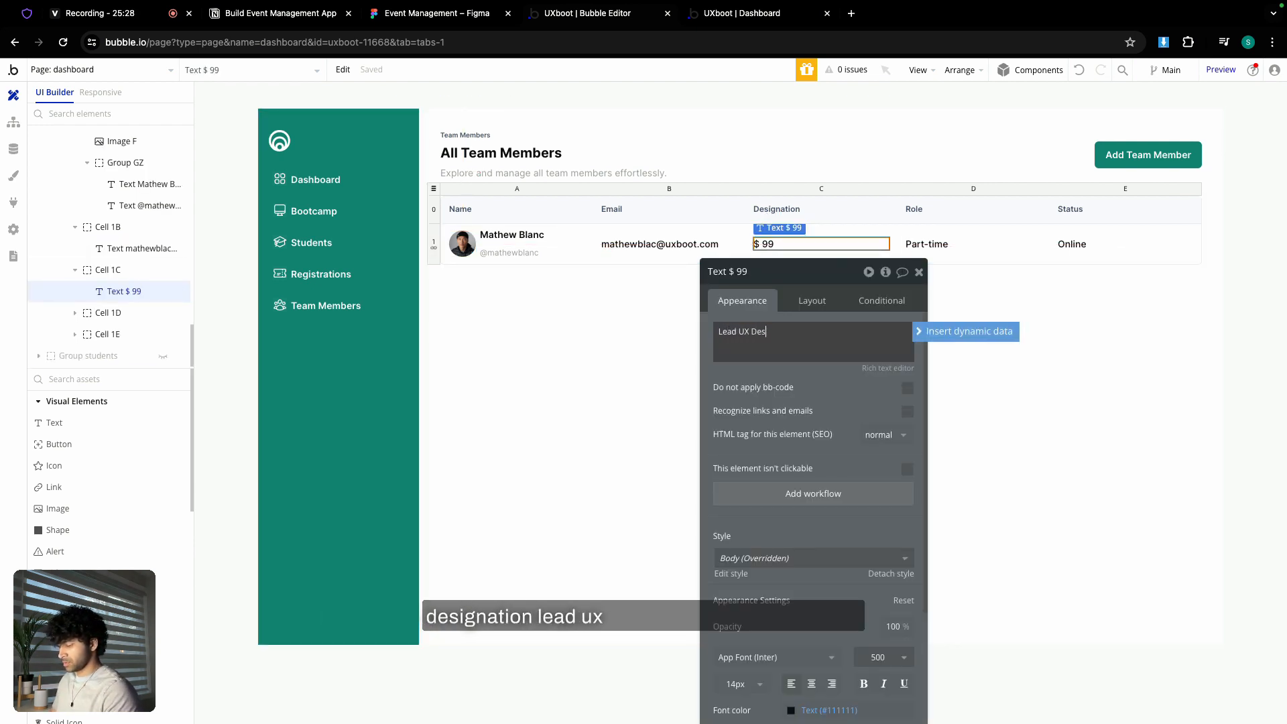
{"action": "type", "text": "igner"}
{"action": "left_click", "coordinate": [928, 244]}
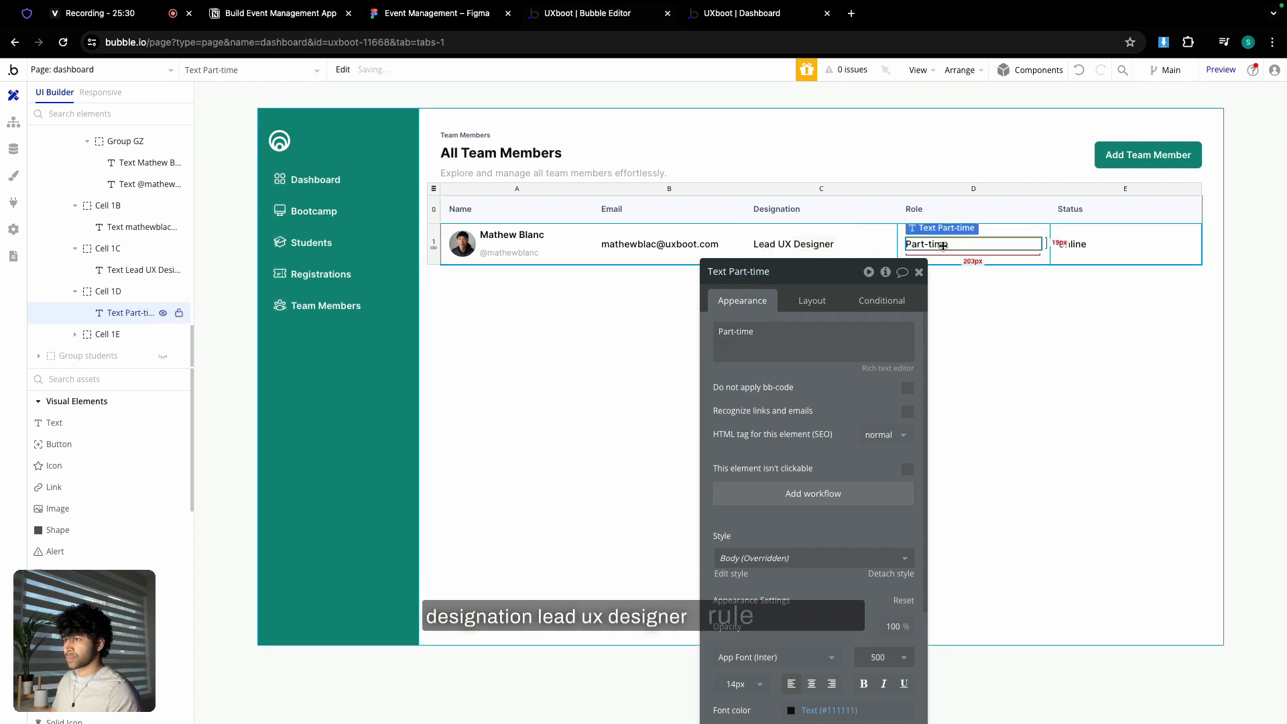
{"action": "left_click", "coordinate": [809, 335]}
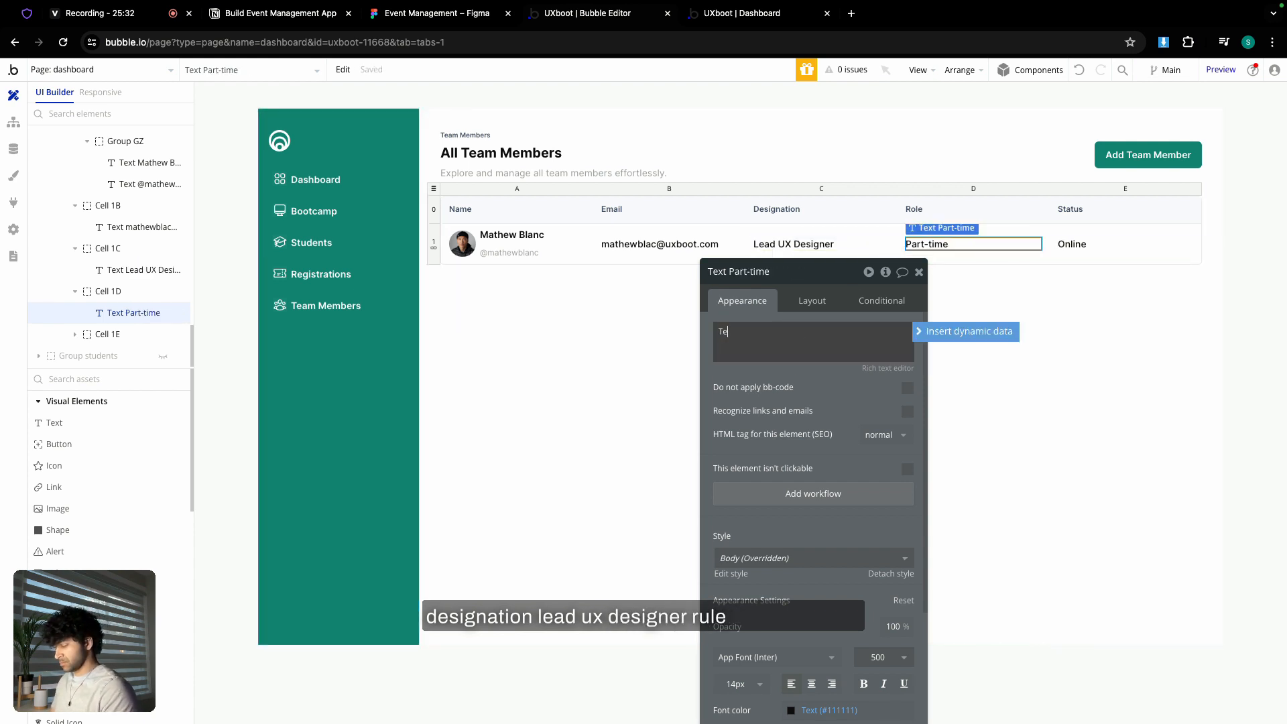
{"action": "type", "text": "Team Member"}
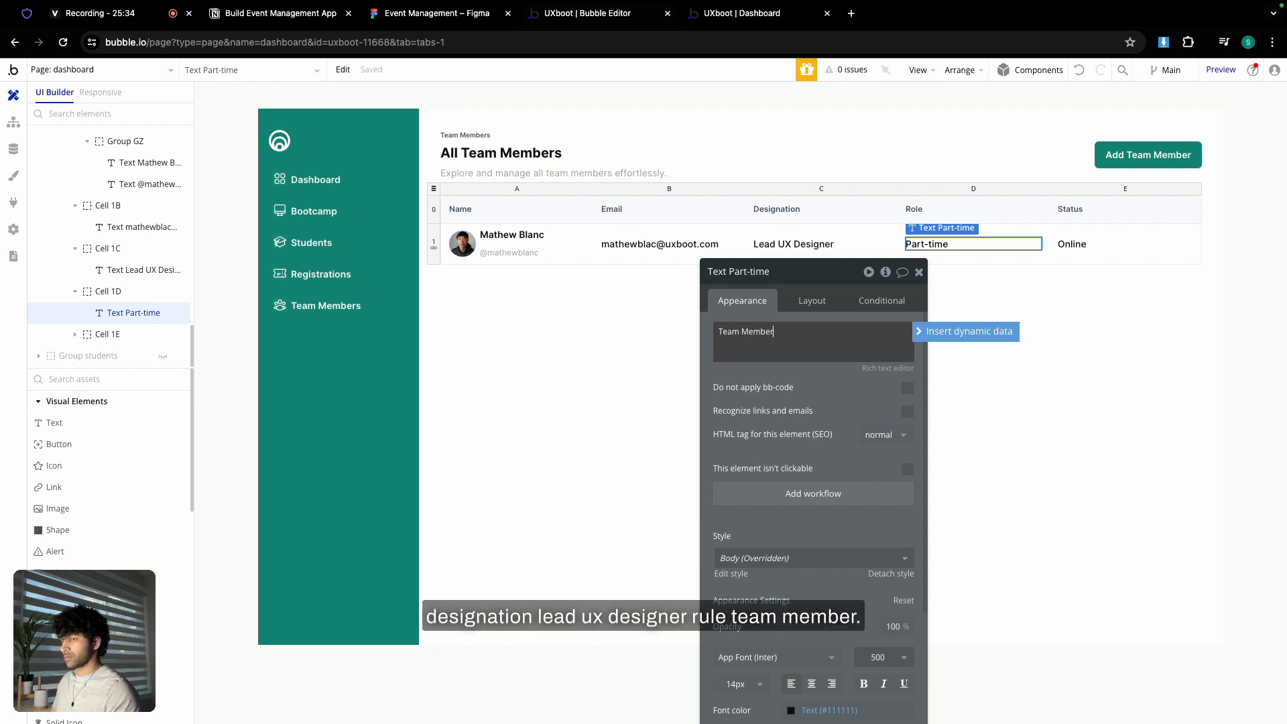
{"action": "scroll", "coordinate": [130, 190], "scroll_direction": "up", "scroll_amount": 10}
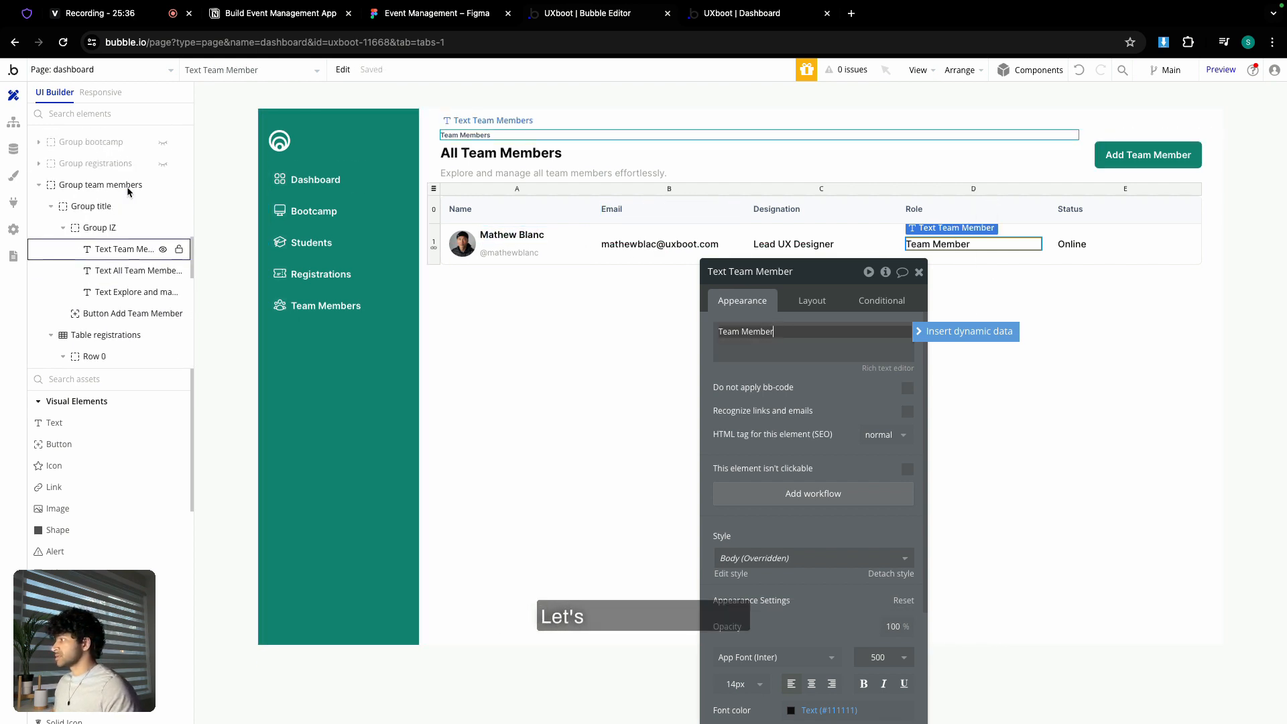
- Copy the Live status chip from the hidden dashboard section, then hide the section again
{"action": "scroll", "coordinate": [129, 202], "scroll_direction": "up", "scroll_amount": 5}
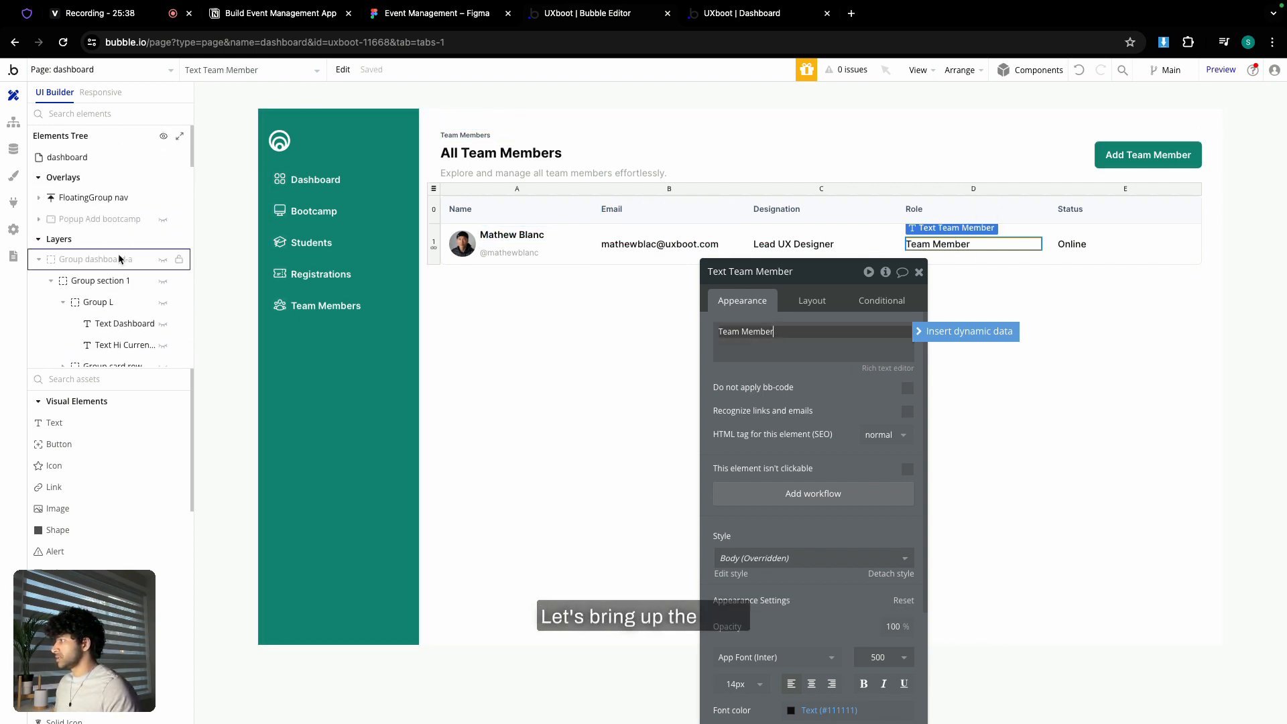
{"action": "left_click", "coordinate": [39, 261]}
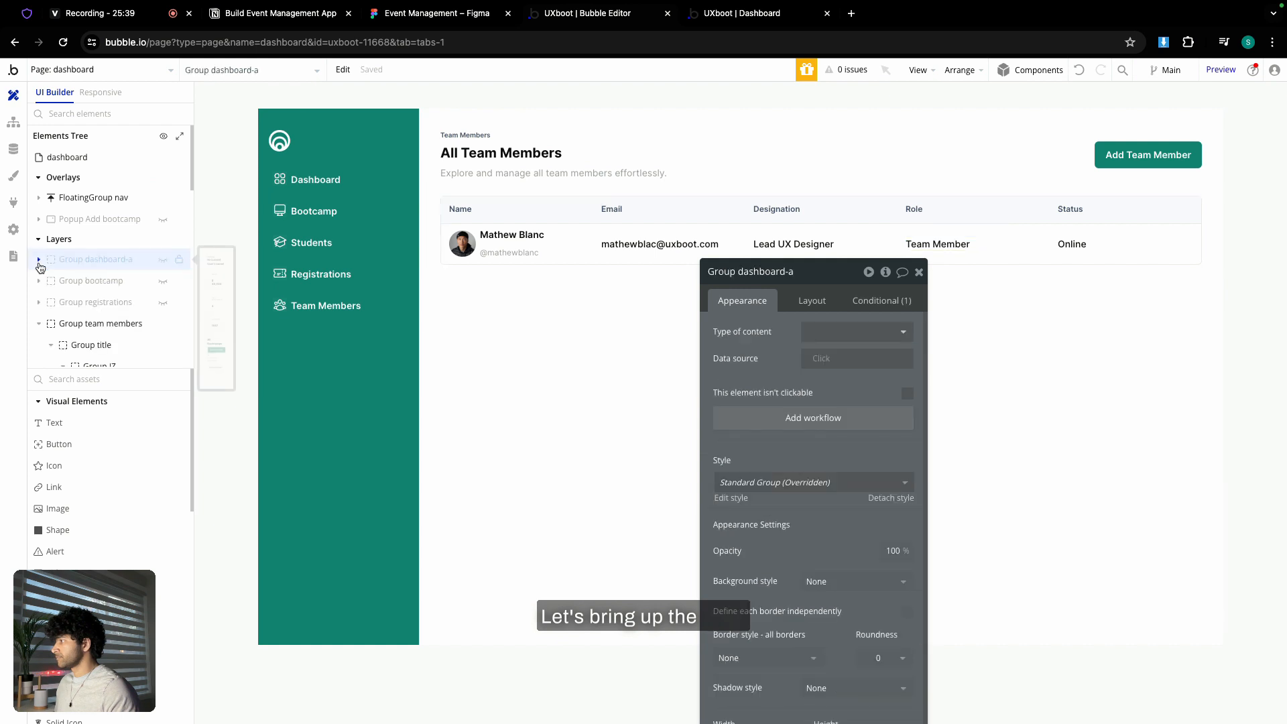
{"action": "left_click", "coordinate": [163, 261]}
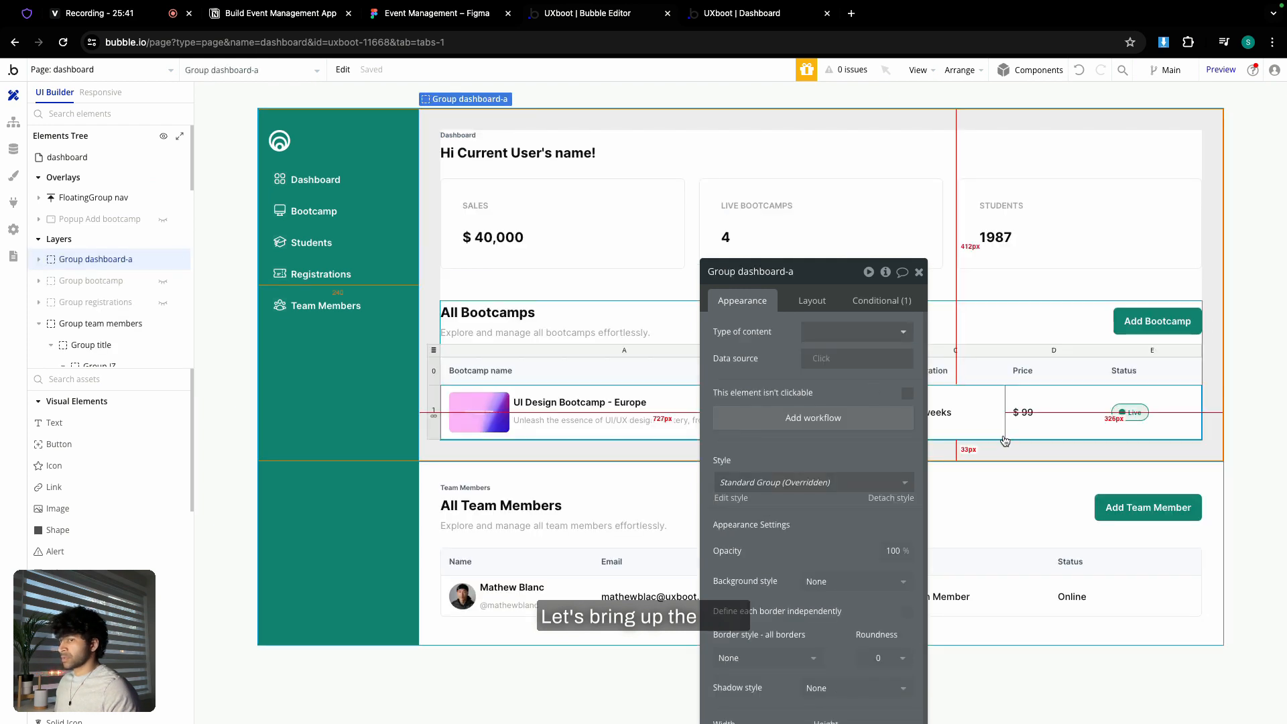
{"action": "left_click", "coordinate": [1133, 414]}
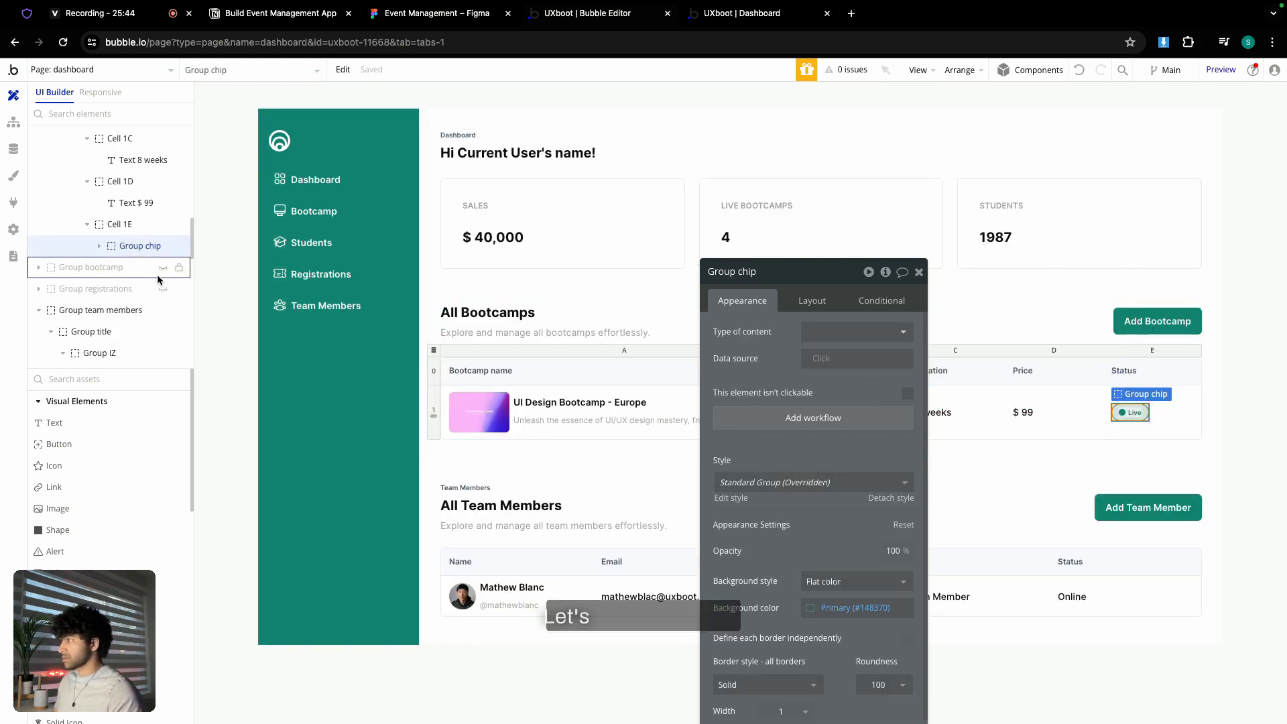
{"action": "scroll", "coordinate": [113, 275], "scroll_direction": "up", "scroll_amount": 1}
{"action": "scroll", "coordinate": [112, 275], "scroll_direction": "up", "scroll_amount": 10}
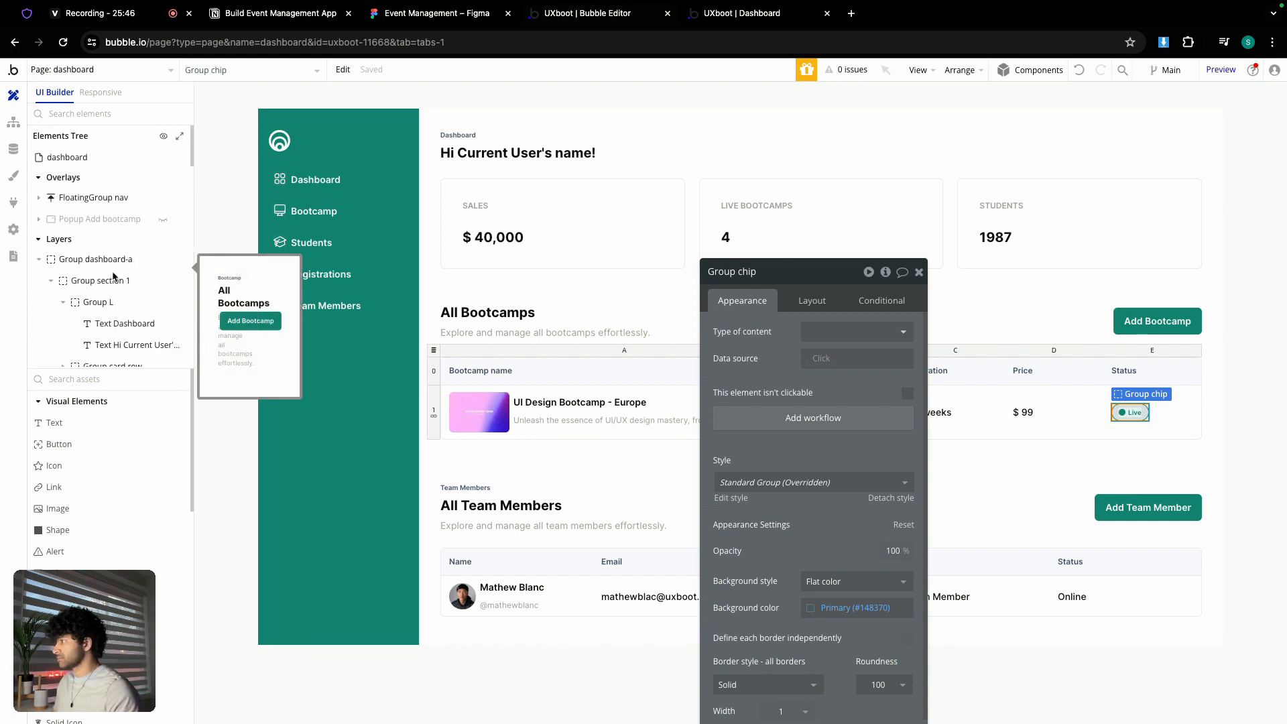
{"action": "left_click", "coordinate": [163, 261]}
- Paste the chip into the Status cell, delete the Online text, and relabel it Active
{"action": "left_click", "coordinate": [1107, 247]}
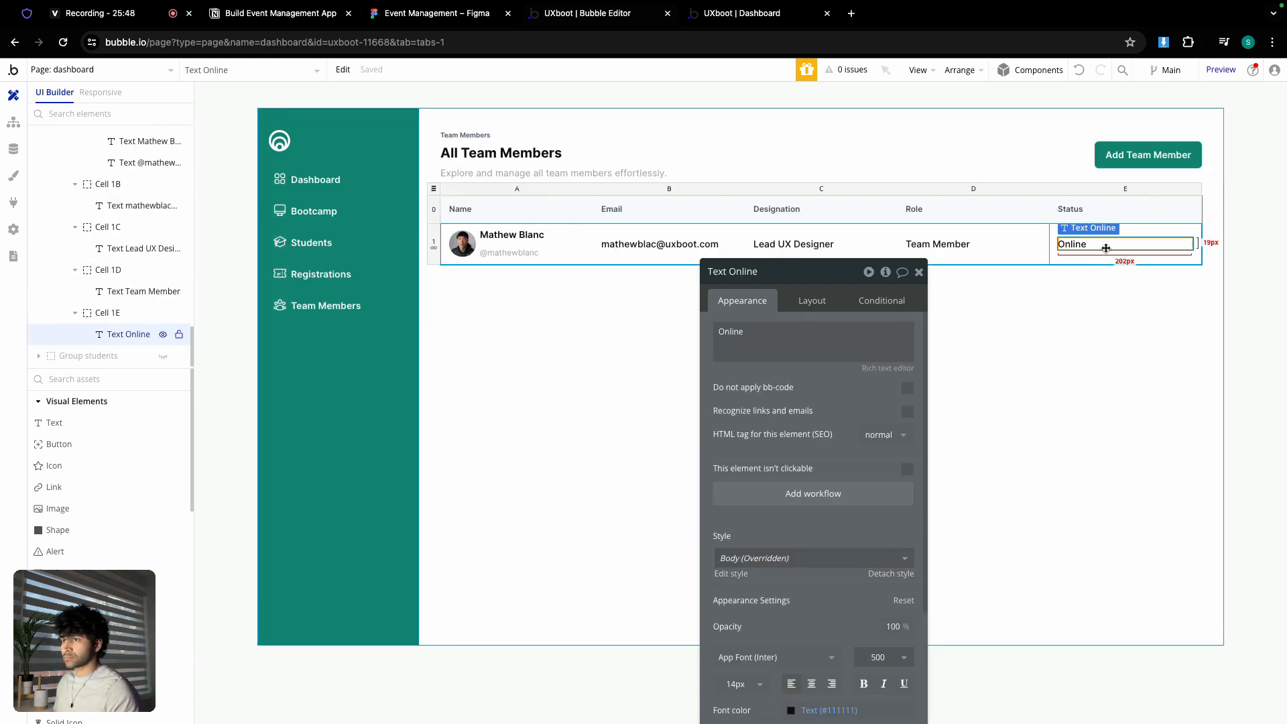
{"action": "left_click", "coordinate": [1109, 255]}
{"action": "key", "text": "ctrl+v"}
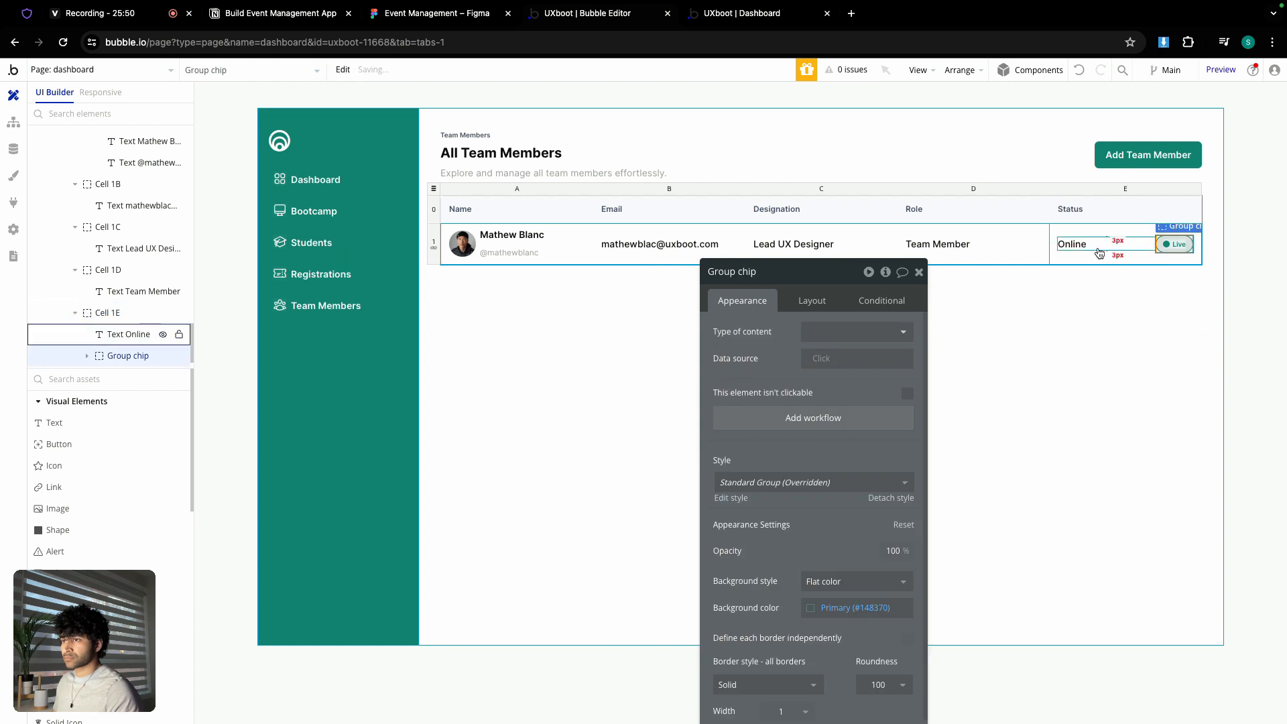
{"action": "left_click", "coordinate": [1076, 245]}
{"action": "key", "text": "Delete"}
{"action": "double_click", "coordinate": [1084, 246]}
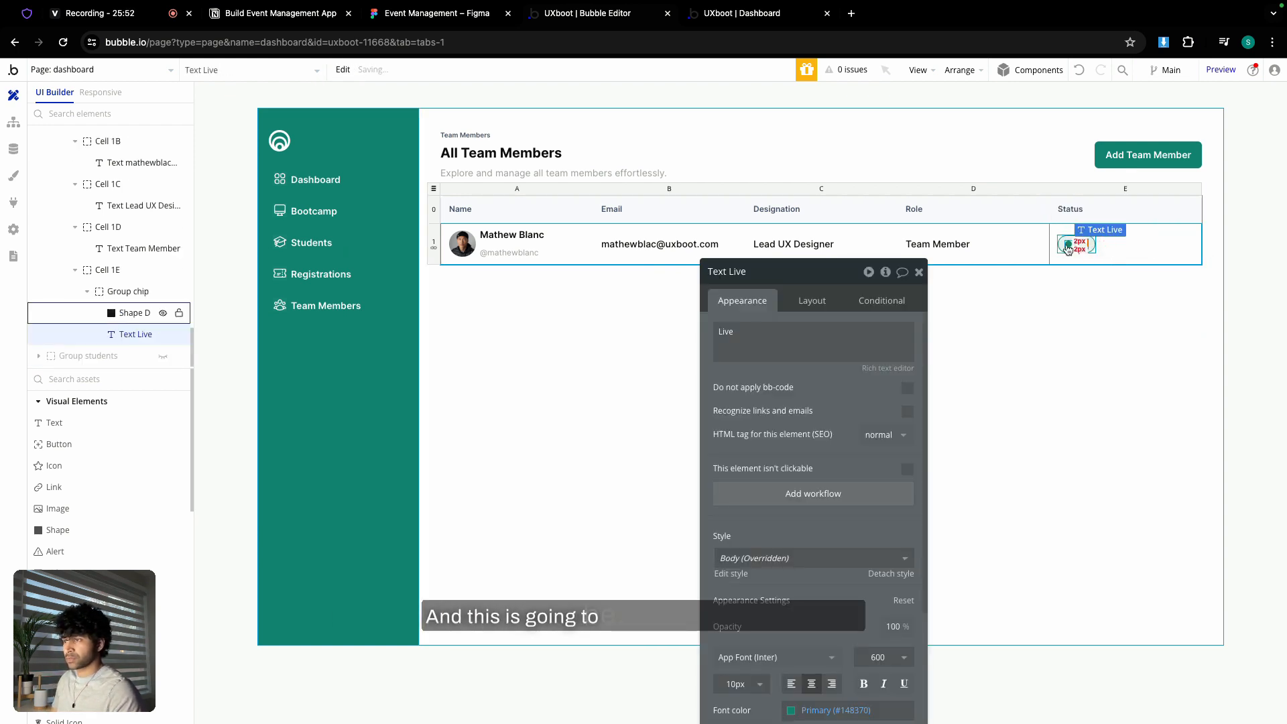
{"action": "double_click", "coordinate": [789, 330]}
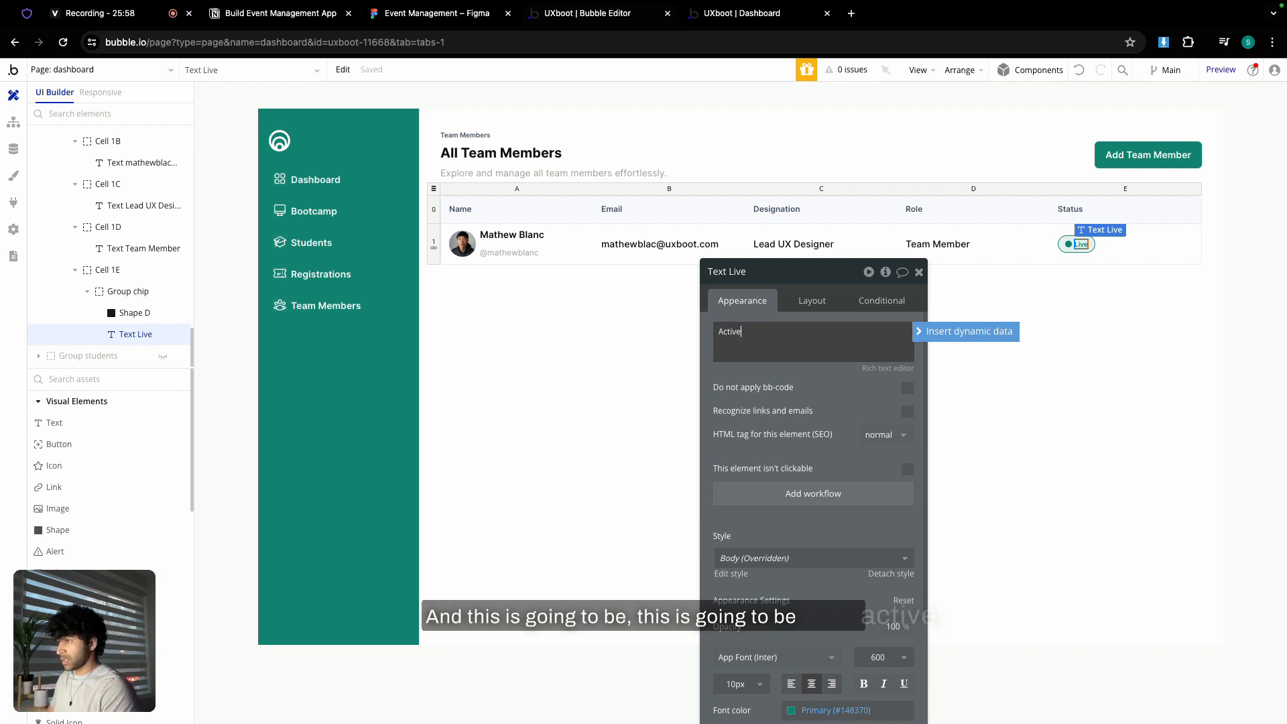
{"action": "left_click", "coordinate": [814, 317]}
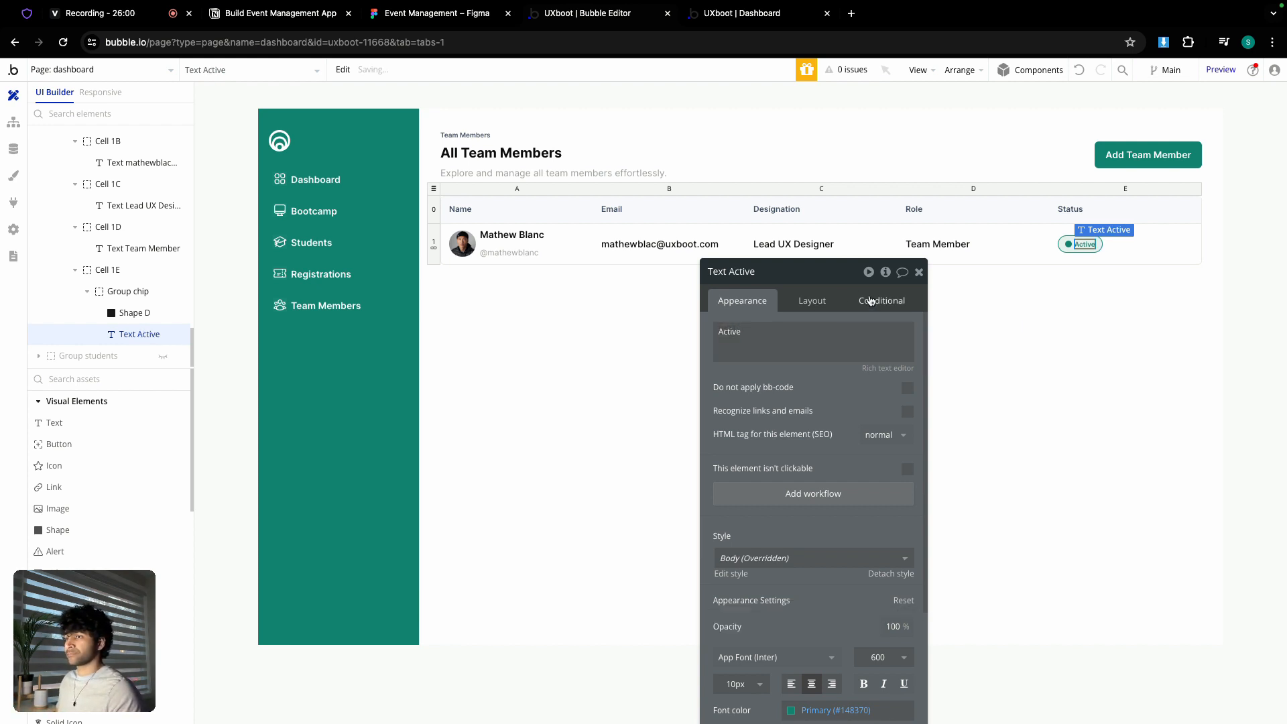
{"action": "left_click", "coordinate": [918, 272]}
- Turn on Fit height to content for the team members section
{"action": "left_click", "coordinate": [601, 332]}
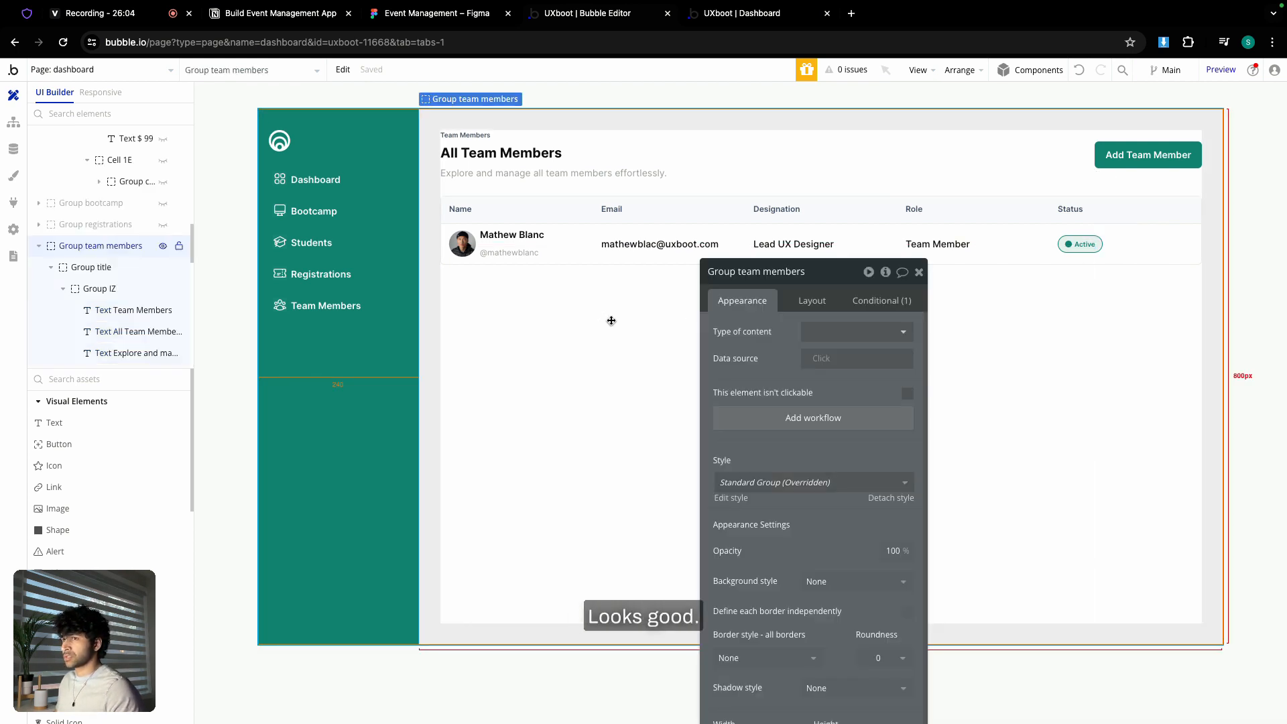
{"action": "left_click", "coordinate": [812, 300]}
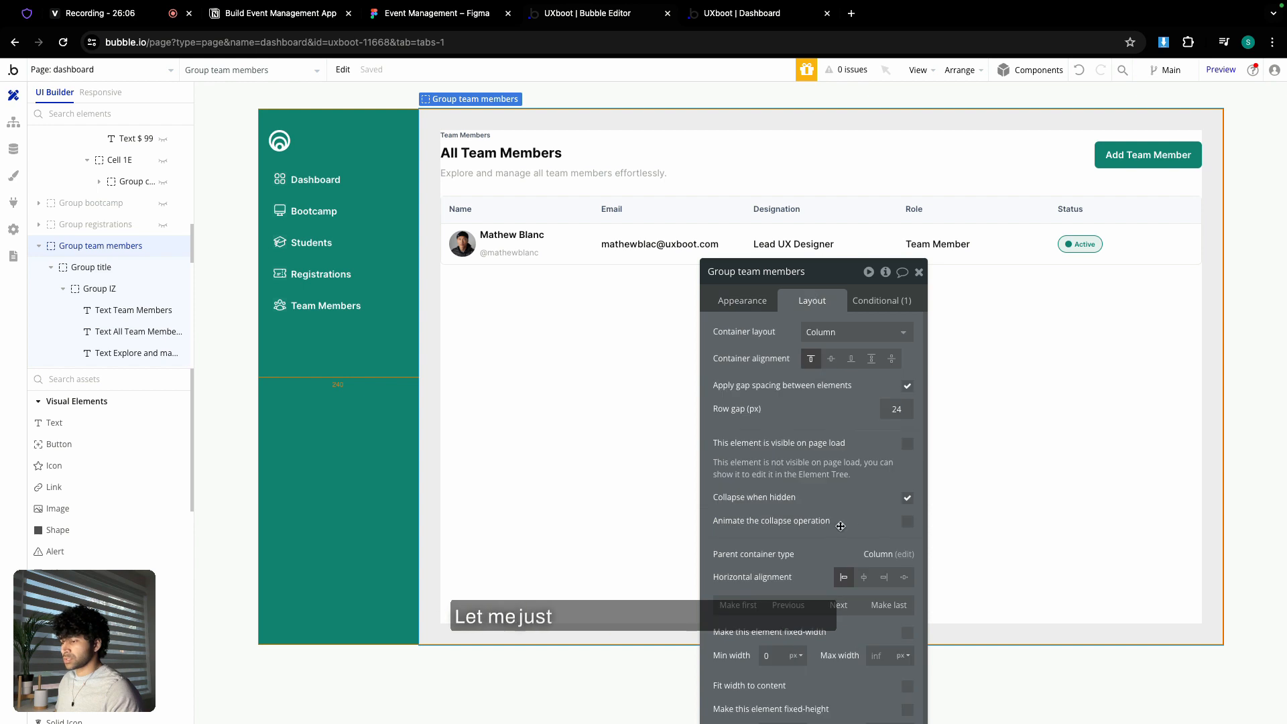
{"action": "scroll", "coordinate": [840, 520], "scroll_direction": "down", "scroll_amount": 3}
{"action": "left_click", "coordinate": [907, 661]}
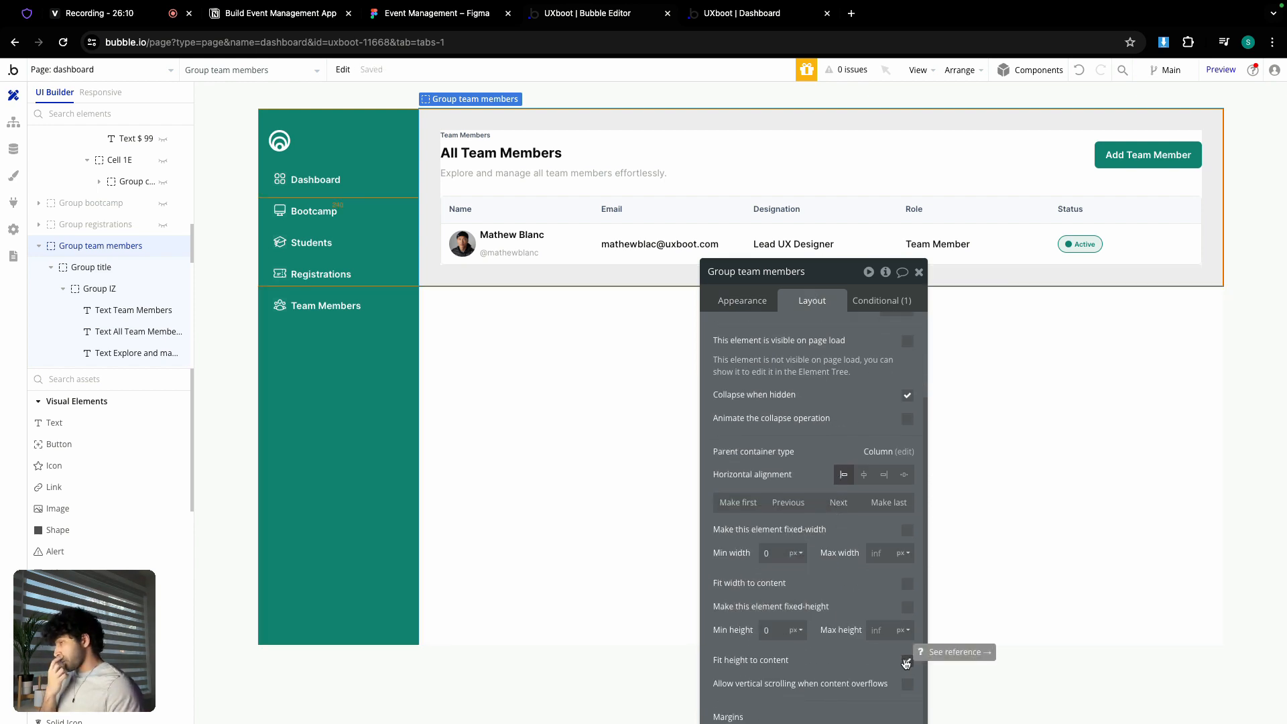
{"action": "left_click", "coordinate": [919, 272]}
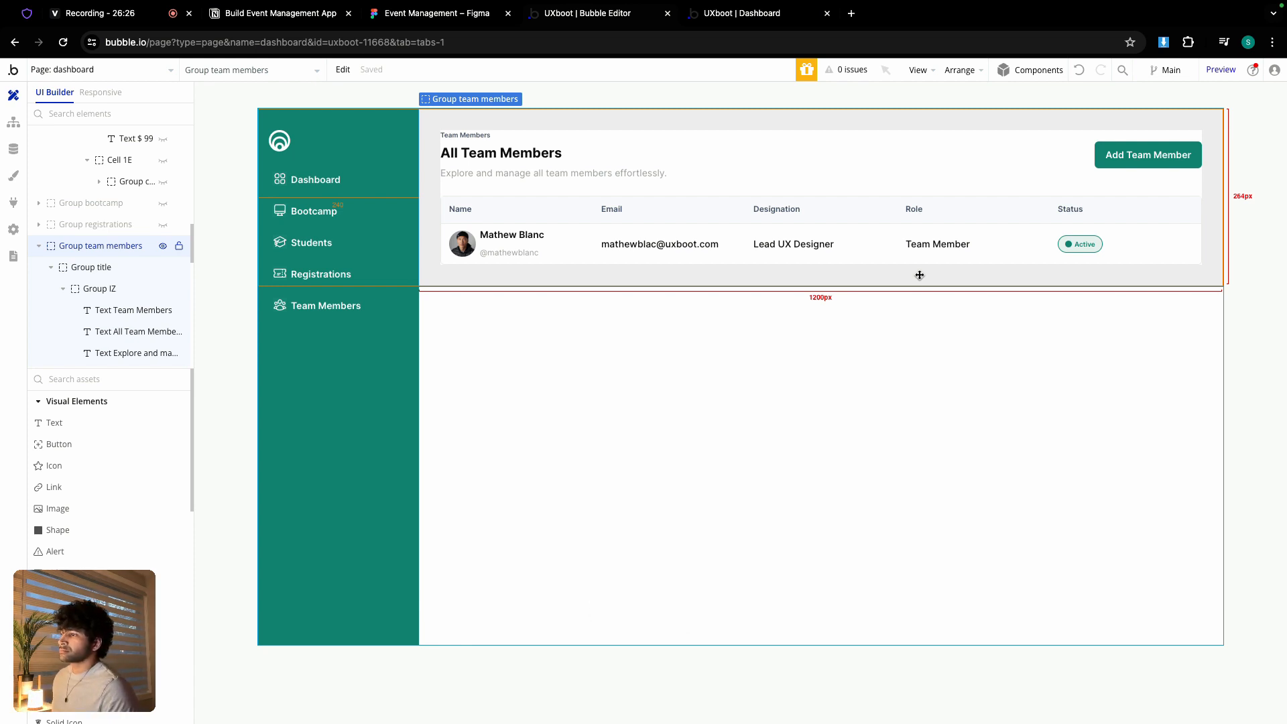
{"action": "double_click", "coordinate": [920, 275]}
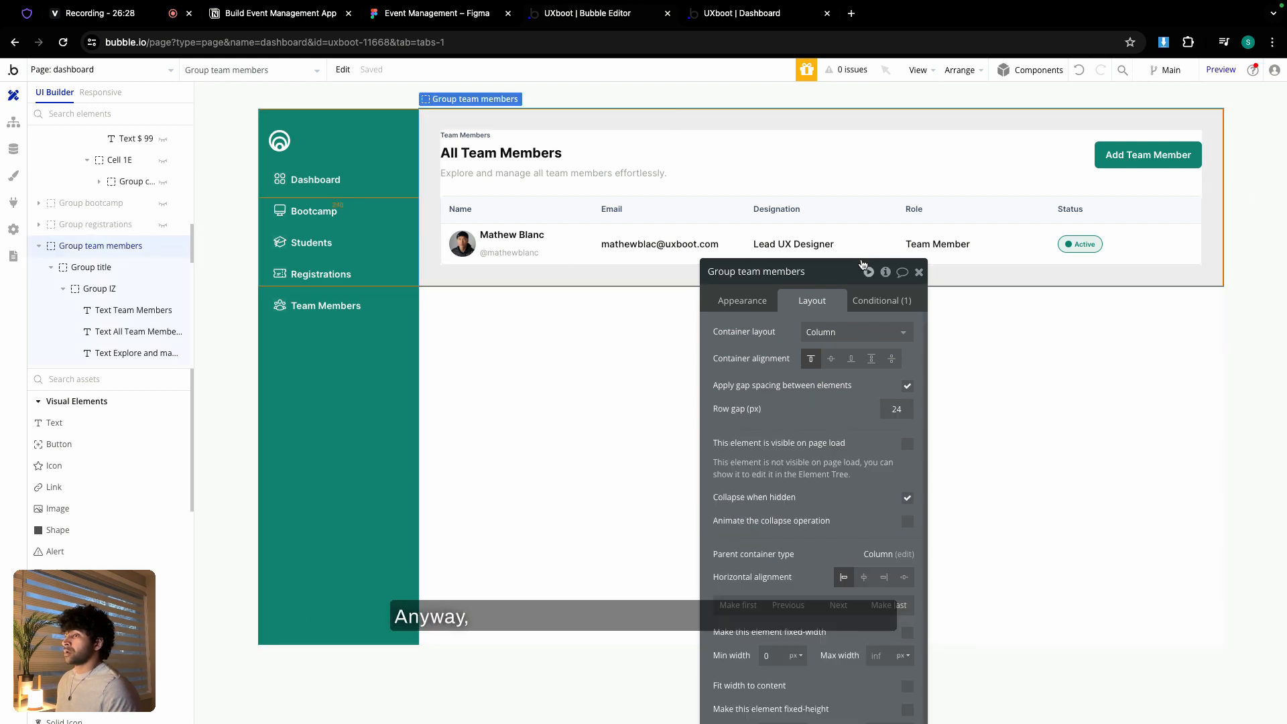
{"action": "left_click", "coordinate": [919, 272]}
- Review the Add Team Member button's settings and switch to the app preview
{"action": "double_click", "coordinate": [1120, 161]}
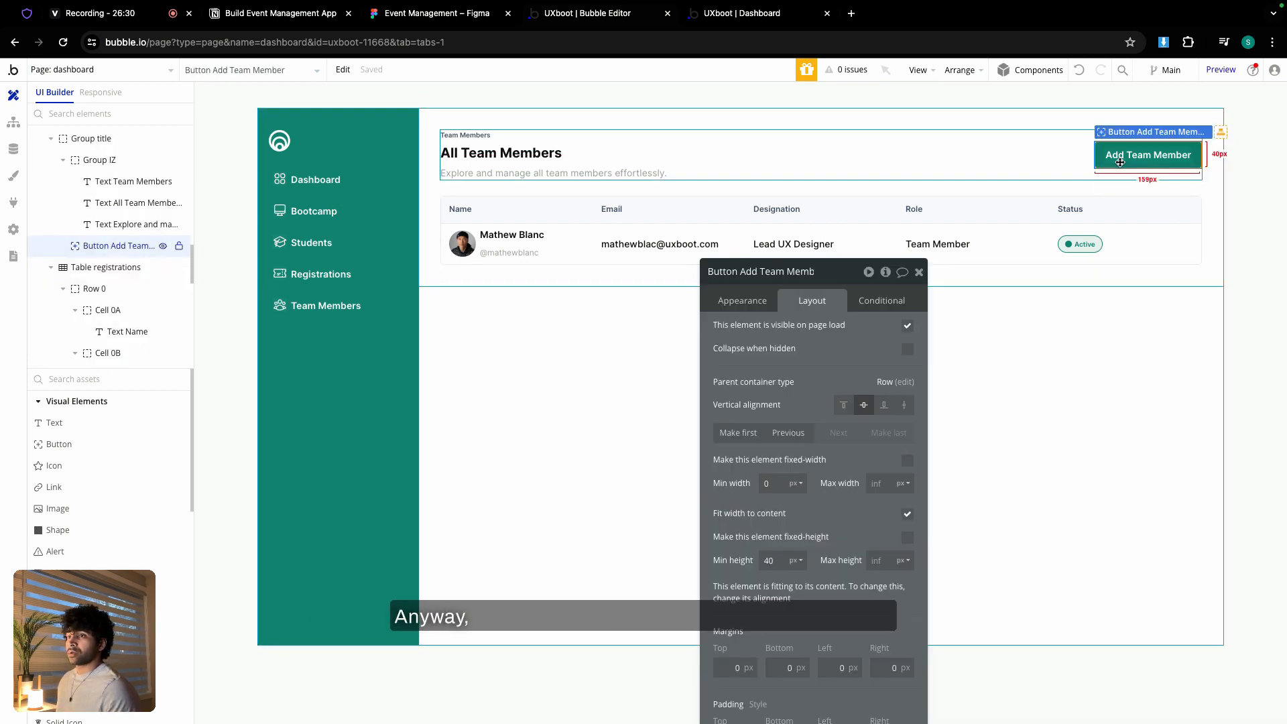
{"action": "left_click_drag", "start_coordinate": [843, 281], "coordinate": [783, 159]}
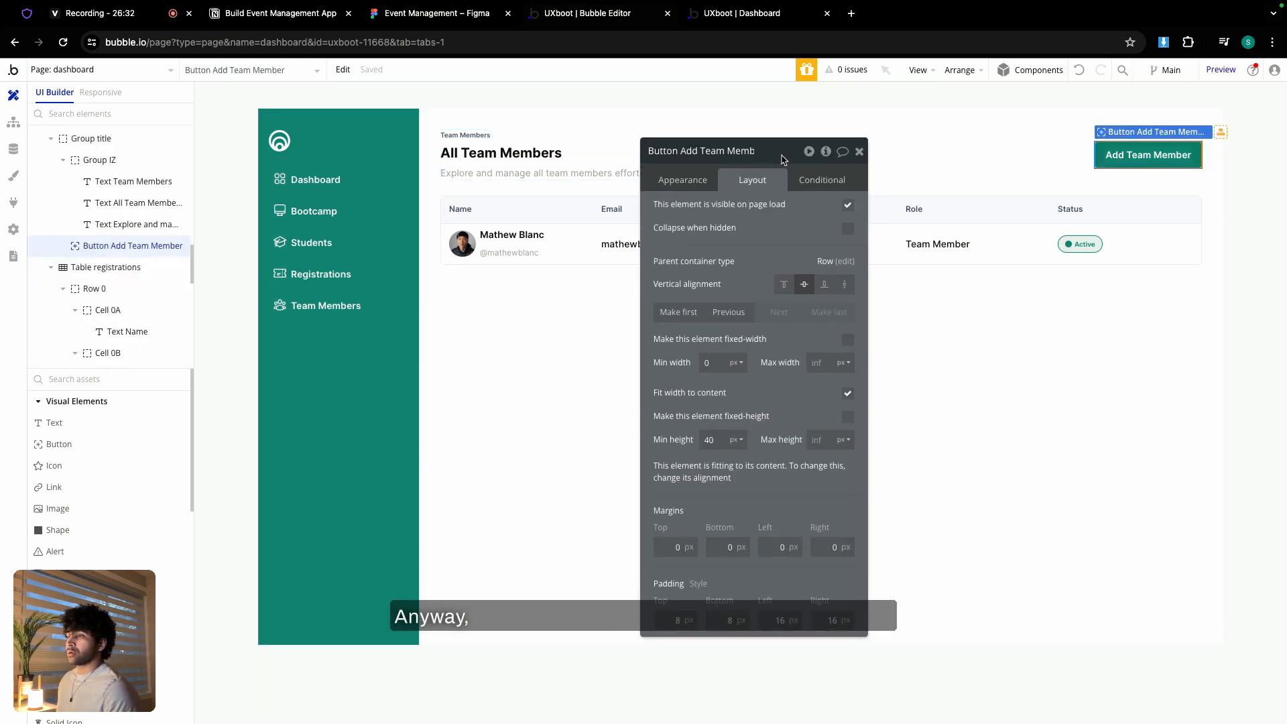
{"action": "left_click", "coordinate": [860, 151]}
{"action": "left_click", "coordinate": [742, 12]}
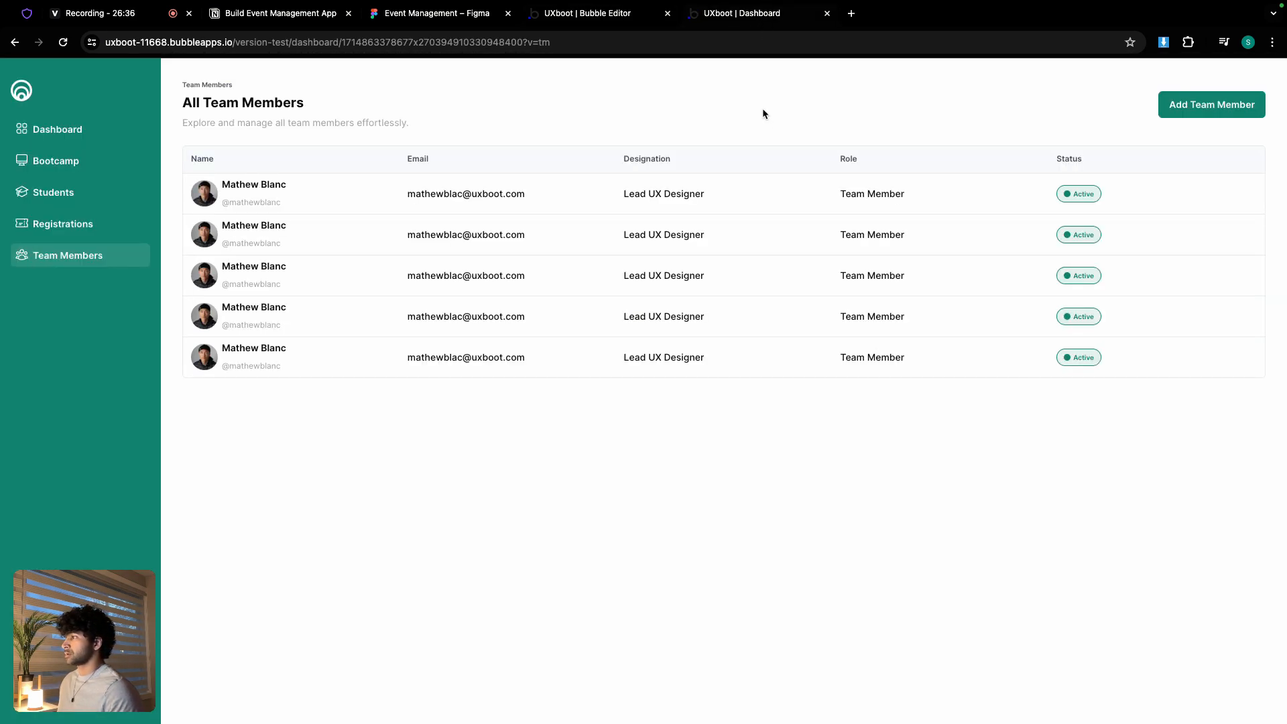
- Test the sidebar links for Registrations, Students, Bootcamp, Dashboard and Team Members, then return to the editor
{"action": "left_click", "coordinate": [87, 225]}
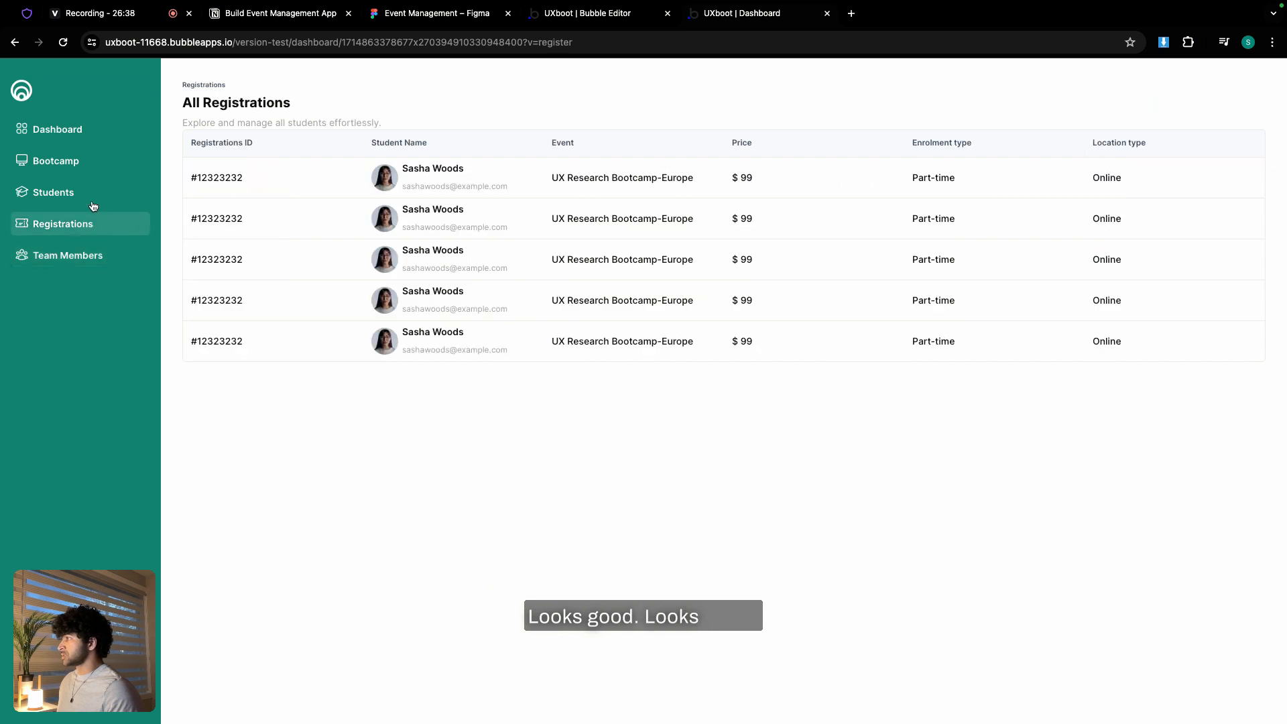
{"action": "left_click", "coordinate": [88, 193]}
{"action": "left_click", "coordinate": [89, 168]}
{"action": "left_click", "coordinate": [93, 130]}
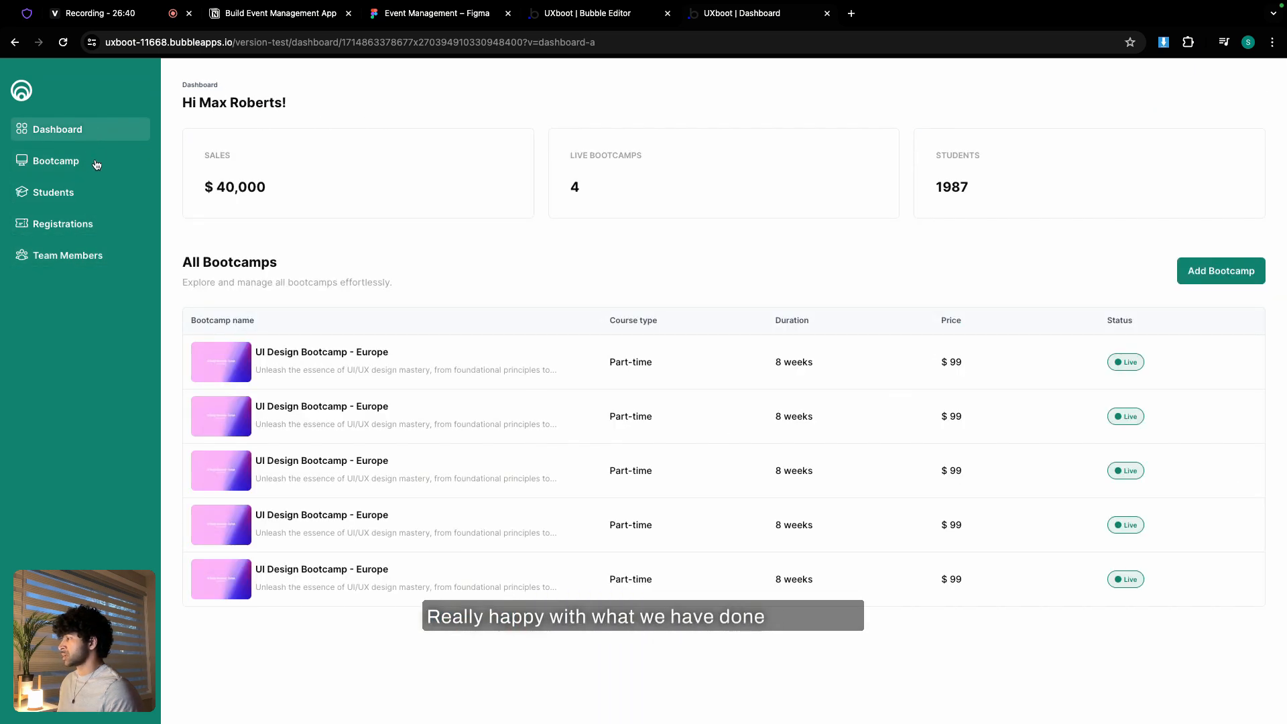
{"action": "left_click", "coordinate": [98, 162]}
{"action": "left_click", "coordinate": [86, 194]}
{"action": "left_click", "coordinate": [92, 224]}
{"action": "left_click", "coordinate": [93, 254]}
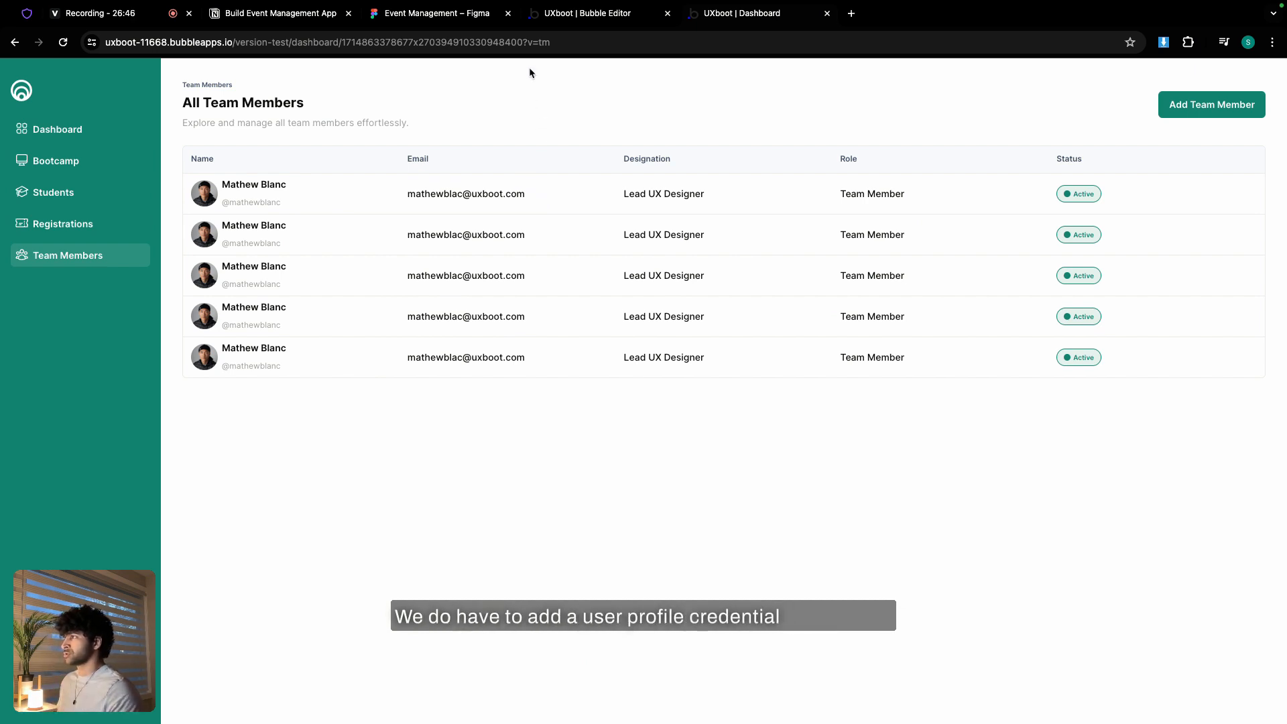
{"action": "left_click", "coordinate": [576, 14]}
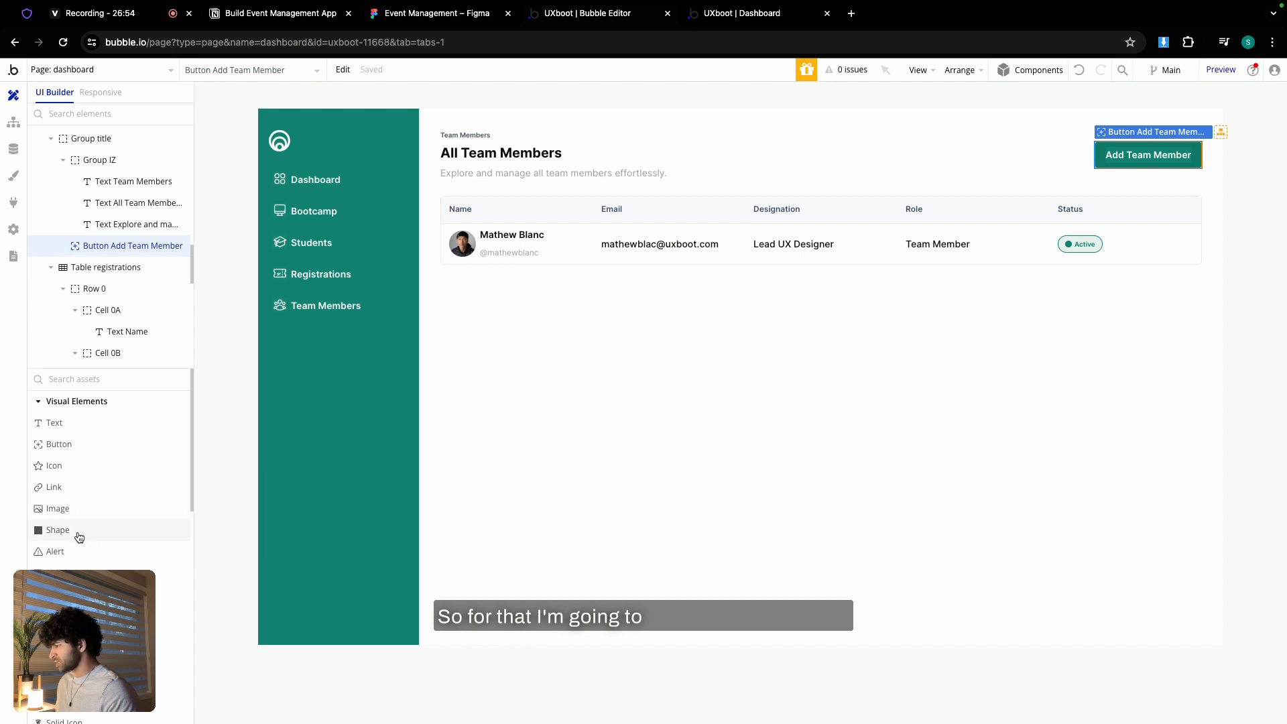
- Draw 'Group user credetials' below the sidebar tabs with min width 0 and min height 80
{"action": "scroll", "coordinate": [79, 537], "scroll_direction": "down", "scroll_amount": 3}
{"action": "scroll", "coordinate": [81, 563], "scroll_direction": "down", "scroll_amount": 3}
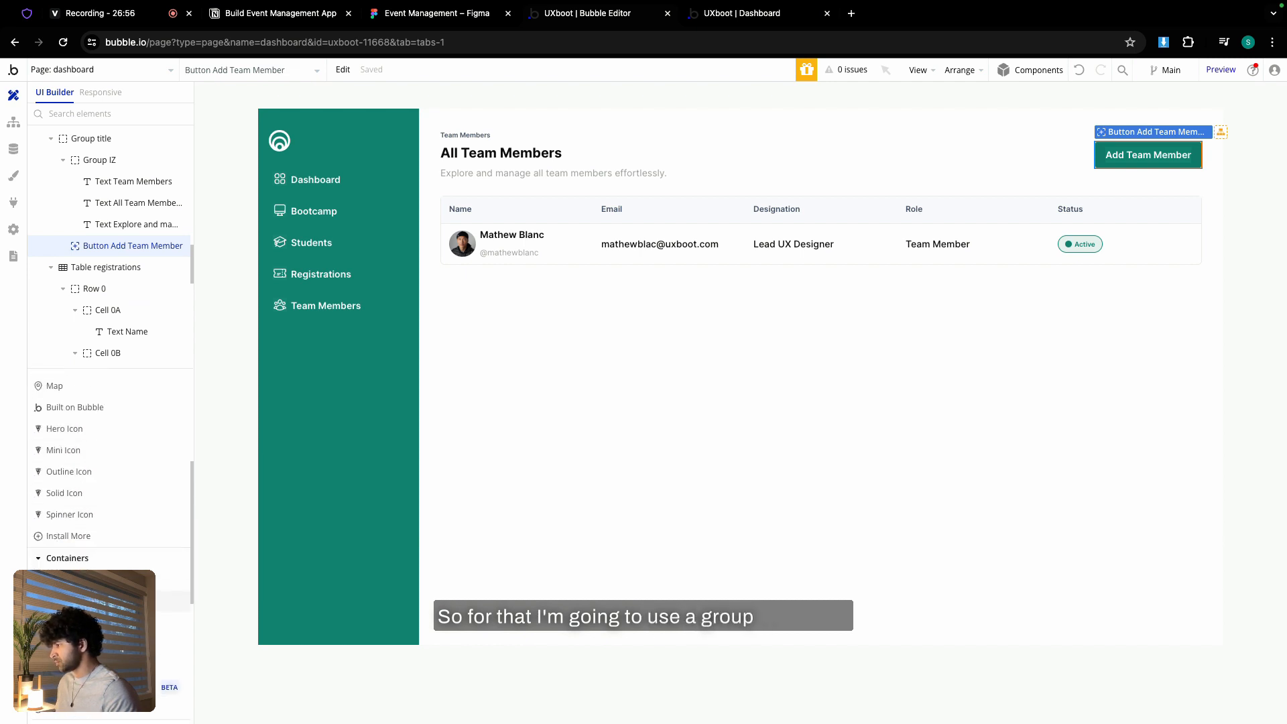
{"action": "left_click", "coordinate": [81, 580]}
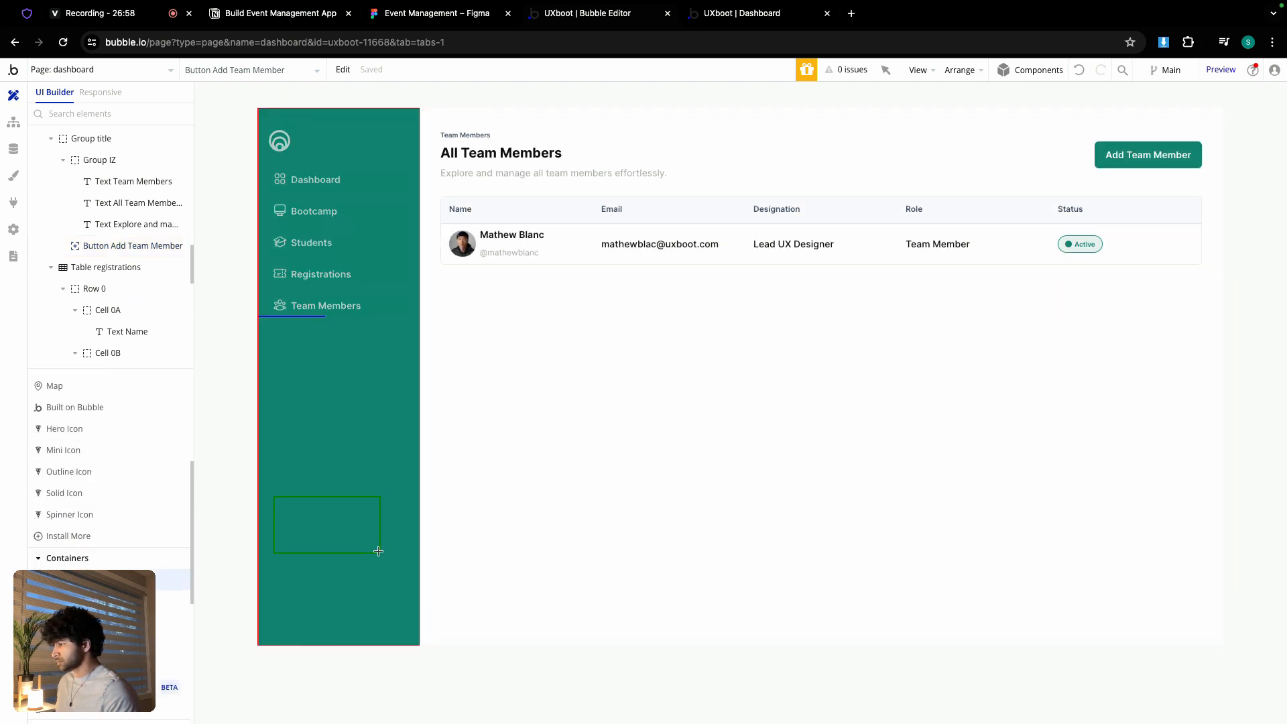
{"action": "left_click_drag", "start_coordinate": [387, 556], "coordinate": [379, 568]}
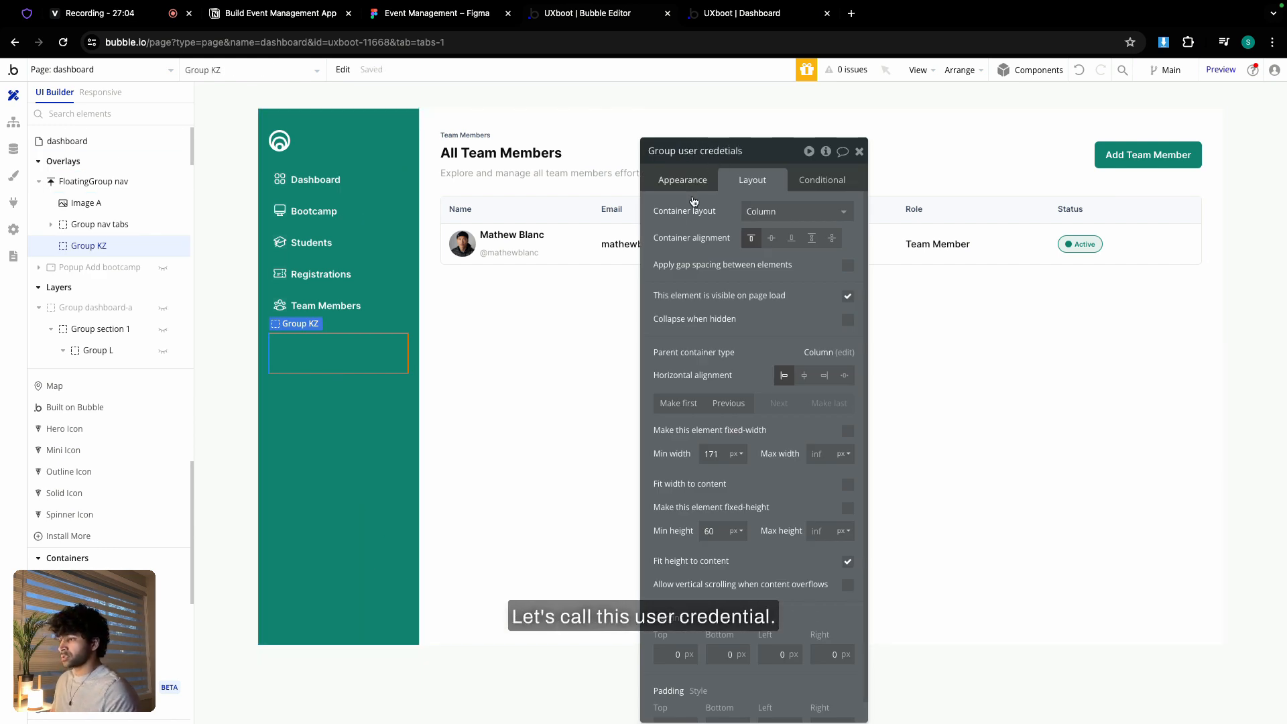
{"action": "double_click", "coordinate": [716, 453]}
{"action": "type", "text": "0"}
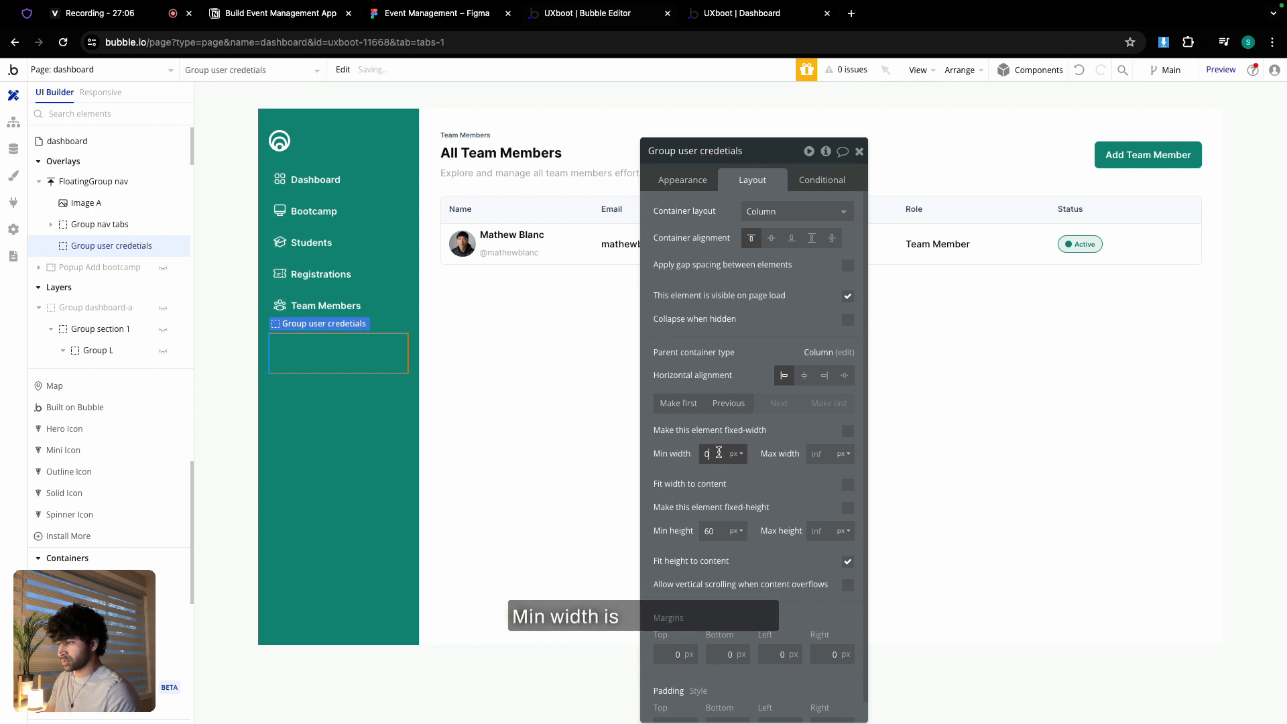
{"action": "double_click", "coordinate": [723, 529]}
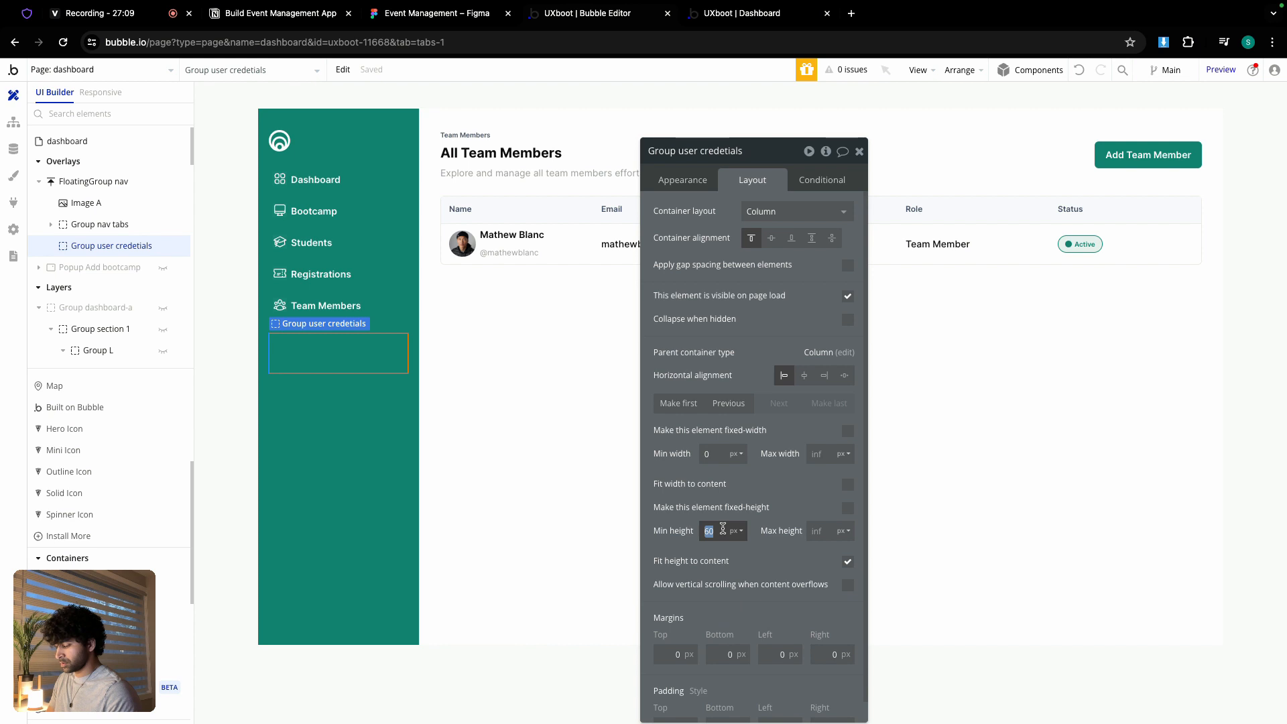
{"action": "type", "text": "80"}
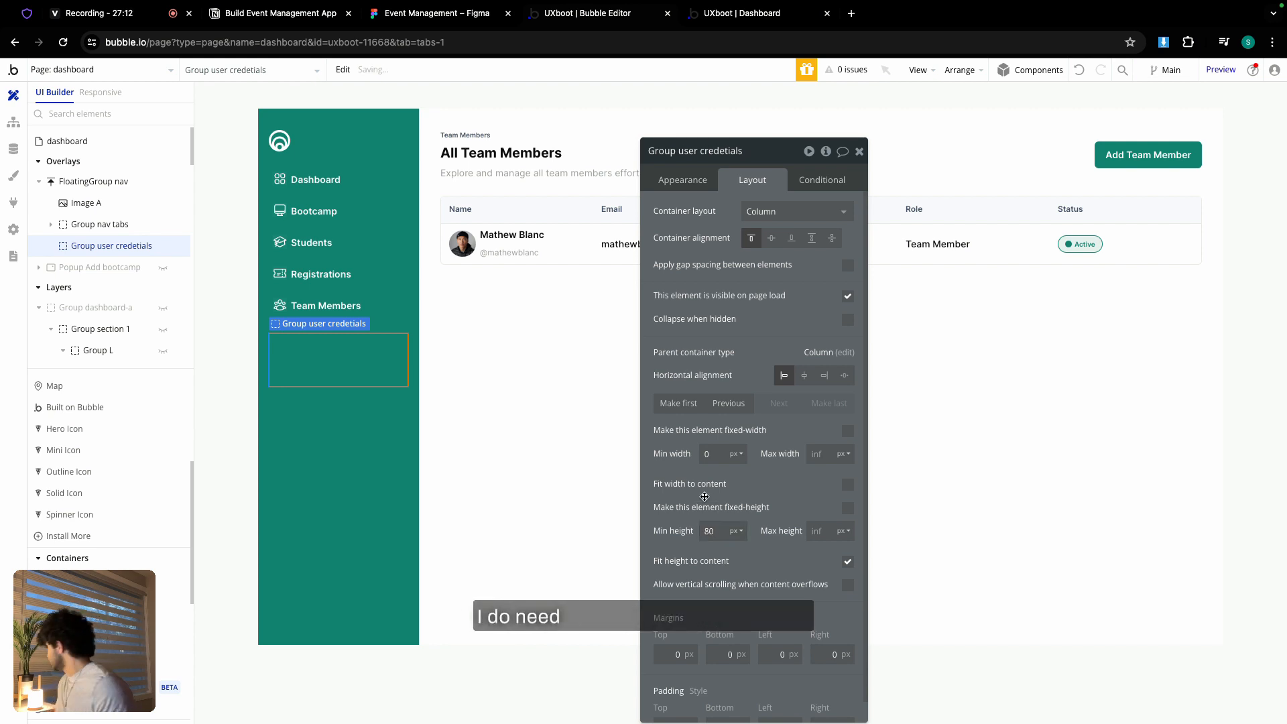
- Give the group a flat #FFFFFF background at 10% opacity and roundness 6
{"action": "left_click", "coordinate": [677, 179]}
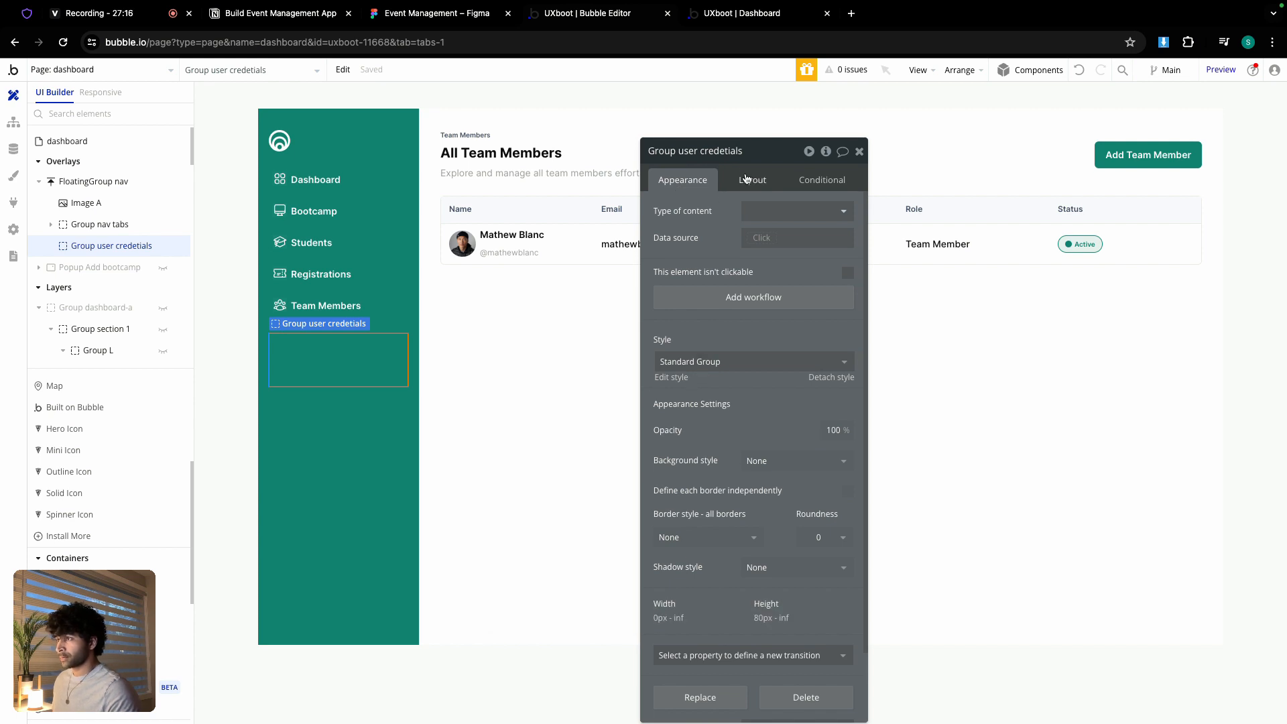
{"action": "scroll", "coordinate": [771, 460], "scroll_direction": "down", "scroll_amount": 2}
{"action": "left_click", "coordinate": [795, 381]}
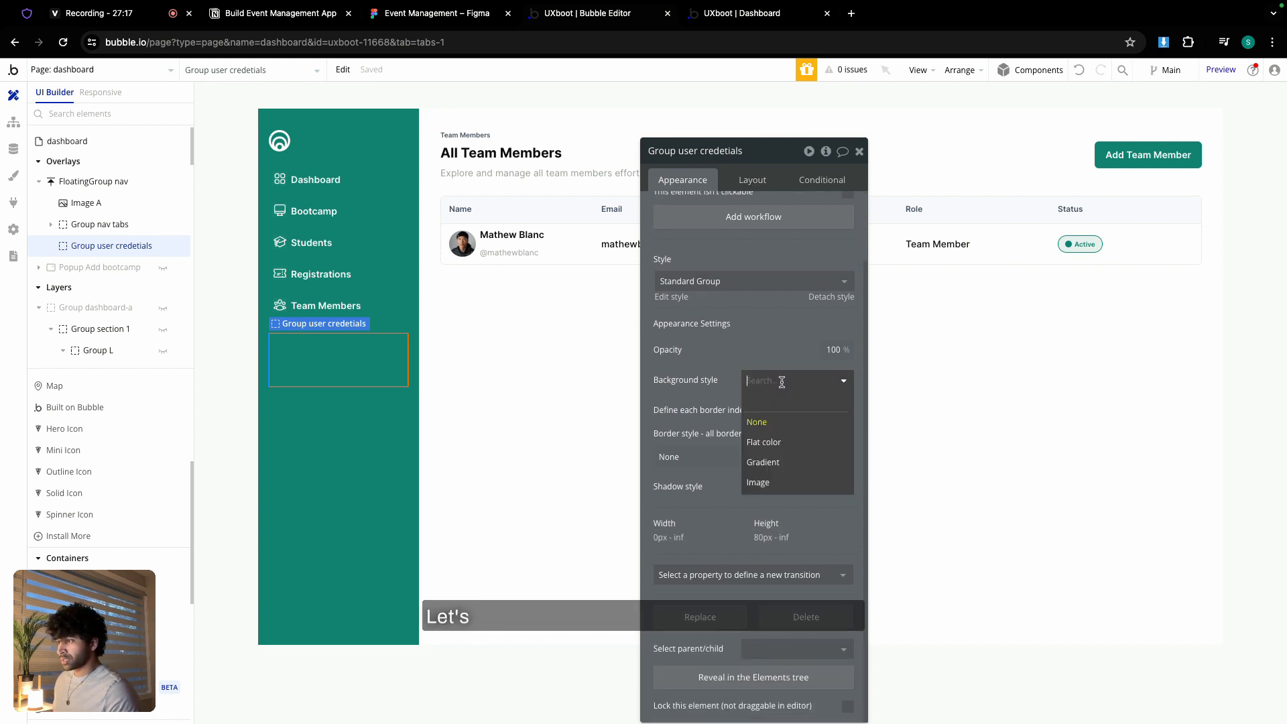
{"action": "left_click", "coordinate": [770, 444]}
{"action": "left_click", "coordinate": [798, 406]}
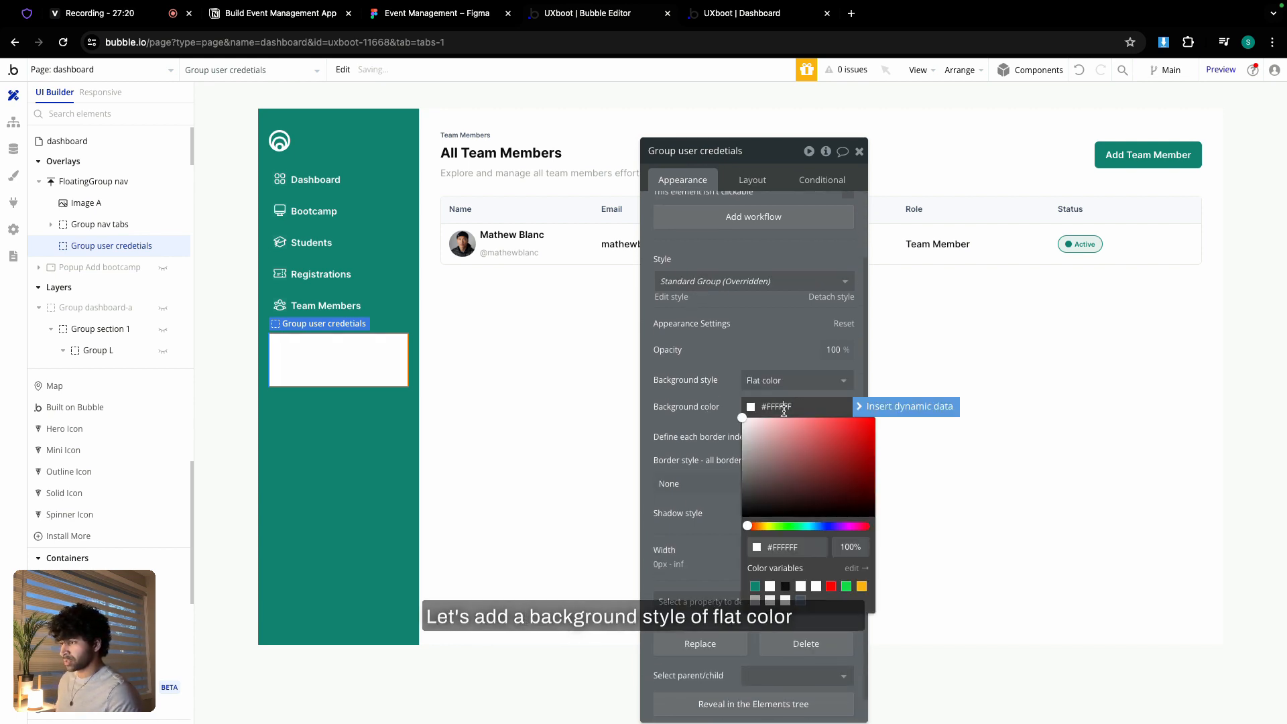
{"action": "left_click", "coordinate": [846, 548]}
{"action": "type", "text": "1"}
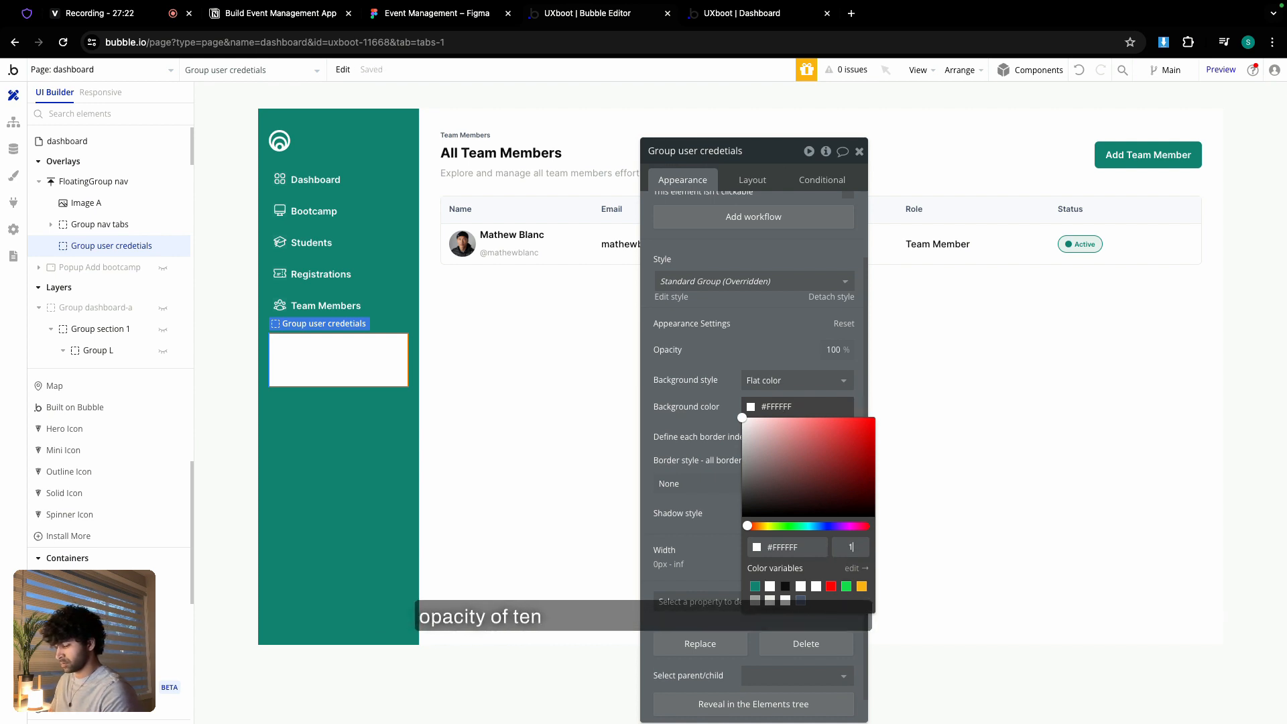
{"action": "type", "text": "0"}
{"action": "left_click", "coordinate": [726, 494]}
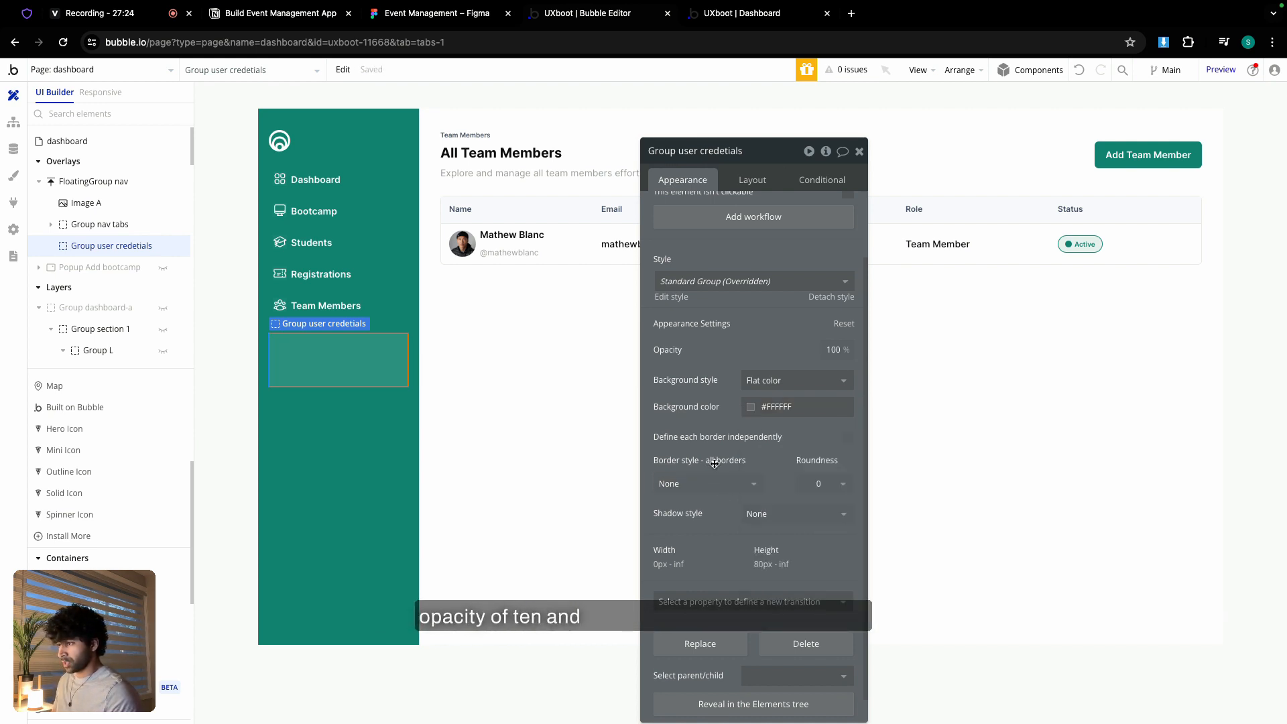
{"action": "left_click", "coordinate": [819, 484]}
{"action": "type", "text": "6"}
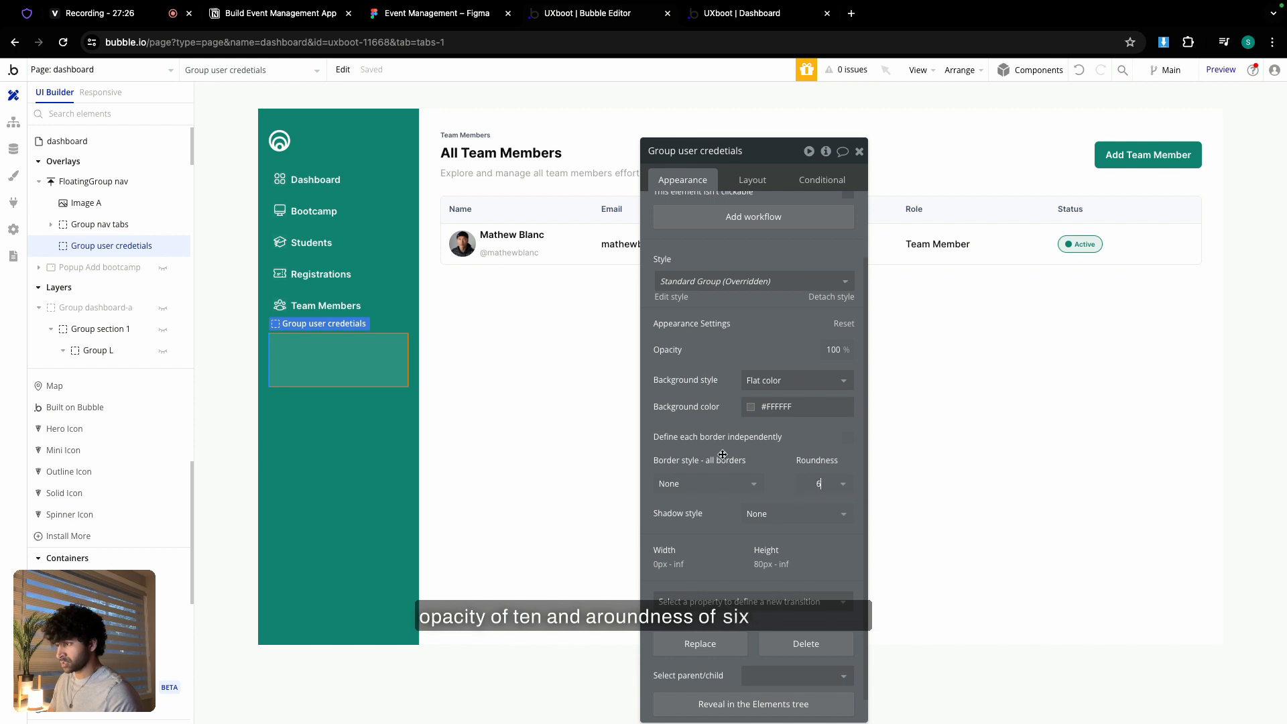
{"action": "key", "text": "Return"}
- Set the group's paddings to 6 px on each side
{"action": "left_click", "coordinate": [342, 417]}
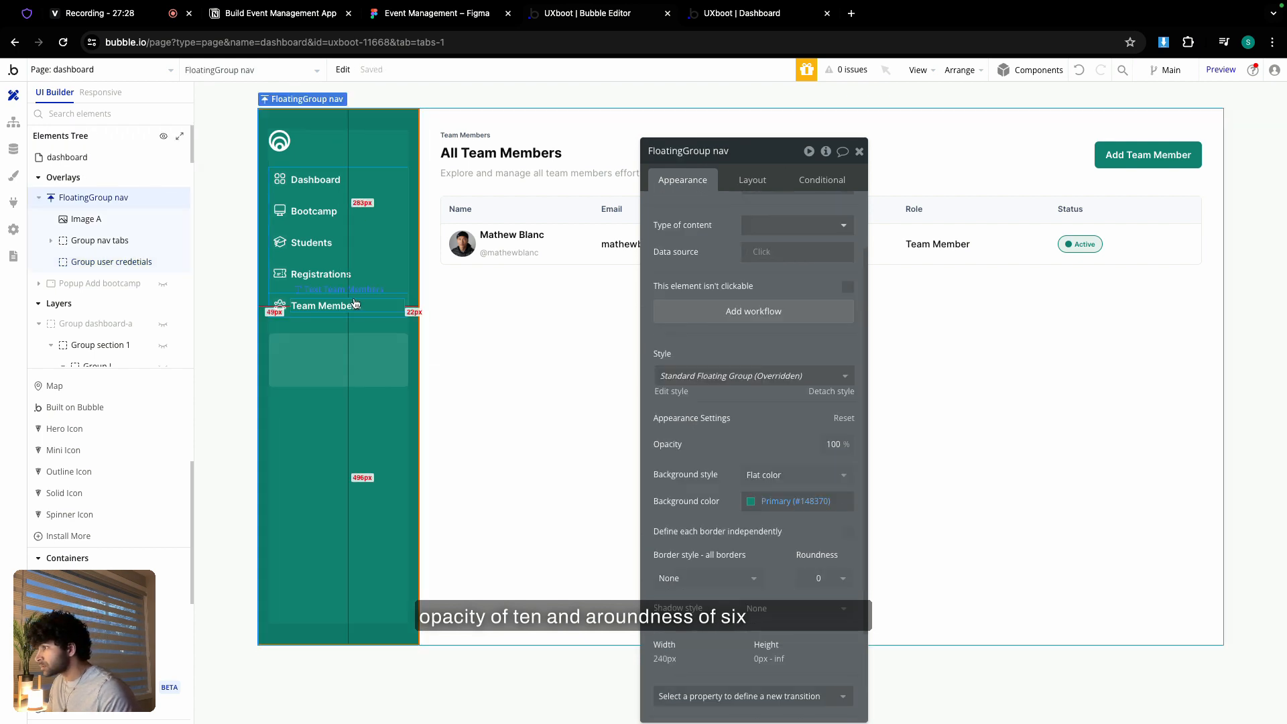
{"action": "left_click", "coordinate": [349, 352]}
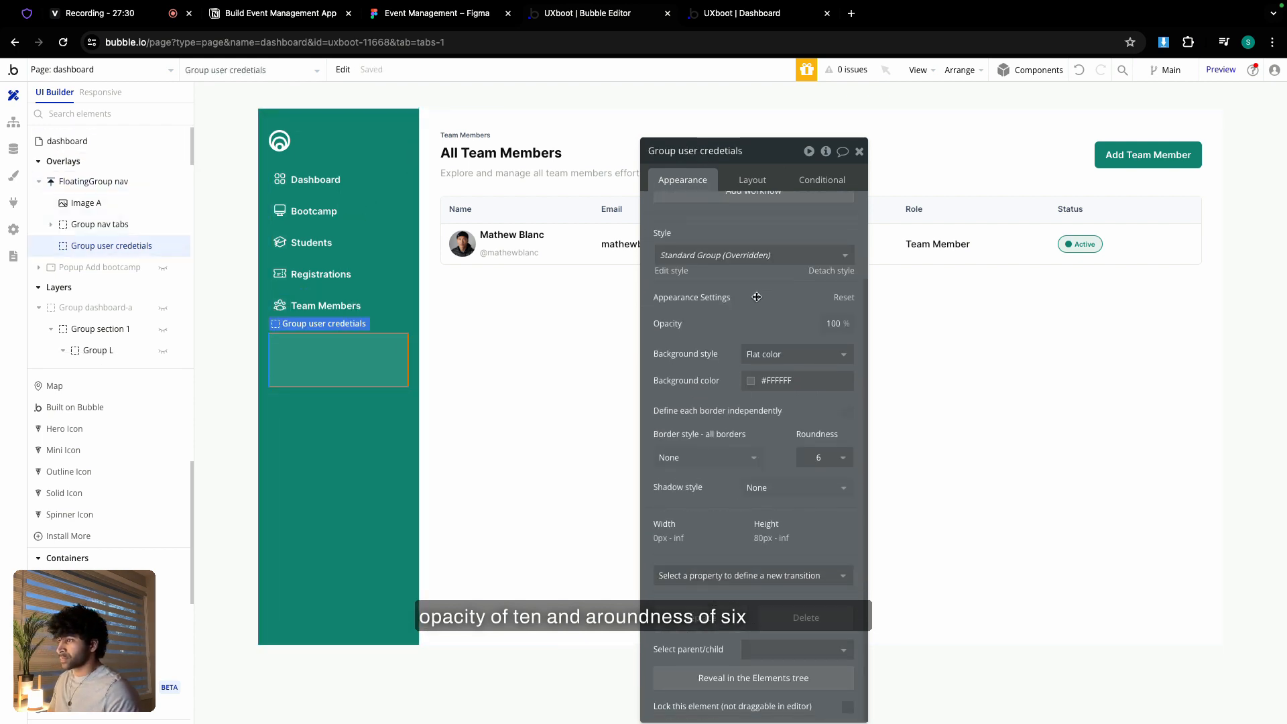
{"action": "left_click", "coordinate": [753, 180]}
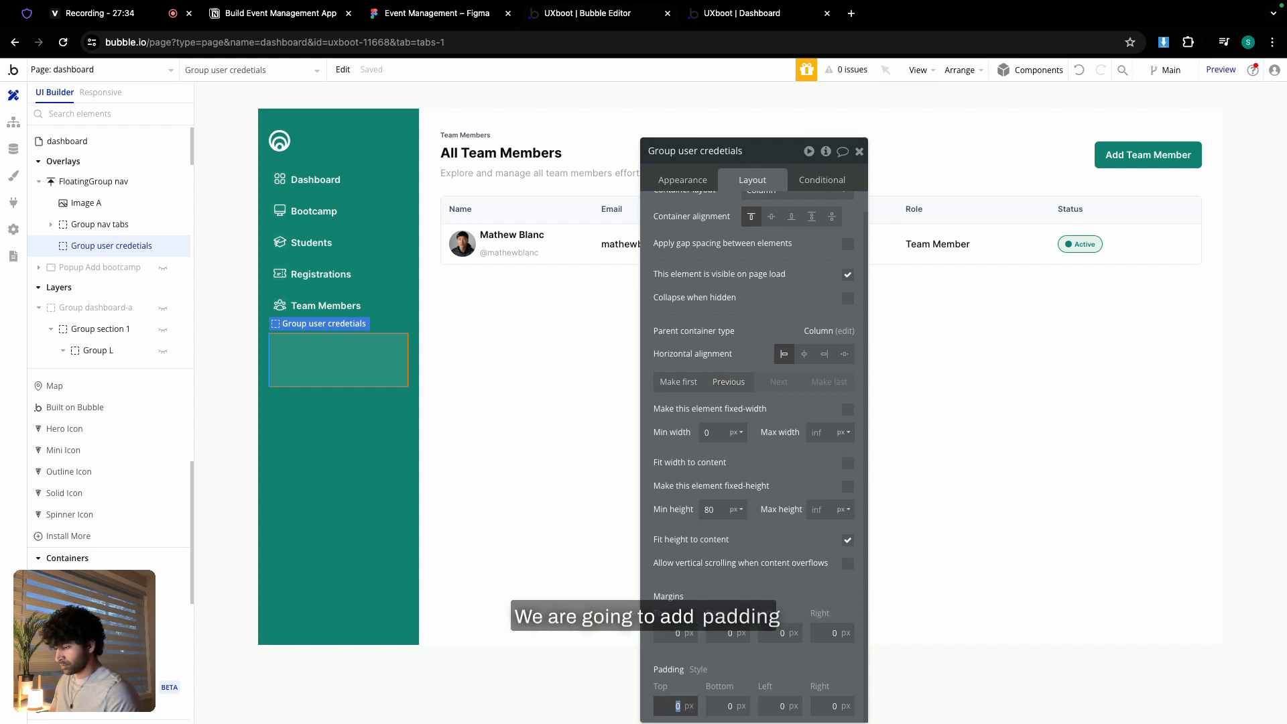
{"action": "type", "text": "6"}
{"action": "key", "text": "Tab"}
{"action": "type", "text": "6"}
{"action": "key", "text": "Tab"}
{"action": "type", "text": "6"}
{"action": "key", "text": "Tab"}
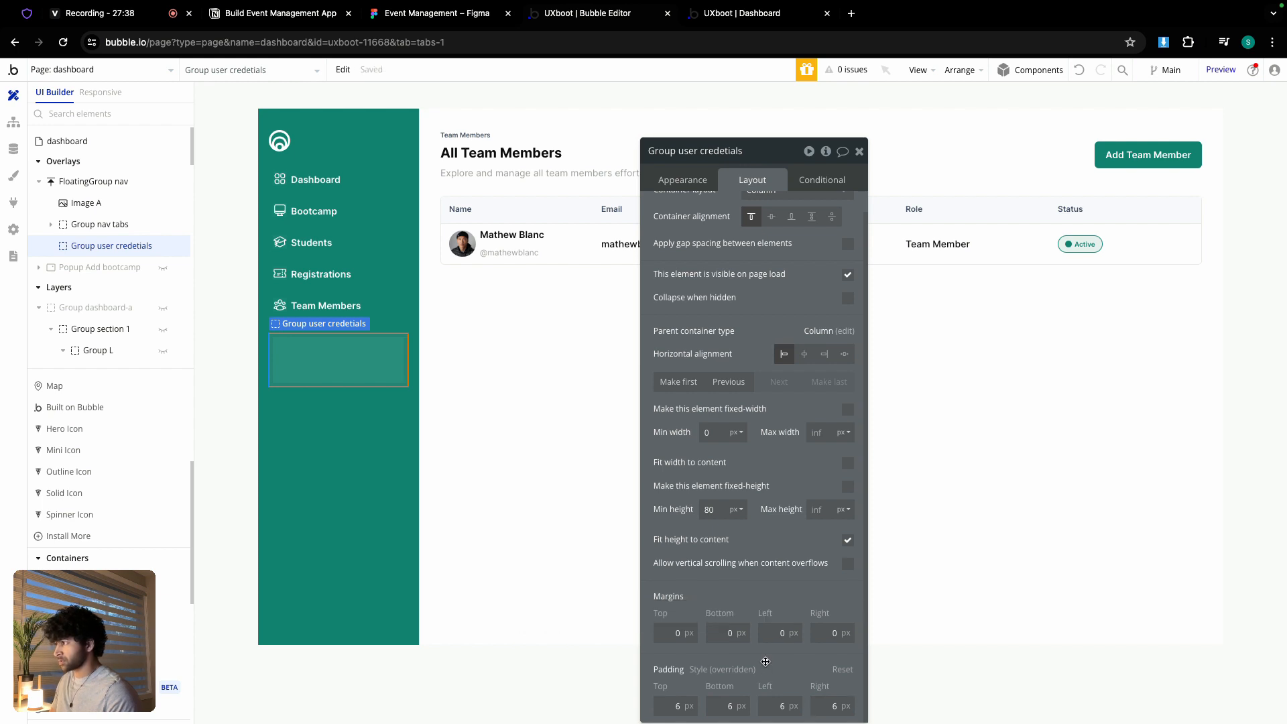
- Switch the group's container layout to Row and compare it with the Figma design
{"action": "left_click", "coordinate": [459, 242]}
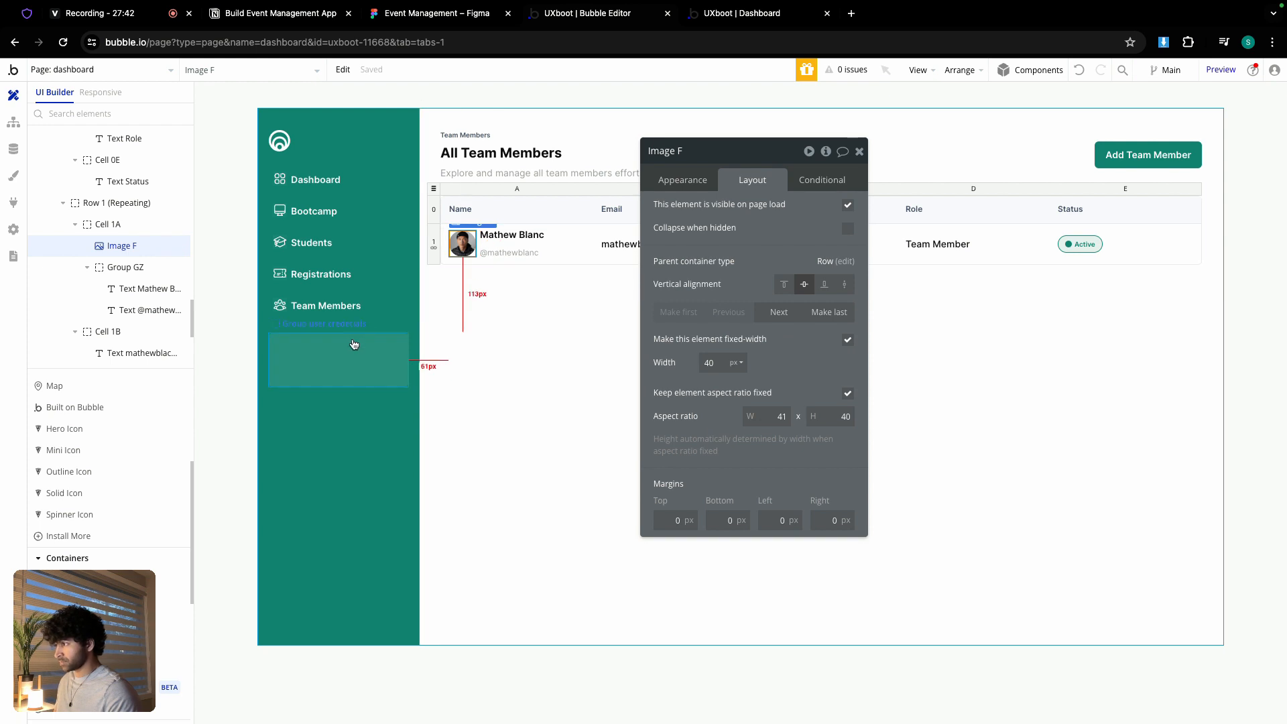
{"action": "left_click", "coordinate": [404, 360]}
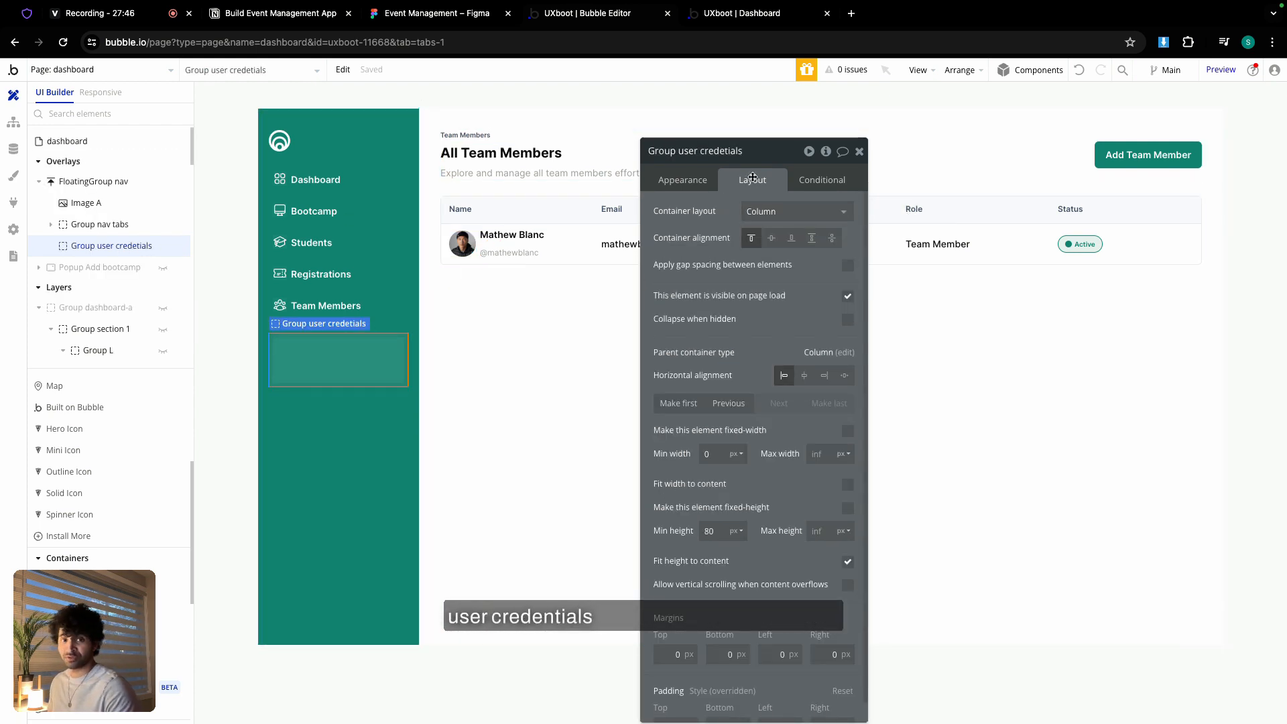
{"action": "left_click", "coordinate": [758, 211]}
{"action": "left_click", "coordinate": [772, 295]}
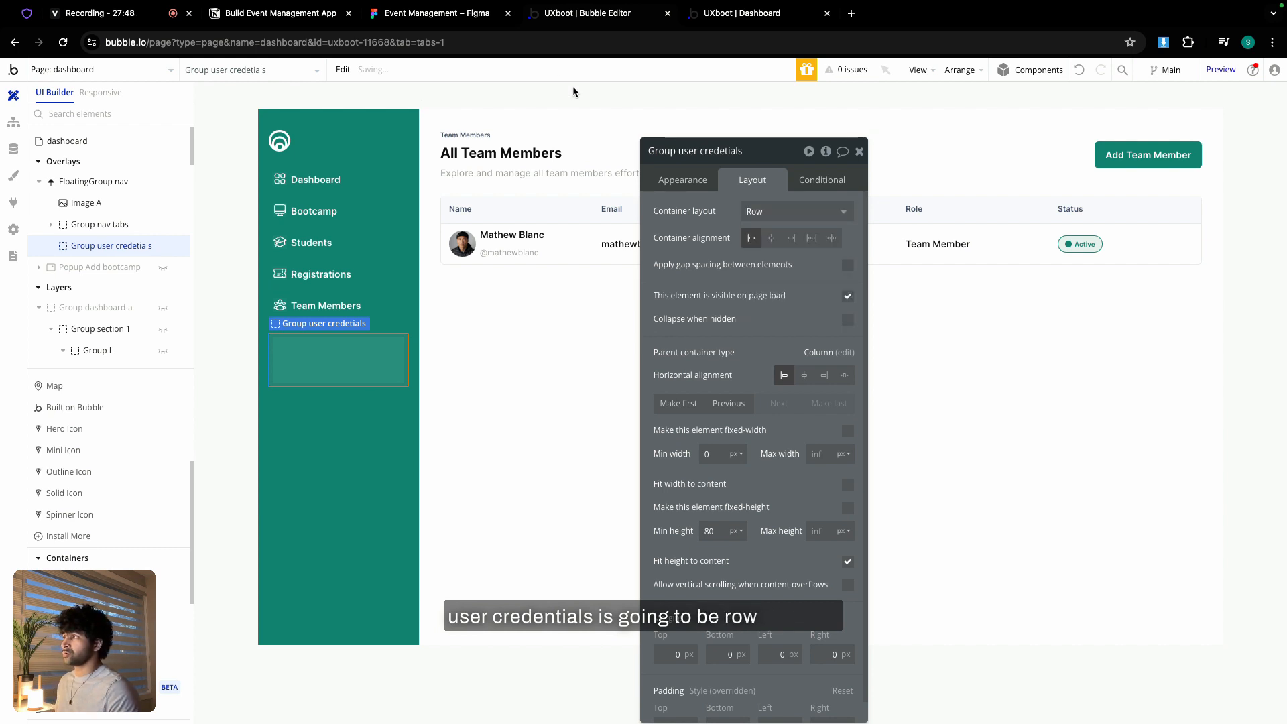
{"action": "left_click", "coordinate": [465, 23]}
{"action": "scroll", "coordinate": [383, 363], "scroll_direction": "down", "scroll_amount": 3}
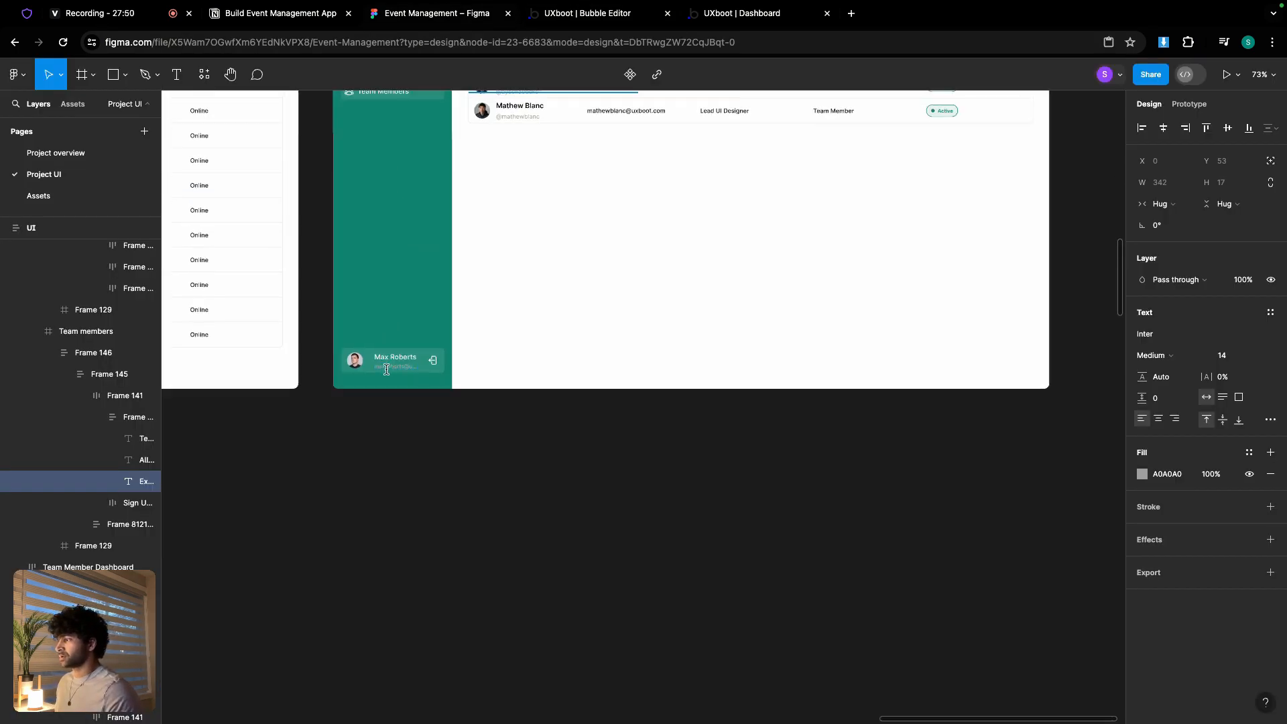
{"action": "scroll", "coordinate": [383, 362], "scroll_direction": "up", "scroll_amount": 5}
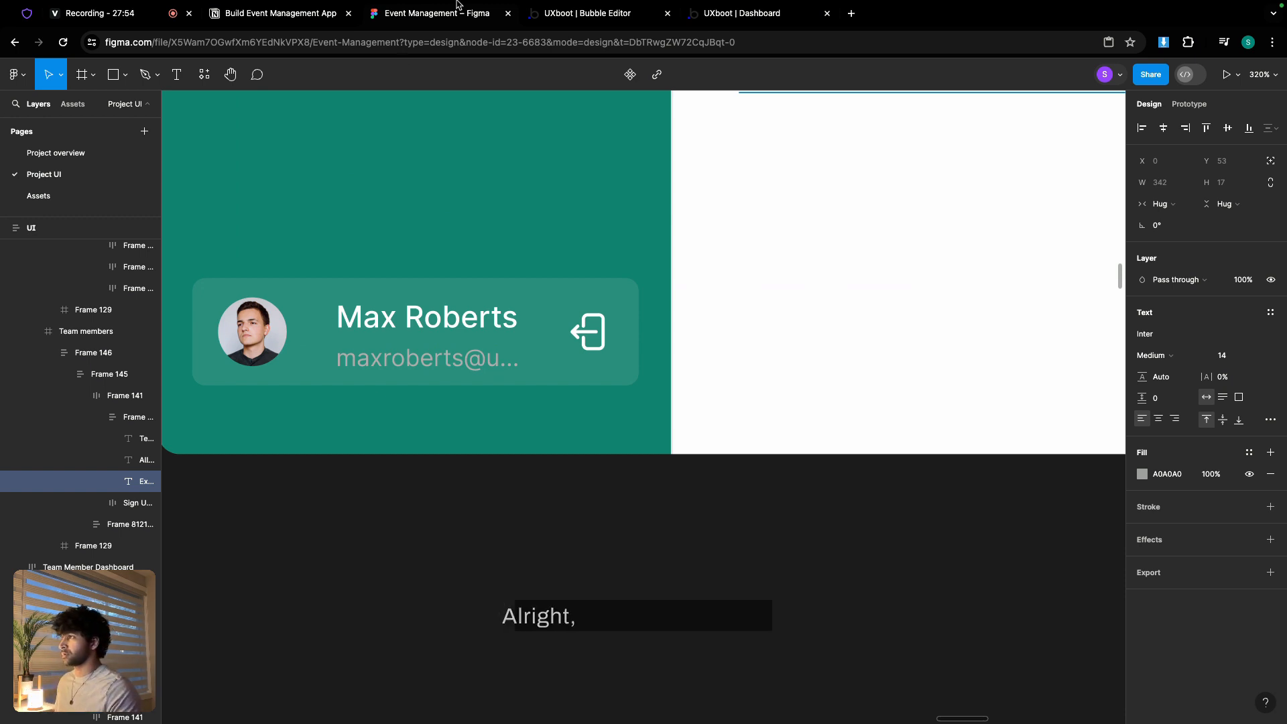
{"action": "left_click", "coordinate": [588, 20]}
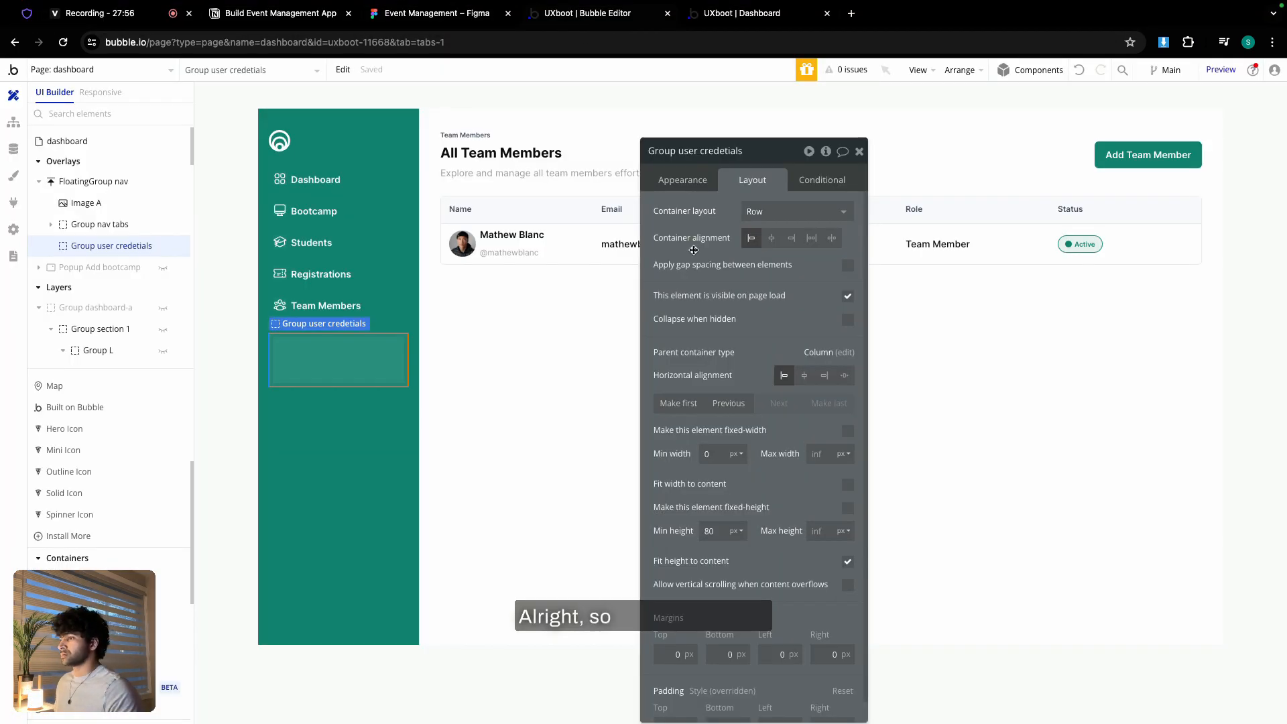
- Paste the table's avatar image into the user-credentials group
{"action": "left_click", "coordinate": [462, 236]}
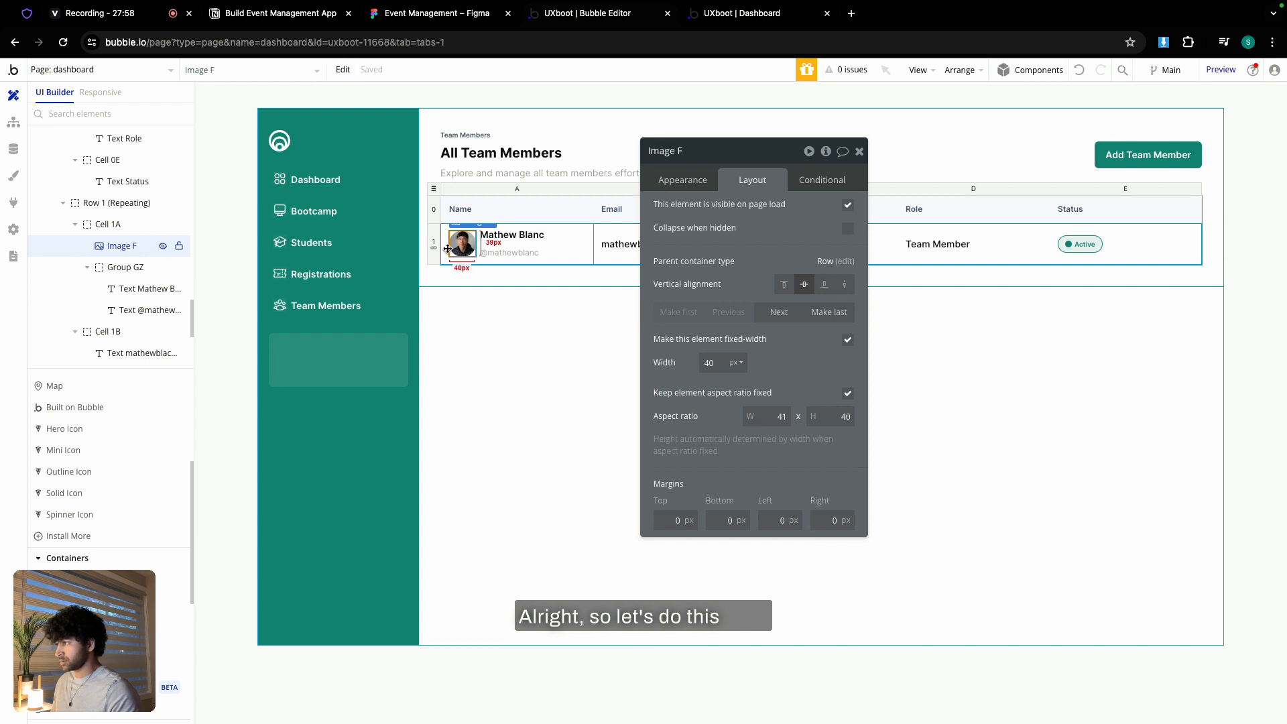
{"action": "left_click", "coordinate": [315, 361]}
{"action": "right_click", "coordinate": [313, 359]}
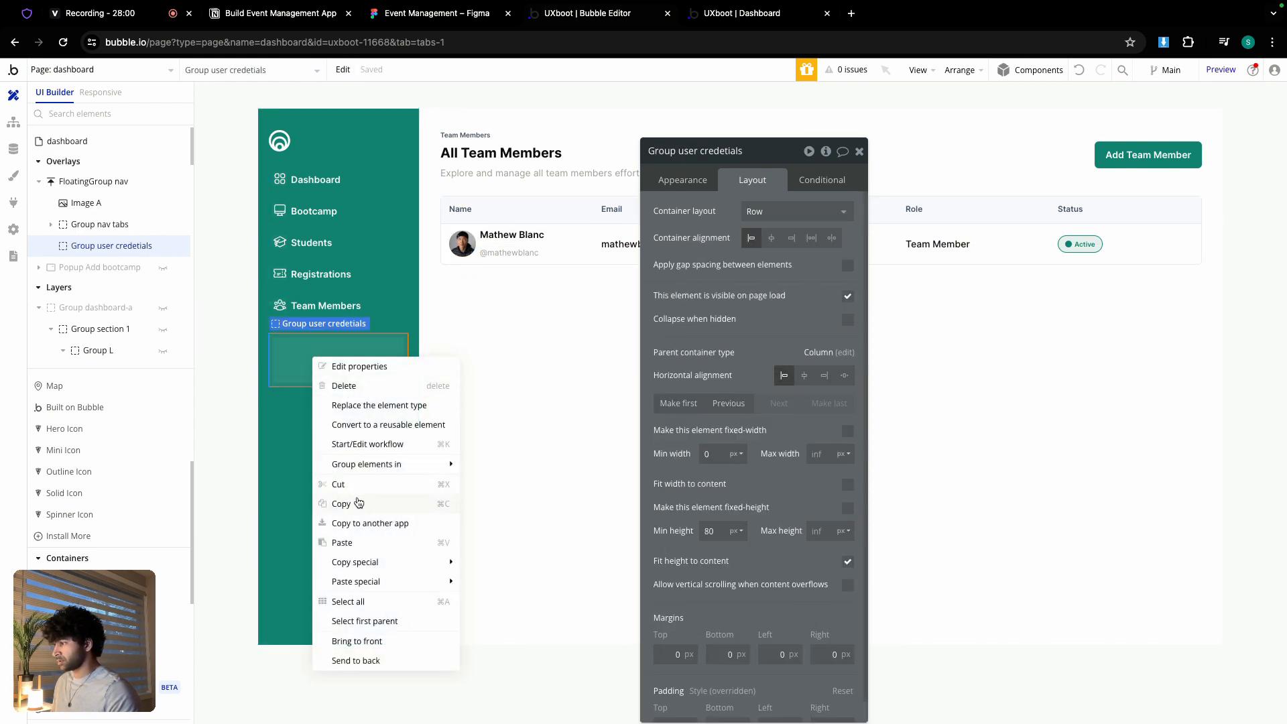
{"action": "left_click", "coordinate": [342, 542]}
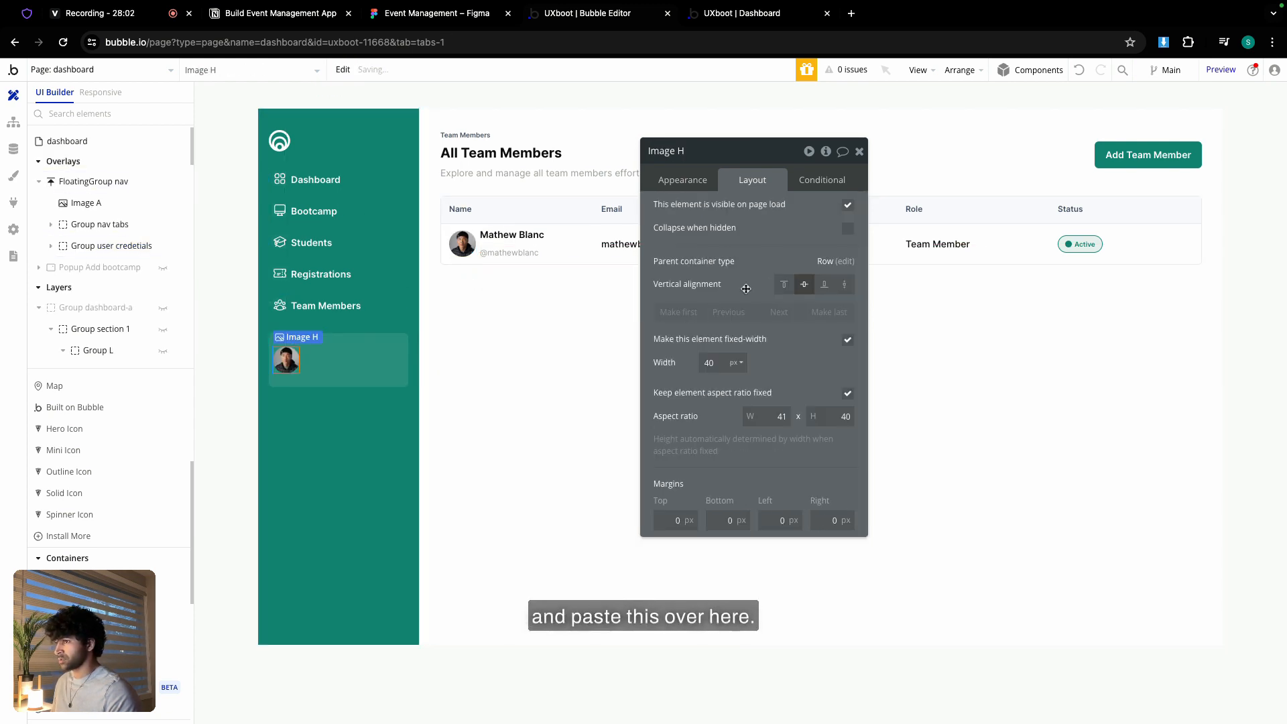
- Check the avatar size in Figma and set the pasted image's width to 32 px
{"action": "left_click", "coordinate": [403, 20]}
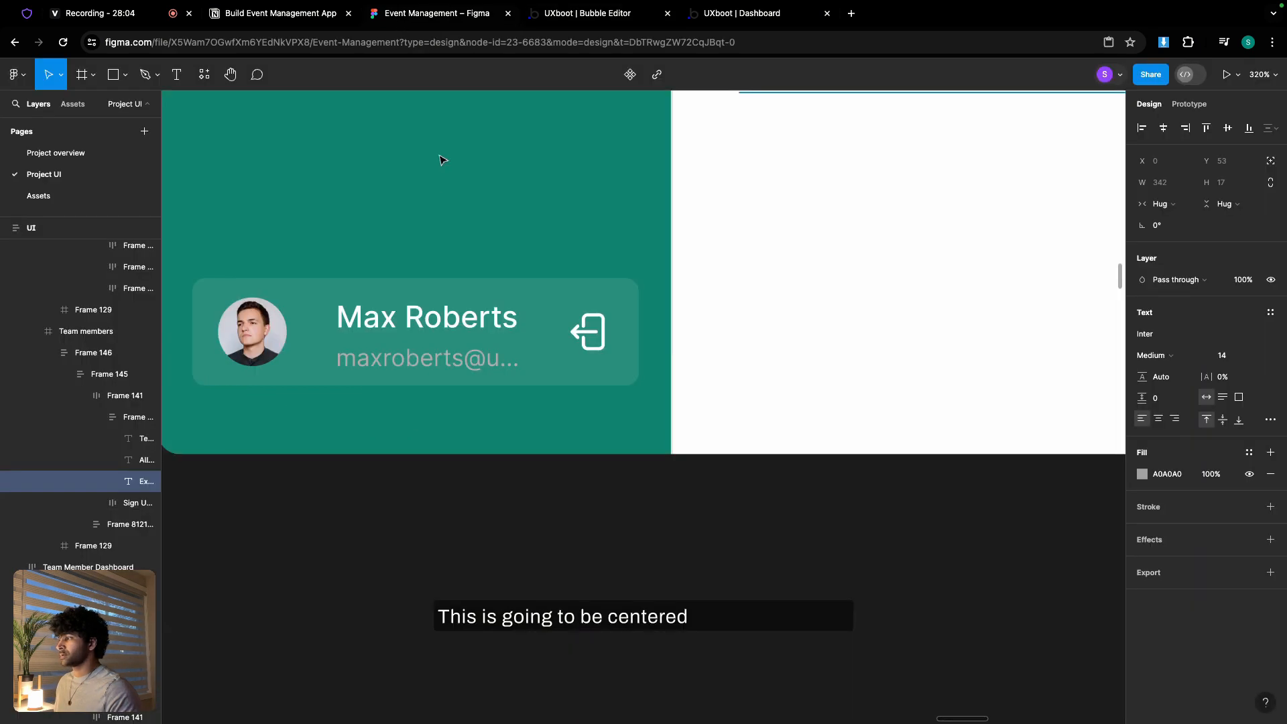
{"action": "left_click", "coordinate": [235, 339]}
{"action": "left_click", "coordinate": [234, 338]}
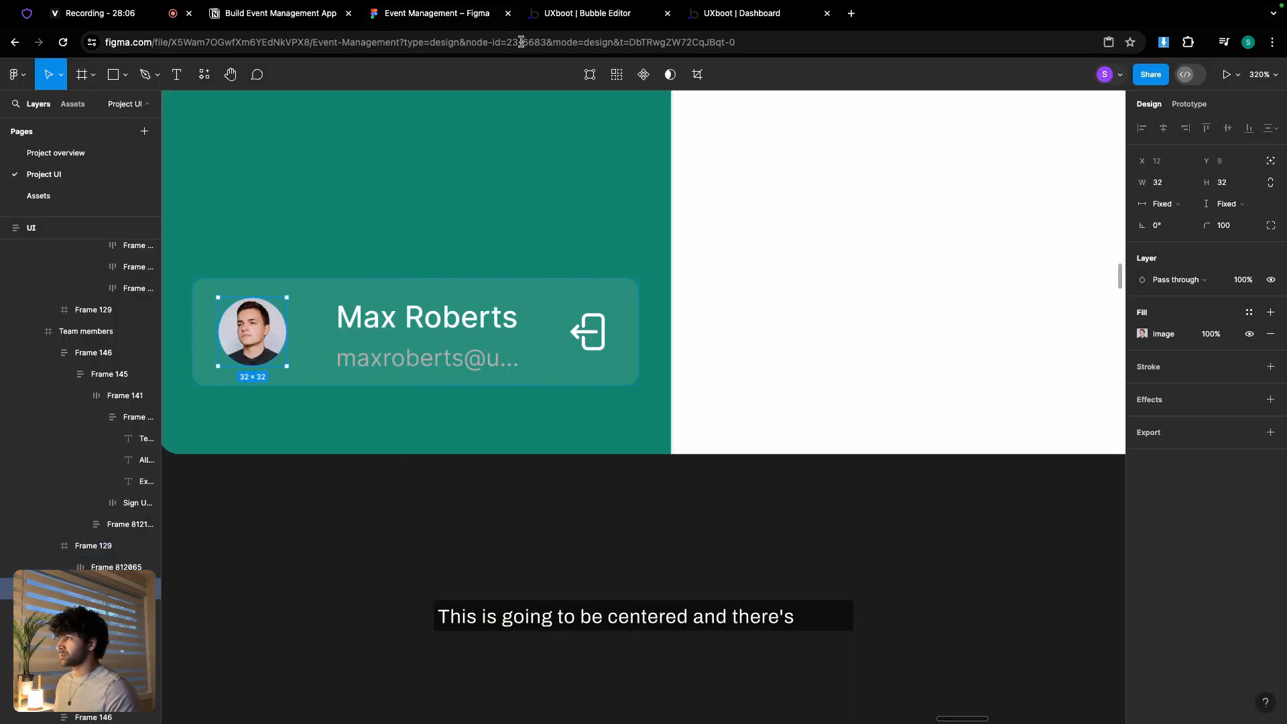
{"action": "left_click", "coordinate": [555, 9]}
{"action": "left_click", "coordinate": [716, 363]}
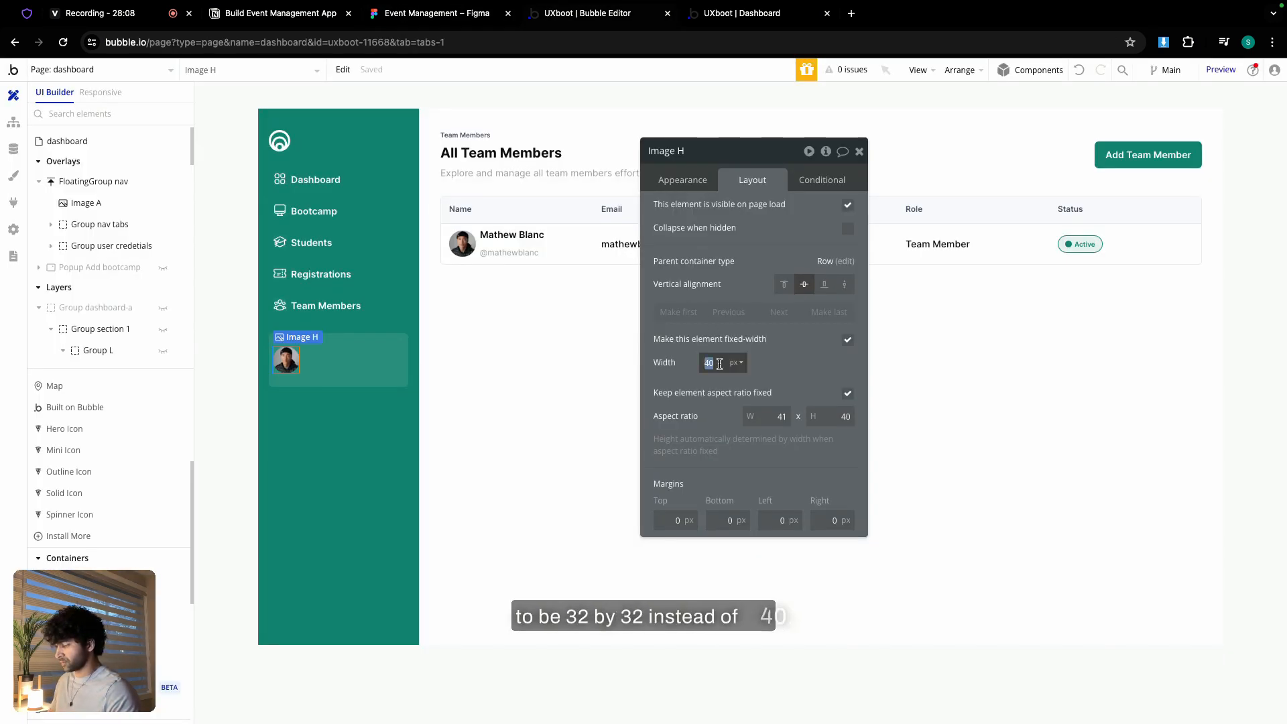
{"action": "left_click", "coordinate": [680, 366]}
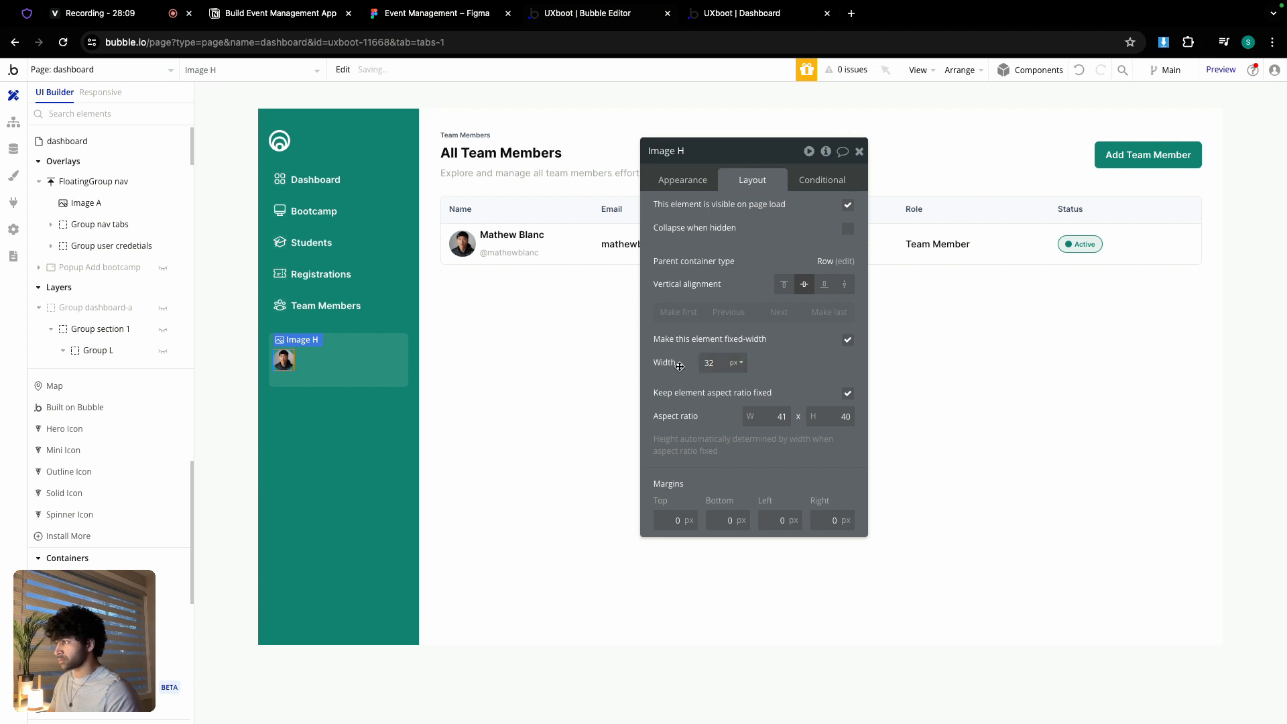
{"action": "left_click", "coordinate": [695, 184]}
- Replace the avatar's image source with Current User's avatar:processed with Imgix
{"action": "left_click", "coordinate": [767, 273]}
{"action": "key", "text": "super+a"}
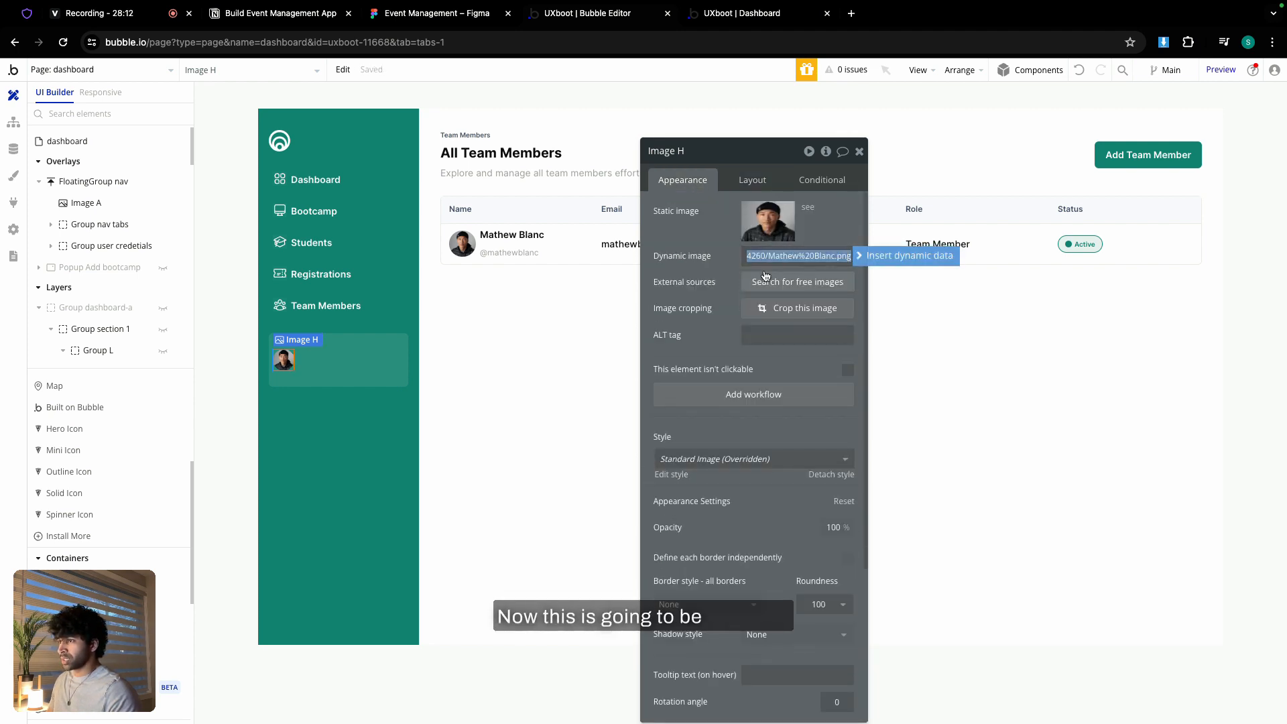
{"action": "key", "text": "BackSpace"}
{"action": "left_click", "coordinate": [885, 259]}
{"action": "left_click", "coordinate": [807, 260]}
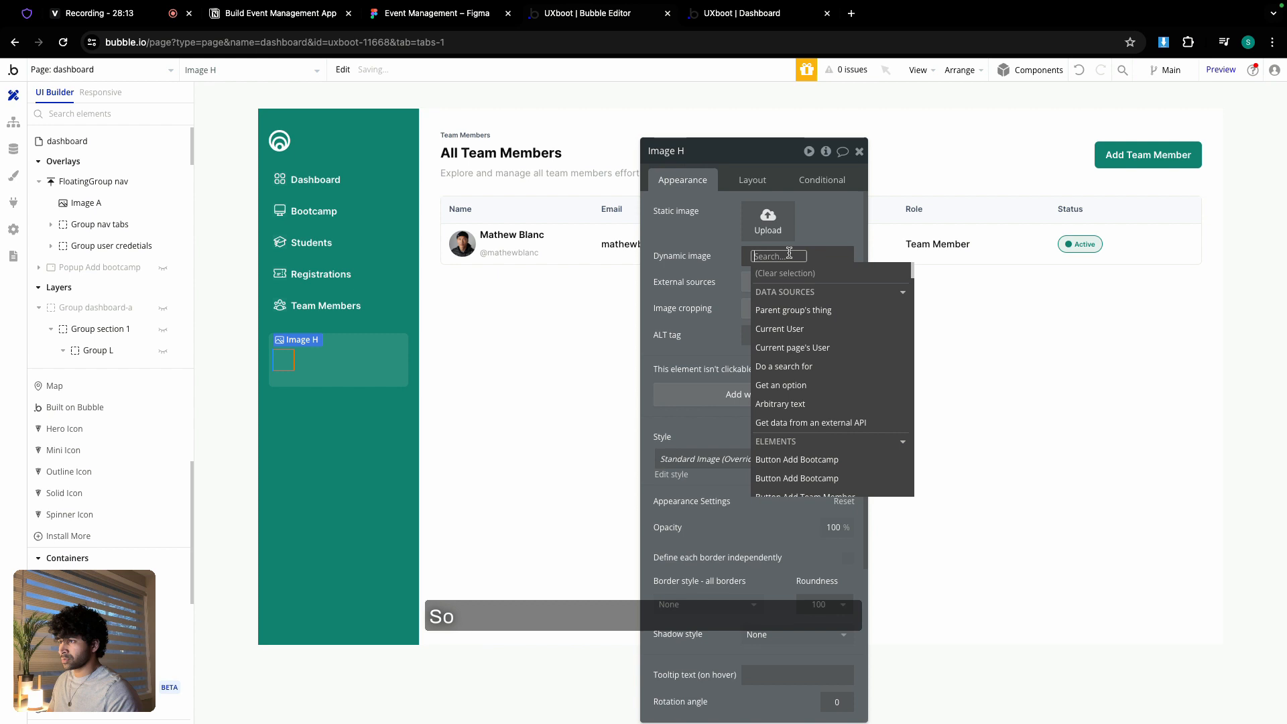
{"action": "left_click", "coordinate": [787, 334]}
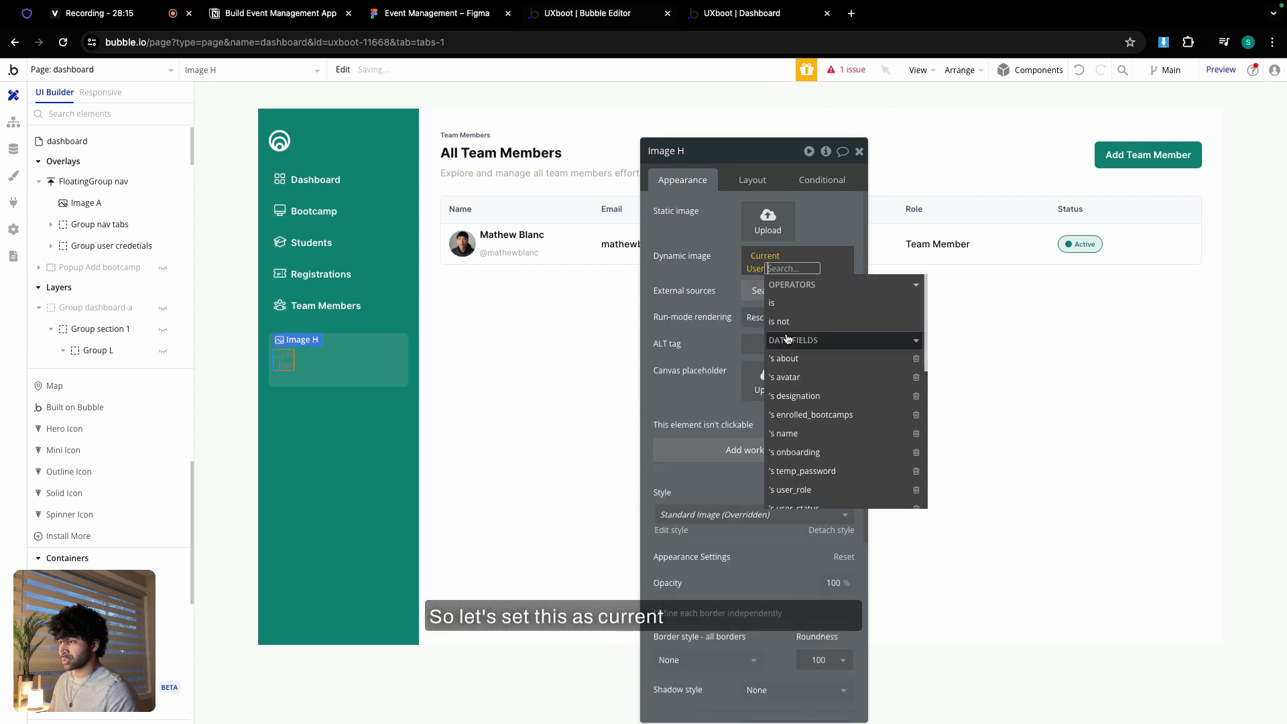
{"action": "left_click", "coordinate": [783, 377]}
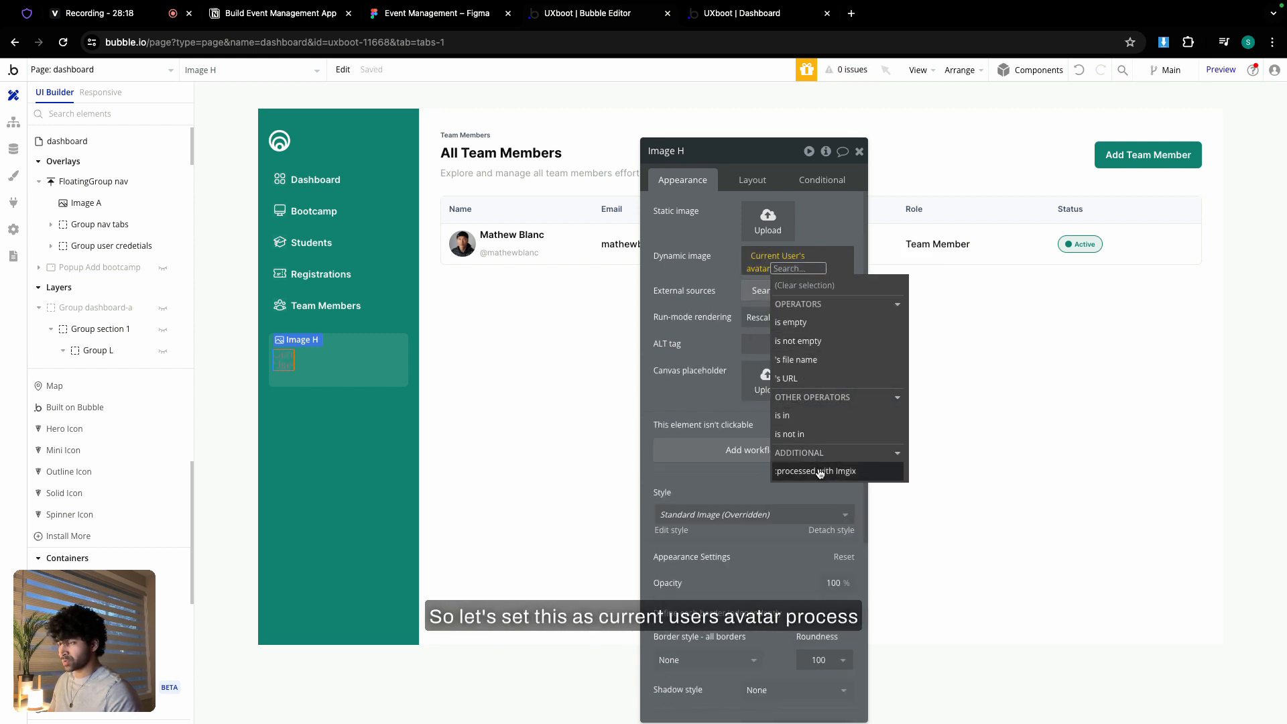
{"action": "left_click", "coordinate": [818, 471]}
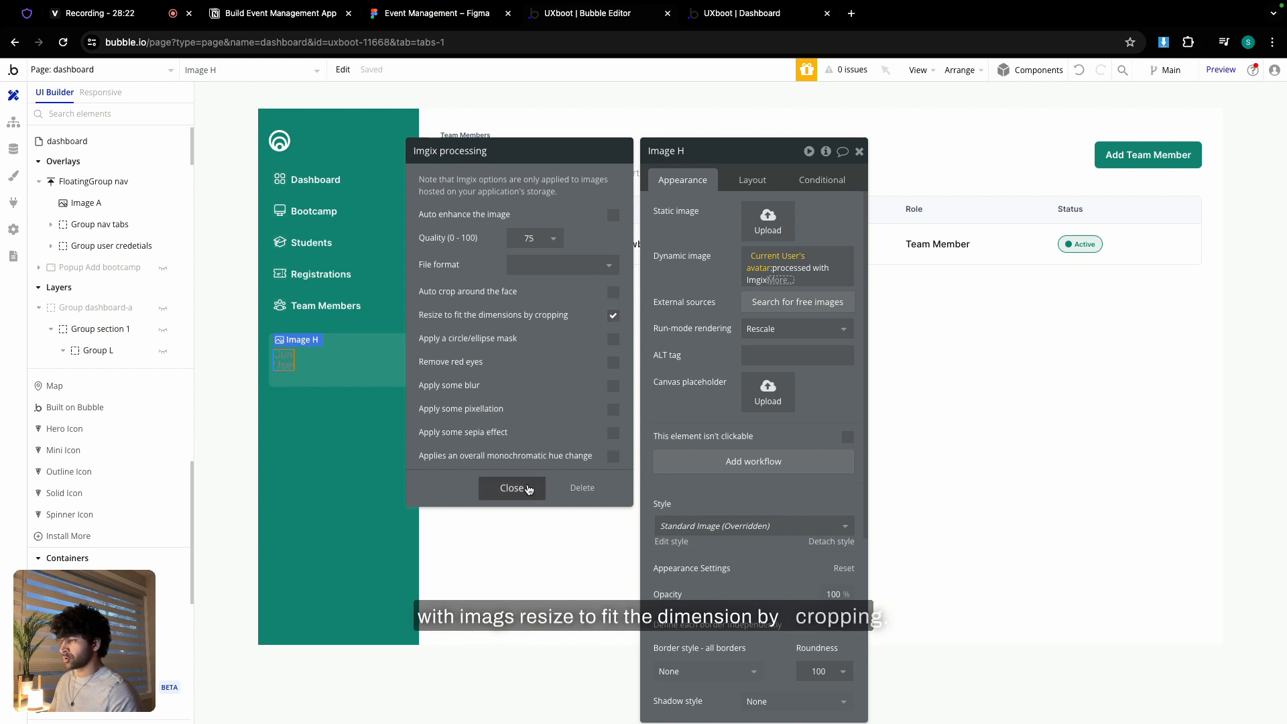
{"action": "left_click", "coordinate": [529, 489]}
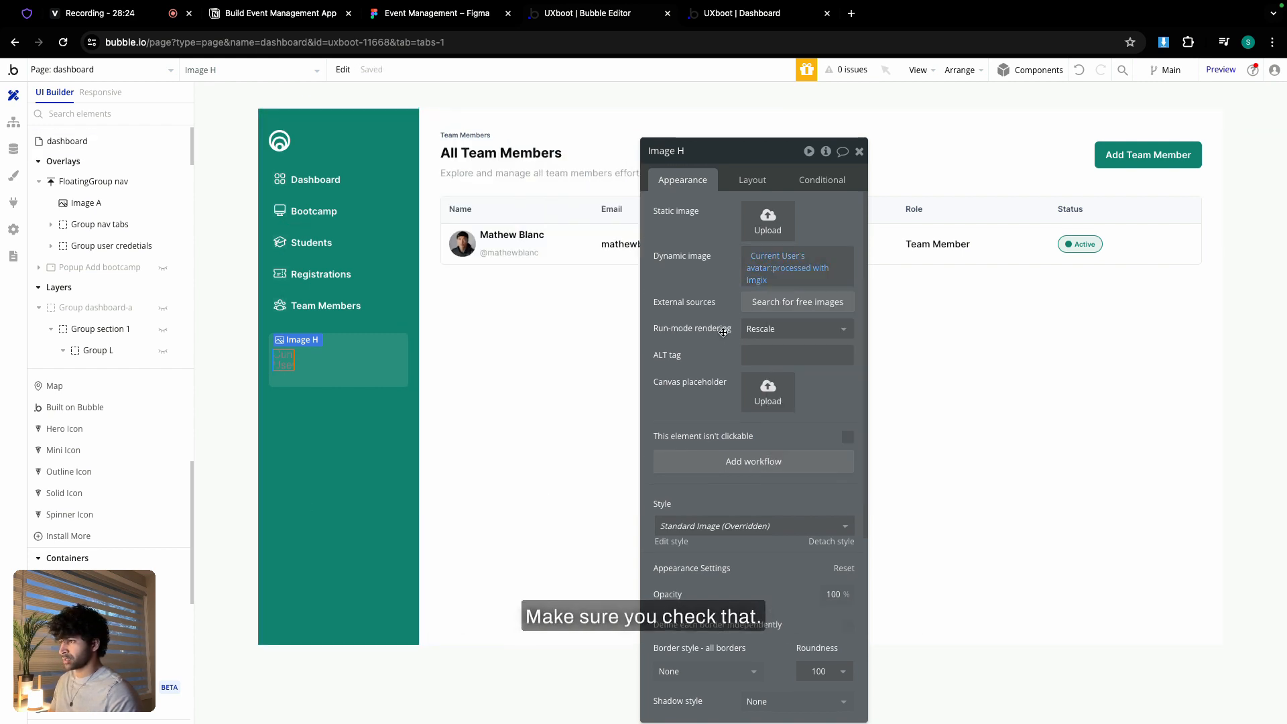
- Set the avatar's run-mode rendering to Zoom
{"action": "left_click", "coordinate": [757, 330]}
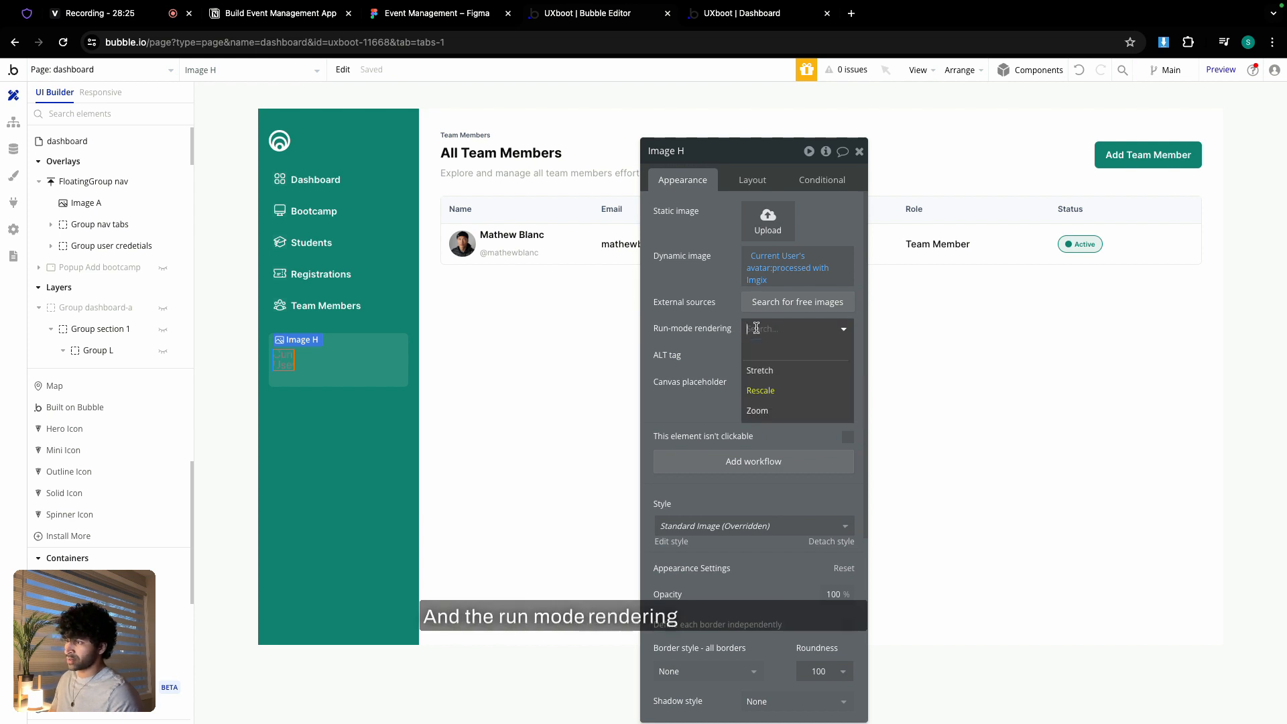
{"action": "left_click", "coordinate": [754, 410]}
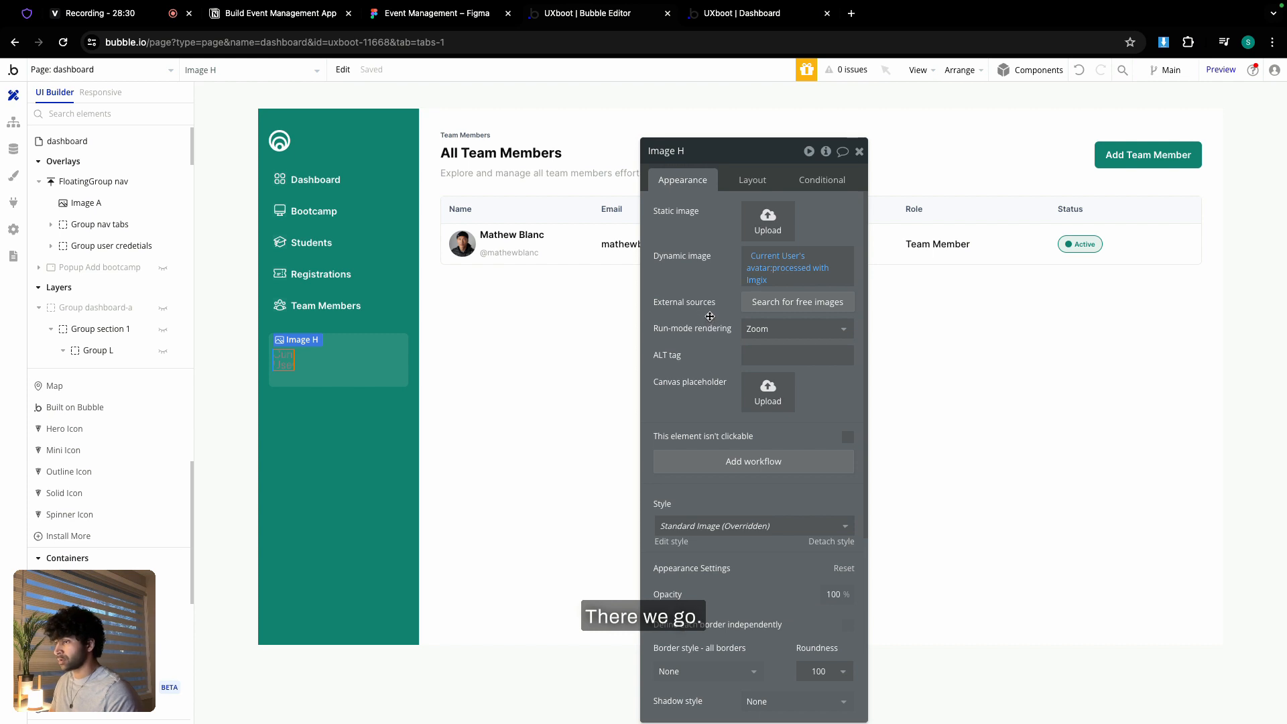
{"action": "scroll", "coordinate": [711, 321], "scroll_direction": "down", "scroll_amount": 1}
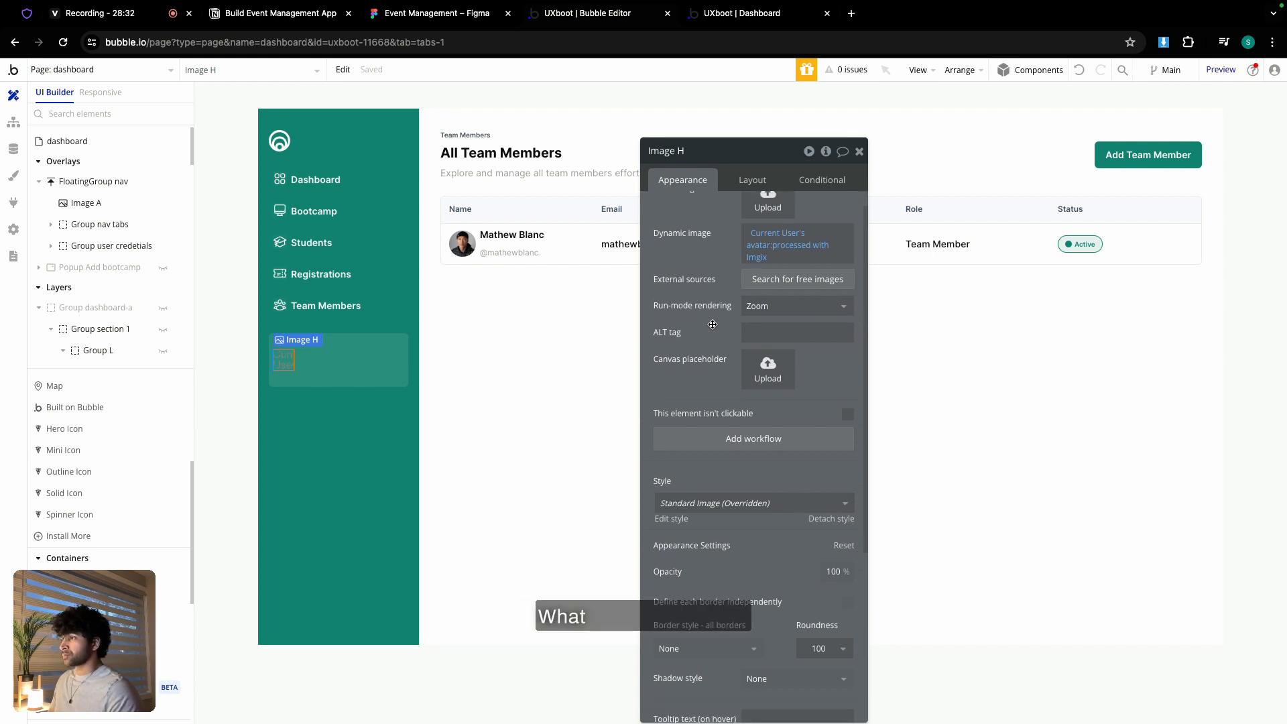
{"action": "scroll", "coordinate": [702, 263], "scroll_direction": "up", "scroll_amount": 1}
- Turn on gap spacing for Group user credetials with a column gap of 6
{"action": "left_click", "coordinate": [752, 180]}
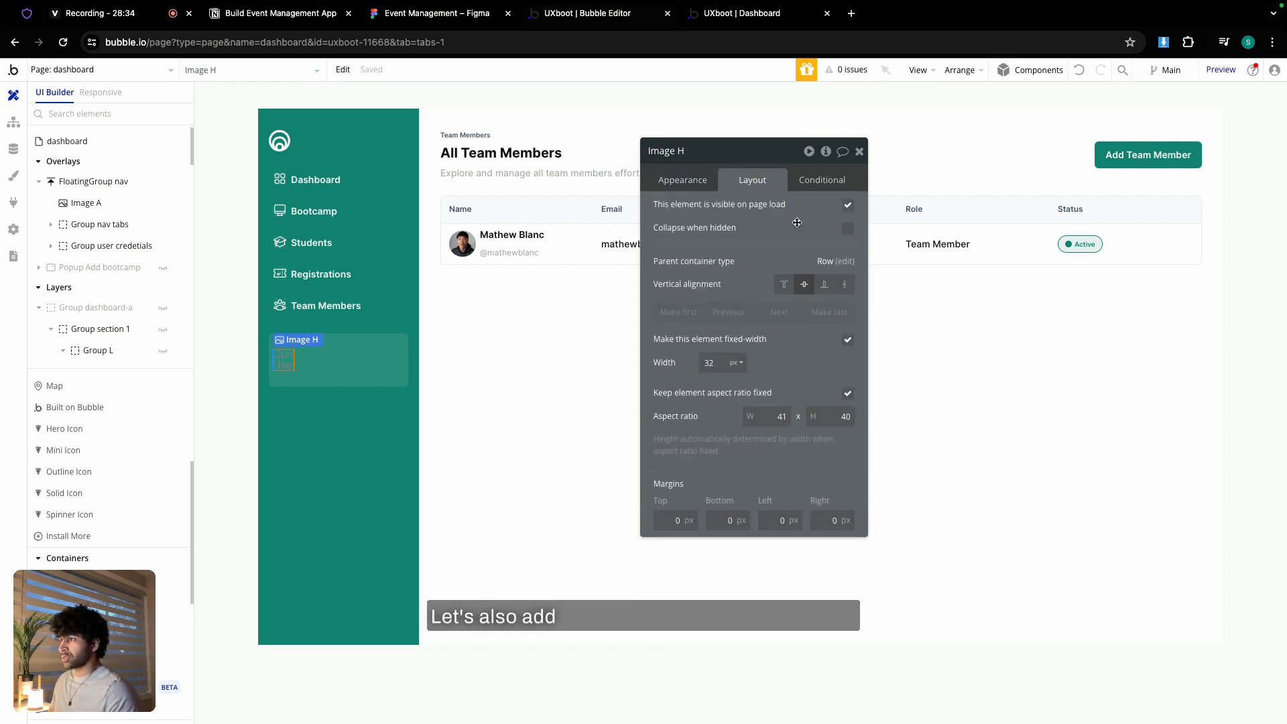
{"action": "left_click", "coordinate": [404, 357]}
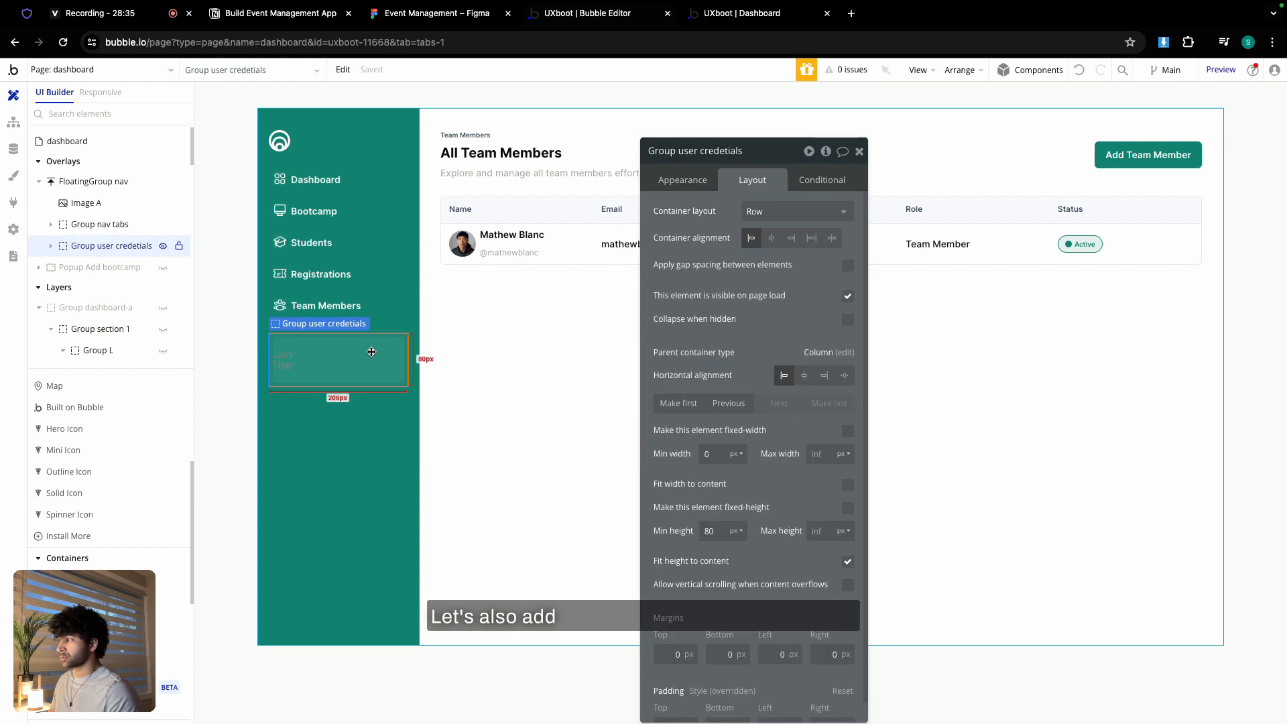
{"action": "left_click", "coordinate": [849, 266]}
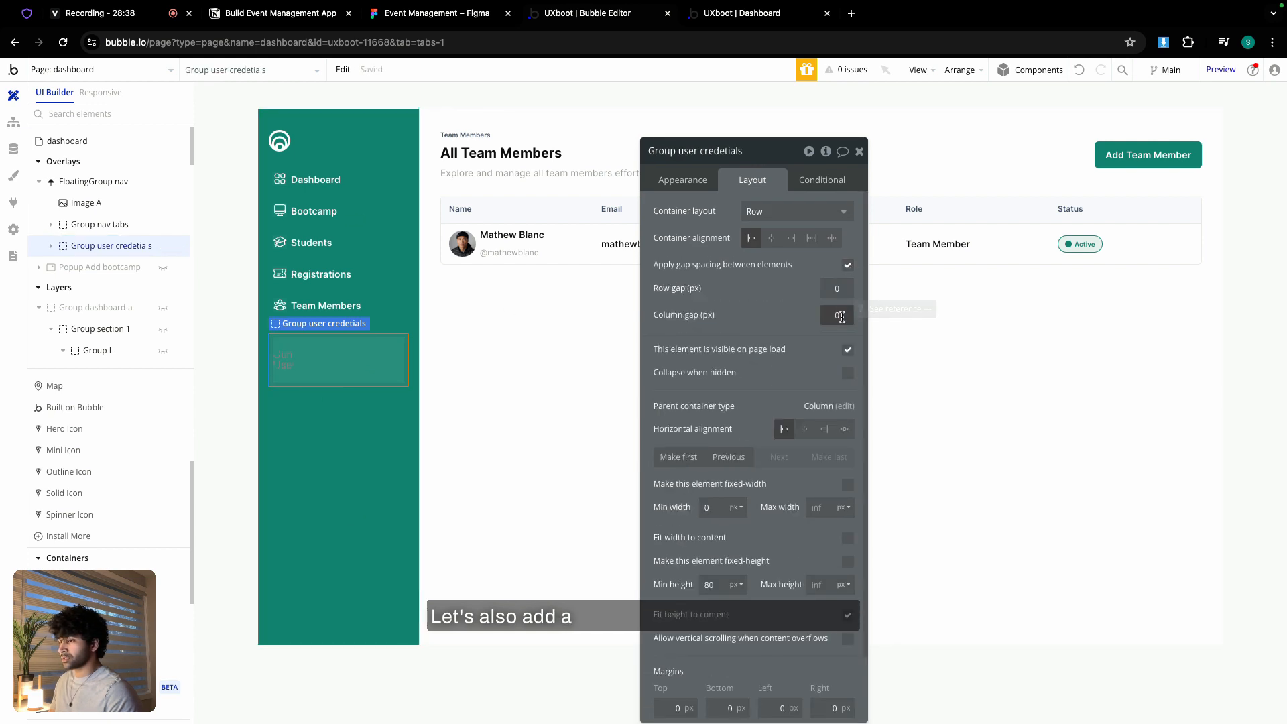
{"action": "double_click", "coordinate": [841, 317]}
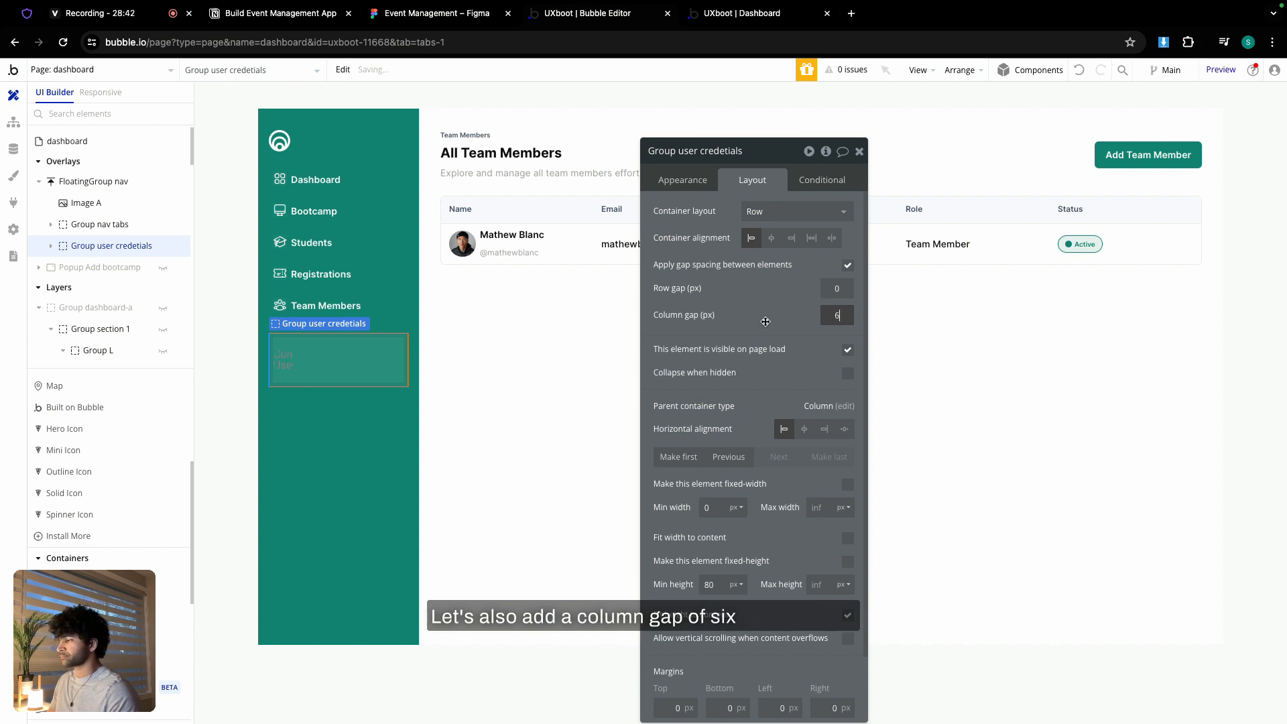
{"action": "type", "text": "6"}
- Paste the table's name-and-handle text group into the credentials card
{"action": "left_click", "coordinate": [860, 151]}
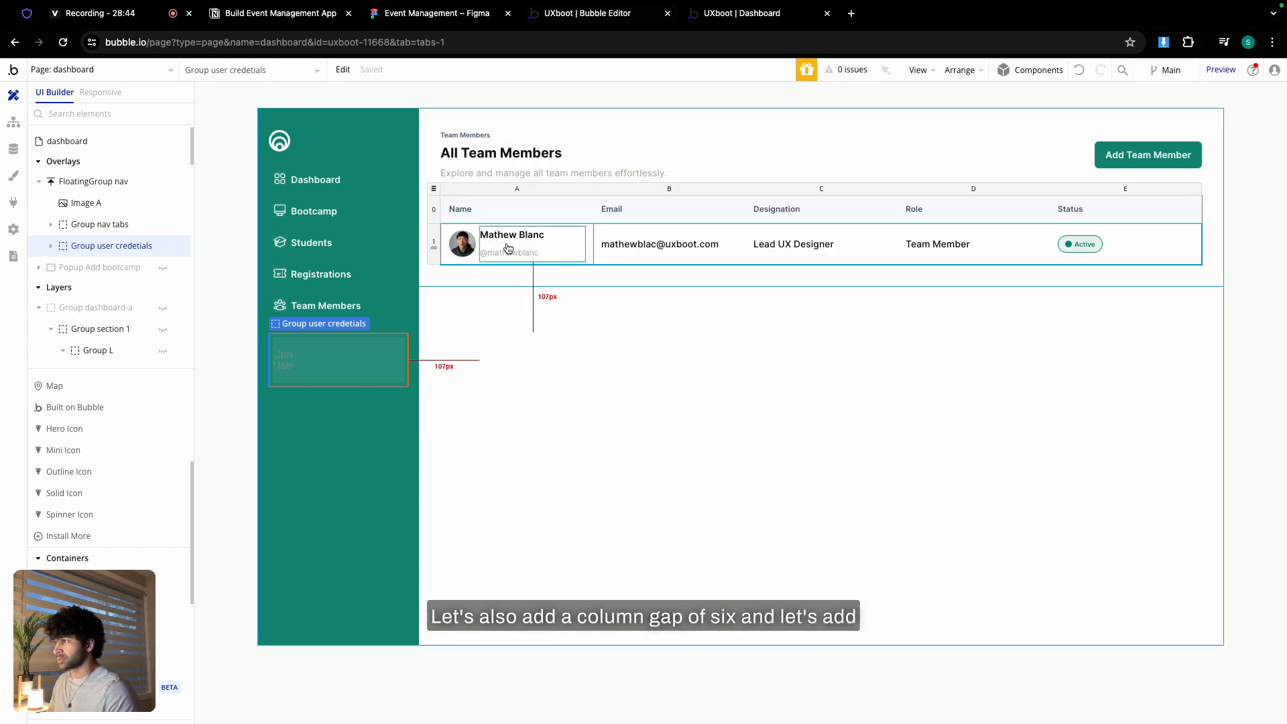
{"action": "double_click", "coordinate": [508, 247]}
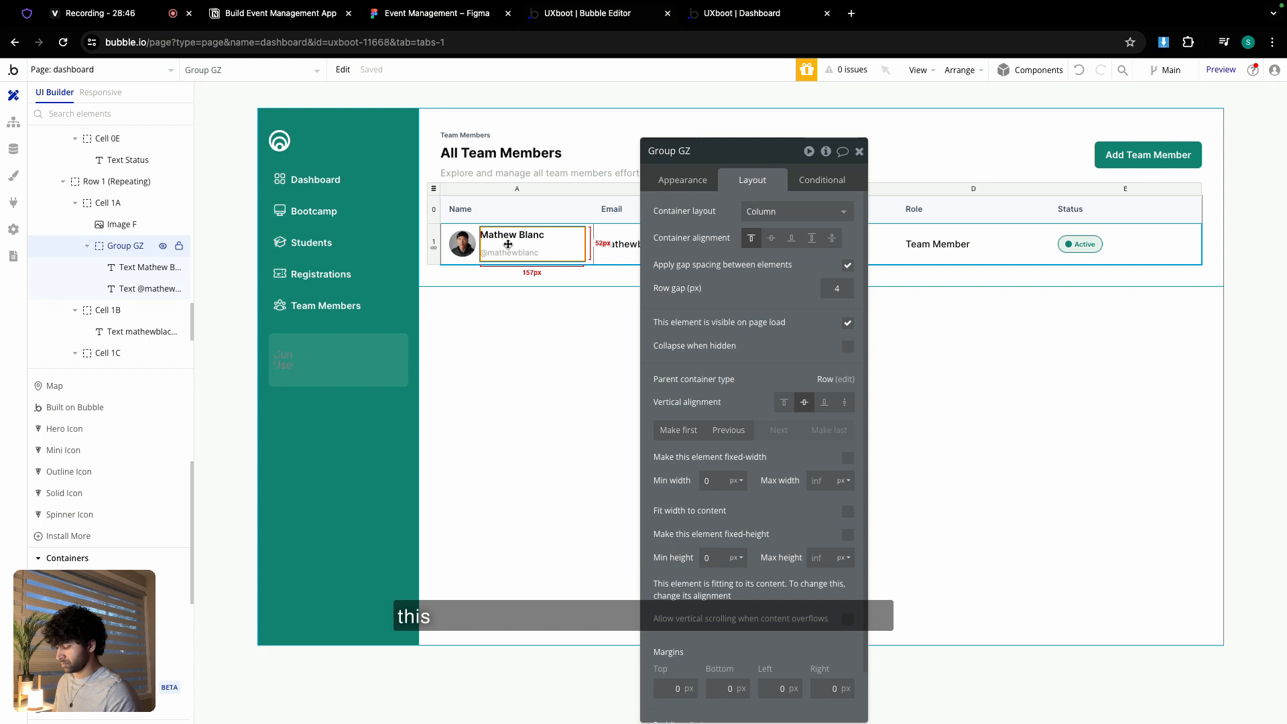
{"action": "left_click", "coordinate": [325, 356]}
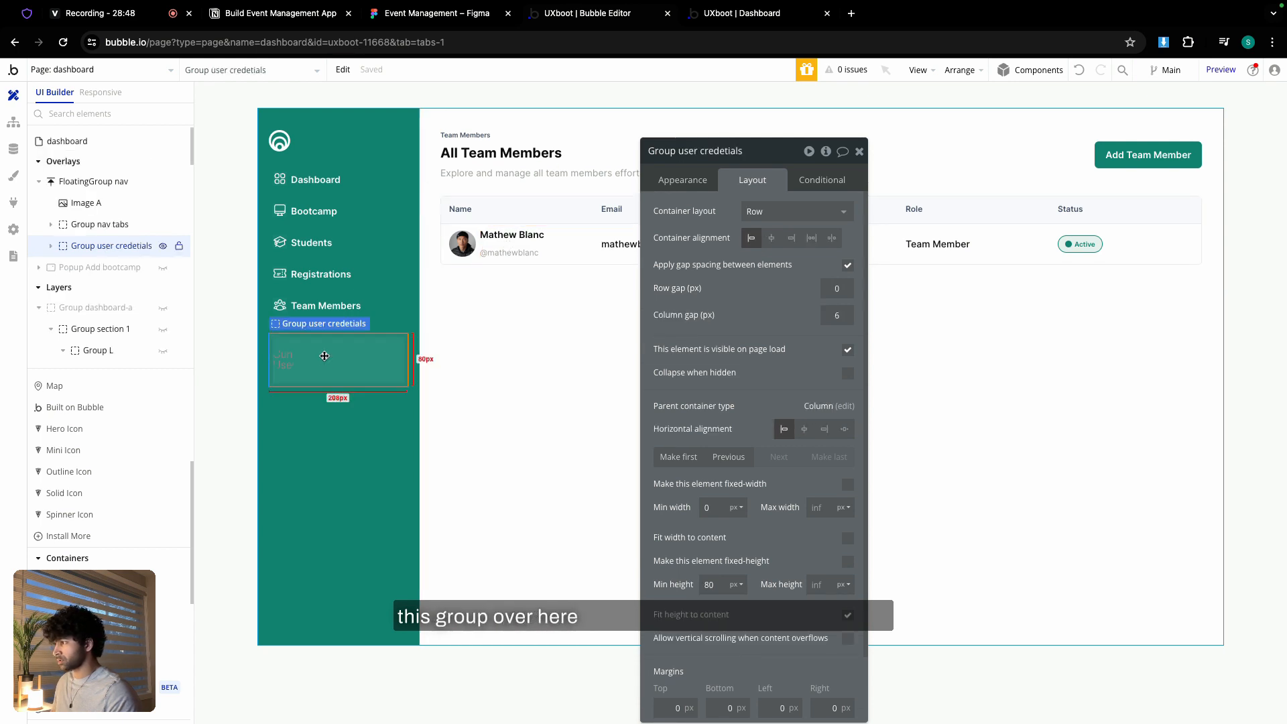
{"action": "key", "text": "ctrl+v"}
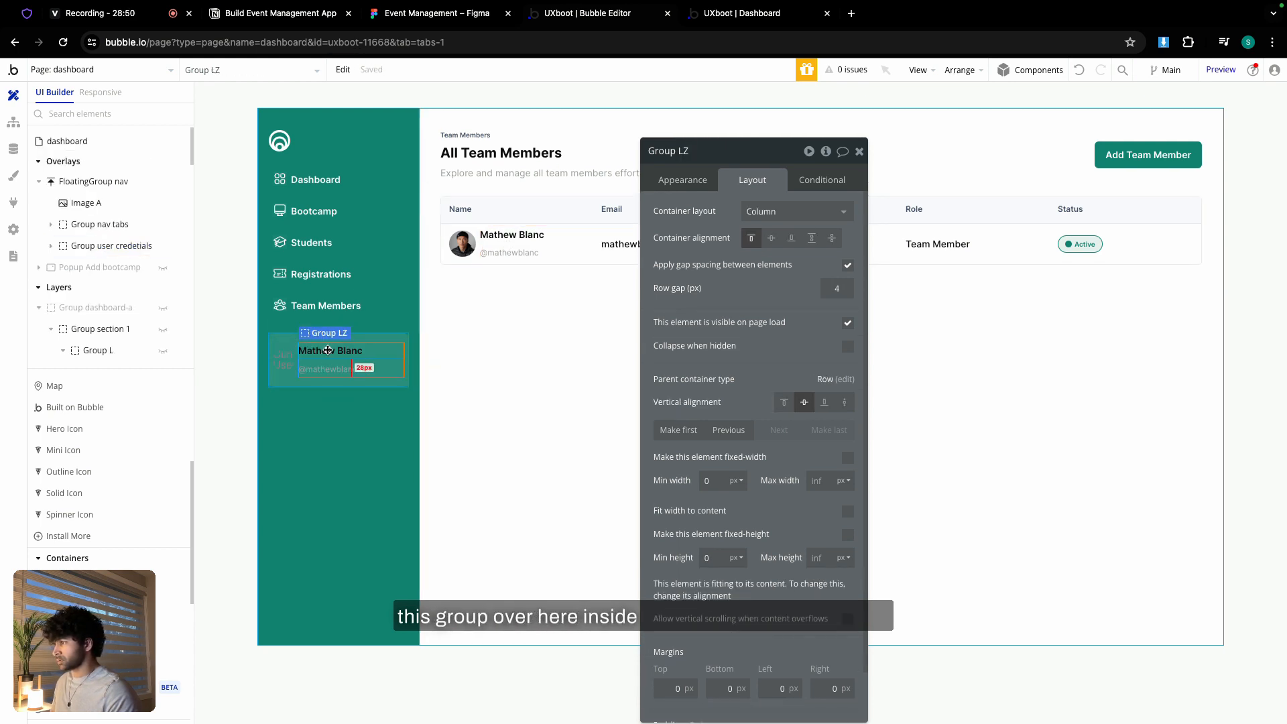
- Bind the pasted name text to Current User's name
{"action": "left_click", "coordinate": [328, 350]}
{"action": "left_click", "coordinate": [683, 179]}
{"action": "left_click_drag", "start_coordinate": [659, 211], "coordinate": [718, 217]}
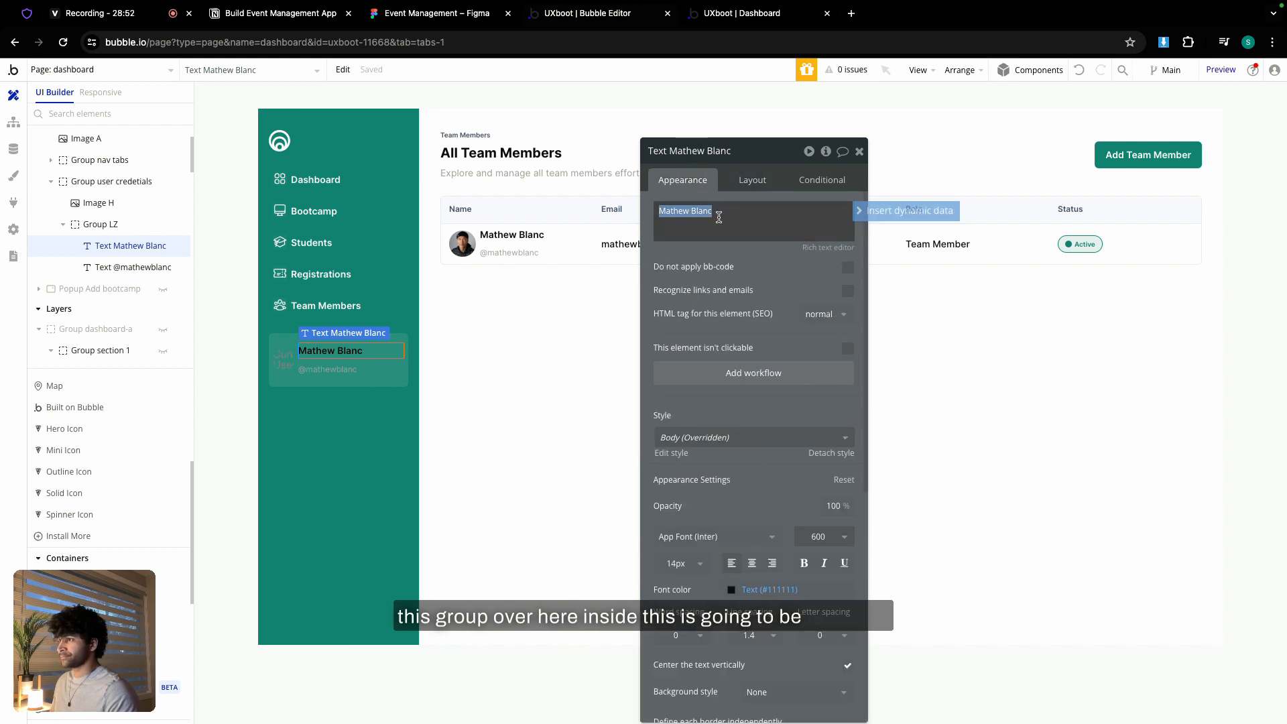
{"action": "left_click", "coordinate": [917, 211]}
{"action": "left_click", "coordinate": [753, 284]}
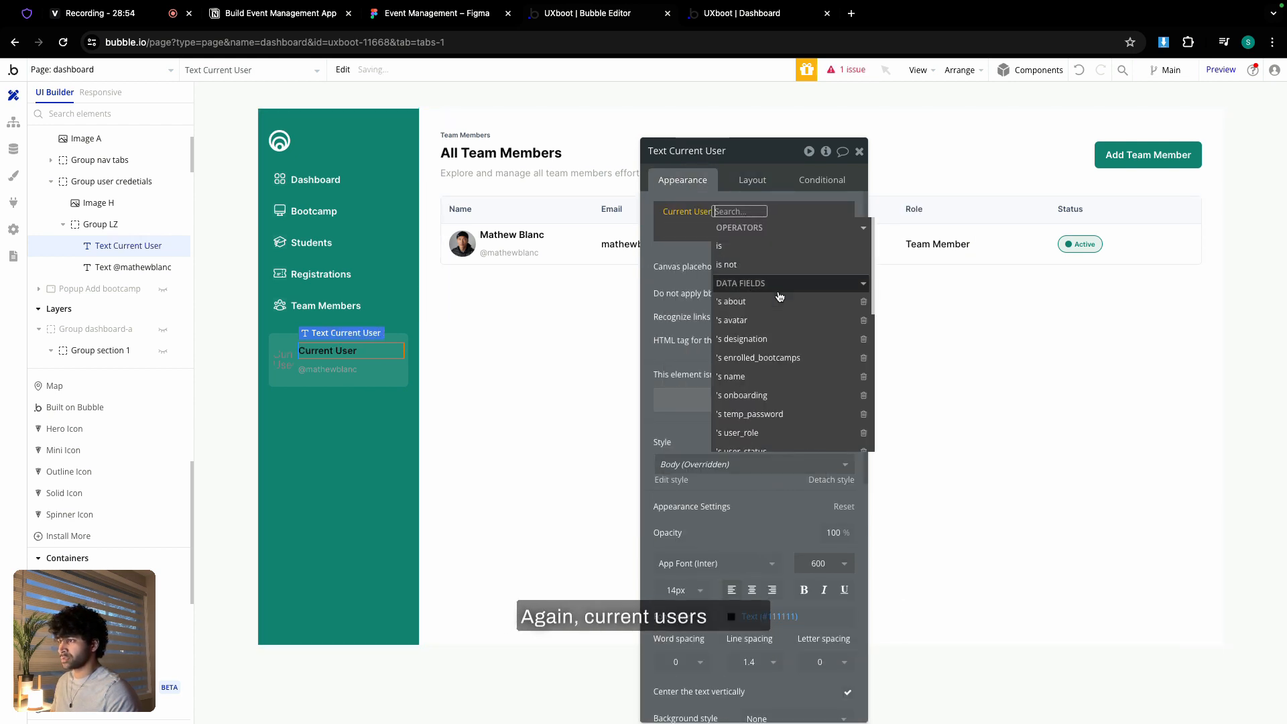
{"action": "left_click", "coordinate": [744, 376]}
{"action": "left_click", "coordinate": [674, 254]}
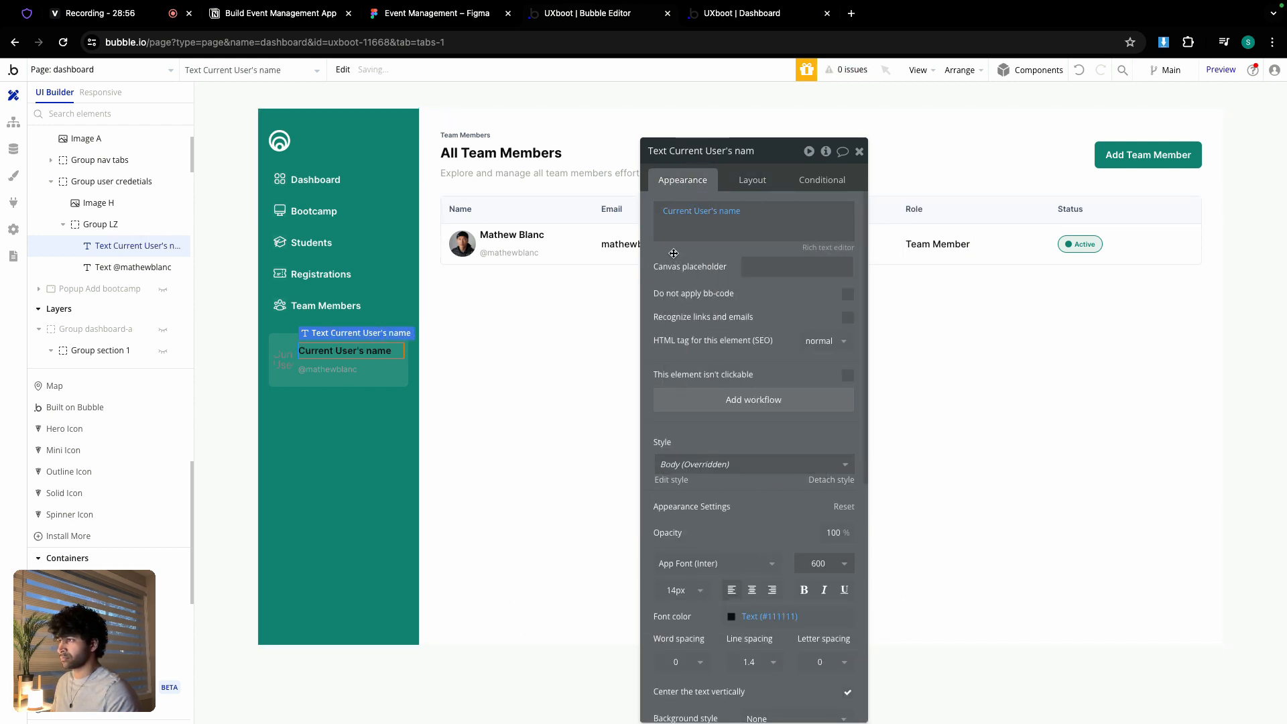
{"action": "left_click", "coordinate": [327, 369]}
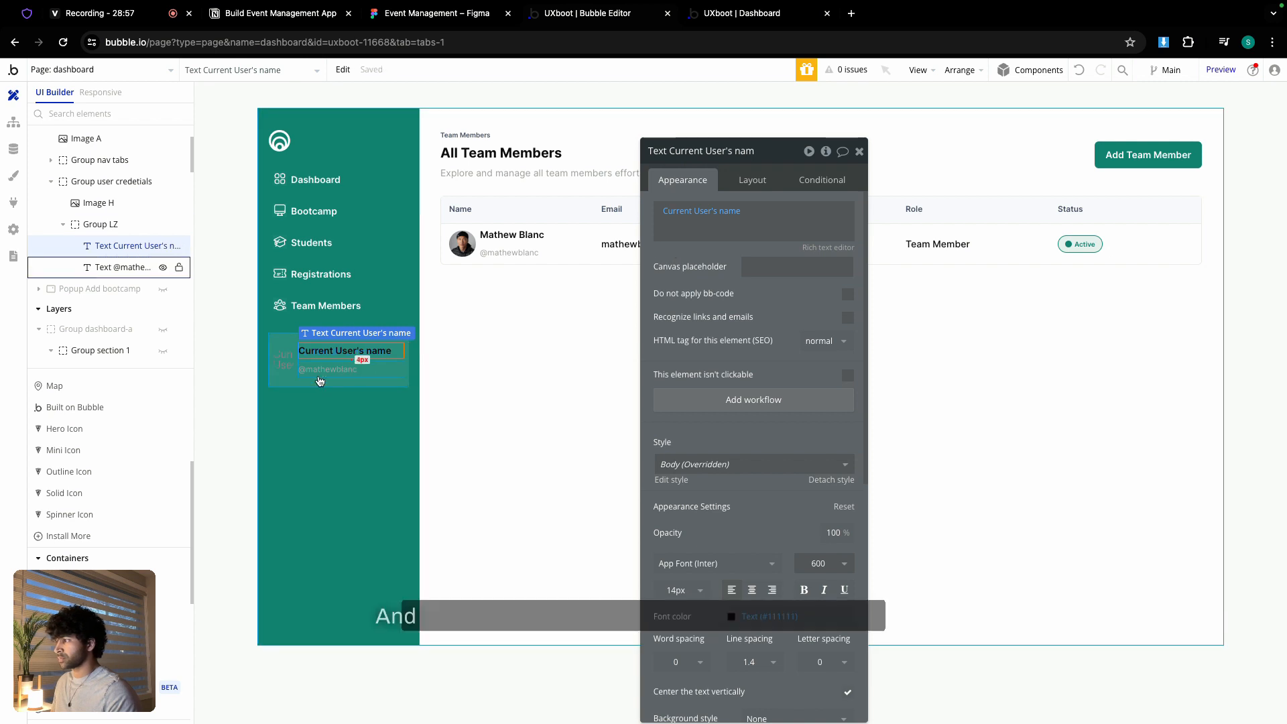
{"action": "triple_click", "coordinate": [706, 219]}
{"action": "left_click", "coordinate": [914, 213]}
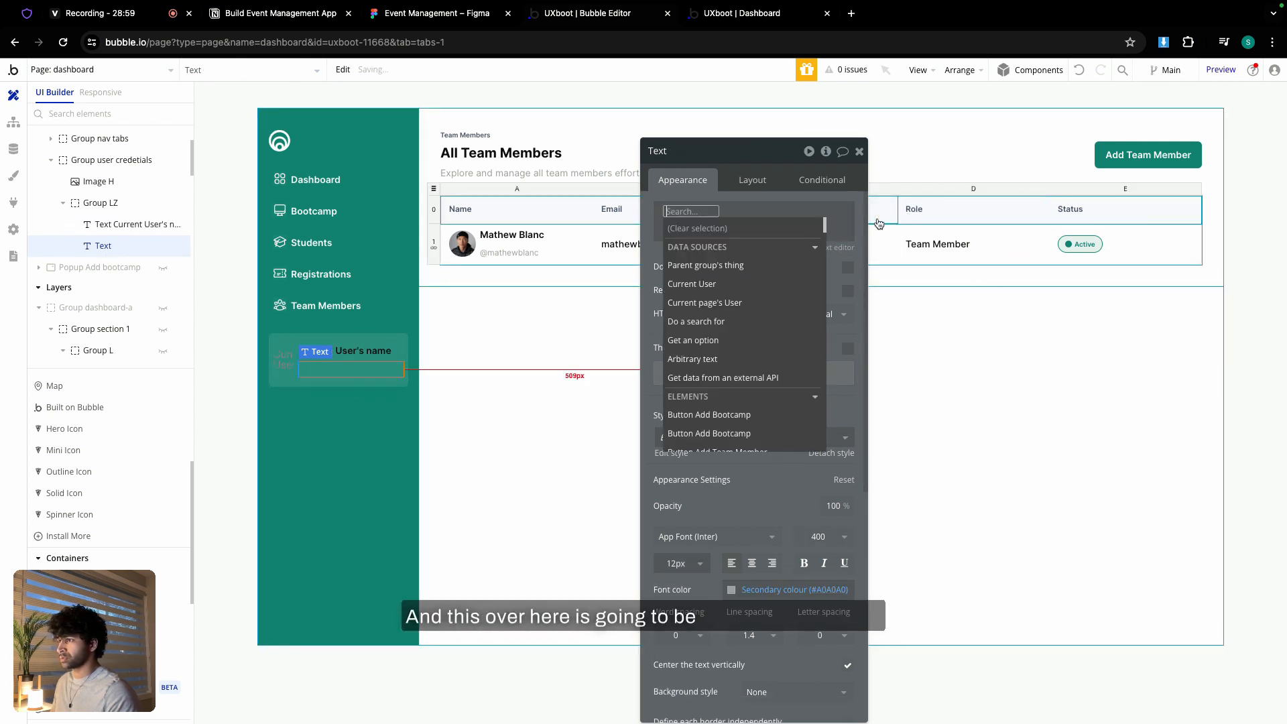
{"action": "left_click", "coordinate": [710, 284]}
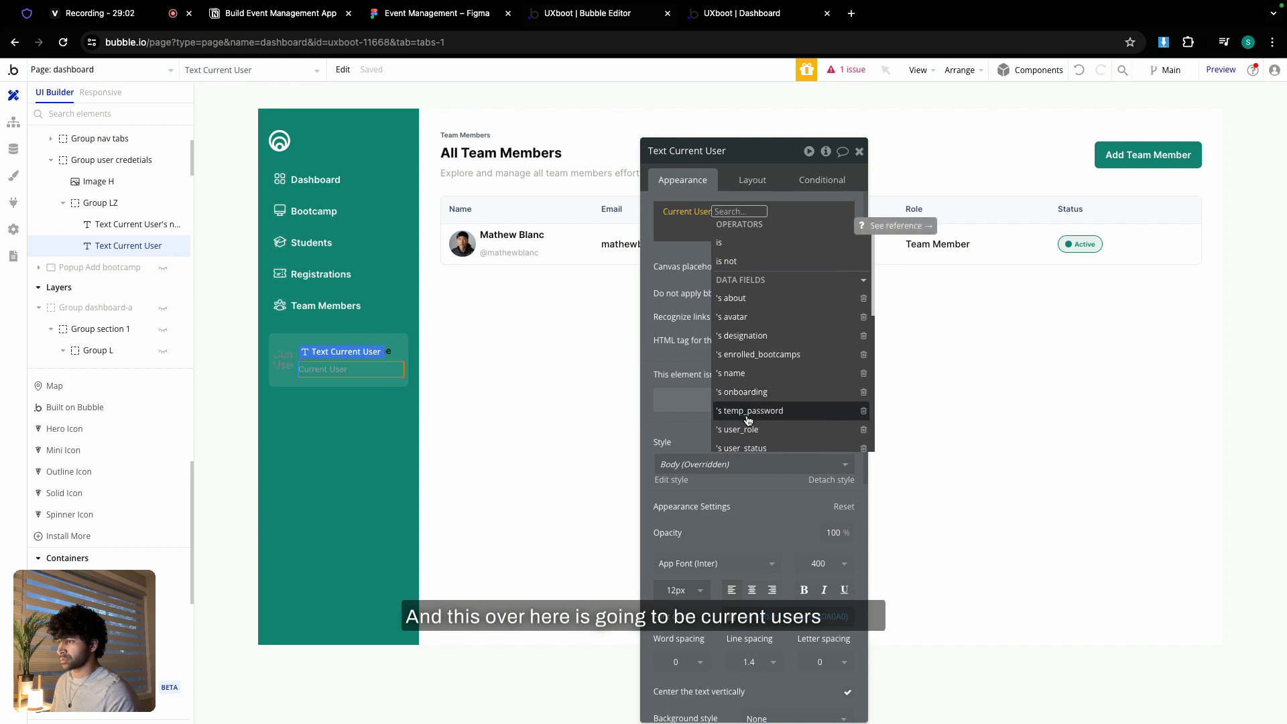
{"action": "scroll", "coordinate": [748, 420], "scroll_direction": "down", "scroll_amount": 3}
{"action": "left_click", "coordinate": [751, 382]}
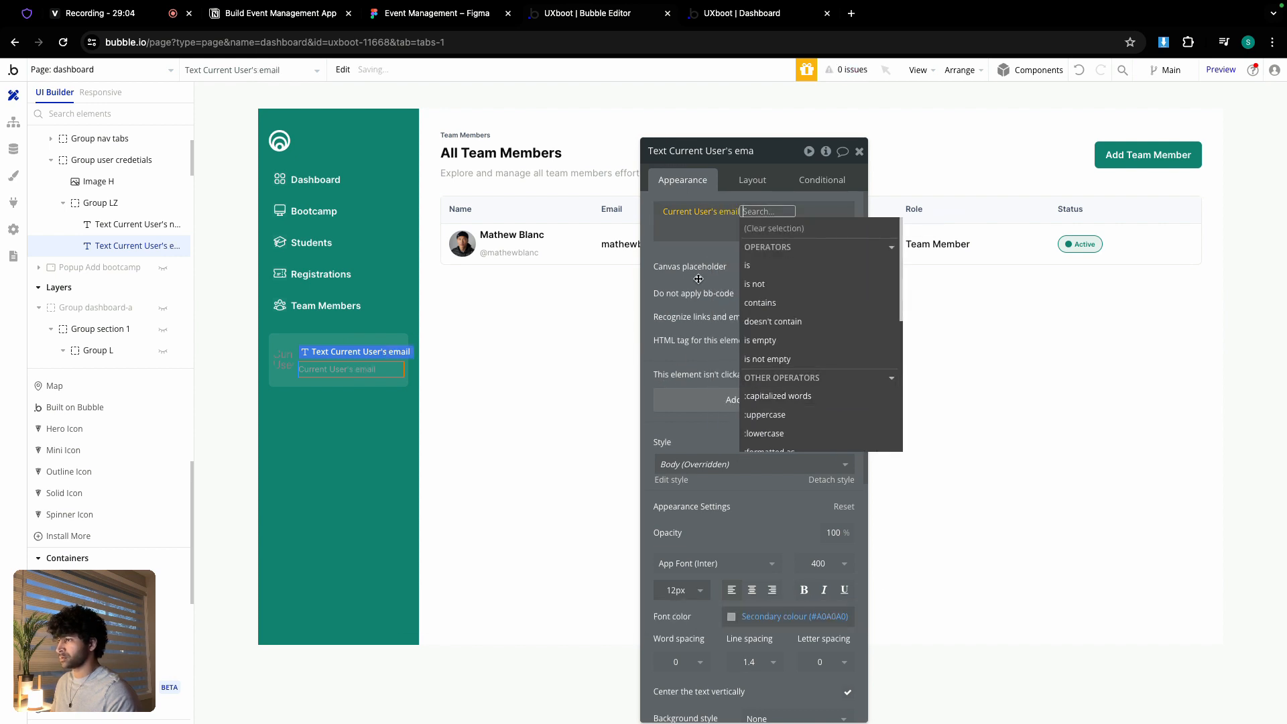
{"action": "left_click", "coordinate": [695, 256]}
- Make the name text white using the Primary contrast colour
{"action": "left_click", "coordinate": [351, 424]}
{"action": "left_click", "coordinate": [339, 353]}
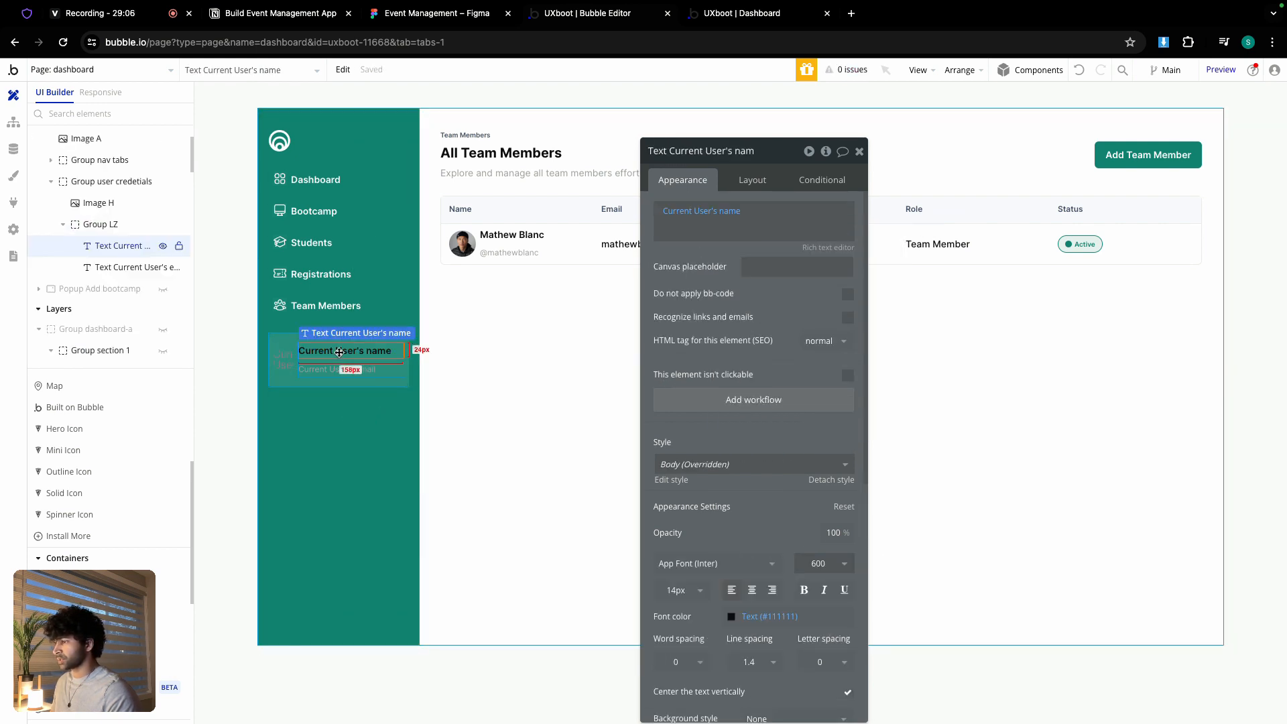
{"action": "left_click", "coordinate": [731, 617]}
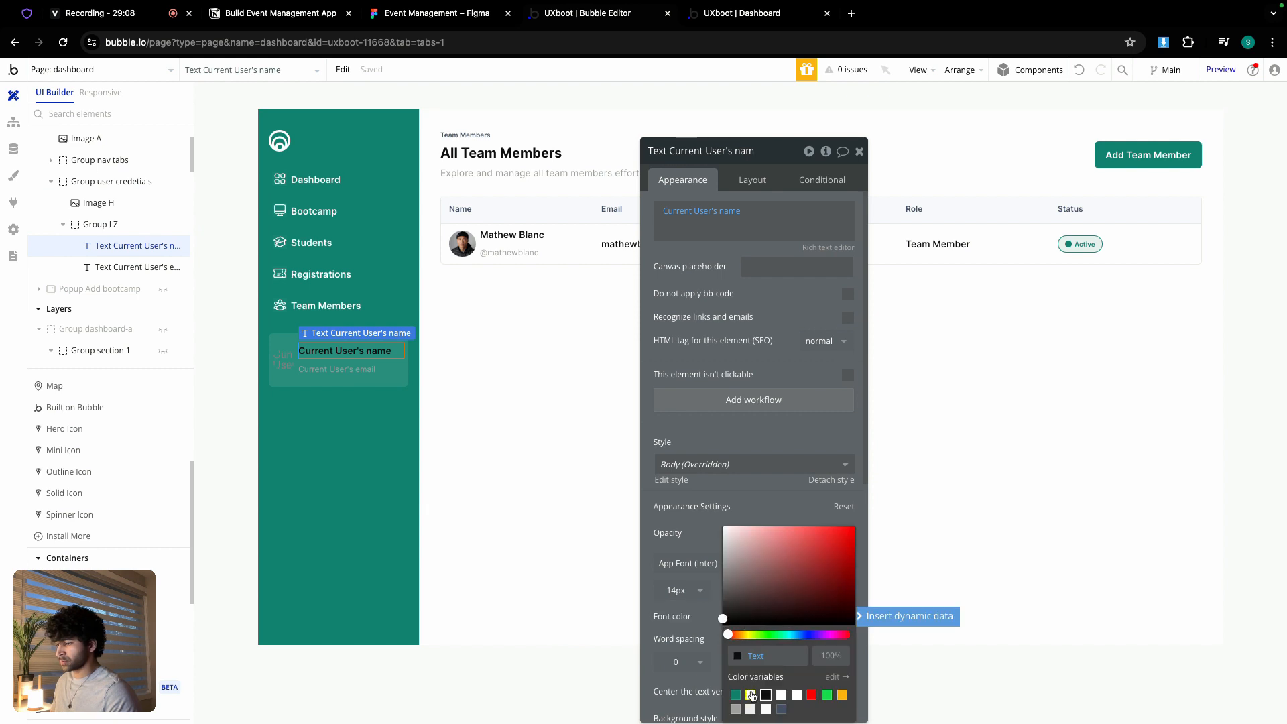
{"action": "left_click", "coordinate": [751, 695]}
- Check the name text's font settings in the Figma design
{"action": "left_click", "coordinate": [415, 15]}
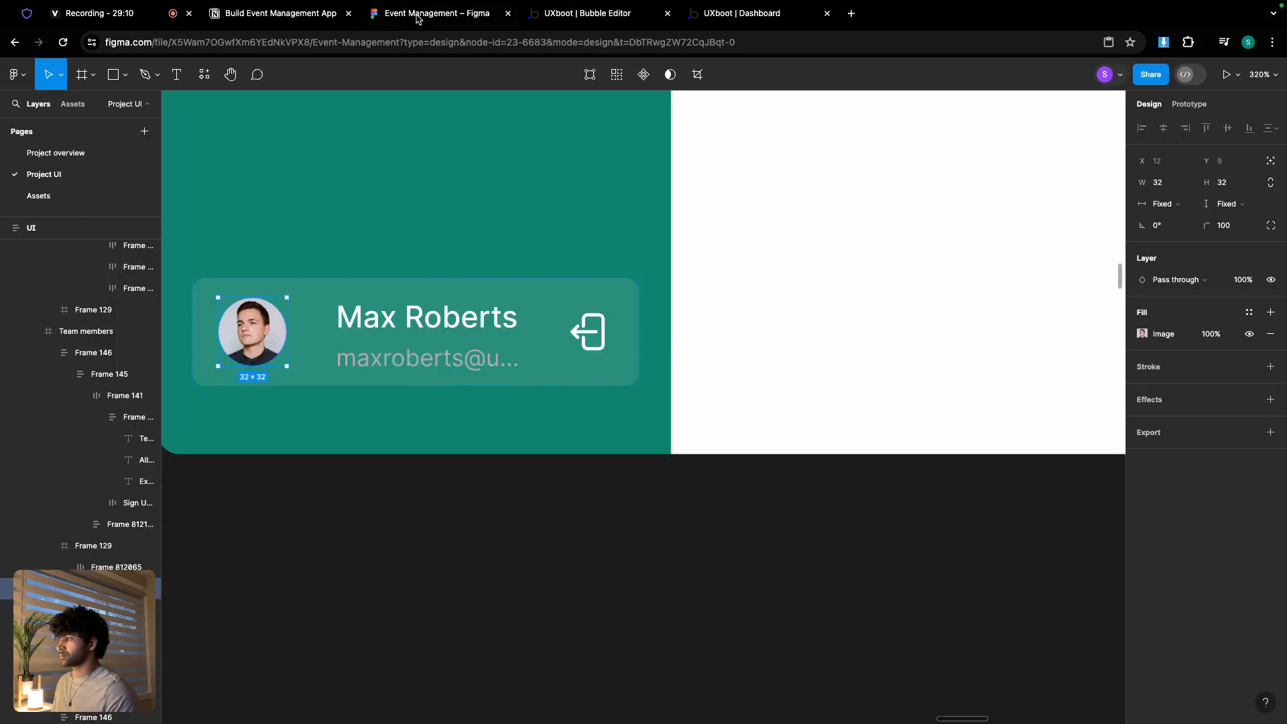
{"action": "left_click", "coordinate": [448, 342]}
{"action": "left_click", "coordinate": [442, 327]}
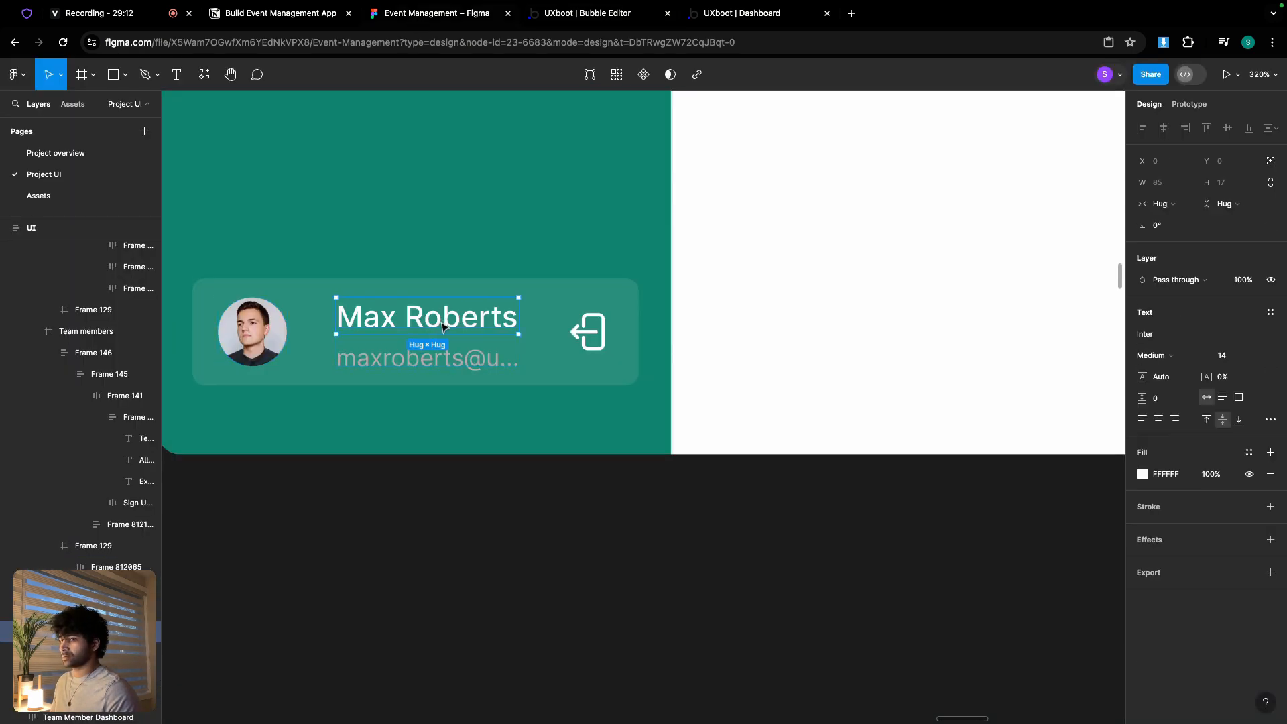
{"action": "left_click", "coordinate": [587, 14]}
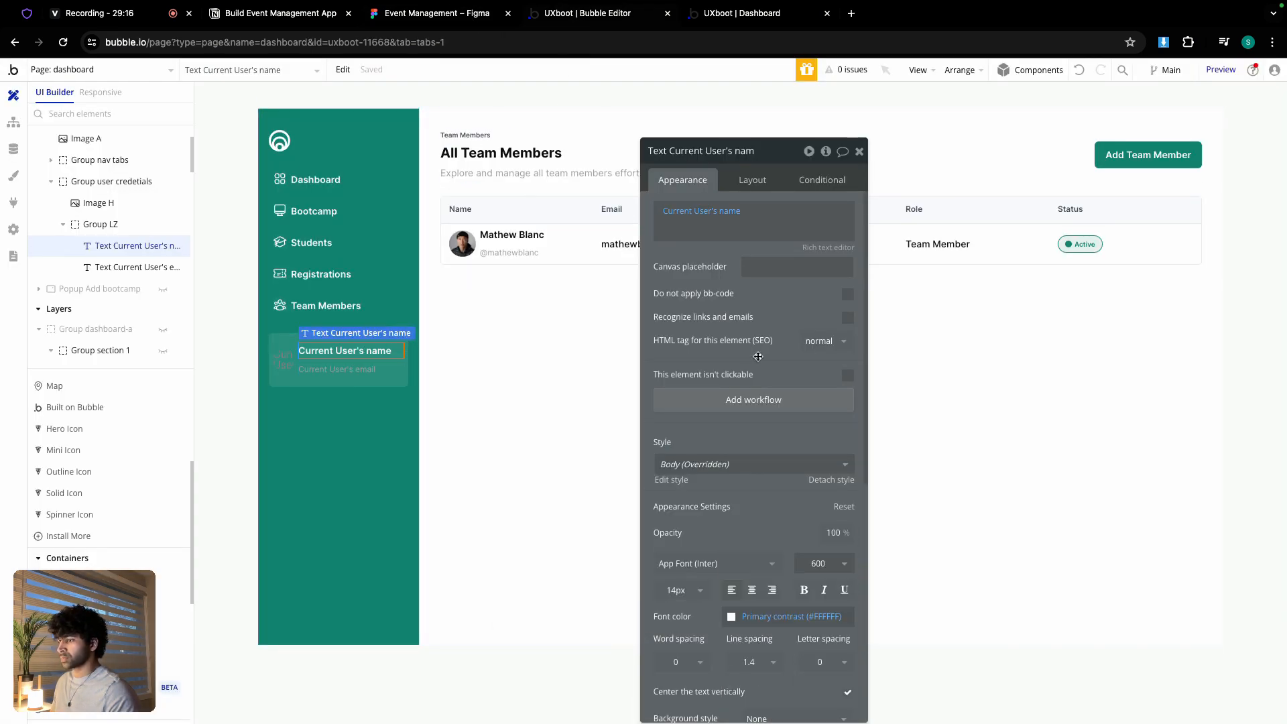
- Set the name text's font weight to 500
{"action": "left_click", "coordinate": [756, 354]}
{"action": "left_click", "coordinate": [819, 564]}
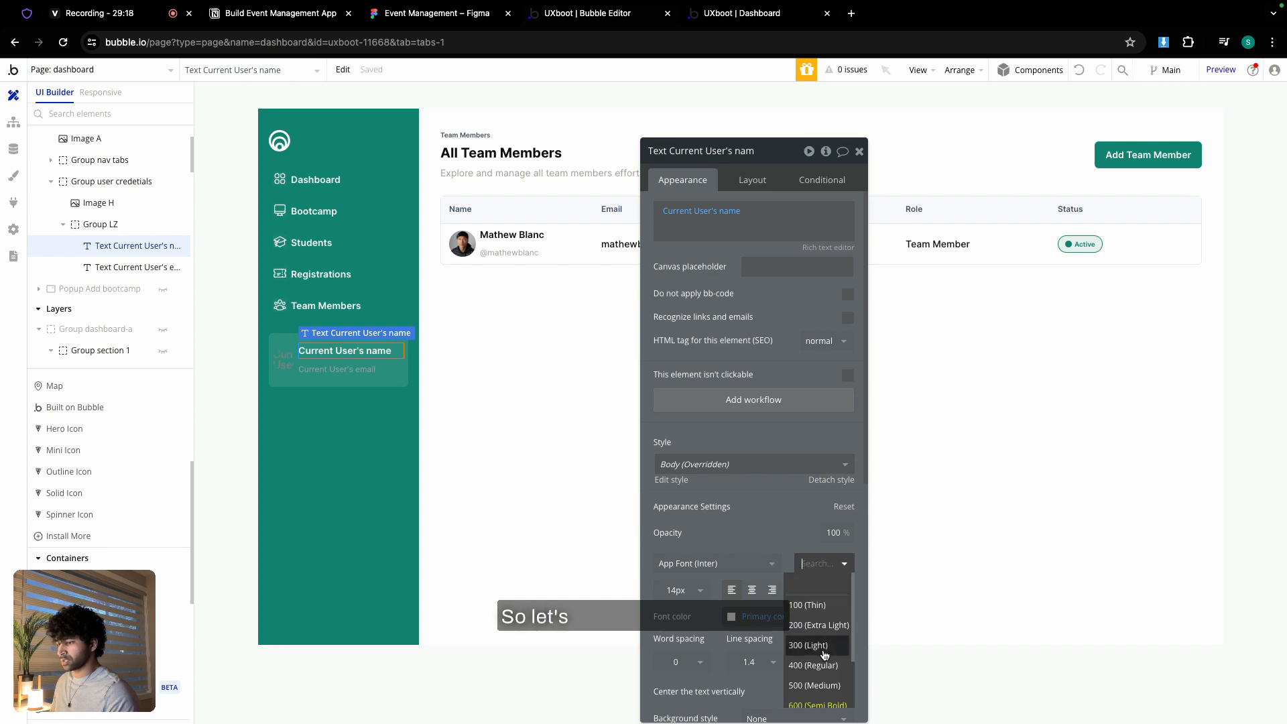
{"action": "left_click", "coordinate": [820, 680]}
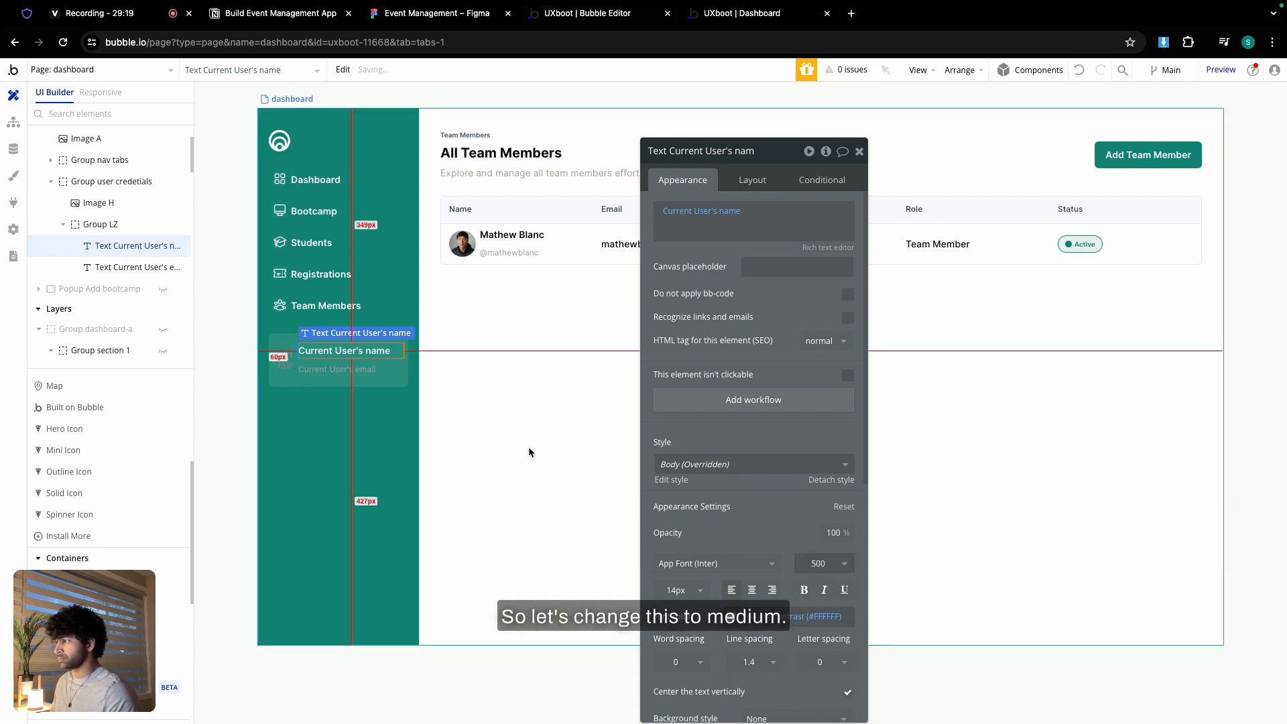
{"action": "left_click", "coordinate": [373, 360]}
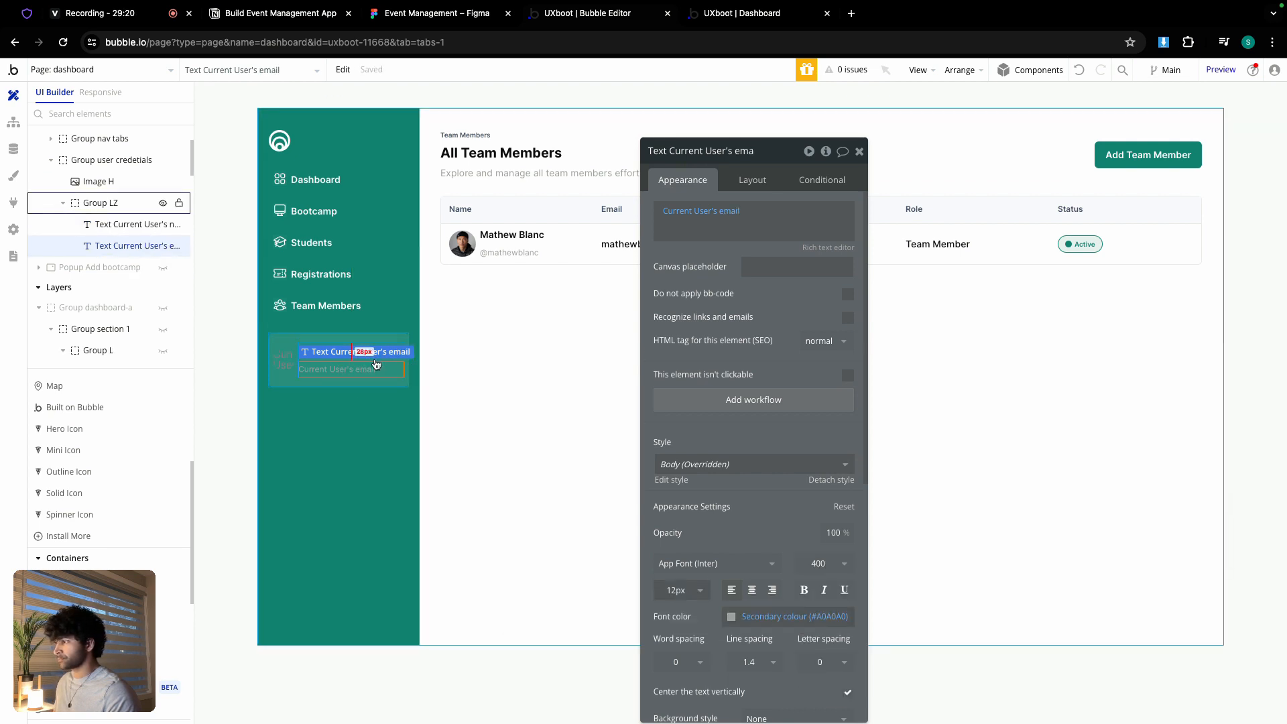
{"action": "left_click", "coordinate": [752, 181]}
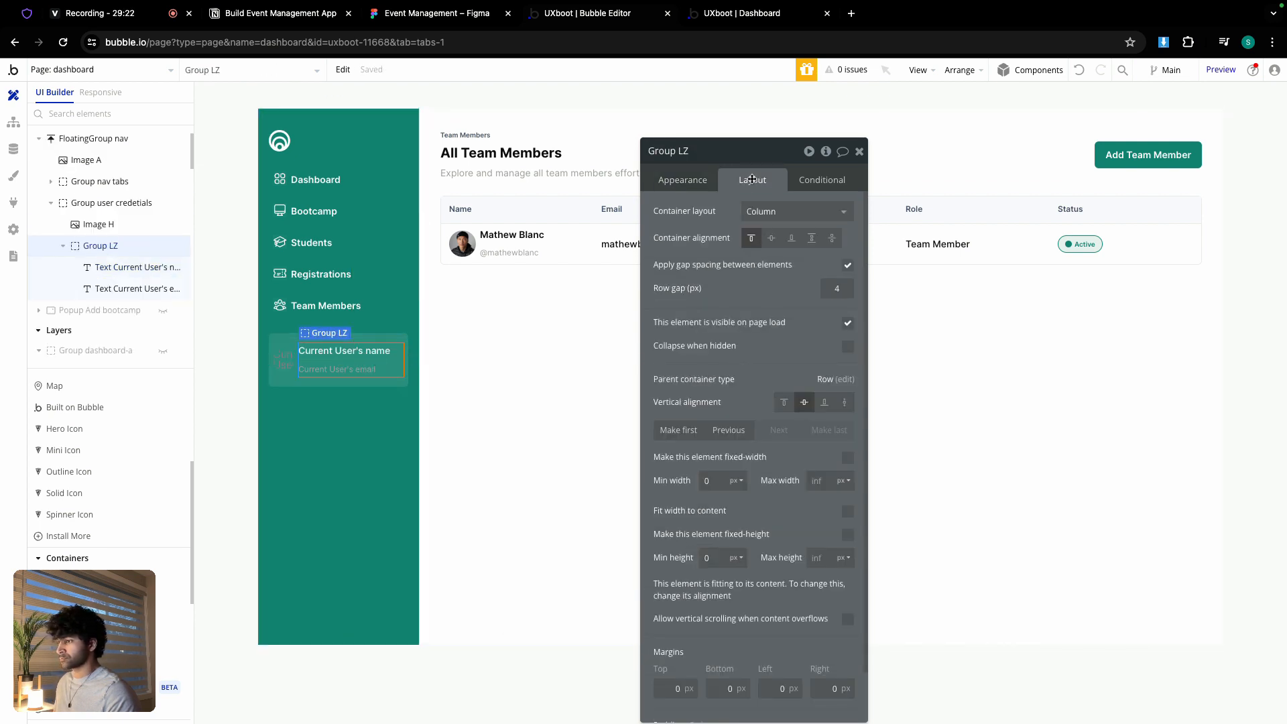
{"action": "left_click", "coordinate": [352, 383]}
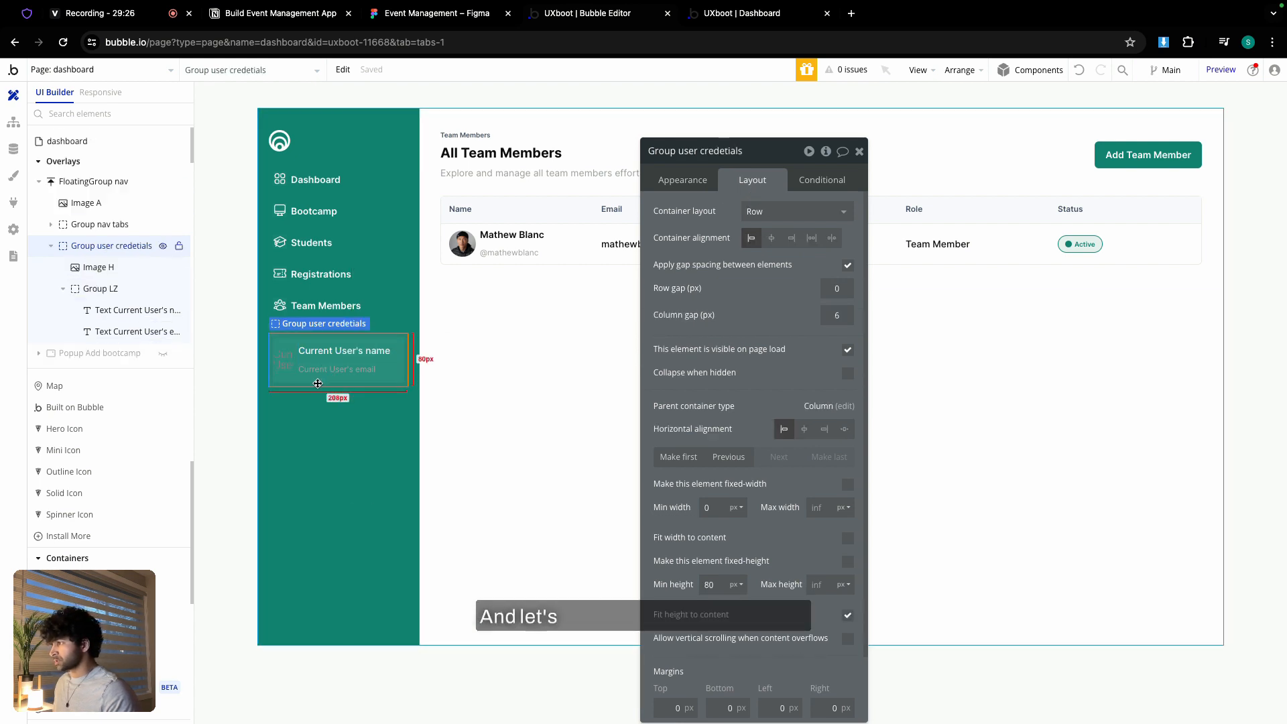
- Paste a copy of the Team Members icon into the credentials card and centre it vertically
{"action": "left_click", "coordinate": [279, 306]}
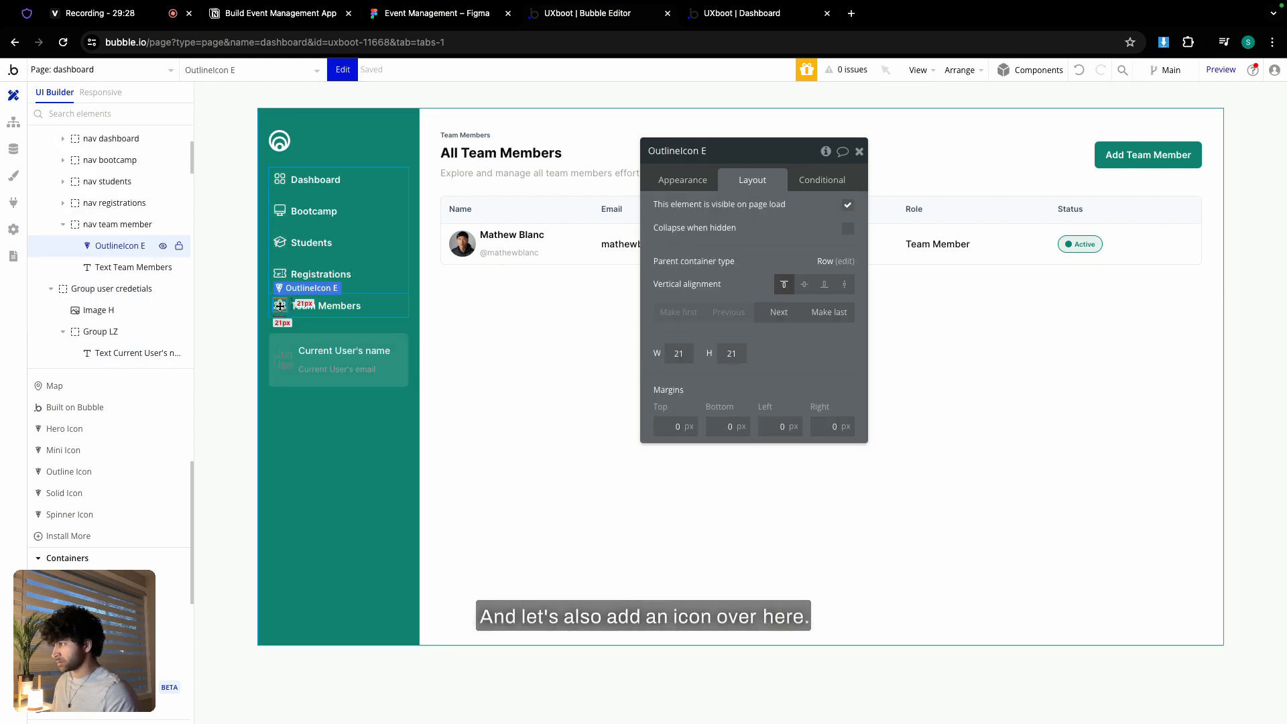
{"action": "left_click", "coordinate": [319, 387]}
{"action": "key", "text": "ctrl+v"}
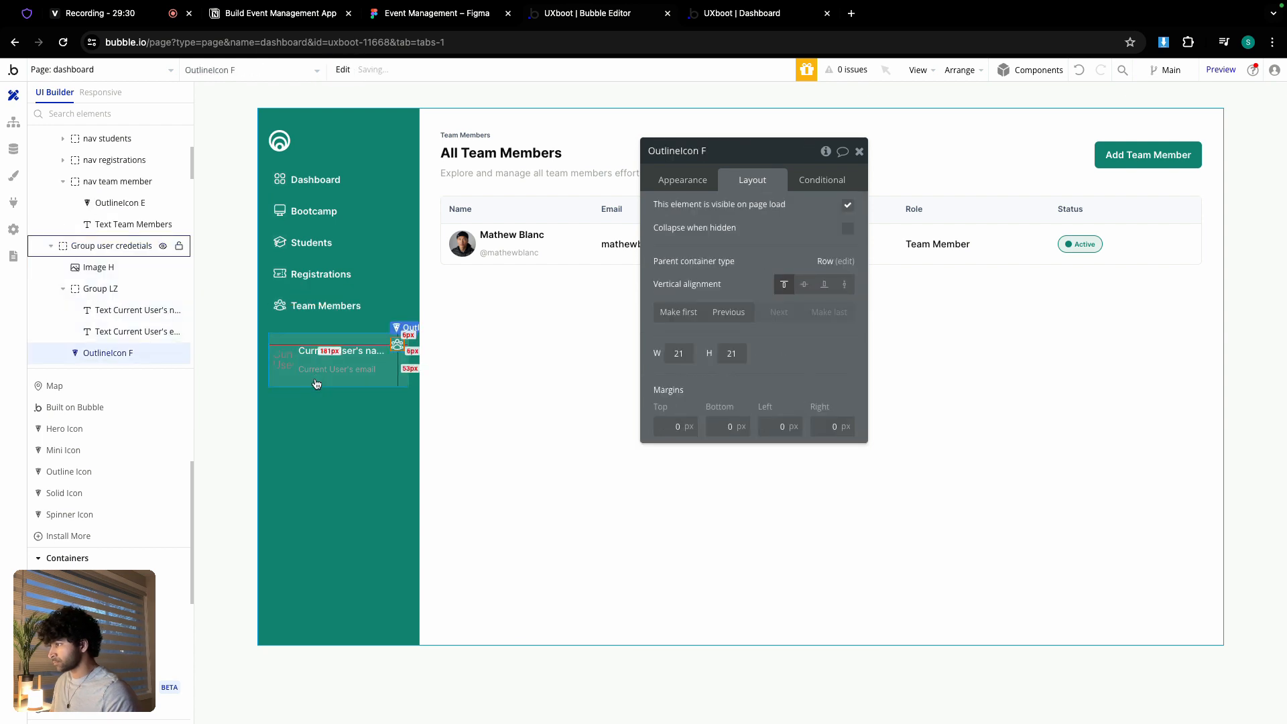
{"action": "left_click", "coordinate": [810, 287]}
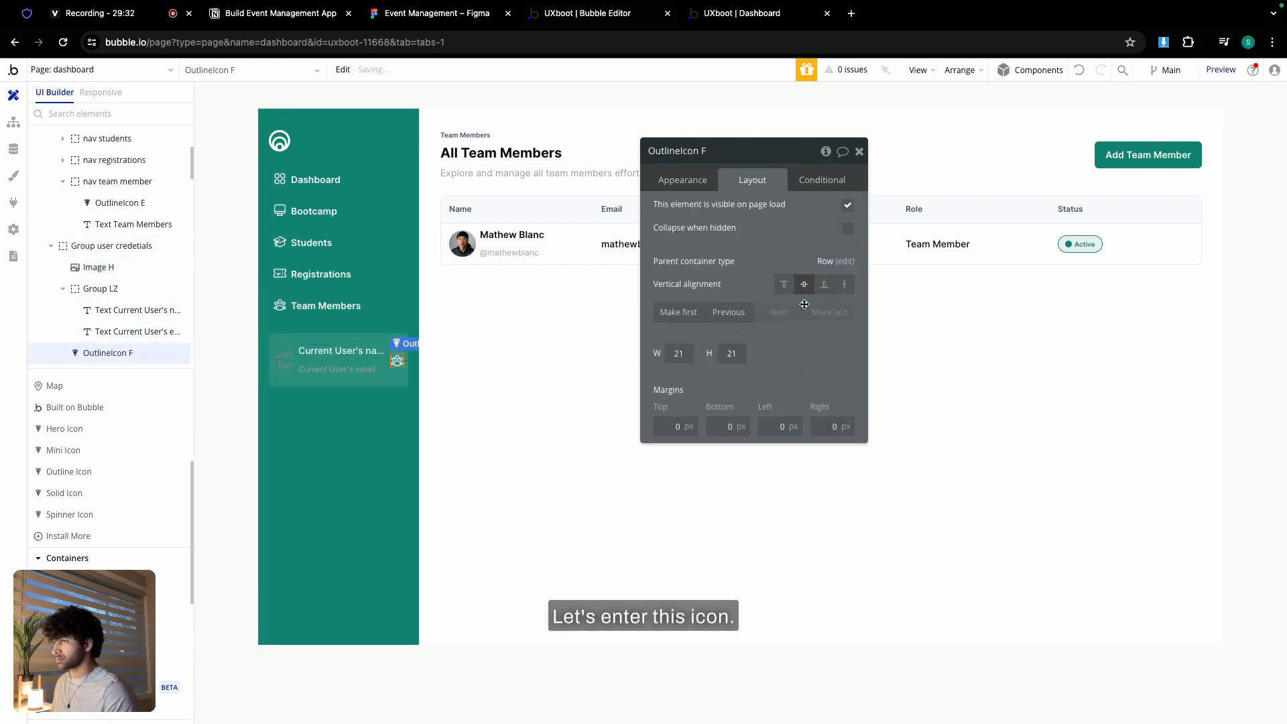
- Search Heroicons for "log" and select the arrow-left-start-on-rectangle icon name
{"action": "left_click", "coordinate": [27, 12]}
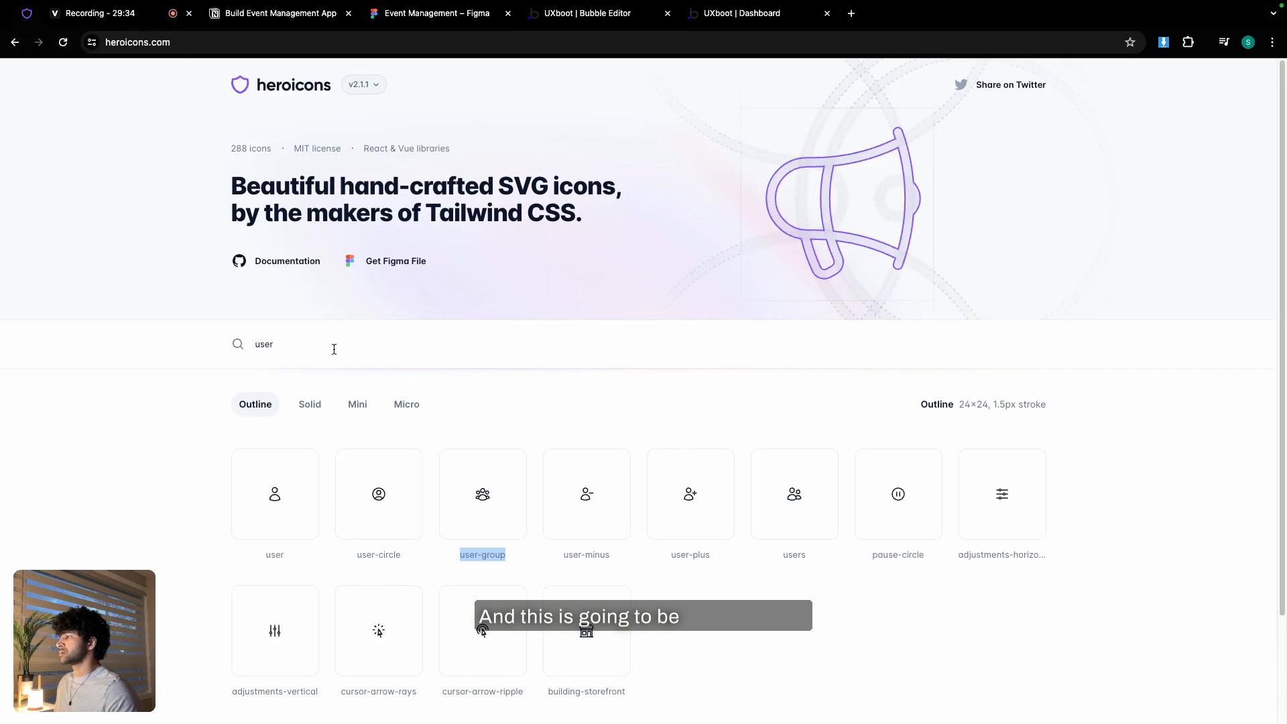
{"action": "type", "text": "log"}
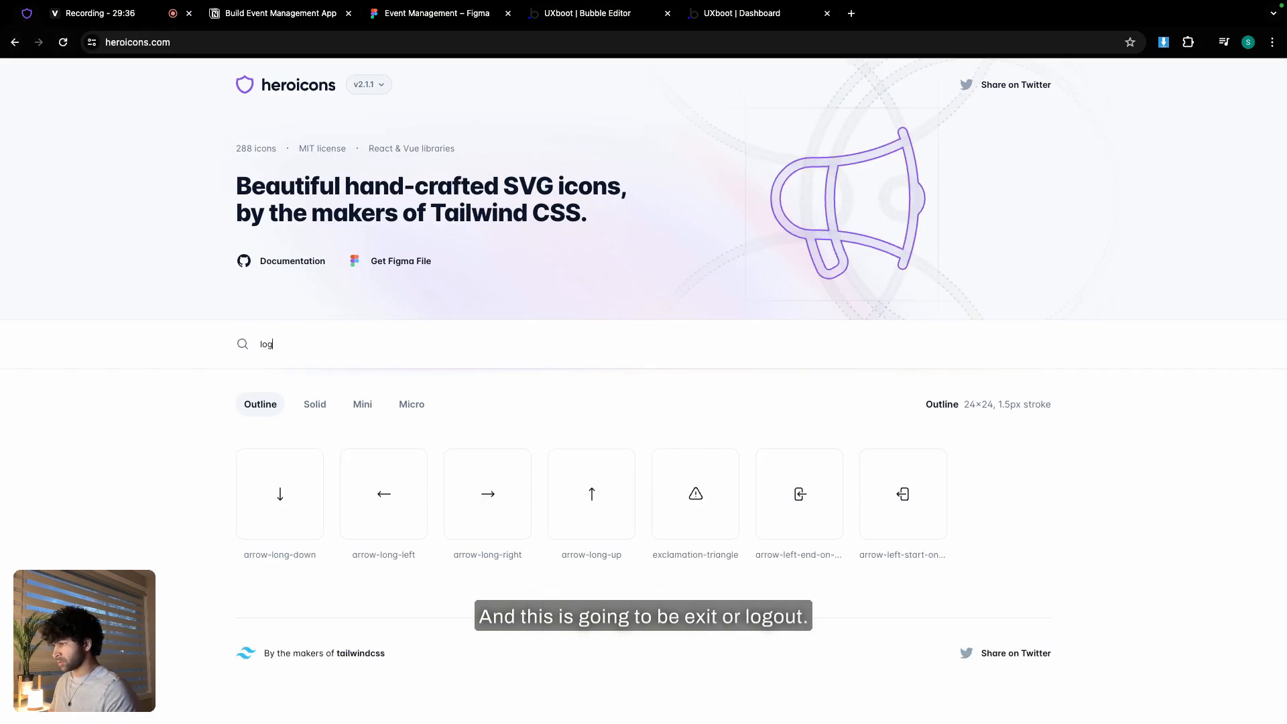
{"action": "triple_click", "coordinate": [906, 556]}
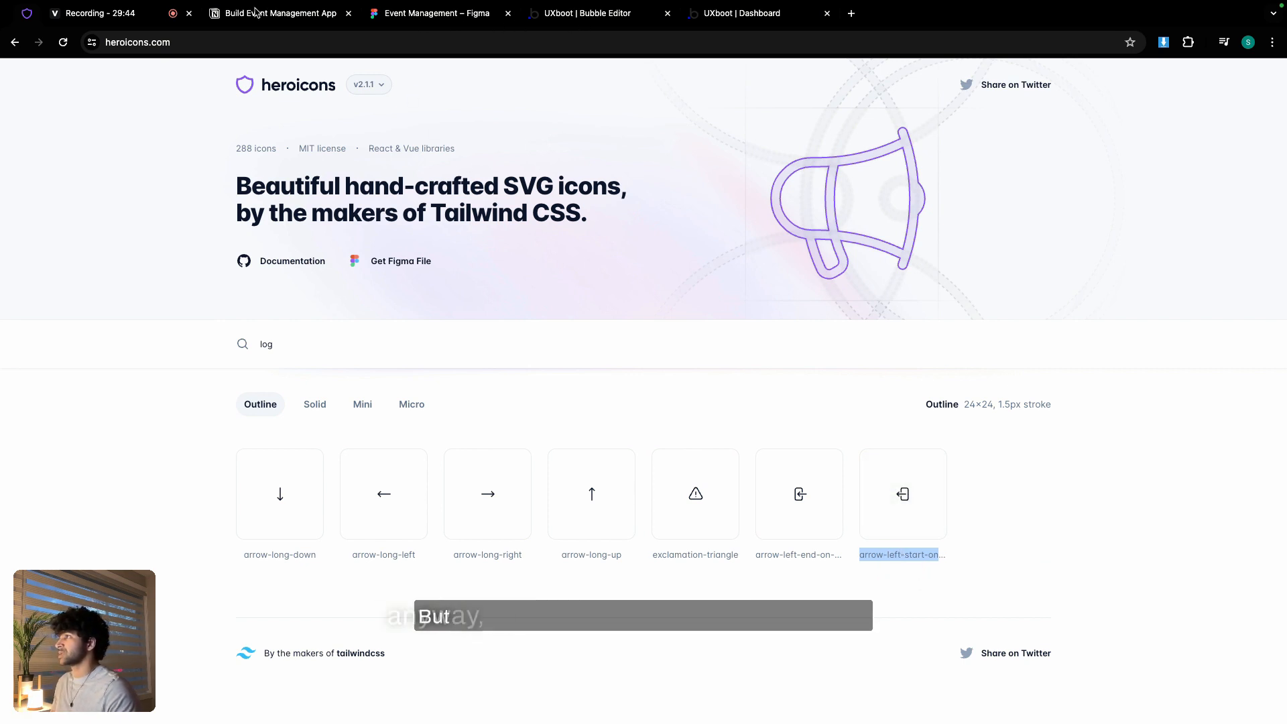
{"action": "left_click", "coordinate": [476, 19]}
- Search the new icon's Icon list with the pasted Heroicons name and pick a match
{"action": "left_click", "coordinate": [553, 19]}
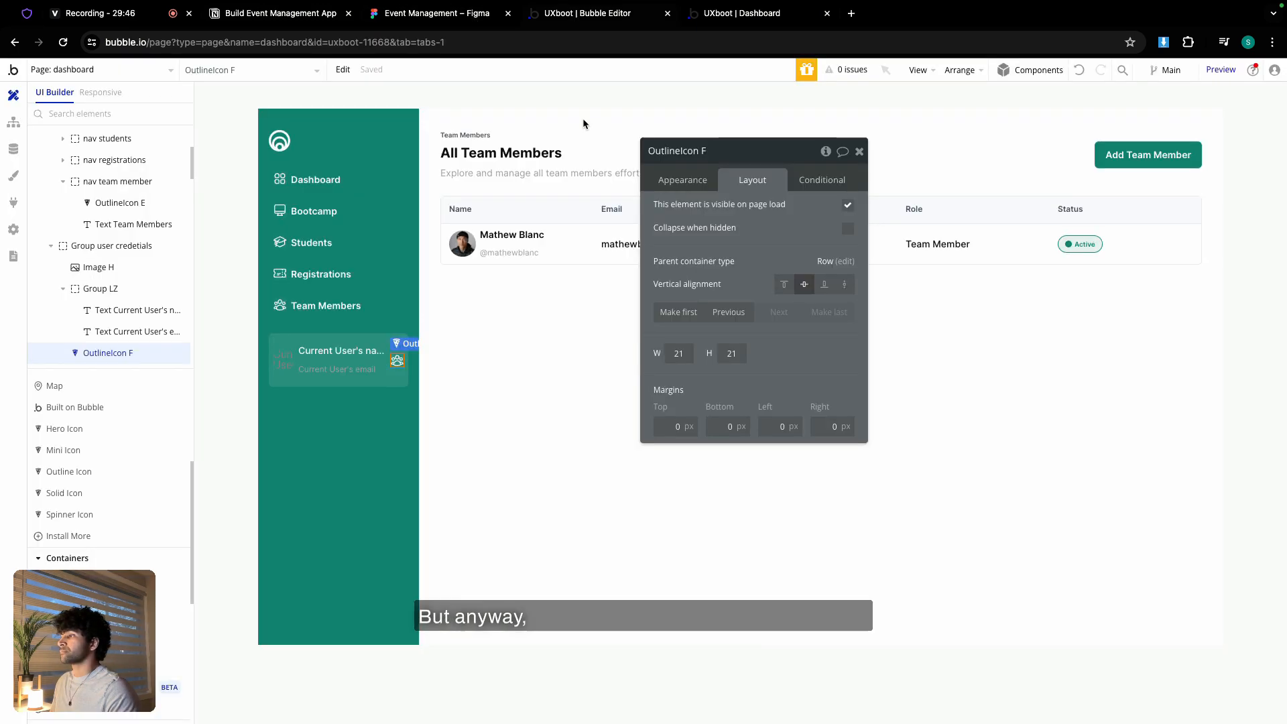
{"action": "left_click", "coordinate": [683, 178]}
{"action": "left_click", "coordinate": [775, 231]}
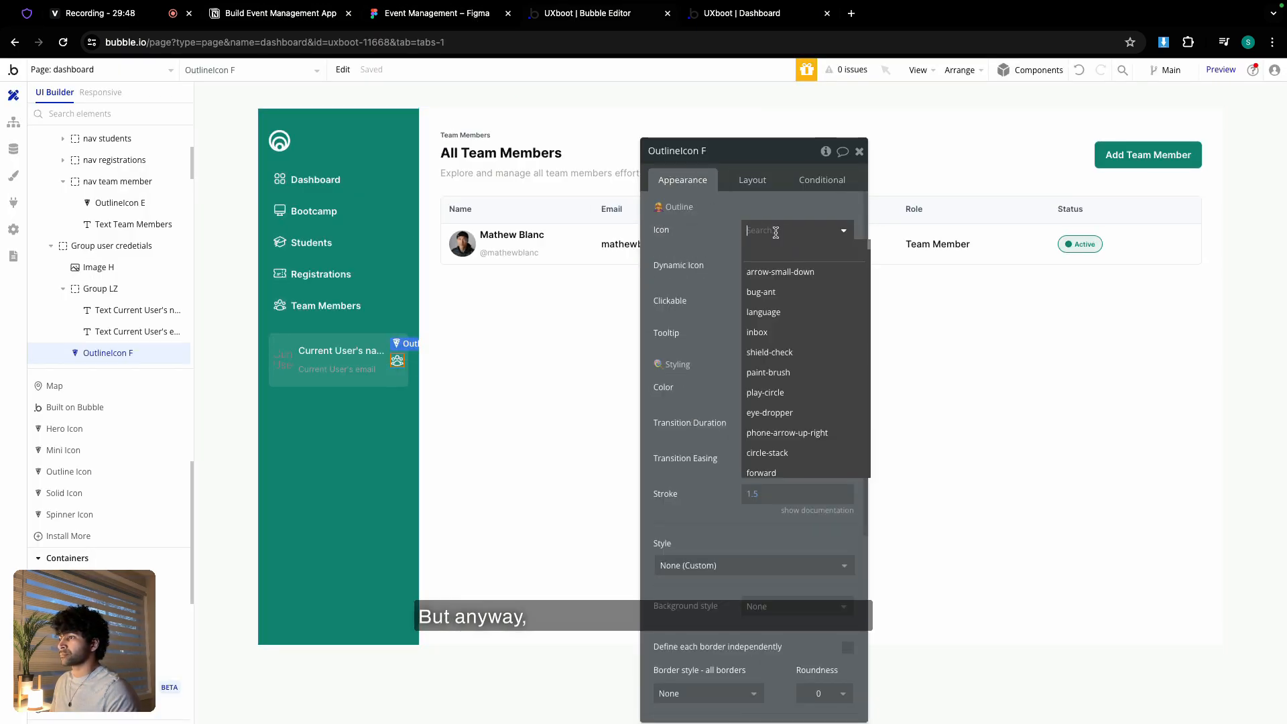
{"action": "key", "text": "super+v"}
{"action": "left_click", "coordinate": [790, 258]}
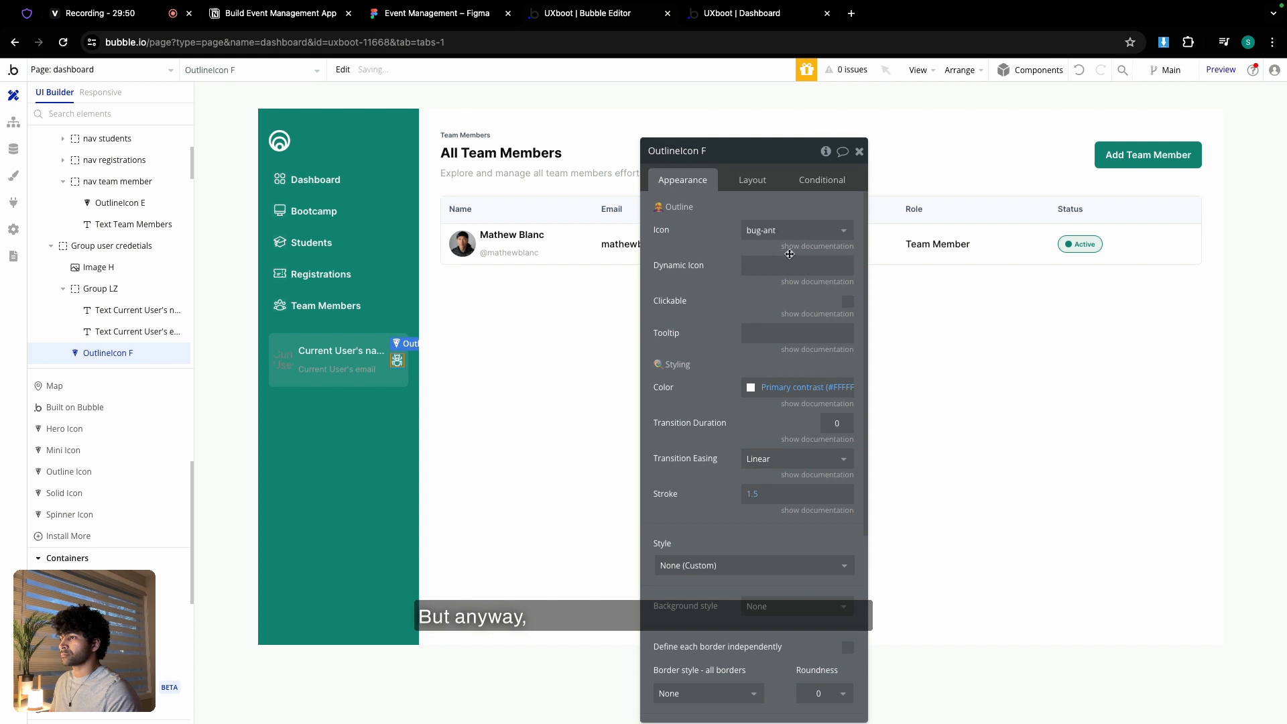
{"action": "left_click", "coordinate": [751, 15]}
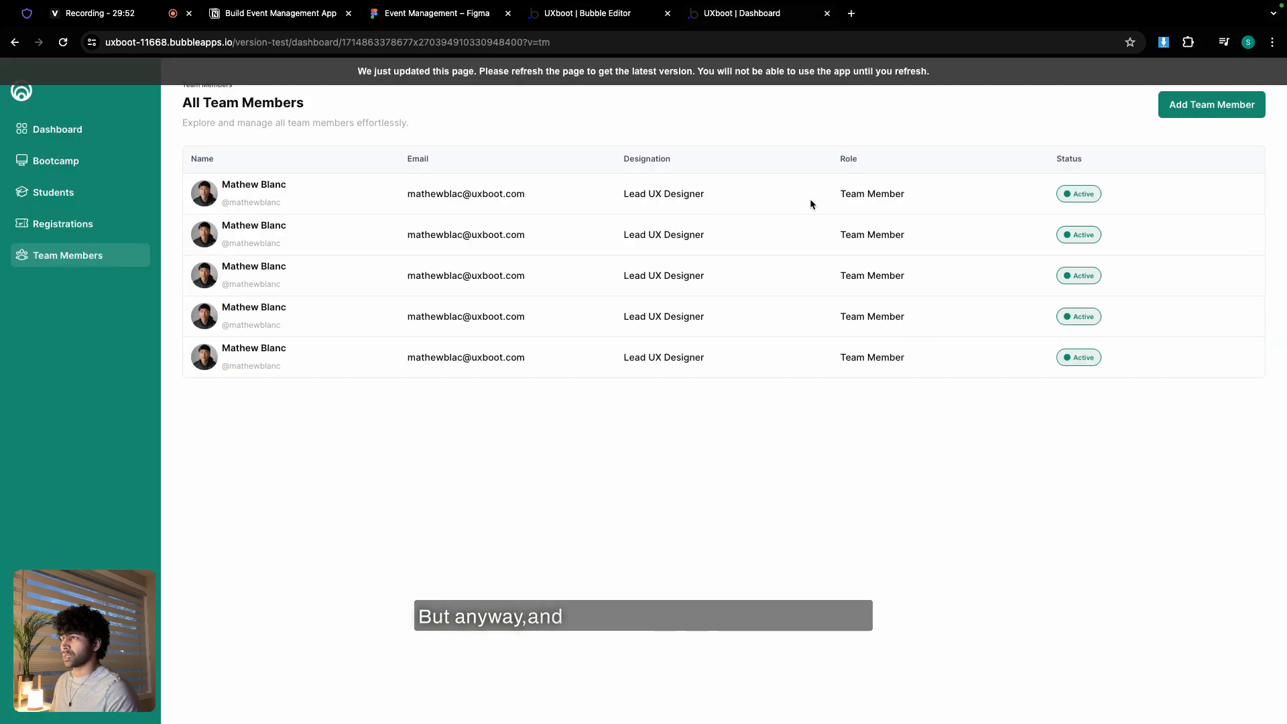
- Copy arrow-left-end-on-rectangle from Heroicons and set the icon to arrow-left-on-rectangle
{"action": "left_click", "coordinate": [27, 12]}
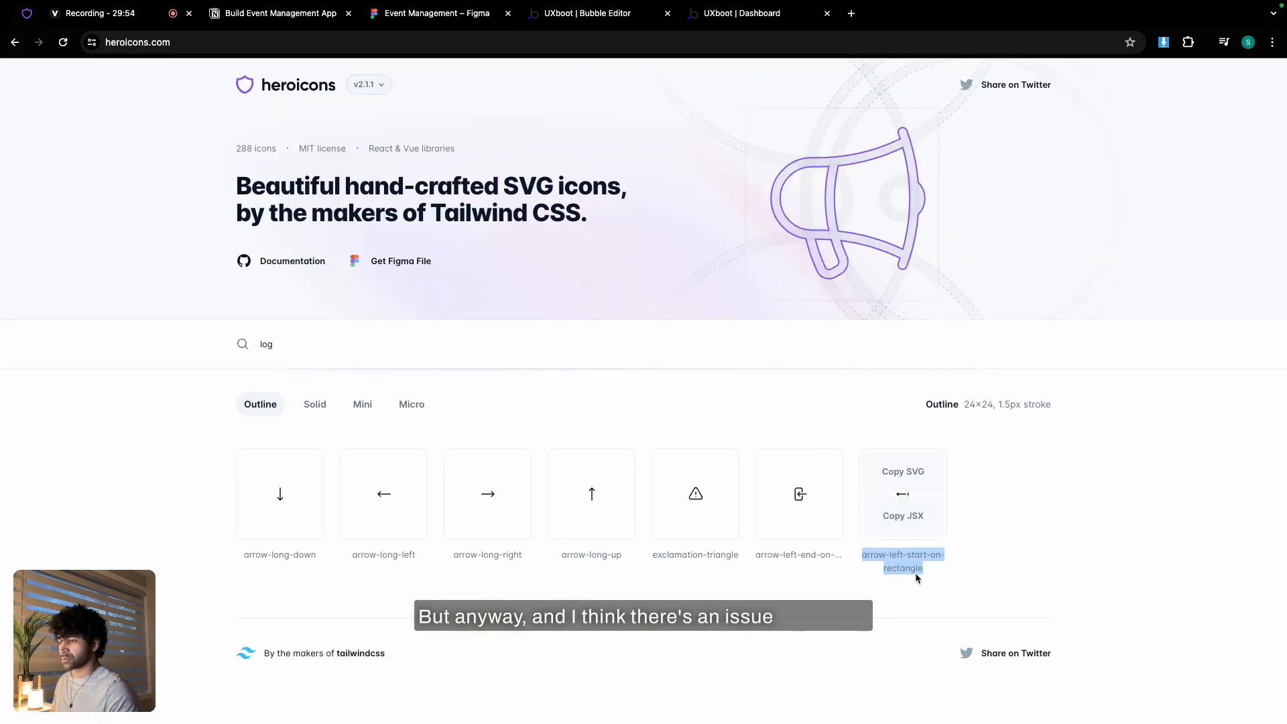
{"action": "triple_click", "coordinate": [802, 557]}
{"action": "key", "text": "super+c"}
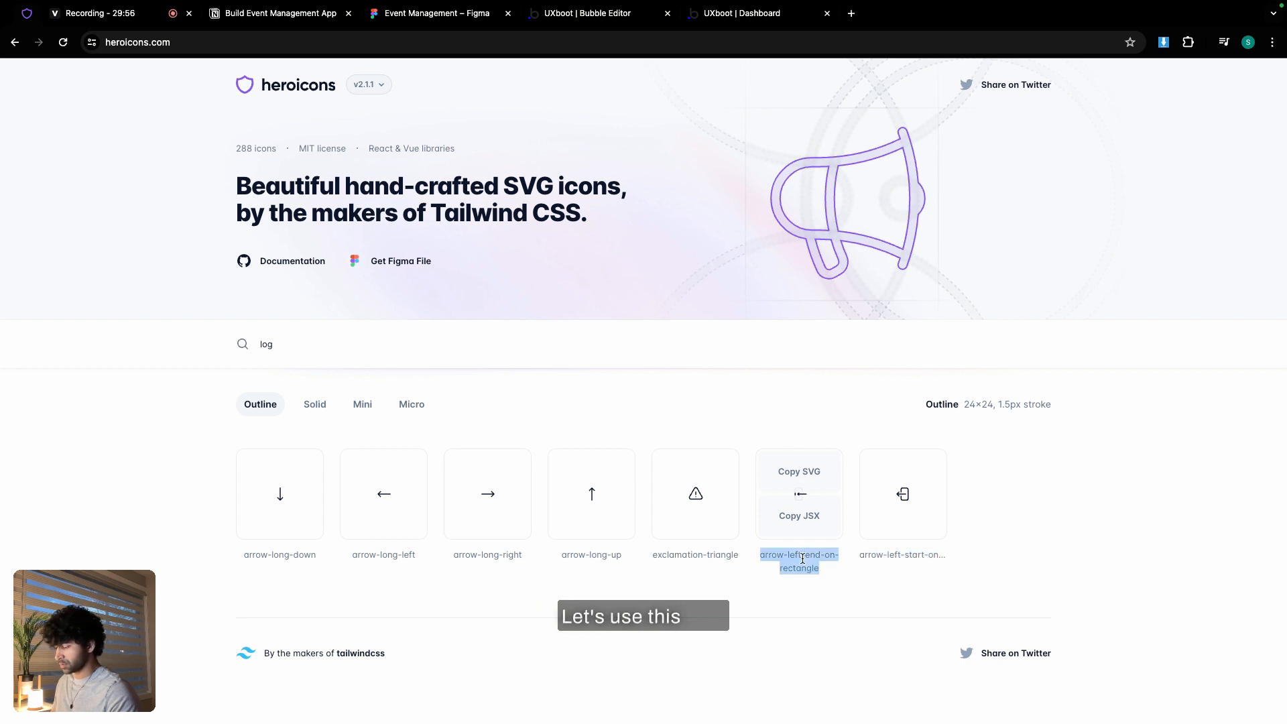
{"action": "left_click", "coordinate": [588, 13]}
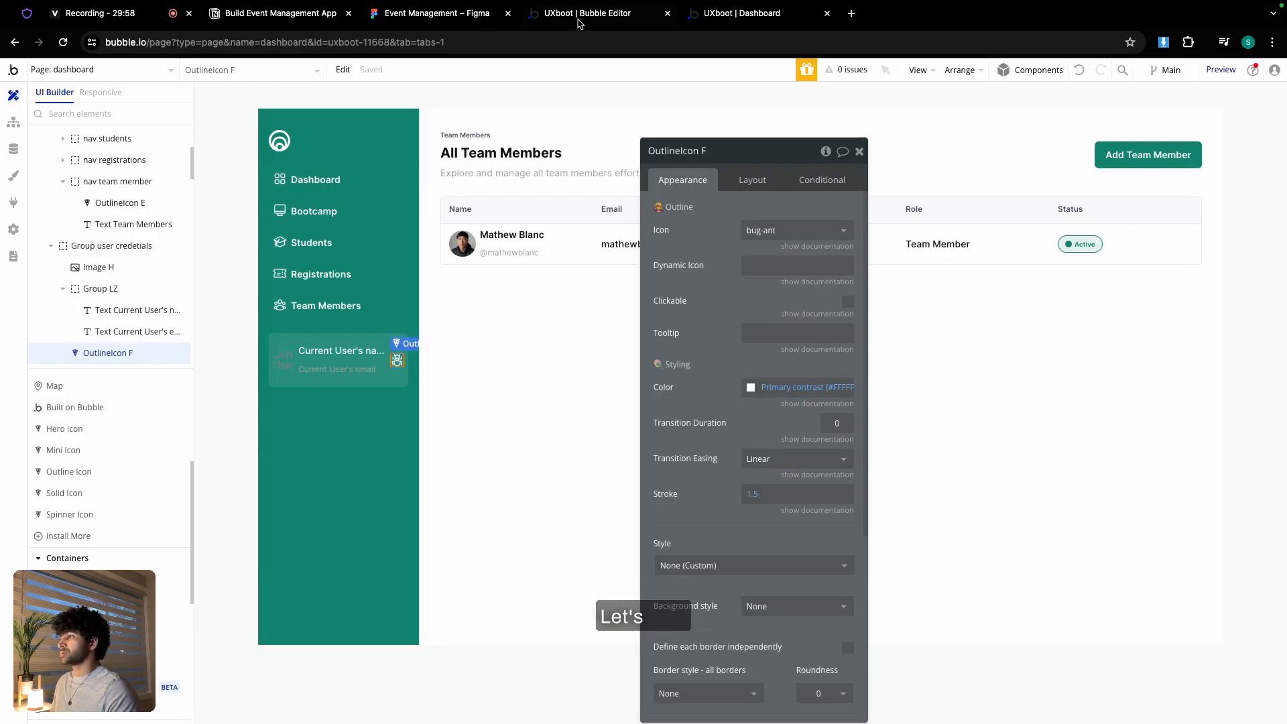
{"action": "left_click", "coordinate": [796, 230]}
{"action": "key", "text": "super+v"}
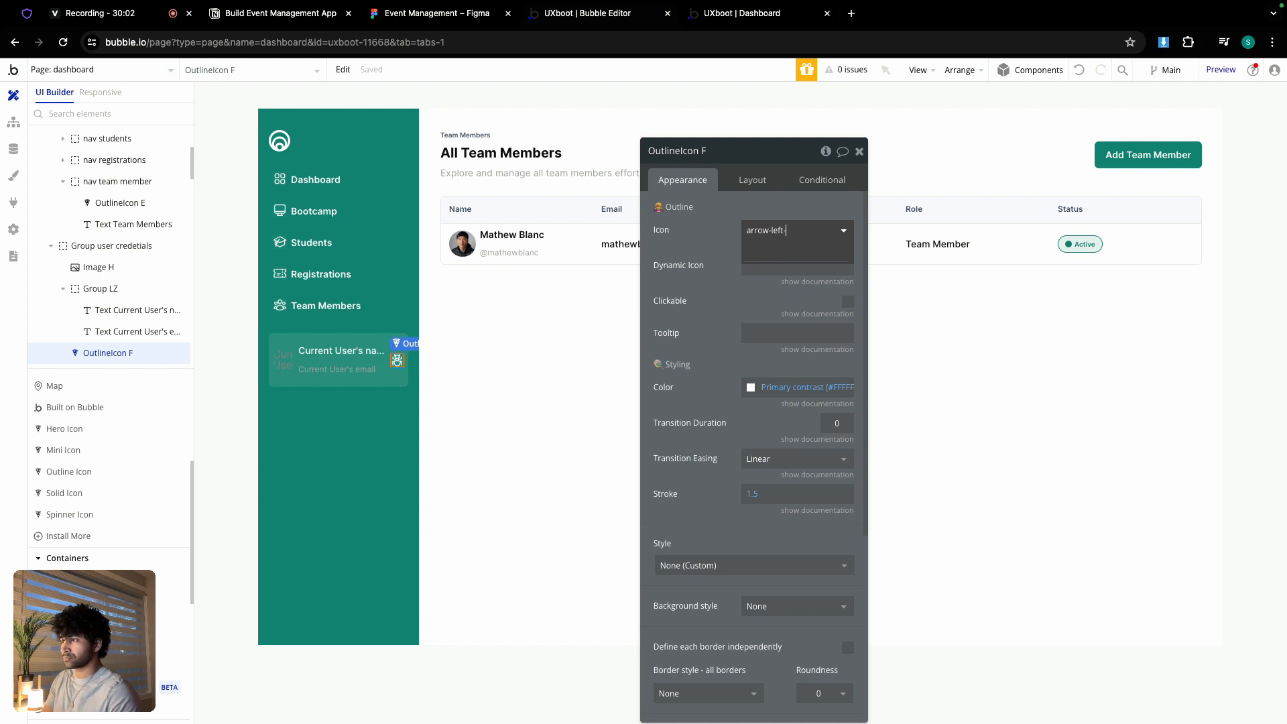
{"action": "left_click", "coordinate": [821, 314]}
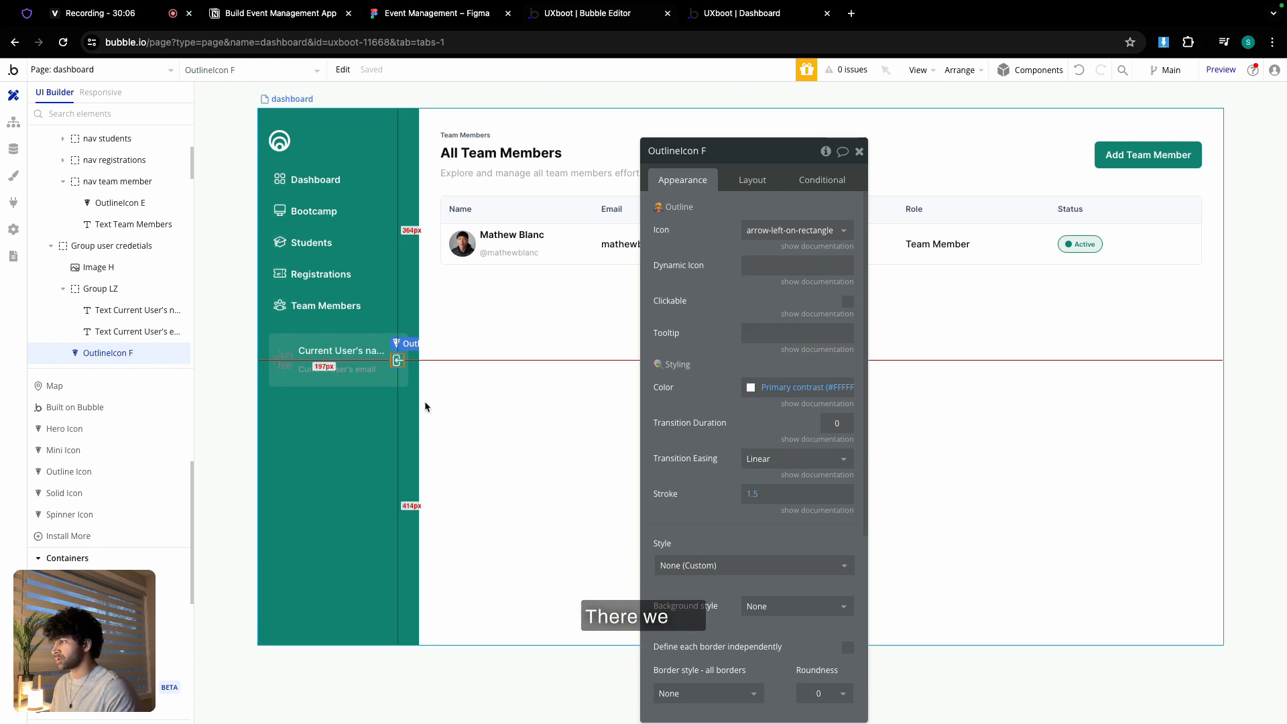
{"action": "left_click", "coordinate": [112, 246]}
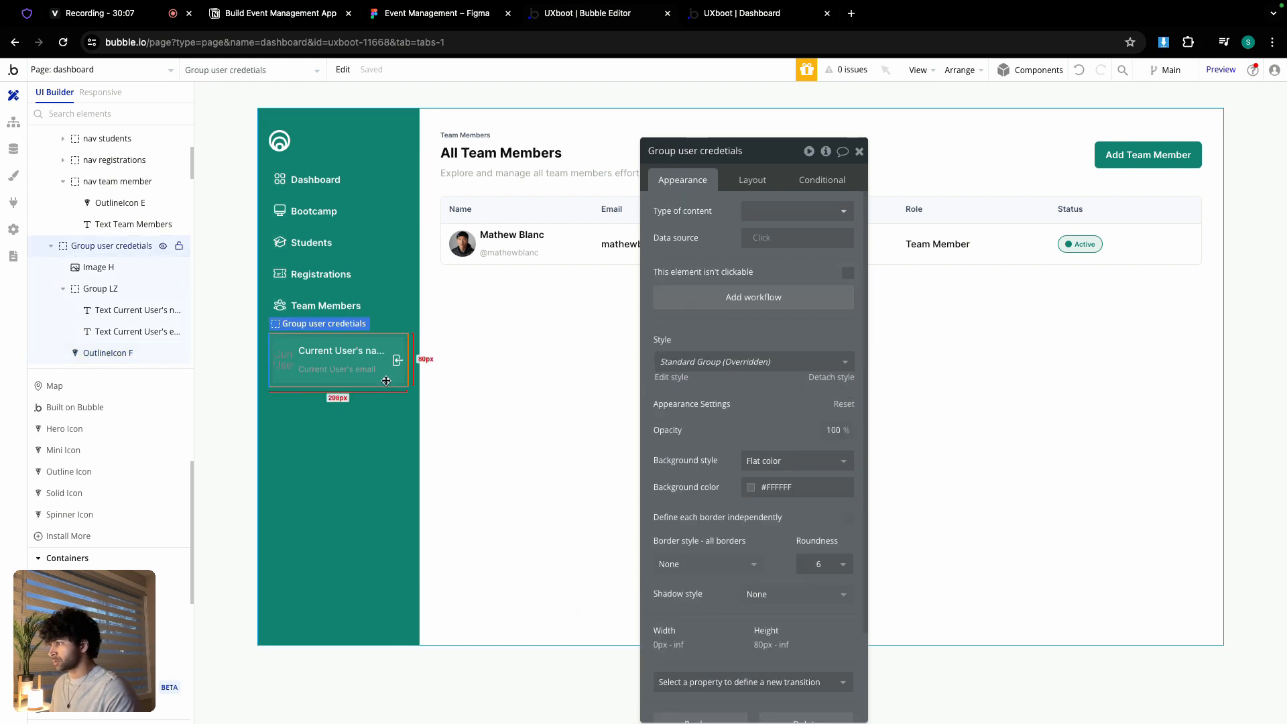
- Give Group user credetials a min height of 0 and FloatingGroup nav Space between alignment
{"action": "left_click", "coordinate": [753, 186]}
{"action": "scroll", "coordinate": [727, 566], "scroll_direction": "down", "scroll_amount": 2}
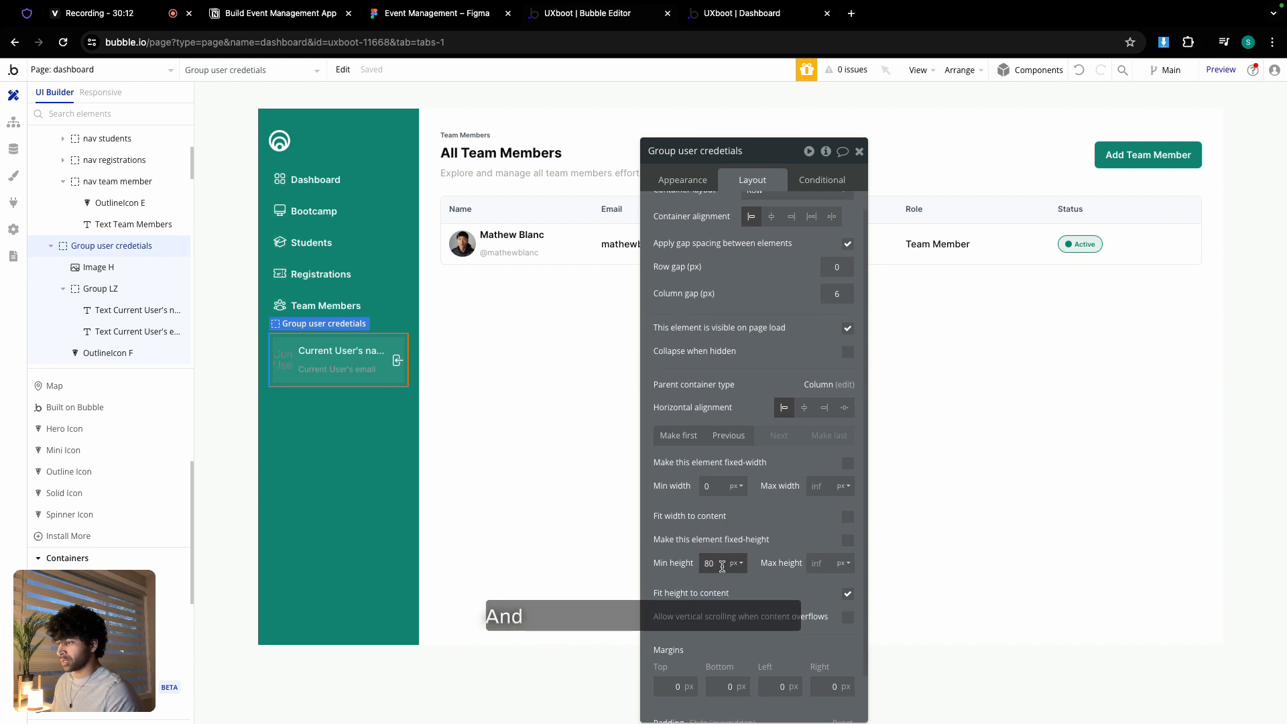
{"action": "left_click", "coordinate": [686, 553]}
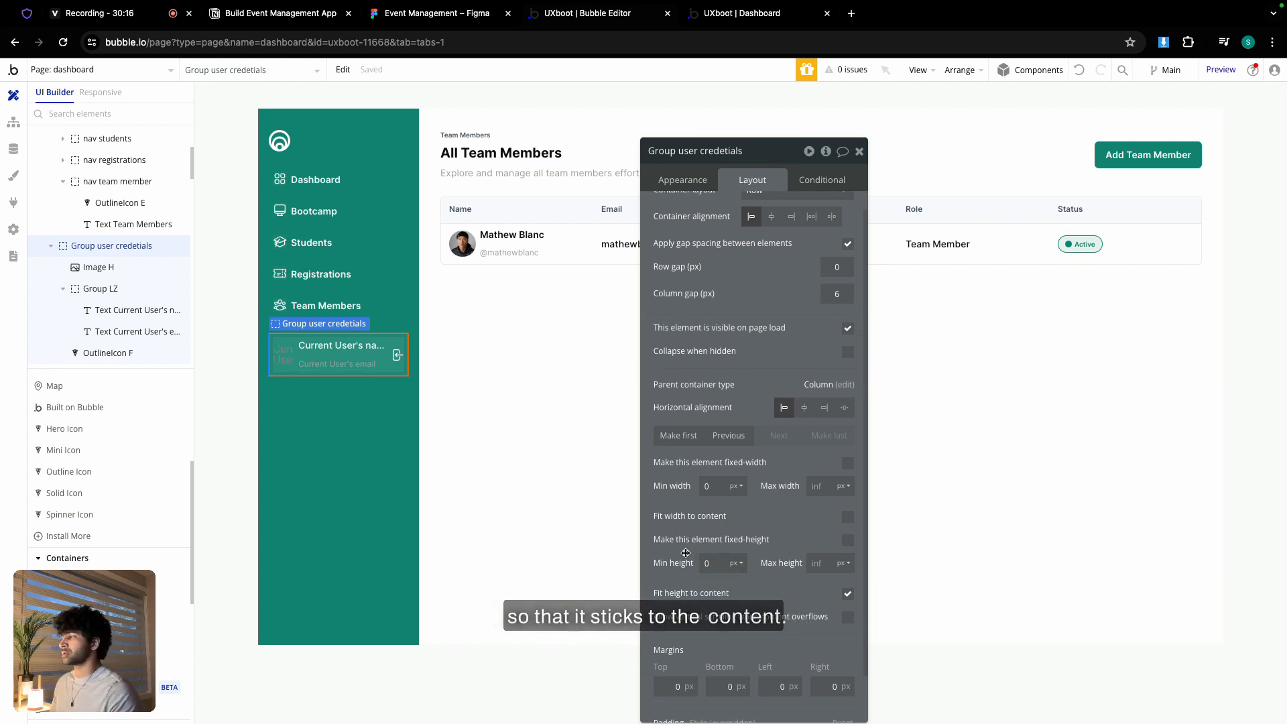
{"action": "left_click", "coordinate": [348, 439]}
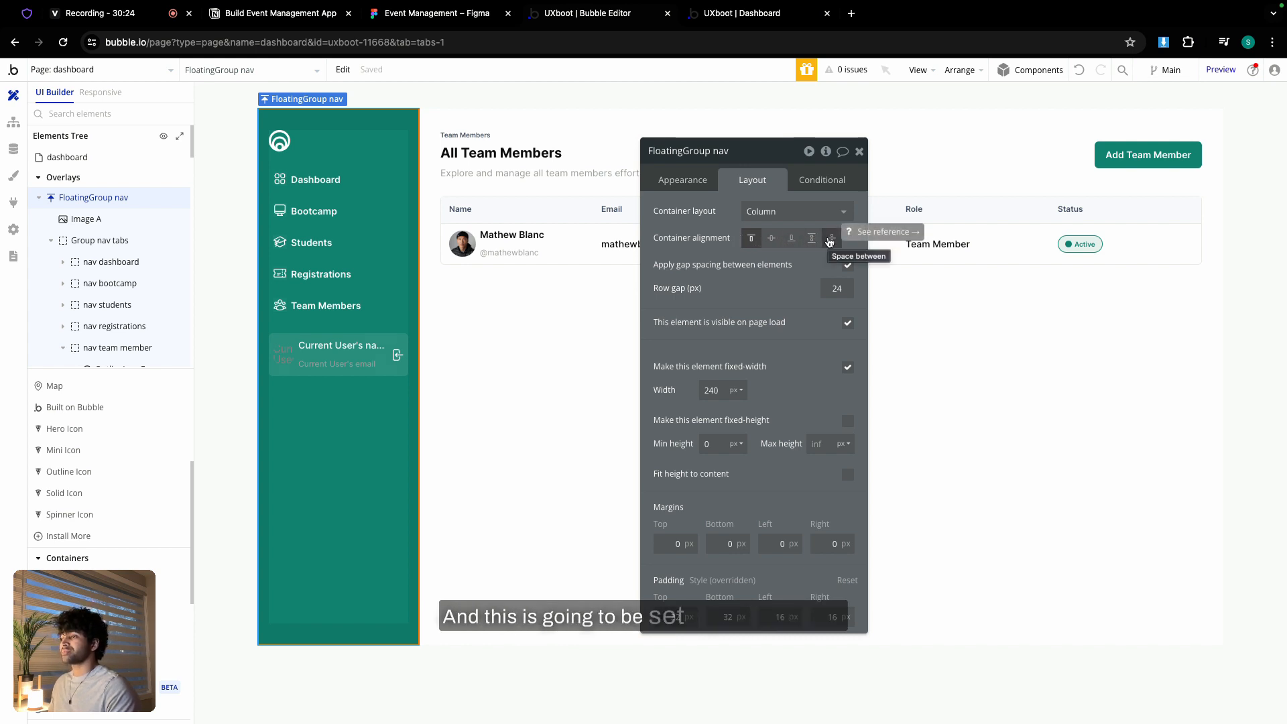
{"action": "left_click", "coordinate": [830, 239]}
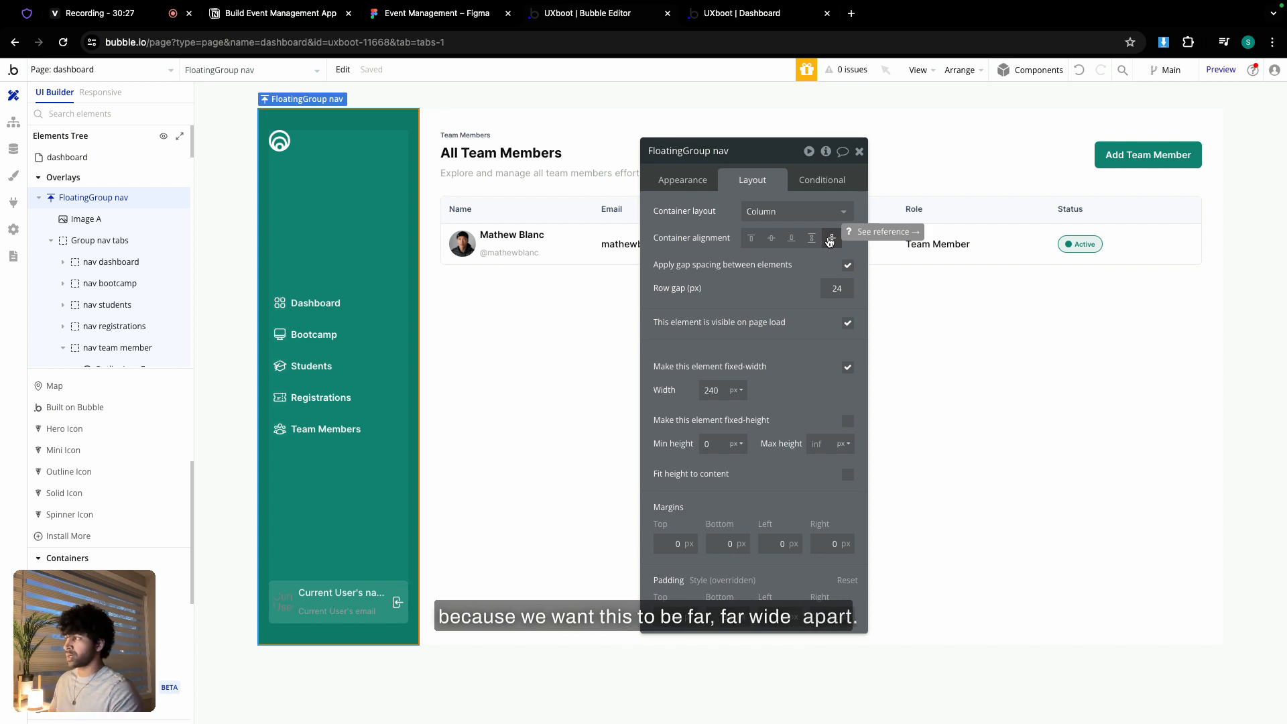
{"action": "left_click", "coordinate": [404, 17]}
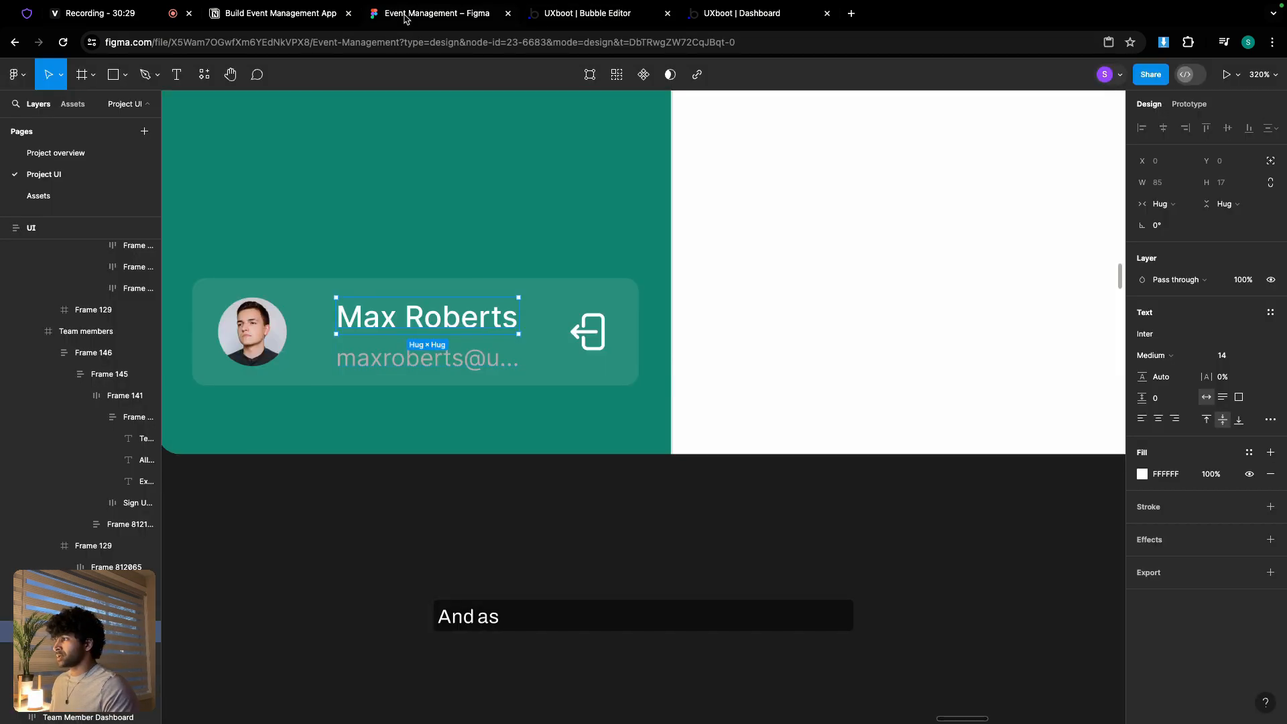
{"action": "scroll", "coordinate": [386, 243], "scroll_direction": "down", "scroll_amount": 10}
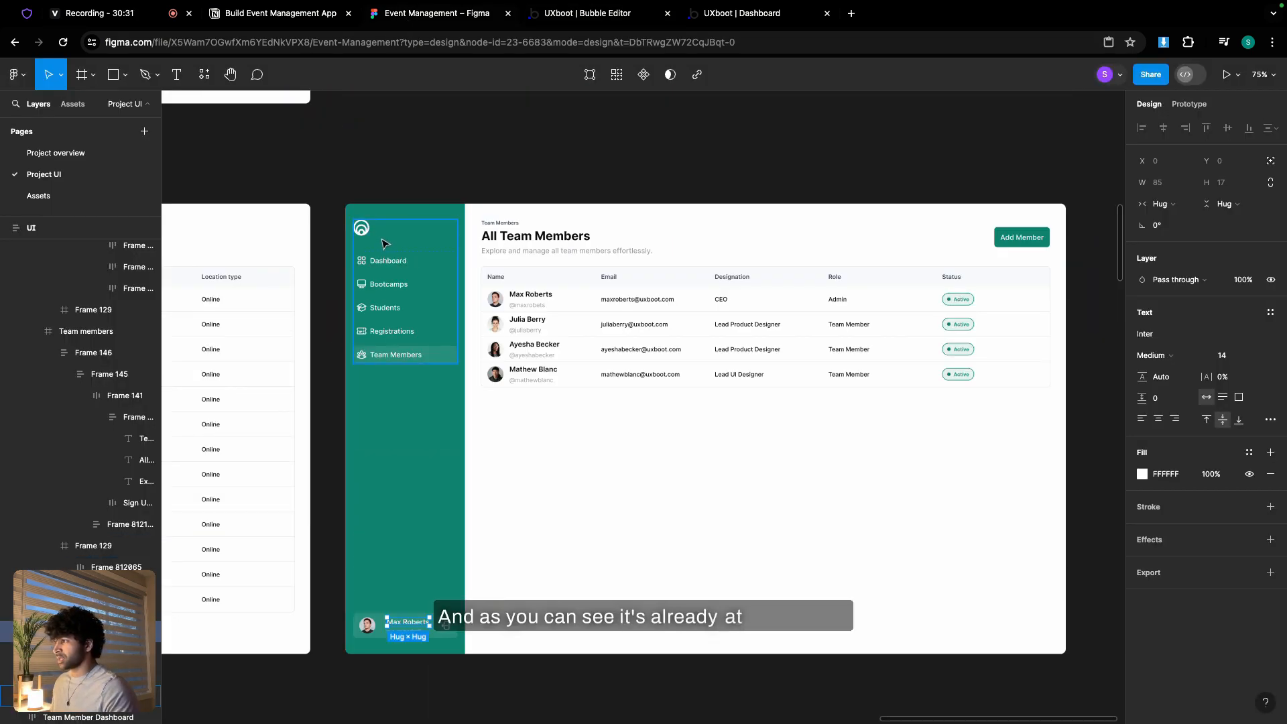
{"action": "scroll", "coordinate": [386, 244], "scroll_direction": "up", "scroll_amount": 5}
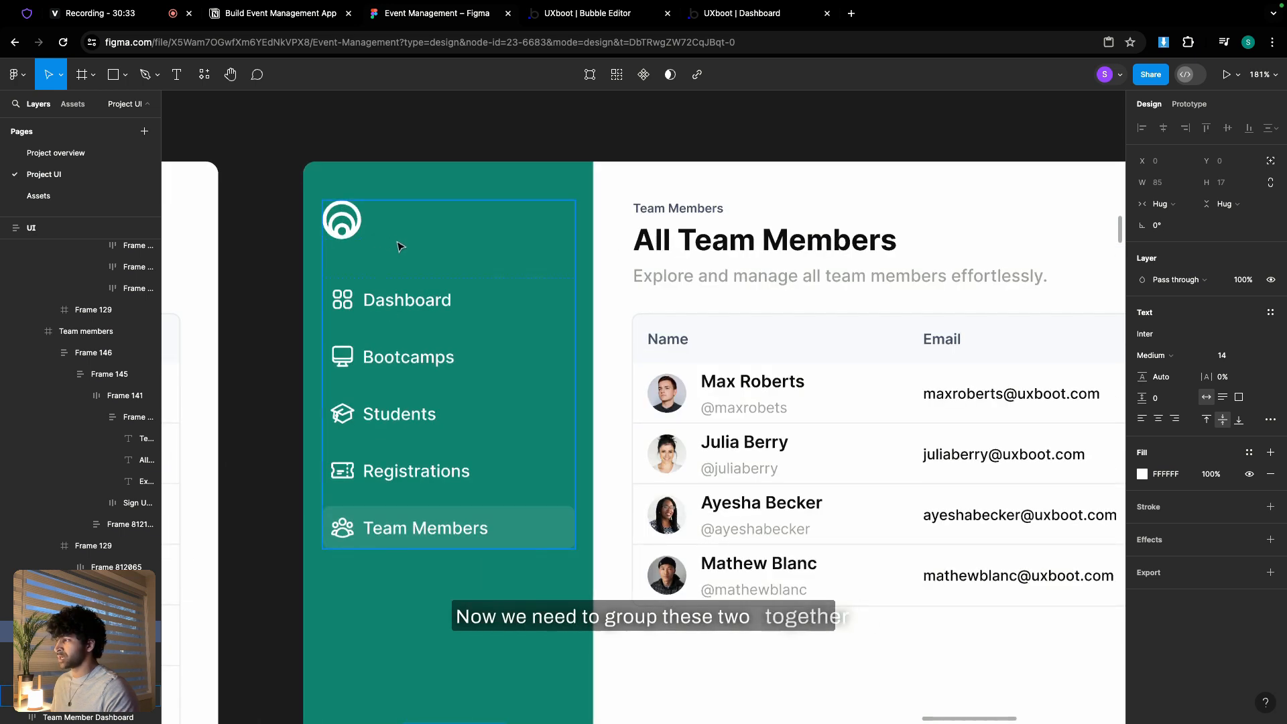
{"action": "left_click", "coordinate": [399, 247]}
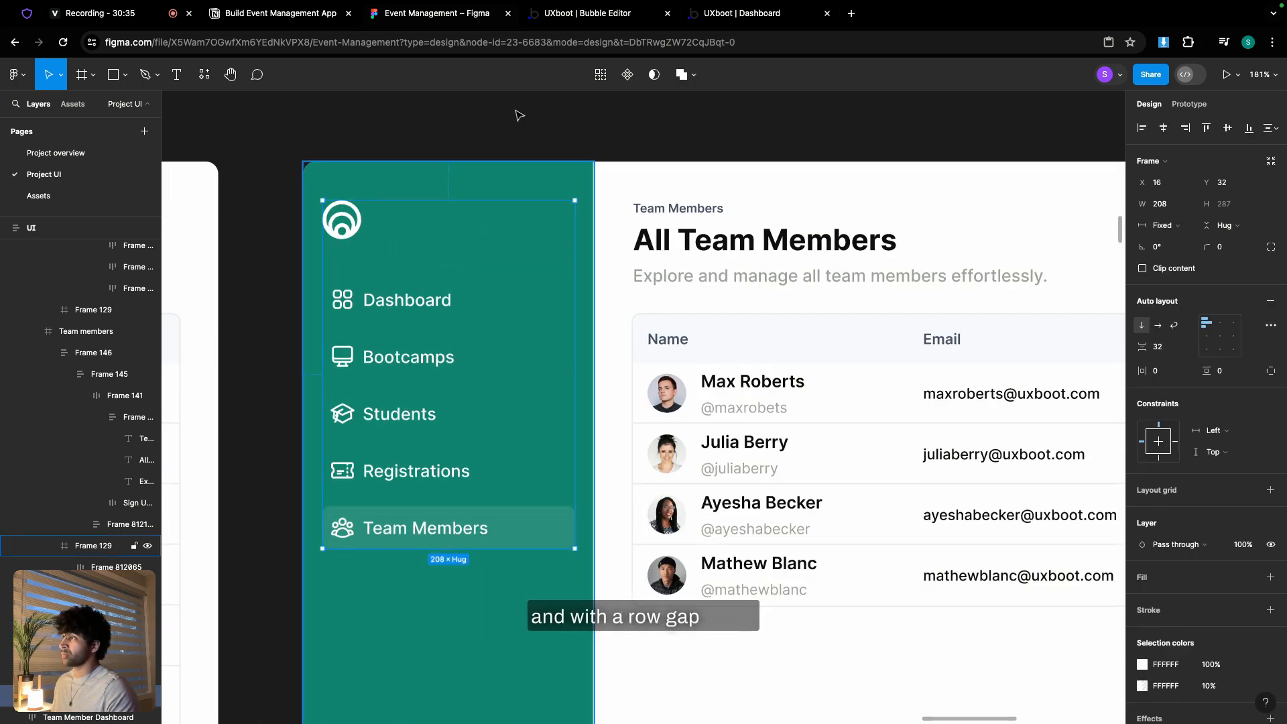
{"action": "left_click", "coordinate": [573, 13]}
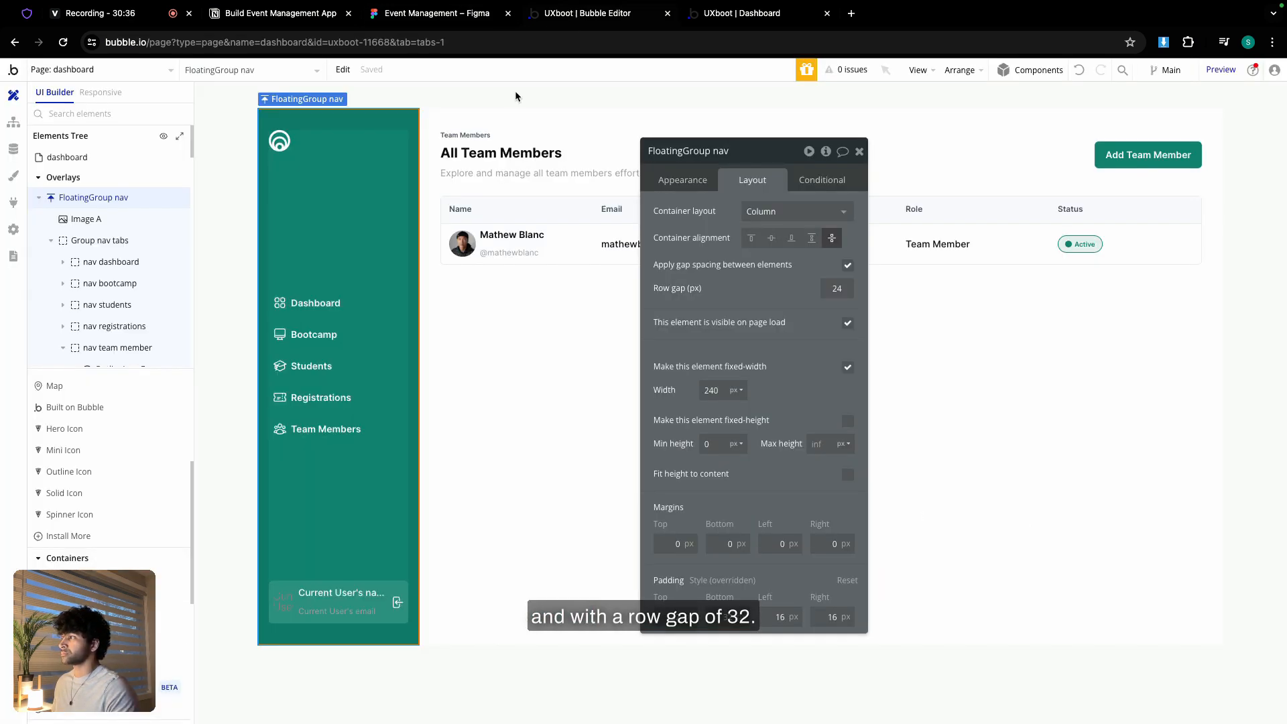
- Group the logo and nav tabs into a column container with a 32px row gap
{"action": "left_click", "coordinate": [281, 142]}
{"action": "left_click", "coordinate": [361, 323], "text": "shift"}
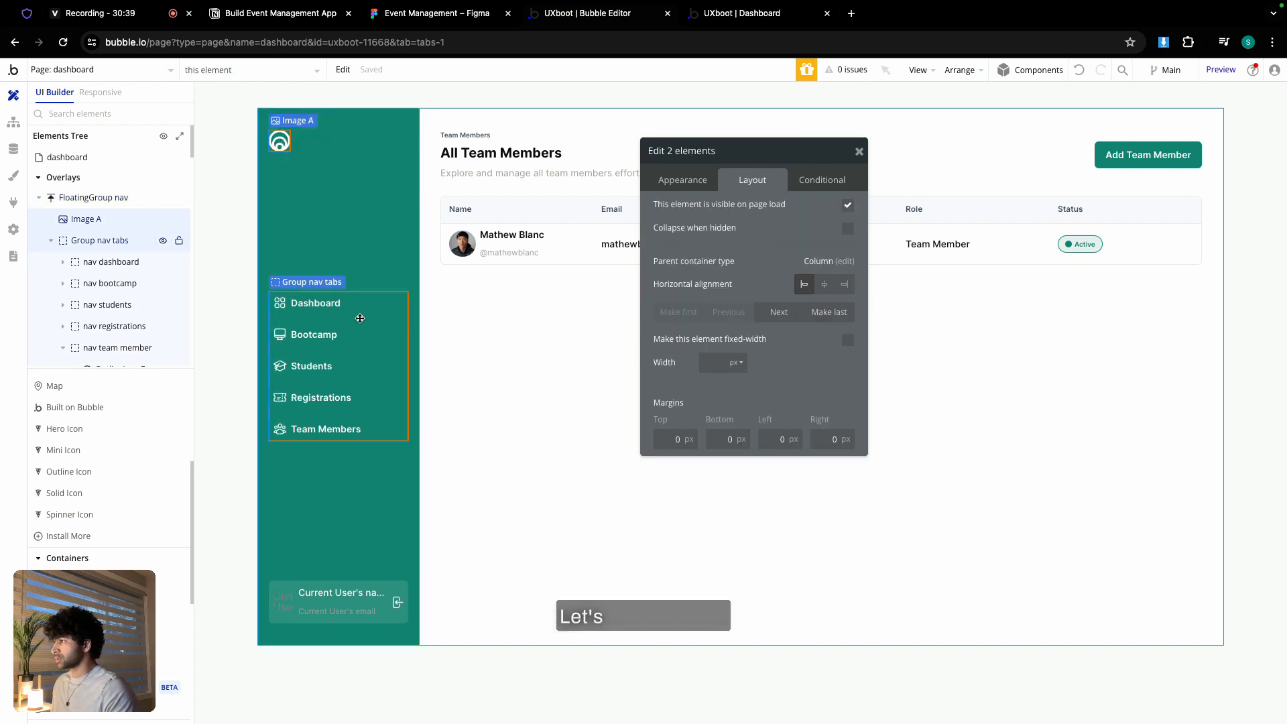
{"action": "right_click", "coordinate": [360, 323]}
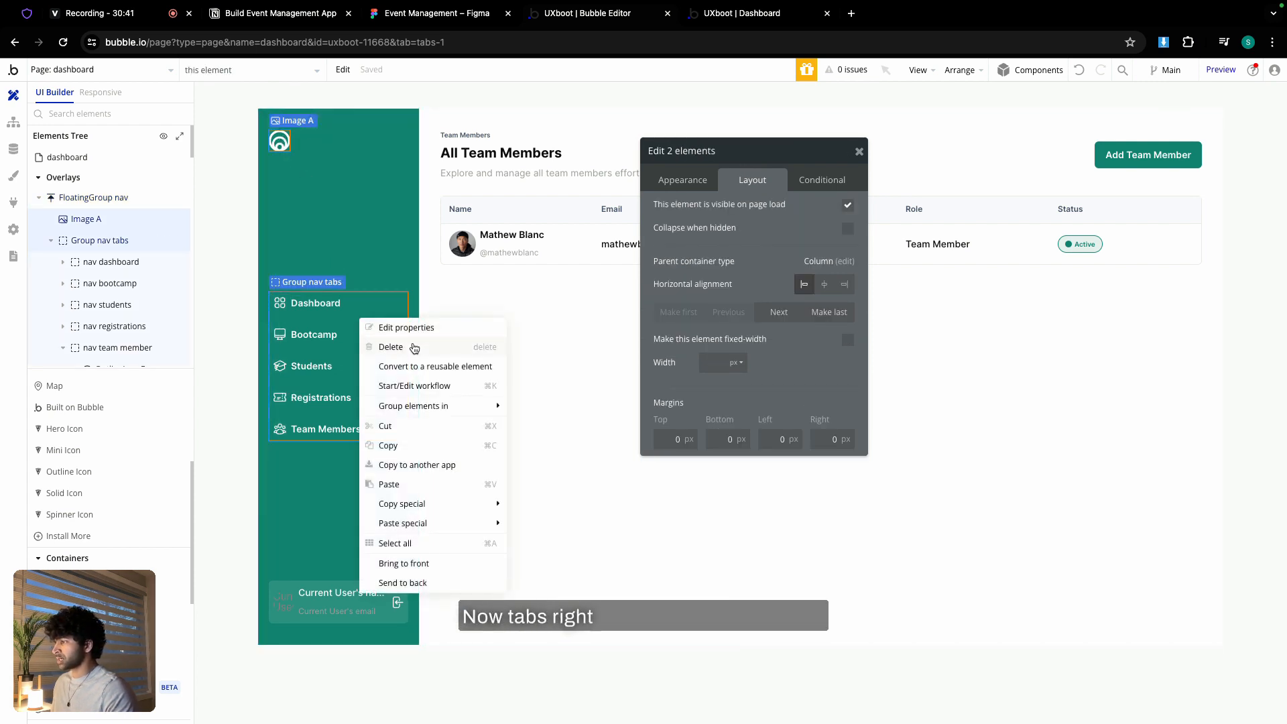
{"action": "mouse_move", "coordinate": [436, 406]}
{"action": "left_click", "coordinate": [562, 446]}
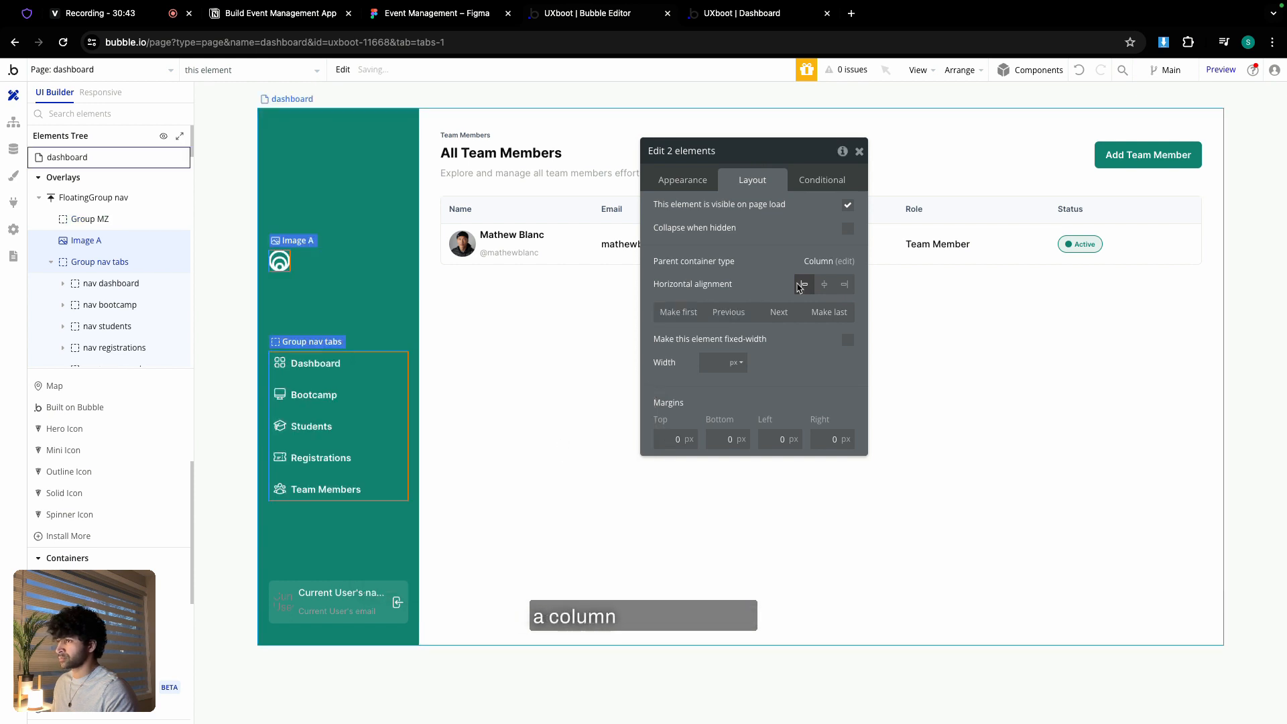
{"action": "left_click", "coordinate": [848, 265]}
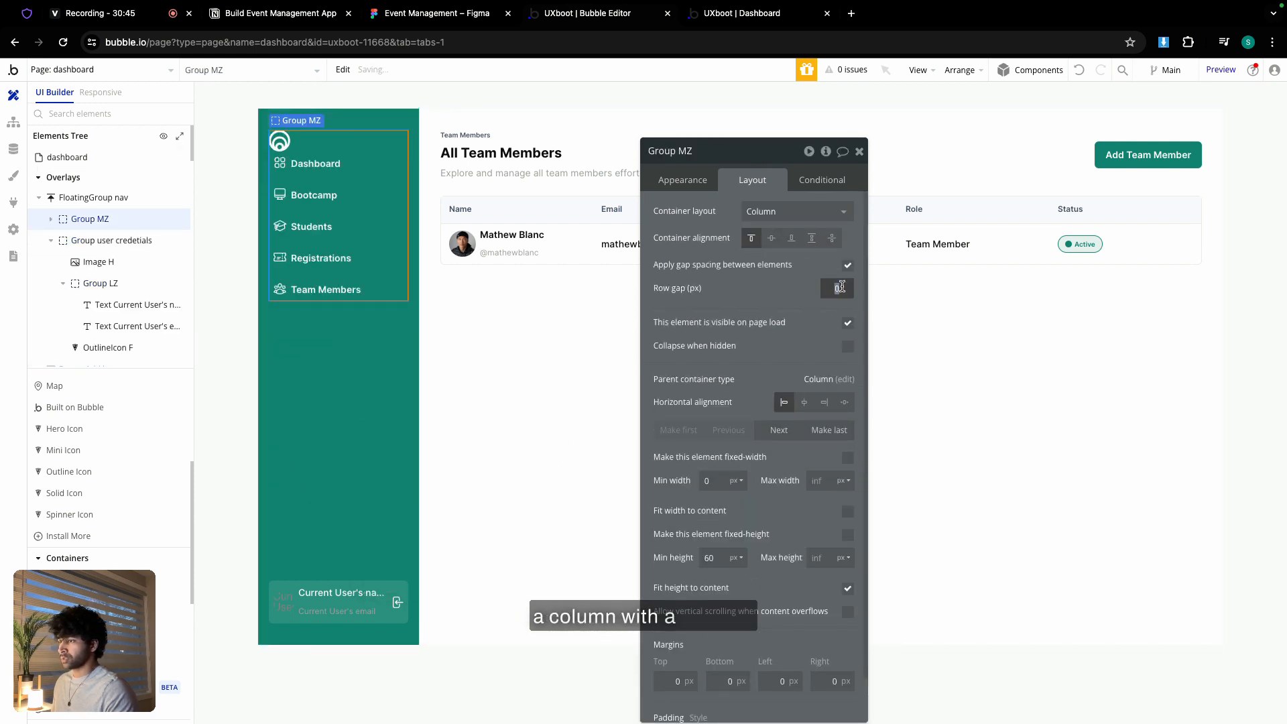
{"action": "left_click", "coordinate": [785, 284]}
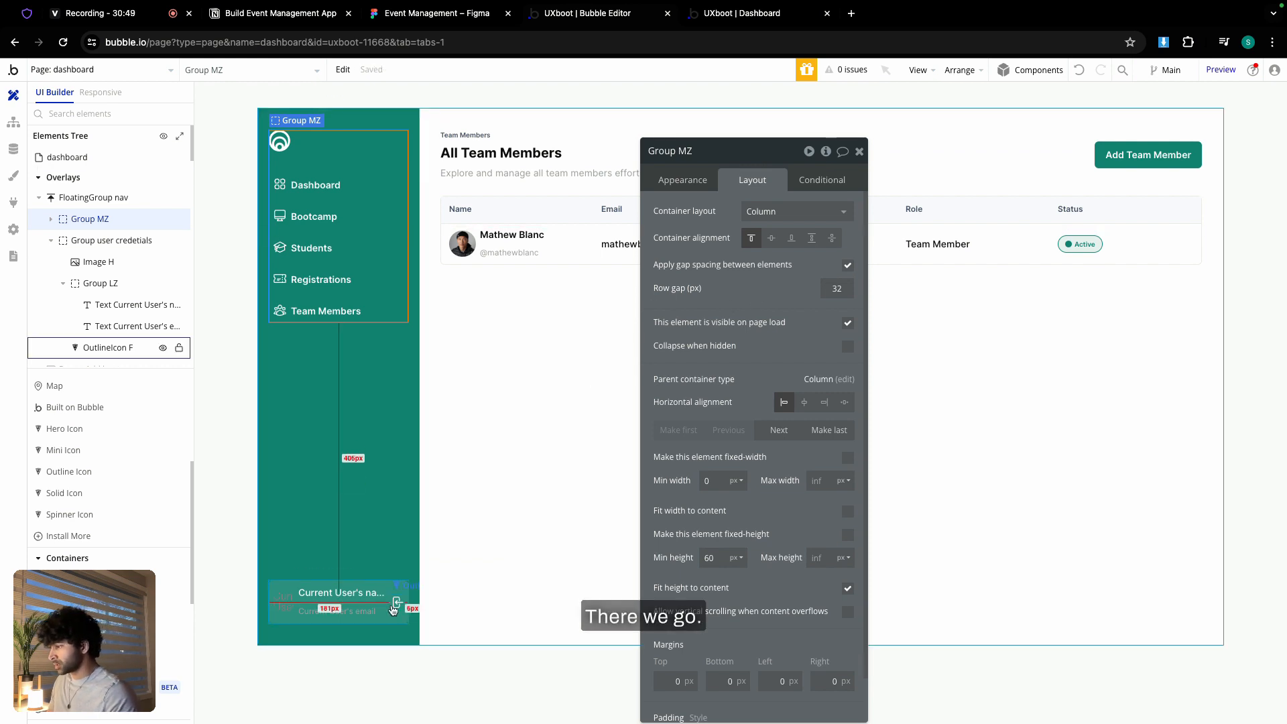
- Make OutlineIcon F clickable and start renaming it to OutlineIcon logout
{"action": "left_click", "coordinate": [107, 347]}
{"action": "left_click", "coordinate": [701, 183]}
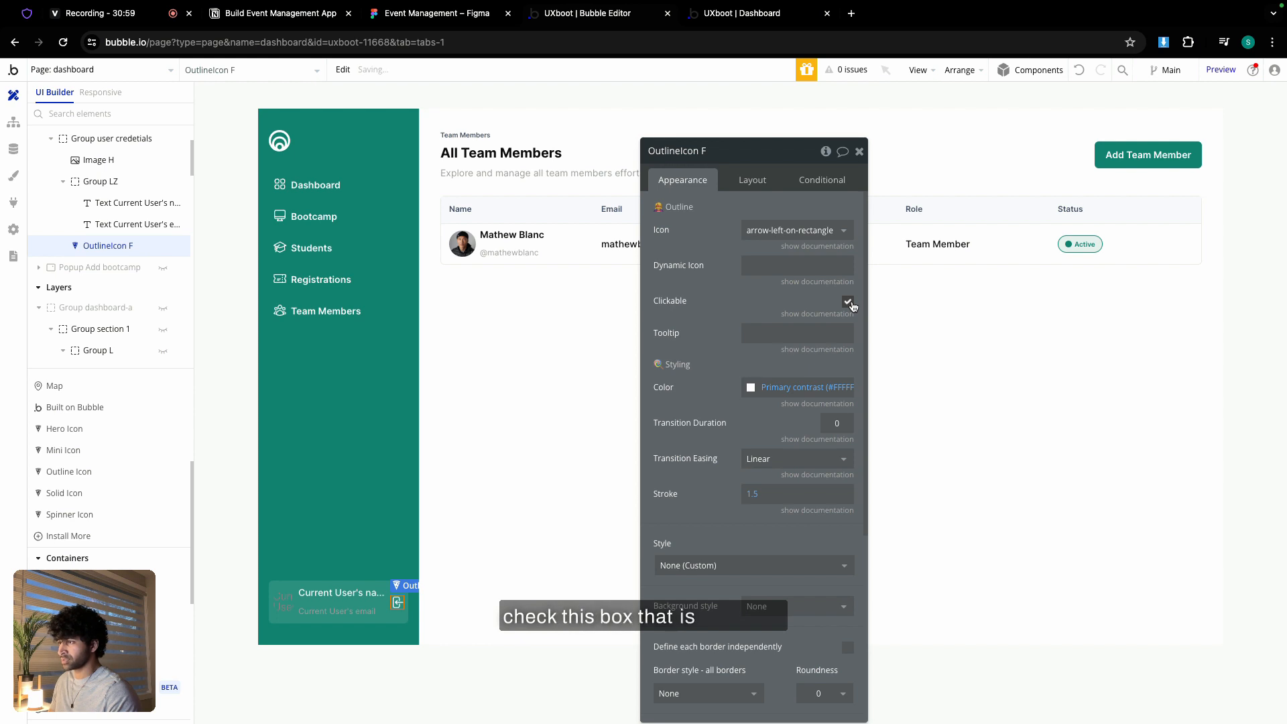
{"action": "double_click", "coordinate": [713, 151]}
{"action": "type", "text": "logout"}
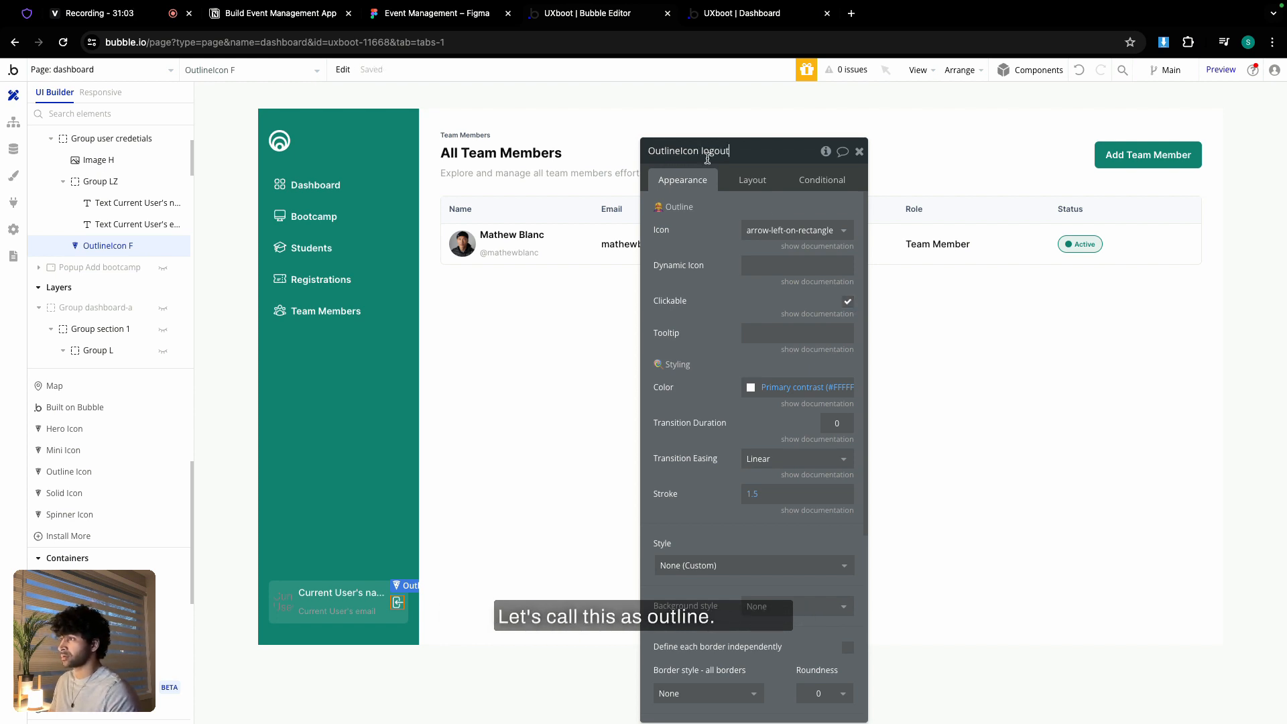
- Create a workflow event for clicks on OutlineIcon logout
{"action": "left_click", "coordinate": [14, 122]}
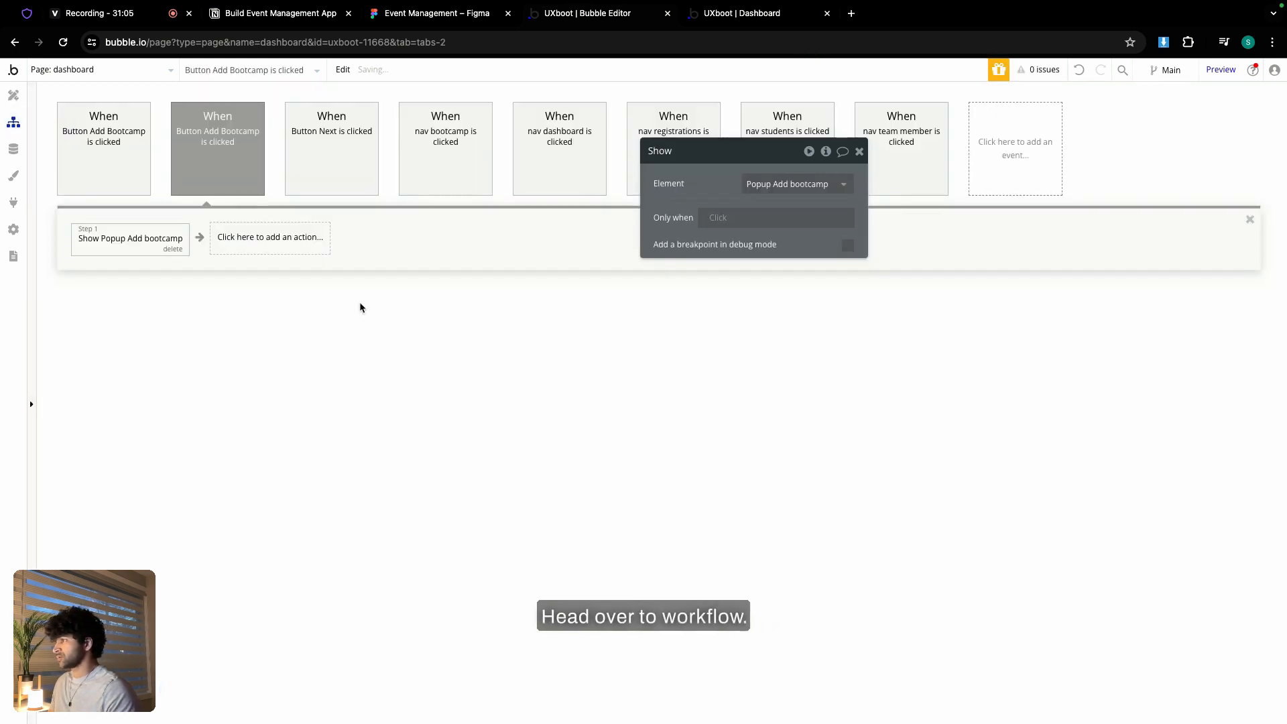
{"action": "left_click", "coordinate": [1012, 157]}
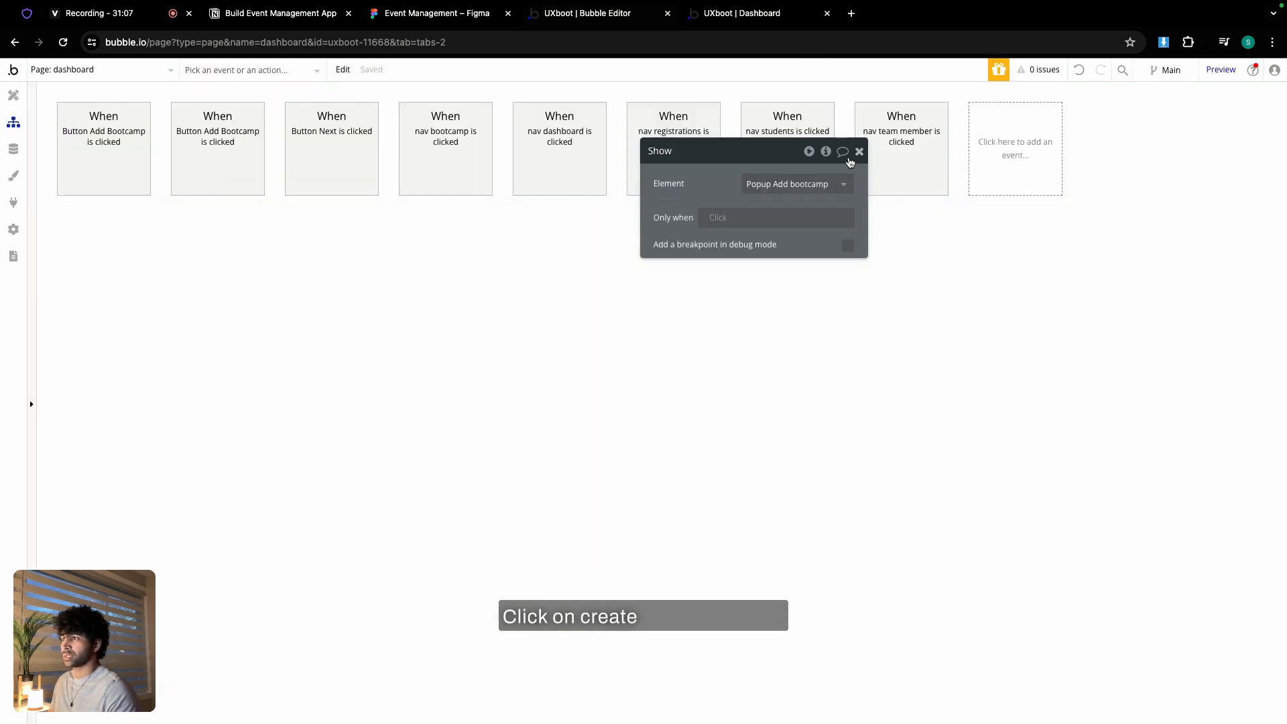
{"action": "mouse_move", "coordinate": [1033, 255]}
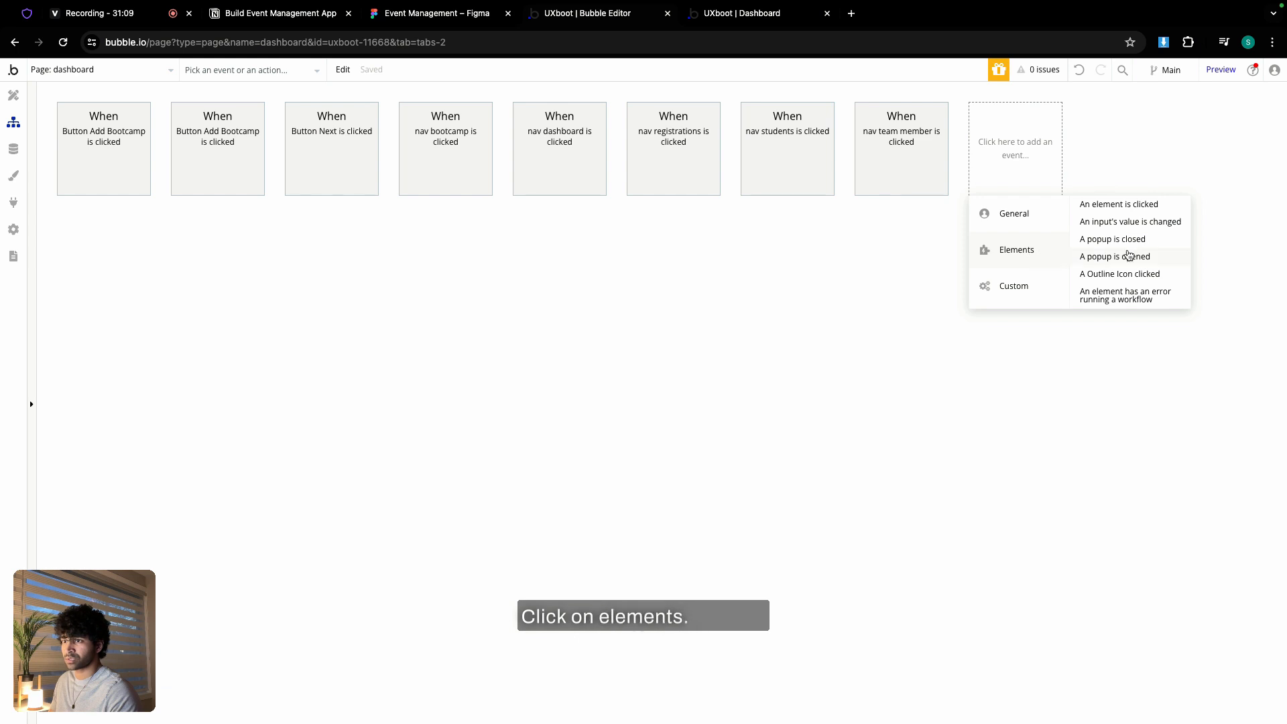
{"action": "left_click", "coordinate": [1124, 275]}
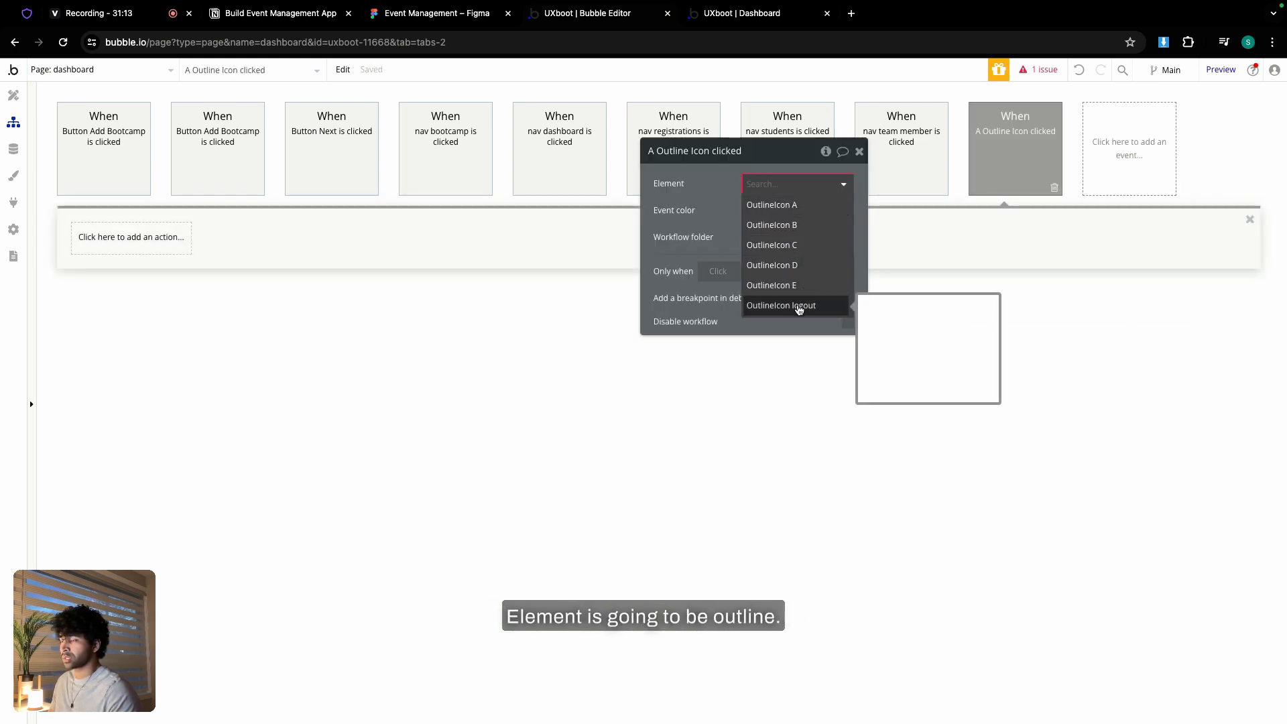
{"action": "left_click", "coordinate": [799, 305]}
- Add the actions 'Log the user out' and 'Go to page log-in' to the event
{"action": "left_click", "coordinate": [134, 243]}
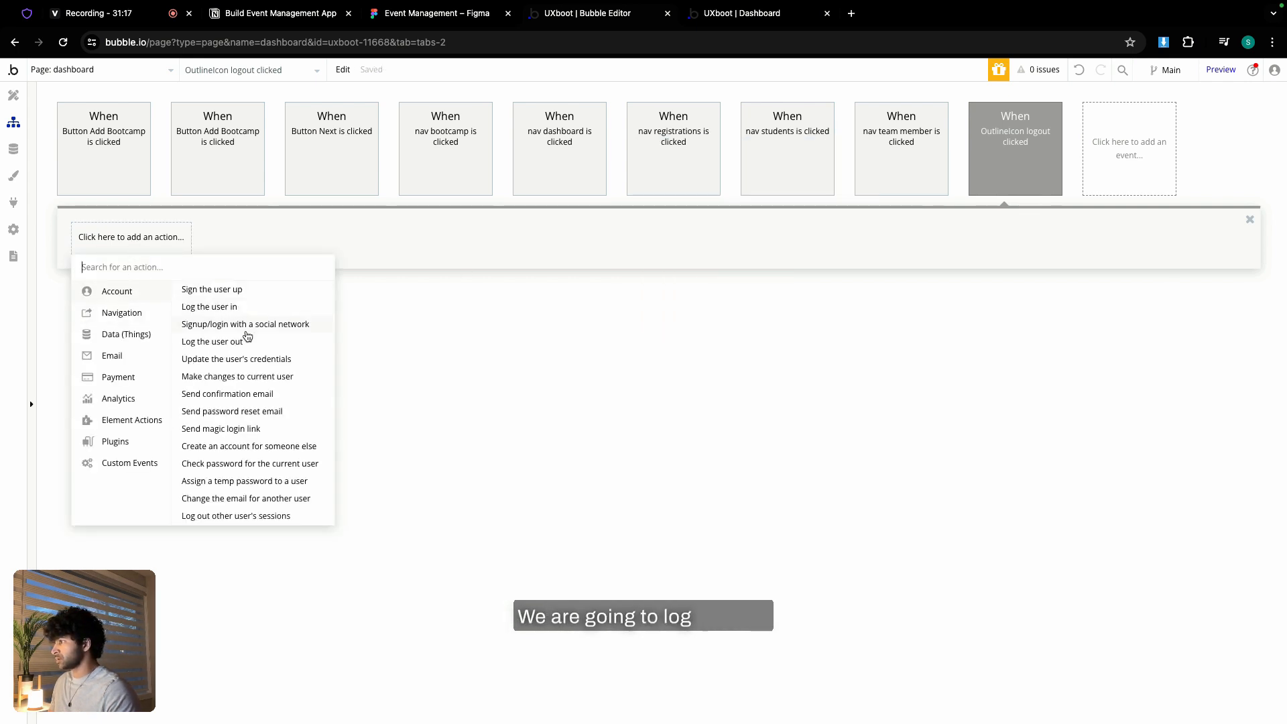
{"action": "left_click", "coordinate": [243, 342]}
{"action": "left_click", "coordinate": [201, 247]}
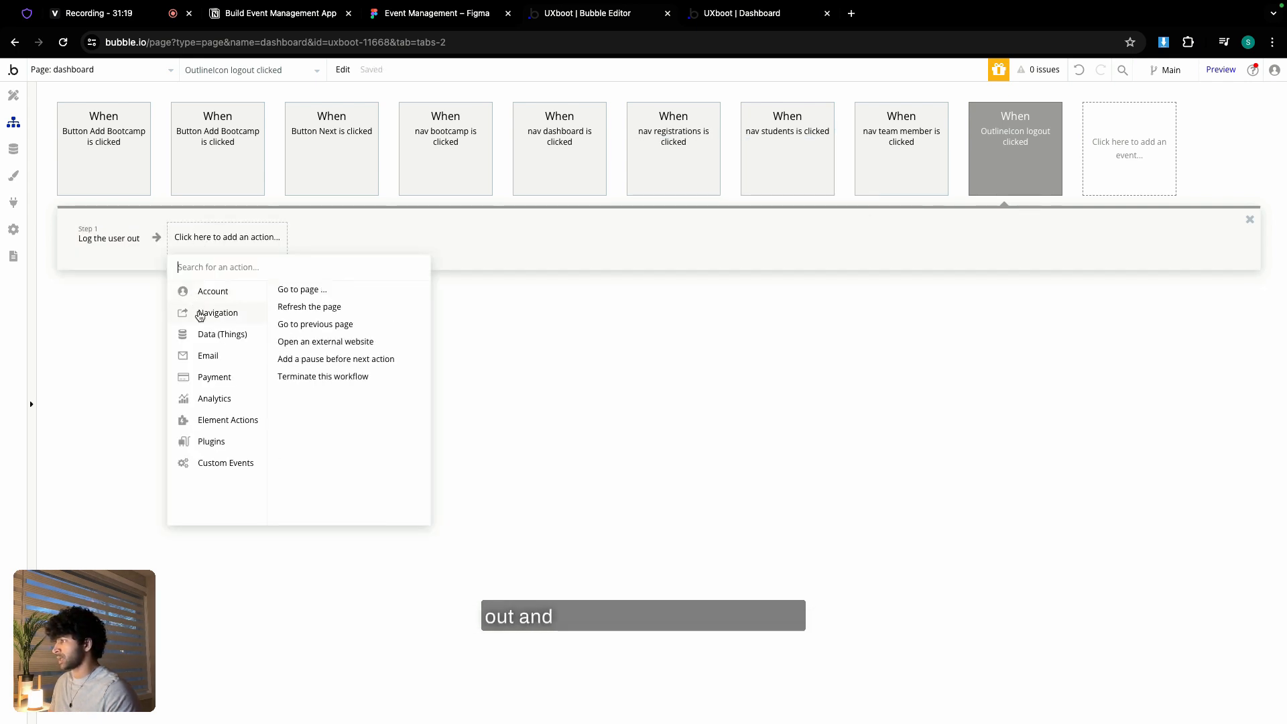
{"action": "left_click", "coordinate": [298, 287]}
{"action": "left_click", "coordinate": [798, 193]}
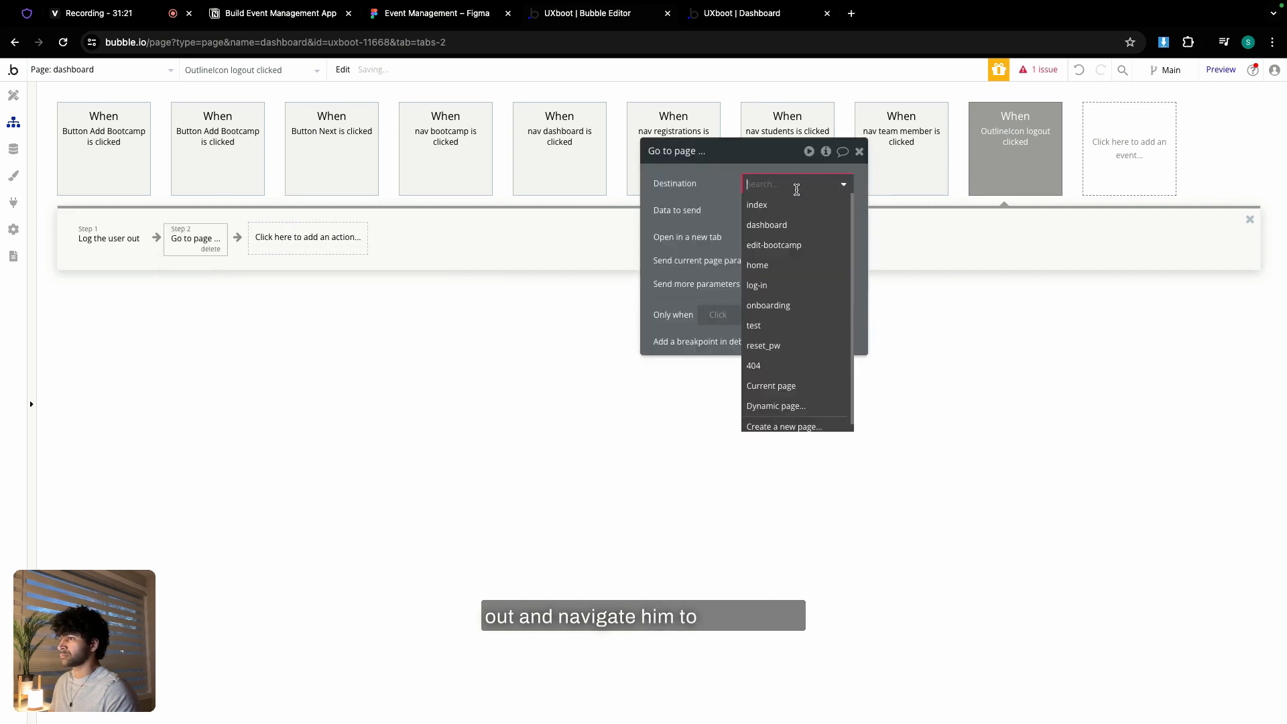
{"action": "left_click", "coordinate": [777, 286]}
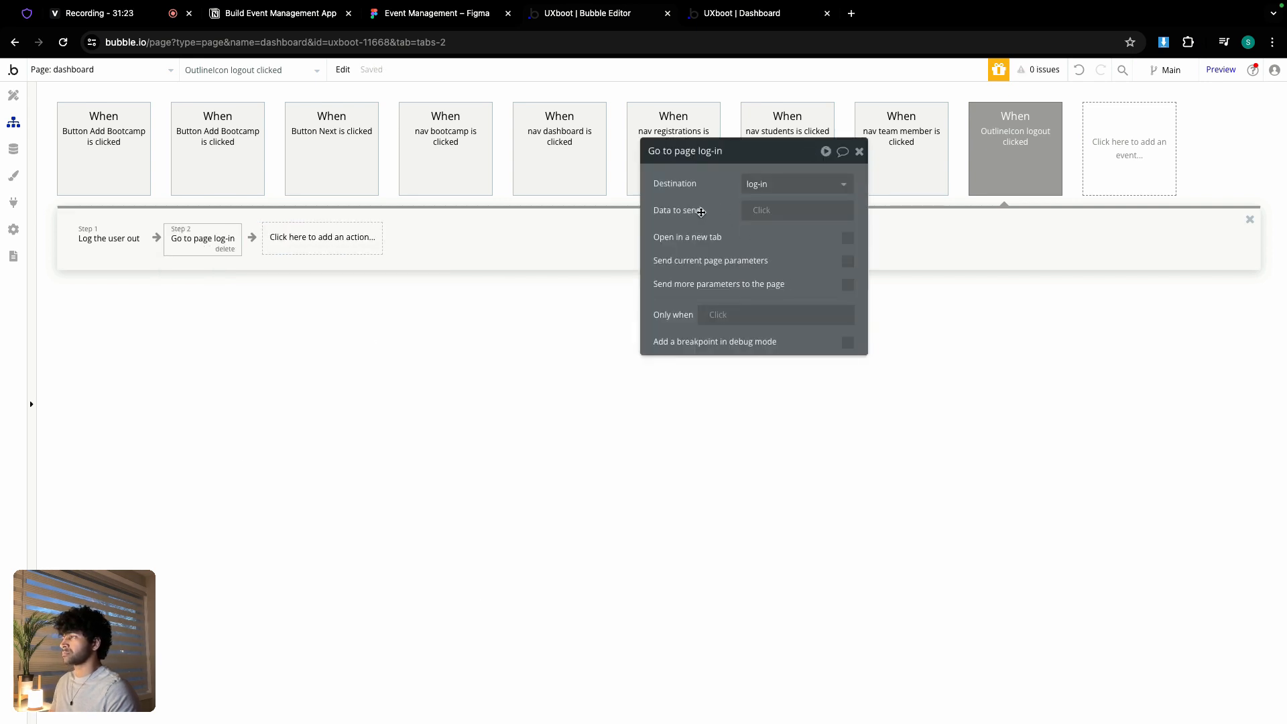
- Reload the live dashboard and compare it with the Figma card design
{"action": "left_click", "coordinate": [745, 13]}
{"action": "key", "text": "super+r"}
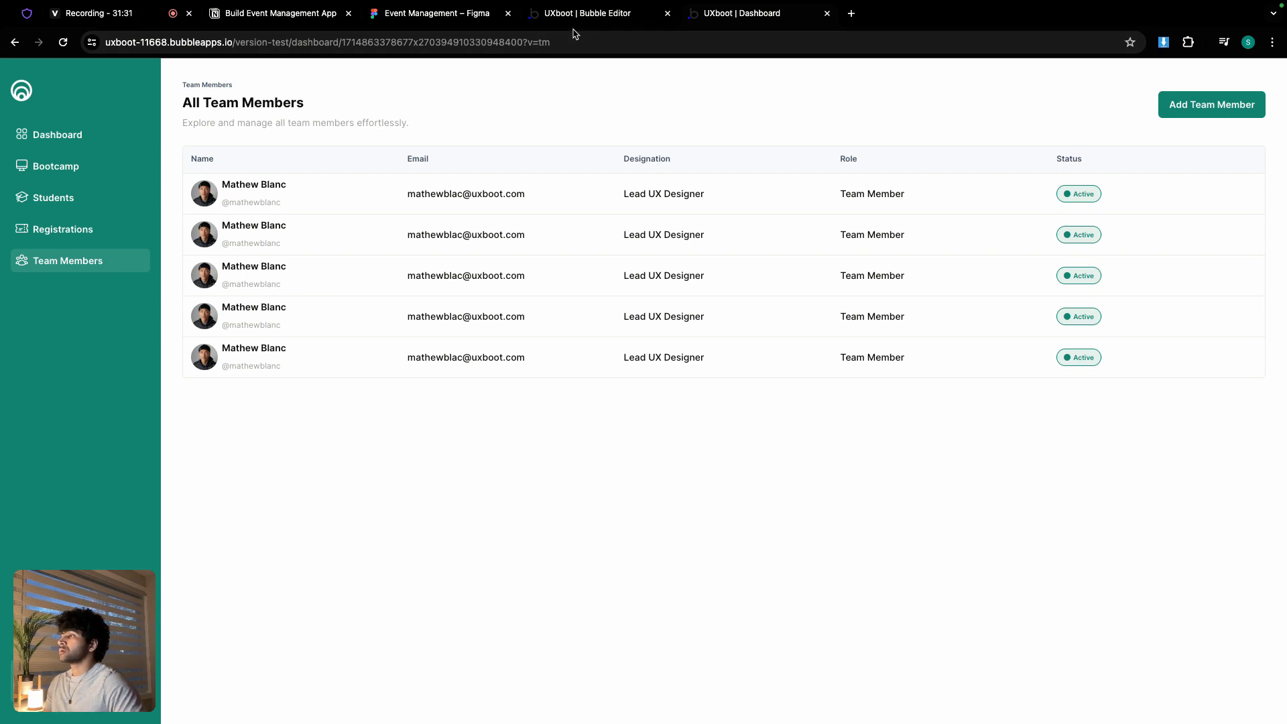
{"action": "left_click", "coordinate": [454, 21]}
{"action": "scroll", "coordinate": [467, 253], "scroll_direction": "down", "scroll_amount": 8}
{"action": "scroll", "coordinate": [468, 255], "scroll_direction": "down", "scroll_amount": 4}
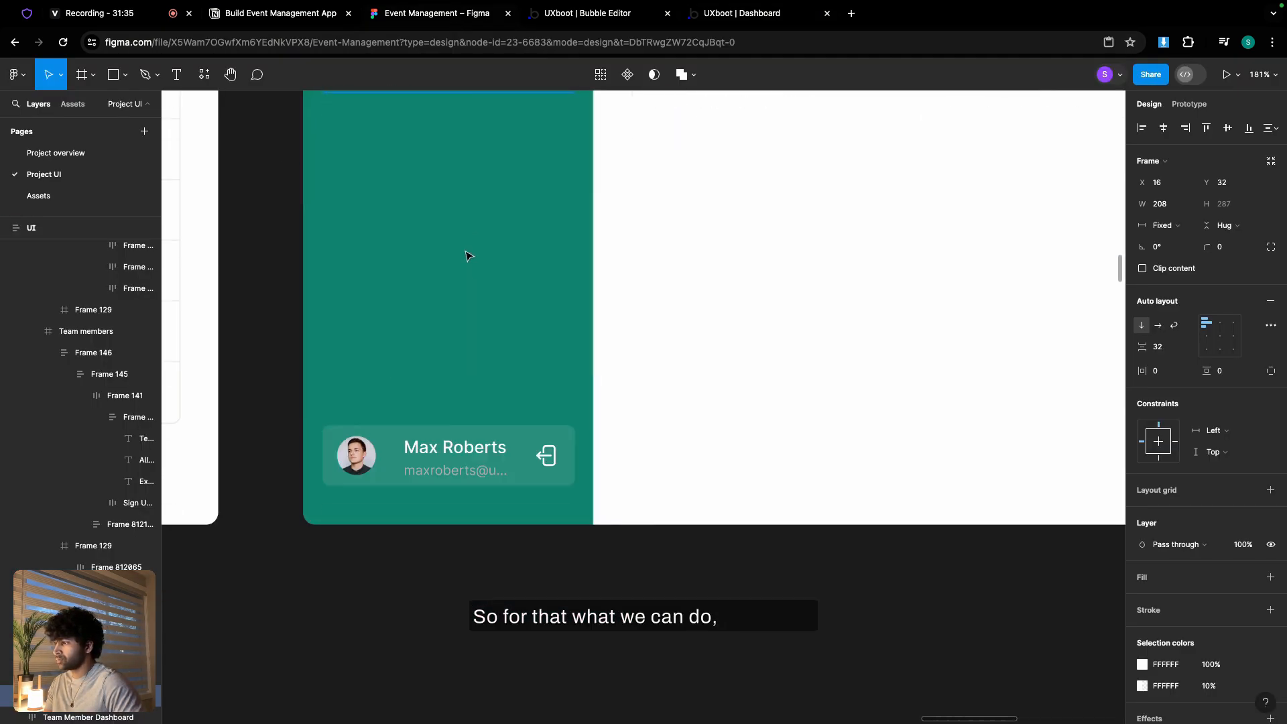
{"action": "left_click", "coordinate": [581, 15]}
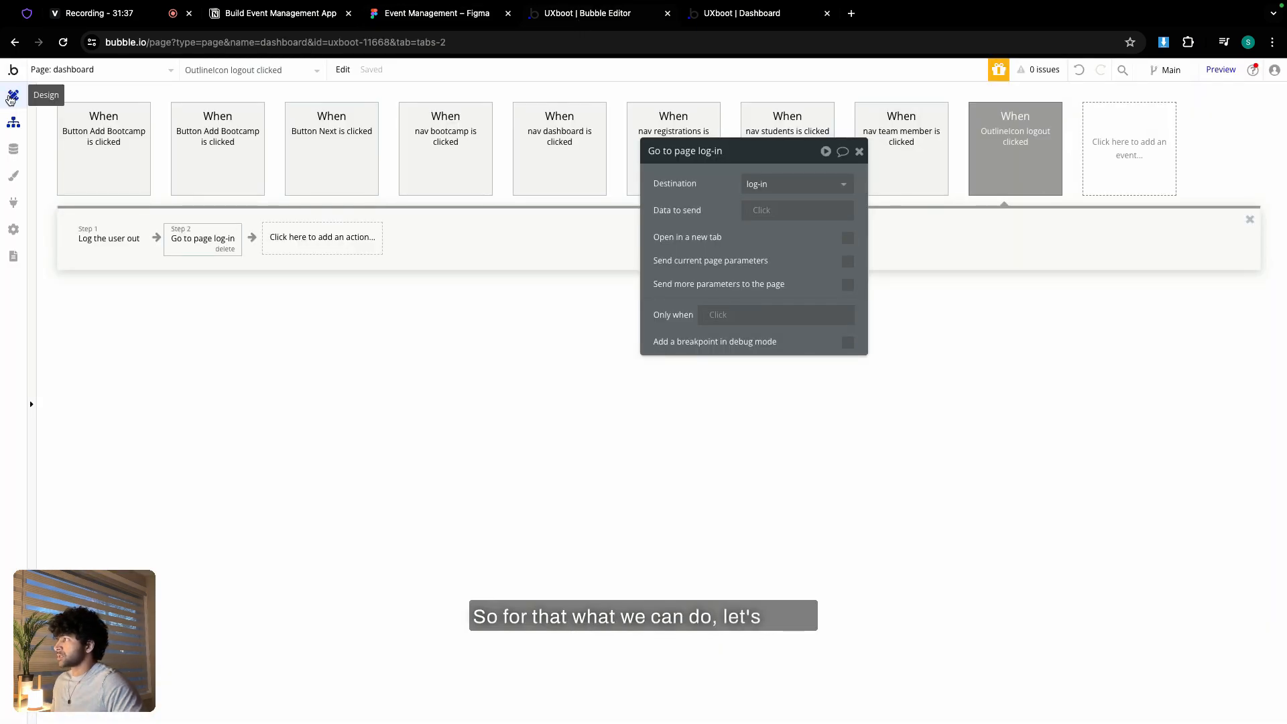
{"action": "left_click", "coordinate": [13, 96]}
- Make the email text white (Primary contrast) with font size 10
{"action": "left_click", "coordinate": [351, 610]}
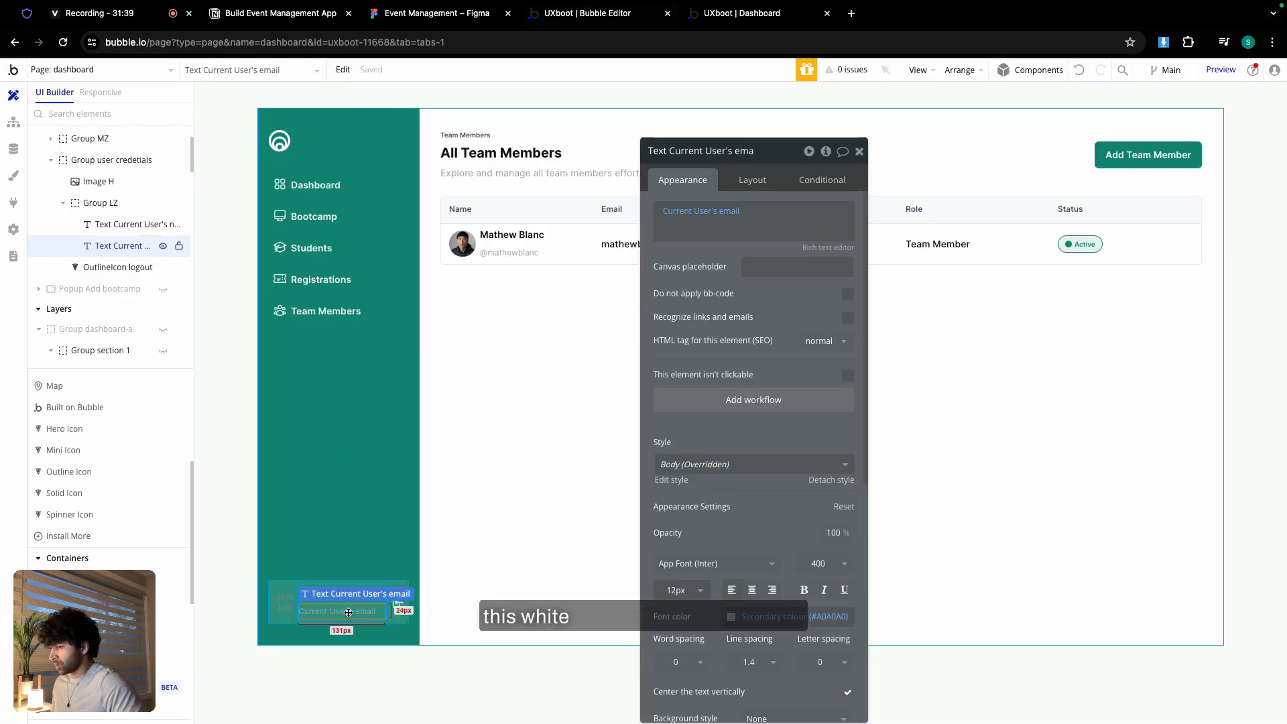
{"action": "left_click", "coordinate": [749, 617]}
{"action": "left_click", "coordinate": [751, 696]}
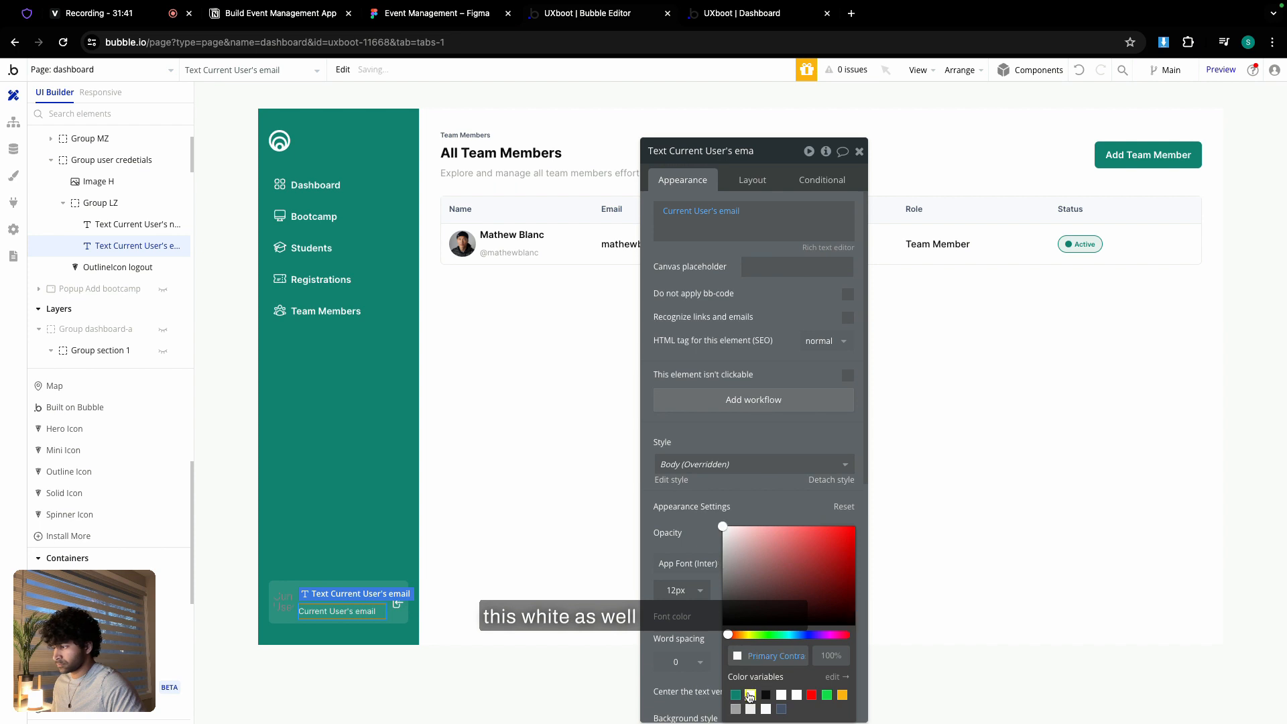
{"action": "left_click", "coordinate": [711, 516]}
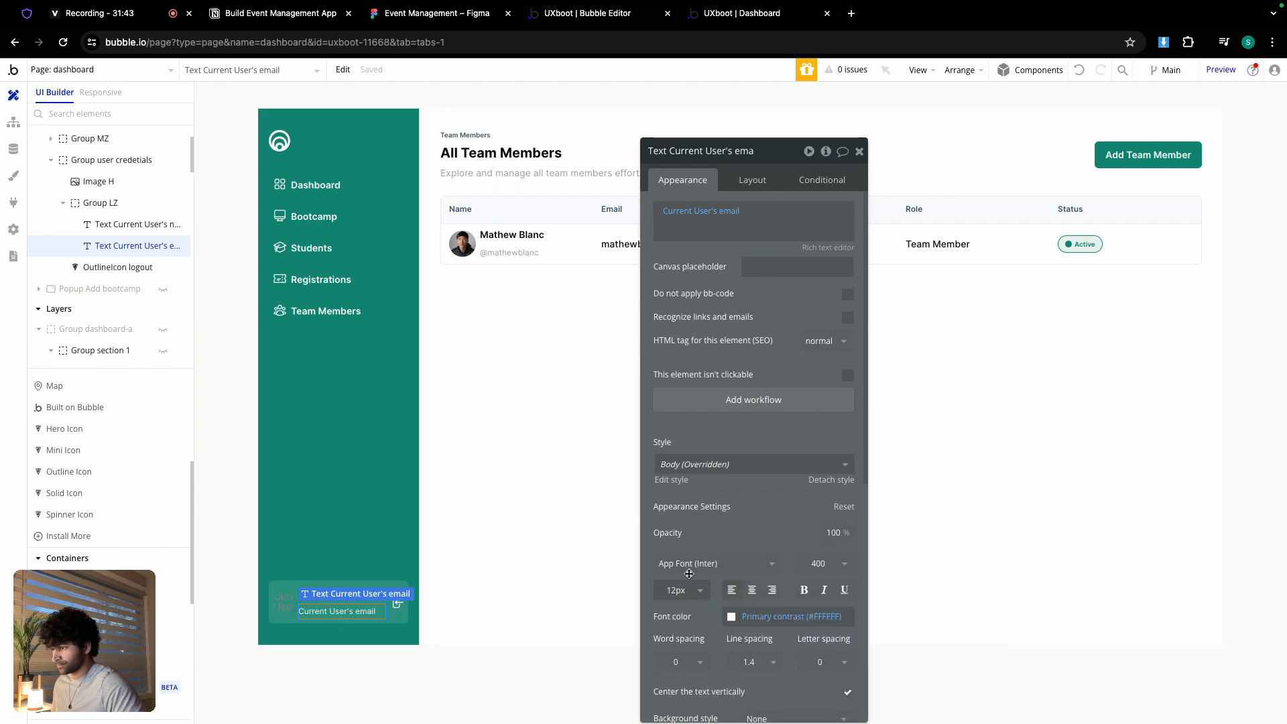
{"action": "left_click", "coordinate": [682, 588]}
{"action": "key", "text": "BackSpace"}
{"action": "key", "text": "BackSpace"}
{"action": "type", "text": "10"}
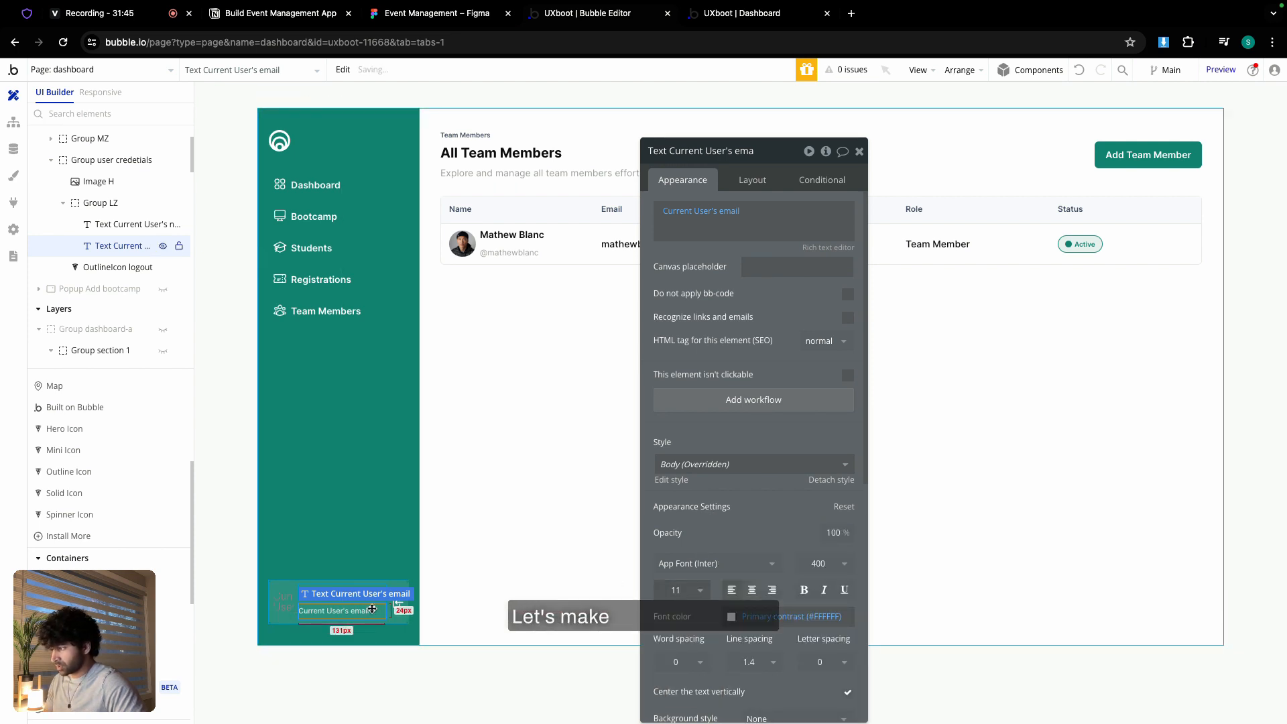
{"action": "left_click", "coordinate": [488, 571]}
- Set the name text's font size to 12
{"action": "left_click", "coordinate": [340, 595]}
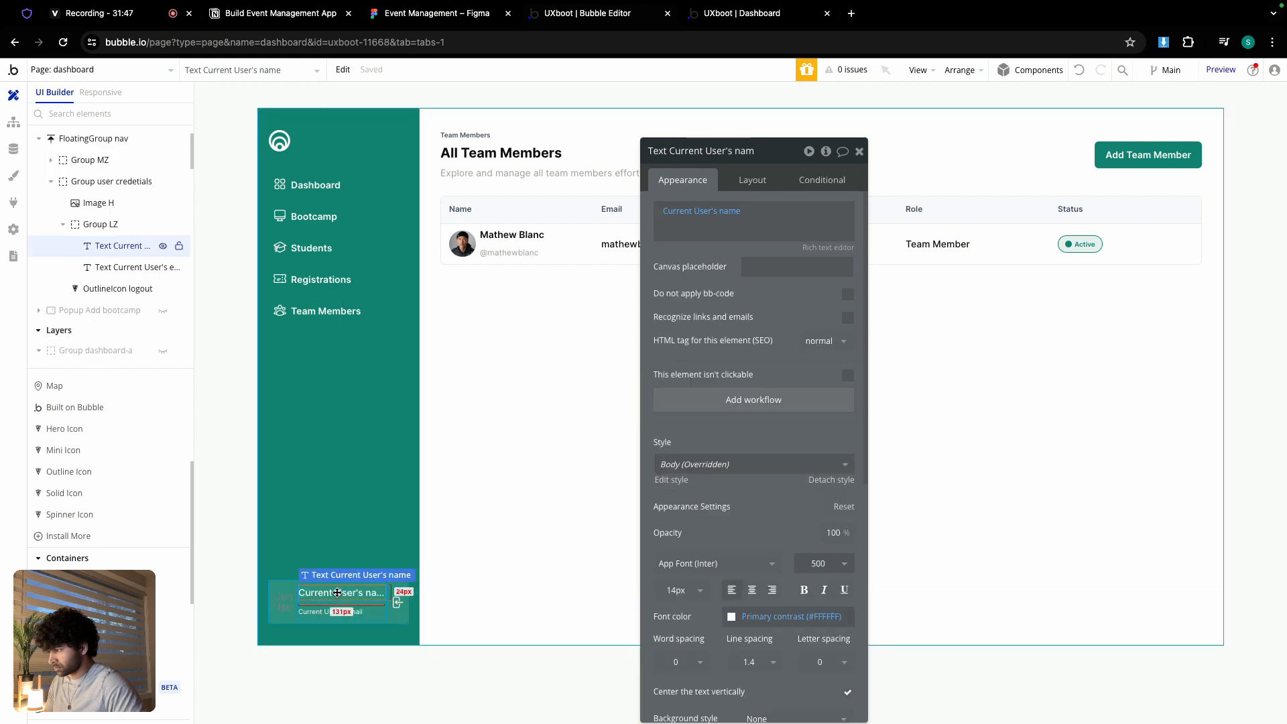
{"action": "scroll", "coordinate": [713, 481], "scroll_direction": "down", "scroll_amount": 1}
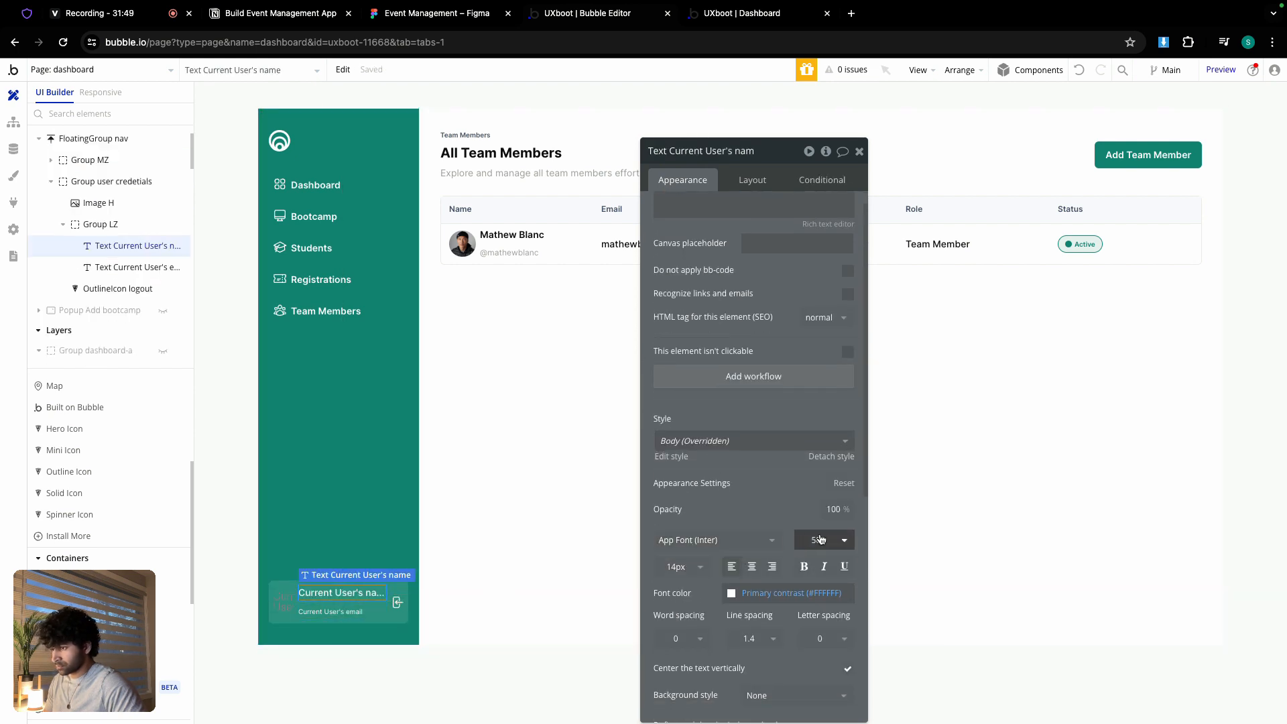
{"action": "left_click", "coordinate": [676, 566]}
{"action": "key", "text": "BackSpace"}
{"action": "key", "text": "BackSpace"}
{"action": "type", "text": "13"}
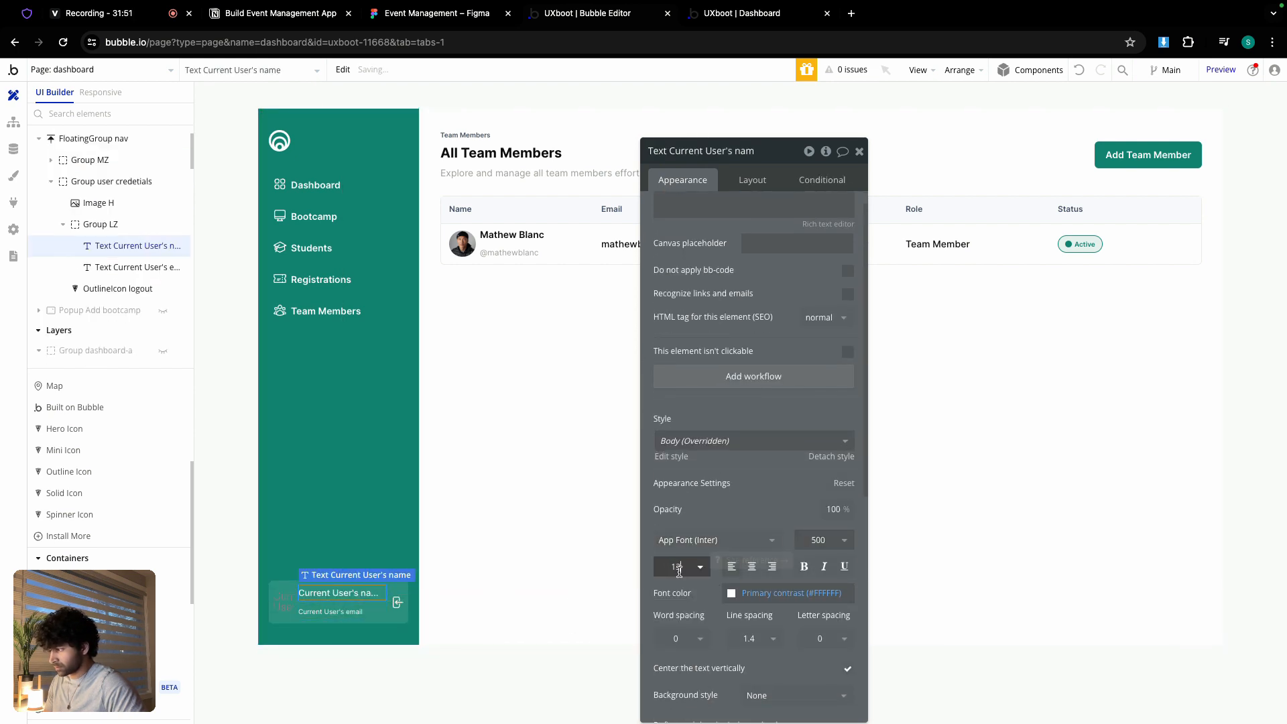
{"action": "key", "text": "BackSpace"}
{"action": "type", "text": "2"}
- Set the avatar image width to 52 and reload the live dashboard preview
{"action": "left_click", "coordinate": [328, 604]}
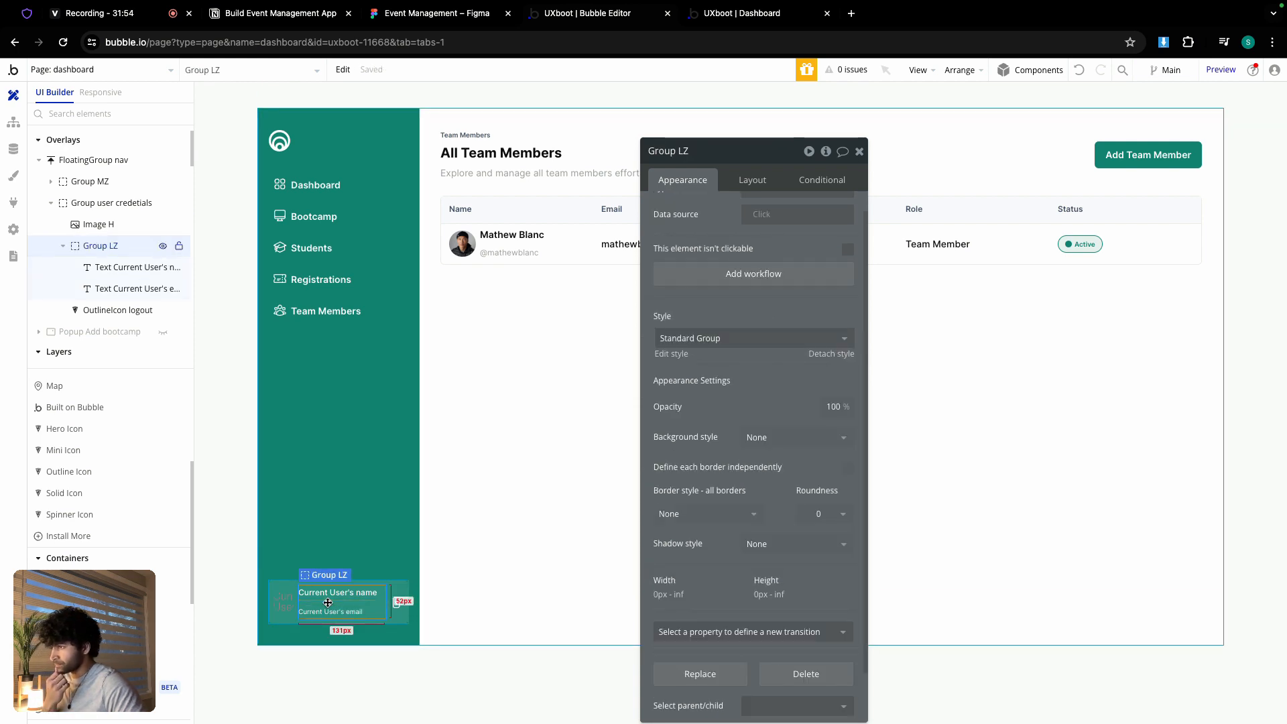
{"action": "left_click", "coordinate": [753, 181]}
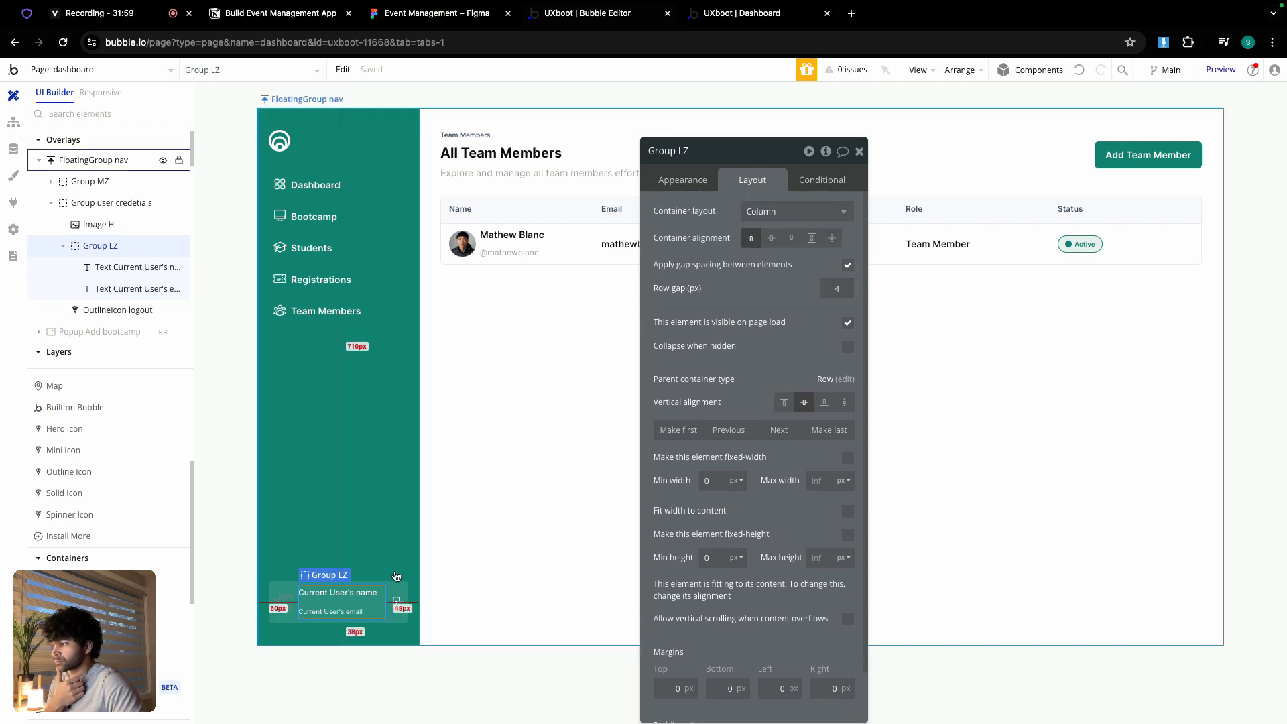
{"action": "left_click", "coordinate": [339, 593]}
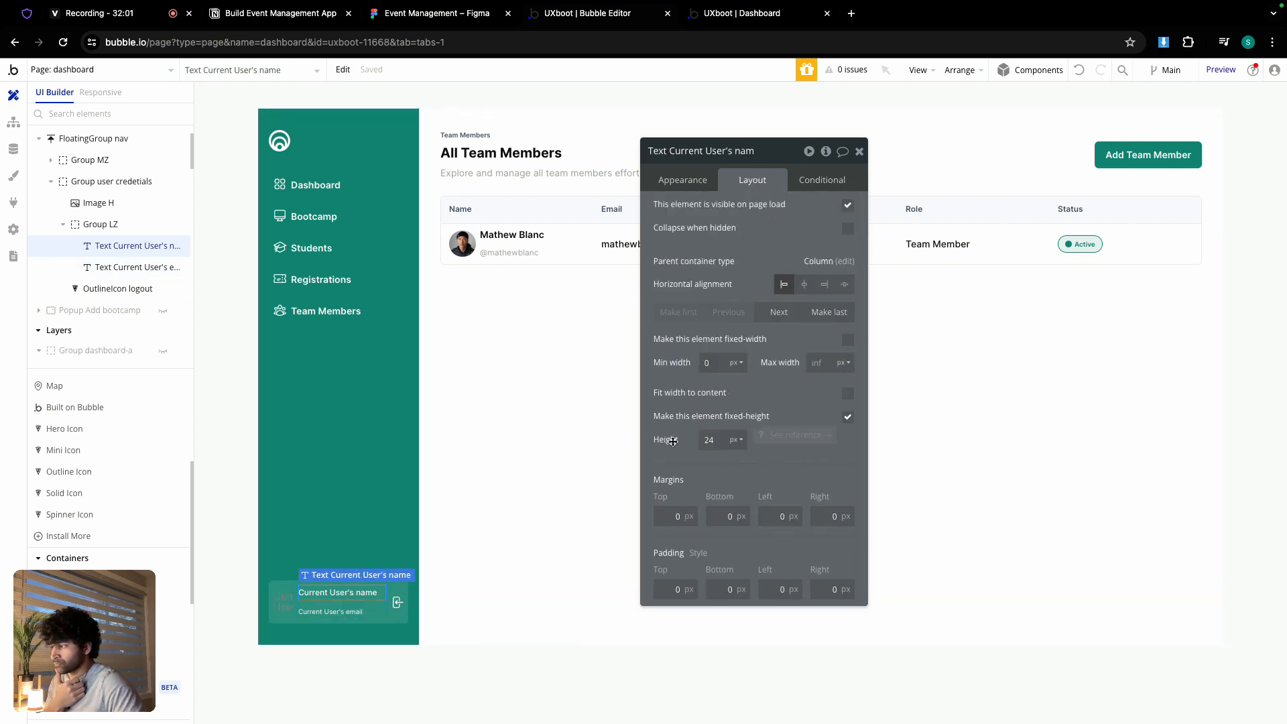
{"action": "left_click", "coordinate": [712, 440]}
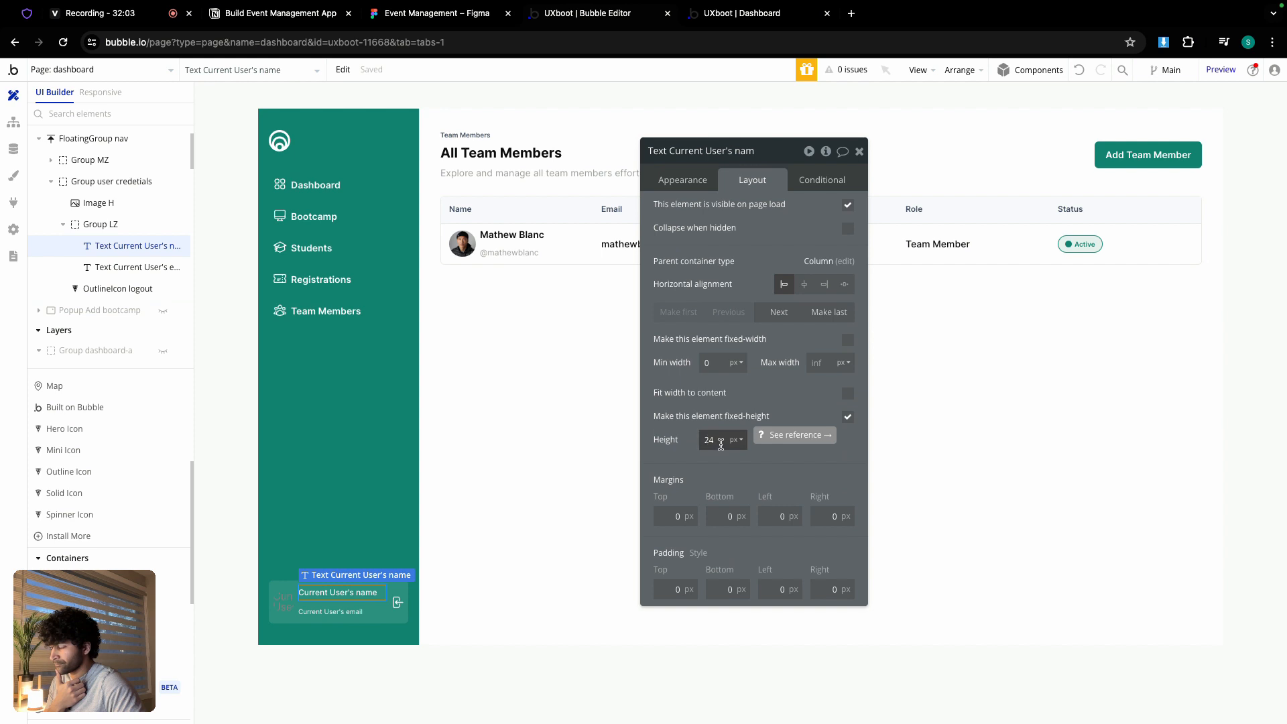
{"action": "left_click", "coordinate": [285, 603]}
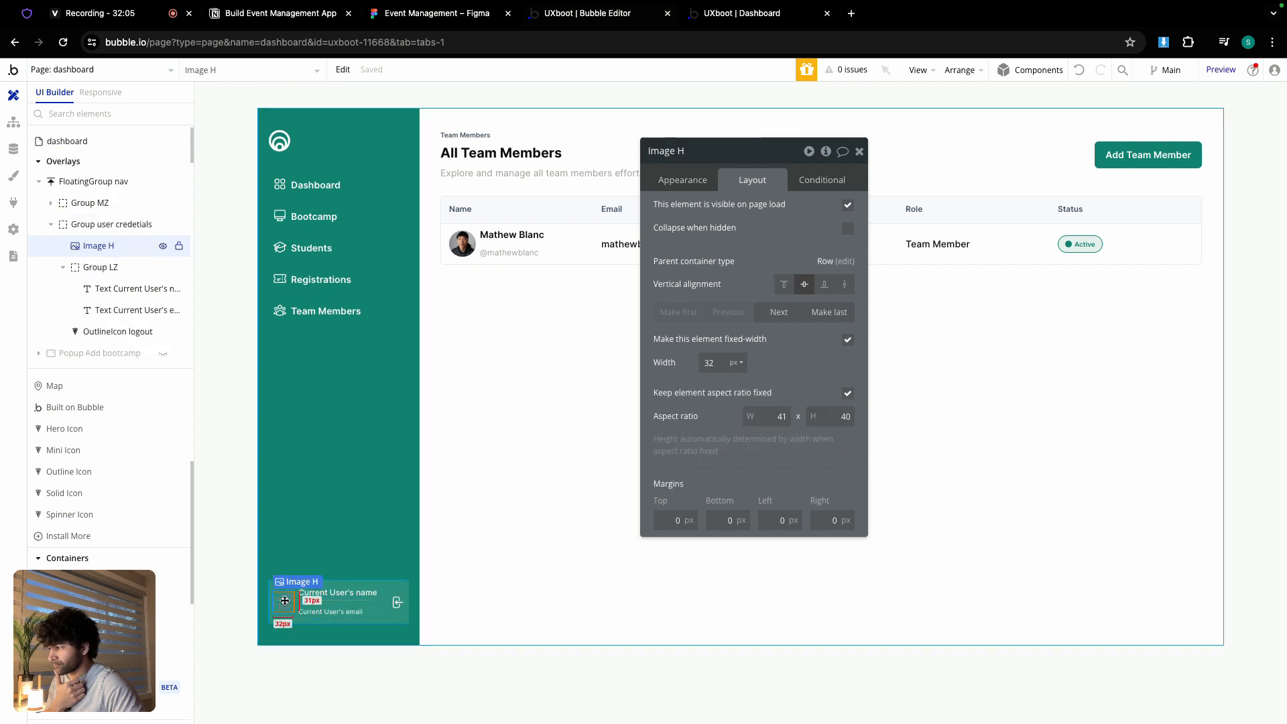
{"action": "left_click", "coordinate": [301, 605]}
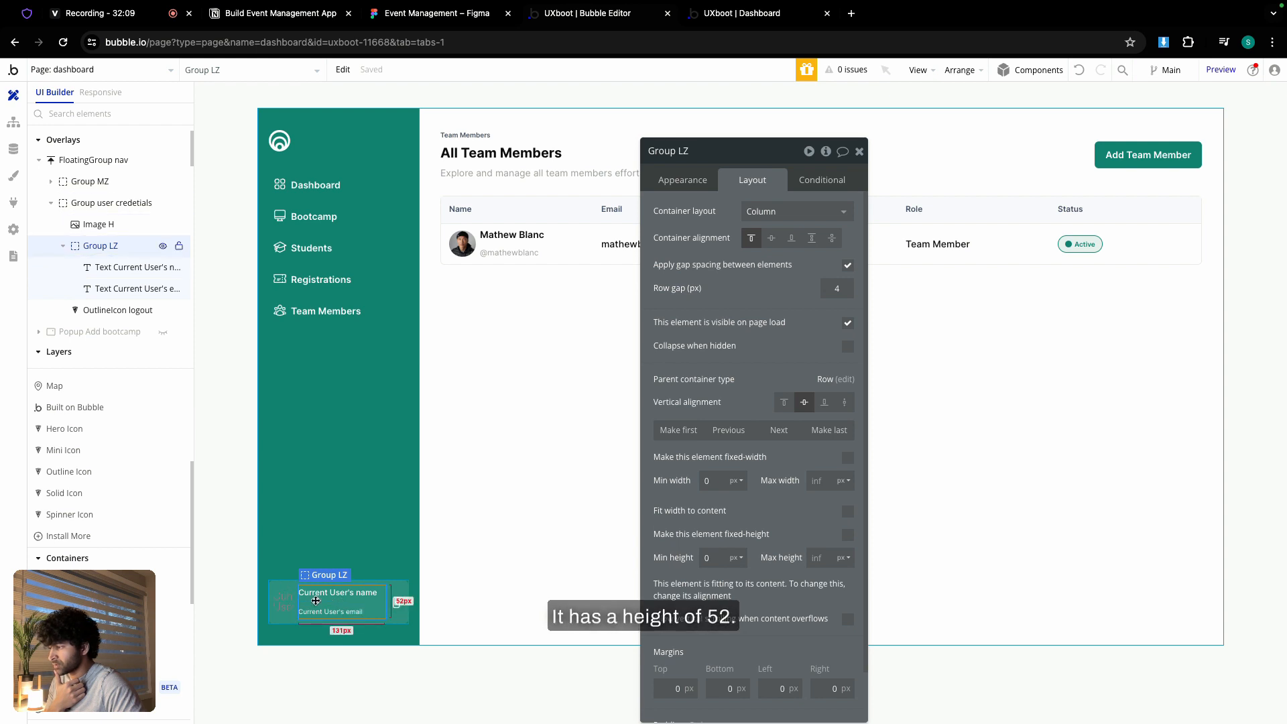
{"action": "left_click", "coordinate": [284, 603]}
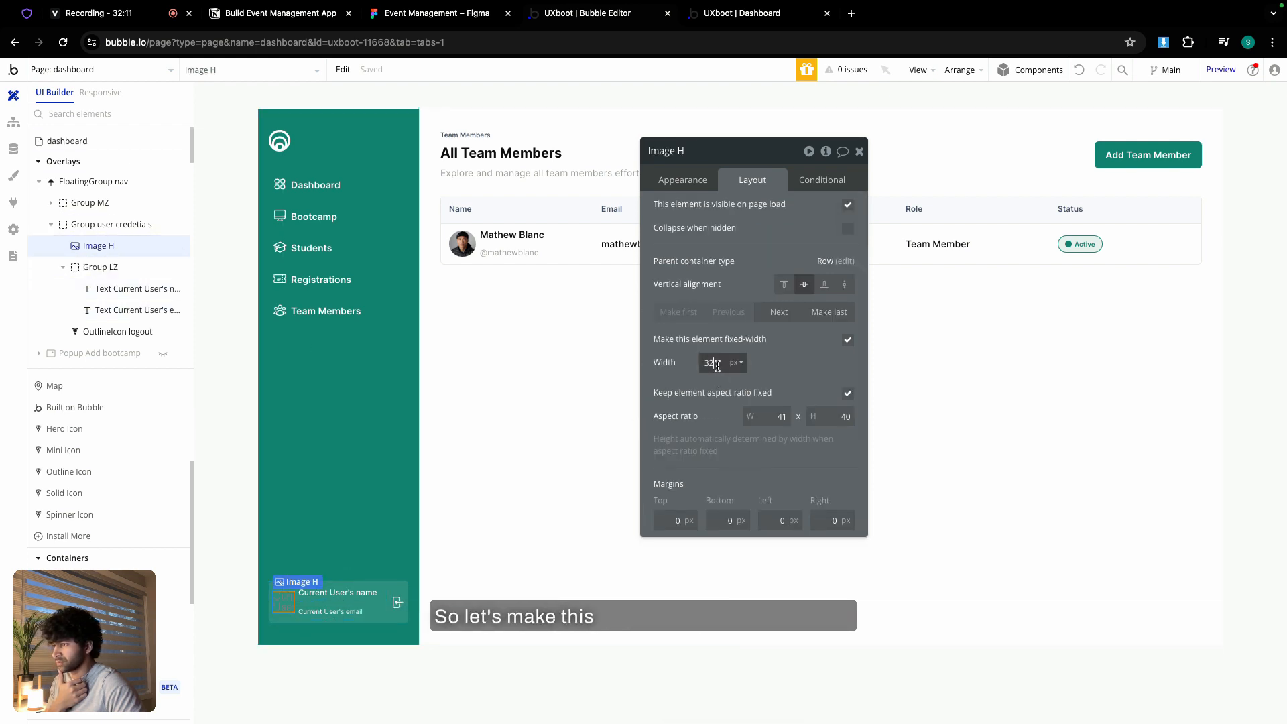
{"action": "type", "text": "52"}
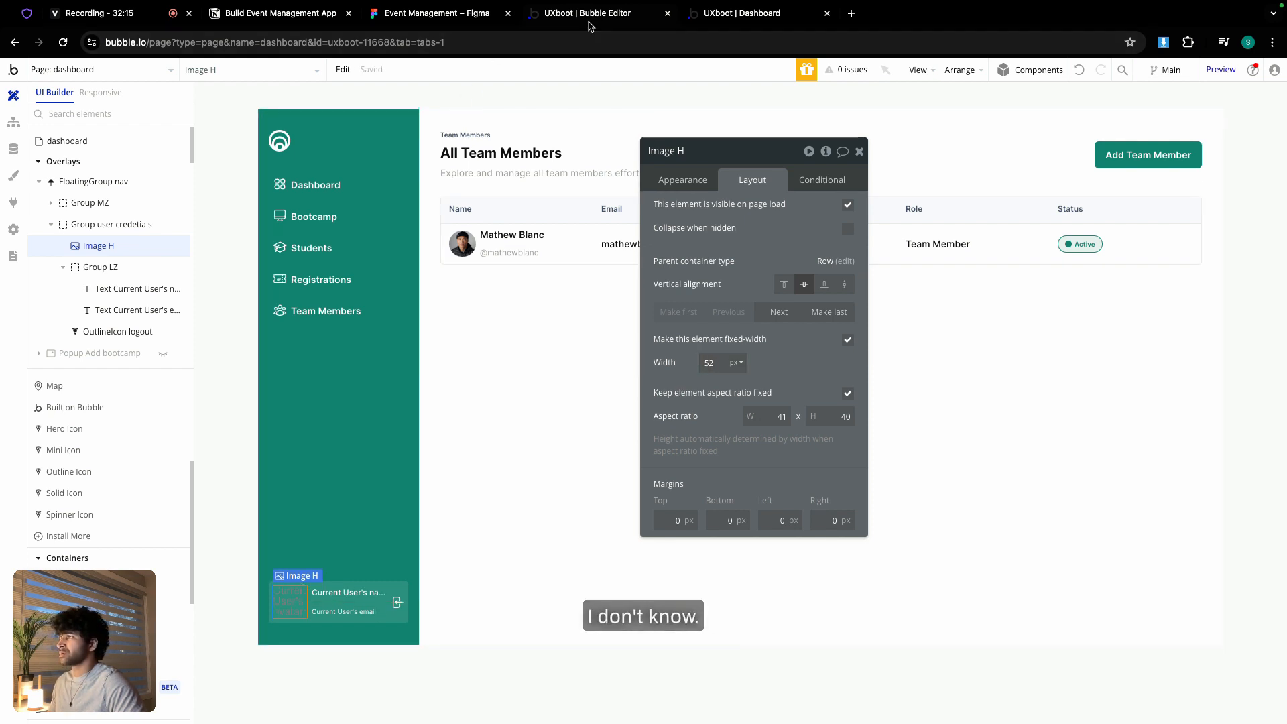
{"action": "left_click", "coordinate": [741, 14]}
{"action": "left_click", "coordinate": [720, 72]}
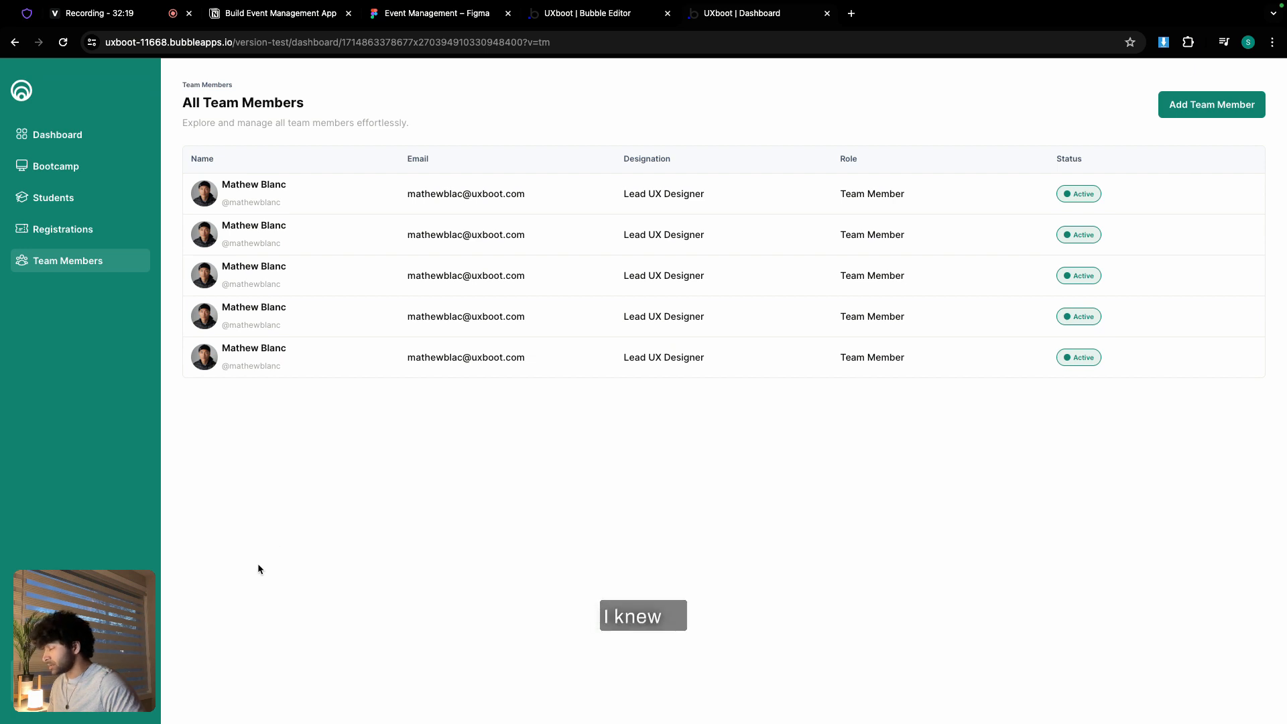
- Try a fixed height on the name-and-email group, revert it, and check the live dashboard
{"action": "left_click", "coordinate": [628, 14]}
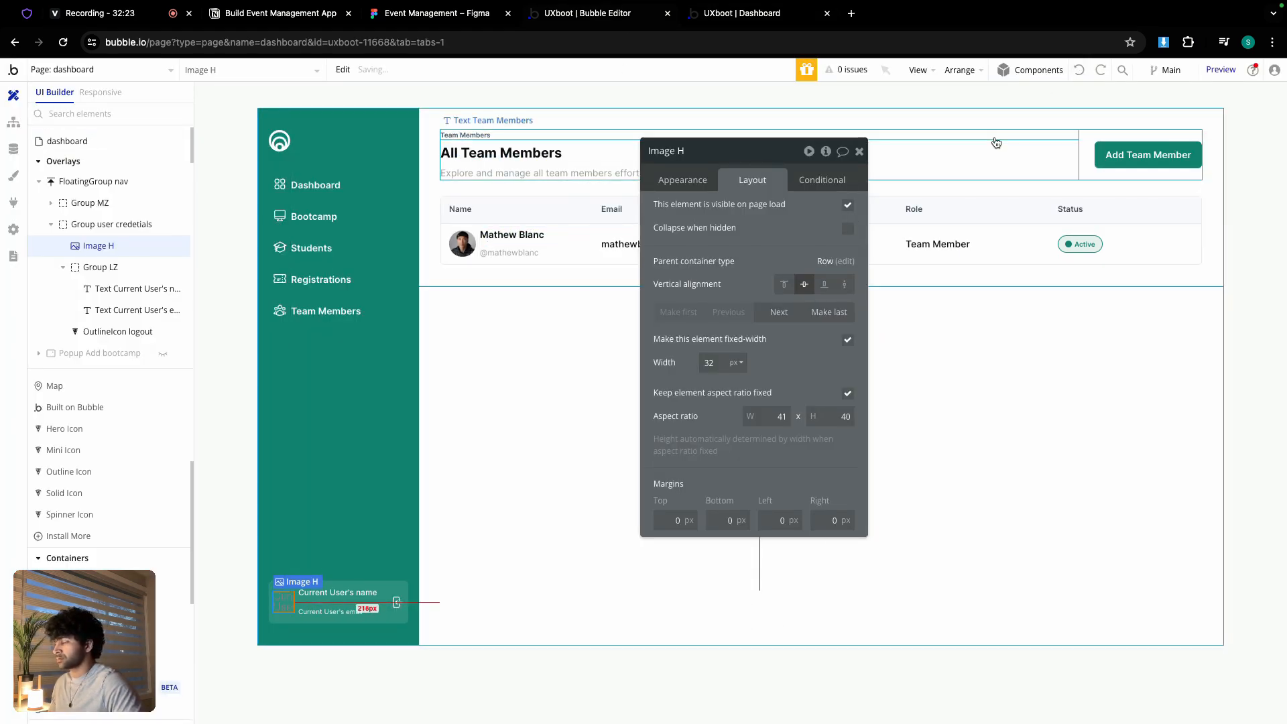
{"action": "left_click", "coordinate": [334, 612]}
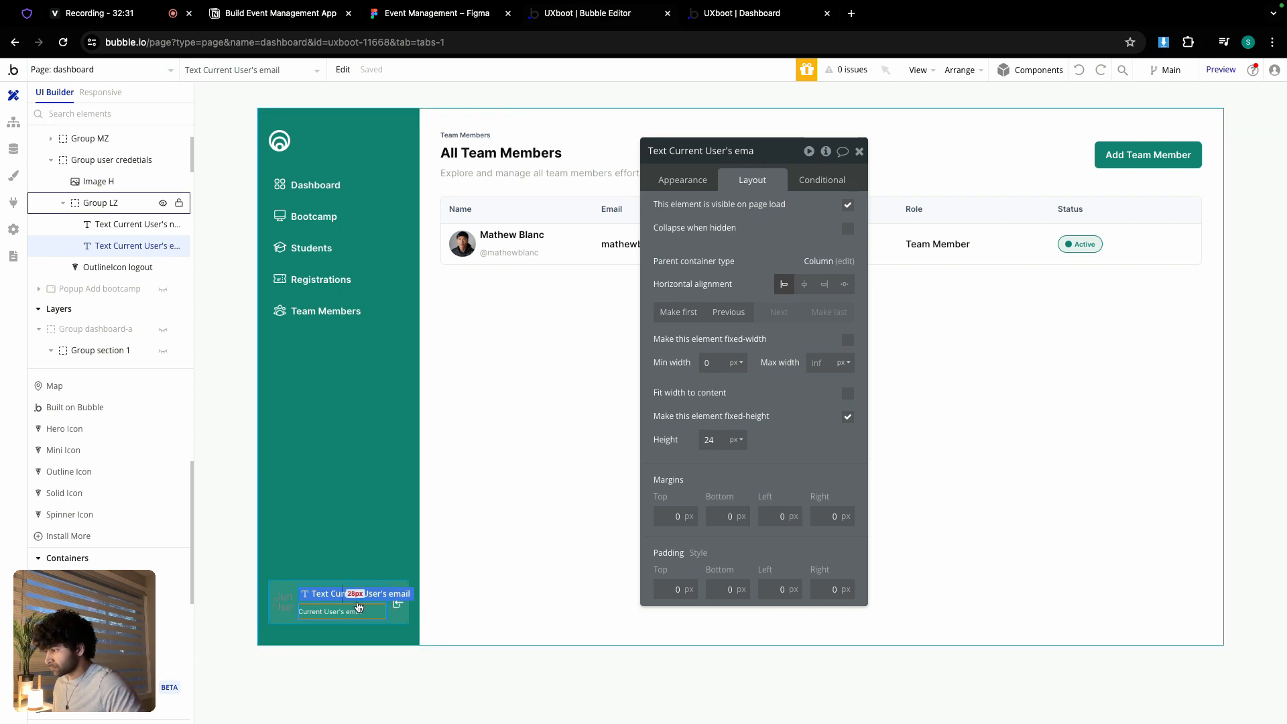
{"action": "left_click", "coordinate": [359, 607]}
{"action": "mouse_move", "coordinate": [719, 583]}
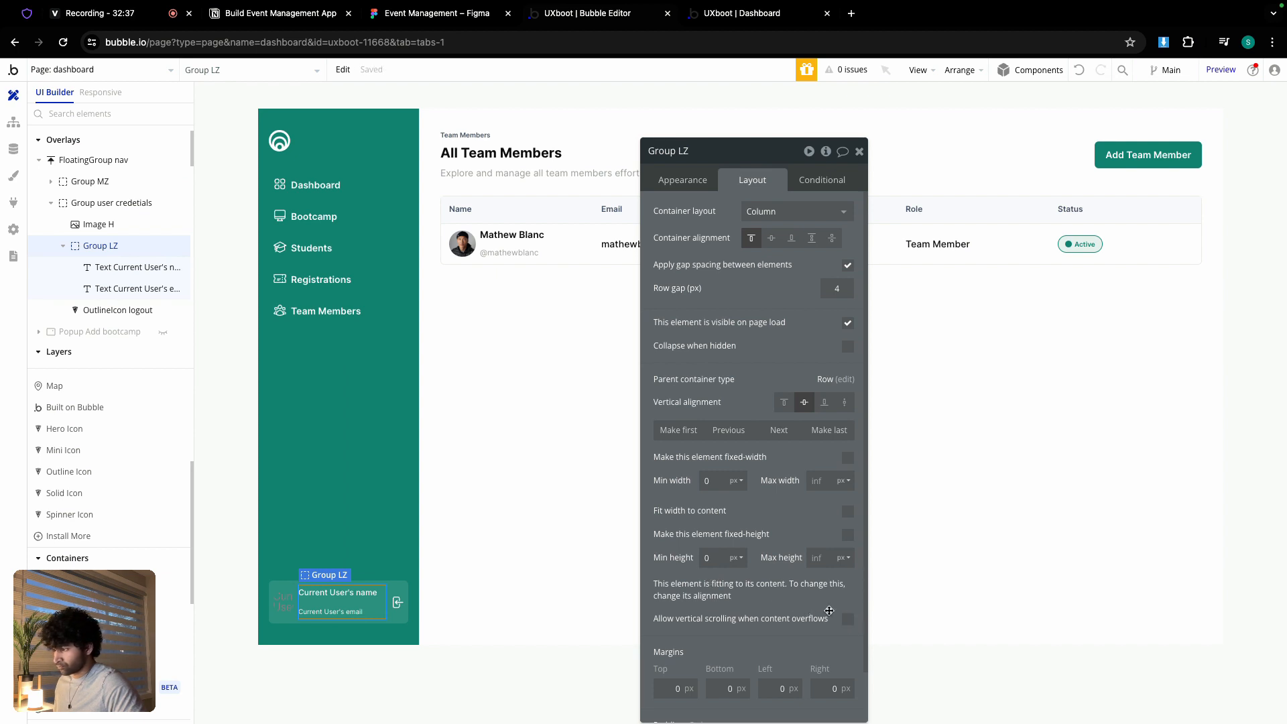
{"action": "left_click", "coordinate": [847, 535]}
{"action": "left_click", "coordinate": [847, 536]}
{"action": "left_click", "coordinate": [736, 17]}
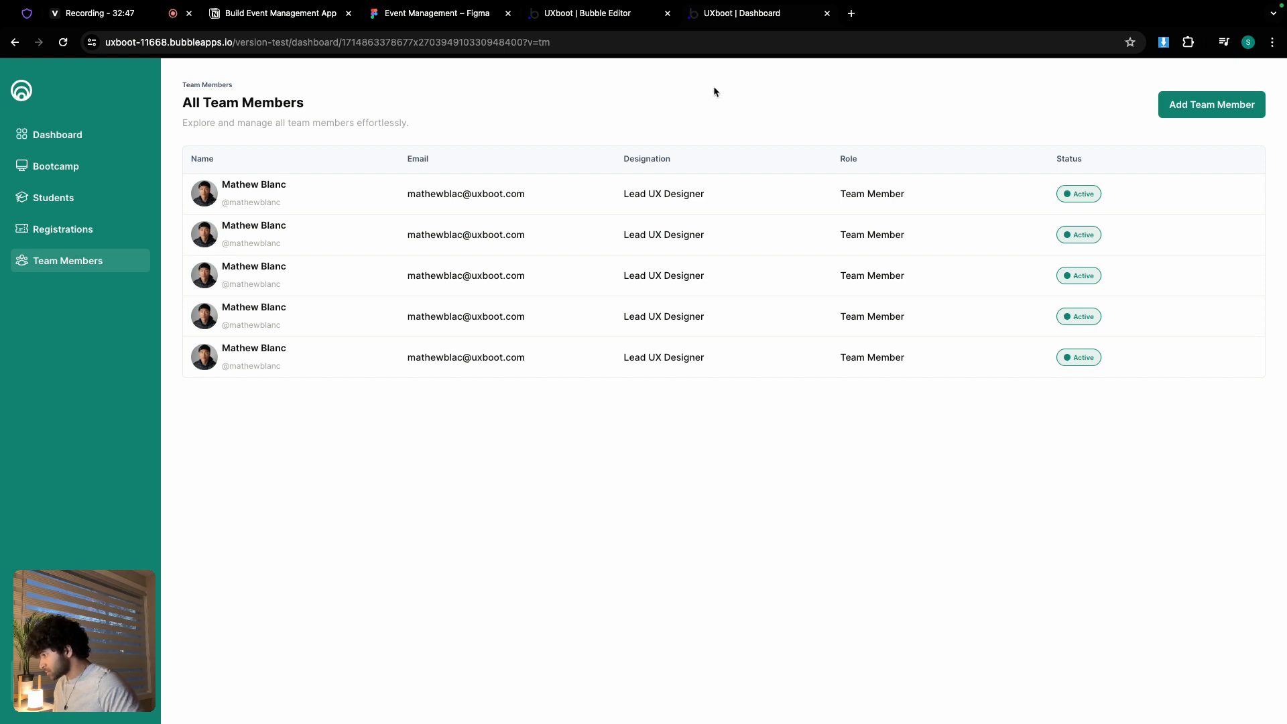
- Delete the email text from the credentials card, keeping only the user's name, and reload the preview
{"action": "left_click", "coordinate": [612, 15]}
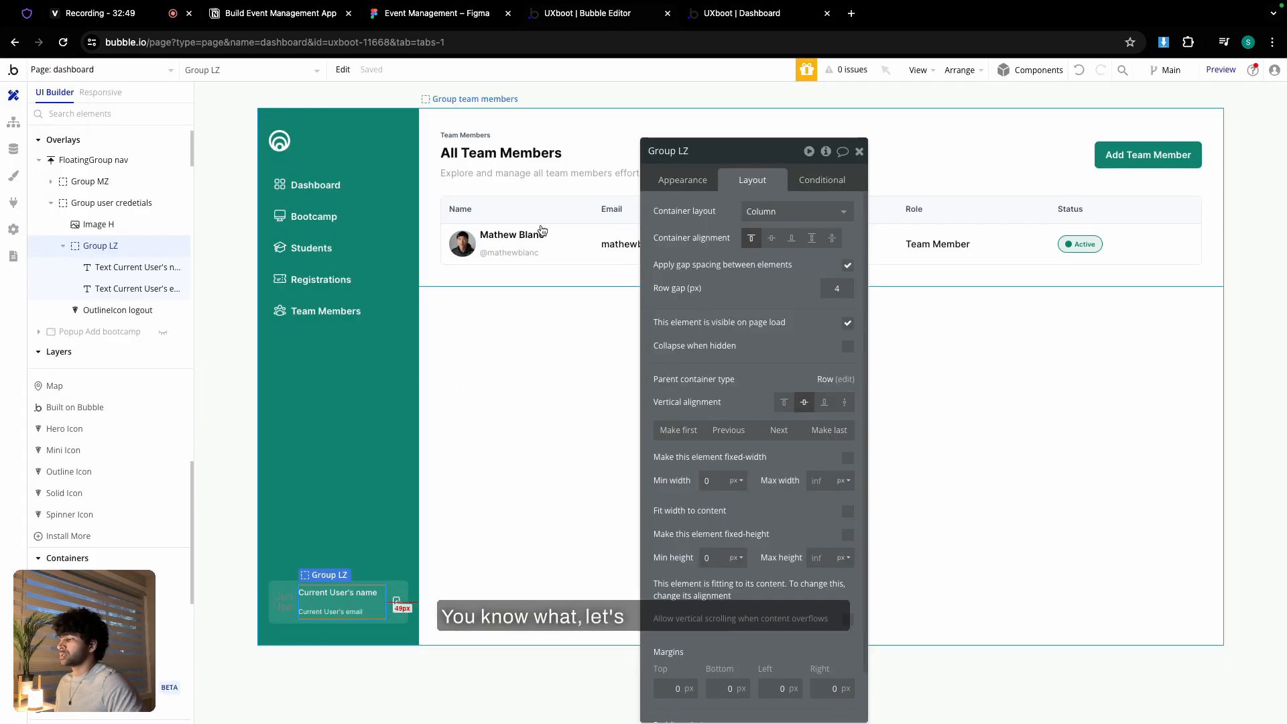
{"action": "left_click", "coordinate": [350, 611]}
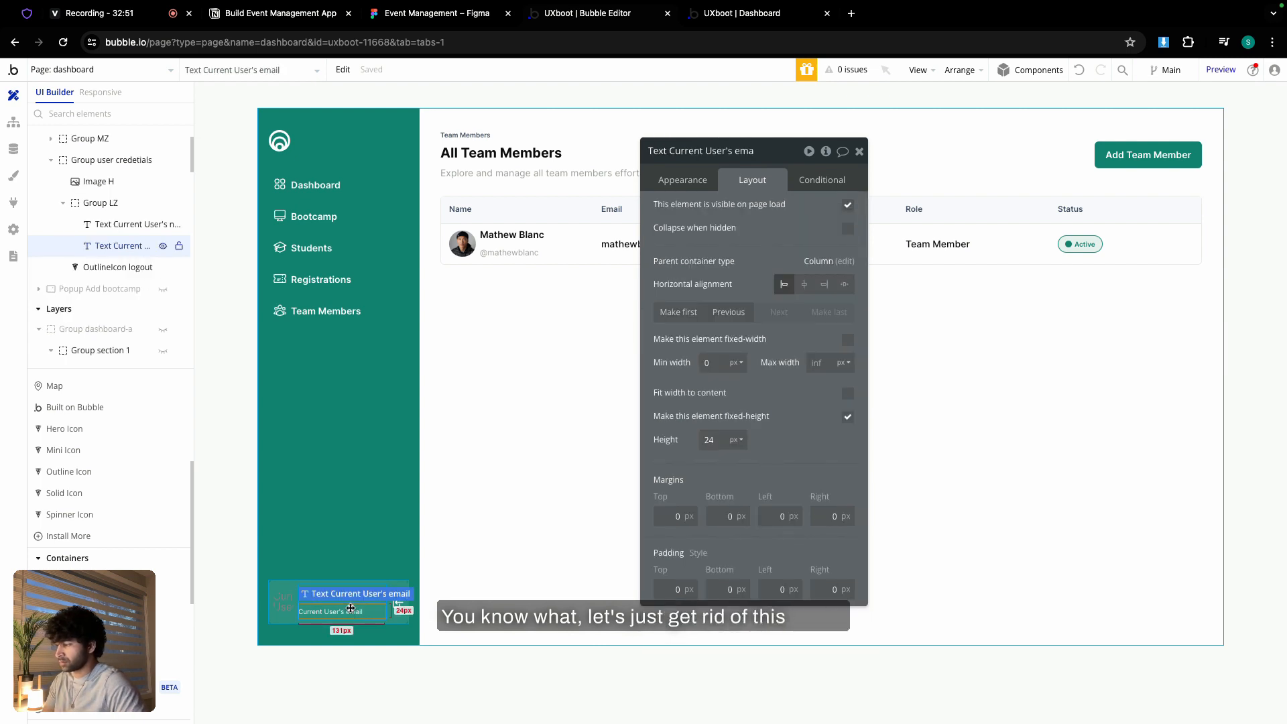
{"action": "key", "text": "Delete"}
{"action": "left_click", "coordinate": [346, 611]}
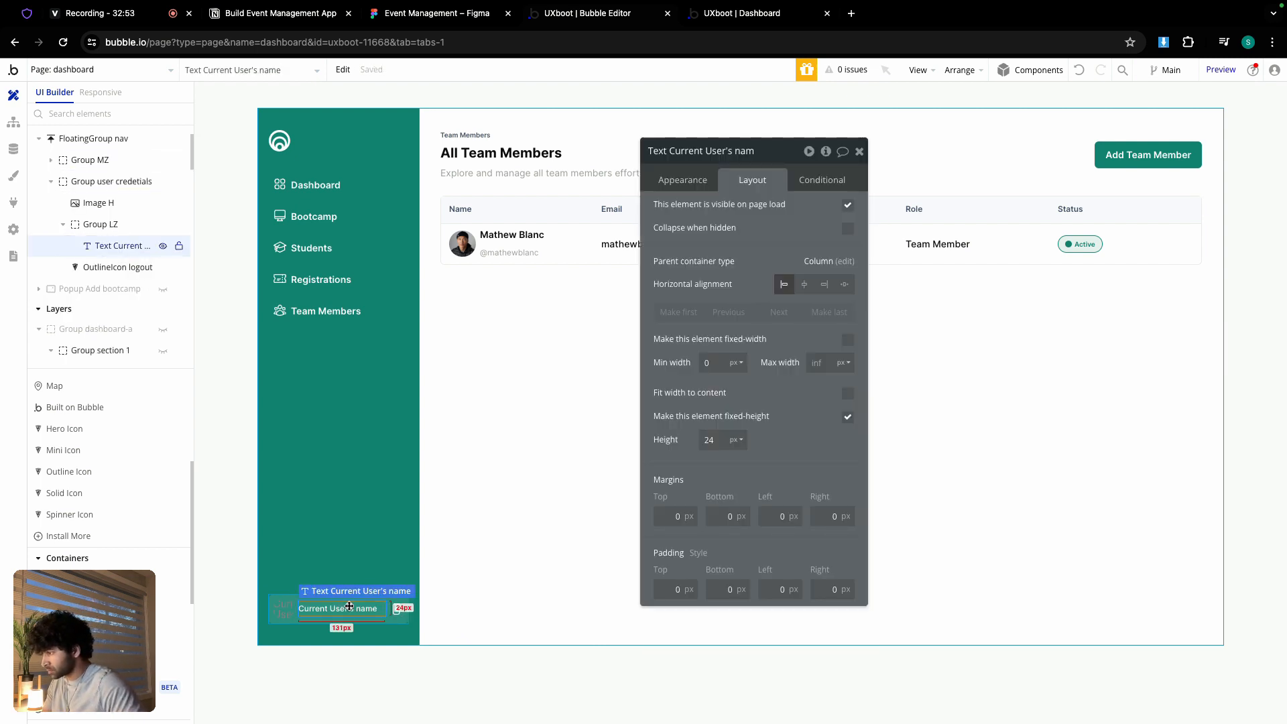
{"action": "left_click", "coordinate": [736, 19]}
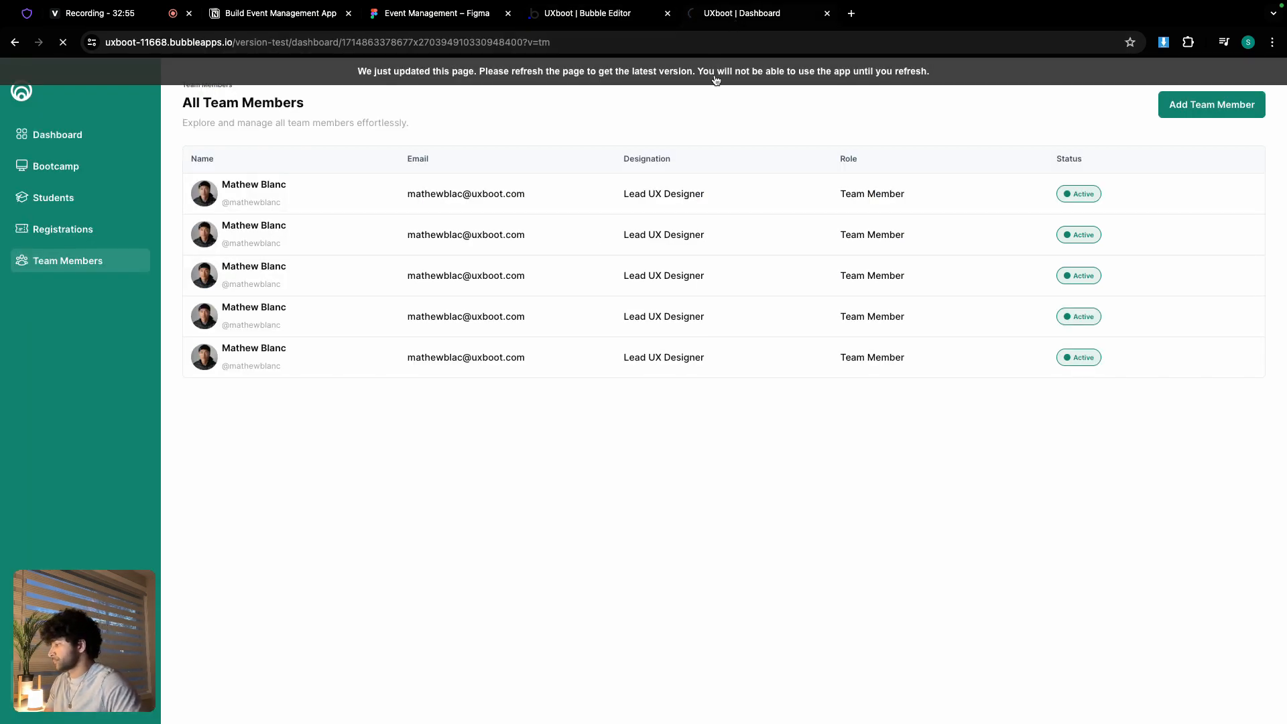
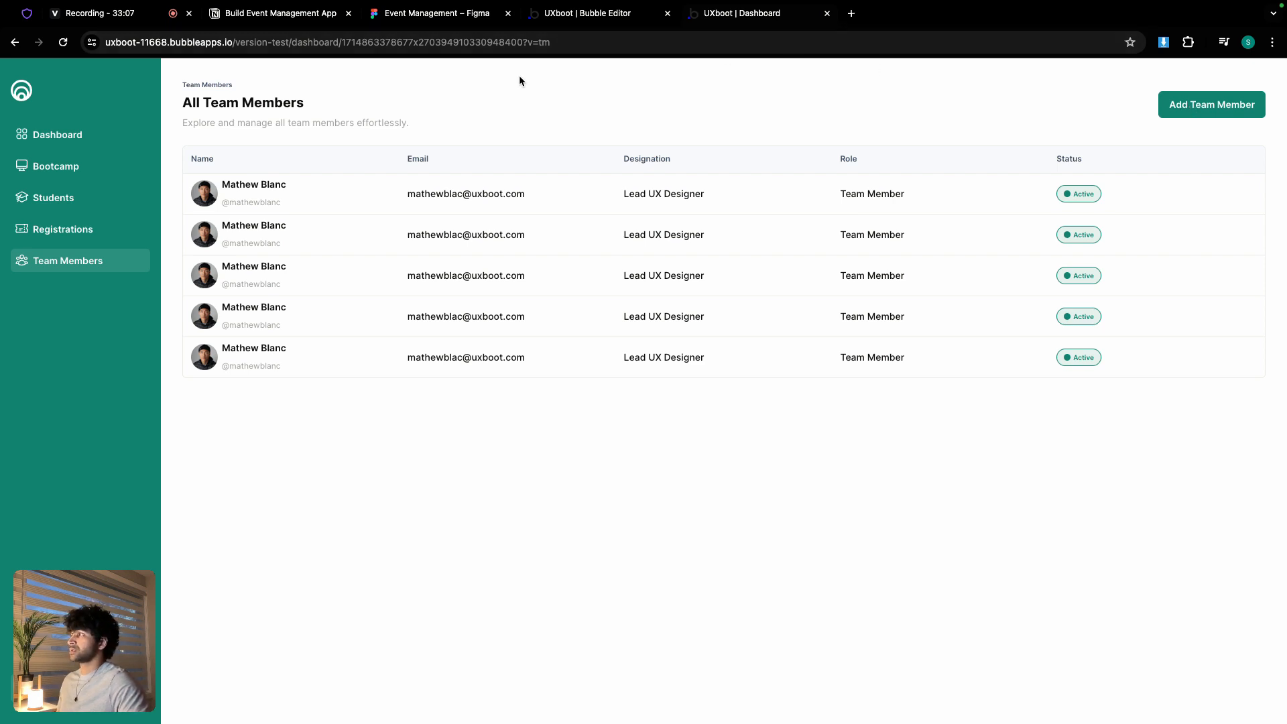
- Pan the Figma canvas to the Invite New Member popup with its name, email, role and designation fields
{"action": "left_click", "coordinate": [429, 15]}
{"action": "scroll", "coordinate": [511, 255], "scroll_direction": "down", "scroll_amount": 5}
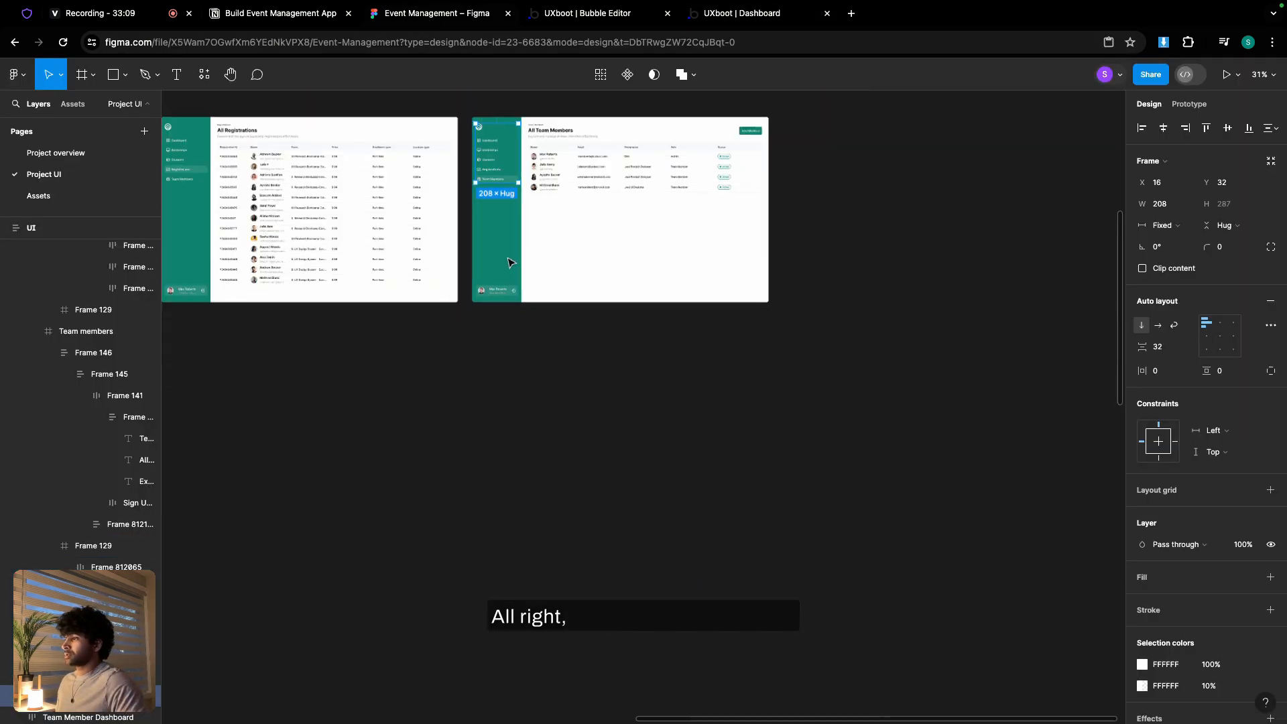
{"action": "scroll", "coordinate": [373, 331], "scroll_direction": "down", "scroll_amount": 5}
{"action": "scroll", "coordinate": [373, 331], "scroll_direction": "left", "scroll_amount": 2}
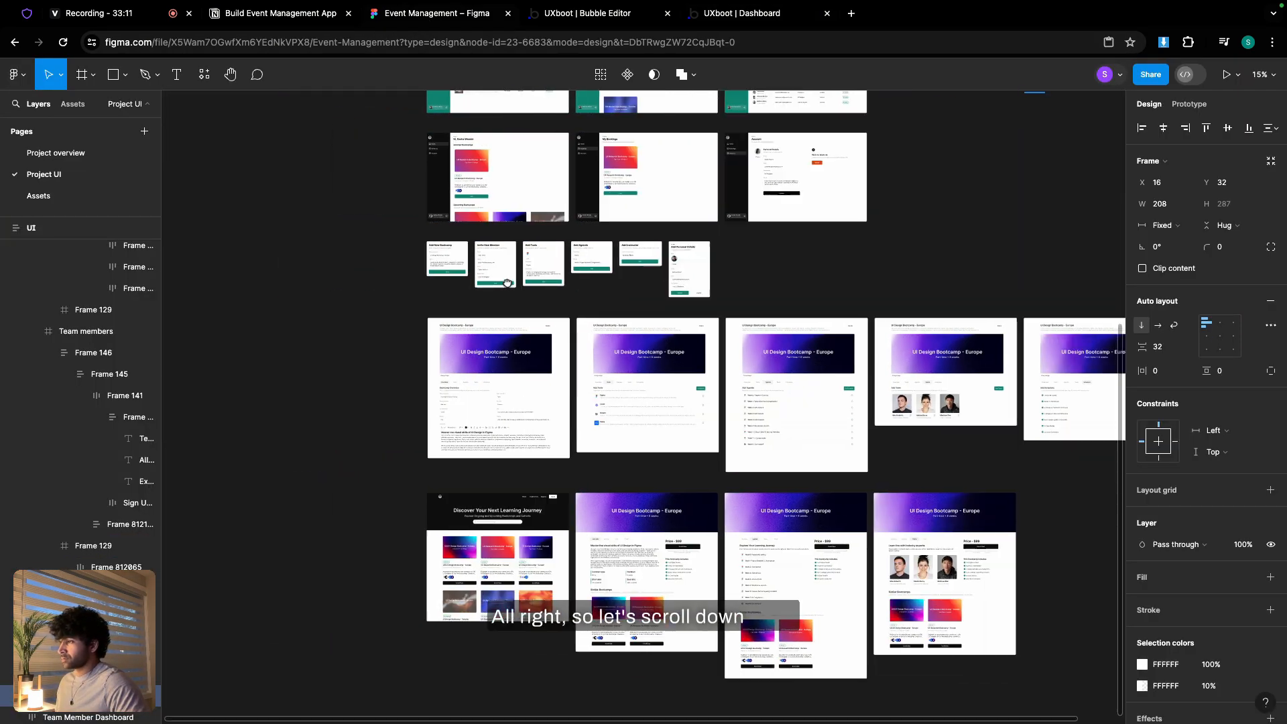
{"action": "scroll", "coordinate": [462, 271], "scroll_direction": "up", "scroll_amount": 5}
{"action": "scroll", "coordinate": [394, 322], "scroll_direction": "down", "scroll_amount": 3}
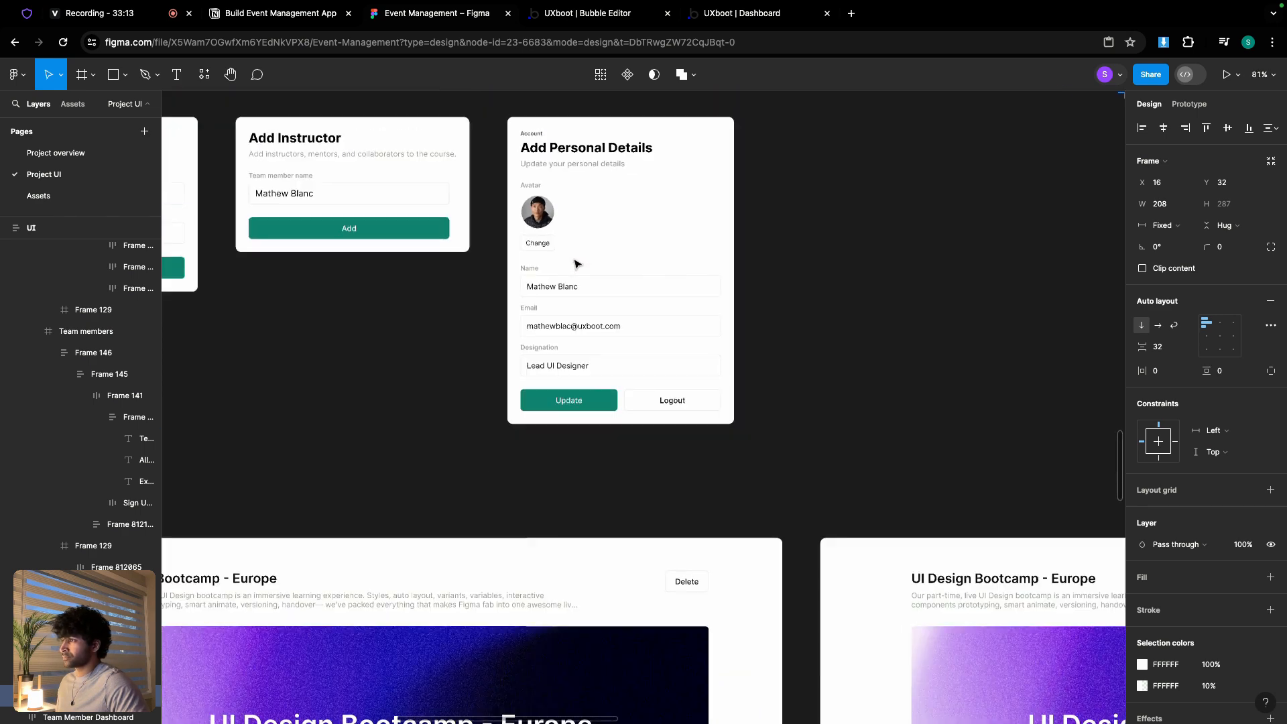
{"action": "scroll", "coordinate": [394, 322], "scroll_direction": "left", "scroll_amount": 2}
{"action": "scroll", "coordinate": [522, 240], "scroll_direction": "up", "scroll_amount": 5}
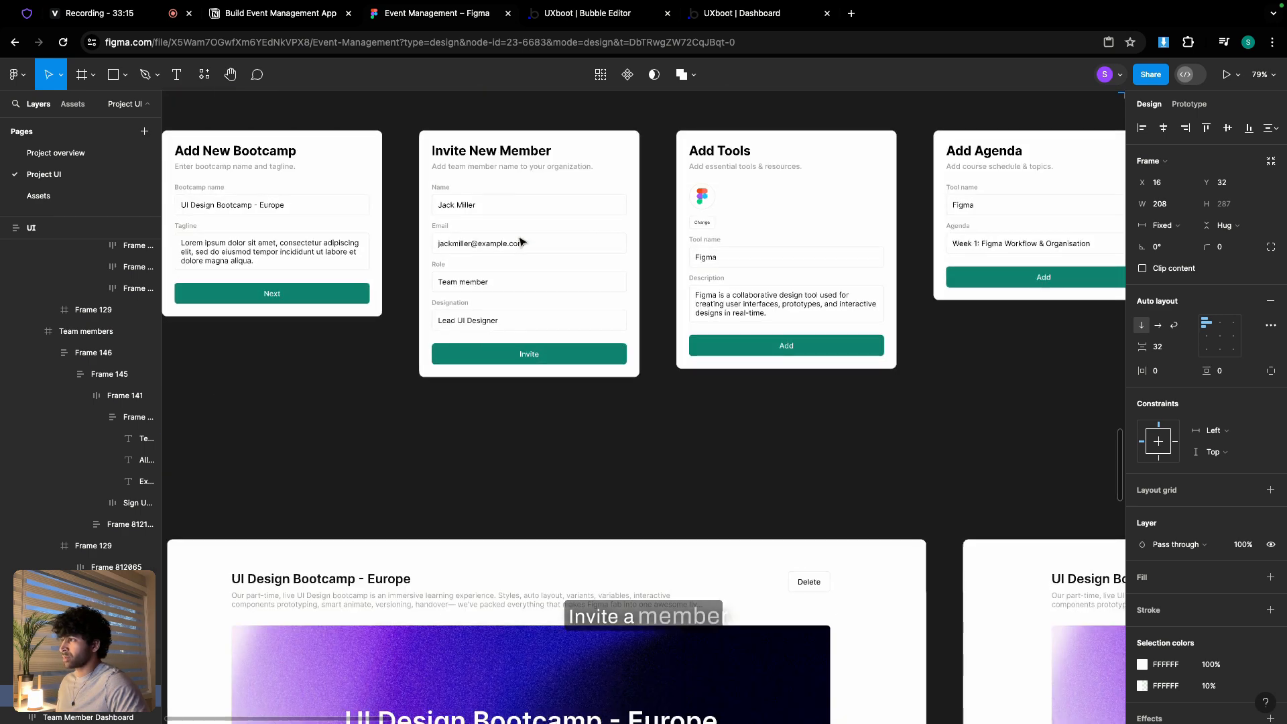
{"action": "scroll", "coordinate": [521, 240], "scroll_direction": "up", "scroll_amount": 3}
{"action": "scroll", "coordinate": [497, 253], "scroll_direction": "down", "scroll_amount": 1}
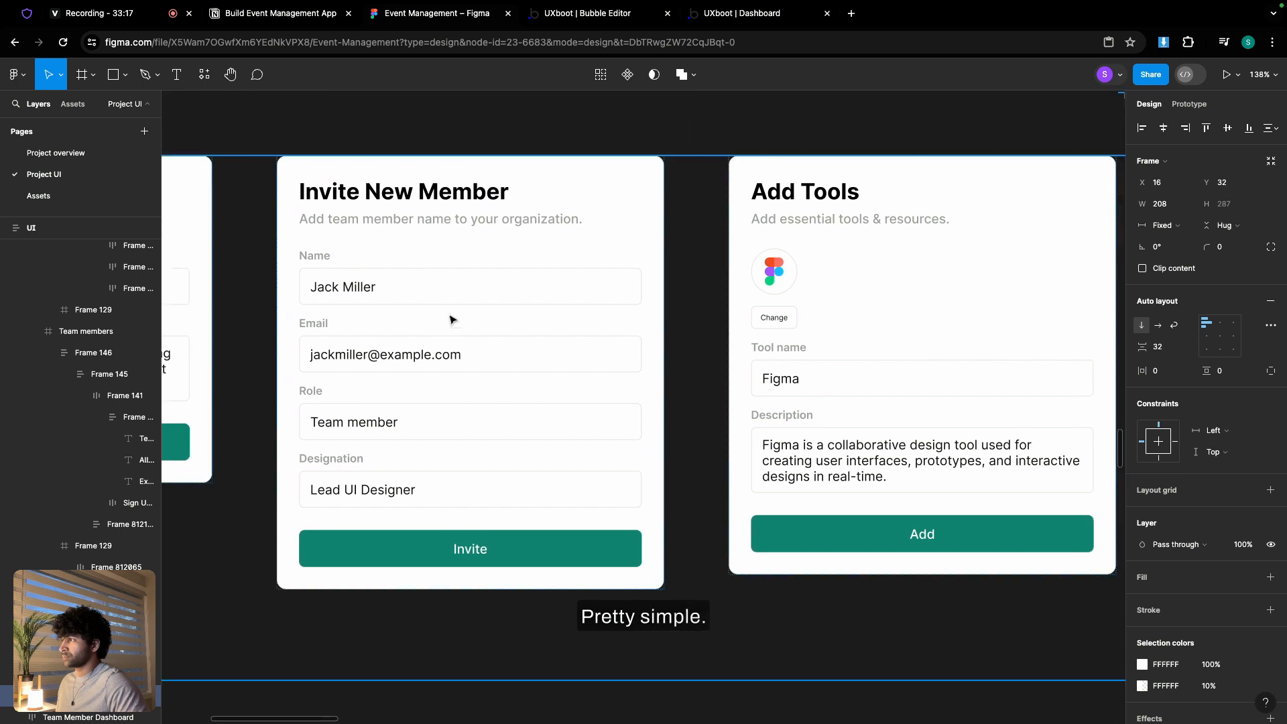
{"action": "left_click", "coordinate": [751, 16]}
- Hide Group team members and show Popup Add bootcamp on the Bubble canvas
{"action": "left_click", "coordinate": [575, 15]}
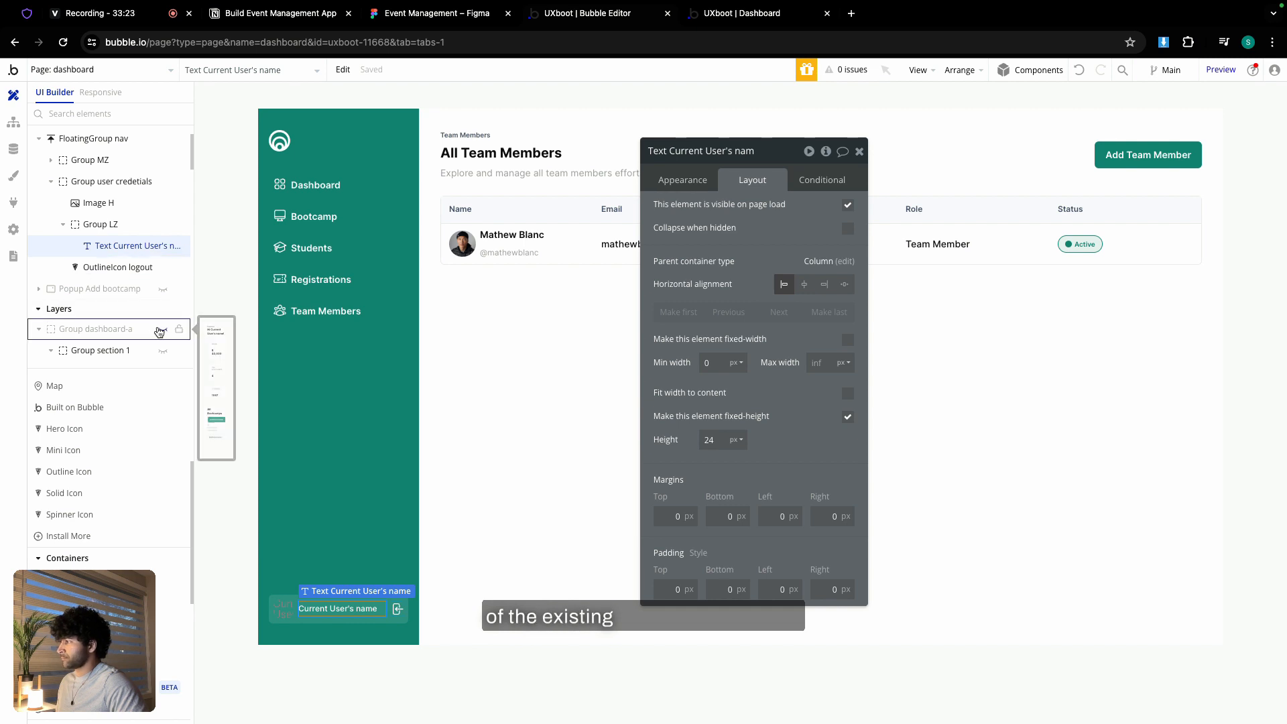
{"action": "left_click", "coordinate": [45, 331]}
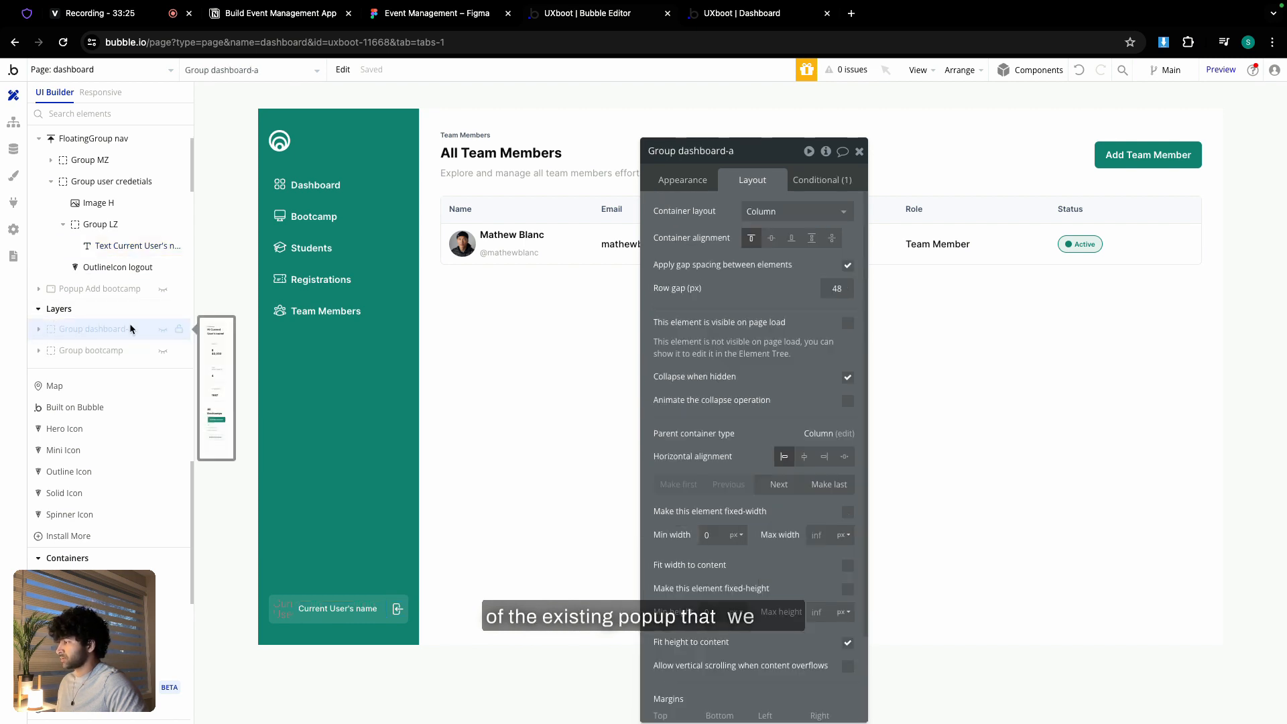
{"action": "scroll", "coordinate": [36, 288], "scroll_direction": "down", "scroll_amount": 5}
{"action": "scroll", "coordinate": [35, 273], "scroll_direction": "up", "scroll_amount": 3}
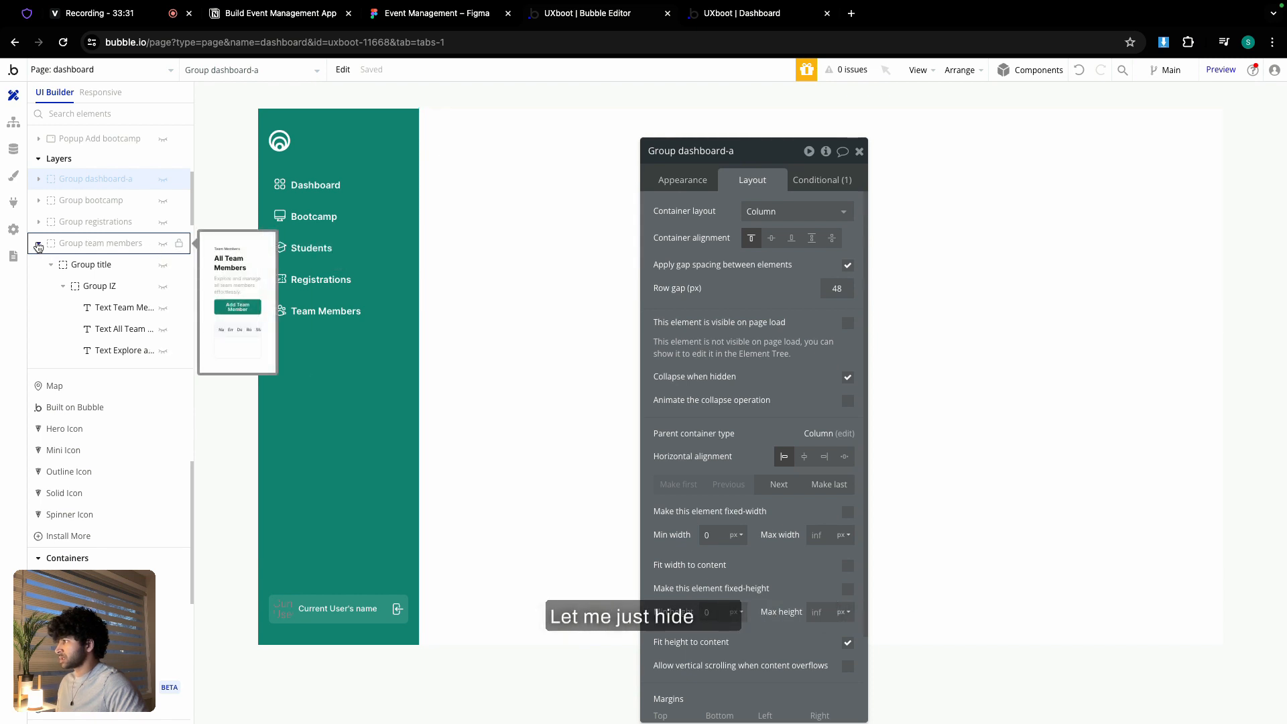
{"action": "left_click", "coordinate": [163, 247]}
{"action": "scroll", "coordinate": [107, 301], "scroll_direction": "down", "scroll_amount": 2}
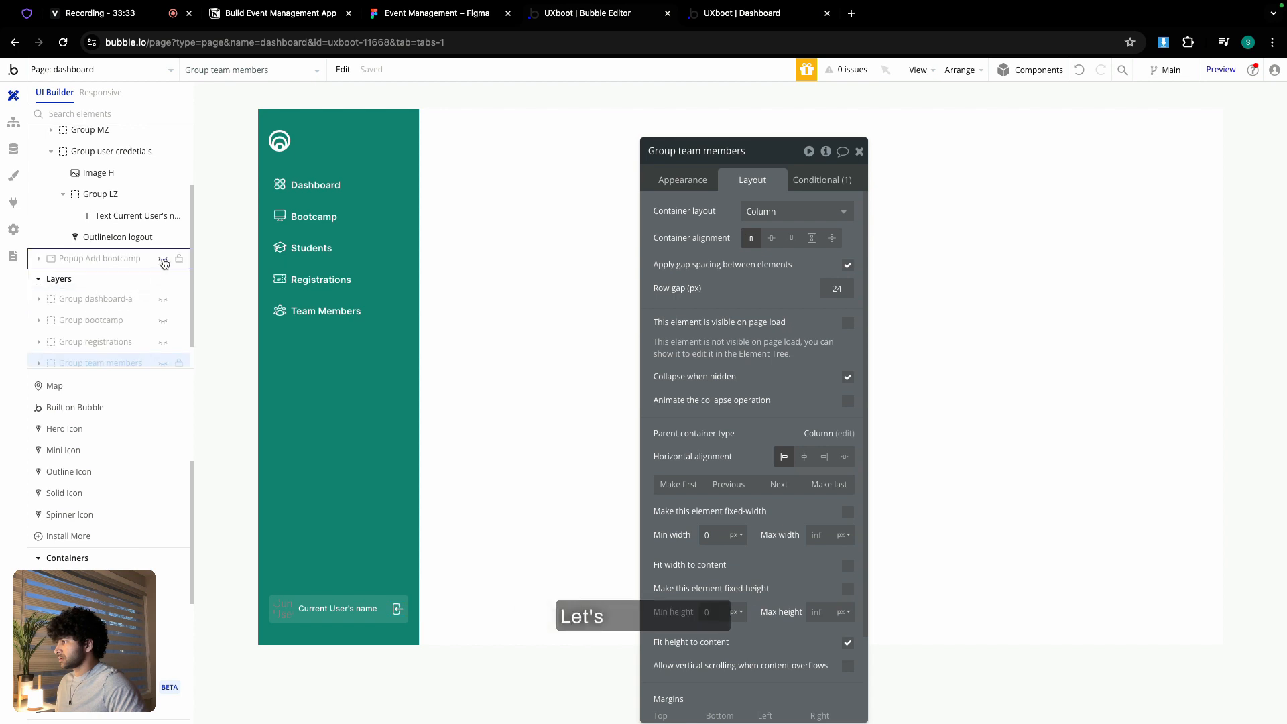
{"action": "left_click", "coordinate": [163, 258]}
- Copy the Add bootcamp popup, paste it onto the page, and name the copy 'Popup Invite TM'
{"action": "left_click_drag", "start_coordinate": [768, 153], "coordinate": [674, 263]}
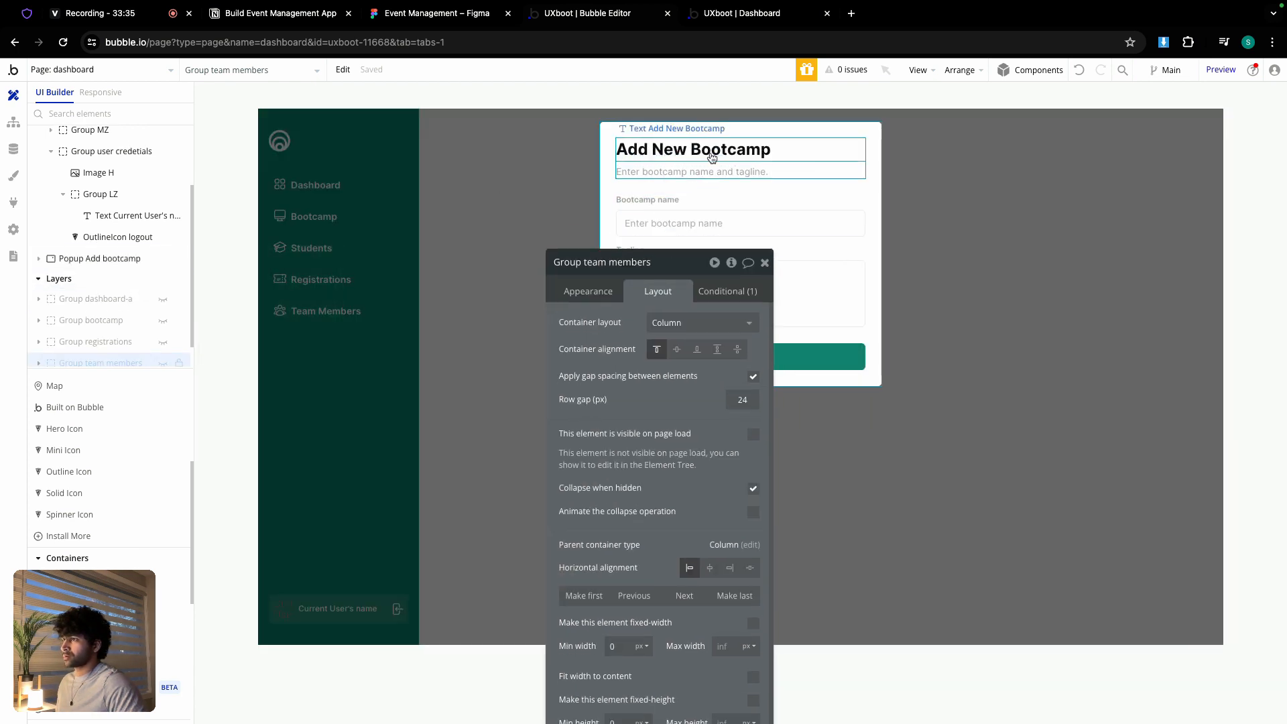
{"action": "left_click", "coordinate": [710, 132]}
{"action": "right_click", "coordinate": [709, 132]}
{"action": "left_click", "coordinate": [749, 255]}
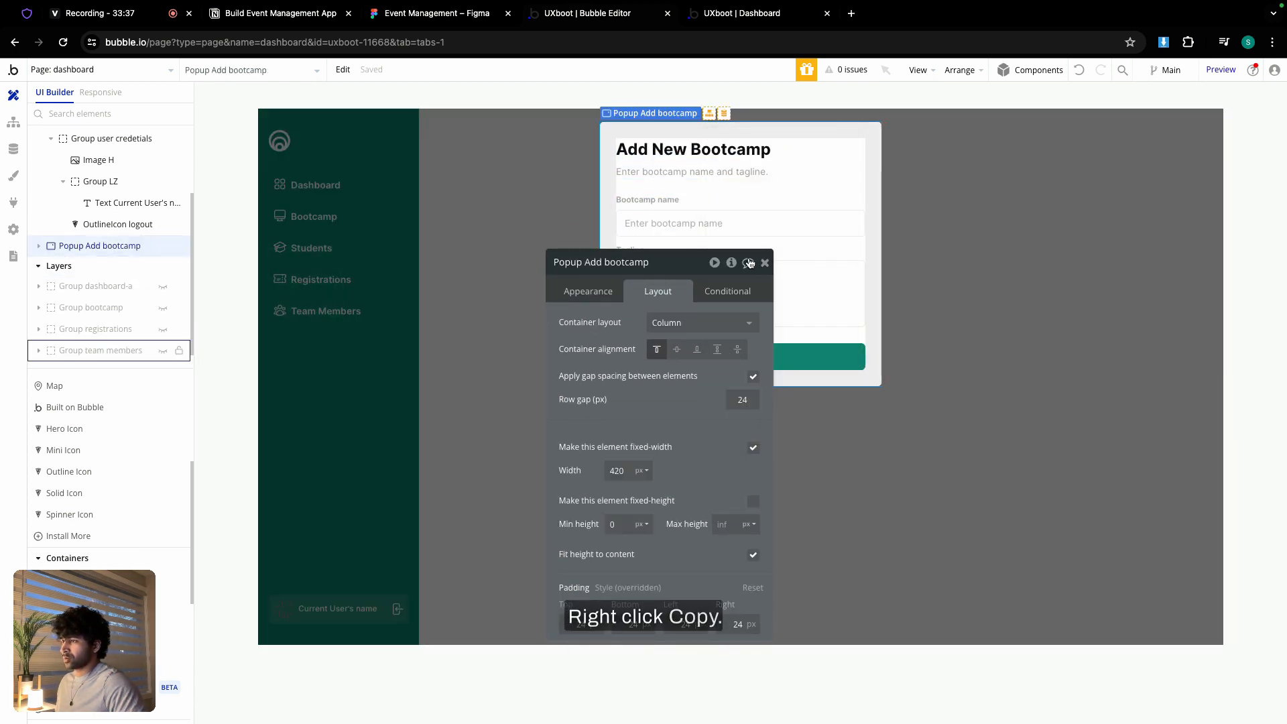
{"action": "left_click", "coordinate": [764, 262]}
{"action": "left_click", "coordinate": [569, 229]}
{"action": "right_click", "coordinate": [627, 198]}
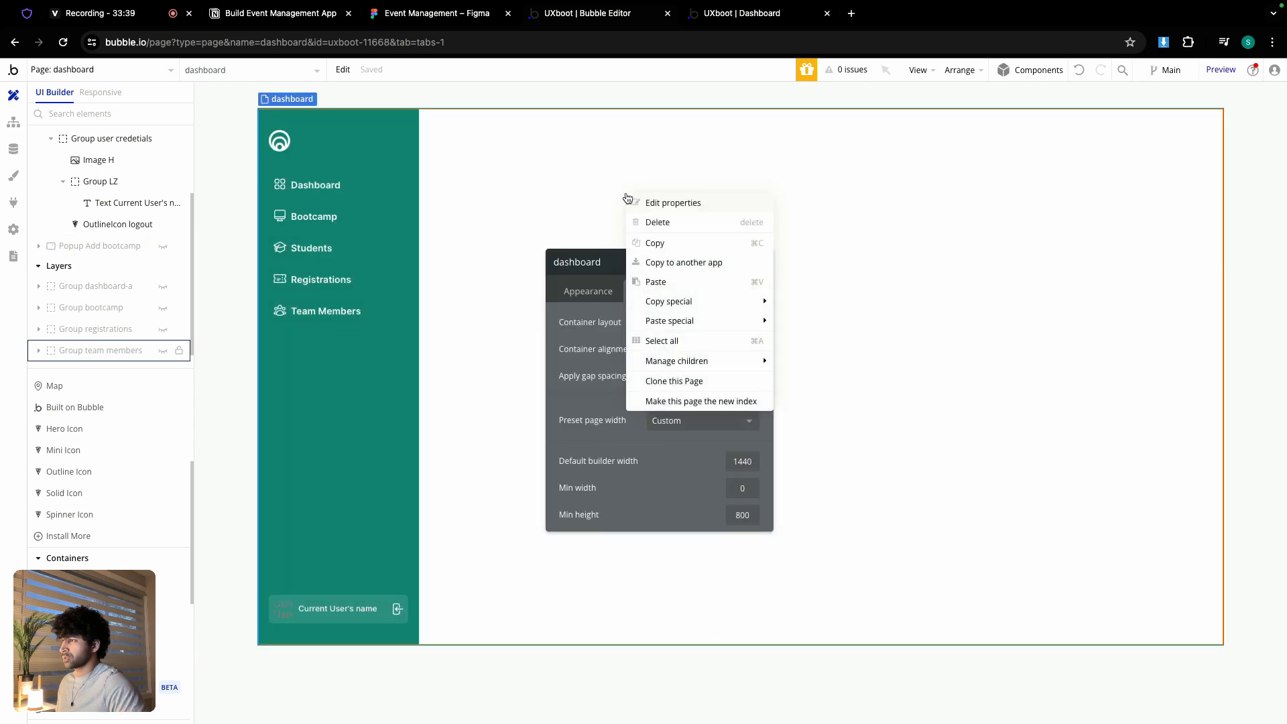
{"action": "left_click", "coordinate": [656, 282]}
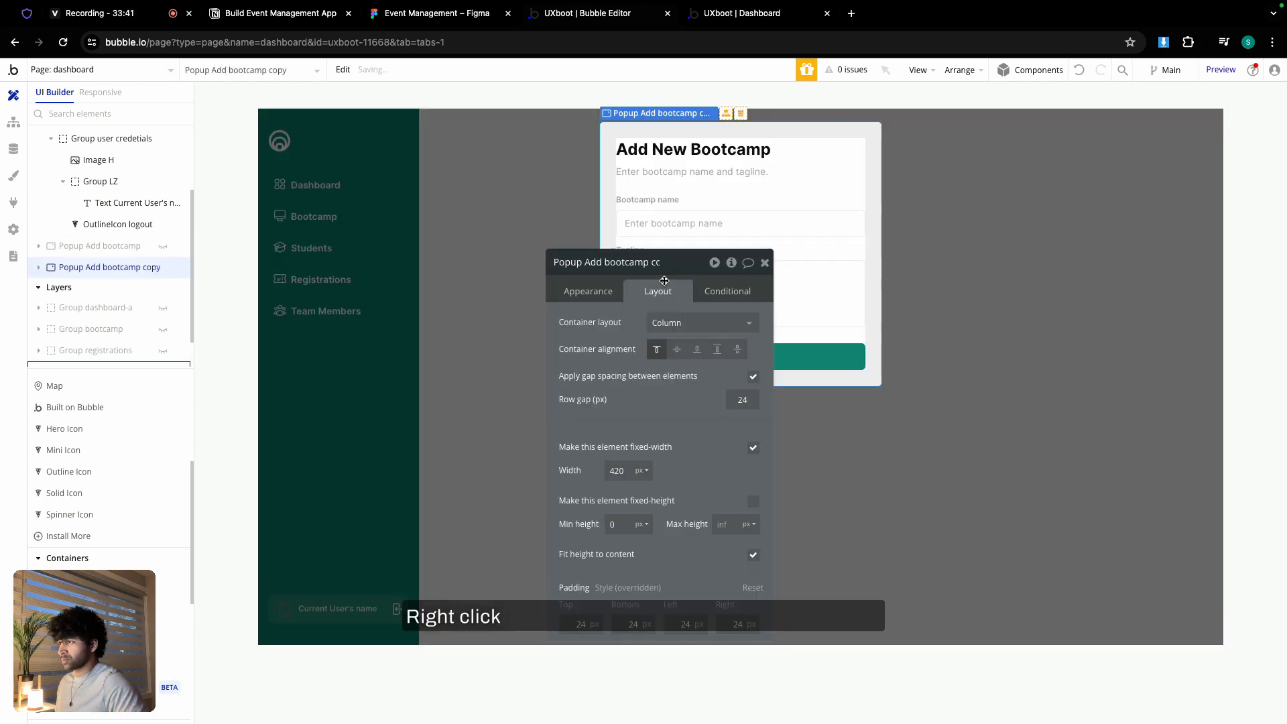
{"action": "left_click", "coordinate": [649, 262]}
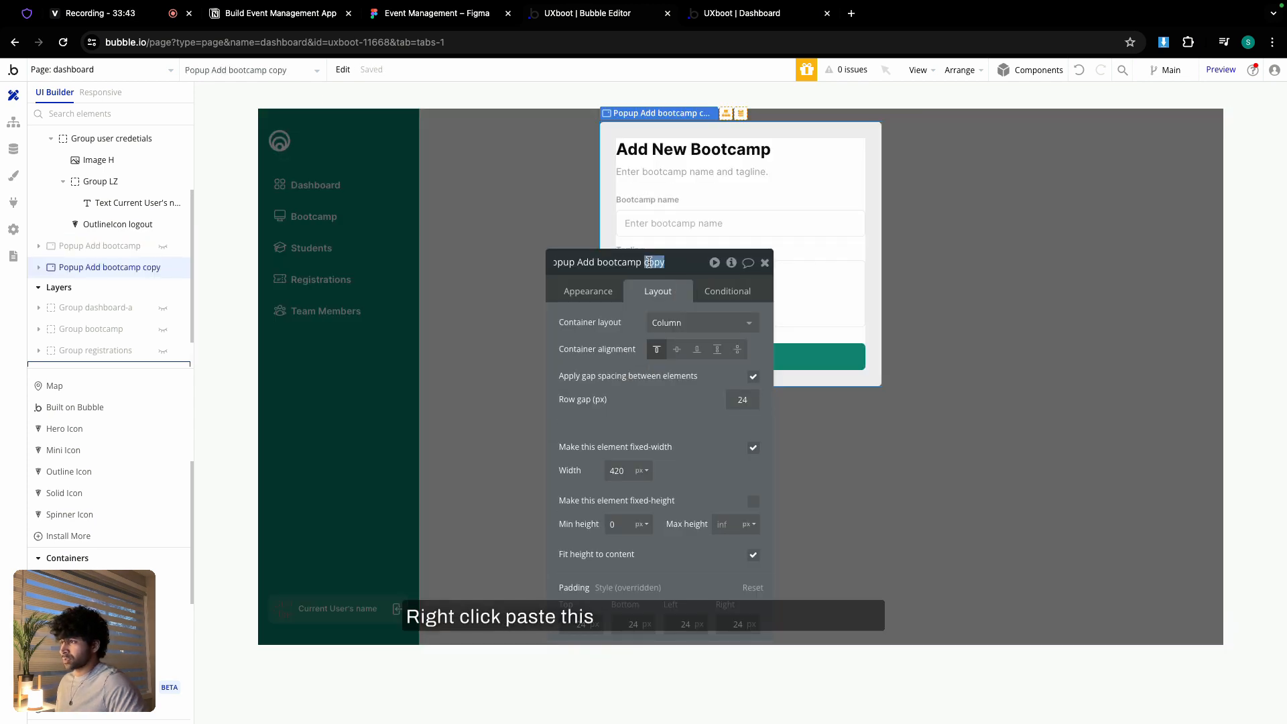
{"action": "key", "text": "BackSpace"}
{"action": "key", "text": "BackSpace"}
{"action": "key", "text": "BackSpace"}
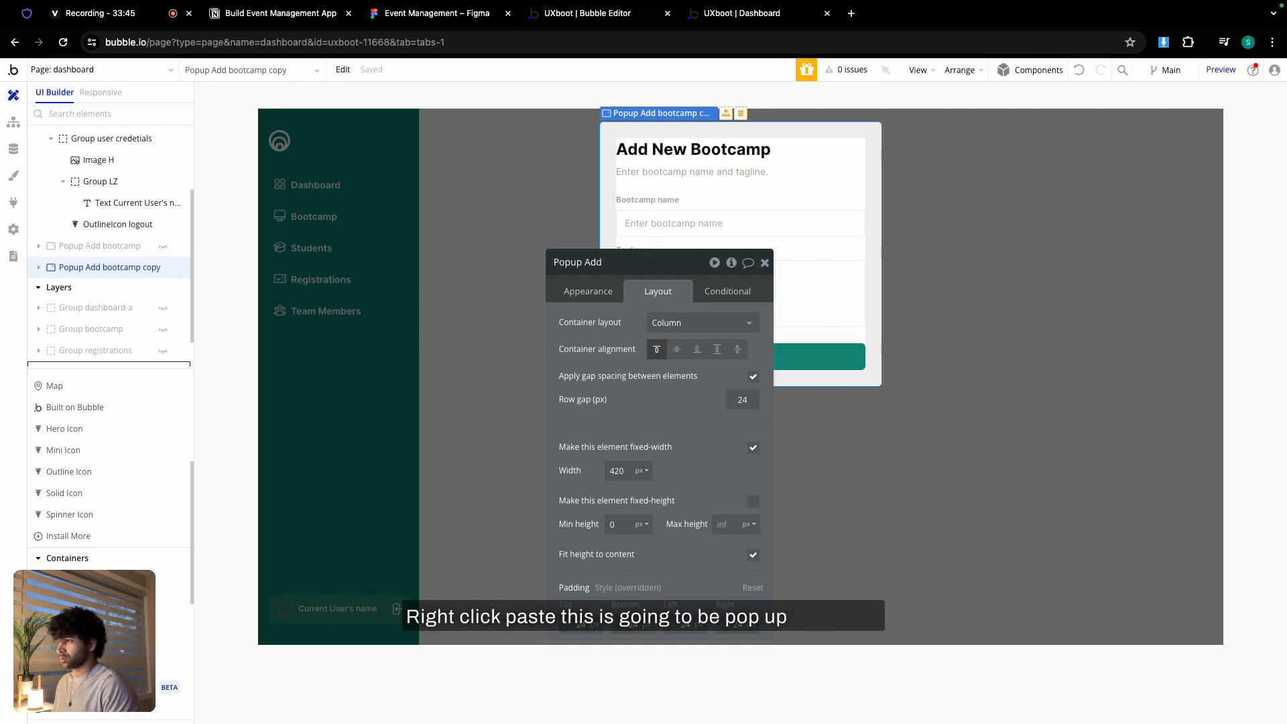
{"action": "type", "text": "Invi"}
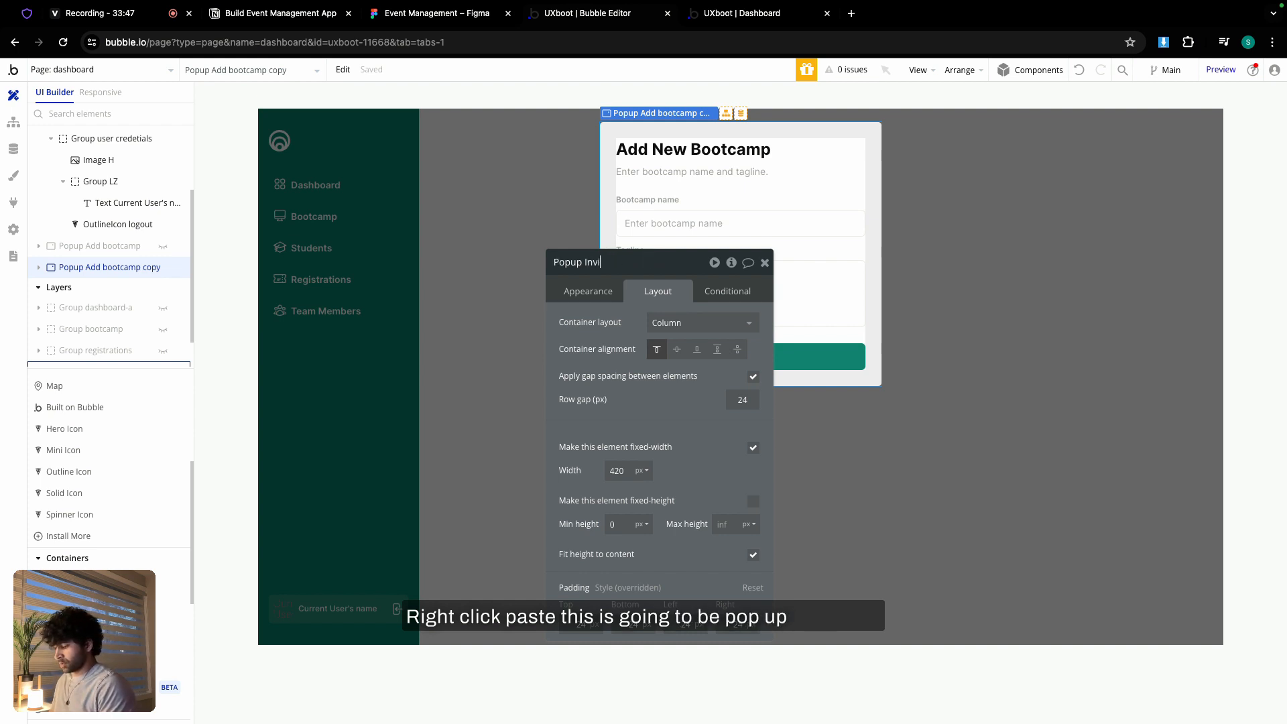
{"action": "type", "text": "te TM"}
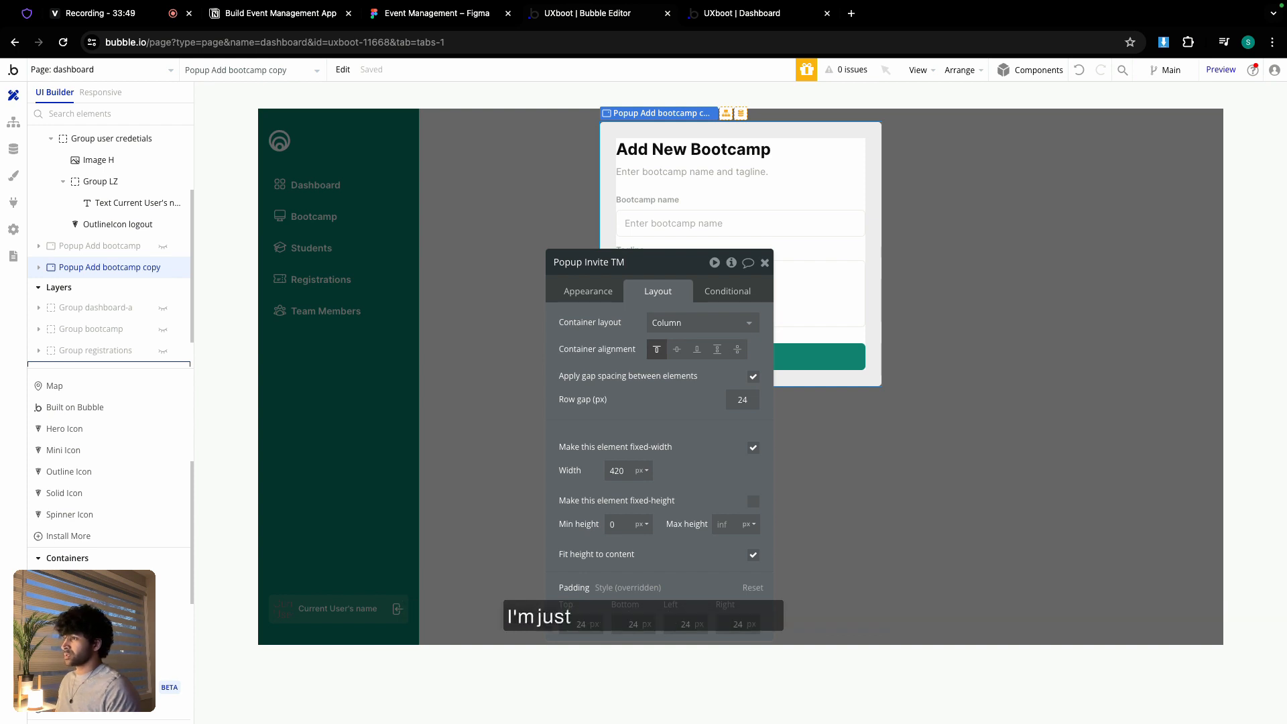
{"action": "left_click", "coordinate": [765, 263]}
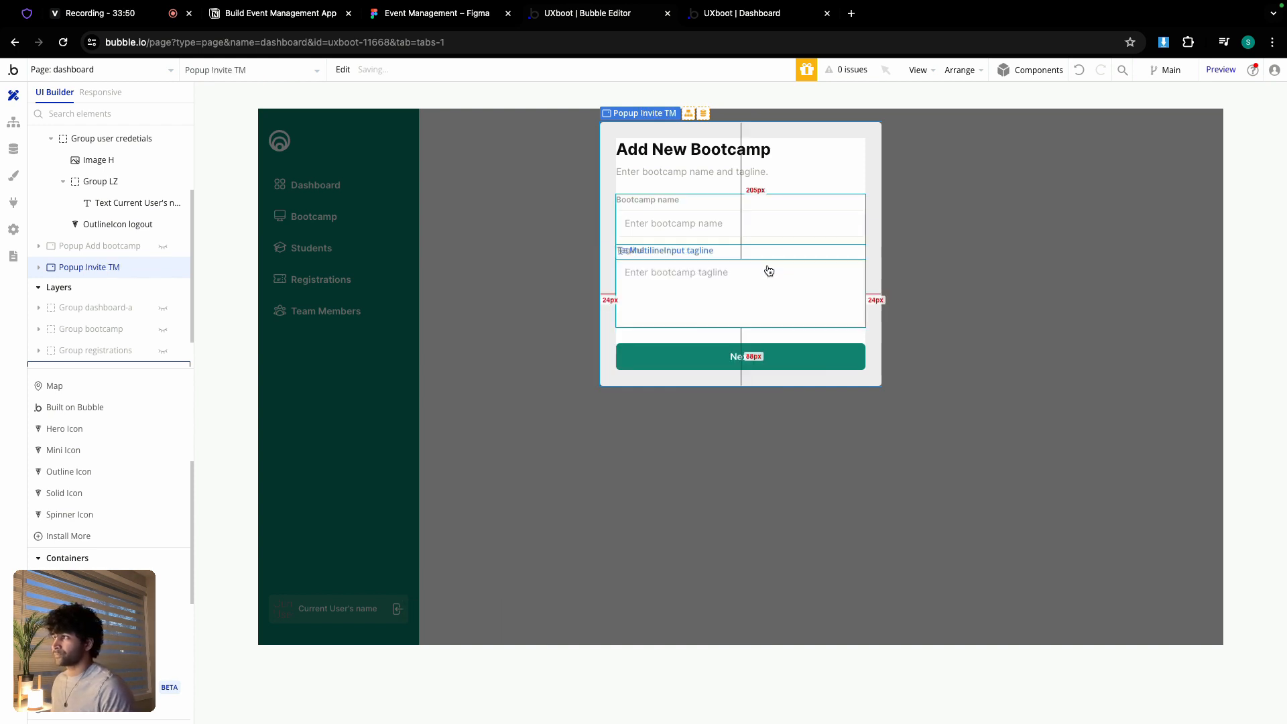
- Replace the popup heading with 'Invite New Member' copied from the Figma design
{"action": "left_click", "coordinate": [434, 15]}
{"action": "left_click", "coordinate": [426, 193]}
{"action": "left_click", "coordinate": [425, 193]}
{"action": "double_click", "coordinate": [426, 193]}
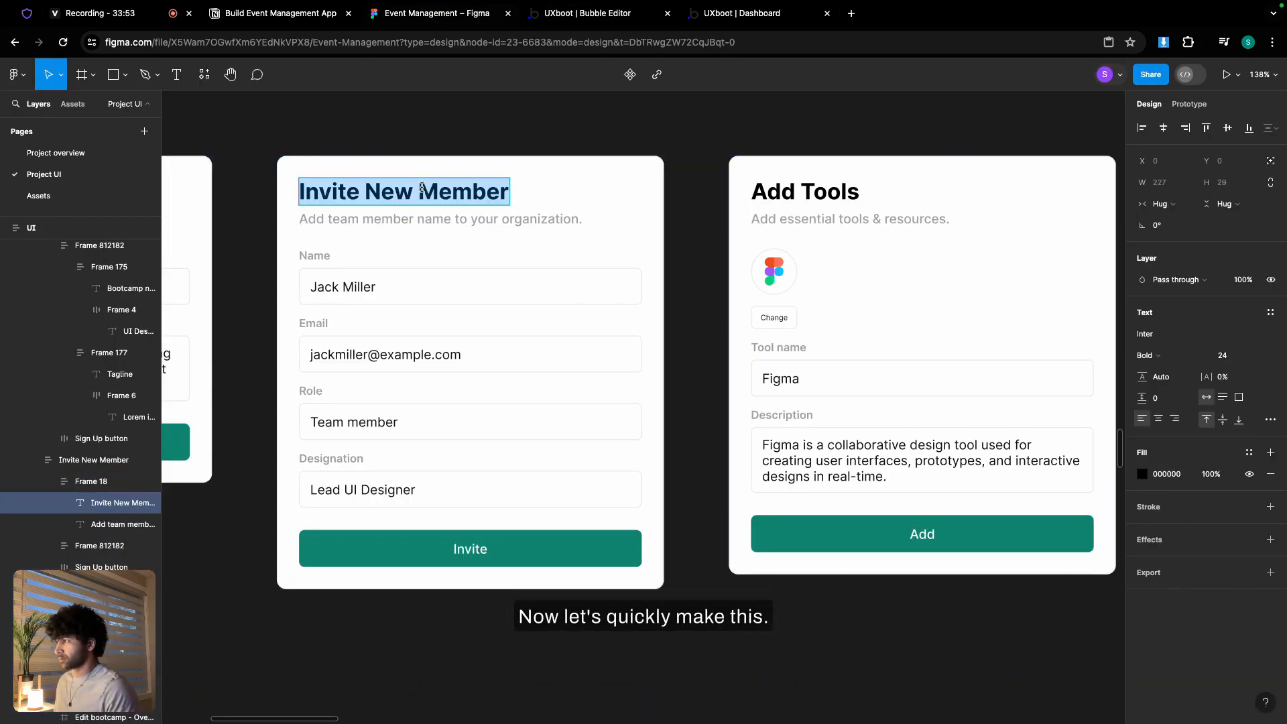
{"action": "left_click", "coordinate": [721, 14]}
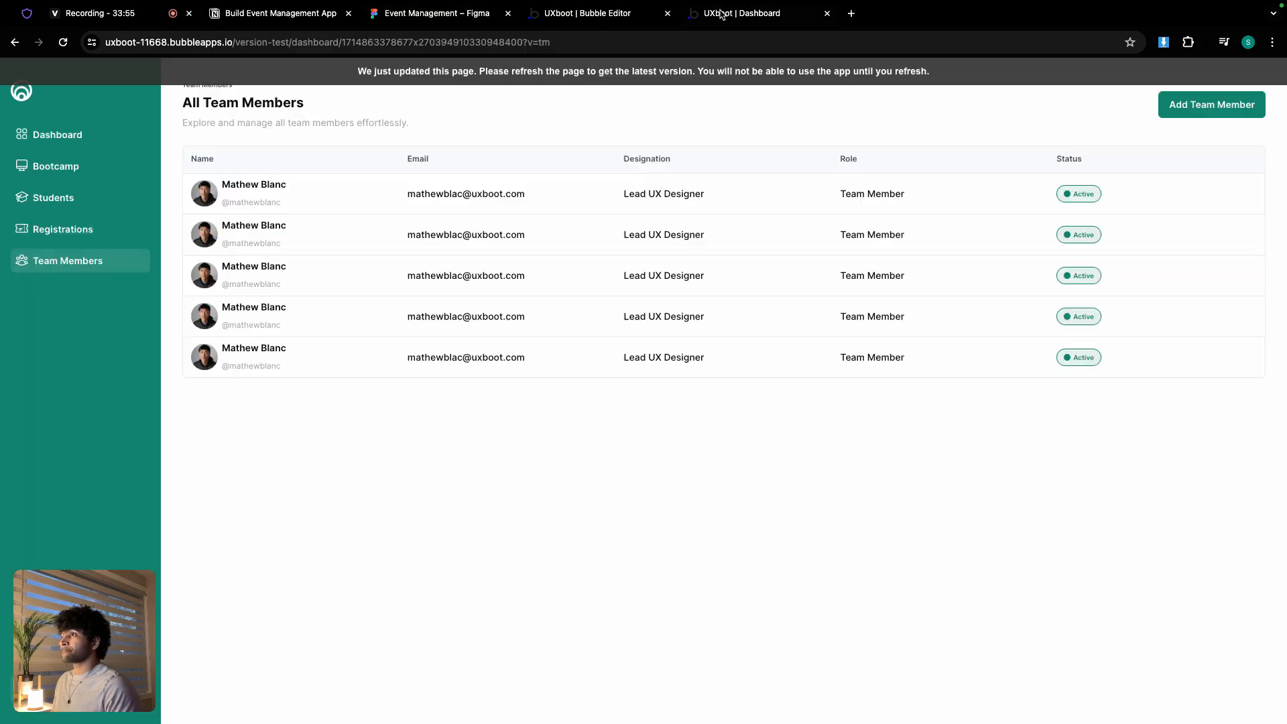
{"action": "left_click", "coordinate": [640, 19]}
{"action": "double_click", "coordinate": [693, 149]}
{"action": "triple_click", "coordinate": [649, 323]}
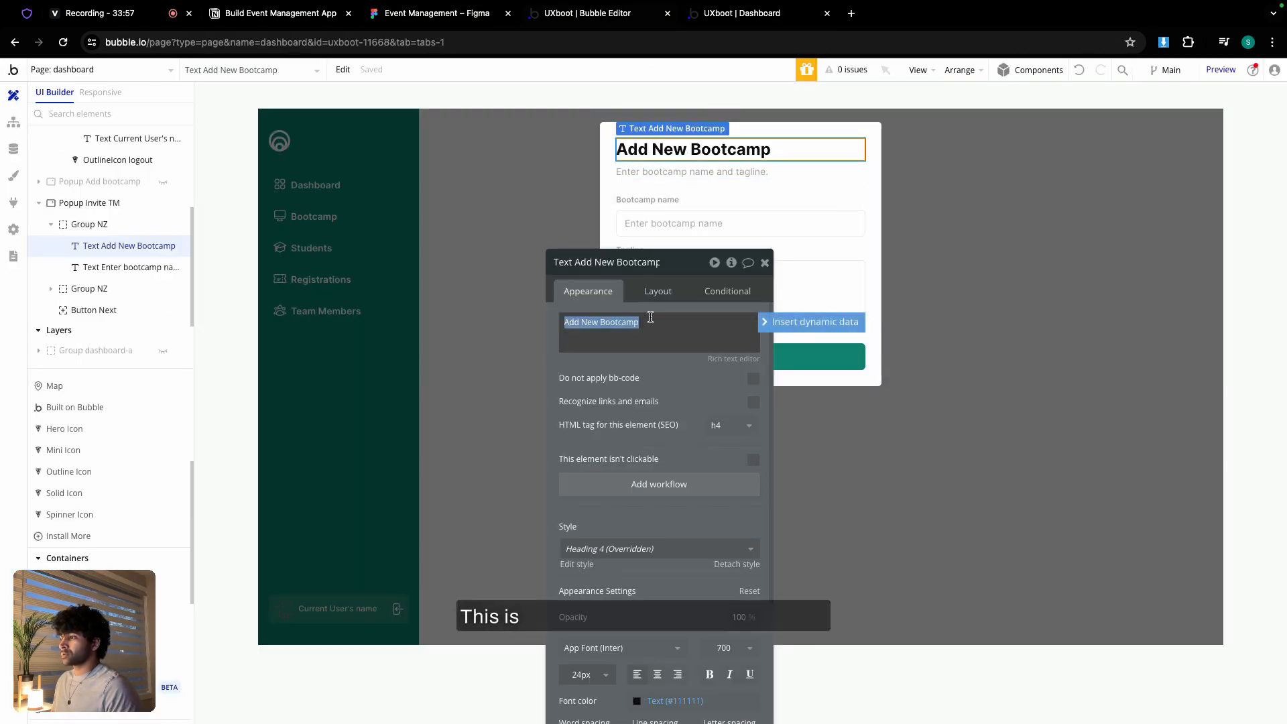
{"action": "key", "text": "ctrl+v"}
- Replace the popup subtitle with the subtitle line copied from Figma
{"action": "left_click", "coordinate": [437, 13]}
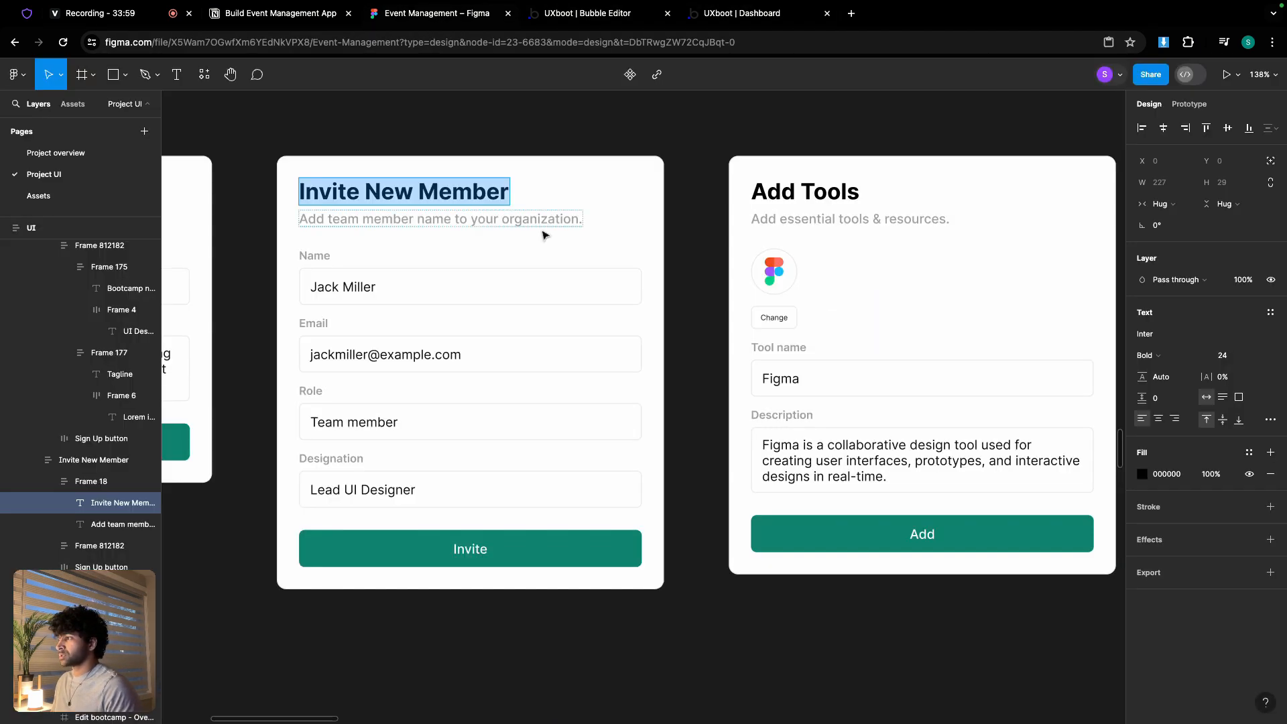
{"action": "double_click", "coordinate": [521, 222]}
{"action": "key", "text": "ctrl+a"}
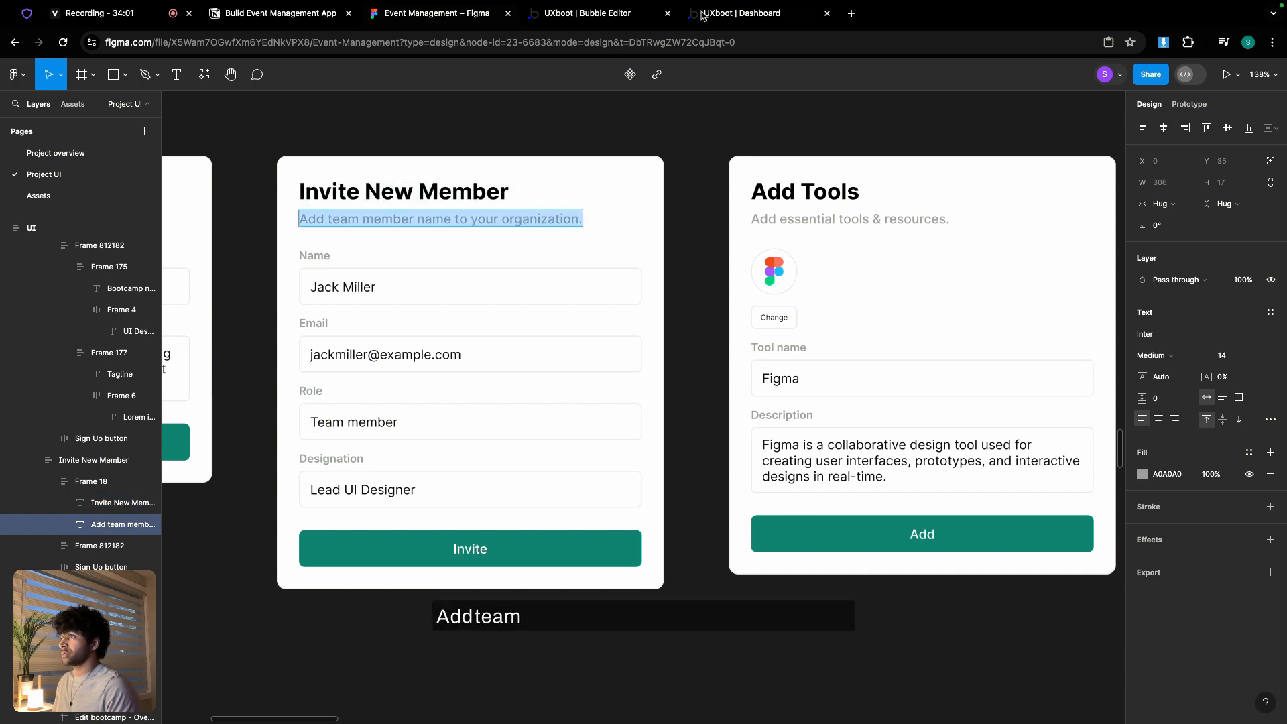
{"action": "left_click", "coordinate": [631, 22]}
{"action": "double_click", "coordinate": [678, 176]}
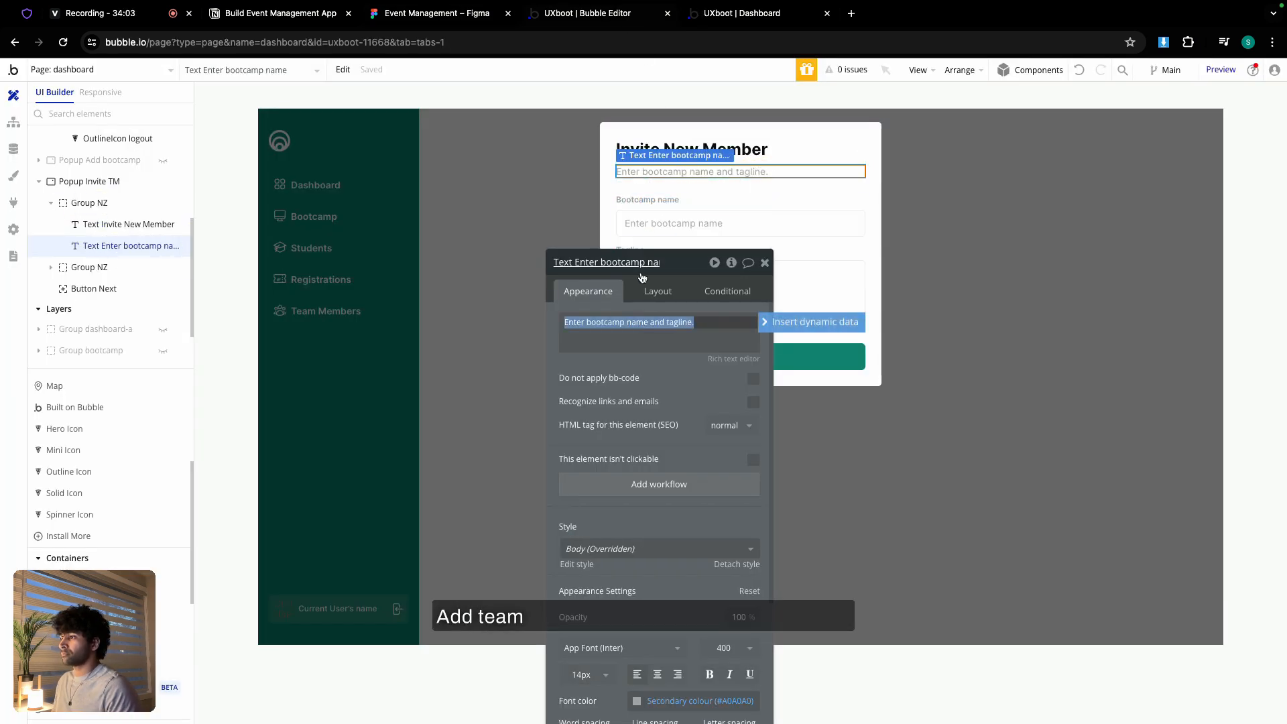
{"action": "key", "text": "ctrl+v"}
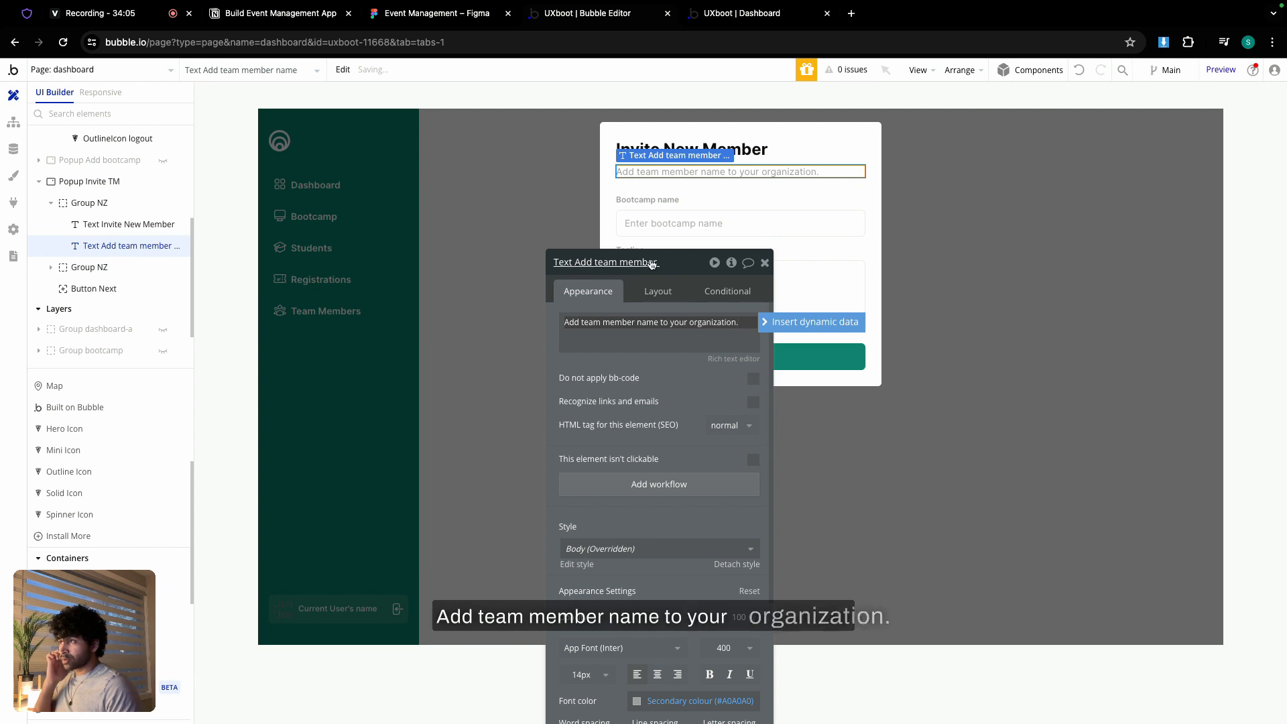
- Change the first field's label to 'Name' and its input placeholder to 'John Doe'
{"action": "left_click", "coordinate": [448, 18]}
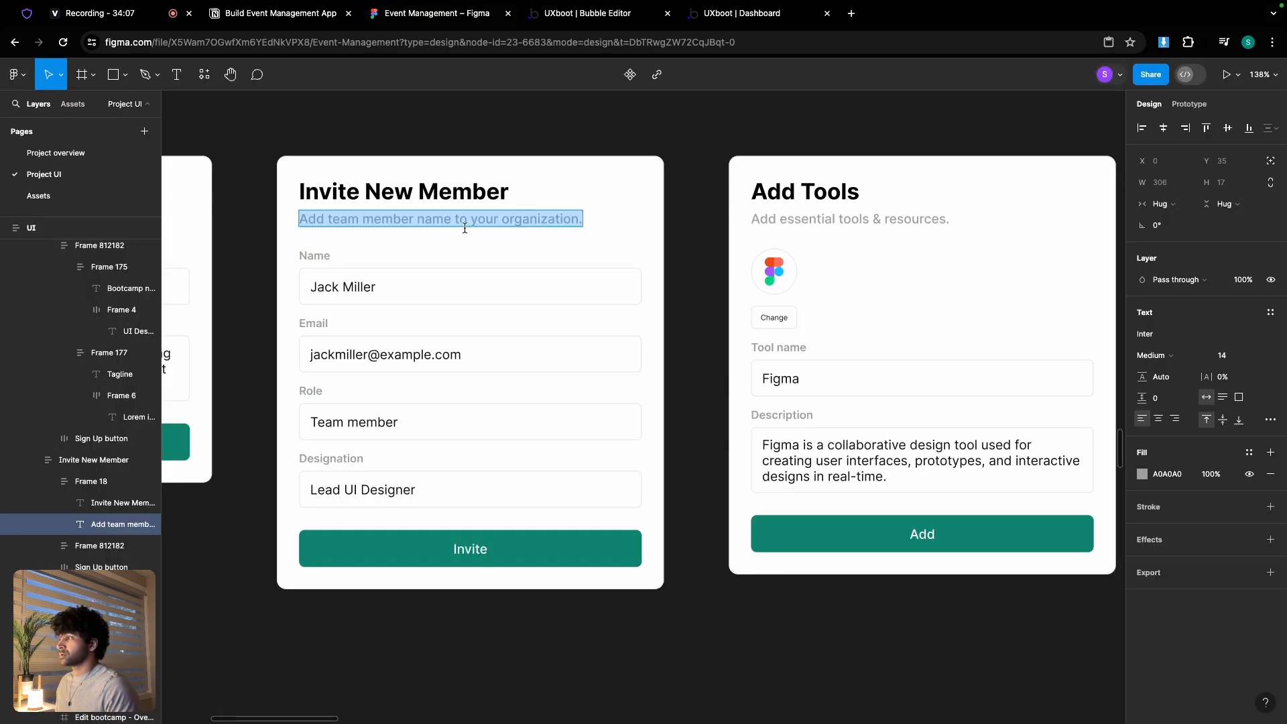
{"action": "left_click", "coordinate": [590, 14]}
{"action": "left_click", "coordinate": [674, 200]}
{"action": "triple_click", "coordinate": [613, 322]}
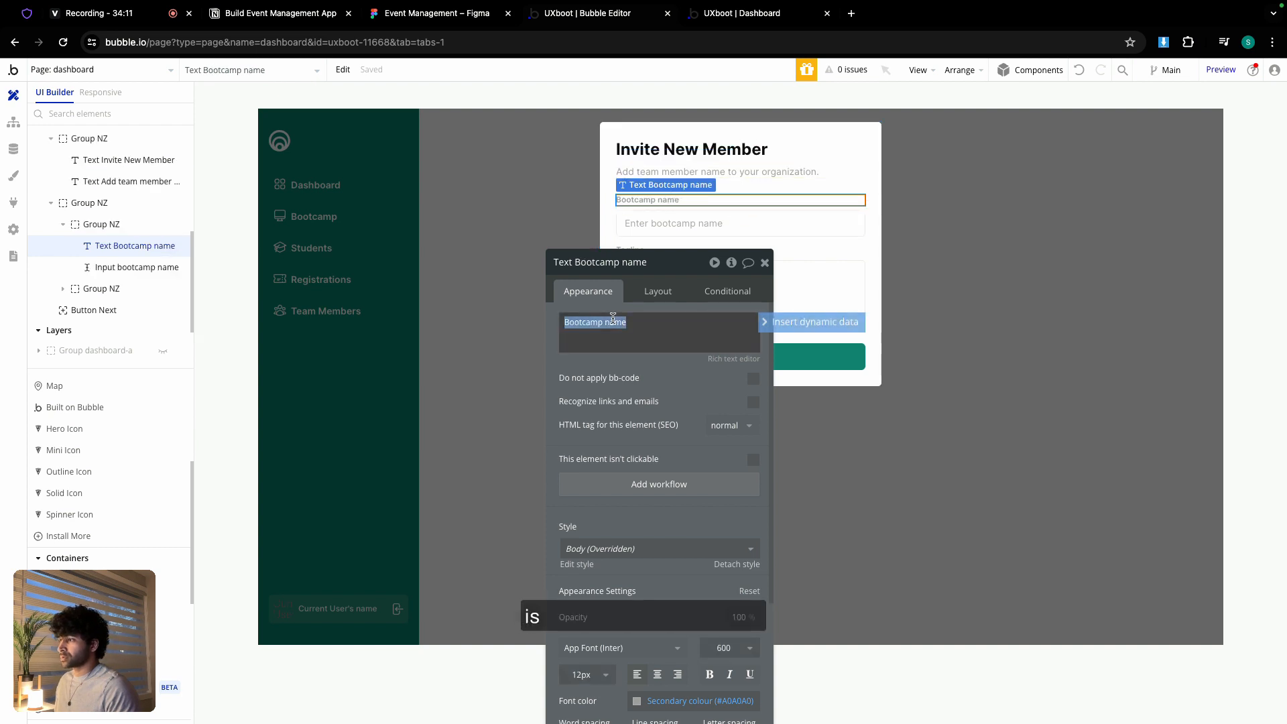
{"action": "type", "text": "Name"}
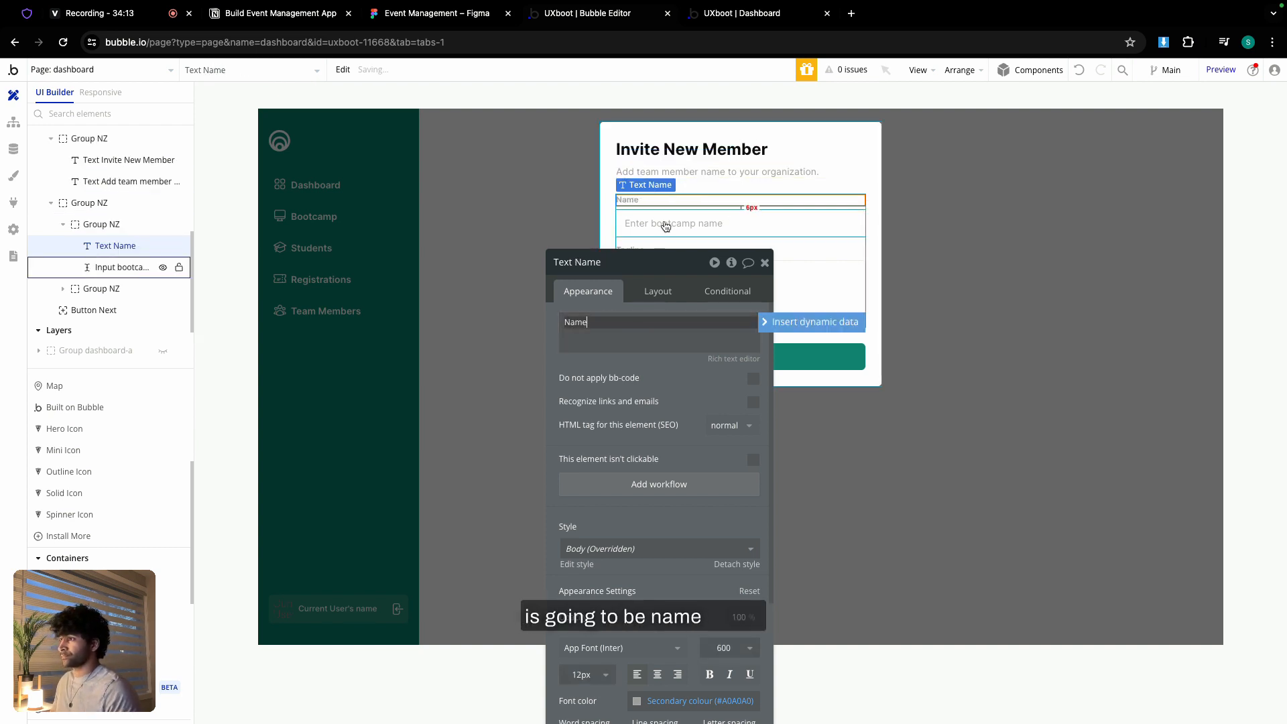
{"action": "left_click", "coordinate": [666, 224]}
{"action": "triple_click", "coordinate": [675, 323]}
{"action": "type", "text": "Joh"}
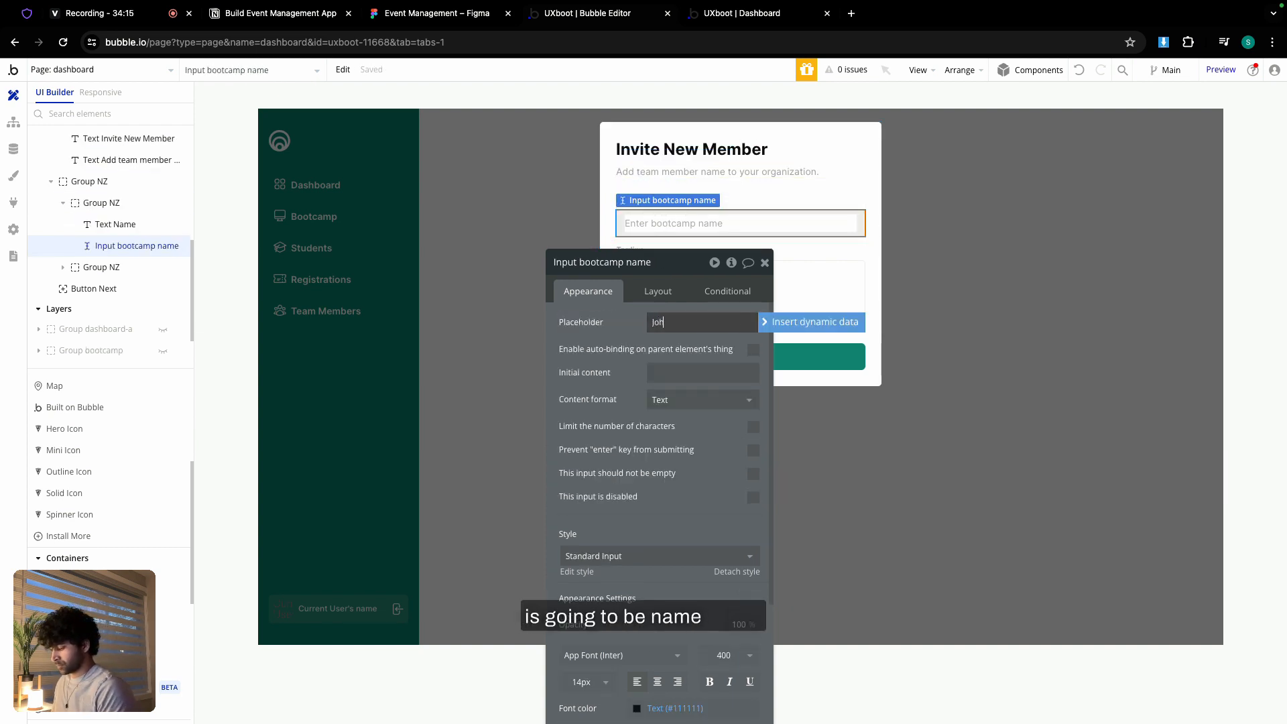
{"action": "type", "text": "n Doe"}
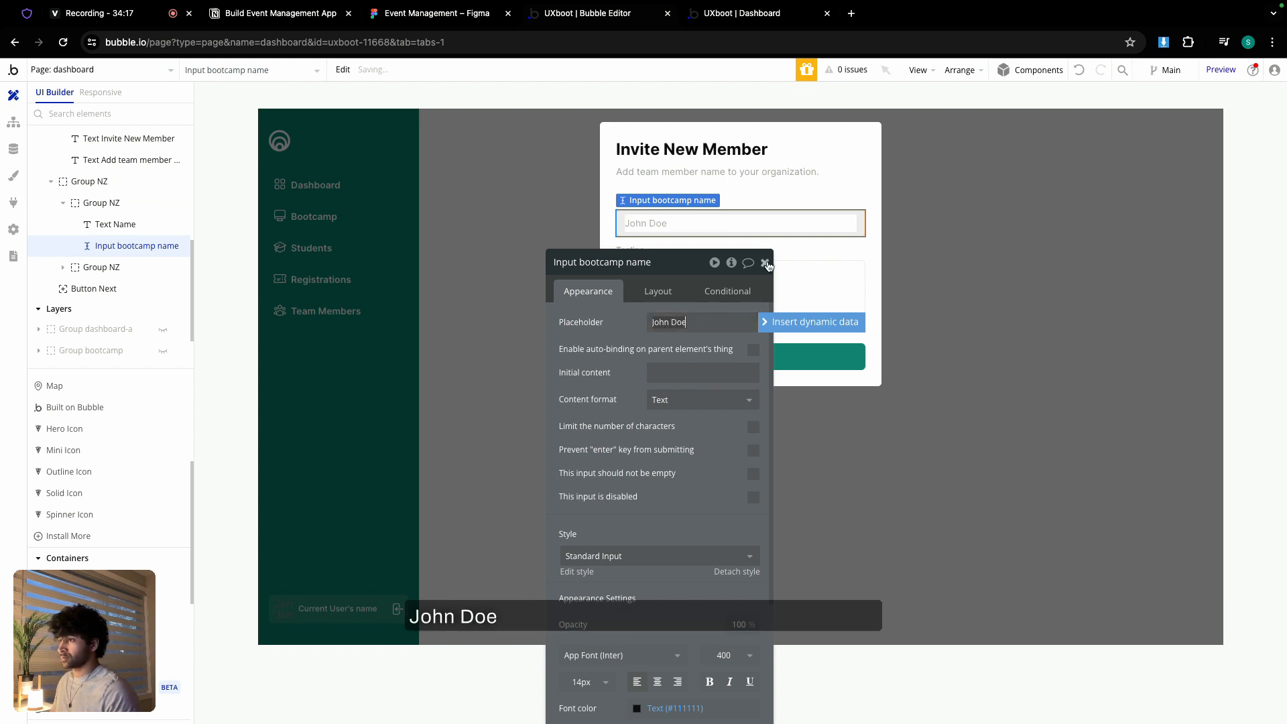
{"action": "left_click", "coordinate": [765, 263]}
- Change the Tagline label to 'Email'
{"action": "double_click", "coordinate": [678, 252]}
{"action": "left_click", "coordinate": [599, 322]}
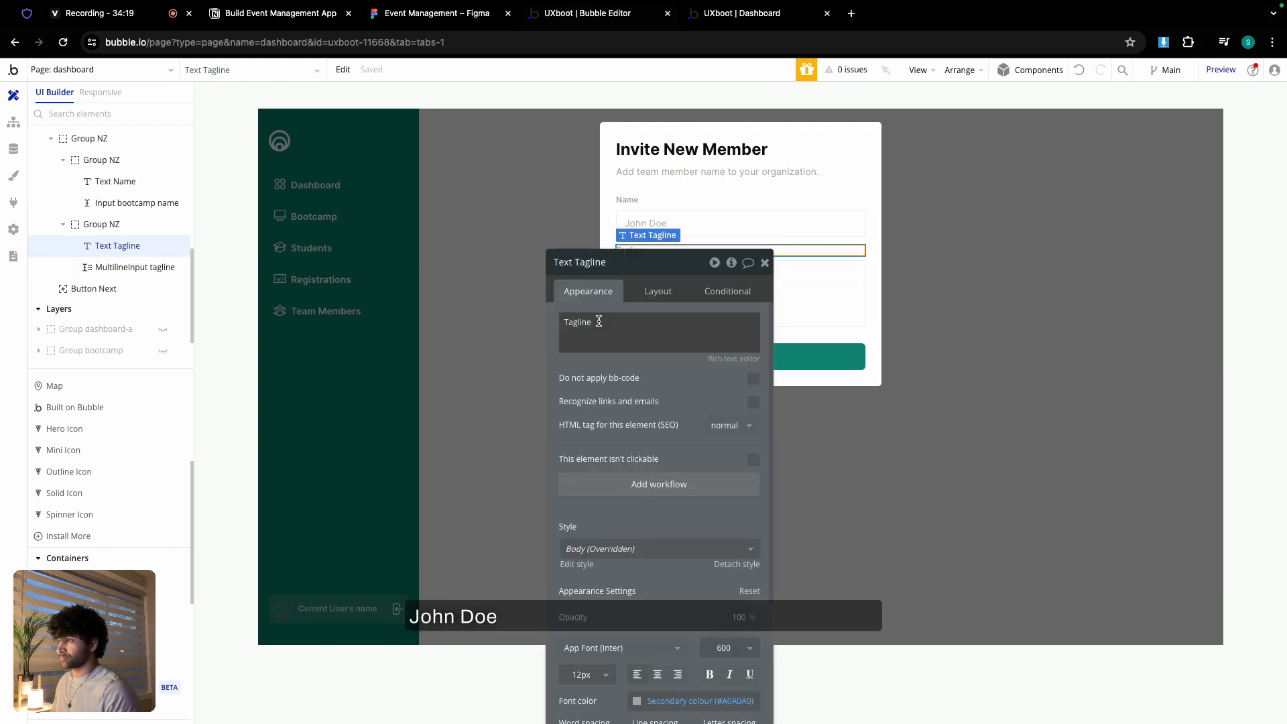
{"action": "double_click", "coordinate": [599, 322]}
{"action": "type", "text": "Email"}
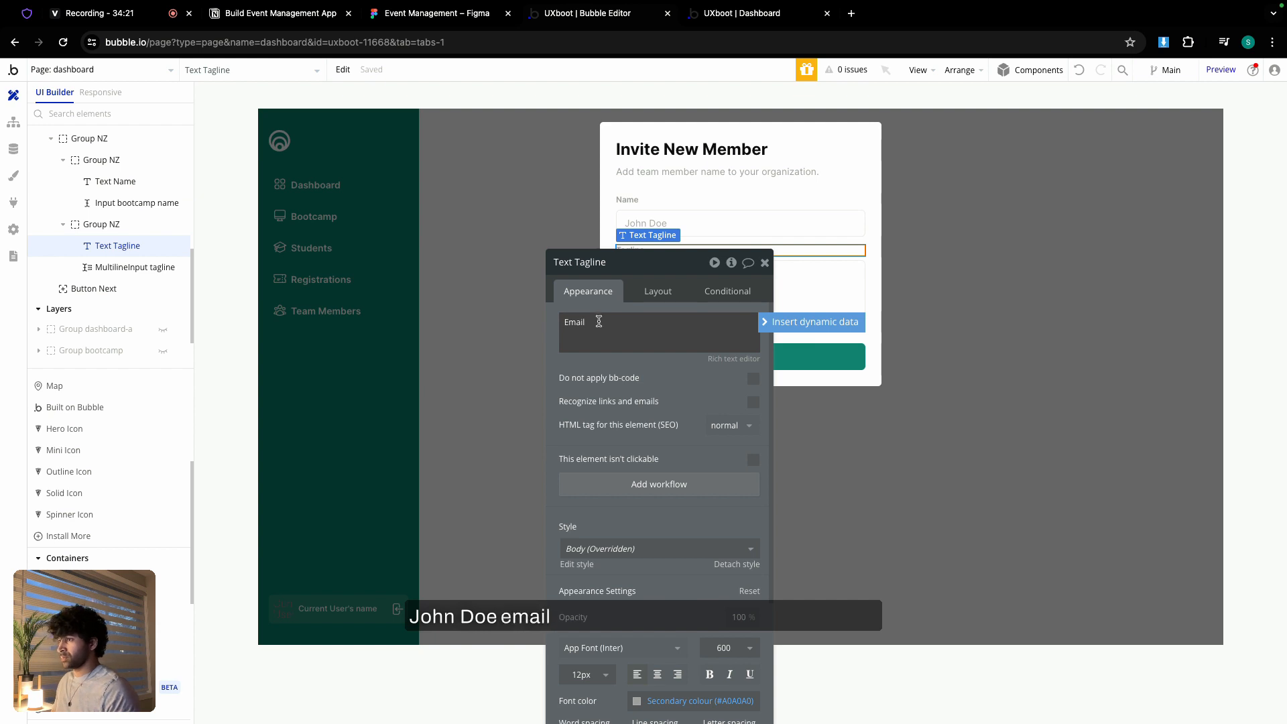
{"action": "left_click", "coordinate": [765, 263]}
- Paste a copy of the name input into the Email group and delete the multiline tagline input
{"action": "double_click", "coordinate": [726, 224]}
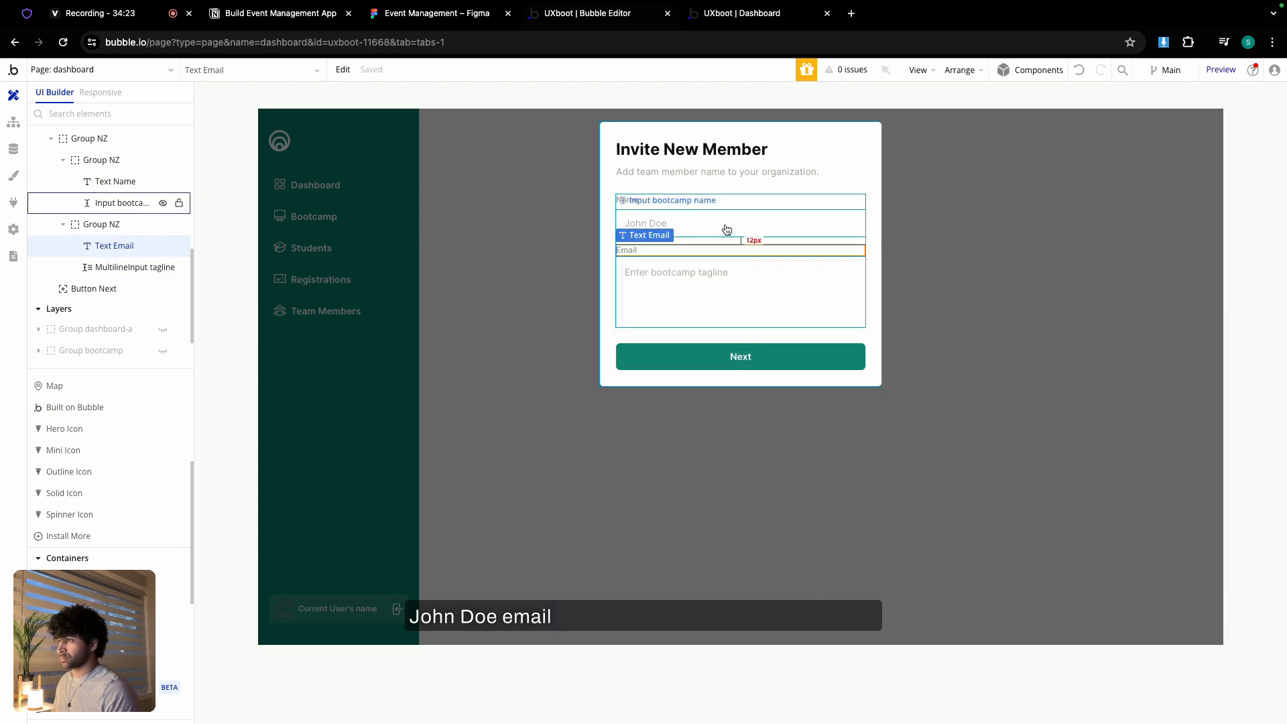
{"action": "left_click", "coordinate": [811, 258]}
{"action": "key", "text": "super+v"}
{"action": "left_click", "coordinate": [817, 276]}
{"action": "key", "text": "BackSpace"}
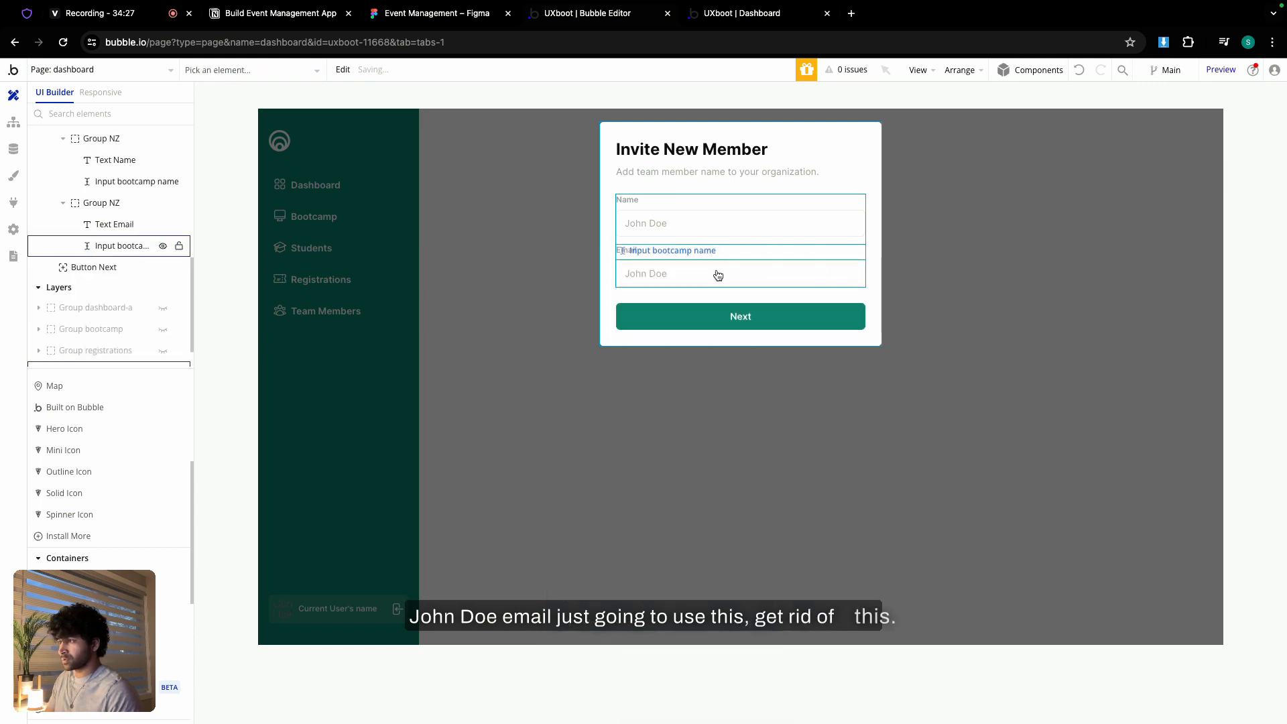
- Rename the name input and its pasted copy with TM-based element names
{"action": "double_click", "coordinate": [684, 224]}
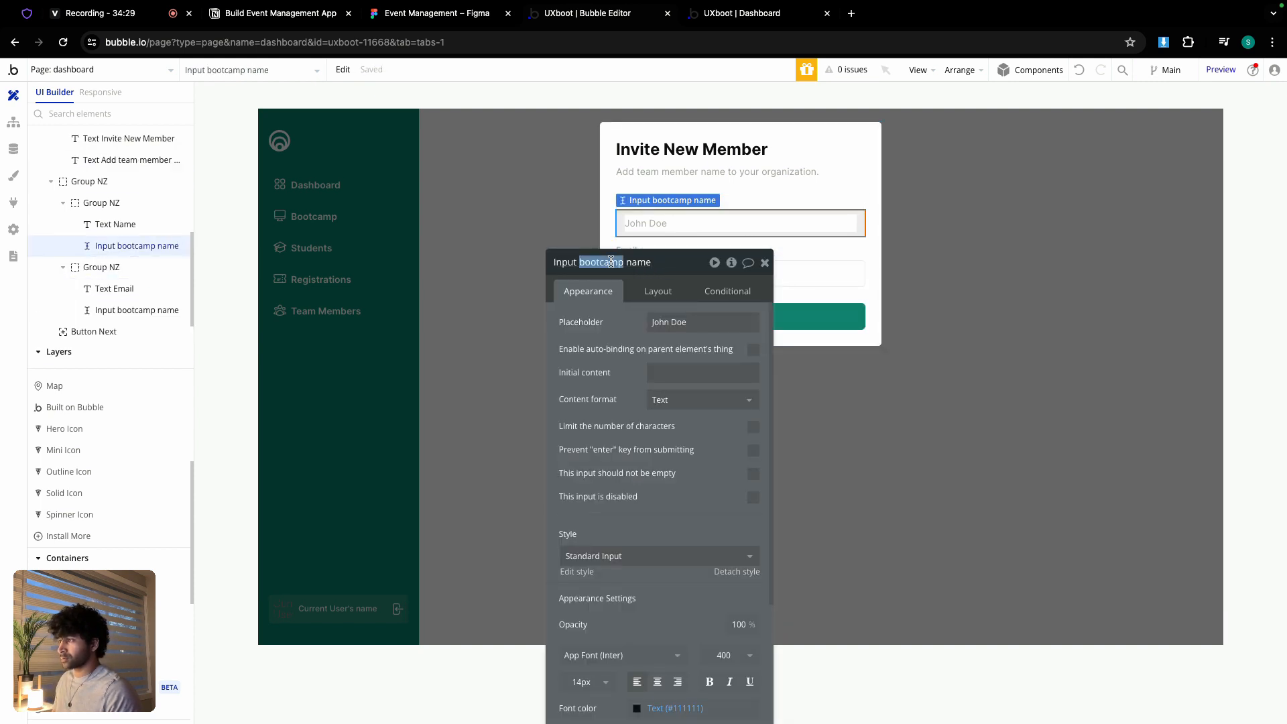
{"action": "type", "text": "TM"}
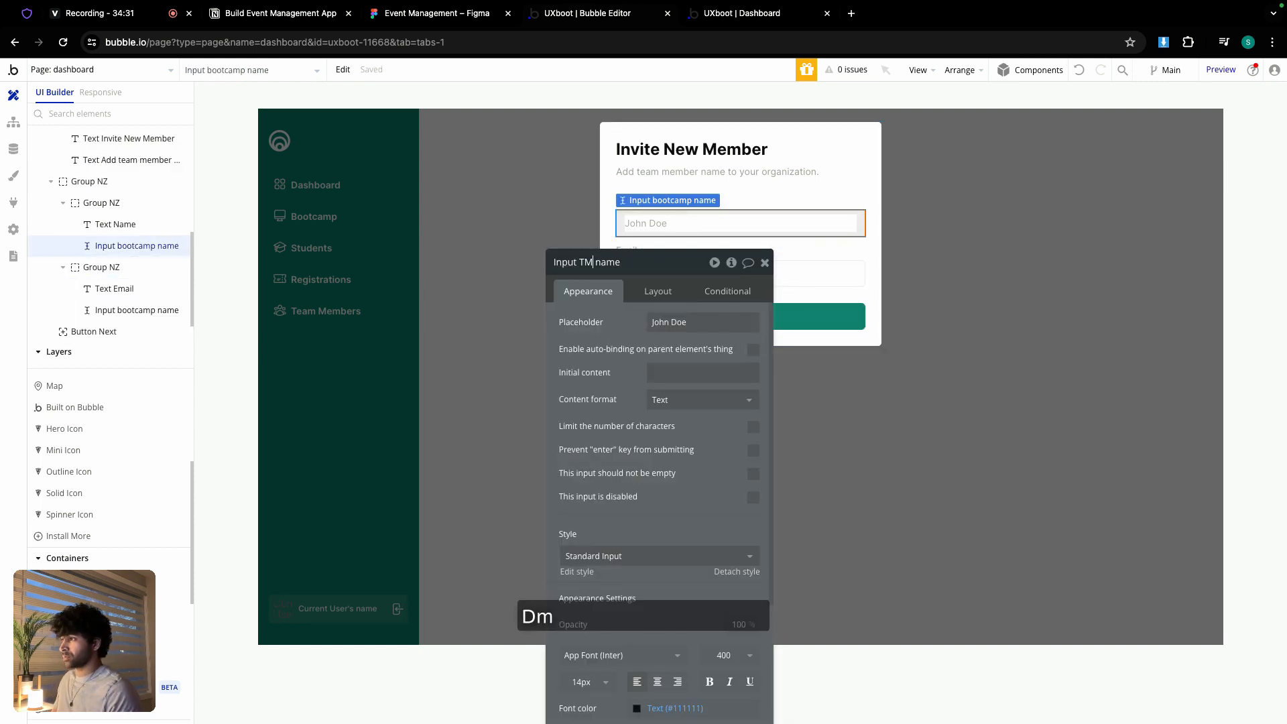
{"action": "left_click", "coordinate": [844, 276]}
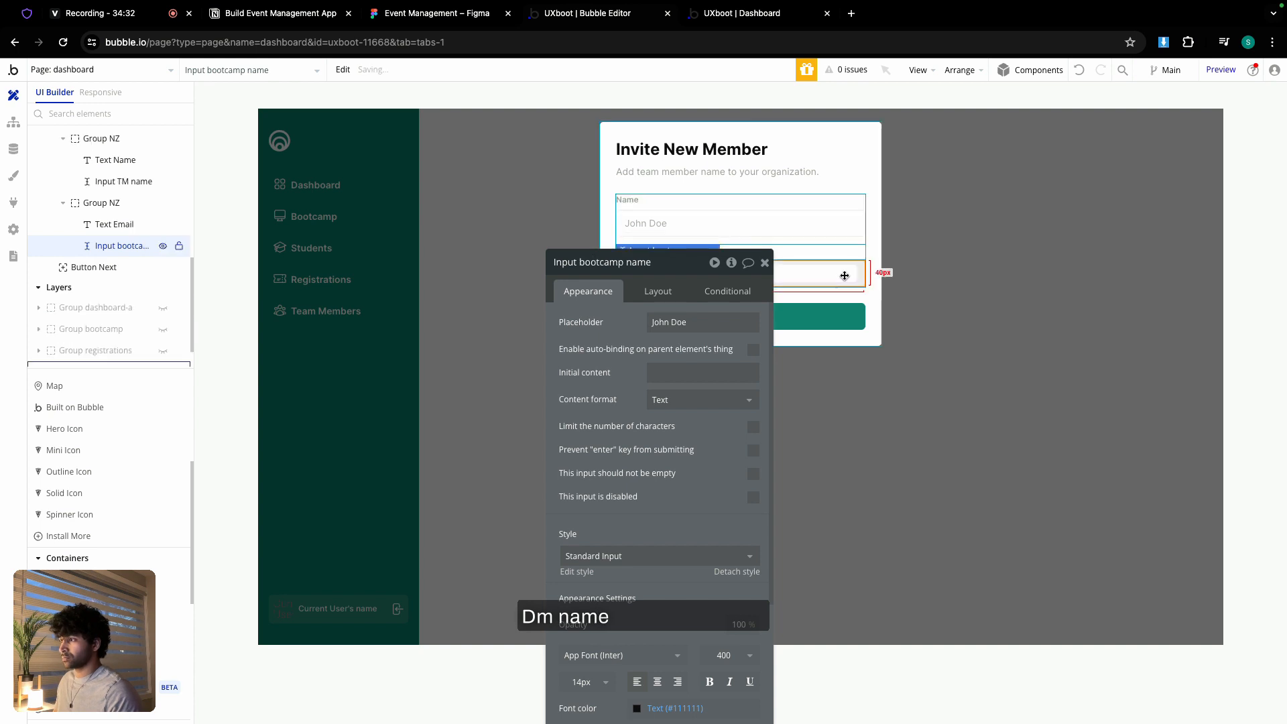
{"action": "left_click", "coordinate": [608, 262]}
{"action": "double_click", "coordinate": [644, 263]}
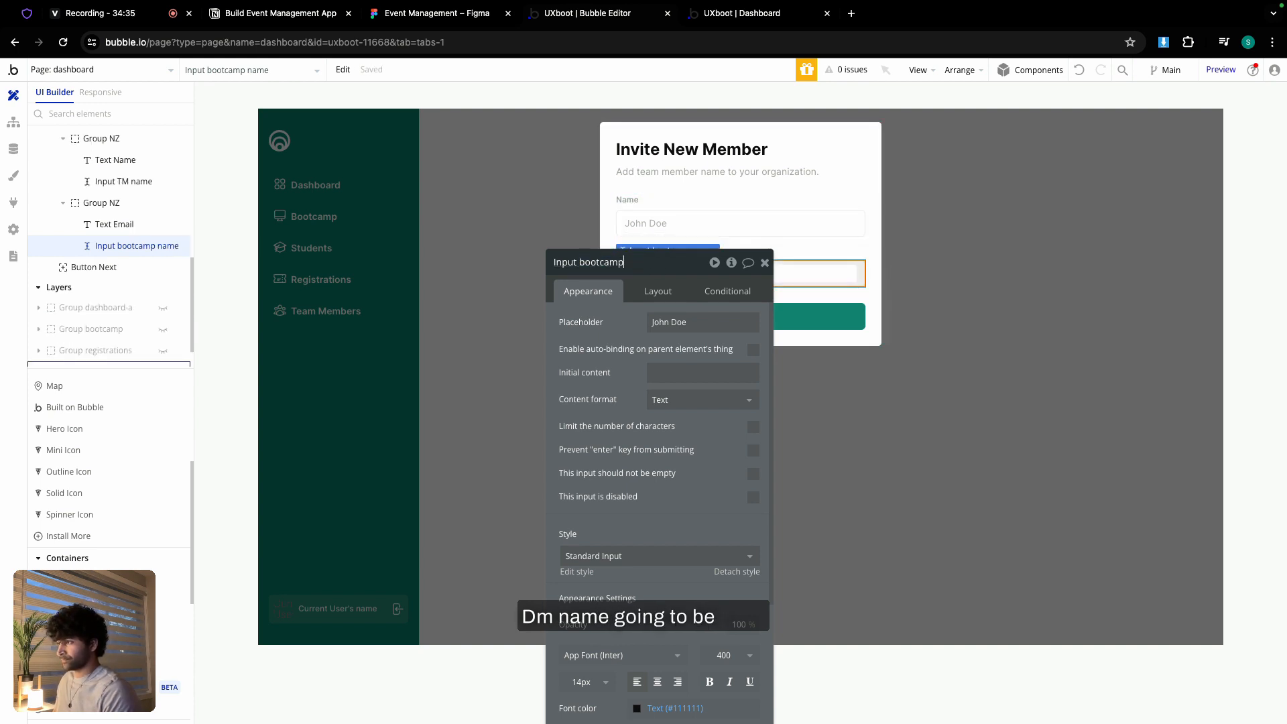
{"action": "key", "text": "BackSpace"}
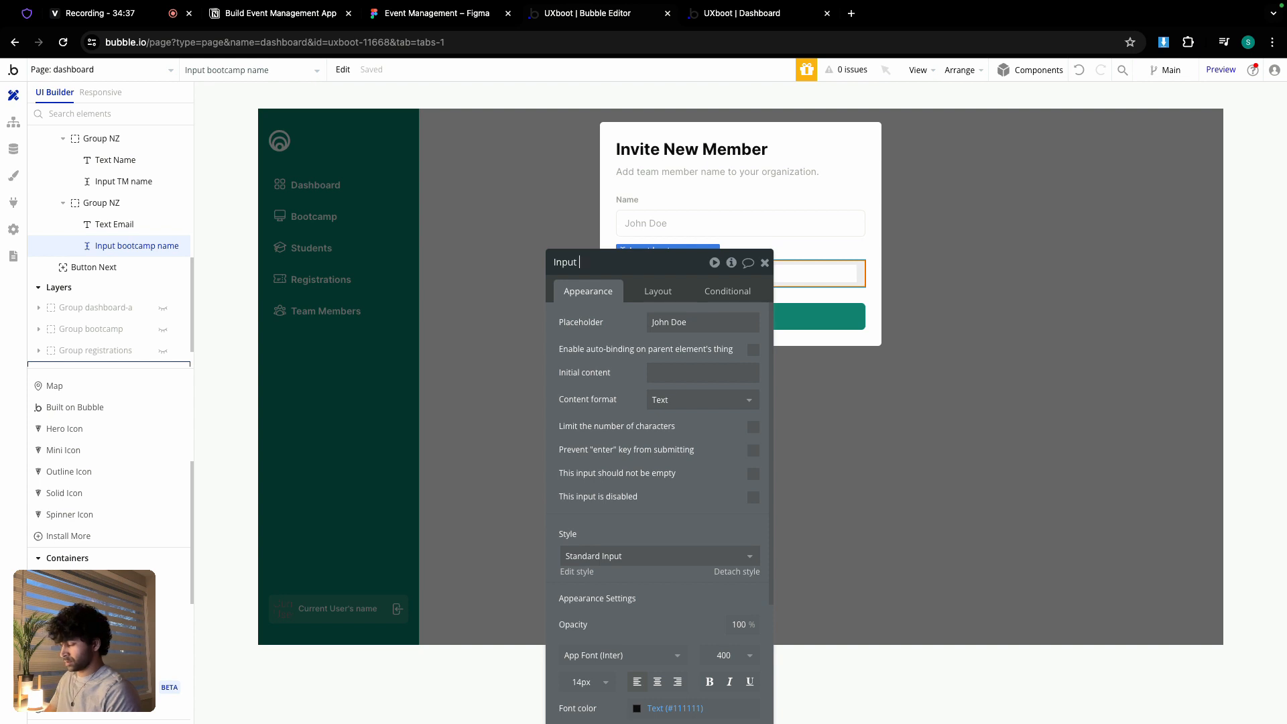
{"action": "type", "text": "TM email"}
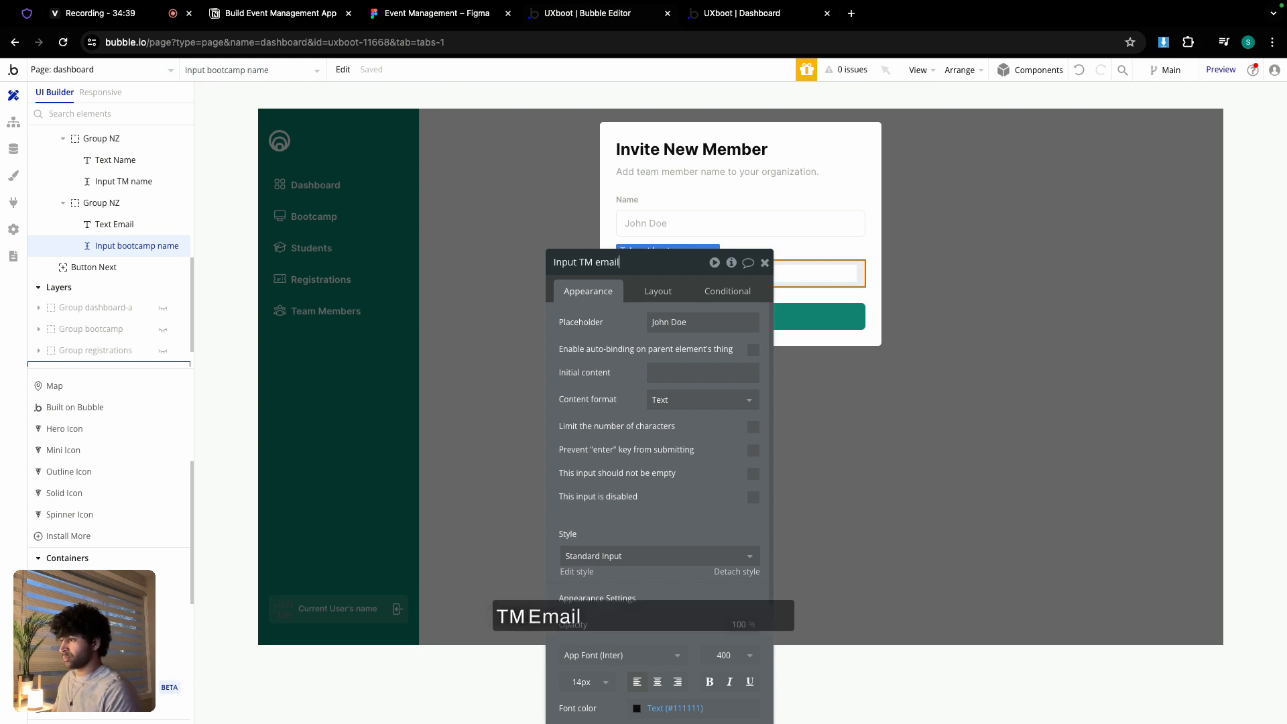
- Set the copied input's content format to Email with a 'johndoe@' sample email placeholder
{"action": "left_click", "coordinate": [702, 400]}
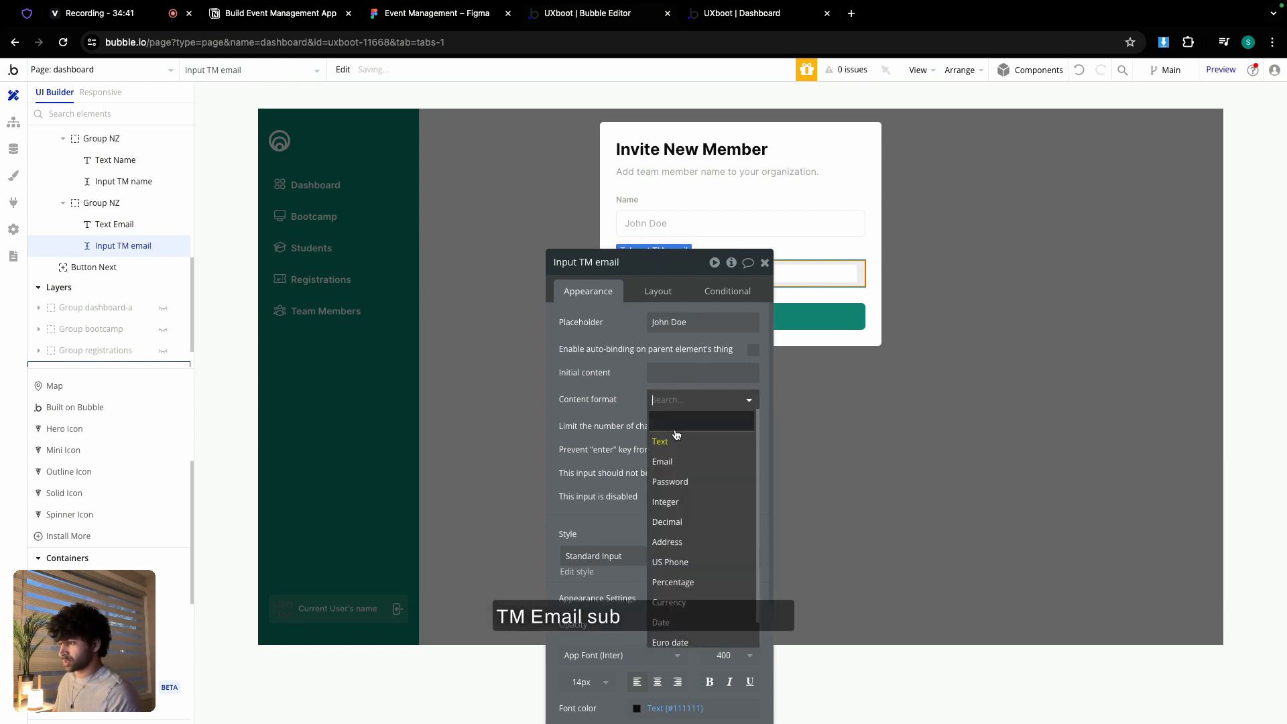
{"action": "left_click", "coordinate": [664, 462]}
{"action": "left_click", "coordinate": [684, 323]}
{"action": "type", "text": "john"}
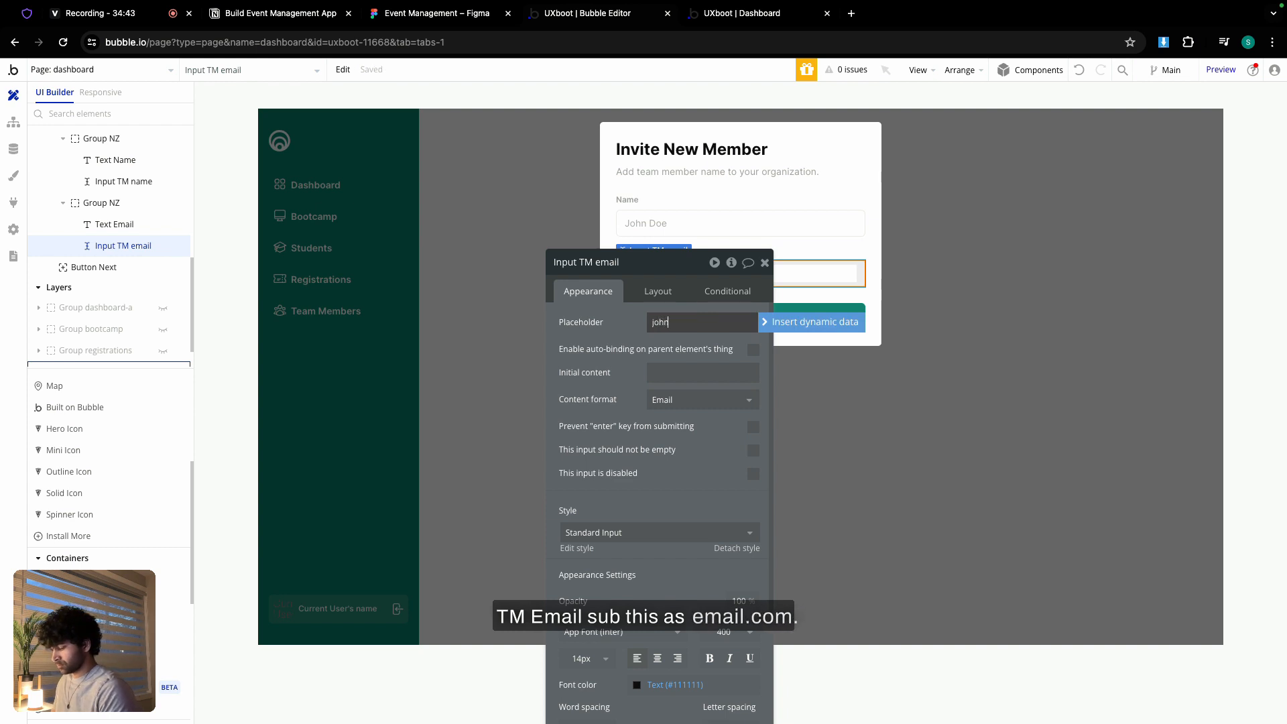
{"action": "type", "text": "doe@uxboot.com"}
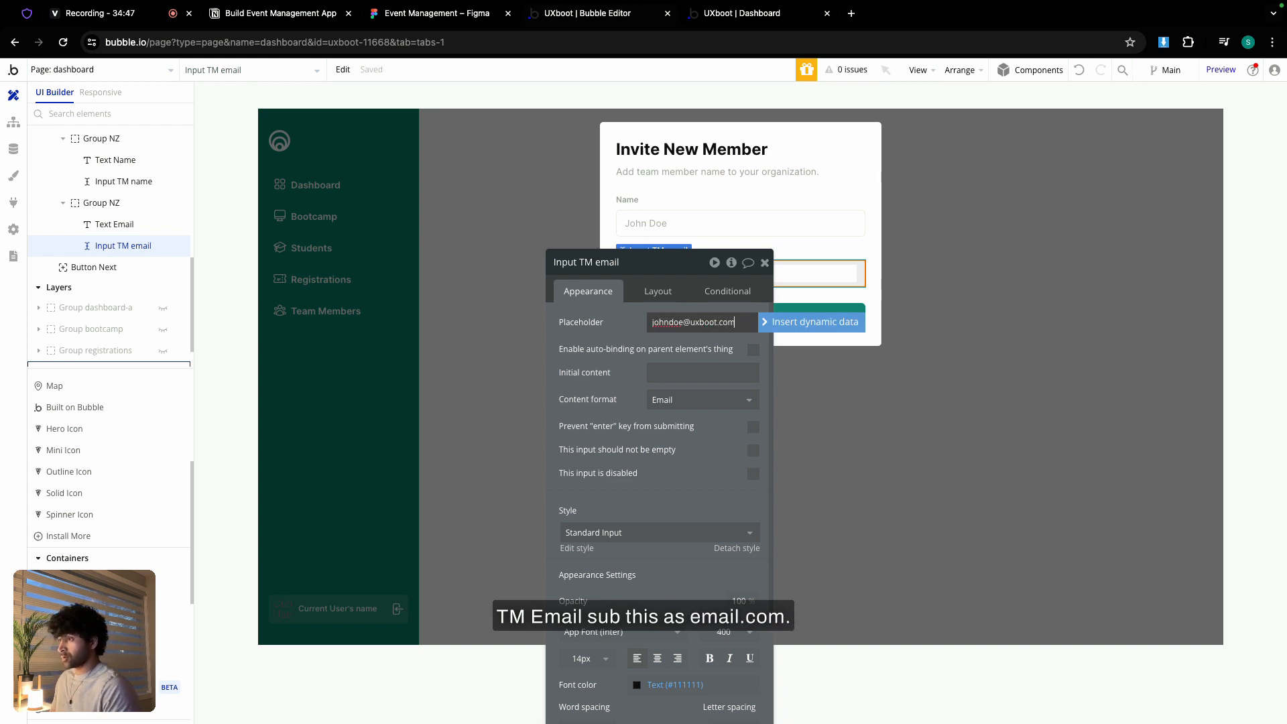
{"action": "left_click", "coordinate": [764, 262]}
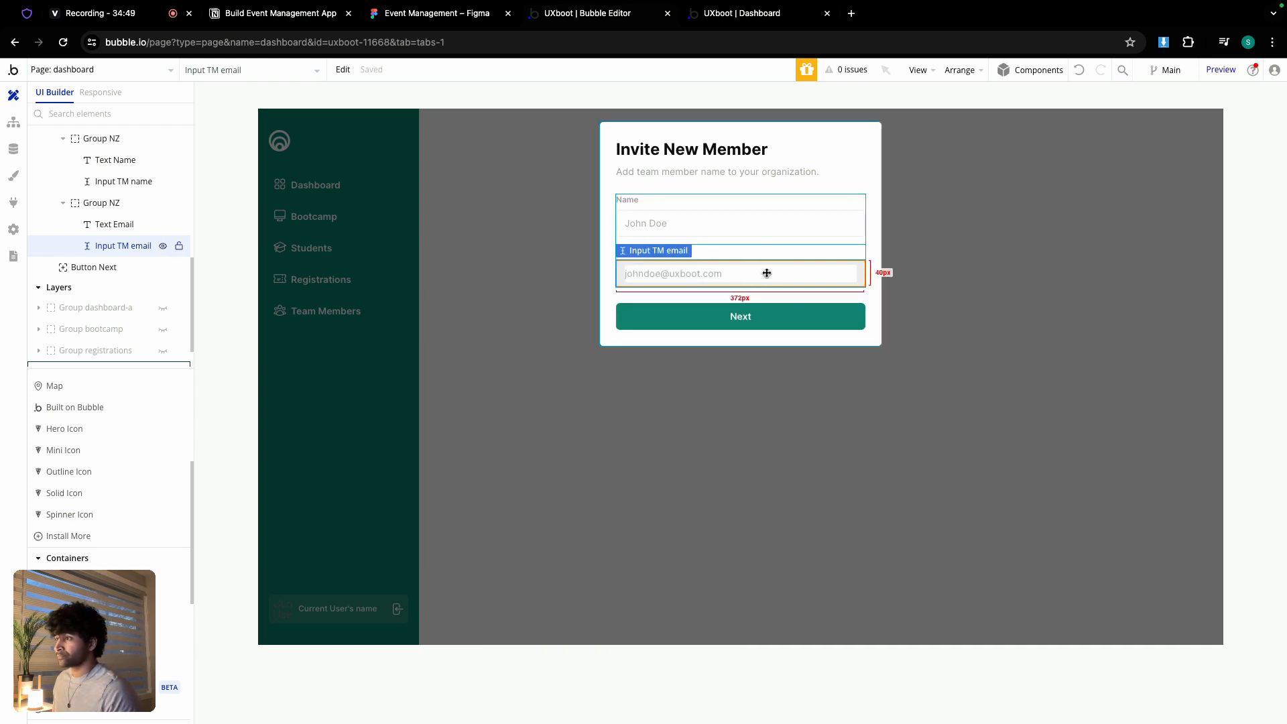
{"action": "double_click", "coordinate": [762, 258]}
{"action": "left_click_drag", "start_coordinate": [674, 266], "coordinate": [457, 148]}
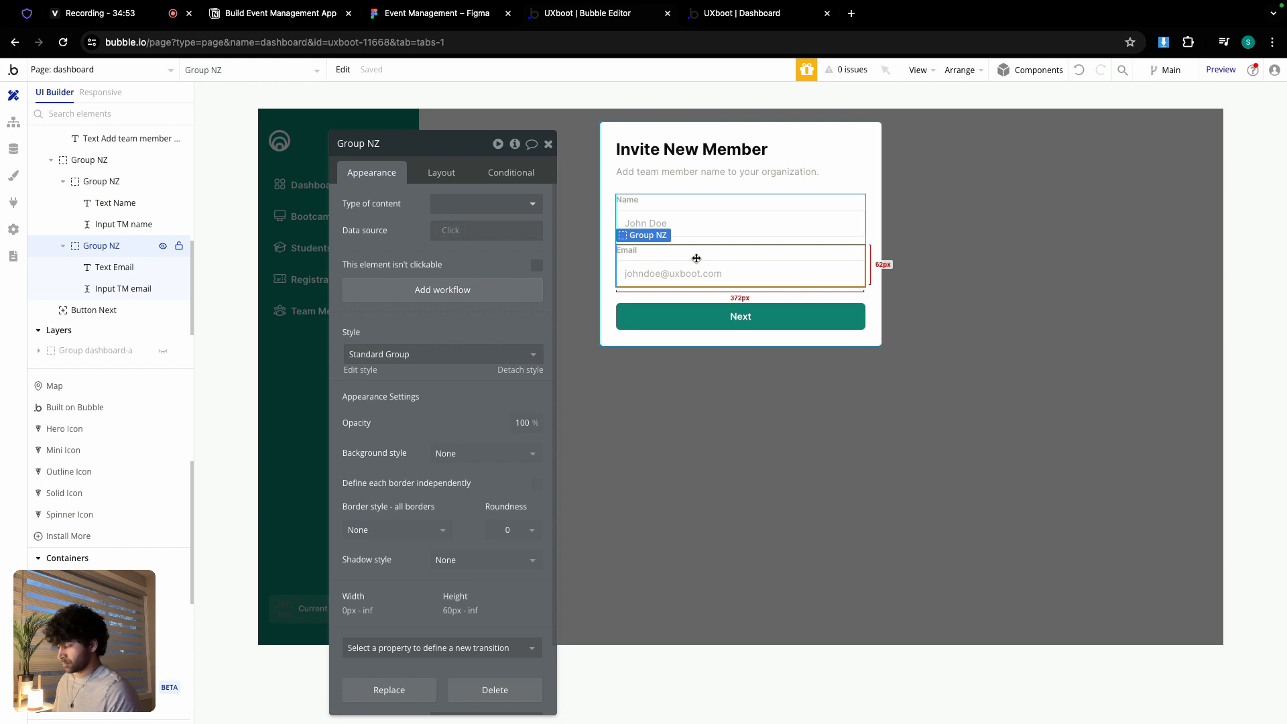
- Duplicate the Email field group with Ctrl+D and relabel the copy 'Role'
{"action": "key", "text": "super+d"}
{"action": "left_click", "coordinate": [426, 24]}
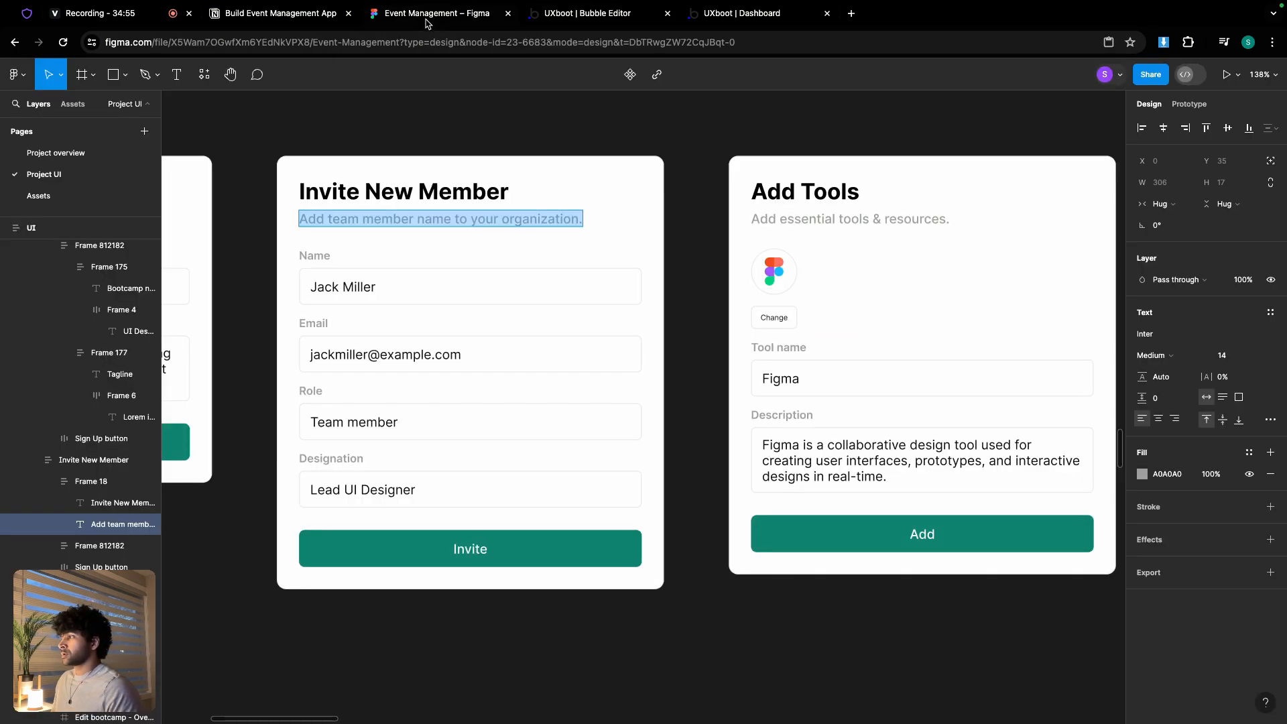
{"action": "left_click", "coordinate": [567, 20]}
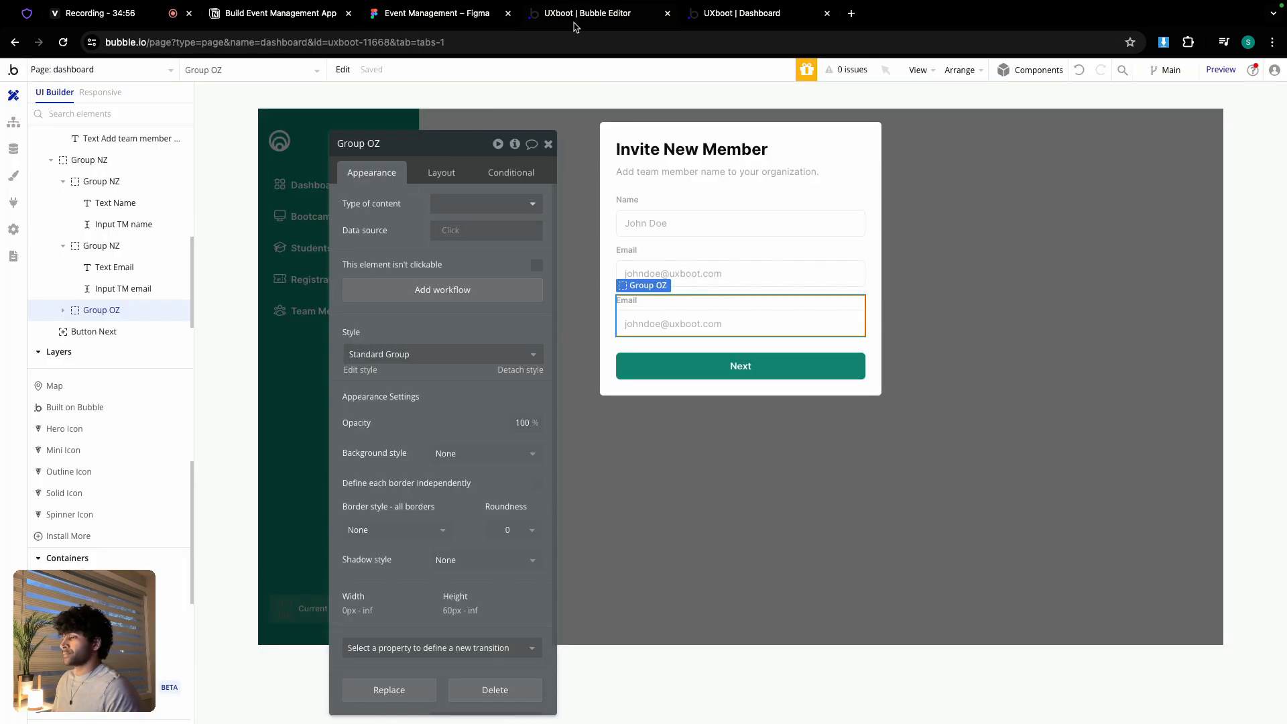
{"action": "left_click", "coordinate": [655, 300]}
{"action": "triple_click", "coordinate": [443, 206]}
{"action": "type", "text": "Role"}
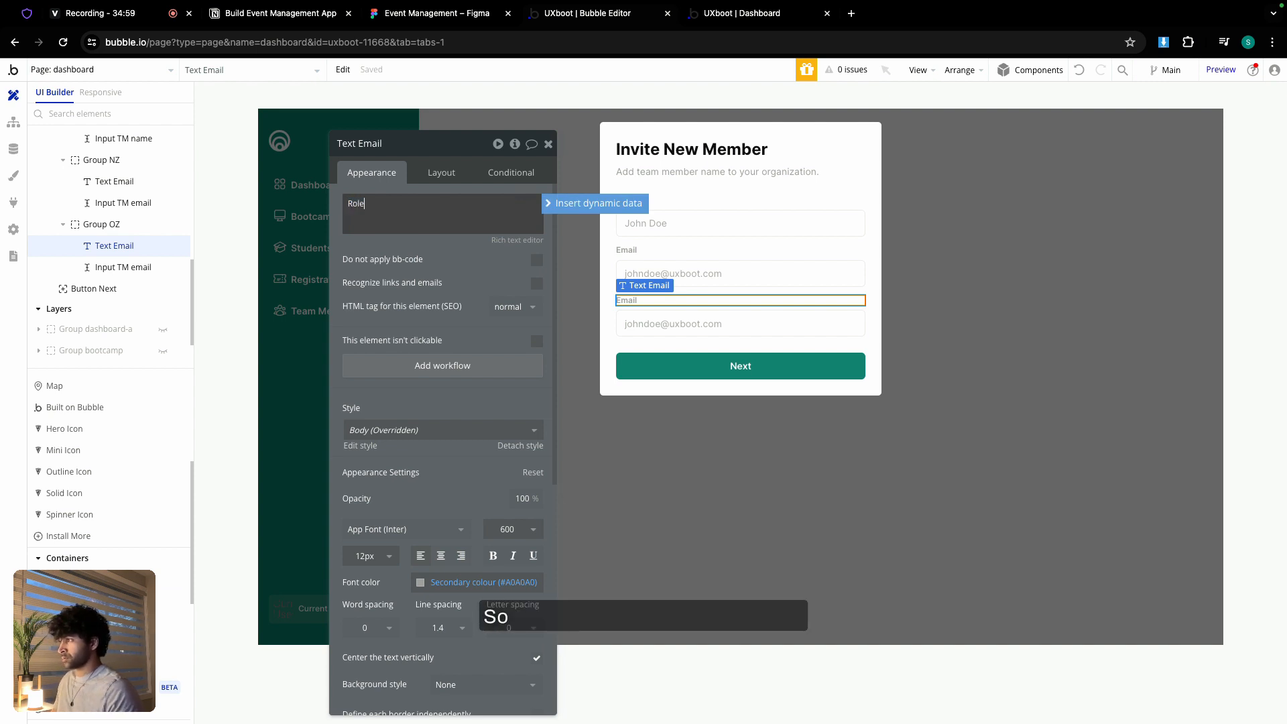
{"action": "left_click", "coordinate": [702, 323]}
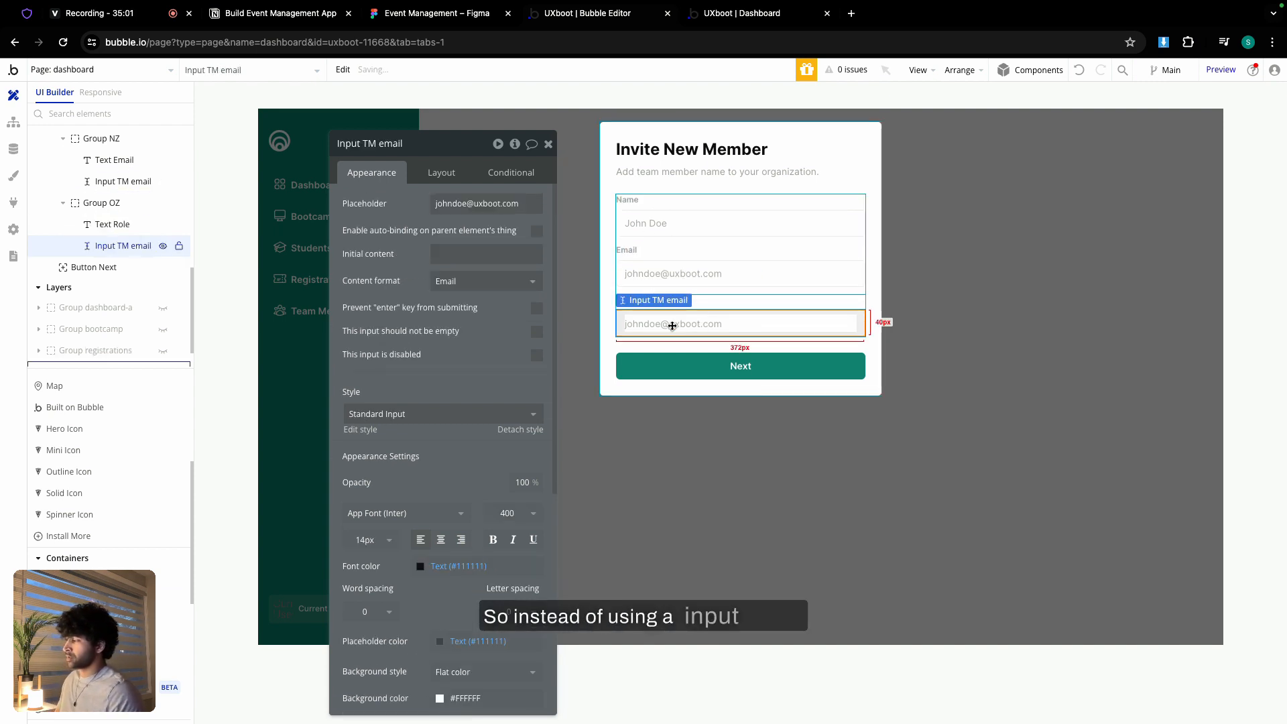
{"action": "scroll", "coordinate": [101, 483], "scroll_direction": "down", "scroll_amount": 5}
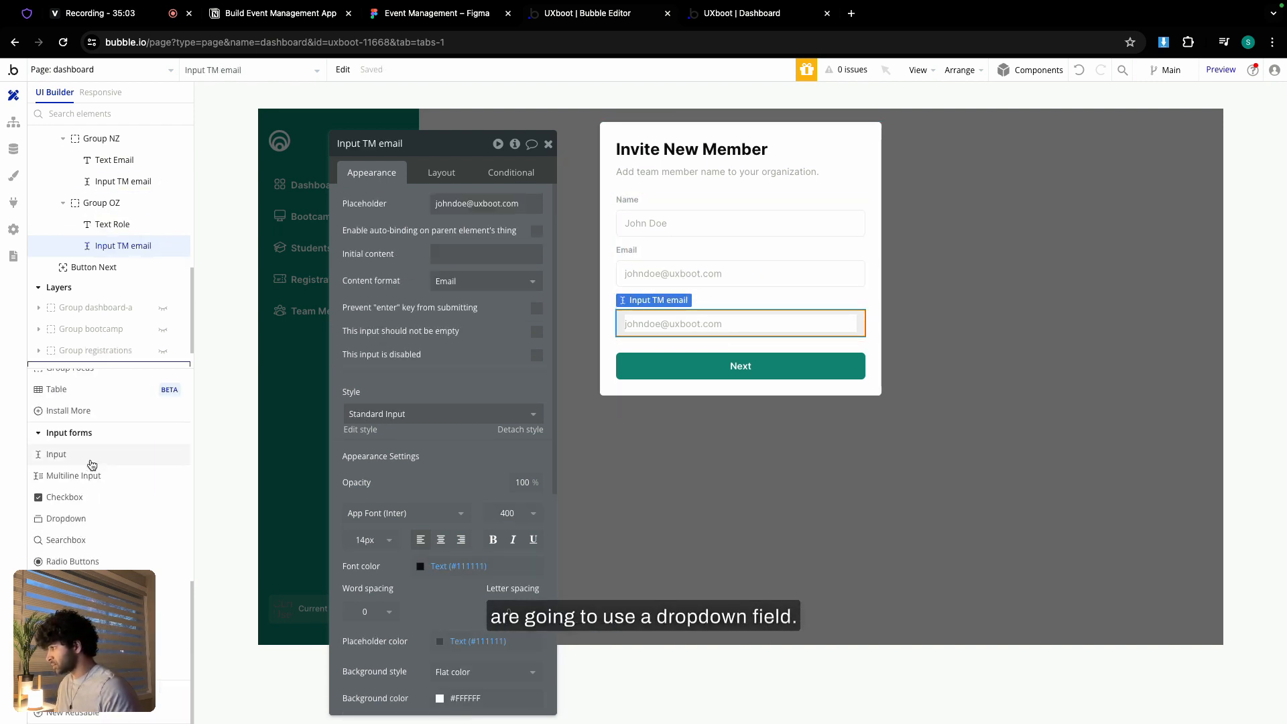
- Add a TM-named dropdown to the Role row, stretched to full width with height 40
{"action": "left_click_drag", "start_coordinate": [80, 519], "coordinate": [667, 310]}
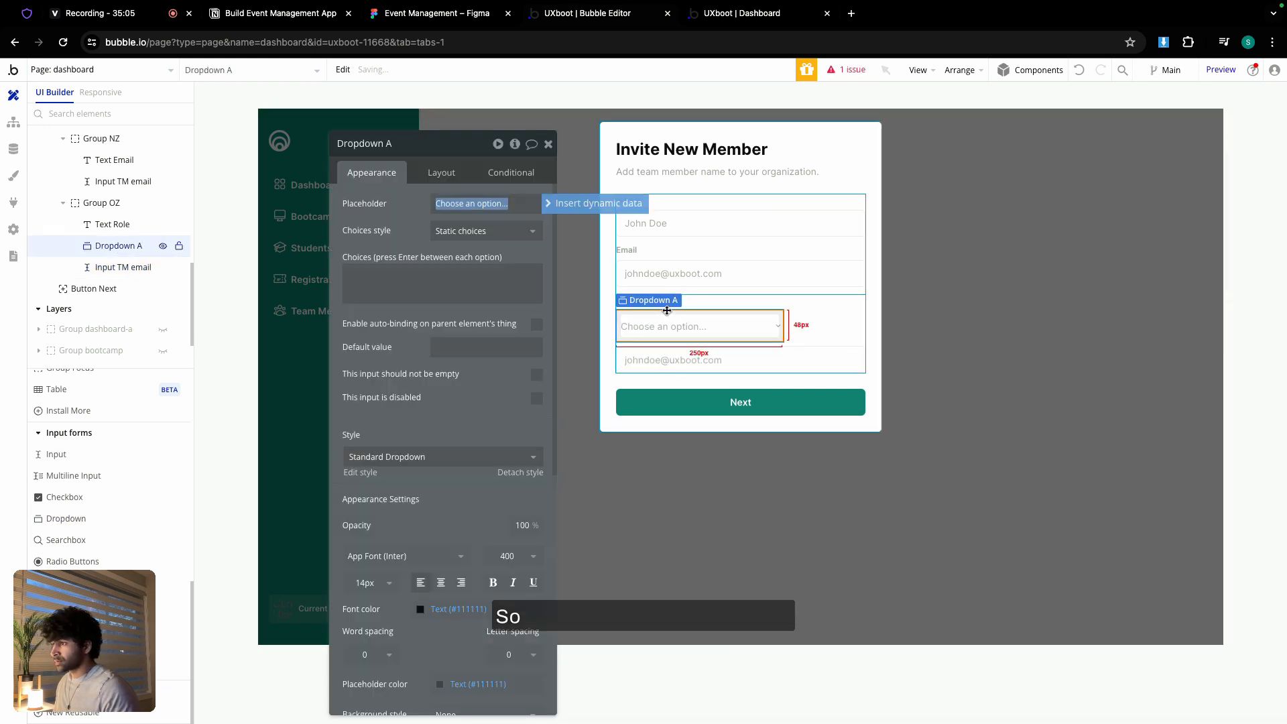
{"action": "double_click", "coordinate": [417, 144]}
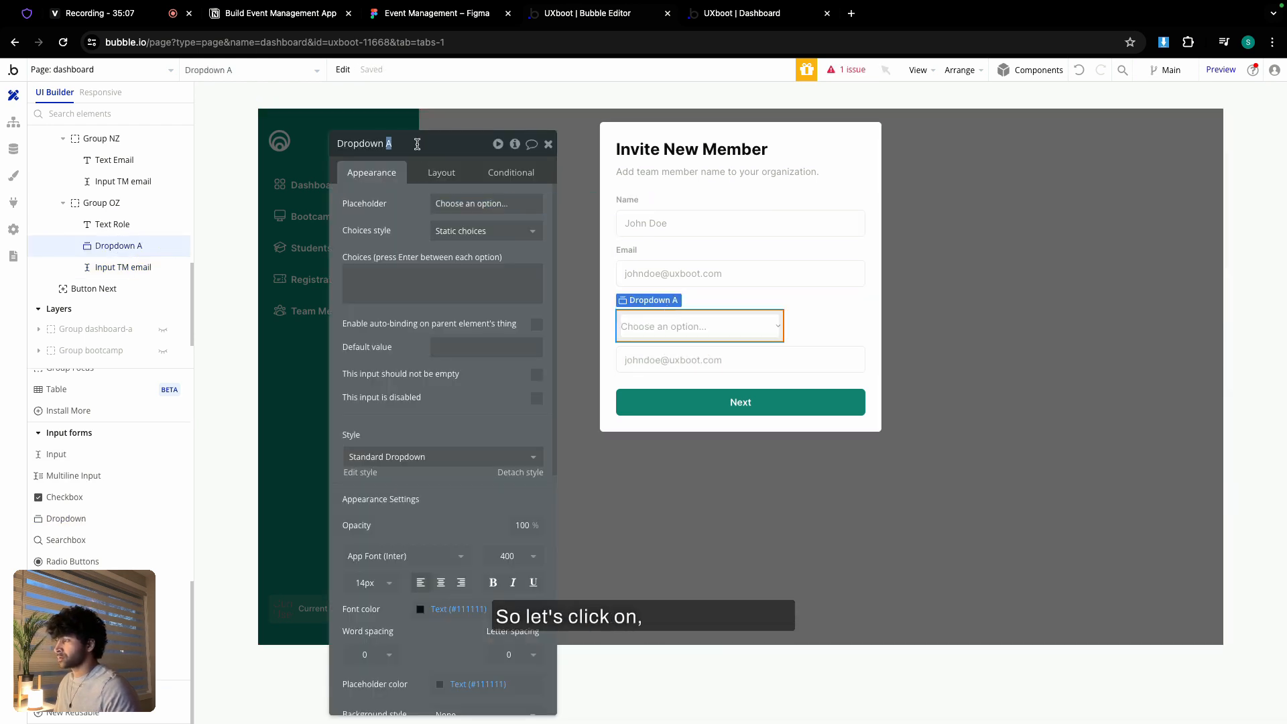
{"action": "type", "text": "TM role"}
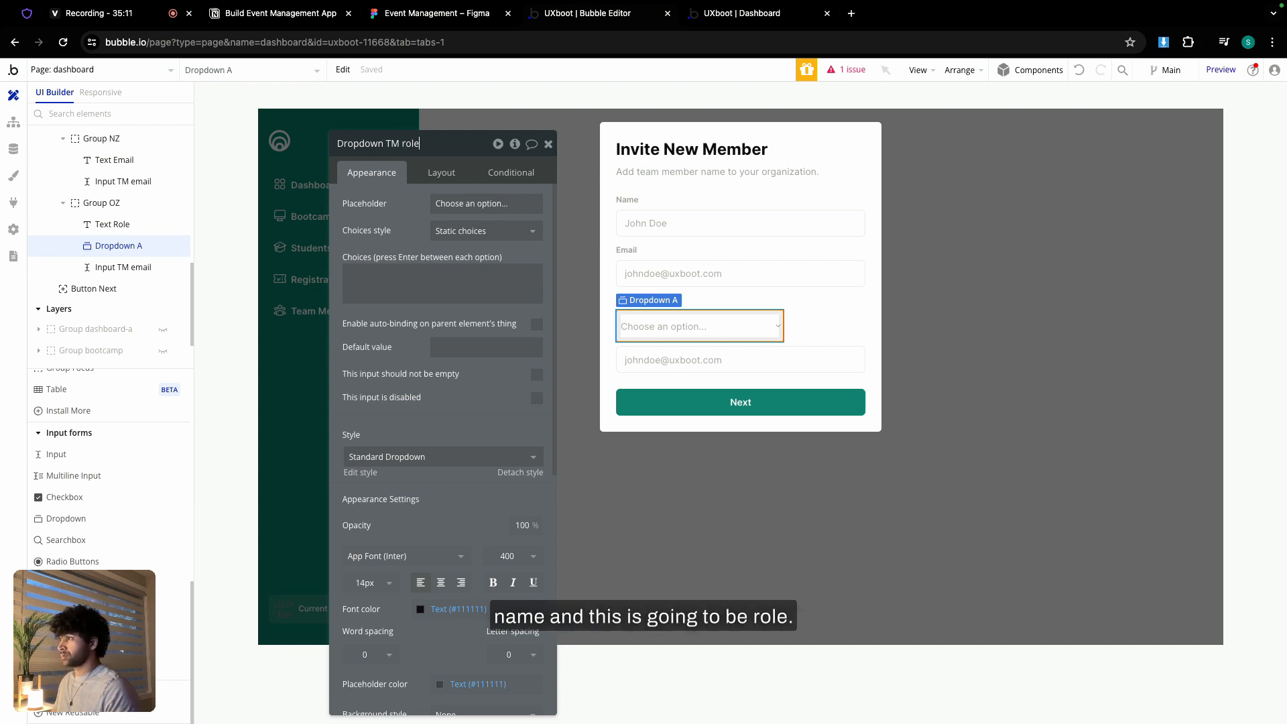
{"action": "left_click", "coordinate": [417, 13]}
{"action": "left_click", "coordinate": [570, 13]}
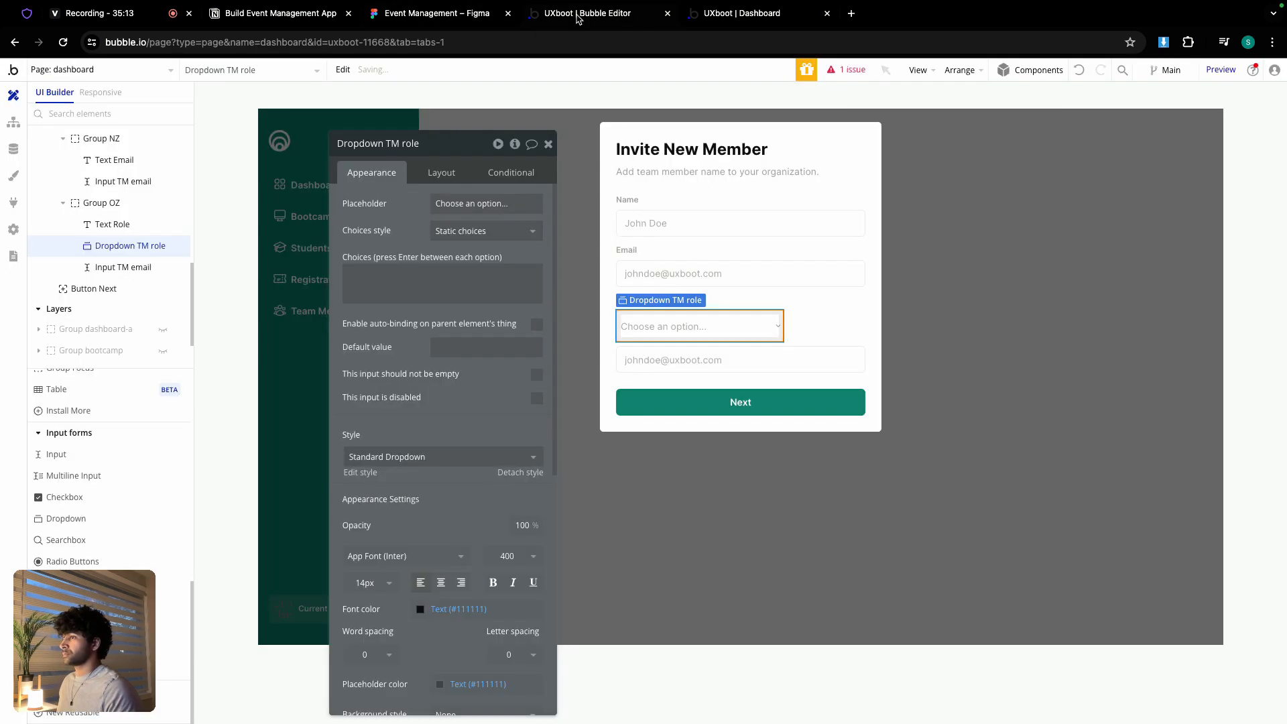
{"action": "left_click", "coordinate": [436, 179]}
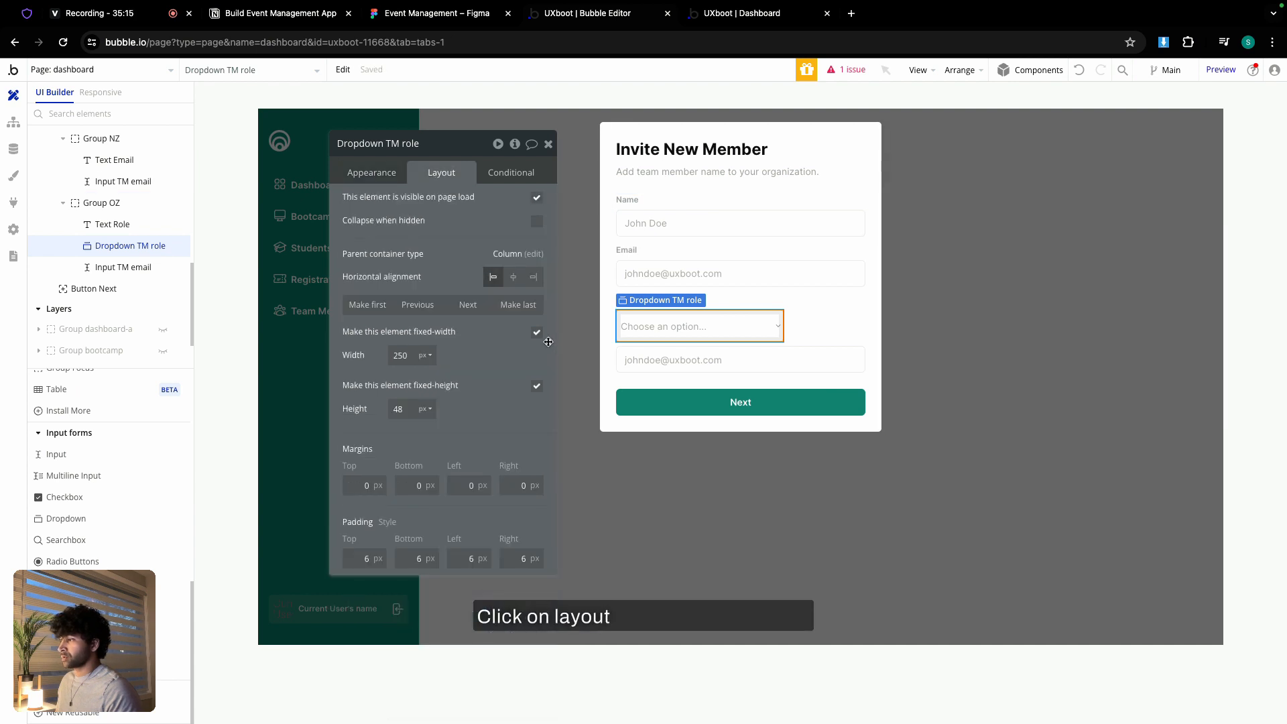
{"action": "left_click", "coordinate": [536, 332]}
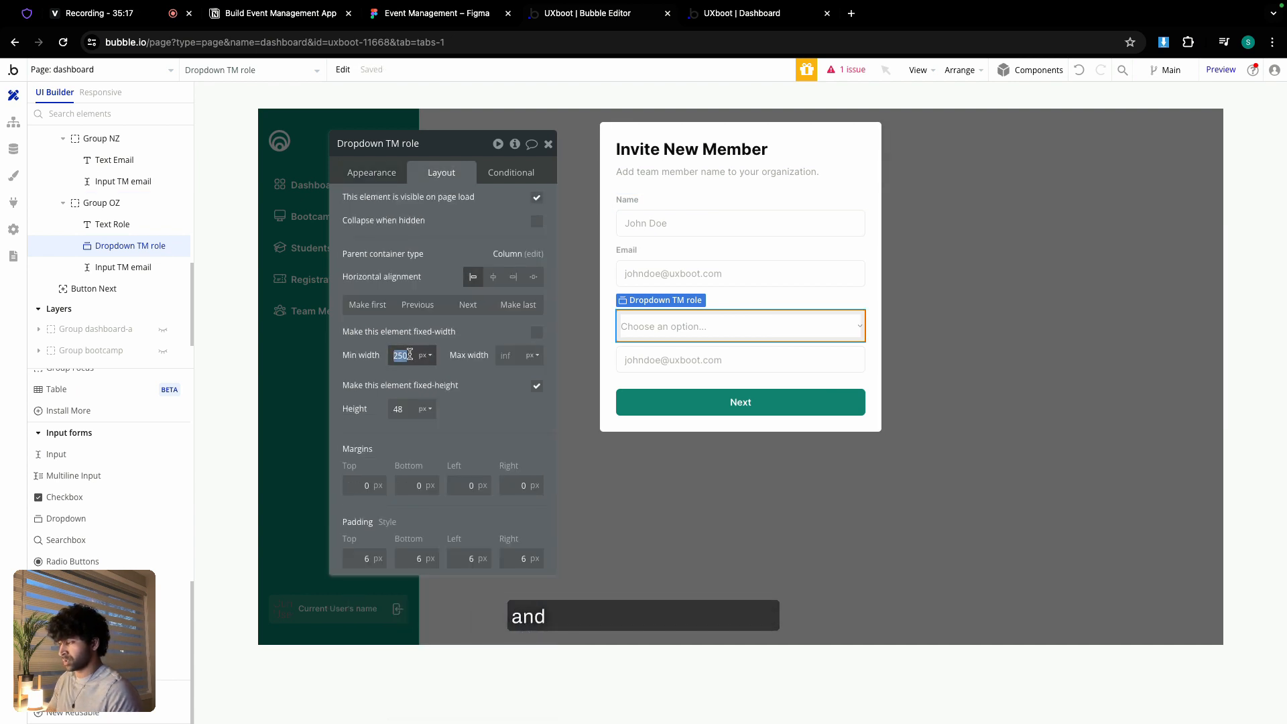
{"action": "type", "text": "0"}
{"action": "left_click", "coordinate": [410, 410]}
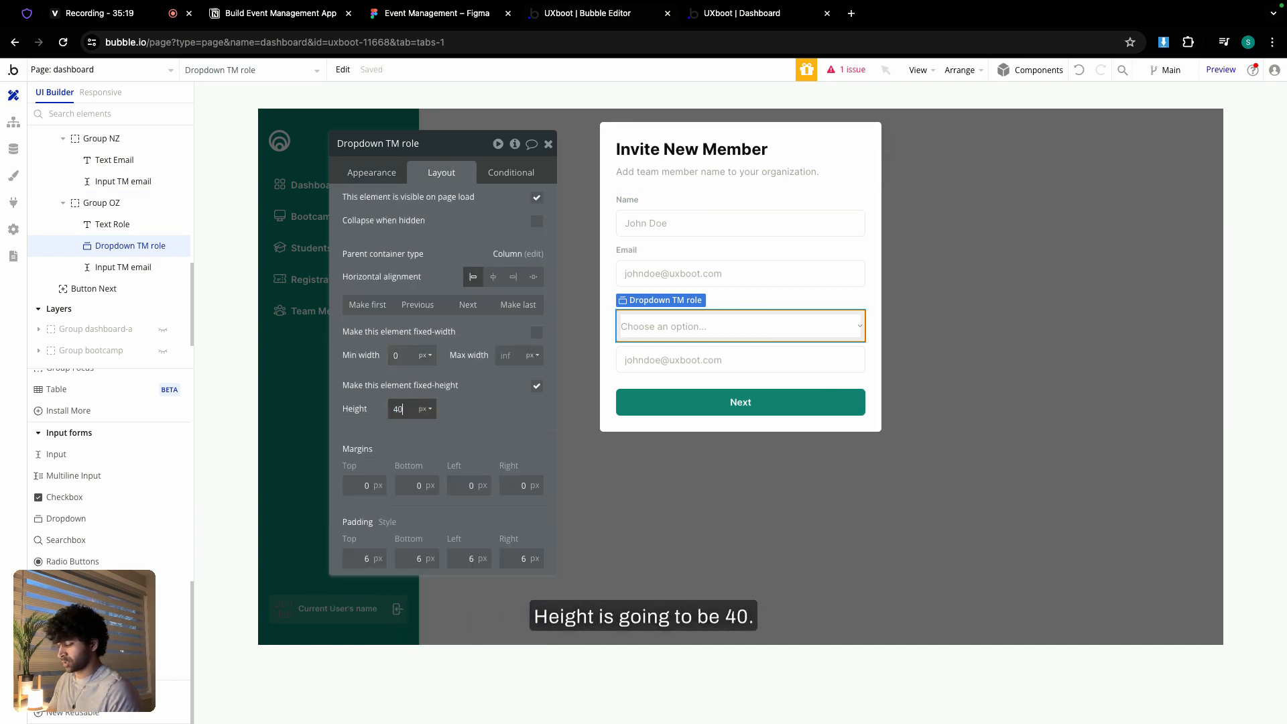
{"action": "type", "text": "40"}
- Give the dropdown roundness 6, the Border colour variable, and a select-role placeholder
{"action": "left_click", "coordinate": [370, 171]}
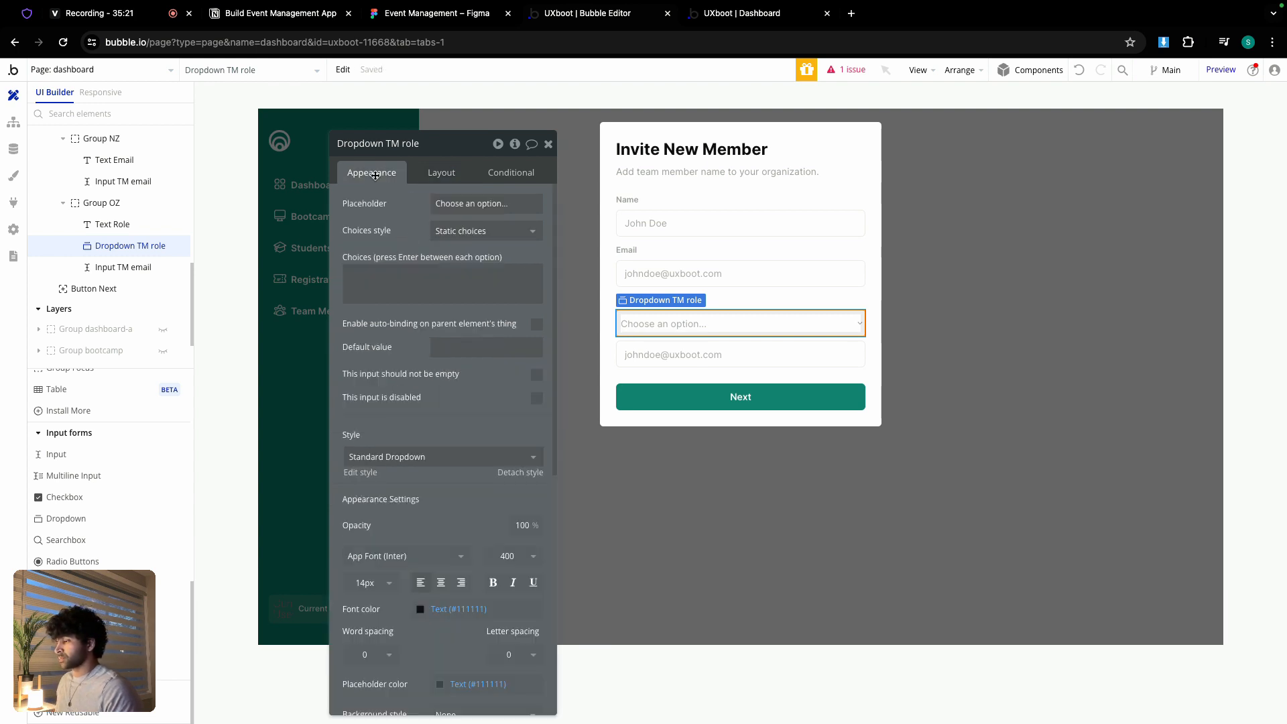
{"action": "scroll", "coordinate": [419, 331], "scroll_direction": "down", "scroll_amount": 1}
{"action": "scroll", "coordinate": [419, 332], "scroll_direction": "down", "scroll_amount": 10}
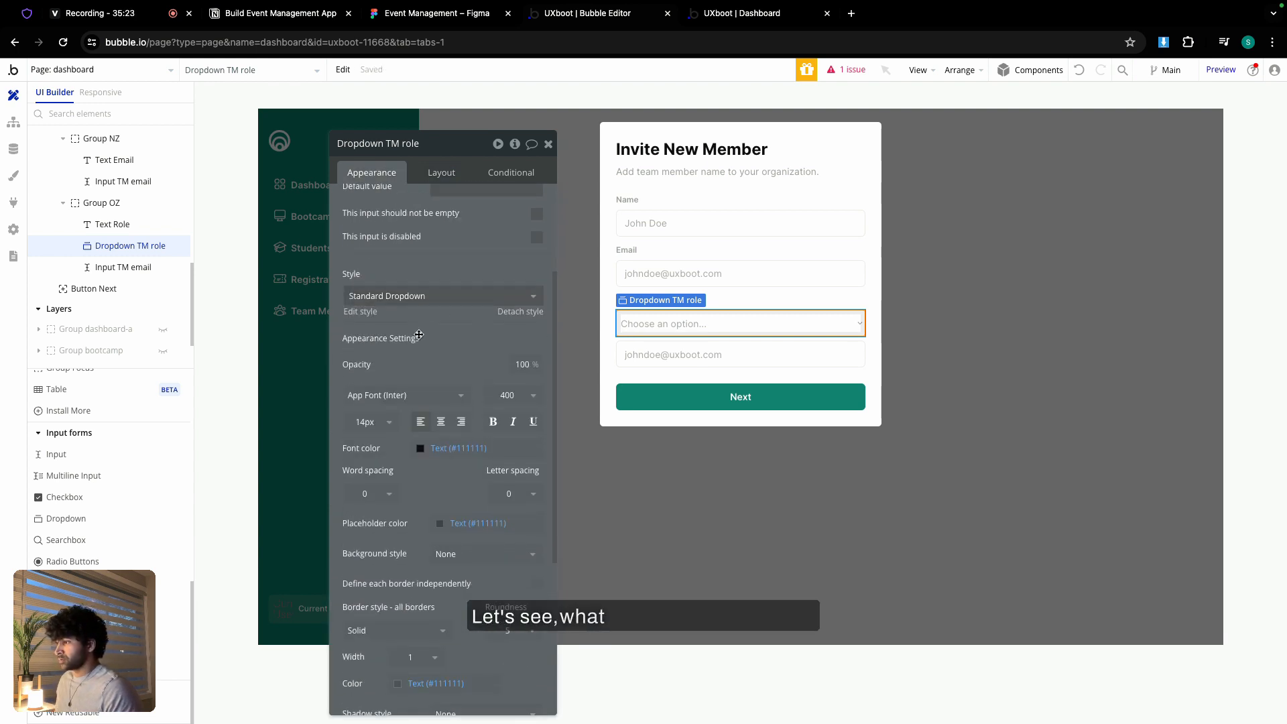
{"action": "left_click", "coordinate": [509, 409]}
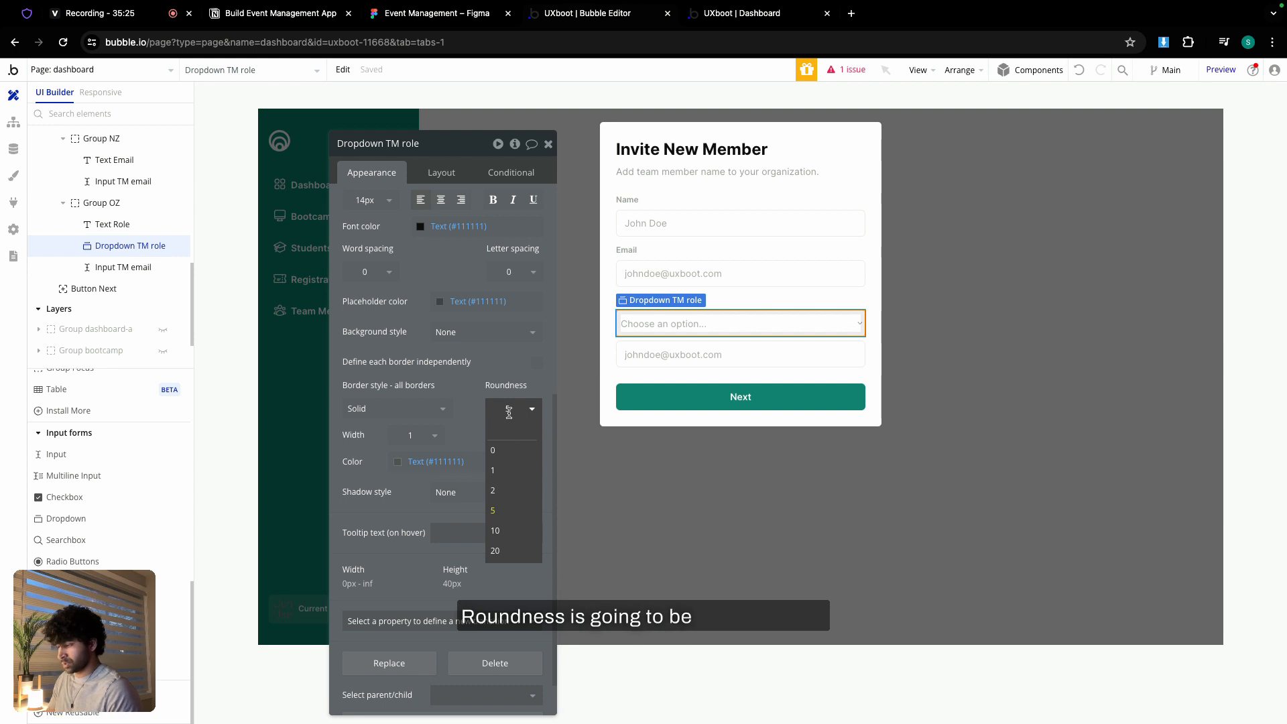
{"action": "type", "text": "6"}
{"action": "left_click", "coordinate": [450, 462]}
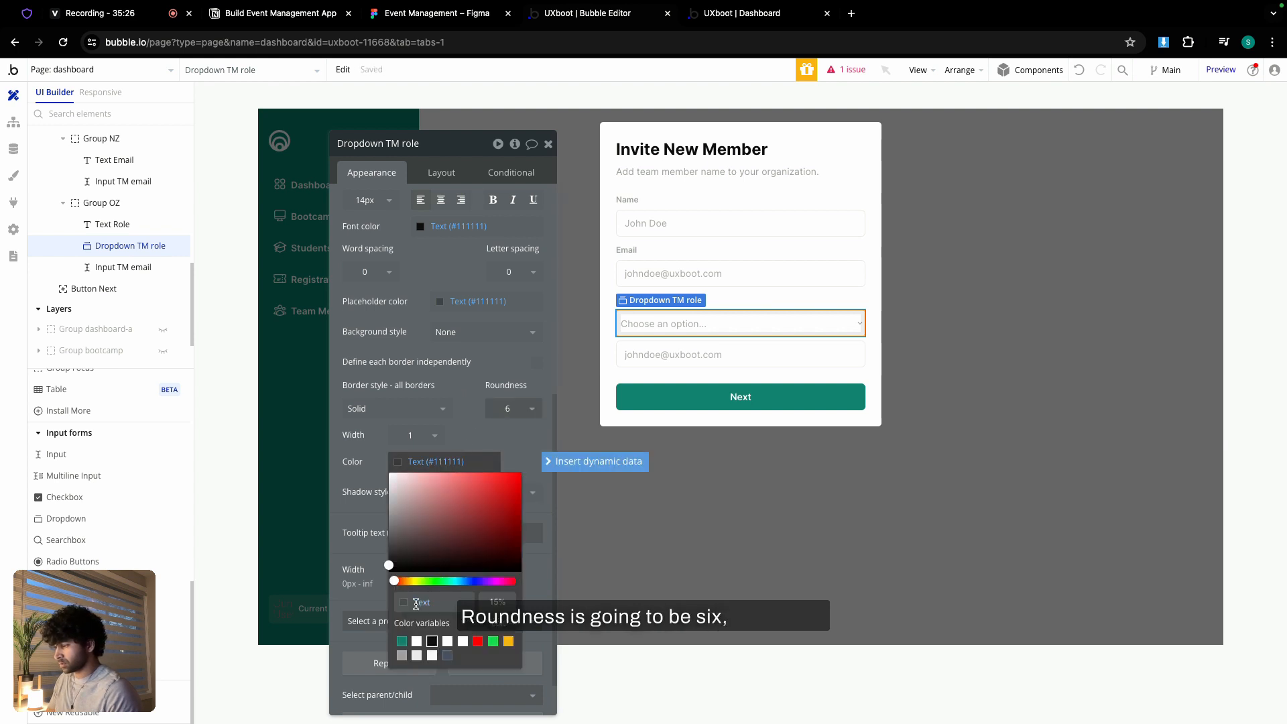
{"action": "left_click", "coordinate": [417, 655]}
{"action": "left_click", "coordinate": [471, 441]}
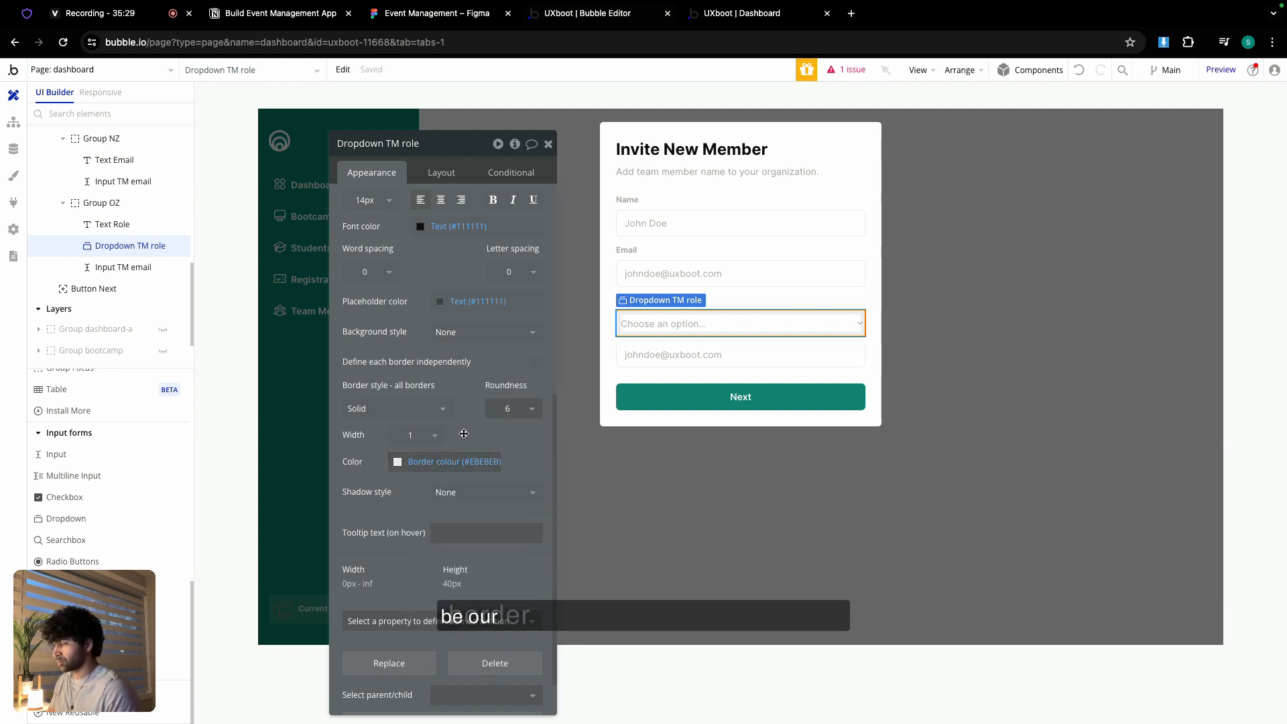
{"action": "scroll", "coordinate": [403, 295], "scroll_direction": "up", "scroll_amount": 10}
{"action": "left_click", "coordinate": [470, 204]}
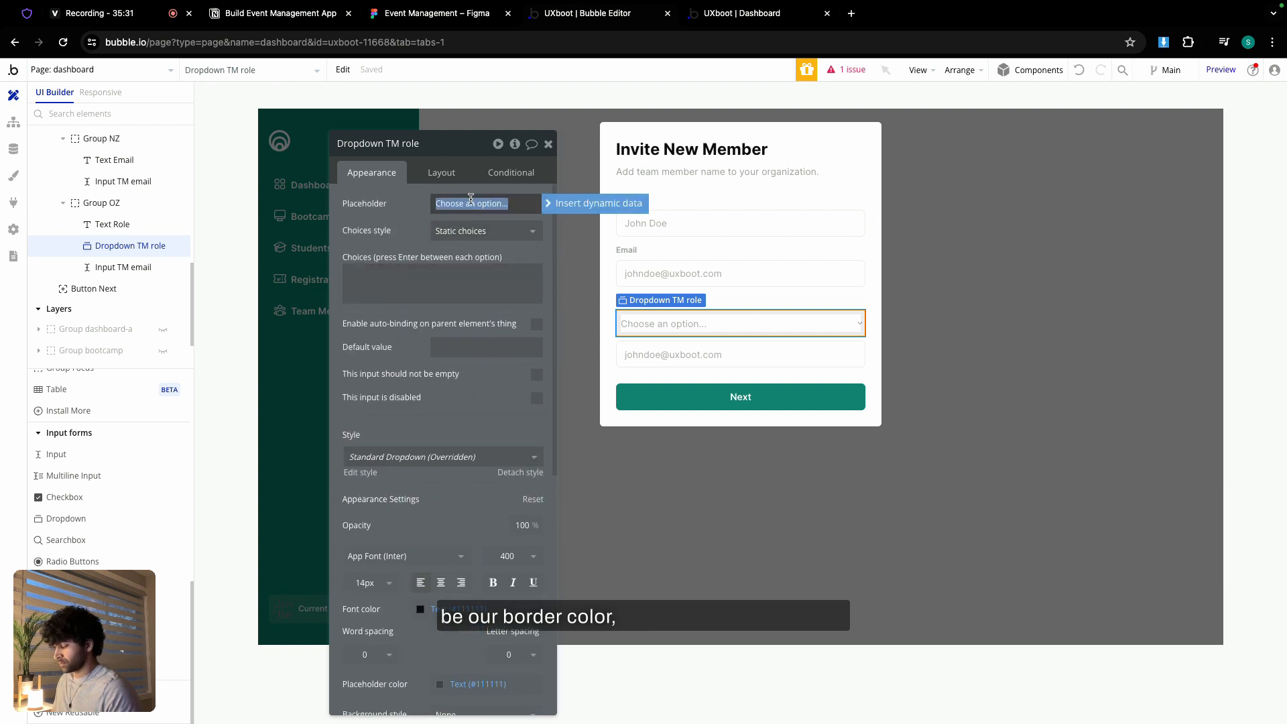
{"action": "type", "text": "Select tole"}
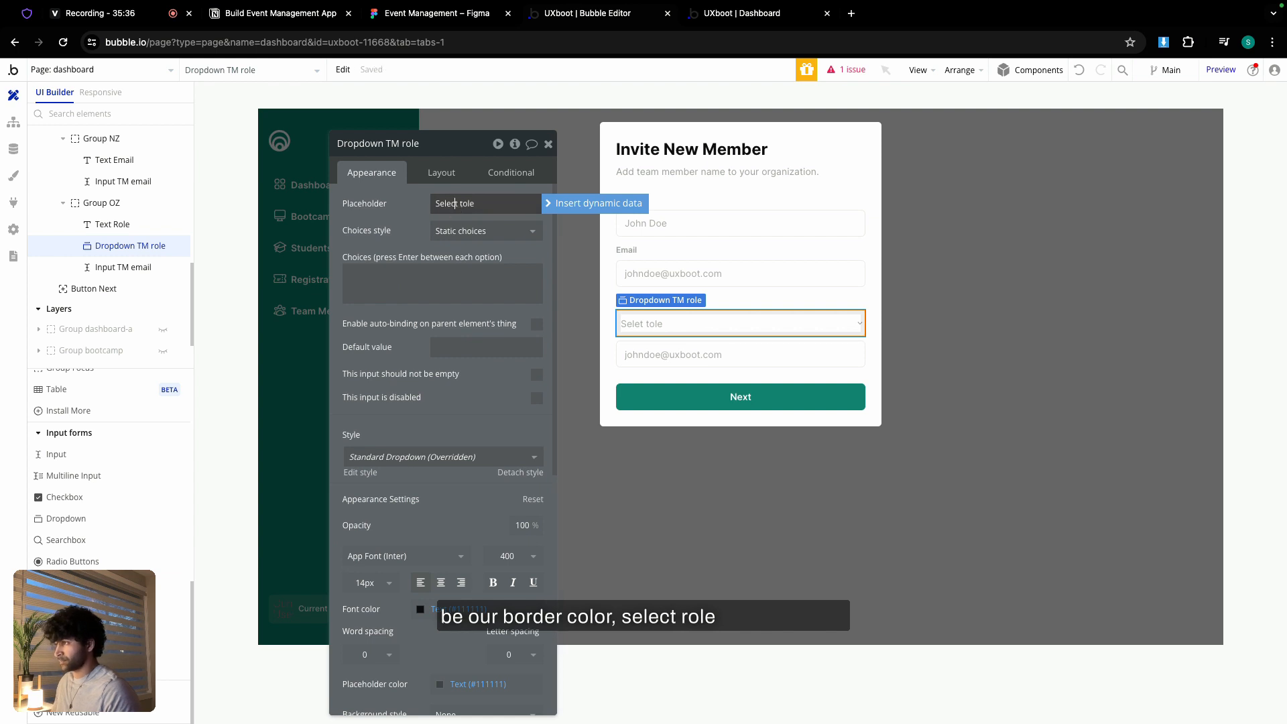
- Make the dropdown's choices dynamic: all User role entries, captioned by Current option's Display
{"action": "left_click", "coordinate": [478, 230]}
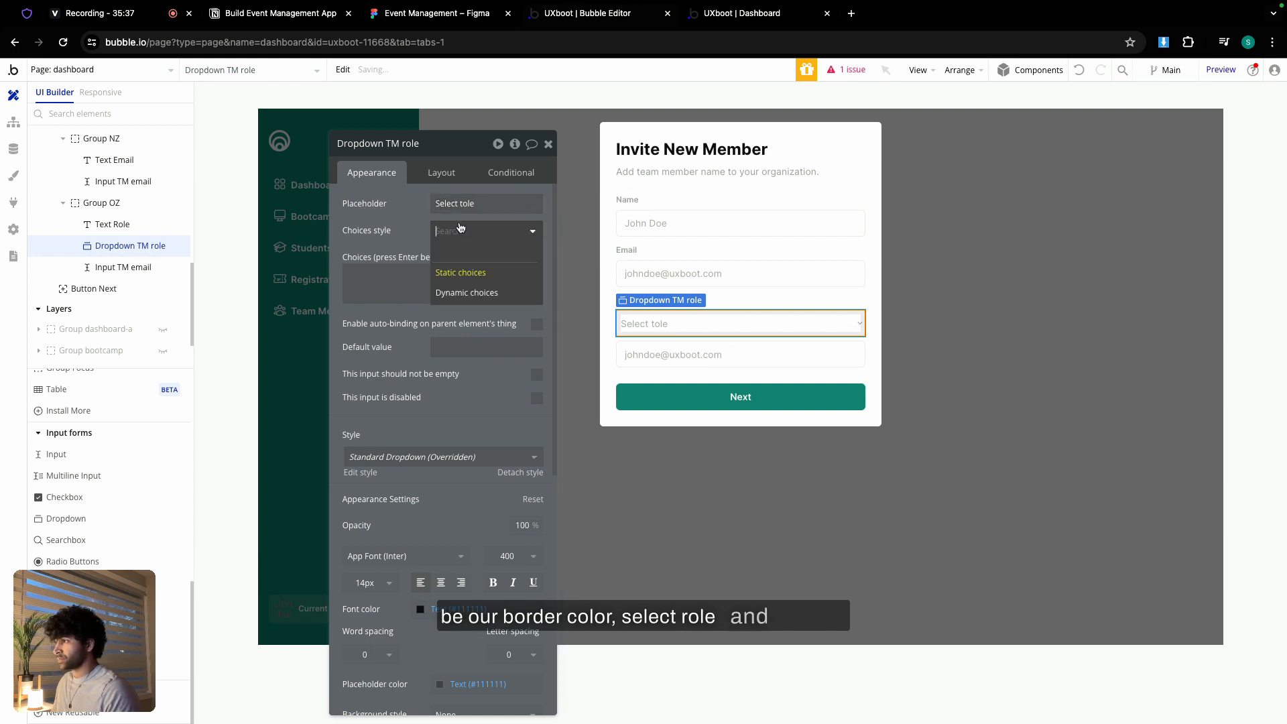
{"action": "left_click", "coordinate": [469, 291]}
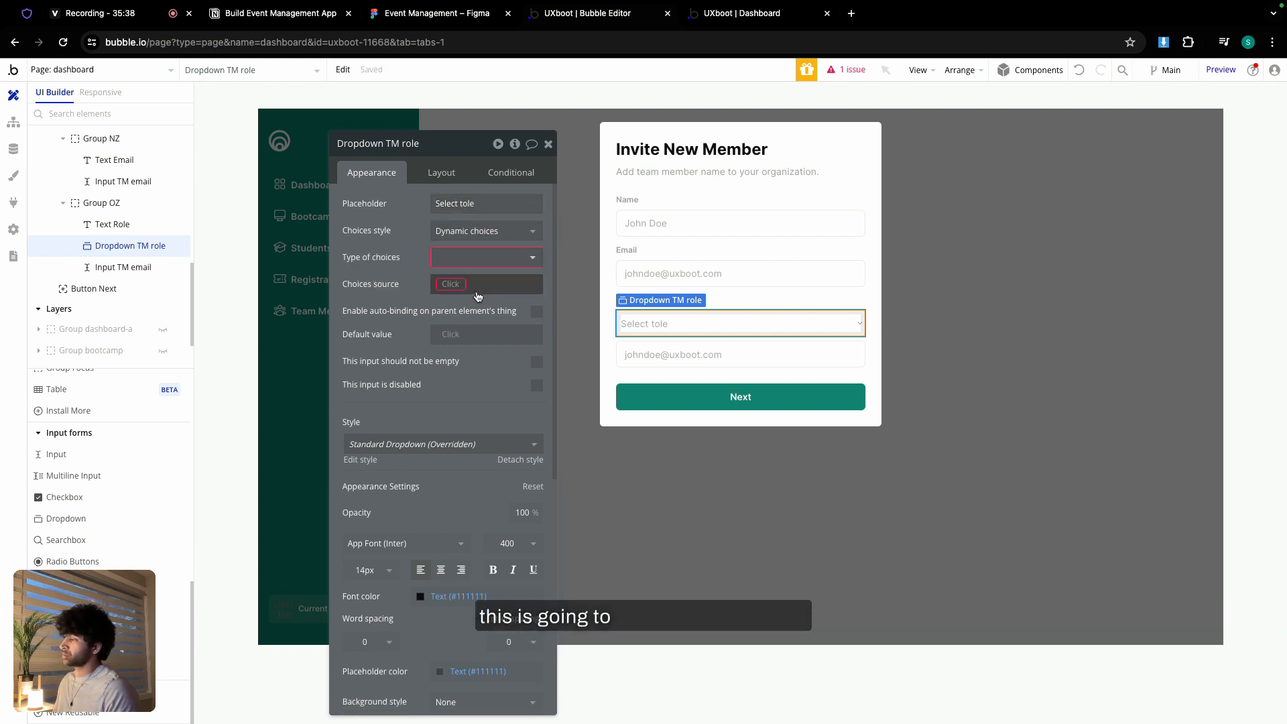
{"action": "left_click", "coordinate": [480, 258]}
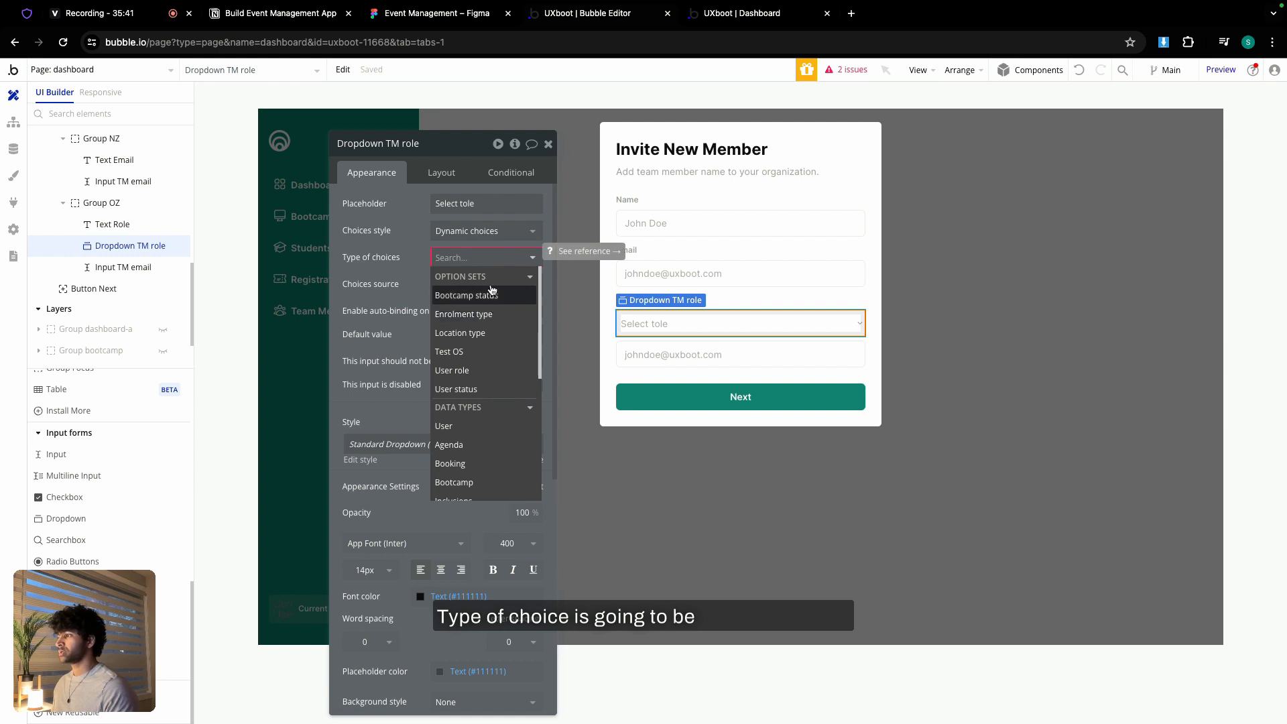
{"action": "left_click", "coordinate": [481, 371]}
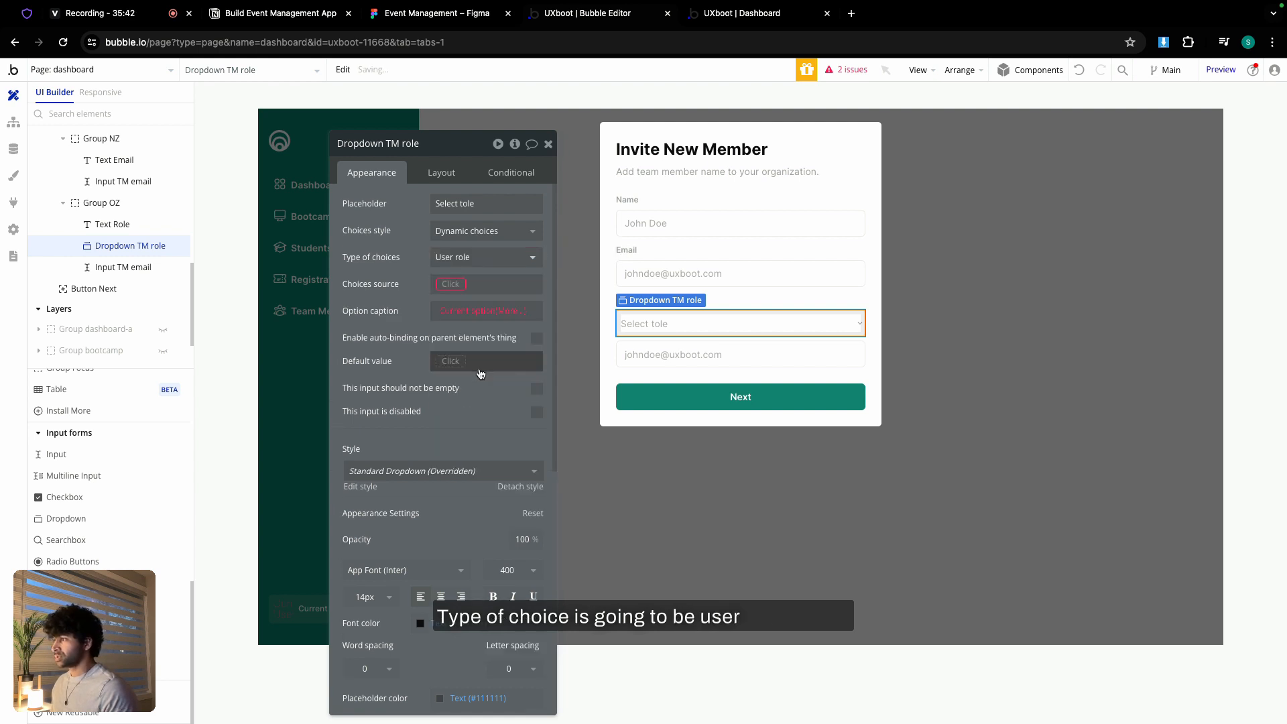
{"action": "left_click", "coordinate": [448, 286]}
{"action": "left_click", "coordinate": [450, 332]}
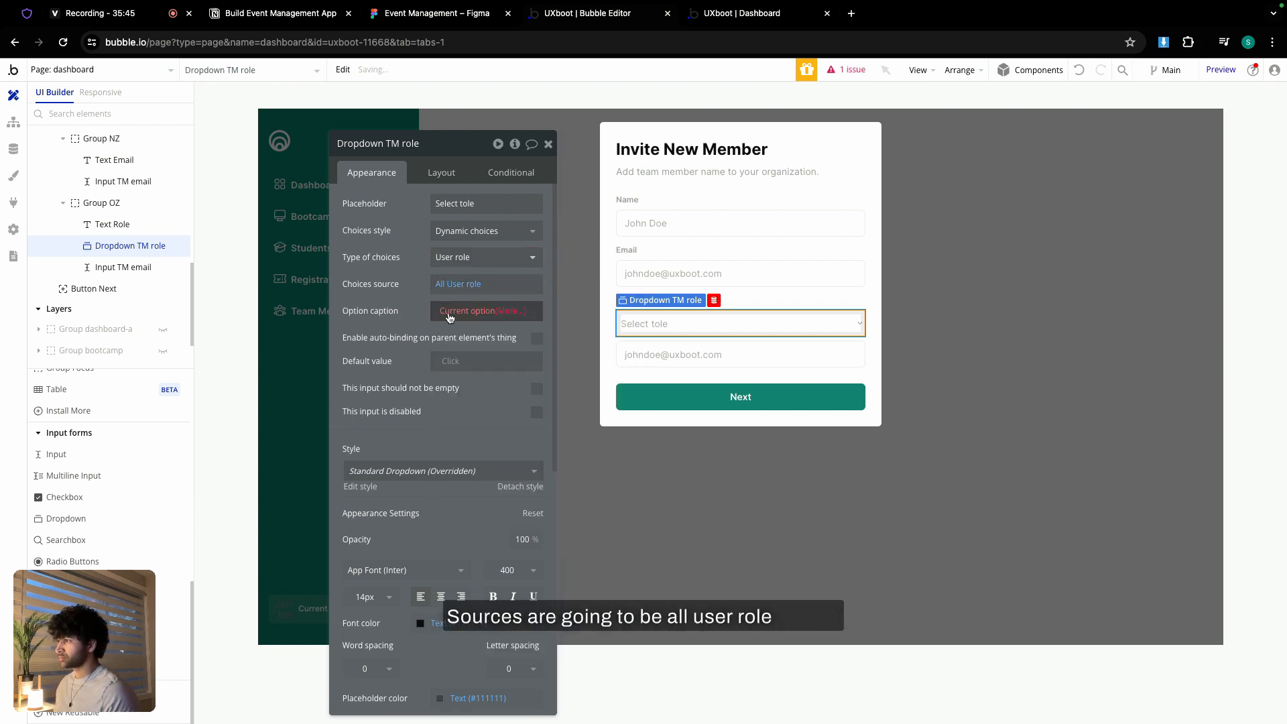
{"action": "left_click", "coordinate": [515, 312]}
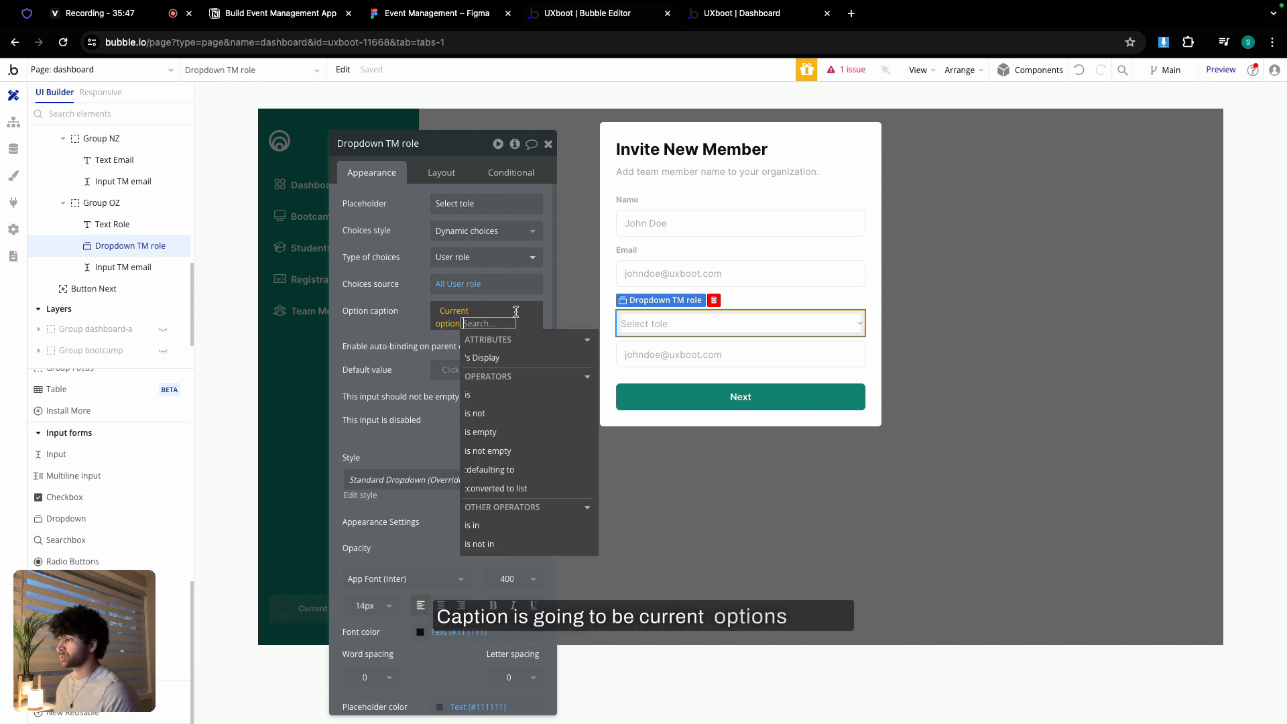
{"action": "left_click", "coordinate": [485, 358]}
{"action": "left_click", "coordinate": [415, 323]}
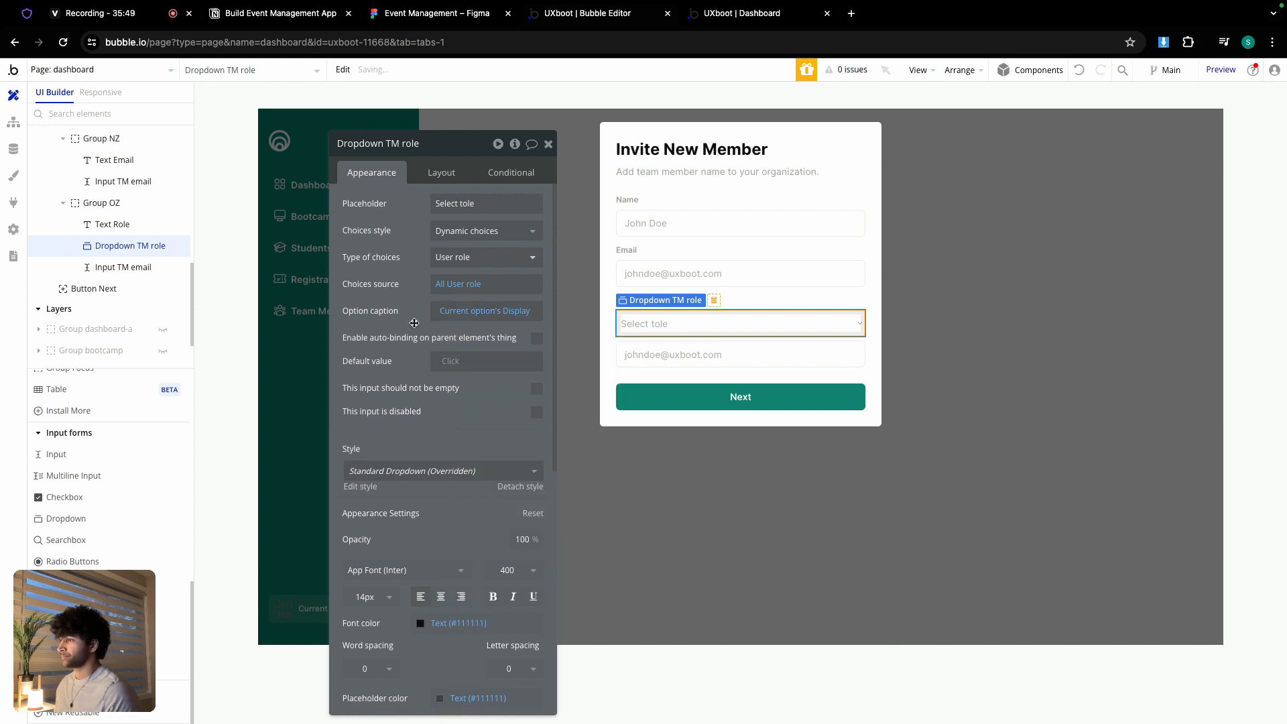
{"action": "left_click", "coordinate": [681, 354]}
- Delete the email input, duplicate the Role row, and relabel the copy 'Designation'
{"action": "key", "text": "Delete"}
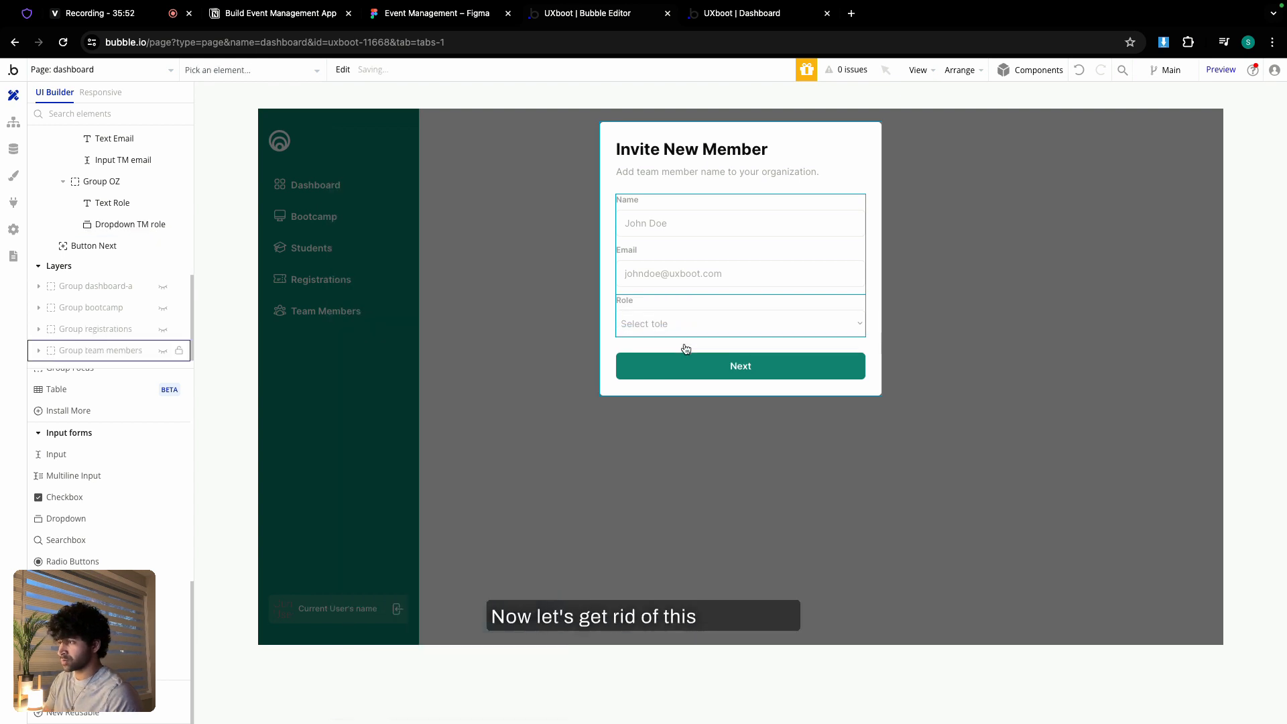
{"action": "left_click", "coordinate": [682, 307]}
{"action": "key", "text": "ctrl+c"}
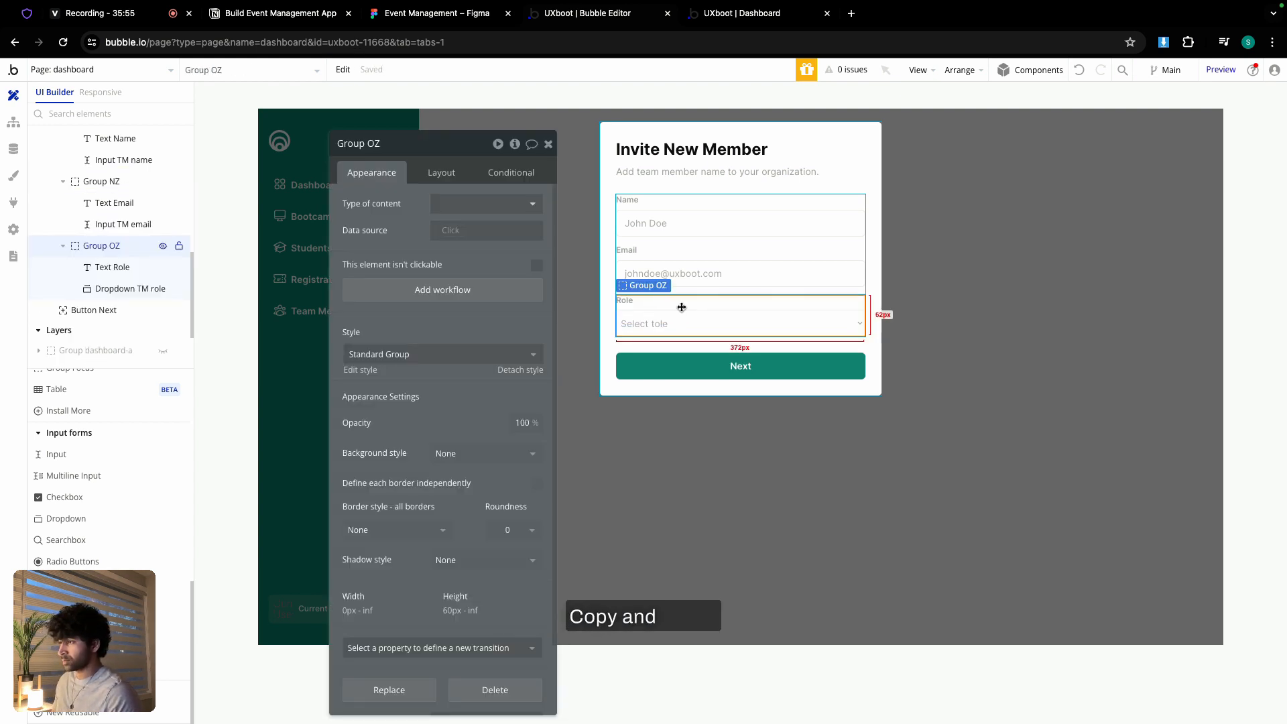
{"action": "key", "text": "ctrl+v"}
{"action": "left_click", "coordinate": [631, 350]}
{"action": "triple_click", "coordinate": [486, 232]}
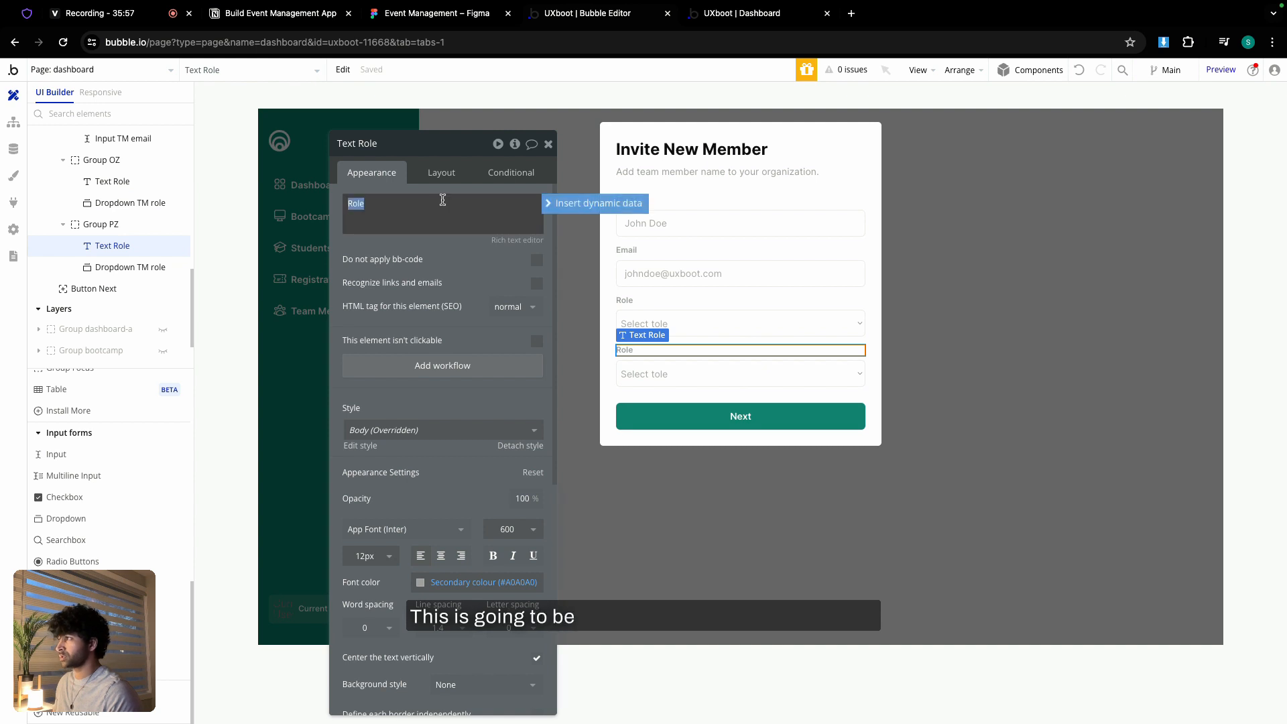
{"action": "left_click", "coordinate": [410, 20]}
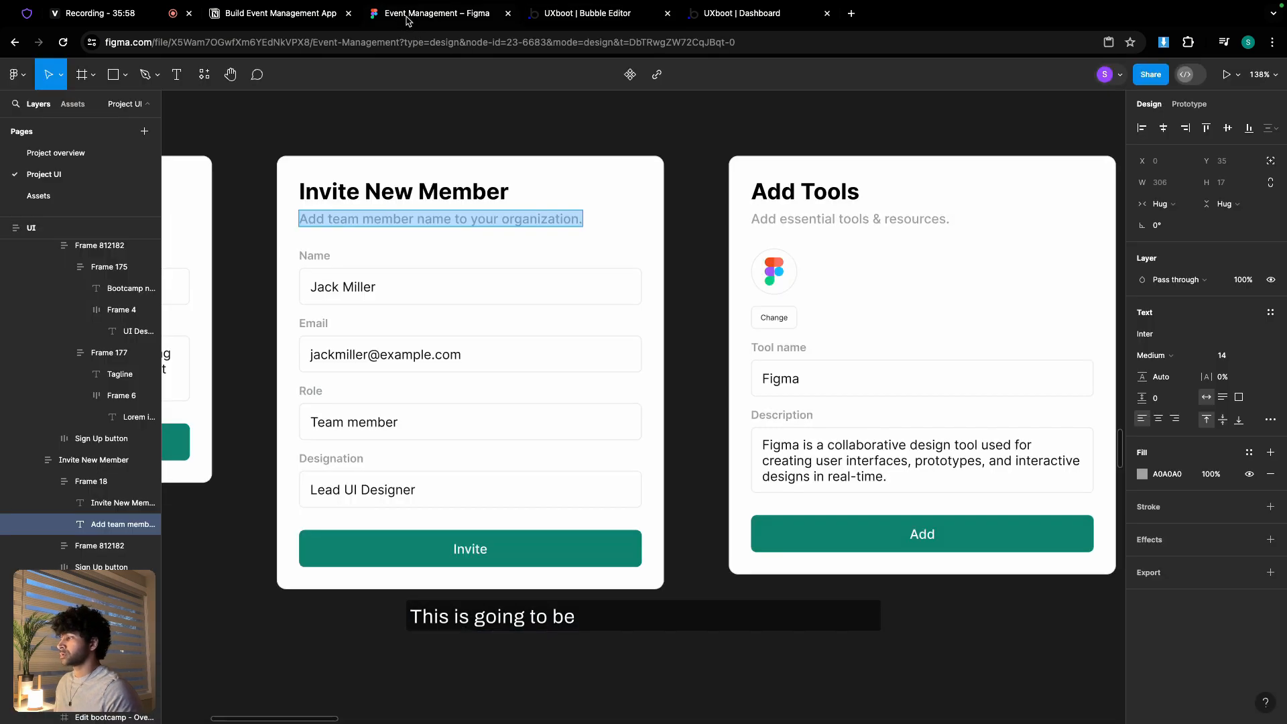
{"action": "left_click", "coordinate": [576, 14]}
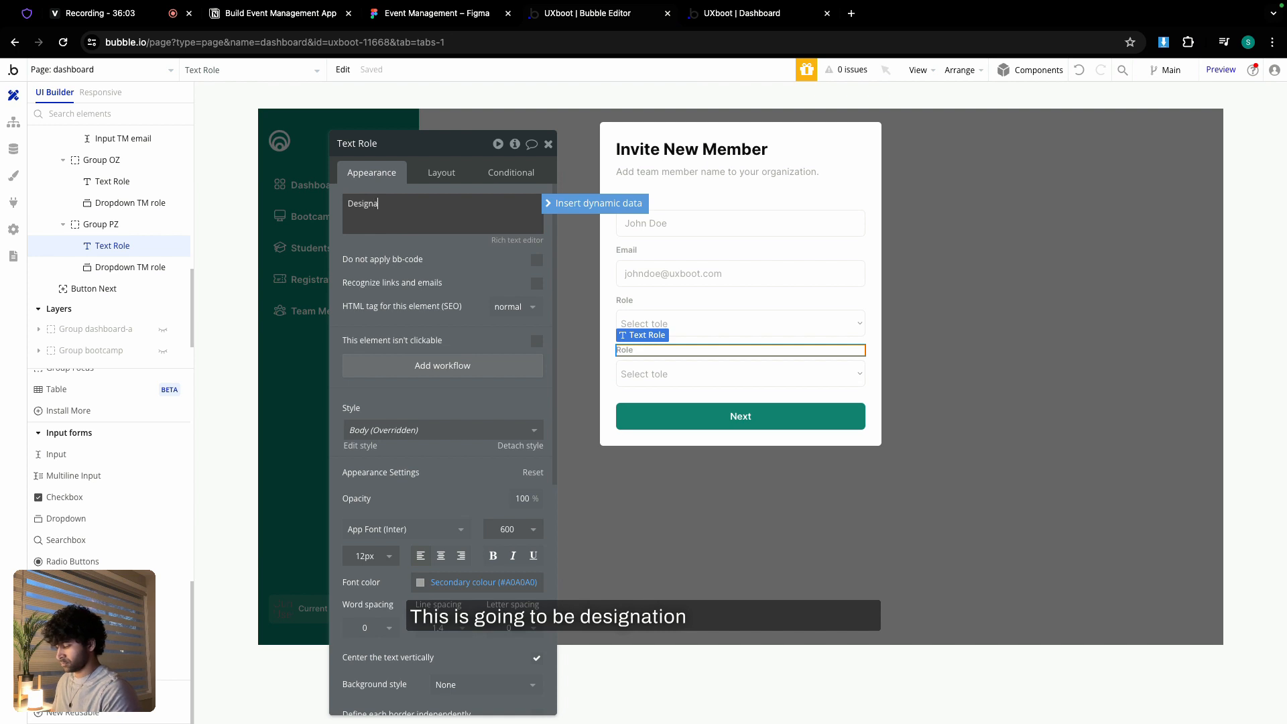
- Move the email input into the Designation row and delete the duplicated role dropdown
{"action": "left_click", "coordinate": [676, 274]}
{"action": "left_click_drag", "start_coordinate": [675, 273], "coordinate": [691, 362]}
{"action": "left_click", "coordinate": [692, 376]}
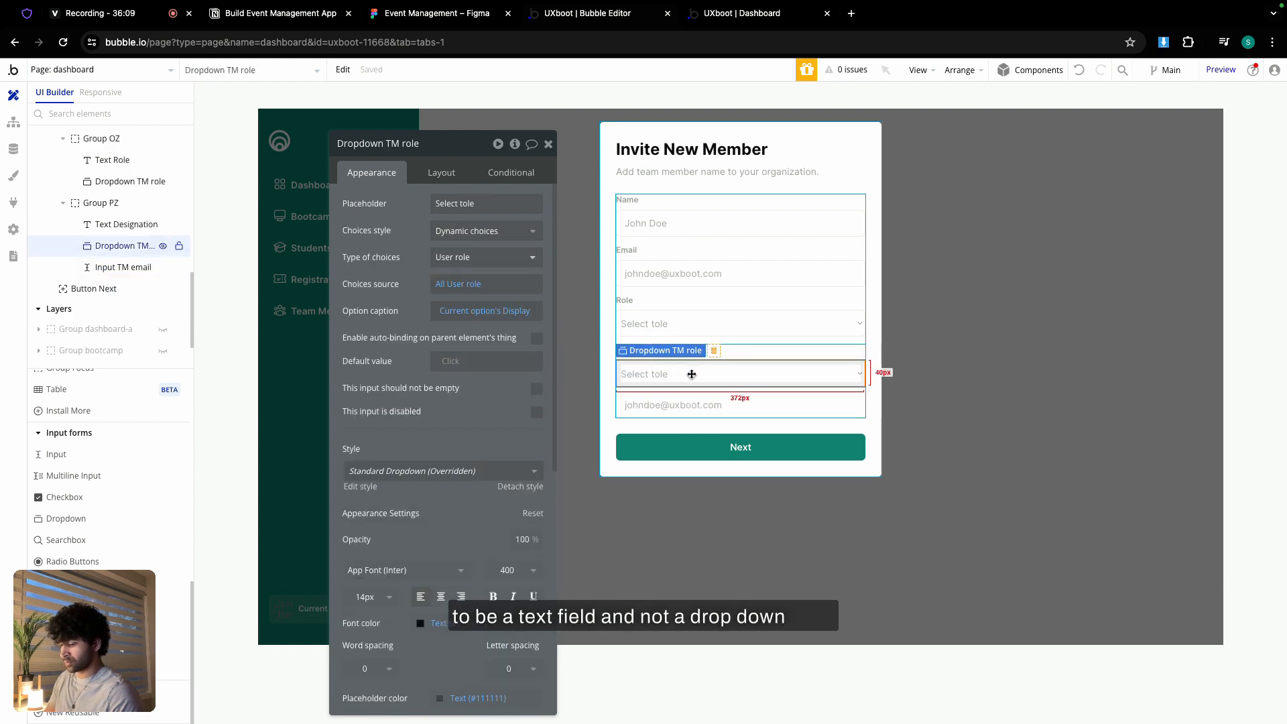
{"action": "key", "text": "Delete"}
{"action": "left_click", "coordinate": [691, 374]}
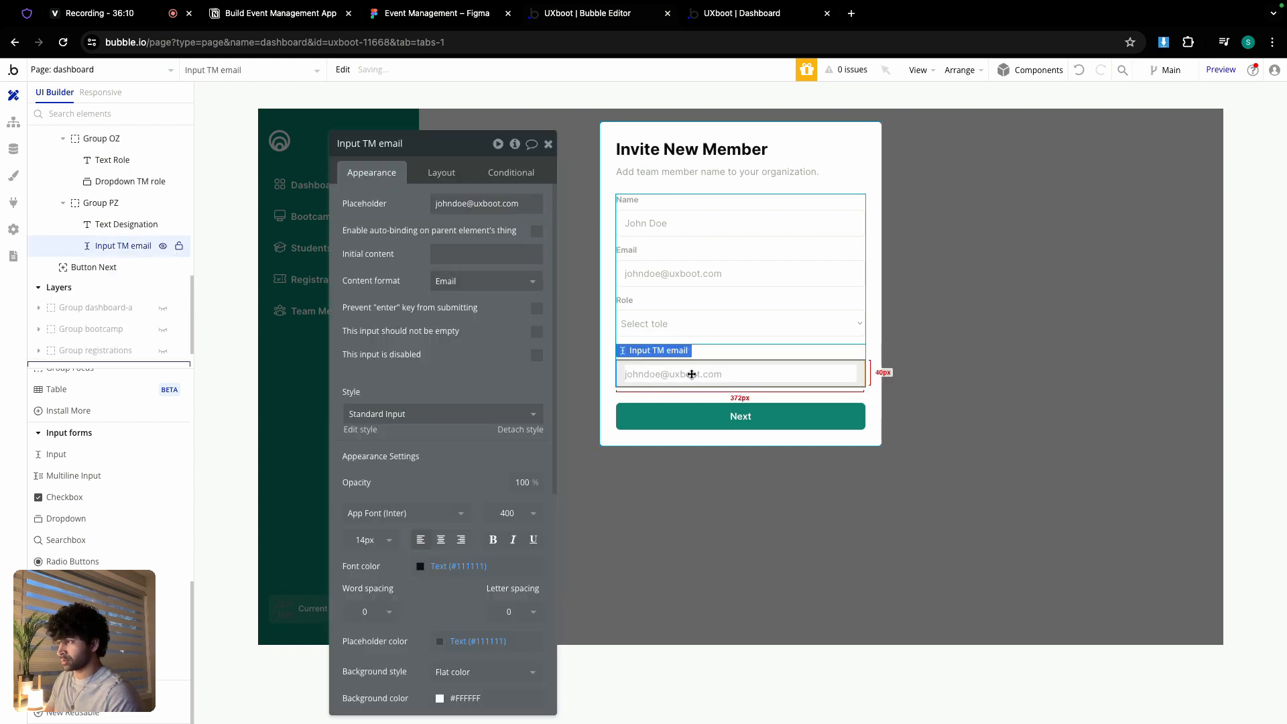
- Rename the input 'Input TM designation', with placeholder 'Product Owner' and Text content format
{"action": "double_click", "coordinate": [400, 143]}
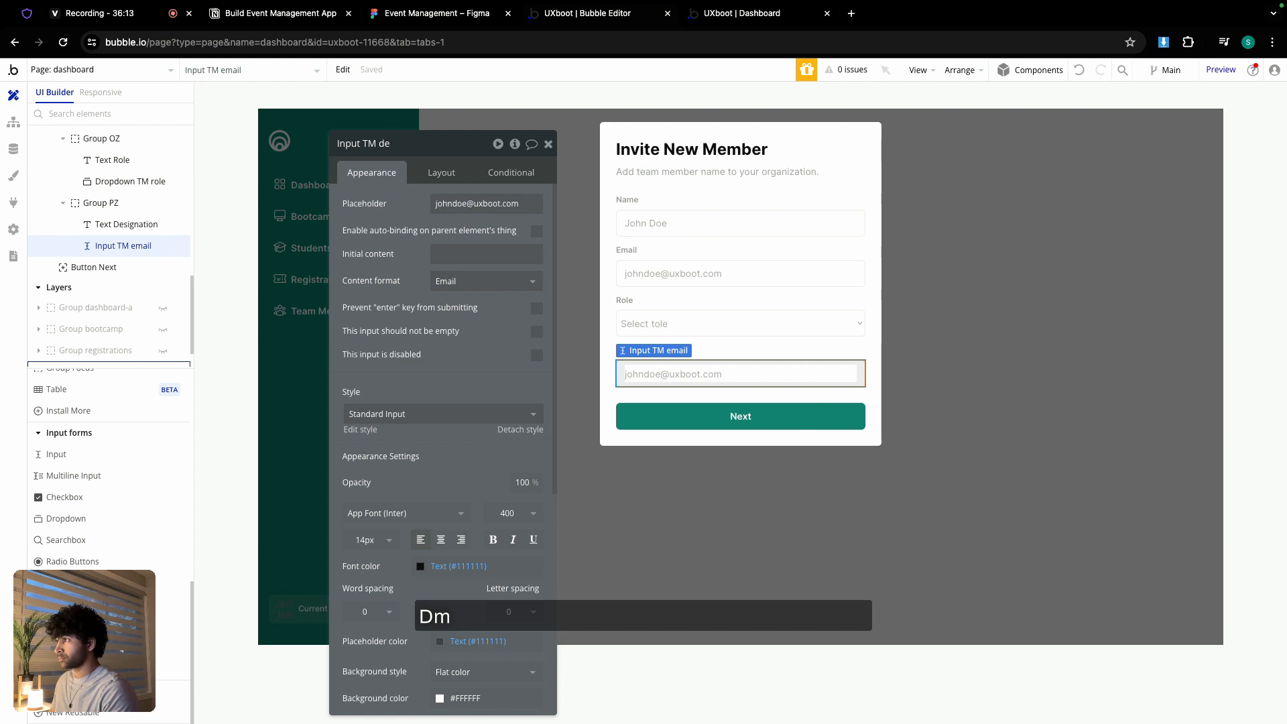
{"action": "type", "text": "designation"}
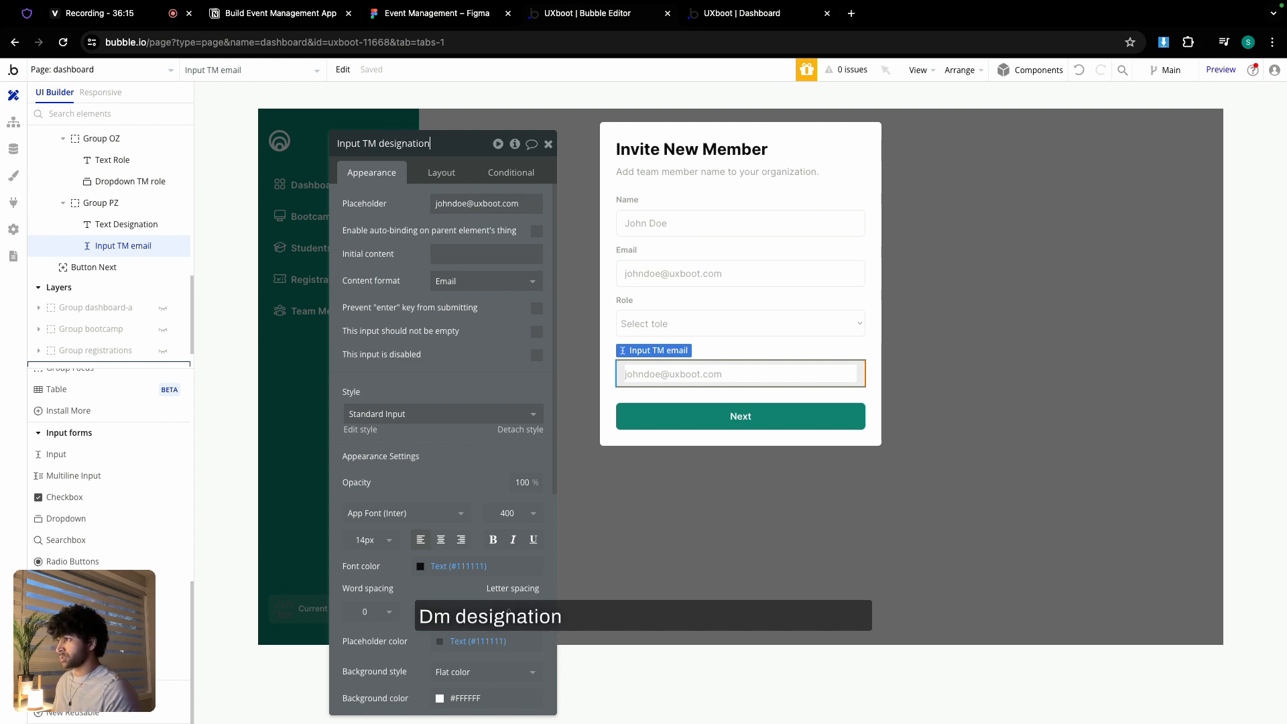
{"action": "left_click", "coordinate": [487, 203]}
{"action": "type", "text": "Pro"}
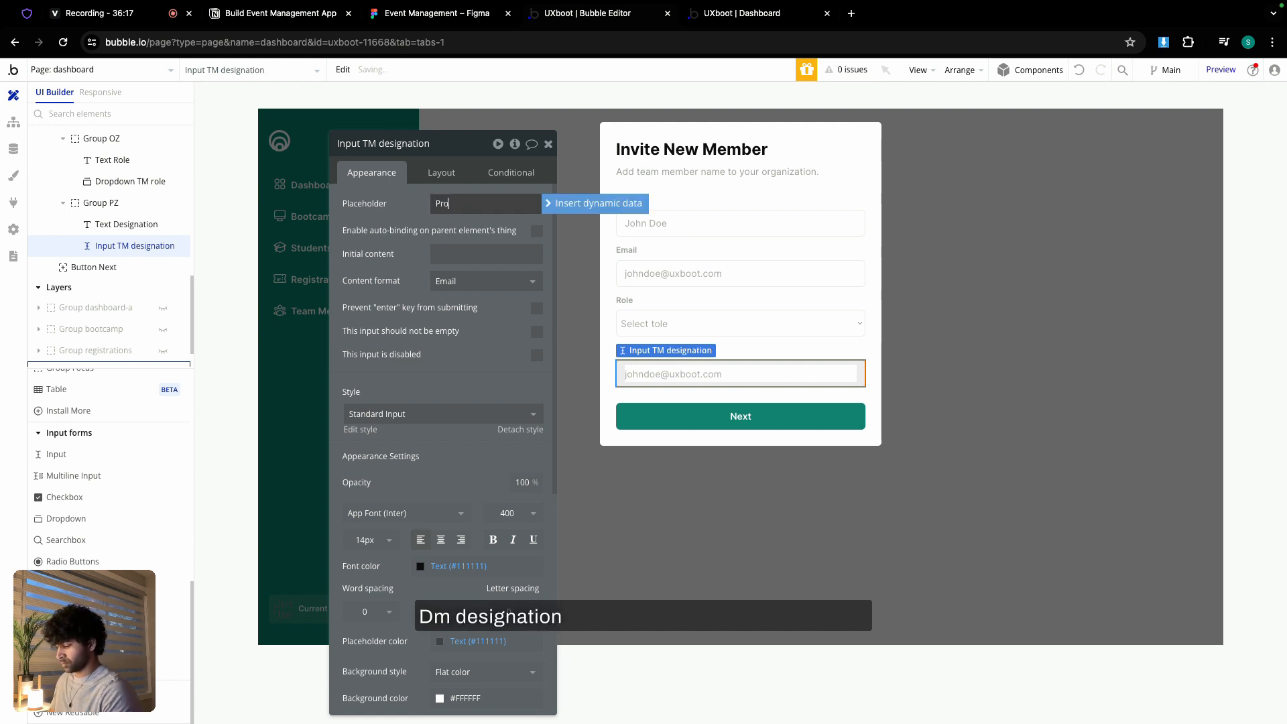
{"action": "type", "text": "duct"}
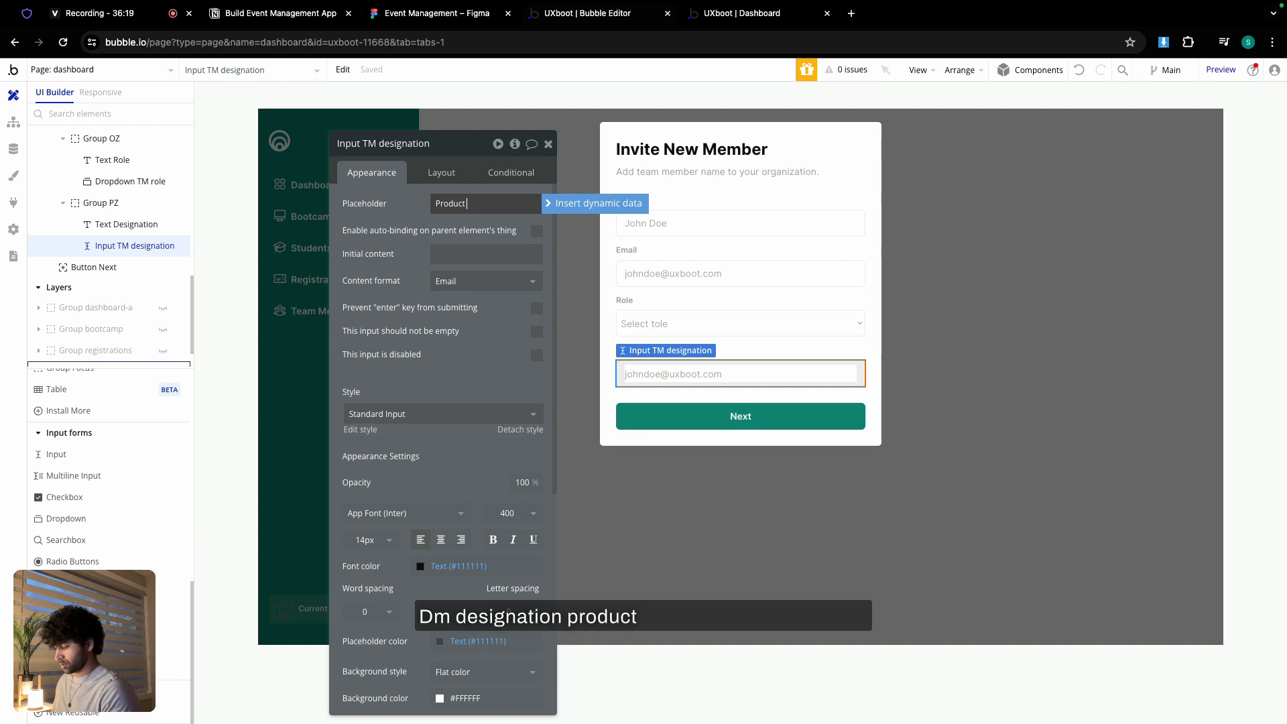
{"action": "type", "text": " Owner"}
{"action": "left_click", "coordinate": [480, 282]}
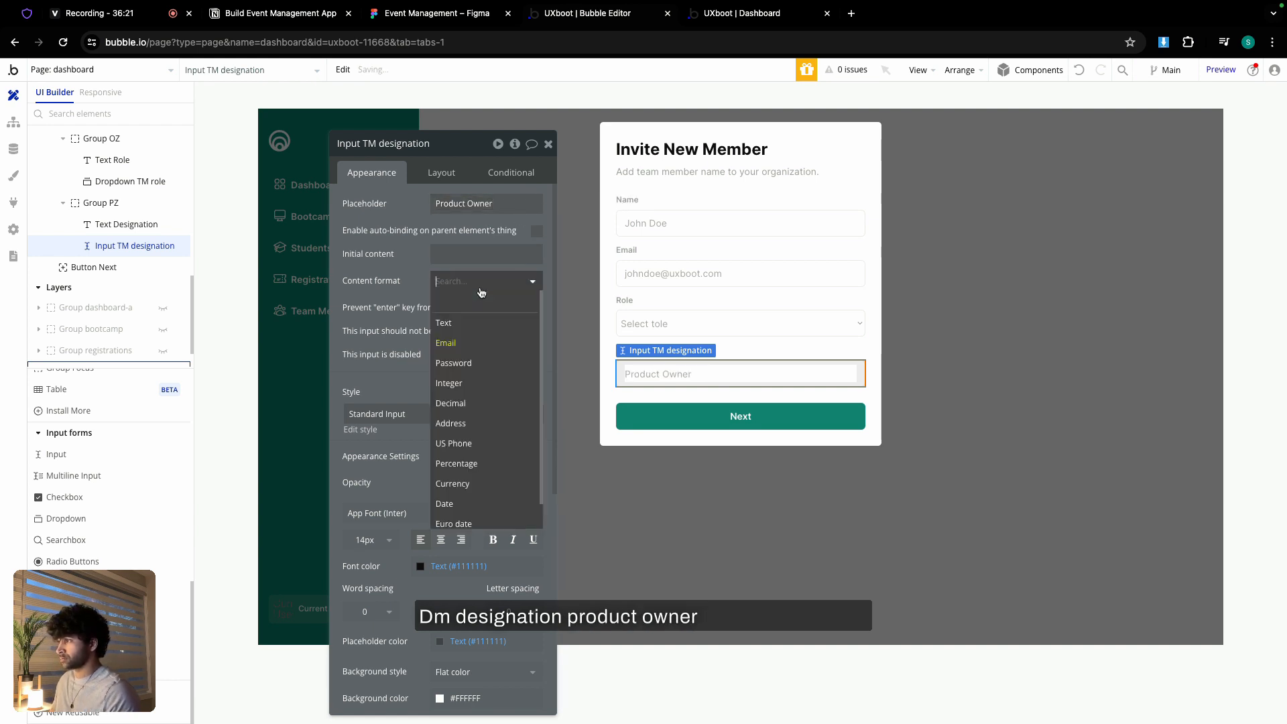
{"action": "left_click", "coordinate": [476, 318]}
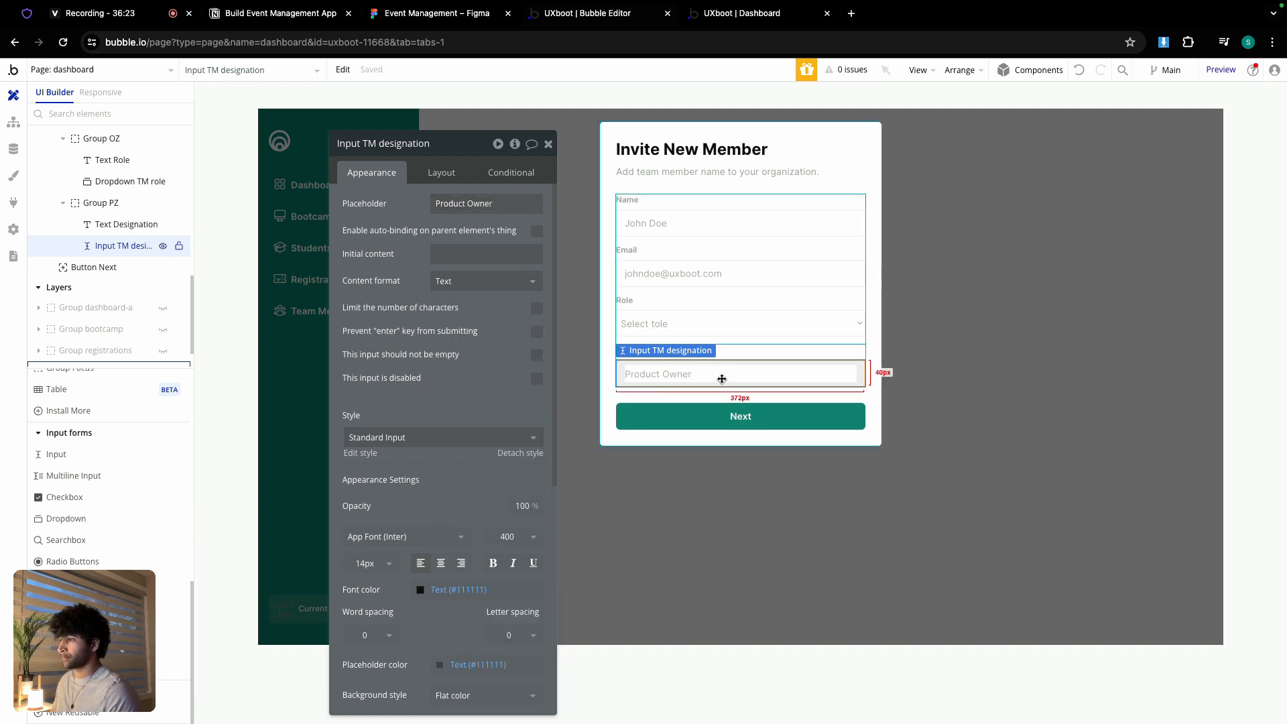
{"action": "left_click", "coordinate": [737, 417]}
{"action": "left_click", "coordinate": [468, 203]}
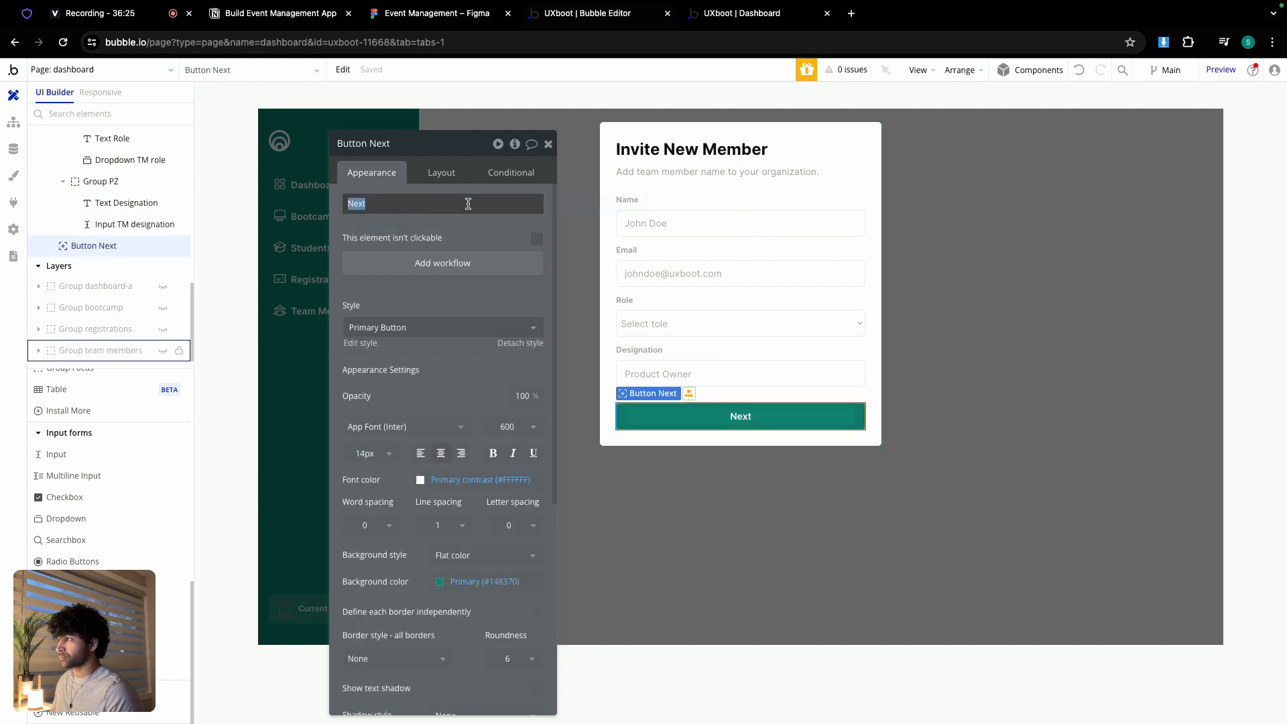
- Clear the old 'Next' label from the button and close its settings
{"action": "key", "text": "BackSpace"}
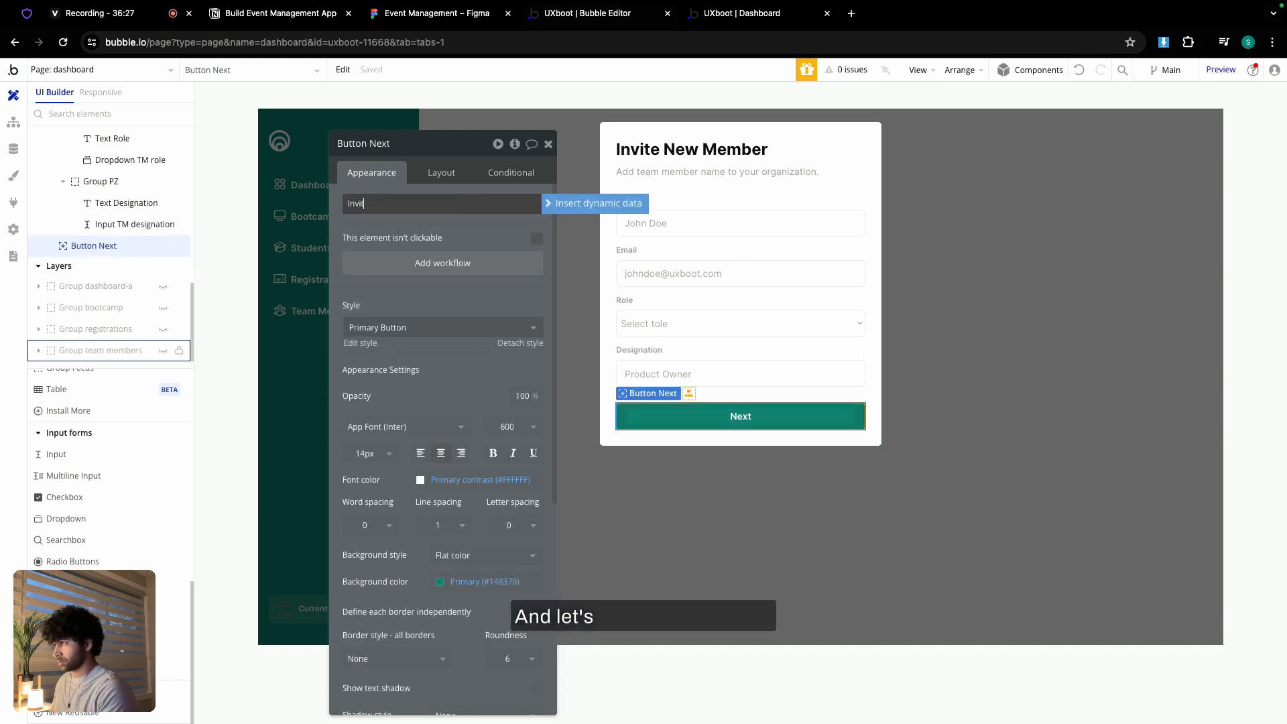
{"action": "left_click", "coordinate": [435, 225]}
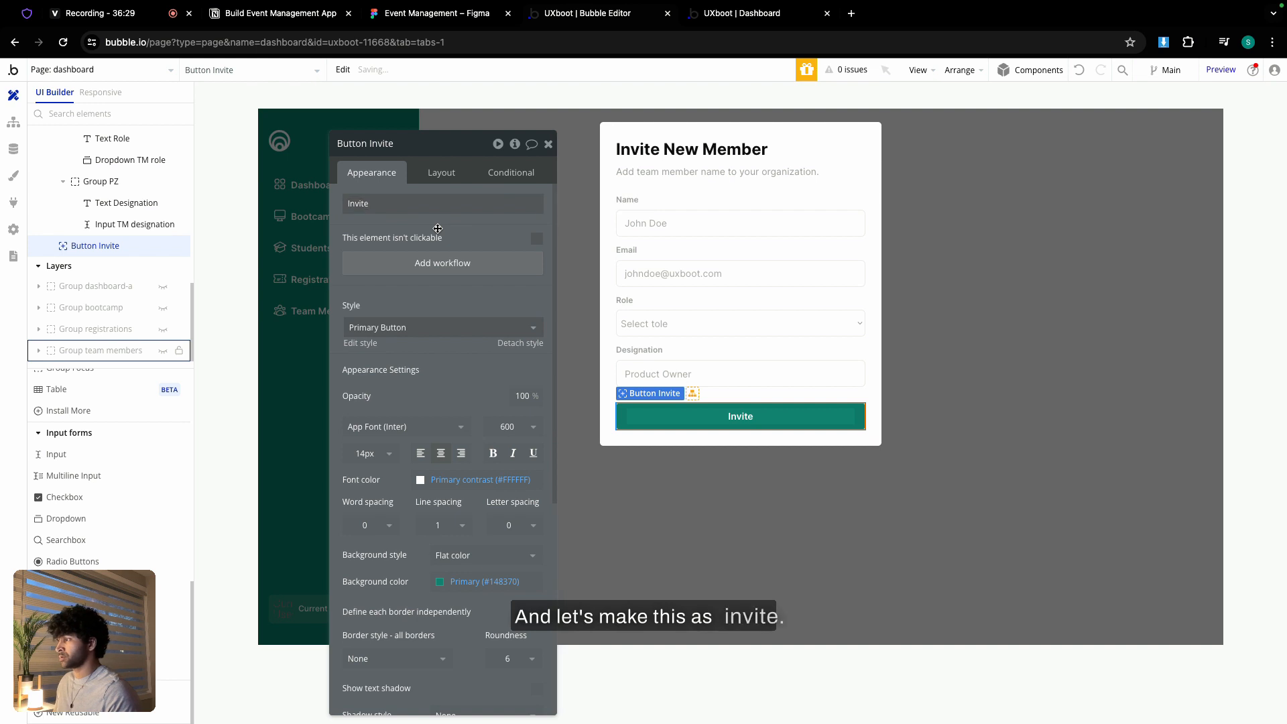
{"action": "left_click", "coordinate": [549, 144]}
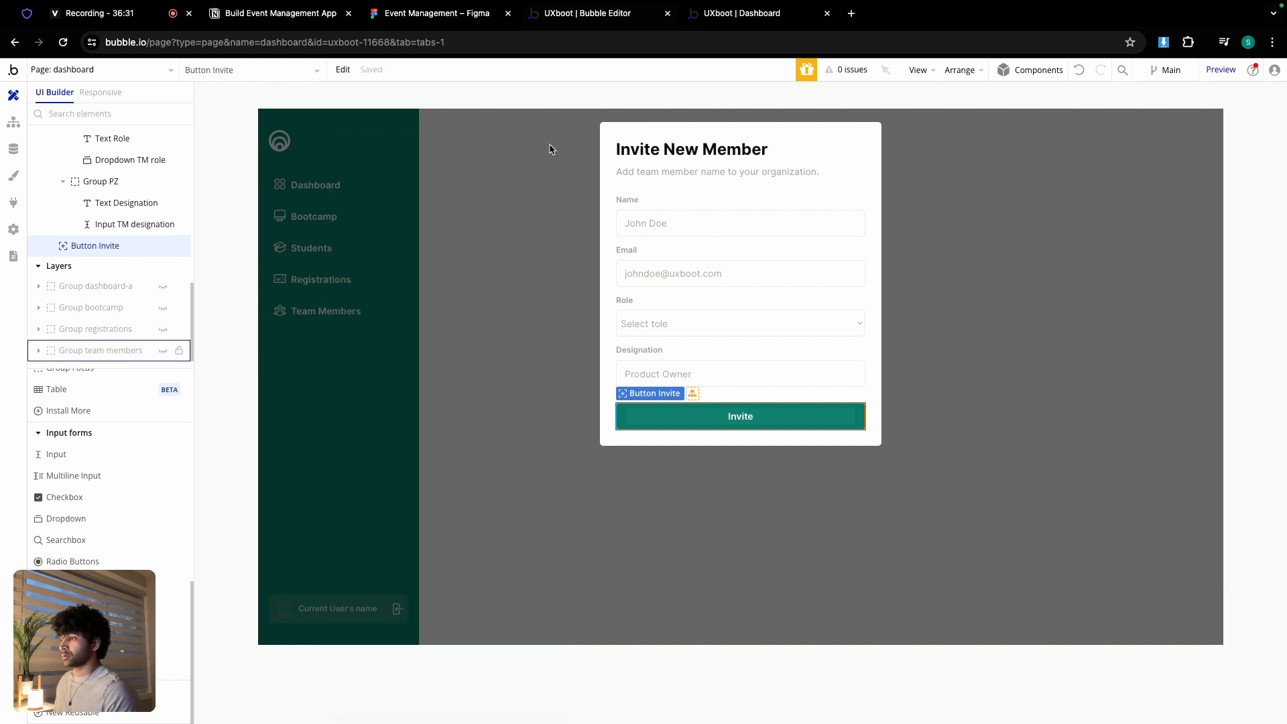
- Hide the Invite New Member popup, make Group team members visible, and select Button Add Team Member
{"action": "double_click", "coordinate": [828, 193]}
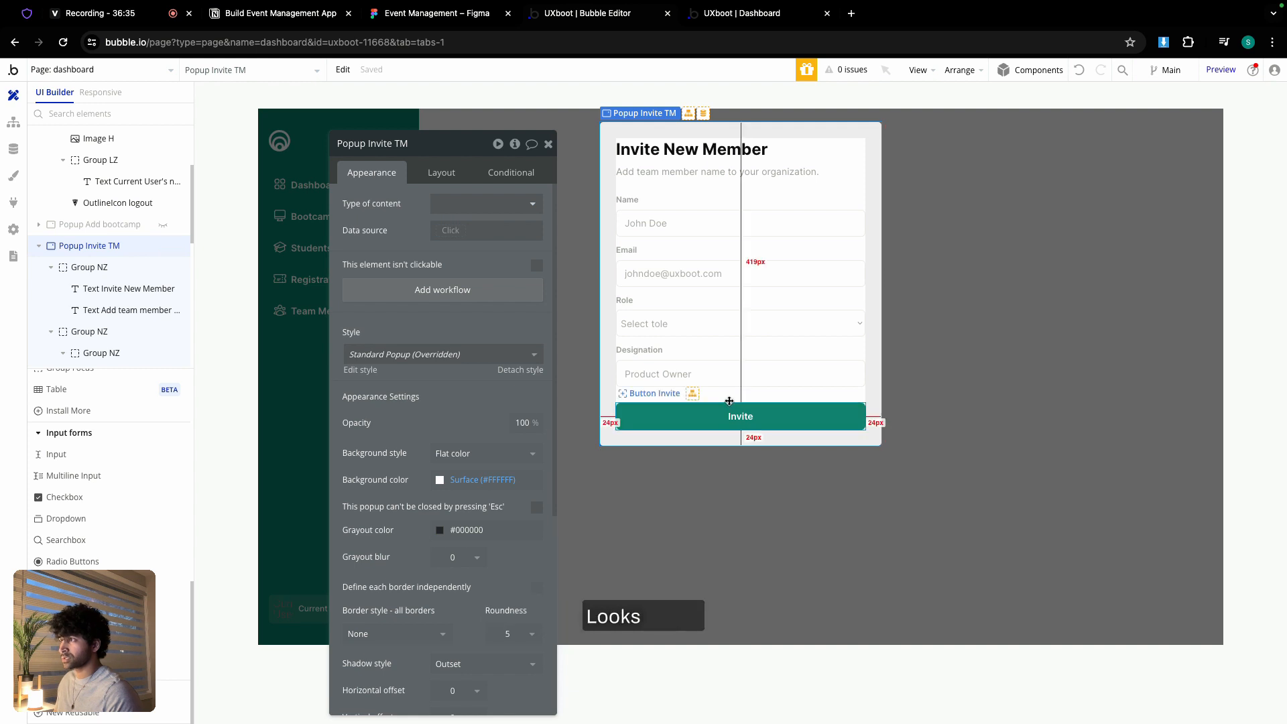
{"action": "left_click", "coordinate": [549, 144]}
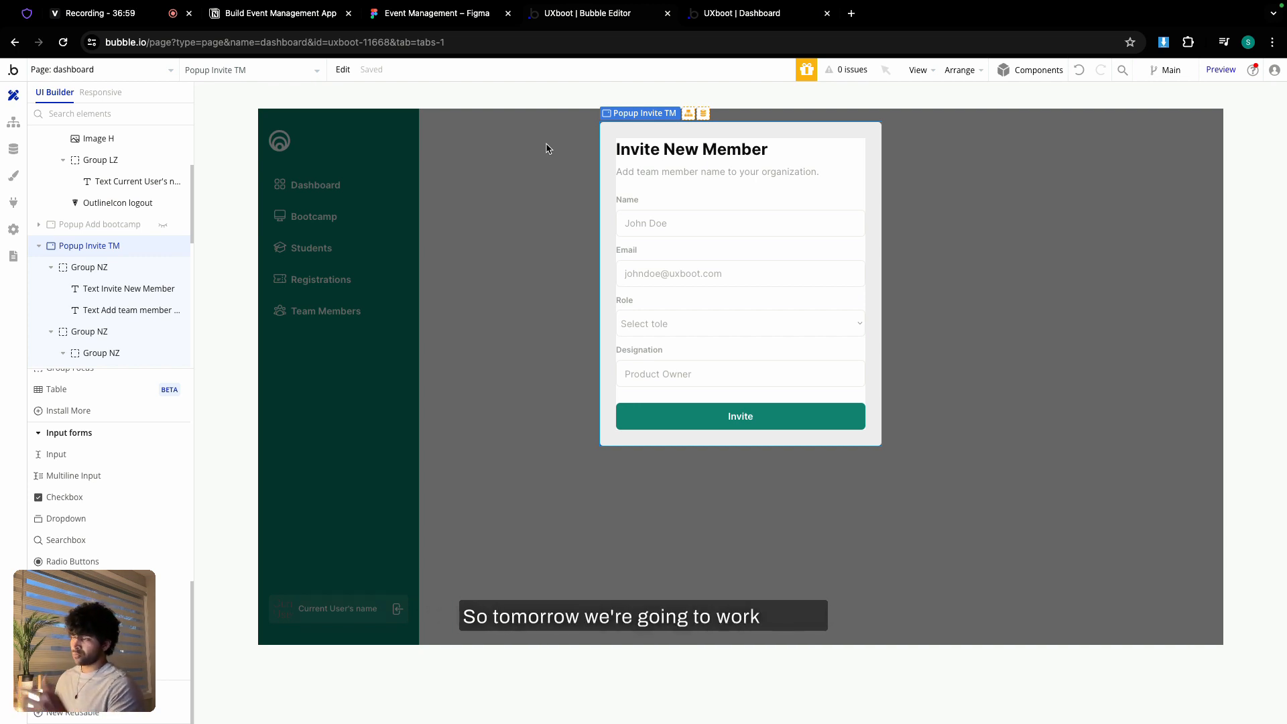
{"action": "double_click", "coordinate": [531, 210]}
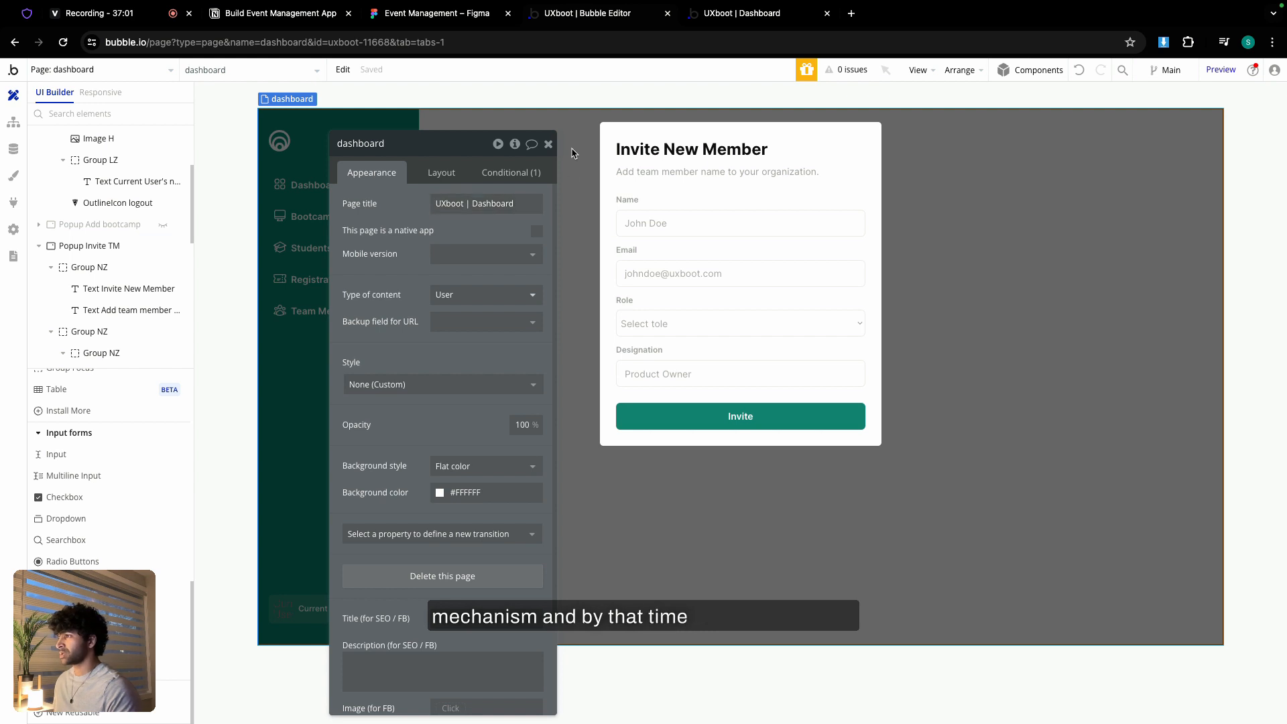
{"action": "left_click", "coordinate": [548, 144]}
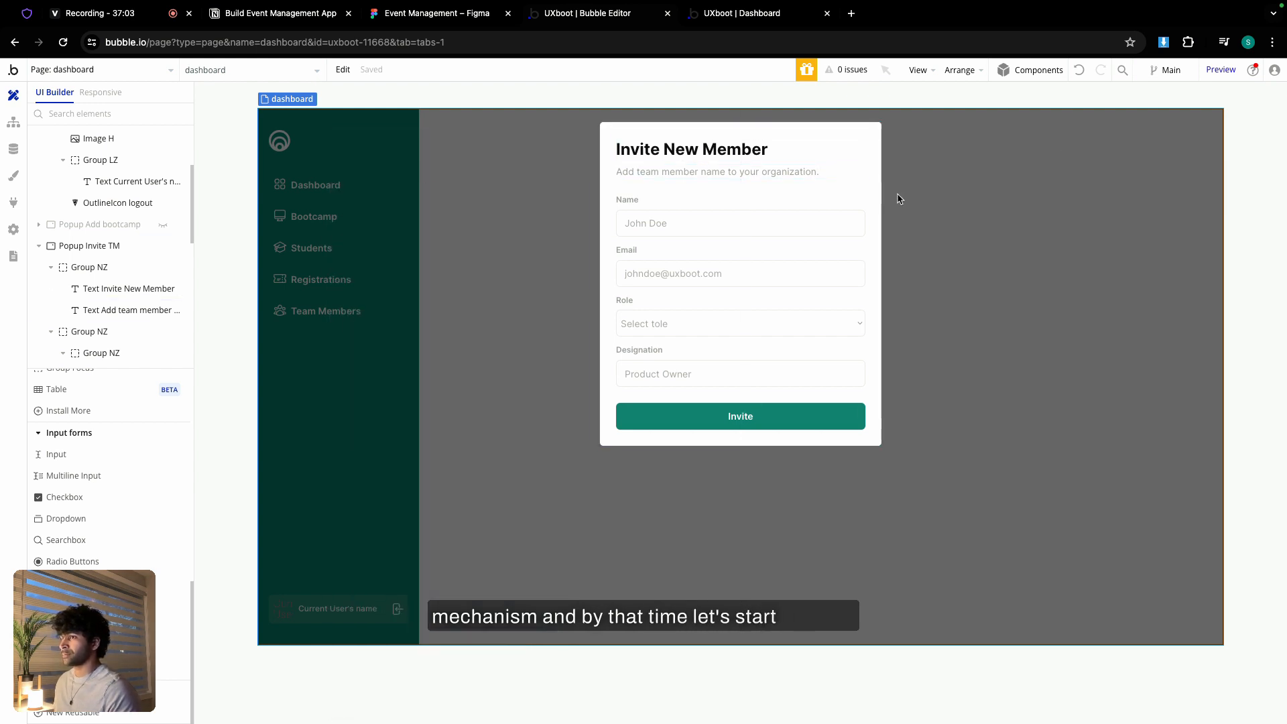
{"action": "double_click", "coordinate": [919, 201]}
{"action": "left_click", "coordinate": [549, 143]}
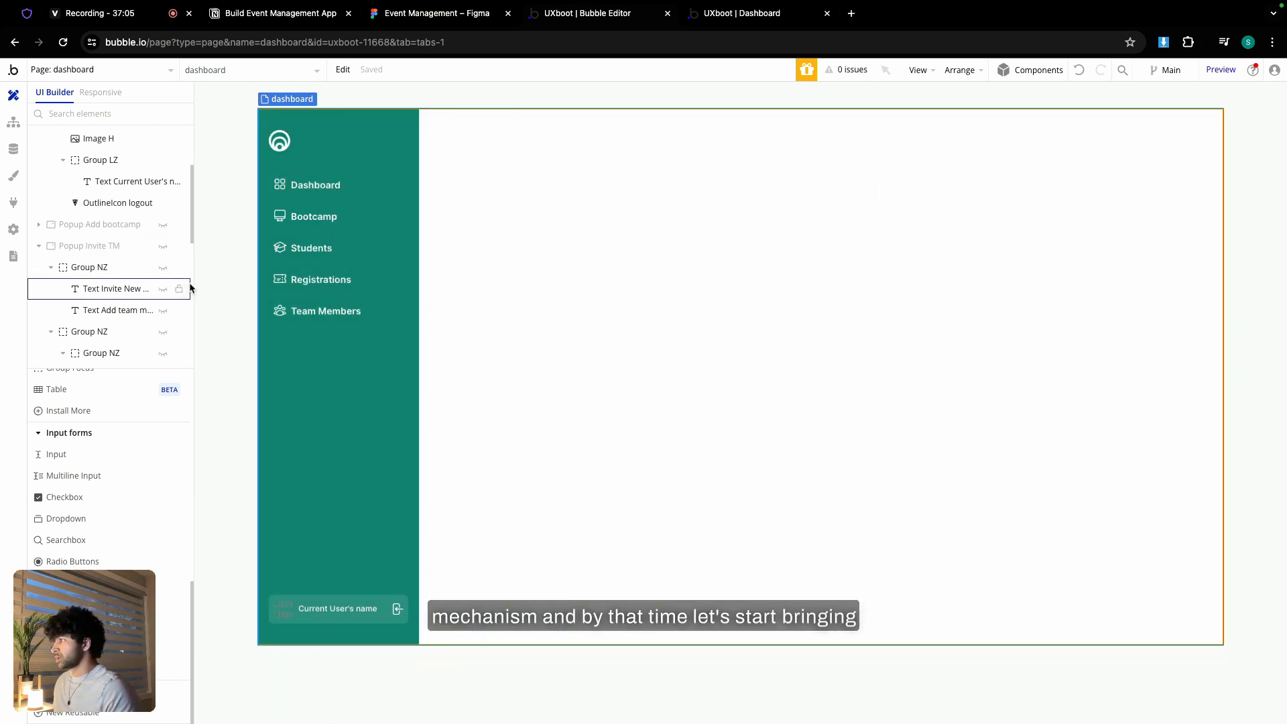
{"action": "double_click", "coordinate": [98, 246]}
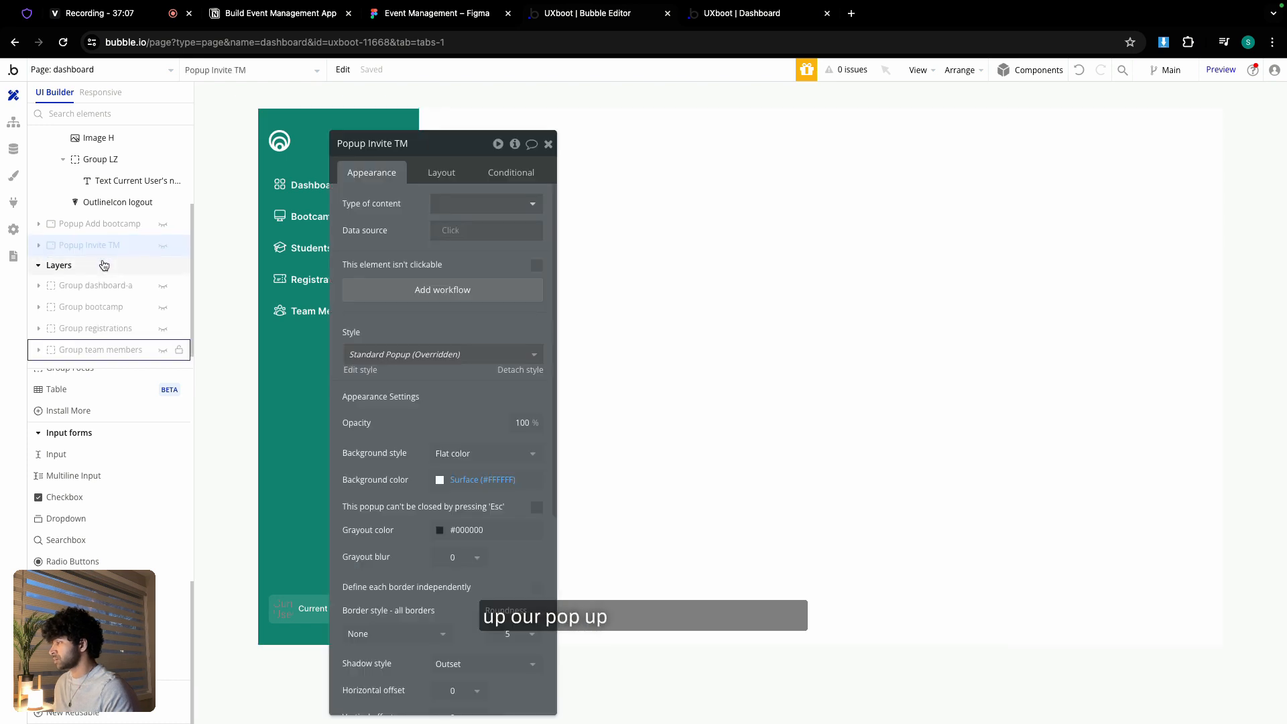
{"action": "scroll", "coordinate": [103, 264], "scroll_direction": "down", "scroll_amount": 1}
{"action": "left_click", "coordinate": [163, 340]}
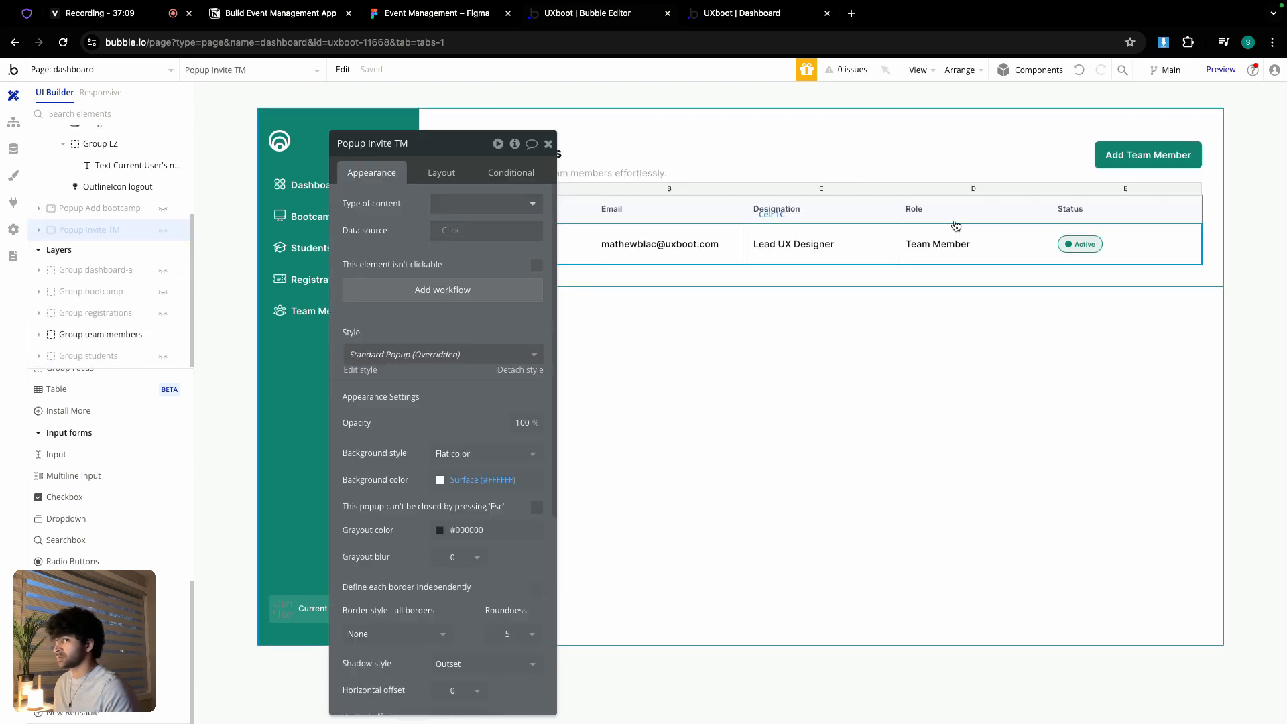
{"action": "left_click", "coordinate": [1148, 155]}
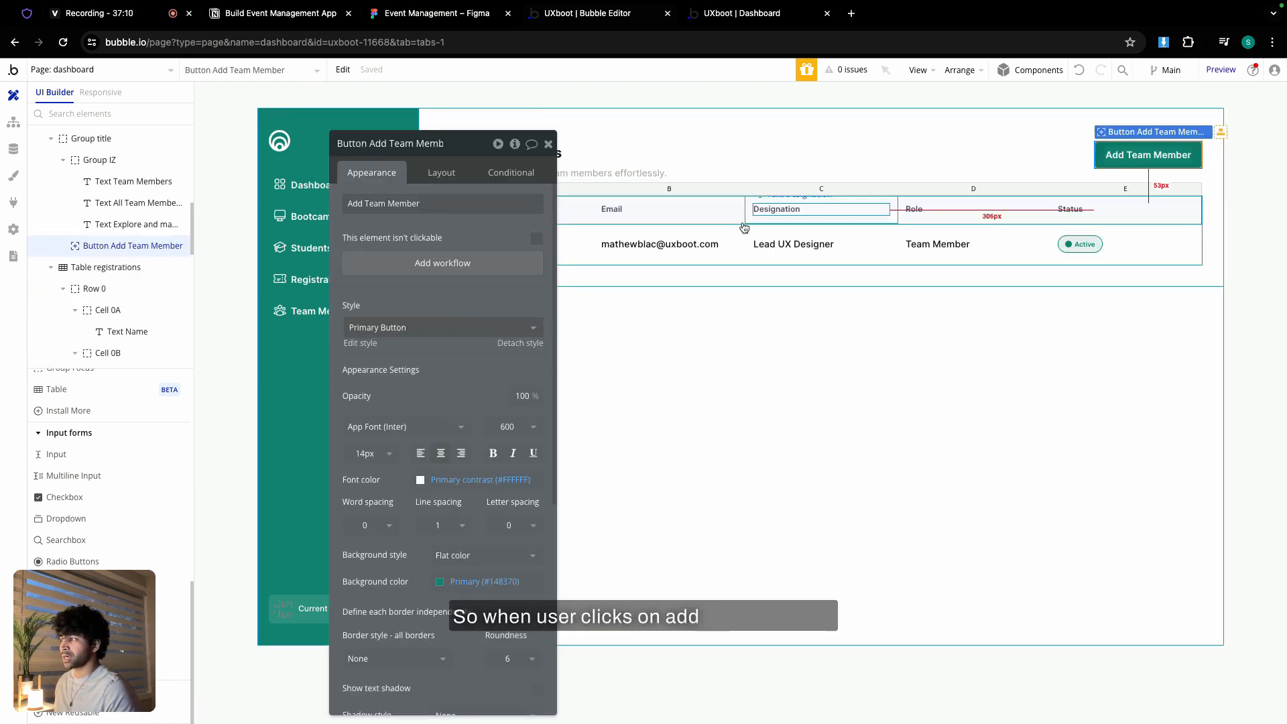
- Add a workflow so Add Team Member shows Popup Invite TM, then switch to the live dashboard
{"action": "left_click", "coordinate": [432, 263]}
{"action": "left_click", "coordinate": [124, 238]}
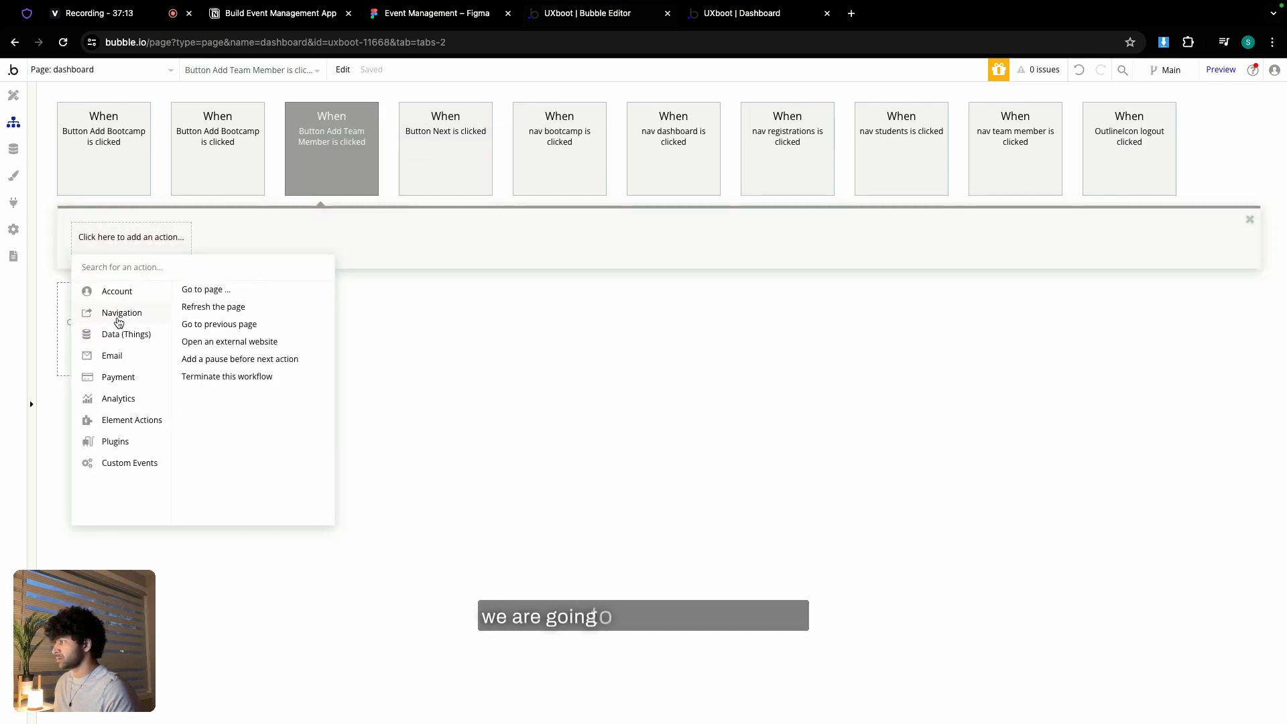
{"action": "left_click", "coordinate": [189, 303]}
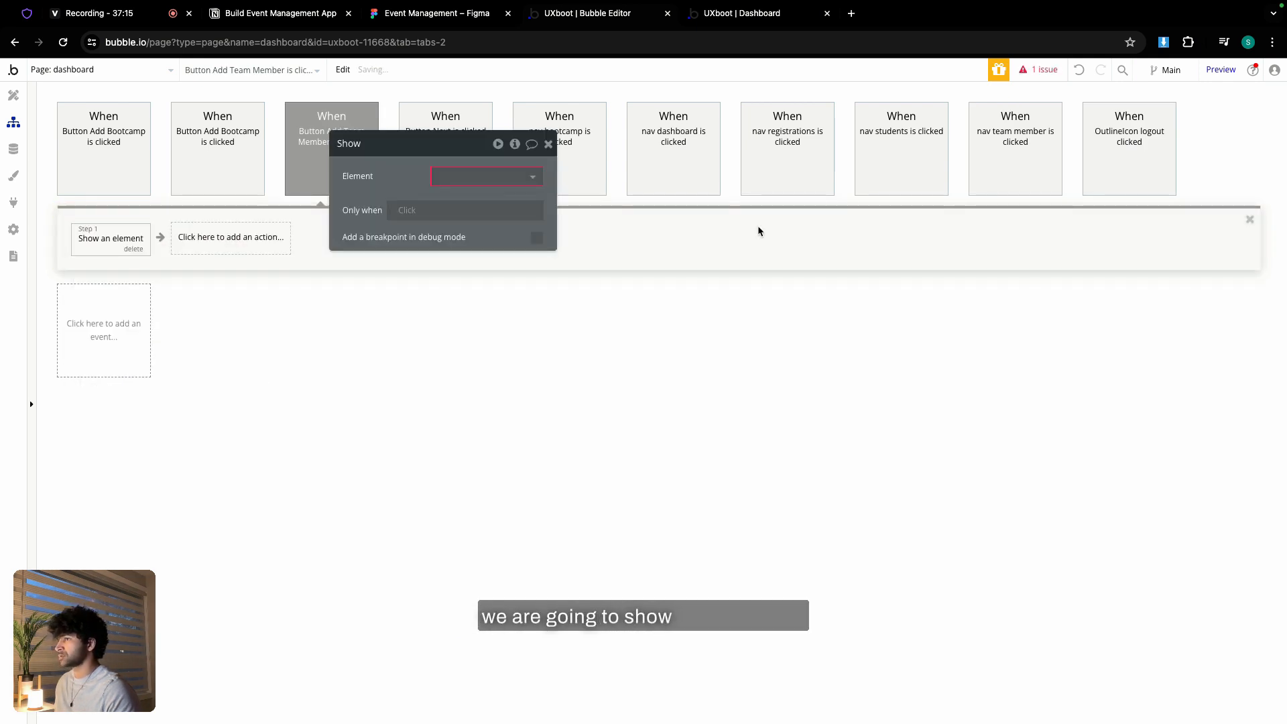
{"action": "left_click", "coordinate": [499, 178]}
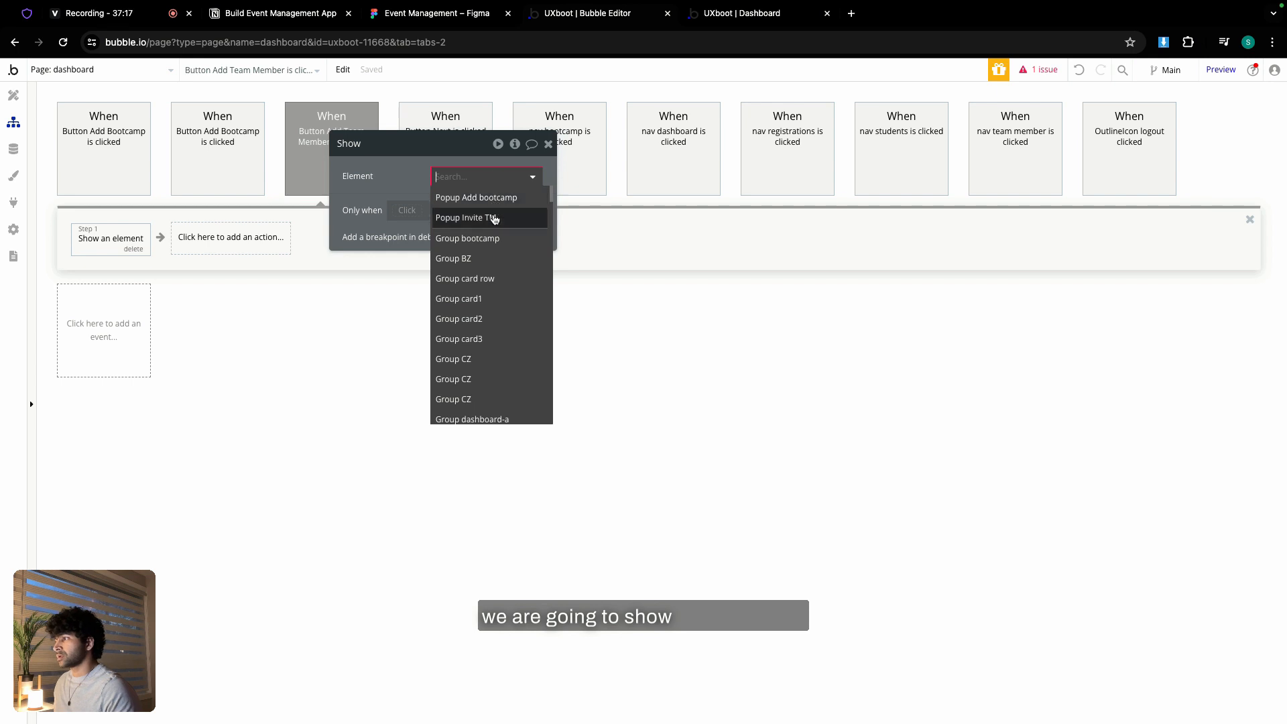
{"action": "left_click", "coordinate": [494, 219]}
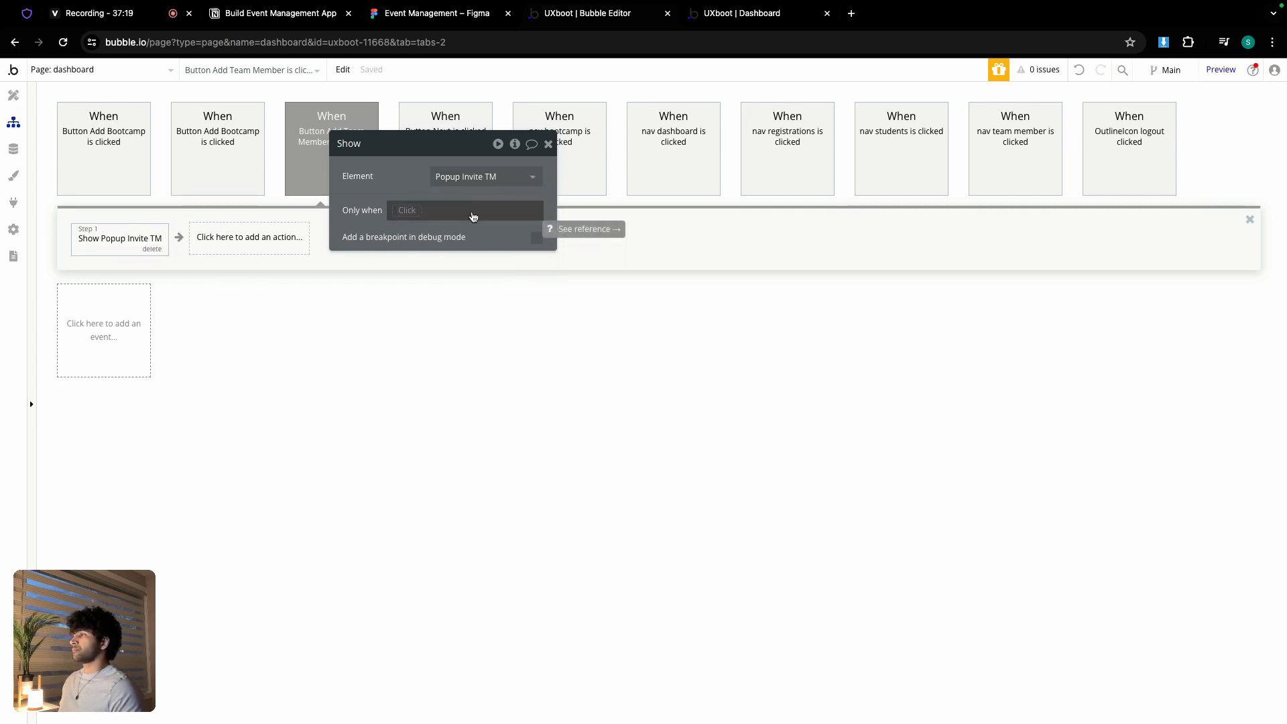
{"action": "left_click", "coordinate": [762, 25]}
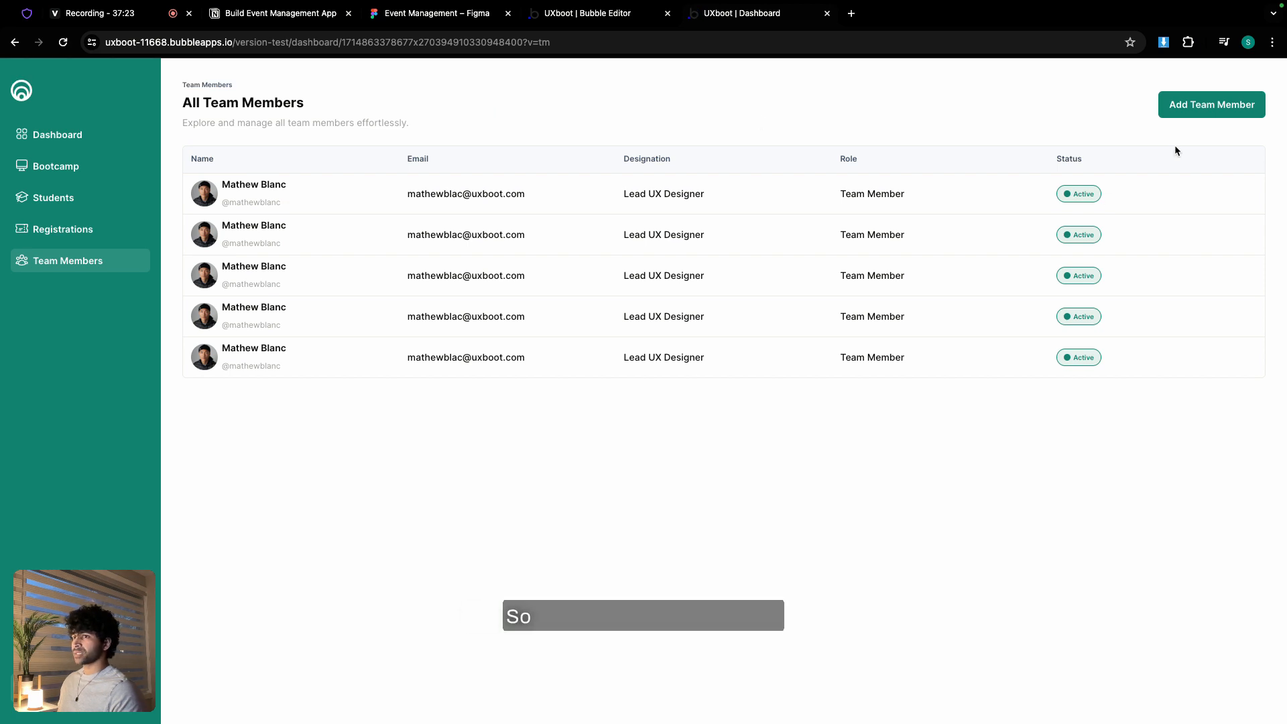
{"action": "left_click", "coordinate": [1186, 109]}
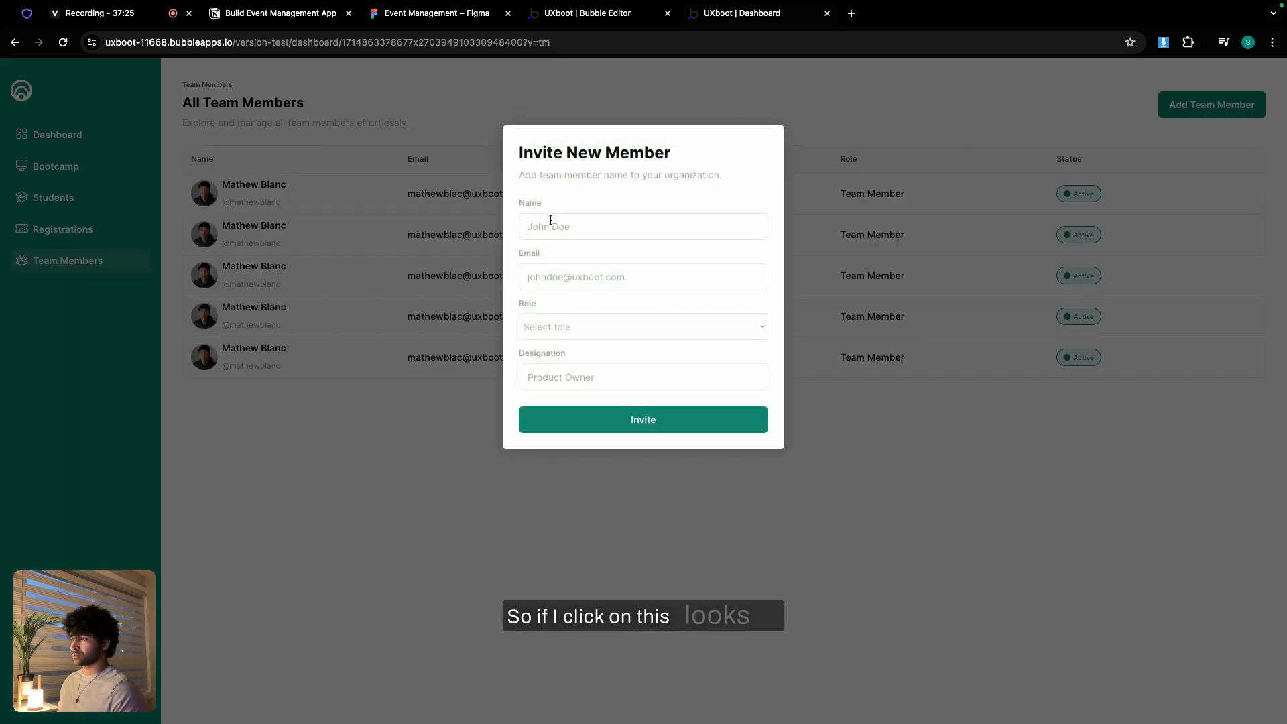
{"action": "type", "text": "axasx"}
{"action": "left_click", "coordinate": [563, 274]}
{"action": "type", "text": "sxa"}
{"action": "left_click", "coordinate": [563, 332]}
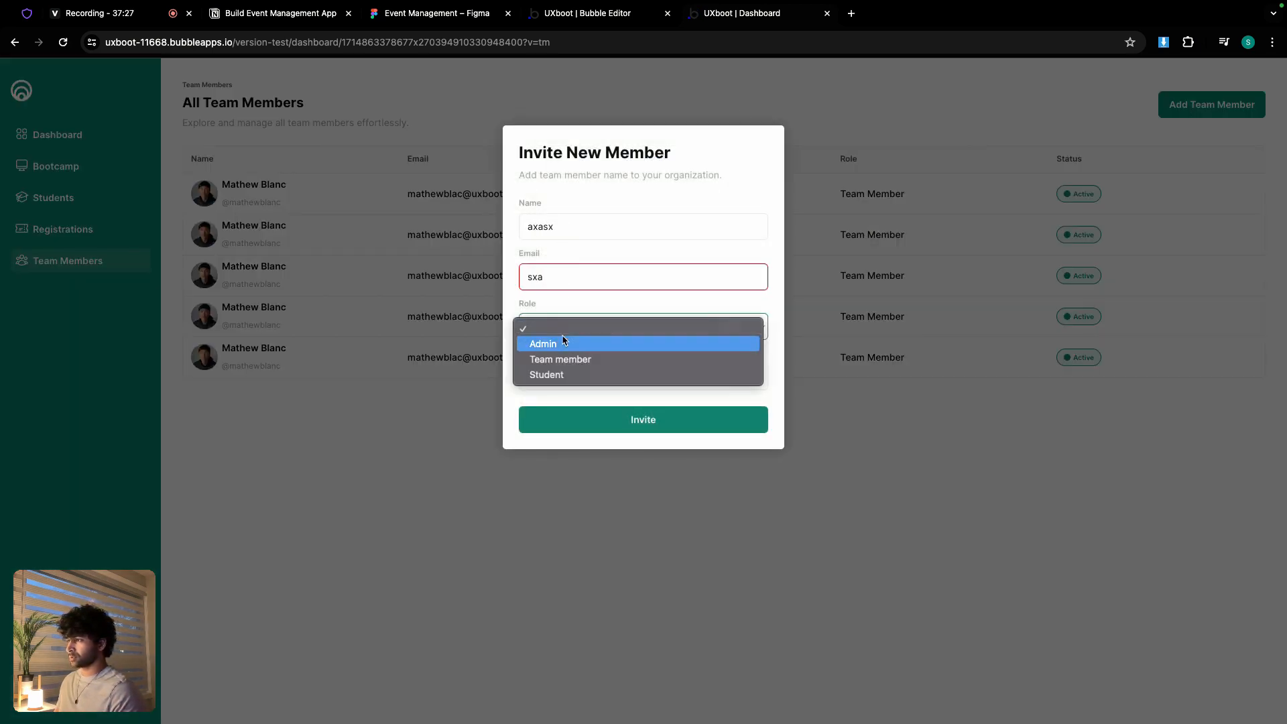
{"action": "left_click", "coordinate": [567, 246]}
{"action": "left_click", "coordinate": [562, 379]}
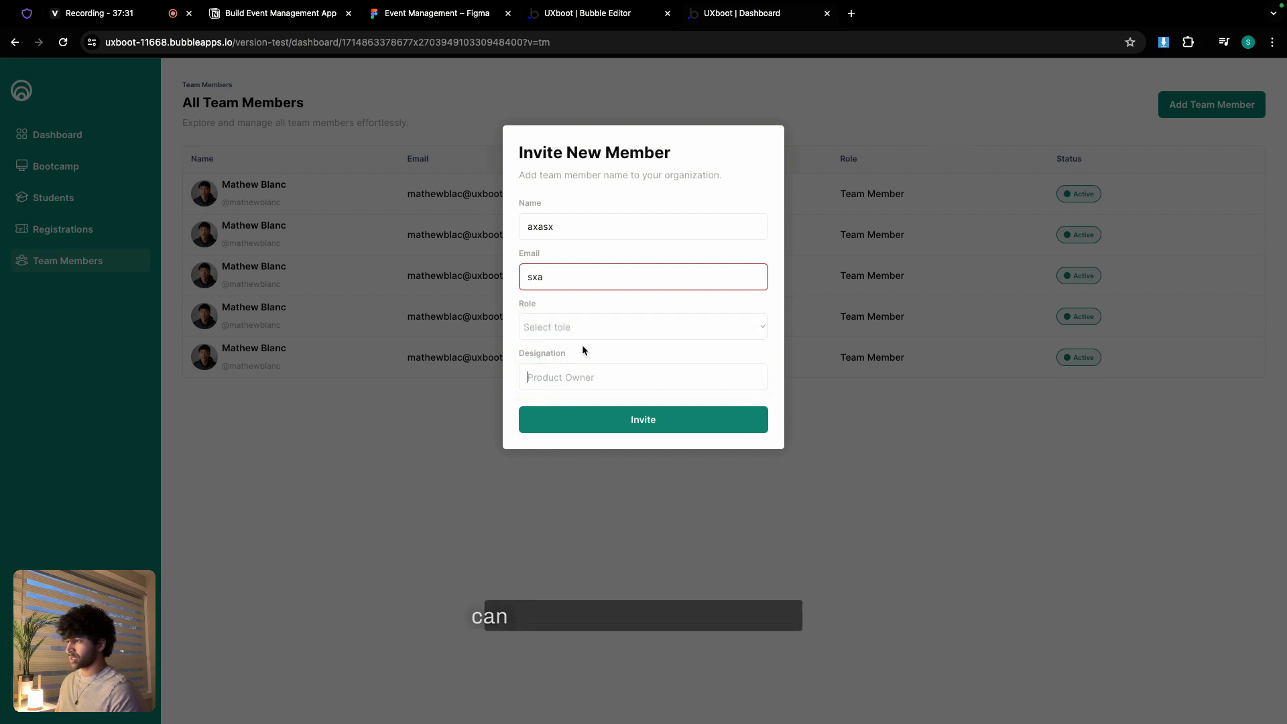
{"action": "left_click", "coordinate": [857, 391]}
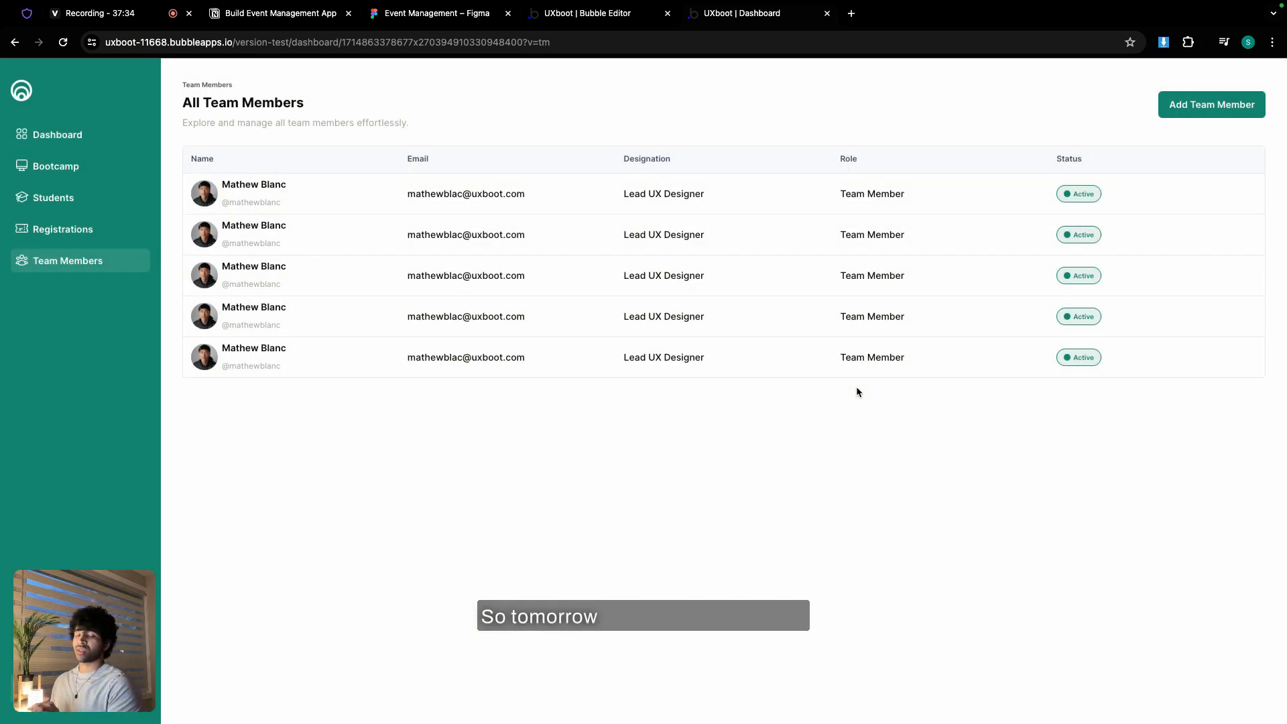
{"action": "left_click", "coordinate": [446, 17]}
{"action": "scroll", "coordinate": [534, 287], "scroll_direction": "down", "scroll_amount": 5}
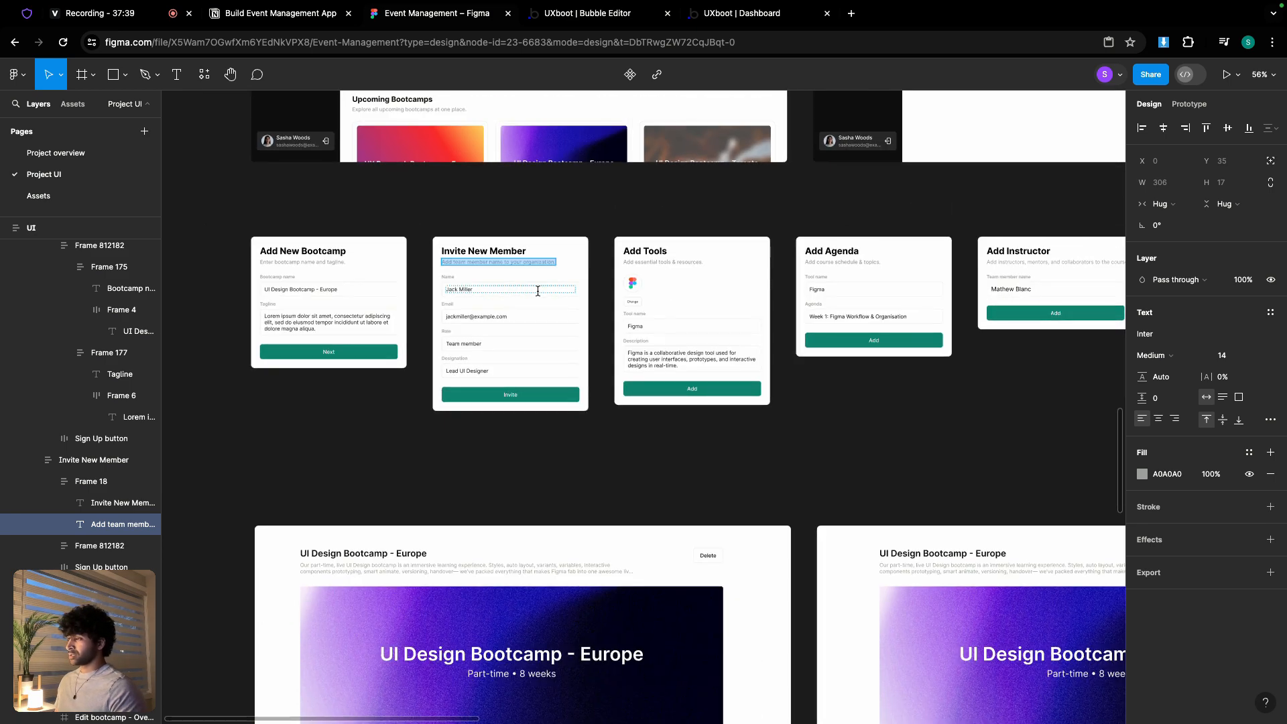
{"action": "scroll", "coordinate": [538, 291], "scroll_direction": "down", "scroll_amount": 5}
{"action": "scroll", "coordinate": [535, 289], "scroll_direction": "up", "scroll_amount": 5}
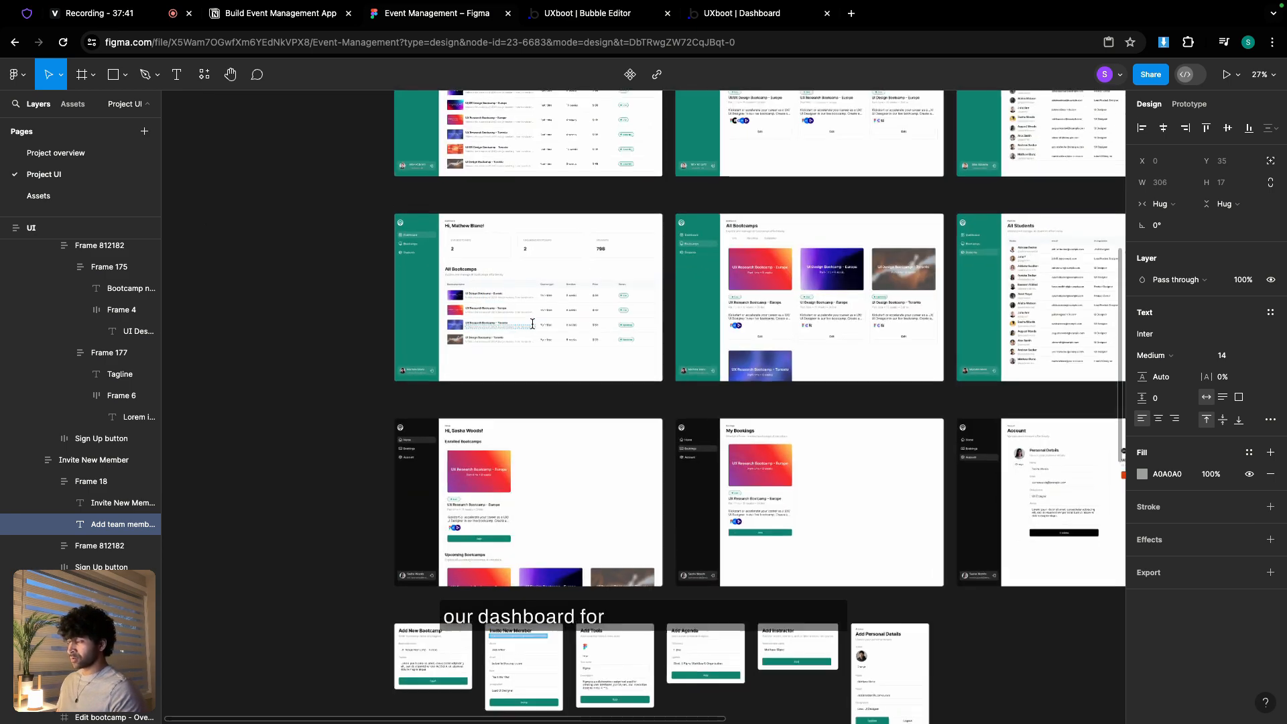
{"action": "scroll", "coordinate": [533, 324], "scroll_direction": "up", "scroll_amount": 5}
{"action": "scroll", "coordinate": [533, 324], "scroll_direction": "down", "scroll_amount": 2}
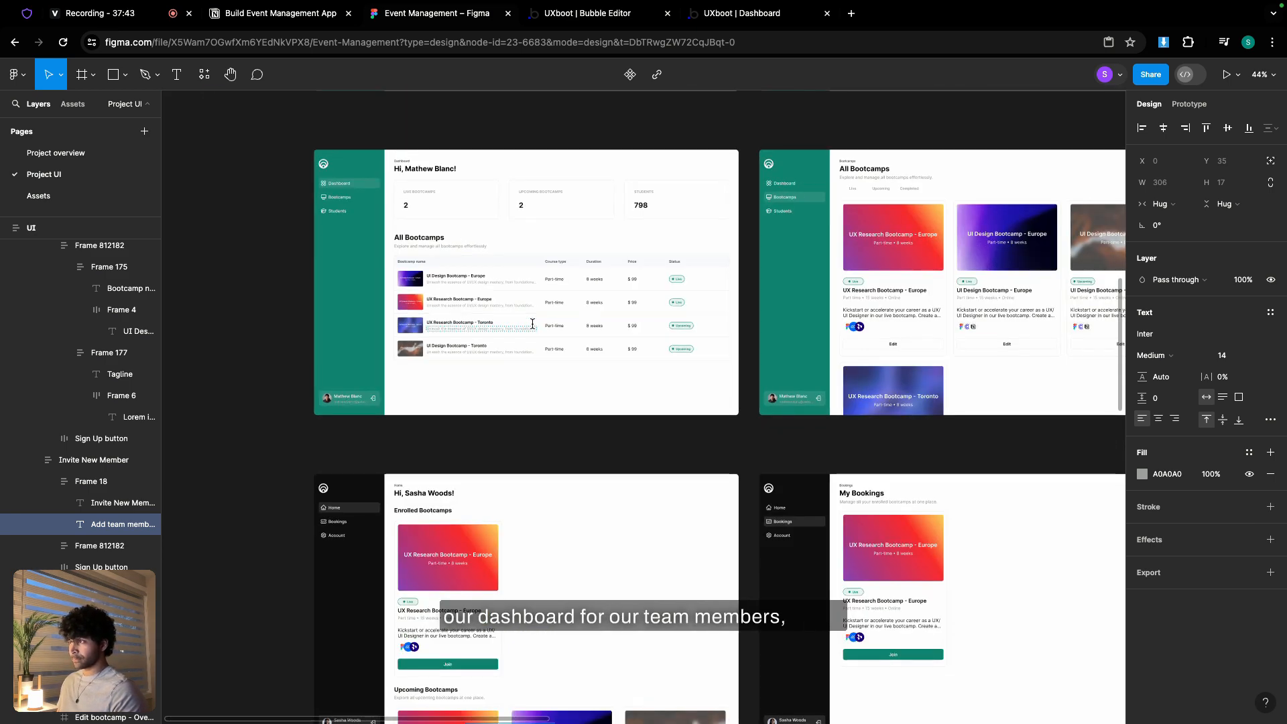
{"action": "scroll", "coordinate": [533, 323], "scroll_direction": "down", "scroll_amount": 5}
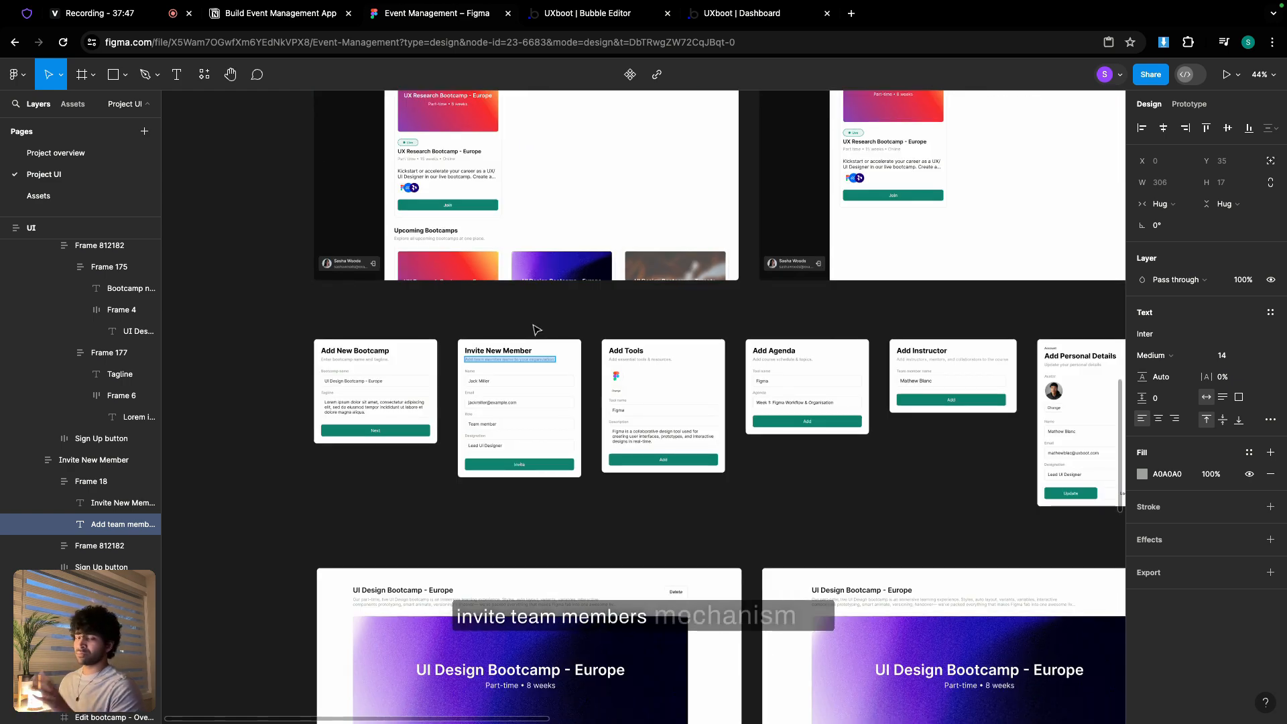
{"action": "scroll", "coordinate": [536, 329], "scroll_direction": "up", "scroll_amount": 10}
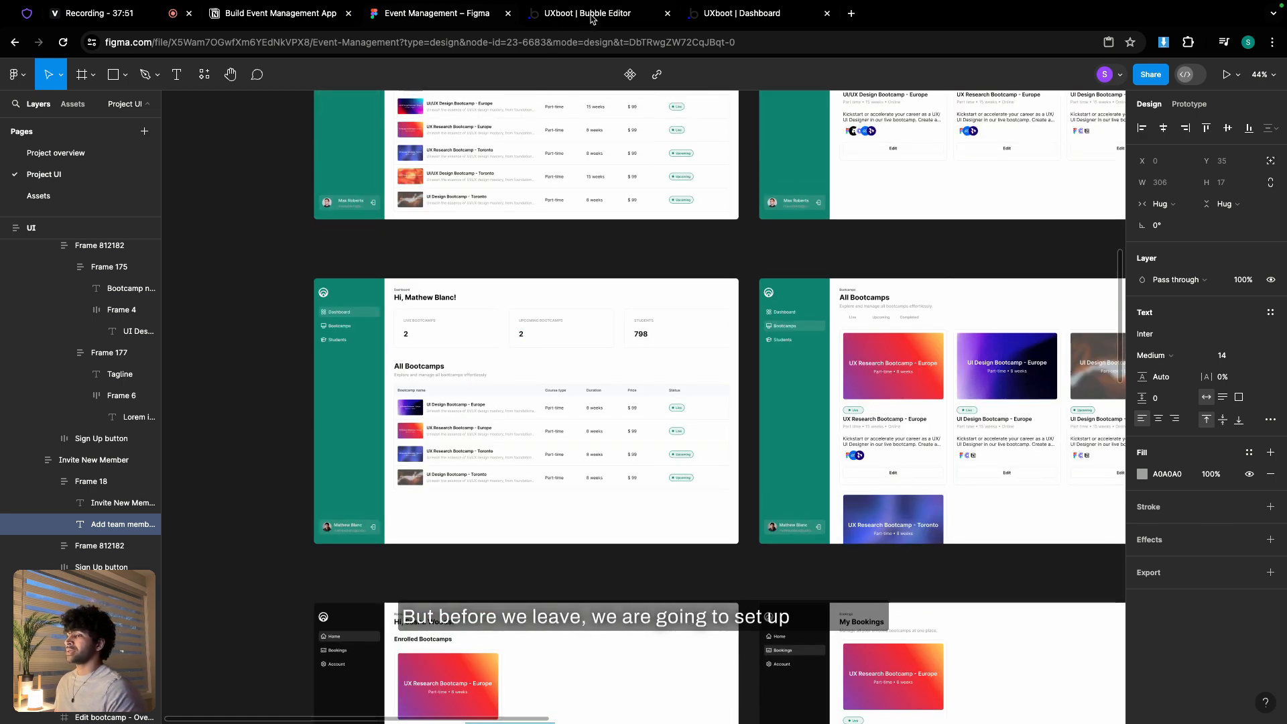
{"action": "left_click", "coordinate": [735, 15]}
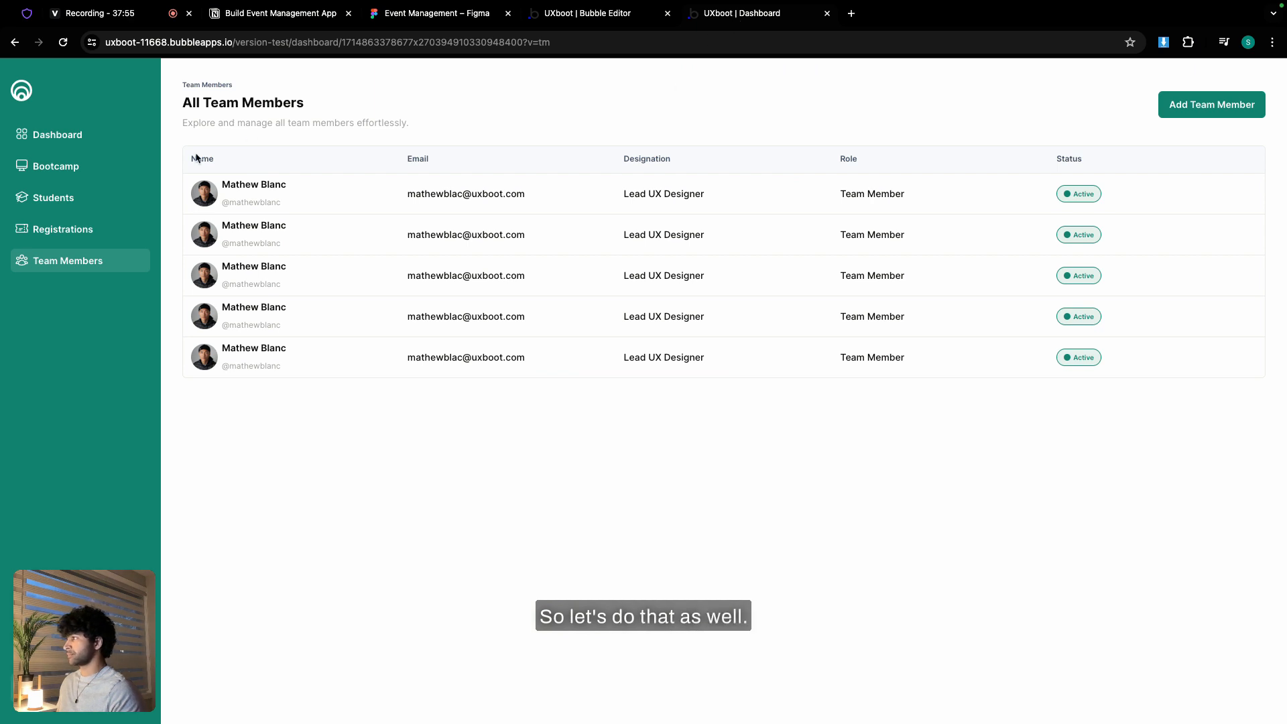
- Back in the editor's Design view, hide Group team members and unhide Group dashboard-a
{"action": "left_click", "coordinate": [78, 133]}
{"action": "left_click", "coordinate": [565, 14]}
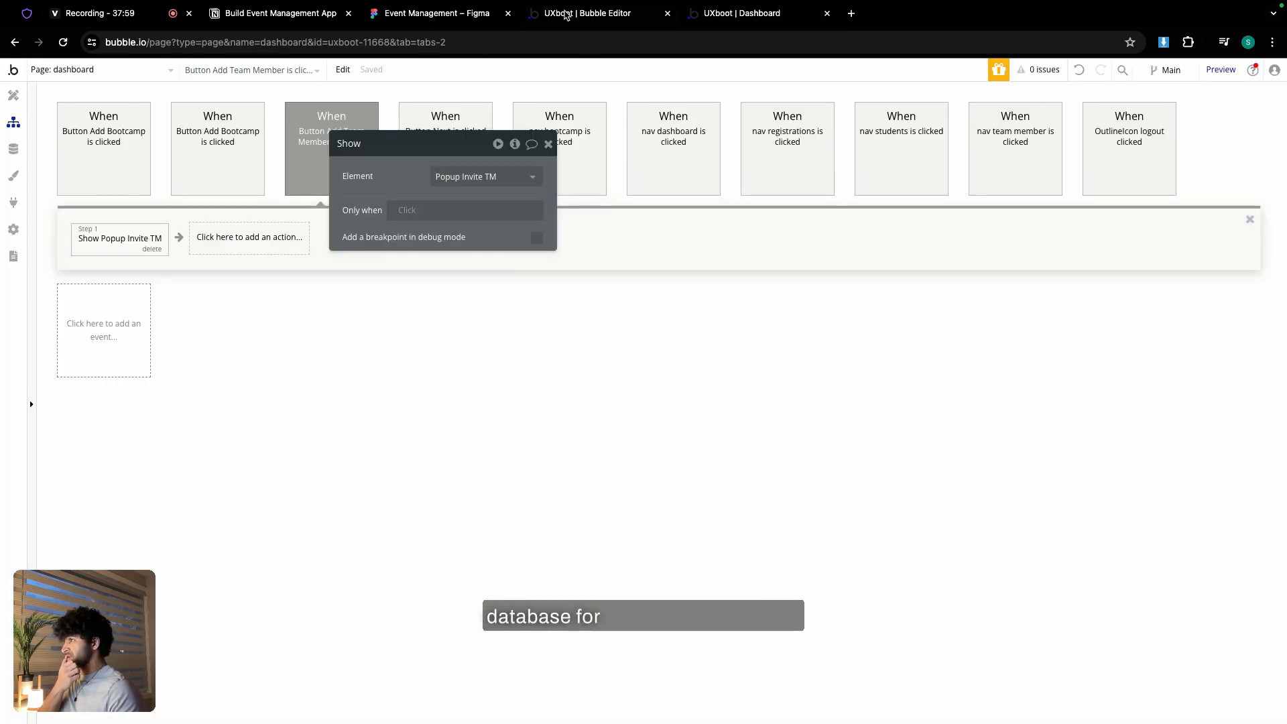
{"action": "left_click", "coordinate": [9, 94]}
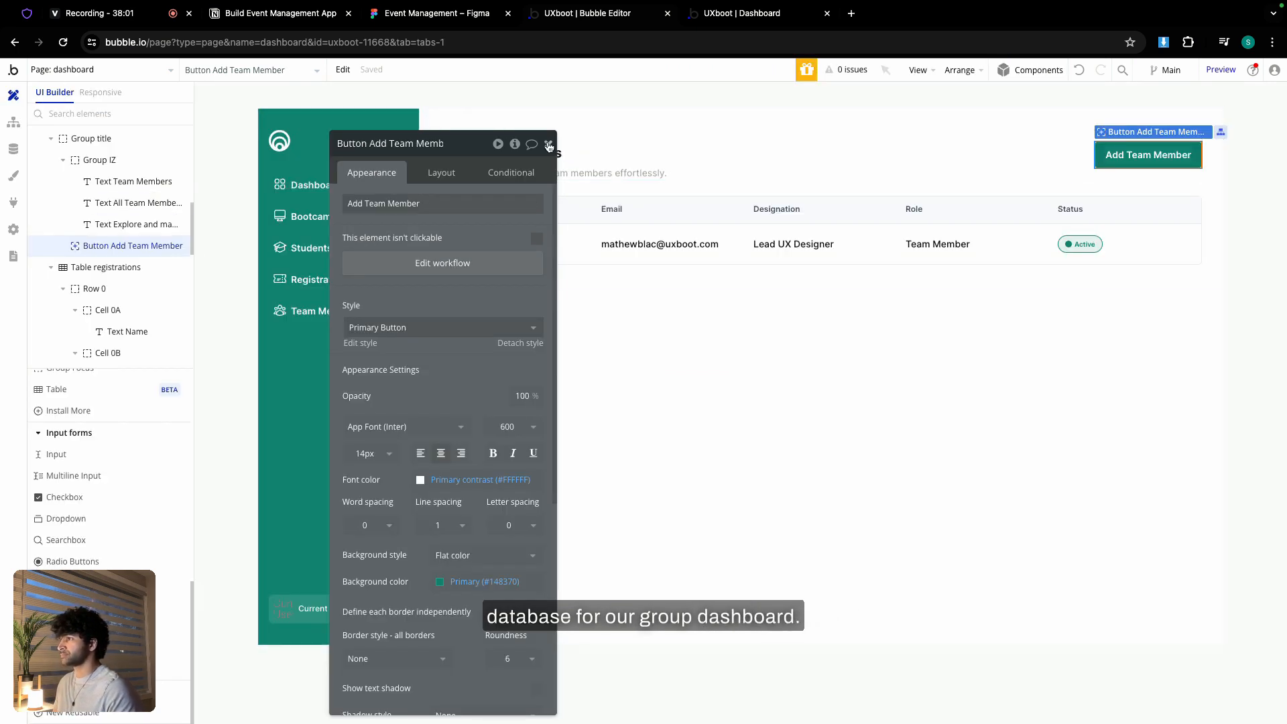
{"action": "left_click", "coordinate": [115, 247]}
{"action": "scroll", "coordinate": [45, 273], "scroll_direction": "up", "scroll_amount": 2}
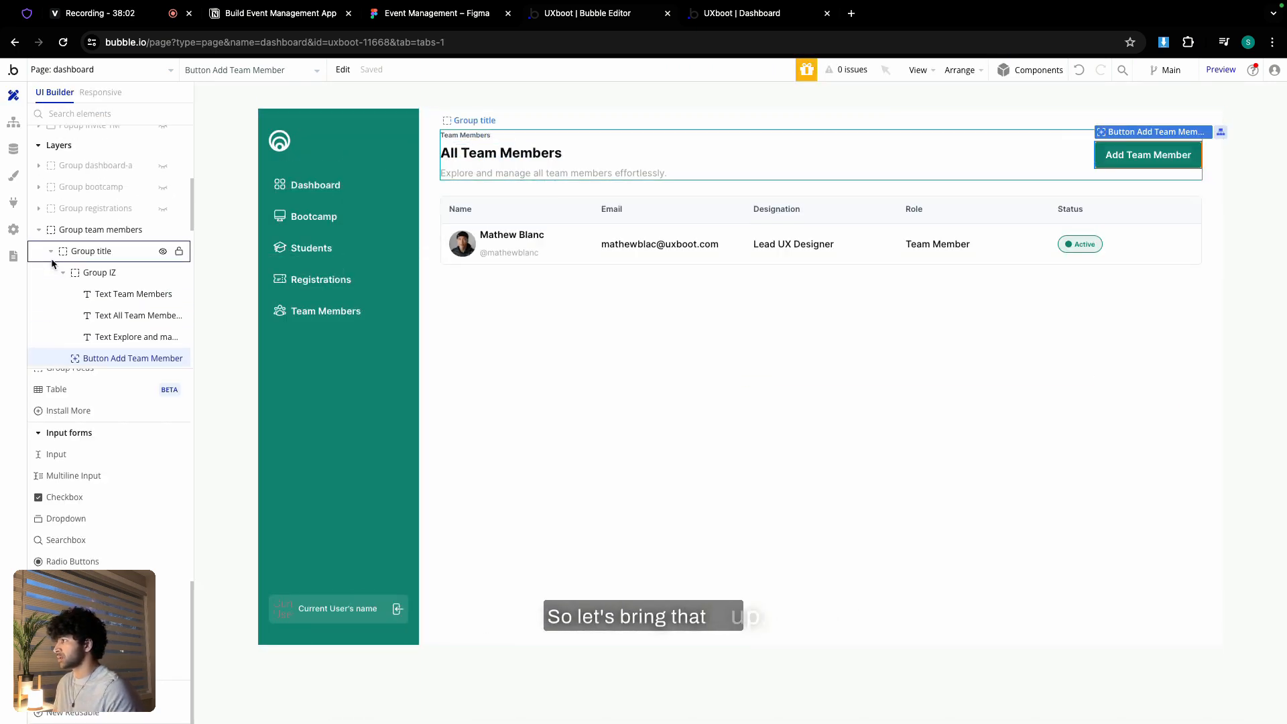
{"action": "left_click", "coordinate": [163, 231]}
{"action": "left_click", "coordinate": [114, 234]}
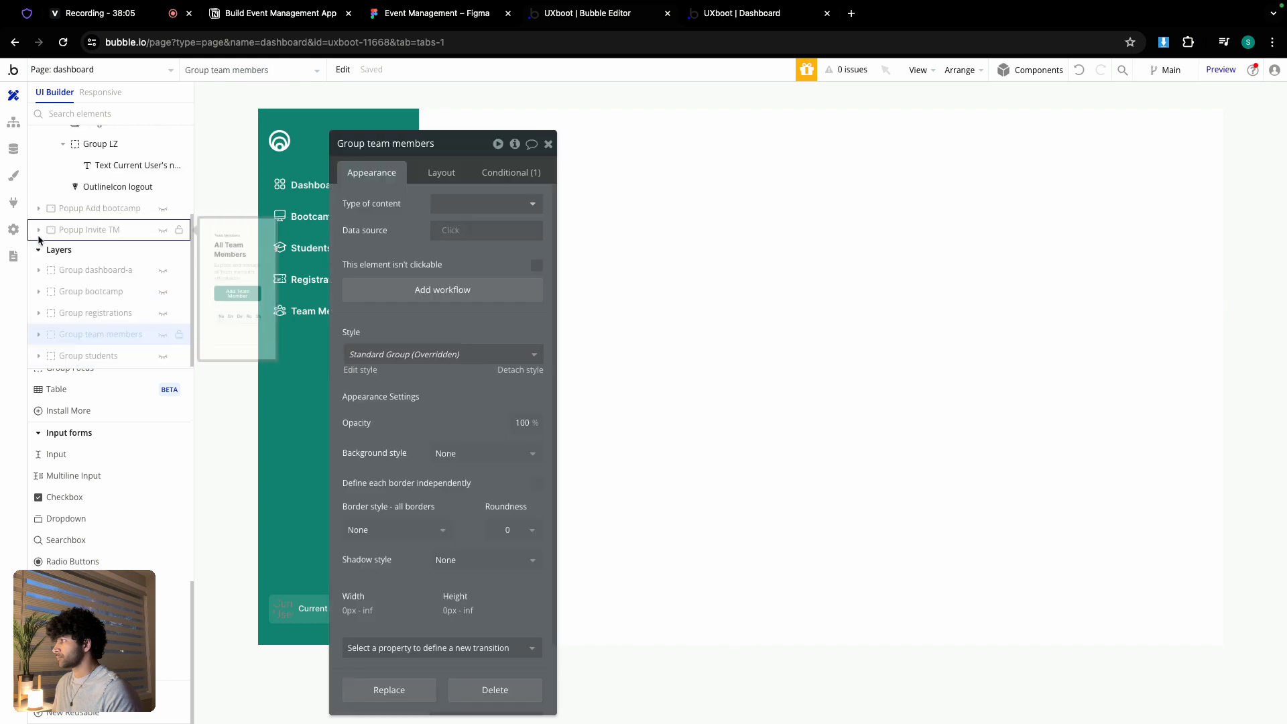
{"action": "scroll", "coordinate": [120, 268], "scroll_direction": "up", "scroll_amount": 2}
{"action": "left_click", "coordinate": [161, 287]}
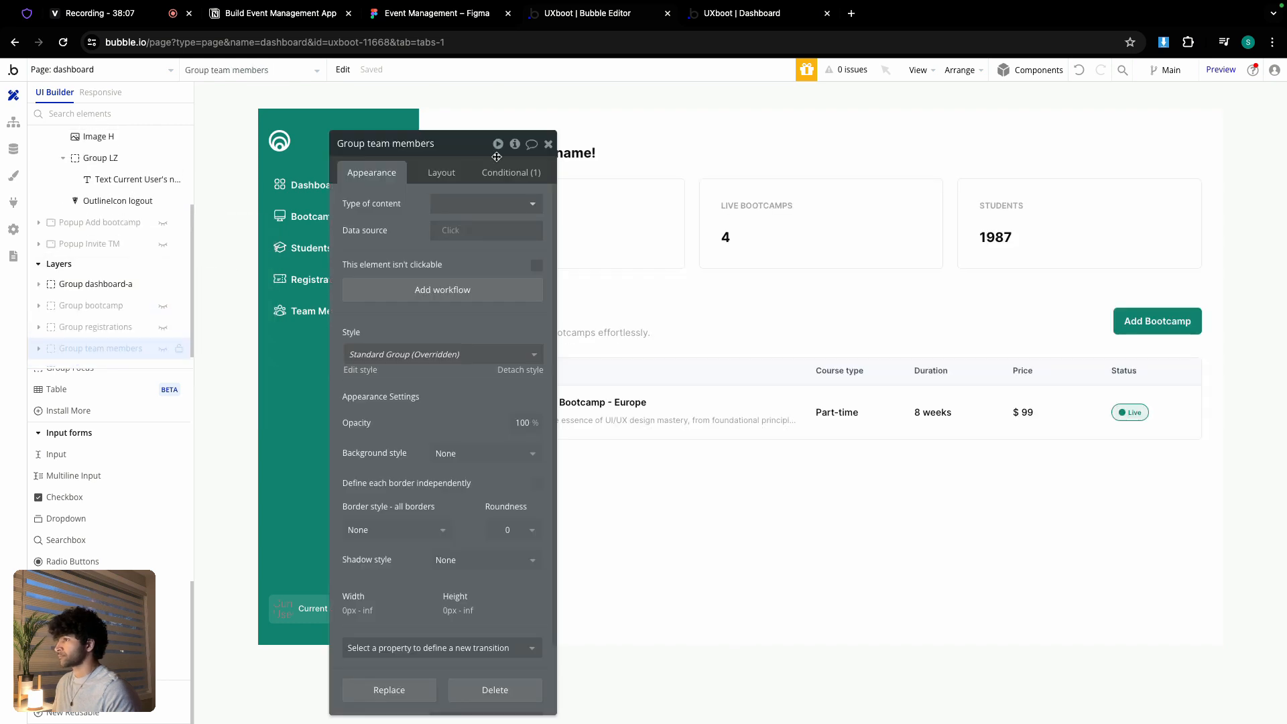
{"action": "left_click", "coordinate": [548, 143]}
- Replace the $ 40,000 sales text with Search for Bookings:each item's price:sum
{"action": "double_click", "coordinate": [480, 245]}
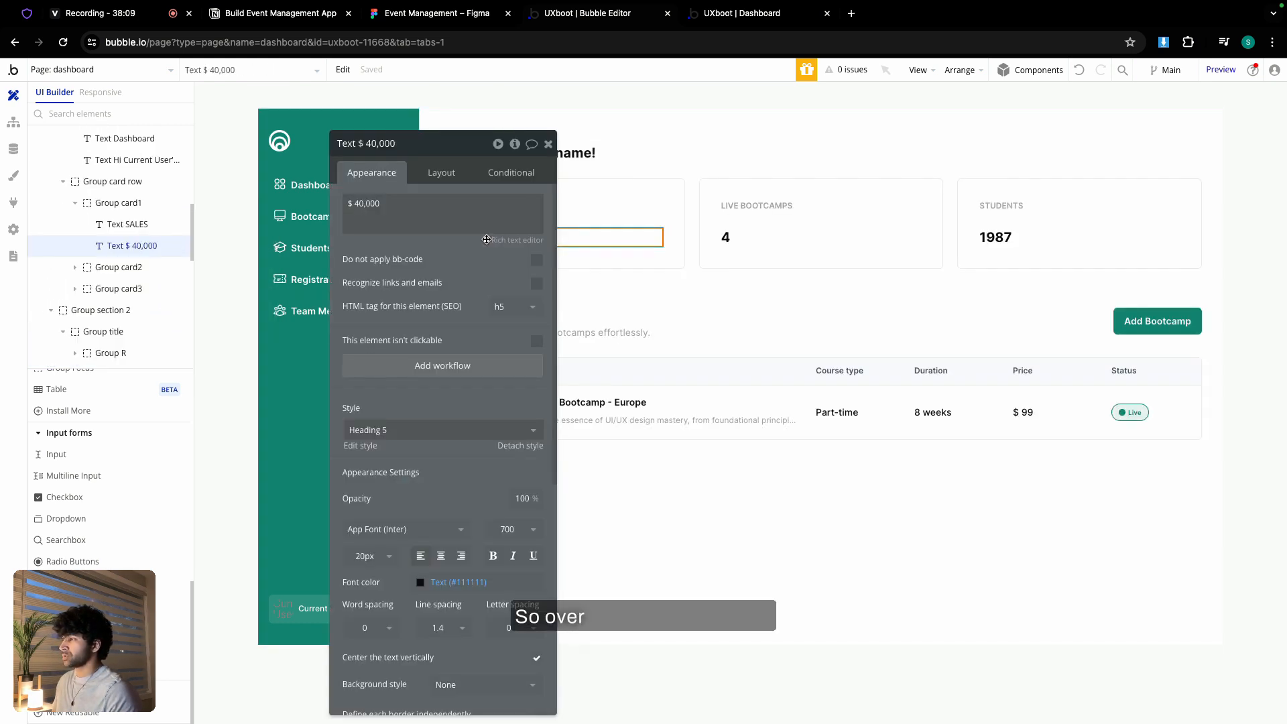
{"action": "triple_click", "coordinate": [401, 211]}
{"action": "left_click", "coordinate": [566, 204]}
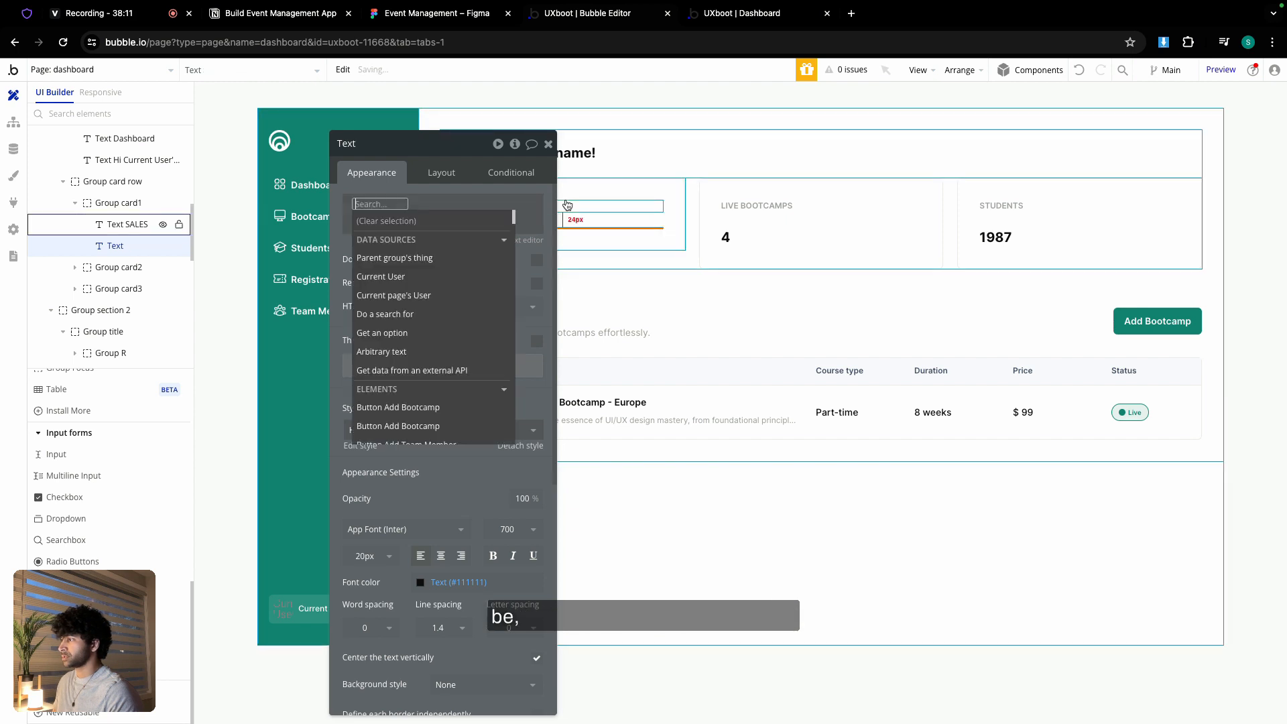
{"action": "left_click", "coordinate": [411, 309]}
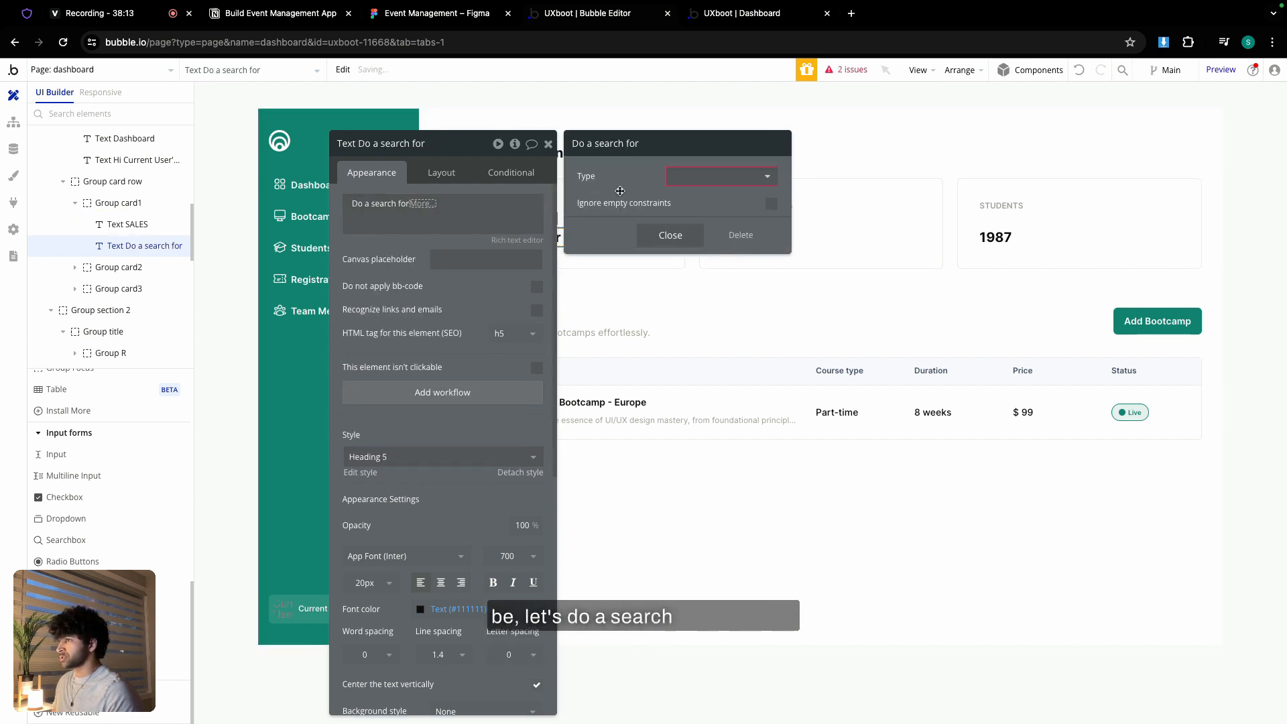
{"action": "left_click", "coordinate": [700, 177]}
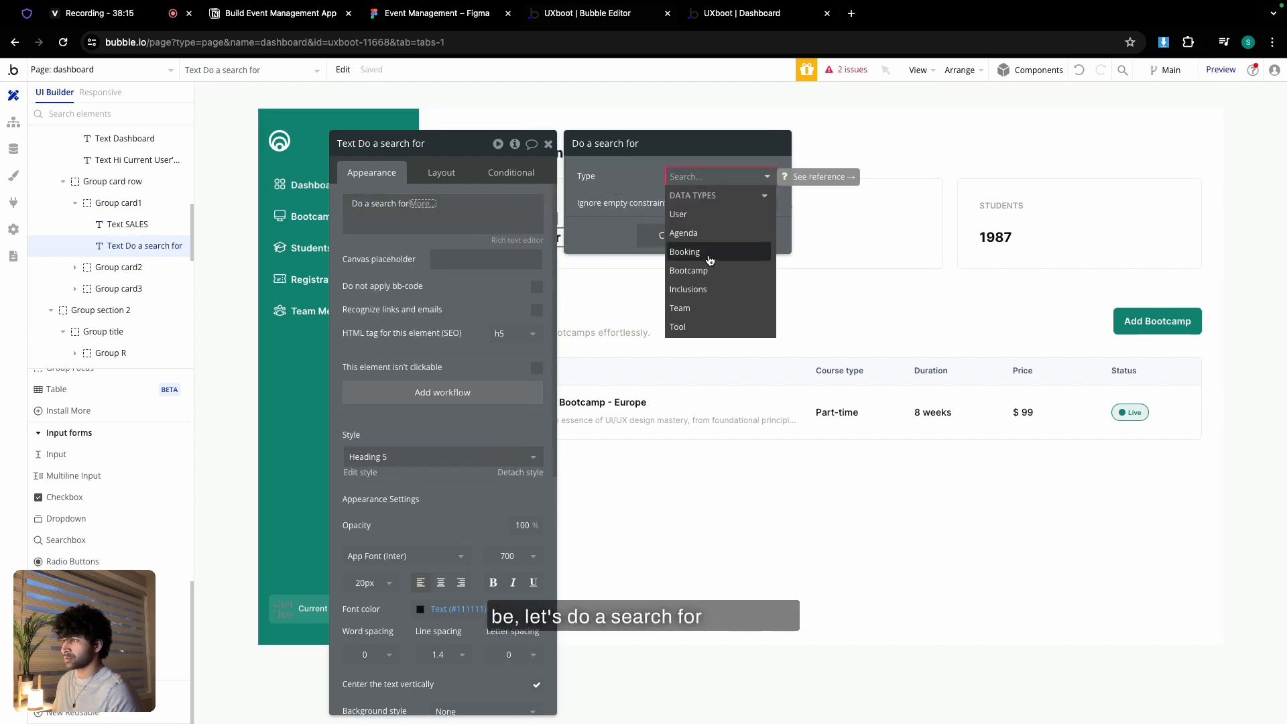
{"action": "left_click", "coordinate": [685, 252]}
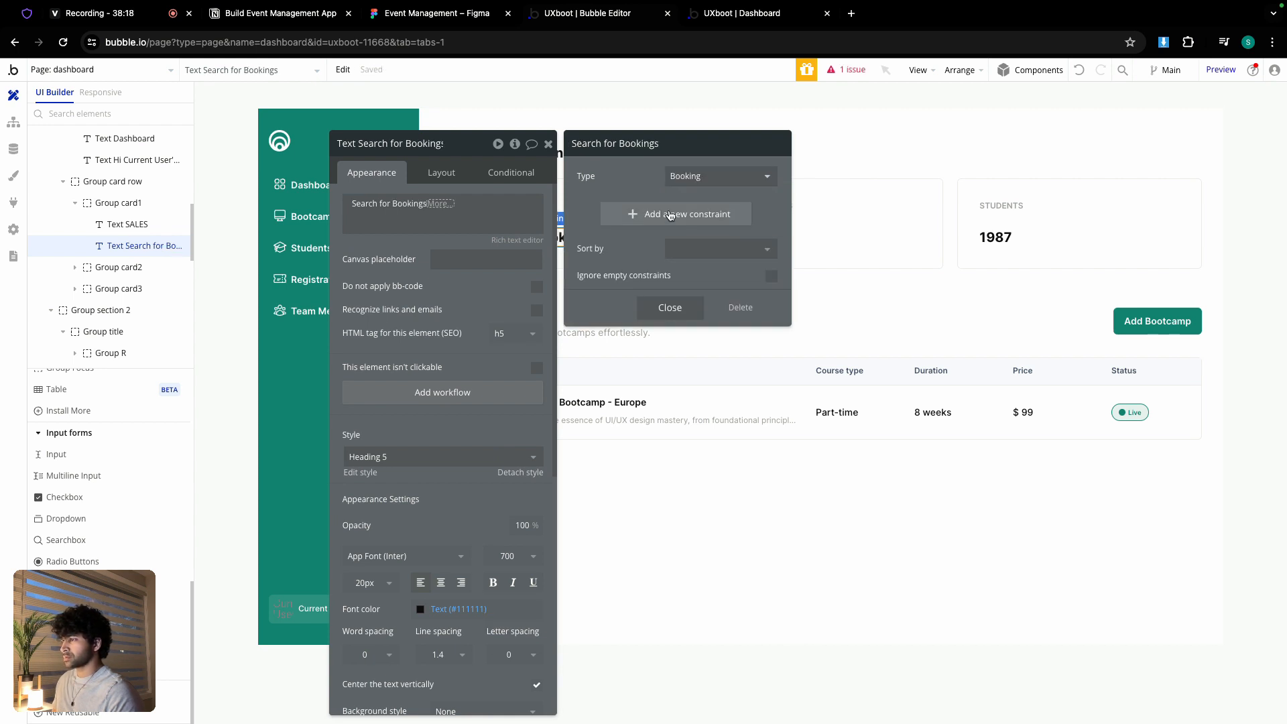
{"action": "left_click", "coordinate": [668, 307]}
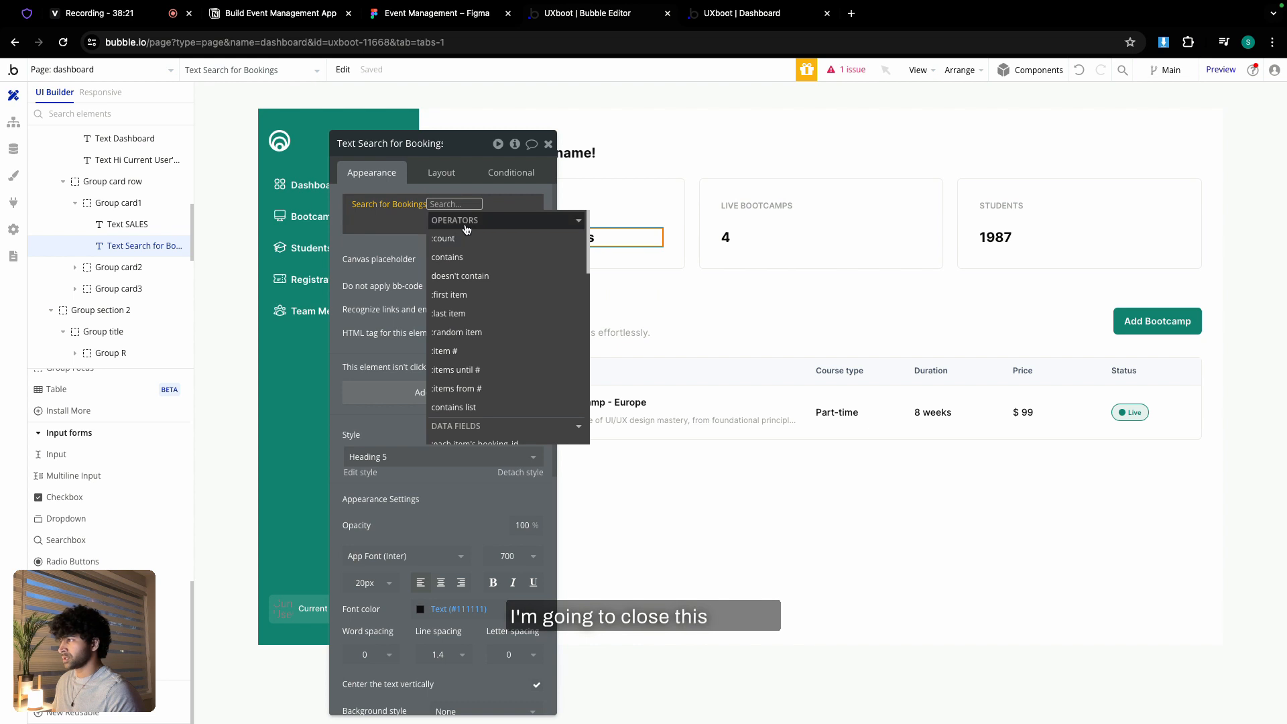
{"action": "scroll", "coordinate": [468, 297], "scroll_direction": "down", "scroll_amount": 5}
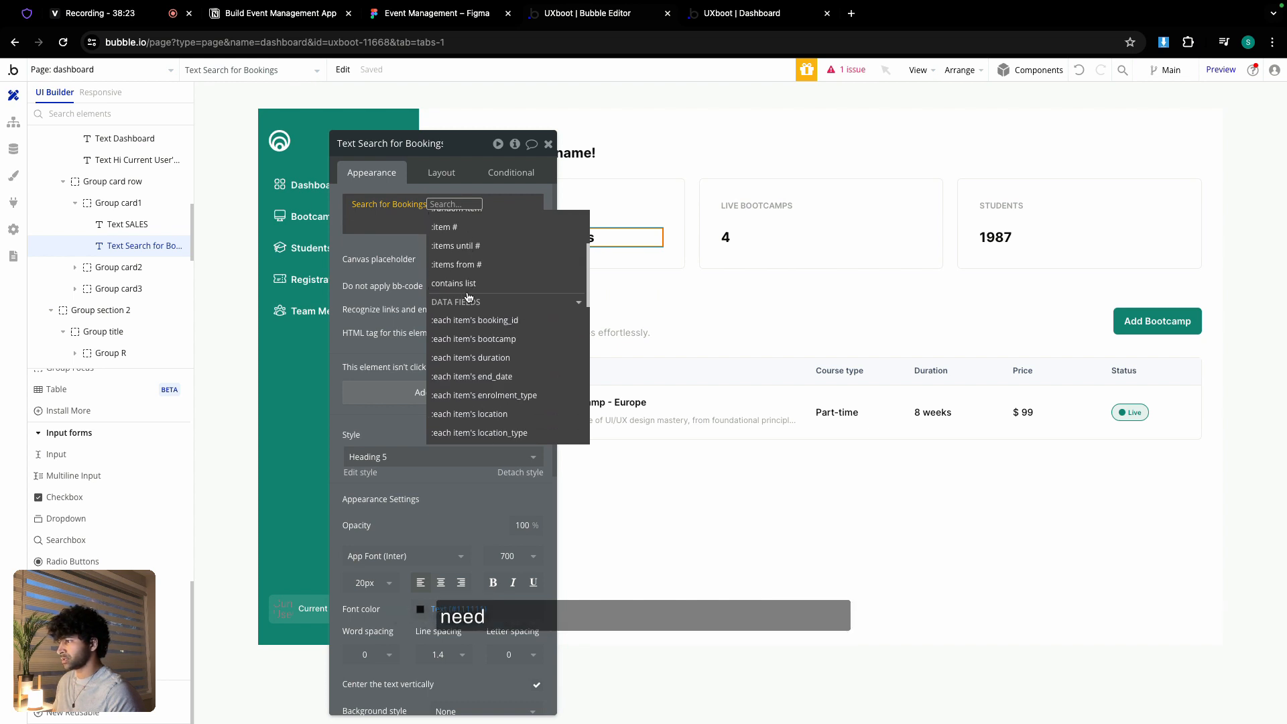
{"action": "scroll", "coordinate": [468, 297], "scroll_direction": "down", "scroll_amount": 3}
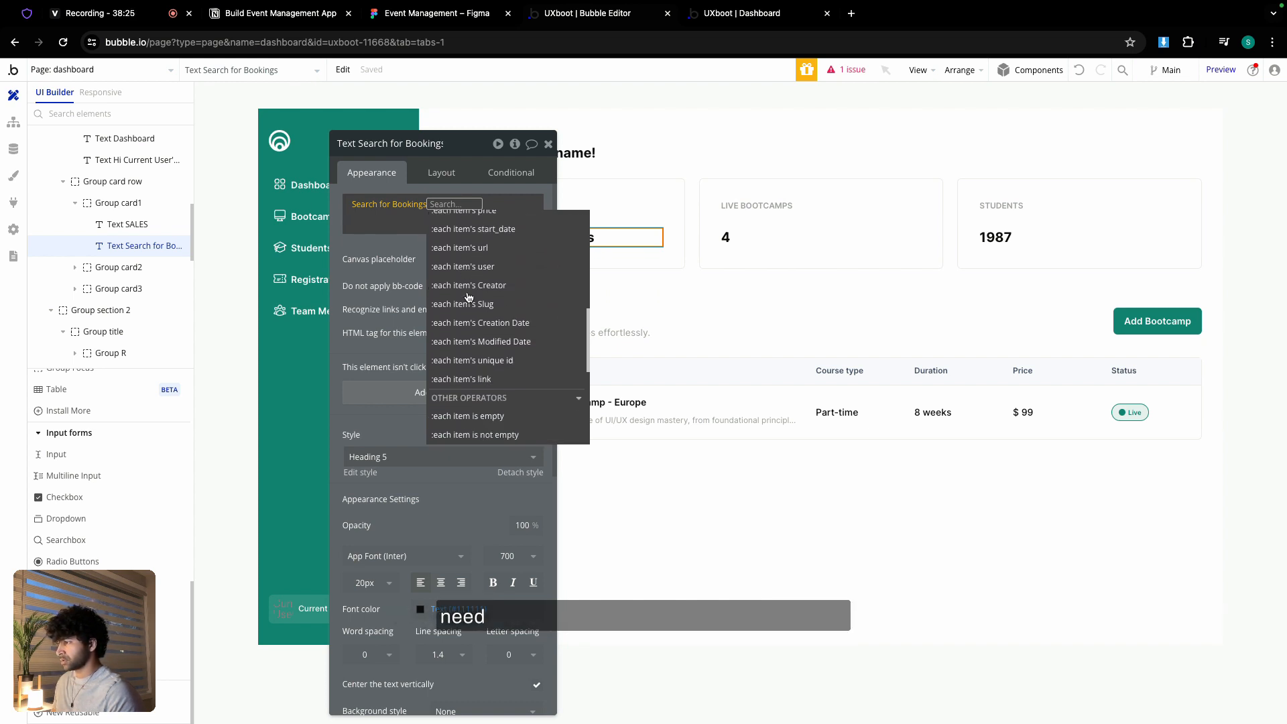
{"action": "scroll", "coordinate": [468, 297], "scroll_direction": "up", "scroll_amount": 3}
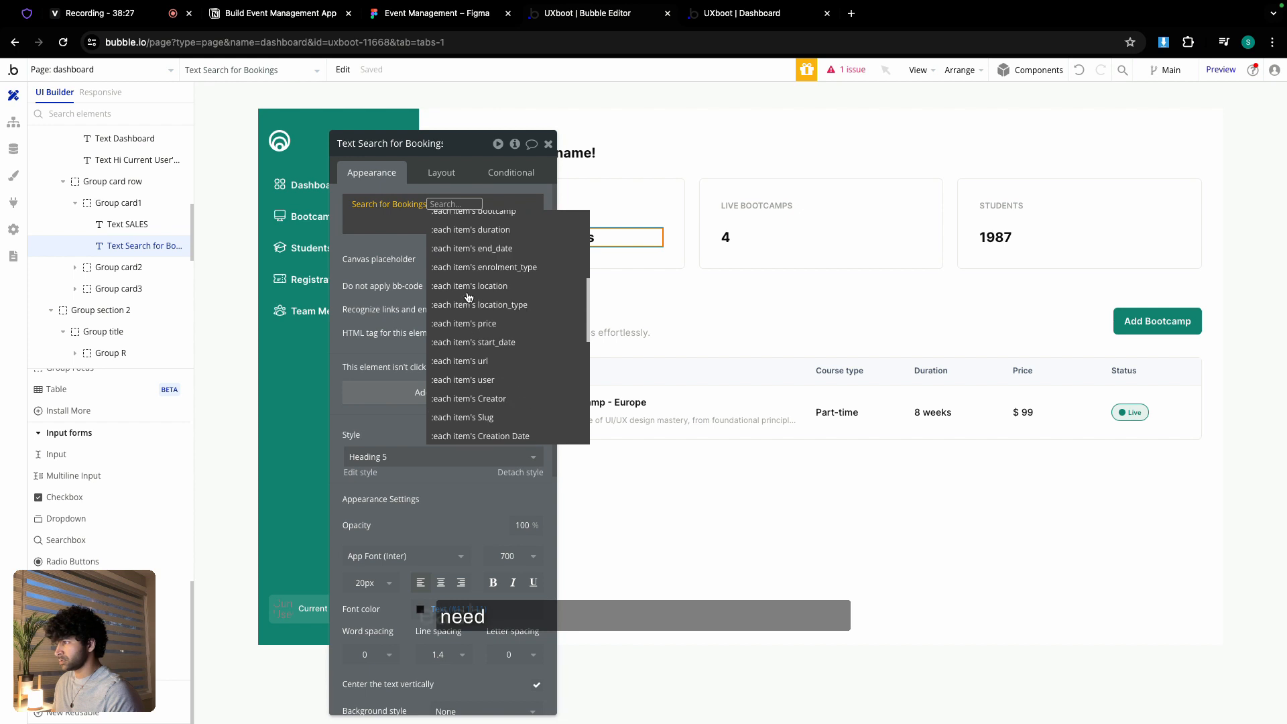
{"action": "scroll", "coordinate": [468, 297], "scroll_direction": "up", "scroll_amount": 2}
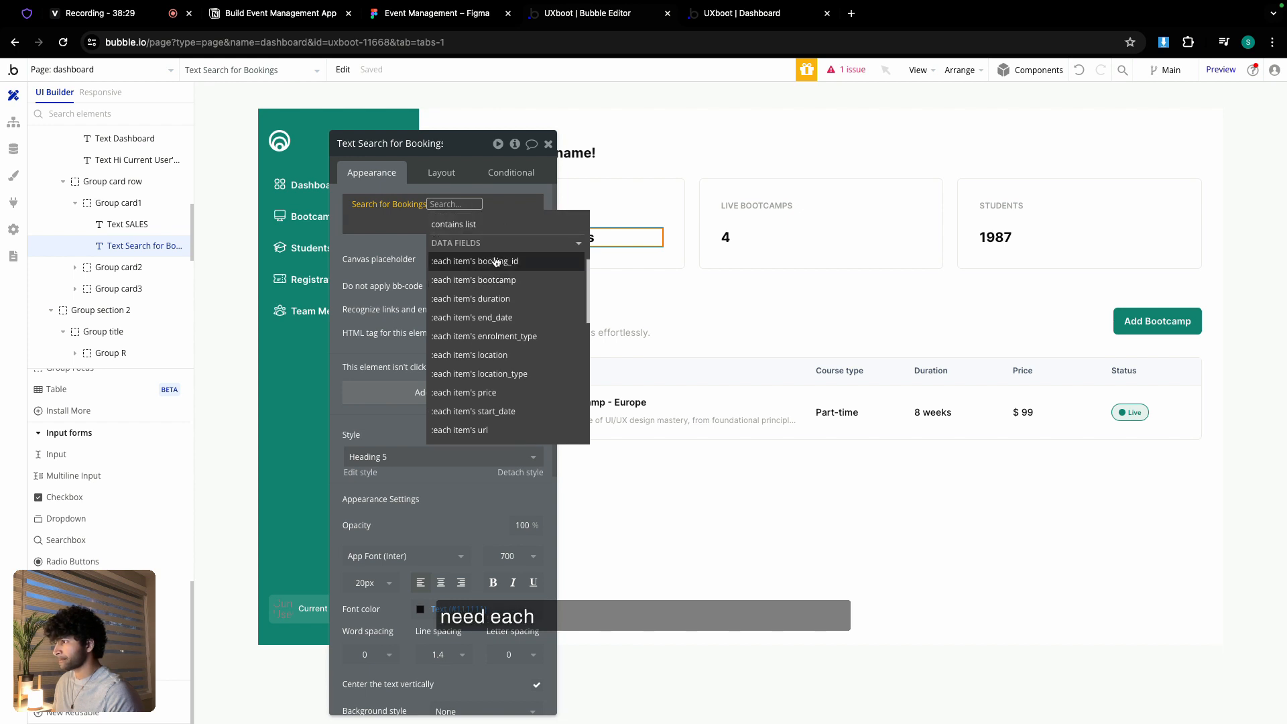
{"action": "left_click", "coordinate": [499, 381]}
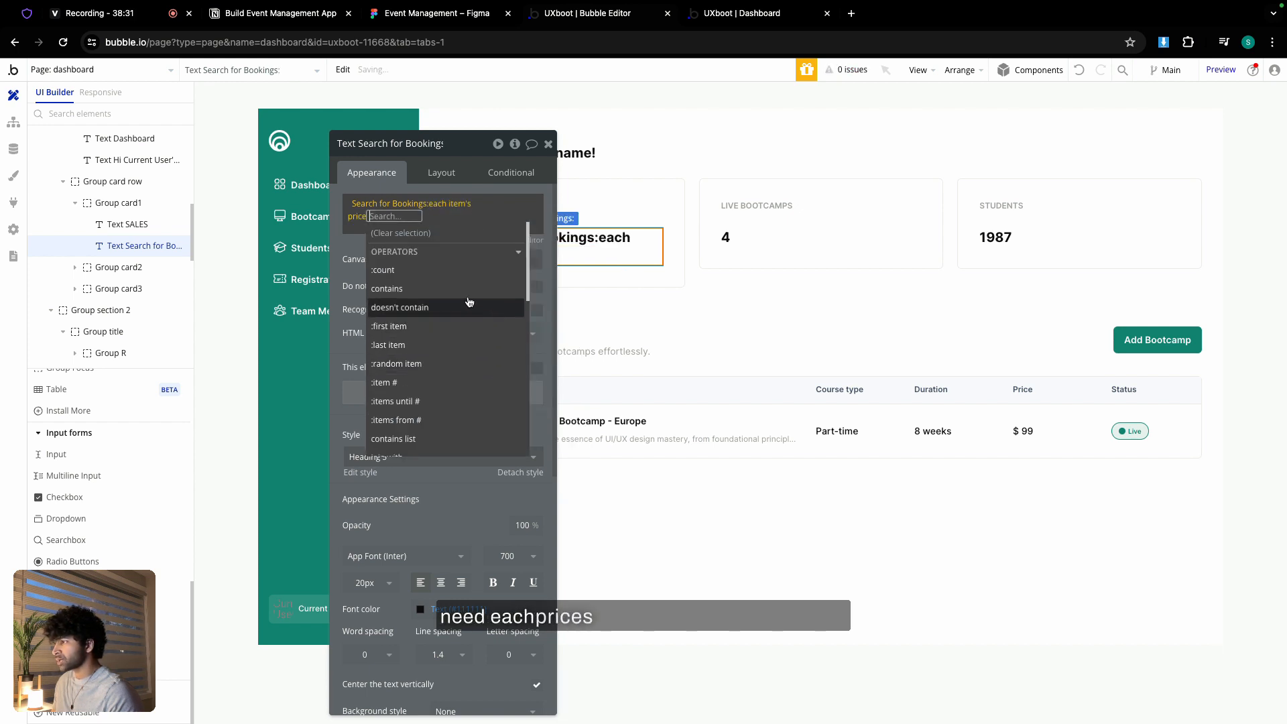
{"action": "scroll", "coordinate": [425, 356], "scroll_direction": "down", "scroll_amount": 2}
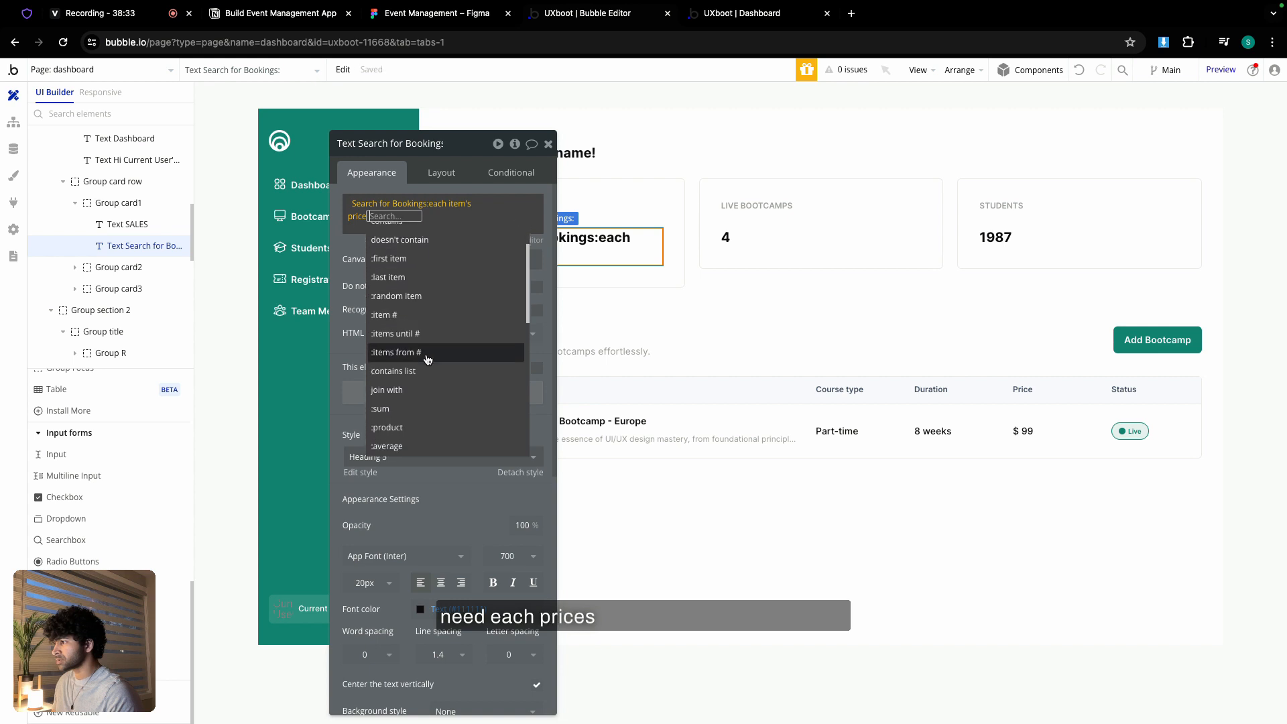
{"action": "left_click", "coordinate": [420, 409]}
- Format the sales total as currency with 0 decimals, comma separator and $ symbol
{"action": "left_click", "coordinate": [426, 273]}
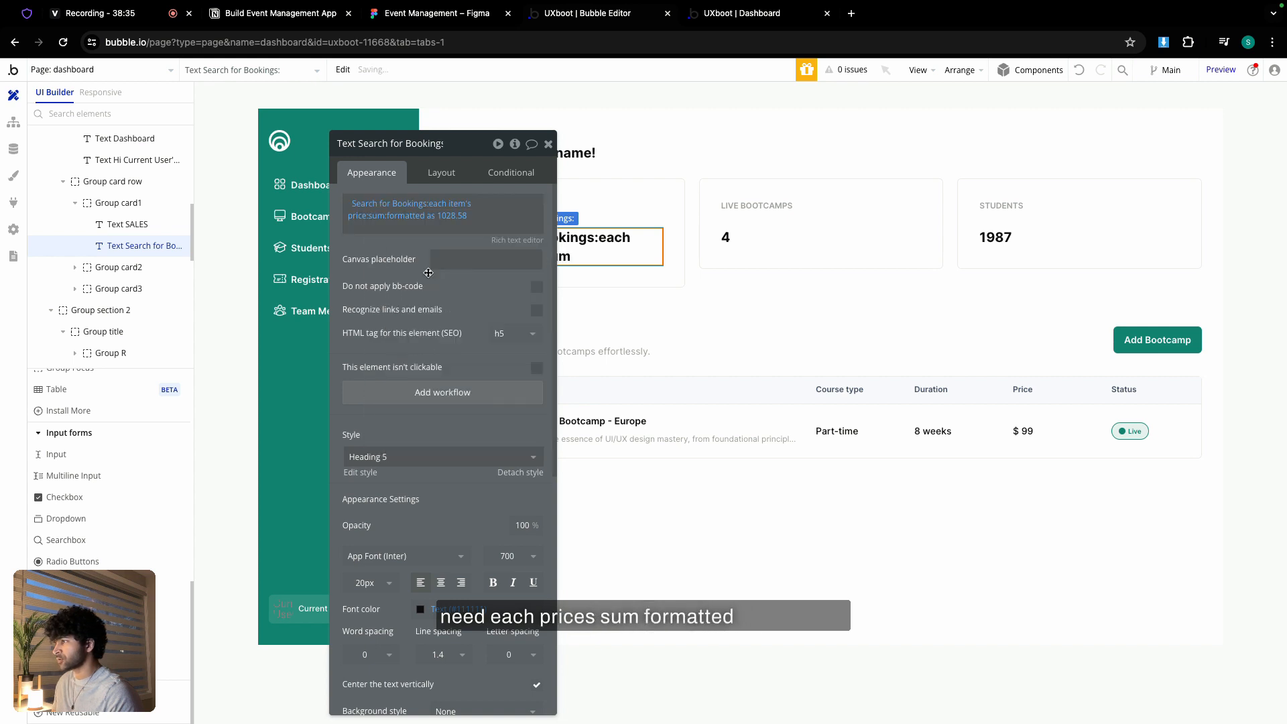
{"action": "left_click", "coordinate": [718, 177]}
{"action": "left_click", "coordinate": [691, 239]}
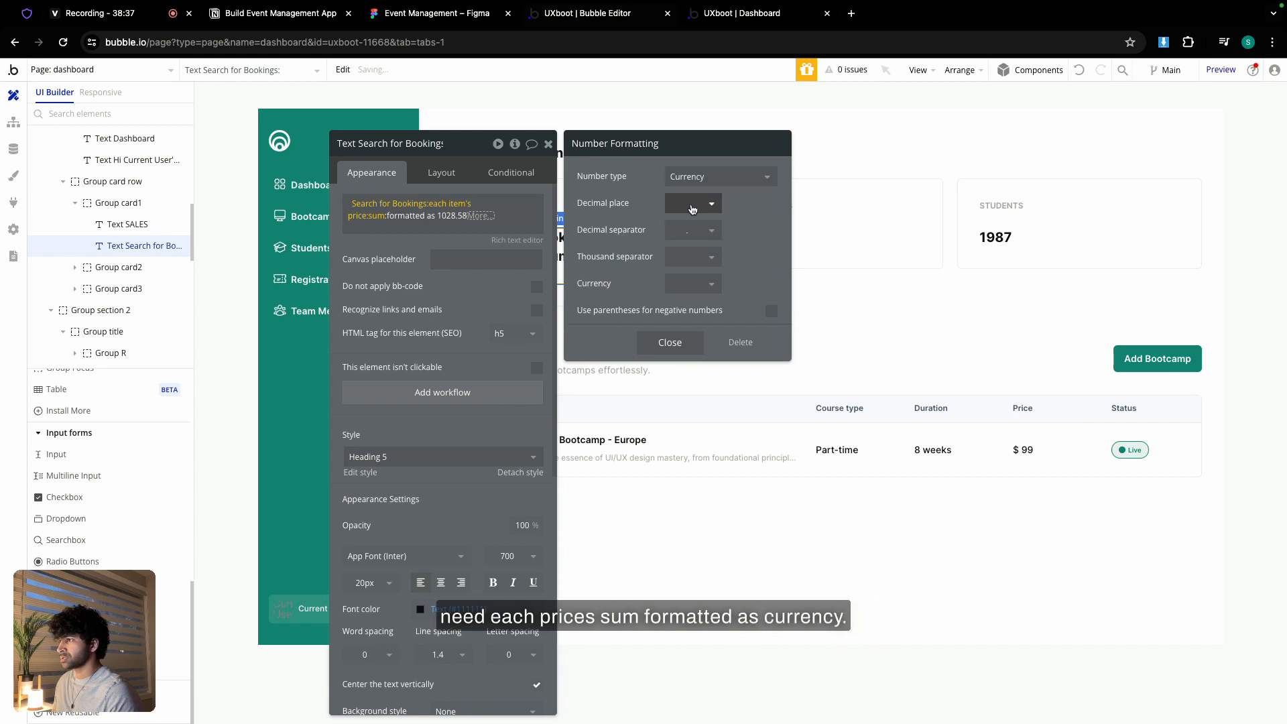
{"action": "left_click", "coordinate": [691, 204]}
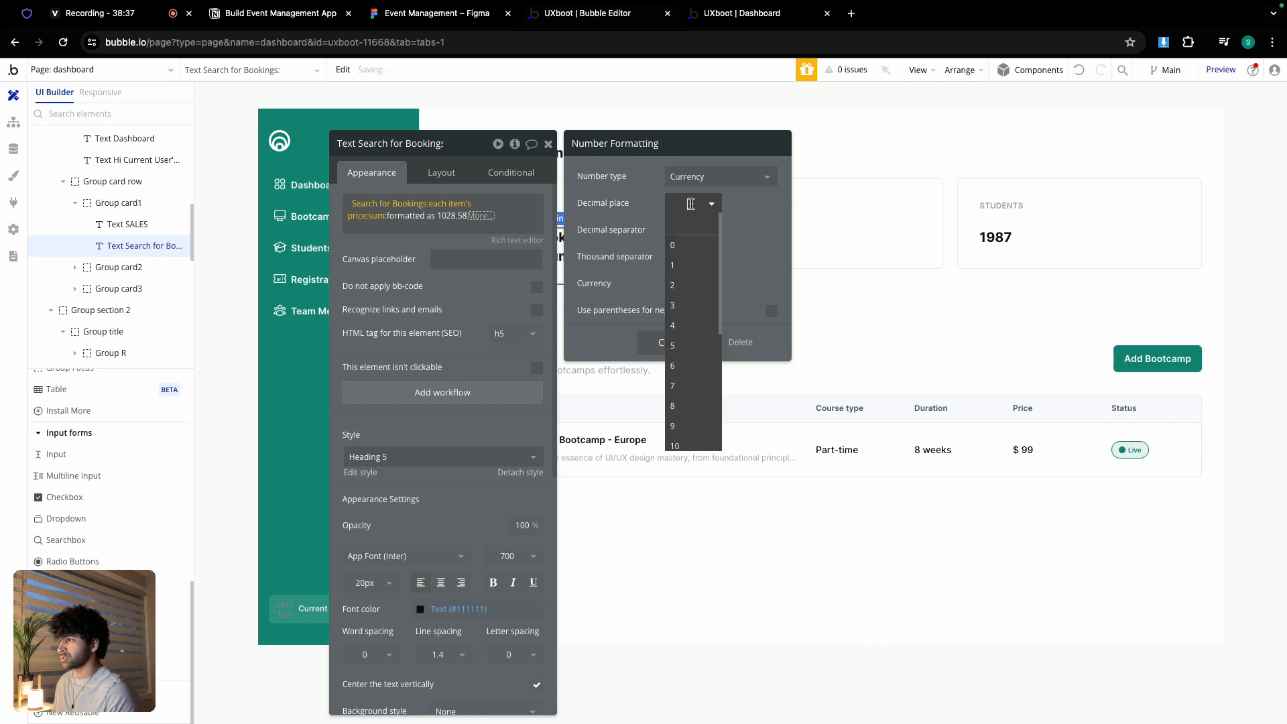
{"action": "left_click", "coordinate": [683, 246]}
{"action": "left_click", "coordinate": [689, 257]}
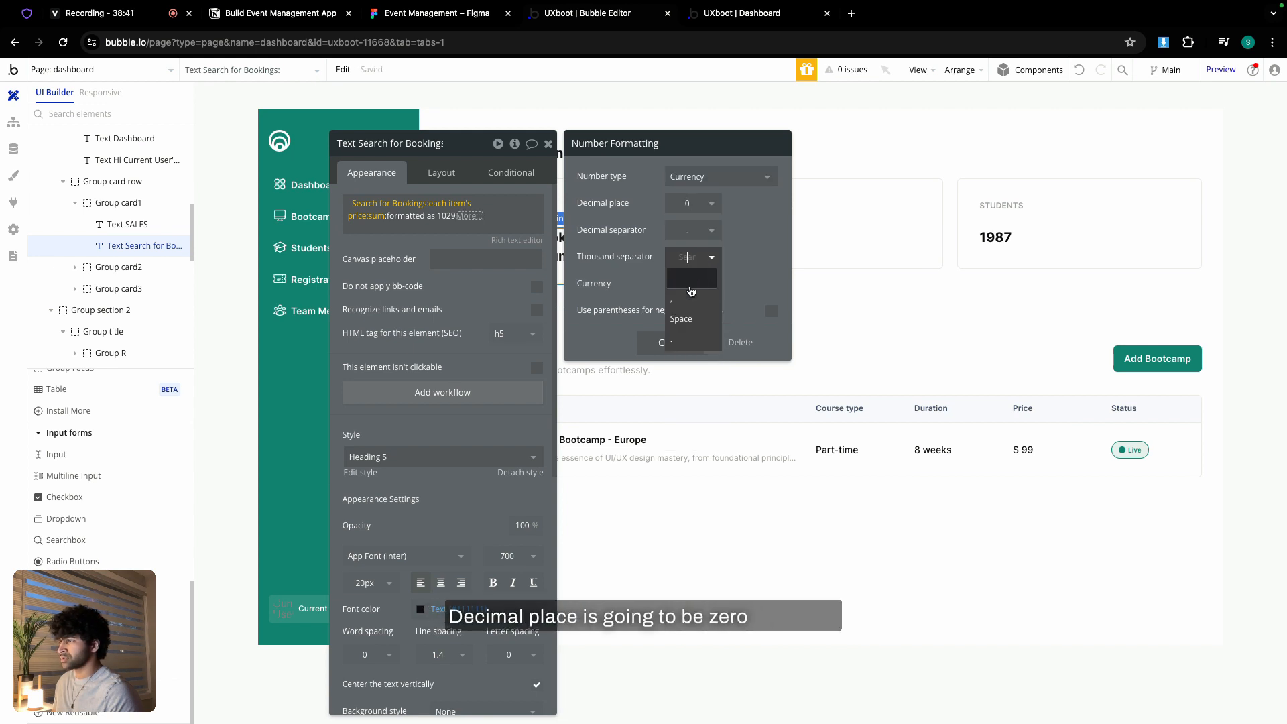
{"action": "left_click", "coordinate": [683, 302]}
{"action": "left_click", "coordinate": [692, 284]}
{"action": "left_click", "coordinate": [689, 328]}
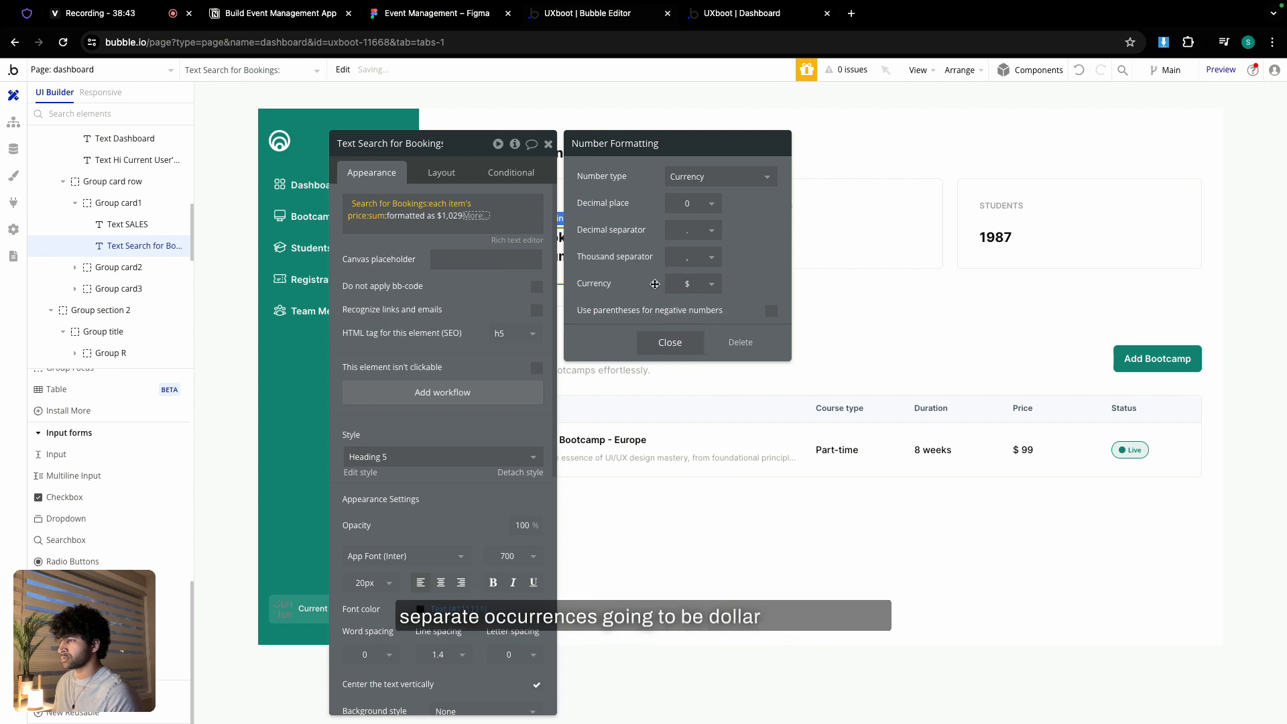
{"action": "left_click", "coordinate": [670, 343]}
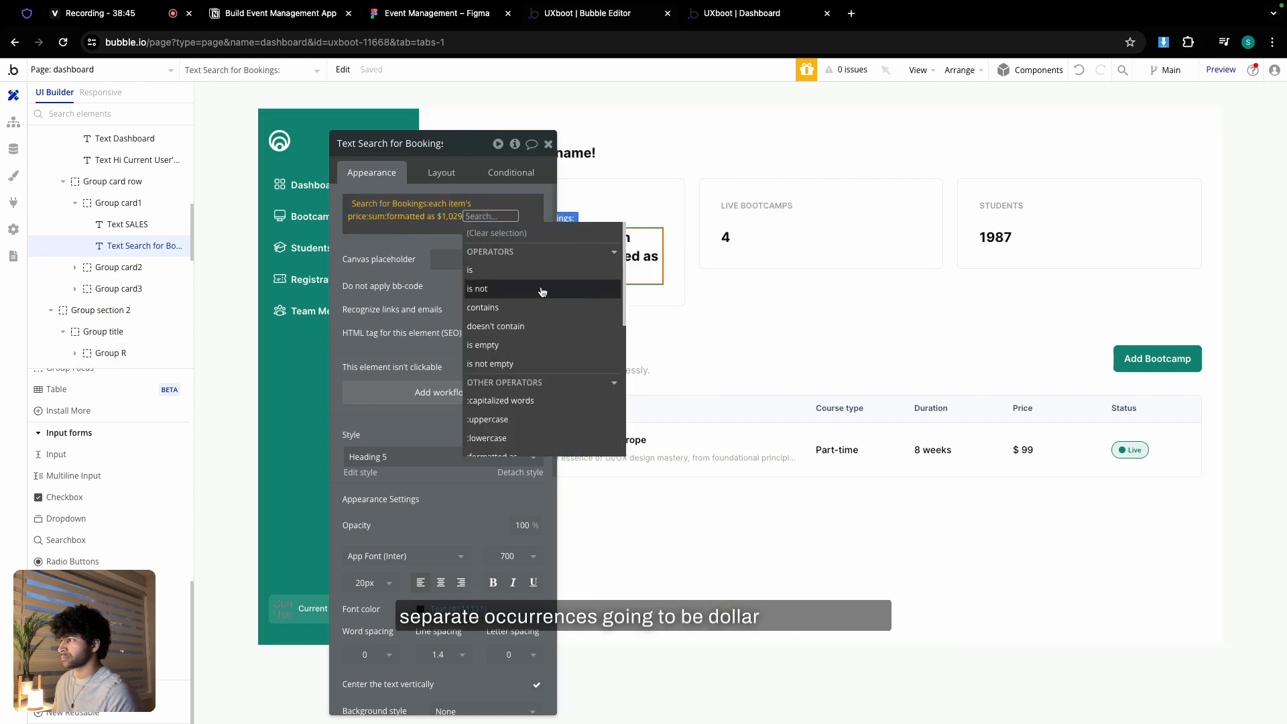
{"action": "left_click", "coordinate": [419, 260]}
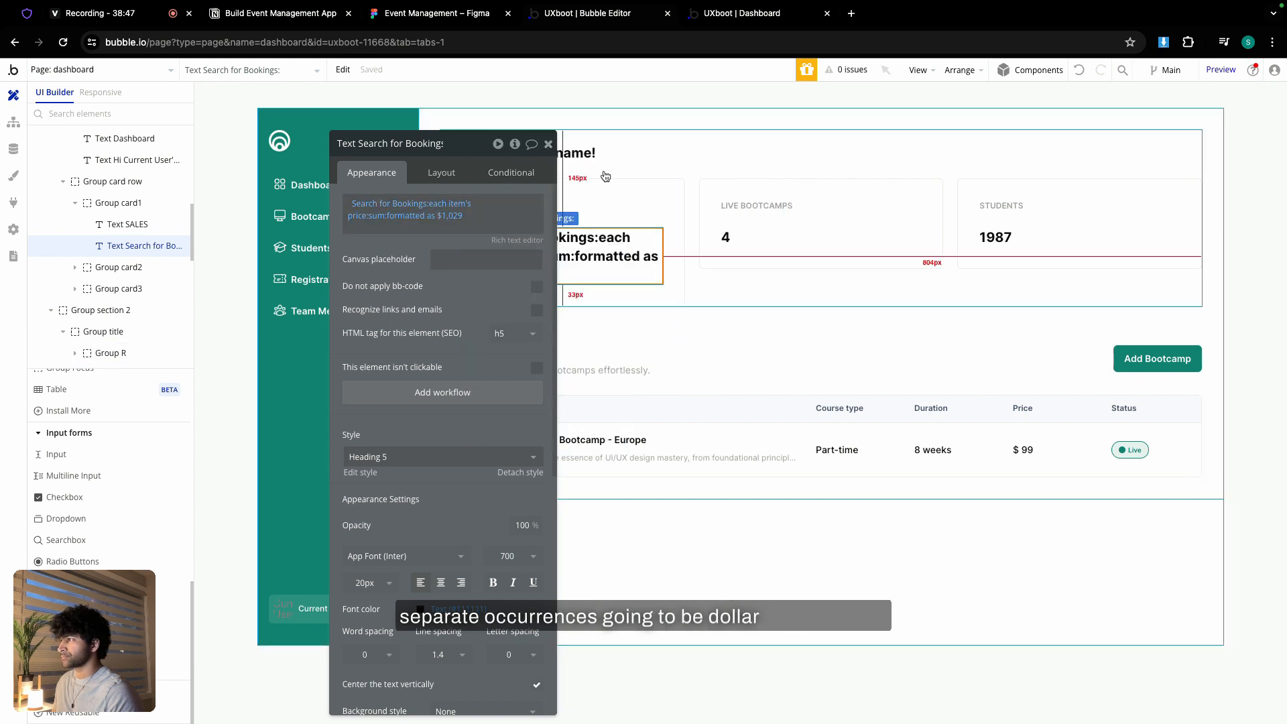
- Replace the fixed 4 on the Live Bootcamps card with a search for Bootcamps
{"action": "left_click", "coordinate": [726, 236]}
{"action": "double_click", "coordinate": [363, 202]}
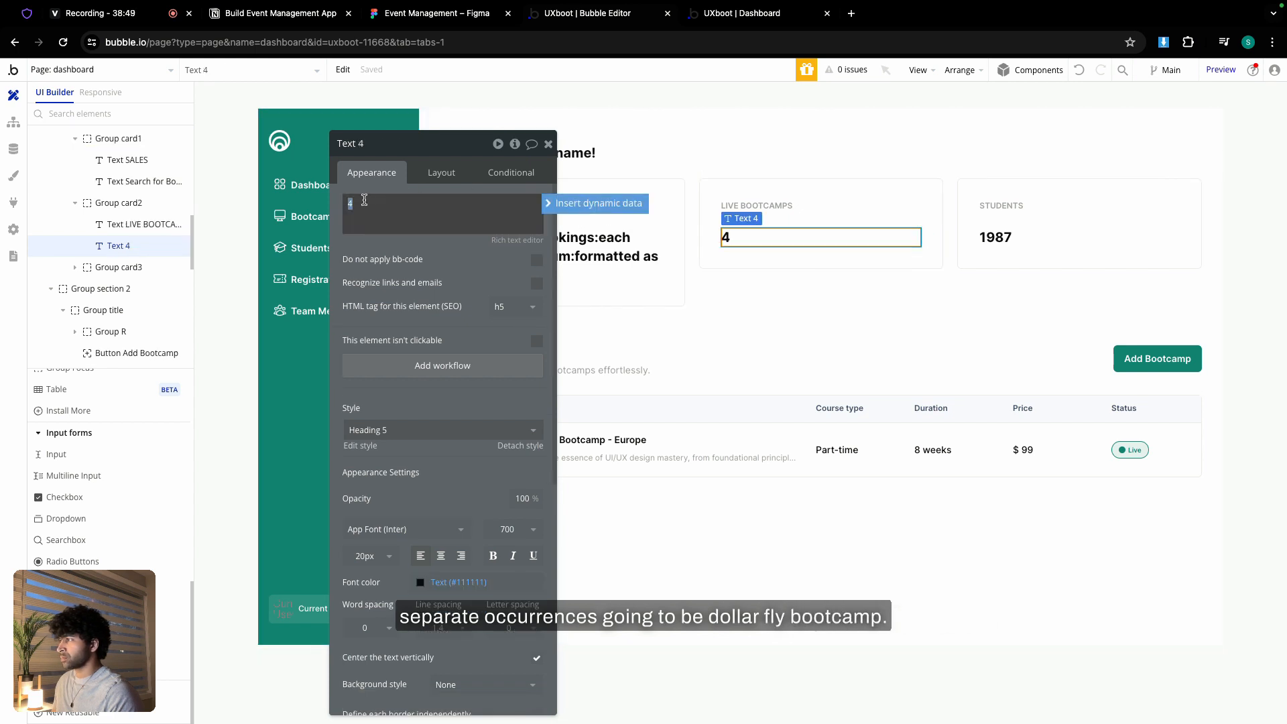
{"action": "left_click", "coordinate": [582, 206]}
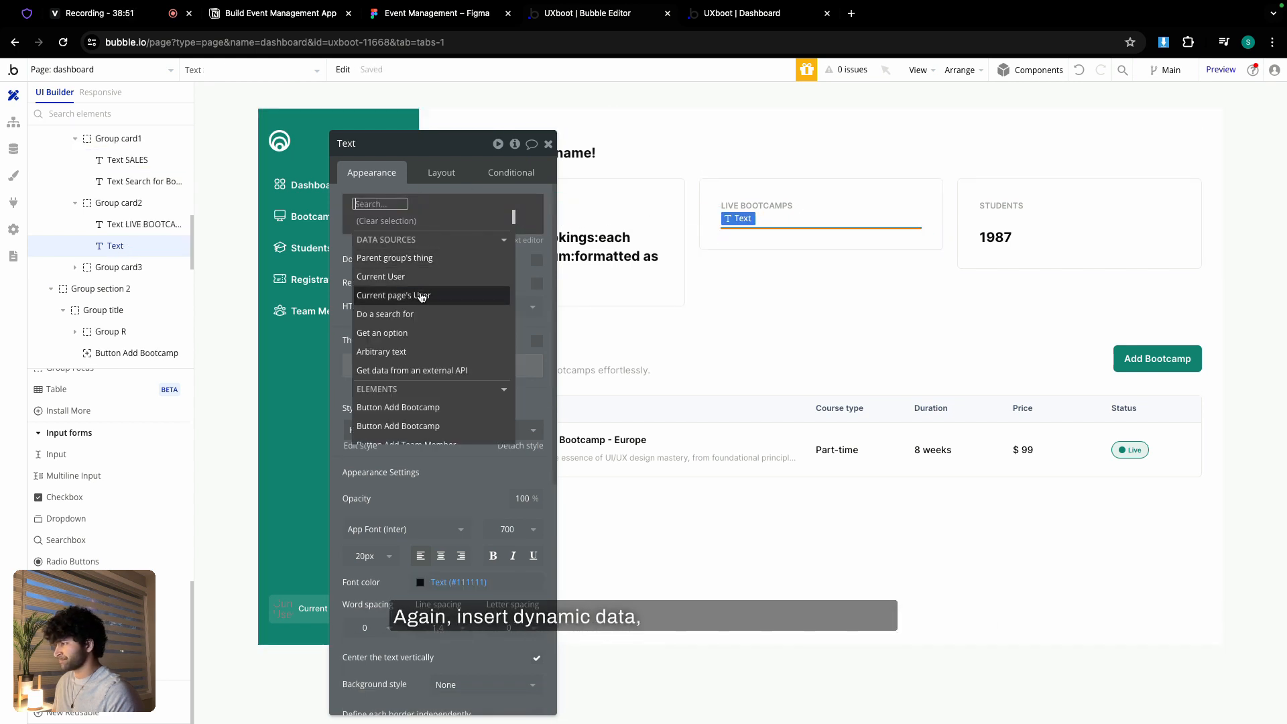
{"action": "left_click", "coordinate": [423, 314]}
{"action": "left_click", "coordinate": [710, 176]}
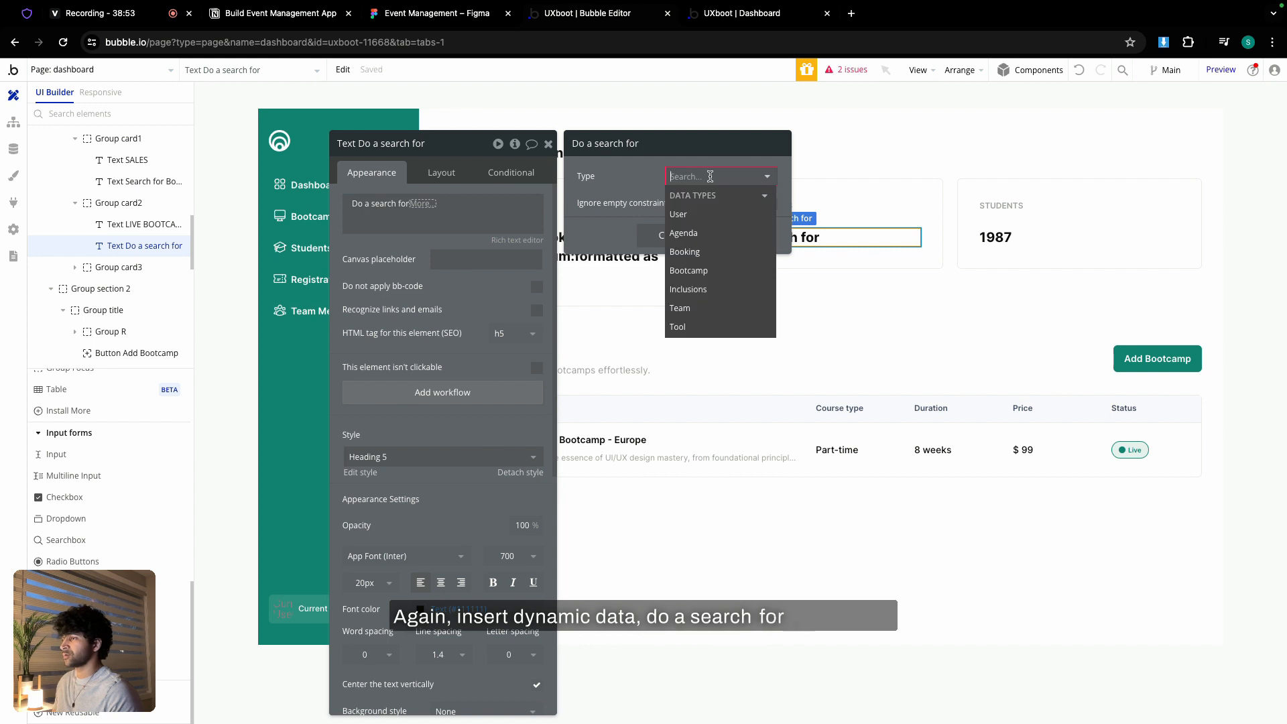
{"action": "left_click", "coordinate": [688, 270]}
- Constrain the Bootcamp search to status = Live and append :count
{"action": "left_click", "coordinate": [638, 210]}
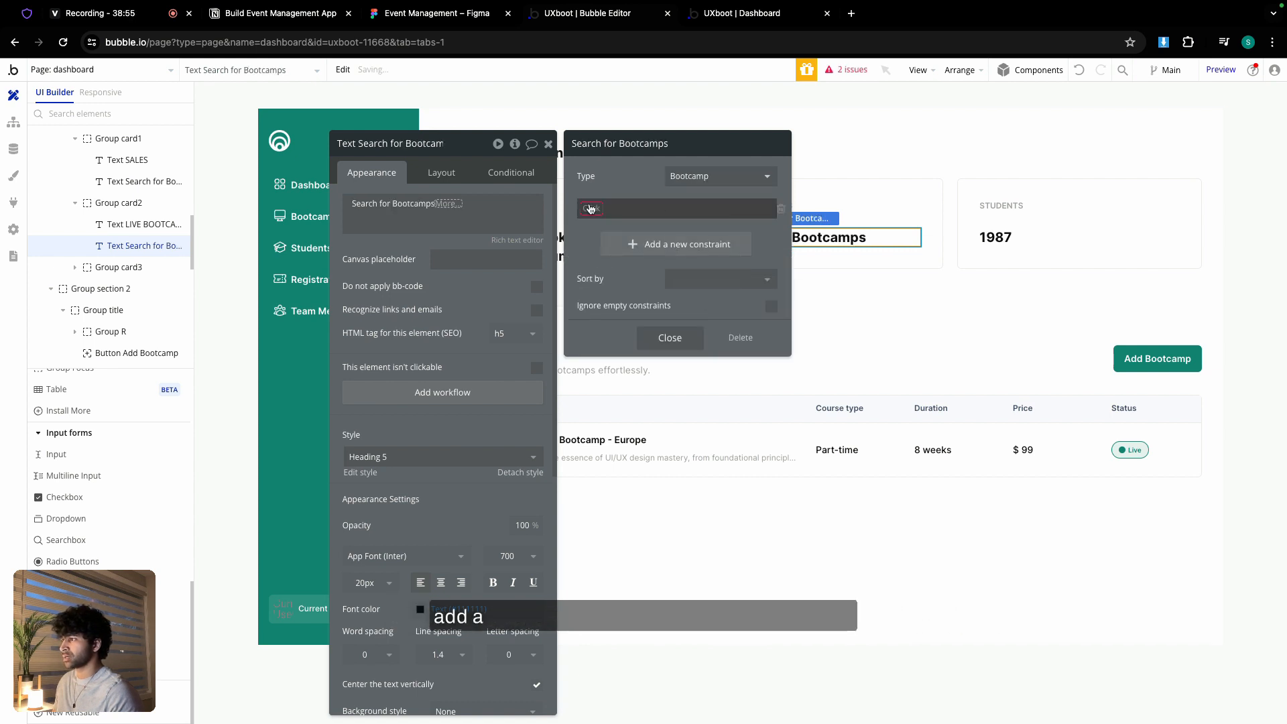
{"action": "left_click", "coordinate": [588, 206]}
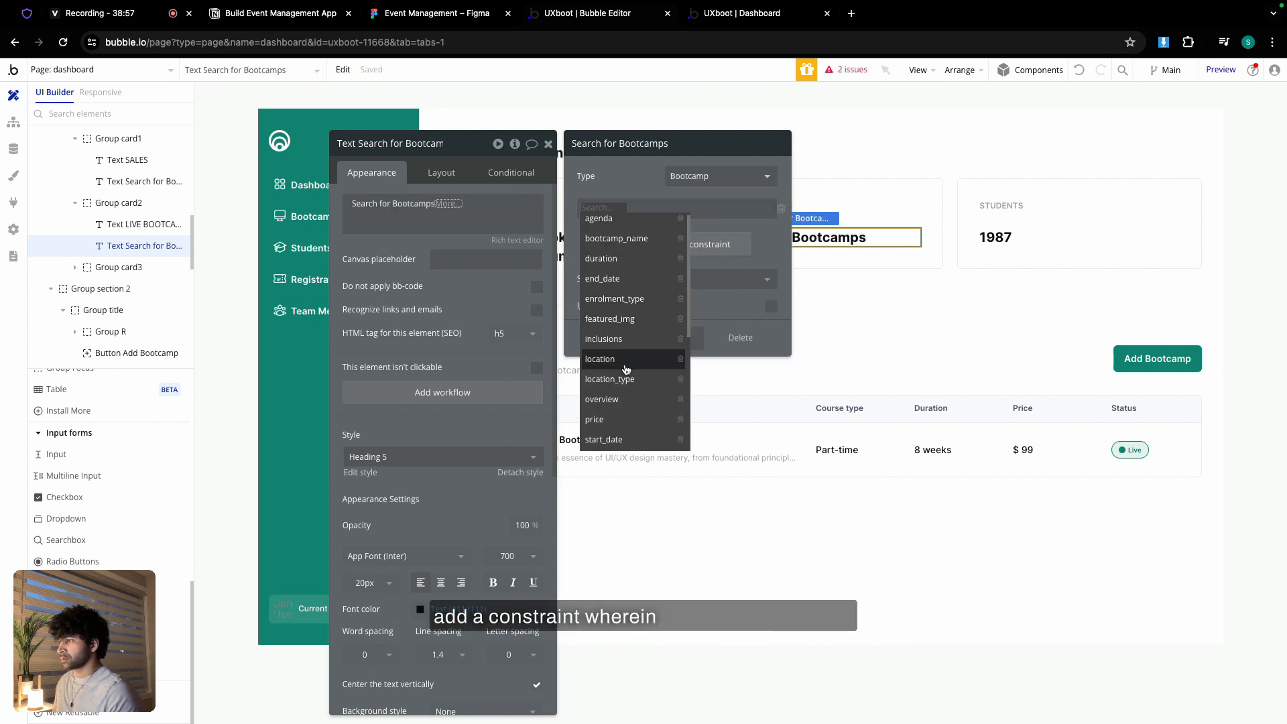
{"action": "scroll", "coordinate": [625, 373], "scroll_direction": "down", "scroll_amount": 2}
{"action": "left_click", "coordinate": [600, 428]}
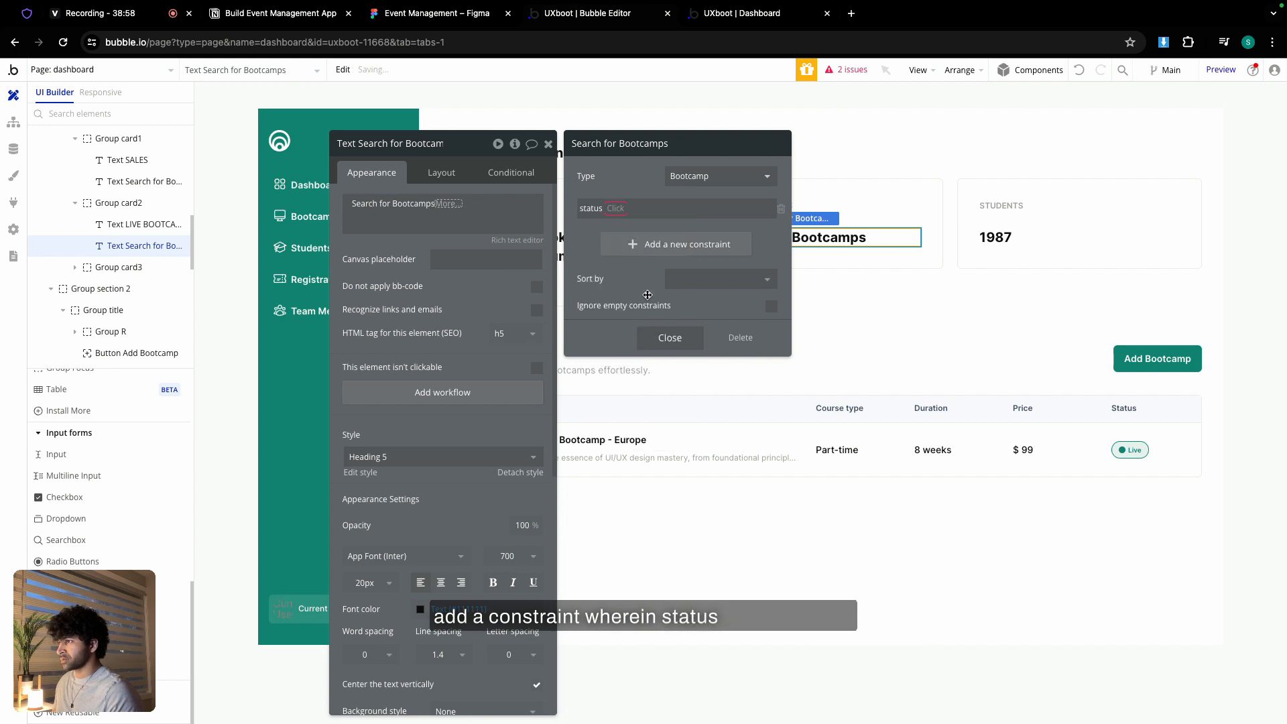
{"action": "left_click", "coordinate": [620, 209]}
{"action": "left_click", "coordinate": [621, 221]}
{"action": "left_click", "coordinate": [629, 209]}
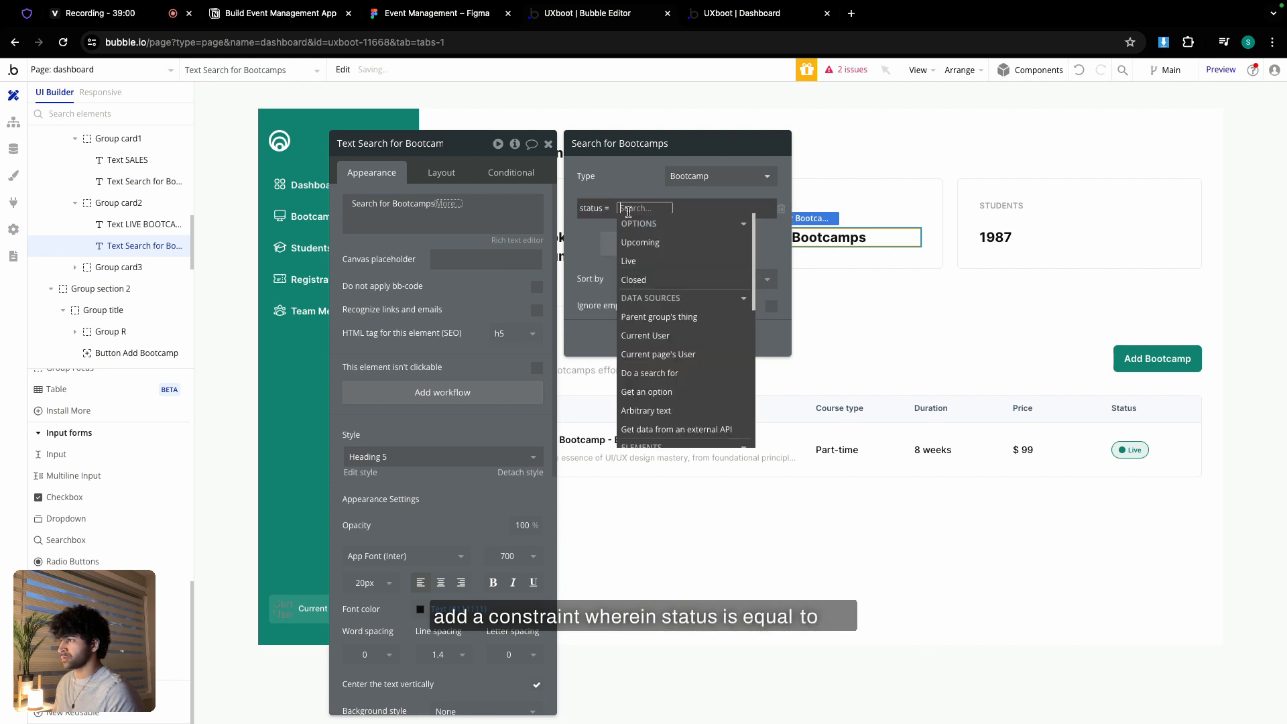
{"action": "left_click", "coordinate": [649, 261]}
{"action": "left_click", "coordinate": [637, 194]}
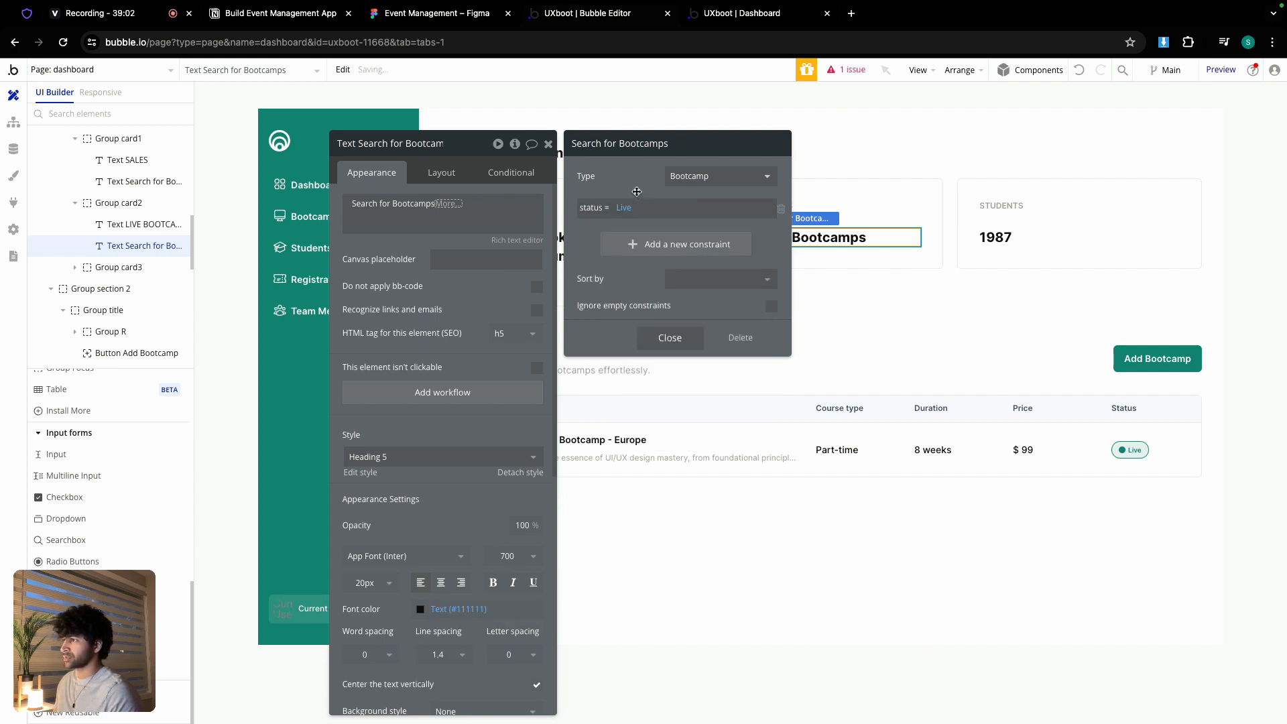
{"action": "left_click", "coordinate": [671, 338]}
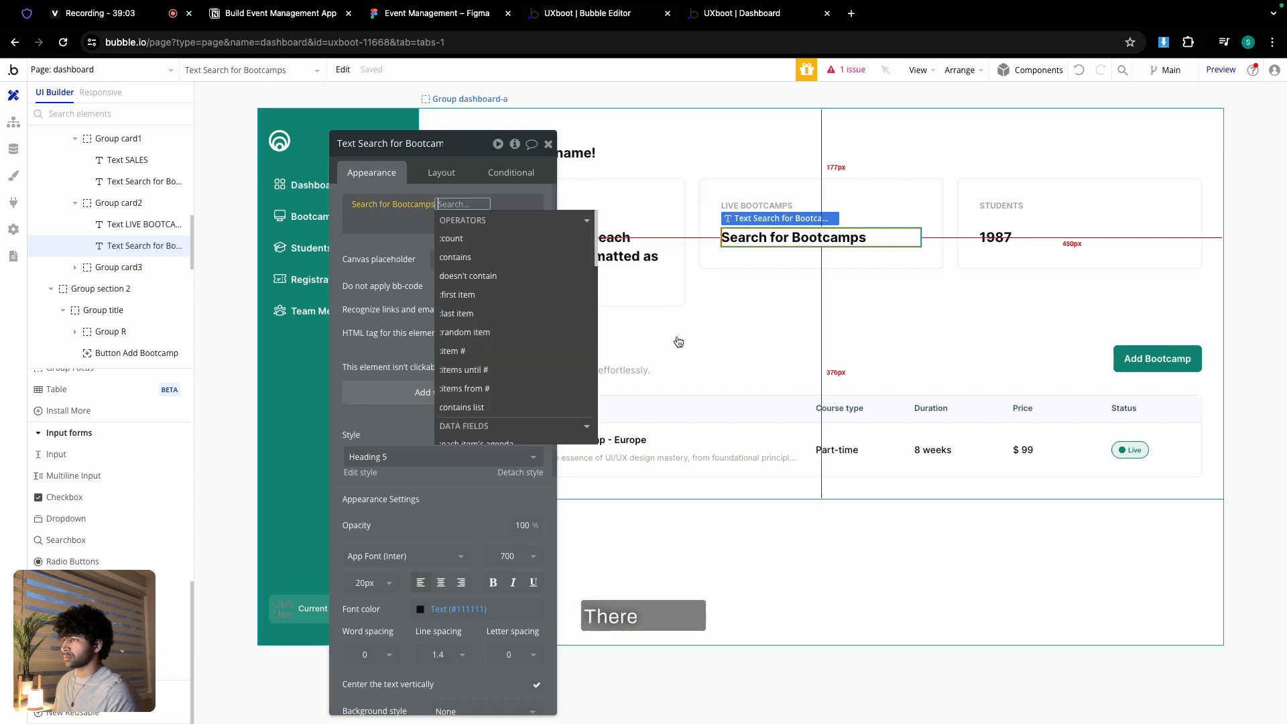
{"action": "left_click", "coordinate": [452, 238]}
{"action": "left_click", "coordinate": [836, 241]}
{"action": "left_click", "coordinate": [1004, 239]}
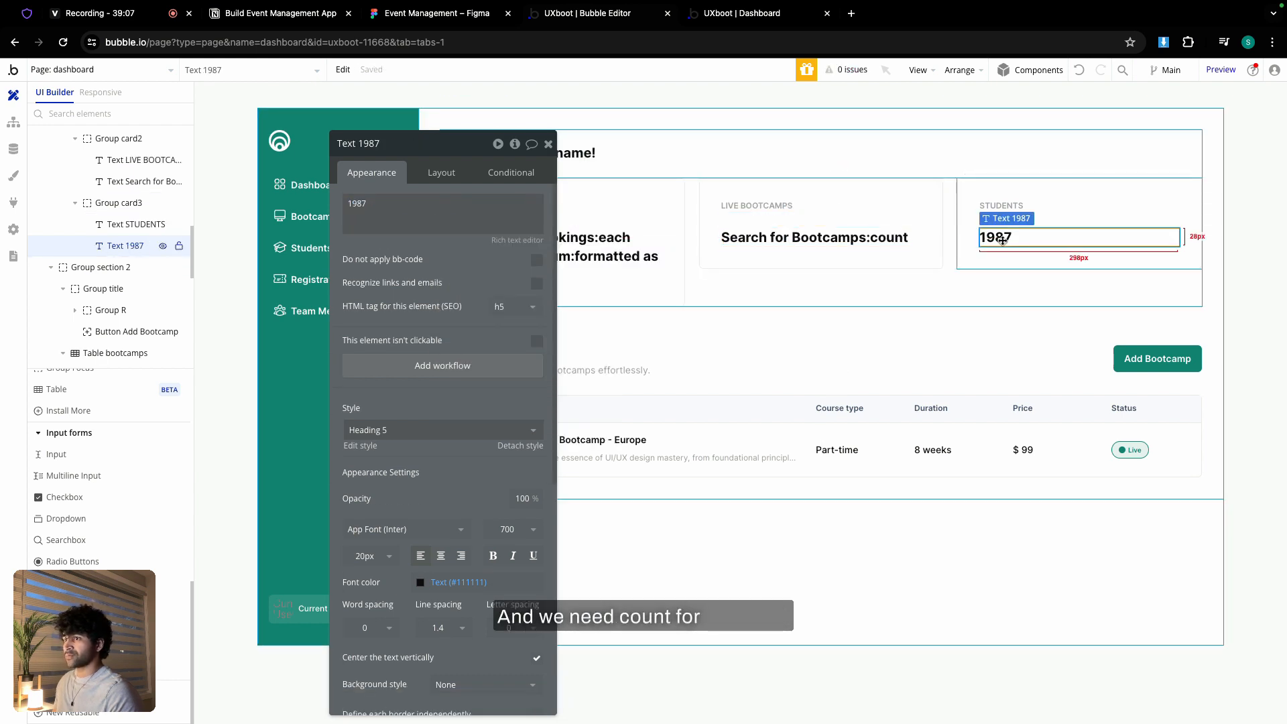
- Replace the 1987 students figure with a Search for Users constrained to user_role = Team member
{"action": "left_click", "coordinate": [425, 219]}
{"action": "left_click", "coordinate": [593, 204]}
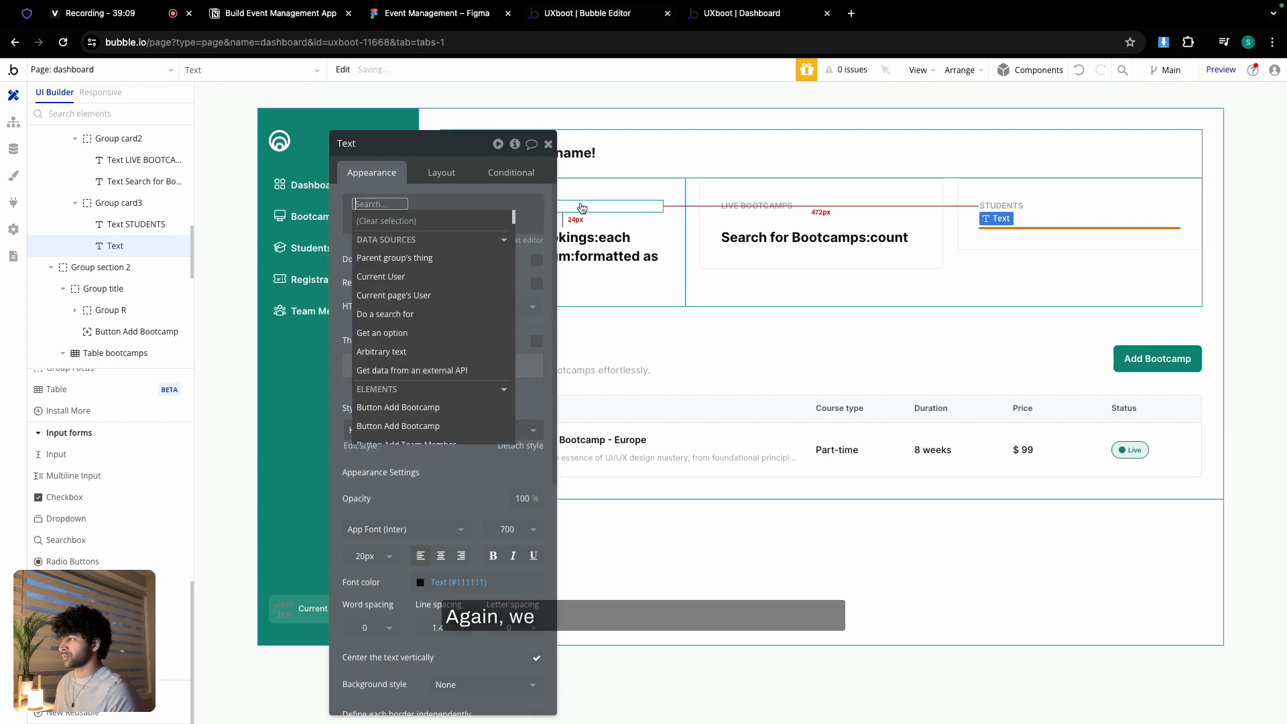
{"action": "left_click", "coordinate": [414, 313]}
{"action": "left_click", "coordinate": [713, 179]}
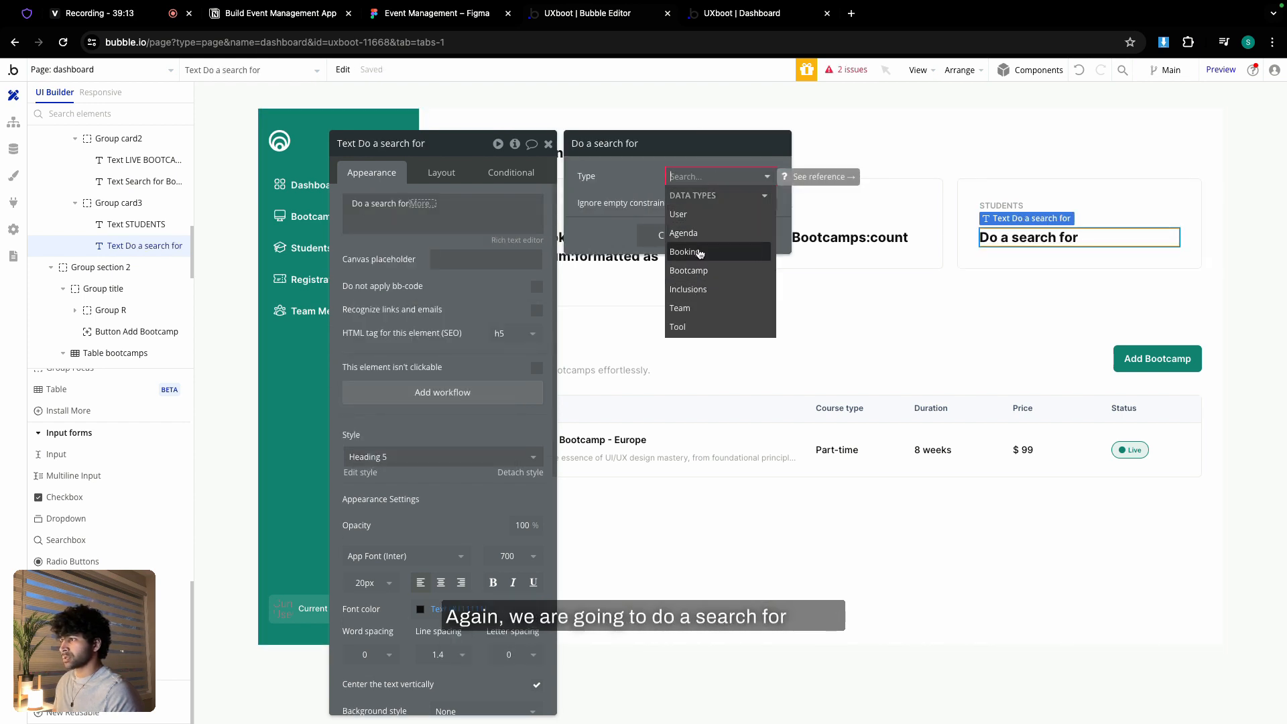
{"action": "left_click", "coordinate": [694, 216]}
{"action": "left_click", "coordinate": [681, 214]}
{"action": "left_click", "coordinate": [525, 213]}
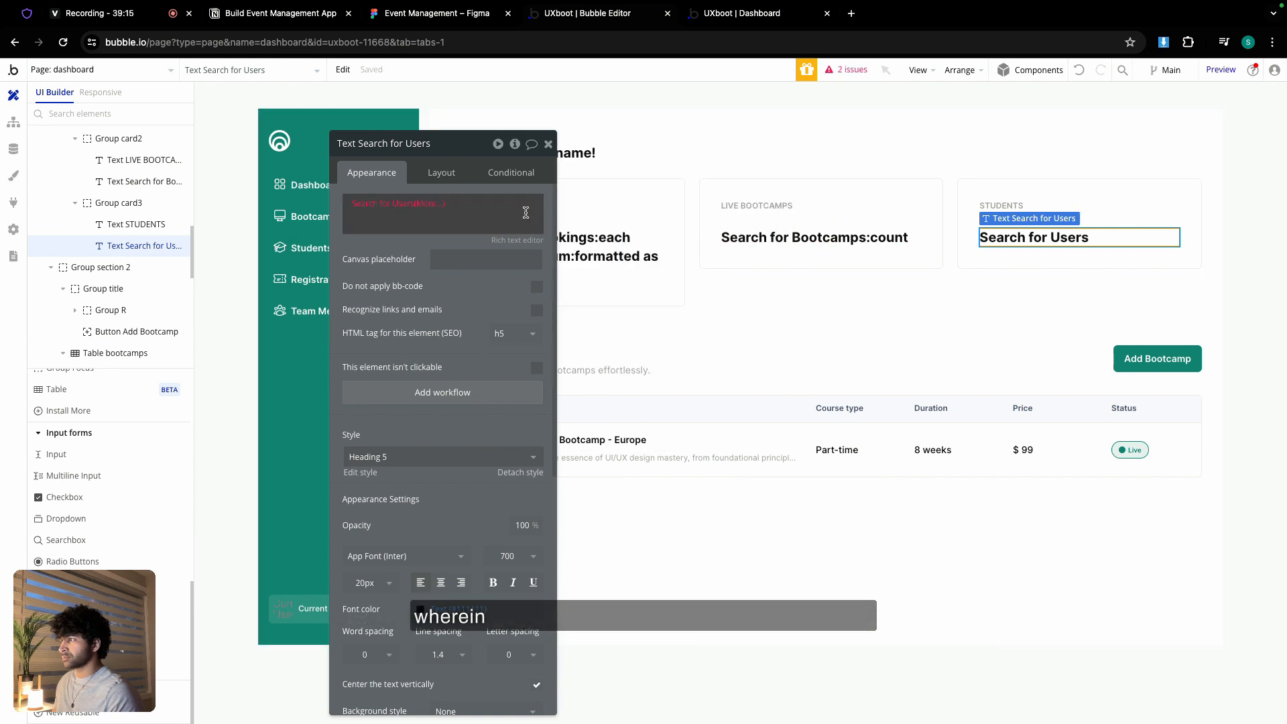
{"action": "left_click", "coordinate": [441, 208]}
{"action": "left_click", "coordinate": [385, 204]}
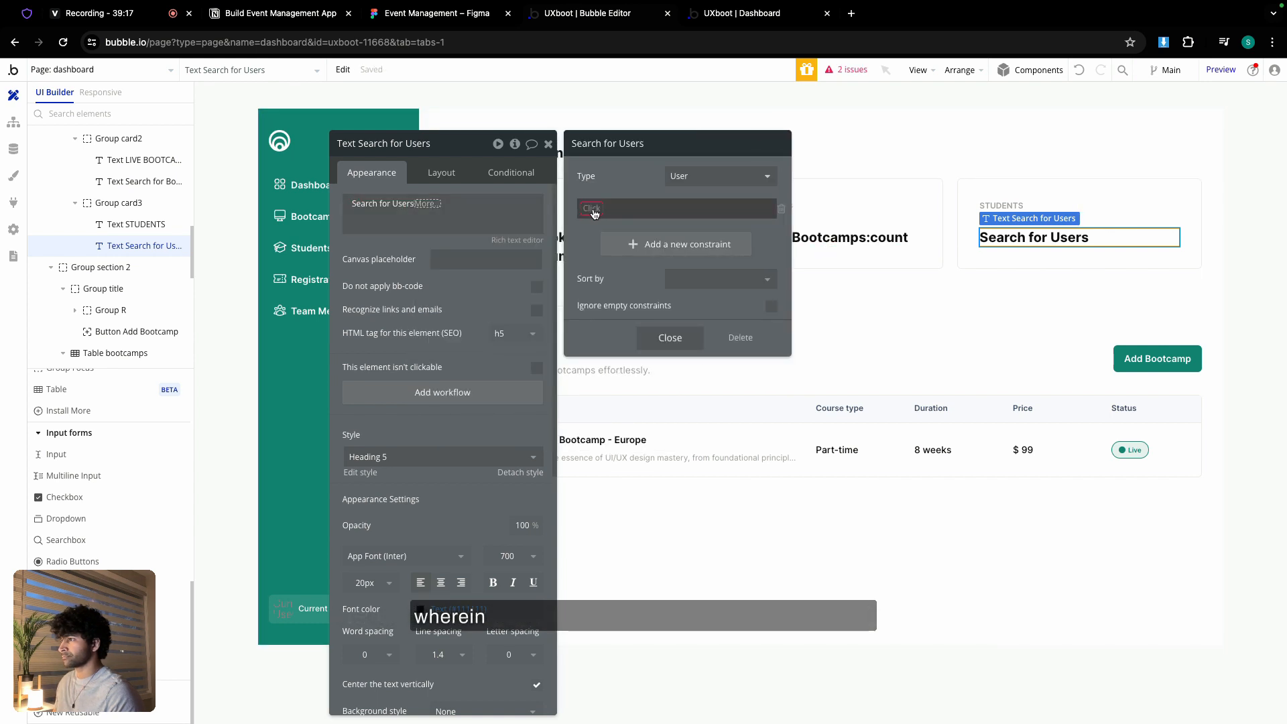
{"action": "left_click", "coordinate": [592, 209]}
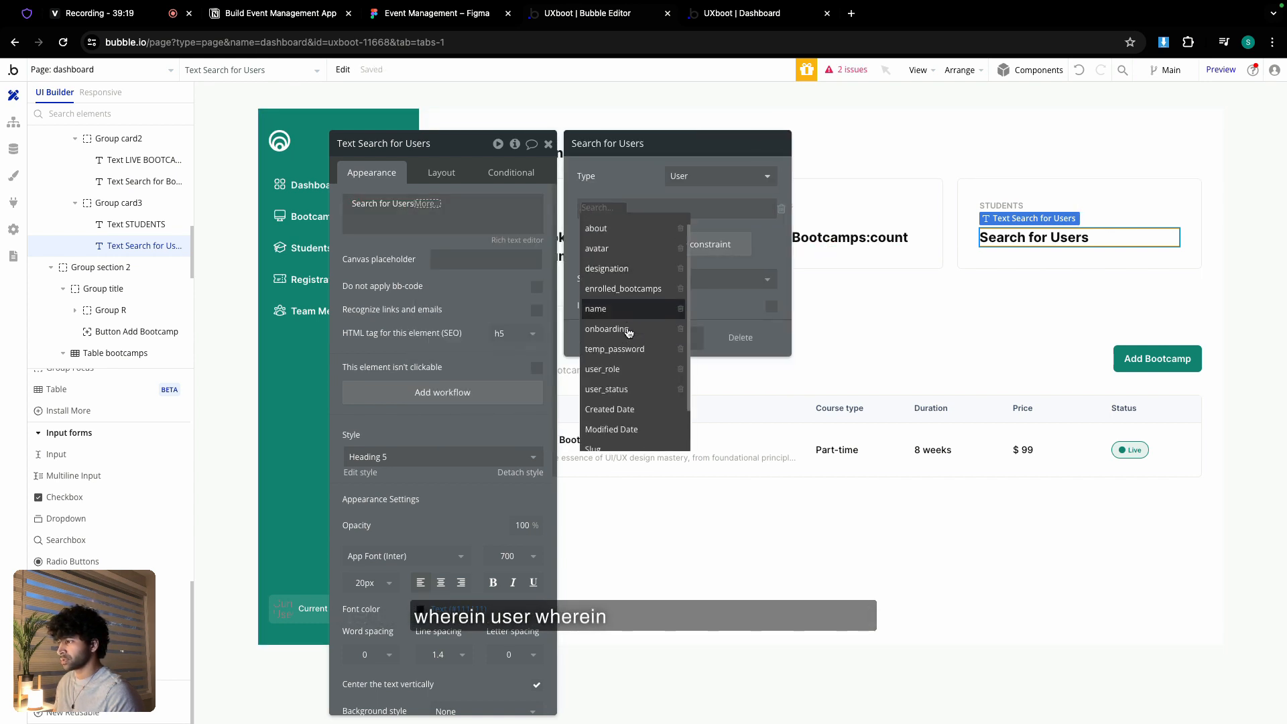
{"action": "scroll", "coordinate": [624, 356], "scroll_direction": "down", "scroll_amount": 1}
{"action": "left_click", "coordinate": [624, 364]}
{"action": "left_click", "coordinate": [631, 211]}
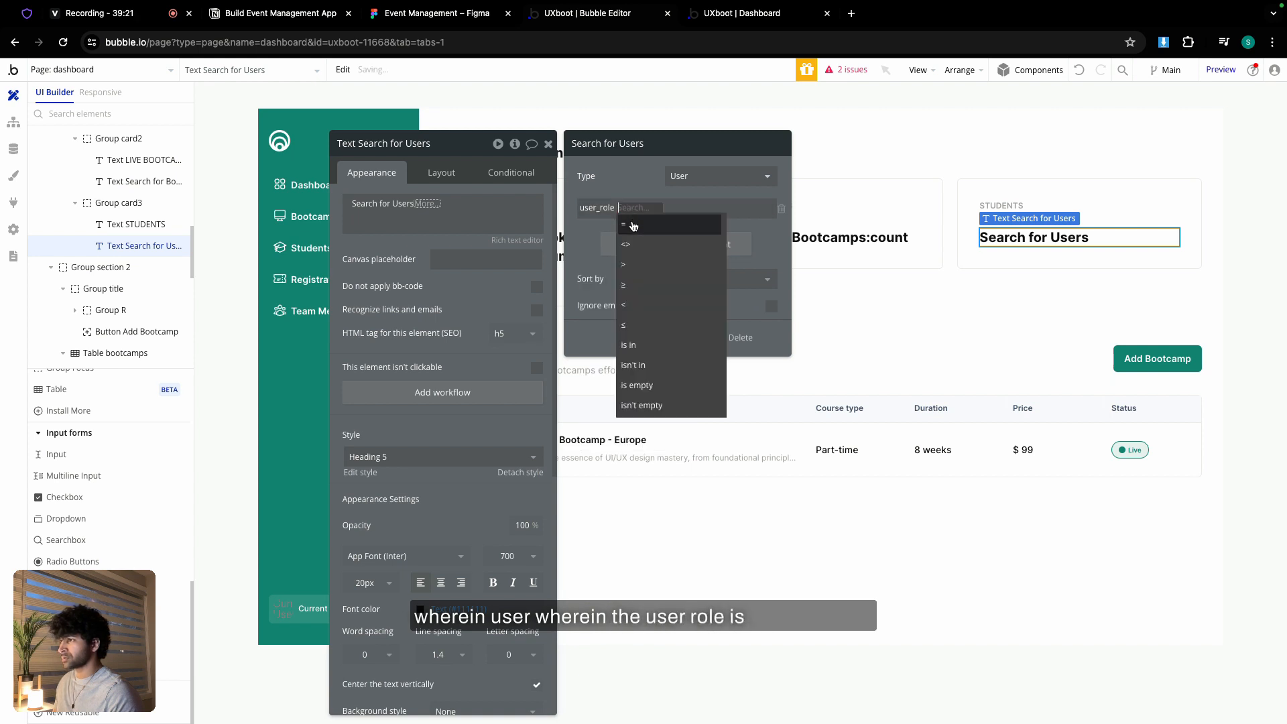
{"action": "left_click", "coordinate": [633, 225]}
{"action": "left_click", "coordinate": [645, 209]}
{"action": "left_click", "coordinate": [656, 261]}
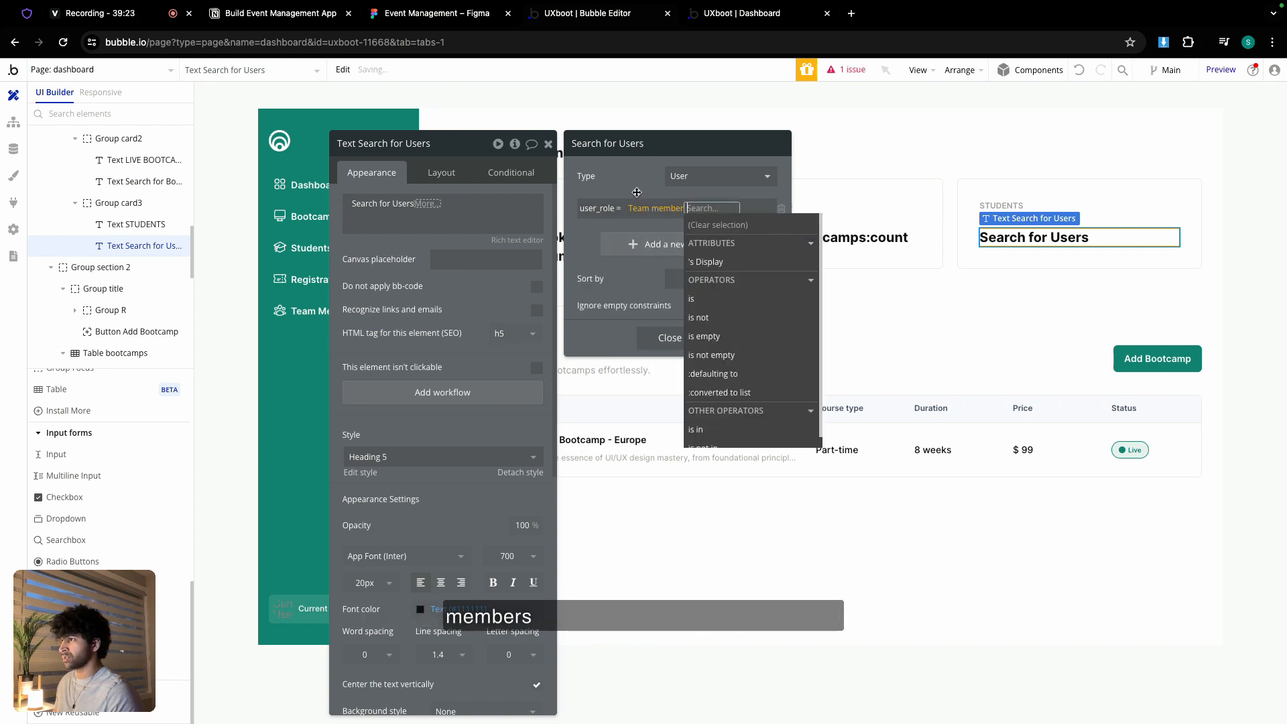
- Add the constraint user_status = Active, append :count, and close the text settings
{"action": "left_click", "coordinate": [661, 246]}
{"action": "left_click", "coordinate": [603, 239]}
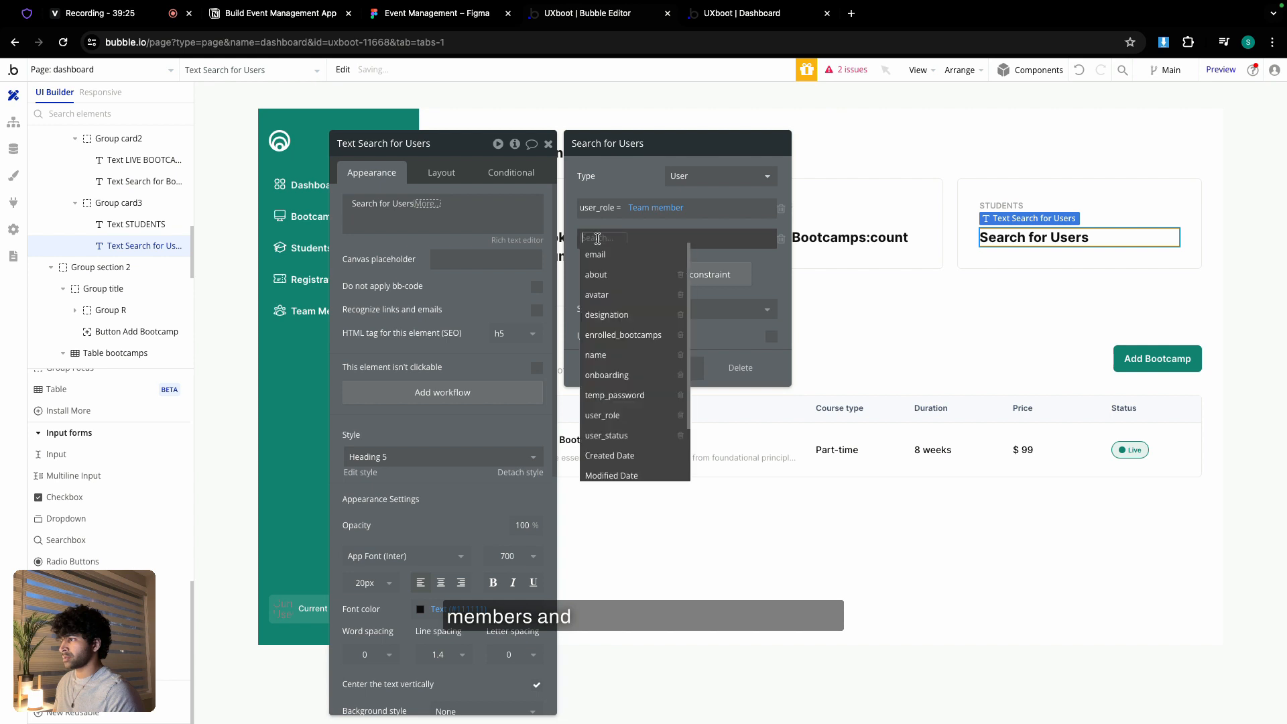
{"action": "left_click", "coordinate": [607, 435]}
{"action": "left_click", "coordinate": [637, 238]}
{"action": "left_click", "coordinate": [632, 255]}
{"action": "left_click", "coordinate": [654, 238]}
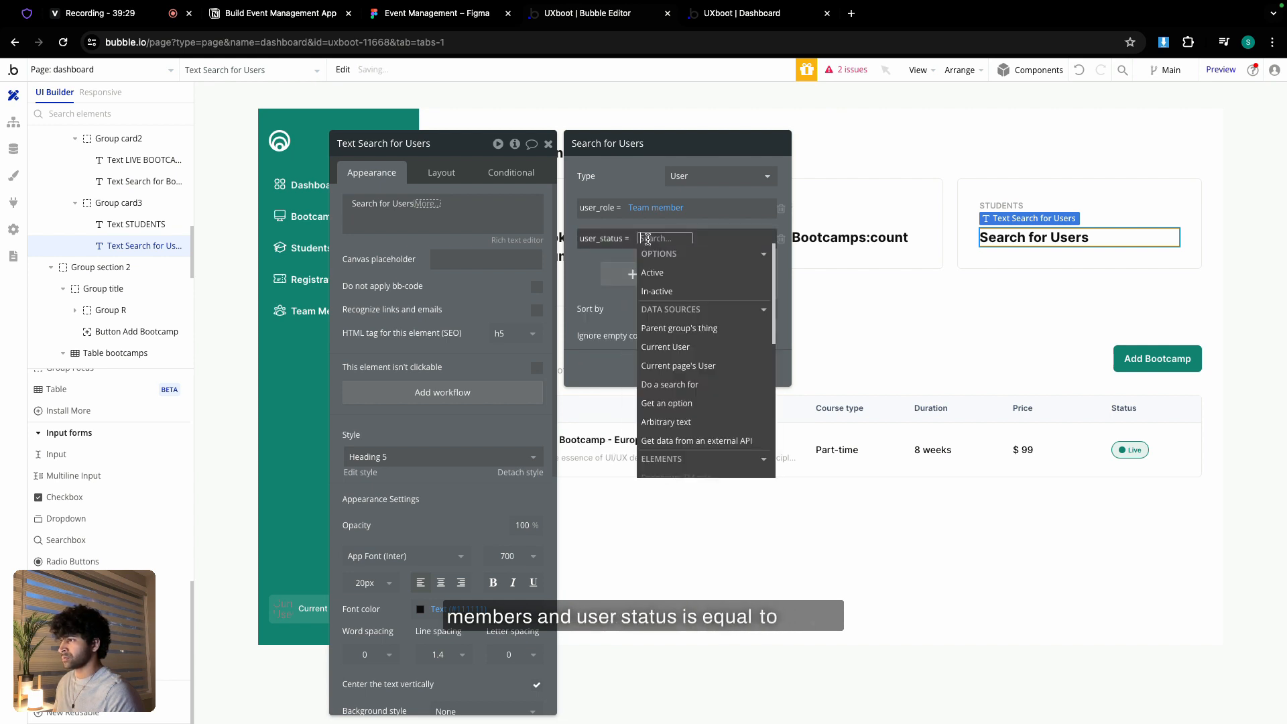
{"action": "left_click", "coordinate": [661, 264]}
{"action": "left_click", "coordinate": [648, 187]}
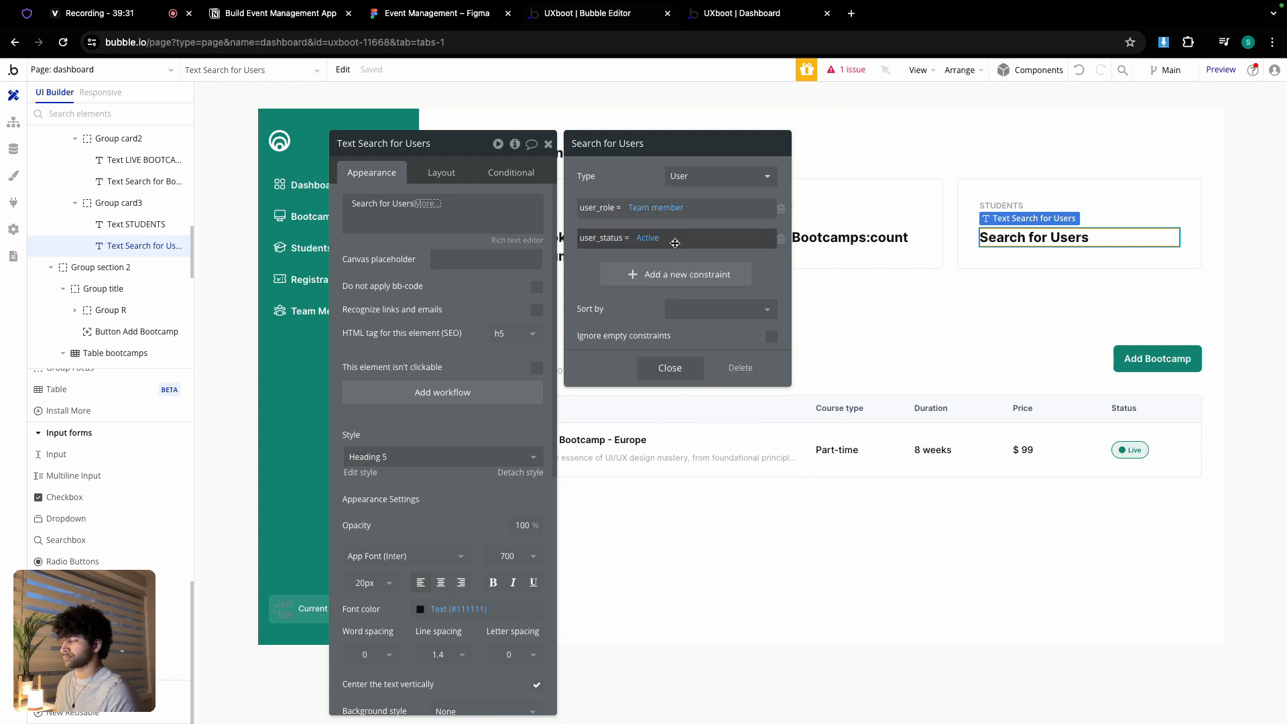
{"action": "left_click", "coordinate": [667, 367]}
{"action": "left_click", "coordinate": [427, 204]}
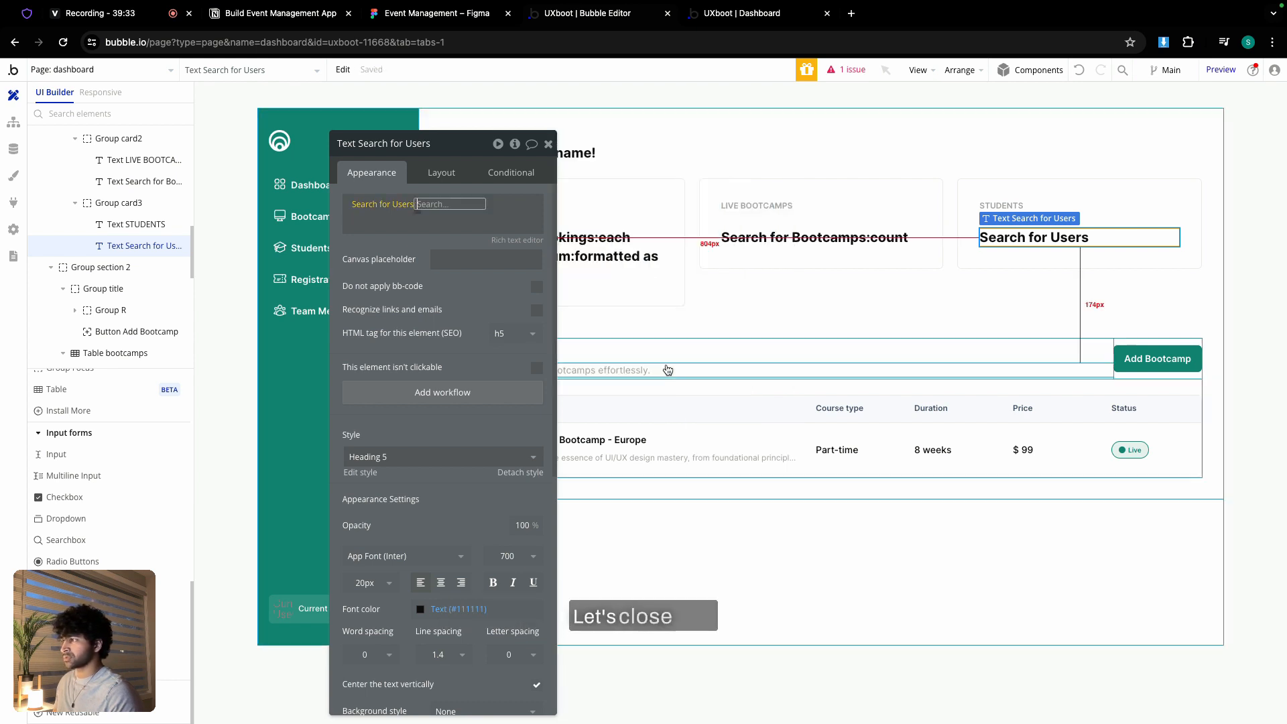
{"action": "left_click", "coordinate": [462, 239]}
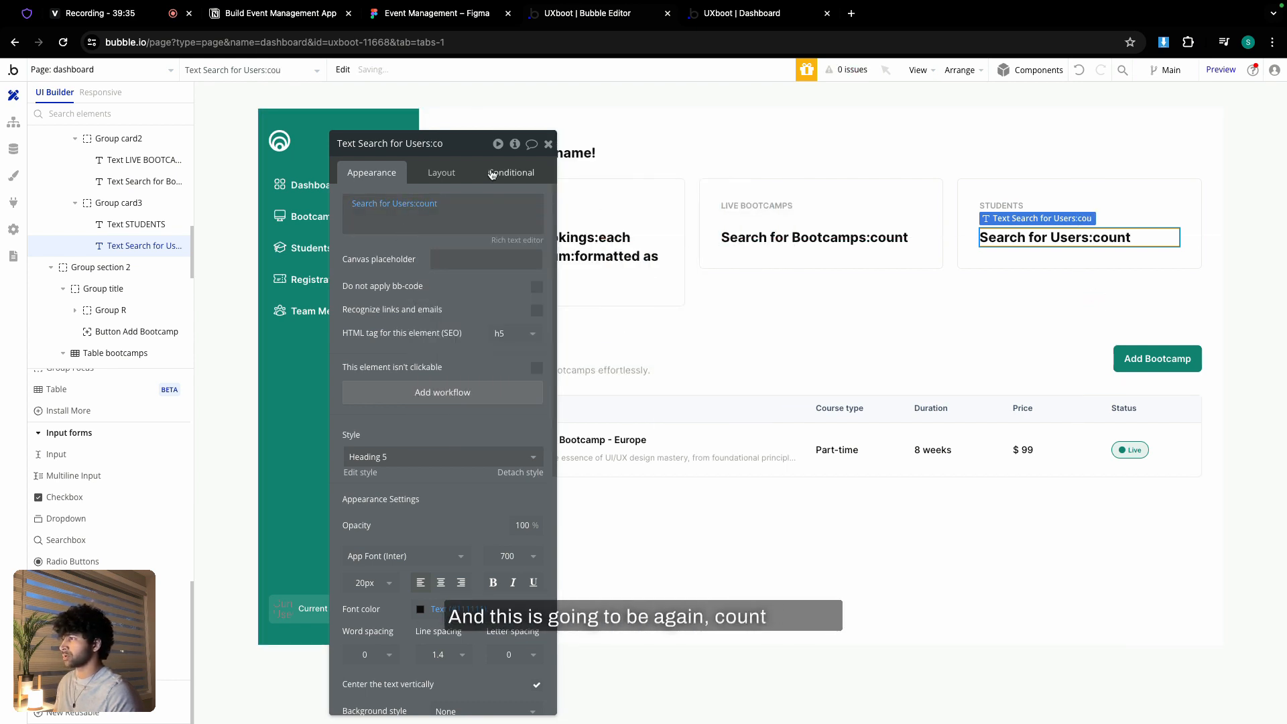
{"action": "left_click", "coordinate": [548, 144]}
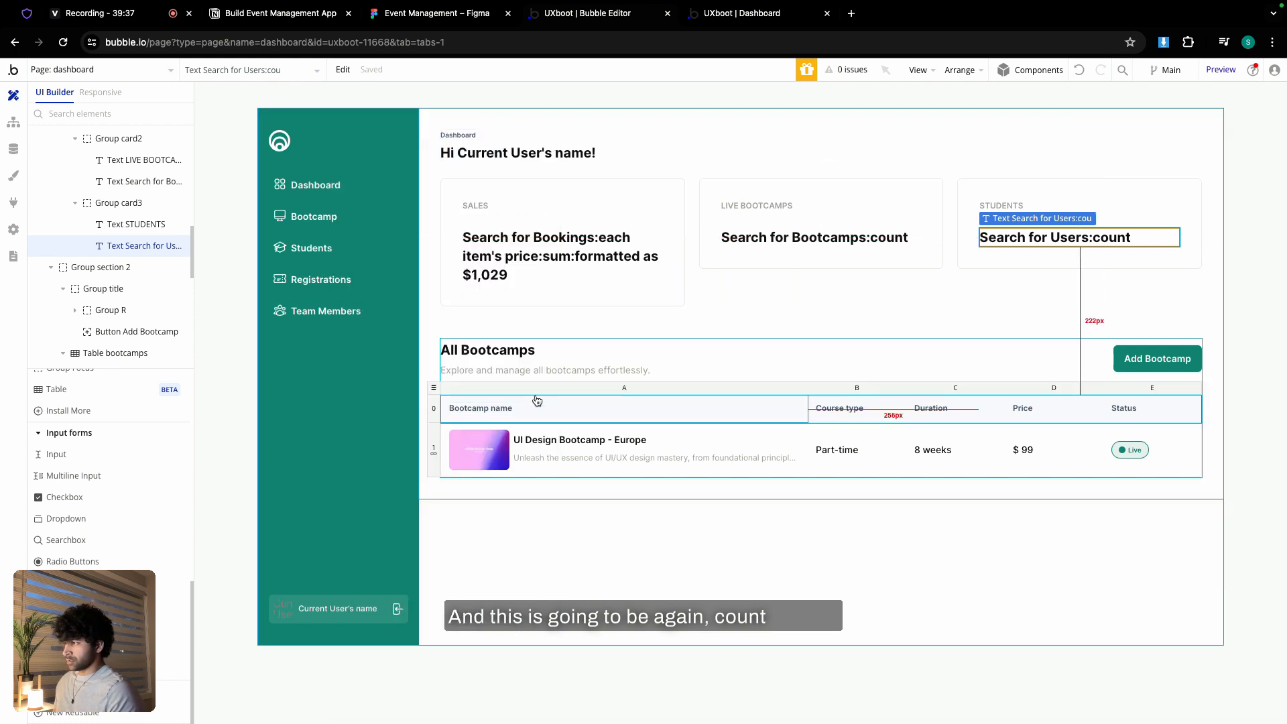
- Make the bootcamps table hold Bootcamp records from a Do a search for Bootcamp source
{"action": "double_click", "coordinate": [434, 386]}
{"action": "left_click", "coordinate": [474, 205]}
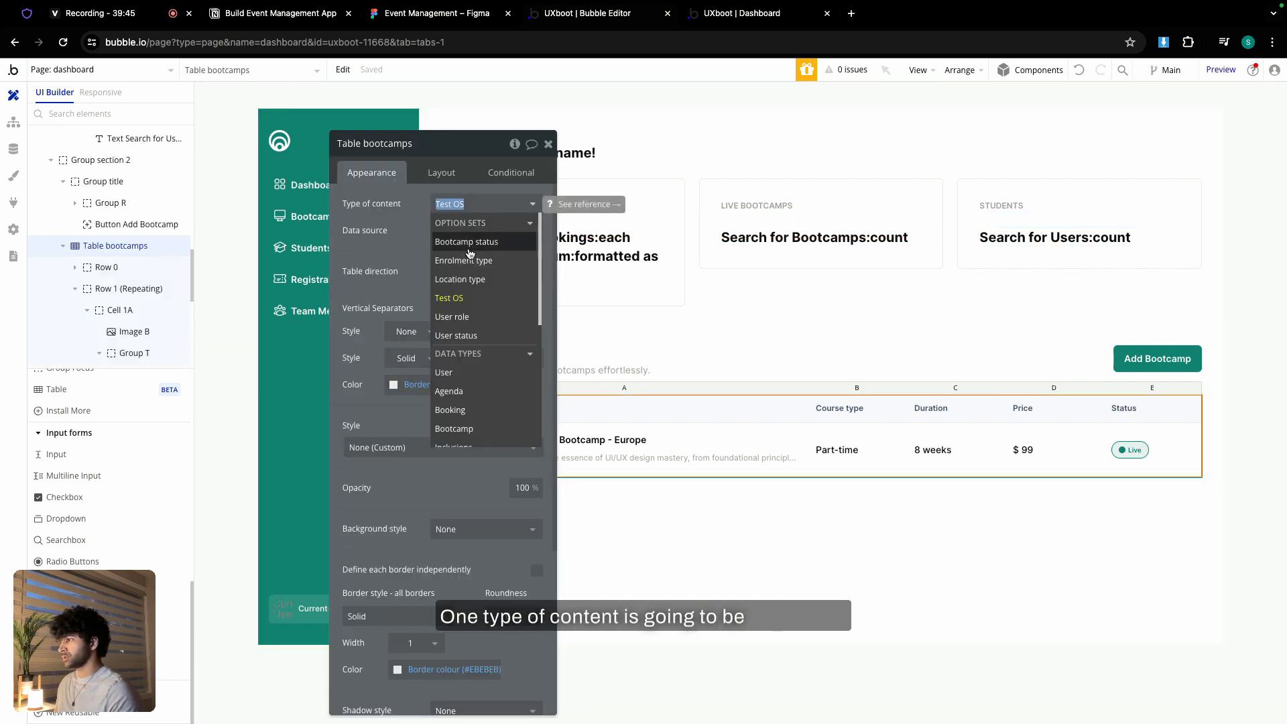
{"action": "scroll", "coordinate": [469, 335], "scroll_direction": "down", "scroll_amount": 1}
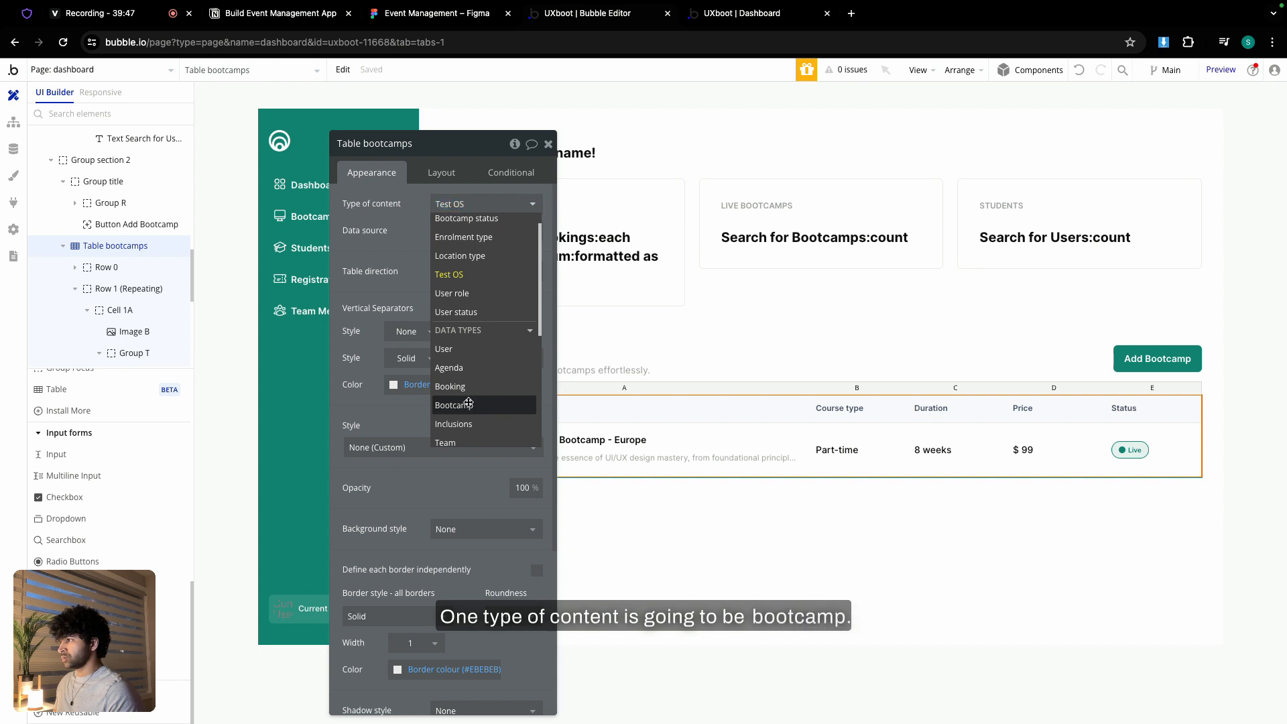
{"action": "left_click", "coordinate": [469, 406]}
{"action": "left_click", "coordinate": [451, 230]}
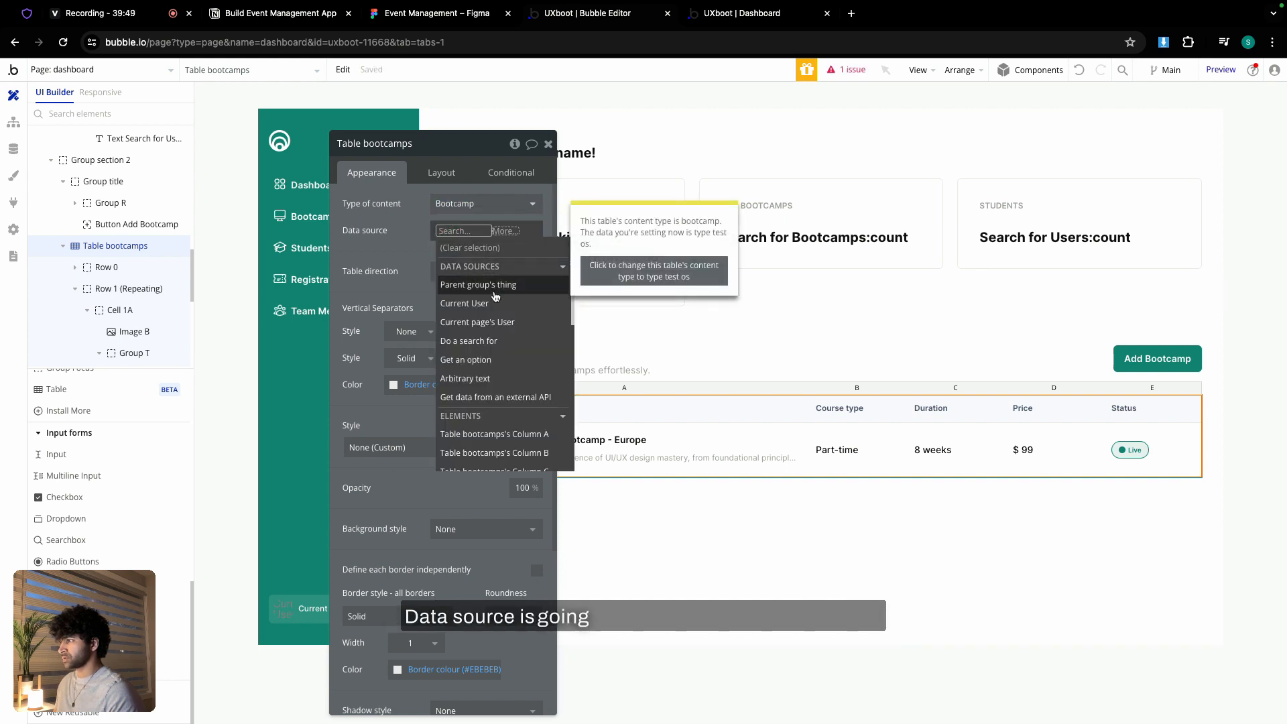
{"action": "left_click", "coordinate": [492, 337]}
{"action": "left_click", "coordinate": [684, 176]}
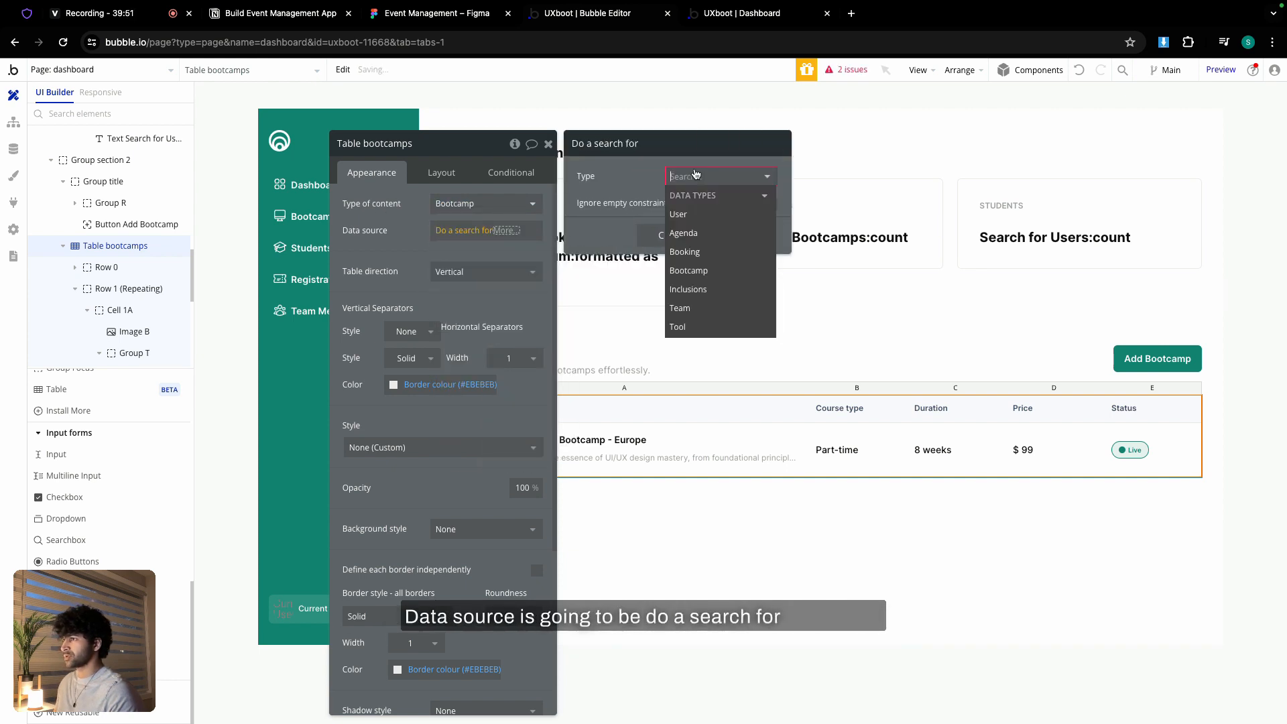
{"action": "left_click", "coordinate": [685, 249]}
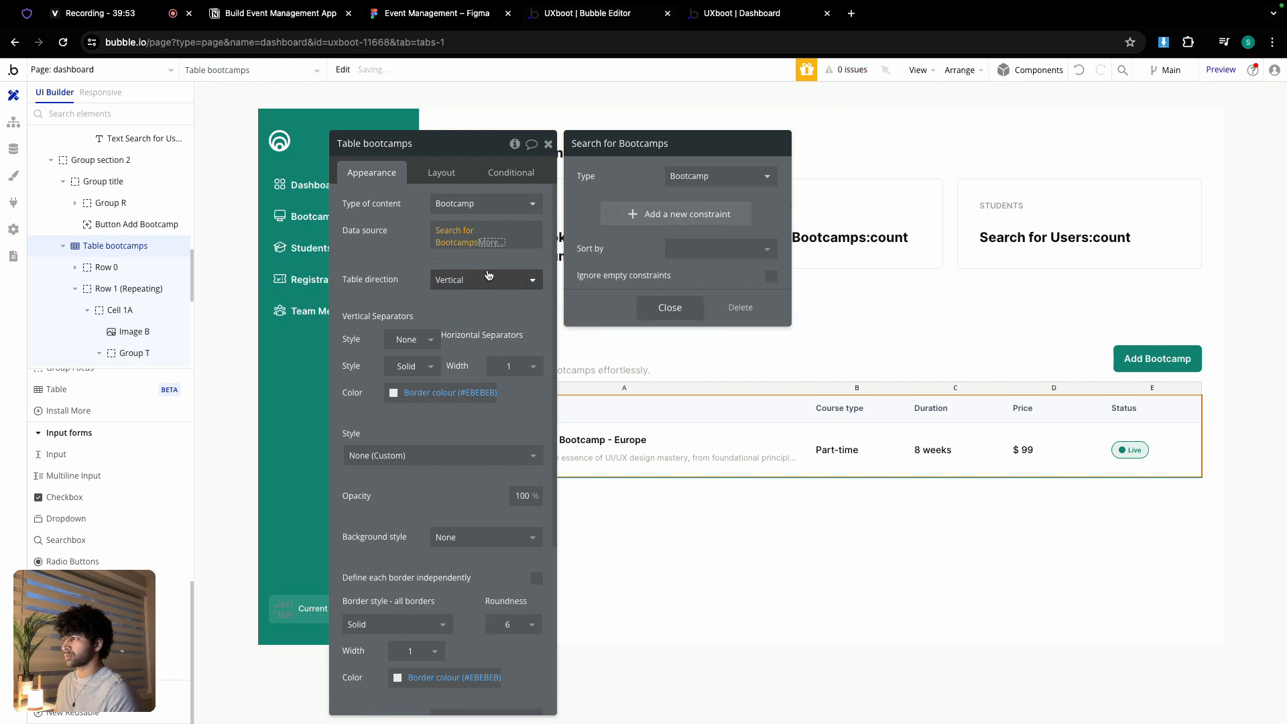
{"action": "left_click", "coordinate": [401, 254]}
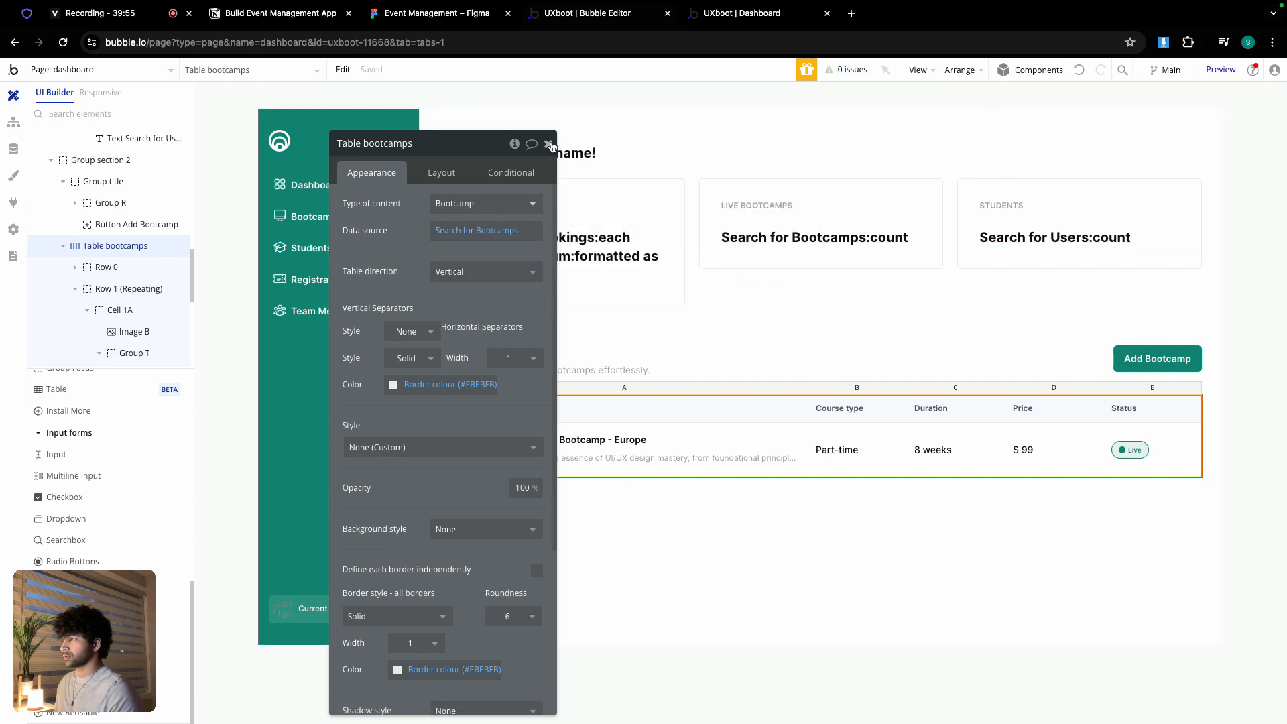
{"action": "left_click", "coordinate": [549, 144]}
- Bind the card image to the current row Bootcamp's featured_img, Imgix-processed and rendered in Zoom mode
{"action": "double_click", "coordinate": [500, 439]}
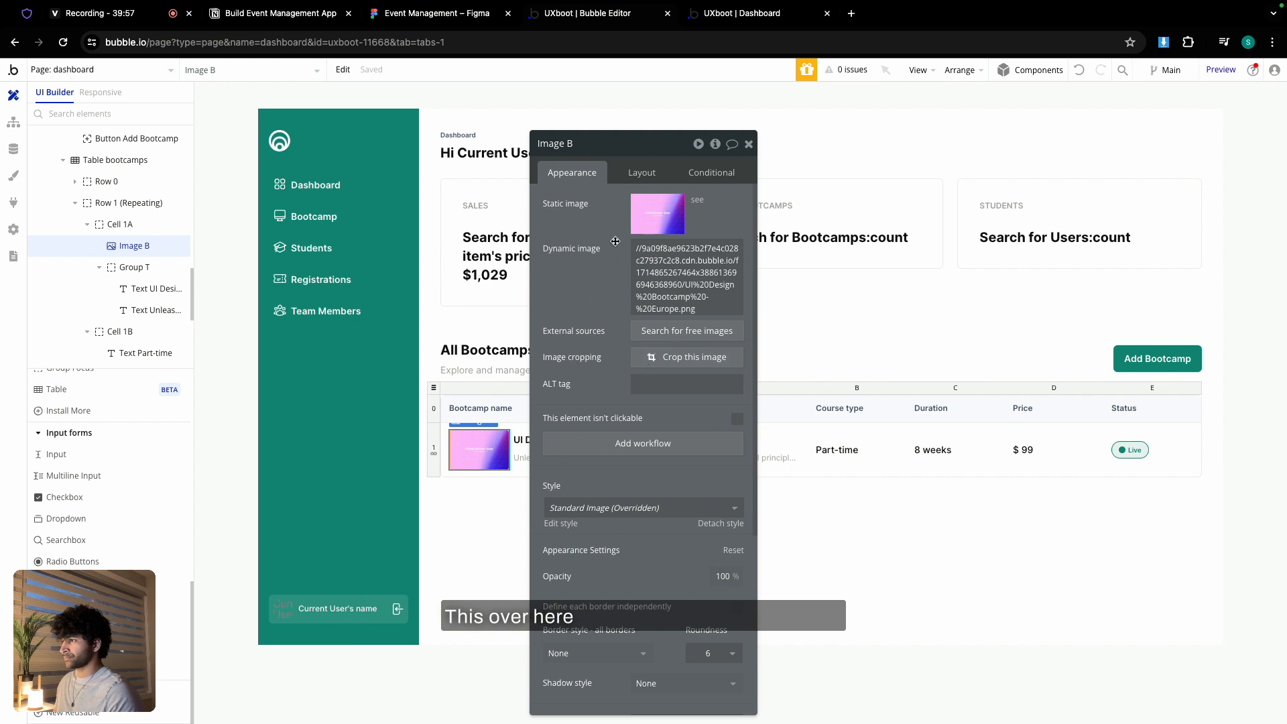
{"action": "left_click", "coordinate": [673, 258]}
{"action": "left_click", "coordinate": [760, 249]}
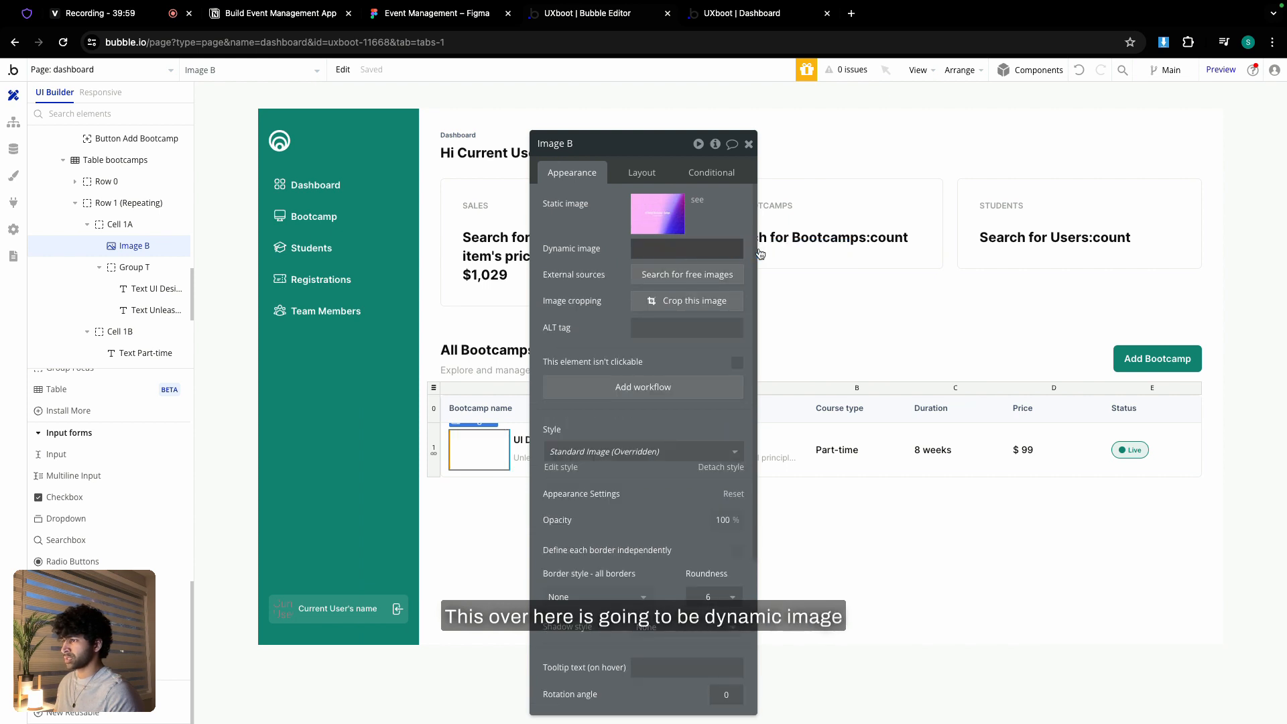
{"action": "left_click", "coordinate": [717, 322]}
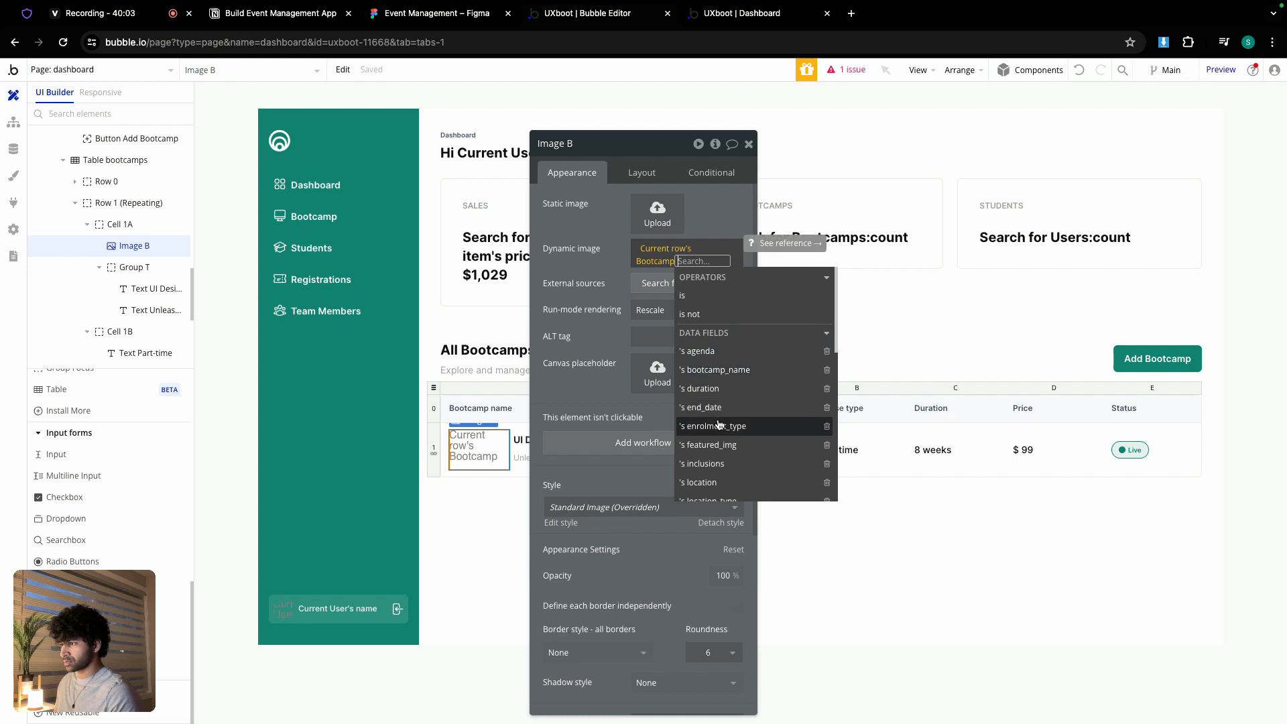
{"action": "left_click", "coordinate": [725, 444]}
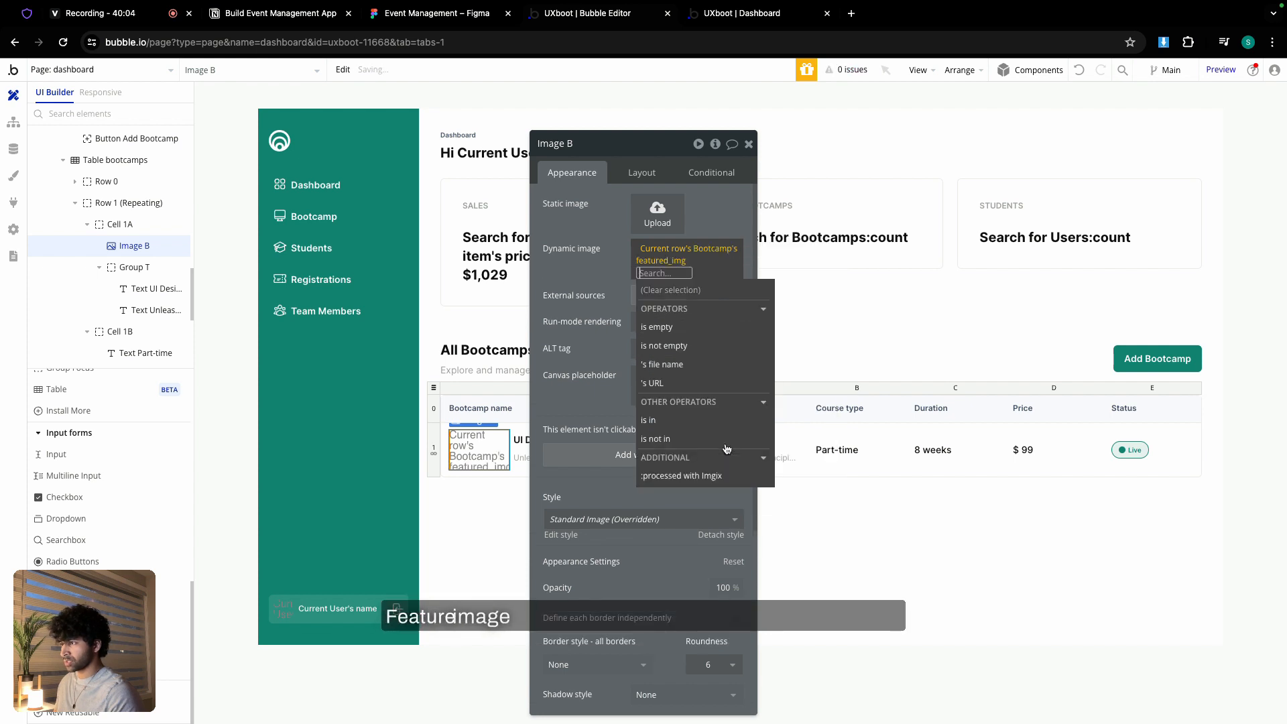
{"action": "left_click", "coordinate": [698, 476]}
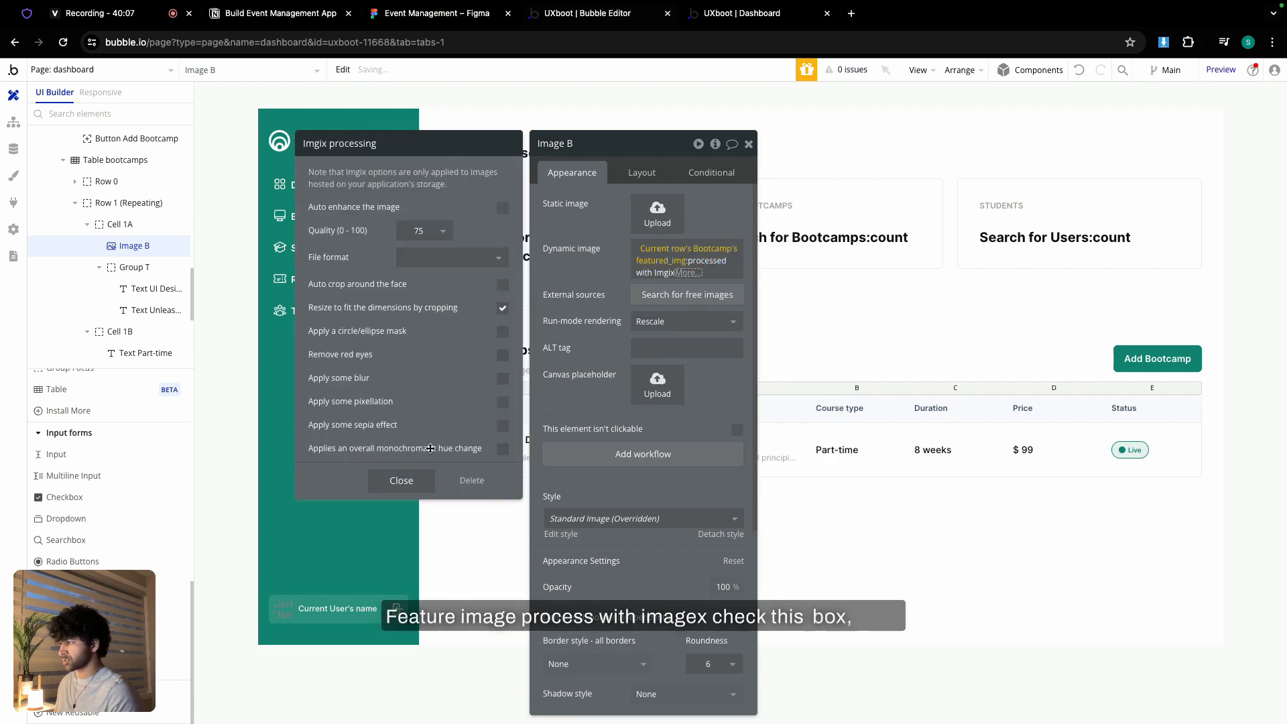
{"action": "left_click", "coordinate": [401, 480]}
{"action": "left_click", "coordinate": [649, 321]}
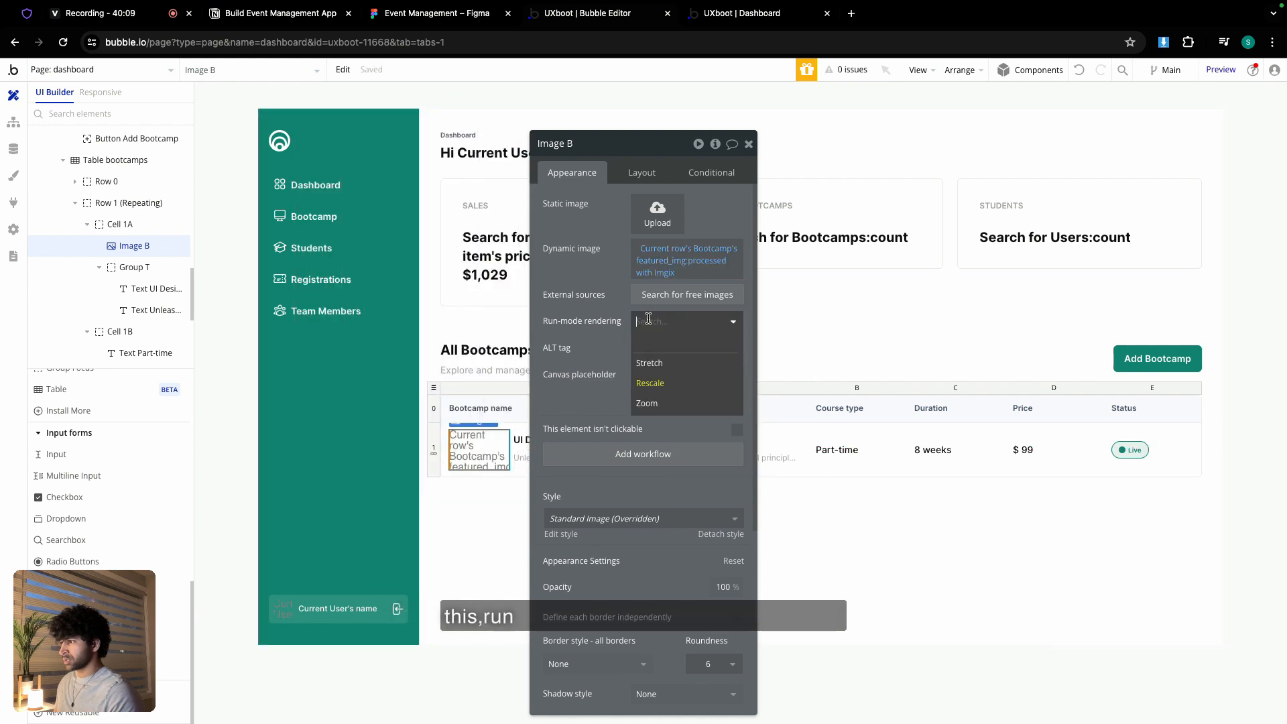
{"action": "left_click", "coordinate": [647, 403]}
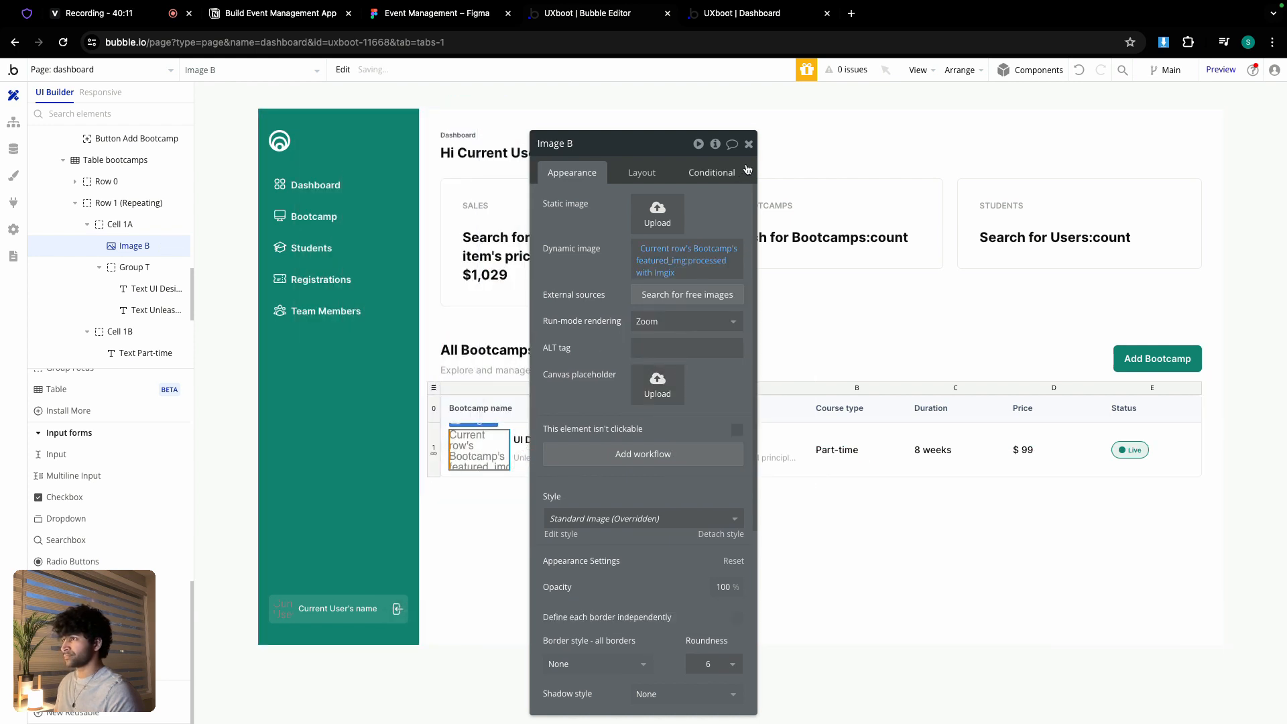
{"action": "left_click", "coordinate": [748, 143]}
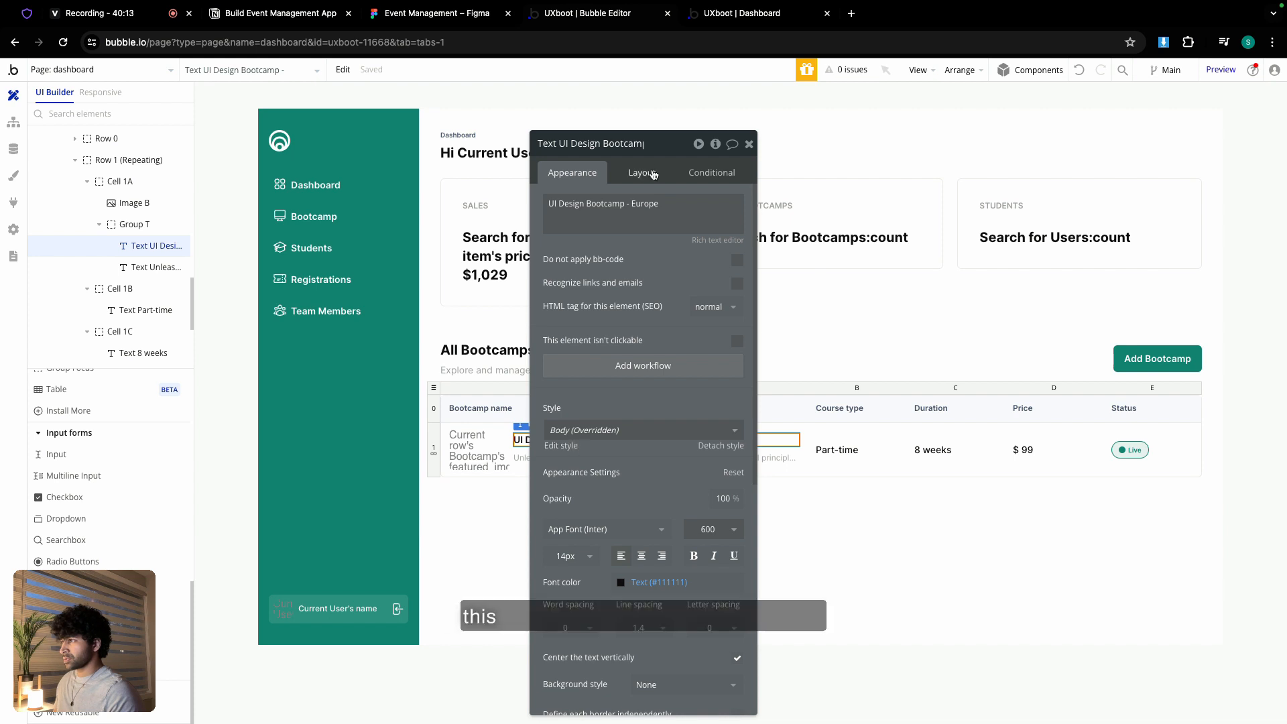
- Replace the title's static text with the current row Bootcamp's bootcamp_name
{"action": "left_click_drag", "start_coordinate": [676, 139], "coordinate": [870, 108]}
{"action": "triple_click", "coordinate": [856, 171]}
{"action": "left_click", "coordinate": [972, 179]}
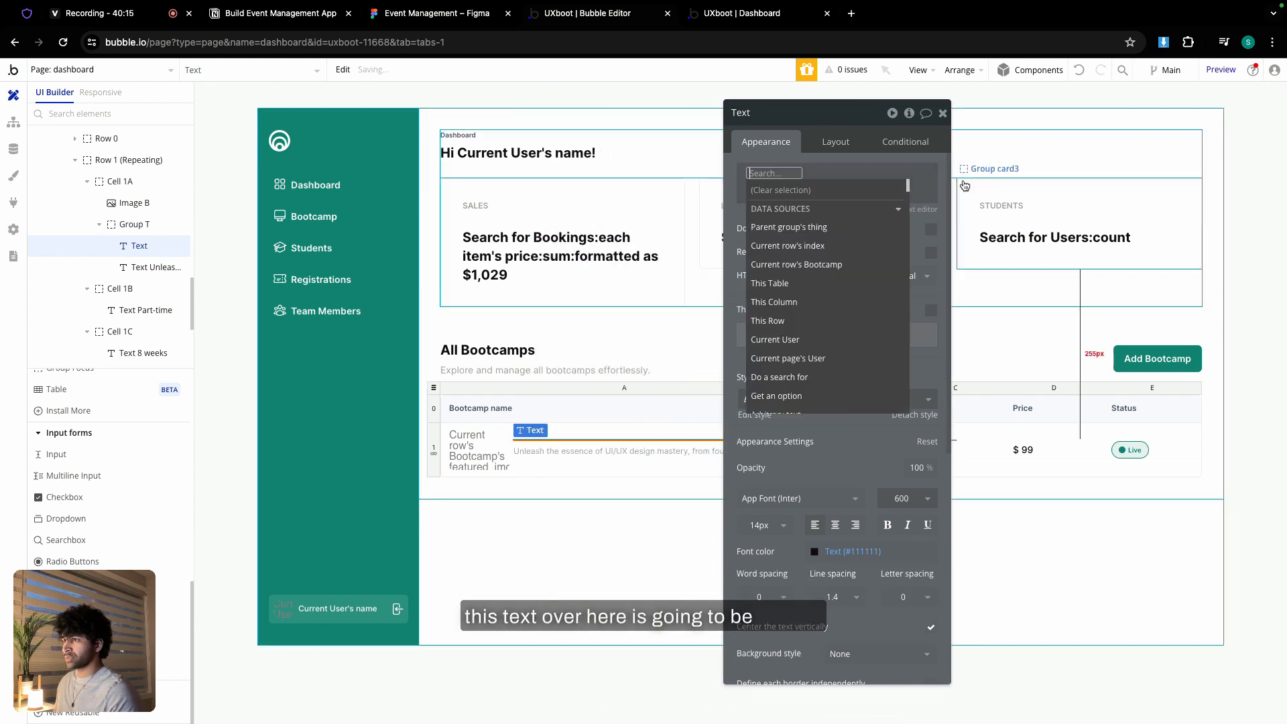
{"action": "left_click", "coordinate": [885, 265]}
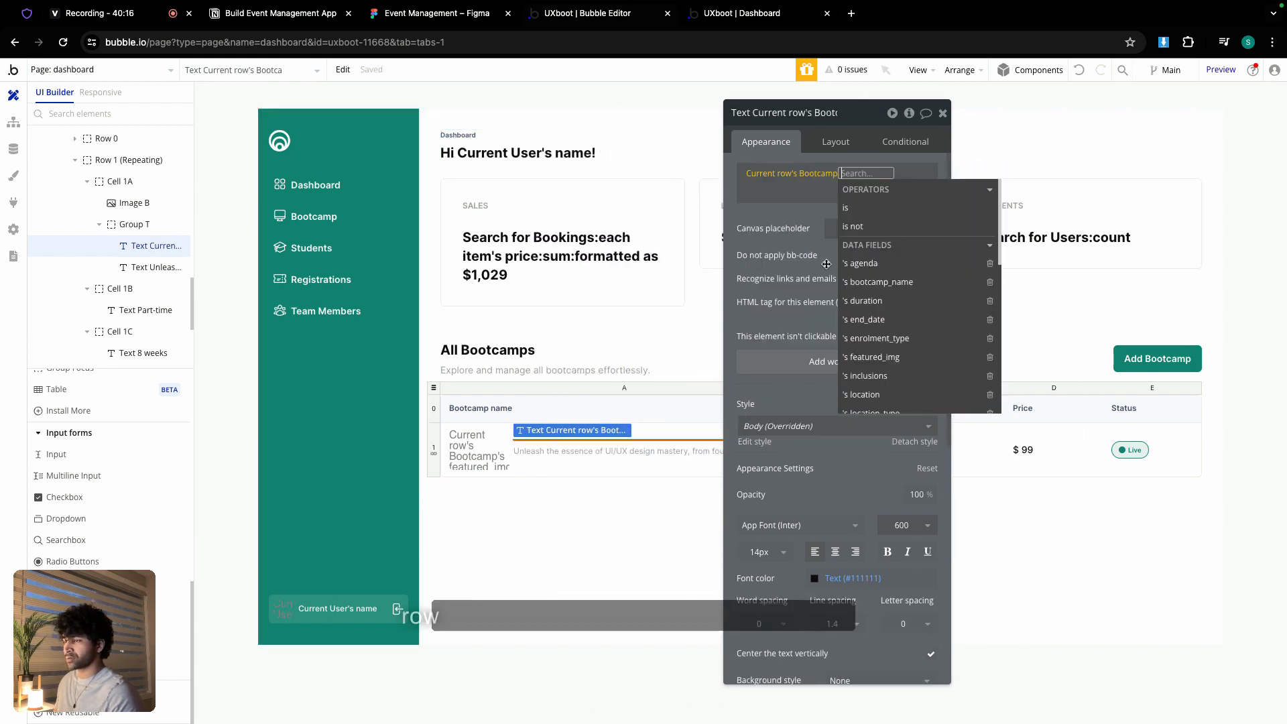
{"action": "left_click", "coordinate": [893, 282]}
- Replace the description text with the current row Bootcamp's tagline
{"action": "left_click", "coordinate": [630, 460]}
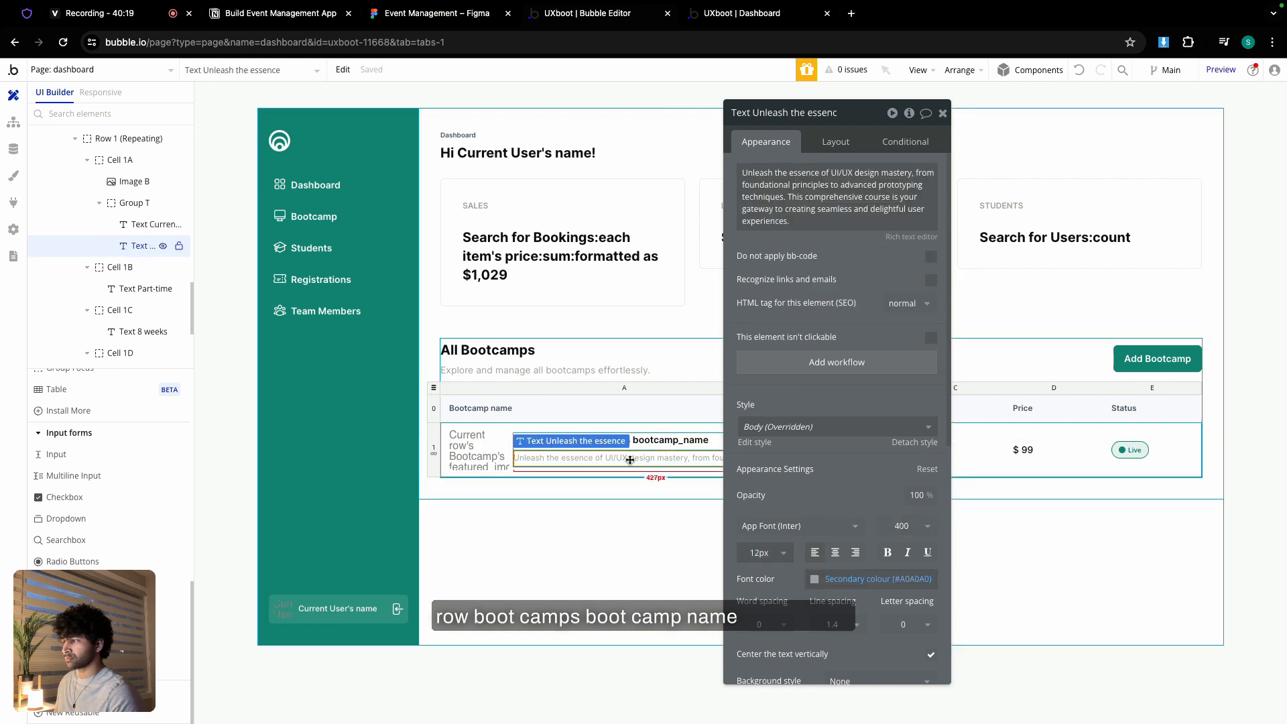
{"action": "triple_click", "coordinate": [929, 183]}
{"action": "left_click", "coordinate": [957, 174]}
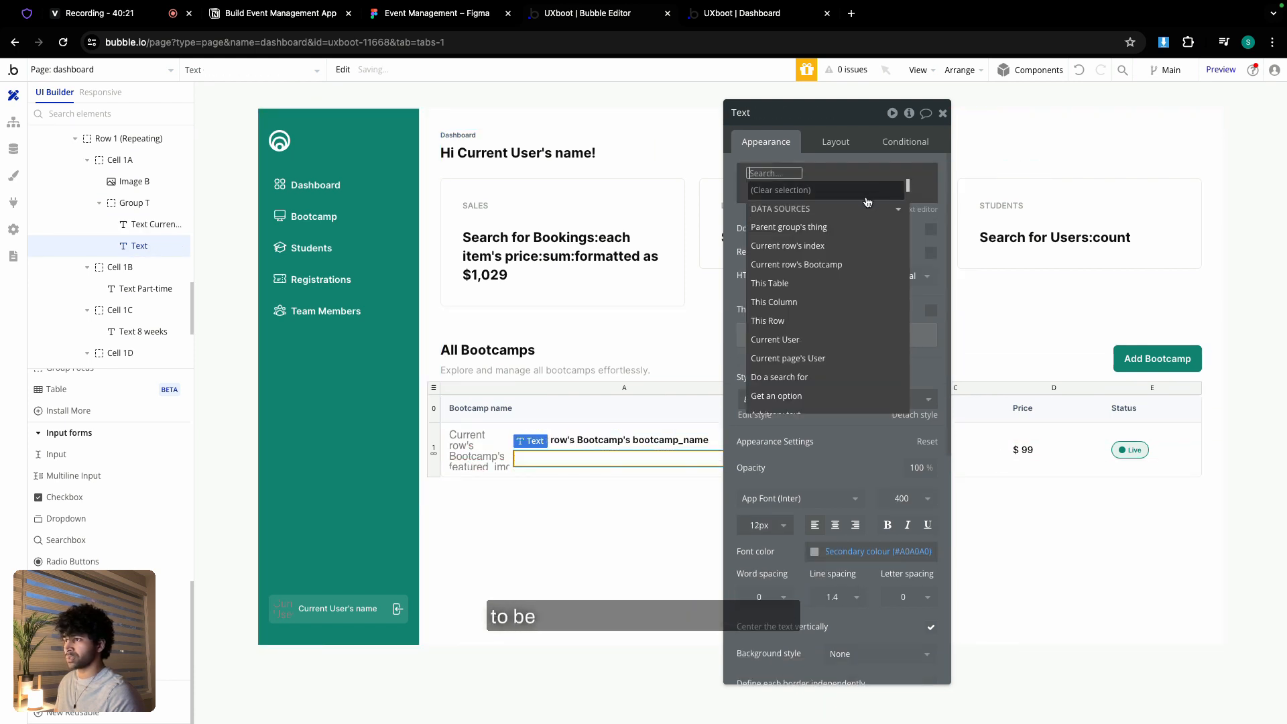
{"action": "left_click", "coordinate": [842, 264]}
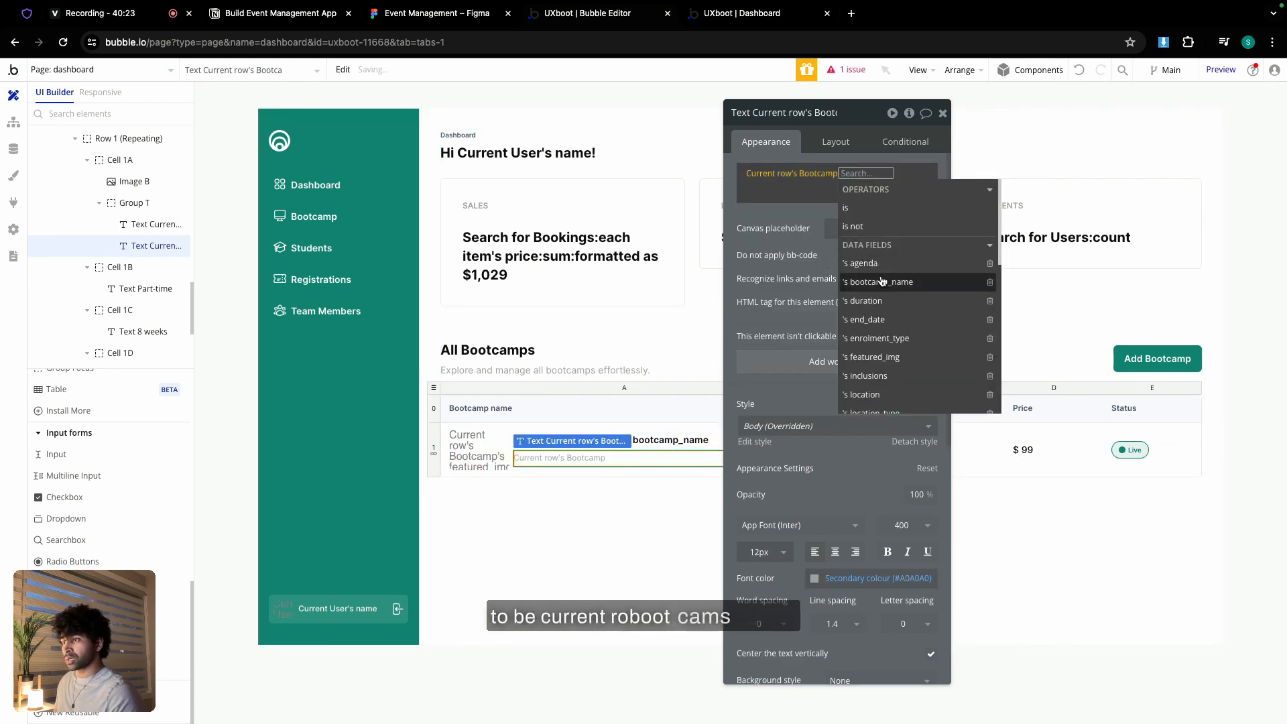
{"action": "scroll", "coordinate": [884, 336], "scroll_direction": "down", "scroll_amount": 1}
{"action": "scroll", "coordinate": [884, 337], "scroll_direction": "down", "scroll_amount": 4}
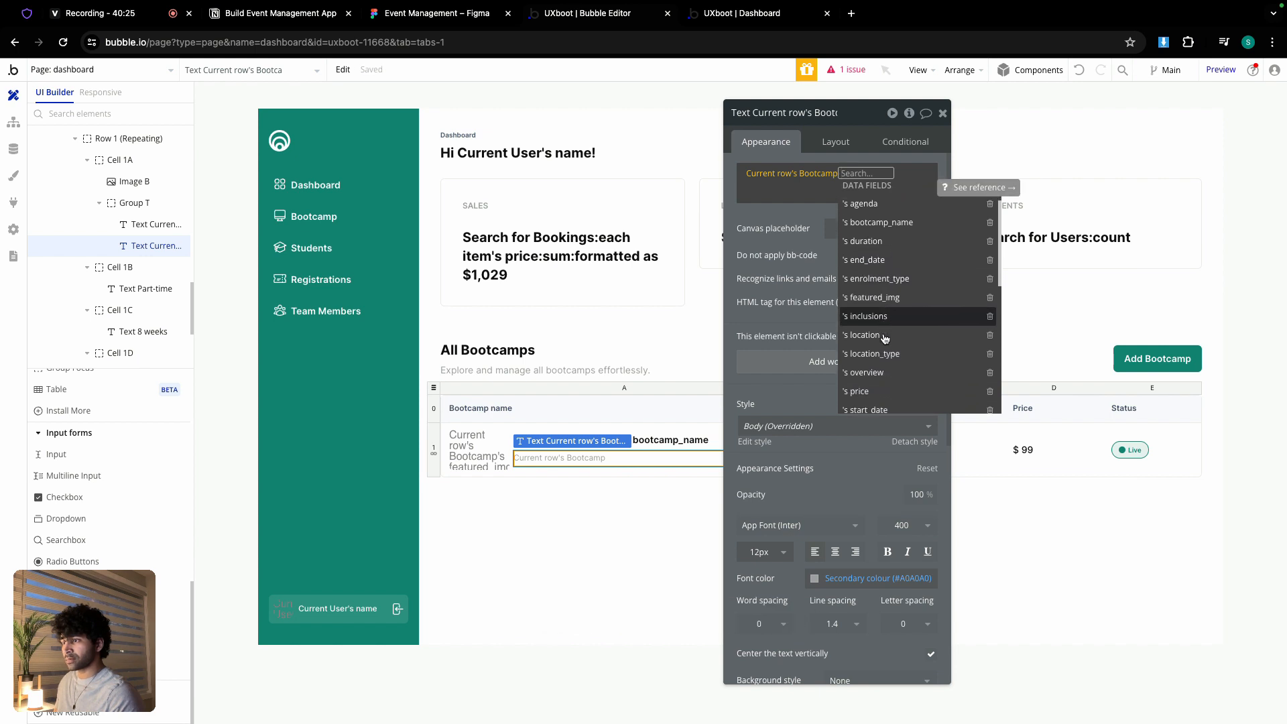
{"action": "left_click", "coordinate": [875, 372]}
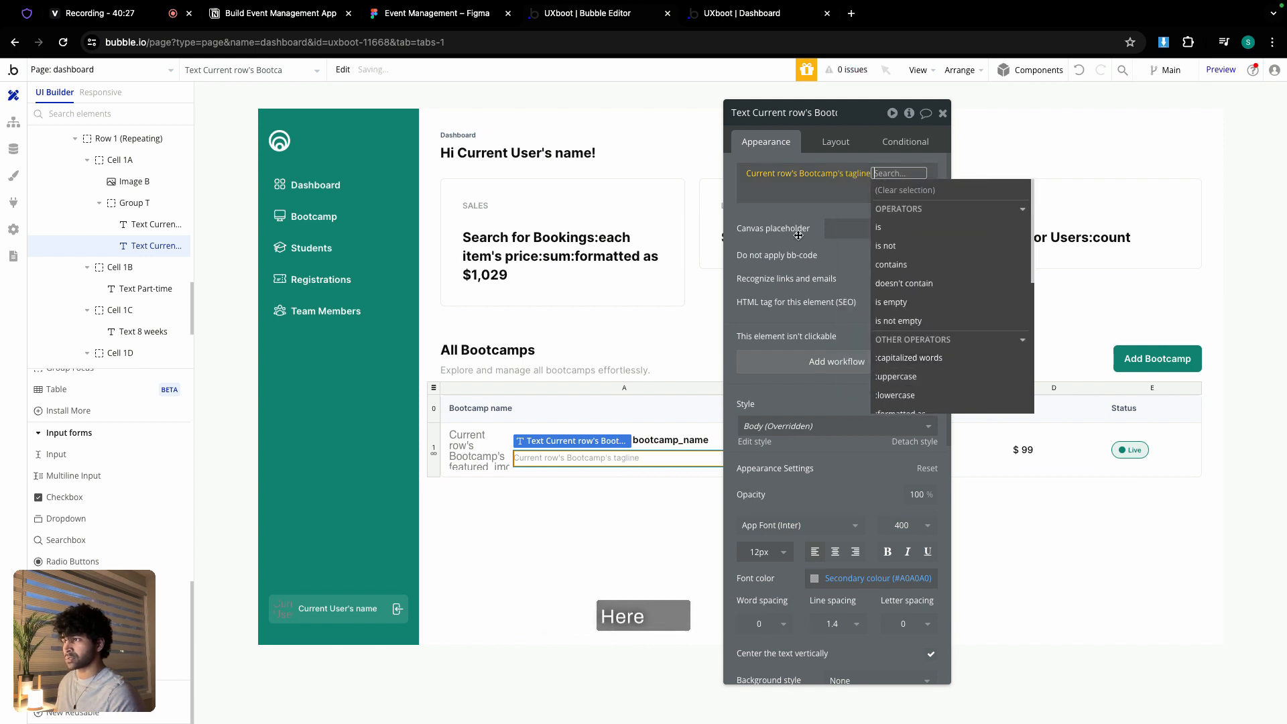
{"action": "left_click", "coordinate": [795, 220]}
{"action": "left_click", "coordinate": [943, 113]}
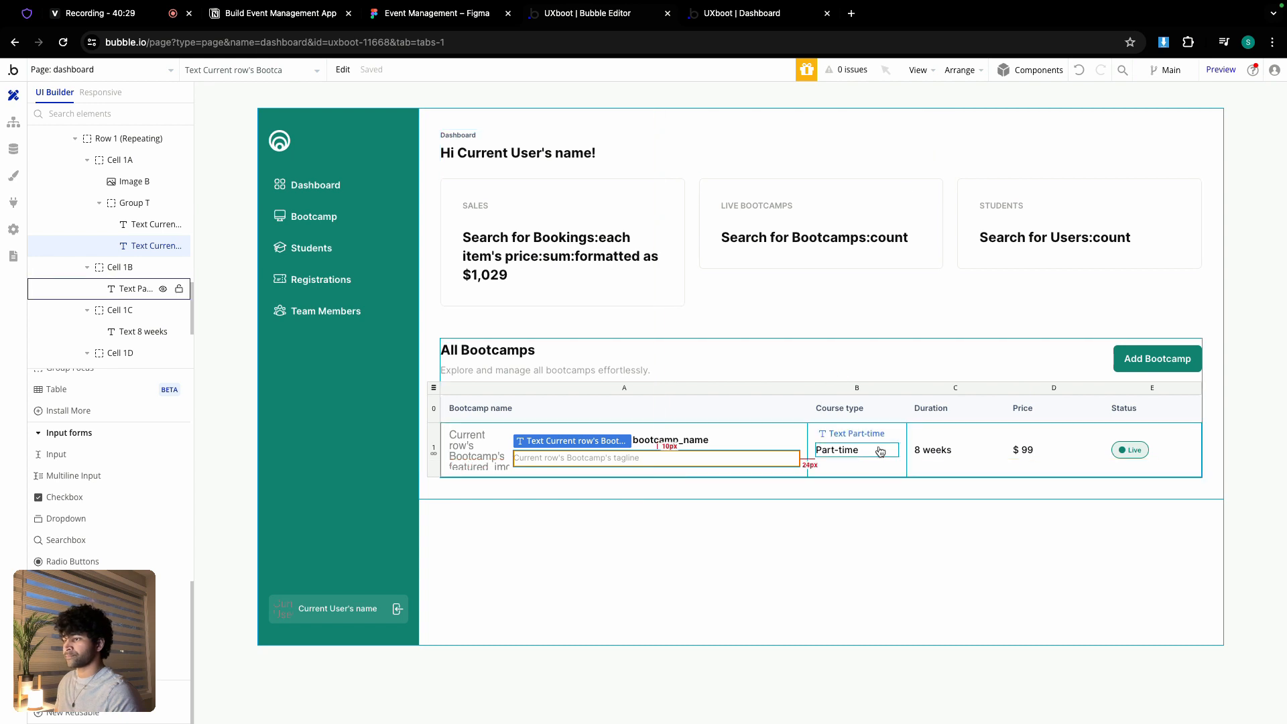
- Replace the Part-time text with dynamic data from Current row's Bootcamp
{"action": "double_click", "coordinate": [850, 452]}
{"action": "triple_click", "coordinate": [1089, 172]}
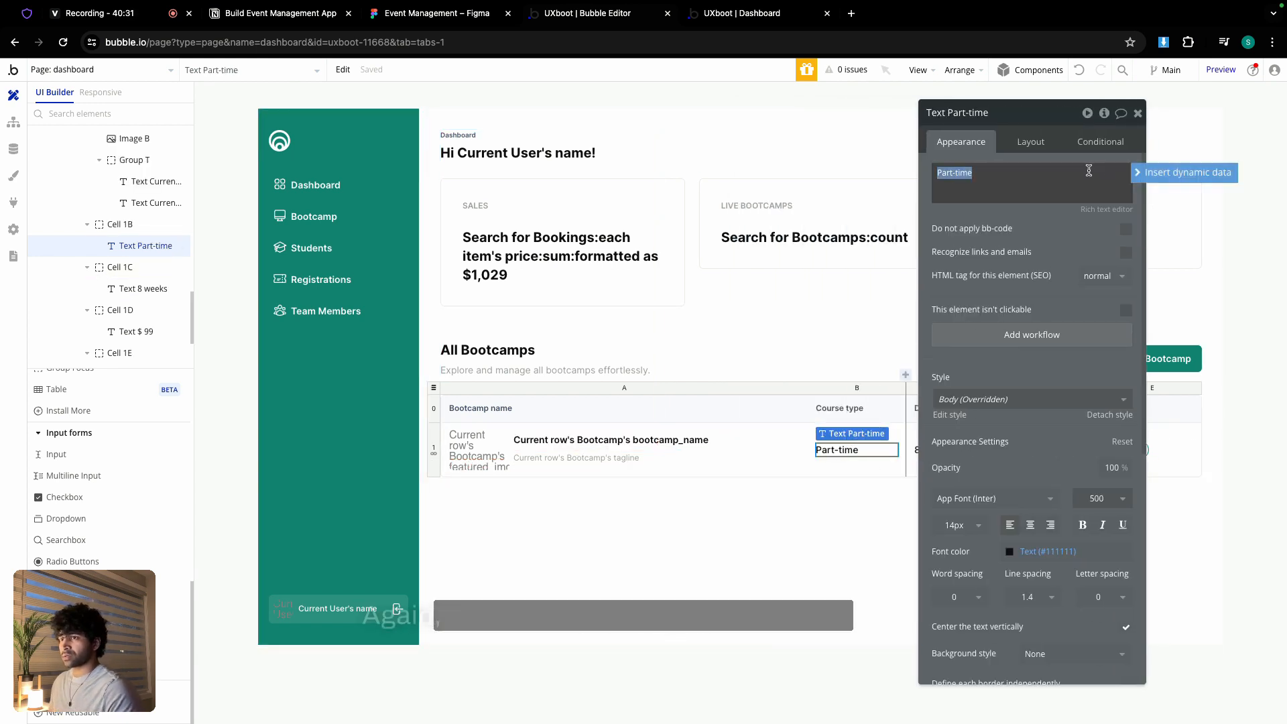
{"action": "left_click", "coordinate": [1170, 179]}
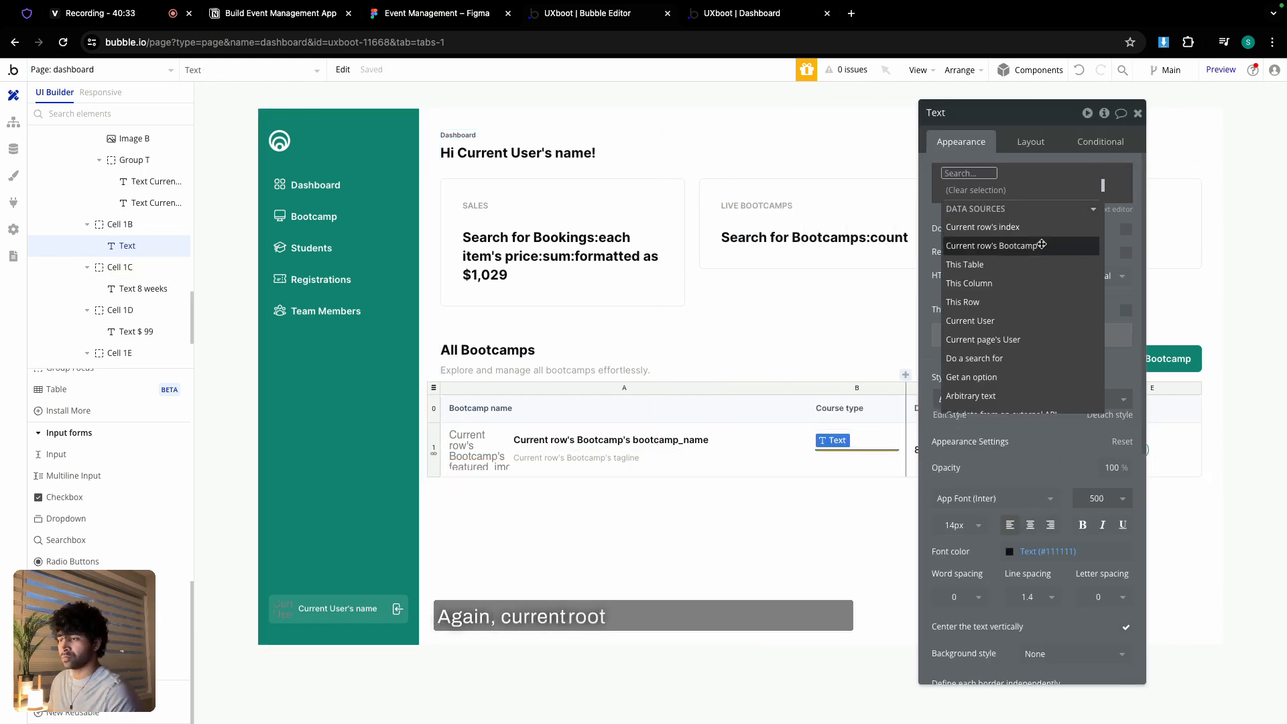
{"action": "left_click", "coordinate": [1042, 244]}
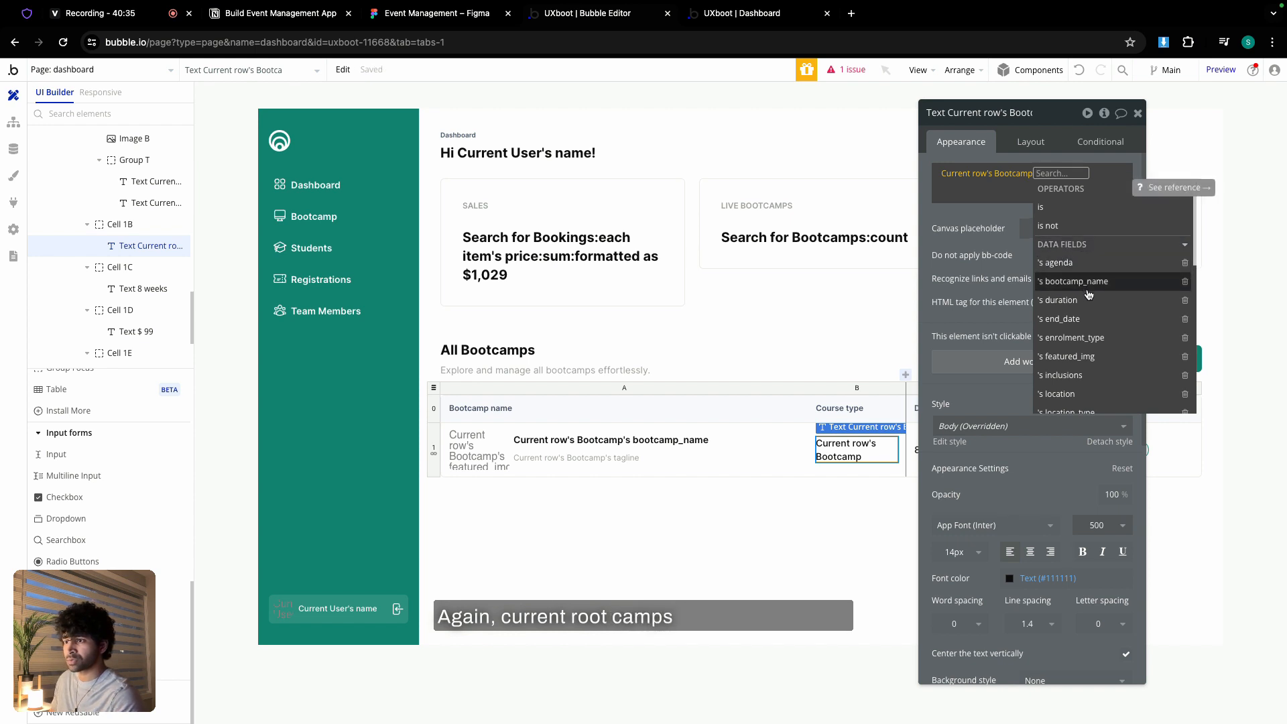
{"action": "scroll", "coordinate": [1089, 296], "scroll_direction": "down", "scroll_amount": 3}
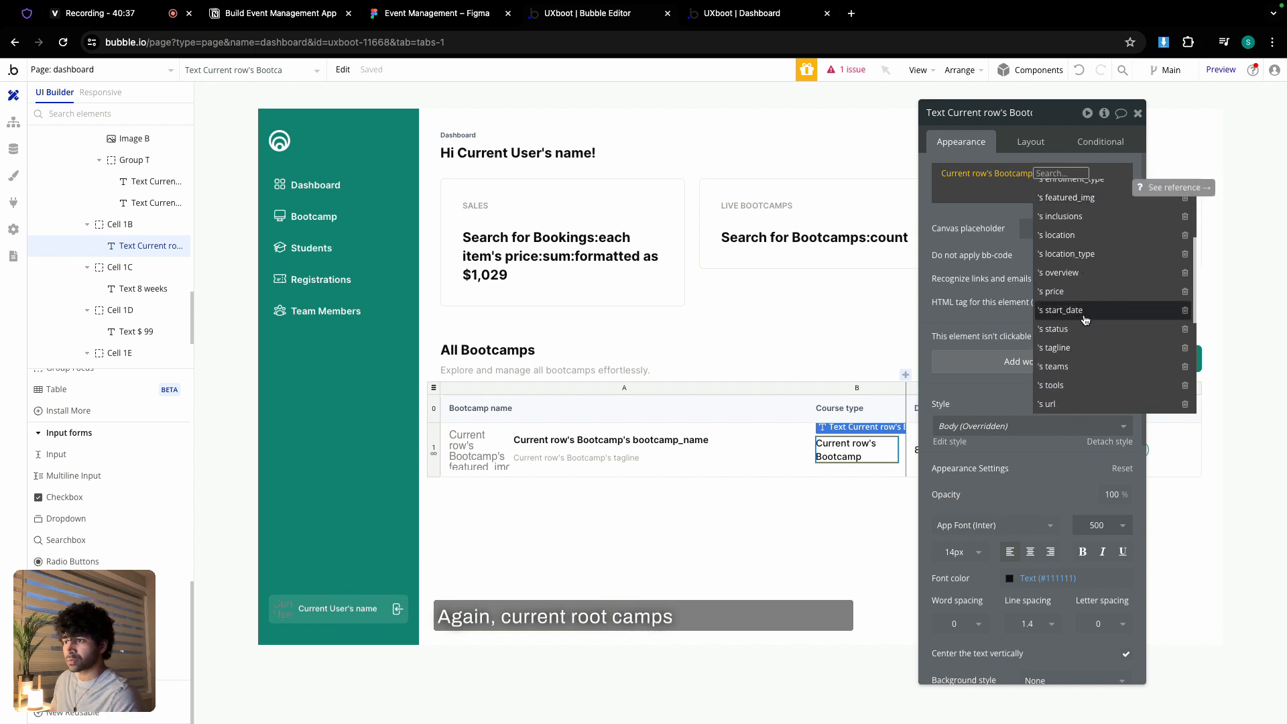
{"action": "scroll", "coordinate": [1085, 319], "scroll_direction": "up", "scroll_amount": 3}
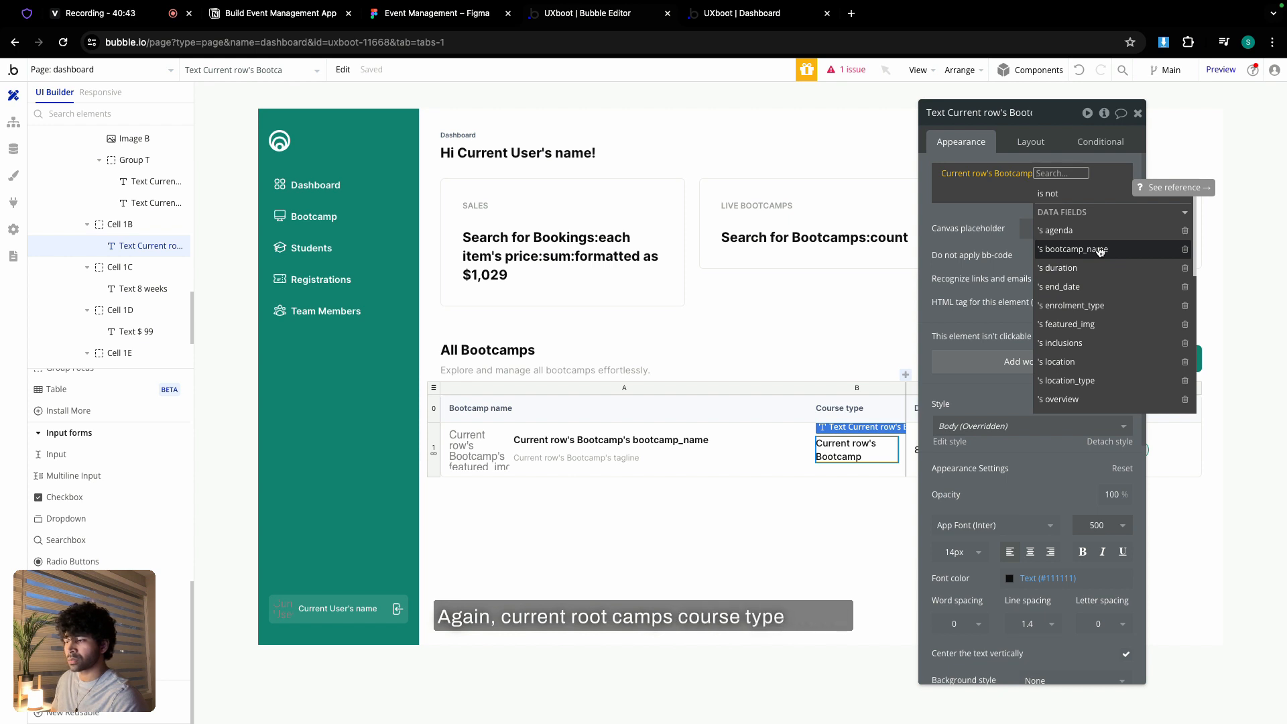
- Check the Figma design and Notion notes for the enrolment type field, then return to Bubble
{"action": "left_click", "coordinate": [430, 18]}
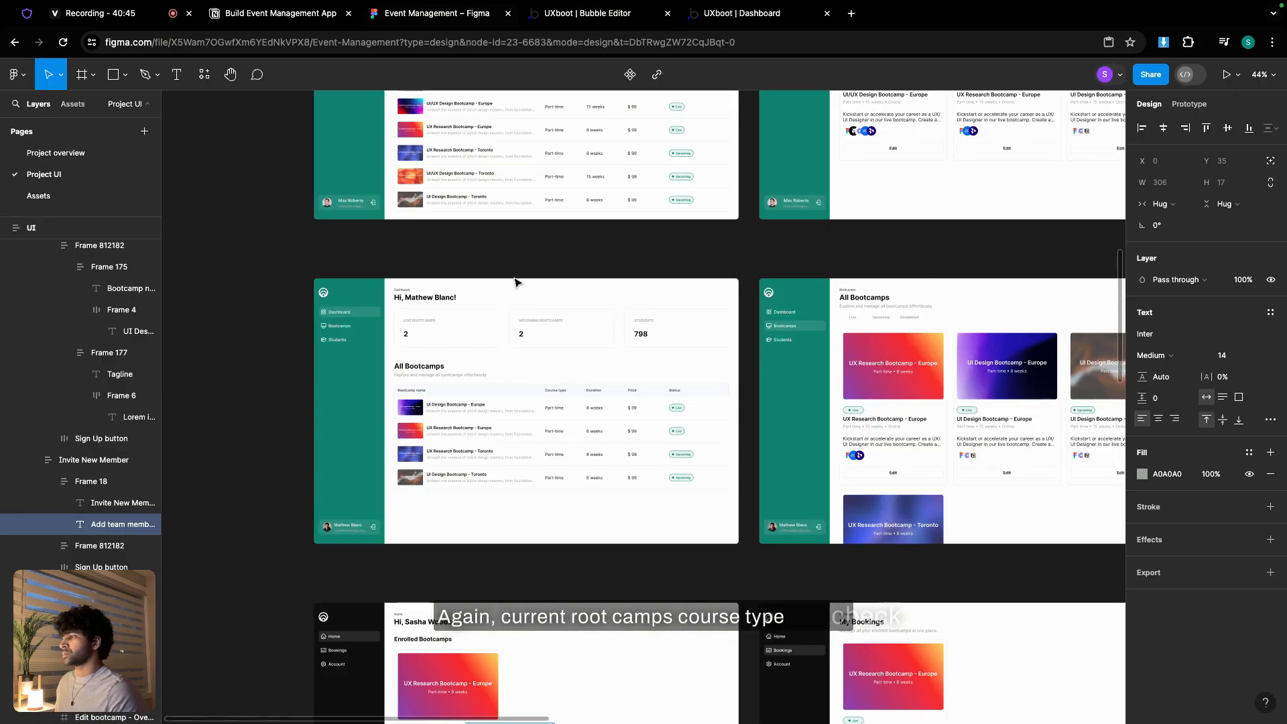
{"action": "scroll", "coordinate": [556, 301], "scroll_direction": "up", "scroll_amount": 10}
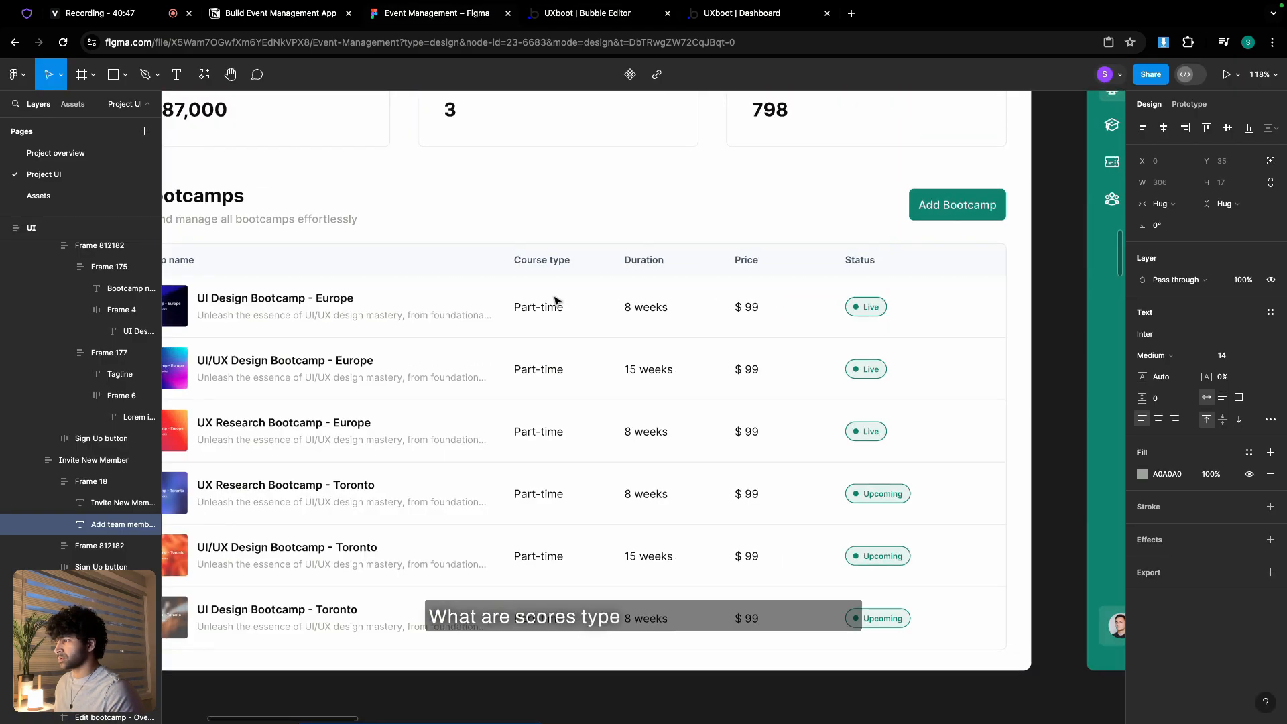
{"action": "scroll", "coordinate": [554, 296], "scroll_direction": "down", "scroll_amount": 2}
{"action": "left_click", "coordinate": [251, 17]}
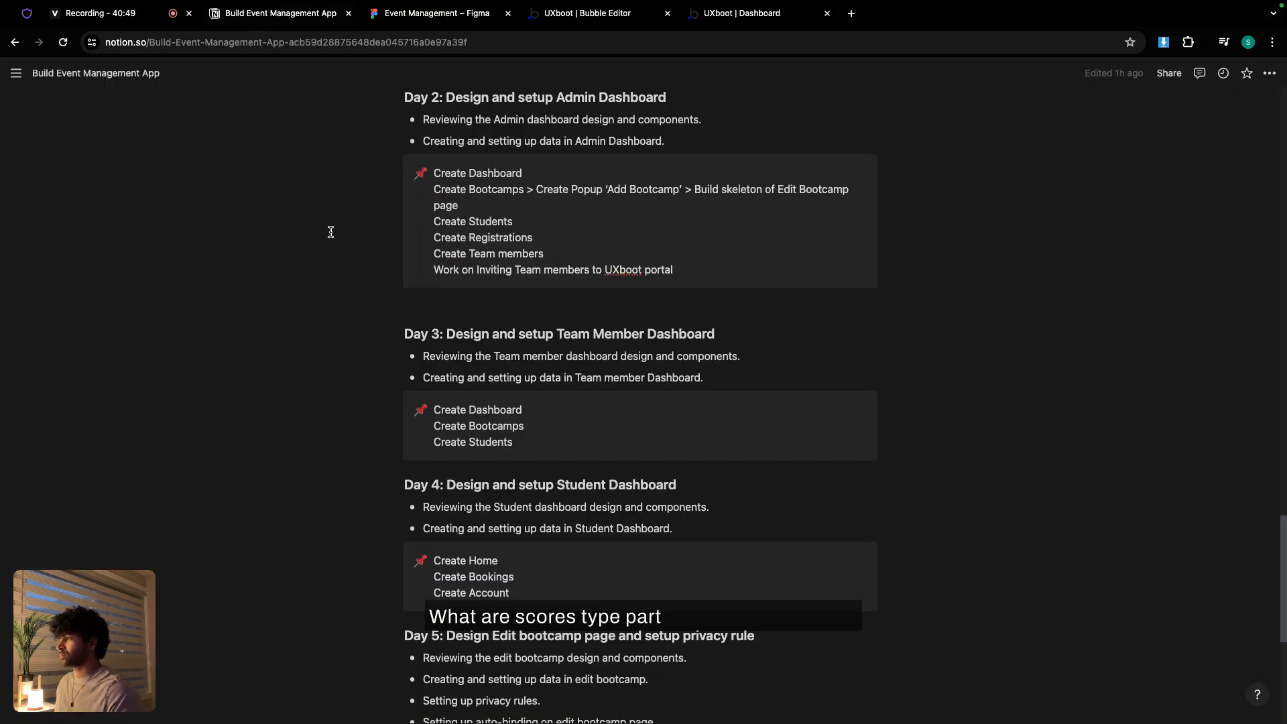
{"action": "scroll", "coordinate": [436, 272], "scroll_direction": "up", "scroll_amount": 15}
{"action": "scroll", "coordinate": [436, 272], "scroll_direction": "up", "scroll_amount": 15}
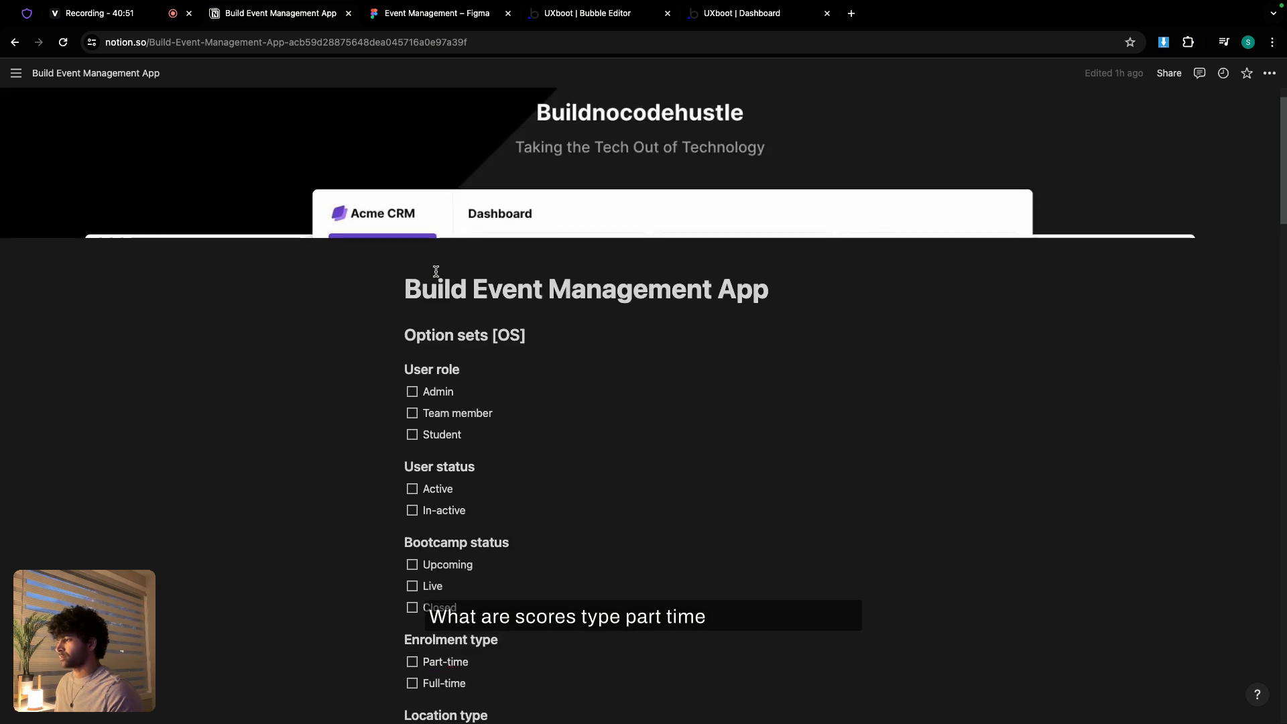
{"action": "scroll", "coordinate": [436, 272], "scroll_direction": "down", "scroll_amount": 3}
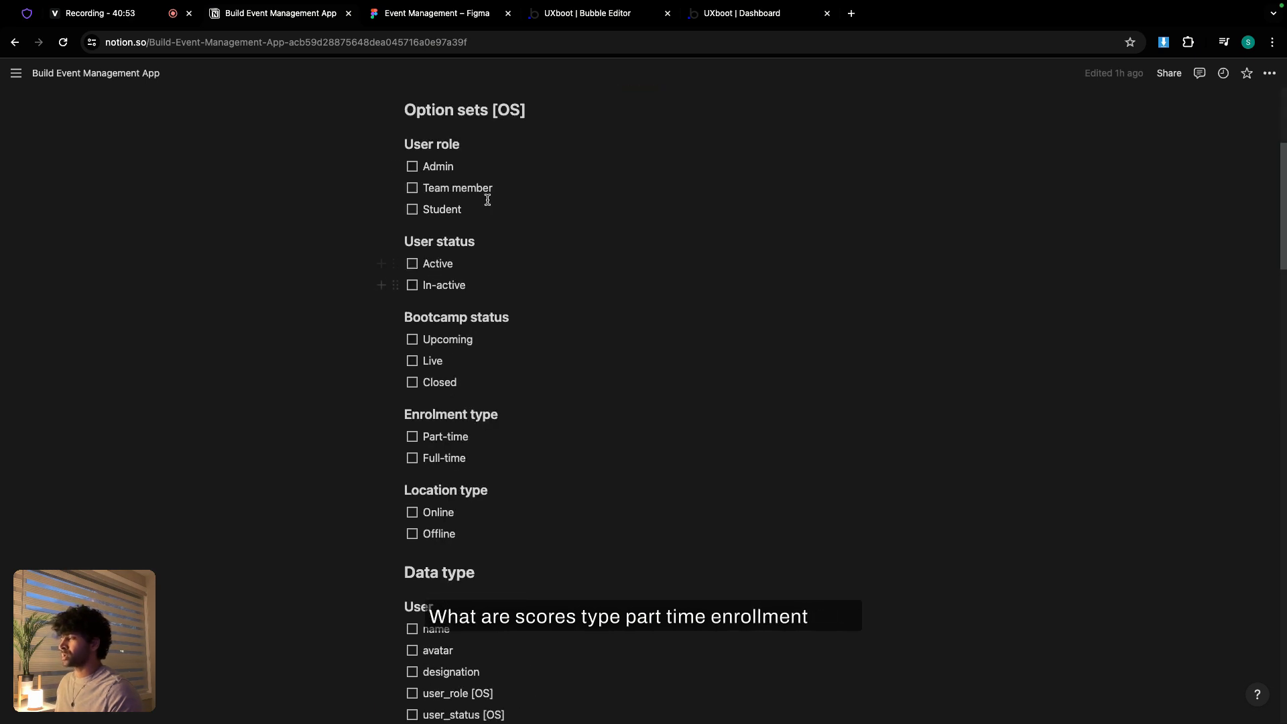
{"action": "left_click", "coordinate": [575, 20]}
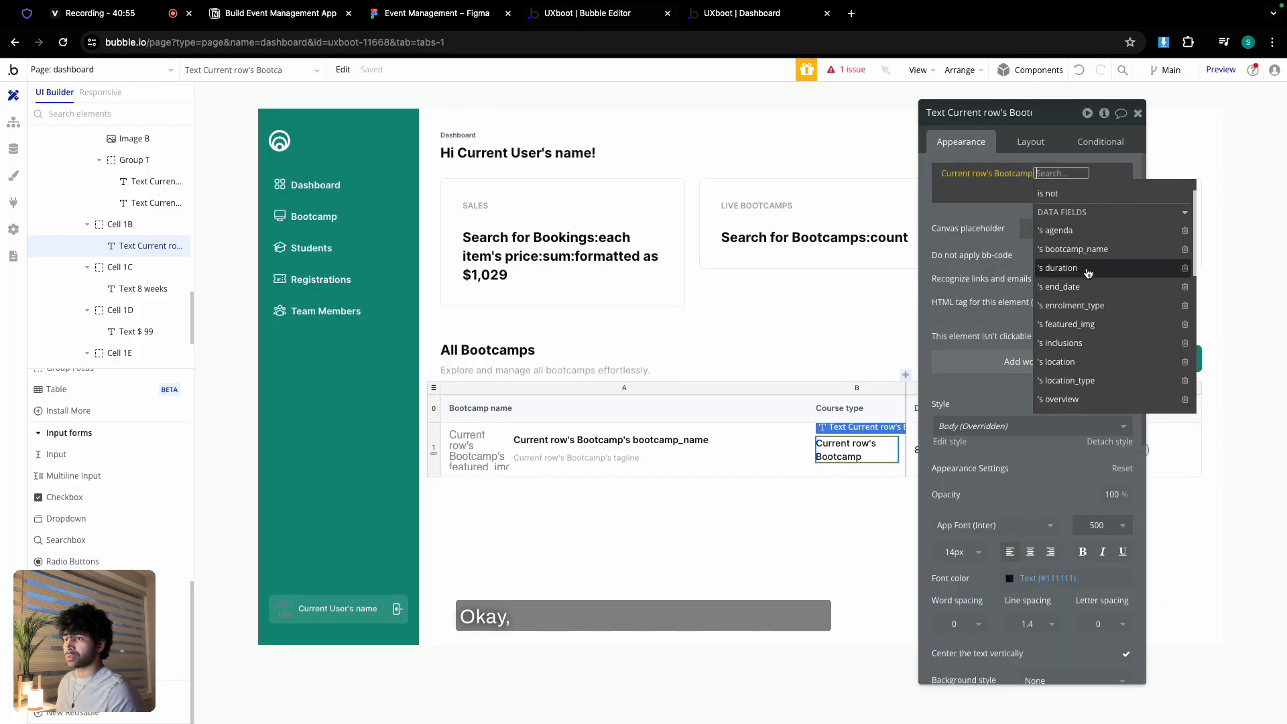
- Show each bootcamp's enrolment_type in the cell and rename the Course type header to 'Enrolment type'
{"action": "left_click", "coordinate": [1075, 306]}
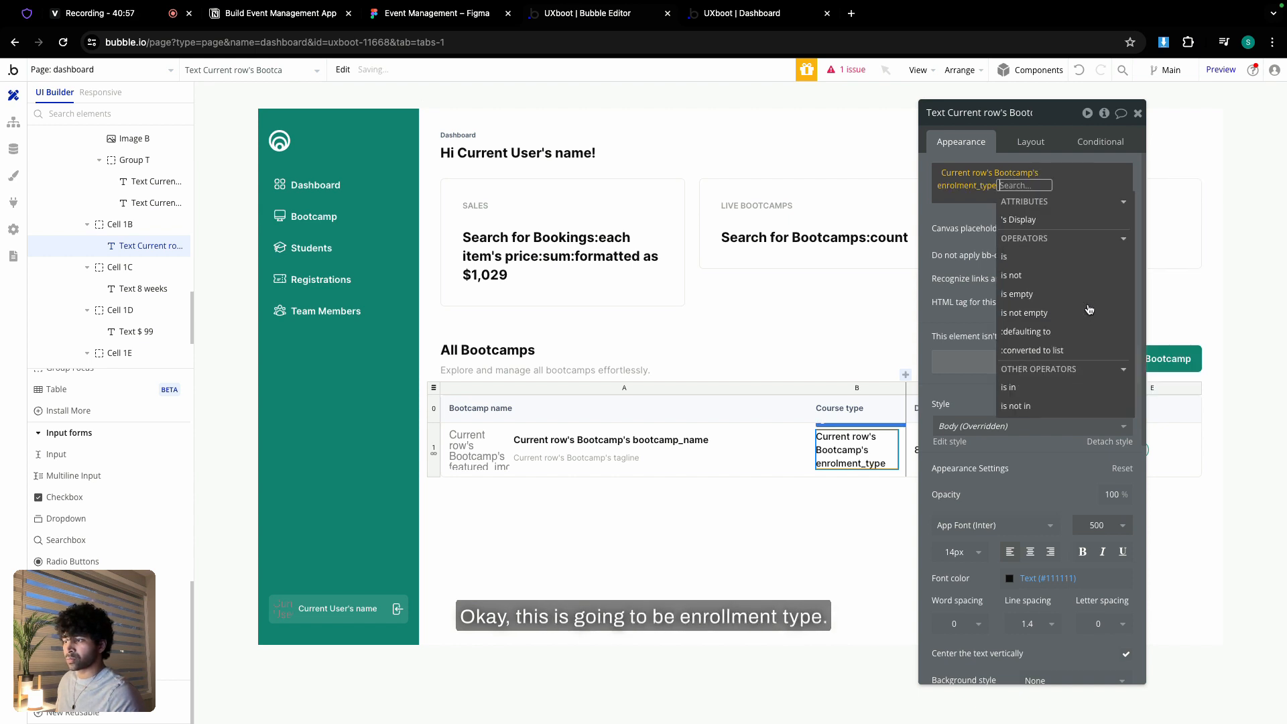
{"action": "left_click", "coordinate": [846, 407]}
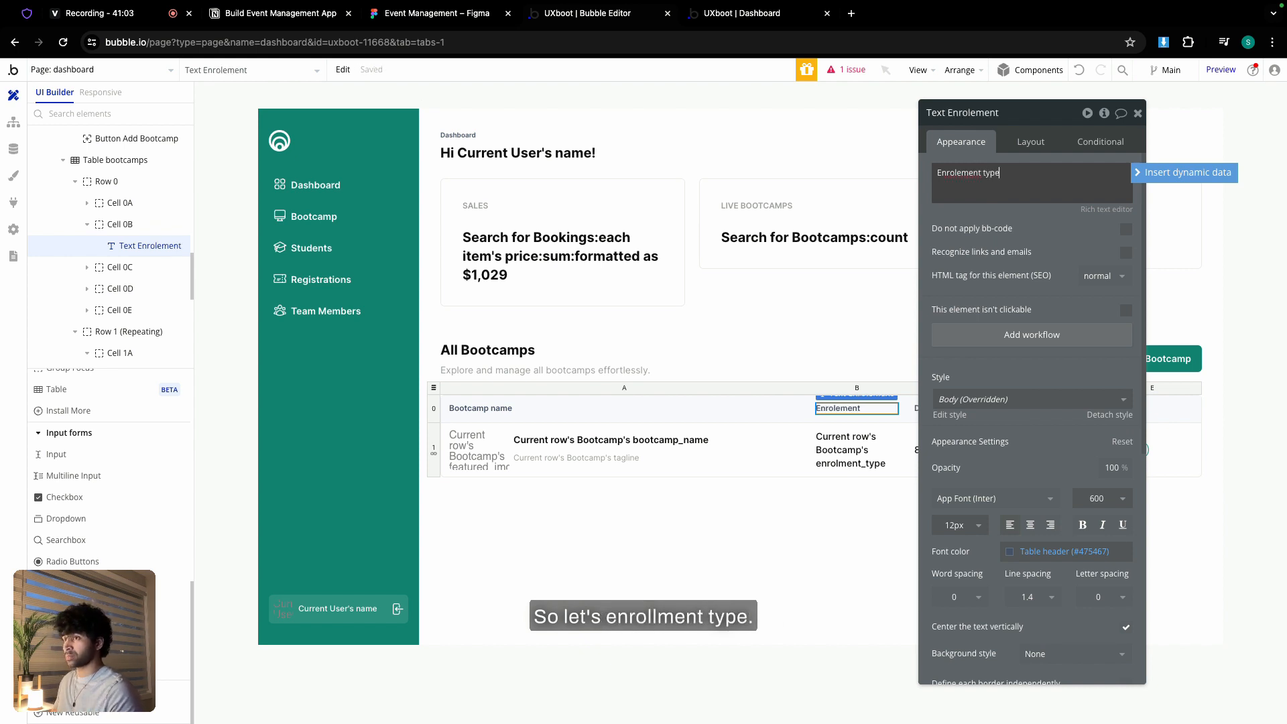
{"action": "right_click", "coordinate": [957, 174]}
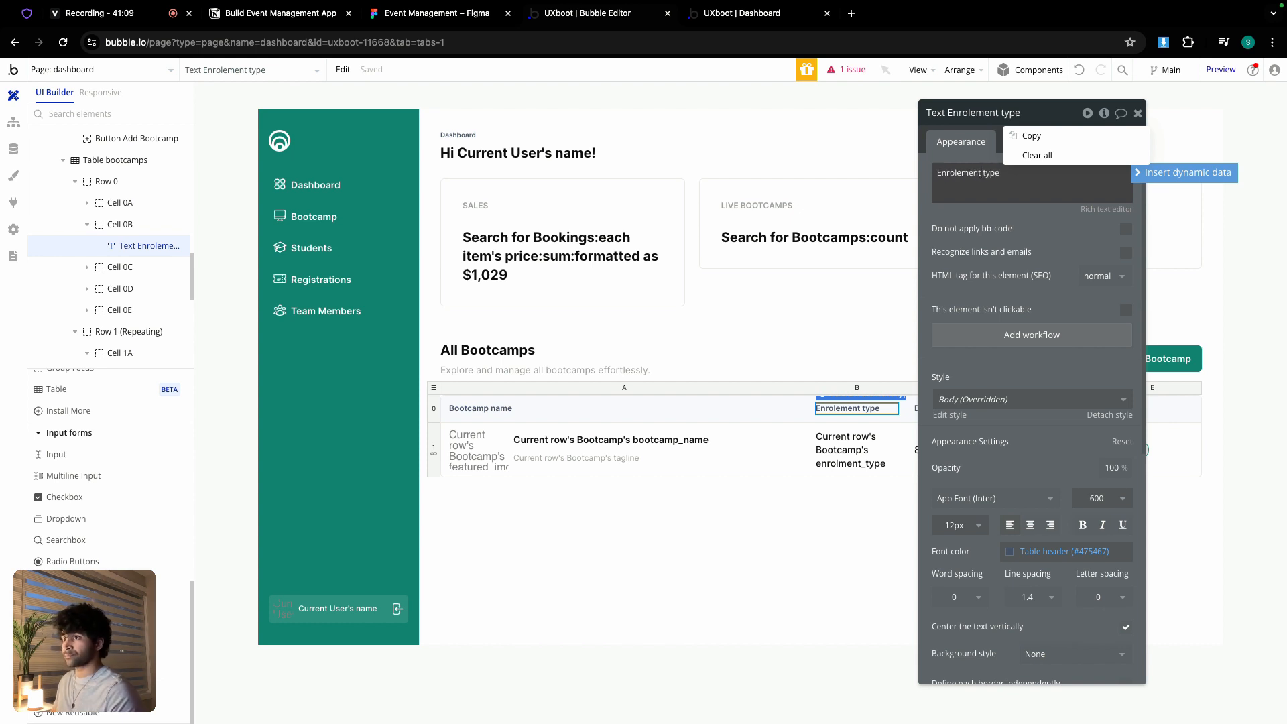
{"action": "left_click", "coordinate": [962, 218]}
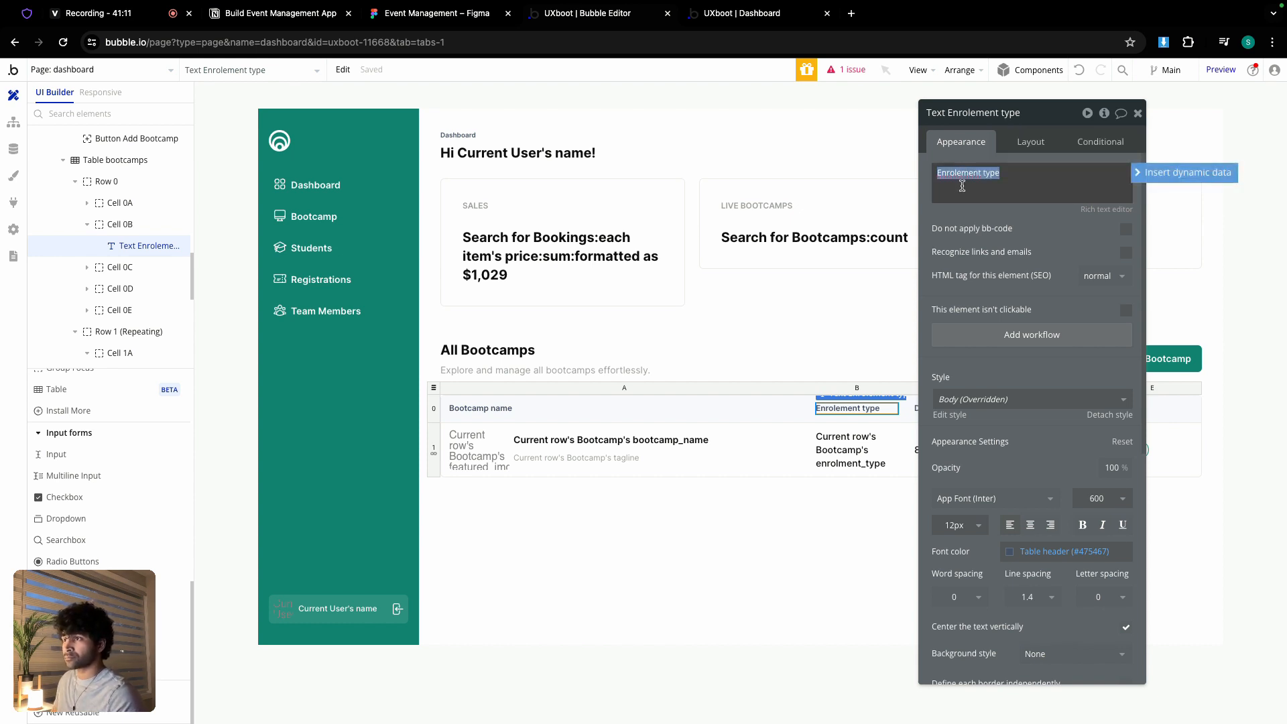
{"action": "left_click", "coordinate": [965, 215]}
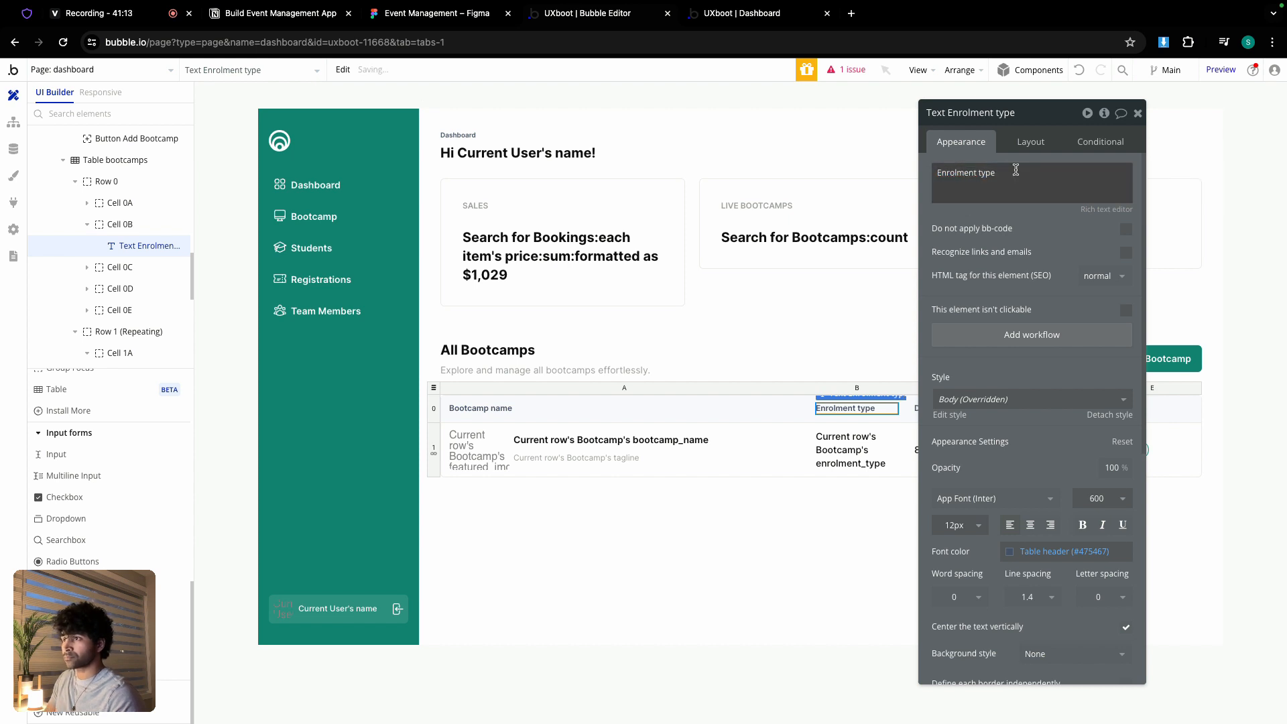
{"action": "left_click", "coordinate": [1137, 113]}
{"action": "double_click", "coordinate": [931, 443]}
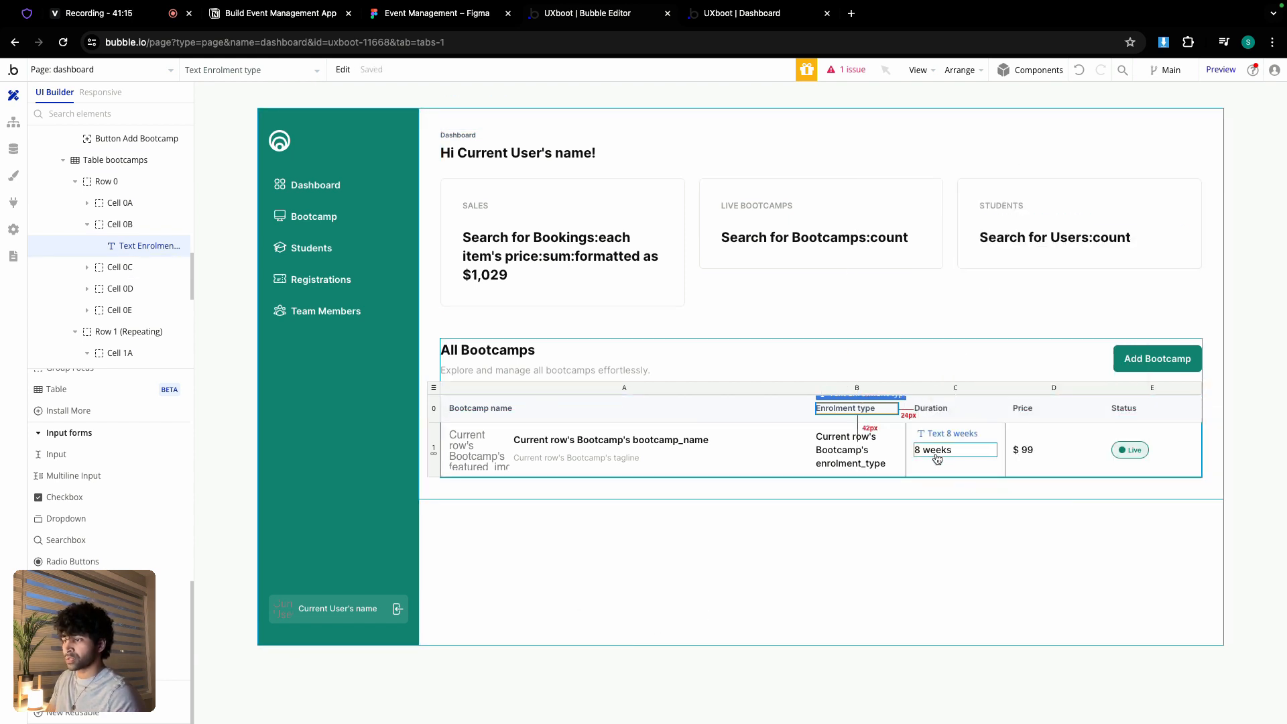
- Replace '8 weeks' and '$ 99' with the current row Bootcamp's duration and price
{"action": "left_click", "coordinate": [1148, 179]}
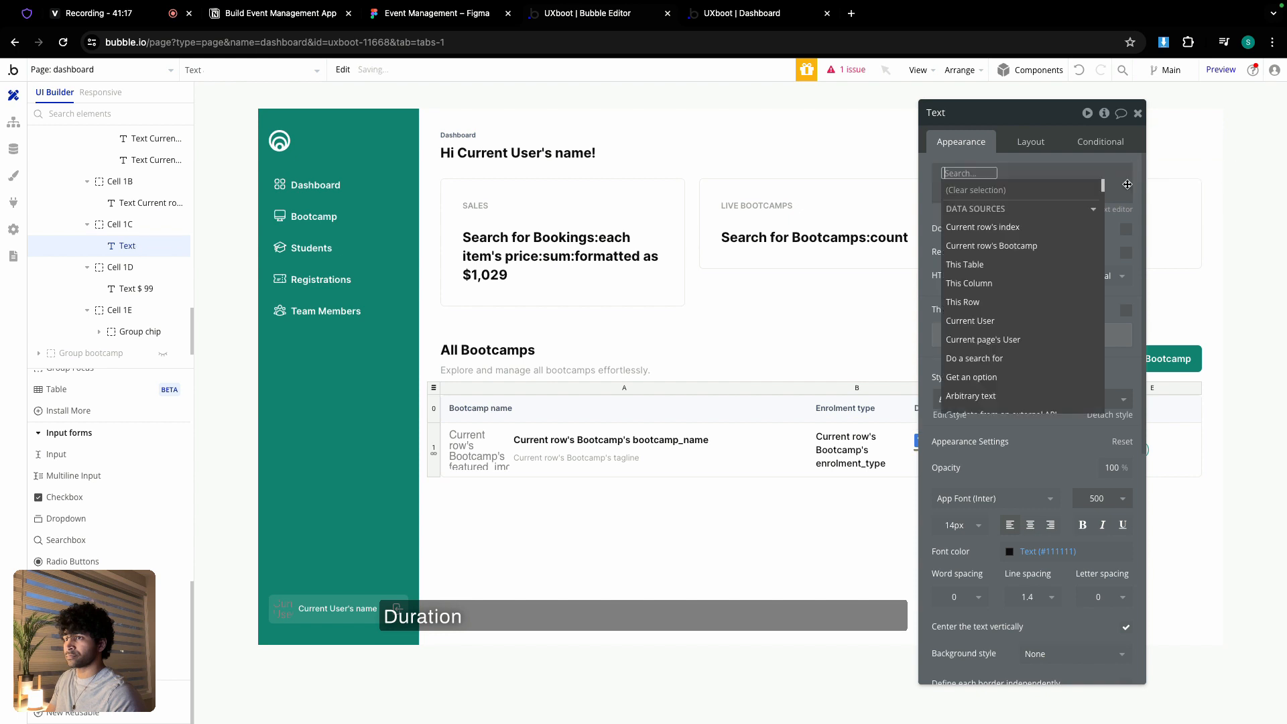
{"action": "left_click", "coordinate": [1006, 248]}
{"action": "left_click", "coordinate": [1062, 301]}
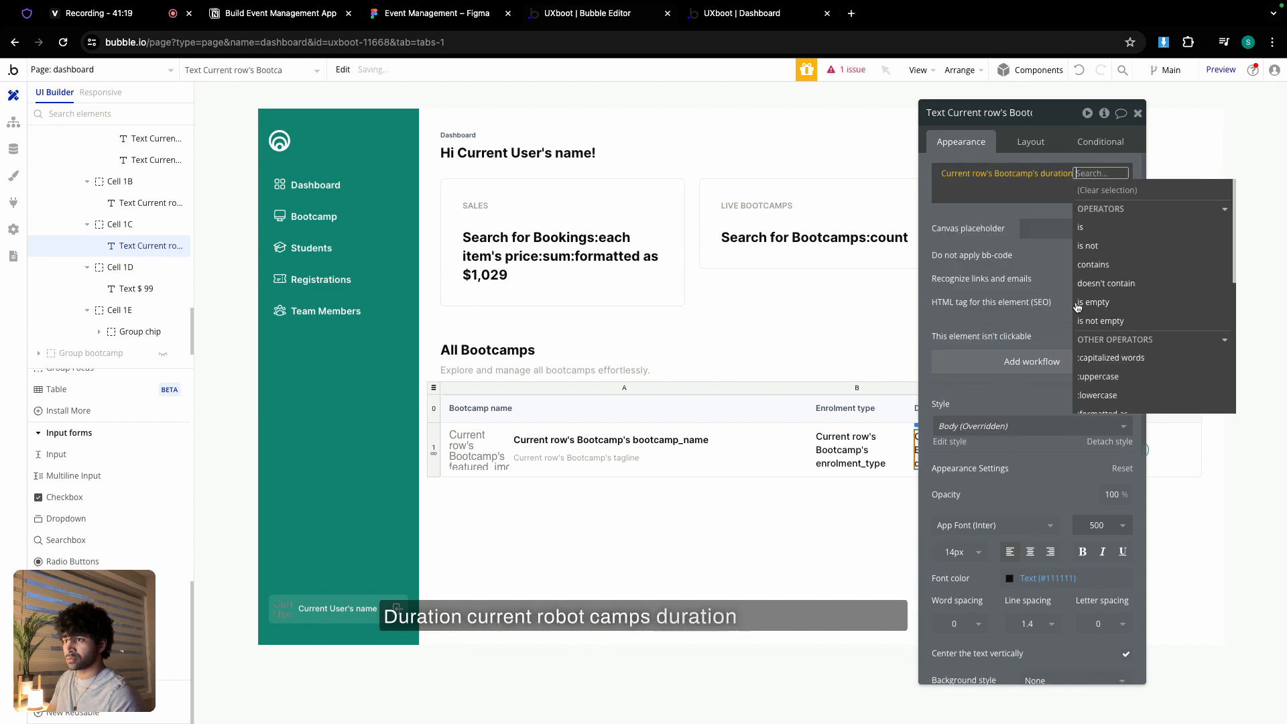
{"action": "left_click", "coordinate": [1137, 113]}
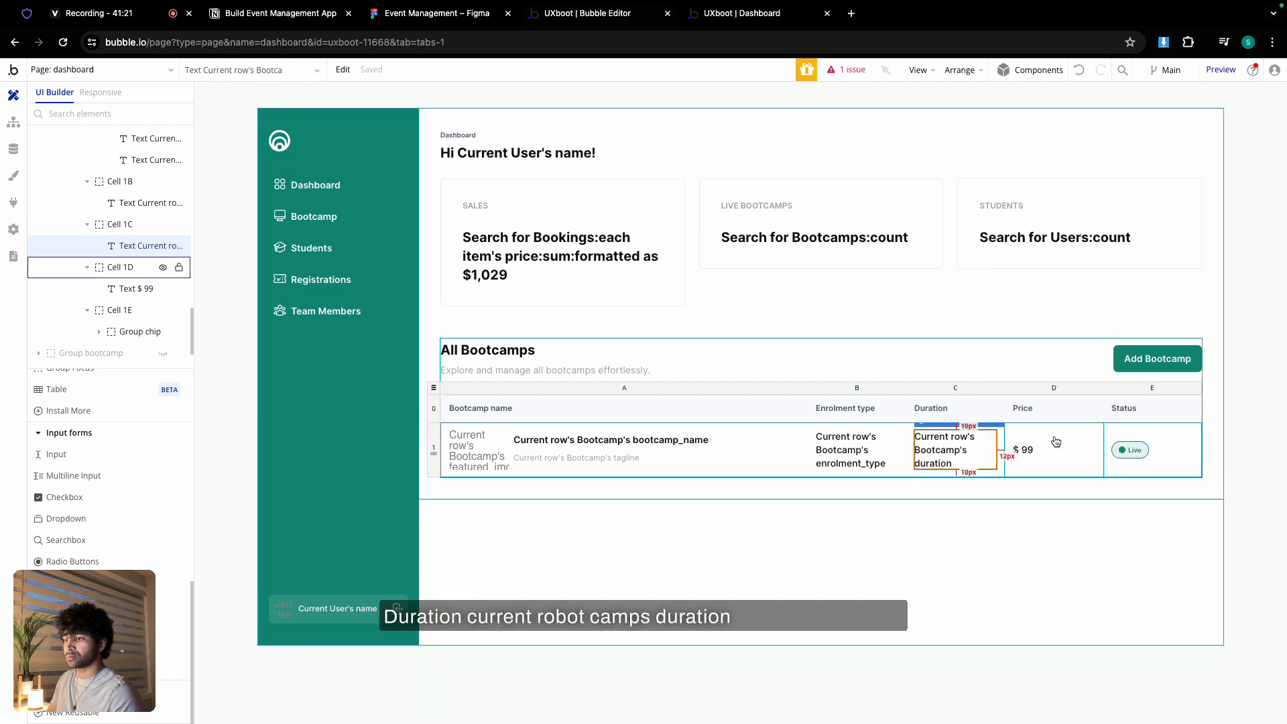
{"action": "double_click", "coordinate": [1032, 450]}
{"action": "left_click", "coordinate": [1019, 172]}
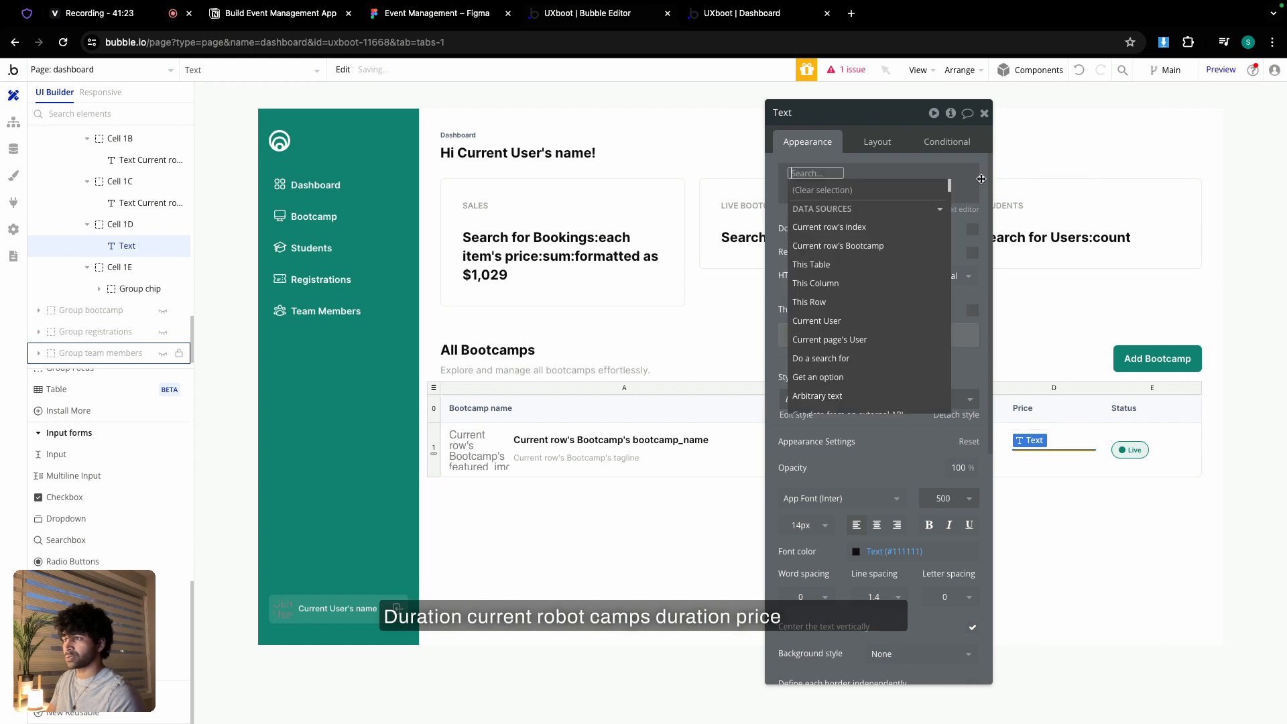
{"action": "left_click", "coordinate": [872, 248]}
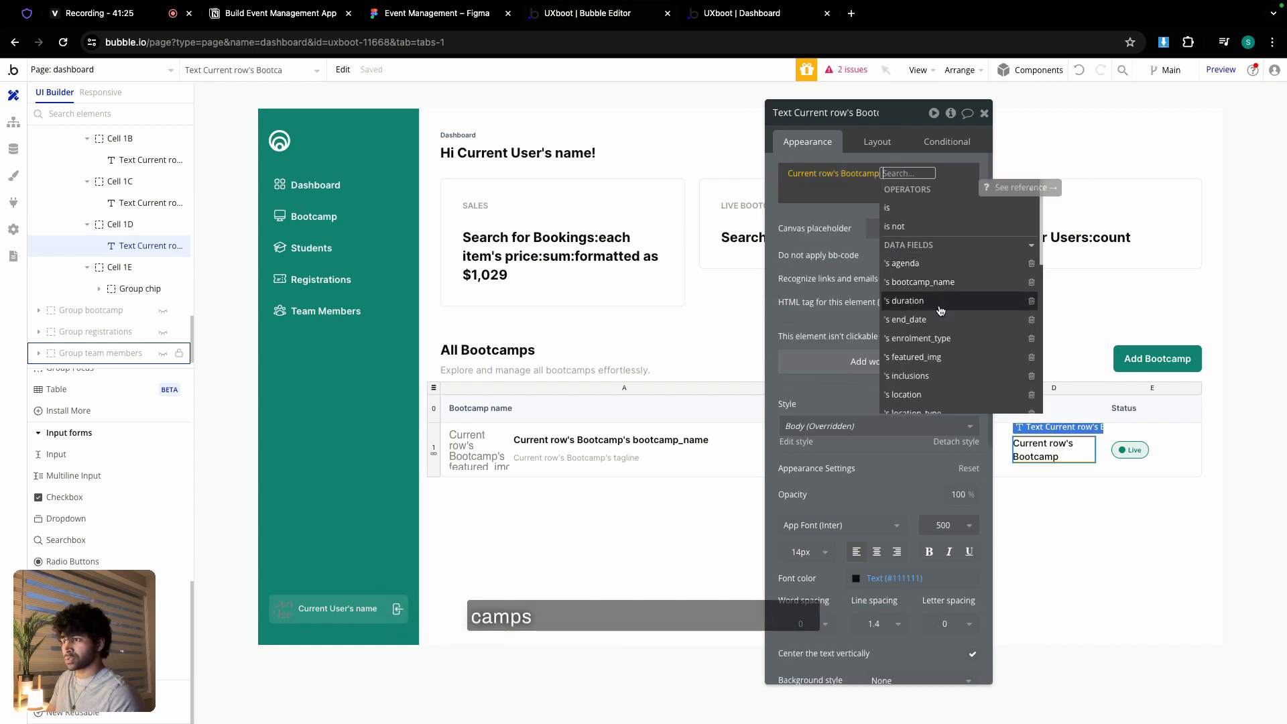
{"action": "scroll", "coordinate": [938, 322], "scroll_direction": "down", "scroll_amount": 2}
{"action": "left_click", "coordinate": [902, 397]}
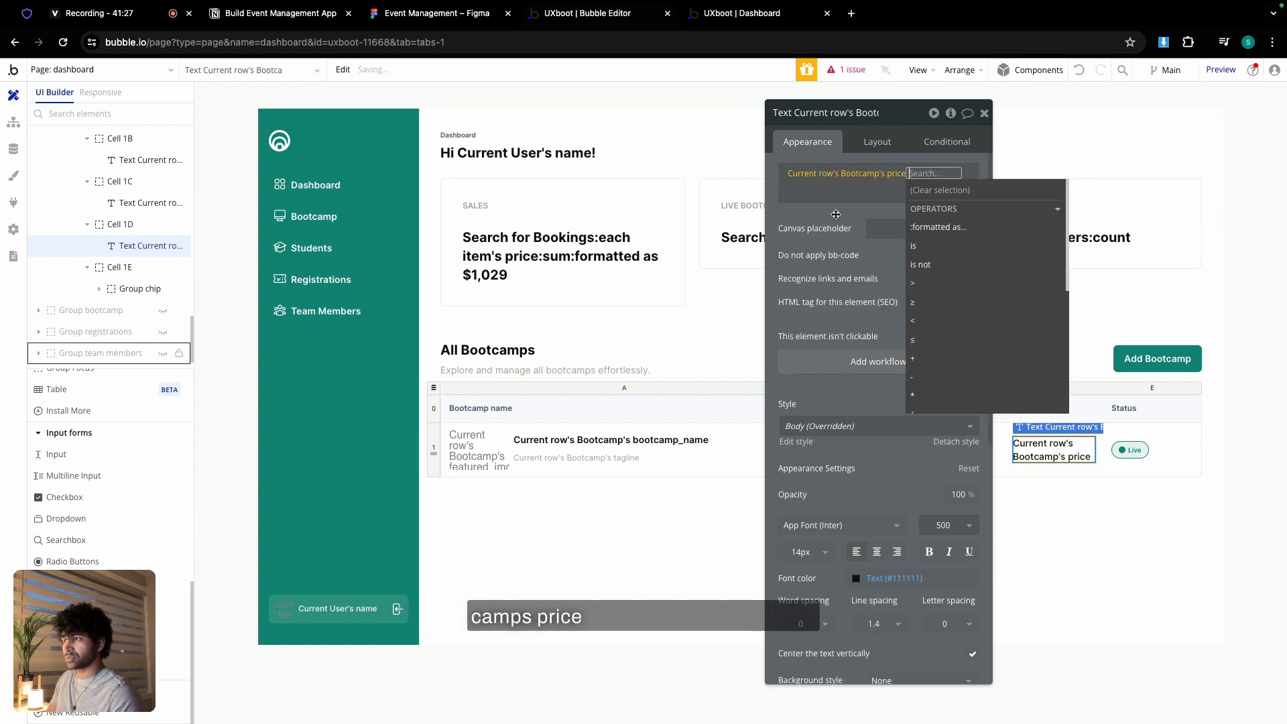
- Replace the Live chip text with the Bootcamp's status Display, then review the flagged issue
{"action": "left_click", "coordinate": [1138, 450]}
{"action": "left_click", "coordinate": [830, 177]}
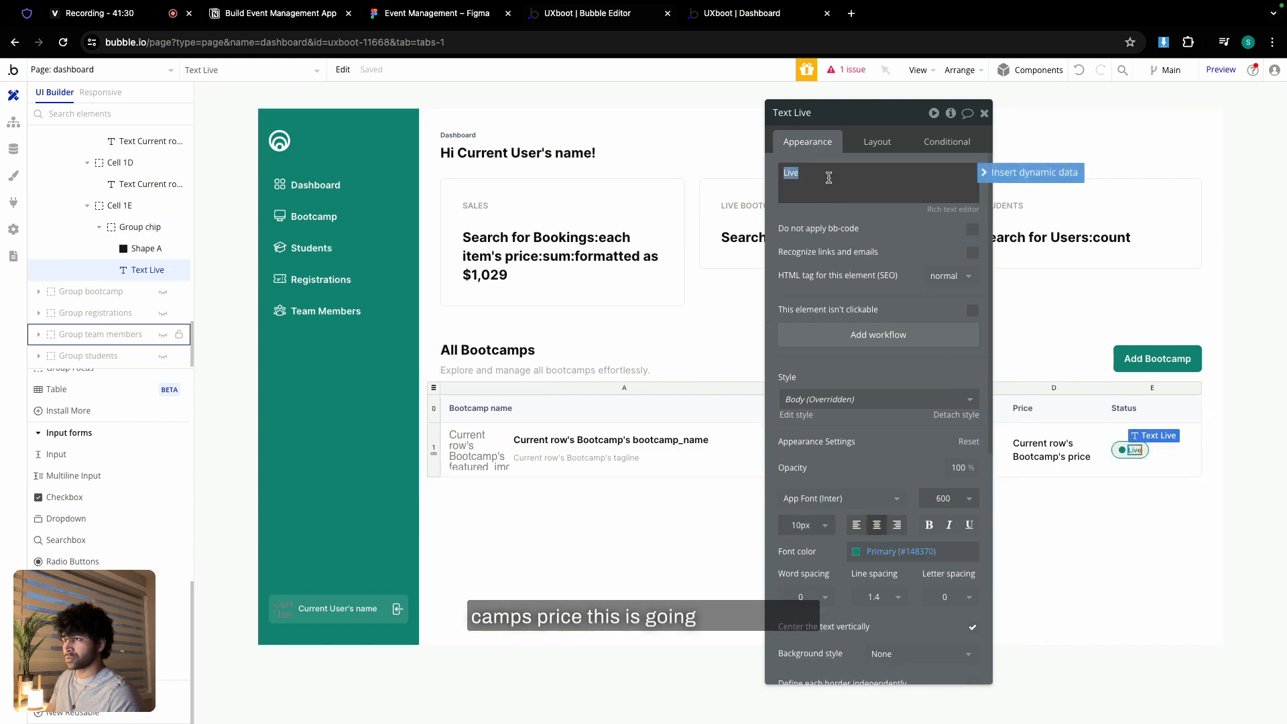
{"action": "left_click", "coordinate": [999, 174]}
{"action": "left_click", "coordinate": [880, 266]}
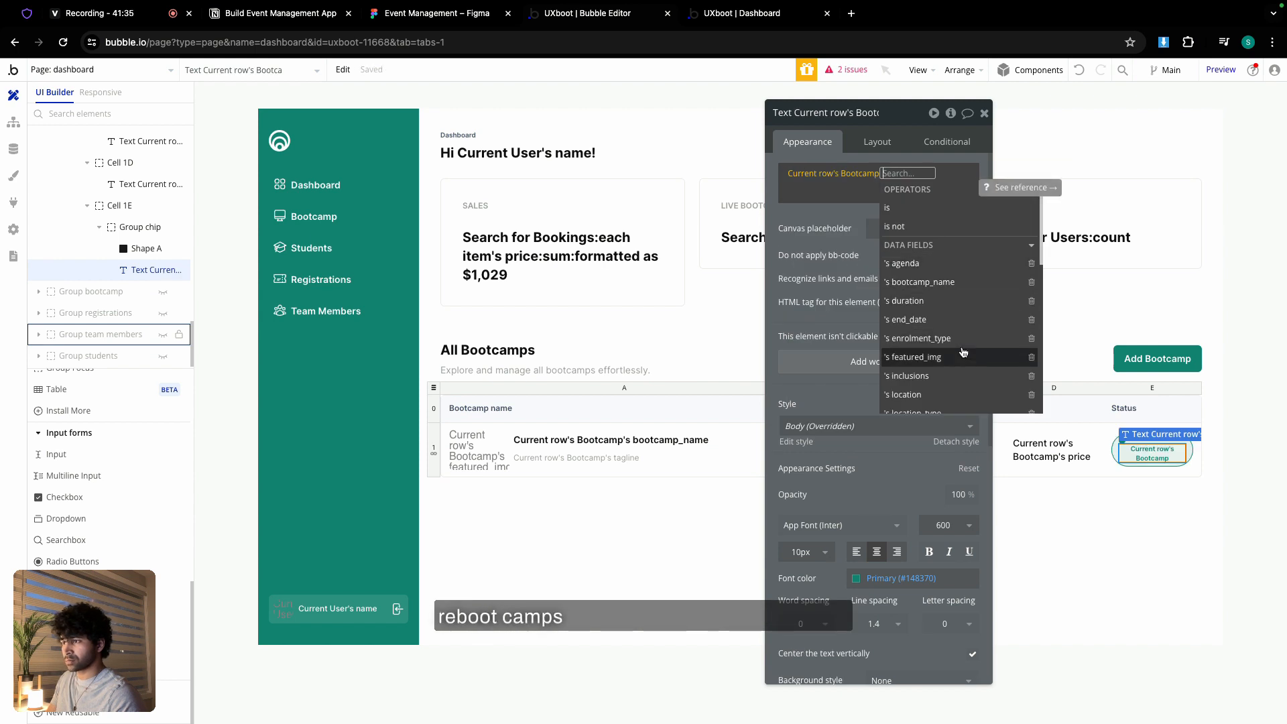
{"action": "scroll", "coordinate": [926, 336], "scroll_direction": "down", "scroll_amount": 3}
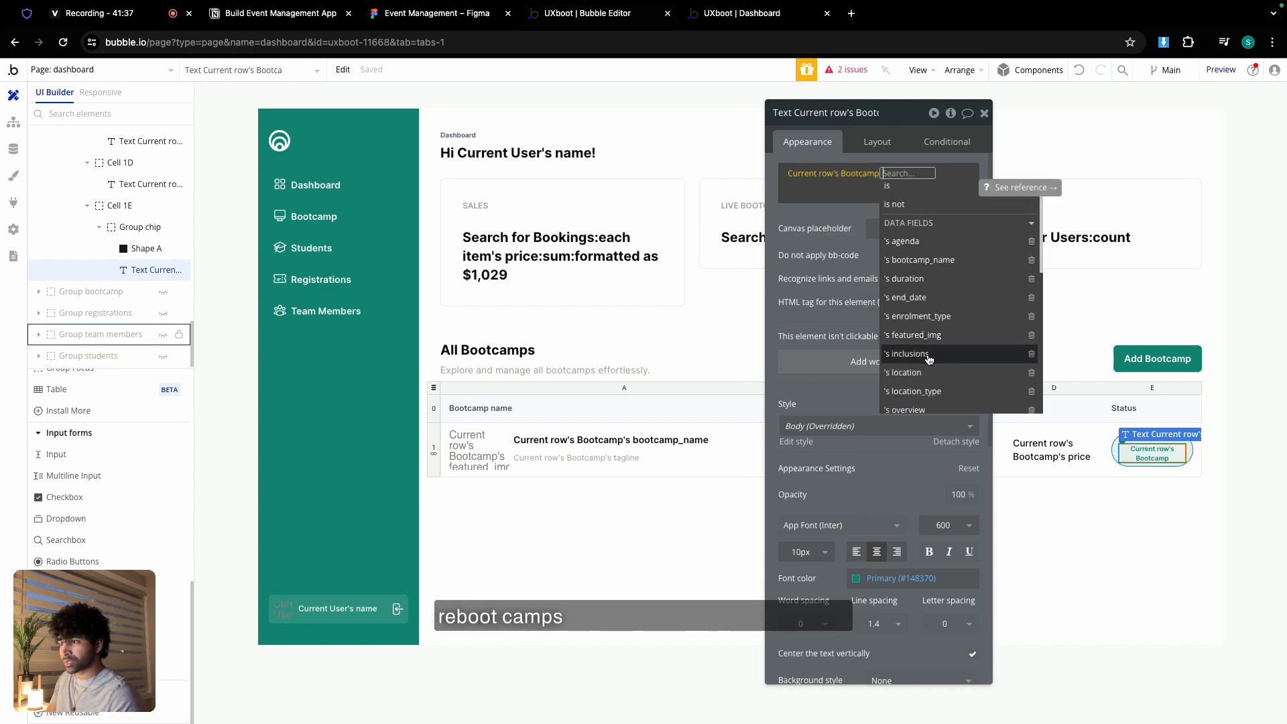
{"action": "left_click", "coordinate": [917, 388]}
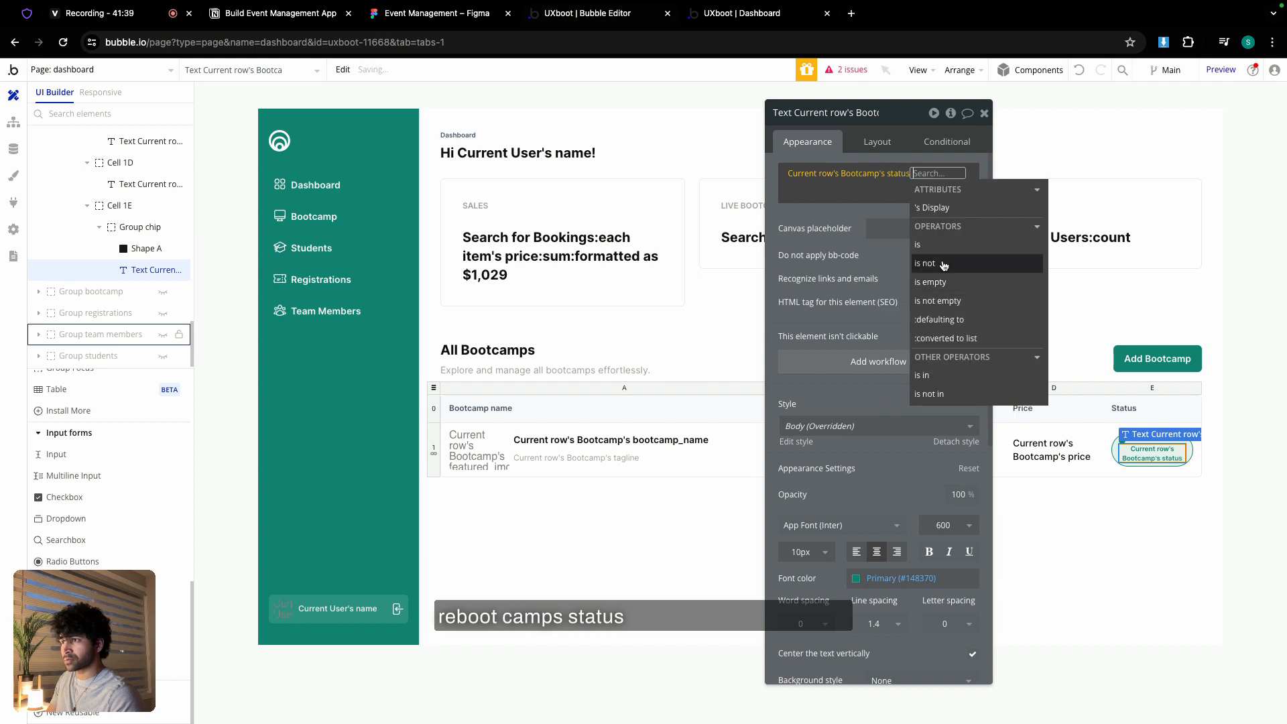
{"action": "left_click", "coordinate": [936, 208]}
{"action": "left_click", "coordinate": [801, 214]}
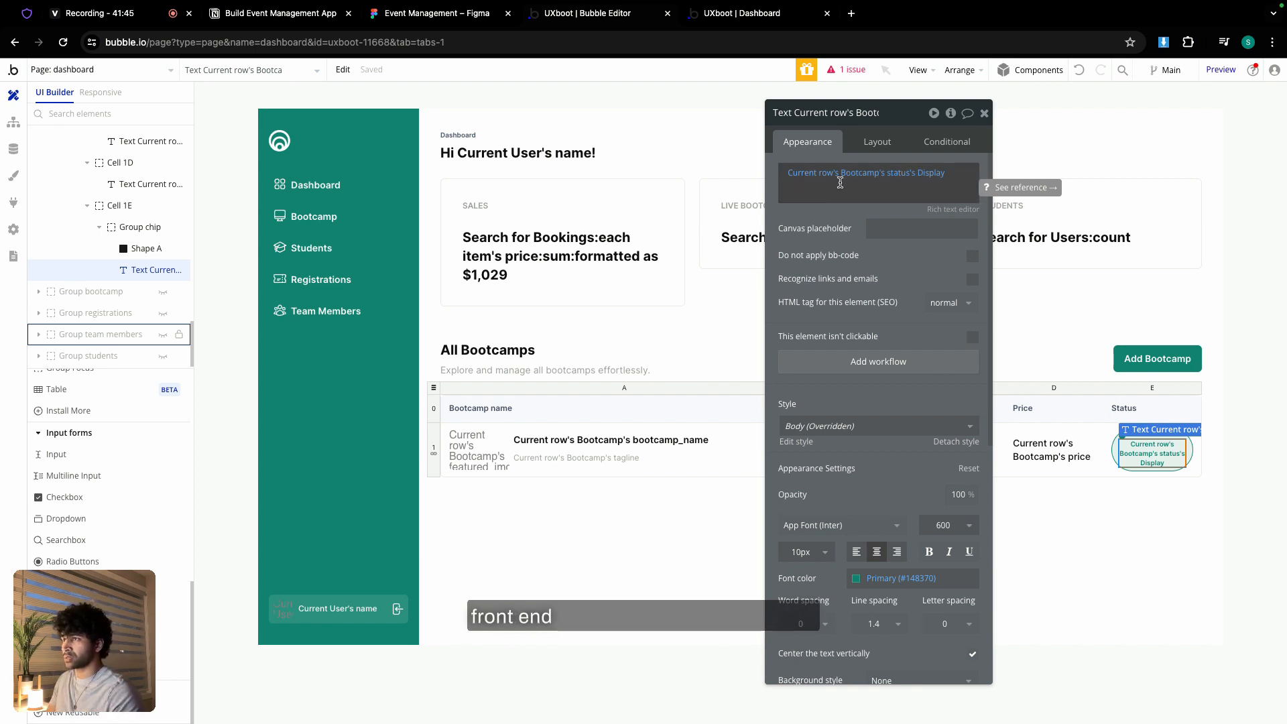
{"action": "left_click", "coordinate": [983, 114]}
{"action": "left_click", "coordinate": [849, 70]}
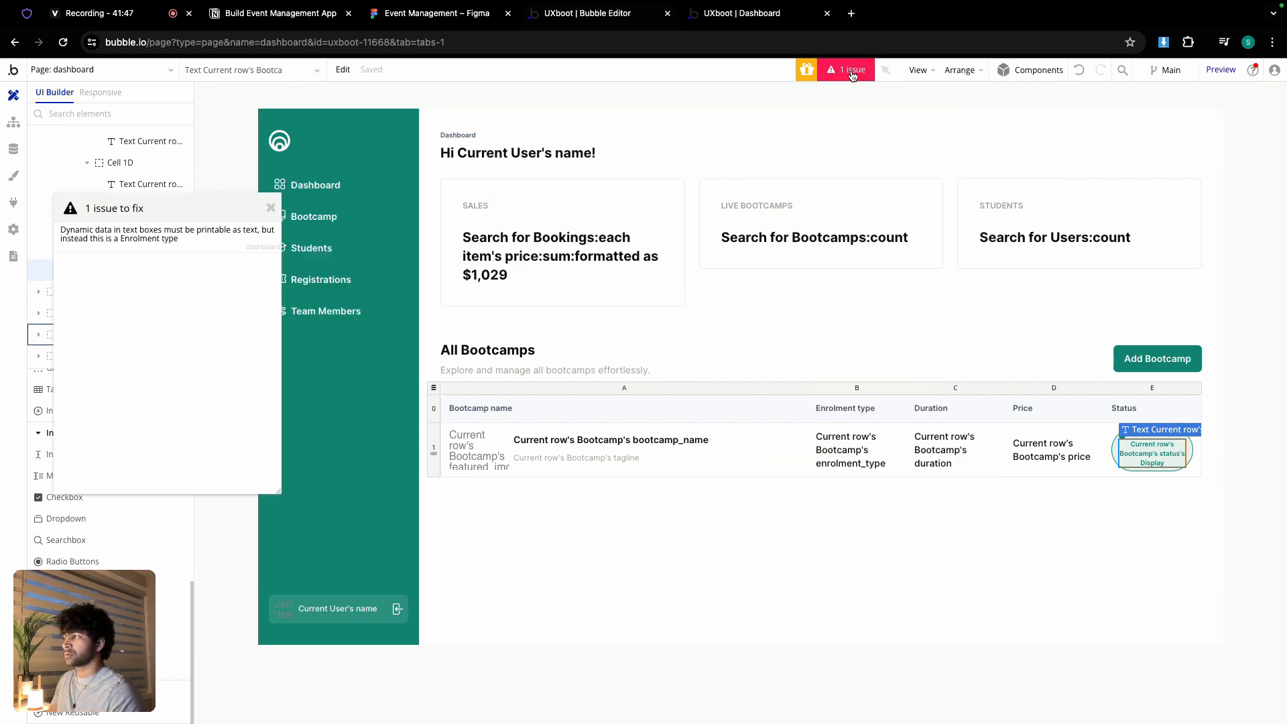
- Change the flagged text's expression to Current row's Bootcamp's enrolment_type's Display
{"action": "left_click", "coordinate": [134, 242]}
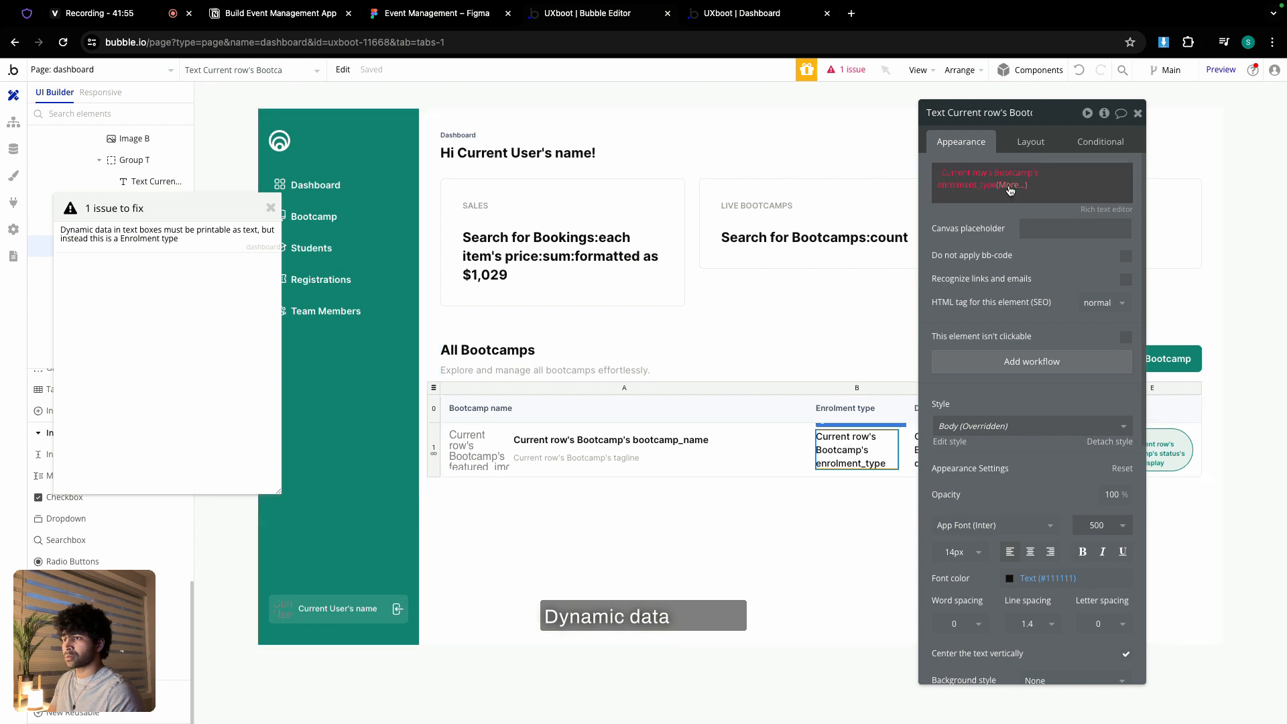
{"action": "left_click", "coordinate": [947, 175]}
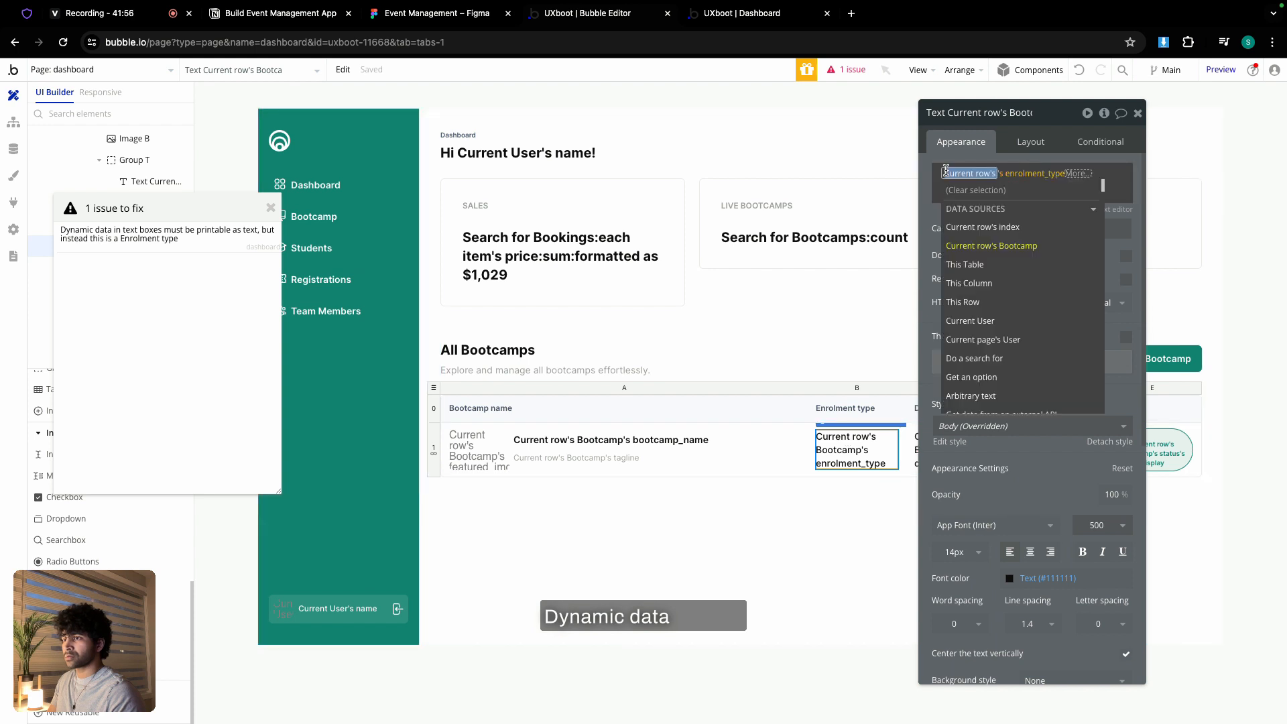
{"action": "left_click", "coordinate": [978, 246]}
{"action": "left_click", "coordinate": [1017, 221]}
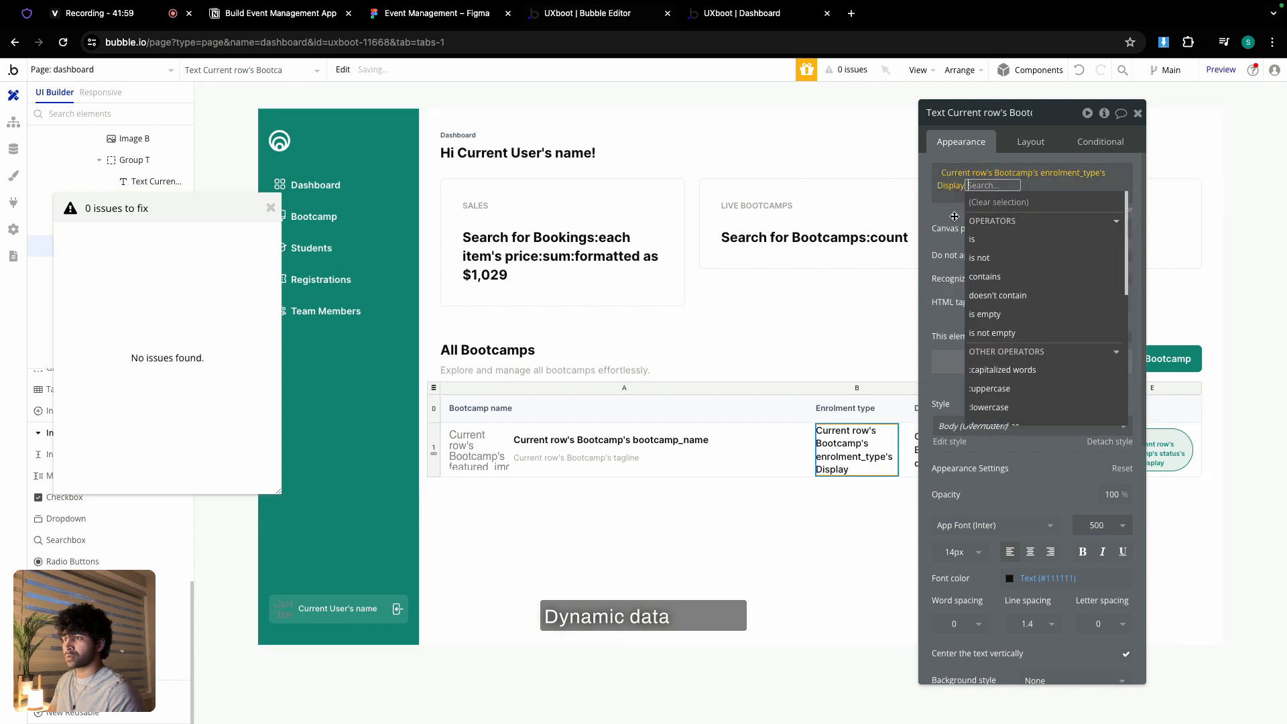
{"action": "left_click", "coordinate": [953, 217]}
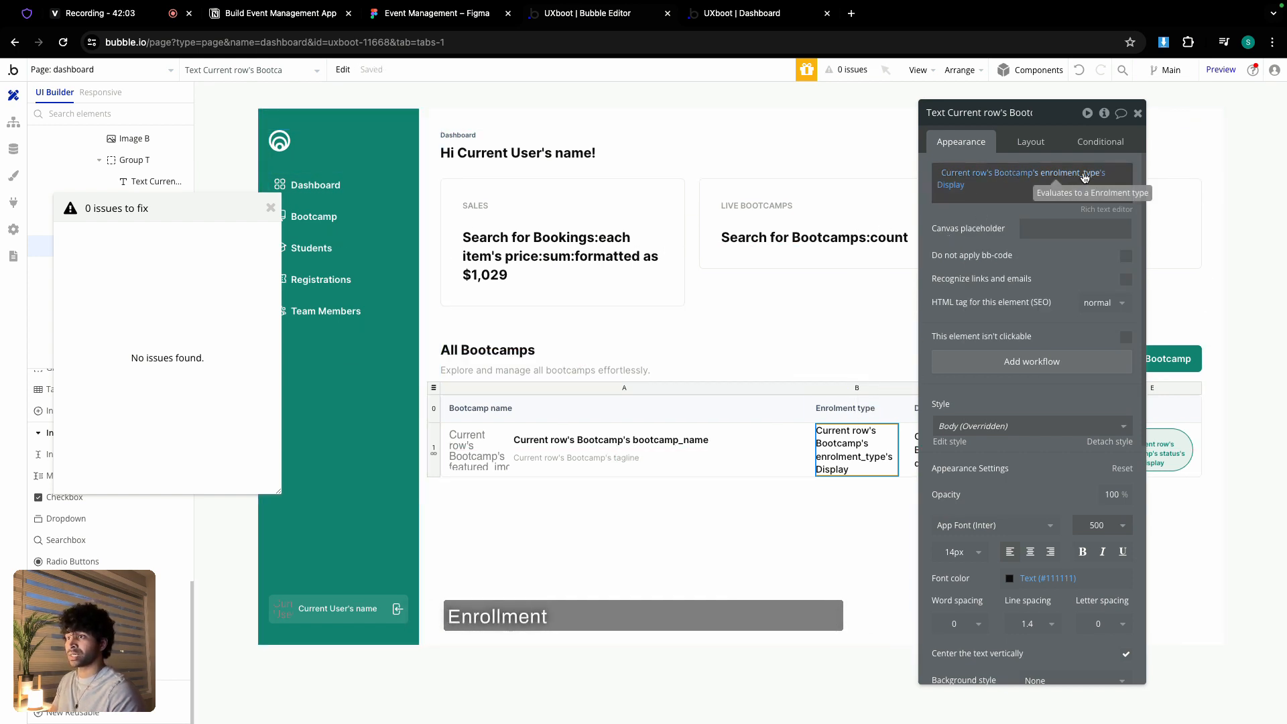
{"action": "left_click", "coordinate": [1138, 113]}
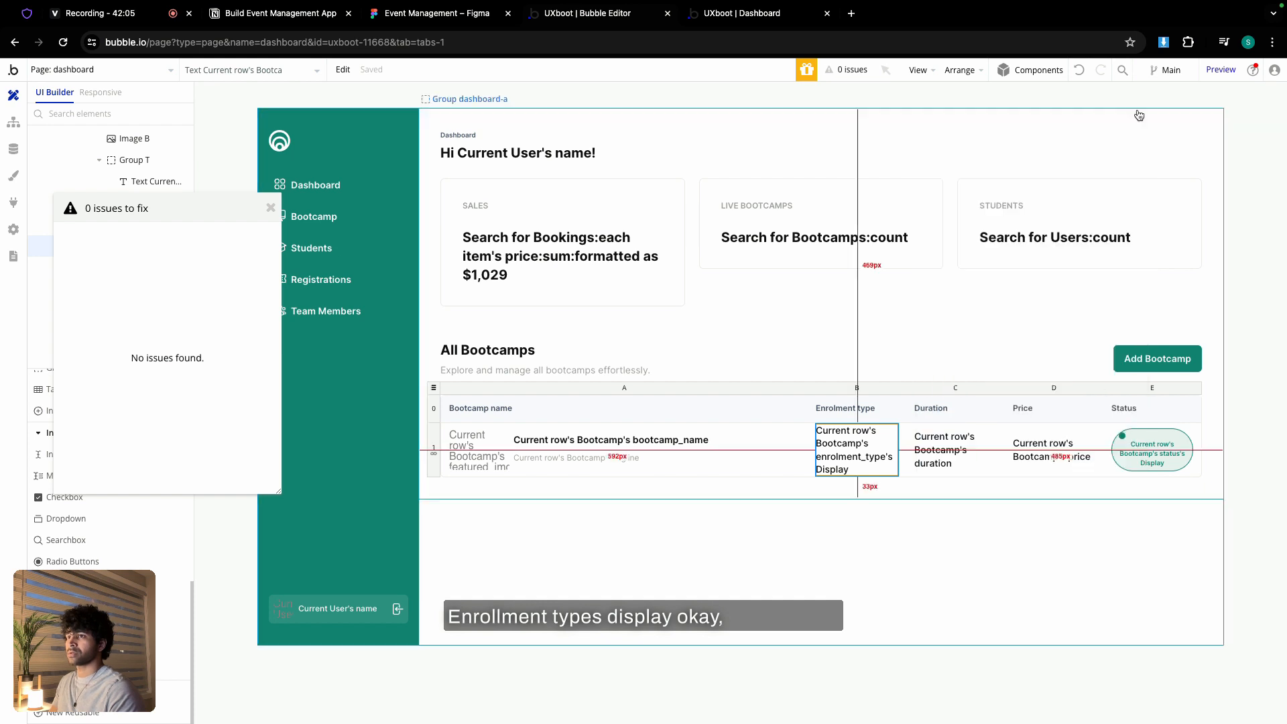
- Hide Group dashboard-a and unhide Group bootcamp in the Elements Tree to reveal the All Bootcamps cards
{"action": "left_click", "coordinate": [272, 210]}
{"action": "scroll", "coordinate": [57, 268], "scroll_direction": "up", "scroll_amount": 5}
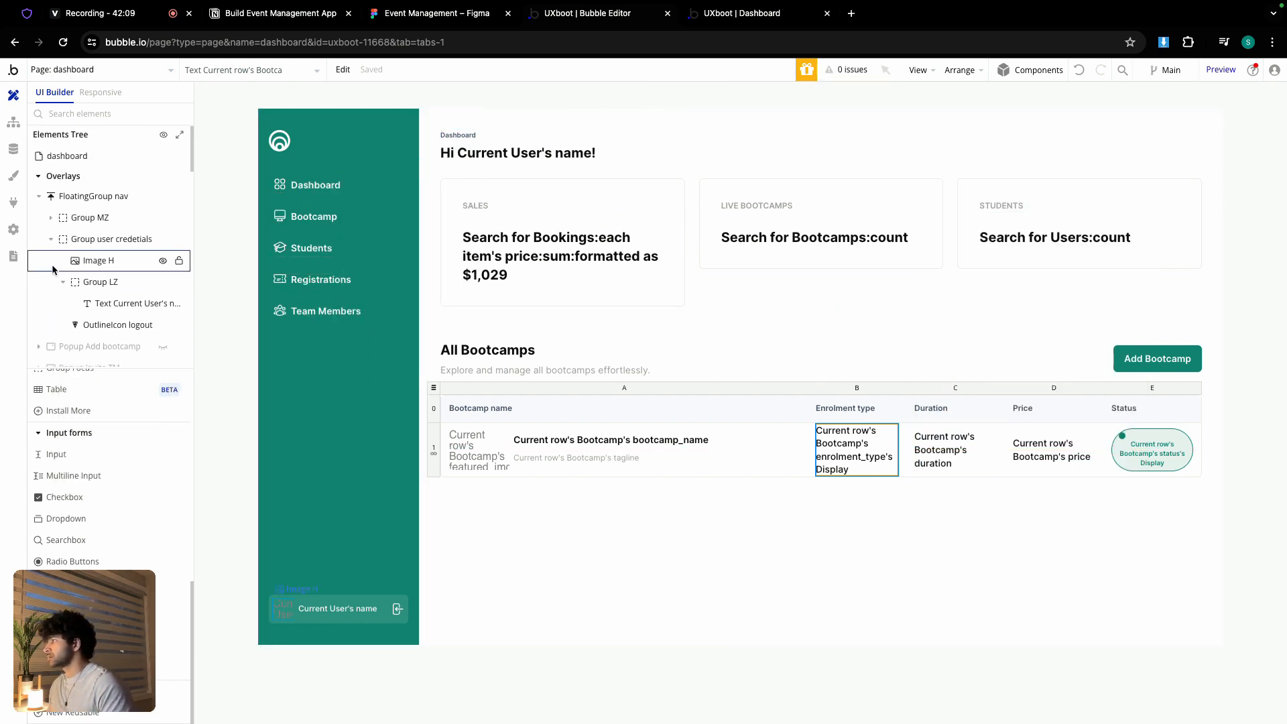
{"action": "scroll", "coordinate": [50, 310], "scroll_direction": "down", "scroll_amount": 1}
{"action": "scroll", "coordinate": [50, 305], "scroll_direction": "up", "scroll_amount": 1}
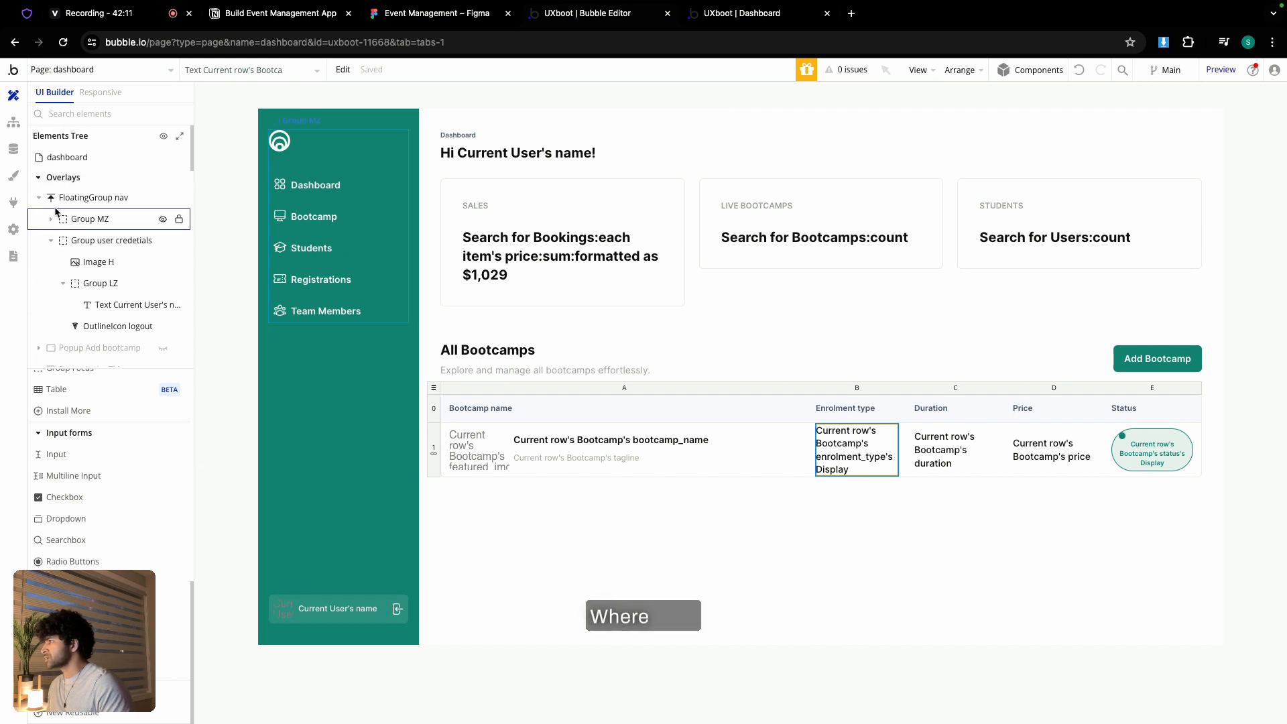
{"action": "left_click", "coordinate": [40, 180]}
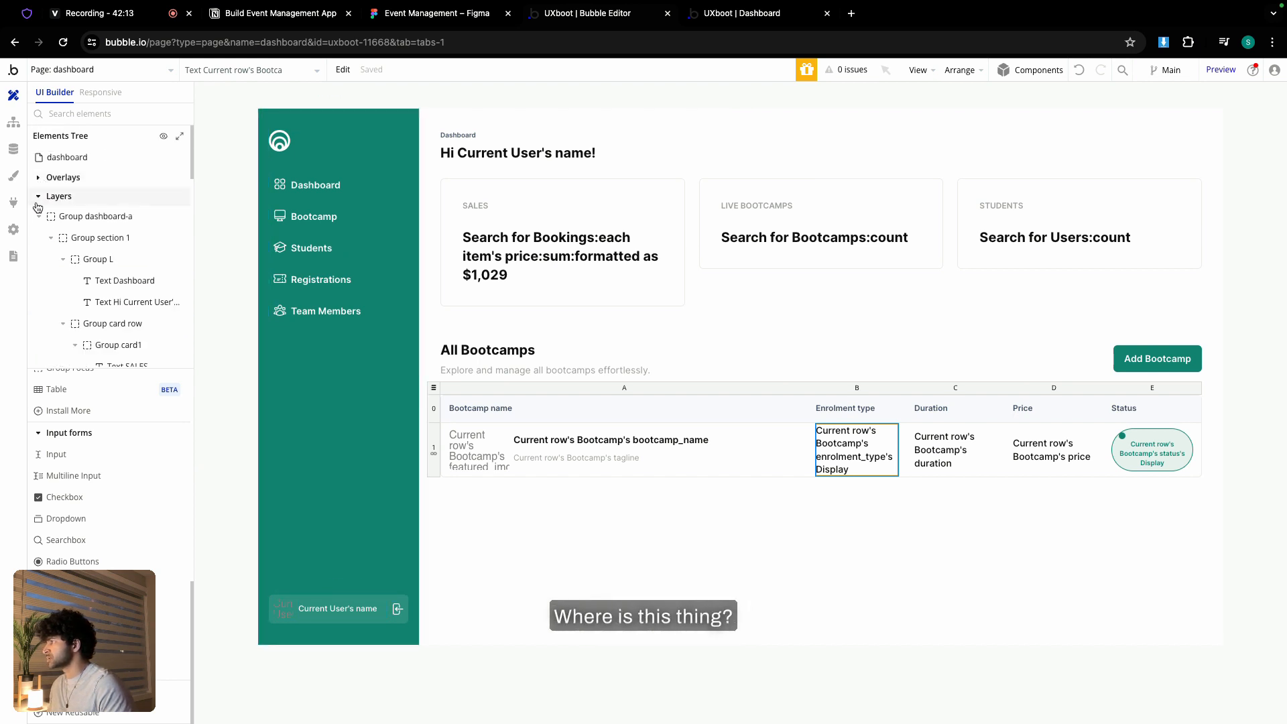
{"action": "left_click", "coordinate": [162, 217]}
{"action": "left_click", "coordinate": [39, 220]}
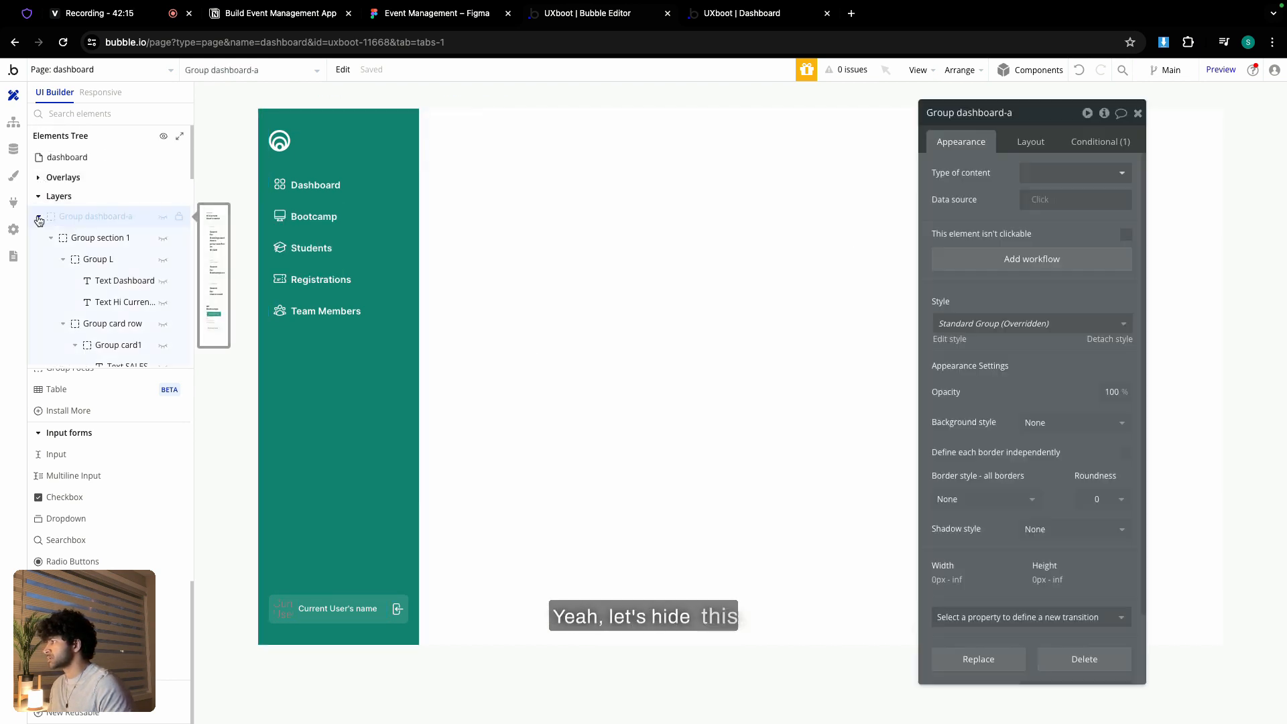
{"action": "left_click", "coordinate": [39, 217]}
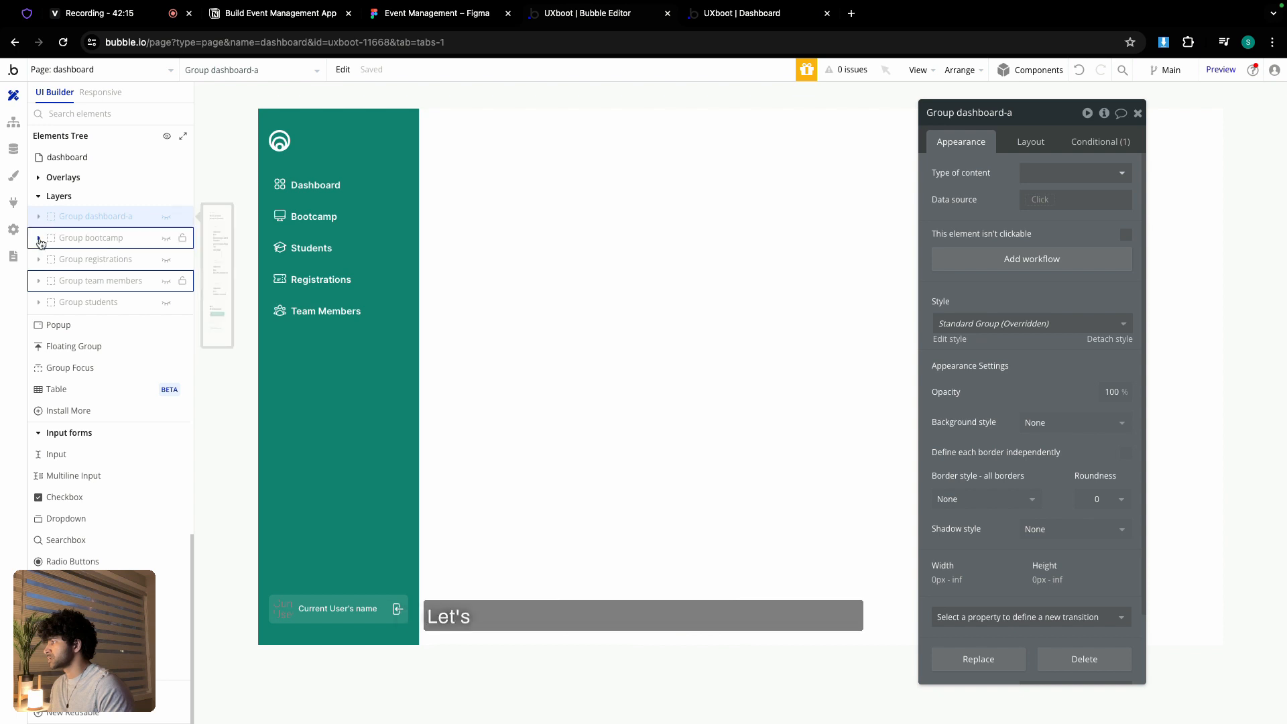
{"action": "left_click", "coordinate": [167, 240]}
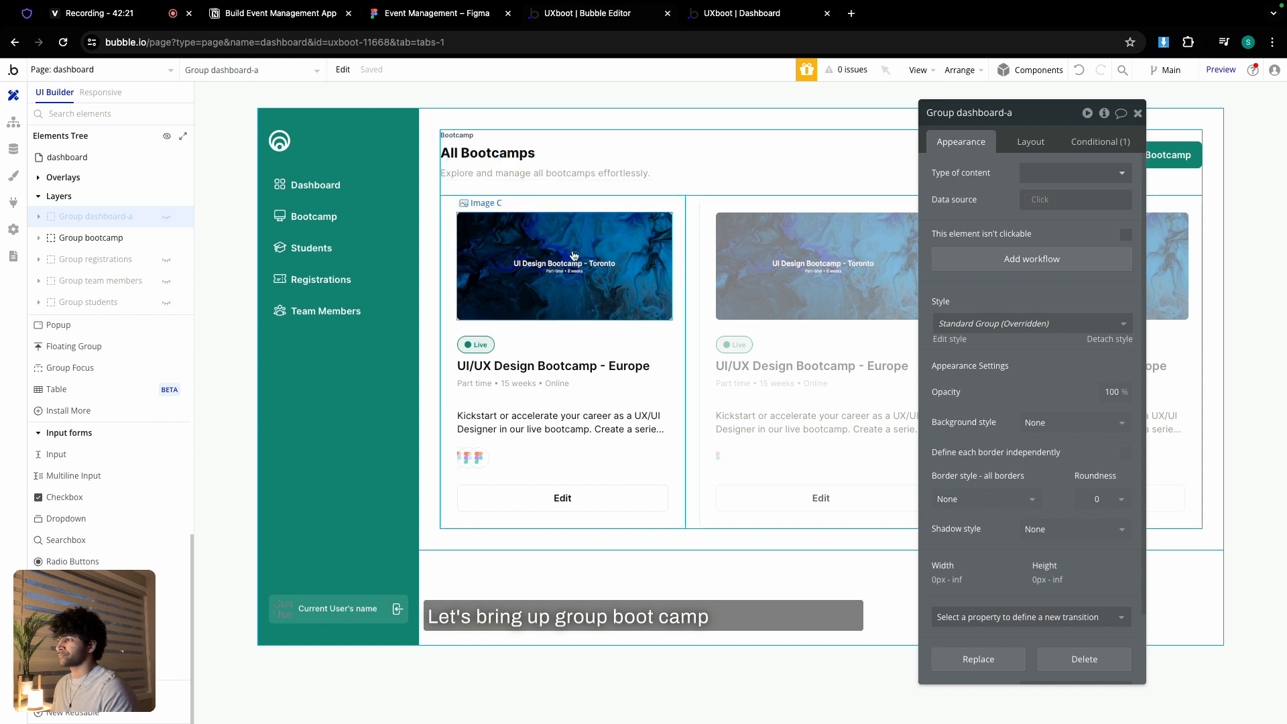
{"action": "left_click", "coordinate": [684, 325]}
- Set RepeatingGroup bootcamps to content type Bootcamp with data source Do a search for Bootcamp
{"action": "left_click", "coordinate": [1058, 172]}
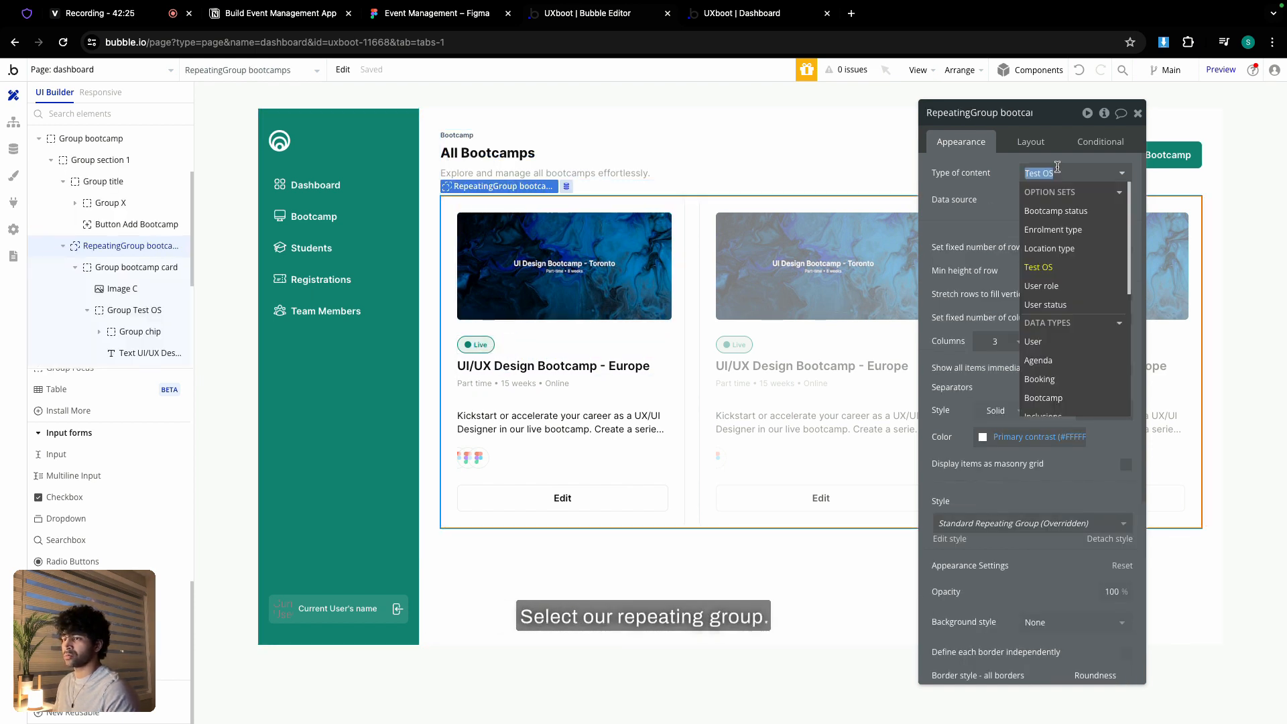
{"action": "scroll", "coordinate": [1060, 299], "scroll_direction": "down", "scroll_amount": 2}
{"action": "left_click", "coordinate": [1060, 295]}
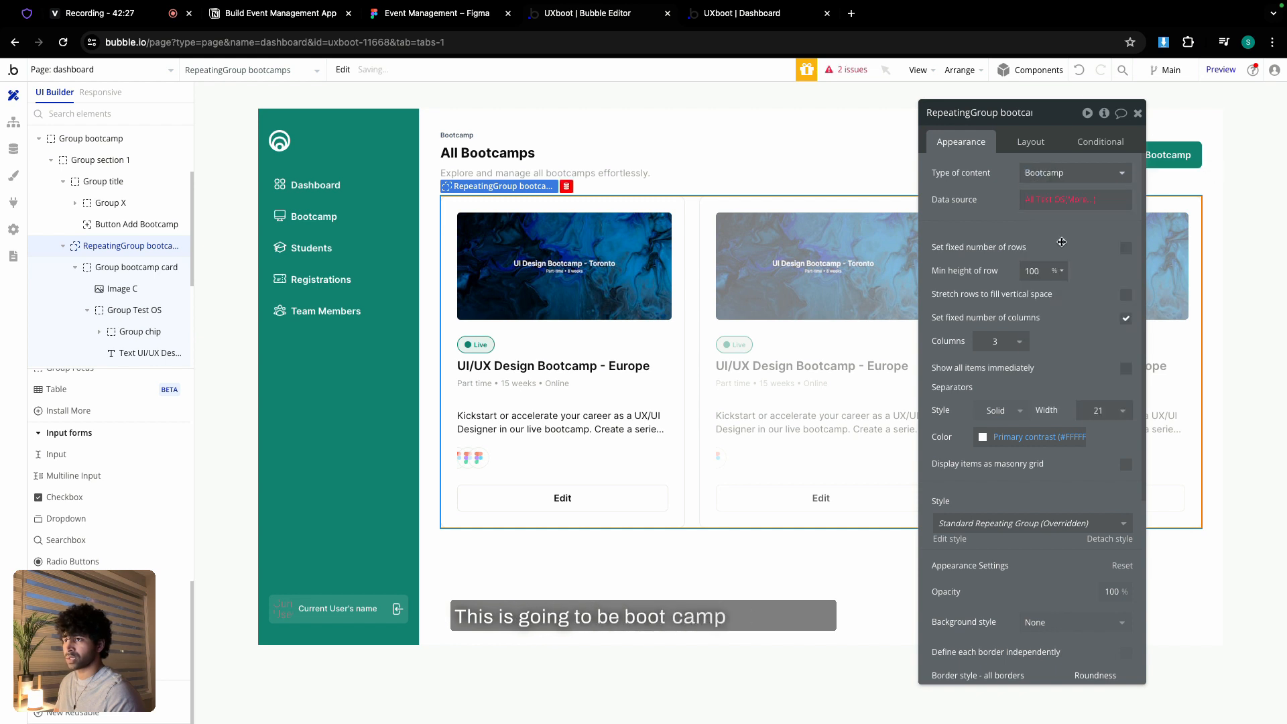
{"action": "left_click", "coordinate": [1073, 199]}
{"action": "left_click", "coordinate": [1081, 309]}
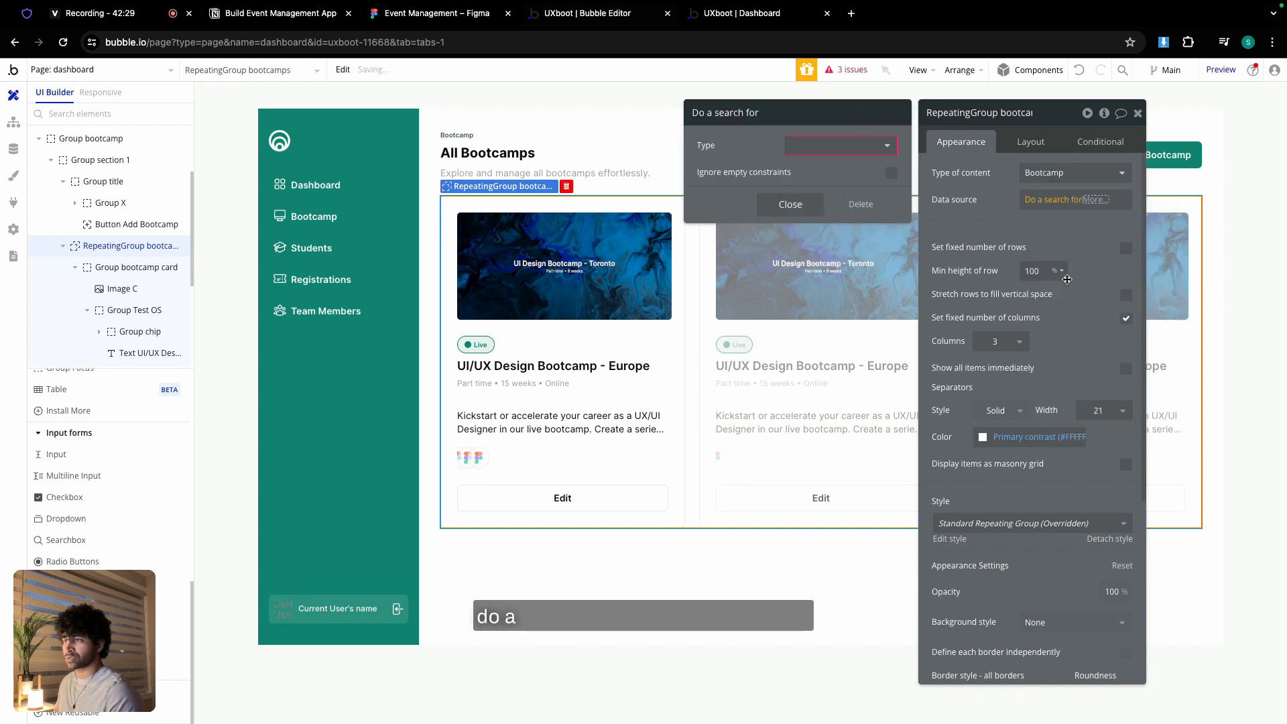
{"action": "left_click", "coordinate": [862, 153]}
{"action": "left_click", "coordinate": [818, 239]}
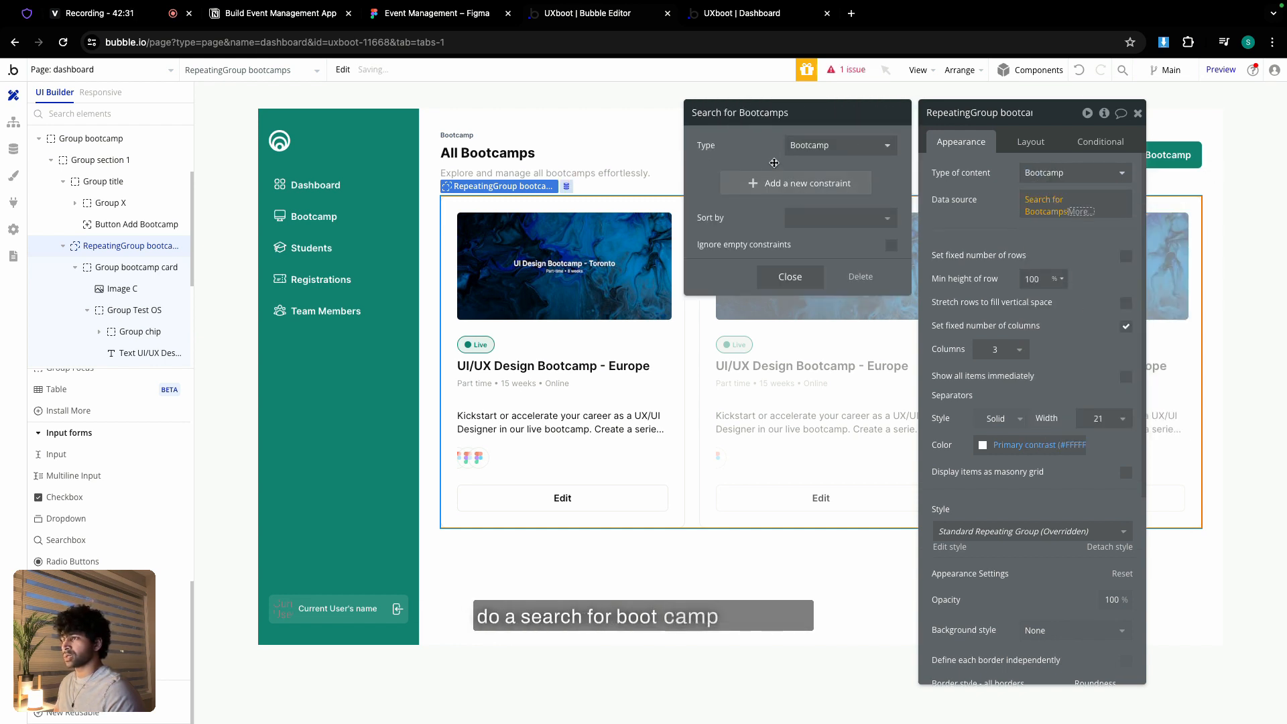
{"action": "left_click", "coordinate": [791, 276]}
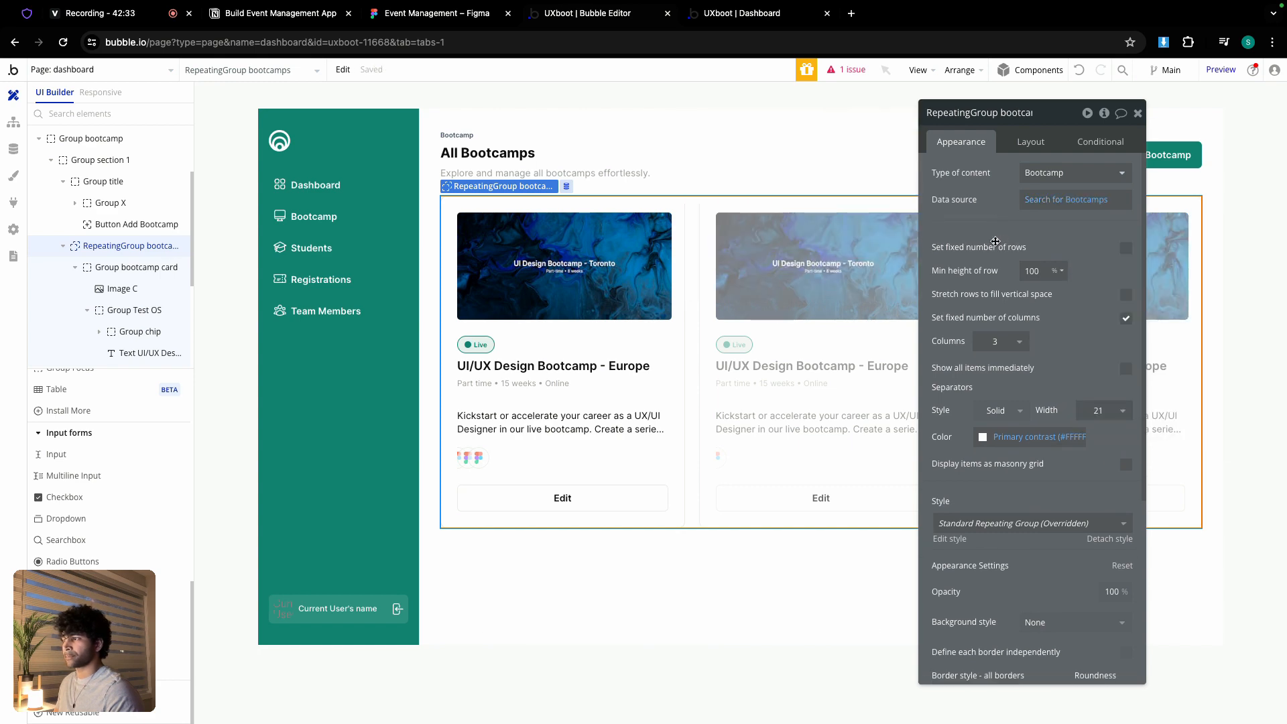
- Set Group bootcamp card's content type to Bootcamp, the current cell's record
{"action": "left_click", "coordinate": [541, 275]}
{"action": "left_click_drag", "start_coordinate": [1026, 214], "coordinate": [1144, 225]}
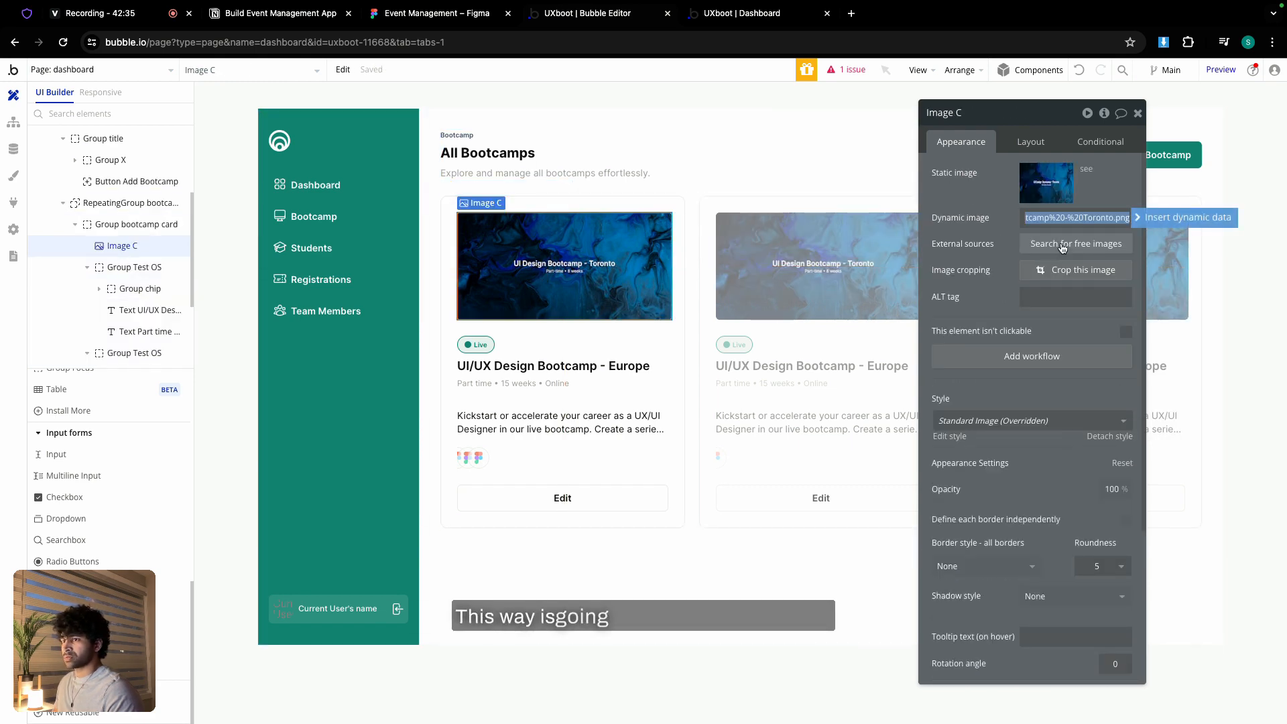
{"action": "left_click", "coordinate": [1144, 225]}
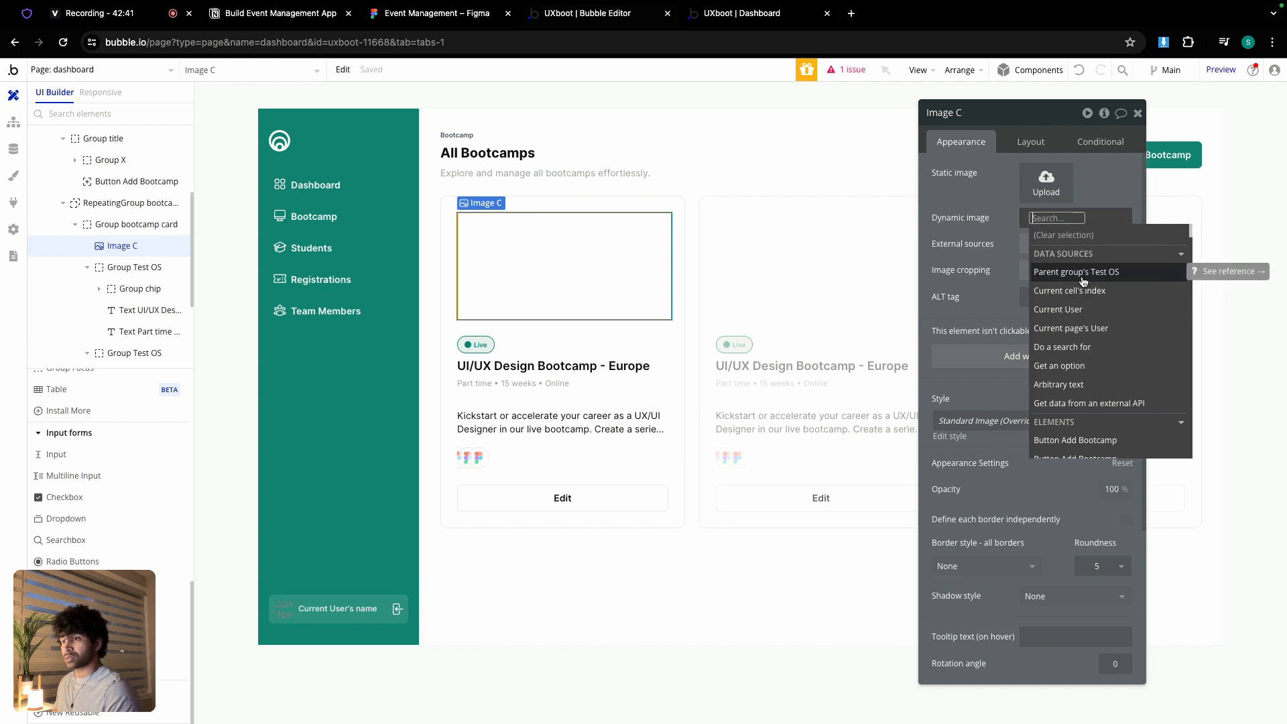
{"action": "left_click", "coordinate": [983, 254]}
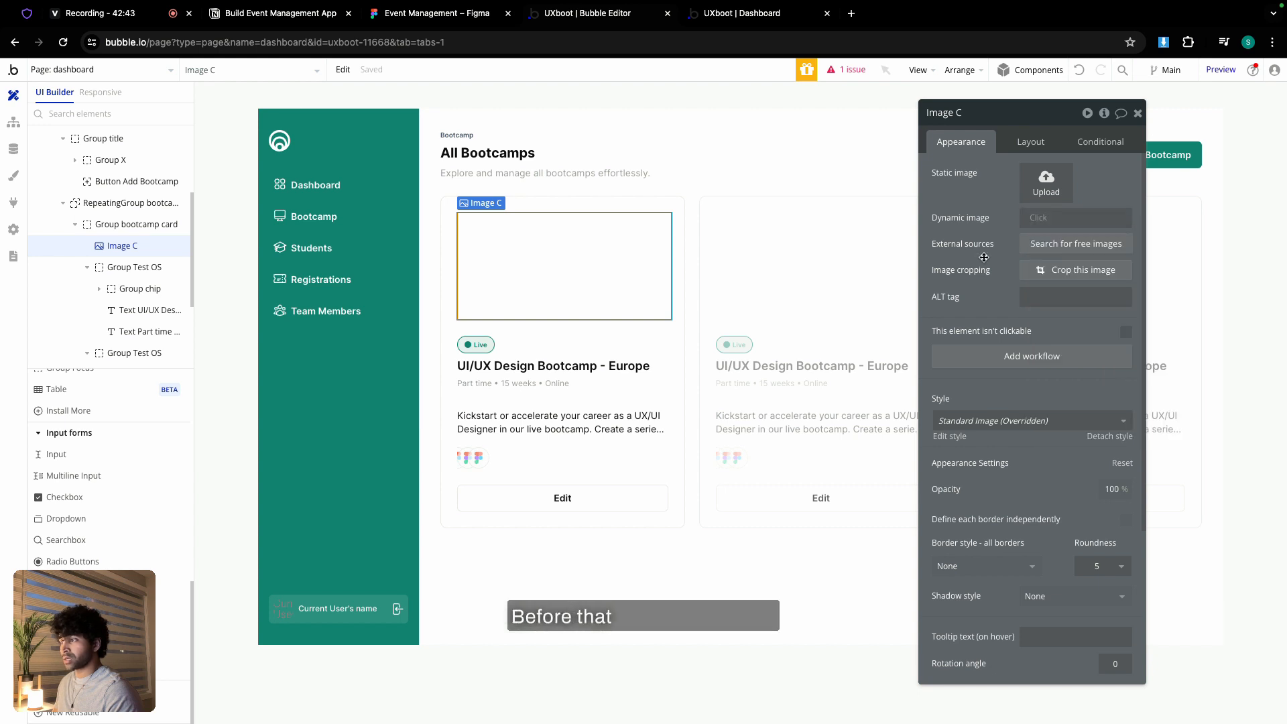
{"action": "left_click", "coordinate": [796, 342]}
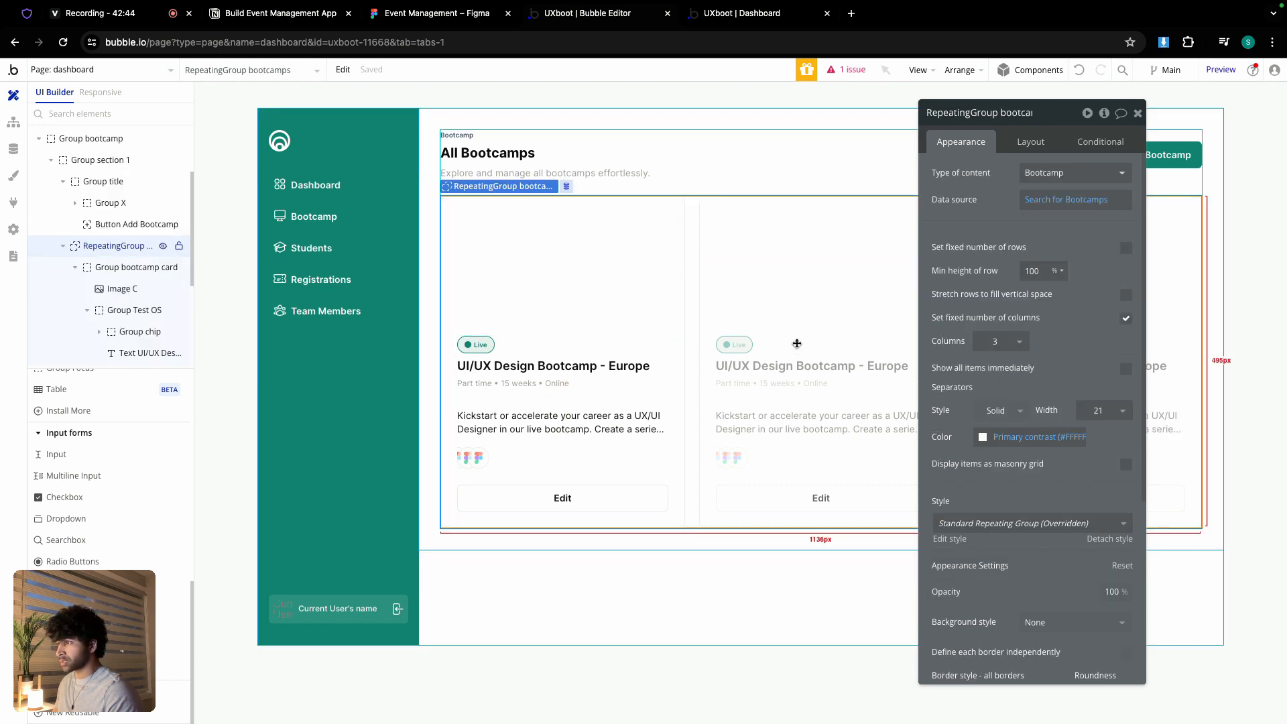
{"action": "left_click", "coordinate": [637, 327]}
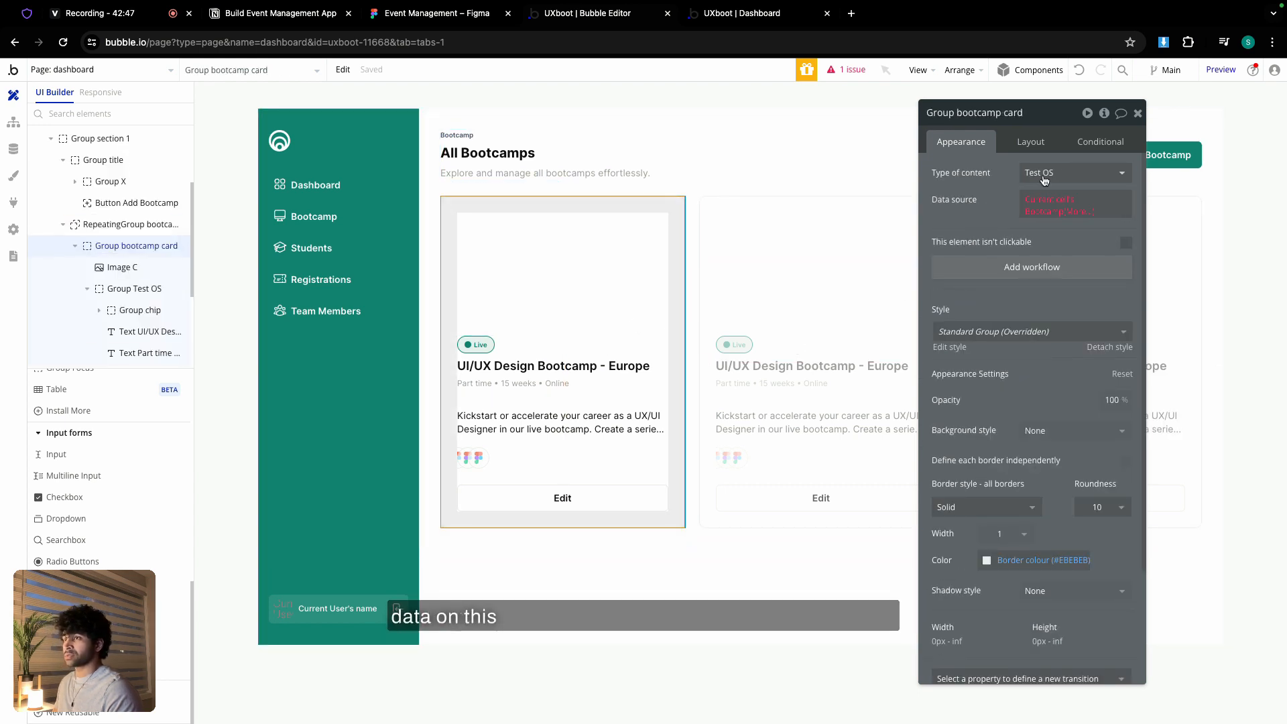
{"action": "left_click", "coordinate": [1050, 173]}
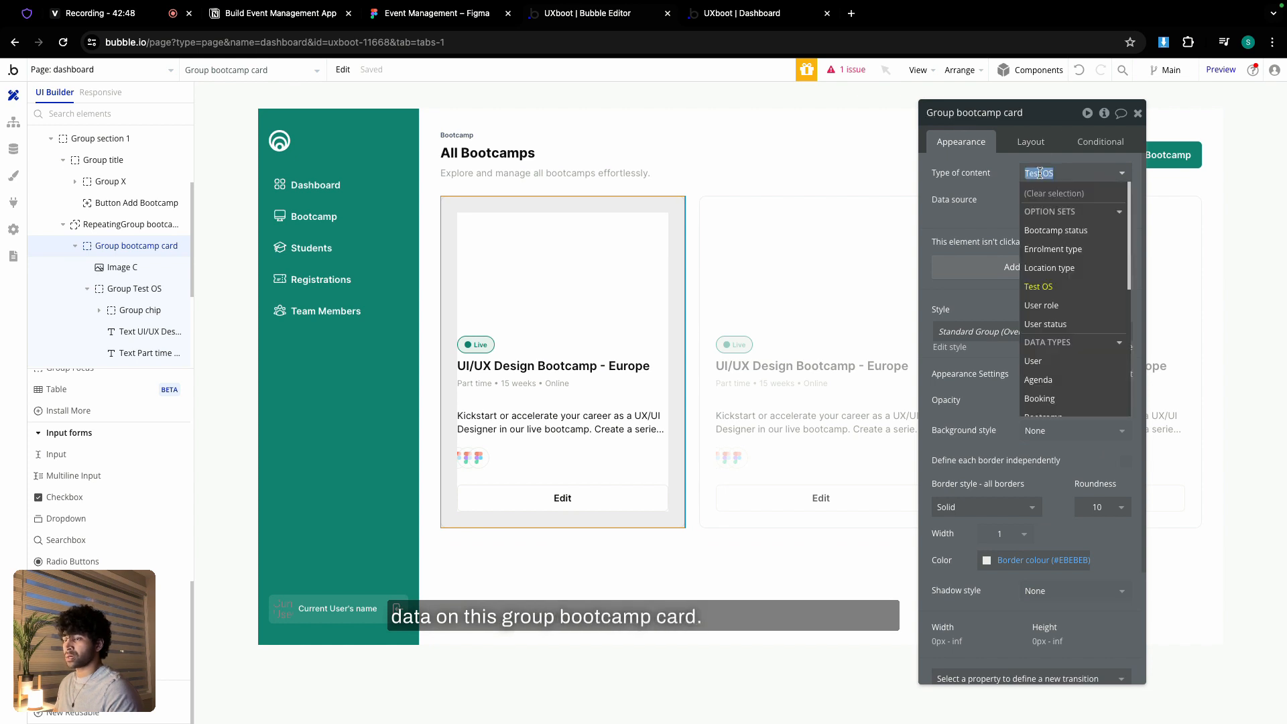
{"action": "left_click", "coordinate": [1054, 312]}
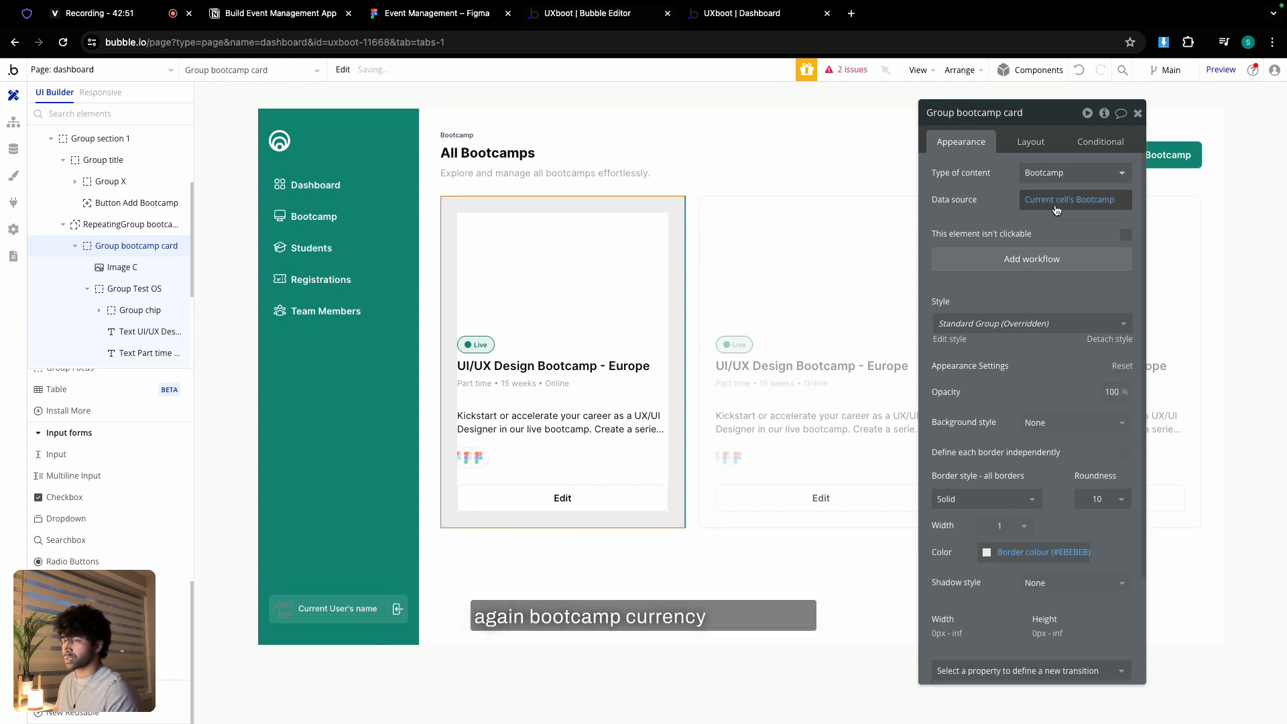
- Set Image C to Parent group's Bootcamp's featured_img, processed with Imgix and rendered in Zoom
{"action": "left_click", "coordinate": [547, 297]}
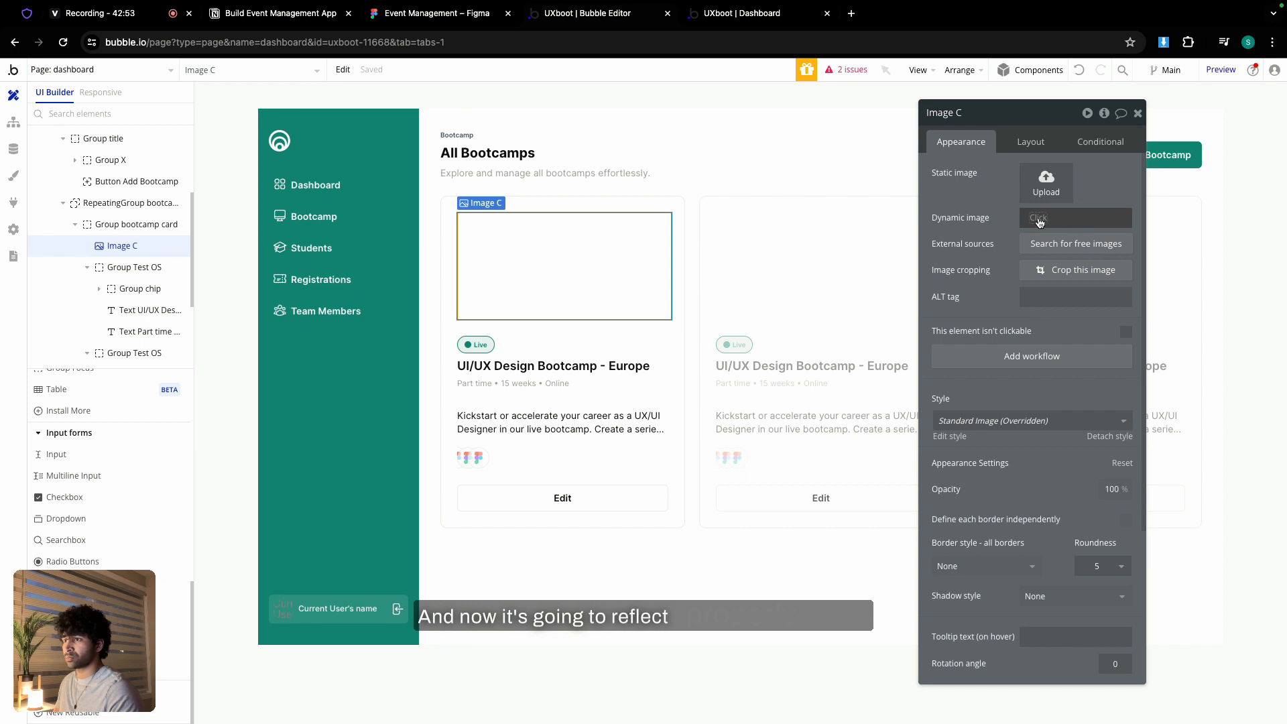
{"action": "left_click", "coordinate": [1039, 220]}
{"action": "left_click", "coordinate": [1074, 272]}
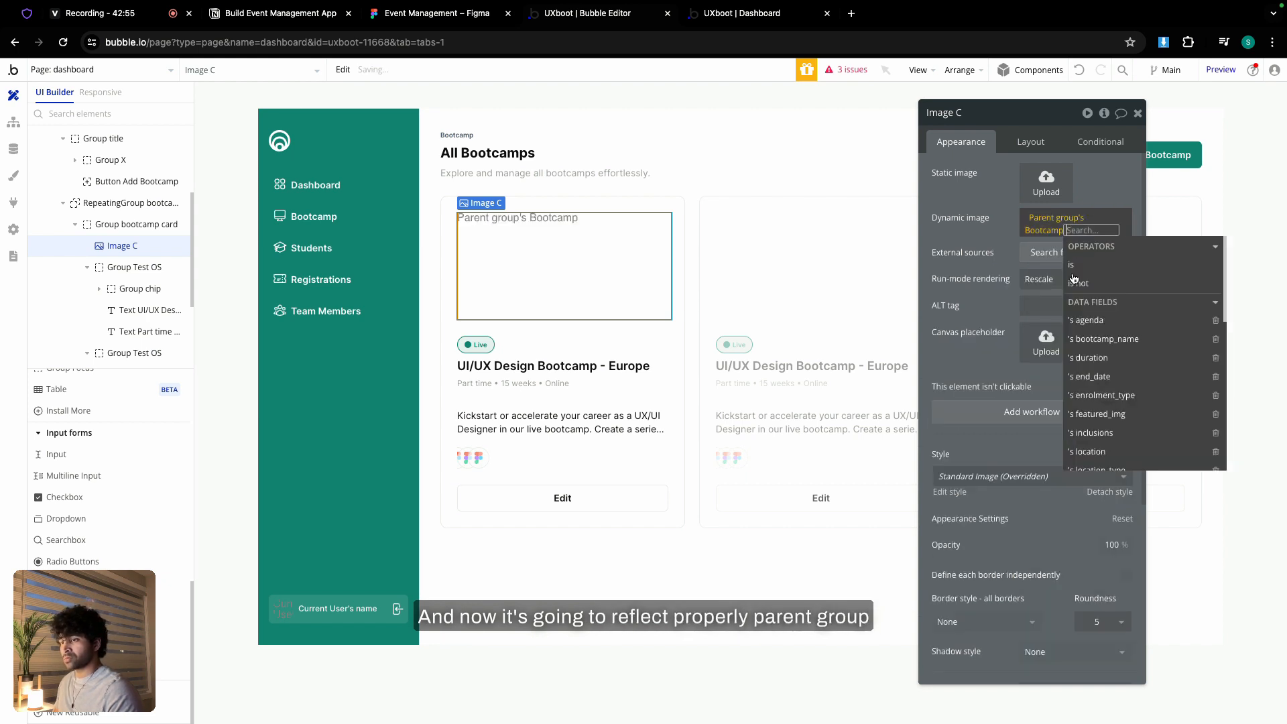
{"action": "left_click", "coordinate": [1123, 415]}
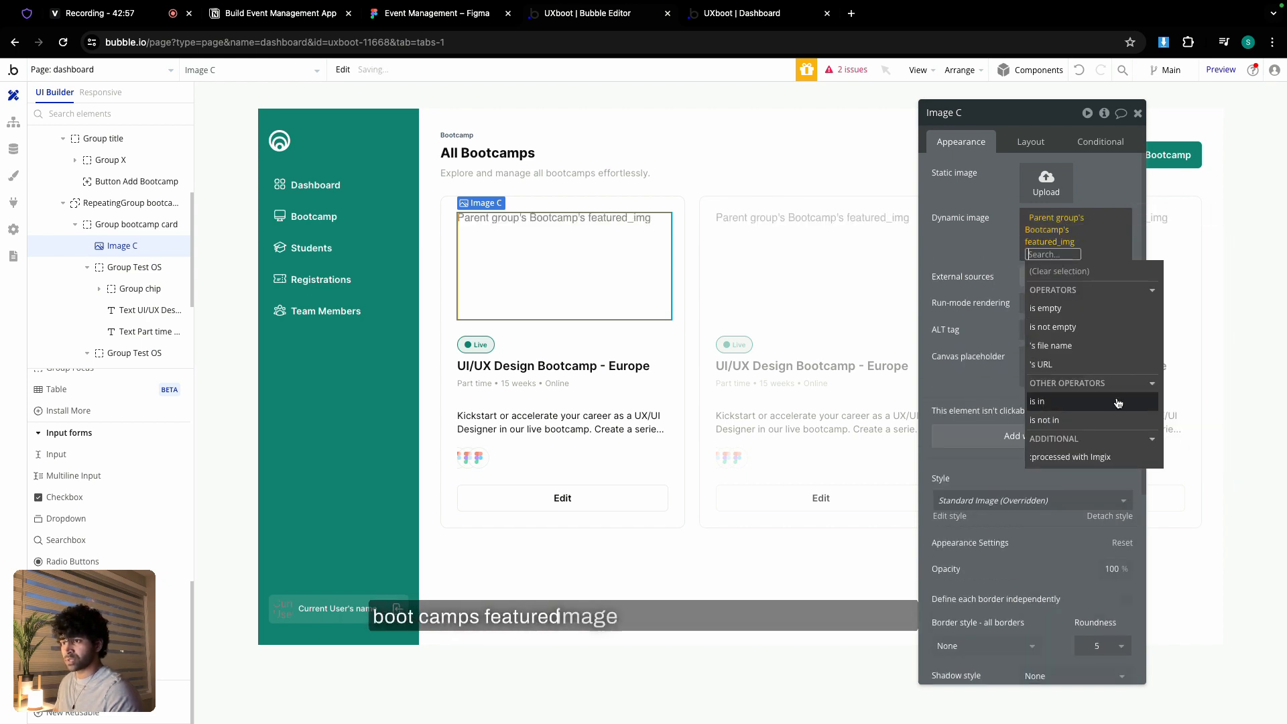
{"action": "left_click", "coordinate": [1113, 443]}
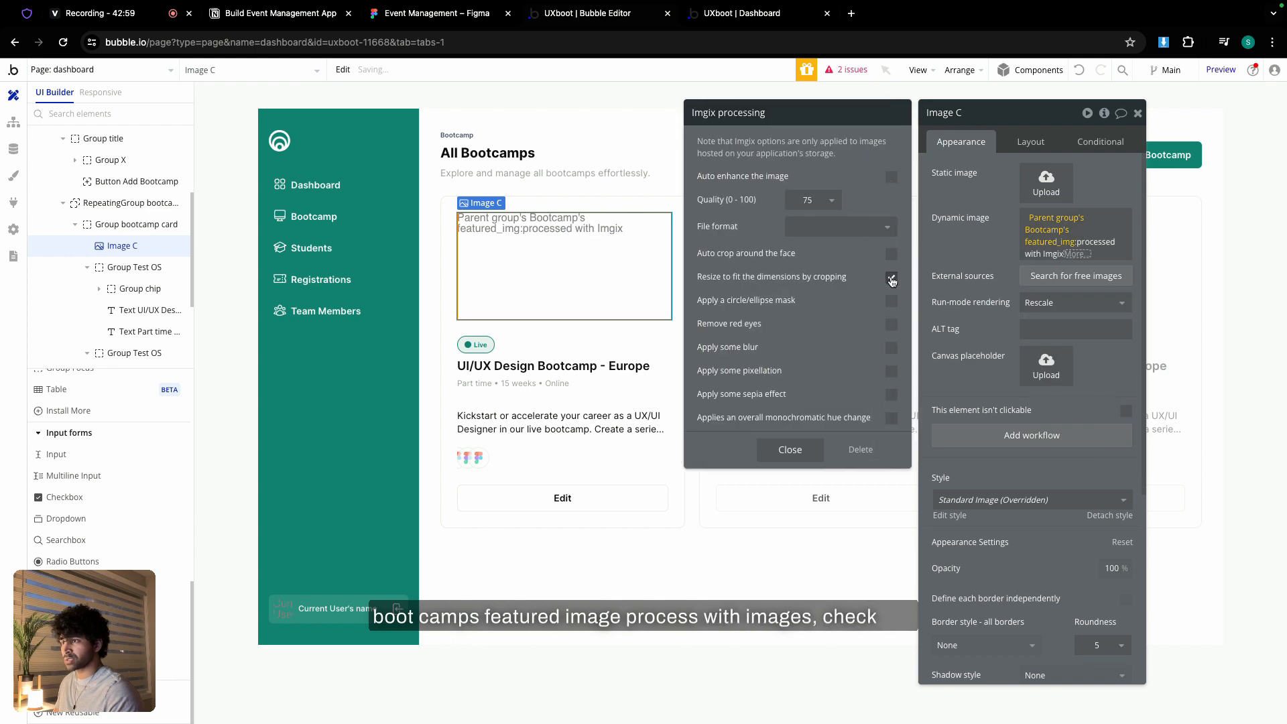
{"action": "left_click", "coordinate": [1073, 303]}
{"action": "left_click", "coordinate": [1039, 362]}
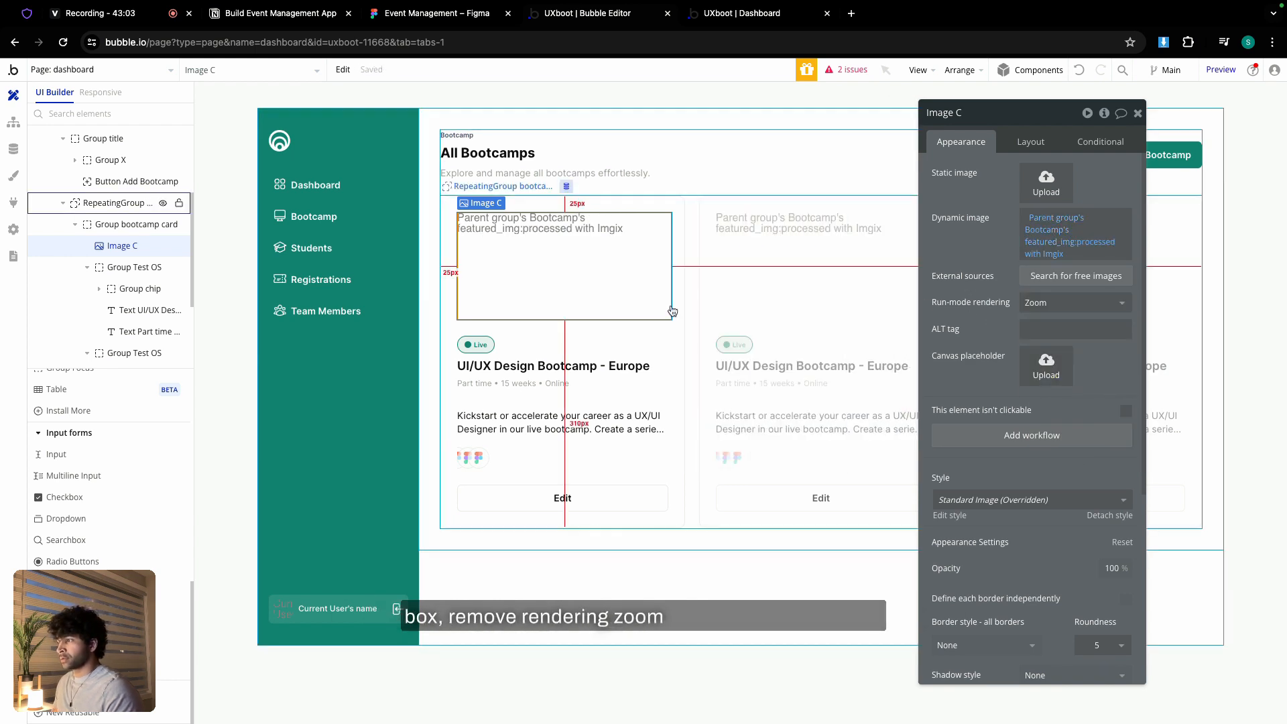
{"action": "left_click", "coordinate": [514, 352]}
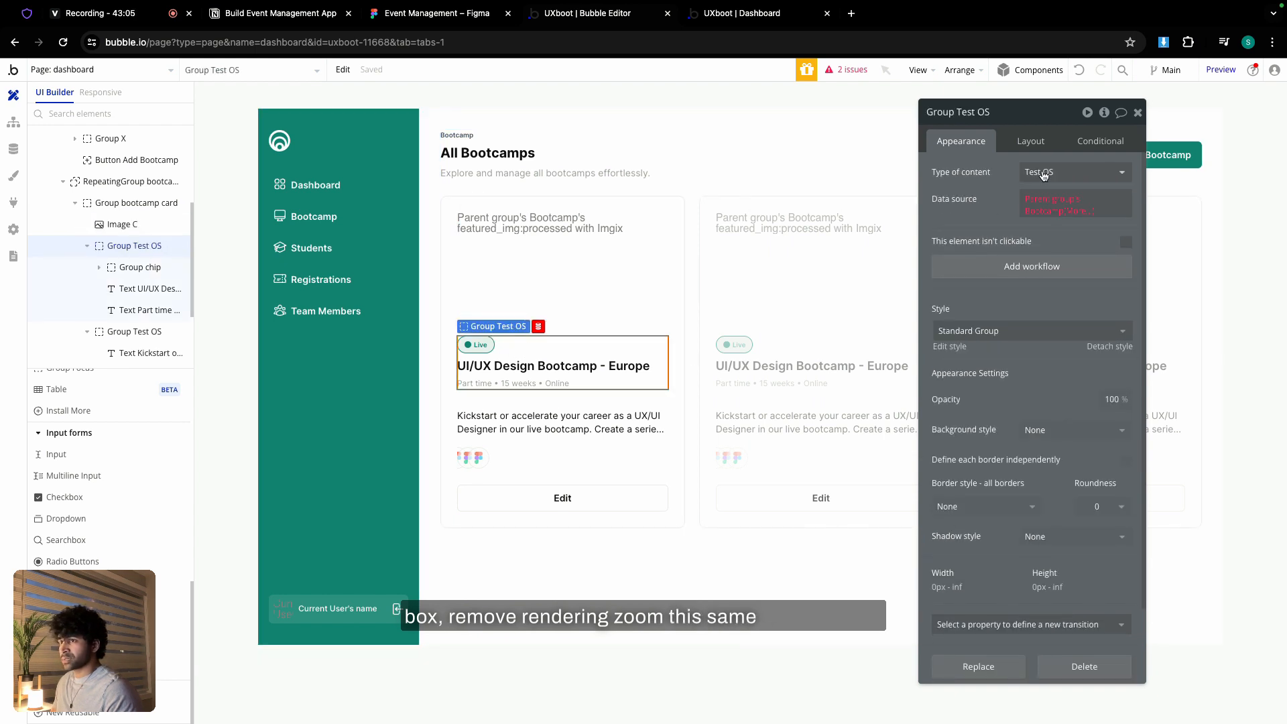
- Set Type of content to Bootcamp on the chip-and-title, booking and Test OS description groups
{"action": "left_click", "coordinate": [1043, 172]}
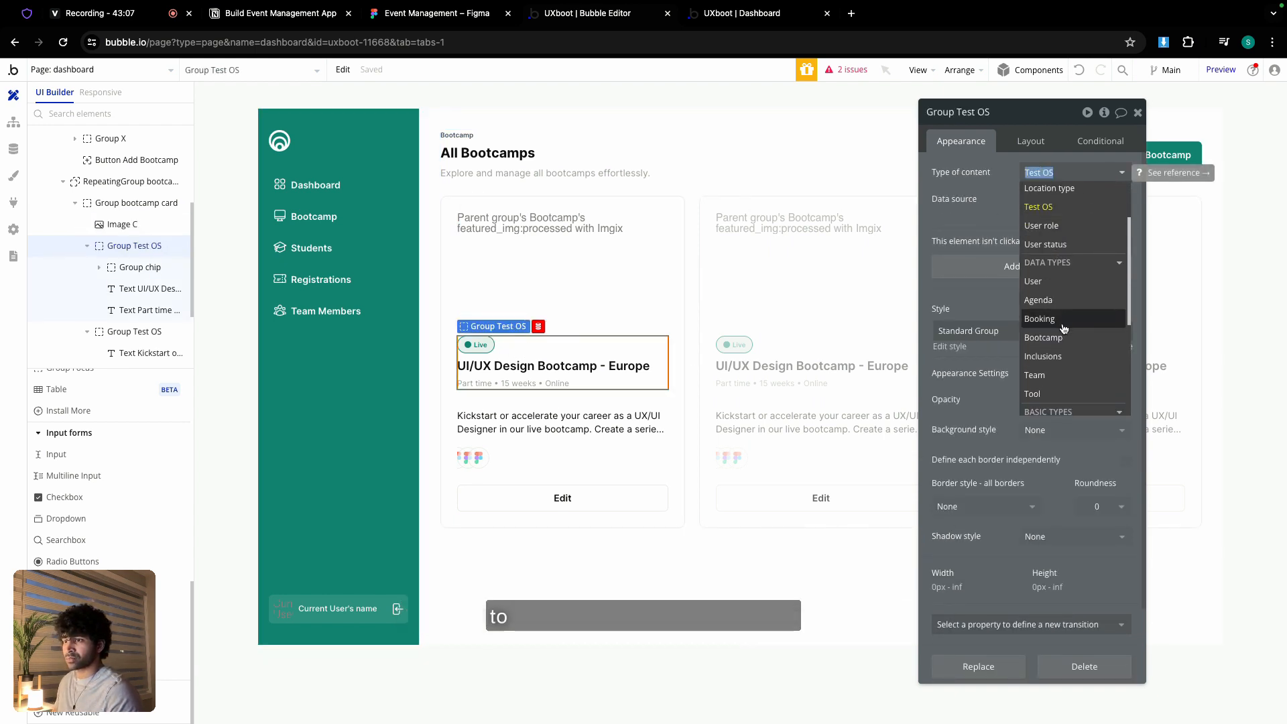
{"action": "left_click", "coordinate": [1046, 398]}
{"action": "left_click", "coordinate": [1072, 172]}
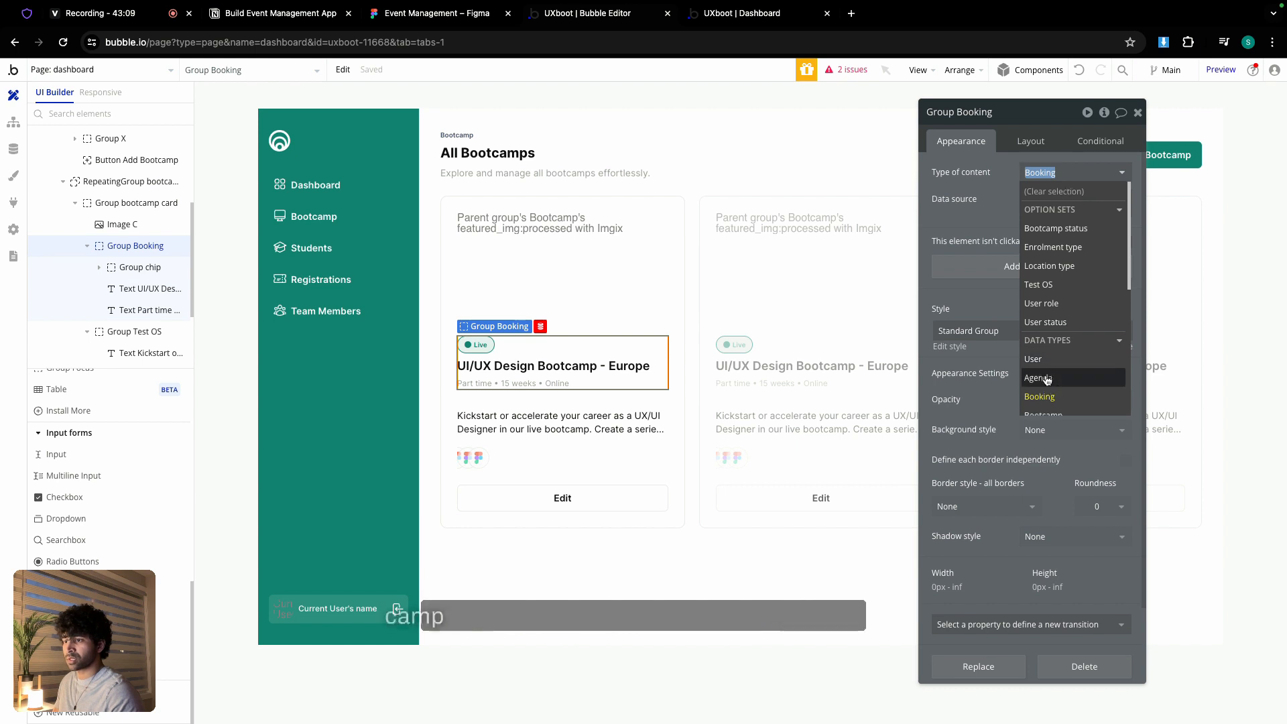
{"action": "left_click", "coordinate": [1054, 394]}
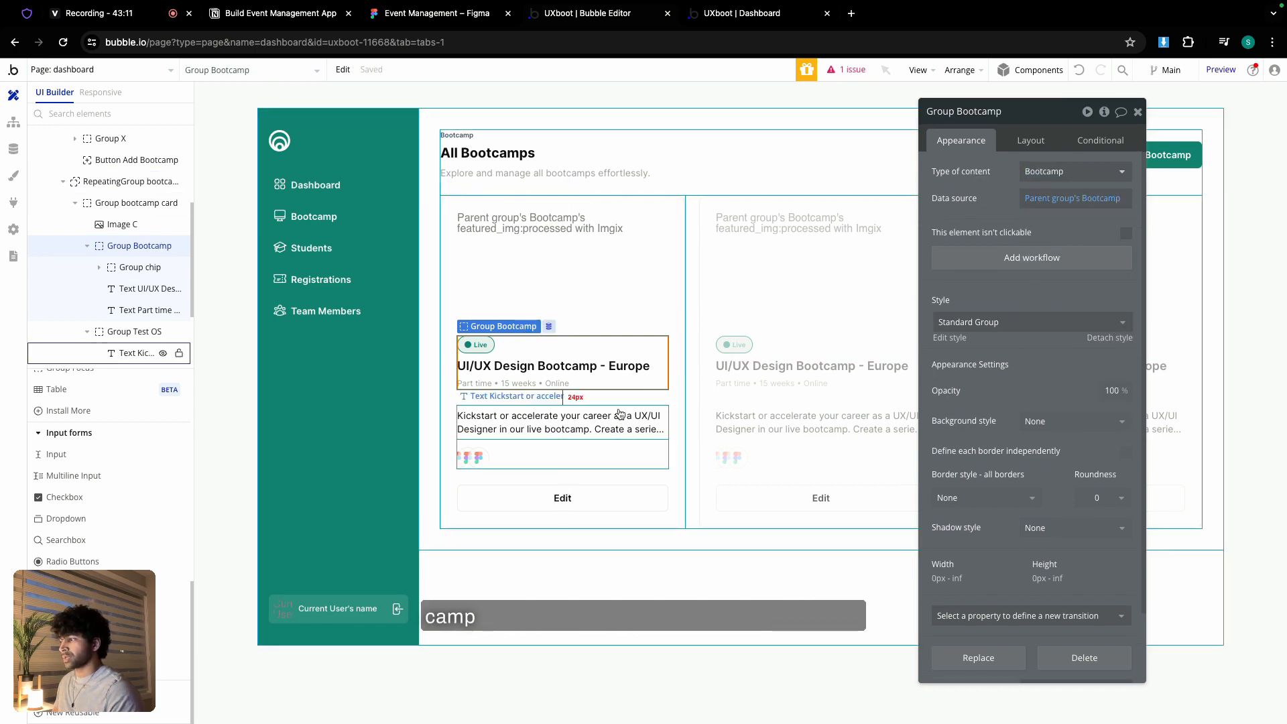
{"action": "left_click", "coordinate": [648, 434]}
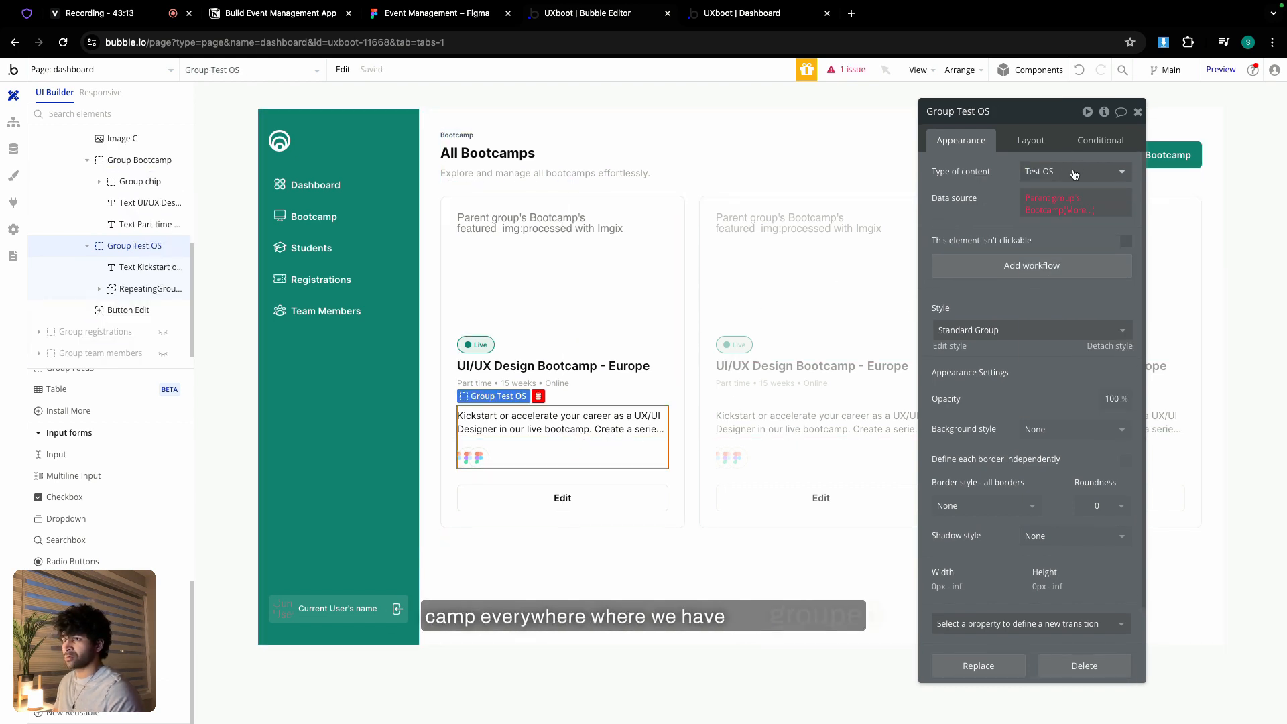
{"action": "left_click", "coordinate": [1075, 173]}
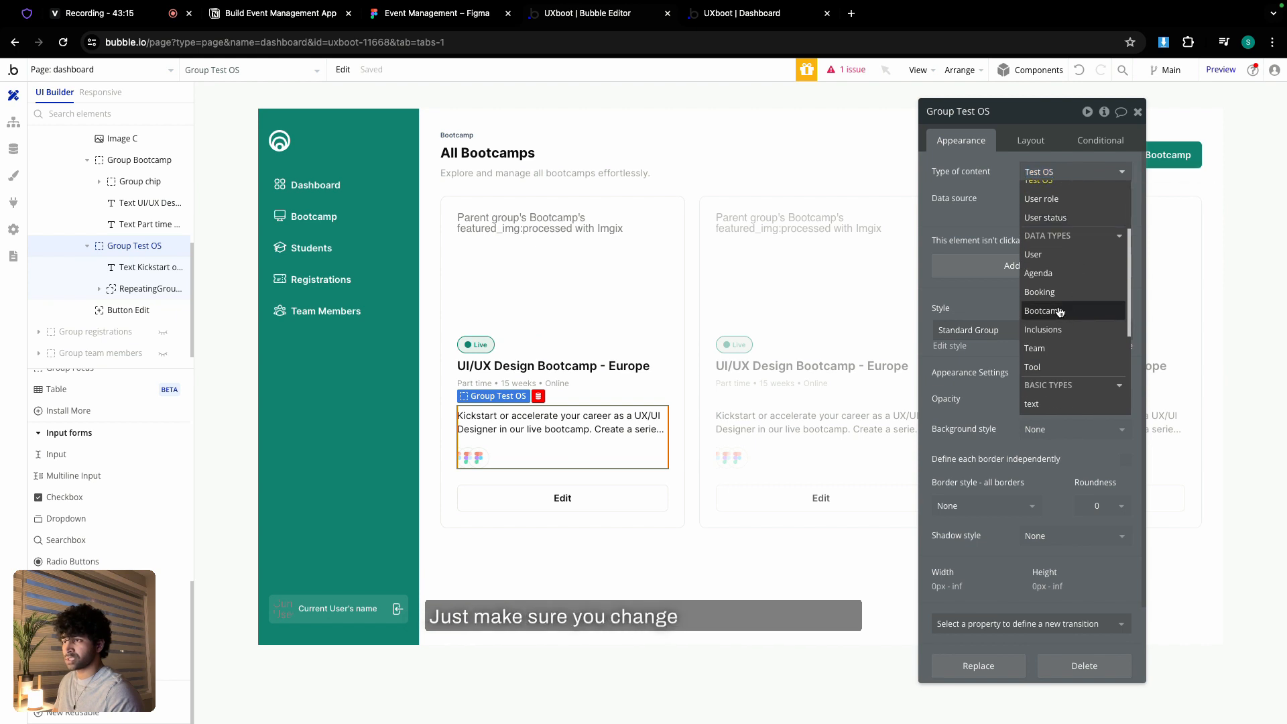
{"action": "left_click", "coordinate": [1060, 312]}
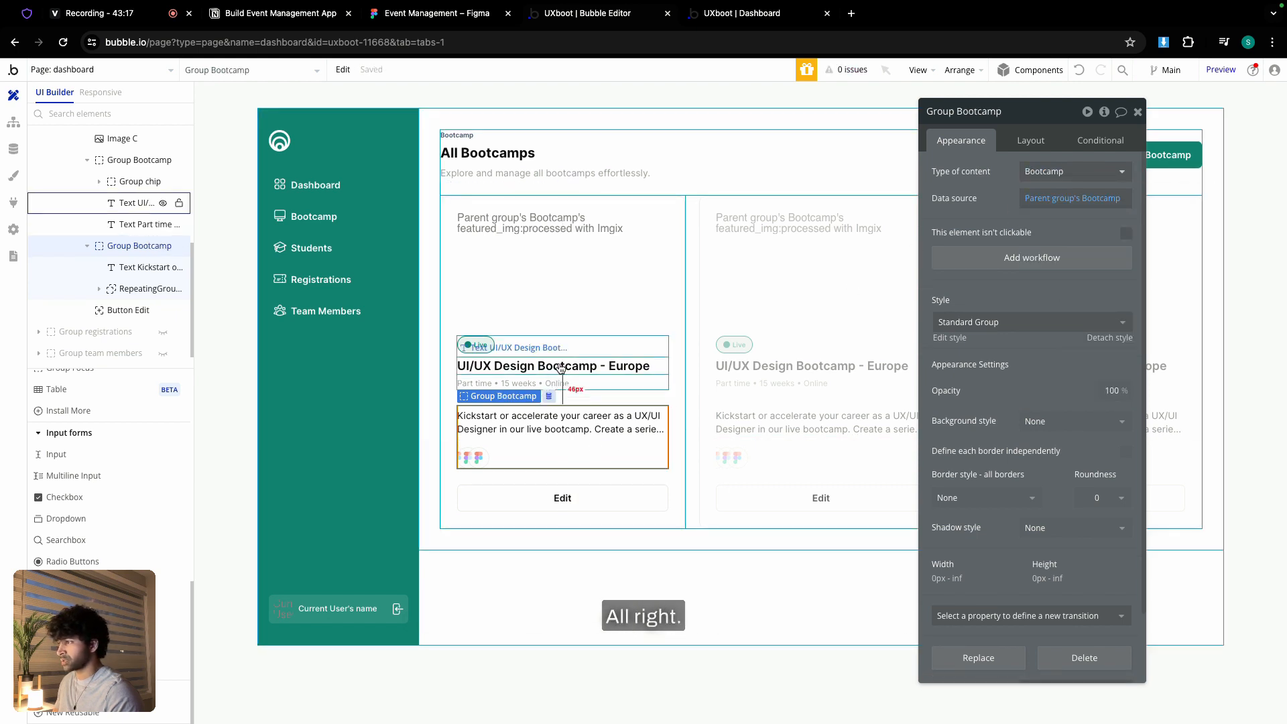
- Replace the chip's static 'Live' text with dynamic data, changing the chip group's type to Bootcamp
{"action": "left_click", "coordinate": [482, 346]}
{"action": "left_click", "coordinate": [482, 347]}
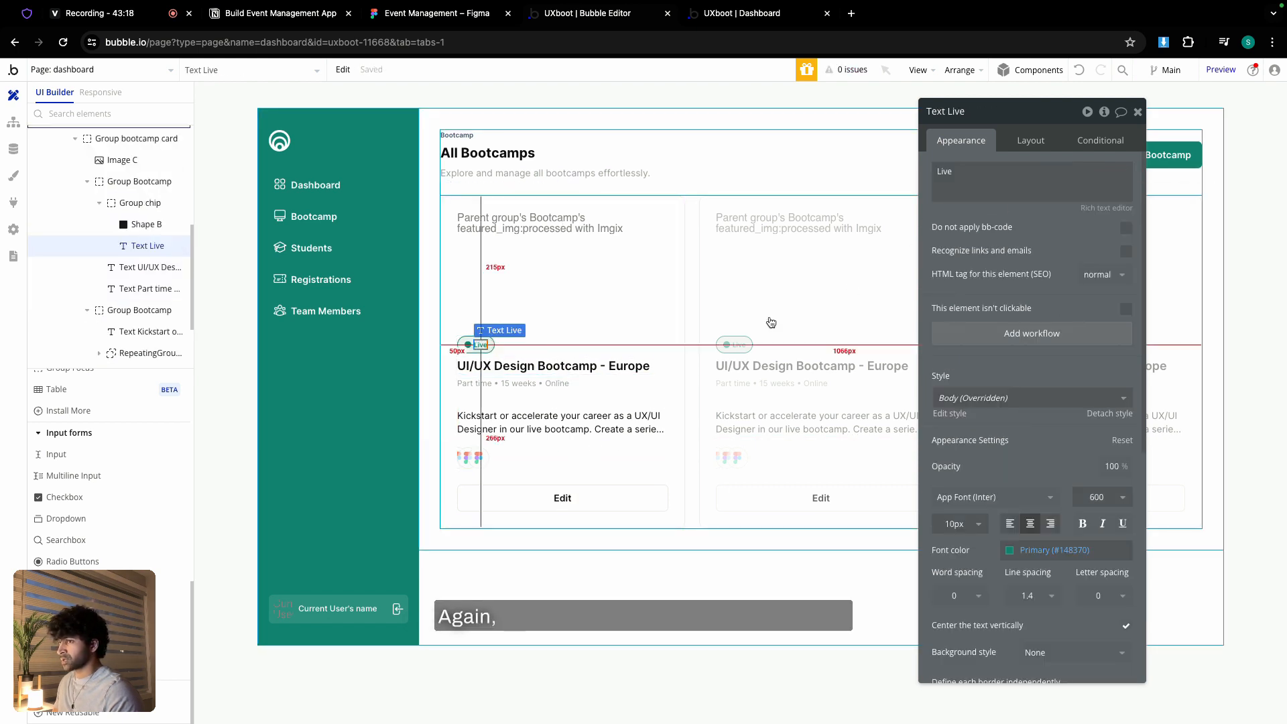
{"action": "double_click", "coordinate": [980, 187]}
{"action": "left_click", "coordinate": [1152, 180]}
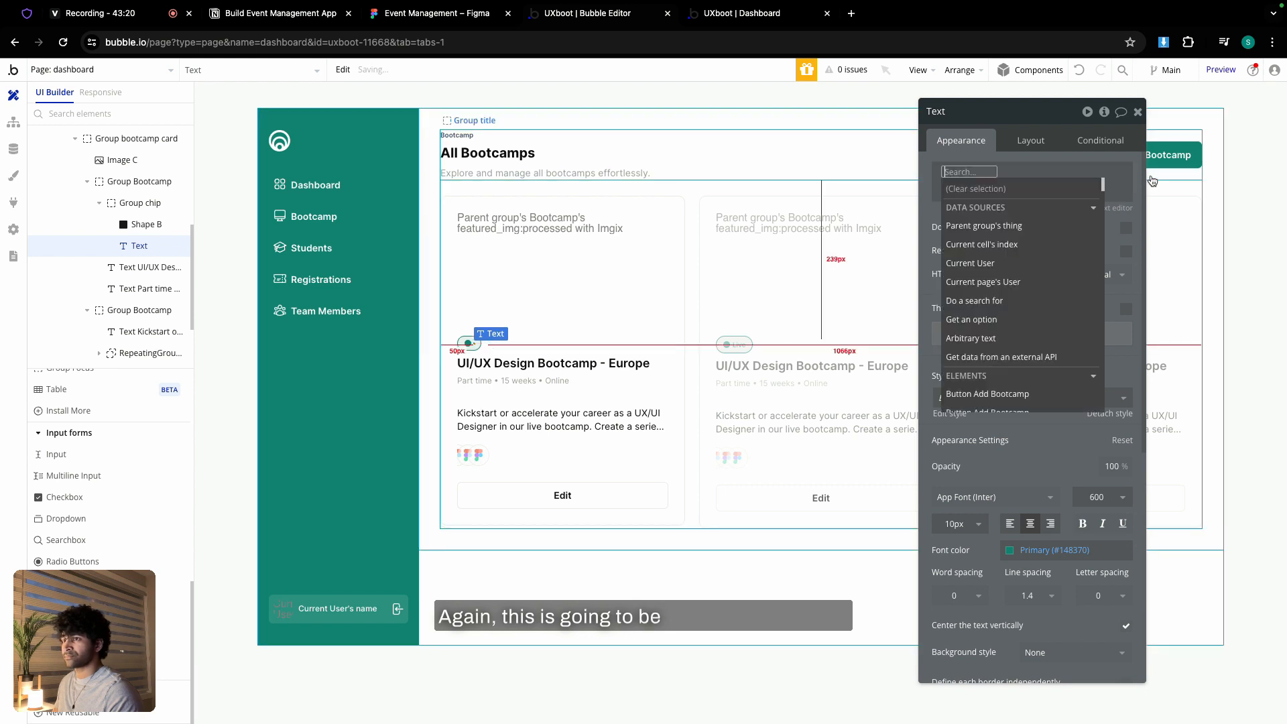
{"action": "left_click", "coordinate": [1021, 226]}
{"action": "left_click", "coordinate": [1026, 190]}
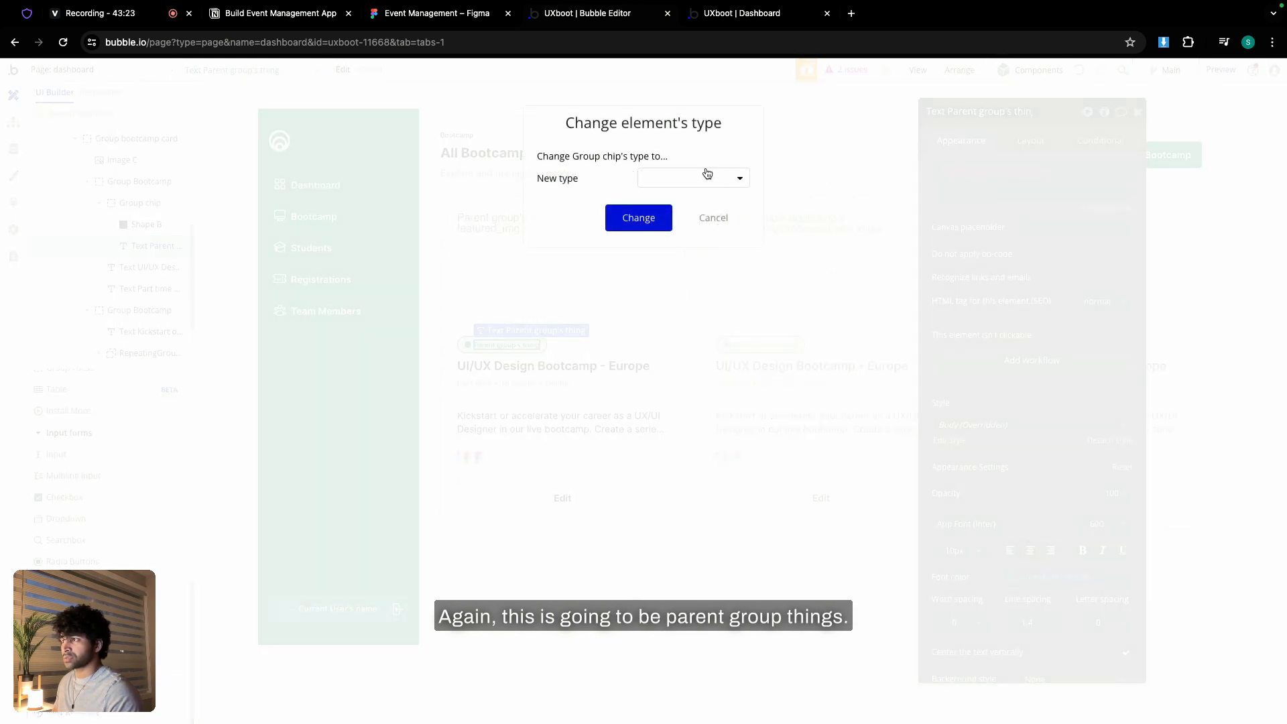
{"action": "left_click", "coordinate": [704, 174]}
{"action": "left_click", "coordinate": [689, 261]}
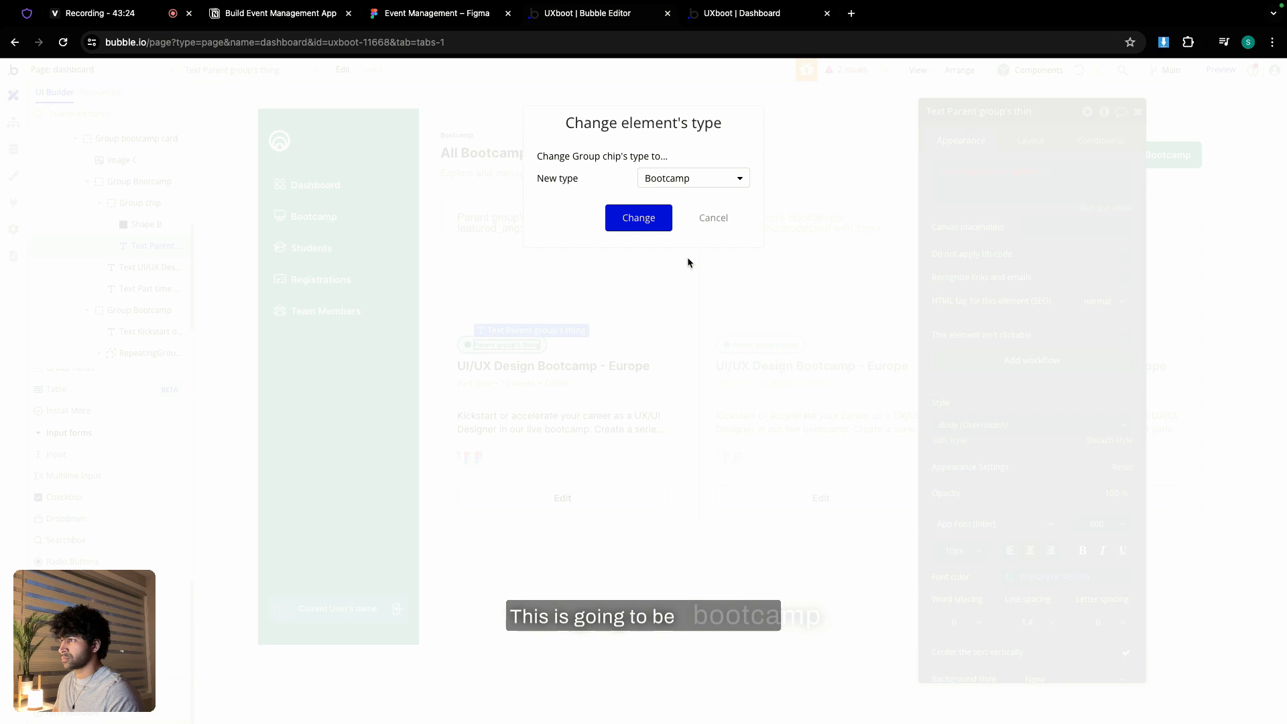
{"action": "left_click", "coordinate": [652, 222]}
- Bind the chip text to Parent group's Bootcamp's status's Display
{"action": "left_click", "coordinate": [993, 173]}
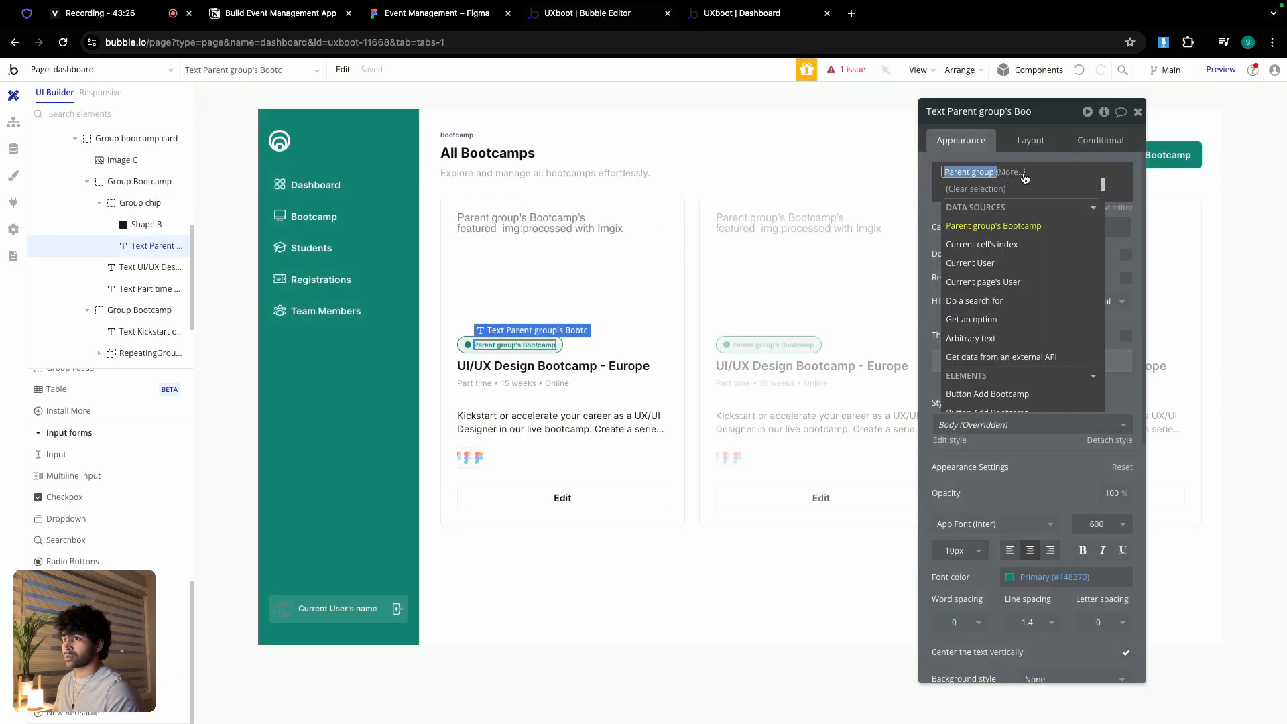
{"action": "left_click", "coordinate": [1009, 224]}
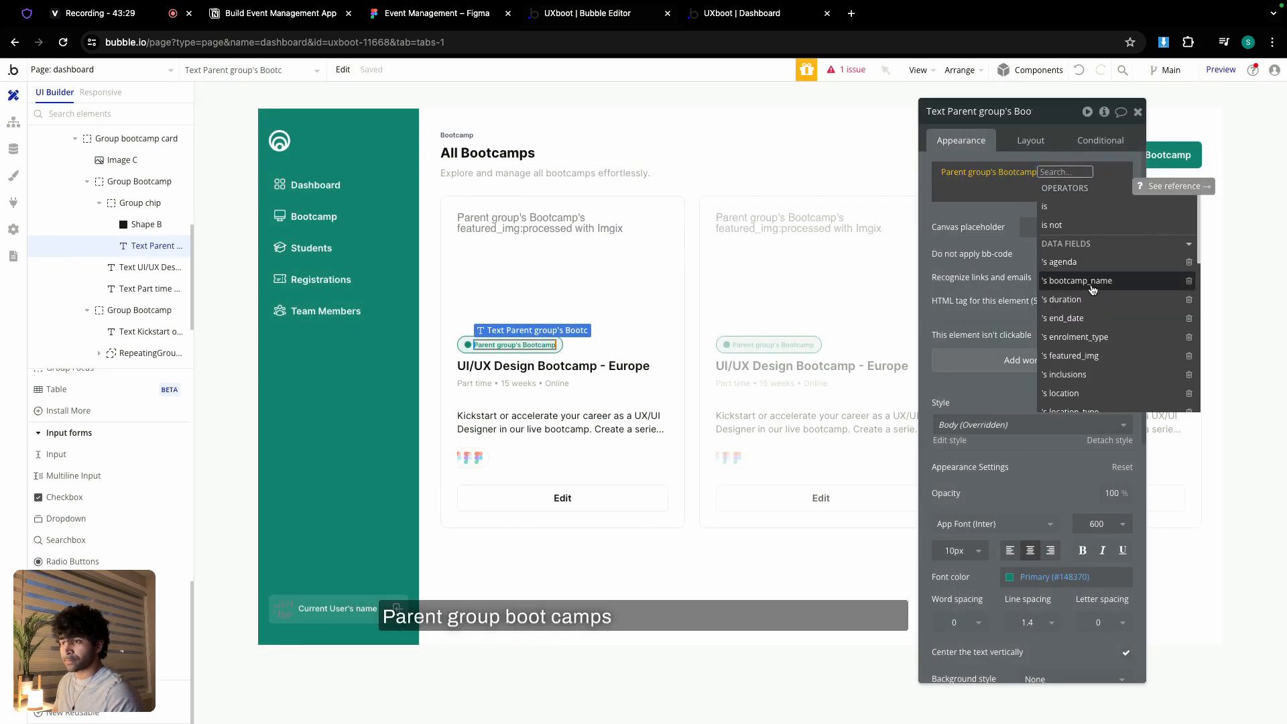
{"action": "scroll", "coordinate": [1093, 290], "scroll_direction": "down", "scroll_amount": 4}
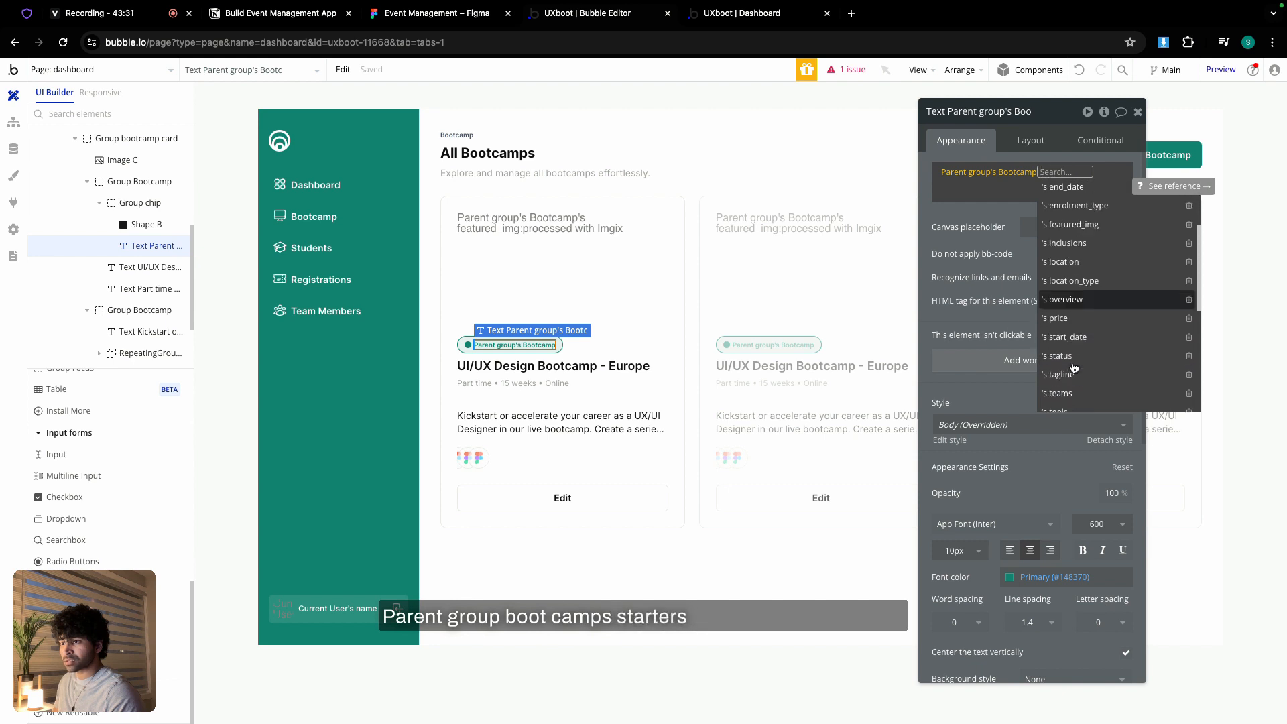
{"action": "scroll", "coordinate": [1074, 368], "scroll_direction": "down", "scroll_amount": 1}
{"action": "left_click", "coordinate": [1070, 307]}
{"action": "left_click", "coordinate": [1097, 208]}
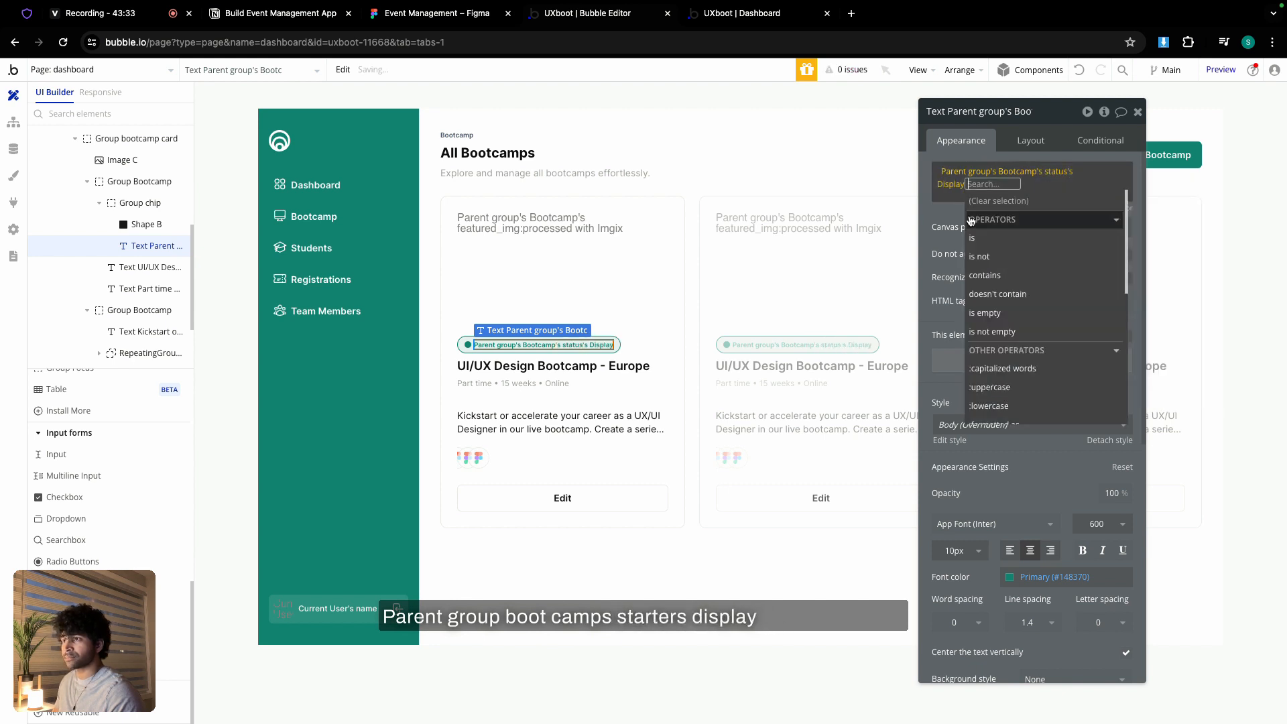
- Replace the title heading text with Parent group's Bootcamp's bootcamp_name
{"action": "left_click", "coordinate": [604, 366]}
{"action": "triple_click", "coordinate": [1006, 172]}
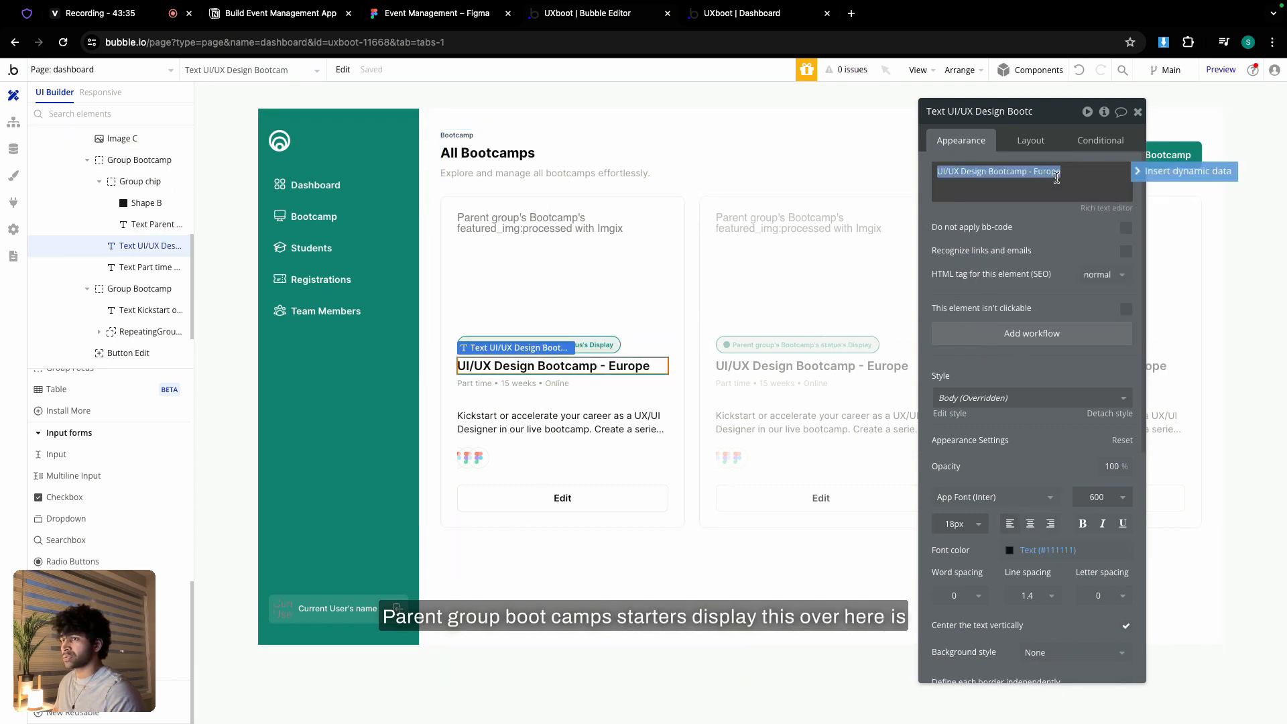
{"action": "left_click", "coordinate": [1184, 172]}
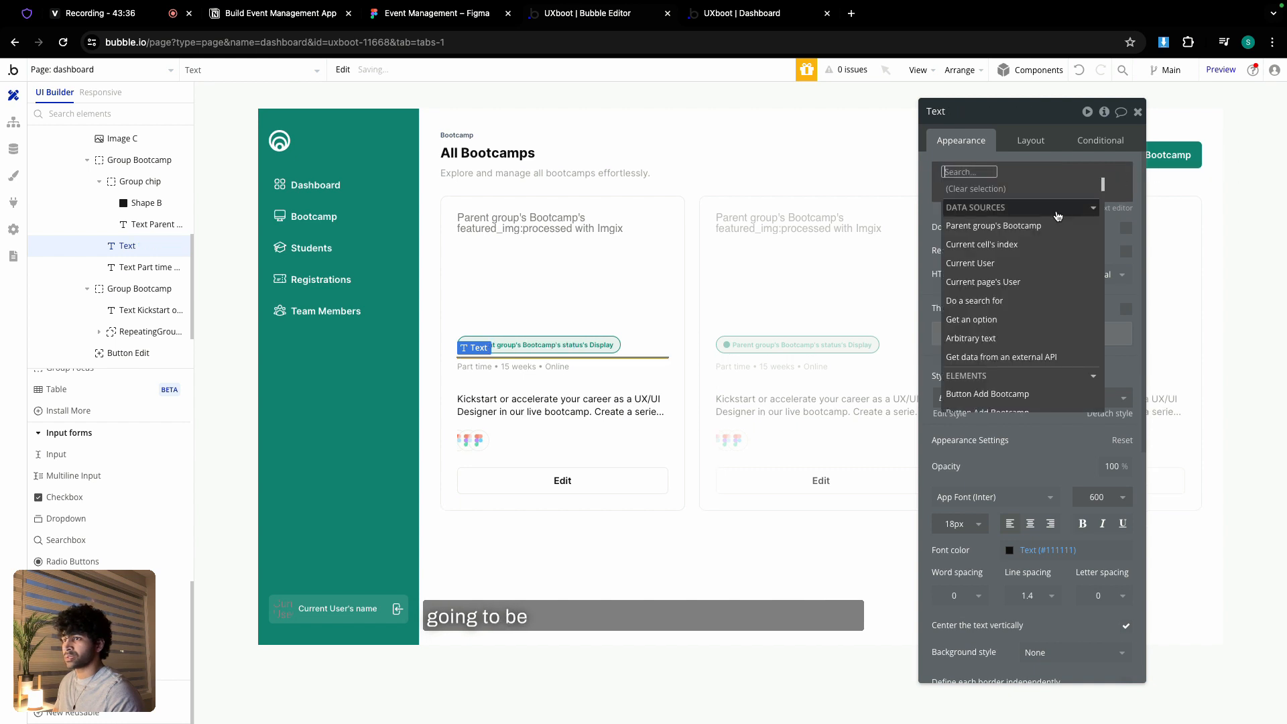
{"action": "left_click", "coordinate": [1026, 228]}
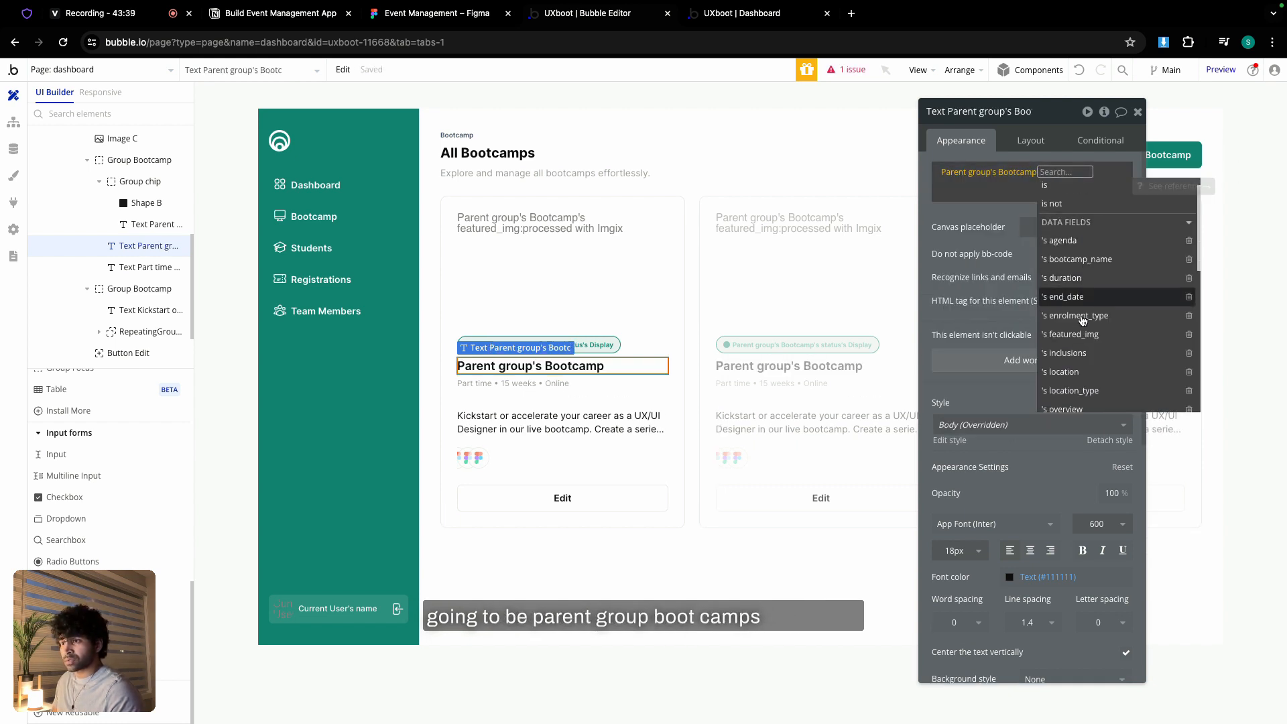
{"action": "left_click", "coordinate": [1080, 259]}
{"action": "left_click", "coordinate": [964, 220]}
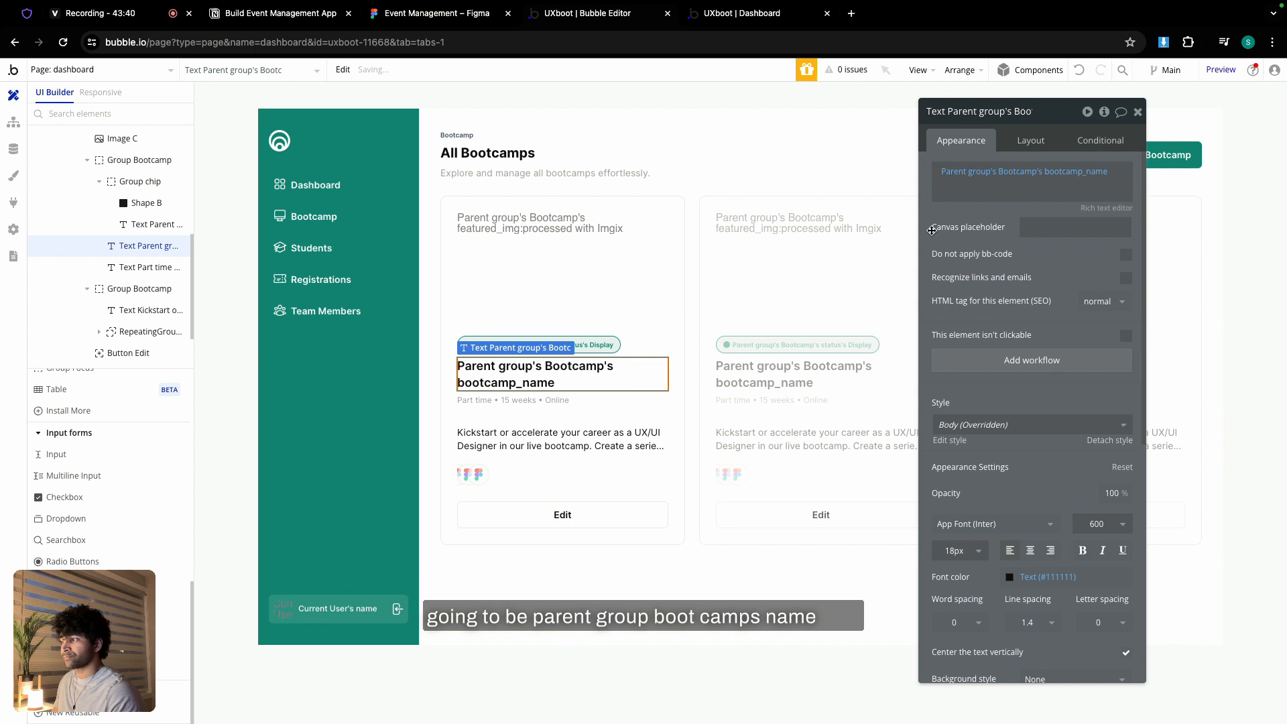
- Clear the static 'part time' details text and bind it to Parent group's Bootcamp
{"action": "left_click", "coordinate": [555, 404]}
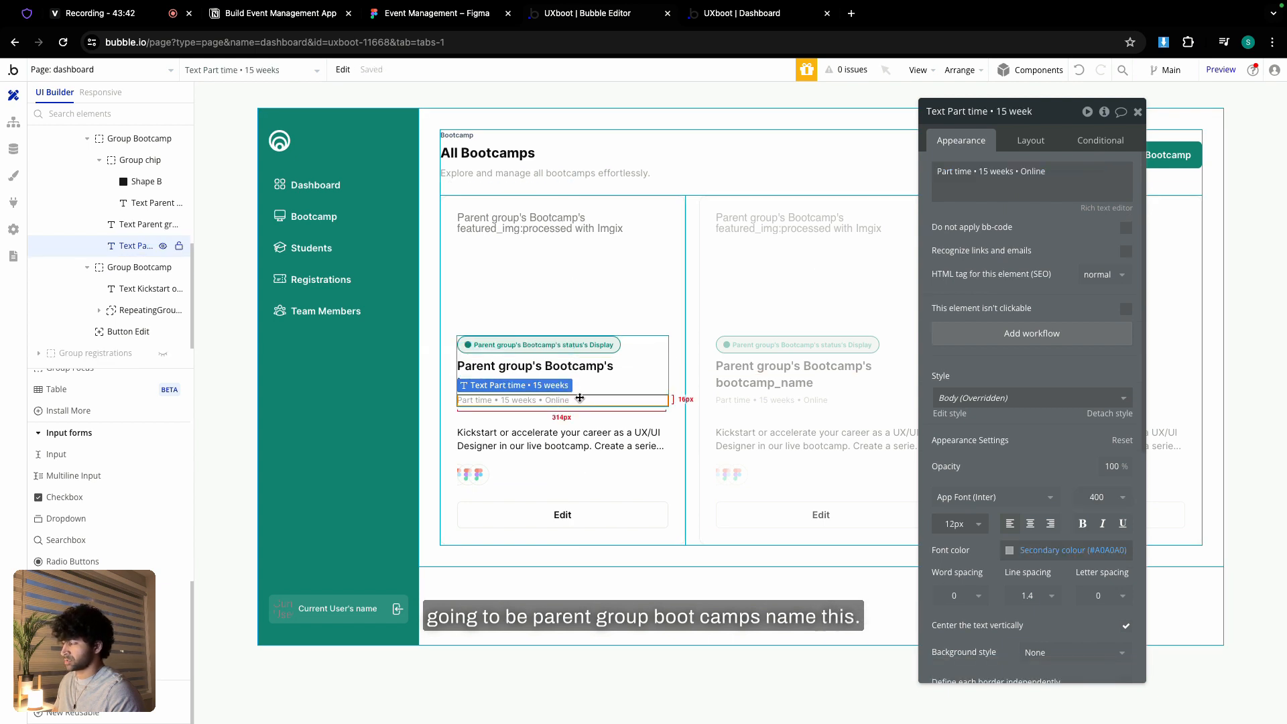
{"action": "triple_click", "coordinate": [1013, 169]}
{"action": "key", "text": "BackSpace"}
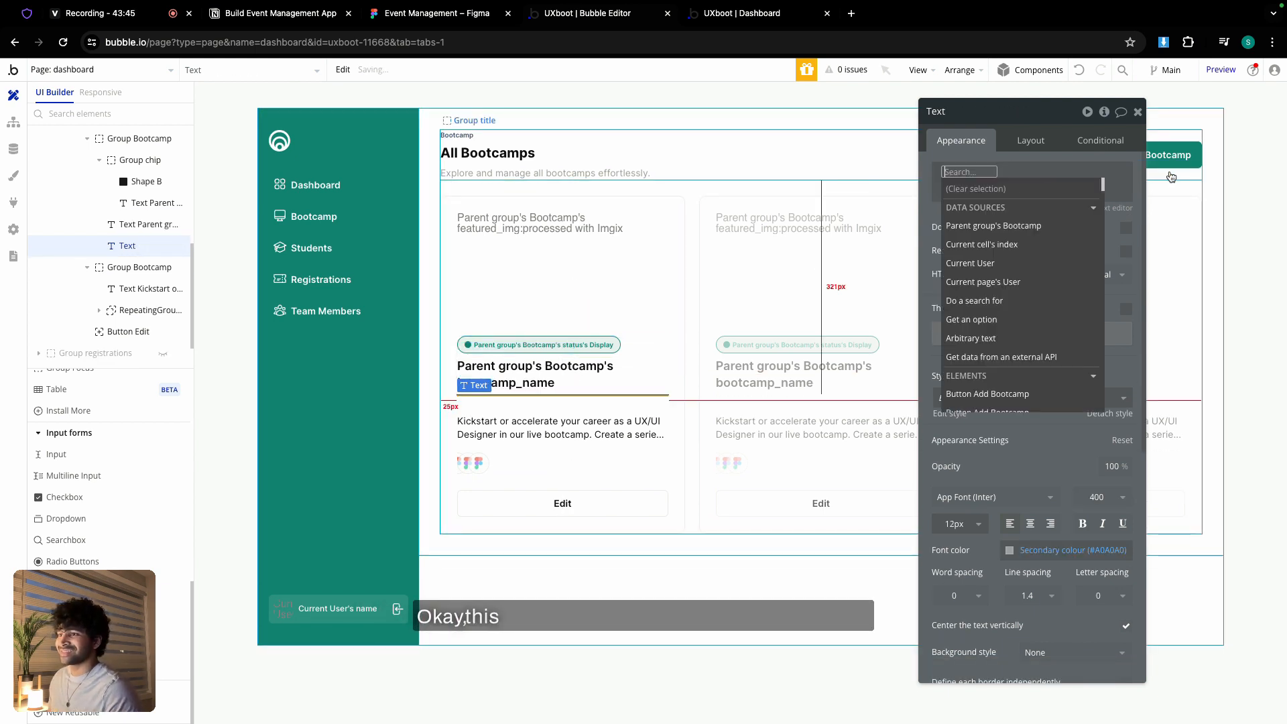
{"action": "left_click", "coordinate": [1044, 230]}
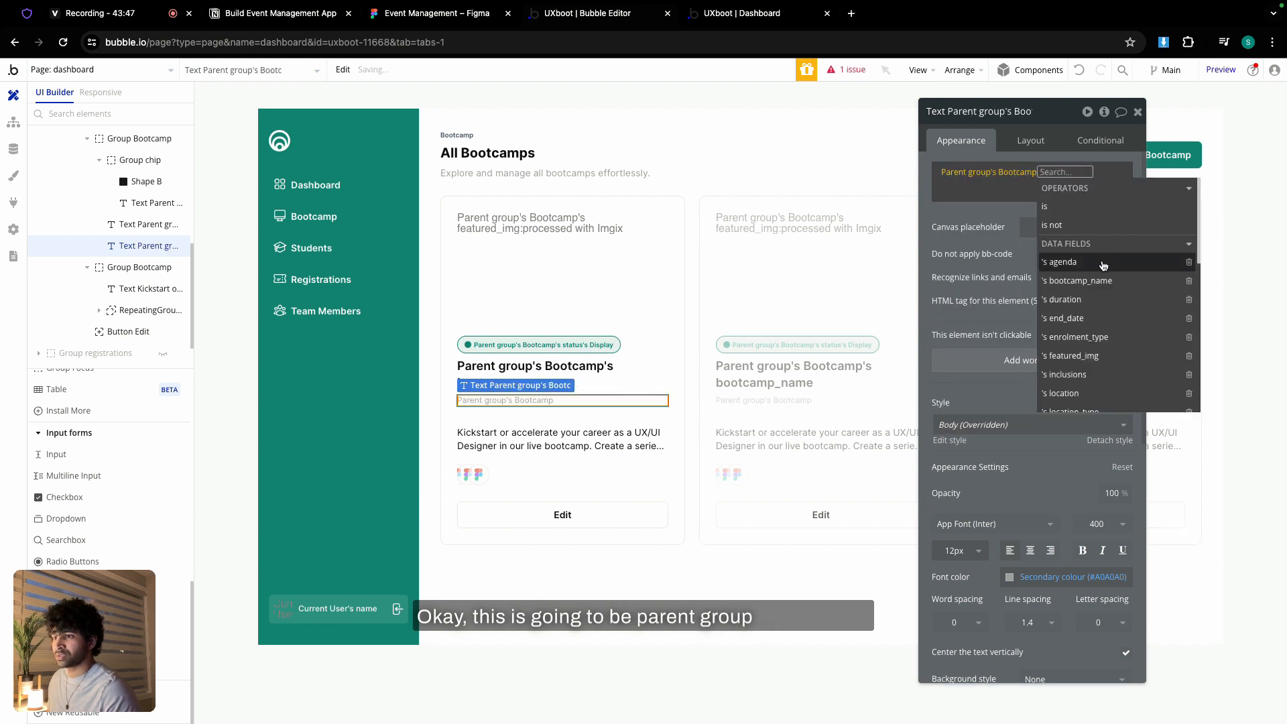
{"action": "scroll", "coordinate": [1093, 319], "scroll_direction": "down", "scroll_amount": 1}
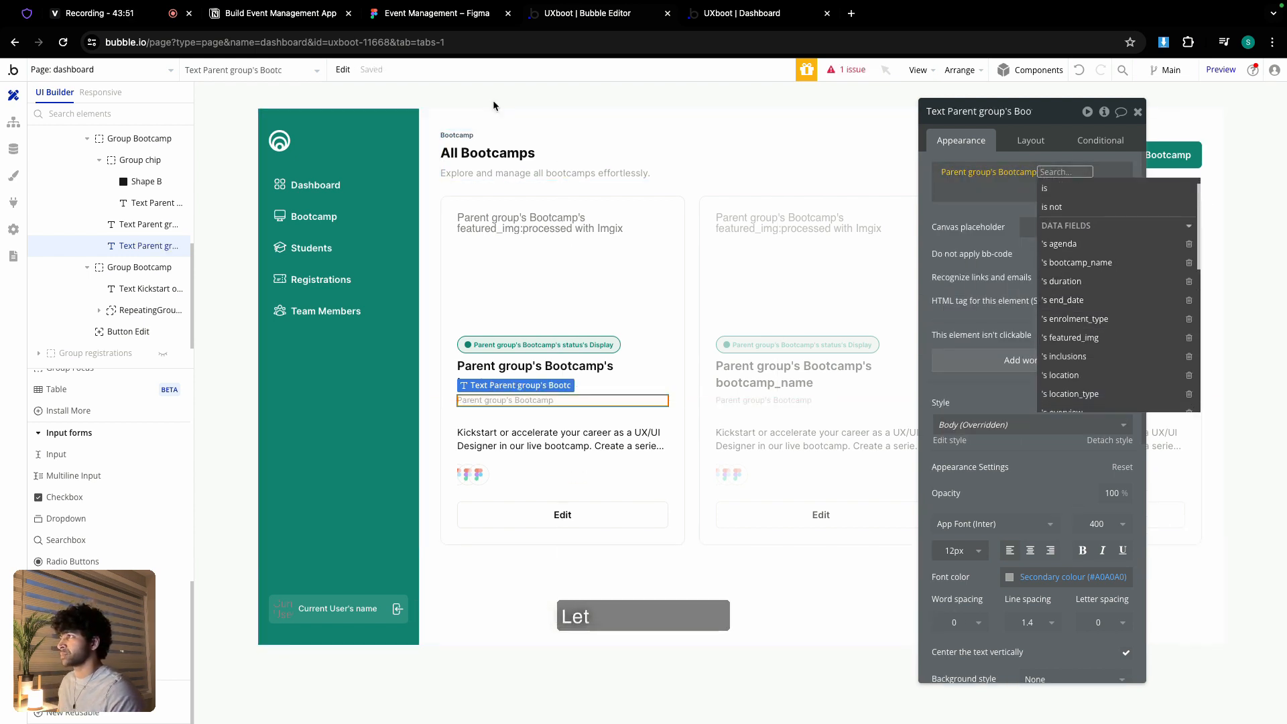
- Review the card in the Figma design, then check the option sets in the Notion plan
{"action": "left_click", "coordinate": [451, 12]}
{"action": "scroll", "coordinate": [365, 282], "scroll_direction": "down", "scroll_amount": 3}
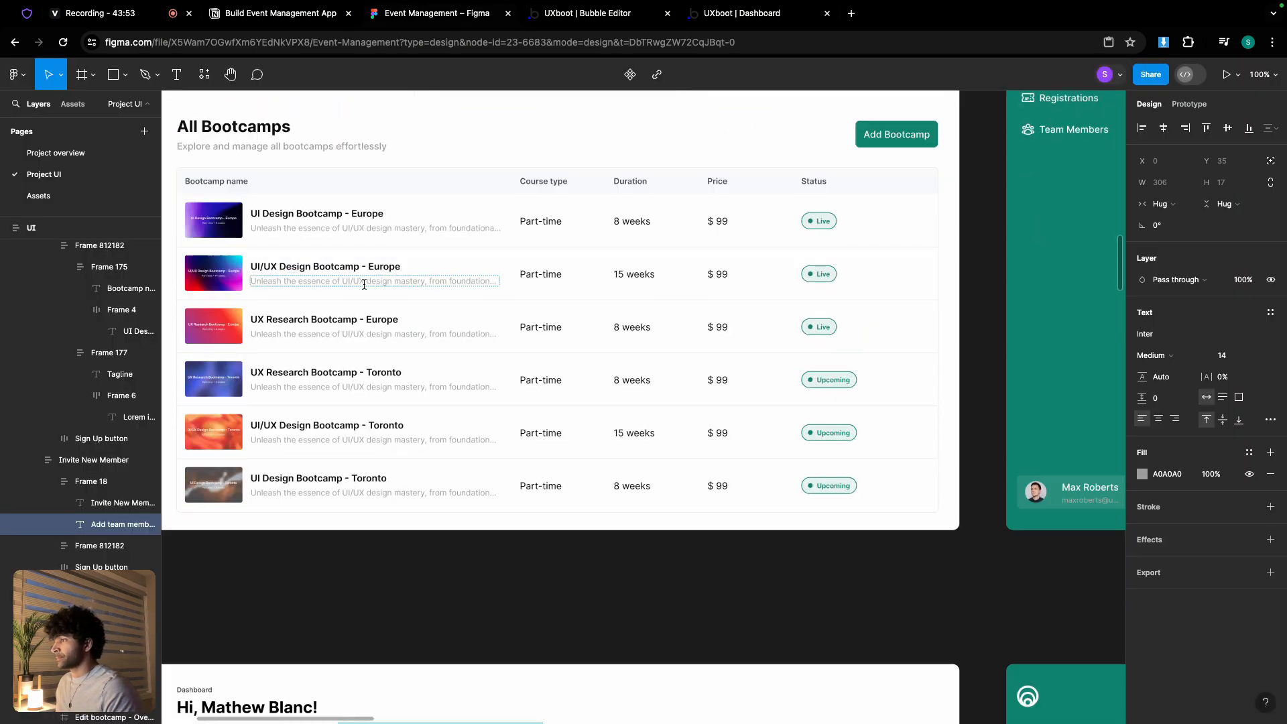
{"action": "scroll", "coordinate": [364, 284], "scroll_direction": "down", "scroll_amount": 2}
{"action": "scroll", "coordinate": [364, 284], "scroll_direction": "right", "scroll_amount": 5}
{"action": "scroll", "coordinate": [610, 285], "scroll_direction": "up", "scroll_amount": 3}
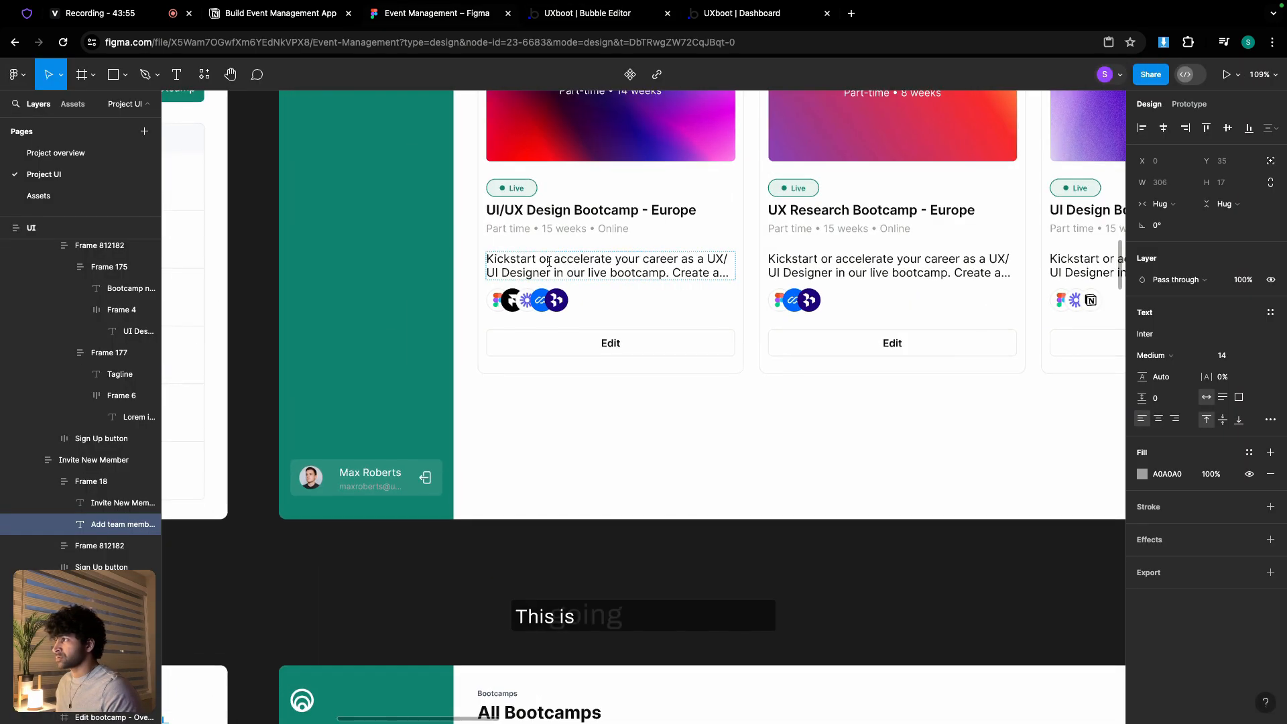
{"action": "left_click", "coordinate": [280, 12]}
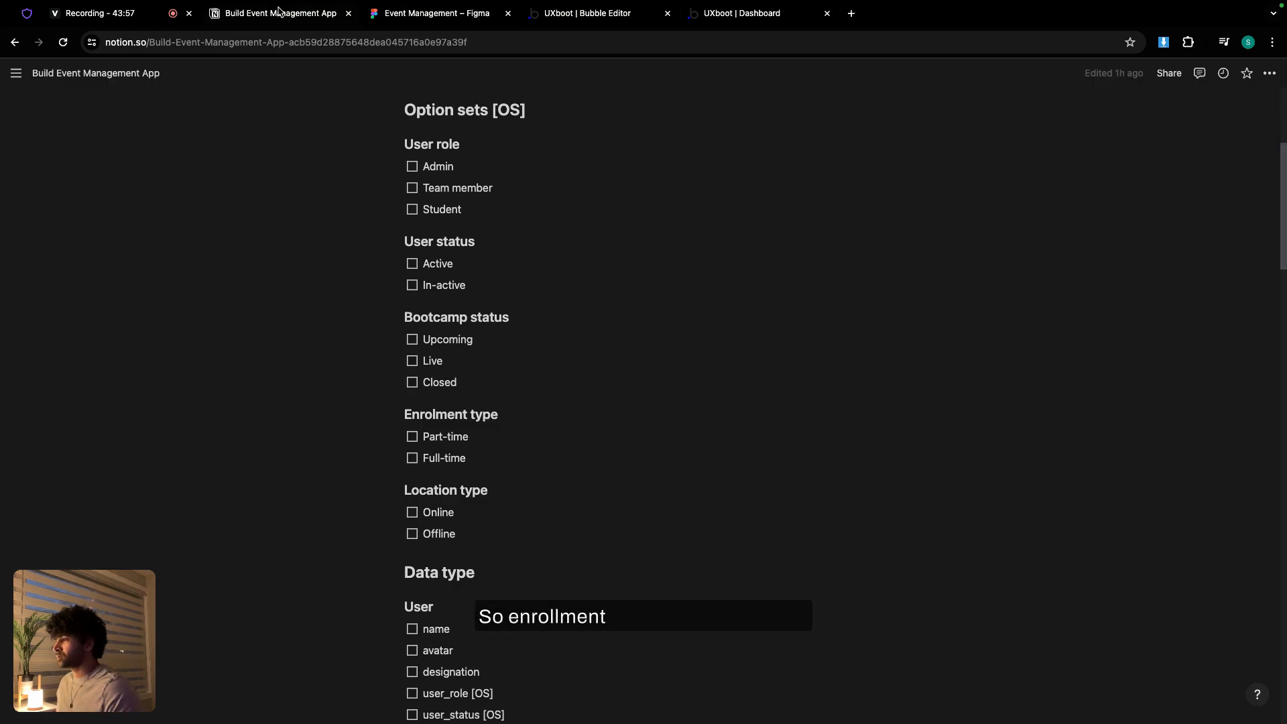
- Extend the details expression to Parent group's Bootcamp's enrolment_type's Display and commit it
{"action": "left_click", "coordinate": [551, 13]}
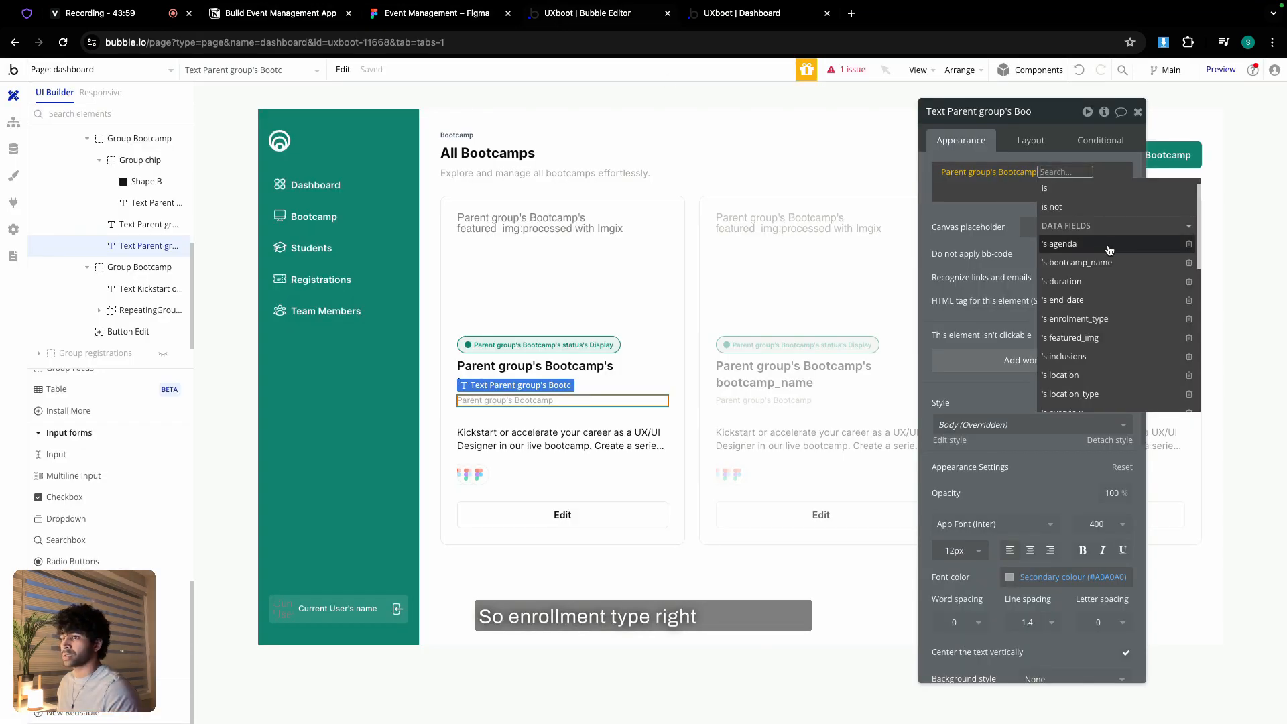
{"action": "left_click", "coordinate": [1099, 320]}
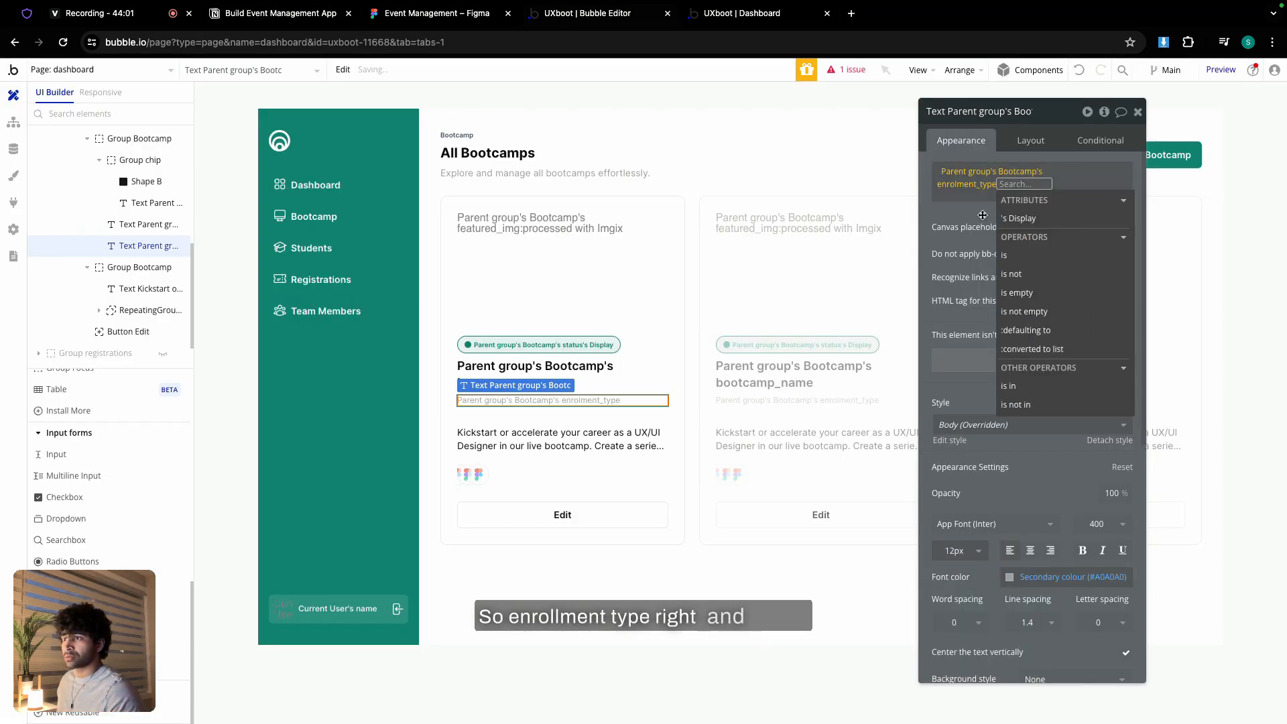
{"action": "left_click", "coordinate": [1099, 319]}
{"action": "left_click", "coordinate": [956, 209]}
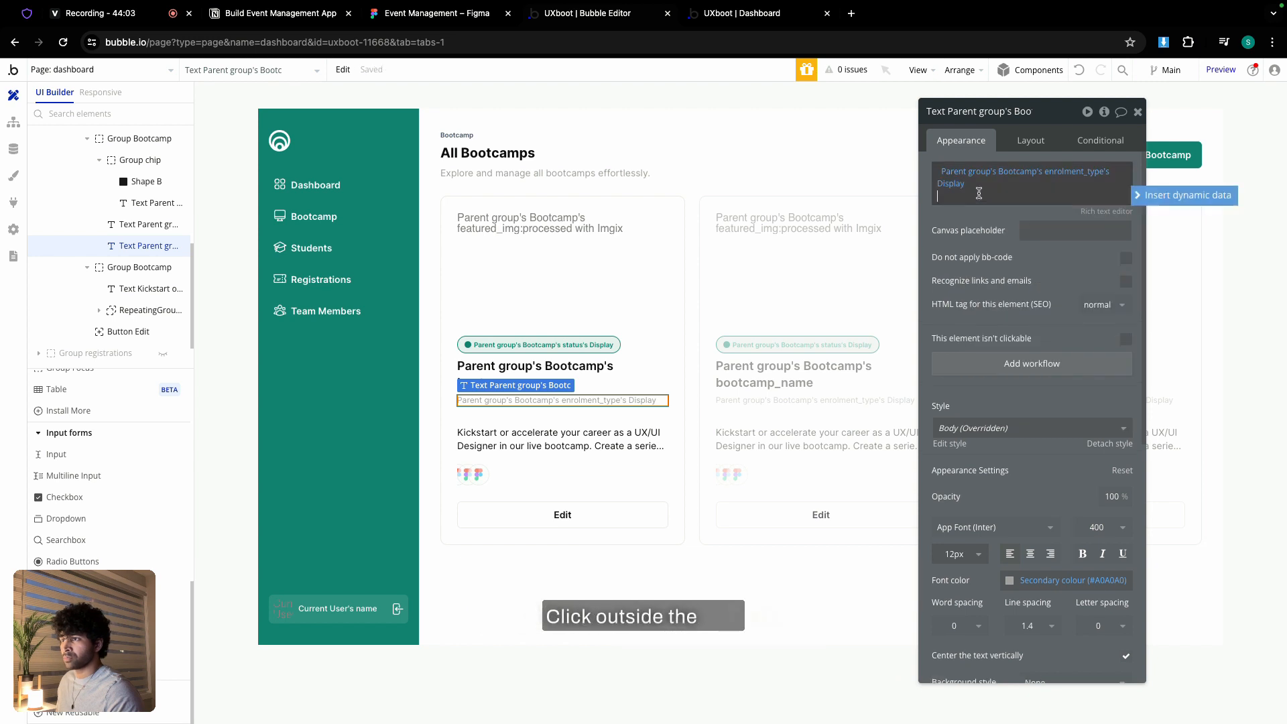
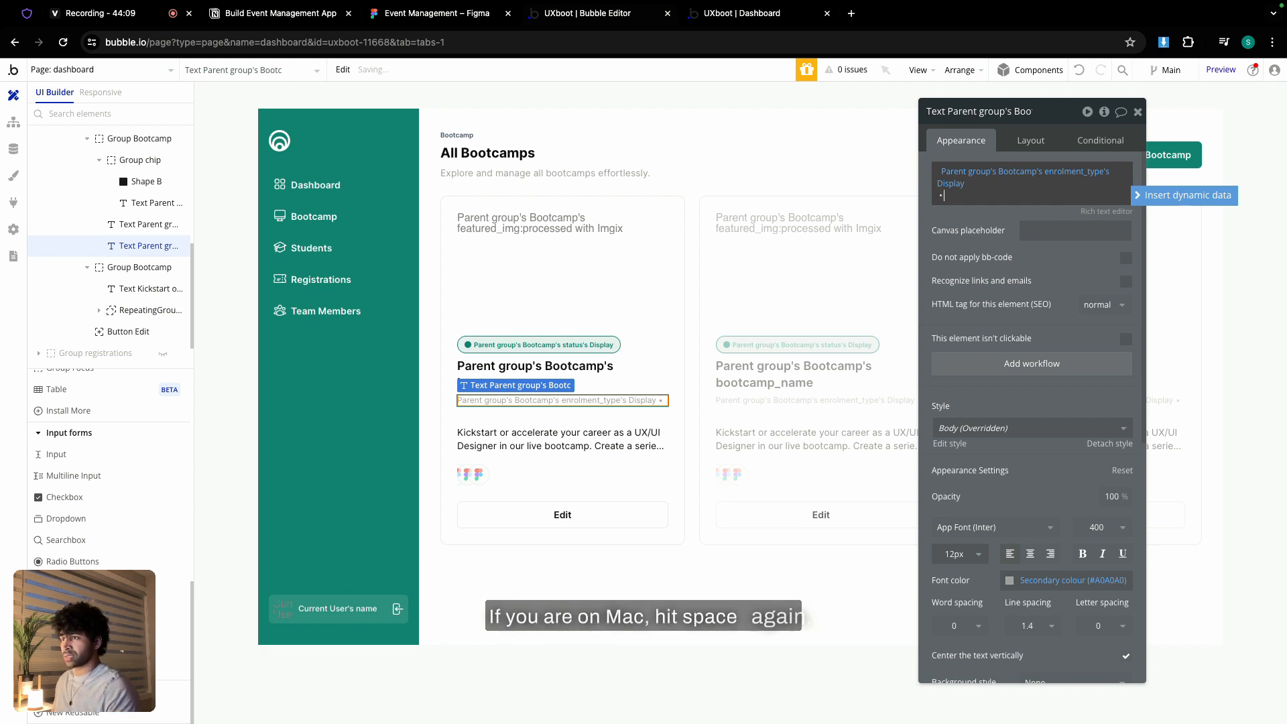
- Append Parent group's Bootcamp's duration to the card's subtitle expression
{"action": "left_click", "coordinate": [1181, 195]}
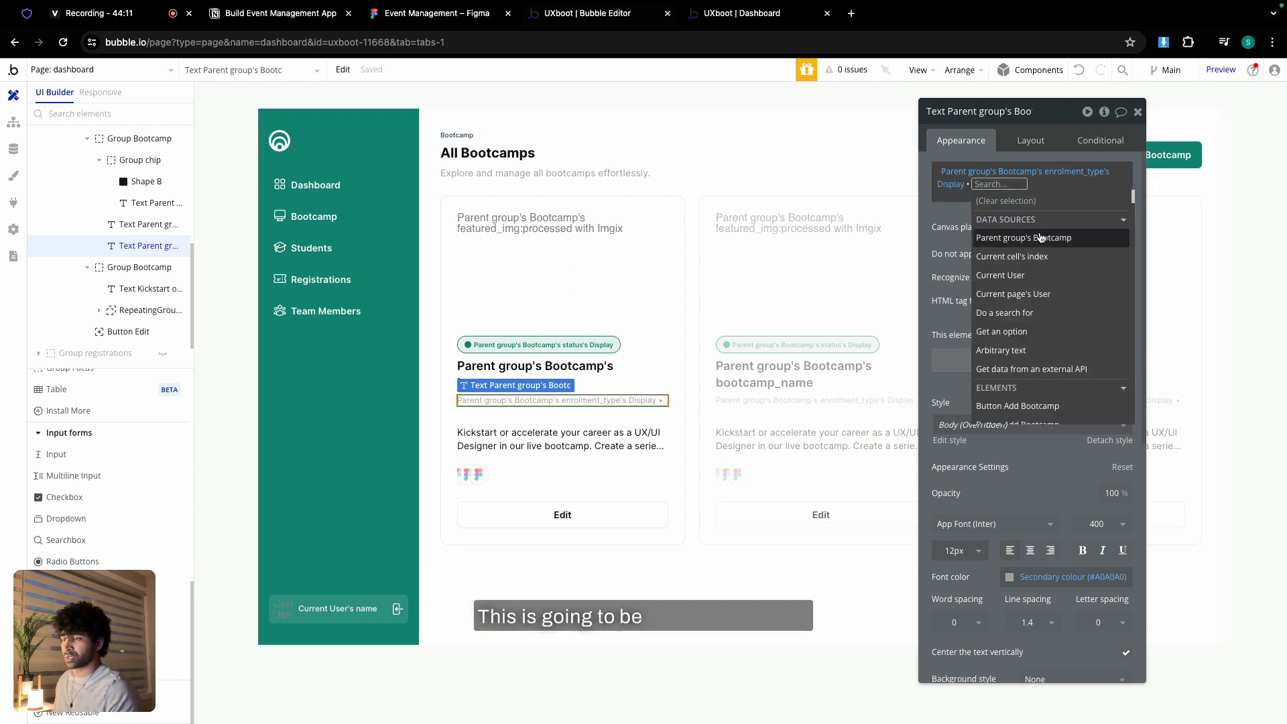
{"action": "left_click", "coordinate": [1040, 237]}
{"action": "left_click", "coordinate": [1086, 298]}
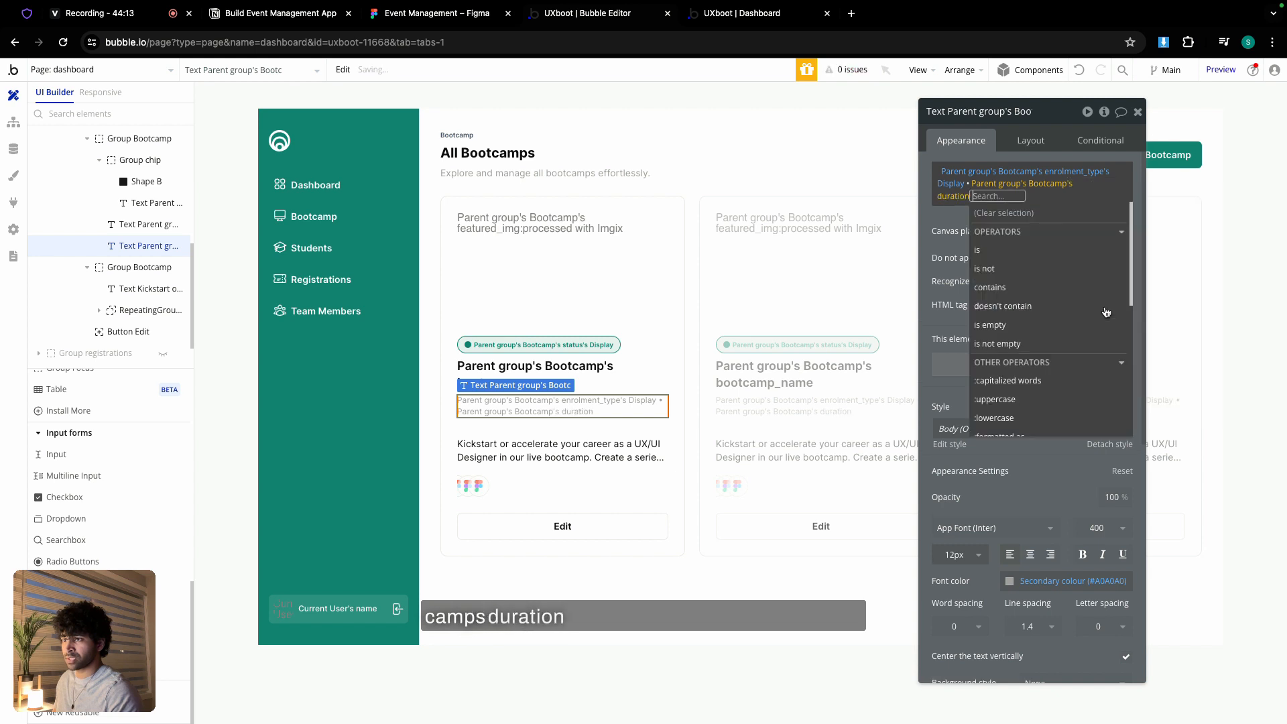
{"action": "left_click", "coordinate": [949, 218]}
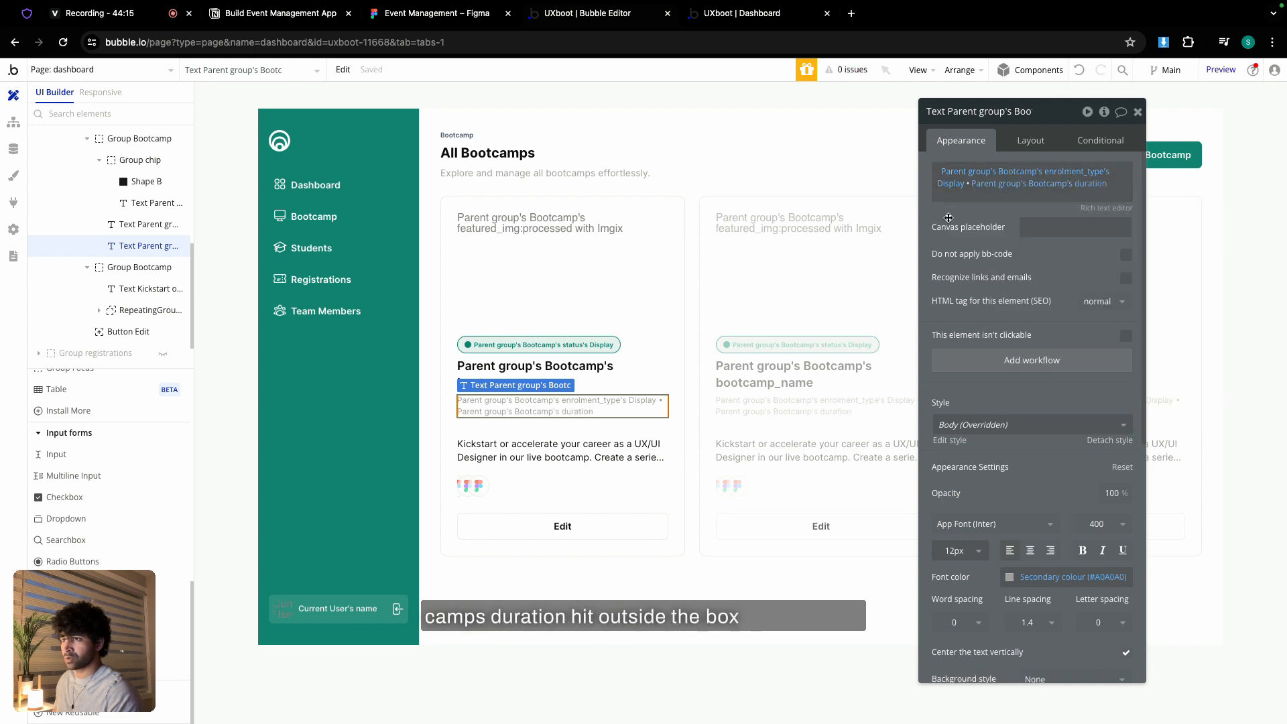
{"action": "left_click", "coordinate": [961, 194]}
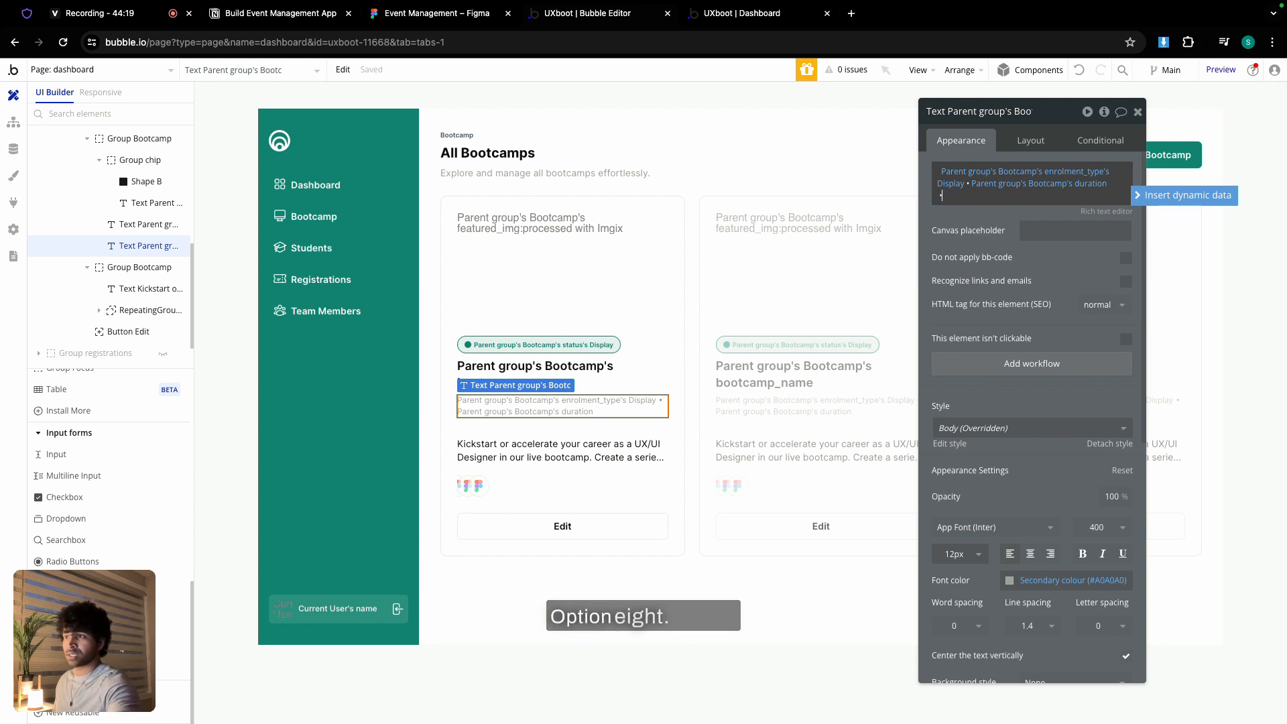
- Check the design and option set, then append the bootcamp's location_type's Display to the subtitle
{"action": "left_click", "coordinate": [1158, 201]}
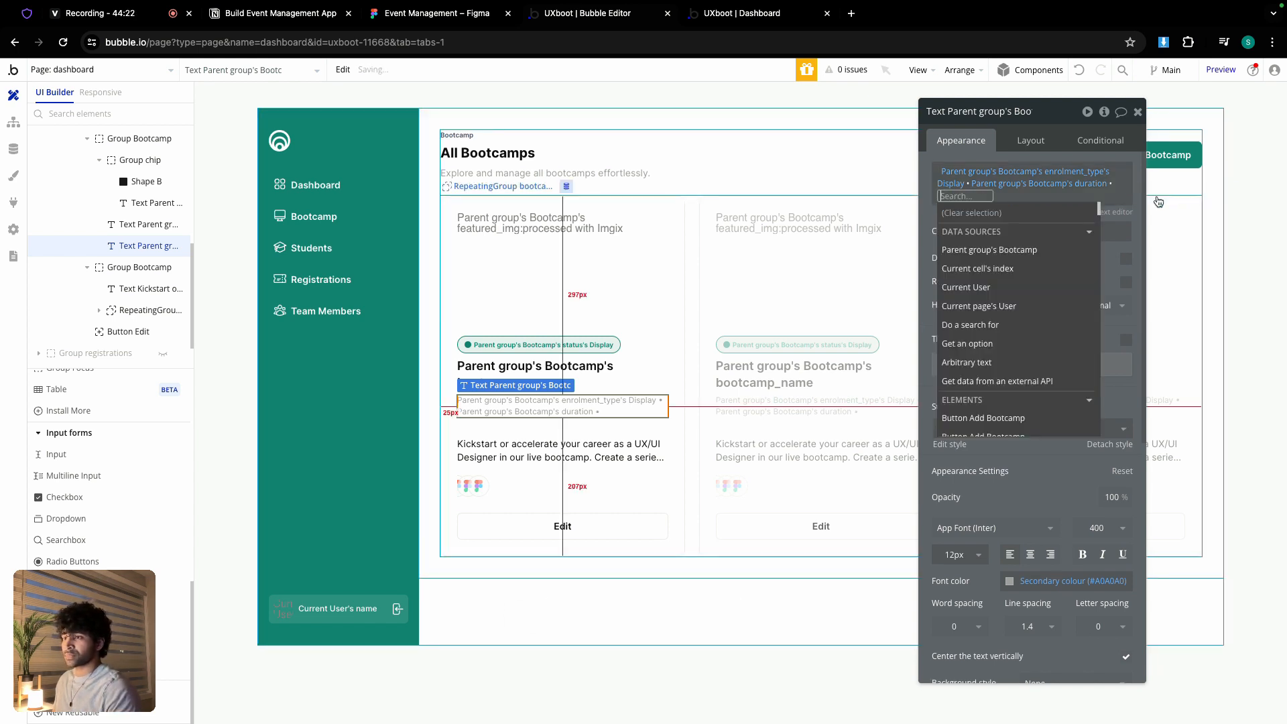
{"action": "left_click", "coordinate": [1011, 246]}
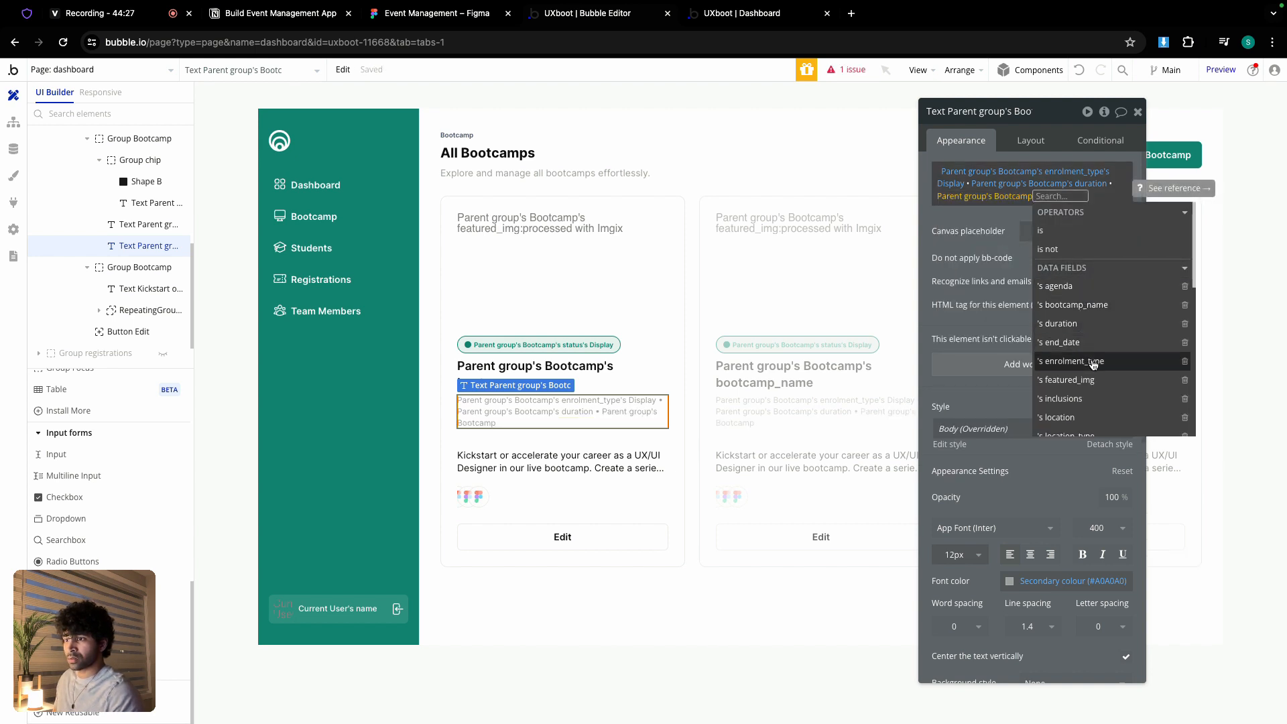
{"action": "scroll", "coordinate": [1094, 363], "scroll_direction": "down", "scroll_amount": 3}
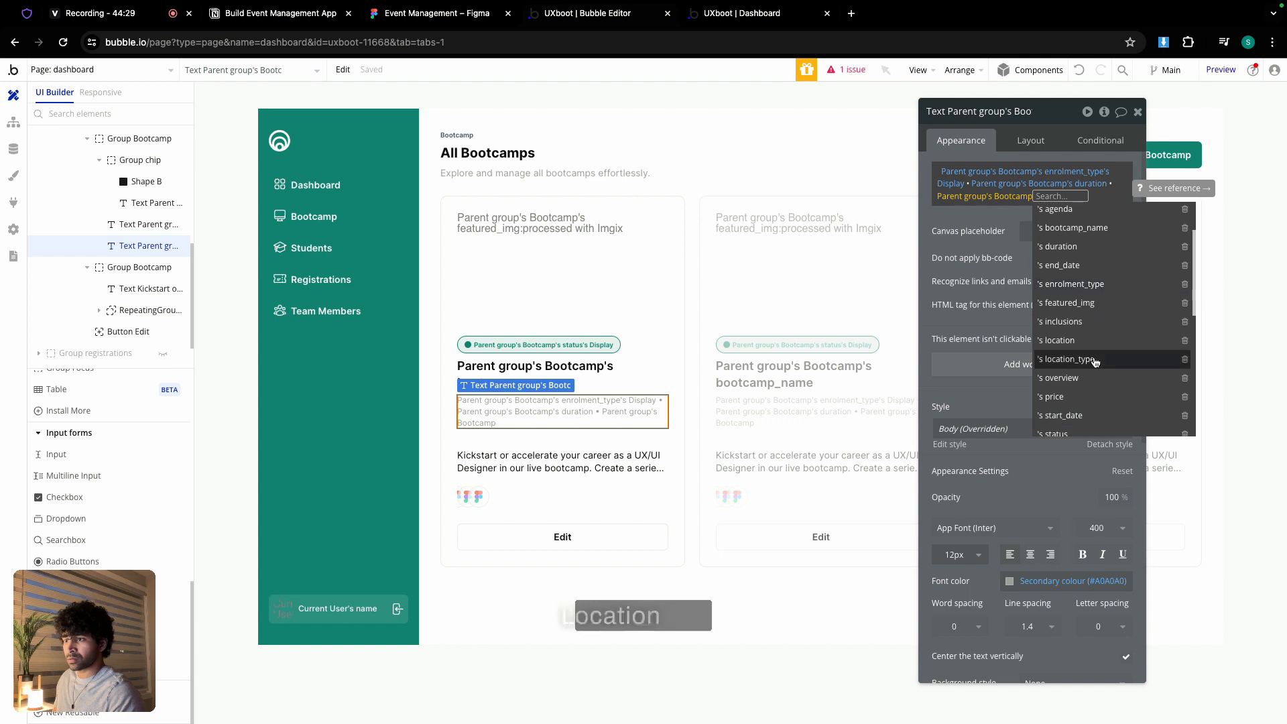
{"action": "left_click", "coordinate": [451, 11]}
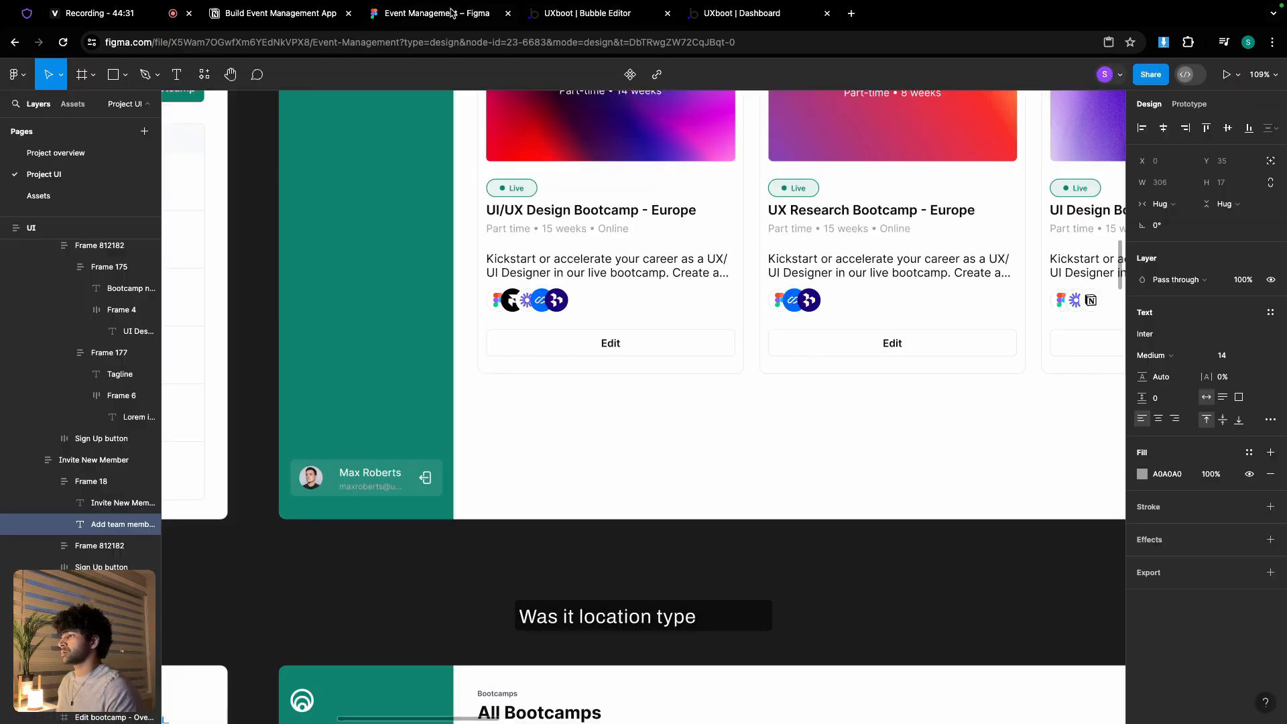
{"action": "left_click", "coordinate": [293, 13]}
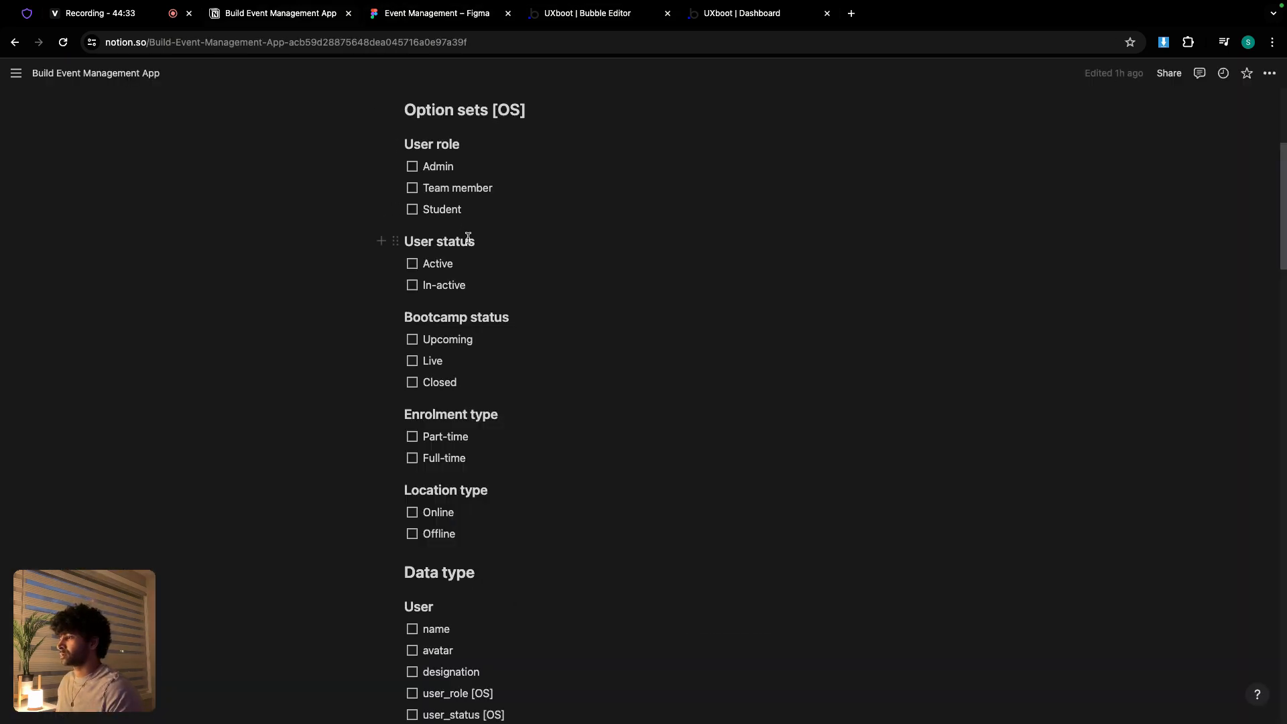
{"action": "left_click", "coordinate": [585, 16]}
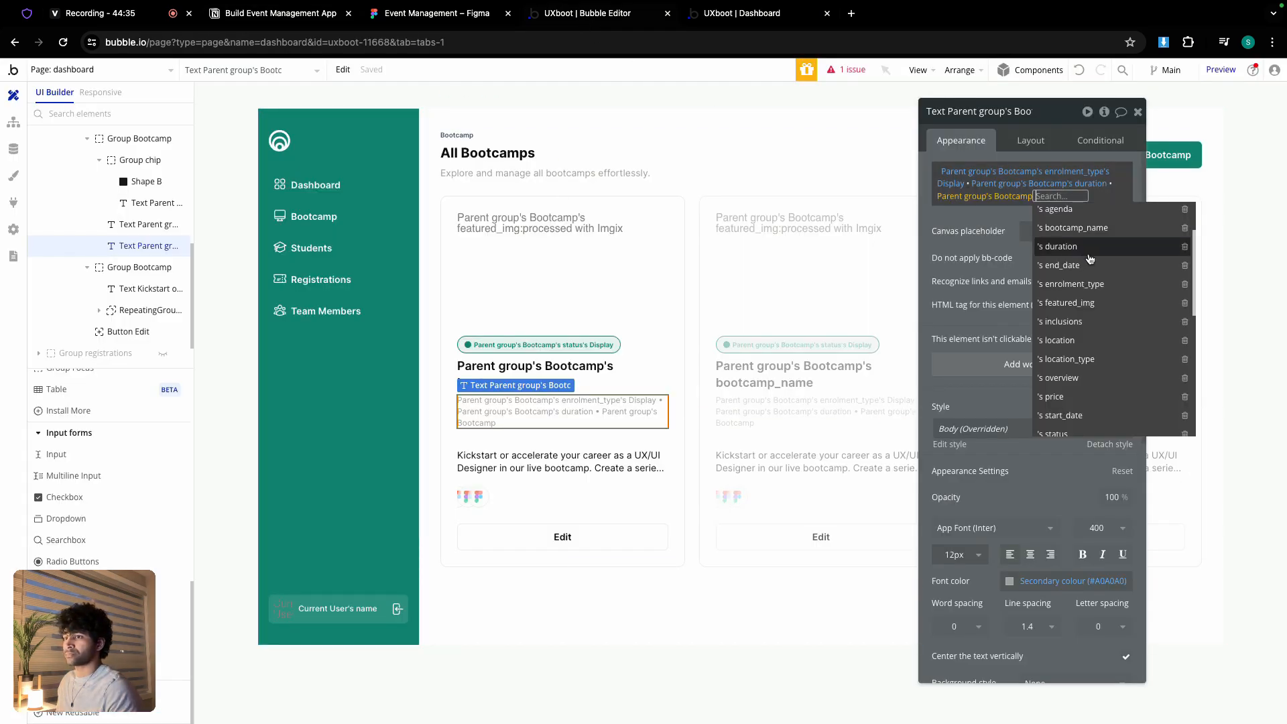
{"action": "left_click", "coordinate": [1071, 359]}
{"action": "left_click", "coordinate": [992, 259]}
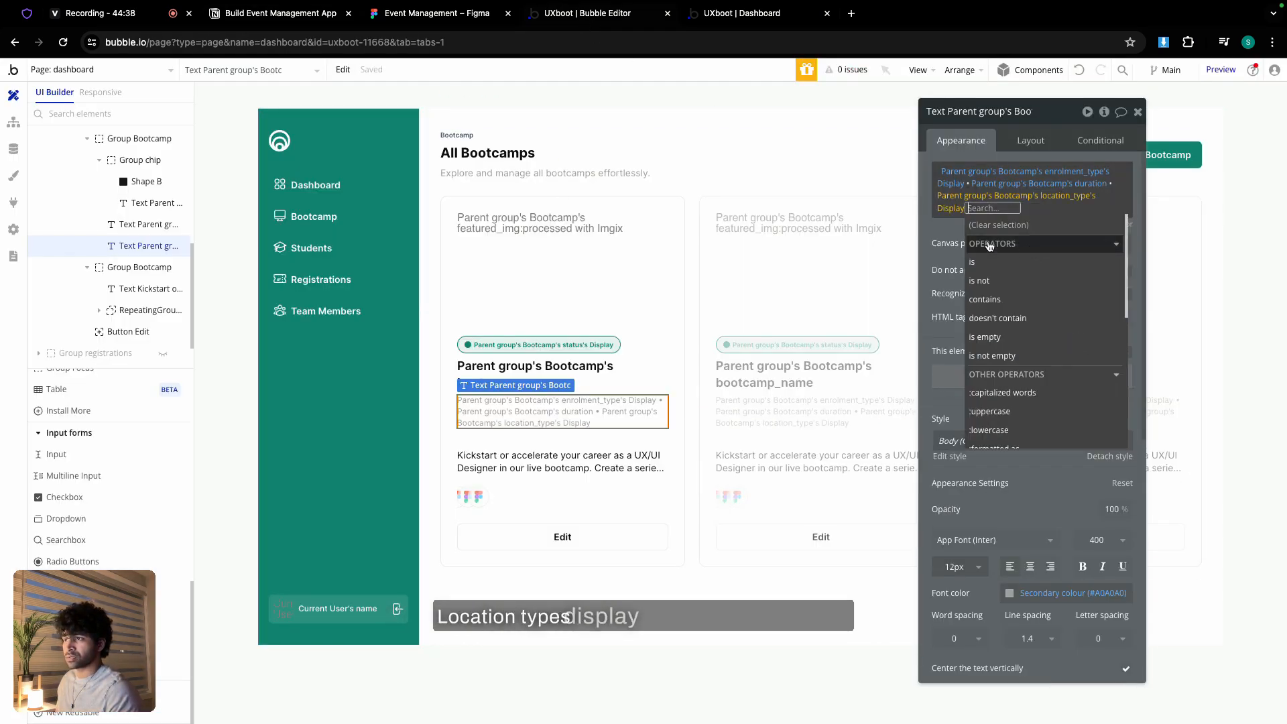
{"action": "left_click", "coordinate": [937, 229]}
{"action": "left_click", "coordinate": [585, 462]}
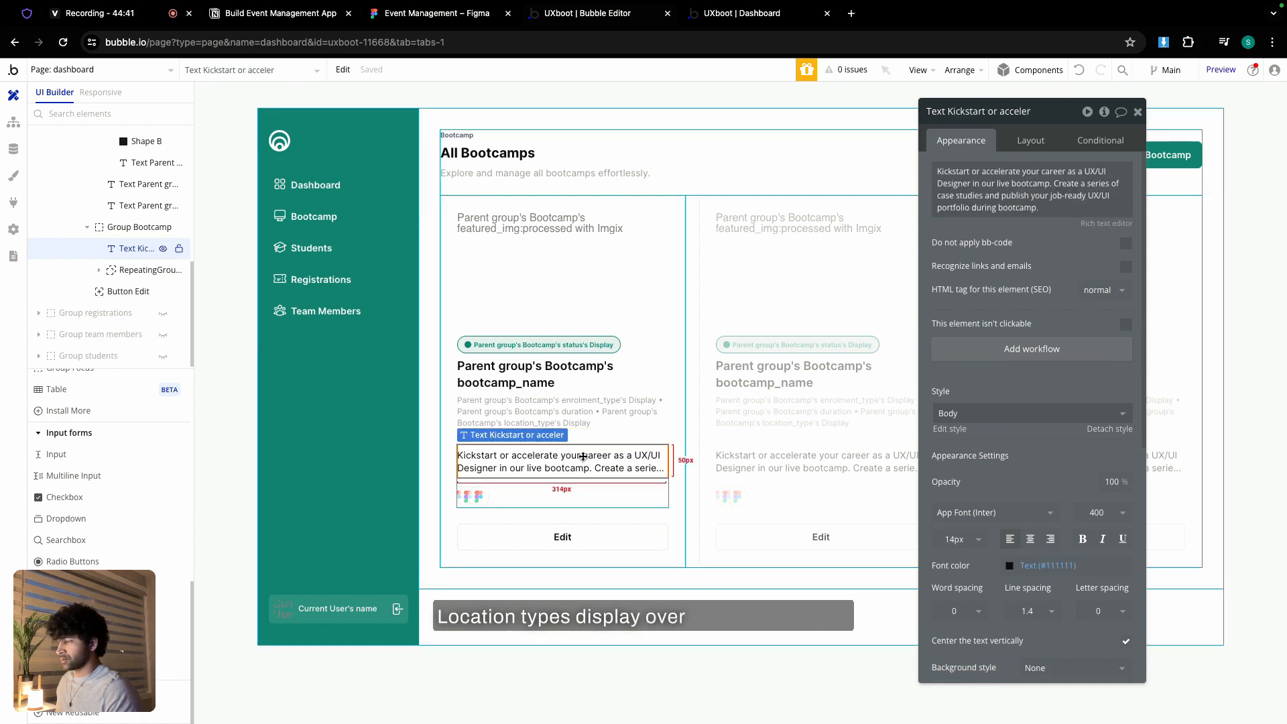
- Replace the static Kickstart description text with Parent group's Bootcamp's tagline
{"action": "left_click", "coordinate": [1026, 186]}
{"action": "key", "text": "super+a"}
{"action": "key", "text": "BackSpace"}
{"action": "left_click", "coordinate": [1172, 172]}
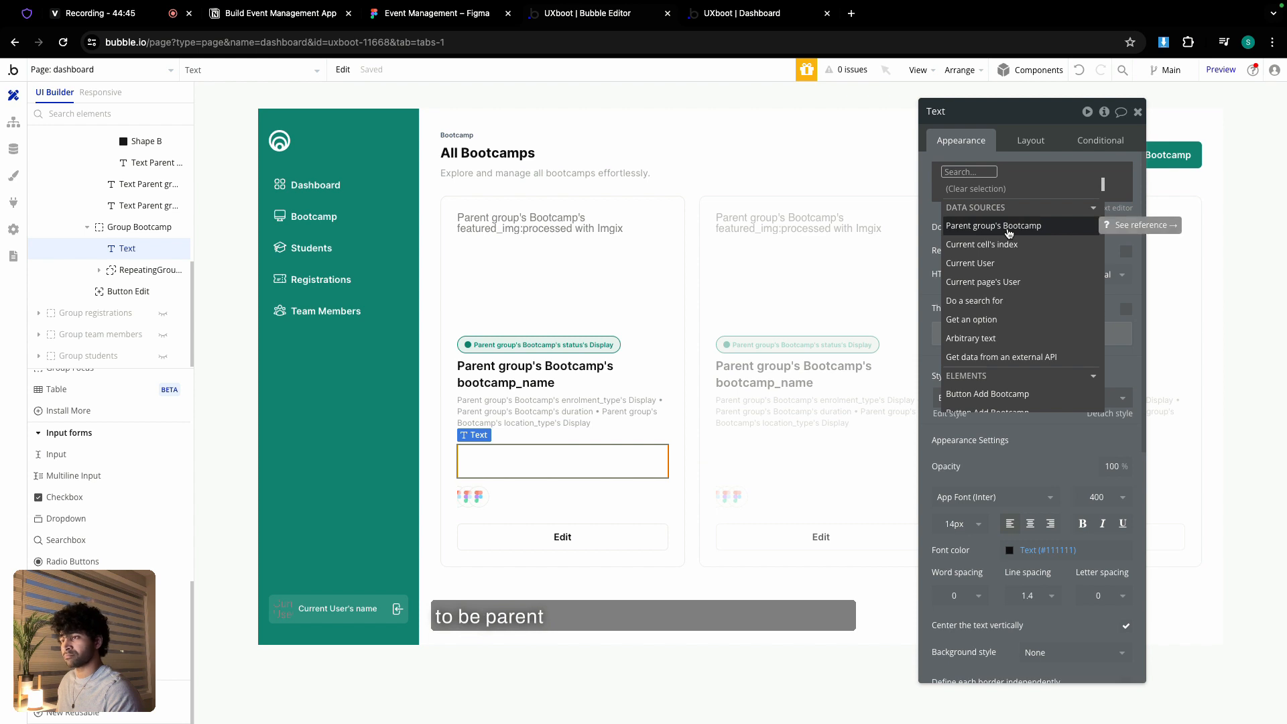
{"action": "left_click", "coordinate": [1009, 232]}
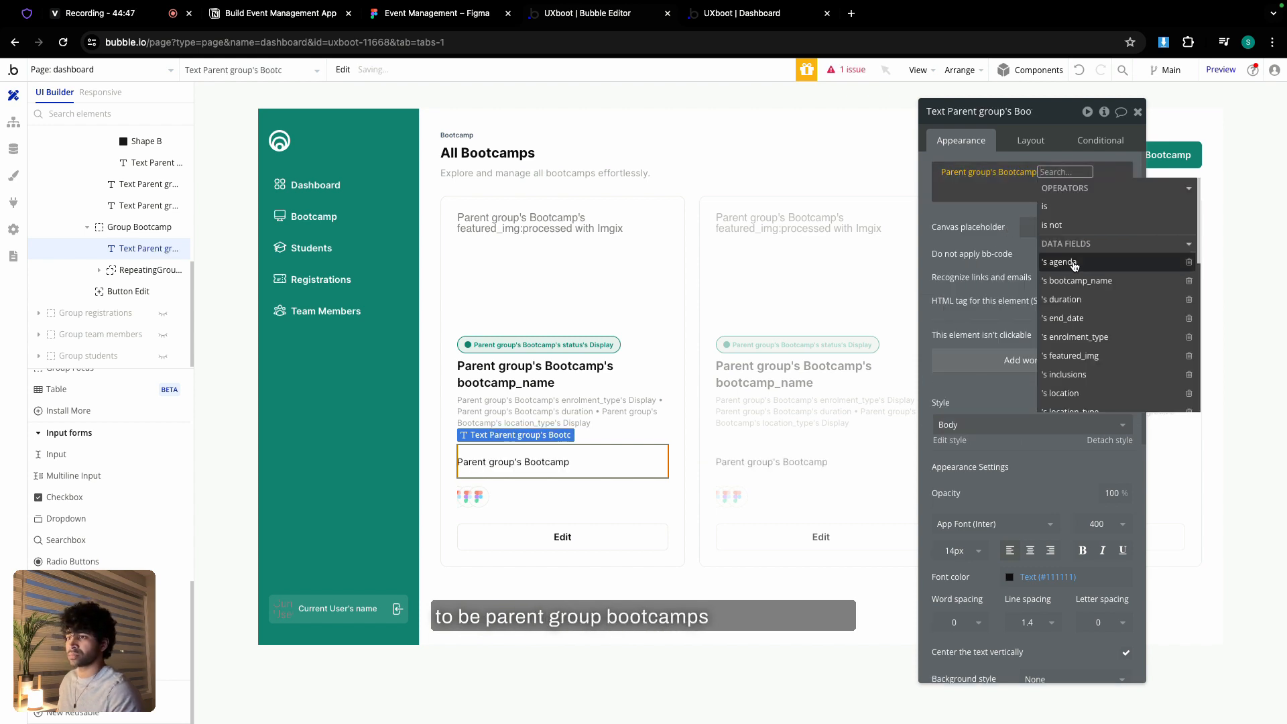
{"action": "scroll", "coordinate": [1077, 328], "scroll_direction": "down", "scroll_amount": 3}
{"action": "scroll", "coordinate": [1077, 328], "scroll_direction": "down", "scroll_amount": 1}
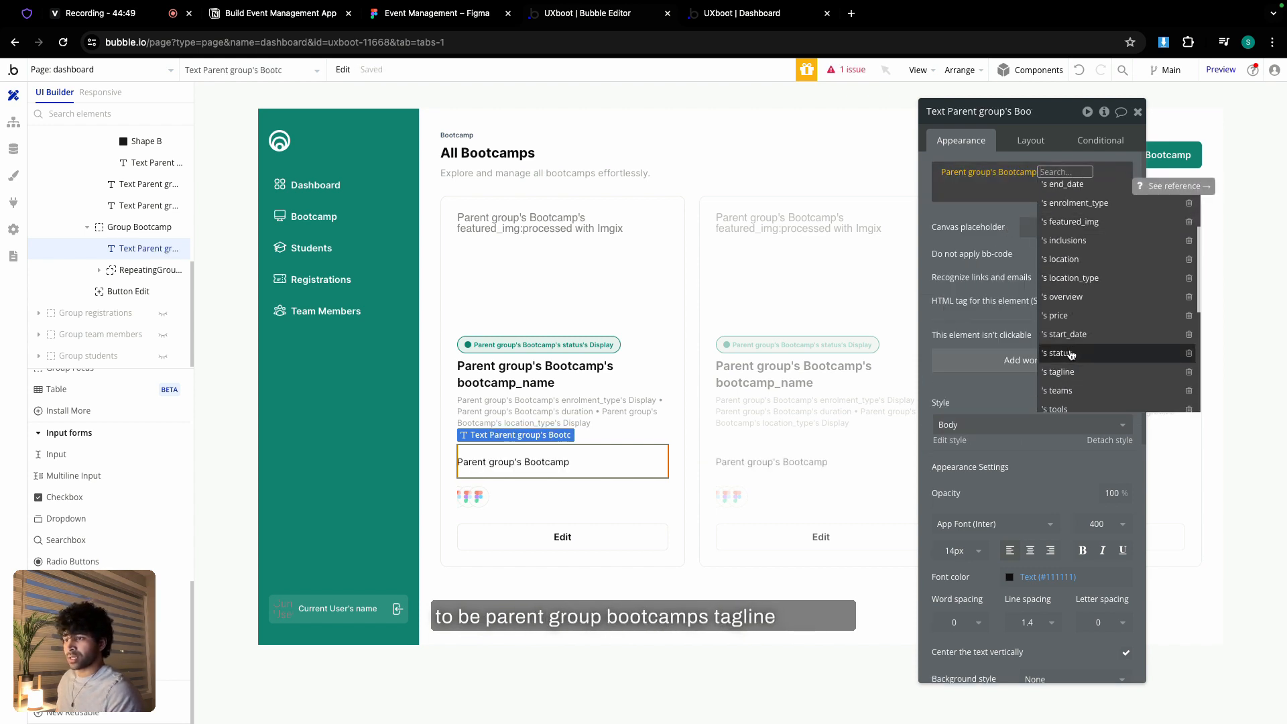
{"action": "left_click", "coordinate": [1075, 374]}
{"action": "left_click", "coordinate": [979, 210]}
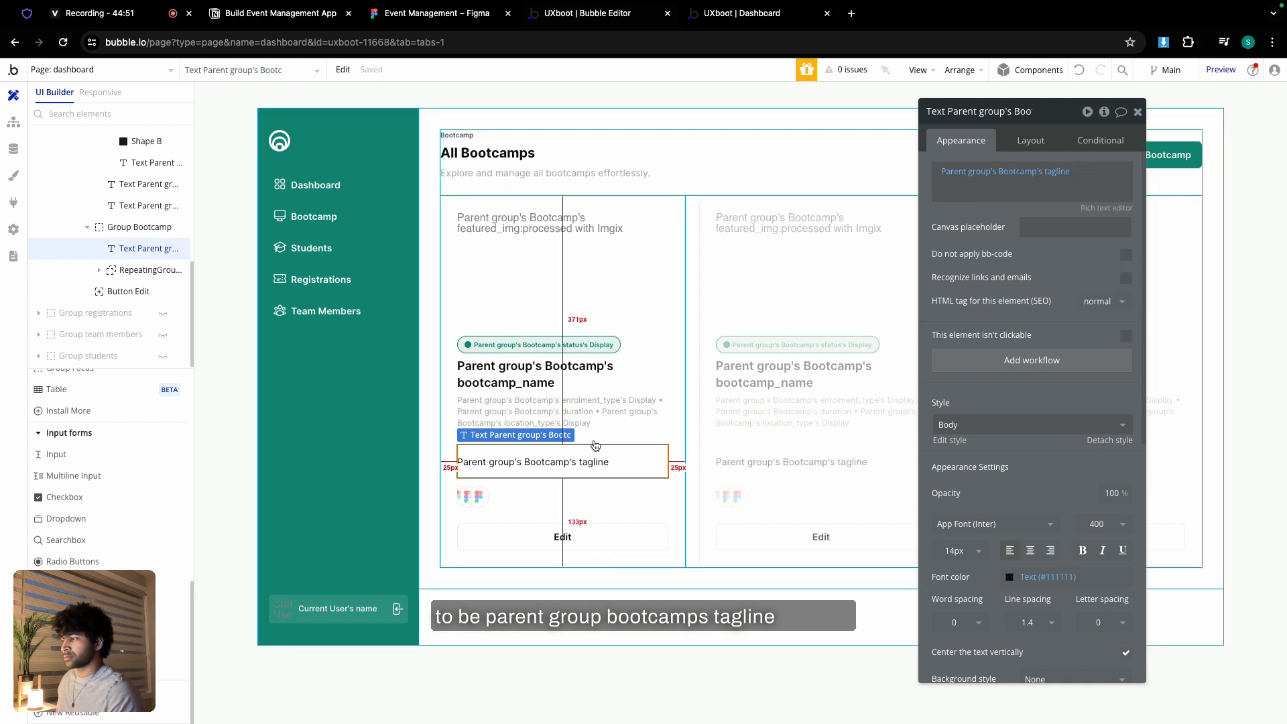
{"action": "left_click", "coordinate": [468, 503]}
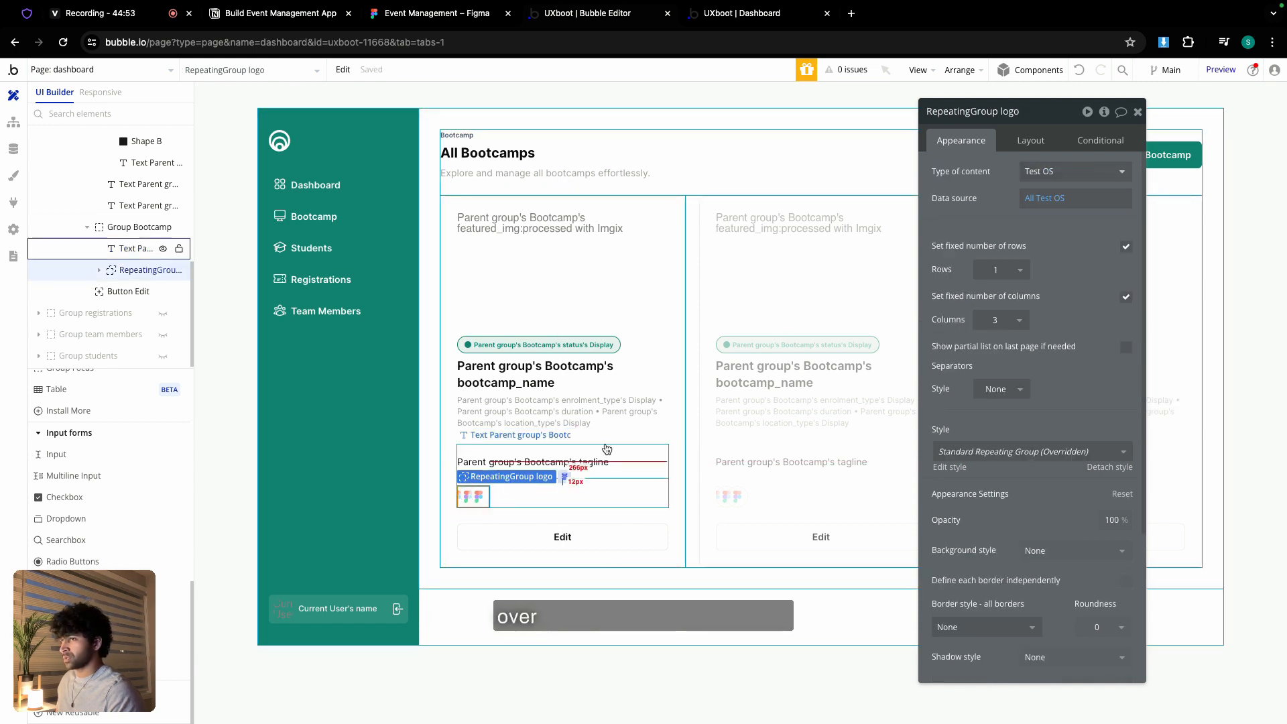
- Make the logo repeating group hold Tool records from a Search for Tools
{"action": "left_click", "coordinate": [1061, 172]}
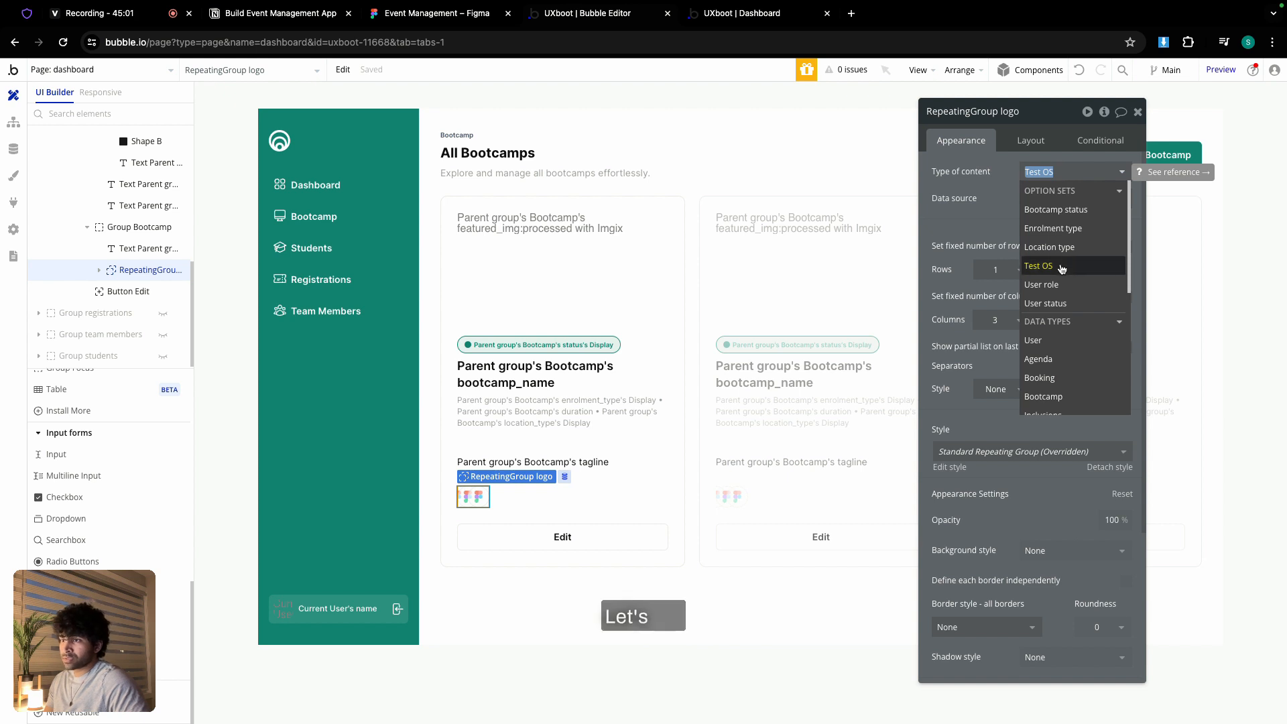
{"action": "scroll", "coordinate": [1067, 281], "scroll_direction": "down", "scroll_amount": 3}
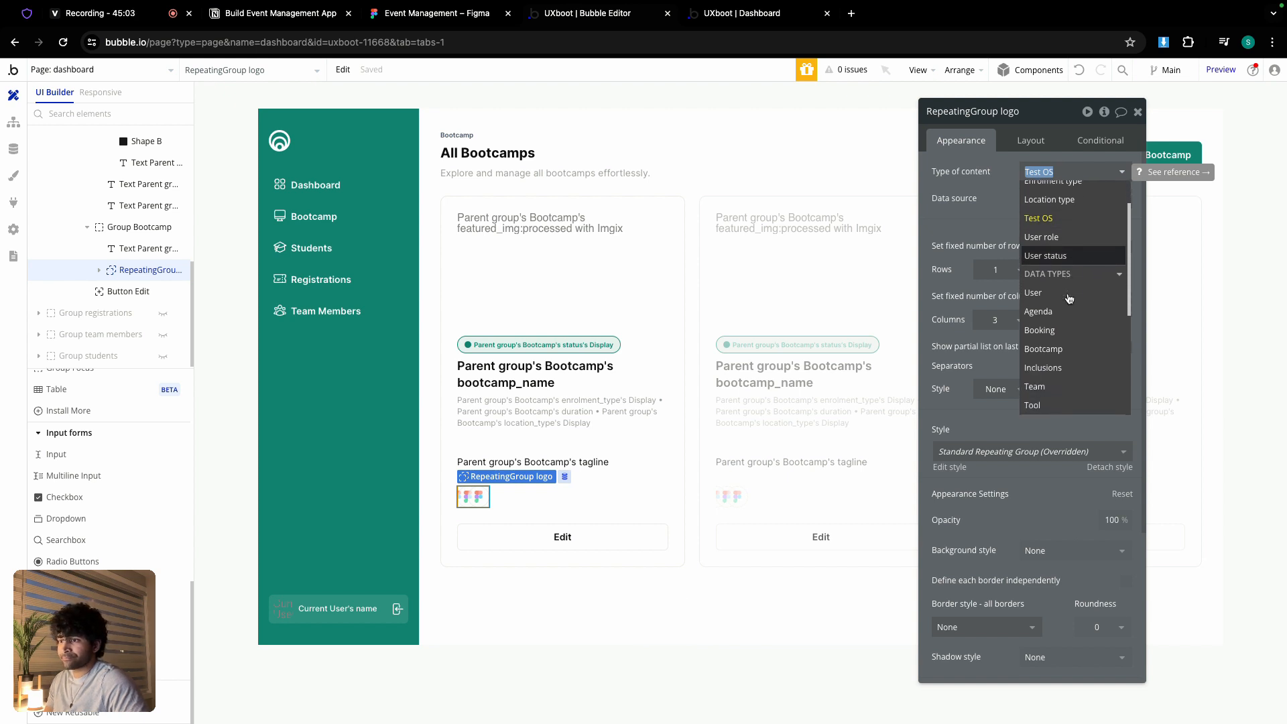
{"action": "left_click", "coordinate": [1050, 379]}
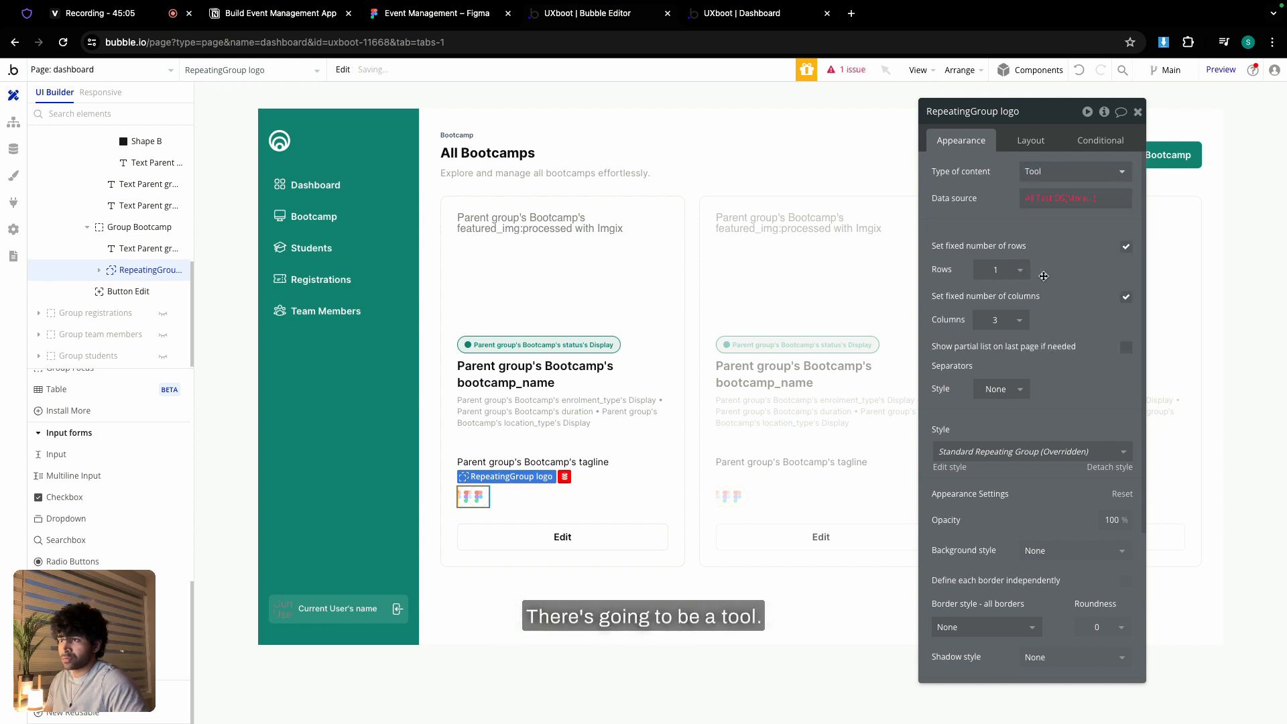
{"action": "left_click", "coordinate": [1040, 204]}
{"action": "left_click", "coordinate": [1066, 327]}
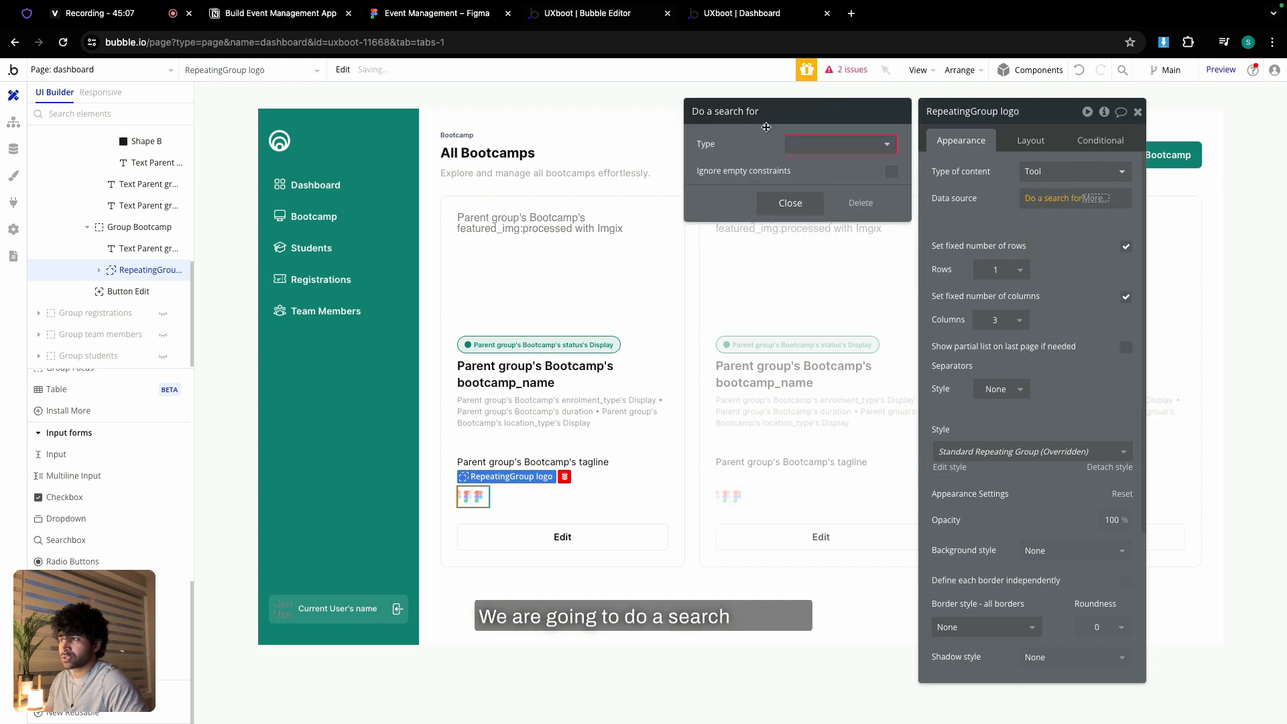
{"action": "left_click", "coordinate": [818, 144]}
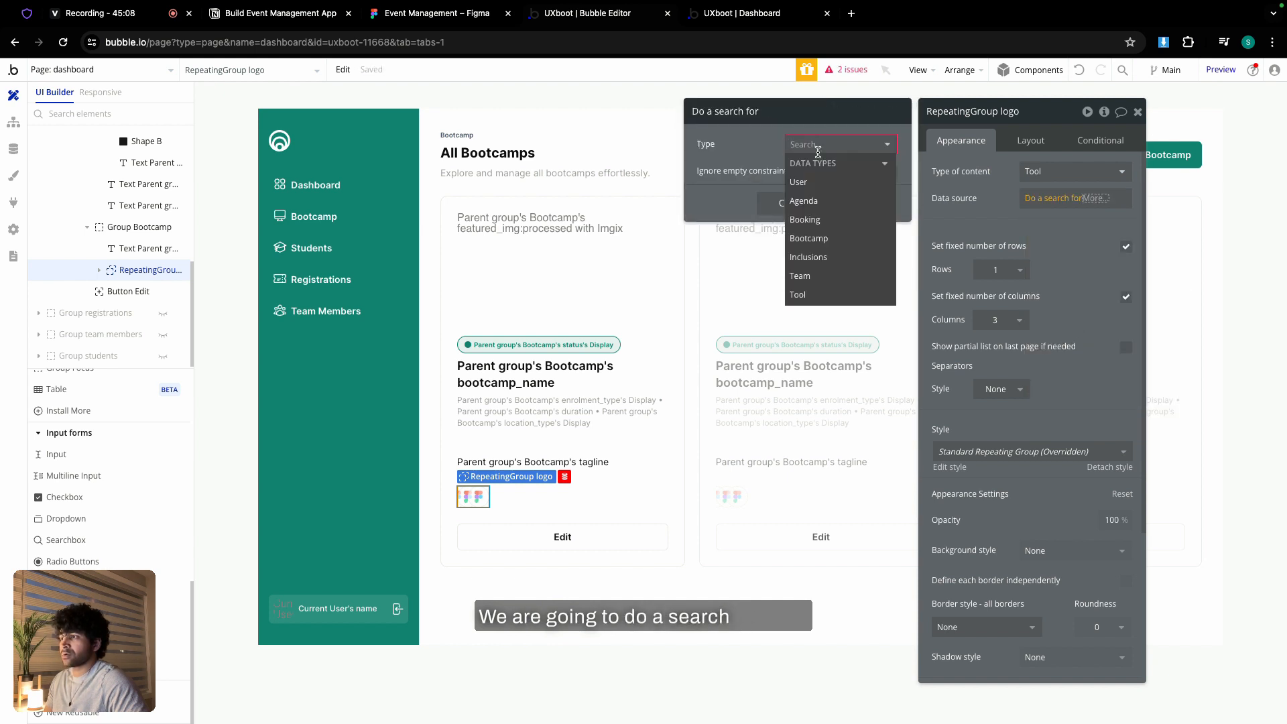
{"action": "left_click", "coordinate": [813, 295]}
- Filter the tool search to tools whose bootcamp equals Parent group's Bootcamp
{"action": "left_click", "coordinate": [745, 182]}
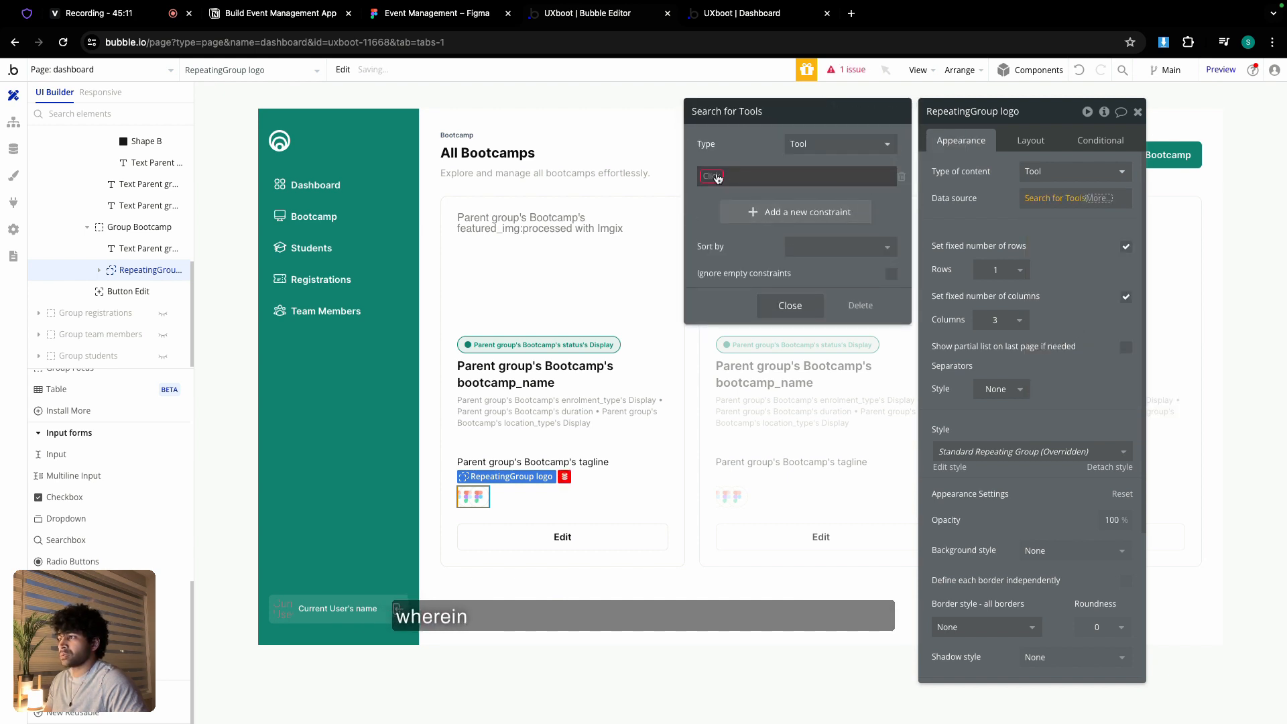
{"action": "left_click", "coordinate": [751, 178]}
{"action": "left_click", "coordinate": [747, 186]}
{"action": "left_click", "coordinate": [747, 179]}
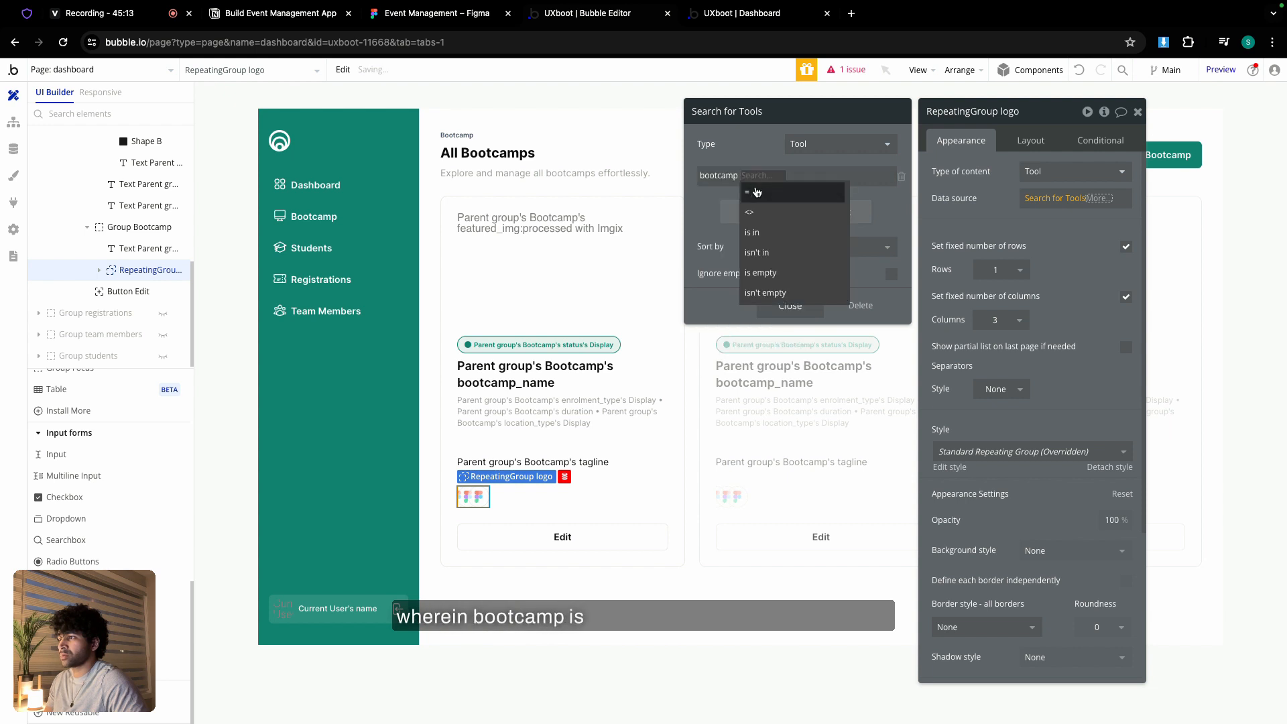
{"action": "left_click", "coordinate": [762, 188]}
{"action": "left_click", "coordinate": [813, 210]}
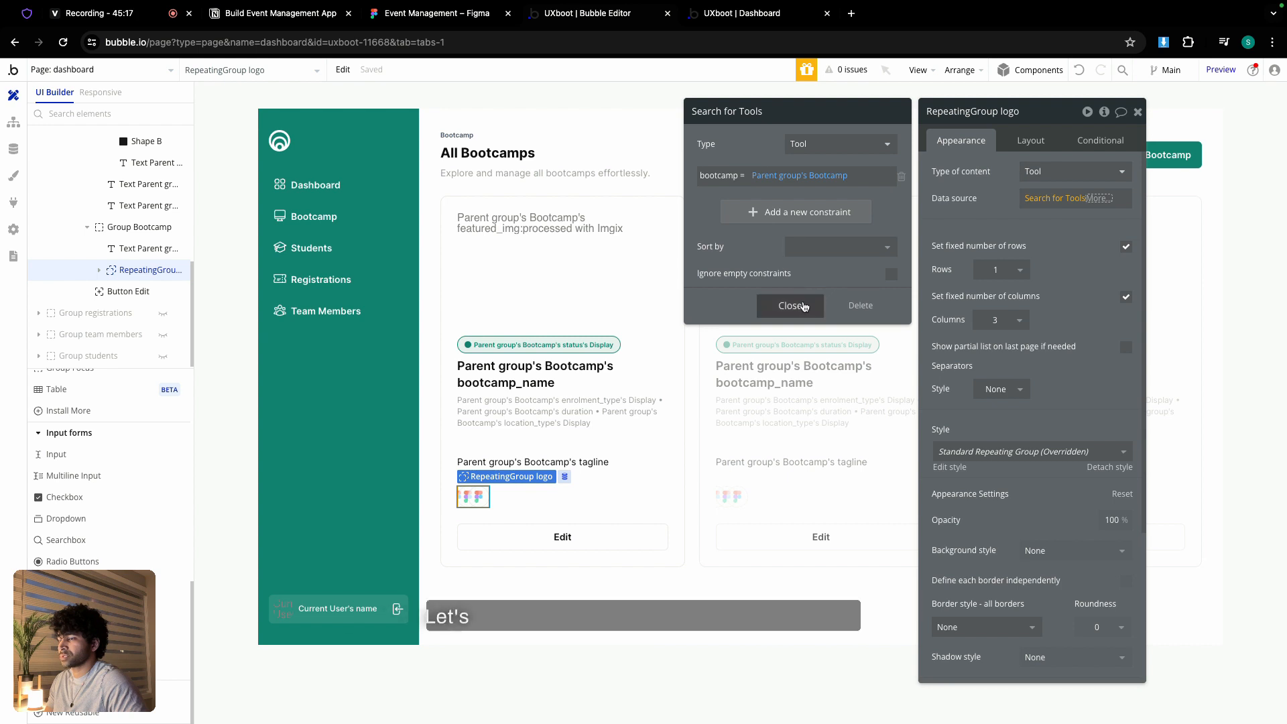
{"action": "left_click", "coordinate": [790, 305]}
{"action": "left_click", "coordinate": [968, 214]}
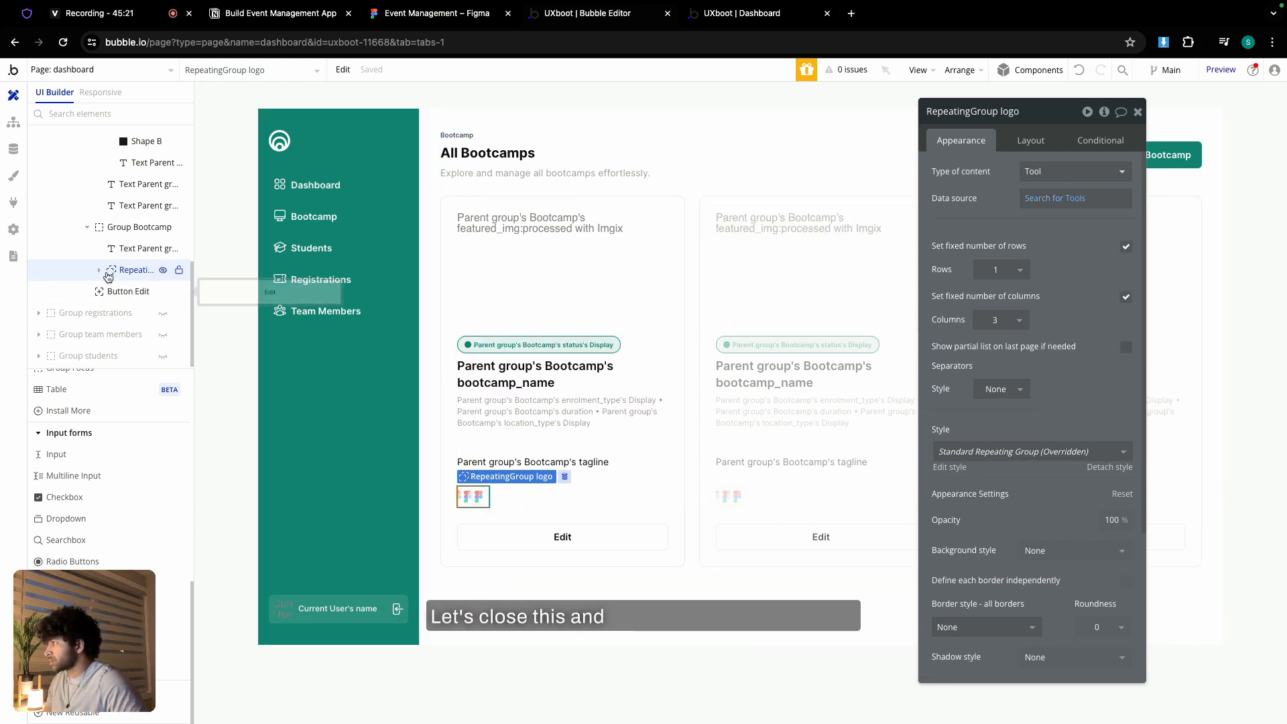
- Set the logo image to Current cell's Tool's tool_img, Imgix-cropped to fit, rendered with Zoom
{"action": "left_click", "coordinate": [98, 270]}
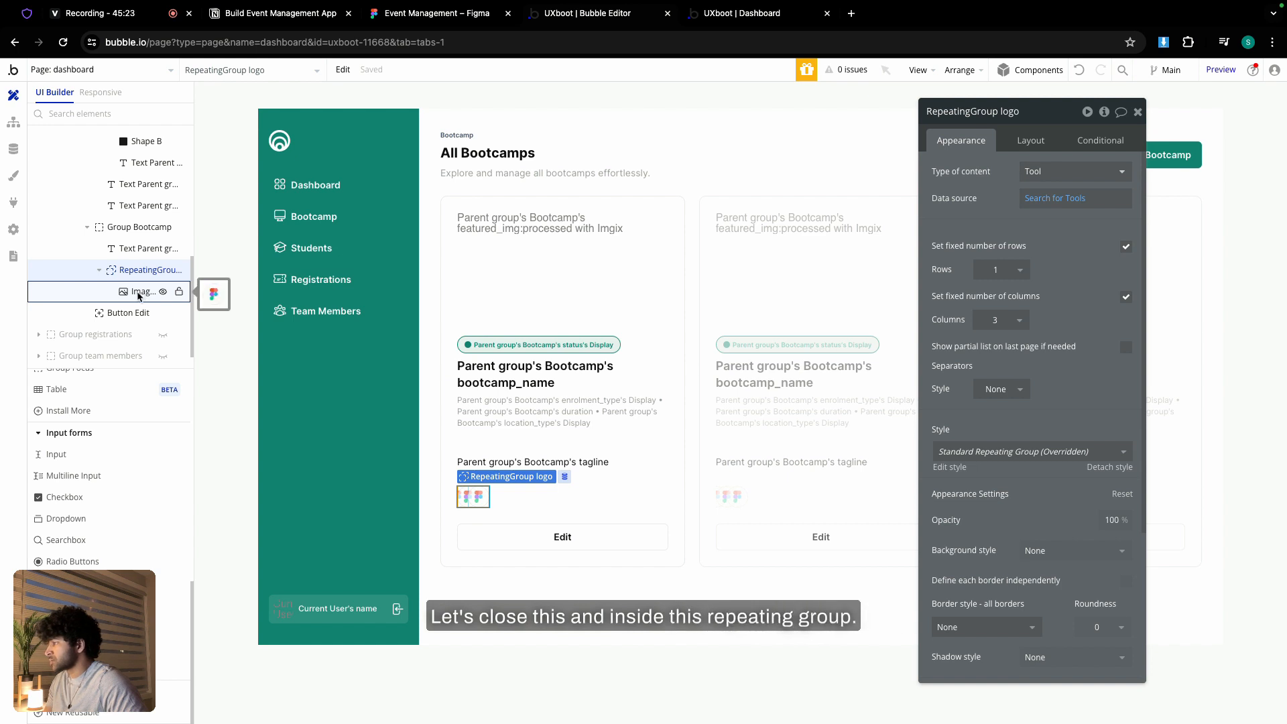
{"action": "left_click", "coordinate": [138, 293]}
{"action": "left_click", "coordinate": [1081, 242]}
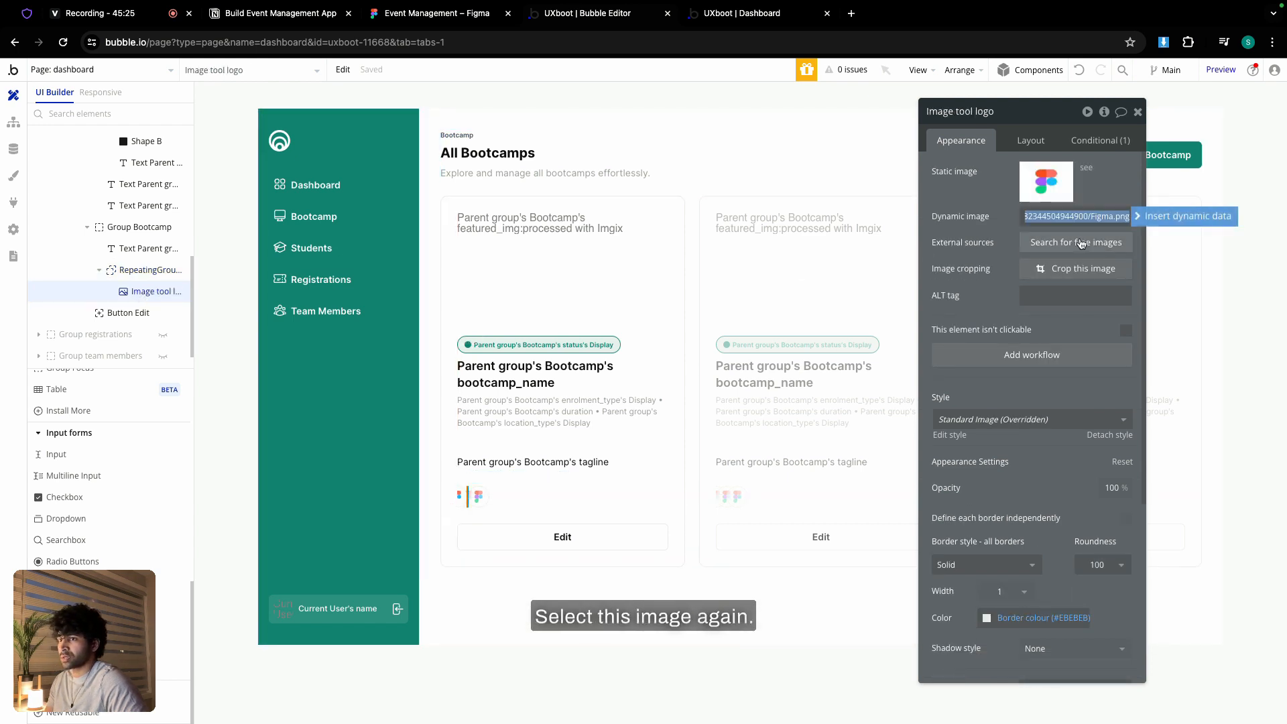
{"action": "key", "text": "BackSpace"}
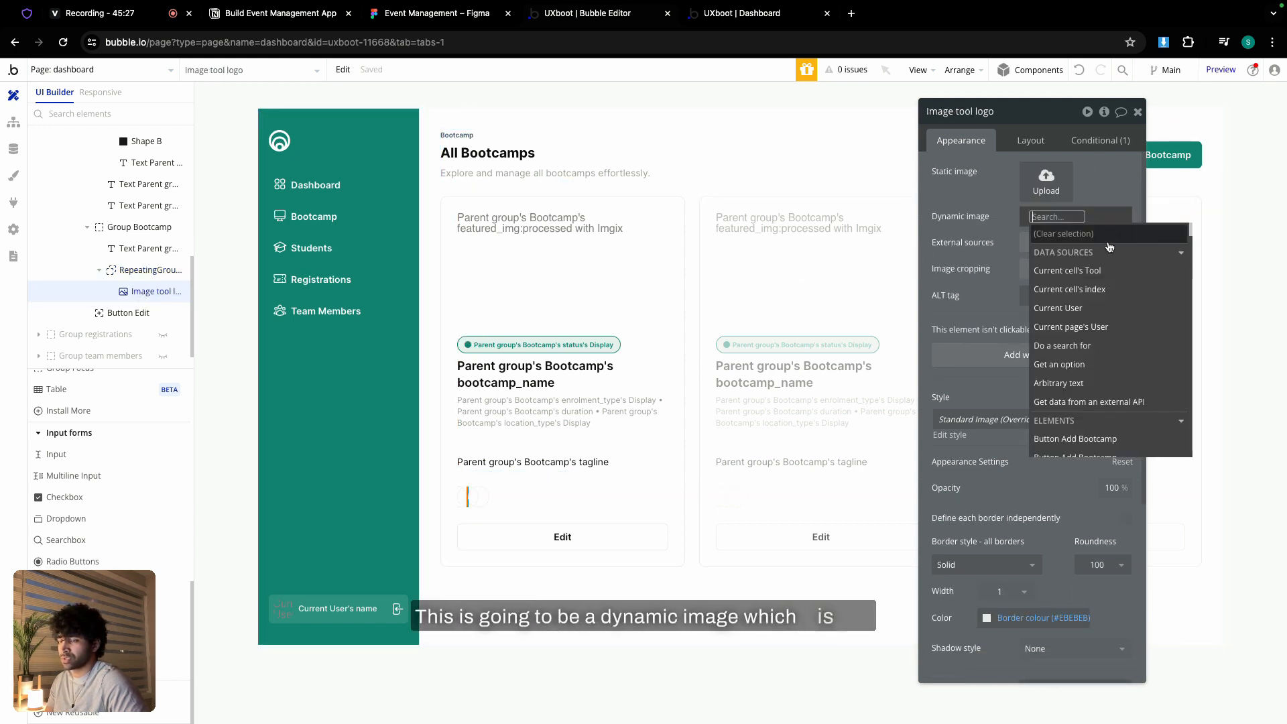
{"action": "left_click", "coordinate": [1086, 271]}
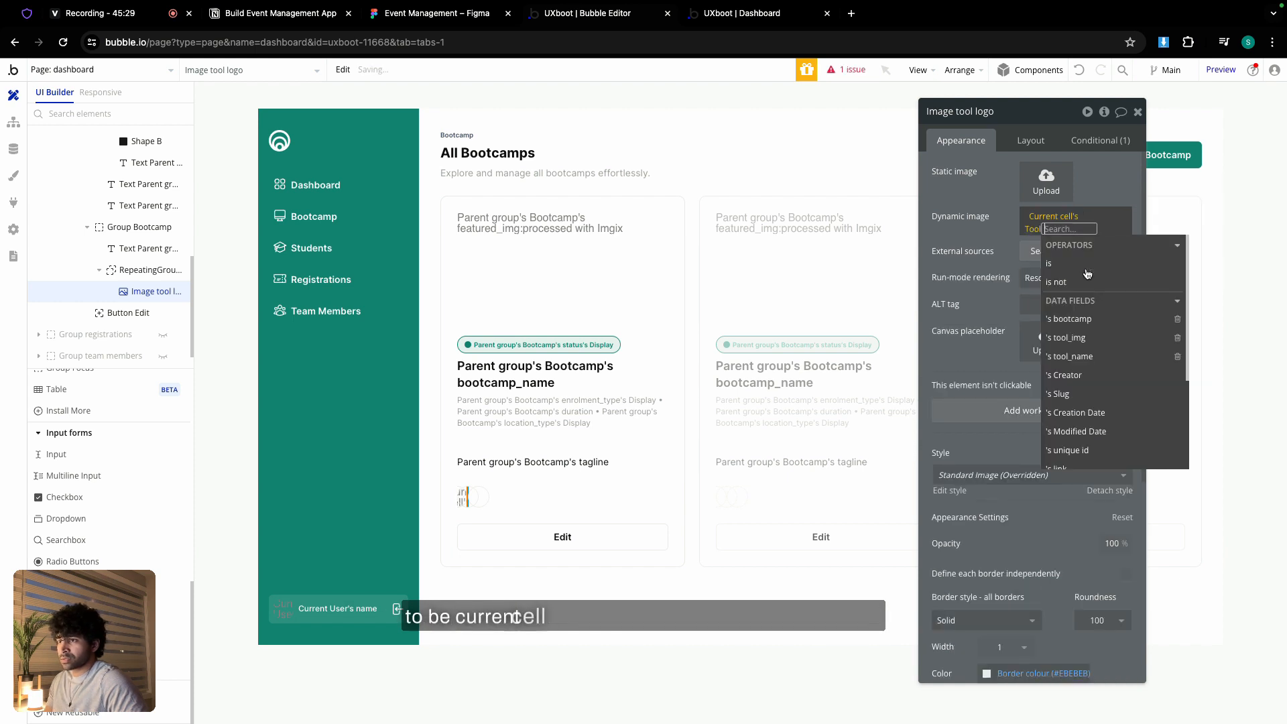
{"action": "left_click", "coordinate": [1090, 339]}
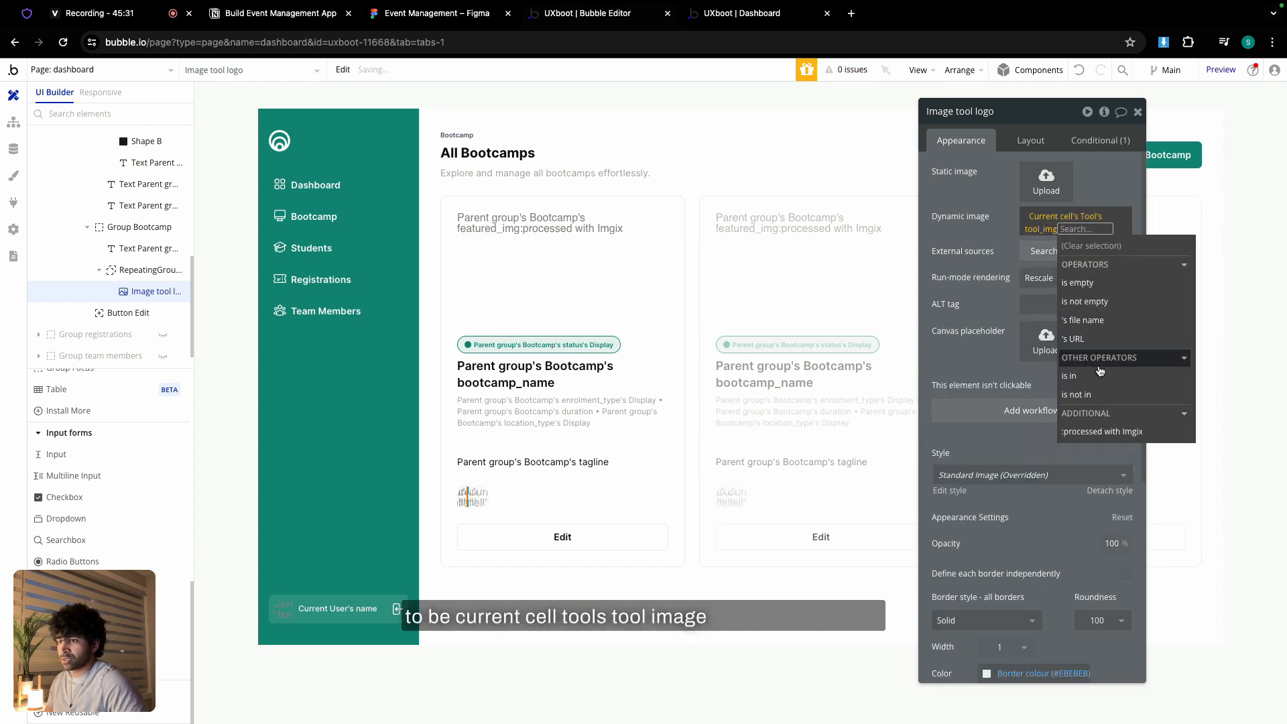
{"action": "left_click", "coordinate": [1104, 433]}
{"action": "left_click", "coordinate": [890, 276]}
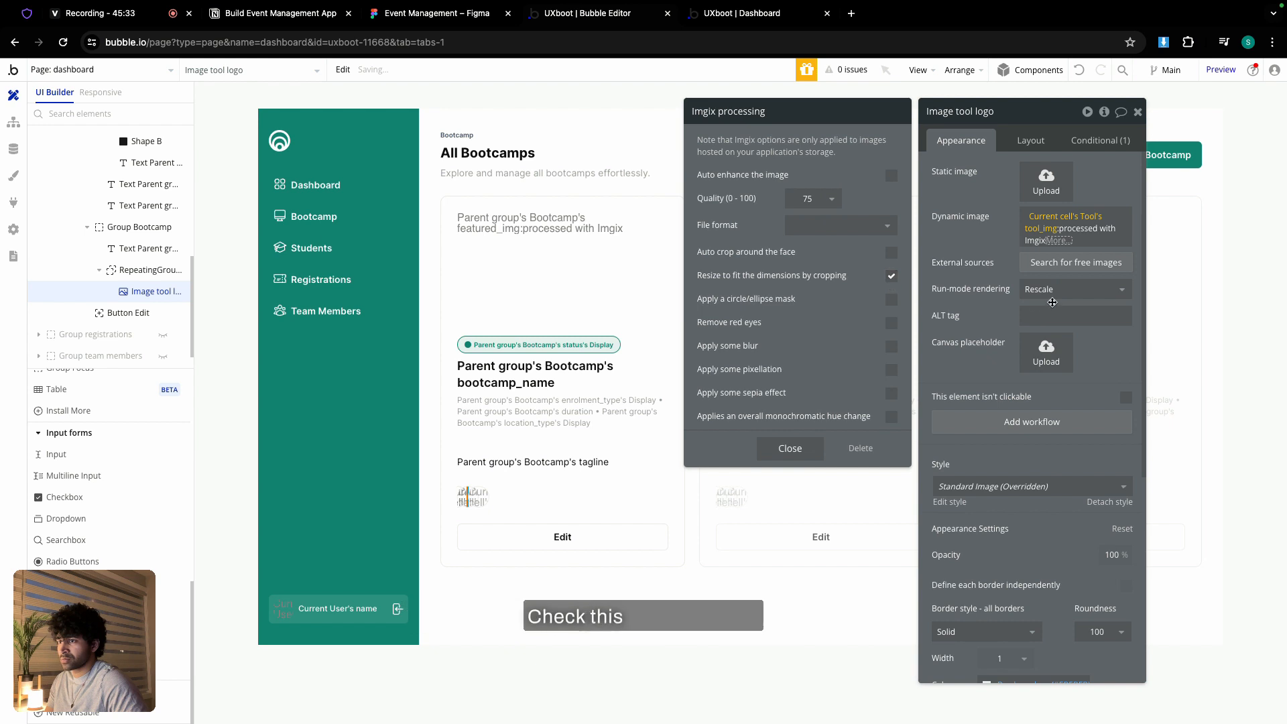
{"action": "left_click", "coordinate": [1072, 289]}
{"action": "left_click", "coordinate": [1052, 372]}
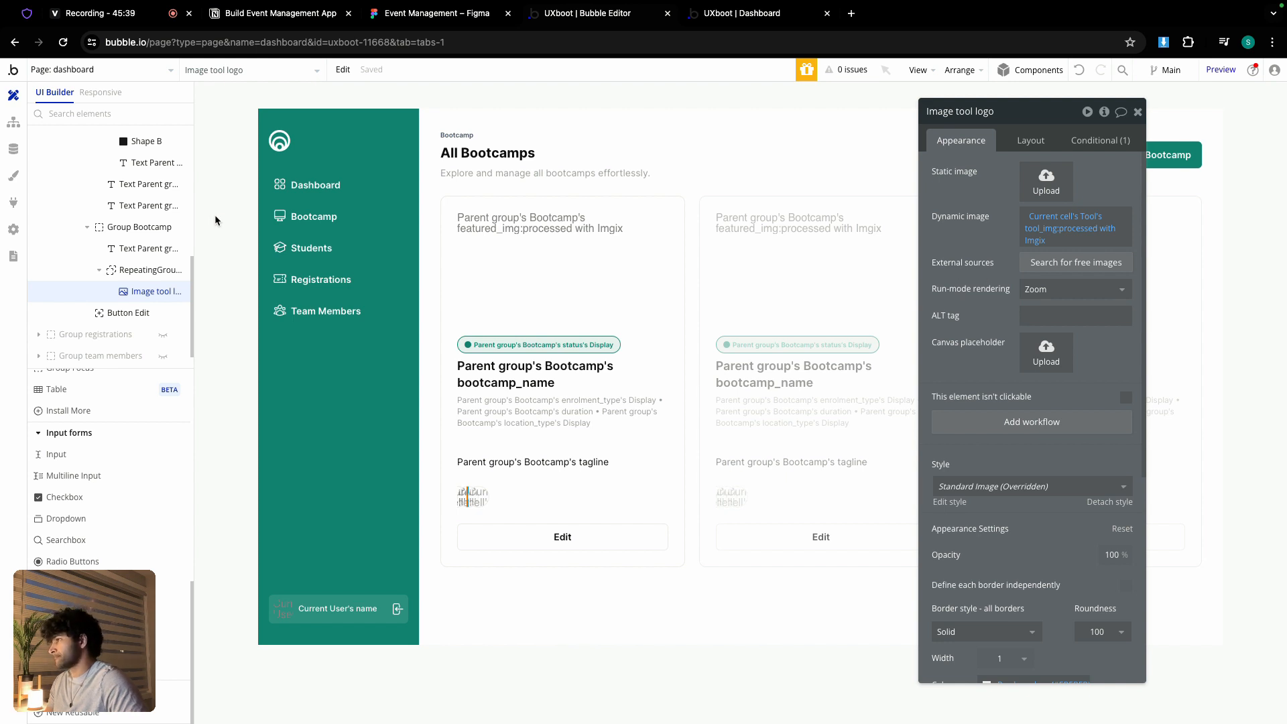
{"action": "left_click", "coordinate": [601, 540]}
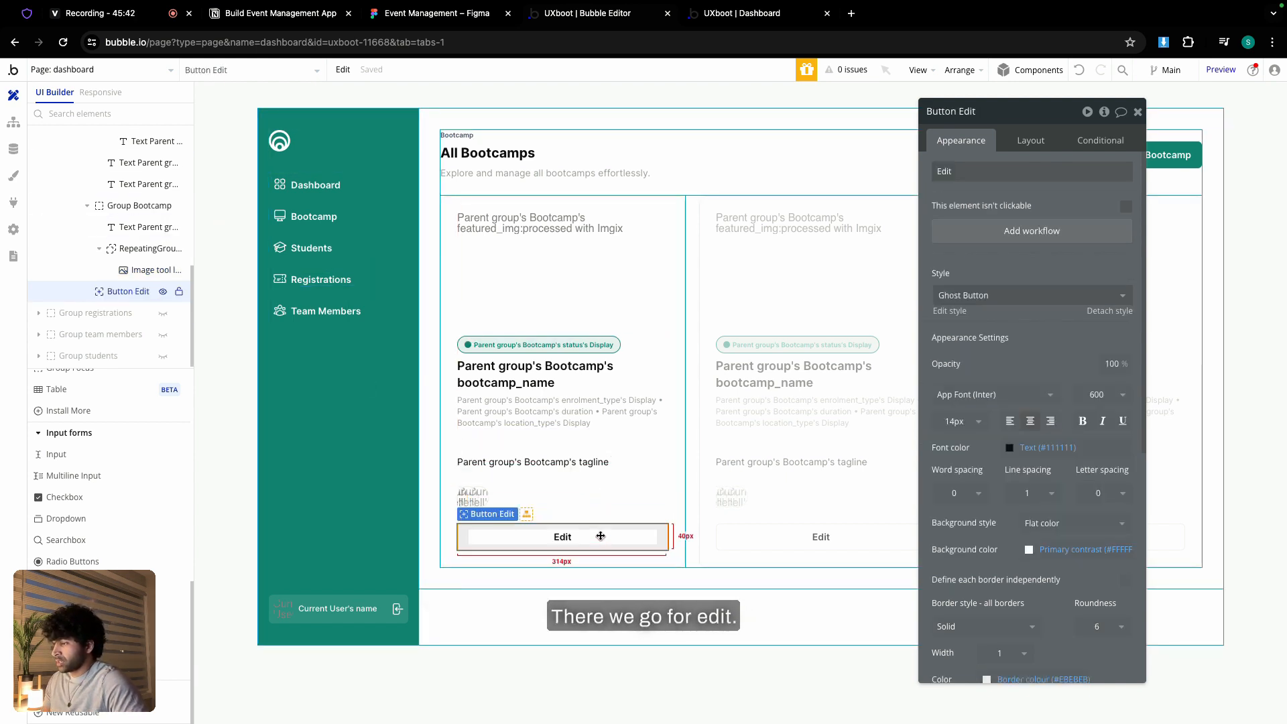
- Give the Edit button a Go to page edit-bootcamp workflow sending Parent group's Bootcamp
{"action": "left_click", "coordinate": [983, 240]}
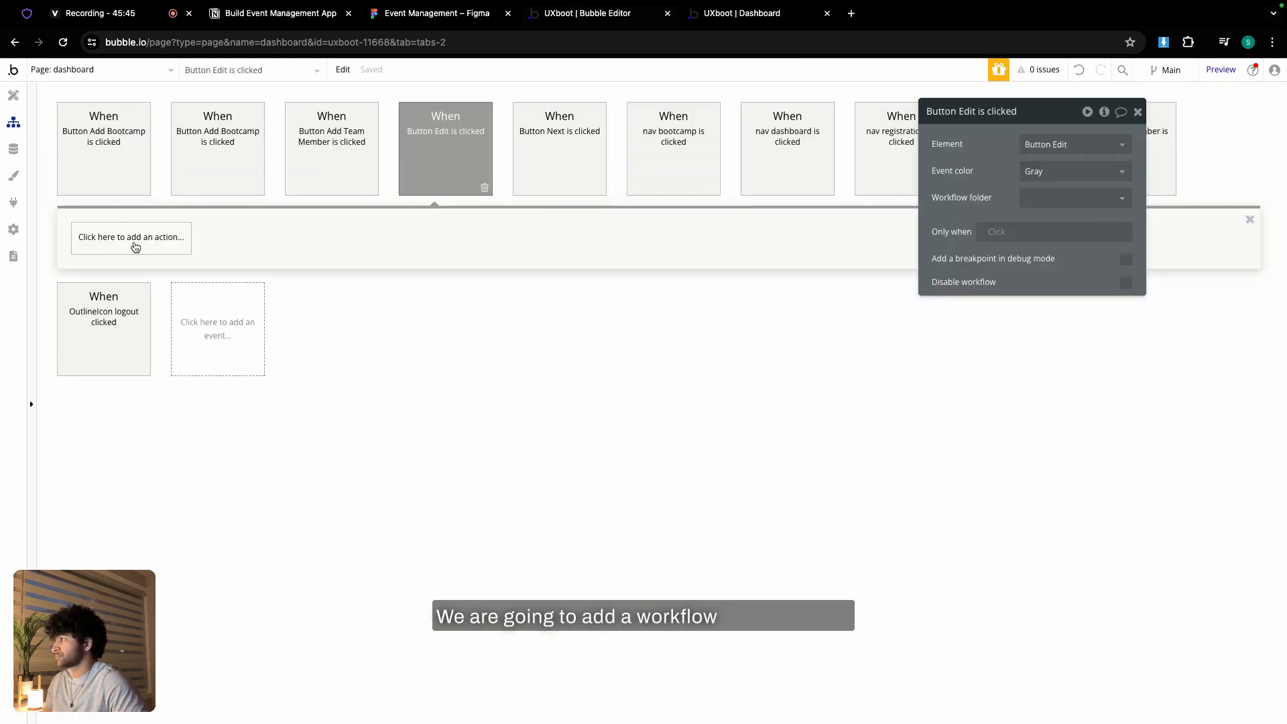
{"action": "left_click", "coordinate": [129, 243]}
{"action": "mouse_move", "coordinate": [134, 322]}
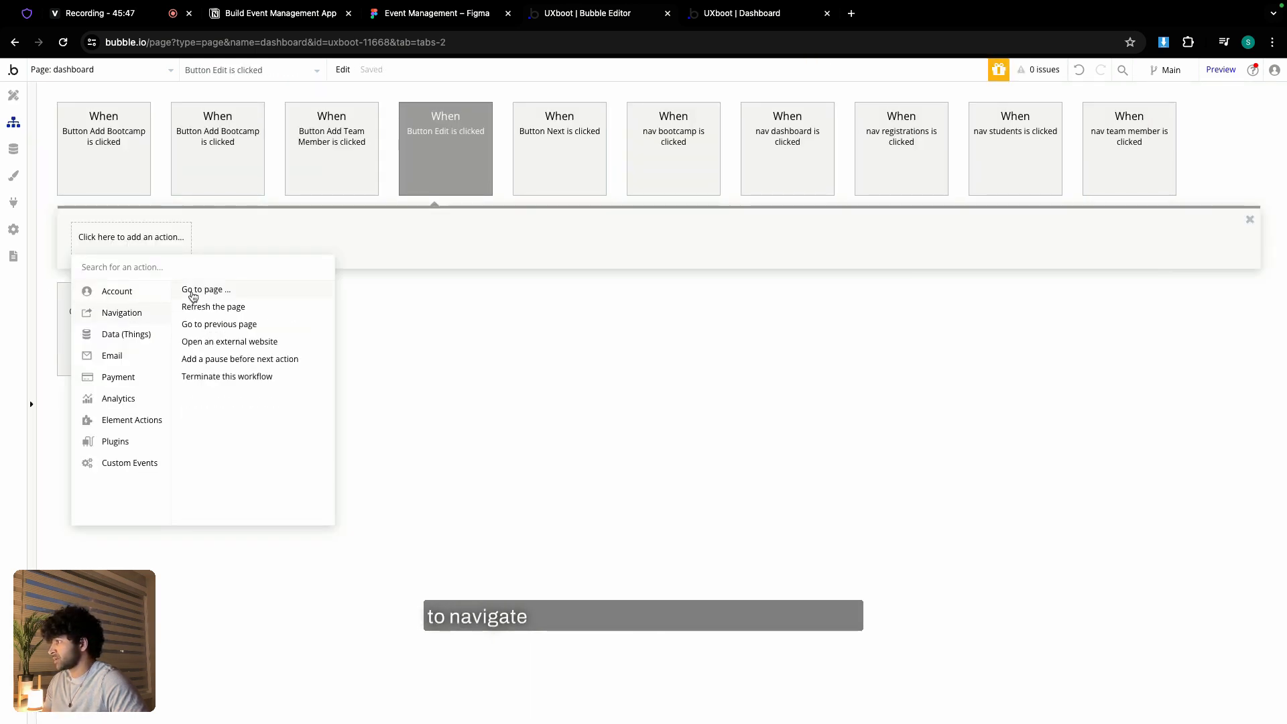
{"action": "left_click", "coordinate": [193, 291]}
{"action": "left_click", "coordinate": [1033, 146]}
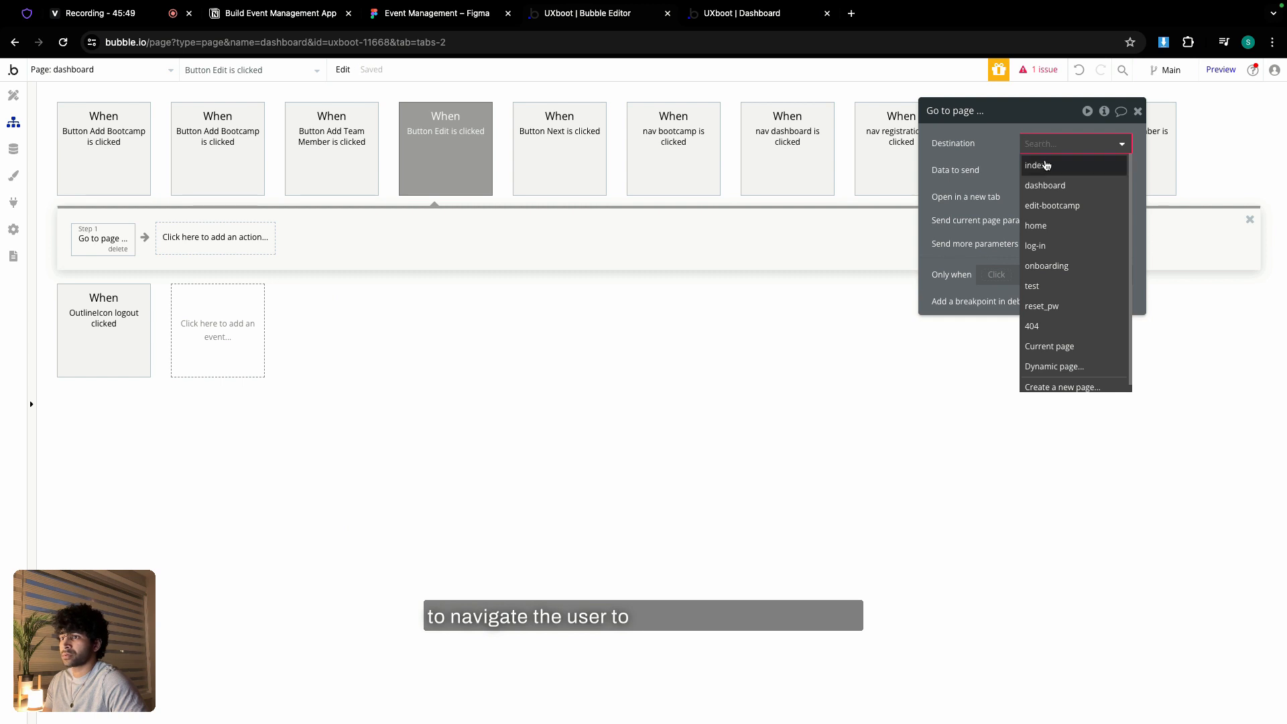
{"action": "left_click", "coordinate": [1050, 205]}
{"action": "left_click", "coordinate": [1042, 171]}
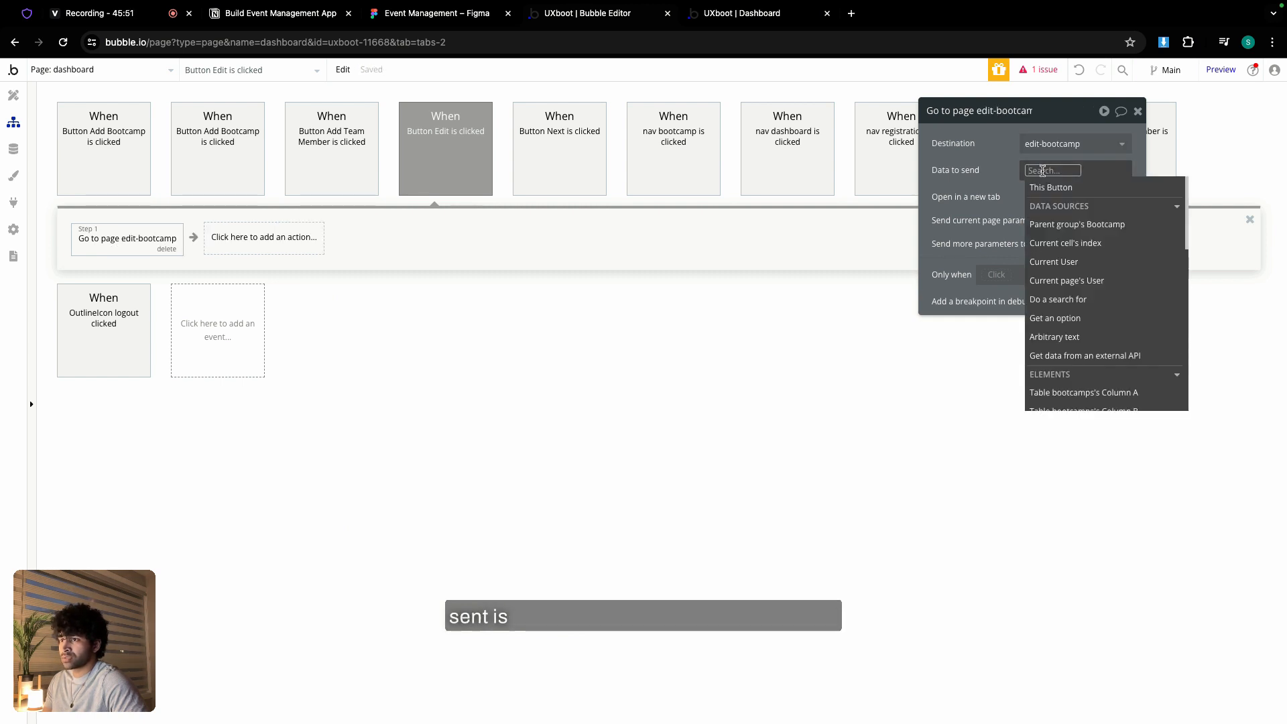
{"action": "left_click", "coordinate": [1099, 225]}
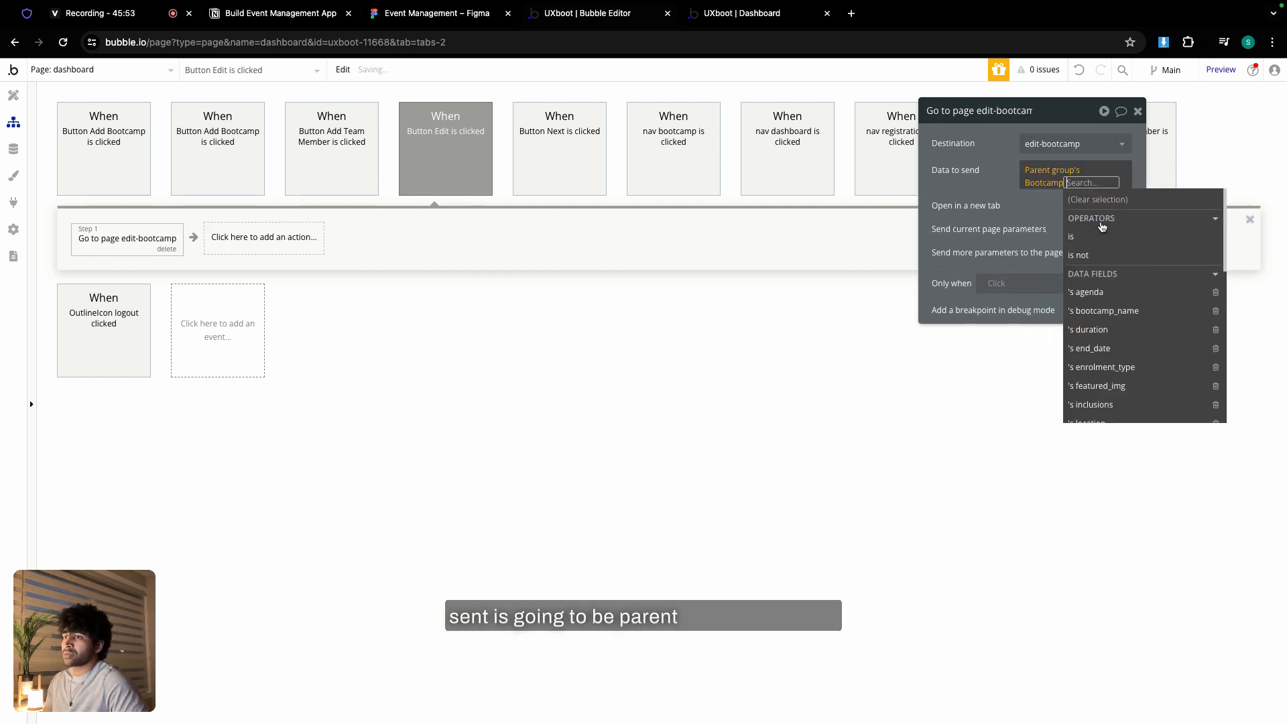
{"action": "left_click", "coordinate": [999, 193]}
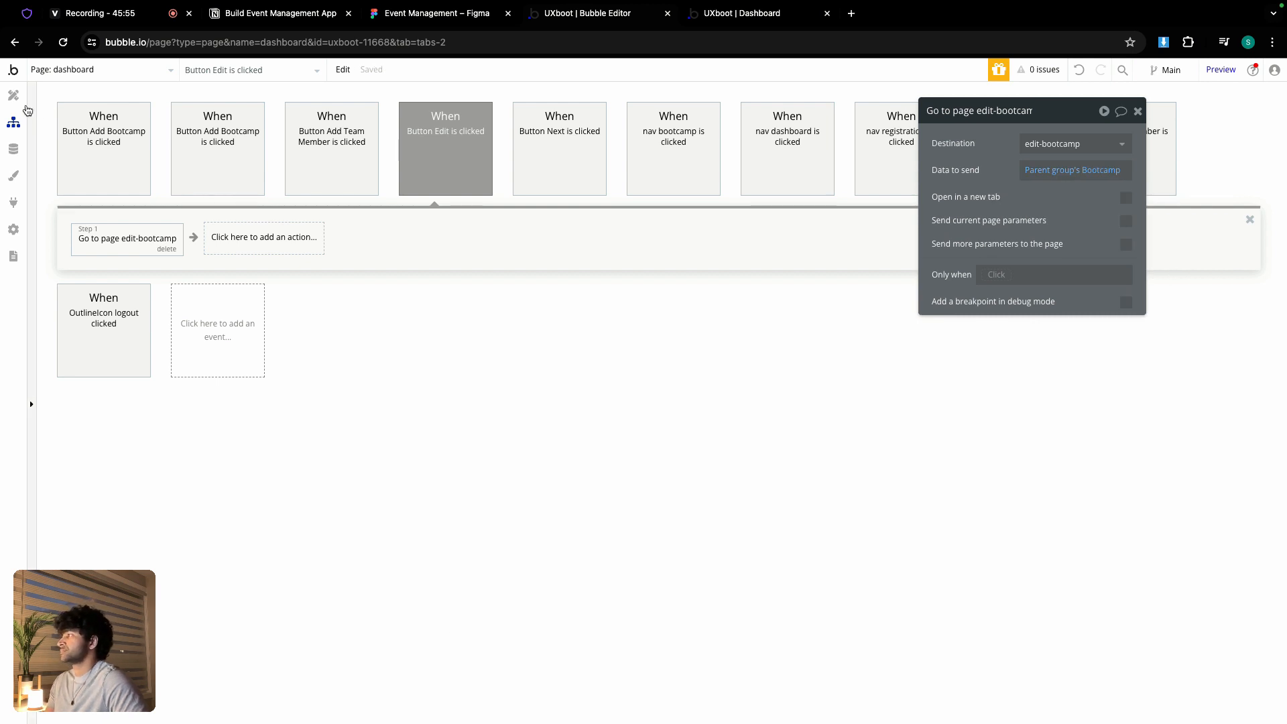
{"action": "left_click", "coordinate": [20, 100]}
{"action": "scroll", "coordinate": [104, 268], "scroll_direction": "up", "scroll_amount": 10}
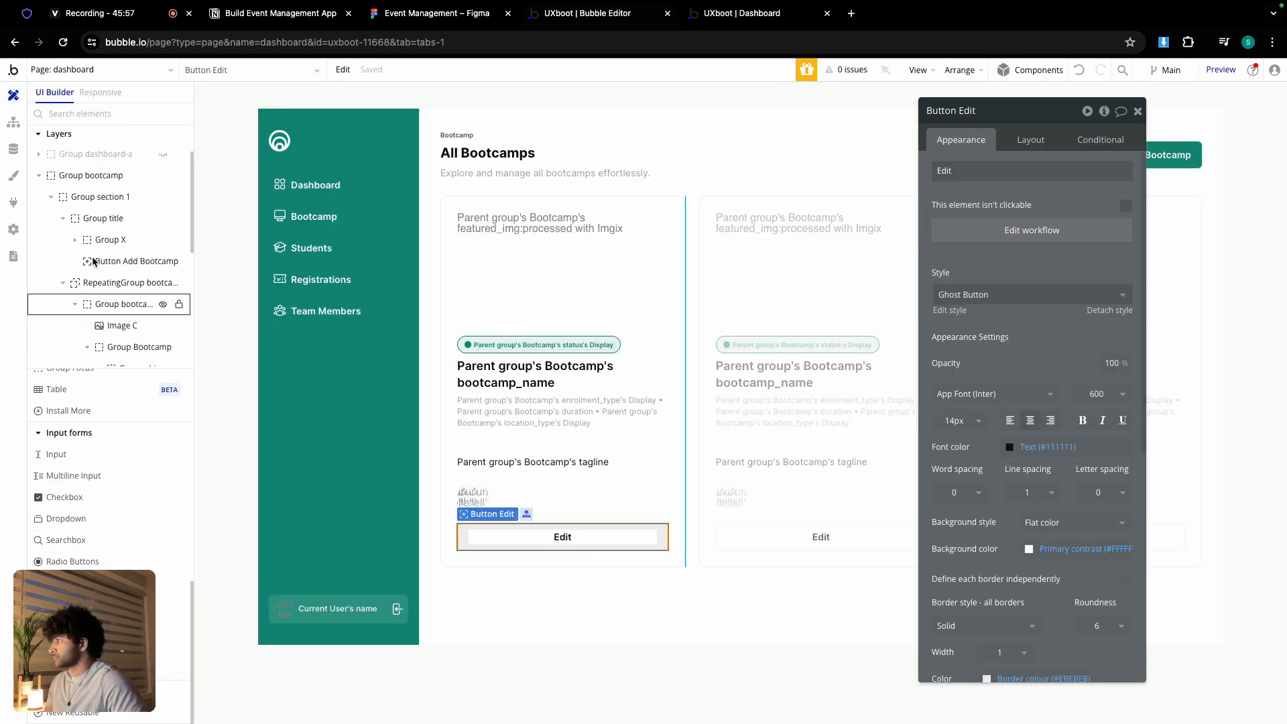
- Hide Group bootcamp, unhide Group registrations, and set the registrations table's content type to Booking
{"action": "left_click", "coordinate": [164, 234]}
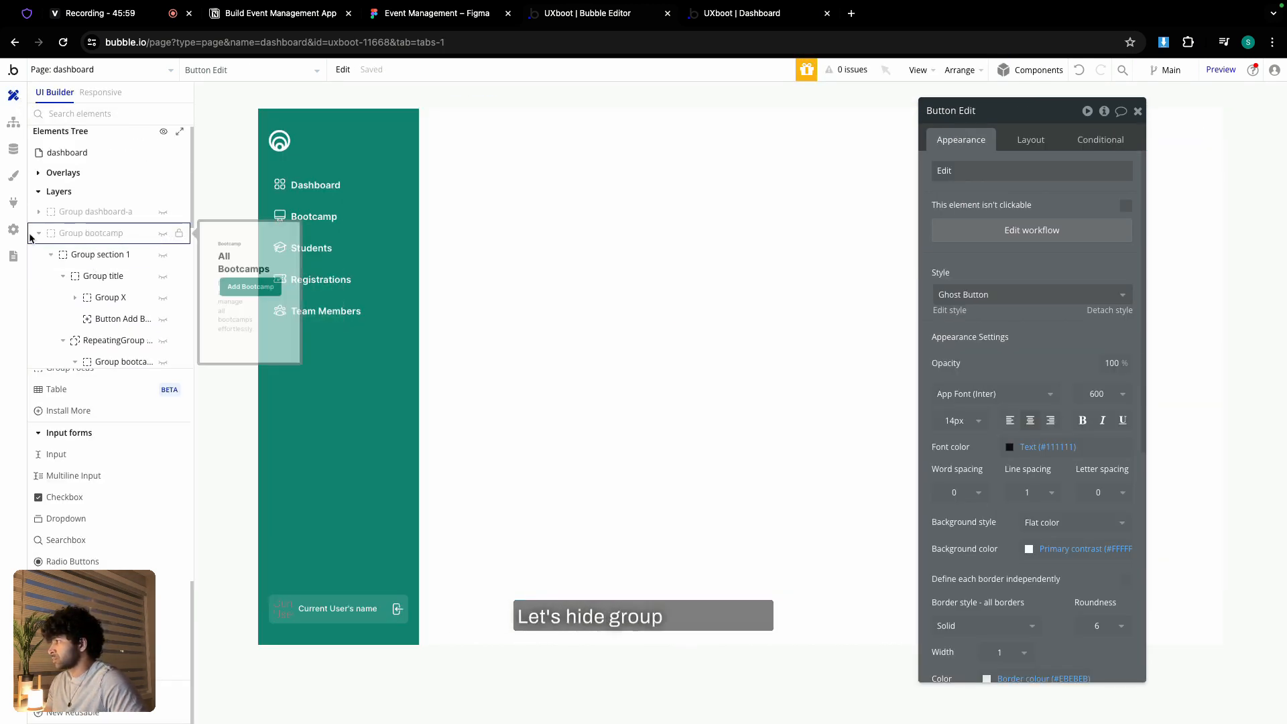
{"action": "left_click", "coordinate": [37, 238]}
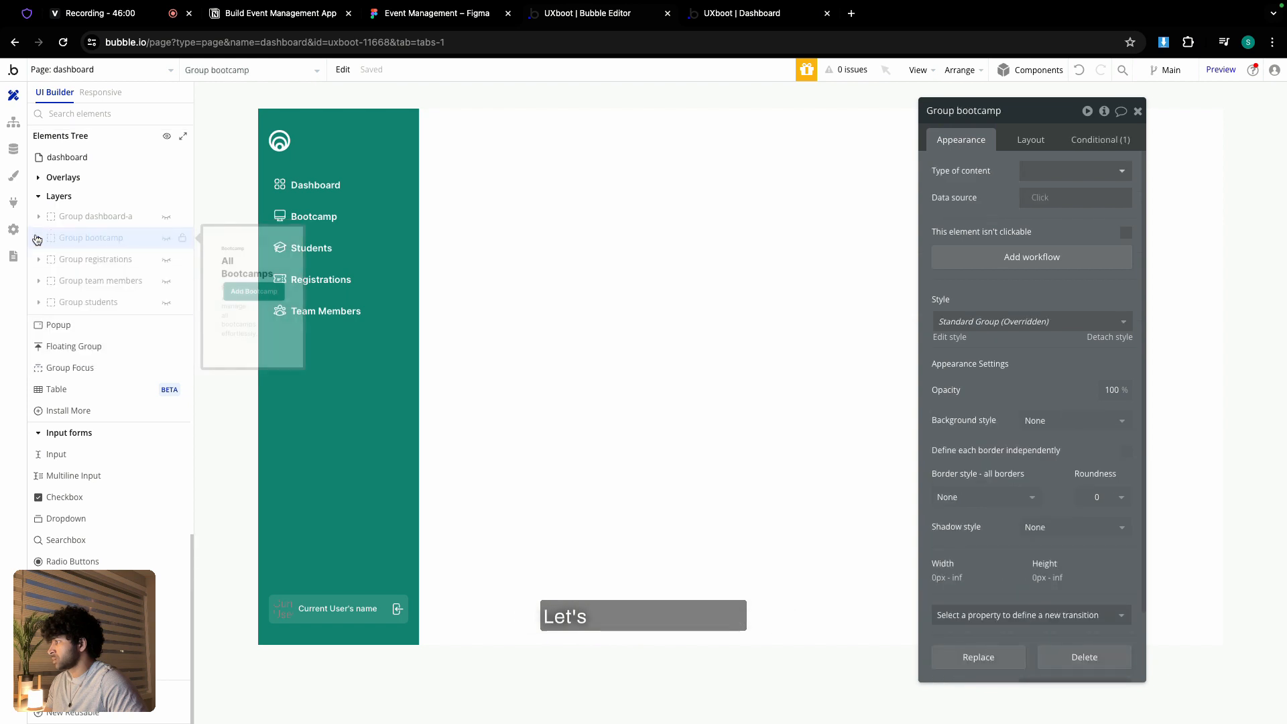
{"action": "left_click", "coordinate": [167, 260]}
{"action": "left_click", "coordinate": [515, 242]}
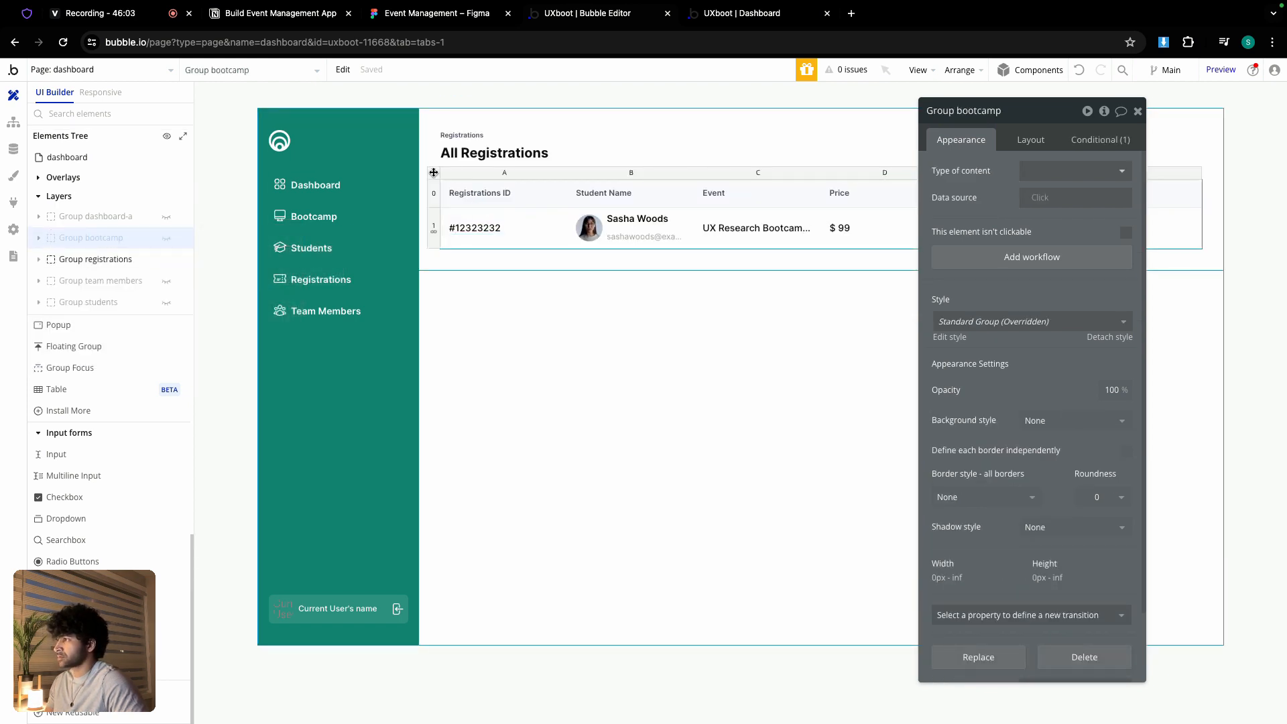
{"action": "left_click", "coordinate": [1047, 173]}
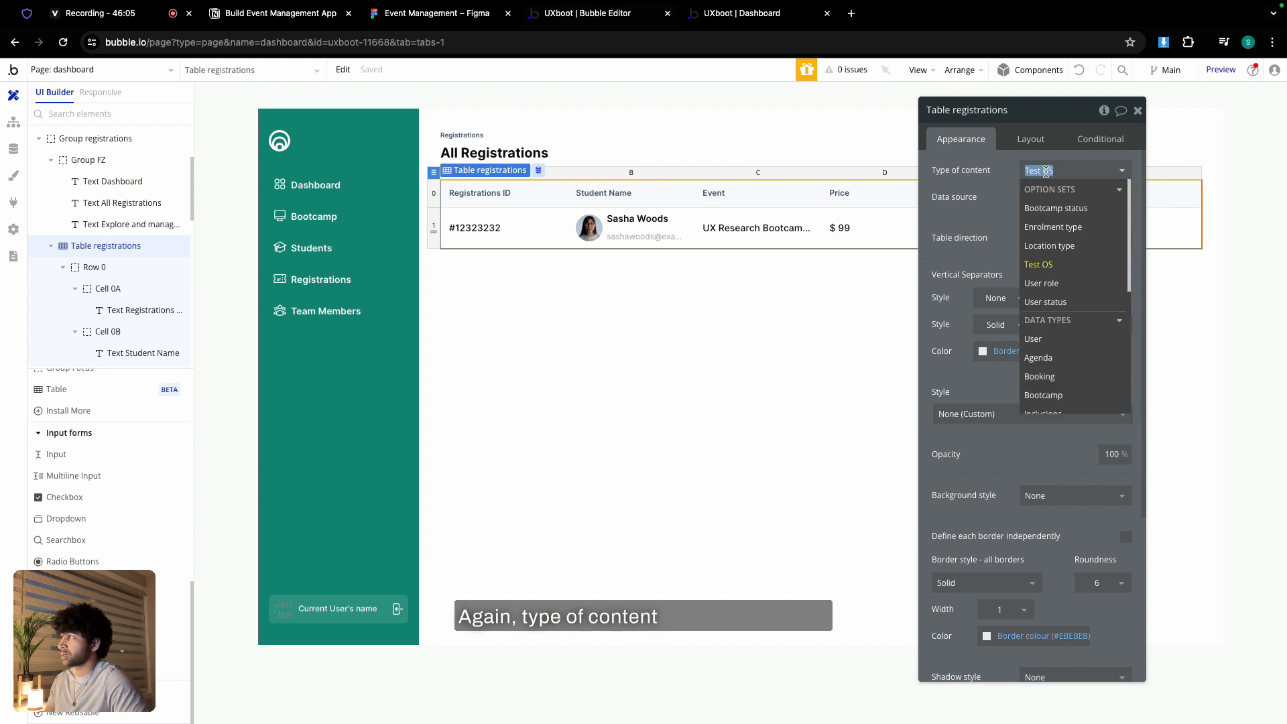
{"action": "scroll", "coordinate": [1074, 231], "scroll_direction": "down", "scroll_amount": 6}
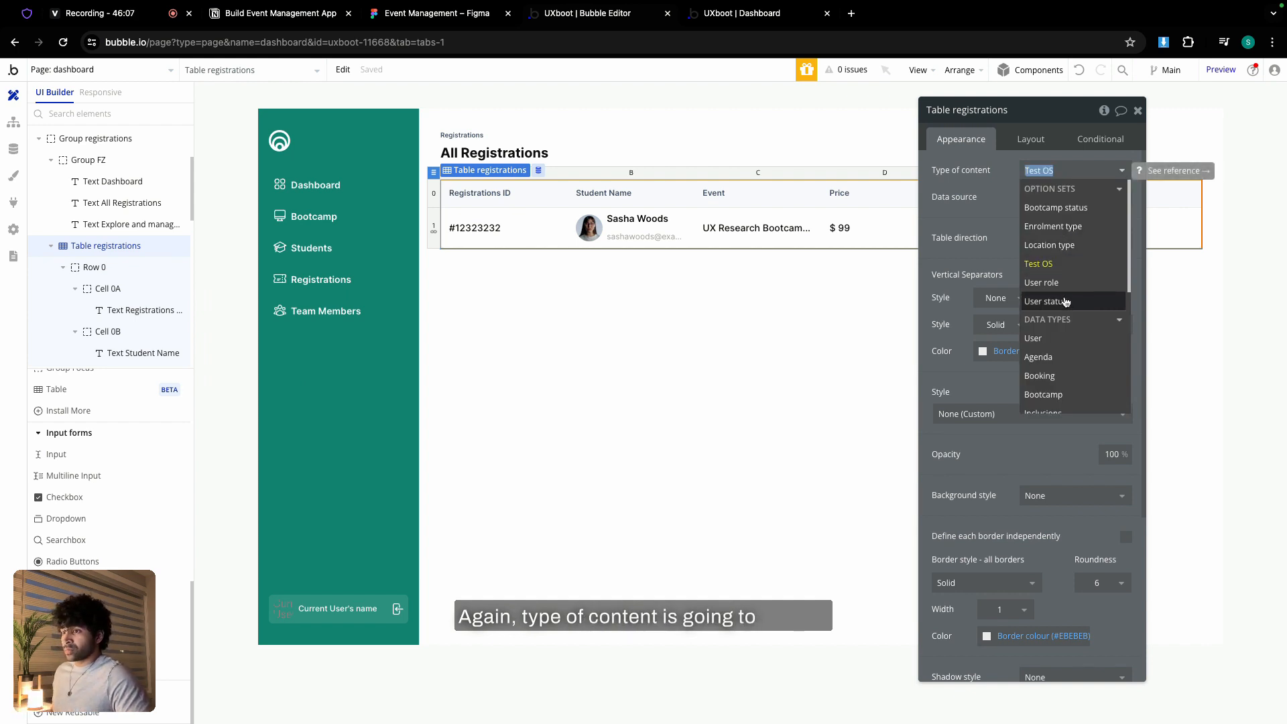
{"action": "scroll", "coordinate": [1068, 275], "scroll_direction": "up", "scroll_amount": 3}
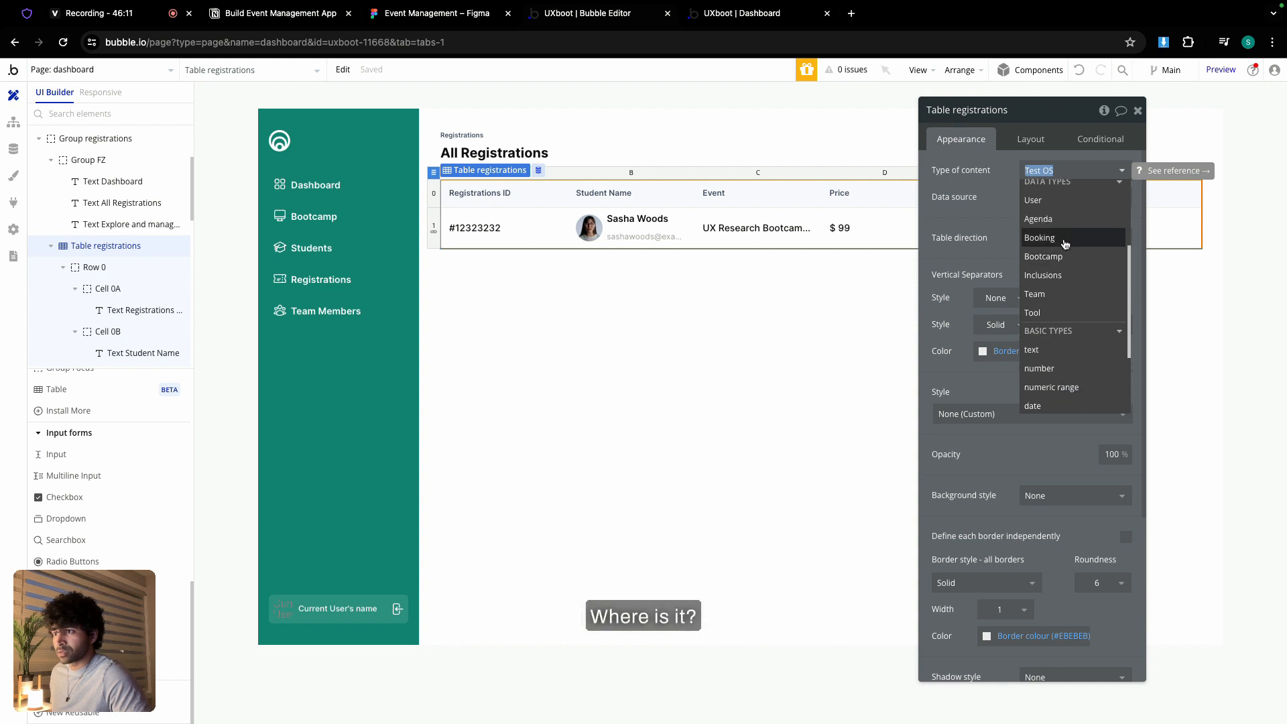
{"action": "scroll", "coordinate": [1070, 242], "scroll_direction": "up", "scroll_amount": 1}
{"action": "scroll", "coordinate": [1073, 282], "scroll_direction": "up", "scroll_amount": 3}
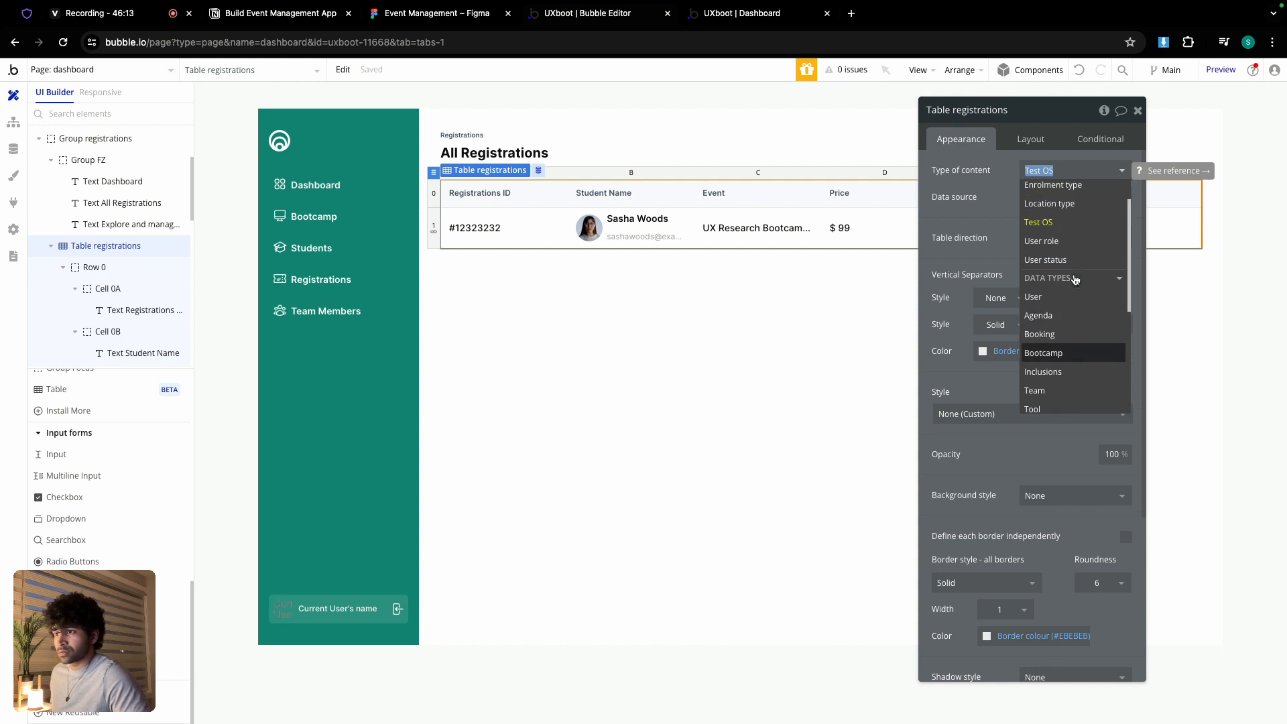
{"action": "left_click", "coordinate": [1057, 312]}
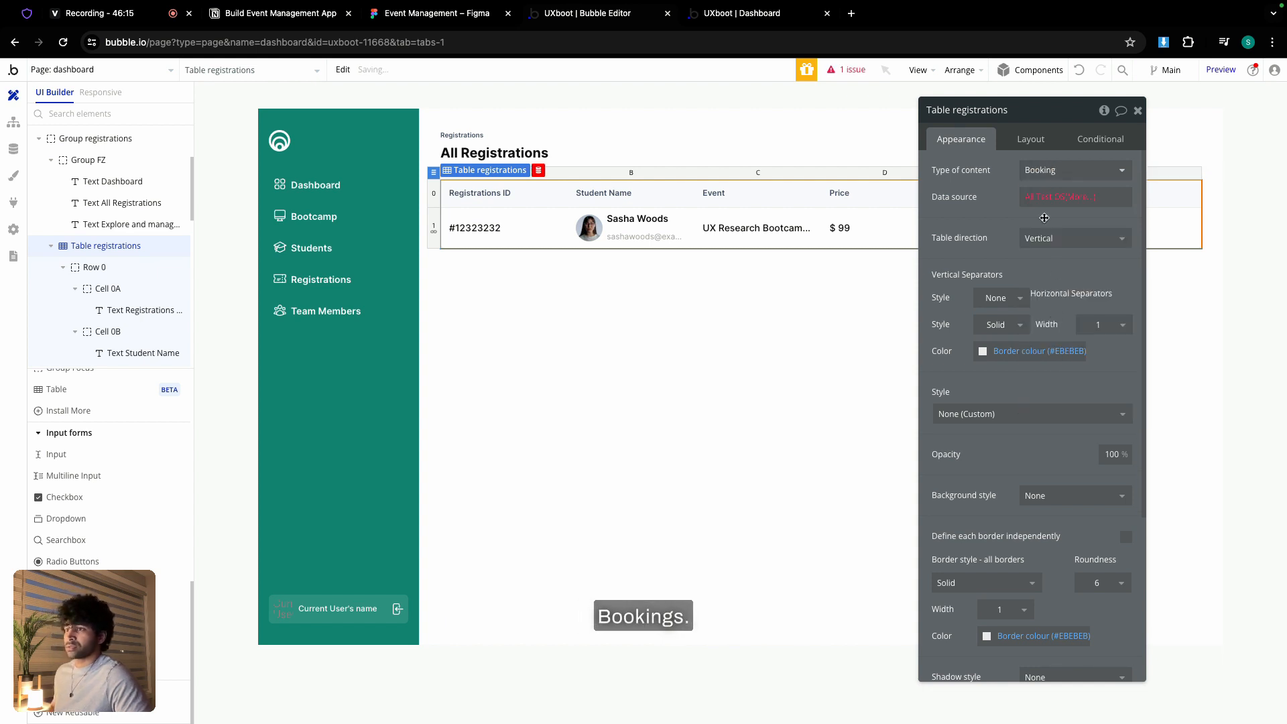
- Set the registrations table's data source to Do a search for Bookings
{"action": "left_click", "coordinate": [1046, 197]}
{"action": "left_click", "coordinate": [1071, 308]}
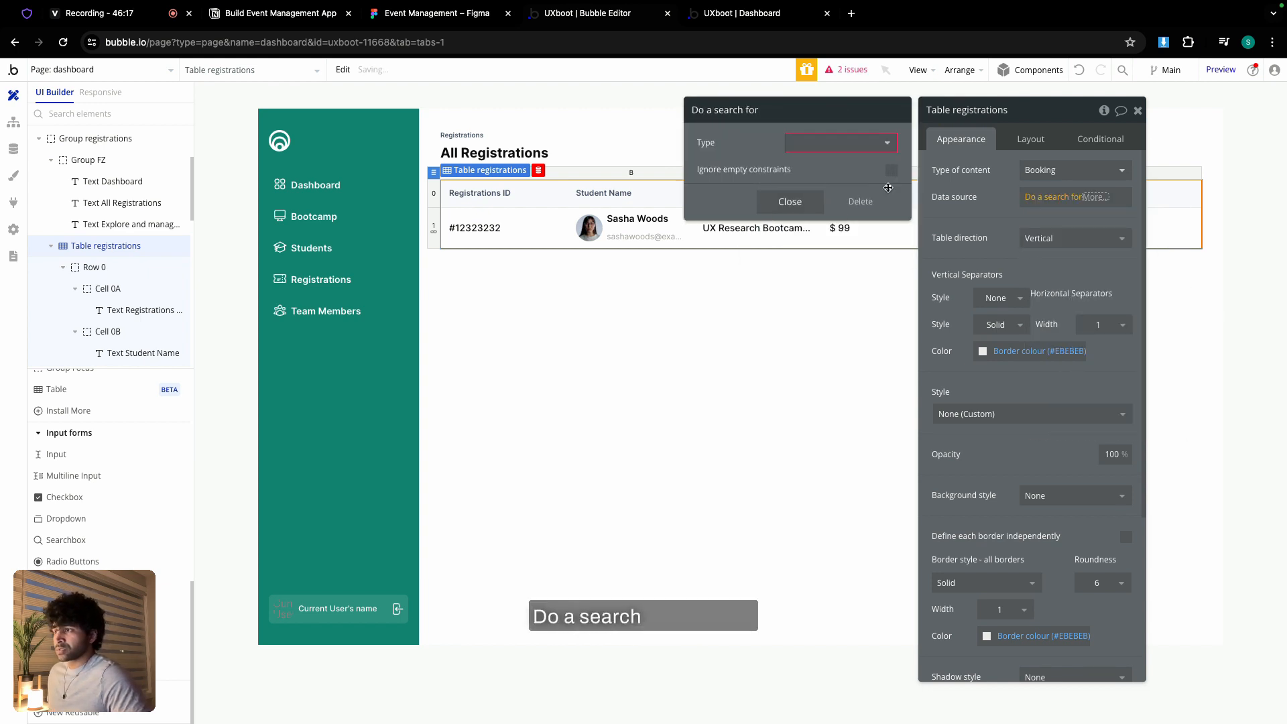
{"action": "left_click", "coordinate": [833, 141]}
{"action": "left_click", "coordinate": [823, 225]}
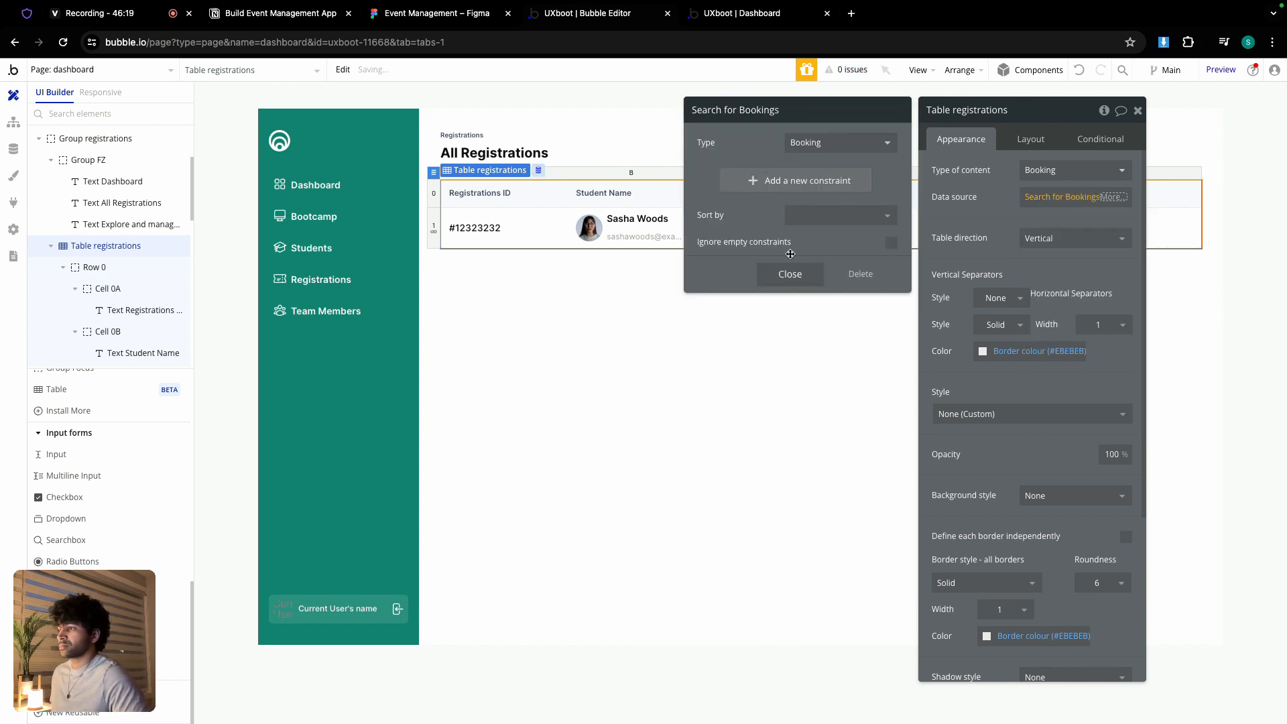
{"action": "left_click", "coordinate": [785, 272]}
{"action": "left_click", "coordinate": [505, 228]}
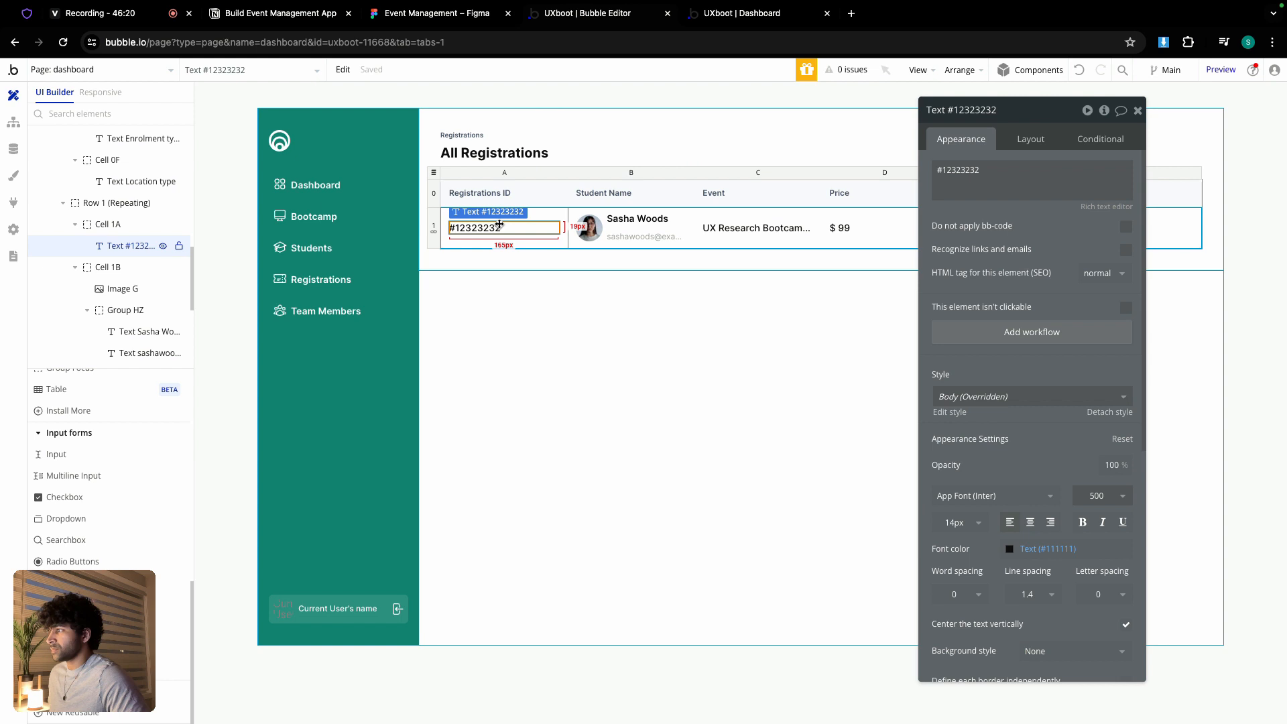
- Bind the row's ID text to Current row's Booking's booking_id
{"action": "triple_click", "coordinate": [1037, 180]}
{"action": "left_click", "coordinate": [1189, 171]}
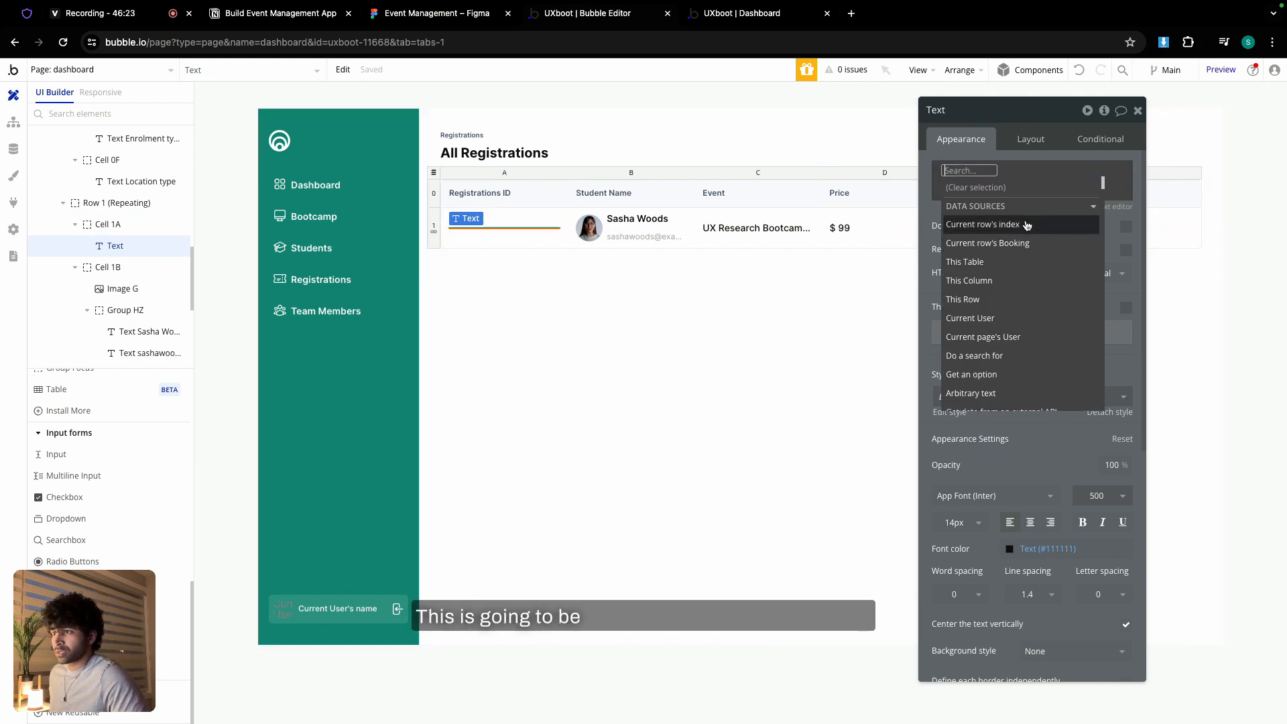
{"action": "left_click", "coordinate": [1026, 242]}
{"action": "left_click", "coordinate": [1076, 262]}
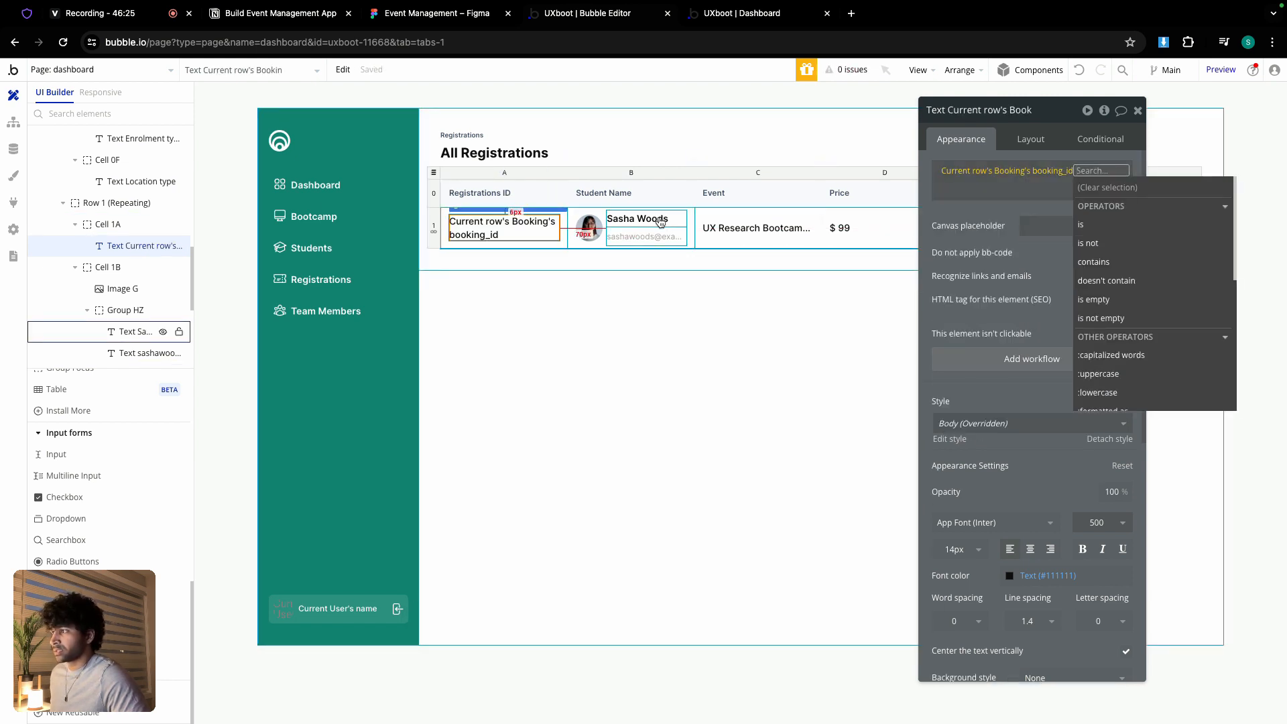
- Set the Student Name group's content type to Booking
{"action": "left_click", "coordinate": [640, 231]}
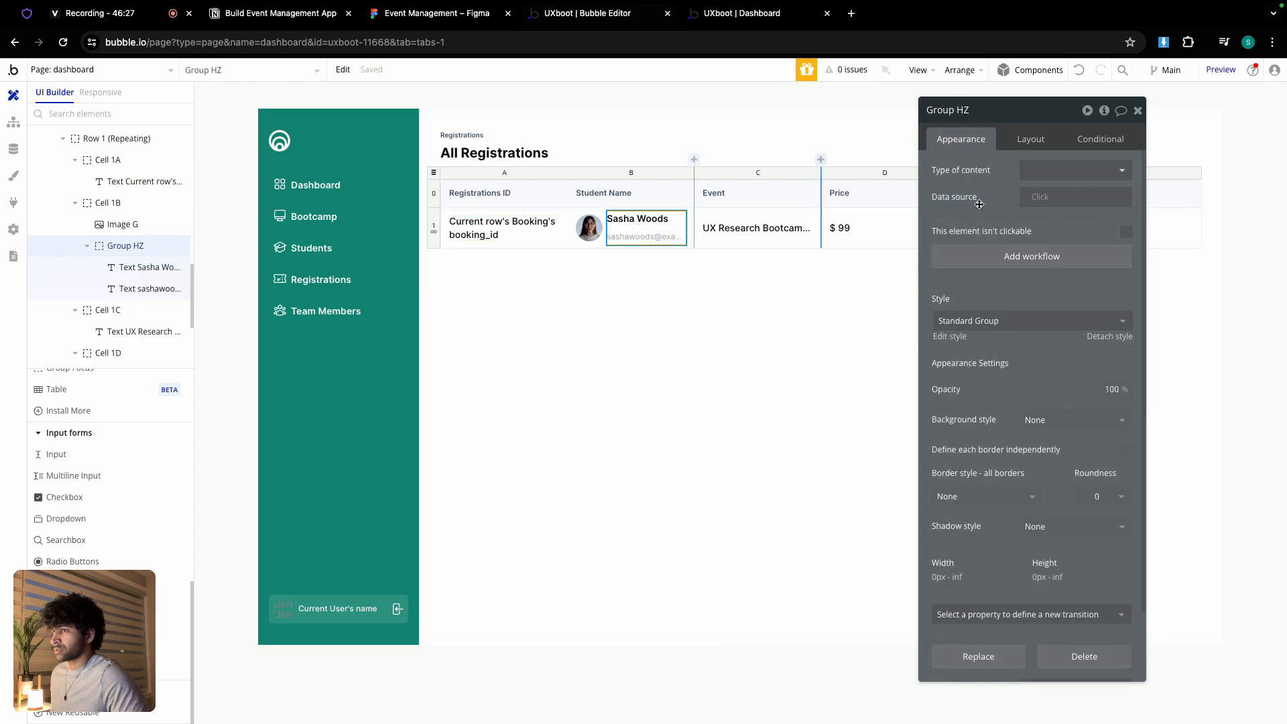
{"action": "left_click", "coordinate": [647, 219]}
{"action": "triple_click", "coordinate": [1009, 173]}
{"action": "left_click", "coordinate": [1187, 171]}
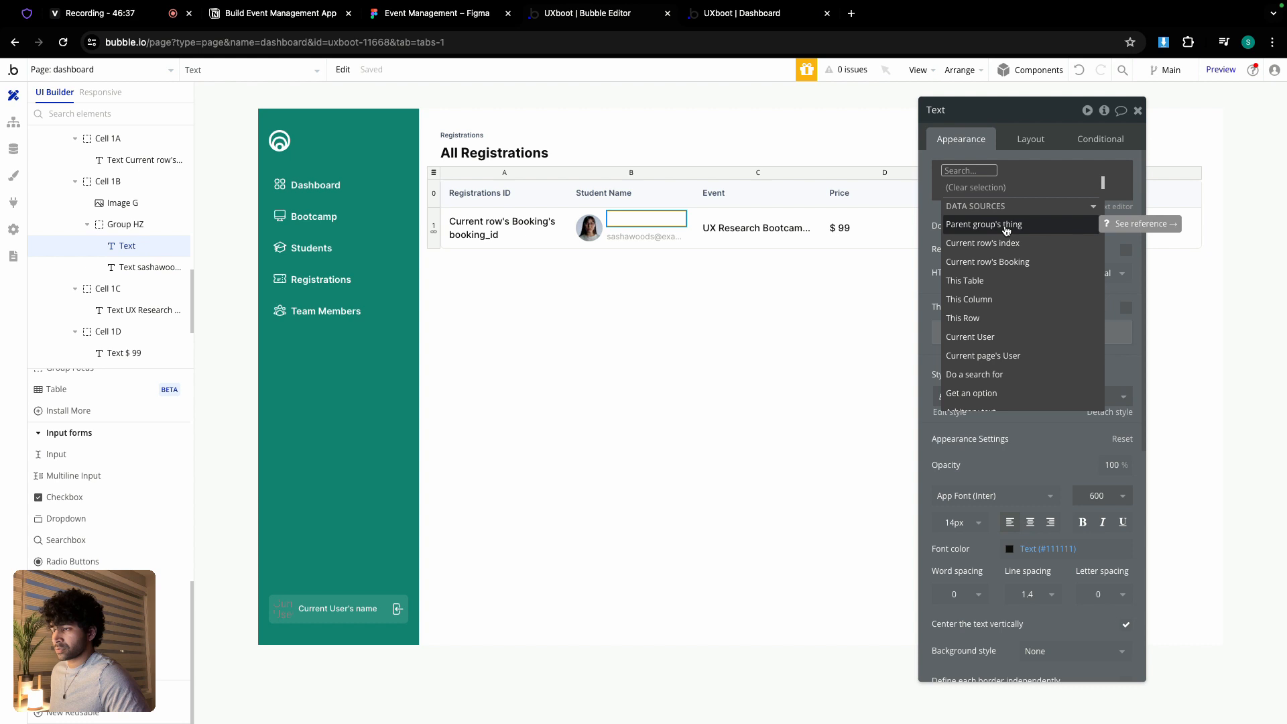
{"action": "left_click", "coordinate": [657, 232]}
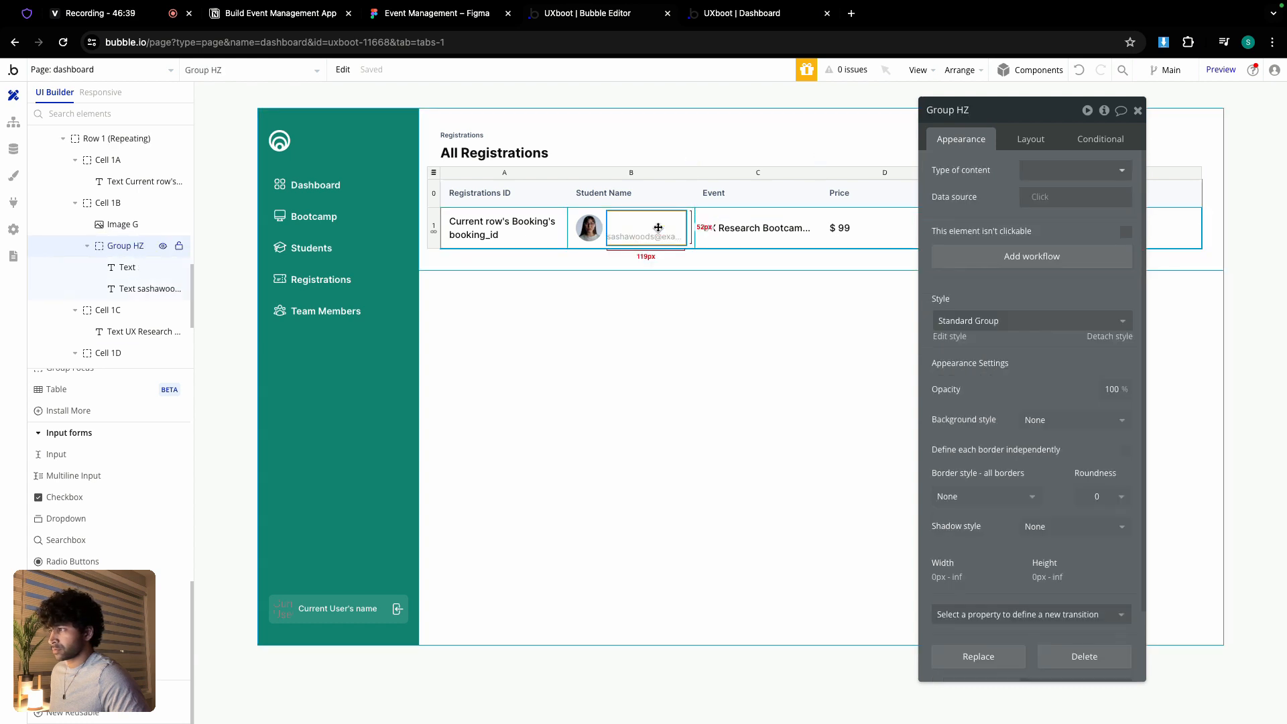
{"action": "left_click", "coordinate": [1050, 175]}
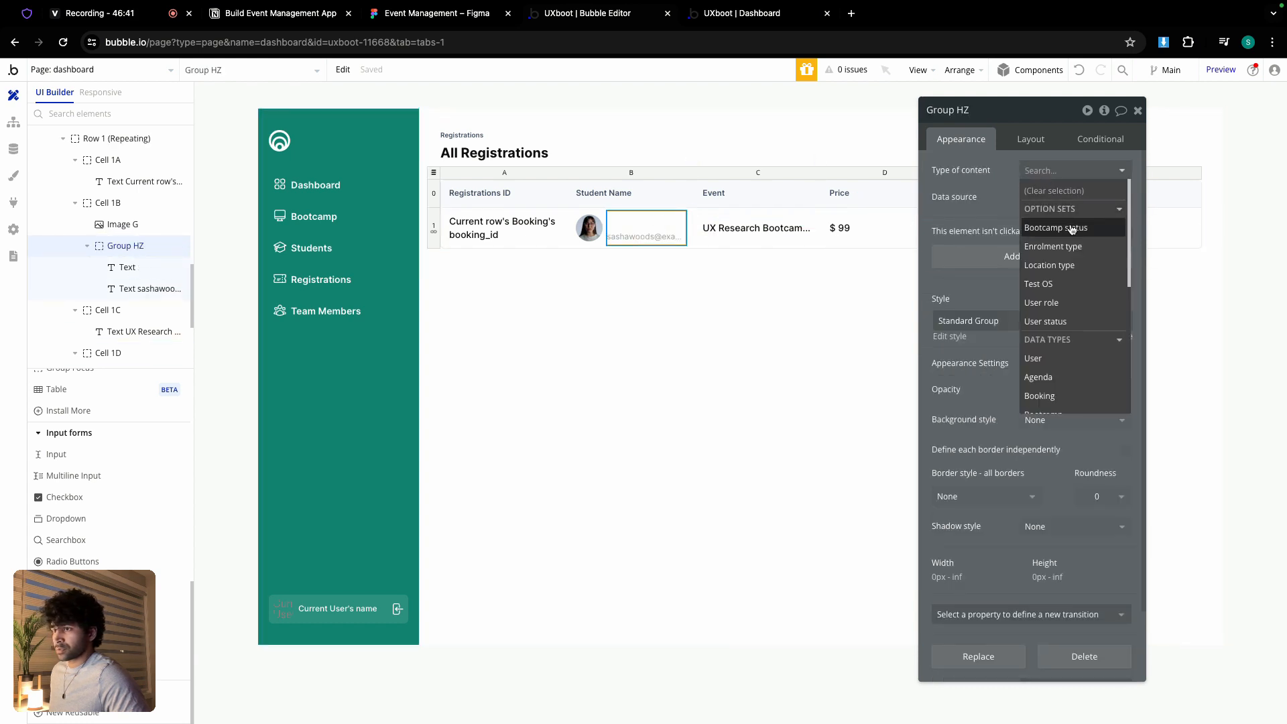
{"action": "scroll", "coordinate": [1046, 302], "scroll_direction": "down", "scroll_amount": 1}
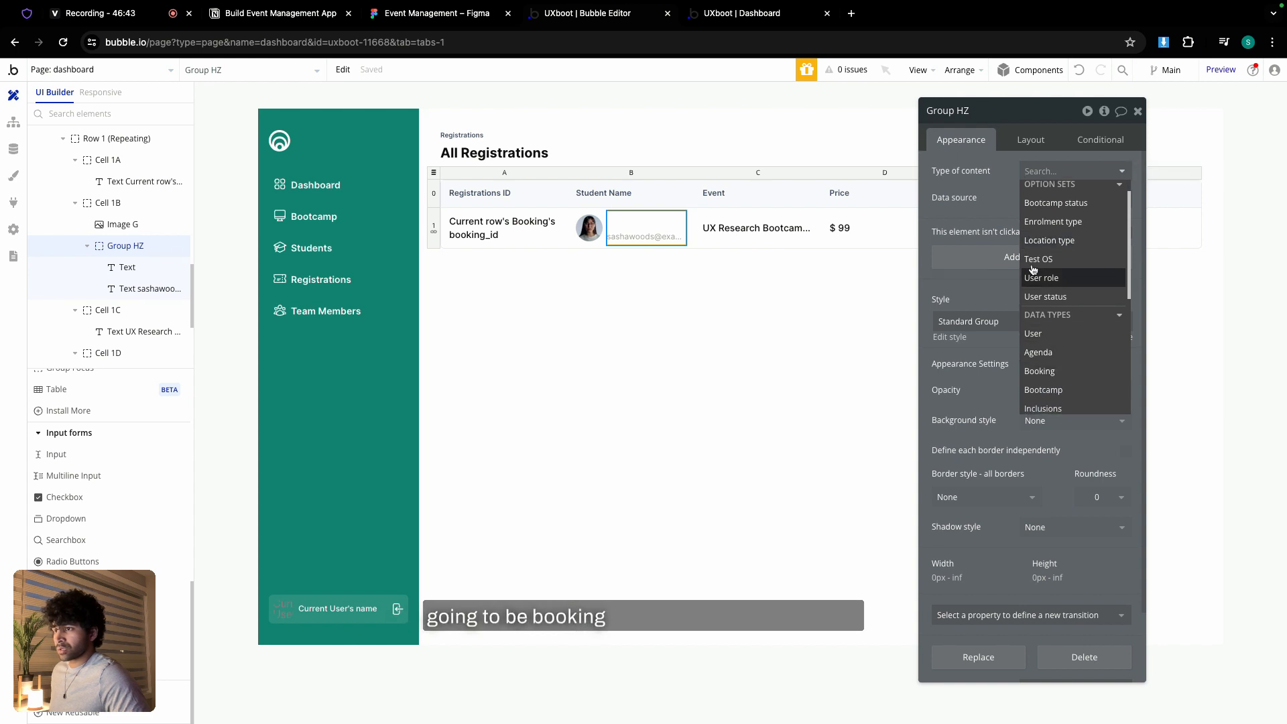
{"action": "left_click", "coordinate": [1065, 371]}
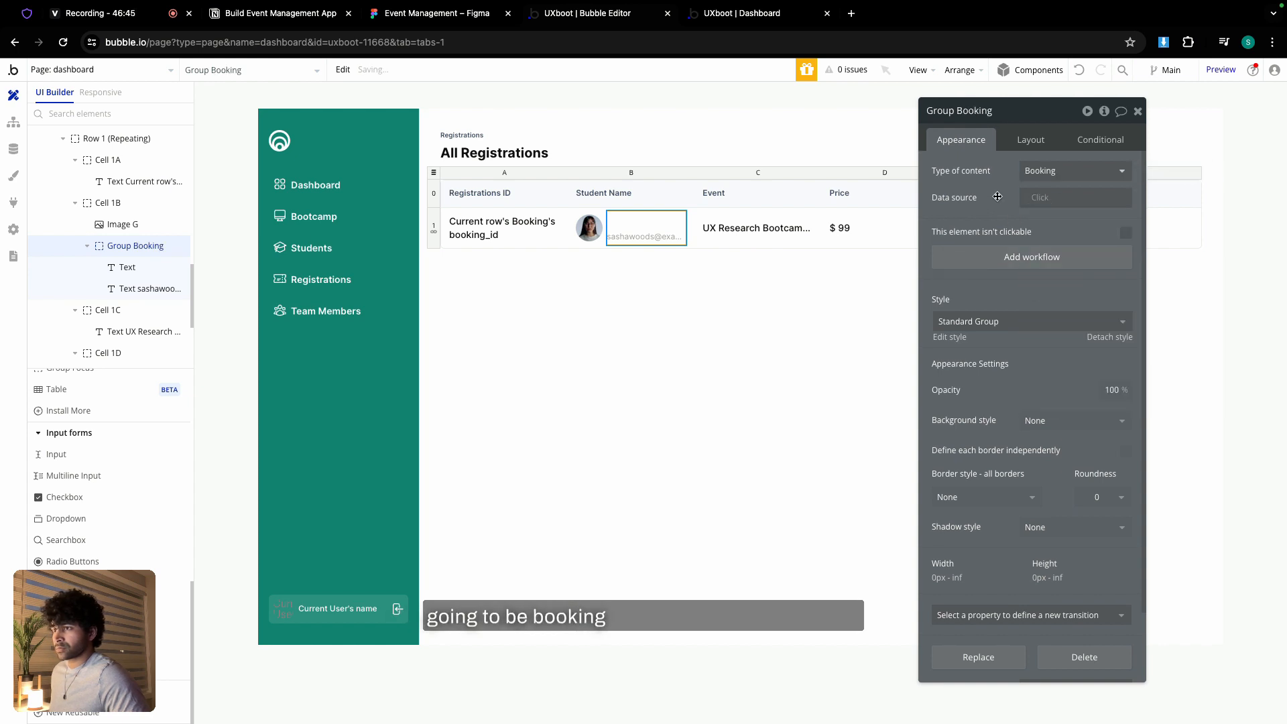
- Bind the name text to Parent group's Booking's user's name and copy the expression
{"action": "left_click", "coordinate": [645, 220]}
{"action": "left_click", "coordinate": [1024, 202]}
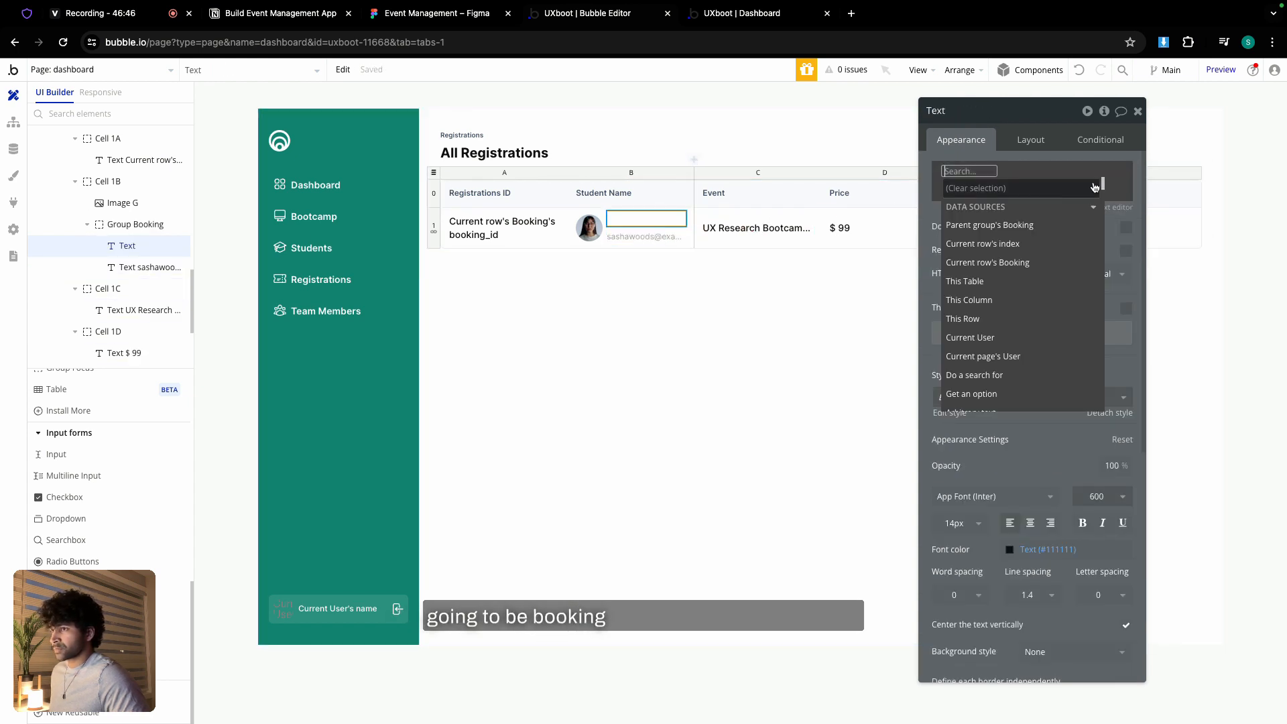
{"action": "left_click", "coordinate": [1004, 226]}
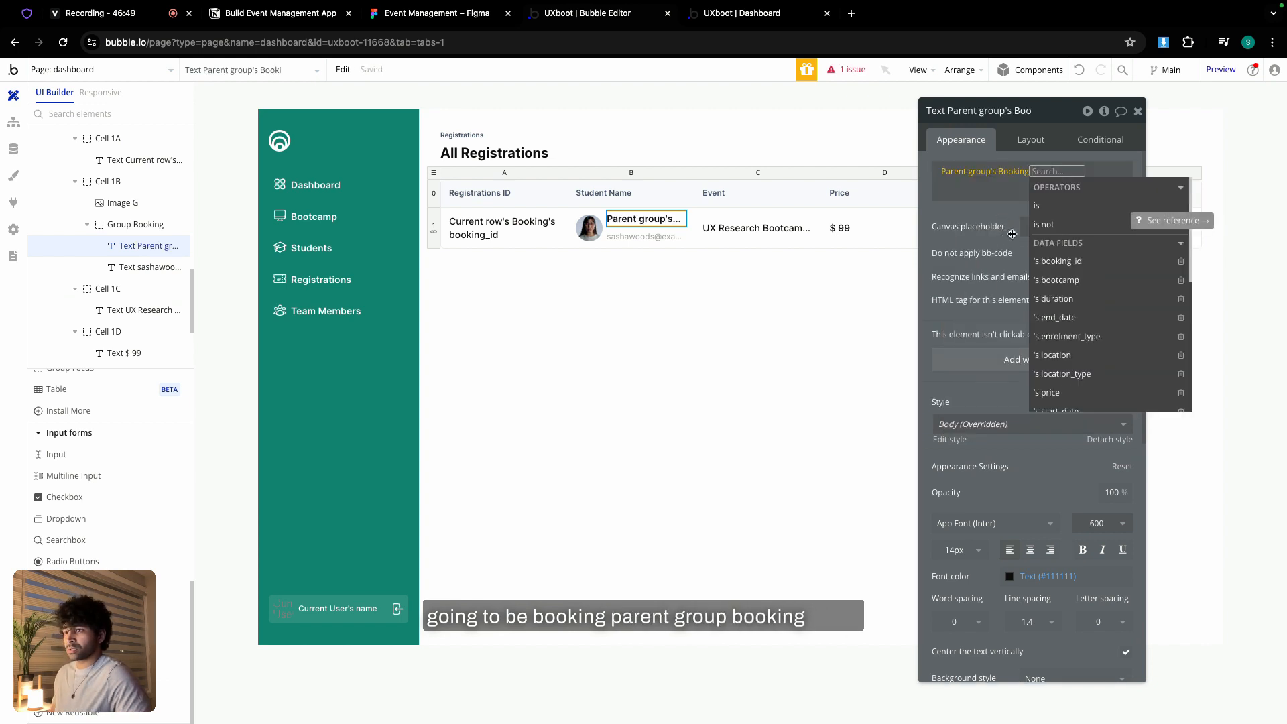
{"action": "scroll", "coordinate": [1067, 295], "scroll_direction": "down", "scroll_amount": 1}
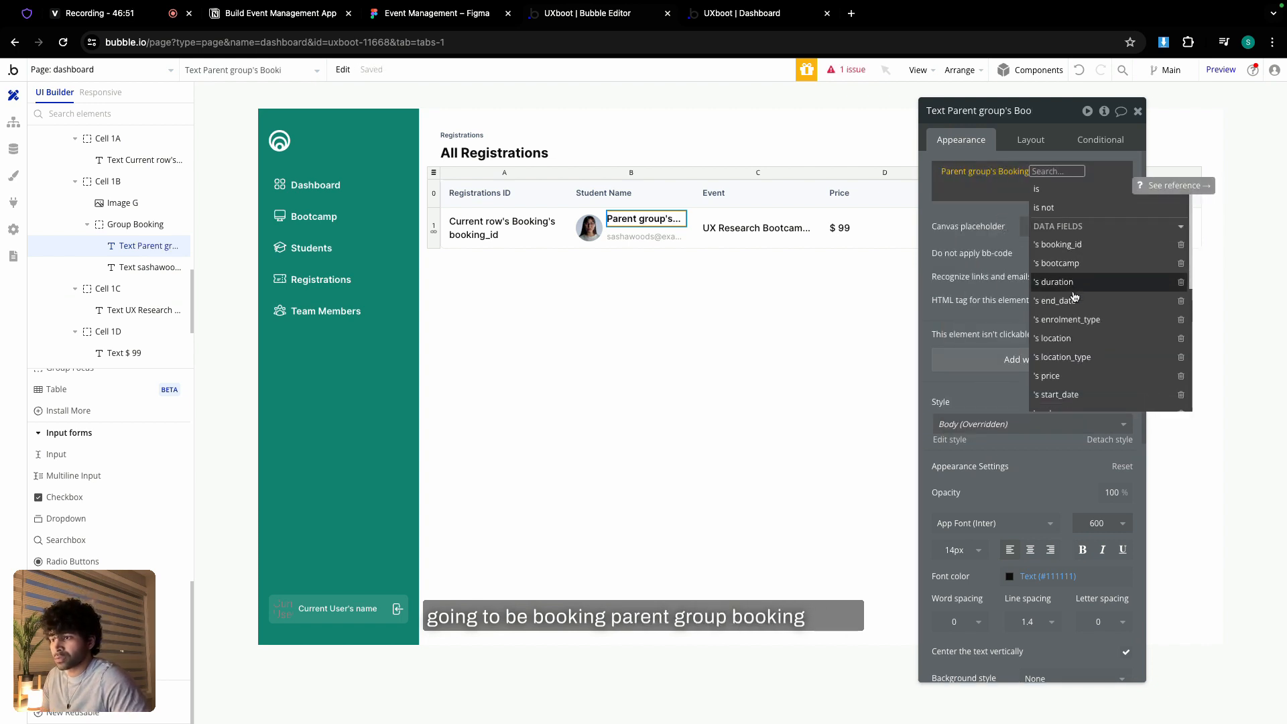
{"action": "scroll", "coordinate": [1074, 298], "scroll_direction": "down", "scroll_amount": 3}
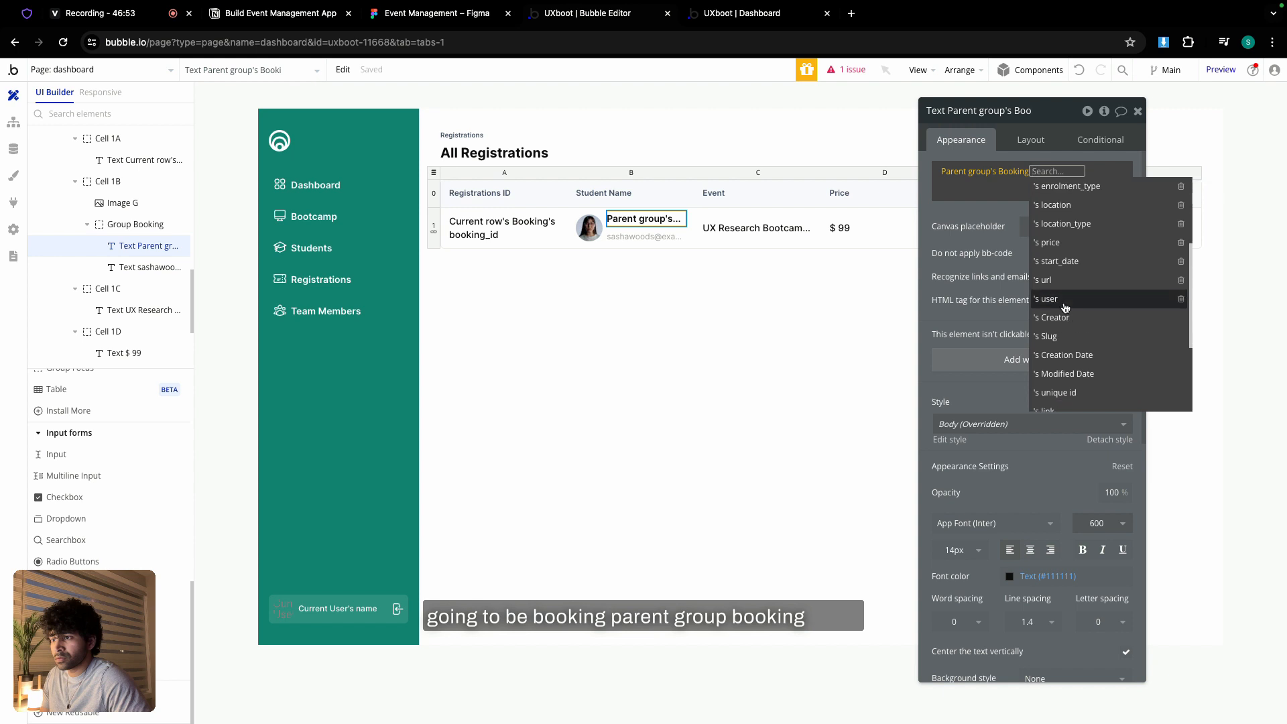
{"action": "left_click", "coordinate": [1071, 308]}
{"action": "left_click", "coordinate": [1090, 336]}
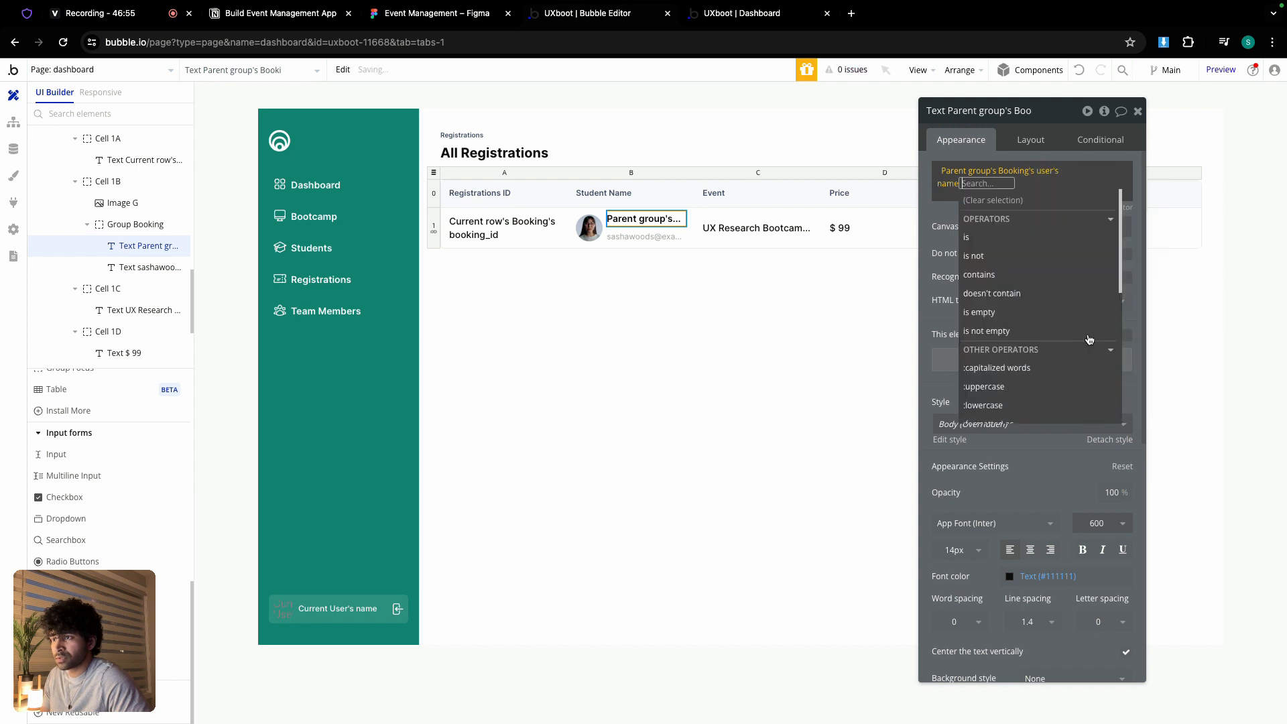
{"action": "left_click", "coordinate": [961, 178]}
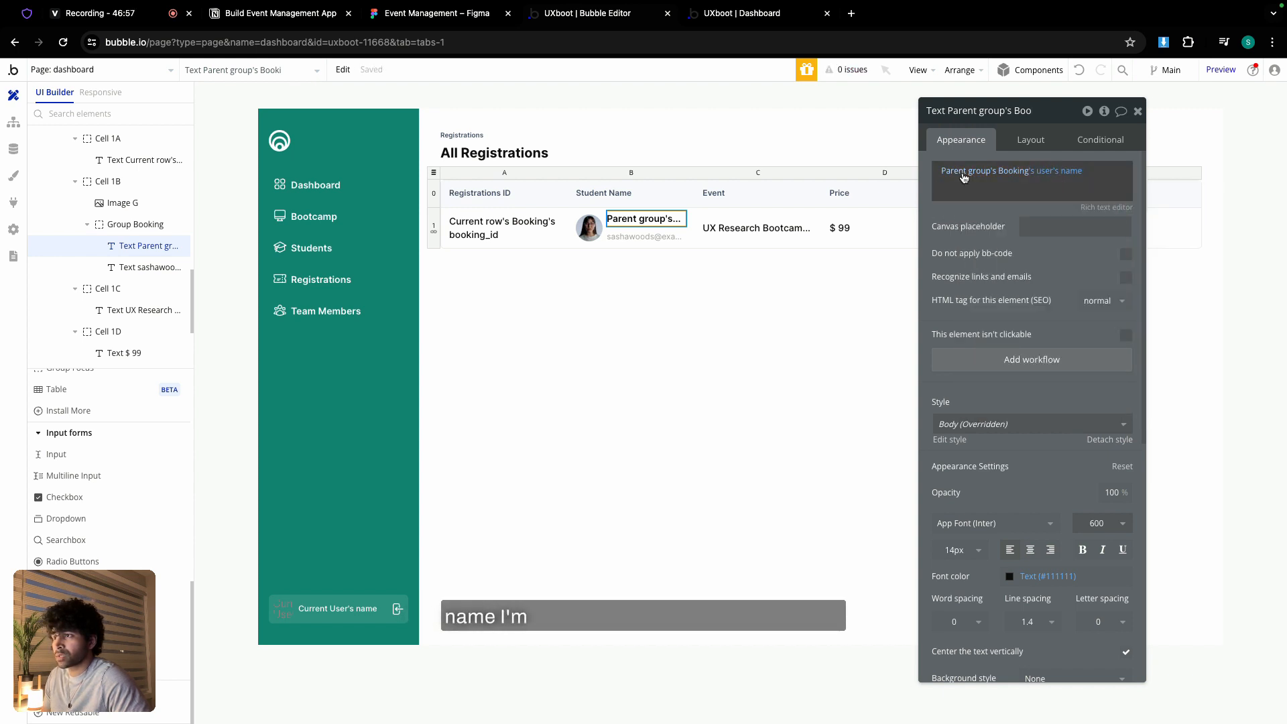
{"action": "right_click", "coordinate": [963, 178]}
{"action": "left_click", "coordinate": [1037, 136]}
- Paste the expression into the email text and change it to the user's email
{"action": "left_click", "coordinate": [674, 237]}
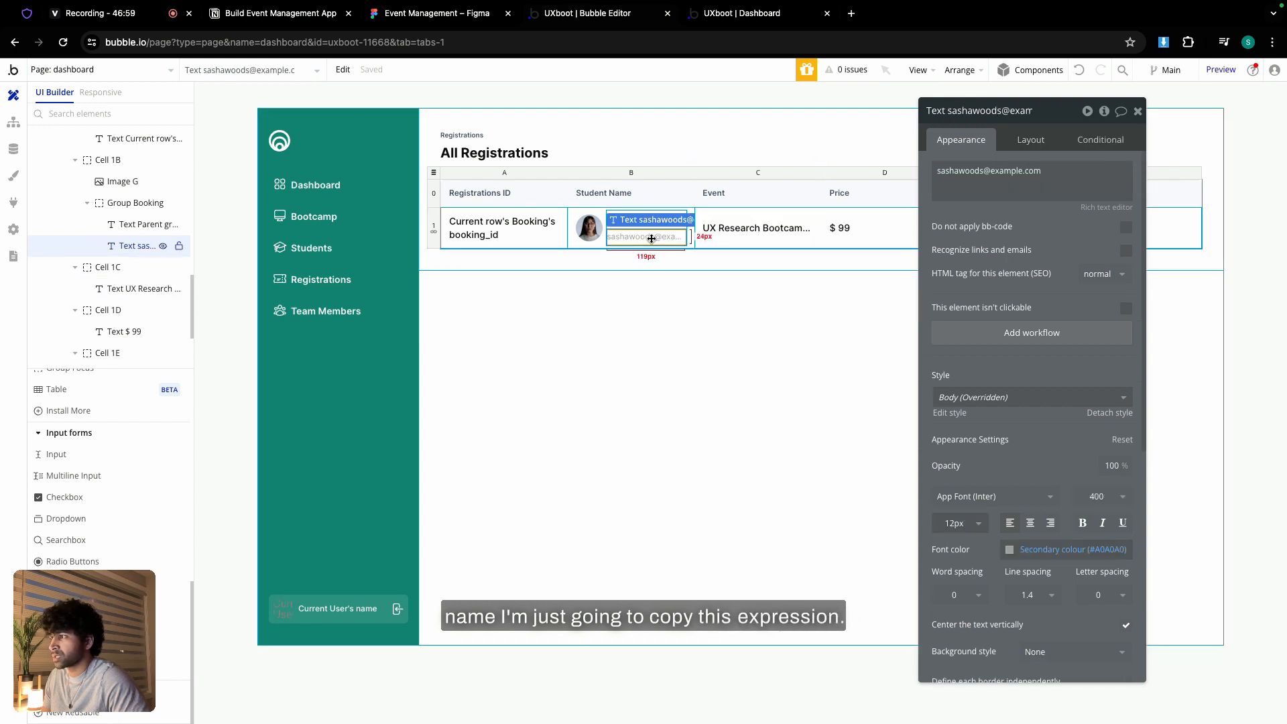
{"action": "right_click", "coordinate": [955, 171]}
{"action": "left_click", "coordinate": [954, 169]}
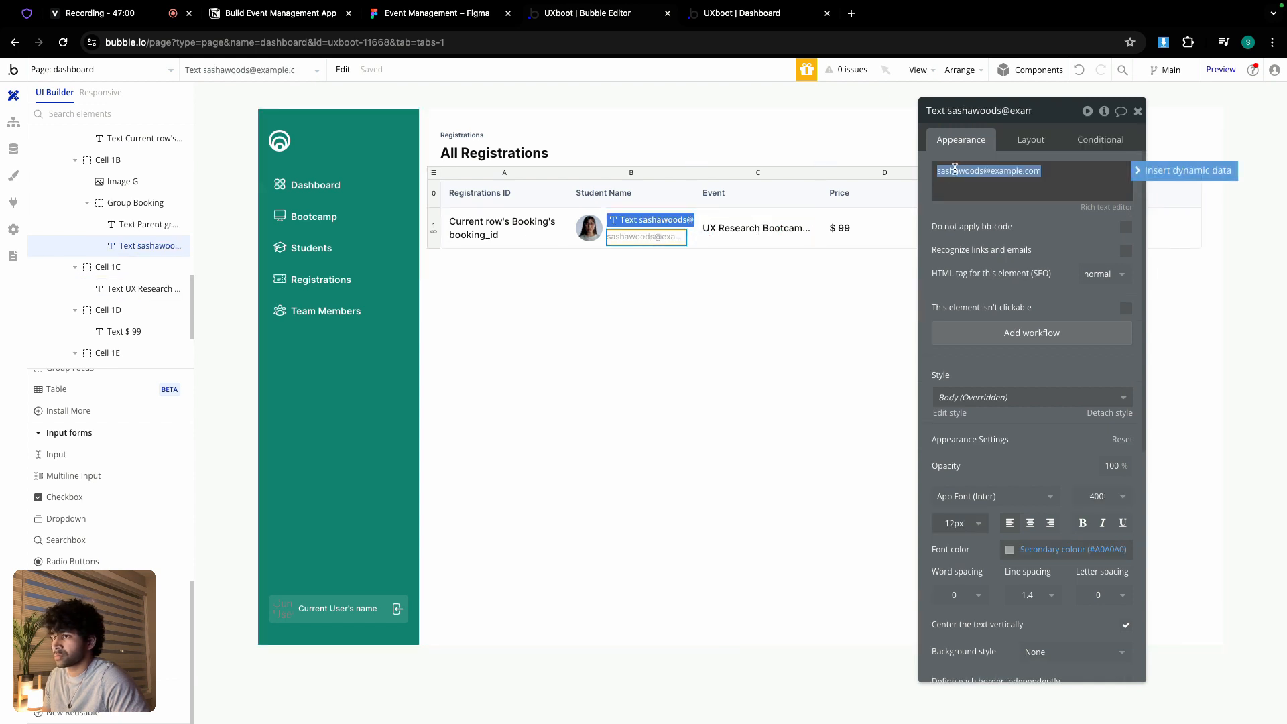
{"action": "left_click", "coordinate": [1152, 178]}
{"action": "right_click", "coordinate": [984, 165]}
{"action": "left_click", "coordinate": [1063, 153]}
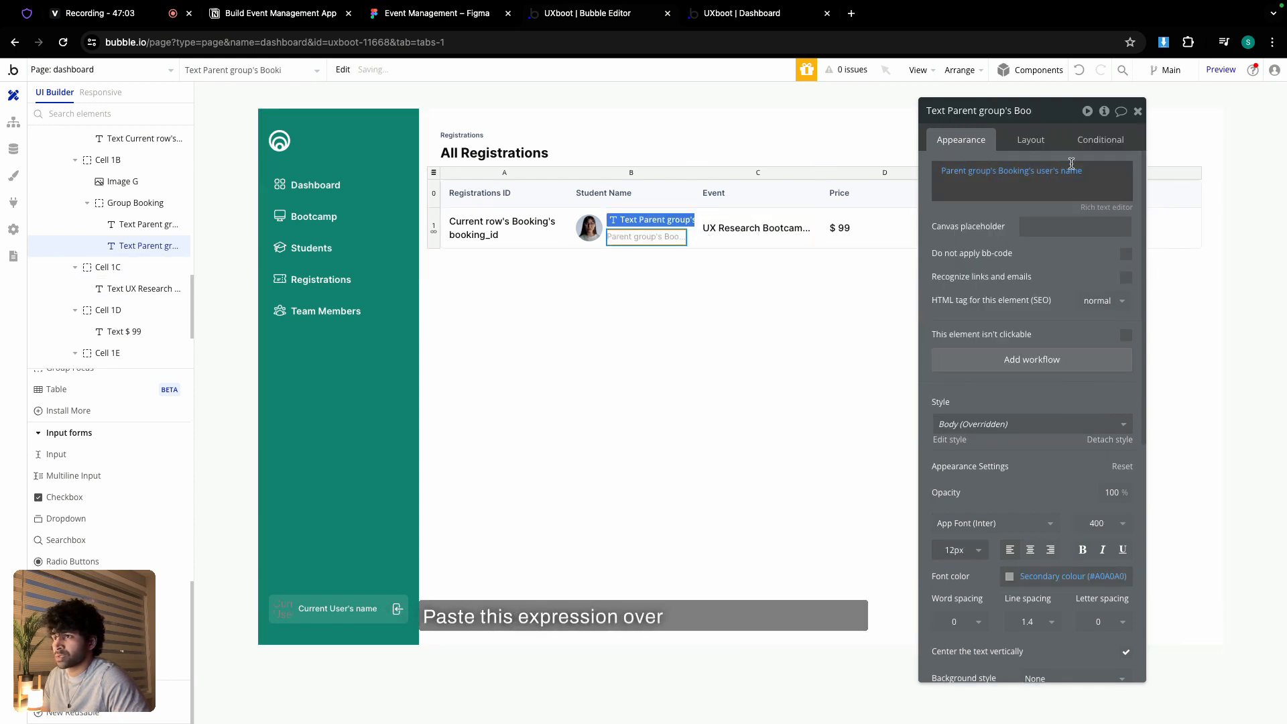
{"action": "left_click", "coordinate": [1073, 171]}
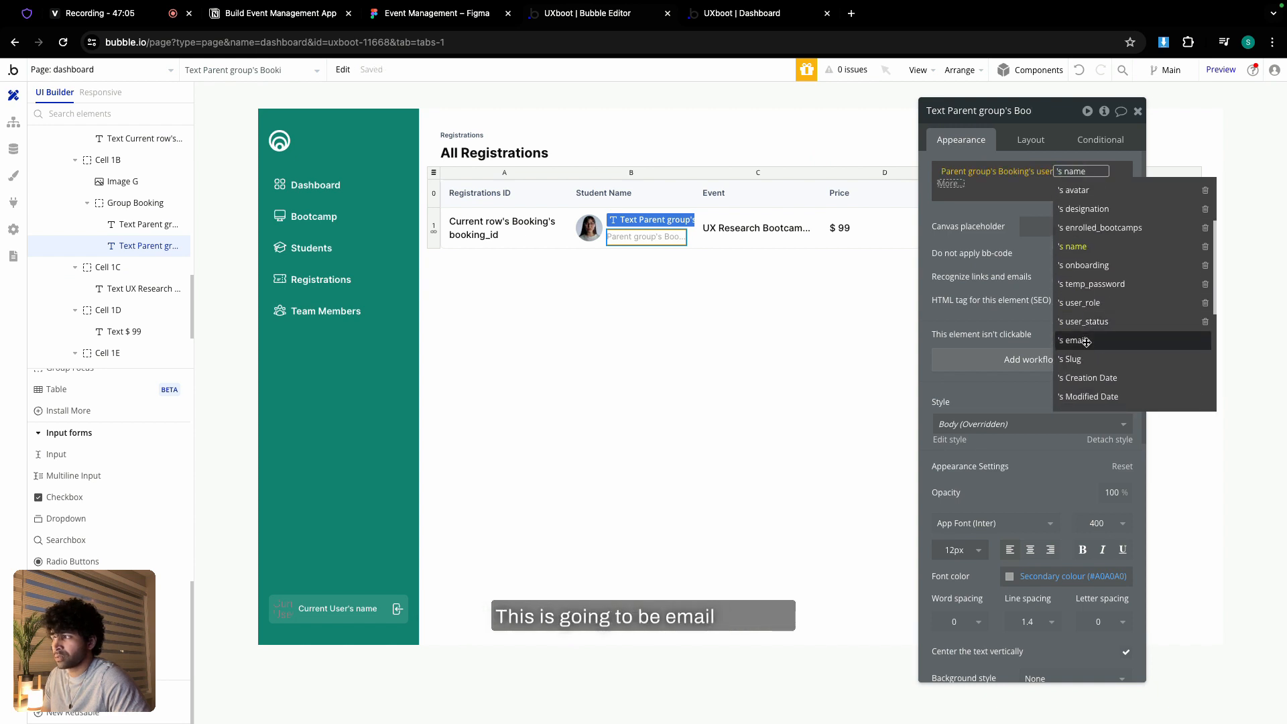
{"action": "left_click", "coordinate": [1087, 341]}
- Set the avatar image to the booking user's avatar, Imgix-cropped, rendered with Zoom
{"action": "left_click", "coordinate": [589, 228]}
{"action": "left_click", "coordinate": [1050, 216]}
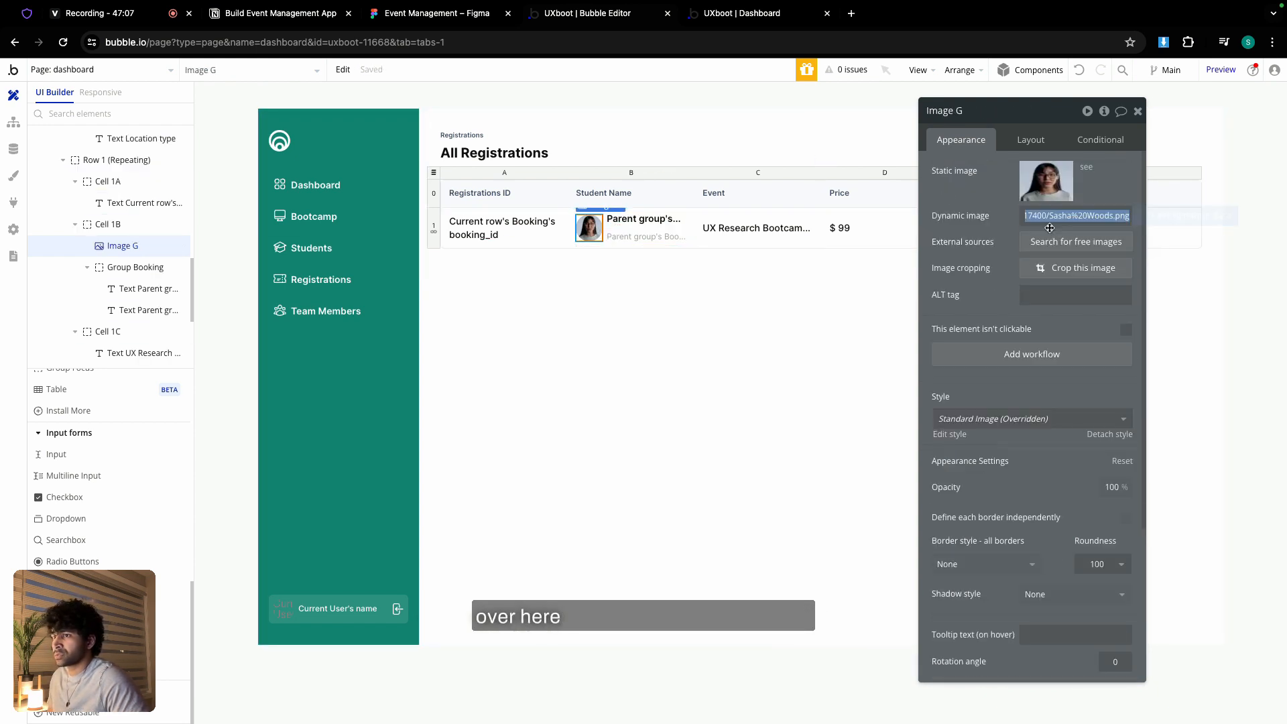
{"action": "left_click", "coordinate": [1138, 217]}
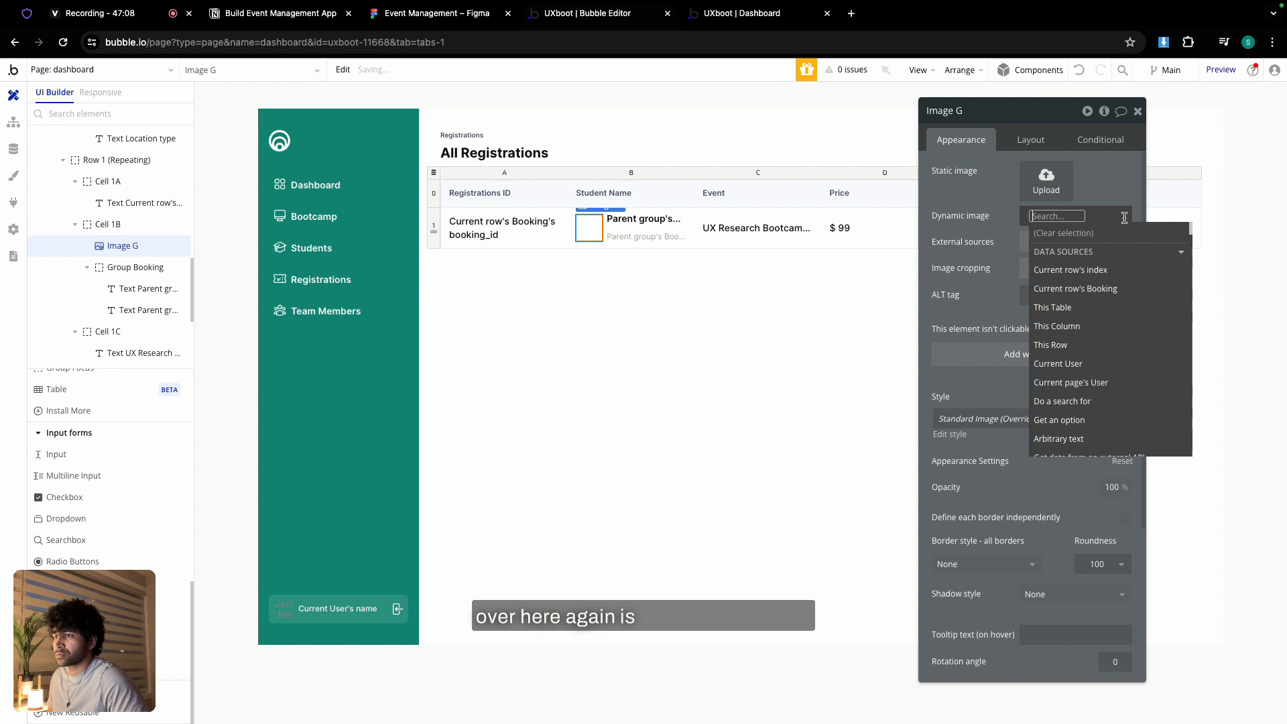
{"action": "left_click", "coordinate": [1090, 288]}
{"action": "scroll", "coordinate": [1094, 355], "scroll_direction": "down", "scroll_amount": 3}
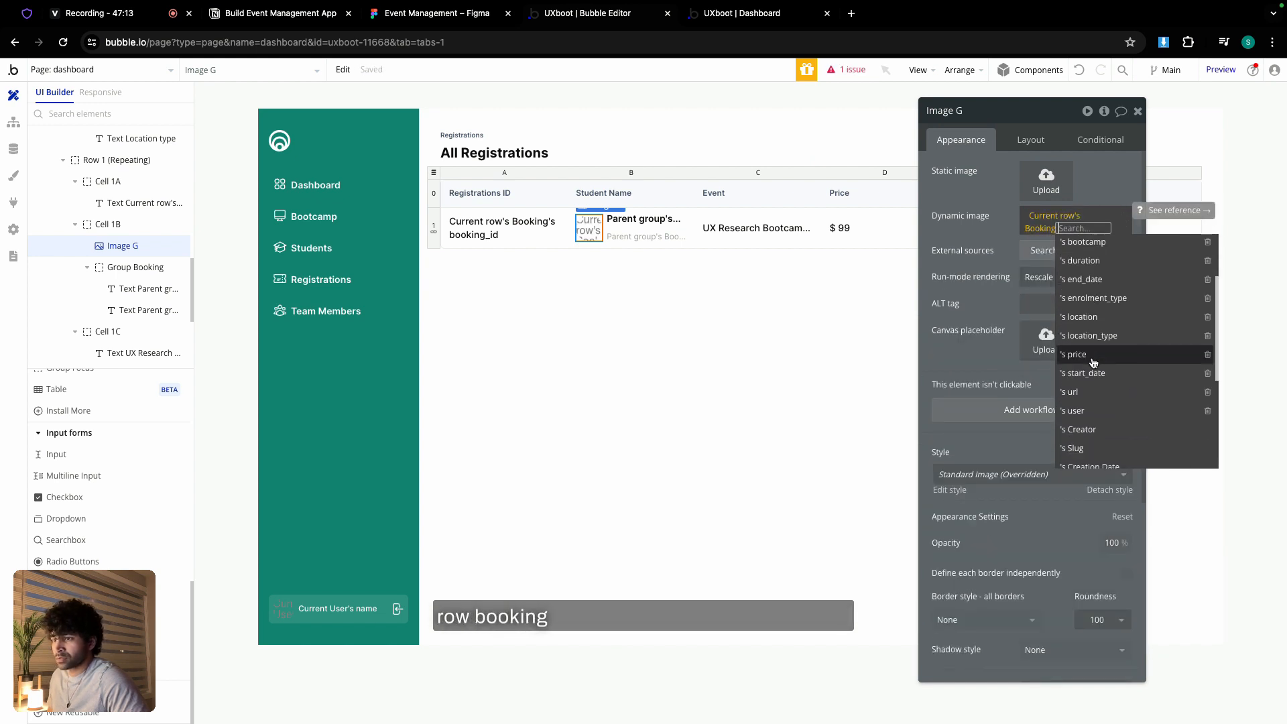
{"action": "left_click", "coordinate": [1091, 389]}
{"action": "left_click", "coordinate": [1084, 339]}
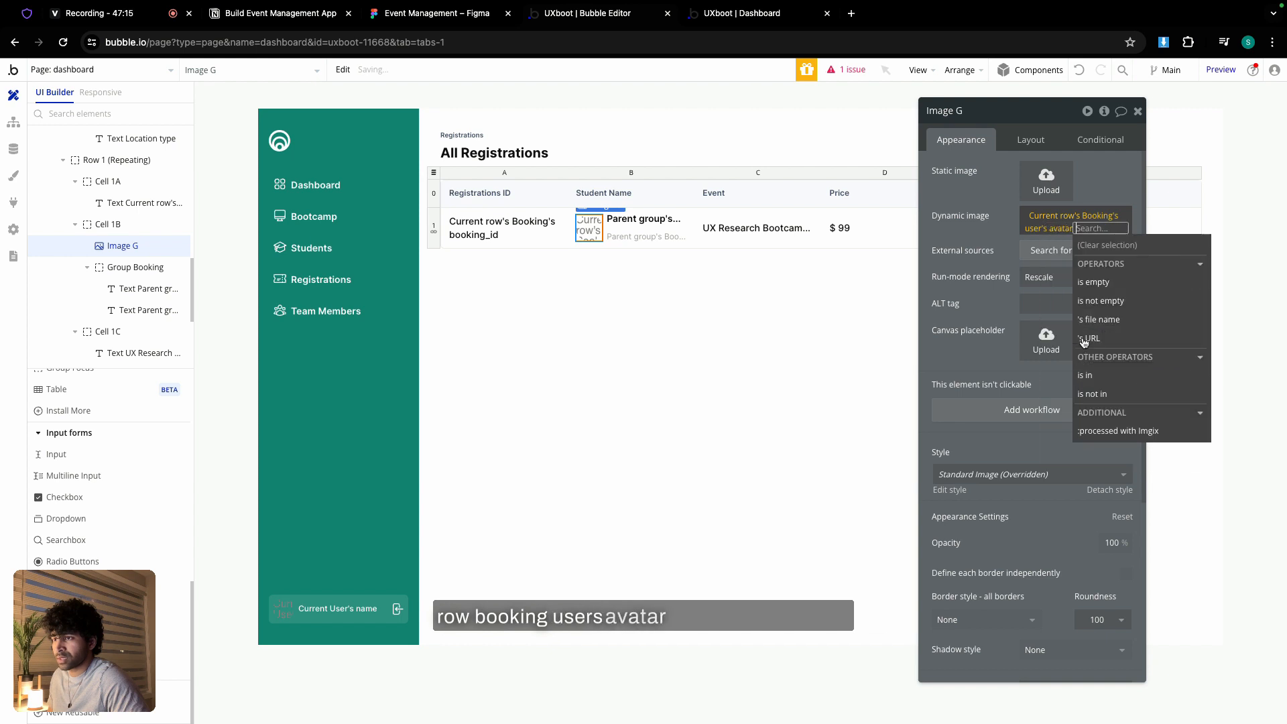
{"action": "left_click", "coordinate": [1117, 431]}
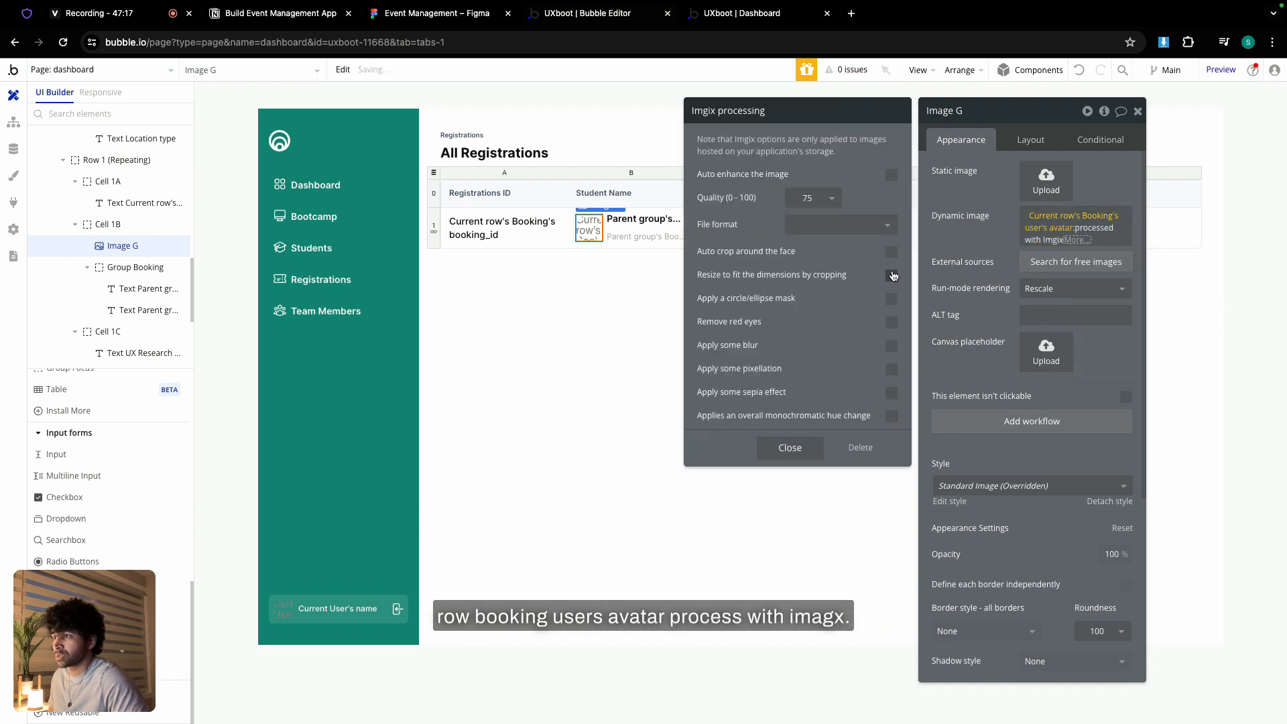
{"action": "left_click", "coordinate": [892, 276]}
{"action": "left_click", "coordinate": [1073, 288]}
{"action": "left_click", "coordinate": [1046, 345]}
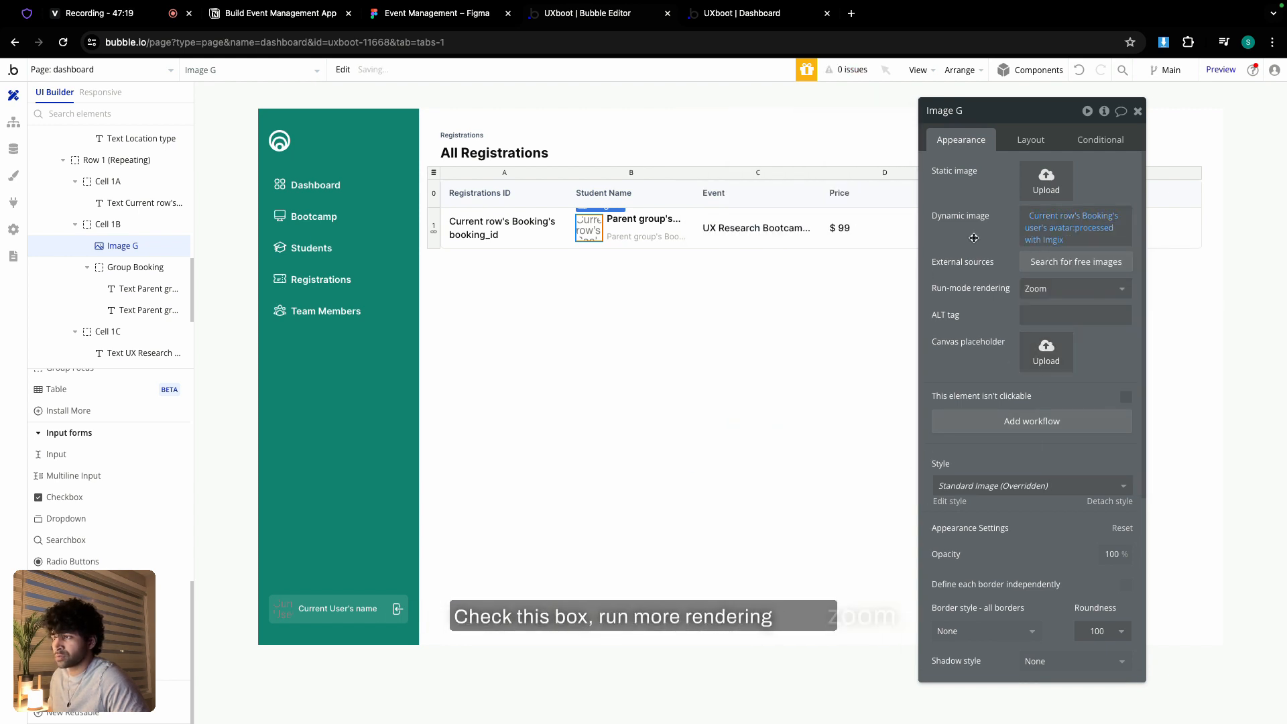
{"action": "left_click", "coordinate": [744, 227]}
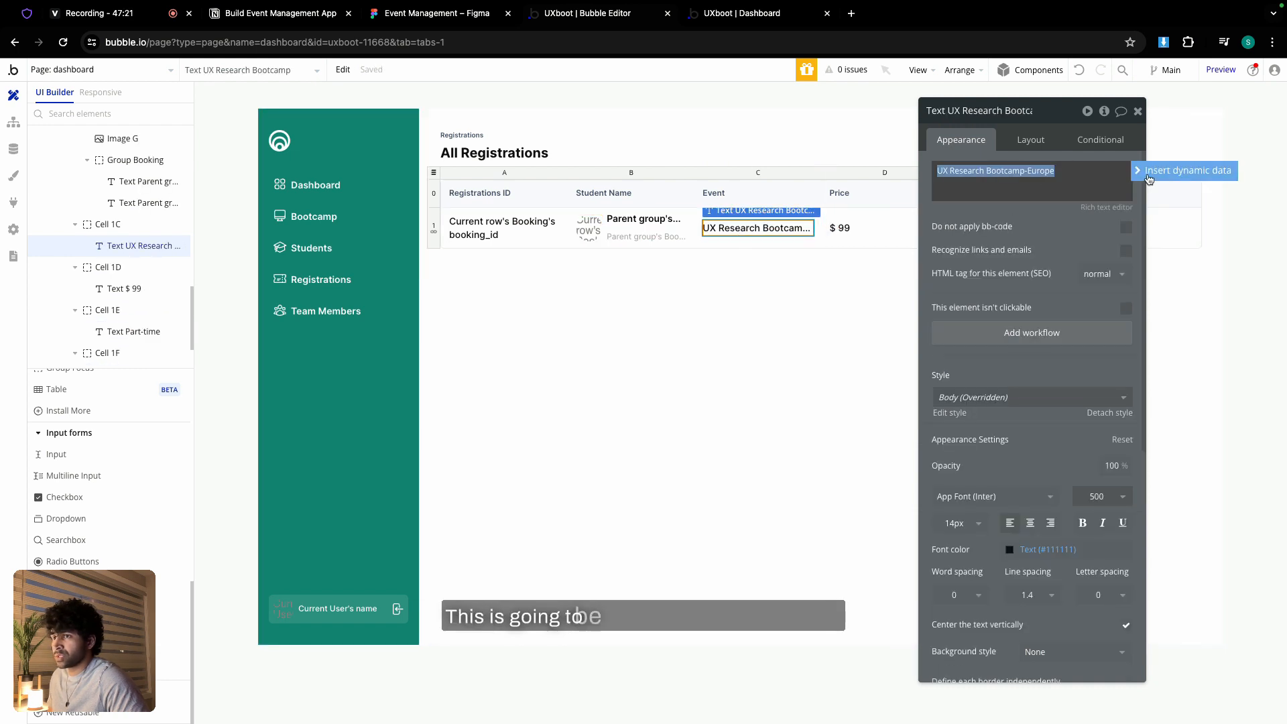
- Show the booked bootcamp's name in the Event cell from Current row's Booking's bootcamp
{"action": "left_click", "coordinate": [1149, 173]}
{"action": "left_click", "coordinate": [1041, 253]}
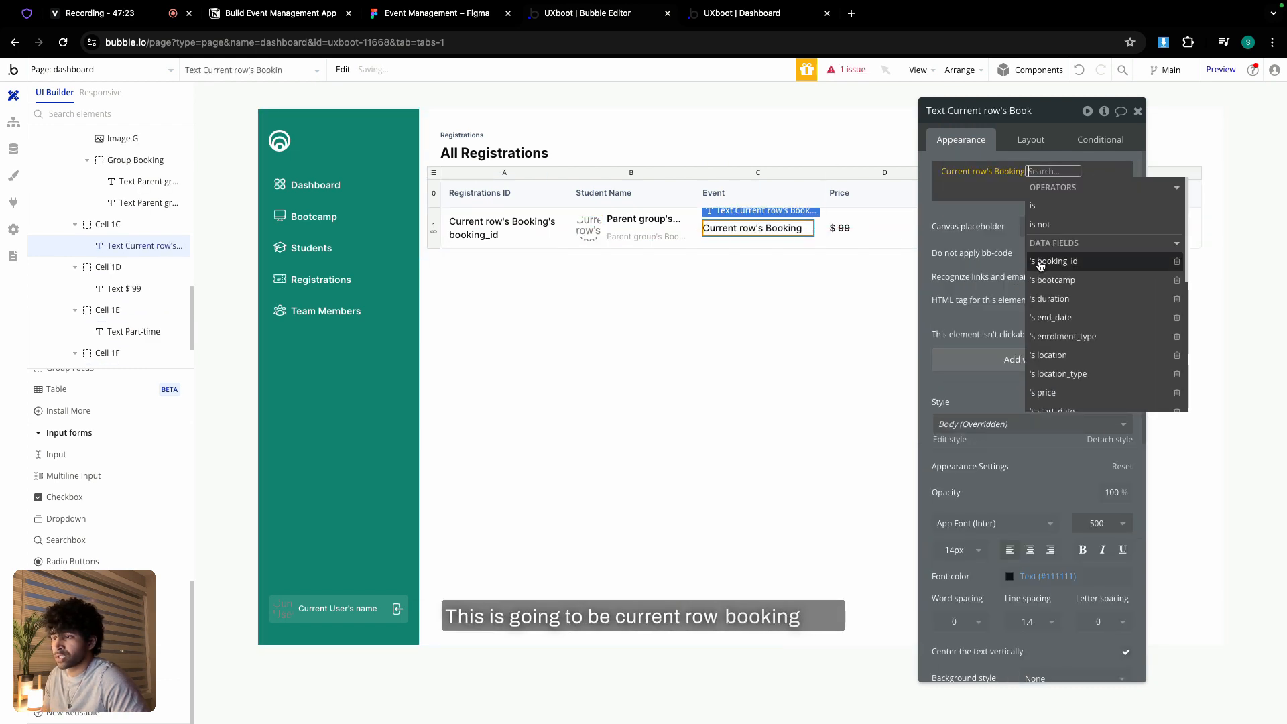
{"action": "left_click", "coordinate": [1107, 279]}
{"action": "left_click", "coordinate": [1109, 280]}
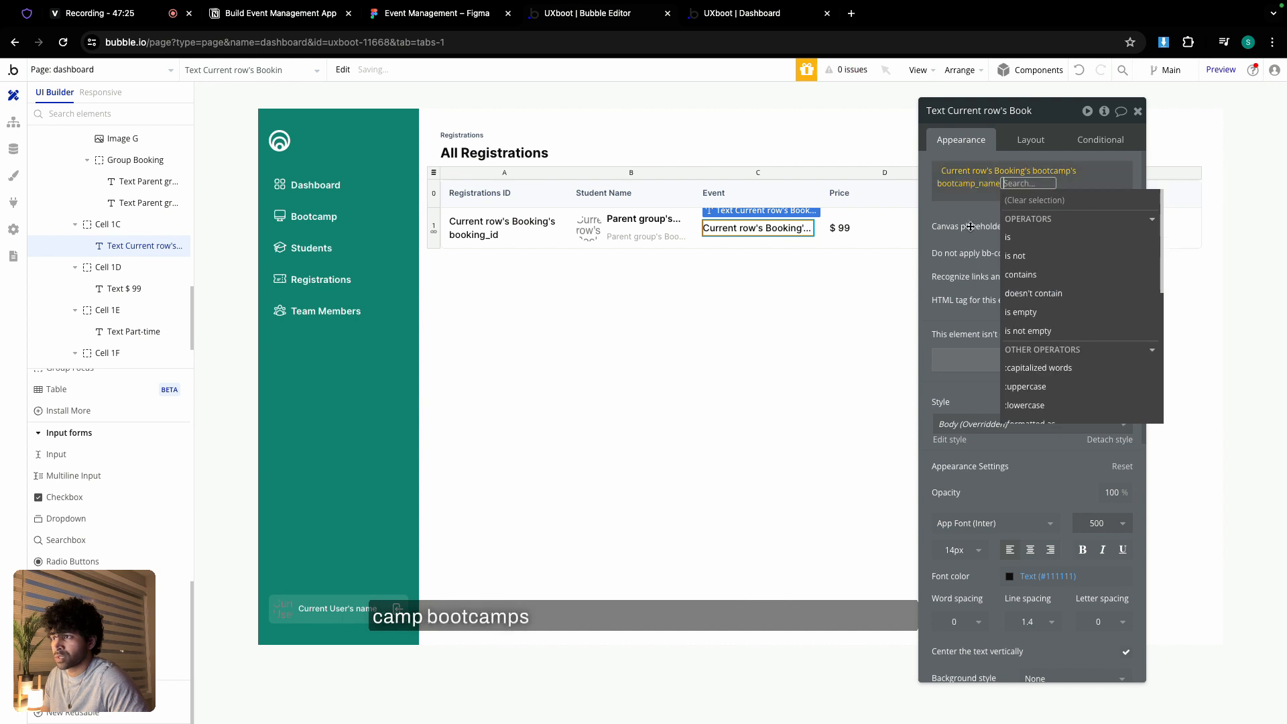
- Replace the fixed $ 99 Price text with the current row's booking's bootcamp price
{"action": "left_click", "coordinate": [841, 228]}
{"action": "triple_click", "coordinate": [950, 173]}
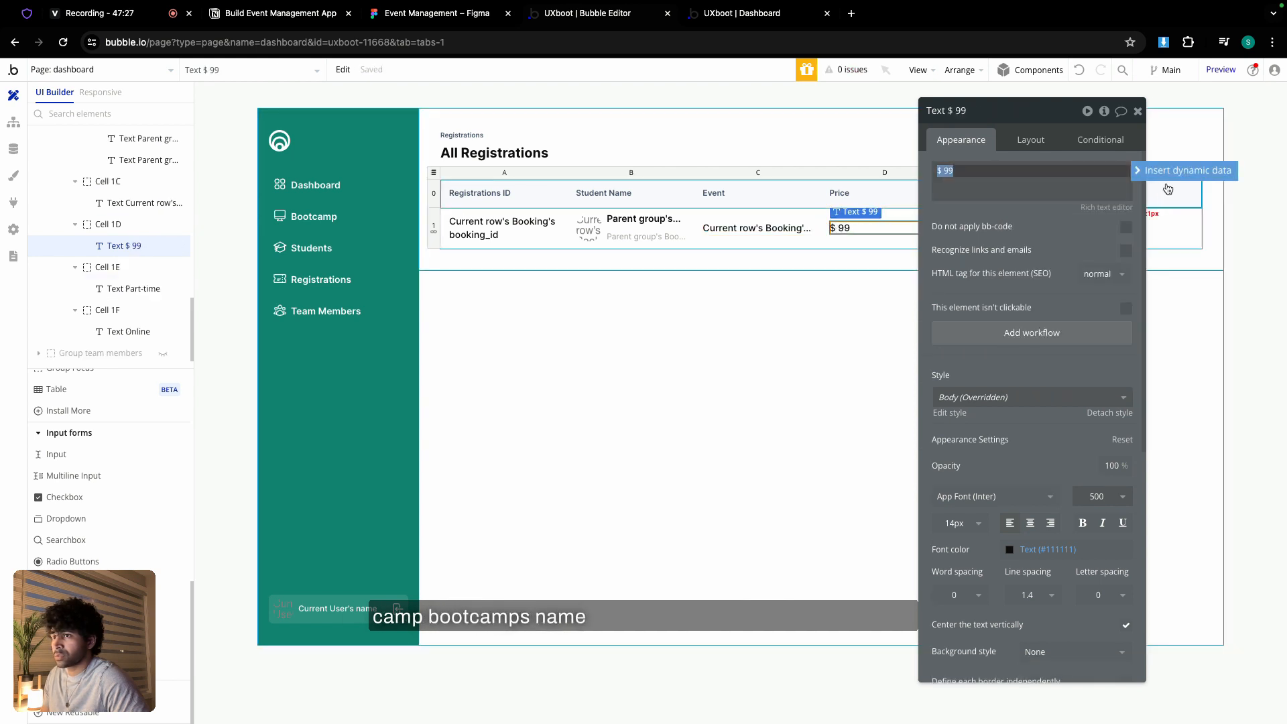
{"action": "left_click", "coordinate": [1160, 174]}
{"action": "left_click", "coordinate": [1031, 245]}
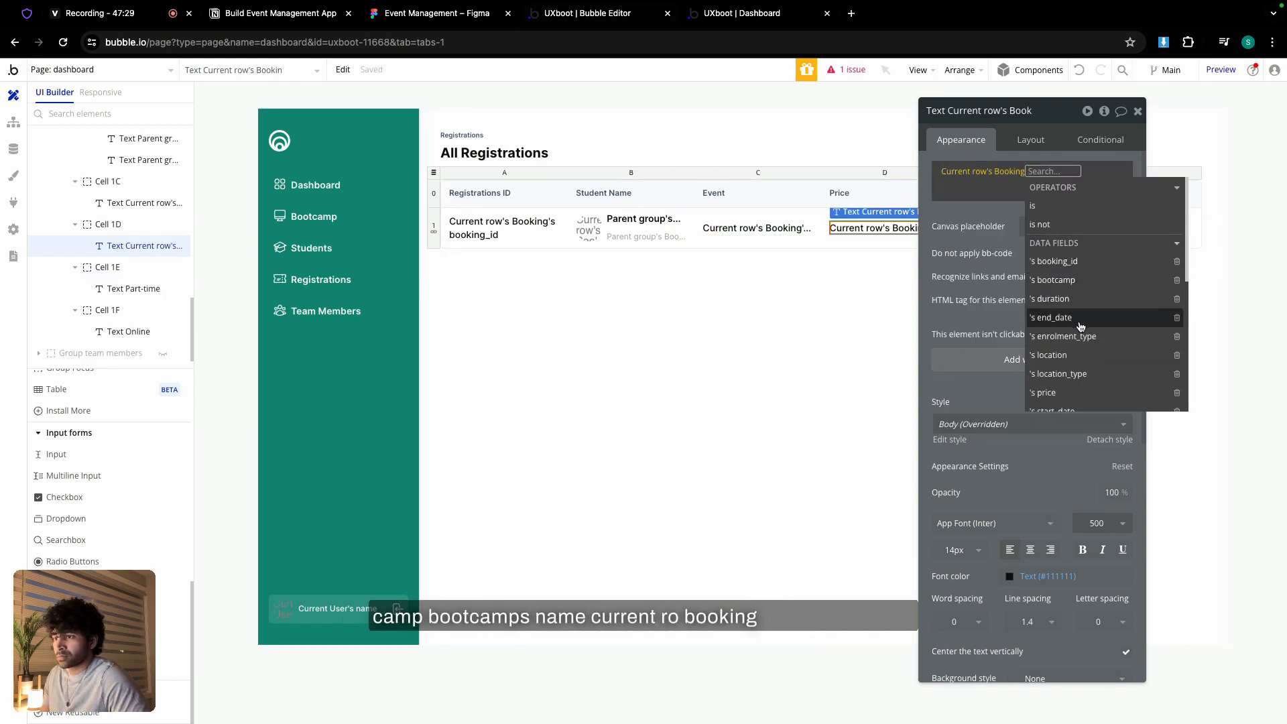
{"action": "left_click", "coordinate": [1060, 280]}
{"action": "scroll", "coordinate": [1116, 315], "scroll_direction": "down", "scroll_amount": 1}
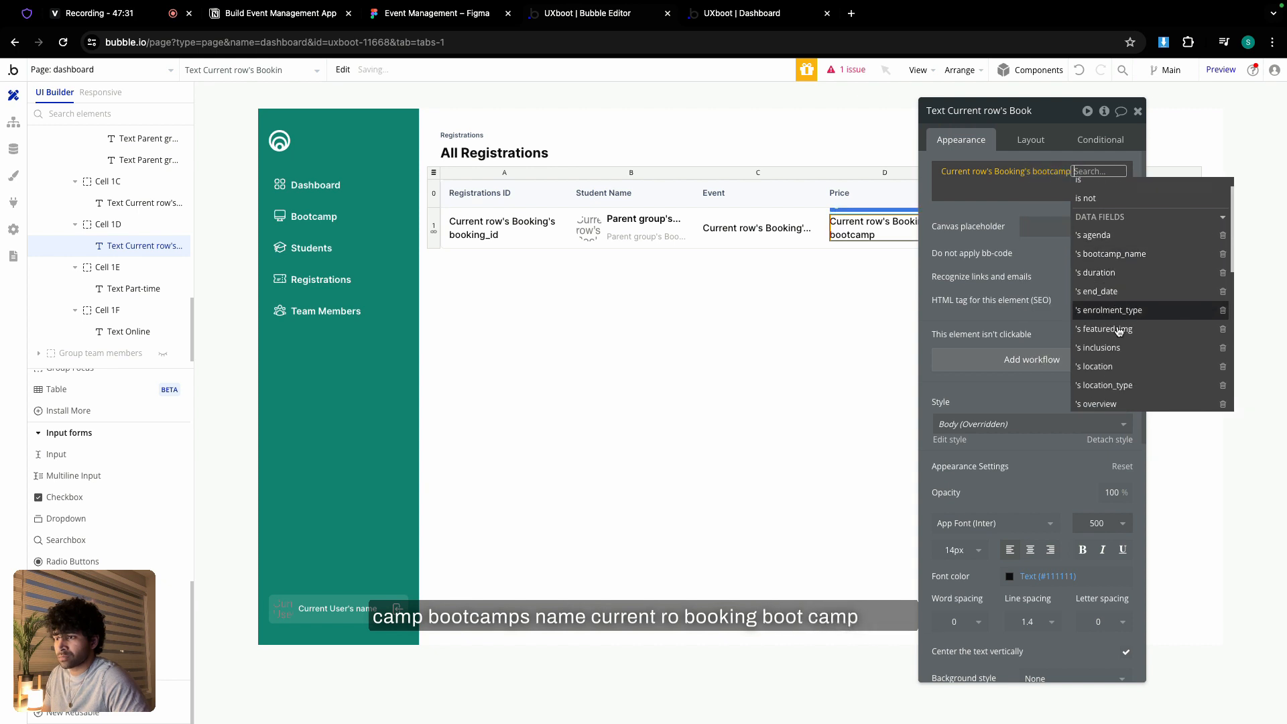
{"action": "left_click", "coordinate": [1006, 173]}
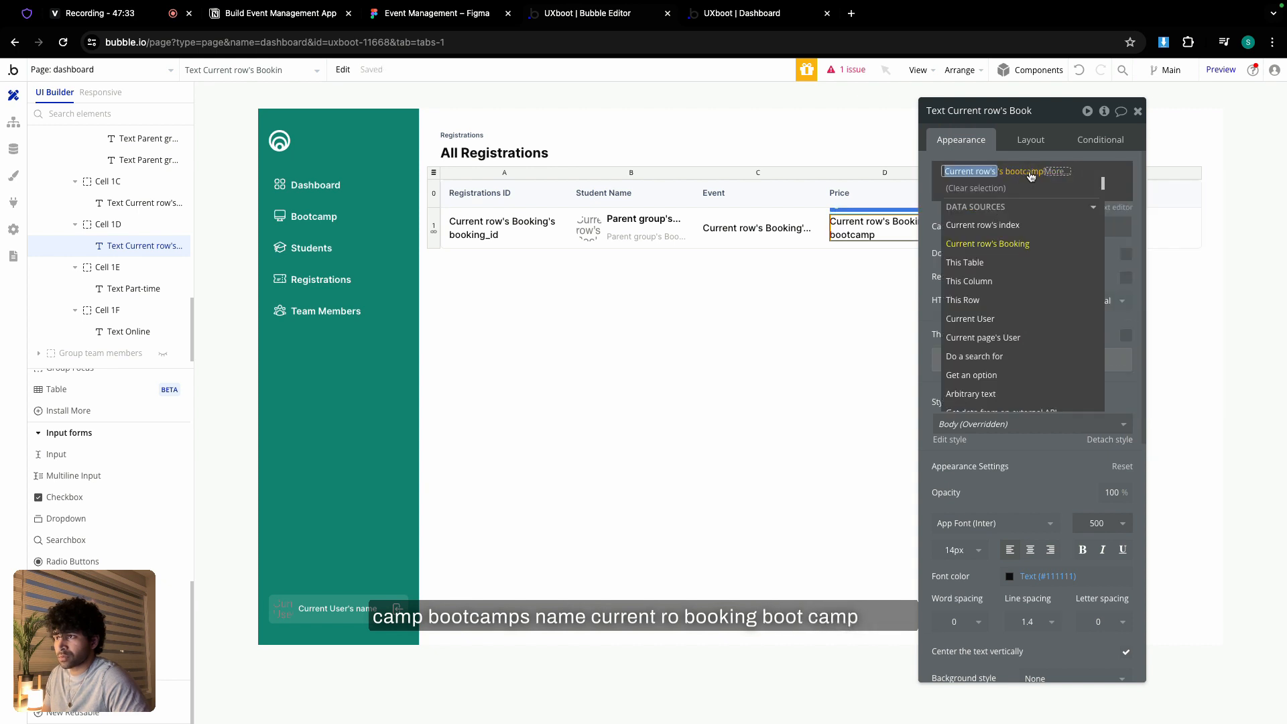
{"action": "left_click", "coordinate": [1054, 173]}
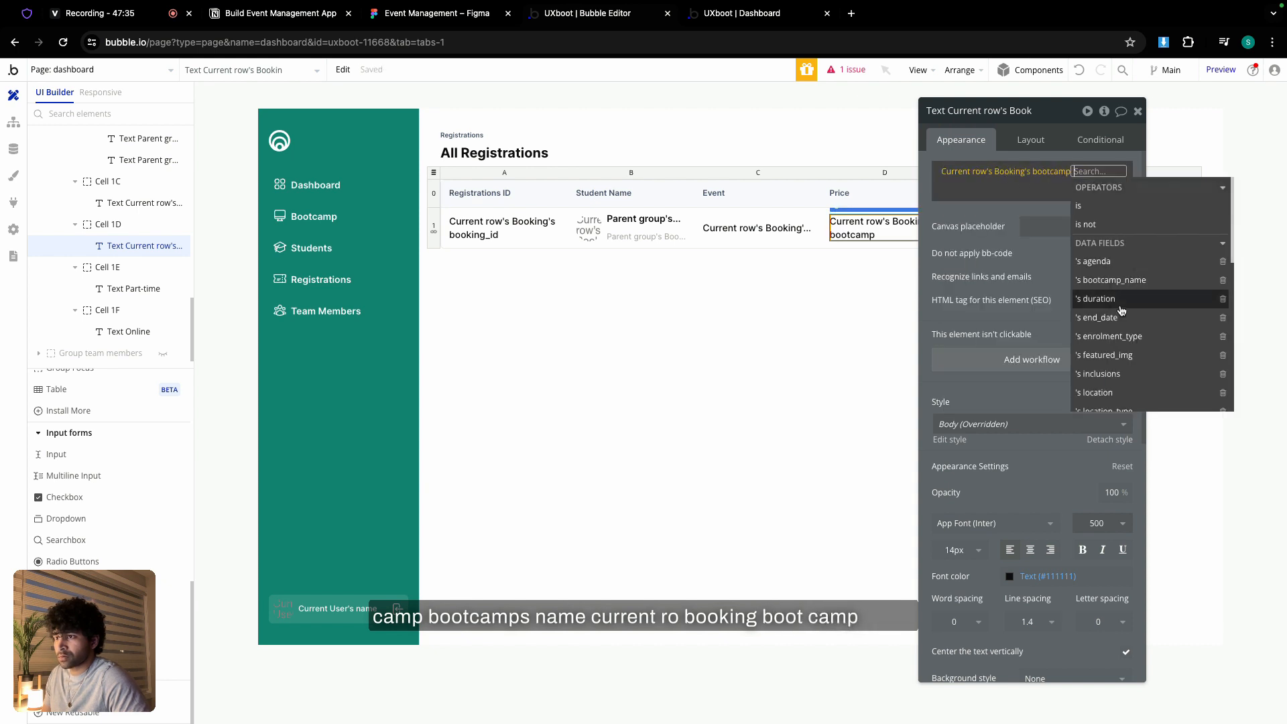
{"action": "scroll", "coordinate": [1109, 322], "scroll_direction": "down", "scroll_amount": 2}
{"action": "left_click", "coordinate": [1115, 373]}
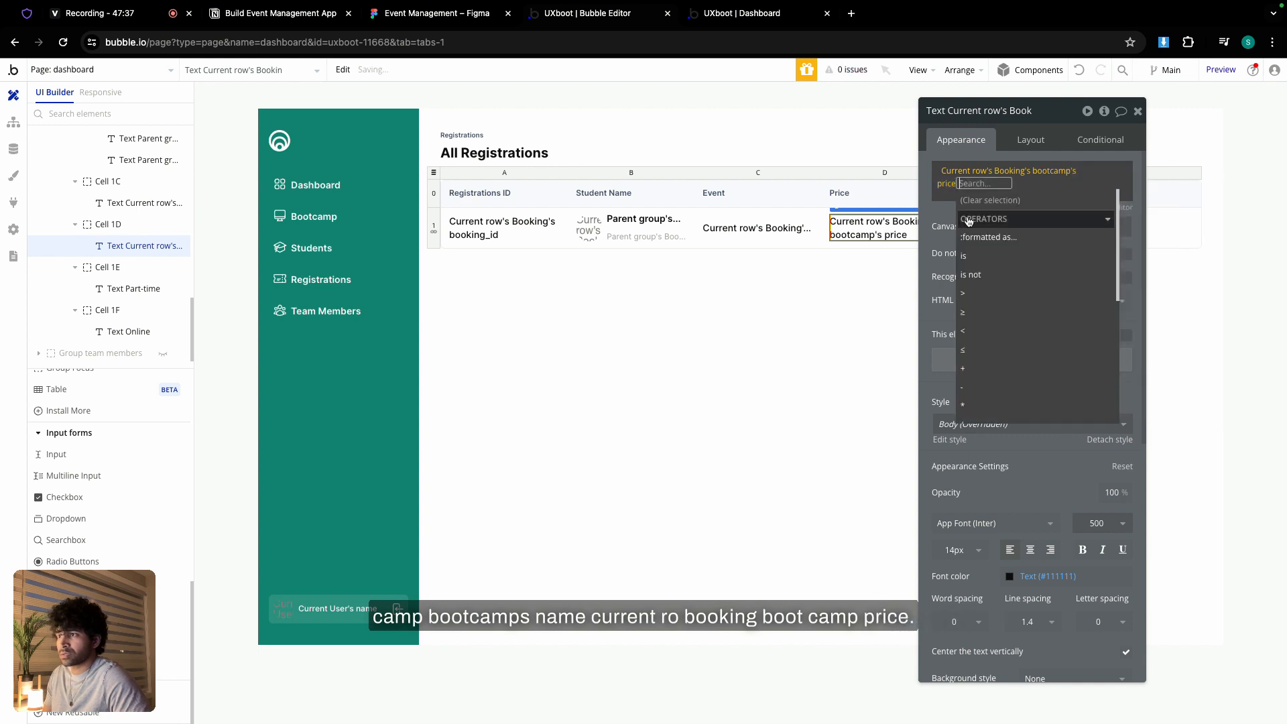
- Change the Price expression to use the booking's own price directly
{"action": "left_click", "coordinate": [990, 173]}
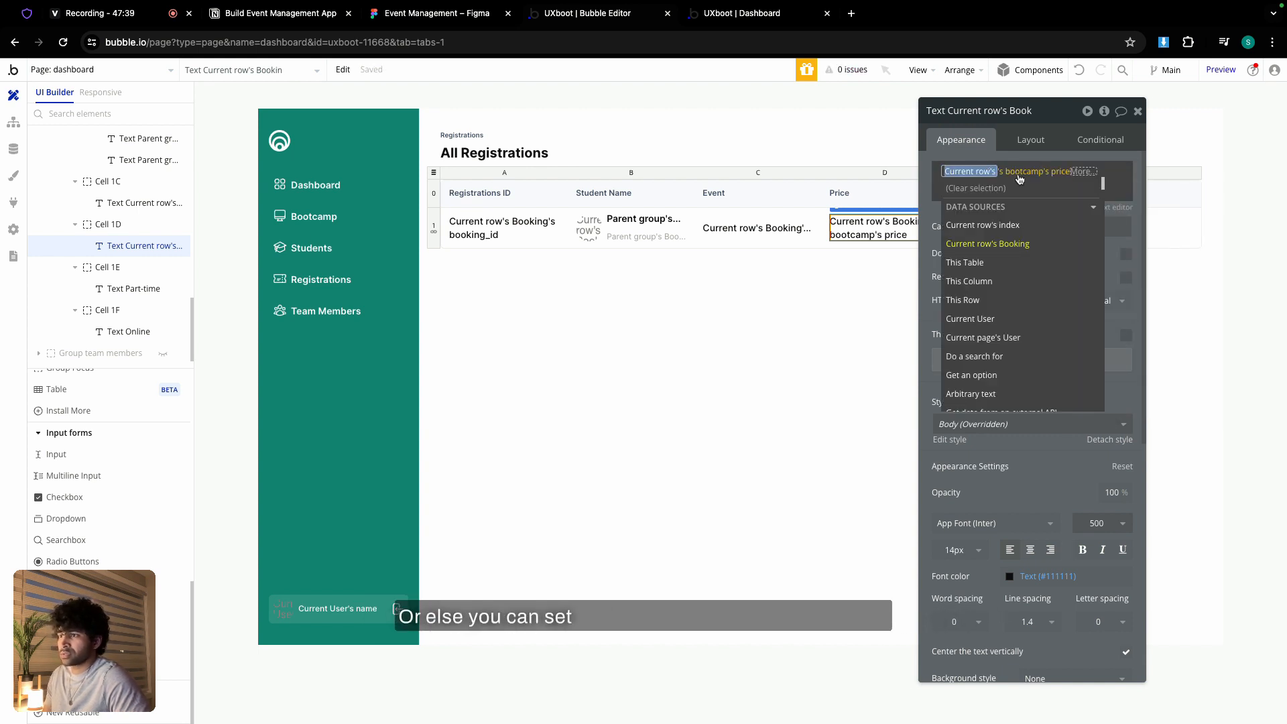
{"action": "left_click", "coordinate": [993, 243]}
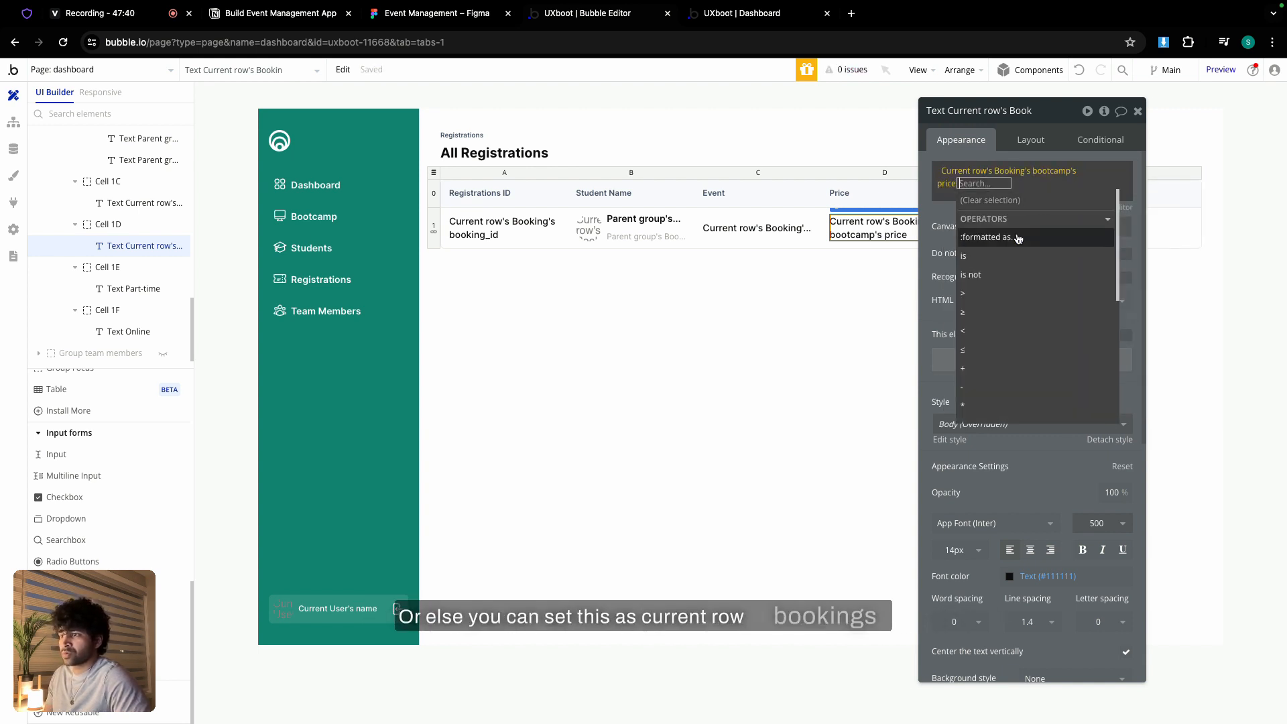
{"action": "left_click", "coordinate": [1053, 173]}
{"action": "scroll", "coordinate": [1072, 302], "scroll_direction": "down", "scroll_amount": 1}
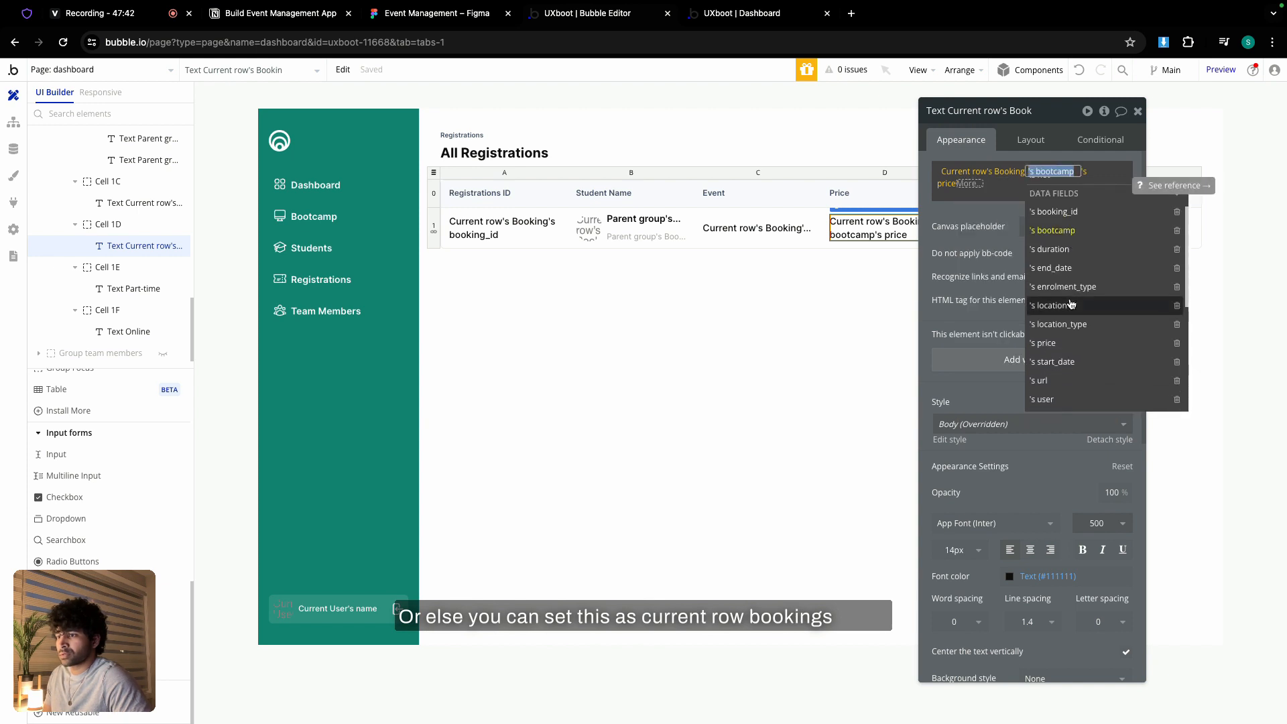
{"action": "left_click", "coordinate": [1056, 342]}
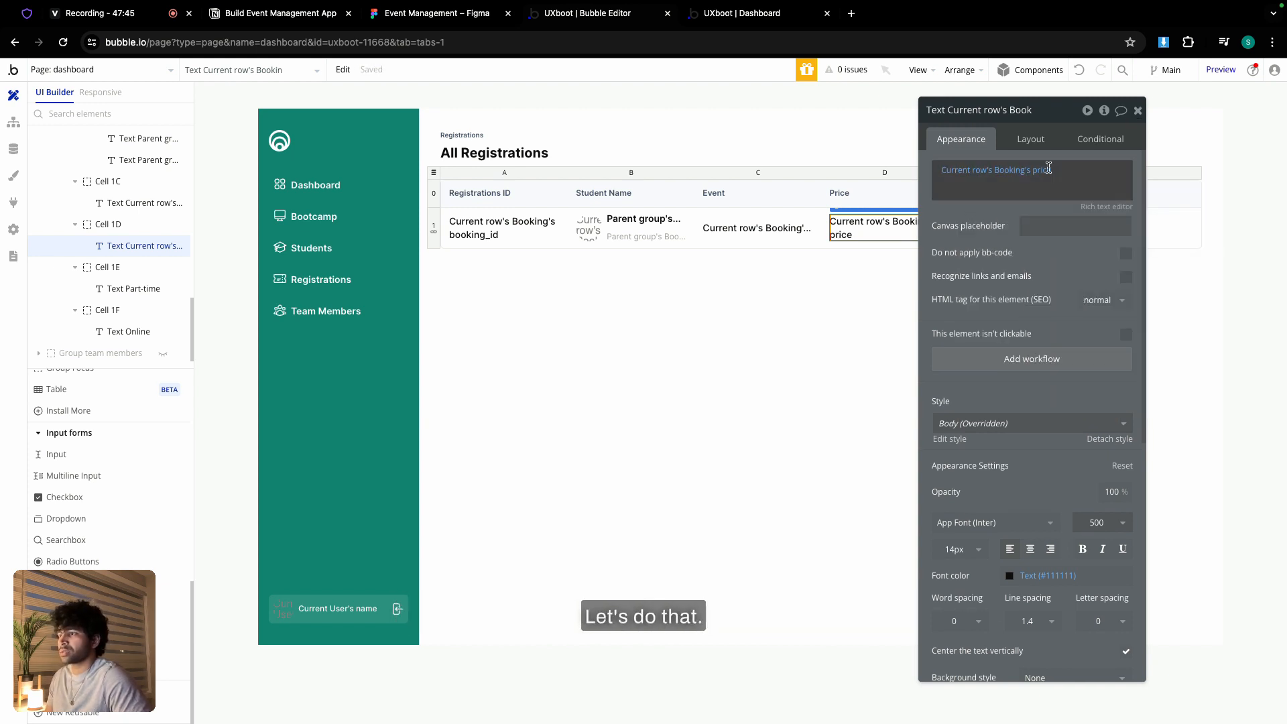
{"action": "left_click_drag", "start_coordinate": [1067, 116], "coordinate": [884, 271]}
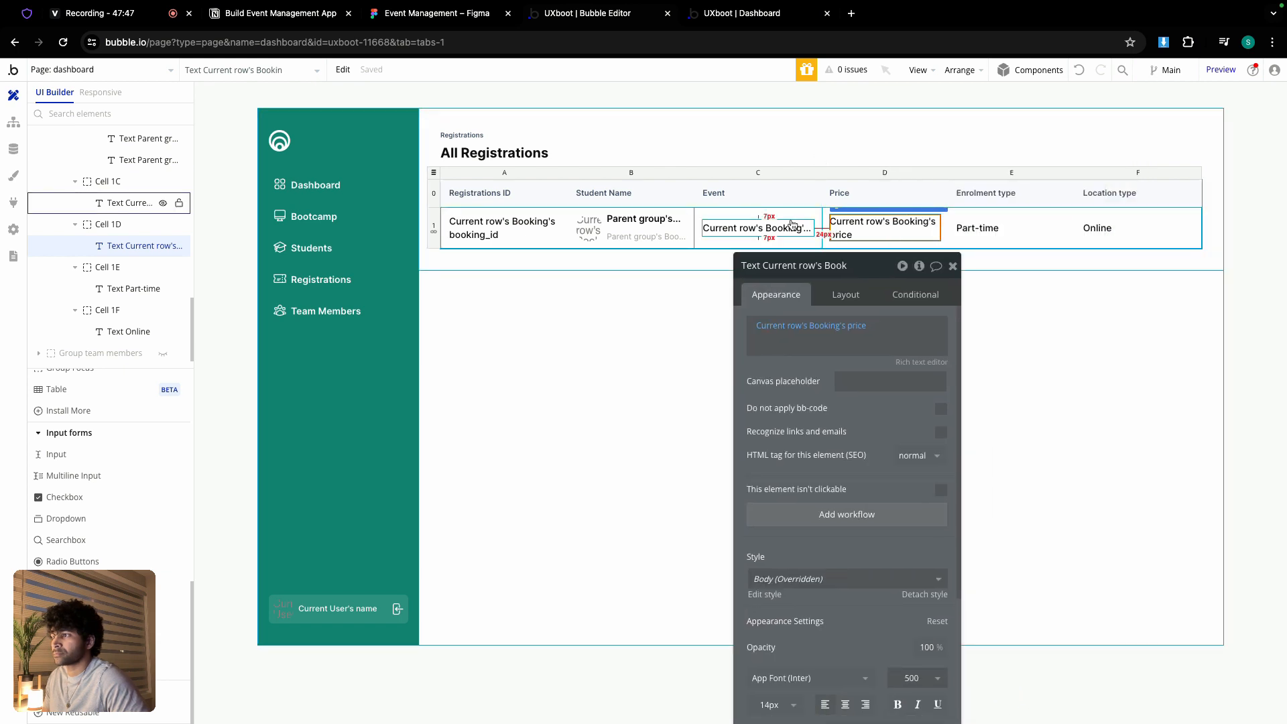
{"action": "left_click", "coordinate": [786, 227]}
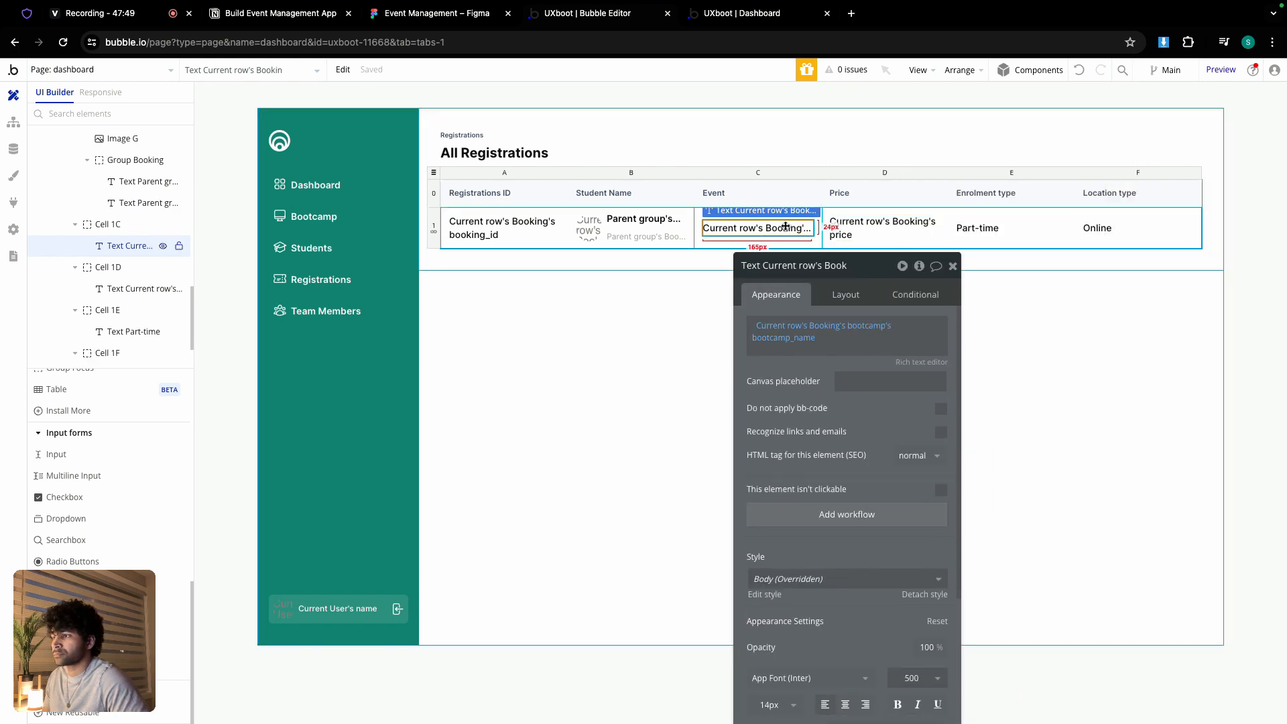
- Replace the Part-time text with Current row's Booking's bootcamp's enrolment_type
{"action": "left_click", "coordinate": [976, 231]}
{"action": "triple_click", "coordinate": [804, 318]}
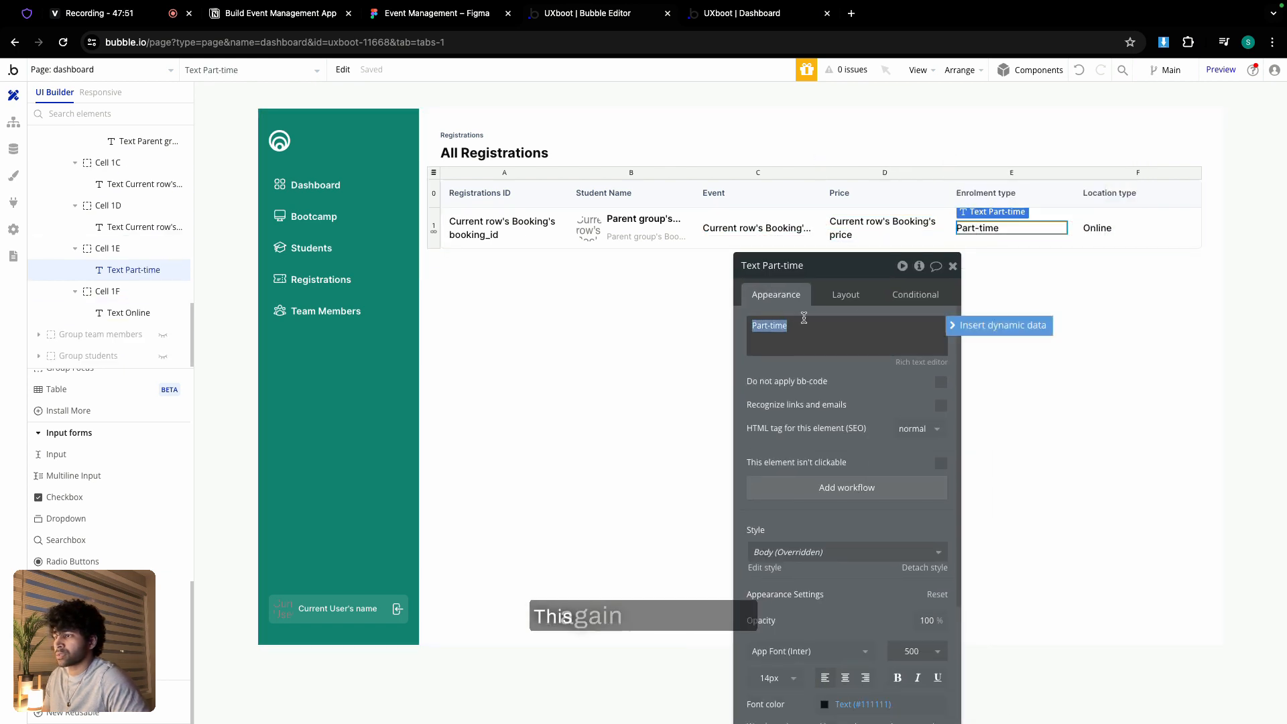
{"action": "left_click", "coordinate": [969, 327]}
{"action": "left_click", "coordinate": [853, 397]}
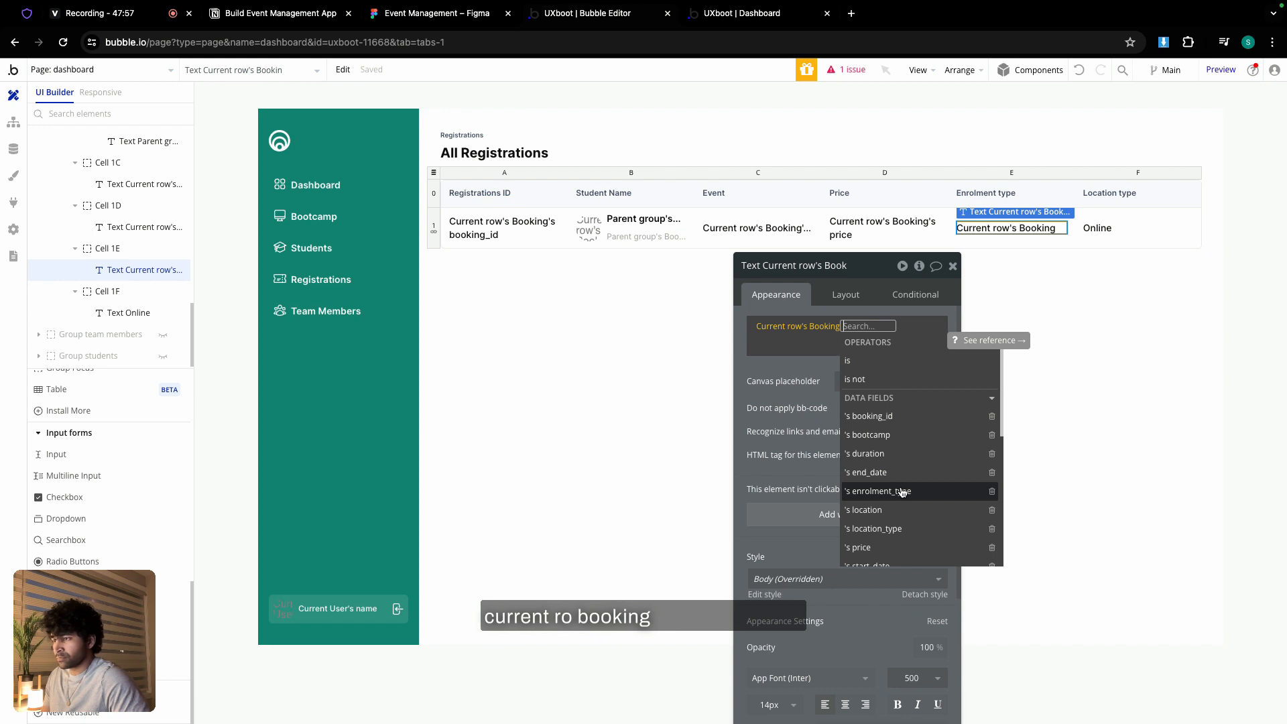
{"action": "left_click", "coordinate": [885, 435]}
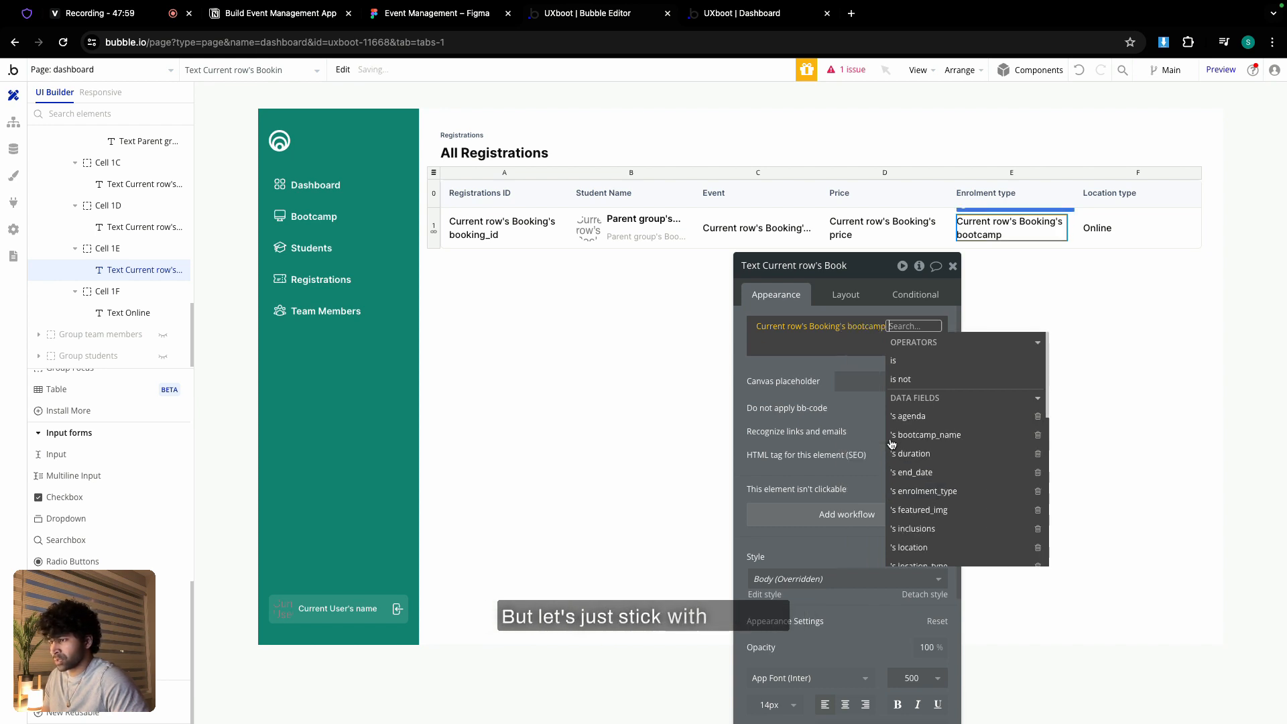
{"action": "left_click", "coordinate": [924, 490]}
- Route Price back through the booking's bootcamp's price and recheck the Event expression
{"action": "left_click", "coordinate": [868, 228]}
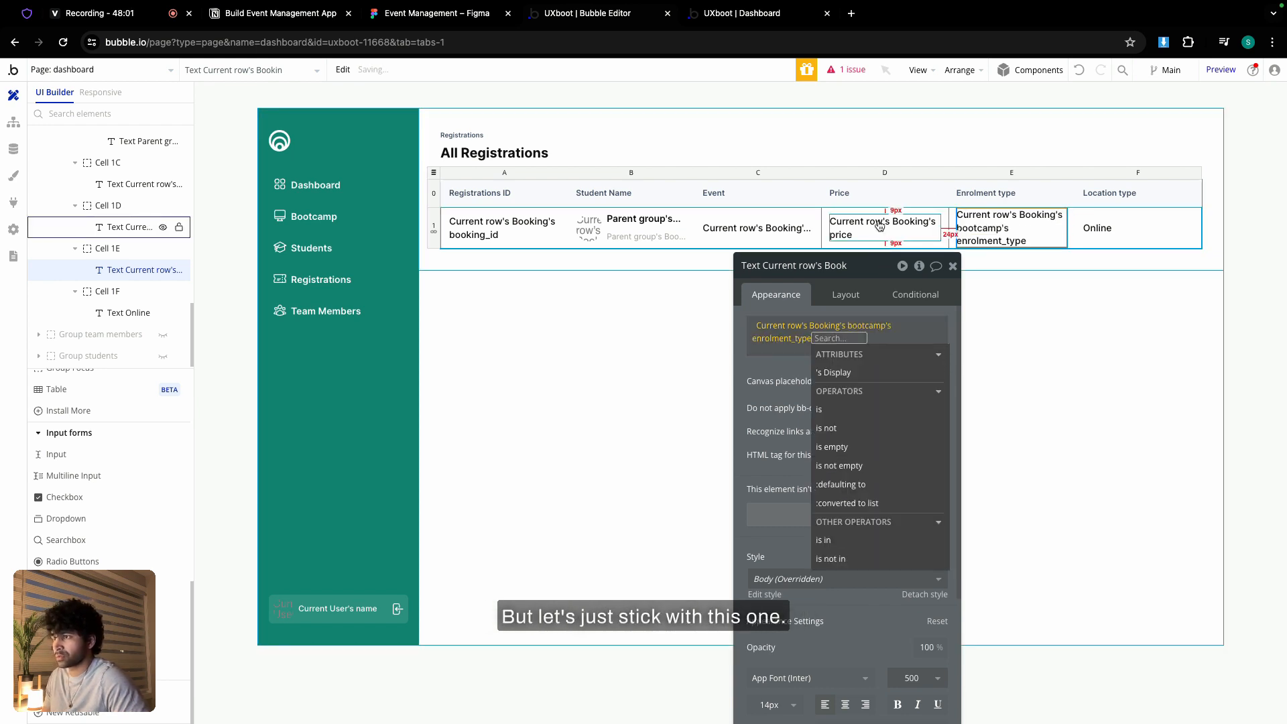
{"action": "left_click", "coordinate": [846, 325]}
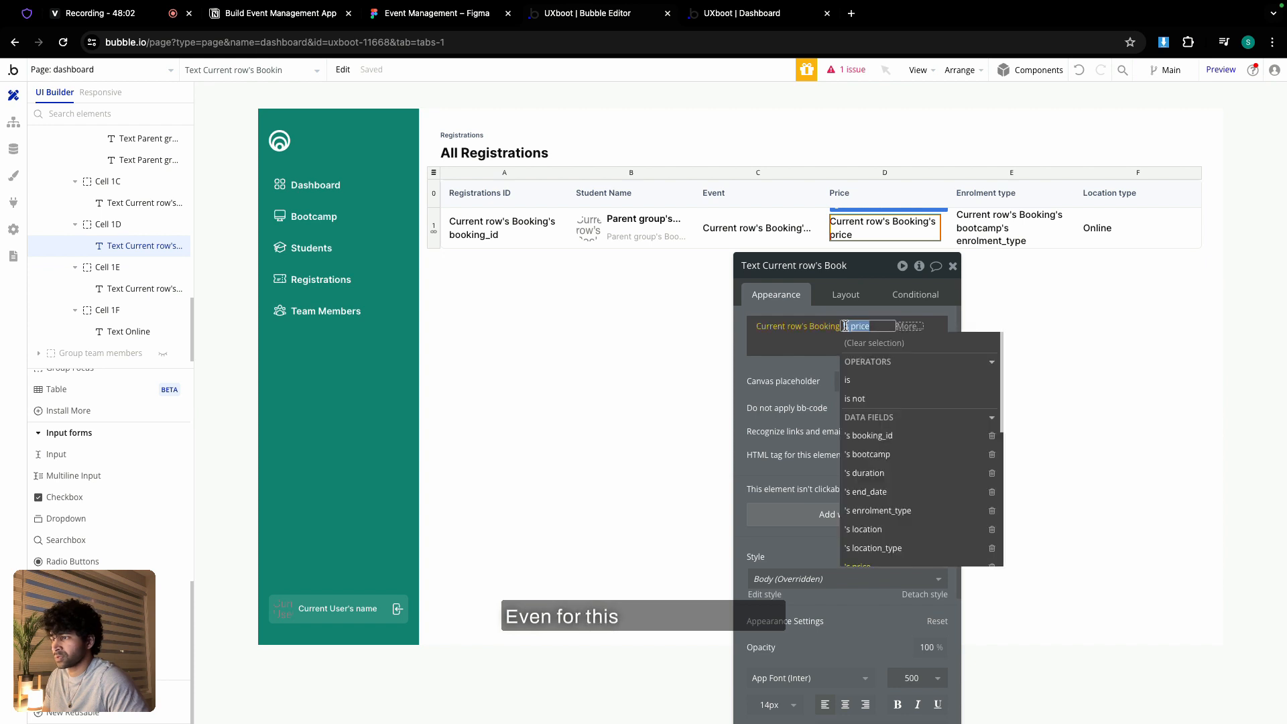
{"action": "left_click", "coordinate": [877, 454]}
{"action": "left_click", "coordinate": [892, 509]}
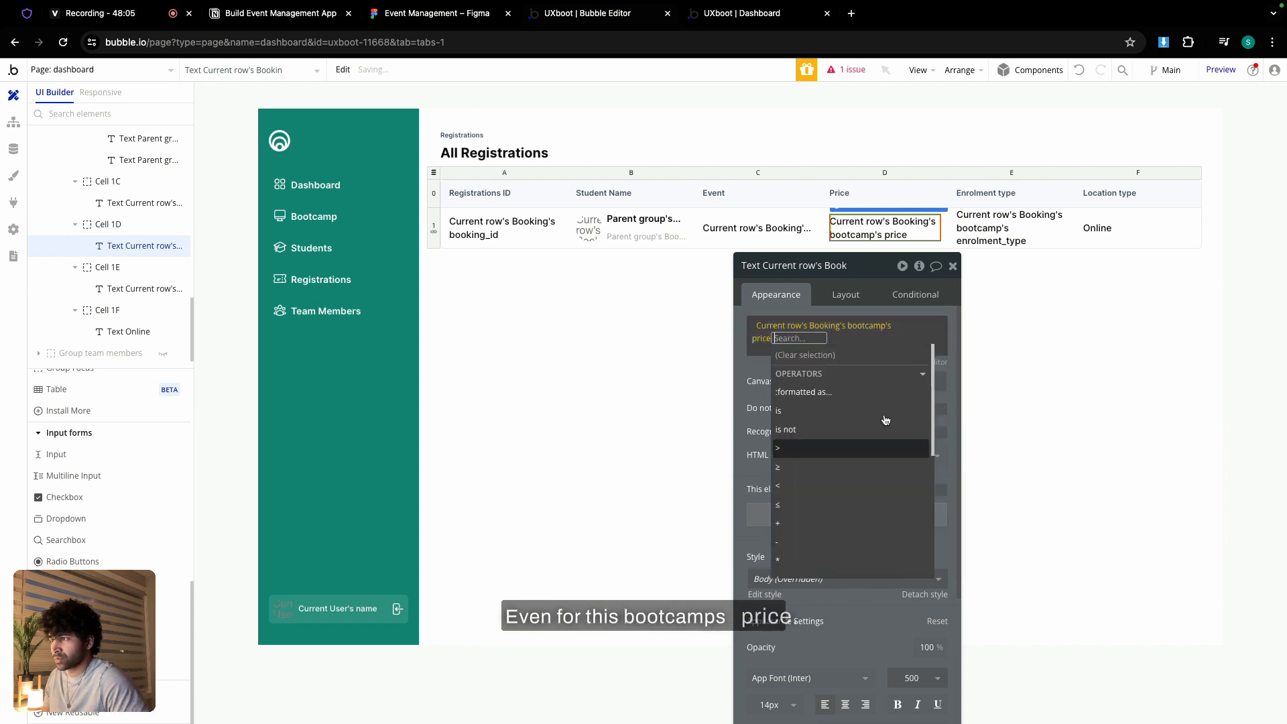
{"action": "left_click", "coordinate": [757, 228]}
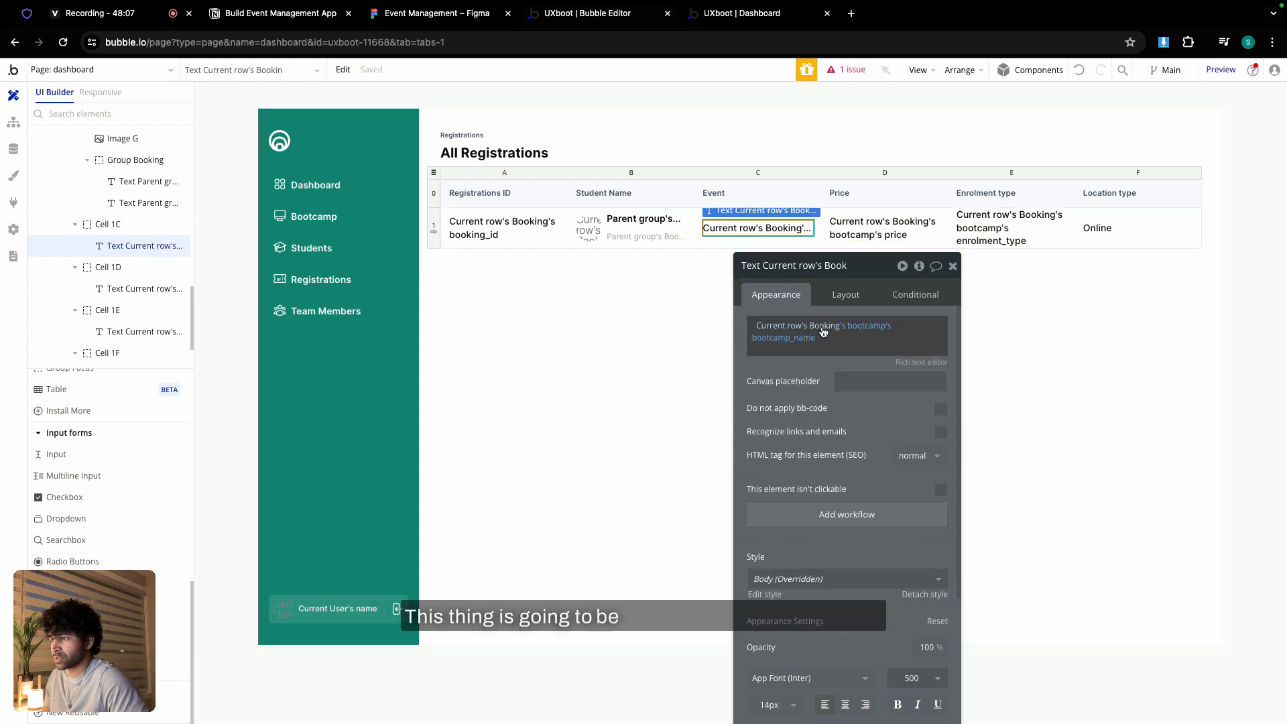
{"action": "left_click", "coordinate": [865, 329]}
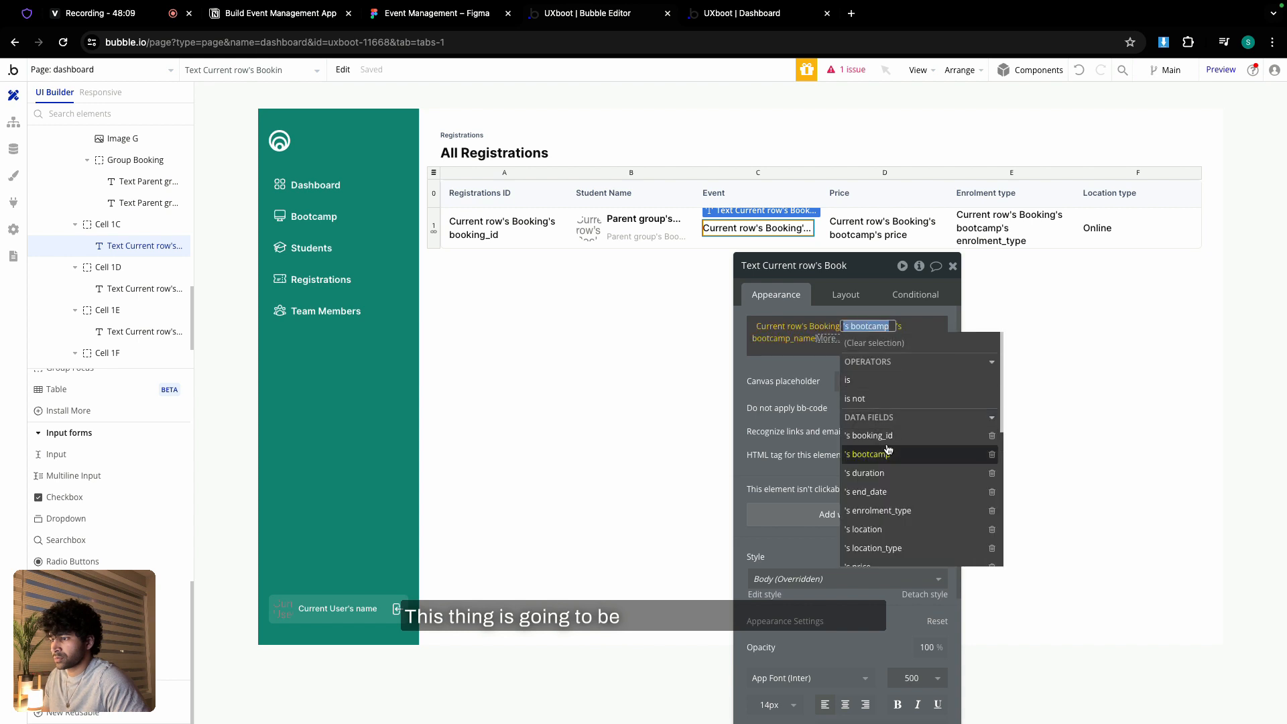
- Replace the Online text with Current row's Booking's bootcamp's location_type's Display
{"action": "left_click", "coordinate": [794, 366]}
{"action": "left_click", "coordinate": [1097, 228]}
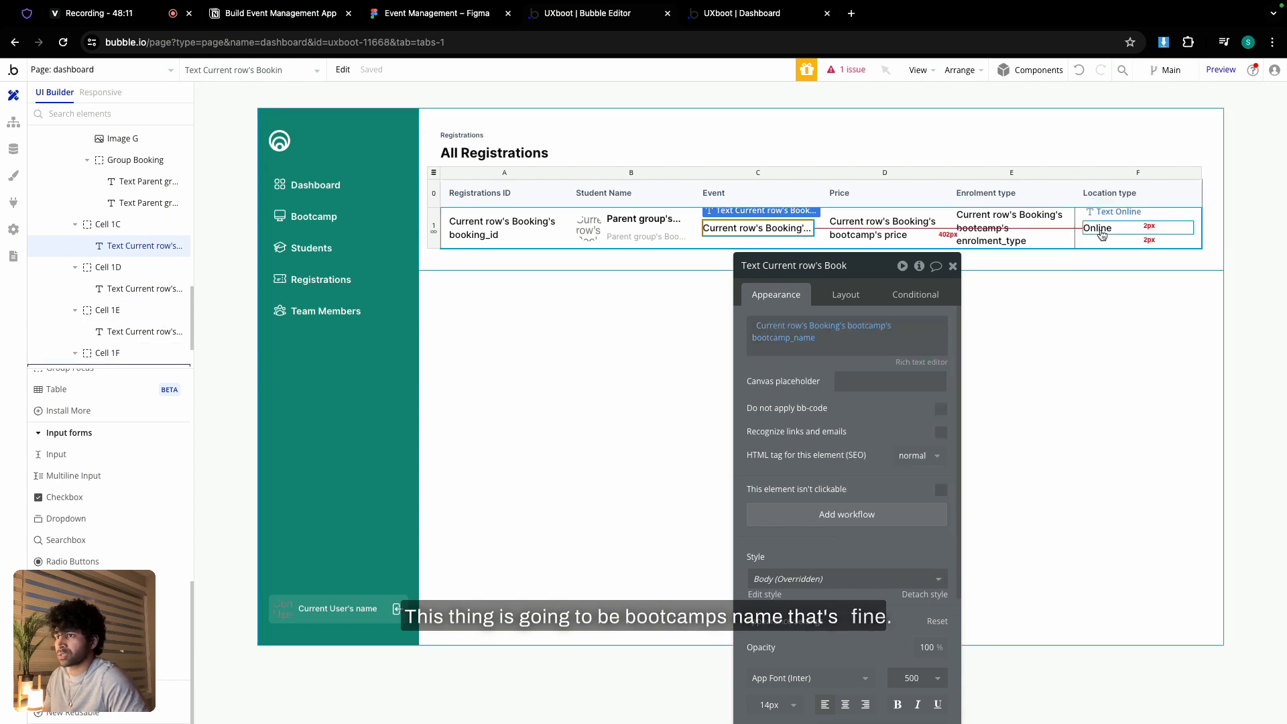
{"action": "double_click", "coordinate": [766, 329]}
{"action": "left_click", "coordinate": [1025, 329]}
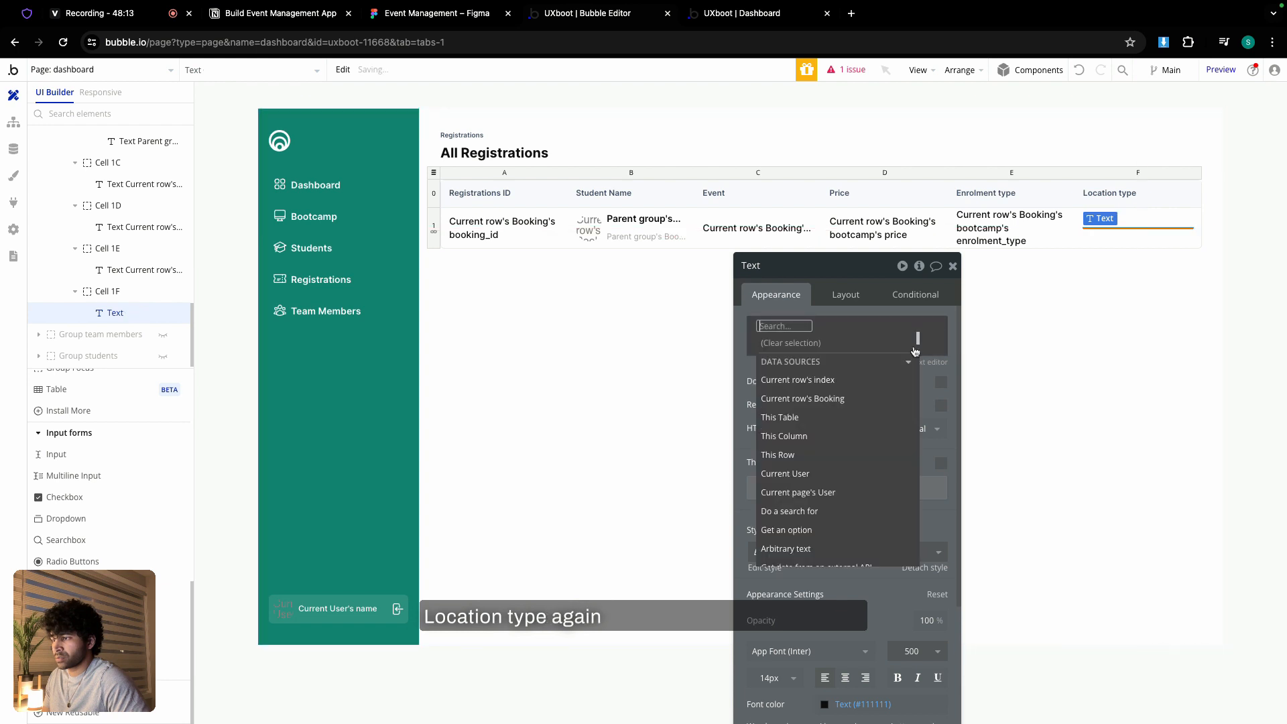
{"action": "left_click", "coordinate": [836, 400]}
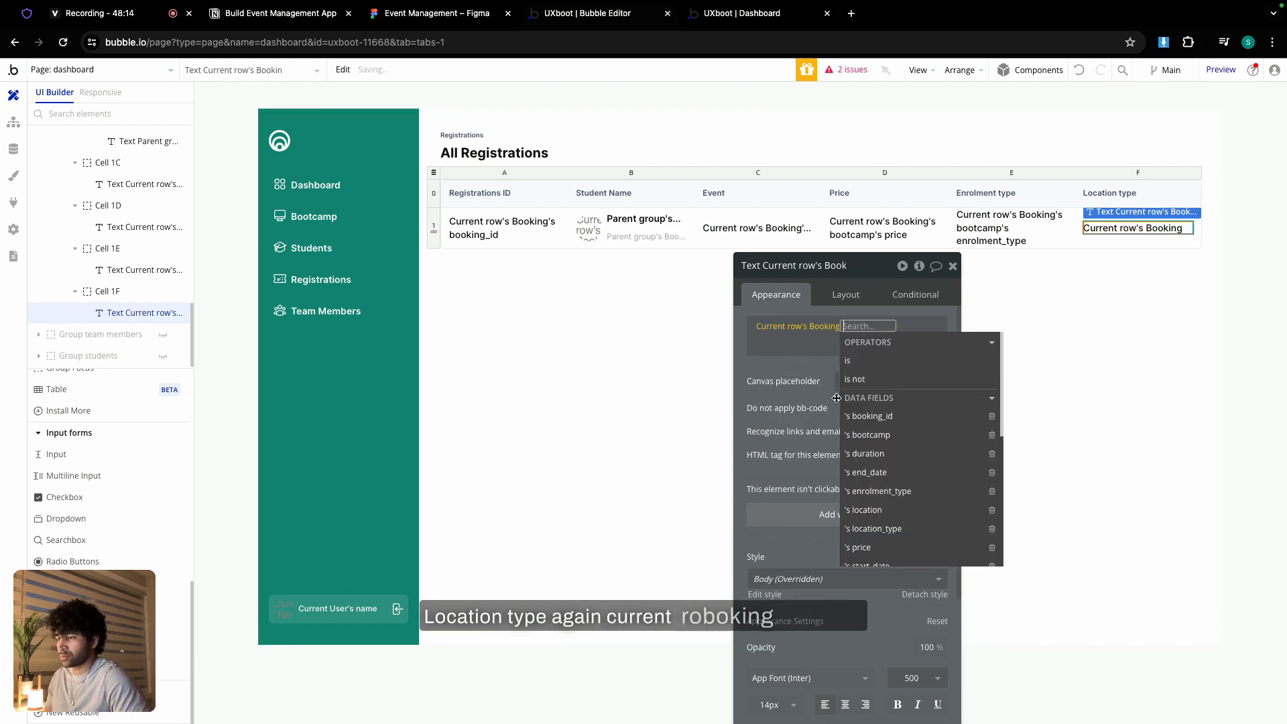
{"action": "left_click", "coordinate": [897, 437]}
{"action": "scroll", "coordinate": [934, 513], "scroll_direction": "down", "scroll_amount": 1}
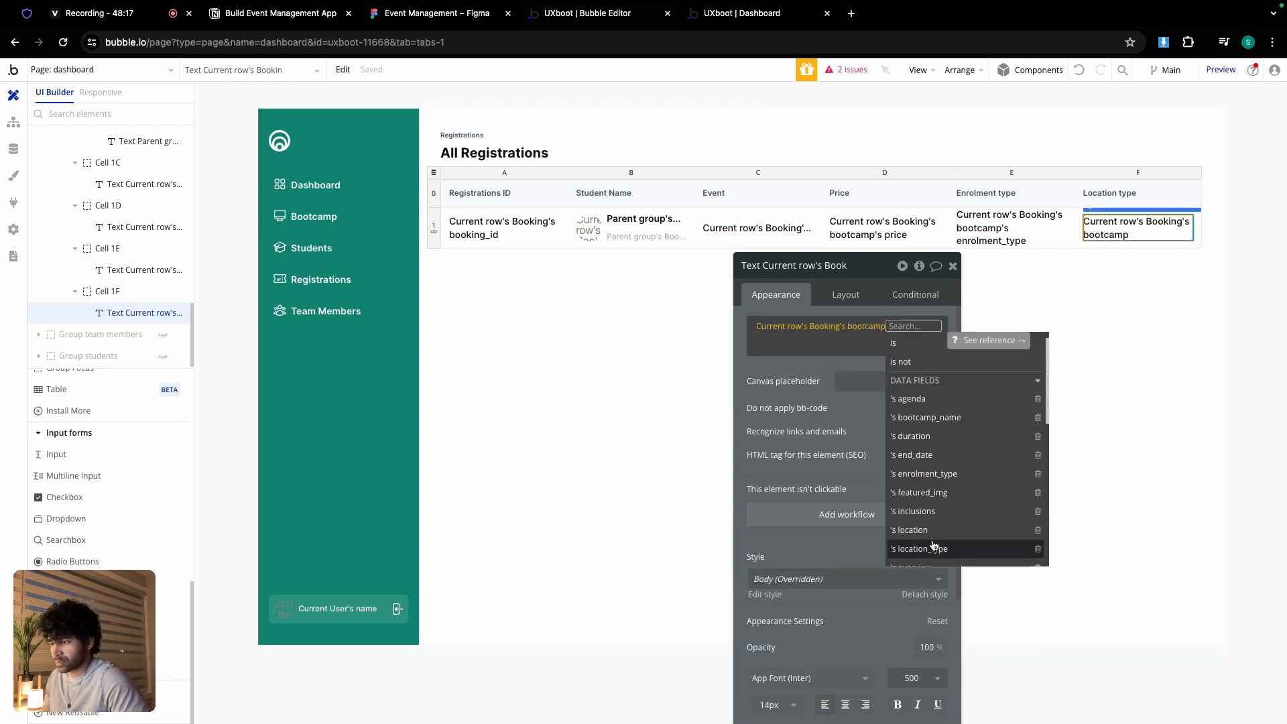
{"action": "left_click", "coordinate": [933, 548]}
{"action": "left_click", "coordinate": [850, 374]}
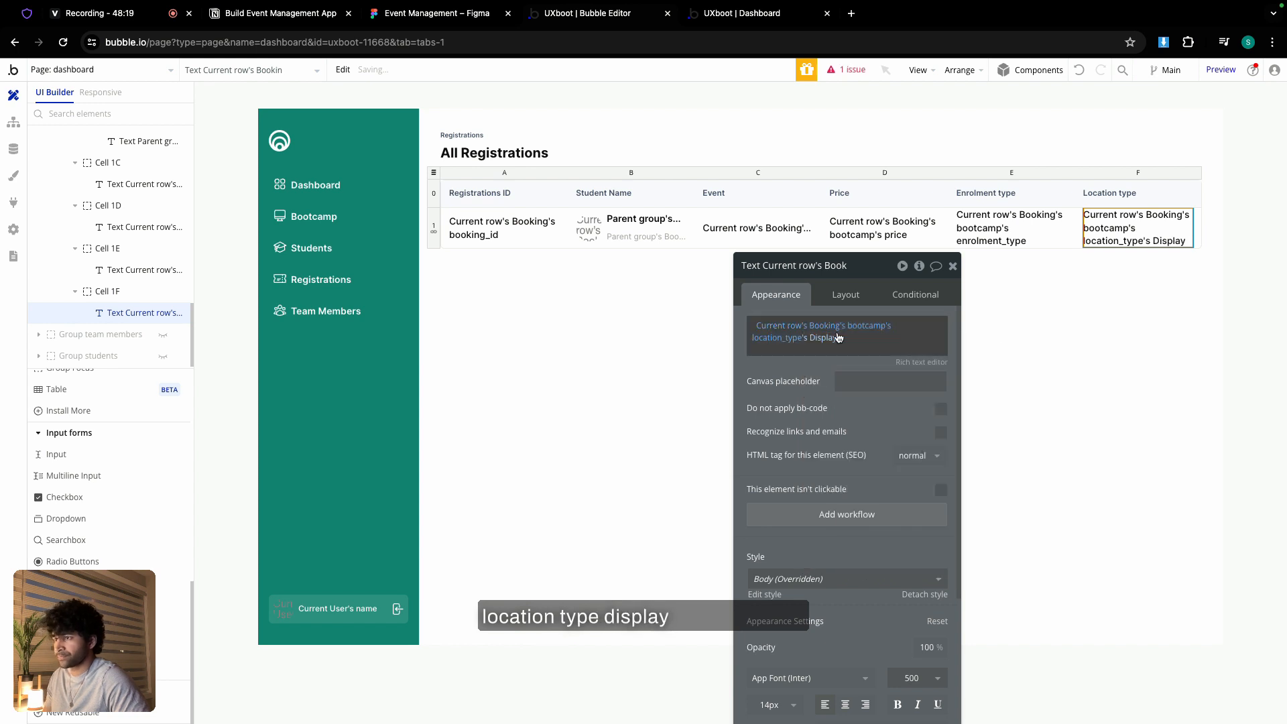
{"action": "left_click", "coordinate": [953, 267]}
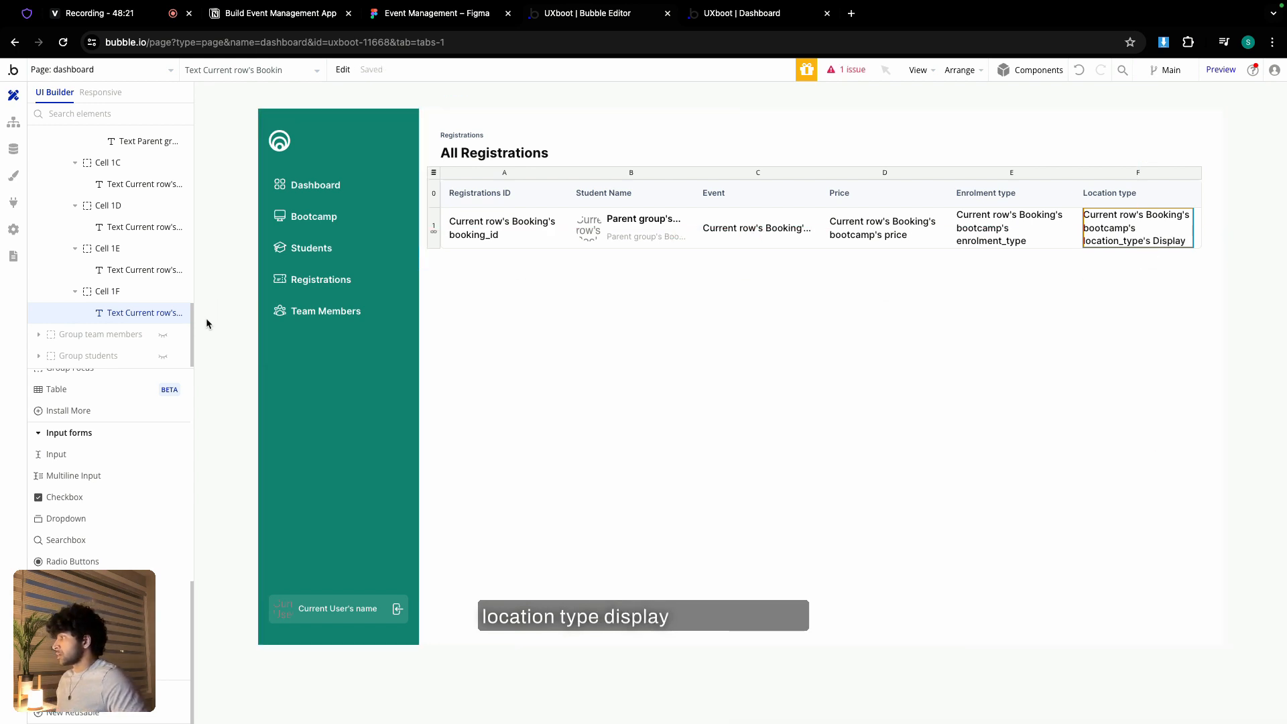
{"action": "scroll", "coordinate": [98, 283], "scroll_direction": "up", "scroll_amount": 9}
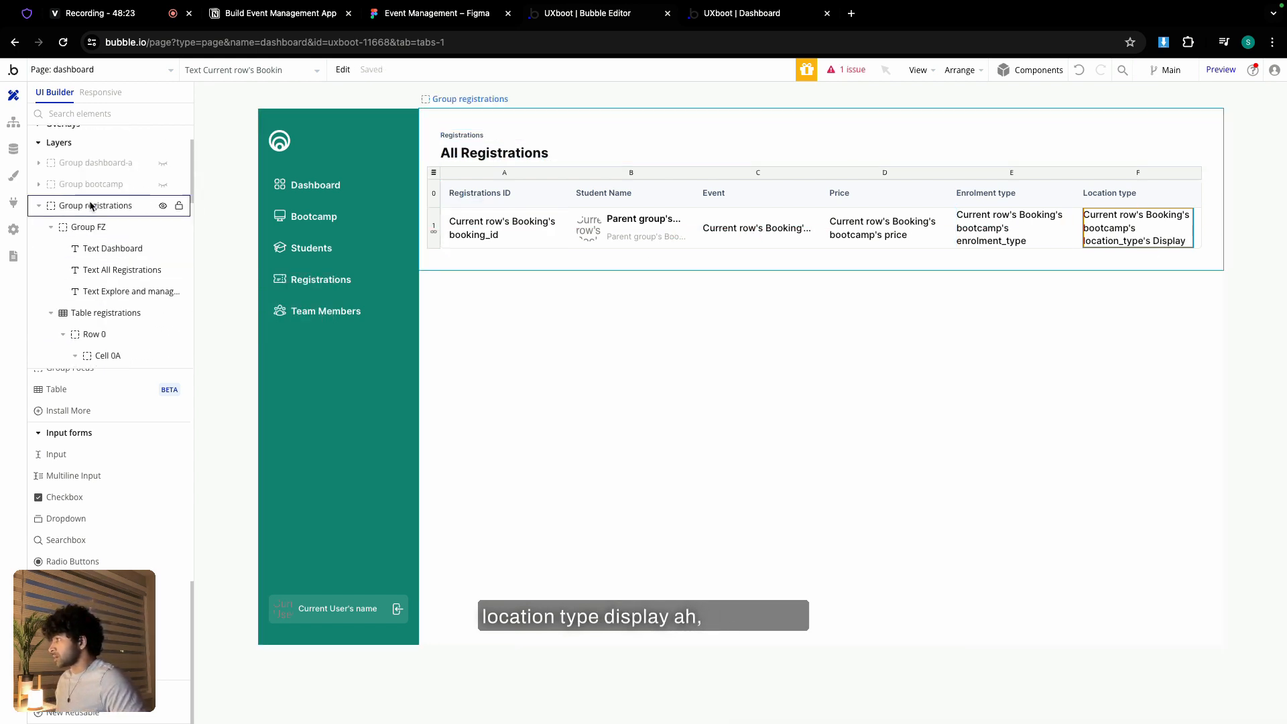
- Hide Group registrations, unhide Group students, and make the All Students table list Users
{"action": "left_click", "coordinate": [160, 207]}
{"action": "left_click", "coordinate": [40, 209]}
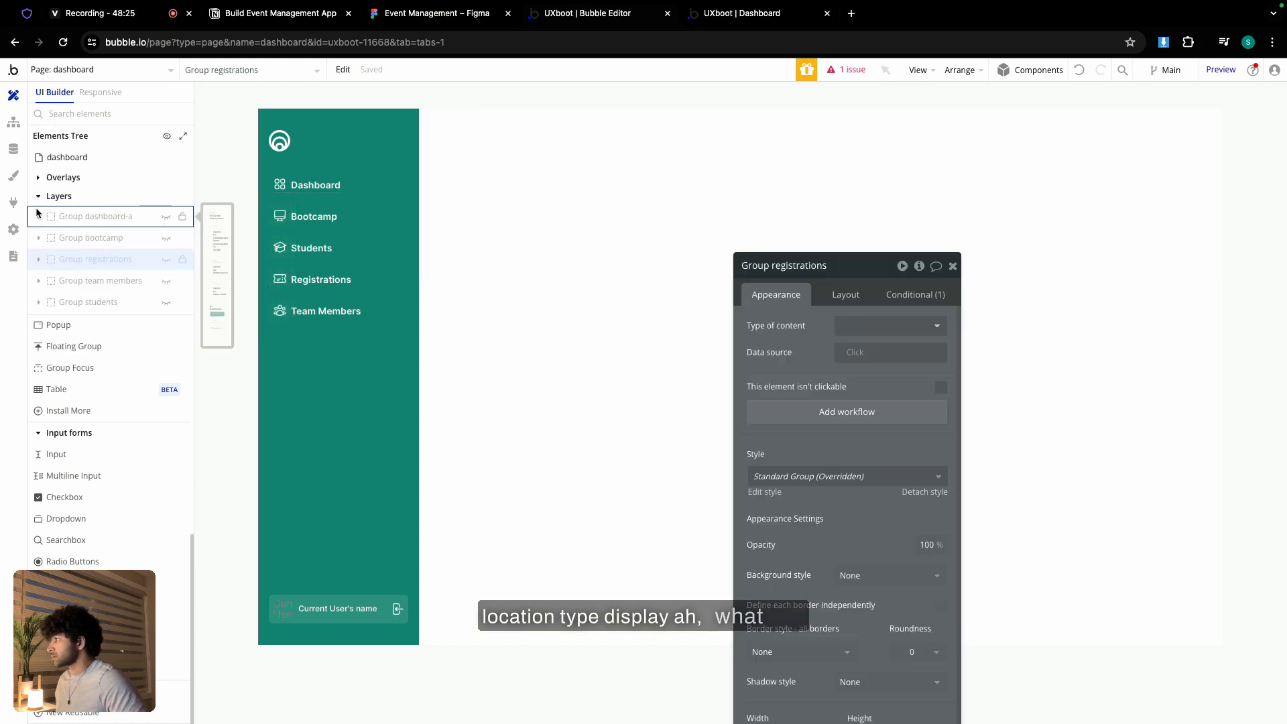
{"action": "left_click", "coordinate": [167, 302]}
{"action": "left_click", "coordinate": [442, 195]}
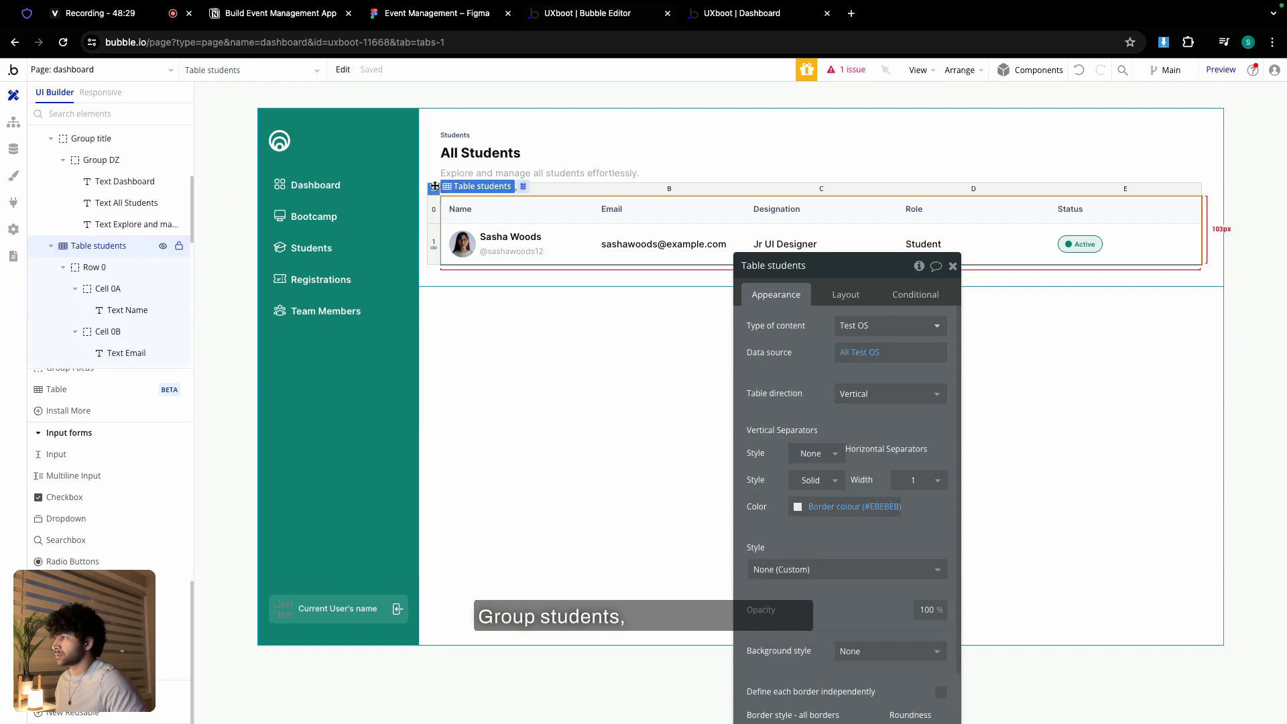
{"action": "left_click", "coordinate": [864, 327]}
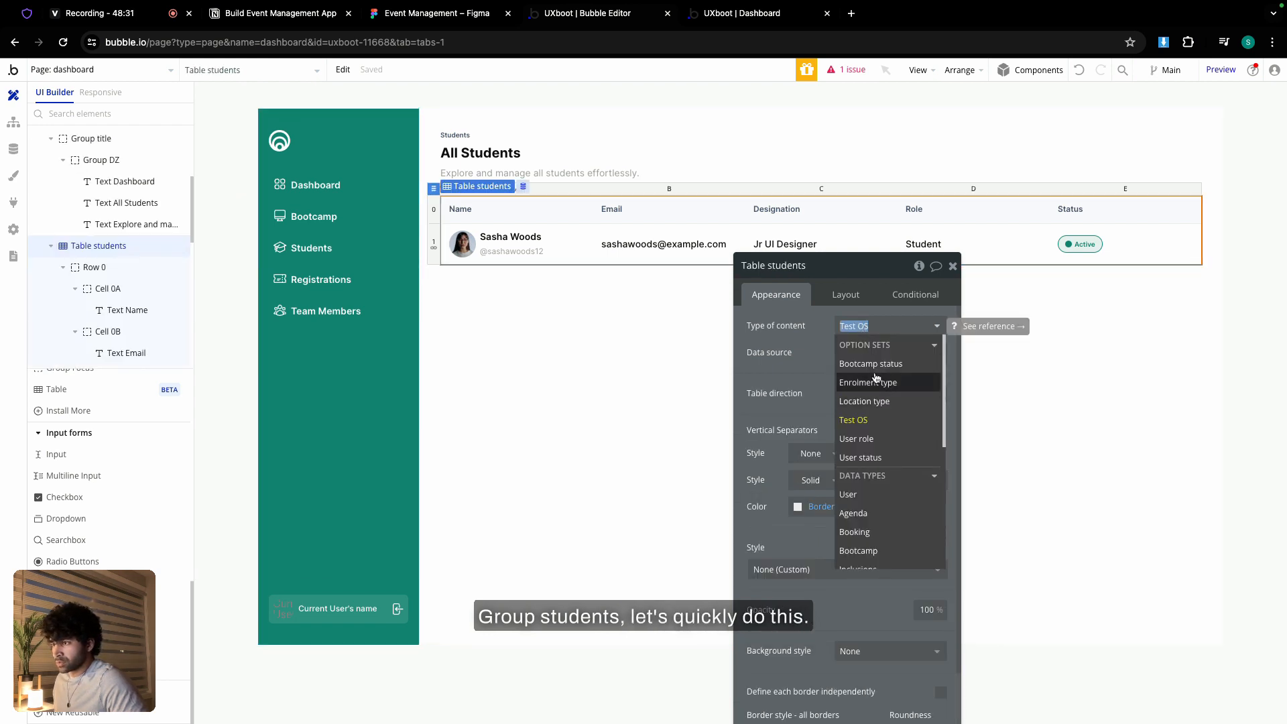
{"action": "left_click", "coordinate": [868, 494]}
{"action": "left_click", "coordinate": [872, 353]}
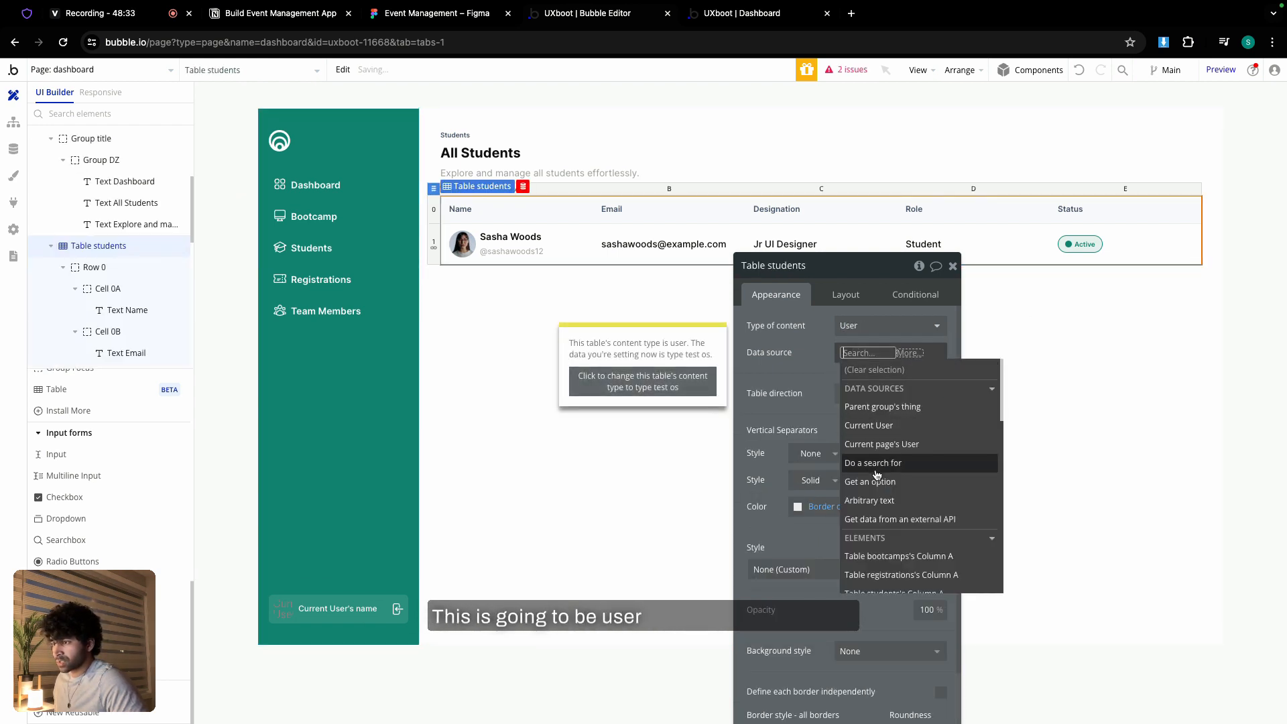
{"action": "left_click", "coordinate": [858, 447]}
- Set the table's data source to Search for Users with user_role = Team member
{"action": "left_click", "coordinate": [648, 299]}
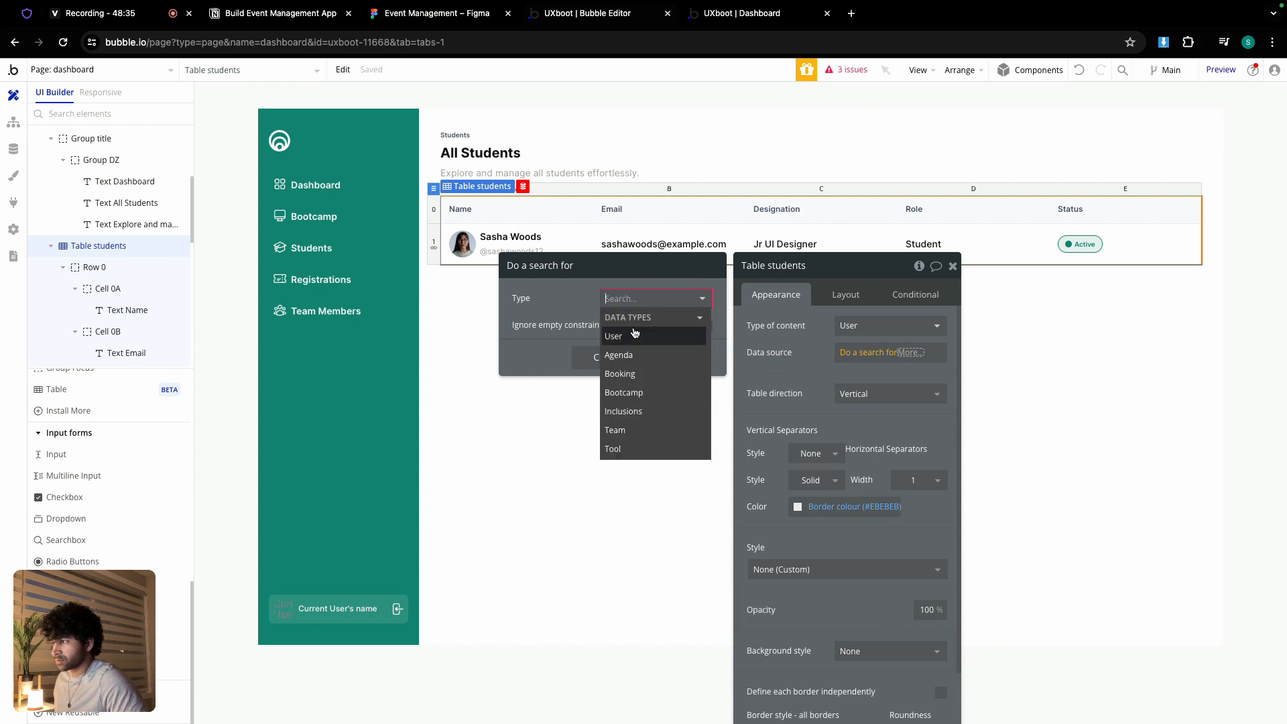
{"action": "left_click", "coordinate": [623, 333]}
{"action": "left_click", "coordinate": [590, 335]}
{"action": "left_click", "coordinate": [519, 329]}
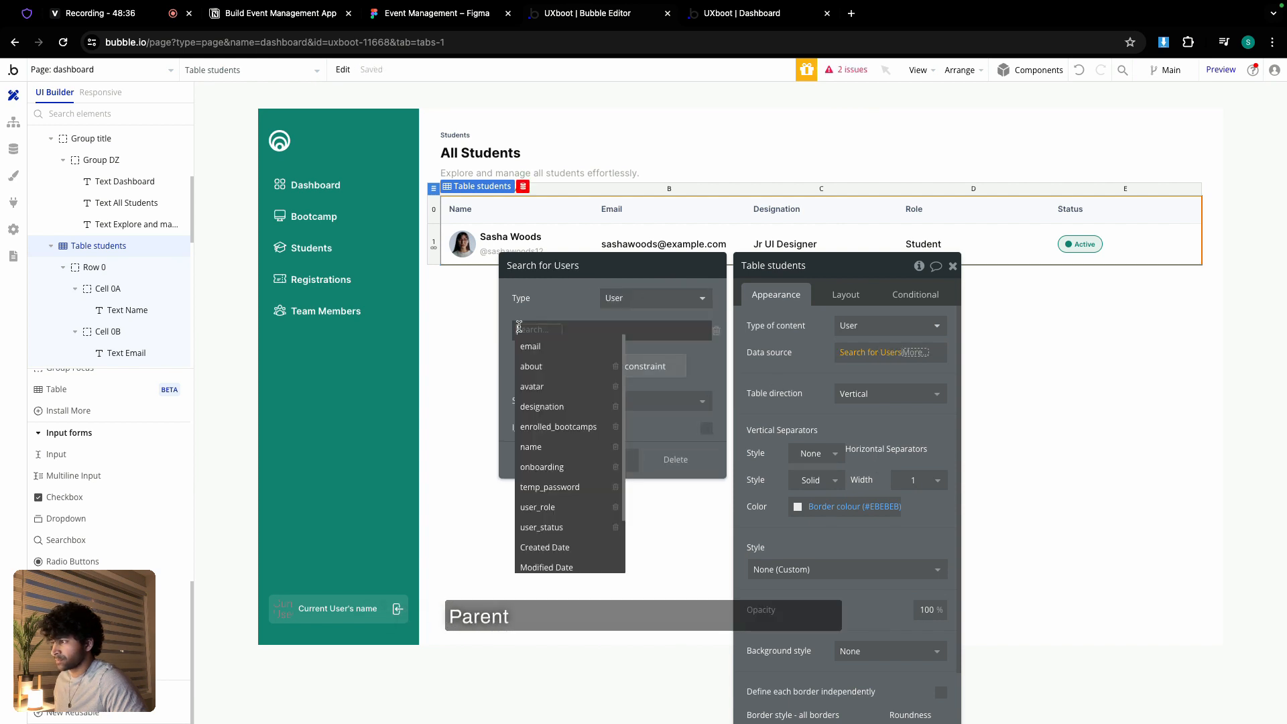
{"action": "left_click", "coordinate": [539, 508]}
{"action": "left_click", "coordinate": [562, 330]}
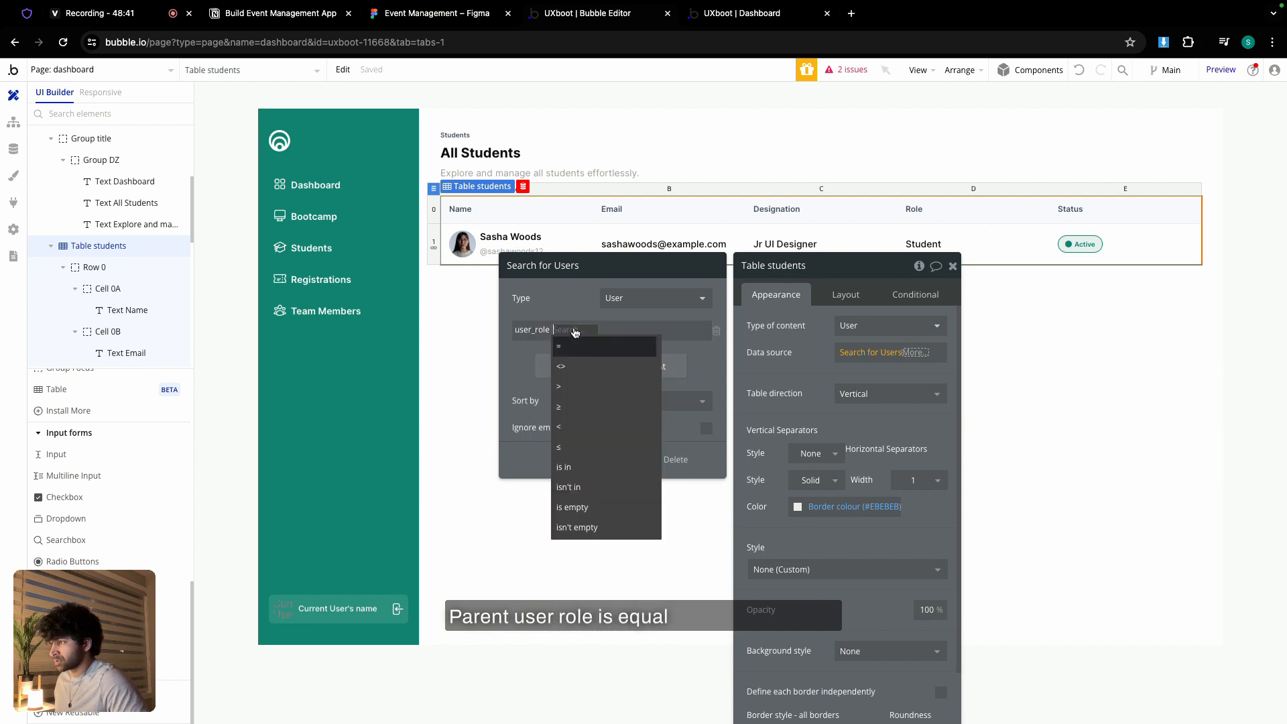
{"action": "left_click", "coordinate": [575, 345]}
{"action": "left_click", "coordinate": [576, 331]}
{"action": "left_click", "coordinate": [600, 383]}
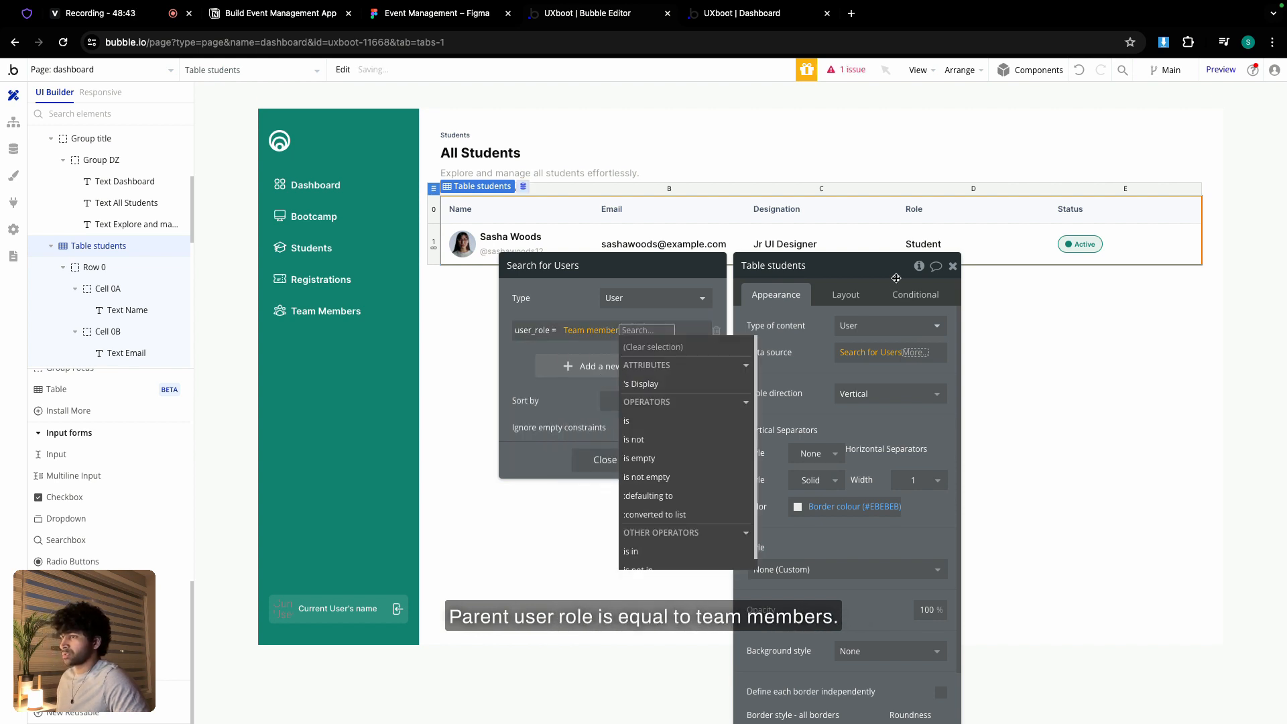
{"action": "left_click", "coordinate": [598, 390]}
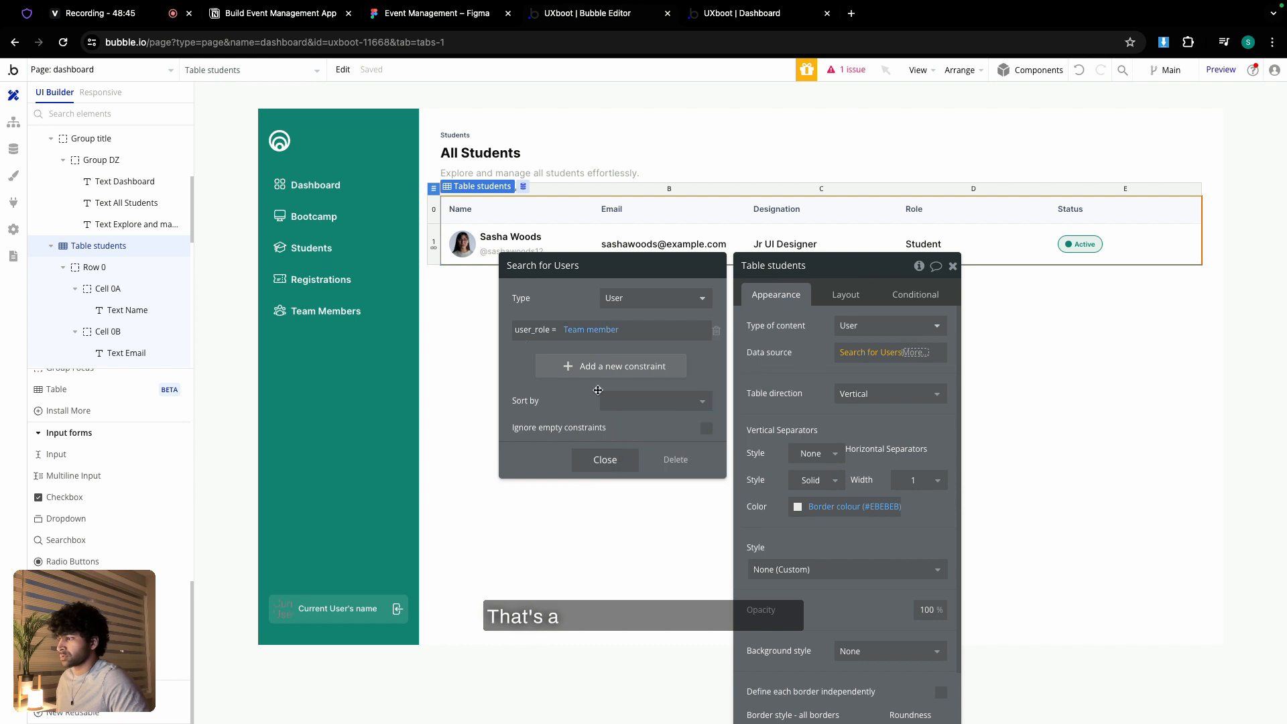
{"action": "left_click", "coordinate": [613, 457]}
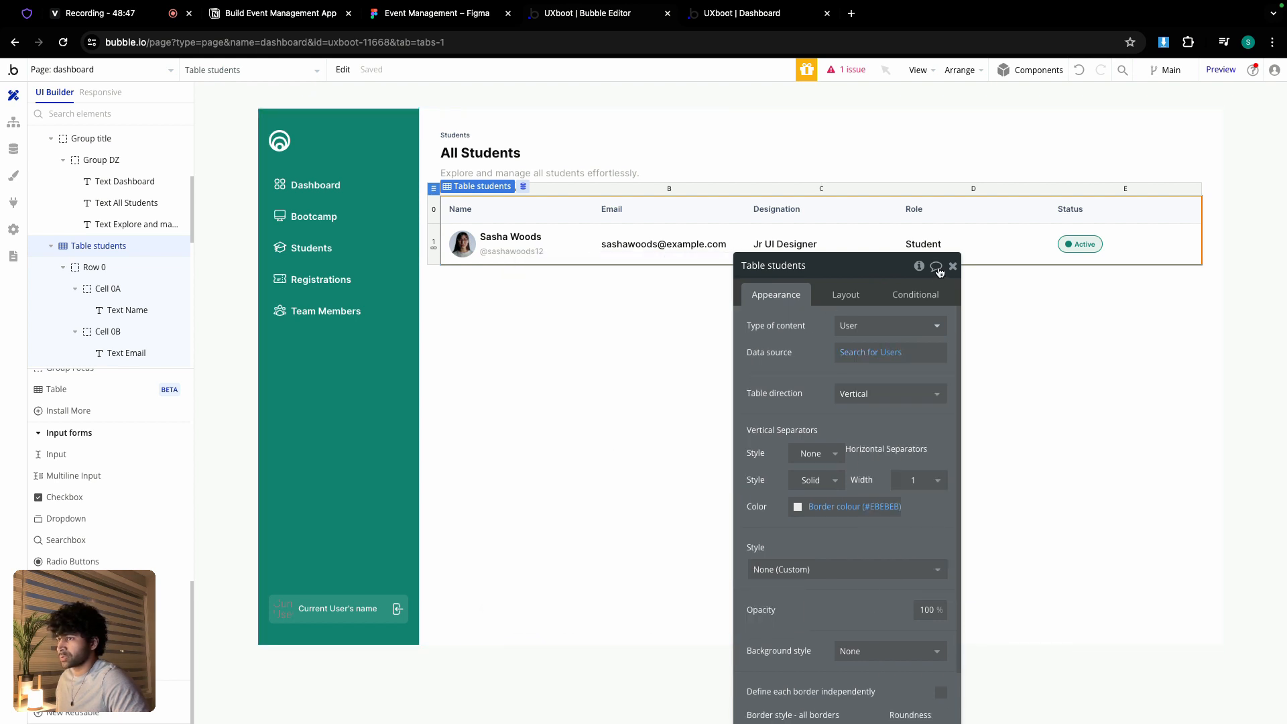
{"action": "left_click", "coordinate": [953, 266]}
- Set Group User's content type to User and bind the name text to Current row's User's name
{"action": "double_click", "coordinate": [541, 246]}
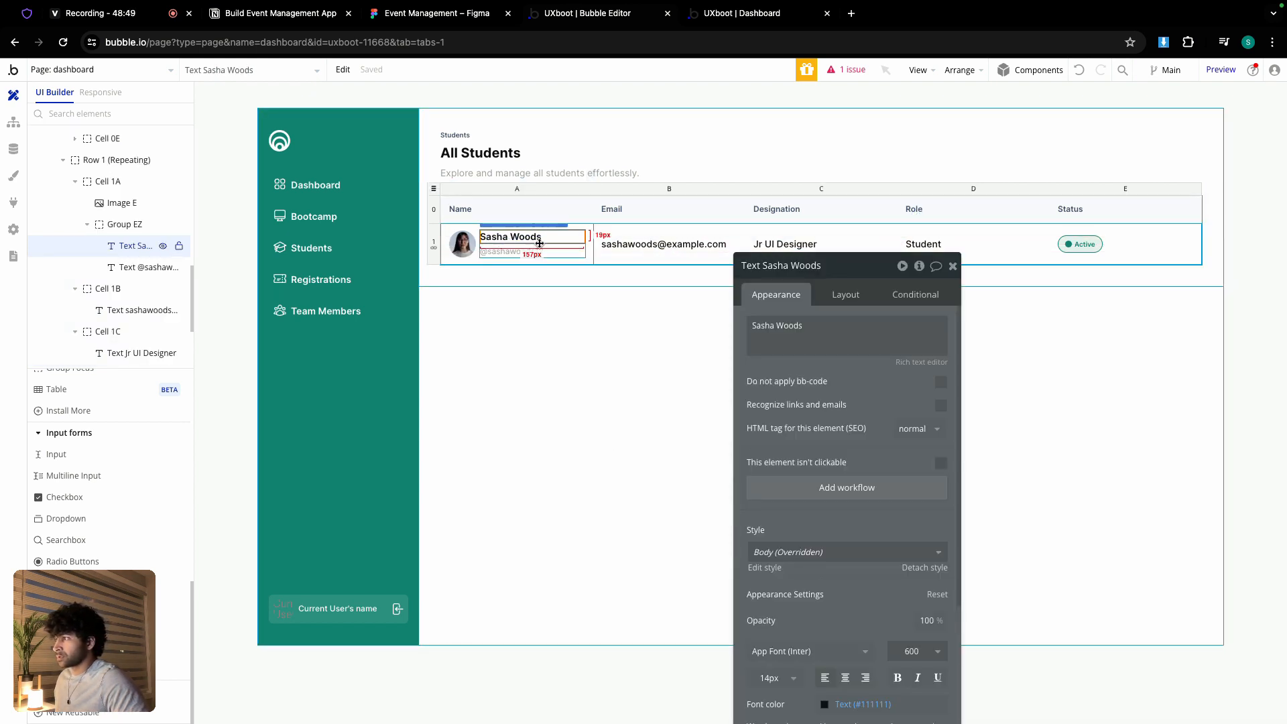
{"action": "left_click", "coordinate": [537, 249]}
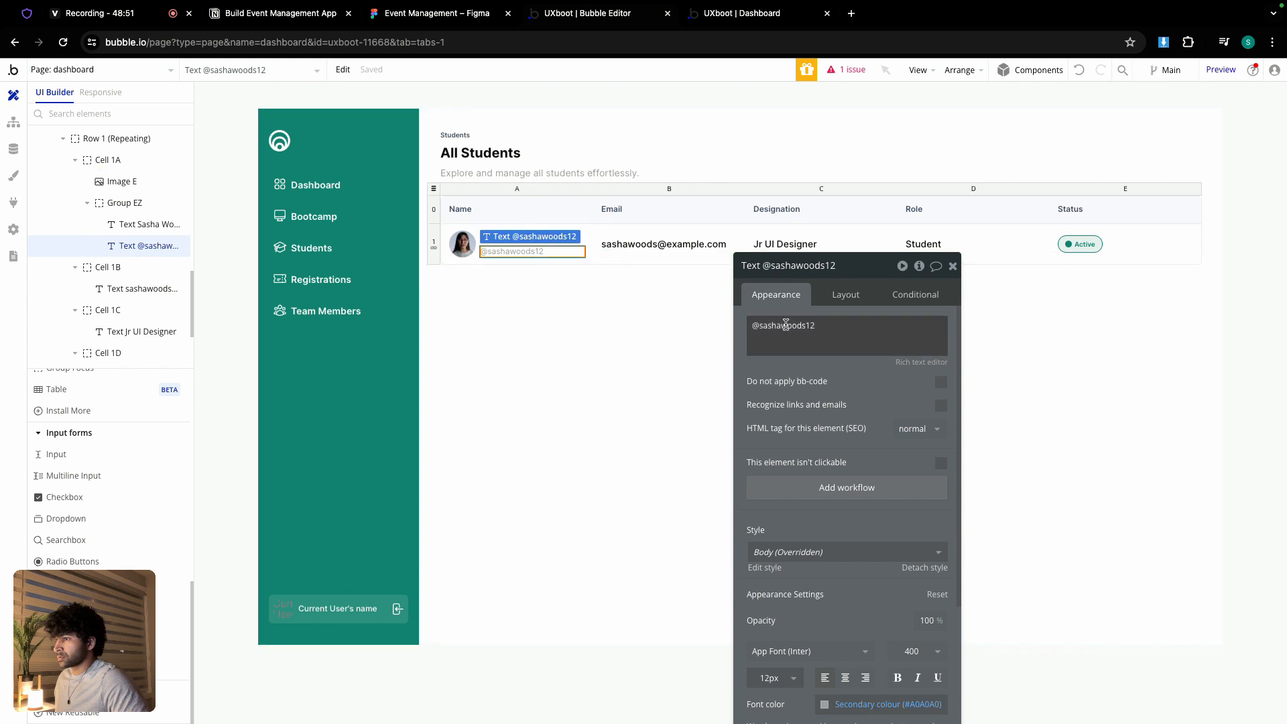
{"action": "left_click", "coordinate": [674, 321]}
{"action": "left_click", "coordinate": [508, 248]}
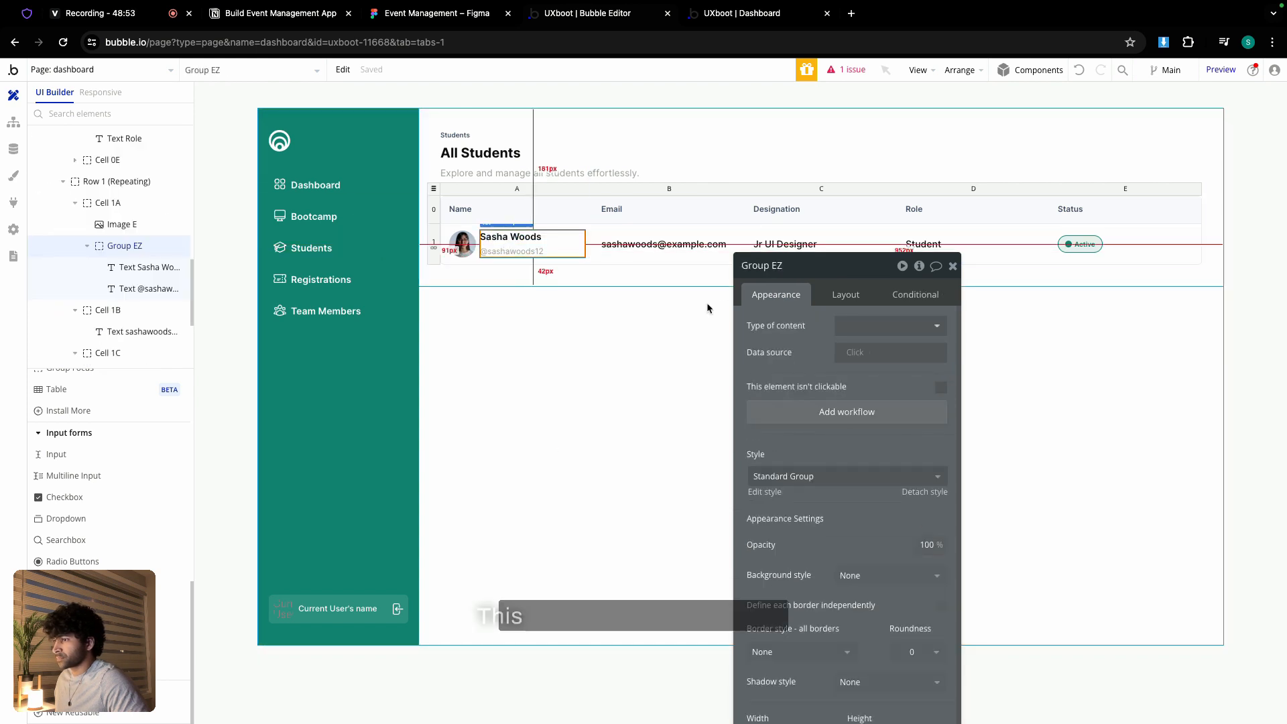
{"action": "left_click", "coordinate": [926, 326]}
{"action": "left_click", "coordinate": [848, 514]}
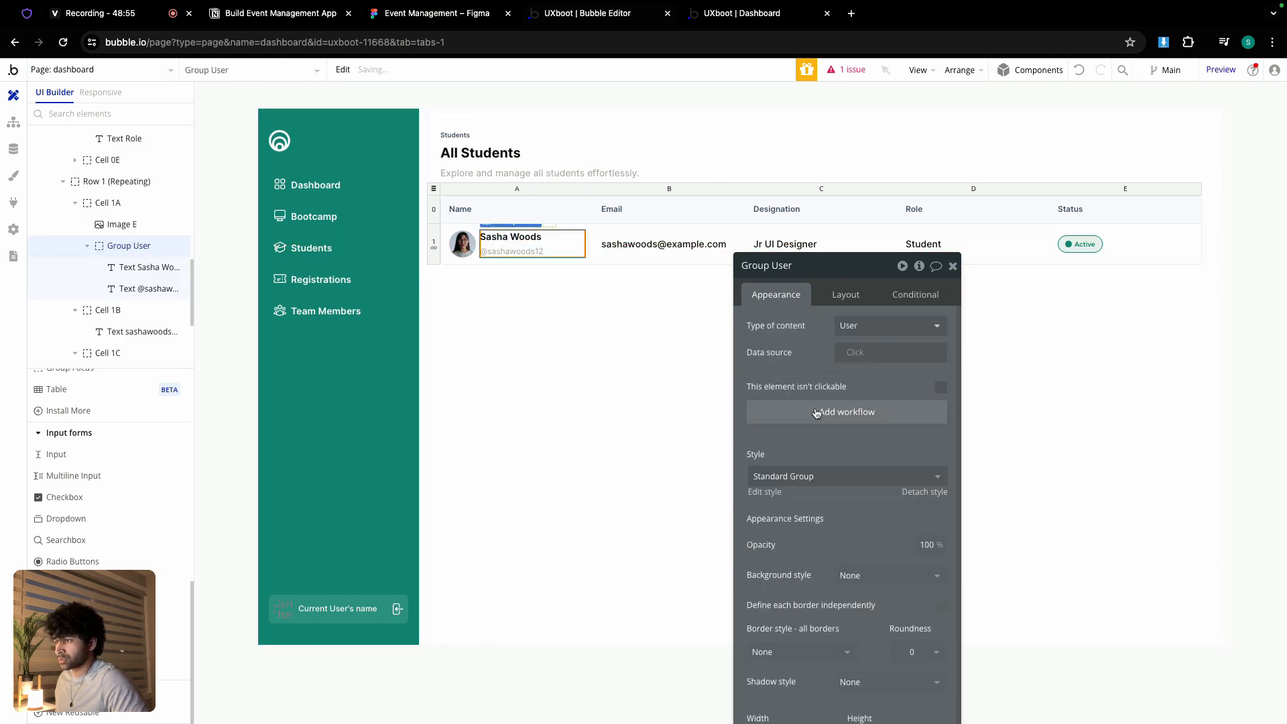
{"action": "left_click", "coordinate": [513, 236]}
{"action": "triple_click", "coordinate": [832, 326]}
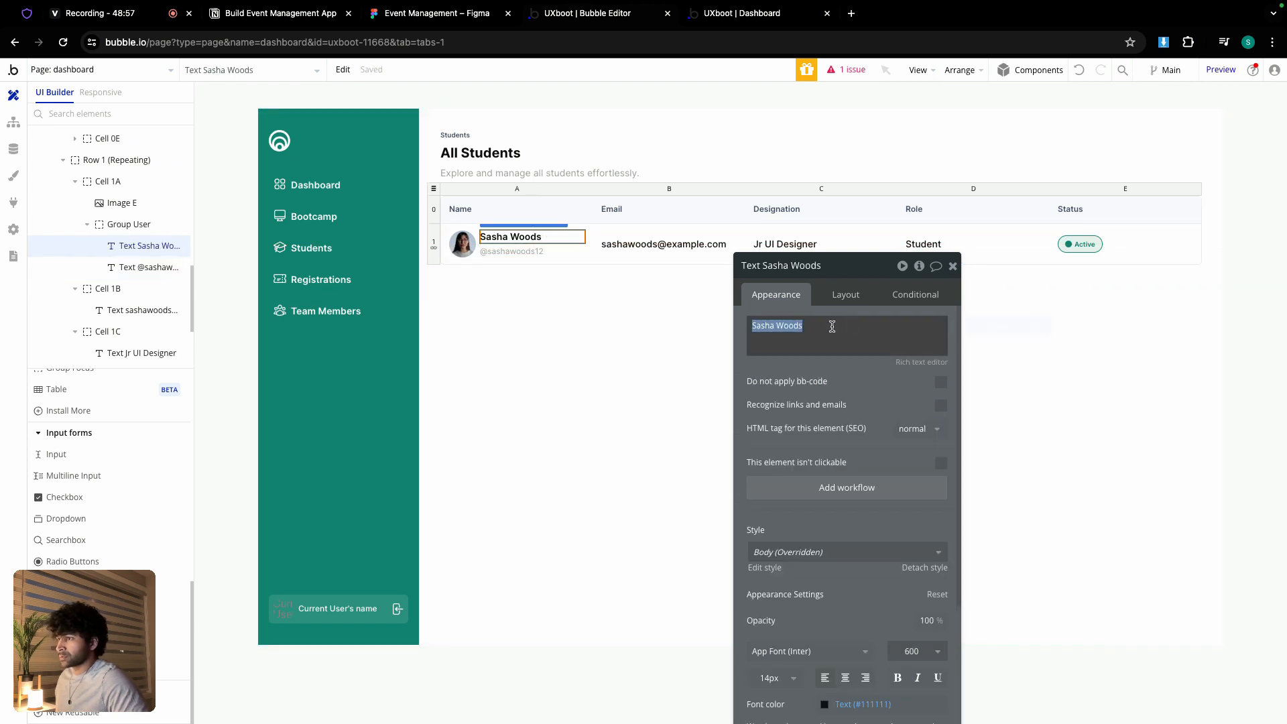
{"action": "left_click", "coordinate": [995, 335]}
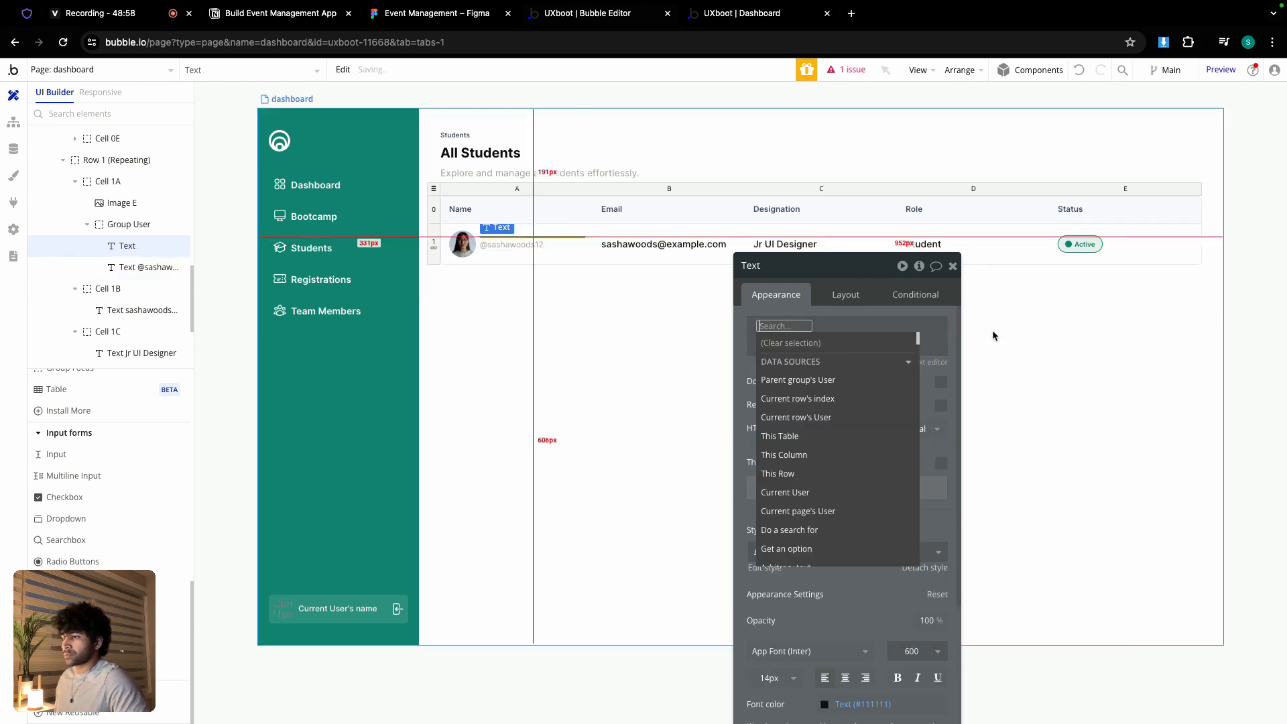
{"action": "left_click", "coordinate": [814, 417]}
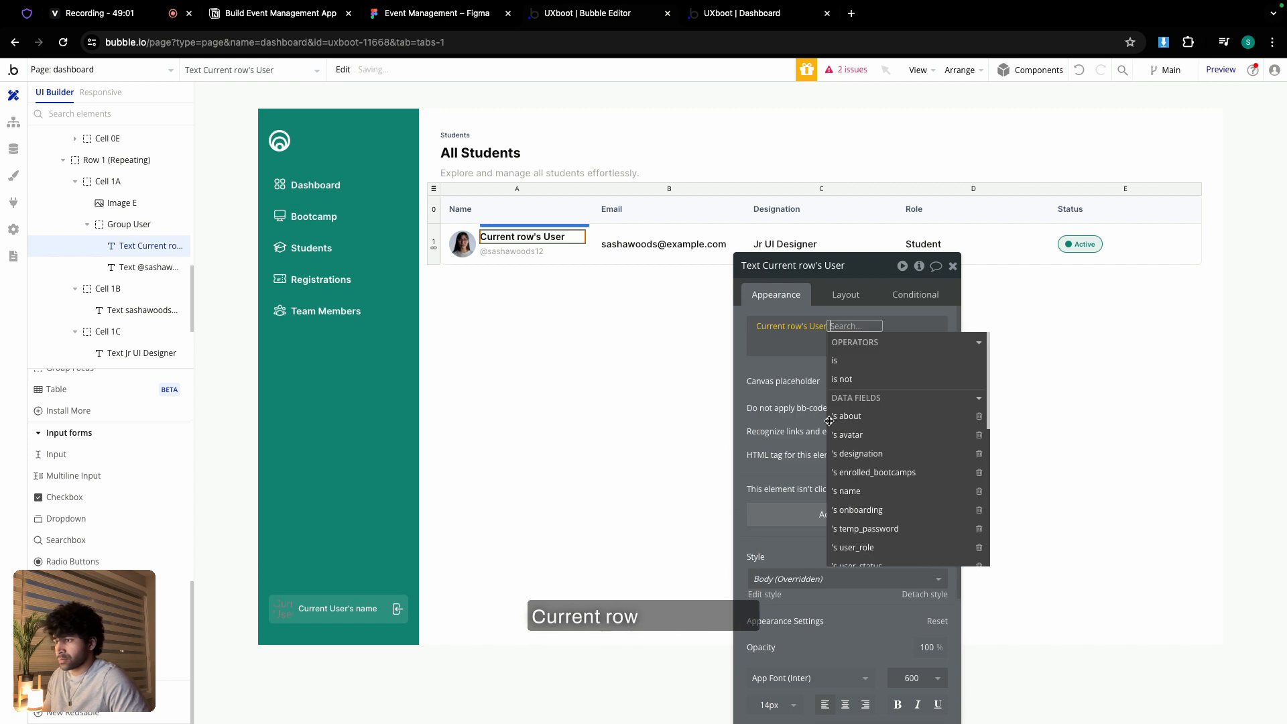
{"action": "left_click", "coordinate": [869, 491]}
{"action": "left_click", "coordinate": [530, 259]}
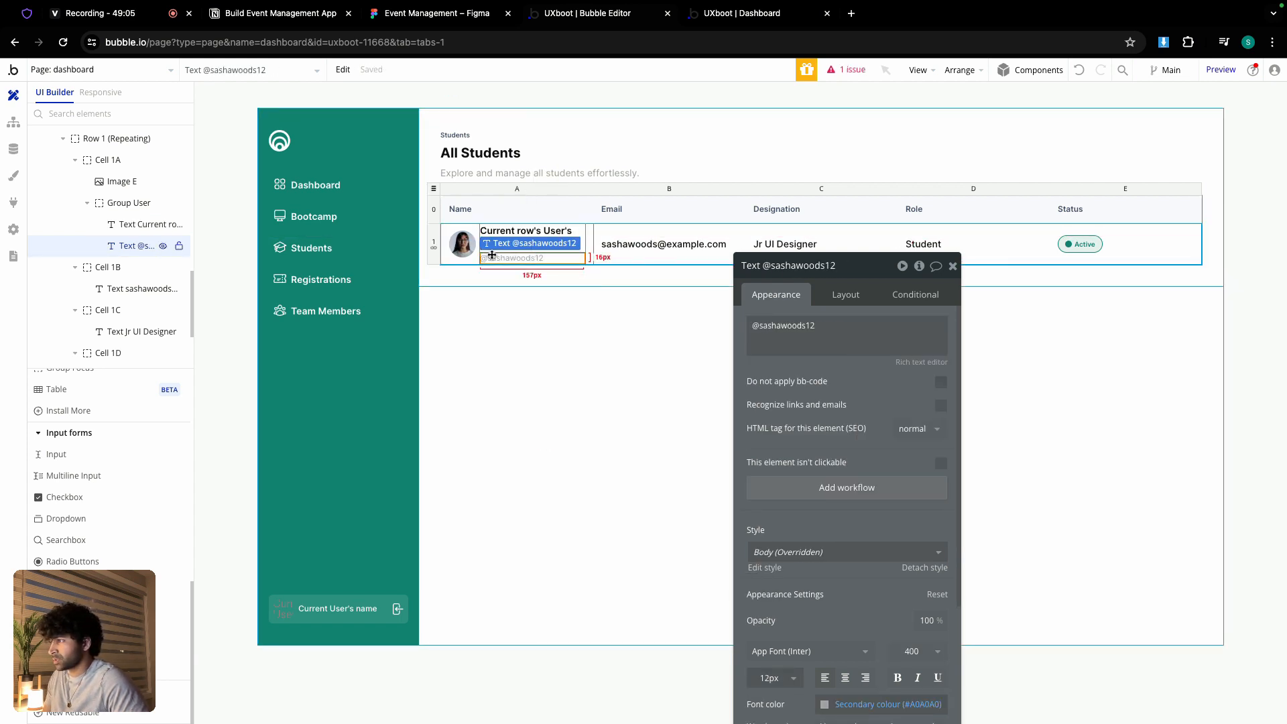
- Make the profile image show Current row's User's avatar, processed with Imgix
{"action": "left_click", "coordinate": [461, 247]}
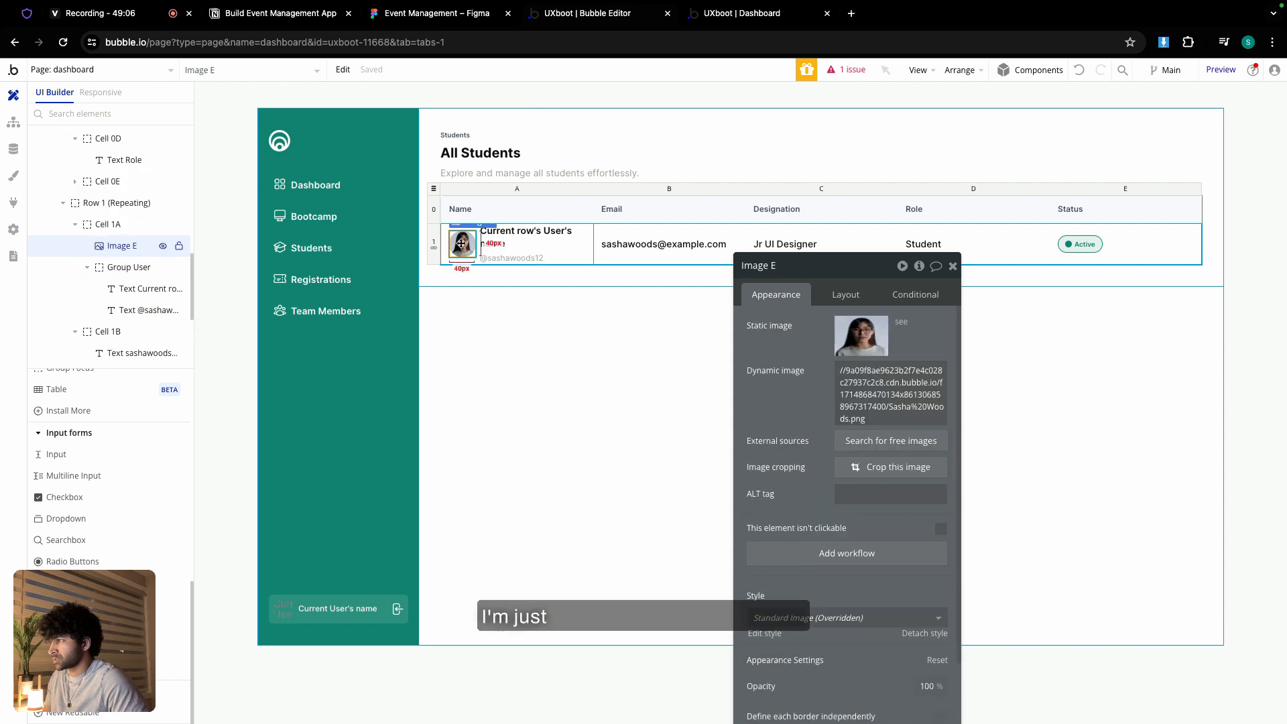
{"action": "left_click", "coordinate": [849, 337]}
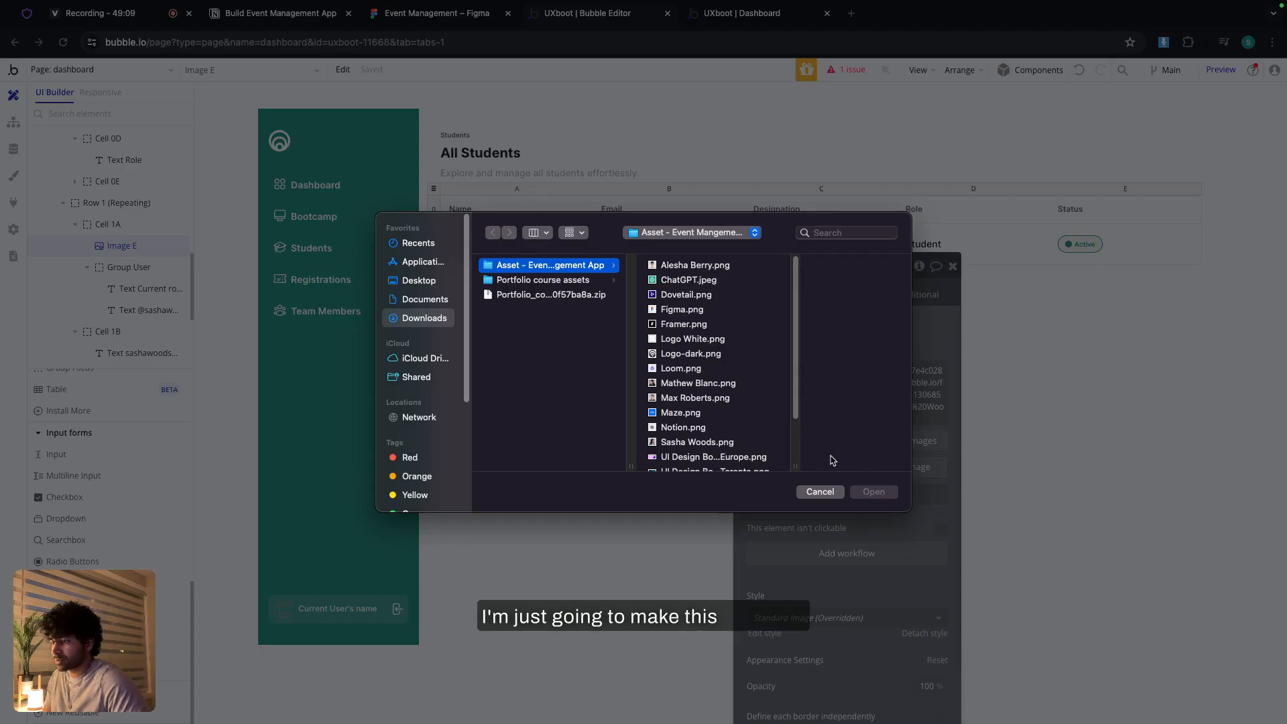
{"action": "left_click", "coordinate": [820, 492]}
{"action": "left_click", "coordinate": [872, 370]}
{"action": "left_click", "coordinate": [892, 369]}
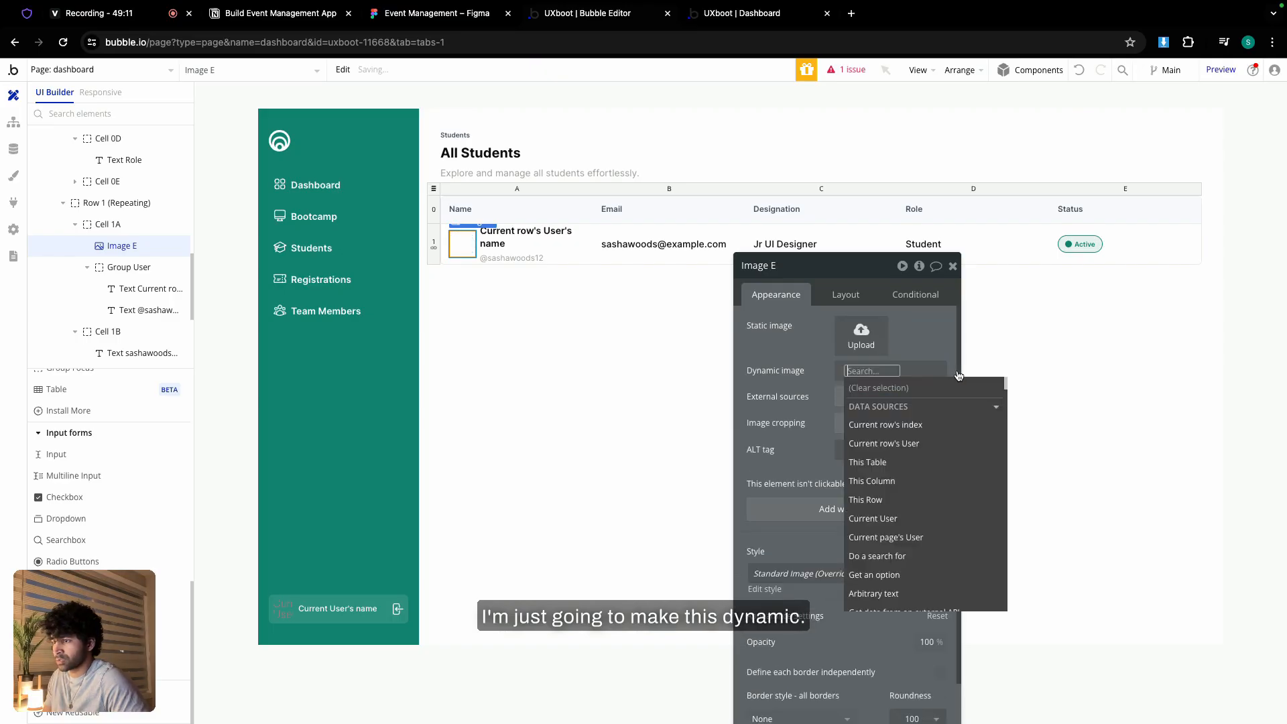
{"action": "left_click", "coordinate": [904, 443]}
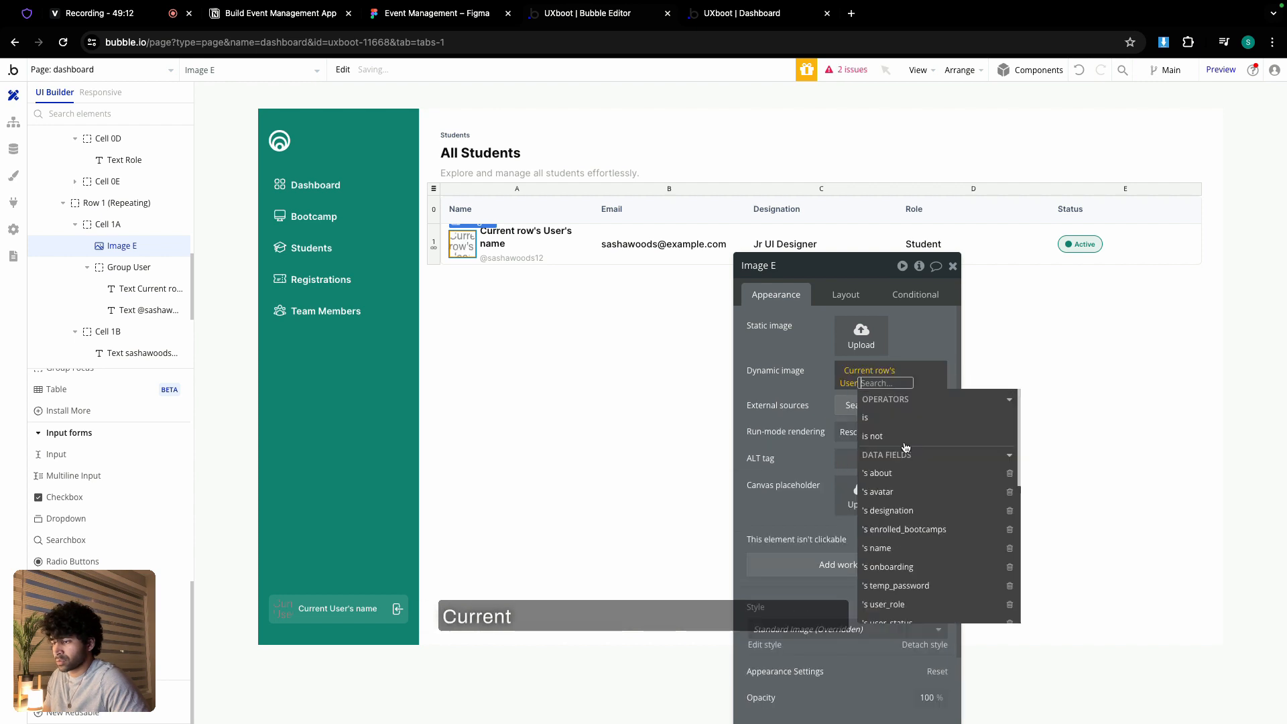
{"action": "left_click", "coordinate": [885, 491]}
{"action": "left_click", "coordinate": [908, 585]}
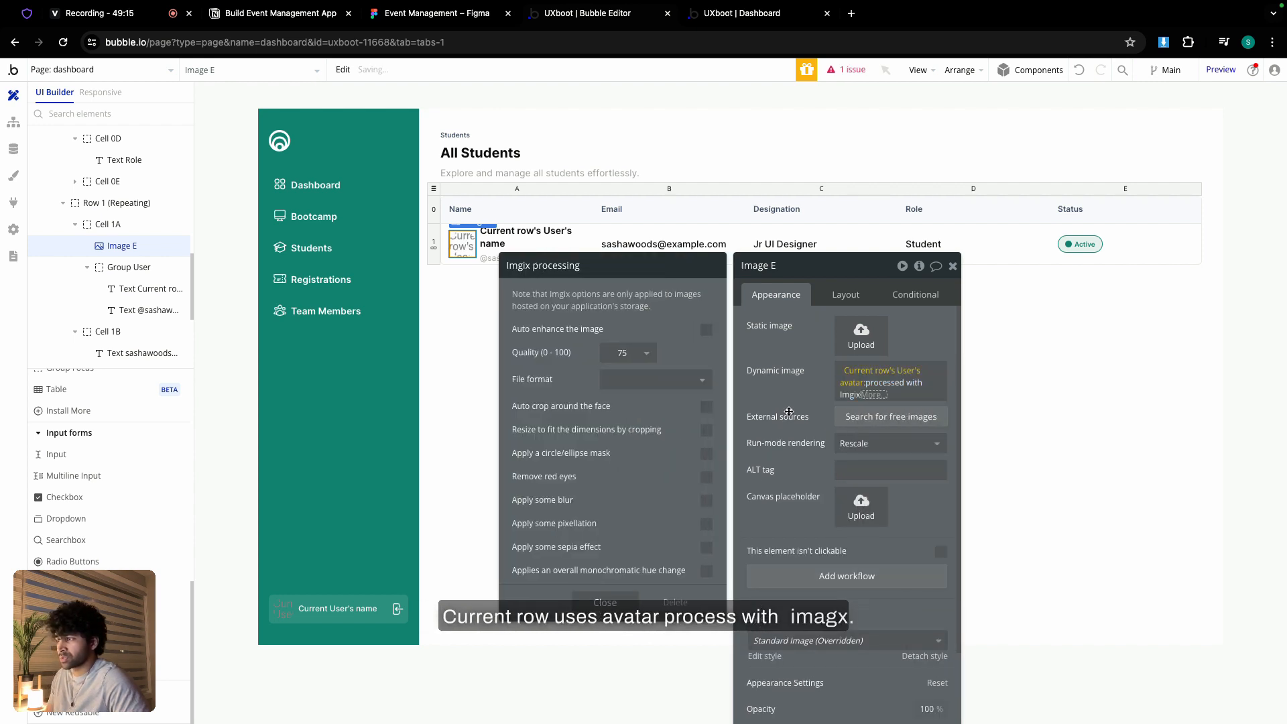
{"action": "left_click", "coordinate": [879, 444]}
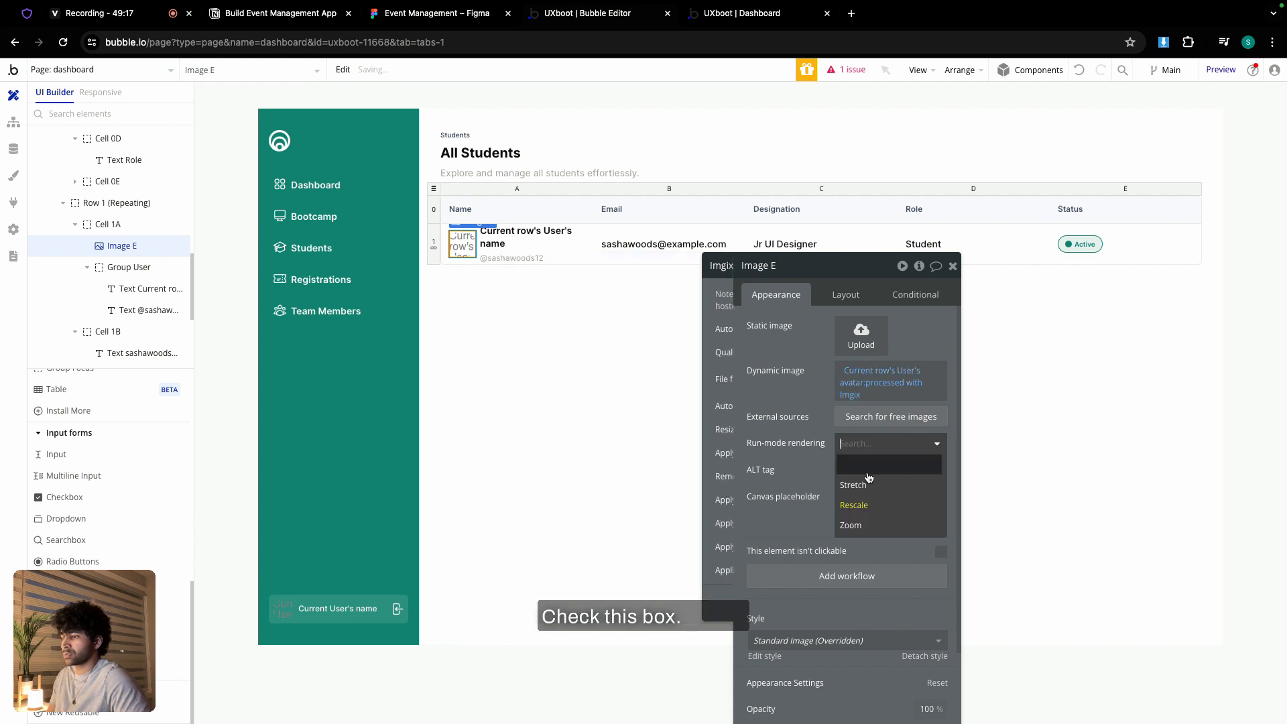
{"action": "left_click", "coordinate": [871, 526]}
{"action": "left_click", "coordinate": [669, 244]}
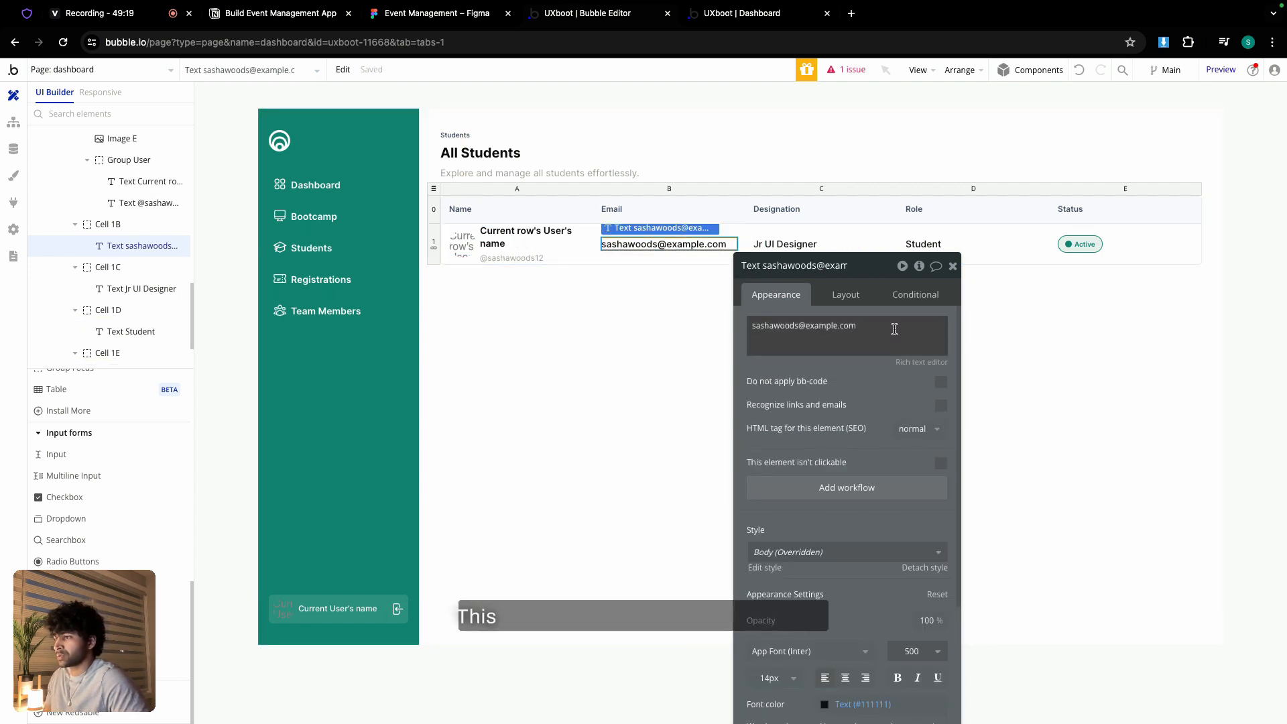
{"action": "left_click", "coordinate": [981, 326]}
{"action": "left_click", "coordinate": [866, 398]}
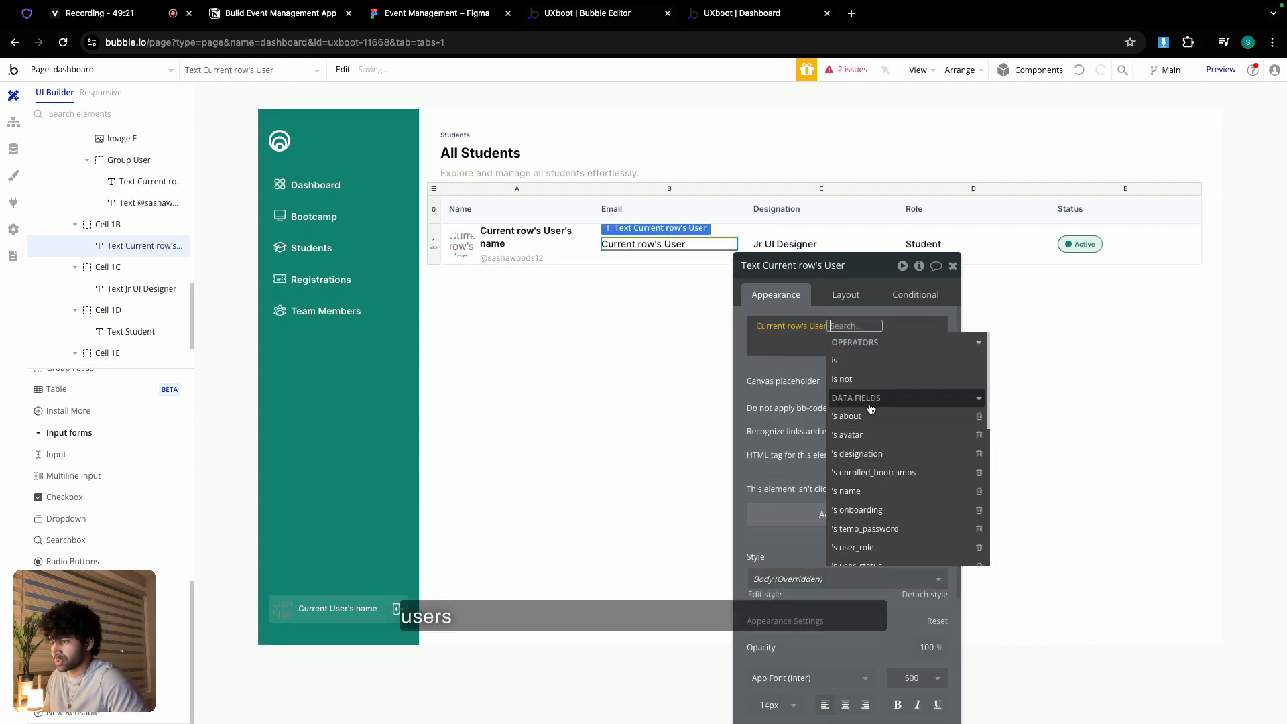
{"action": "scroll", "coordinate": [884, 458], "scroll_direction": "down", "scroll_amount": 3}
{"action": "left_click", "coordinate": [873, 465]}
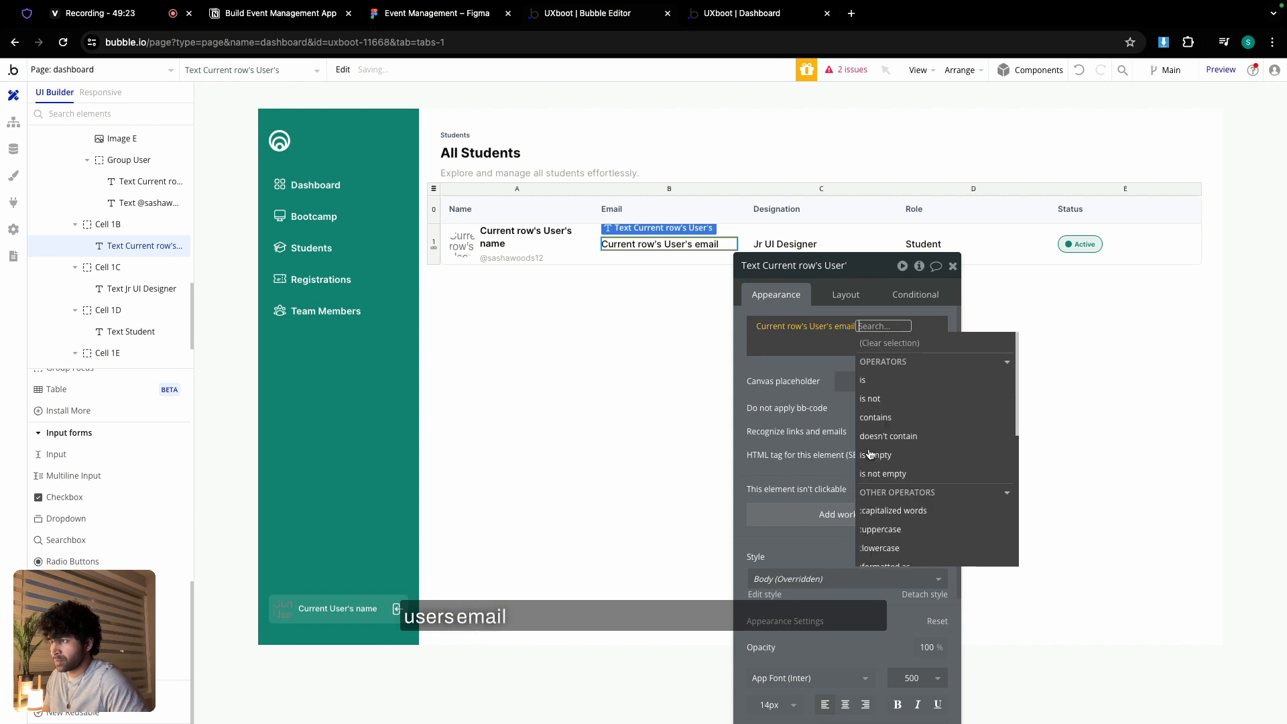
{"action": "left_click", "coordinate": [796, 246]}
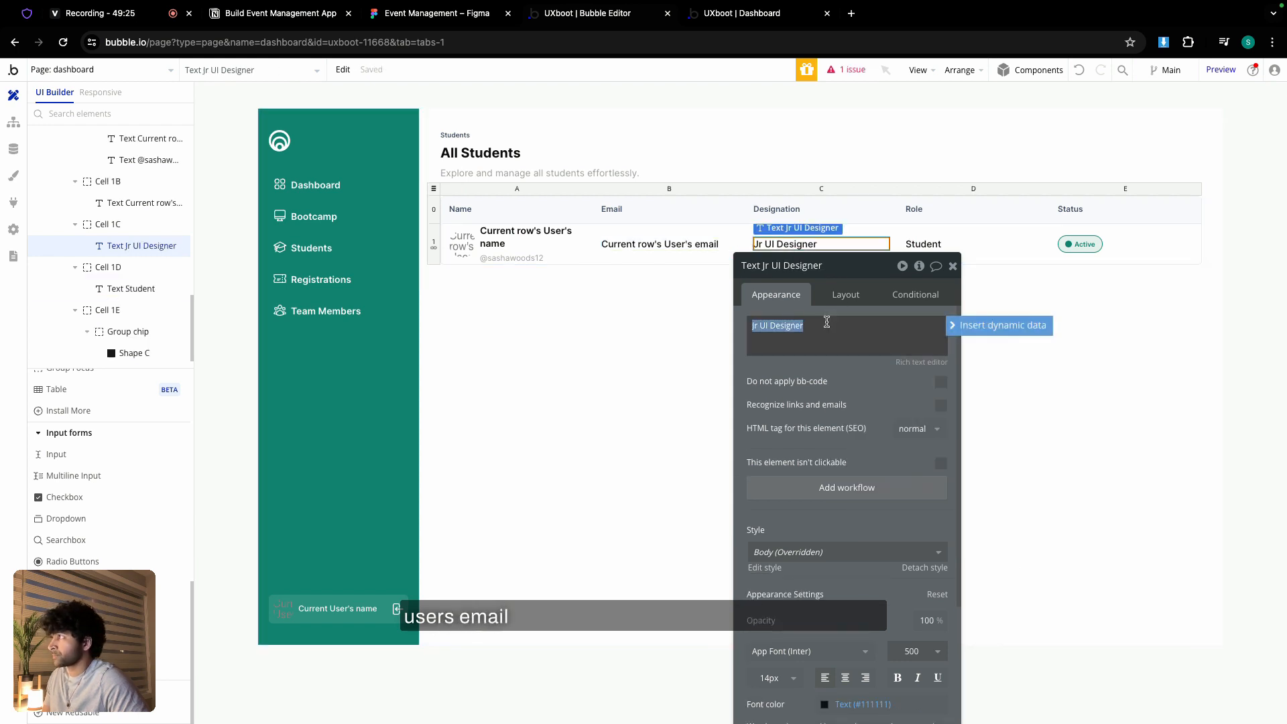
{"action": "left_click", "coordinate": [951, 326]}
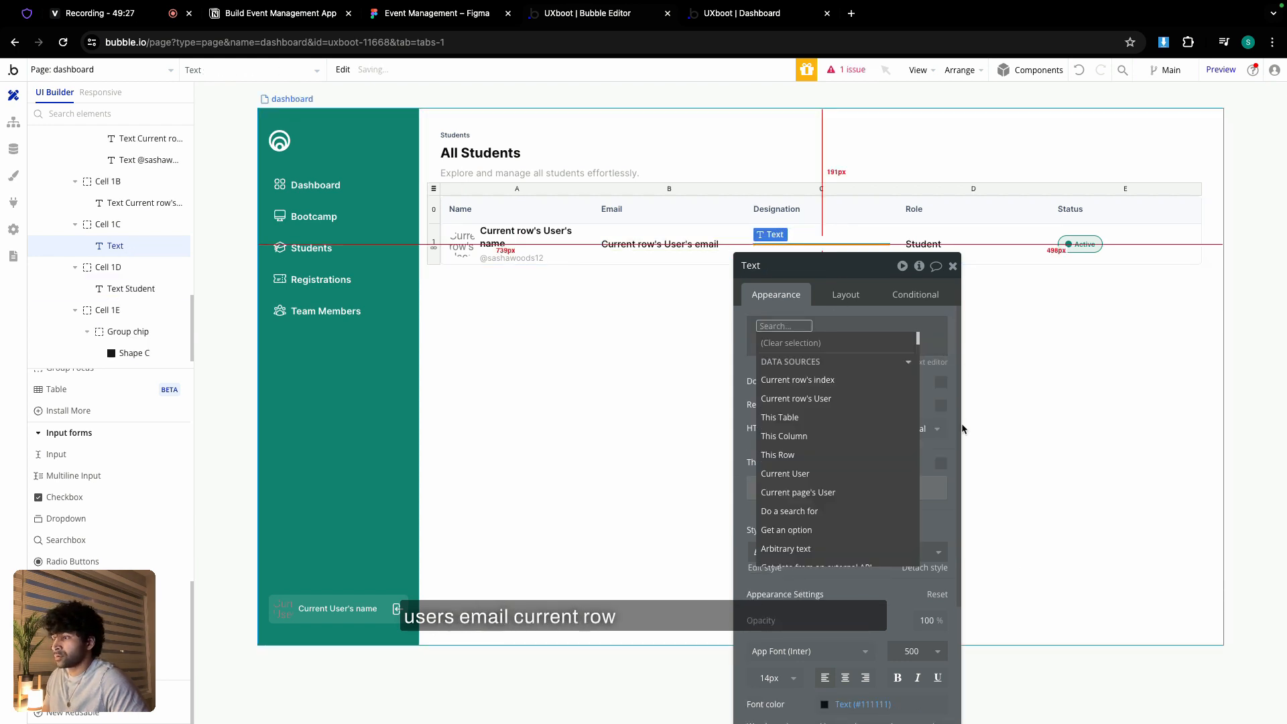
{"action": "left_click", "coordinate": [836, 399]}
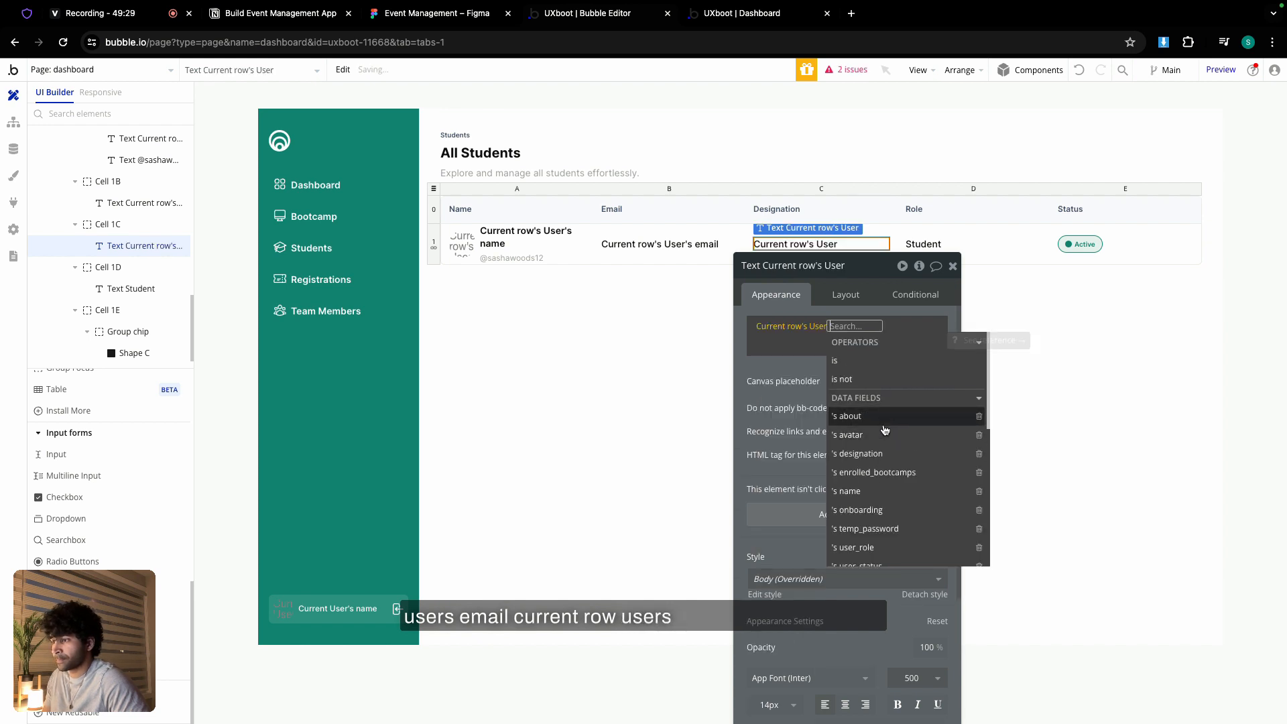
{"action": "left_click", "coordinate": [885, 453]}
{"action": "left_click", "coordinate": [799, 370]}
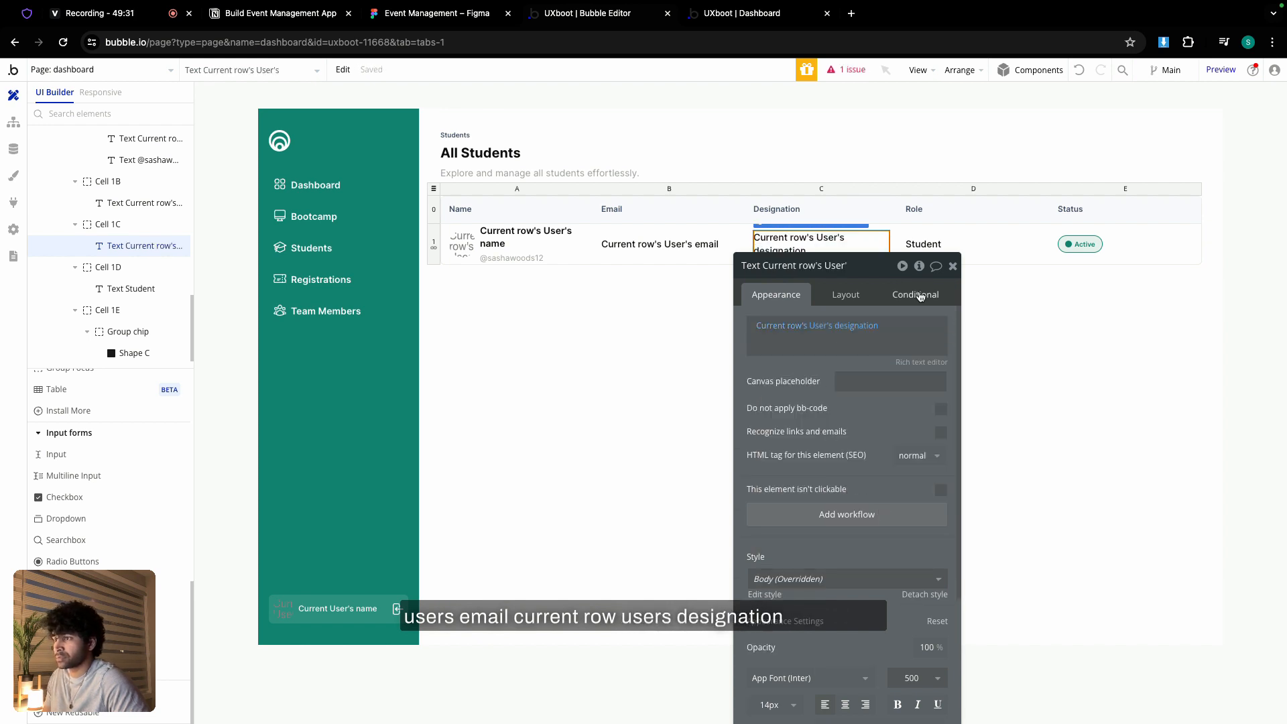
- Replace the fixed Student role text with Current row's User's user_role's Display
{"action": "left_click", "coordinate": [923, 245]}
{"action": "double_click", "coordinate": [852, 328]}
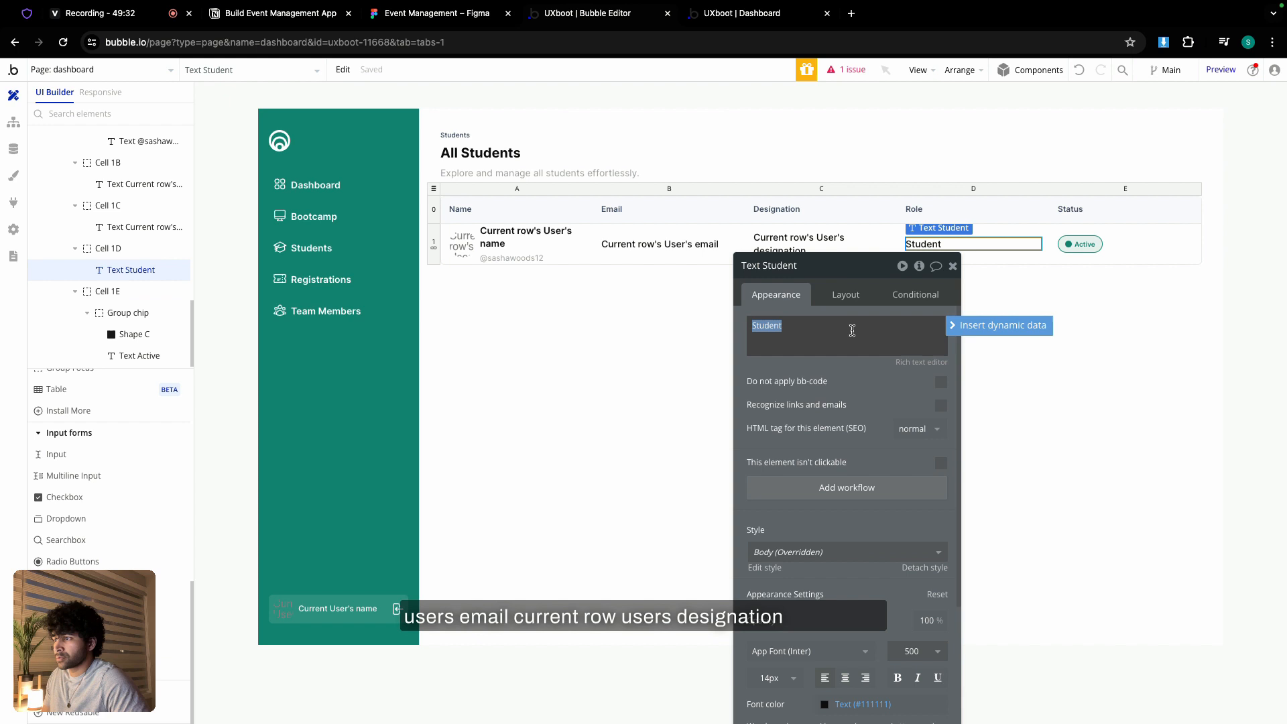
{"action": "left_click", "coordinate": [981, 330]}
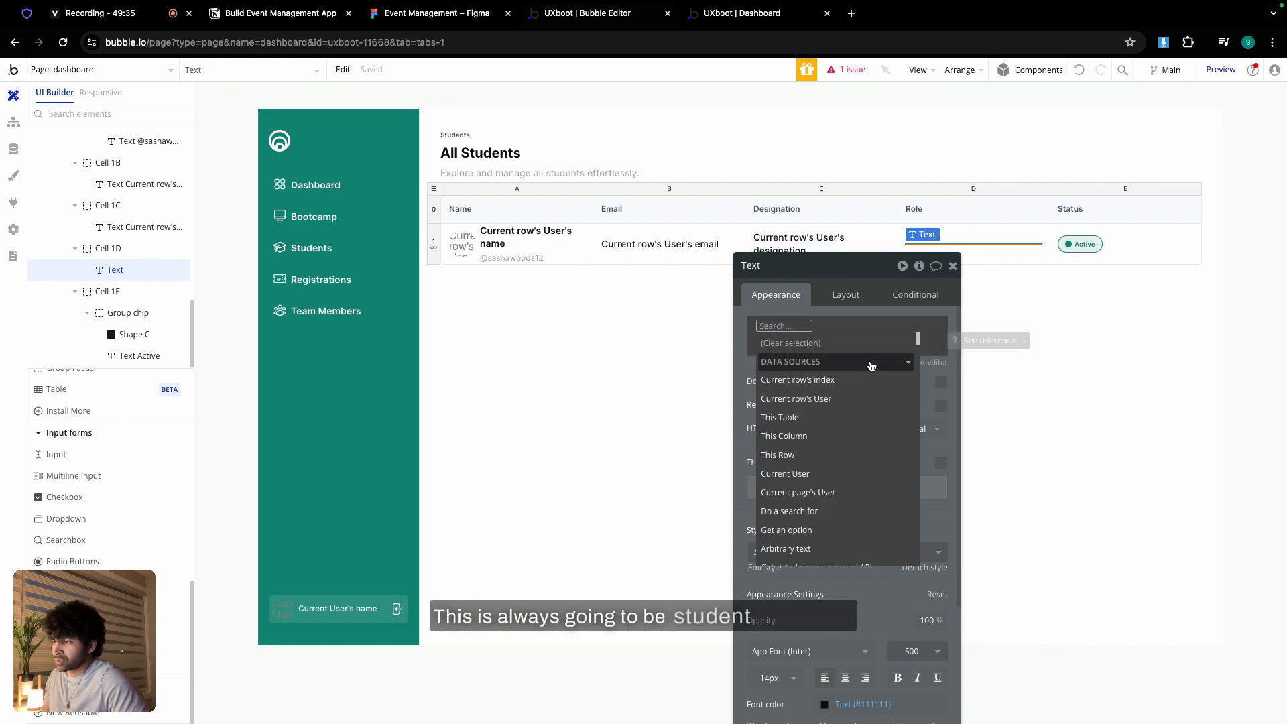
{"action": "left_click", "coordinate": [834, 399]}
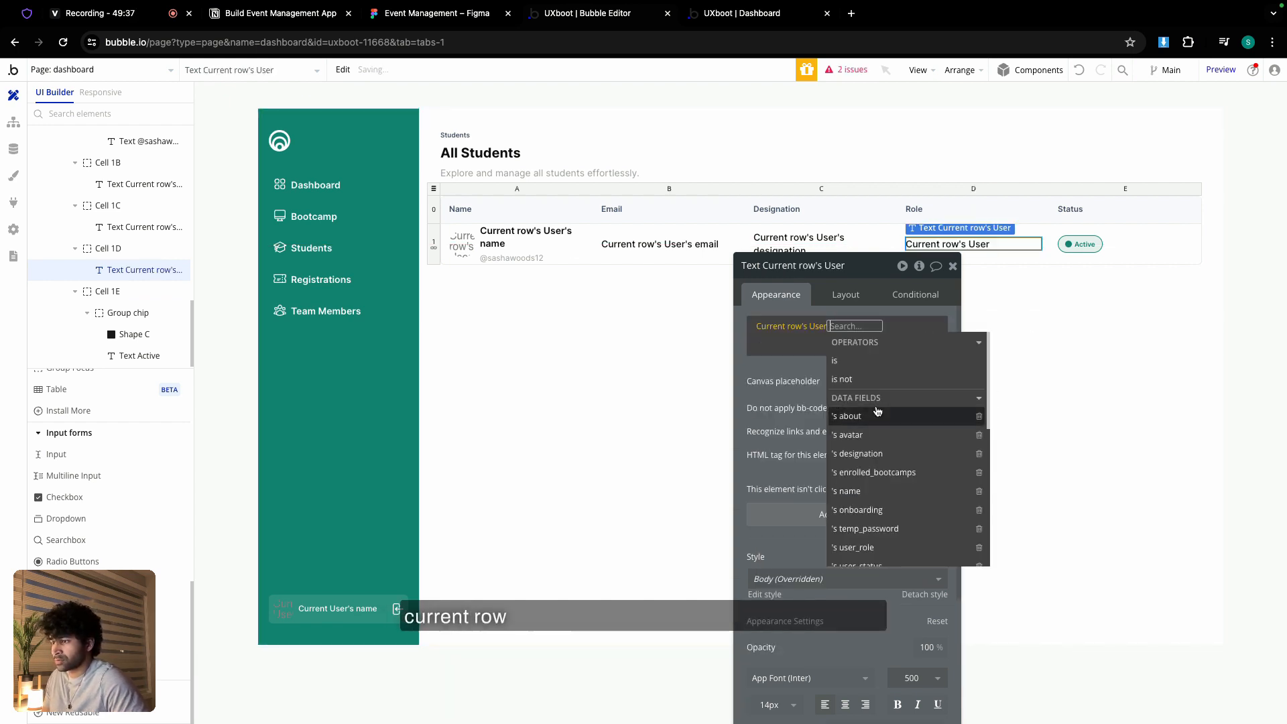
{"action": "scroll", "coordinate": [879, 427], "scroll_direction": "down", "scroll_amount": 1}
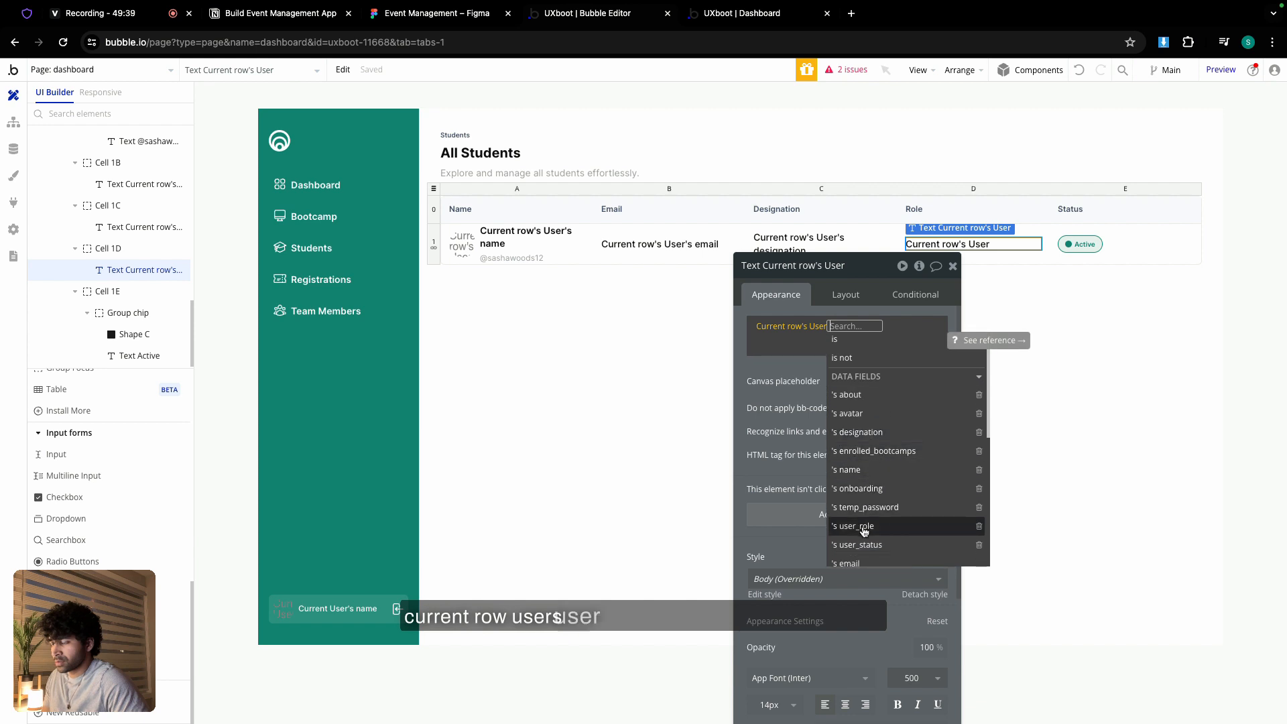
{"action": "left_click", "coordinate": [865, 526]}
{"action": "left_click", "coordinate": [906, 362]}
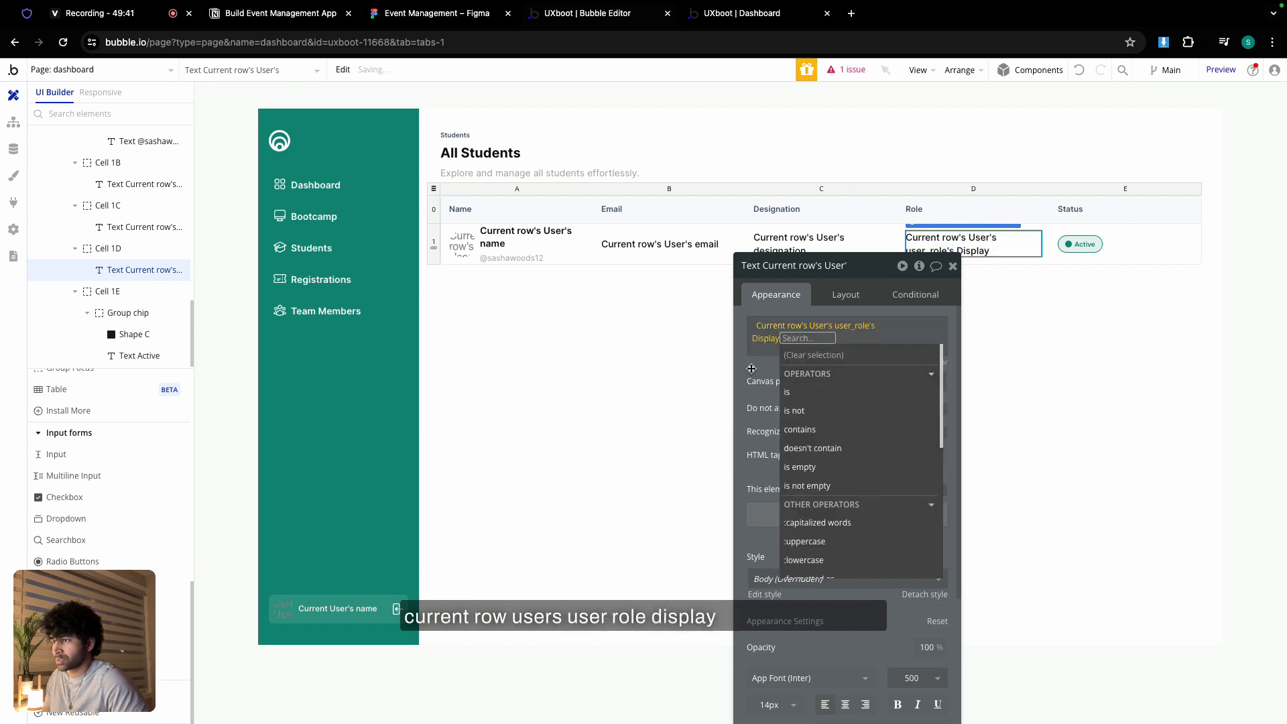
- Bind the status chip text to Current row's User's user_status's Display
{"action": "left_click", "coordinate": [1083, 248]}
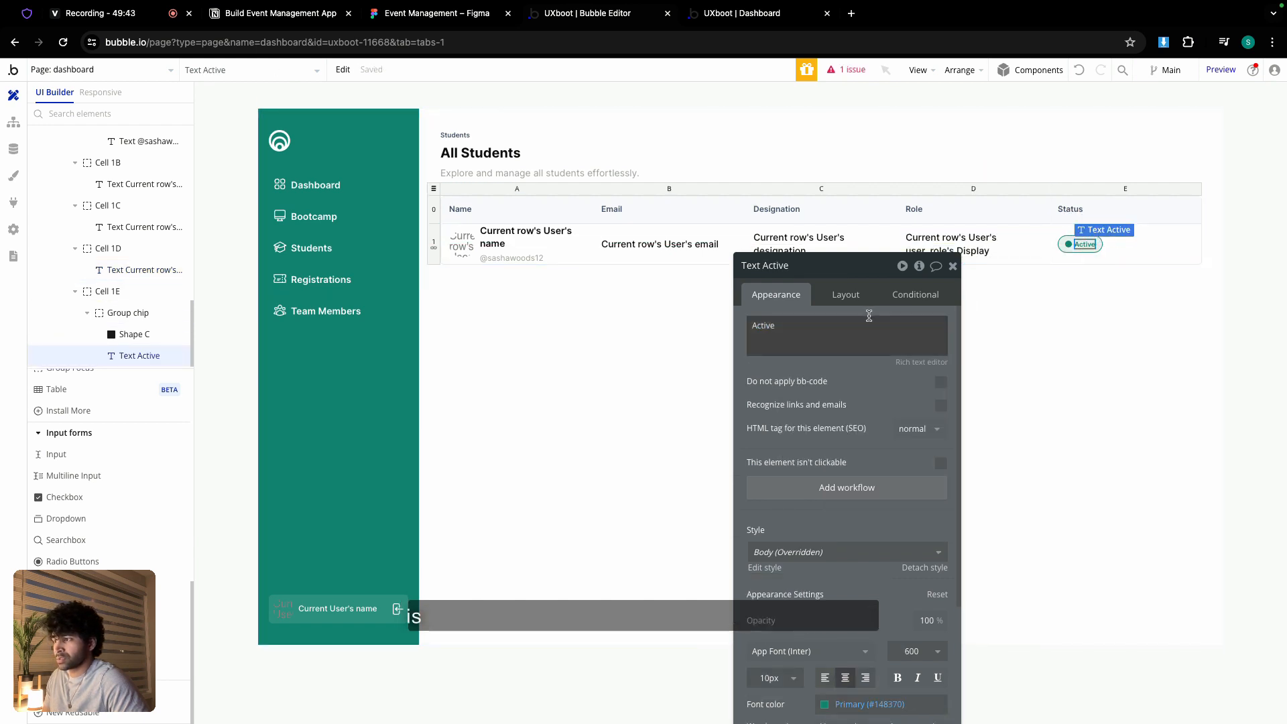
{"action": "left_click", "coordinate": [963, 326]}
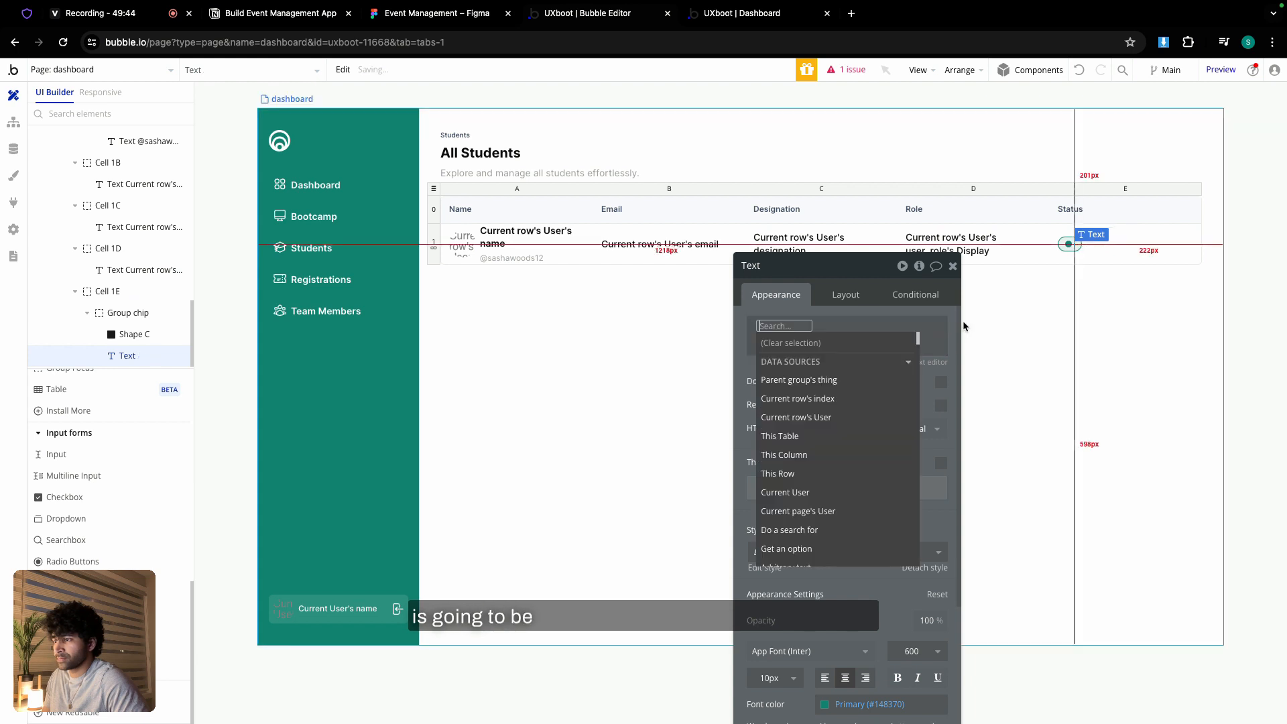
{"action": "left_click", "coordinate": [833, 400]}
{"action": "left_click", "coordinate": [819, 328]}
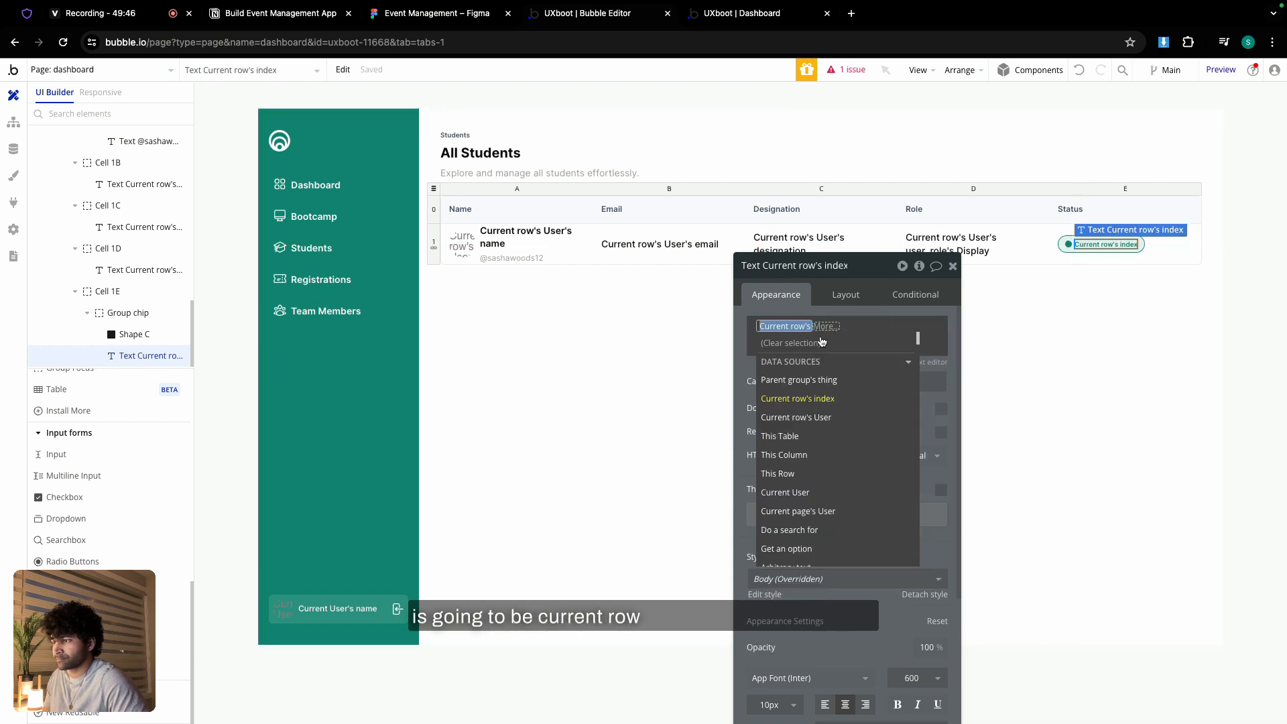
{"action": "left_click", "coordinate": [825, 416]}
{"action": "scroll", "coordinate": [891, 456], "scroll_direction": "down", "scroll_amount": 3}
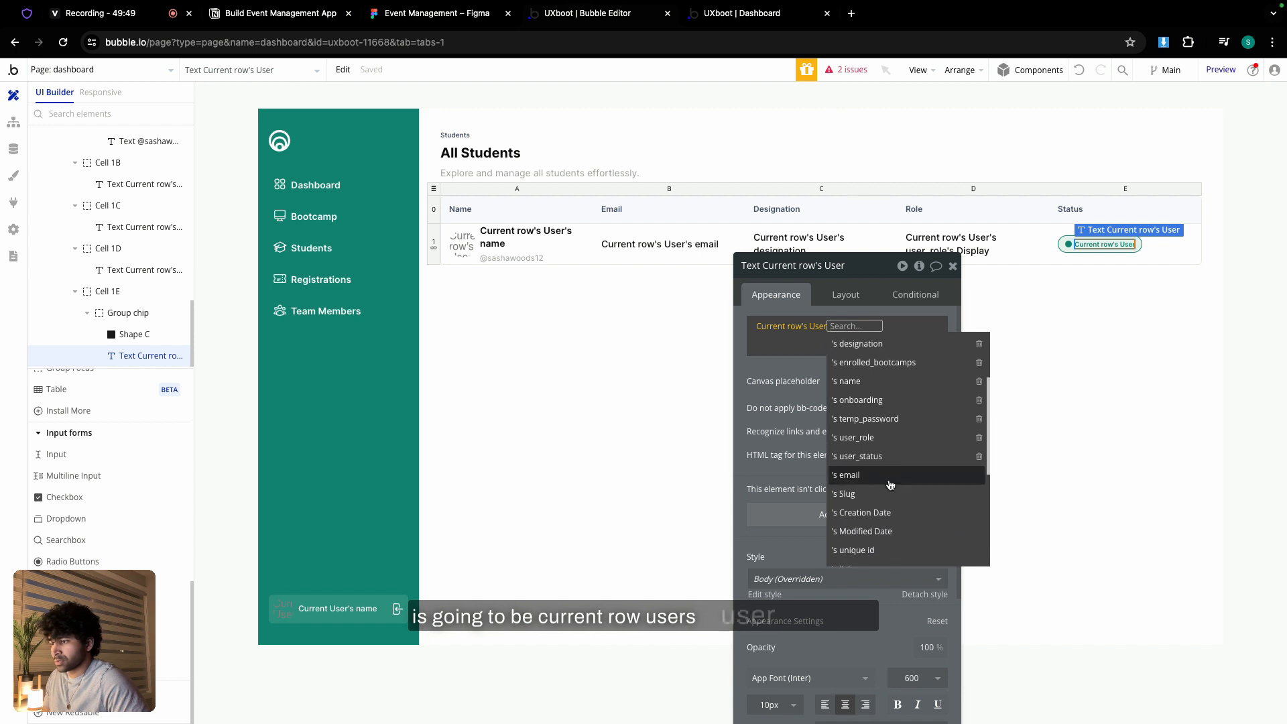
{"action": "left_click", "coordinate": [882, 457]}
{"action": "left_click", "coordinate": [901, 361]}
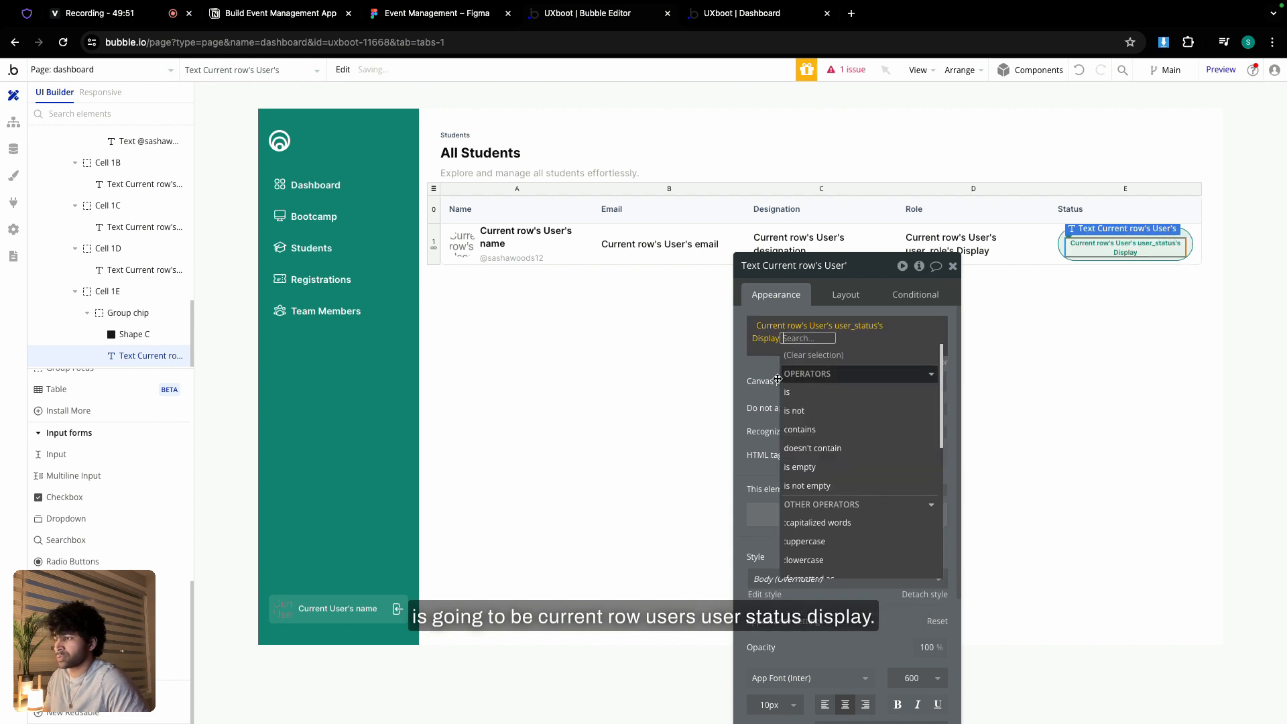
{"action": "left_click", "coordinate": [952, 266]}
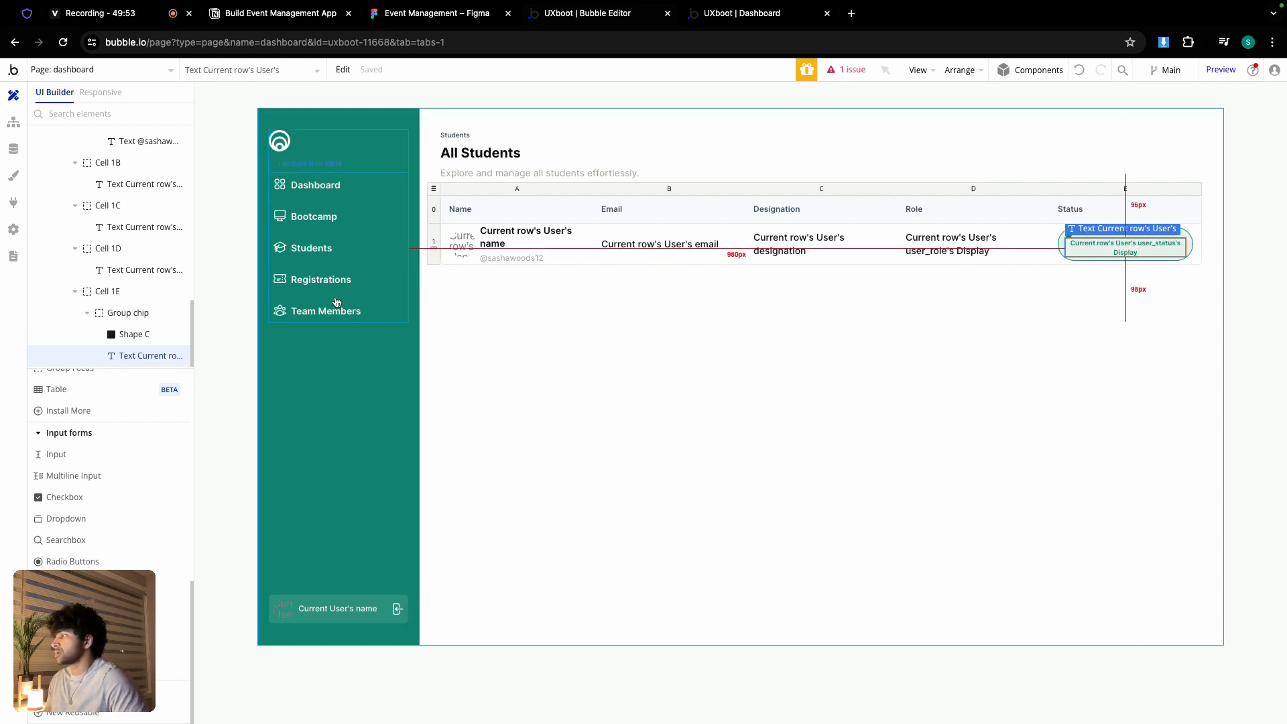
{"action": "scroll", "coordinate": [79, 329], "scroll_direction": "up", "scroll_amount": 5}
{"action": "scroll", "coordinate": [81, 334], "scroll_direction": "up", "scroll_amount": 5}
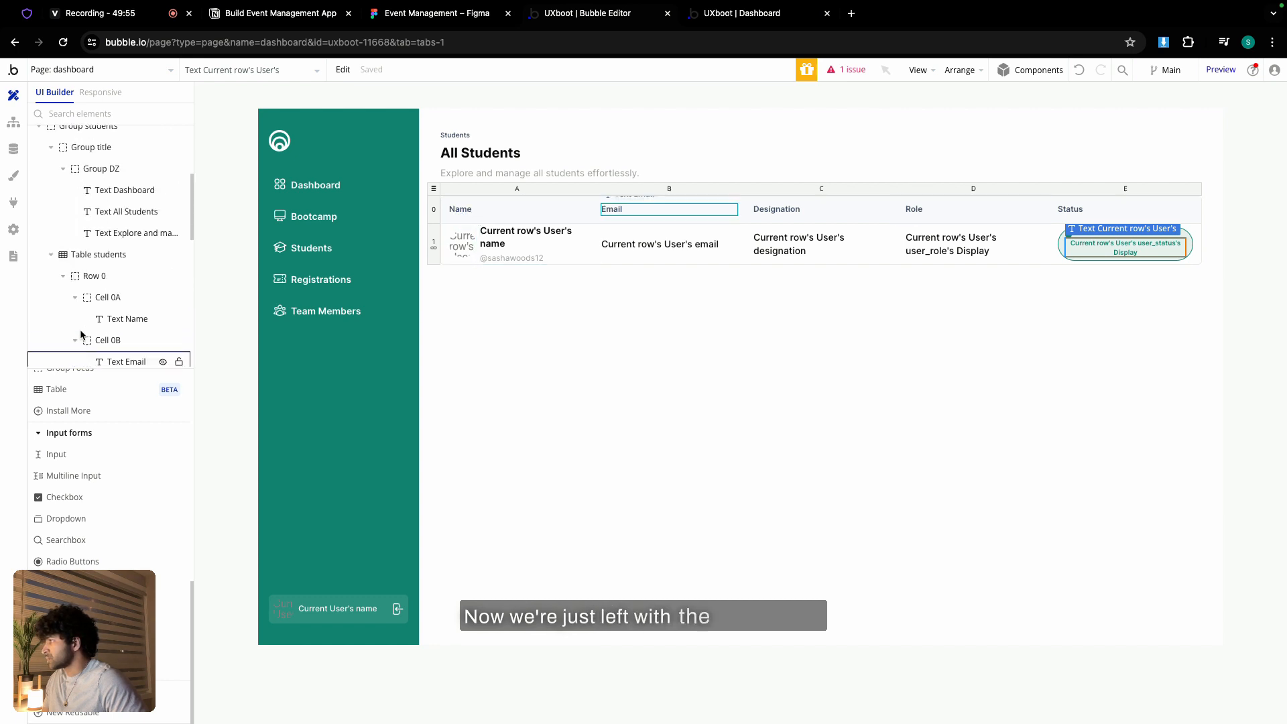
- Hide Group students, show Group team members, and make its table list Users from a search
{"action": "left_click", "coordinate": [163, 172]}
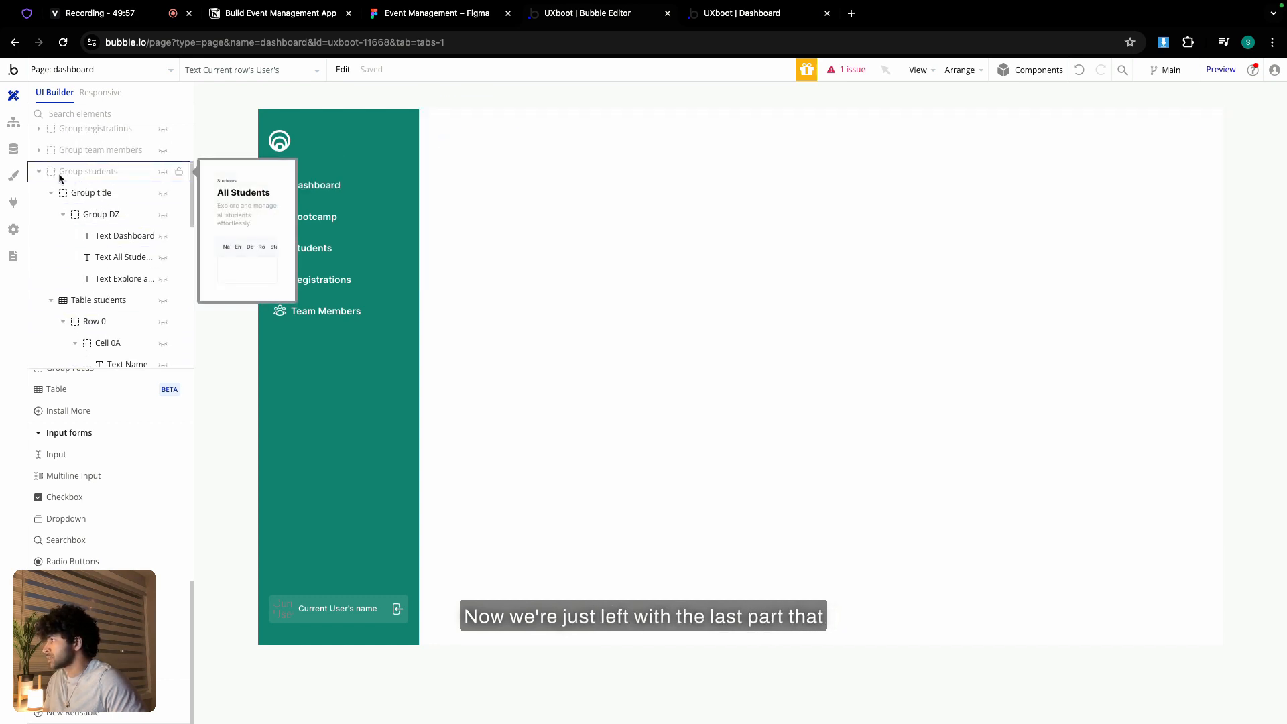
{"action": "left_click", "coordinate": [38, 172]}
{"action": "left_click", "coordinate": [166, 283]}
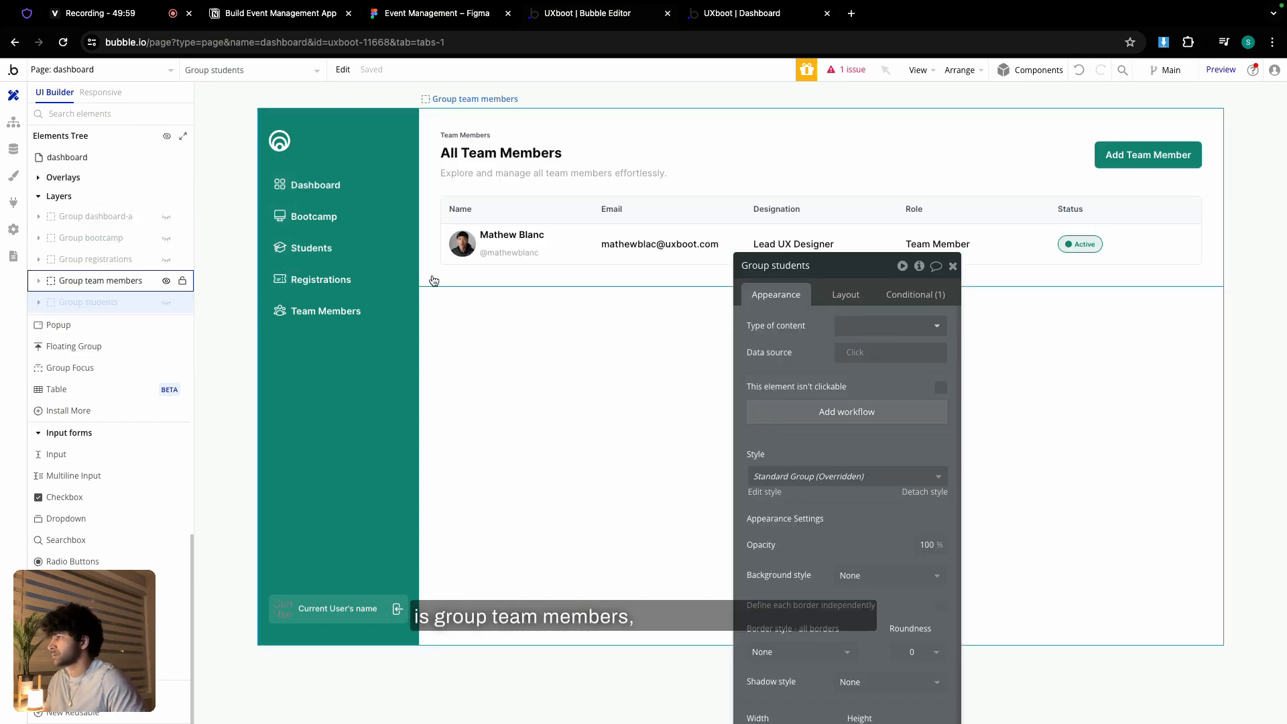
{"action": "left_click", "coordinate": [438, 187]}
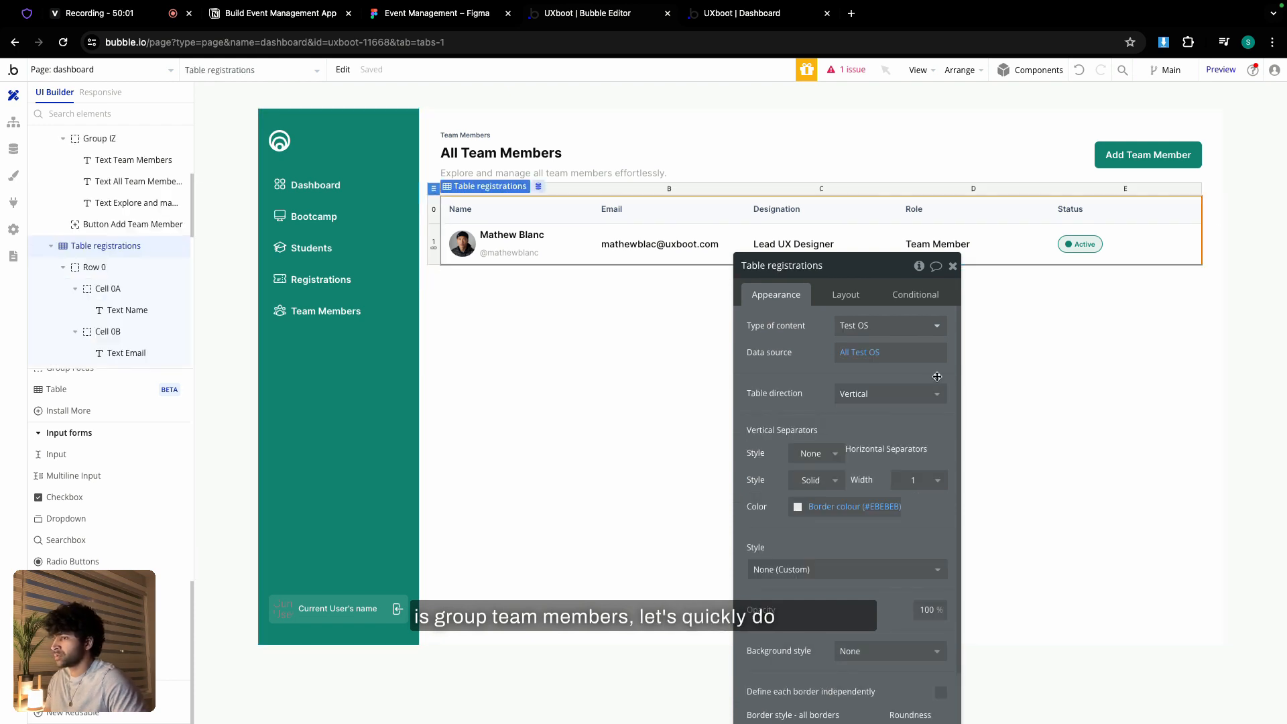
{"action": "left_click", "coordinate": [885, 326]}
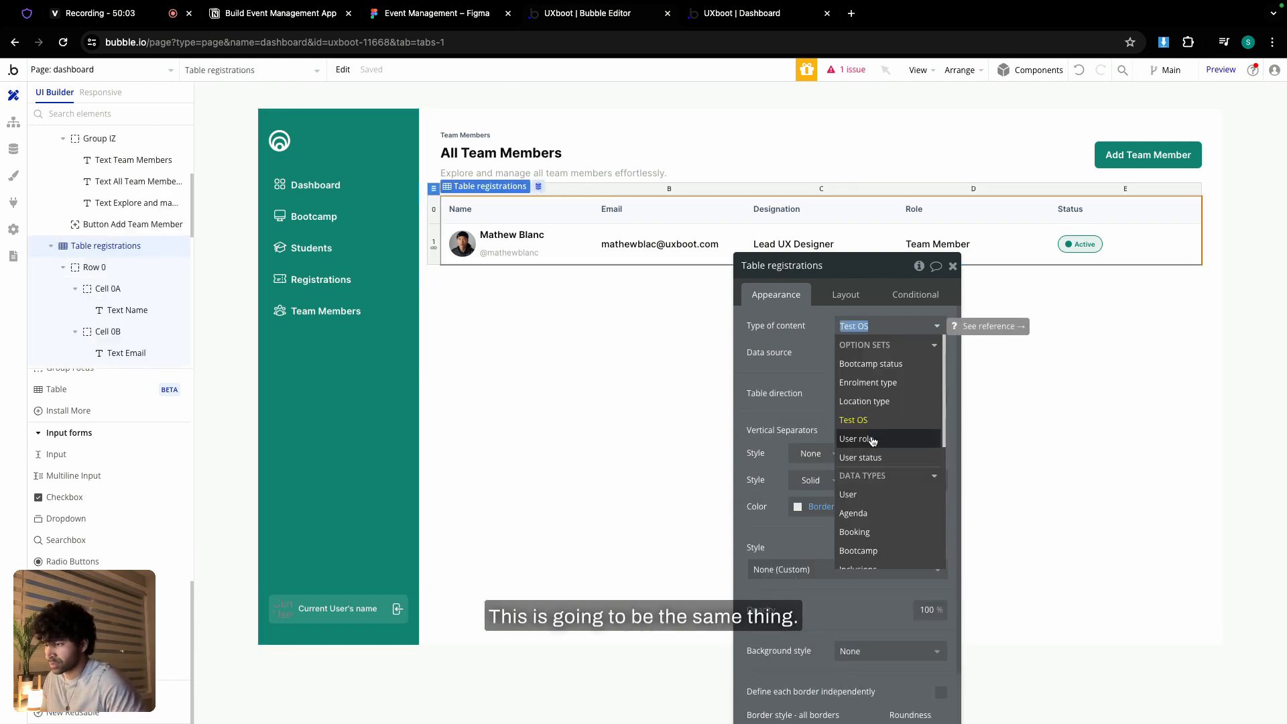
{"action": "left_click", "coordinate": [870, 495]}
{"action": "left_click", "coordinate": [870, 353]}
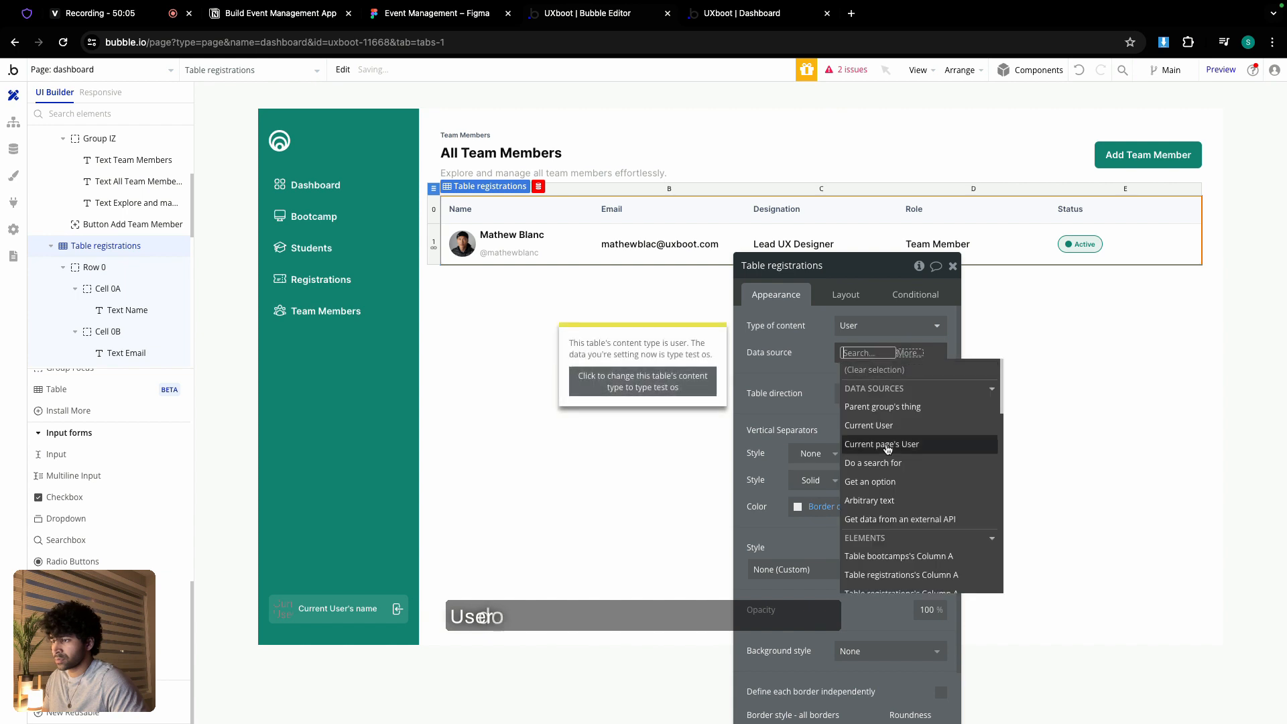
{"action": "left_click", "coordinate": [892, 462]}
- Constrain the search to Users whose user_role is not equal to Team member
{"action": "left_click", "coordinate": [637, 336]}
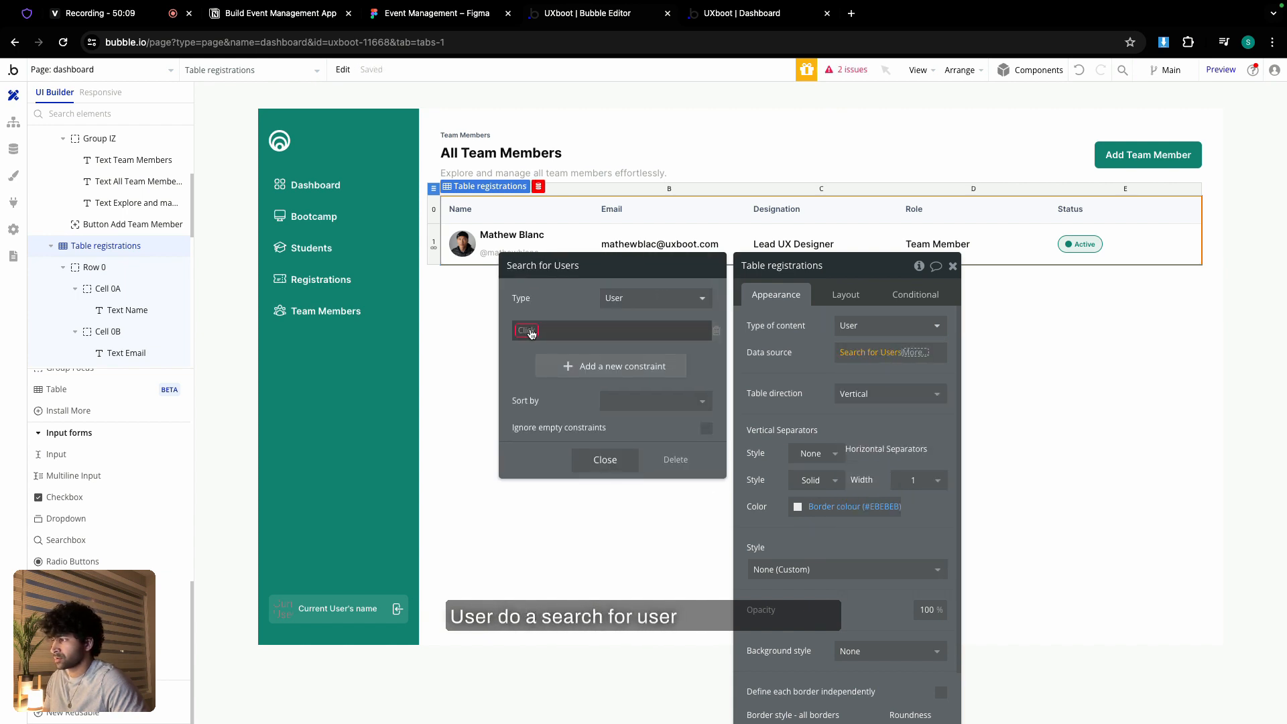
{"action": "left_click", "coordinate": [528, 331]}
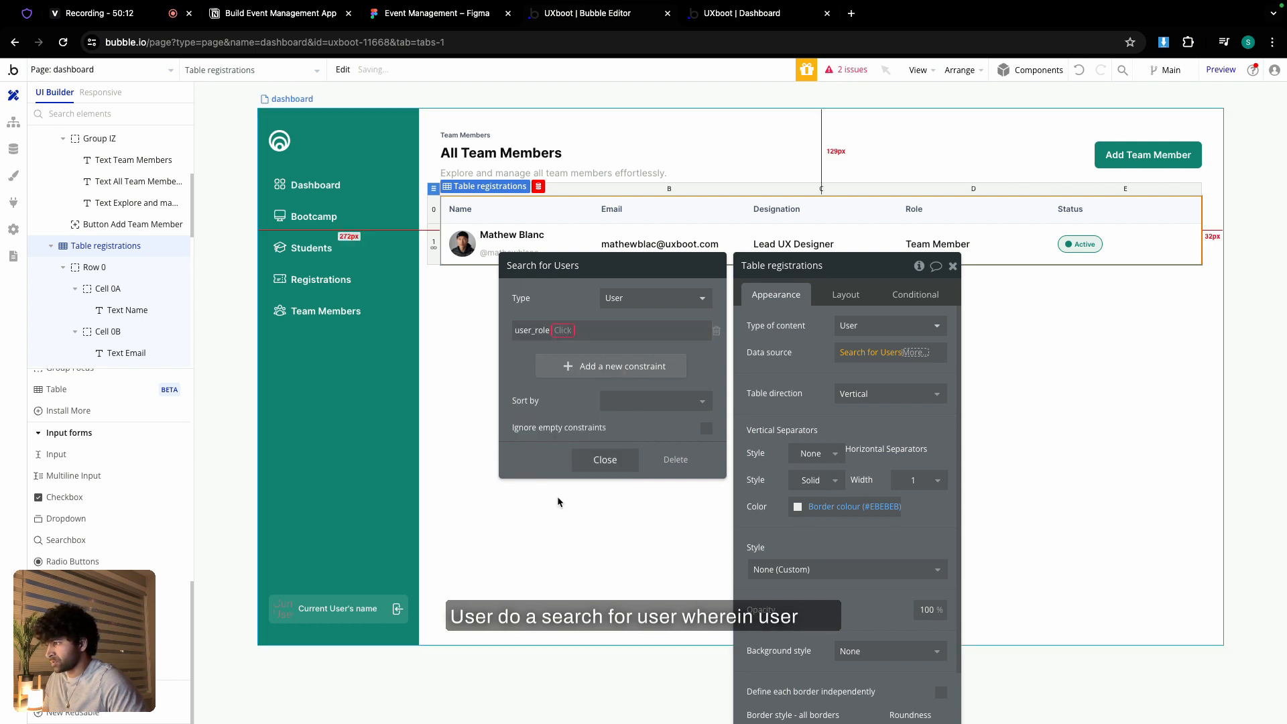
{"action": "left_click", "coordinate": [564, 330]}
{"action": "left_click", "coordinate": [572, 350]}
{"action": "left_click", "coordinate": [576, 333]}
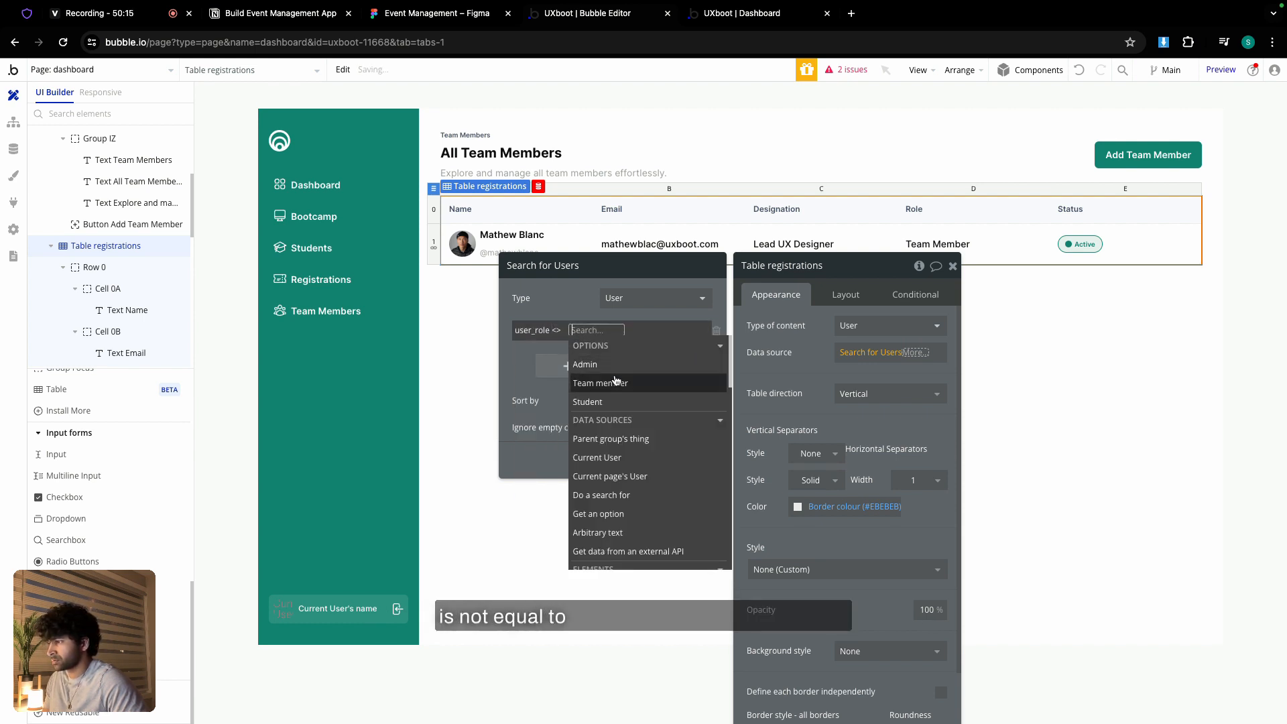
{"action": "left_click", "coordinate": [604, 382]}
{"action": "left_click", "coordinate": [613, 416]}
{"action": "left_click", "coordinate": [612, 462]}
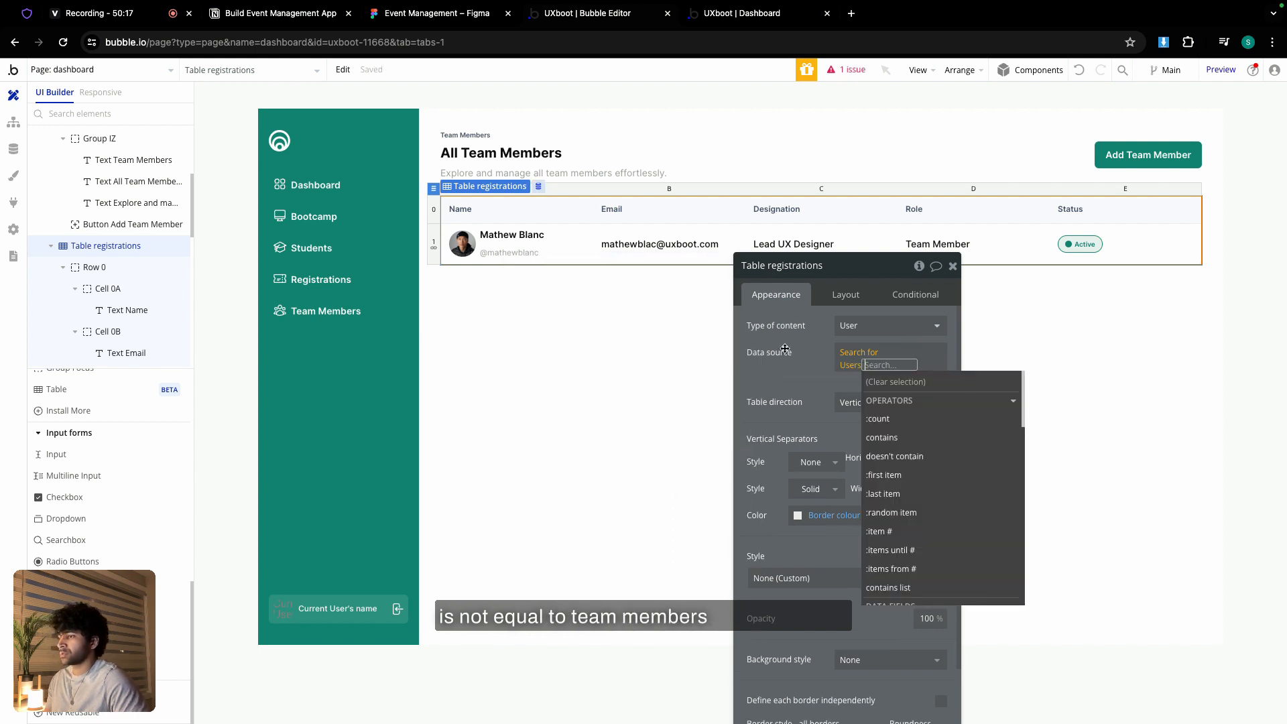
{"action": "left_click", "coordinate": [502, 248]}
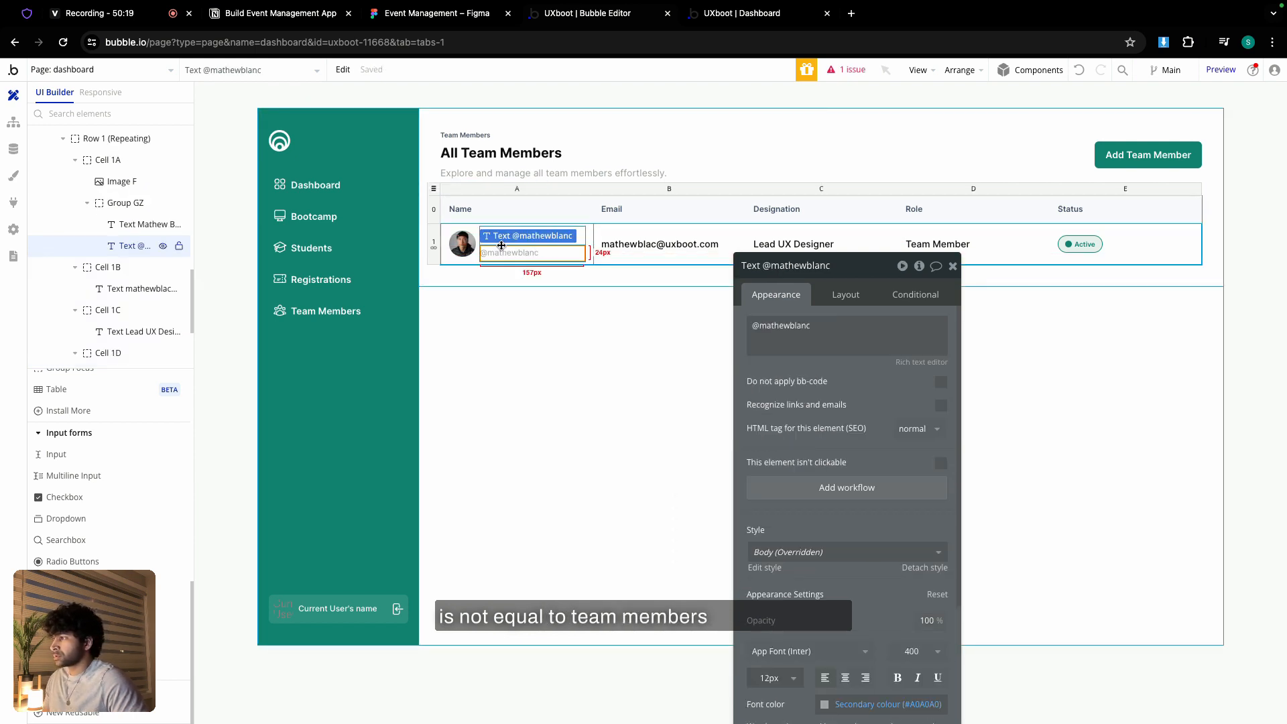
- Make the name group's content type User and show the current row's User's name
{"action": "left_click", "coordinate": [595, 296]}
{"action": "left_click", "coordinate": [570, 250]}
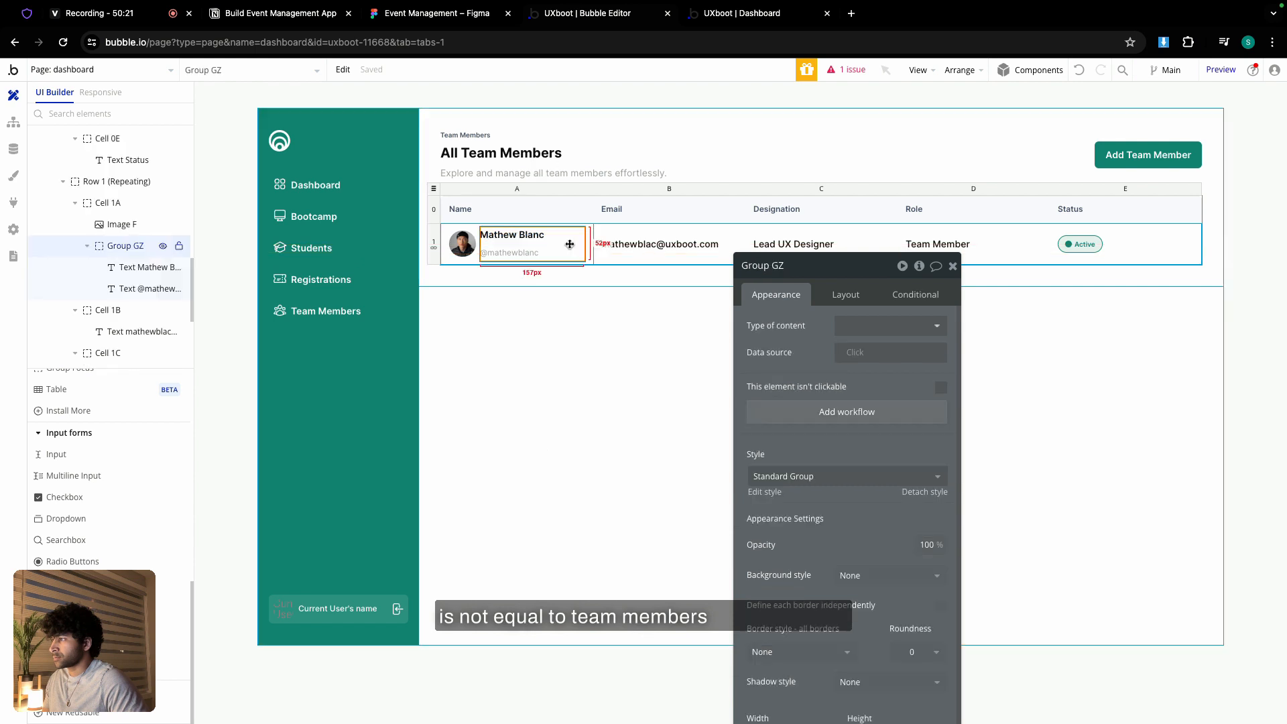
{"action": "left_click", "coordinate": [852, 325]}
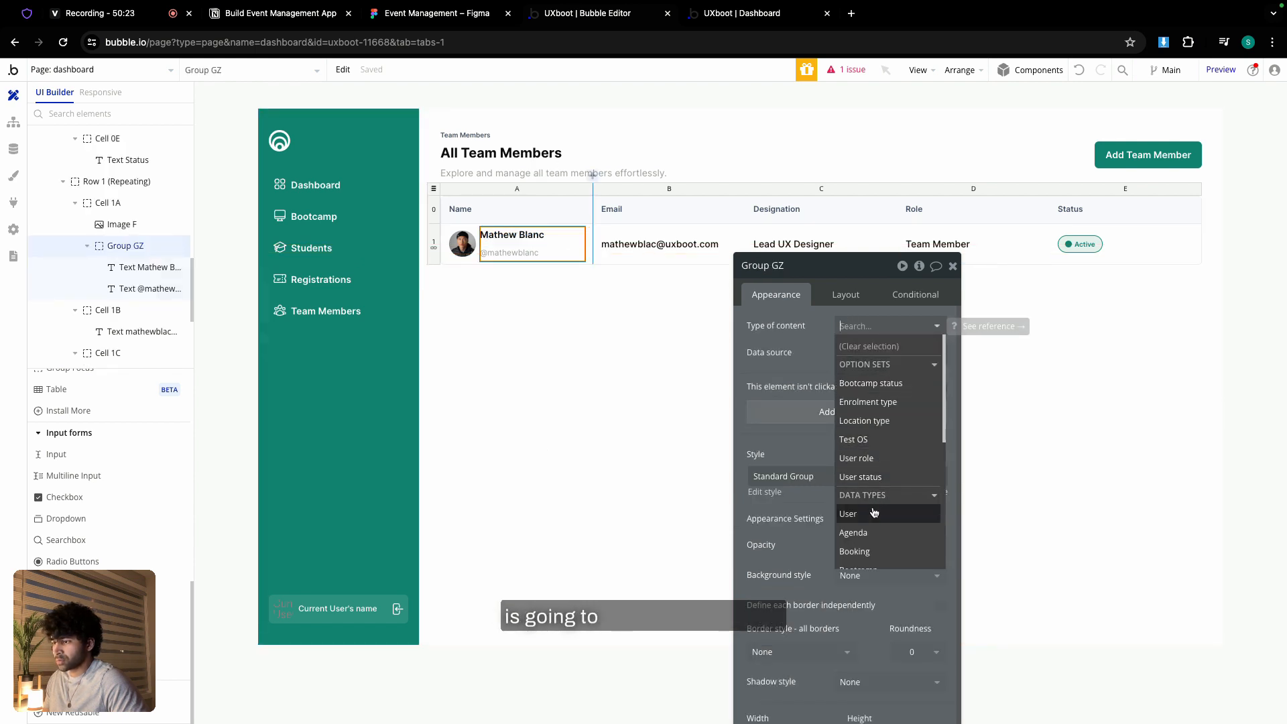
{"action": "left_click", "coordinate": [848, 514]}
{"action": "left_click", "coordinate": [566, 238]}
{"action": "triple_click", "coordinate": [872, 325]}
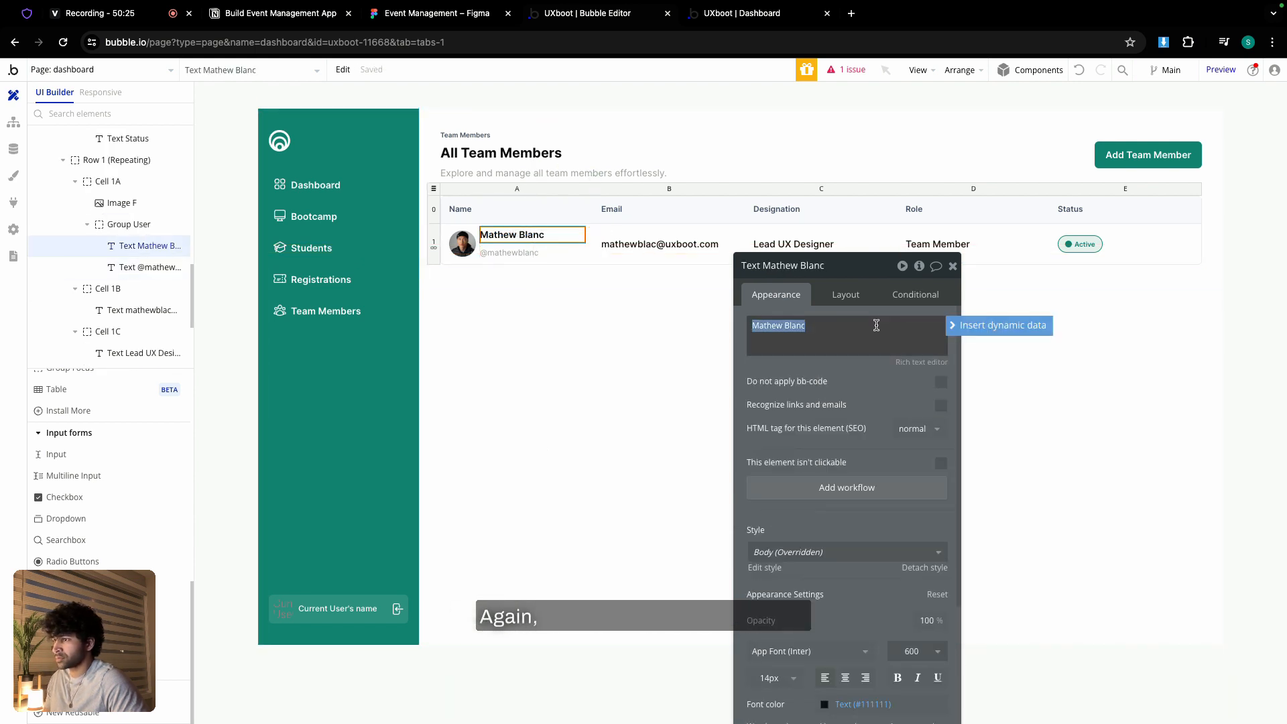
{"action": "left_click", "coordinate": [966, 326]}
{"action": "left_click", "coordinate": [850, 419]}
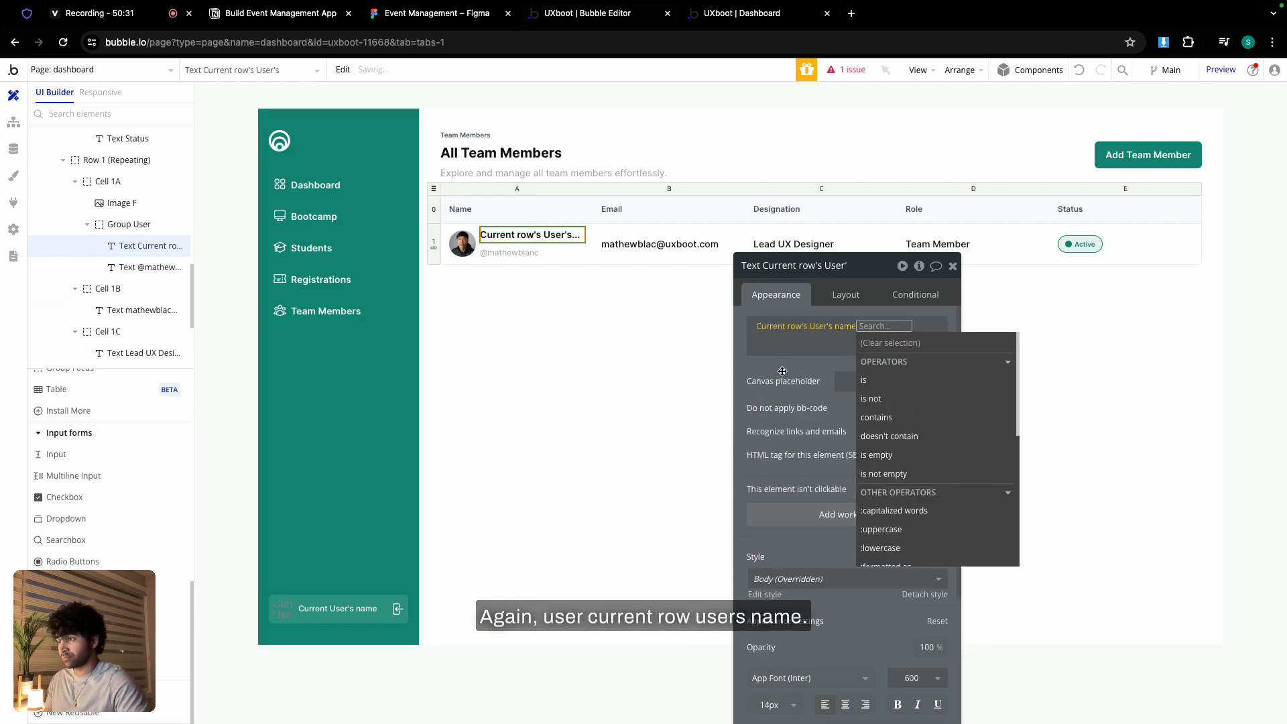
{"action": "left_click", "coordinate": [873, 499]}
- Bind the avatar image to the current row's User's avatar, processed with Imgix and rendered with Zoom
{"action": "left_click", "coordinate": [472, 245]}
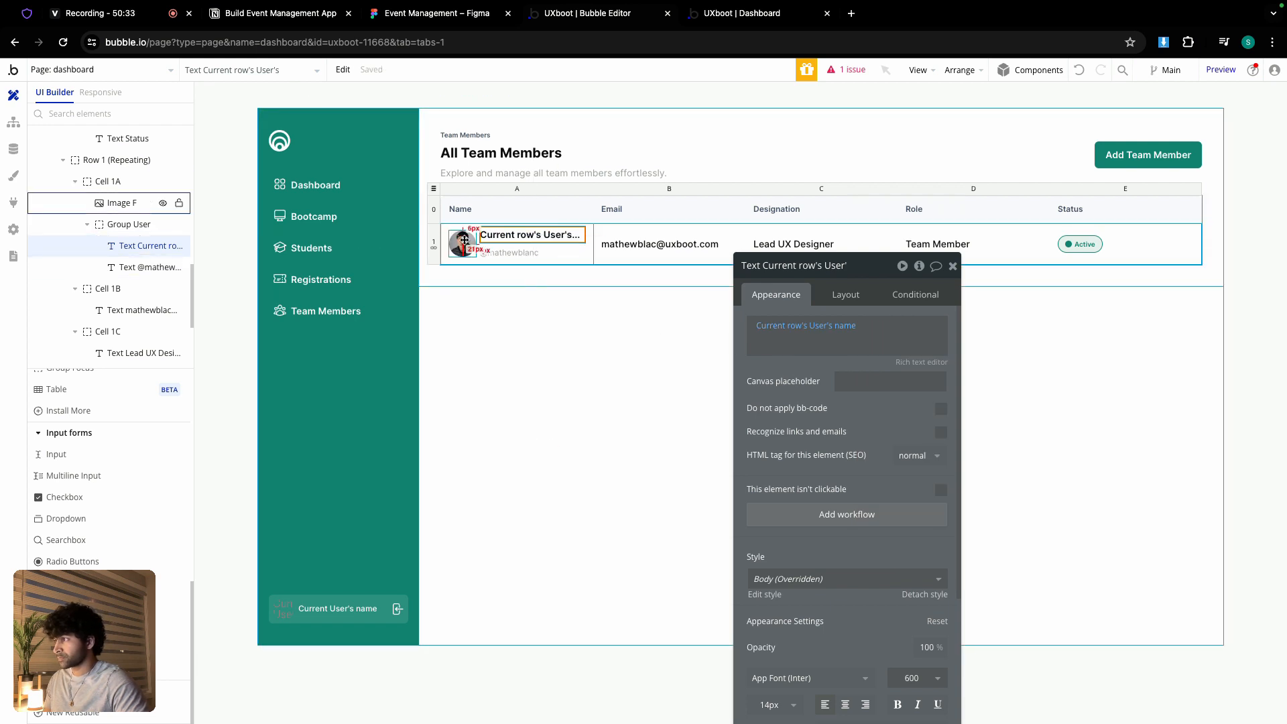
{"action": "left_click", "coordinate": [959, 370]}
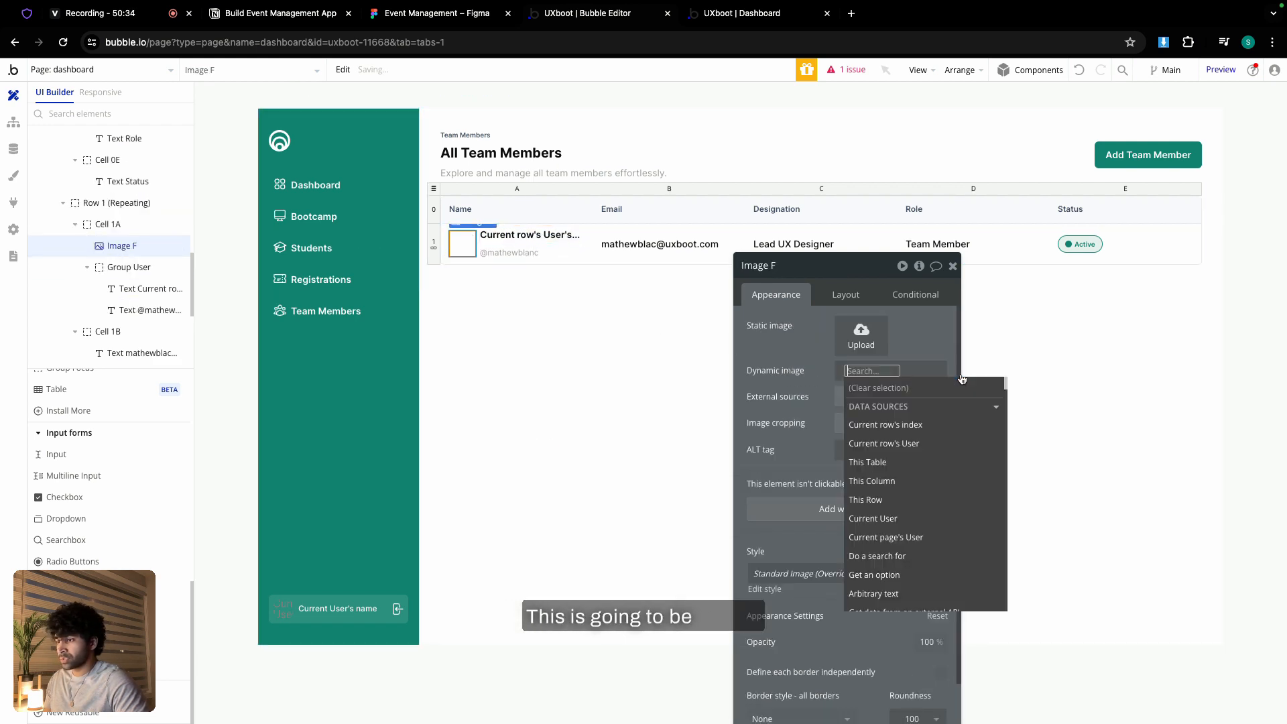
{"action": "left_click", "coordinate": [899, 444]}
{"action": "left_click", "coordinate": [902, 492]}
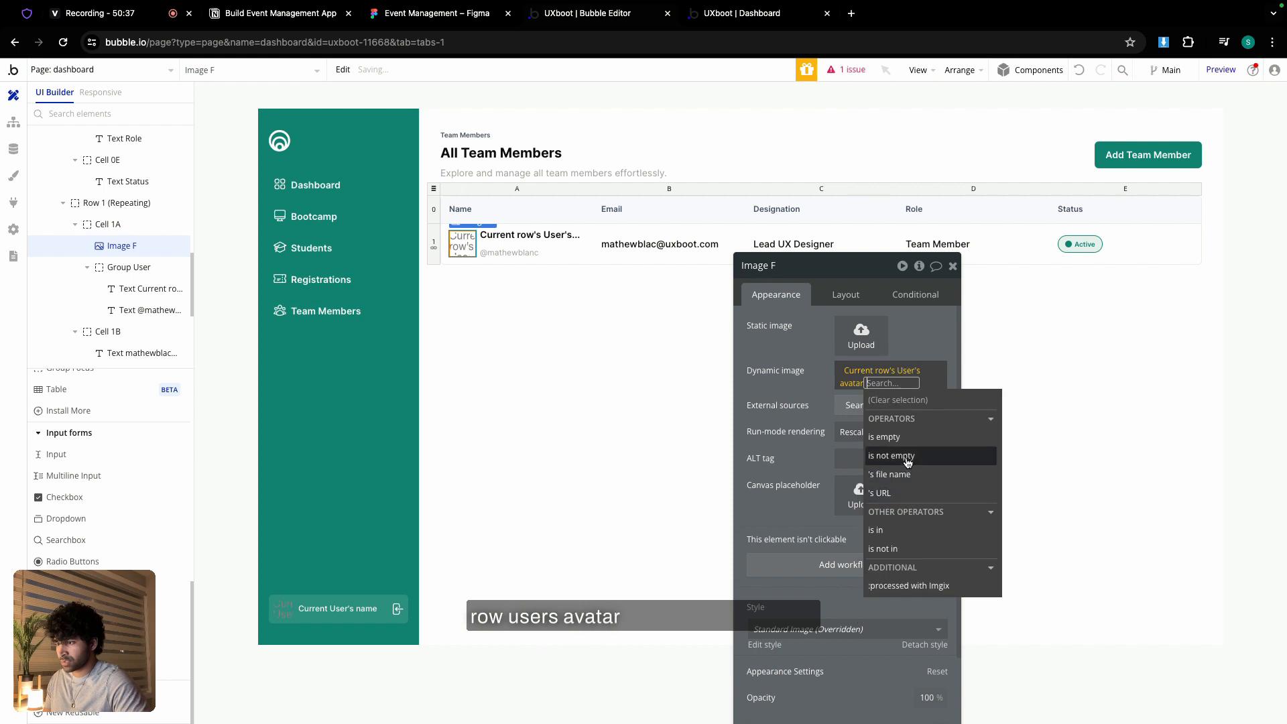
{"action": "left_click", "coordinate": [902, 586]}
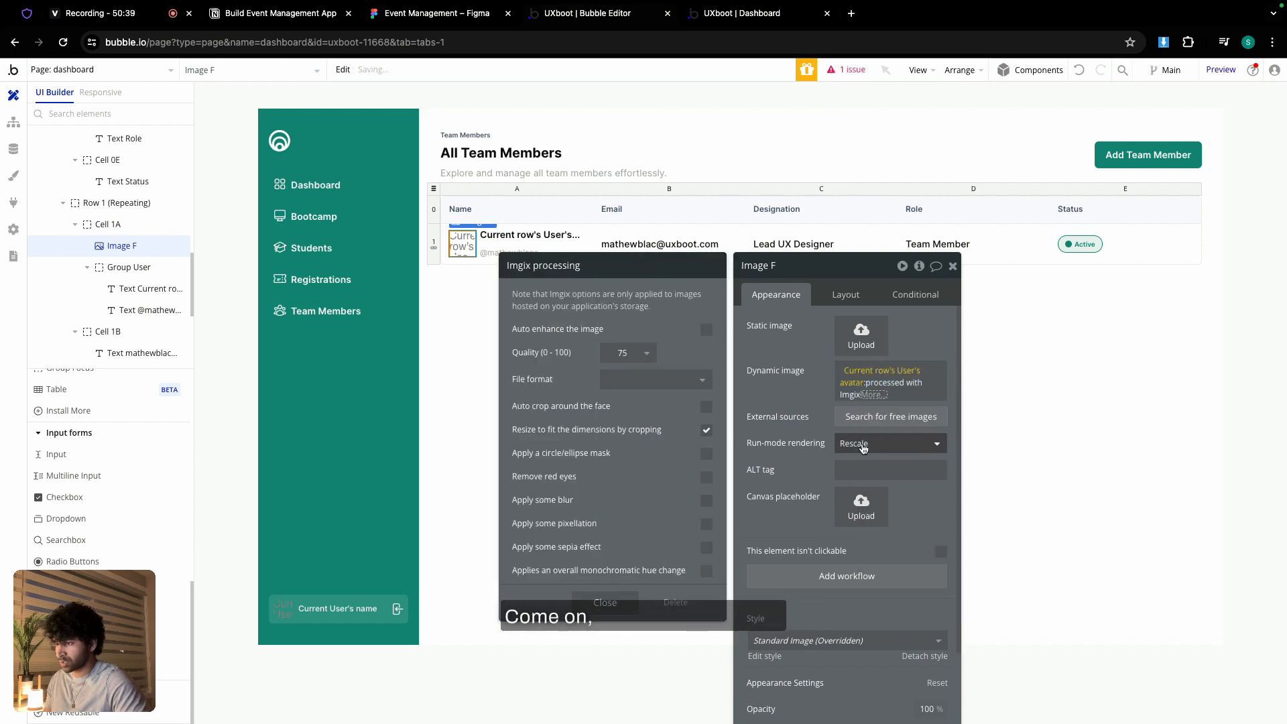
{"action": "left_click", "coordinate": [888, 443]}
{"action": "left_click", "coordinate": [865, 526]}
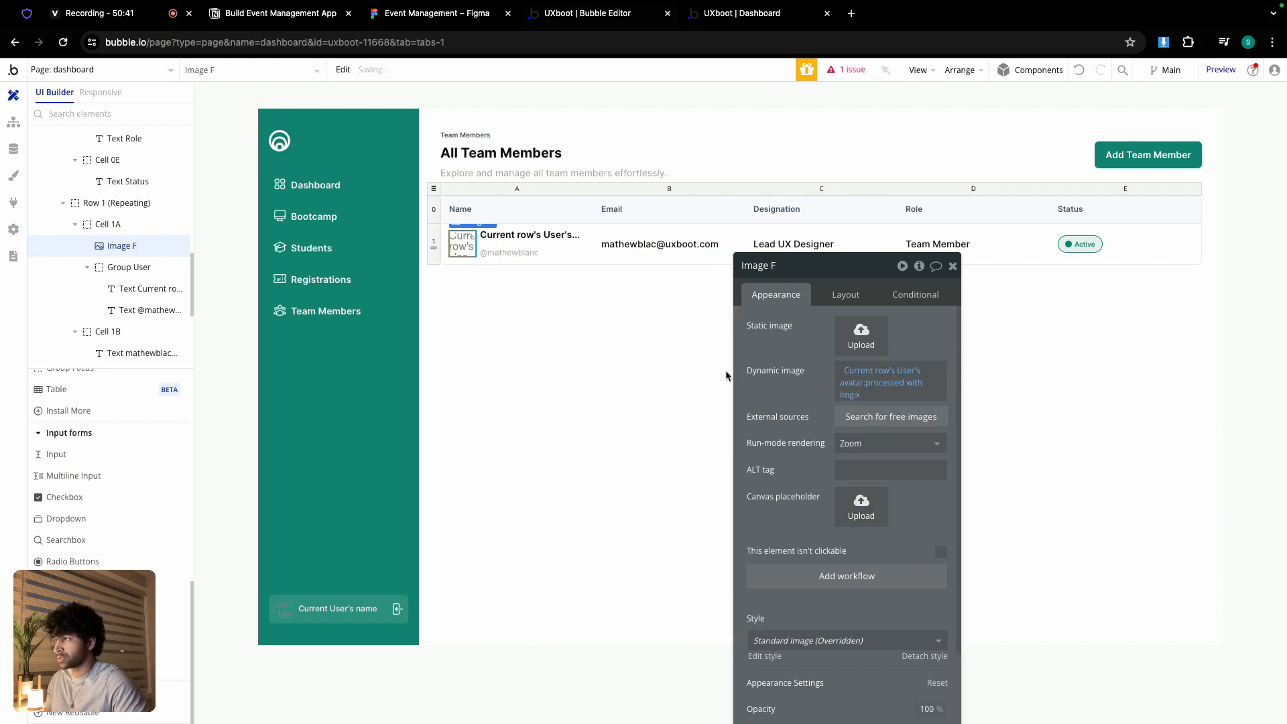
{"action": "left_click", "coordinate": [660, 244]}
{"action": "left_click", "coordinate": [992, 326]}
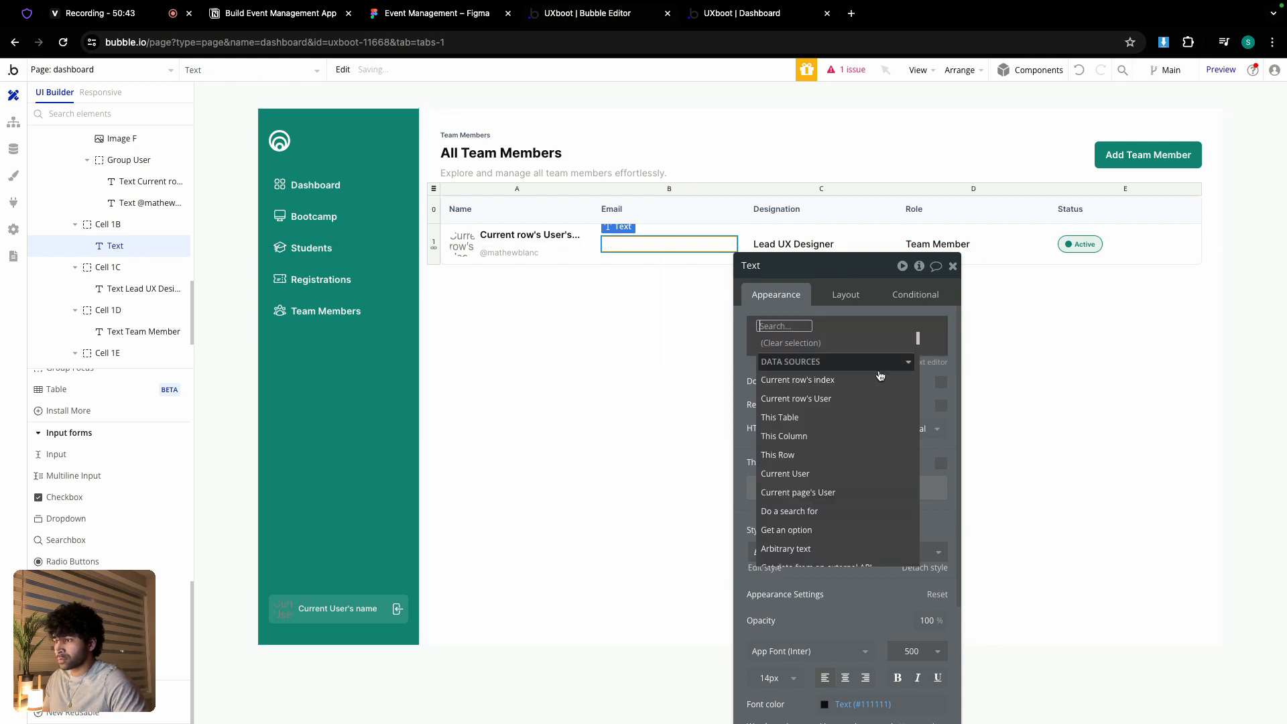
{"action": "left_click", "coordinate": [831, 401]}
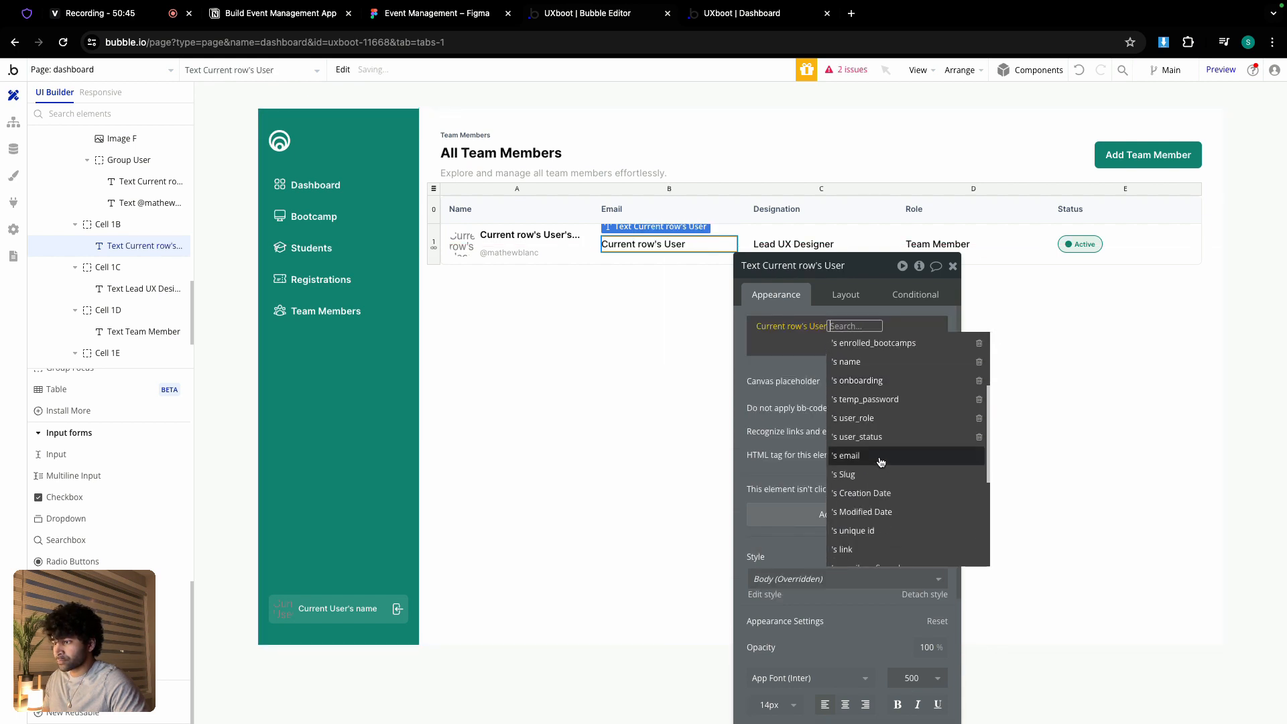
{"action": "left_click", "coordinate": [871, 456]}
{"action": "left_click", "coordinate": [805, 246]}
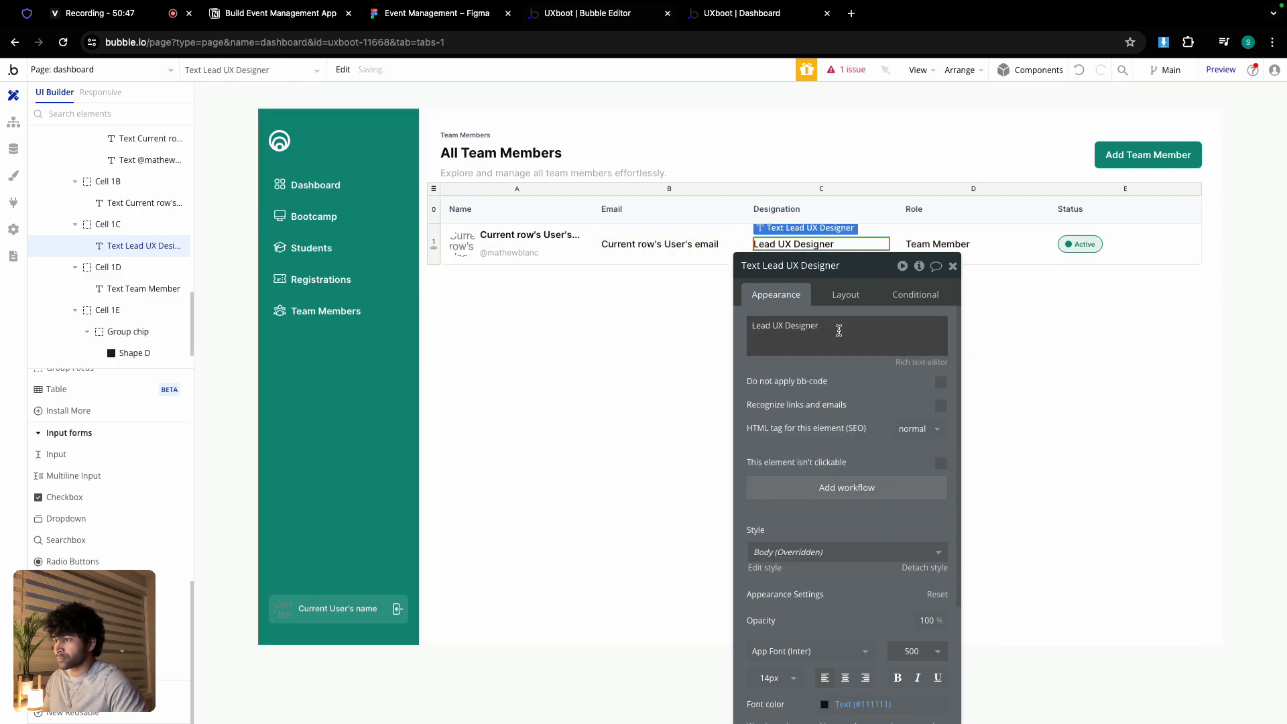
{"action": "left_click", "coordinate": [870, 330]}
{"action": "left_click", "coordinate": [979, 328]}
{"action": "left_click", "coordinate": [848, 397]}
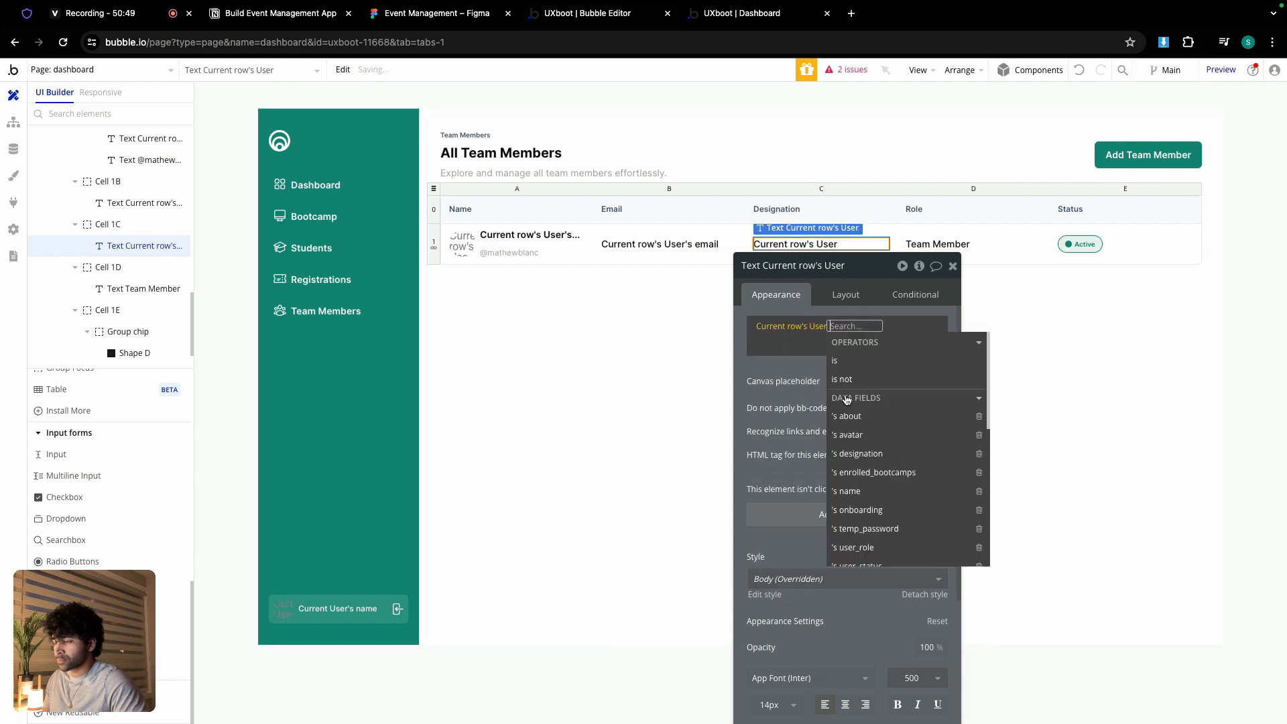
{"action": "left_click", "coordinate": [892, 448]}
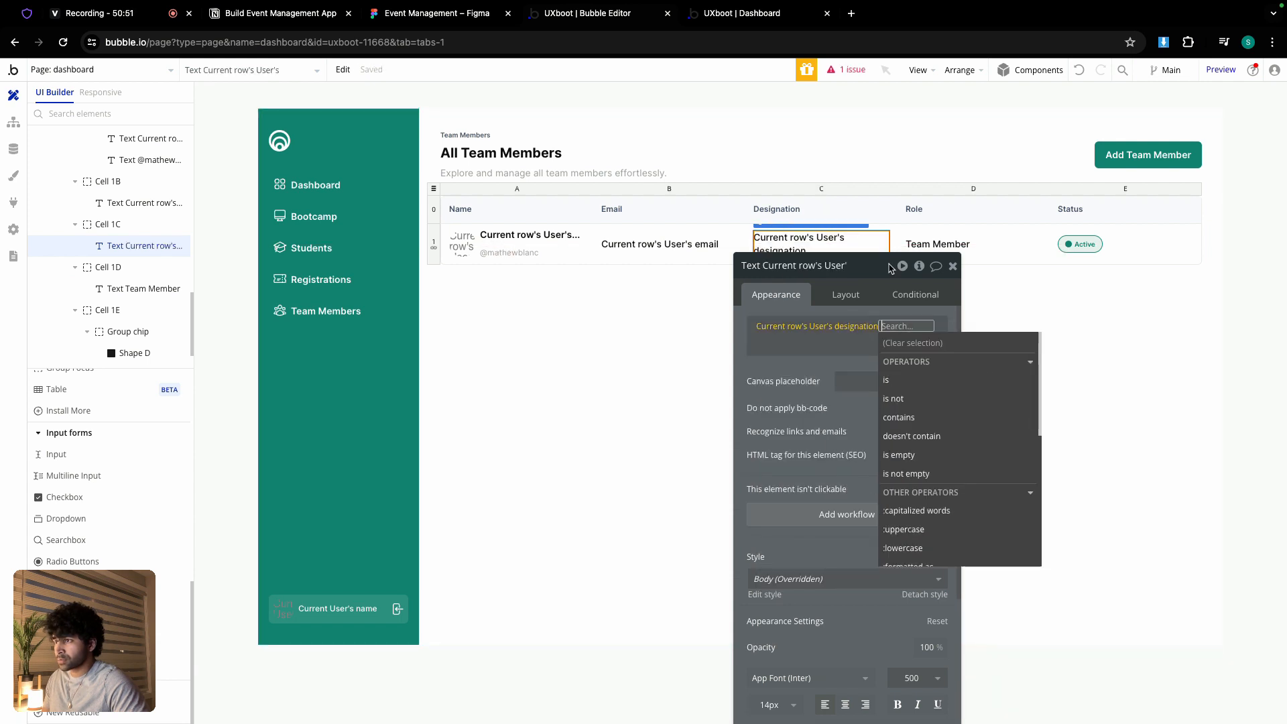
- Replace the static Team Member role with the current row's User's user_role Display
{"action": "left_click", "coordinate": [959, 243]}
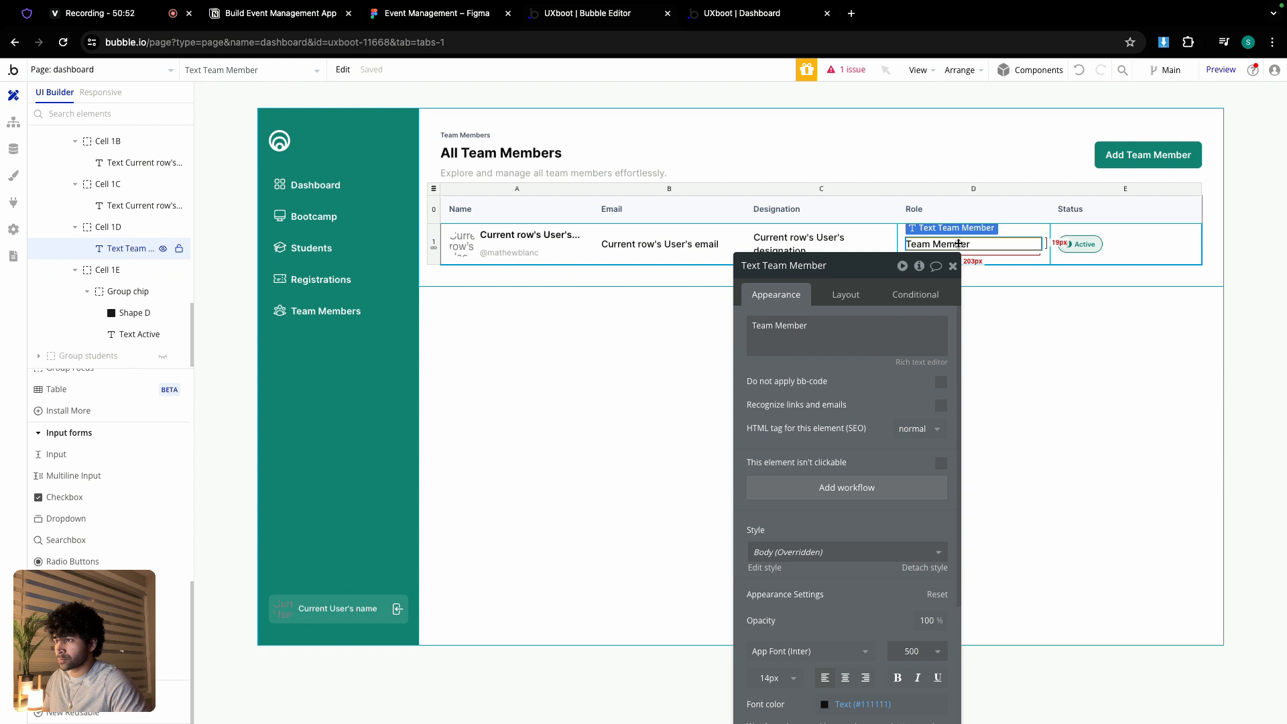
{"action": "triple_click", "coordinate": [870, 325]}
{"action": "left_click", "coordinate": [979, 327]}
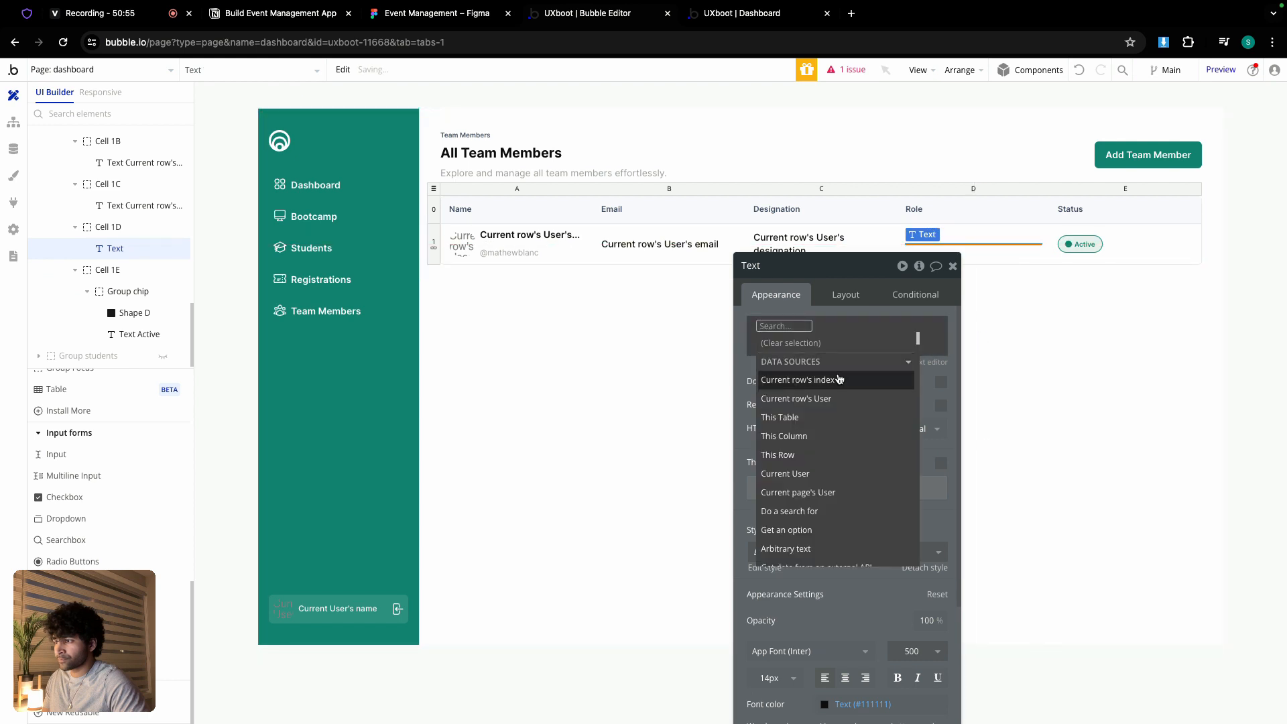
{"action": "left_click", "coordinate": [865, 398]}
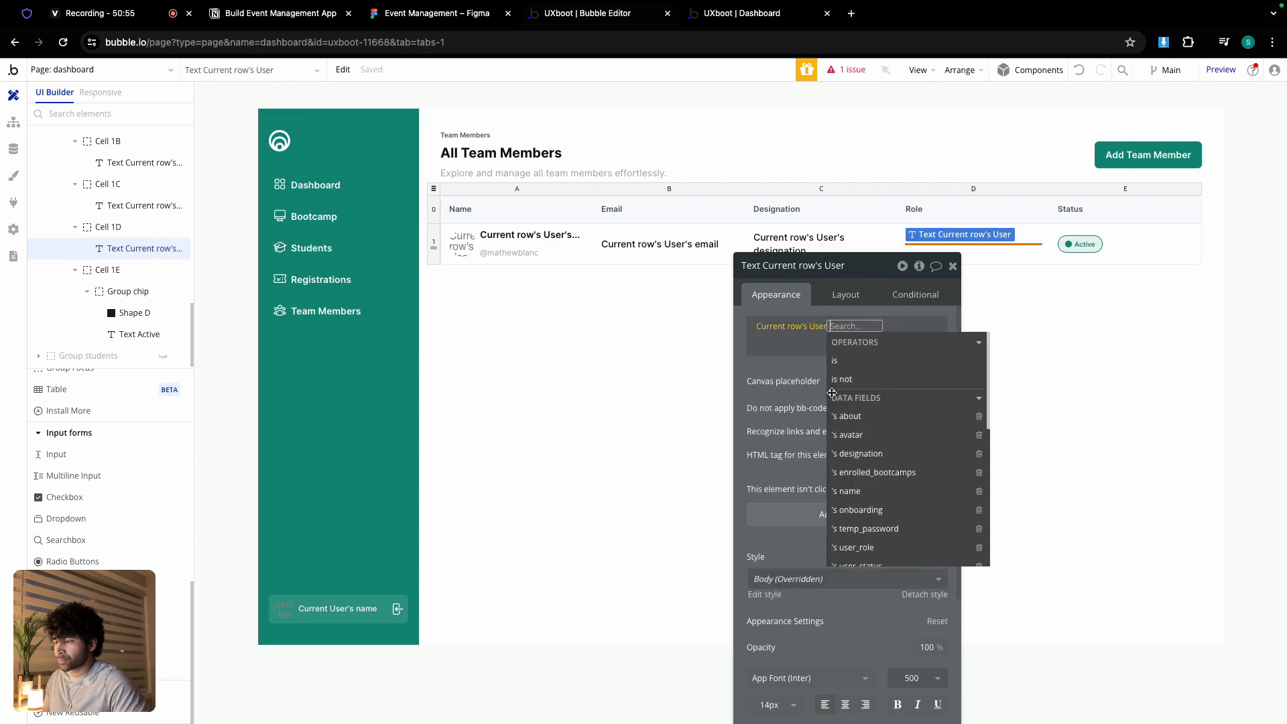
{"action": "left_click", "coordinate": [872, 548]}
{"action": "left_click", "coordinate": [905, 362]}
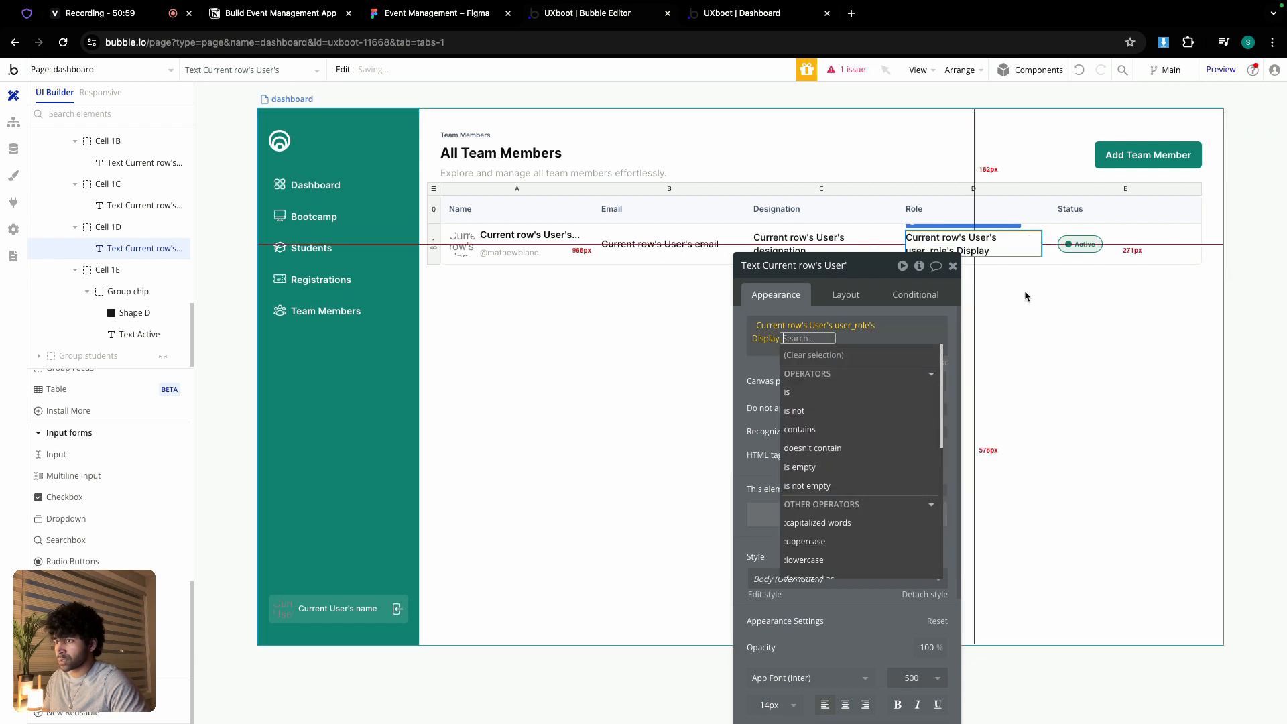
- Replace the static Active status text with the current row's User's user_status Display
{"action": "left_click", "coordinate": [1084, 244]}
{"action": "double_click", "coordinate": [847, 328]}
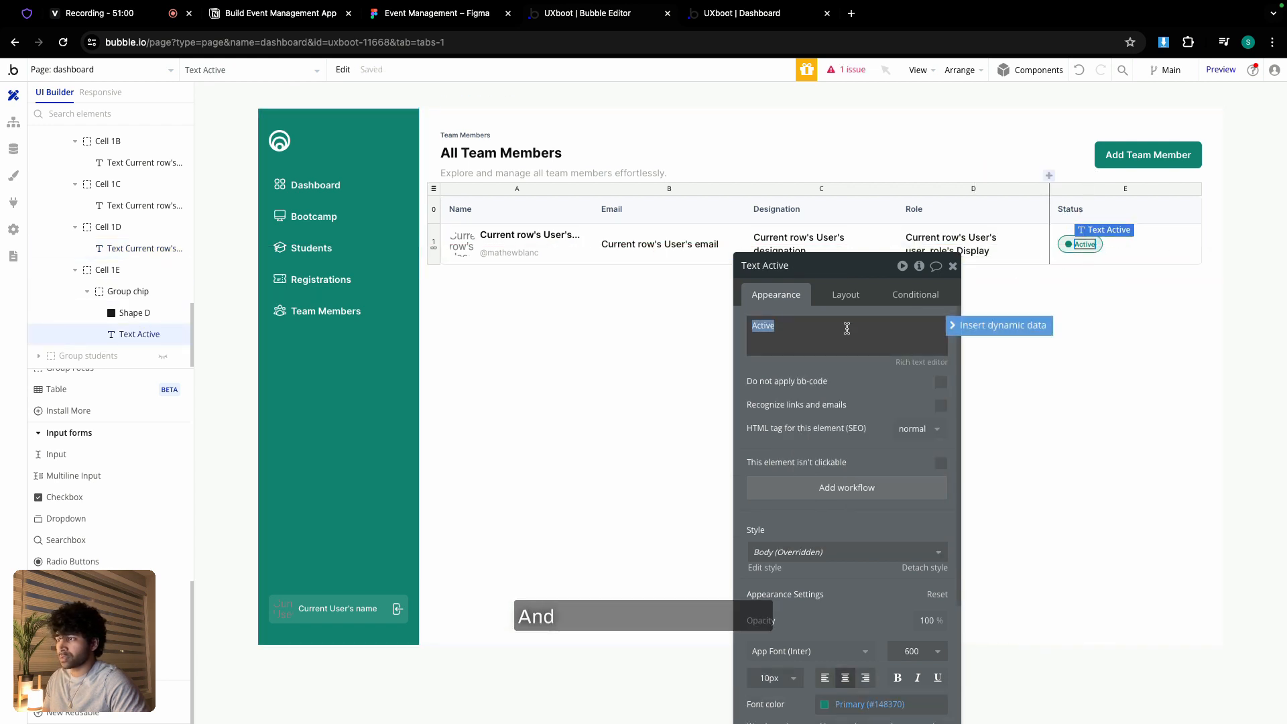
{"action": "left_click", "coordinate": [999, 326]}
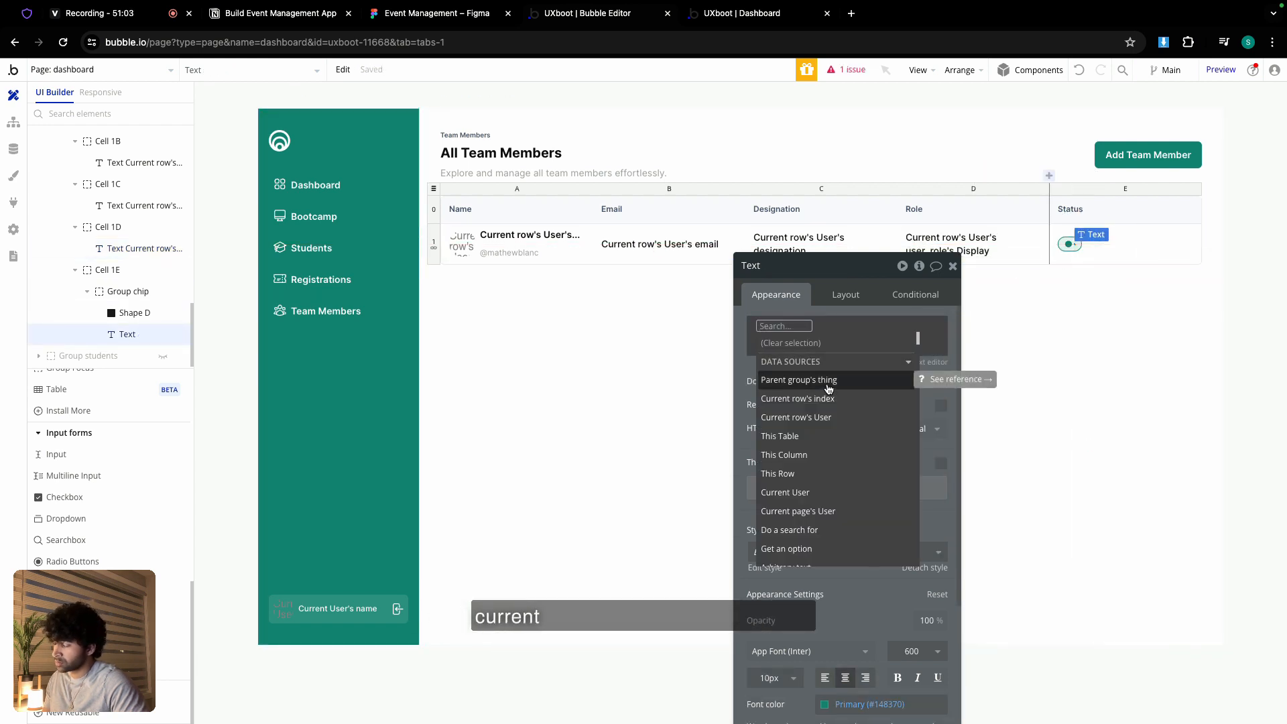
{"action": "left_click", "coordinate": [831, 417]}
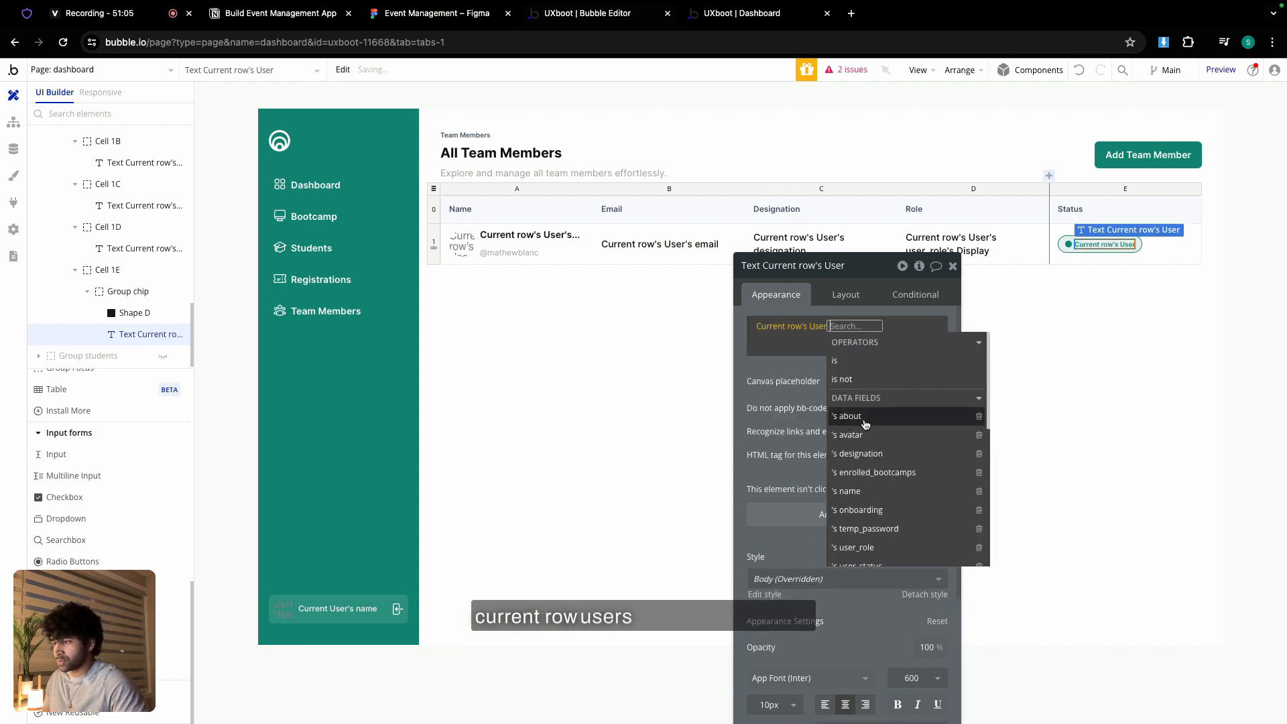
{"action": "scroll", "coordinate": [882, 441], "scroll_direction": "down", "scroll_amount": 1}
{"action": "left_click", "coordinate": [865, 530]}
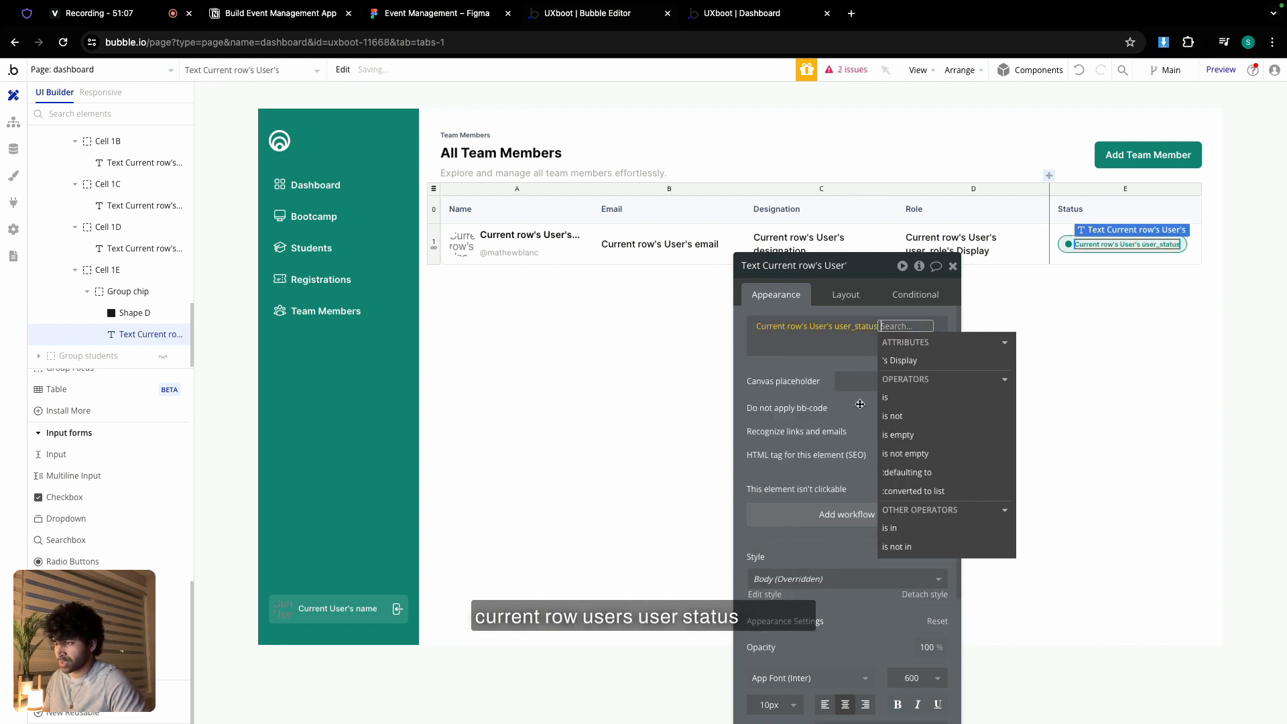
{"action": "left_click", "coordinate": [903, 360]}
{"action": "left_click", "coordinate": [768, 369]}
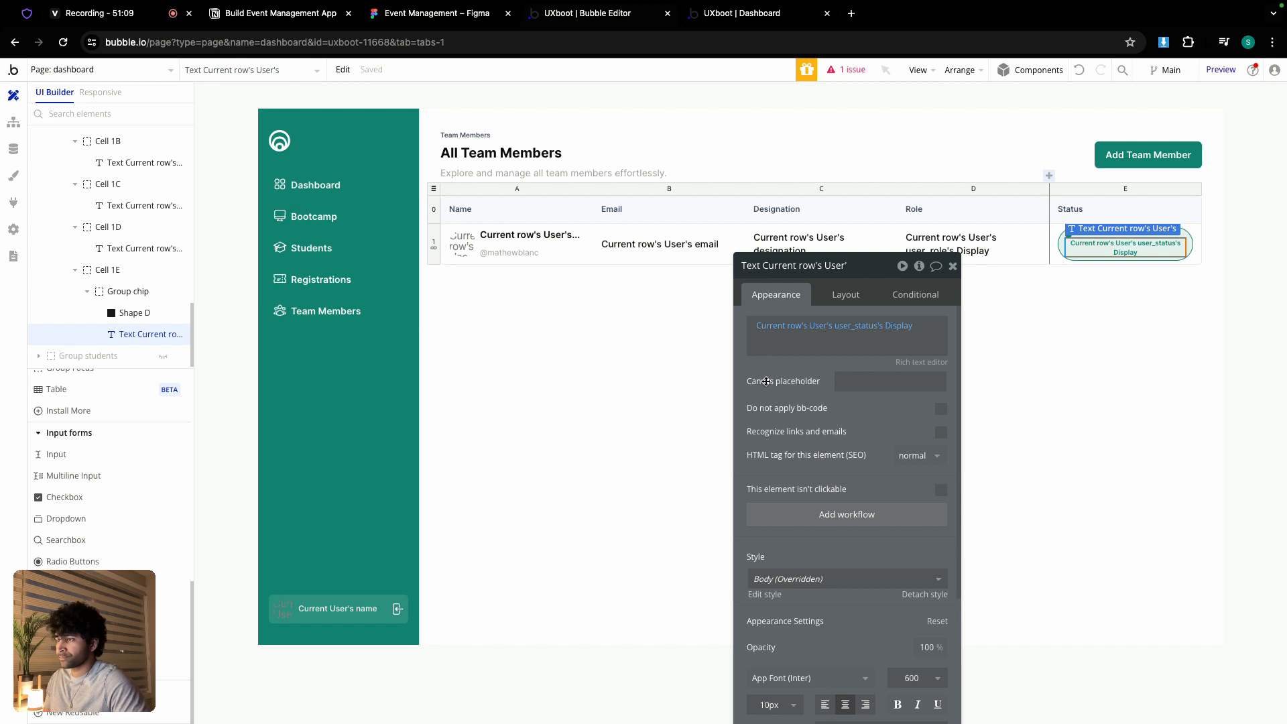
{"action": "left_click", "coordinate": [673, 308]}
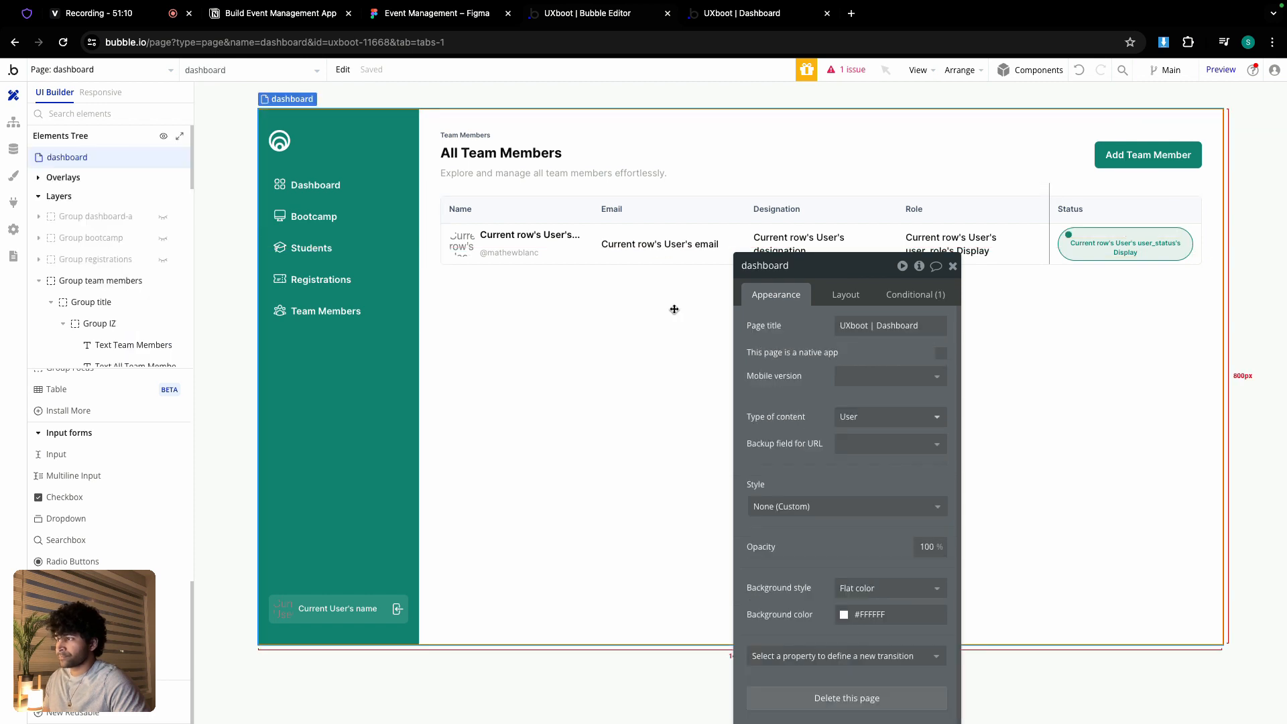
- Check the All Bootcamps, Students, Registrations and Team Members pages in the live preview
{"action": "left_click", "coordinate": [751, 14]}
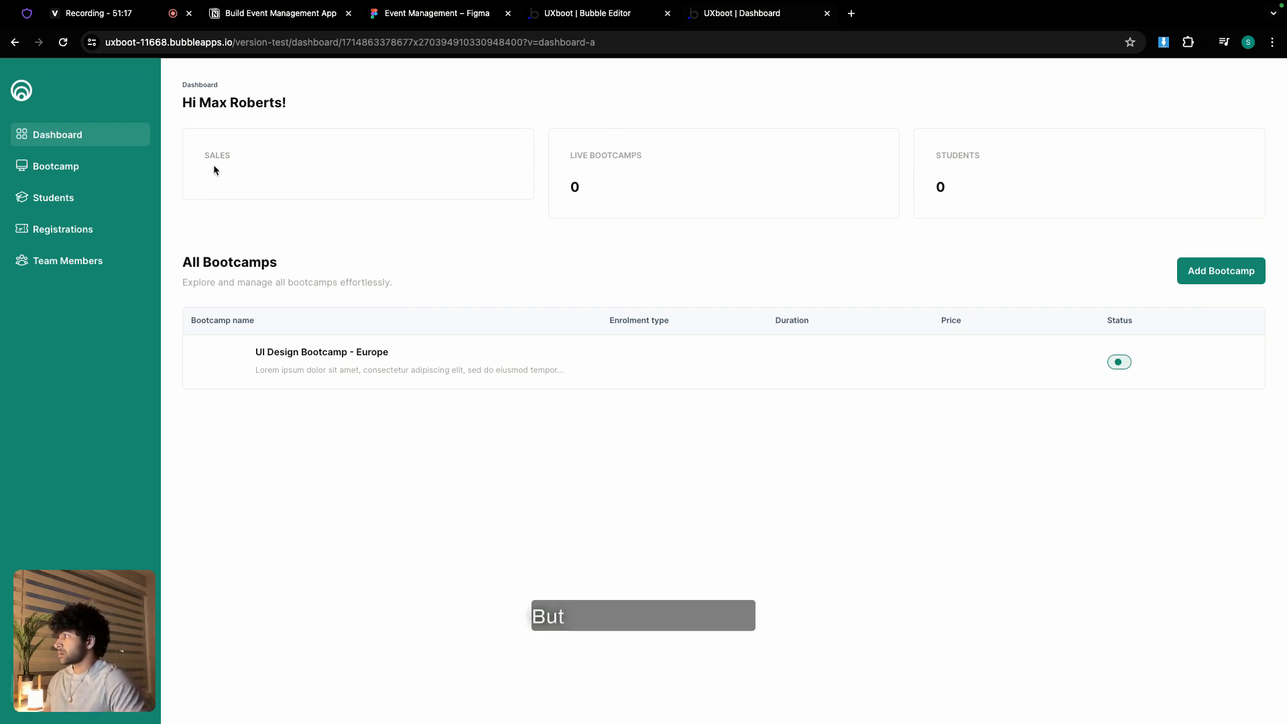
{"action": "left_click", "coordinate": [72, 167]}
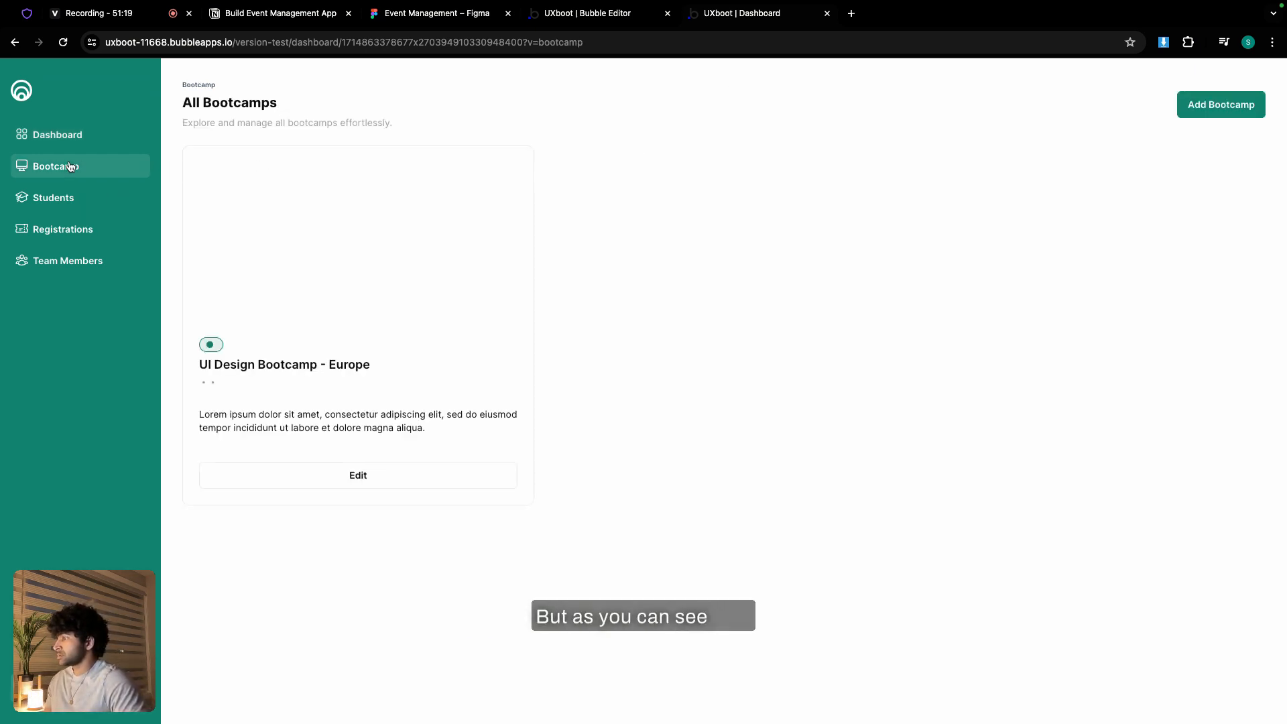
{"action": "left_click", "coordinate": [65, 208]}
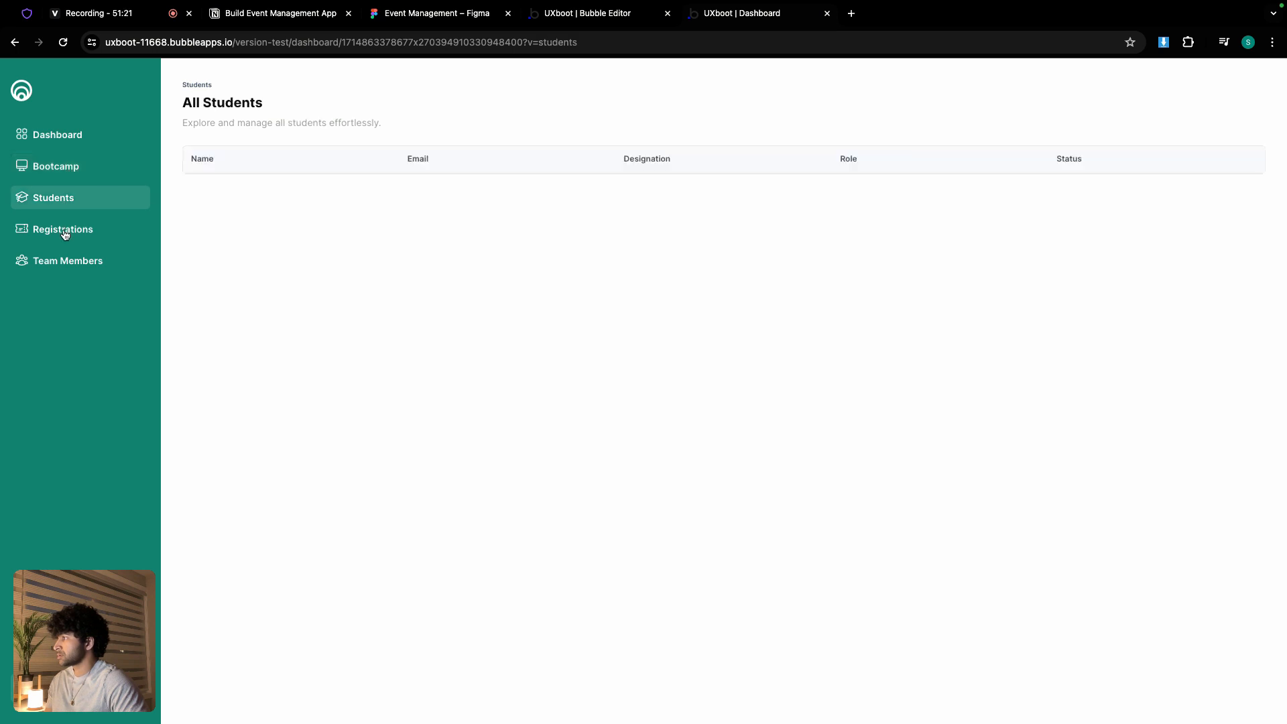
{"action": "left_click", "coordinate": [65, 233]}
{"action": "left_click", "coordinate": [61, 263]}
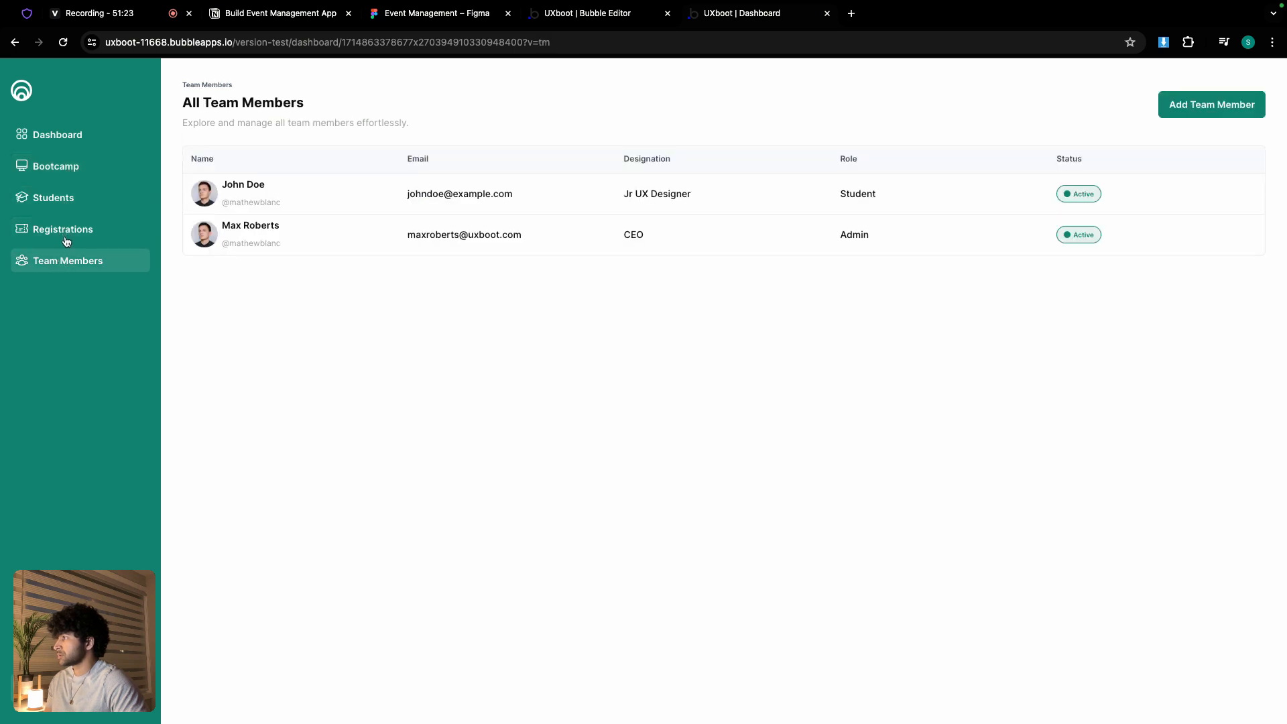
{"action": "left_click", "coordinate": [68, 235]}
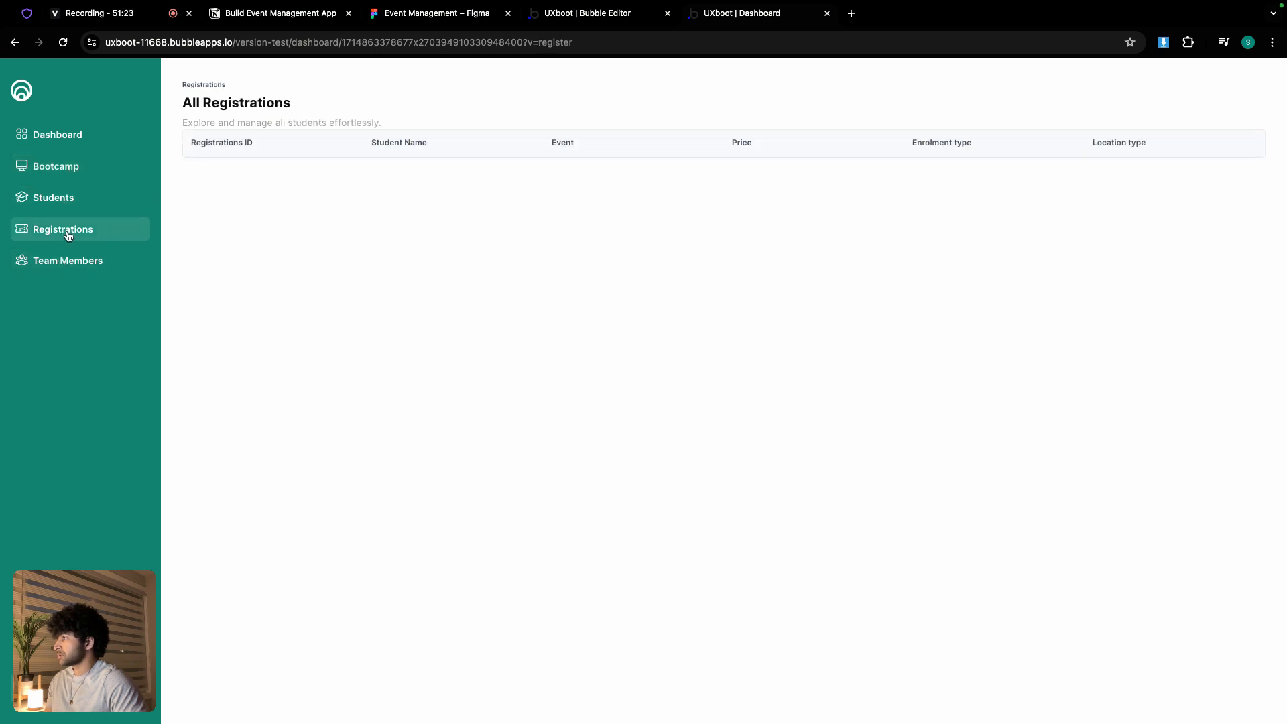
{"action": "left_click", "coordinate": [567, 14]}
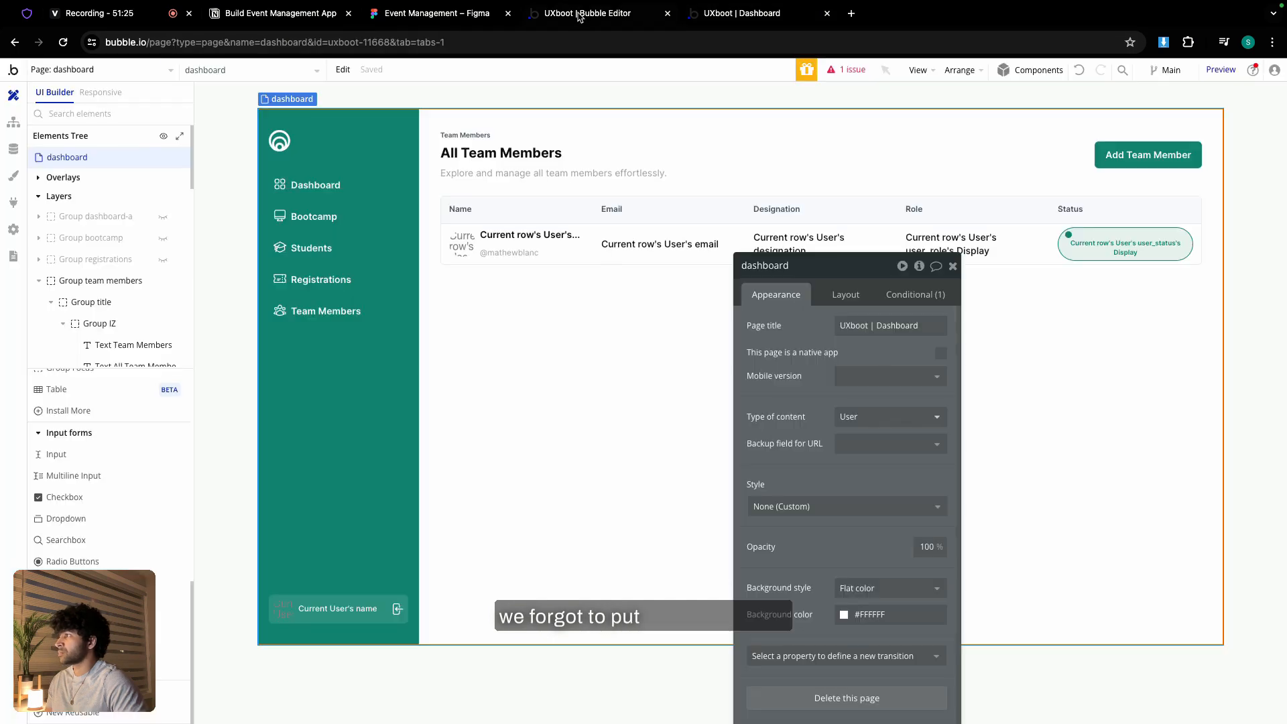
- Unhide Group registrations and turn on gap spacing with a 24 px row gap
{"action": "left_click", "coordinate": [163, 260]}
{"action": "left_click", "coordinate": [432, 156]}
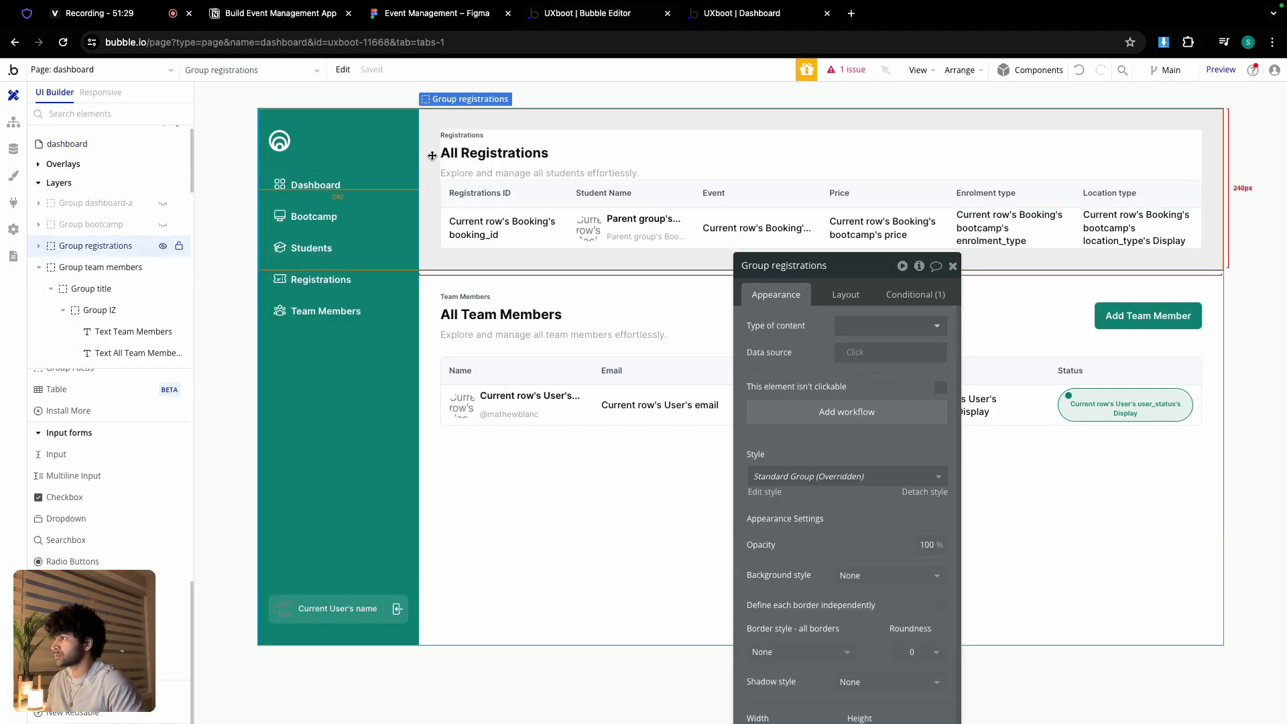
{"action": "left_click", "coordinate": [846, 295]}
{"action": "left_click", "coordinate": [941, 380]}
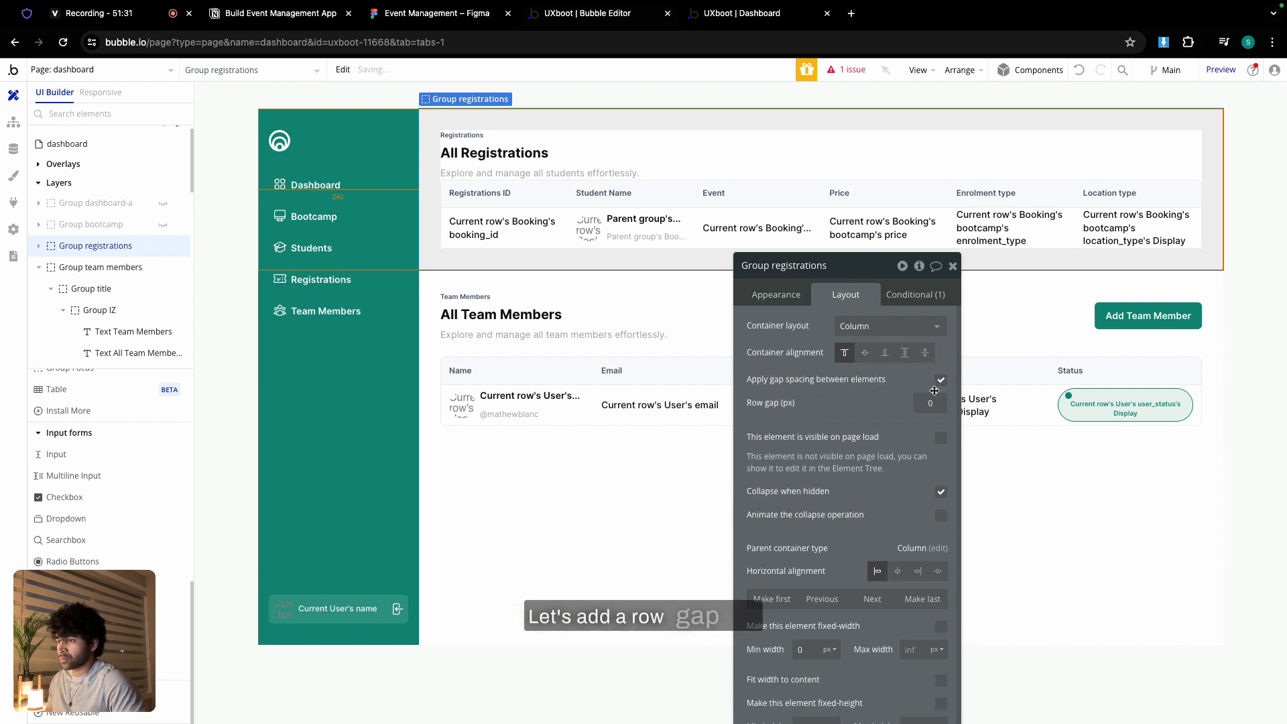
{"action": "type", "text": "24"}
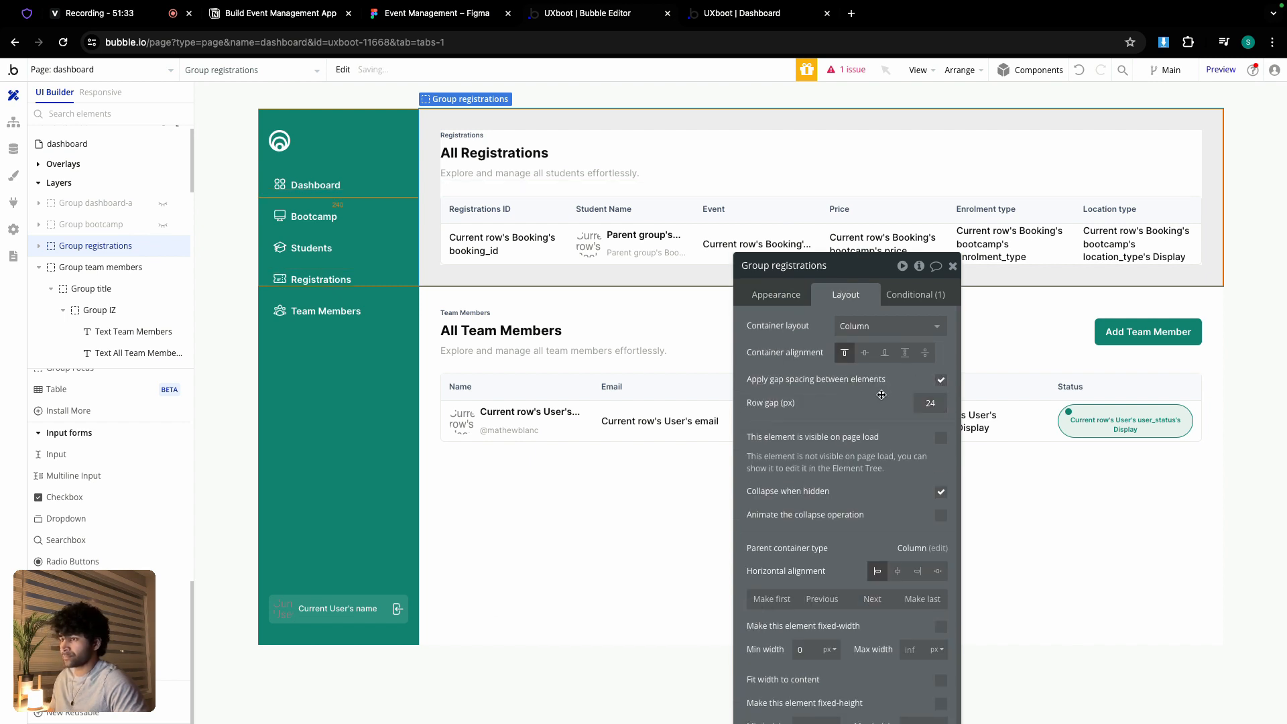
{"action": "left_click", "coordinate": [731, 23]}
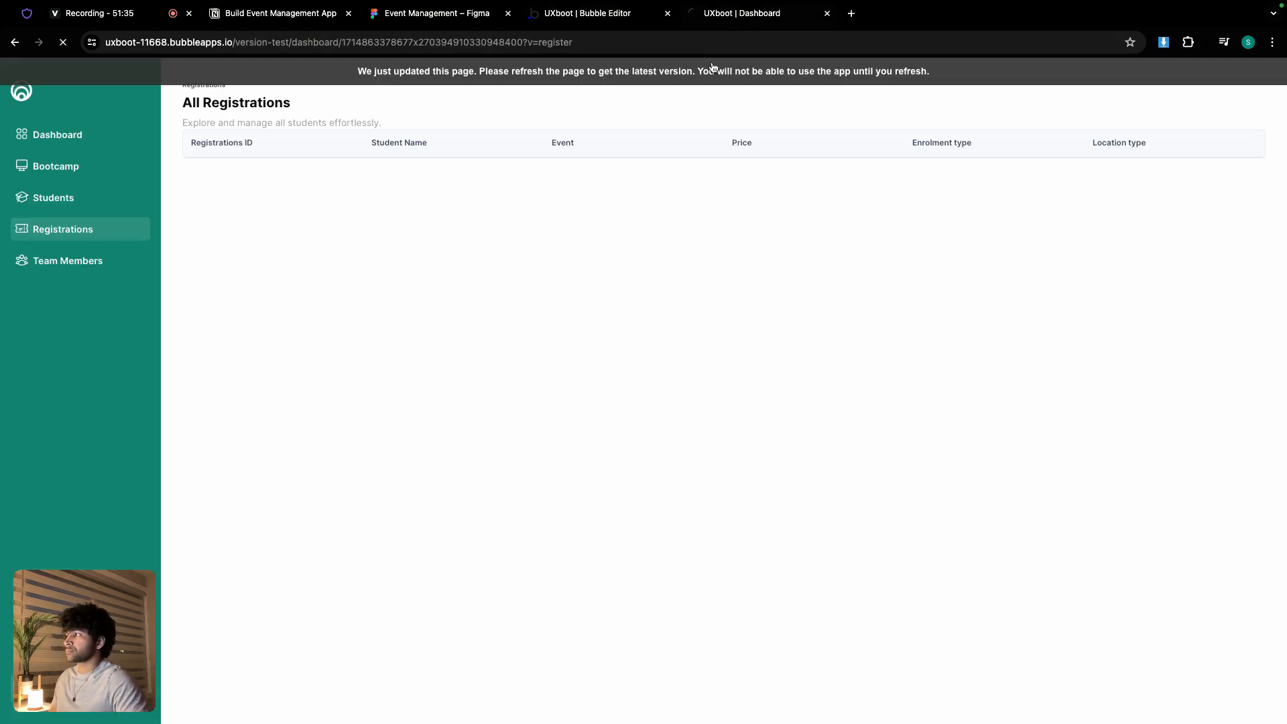
{"action": "left_click", "coordinate": [65, 259]}
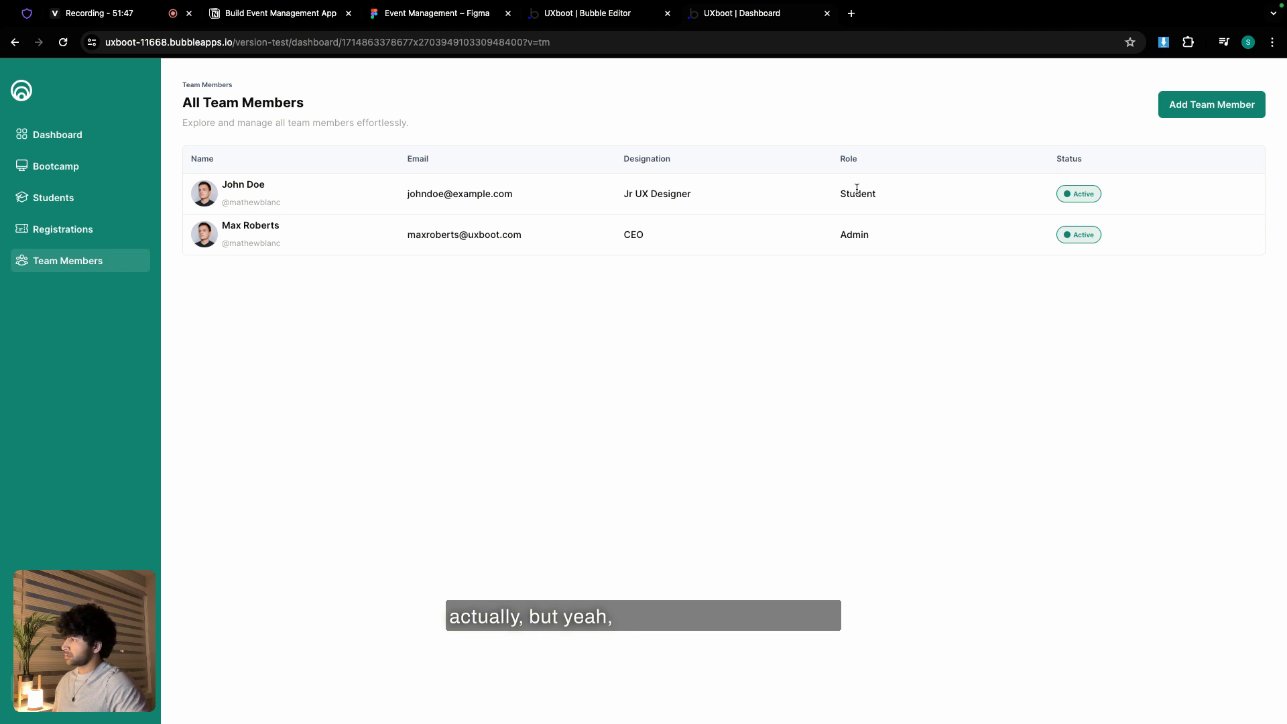
{"action": "left_click", "coordinate": [82, 230]}
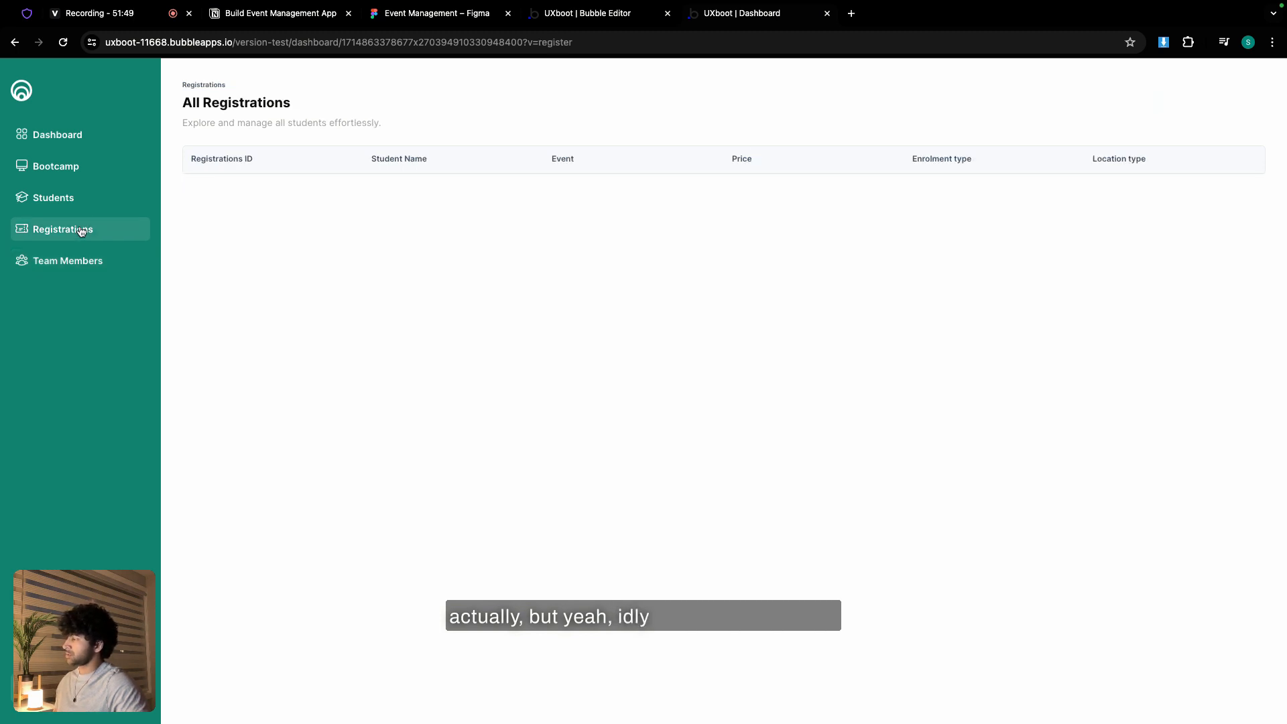
{"action": "left_click", "coordinate": [85, 258]}
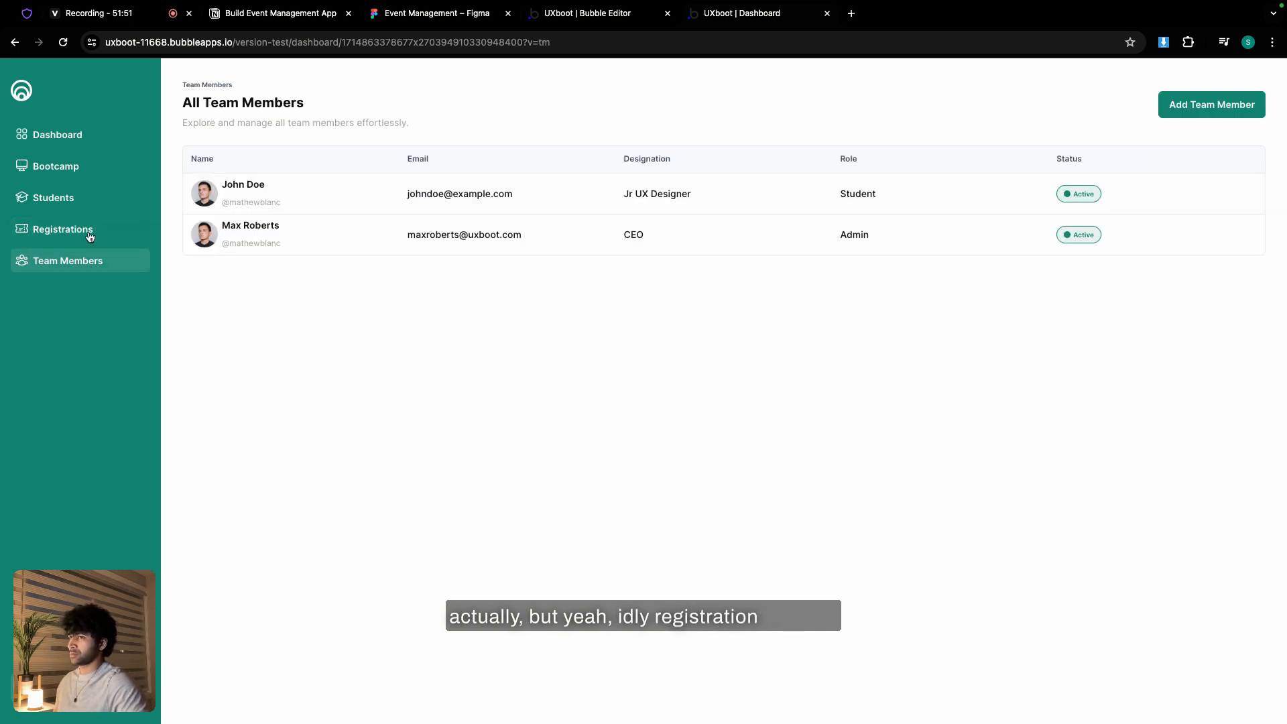
{"action": "left_click", "coordinate": [572, 16]}
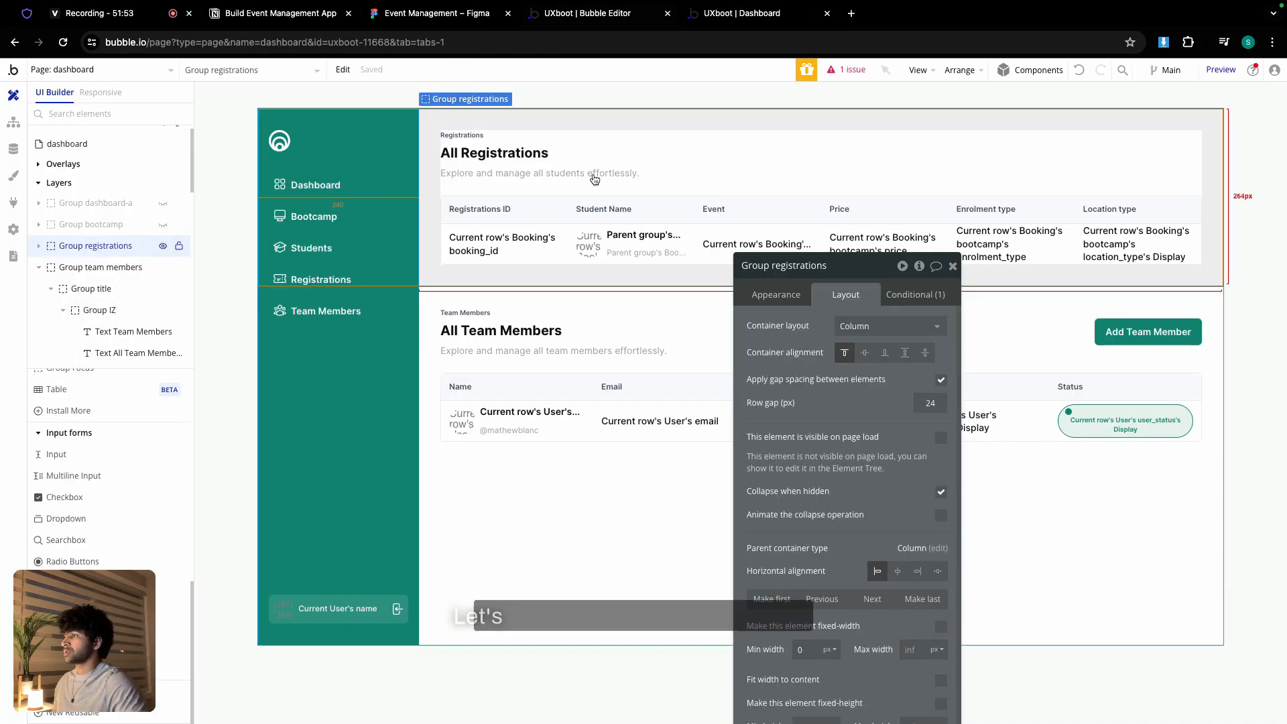
- Inspect the registrations table's bookings search and start a new constraint on it
{"action": "left_click", "coordinate": [434, 189]}
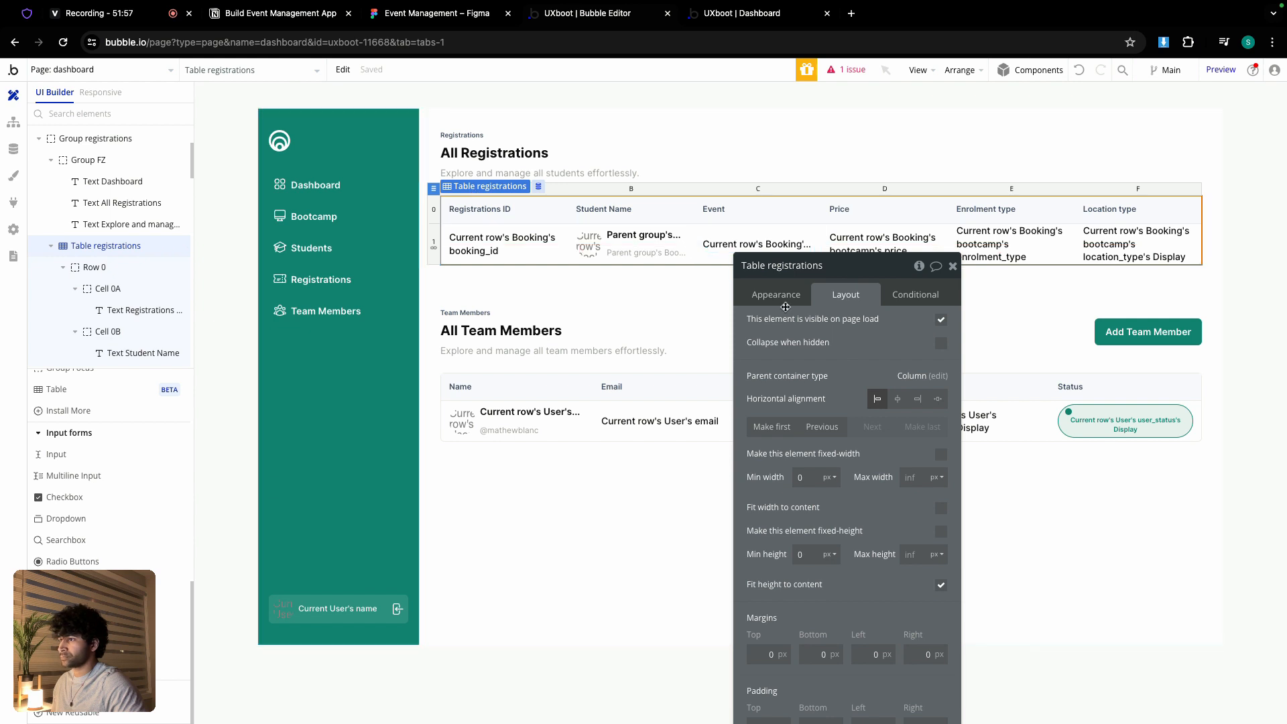
{"action": "left_click", "coordinate": [776, 296]}
{"action": "left_click", "coordinate": [877, 353]}
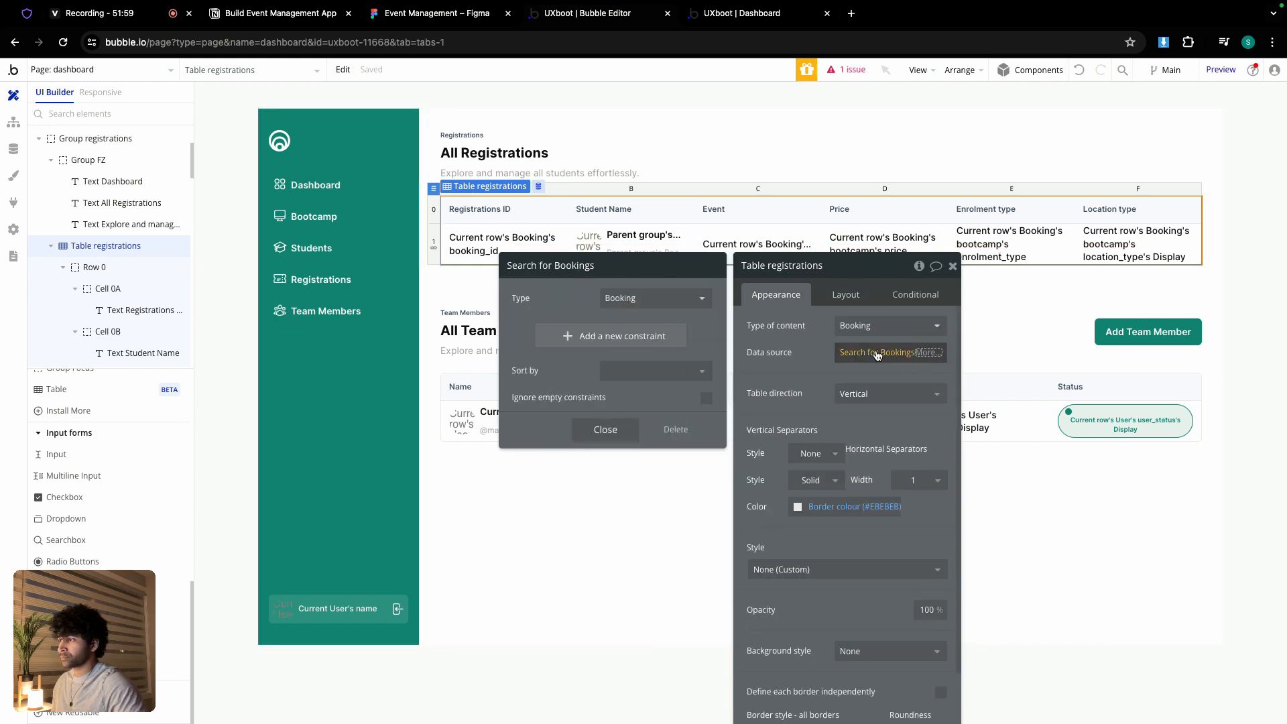
{"action": "left_click", "coordinate": [646, 338]}
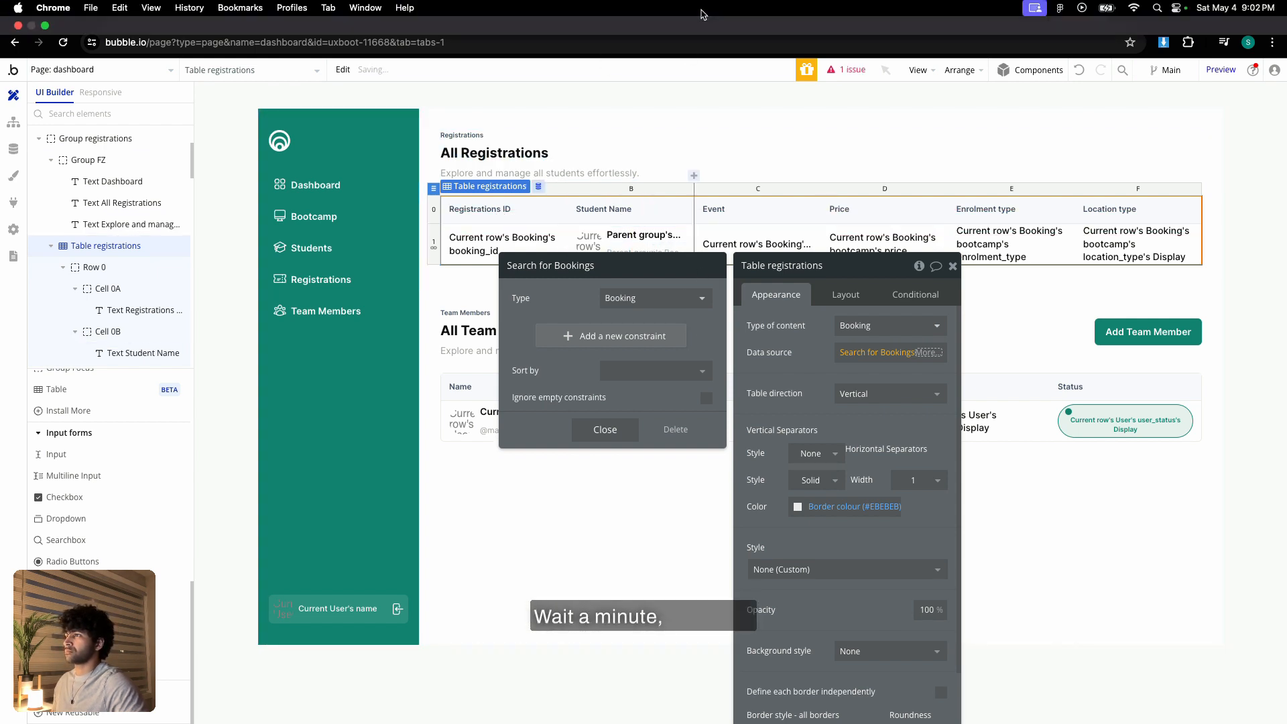
- Check the All Registrations and All Students pages in the app preview
{"action": "left_click", "coordinate": [736, 16]}
{"action": "left_click", "coordinate": [86, 228]}
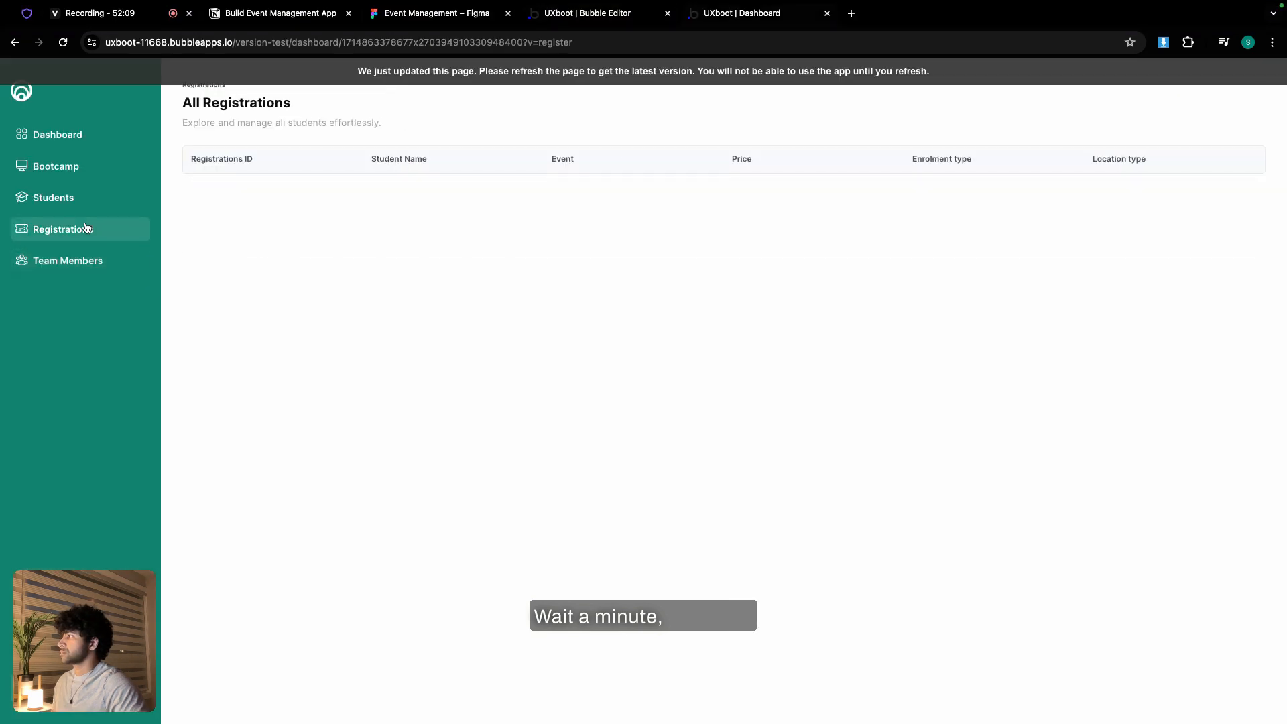
{"action": "left_click", "coordinate": [98, 198]}
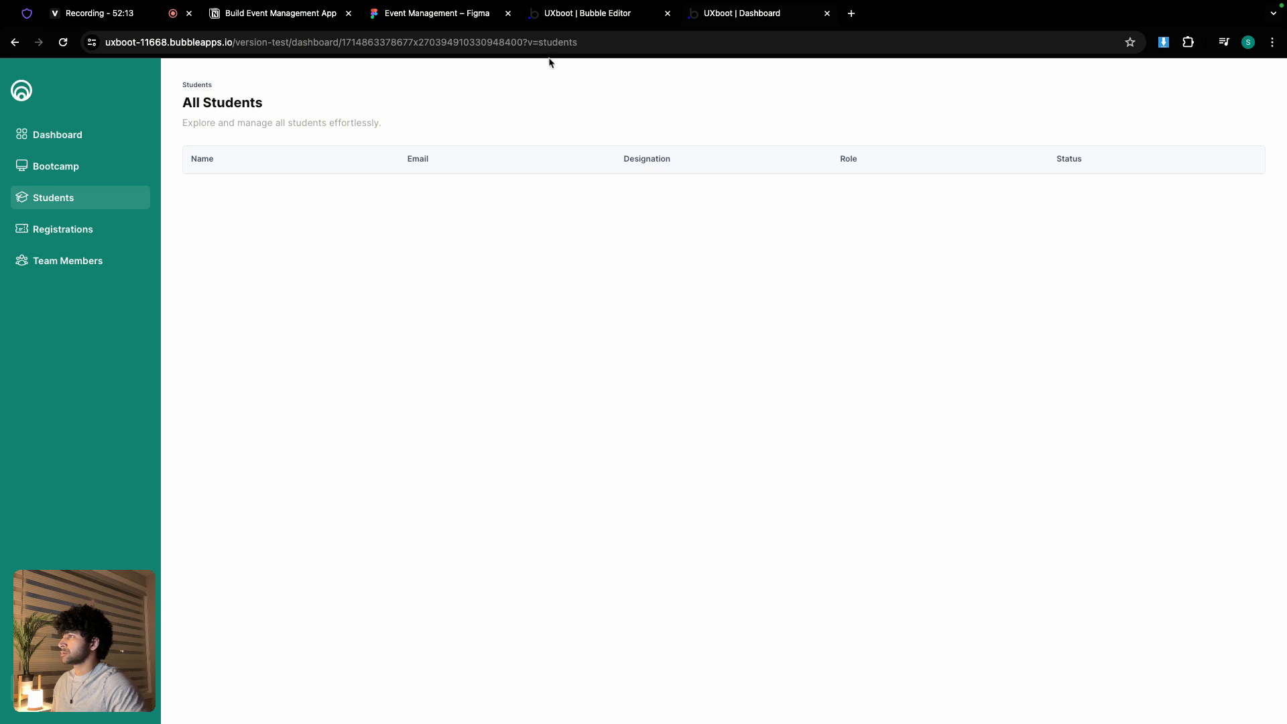
{"action": "left_click", "coordinate": [587, 13]}
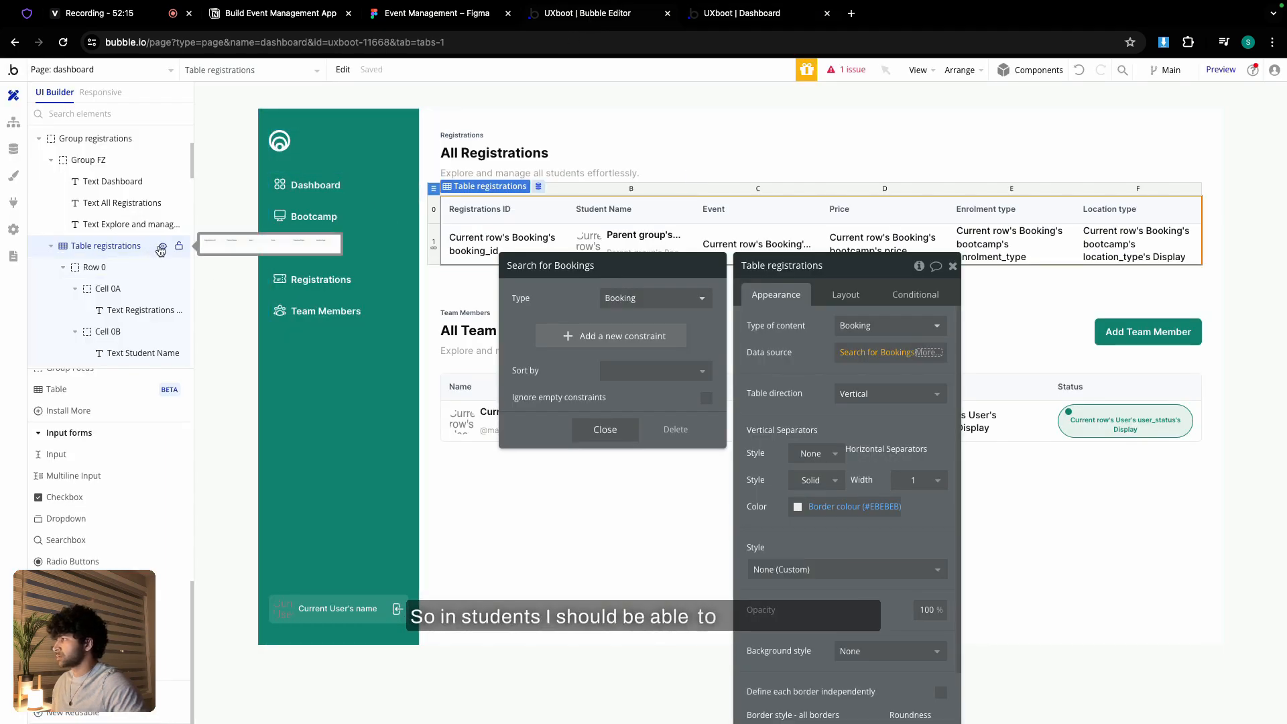
- Hide Group registrations in the Elements Tree and select the team members group
{"action": "left_click", "coordinate": [161, 248]}
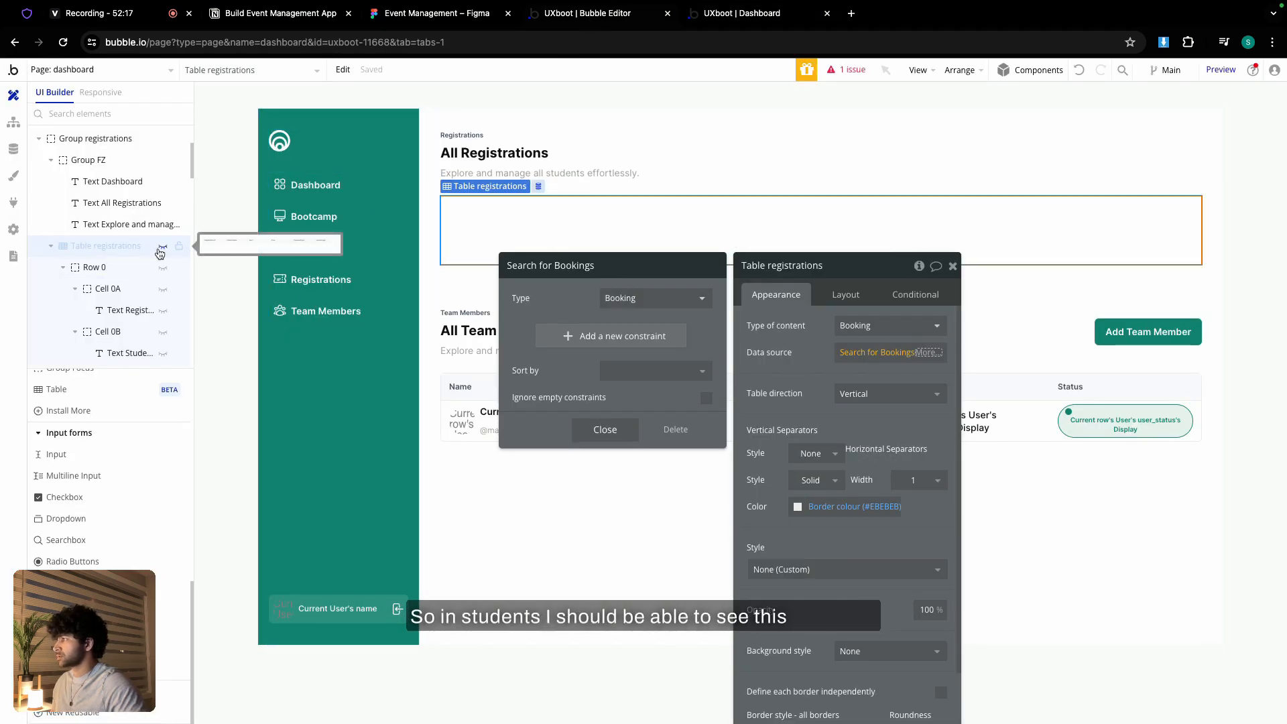
{"action": "left_click", "coordinate": [162, 249]}
{"action": "scroll", "coordinate": [118, 248], "scroll_direction": "up", "scroll_amount": 2}
{"action": "left_click", "coordinate": [118, 248]}
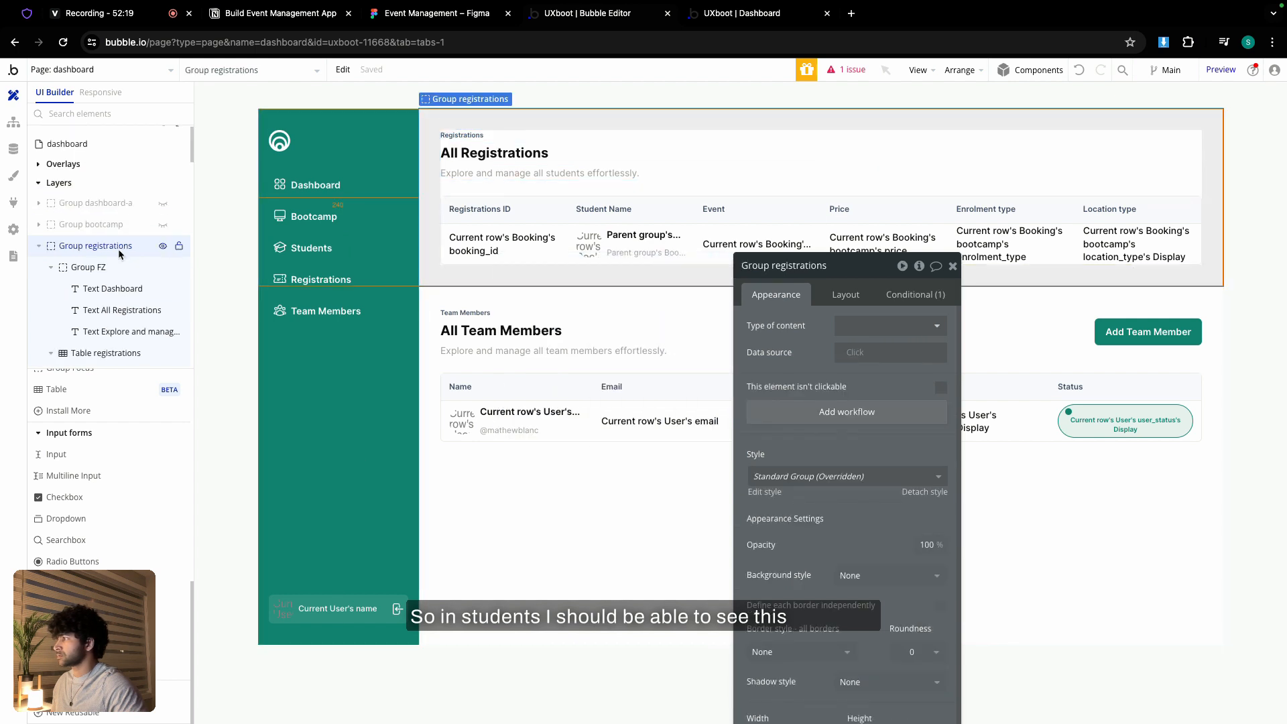
{"action": "left_click", "coordinate": [163, 246]}
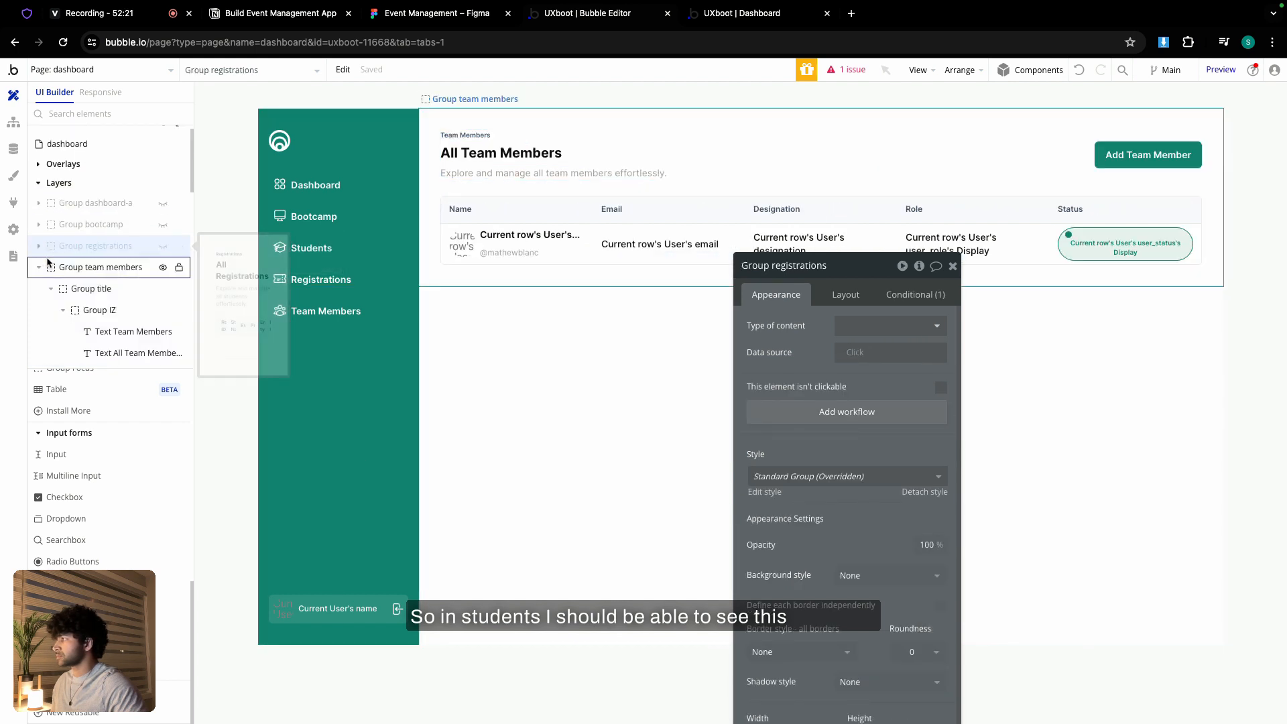
{"action": "left_click", "coordinate": [38, 281]}
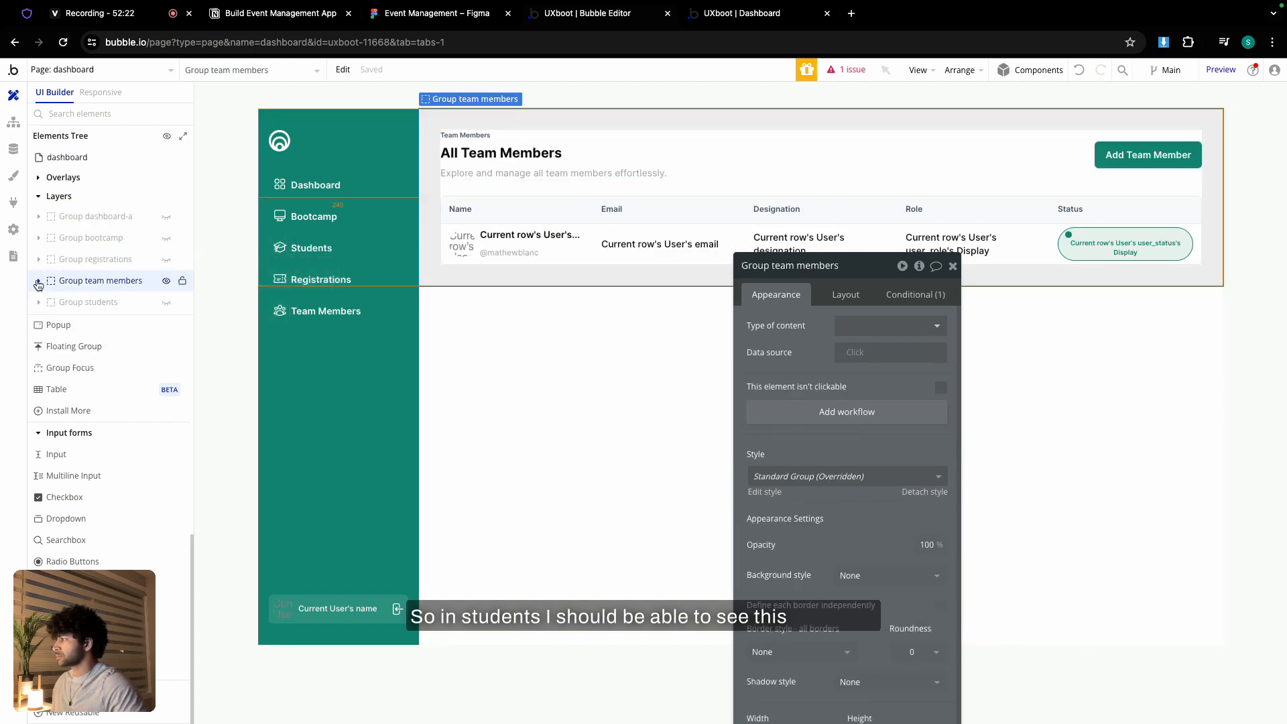
- Unhide the students section and constrain its users search to user_role = Student
{"action": "left_click", "coordinate": [163, 305]}
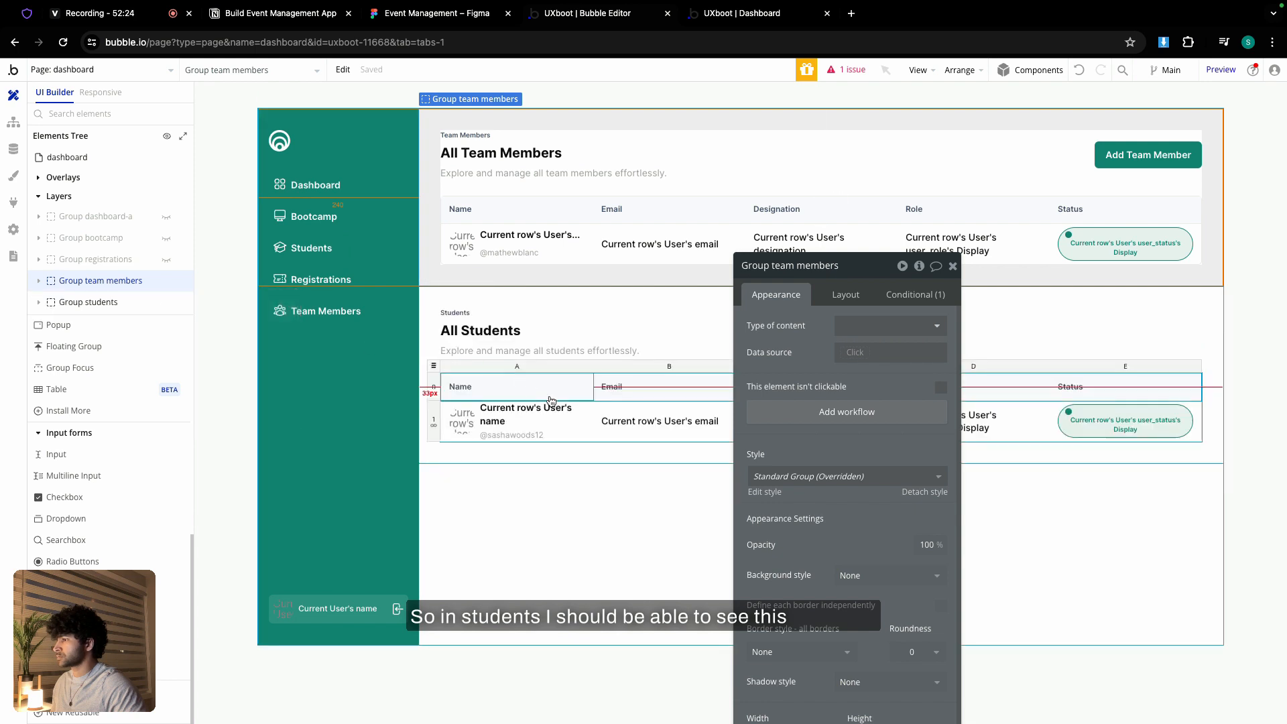
{"action": "left_click", "coordinate": [435, 363]}
{"action": "left_click", "coordinate": [875, 352]}
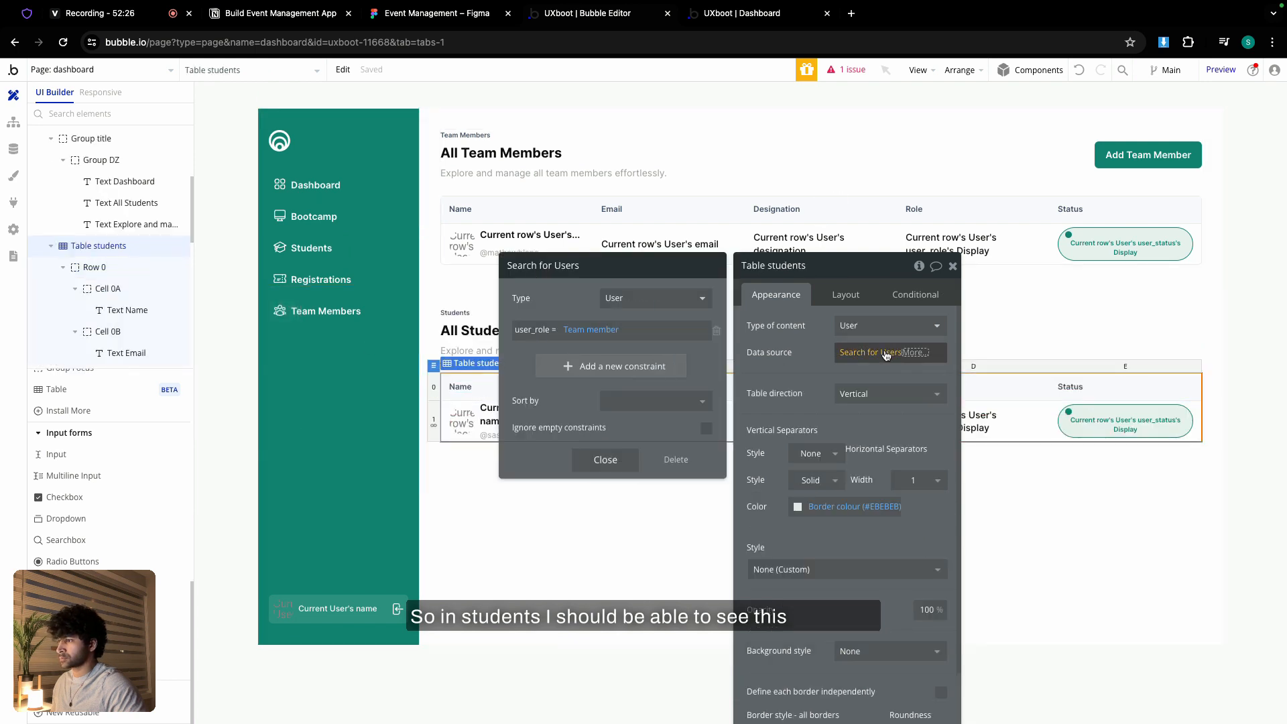
{"action": "left_click", "coordinate": [577, 332]}
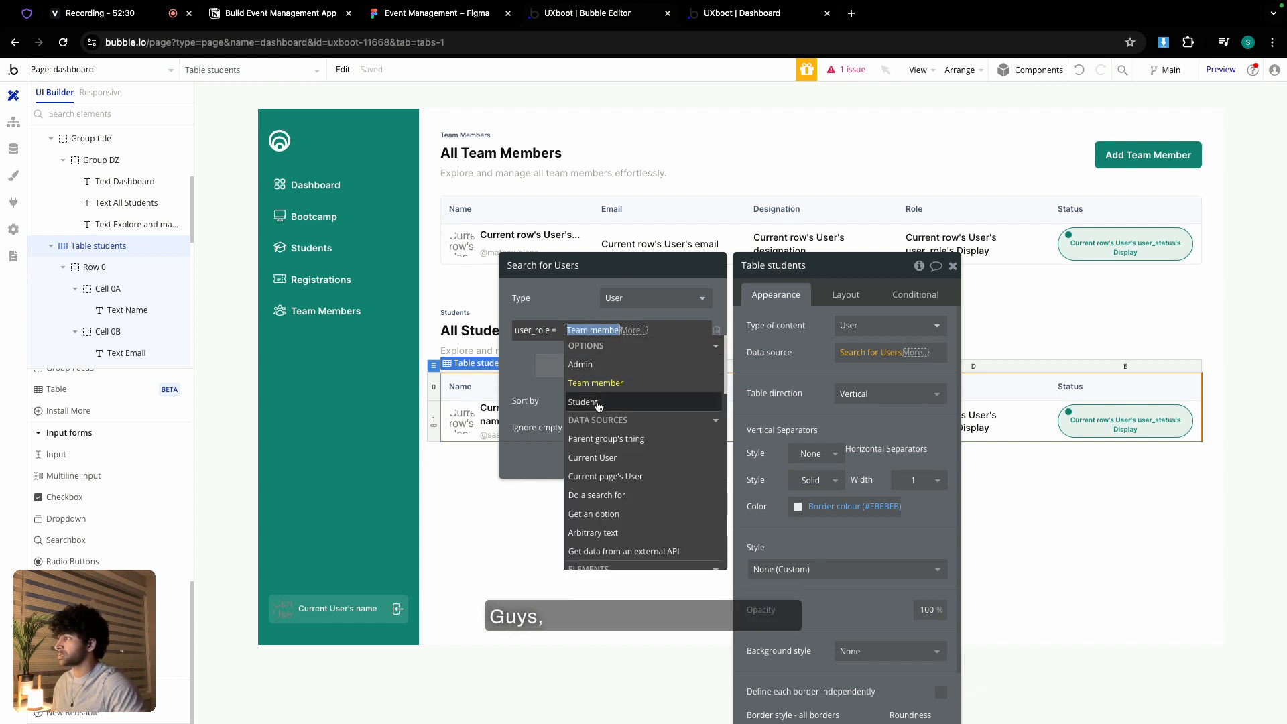
{"action": "left_click", "coordinate": [599, 404]}
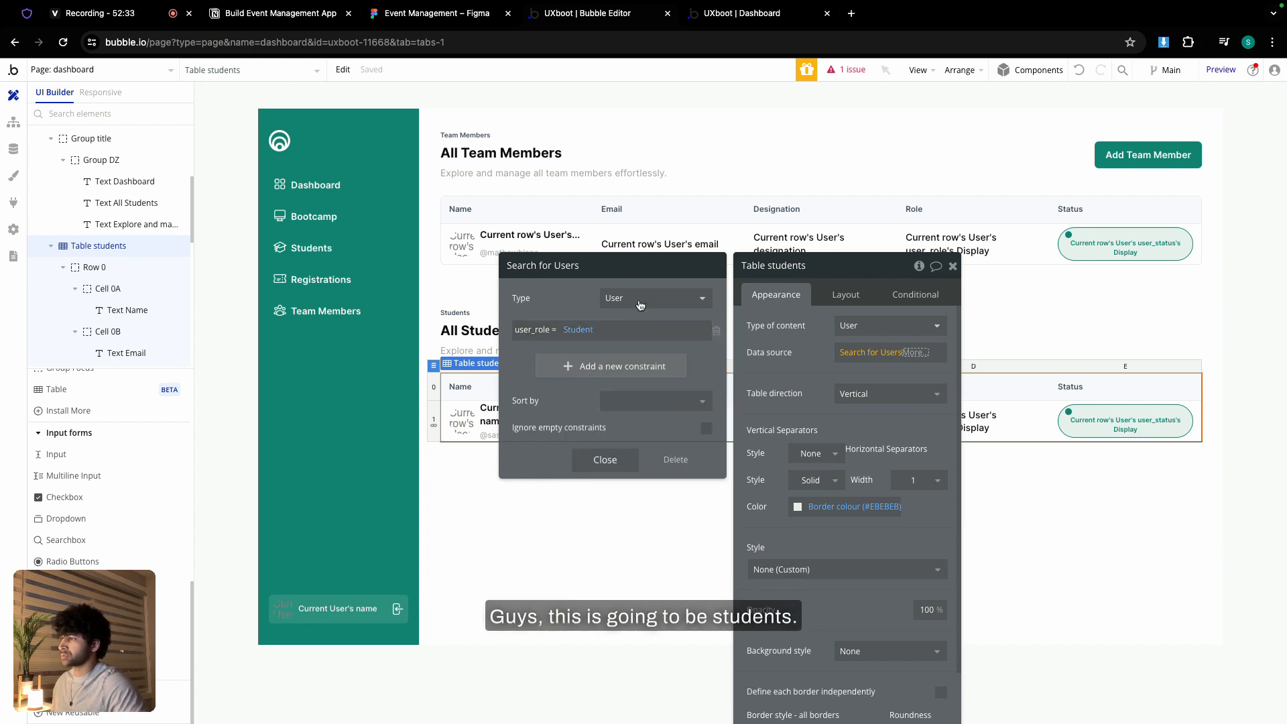
{"action": "left_click", "coordinate": [605, 460]}
{"action": "left_click", "coordinate": [776, 316]}
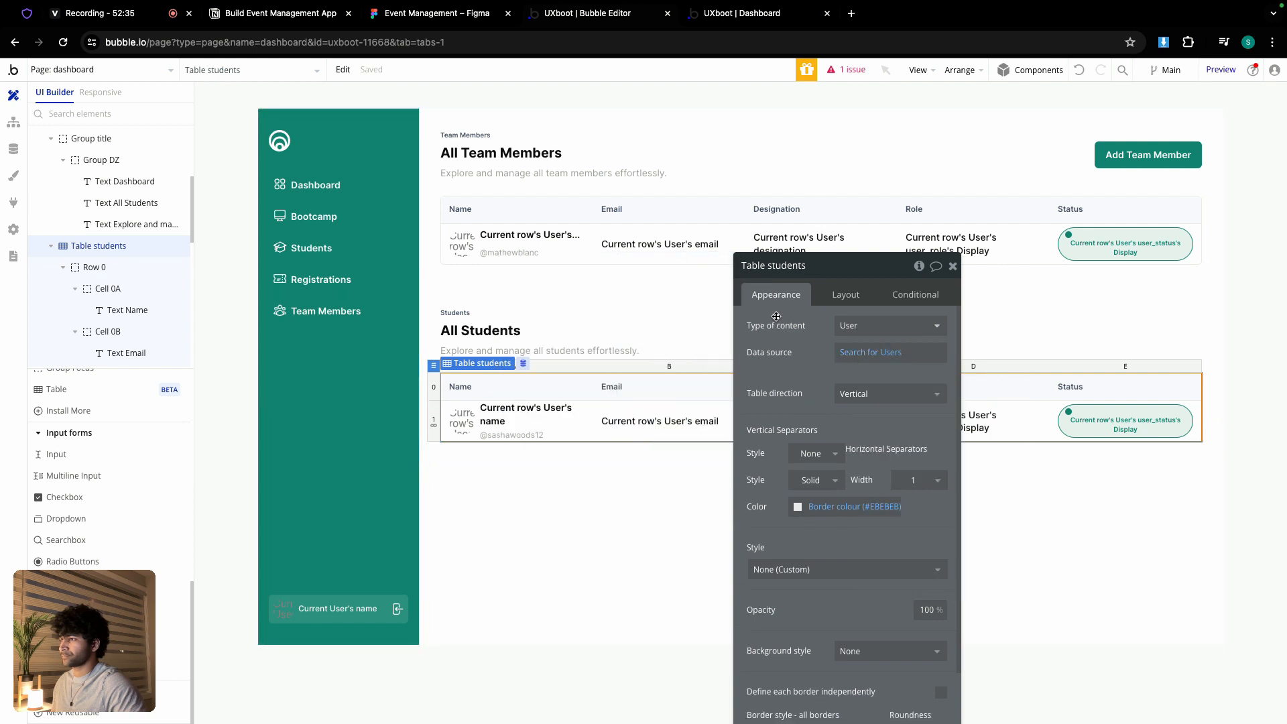
- Change the All Team Members table's search constraint to user_role <> Student
{"action": "left_click", "coordinate": [560, 246]}
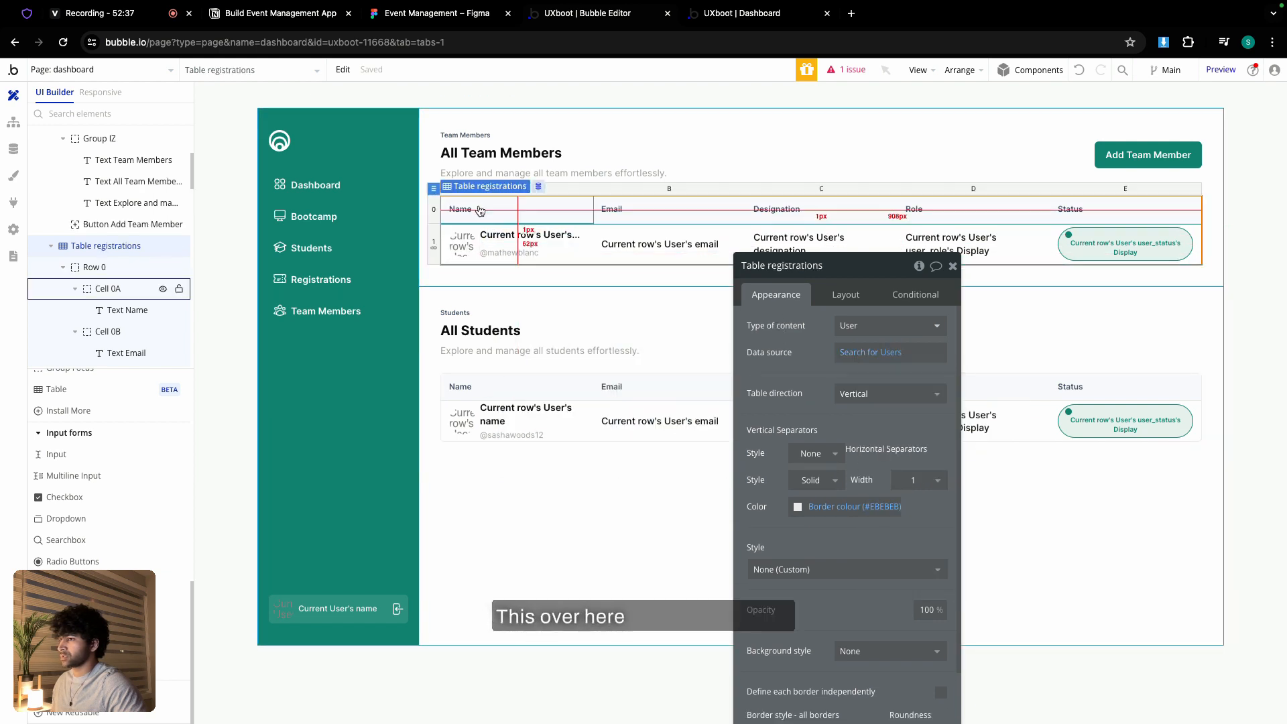
{"action": "left_click", "coordinate": [850, 355]}
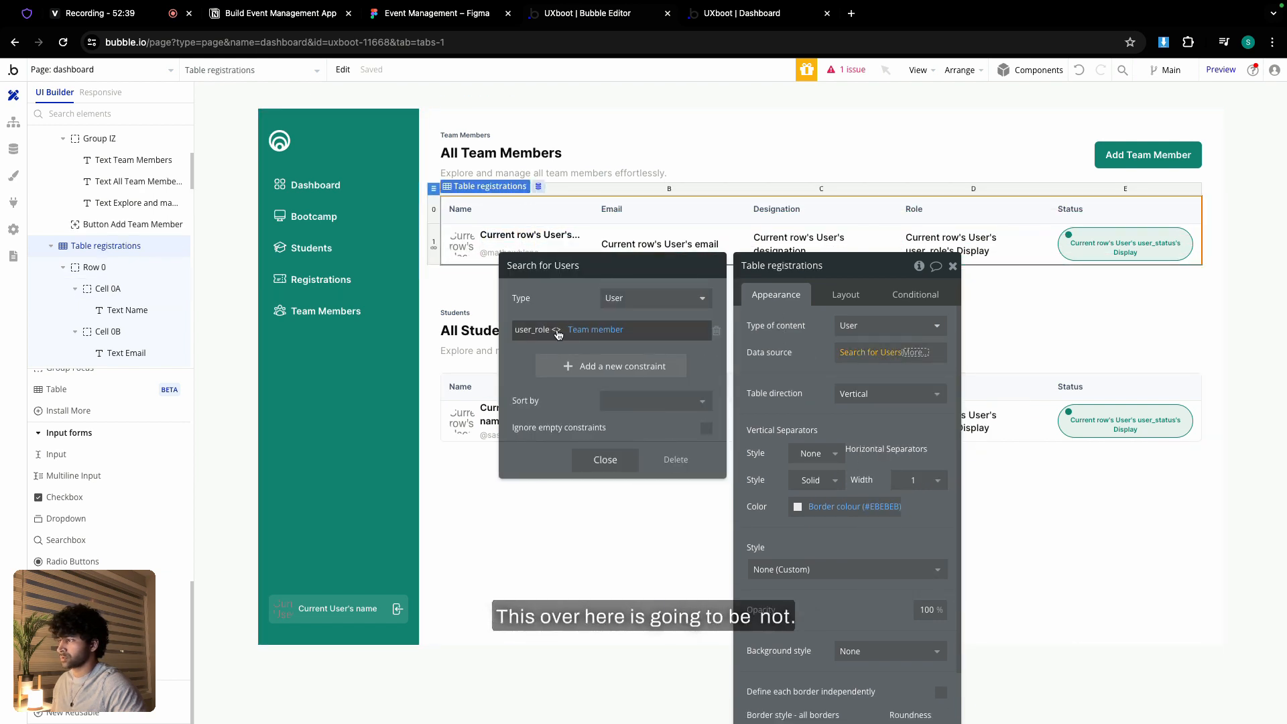
{"action": "left_click", "coordinate": [597, 332]}
{"action": "left_click", "coordinate": [607, 402]}
{"action": "left_click", "coordinate": [563, 310]}
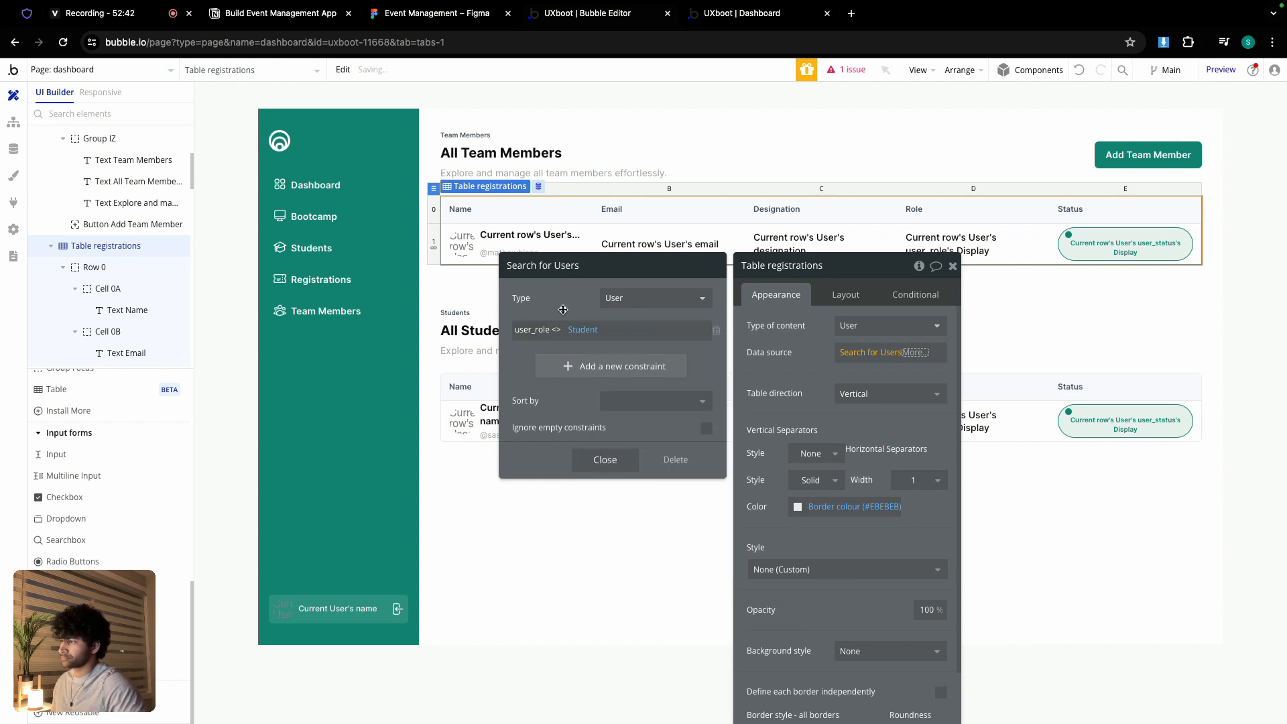
{"action": "left_click", "coordinate": [743, 25]}
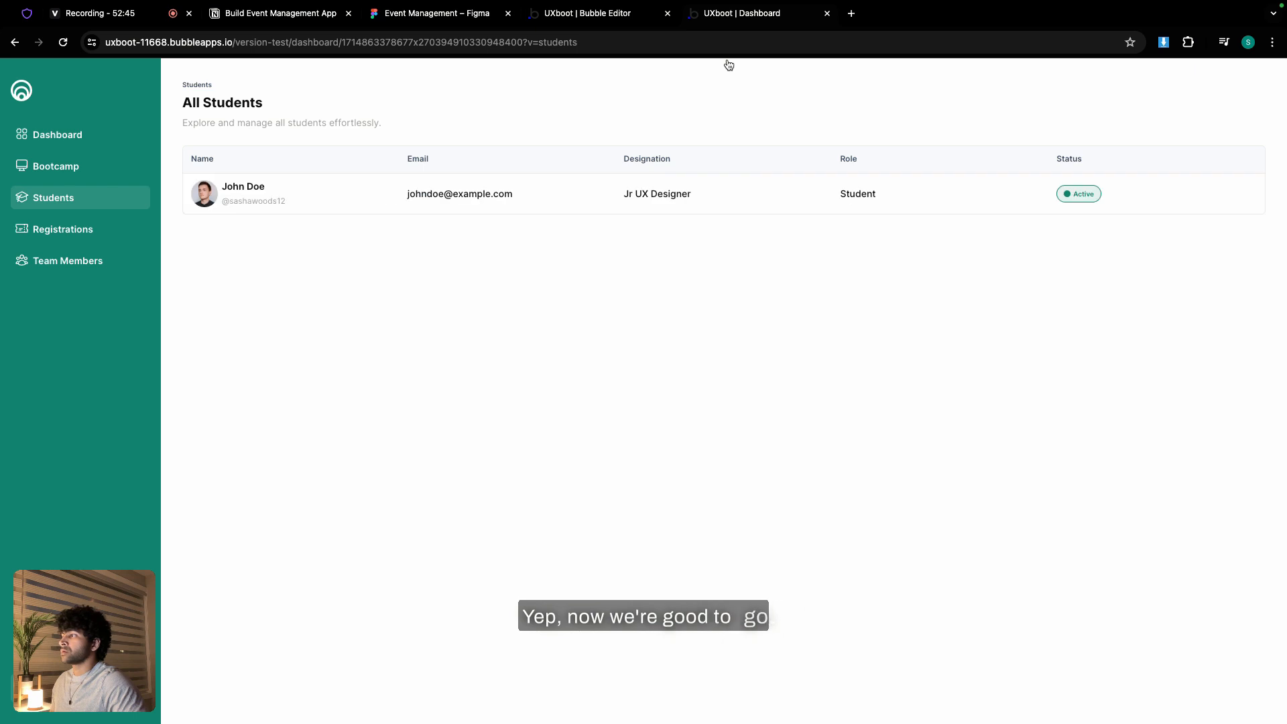
- Browse the Registrations, Team Members, Students, Bootcamp and Dashboard pages, then return to the editor
{"action": "left_click", "coordinate": [86, 232]}
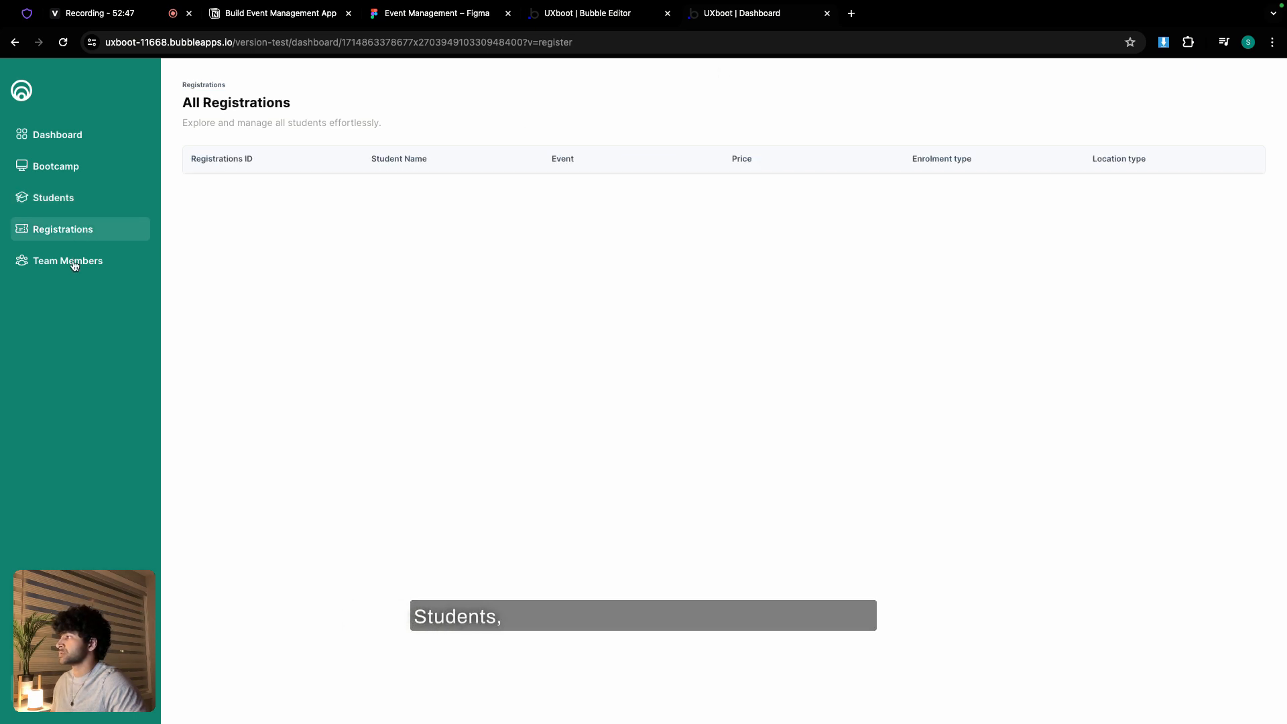
{"action": "left_click", "coordinate": [73, 265]}
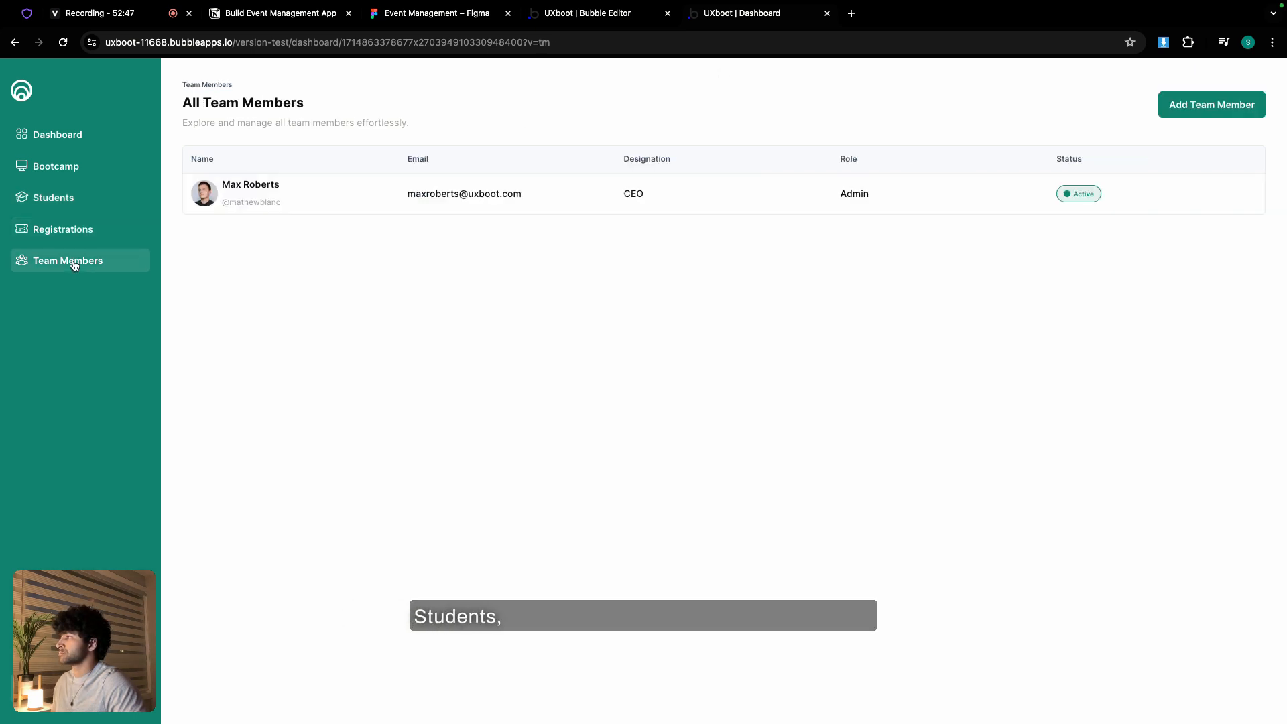
{"action": "left_click", "coordinate": [74, 202]}
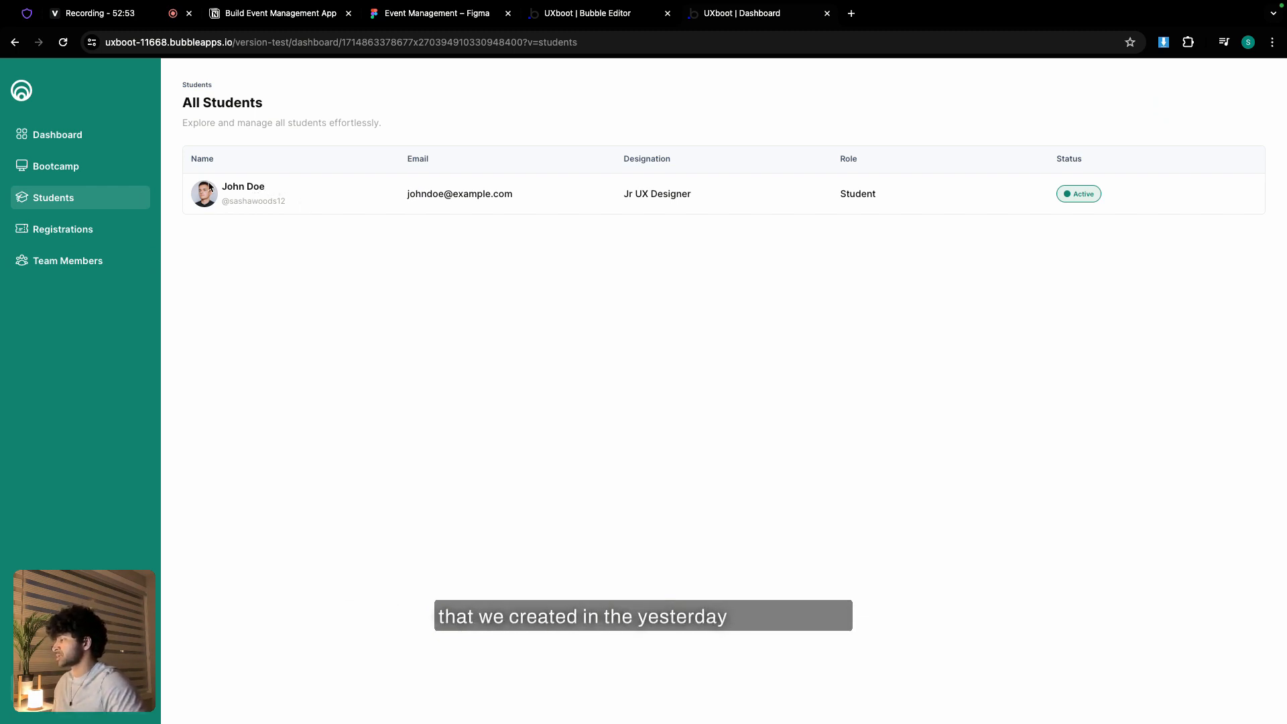
{"action": "left_click", "coordinate": [94, 175]}
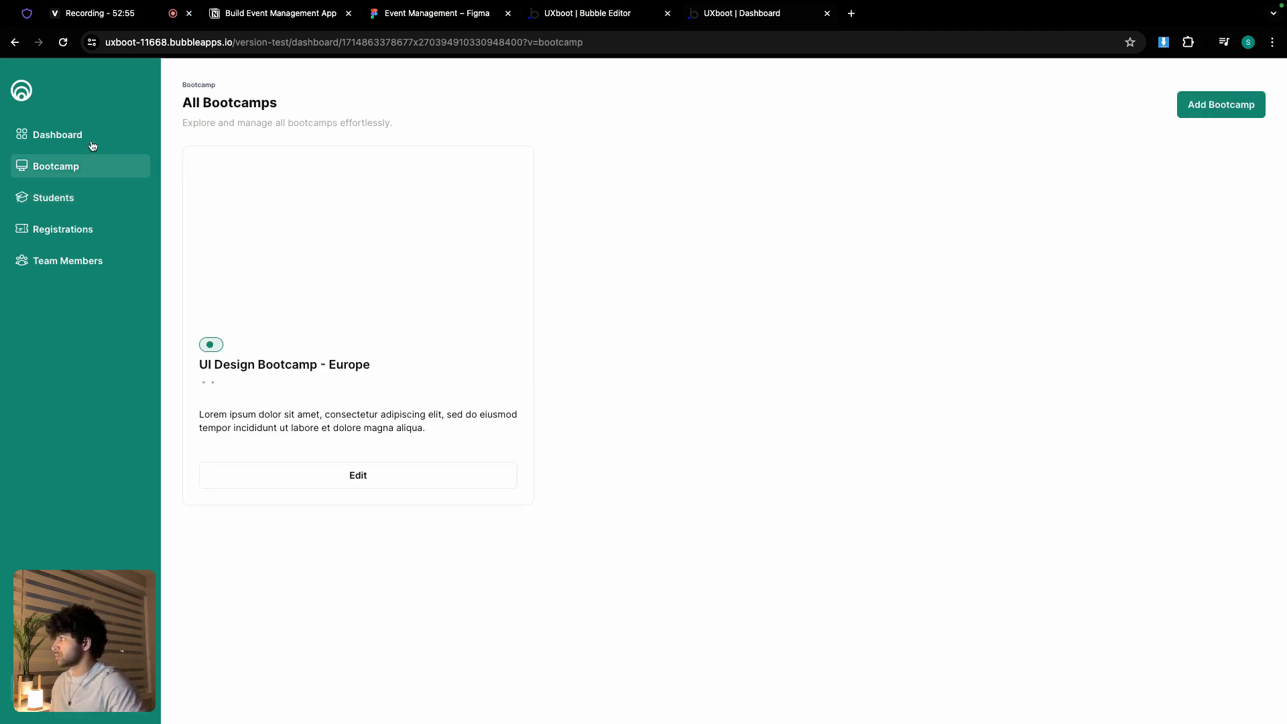
{"action": "left_click", "coordinate": [91, 140]}
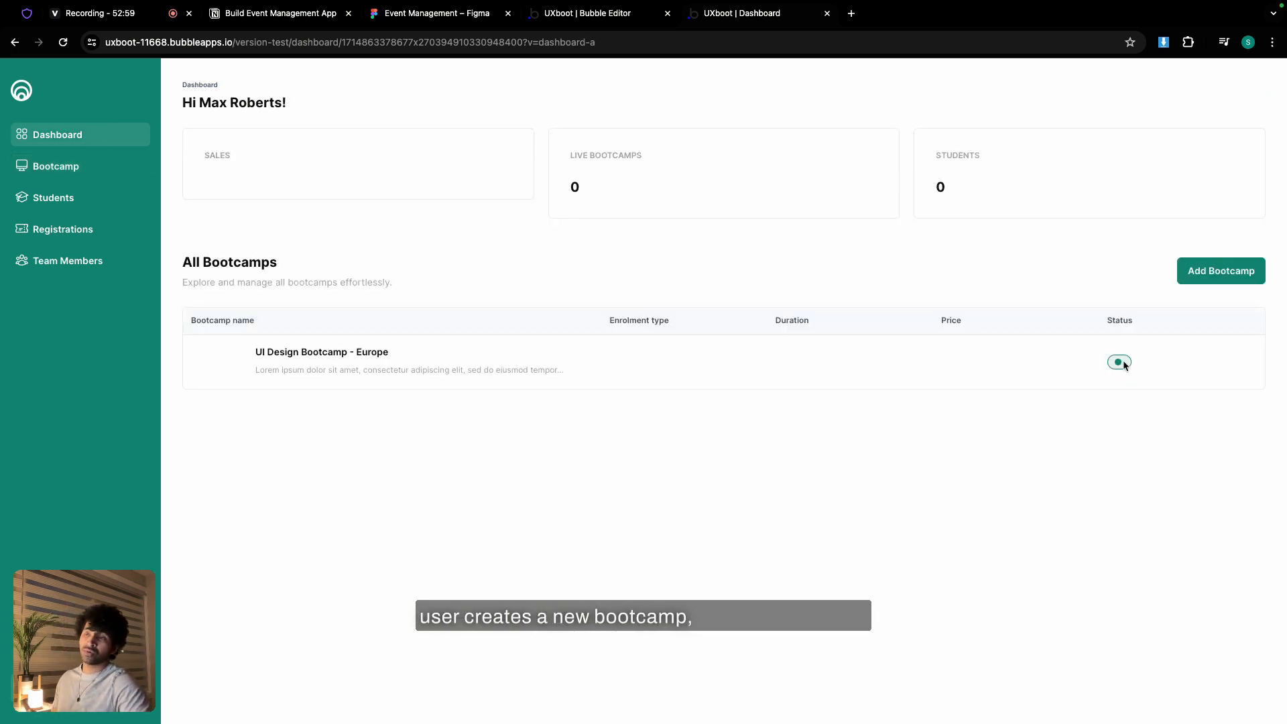
{"action": "left_click", "coordinate": [572, 24]}
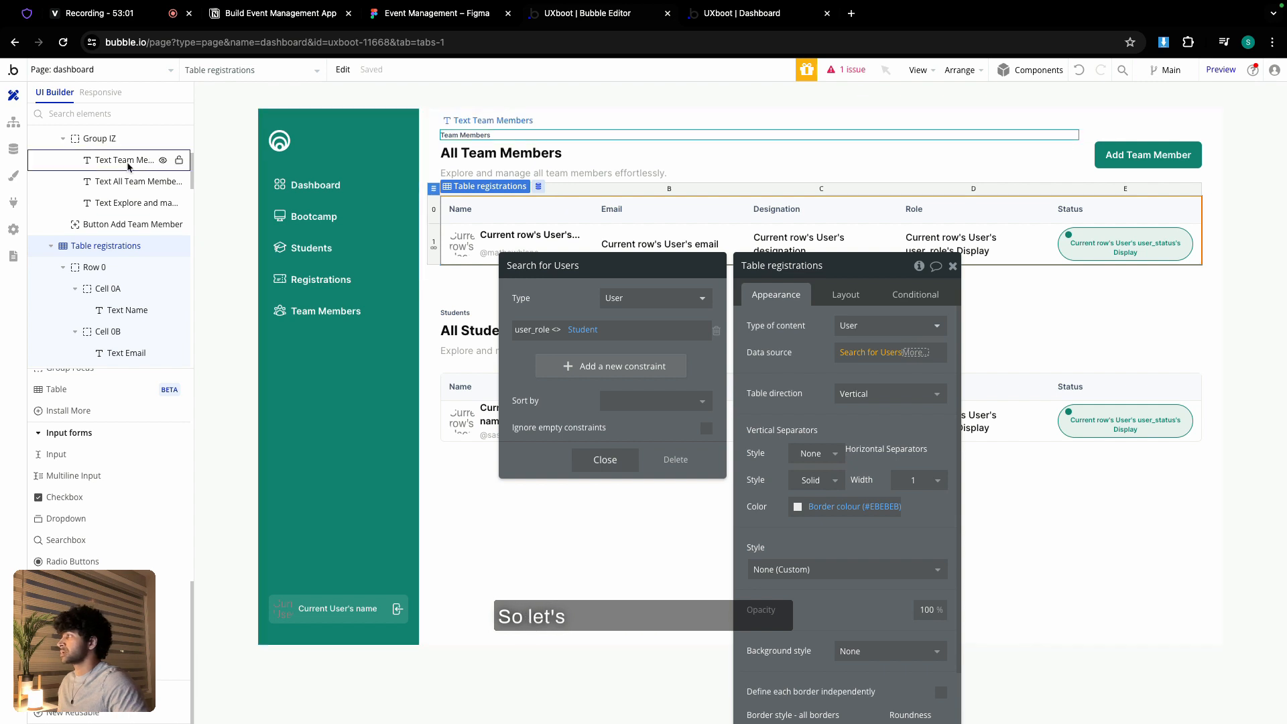
- In the Button Next workflow's create-Bootcamp step, add the field status = Upcoming
{"action": "left_click", "coordinate": [14, 122]}
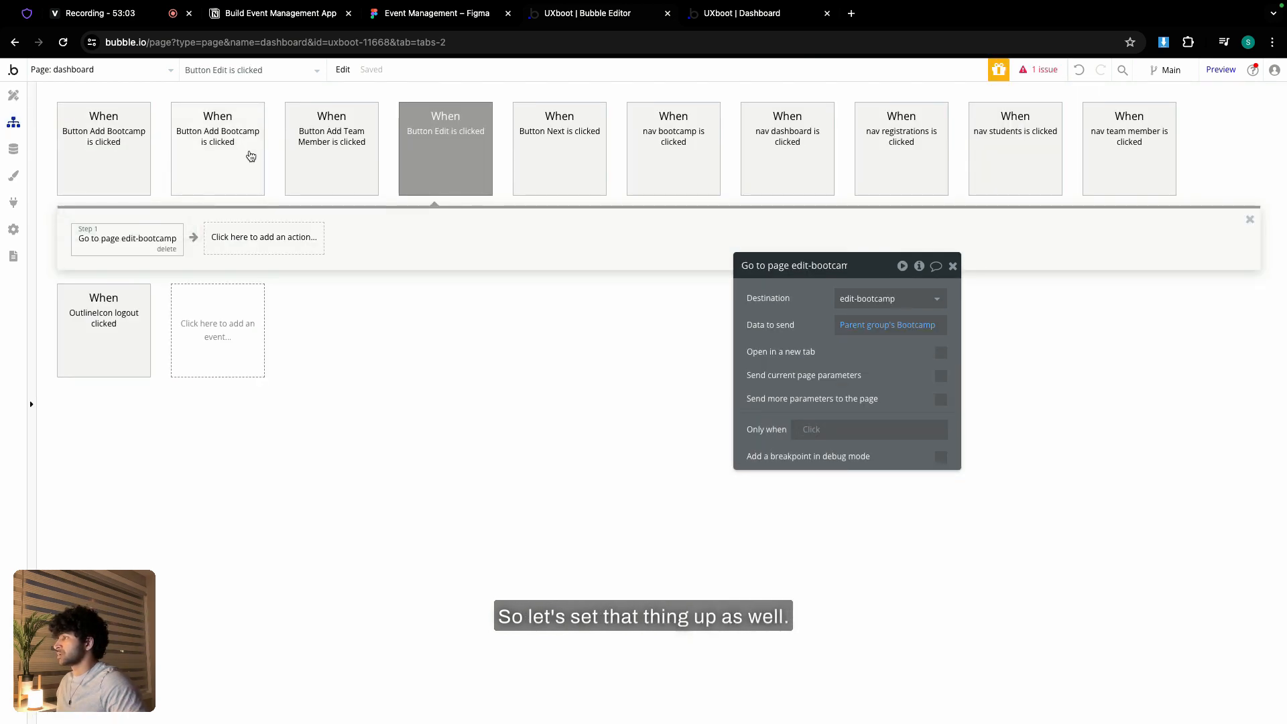
{"action": "left_click", "coordinate": [580, 169]}
{"action": "left_click", "coordinate": [102, 237]}
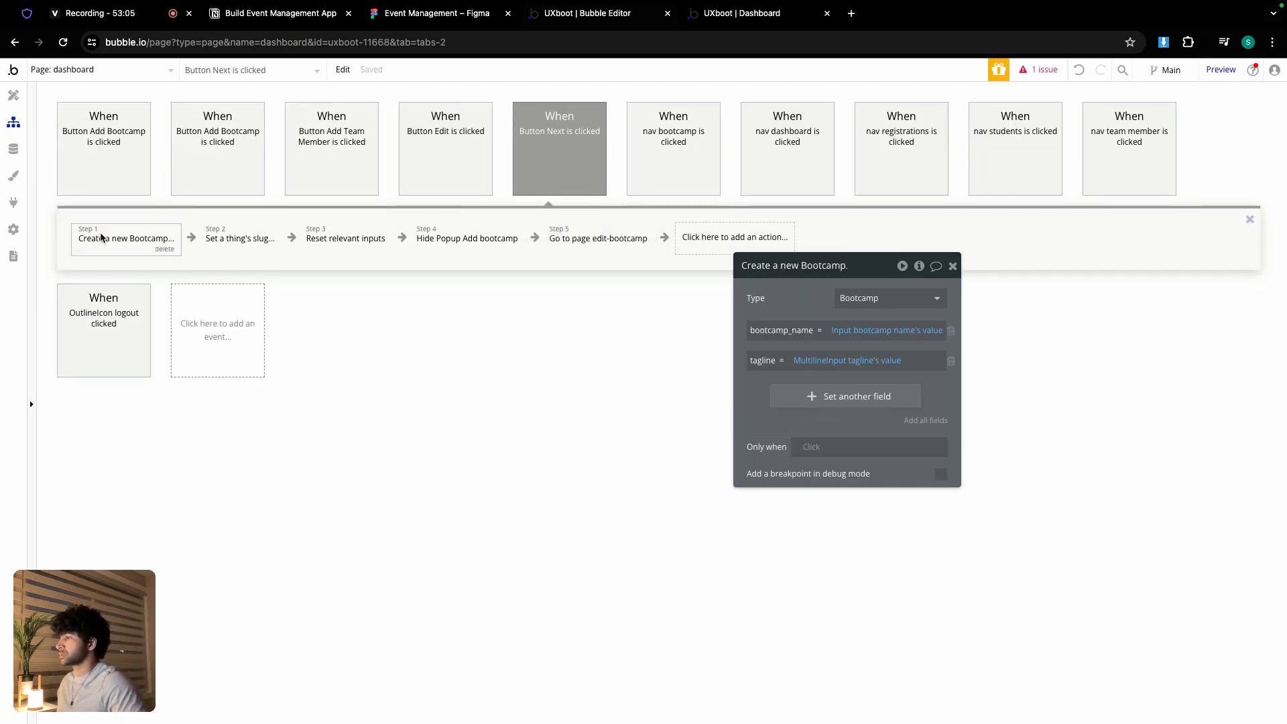
{"action": "left_click", "coordinate": [852, 397]}
{"action": "left_click", "coordinate": [773, 396]}
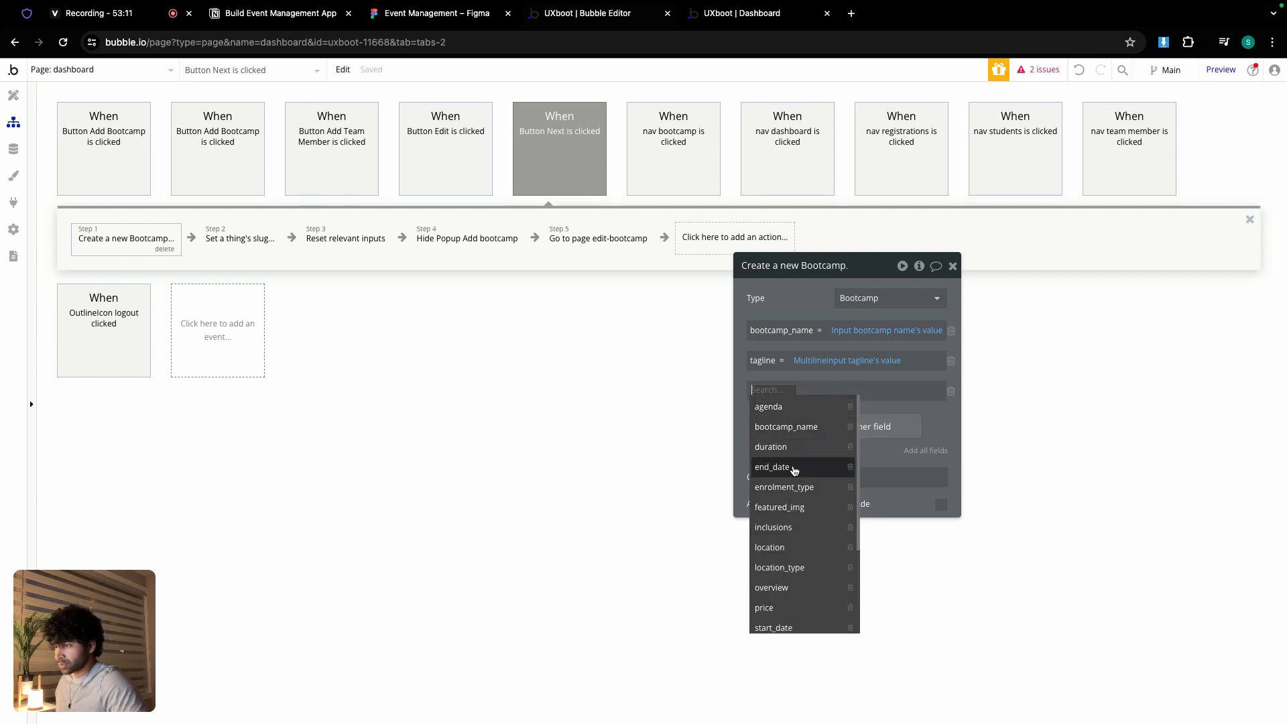
{"action": "scroll", "coordinate": [793, 493], "scroll_direction": "down", "scroll_amount": 3}
{"action": "scroll", "coordinate": [789, 513], "scroll_direction": "down", "scroll_amount": 3}
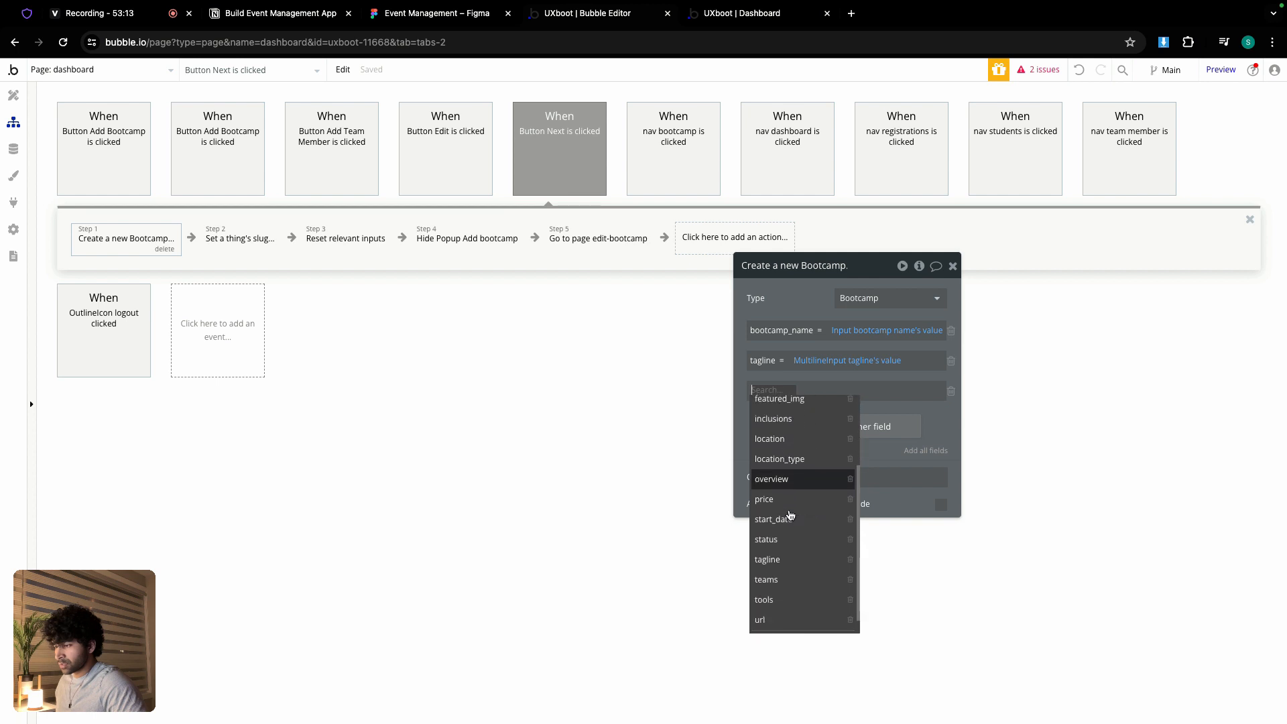
{"action": "left_click", "coordinate": [772, 522]}
{"action": "left_click", "coordinate": [801, 391]}
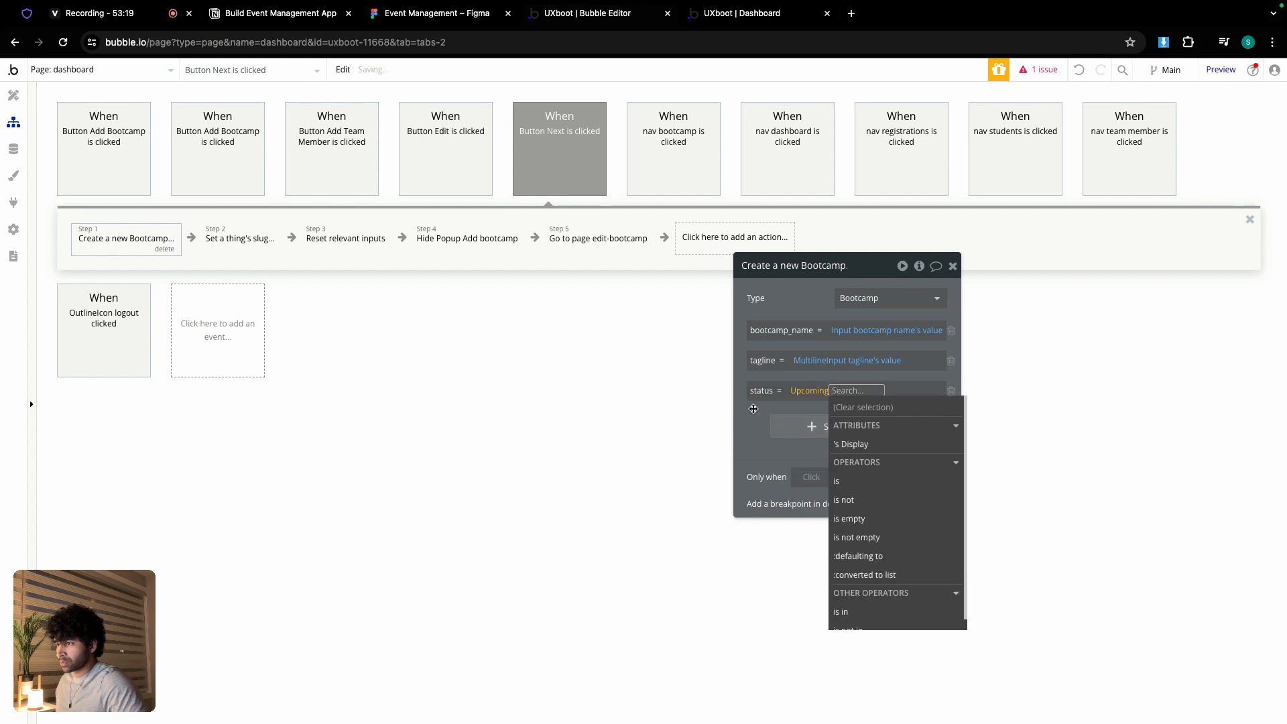
{"action": "left_click", "coordinate": [829, 427]}
- Remove the extra empty field row and go to the app's data
{"action": "left_click", "coordinate": [829, 427]}
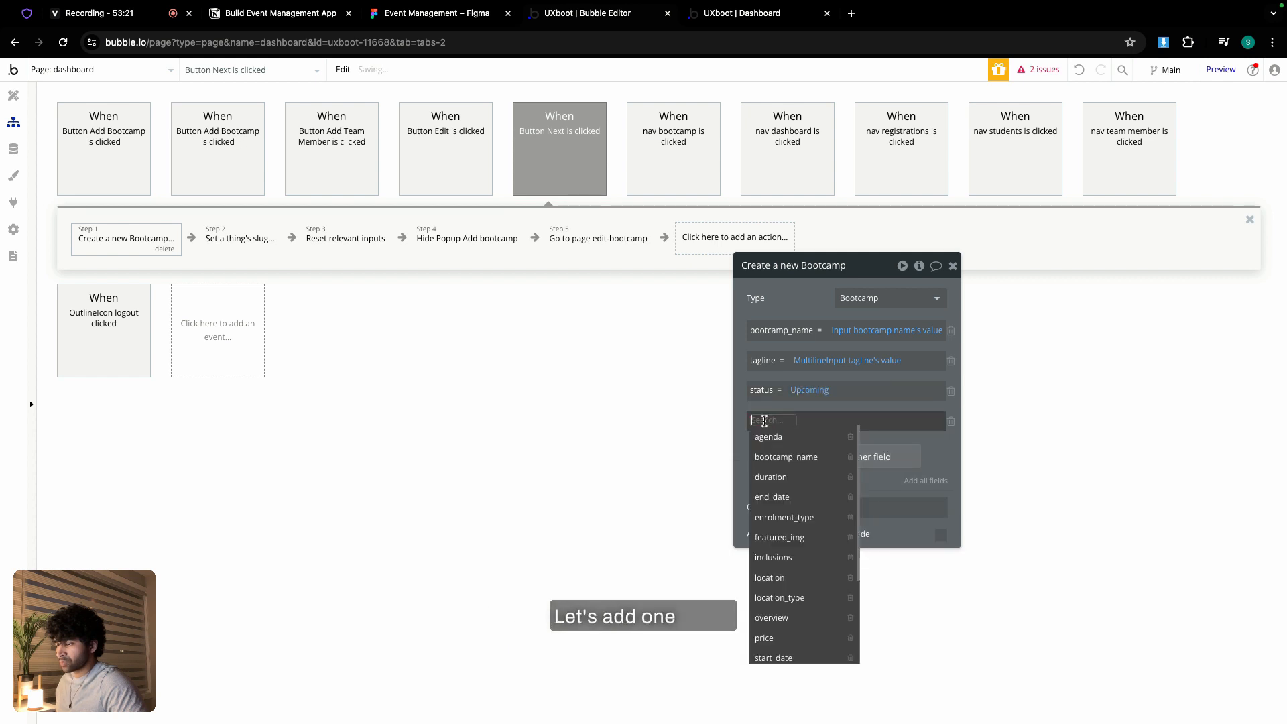
{"action": "scroll", "coordinate": [781, 494], "scroll_direction": "down", "scroll_amount": 3}
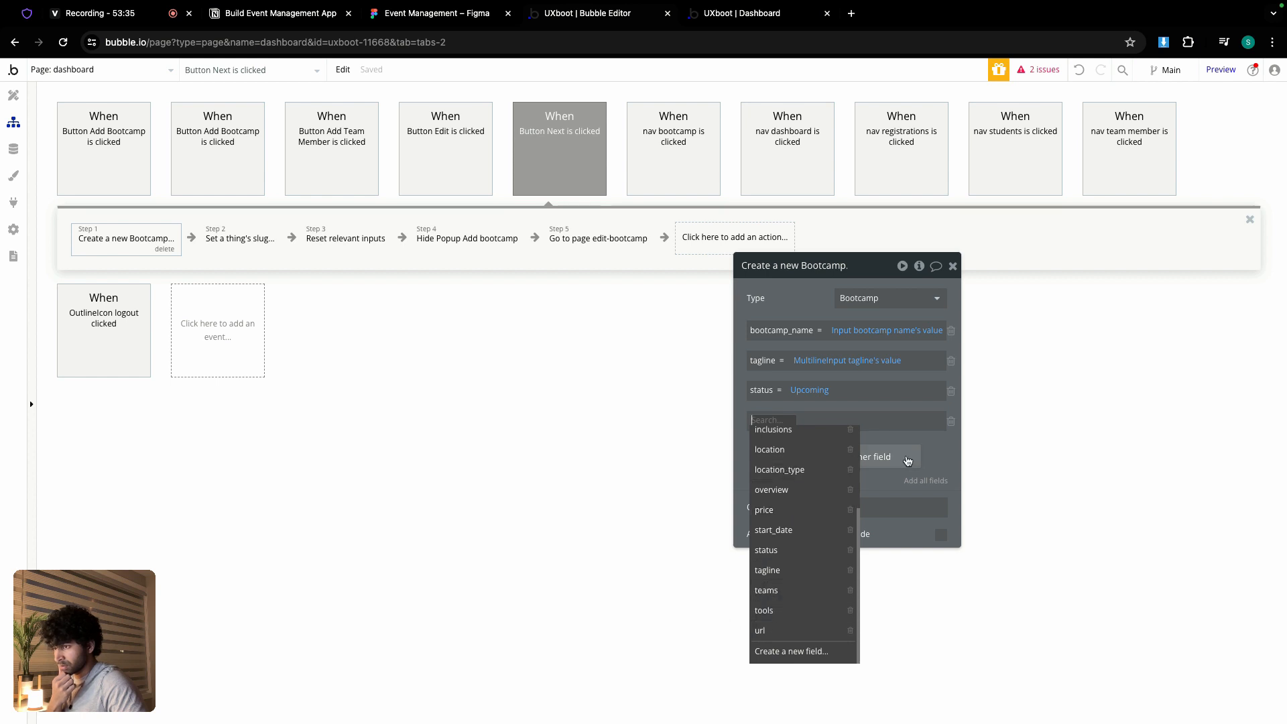
{"action": "left_click", "coordinate": [952, 421]}
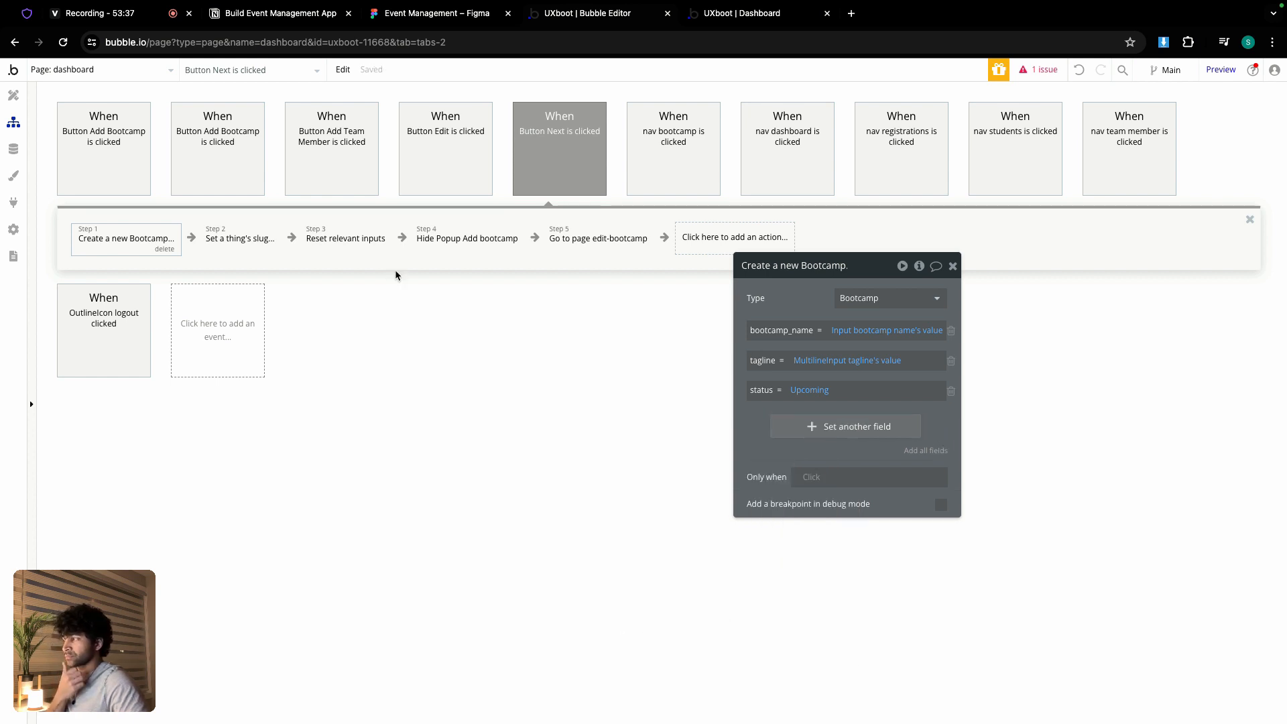
{"action": "left_click", "coordinate": [13, 149]}
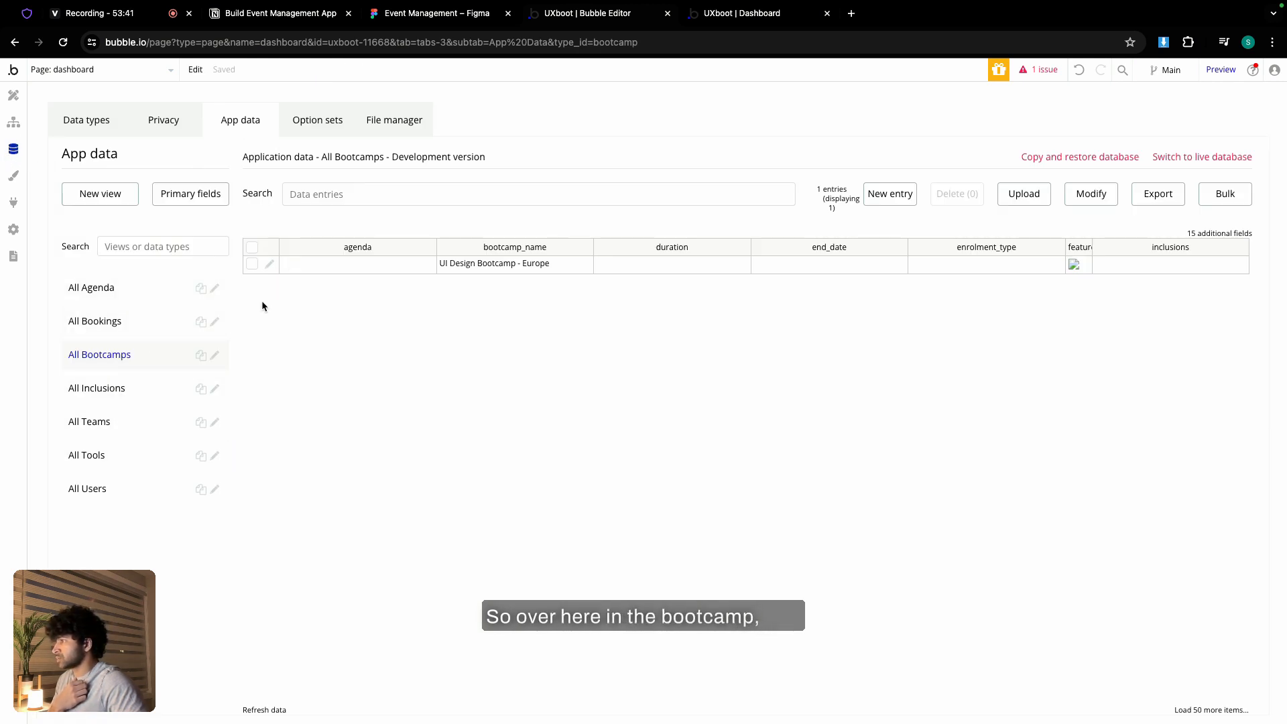
- Edit the UI Design Bootcamp - Europe entry to status Upcoming and save it
{"action": "left_click", "coordinate": [269, 264]}
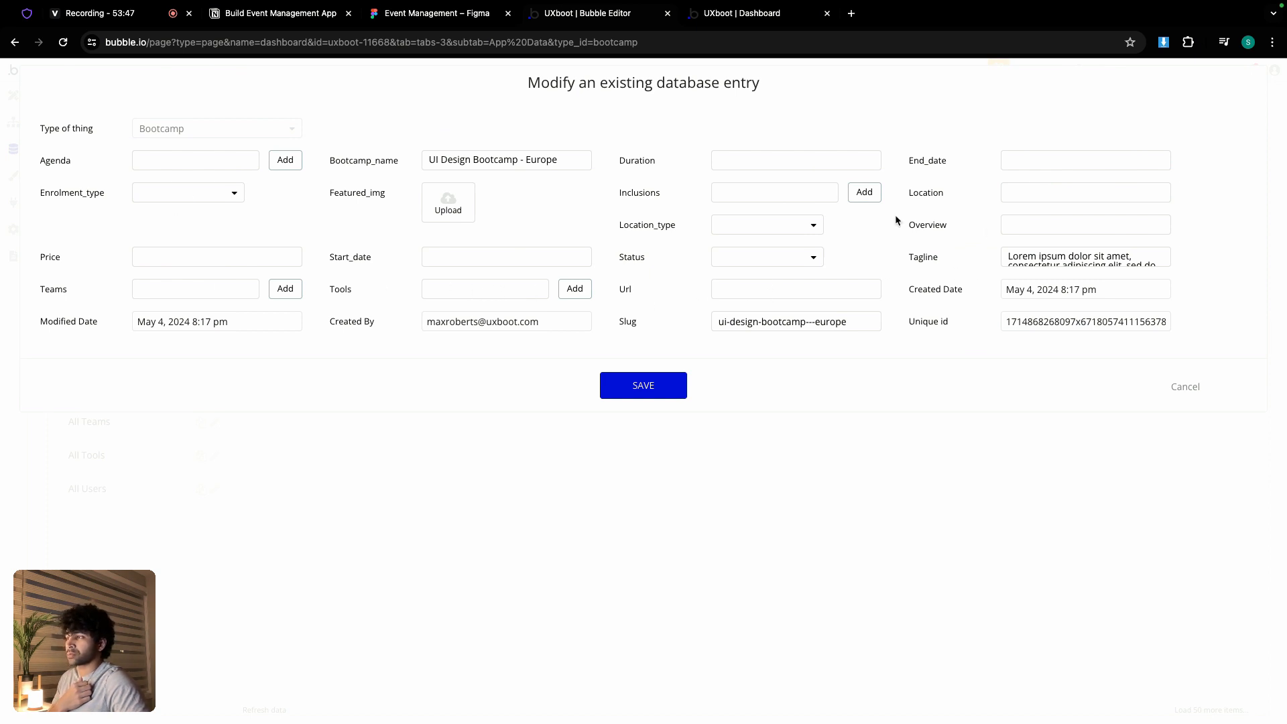
{"action": "left_click", "coordinate": [755, 256]}
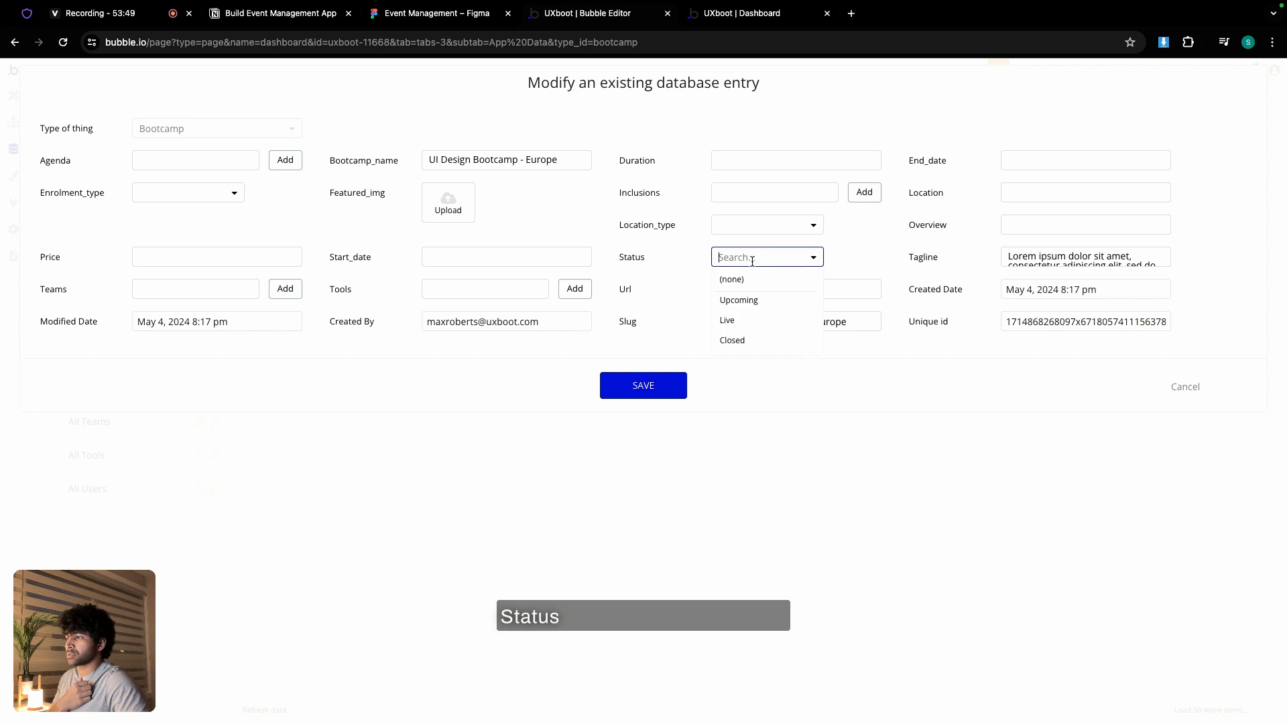
{"action": "left_click", "coordinate": [755, 302]}
{"action": "left_click", "coordinate": [657, 389]}
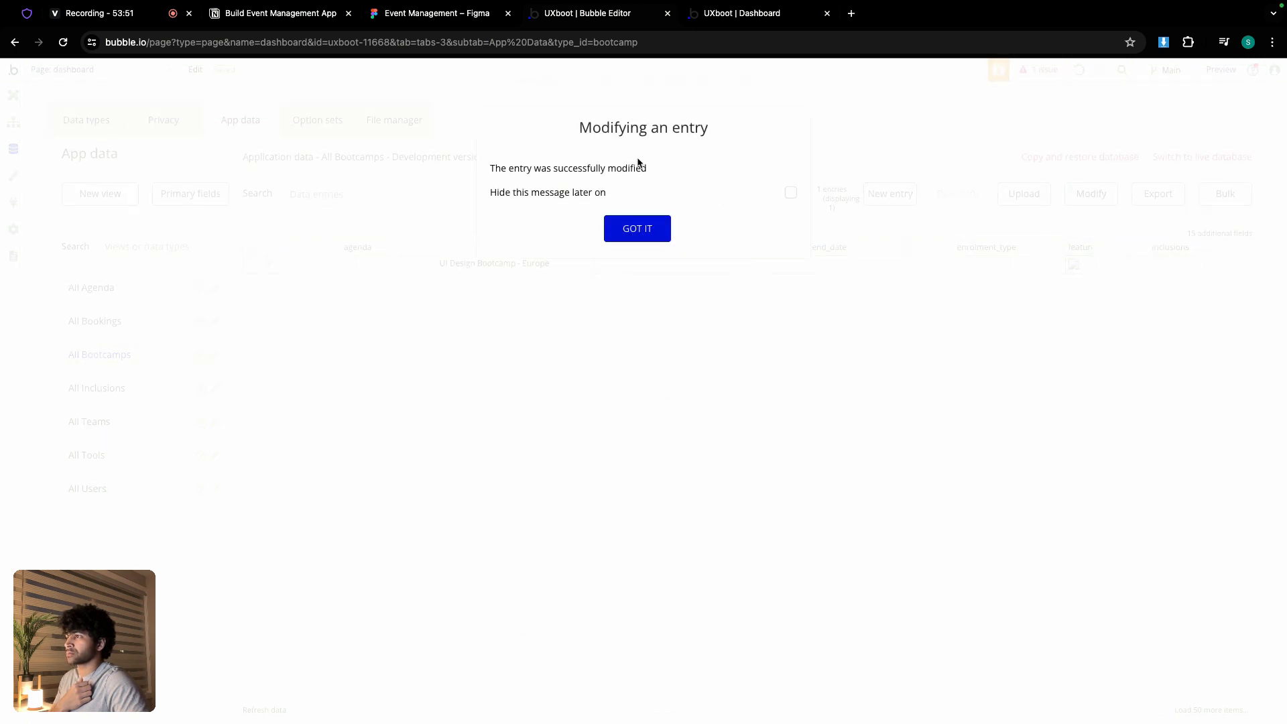
{"action": "left_click", "coordinate": [667, 227]}
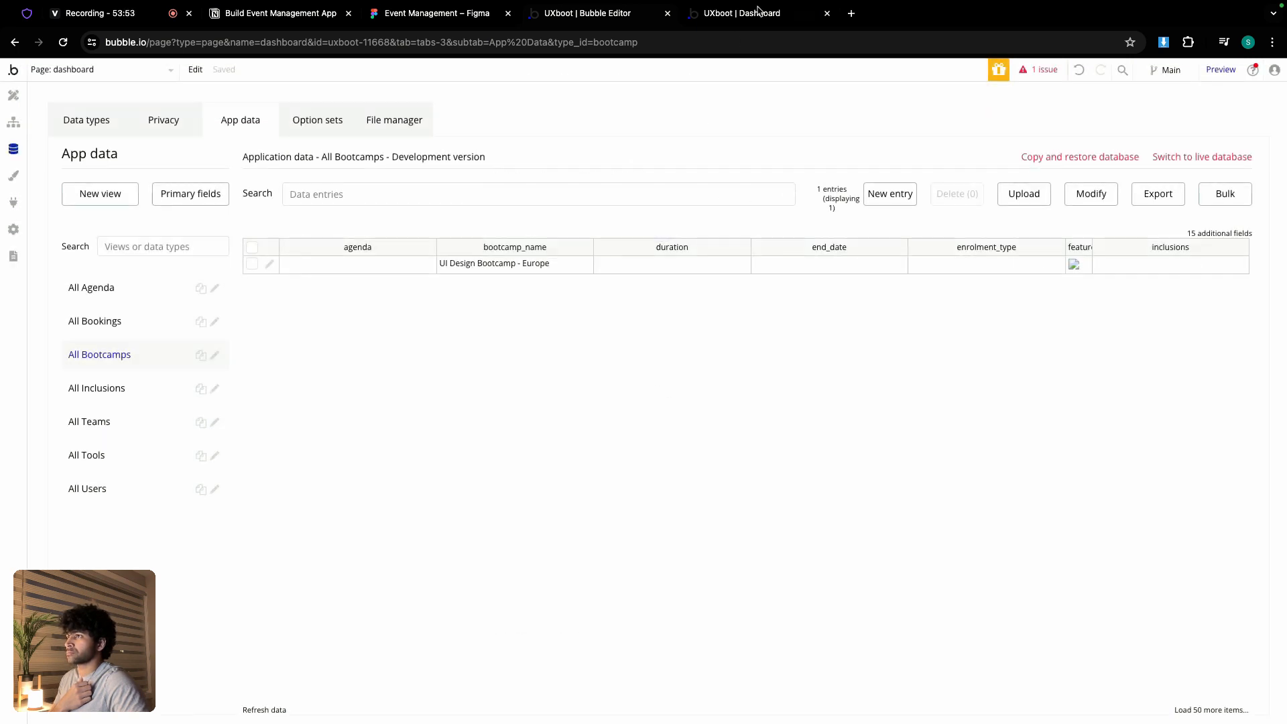
- Check the live dashboard, then switch to the Event Management Figma design file
{"action": "left_click", "coordinate": [760, 14]}
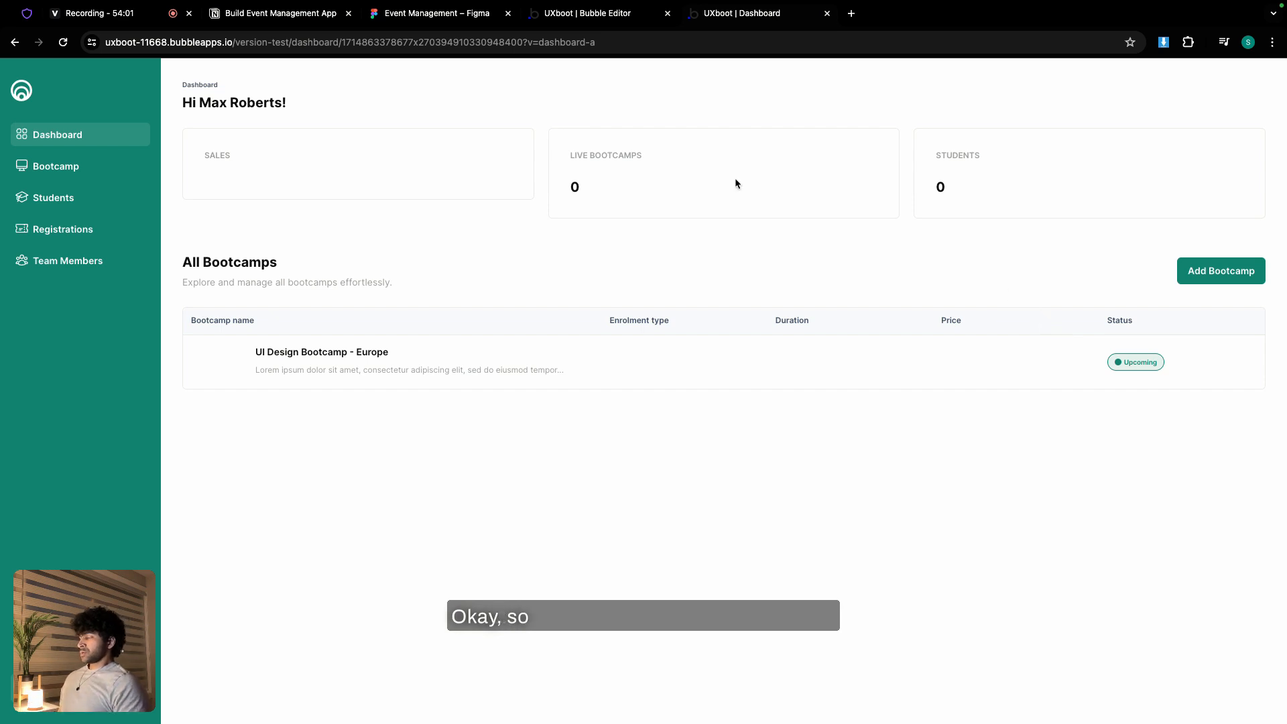
{"action": "left_click", "coordinate": [437, 13]}
{"action": "scroll", "coordinate": [521, 274], "scroll_direction": "down", "scroll_amount": 5}
{"action": "scroll", "coordinate": [442, 348], "scroll_direction": "up", "scroll_amount": 5}
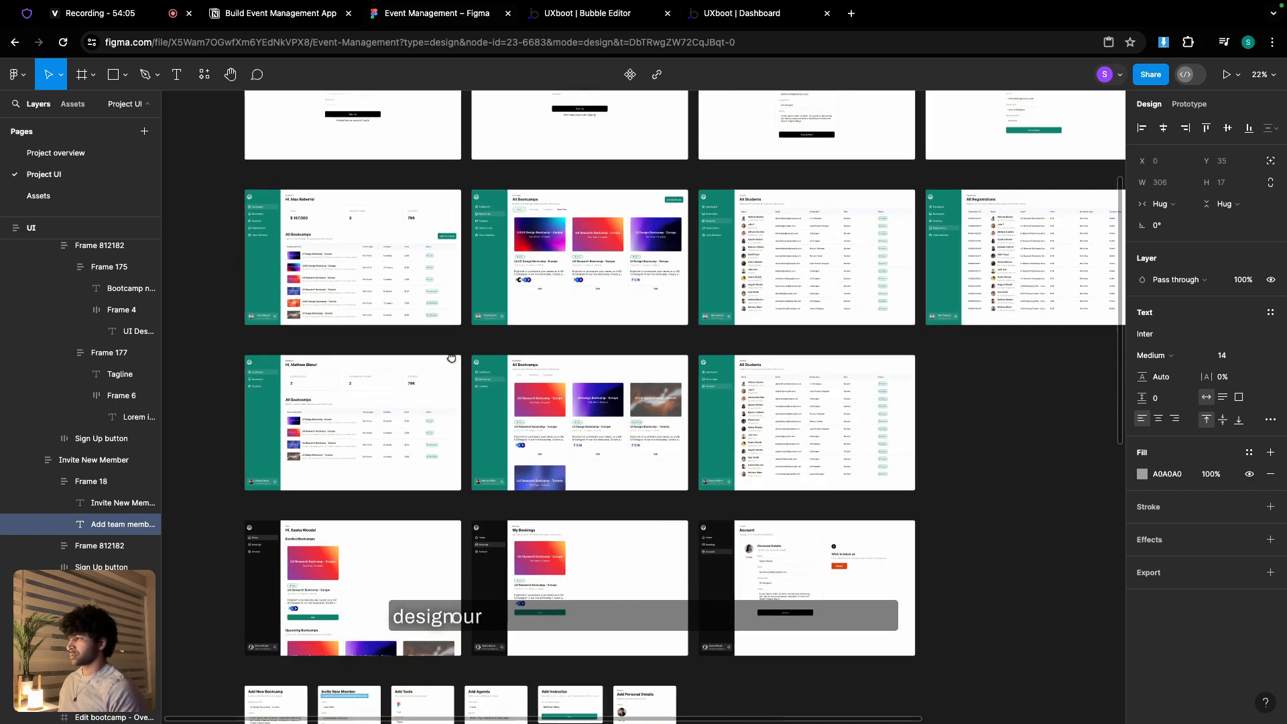